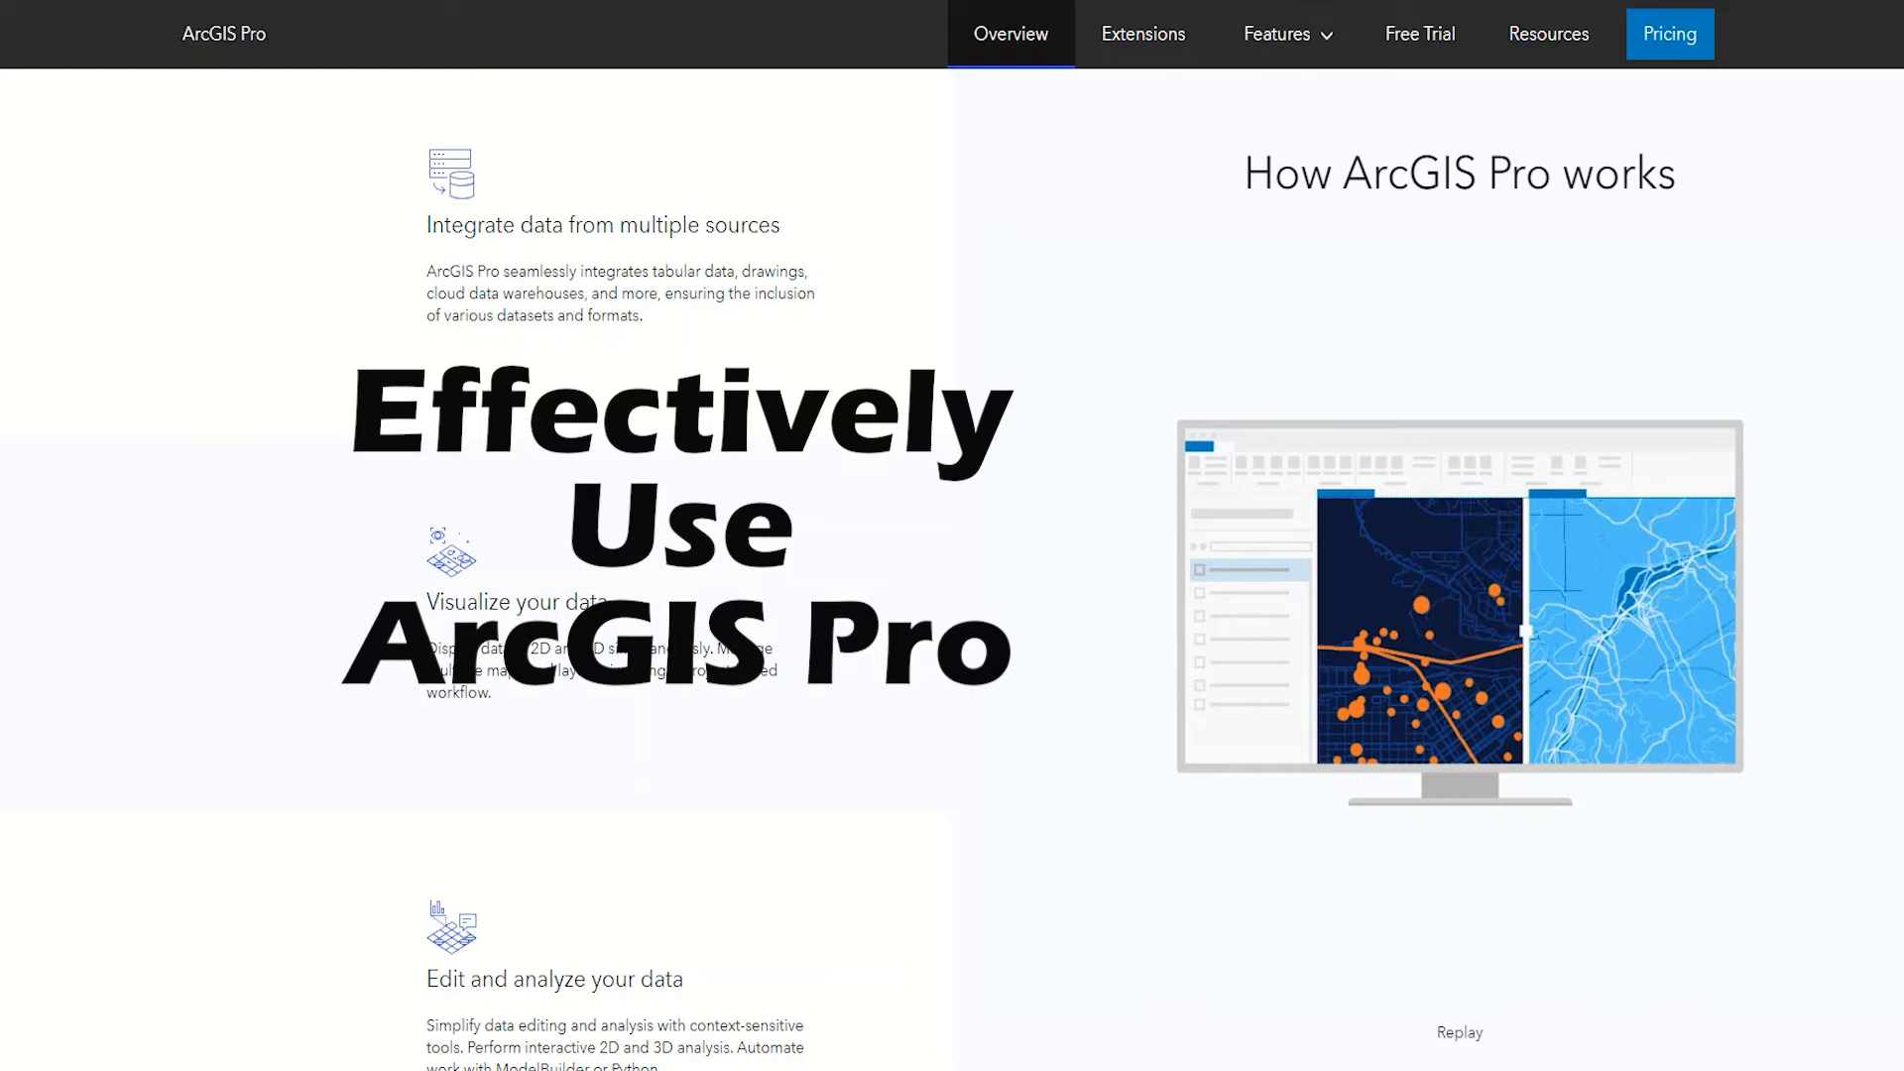
scroll(952, 569, "down", 2)
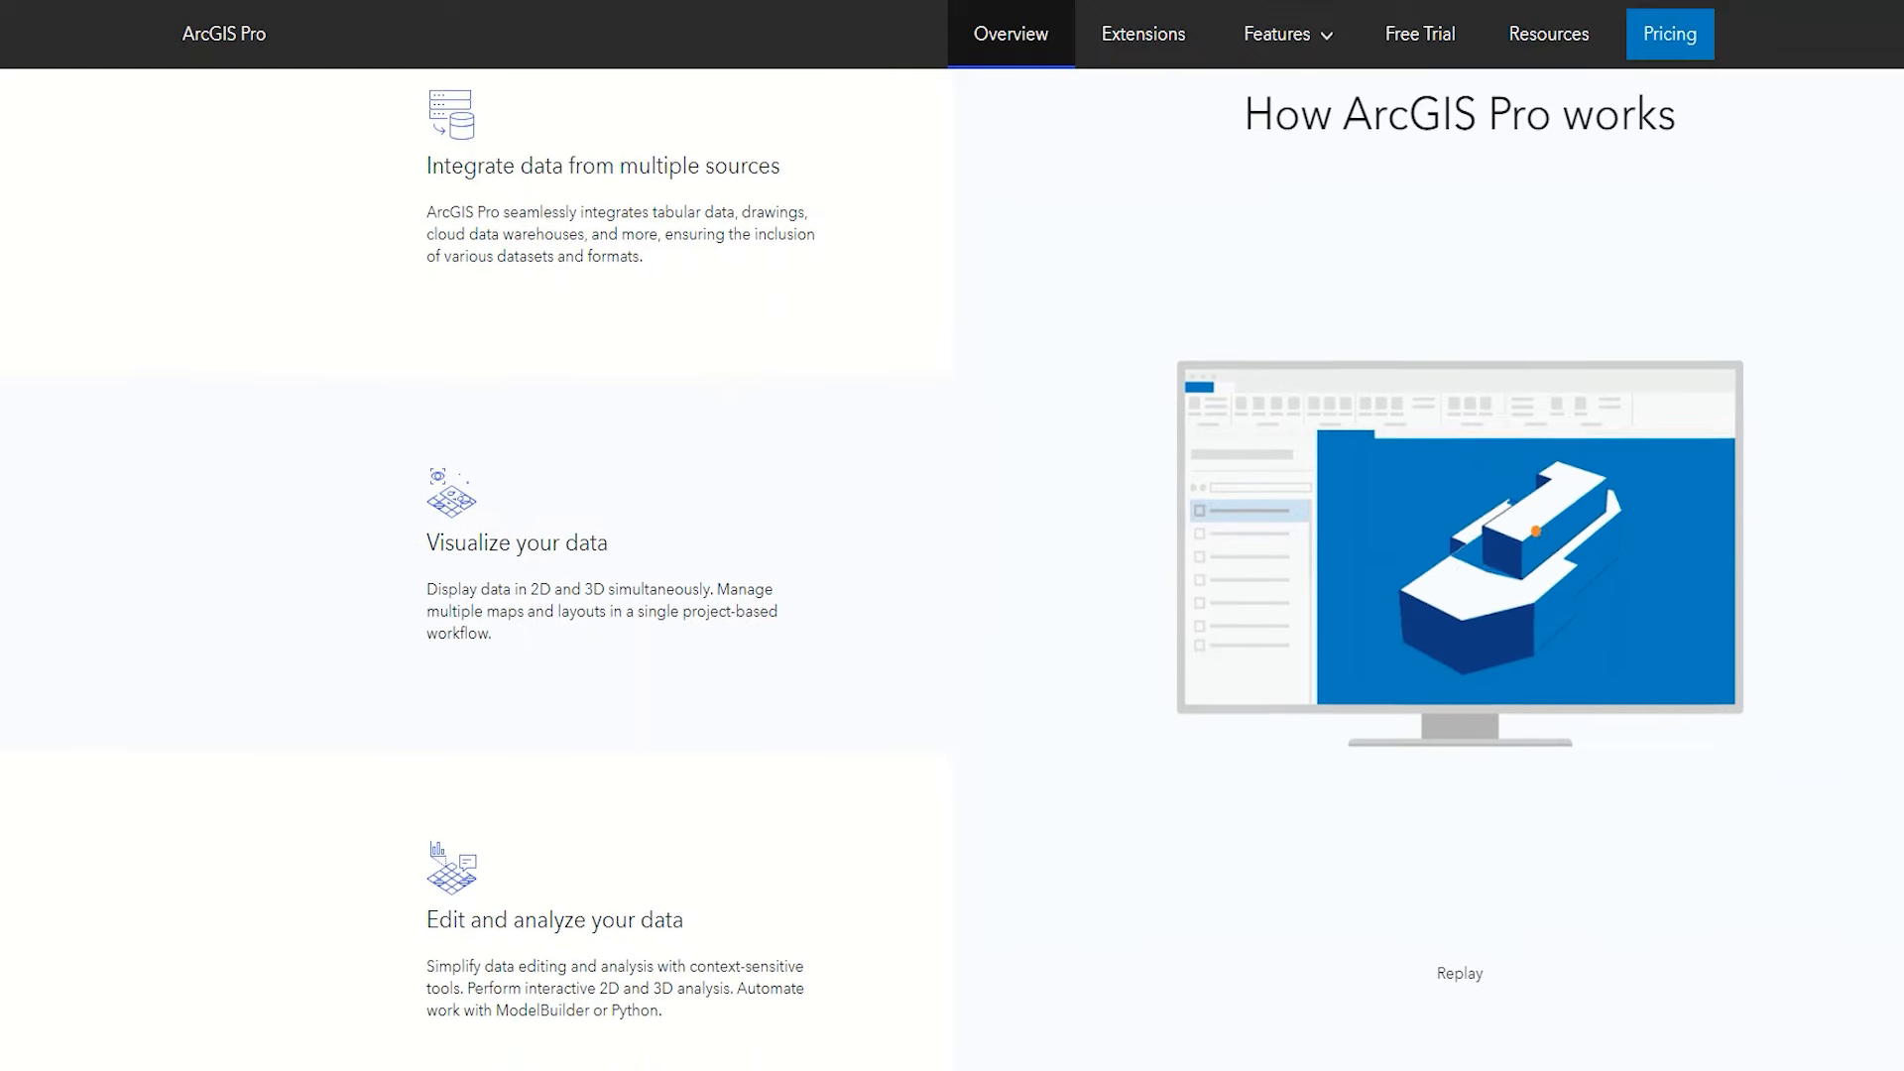
scroll(476, 569, "down", 2)
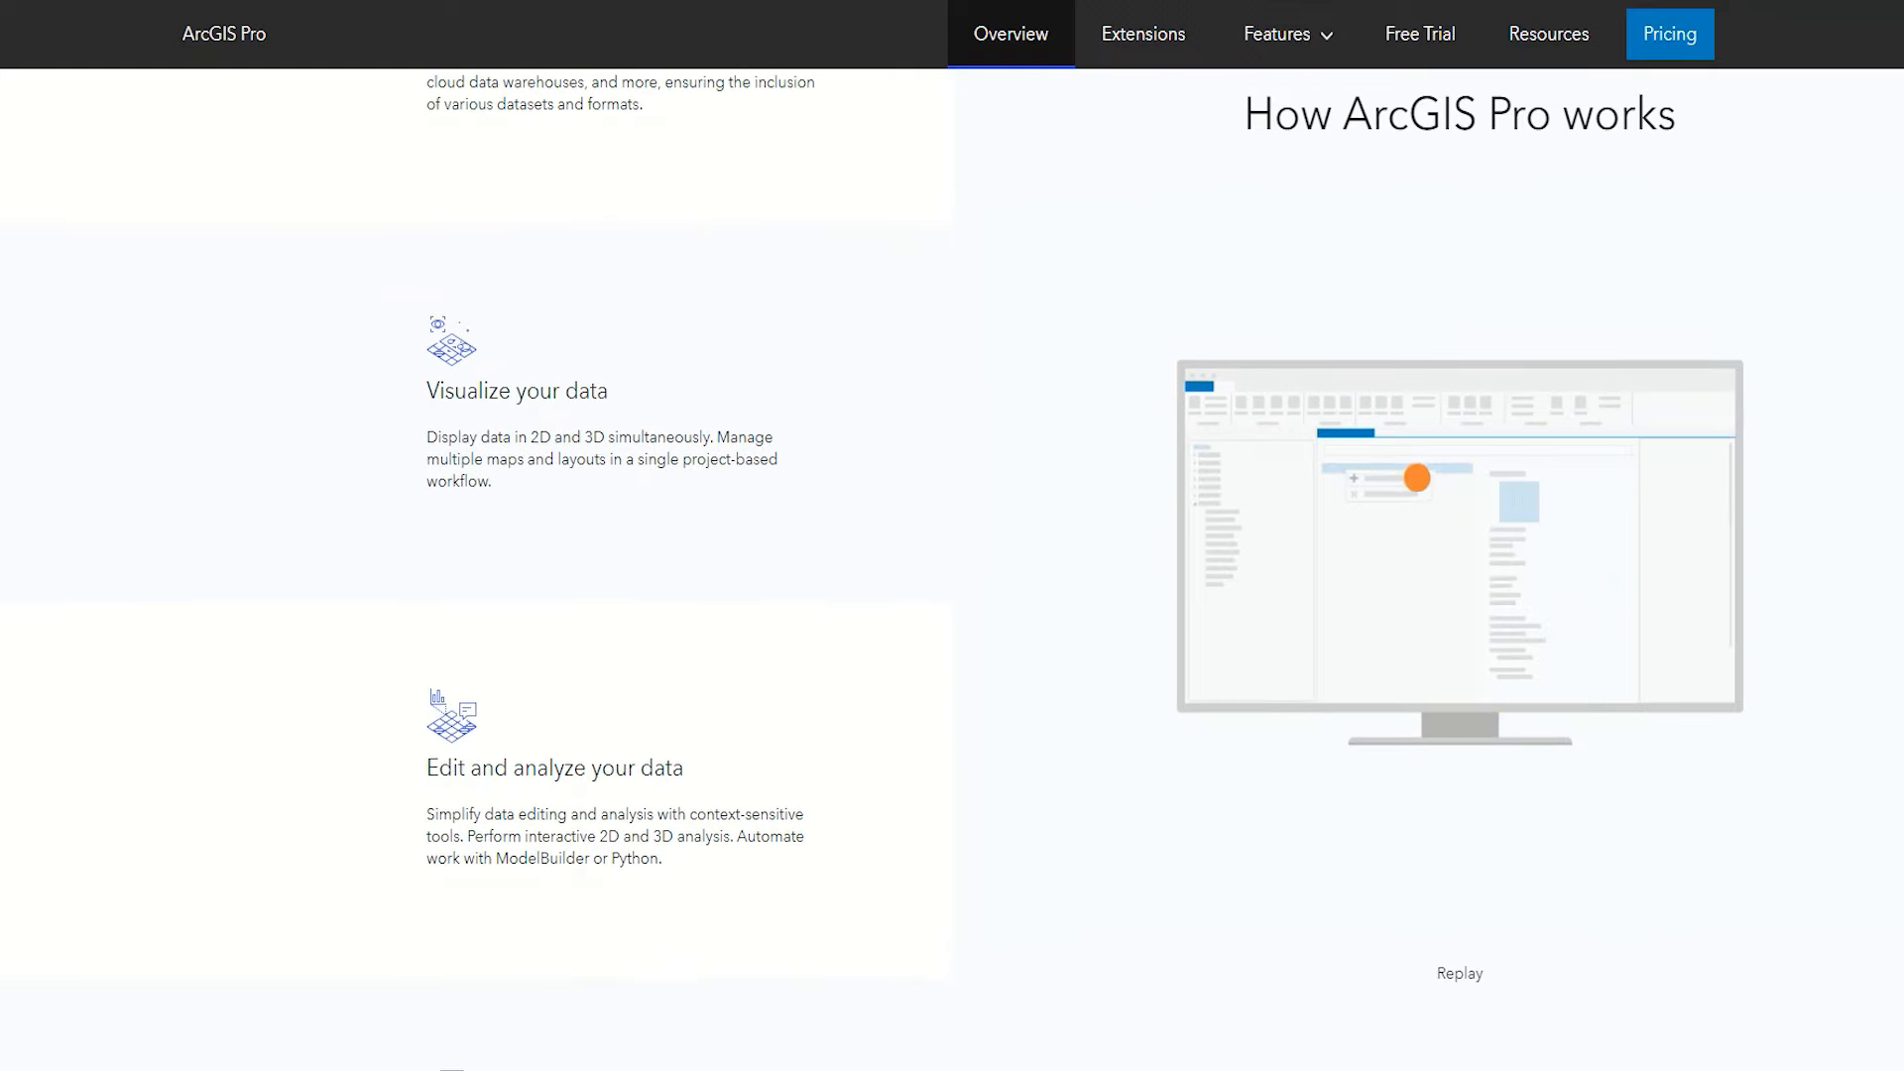
scroll(476, 569, "down", 1)
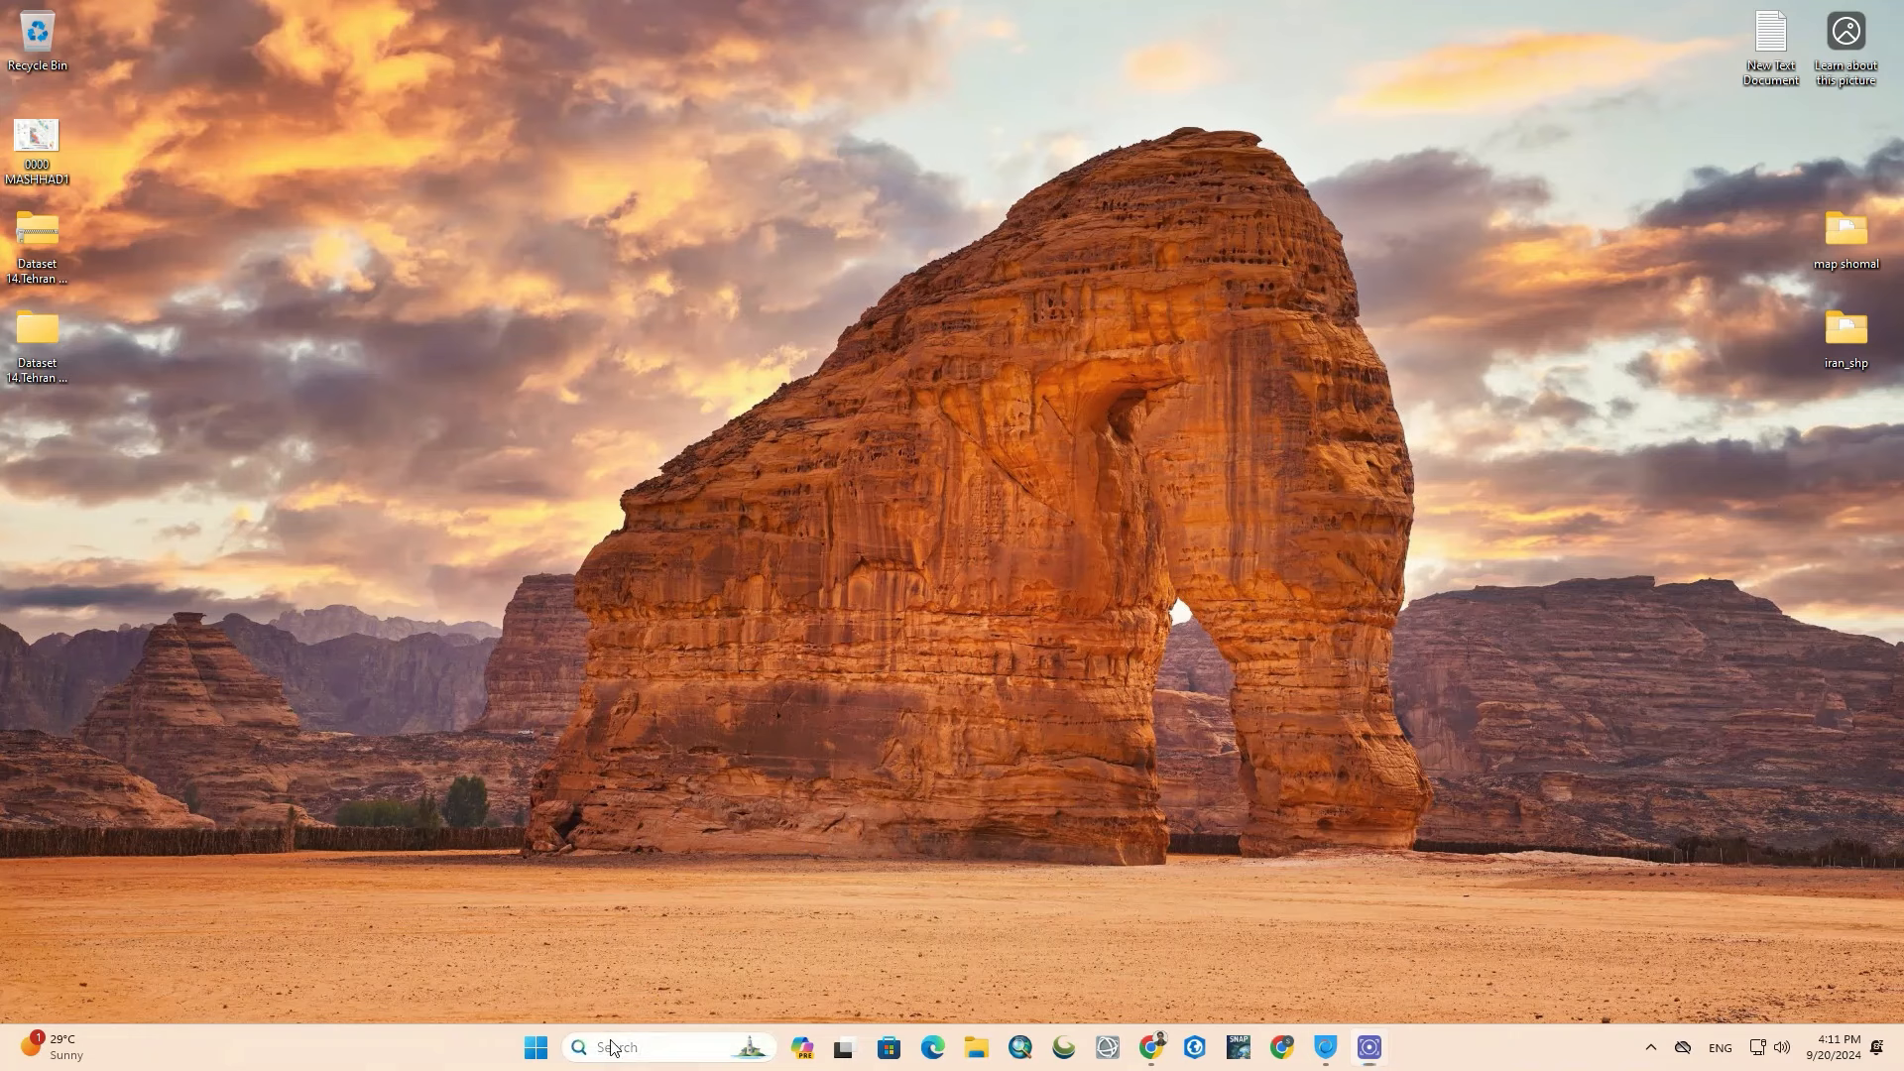
Step: Search the computer for "arc" and launch ArcGIS Pro
left_click(614, 1046)
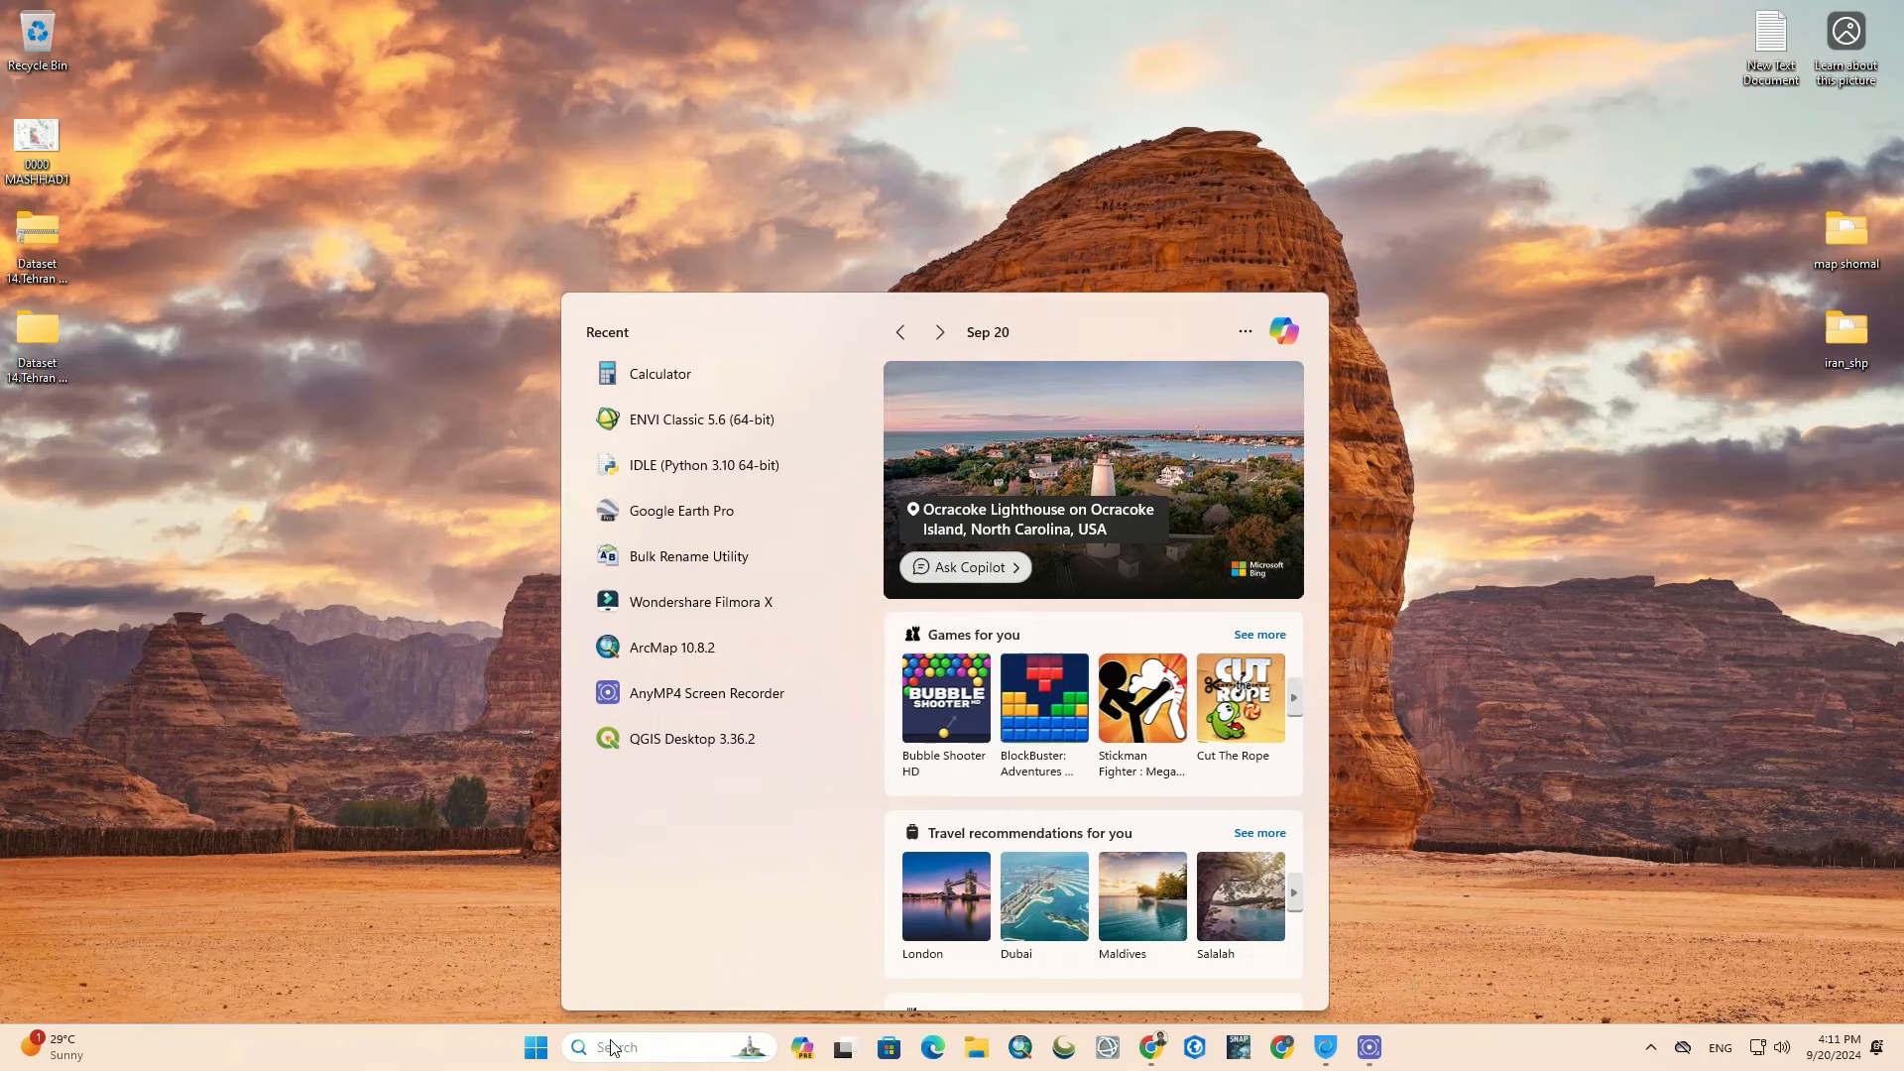
type("arcgis")
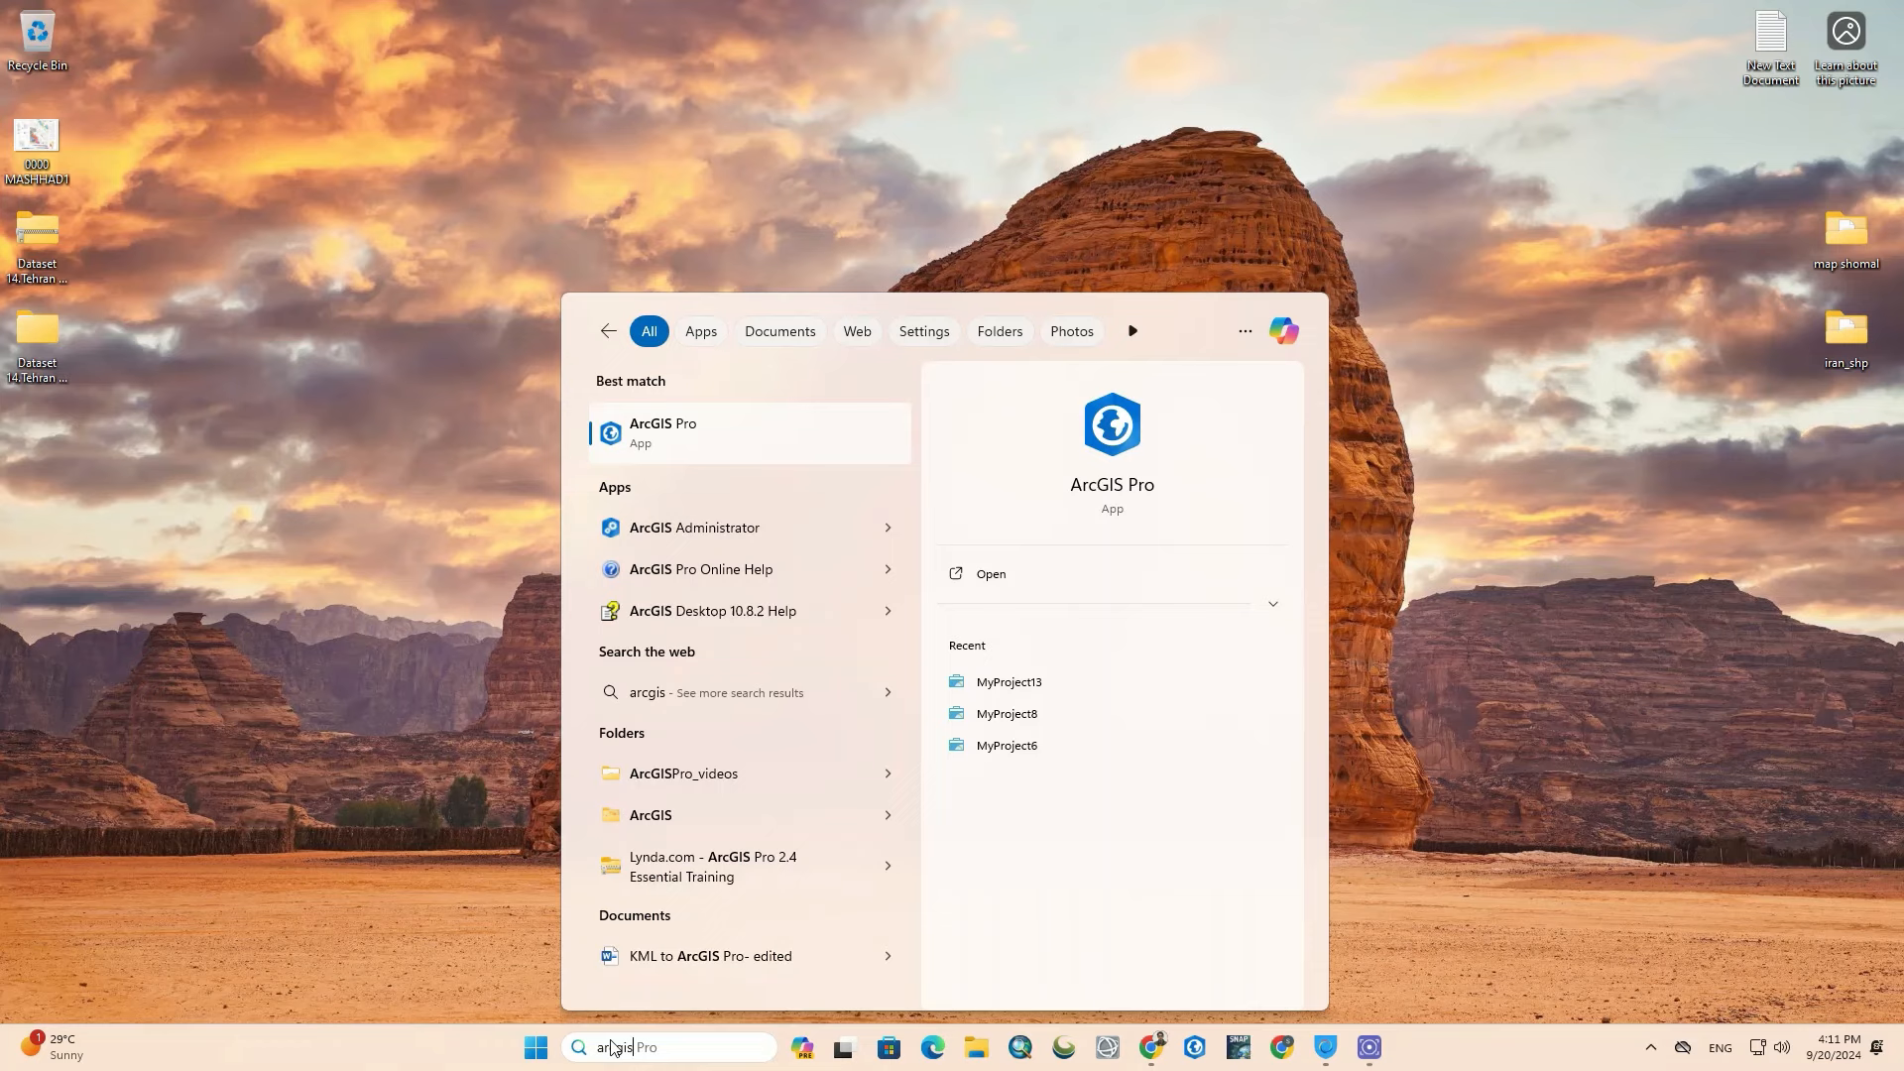
key("BackSpace")
key("BackSpace")
key("BackSpace")
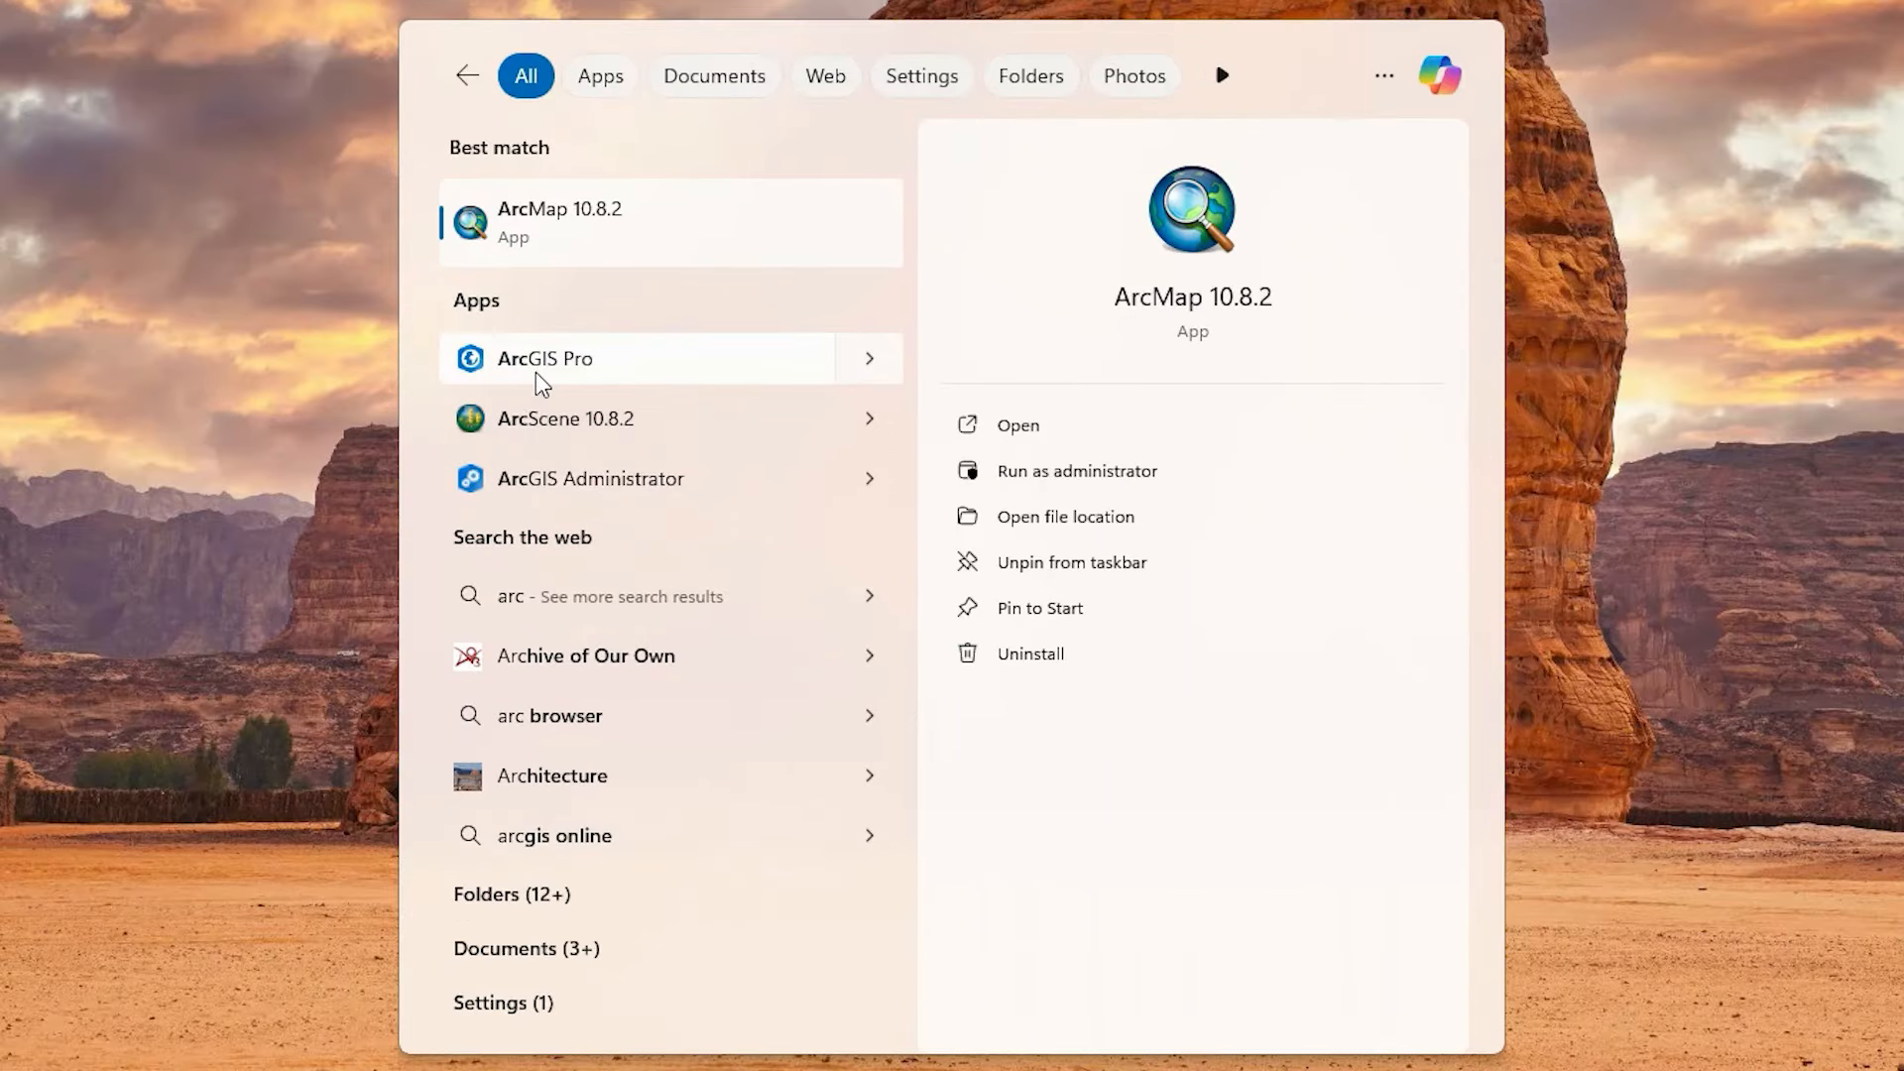
left_click(888, 371)
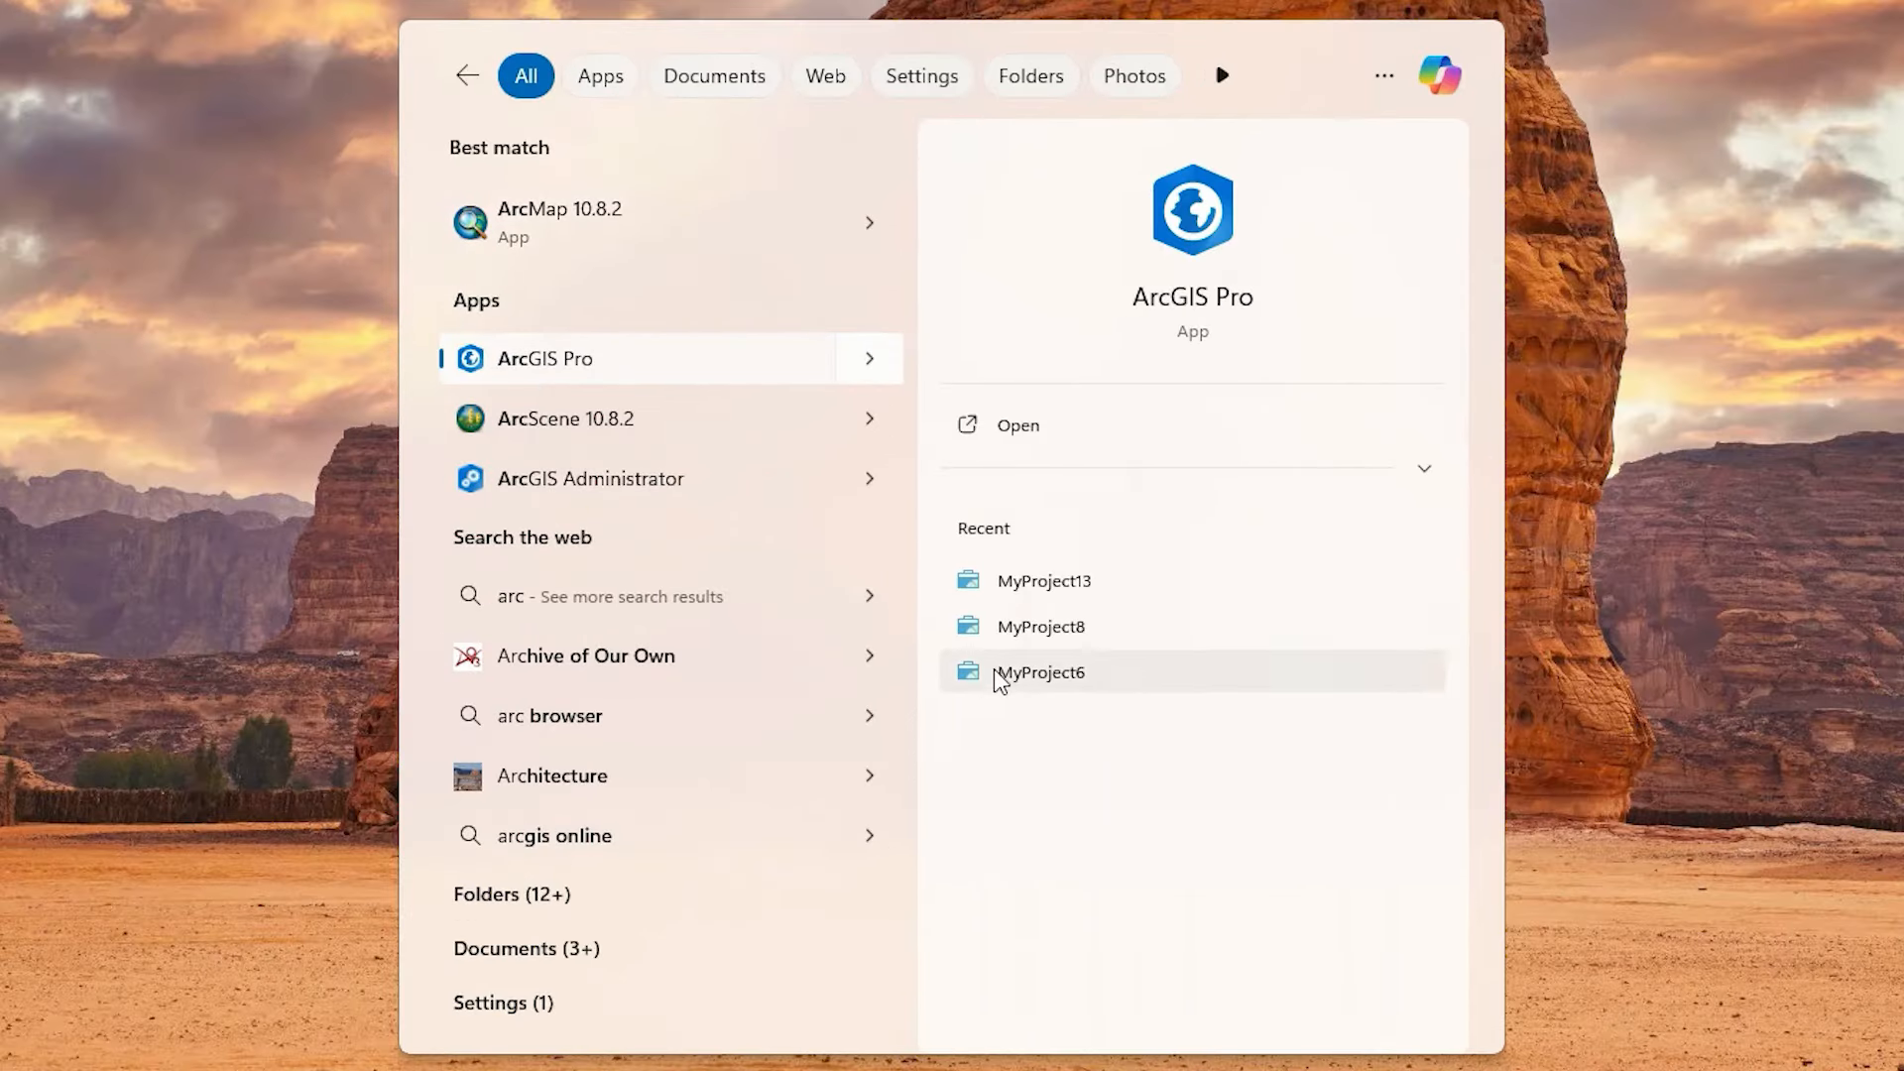
left_click(547, 363)
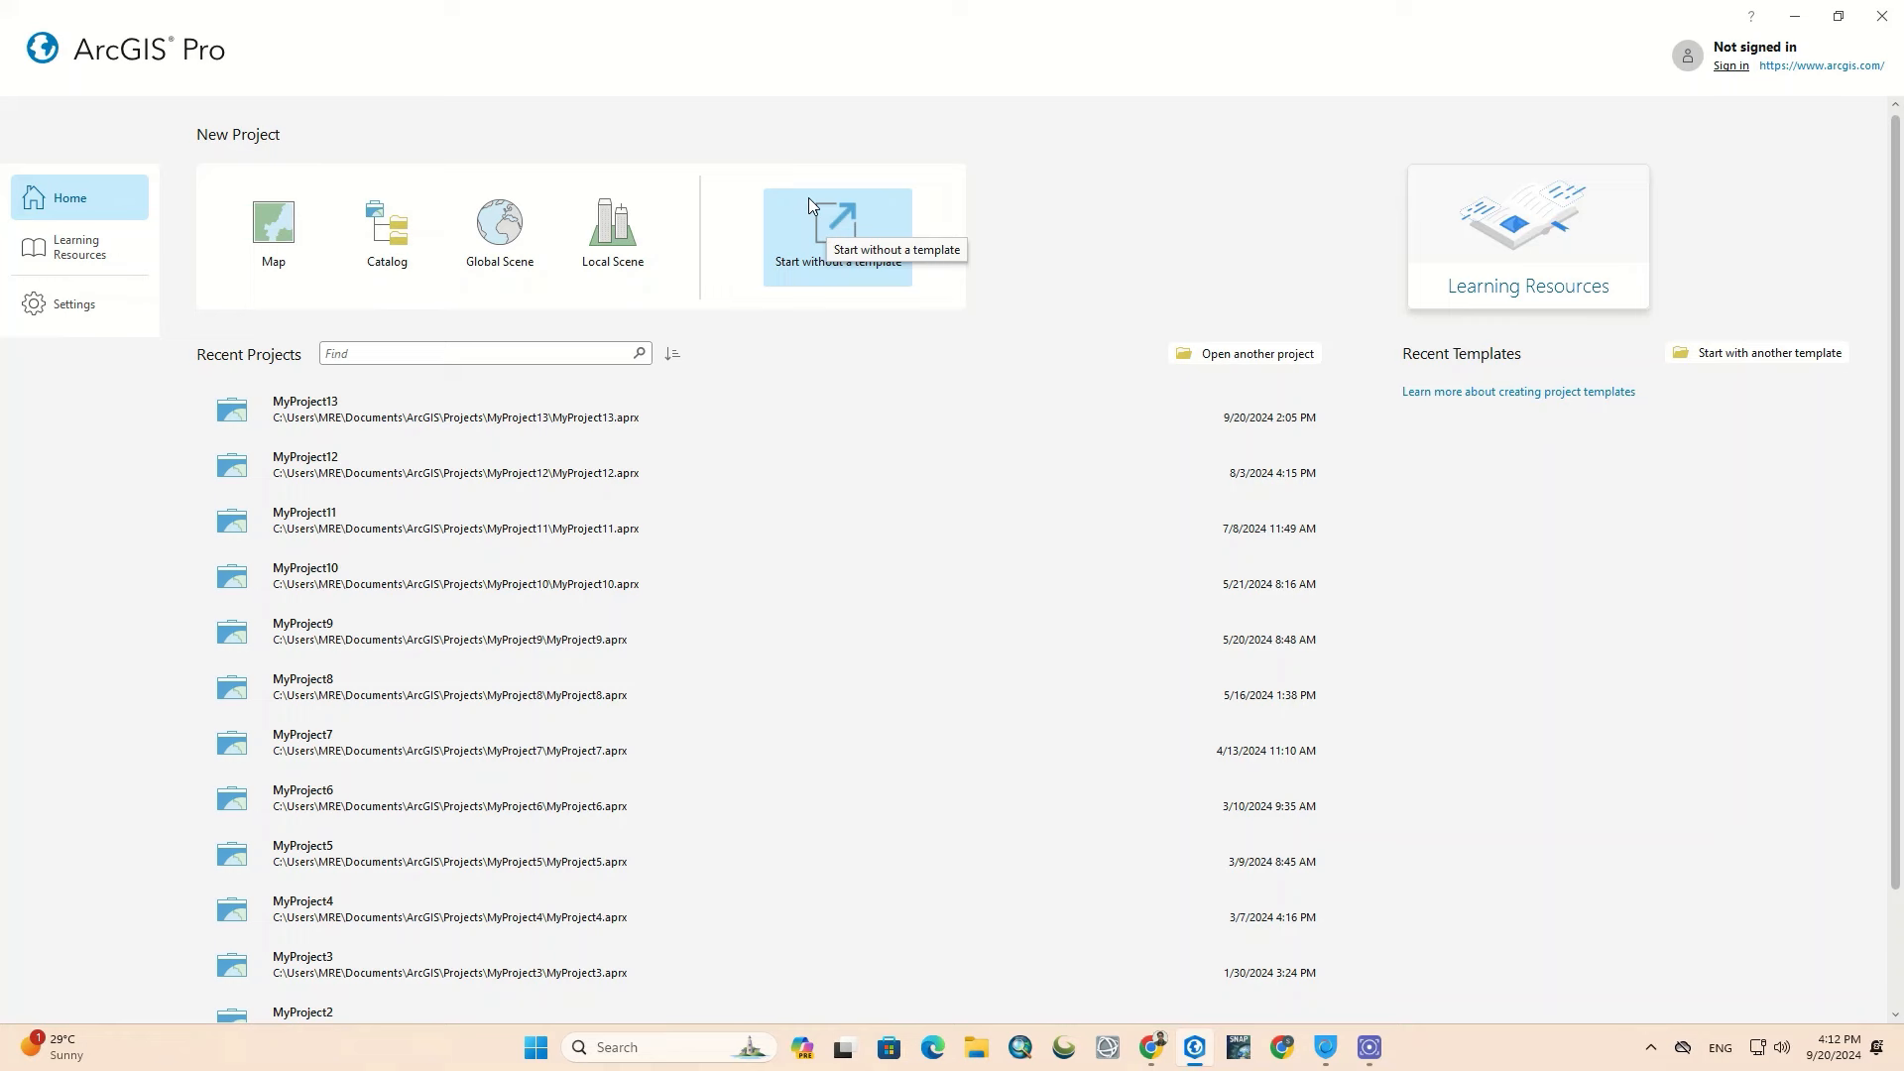
Step: Pin MyProject13 and MyProject9 to the head of the recent projects list
scroll(454, 441, "down", 3)
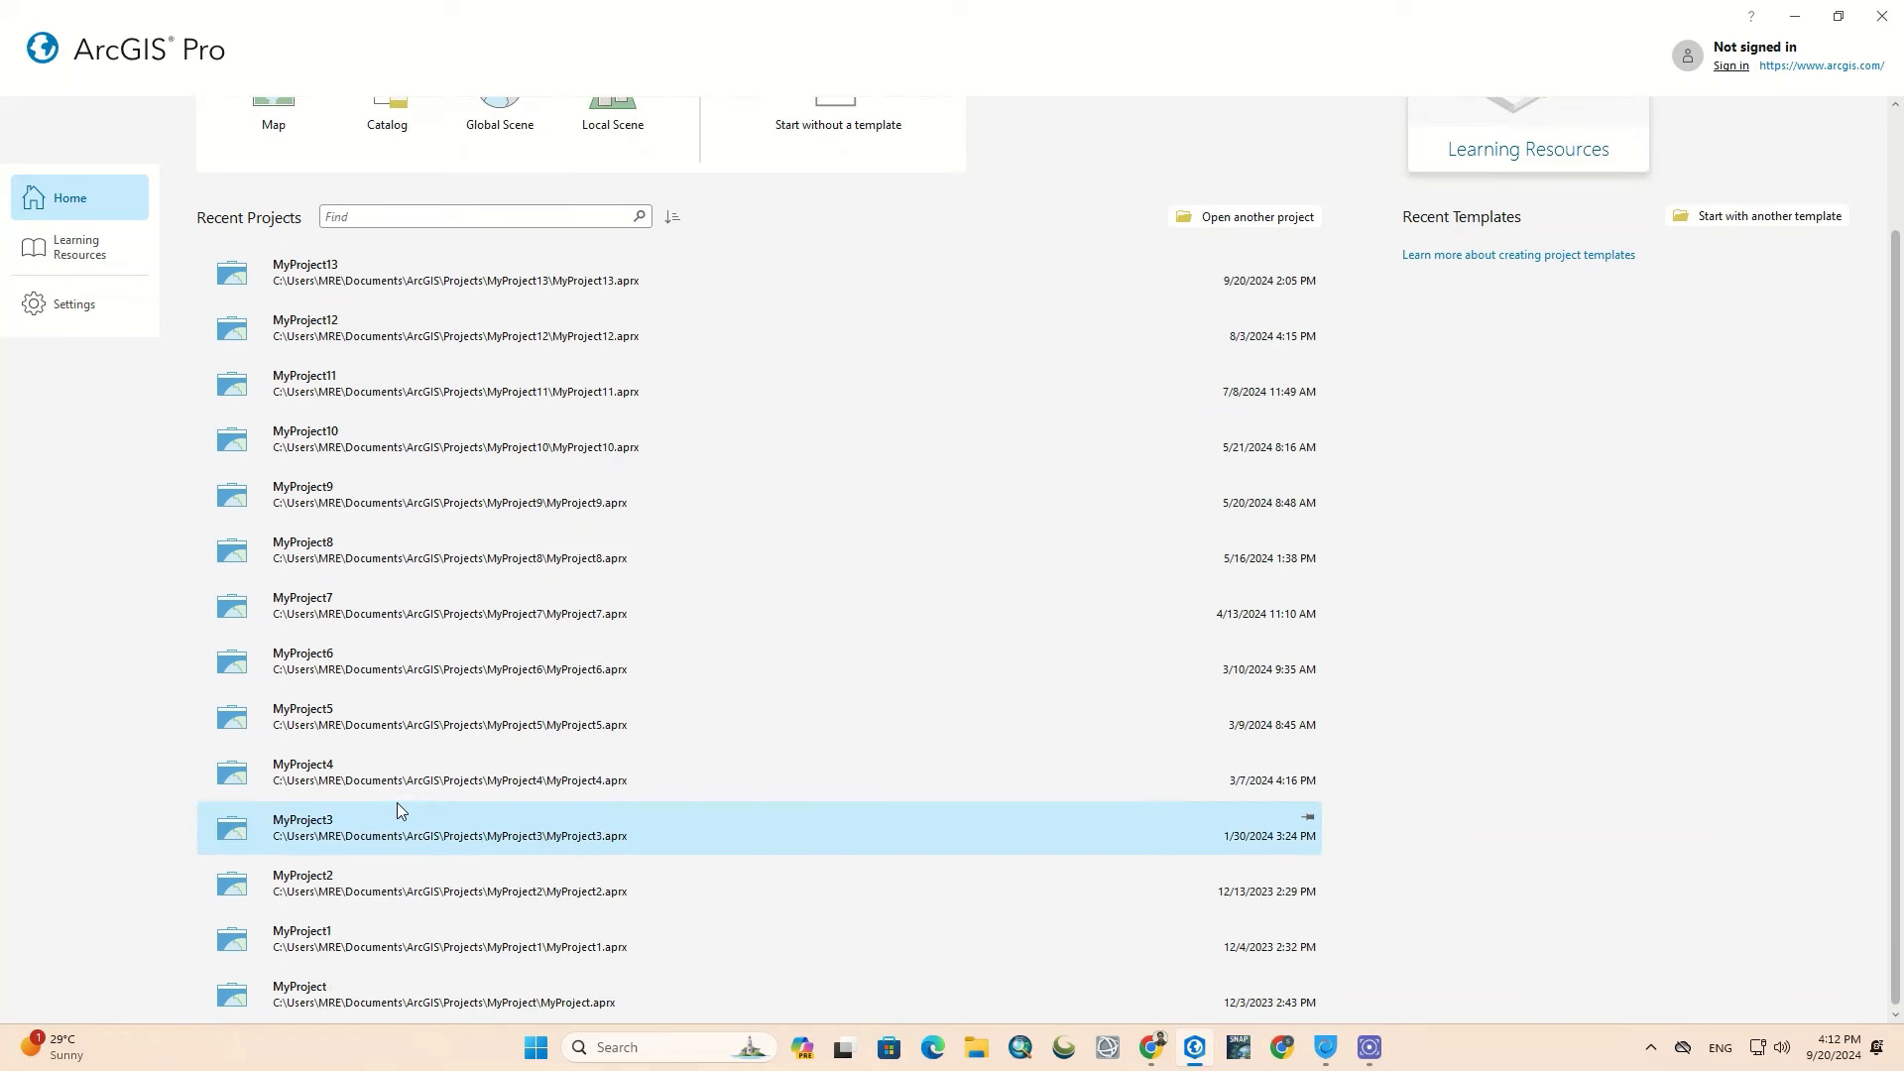
scroll(385, 706, "up", 3)
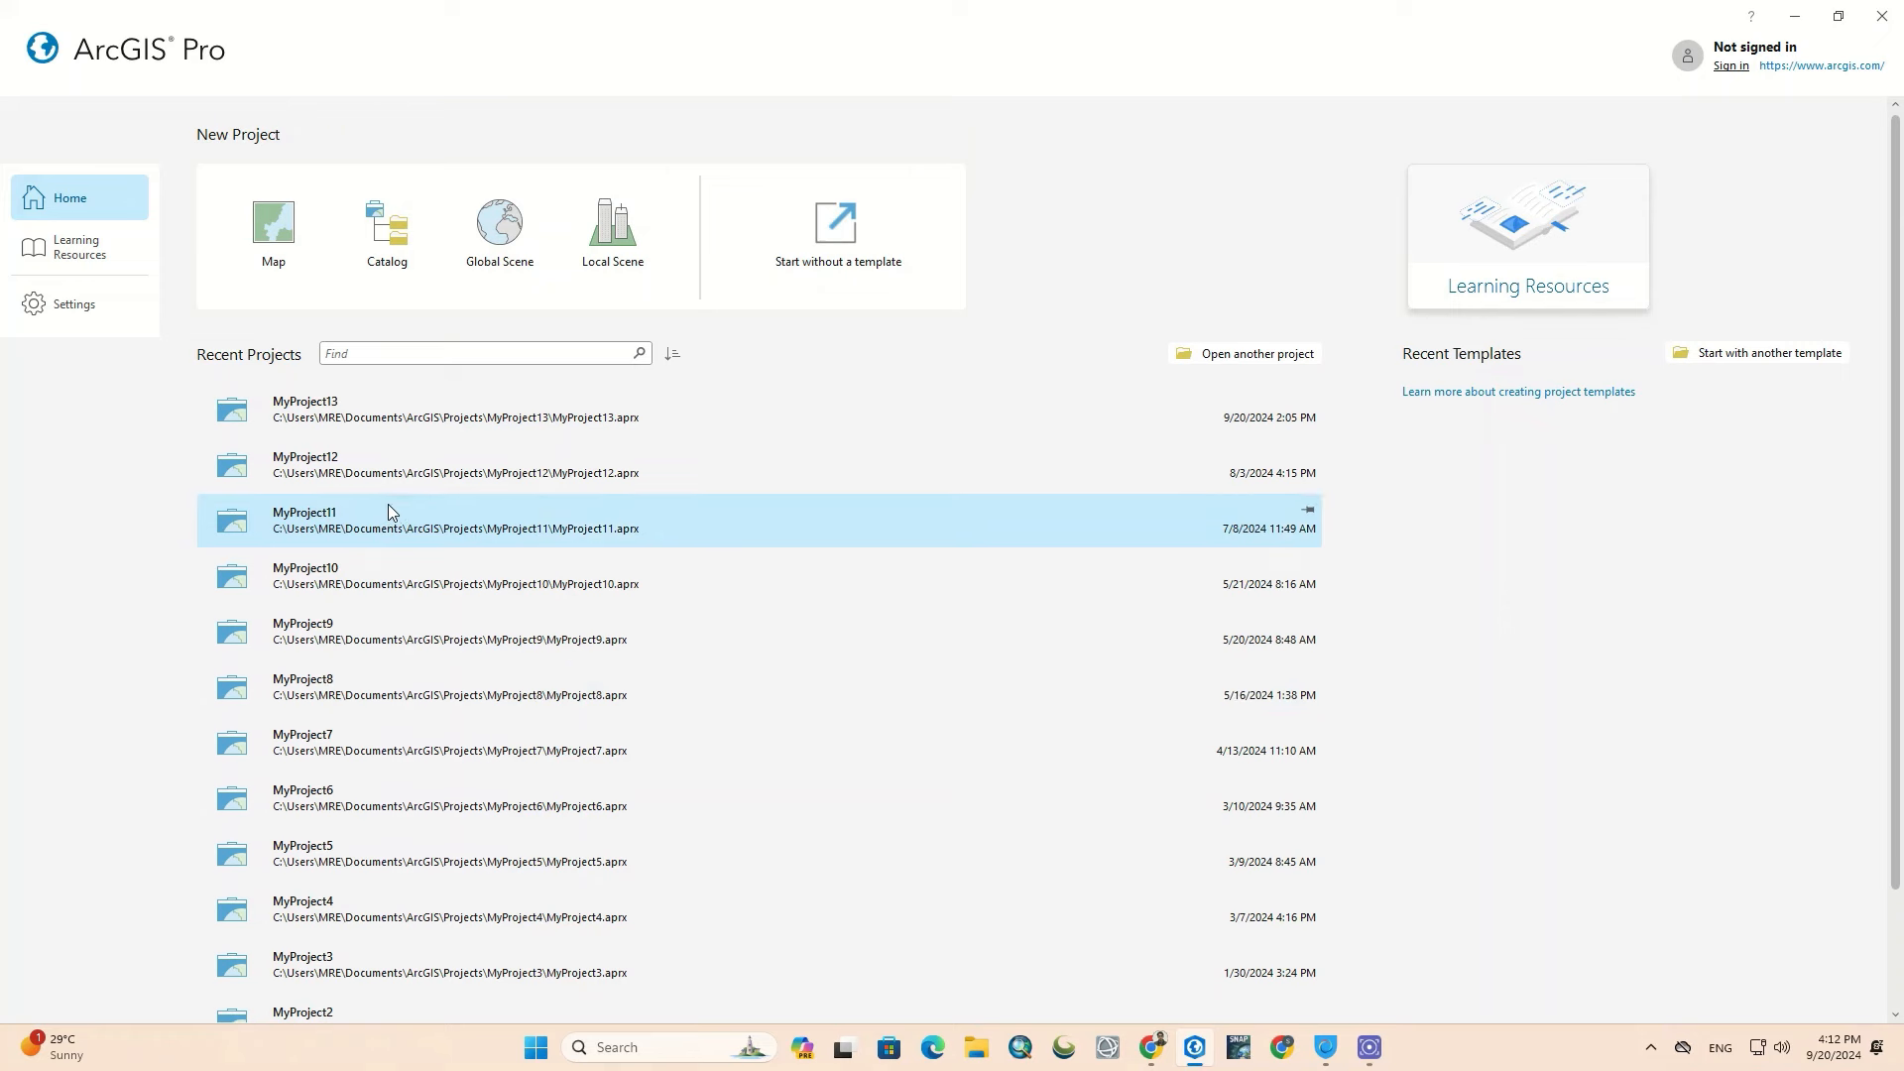
left_click(1311, 399)
scroll(1313, 405, "down", 3)
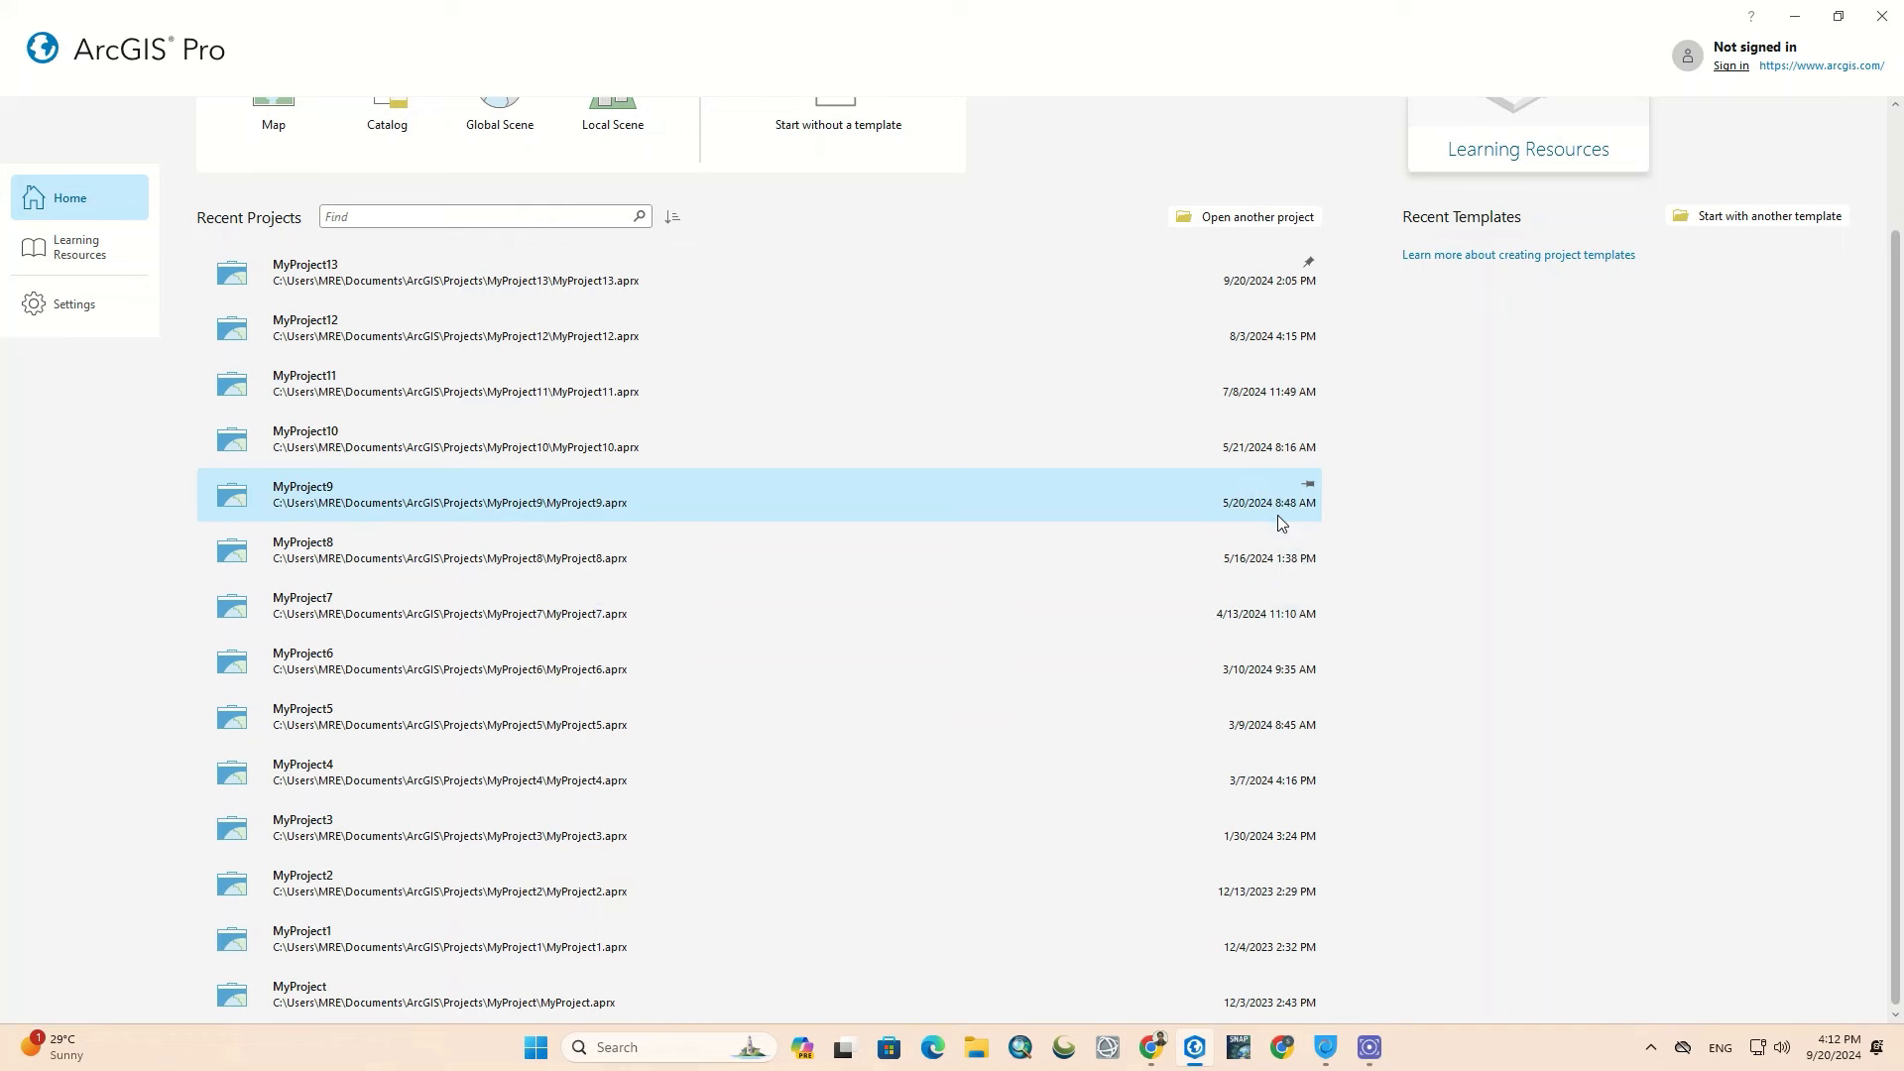
left_click(1309, 489)
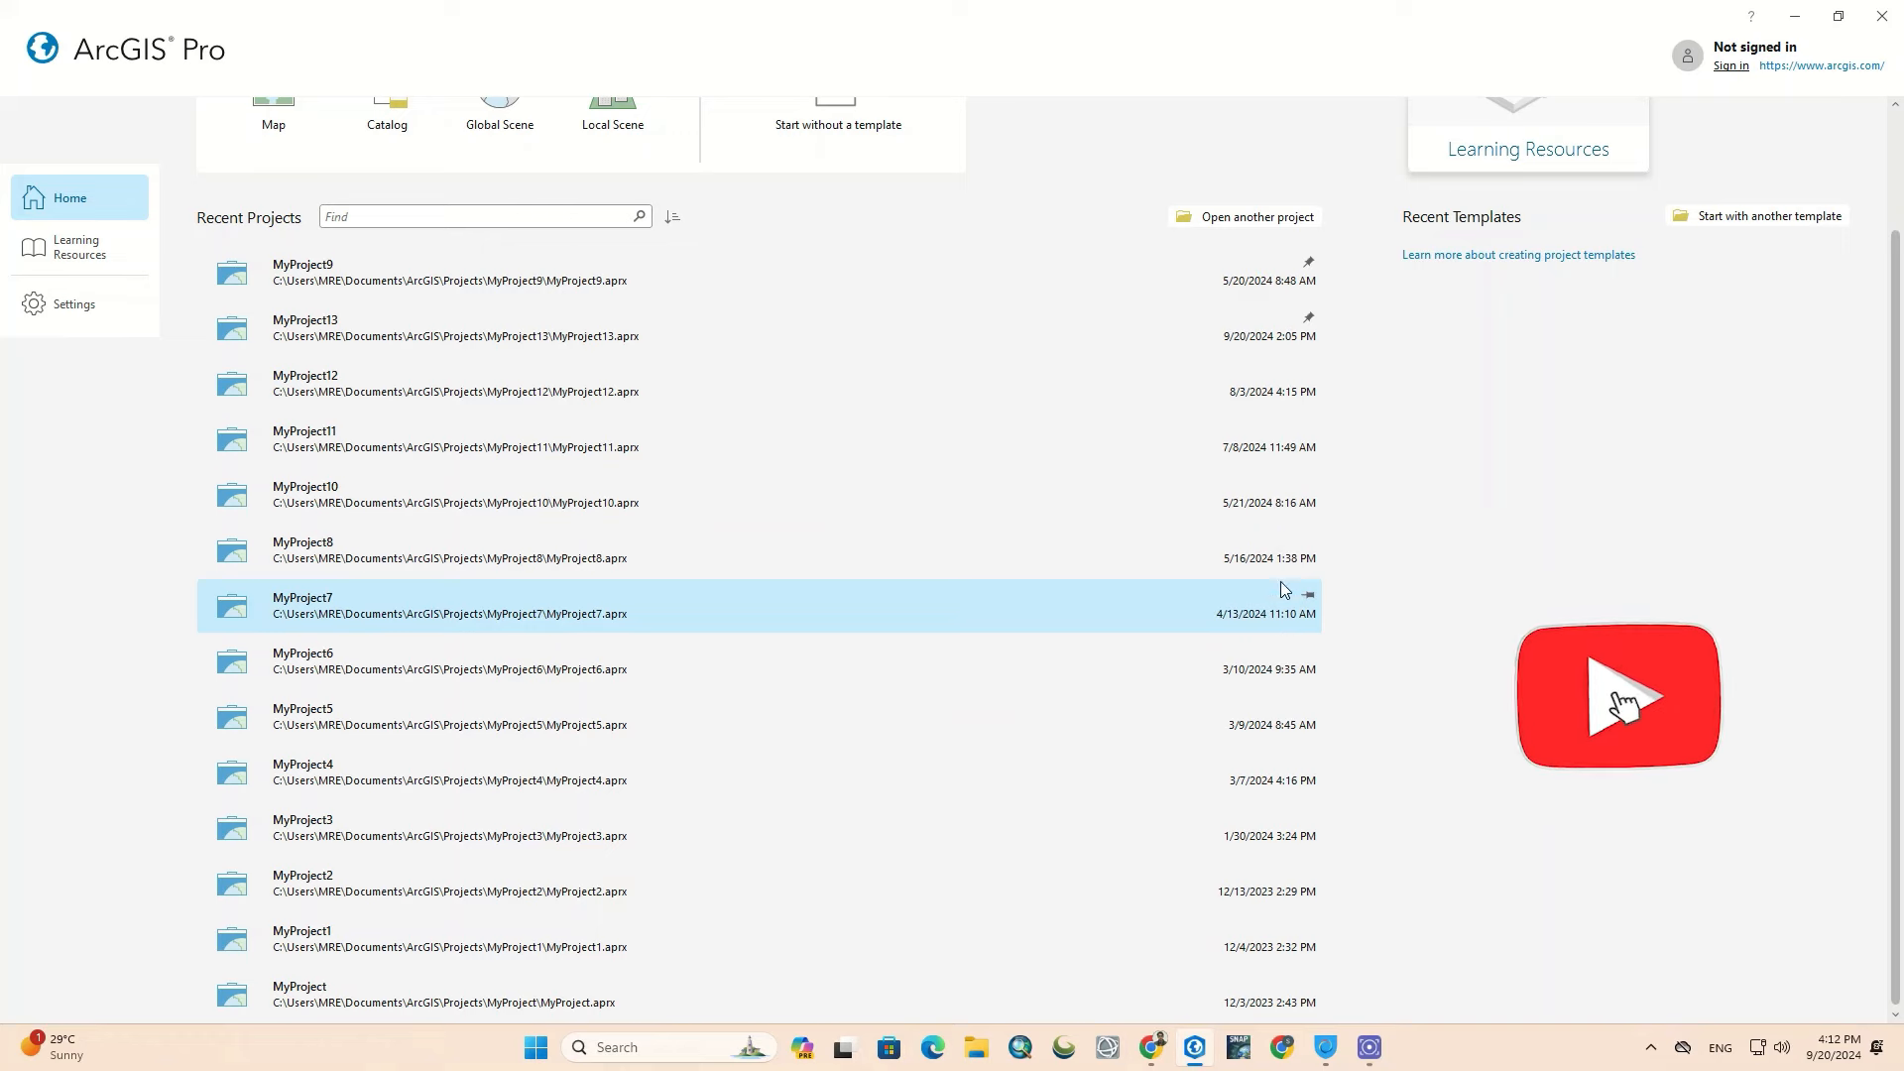
Step: Unpin MyProject9 in the recent projects list
scroll(1292, 591, "up", 3)
left_click(1310, 400)
scroll(1309, 400, "down", 3)
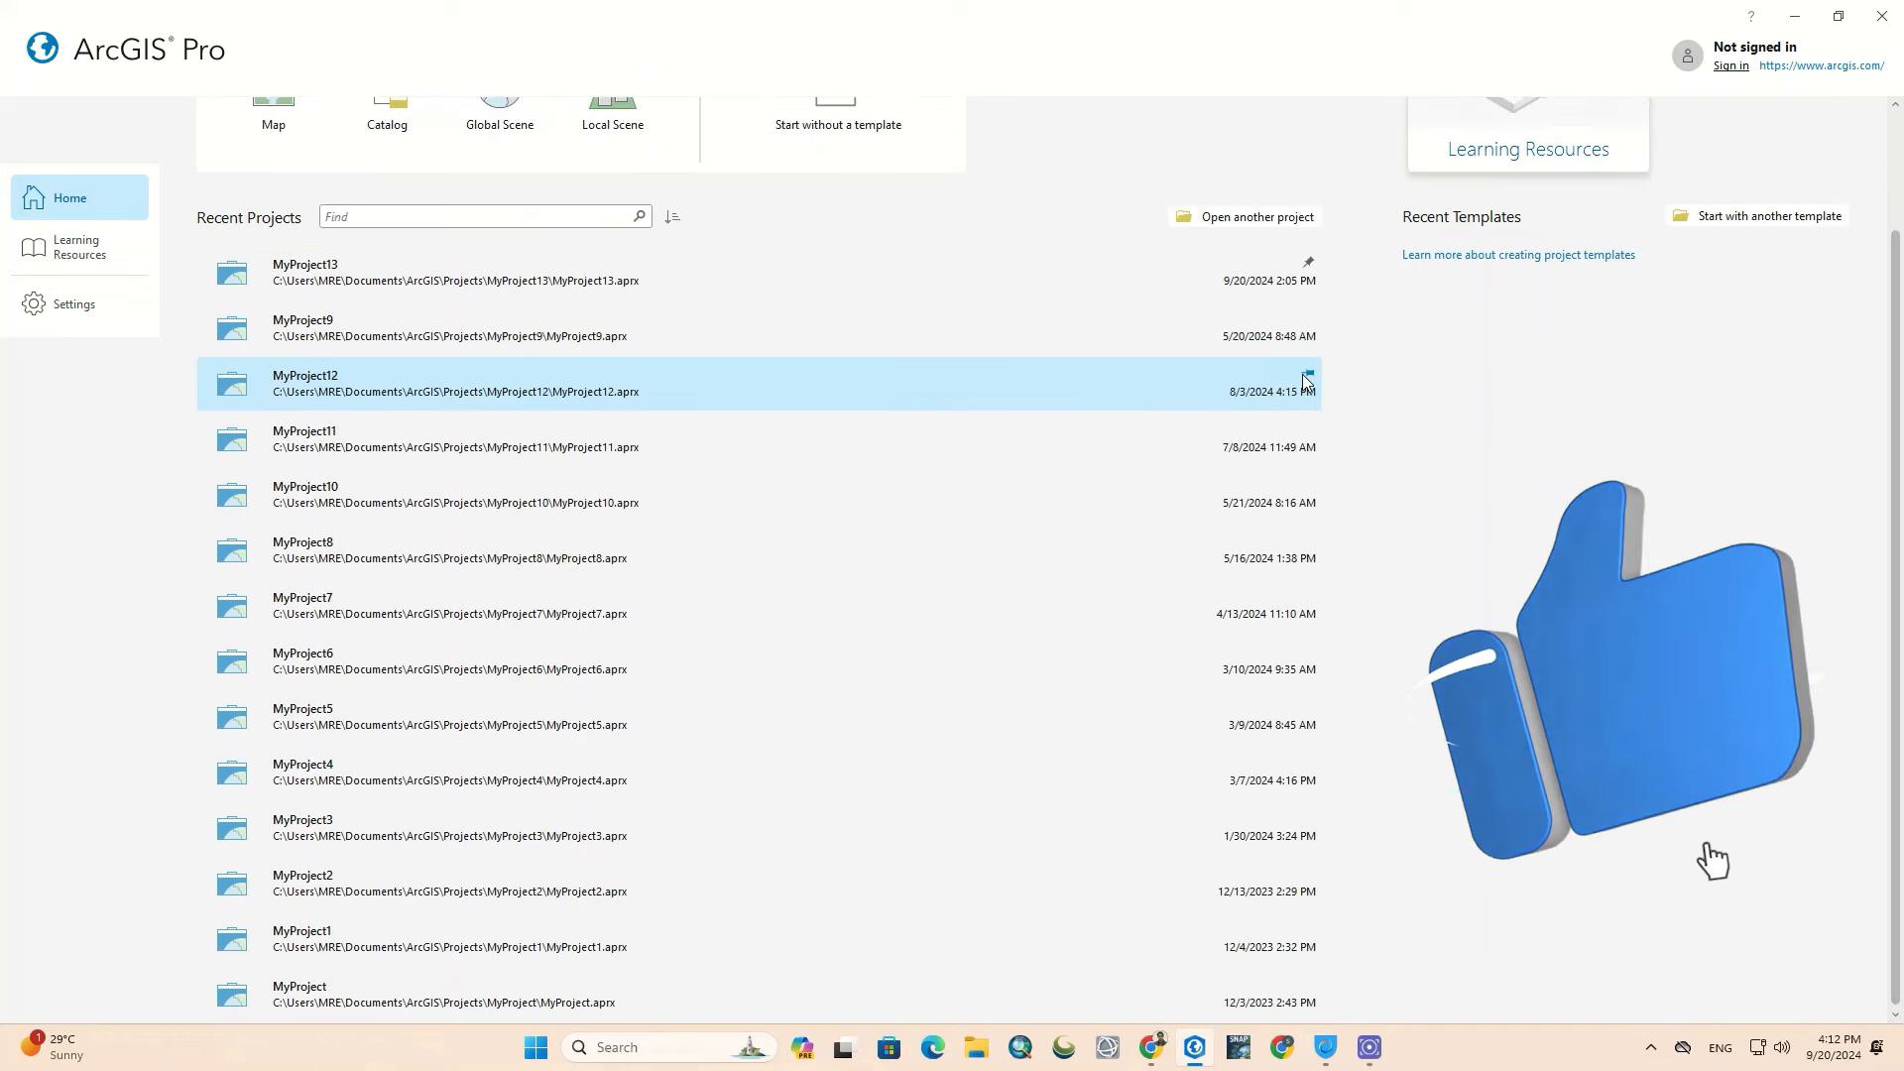
Step: Sort the recent projects by name in ascending order
left_click(674, 218)
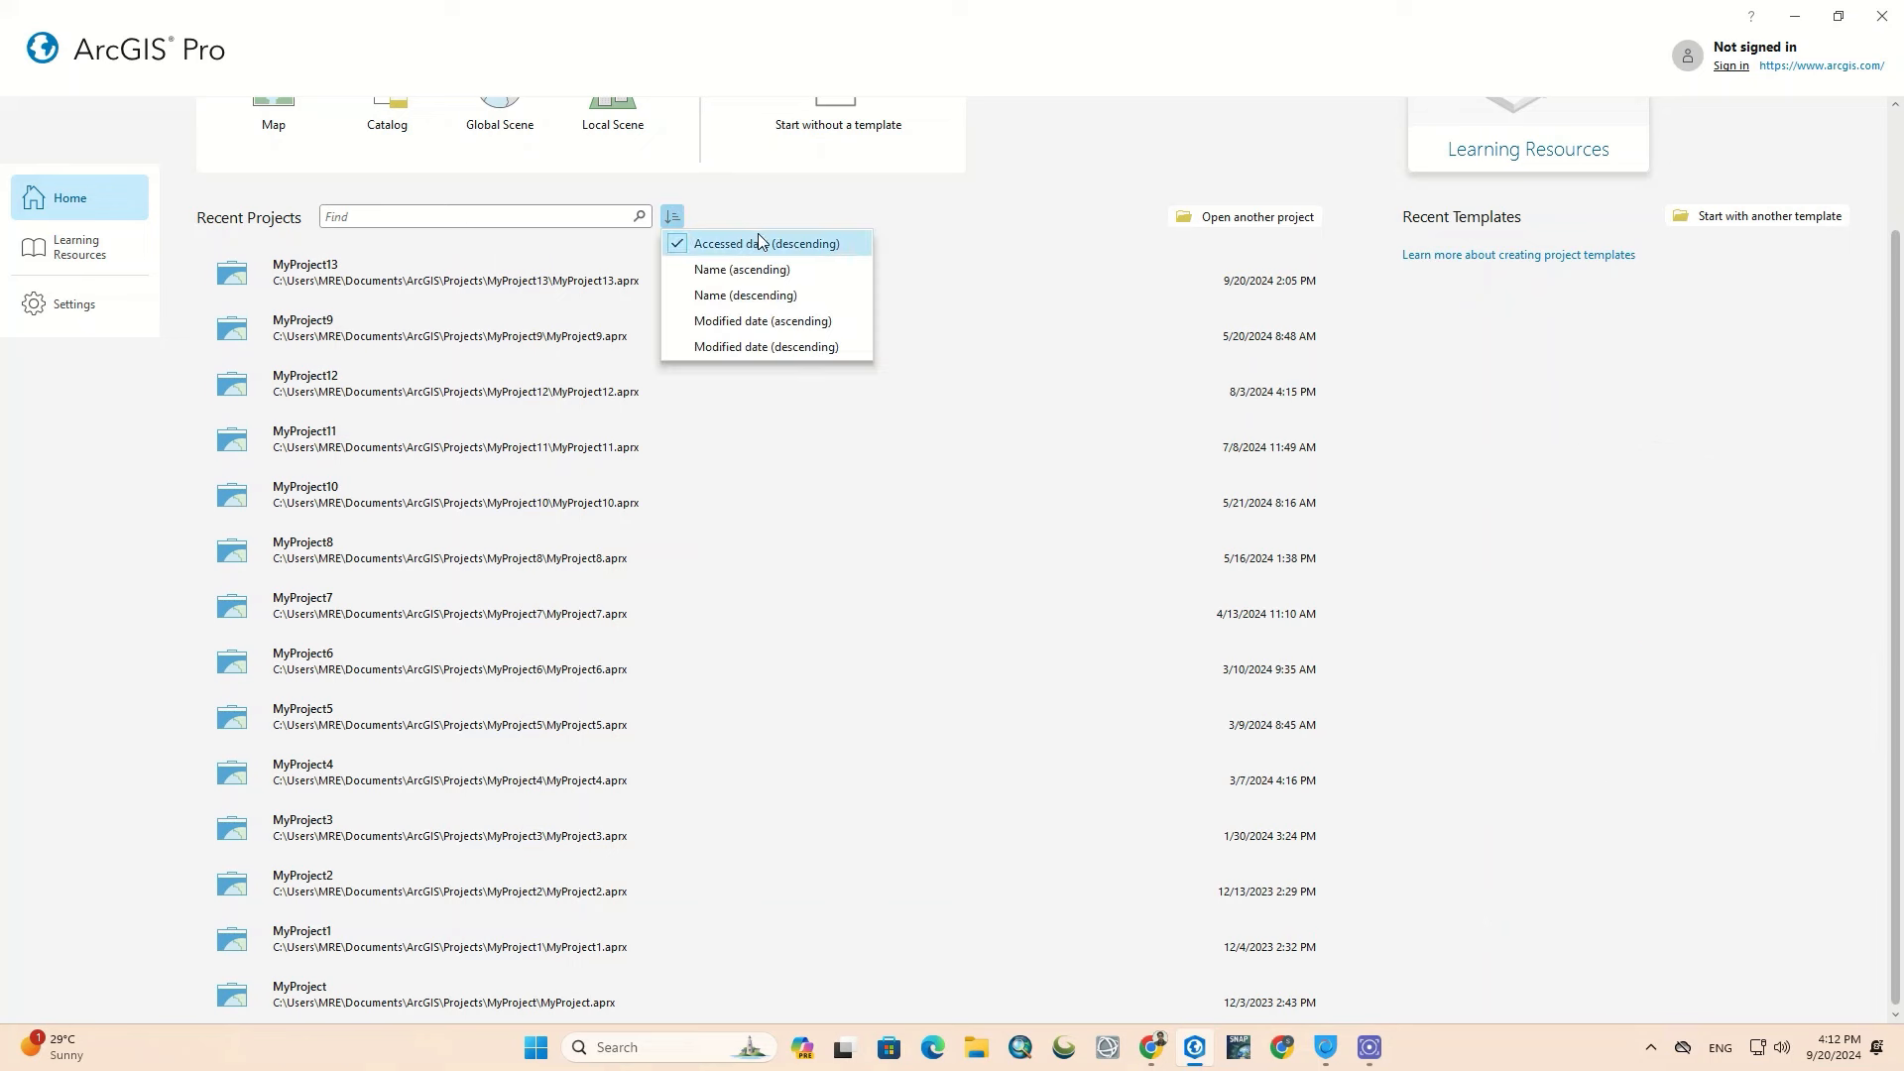
left_click(741, 269)
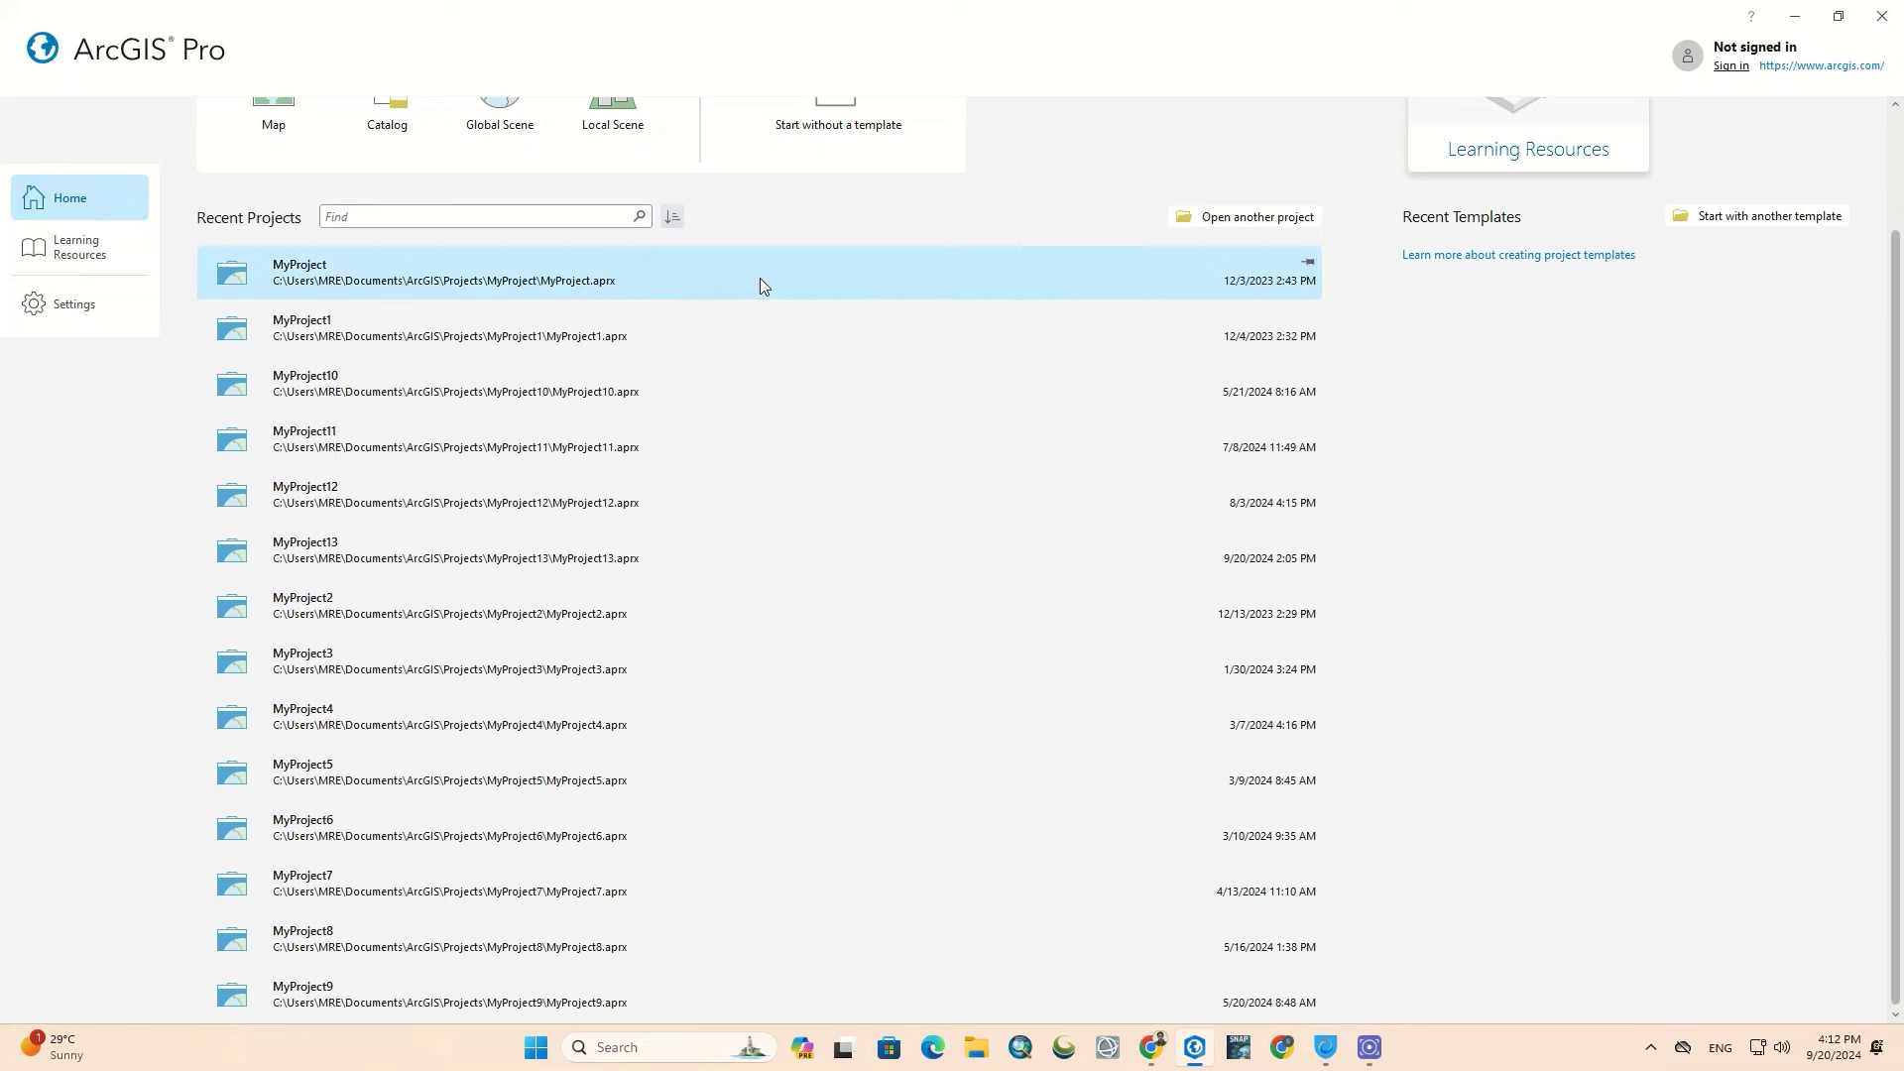
scroll(761, 288, "up", 3)
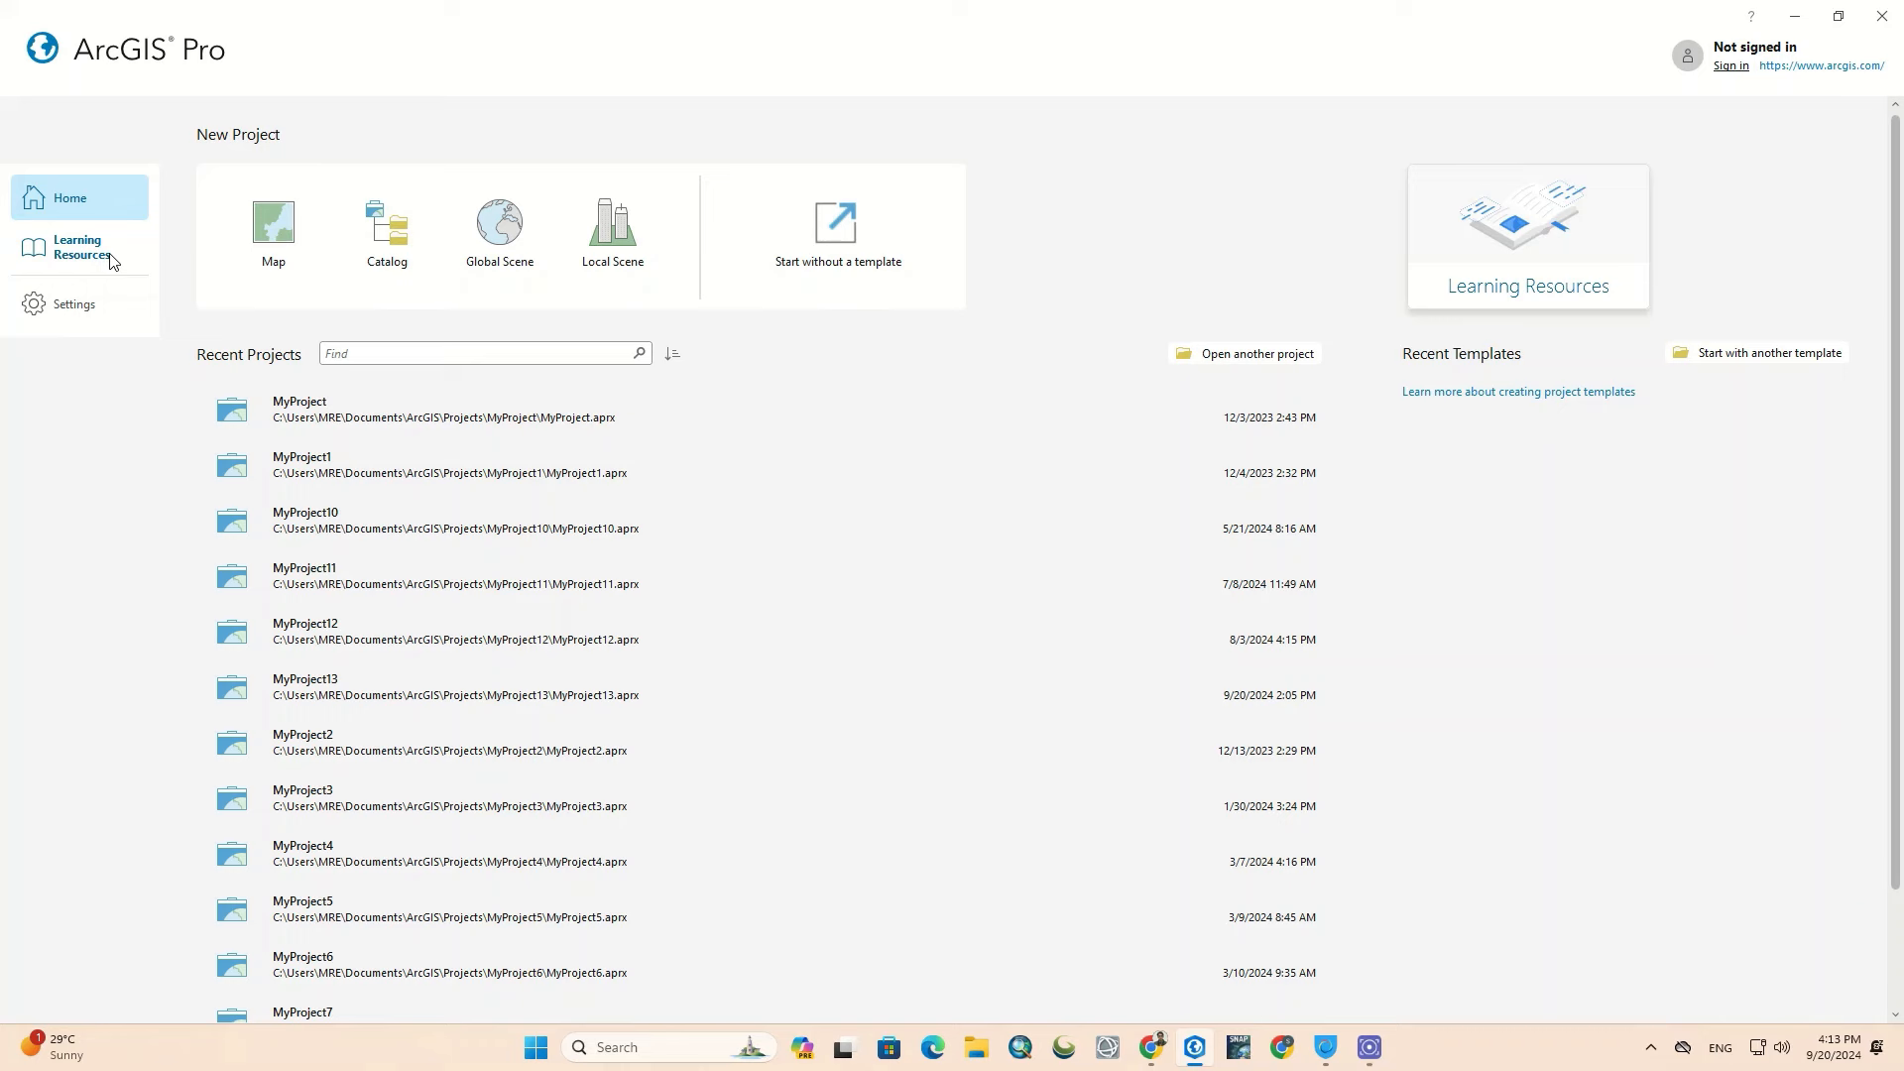
Step: Open More Tutorials from the Learning Resources page and read through the ArcGIS Pro quick-start tutorials overview in the browser
left_click(112, 261)
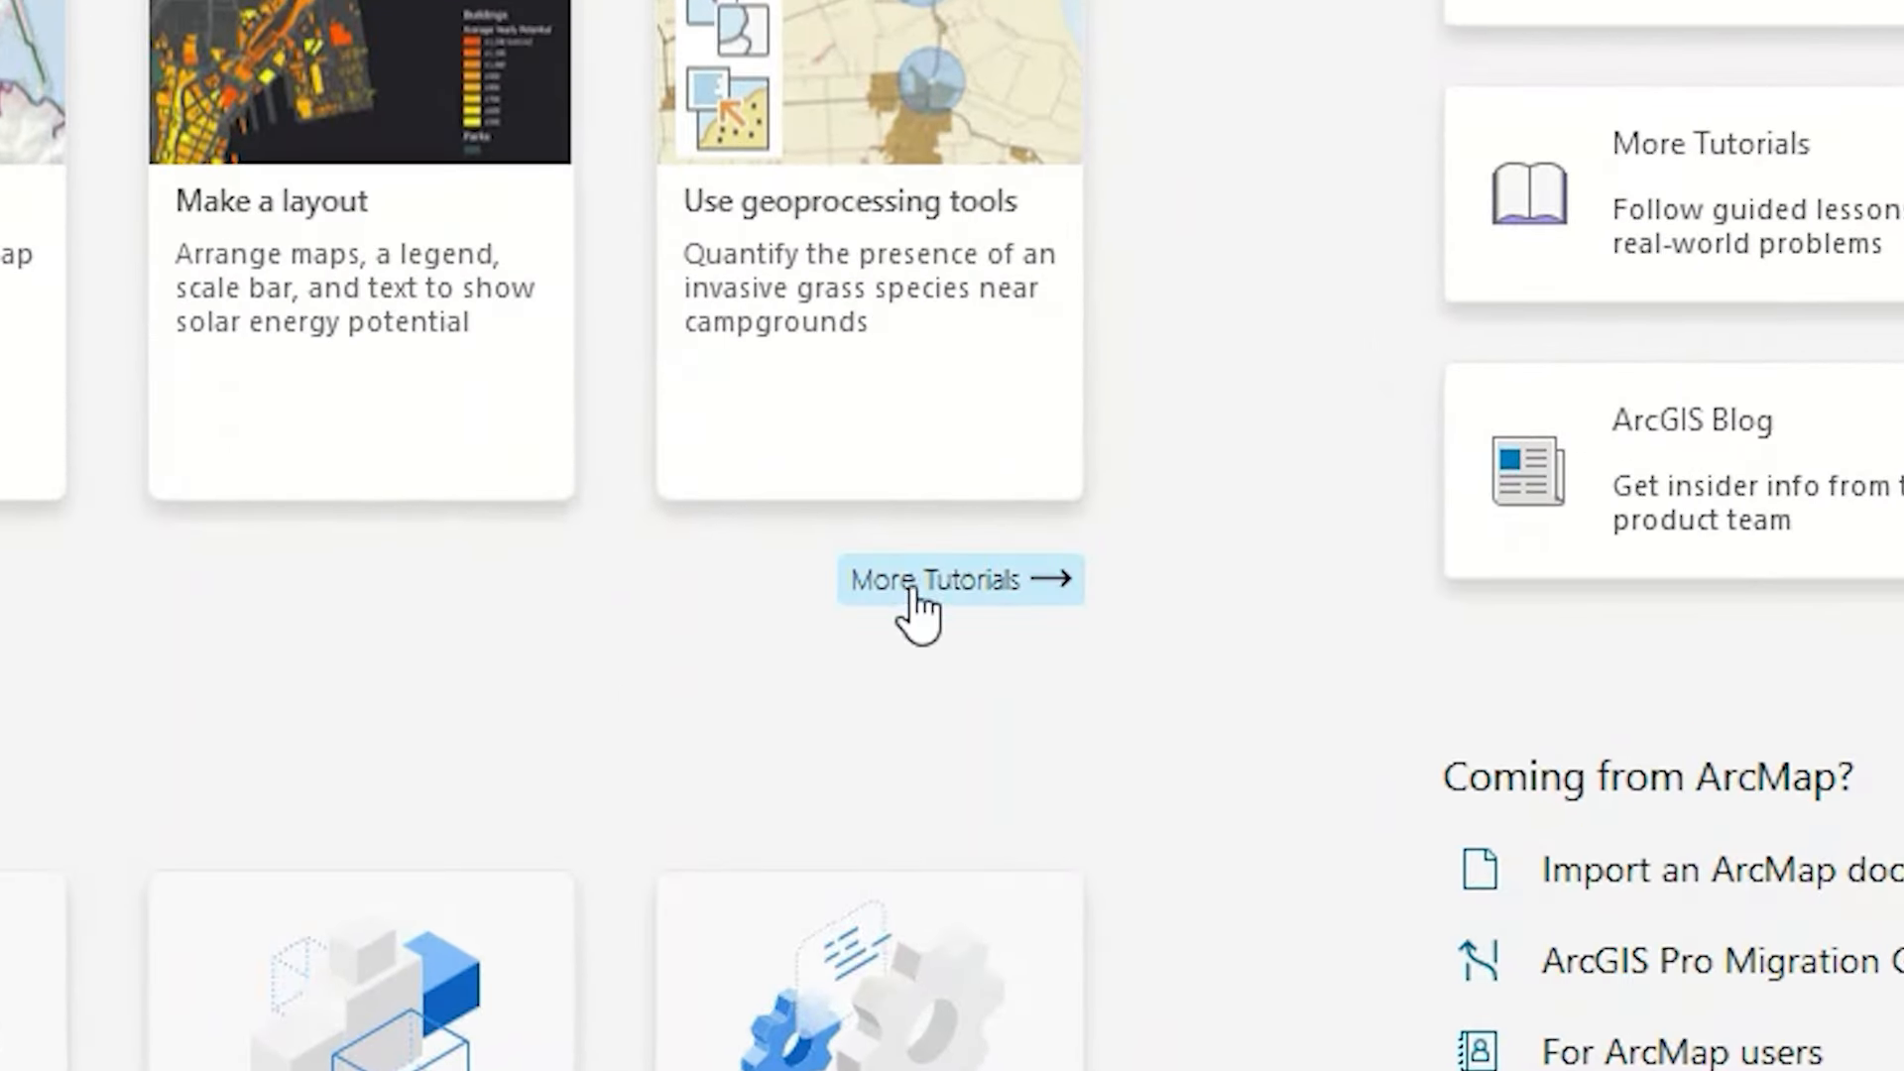
left_click(908, 593)
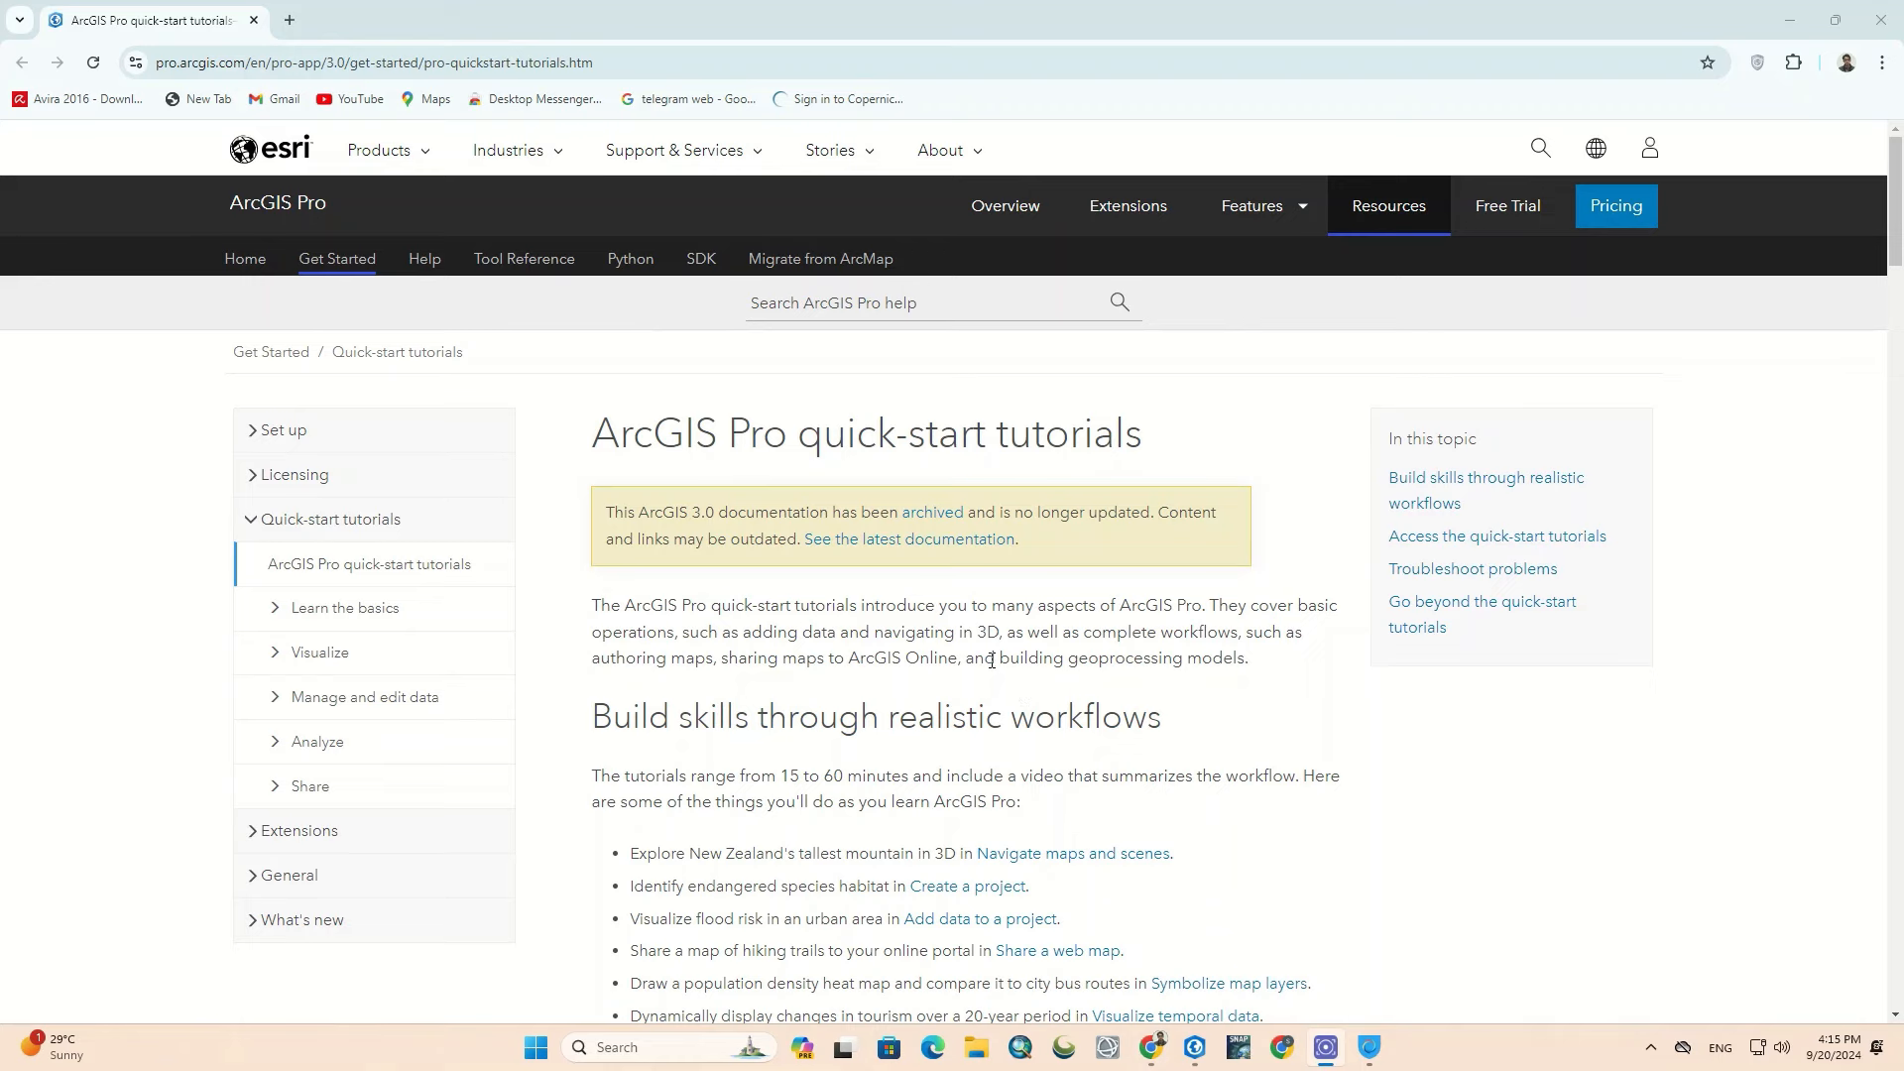
scroll(992, 665, "down", 3)
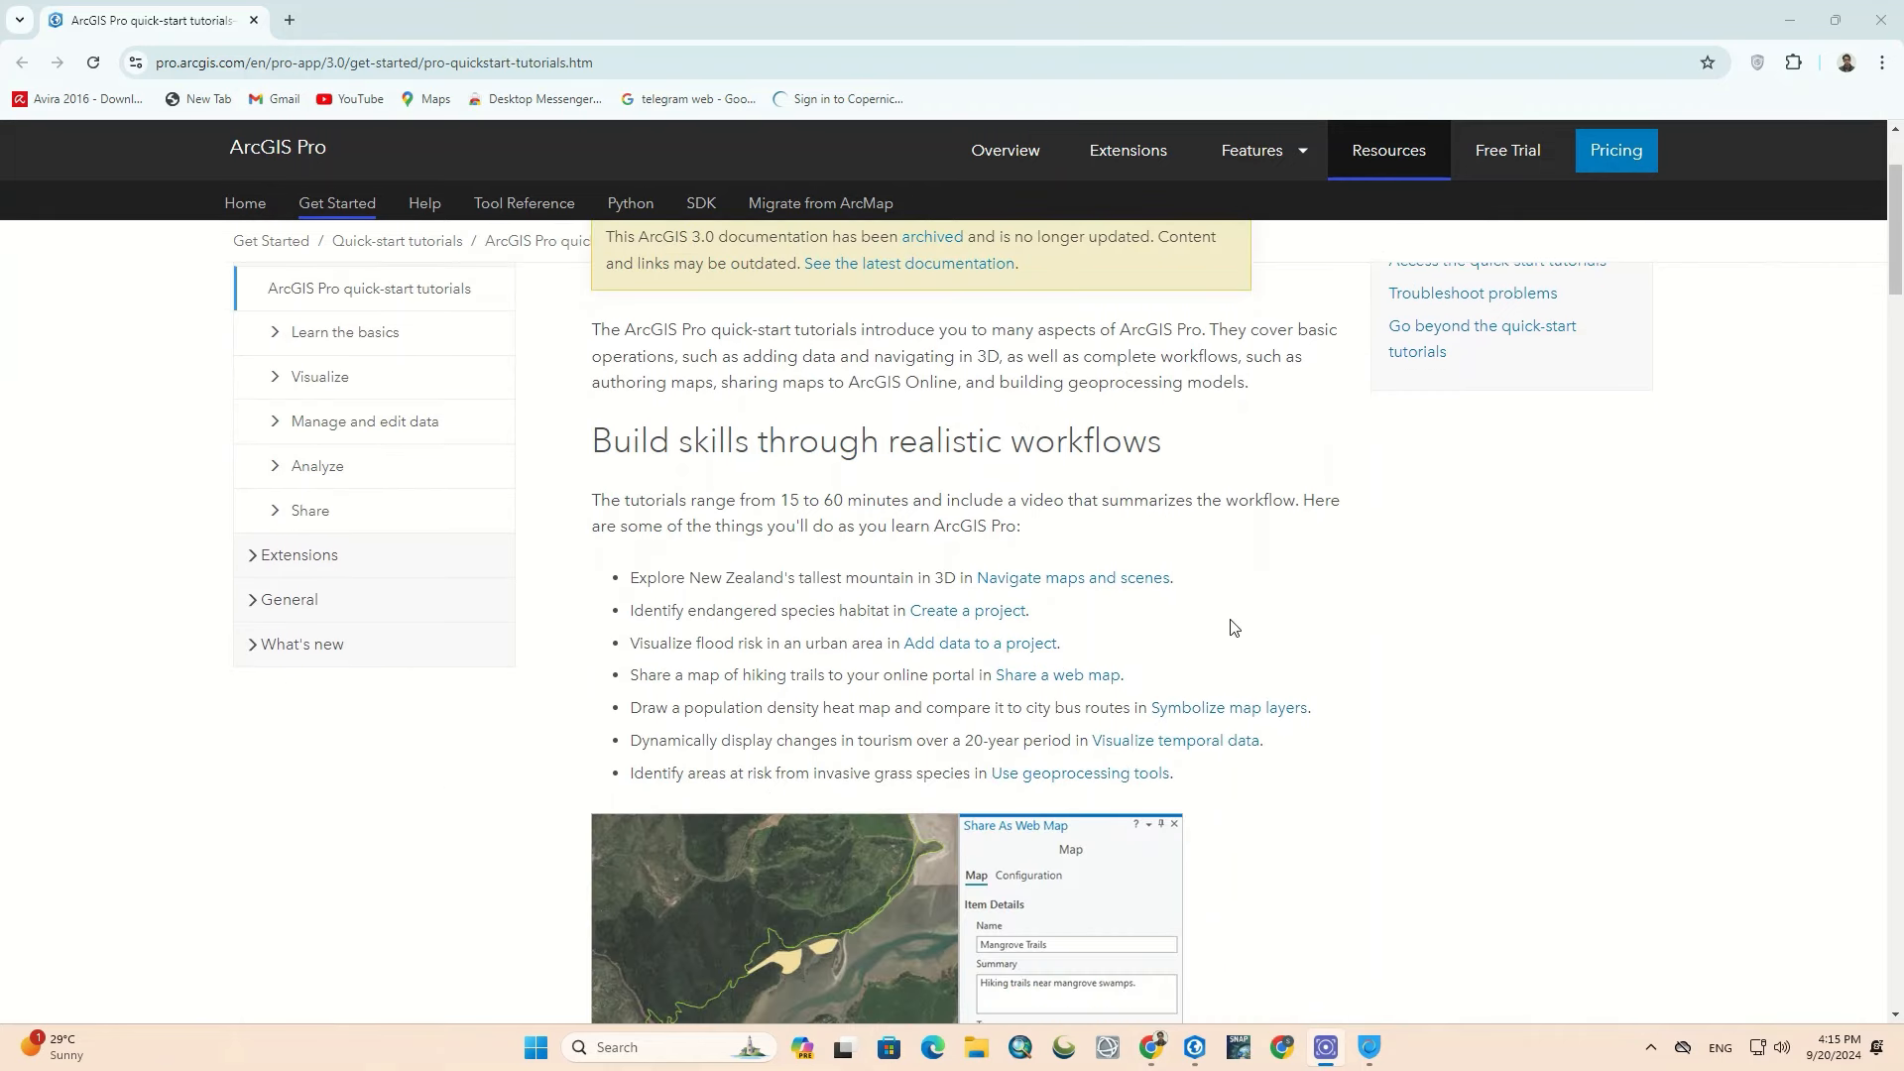
scroll(1235, 634, "down", 5)
scroll(1235, 626, "down", 1)
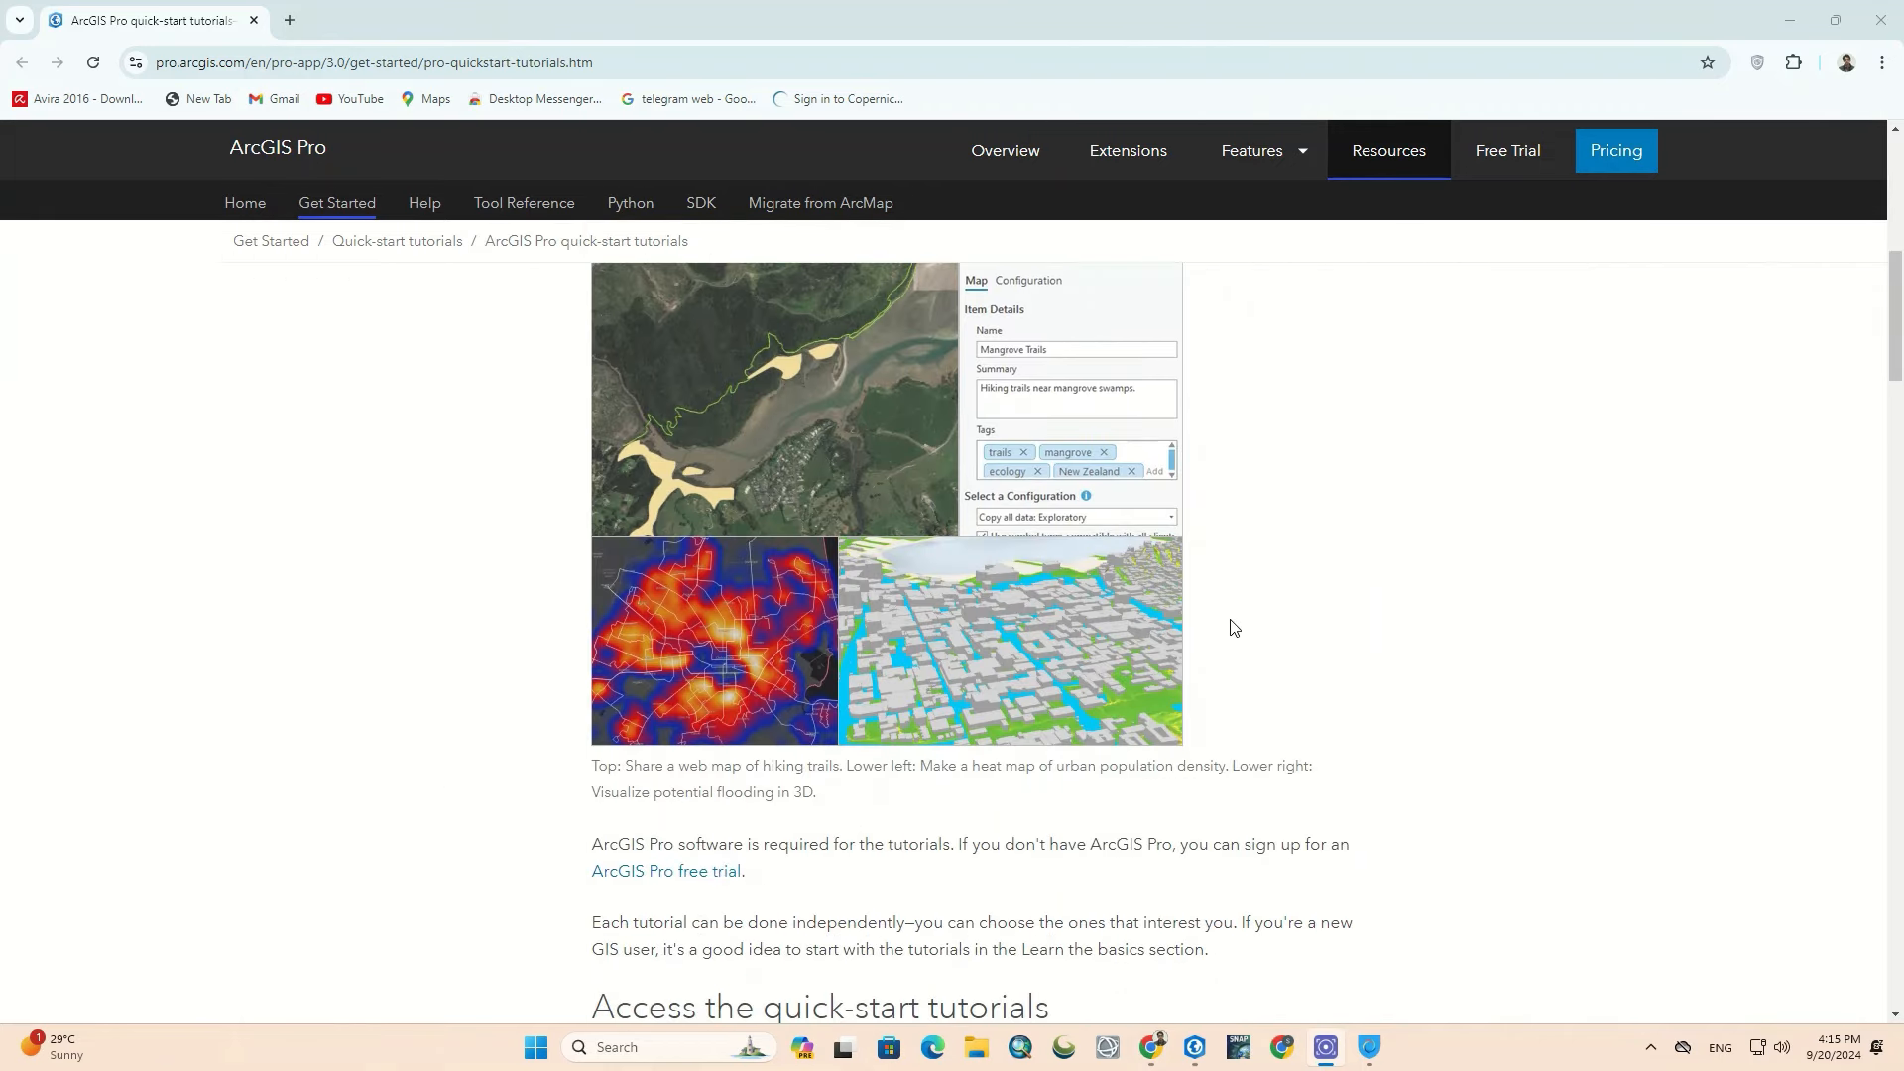
scroll(1339, 684, "down", 3)
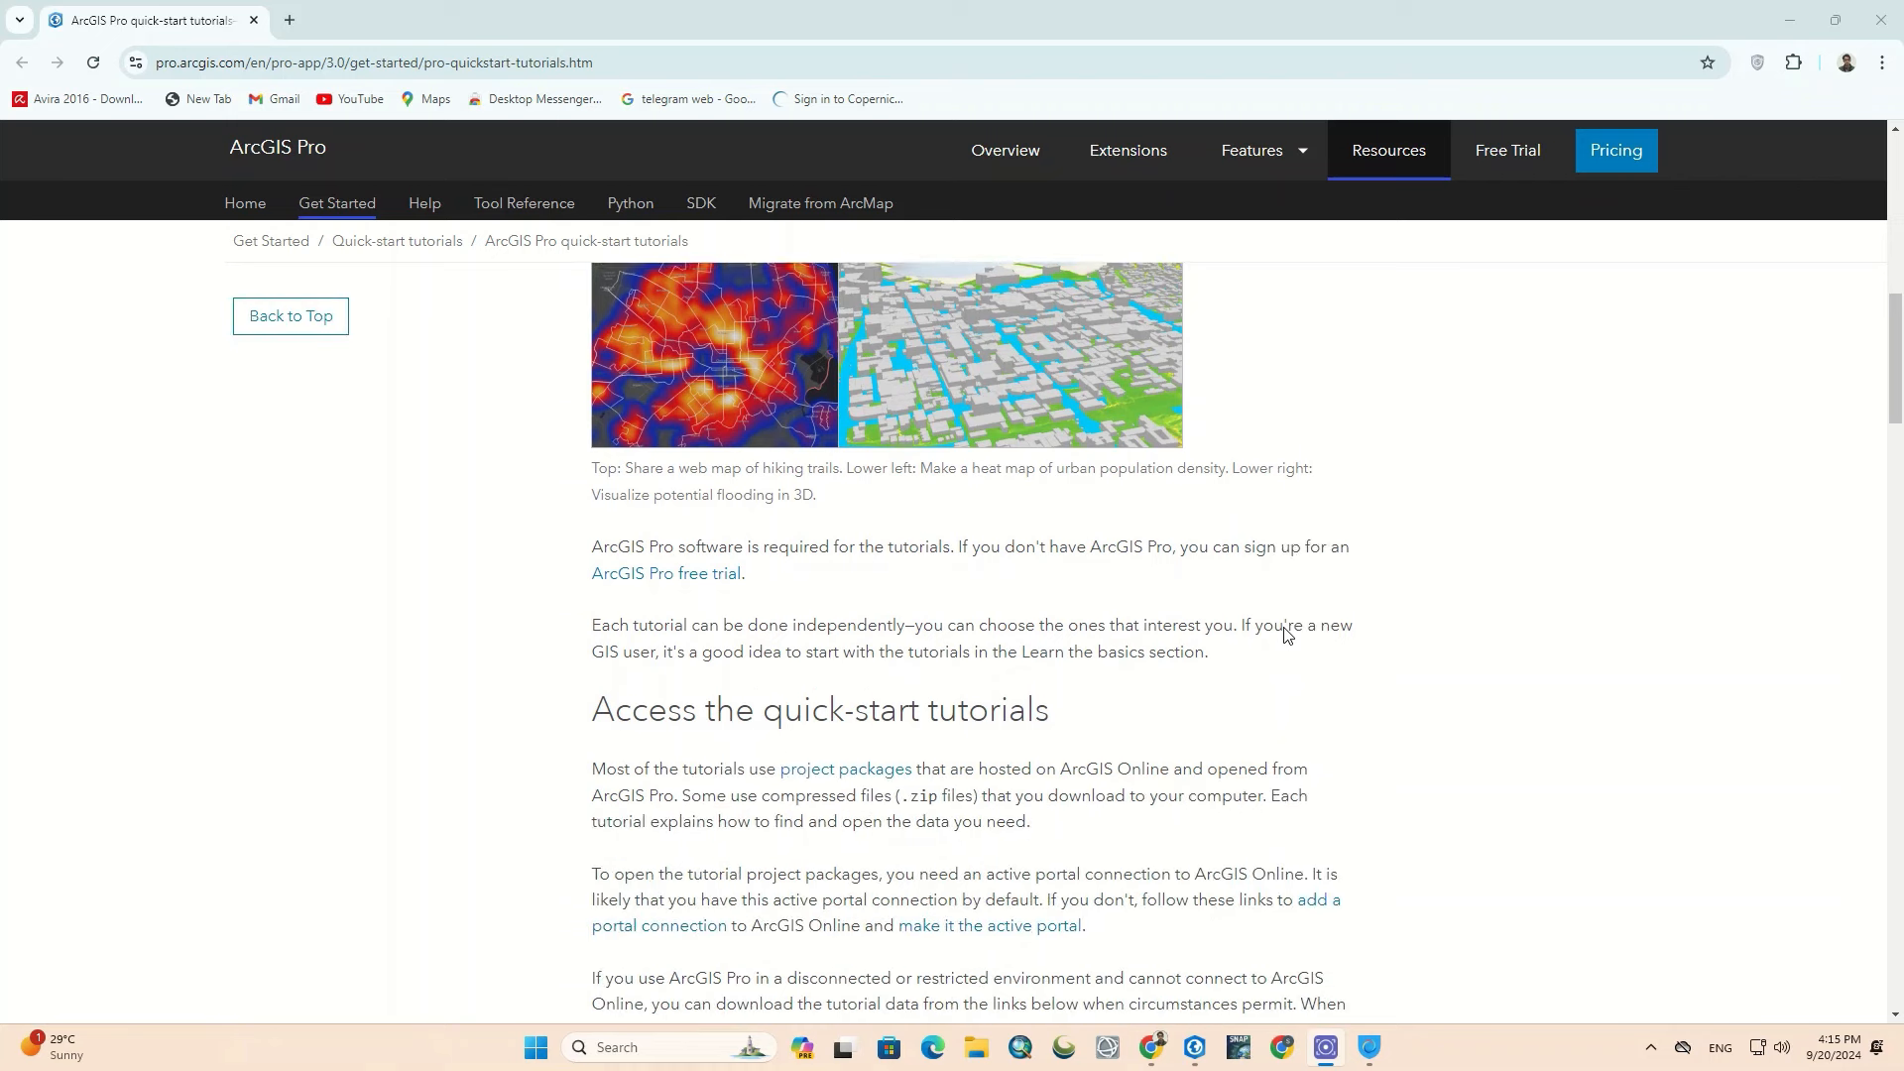
scroll(1286, 635, "down", 3)
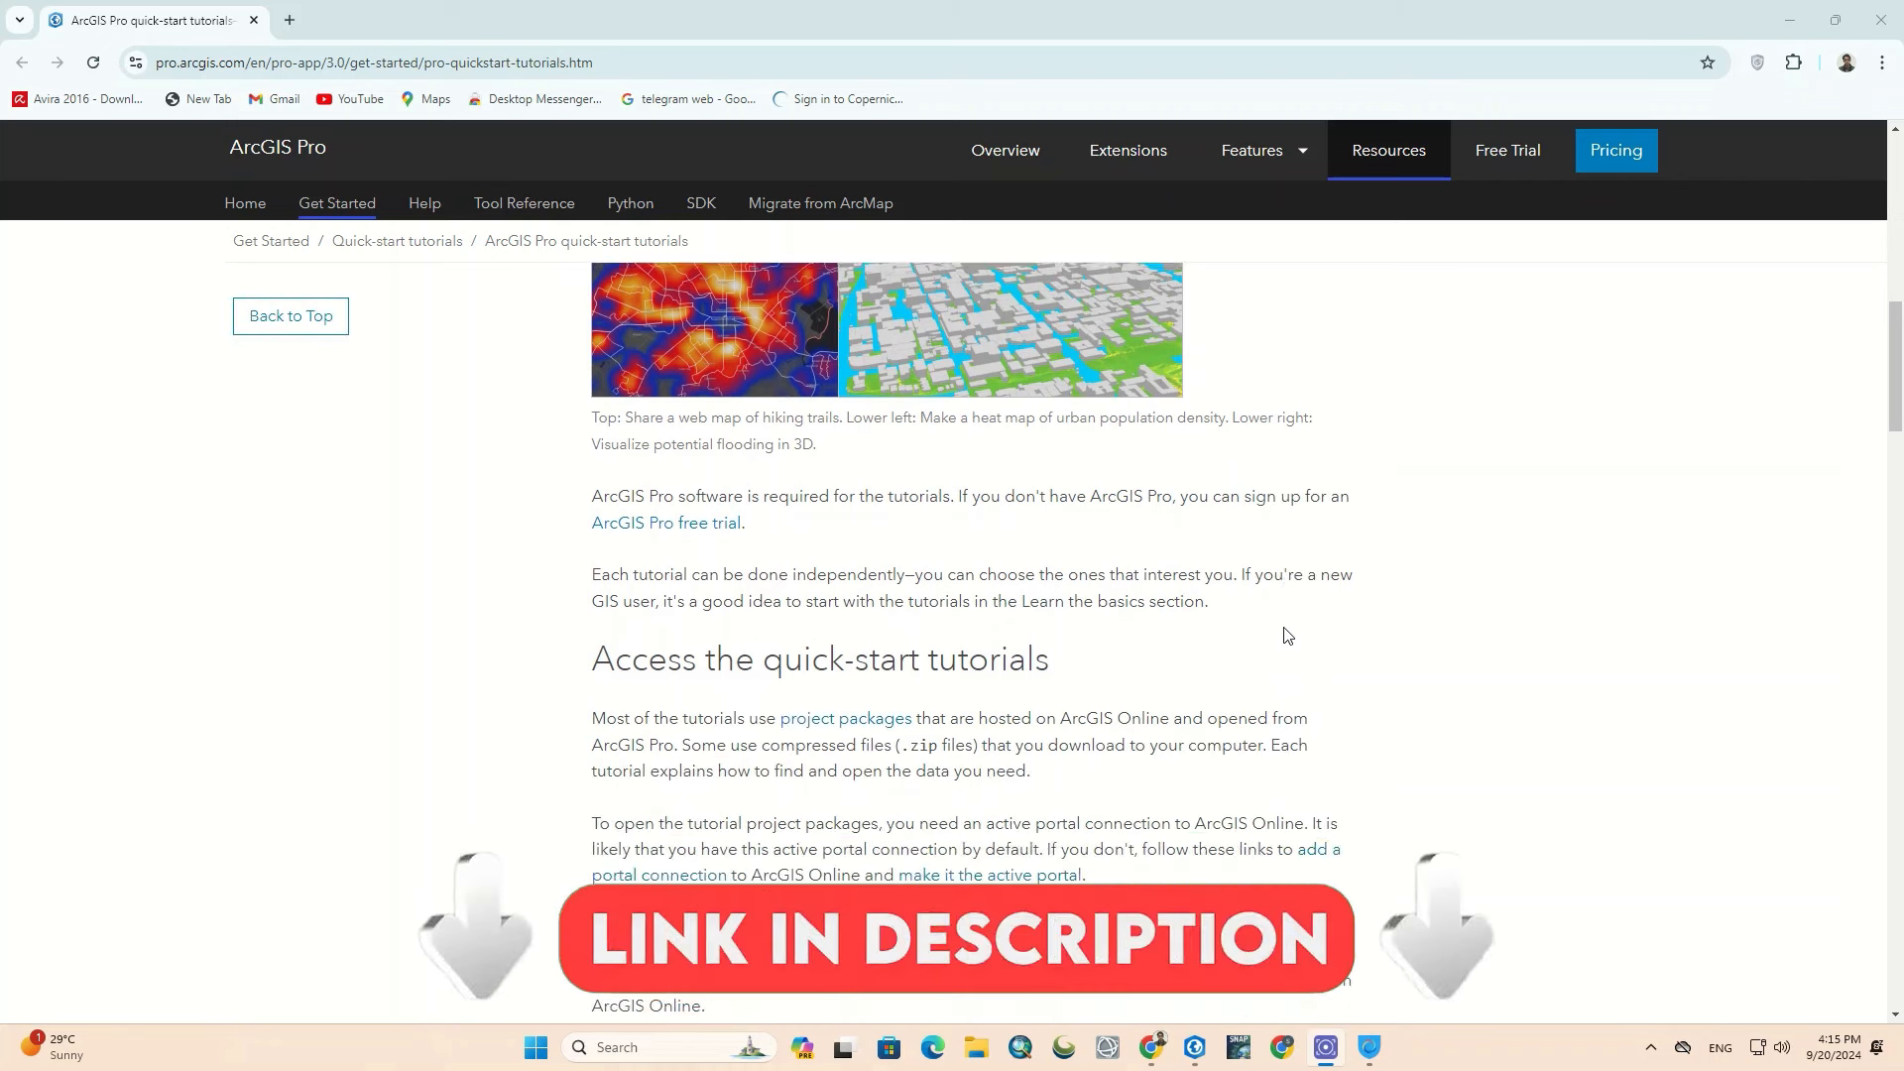
scroll(1287, 635, "down", 3)
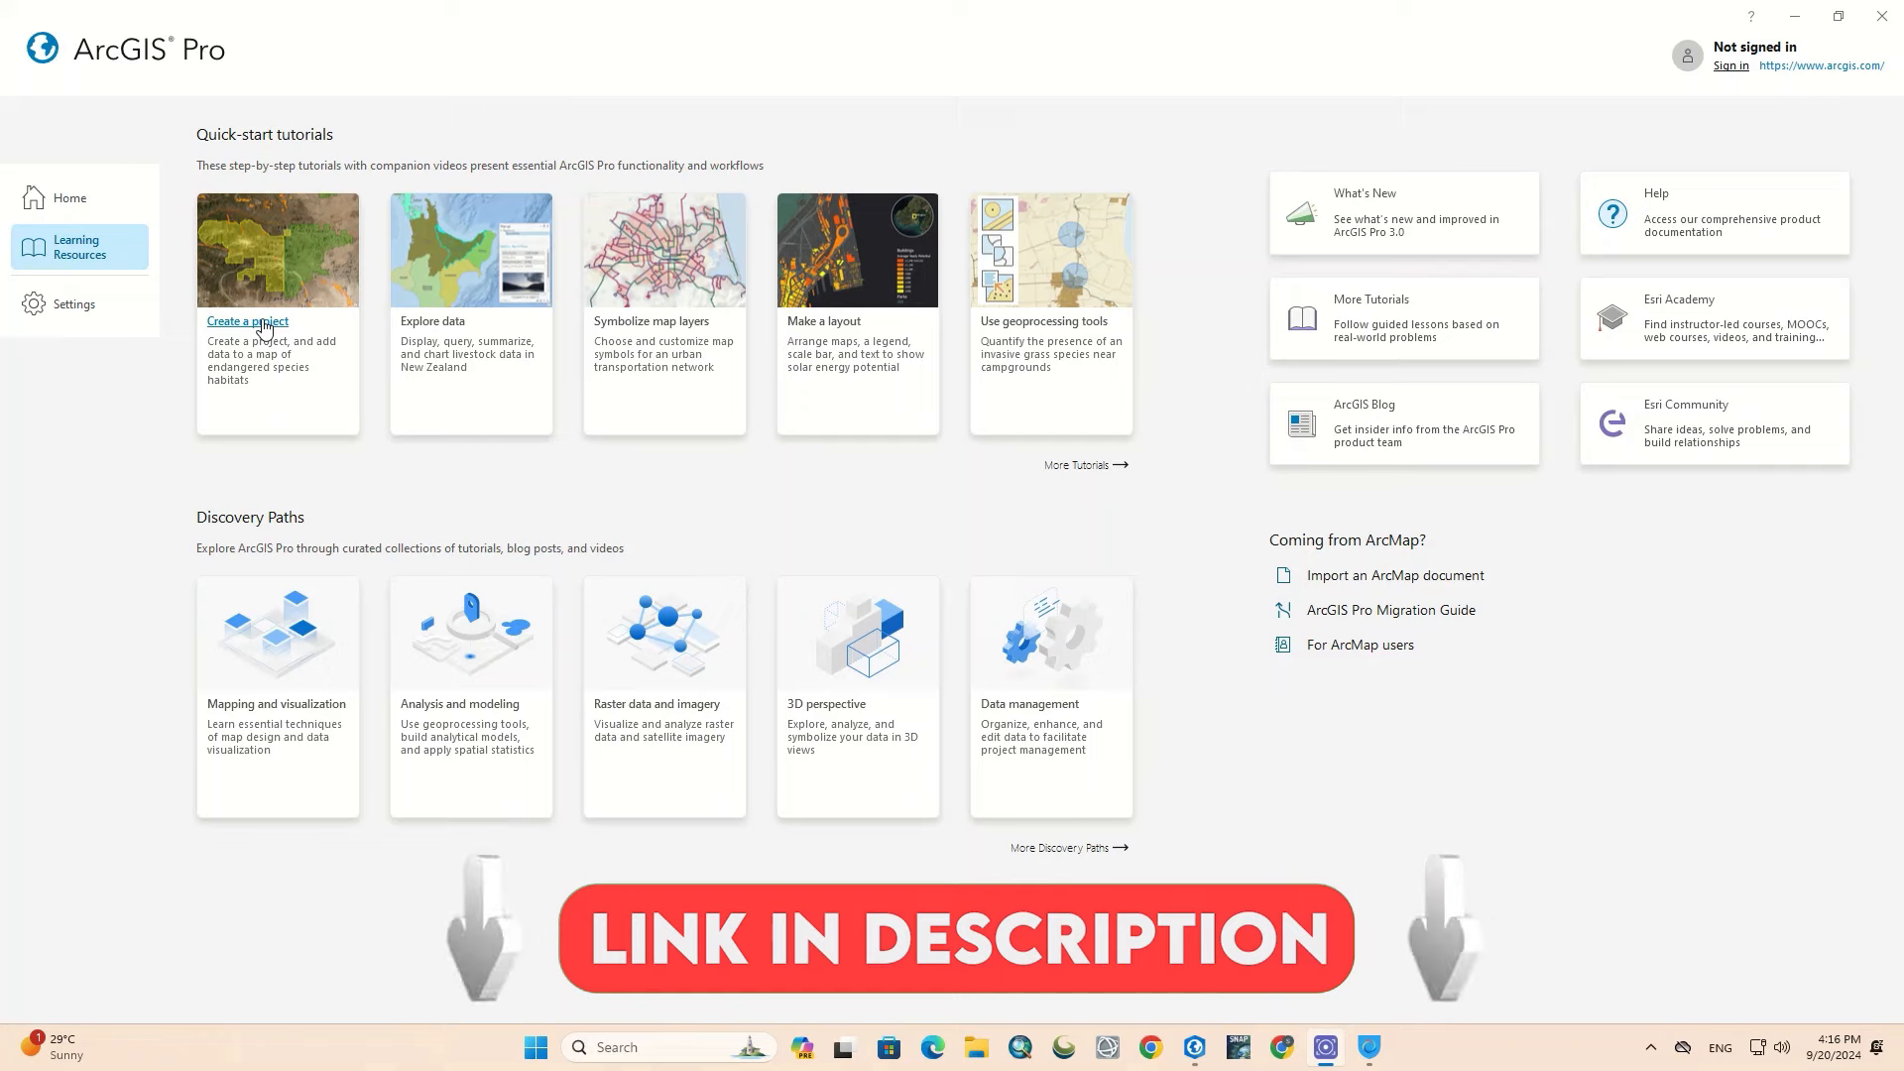
Step: Open the Make a layout quick-start tutorial and look over its overview video and instructions
left_click(824, 320)
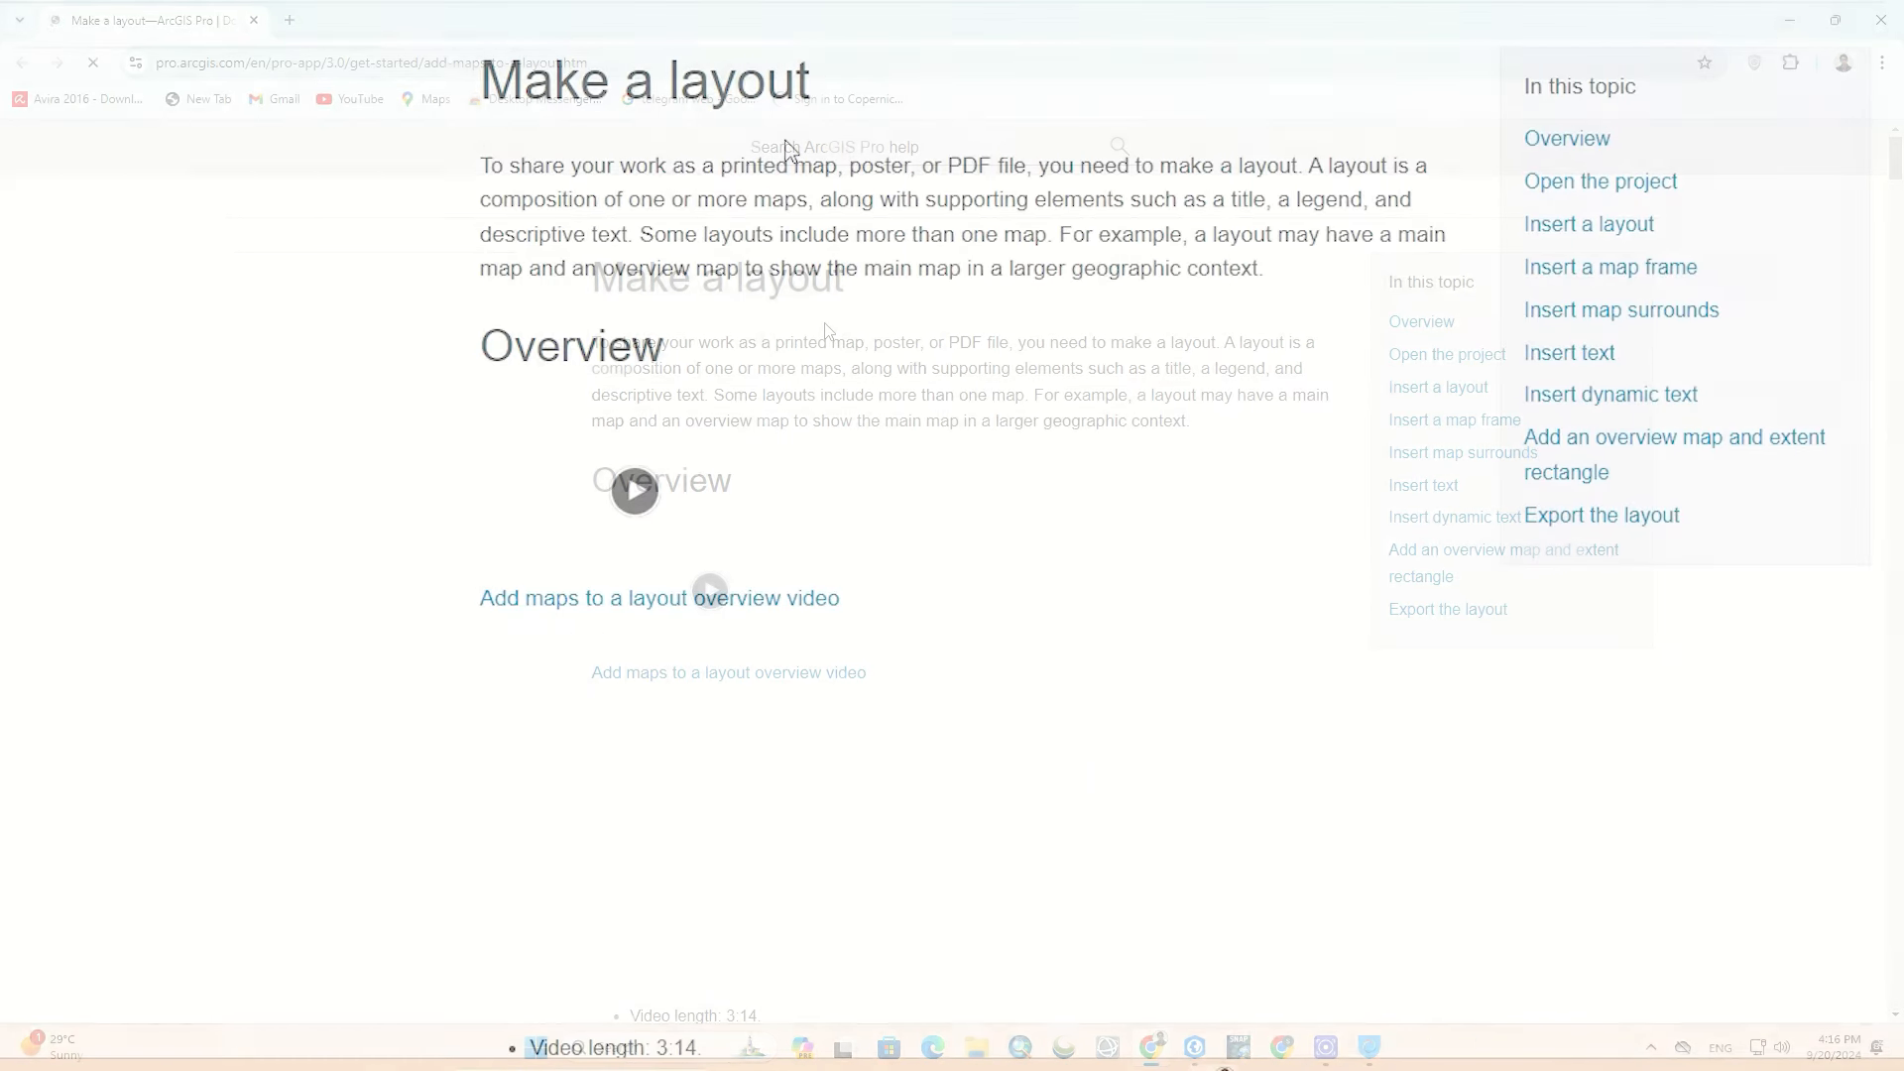
scroll(779, 140, "up", 2)
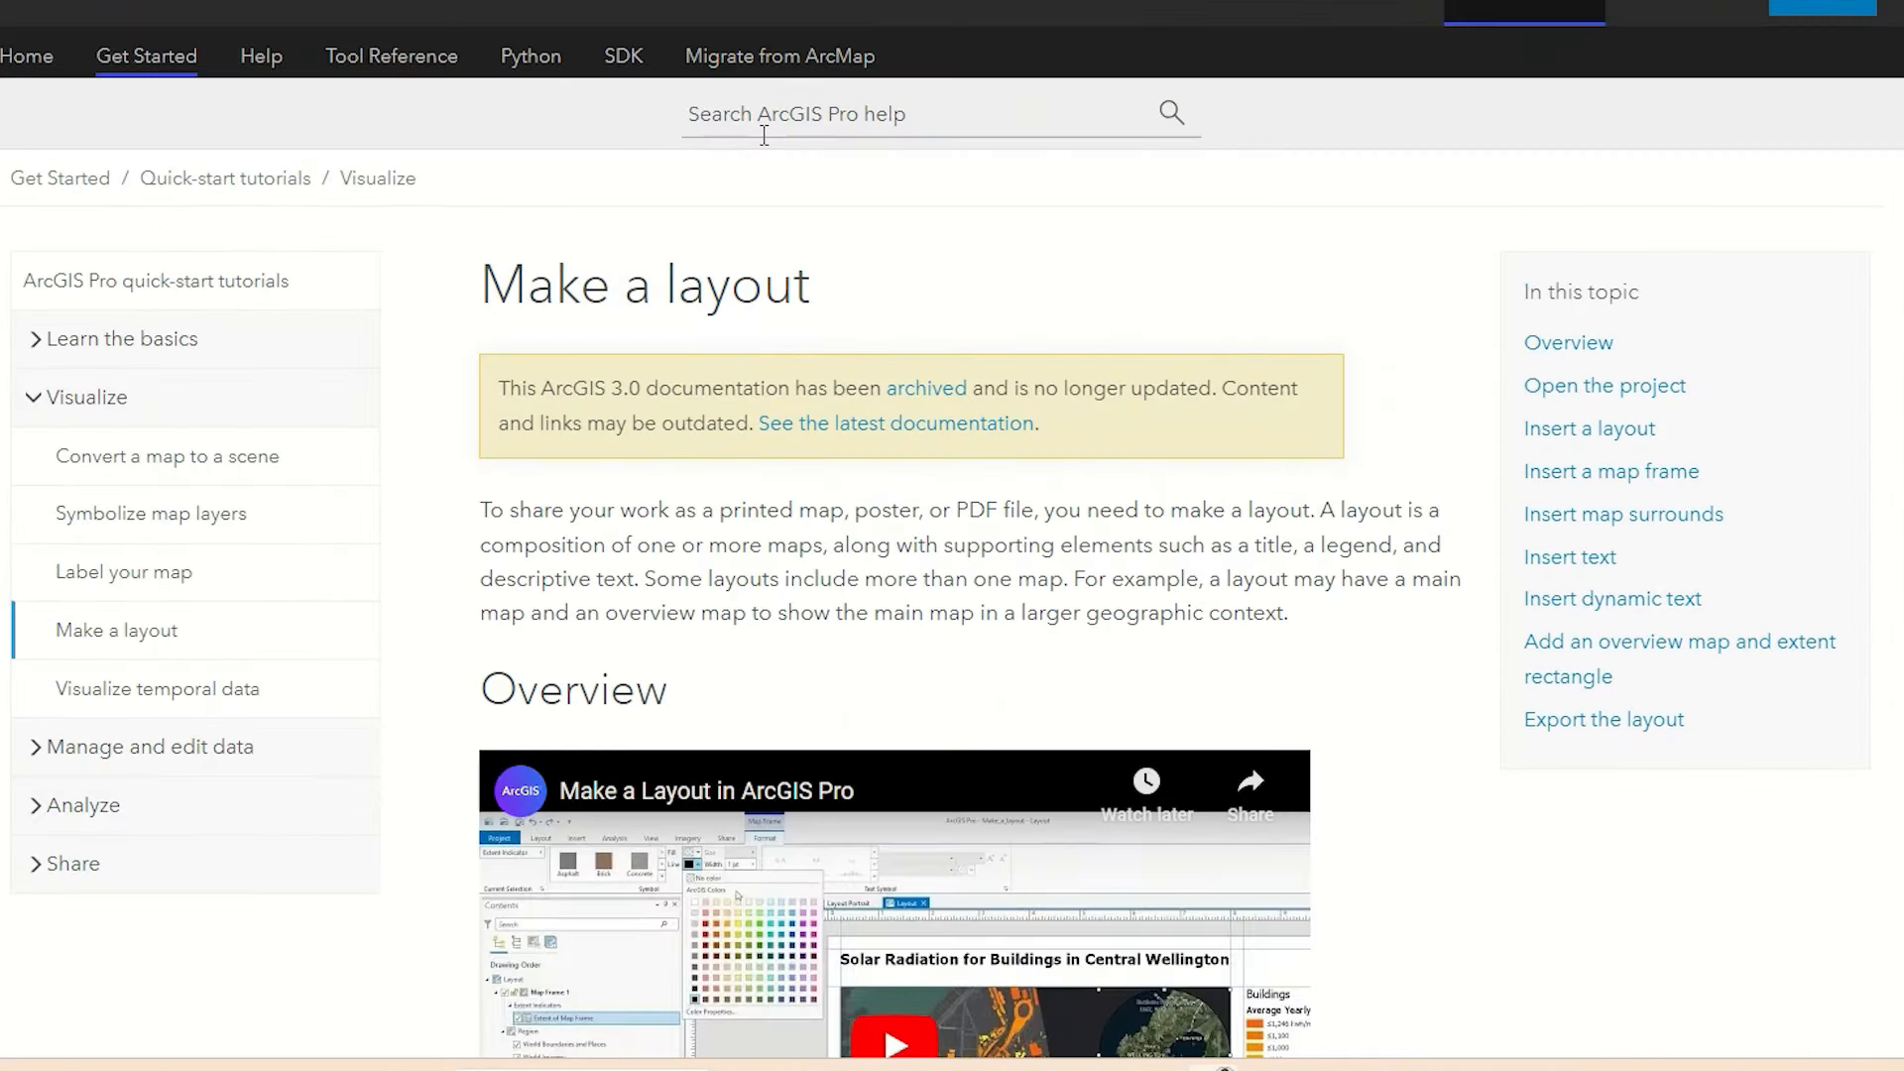
scroll(649, 153, "down", 3)
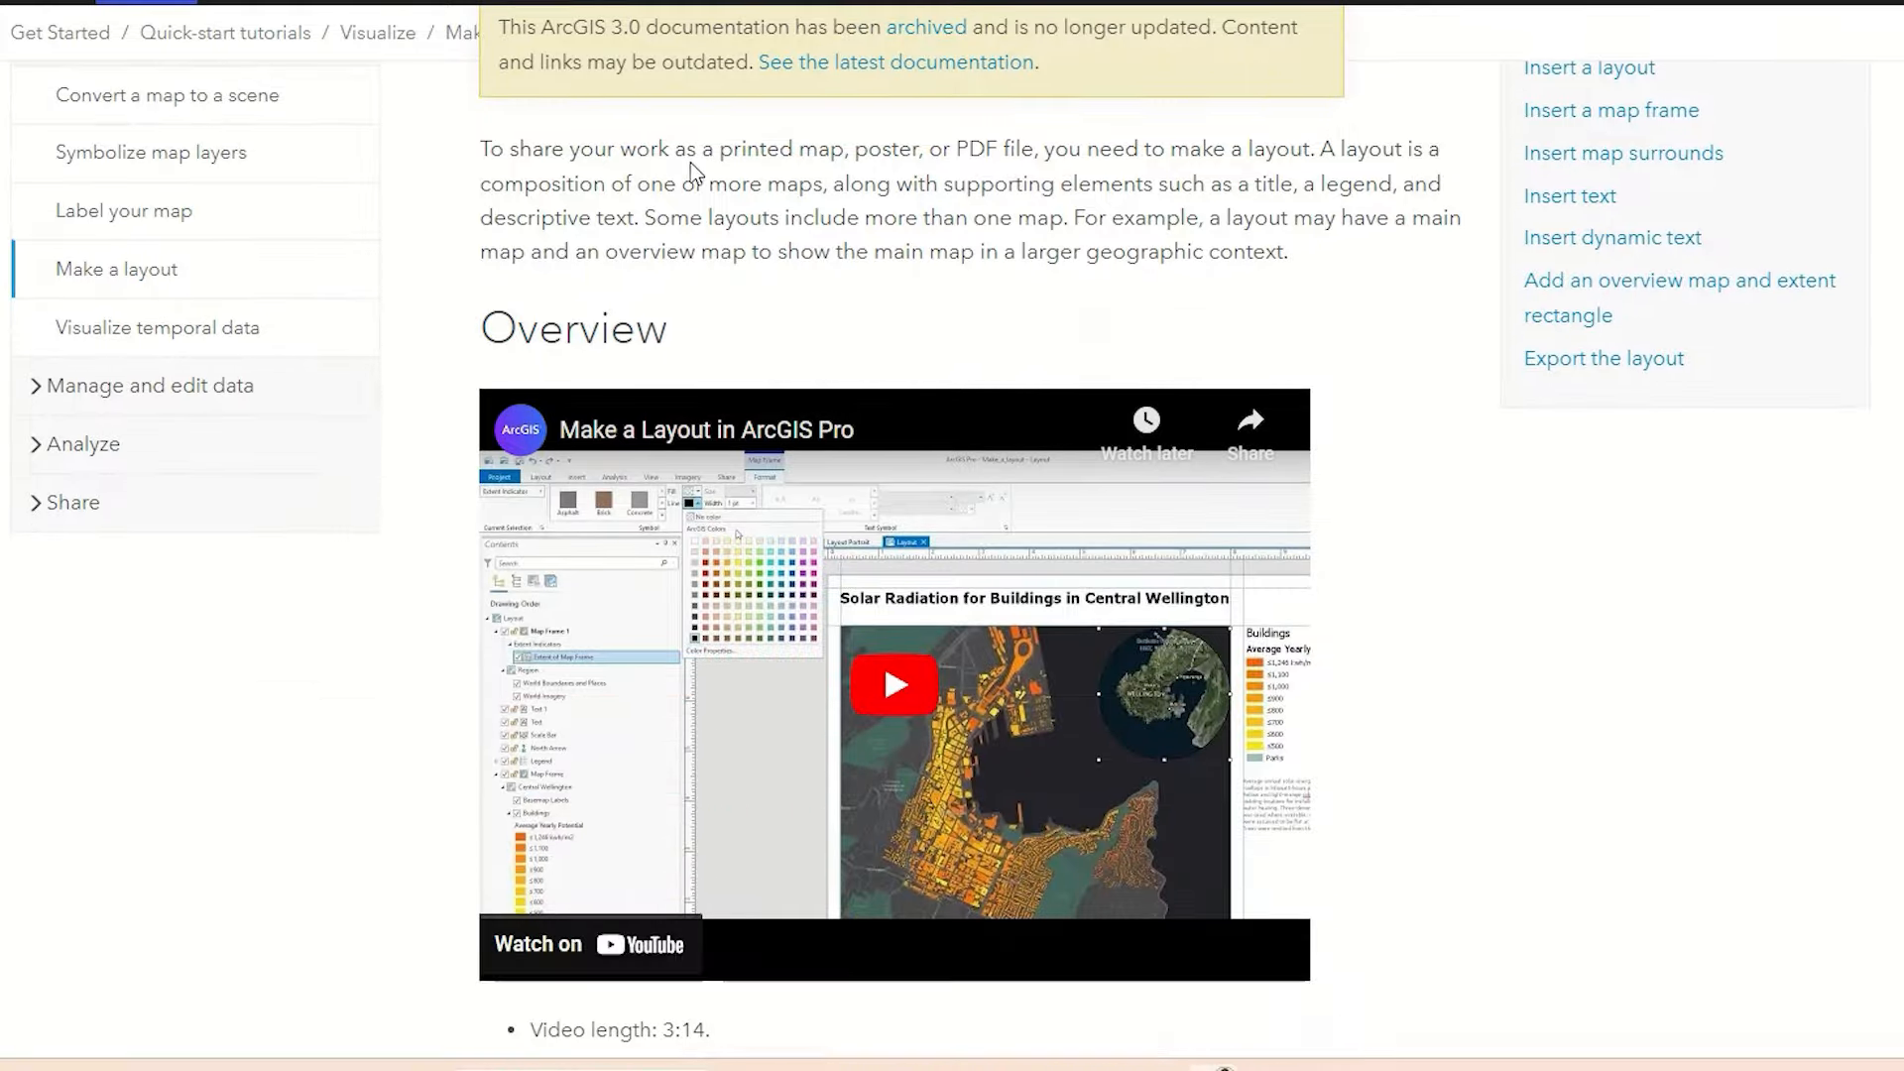
scroll(699, 169, "down", 7)
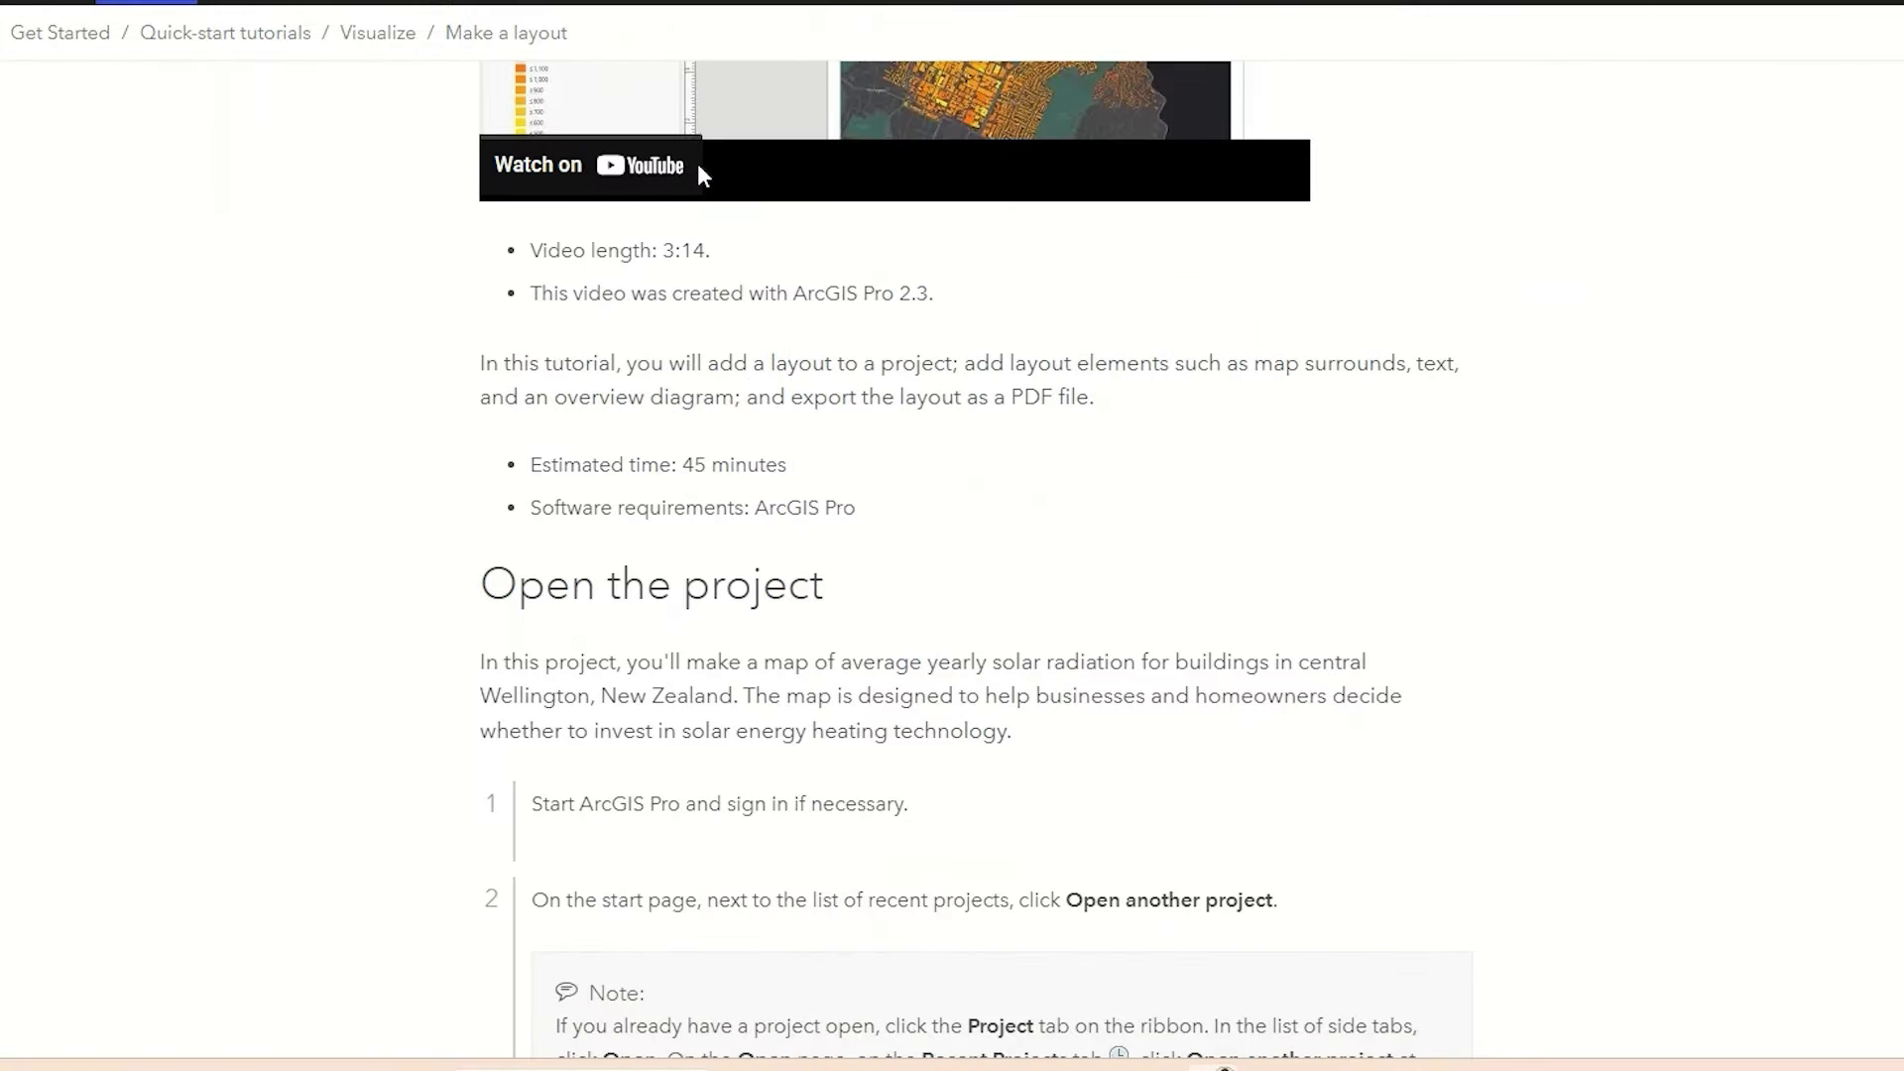
scroll(700, 169, "down", 4)
scroll(703, 174, "down", 3)
scroll(703, 174, "up", 13)
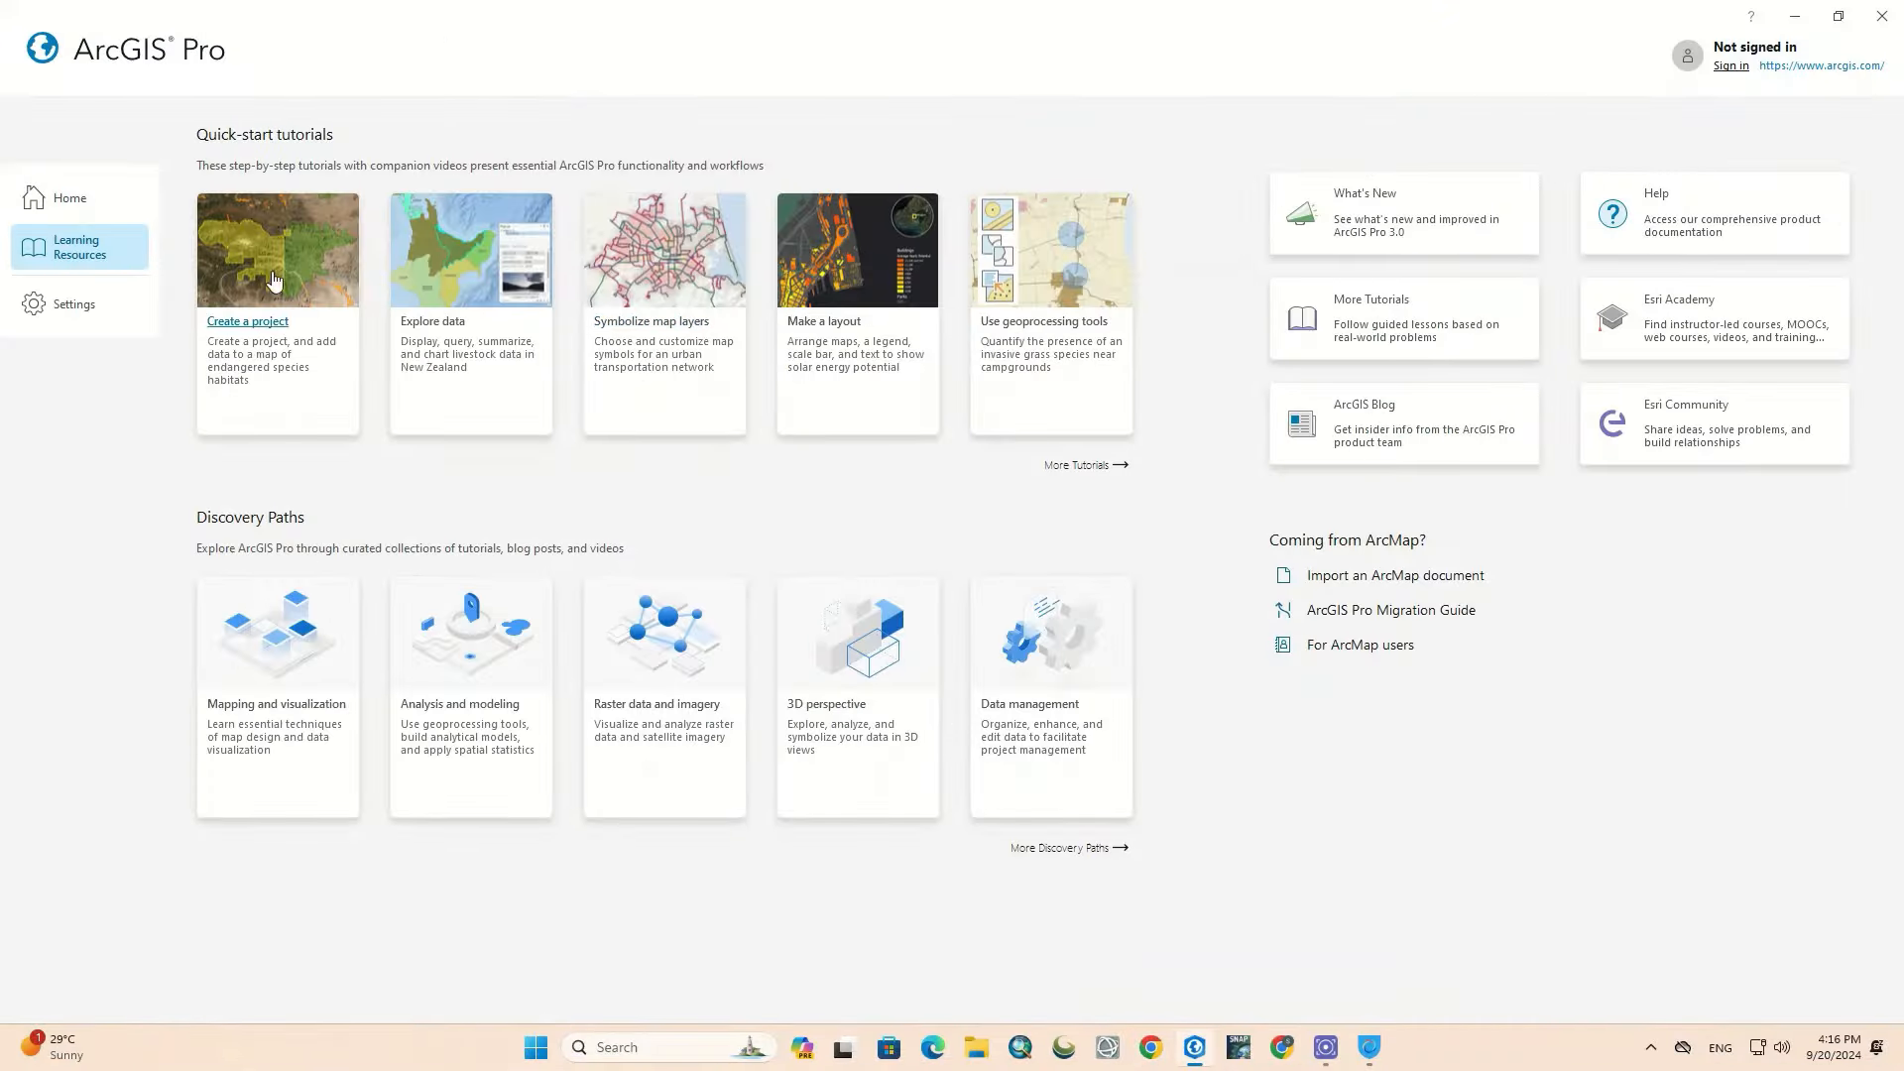
Step: Return to the start page, begin a new project from the Map template and name it NewProject01
left_click(75, 201)
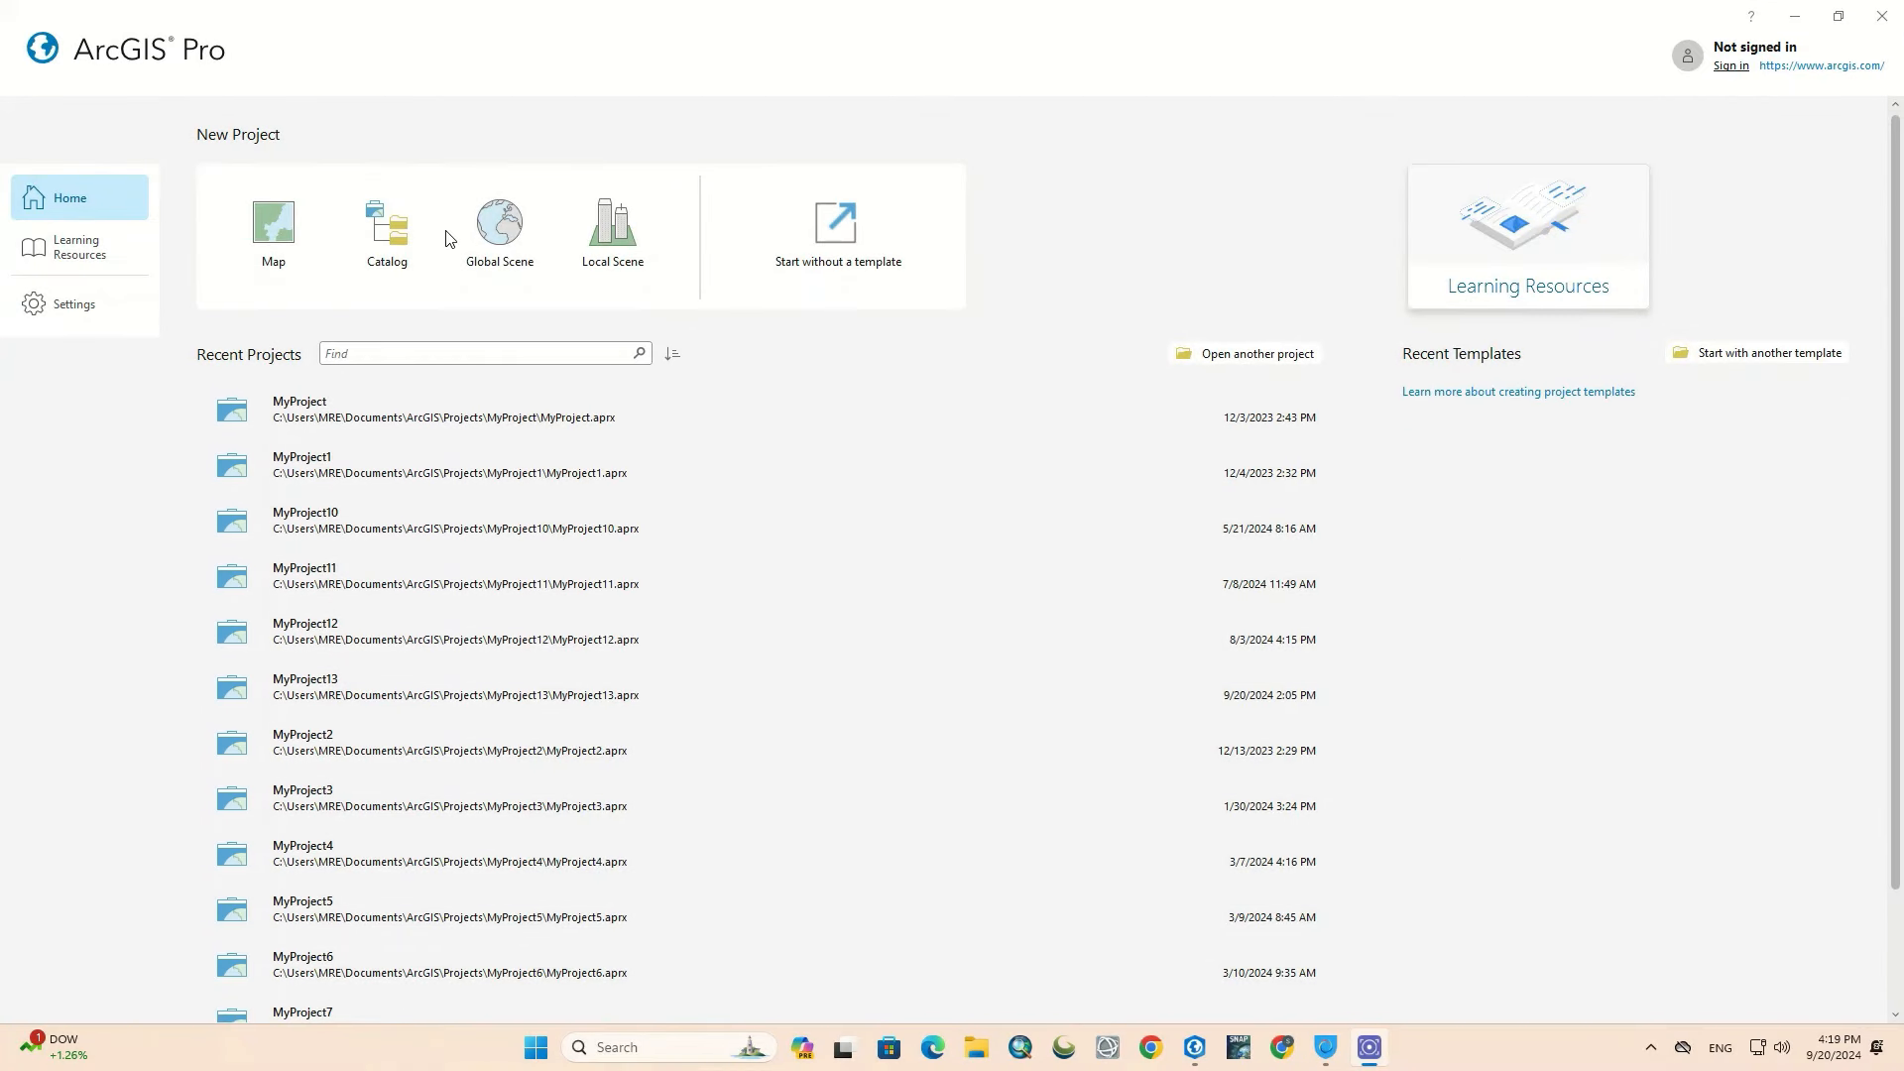
left_click(294, 230)
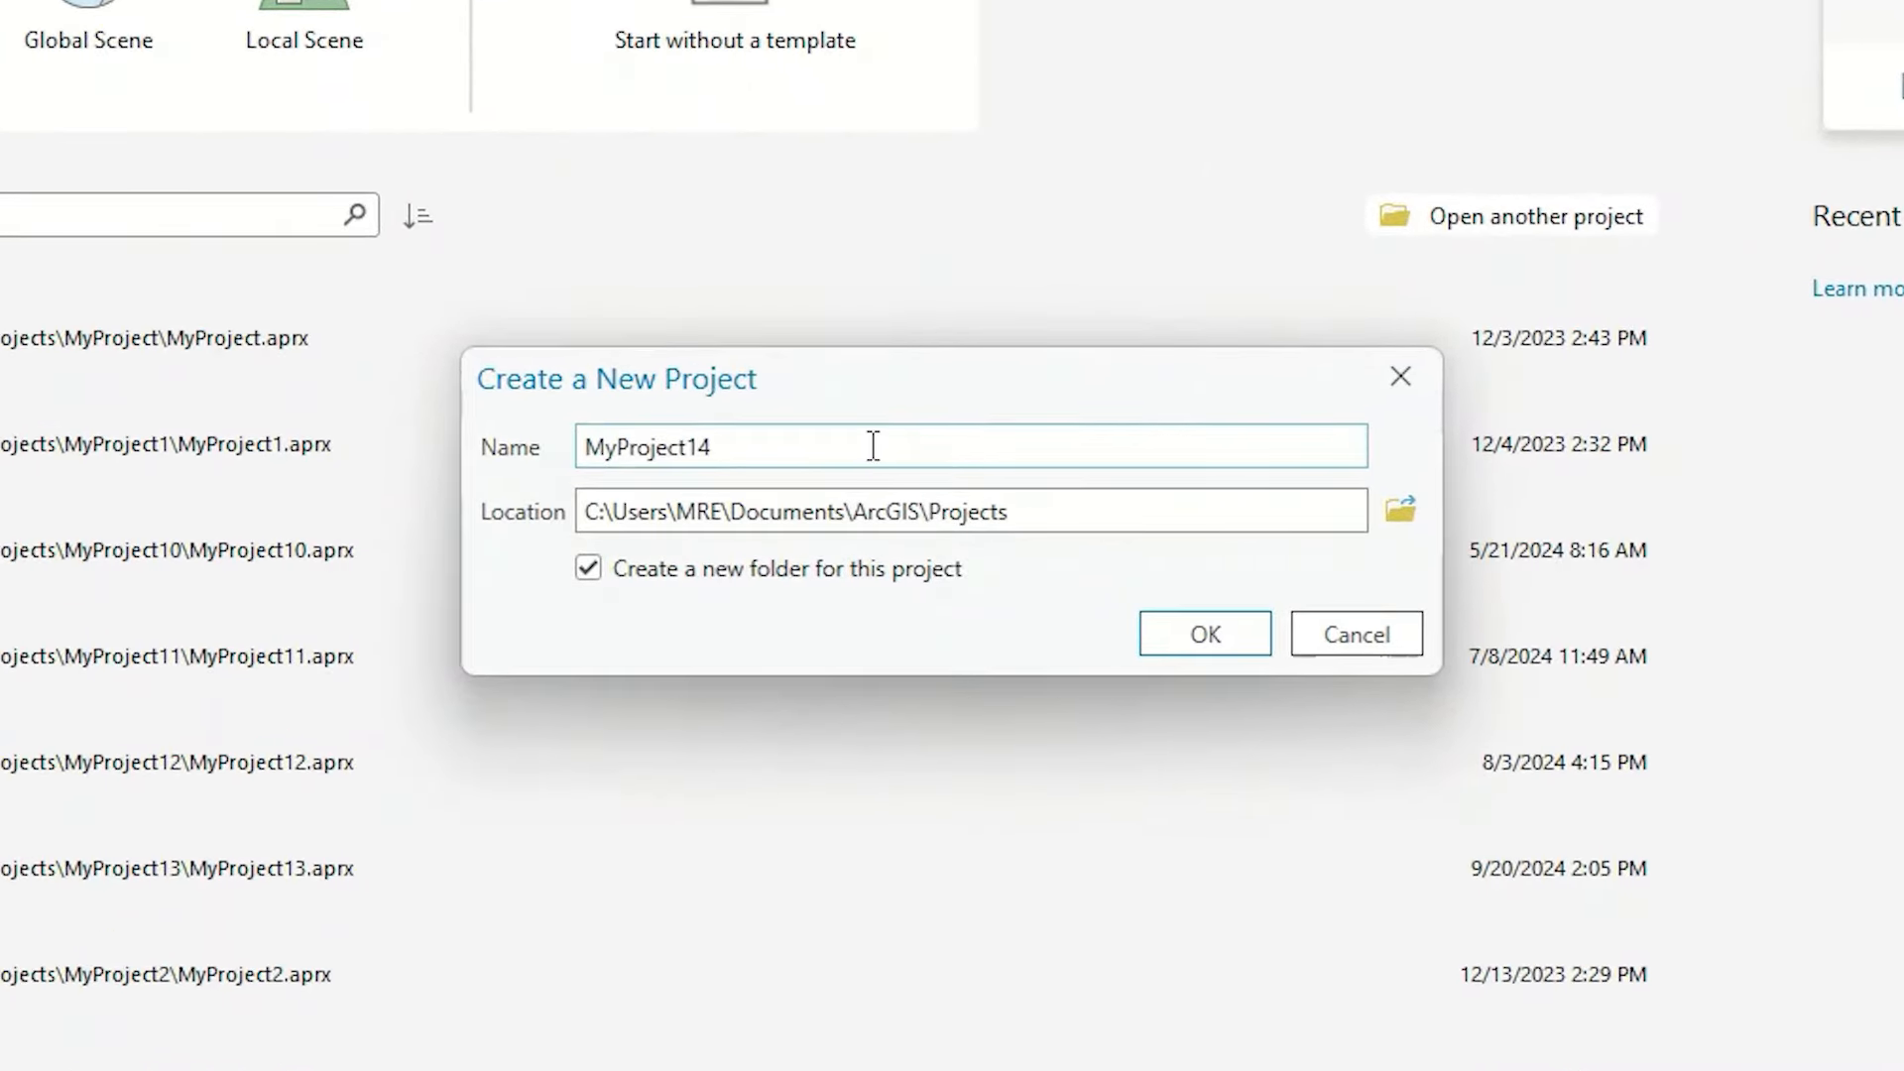
left_click(873, 447)
key("ctrl+a")
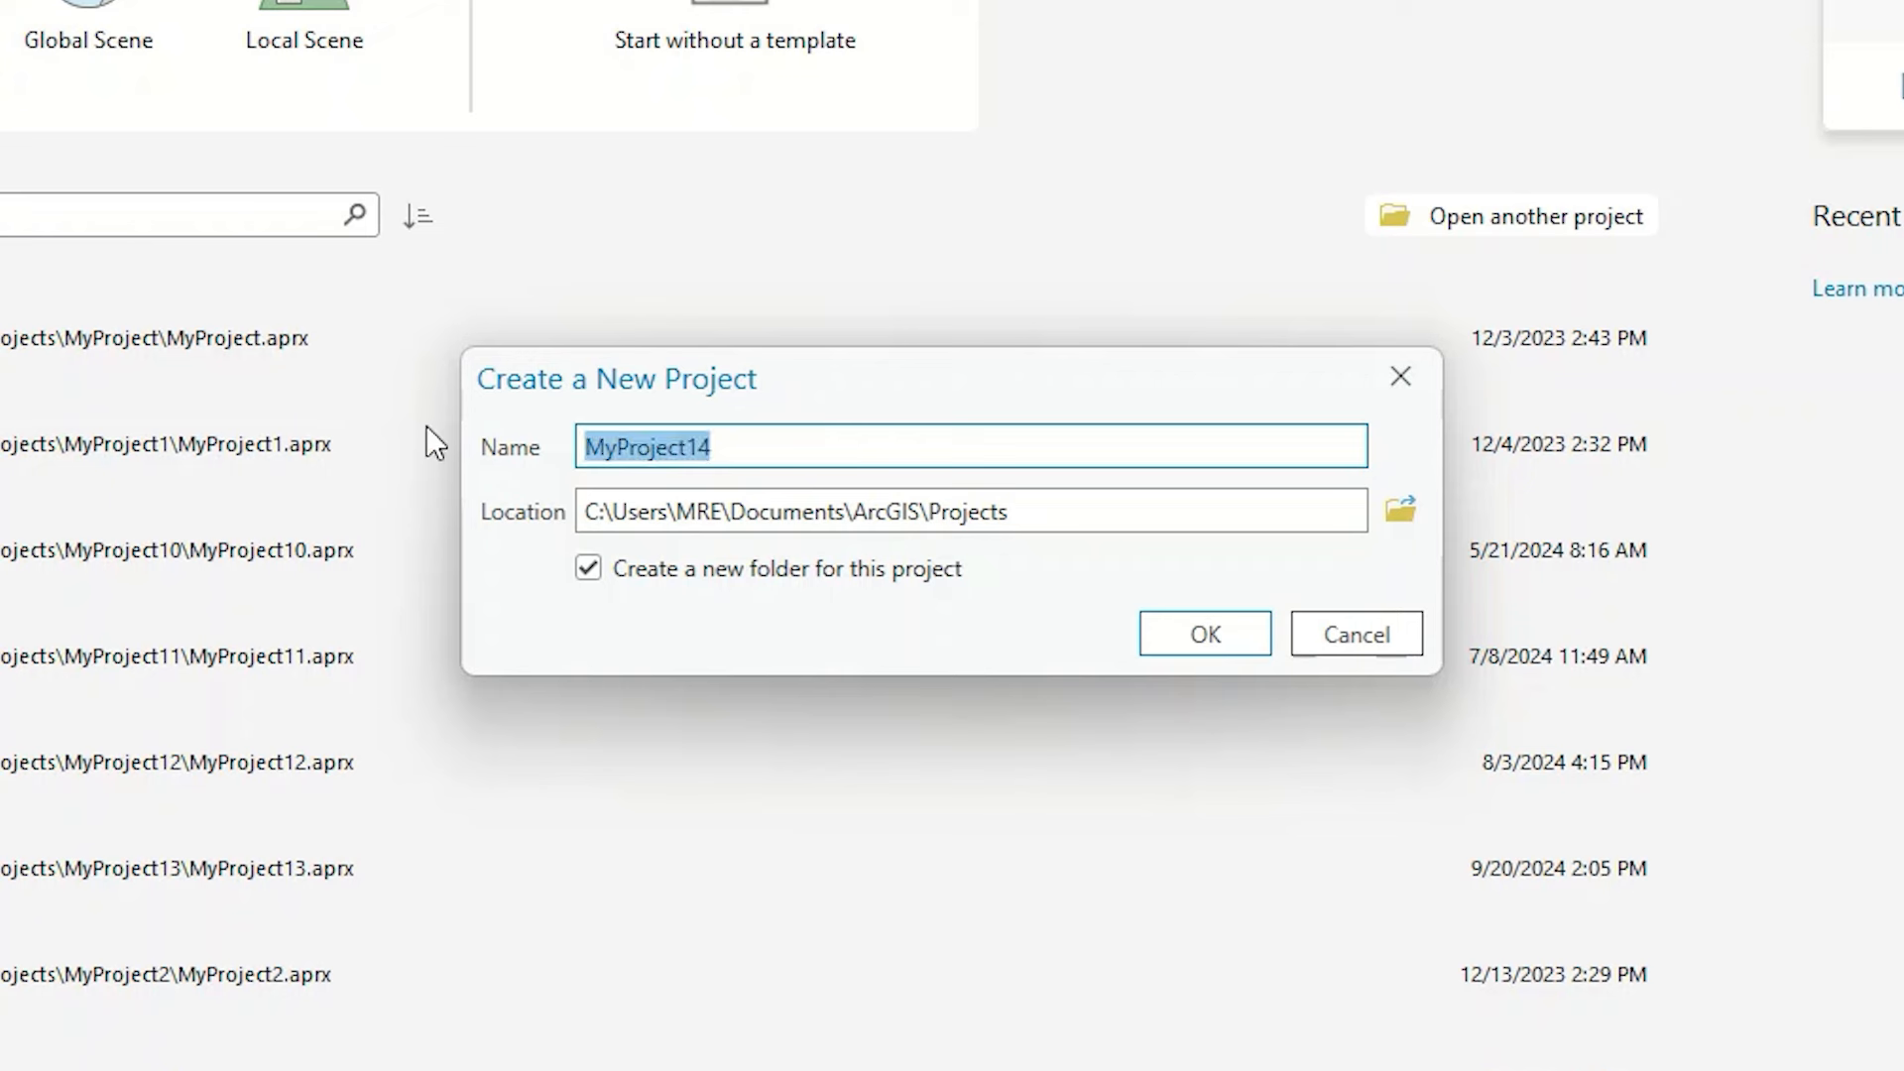
type("NewProject01")
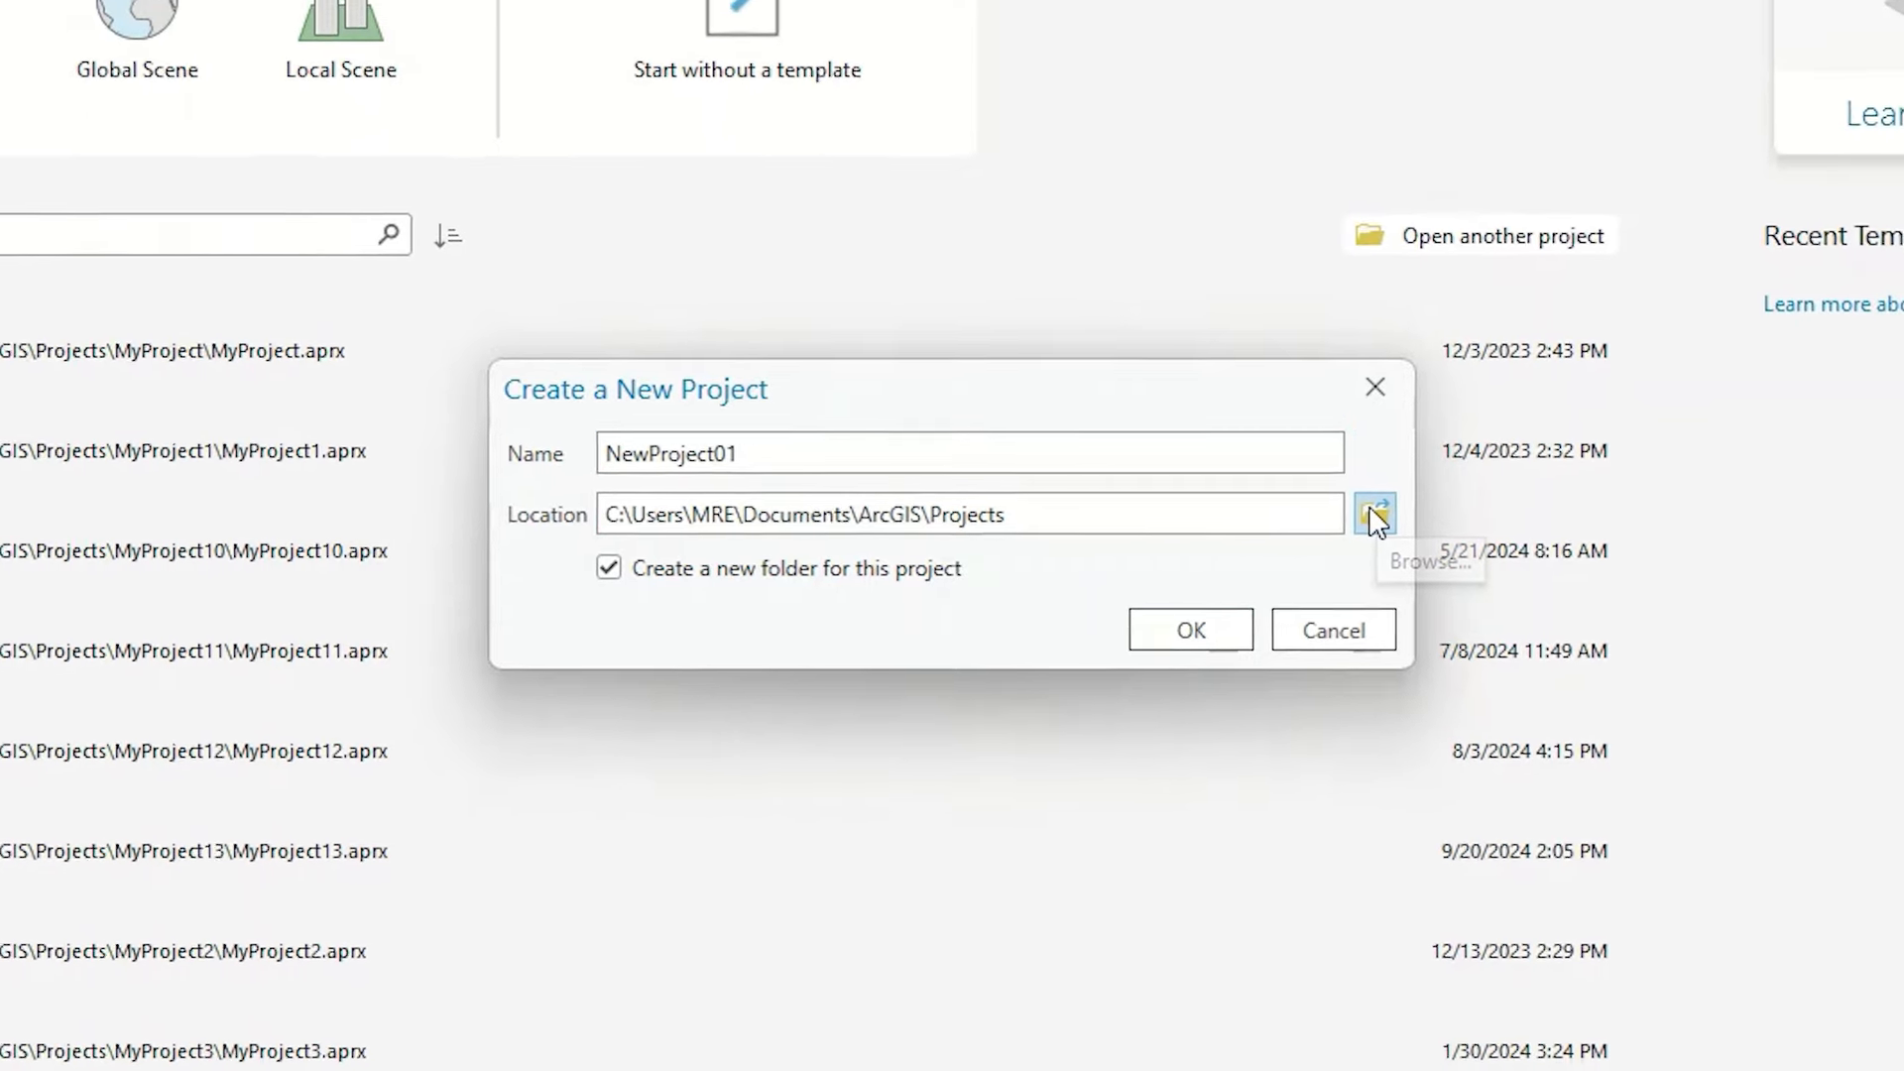
Step: Browse the folders available for the new project's location and dismiss the browser without choosing one
left_click(1401, 514)
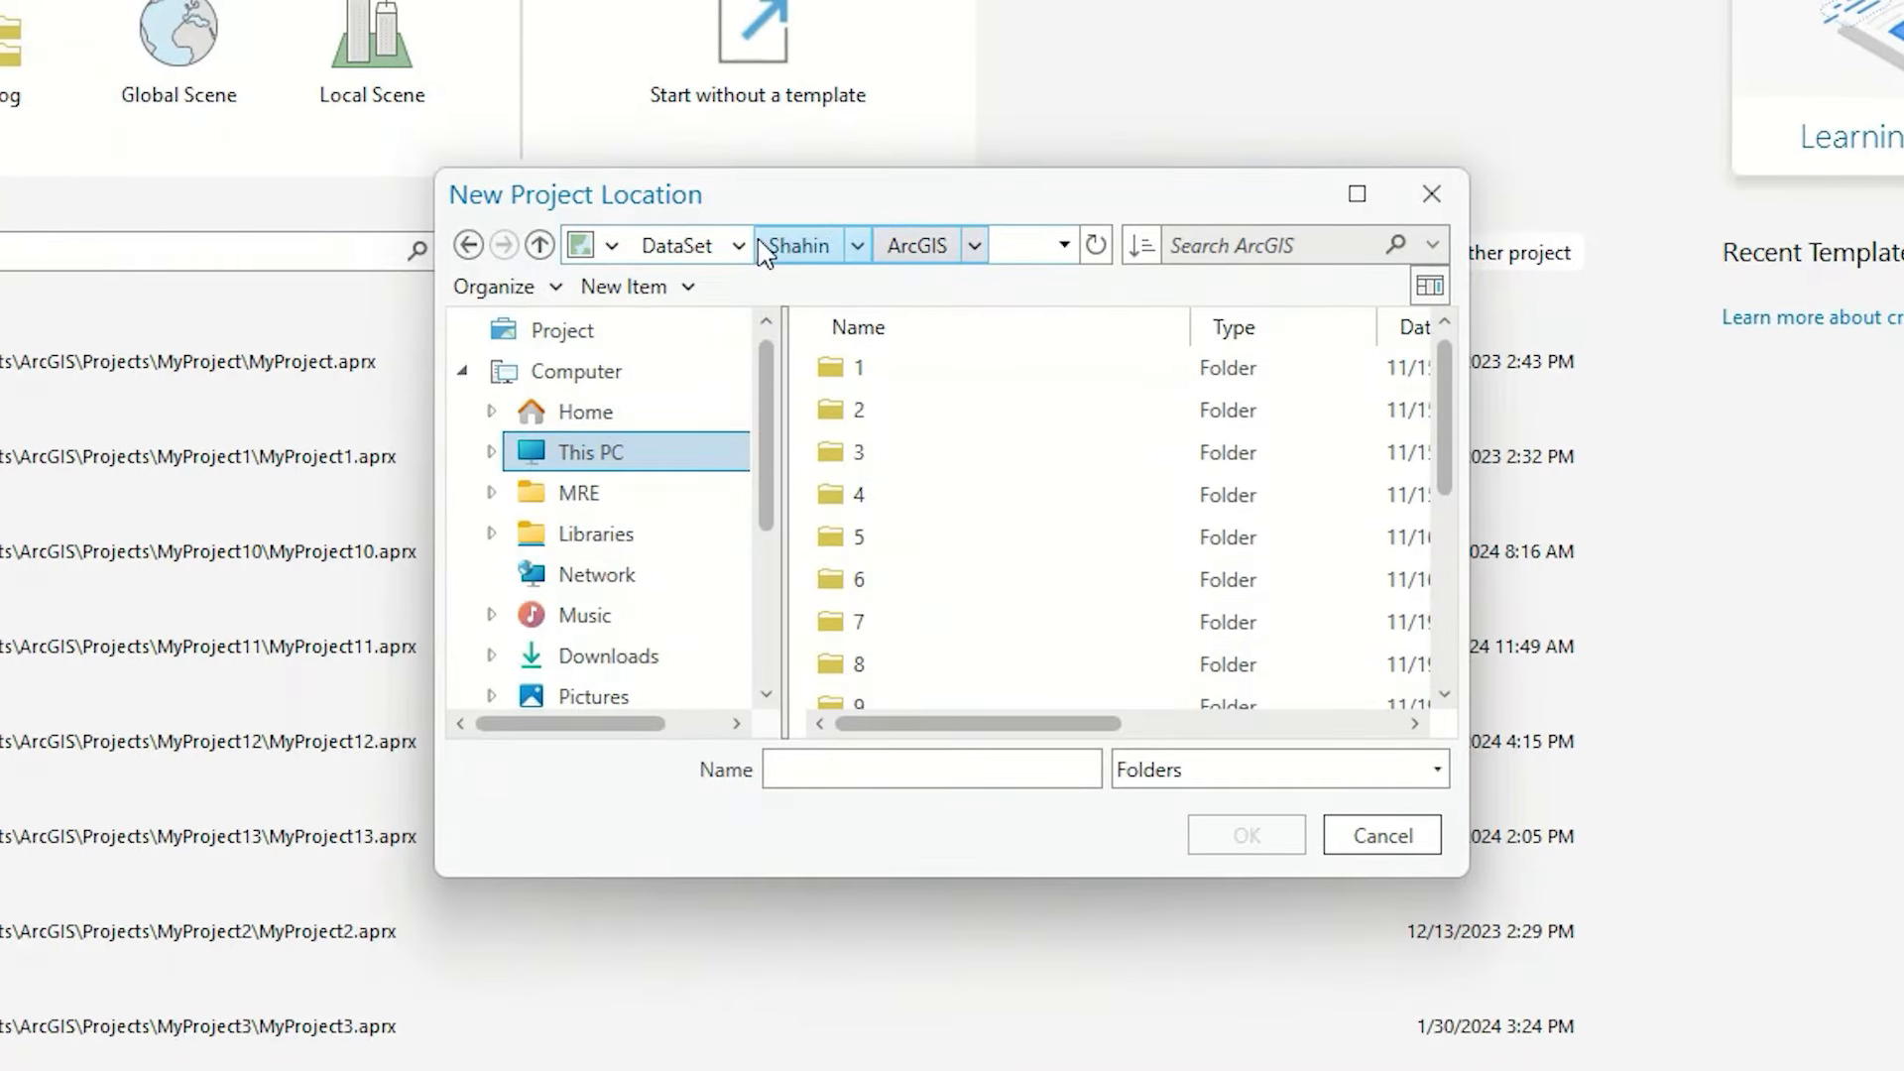
scroll(682, 407, "down", 3)
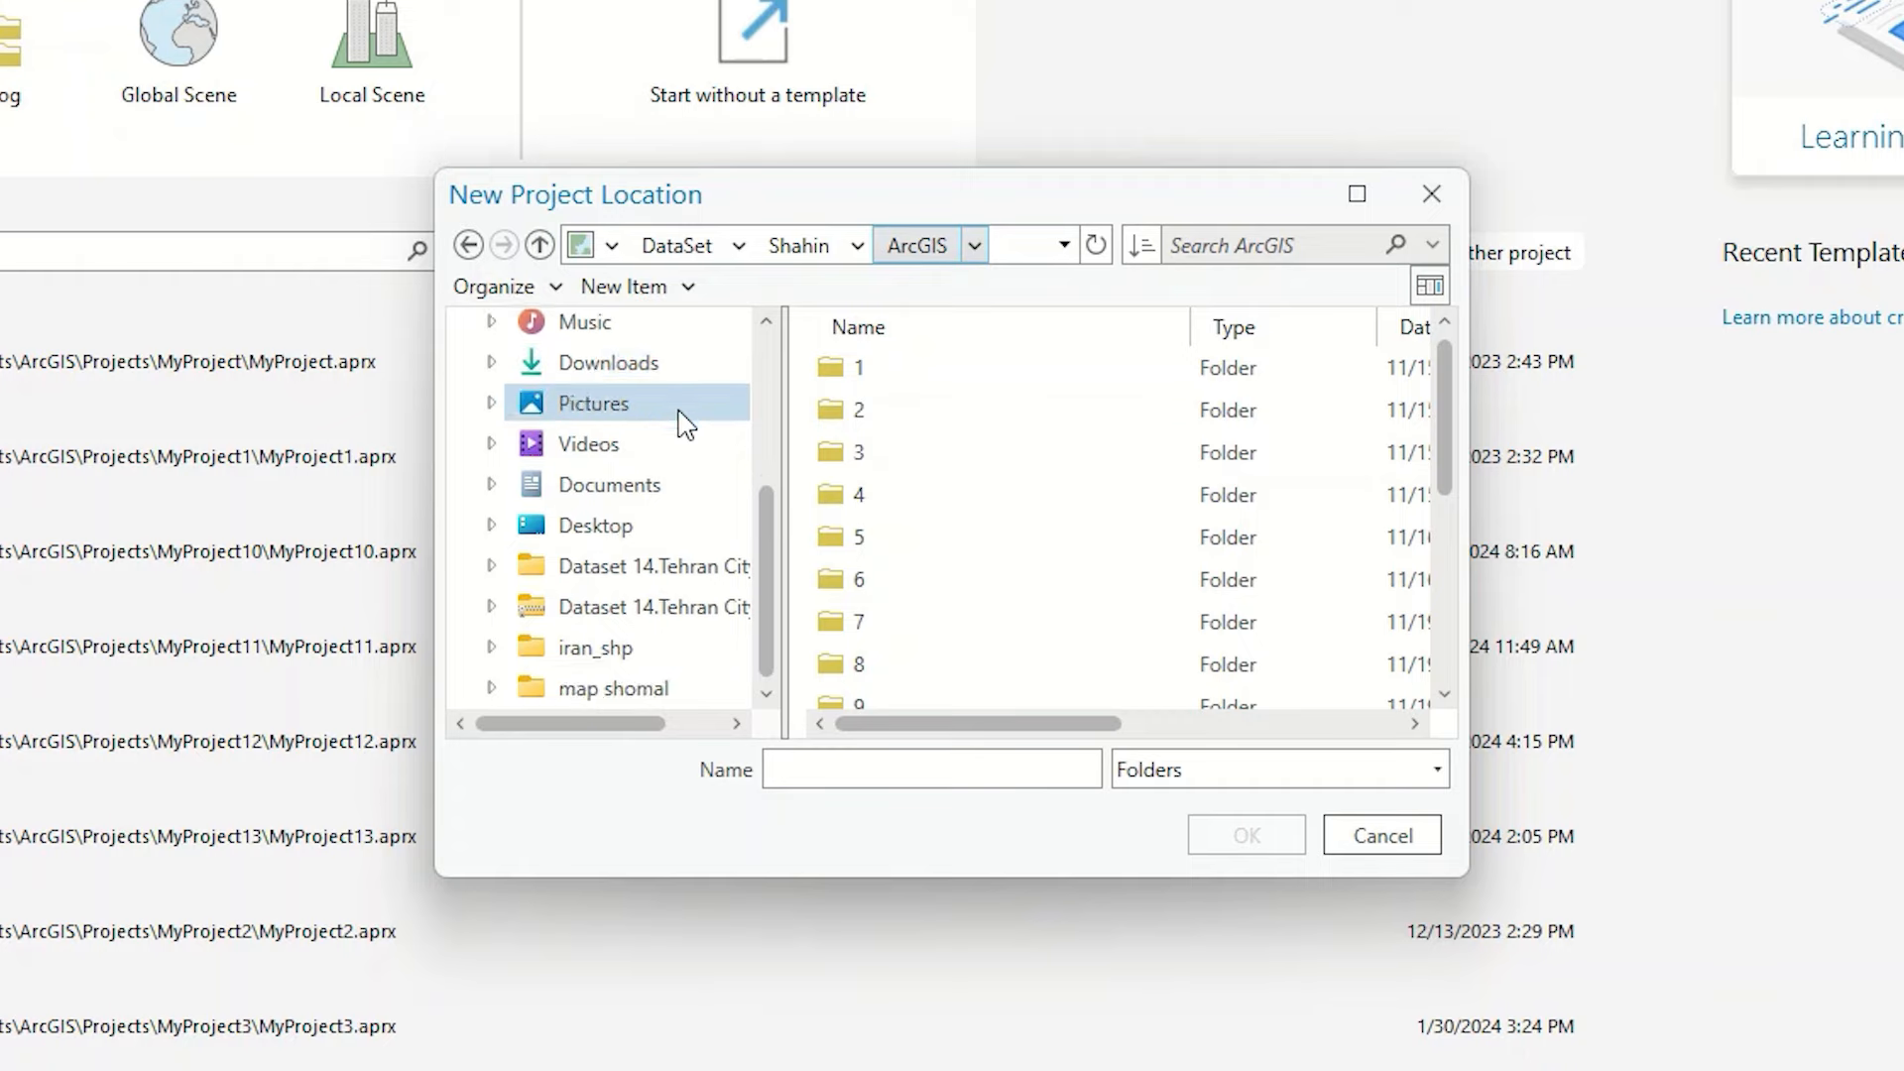
scroll(680, 417, "up", 3)
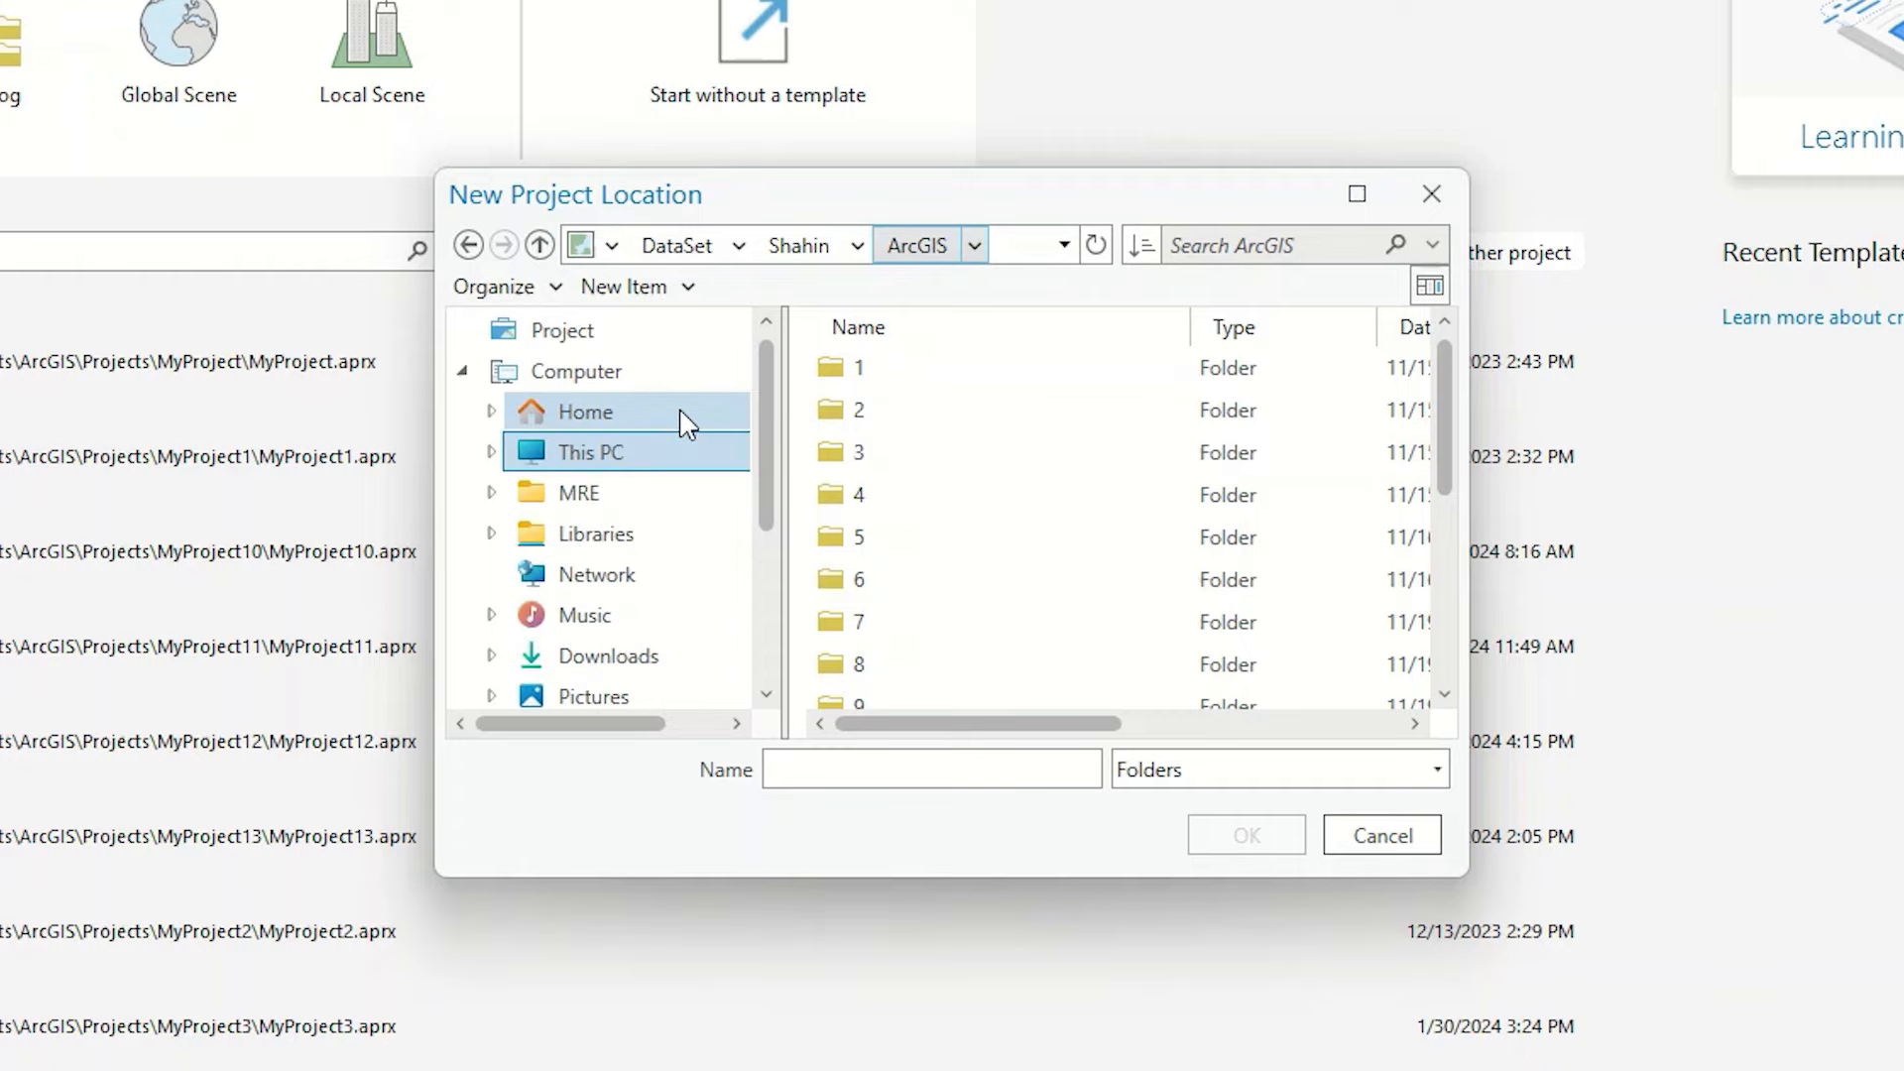
left_click(1431, 193)
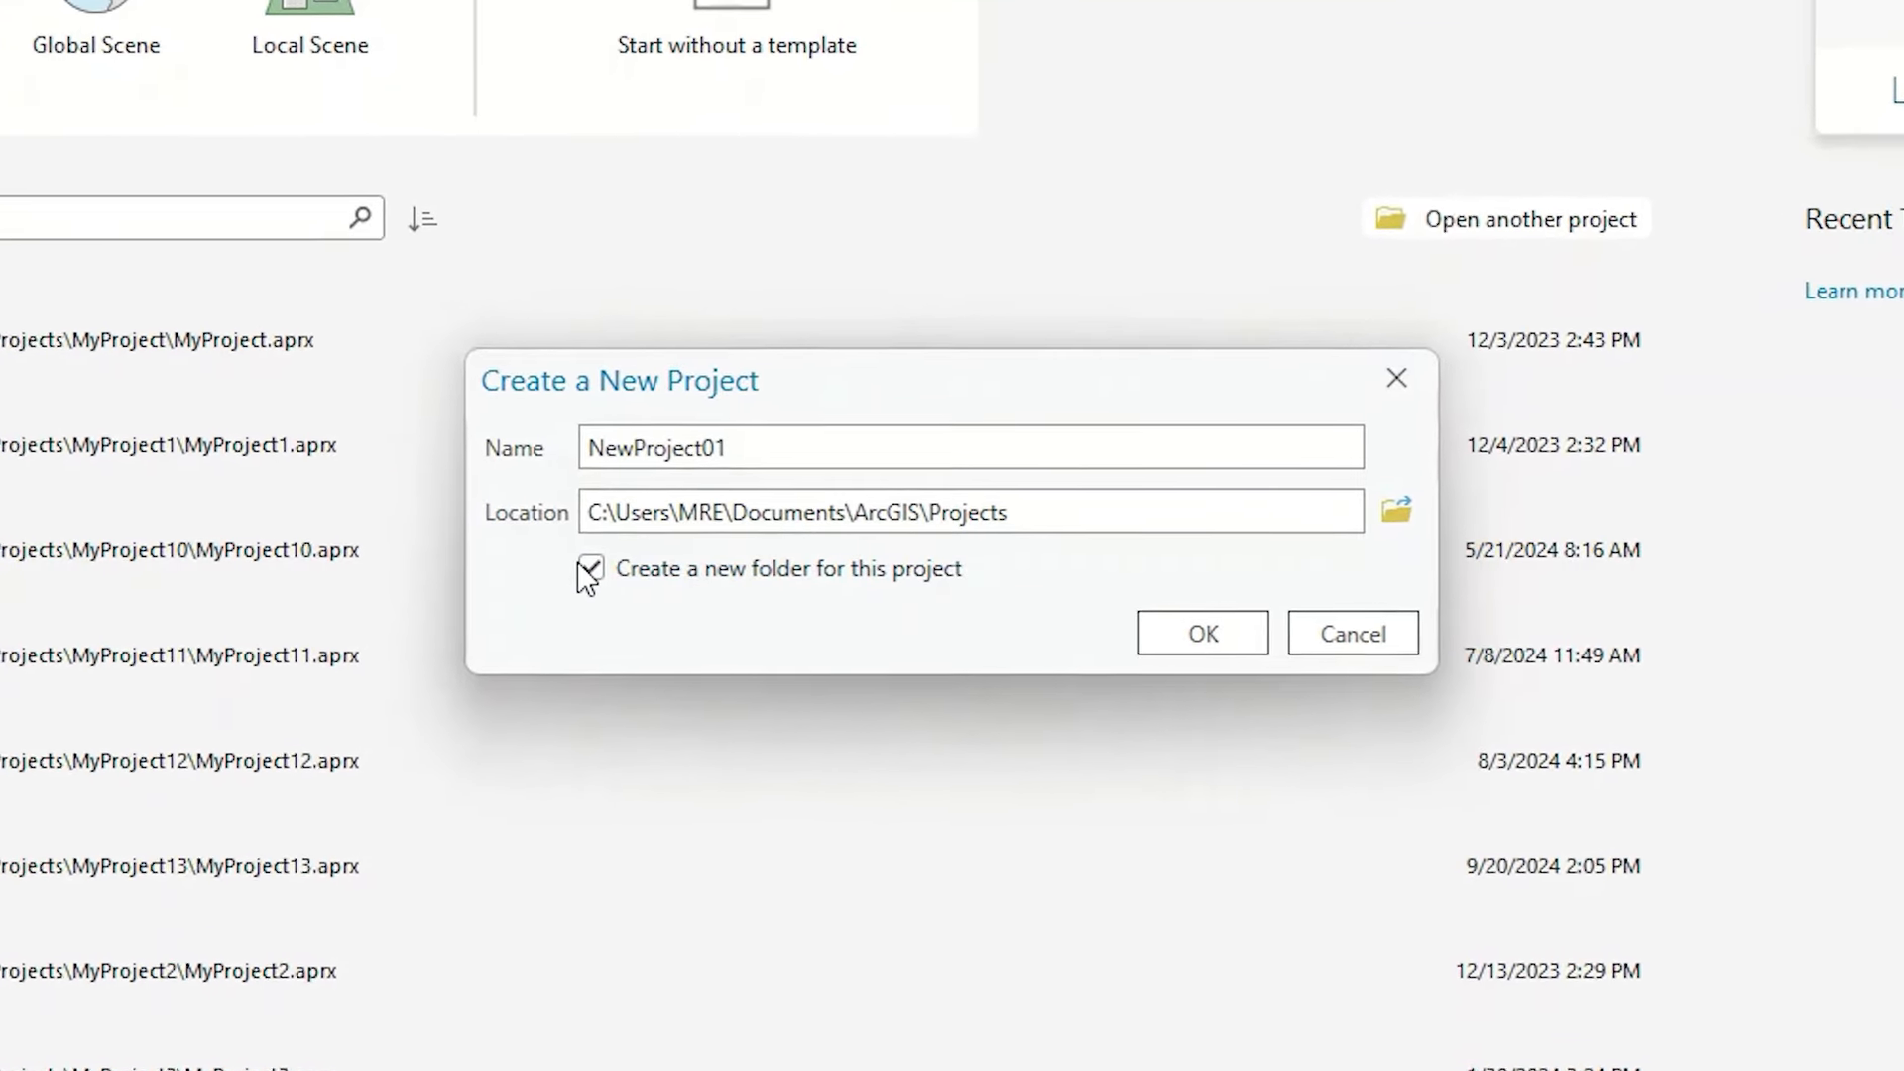
Step: Keep a new folder enabled for the project and create NewProject01
left_click(627, 565)
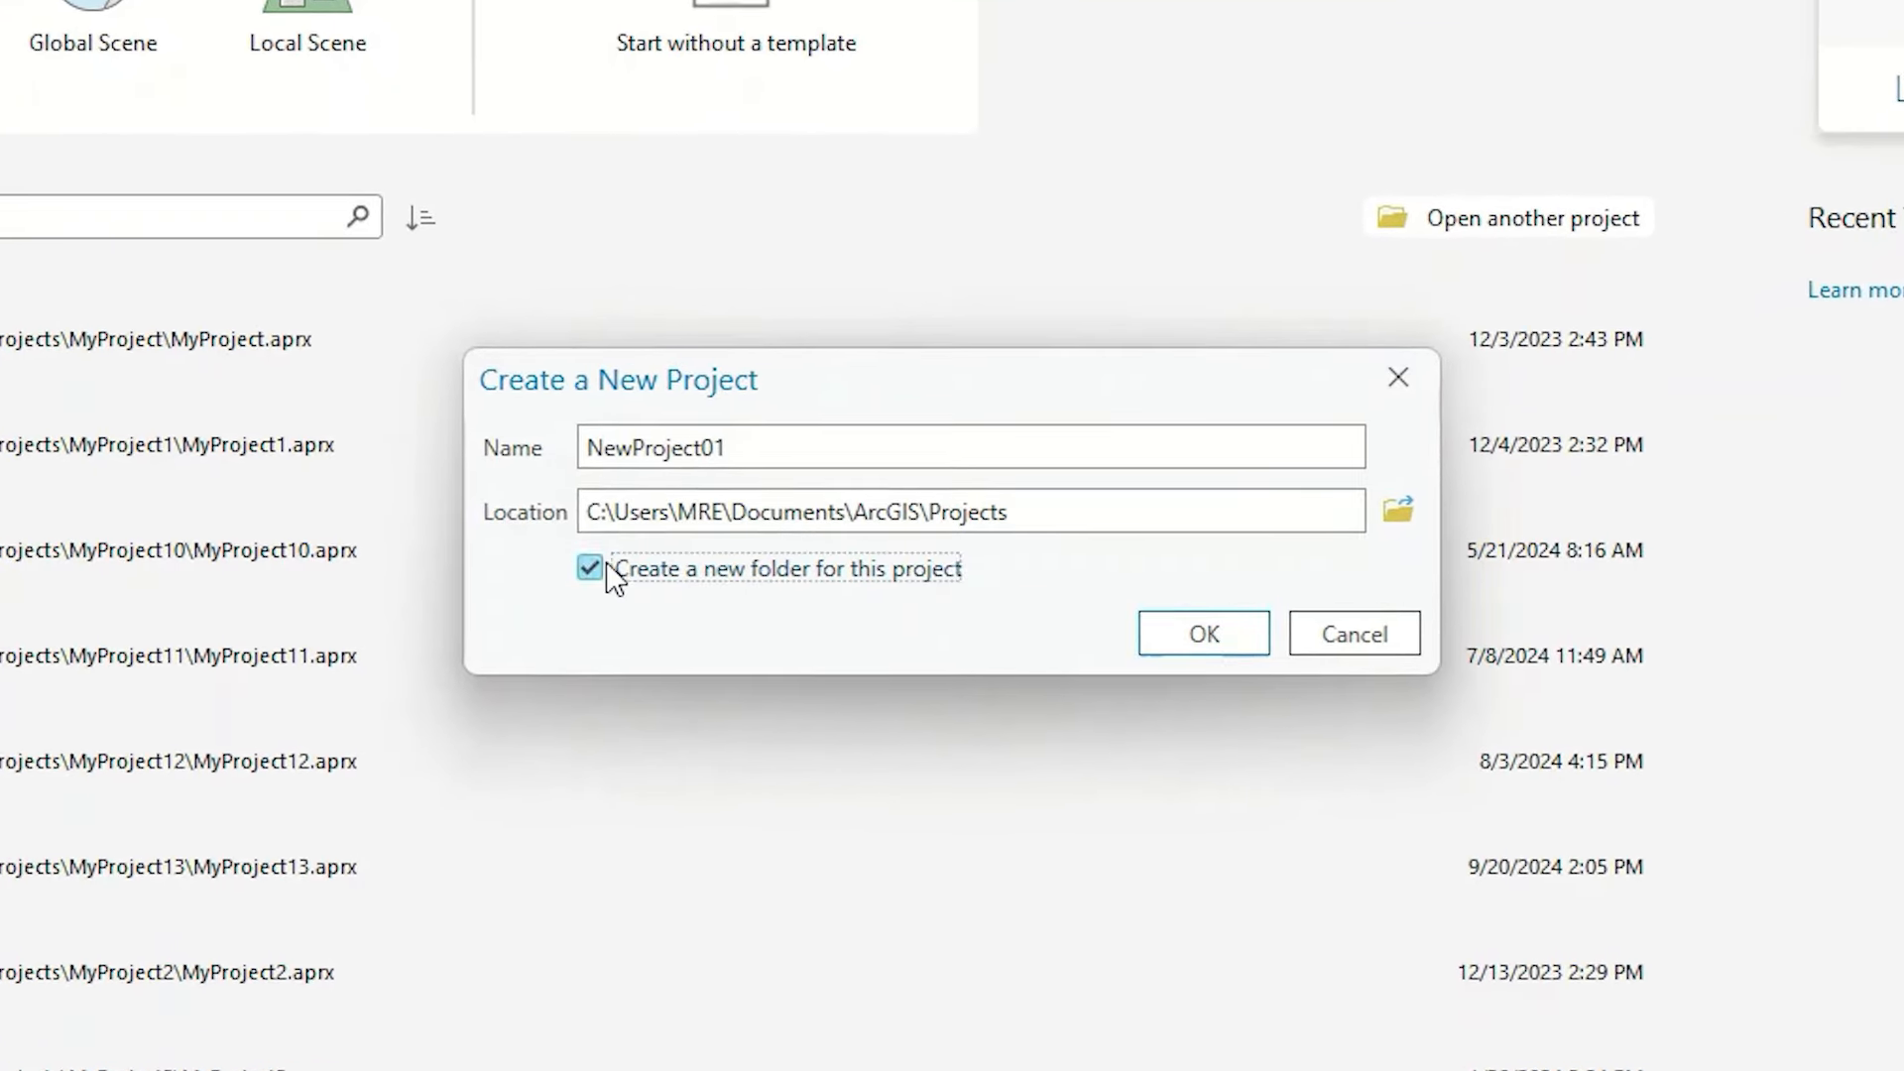
left_click(917, 576)
left_click(1199, 640)
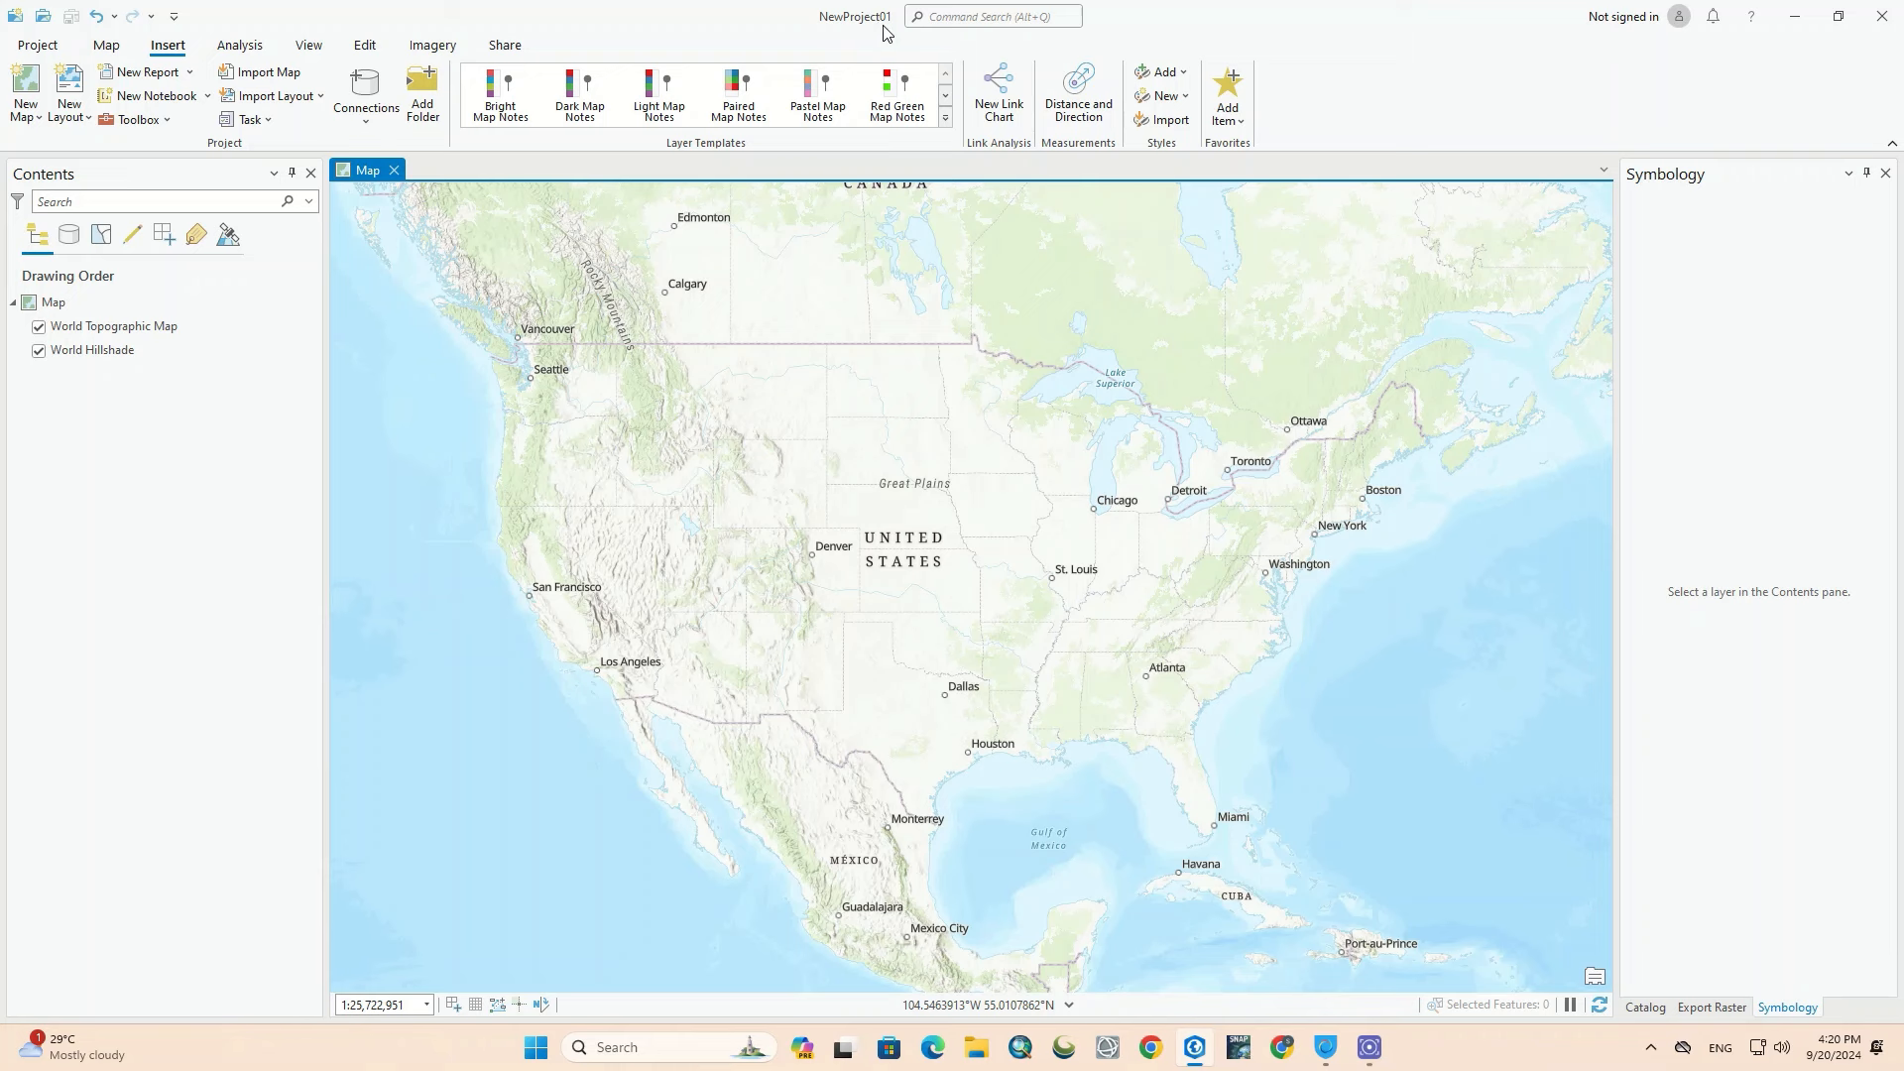
Step: Show the Catalog pane and look through its Portal and Favorites content, finishing on the project items
left_click(1575, 921)
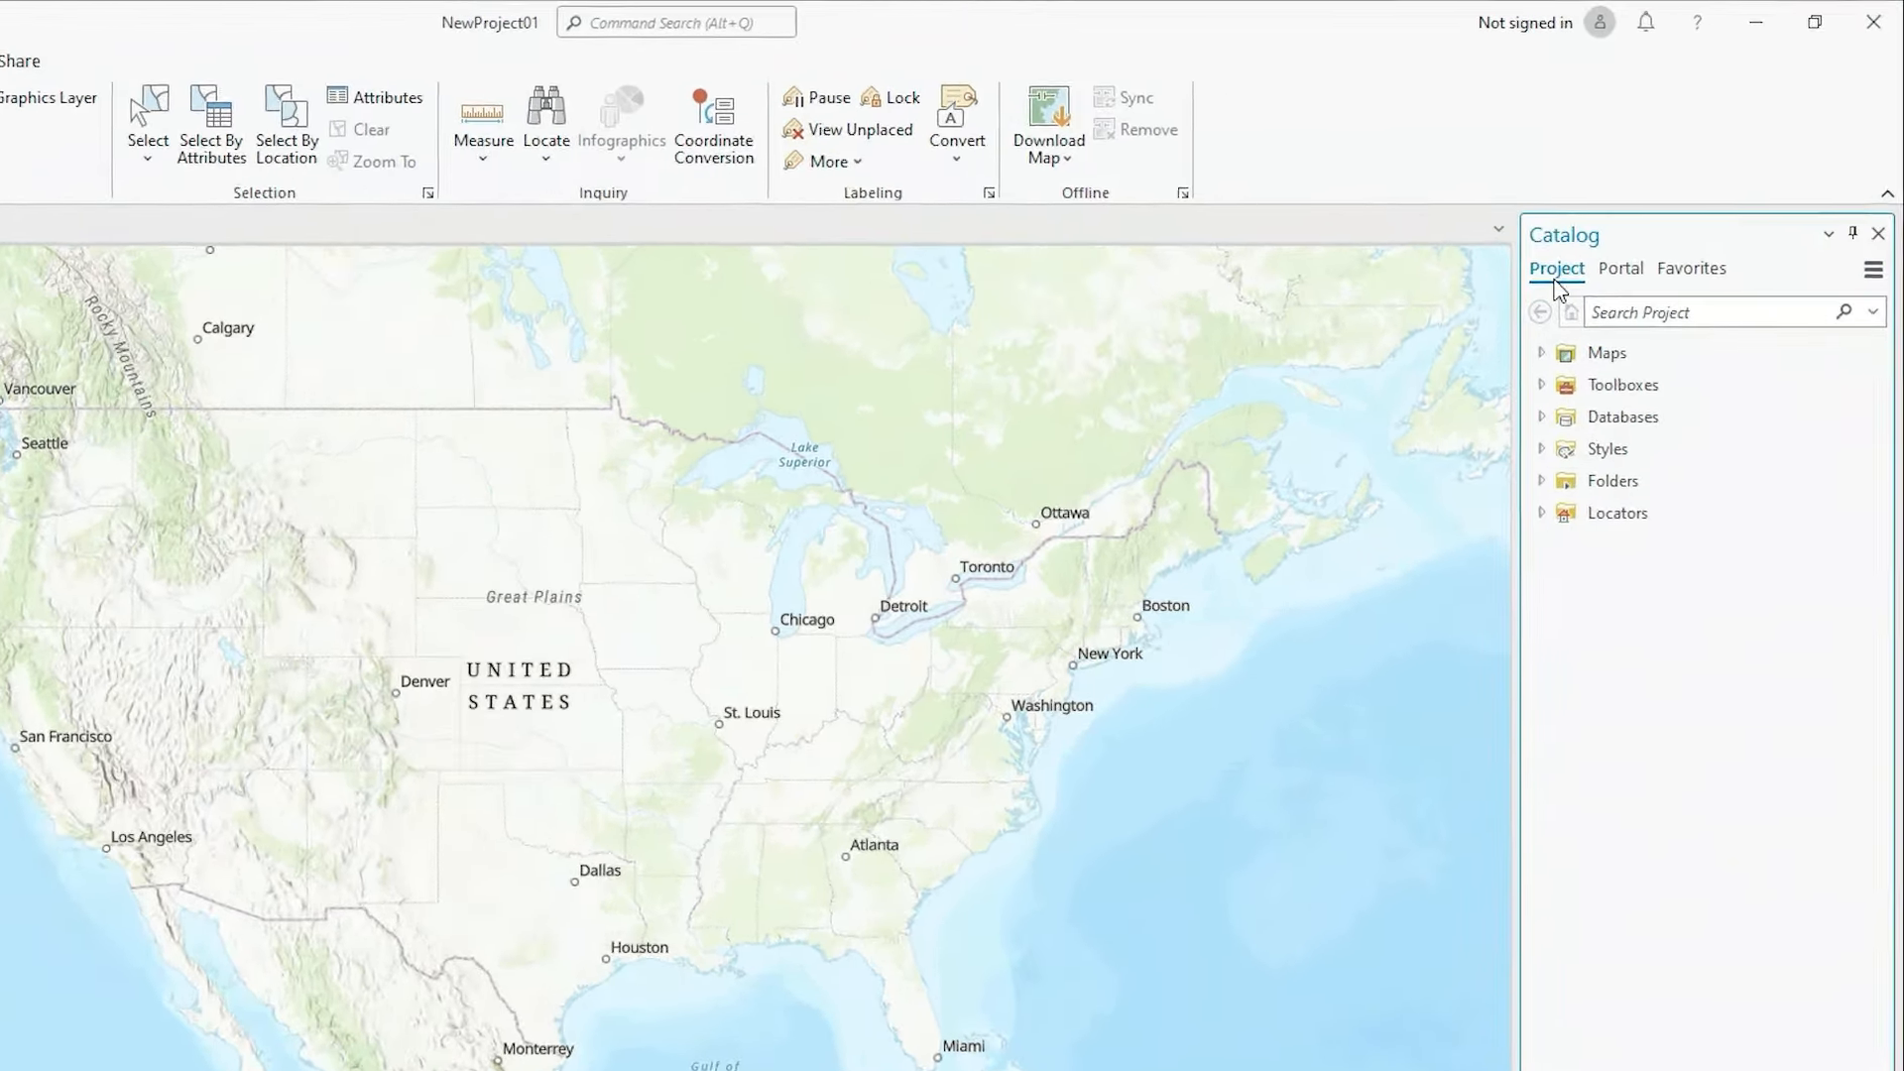
left_click(1695, 200)
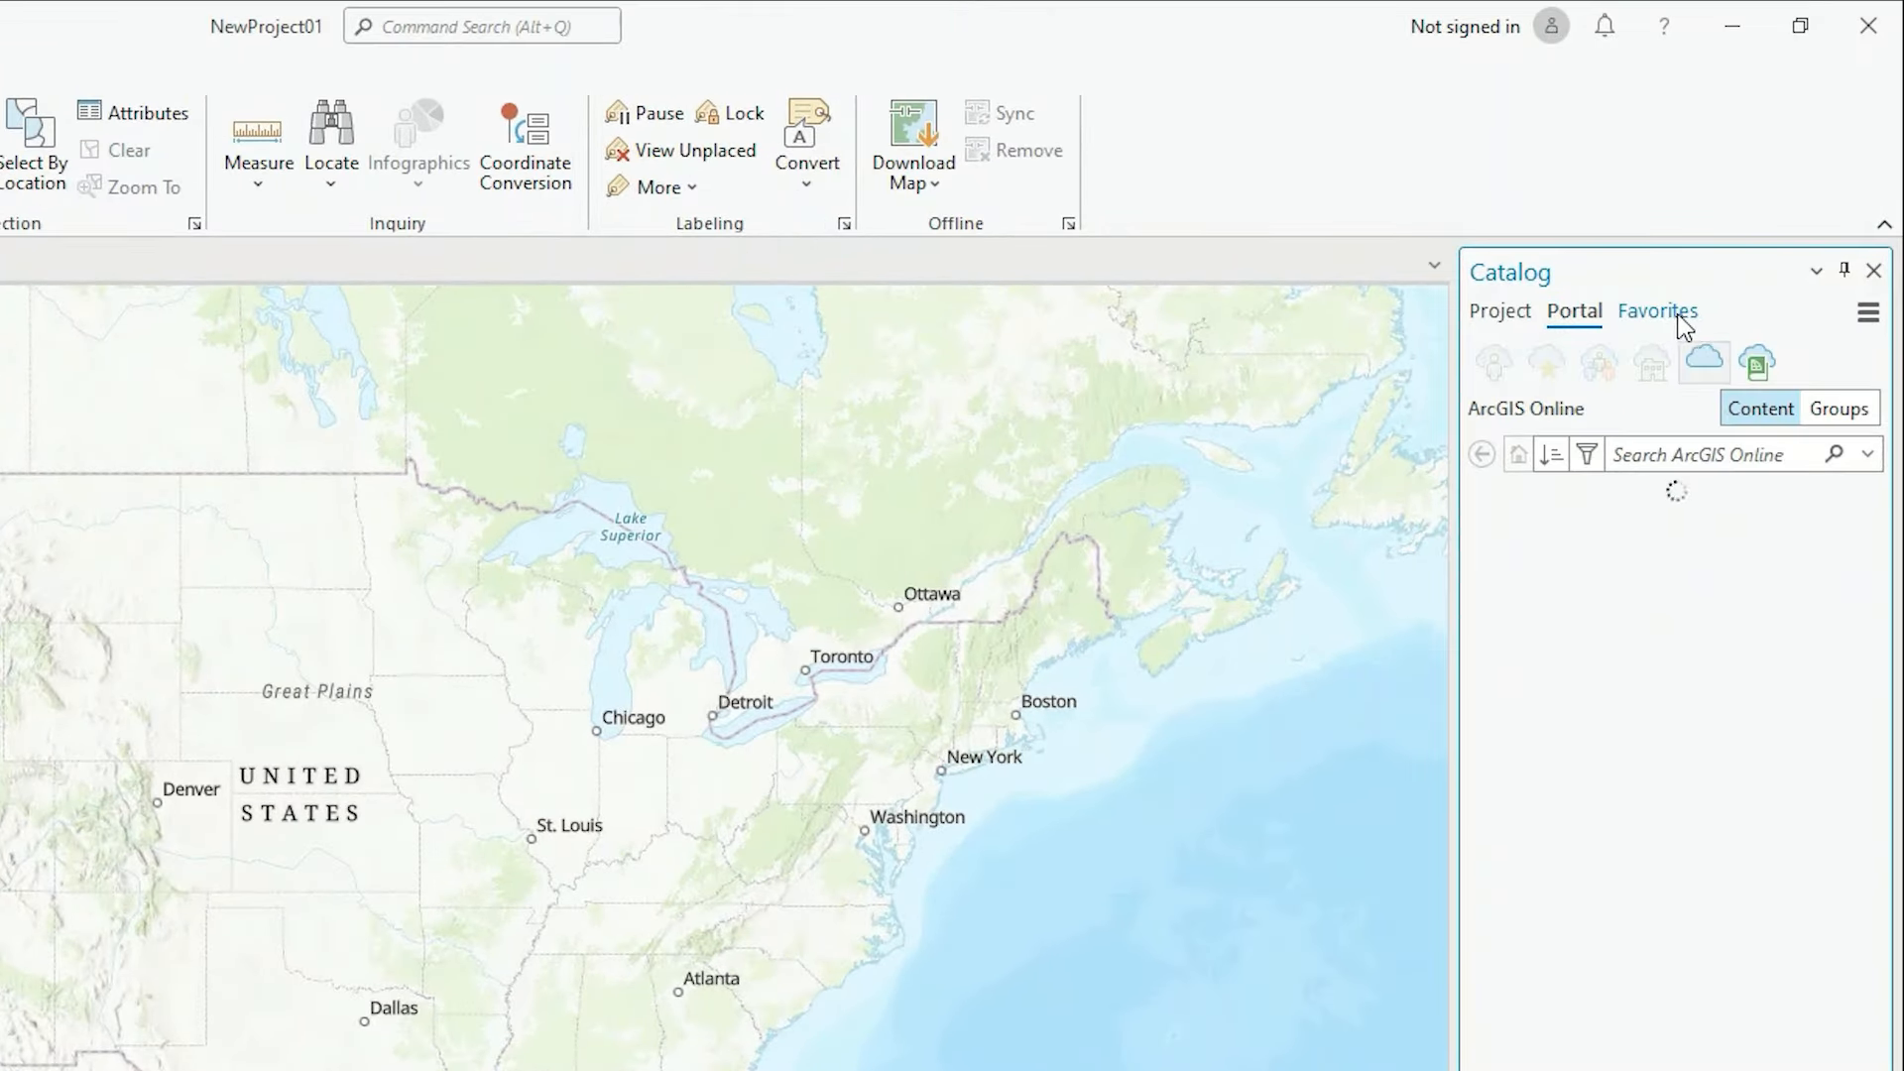
left_click(1670, 304)
left_click(1494, 314)
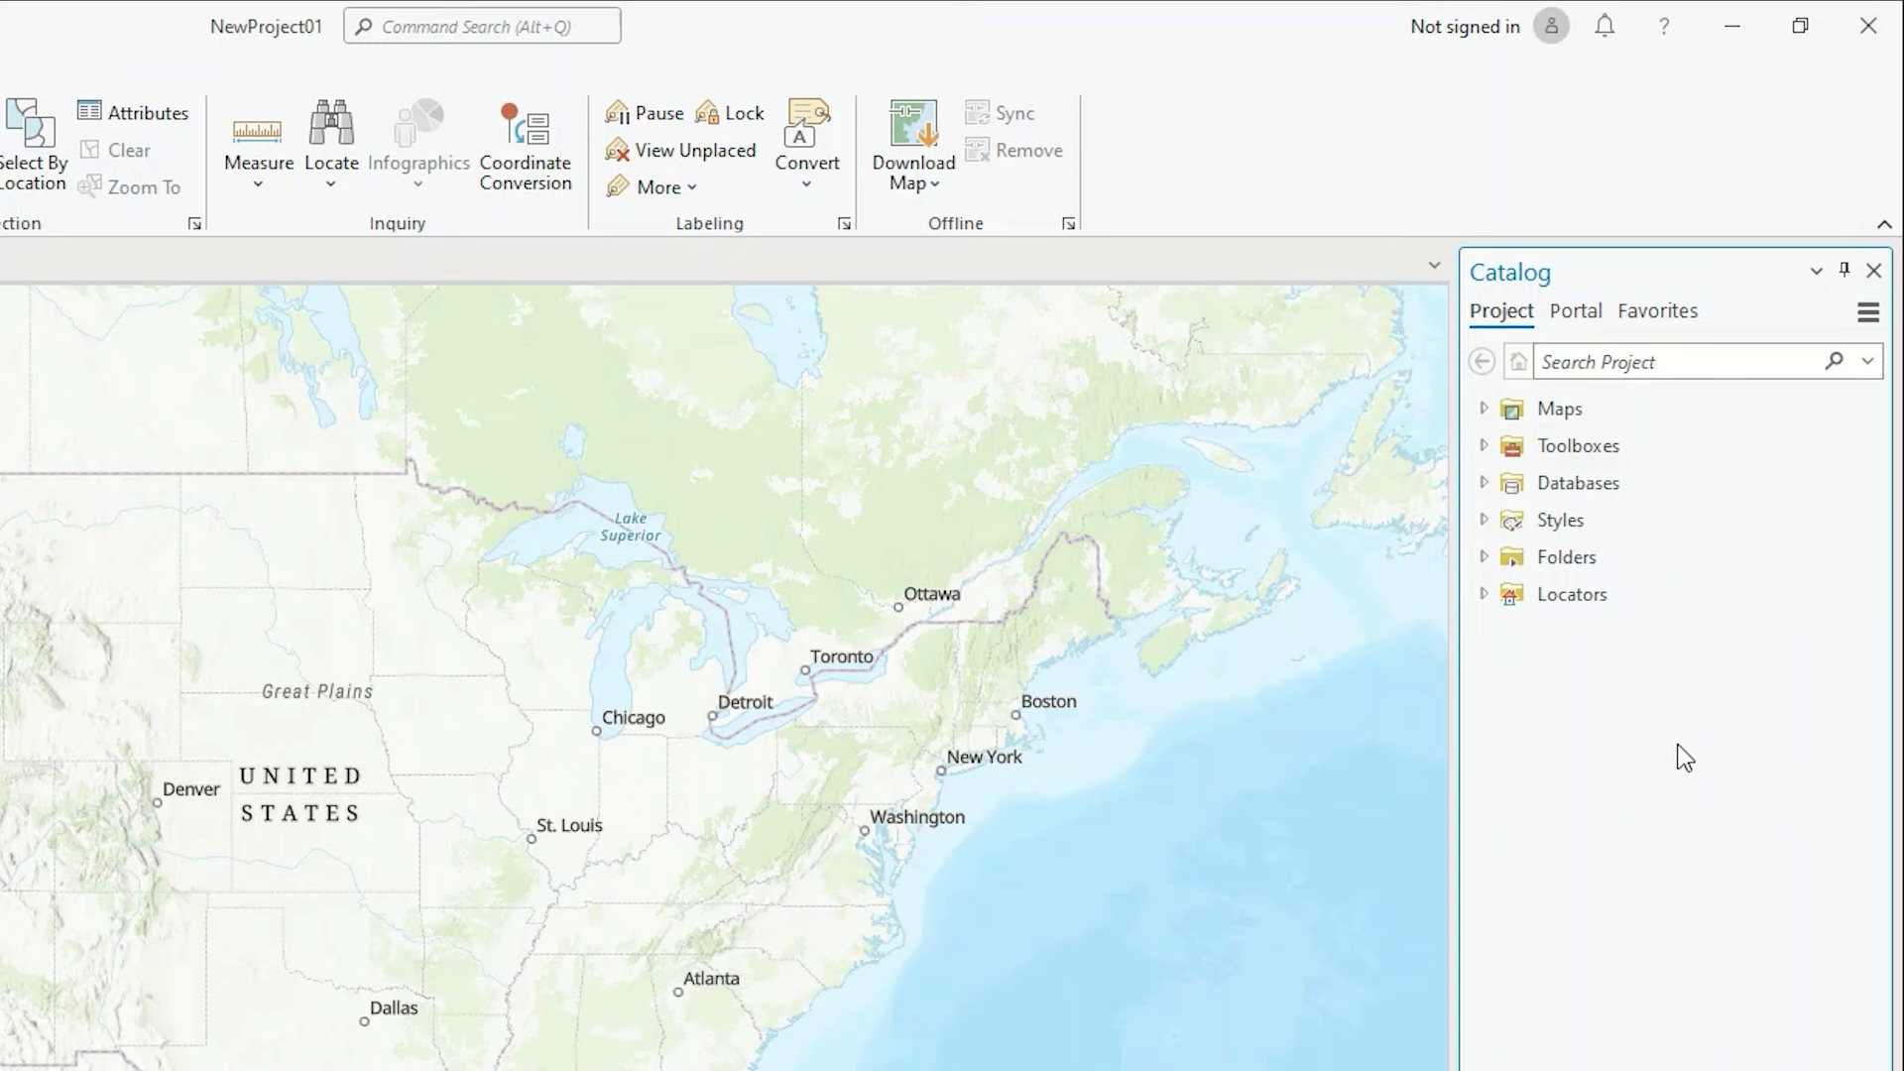
Step: Expand the project's Maps, Toolboxes and Databases in the Catalog pane and inspect the items they contain
left_click(1484, 407)
left_click(1562, 447)
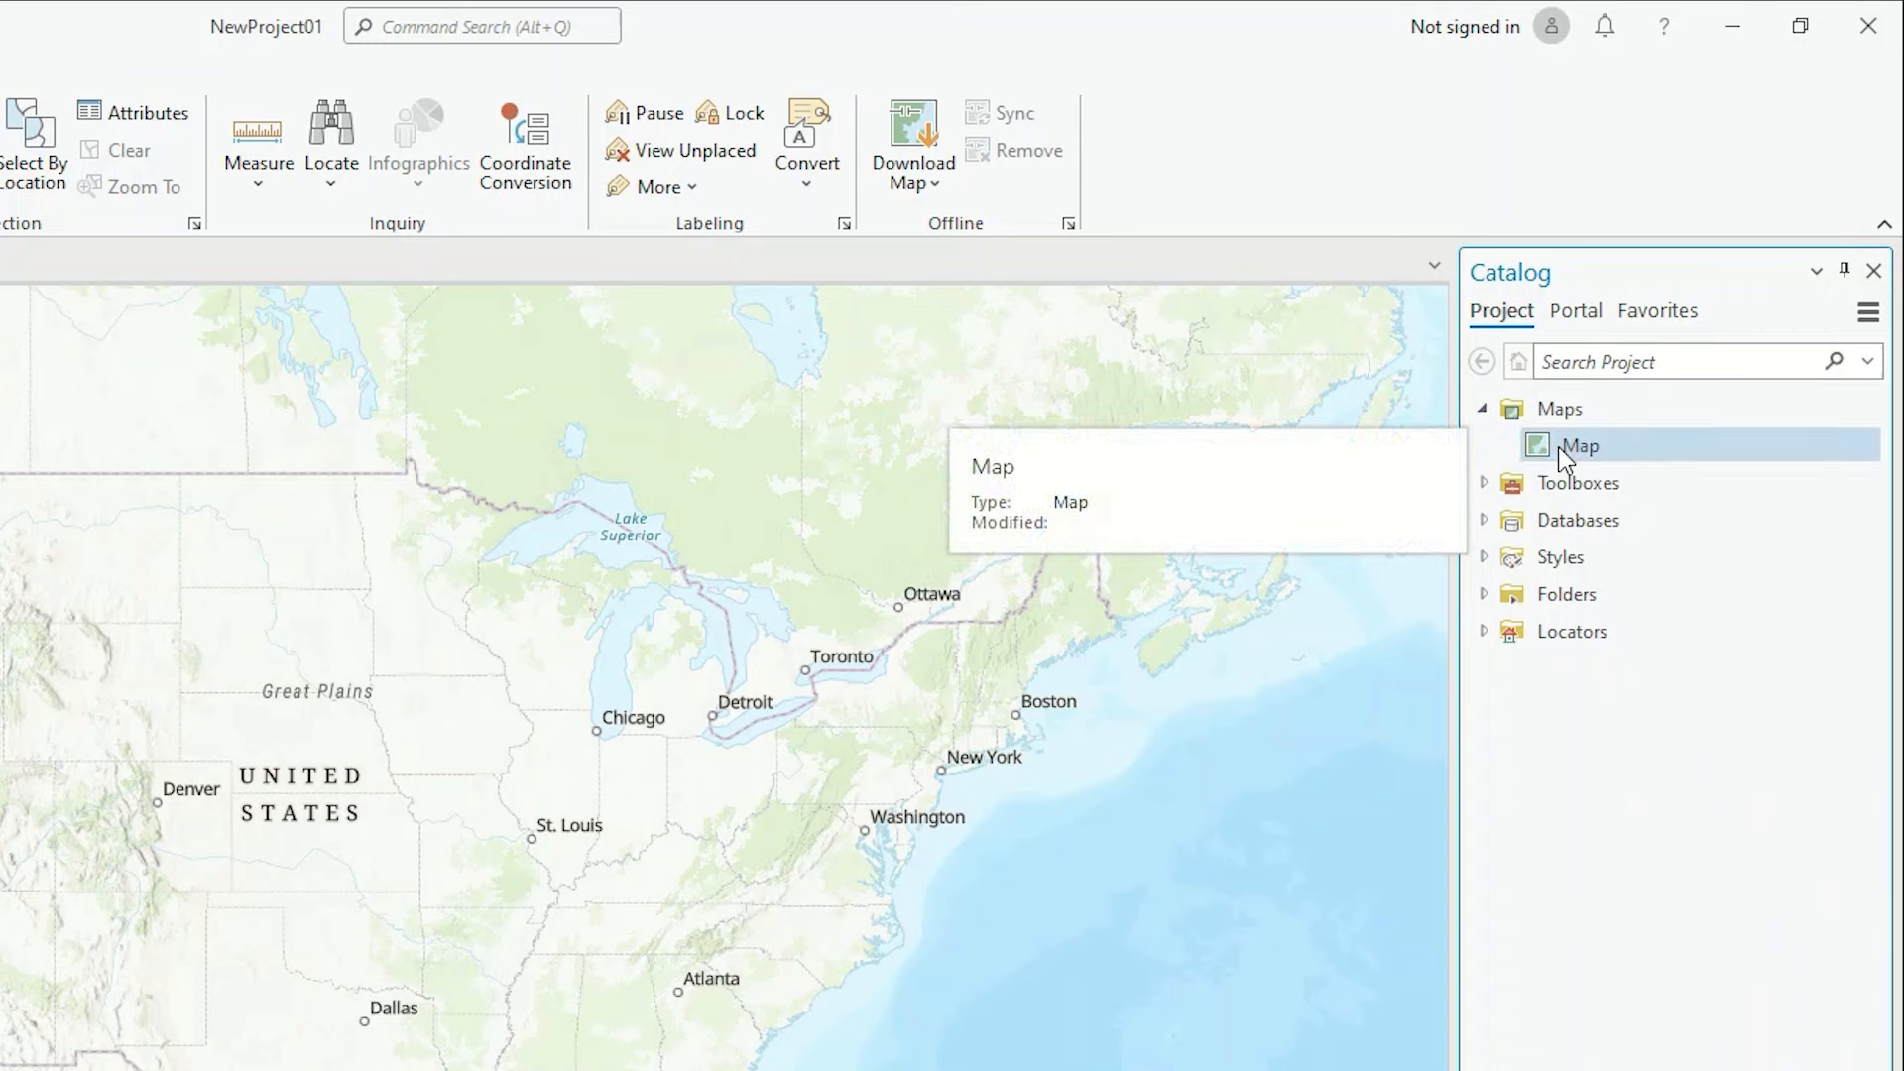
left_click(1484, 483)
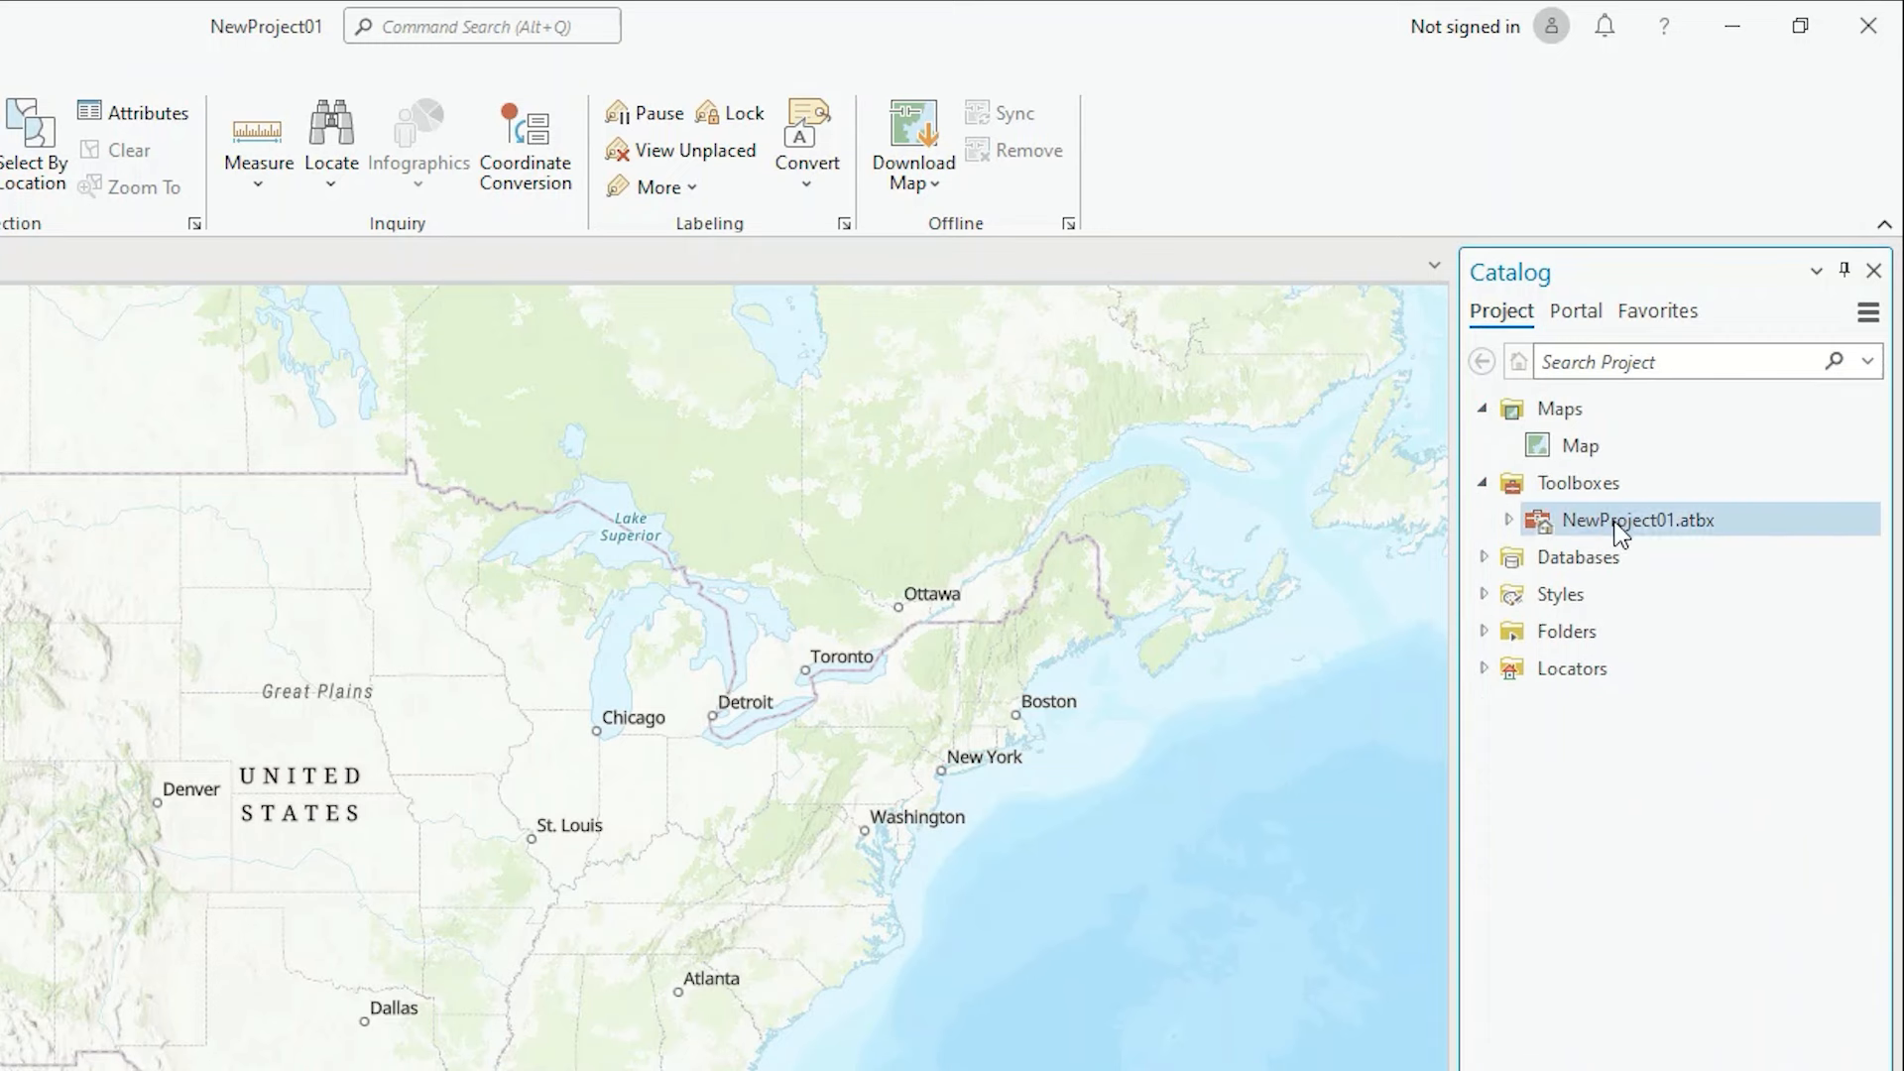
left_click(1580, 495)
left_click(1484, 556)
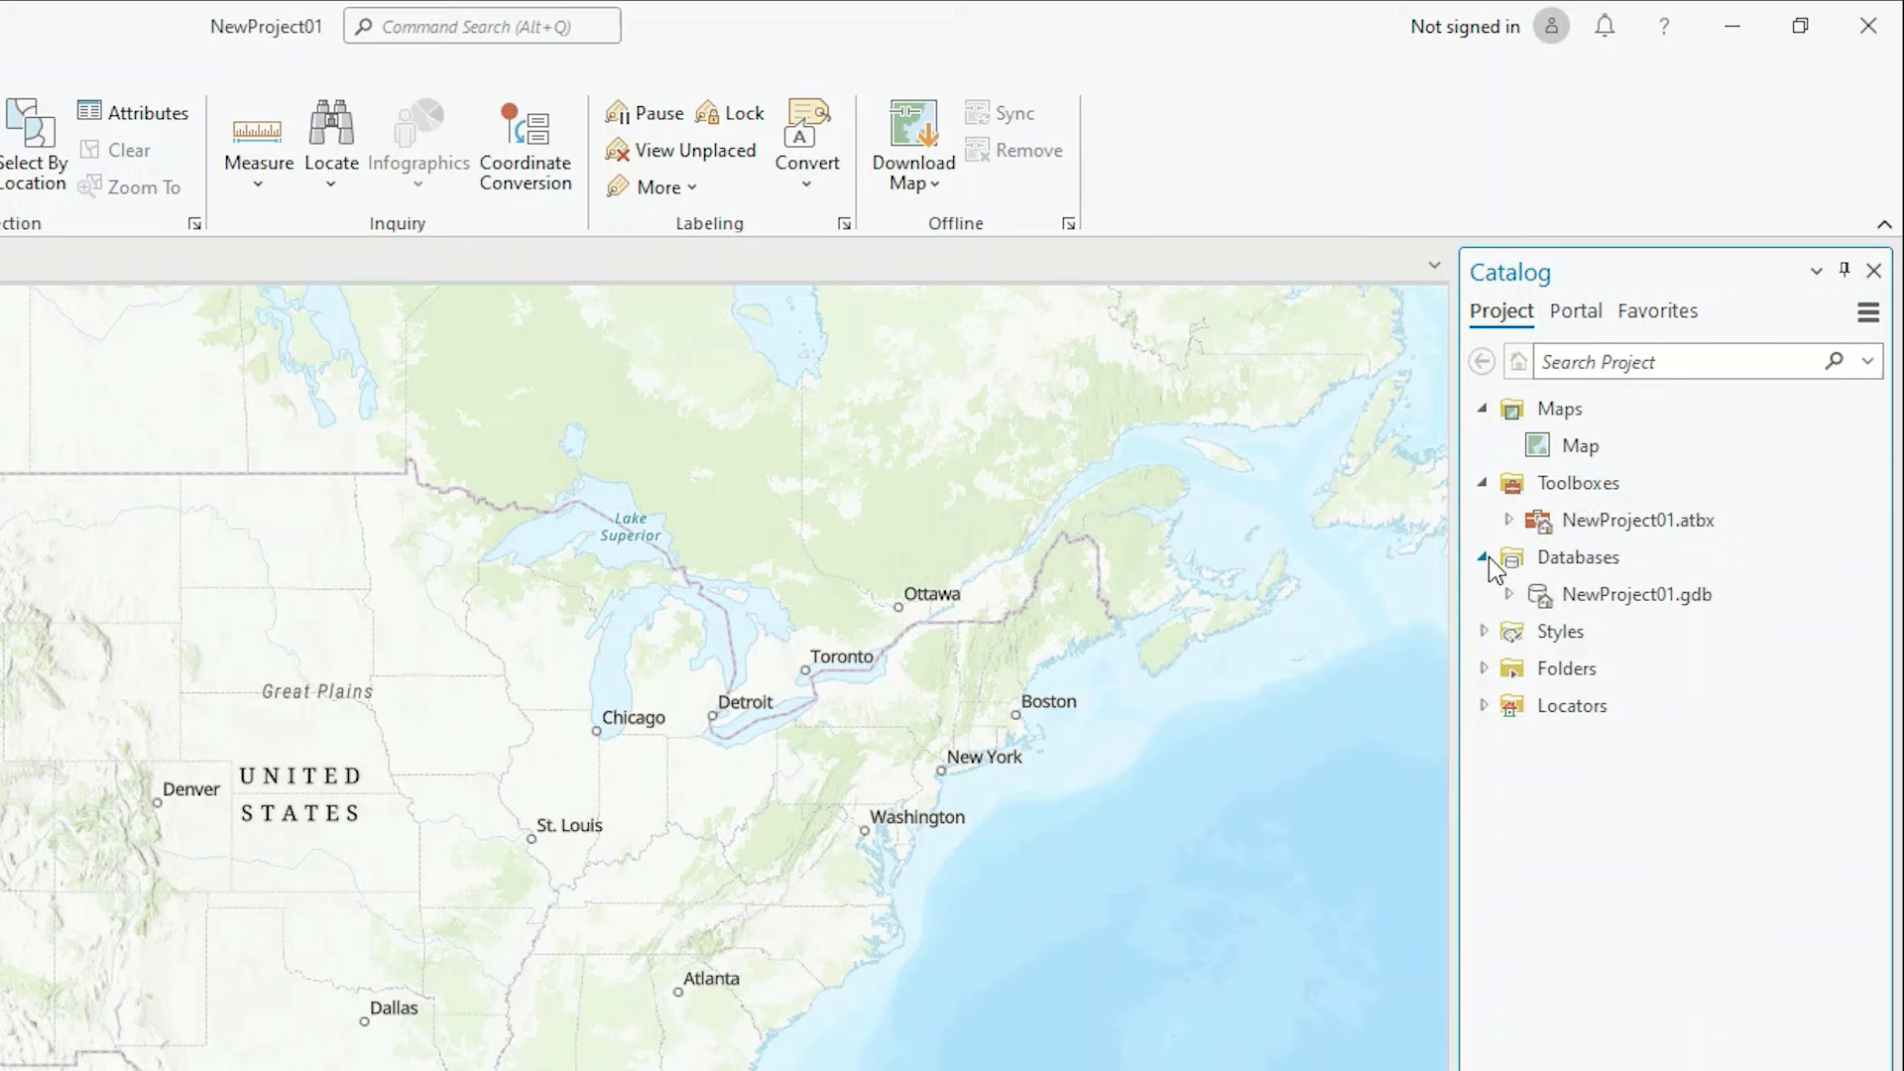
left_click(1597, 600)
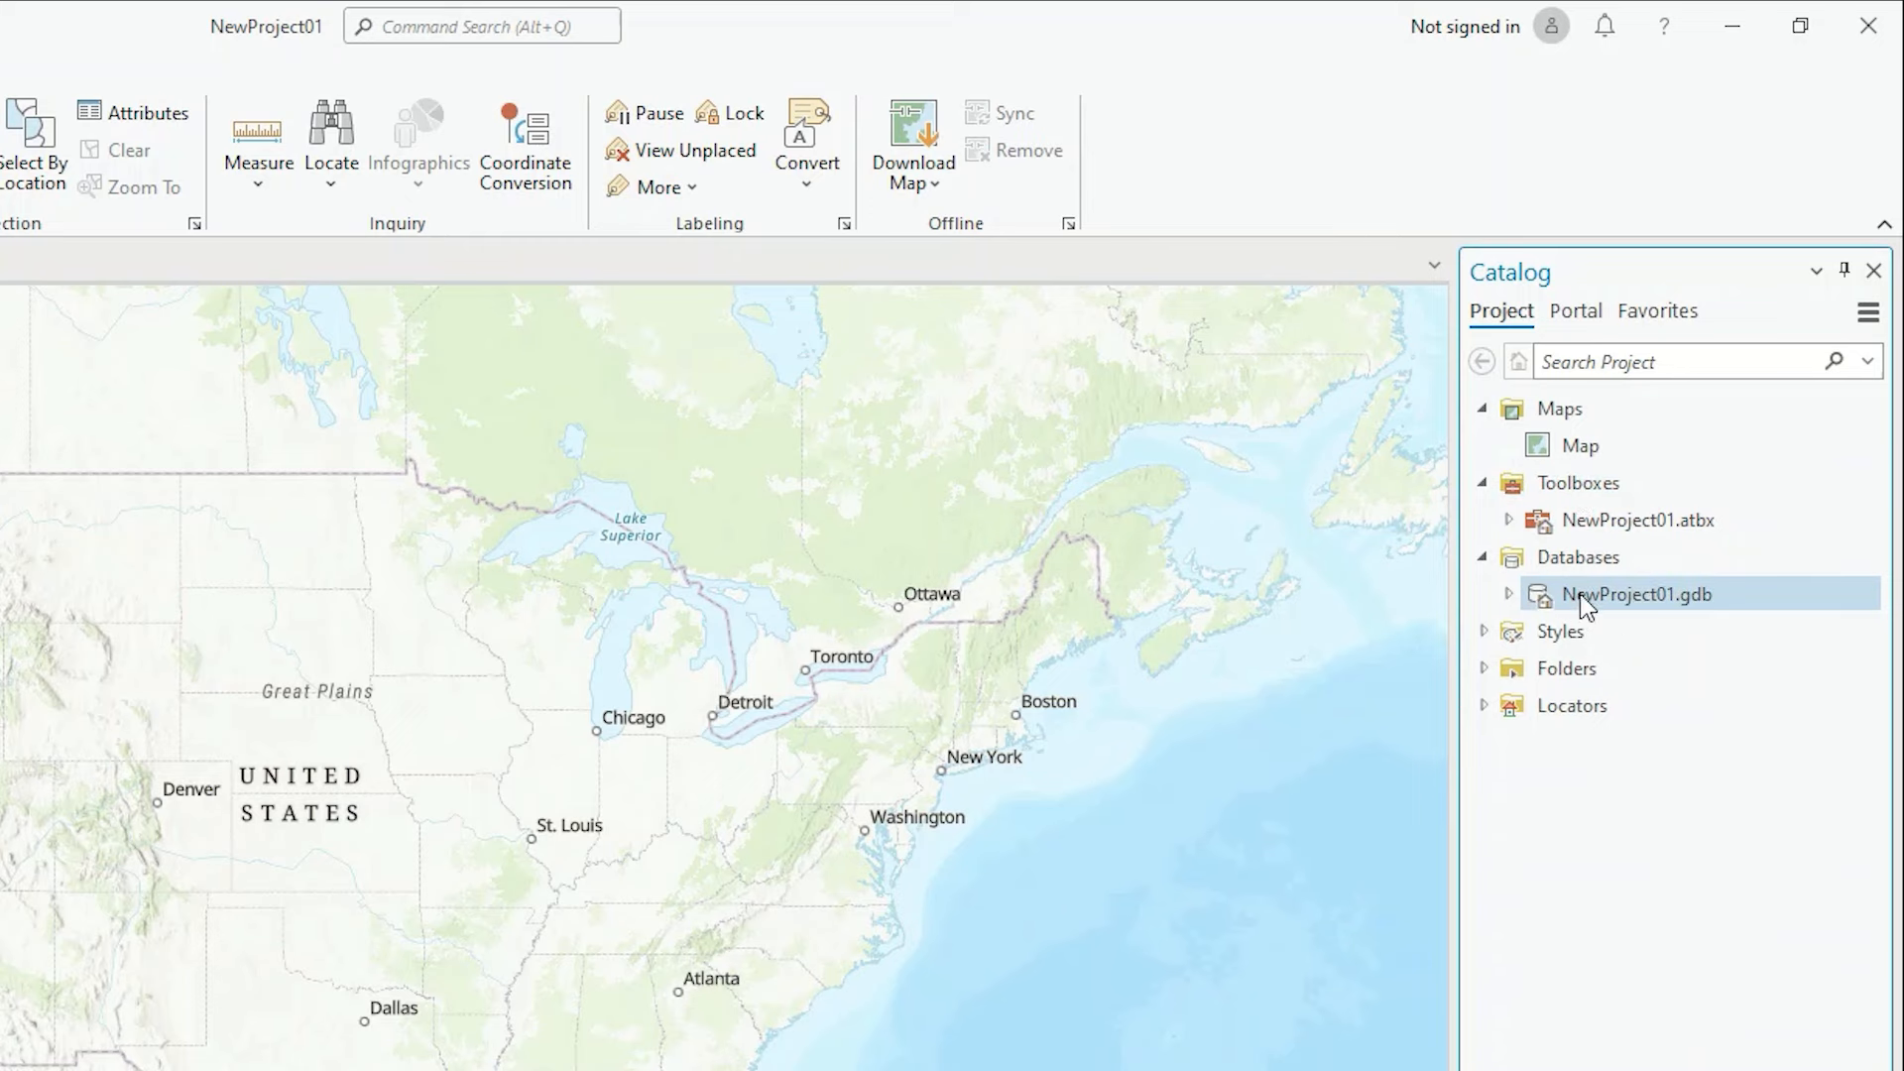
Step: Expand the project's Styles, Folders and Locators in the Catalog pane and inspect the contents of the NewProject01 folder
left_click(1484, 632)
left_click(1569, 665)
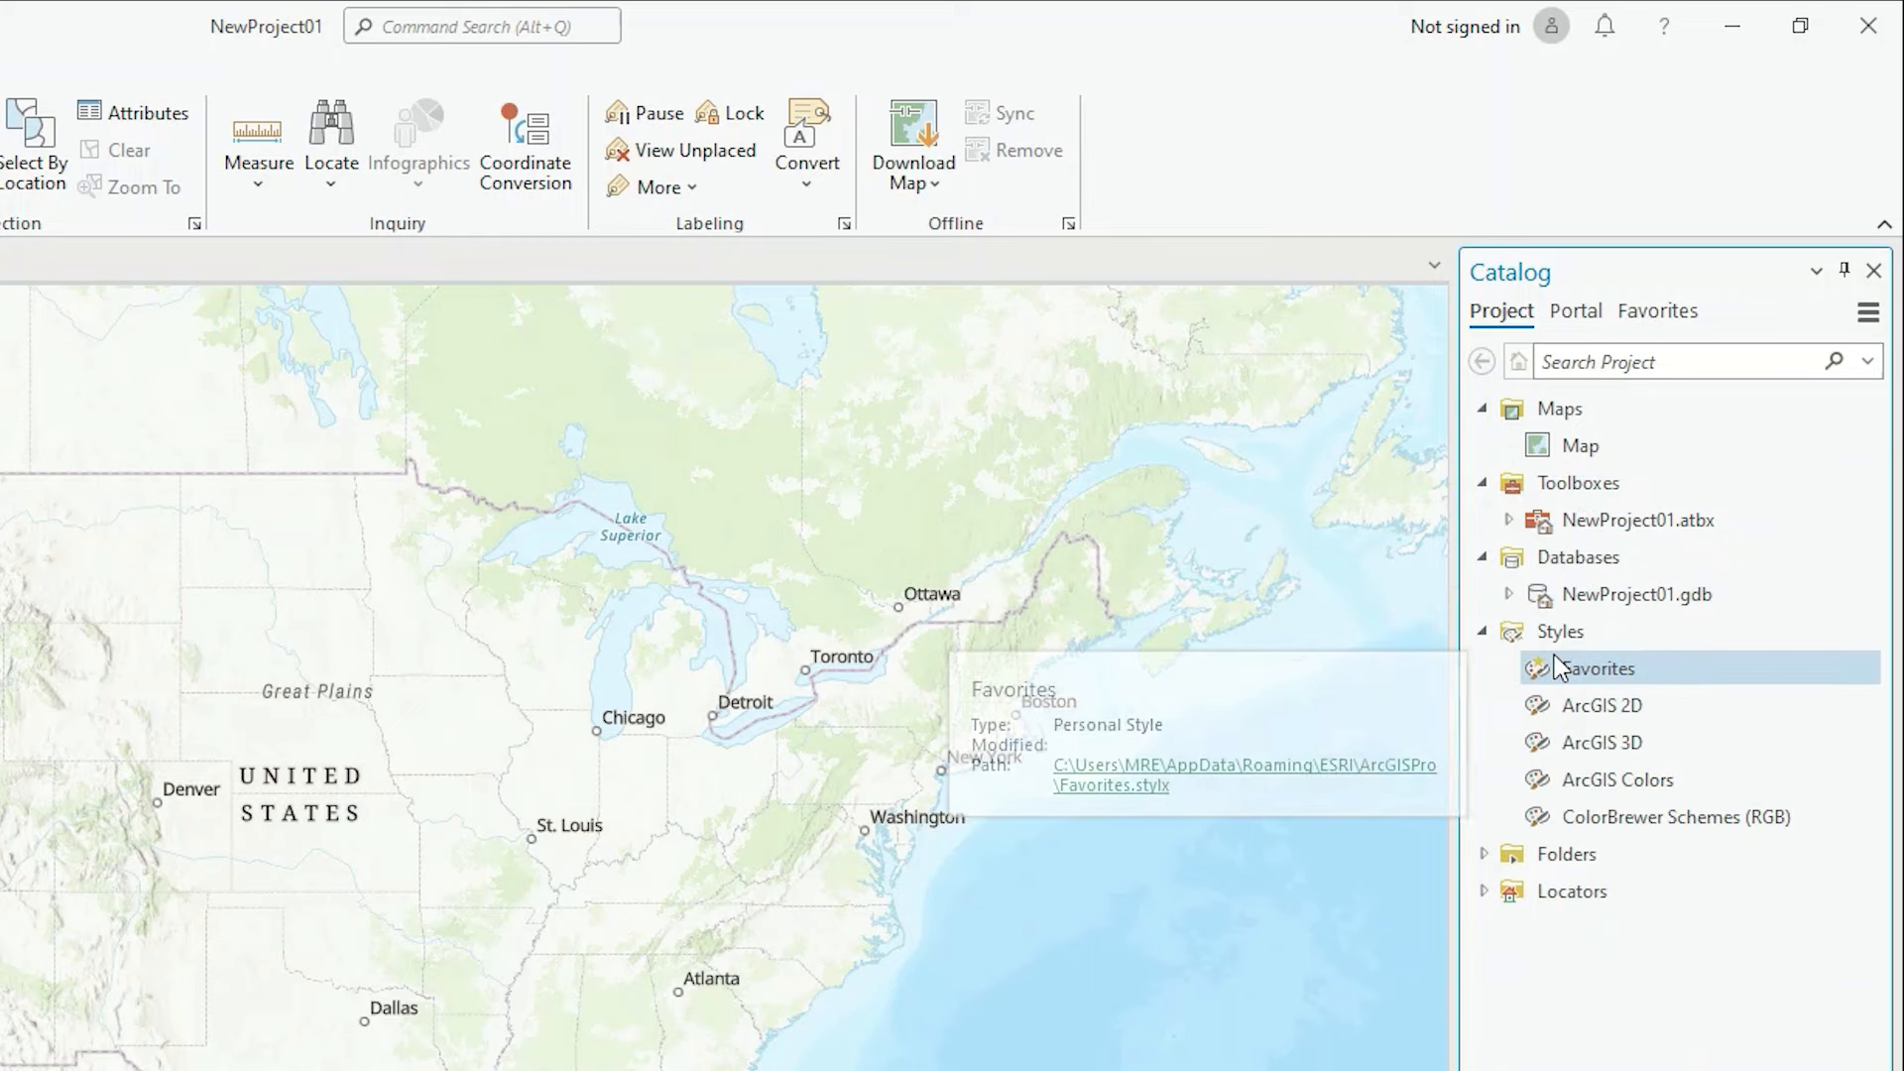
left_click(1484, 854)
left_click(1567, 891)
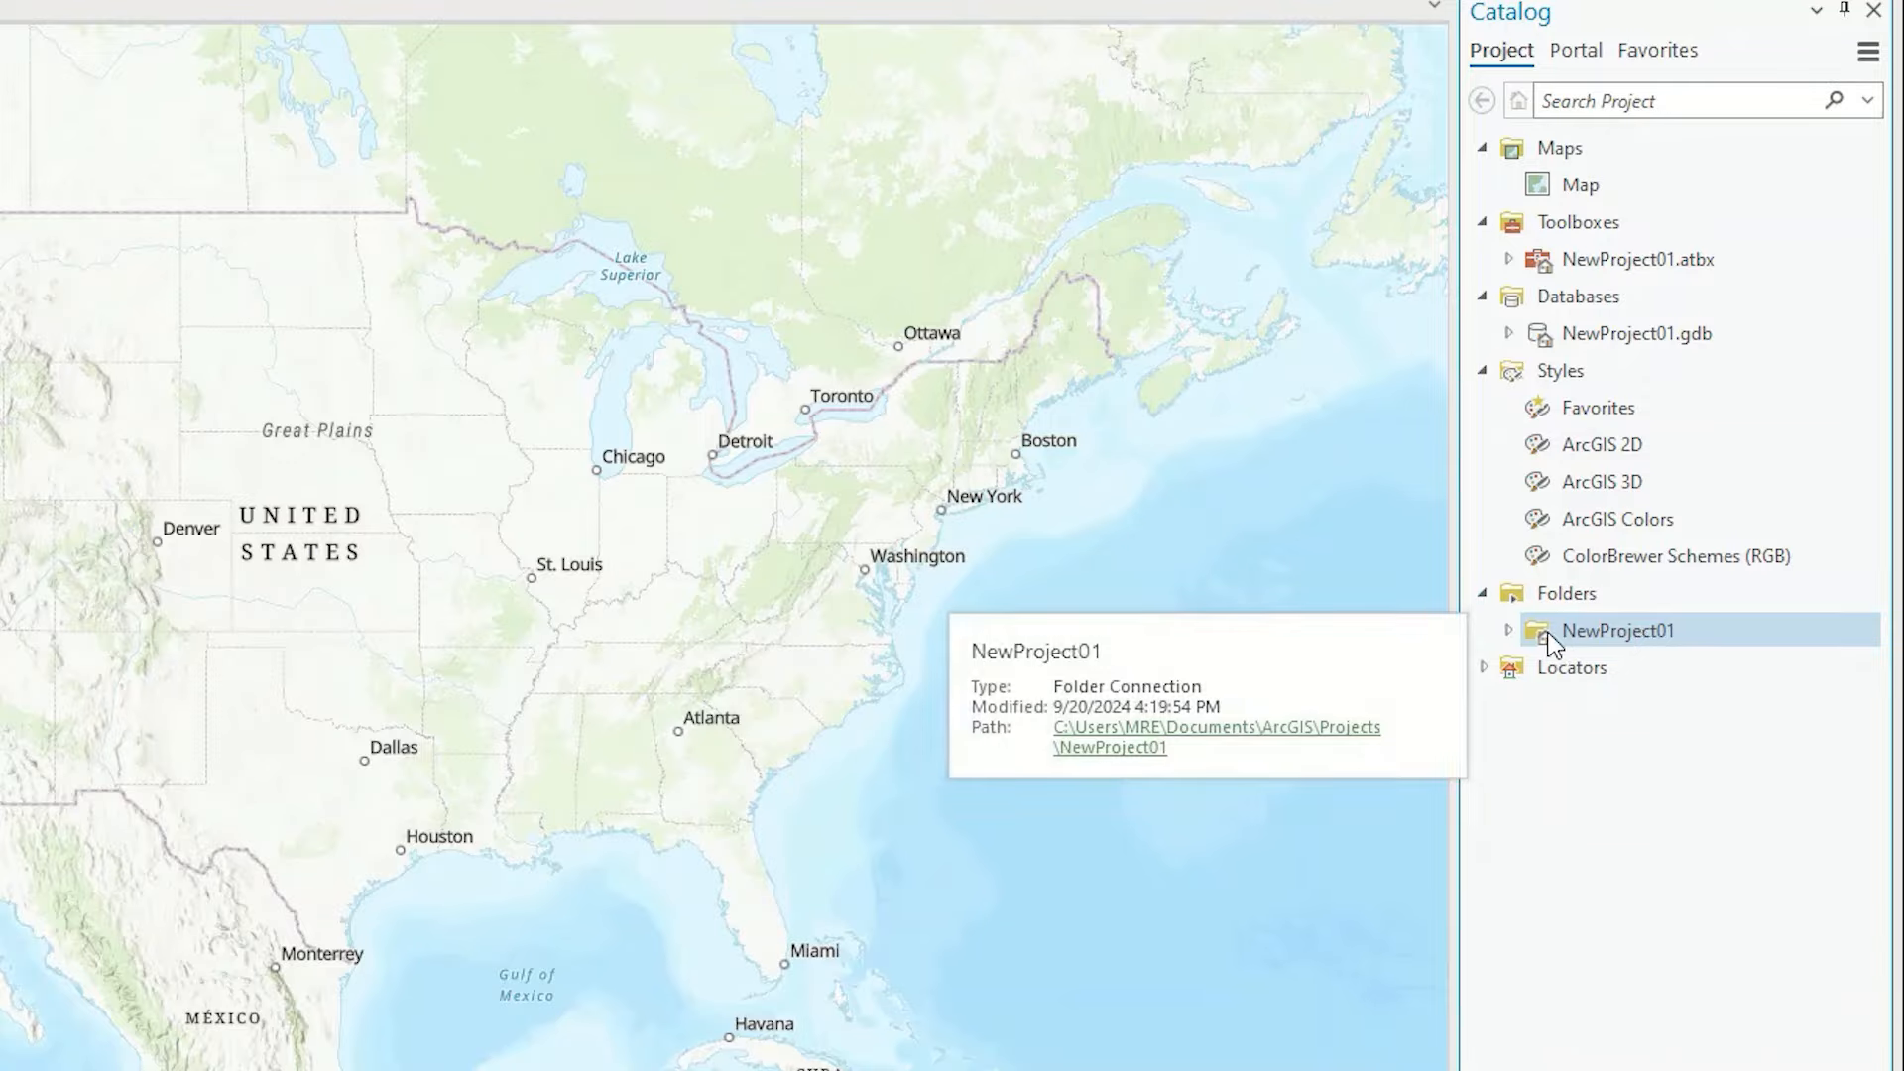
left_click(1509, 631)
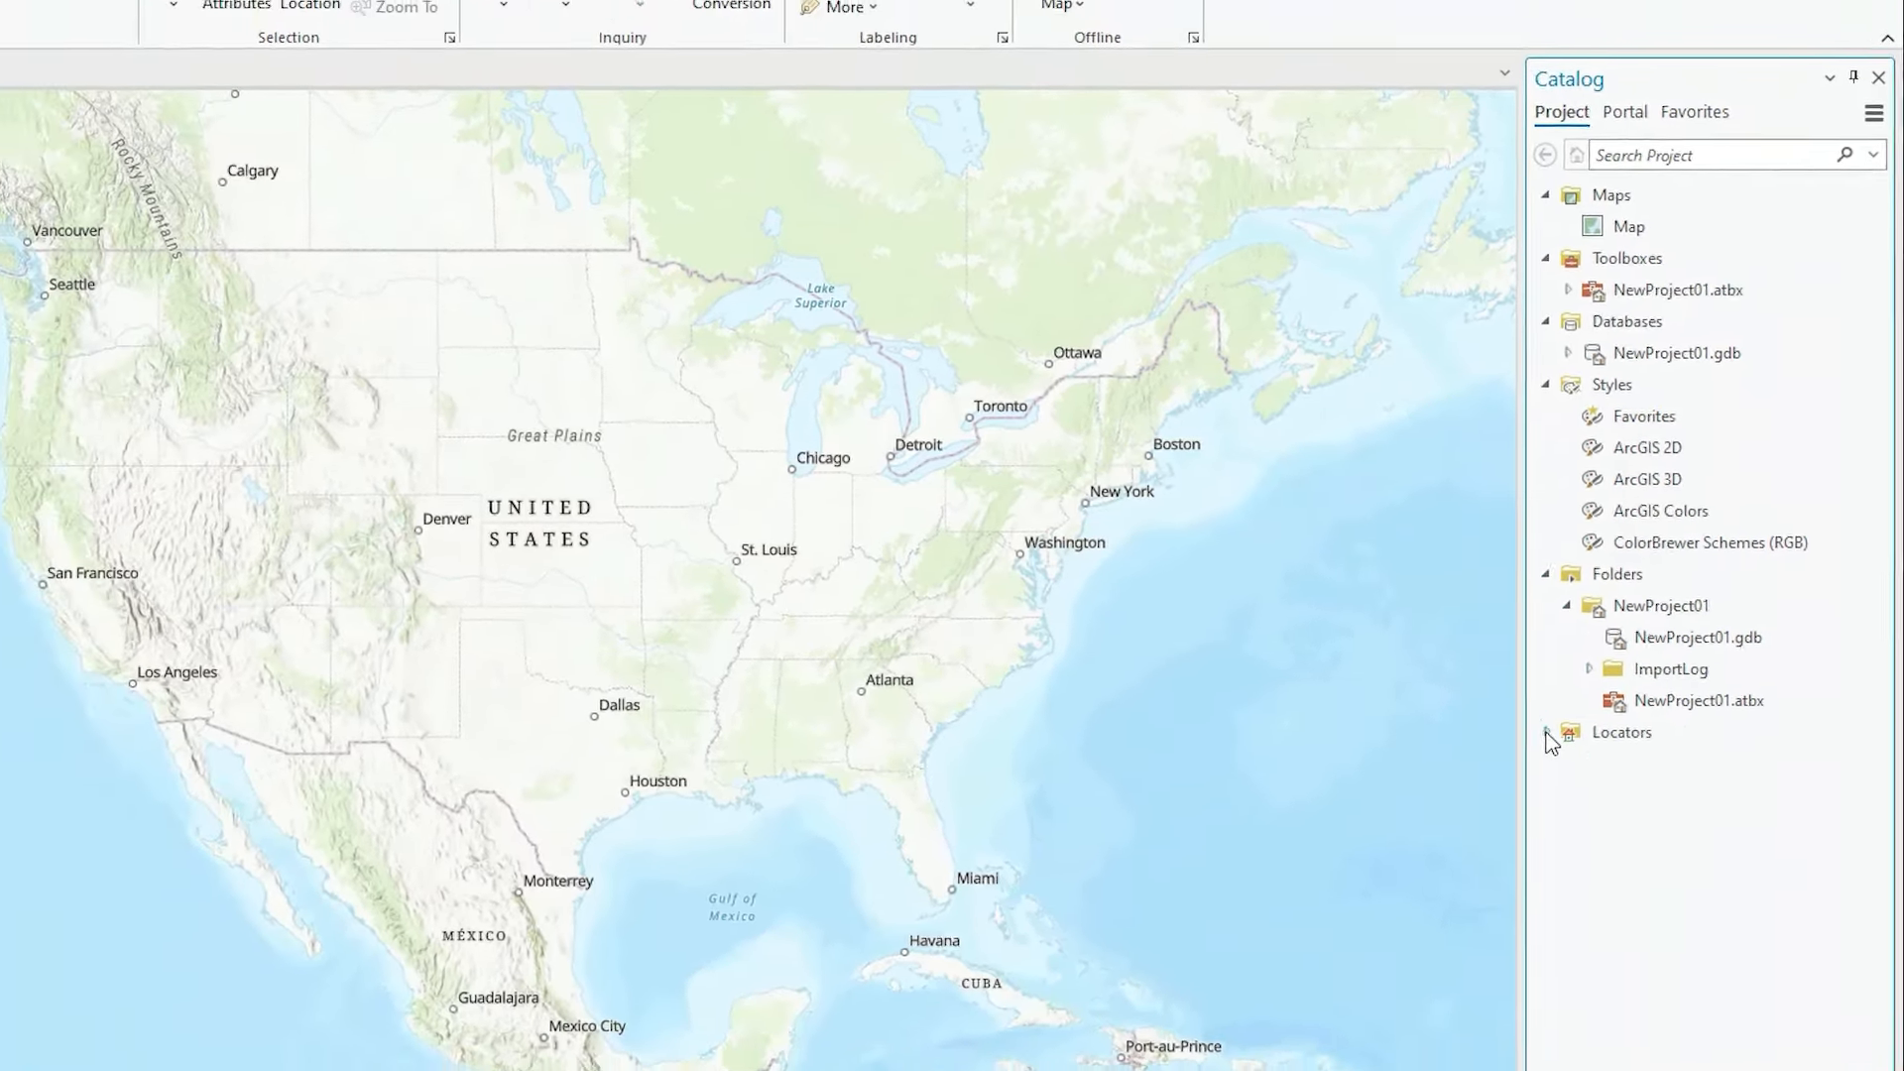
left_click(1546, 734)
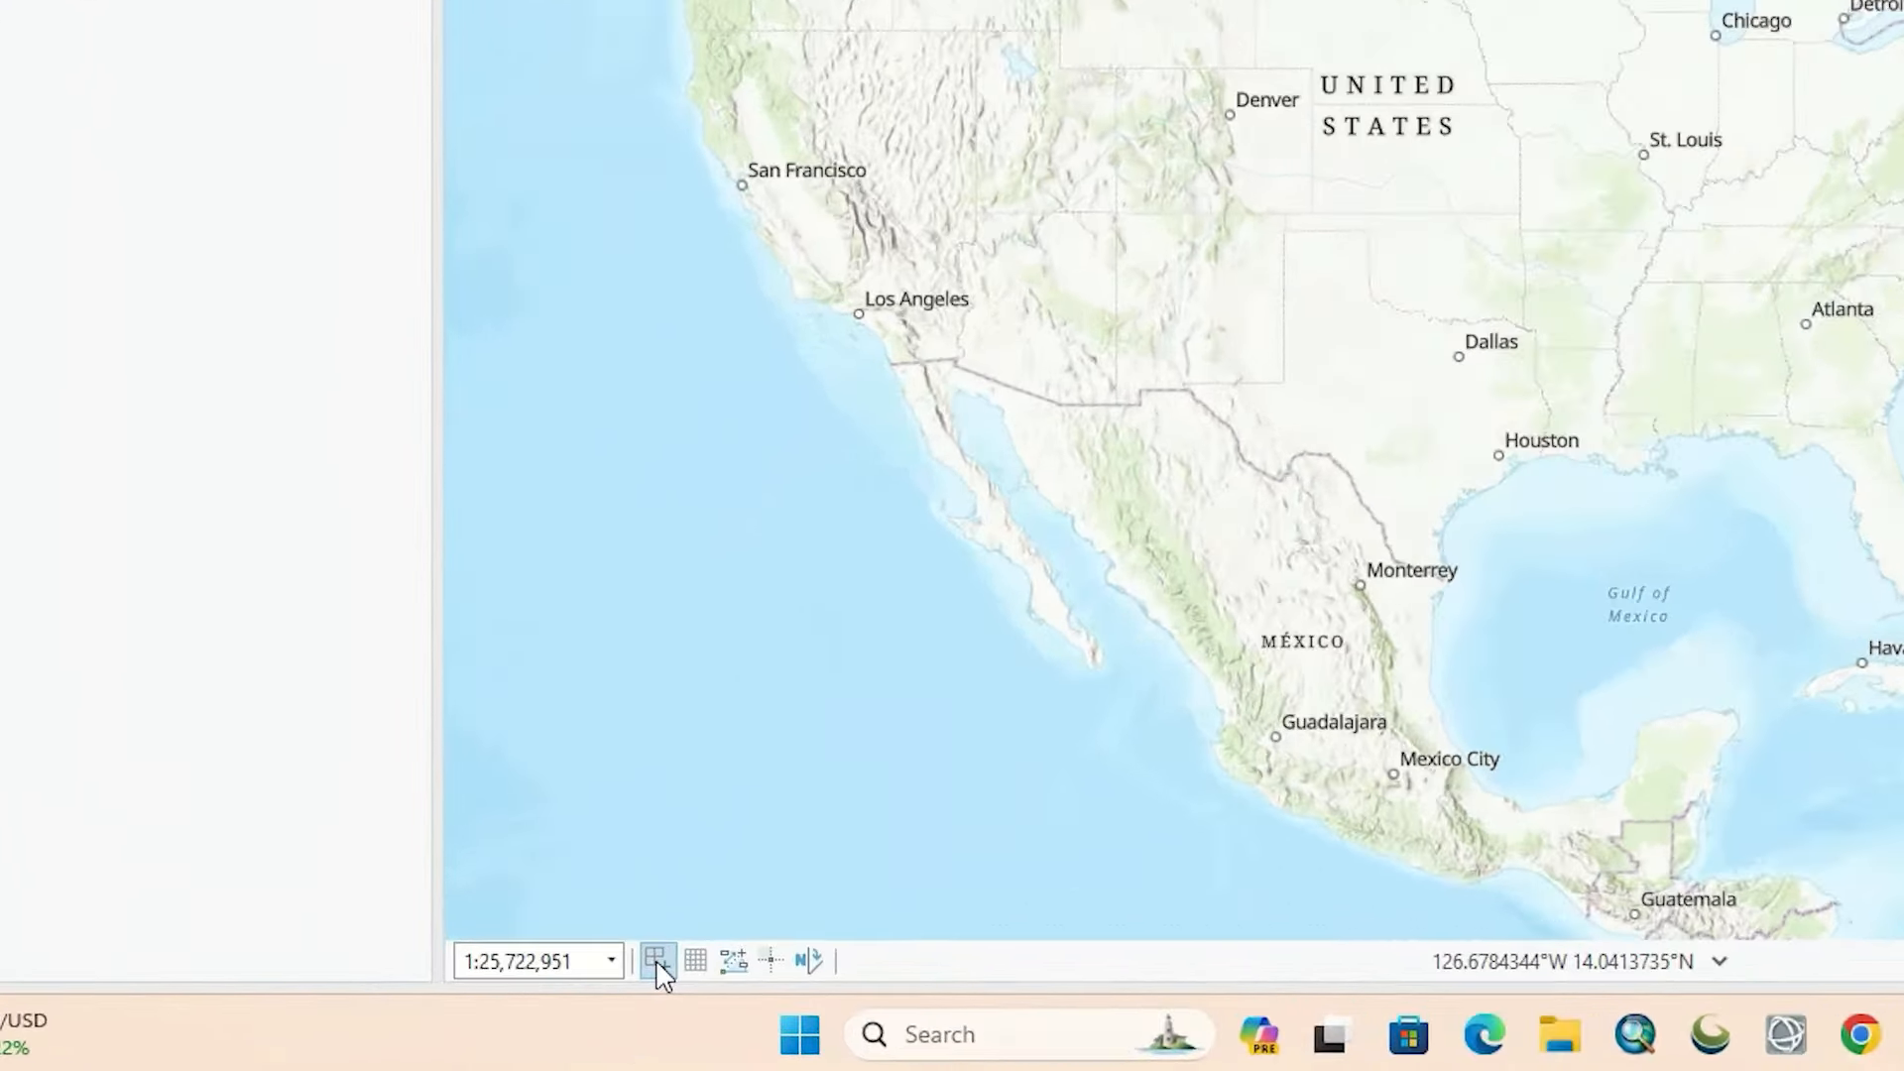
Step: Open the map view's snapping options and look over the neighbouring drawing aids beside the map scale
left_click(454, 1004)
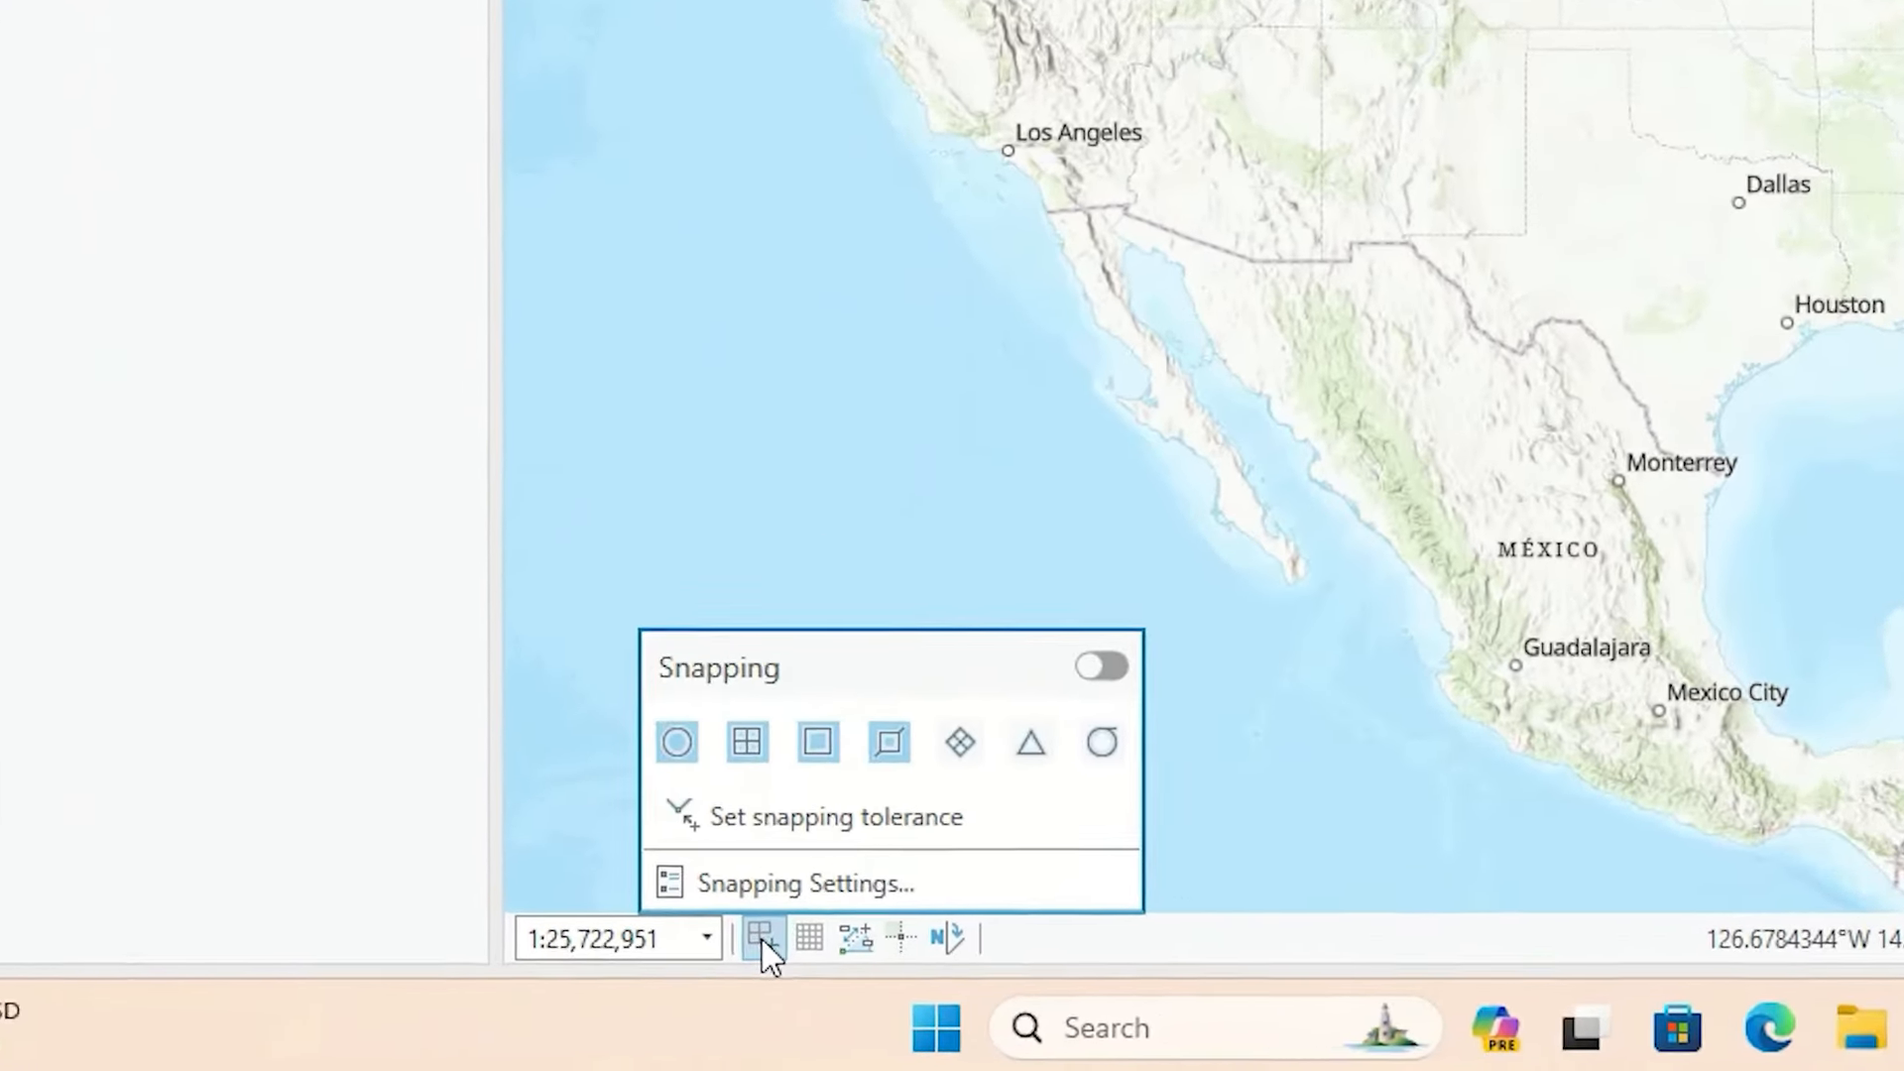
mouse_move(833, 936)
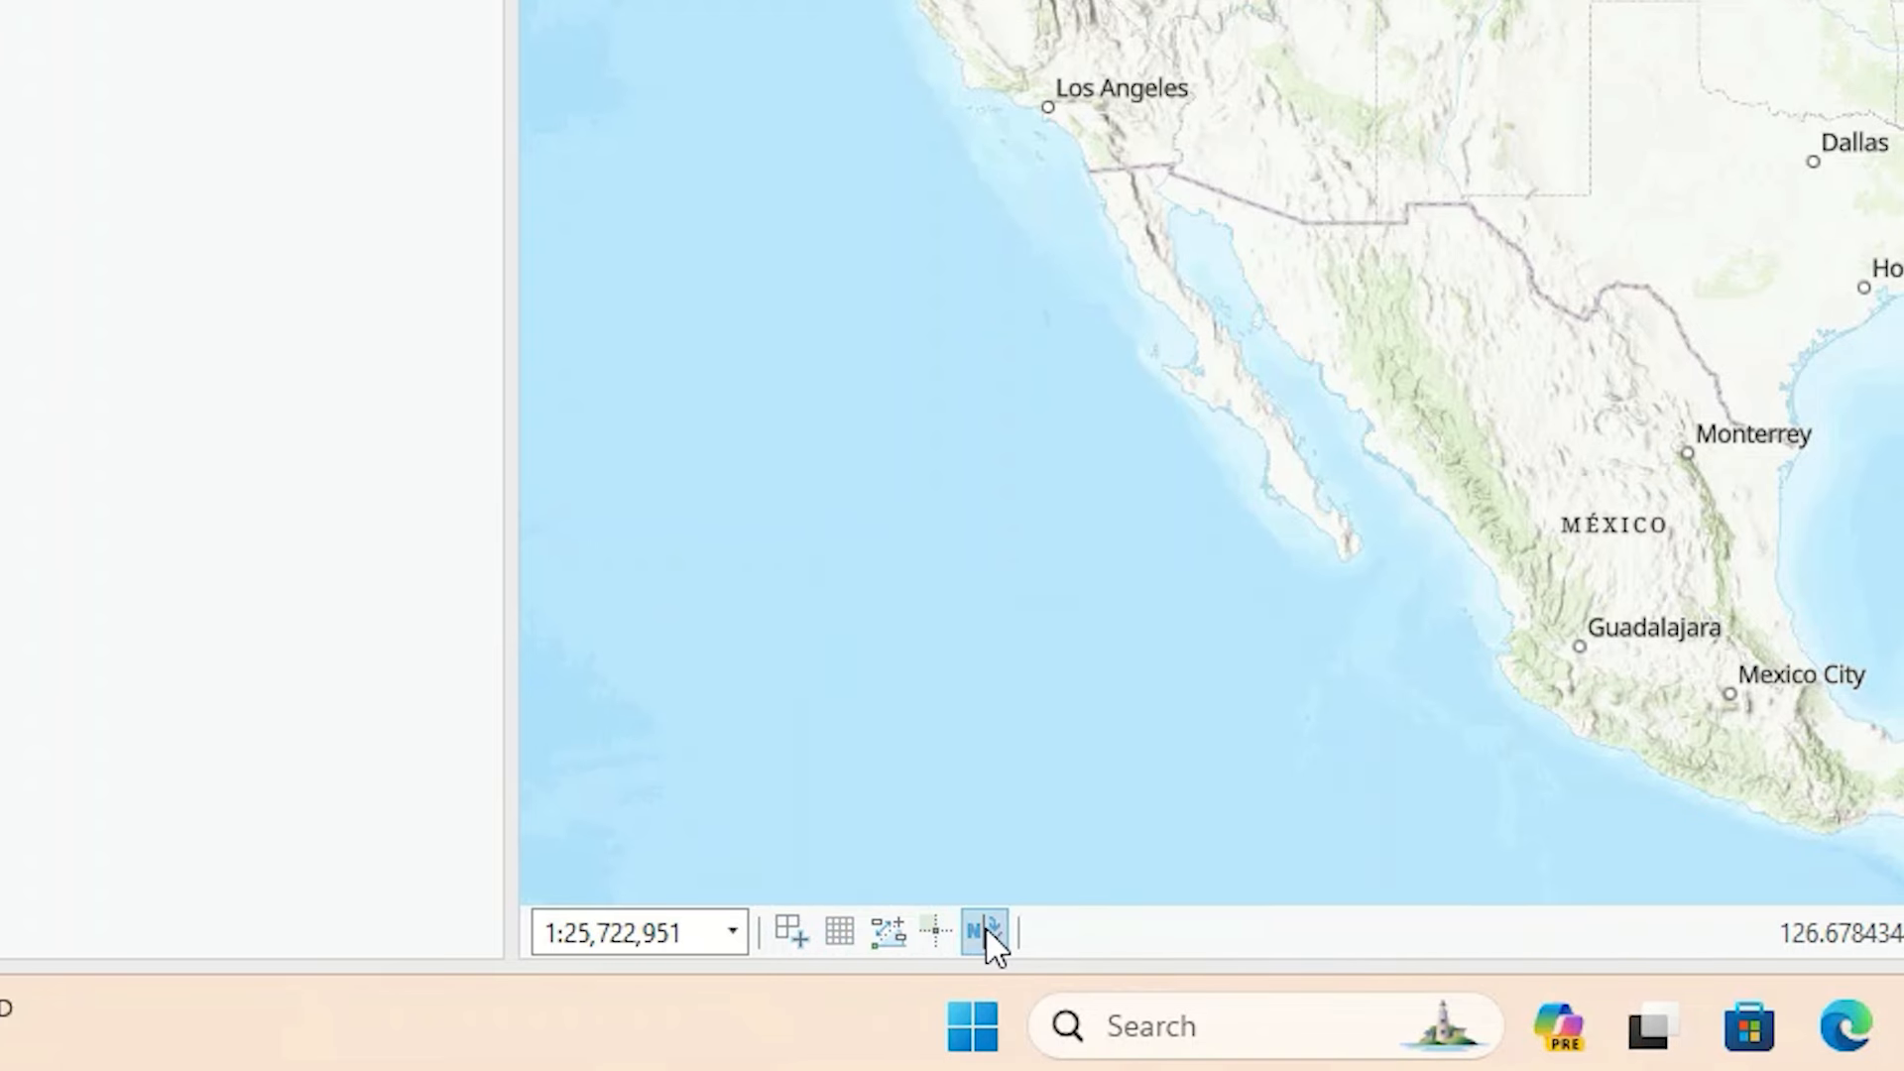
mouse_move(985, 929)
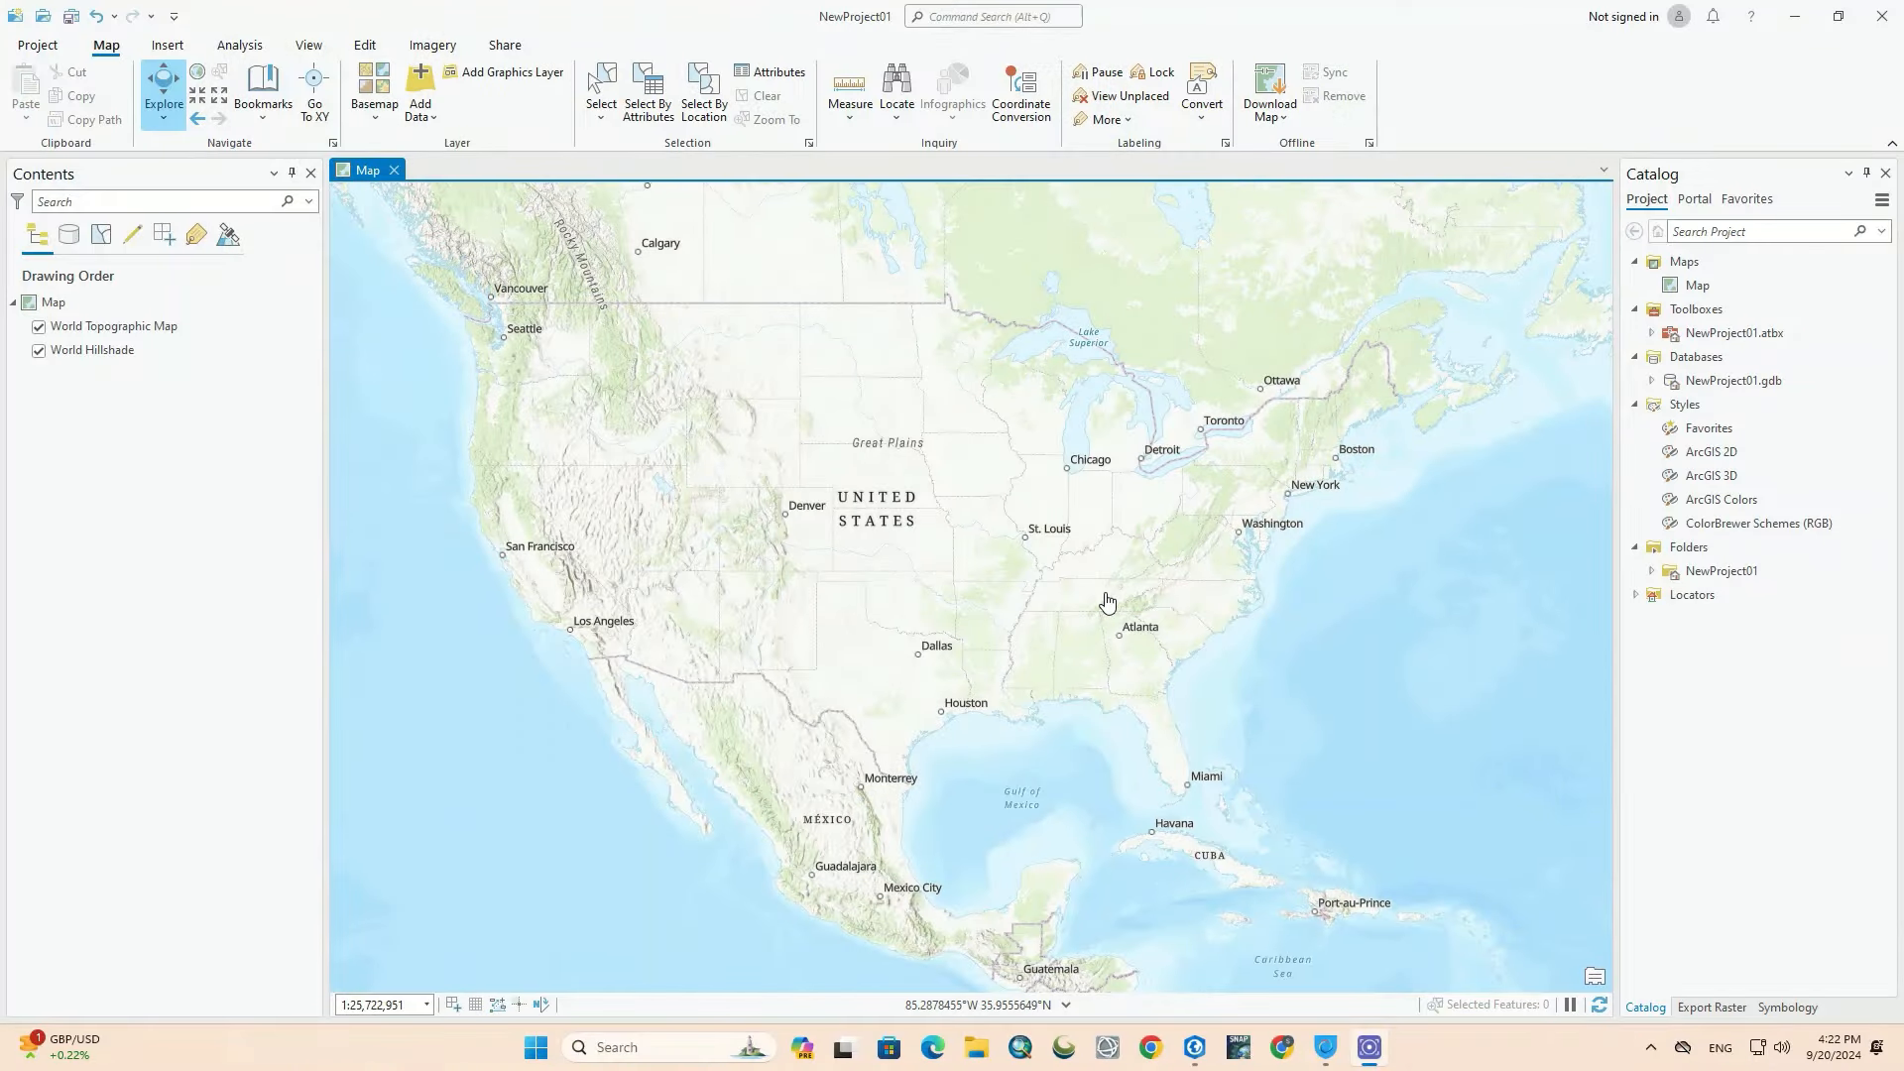
Step: Dock the Contents pane below the map, return it to its place beside the map and narrow it
left_click(80, 180)
left_click_drag(79, 180, 47, 609)
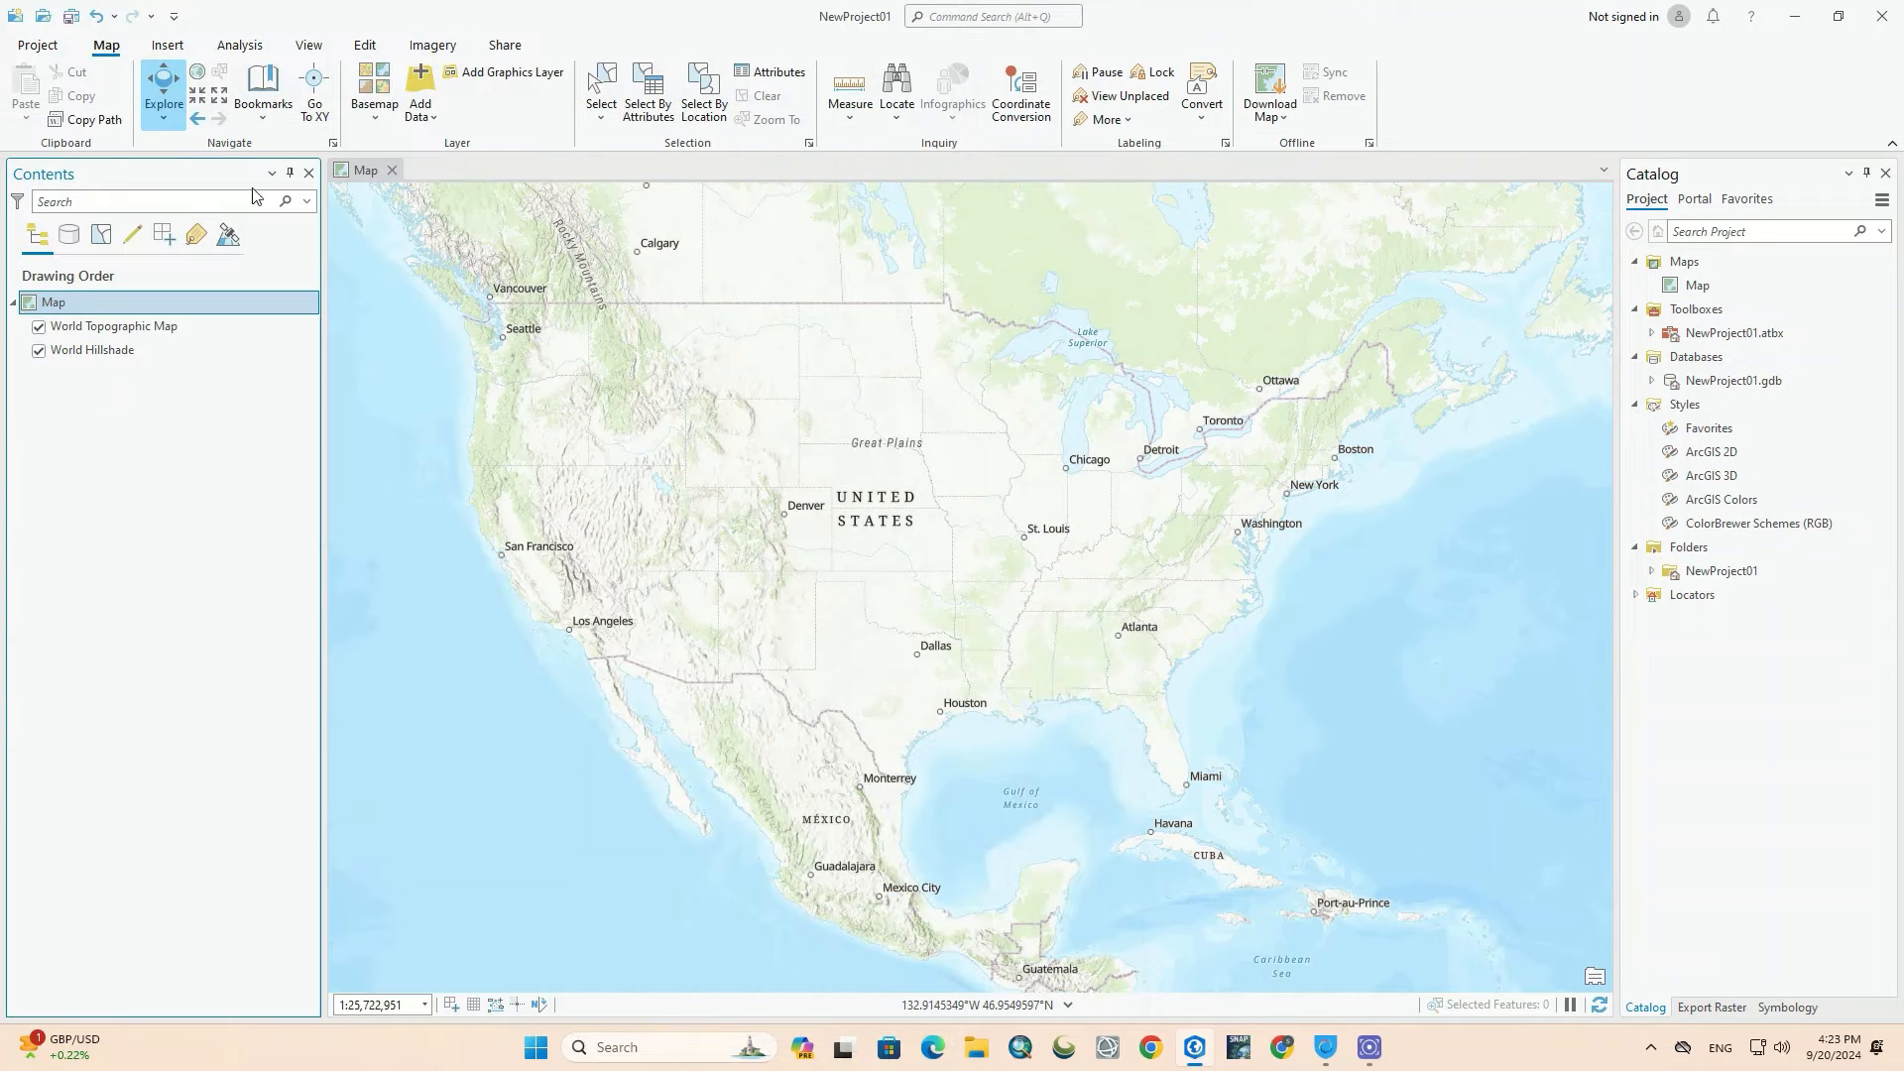
left_click_drag(252, 179, 949, 994)
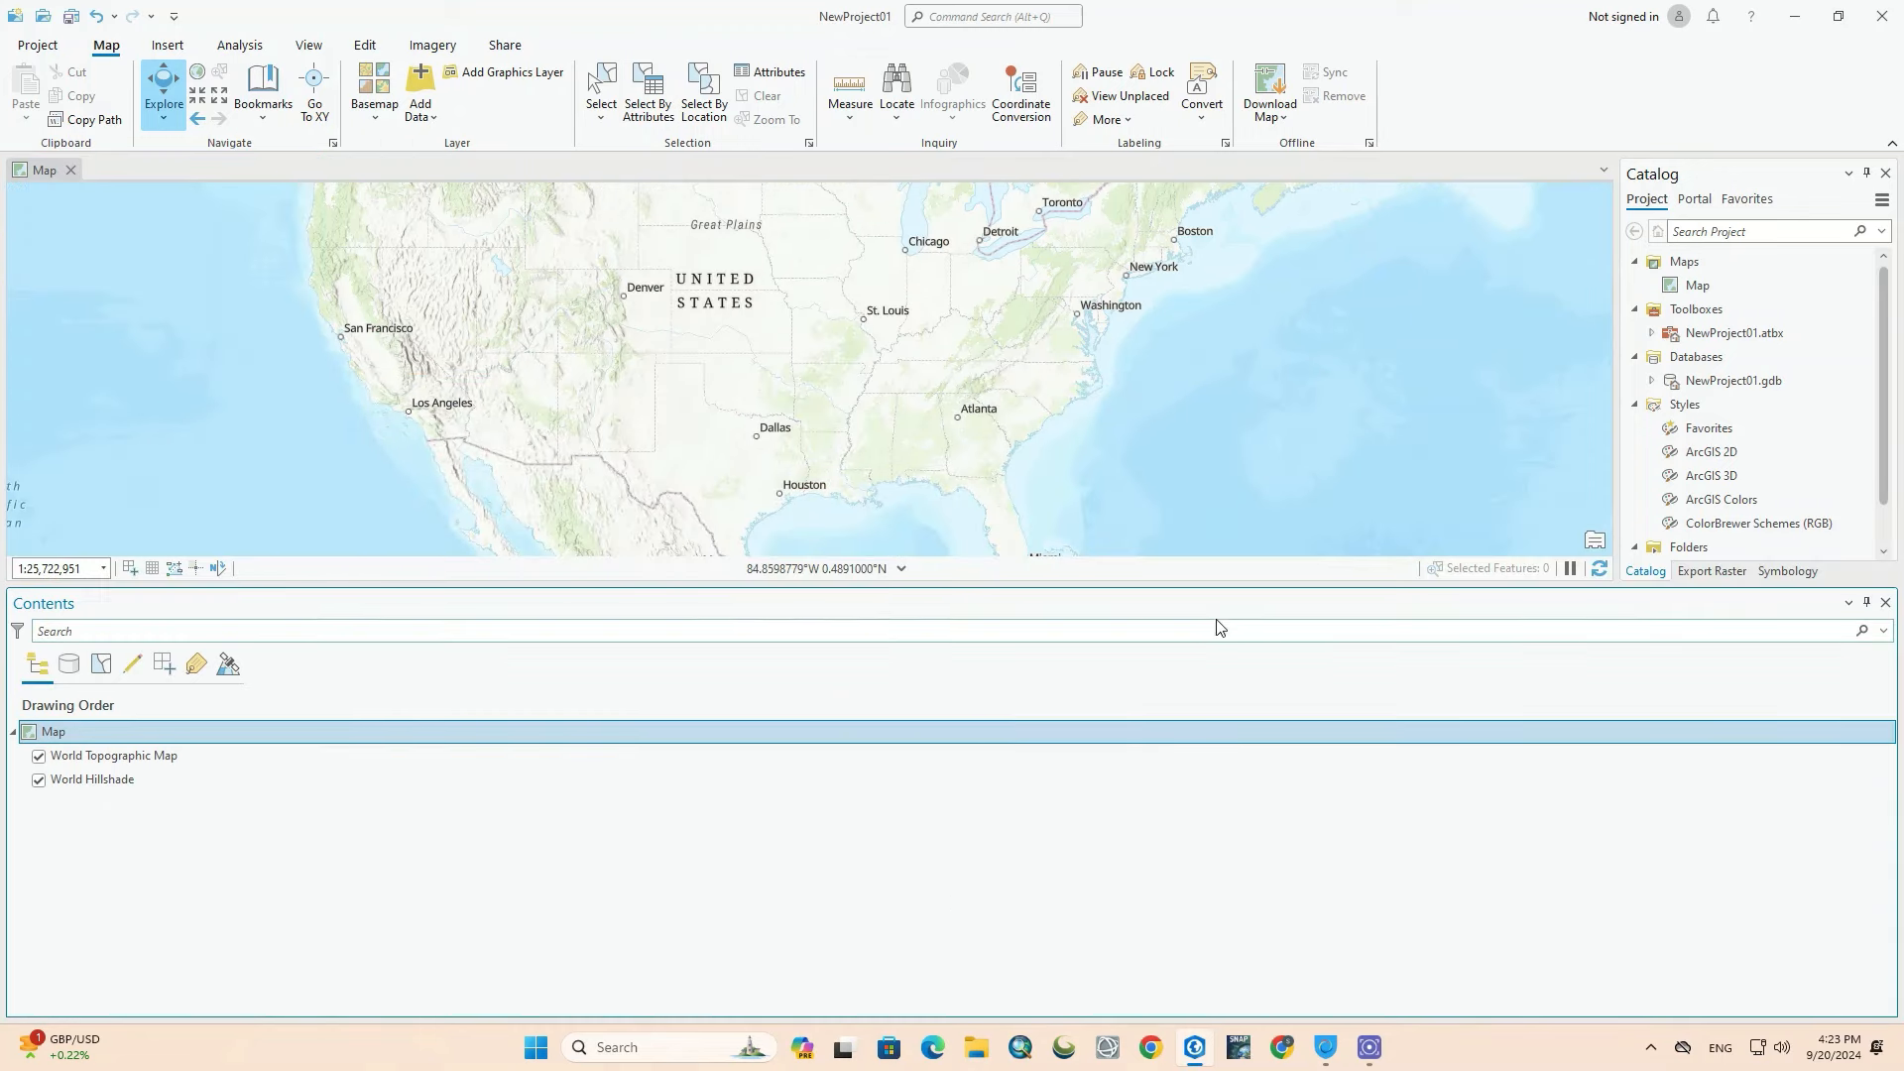
left_click_drag(1220, 607, 30, 600)
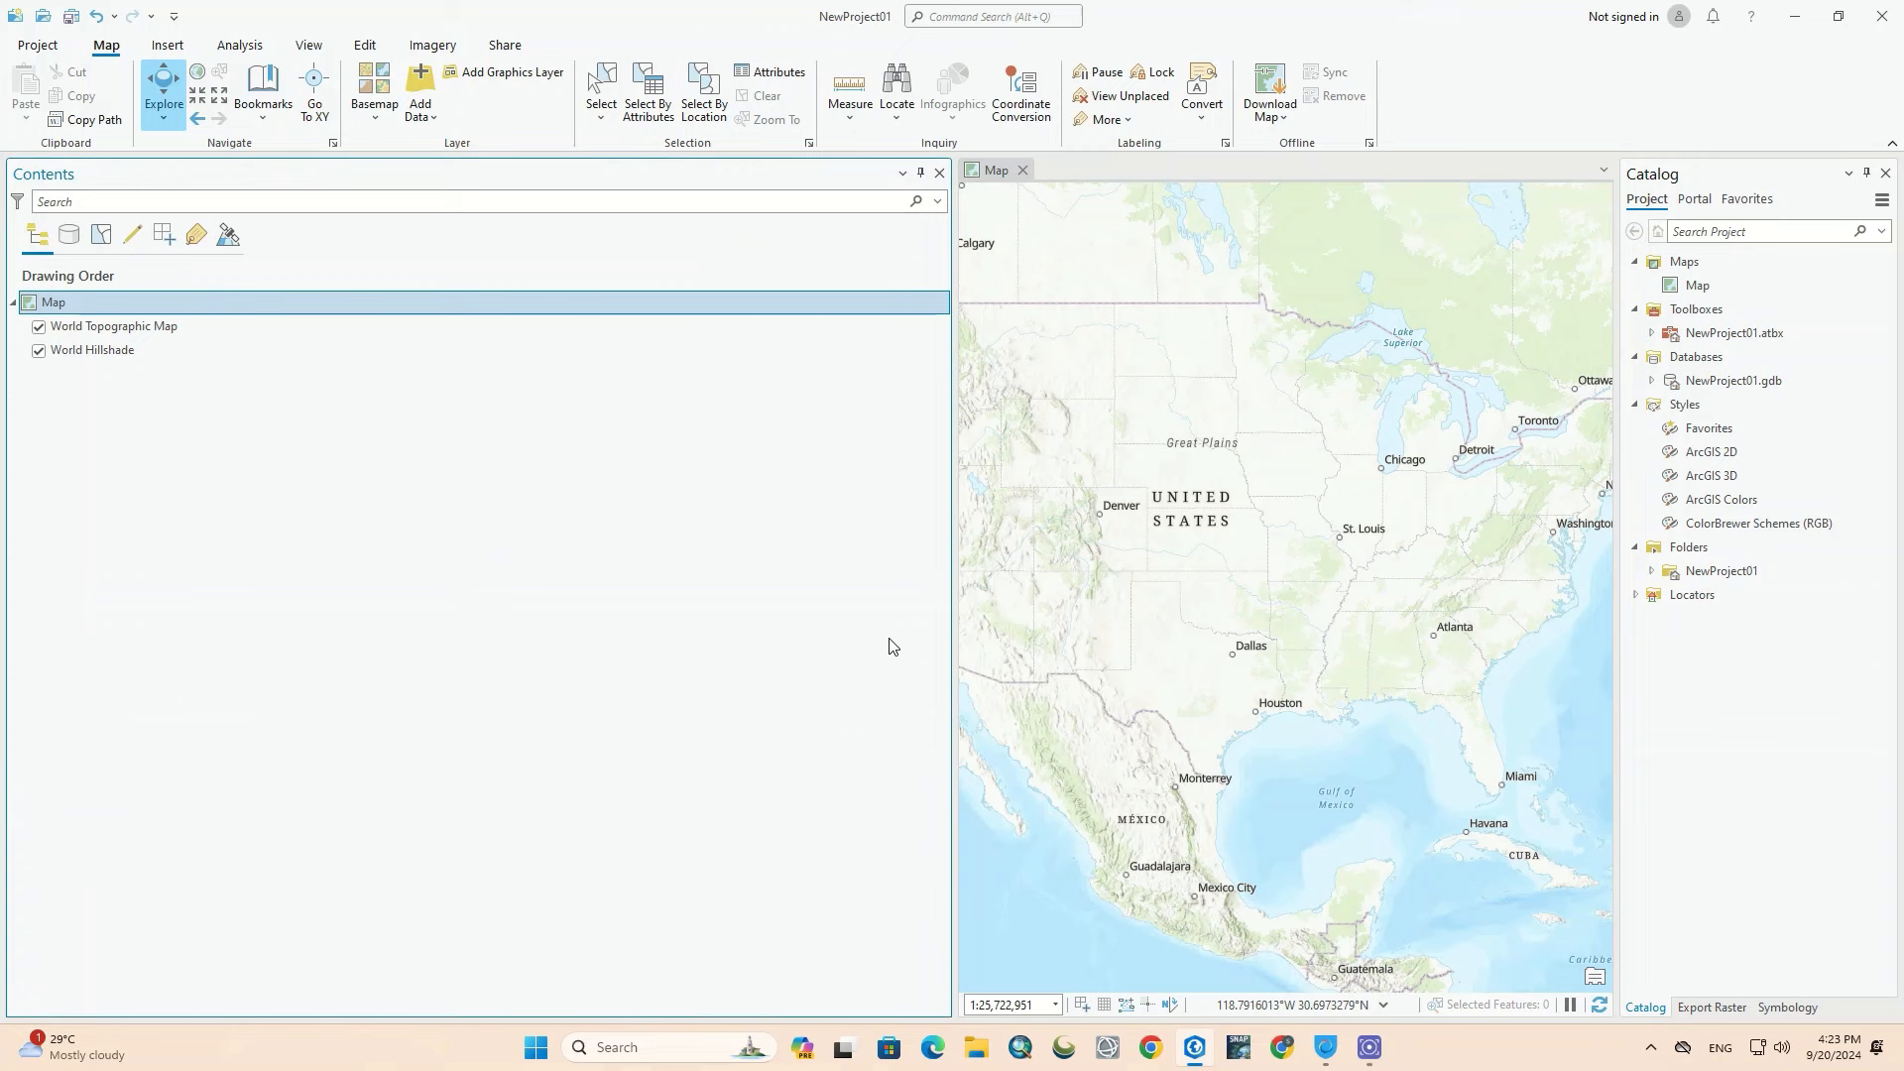
left_click_drag(955, 554, 270, 554)
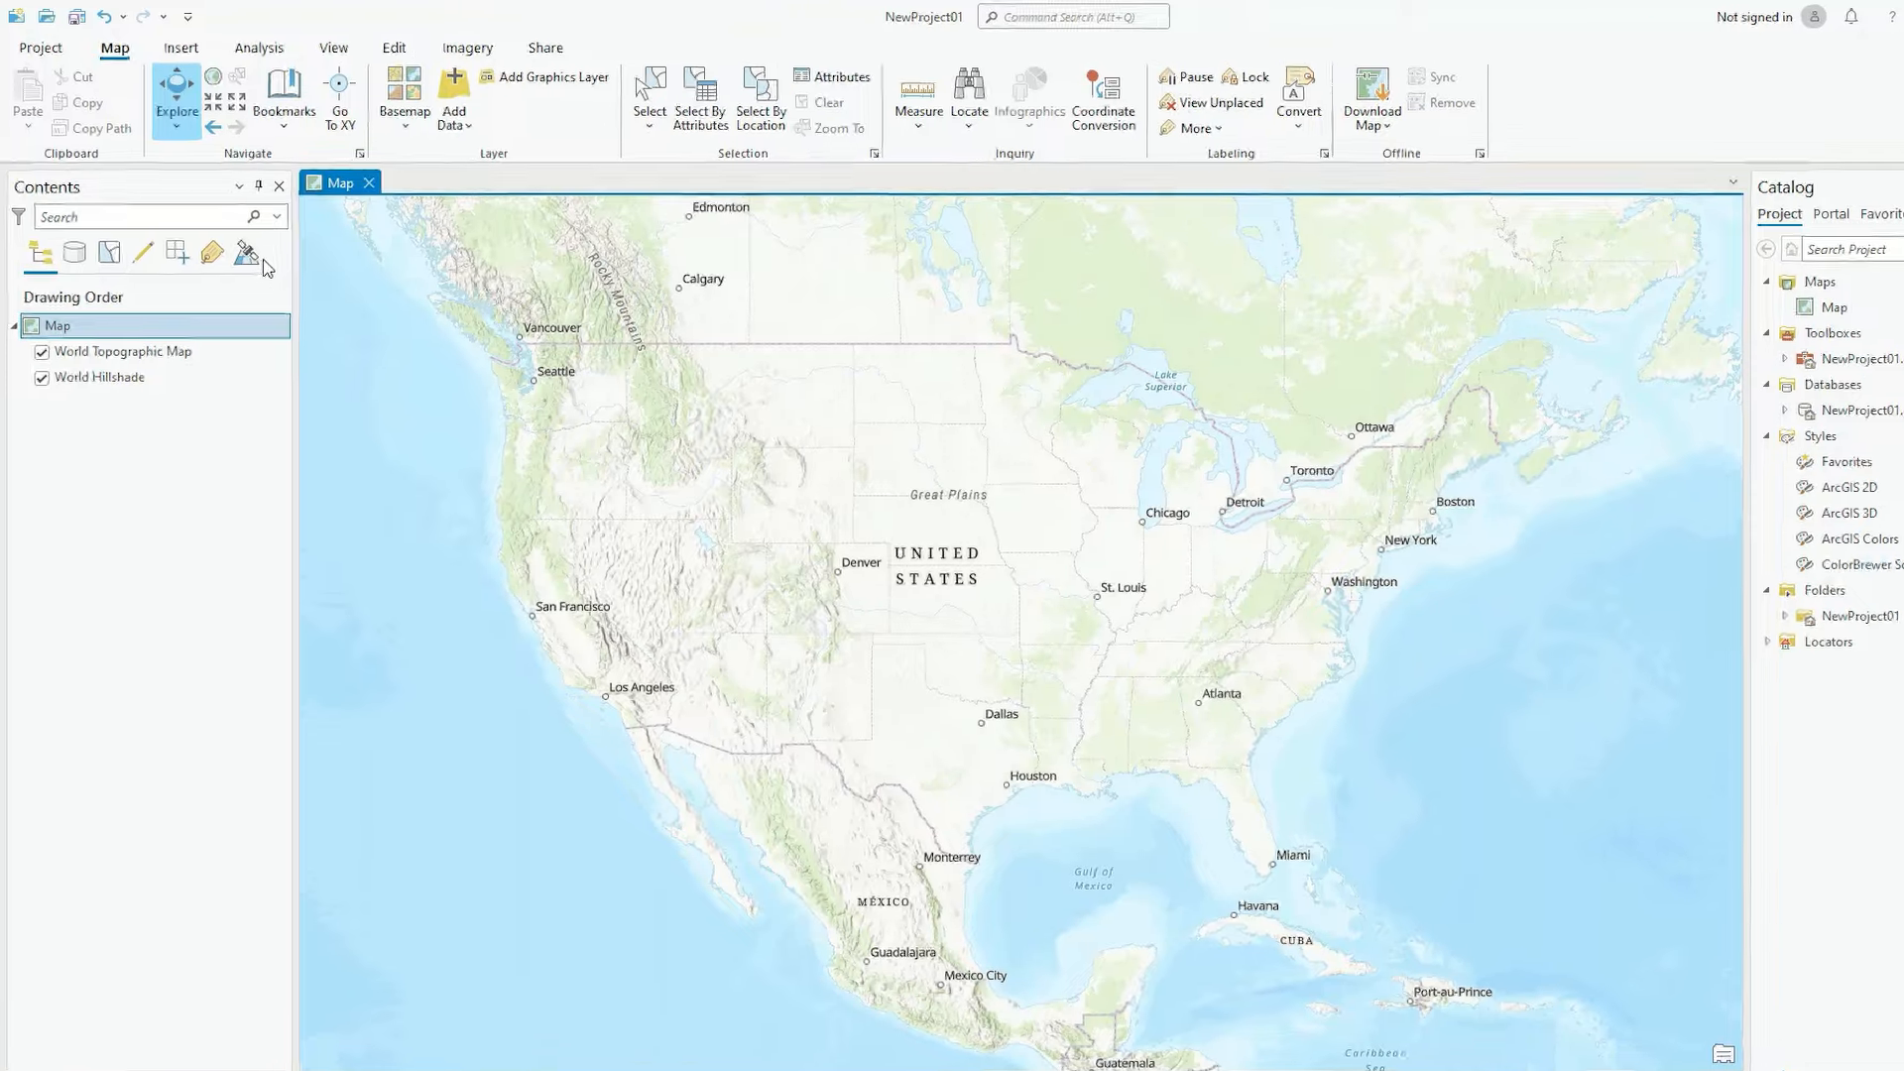
Step: Insert a new global scene into the project and compare it with the 2D map, finishing on the scene
left_click(180, 47)
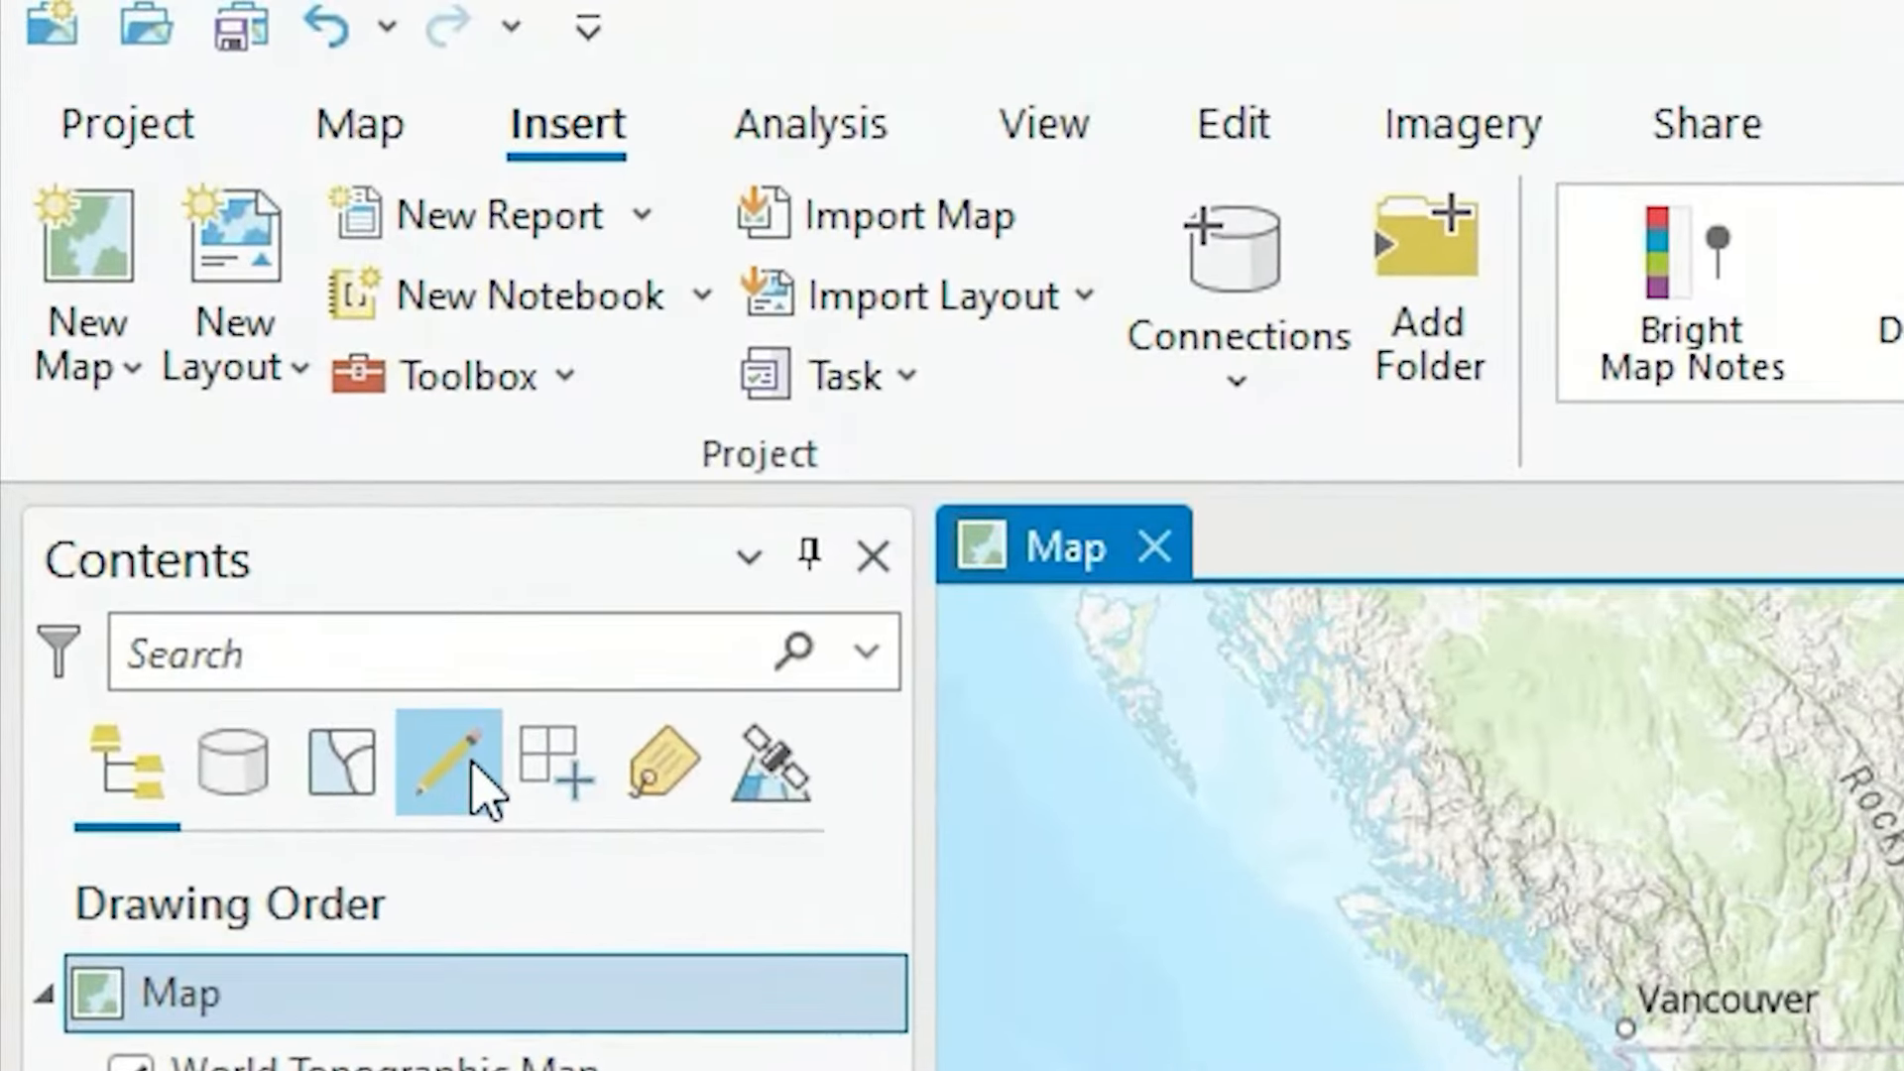
left_click(128, 375)
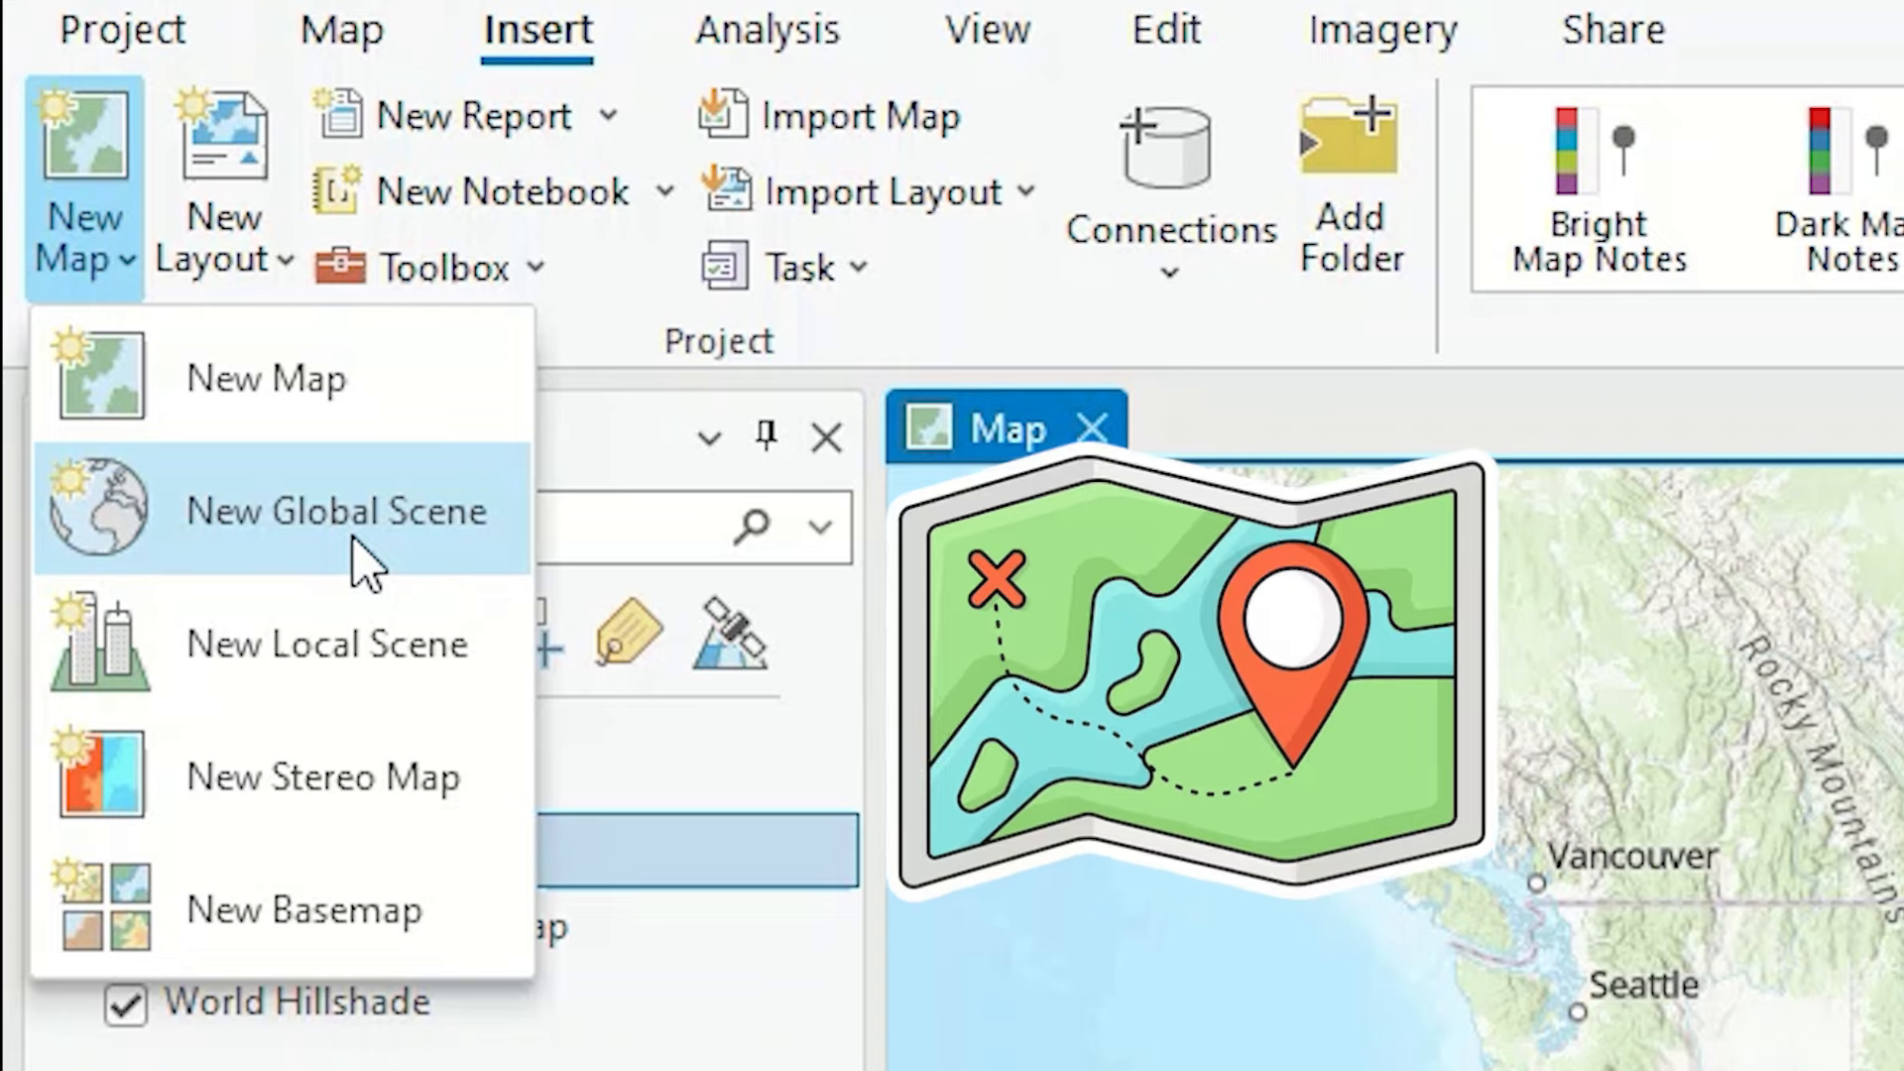
left_click(353, 536)
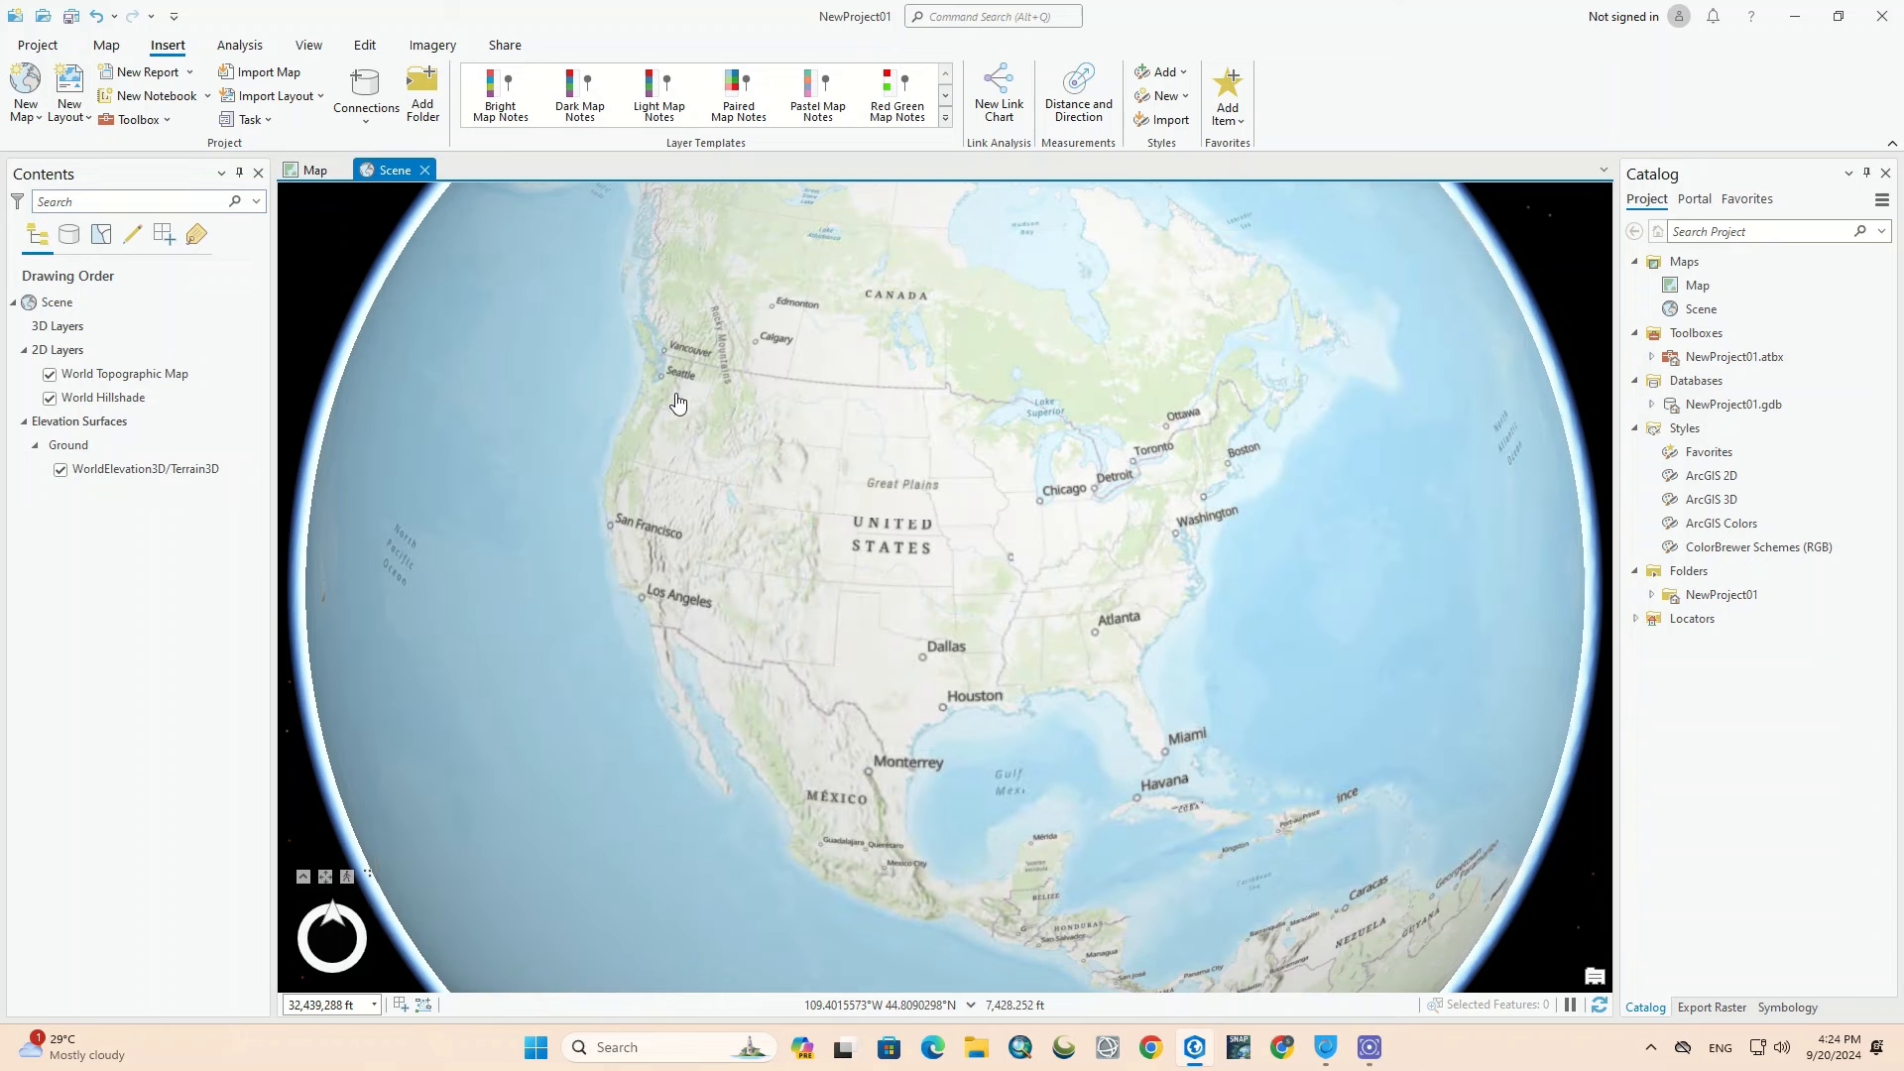
left_click(309, 170)
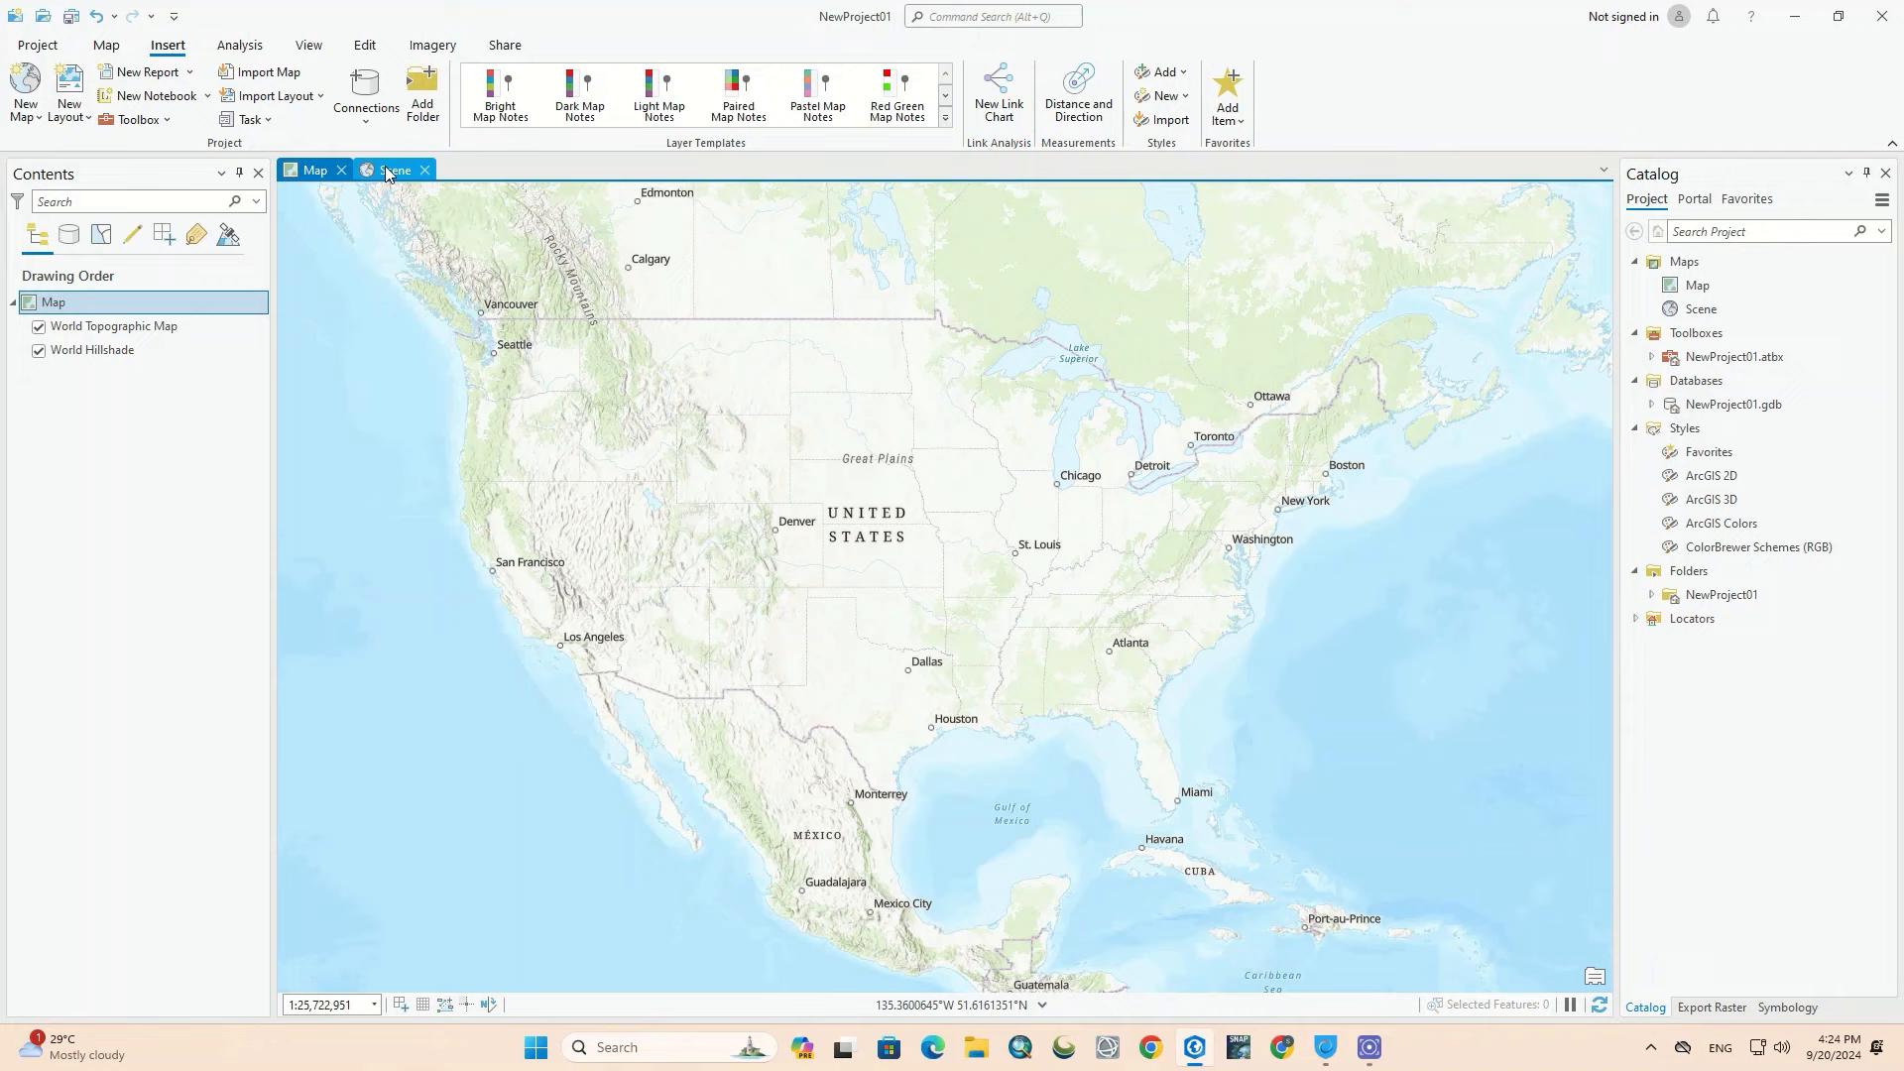
left_click(388, 172)
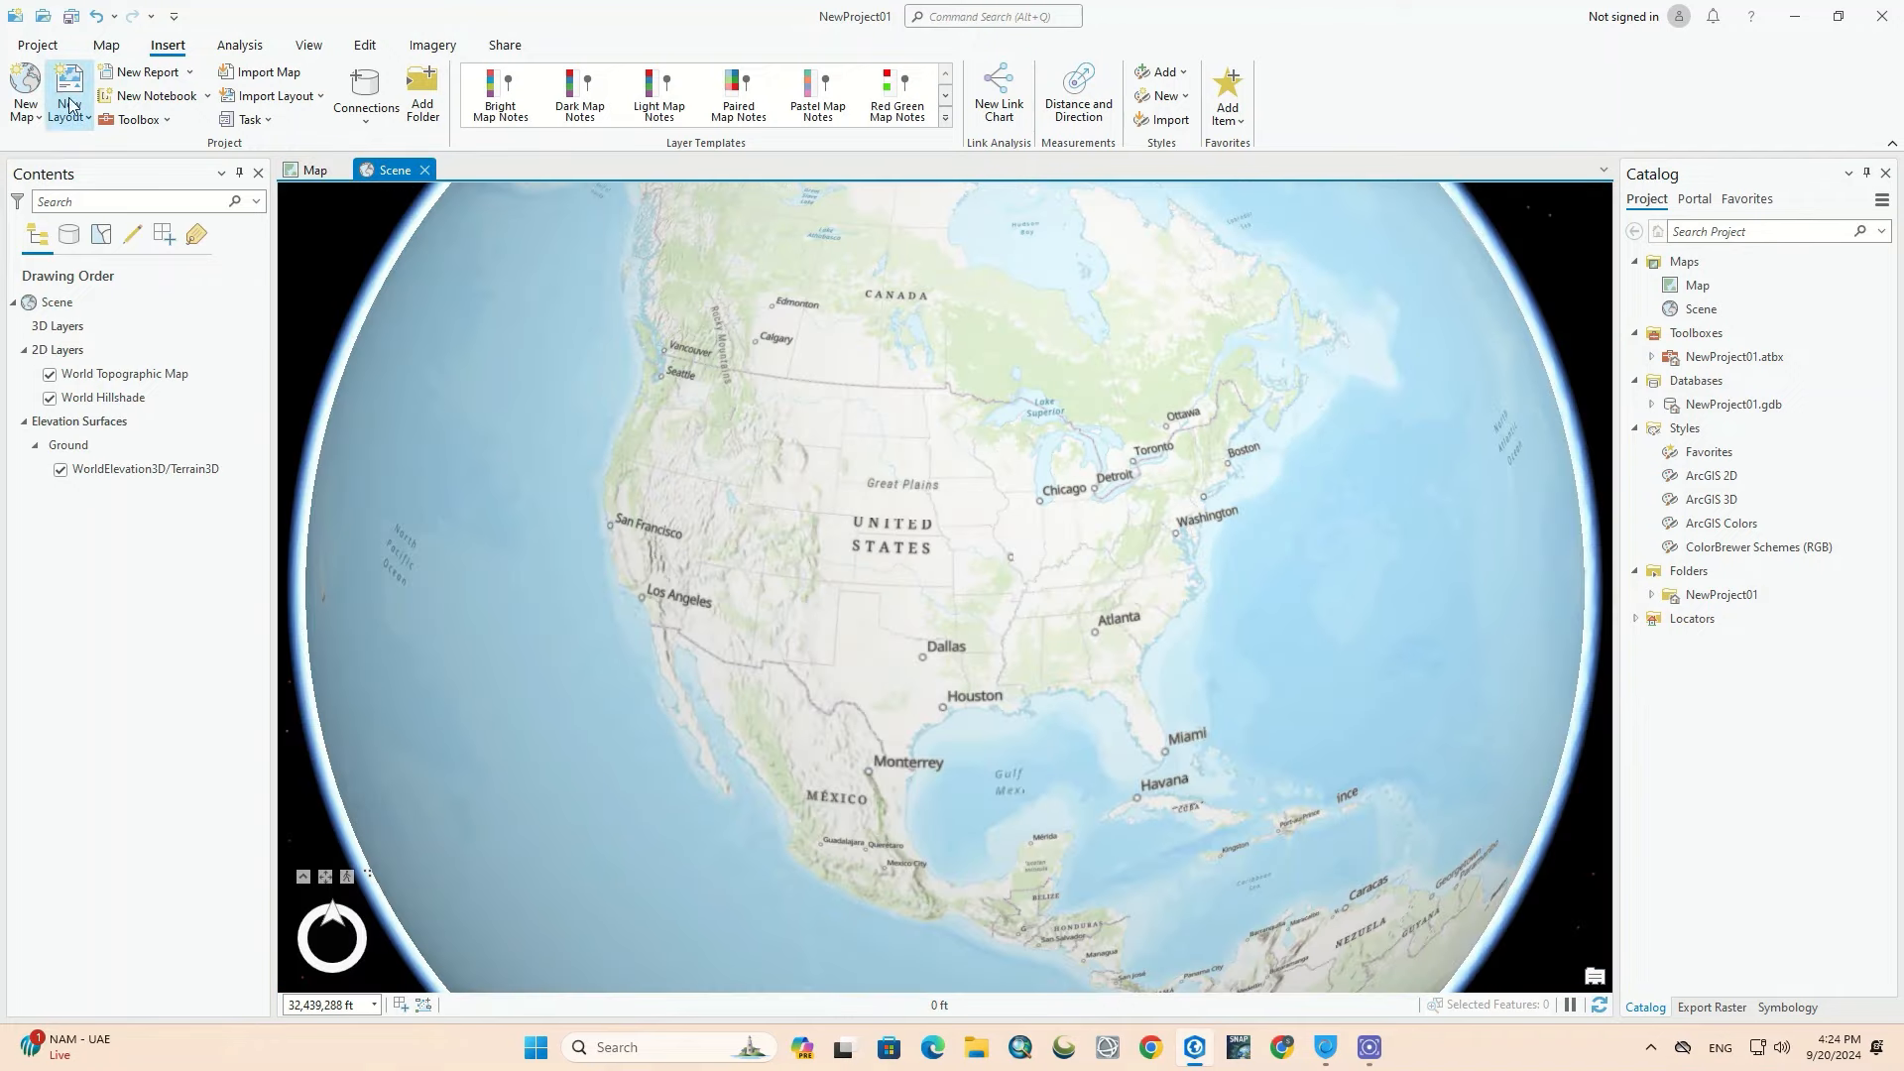
Step: Add a local scene to the project and switch between the Catalog, Scene and Map views, finishing on the map
left_click(37, 118)
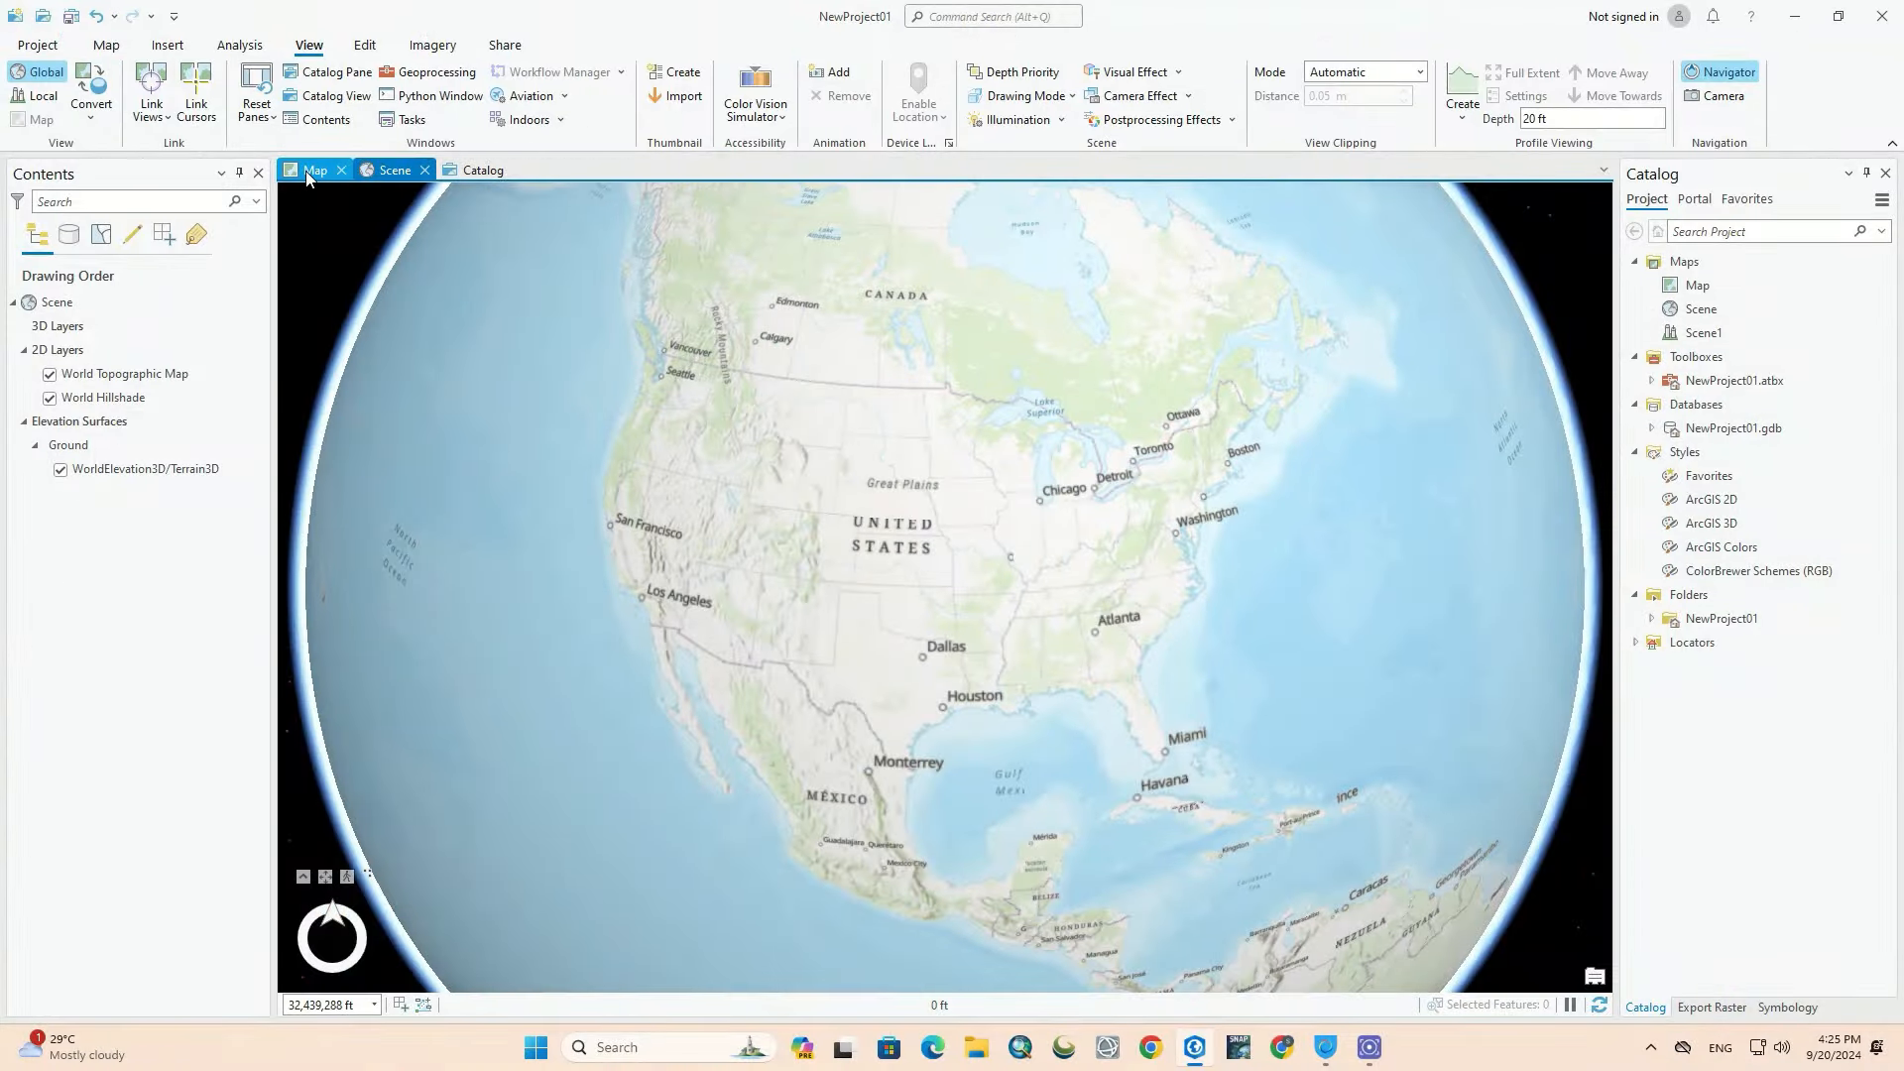
left_click(310, 172)
key("ctrl+Tab")
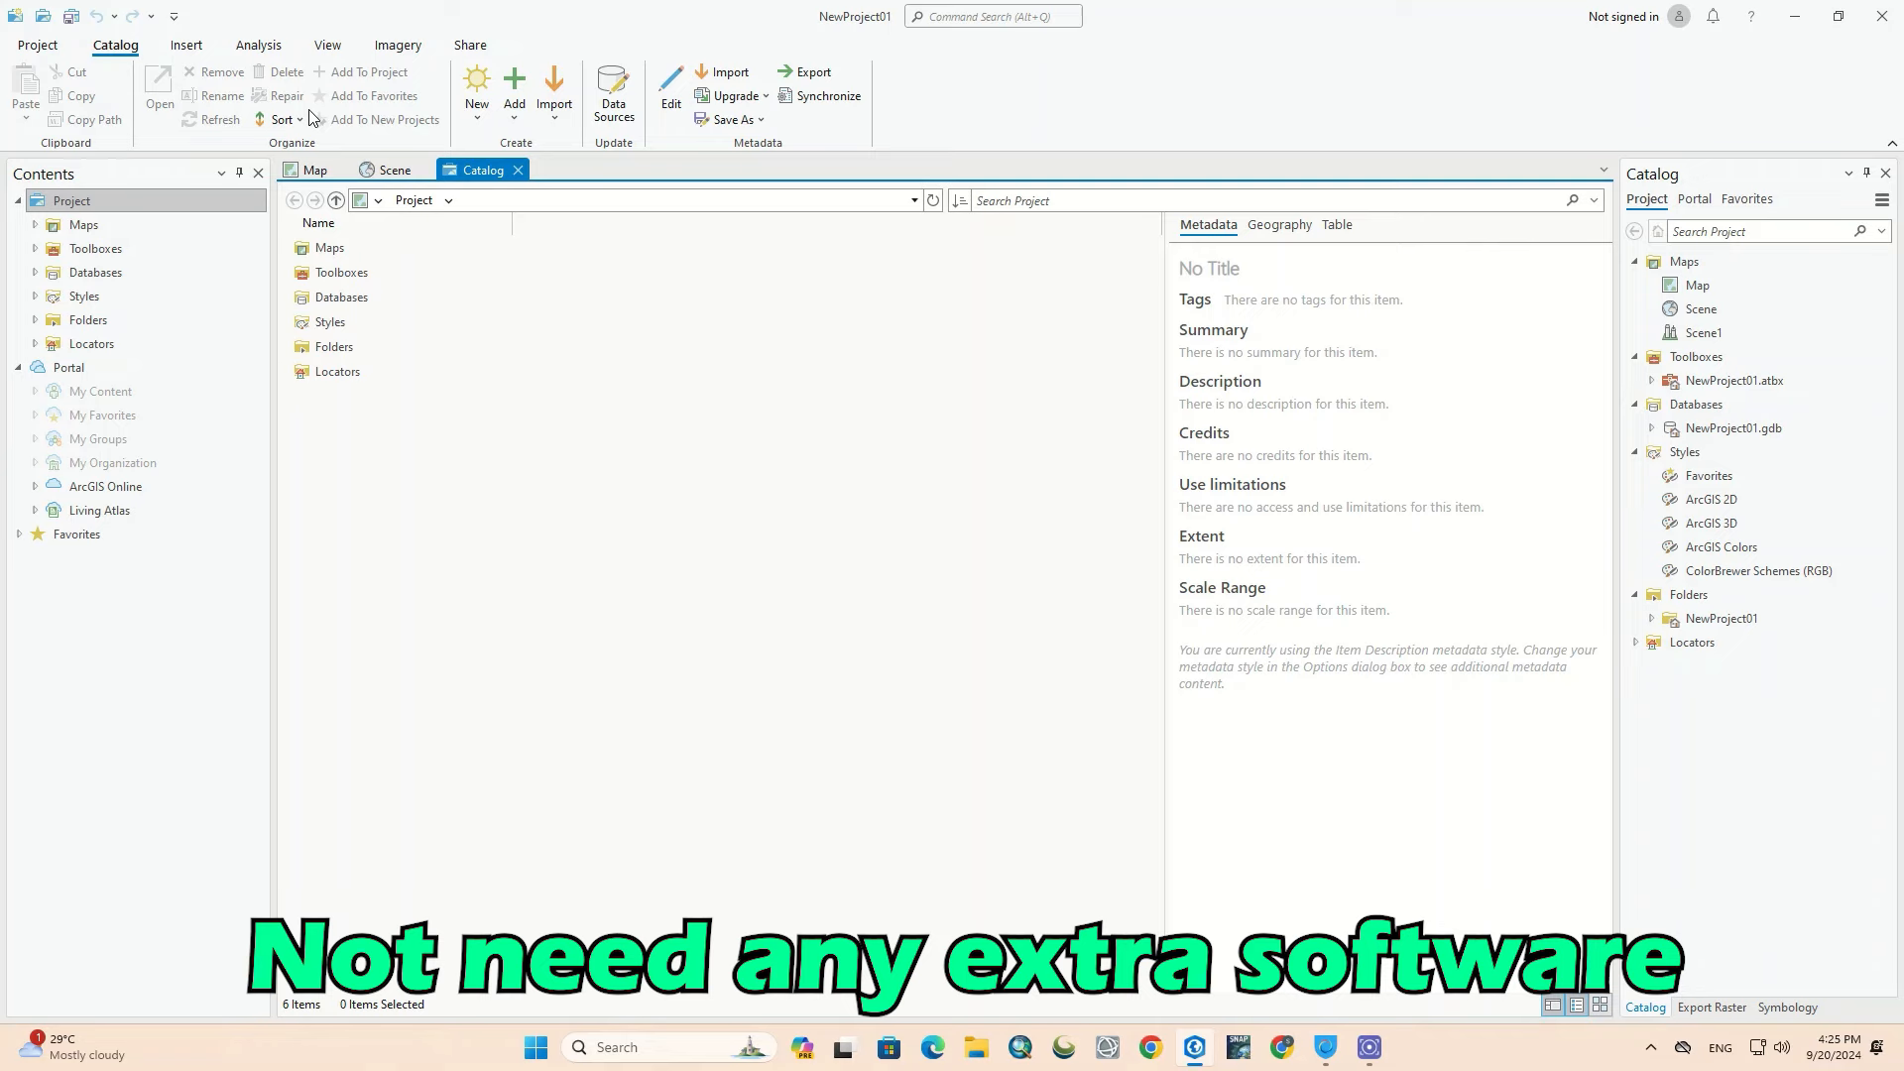
left_click(379, 166)
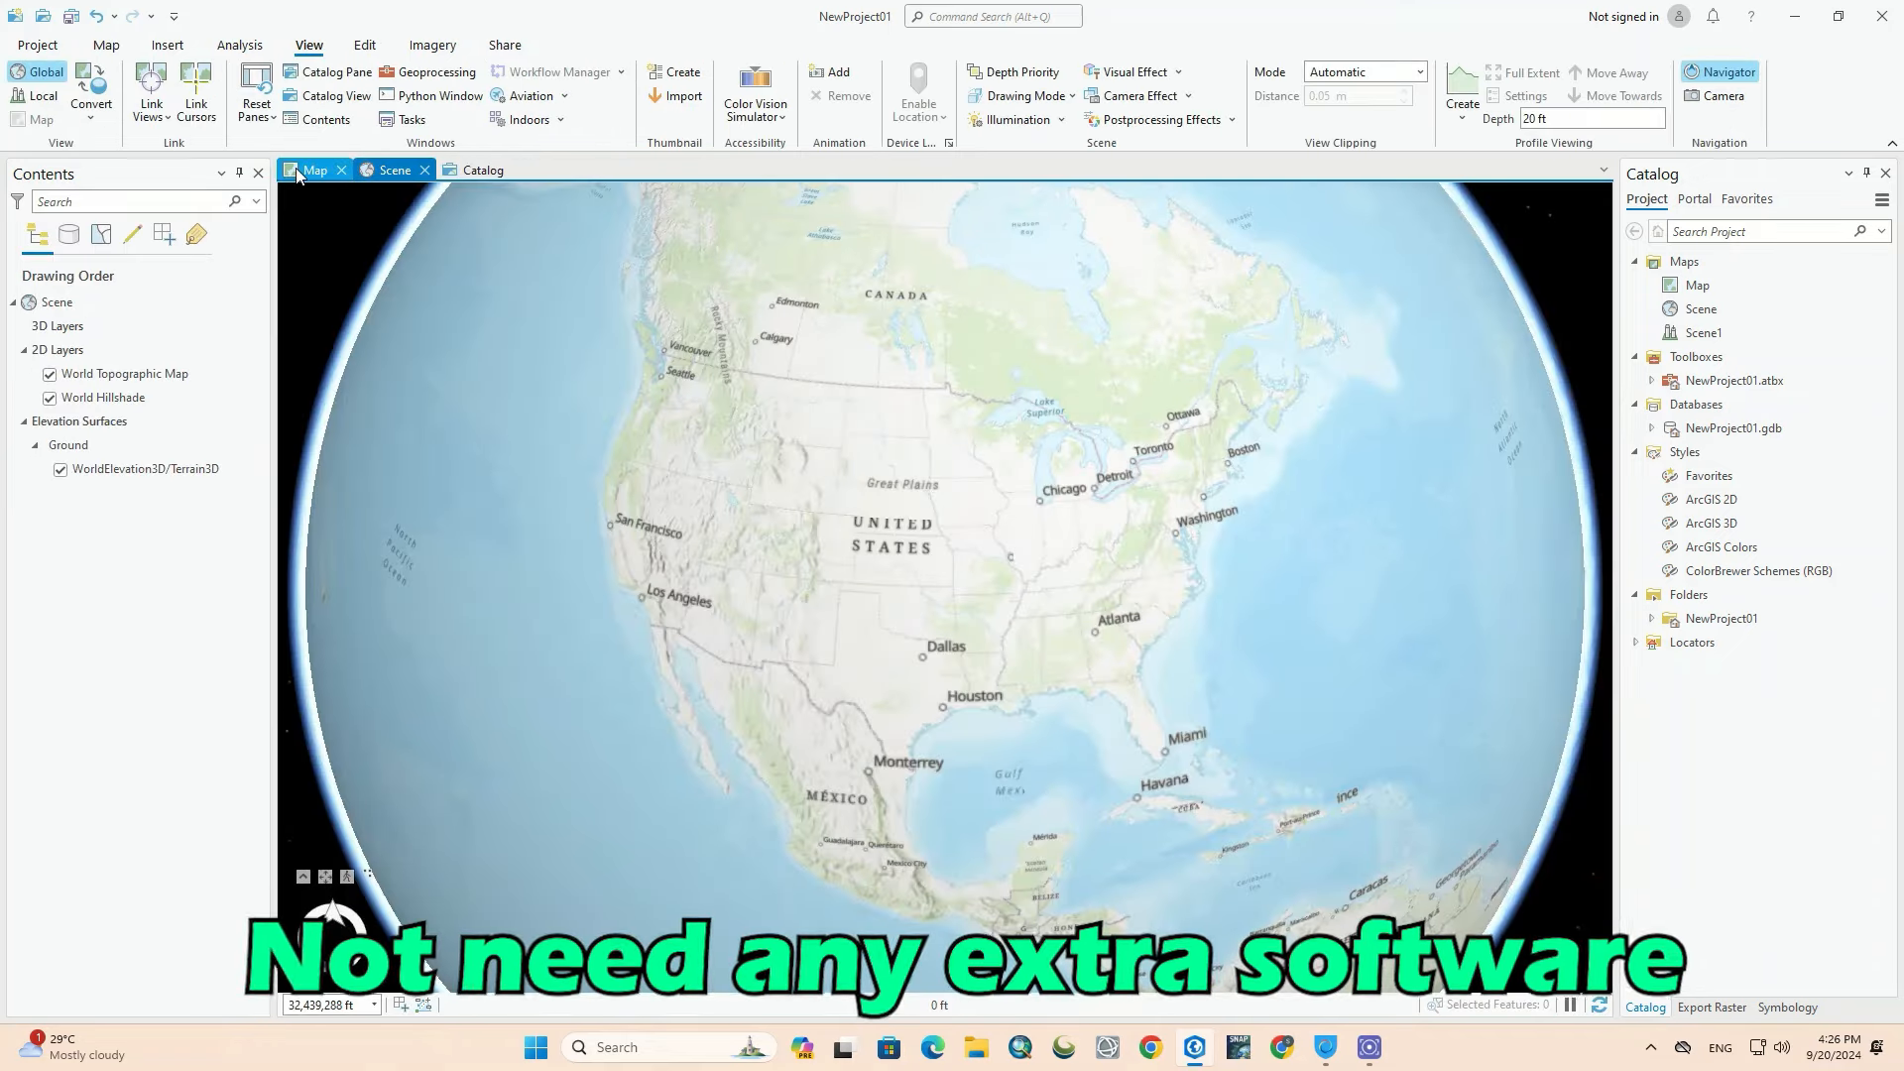
left_click(298, 172)
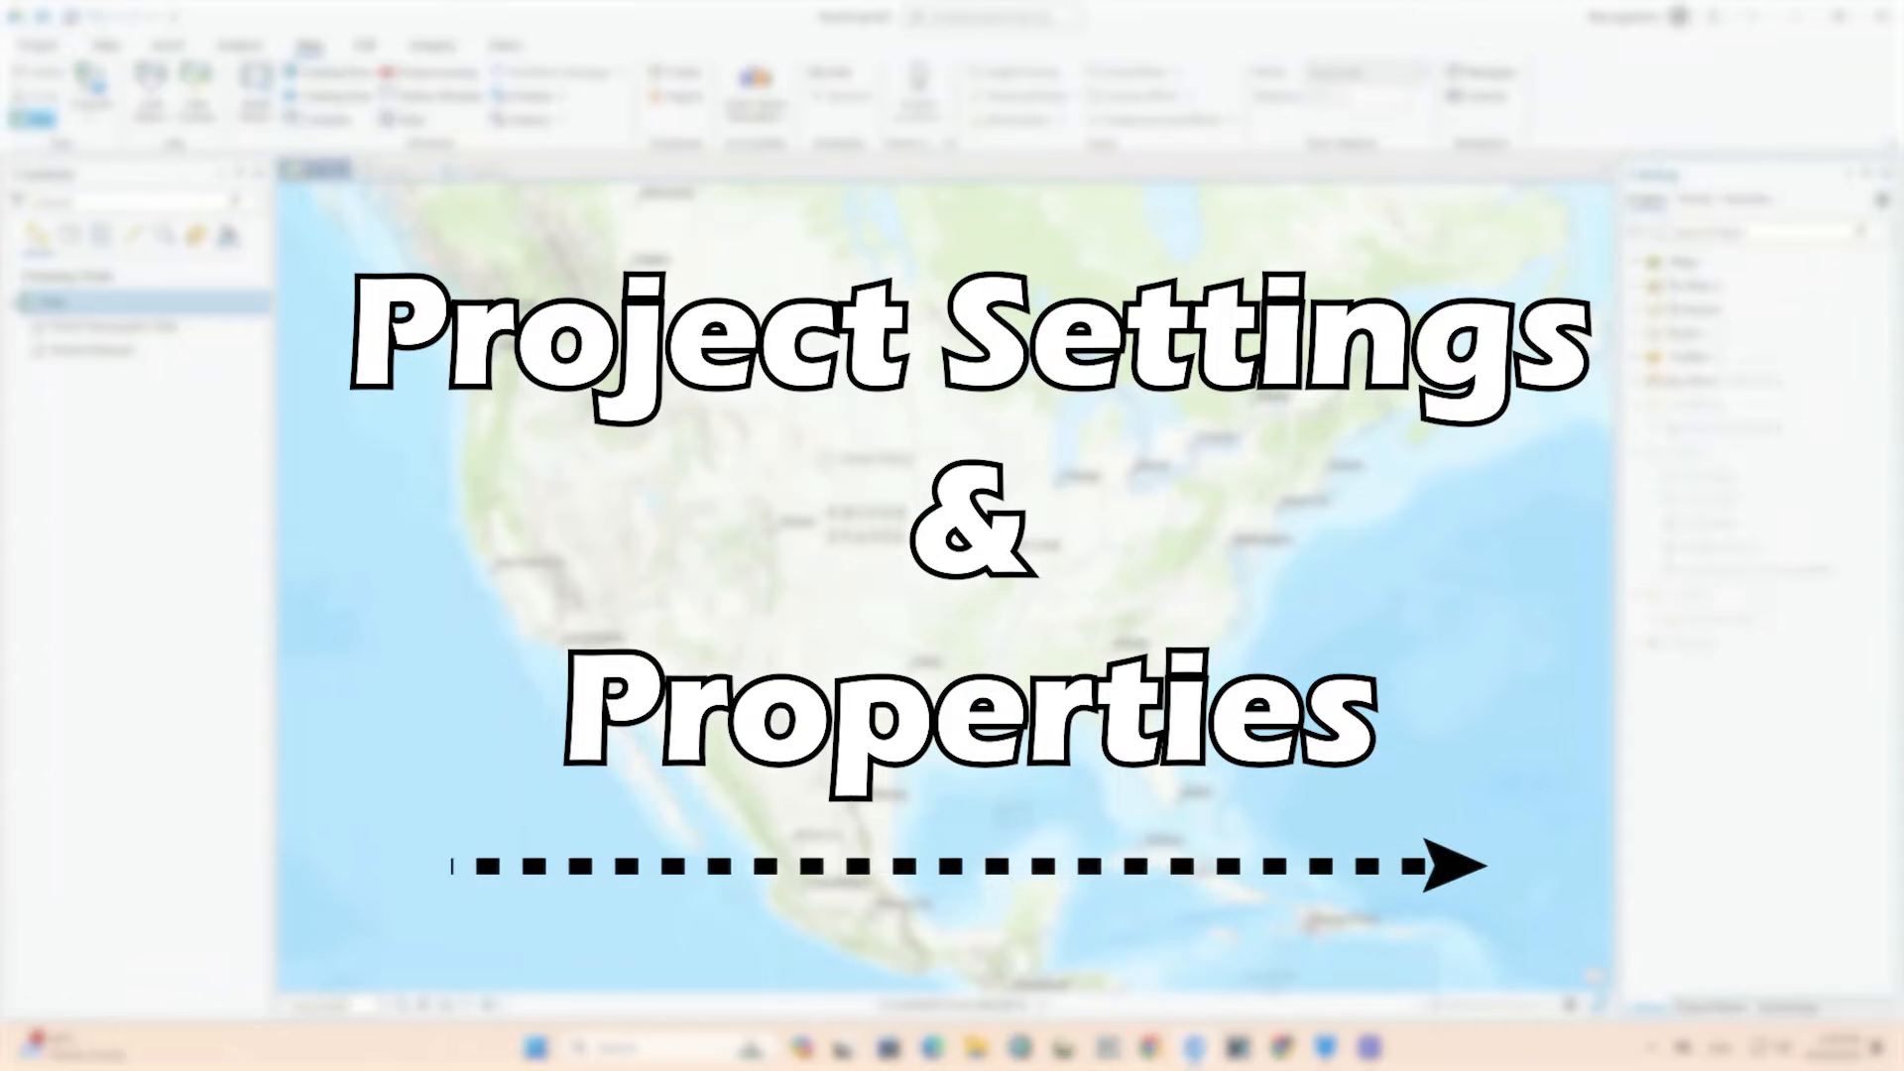
Step: Open the application options and examine the current project's name, location, home folder, default geodatabase and default toolbox settings
left_click(40, 44)
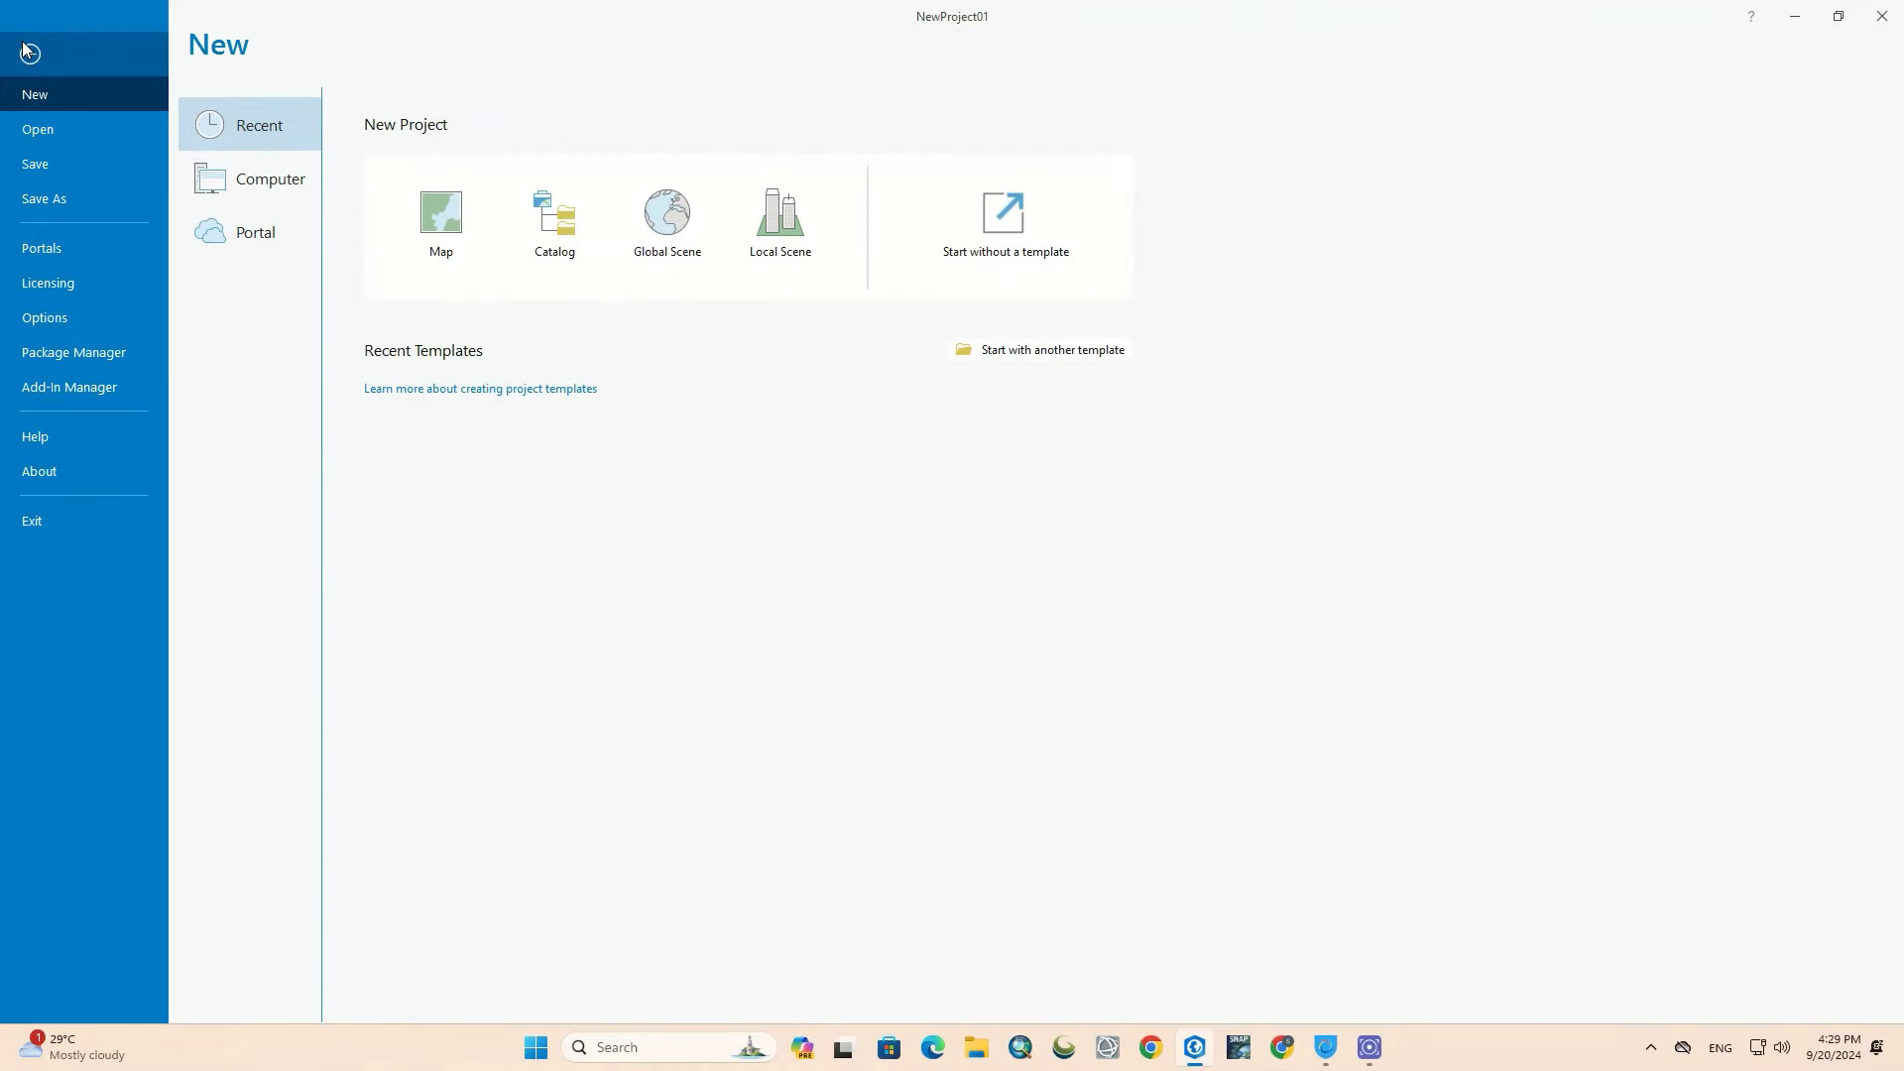
left_click(109, 318)
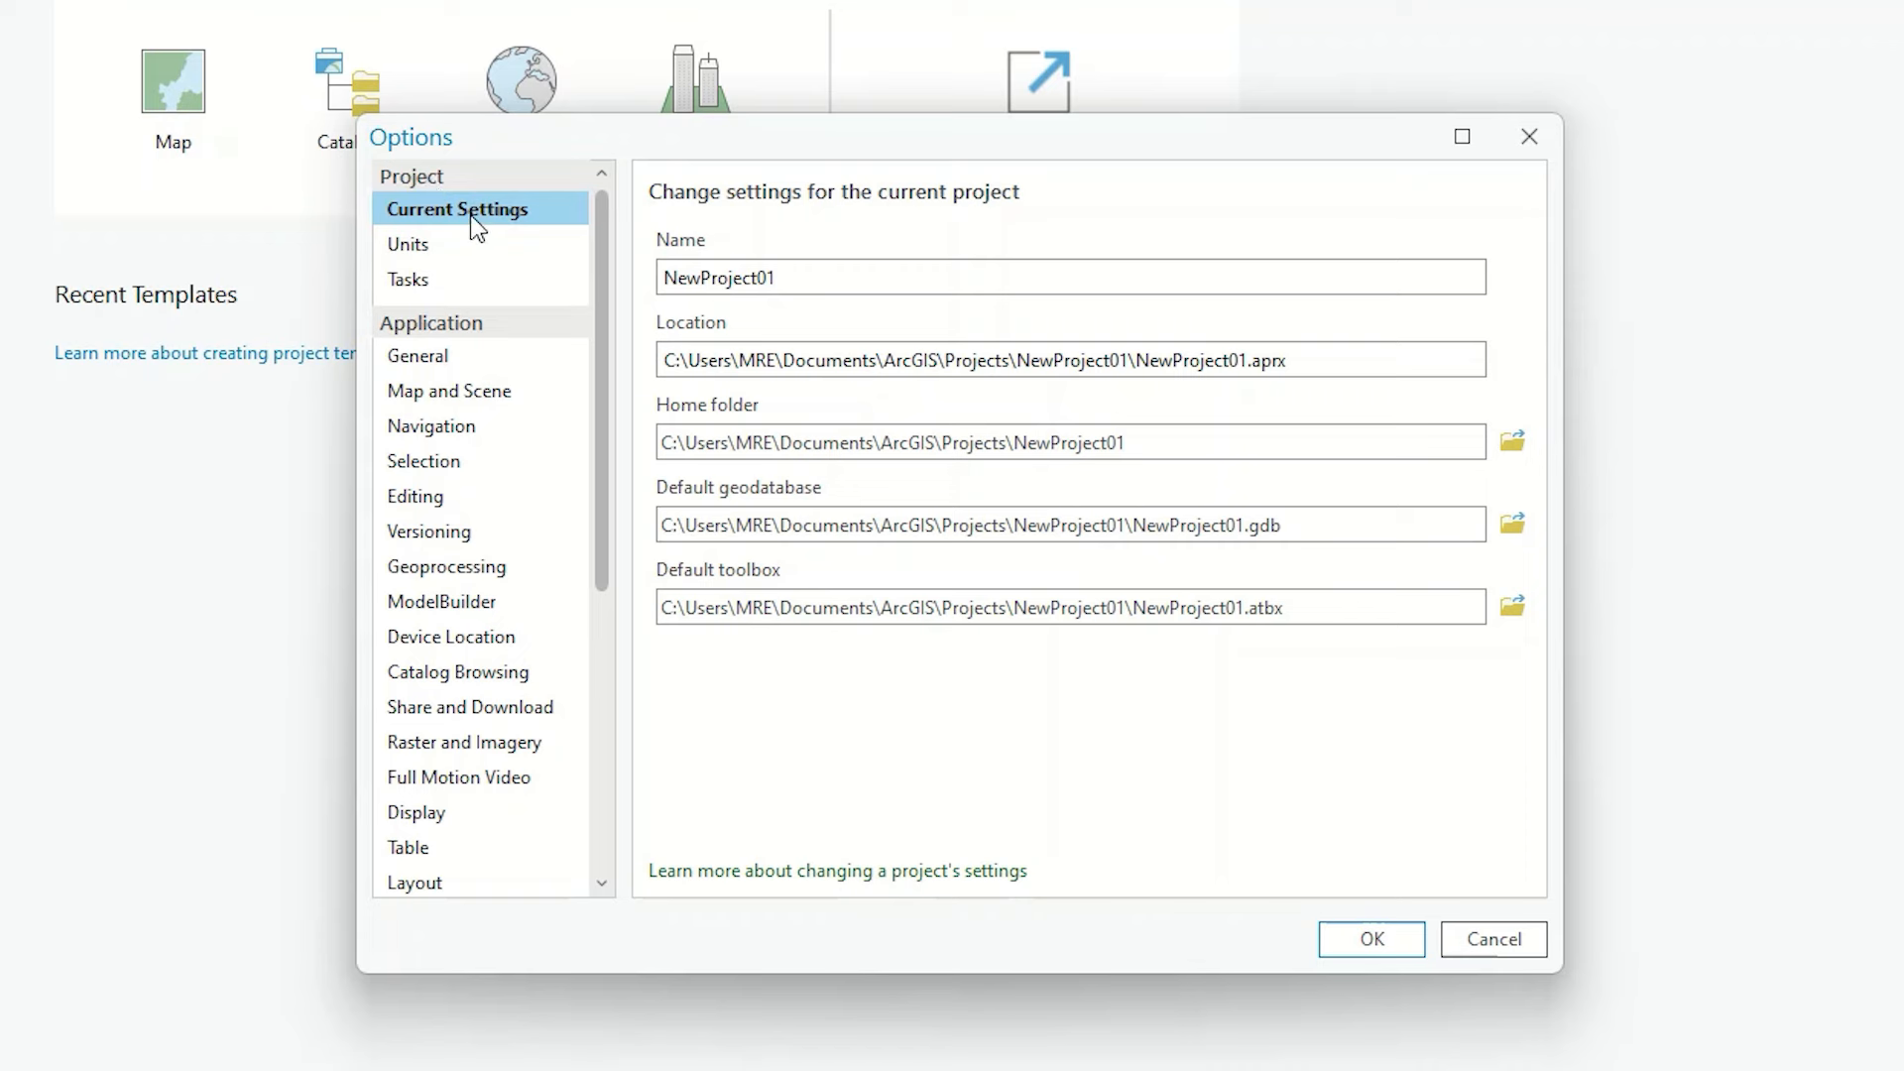
left_click_drag(779, 278, 634, 282)
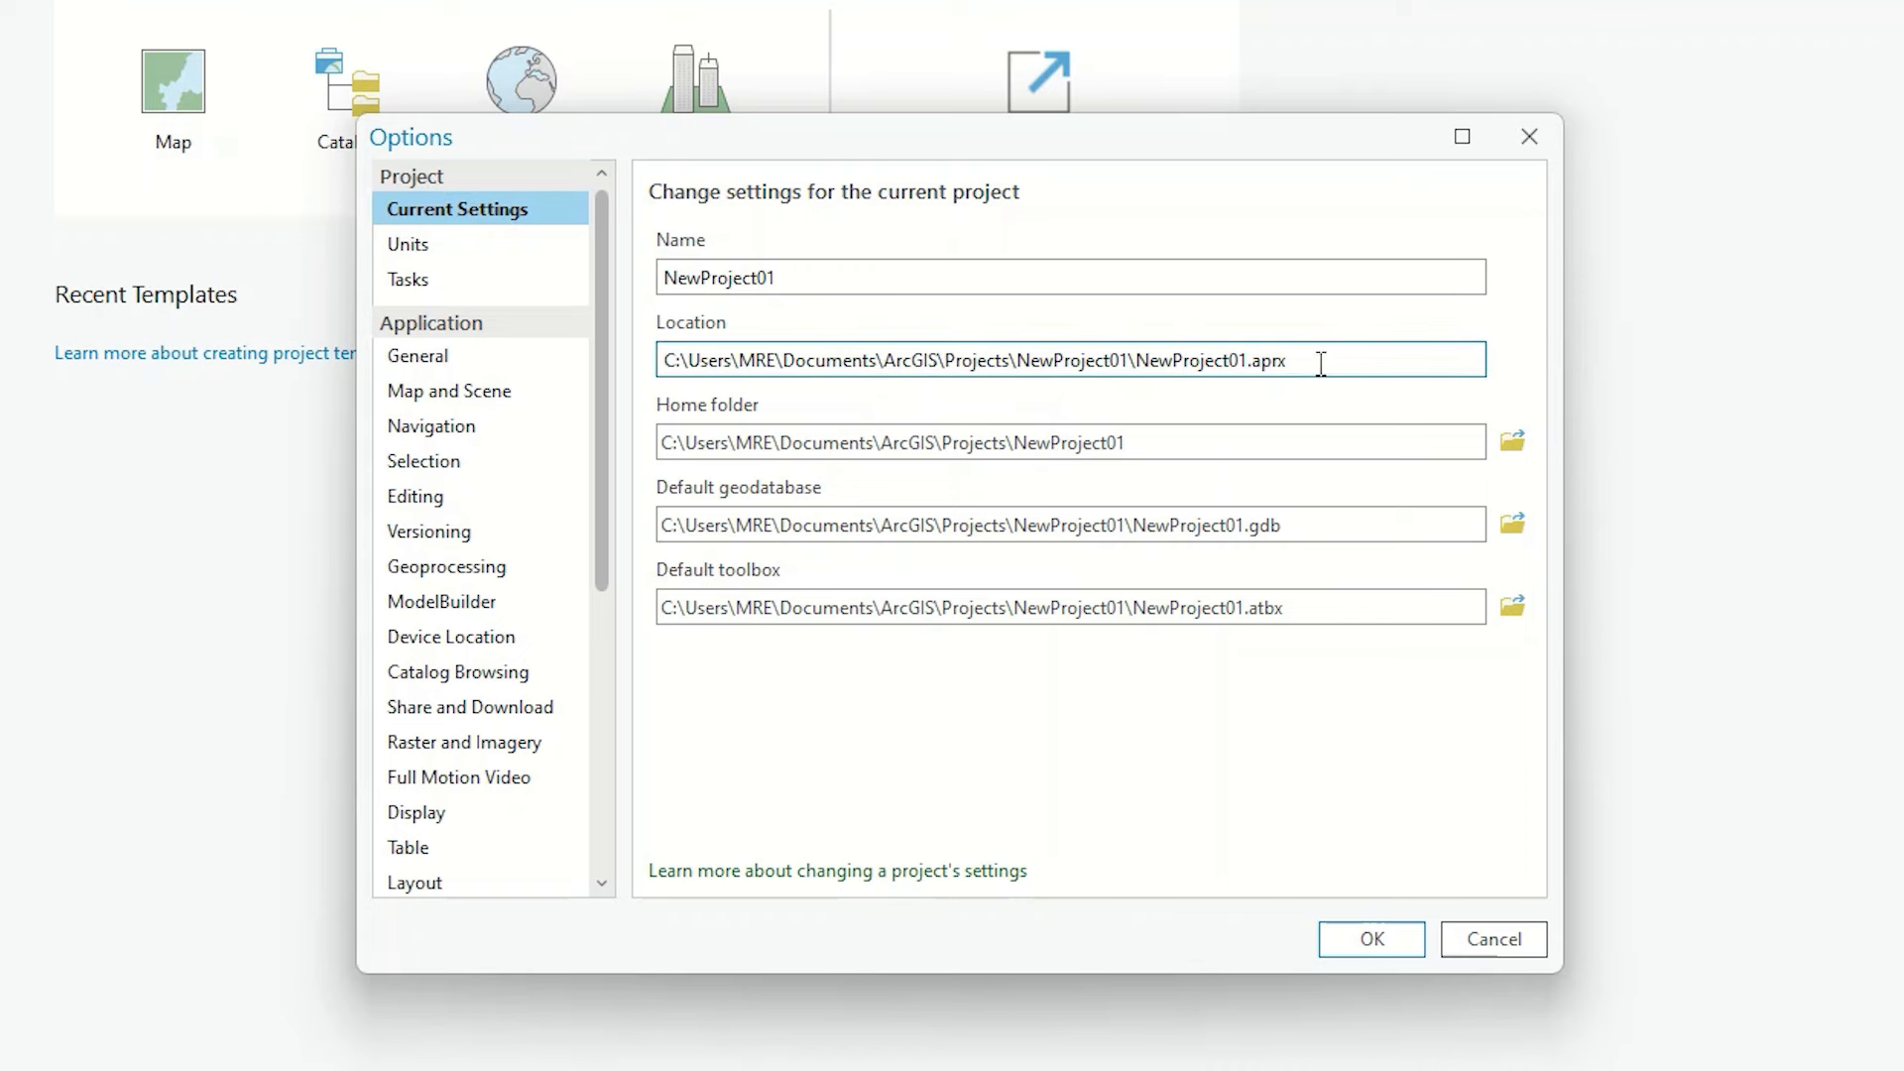
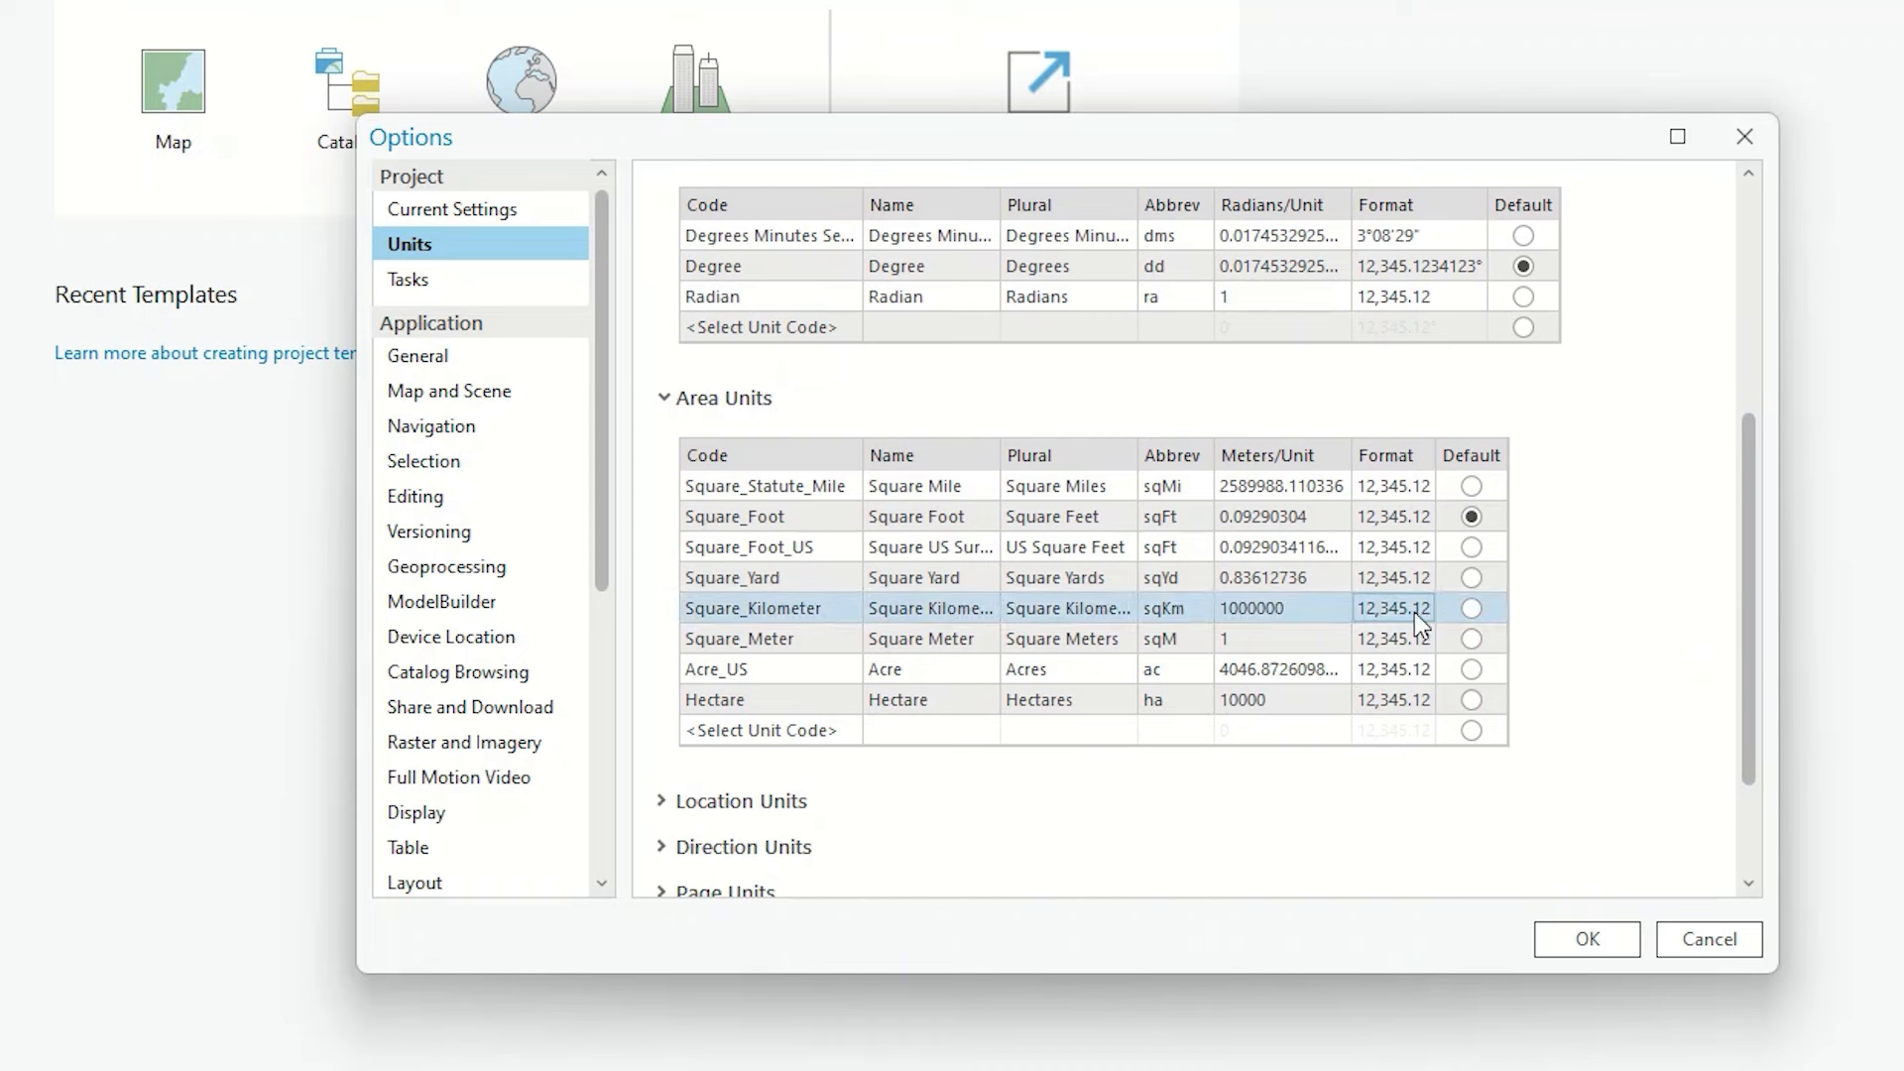
Step: Make Square_Kilometer the project's default area unit and show the available location units
left_click(1472, 609)
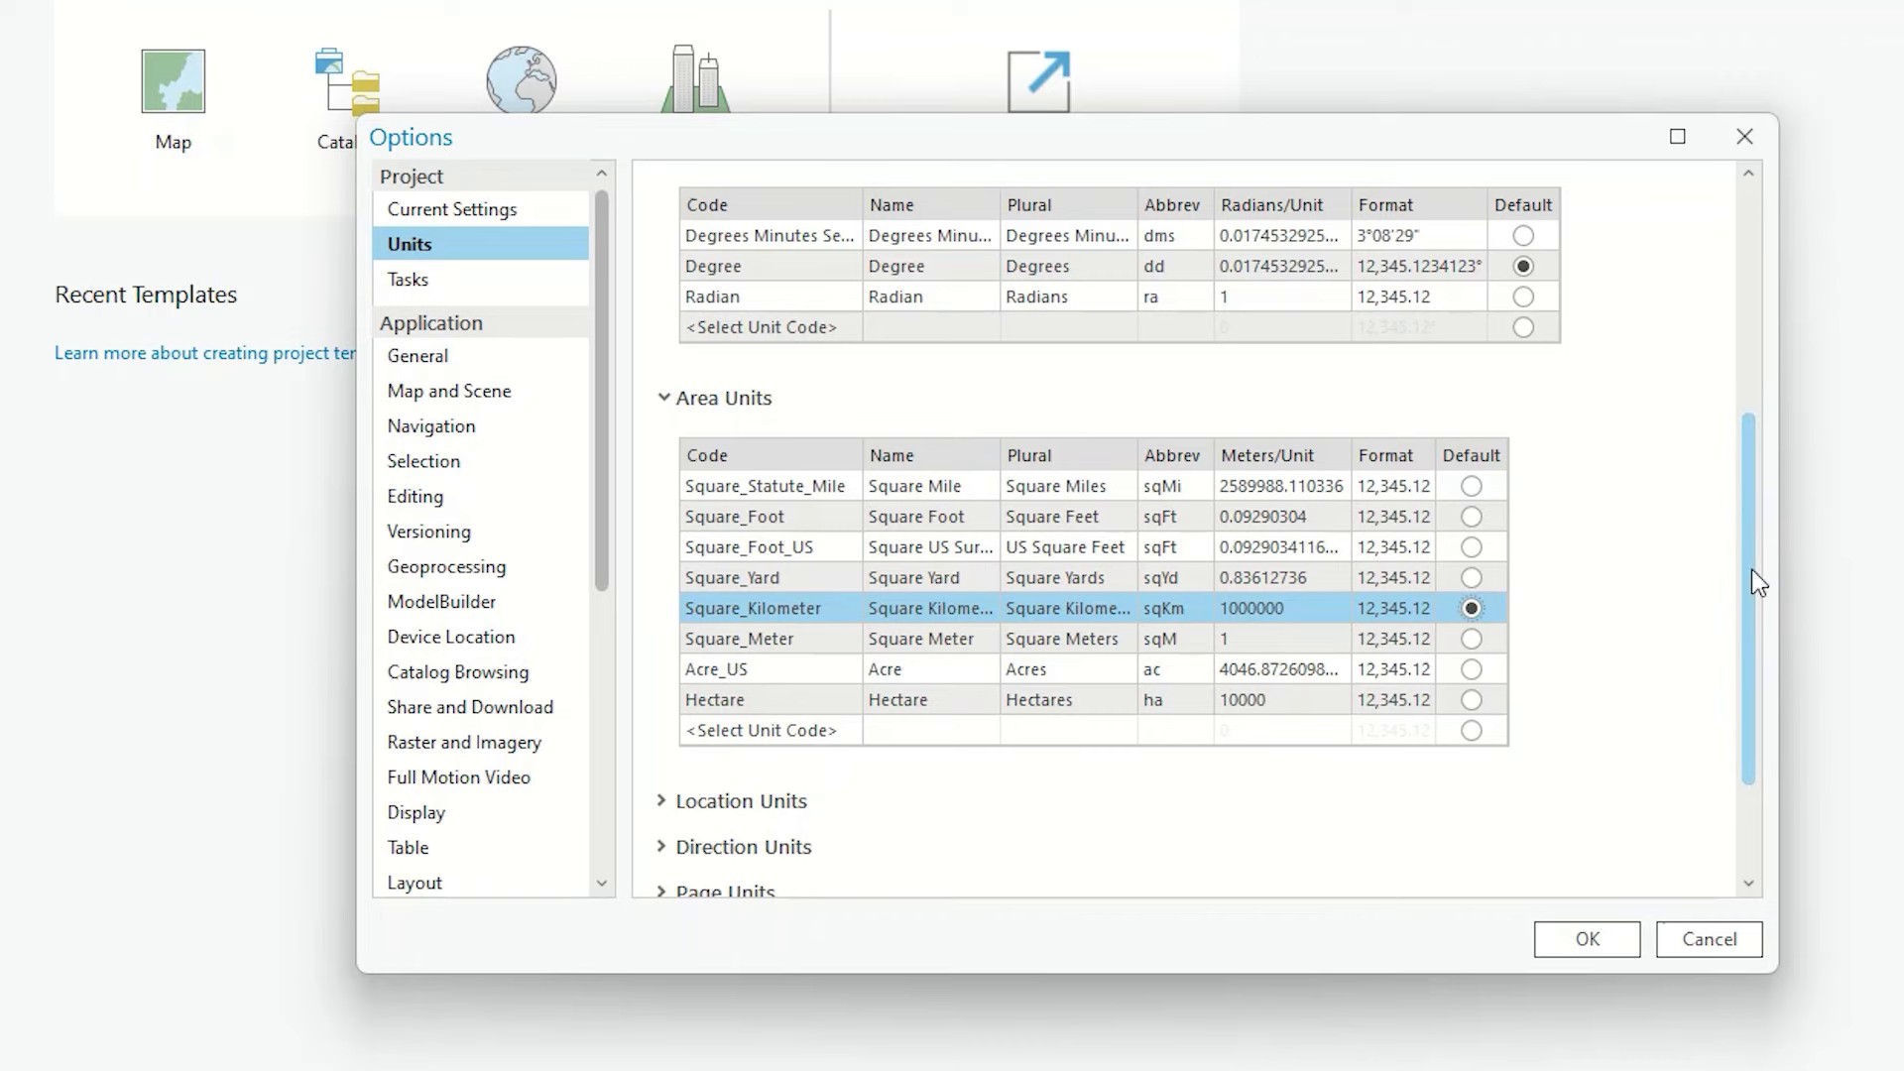
left_click_drag(1752, 568, 1732, 701)
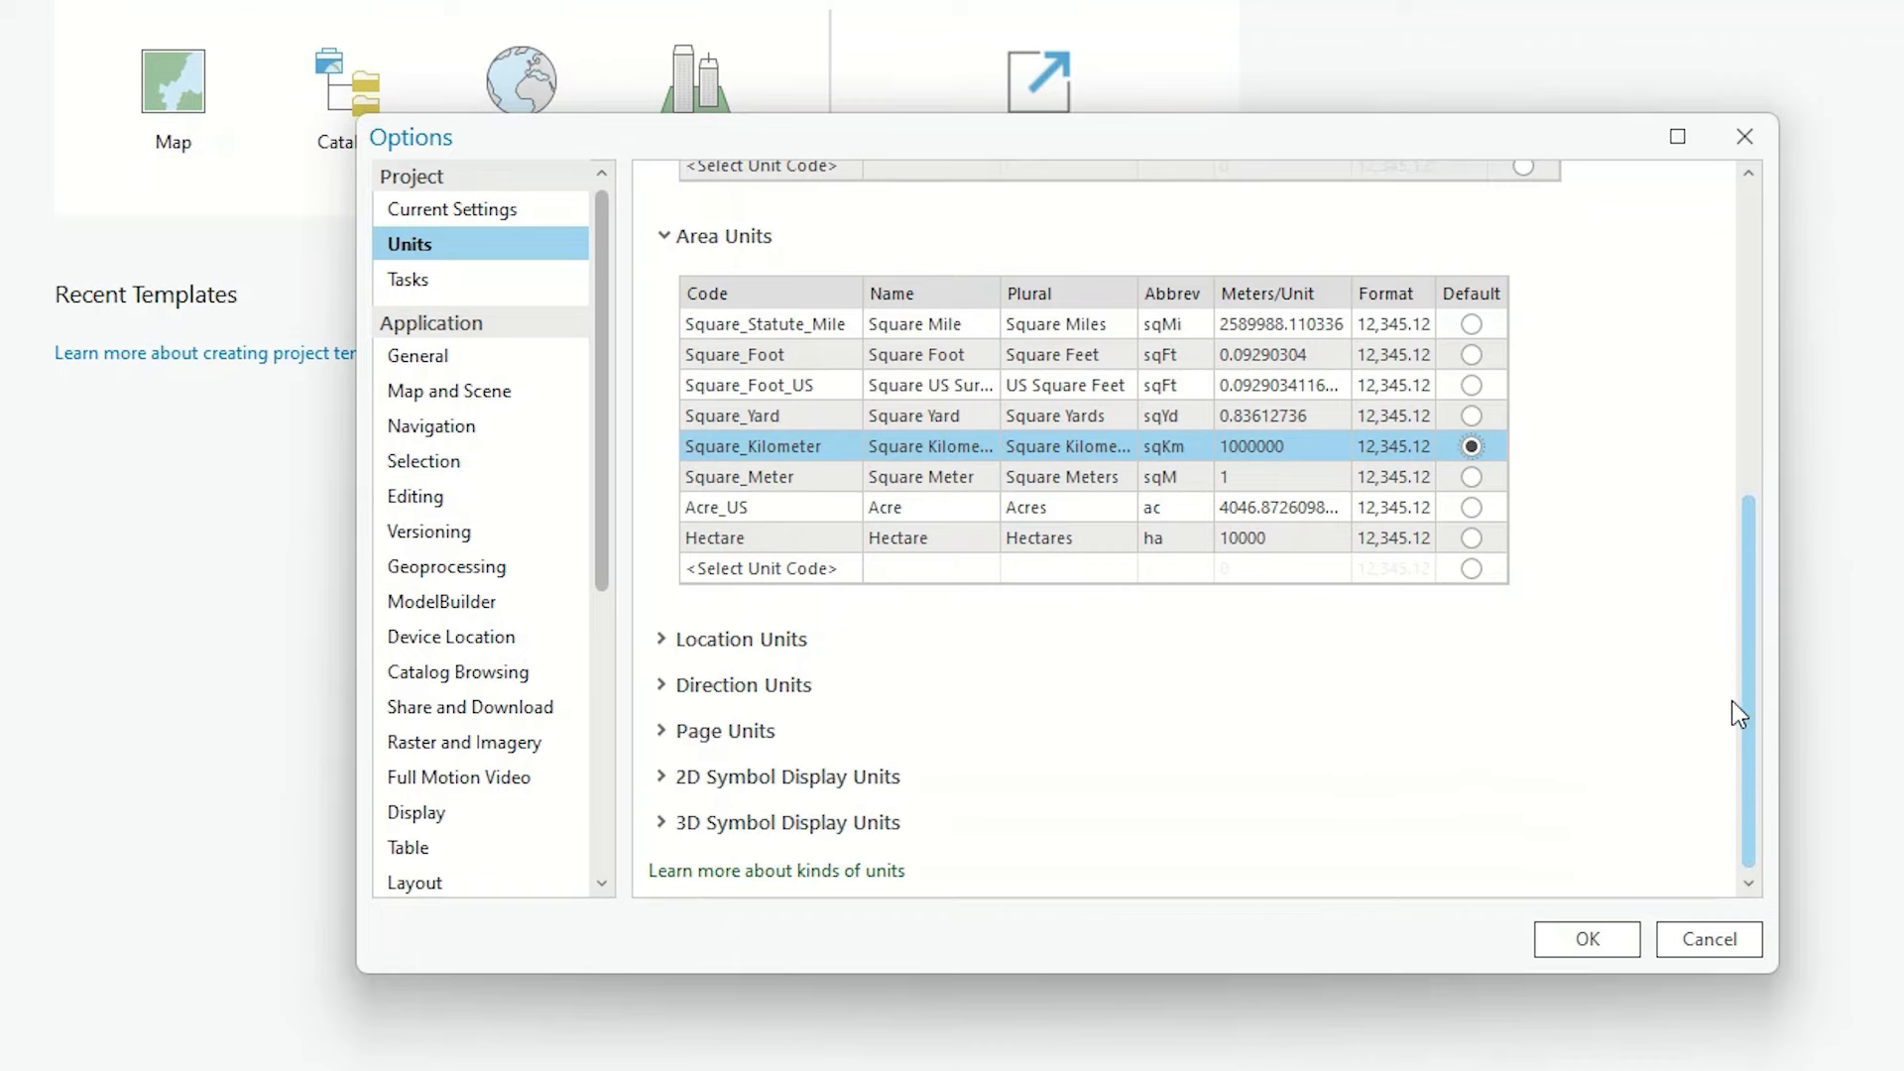
left_click(667, 644)
left_click_drag(1757, 602, 1711, 728)
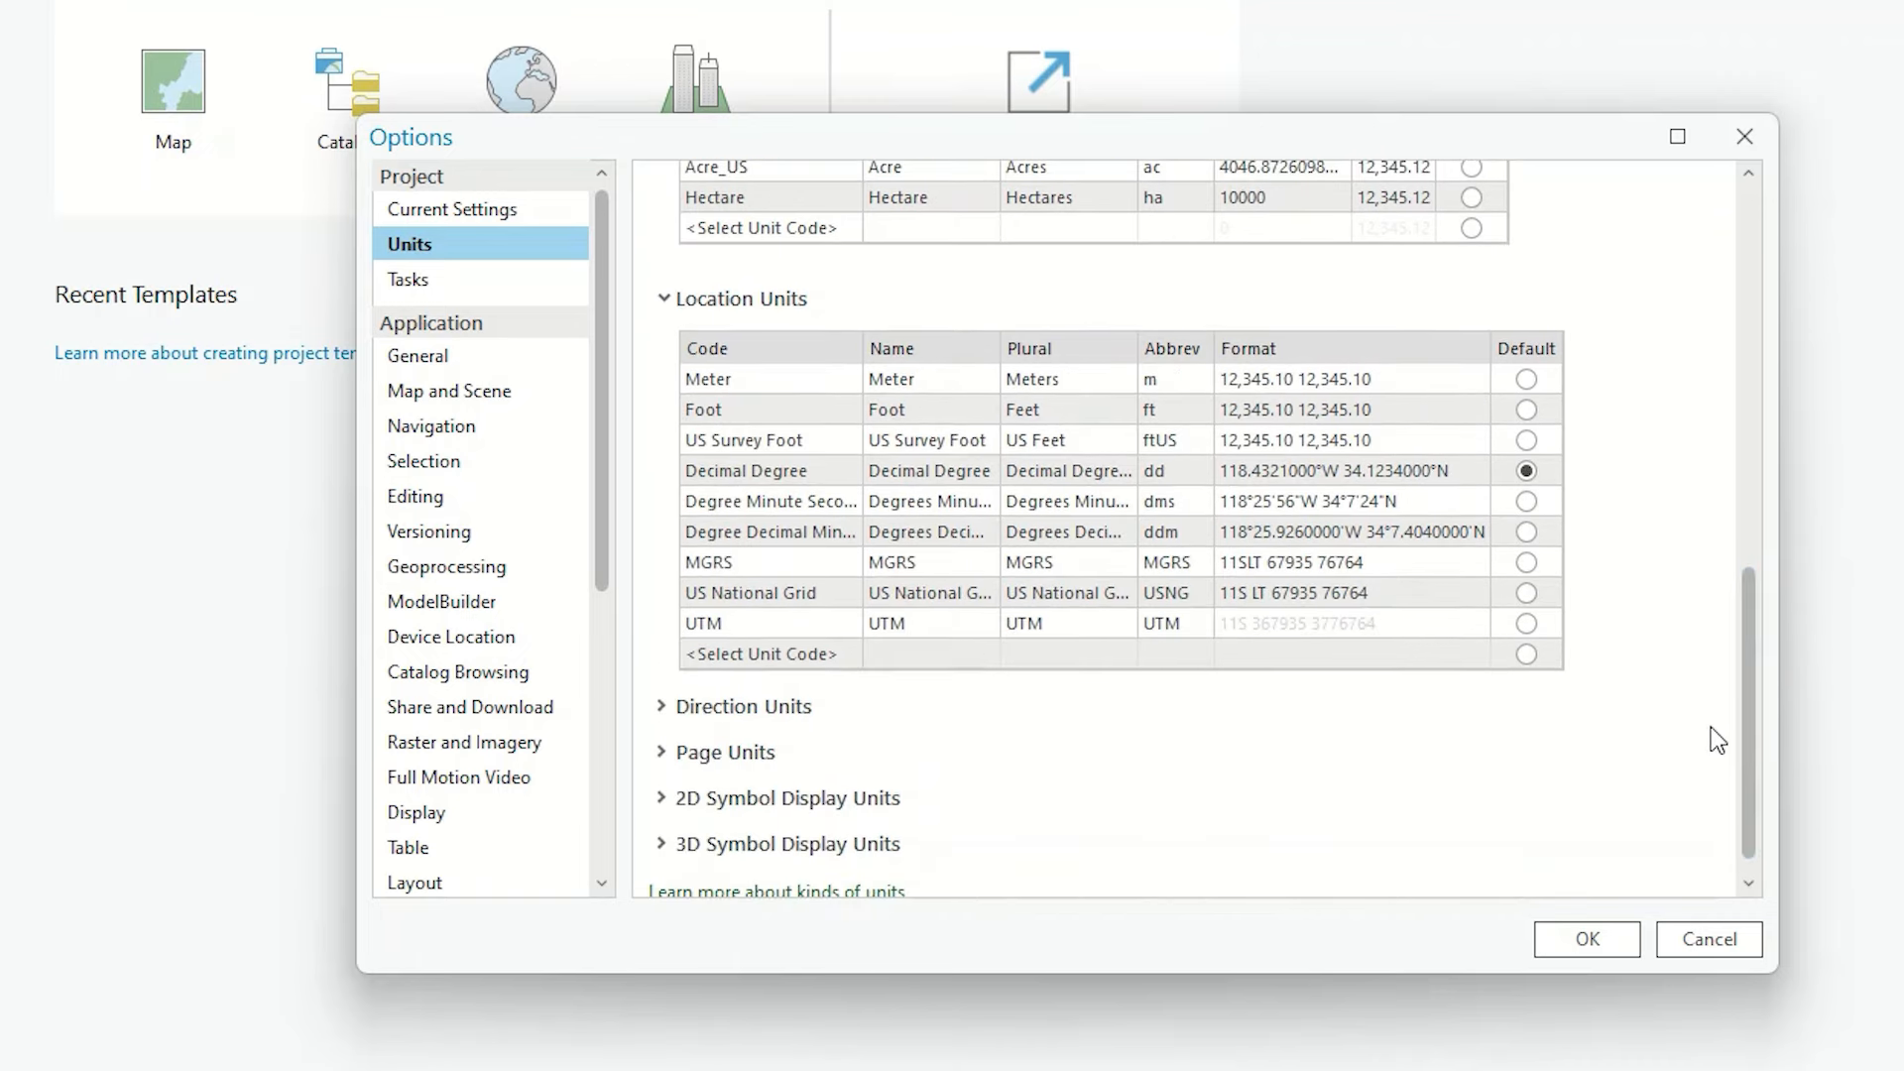
Step: Show the direction units, try Polar as the default and return to Quadrant Bearing
left_click(668, 708)
left_click_drag(1756, 655, 1287, 746)
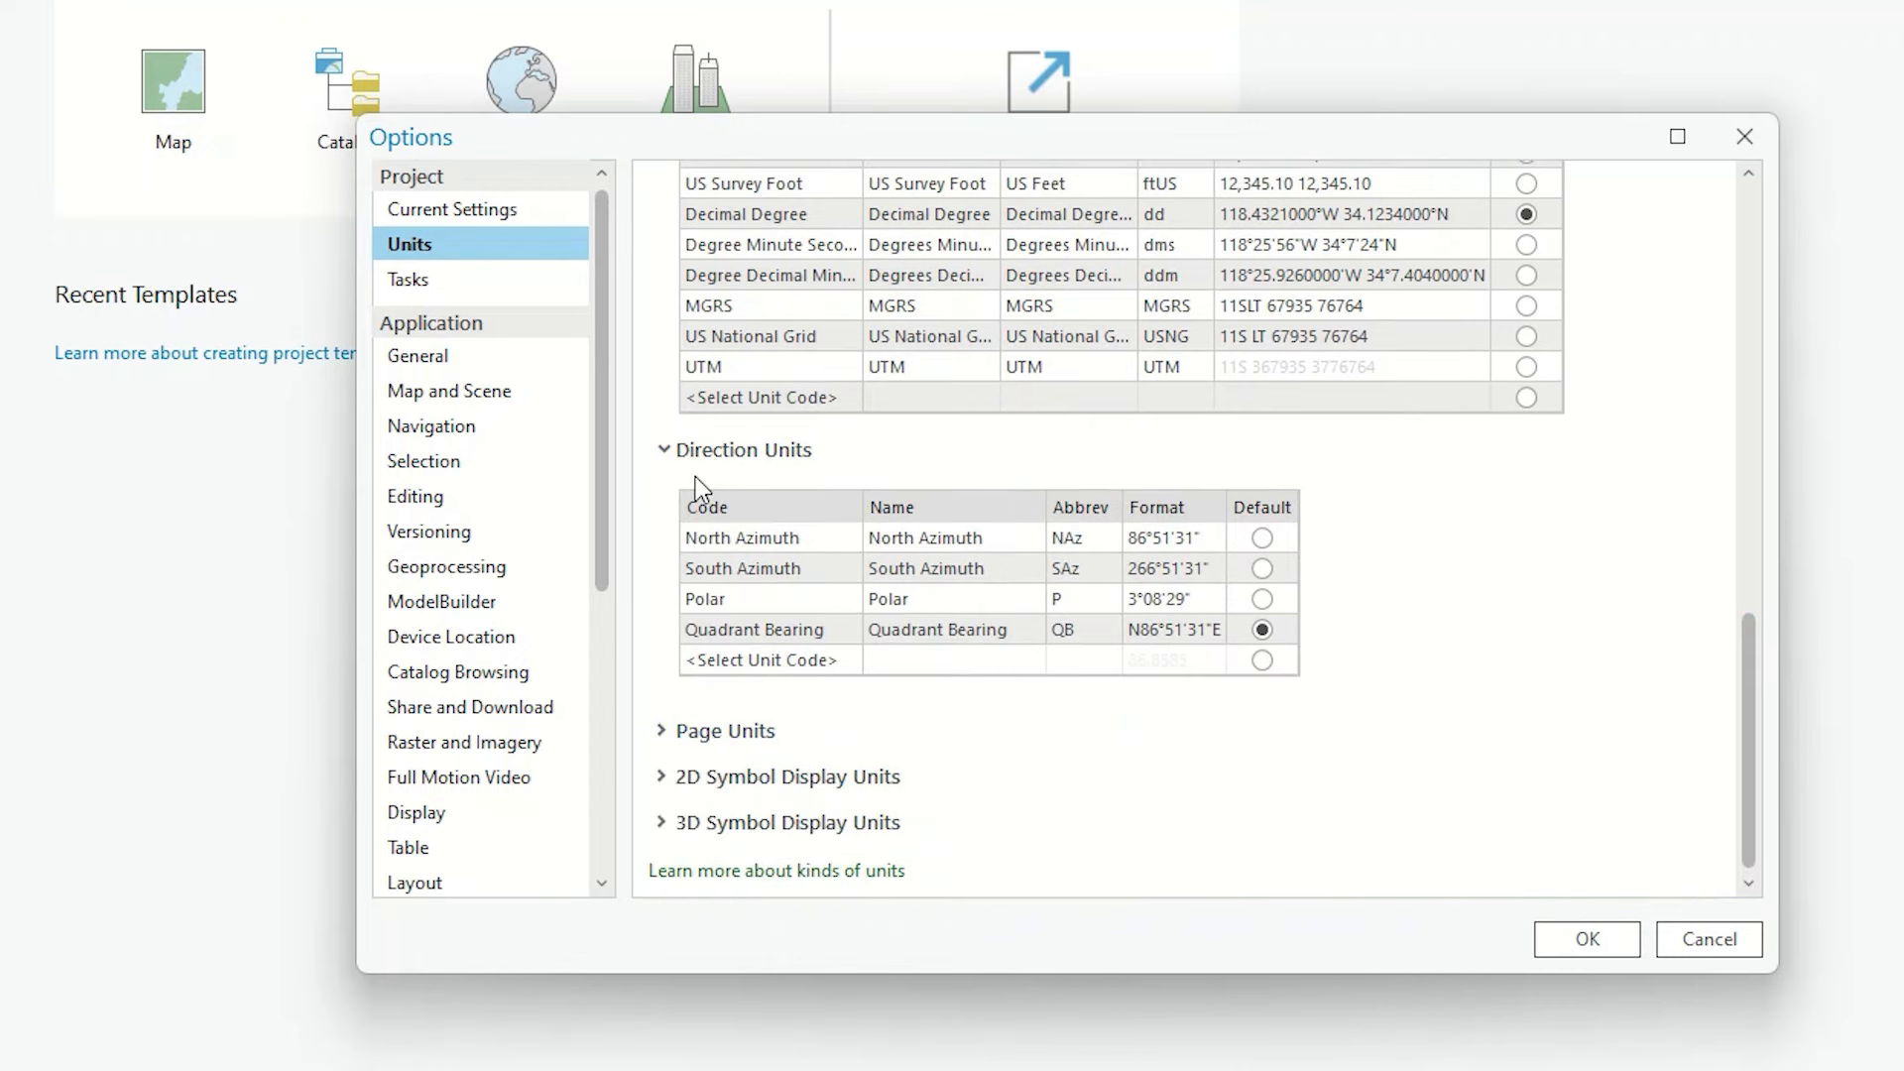
left_click(1259, 598)
left_click(1261, 629)
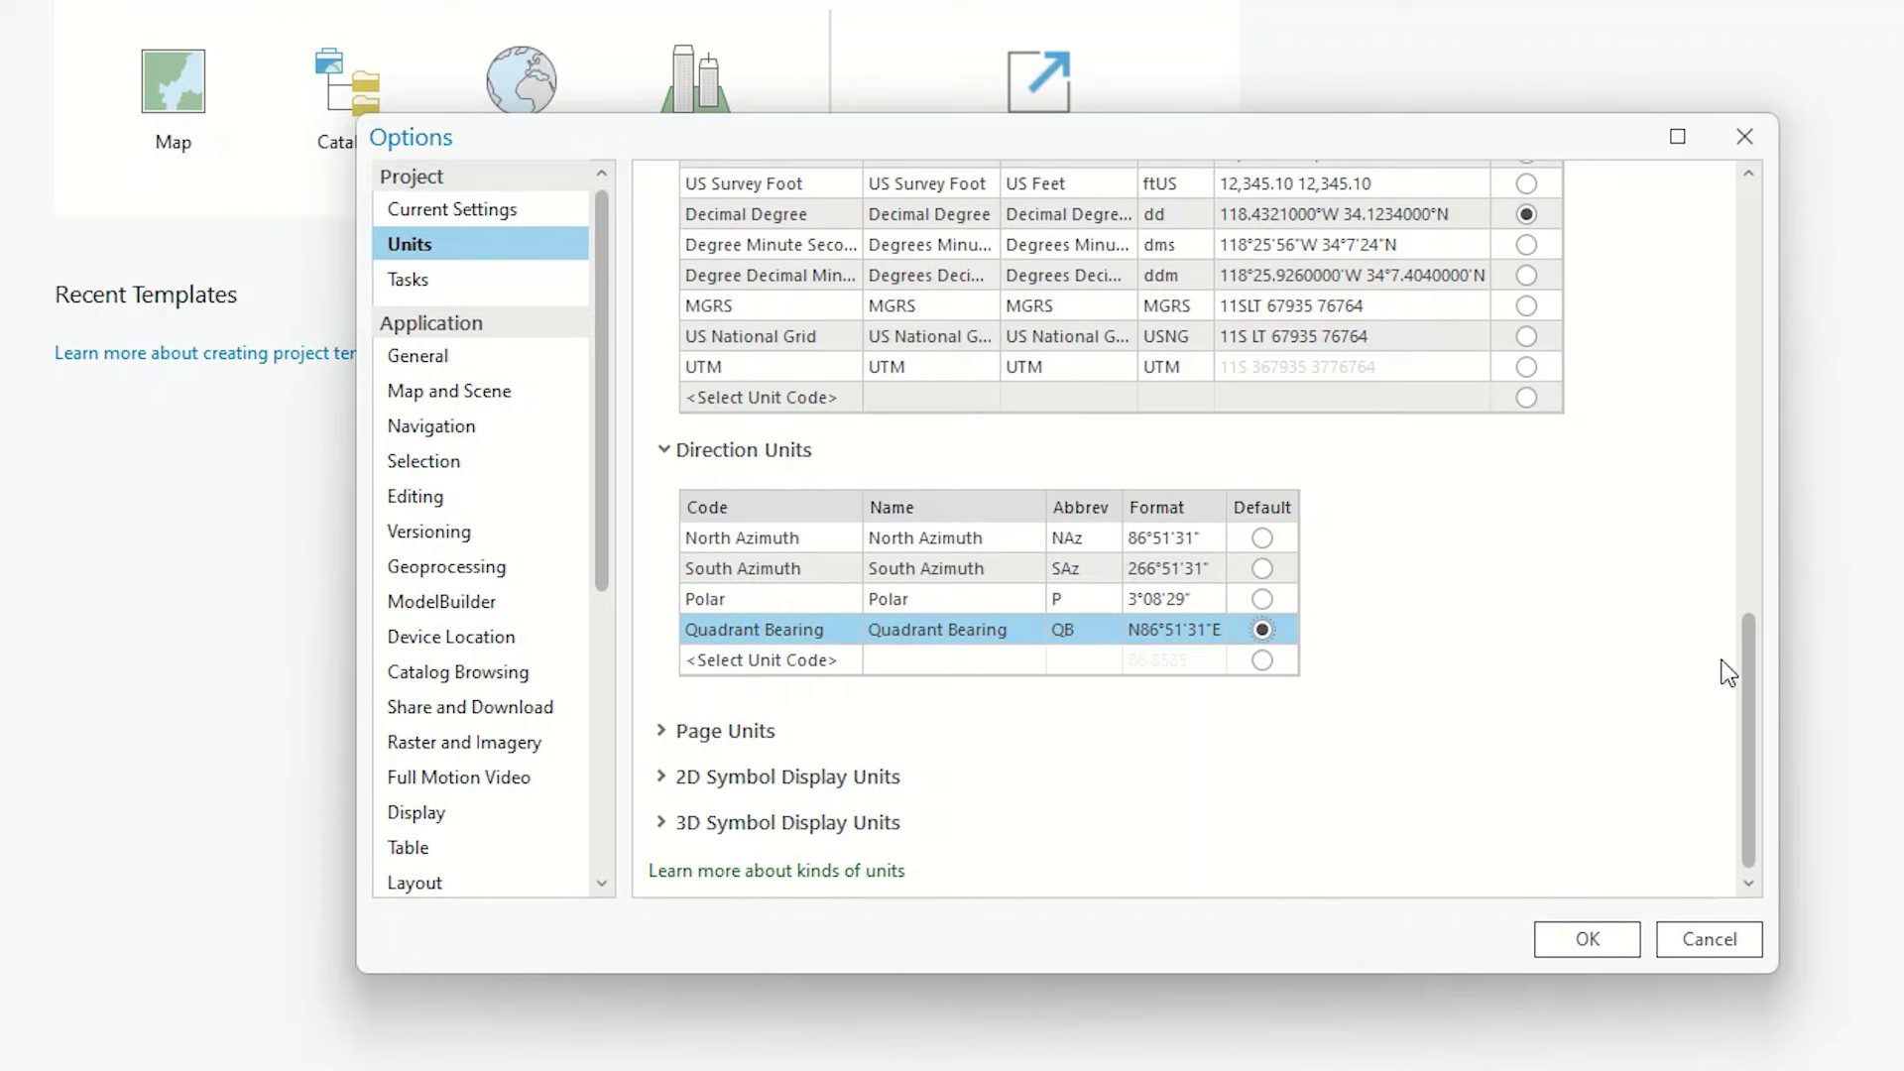
Step: Show the project's page units and make Centimeter the default
left_click(669, 730)
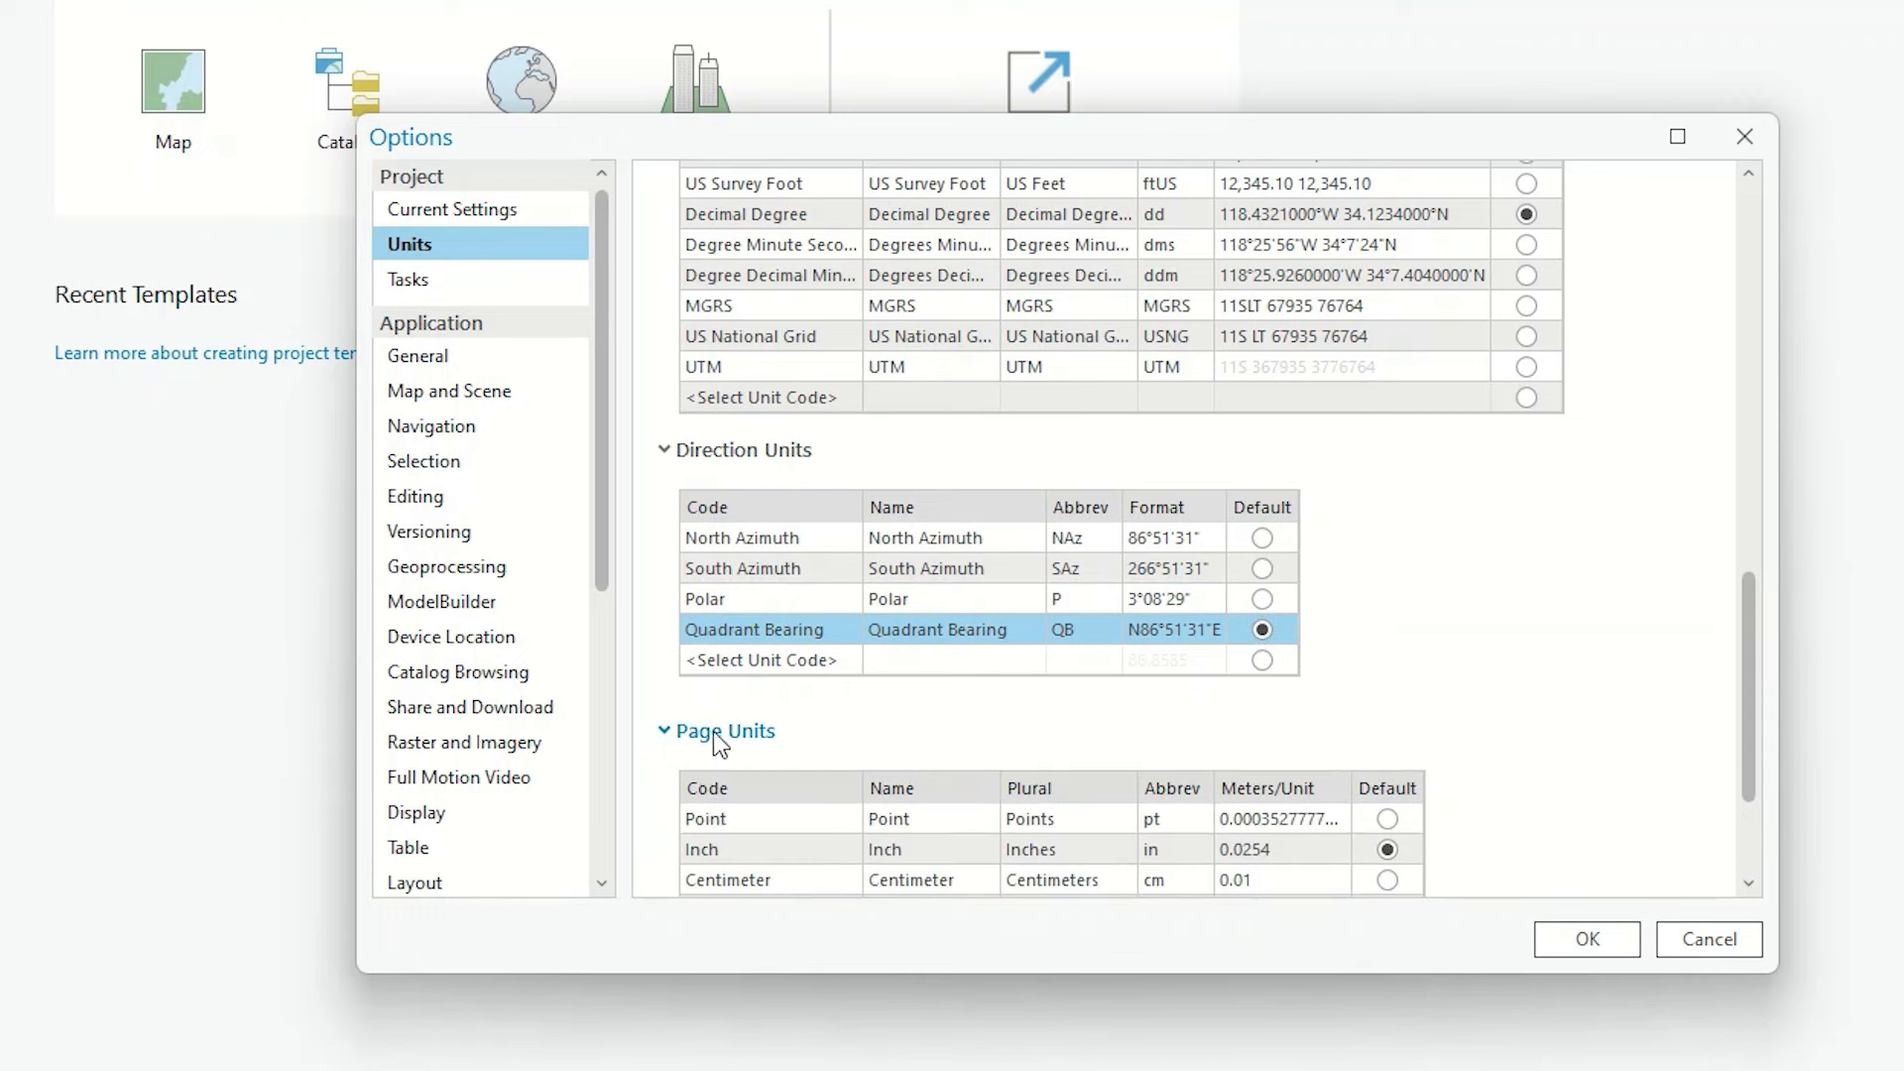
left_click_drag(1748, 681, 1731, 763)
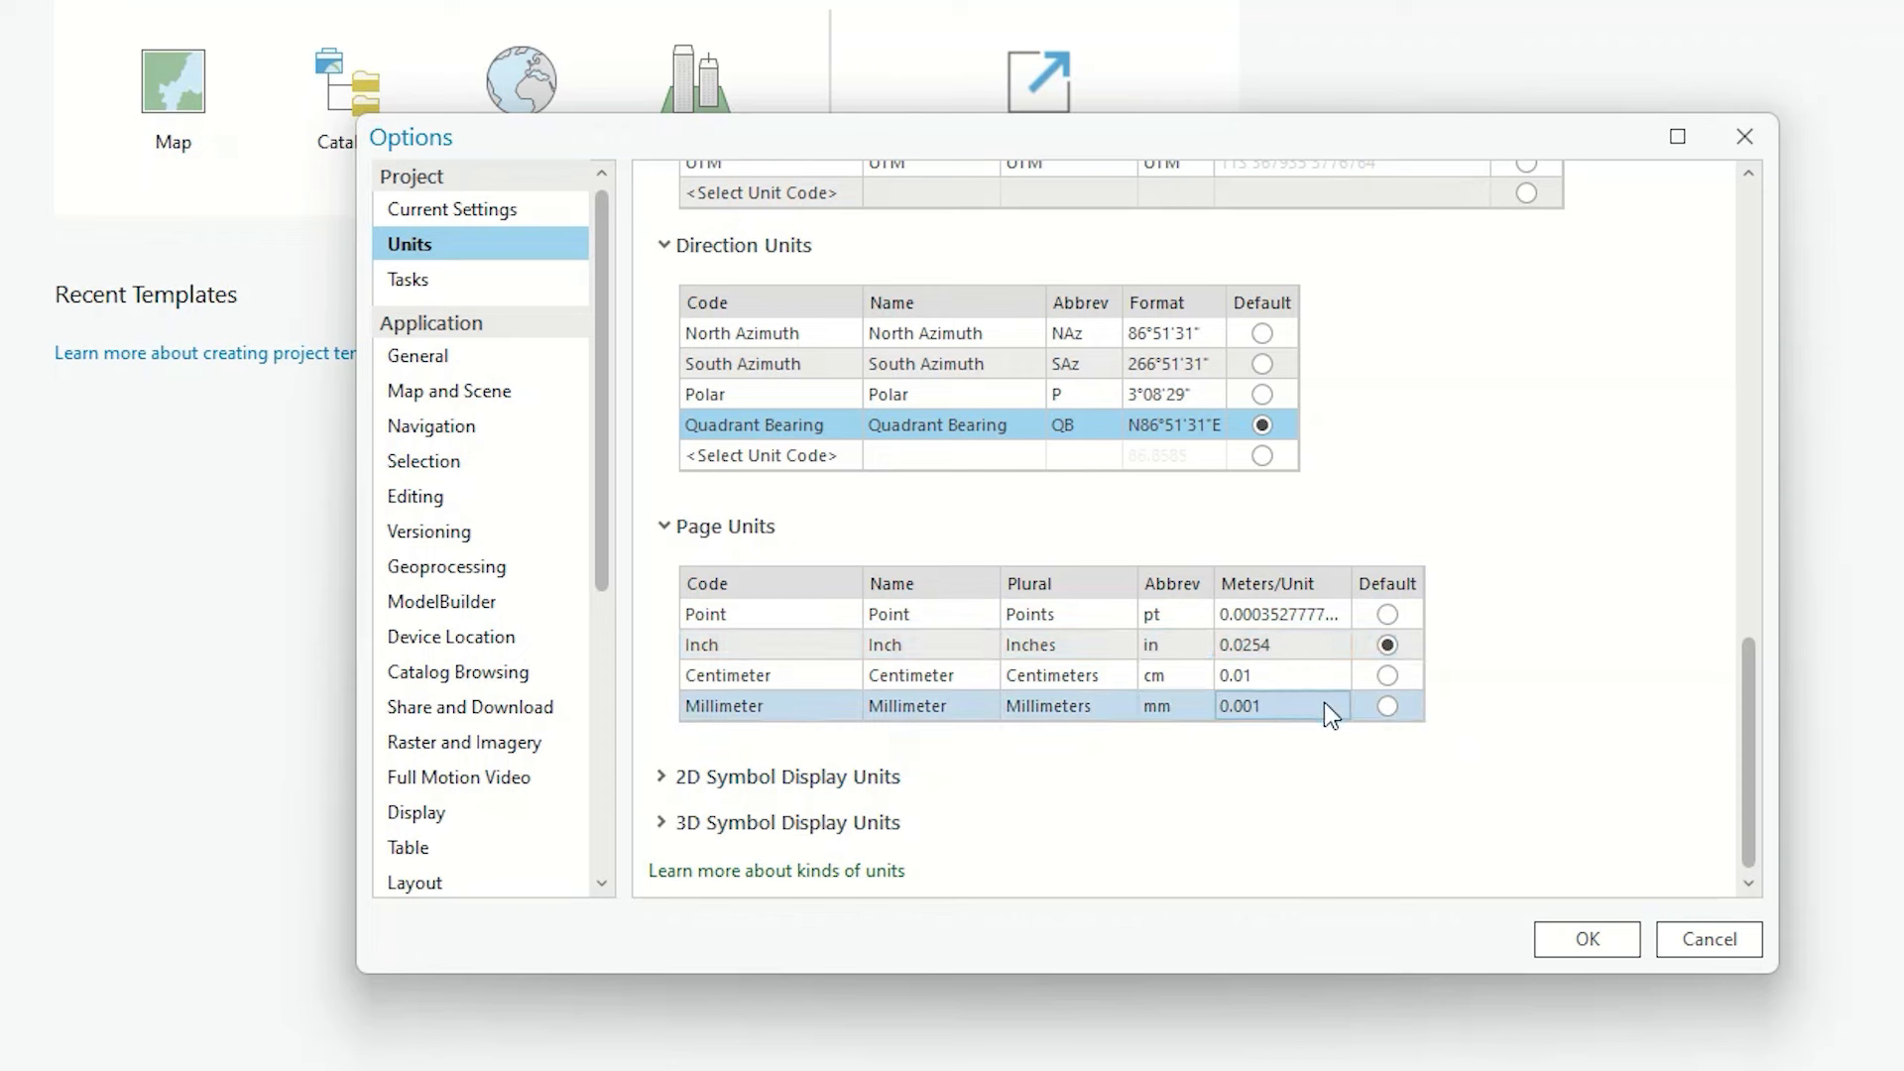
left_click(1386, 676)
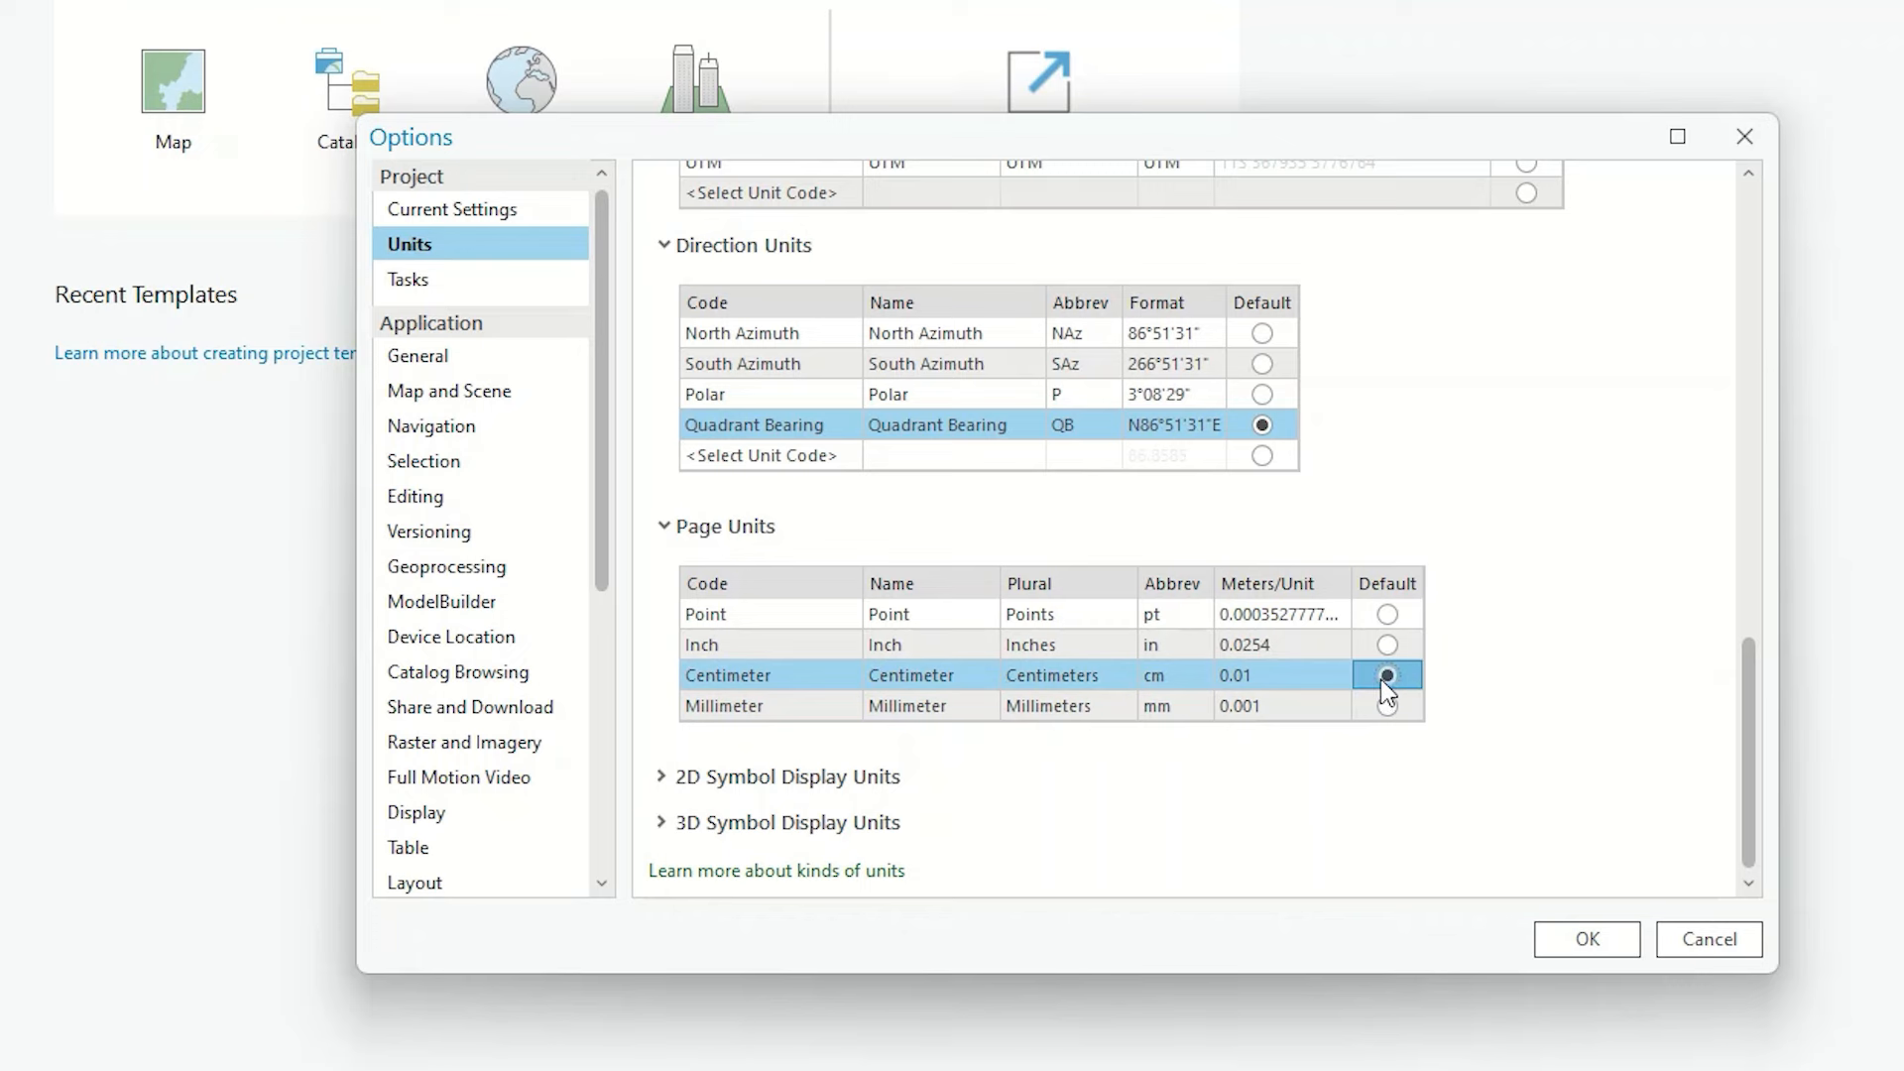
Step: Set the default 2D symbol display unit to Centimeter and choose Meter for the 3D symbol display units
left_click(663, 780)
left_click_drag(1753, 666, 1729, 768)
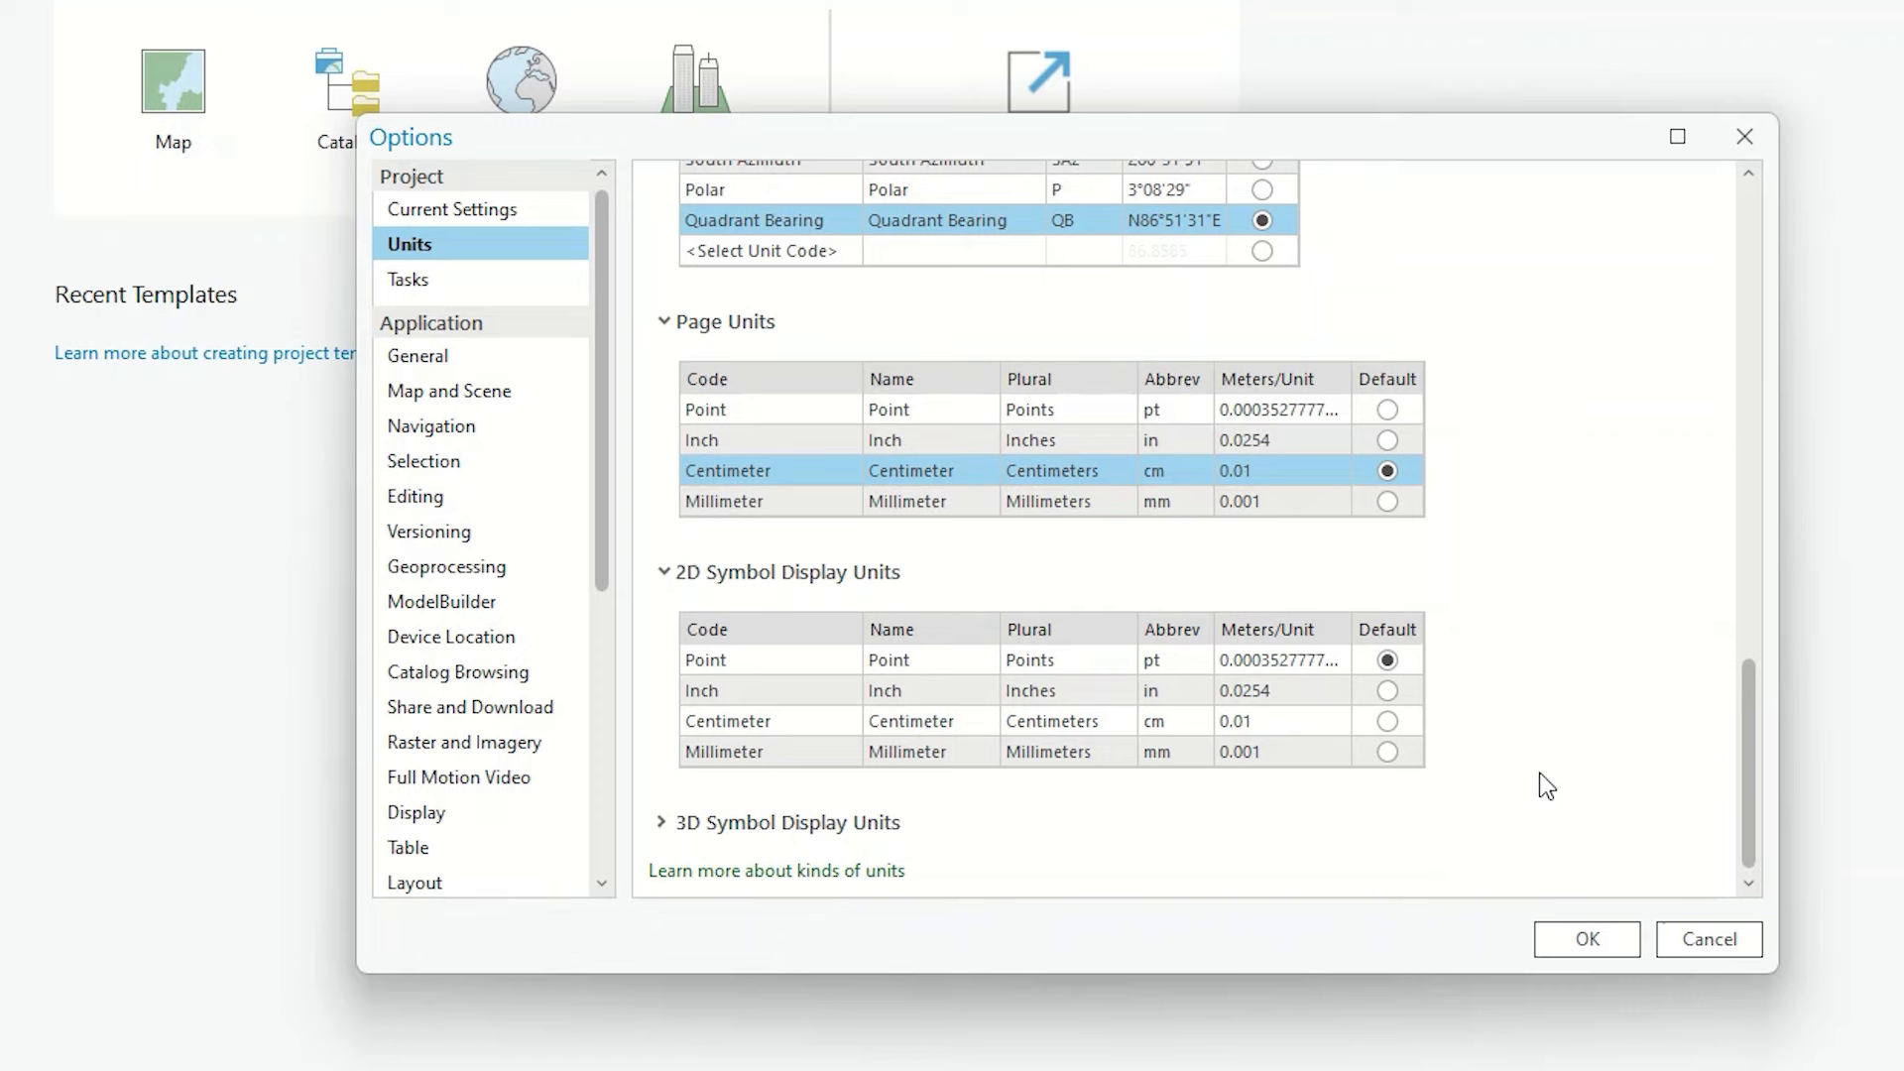
left_click(1388, 721)
left_click(1387, 721)
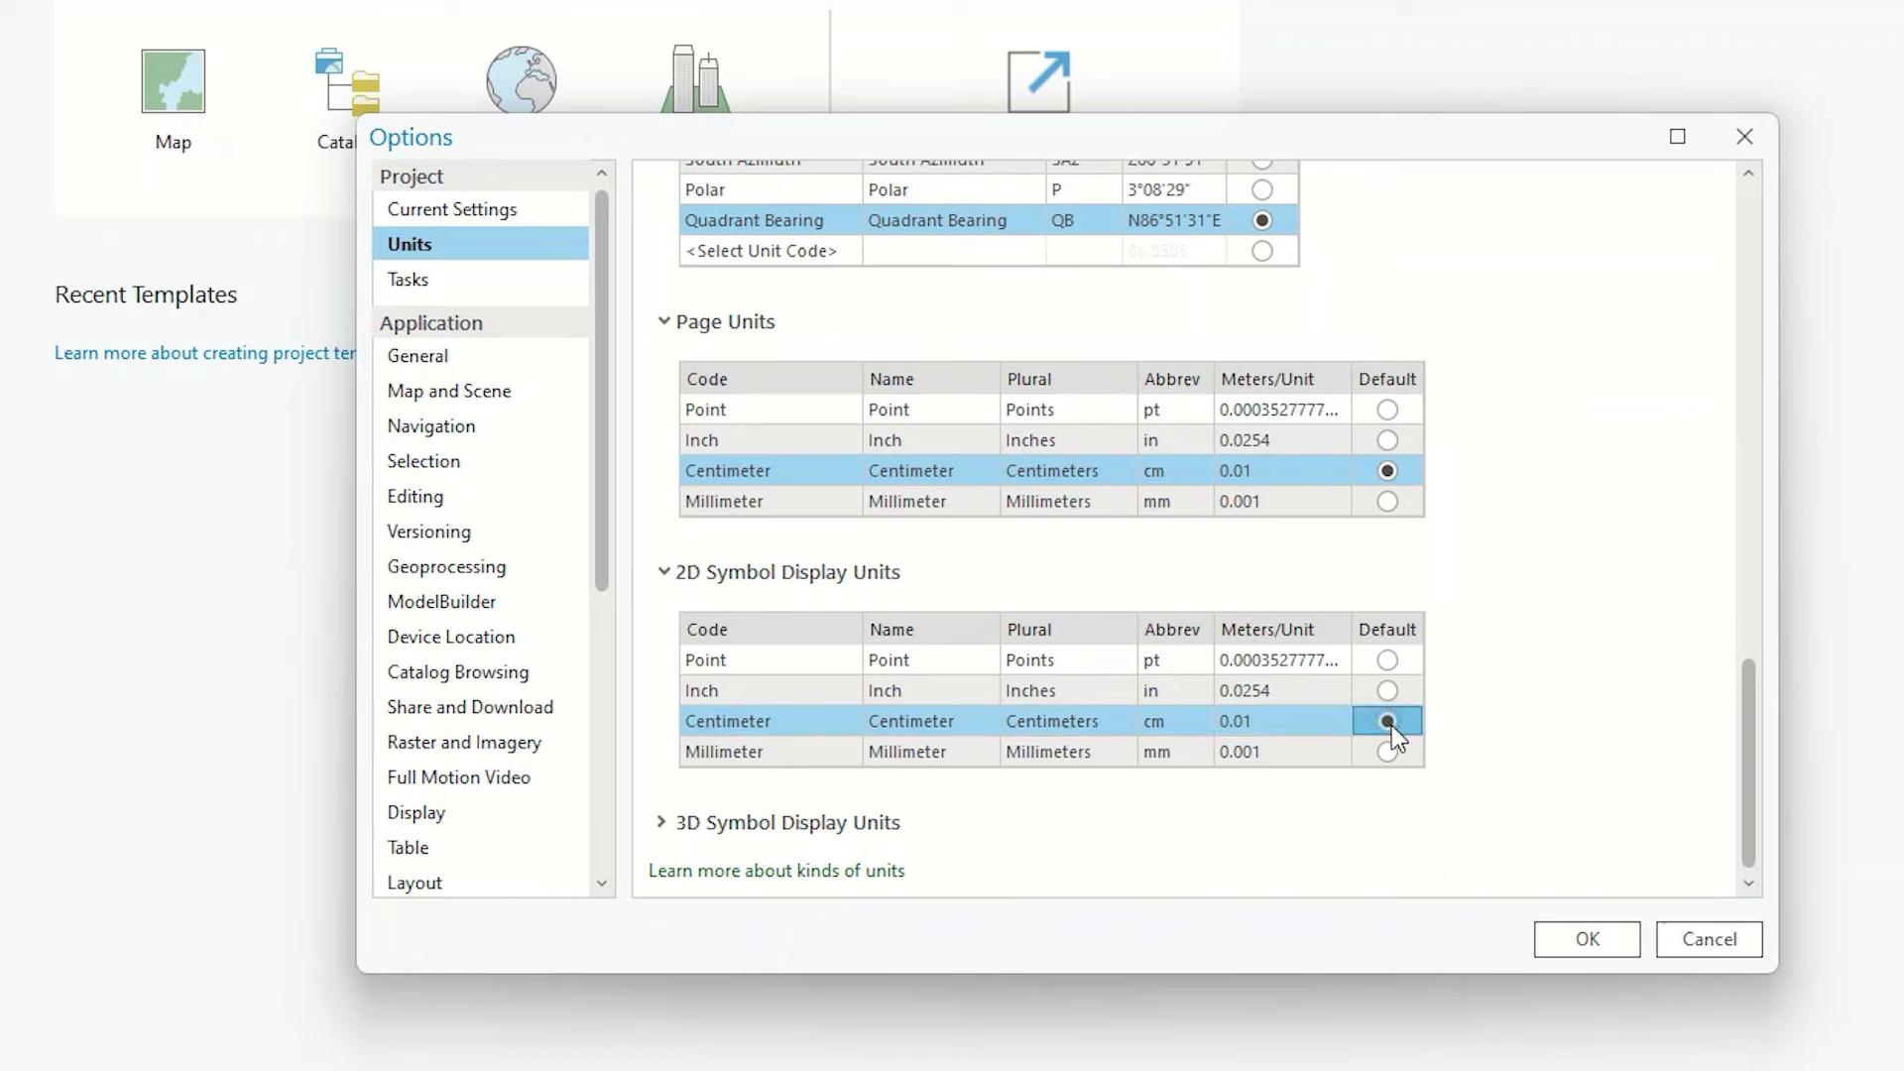
left_click(664, 827)
scroll(1754, 684, "down", 5)
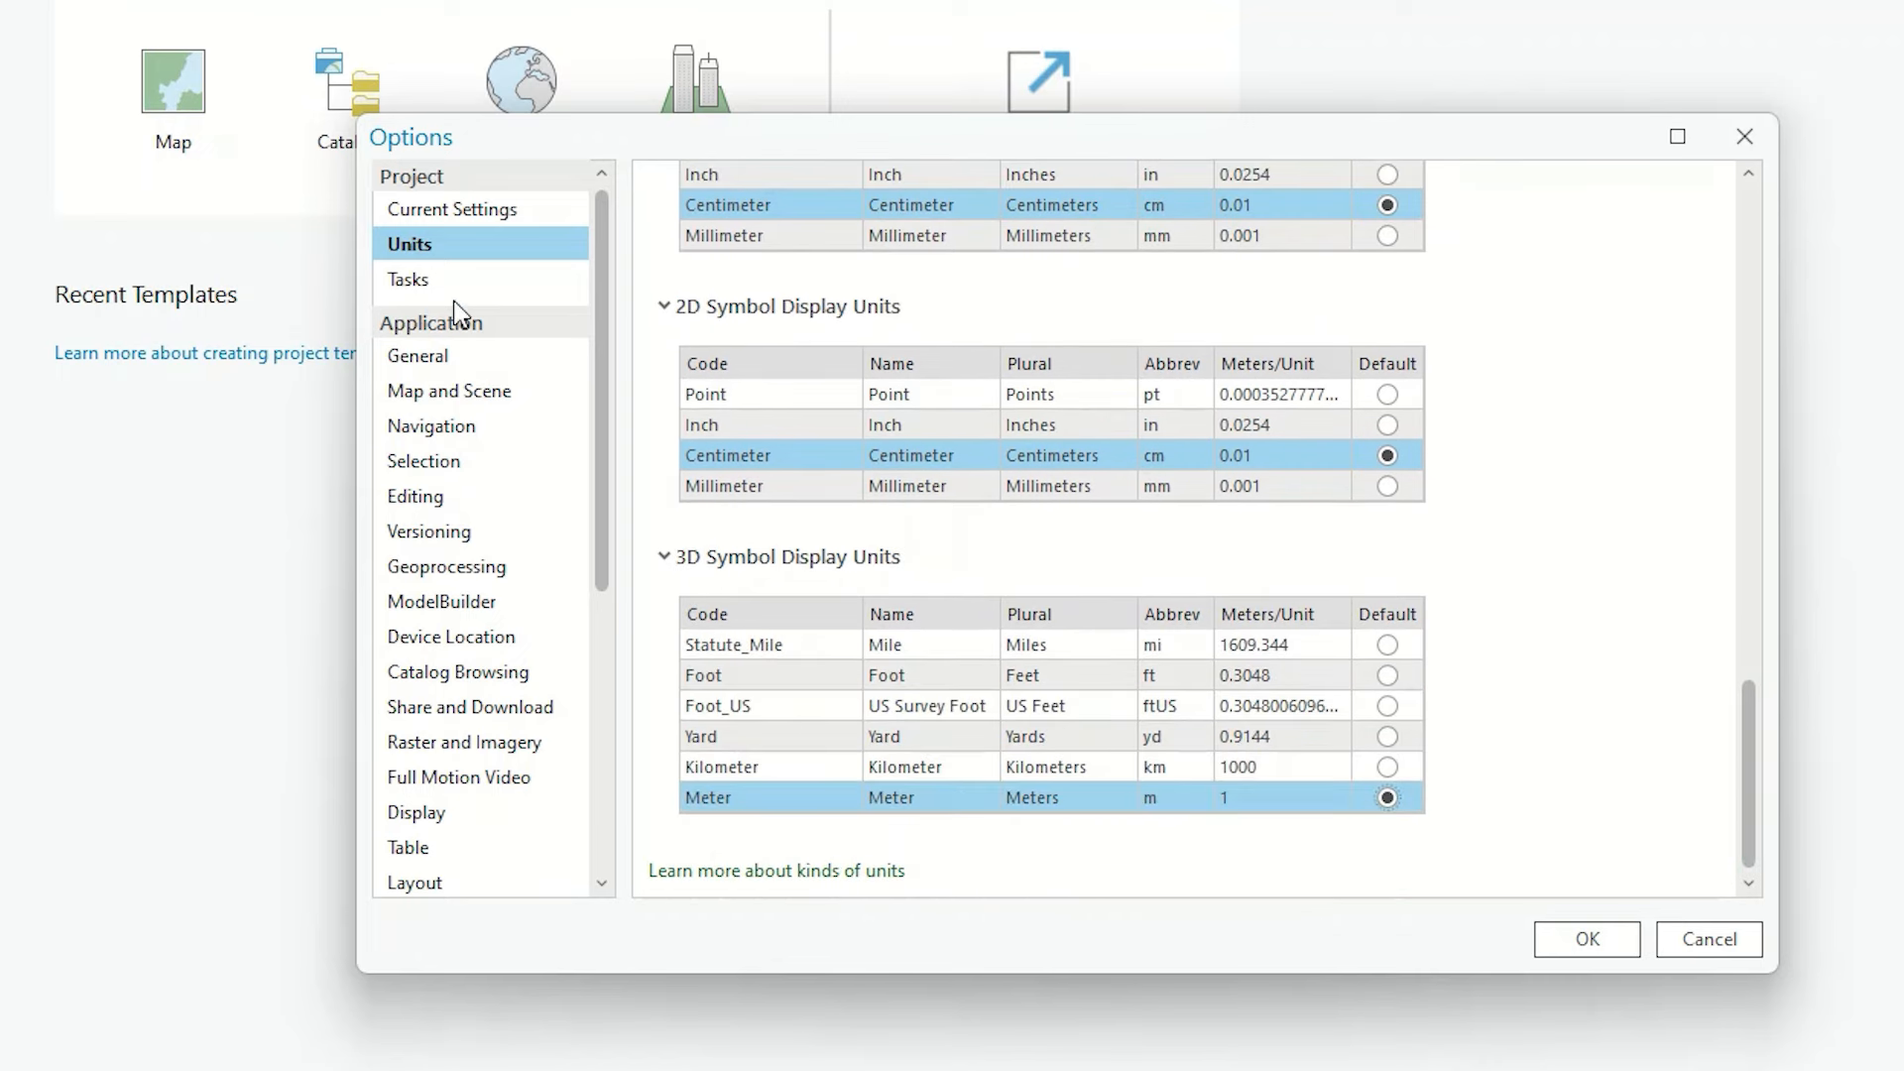
Step: Look over the project's task history options
left_click(401, 284)
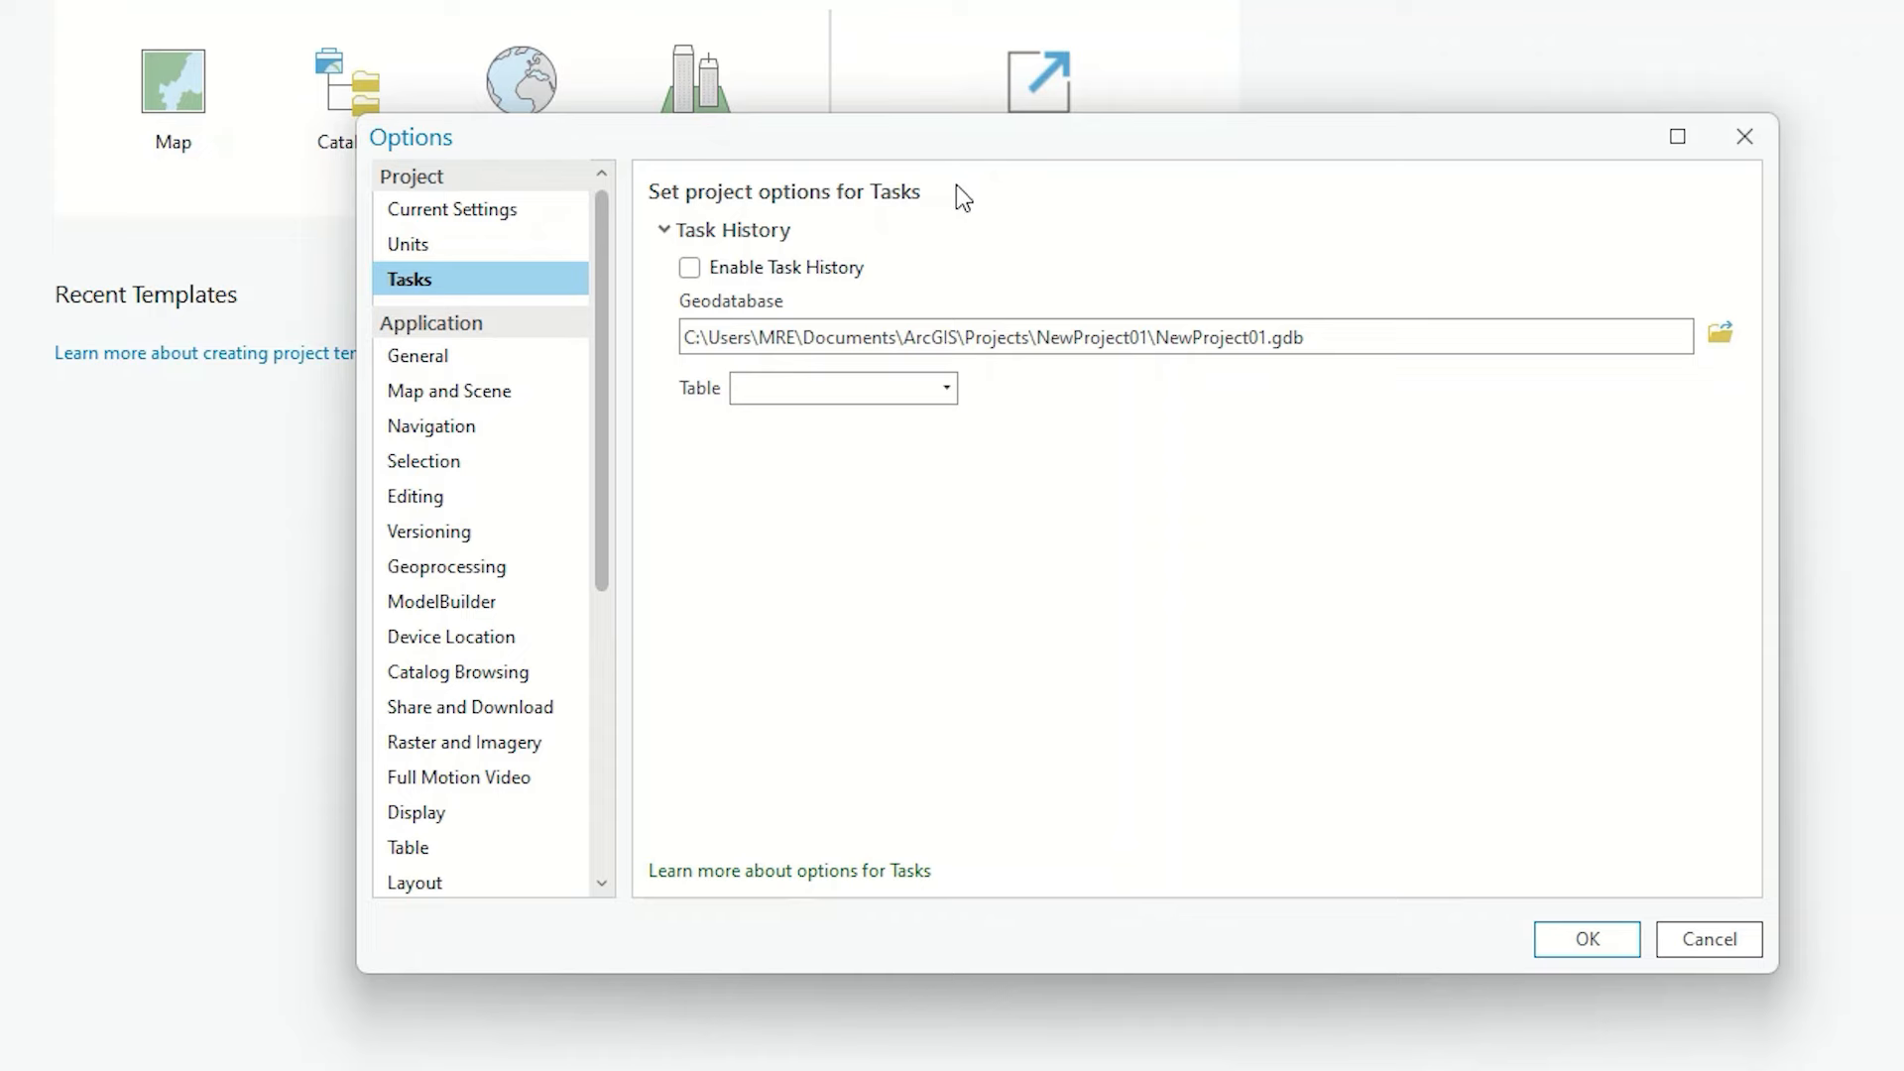
left_click(830, 268)
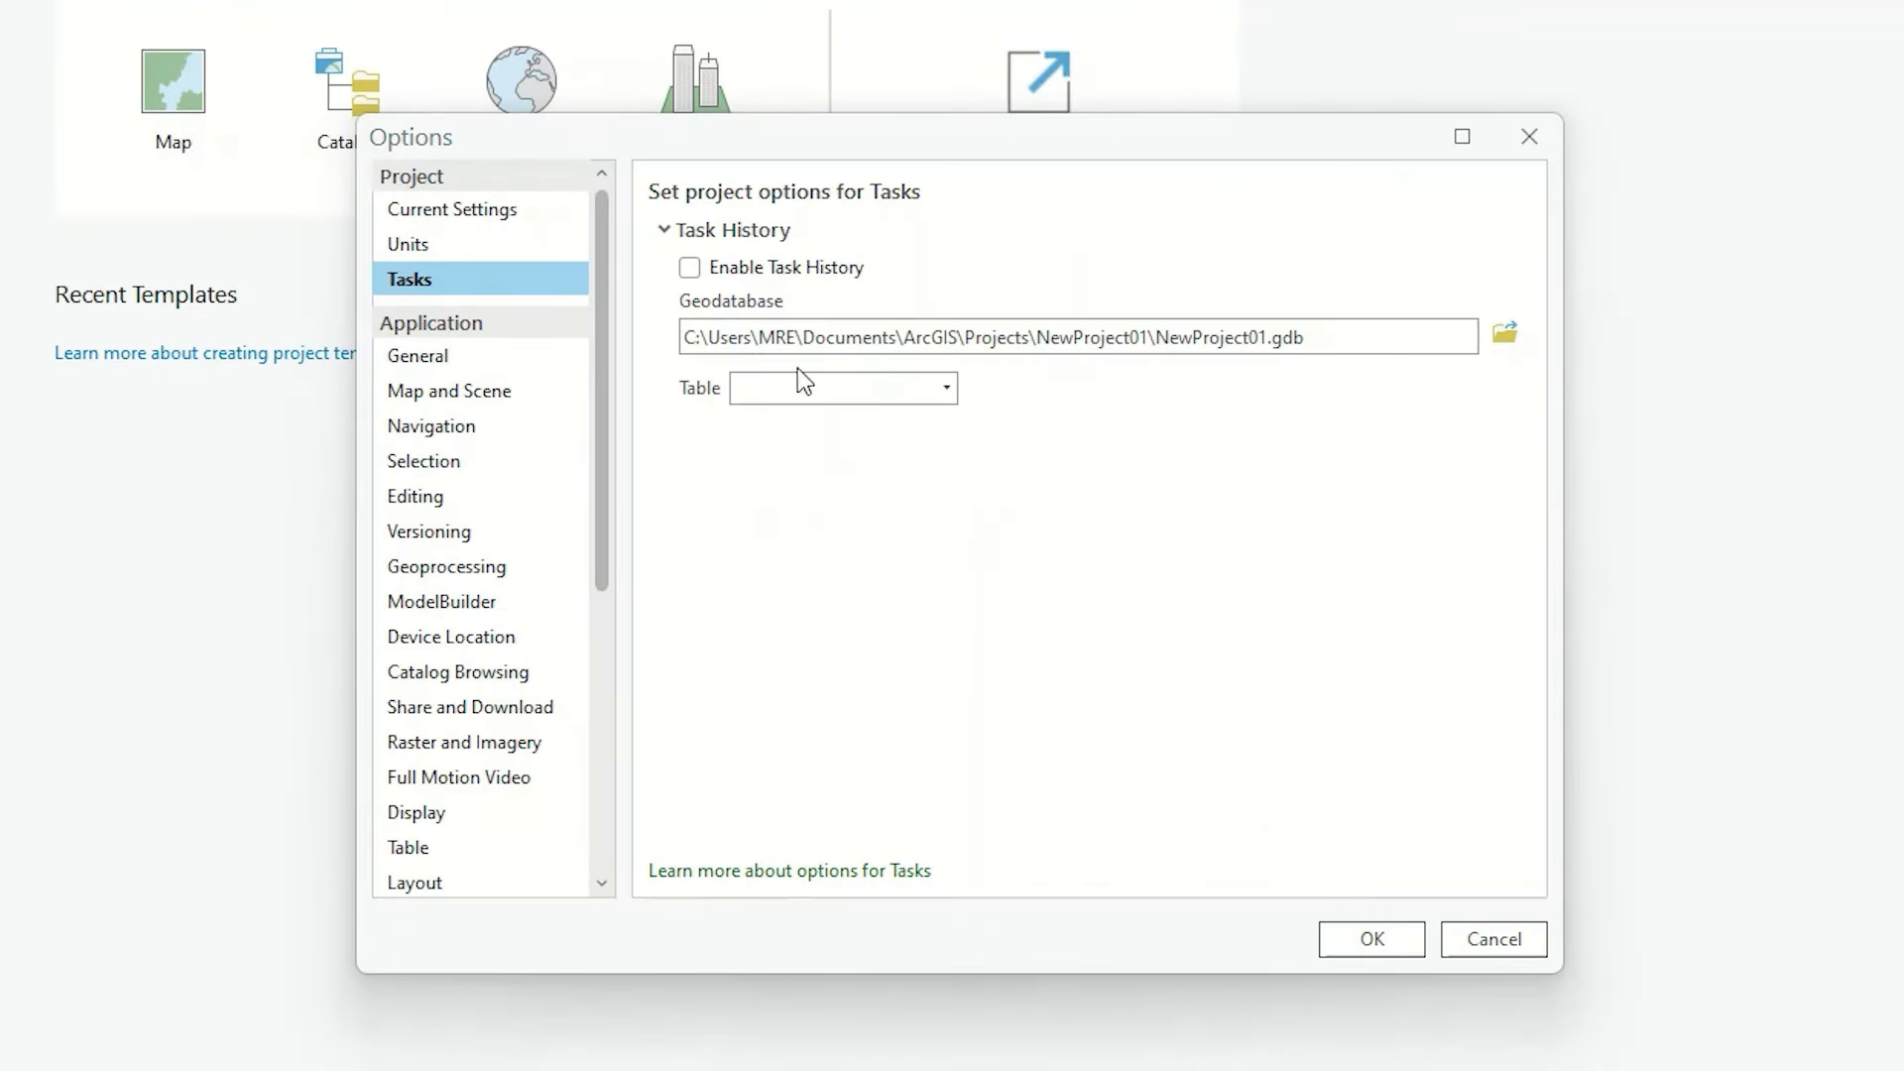
Step: Open the general application options and try the alternative startup choices, ending on Show the start page
left_click(432, 365)
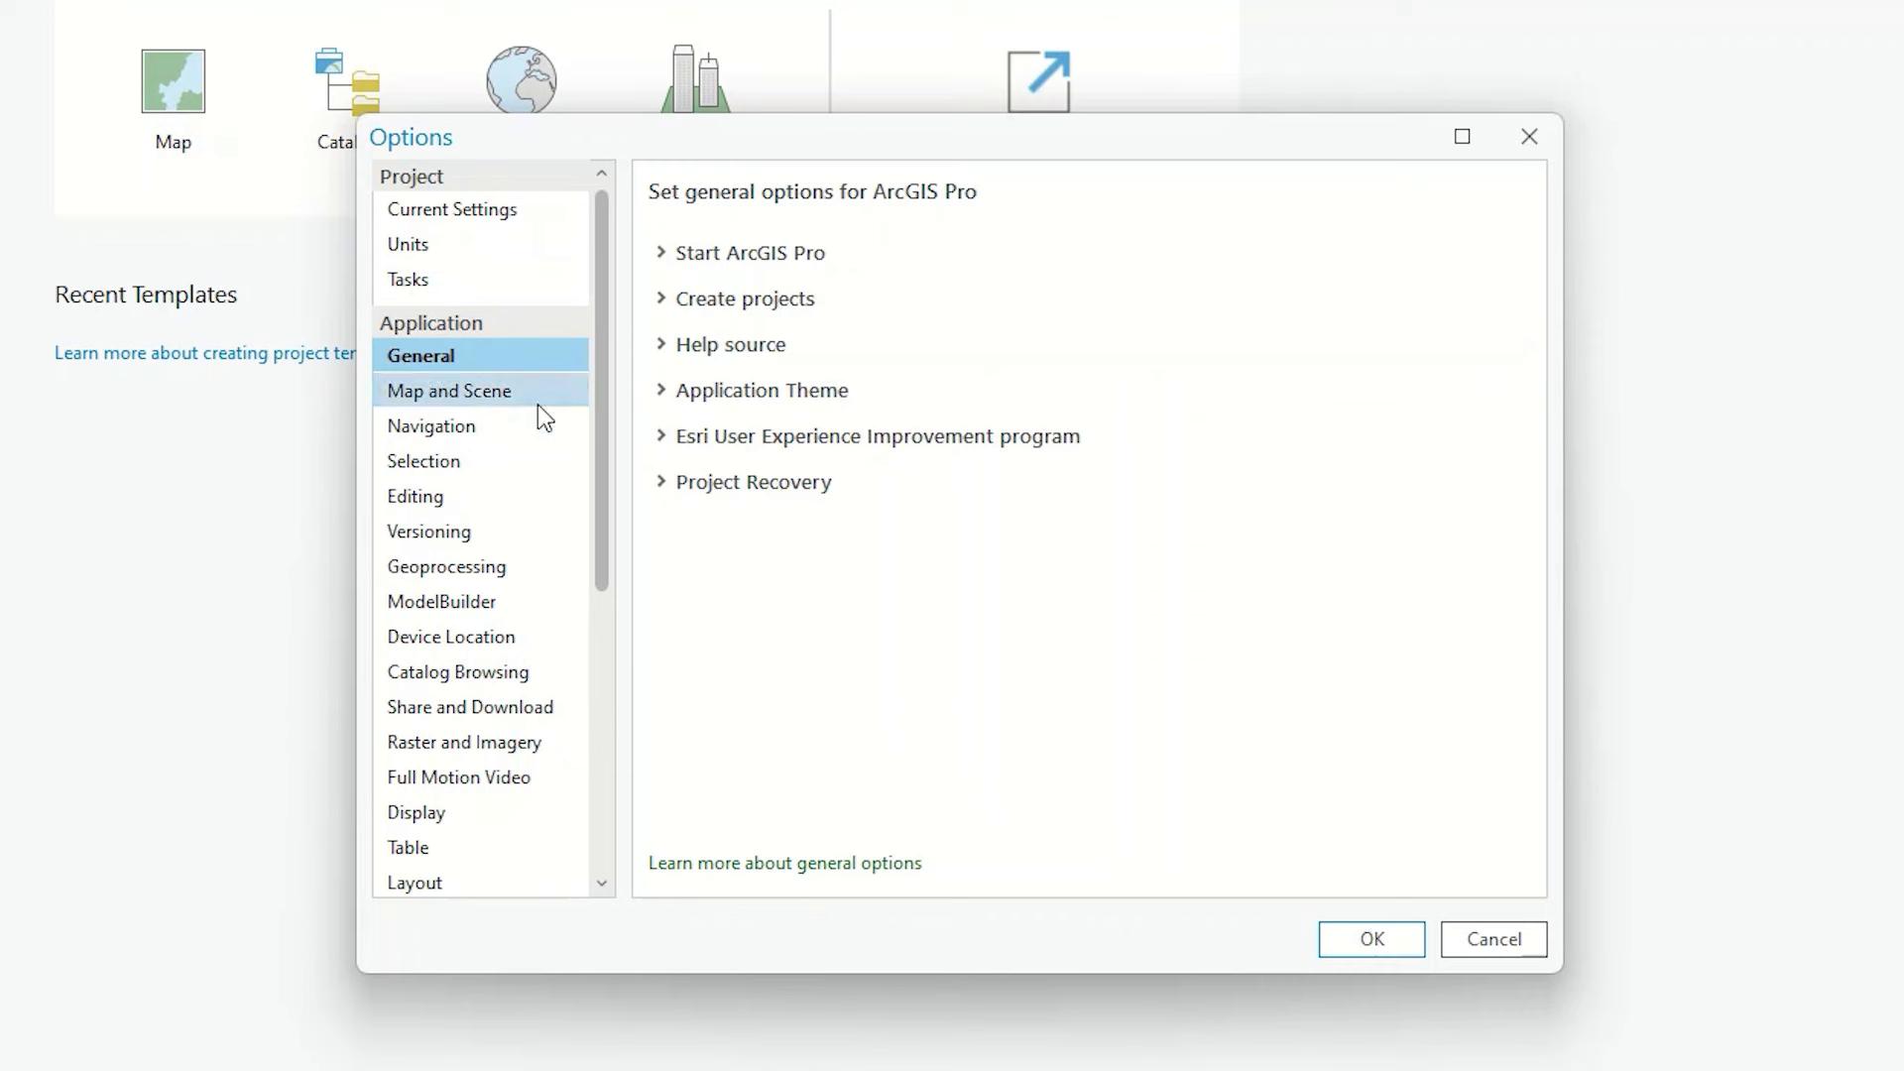
left_click(668, 253)
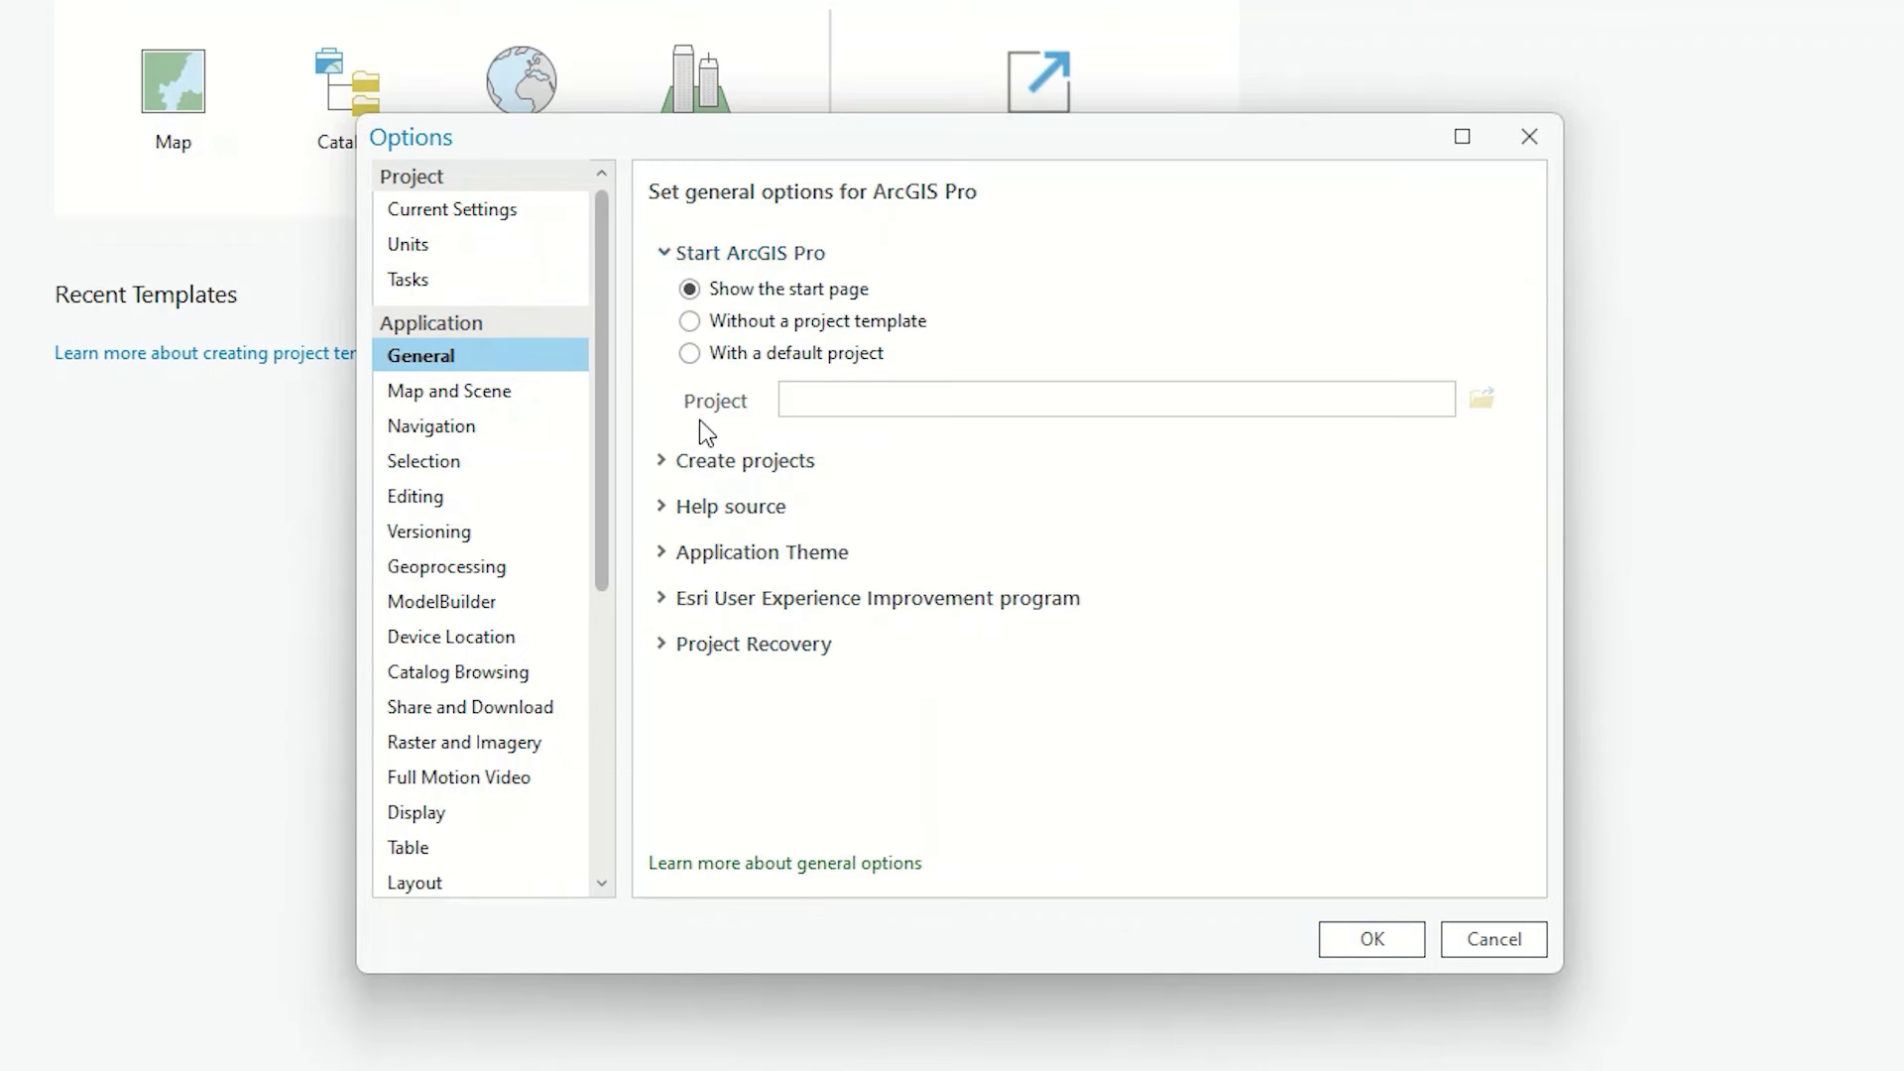
left_click(698, 327)
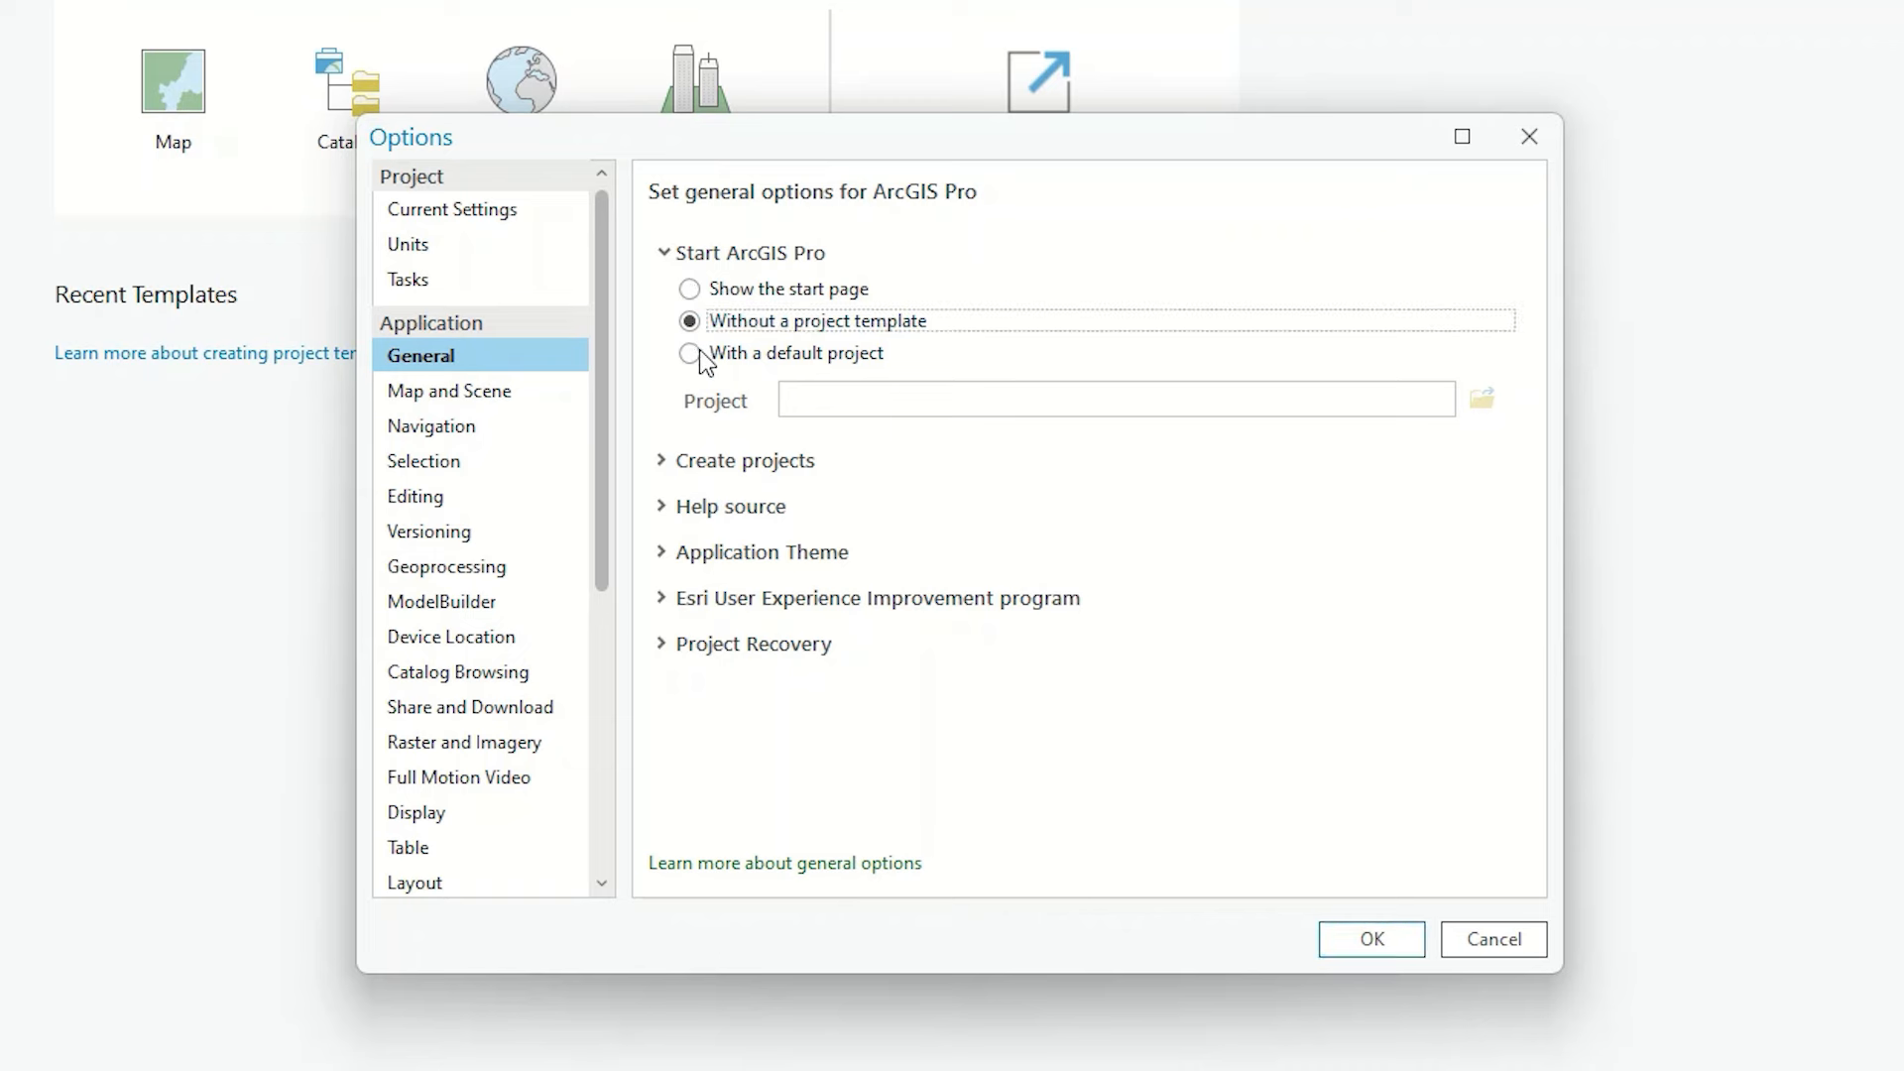
left_click(696, 355)
left_click(690, 289)
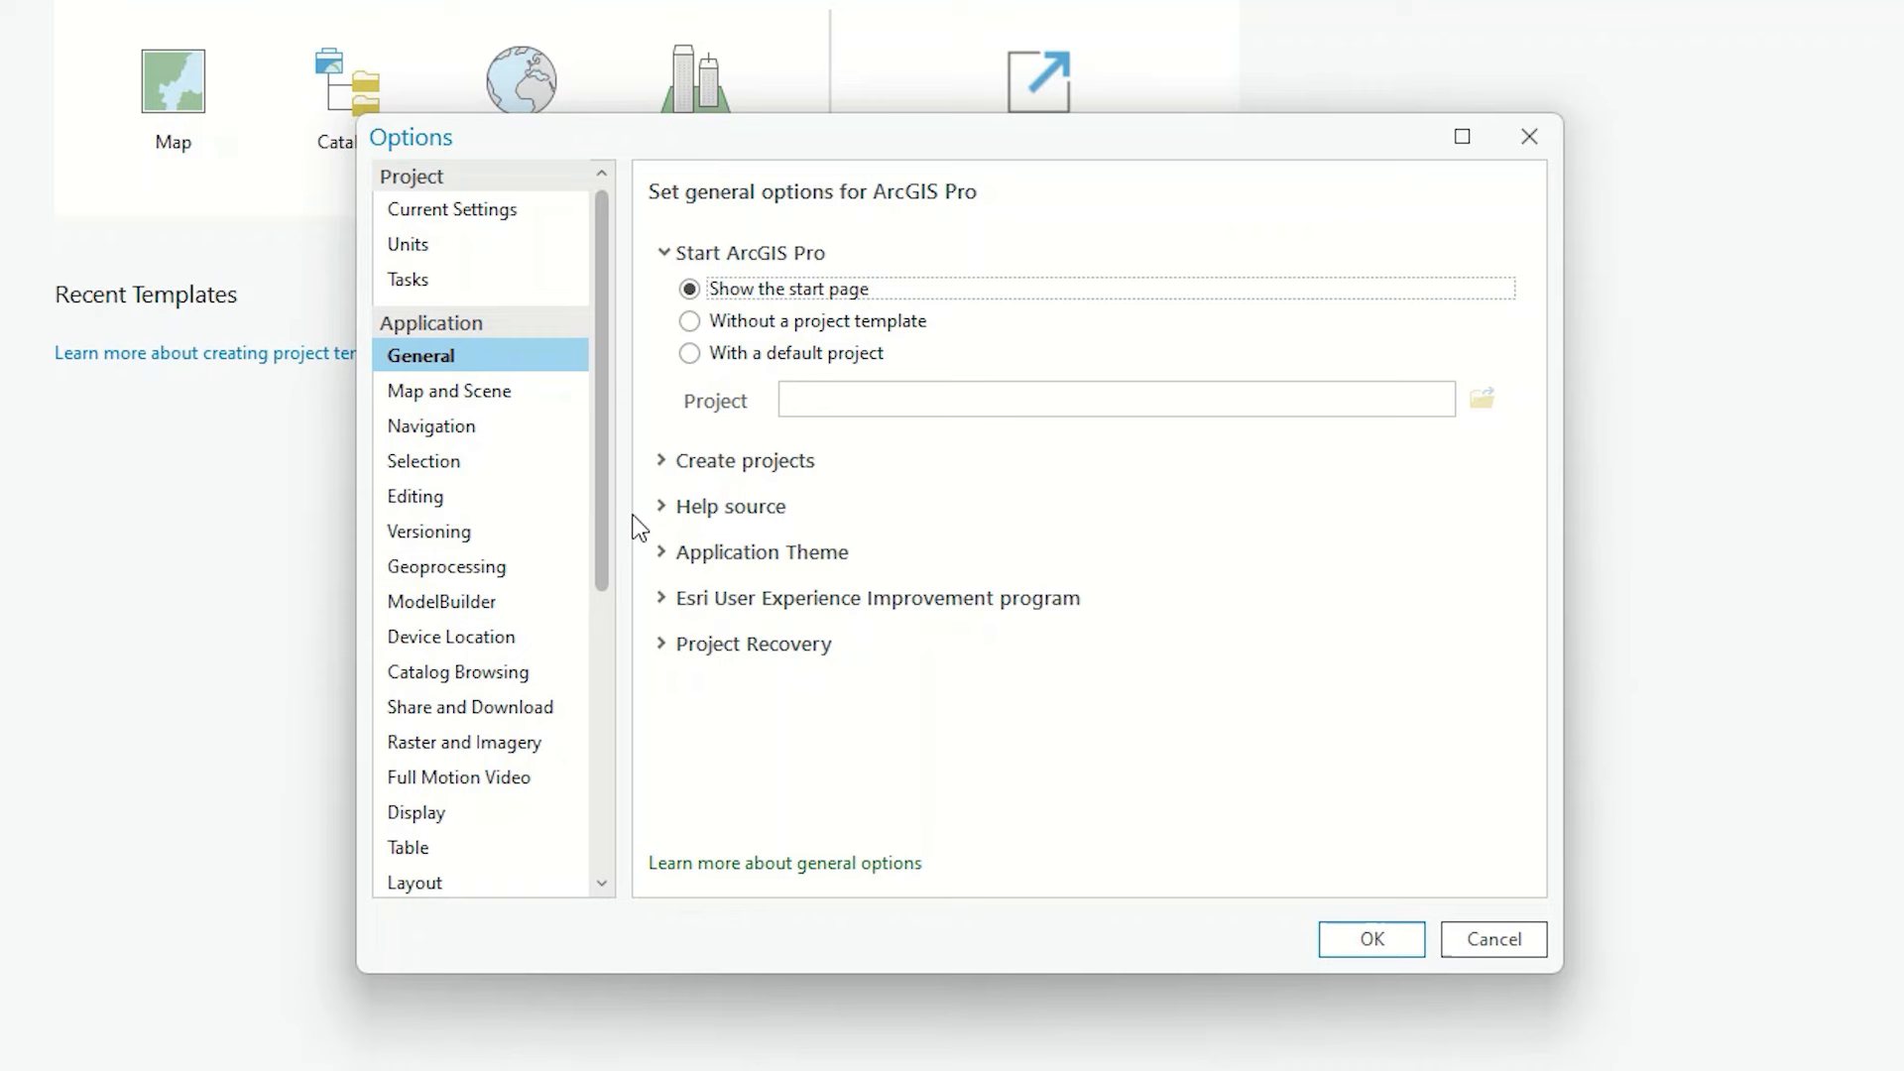
Step: Review the project creation defaults, trying a custom save location for new projects and returning to the default location
left_click(734, 464)
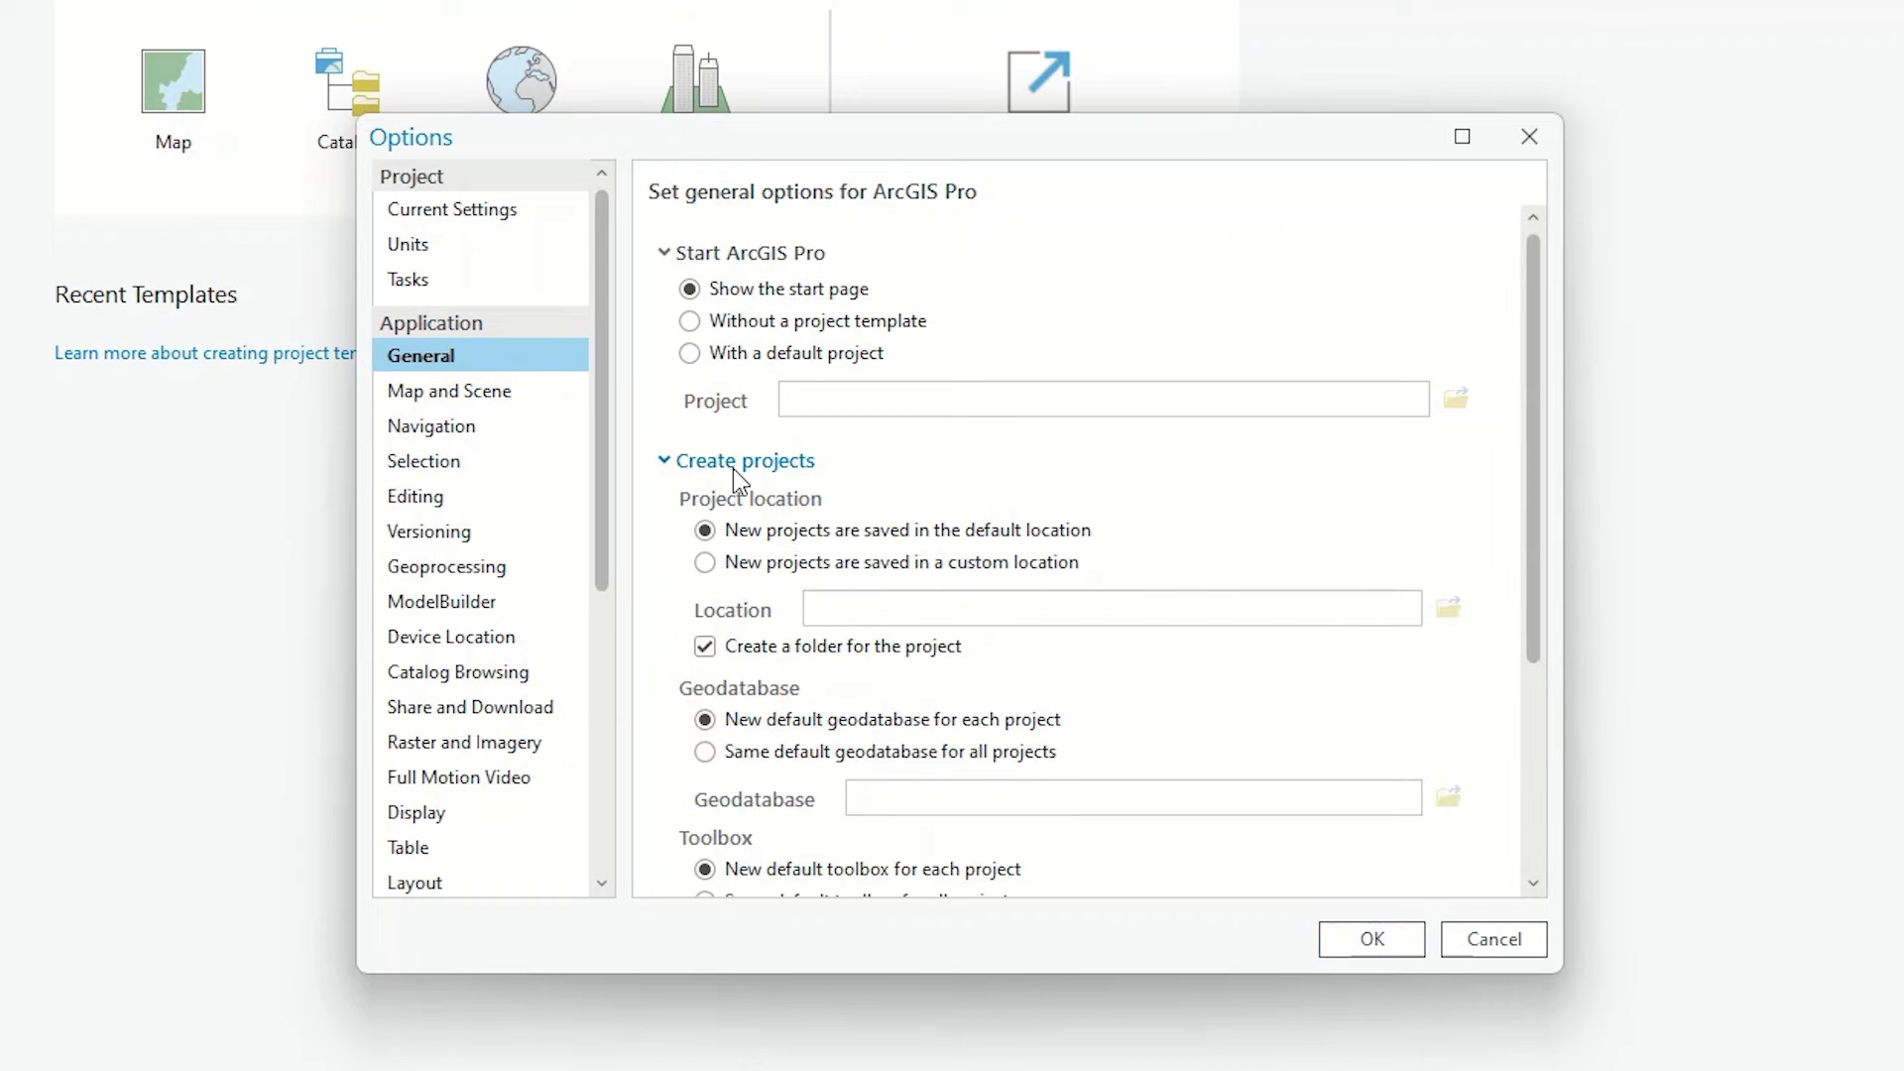
scroll(734, 468, "down", 3)
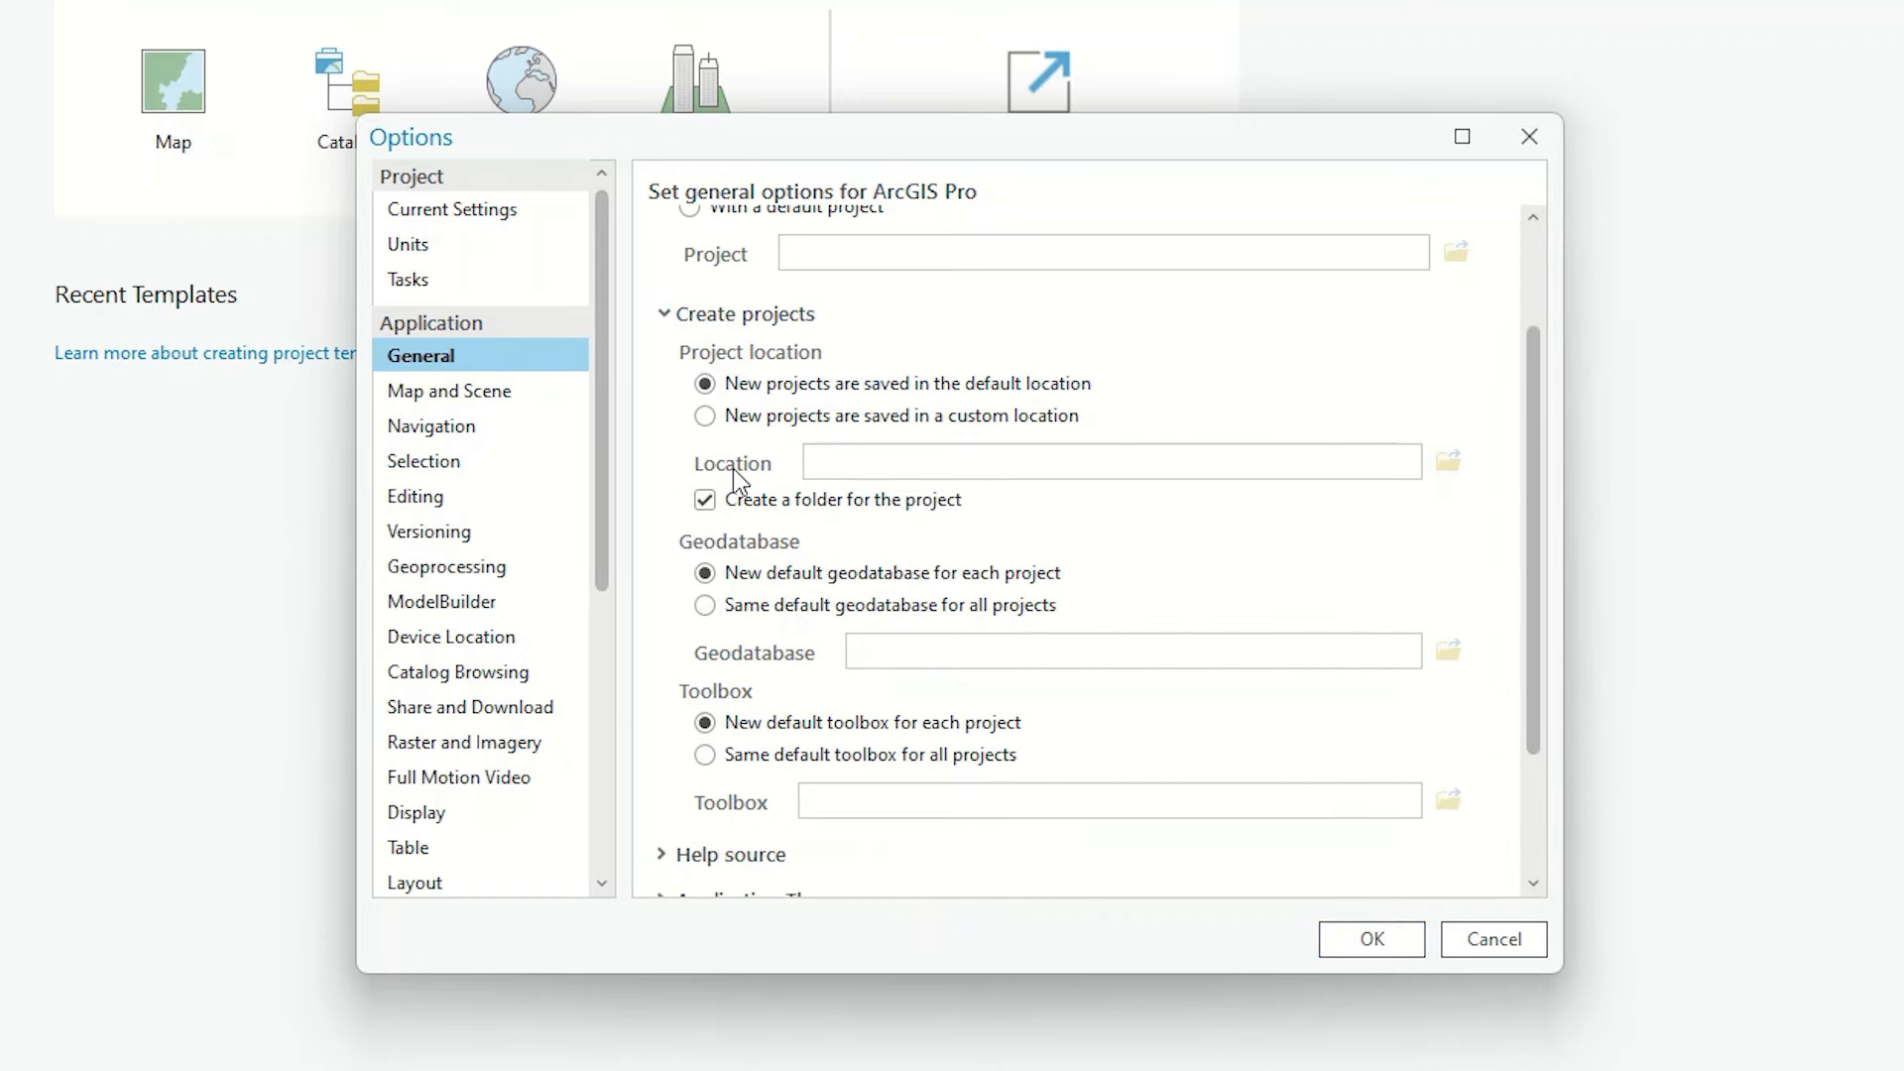
left_click(721, 417)
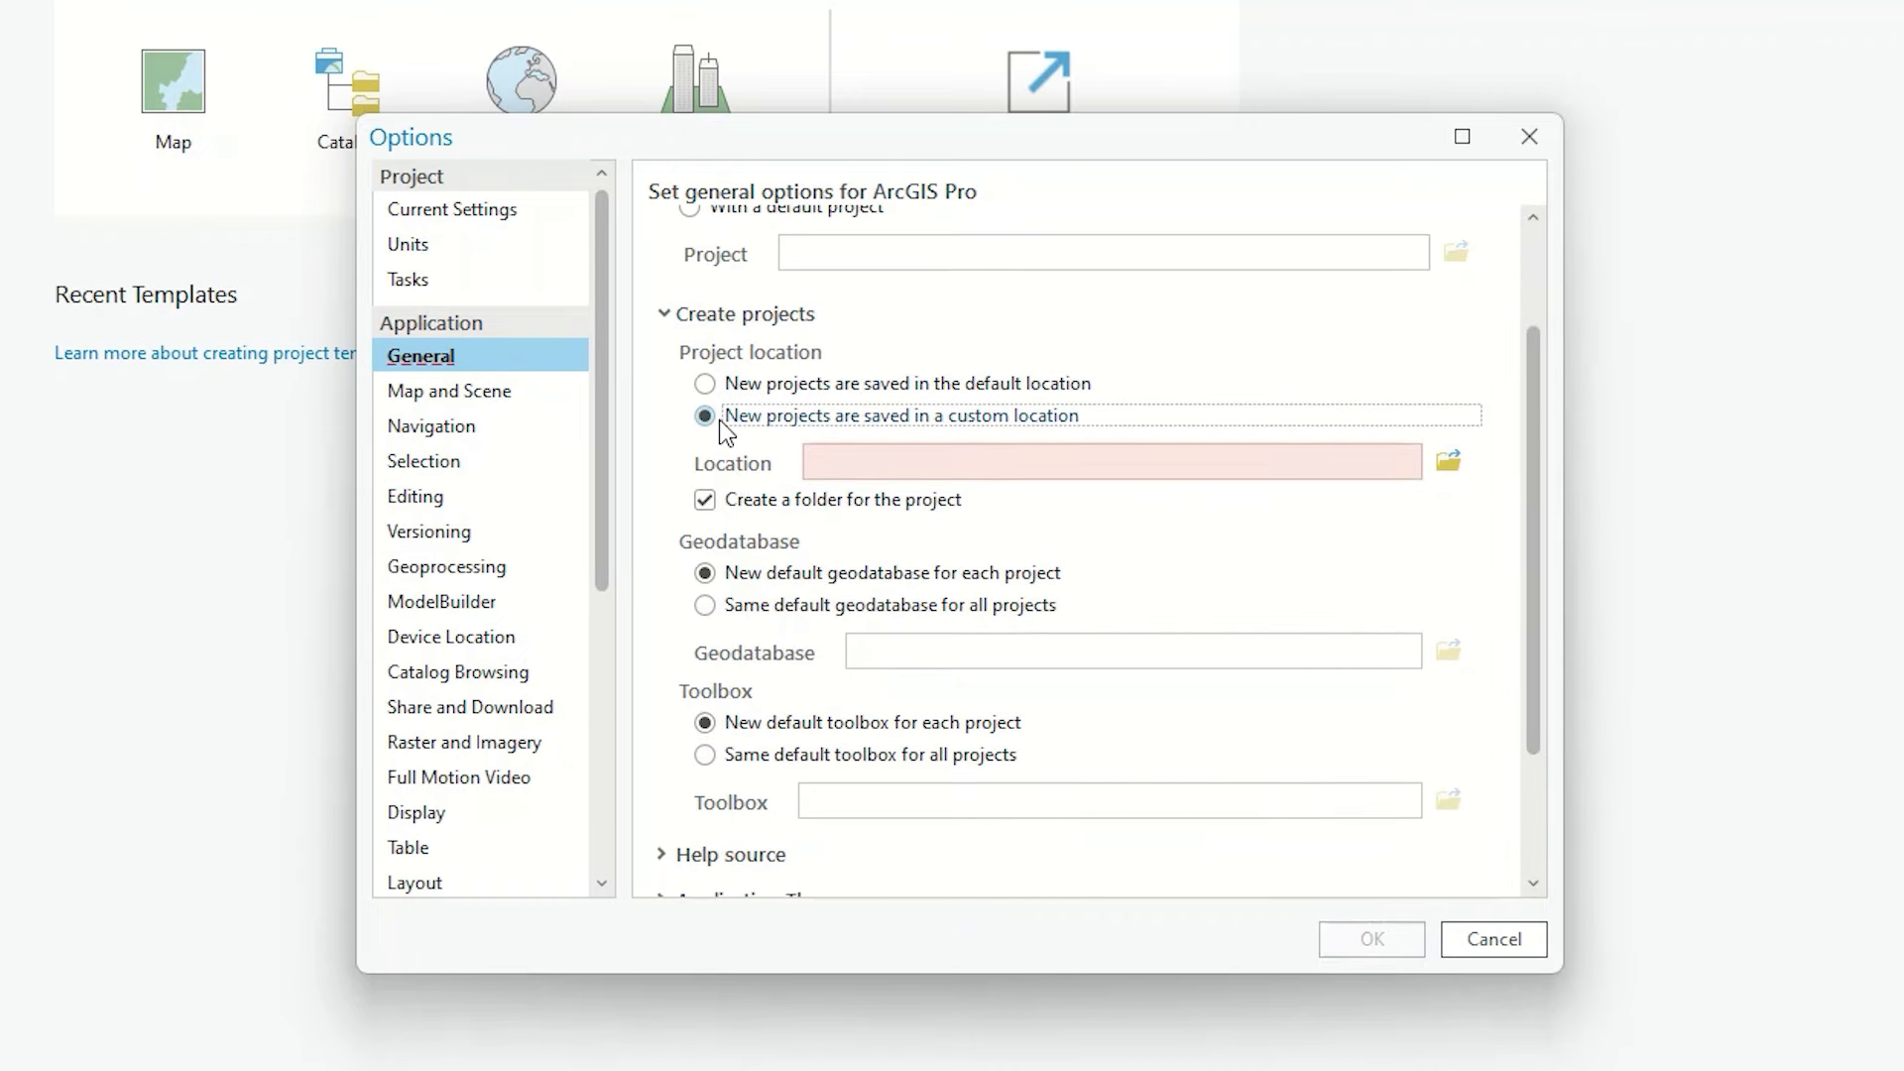
left_click(722, 391)
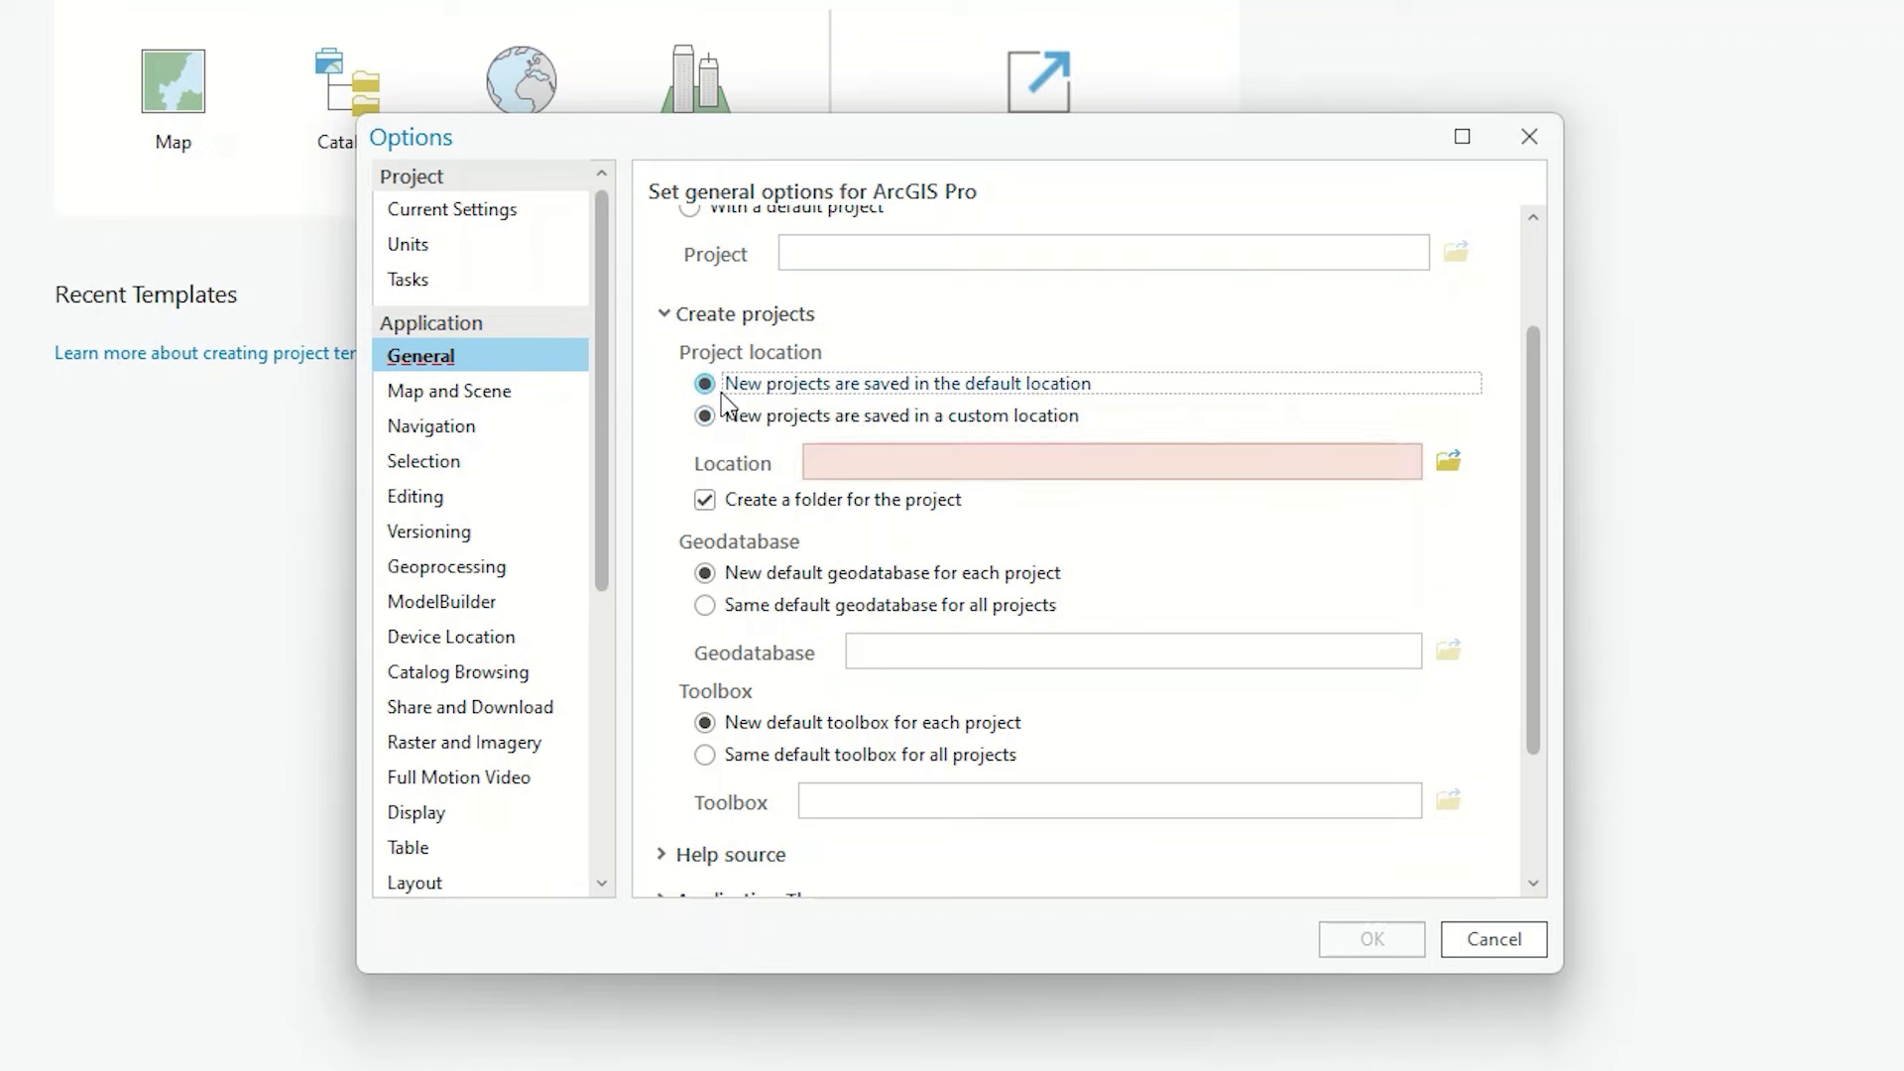
scroll(750, 510, "down", 3)
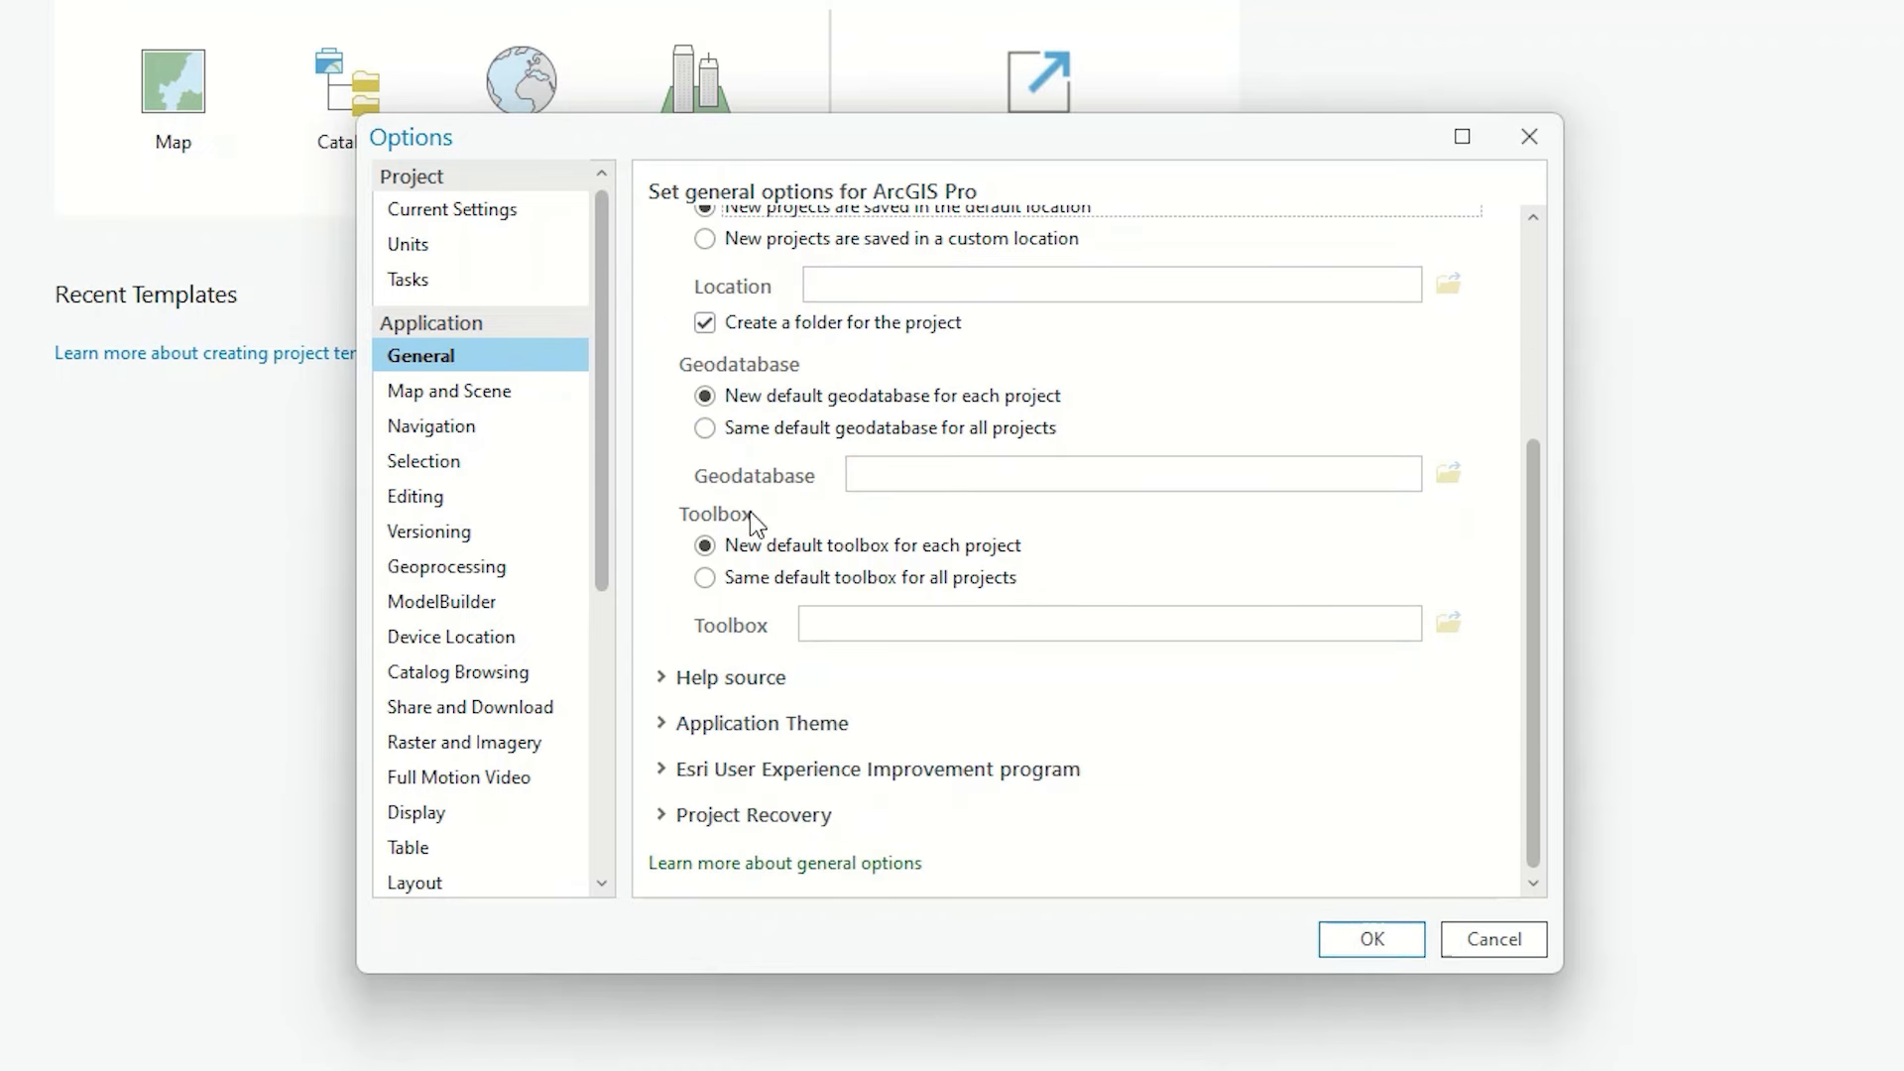
Step: Open the default options for new maps and scenes and switch the basemap setting to Custom Basemap
left_click(464, 395)
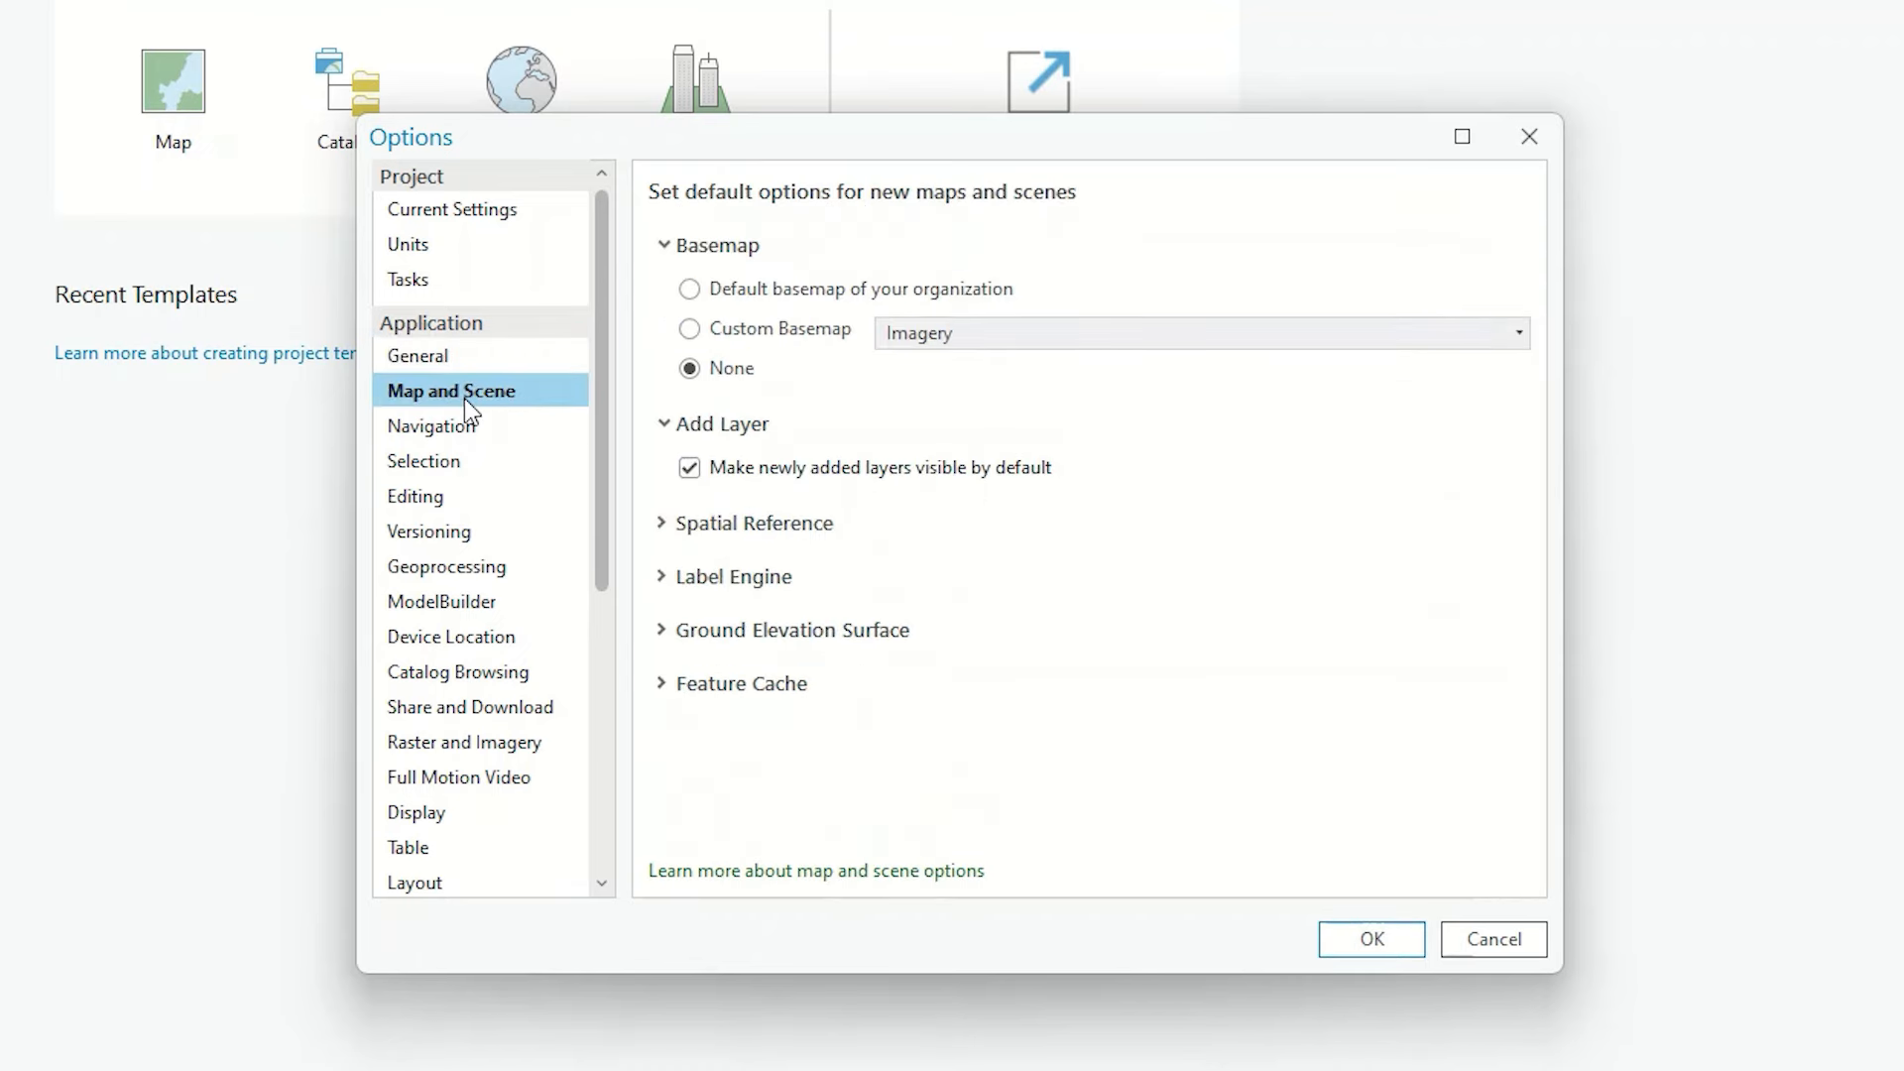
left_click(703, 295)
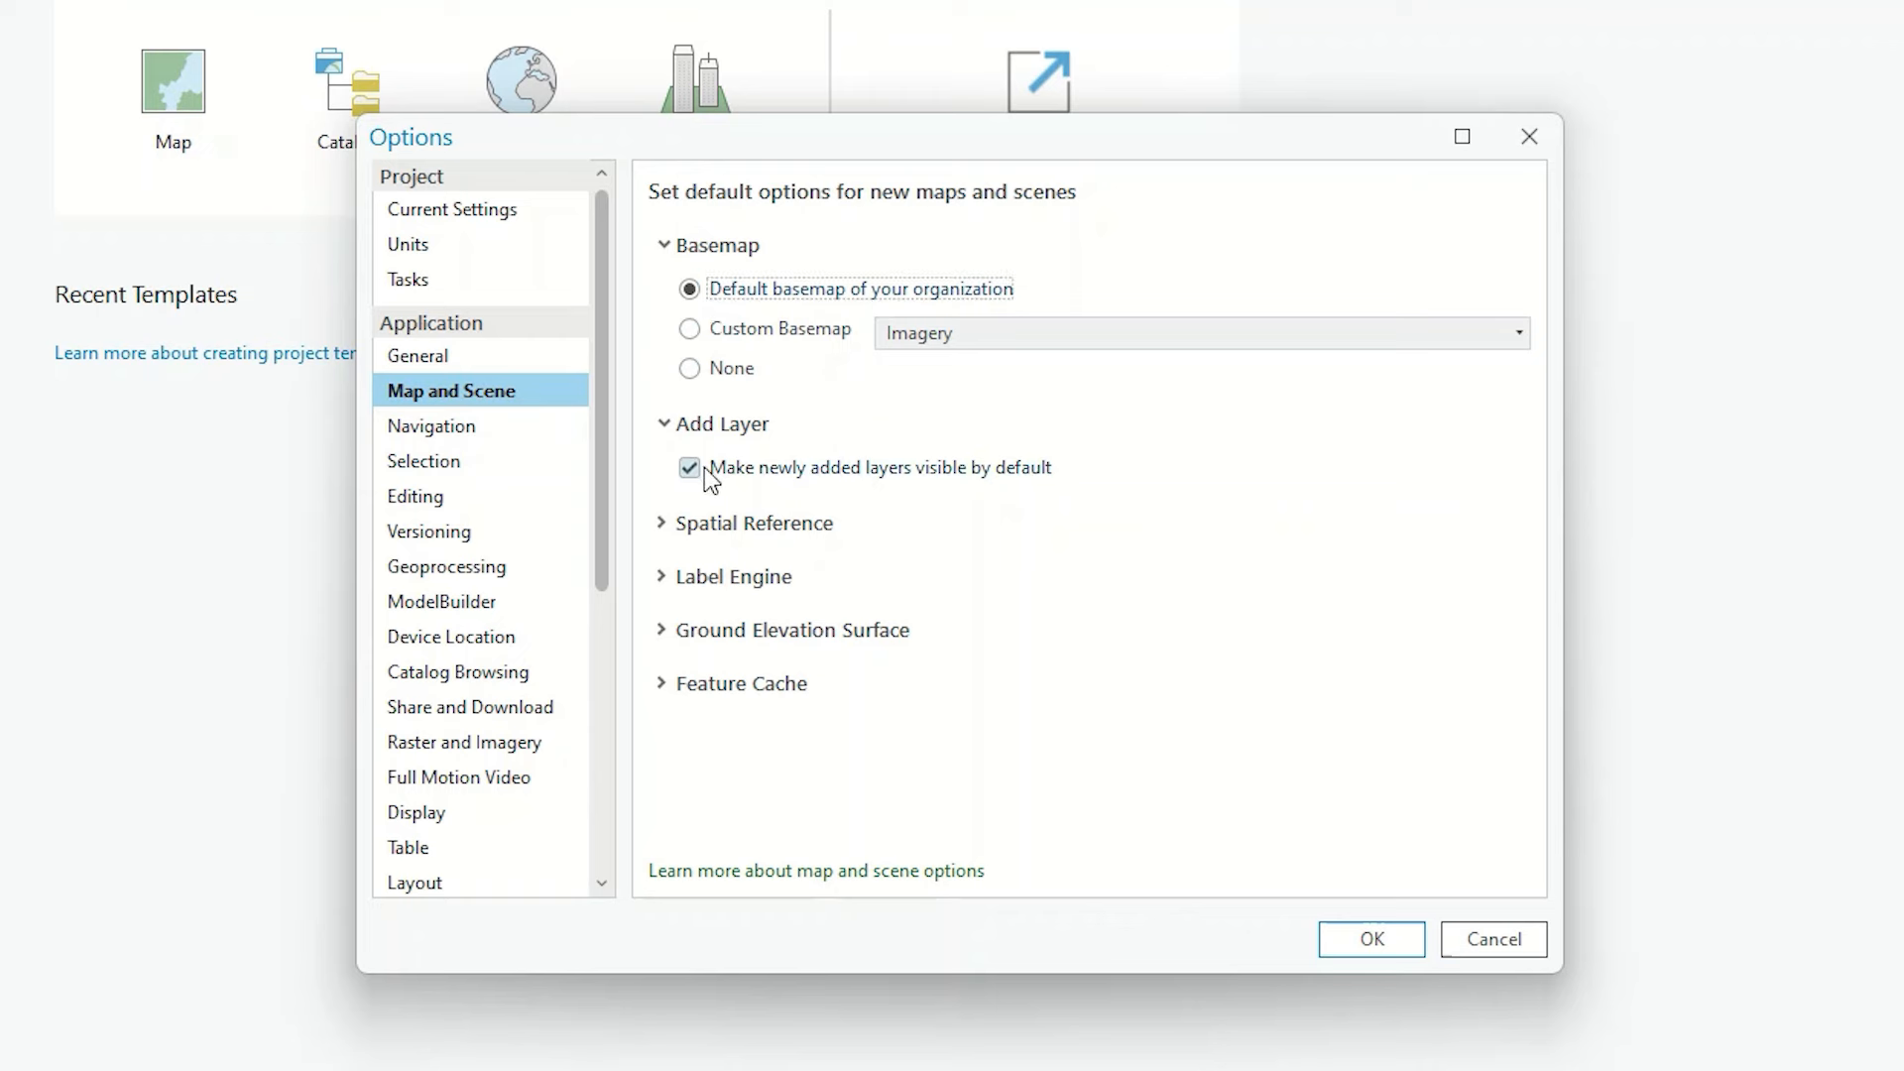
left_click(724, 331)
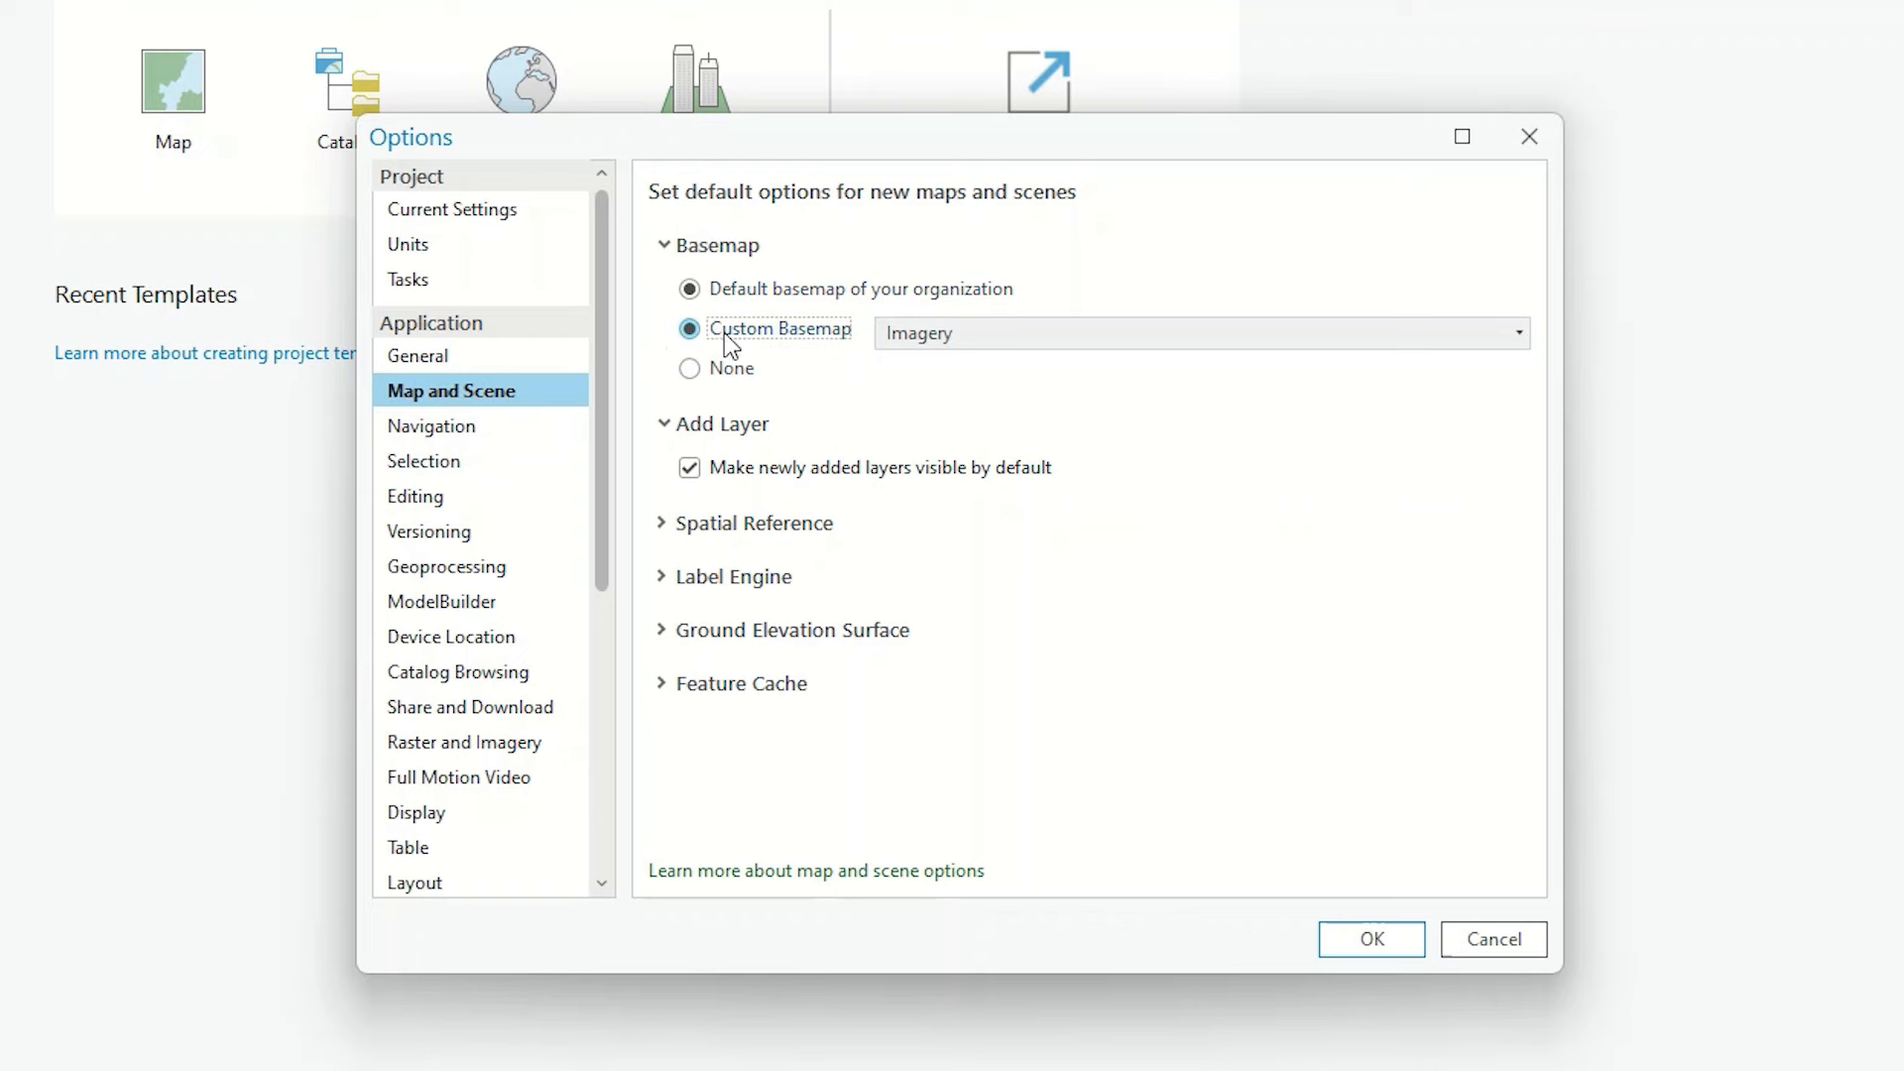
Step: Browse the custom basemap choices, picking Imagery first and finally Streets as the default for new maps and scenes
left_click(954, 331)
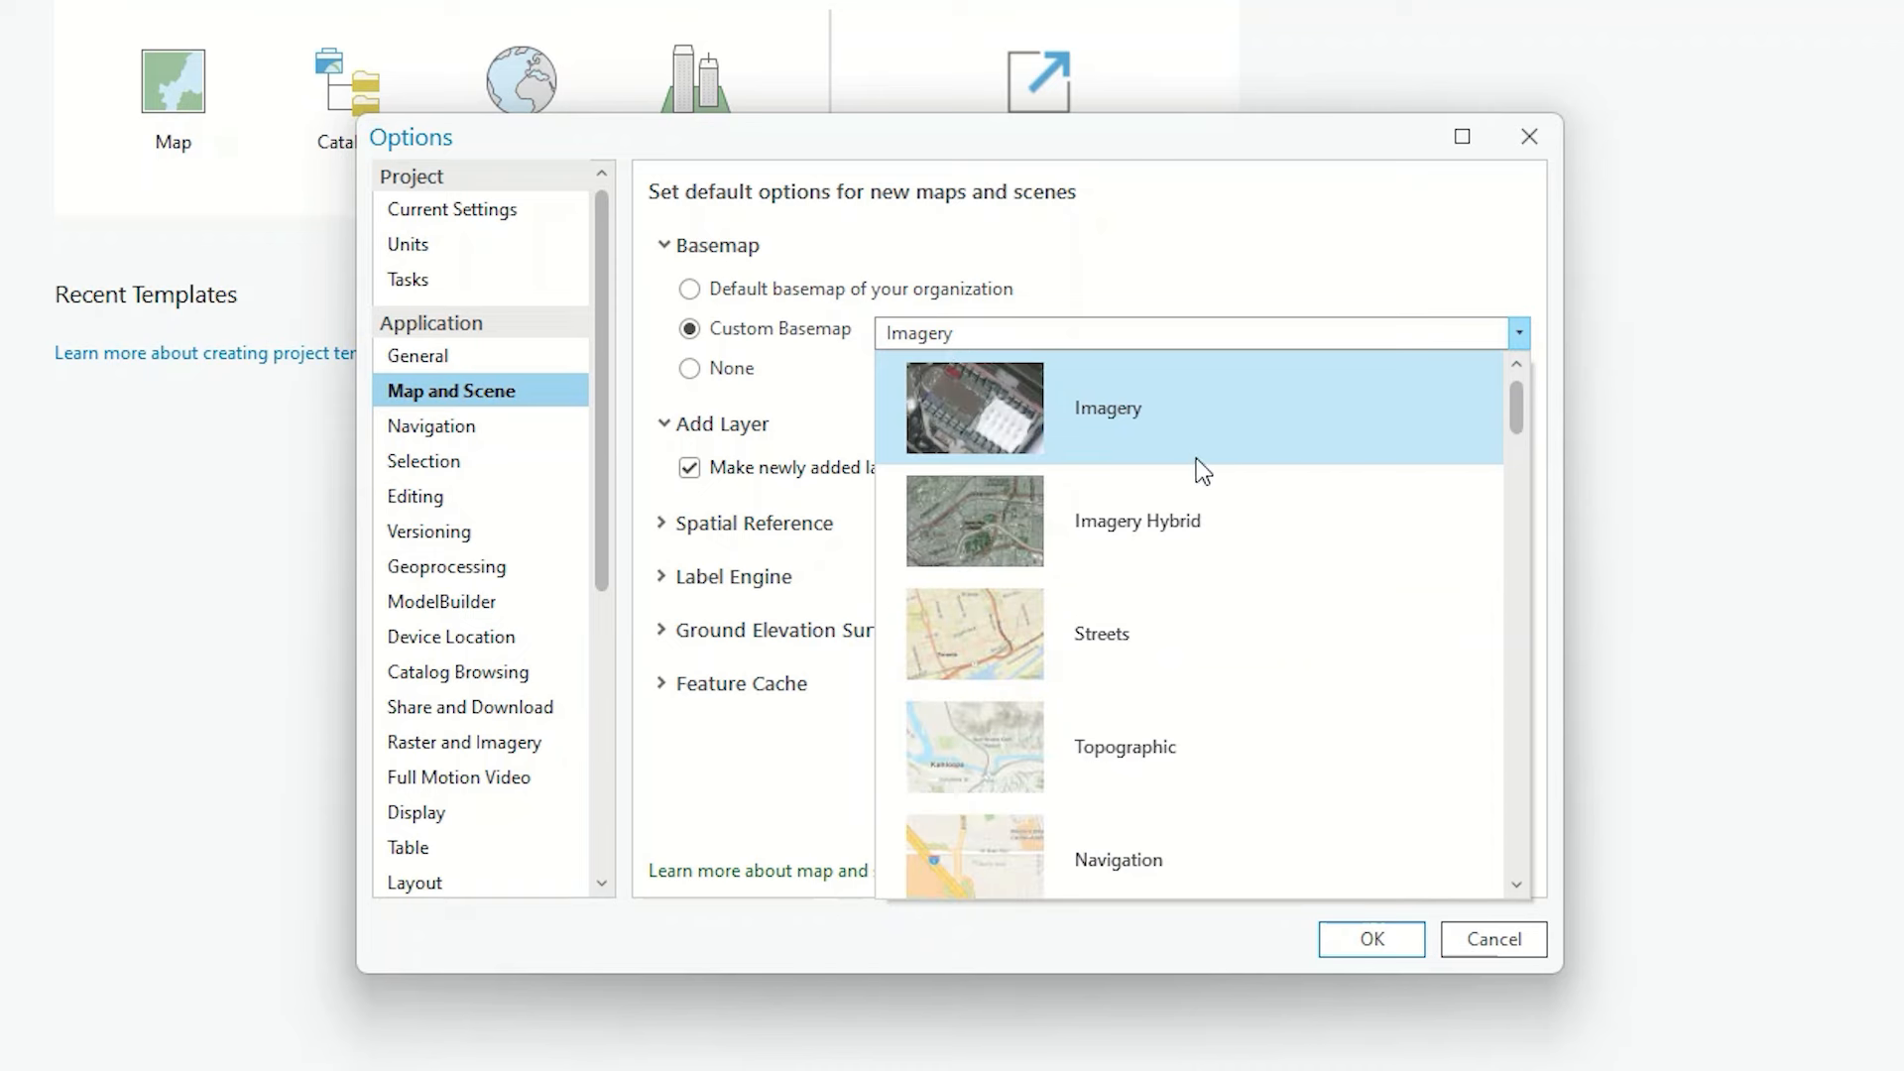
scroll(1196, 458, "down", 7)
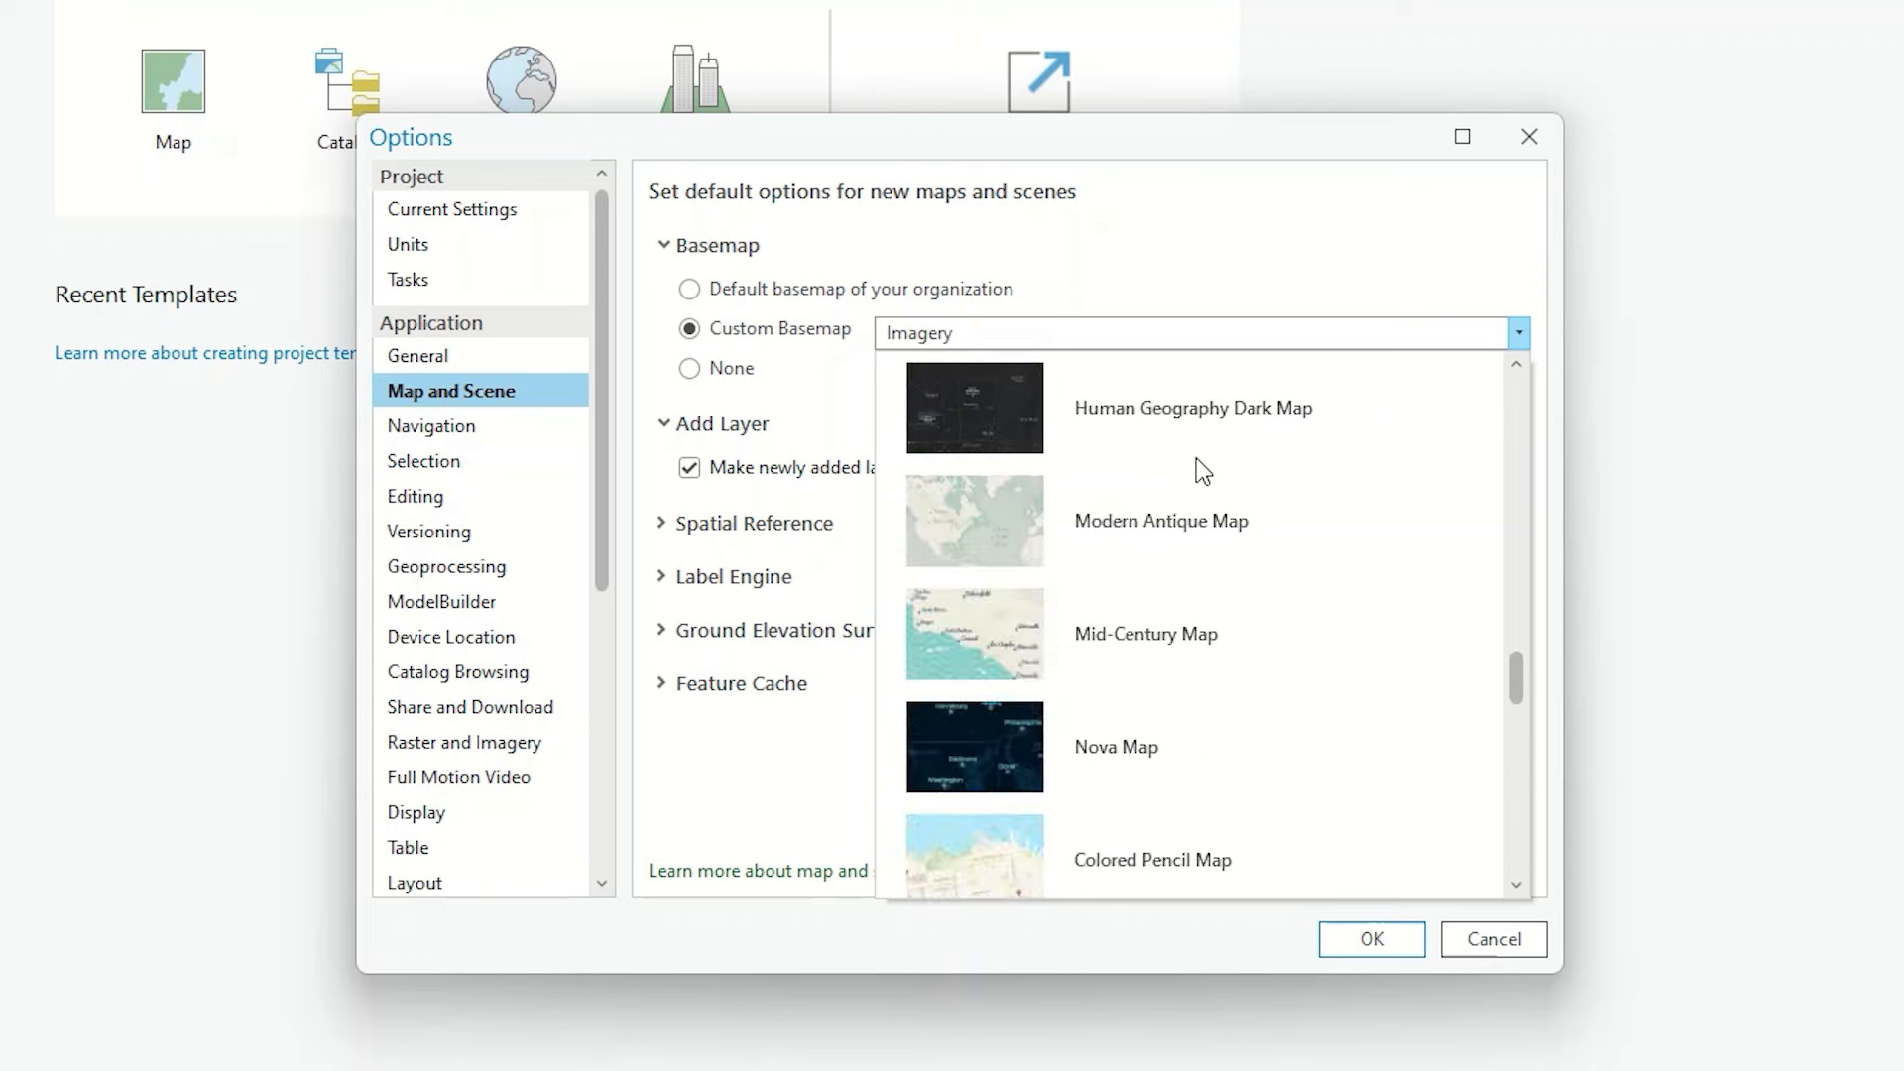
scroll(1196, 458, "down", 8)
scroll(1196, 458, "up", 15)
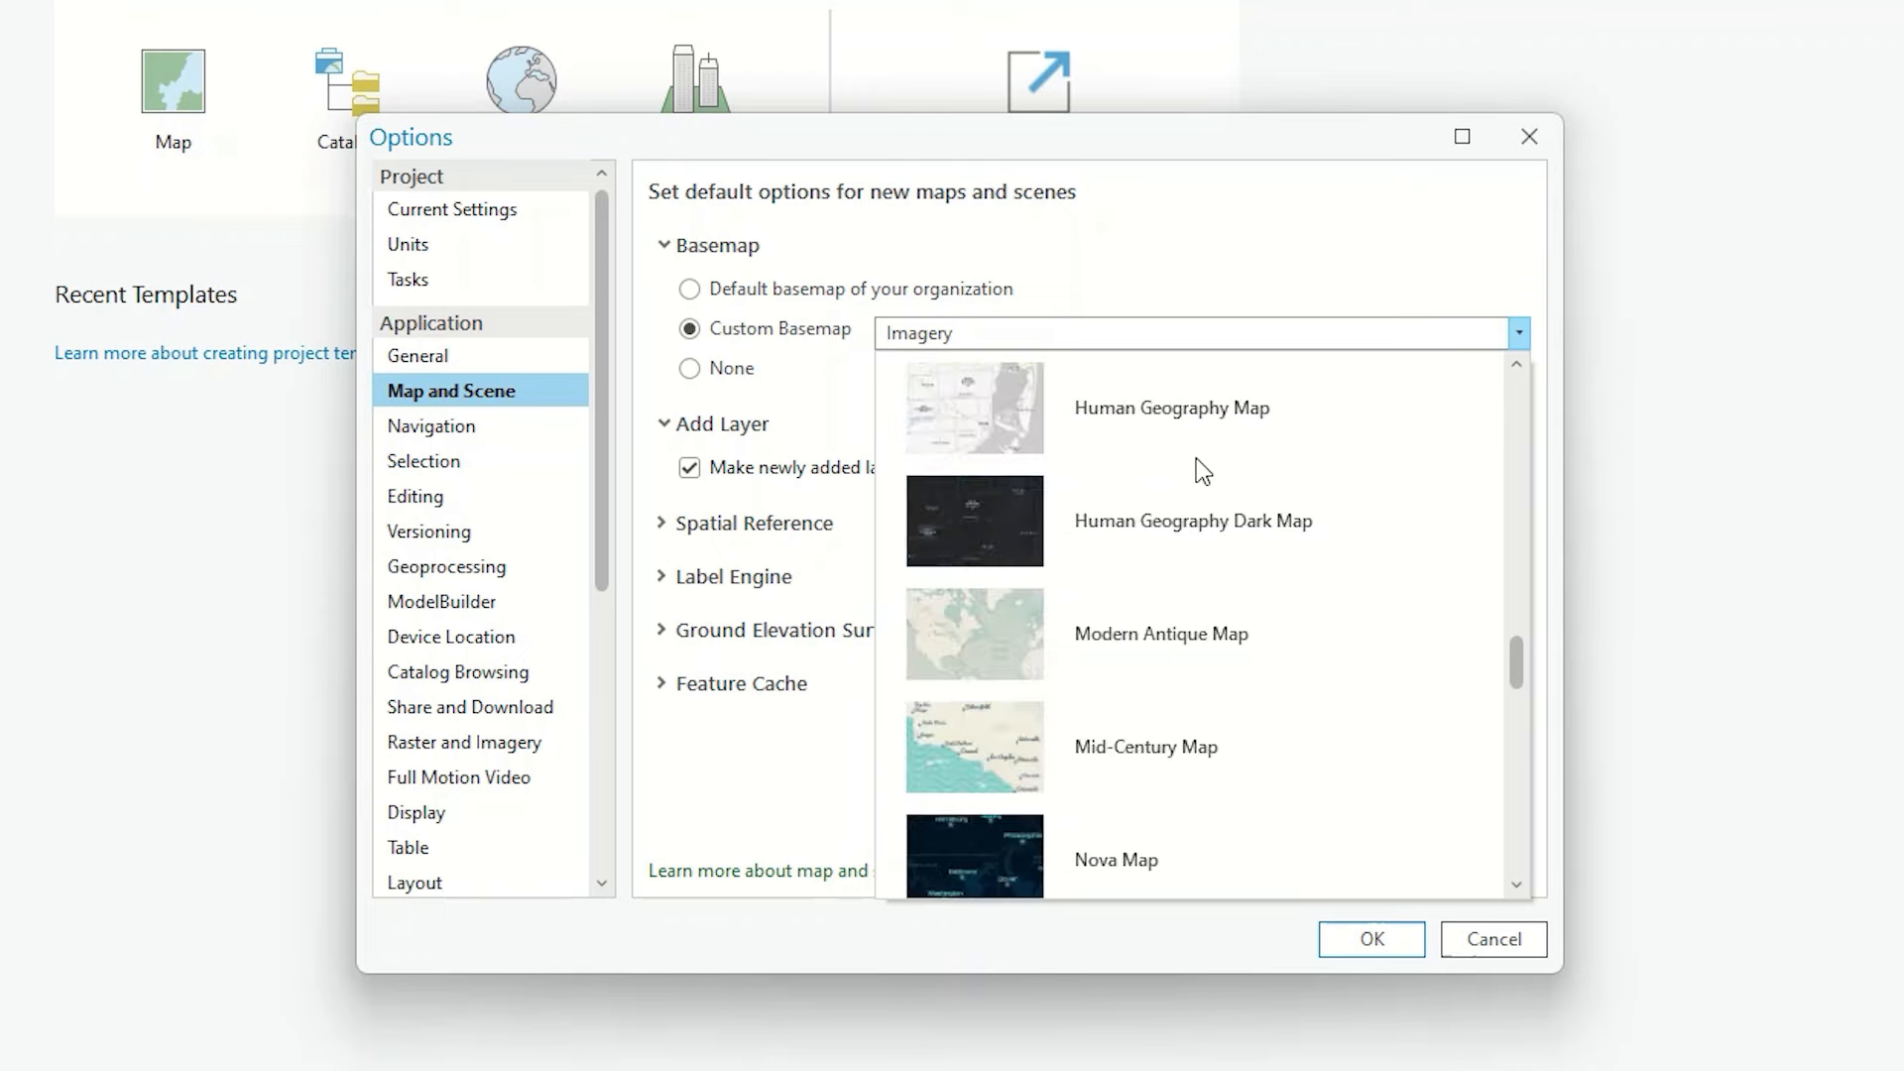
left_click(960, 401)
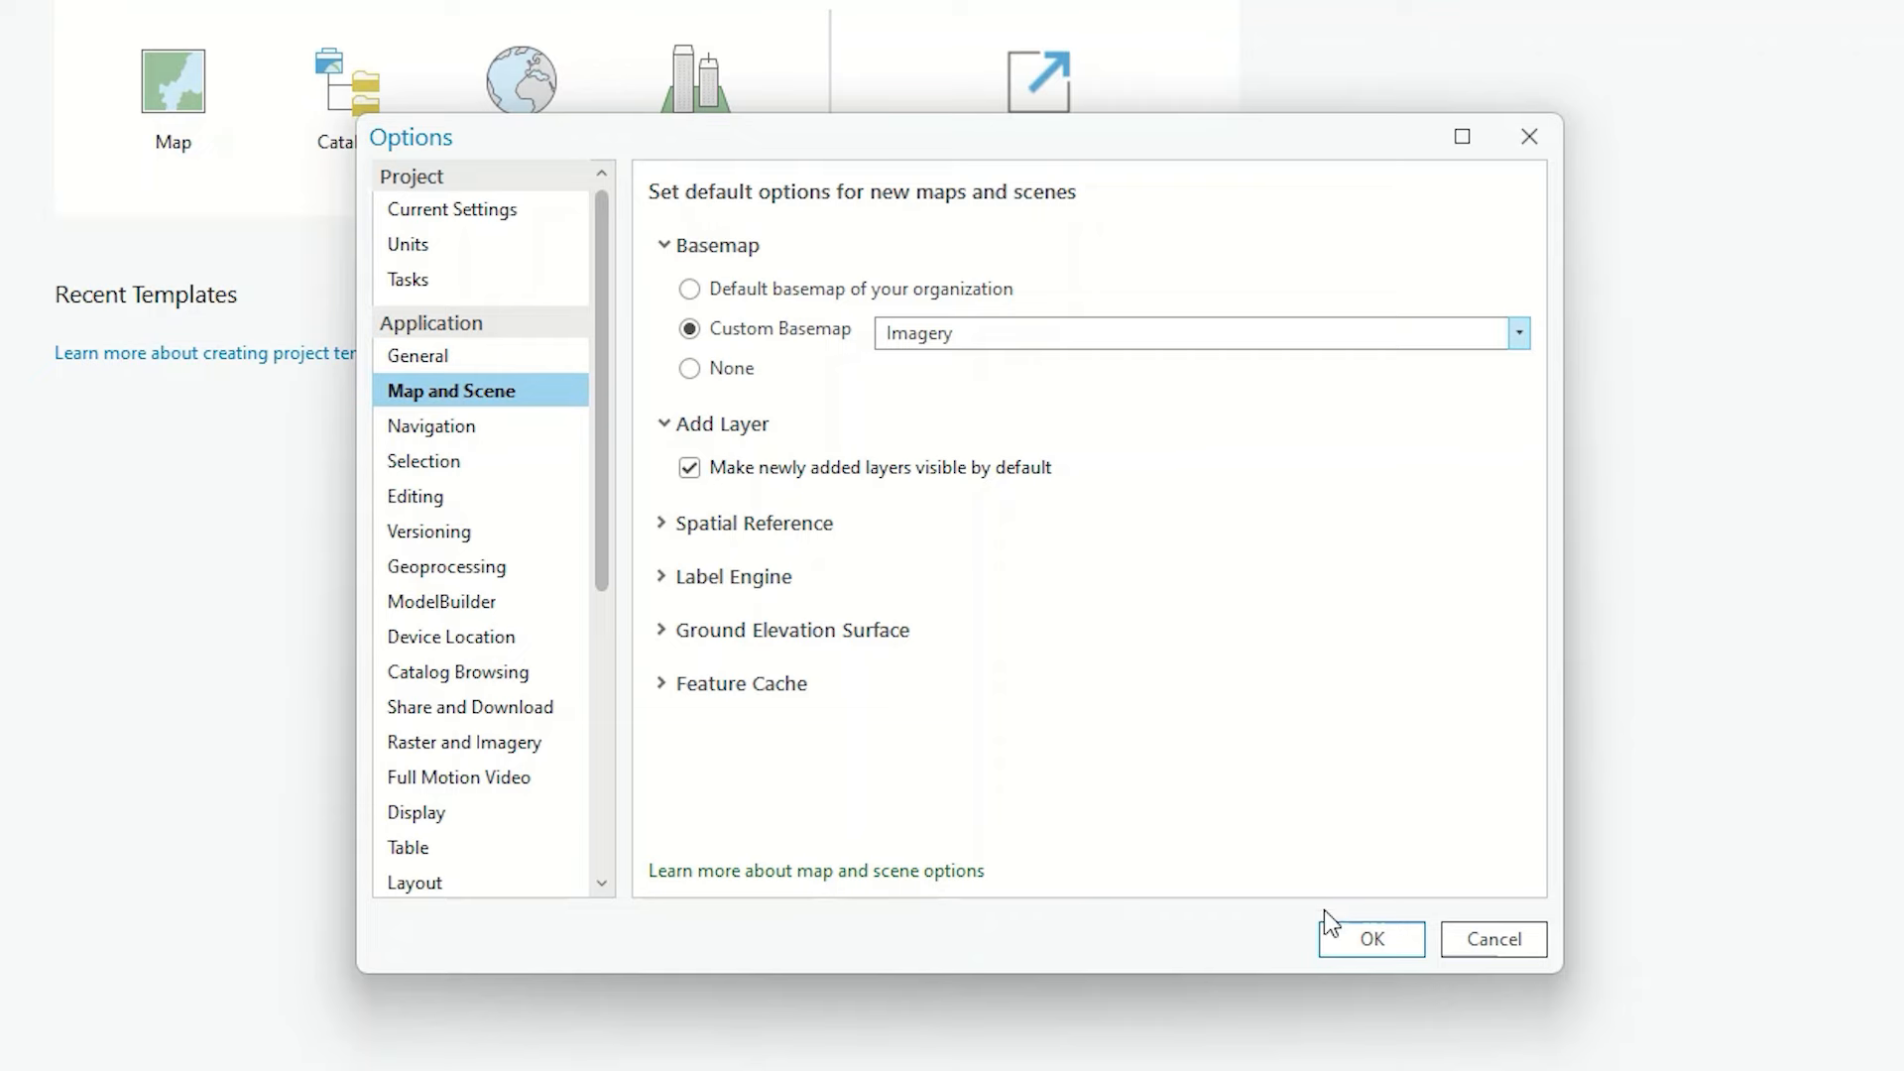
left_click(960, 327)
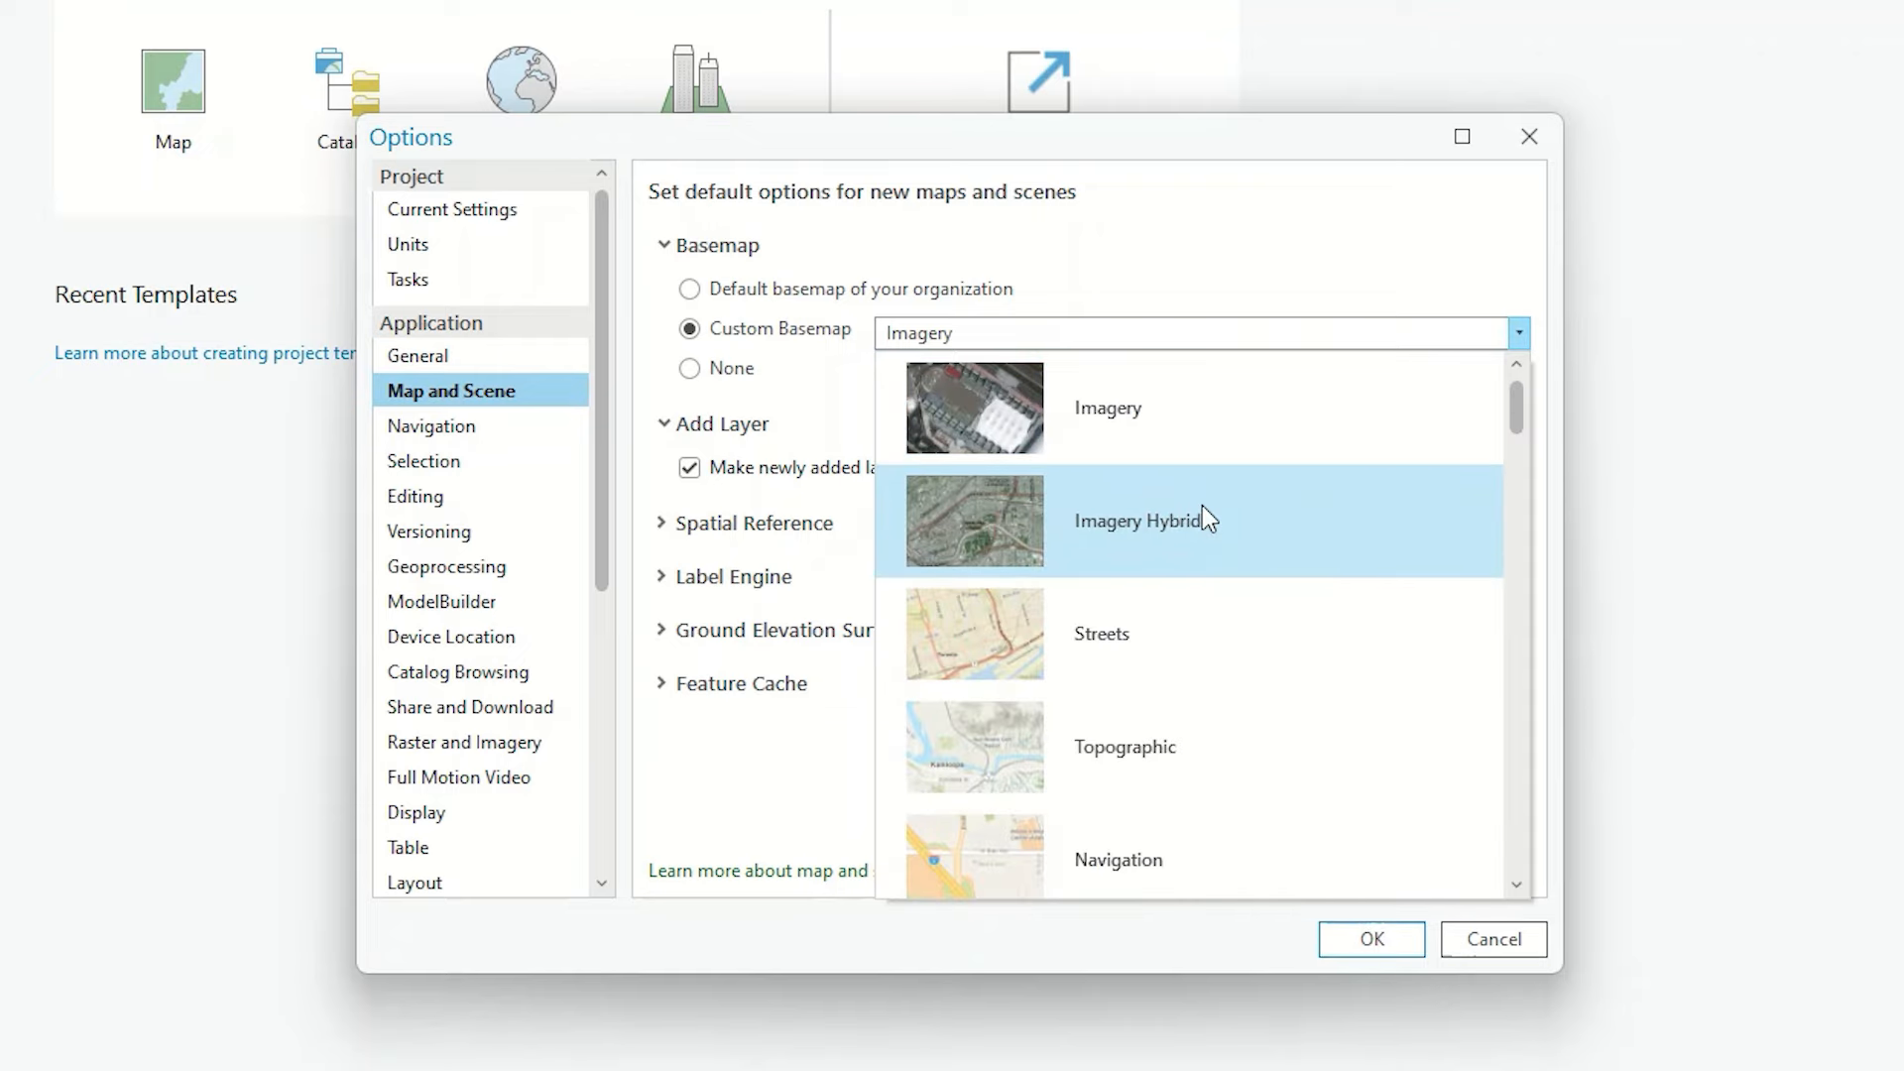
left_click(1176, 650)
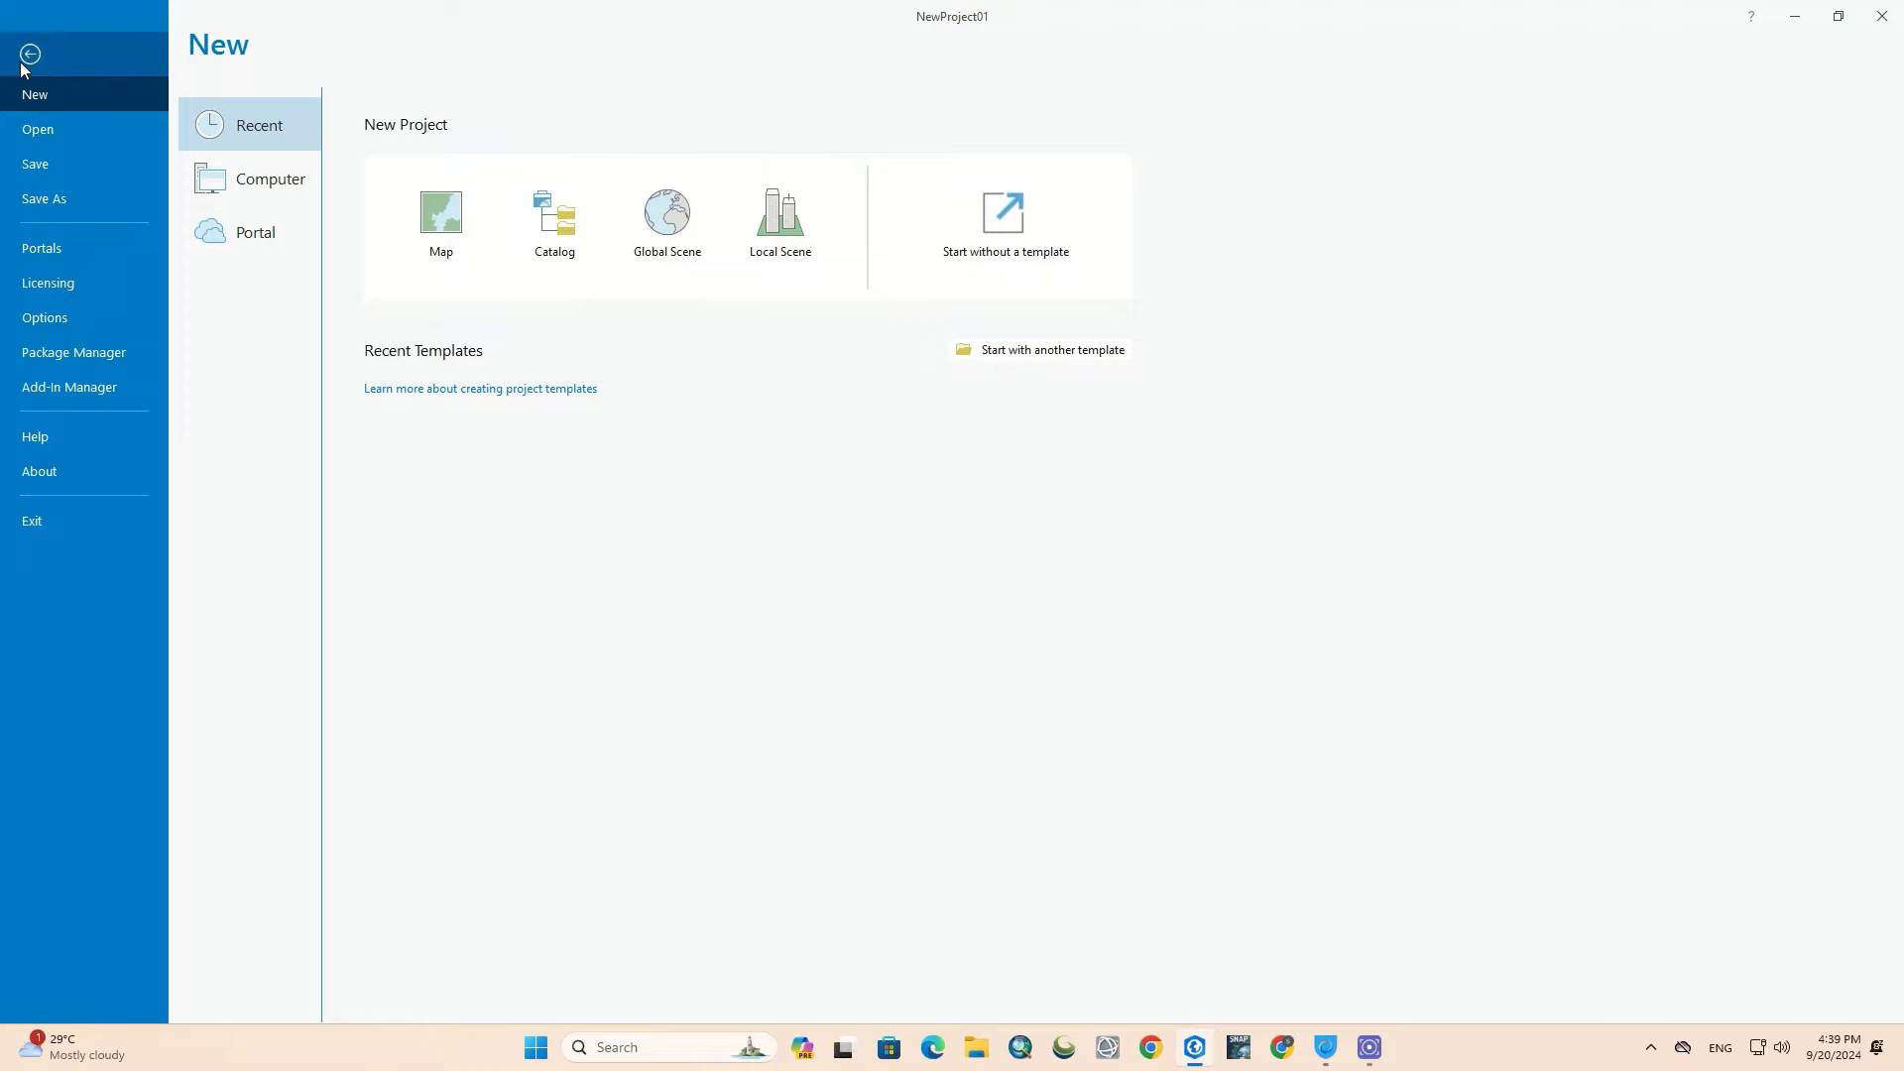
Step: Return to the project and add a new map to its Maps collection using the Streets default basemap
left_click(29, 56)
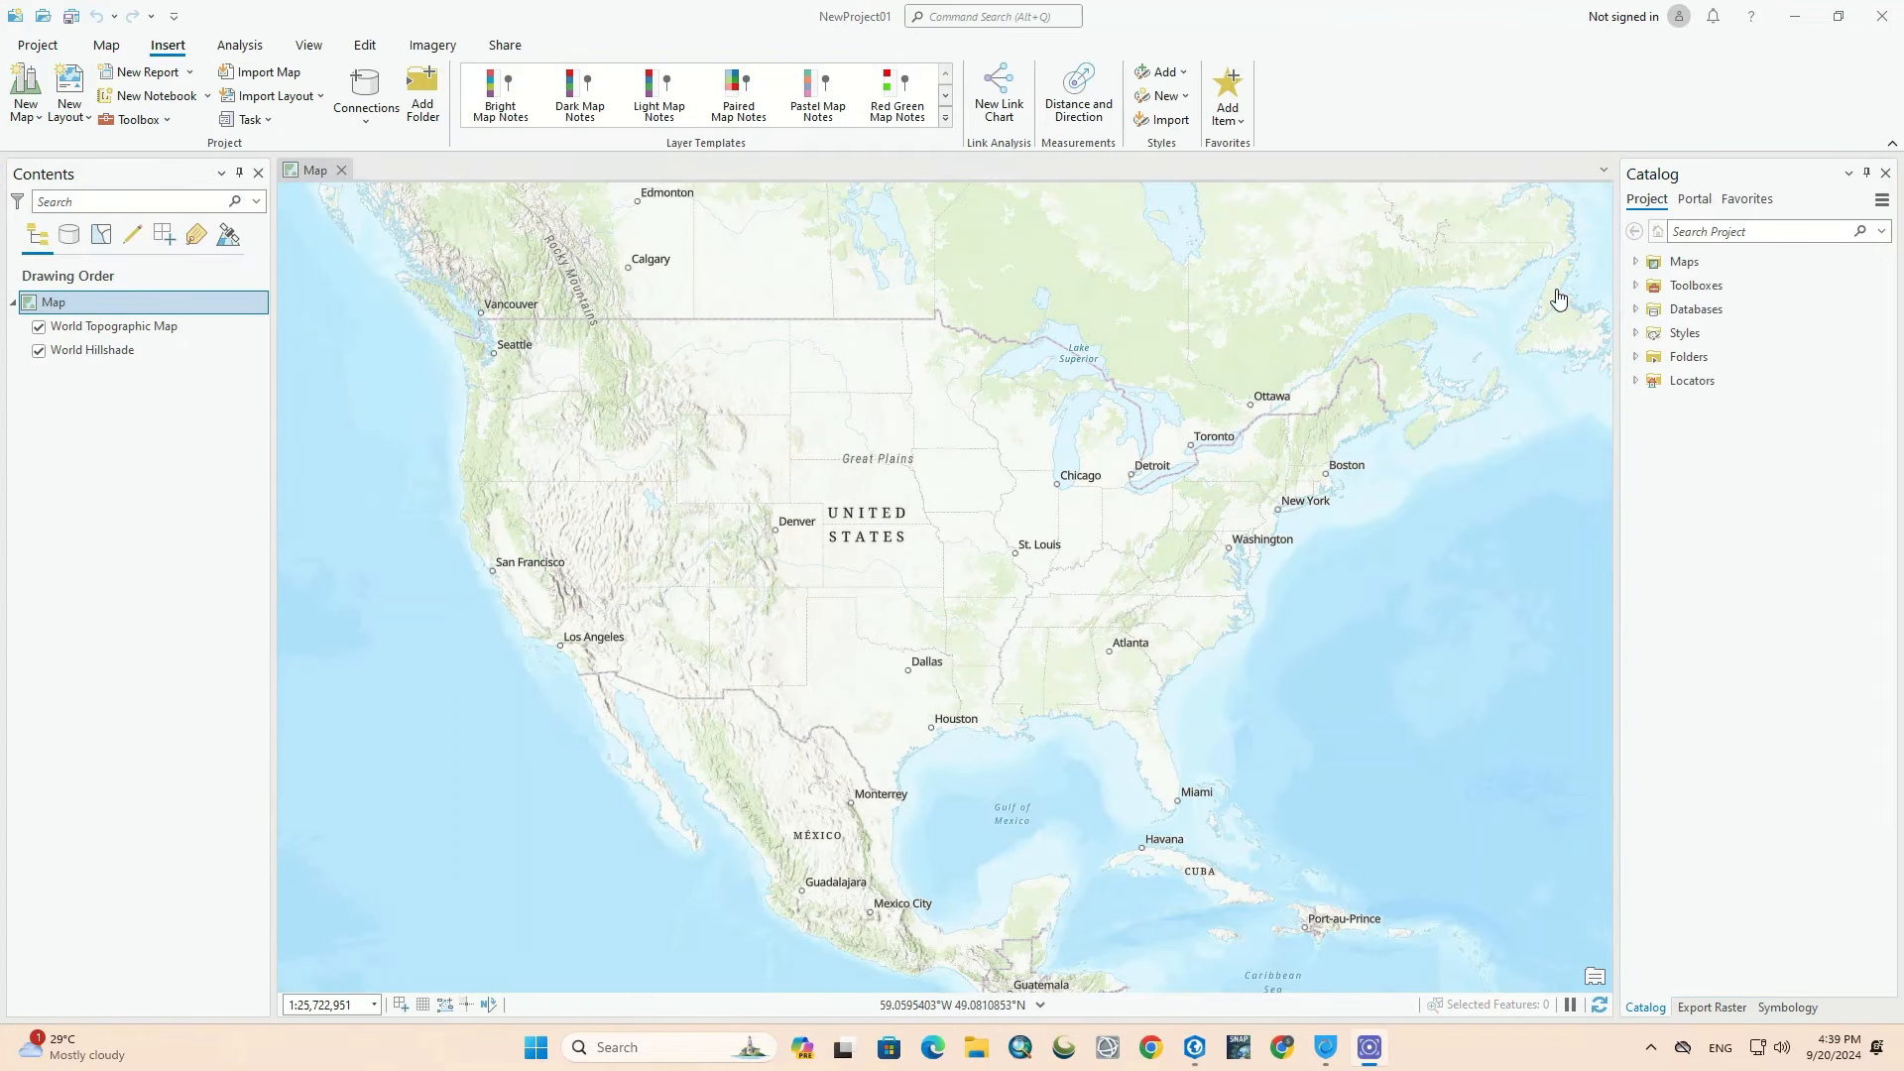
left_click(1636, 262)
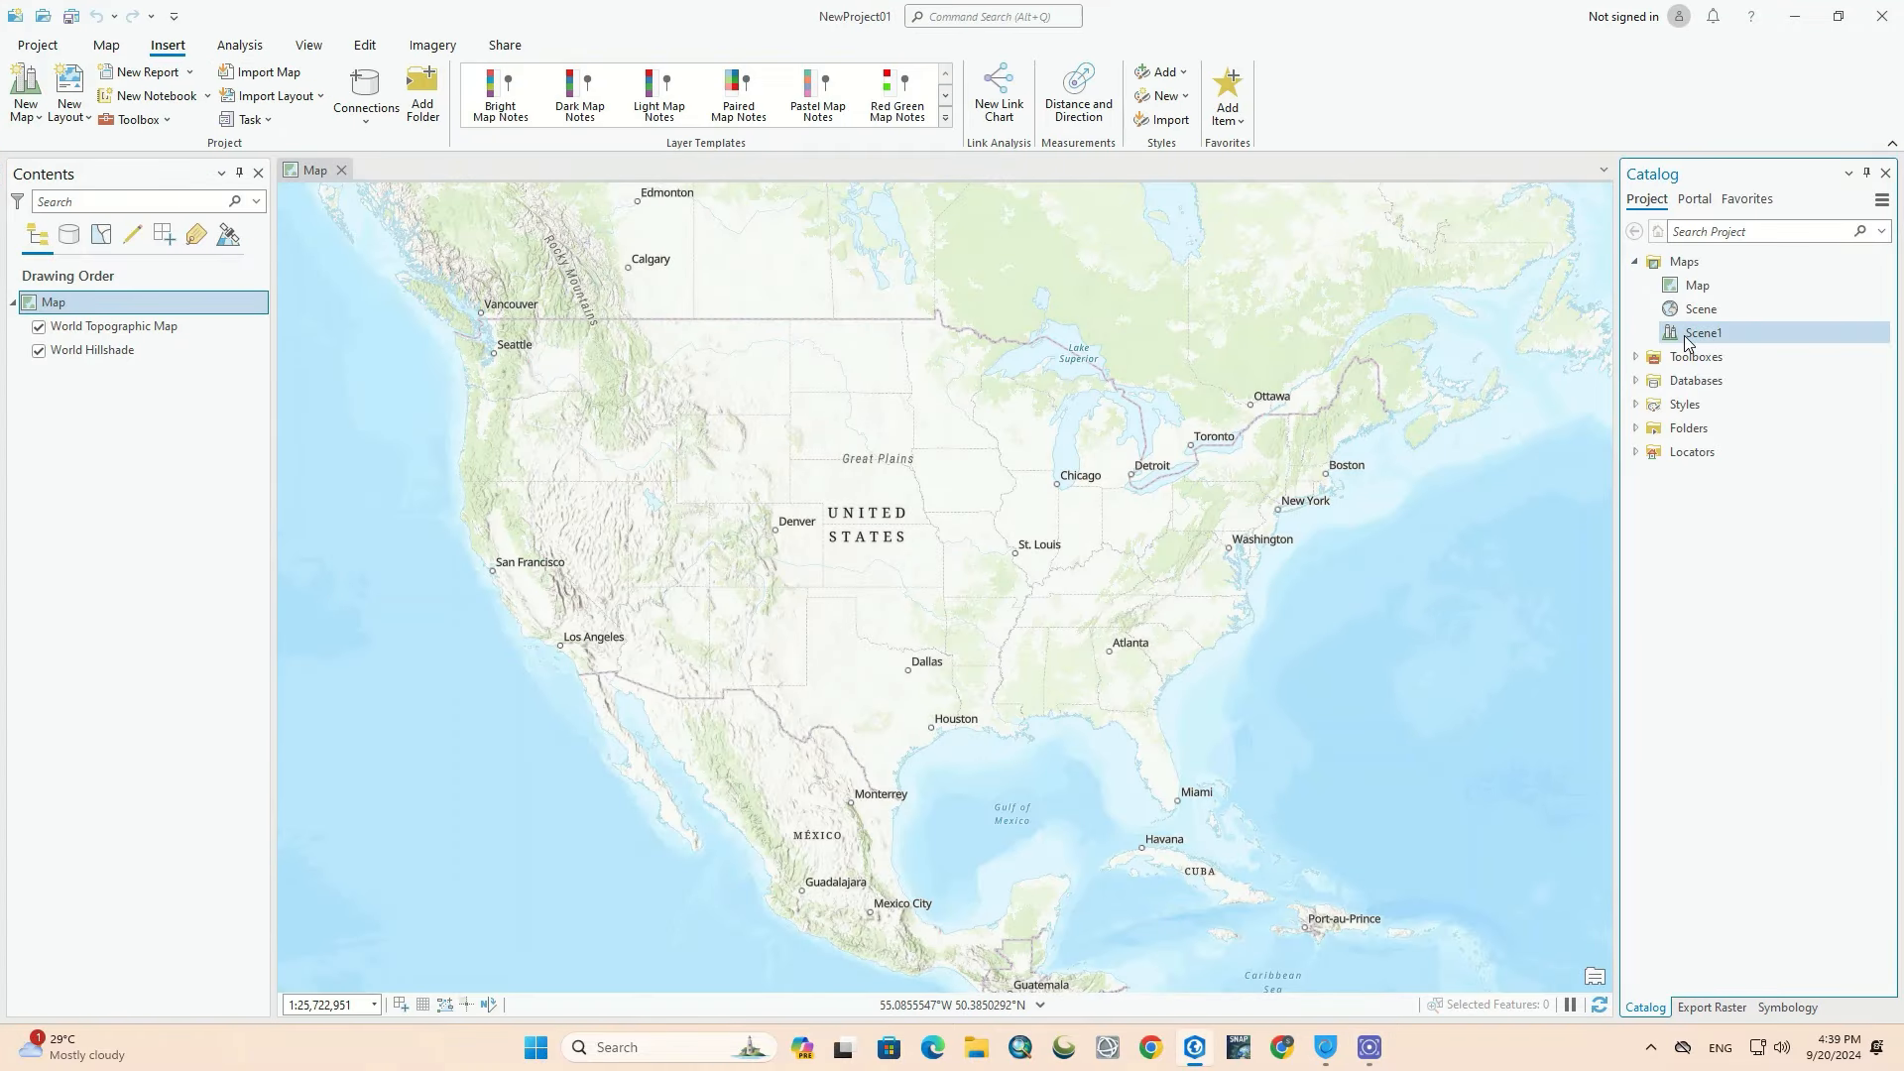
left_click(1686, 263)
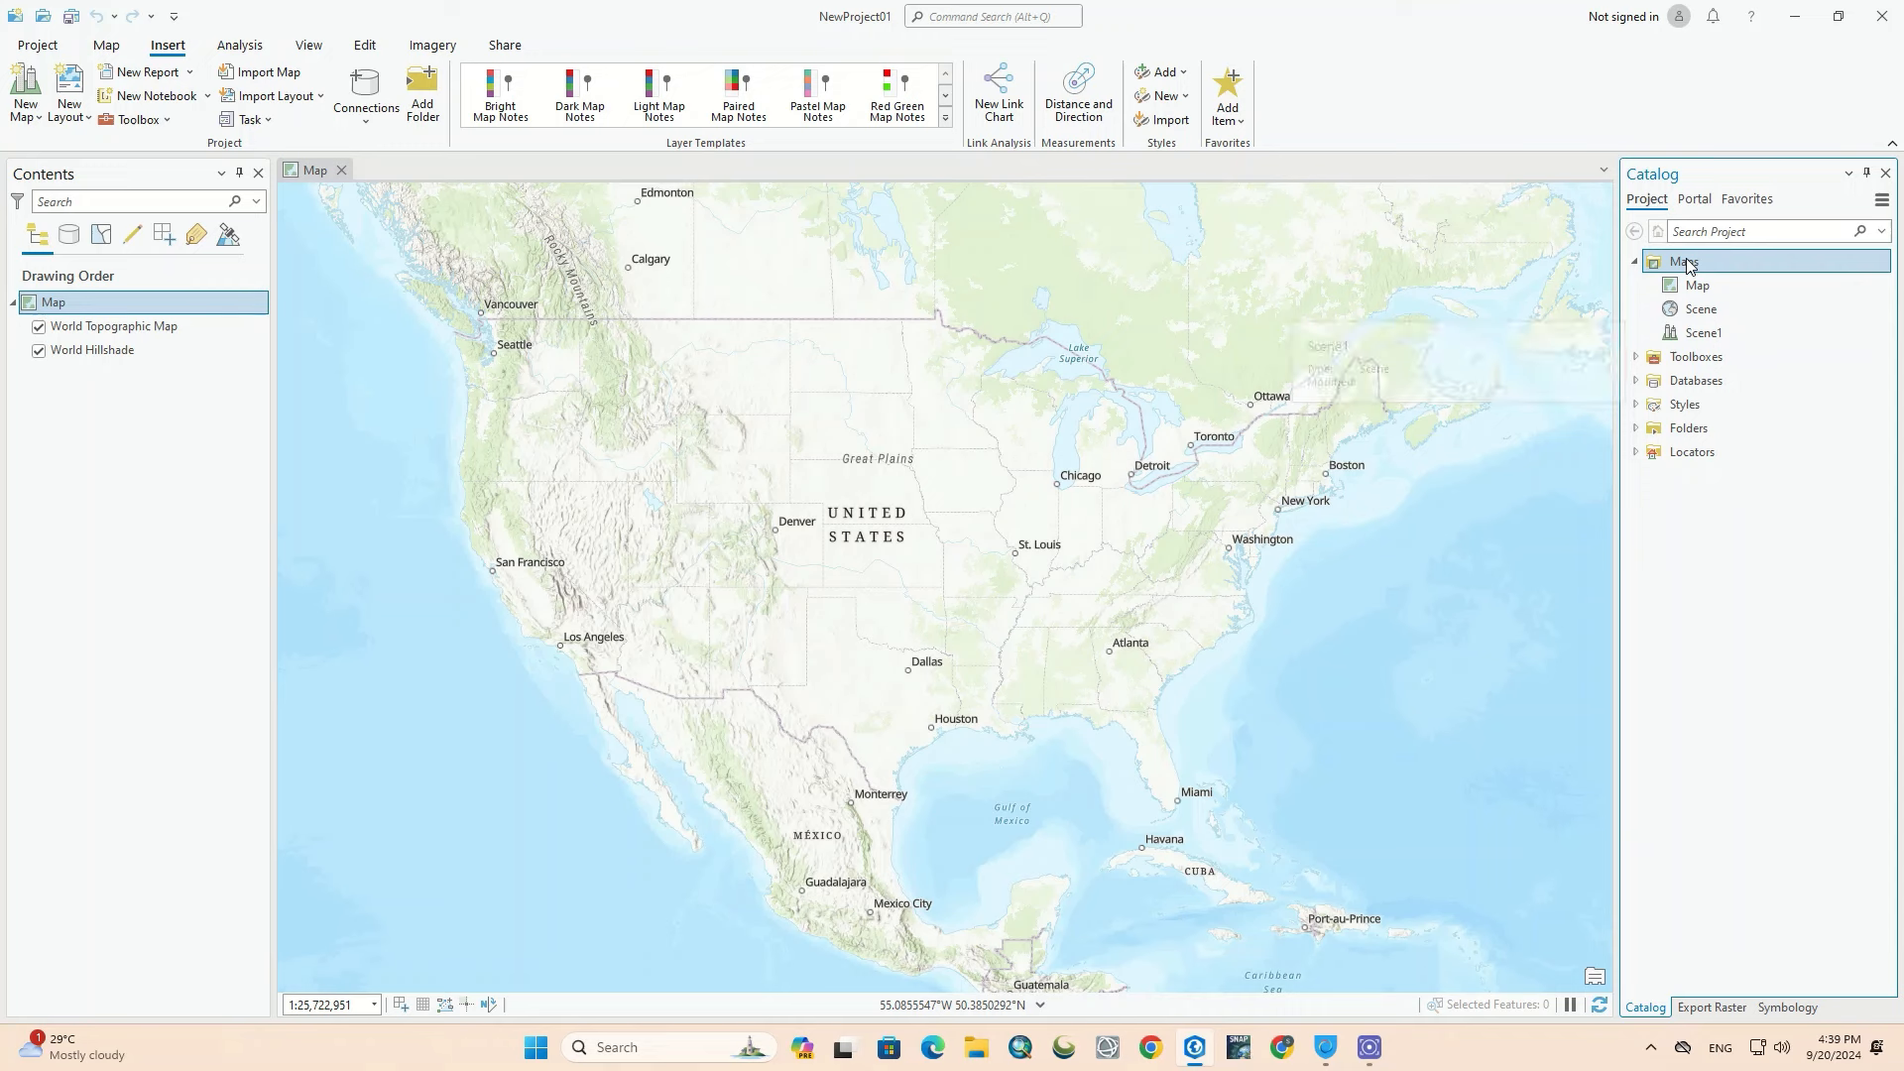
right_click(1689, 263)
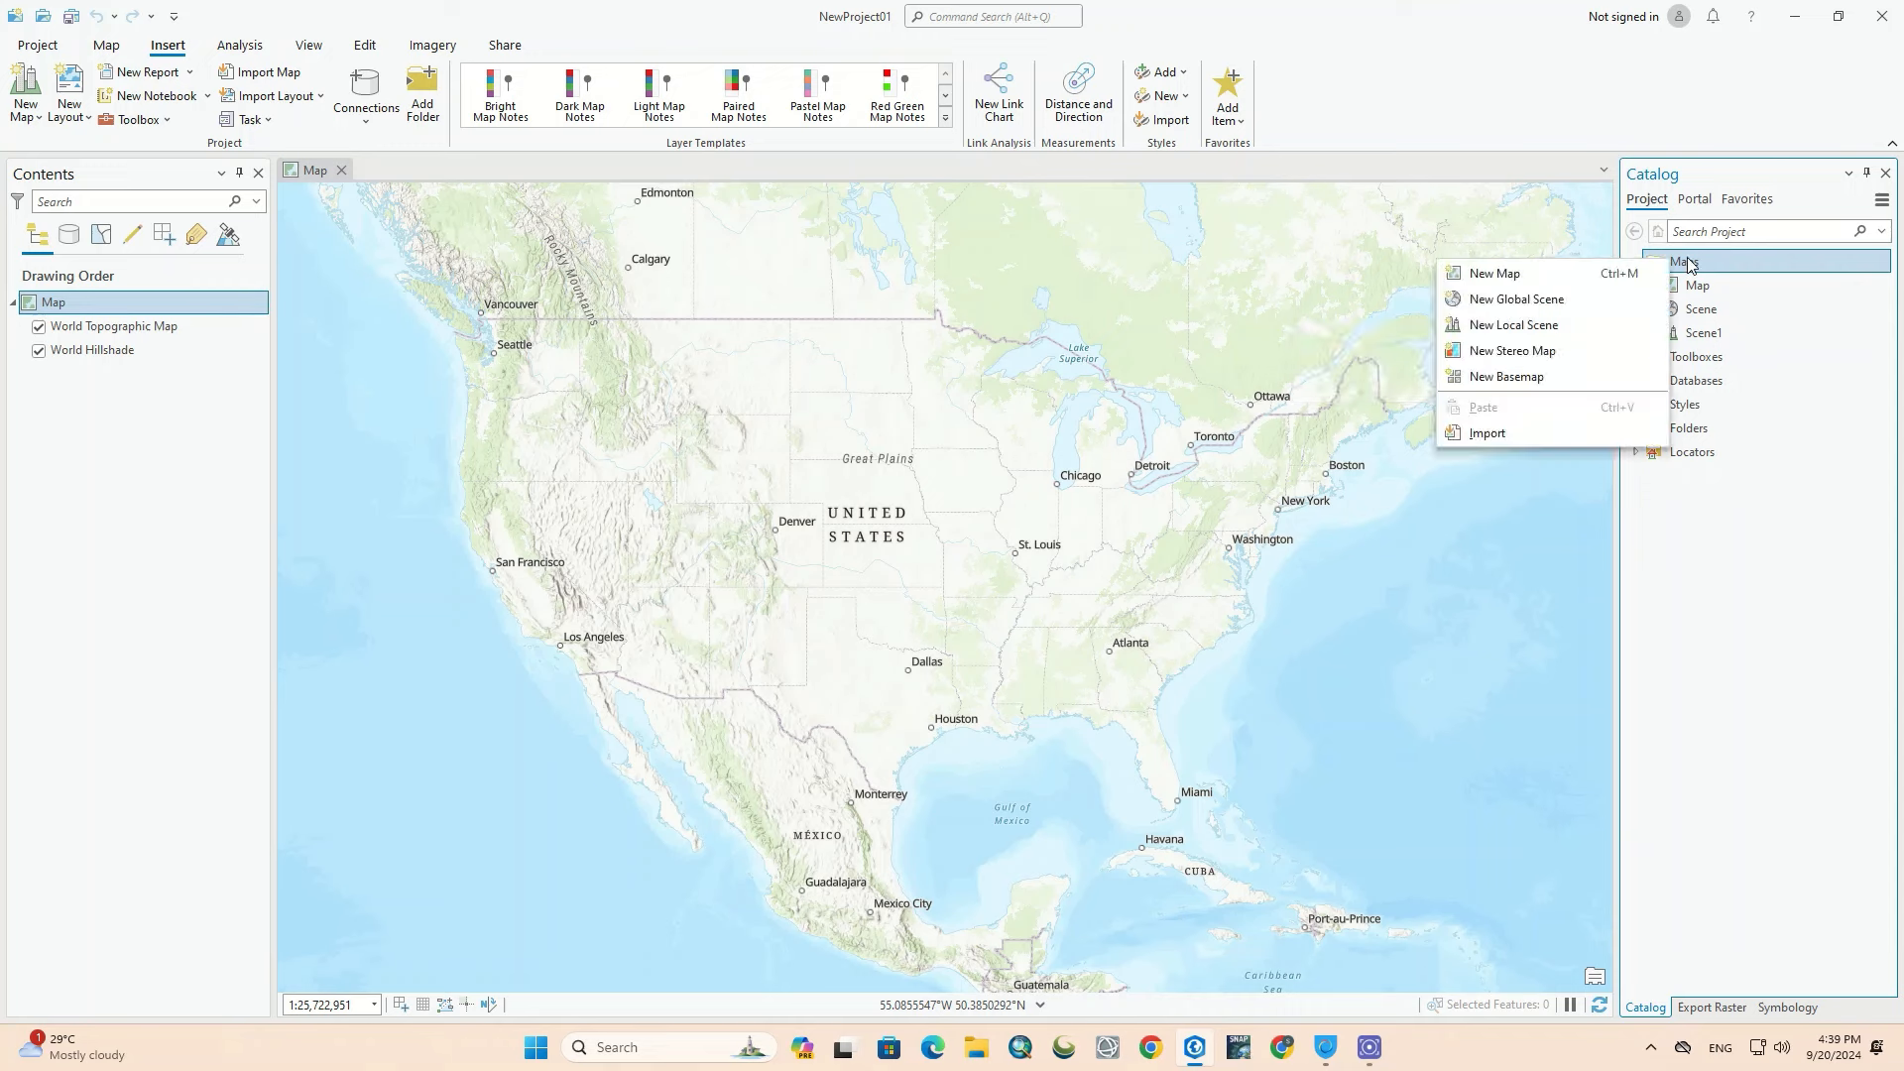
left_click(1533, 276)
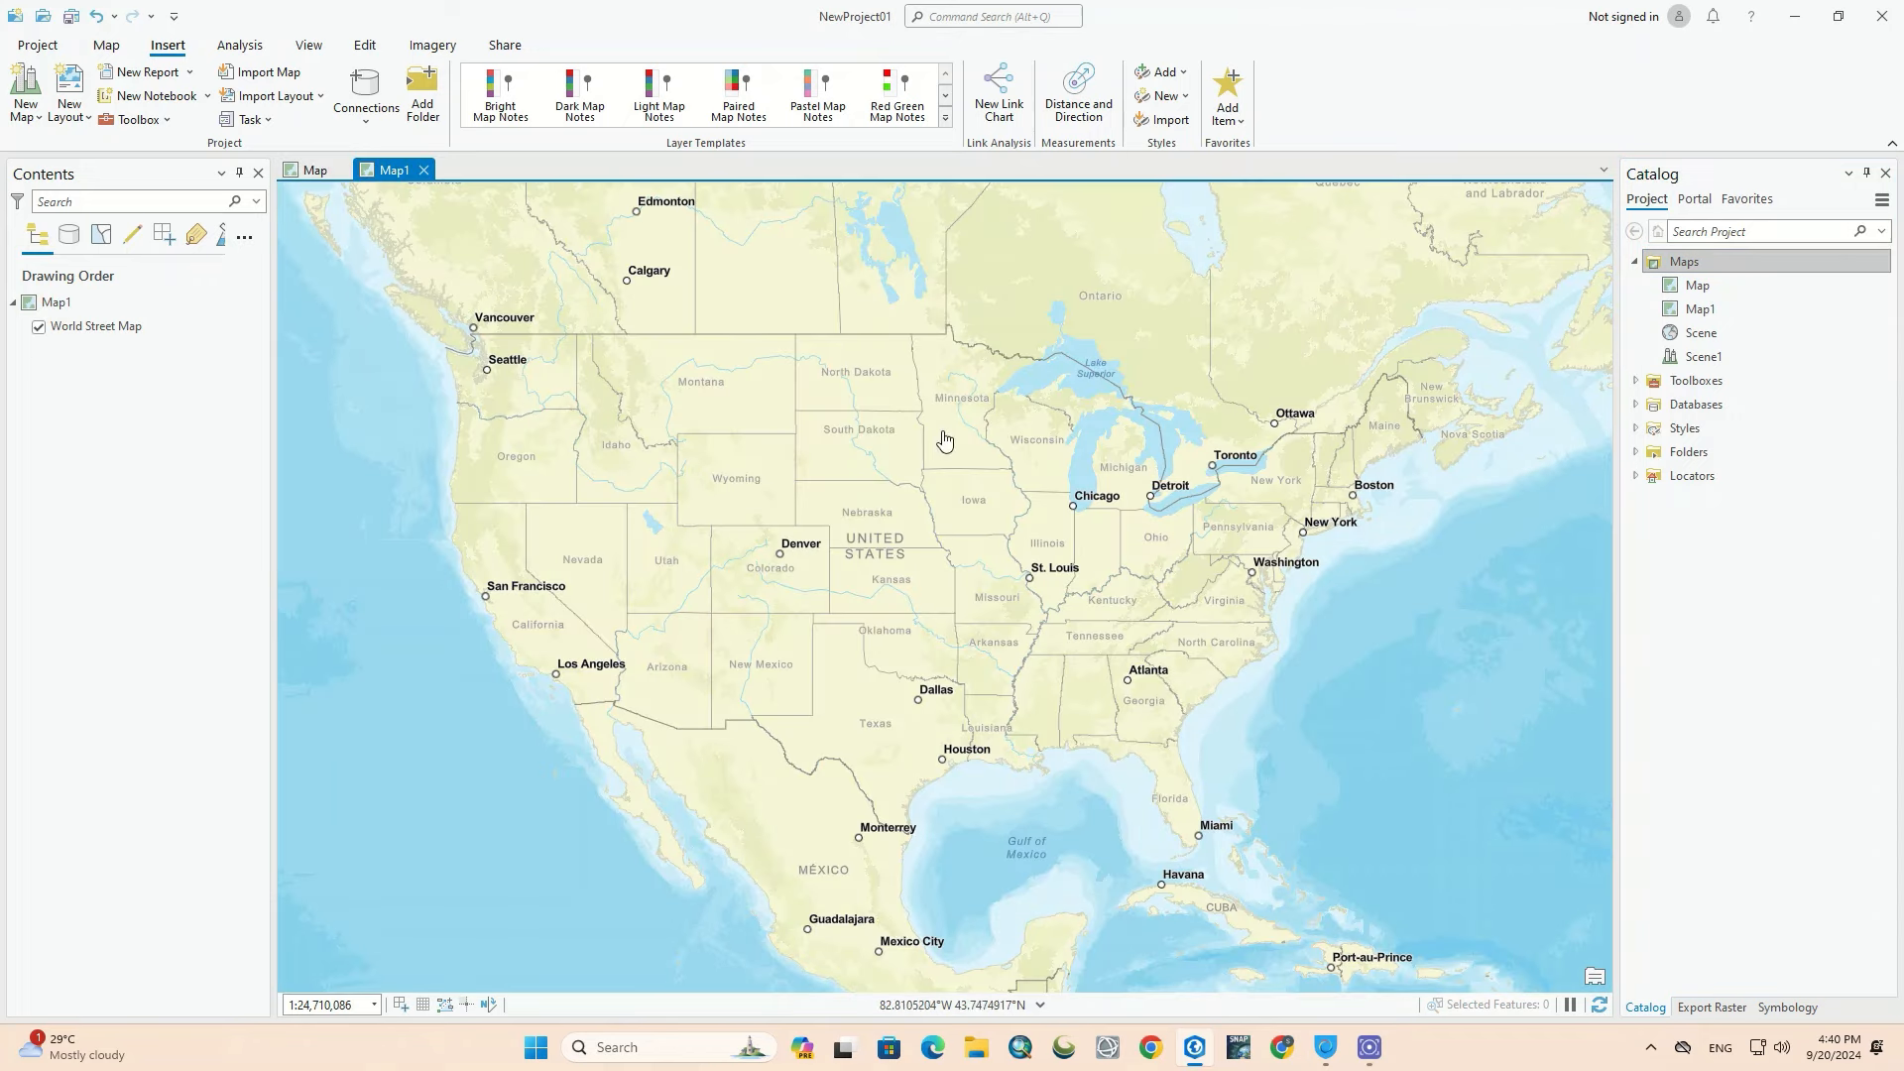
Step: Set the custom basemap for new maps and scenes to Navigation (Dark) in the application options
left_click(38, 45)
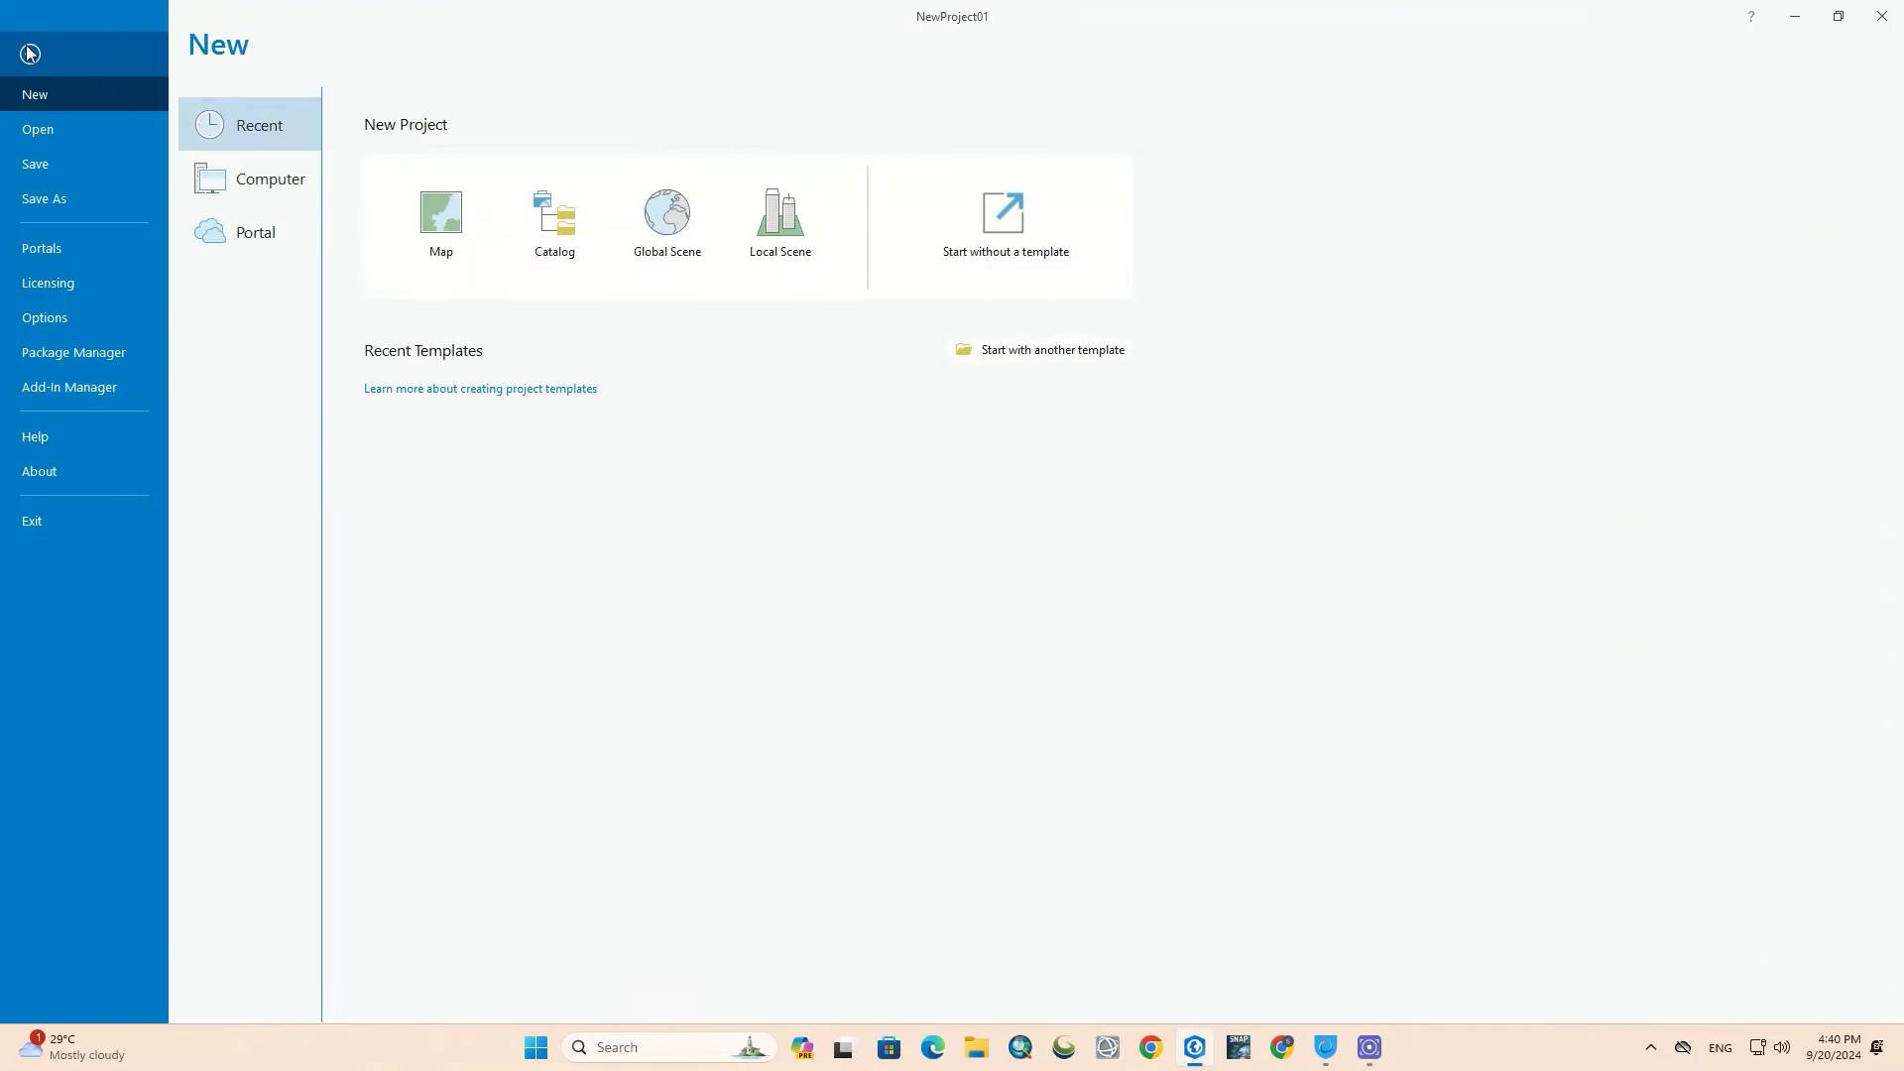
left_click(68, 313)
left_click(978, 375)
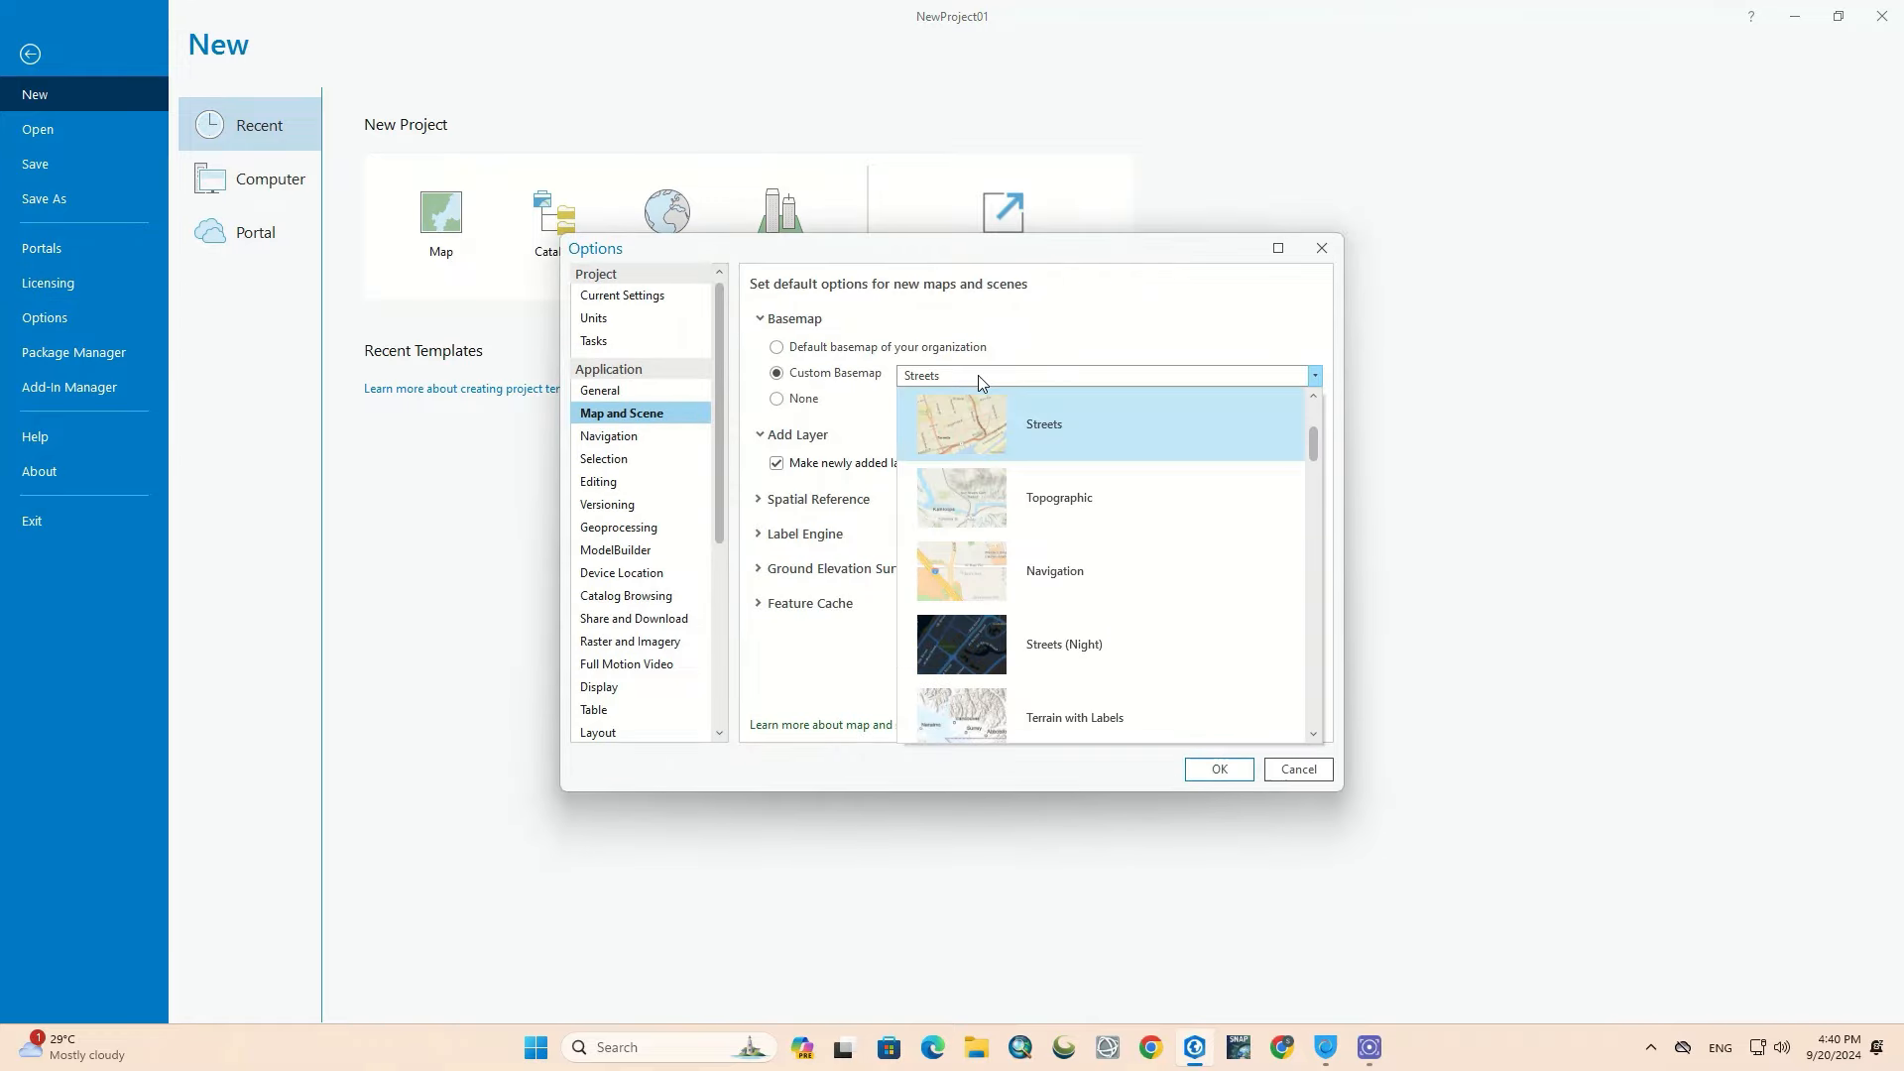
scroll(1152, 462, "down", 2)
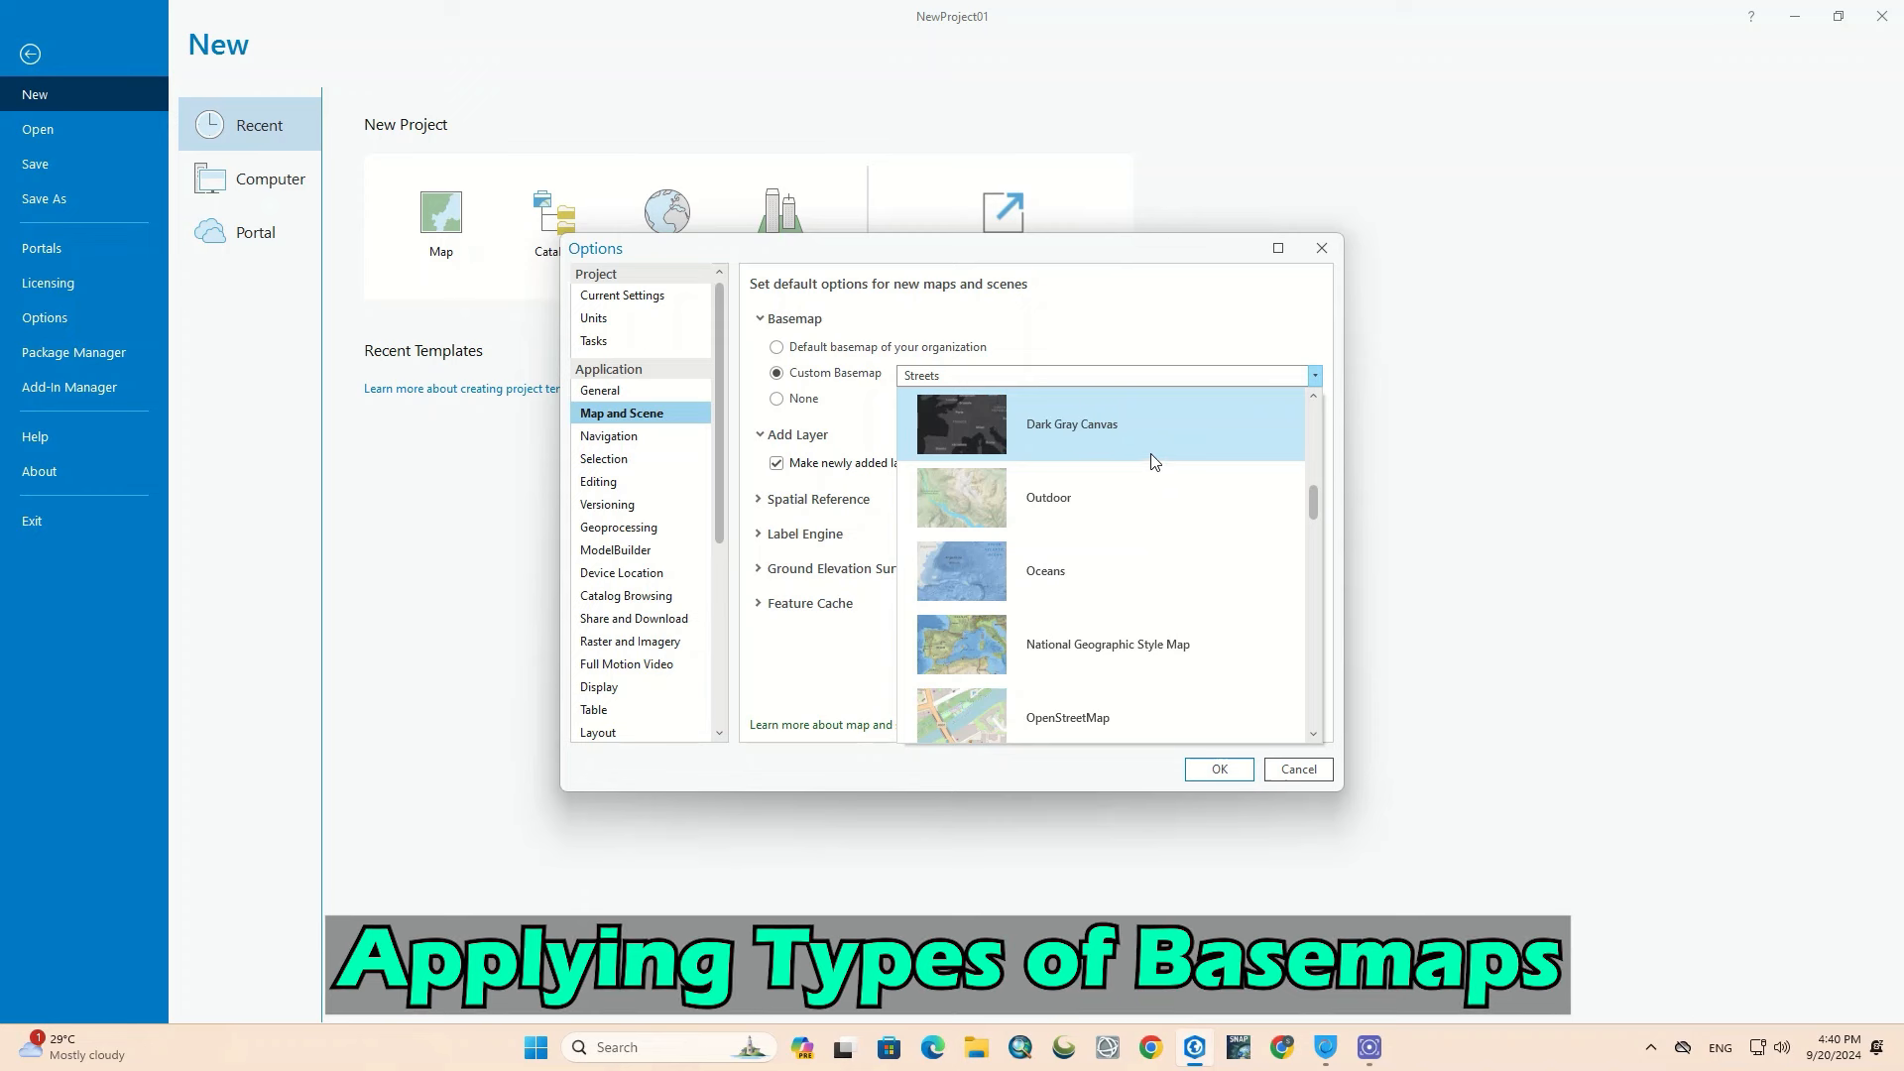
scroll(1153, 462, "down", 1)
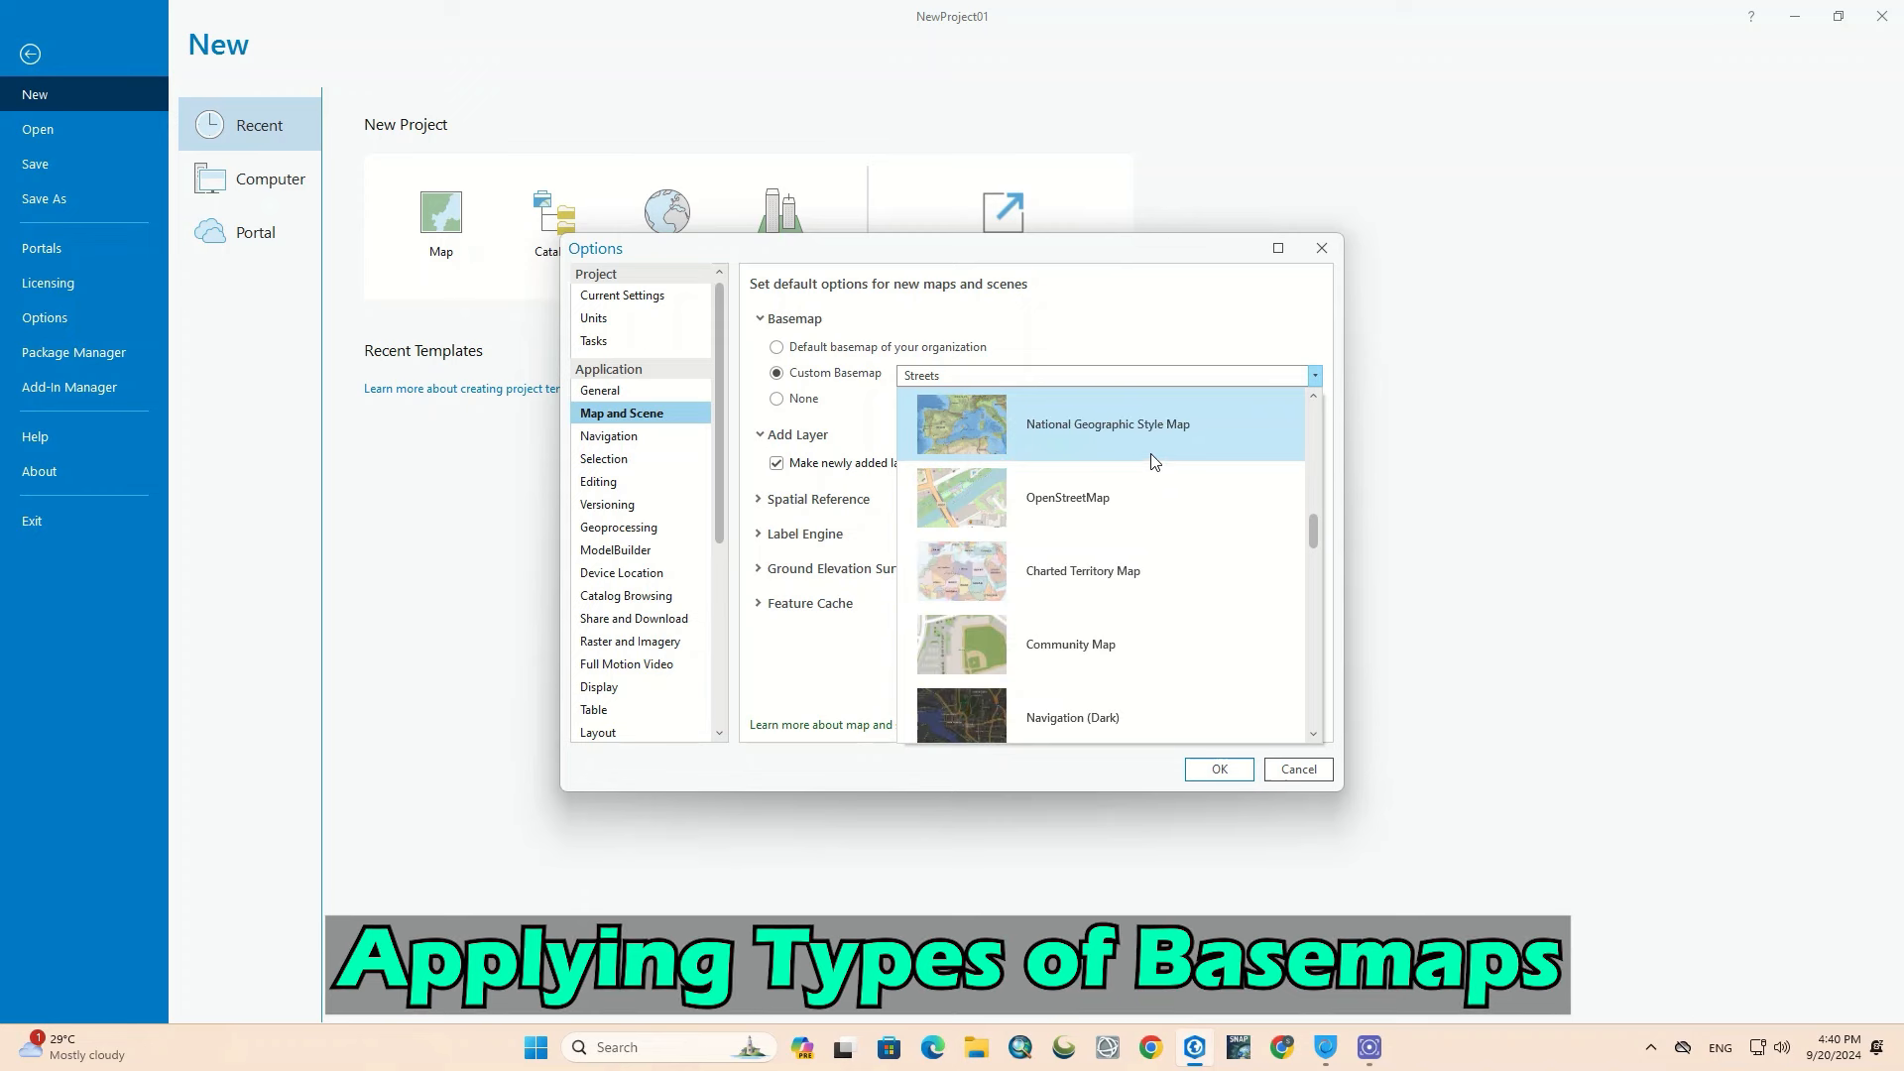
scroll(1154, 462, "down", 1)
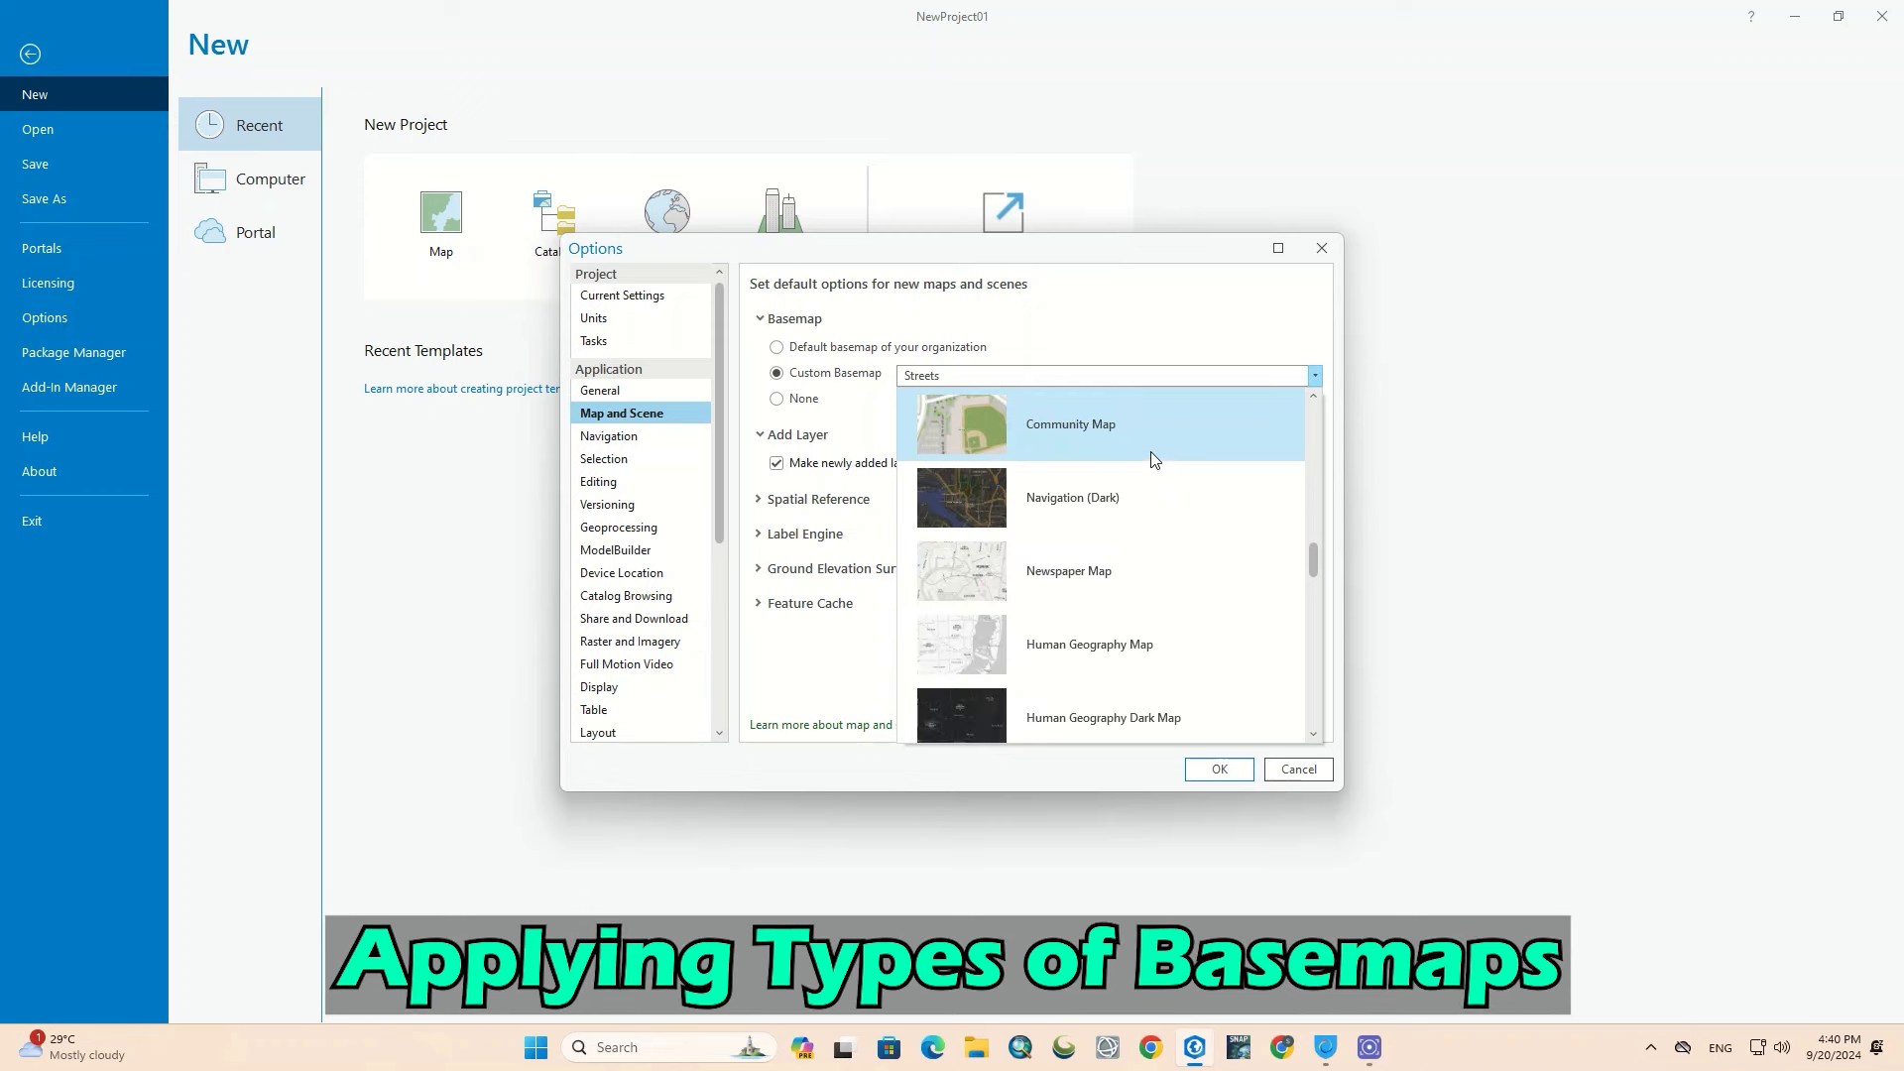
left_click(1158, 508)
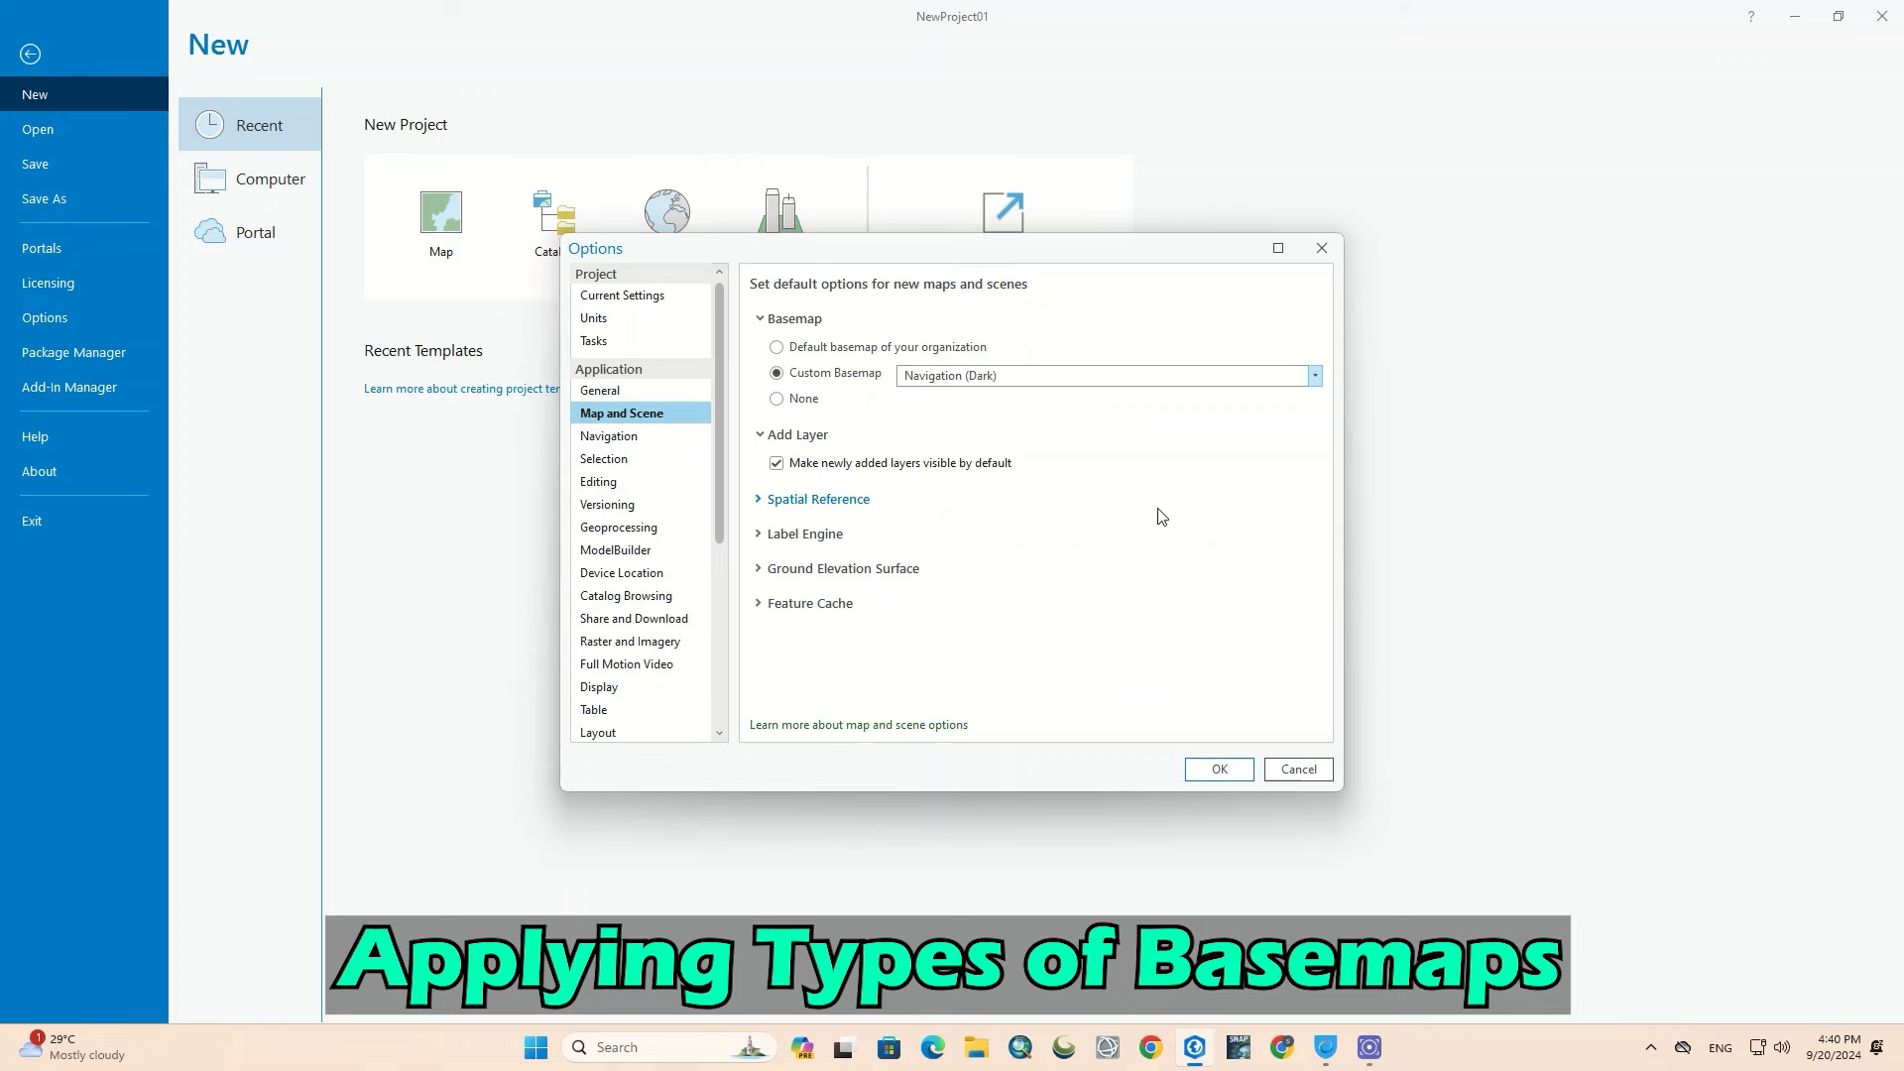
left_click(1218, 771)
Step: Return to the project and add another map that uses the Navigation (Dark) basemap
left_click(30, 54)
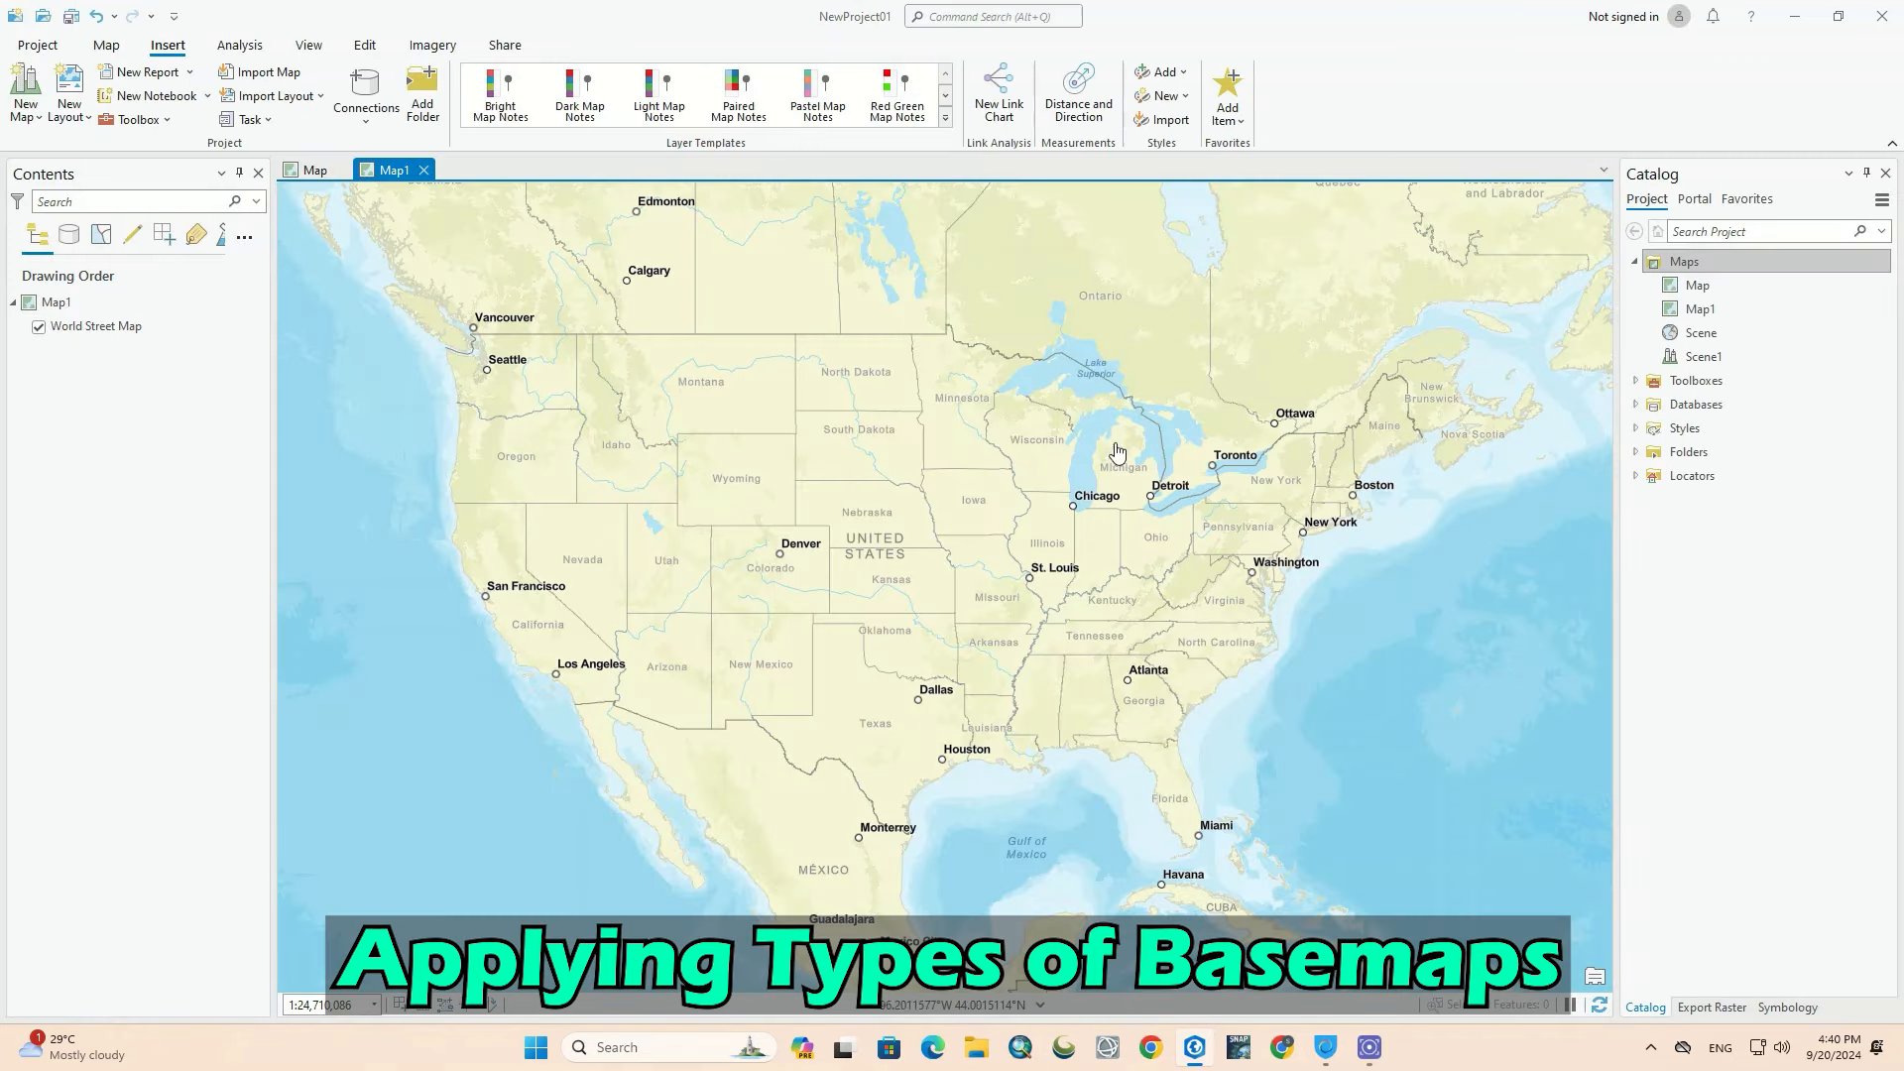
right_click(1686, 277)
left_click(1716, 290)
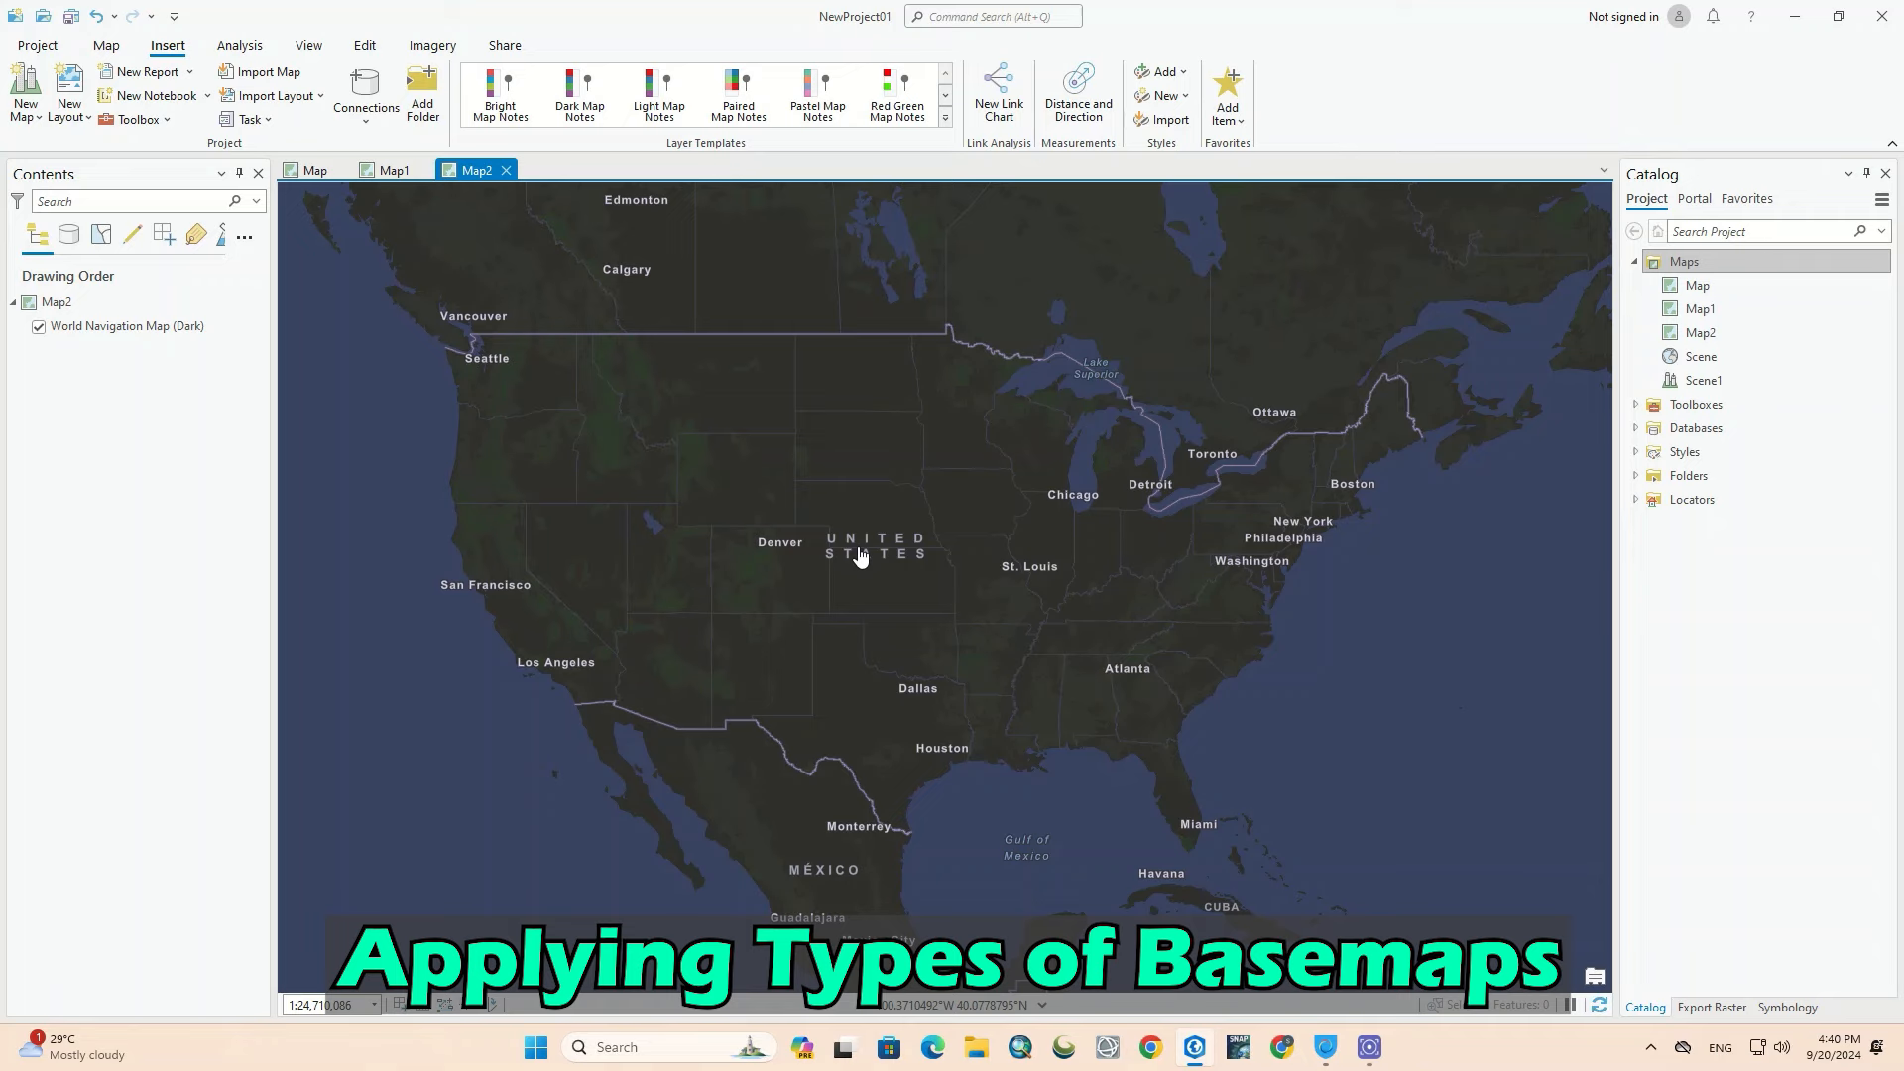
Step: Change the default custom basemap for new maps and scenes to Imagery
left_click(38, 44)
left_click(45, 317)
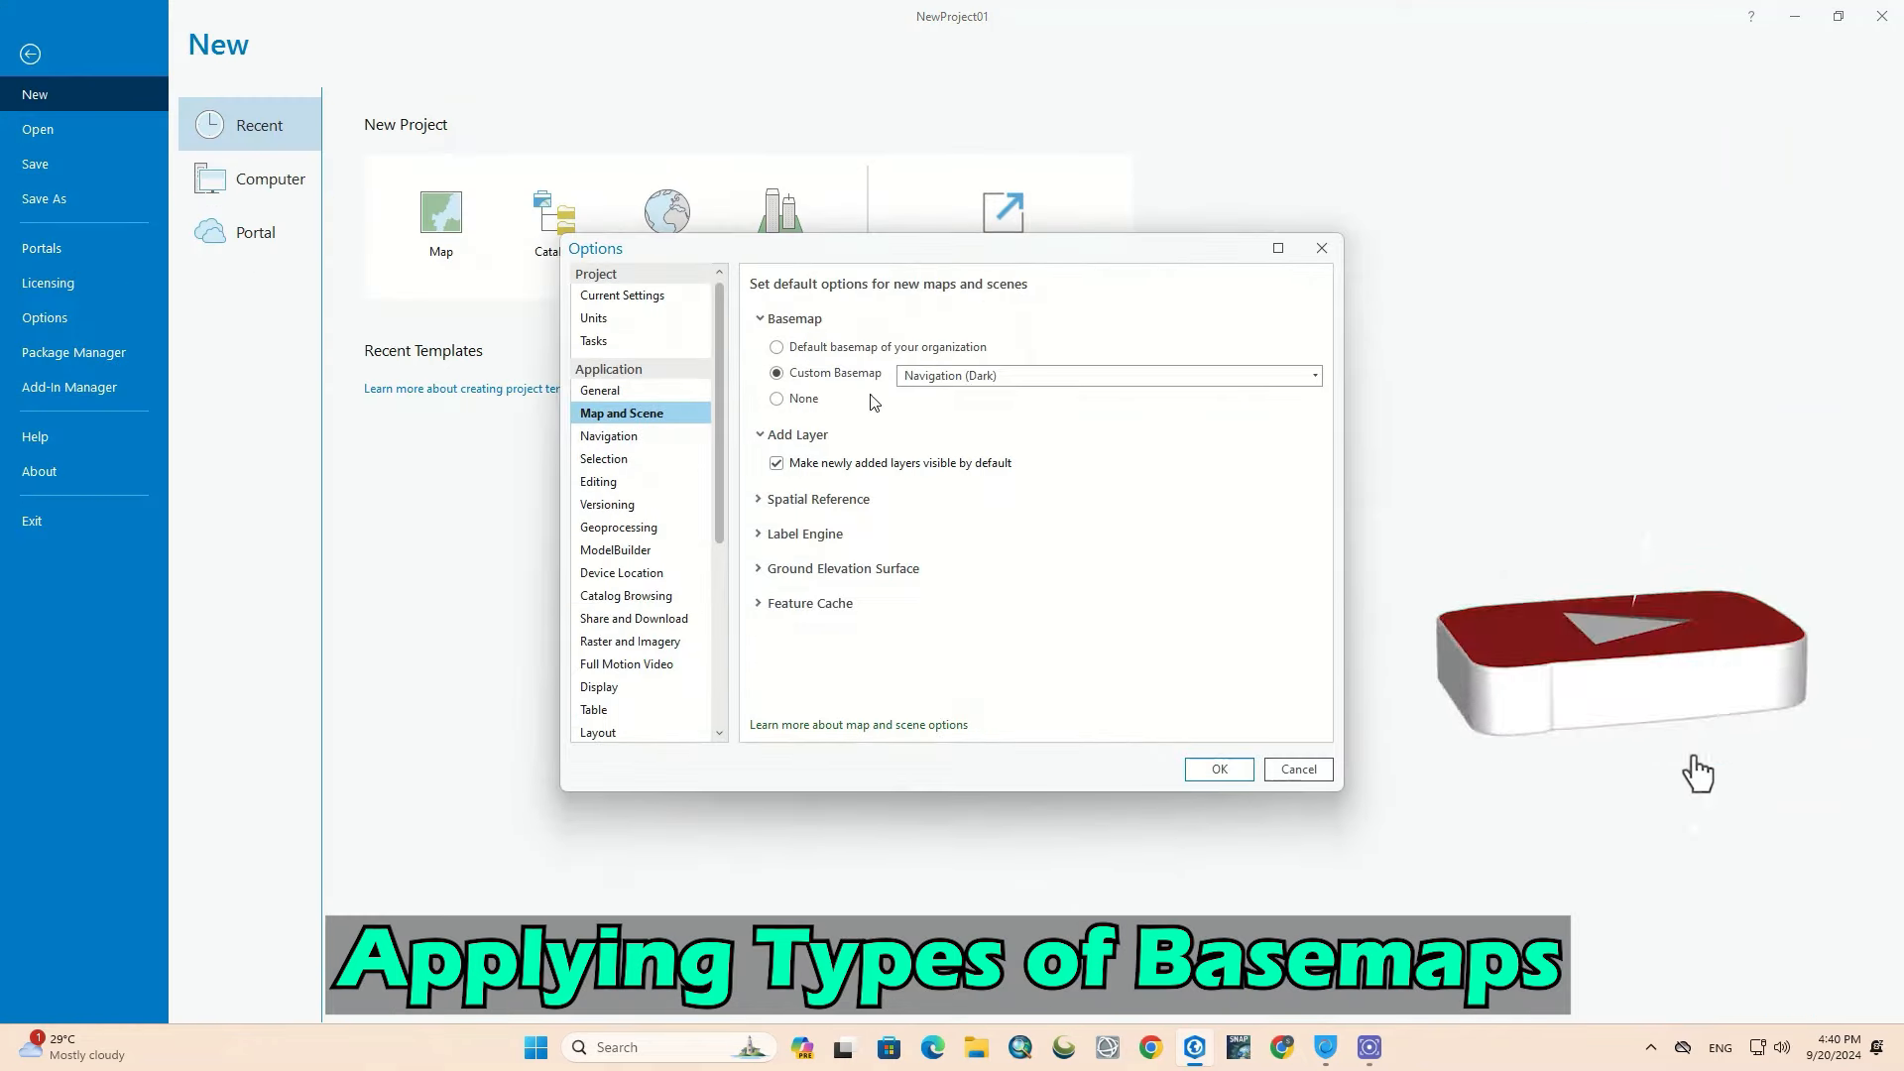
left_click(987, 381)
scroll(992, 447, "up", 10)
left_click(972, 426)
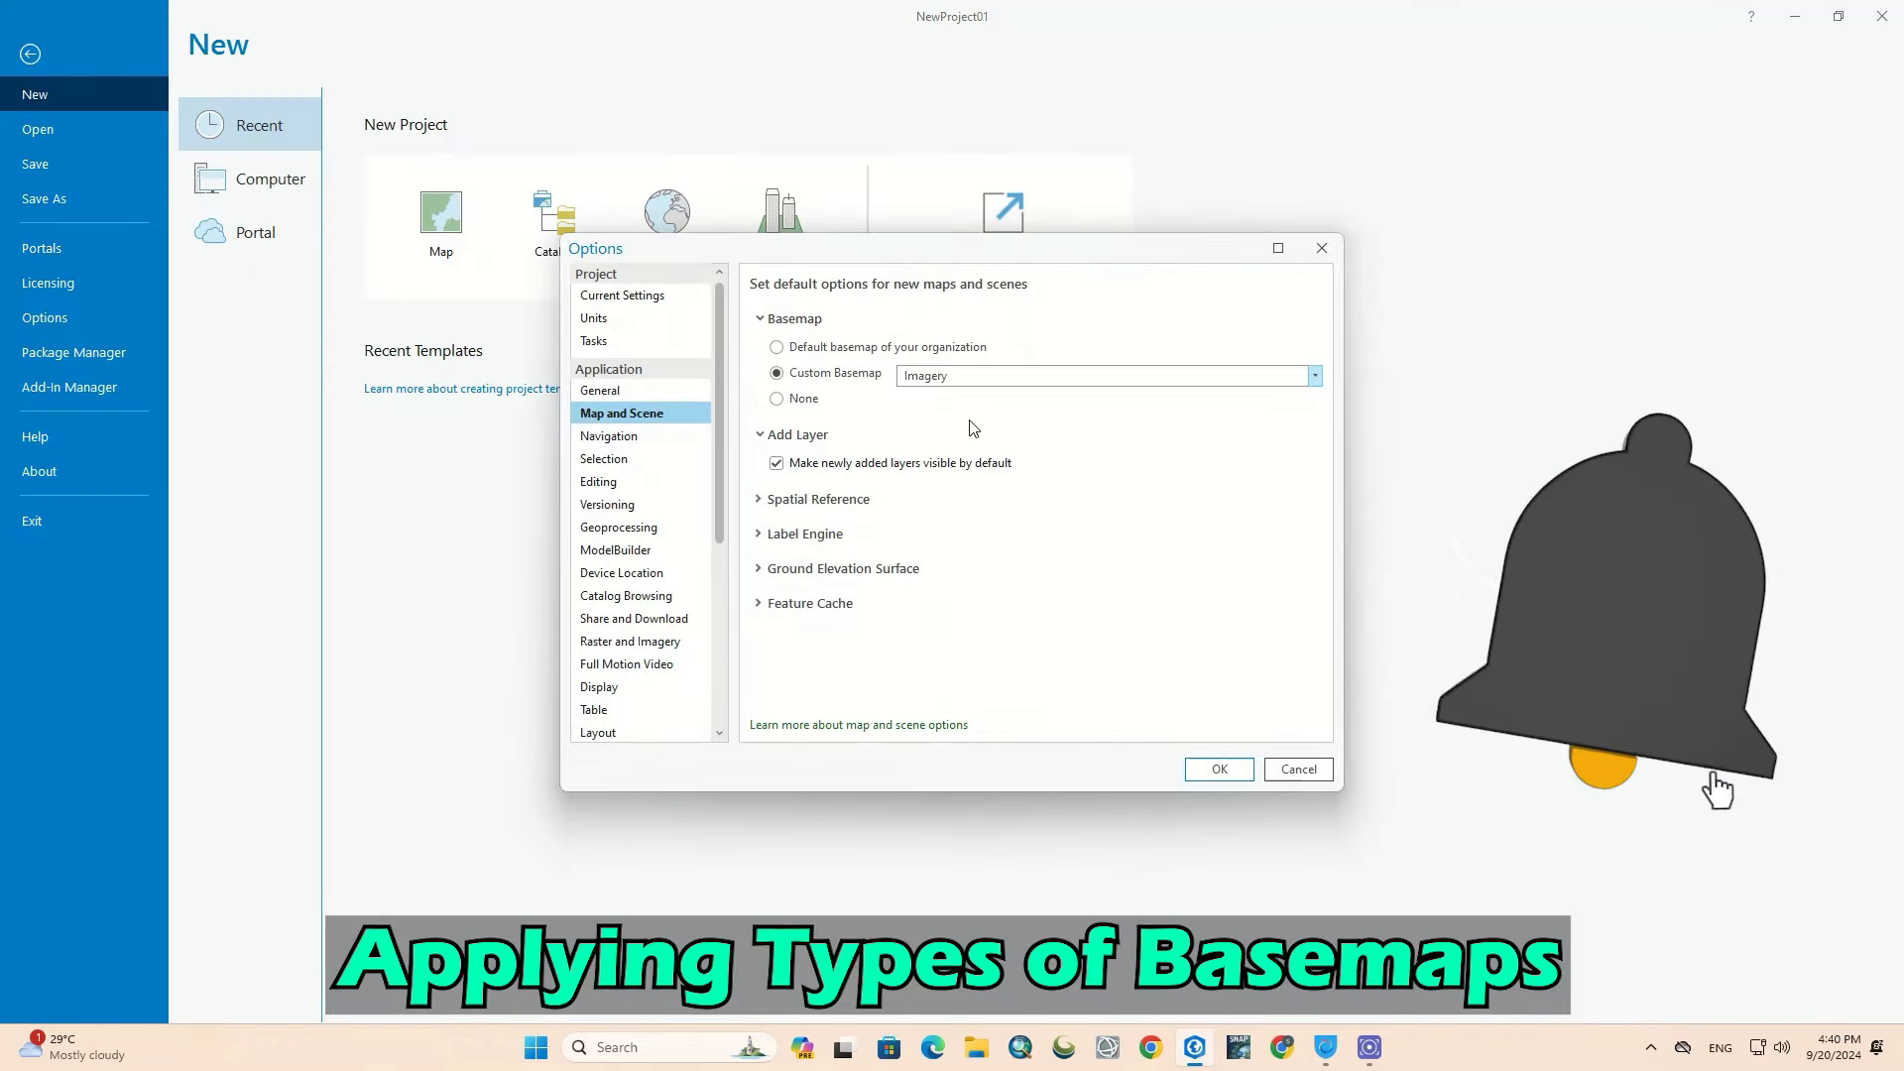
left_click(1228, 772)
Step: Add a new map with the Imagery basemap to the project and view it at world extent
left_click(30, 54)
right_click(1650, 258)
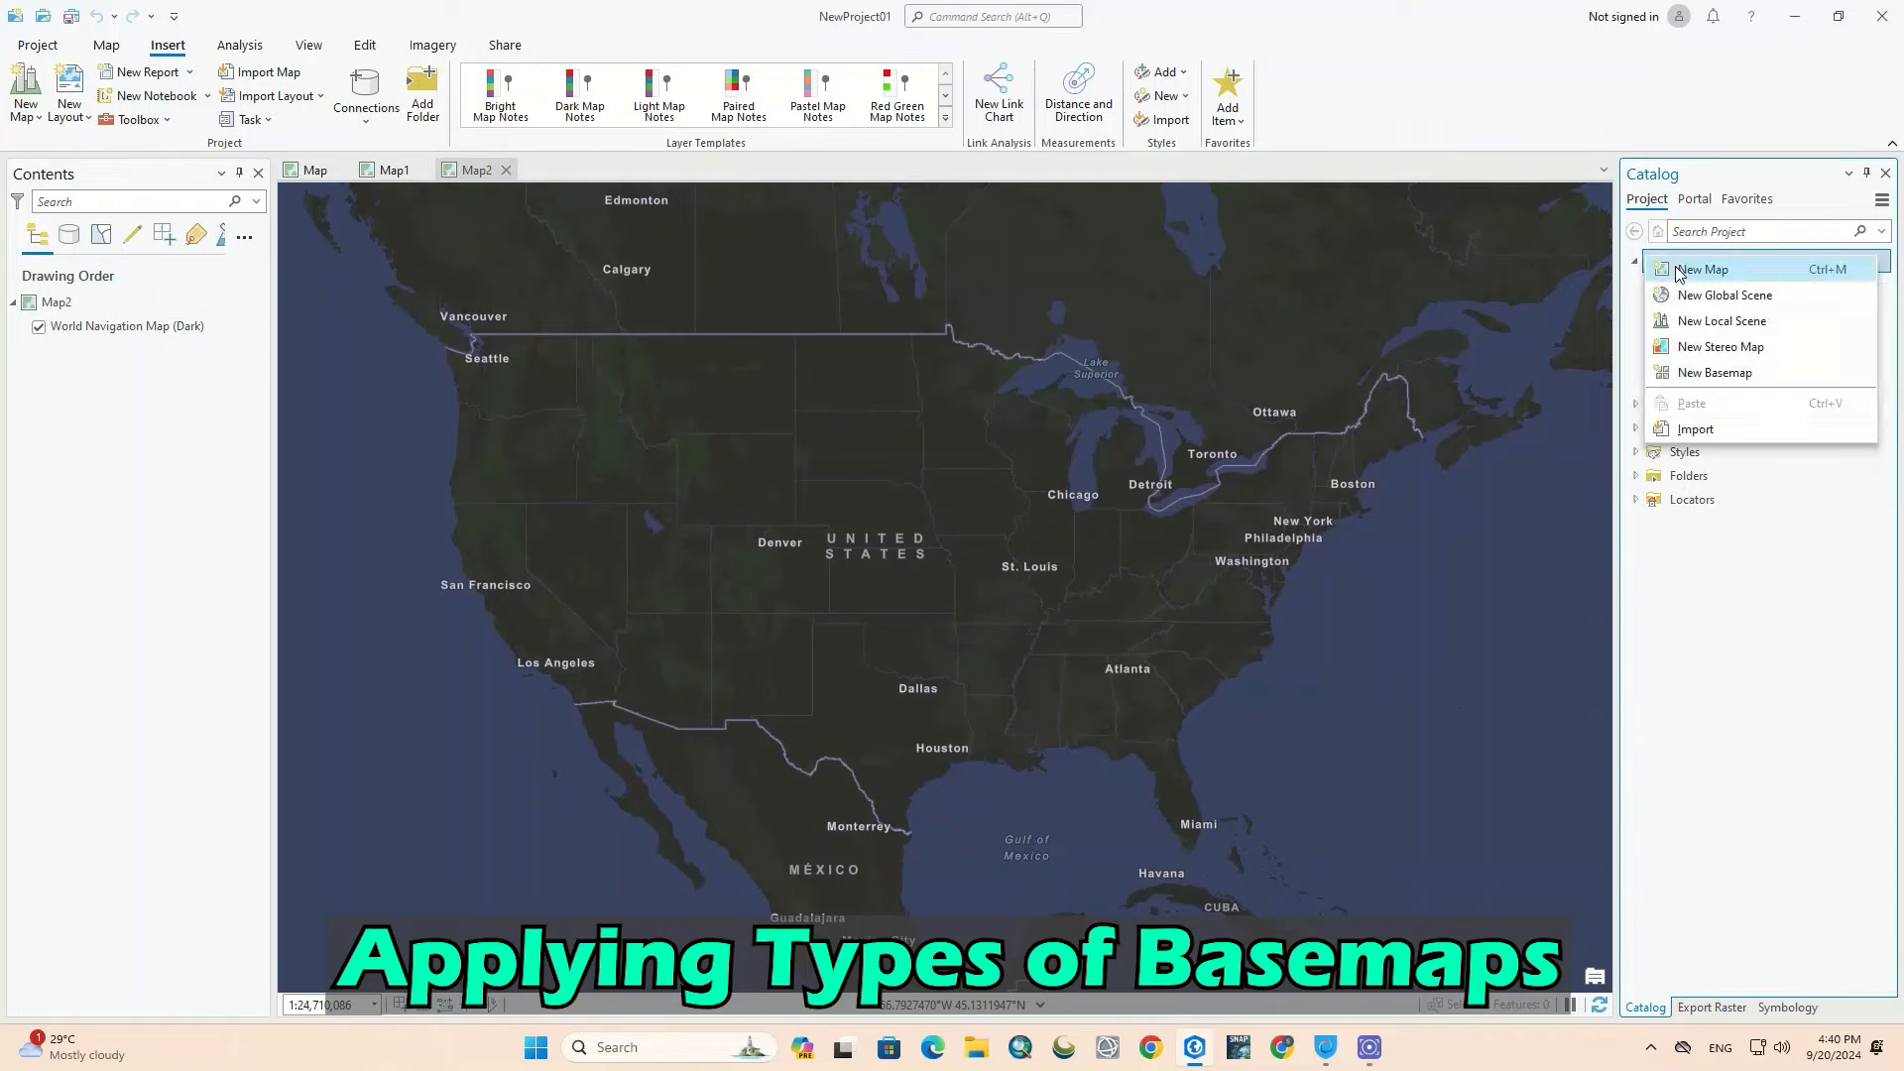
left_click(1679, 271)
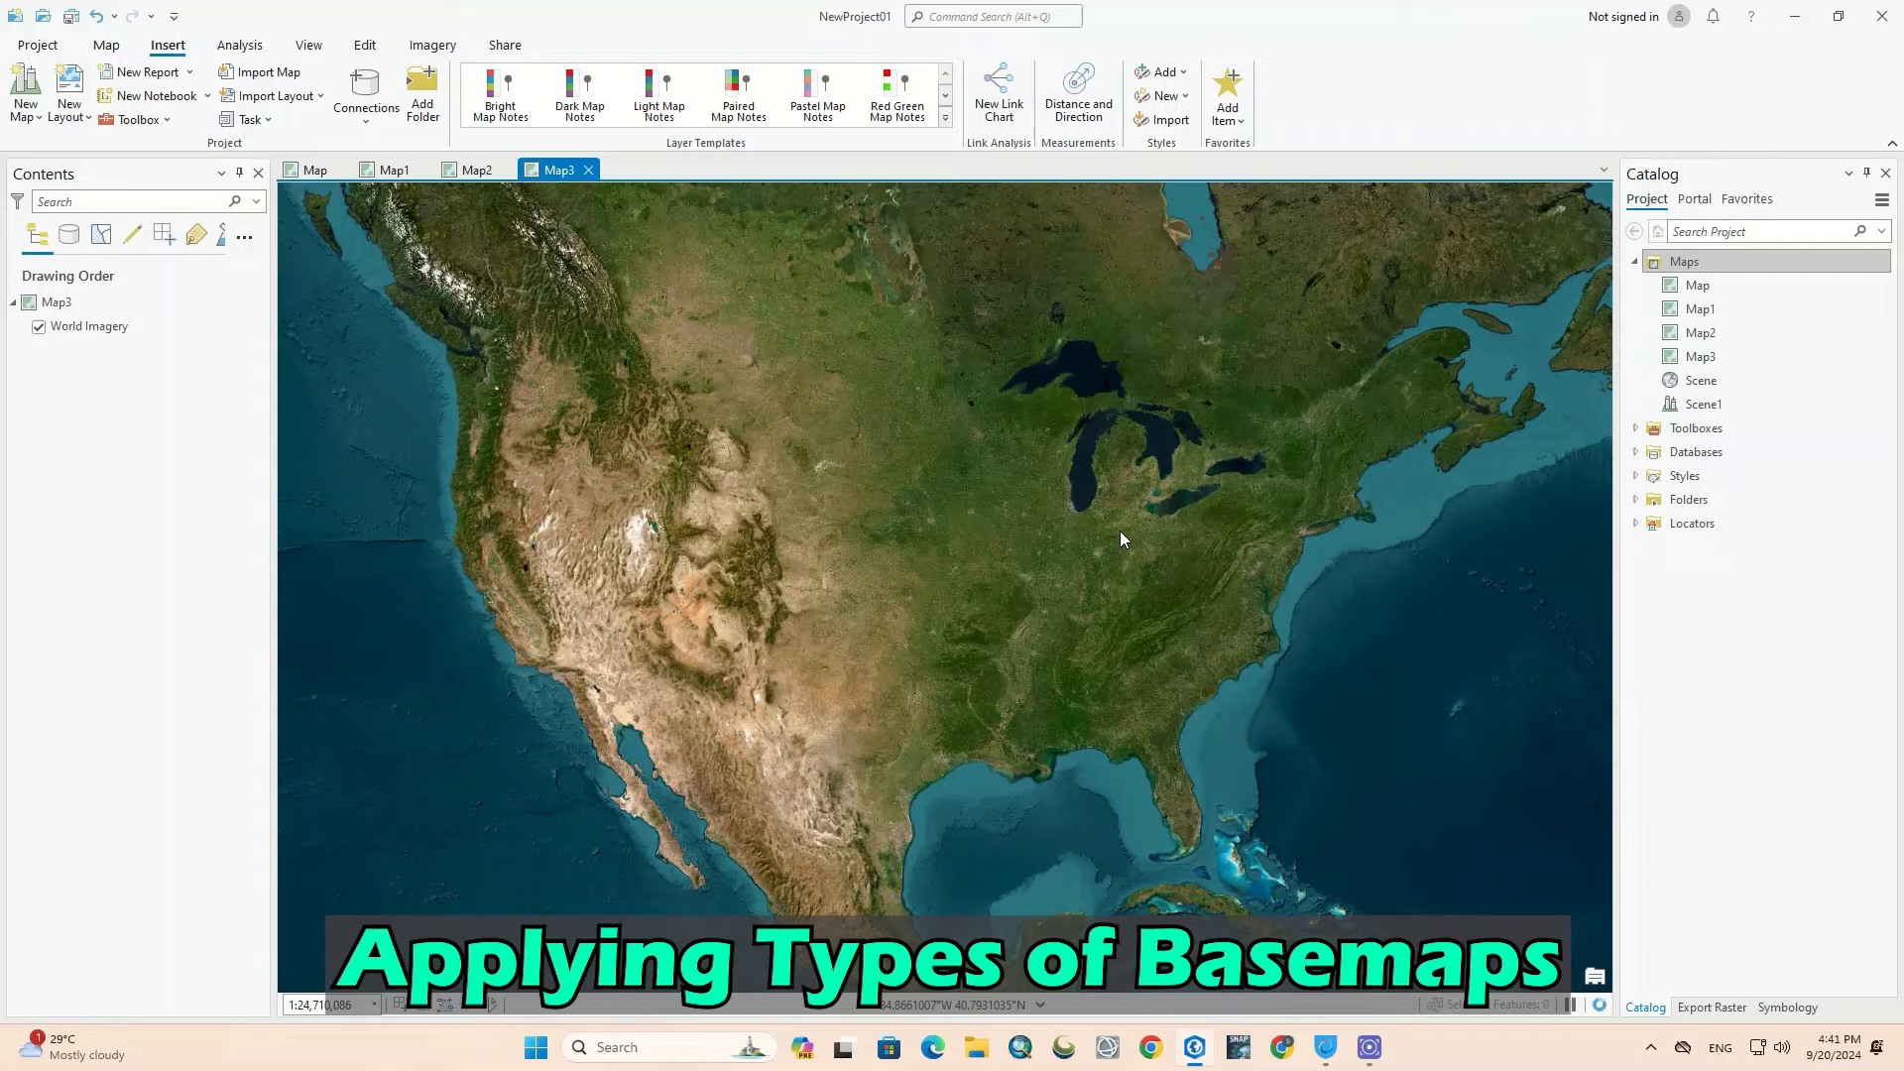
scroll(1120, 531, "down", 5)
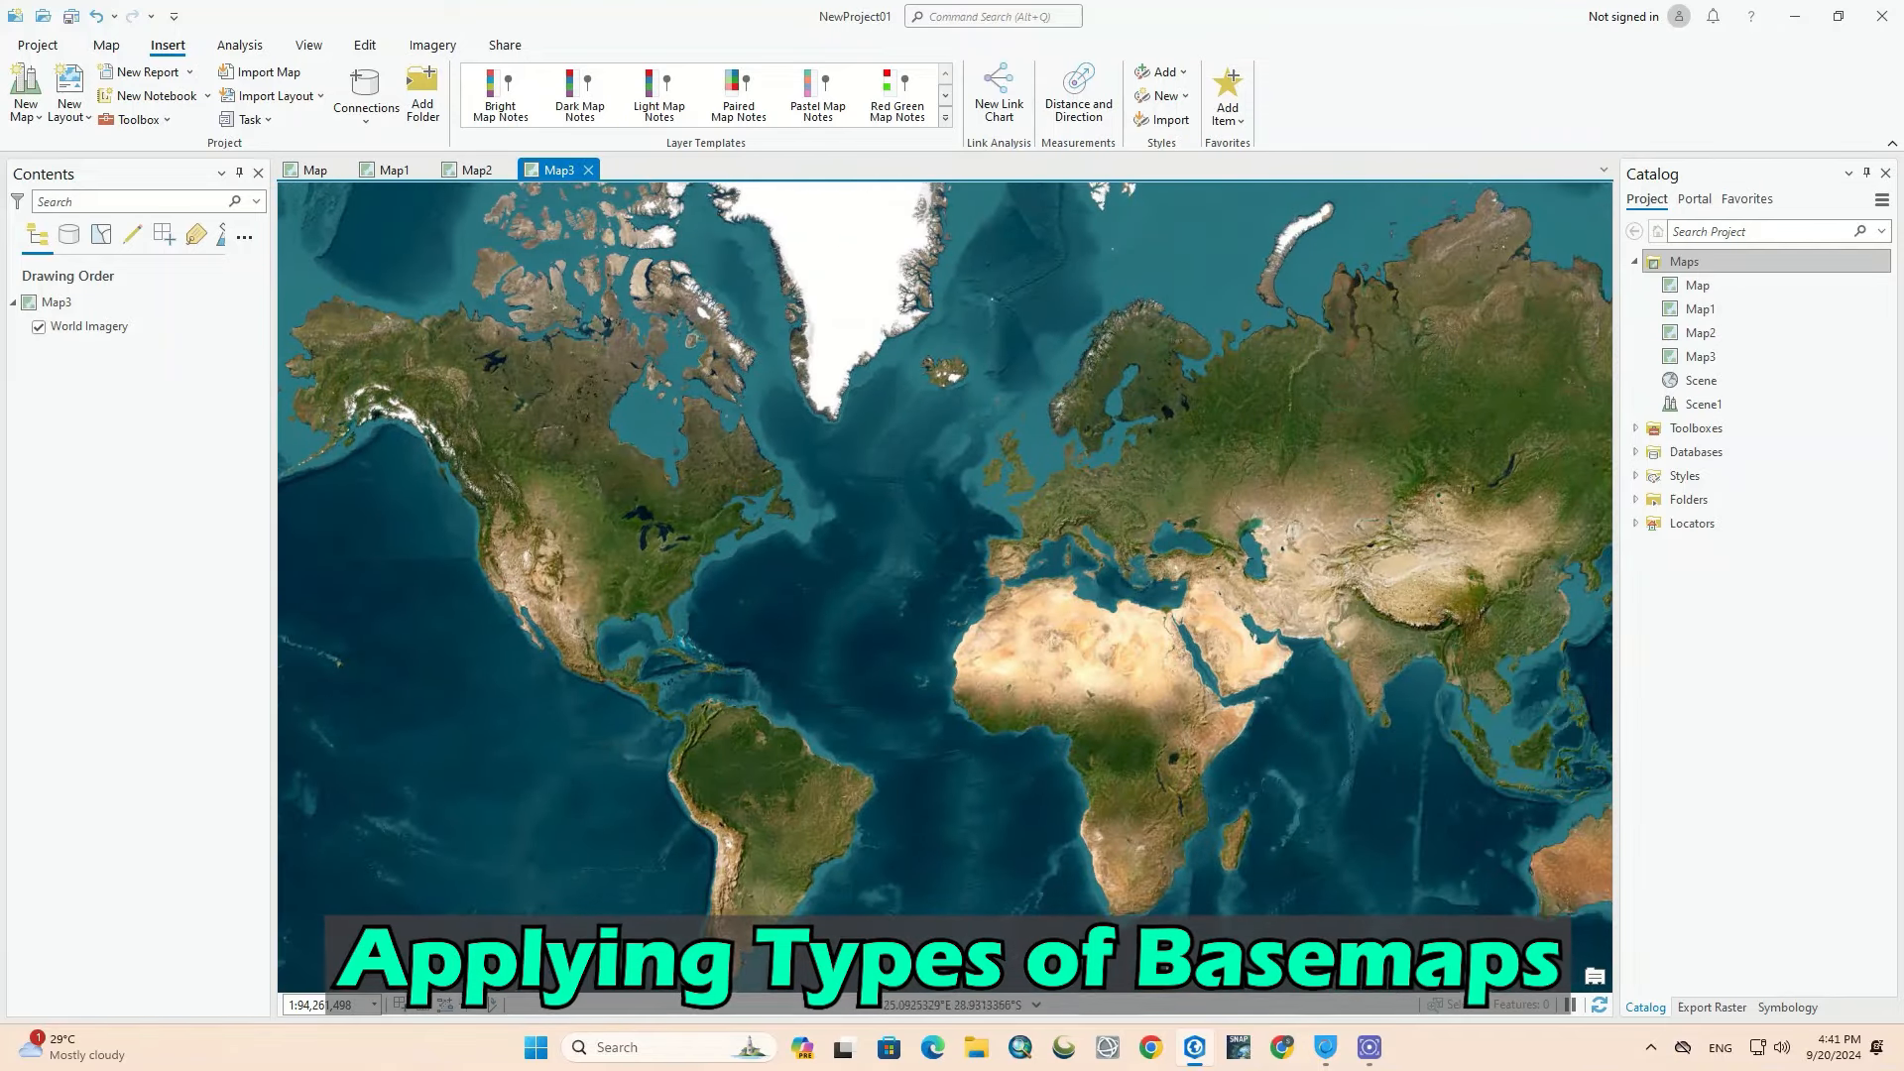
Step: Reopen the map and scene options and try turning the default visibility of newly added layers off and on again
left_click(38, 45)
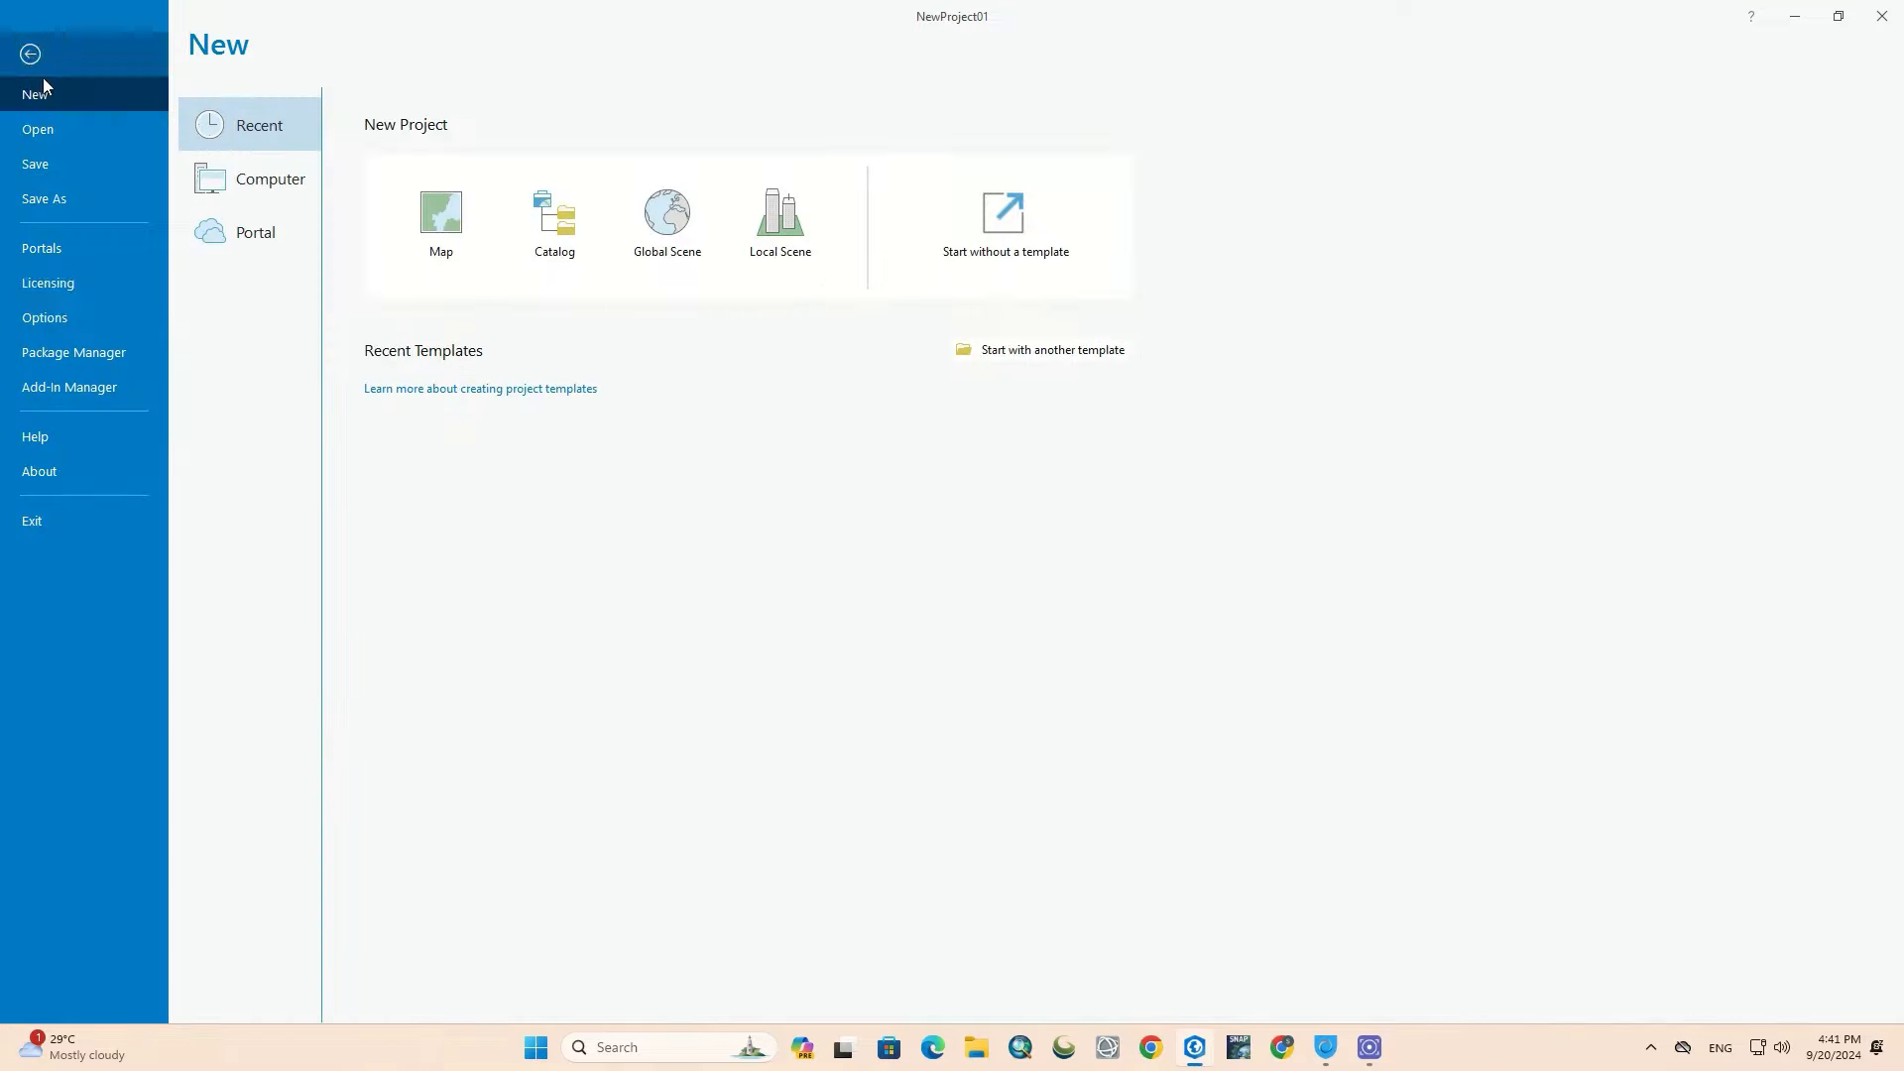
left_click(98, 316)
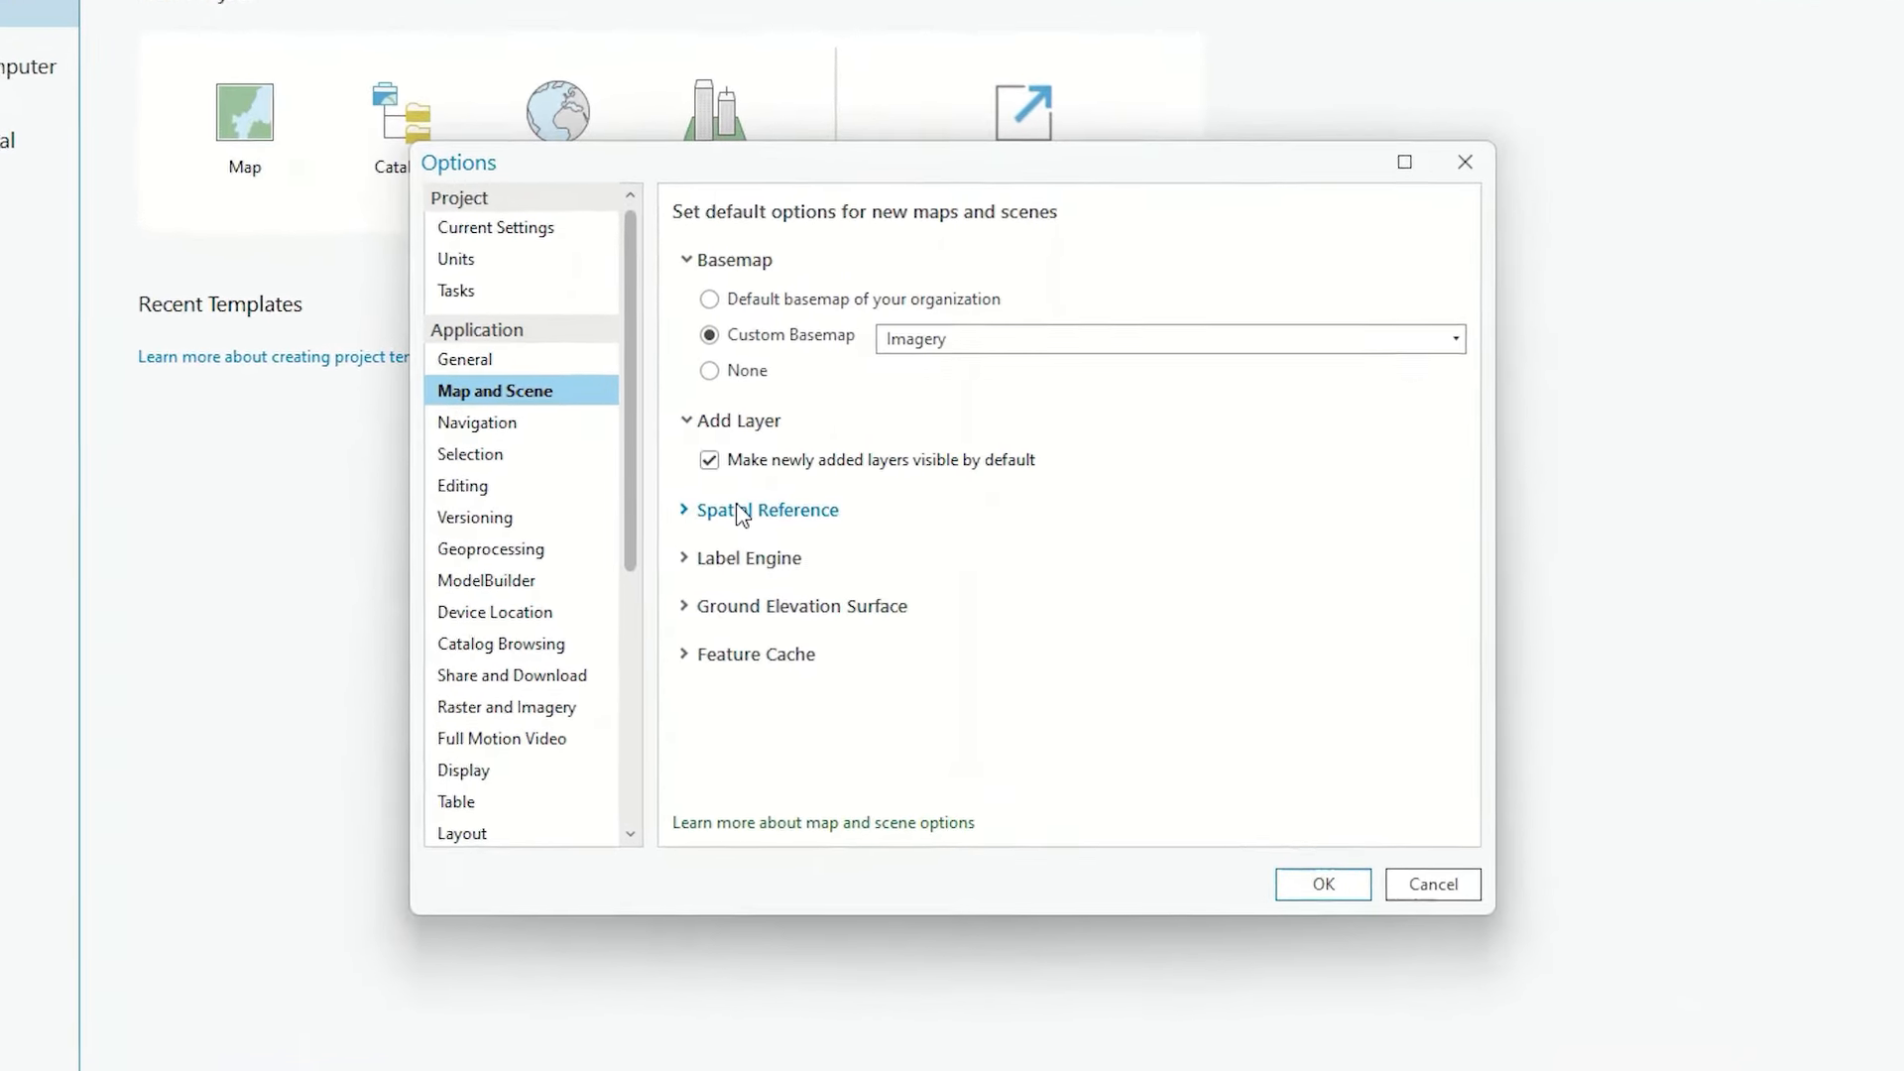
left_click(726, 459)
left_click(701, 458)
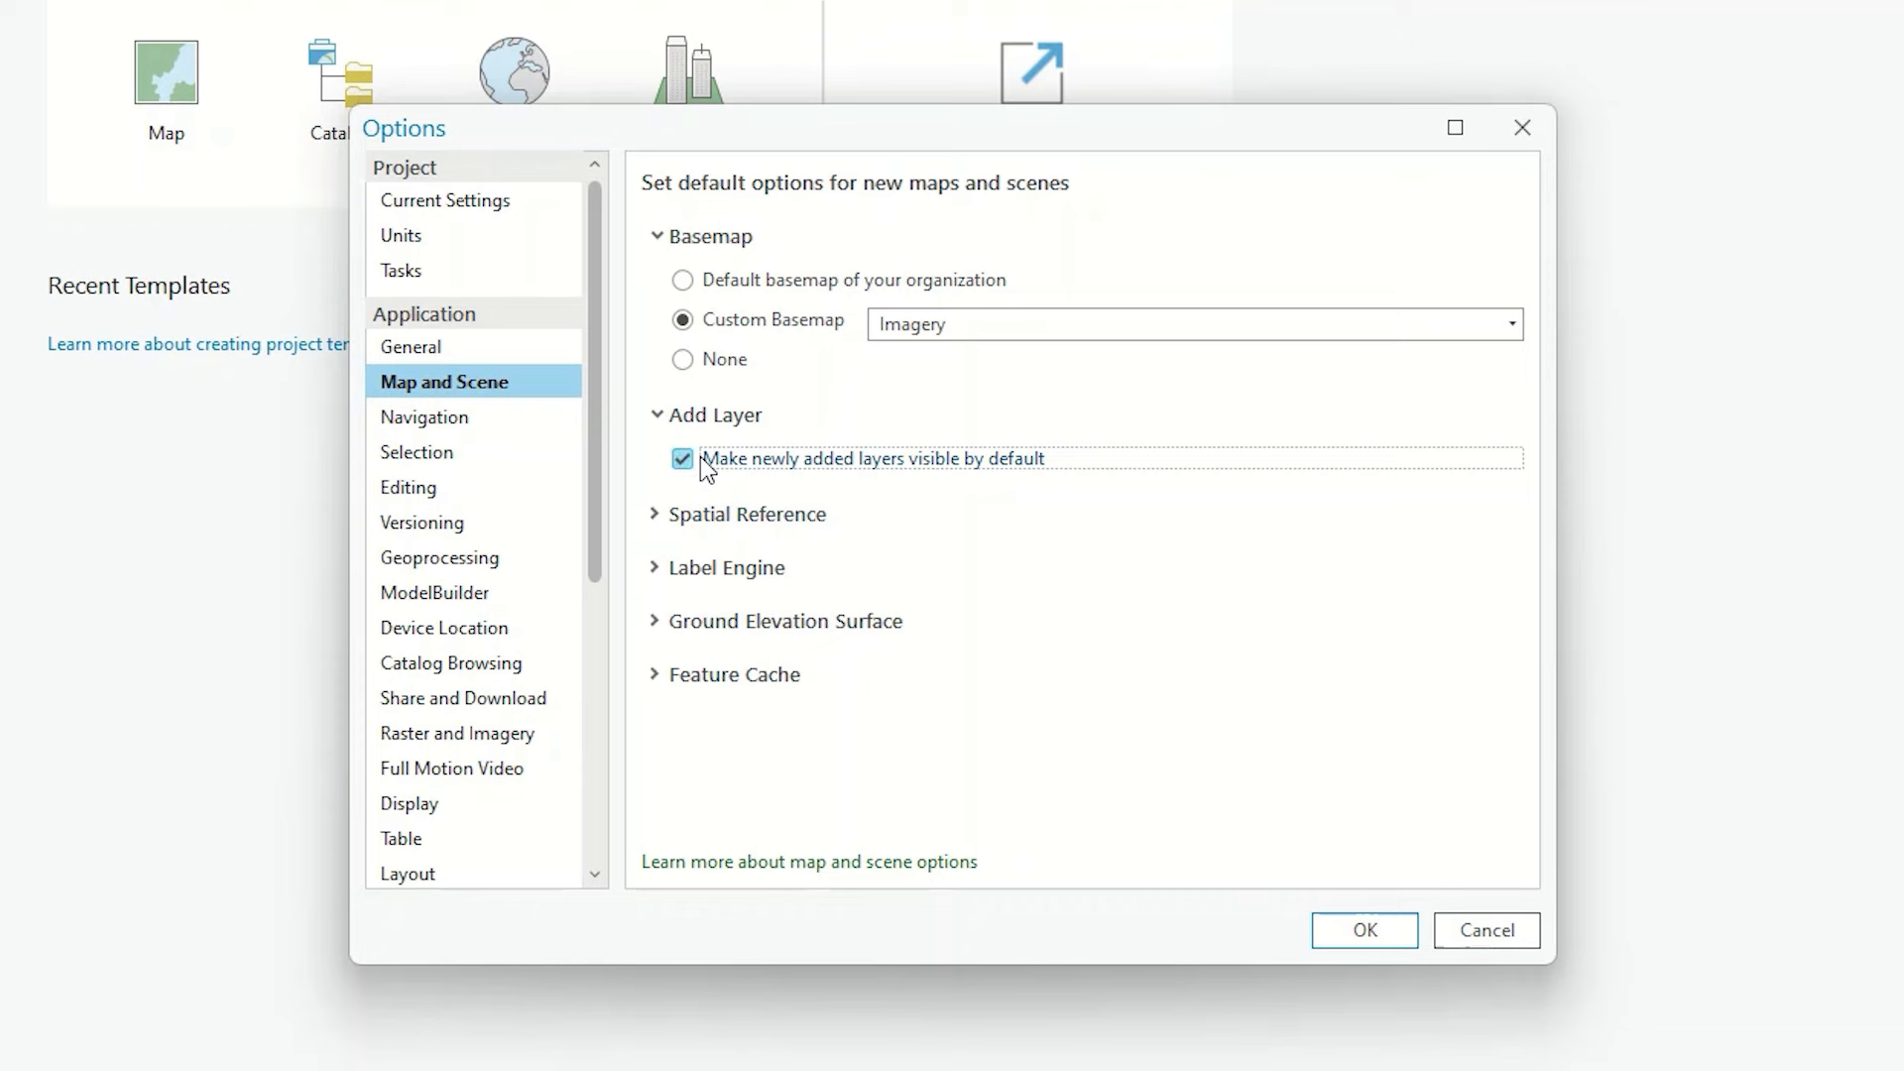
Step: Try choosing a specific default spatial reference, browsing the World geographic coordinate systems and highlighting IGb00
left_click(730, 517)
left_click(886, 600)
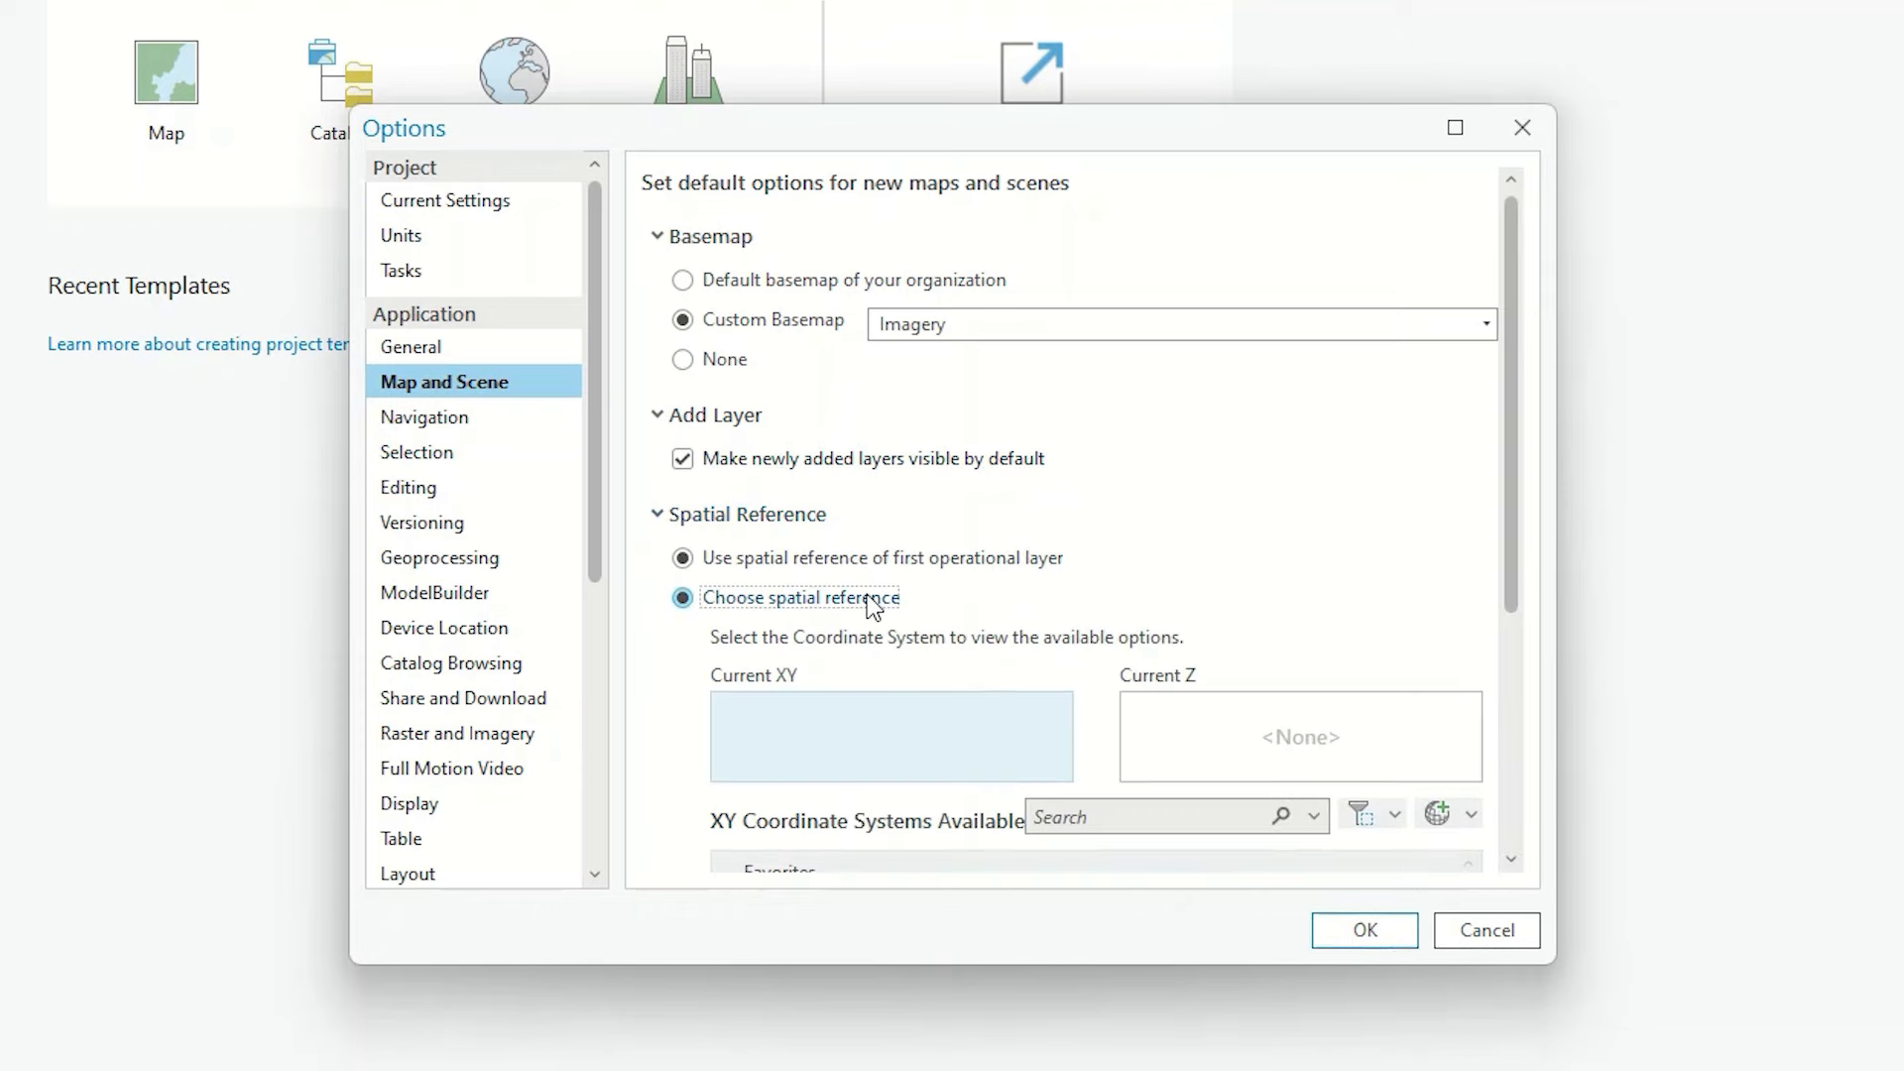
left_click_drag(1497, 453, 1513, 595)
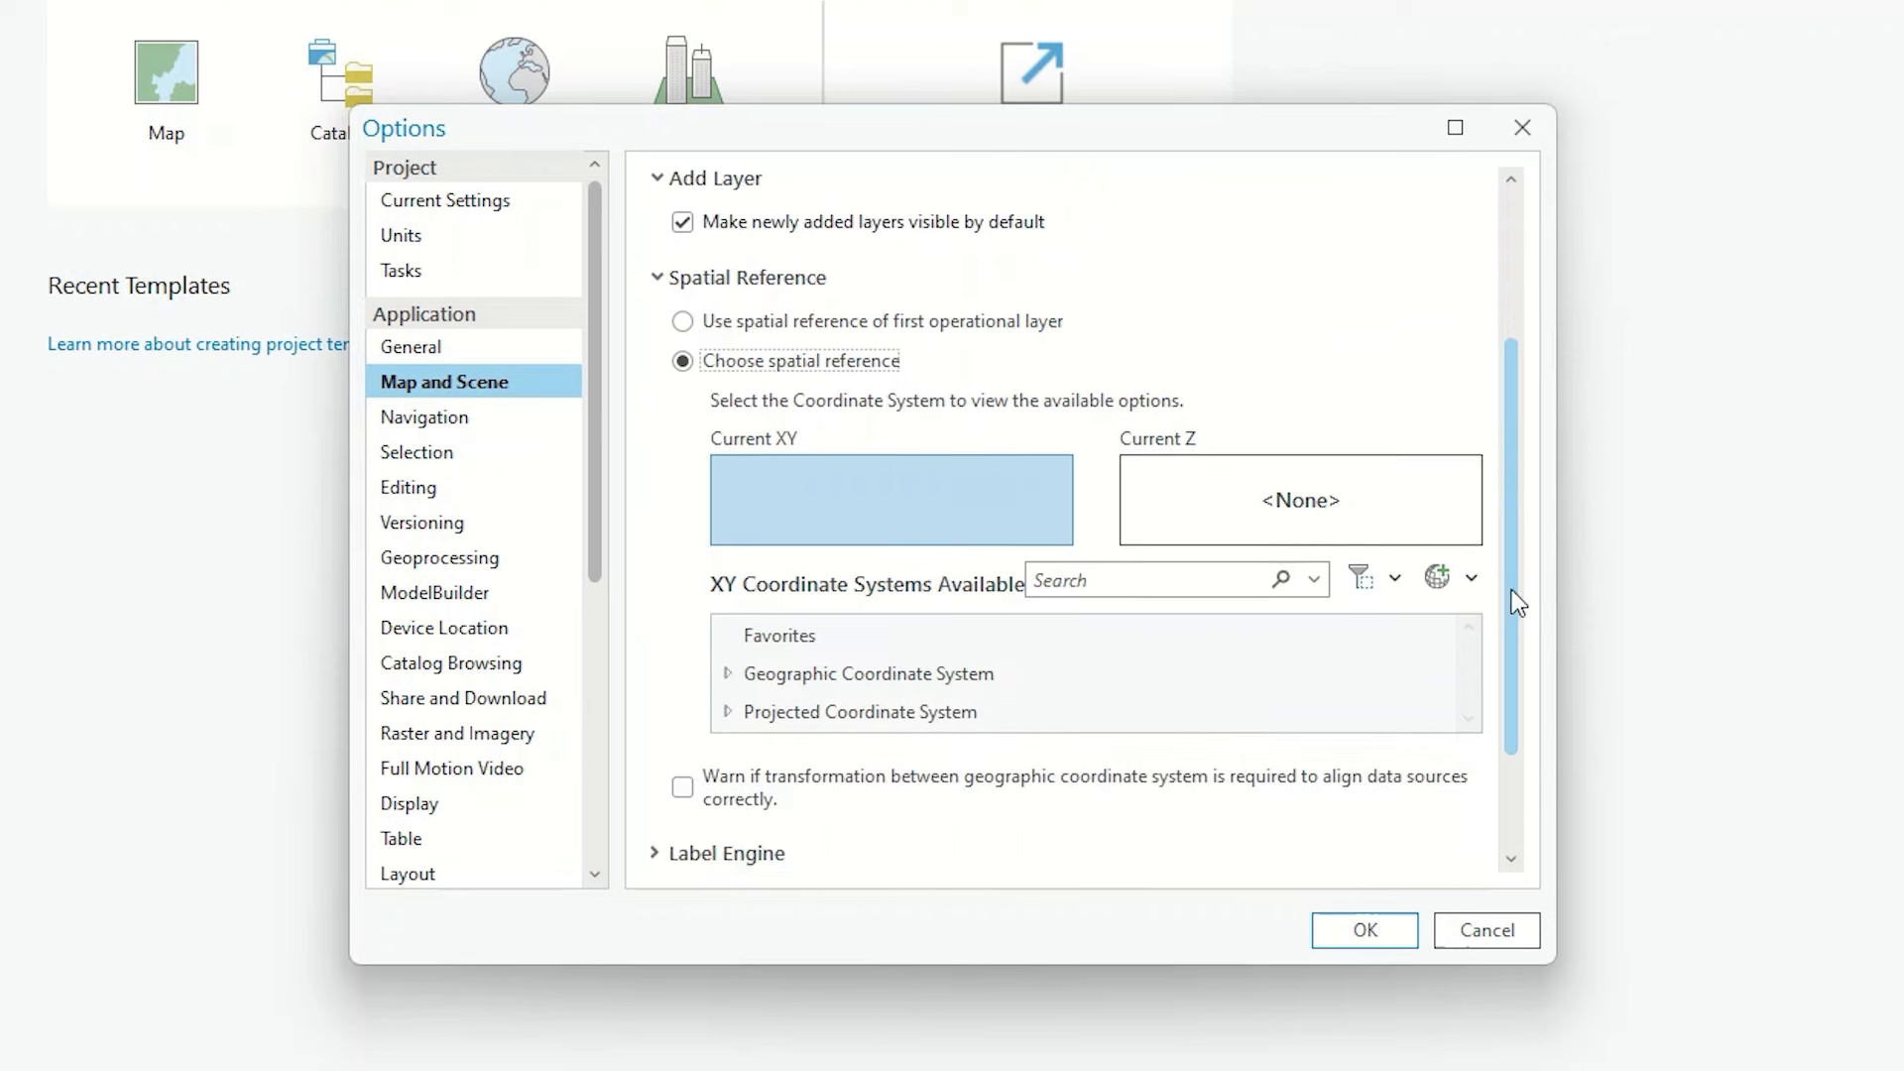
left_click(730, 670)
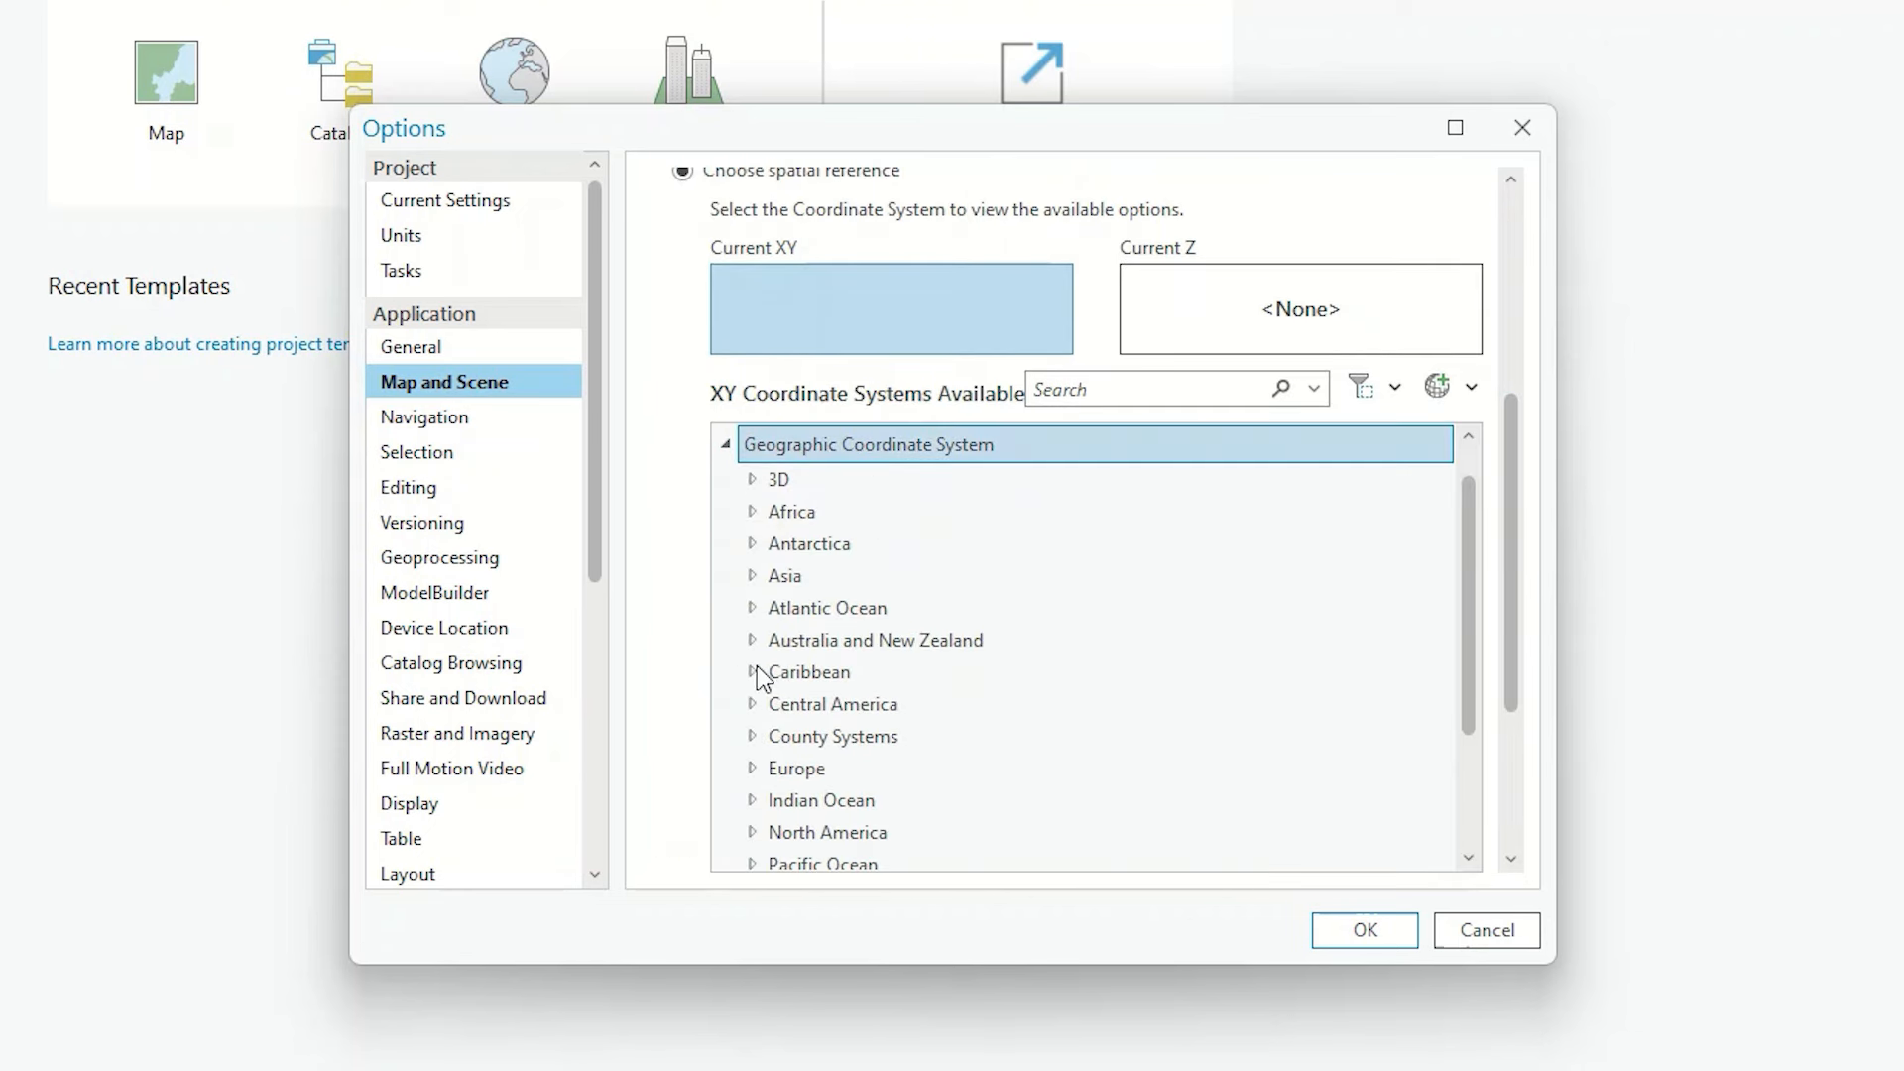
scroll(972, 680, "down", 2)
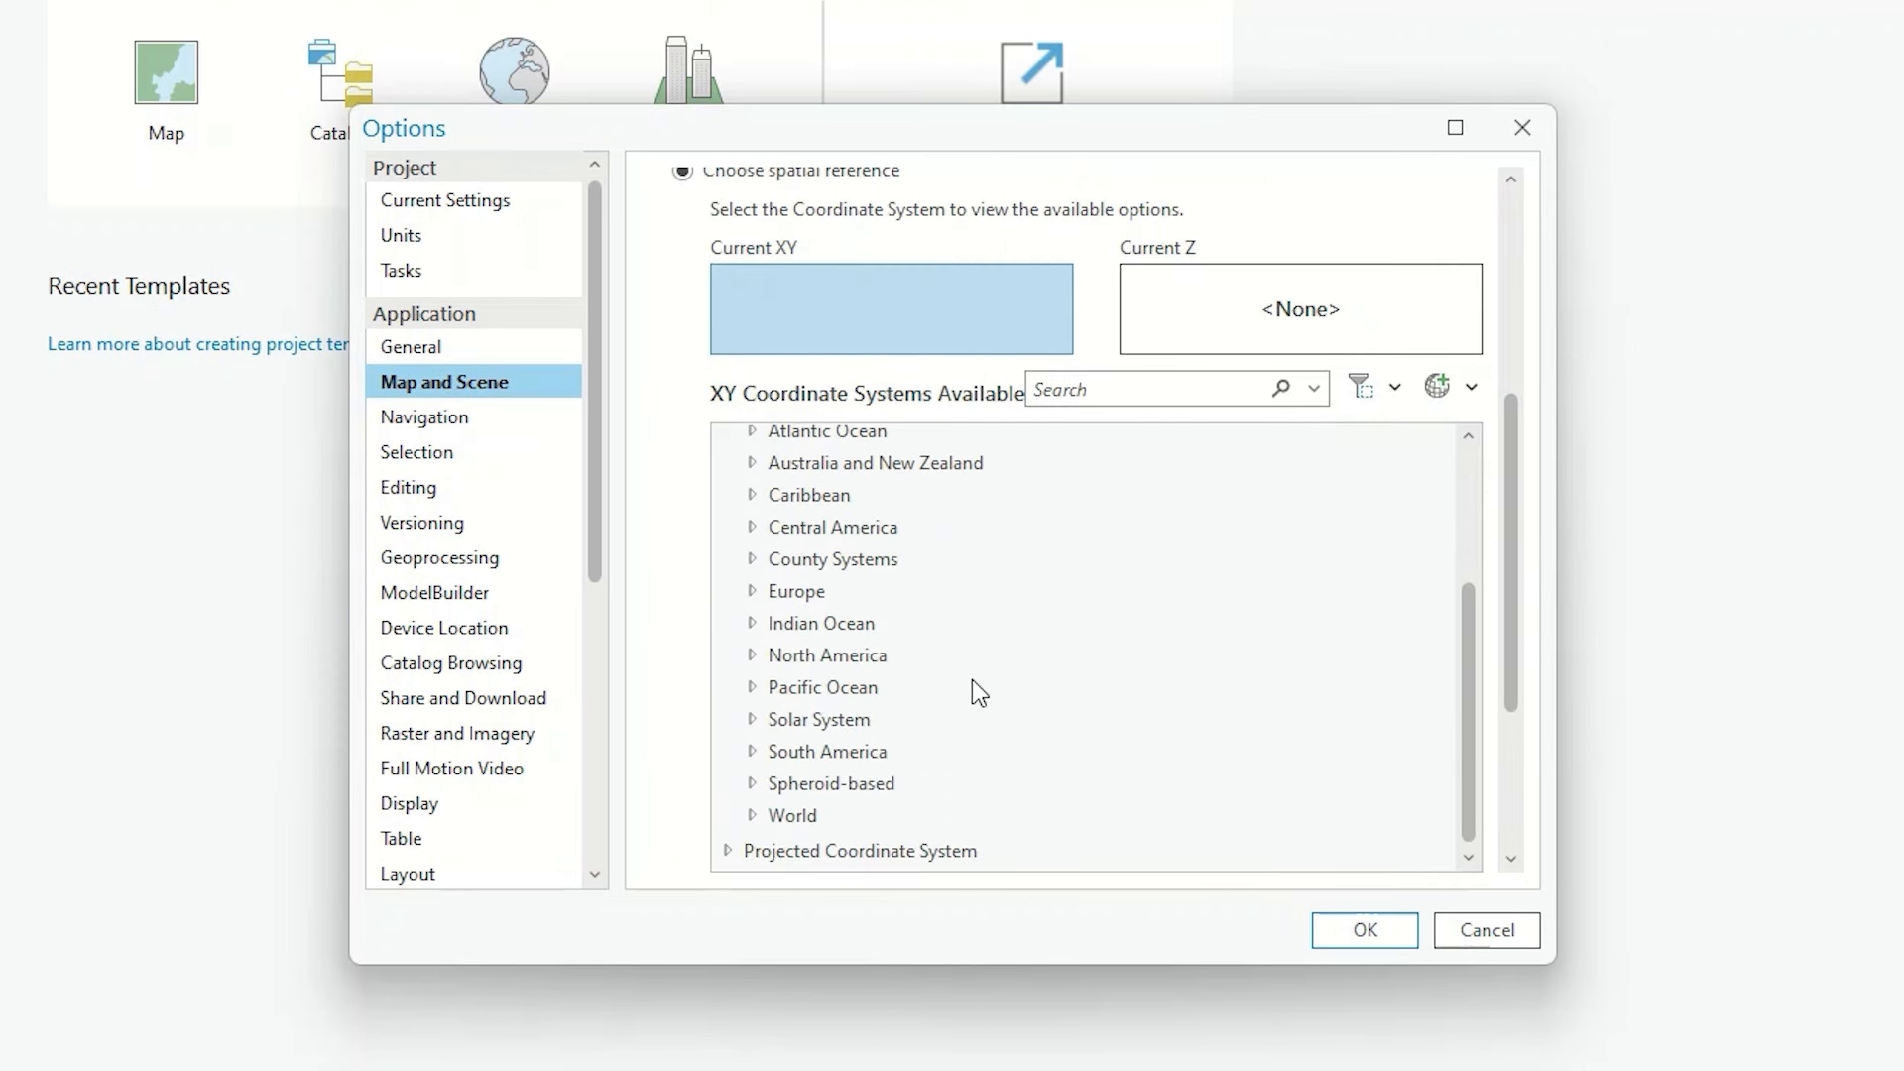
left_click(752, 816)
scroll(774, 773, "down", 2)
scroll(788, 746, "up", 3)
left_click(805, 750)
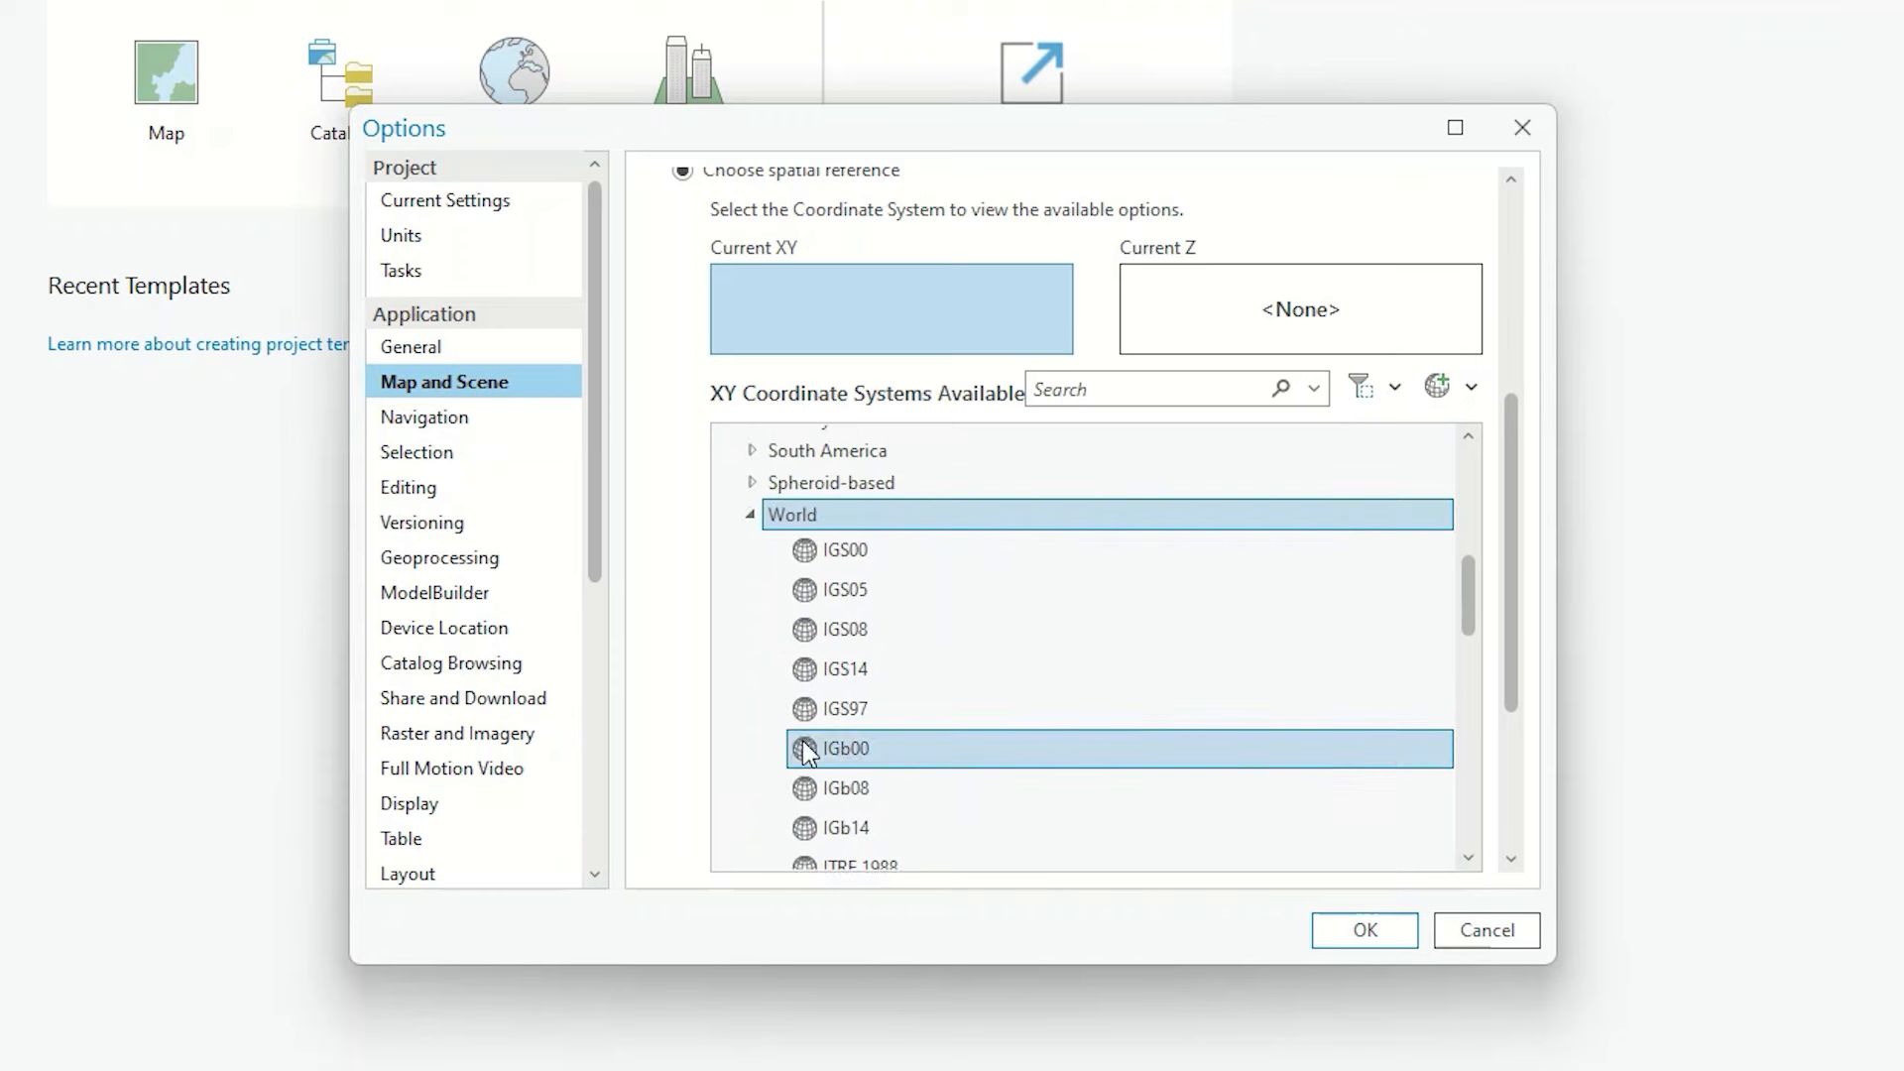
Step: Switch the default spatial reference back to that of the first operational layer and collapse the spatial reference settings
scroll(1421, 619, "up", 5)
scroll(1245, 355, "up", 2)
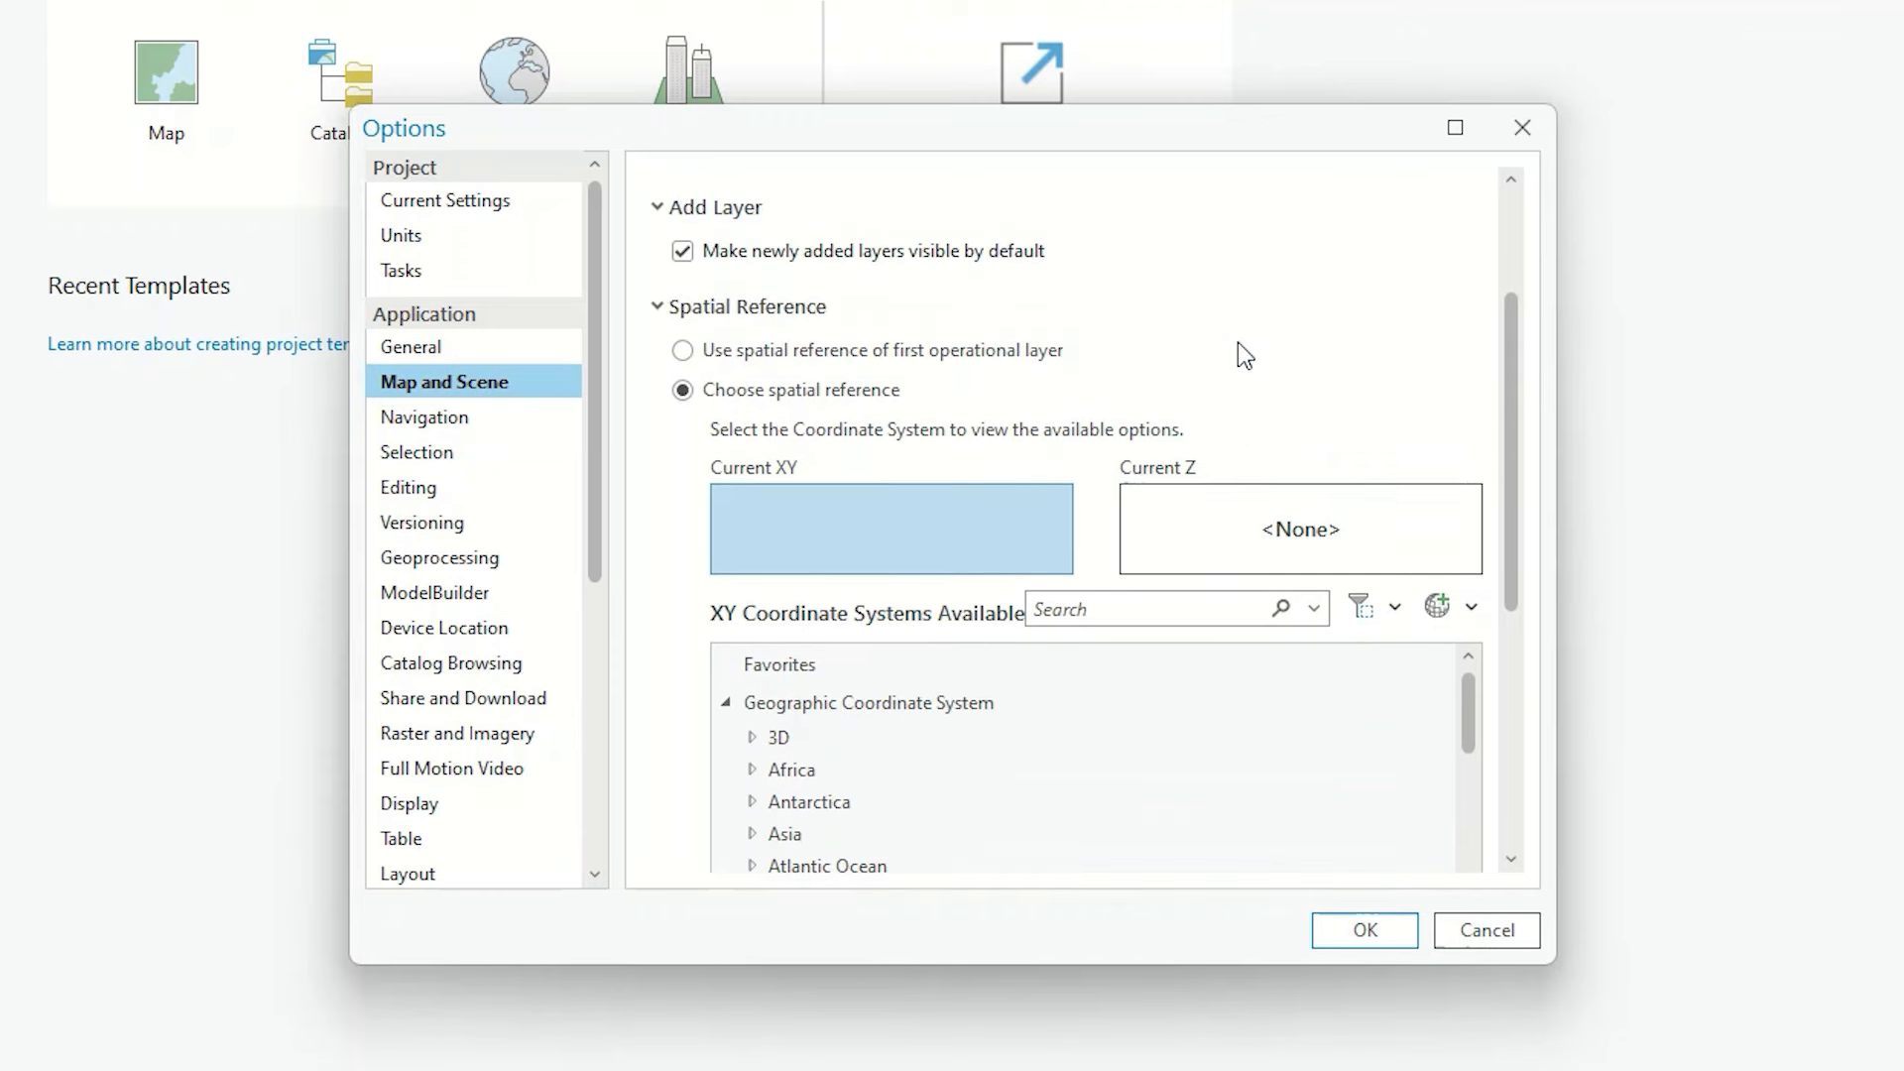
left_click(786, 349)
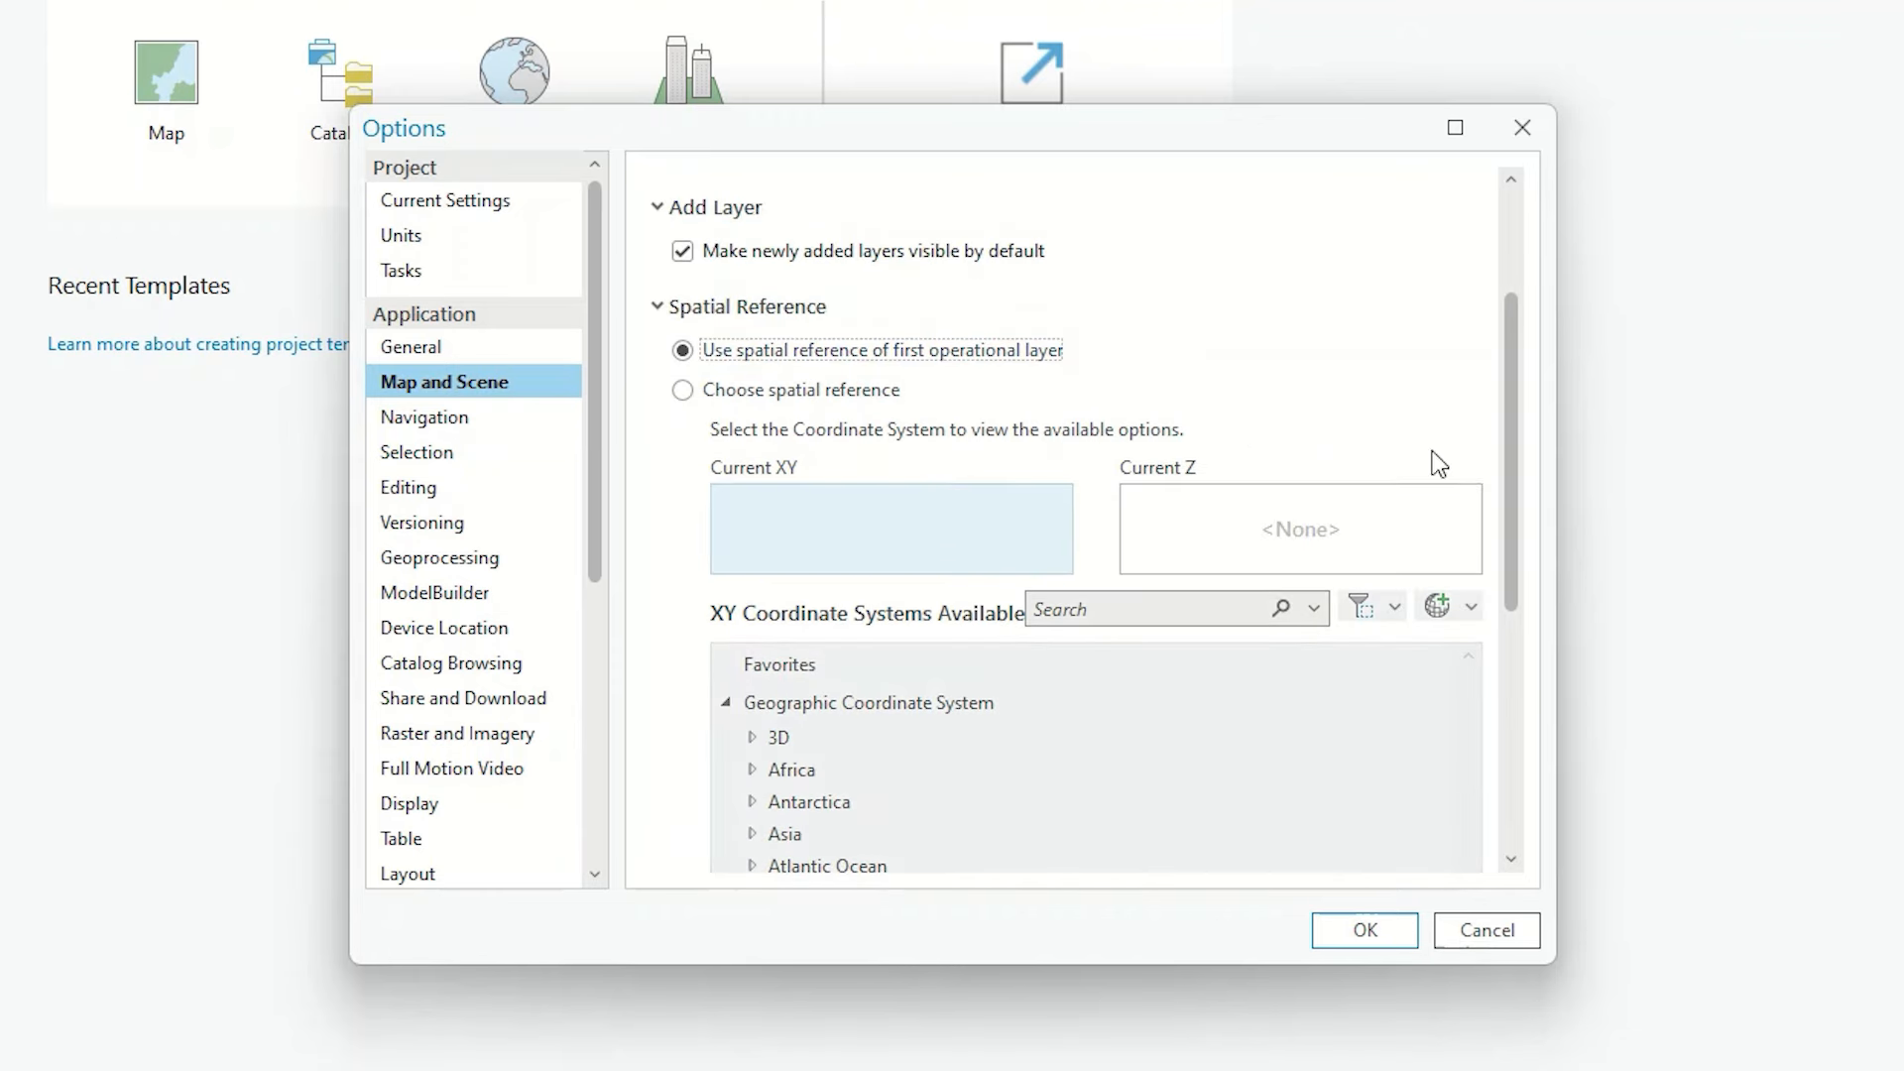
left_click(656, 306)
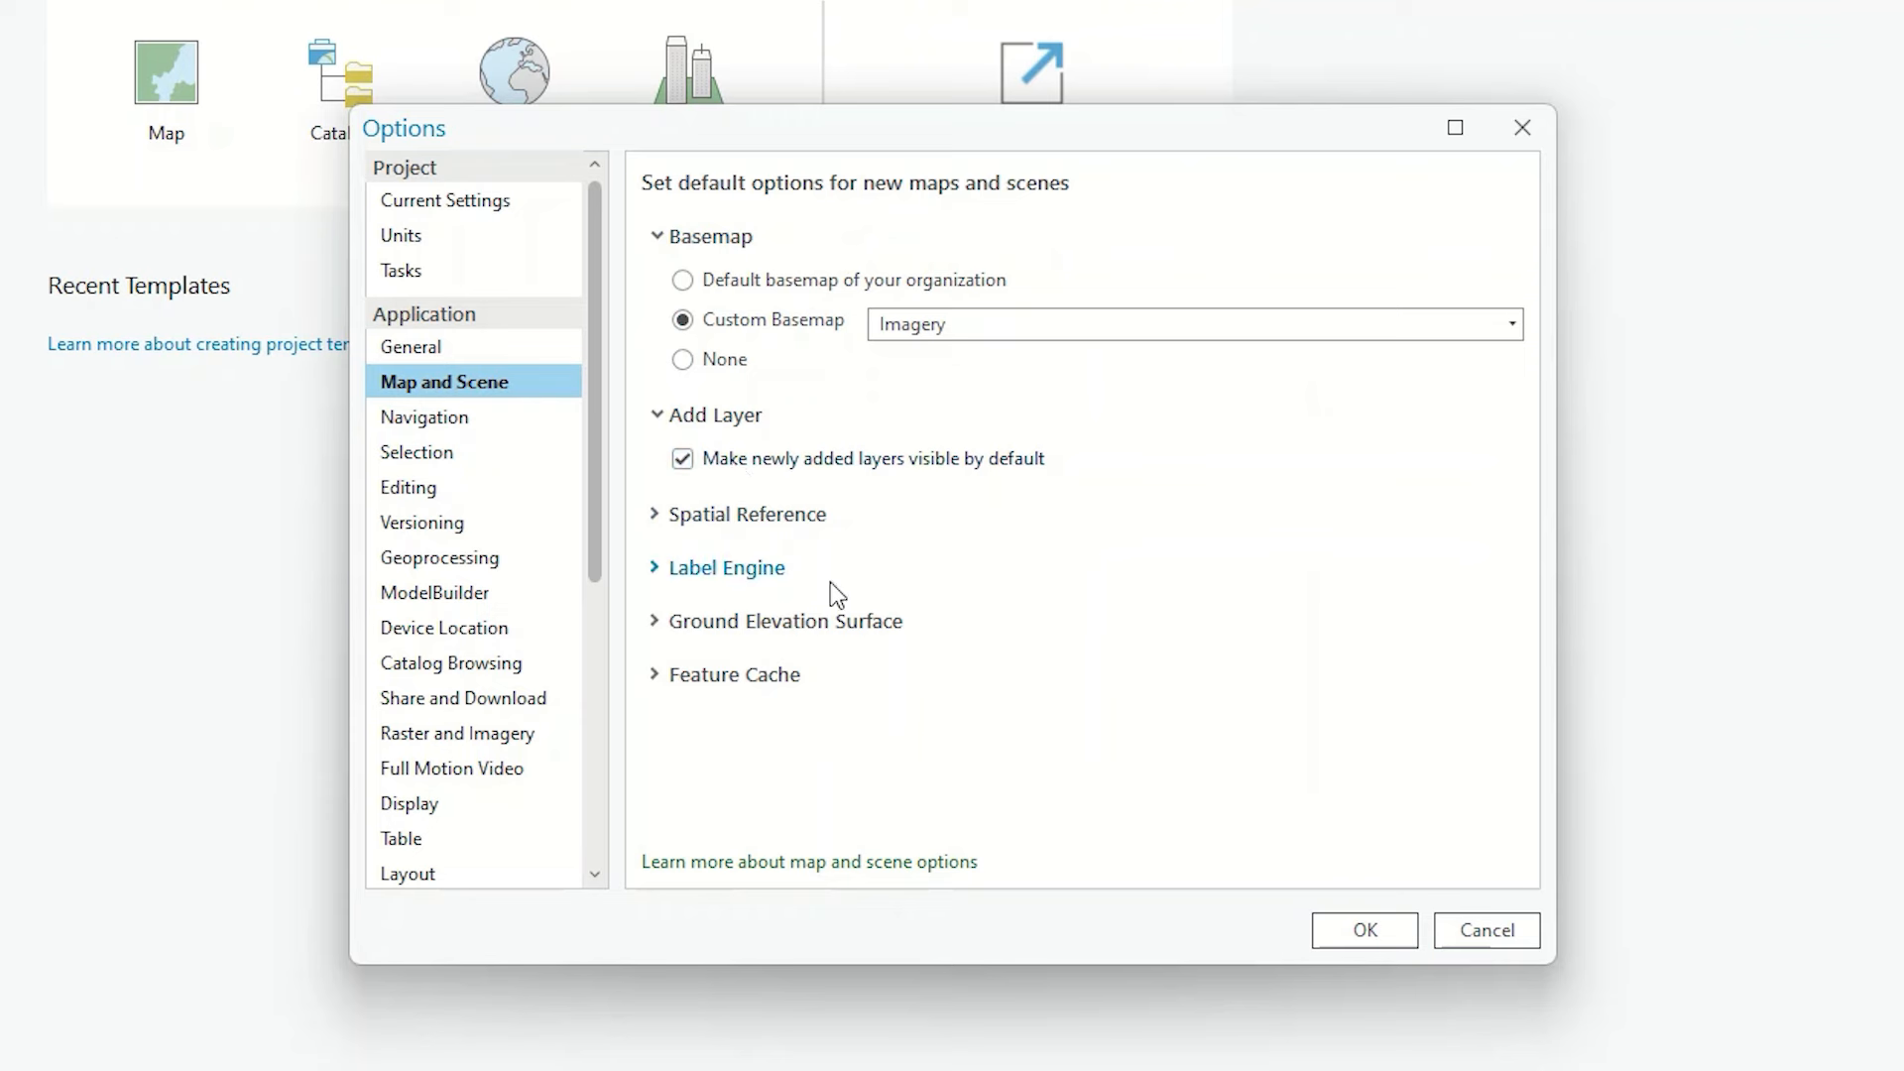
Step: Review the default label engine choices, keeping Maplex Label Engine, and examine the ground elevation surface options
left_click(657, 574)
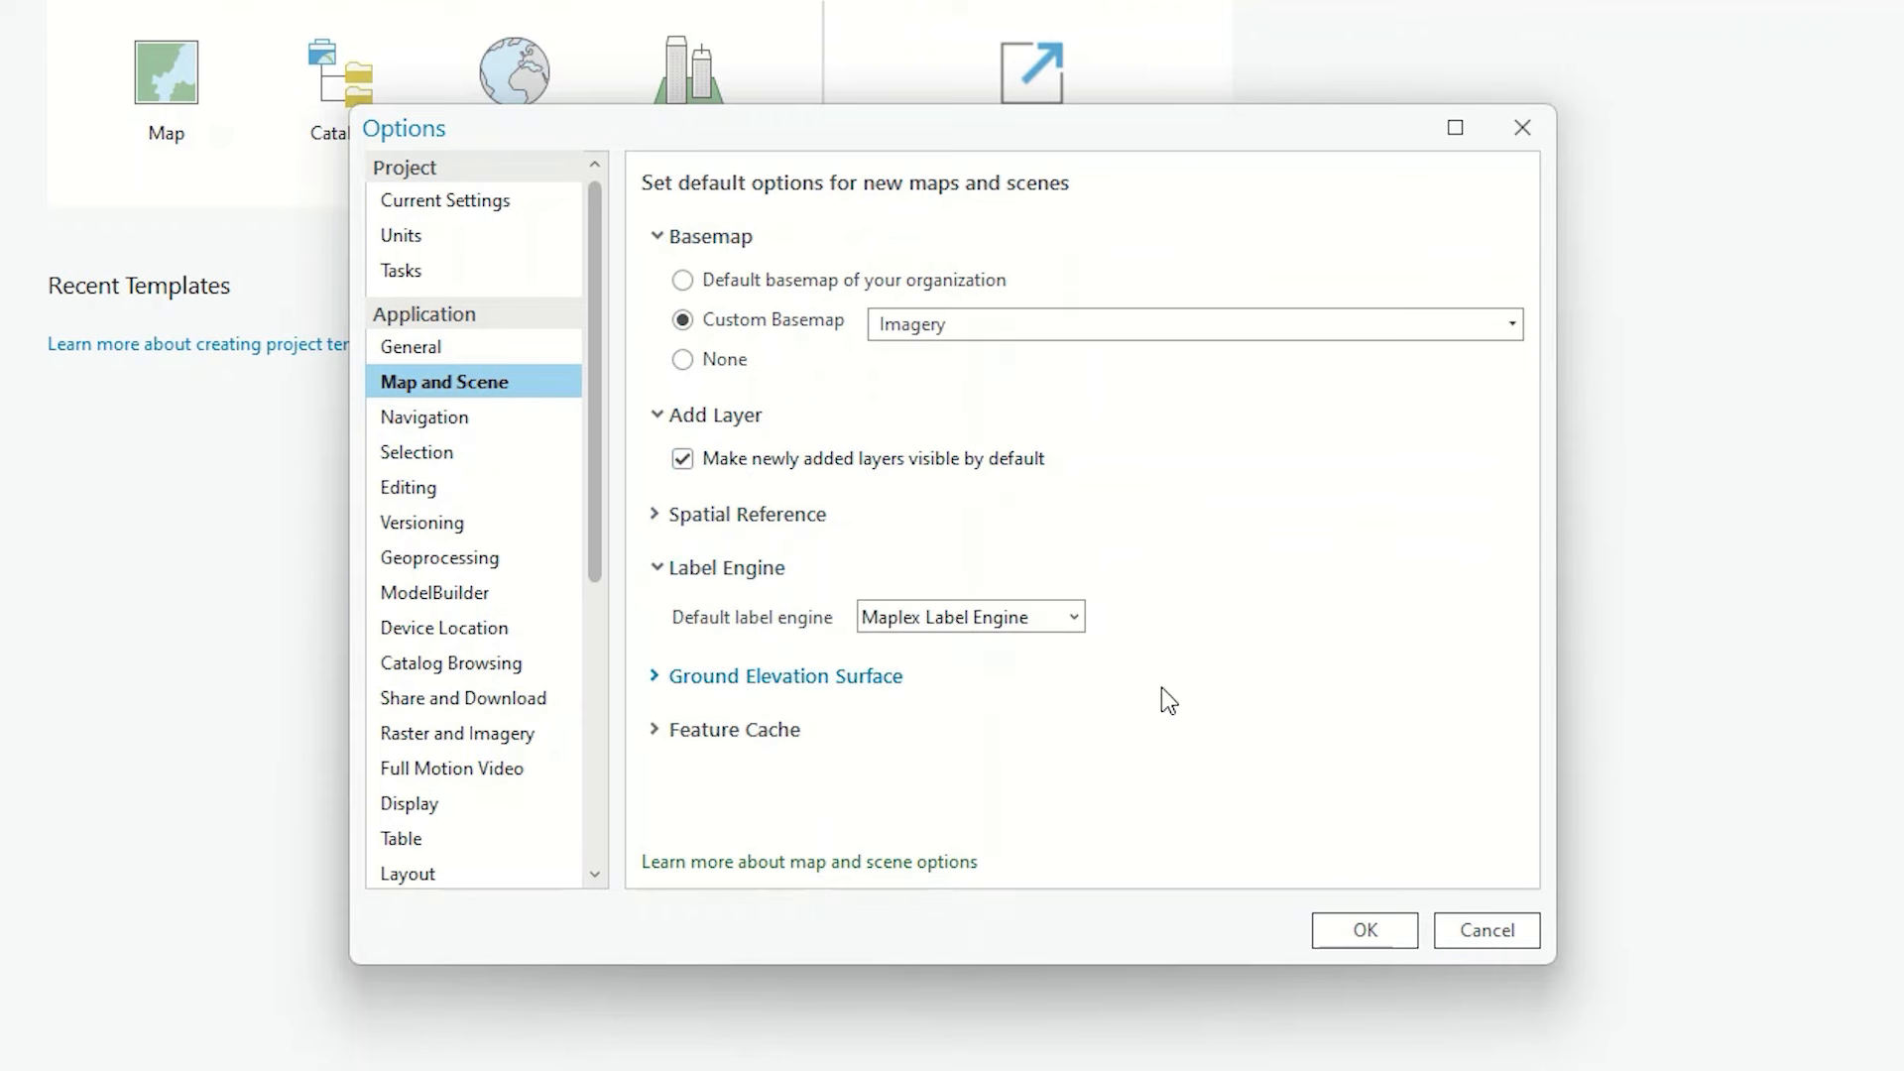
left_click(1047, 623)
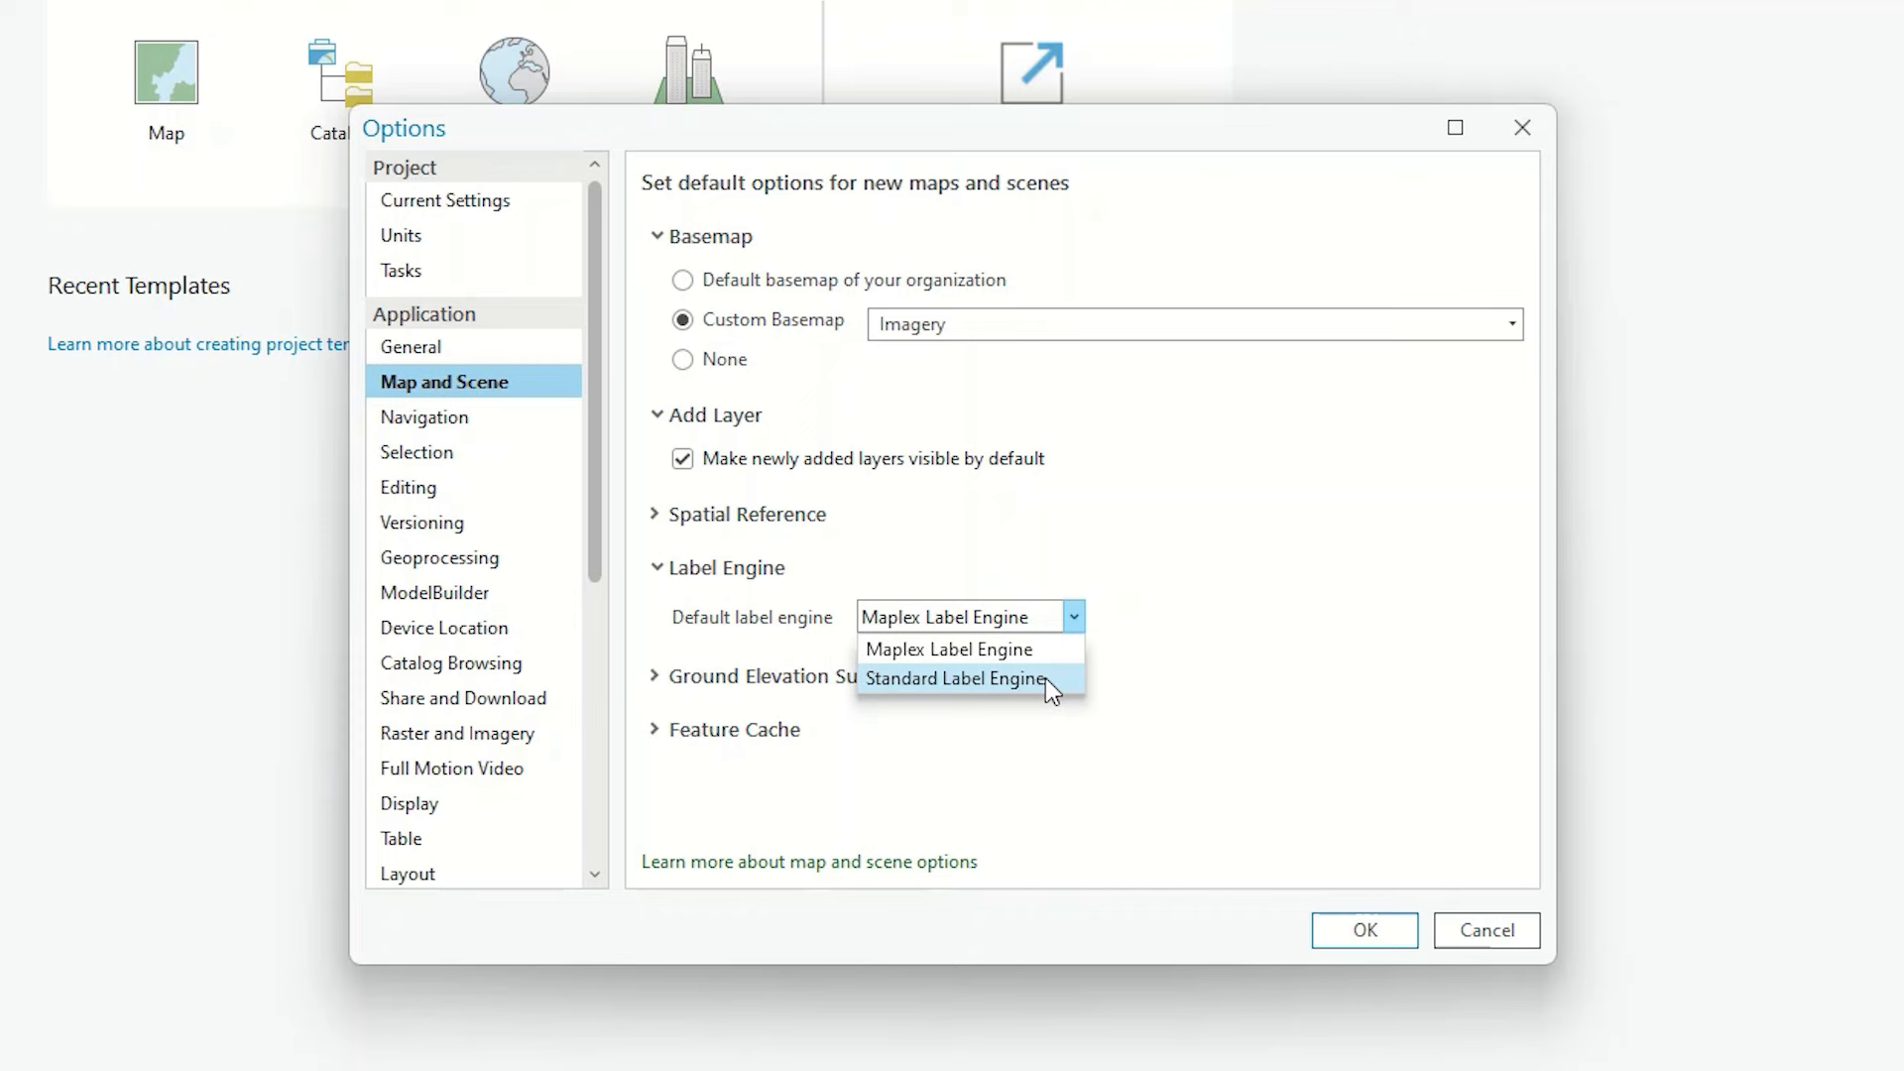
left_click(1038, 648)
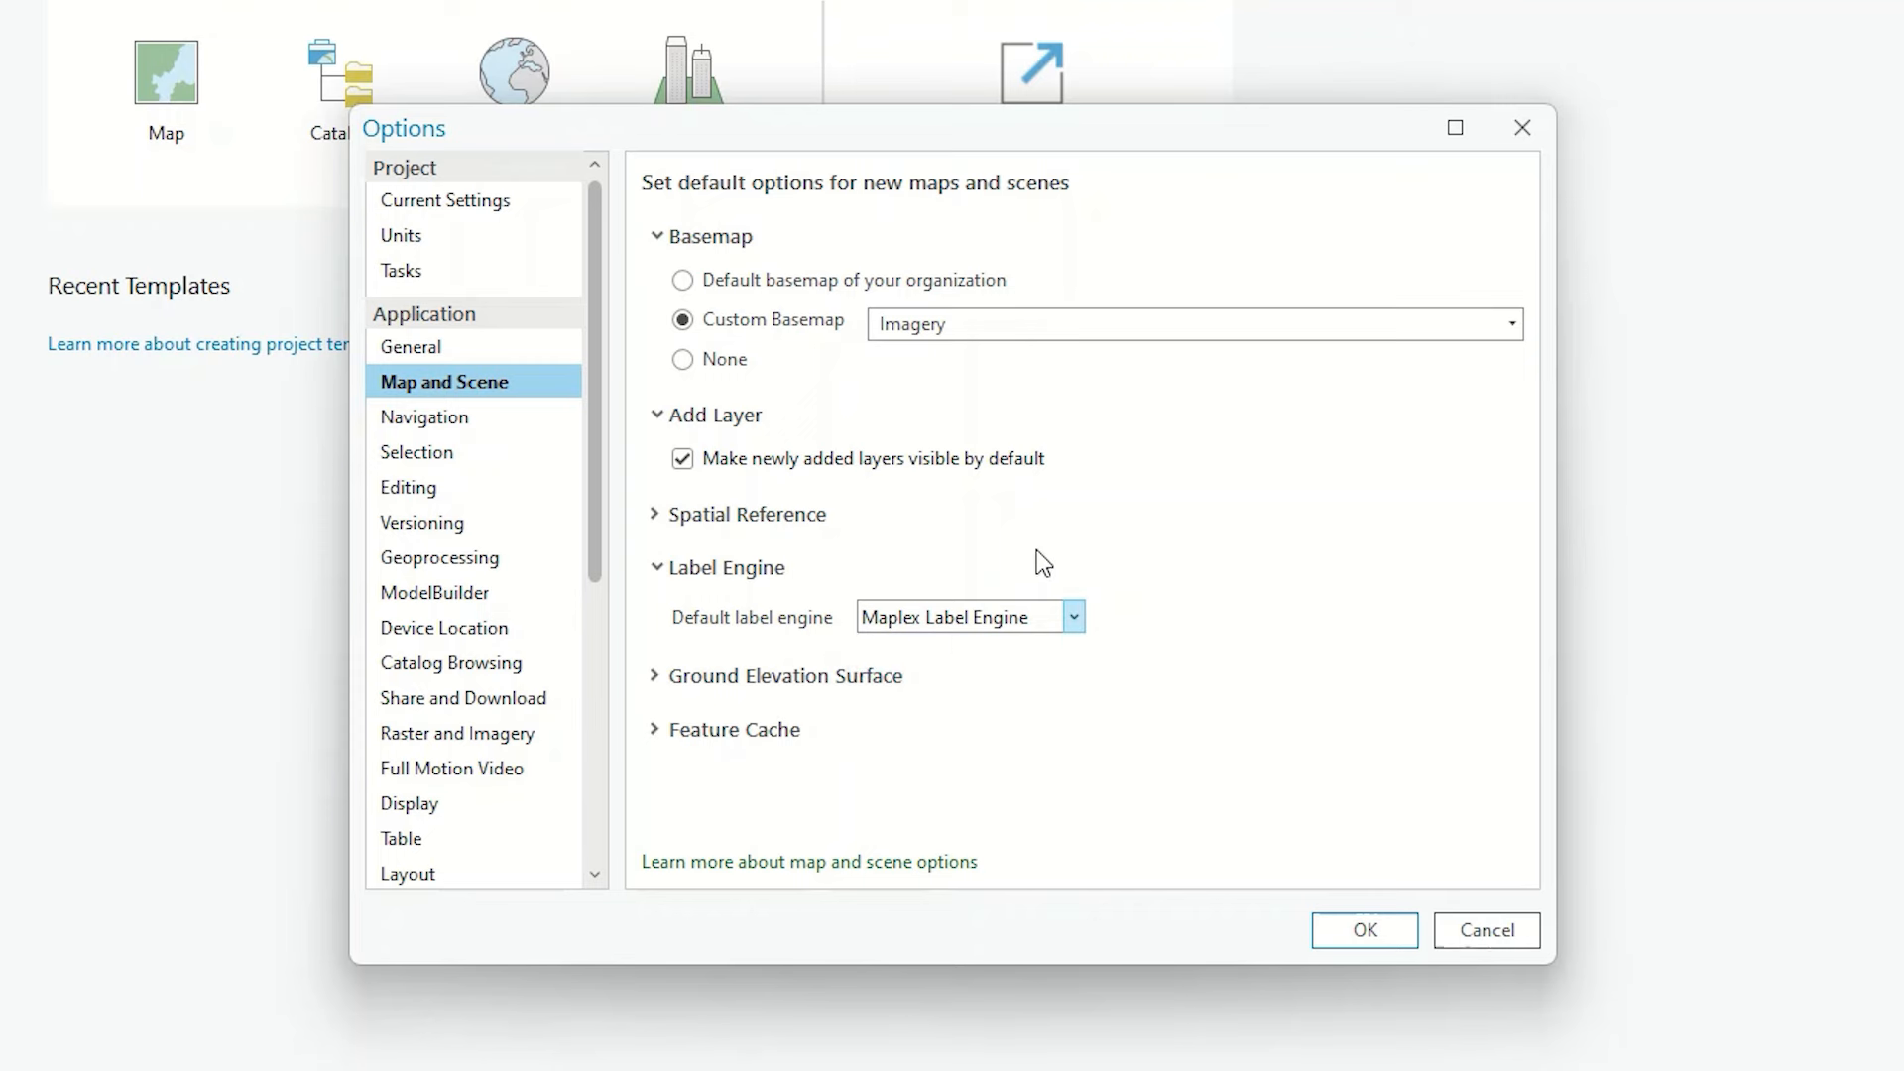
left_click(656, 677)
left_click_drag(1514, 527, 1524, 644)
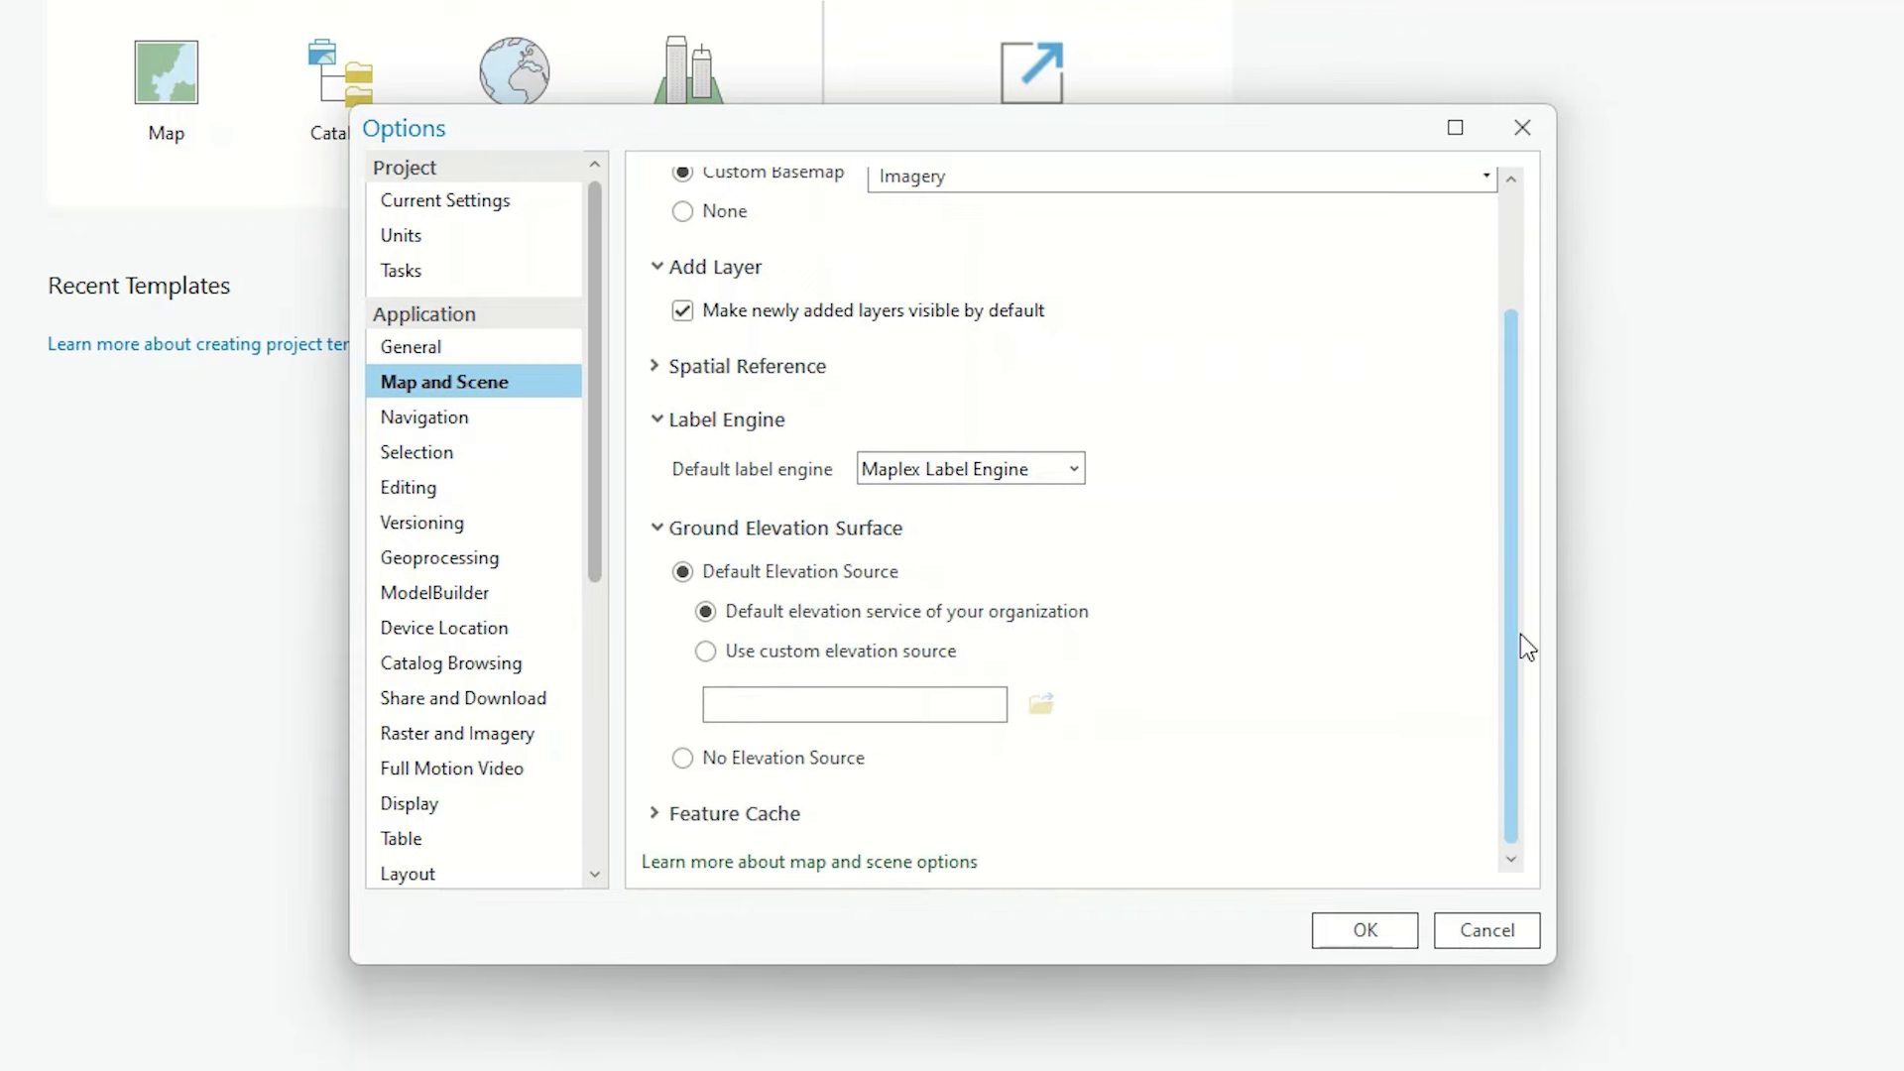
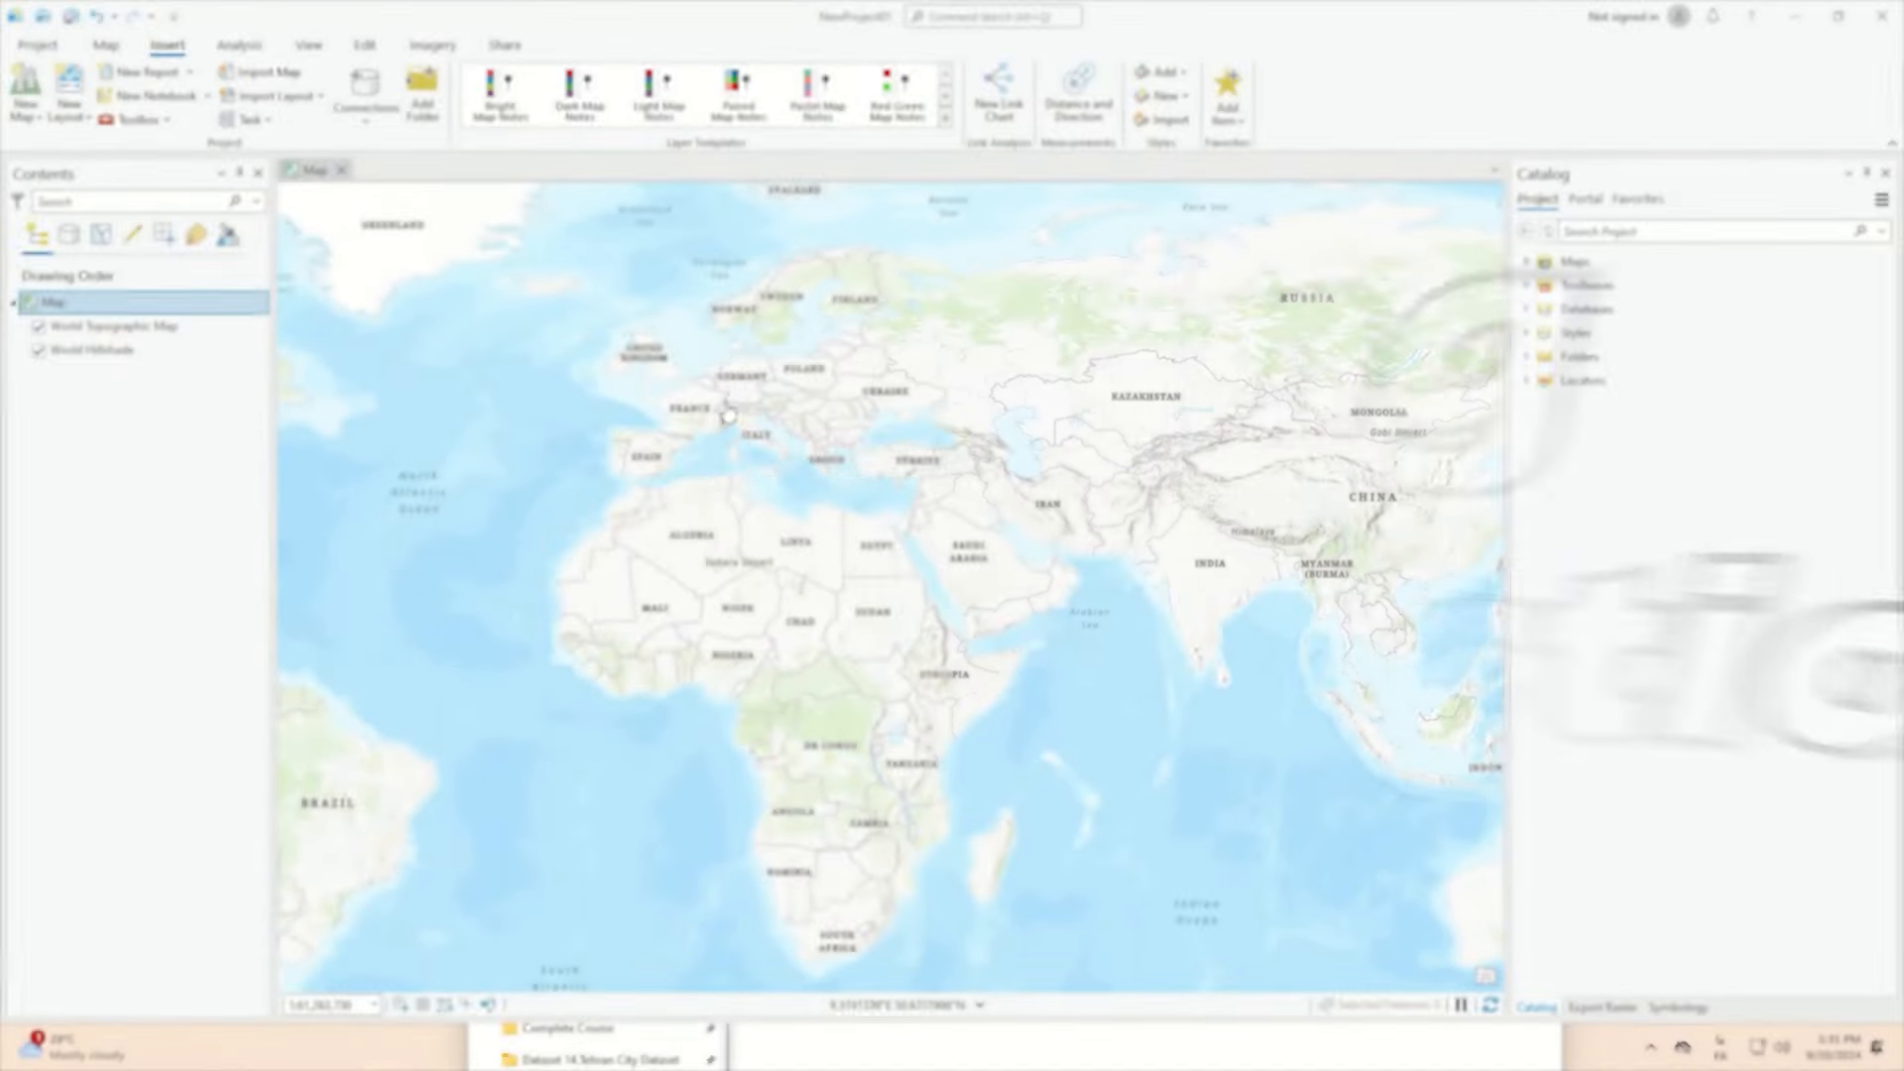
mouse_move(825, 459)
left_mouse_down()
mouse_move(824, 558)
mouse_move(827, 442)
left_mouse_up()
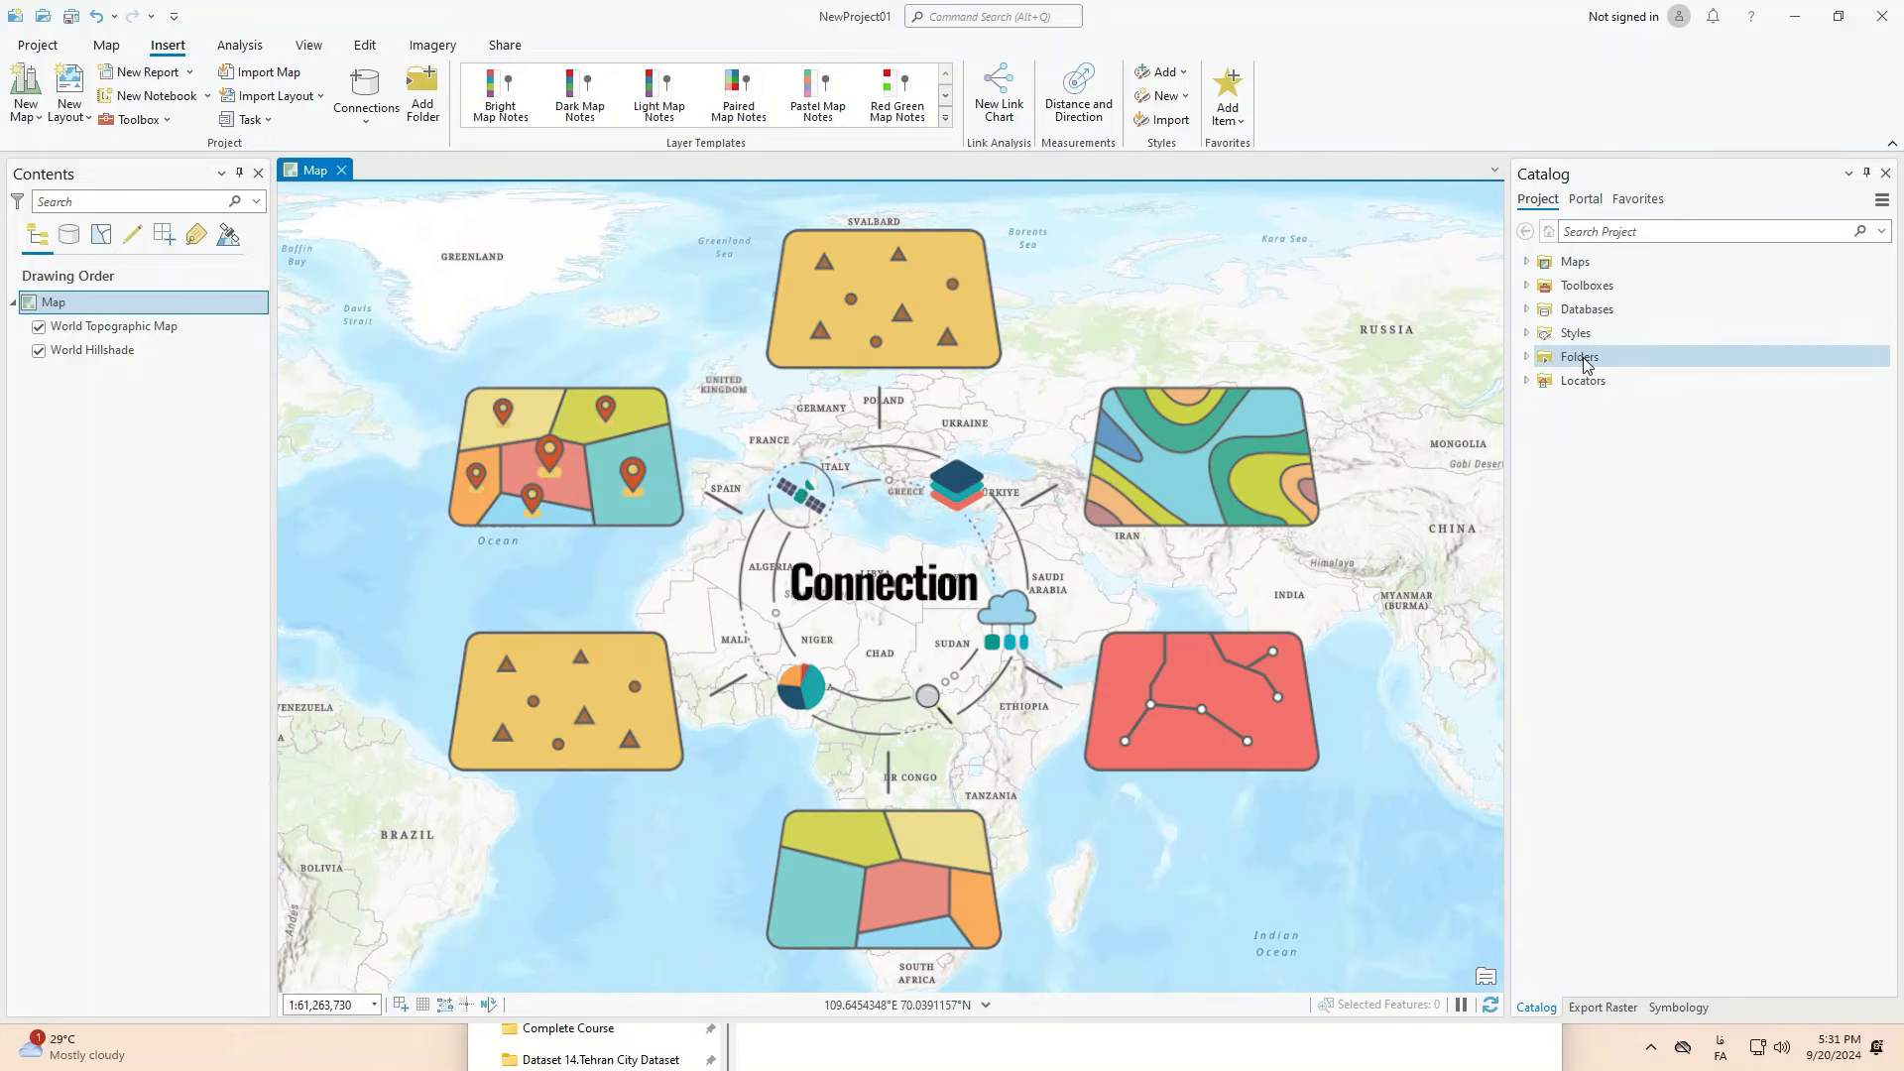
Step: Add a folder connection to the inner Dataset 14.Tehran City Dataset folder, located within the Desktop folder of the same name
double_click(1539, 360)
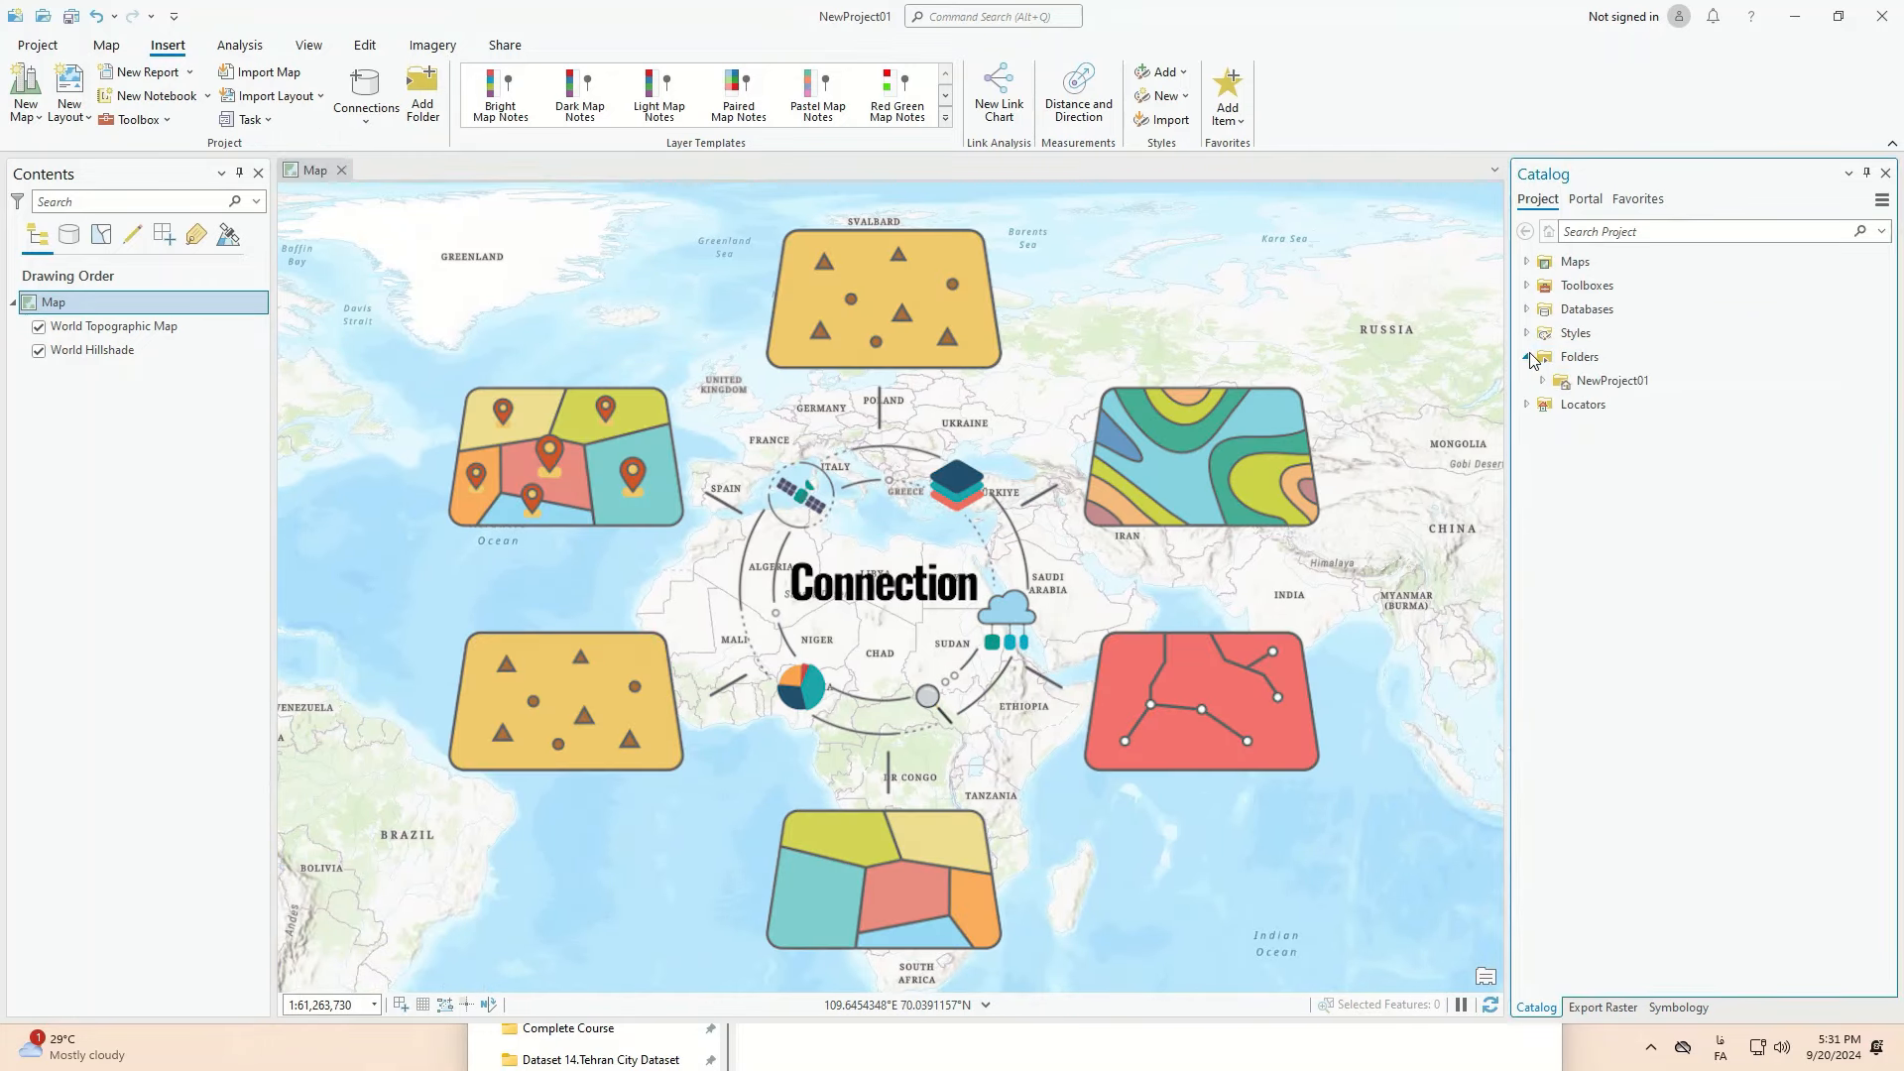
right_click(1594, 361)
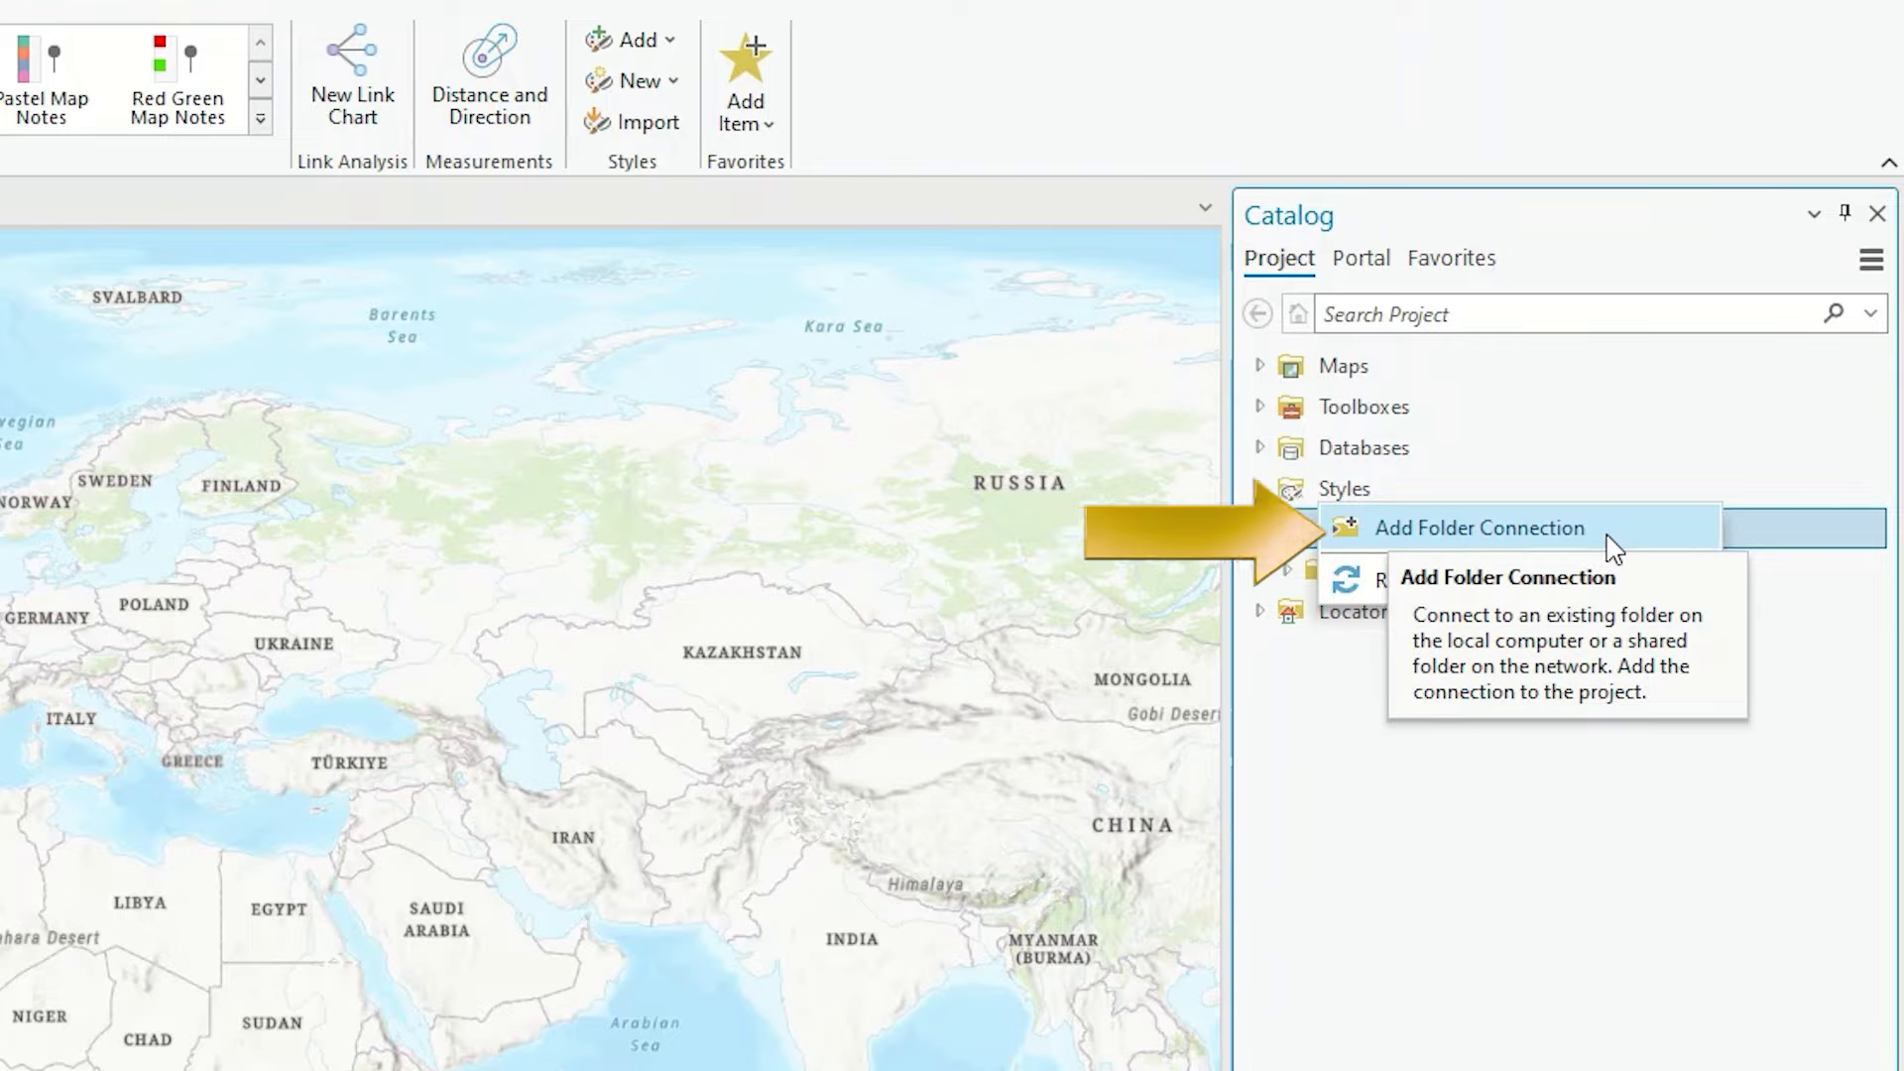
left_click(1597, 528)
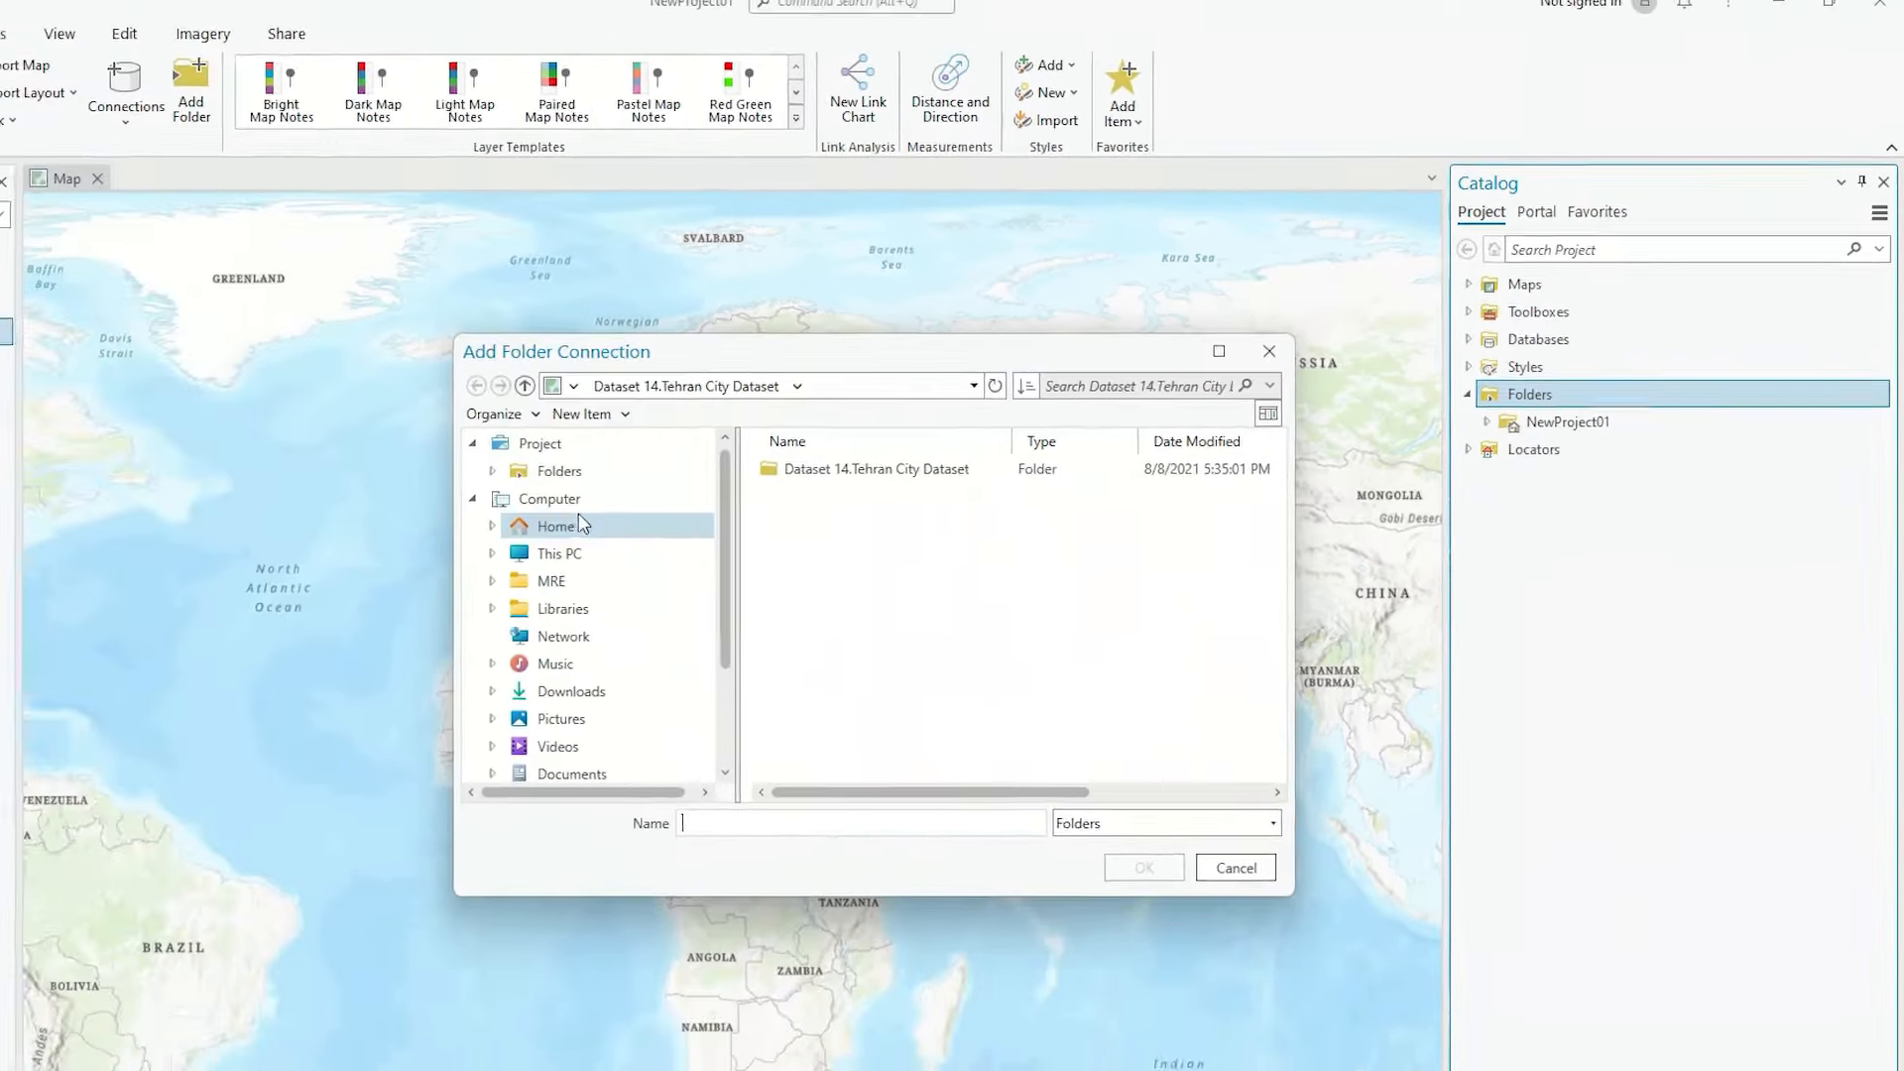
scroll(266, 679, "down", 3)
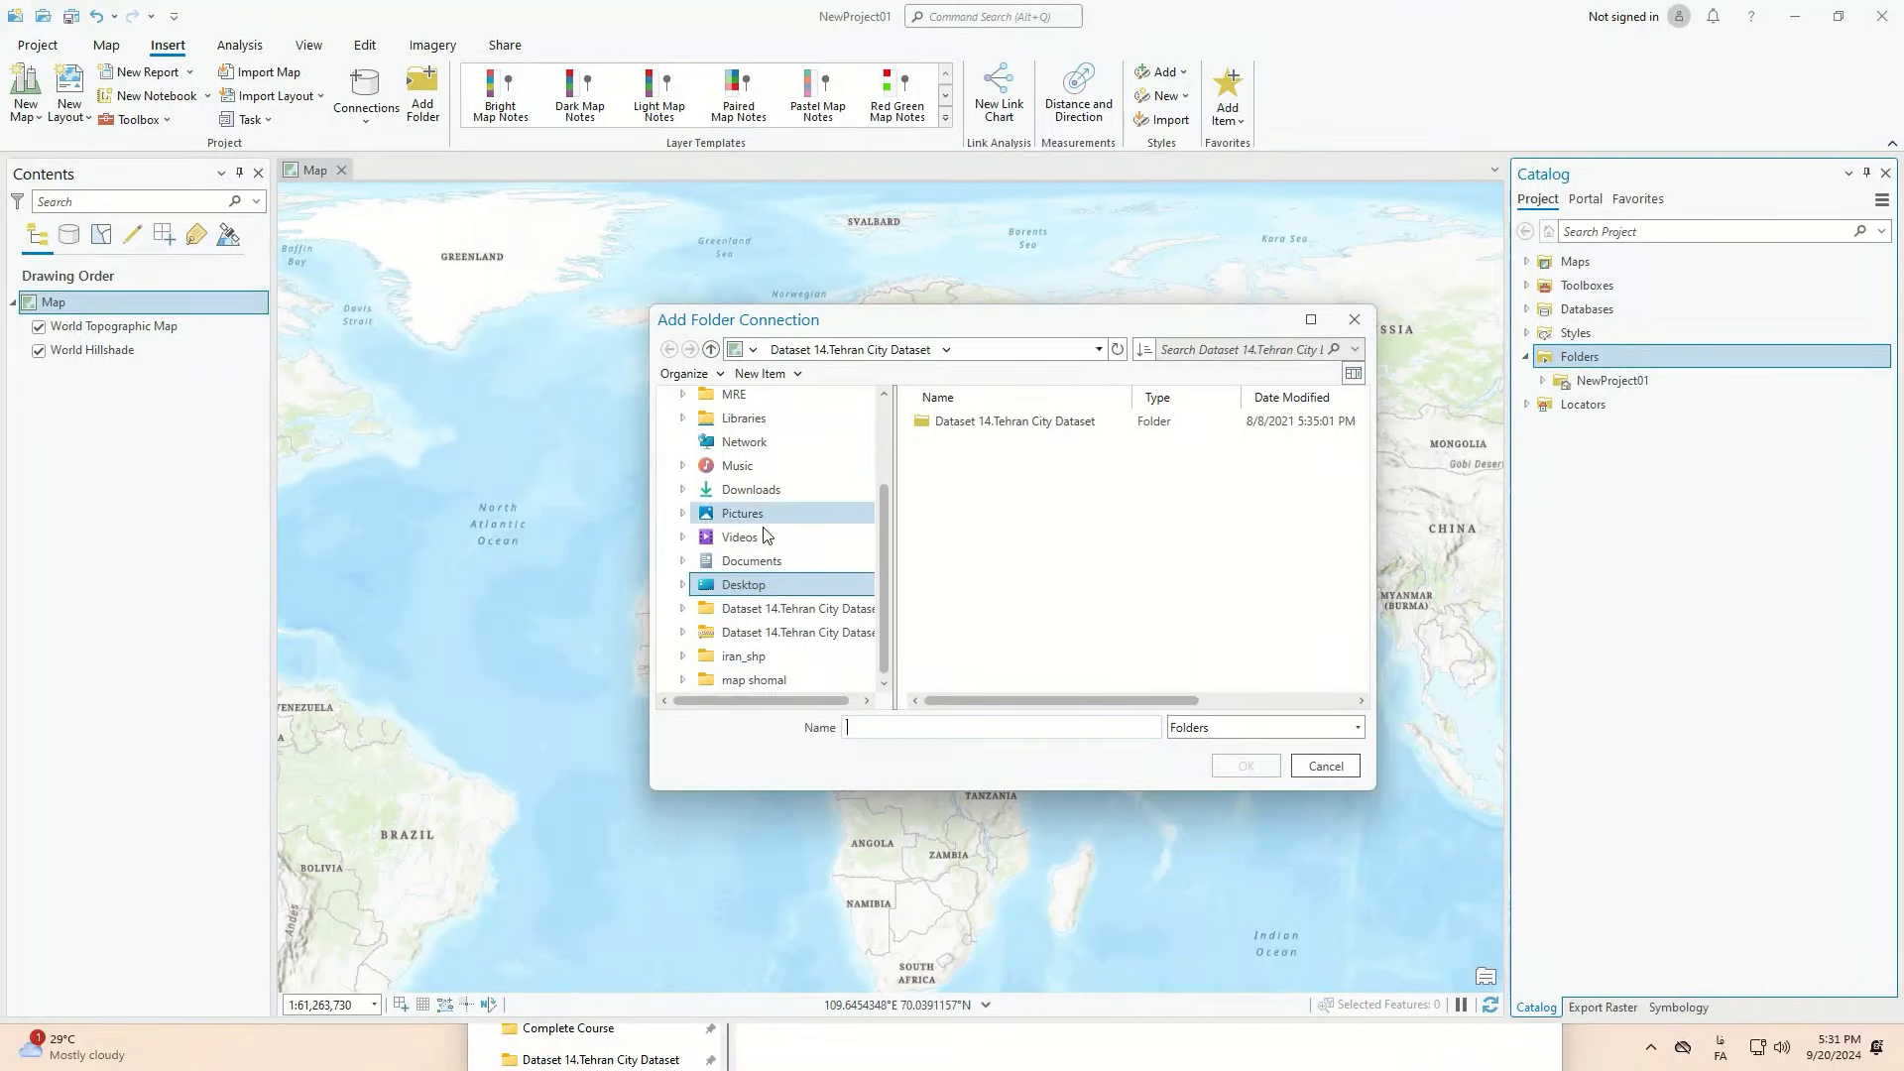
left_click(765, 585)
left_click(992, 423)
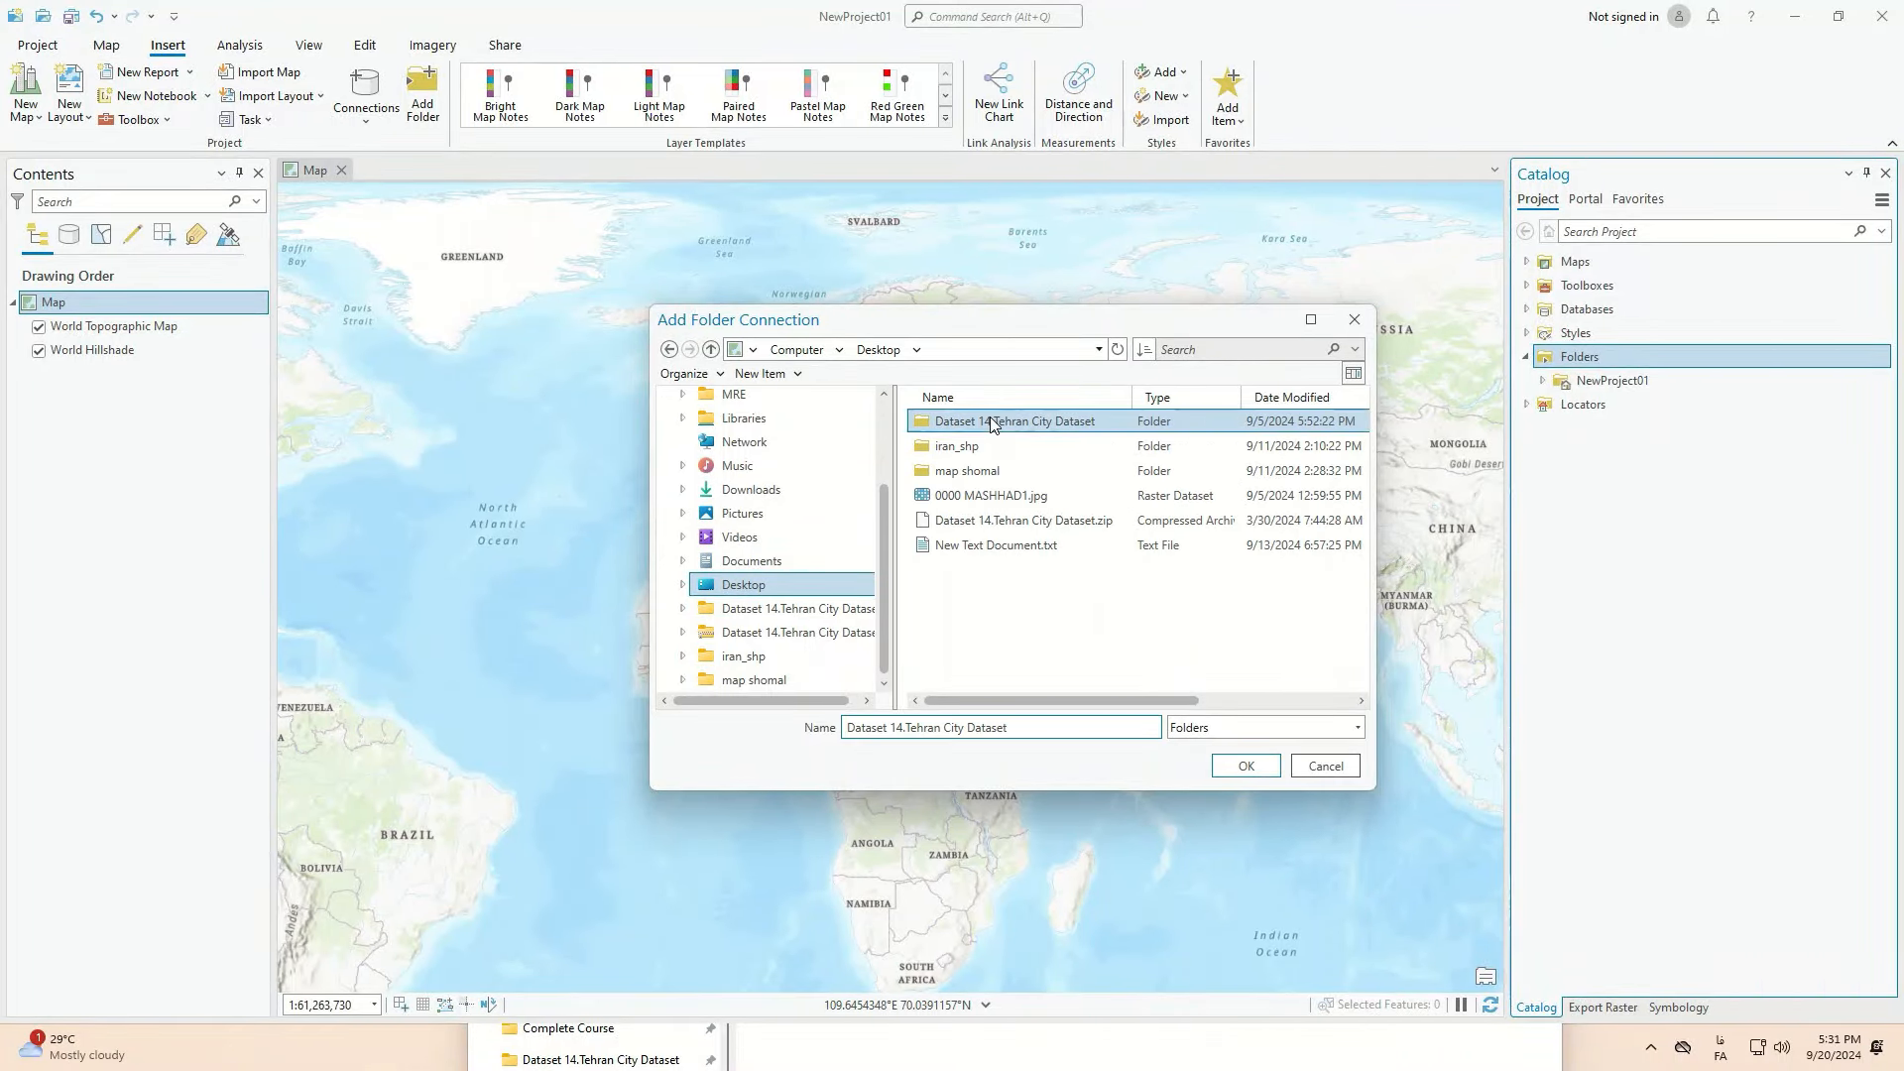
double_click(992, 423)
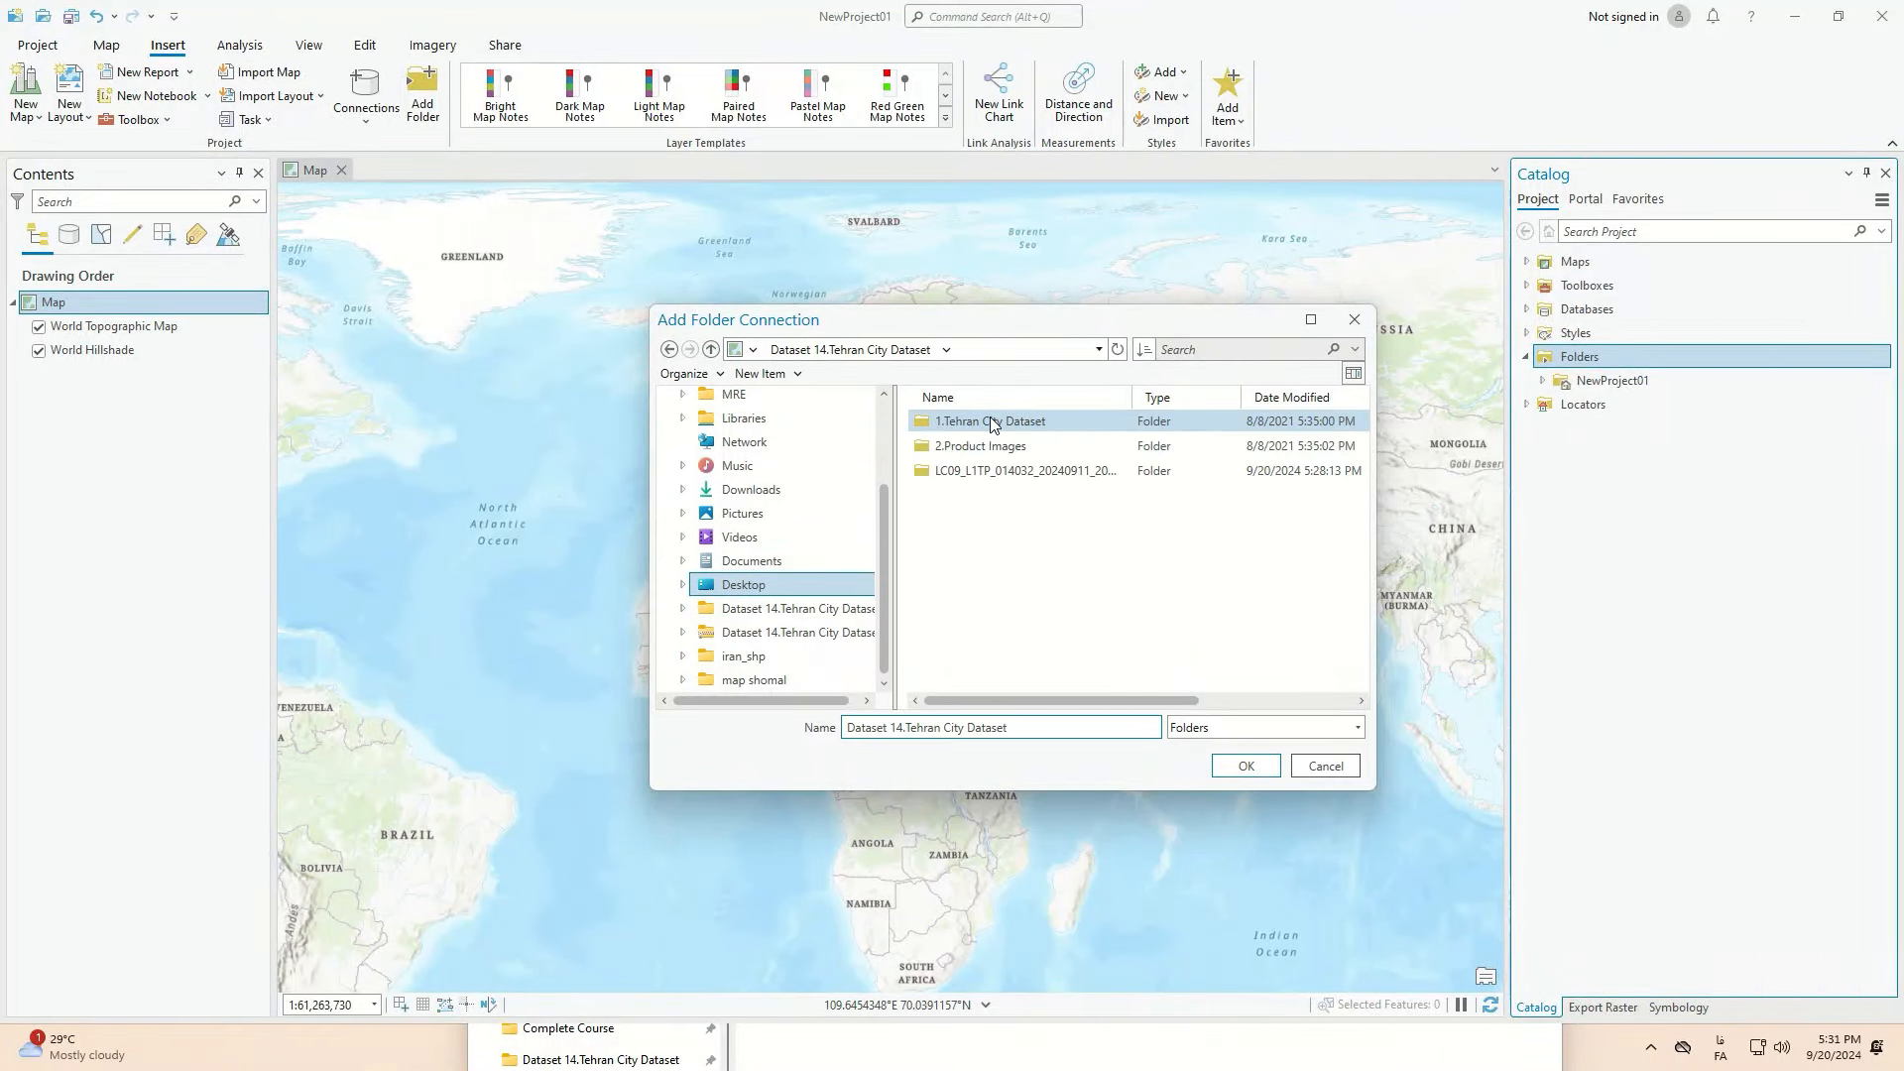
left_click(669, 349)
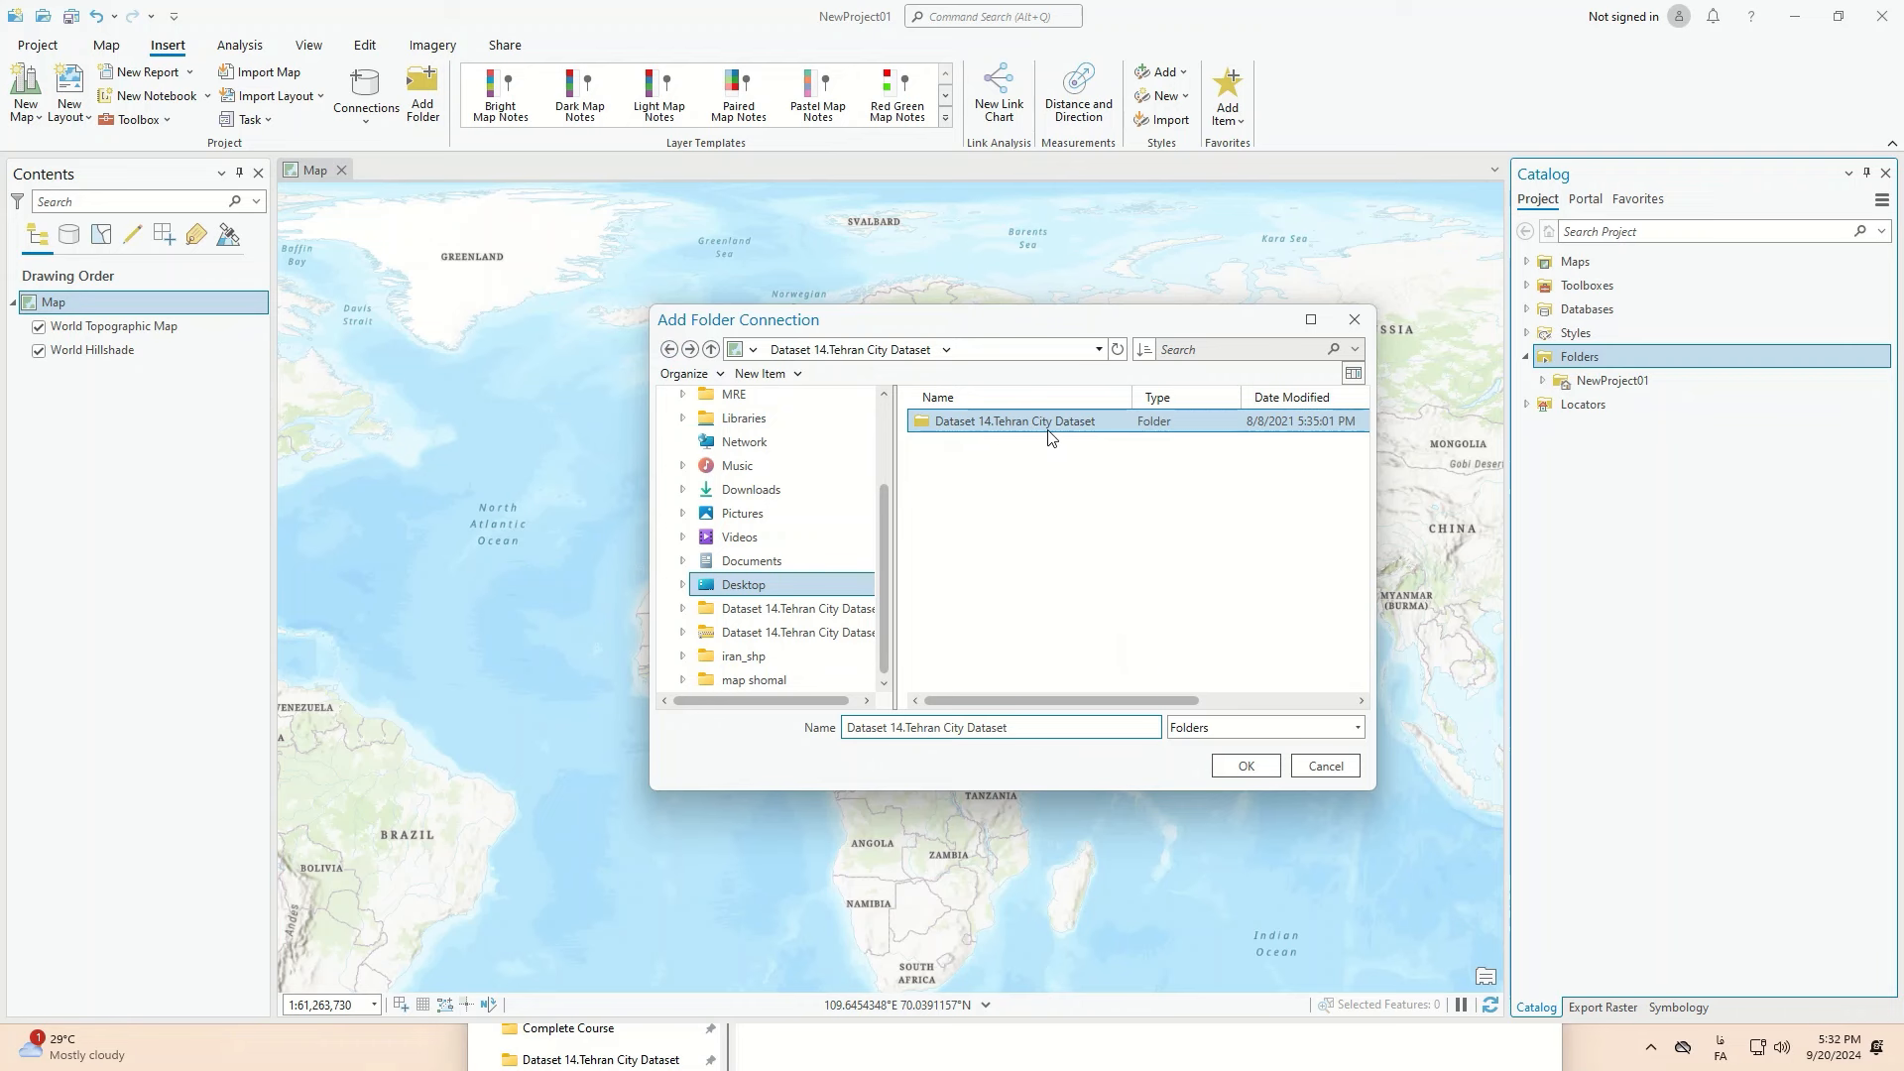
left_click(1264, 763)
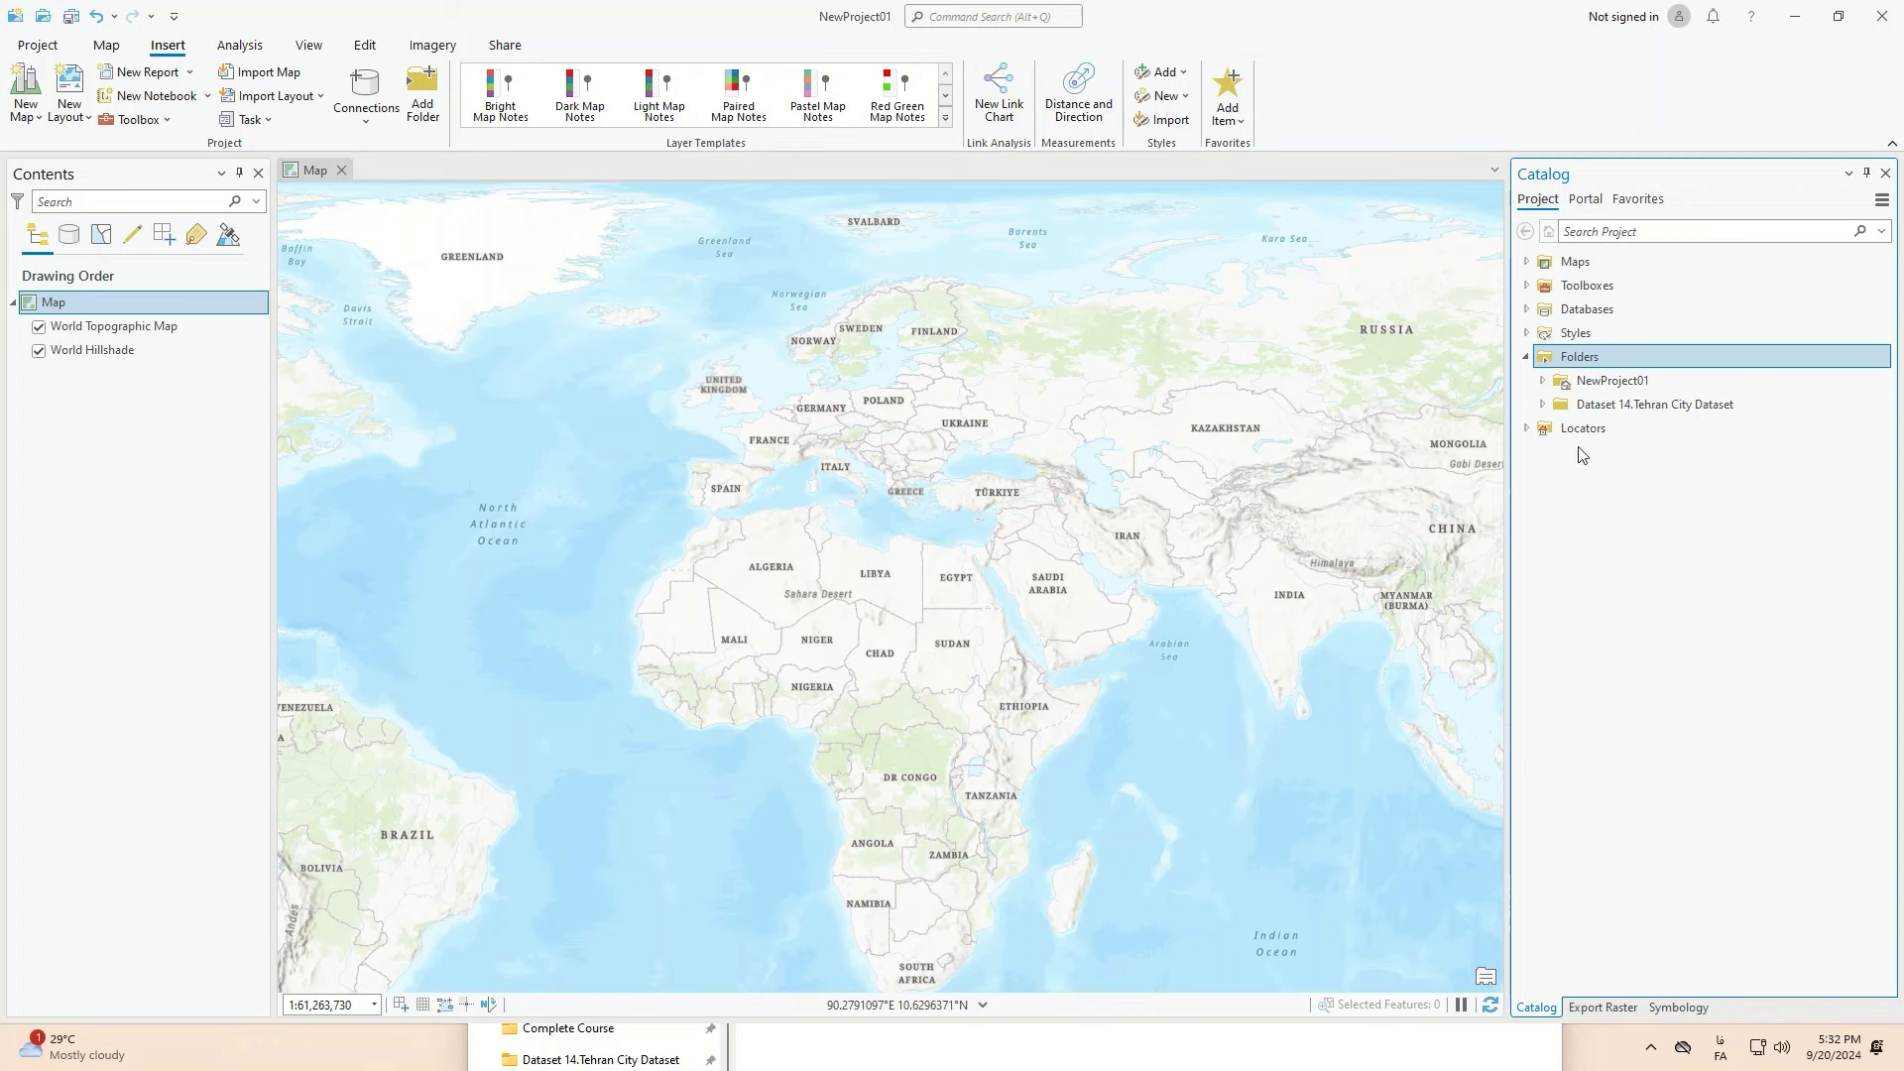
Step: Browse the connected Dataset 14.Tehran City Dataset folder, examining the contents of the LC09 Landsat folder and 2.Product Images
left_click(1523, 358)
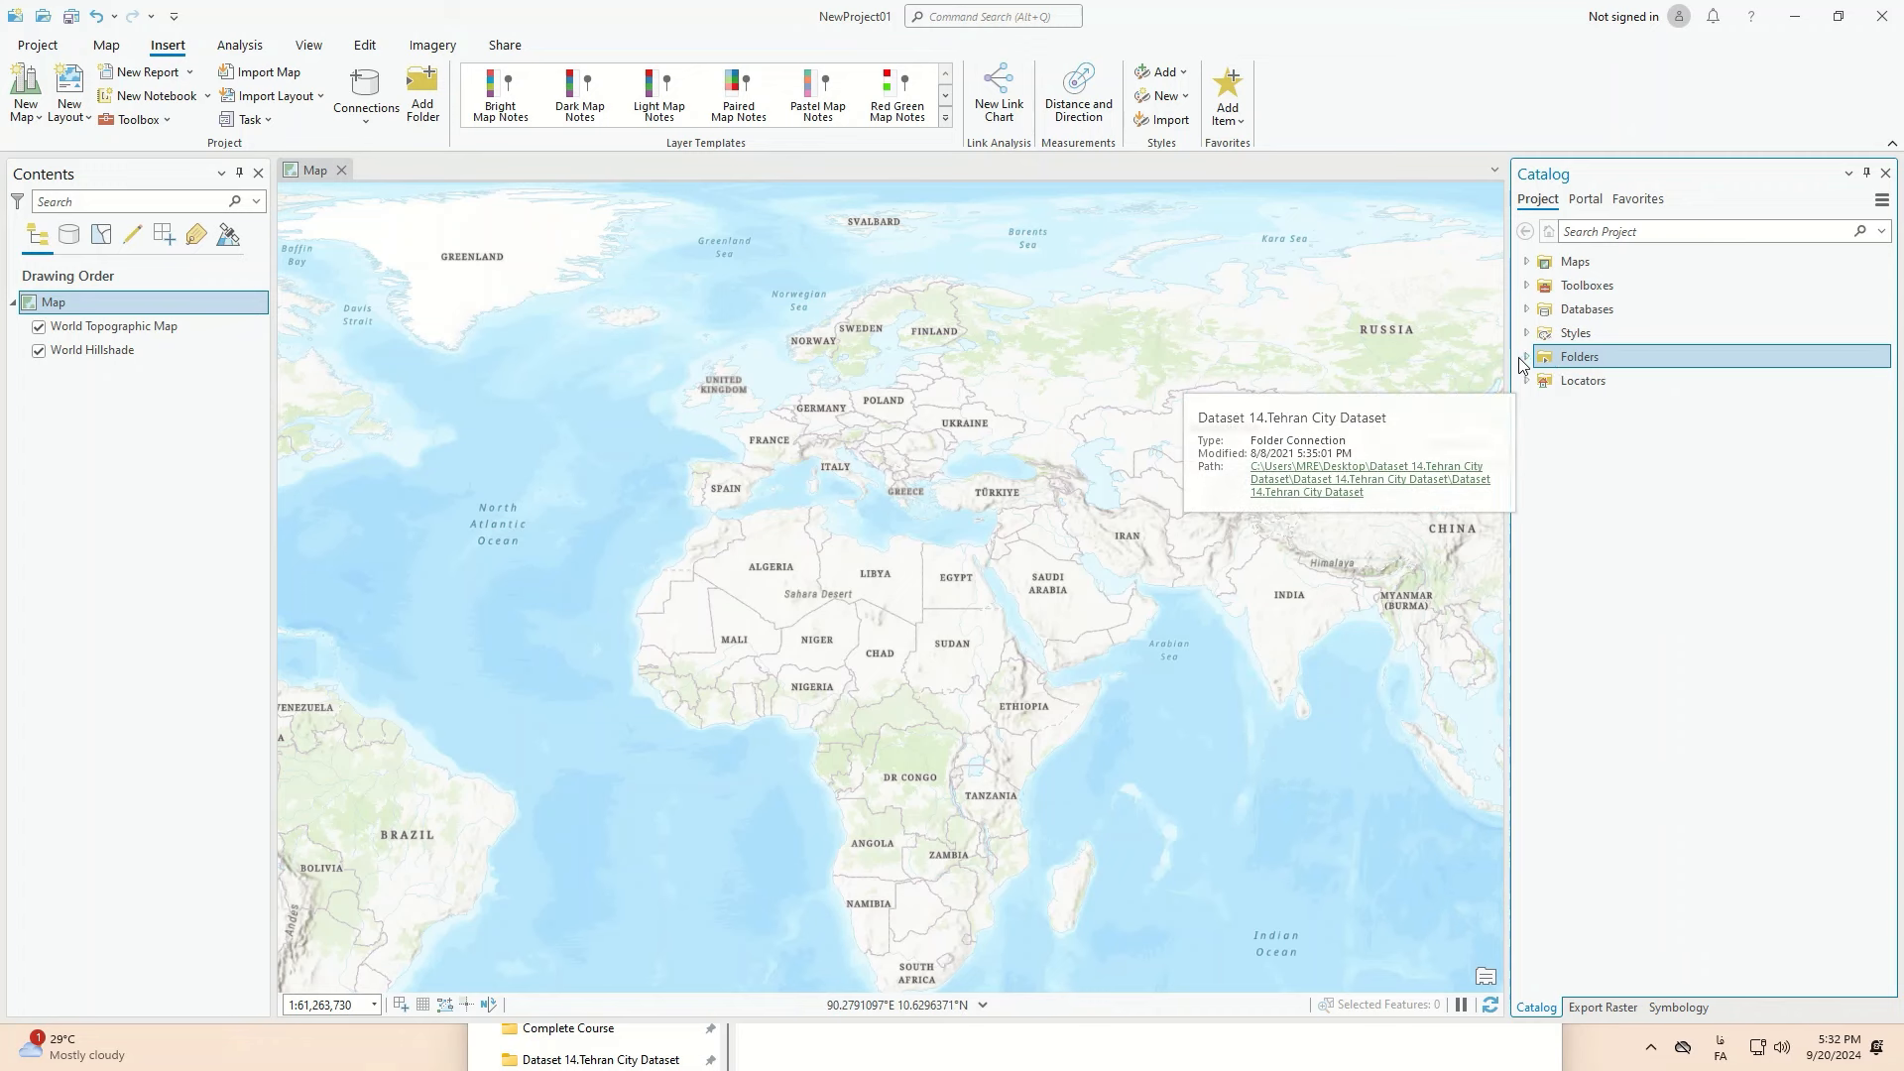
left_click(1527, 358)
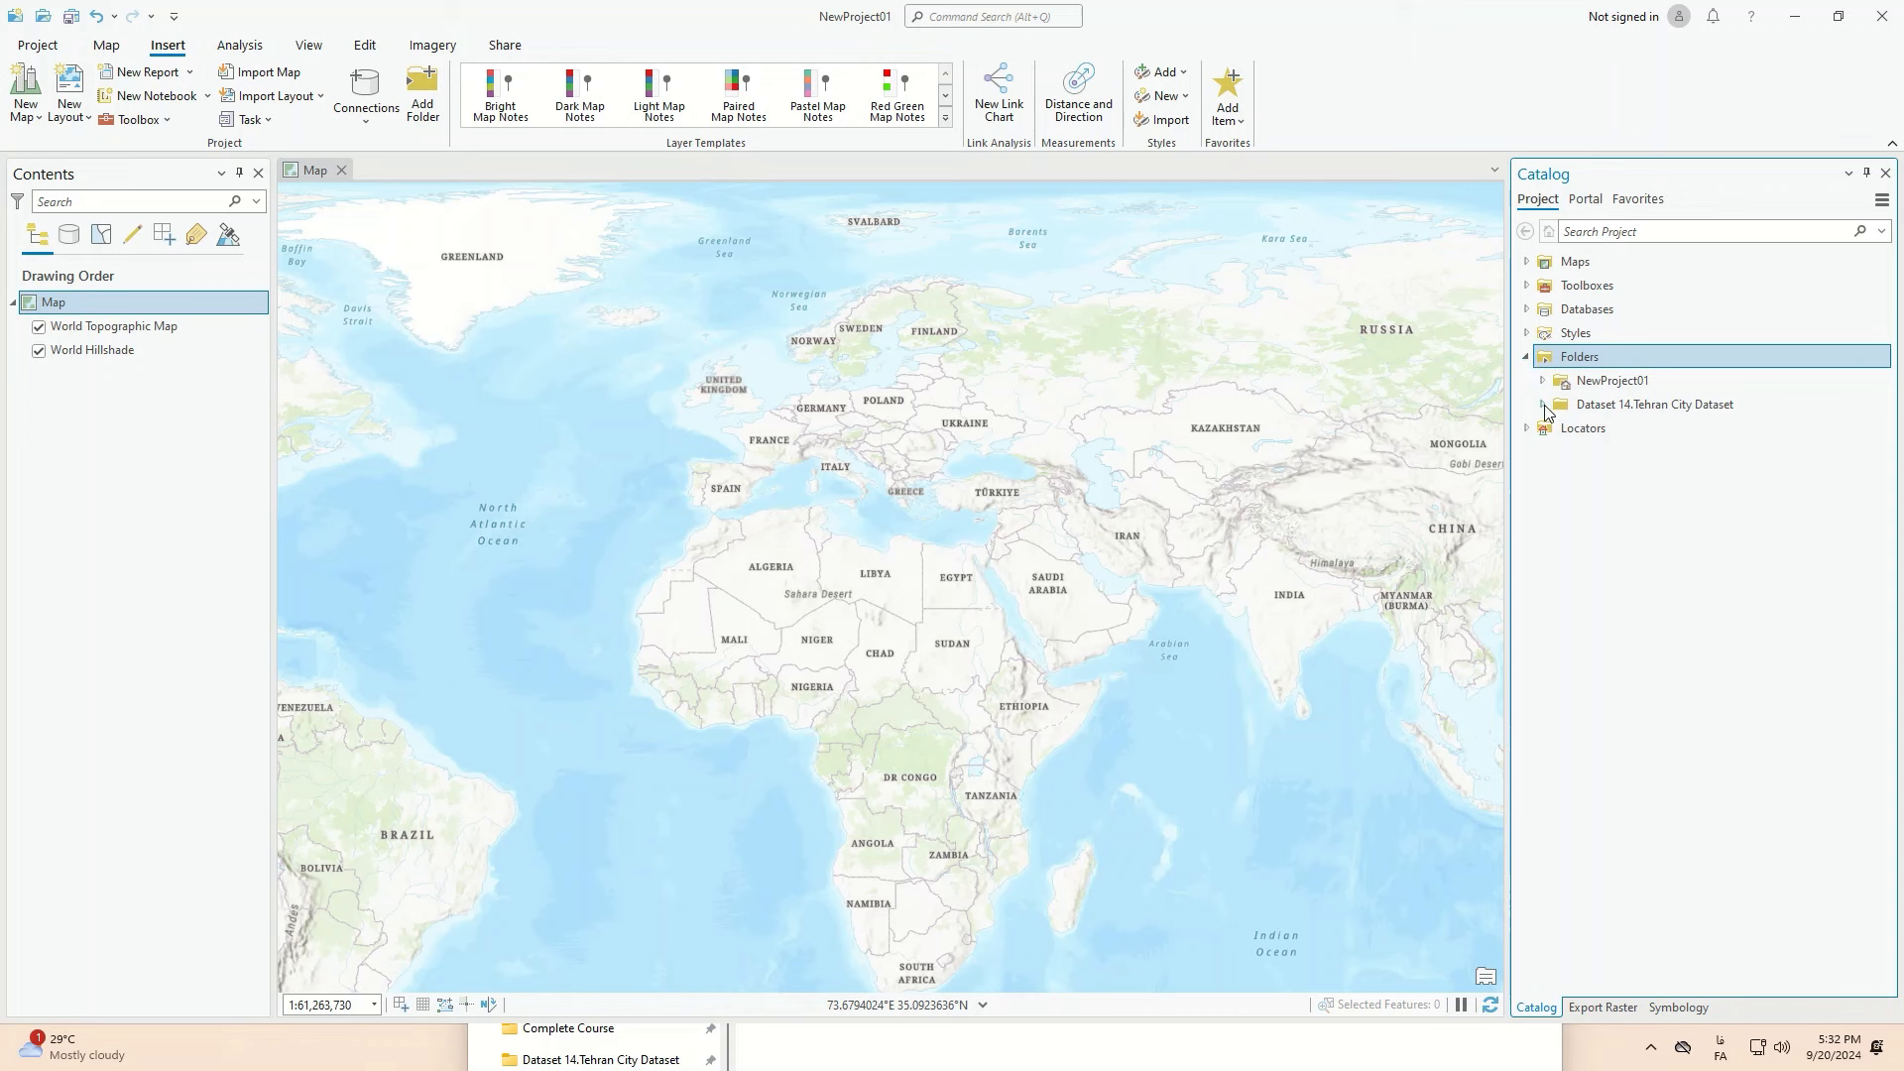
left_click(1544, 406)
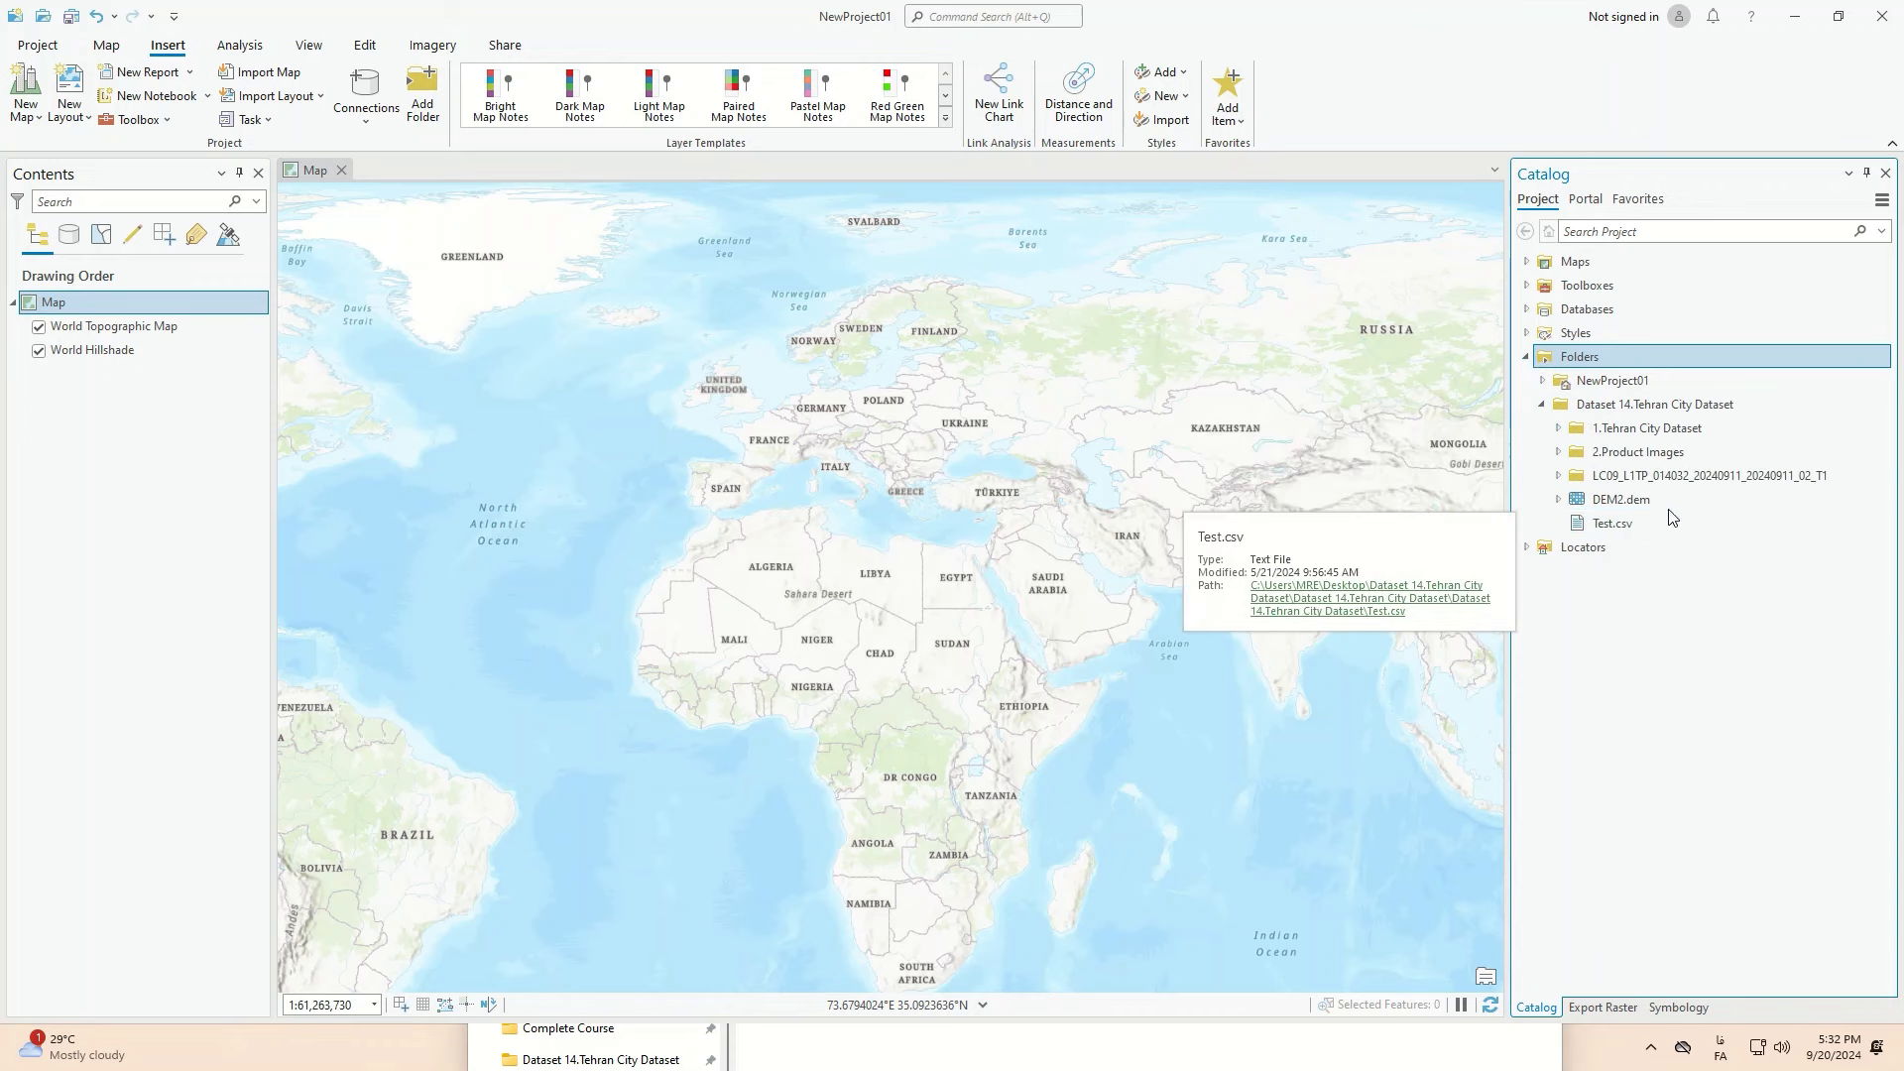
left_click(1558, 477)
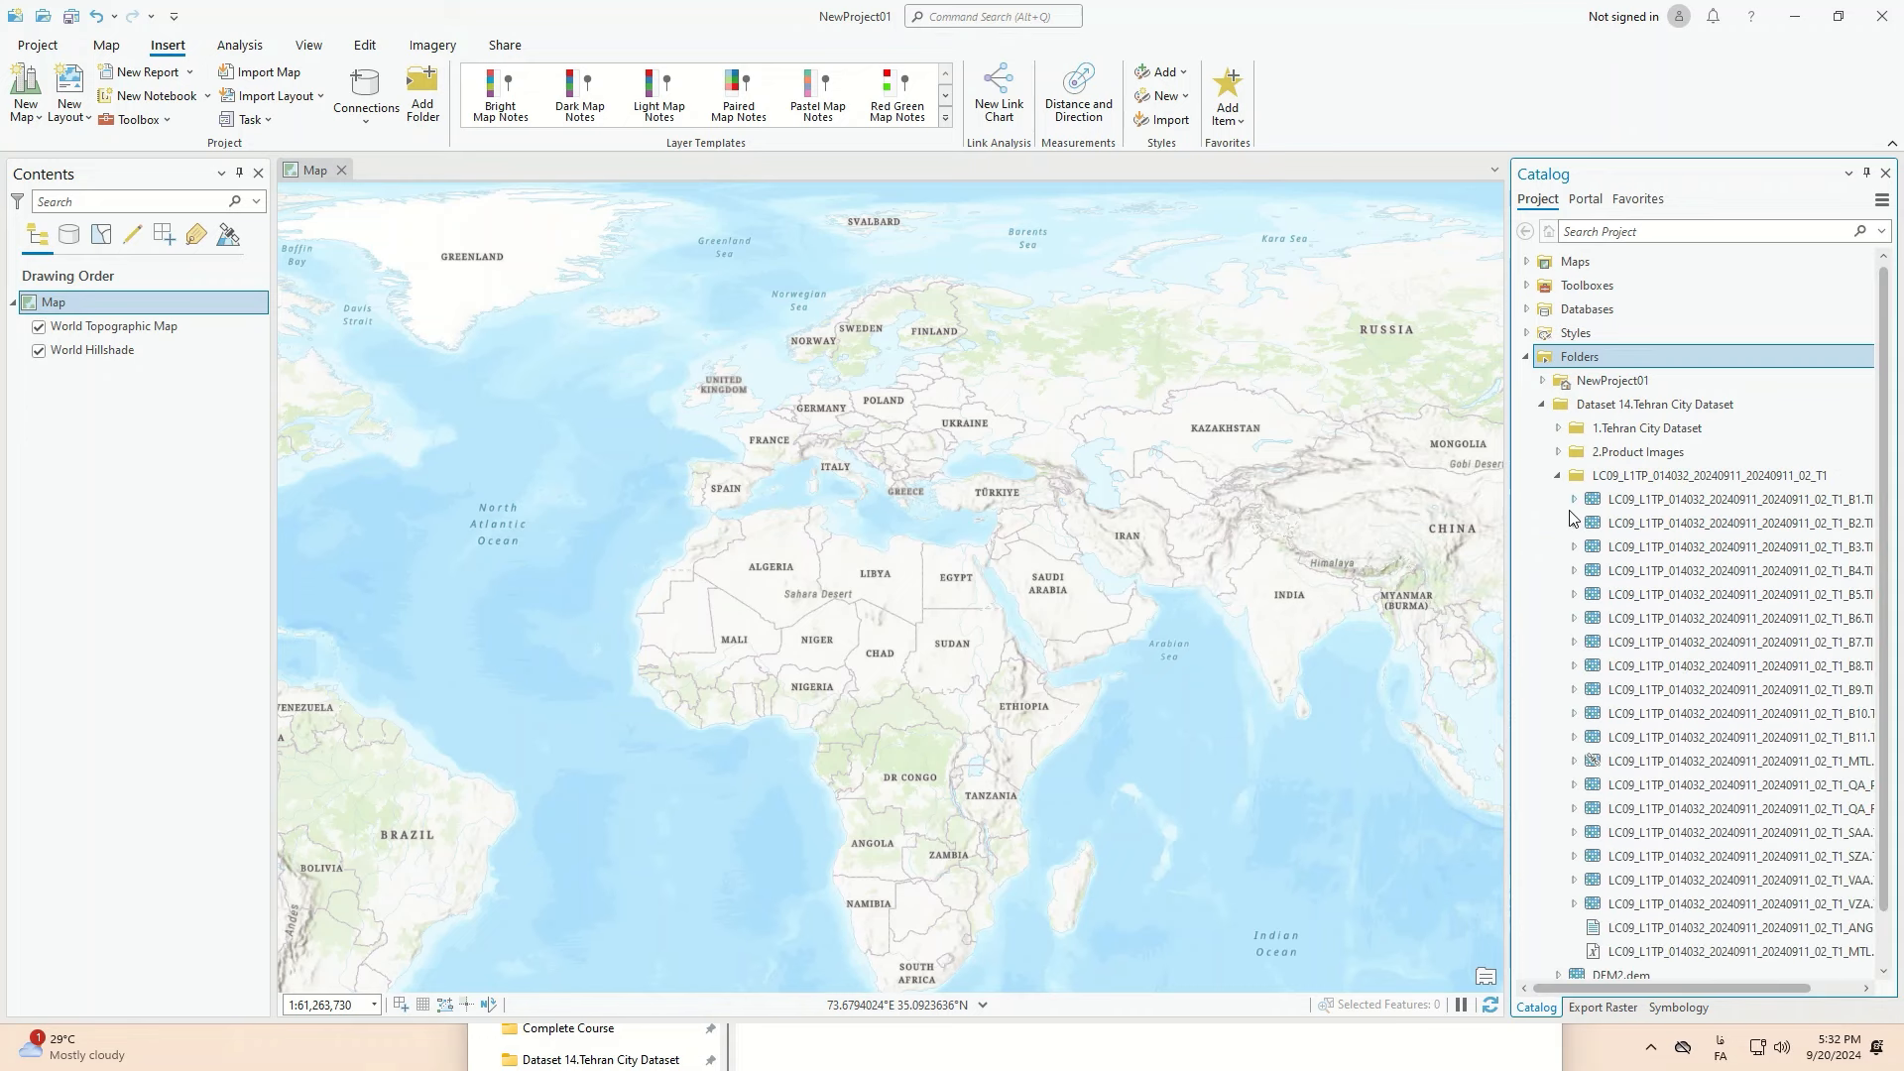
scroll(1570, 518, "down", 1)
scroll(1570, 517, "up", 1)
left_click(1558, 477)
left_click(1559, 452)
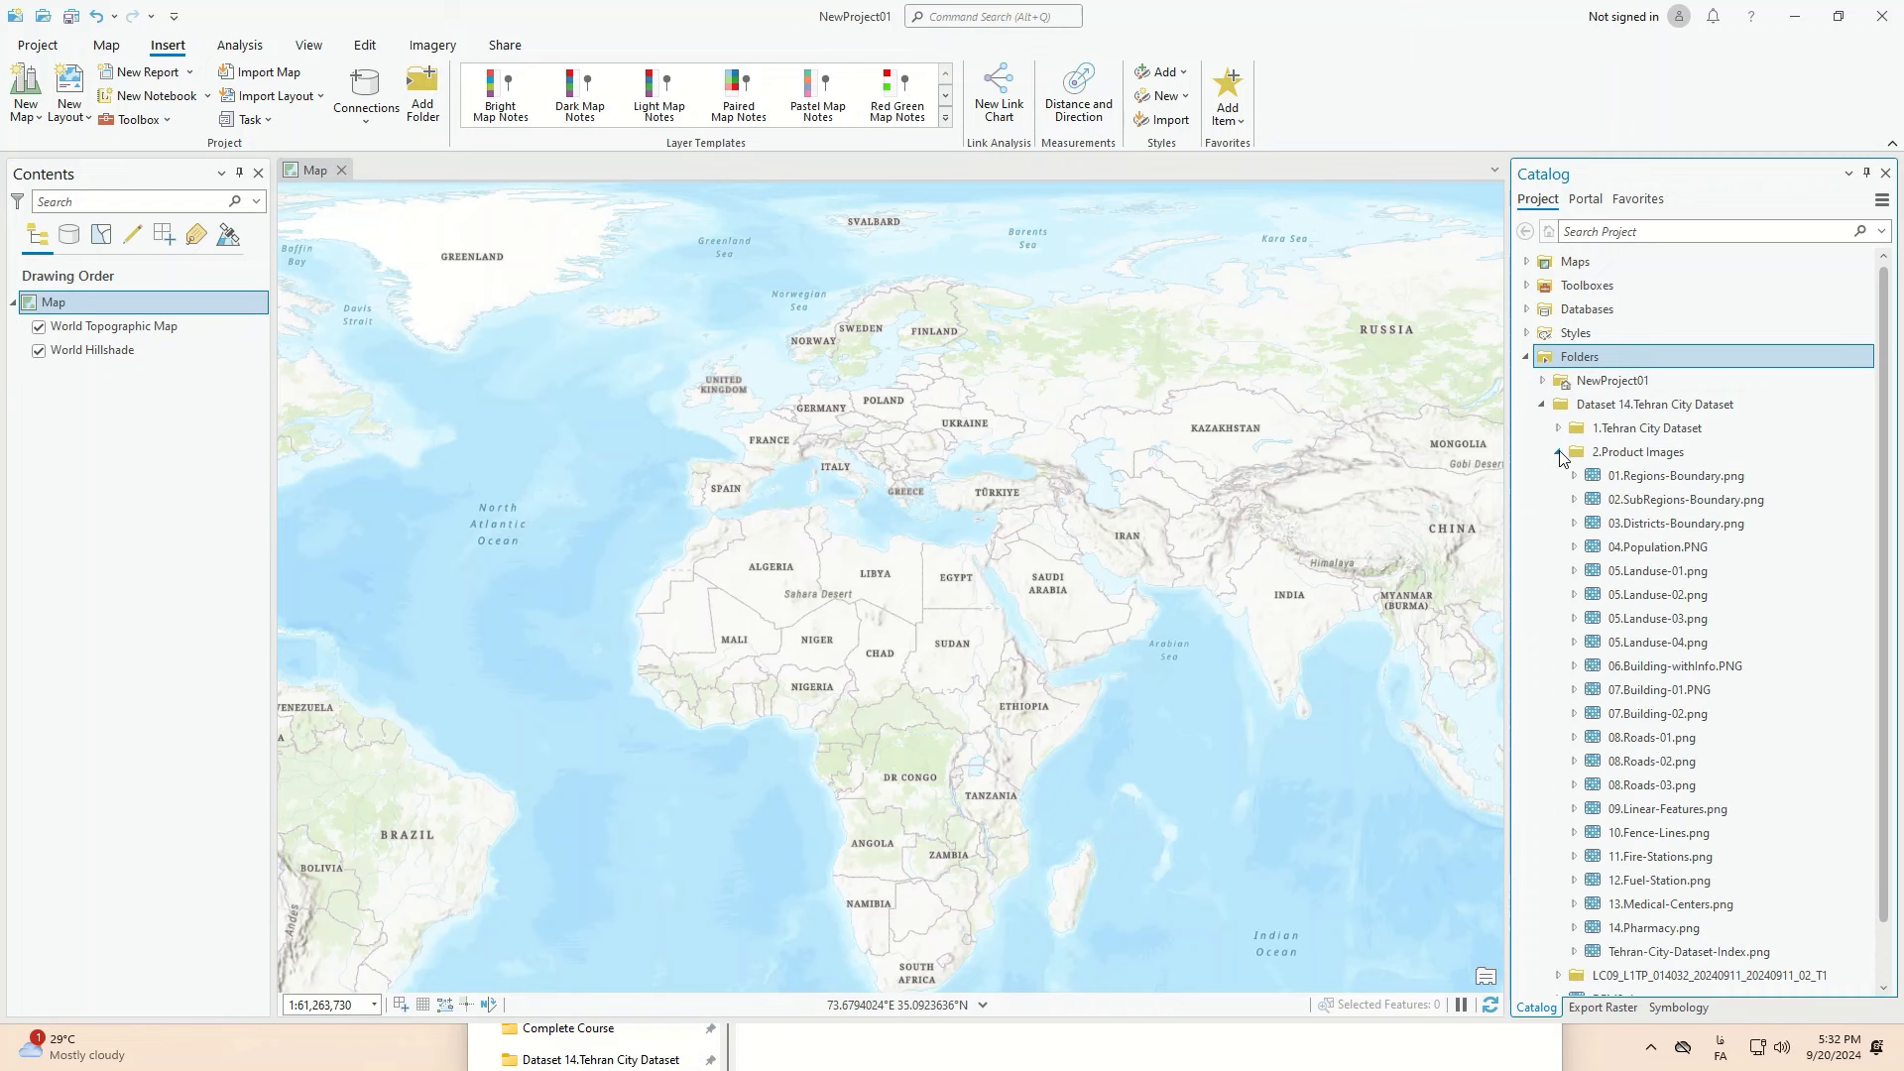
left_click(1559, 452)
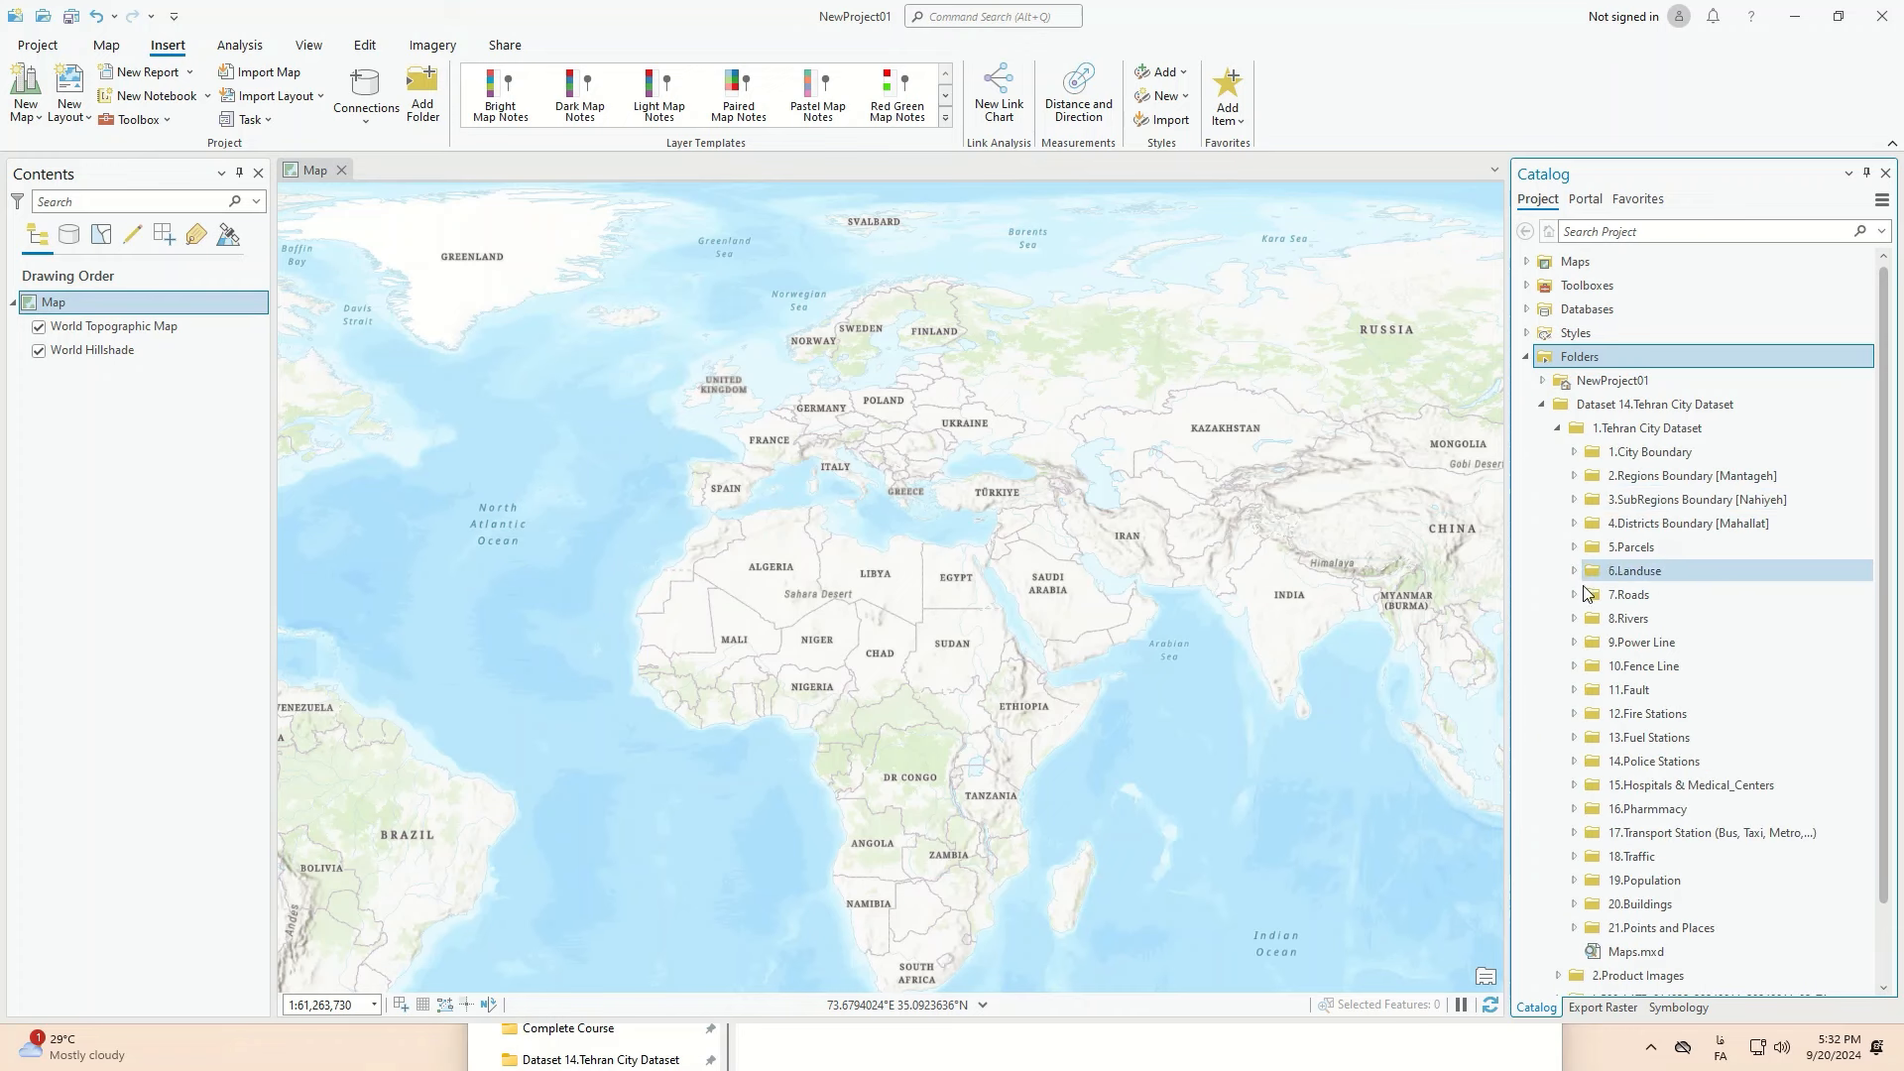
Step: Examine the Highways, Major Roads and Minor Roads shapefiles under 7.Roads in 1.Tehran City Dataset, and collapse the folder tree
left_click(1574, 595)
left_click(1589, 619)
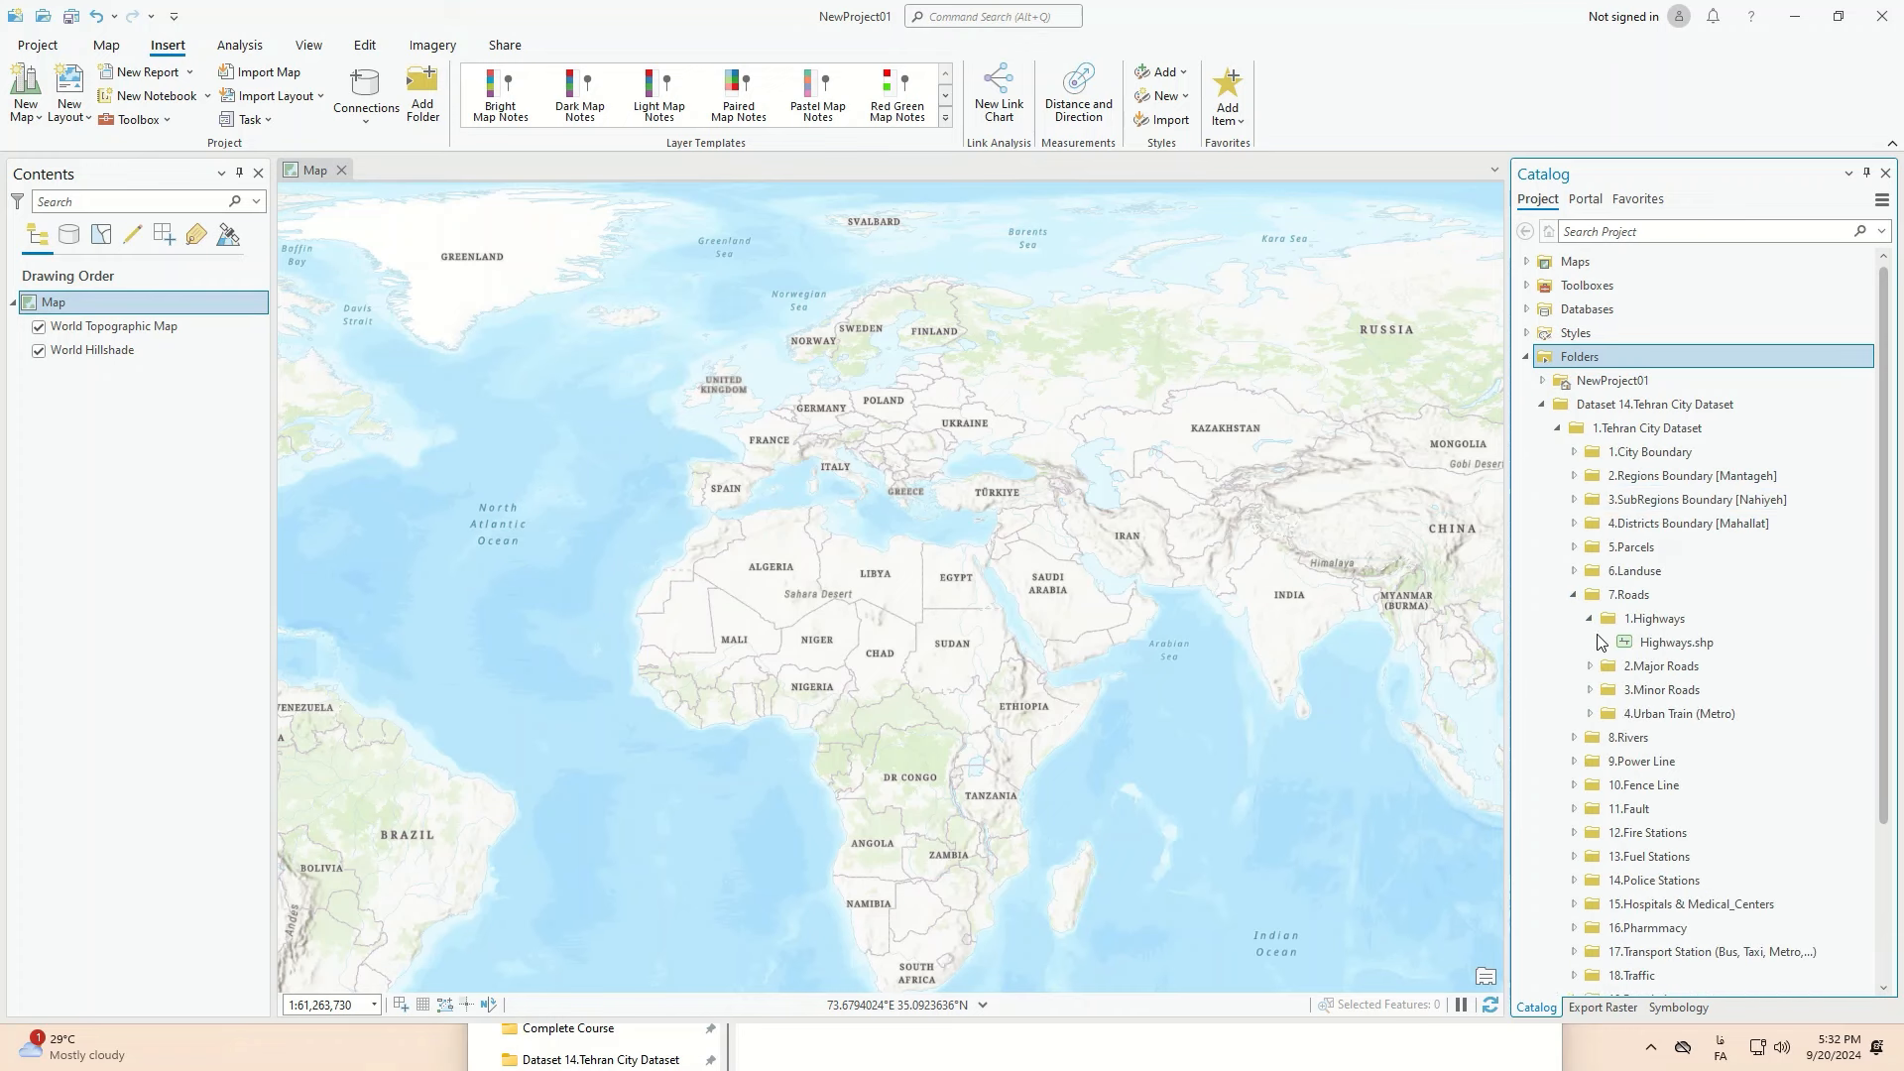
left_click(1590, 666)
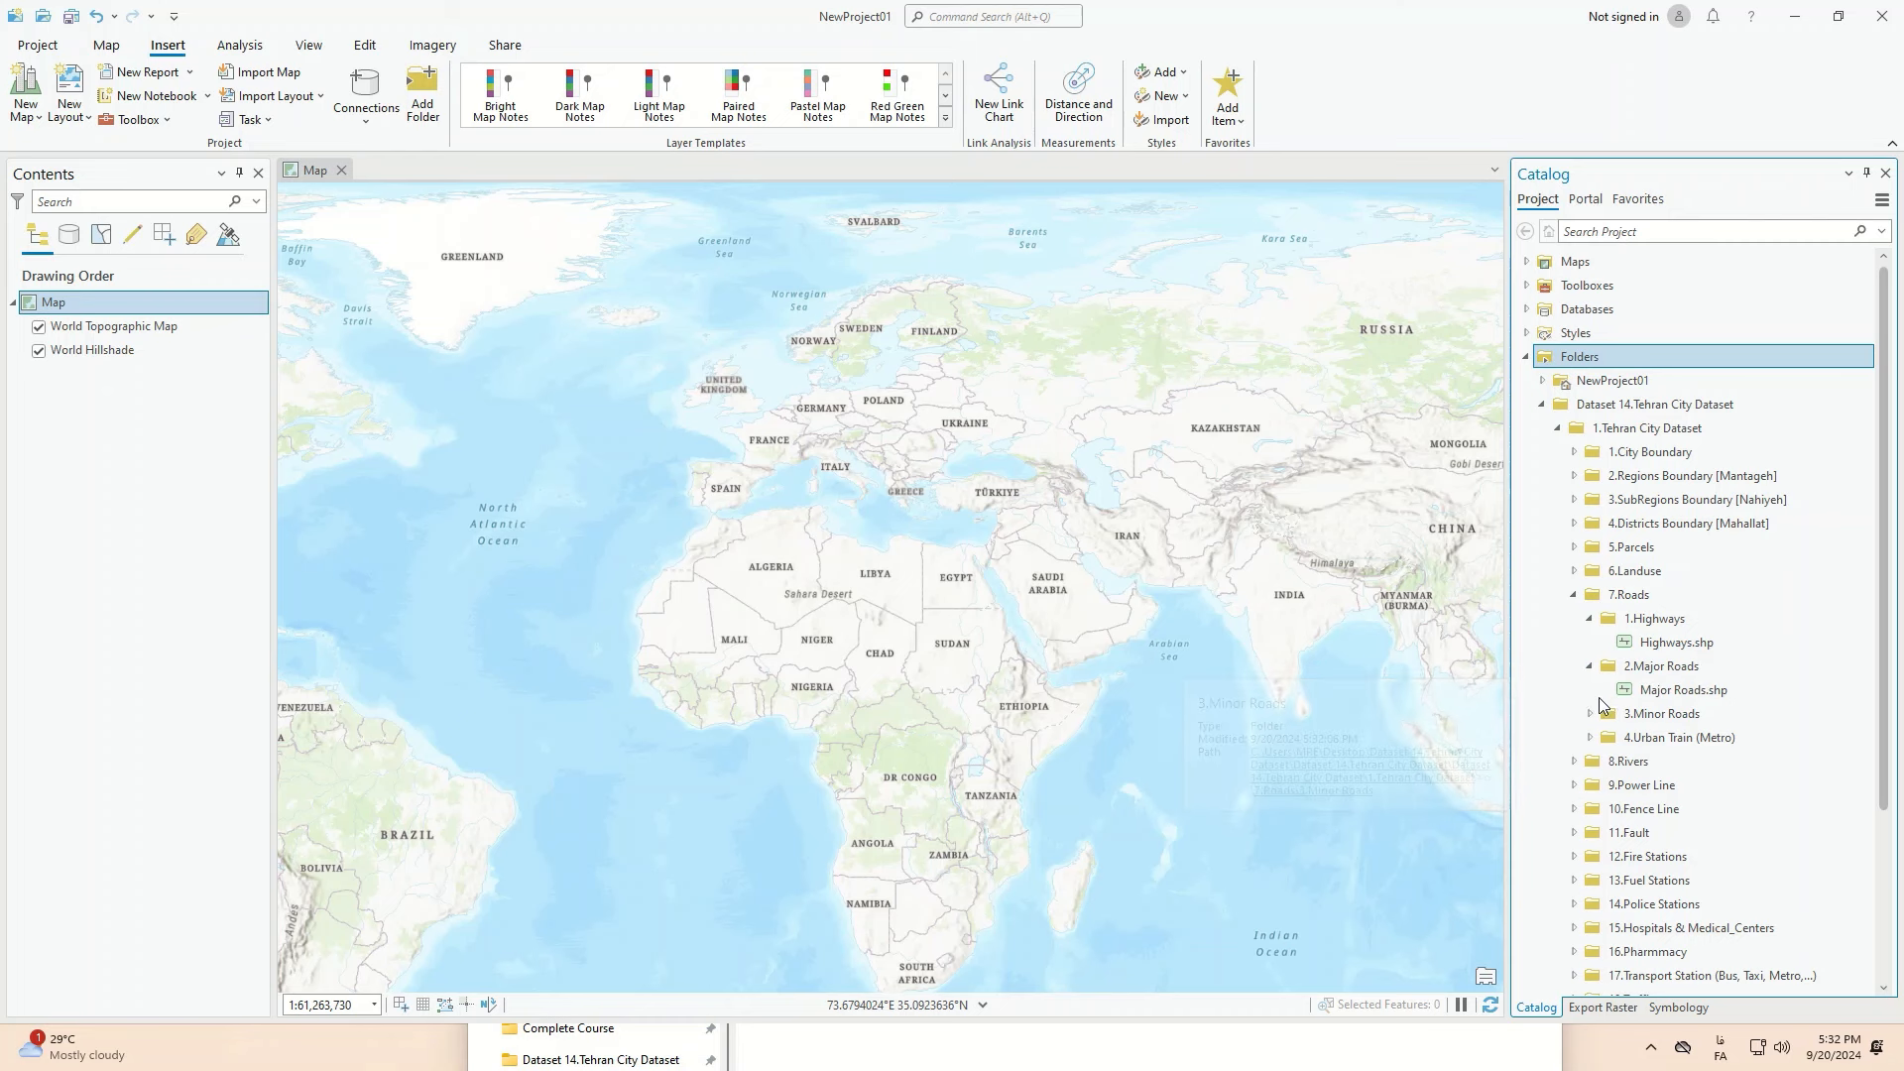
left_click(1590, 713)
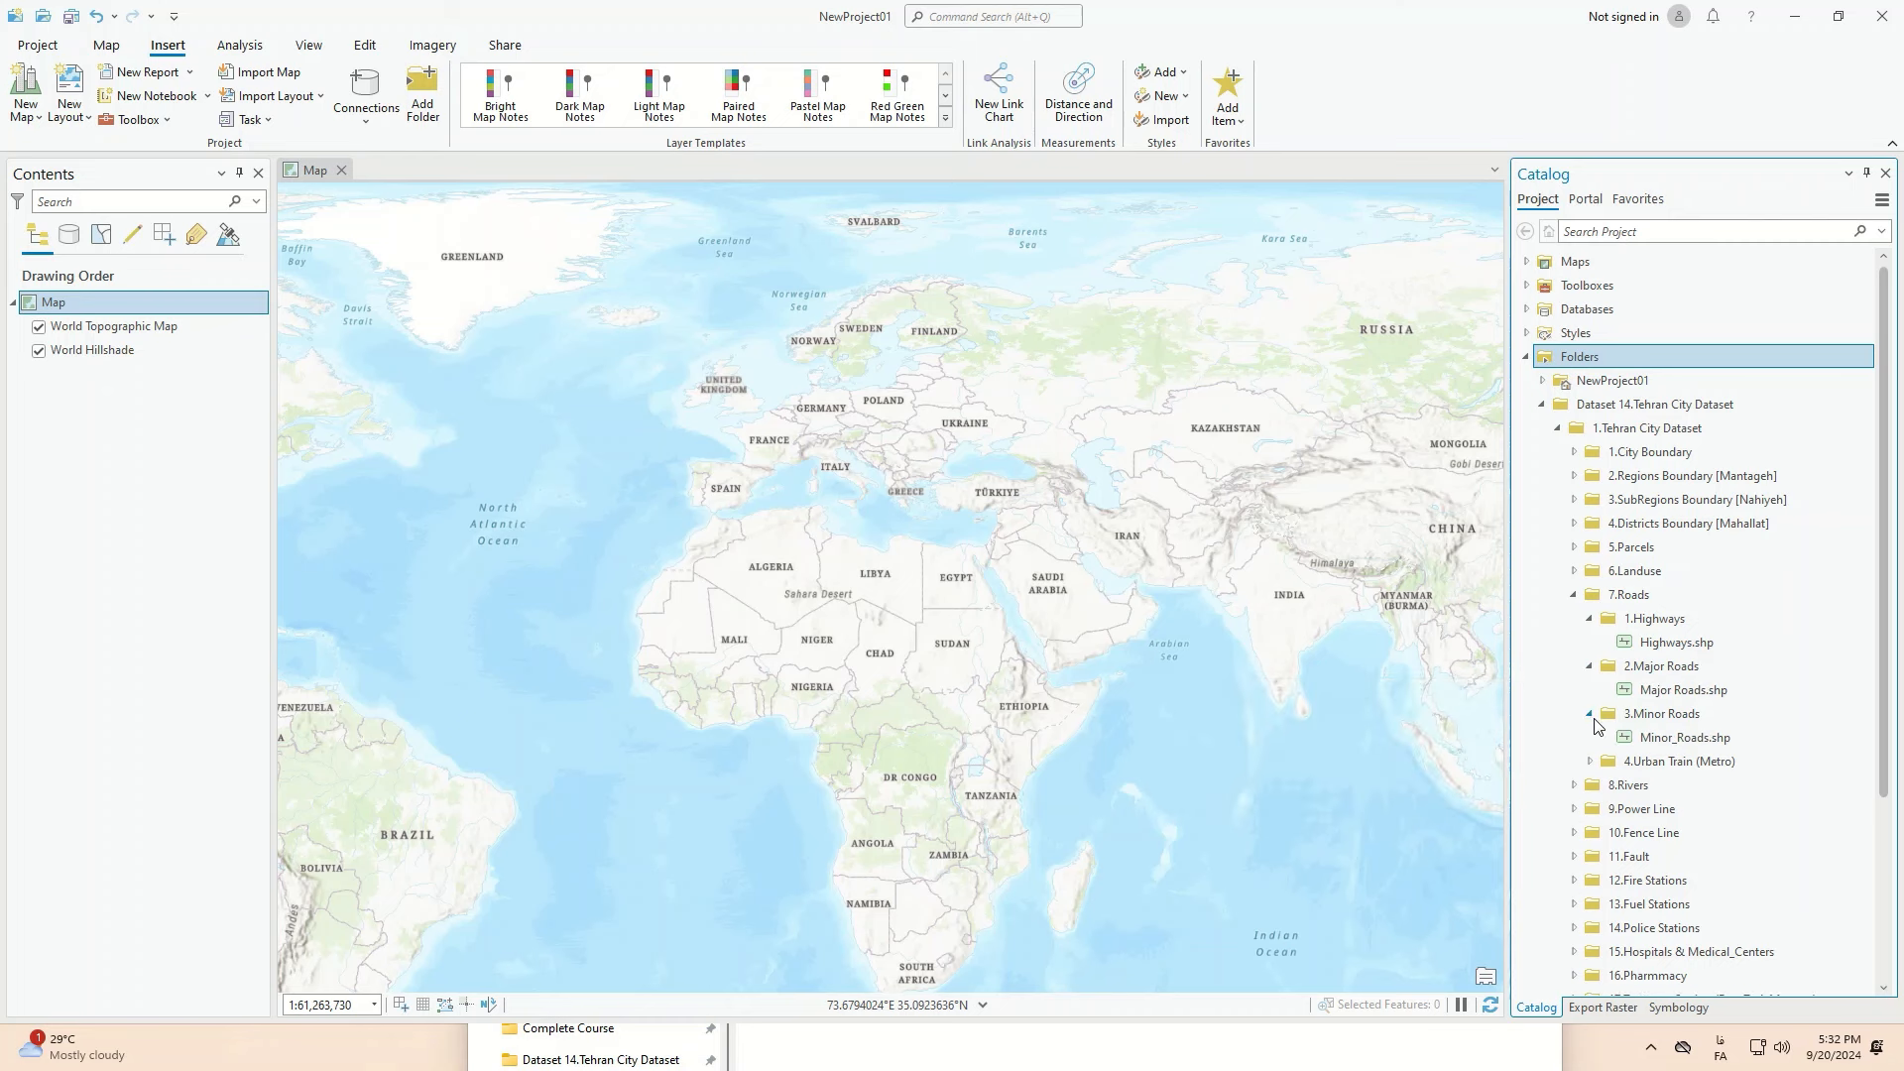
left_click(1590, 619)
left_click(1590, 643)
left_click(1589, 666)
left_click(1574, 595)
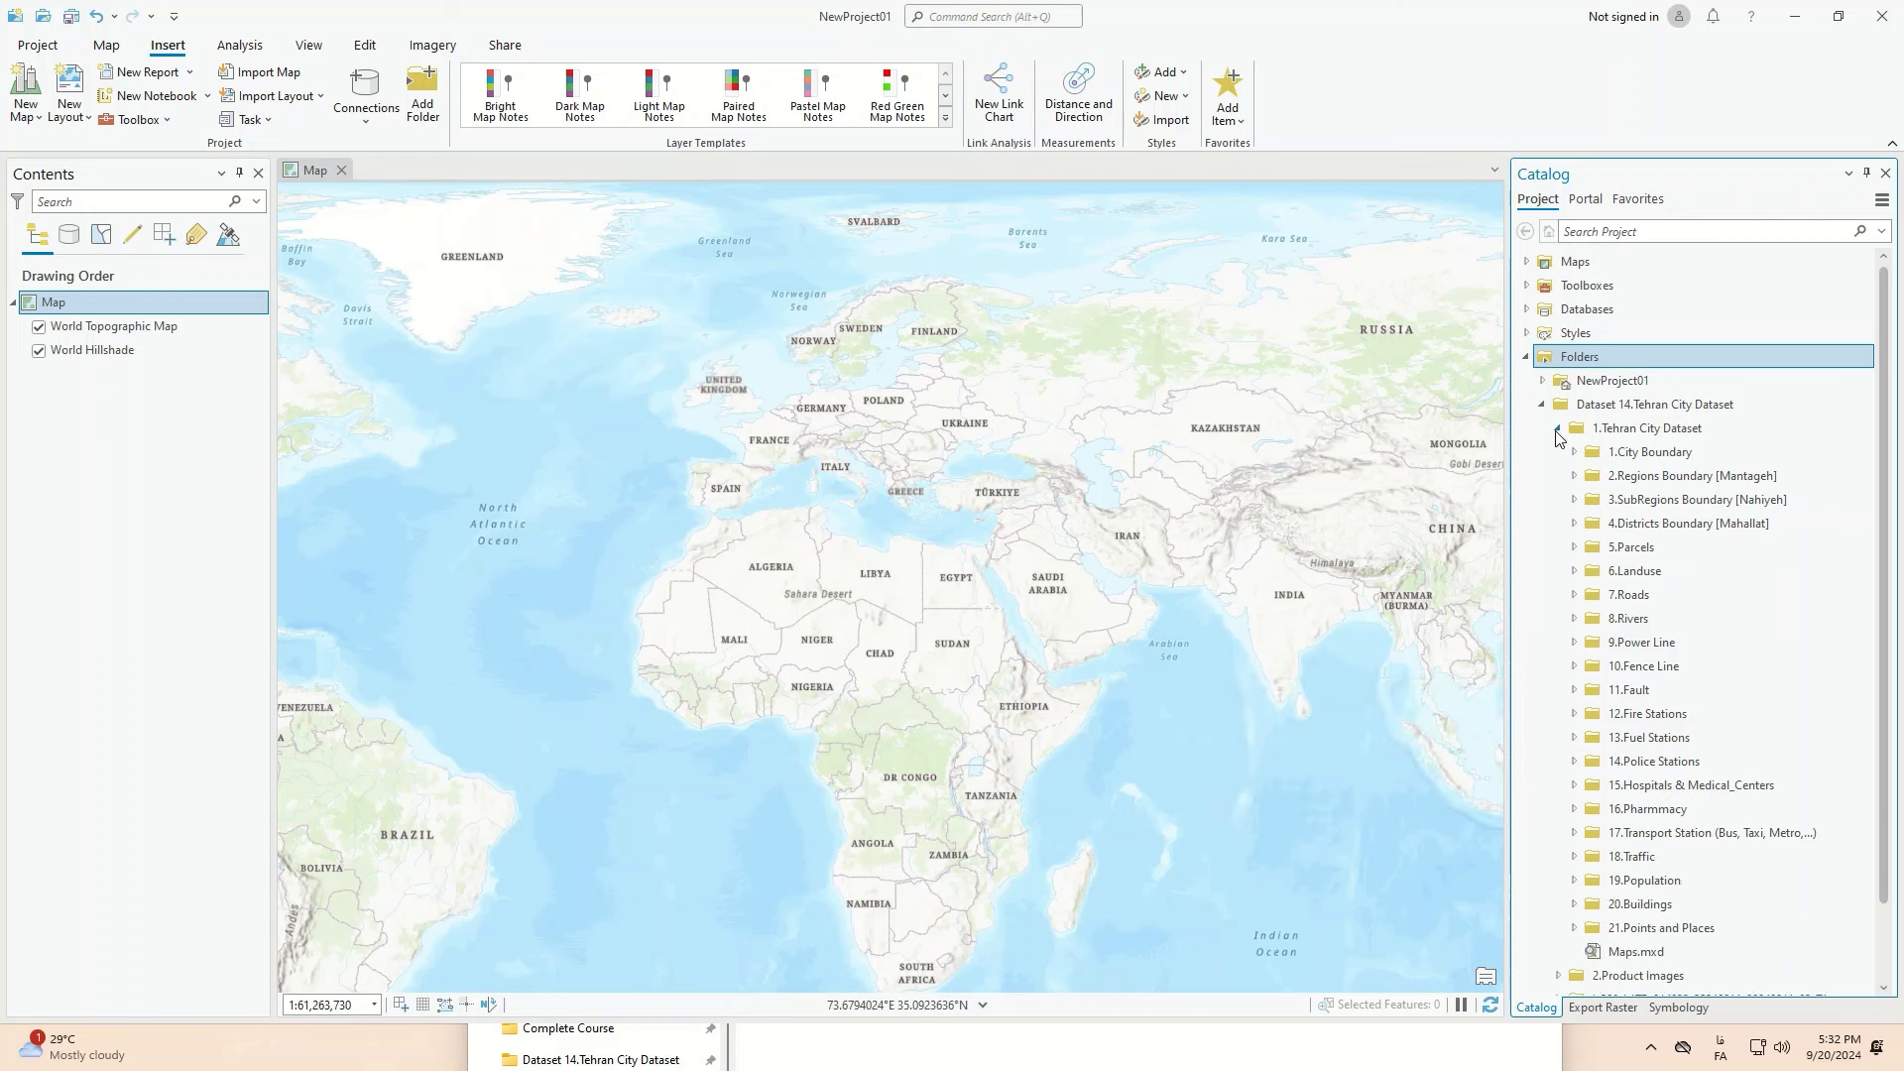
left_click(1556, 429)
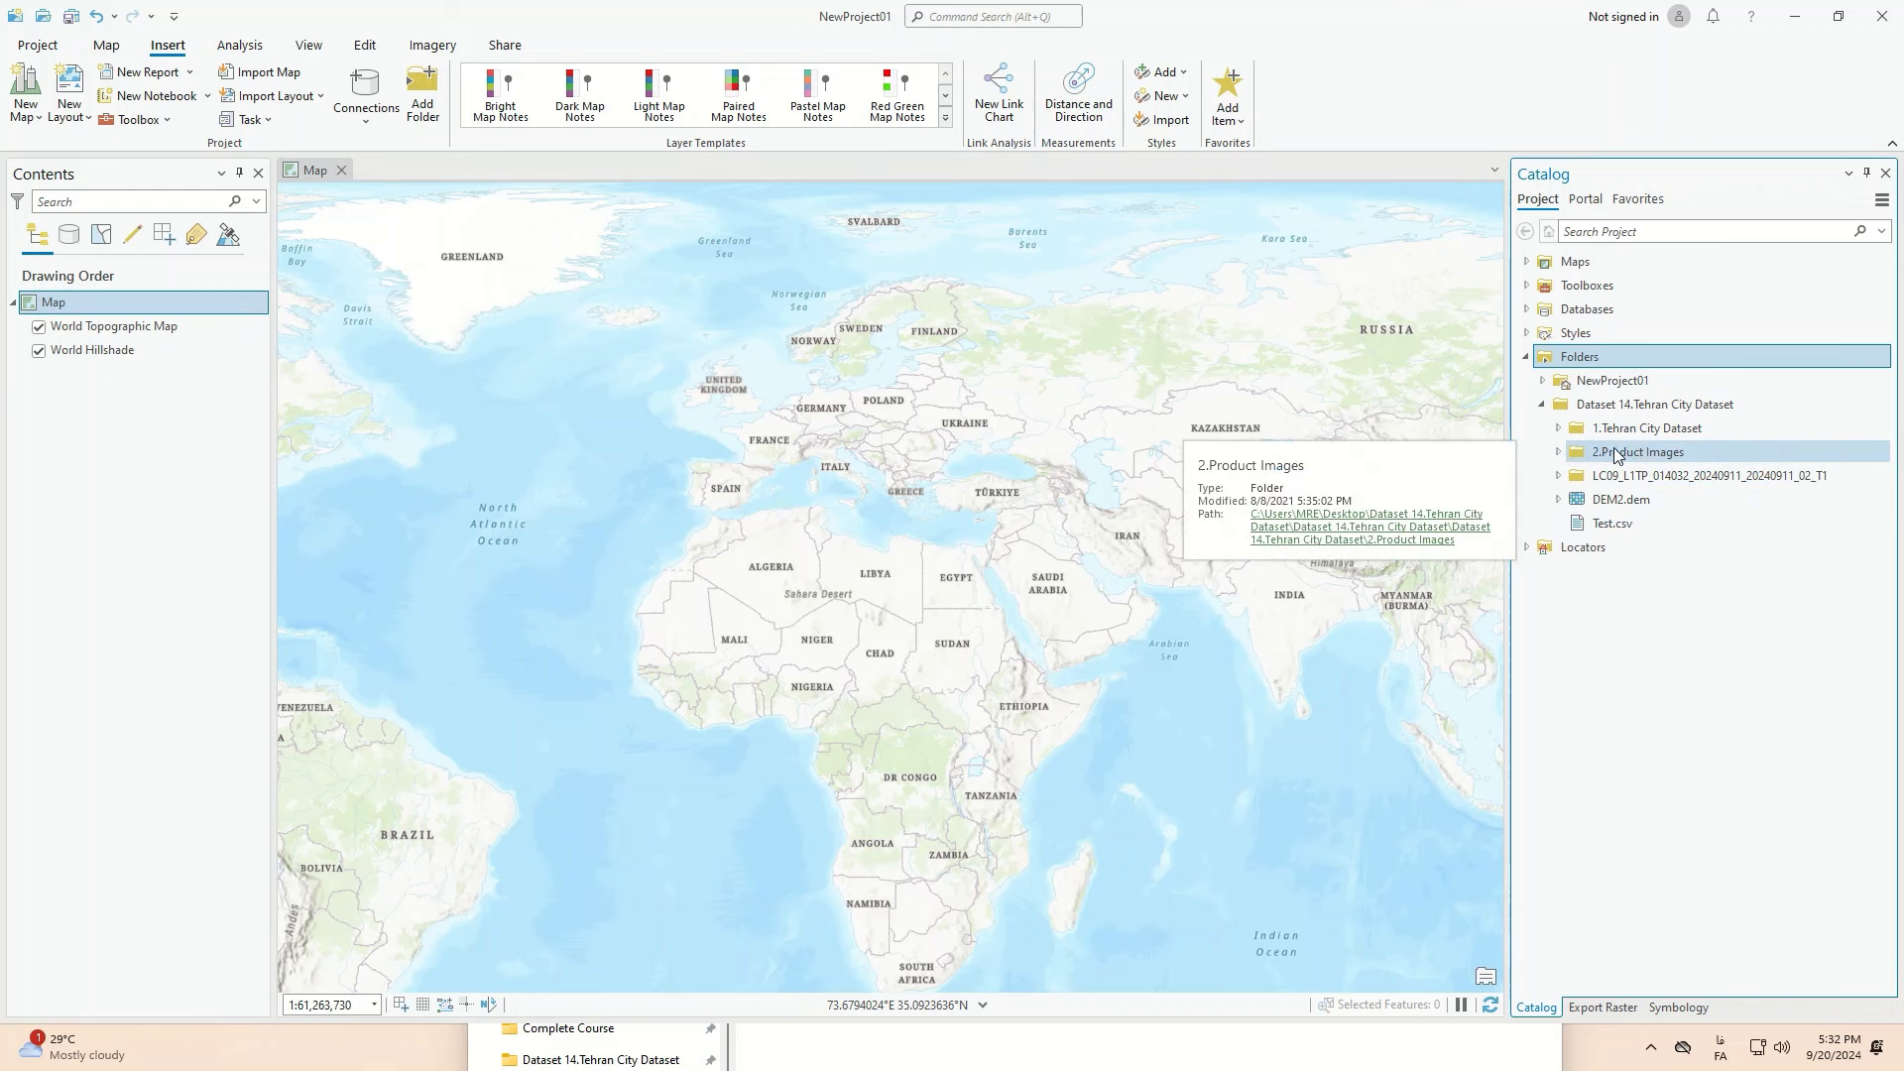
left_click(1527, 357)
Step: Open a new database connection and review its database platform choices and instance setting
left_click(1553, 309)
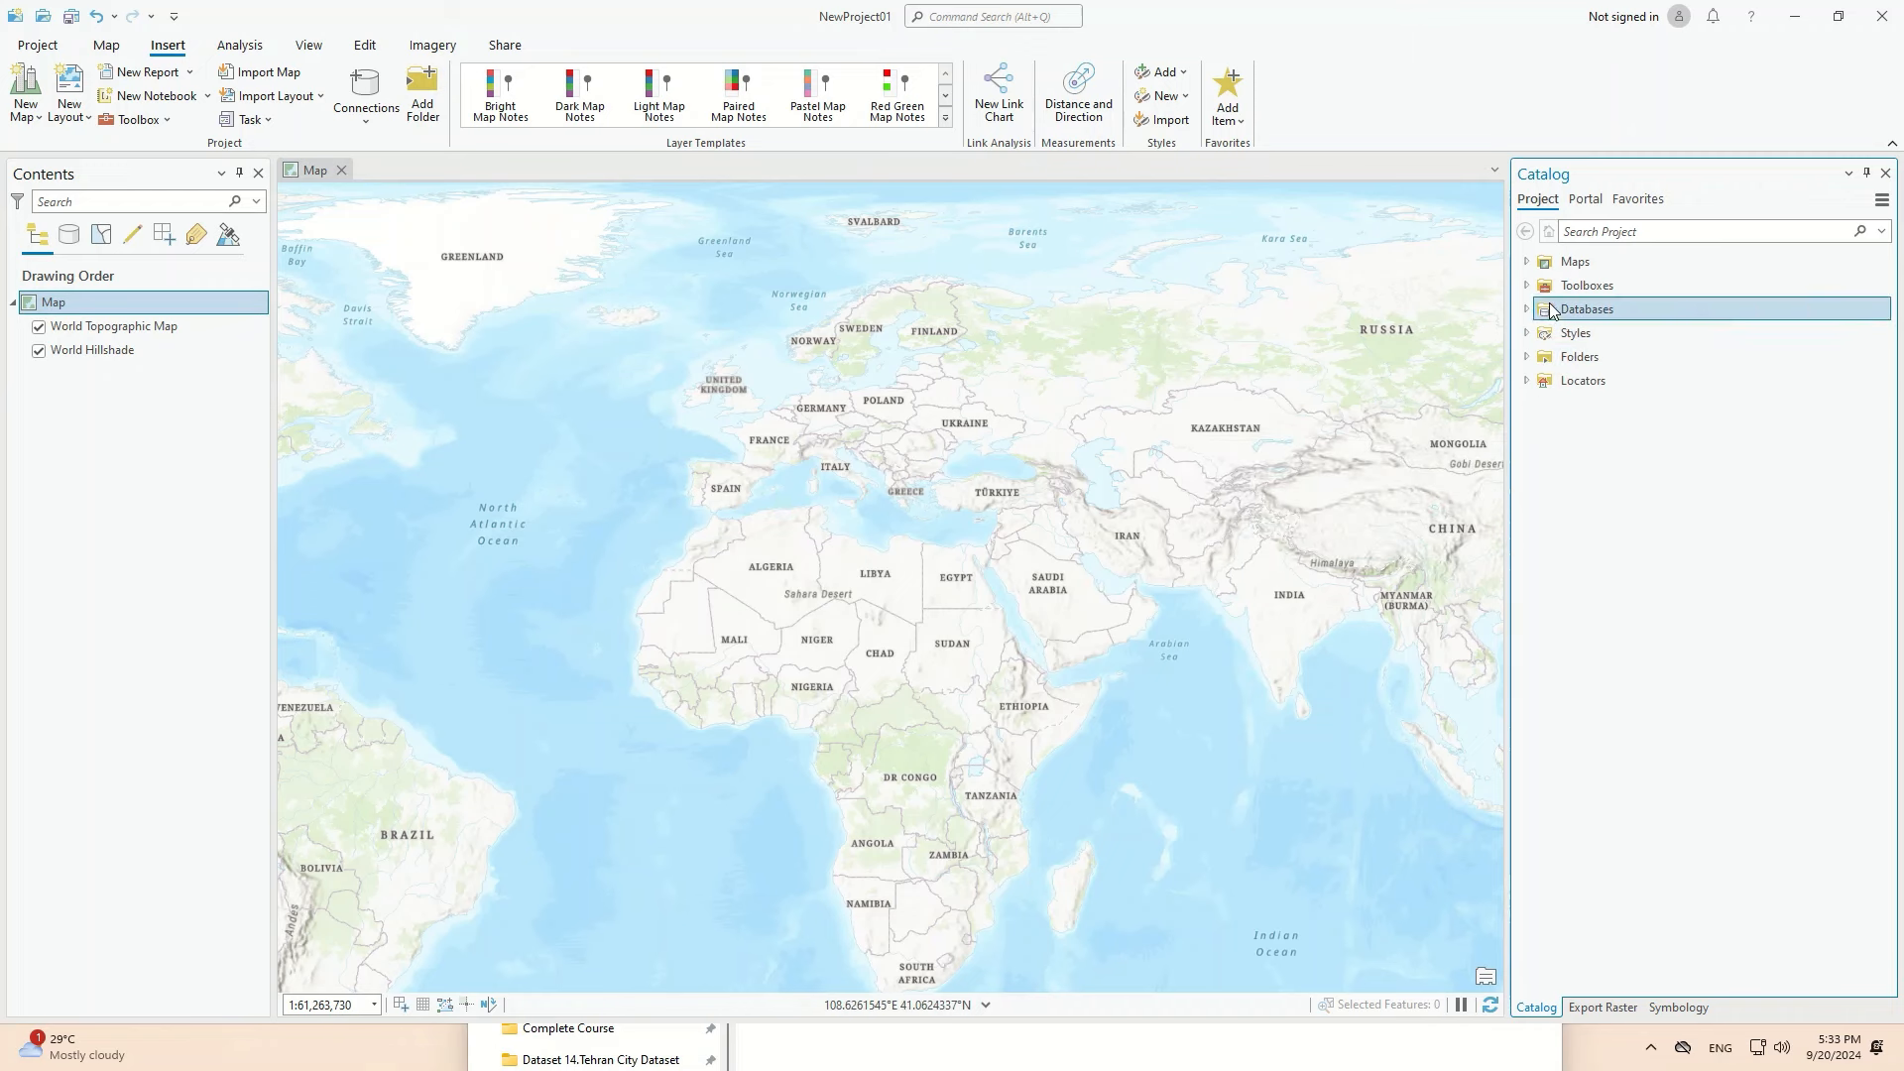
right_click(1553, 310)
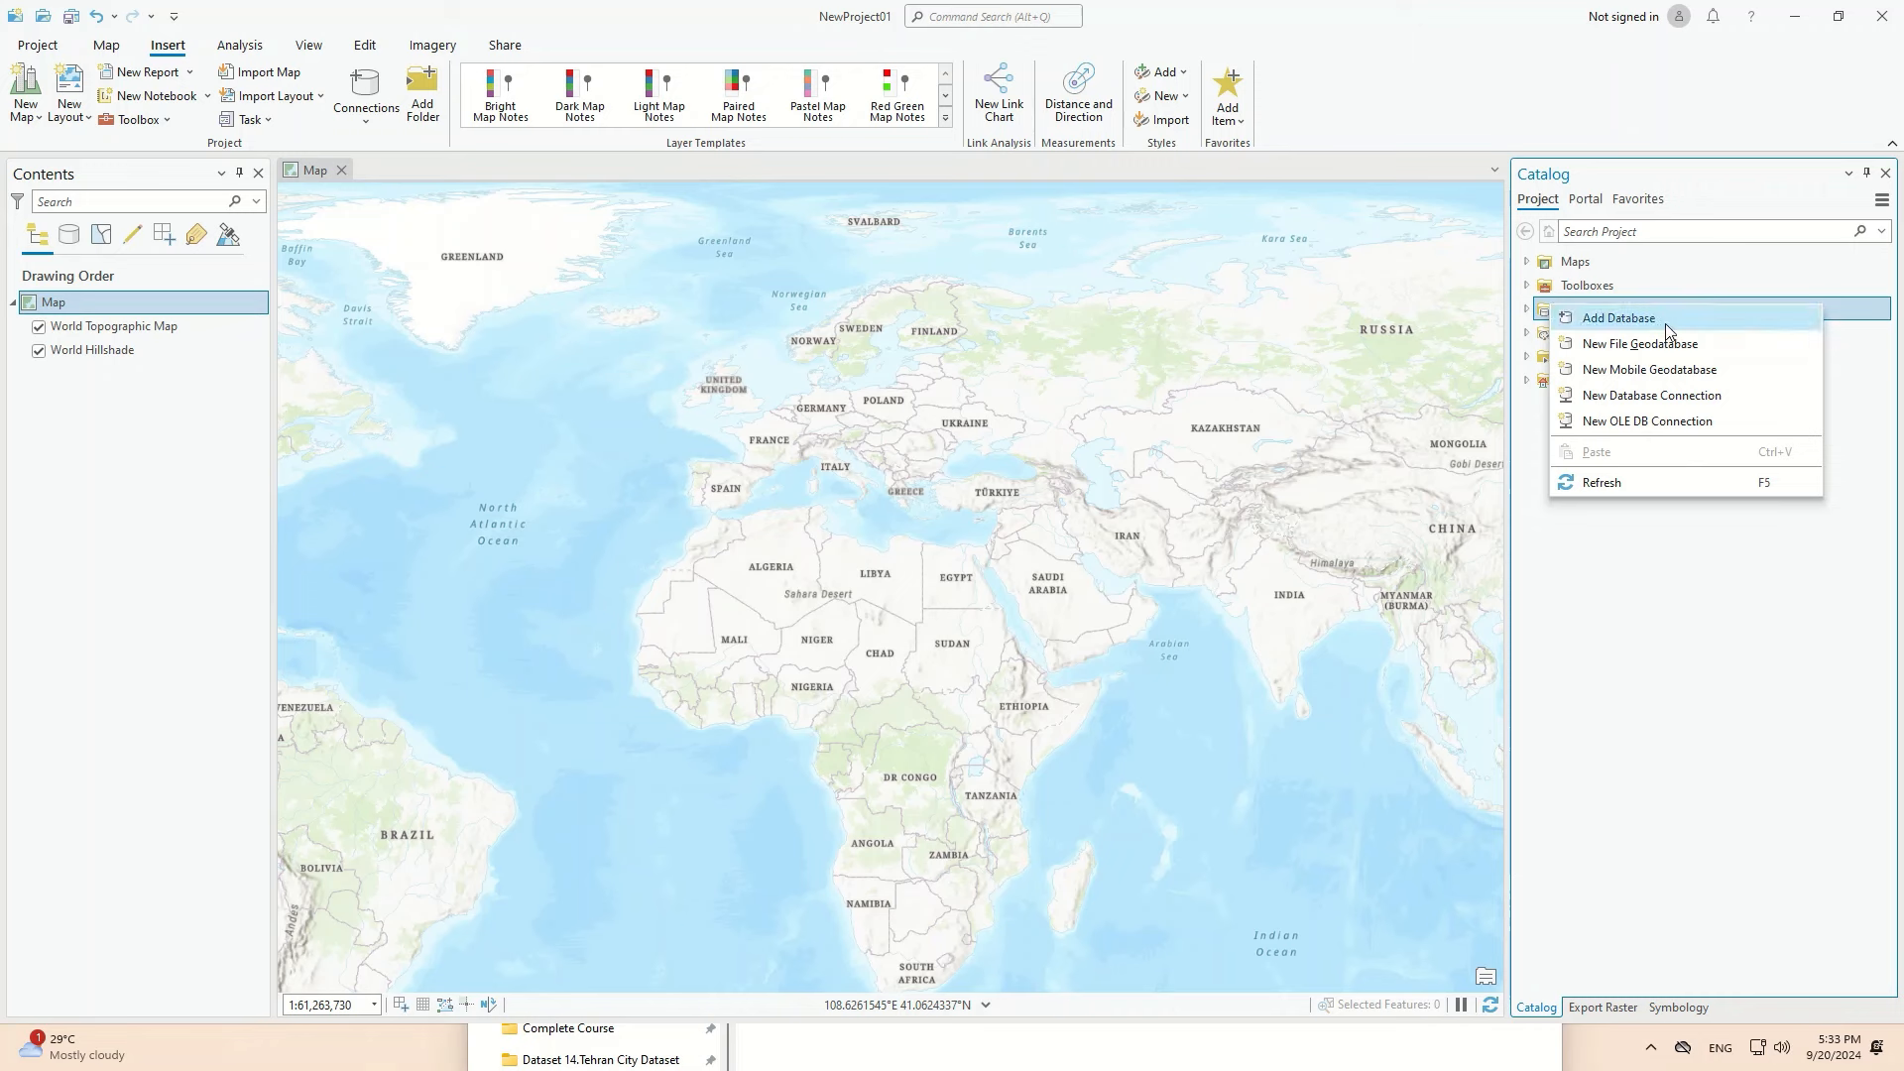
left_click(1665, 402)
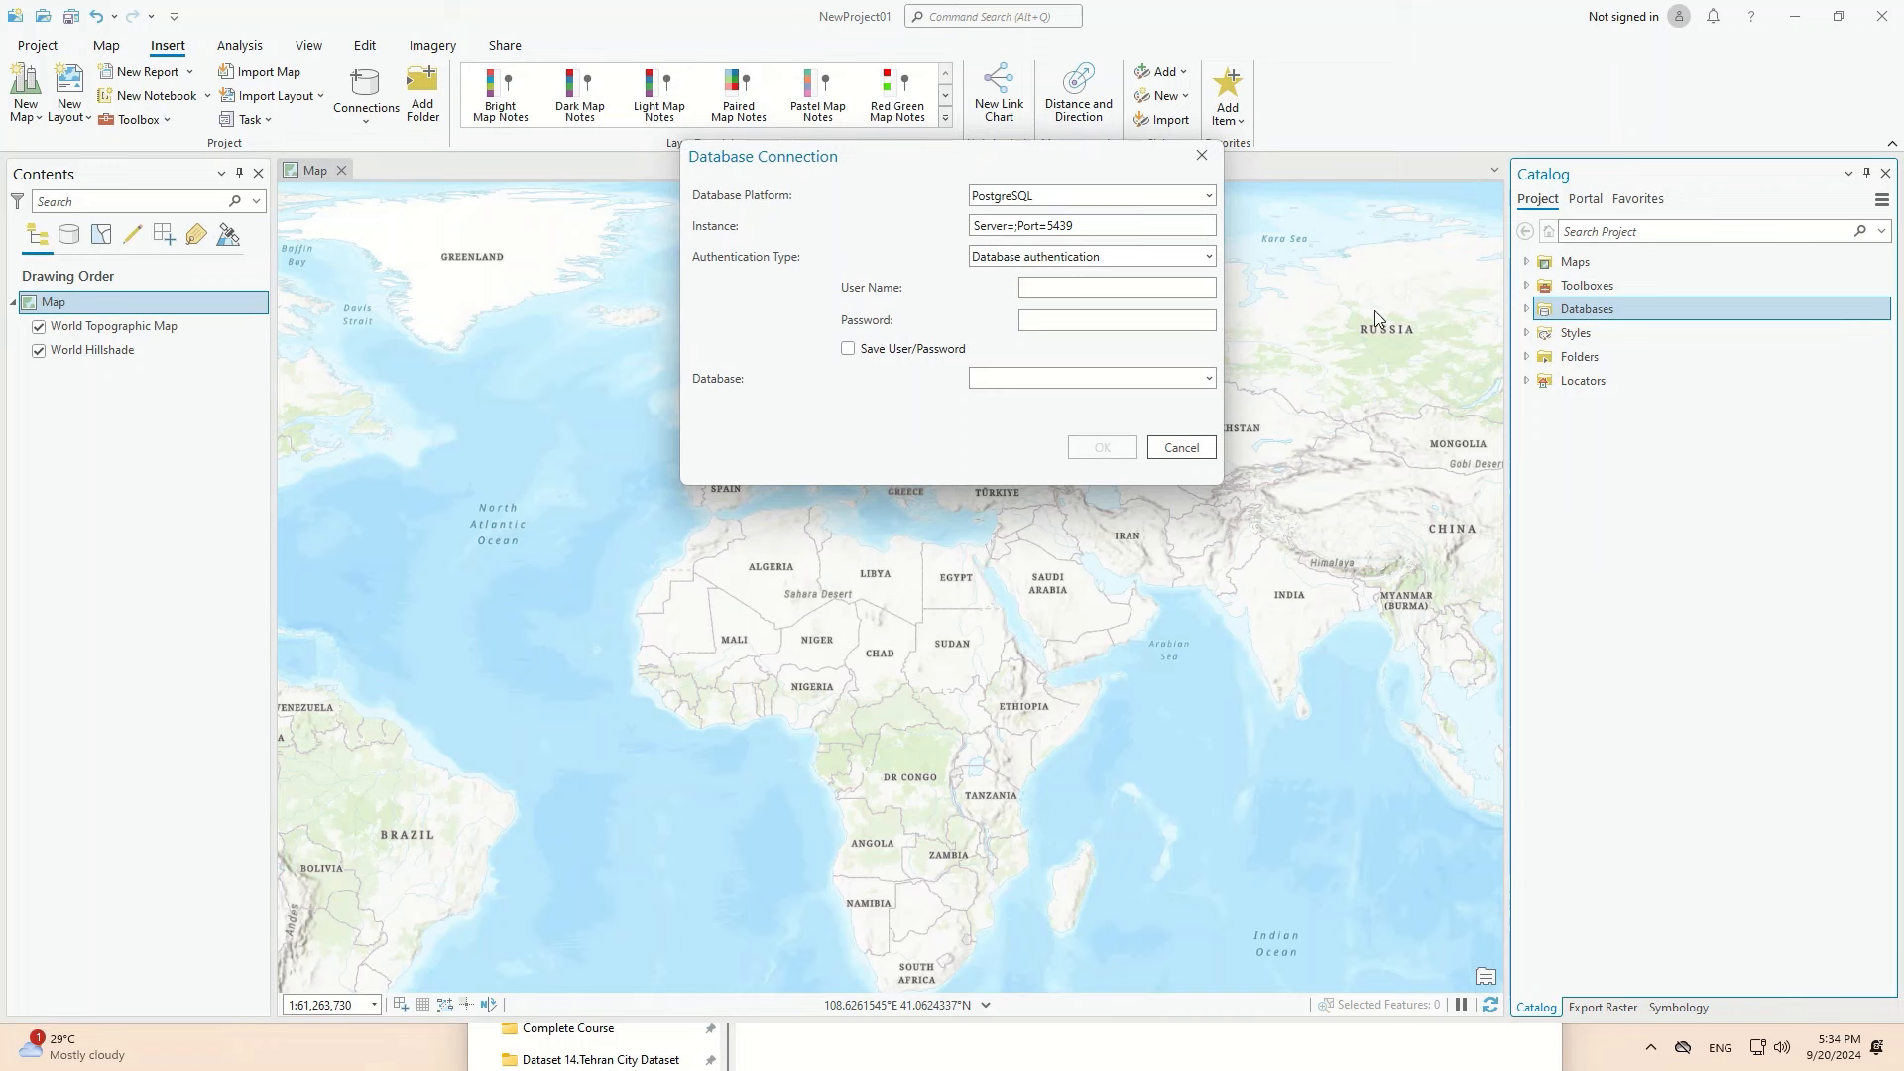
left_click(1051, 204)
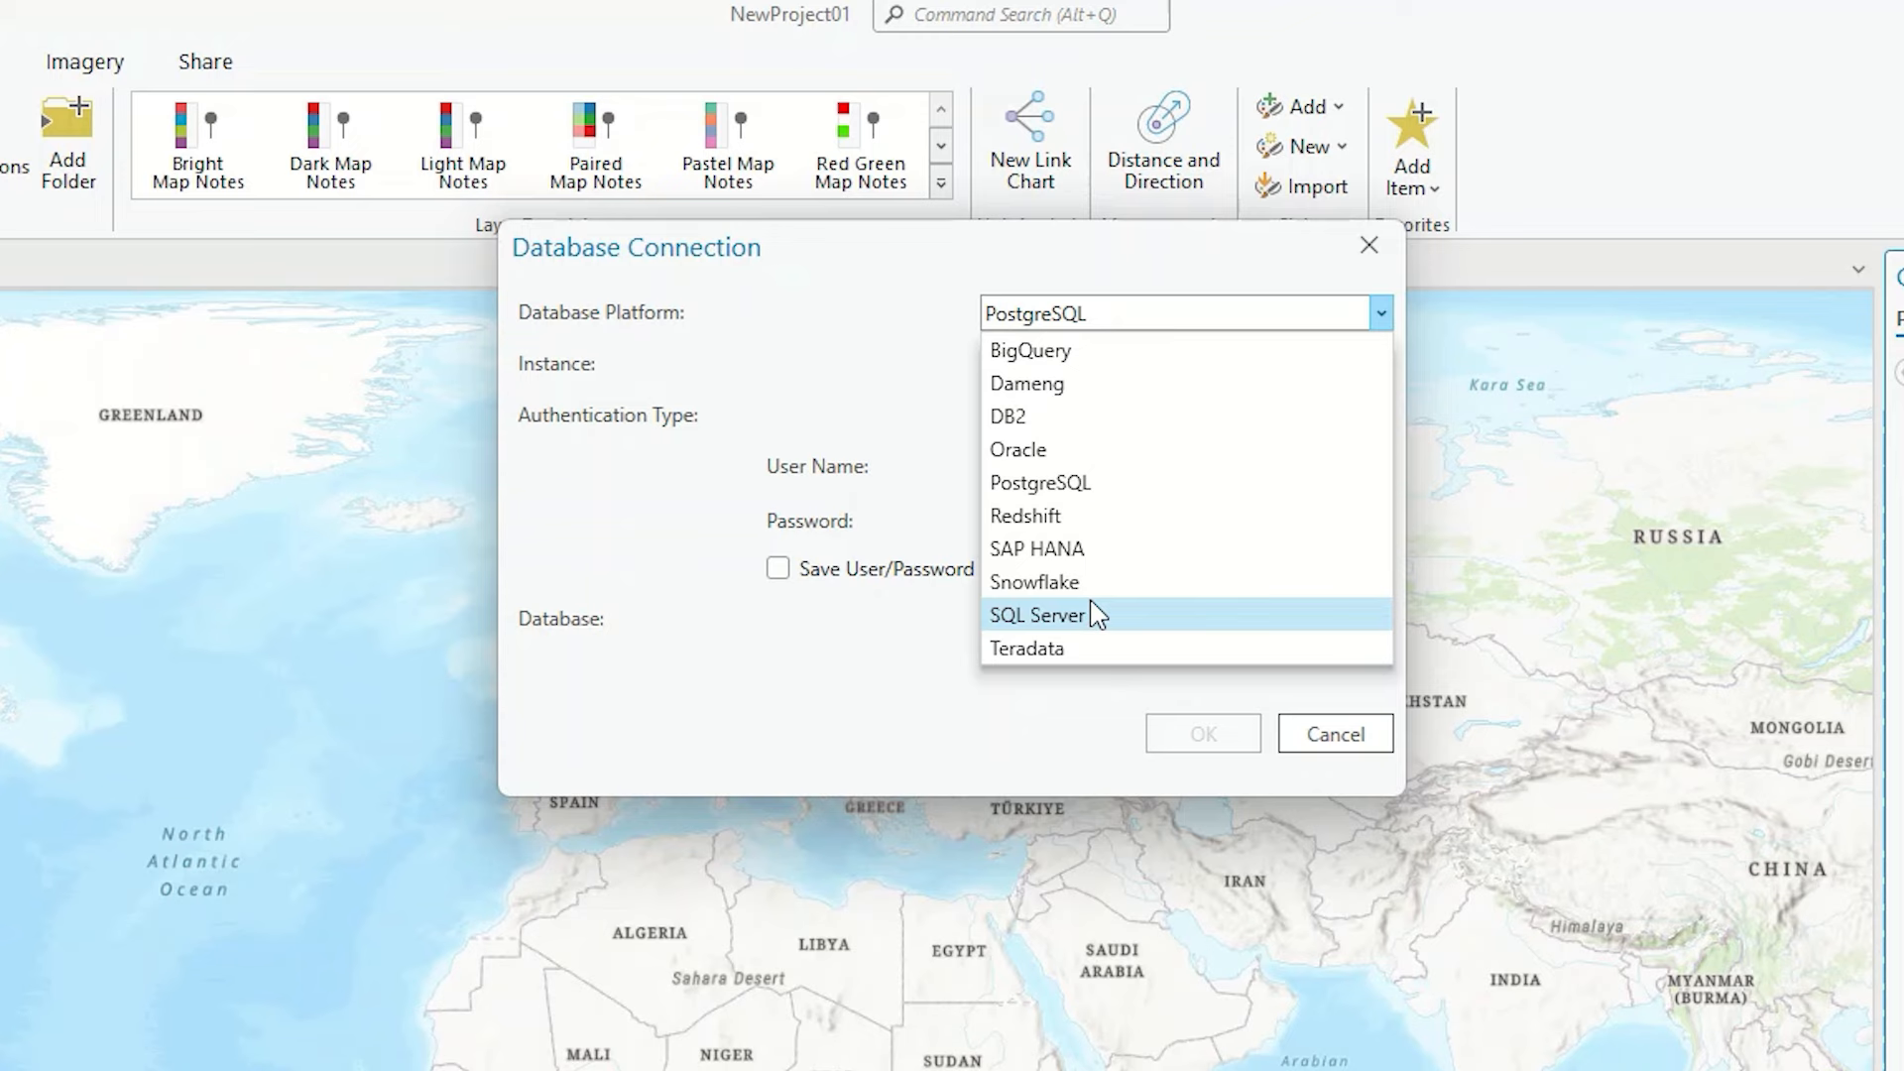
left_click(897, 407)
left_click(1283, 365)
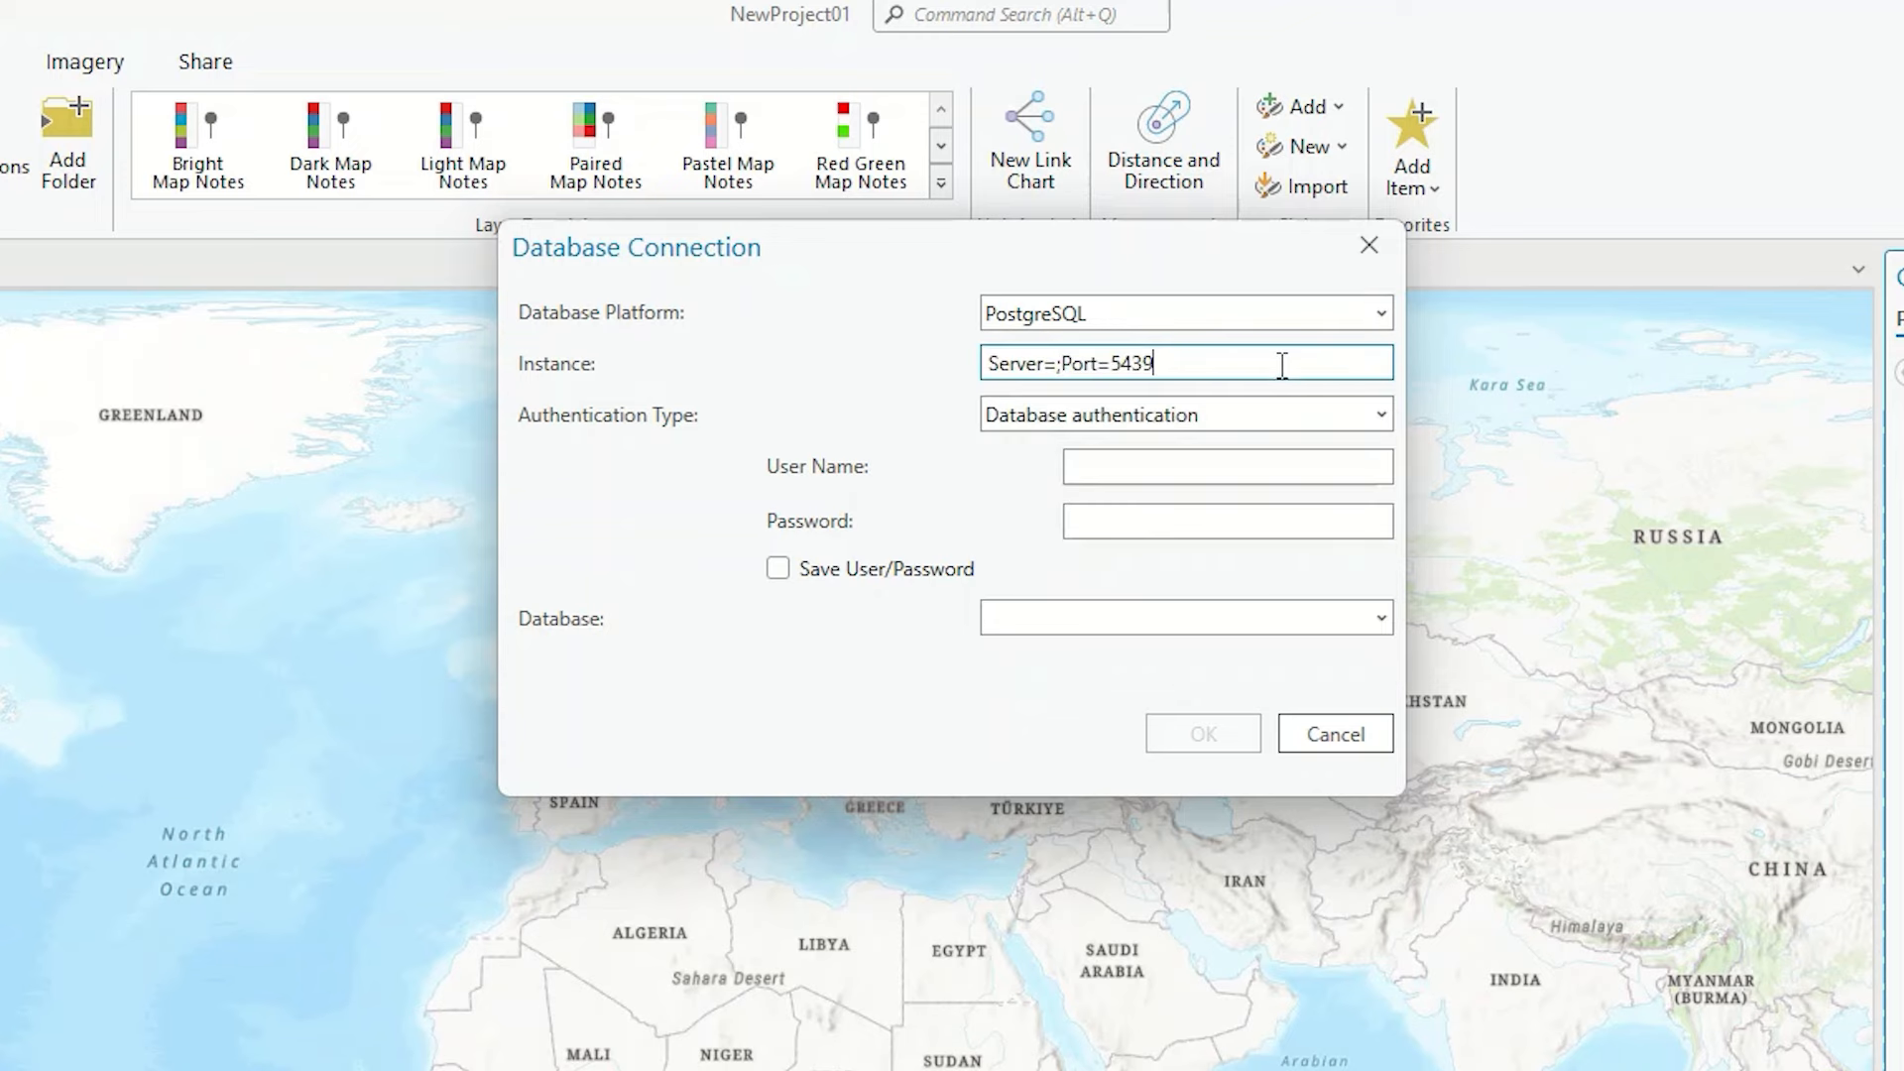
left_click_drag(1282, 365, 864, 368)
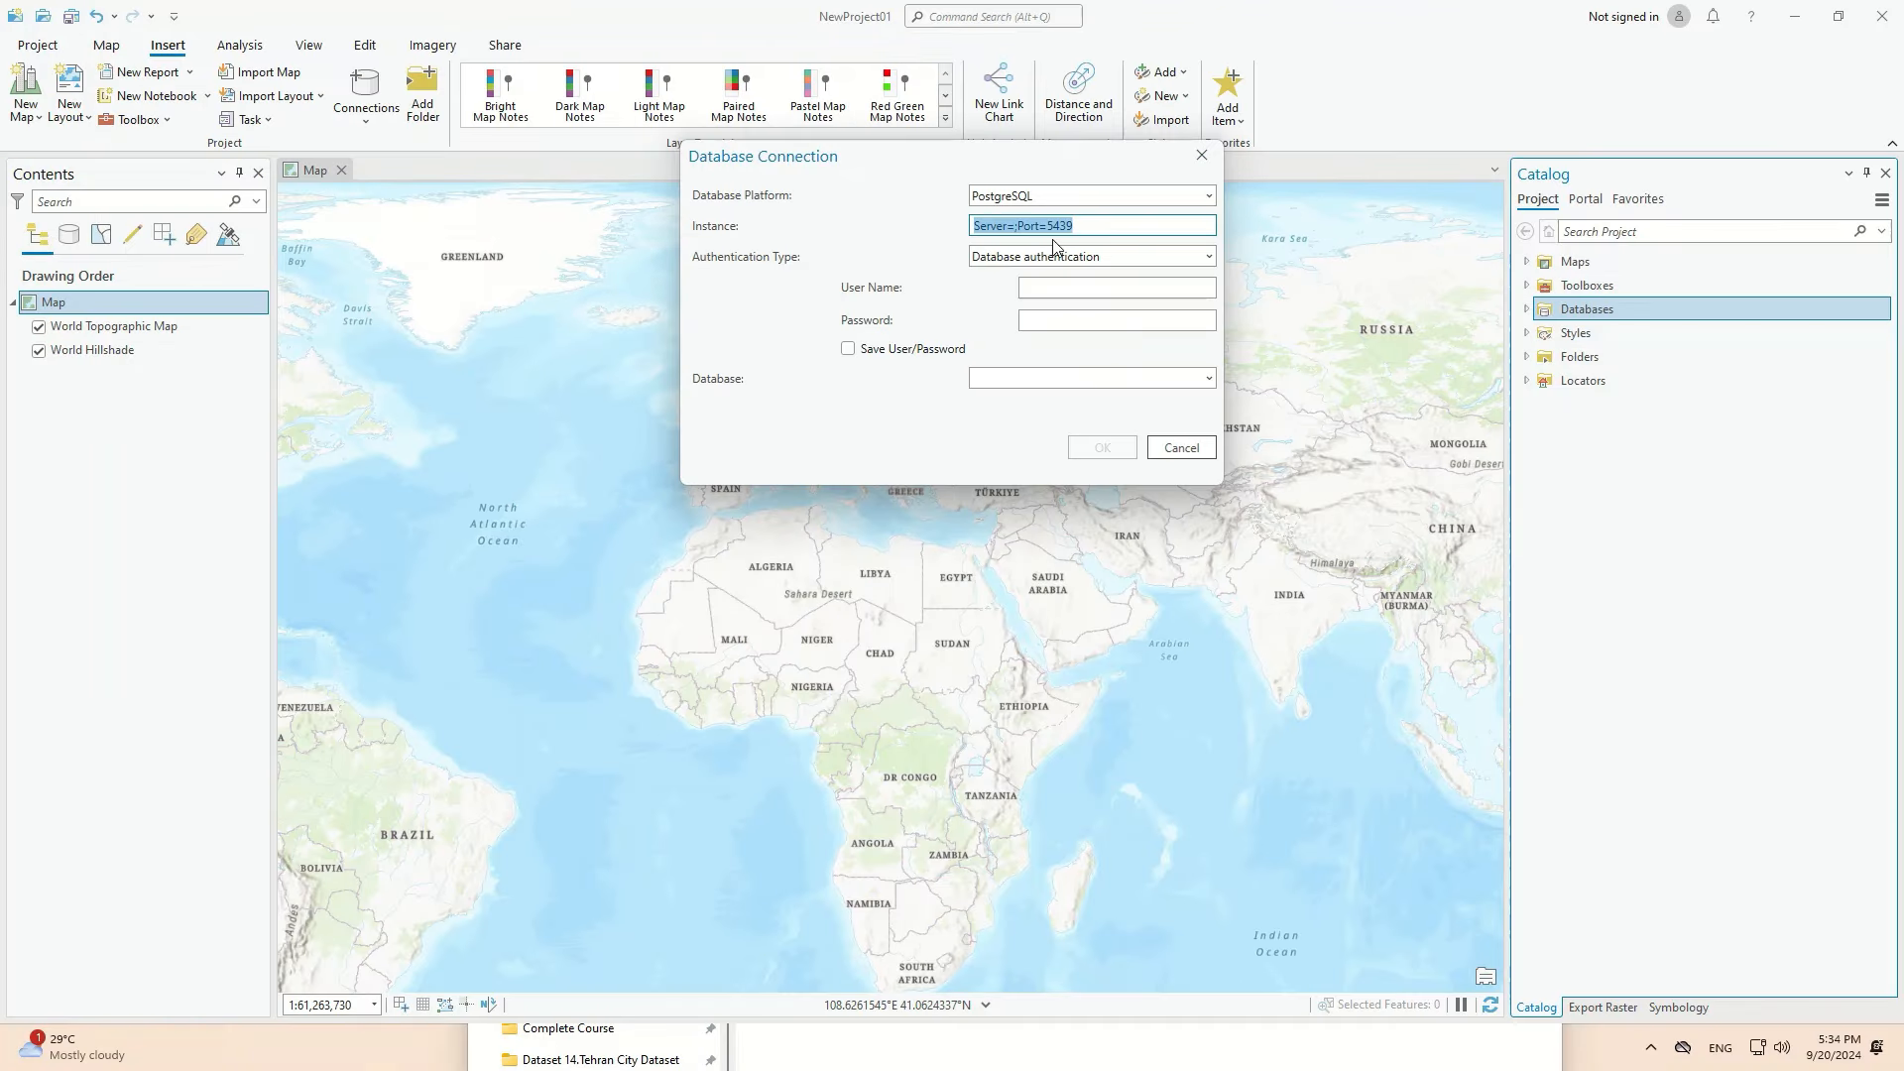
key("Tab")
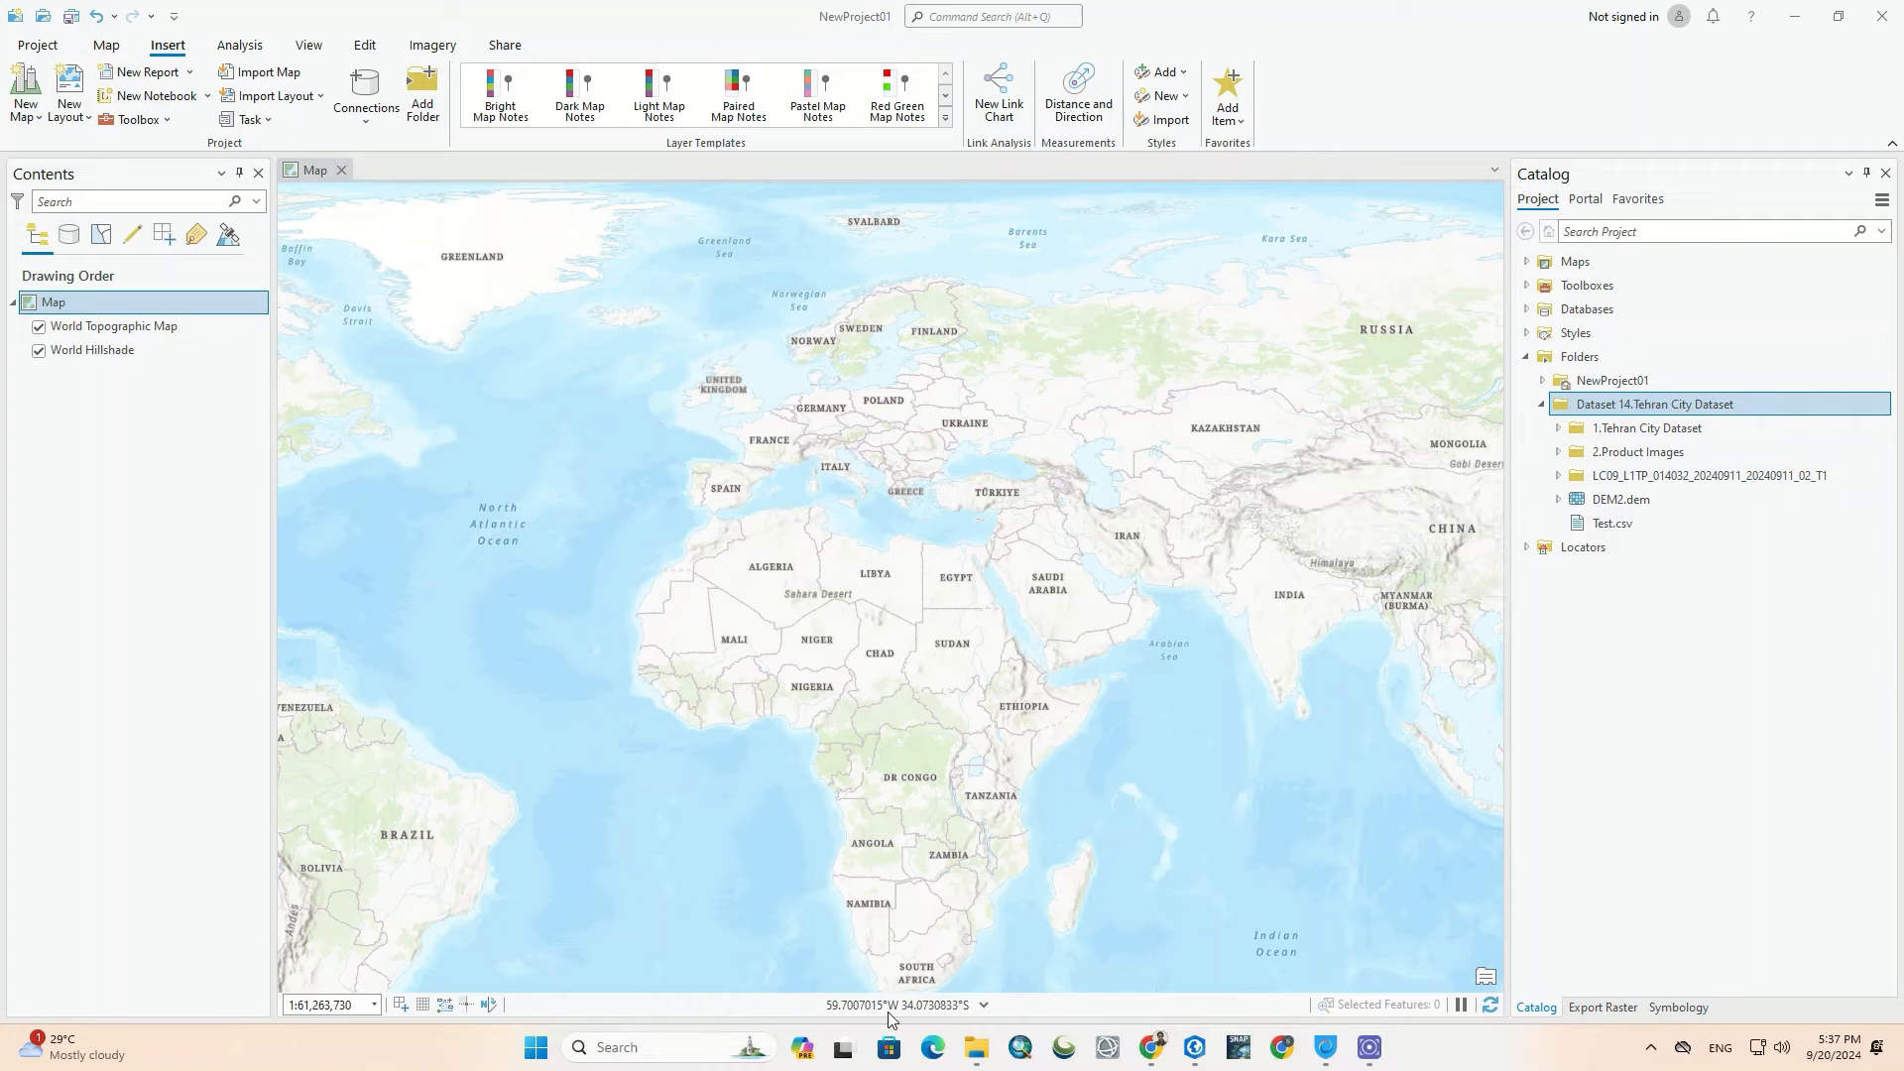
Step: Switch to EarthExplorer in the browser and examine the footprint of the LC09_L1TP_014032_20240911 Landsat scene
left_click(1145, 1053)
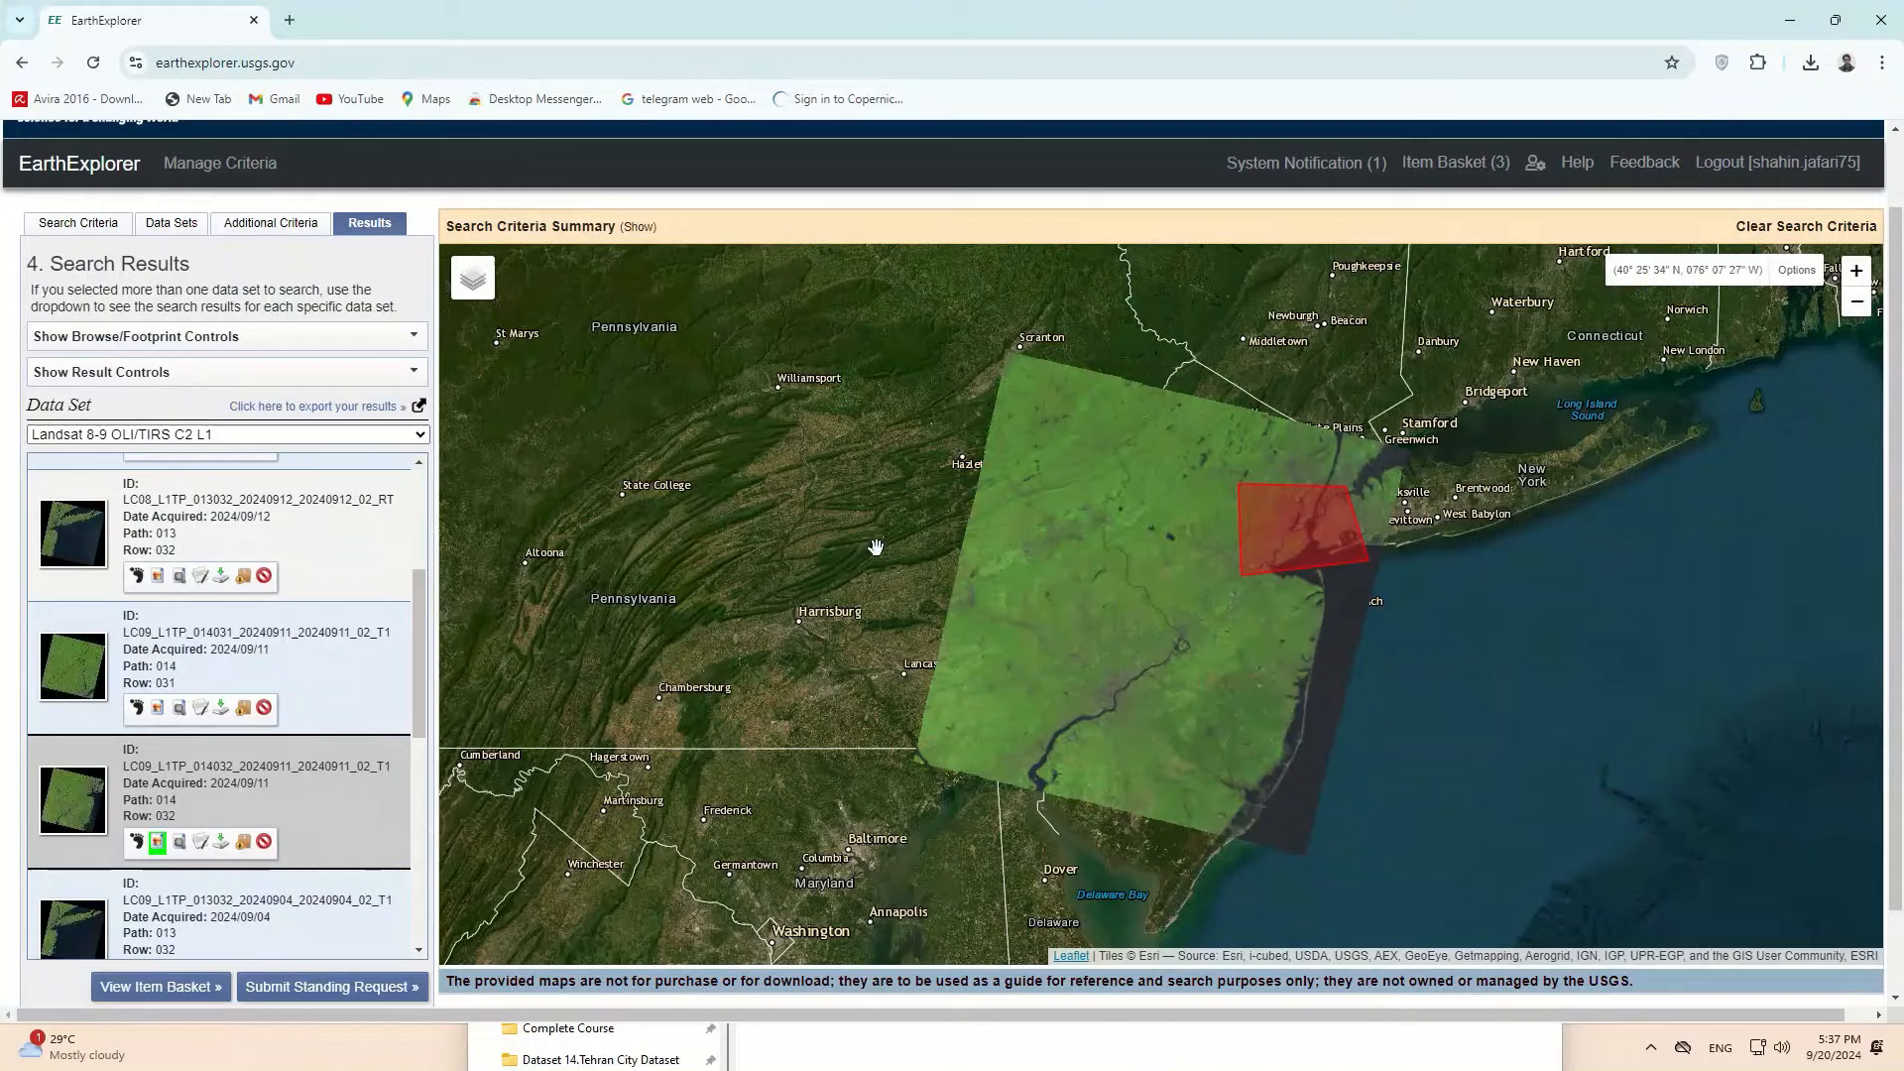
scroll(900, 582, "down", 4)
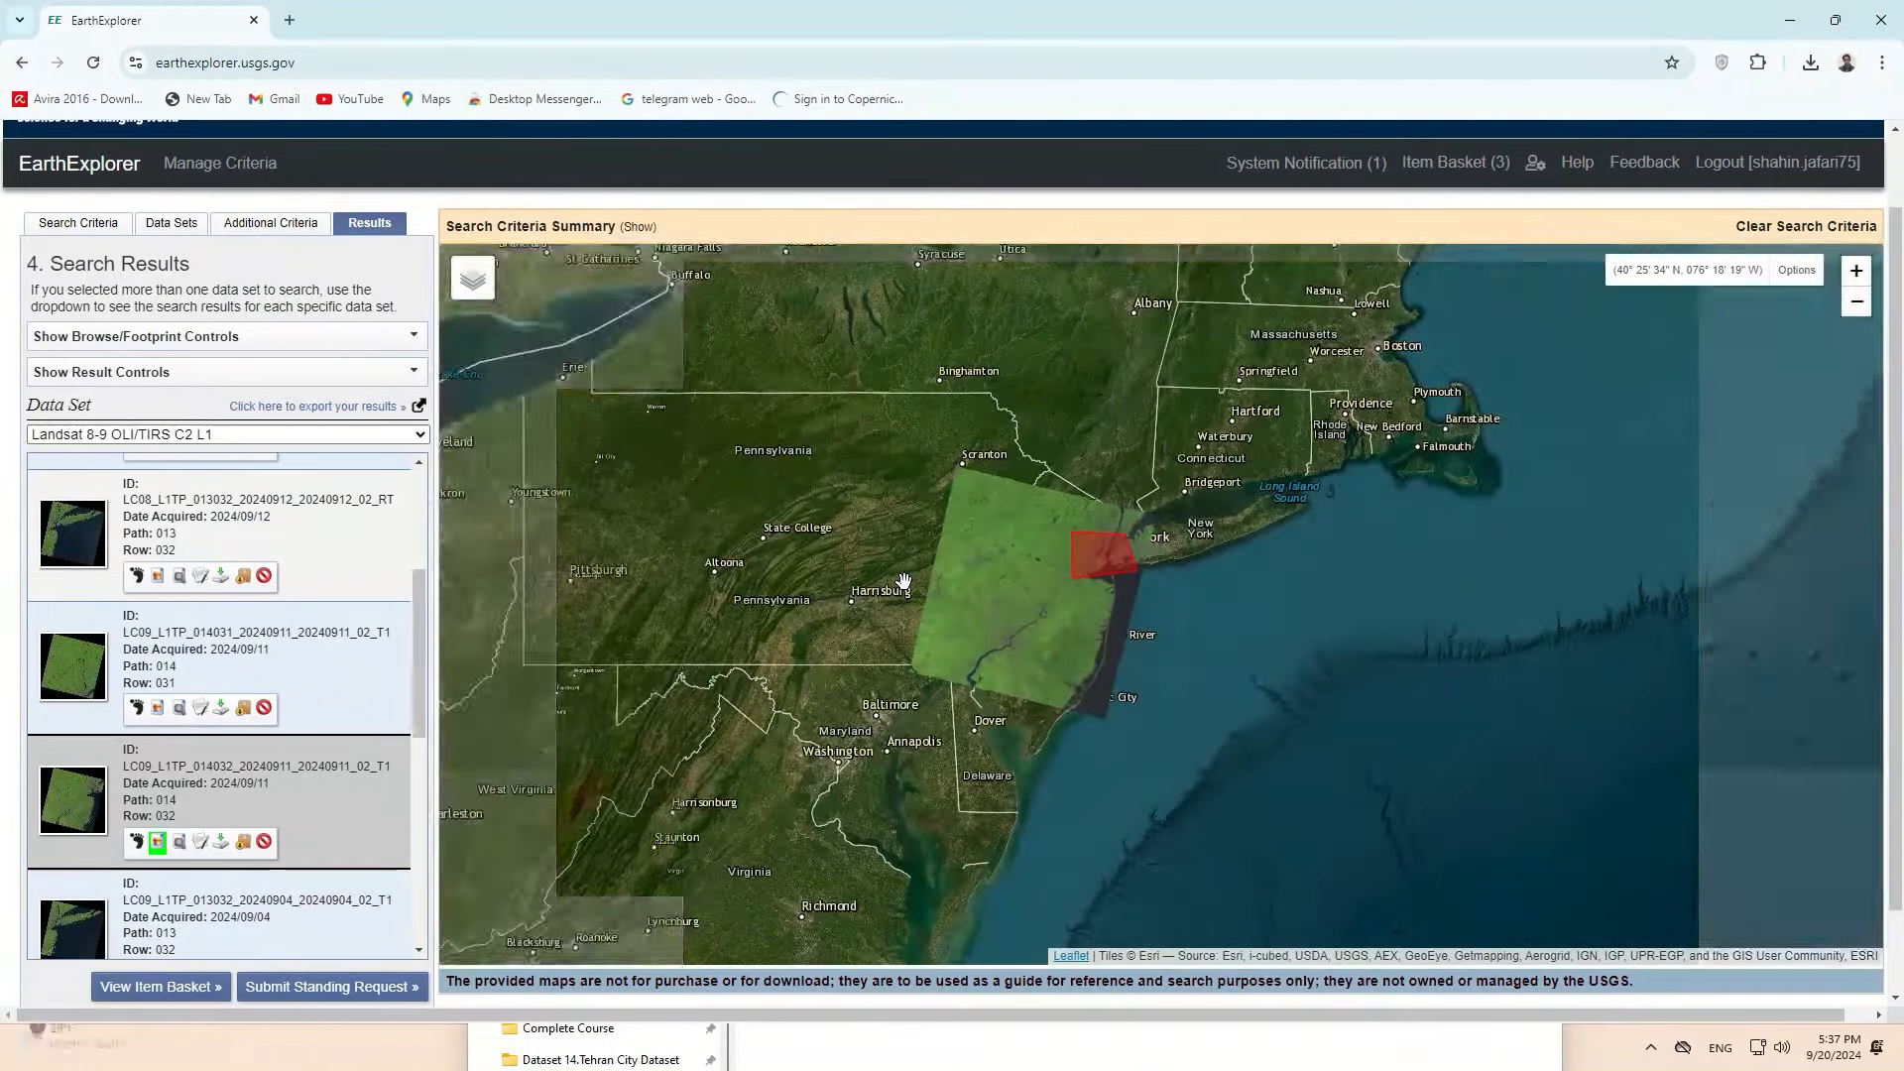
scroll(1002, 590, "down", 1)
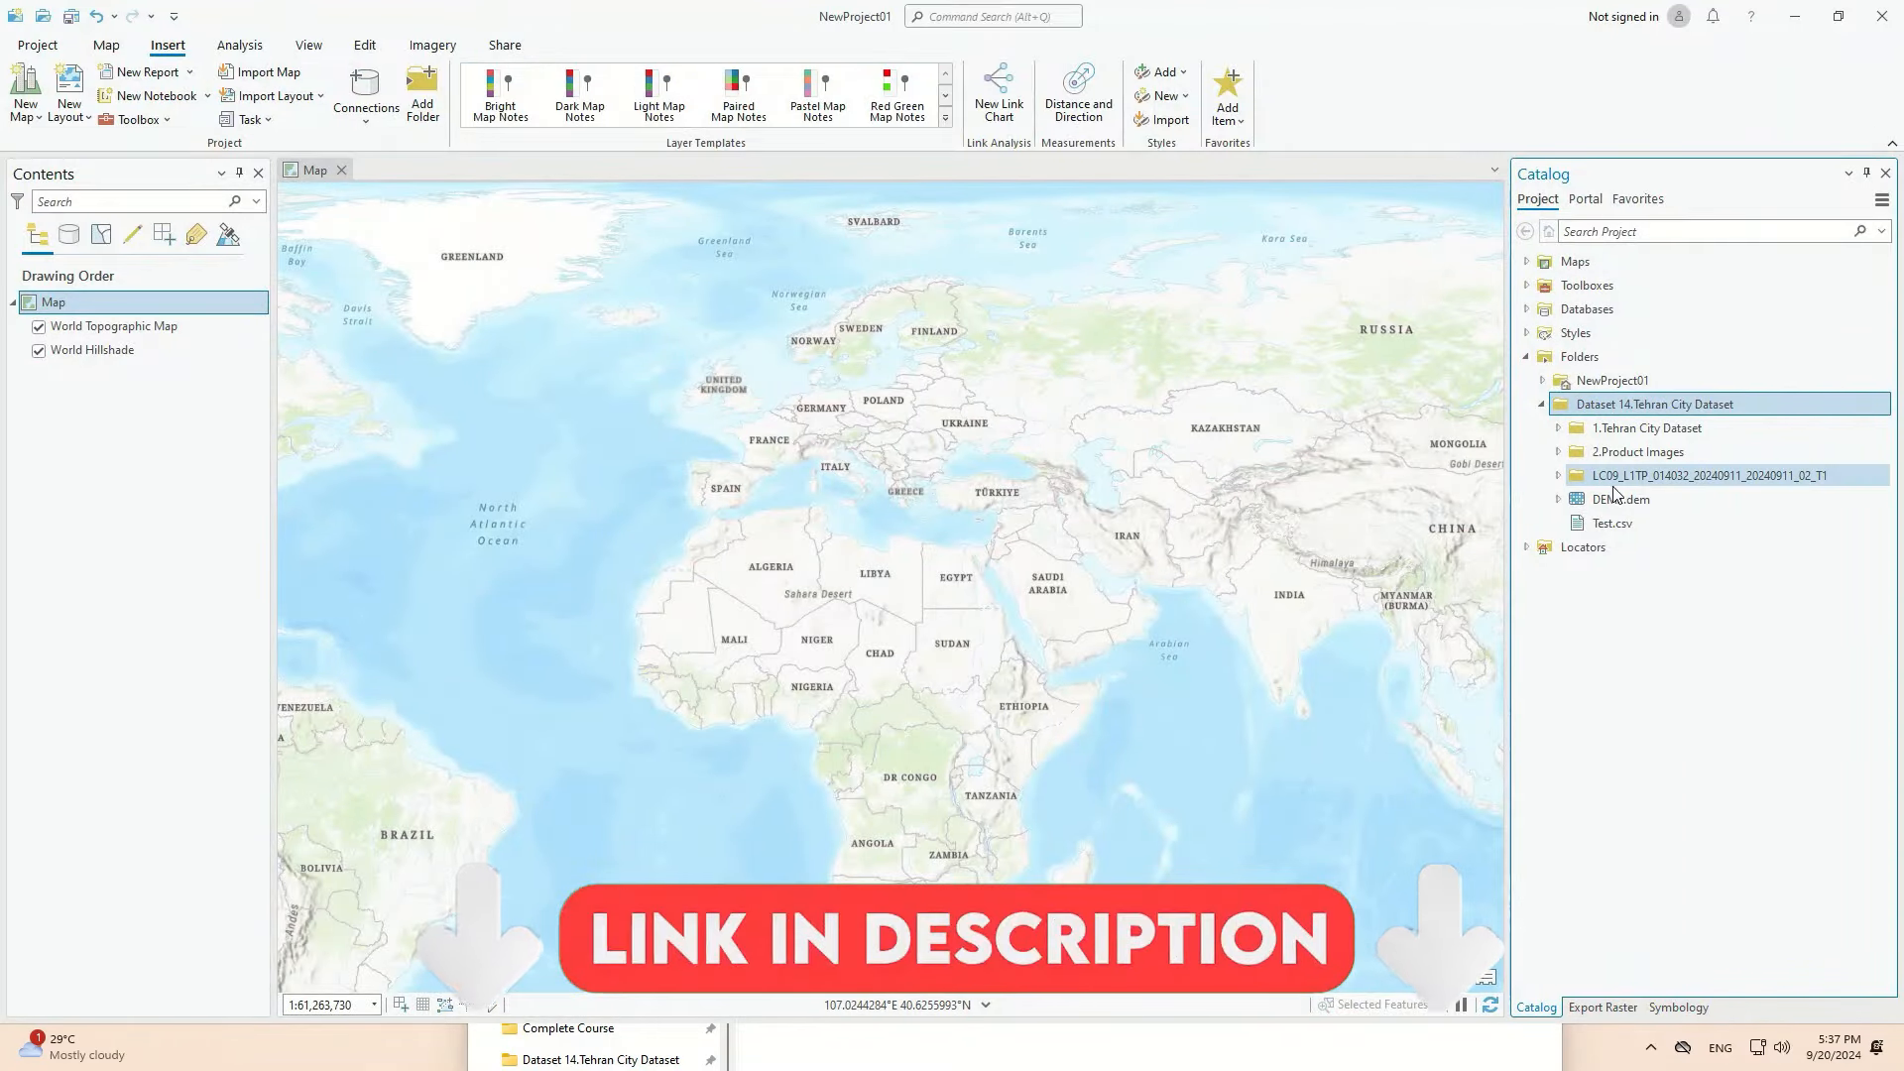
Step: Add the Landsat scene's MTL.txt product from the LC09_L1TP_014032_20240911_20240911_02_T1 folder to the map as a multispectral layer
left_click(1558, 476)
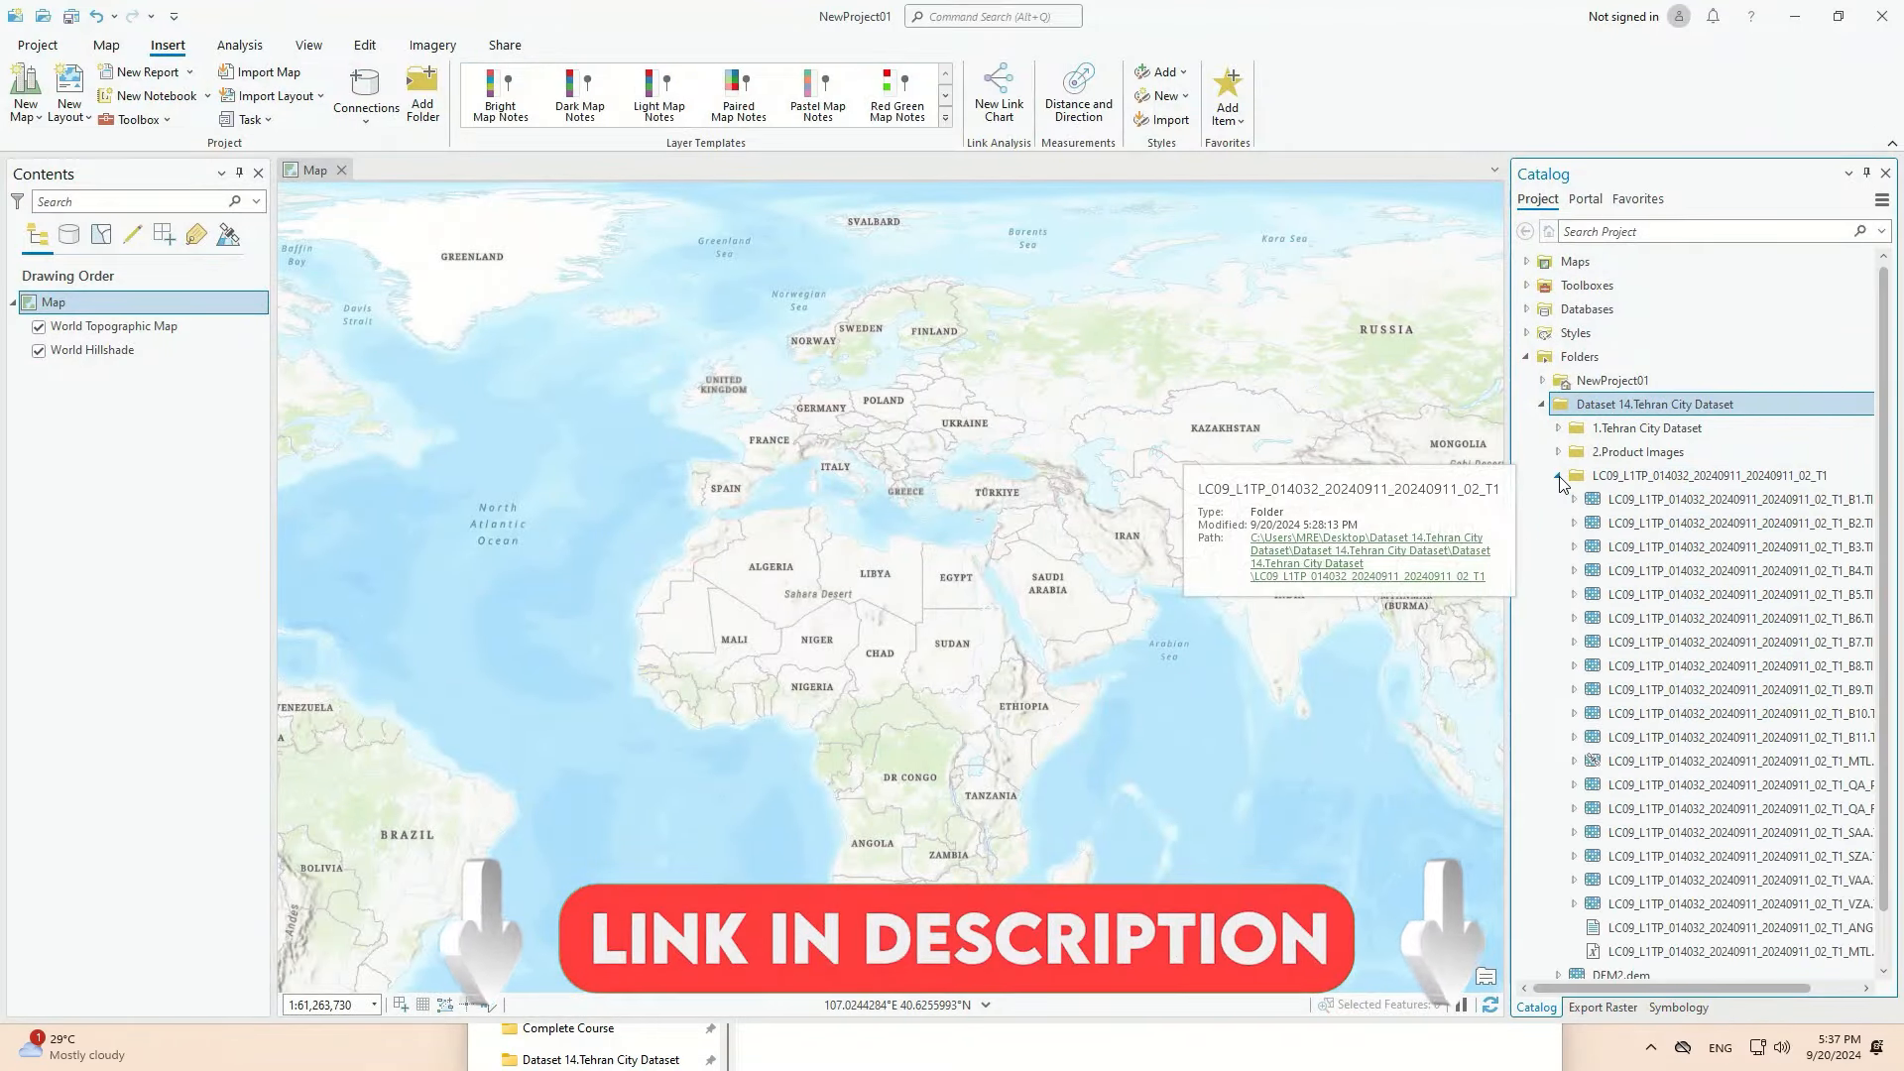
left_click_drag(1515, 484, 1390, 484)
scroll(1680, 550, "down", 1)
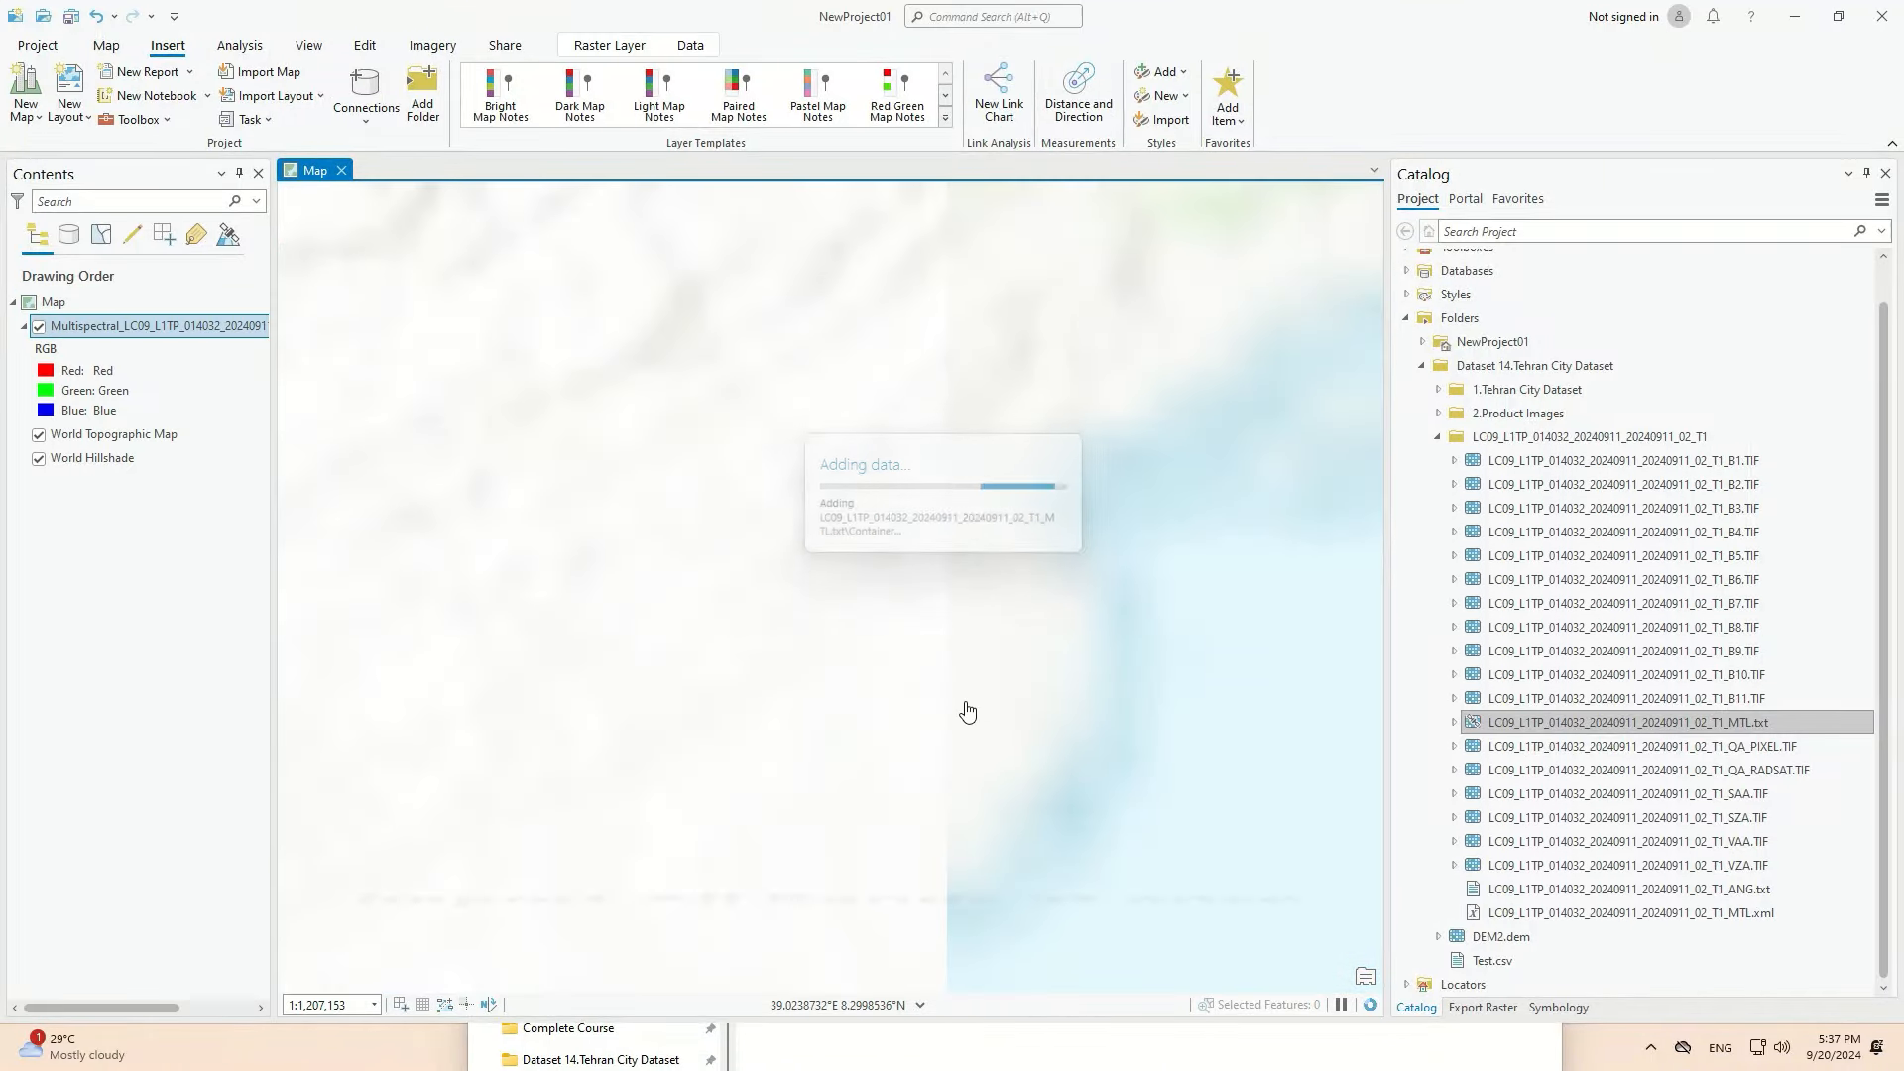
Step: Examine the raster products inside the scene's MTL.txt file and view the whole multispectral image on the map
left_click(1453, 724)
scroll(1487, 764, "down", 3)
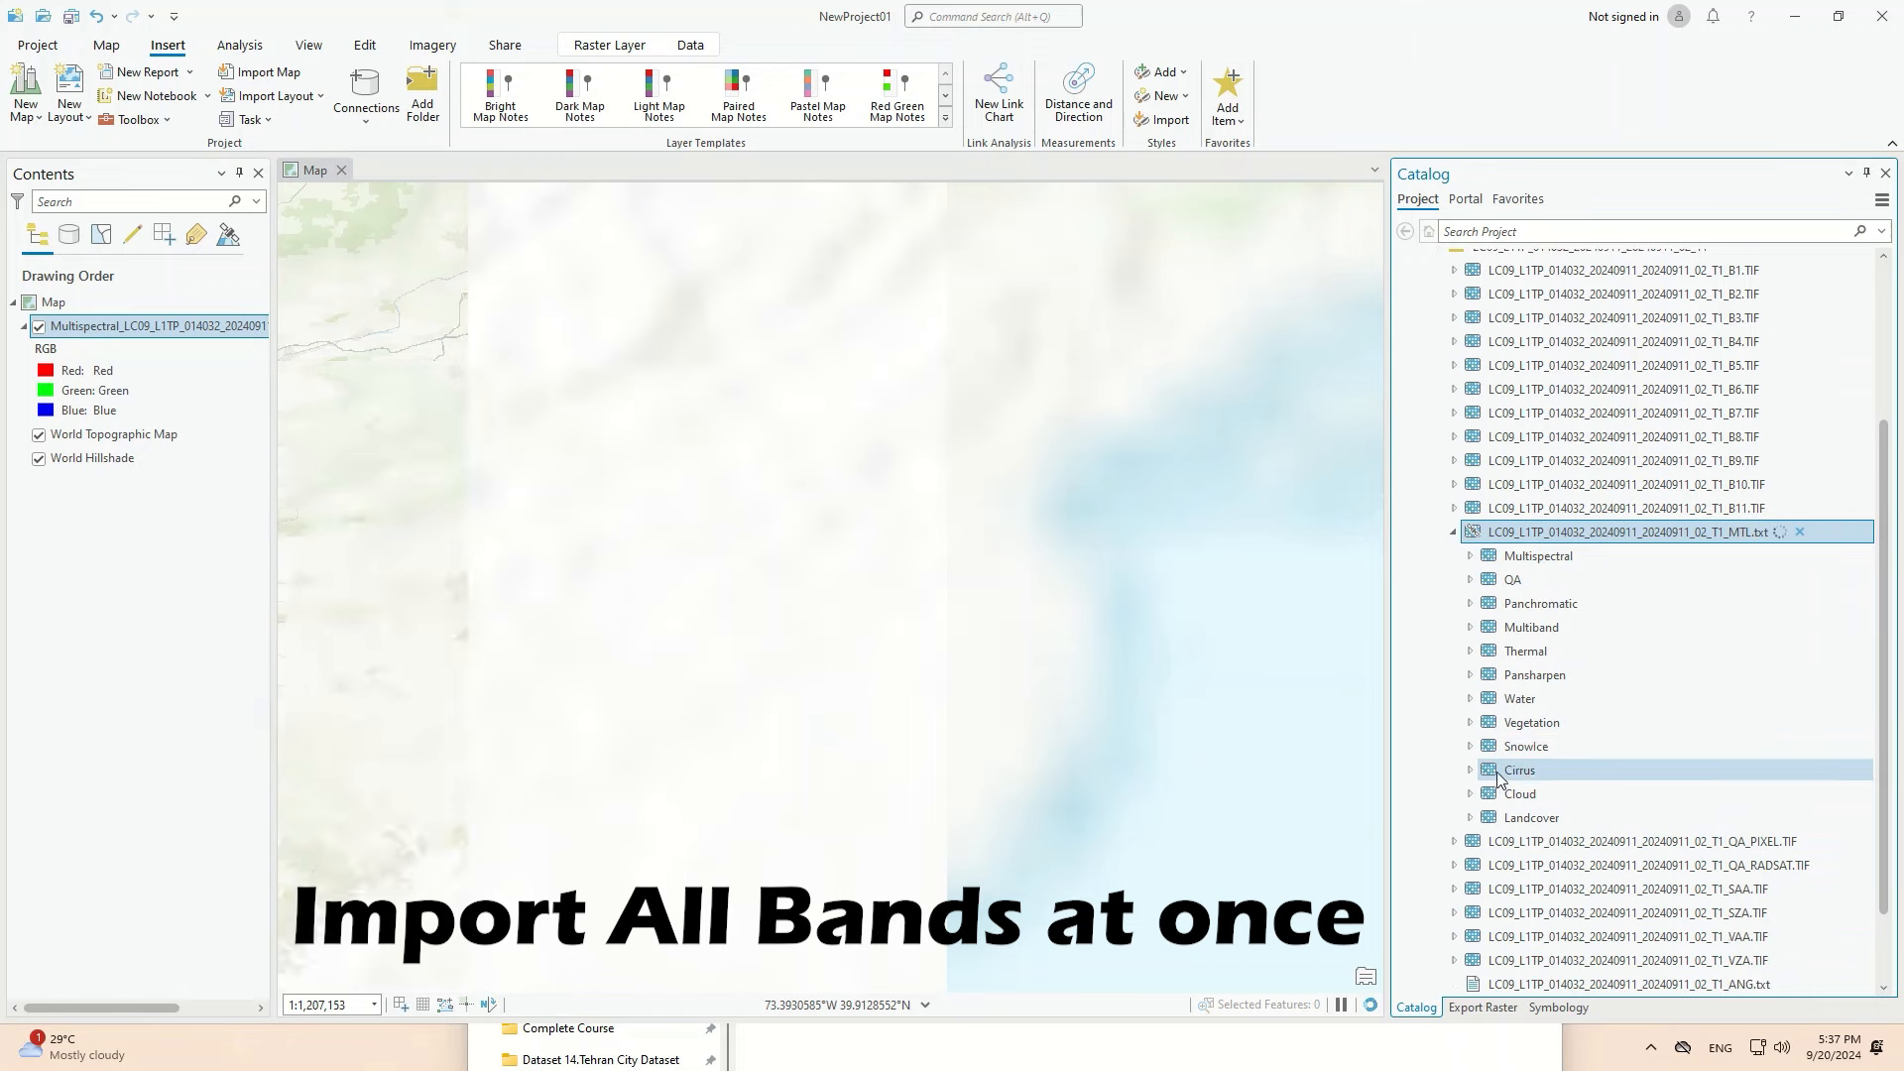
left_click(1471, 557)
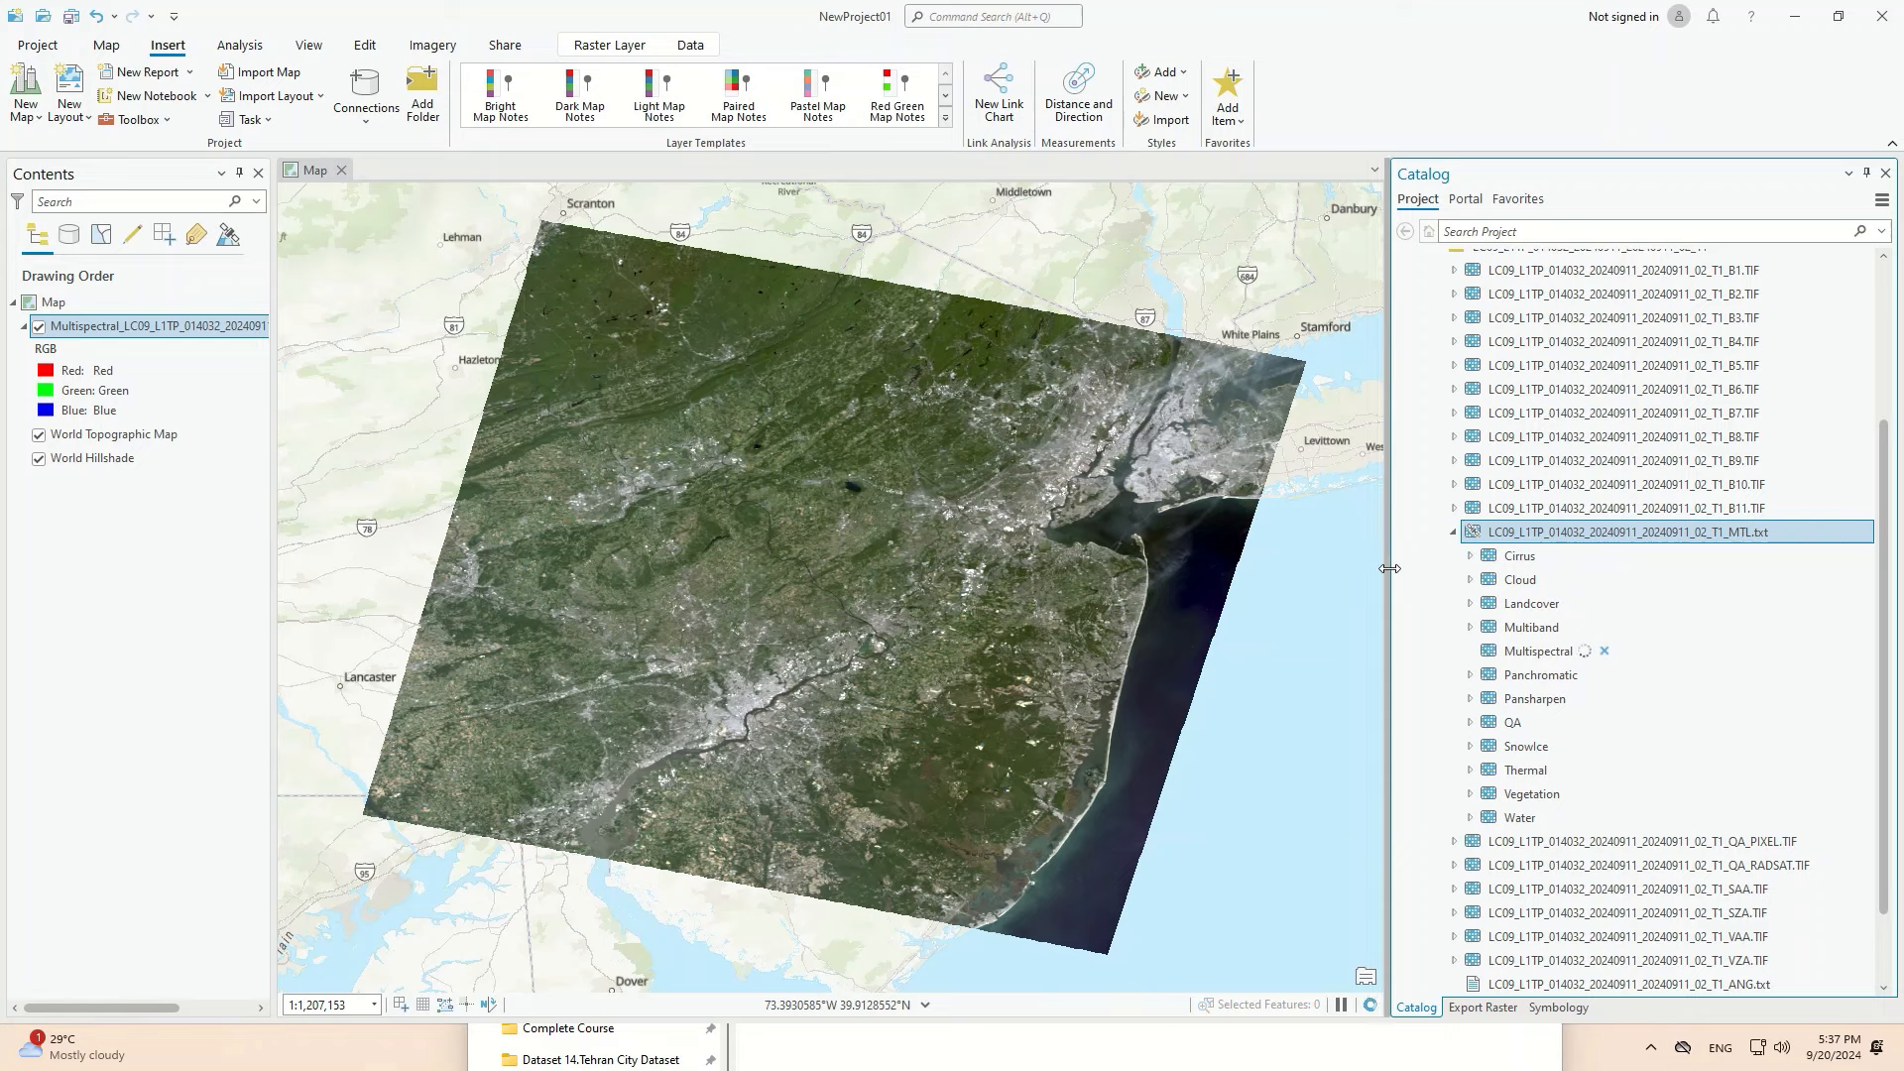
left_click_drag(1389, 568, 1587, 570)
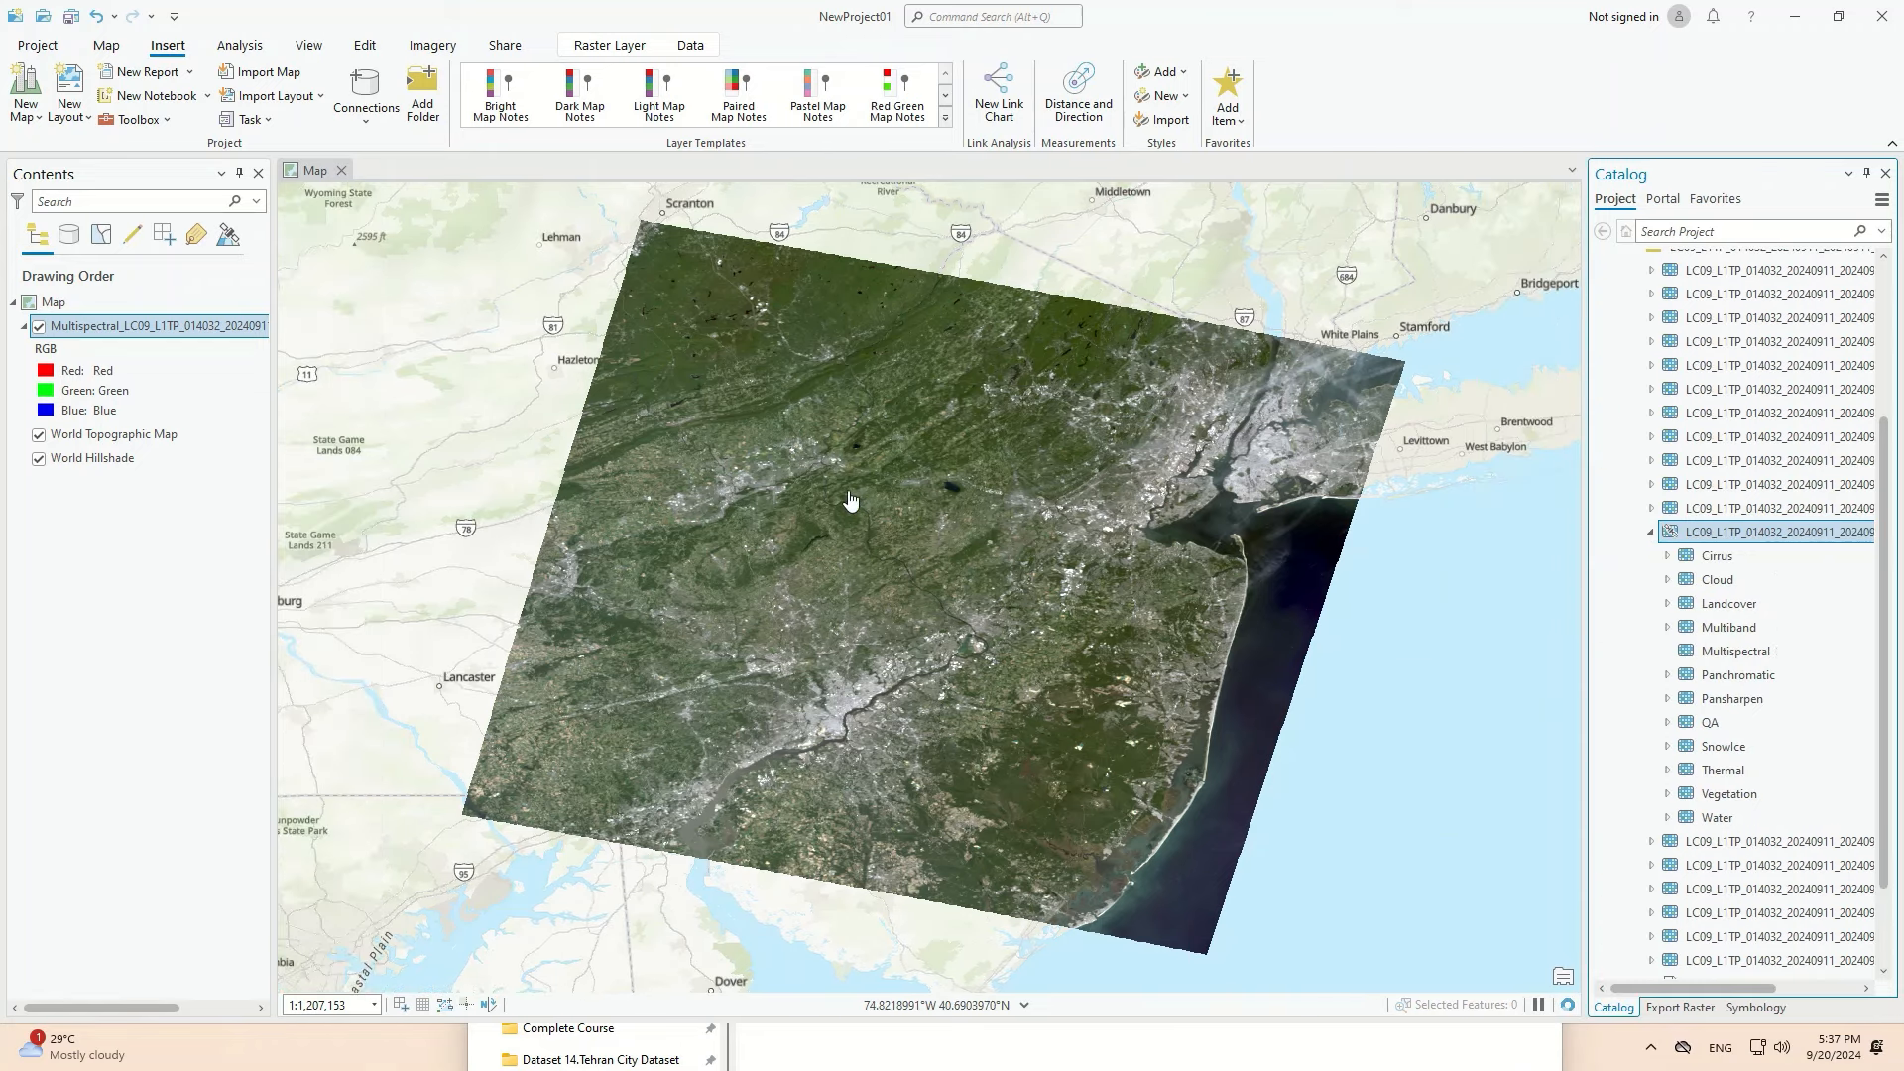
scroll(922, 523, "down", 1)
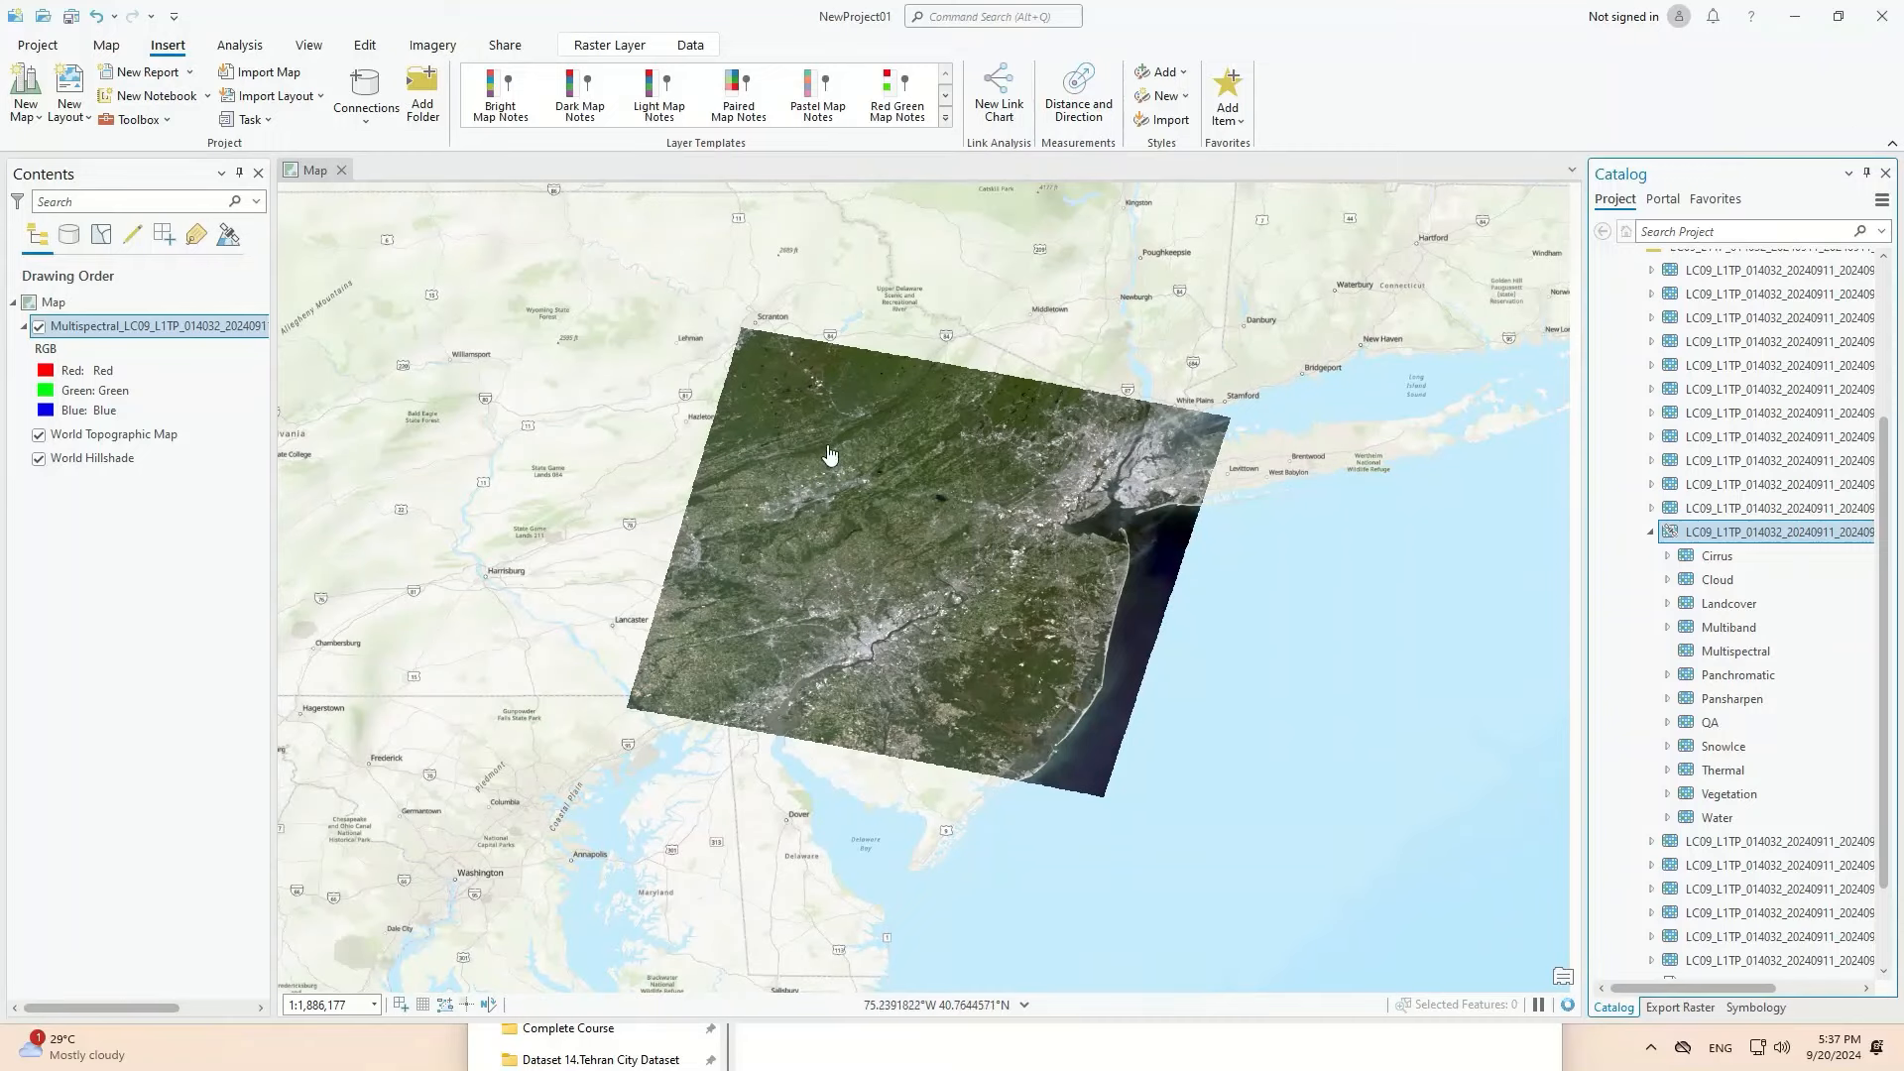
Step: Change the map's basemap to Imagery
left_click(107, 46)
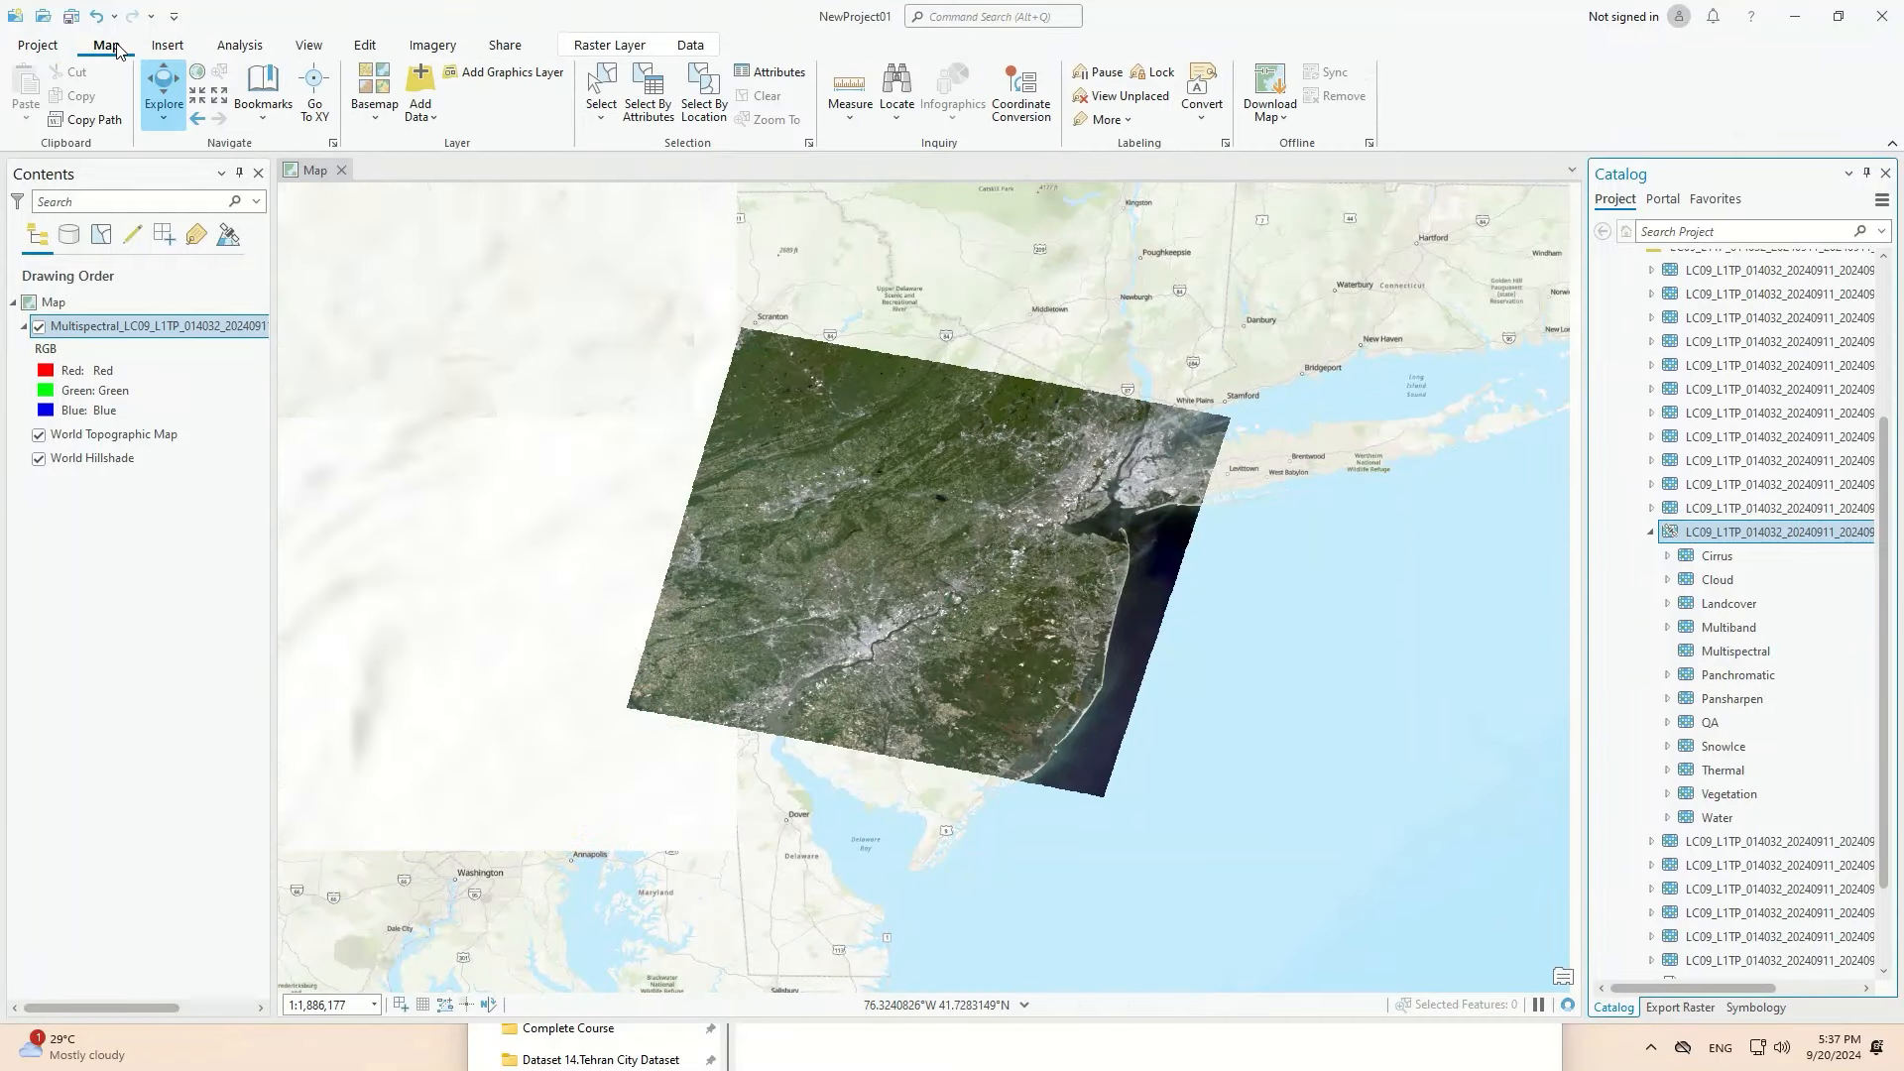
left_click(161, 48)
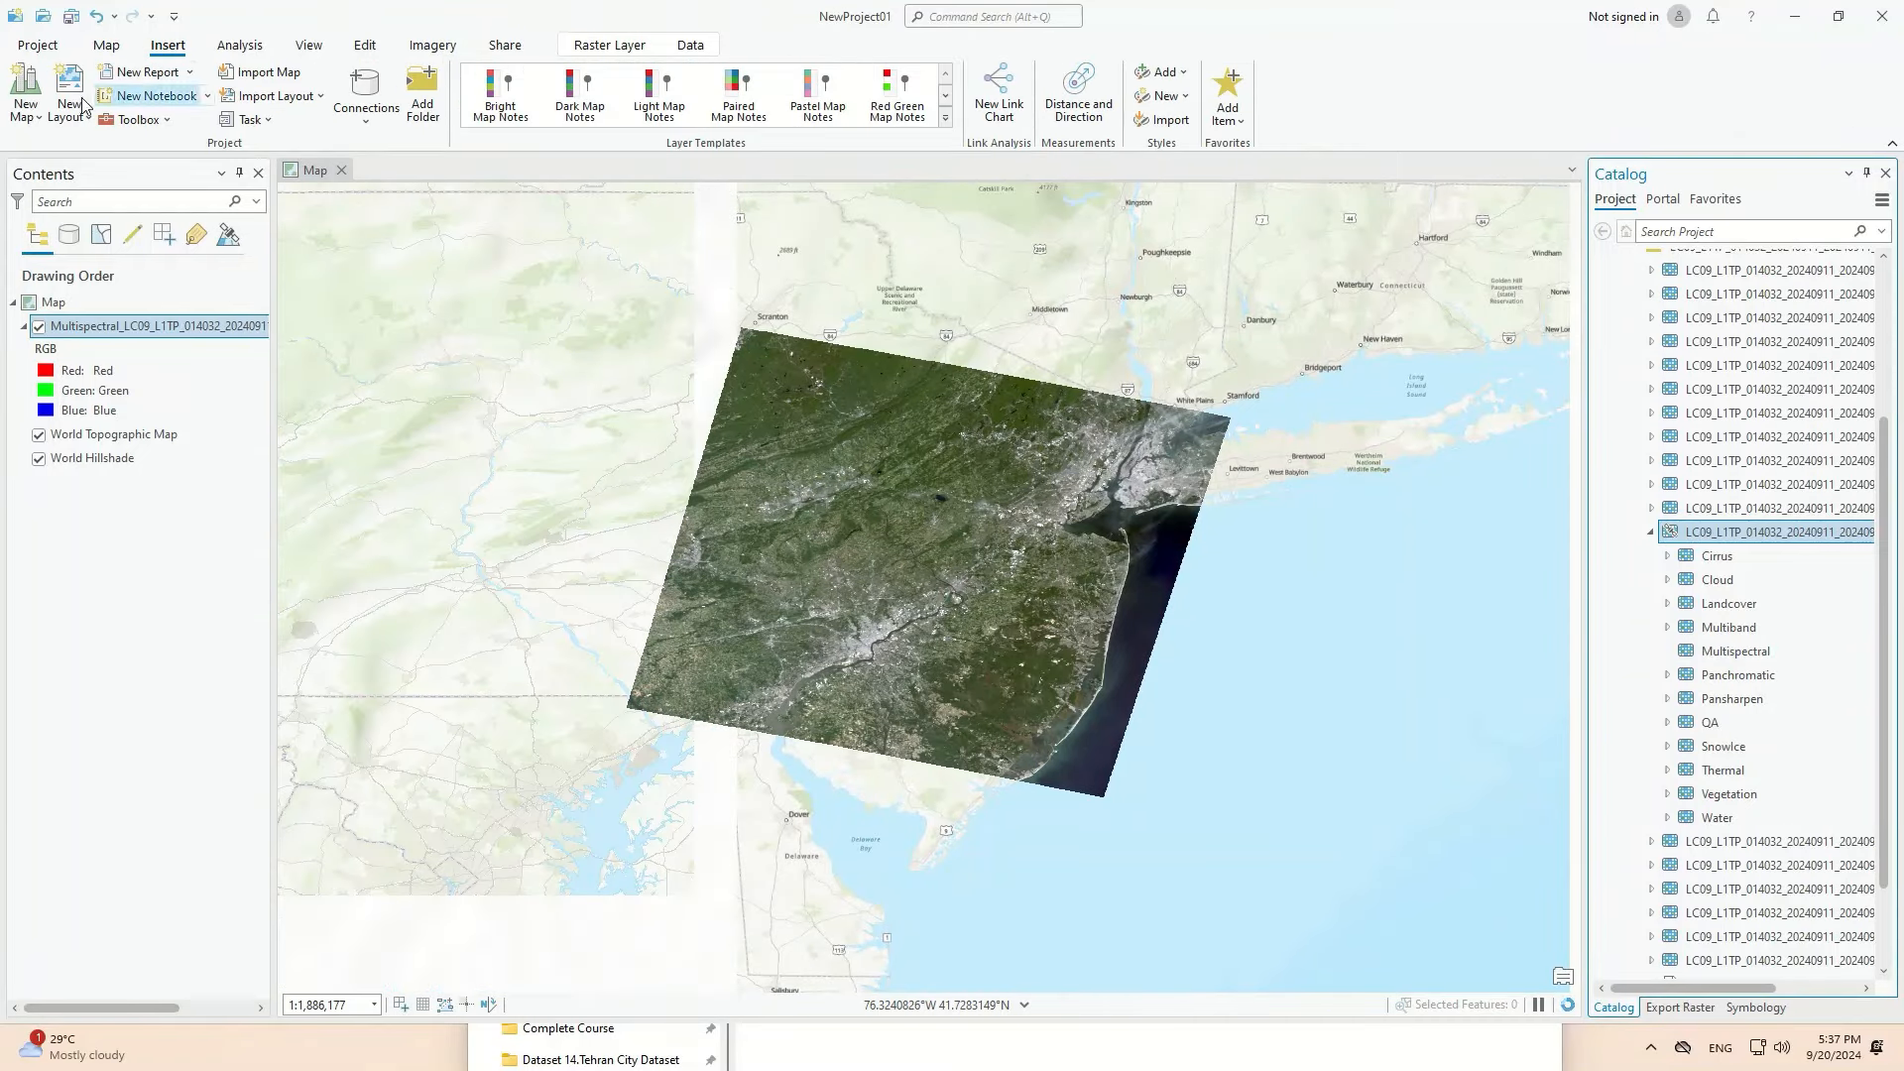
left_click(107, 46)
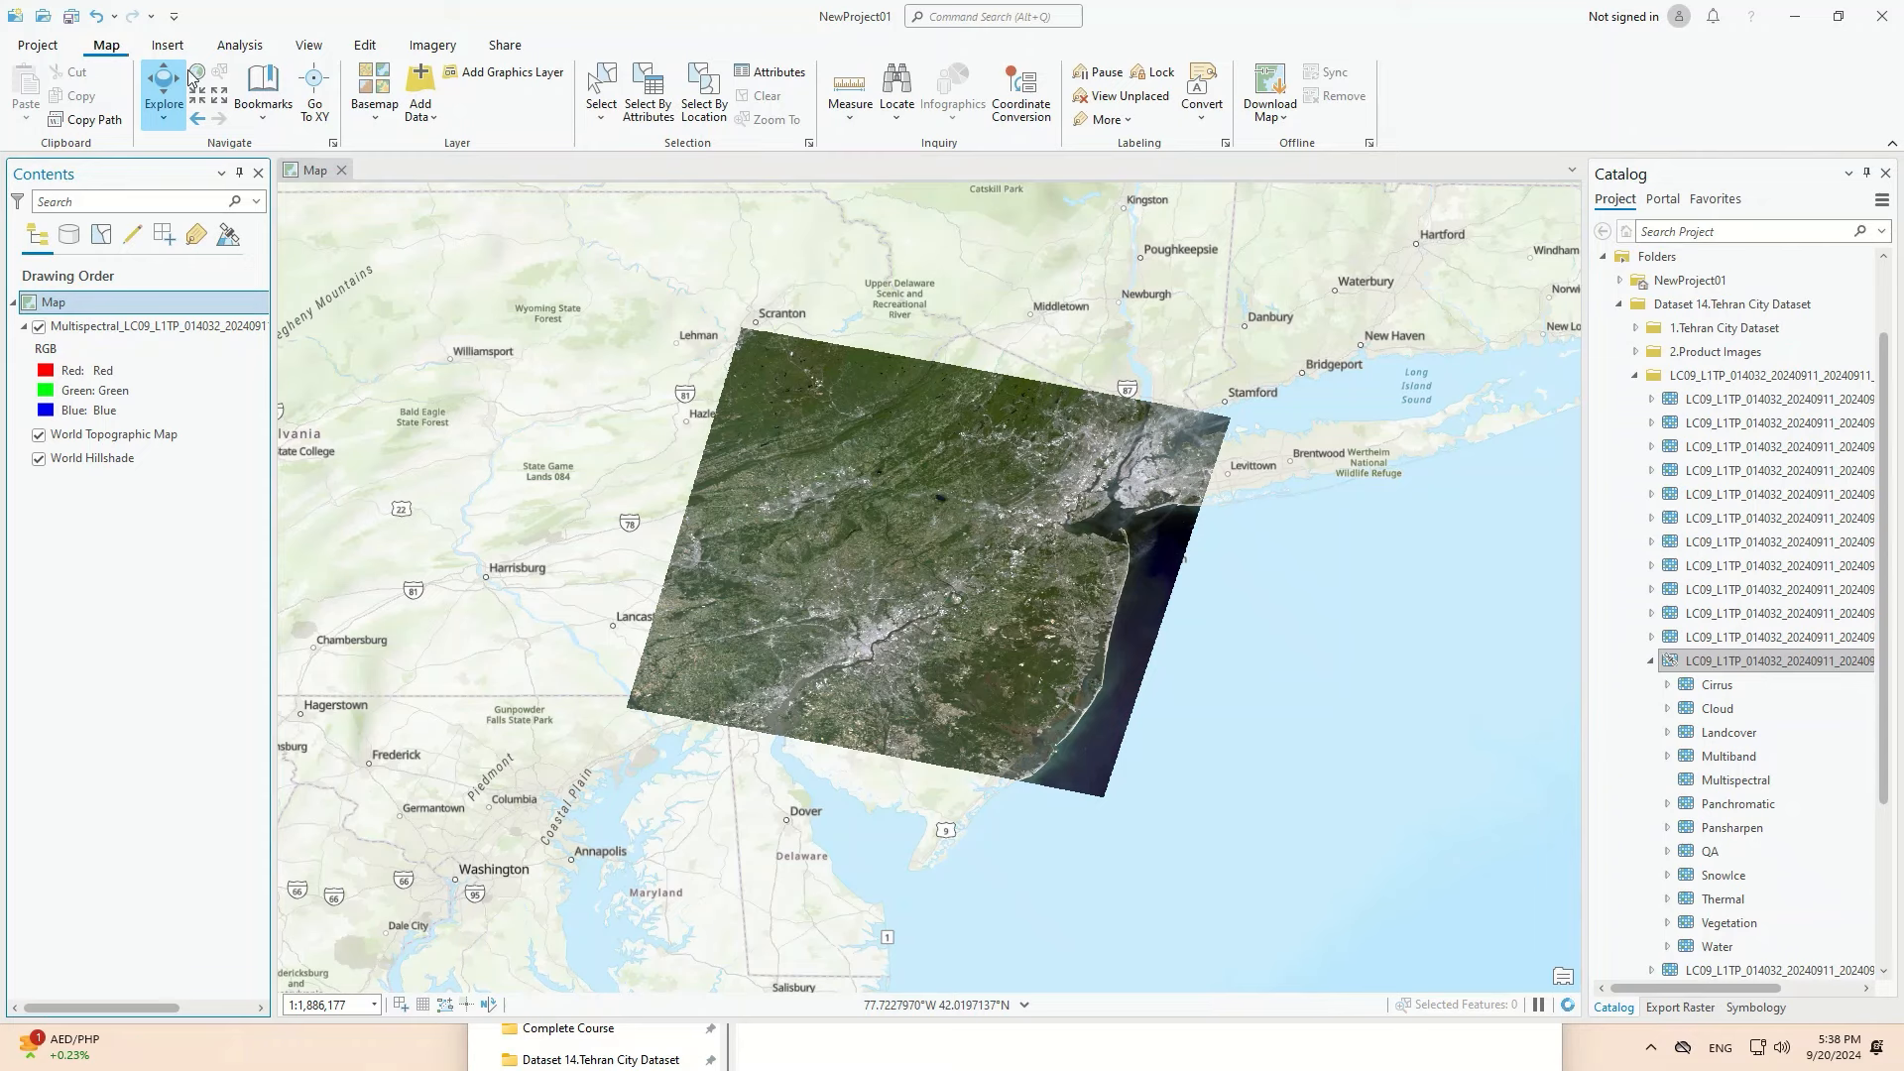
left_click(367, 117)
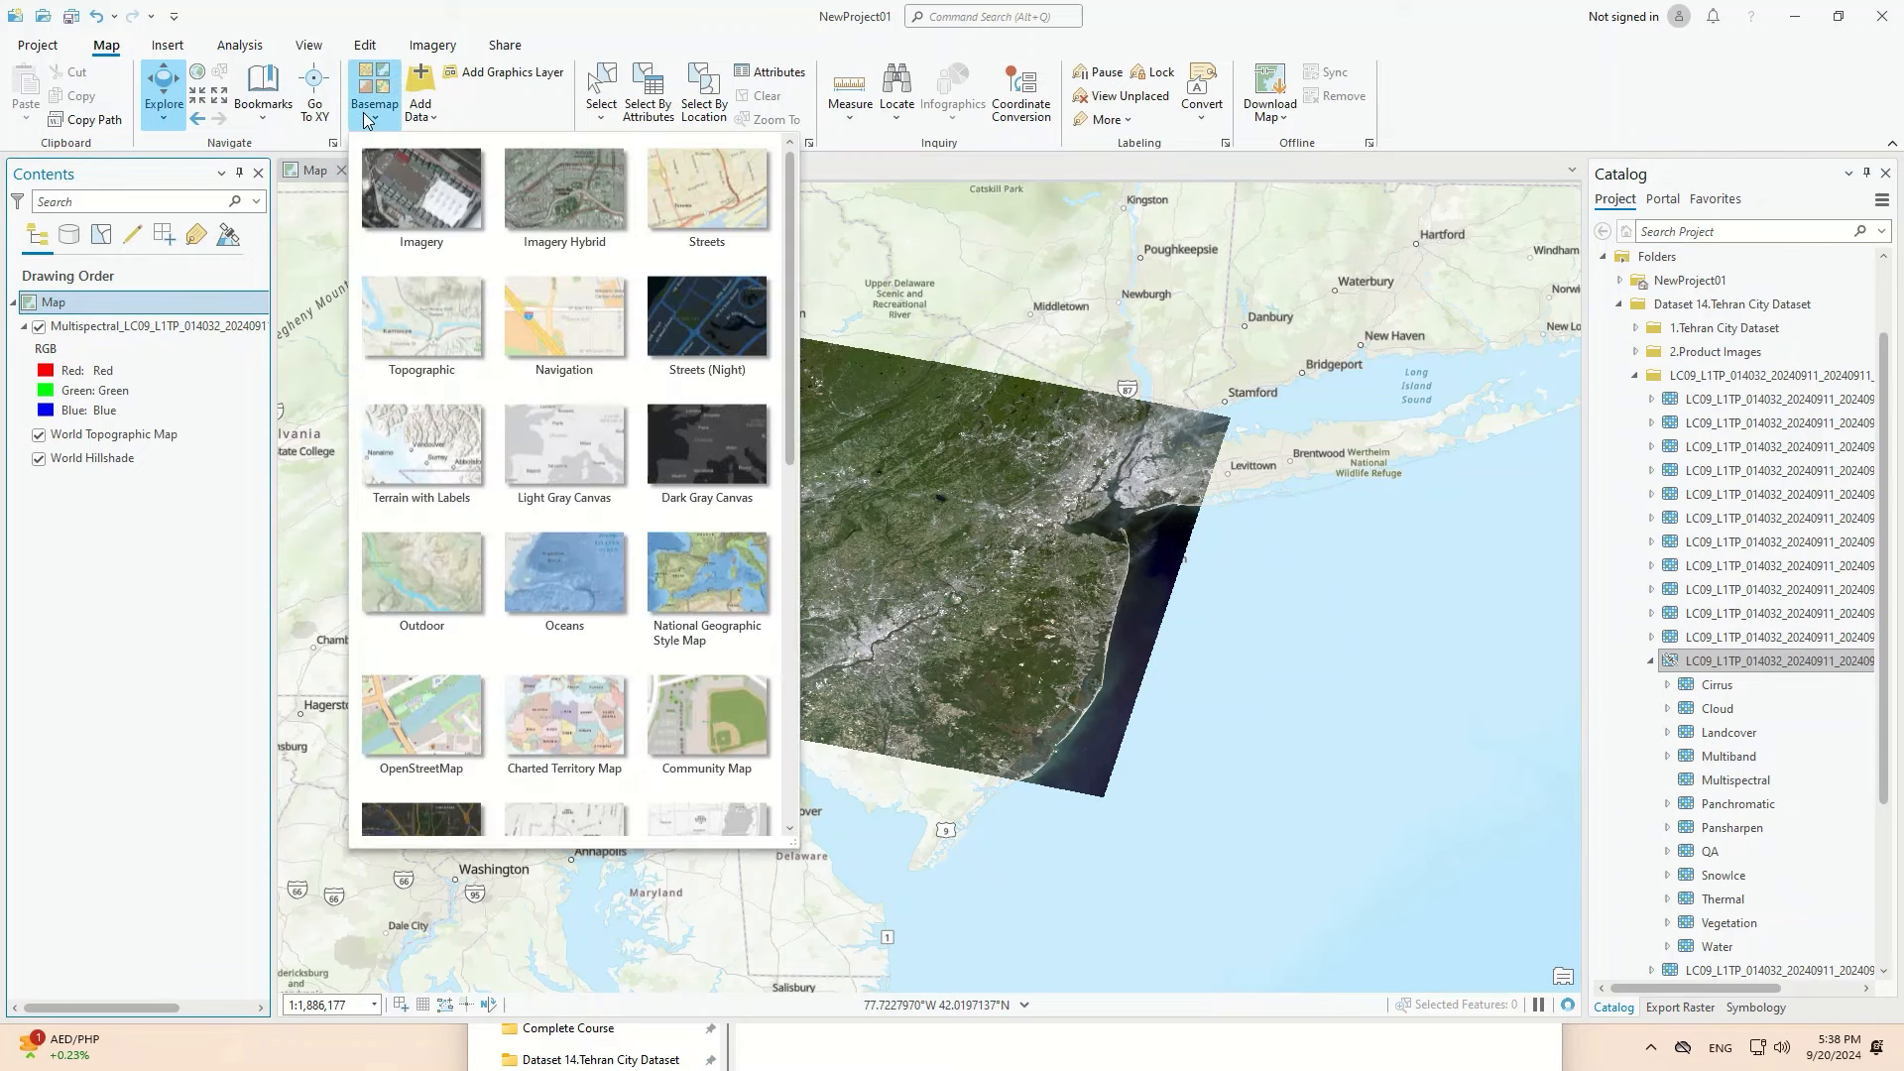
left_click(459, 216)
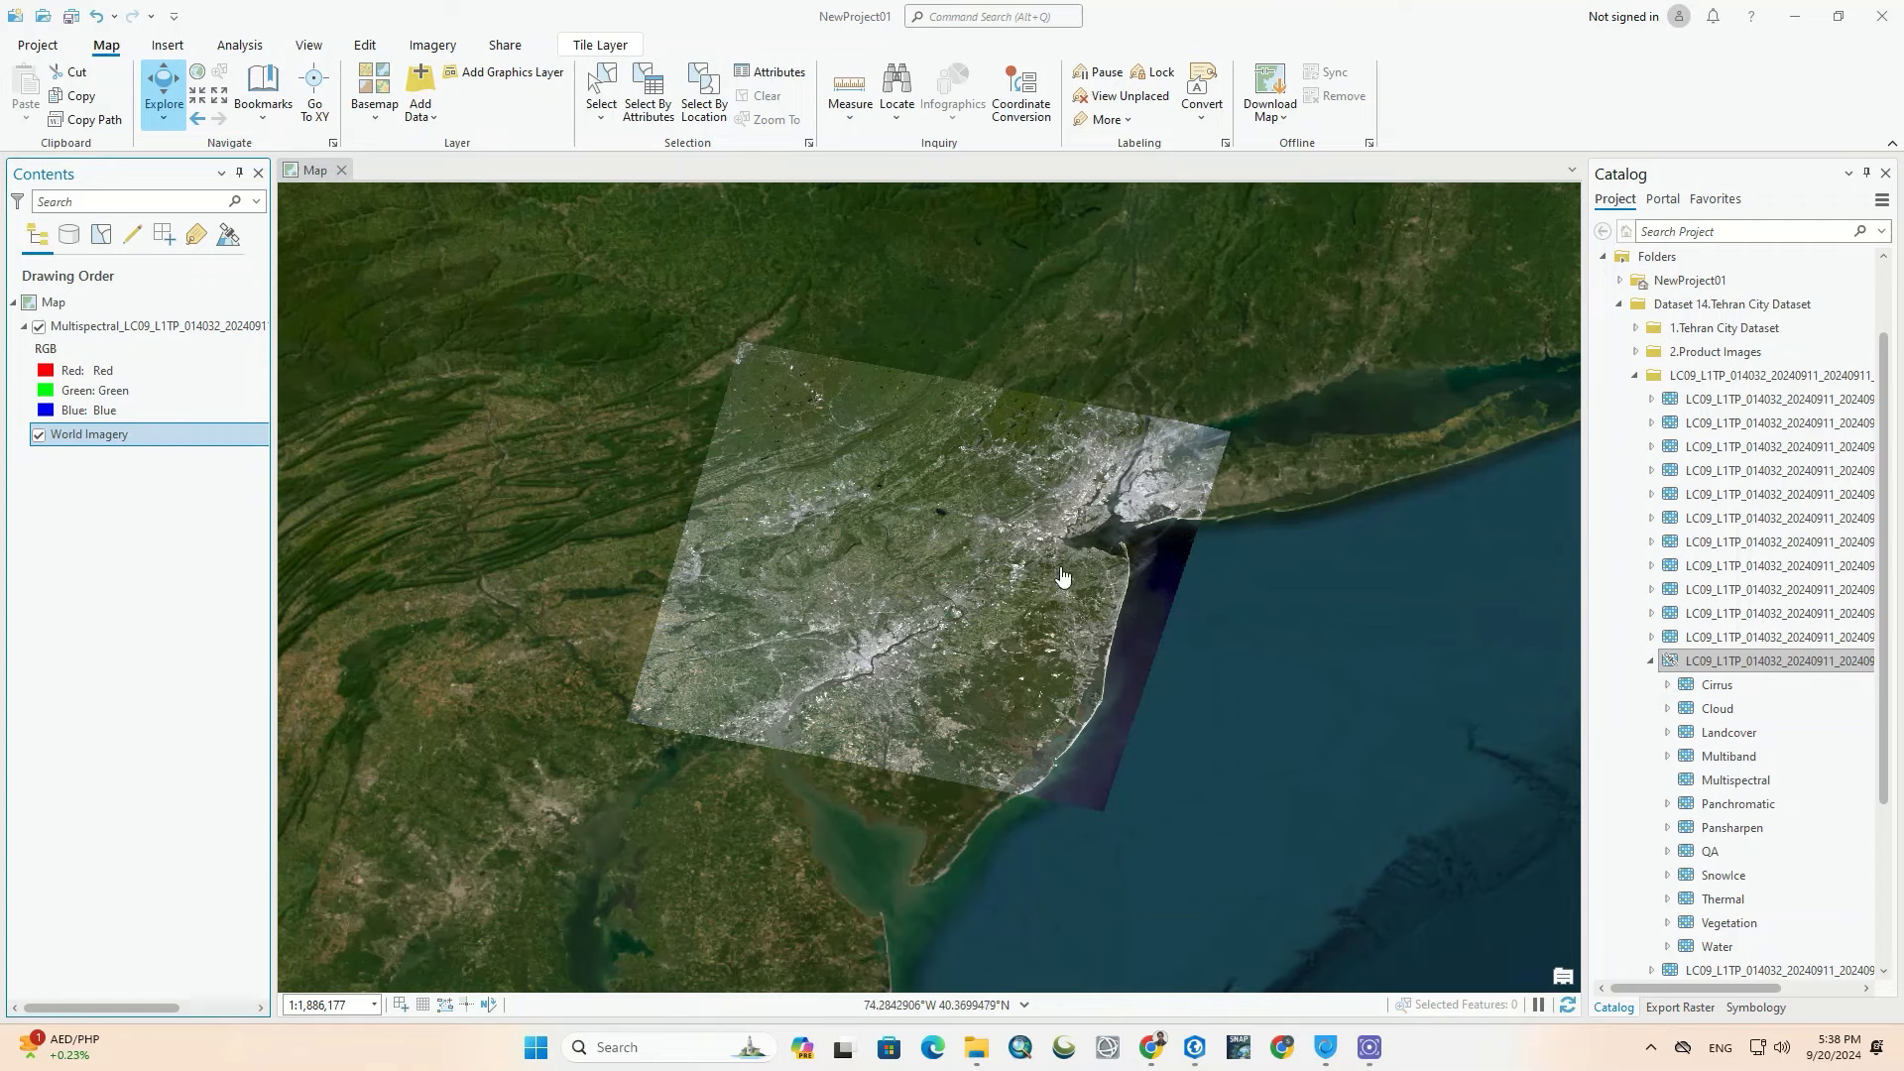
Step: Toggle the multispectral Landsat layer's visibility and examine its coastal area closely against the World Imagery basemap
left_click(38, 326)
left_click(38, 327)
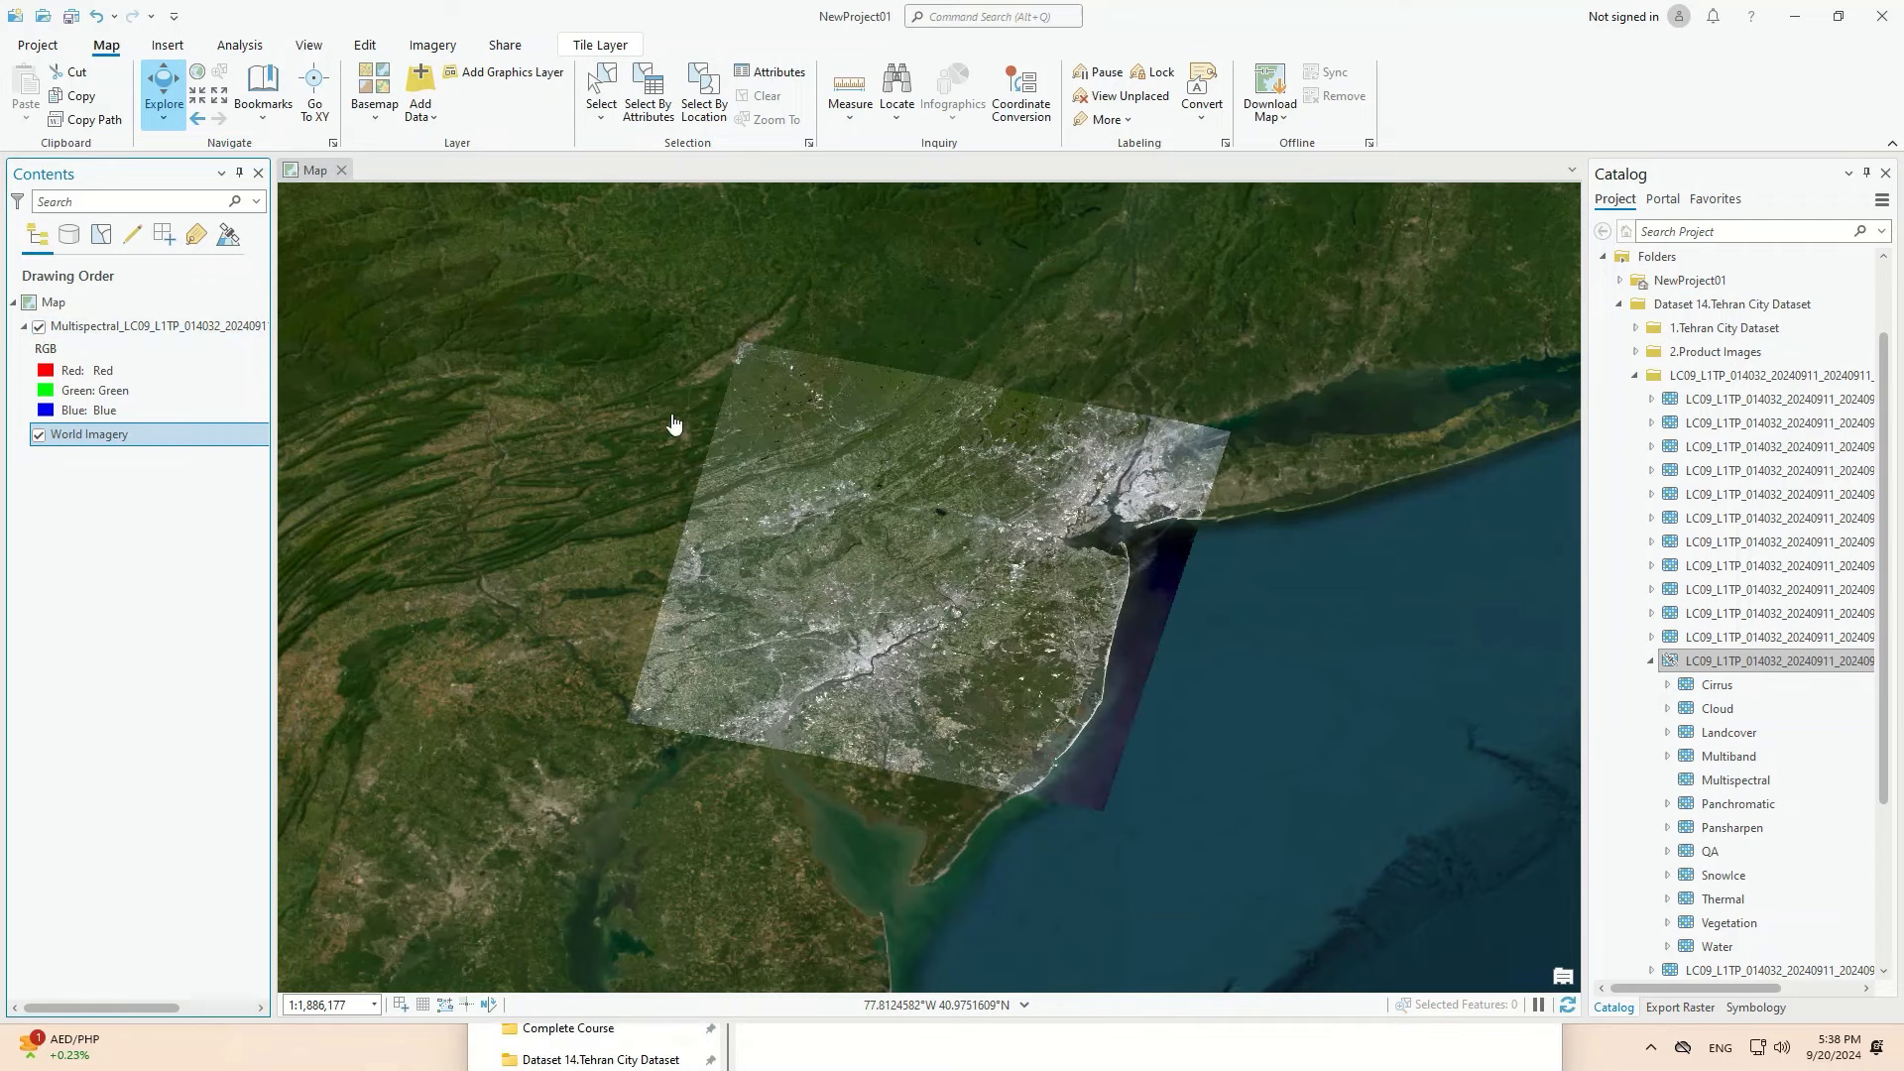
scroll(1171, 508, "up", 1)
scroll(1172, 508, "up", 2)
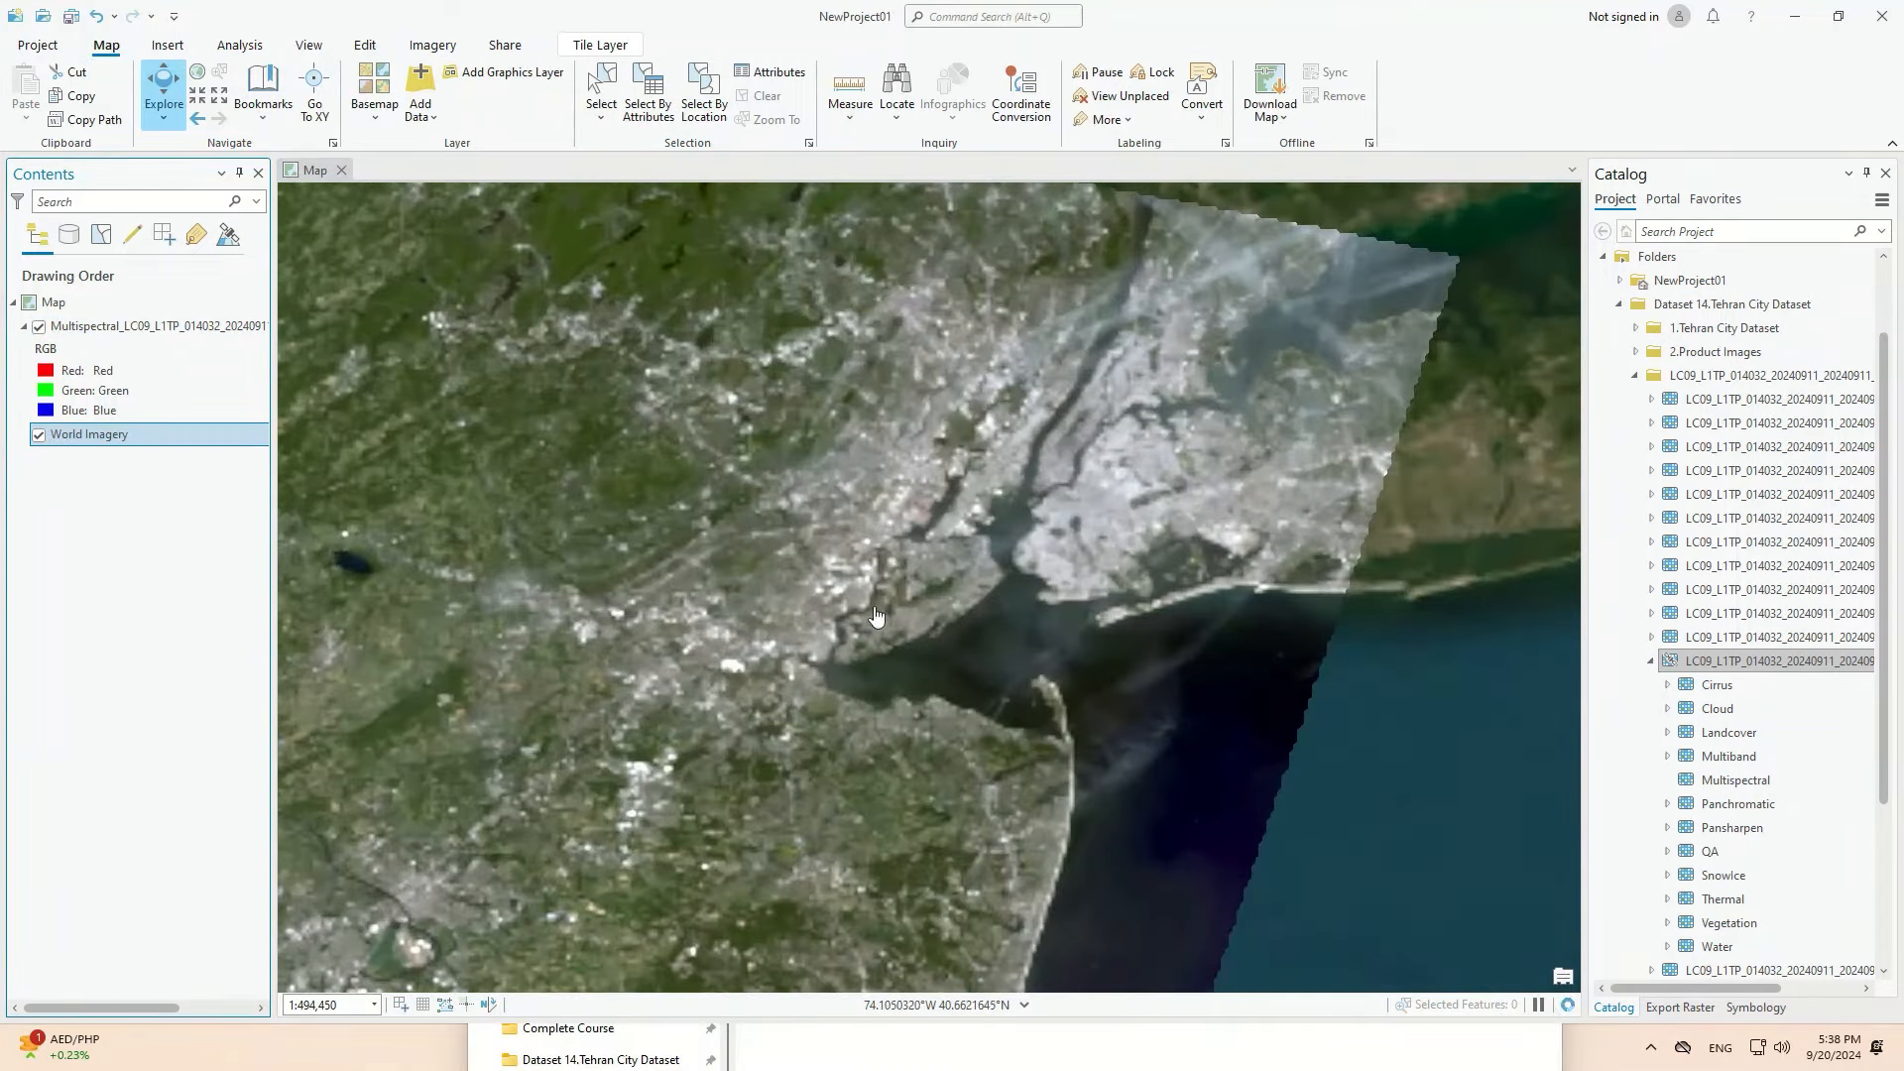
scroll(997, 528, "down", 5)
Step: Add LC09_L1TP_014032_20240911_20240911_02_T1_MTL.txt to the map from its scene folder in Dataset 14.Tehran City Dataset
left_click(421, 94)
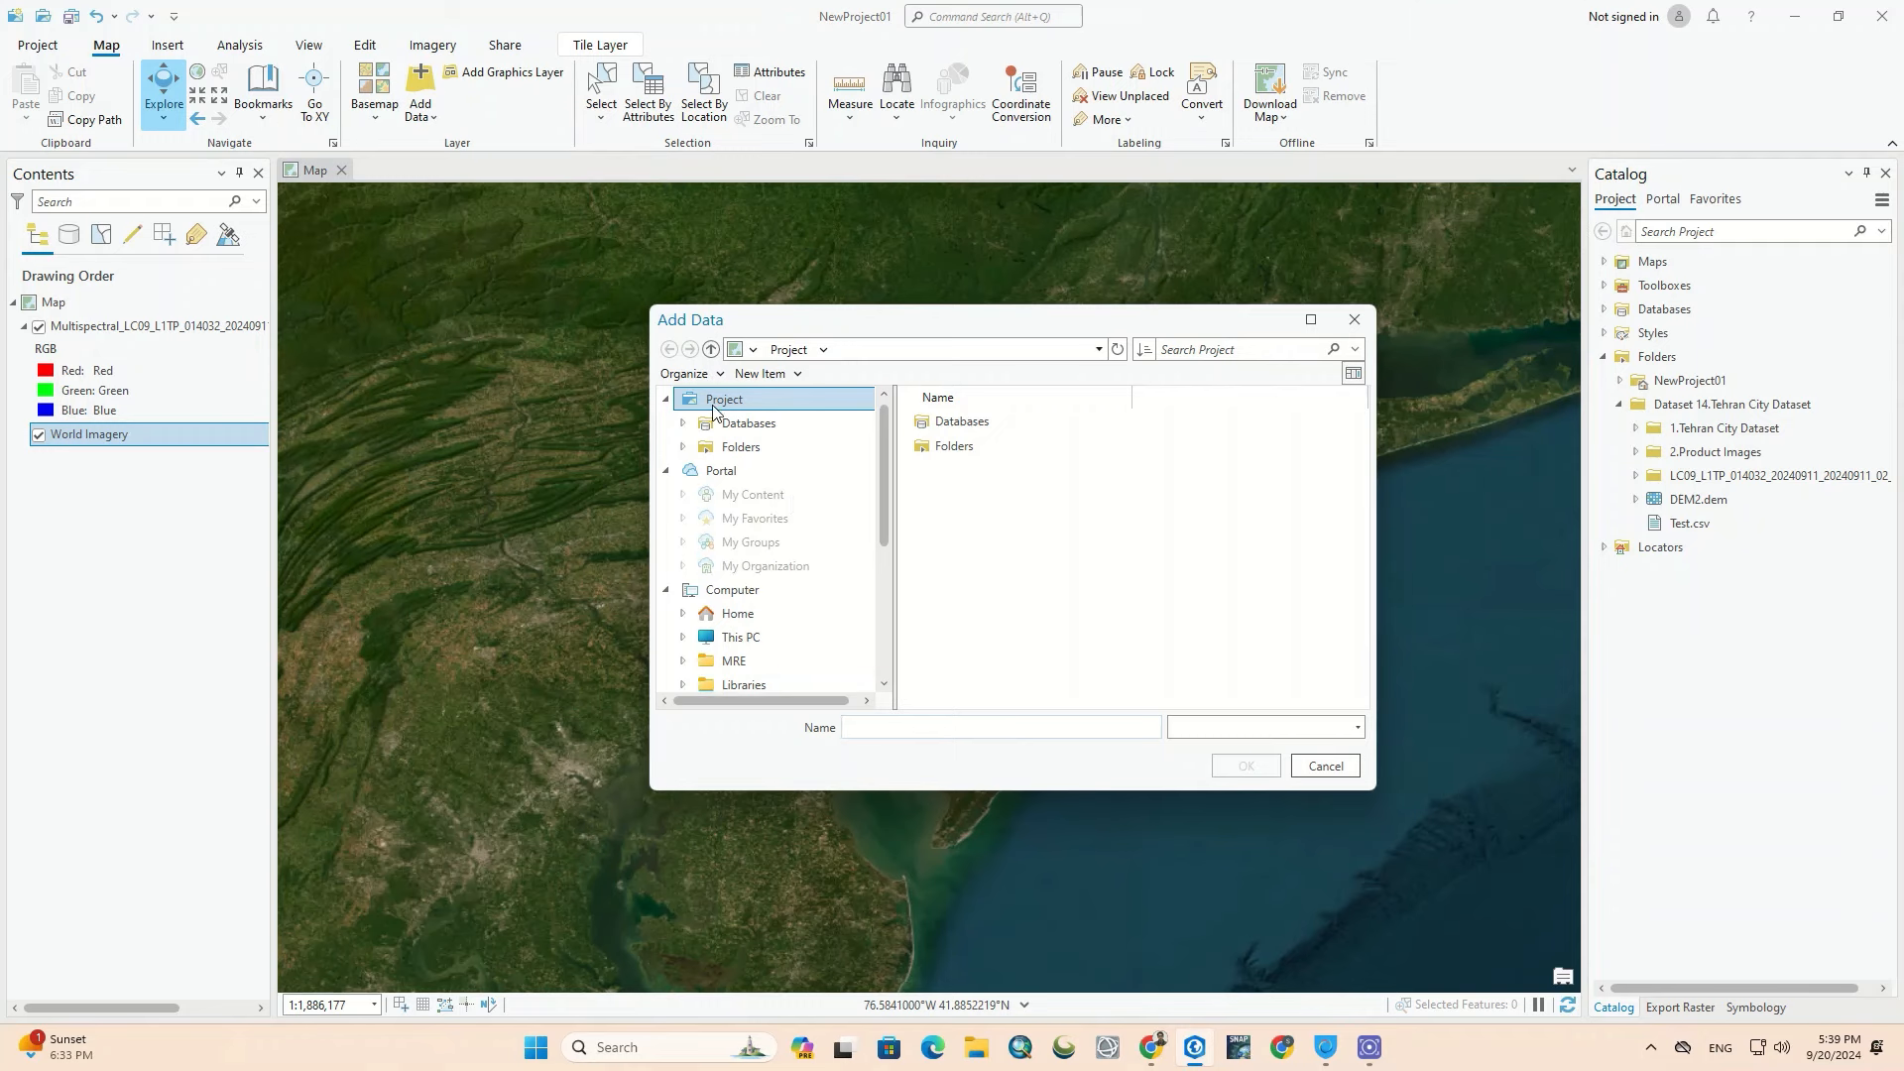
left_click(751, 565)
scroll(791, 500, "down", 1)
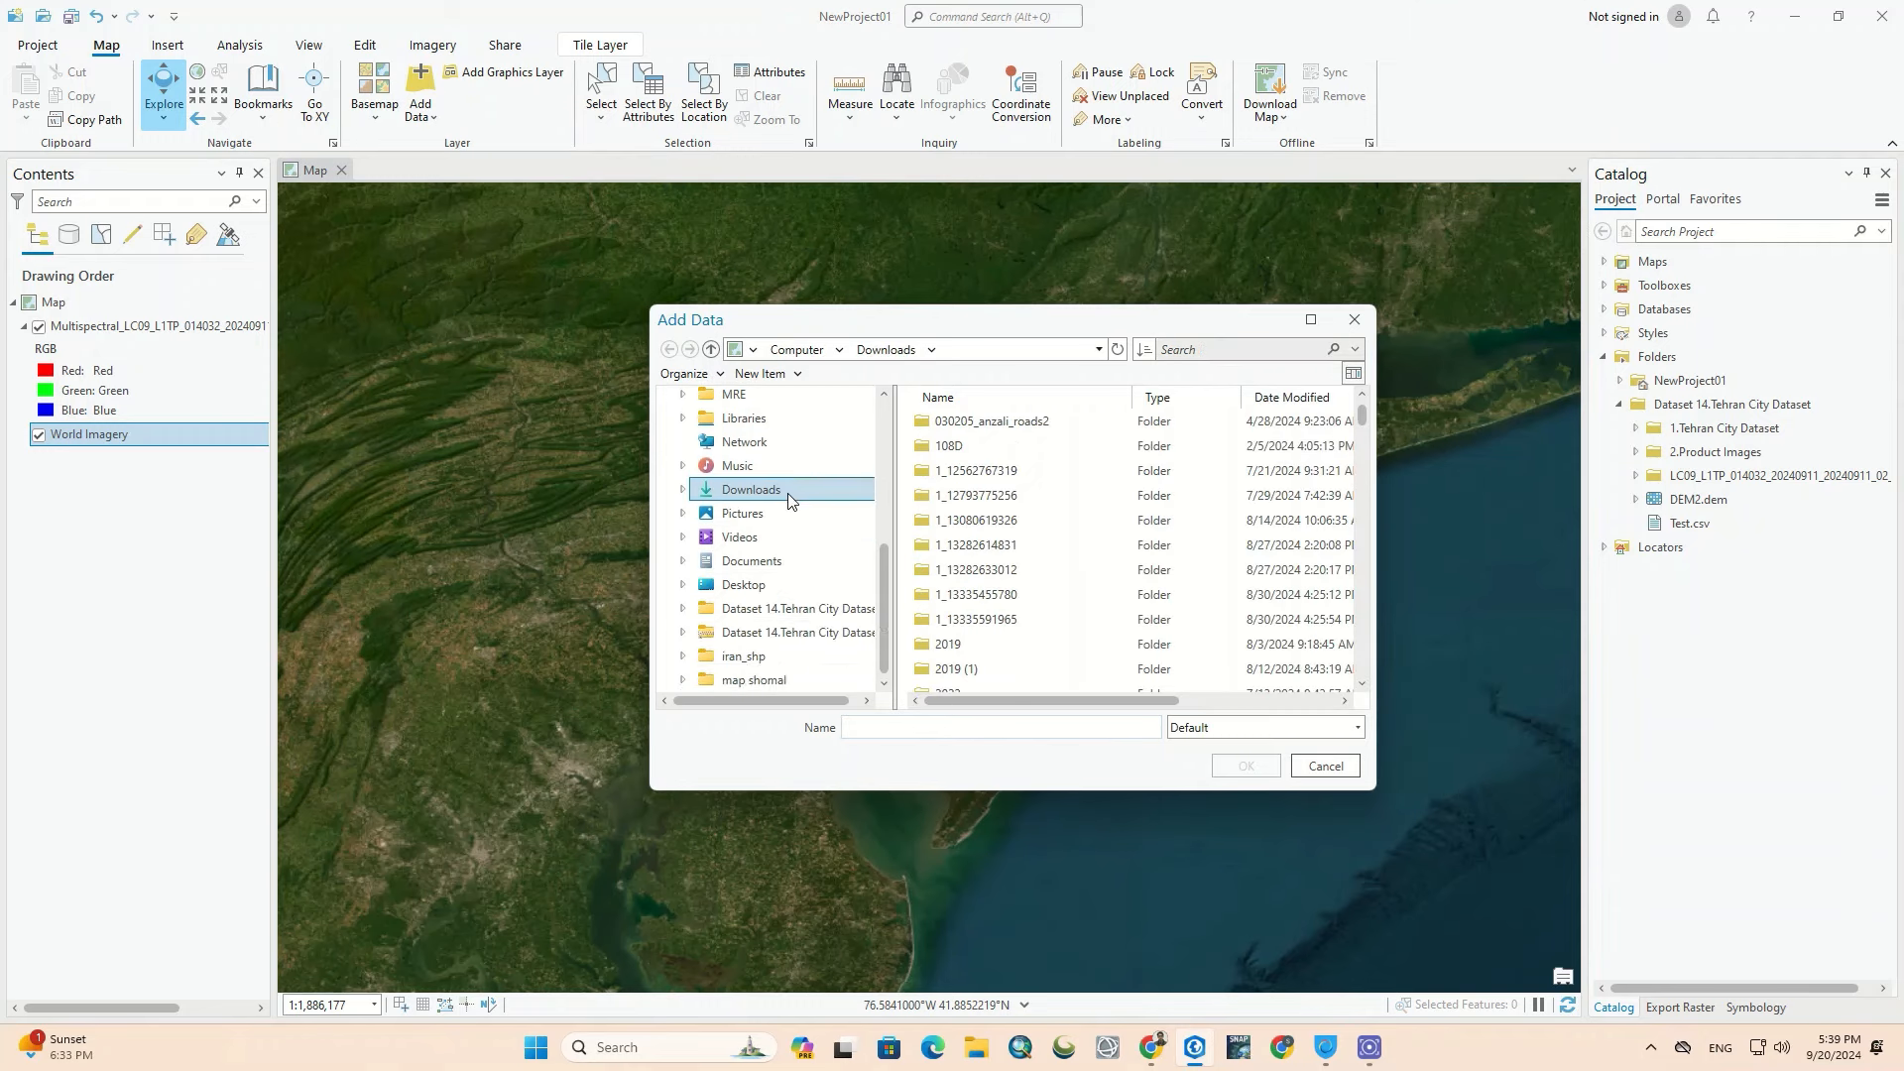
left_click(767, 609)
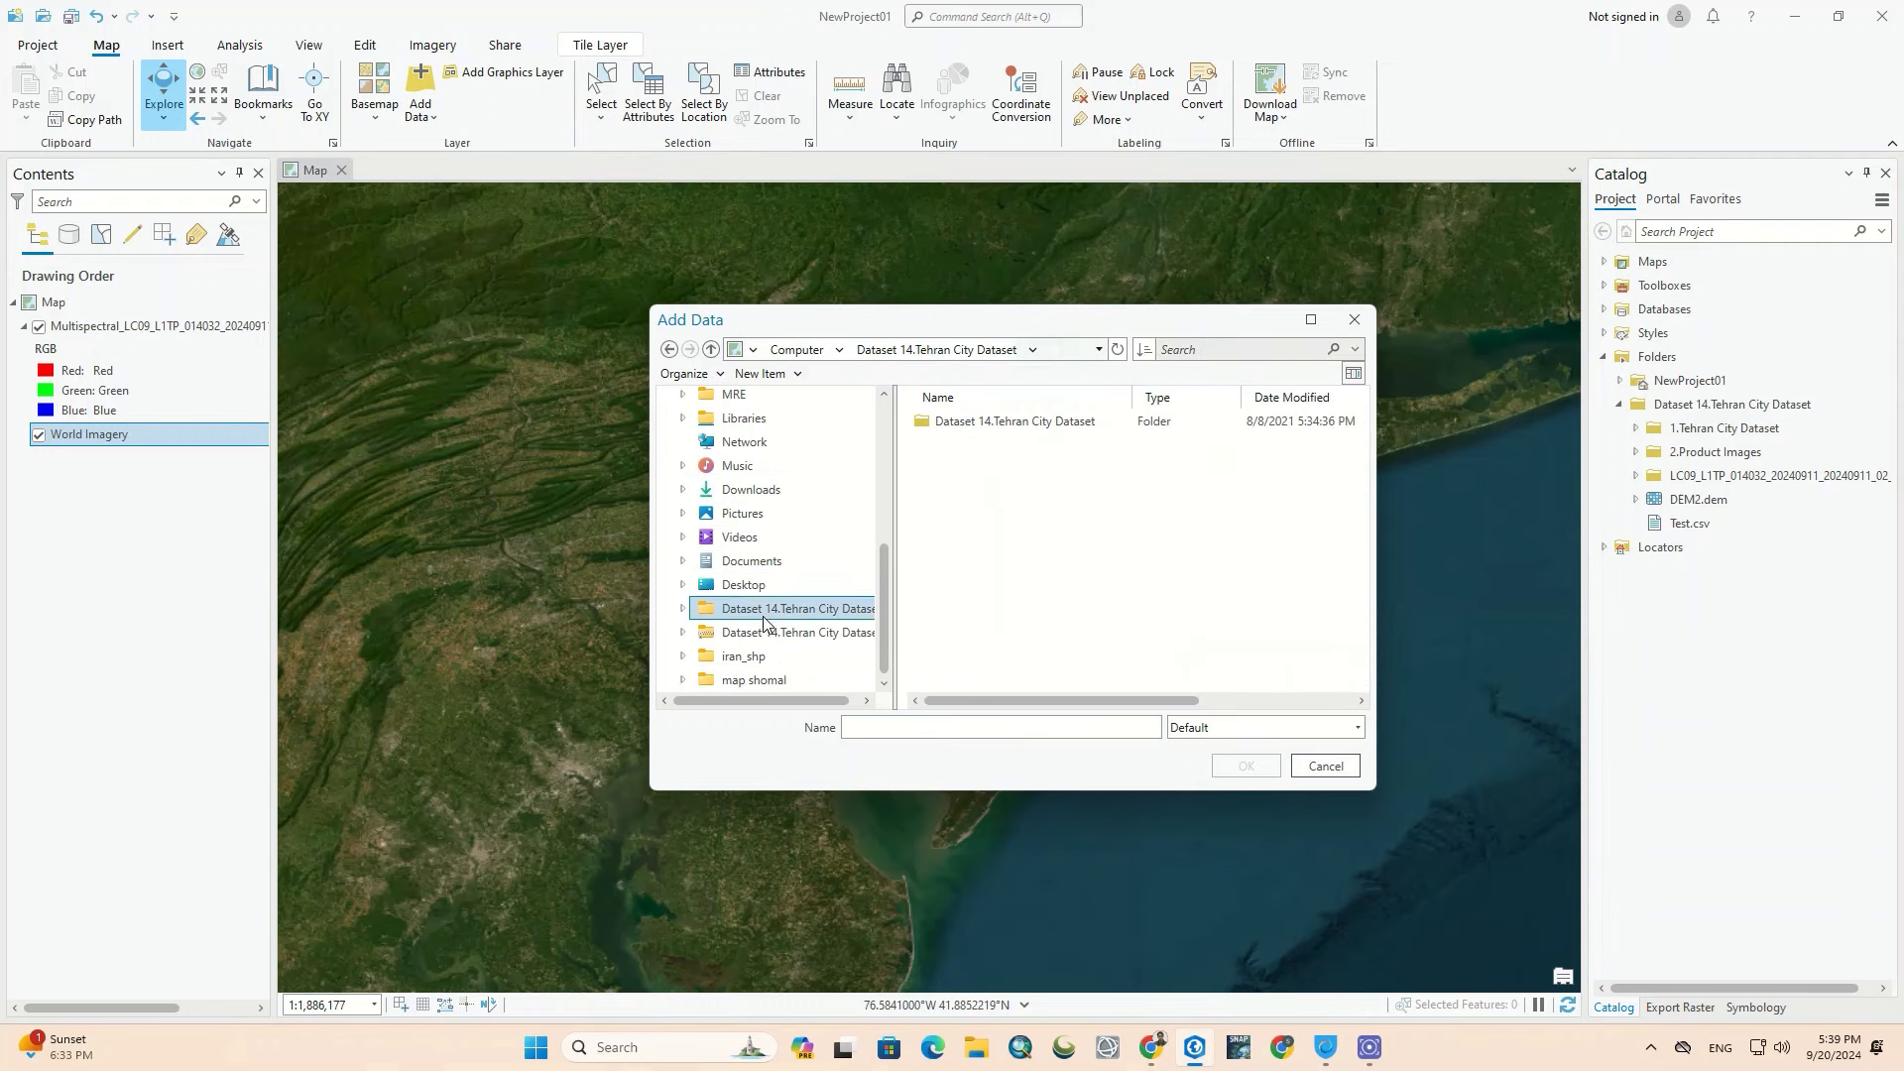
double_click(976, 425)
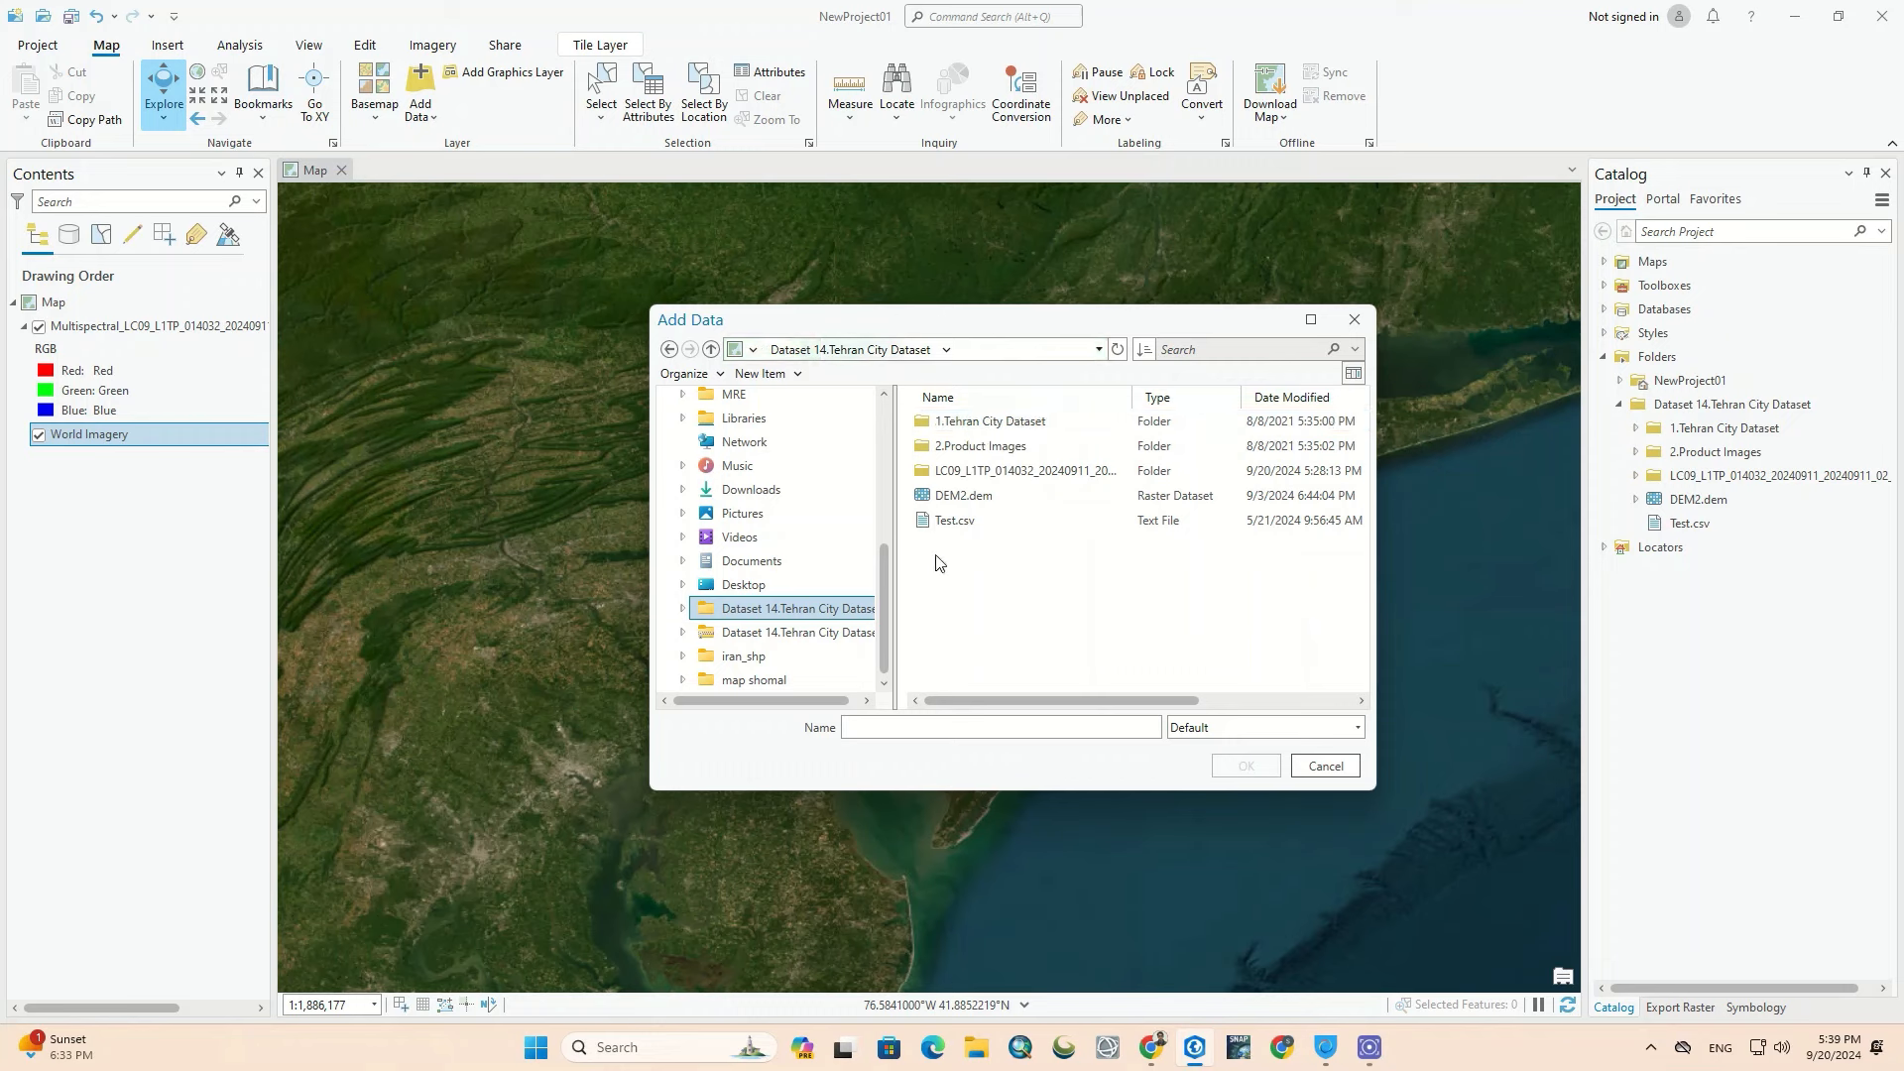
left_click(1026, 476)
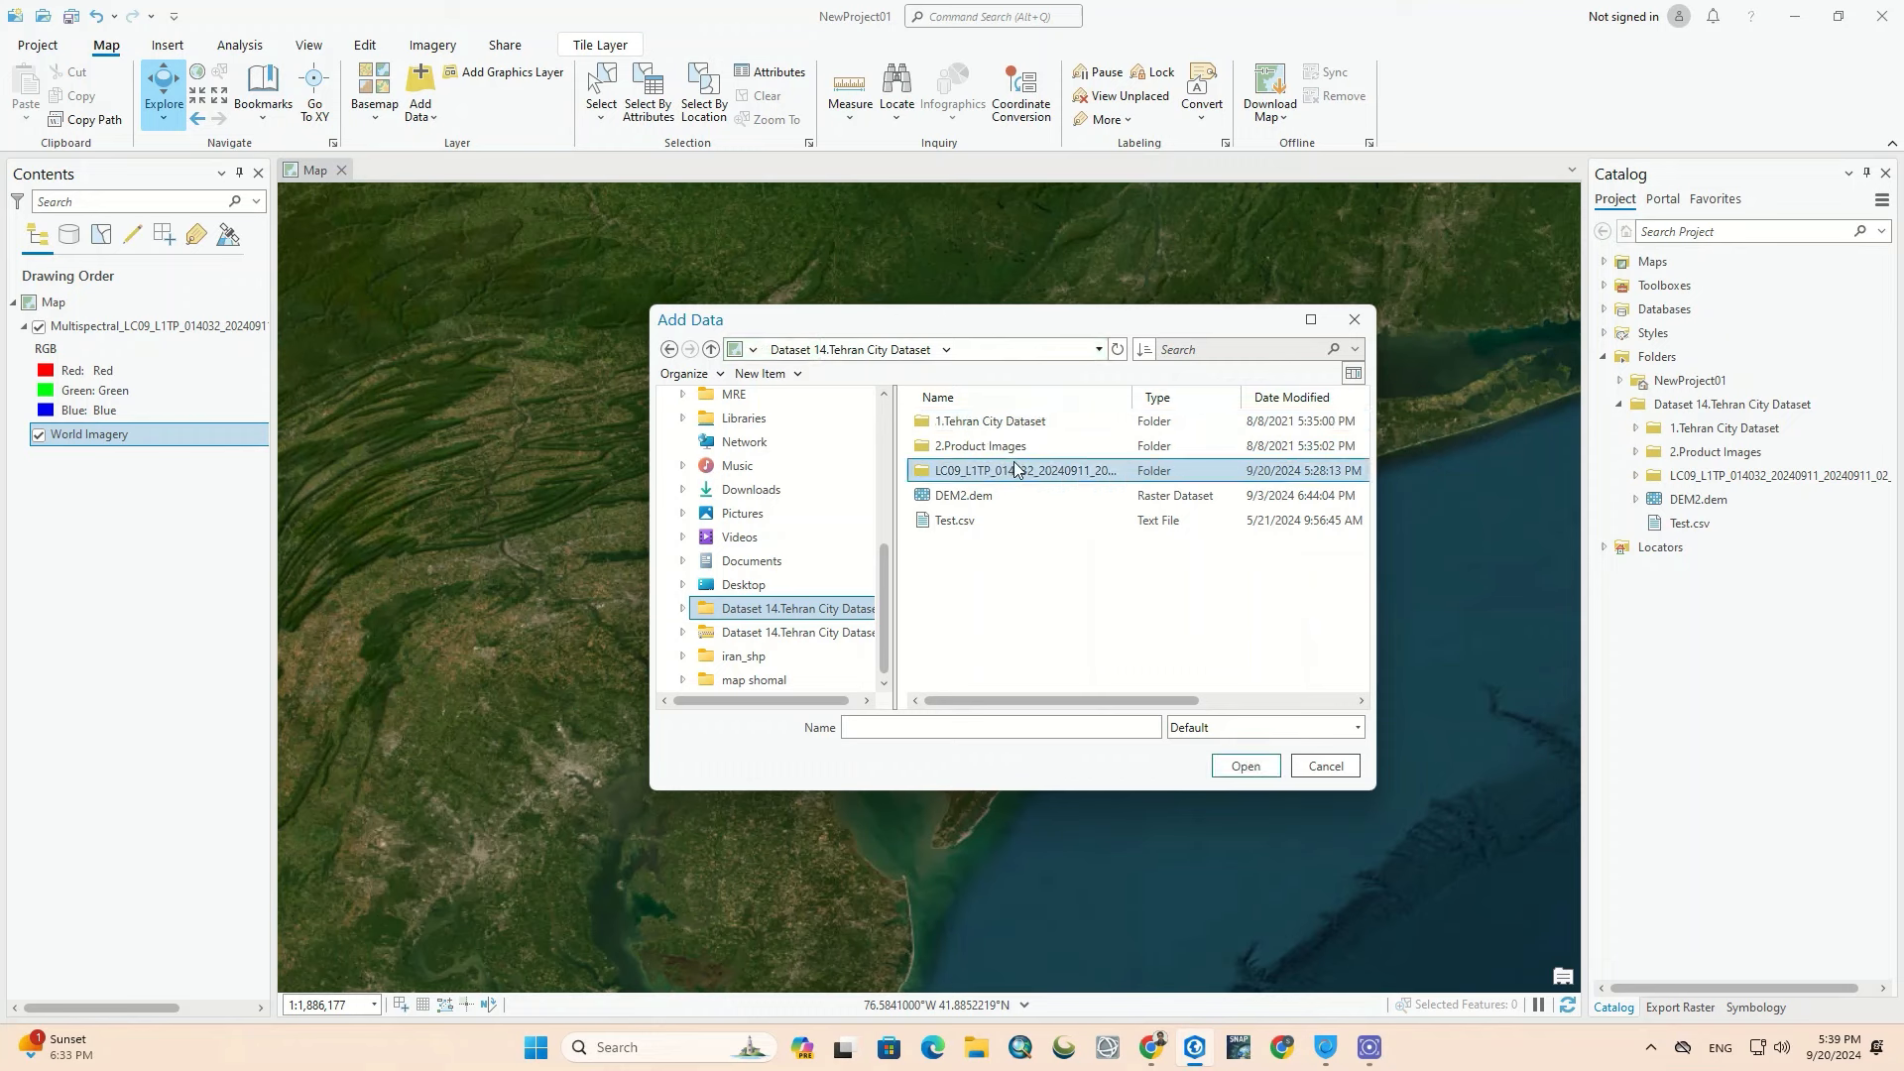
double_click(1132, 397)
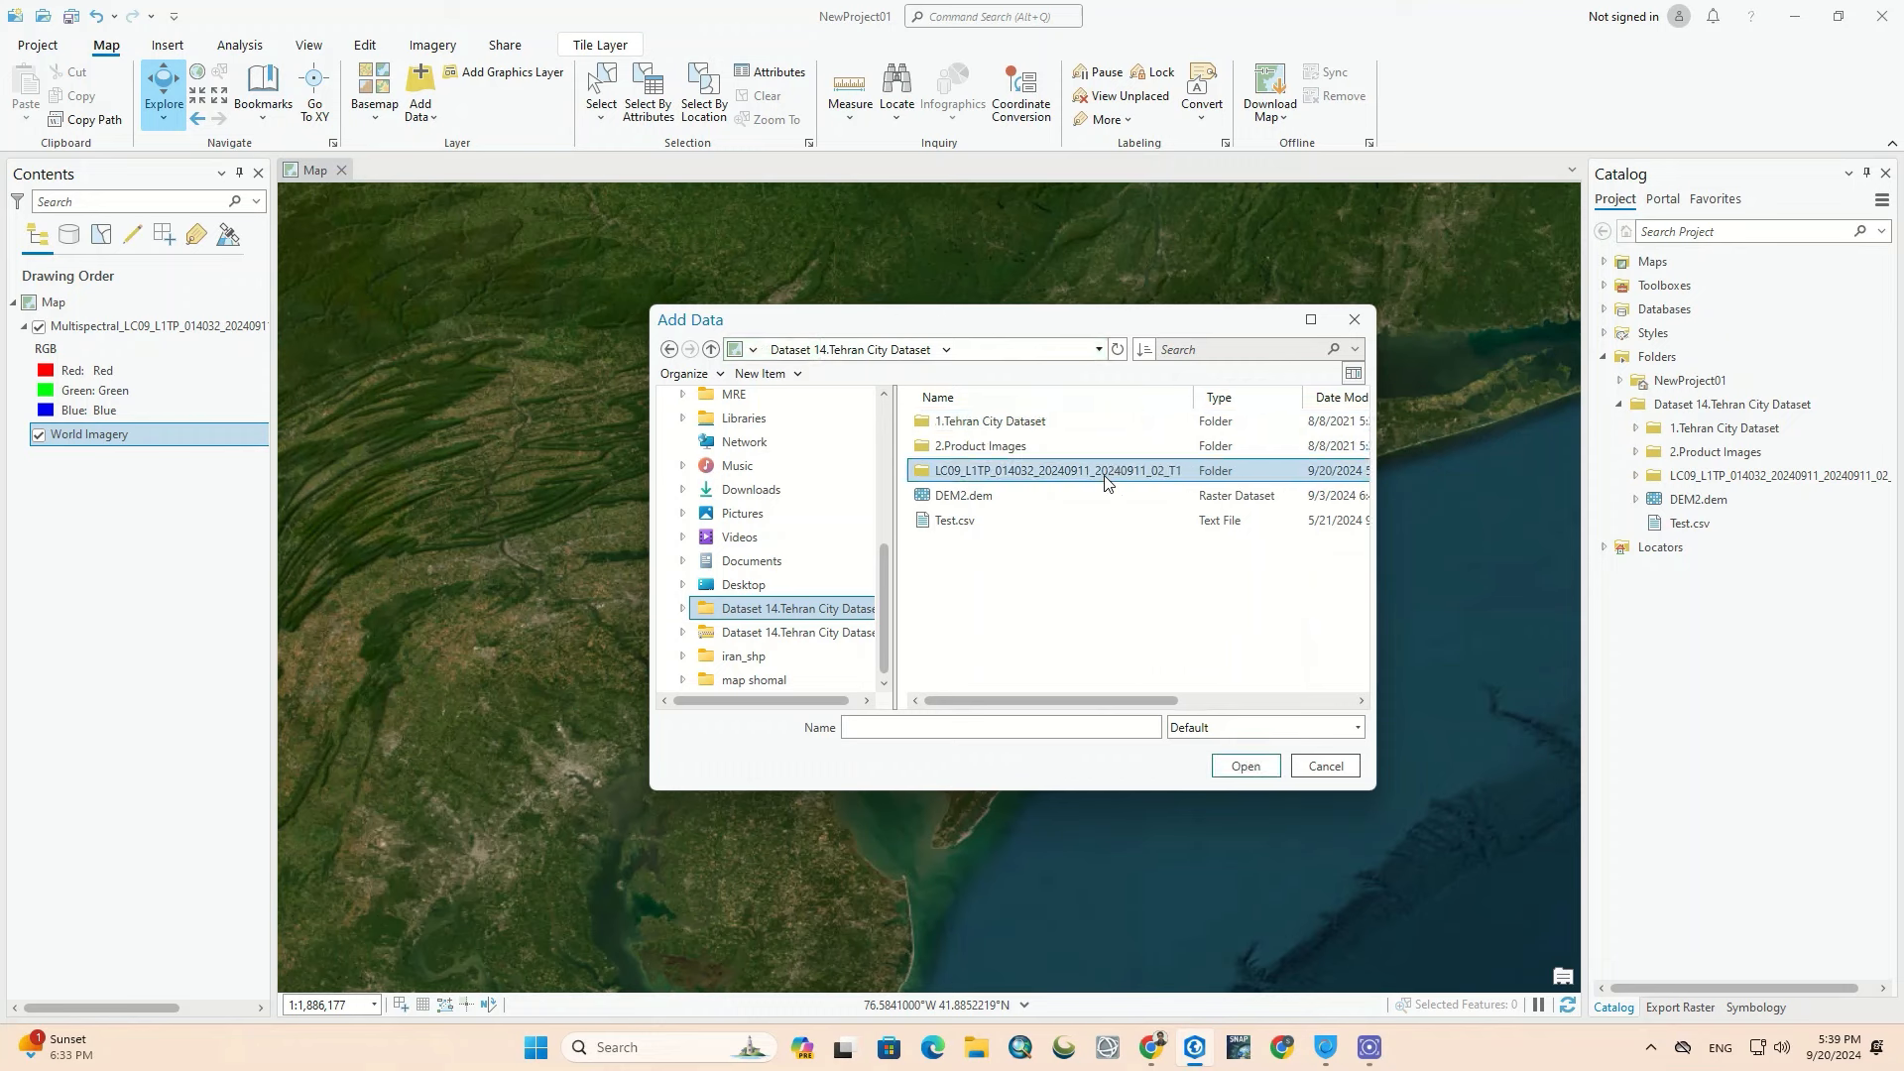
double_click(1103, 474)
scroll(1104, 474, "down", 2)
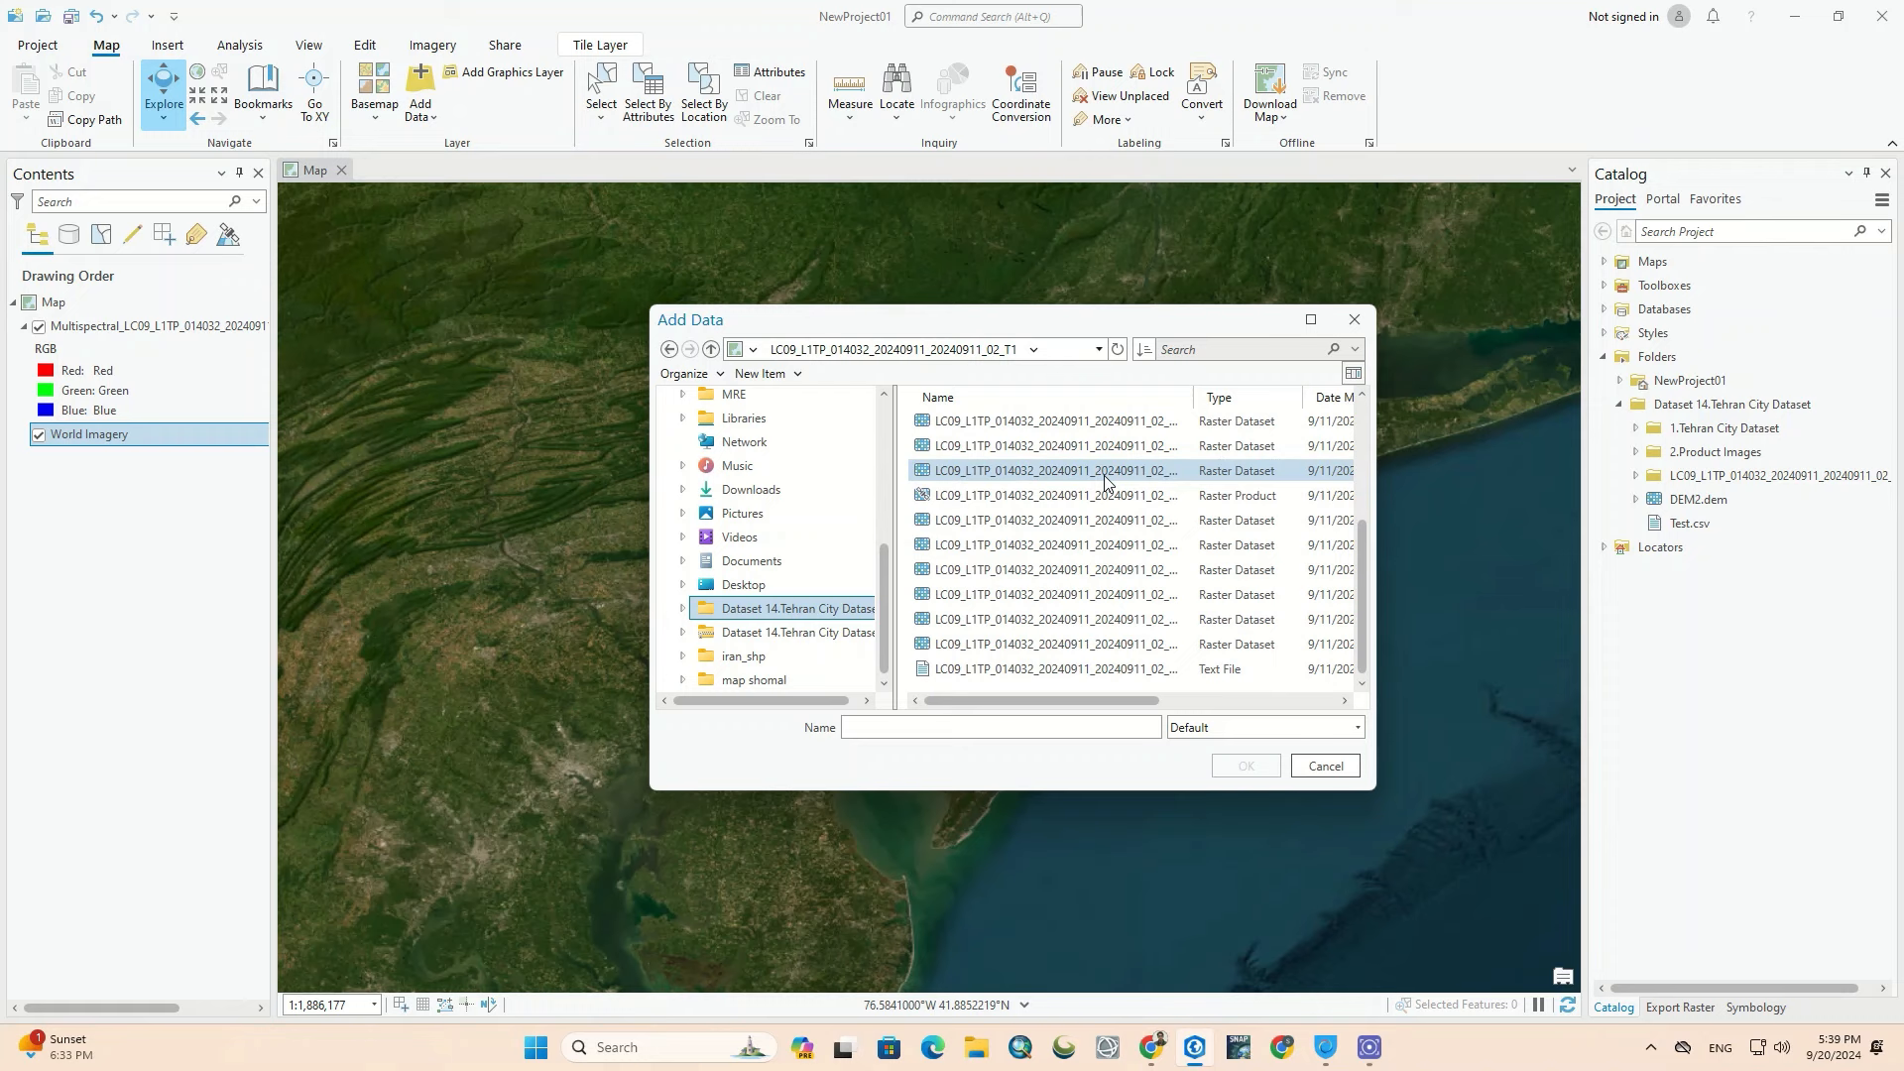
left_click(1021, 502)
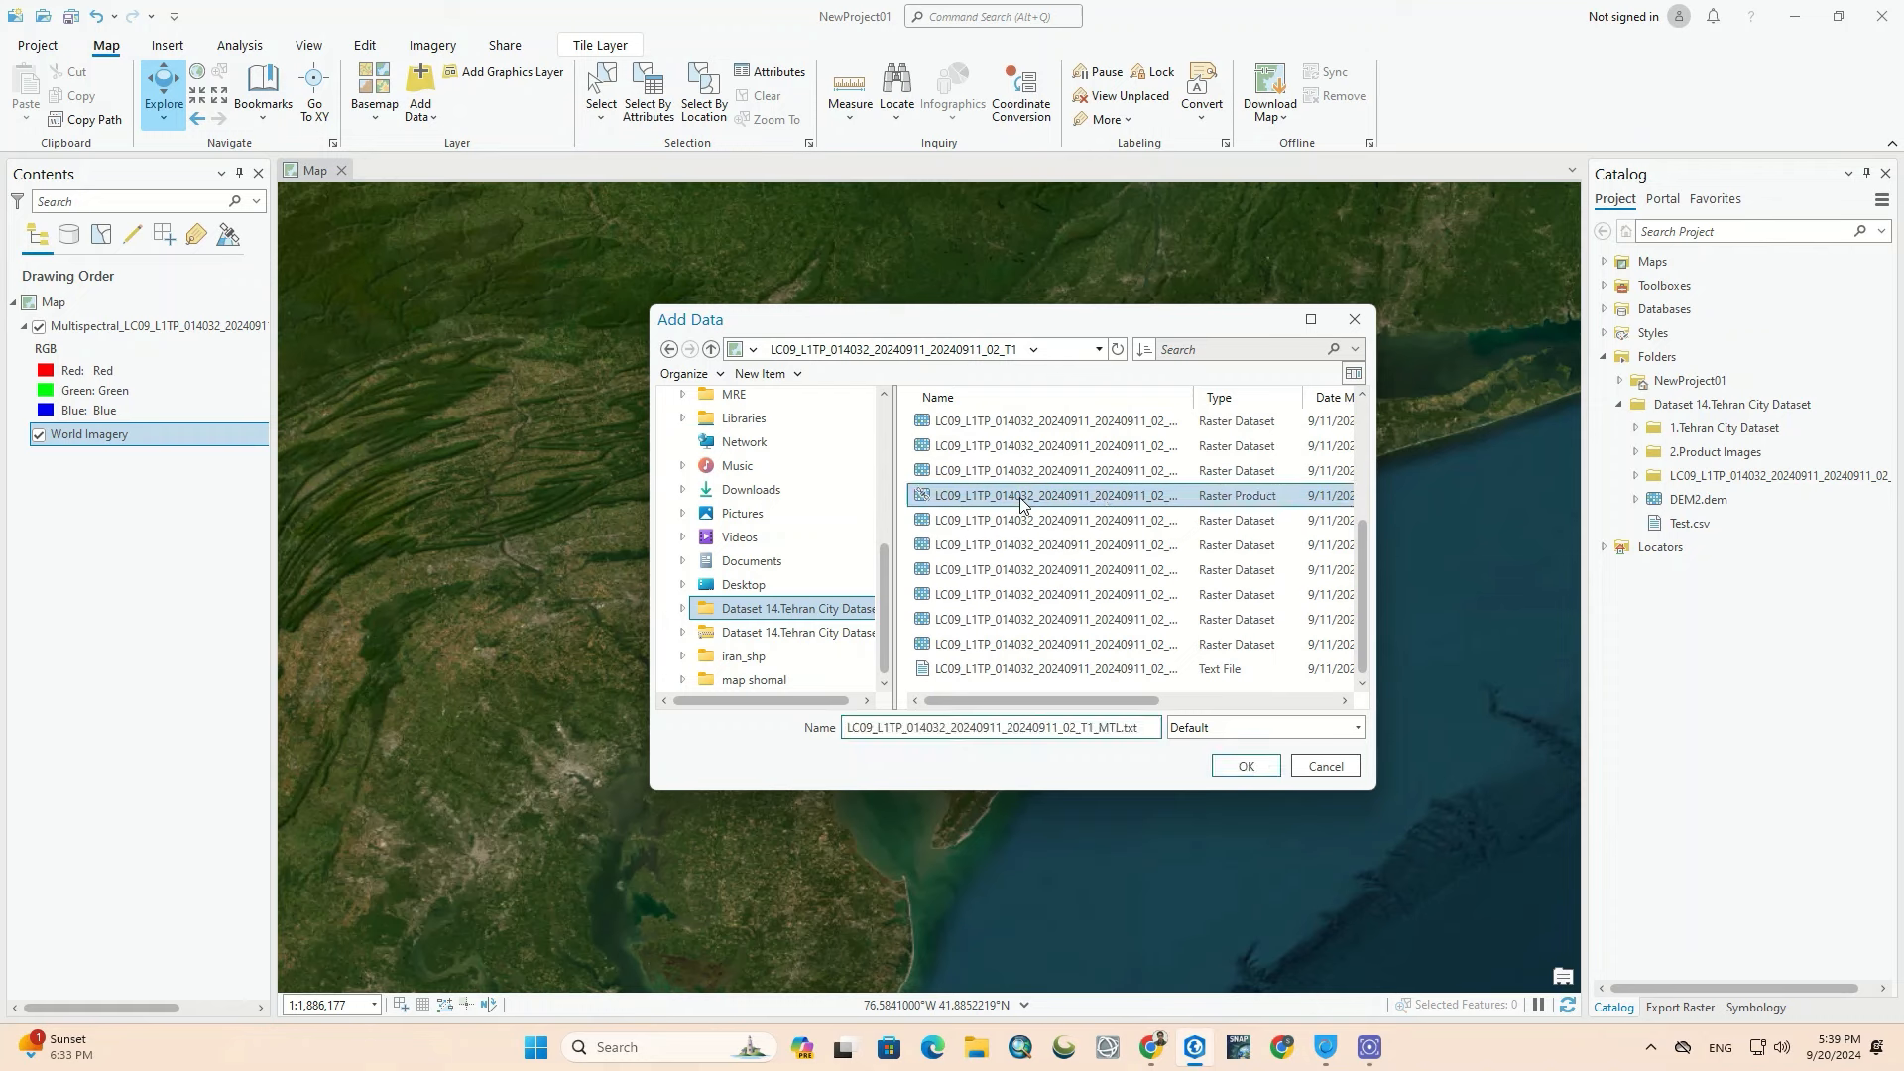
left_click(1251, 766)
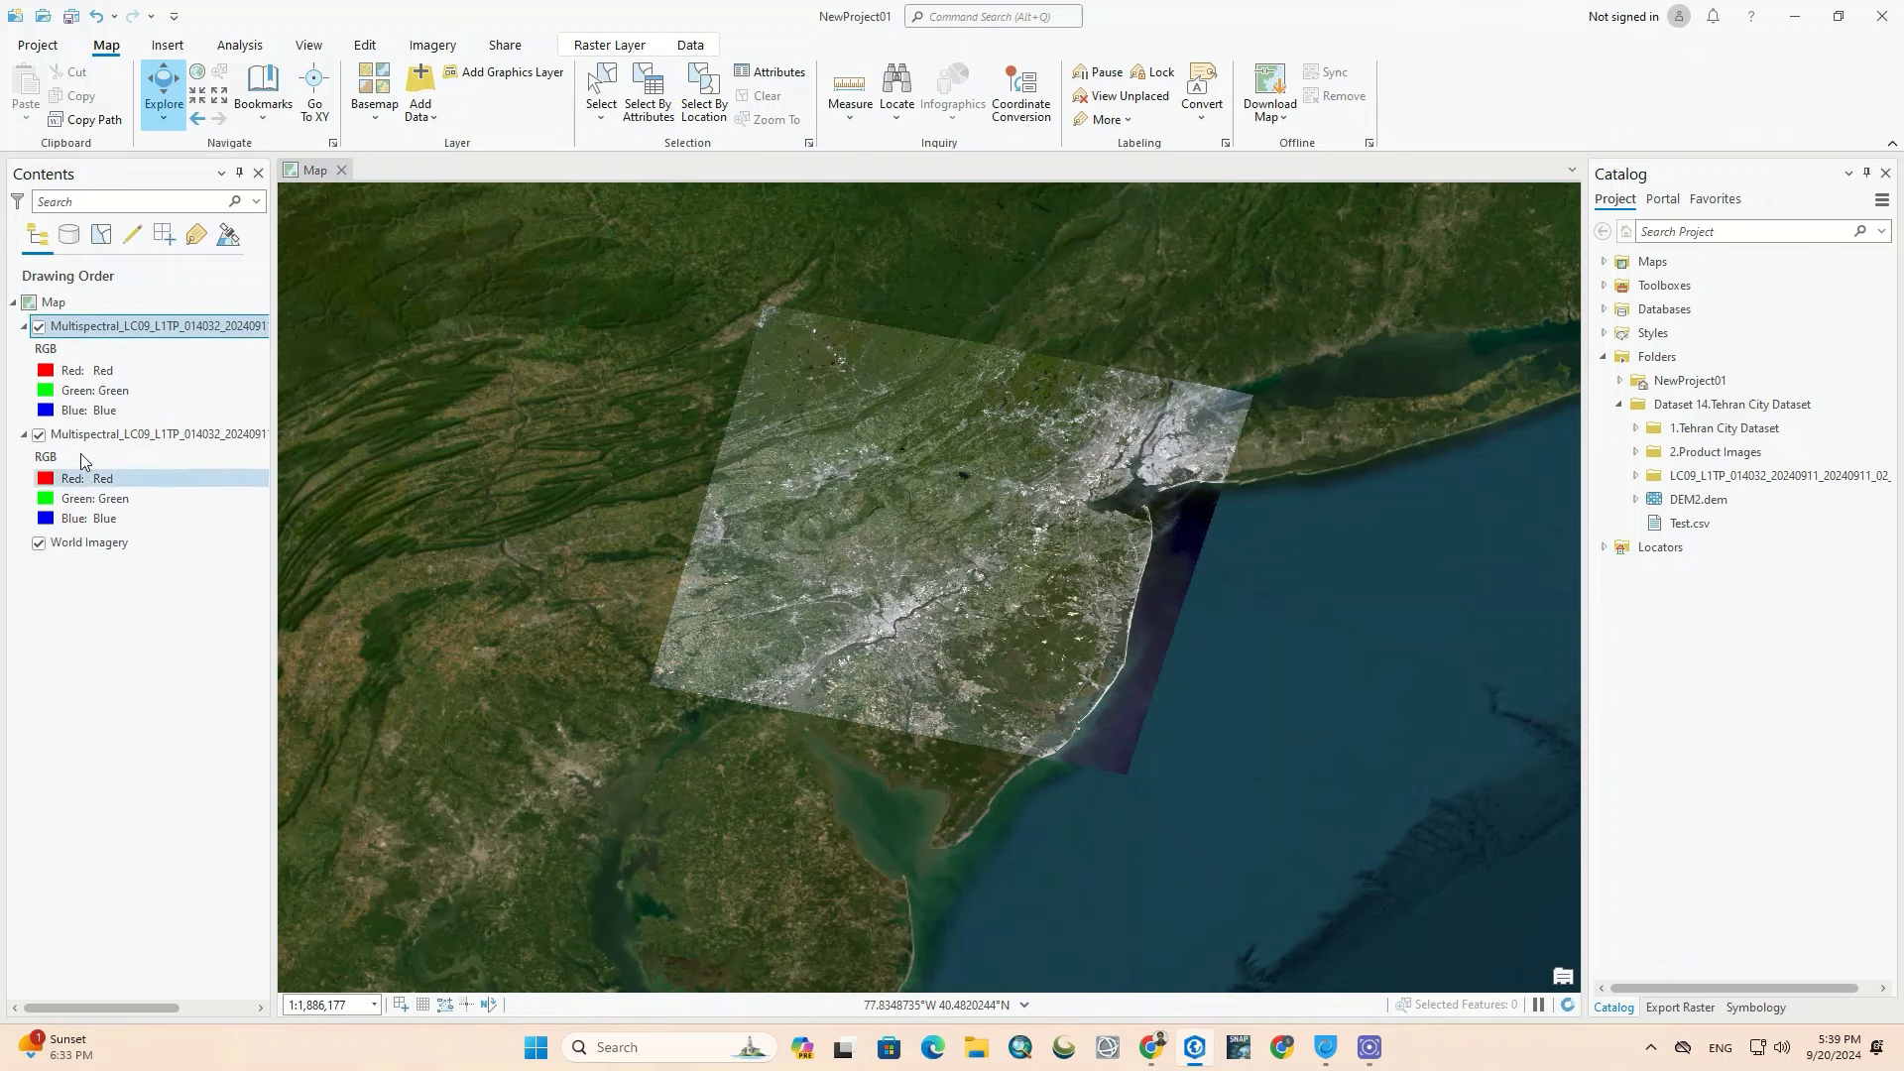
Step: Hide the older multispectral layer and toggle the visibility of the newly added one to check it on the map
left_click(40, 434)
left_click(39, 326)
left_click(38, 326)
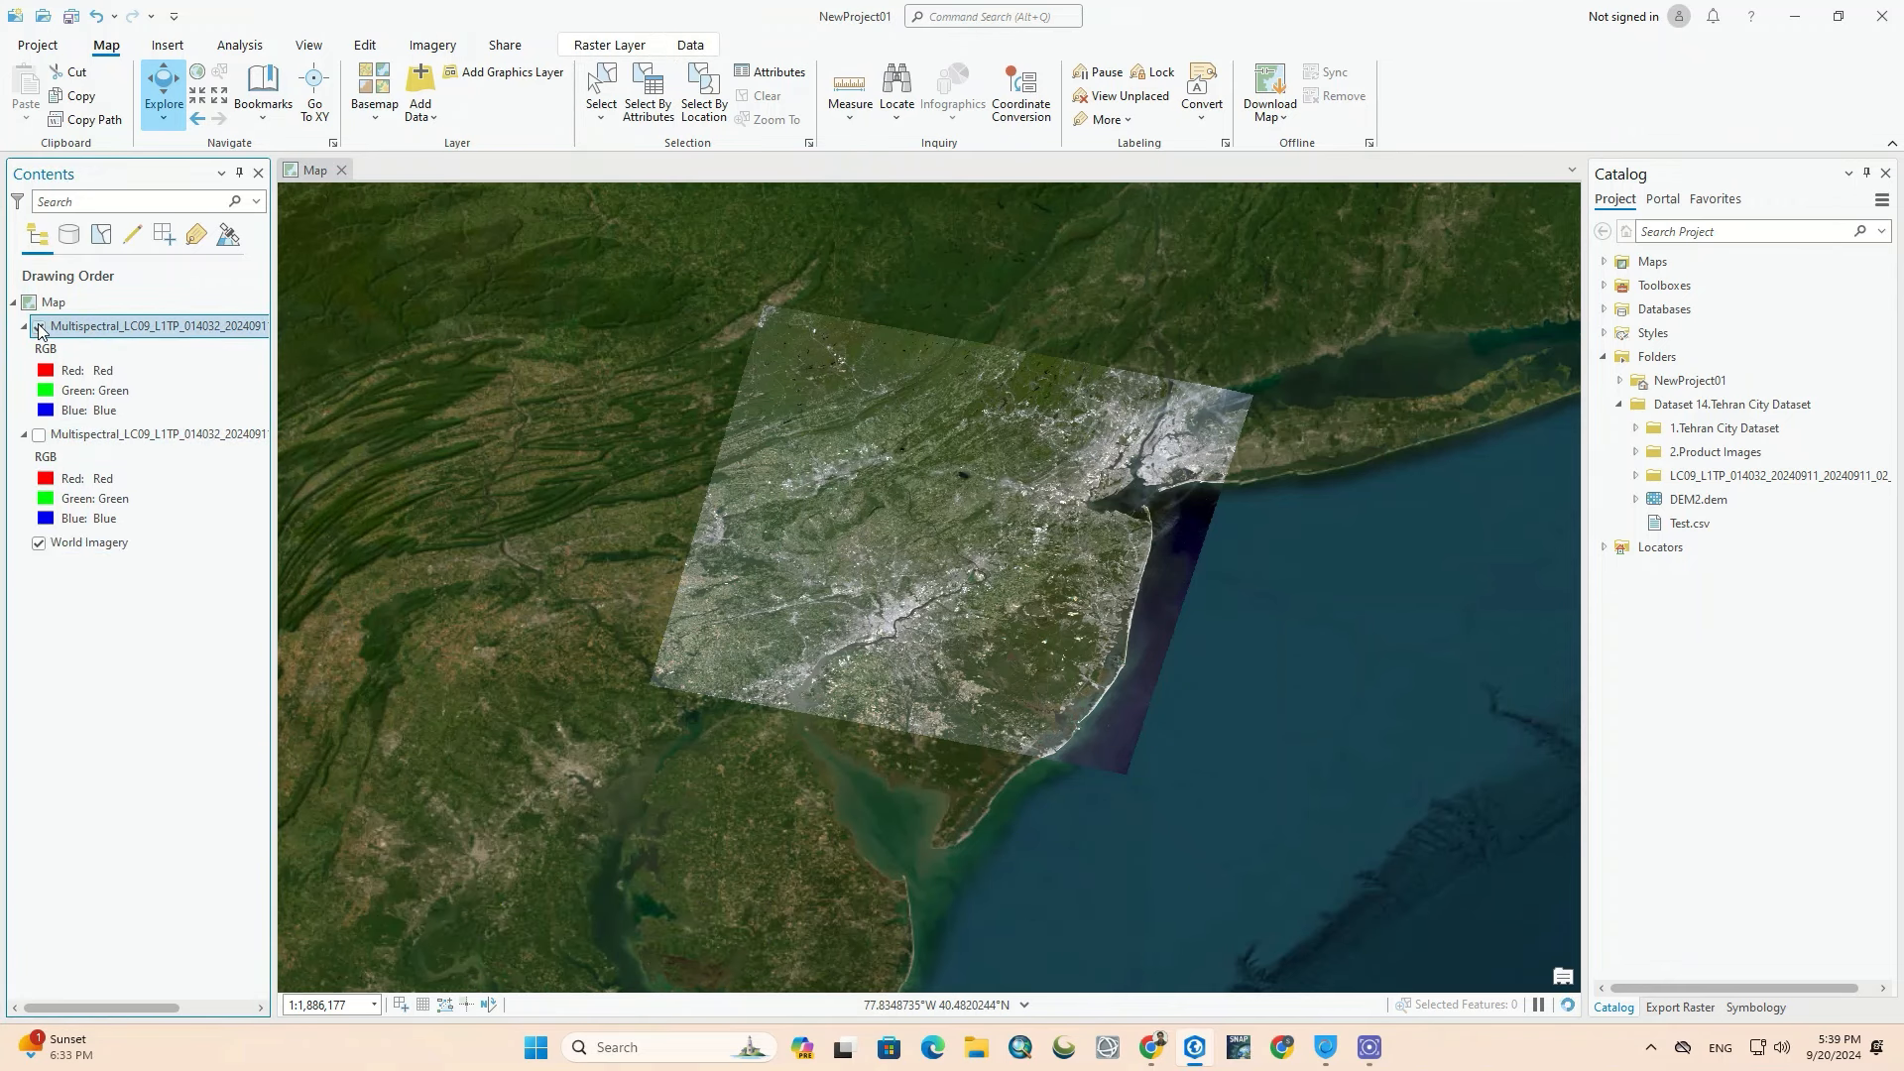
left_click(38, 326)
left_click(38, 326)
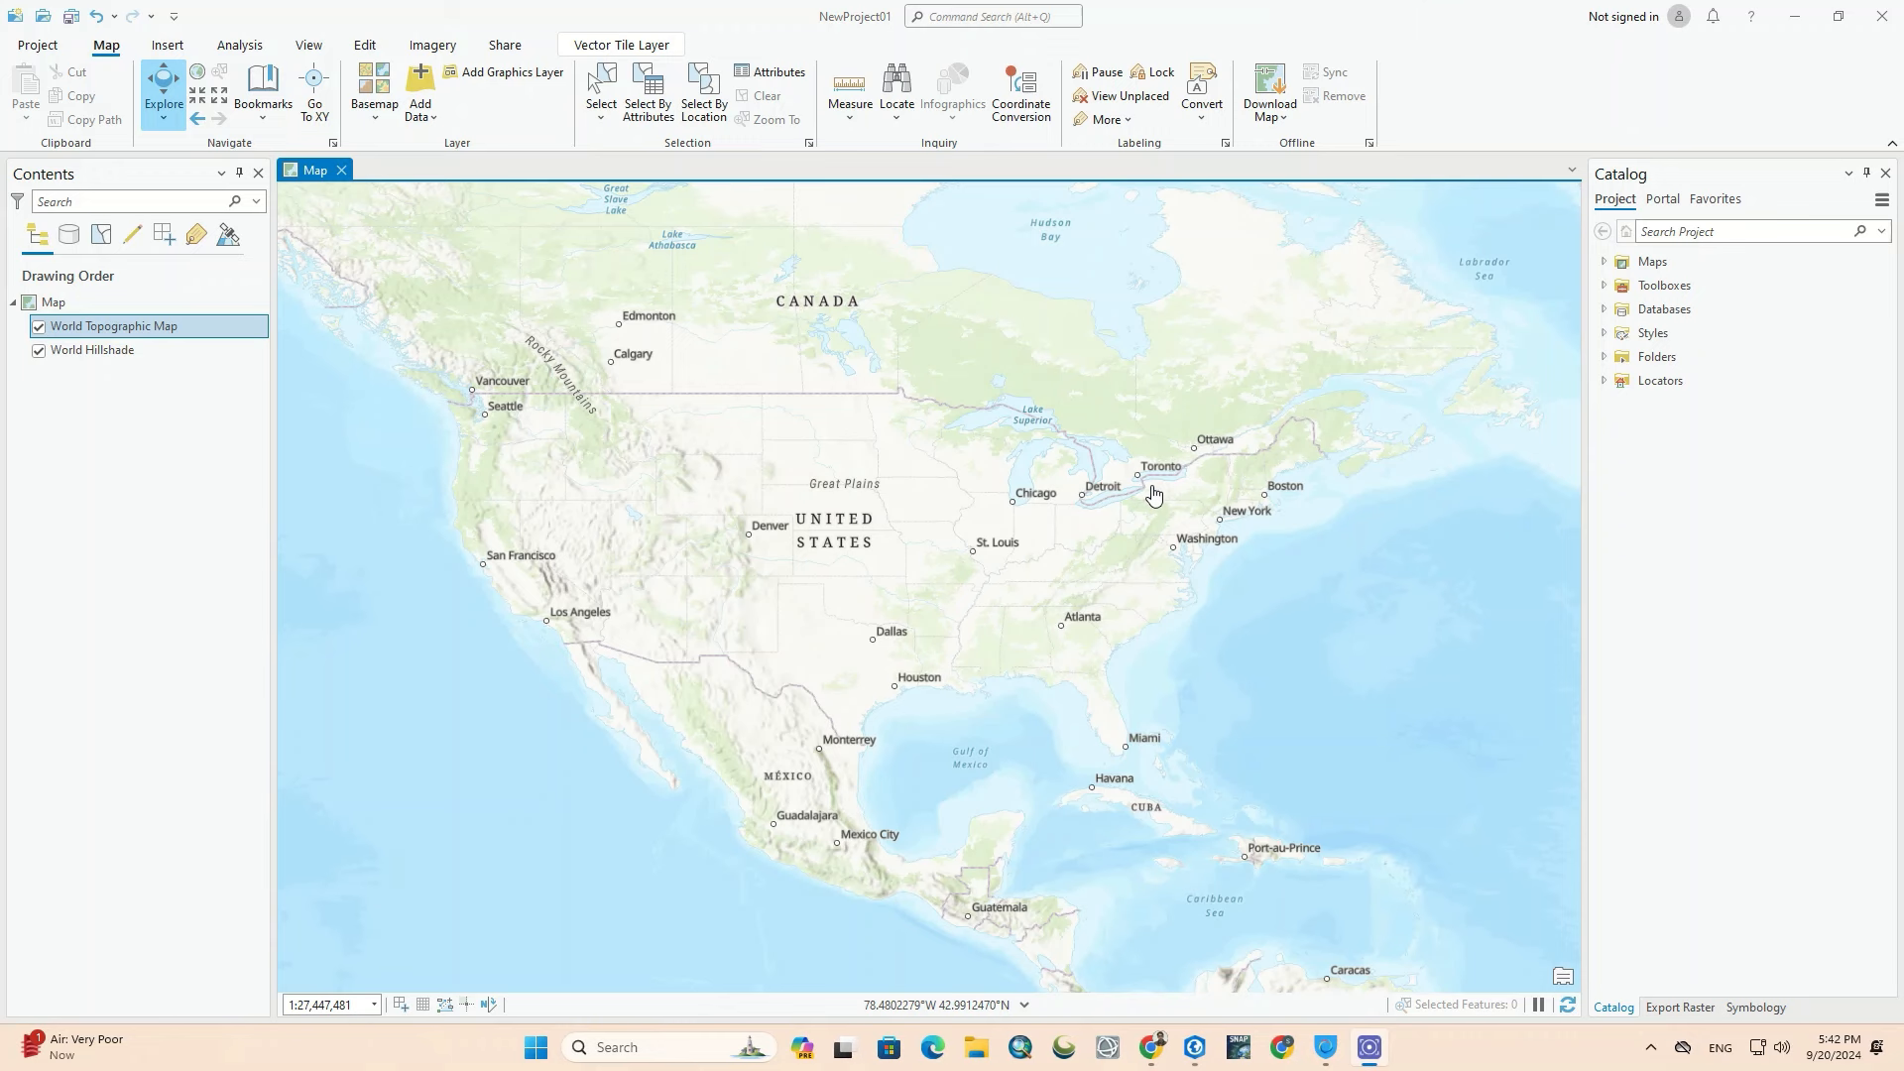
Step: Browse the project folders to the shapefile in 1.Tehran City Dataset, under 6.Landuse and 0.All Landuses
left_click(1602, 358)
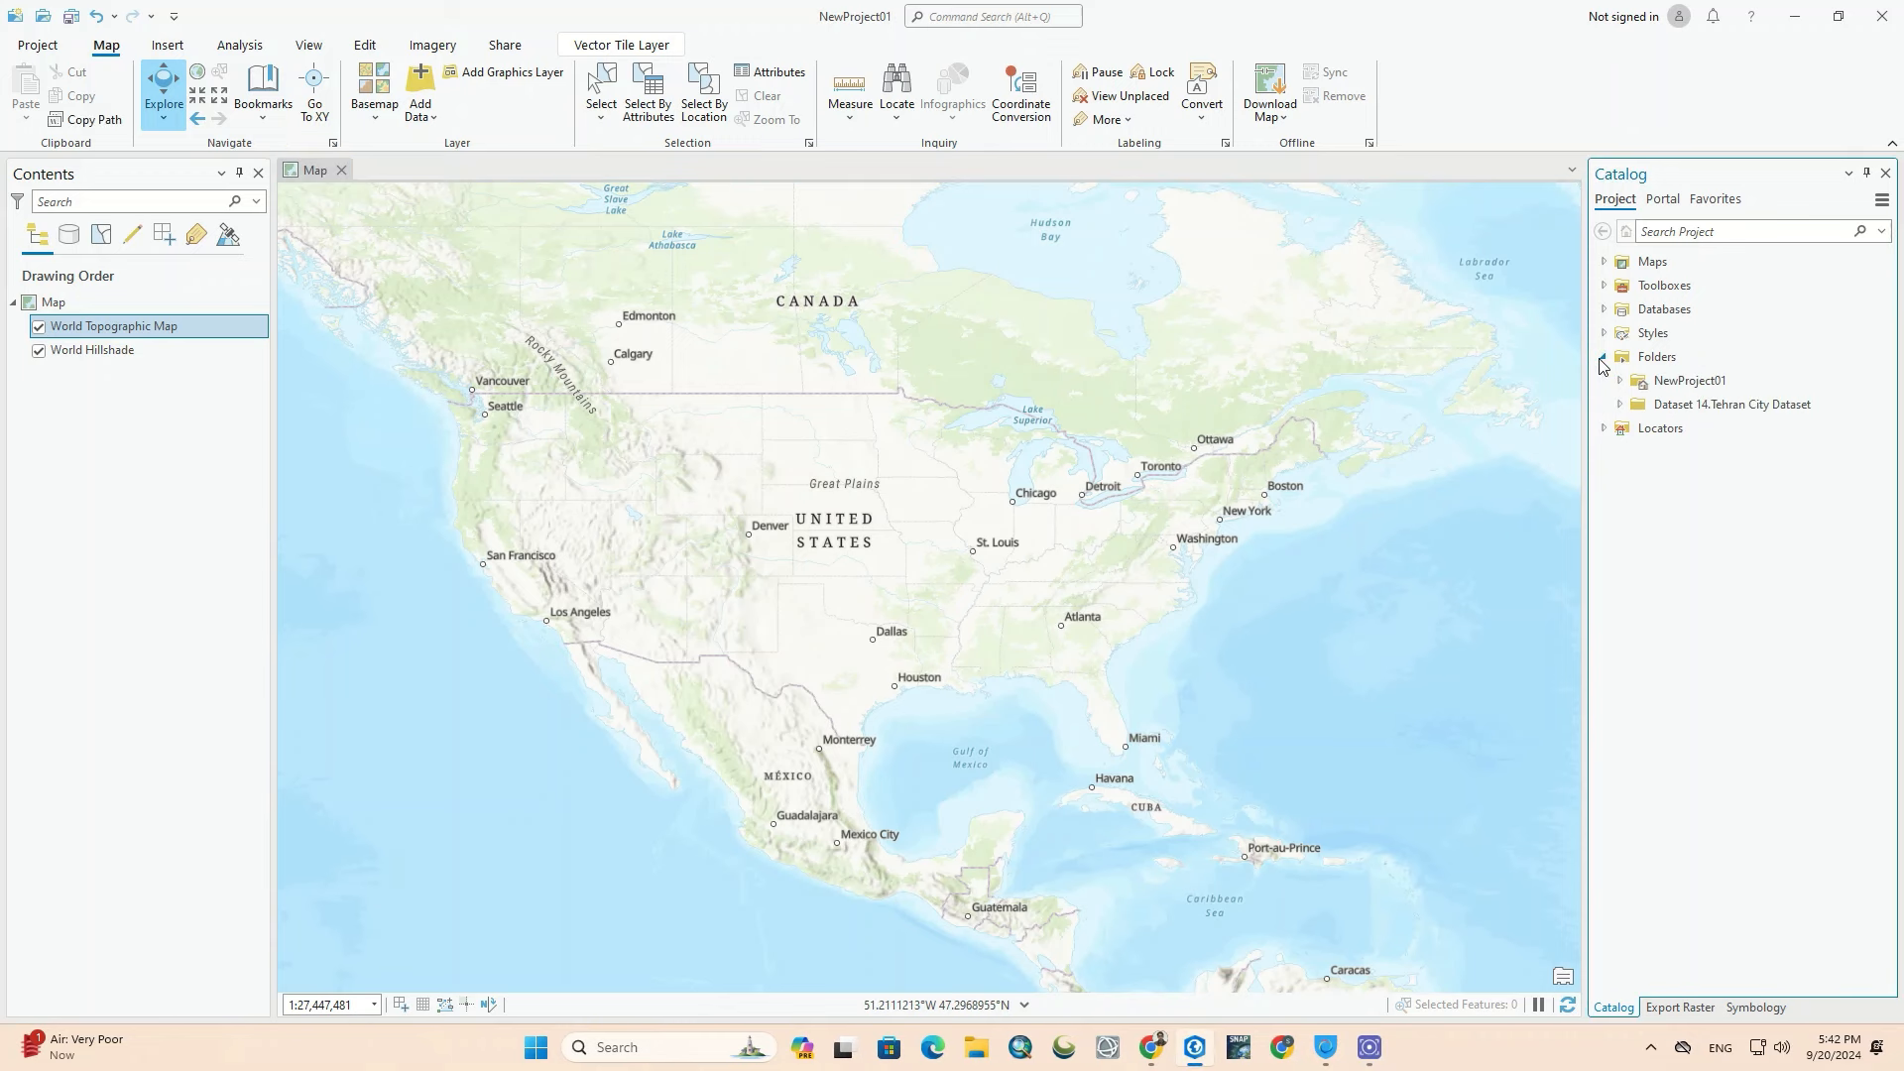
double_click(1635, 409)
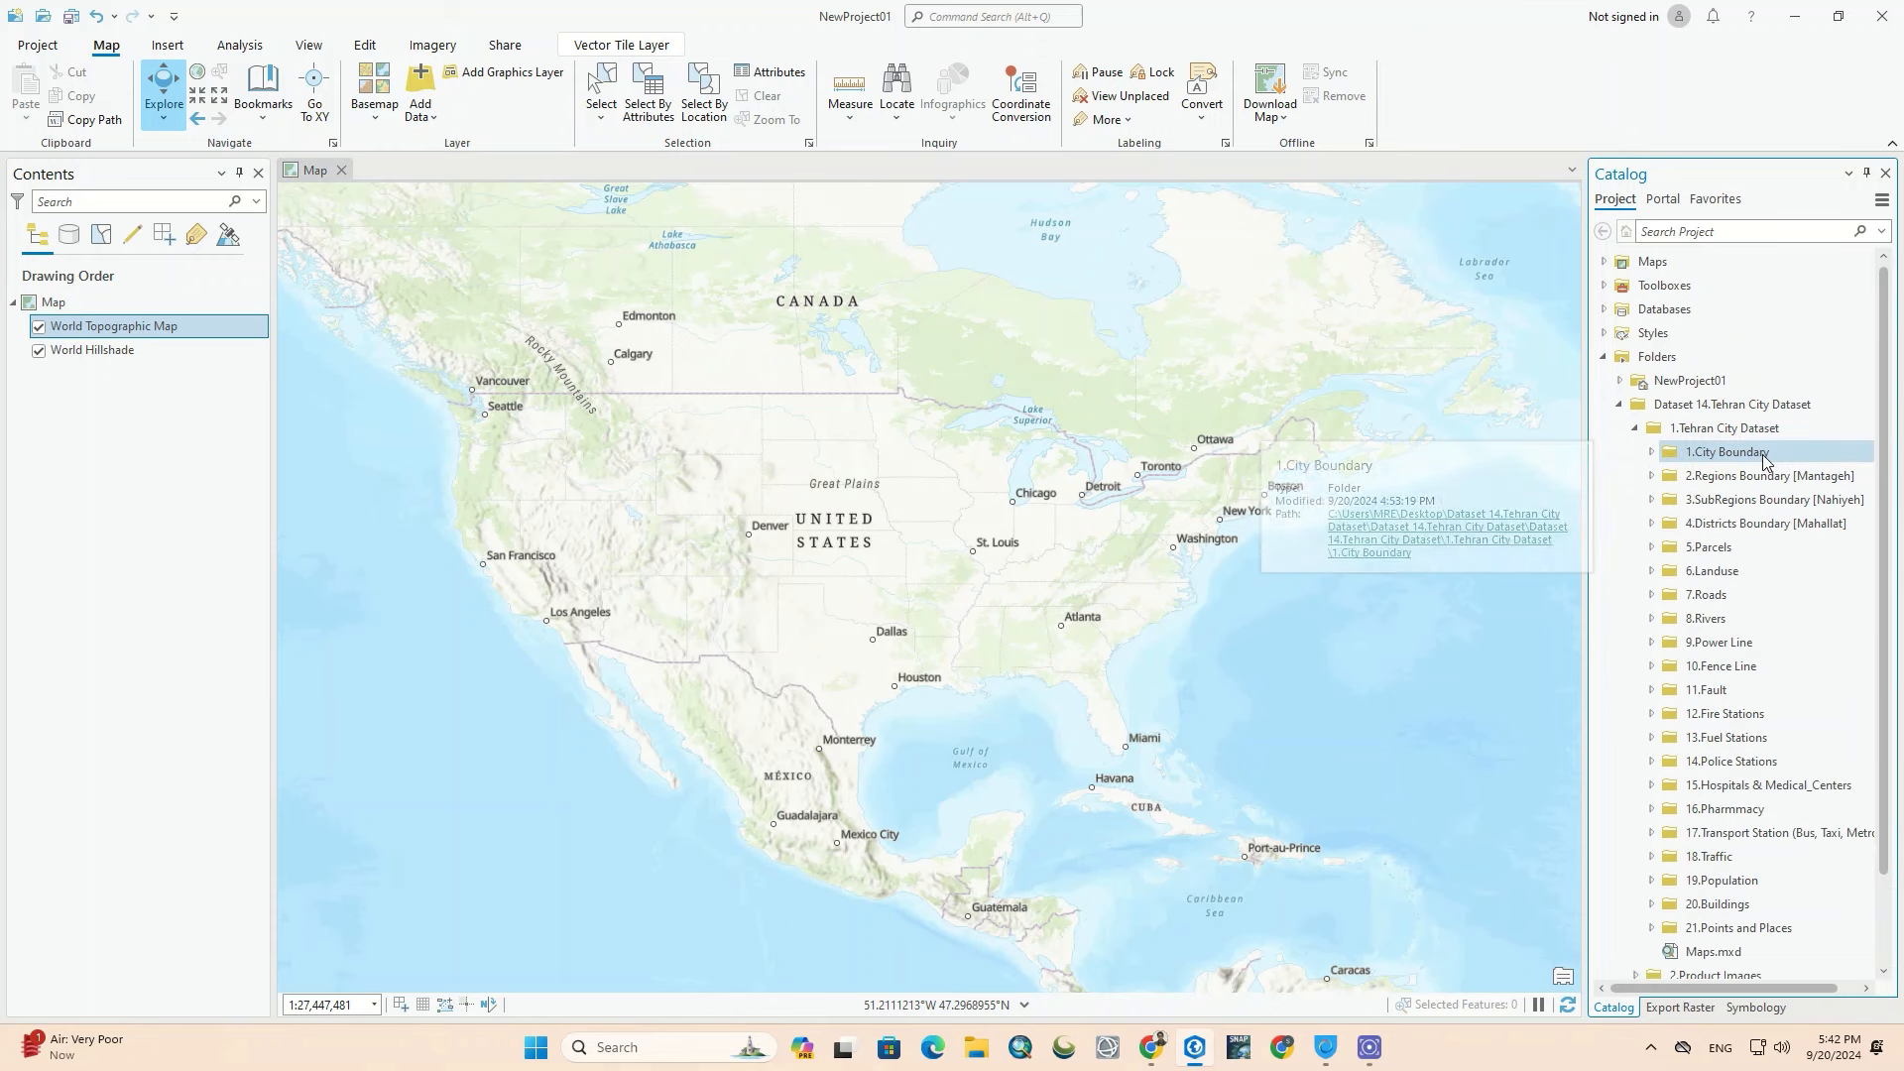
left_click(1651, 572)
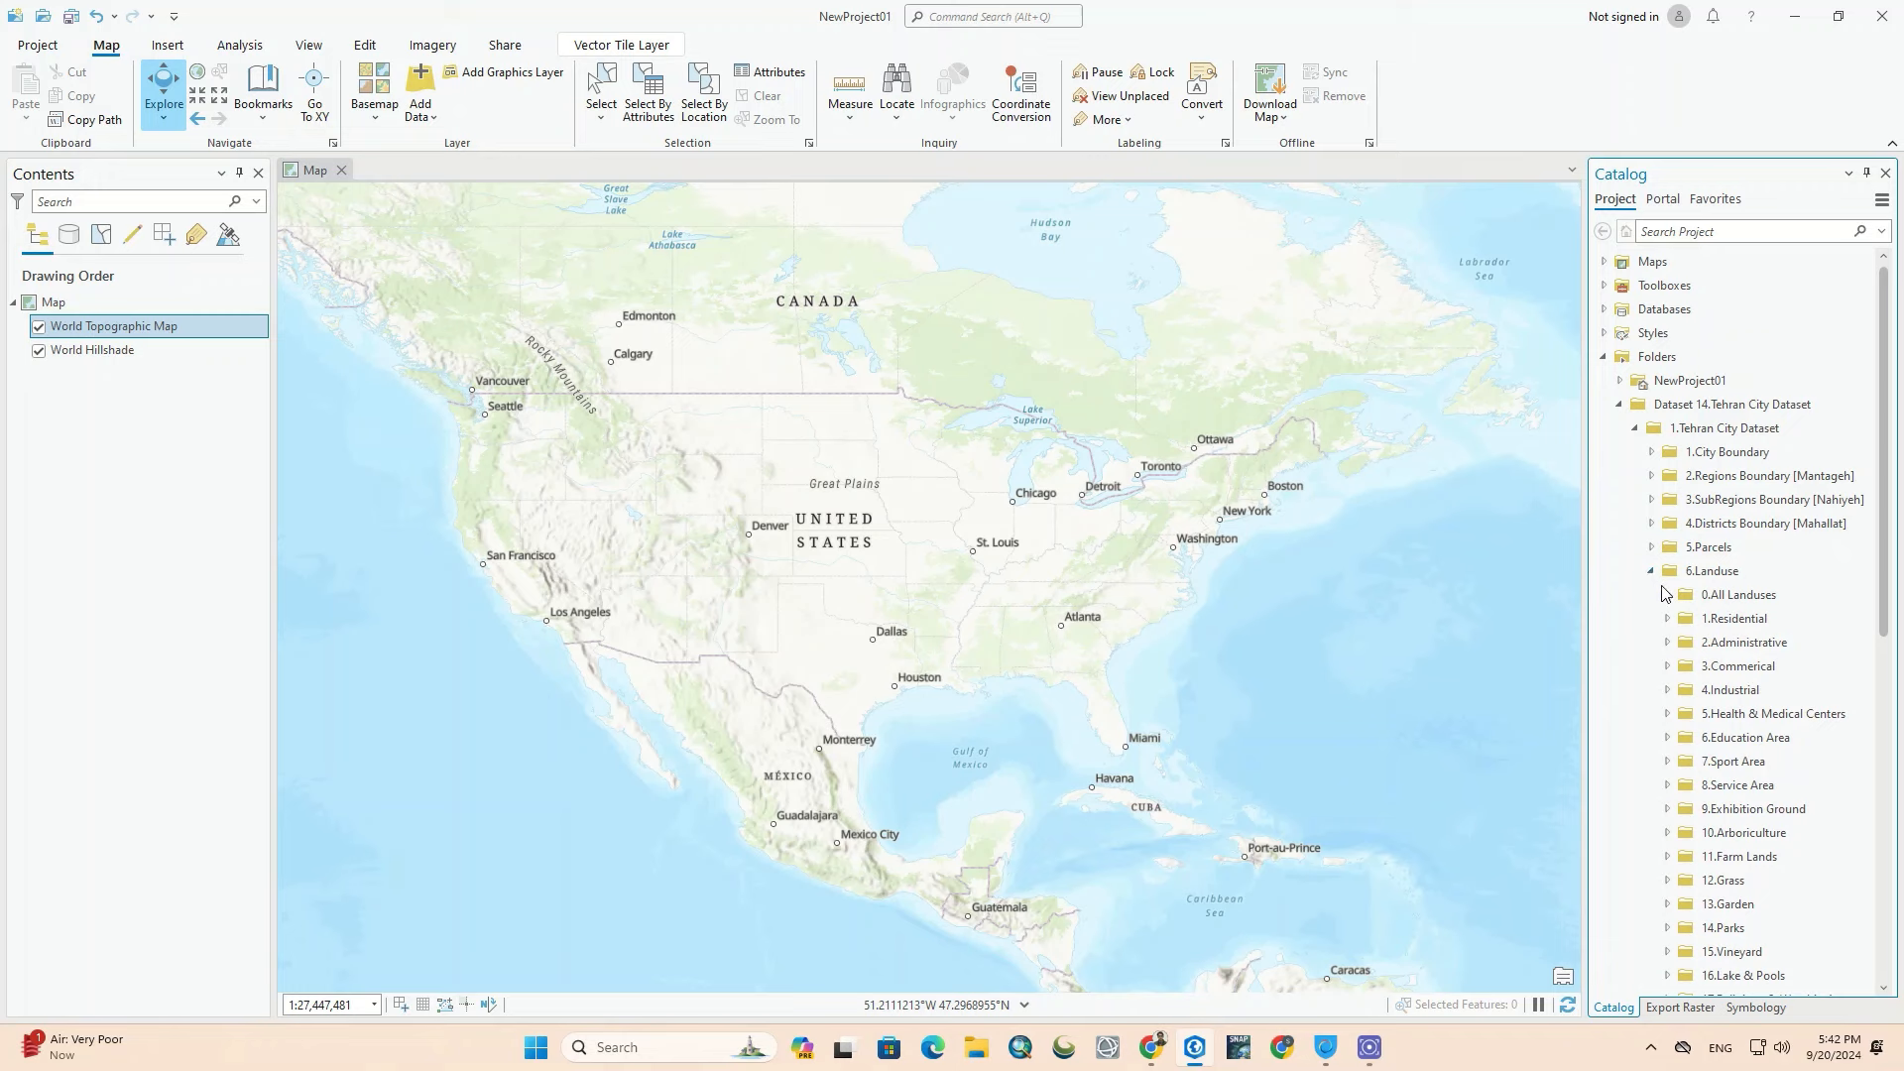
left_click(1667, 595)
scroll(1629, 459, "down", 2)
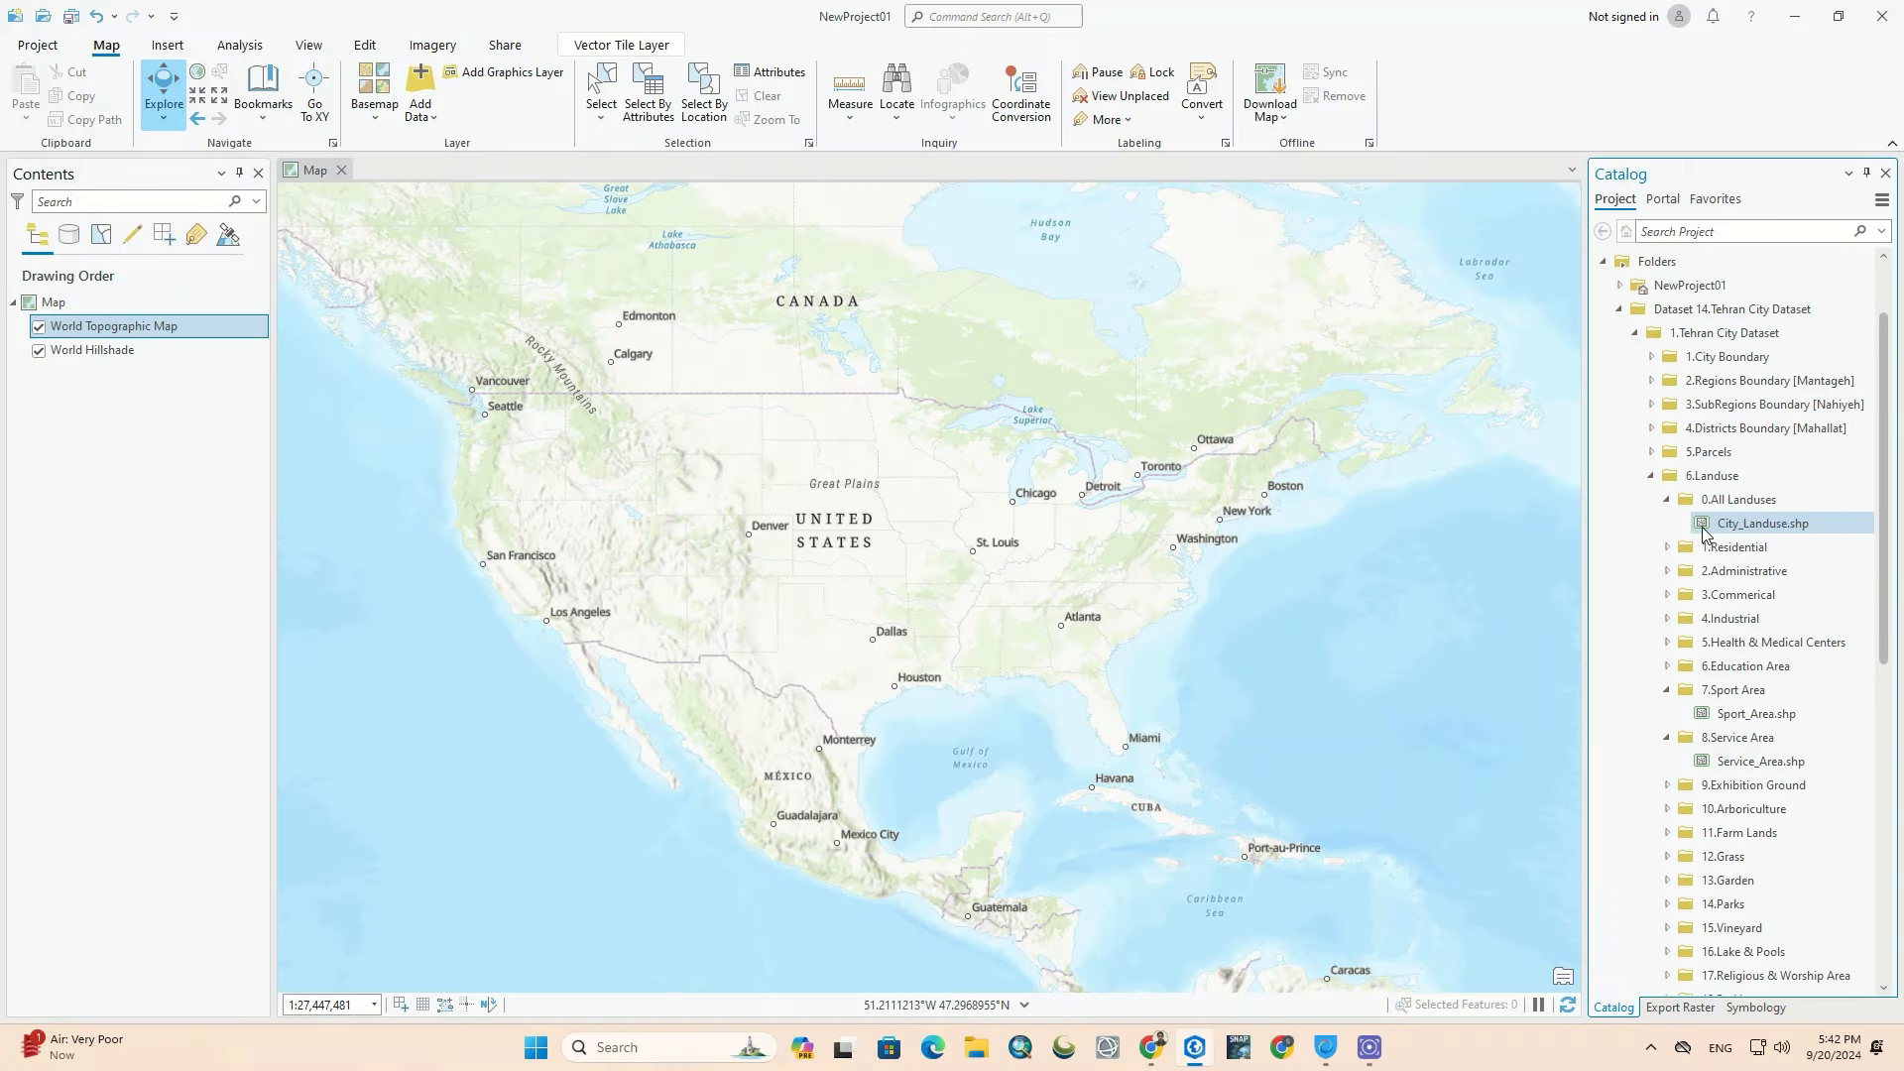
Step: Review the data source, extent and spatial reference in the properties of City_Landuse.shp, and close them
right_click(1719, 532)
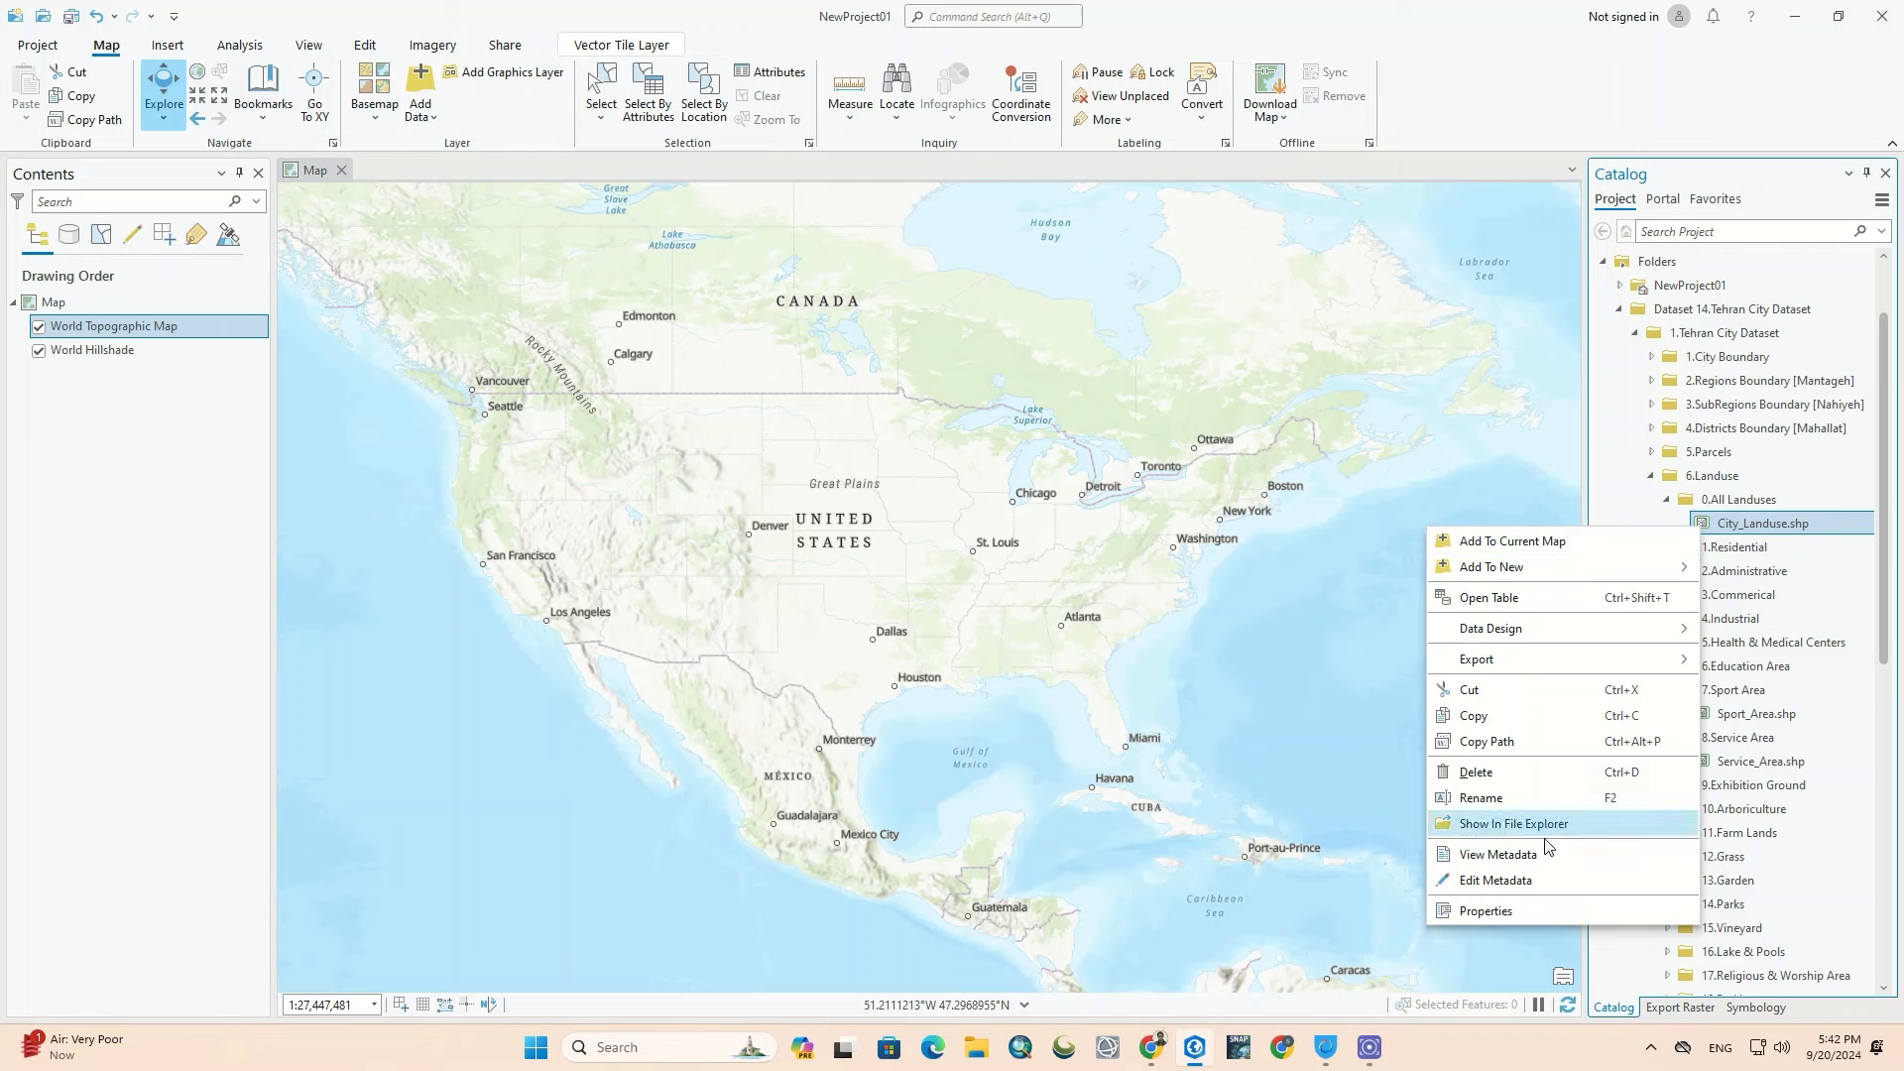
left_click(1528, 907)
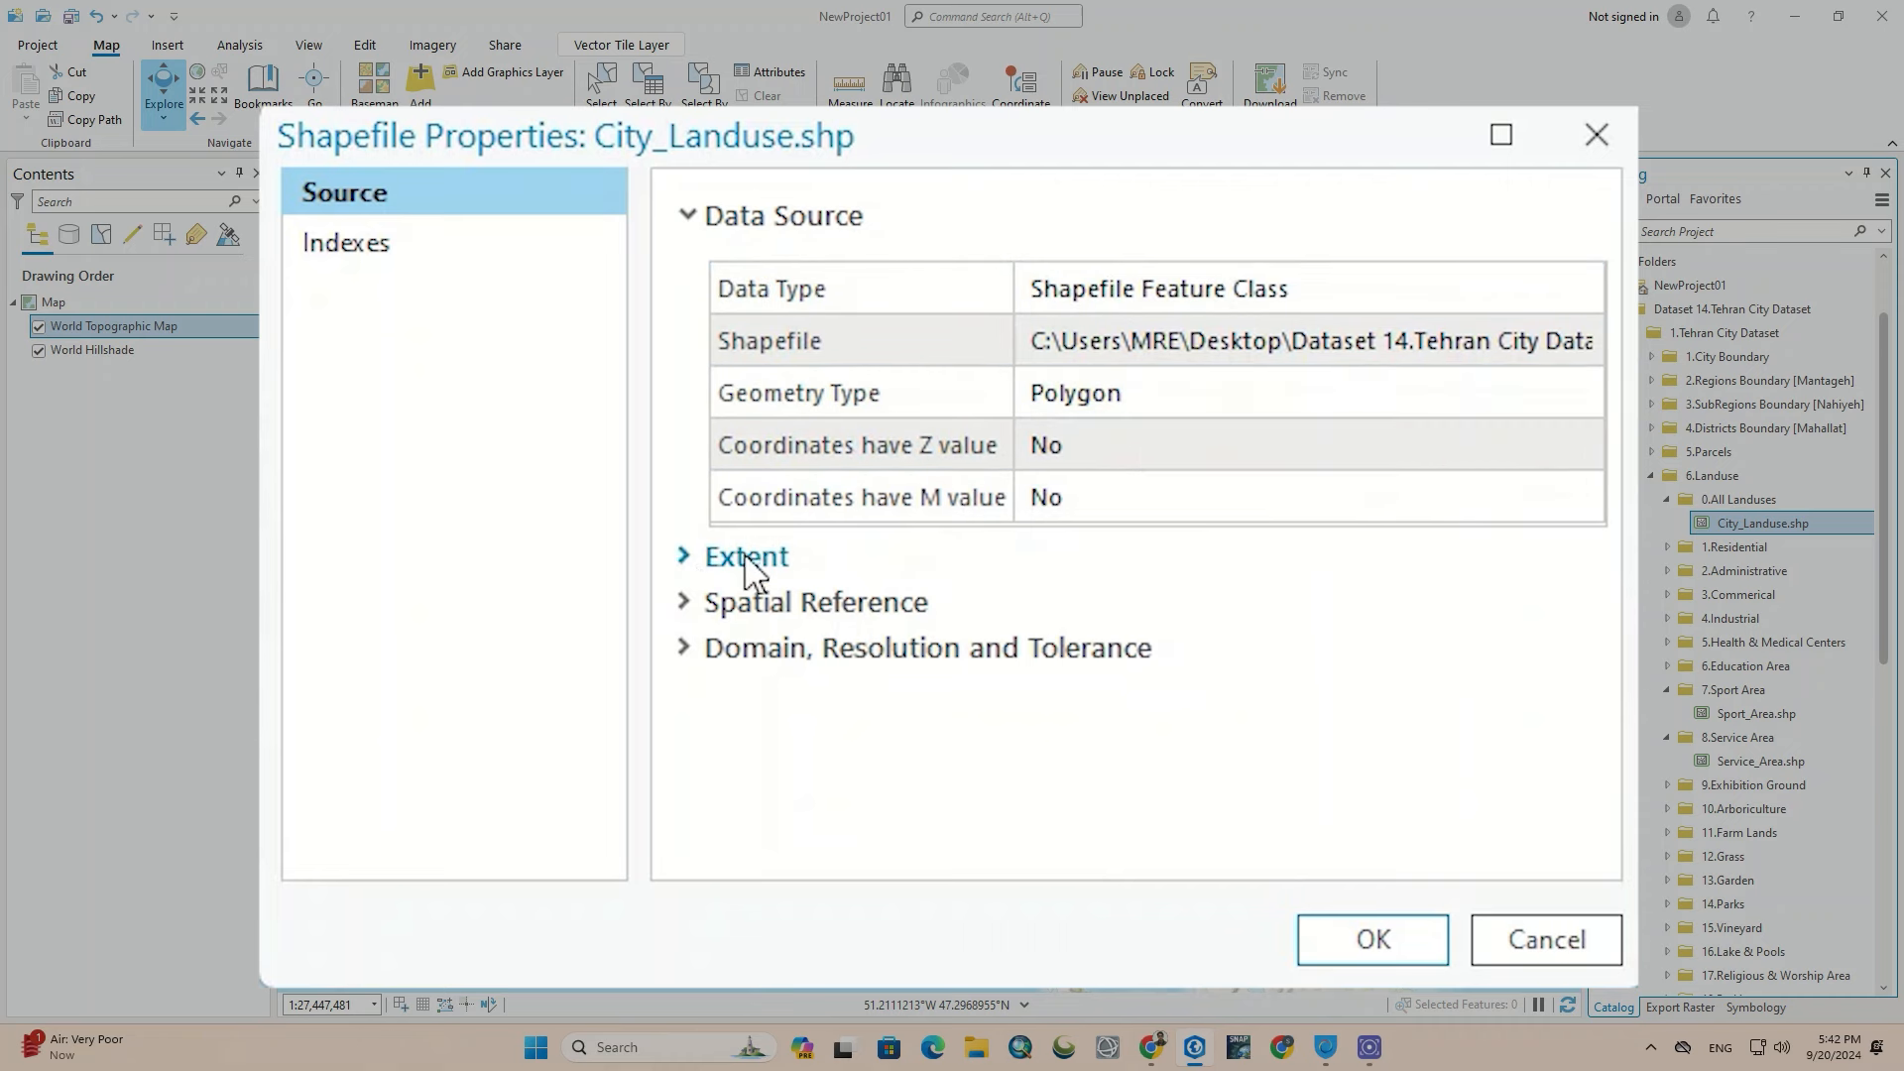
left_click(692, 569)
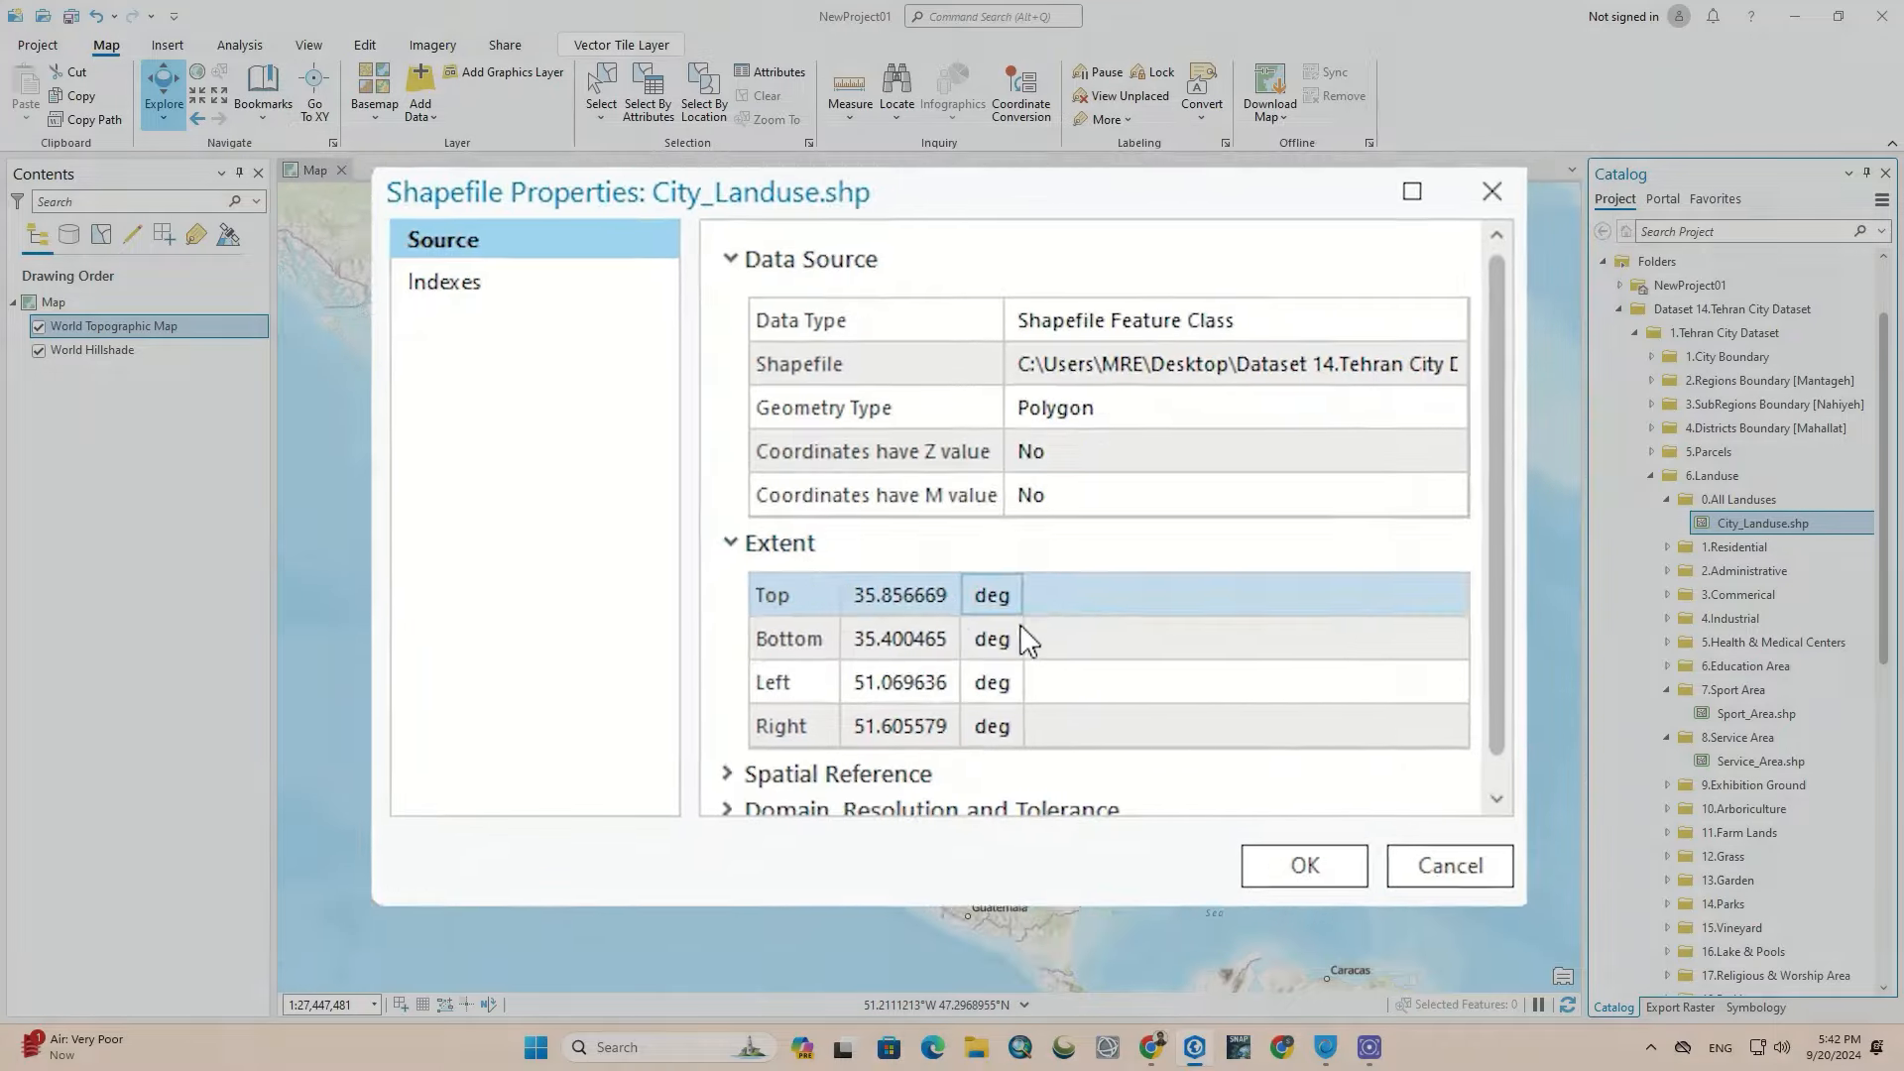
left_click_drag(1417, 513, 1413, 633)
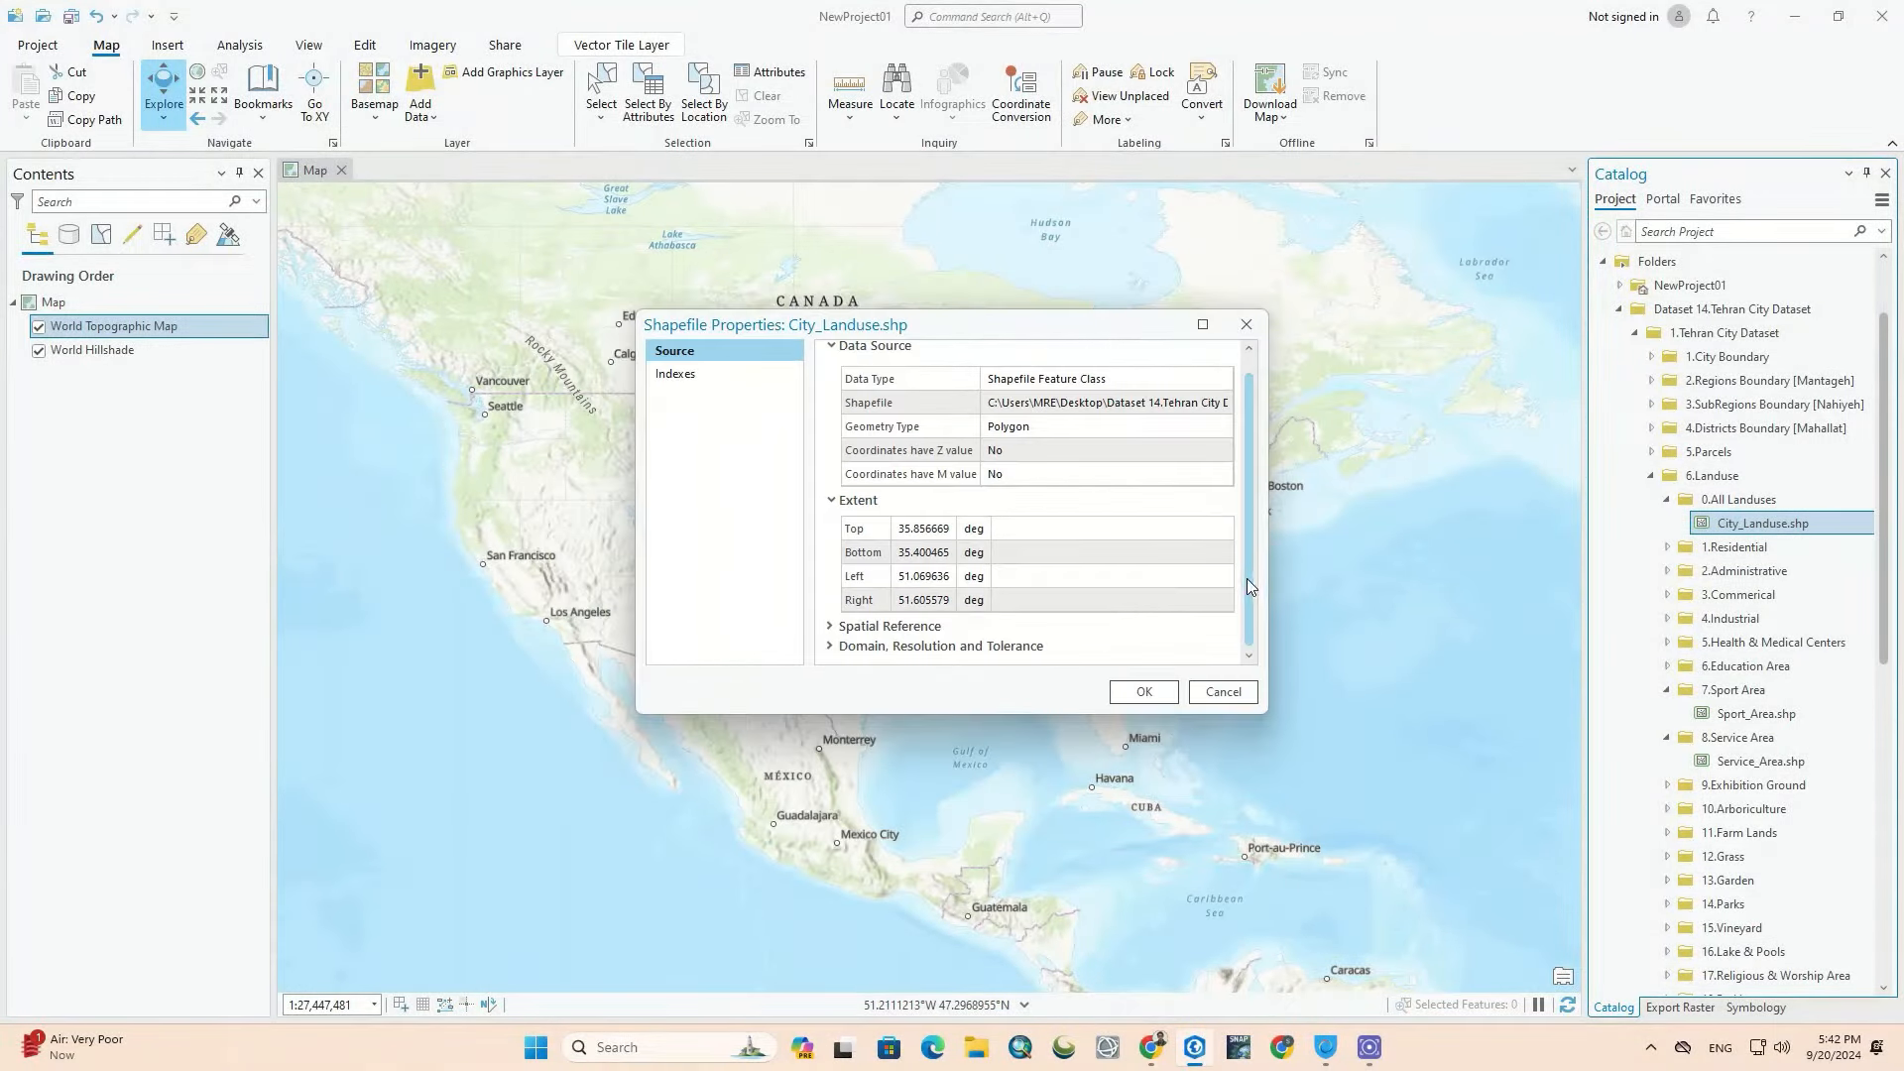
left_click(920, 626)
left_click(1247, 324)
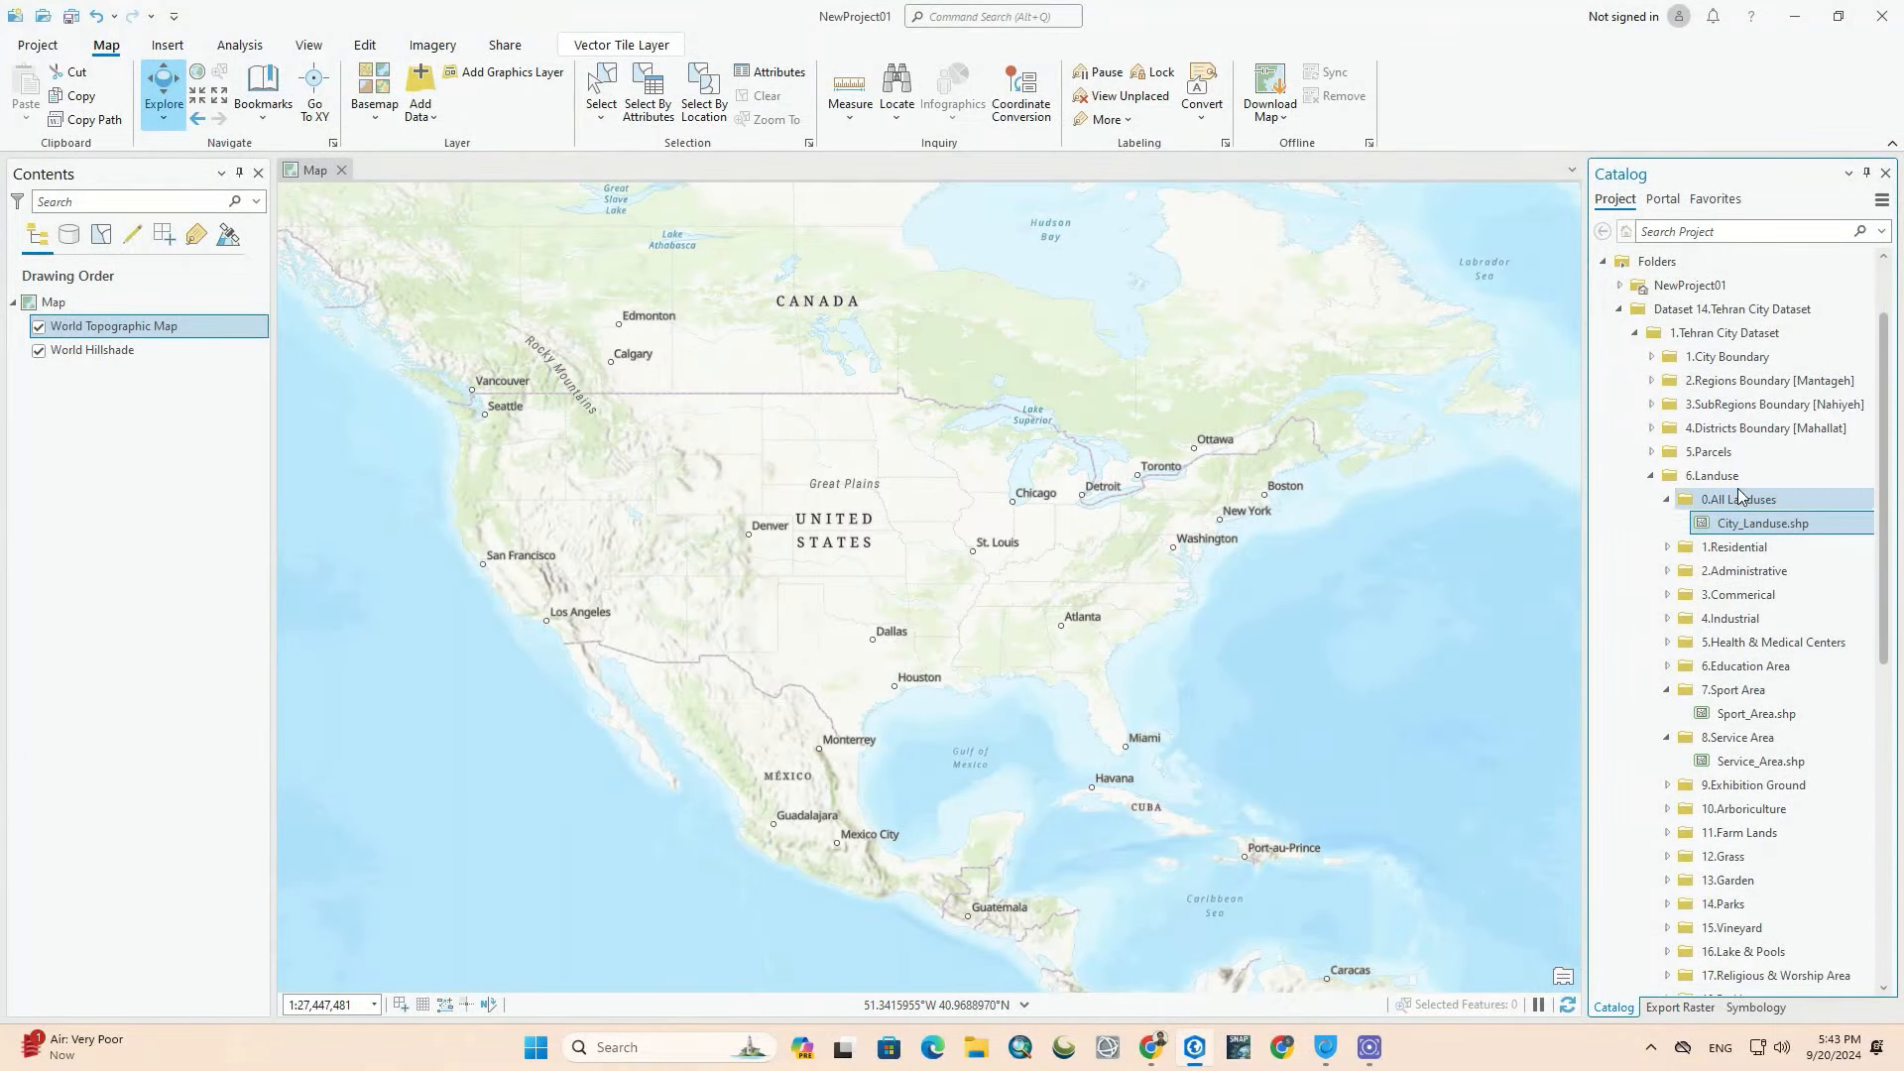
Step: Look through the land-use subfolders of the Tehran dataset and collapse the 0.All Landuses and 6.Landuse folders
scroll(1737, 488, "down", 3)
scroll(1740, 487, "down", 7)
scroll(1730, 480, "up", 5)
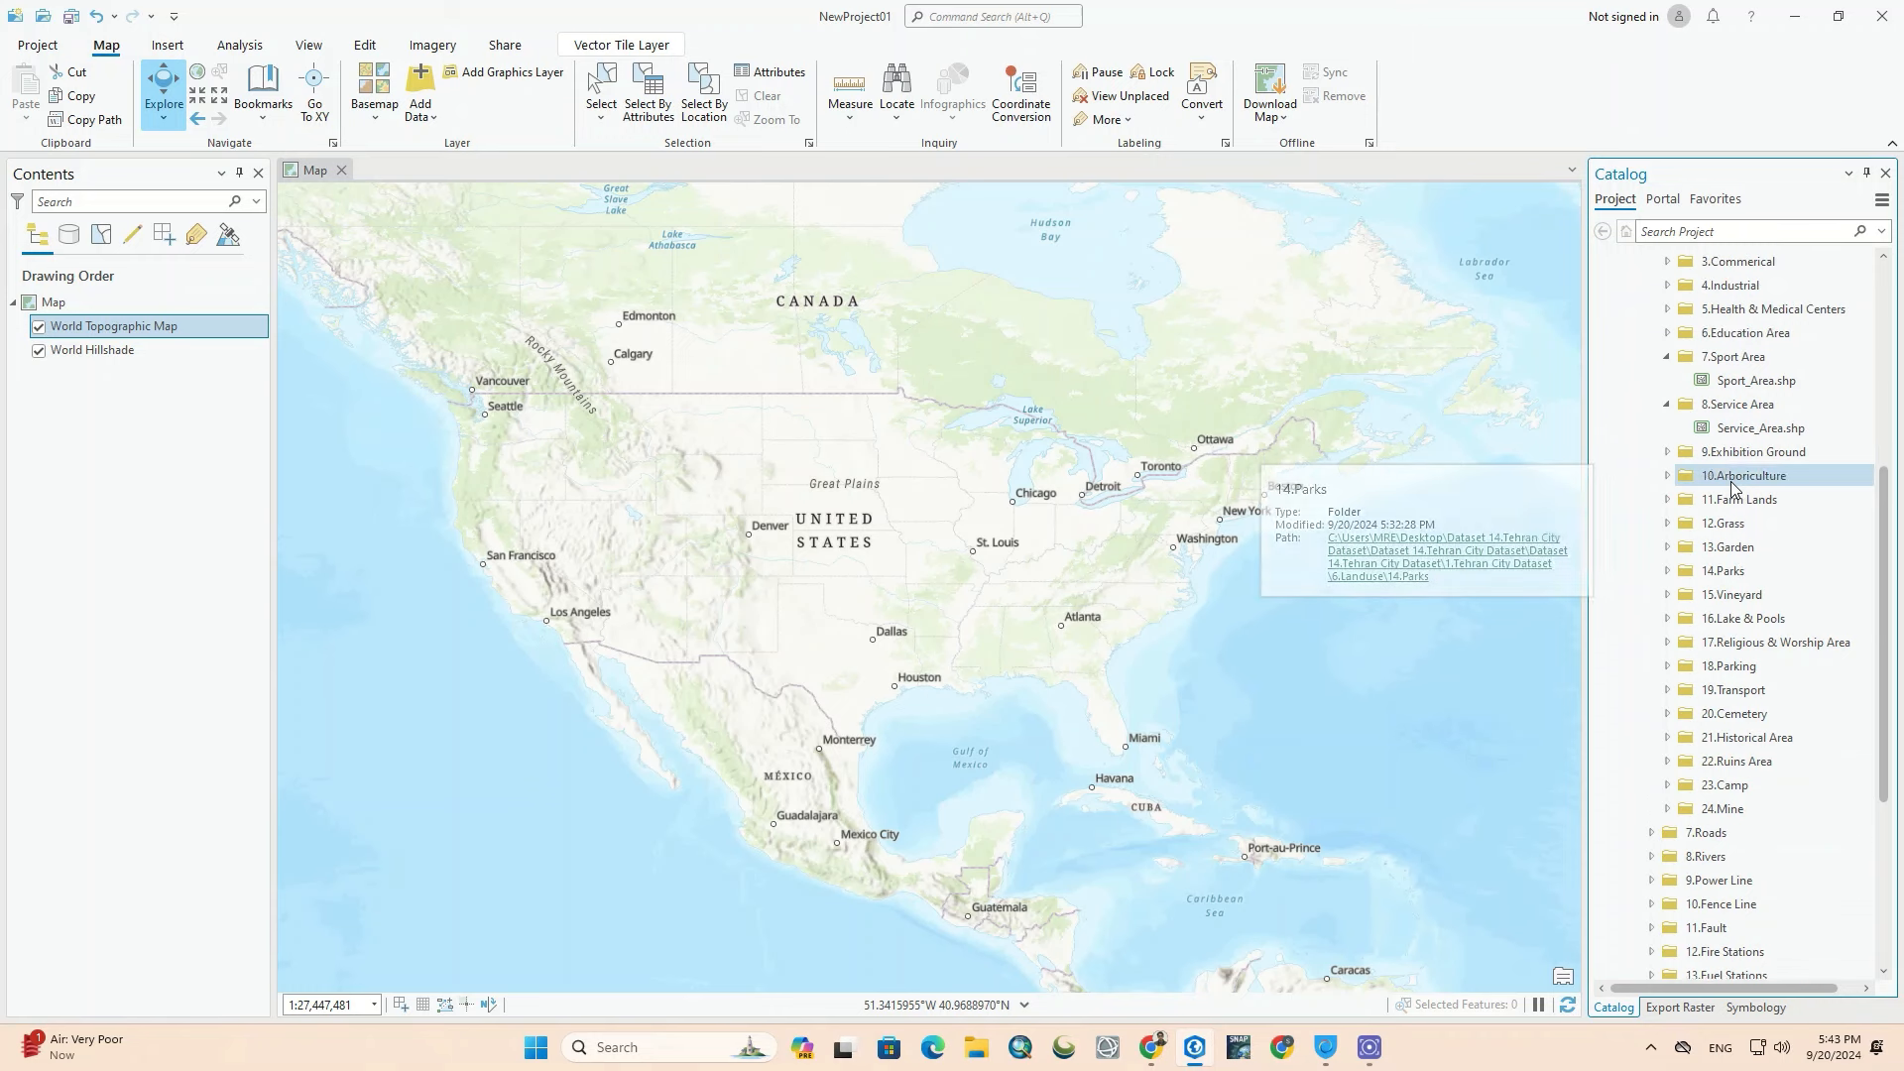
left_click(1667, 309)
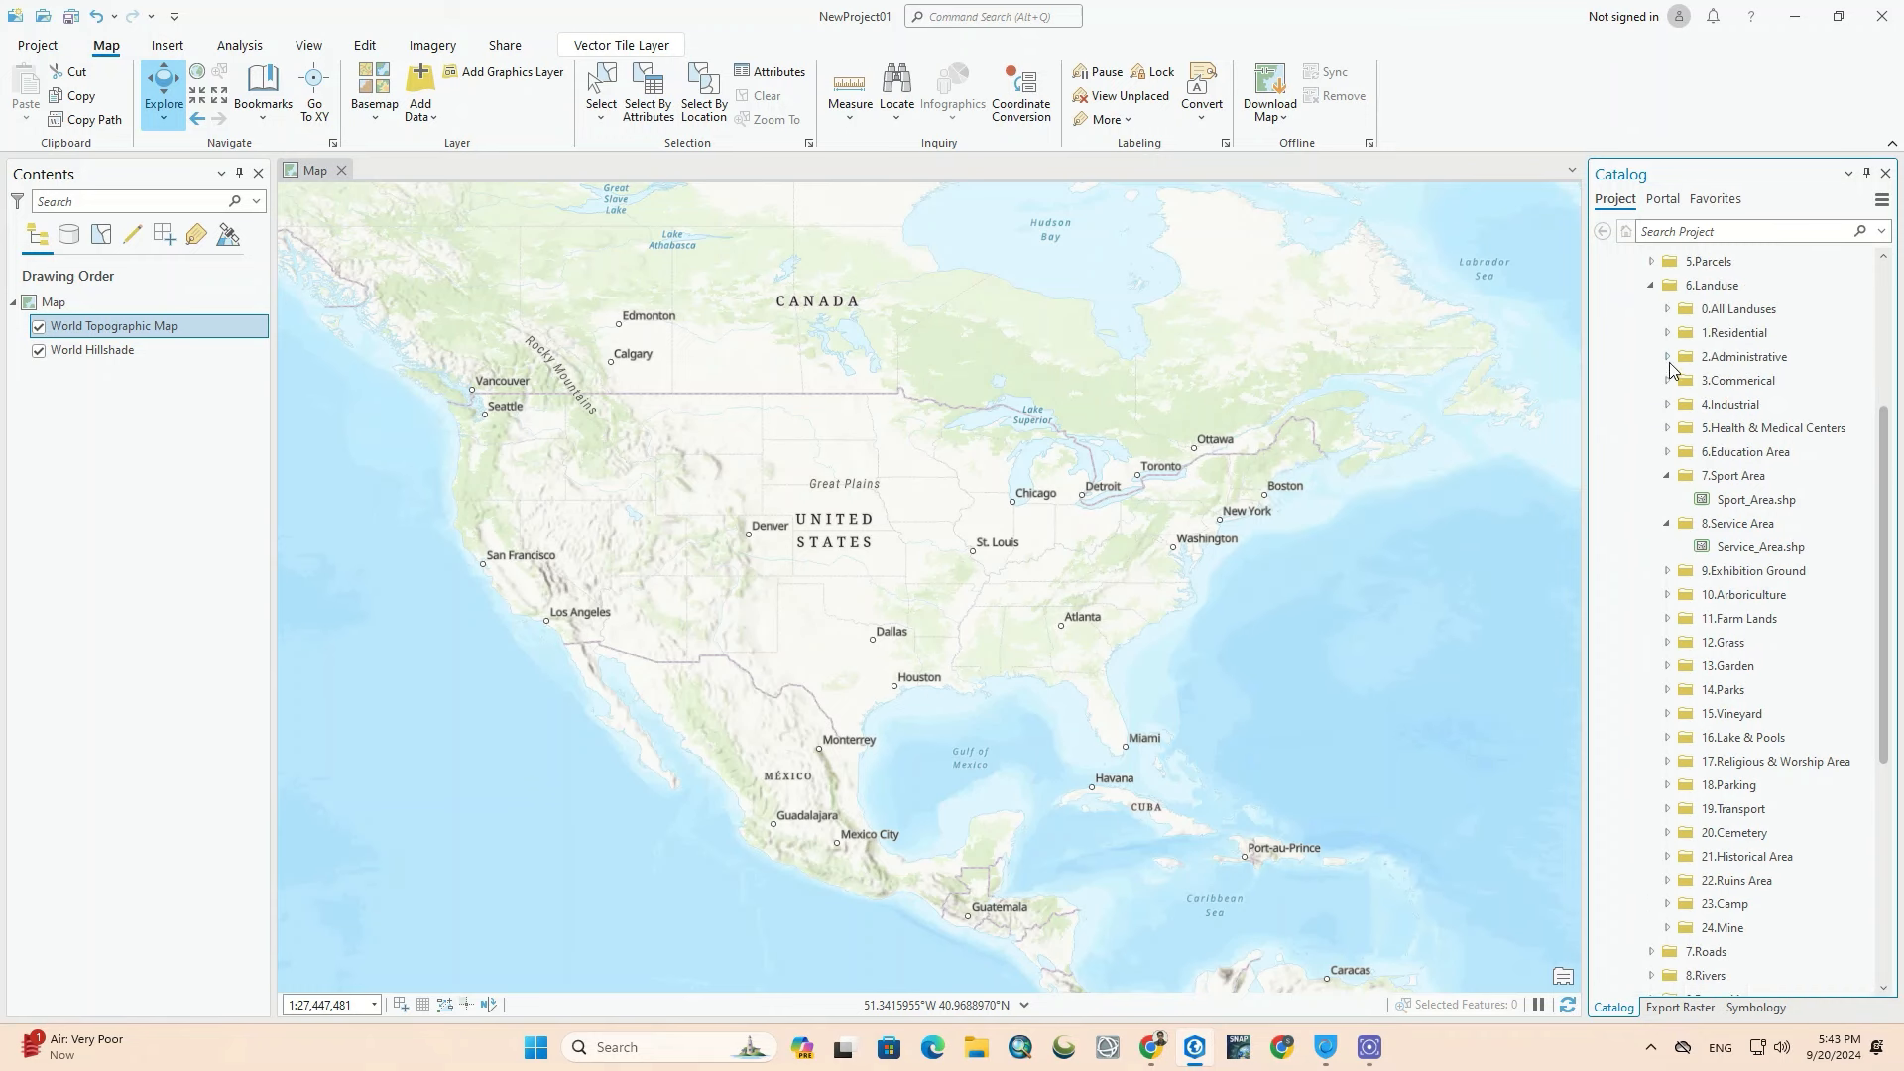
left_click(1651, 286)
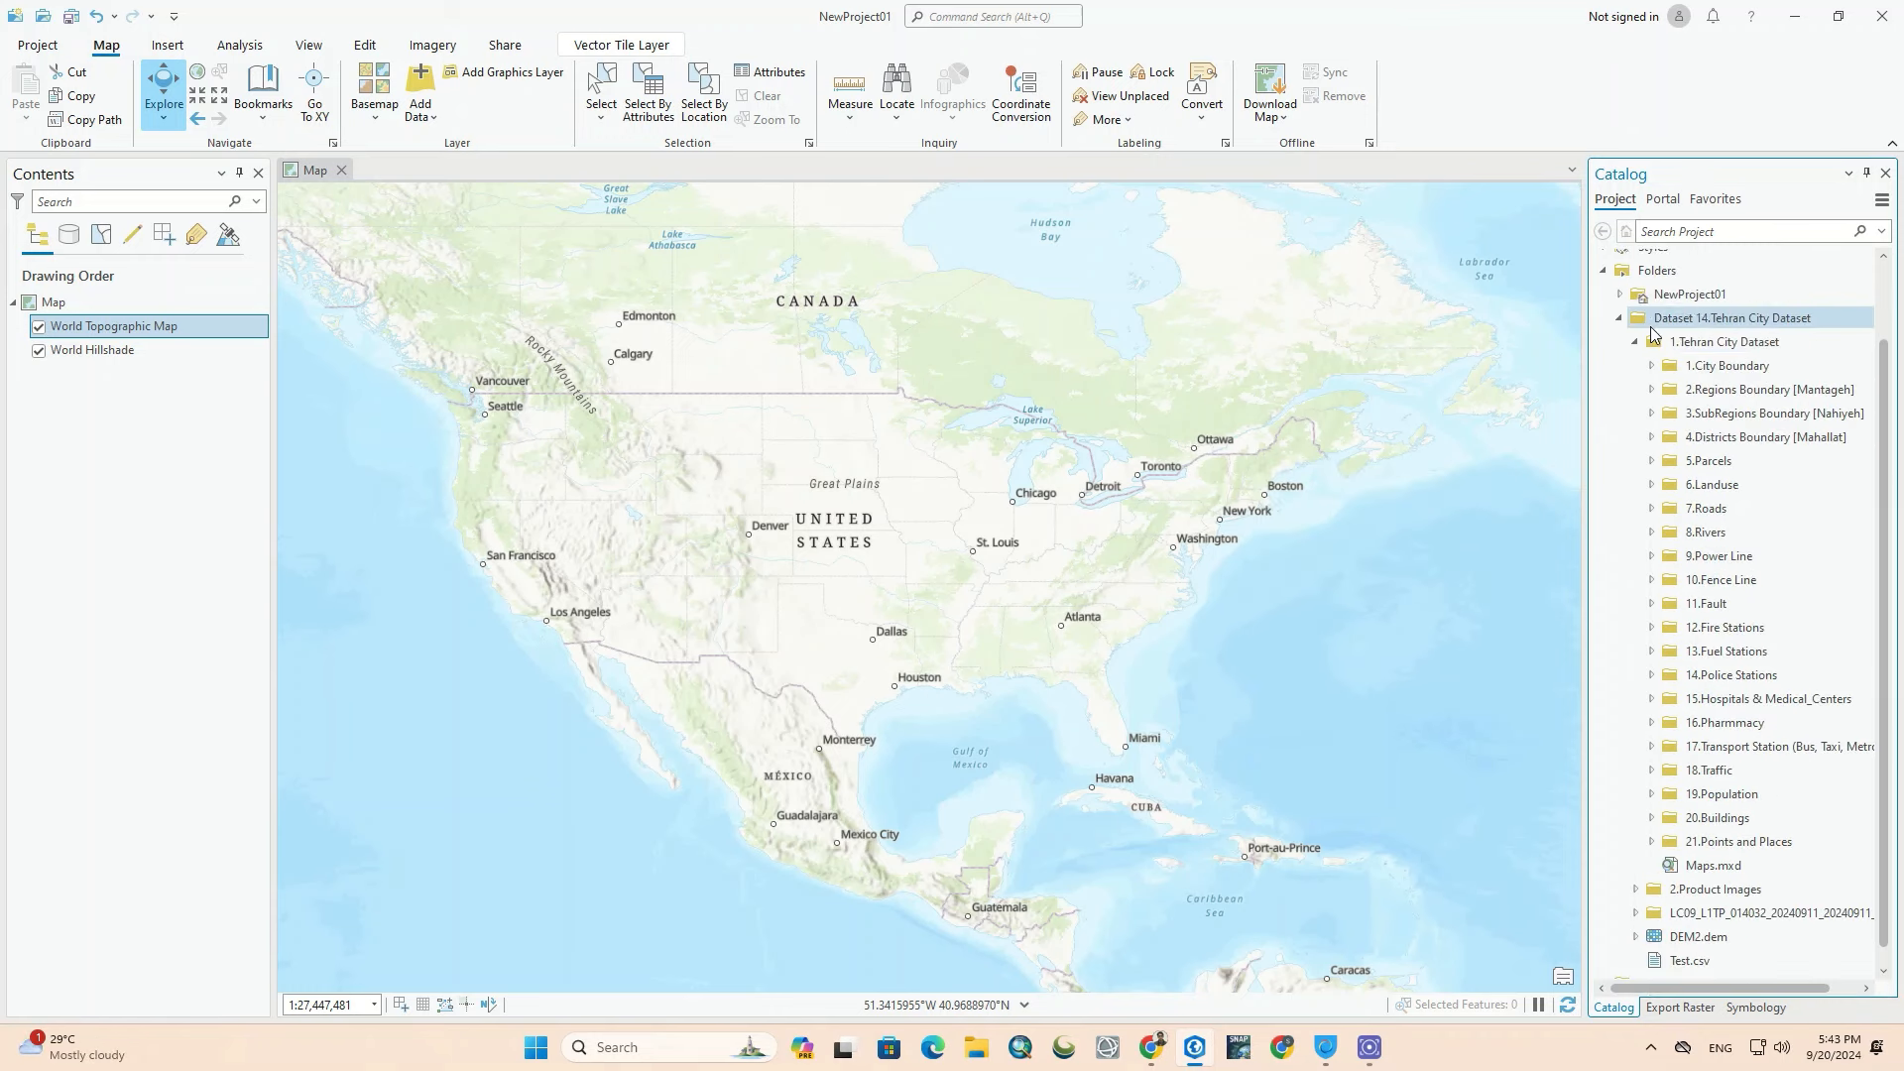
Step: Expand the 11.Fault, 15.Hospitals & Medical_Centers and 13.Fuel Stations folders, and add Fuel_Station.shp to the current map
left_click(1652, 603)
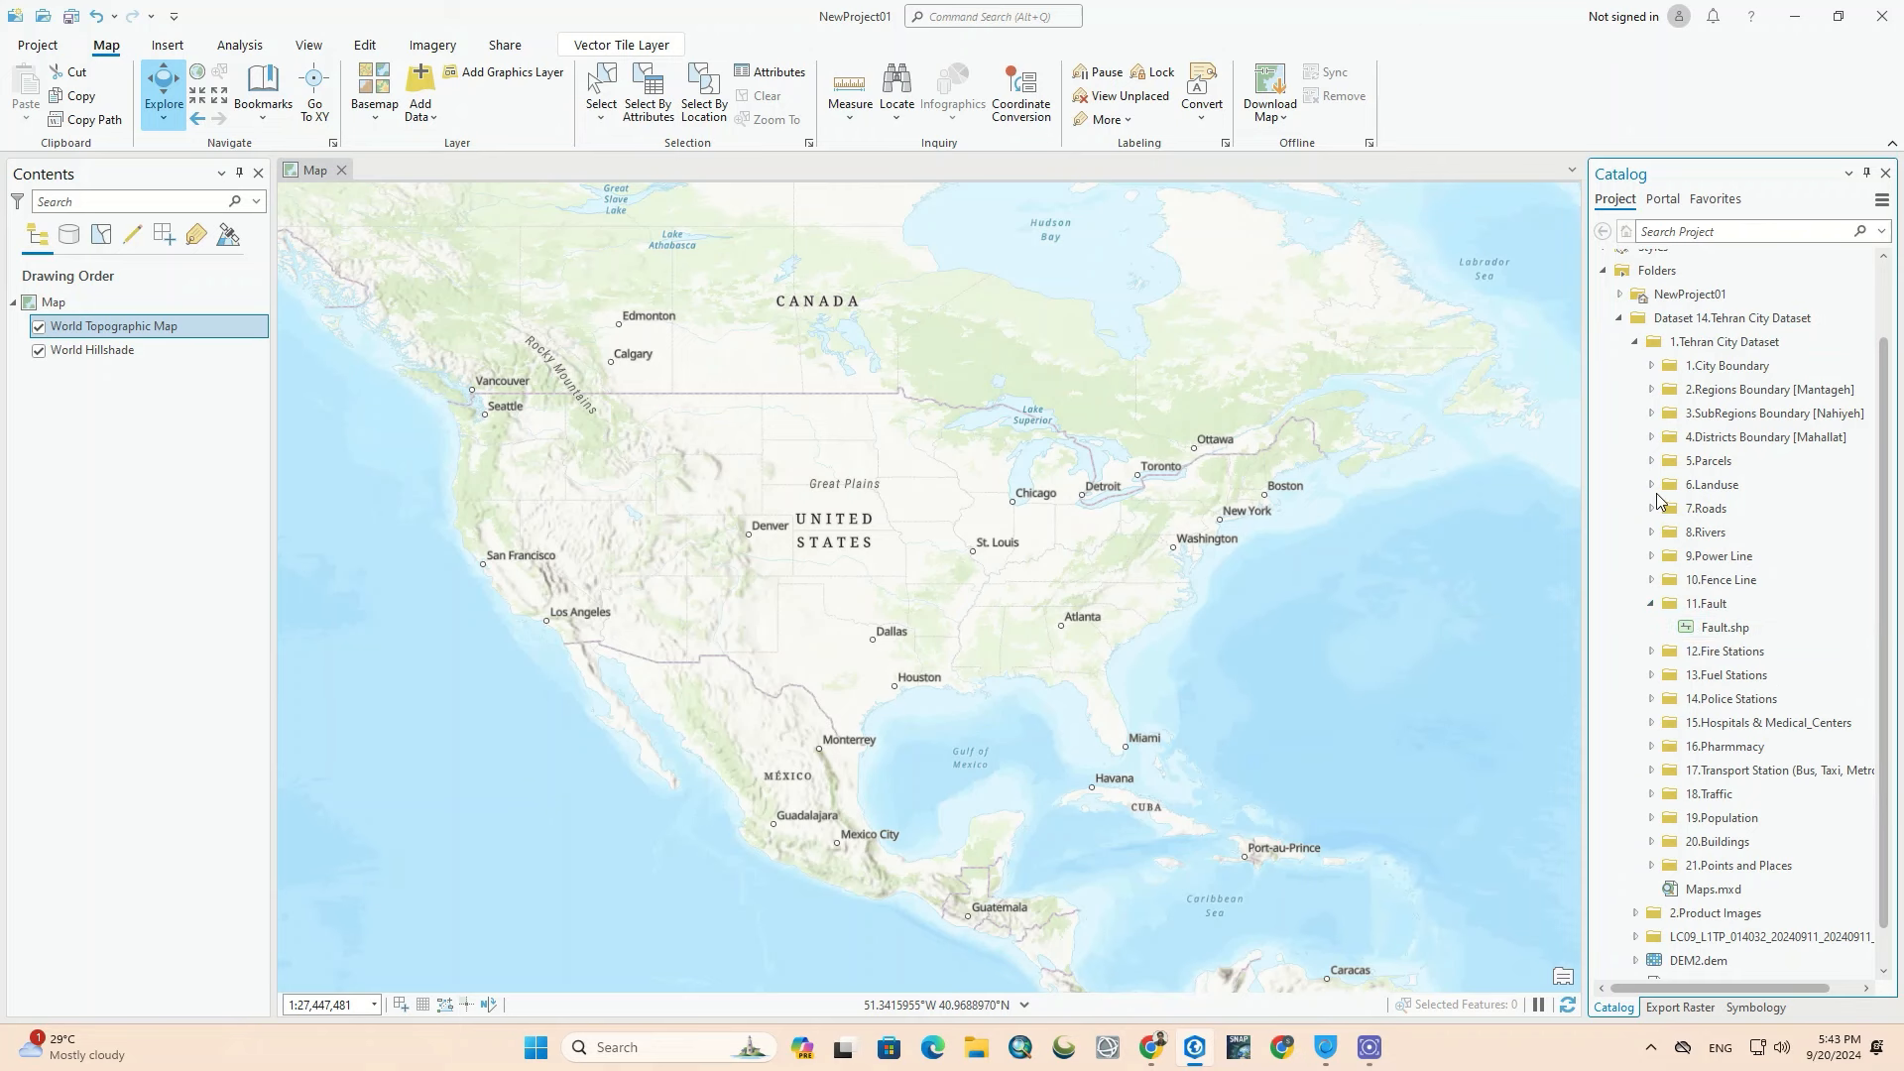
left_click(1651, 722)
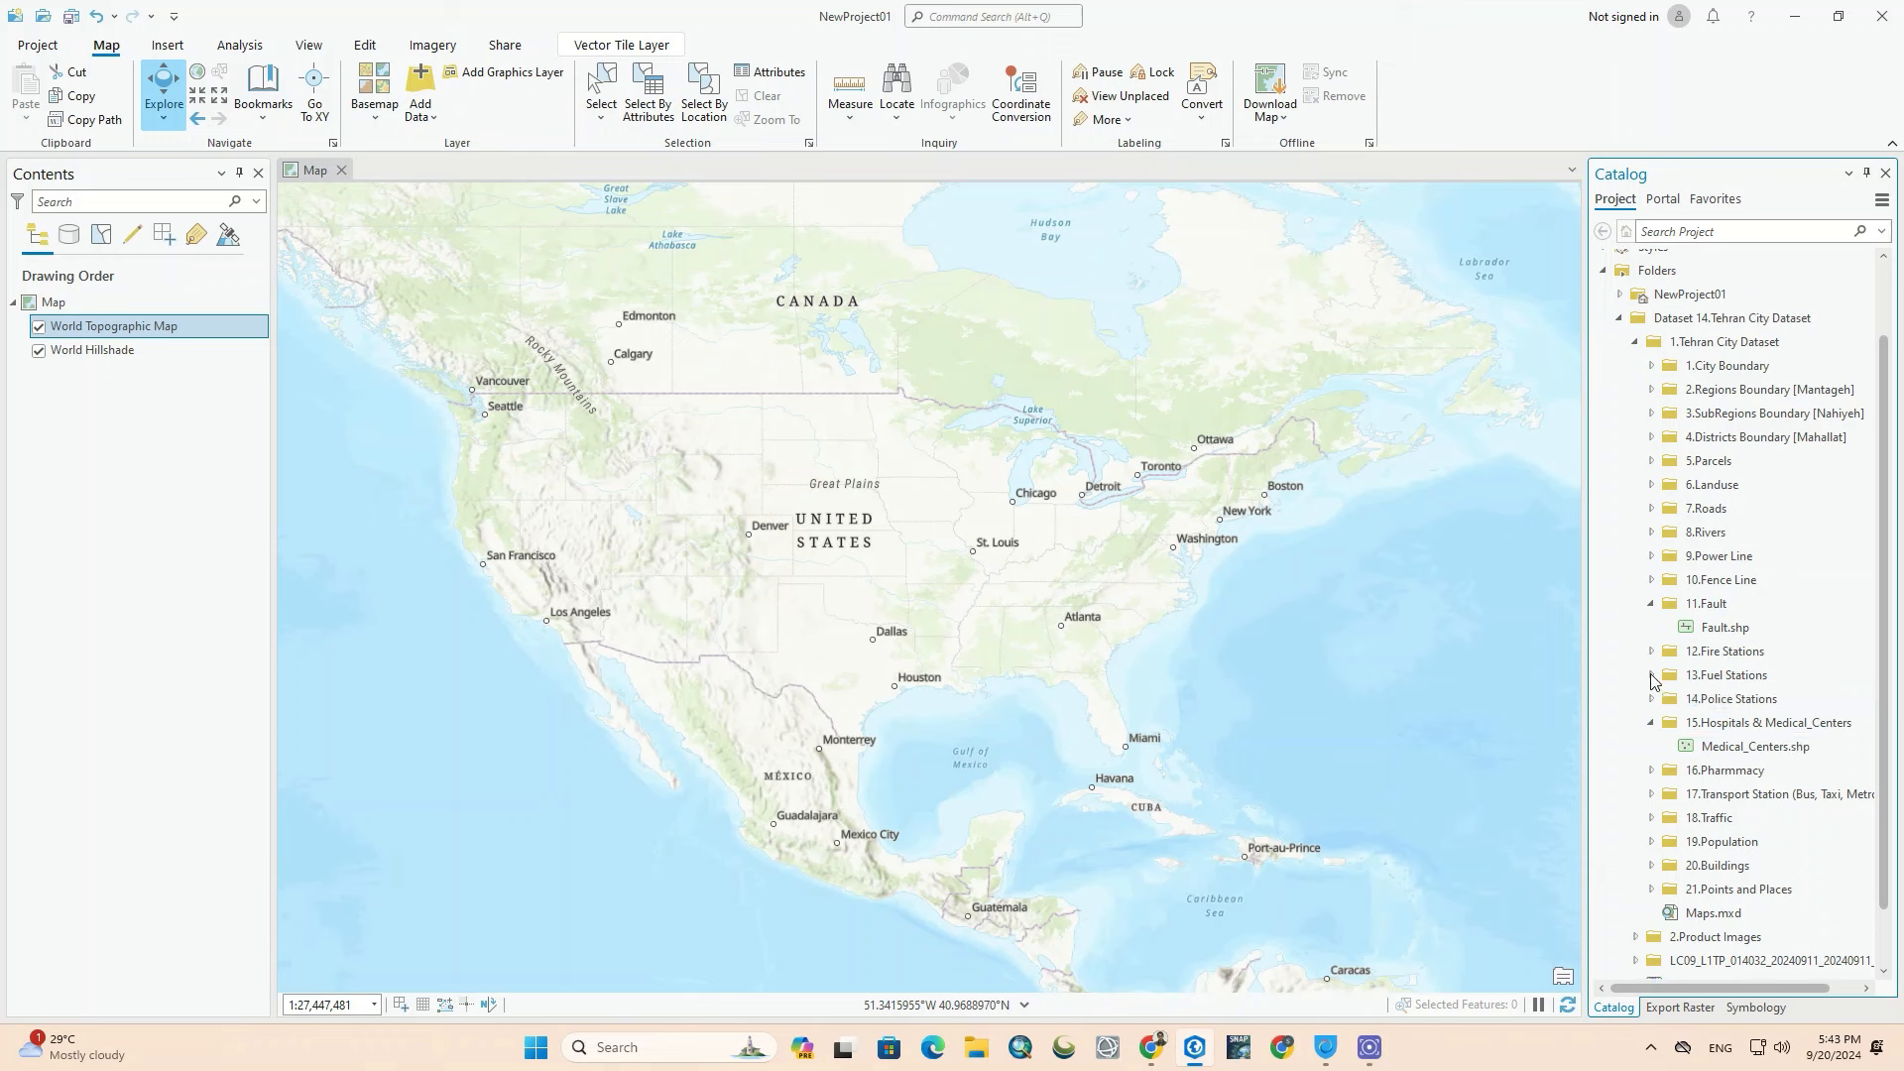
left_click(1652, 675)
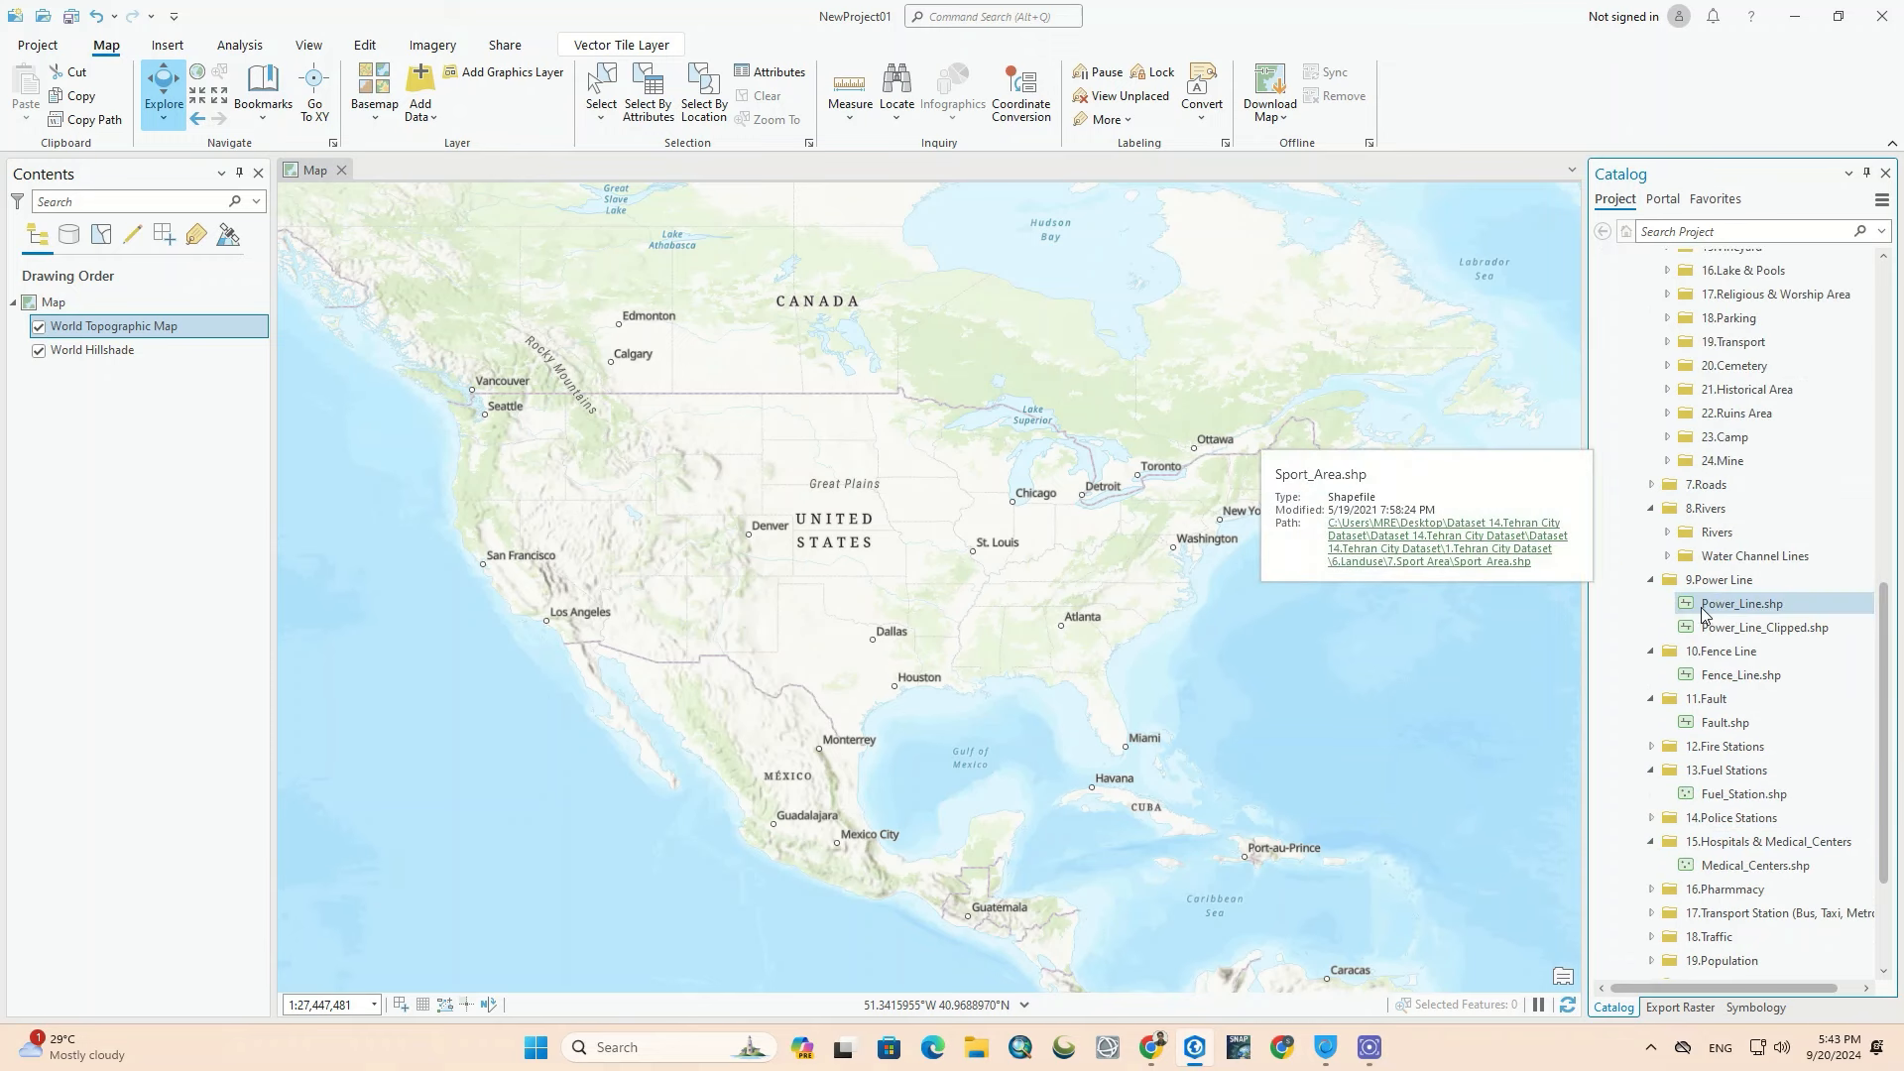
scroll(1706, 610, "down", 2)
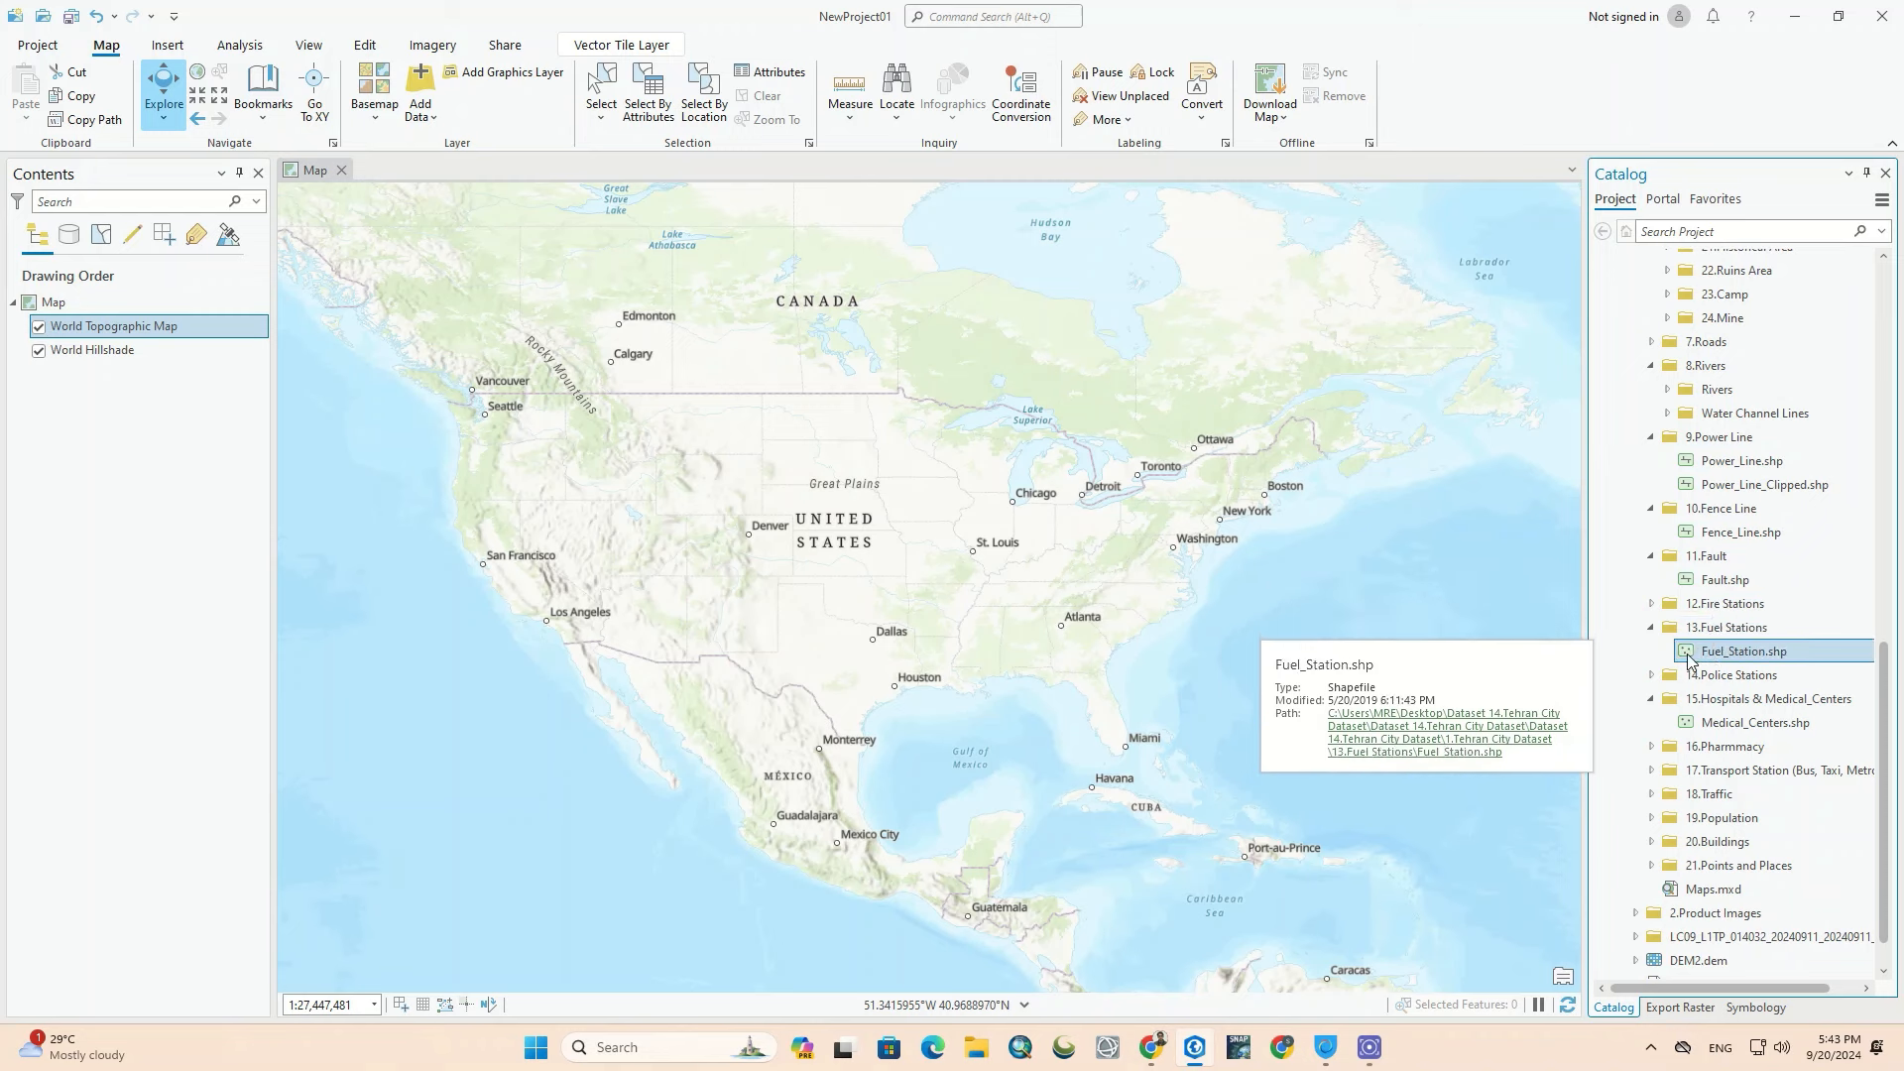
right_click(1689, 660)
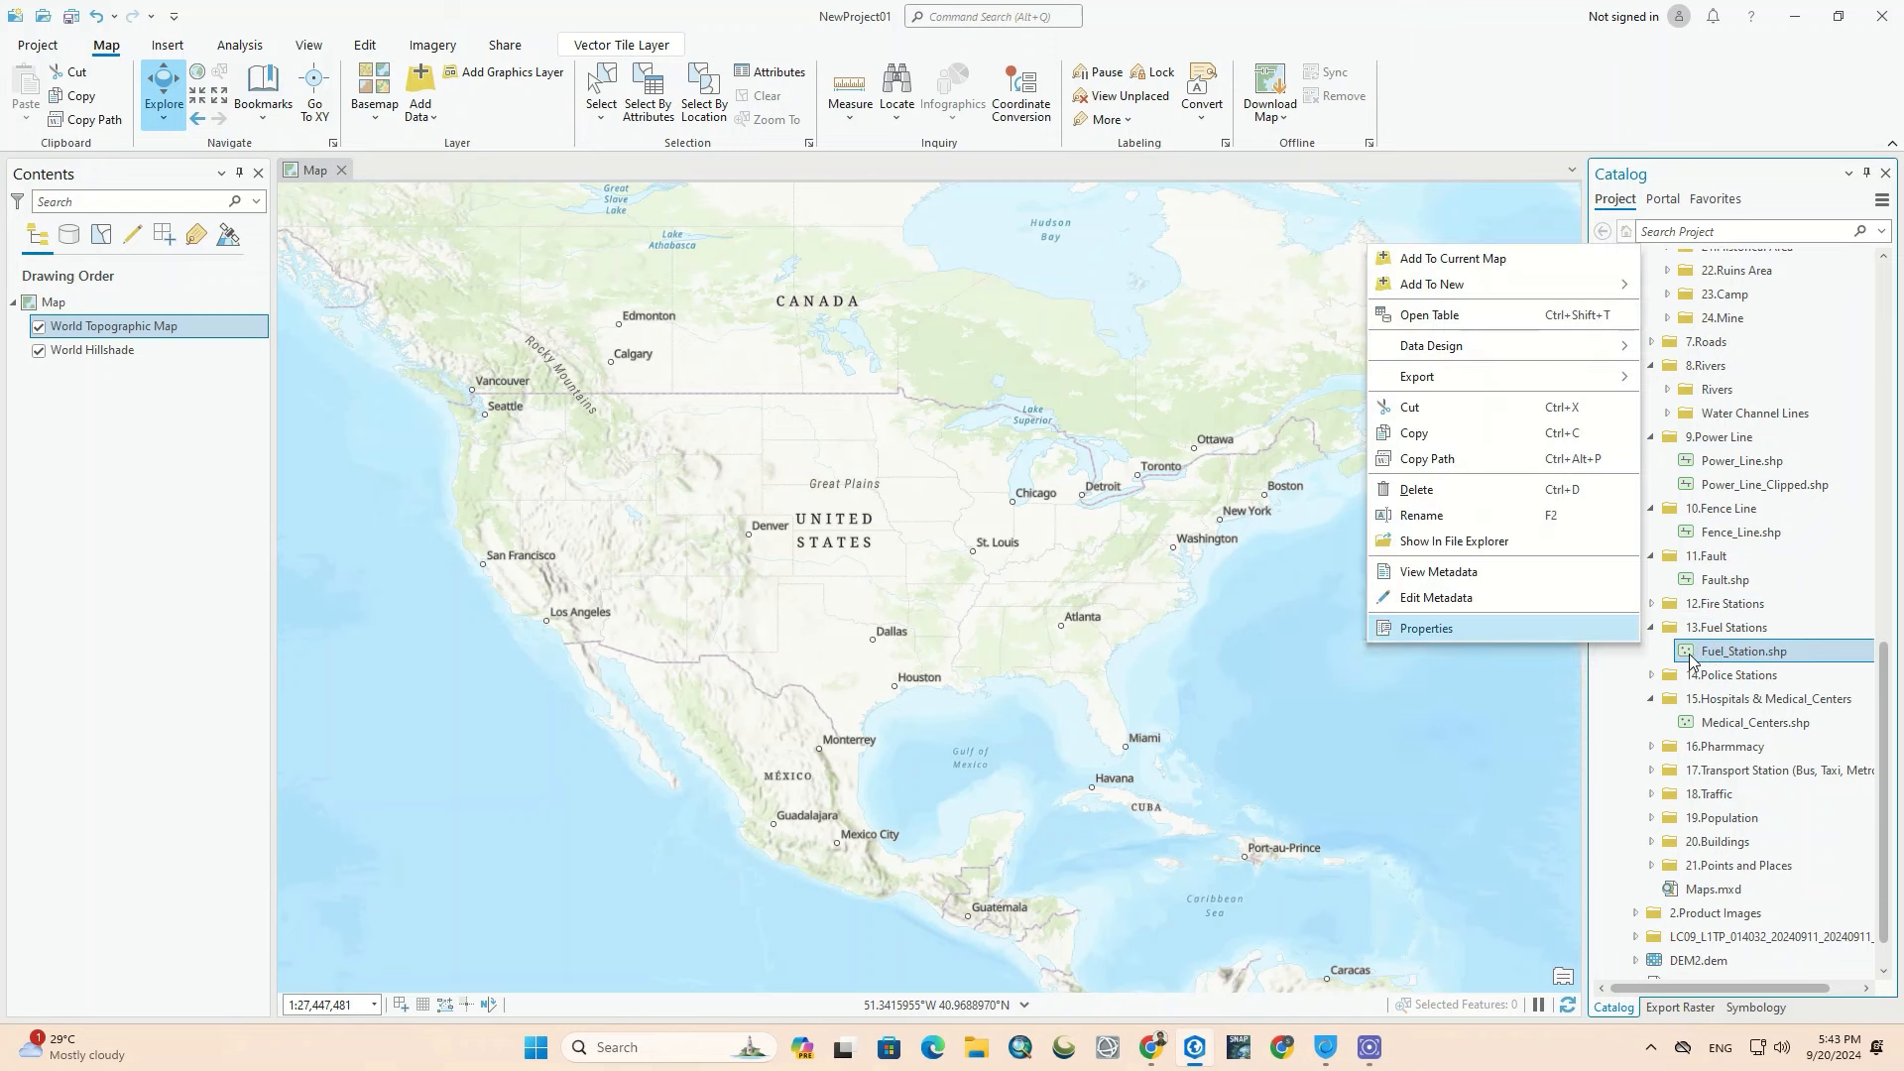
mouse_move(1531, 286)
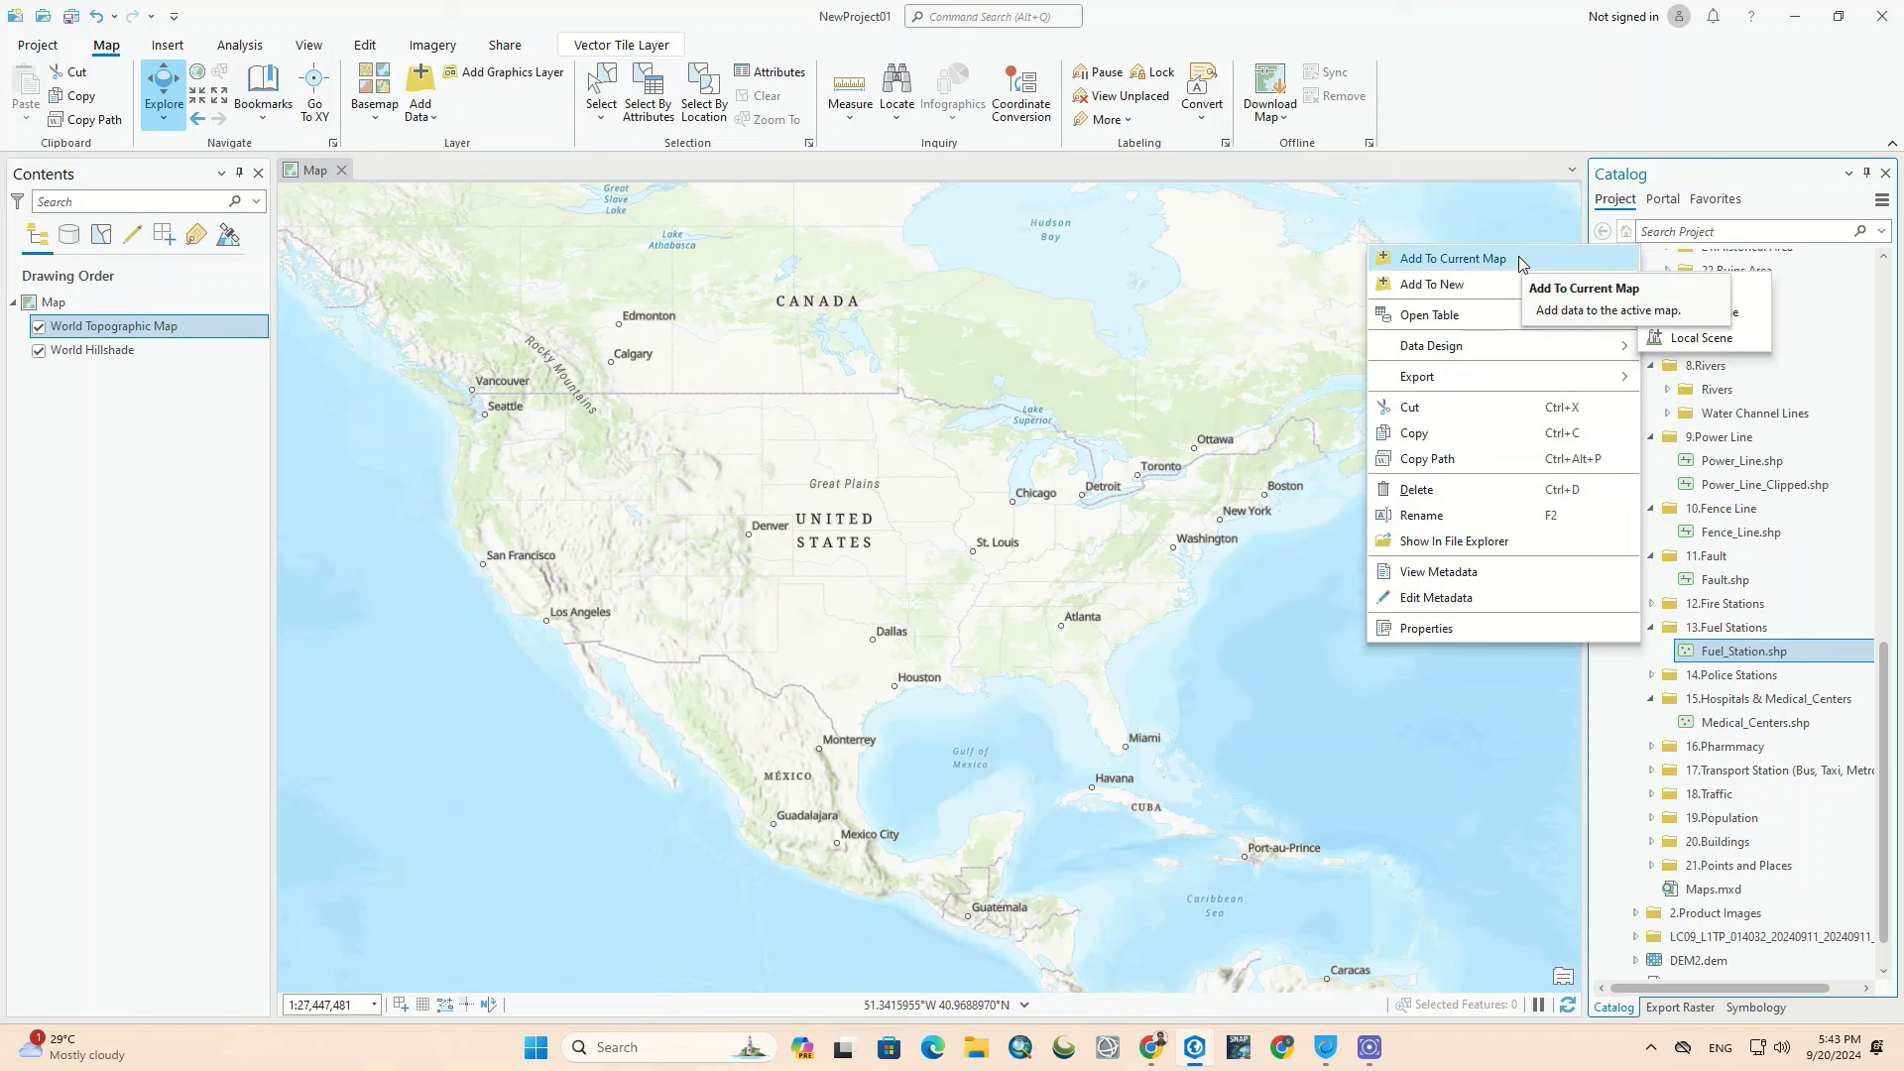
left_click(1519, 258)
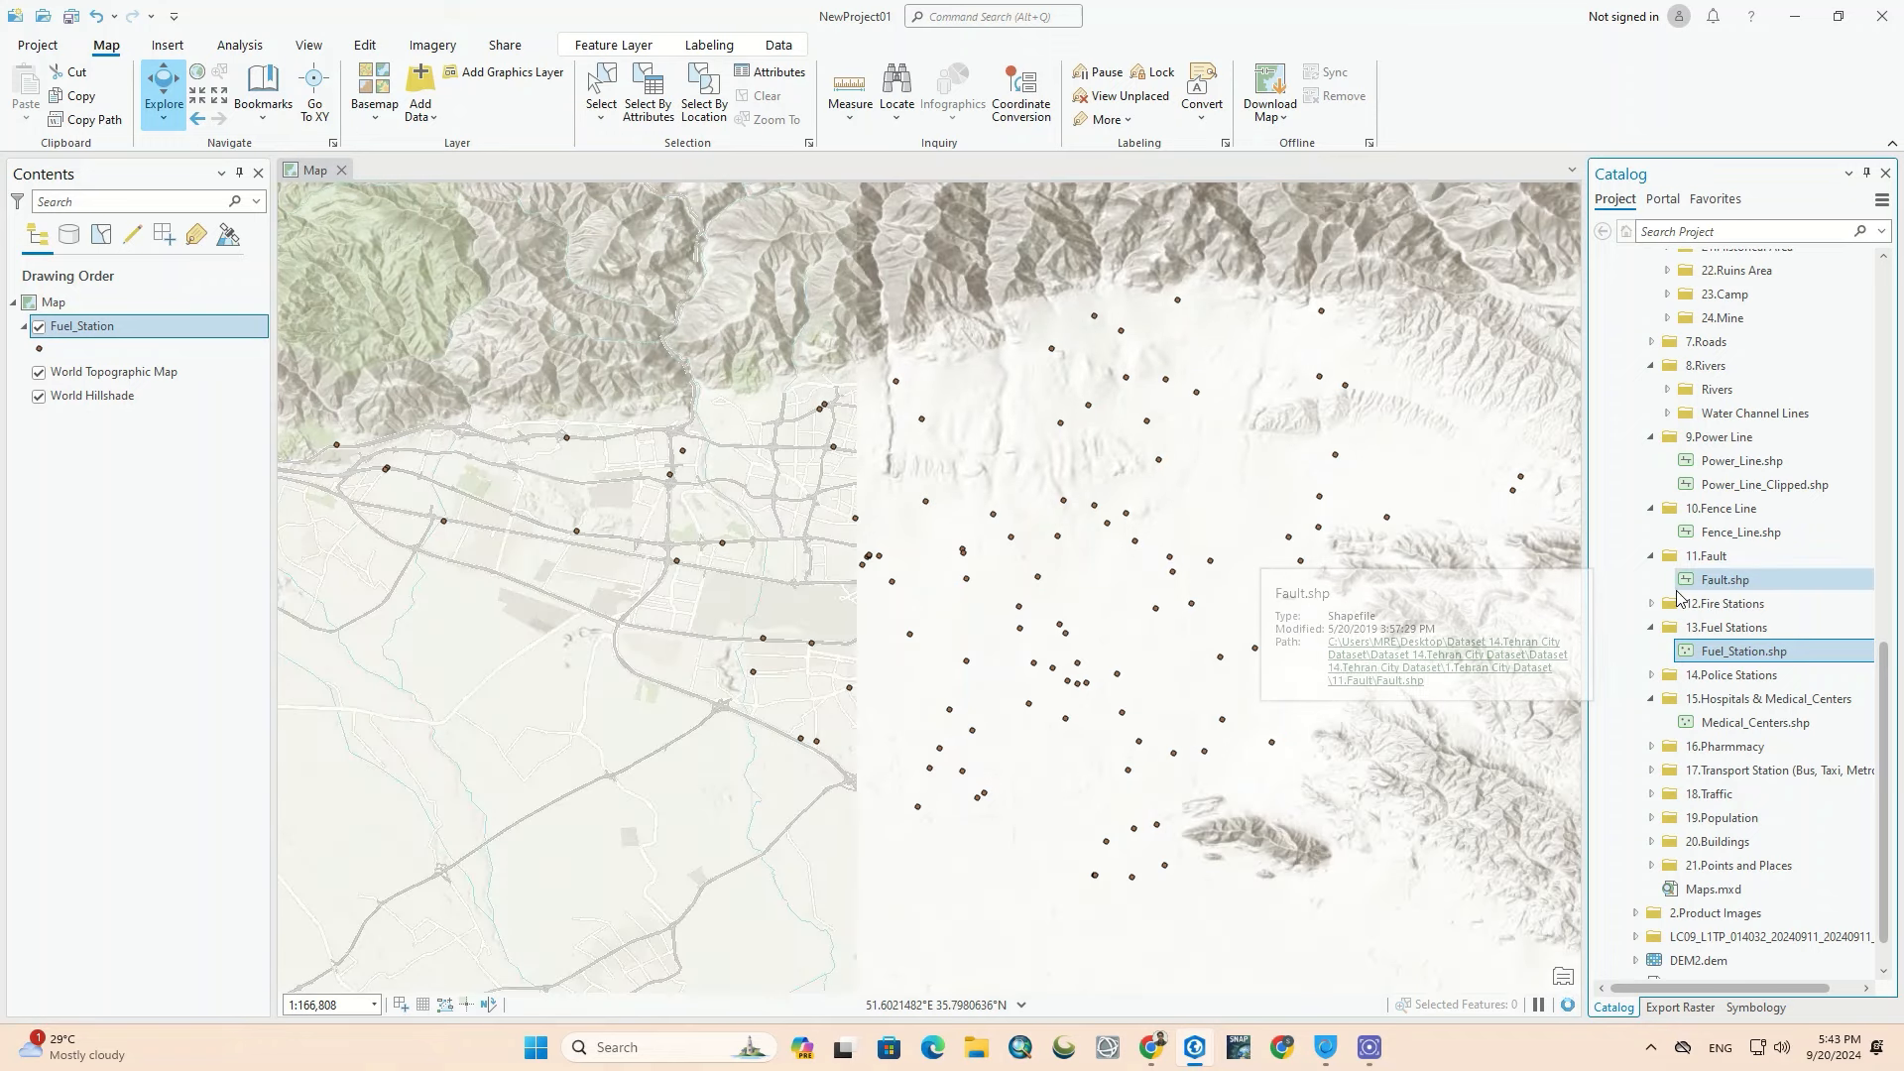
Step: Add Fault.shp from 11.Fault and Power_Line.shp from 9.Power Line to the current map
left_click(1722, 583)
right_click(1721, 583)
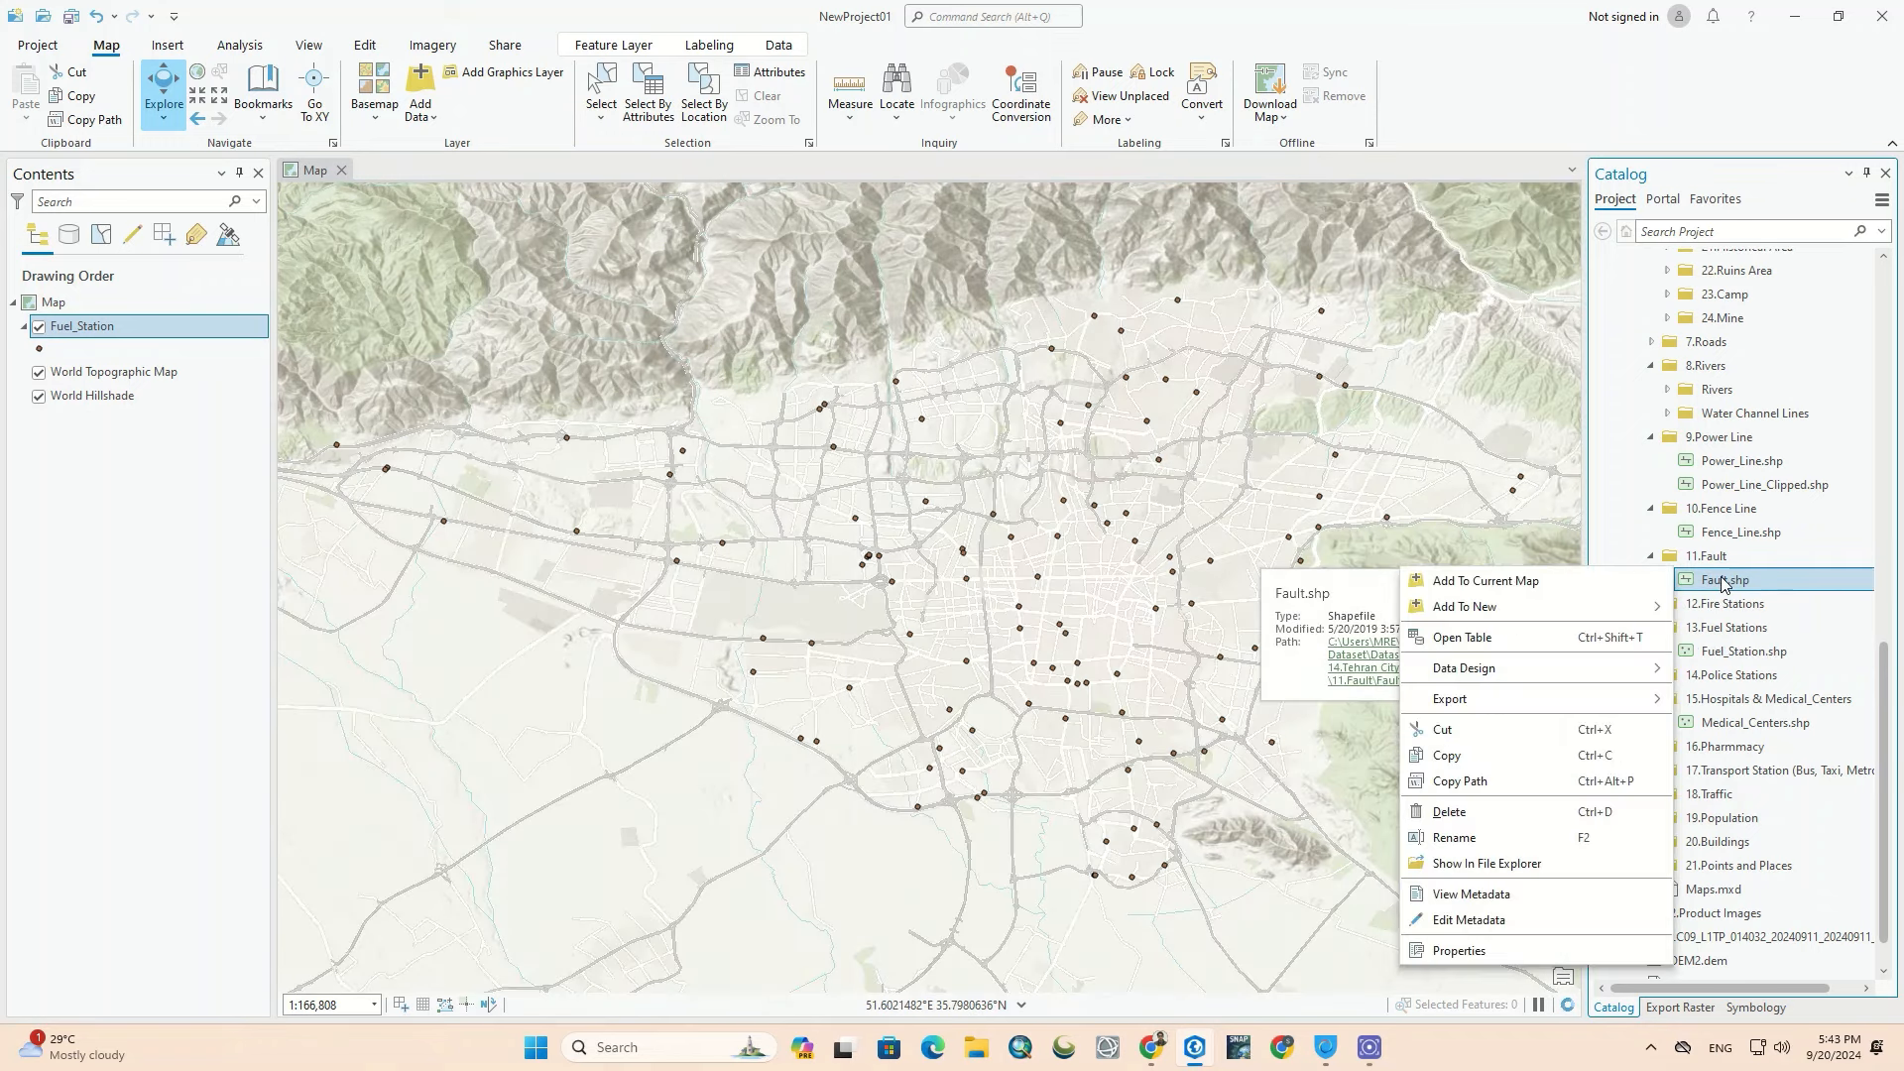
left_click(1628, 583)
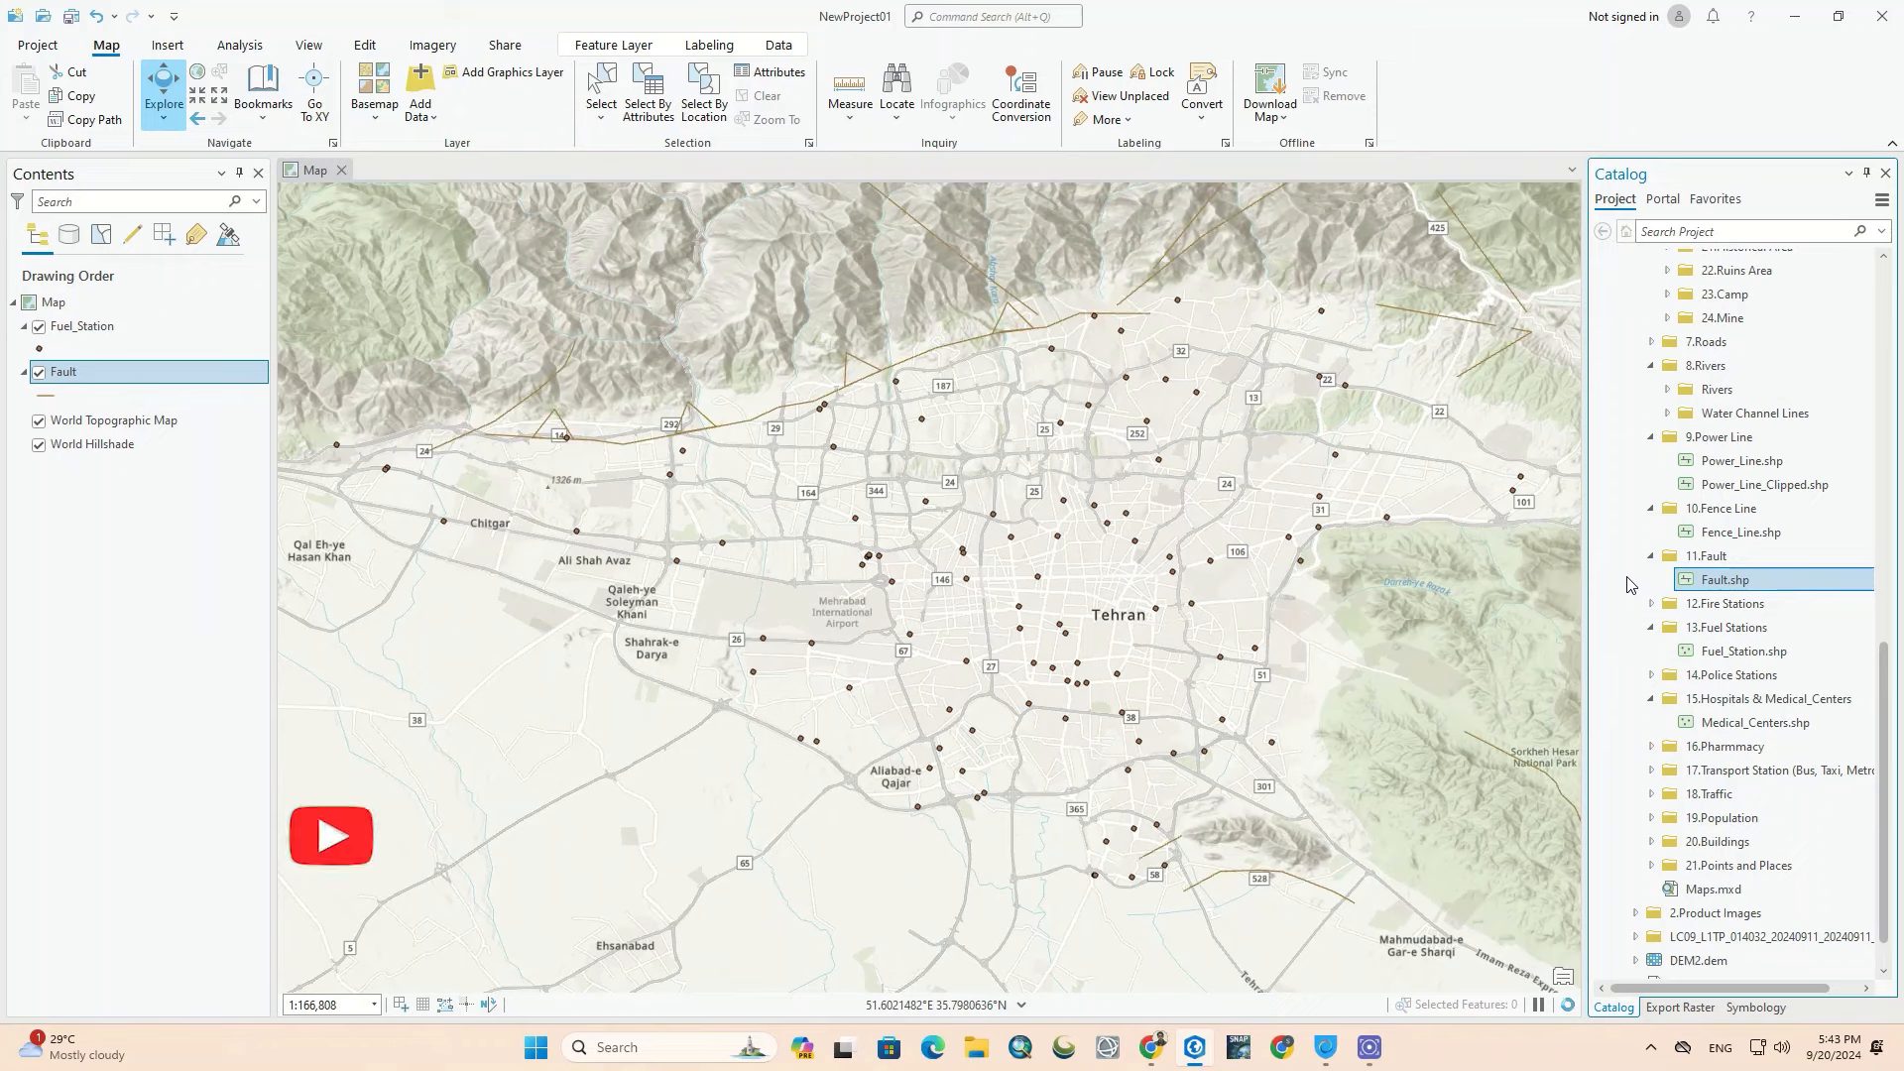
right_click(1722, 470)
left_click(1627, 470)
Step: Add Sport_Area.shp from 7.Sport Area and Service_Area.shp from 8.Service Area to the current map
scroll(1722, 625, "up", 10)
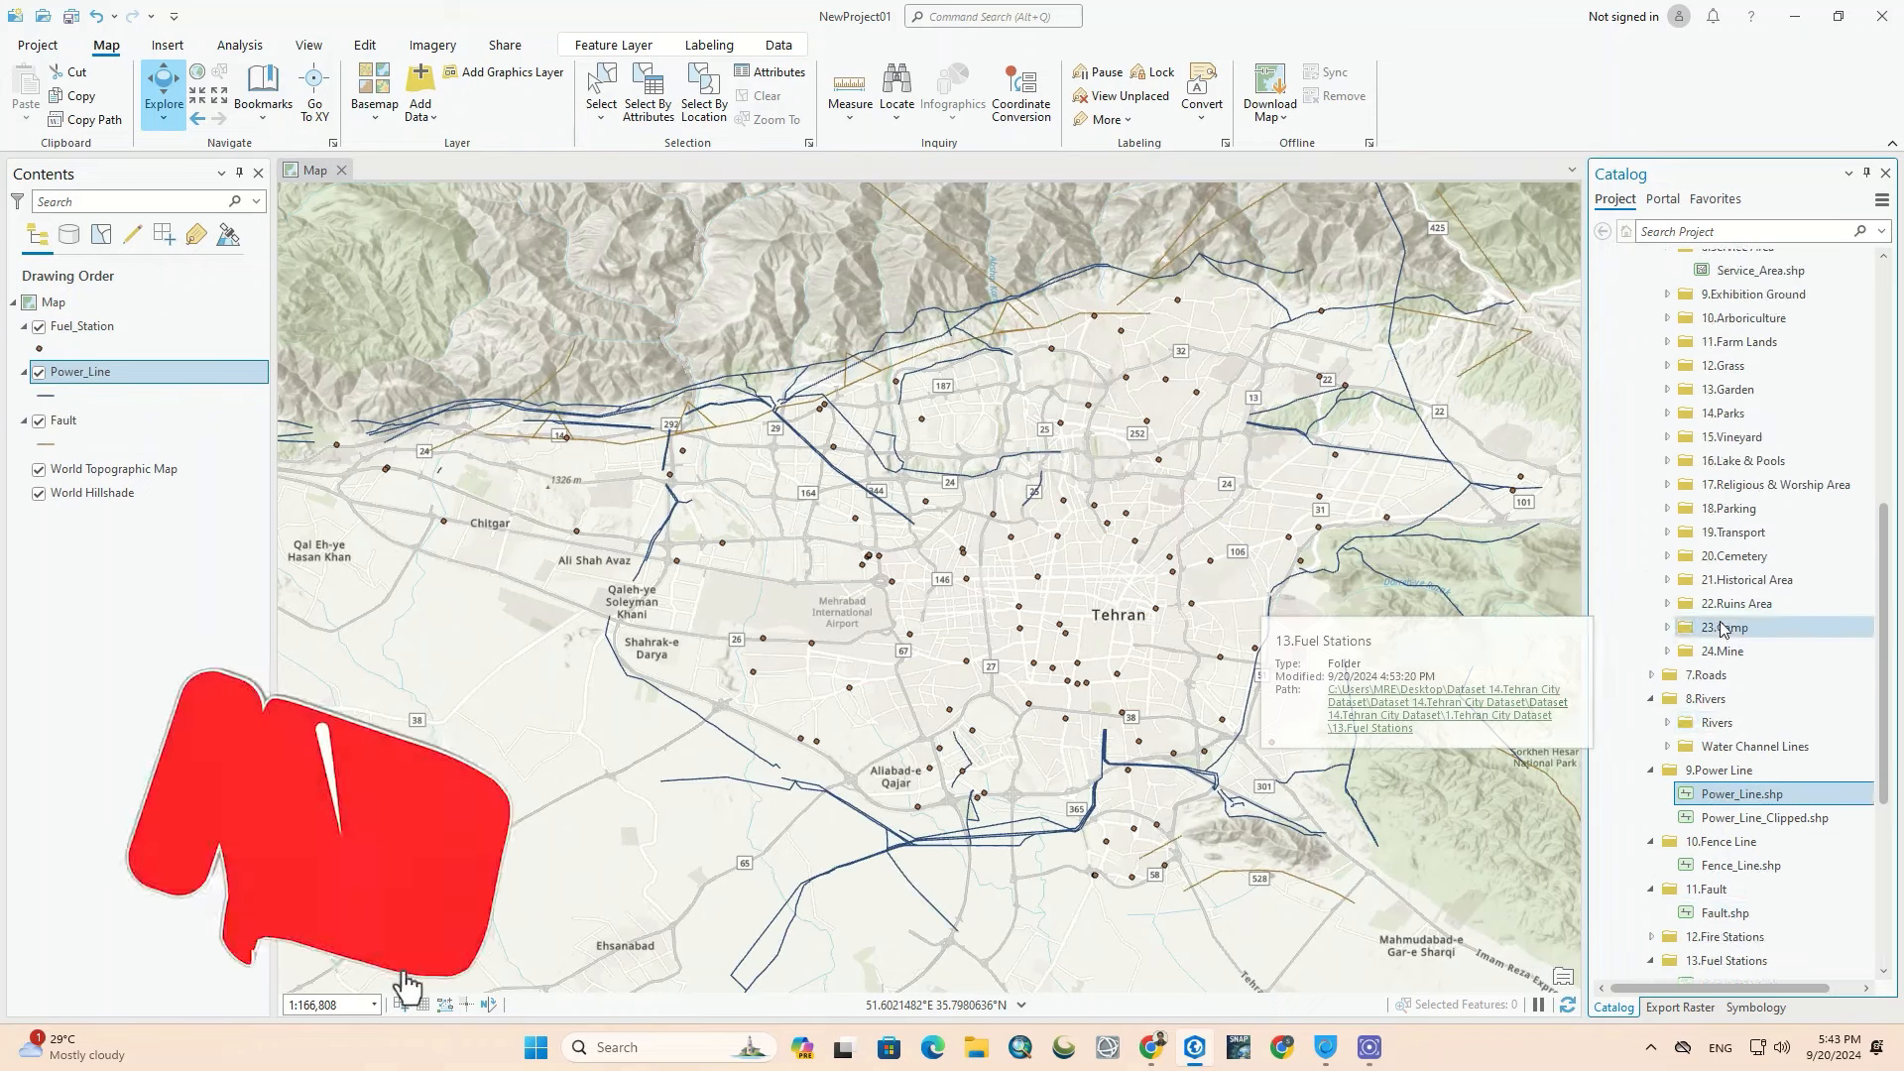
double_click(1736, 391)
right_click(1753, 416)
left_click(1627, 421)
double_click(1743, 438)
left_click(1765, 465)
right_click(1764, 463)
left_click(1666, 465)
Step: Expand the 12.Grass land-use folder and add Grass.shp to the current map
double_click(1716, 557)
right_click(1721, 577)
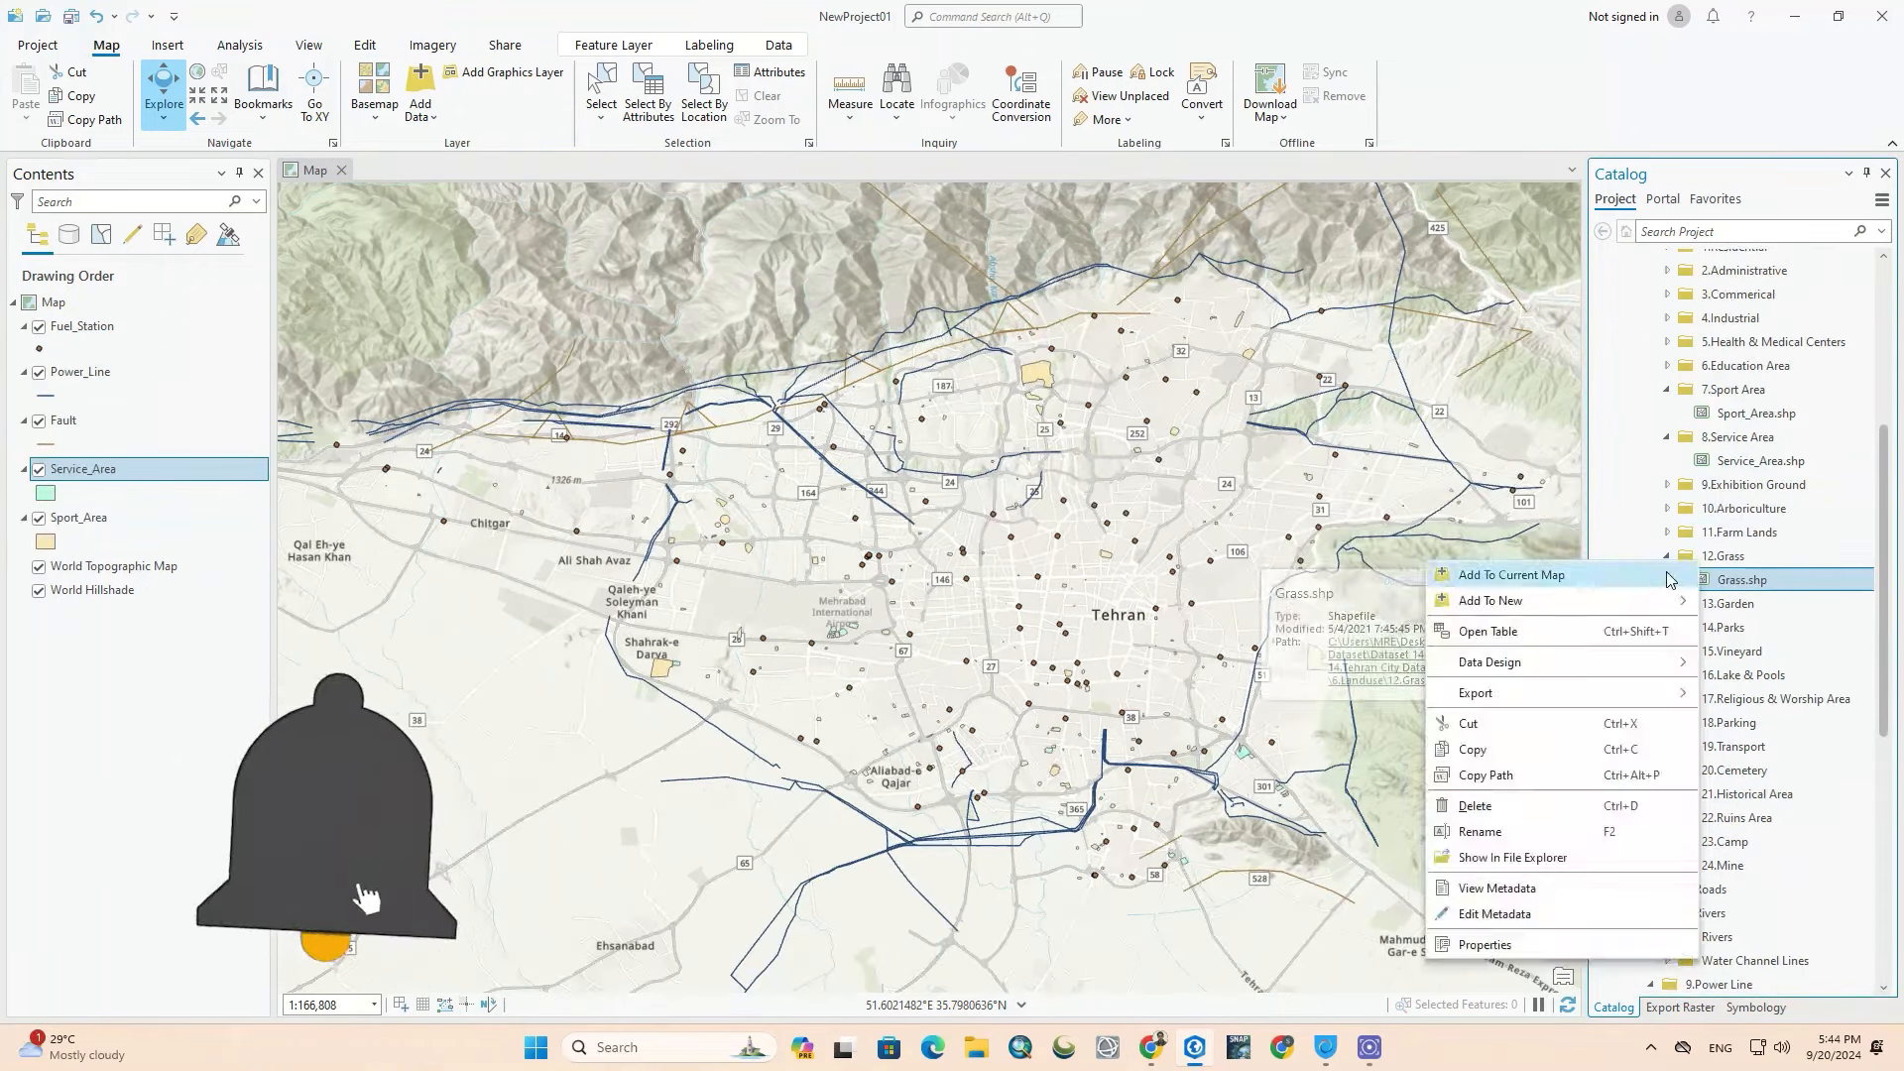
left_click(1660, 576)
Step: Add Tehran Buildings.shp from the Important Buildings with Height folder in 20.Buildings to the current map
scroll(1658, 579, "down", 12)
left_click(1652, 801)
scroll(1658, 798, "down", 1)
left_click(1668, 777)
right_click(1730, 794)
left_click(1626, 395)
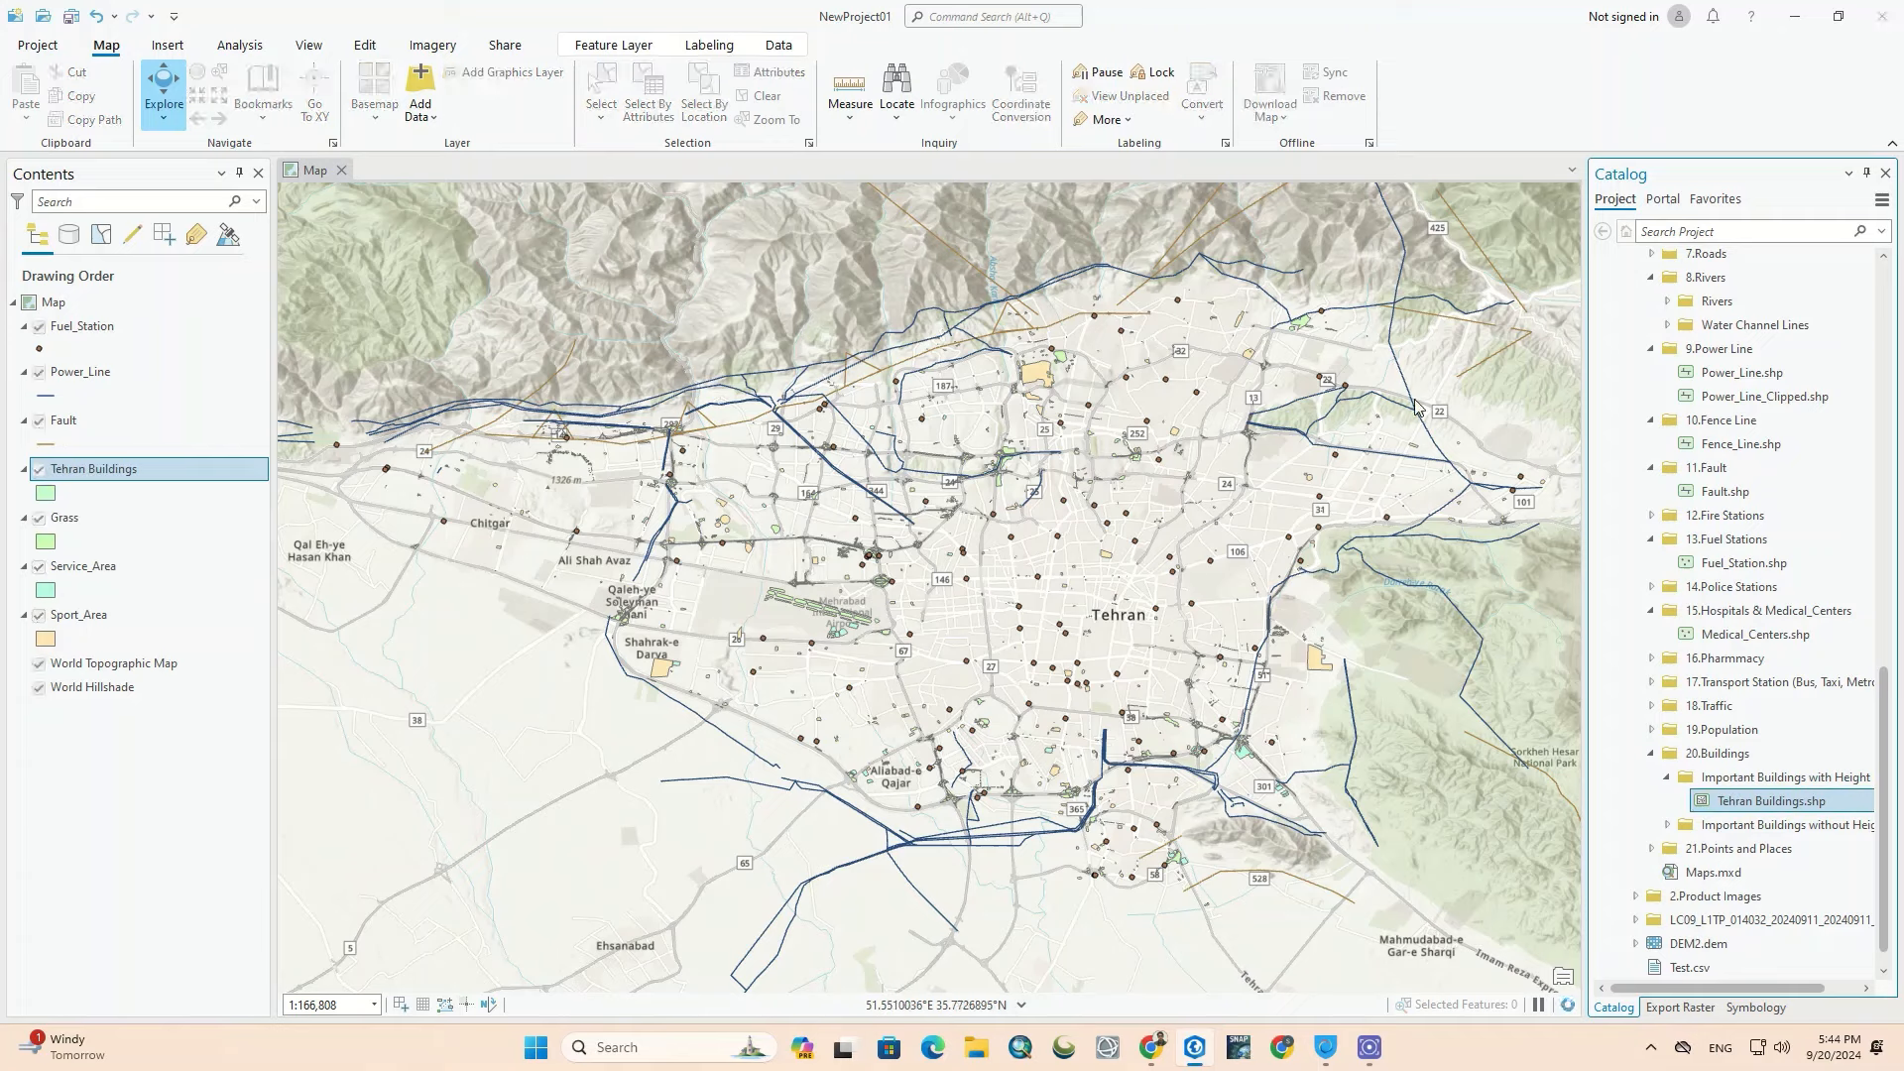
Step: Add Tehran_Buildings.shp from the Important Buildings without Height folder to the current map
scroll(1763, 500, "down", 2)
left_click(1668, 800)
right_click(1704, 820)
left_click(1511, 423)
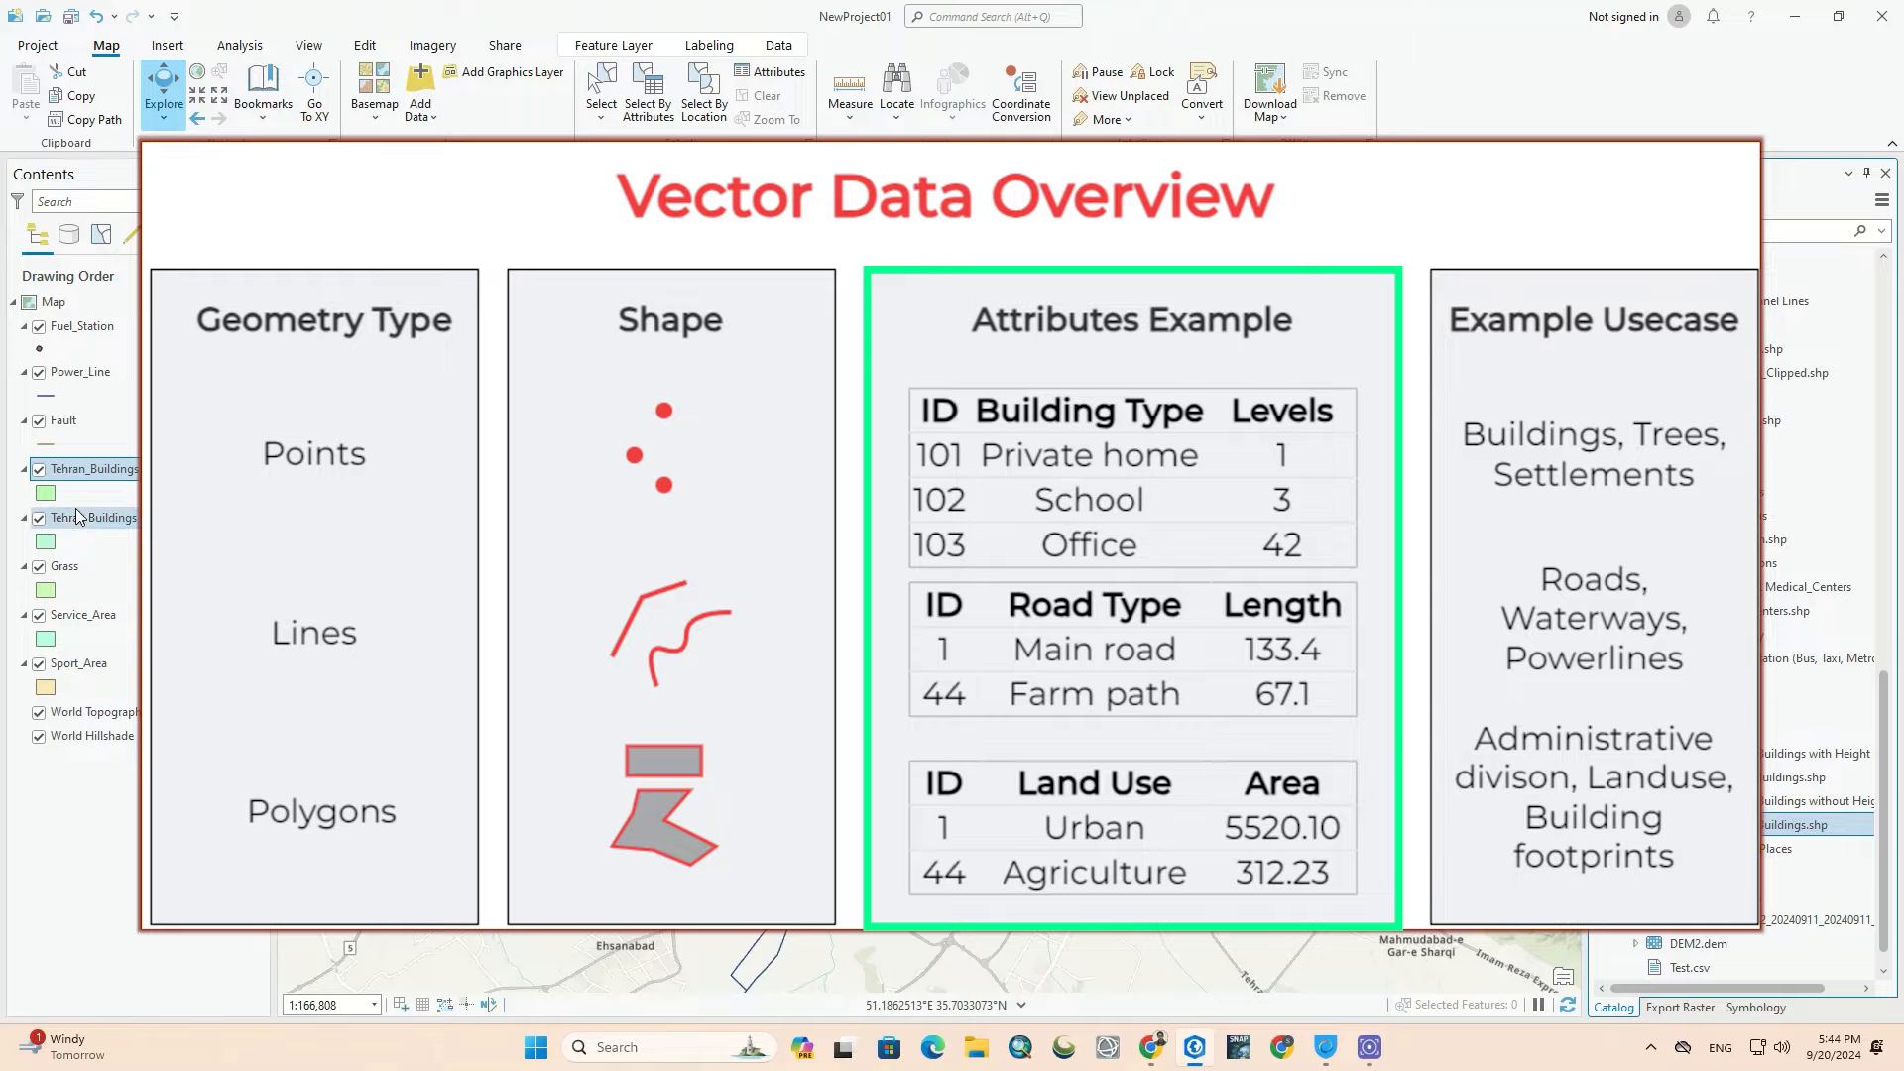
Step: Open the attribute table of the Tehran_Buildings layer, review its names, types and shape fields, and close it
right_click(71, 474)
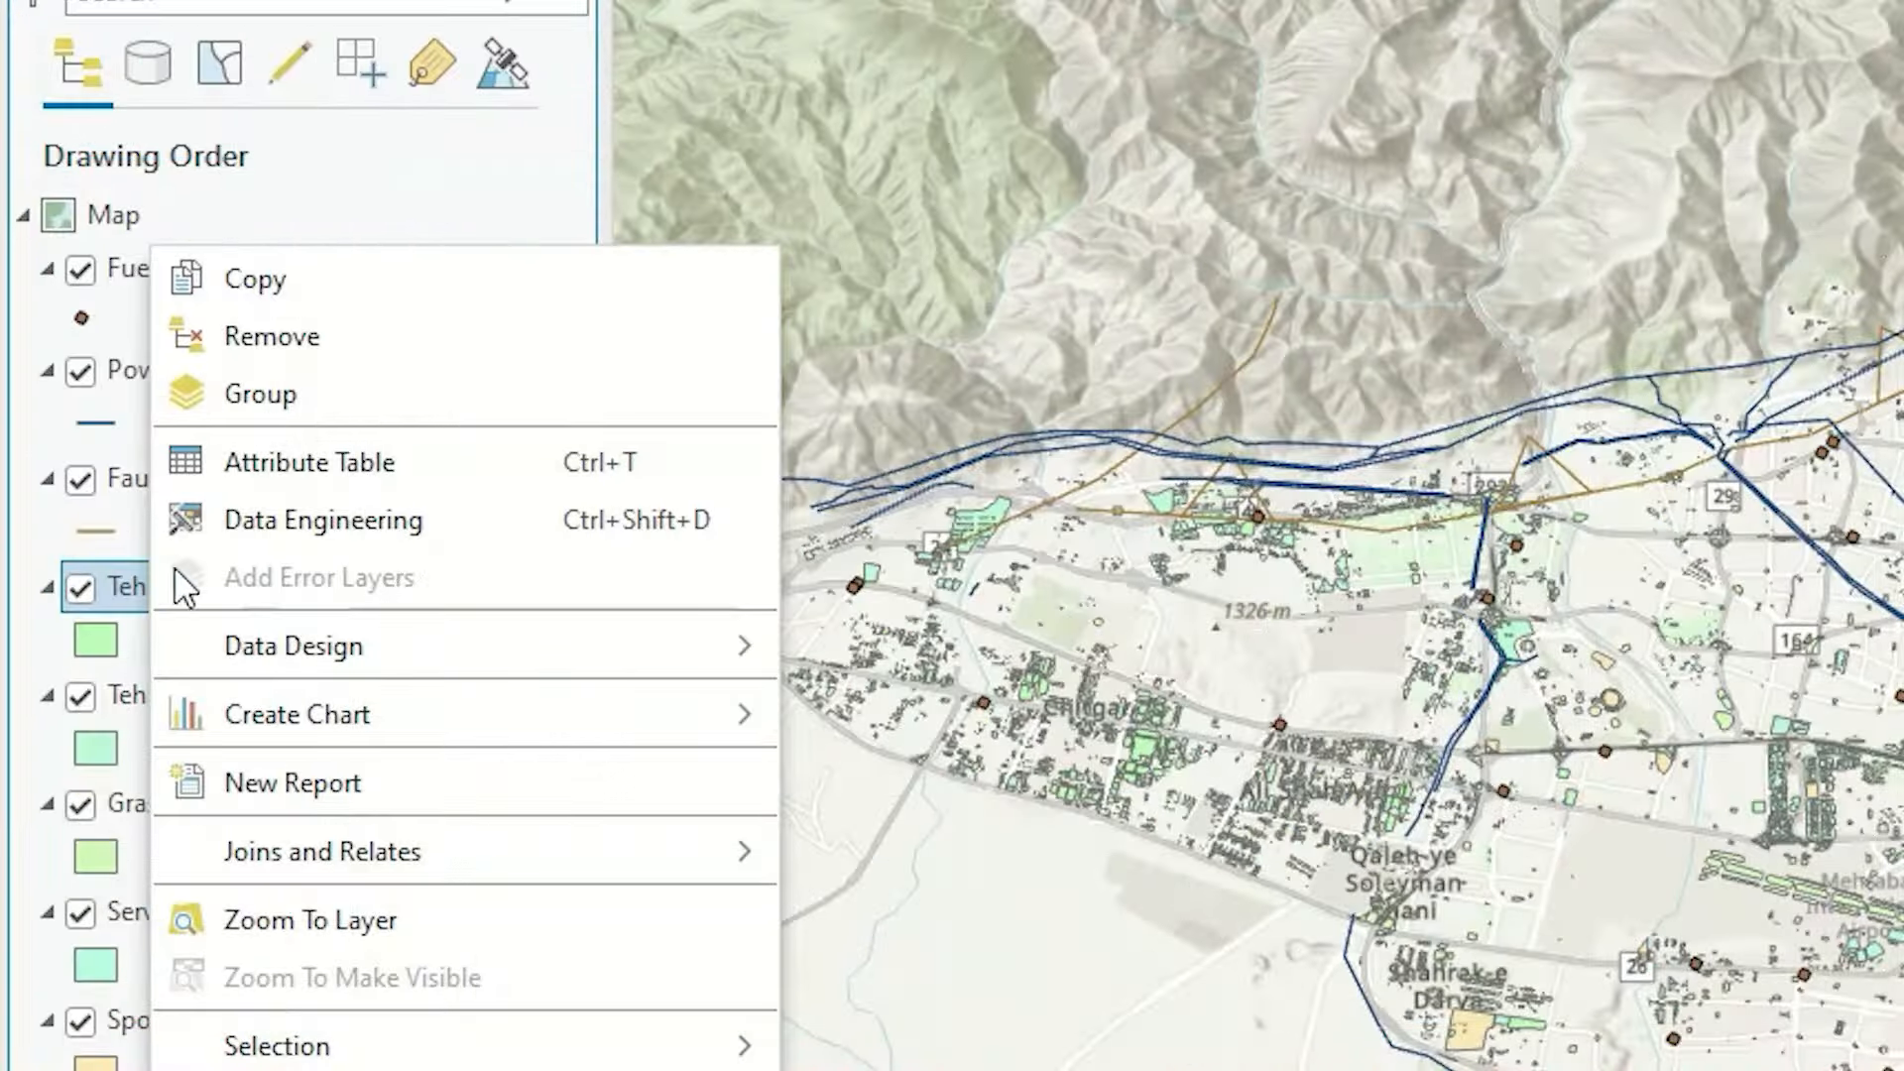
left_click(140, 415)
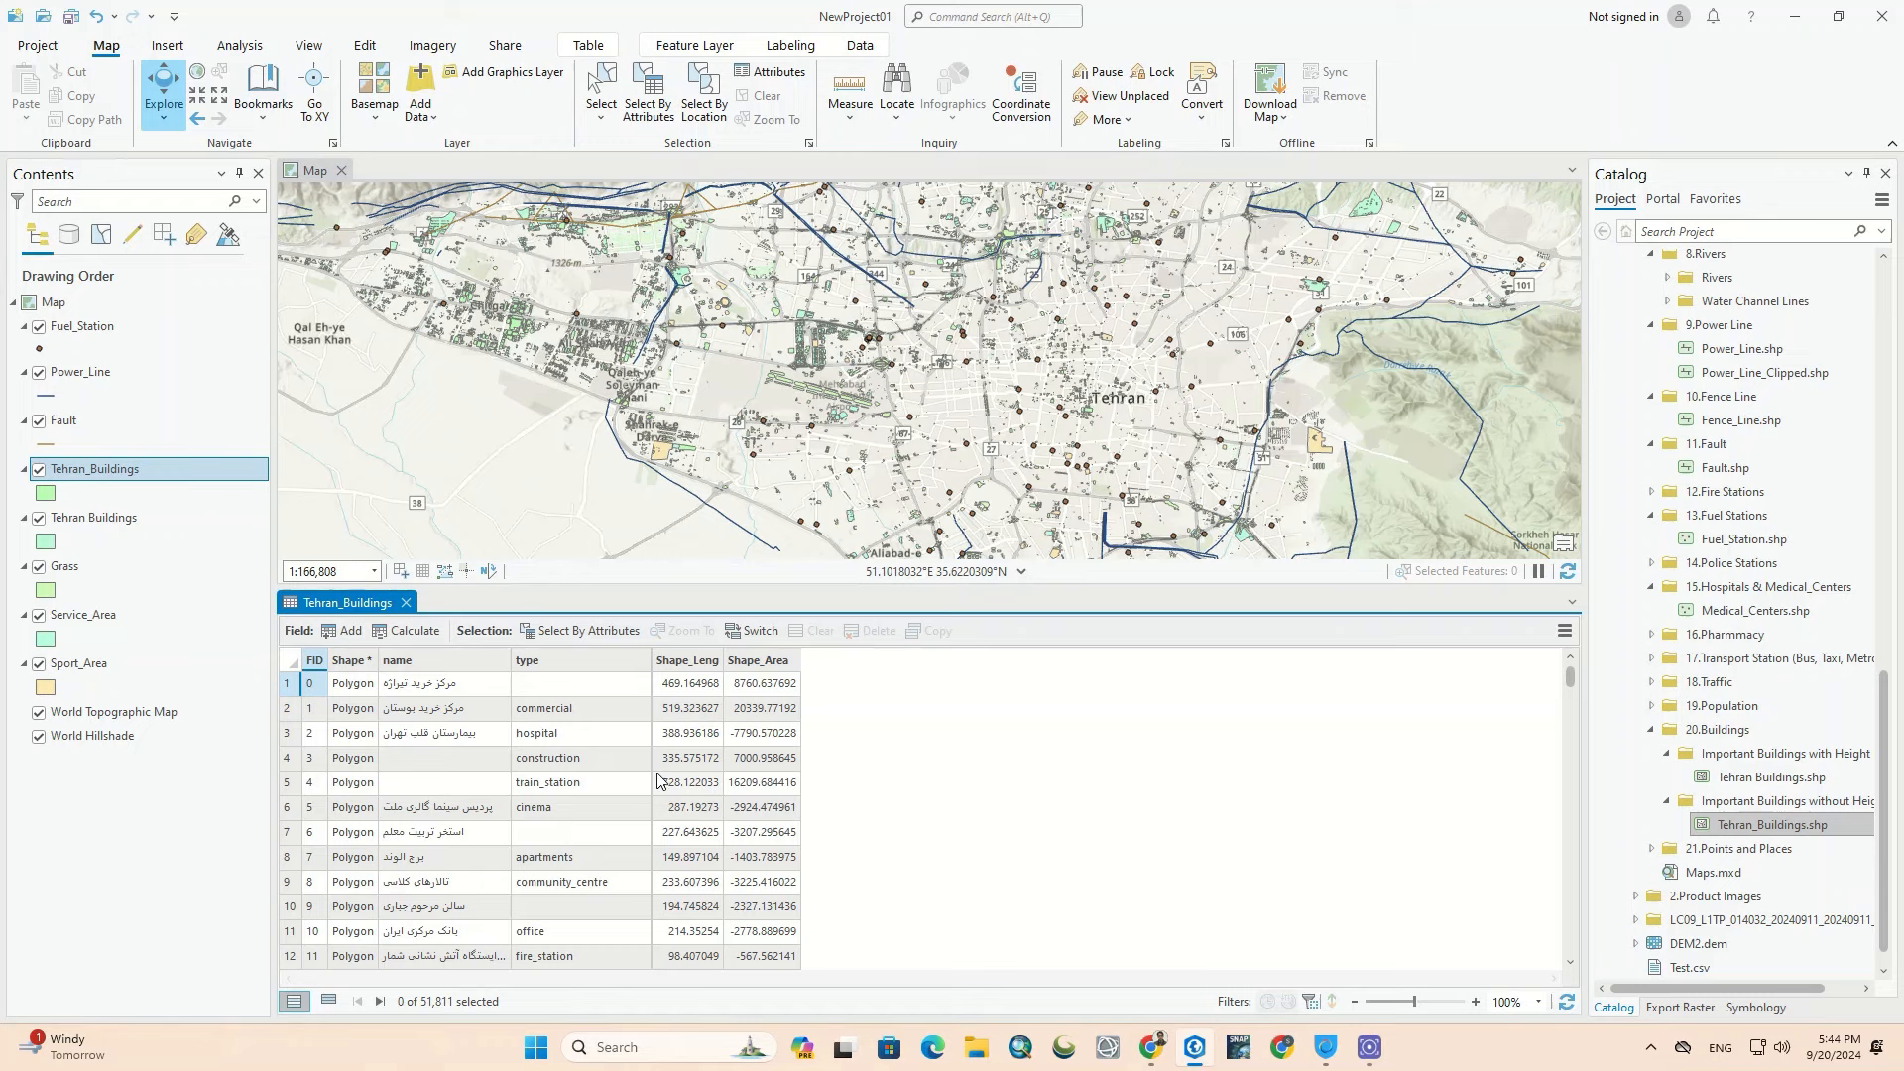
scroll(486, 772, "down", 11)
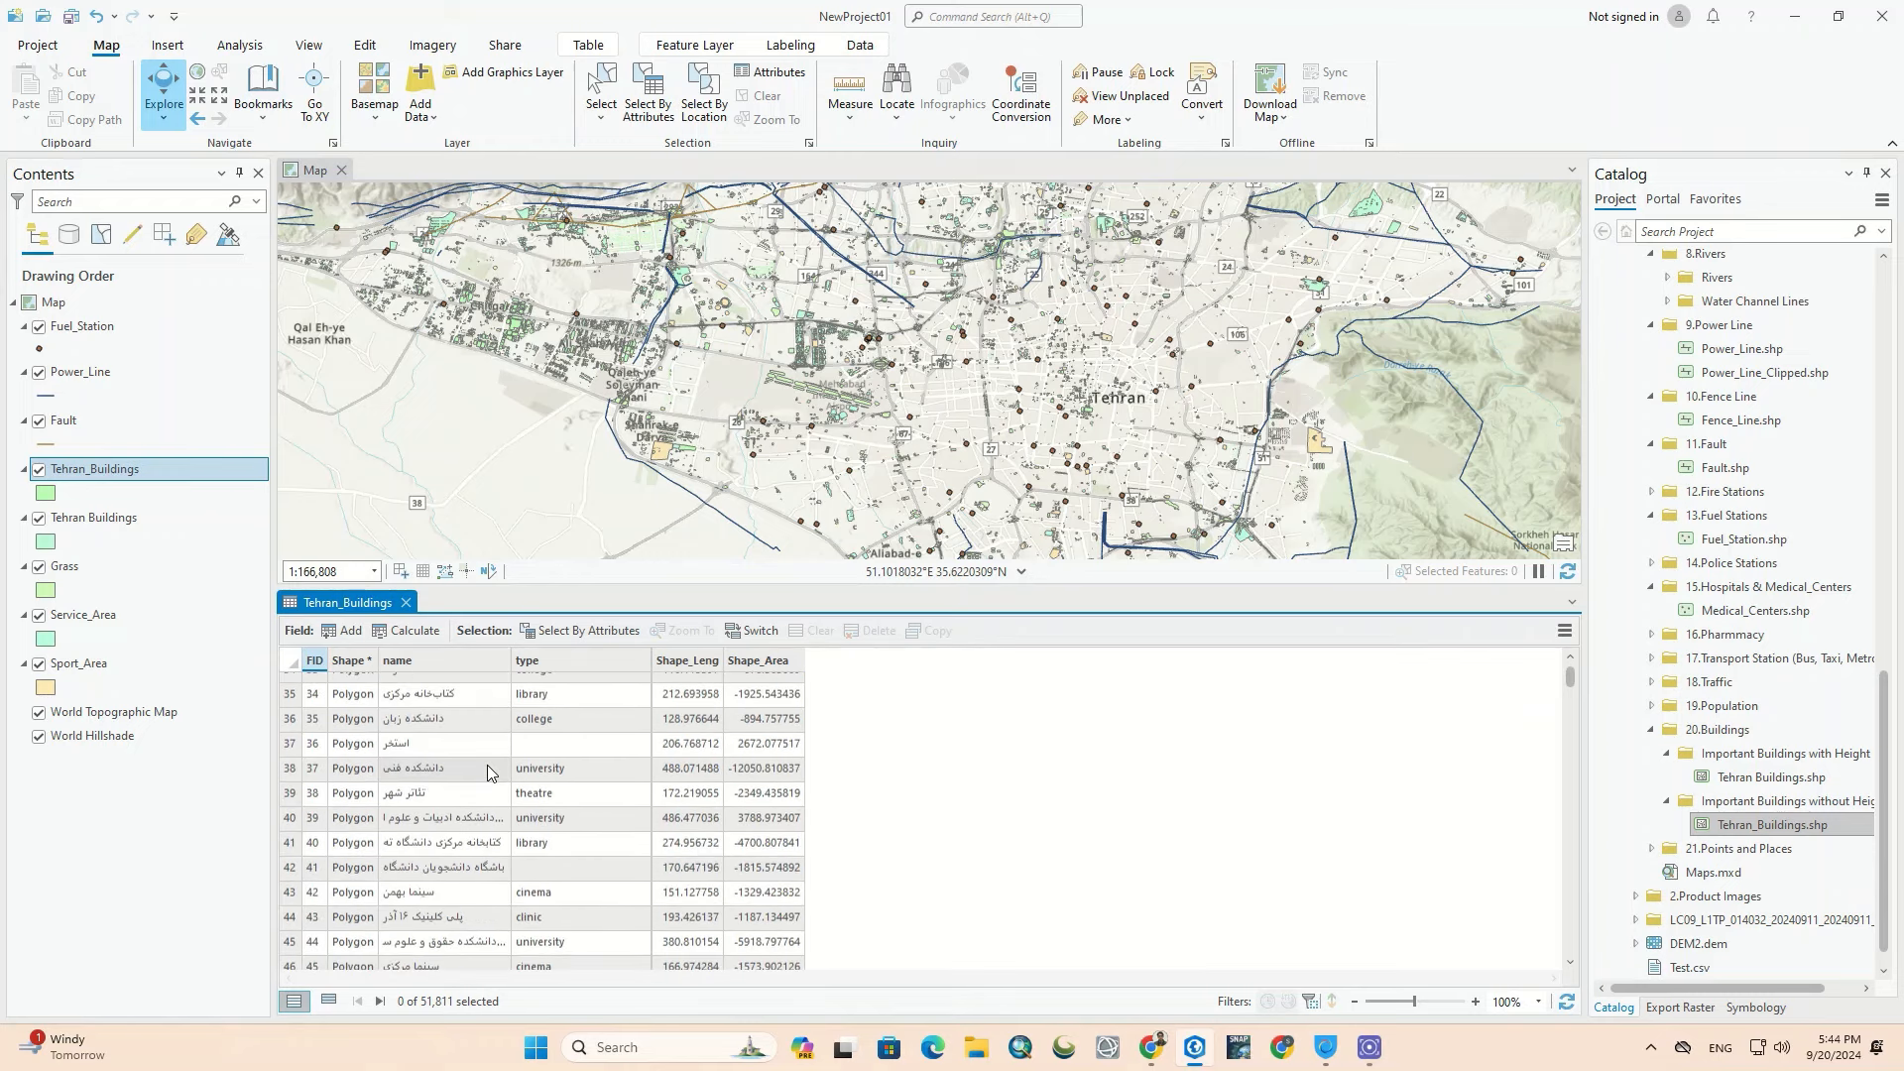
scroll(486, 764, "down", 5)
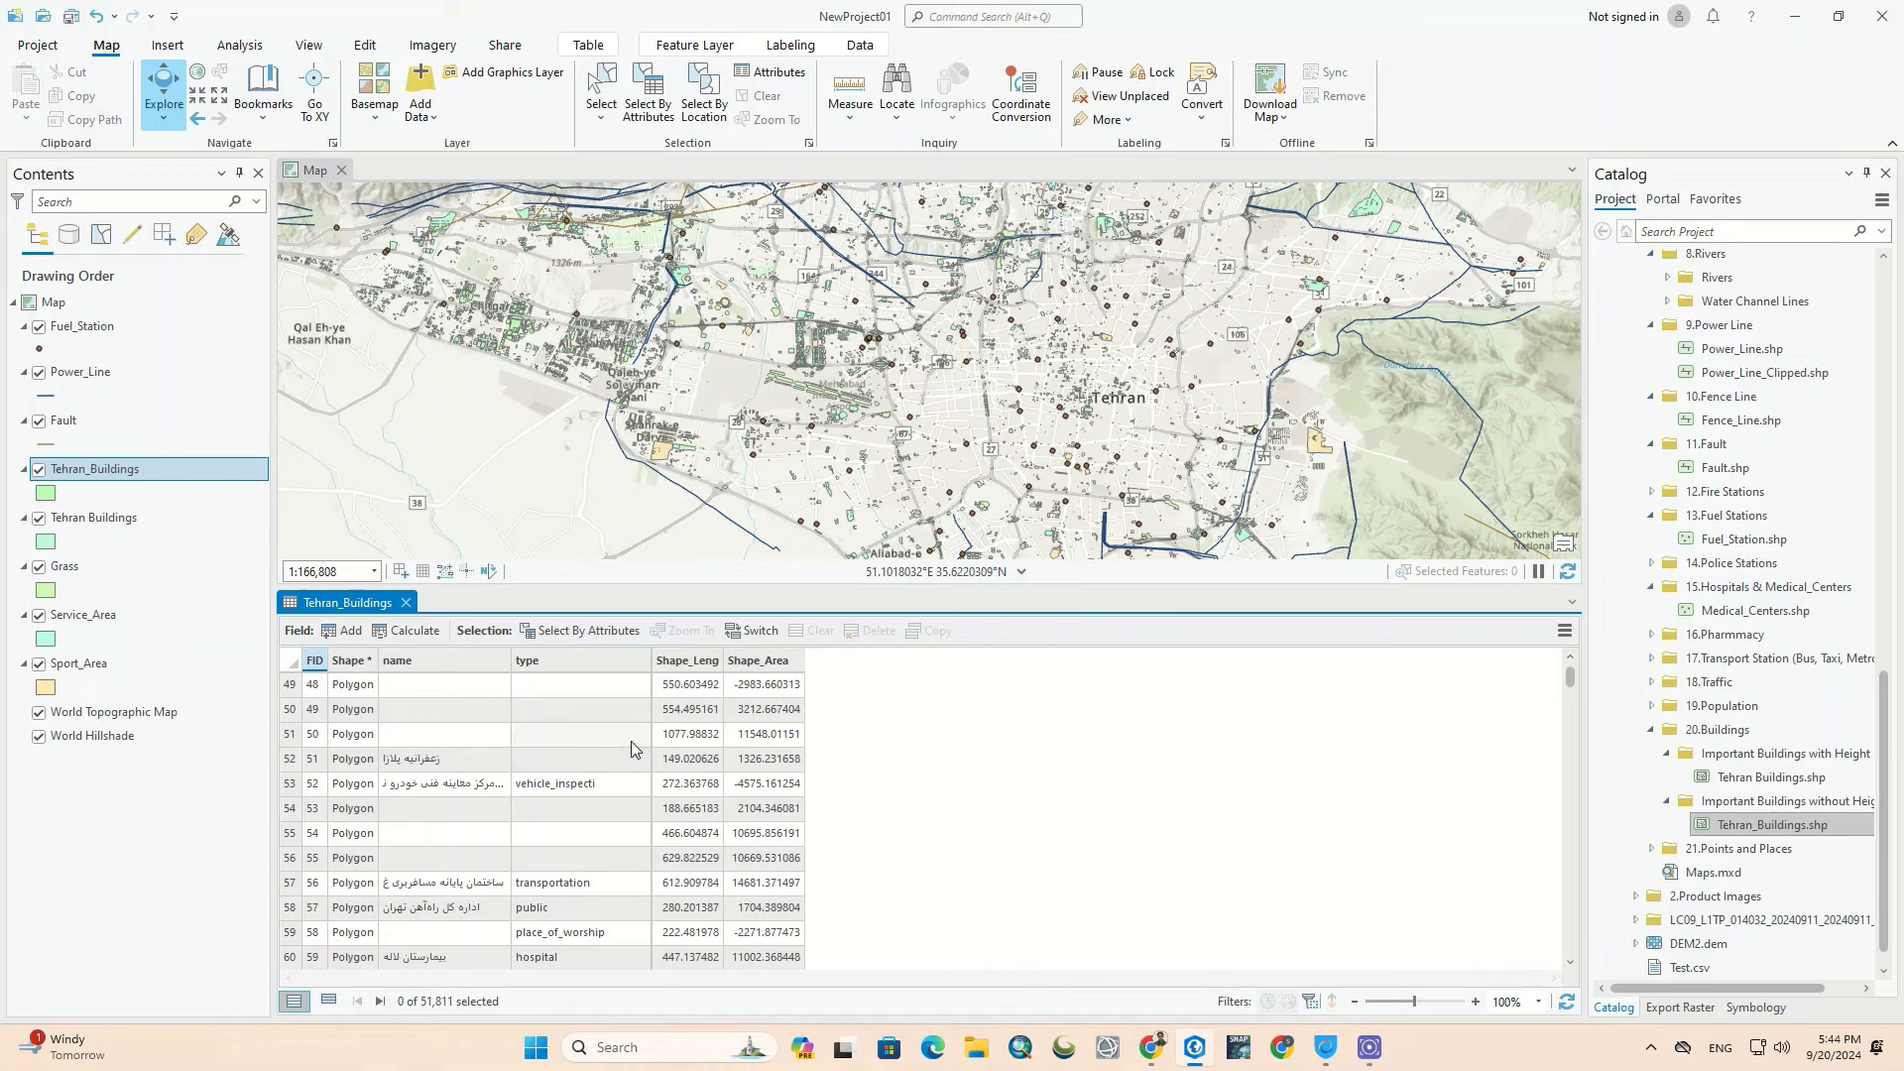
left_click(403, 606)
Step: Remove the Fault layer from the map
right_click(66, 421)
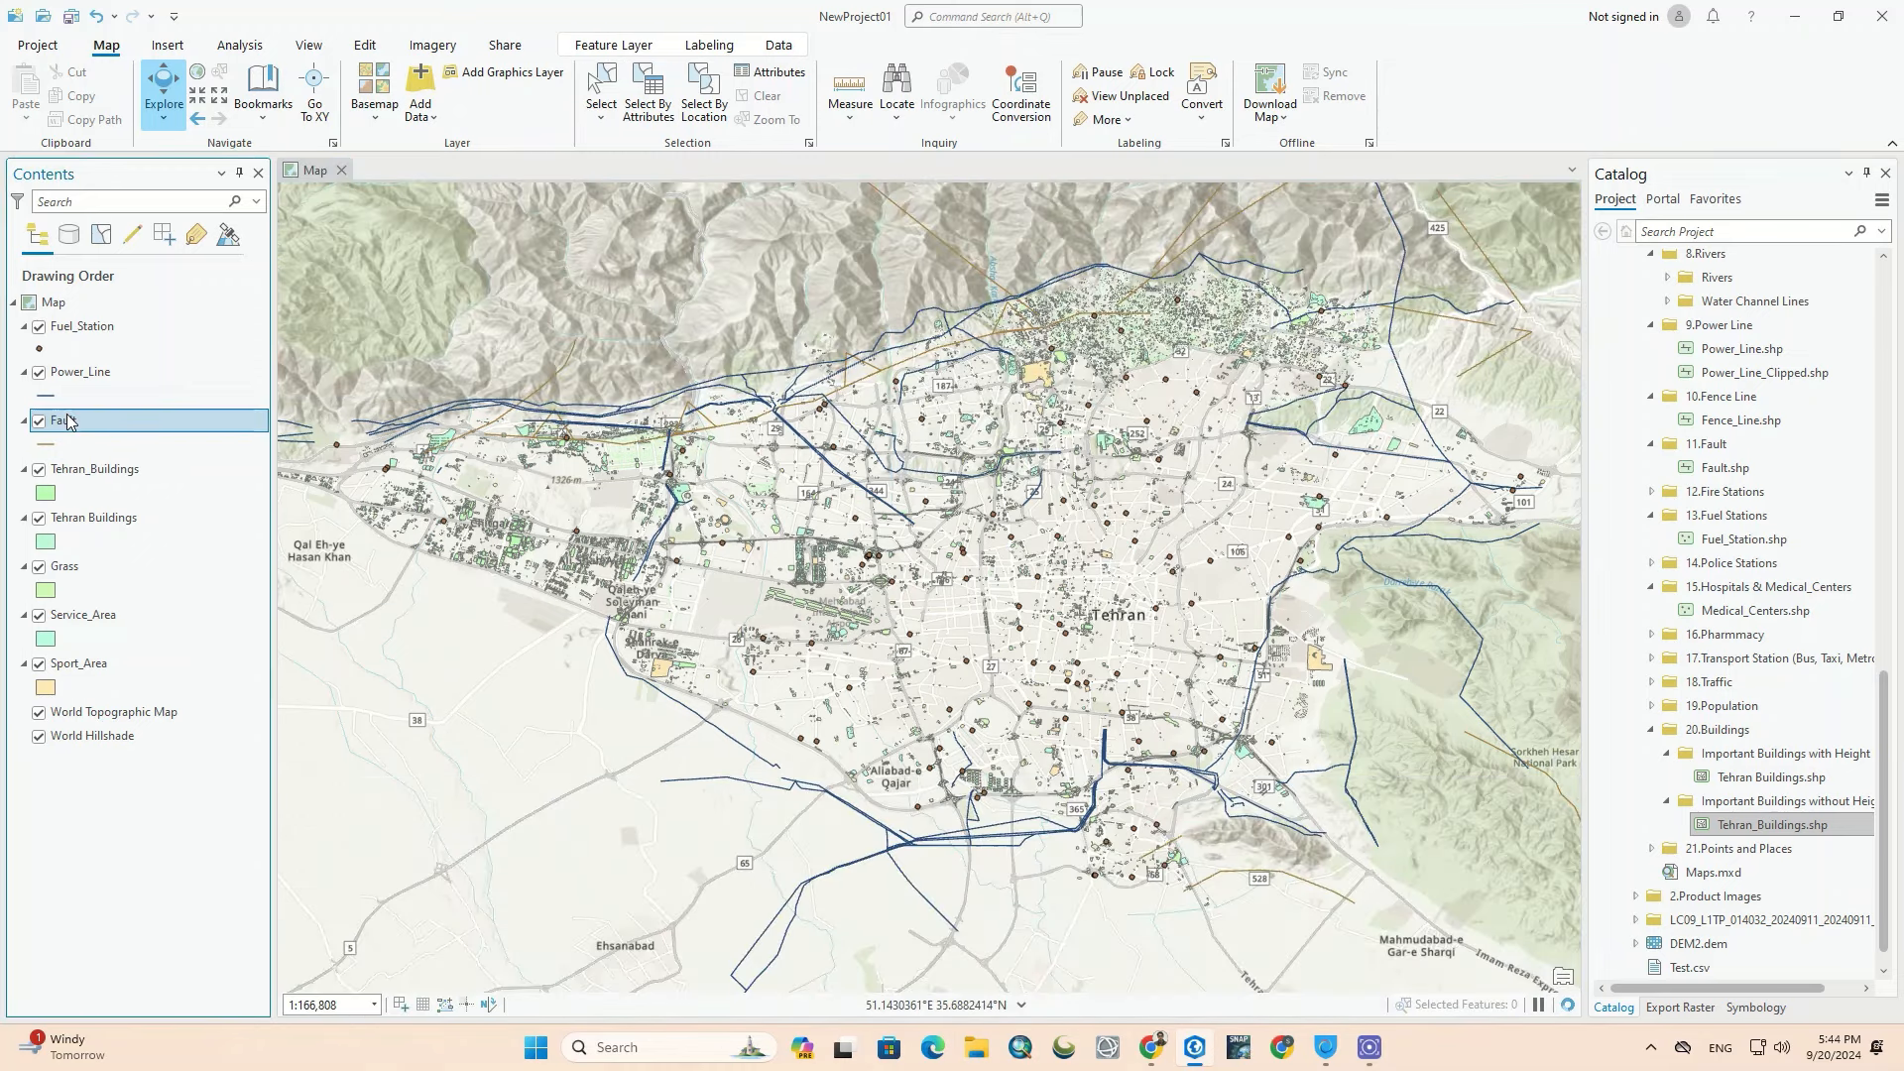
left_click(127, 355)
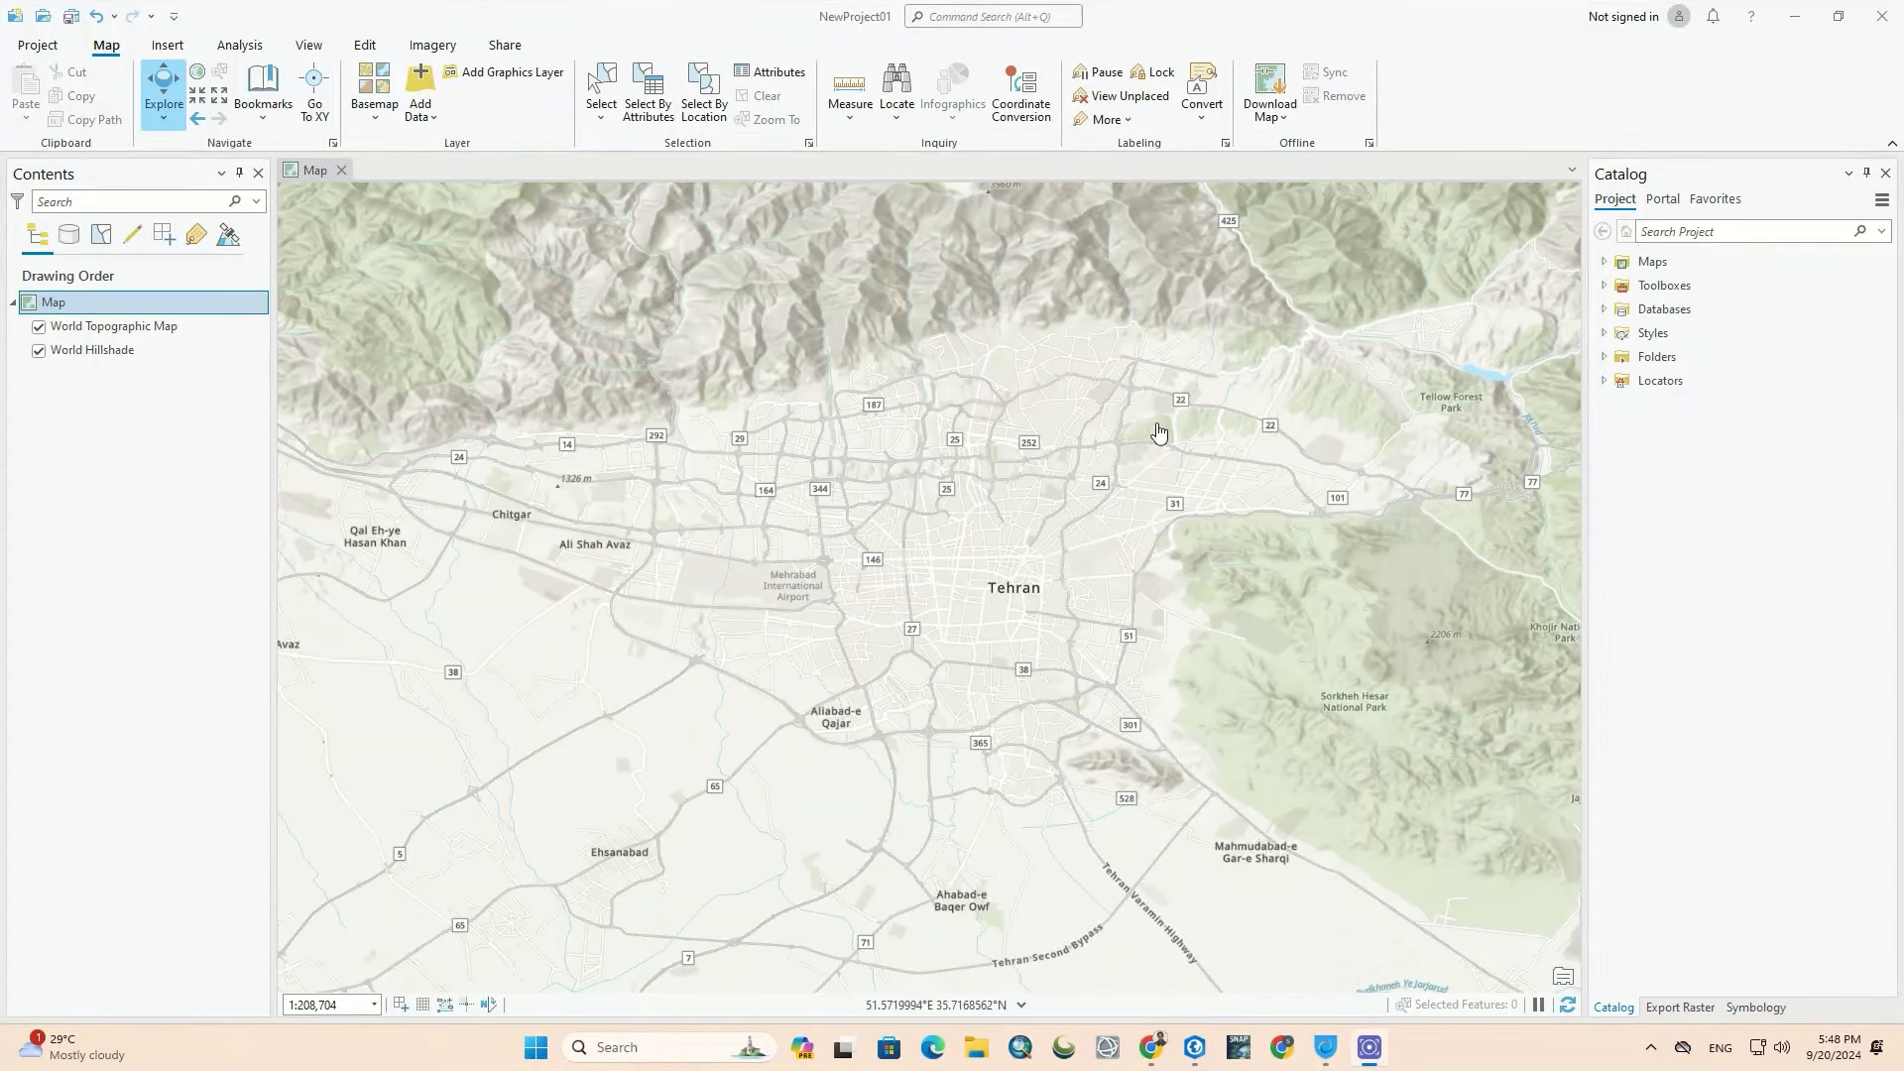
Step: Locate Test.csv in the project folders, start adding XY point data, and choose Test.csv as the input table
left_click(1604, 357)
left_click(1692, 523)
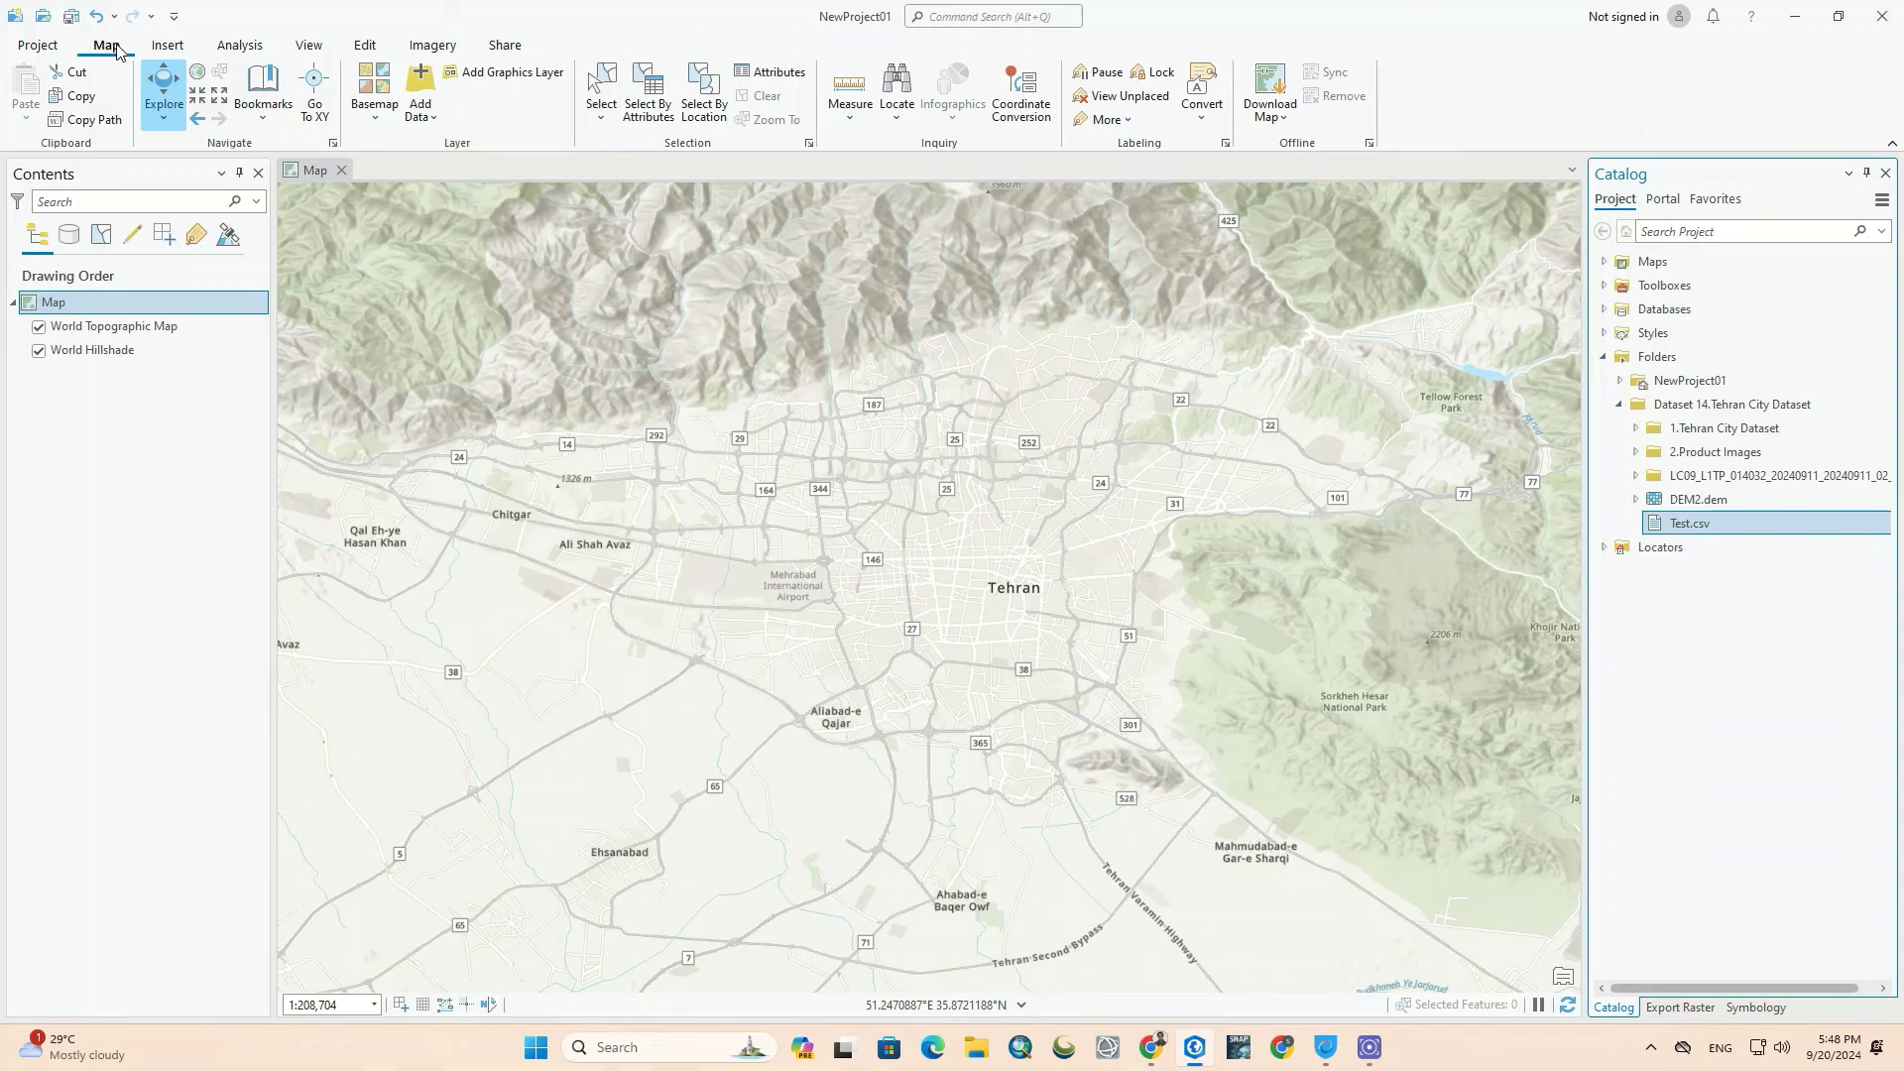
left_click(433, 125)
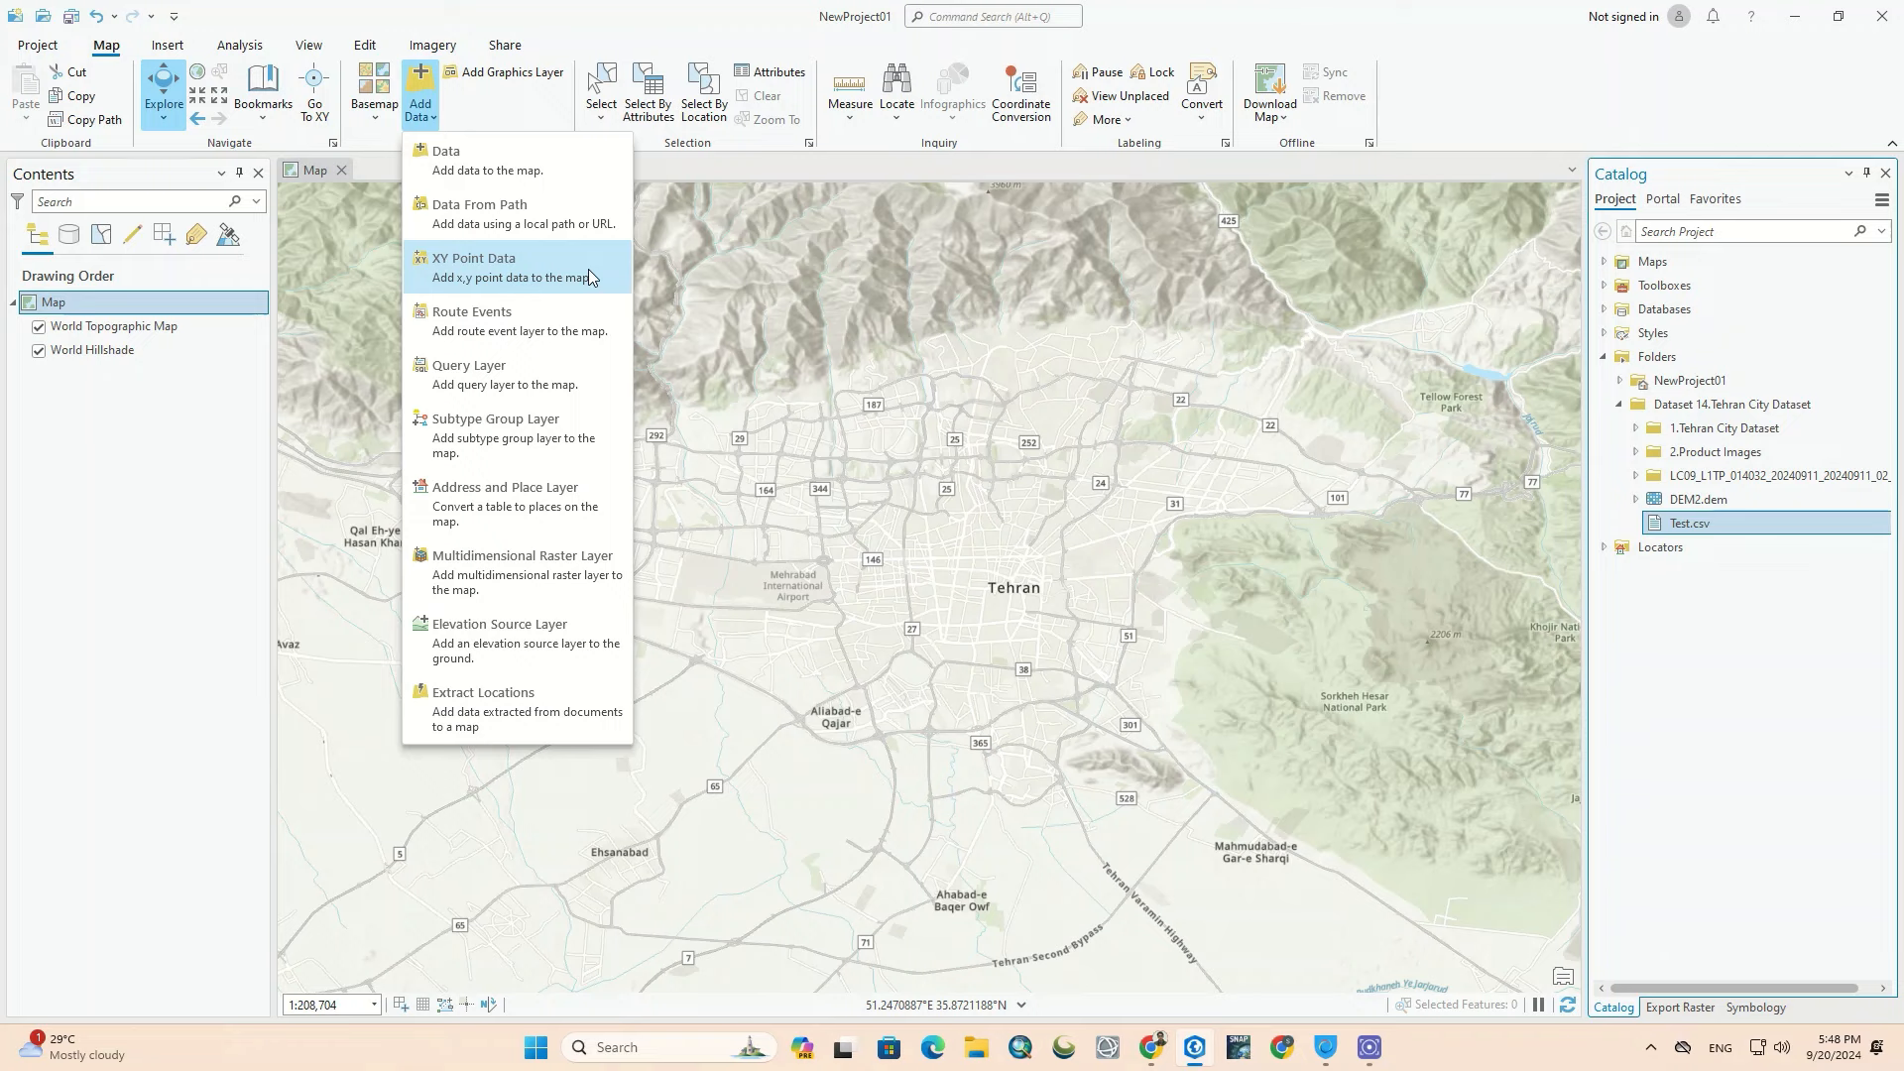
left_click(591, 269)
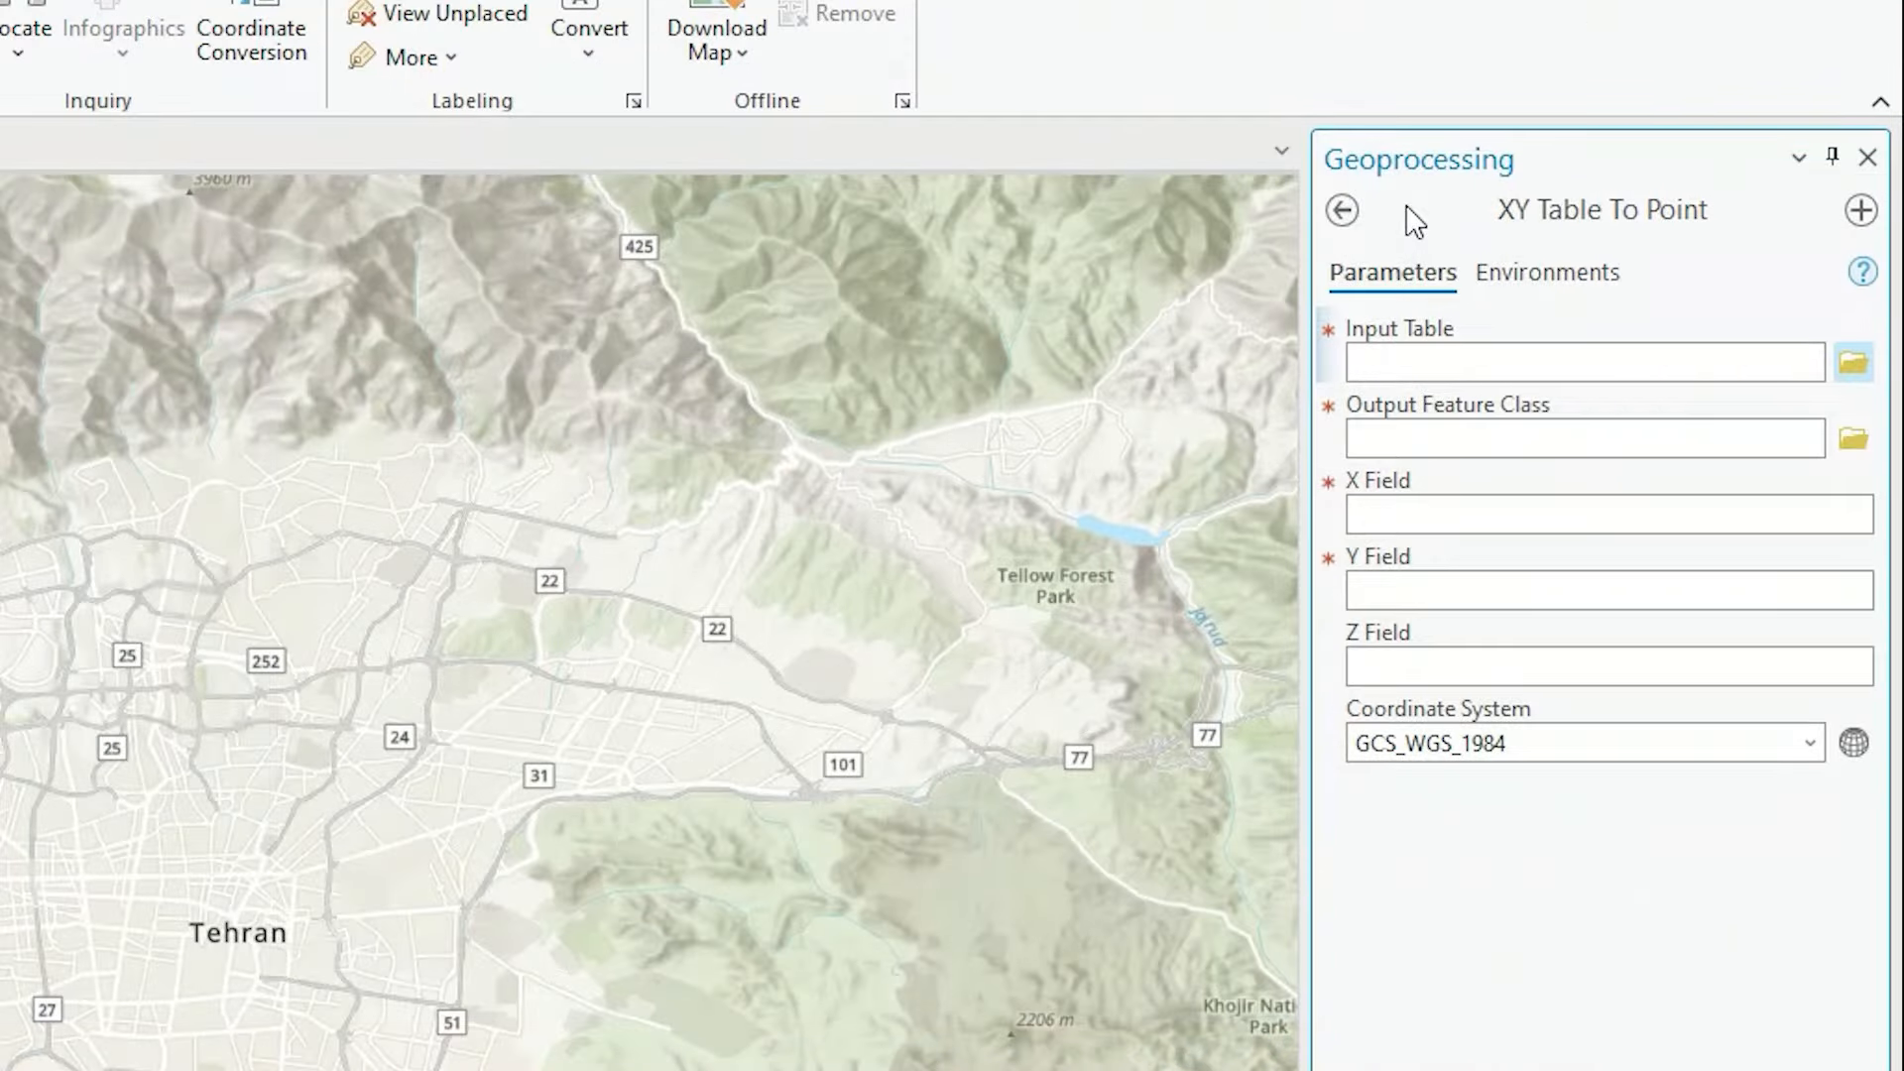
left_click(1854, 362)
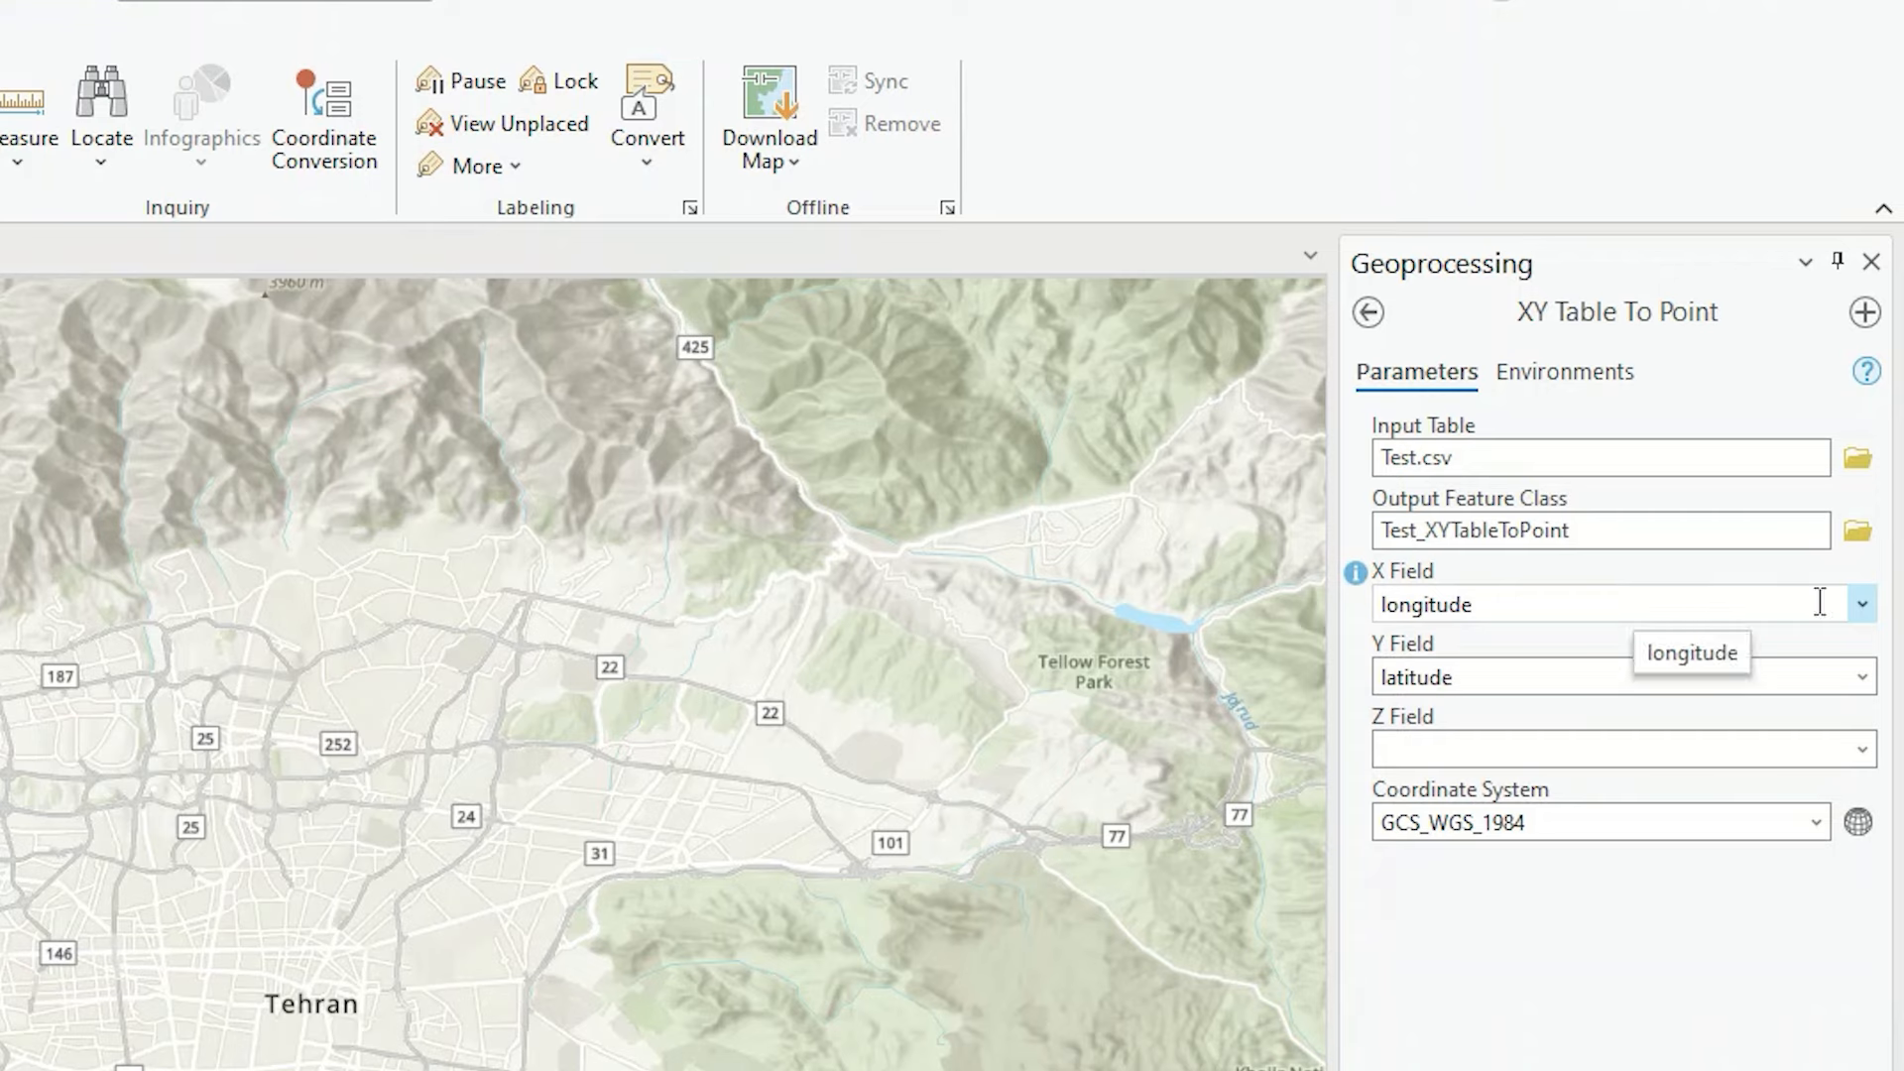
Step: Set the X field to longitude and the Y field to latitude, leave the Z field empty, and run XY Table To Point
left_click(1862, 604)
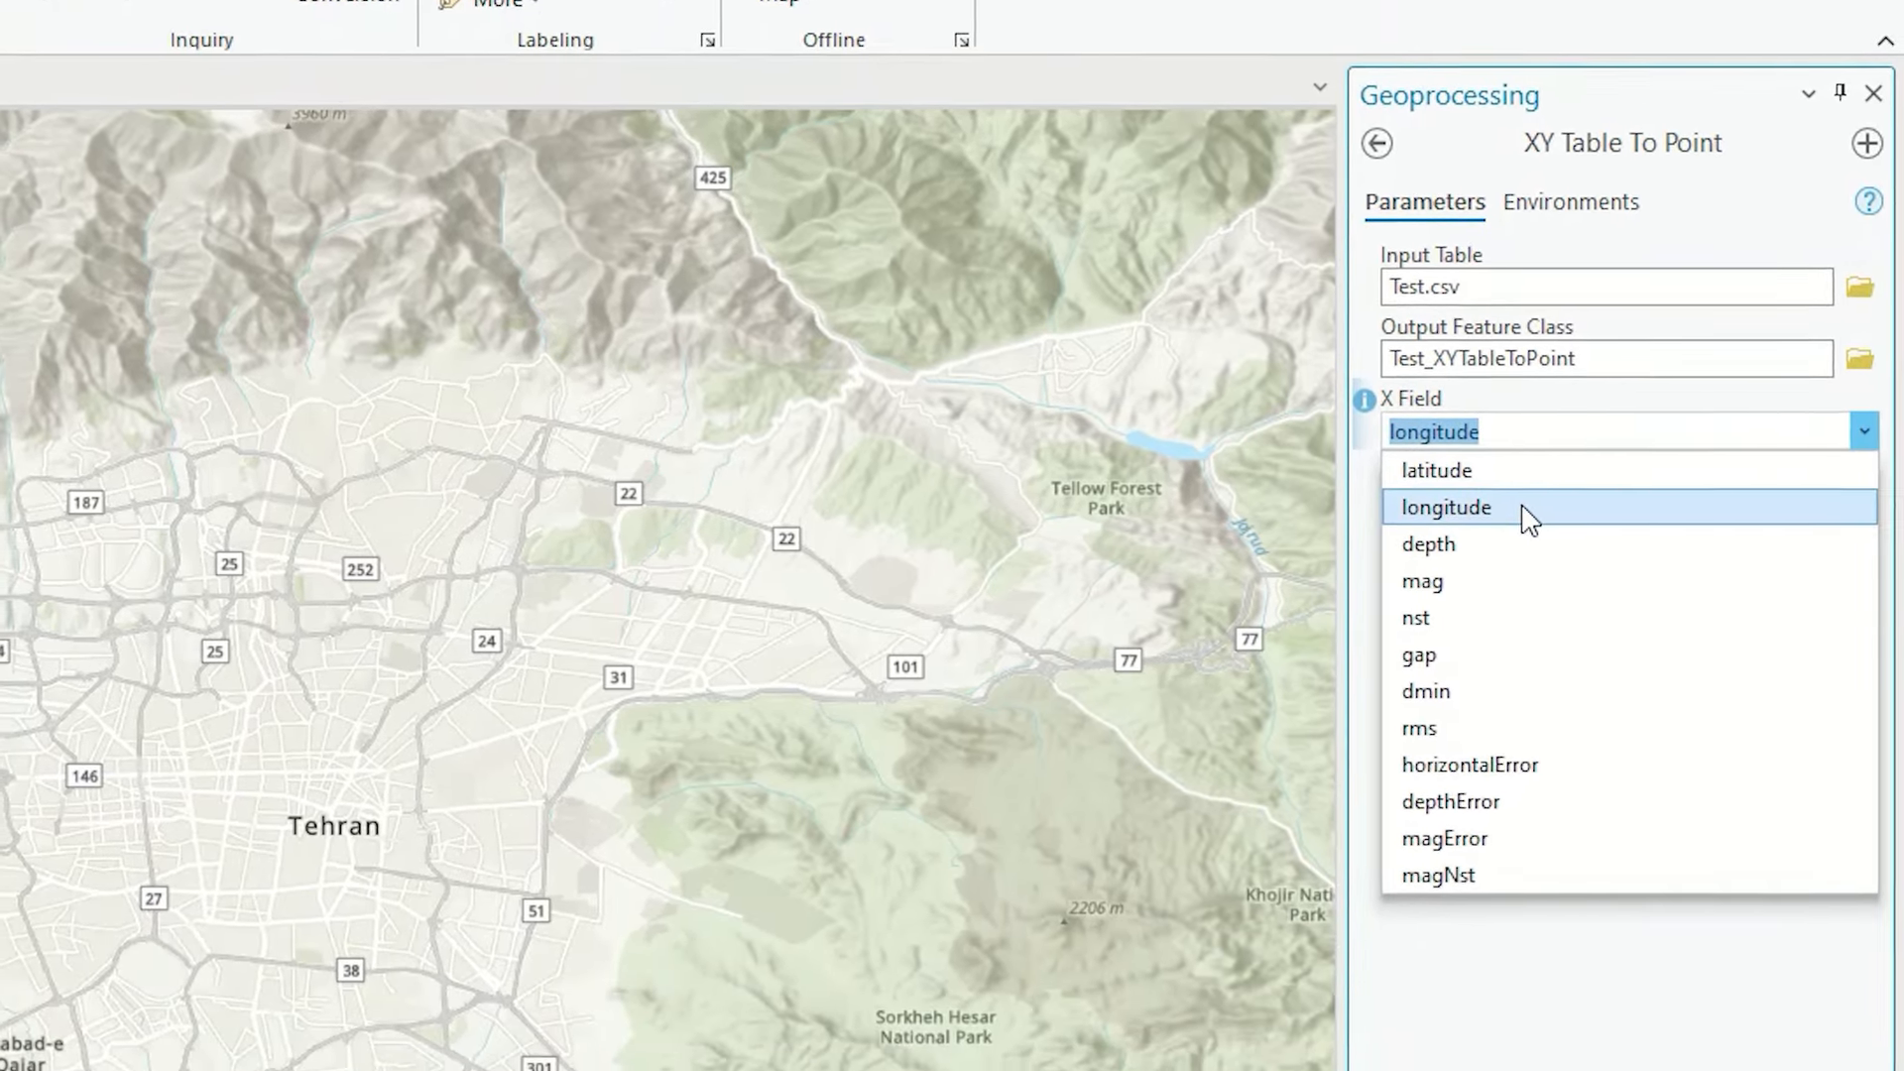
left_click(1485, 507)
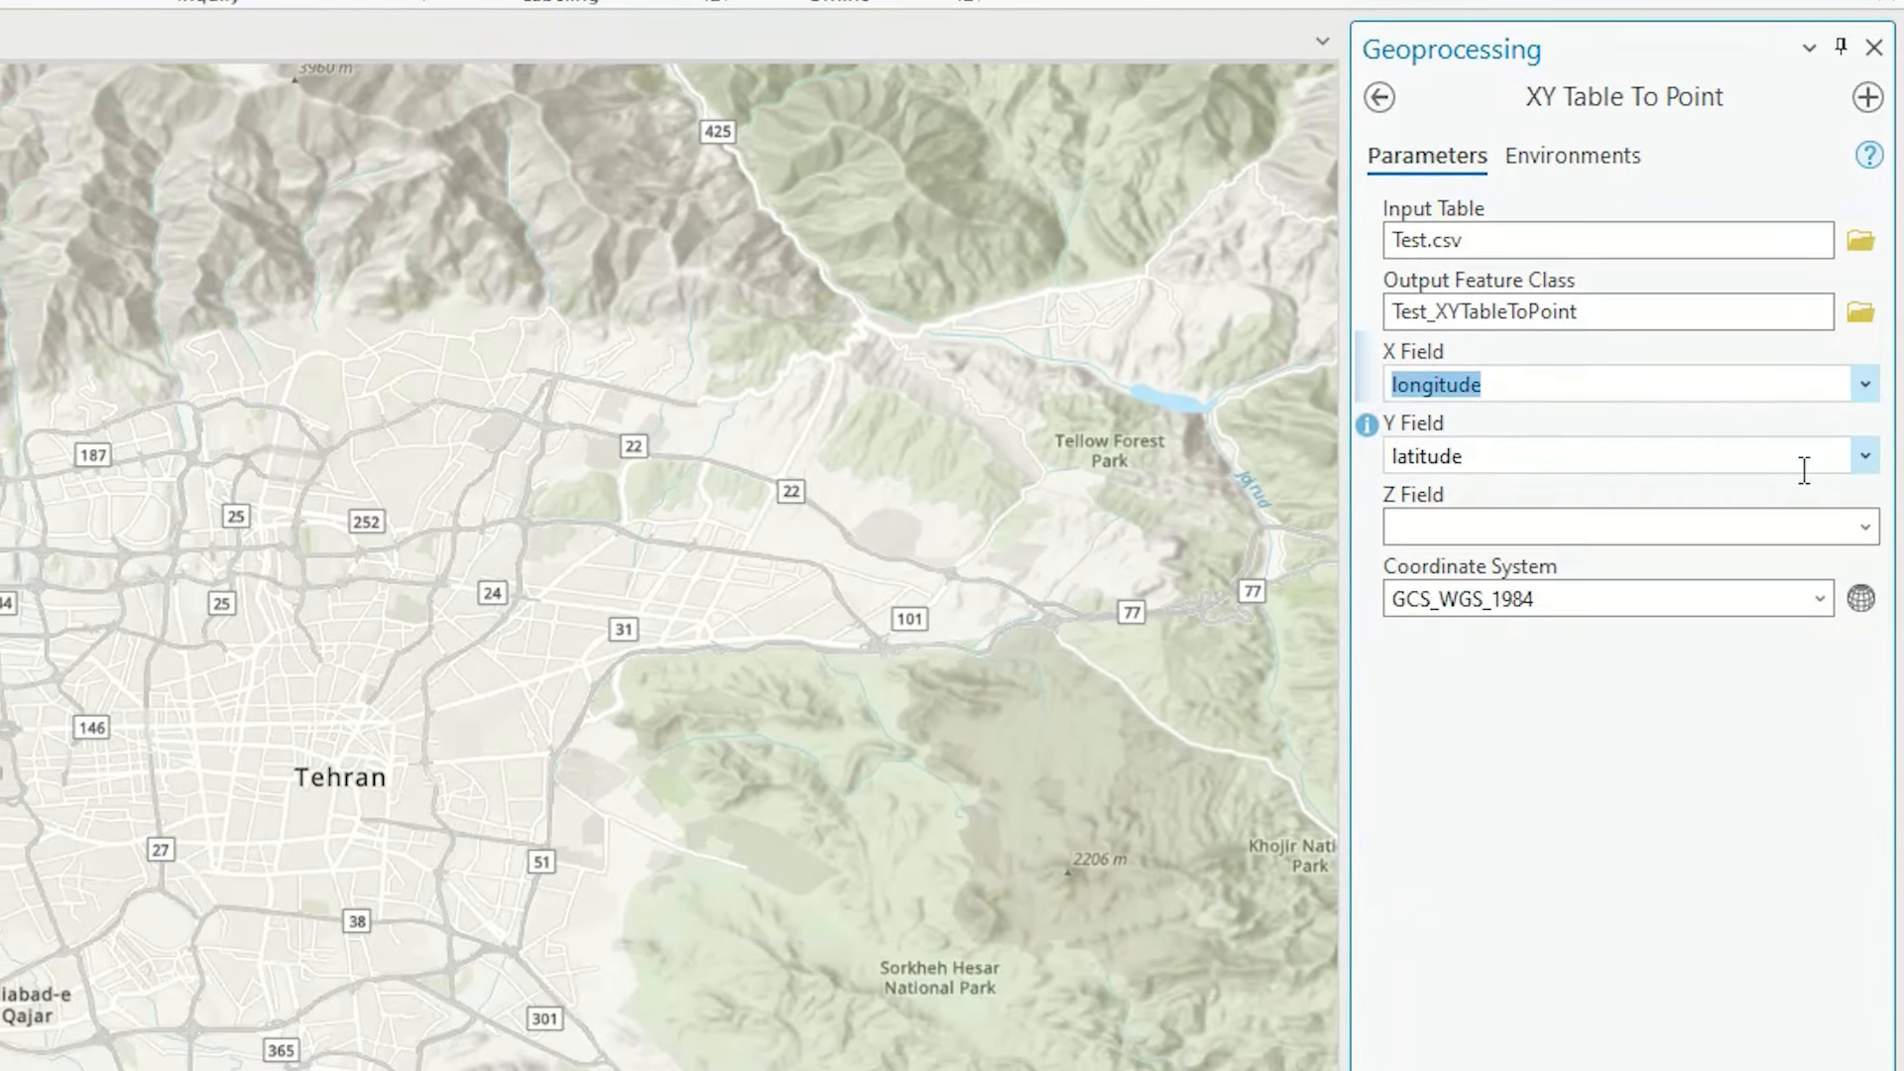
left_click(1864, 456)
left_click(1598, 504)
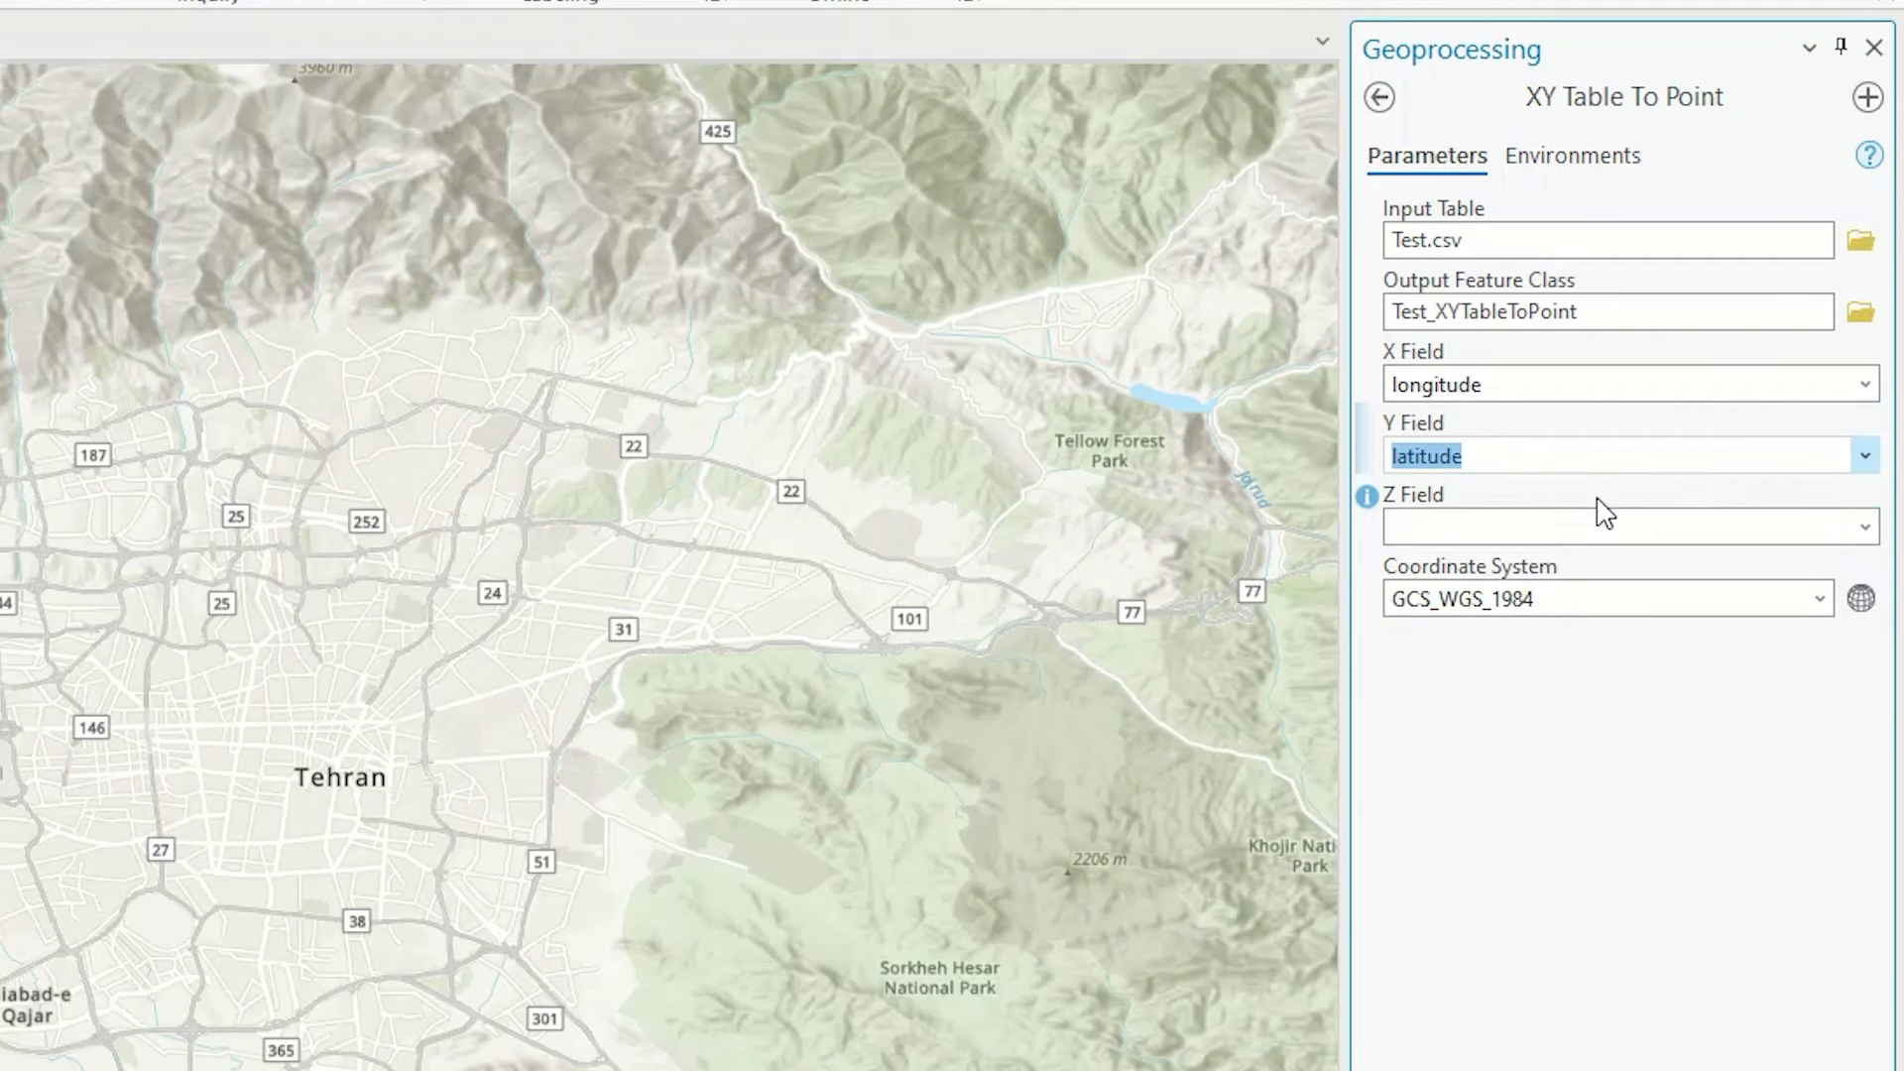
left_click(1865, 527)
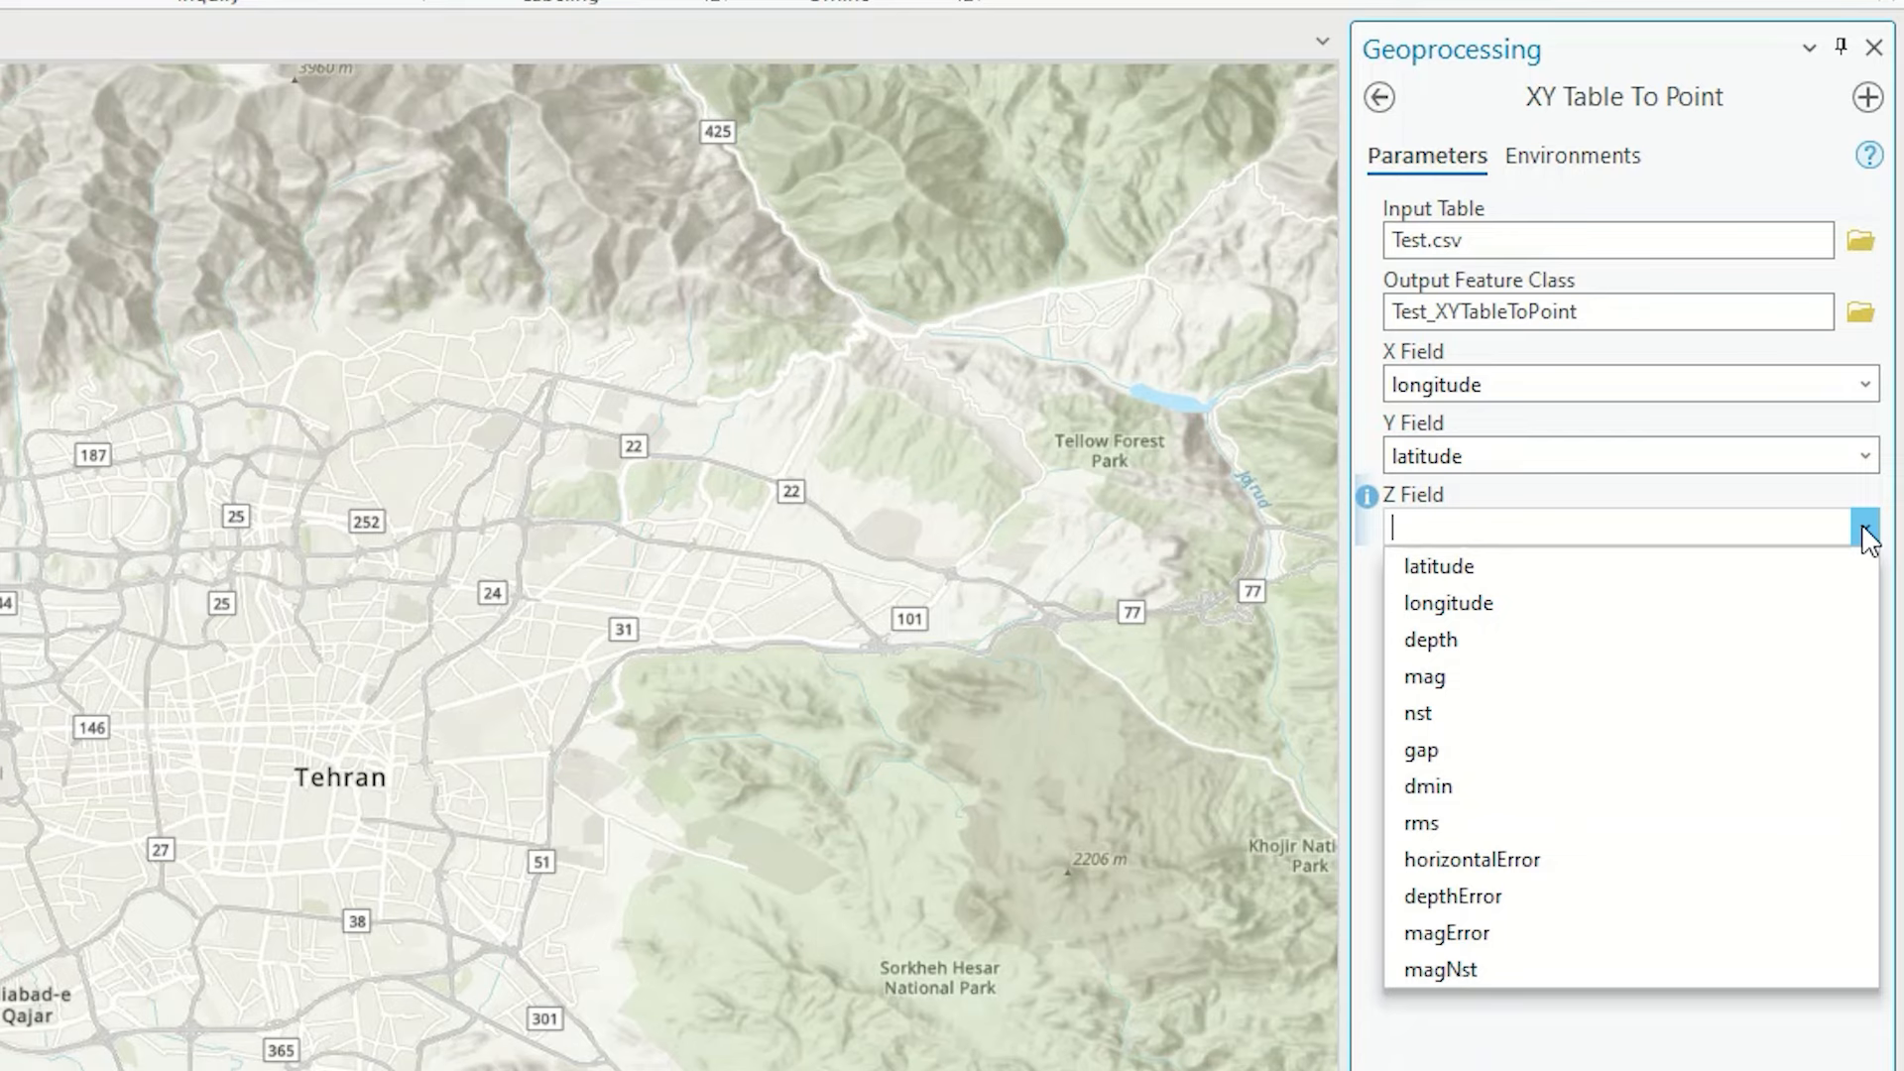
left_click(1866, 528)
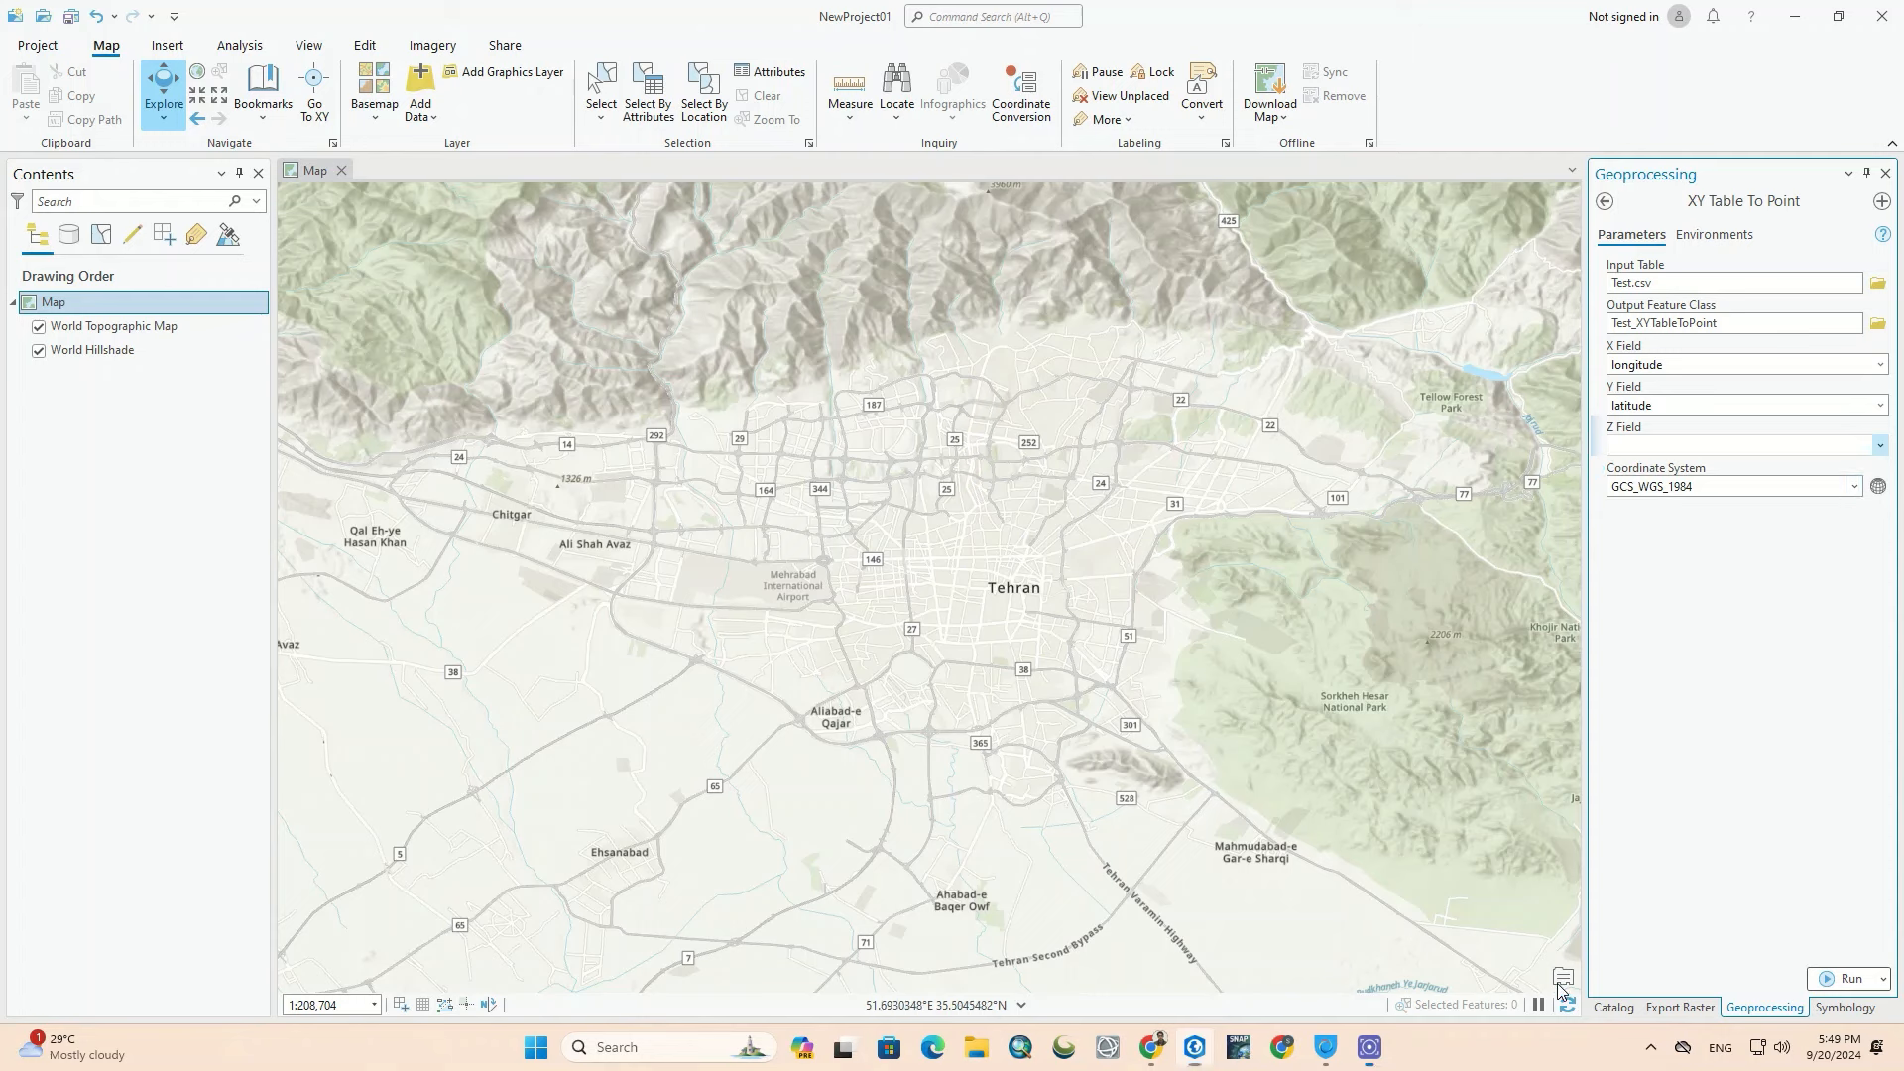
left_click(1841, 981)
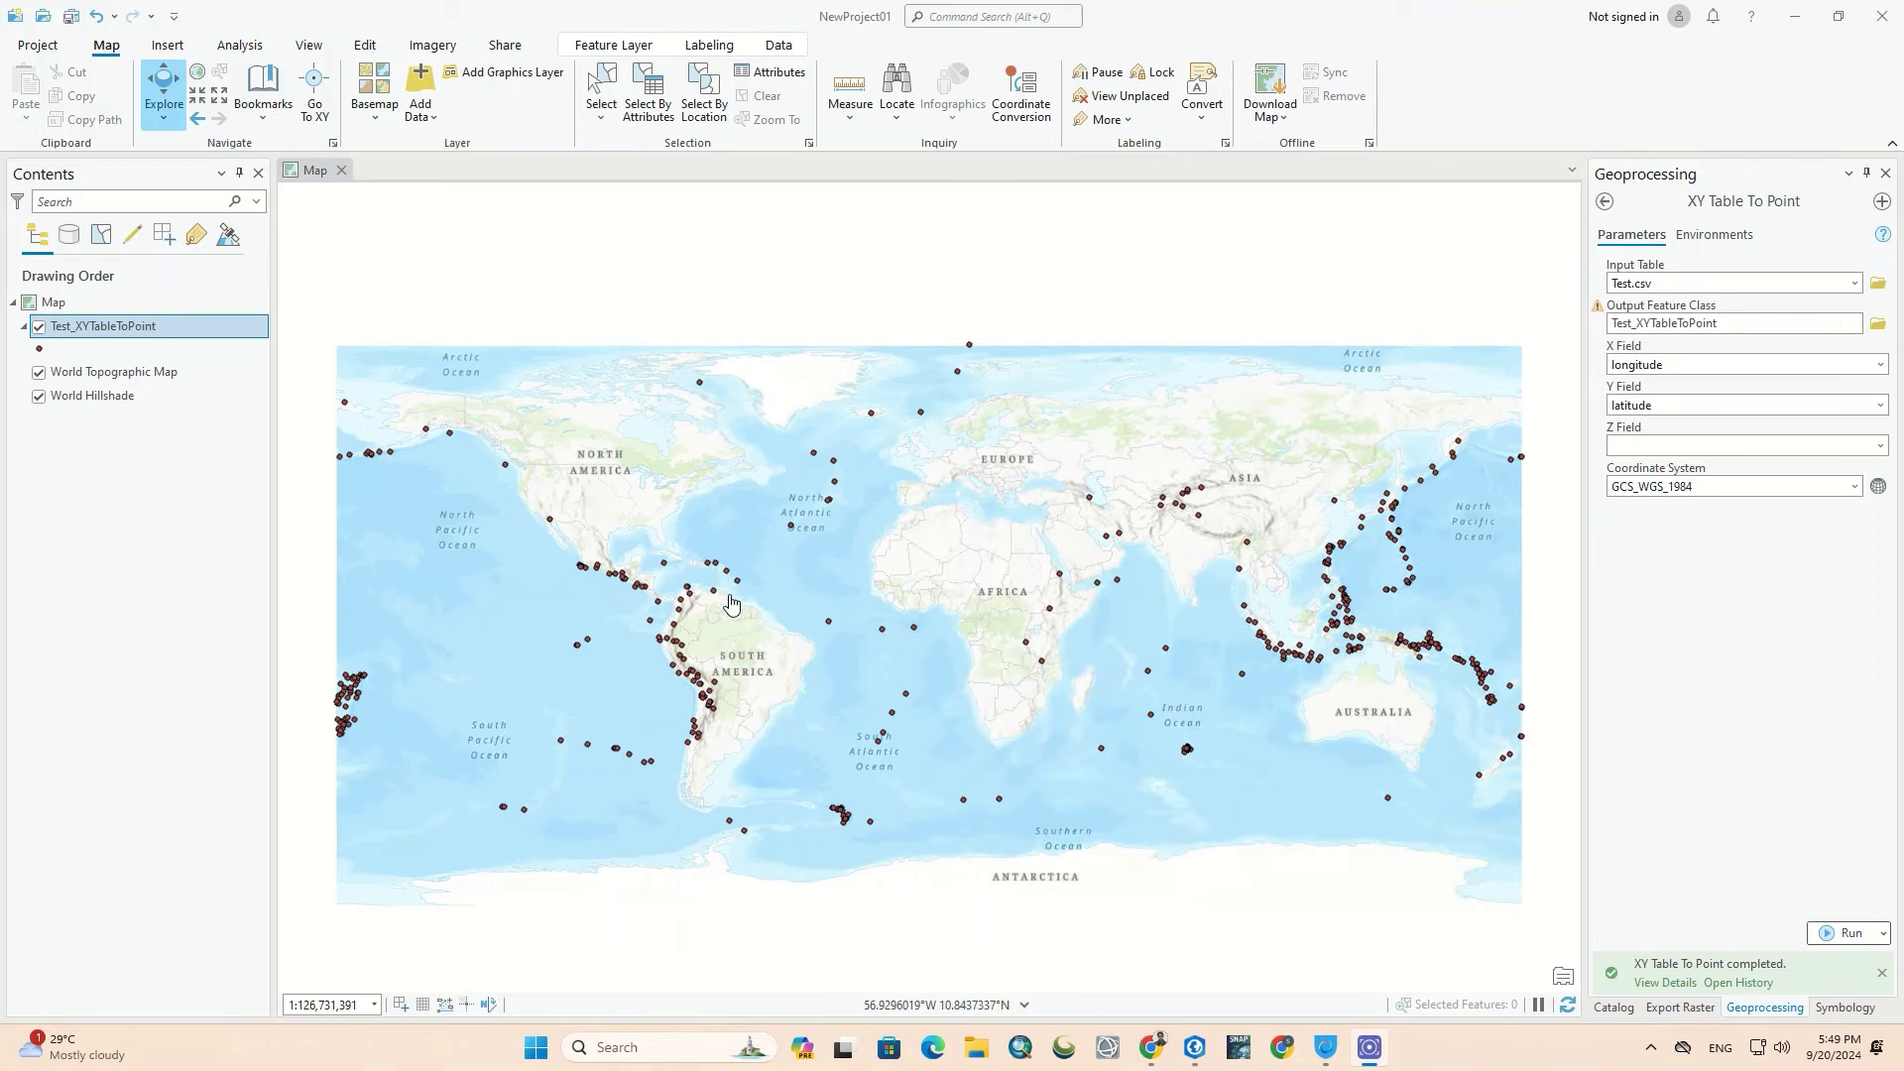
Step: Examine the attribute table of the Test_XYTableToPoint layer, highlight its latitude and longitude columns, and close the table
right_click(96, 331)
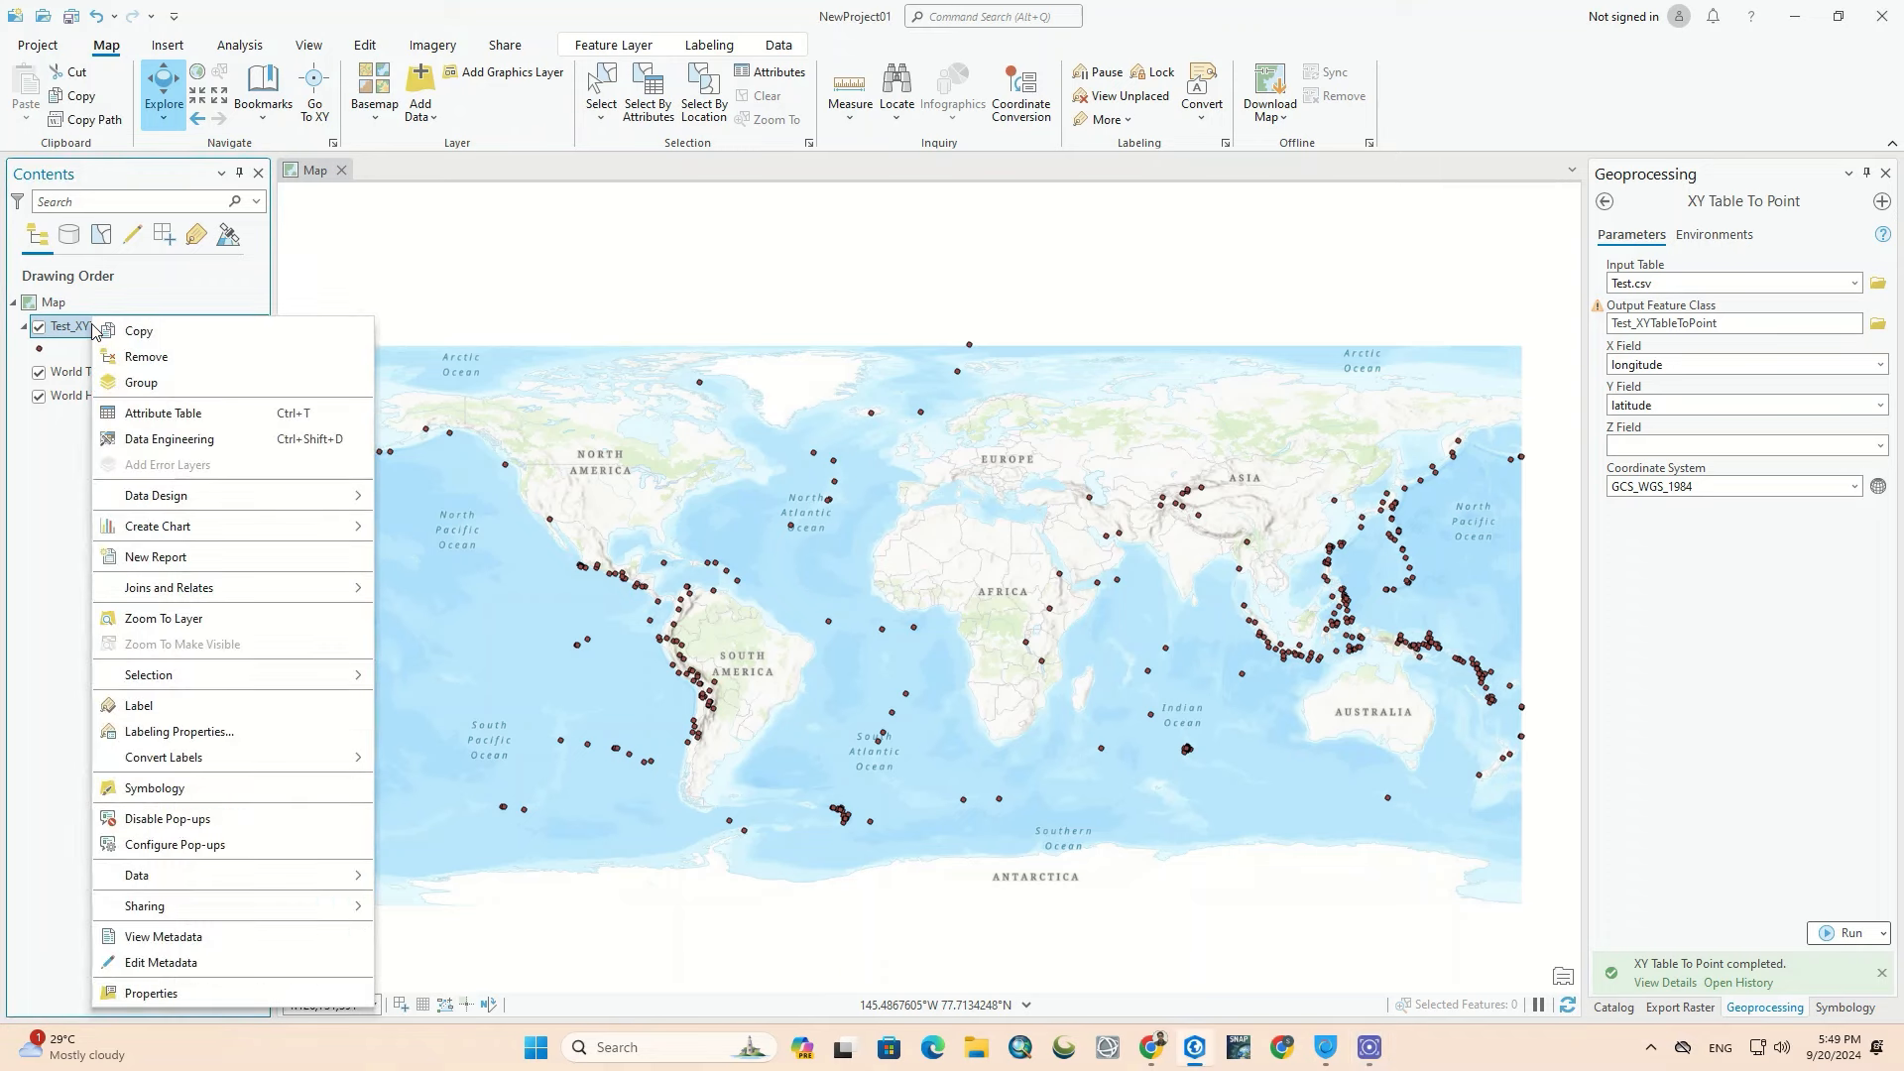
left_click(139, 422)
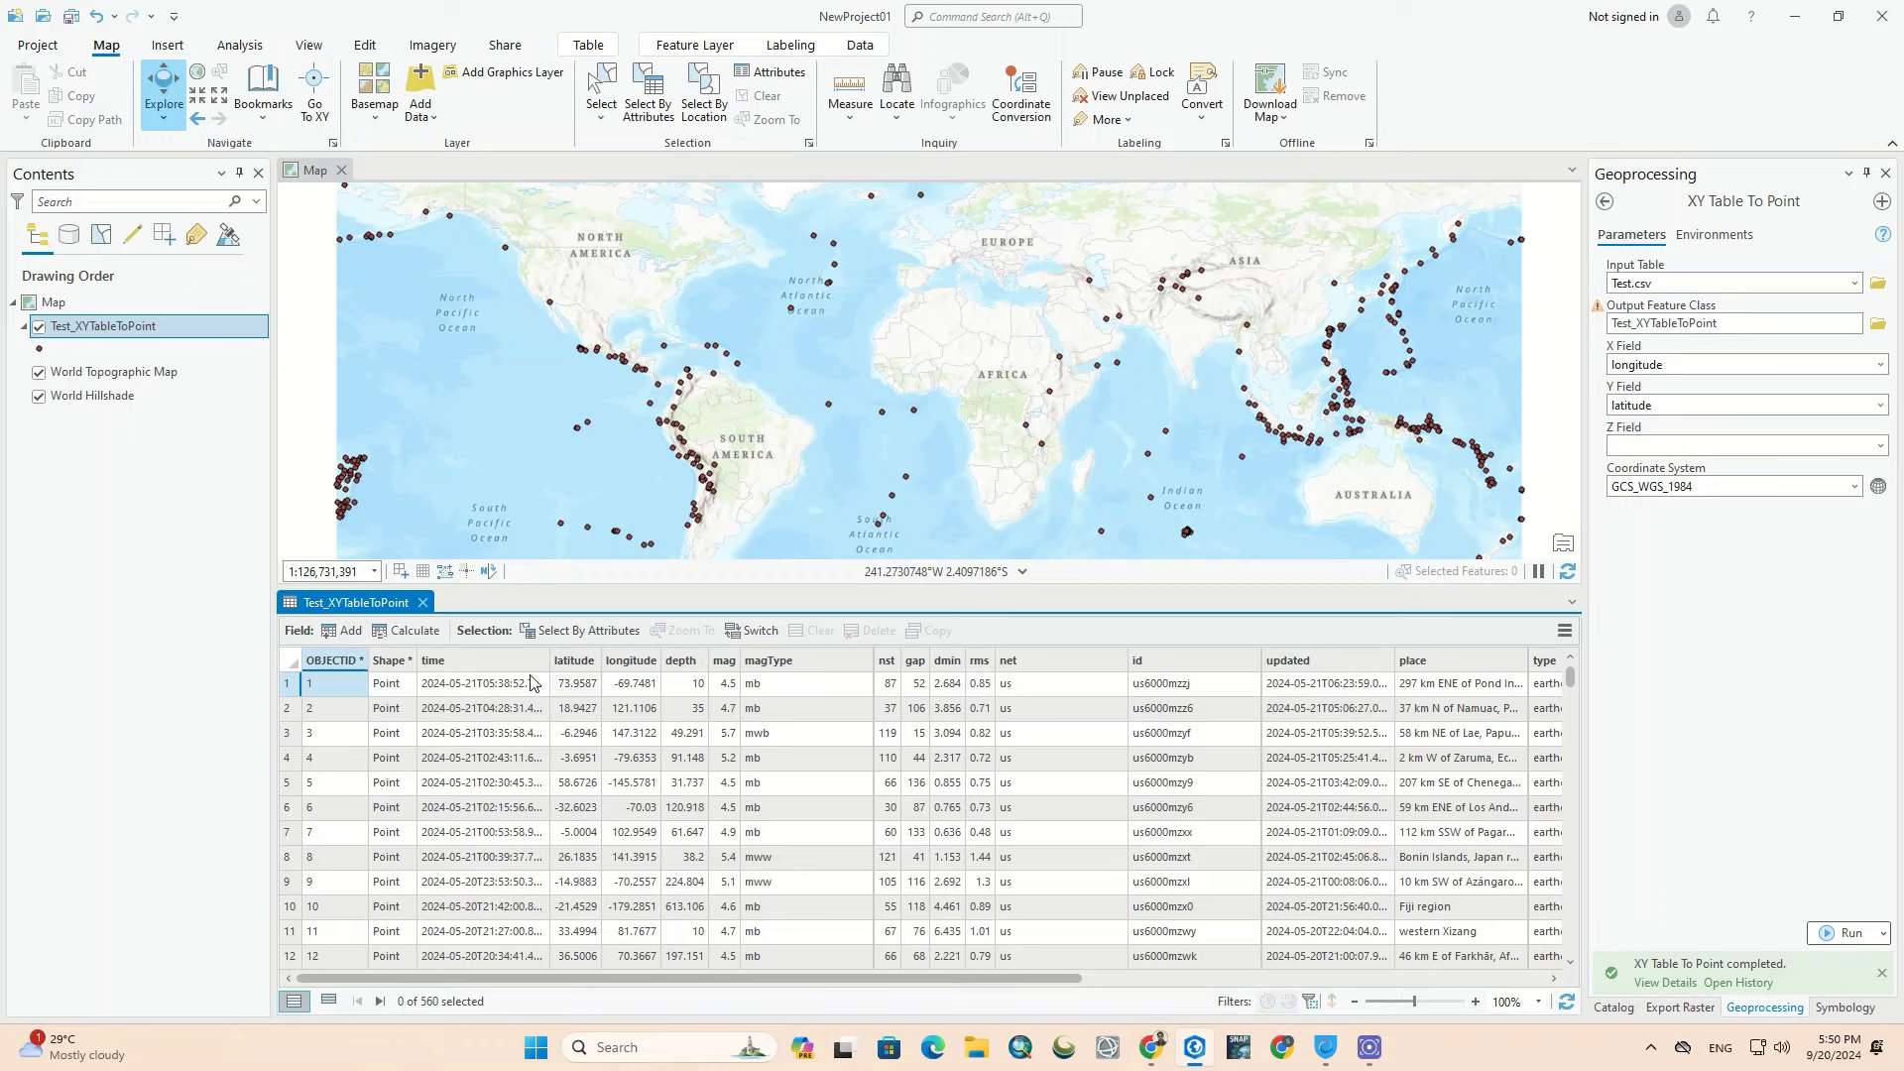
left_click_drag(685, 977, 1184, 1006)
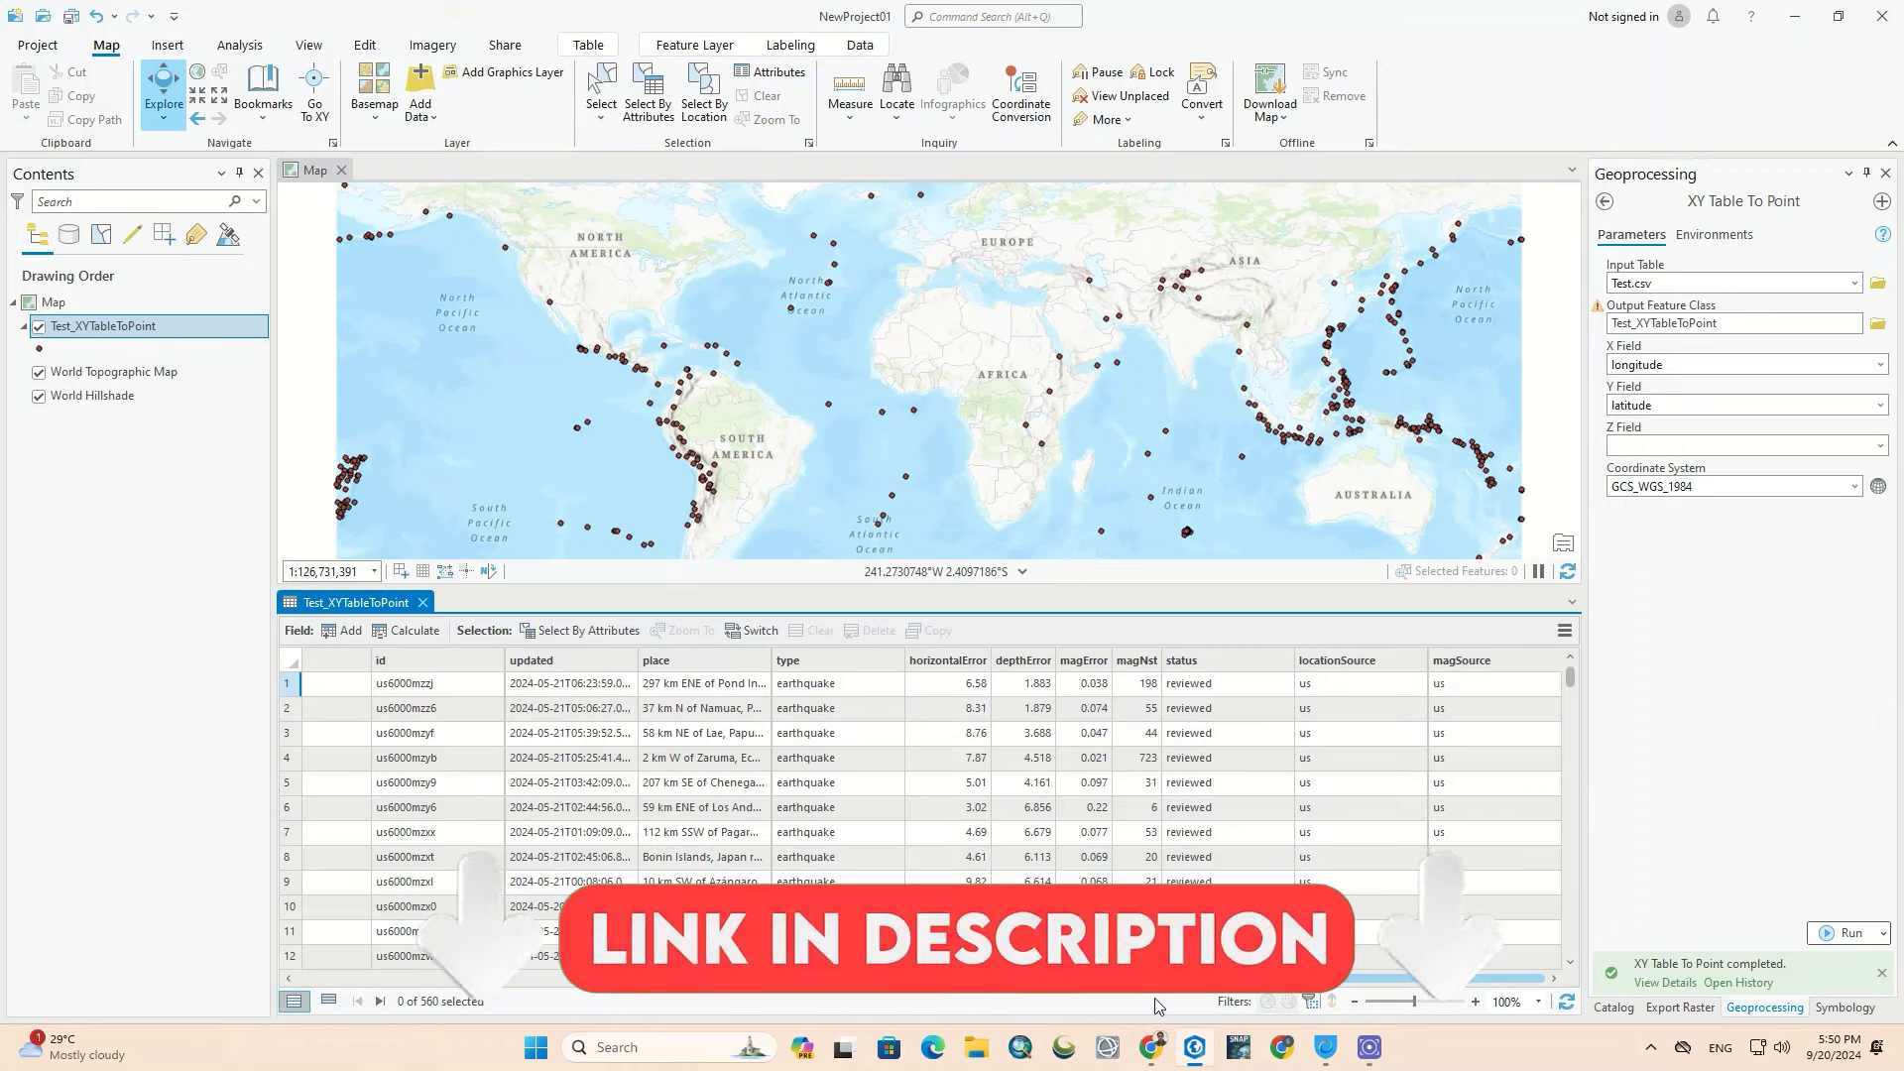
left_click_drag(1183, 1007, 734, 990)
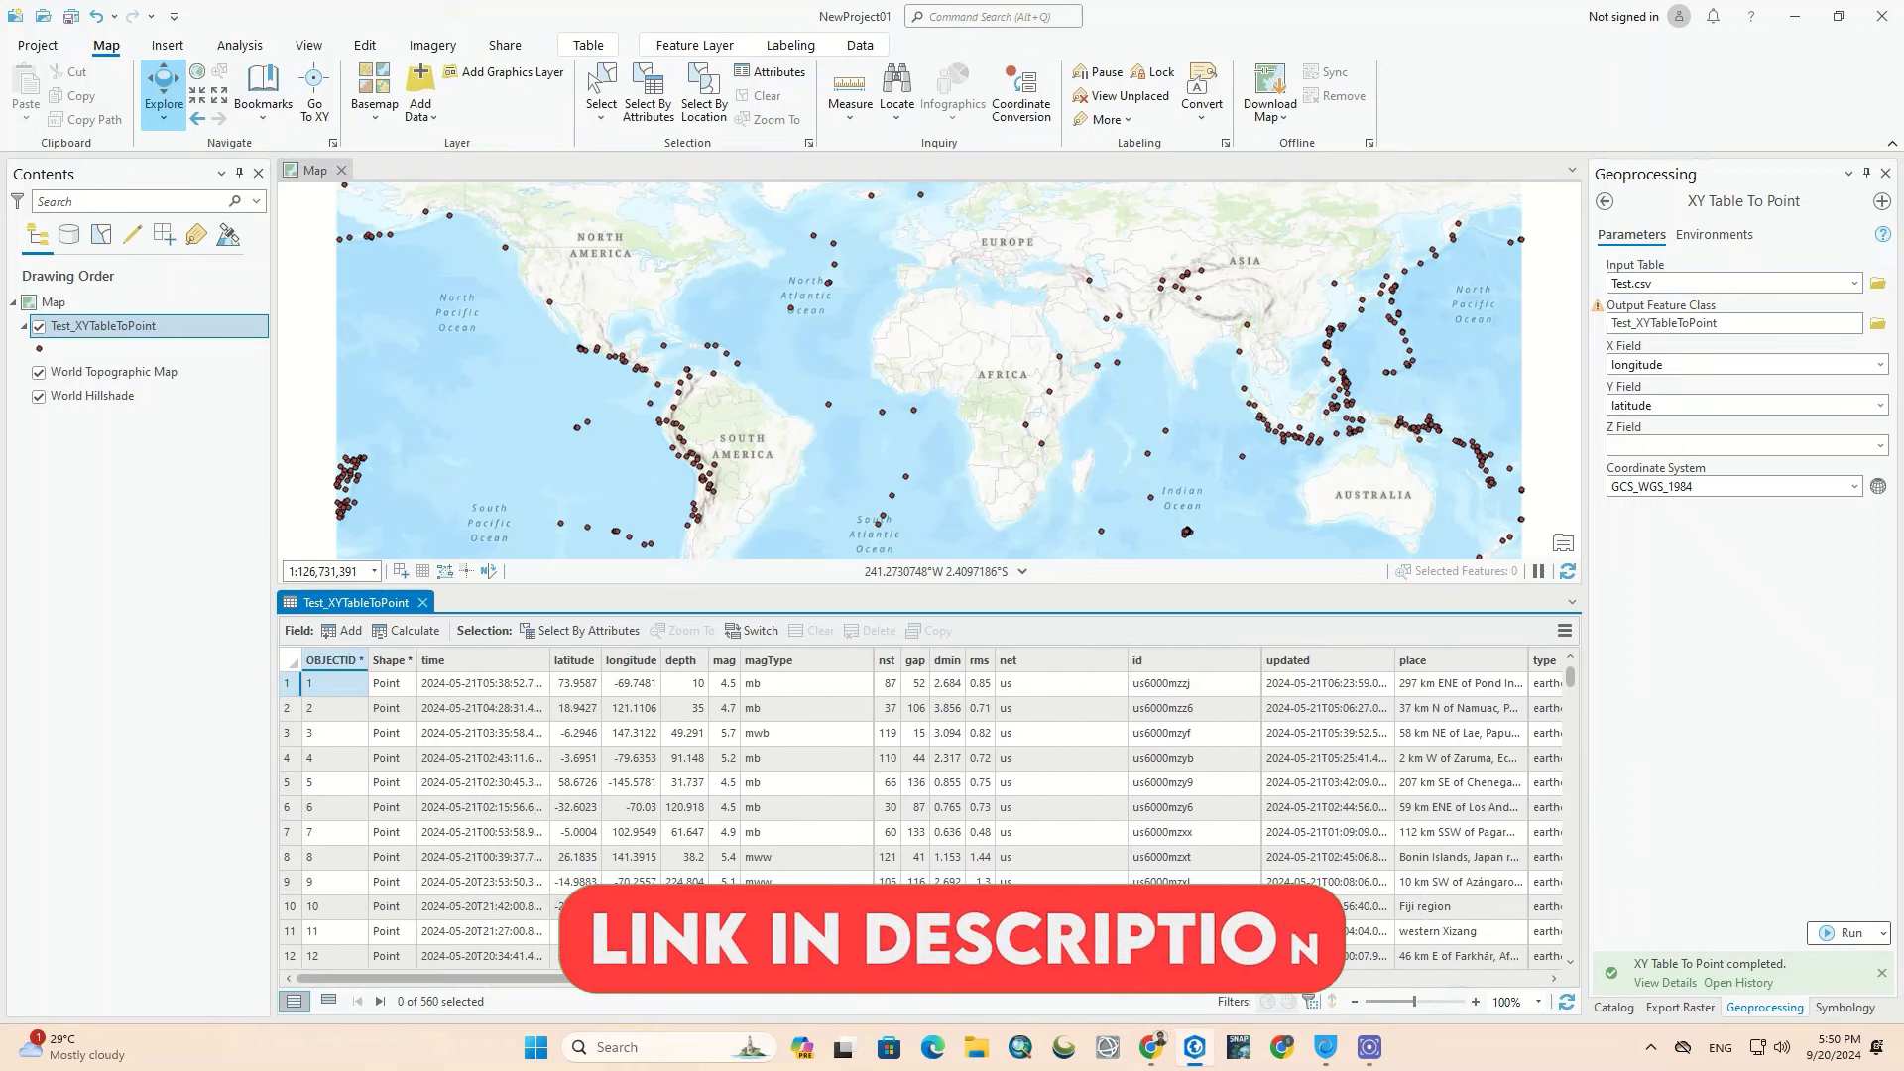
left_click(585, 662)
left_click(625, 662)
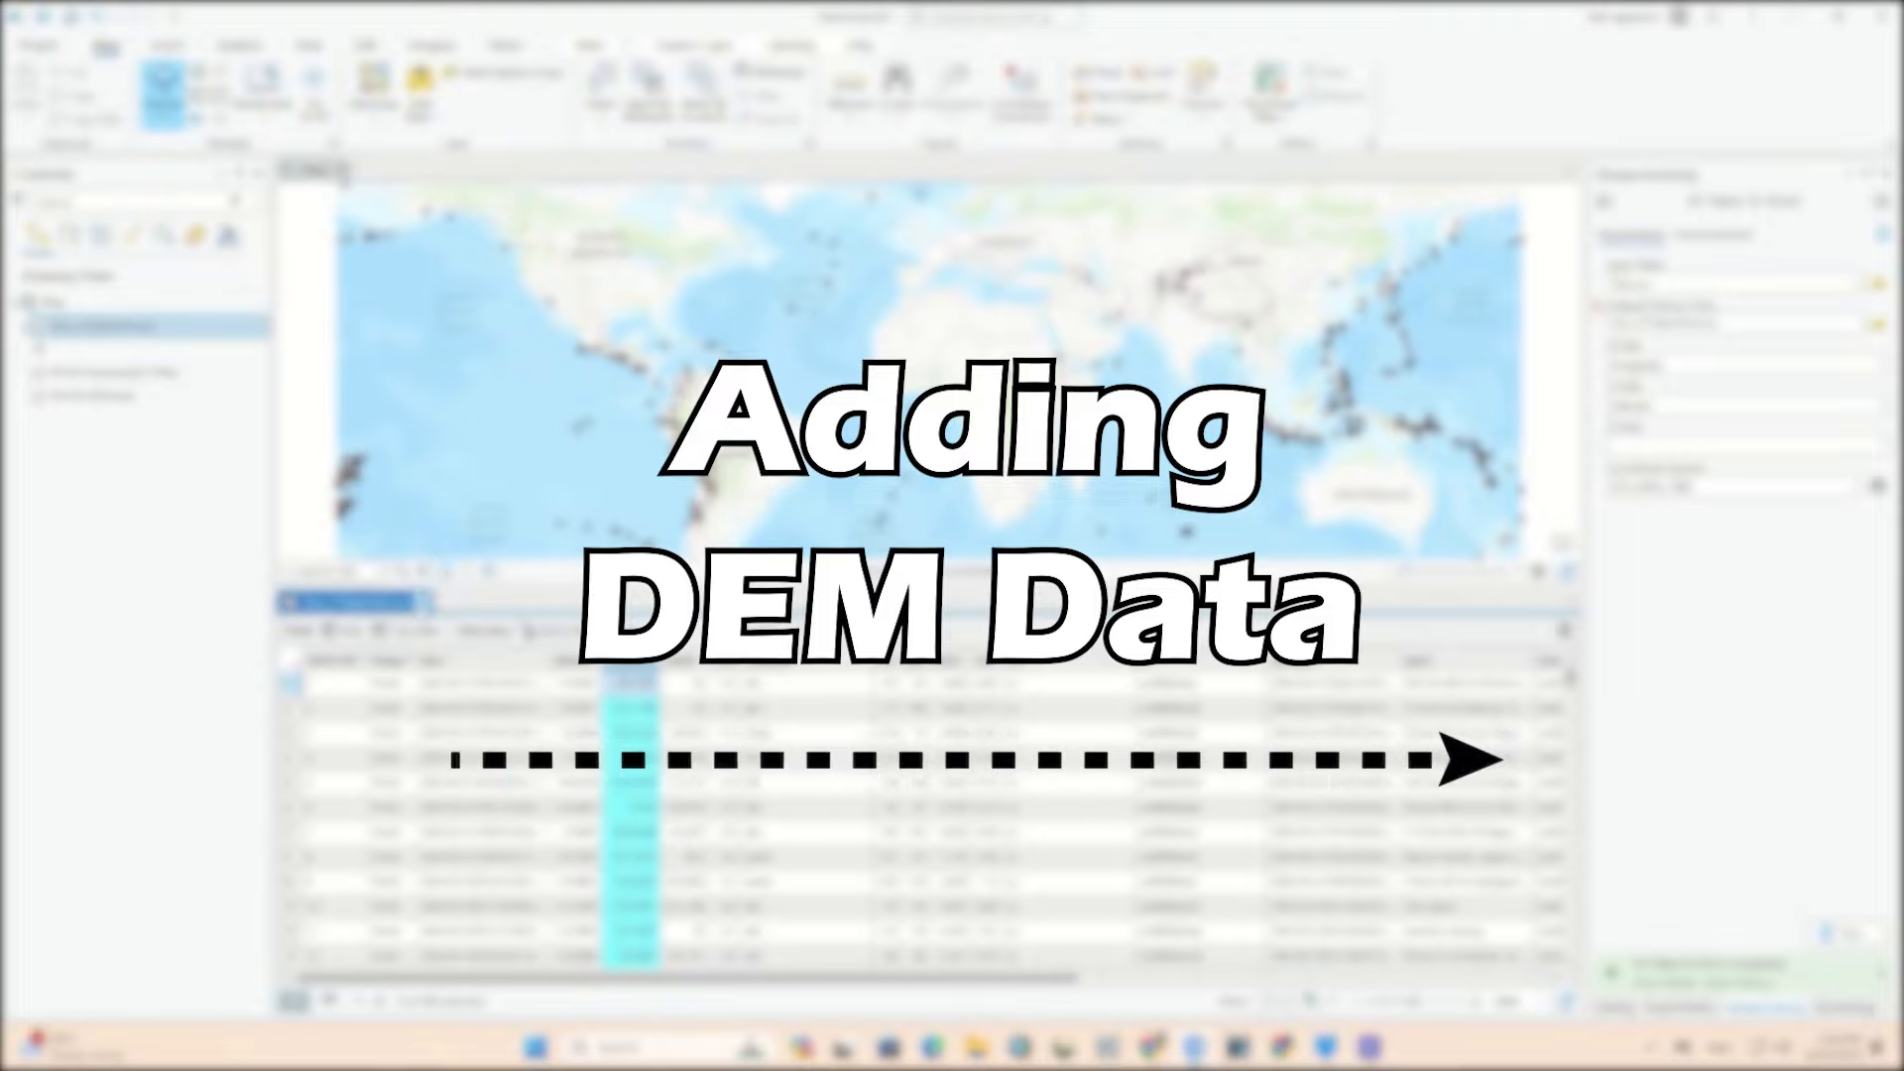
left_click(424, 602)
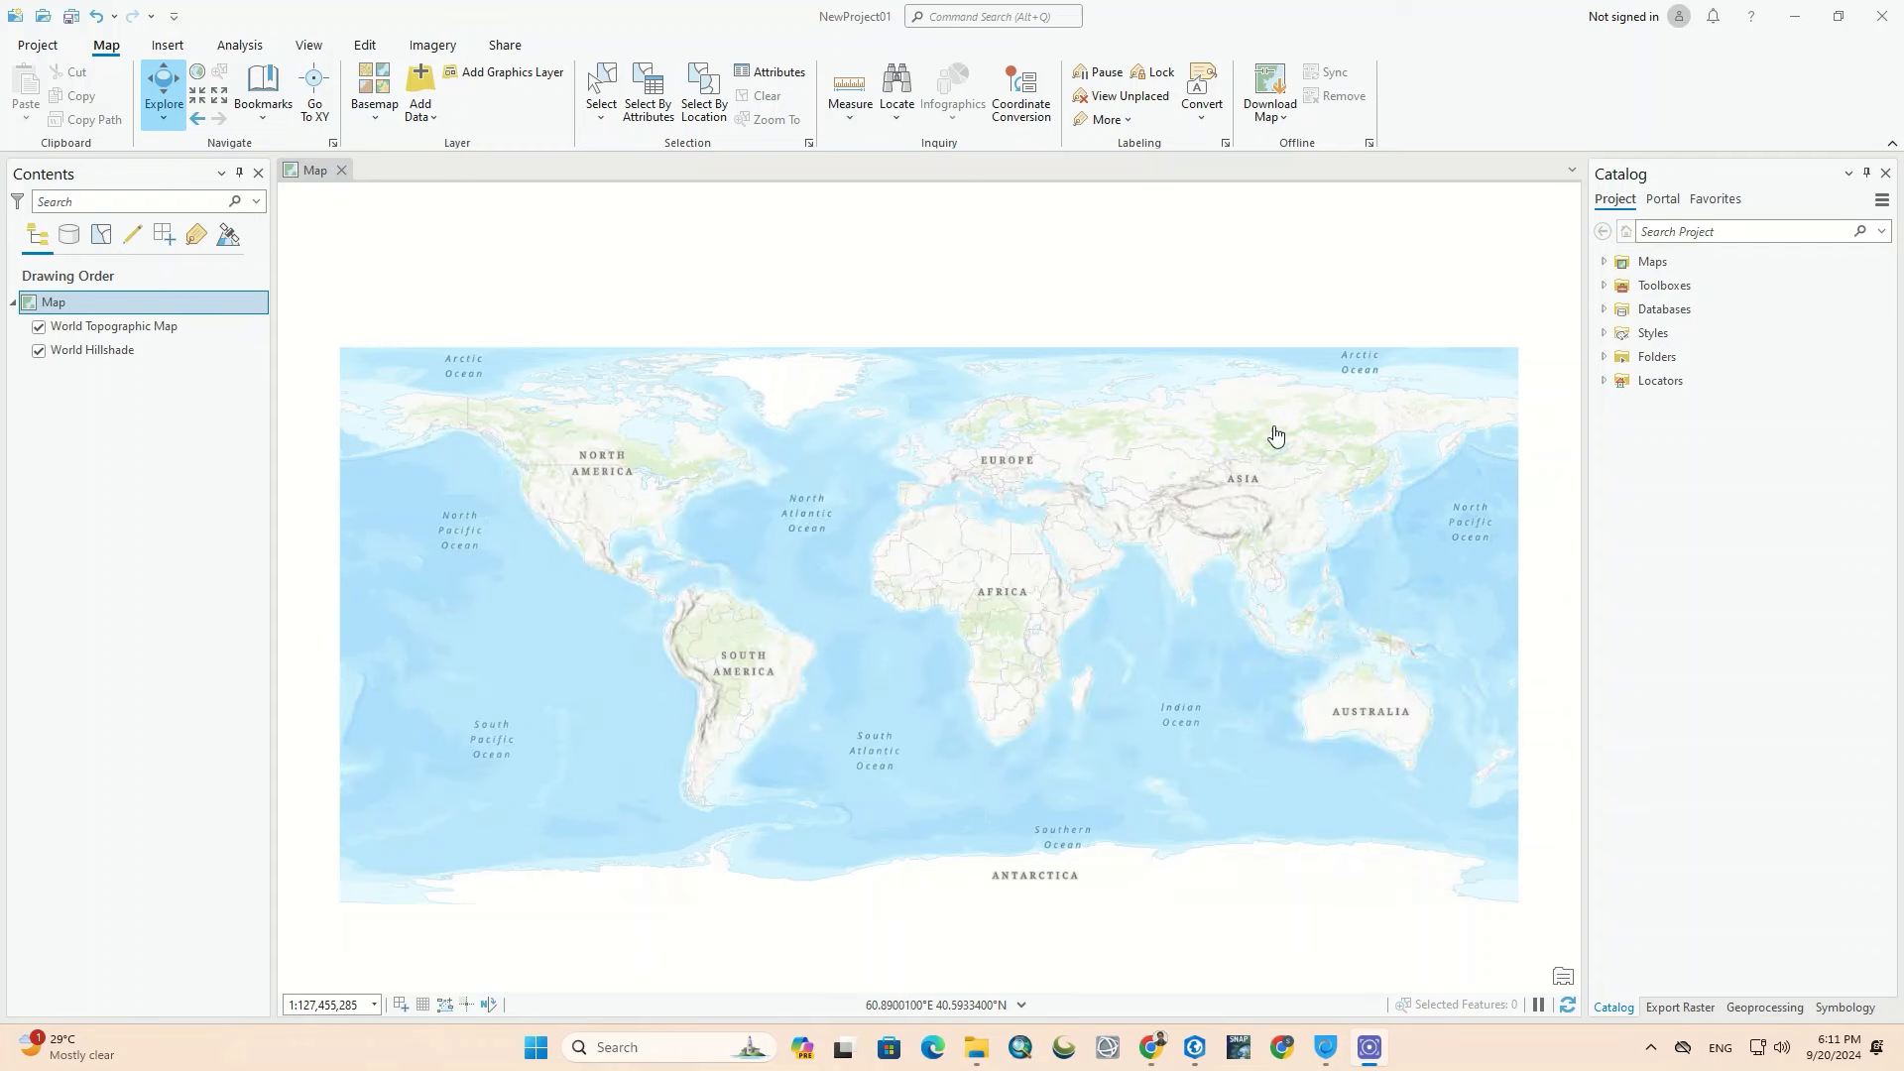
Step: Add DEM2.dem from the Dataset 14.Tehran City Dataset project folder to the current map
left_click(1603, 358)
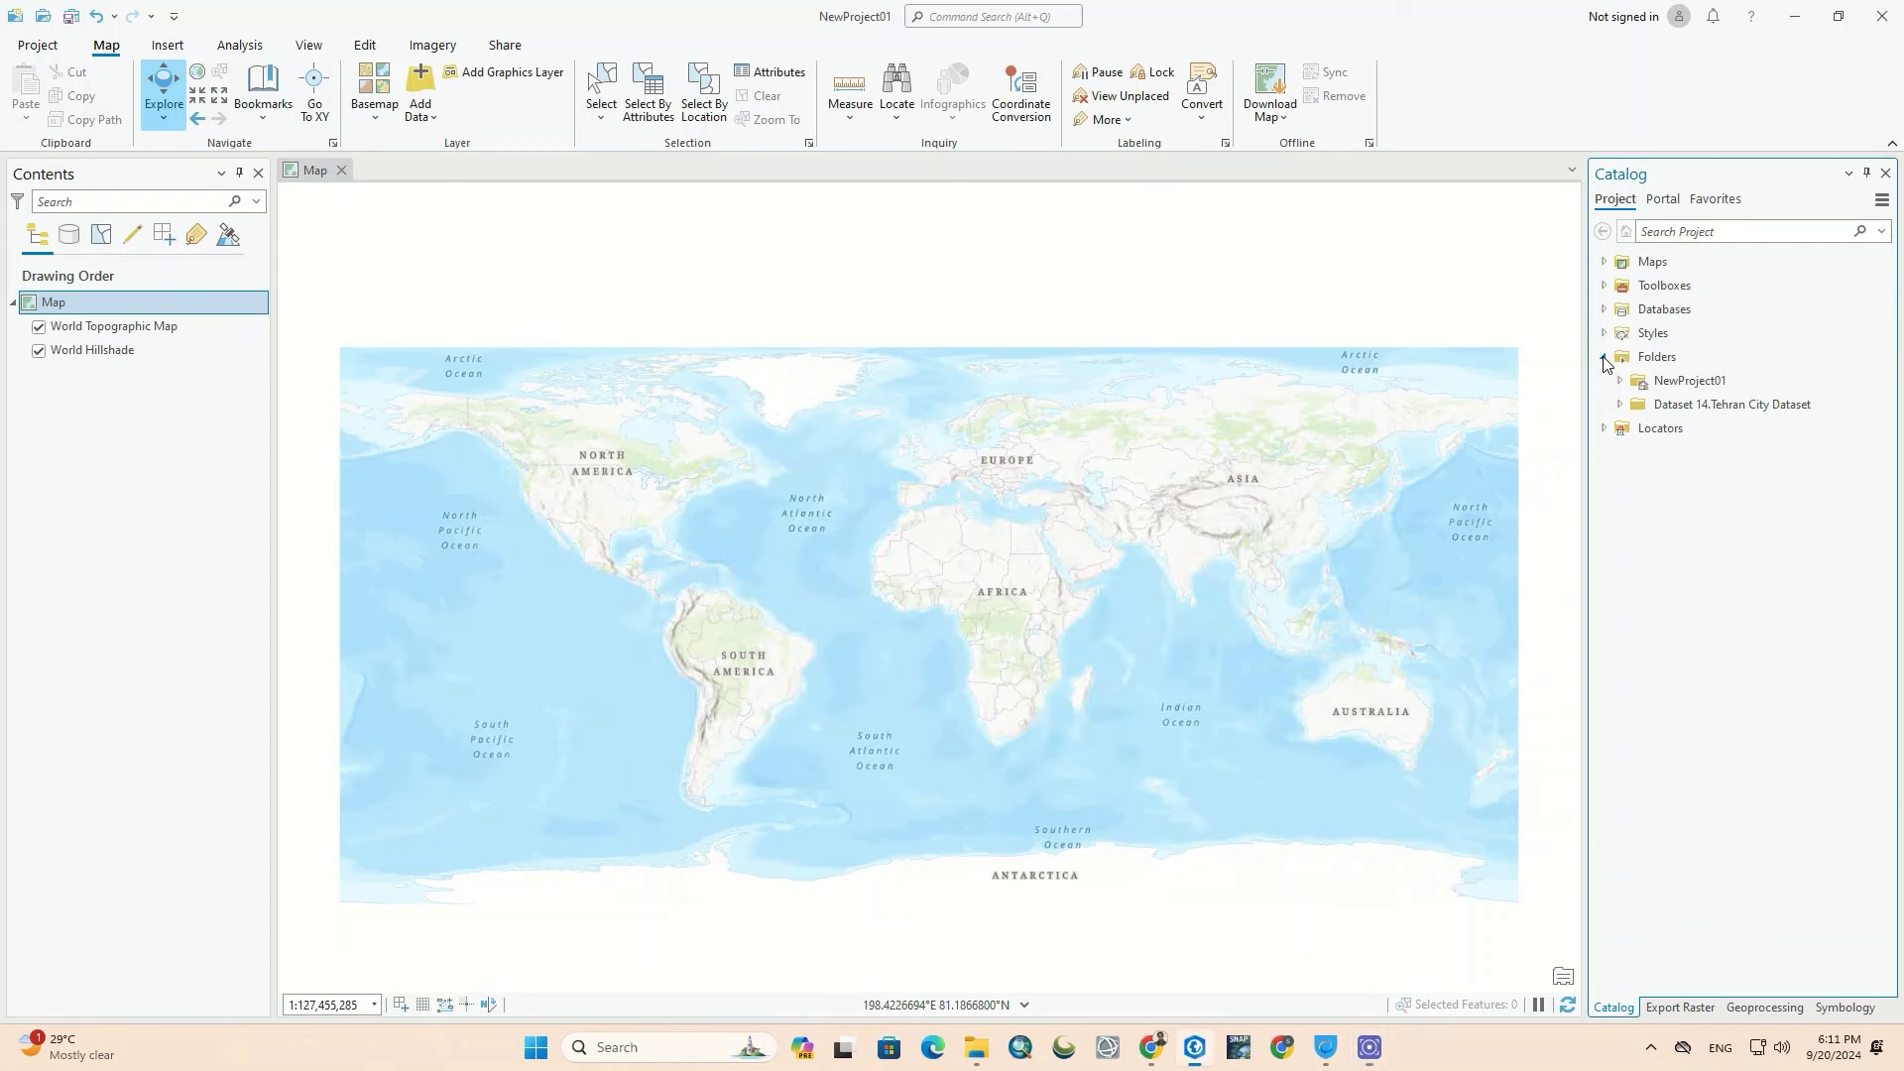
left_click(1620, 405)
mouse_move(1699, 506)
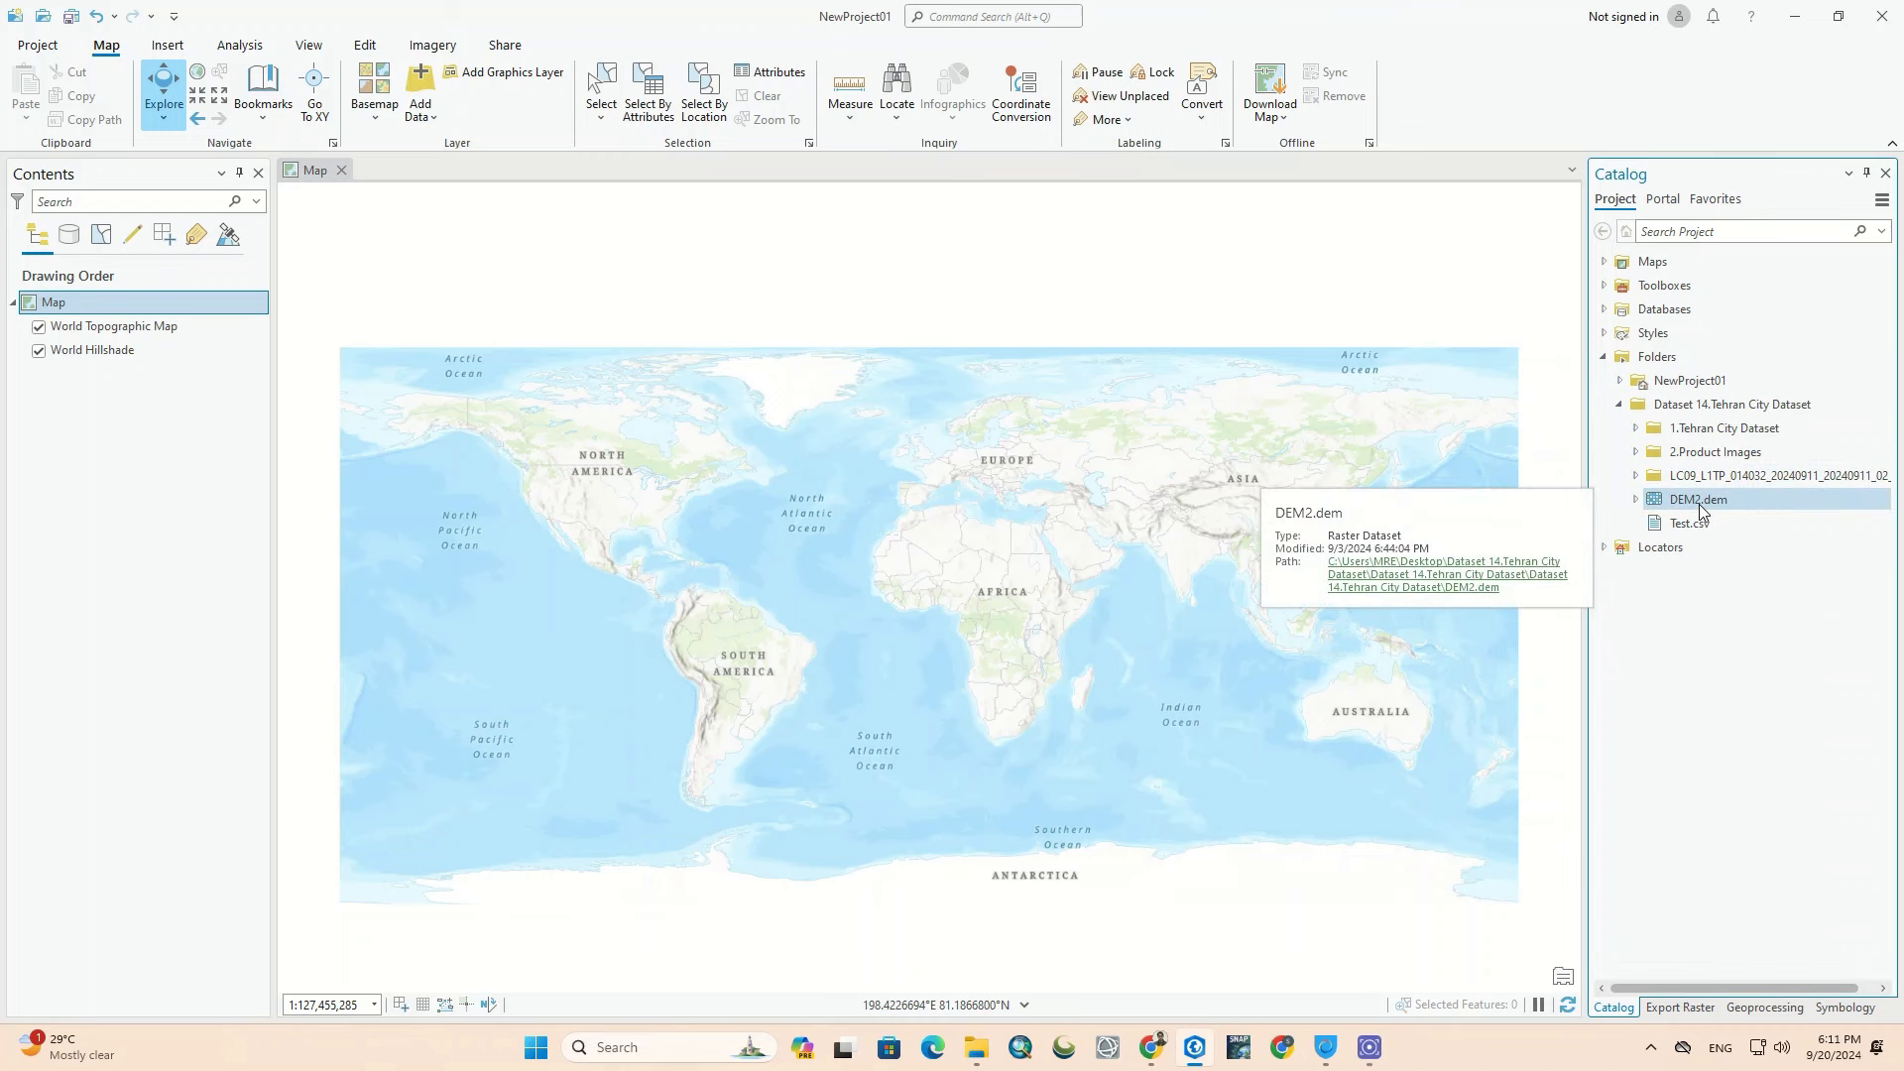
left_click_drag(1699, 504, 1662, 493)
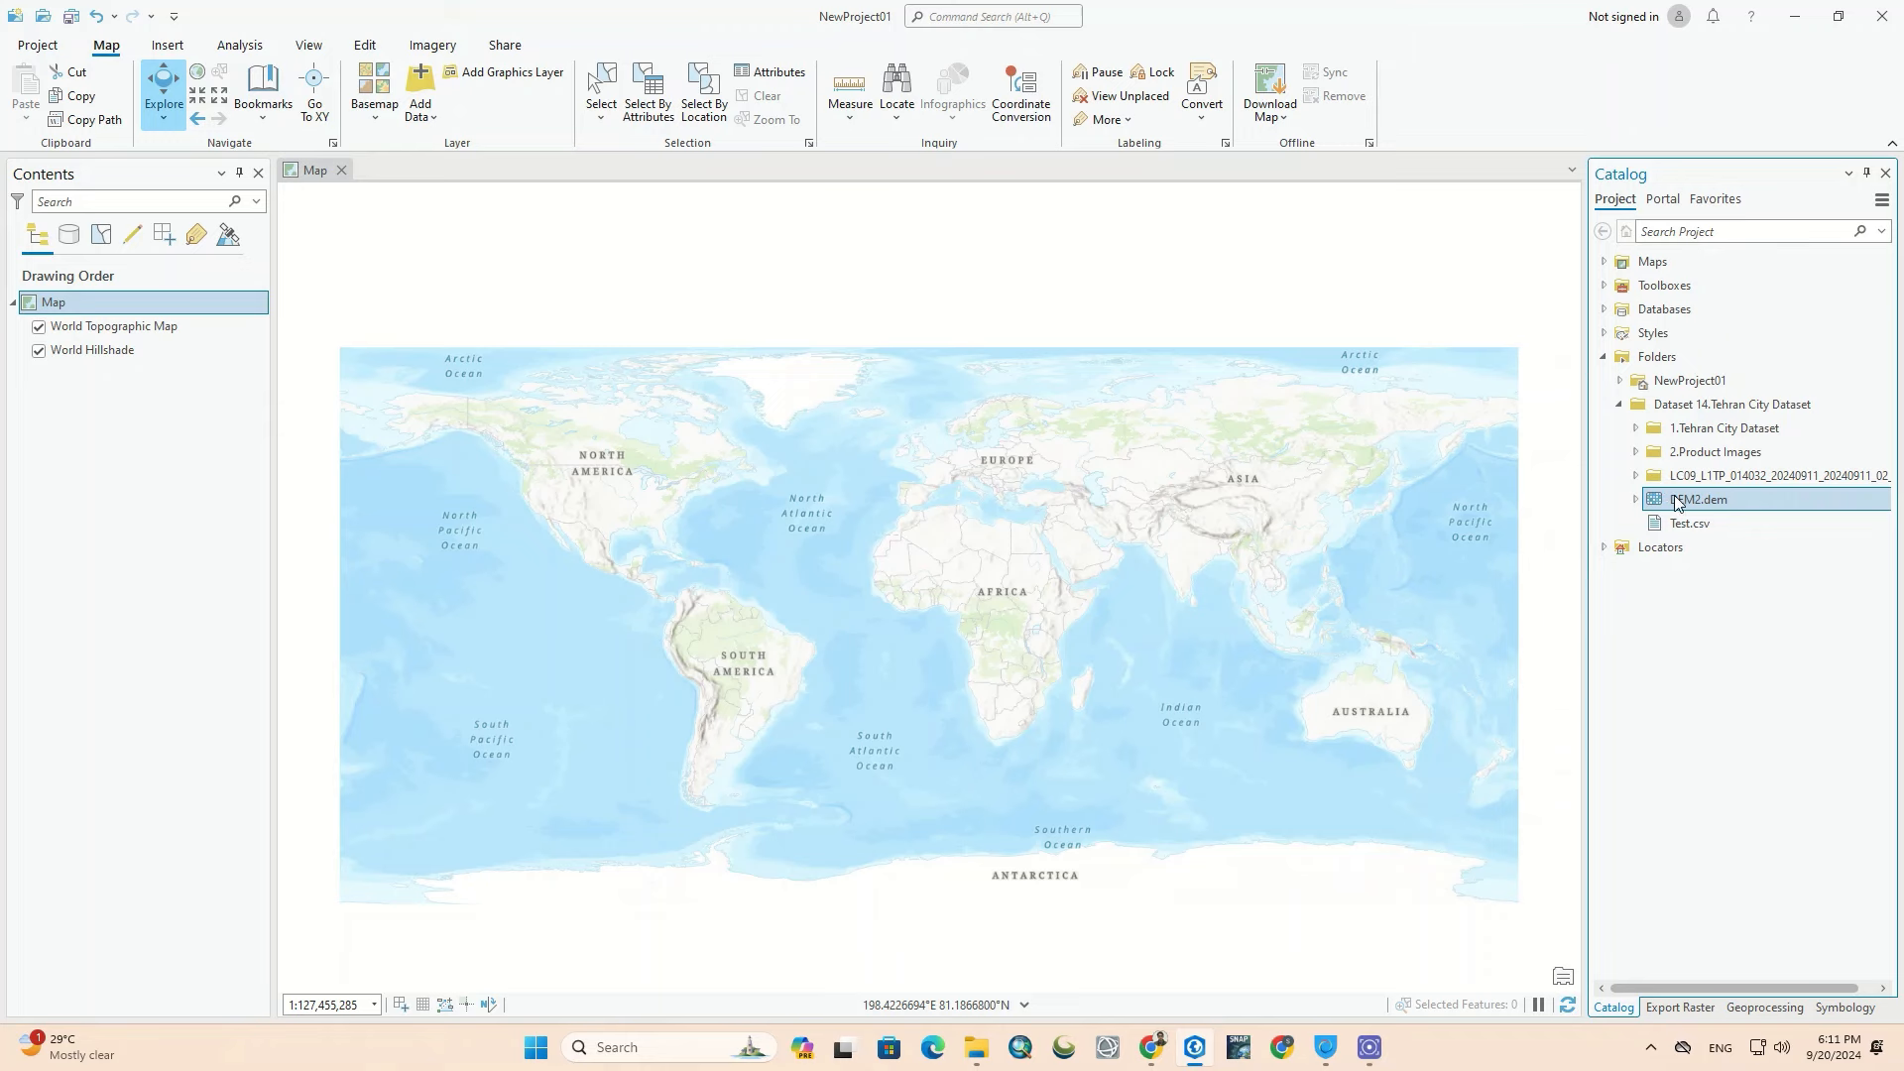
right_click(1674, 501)
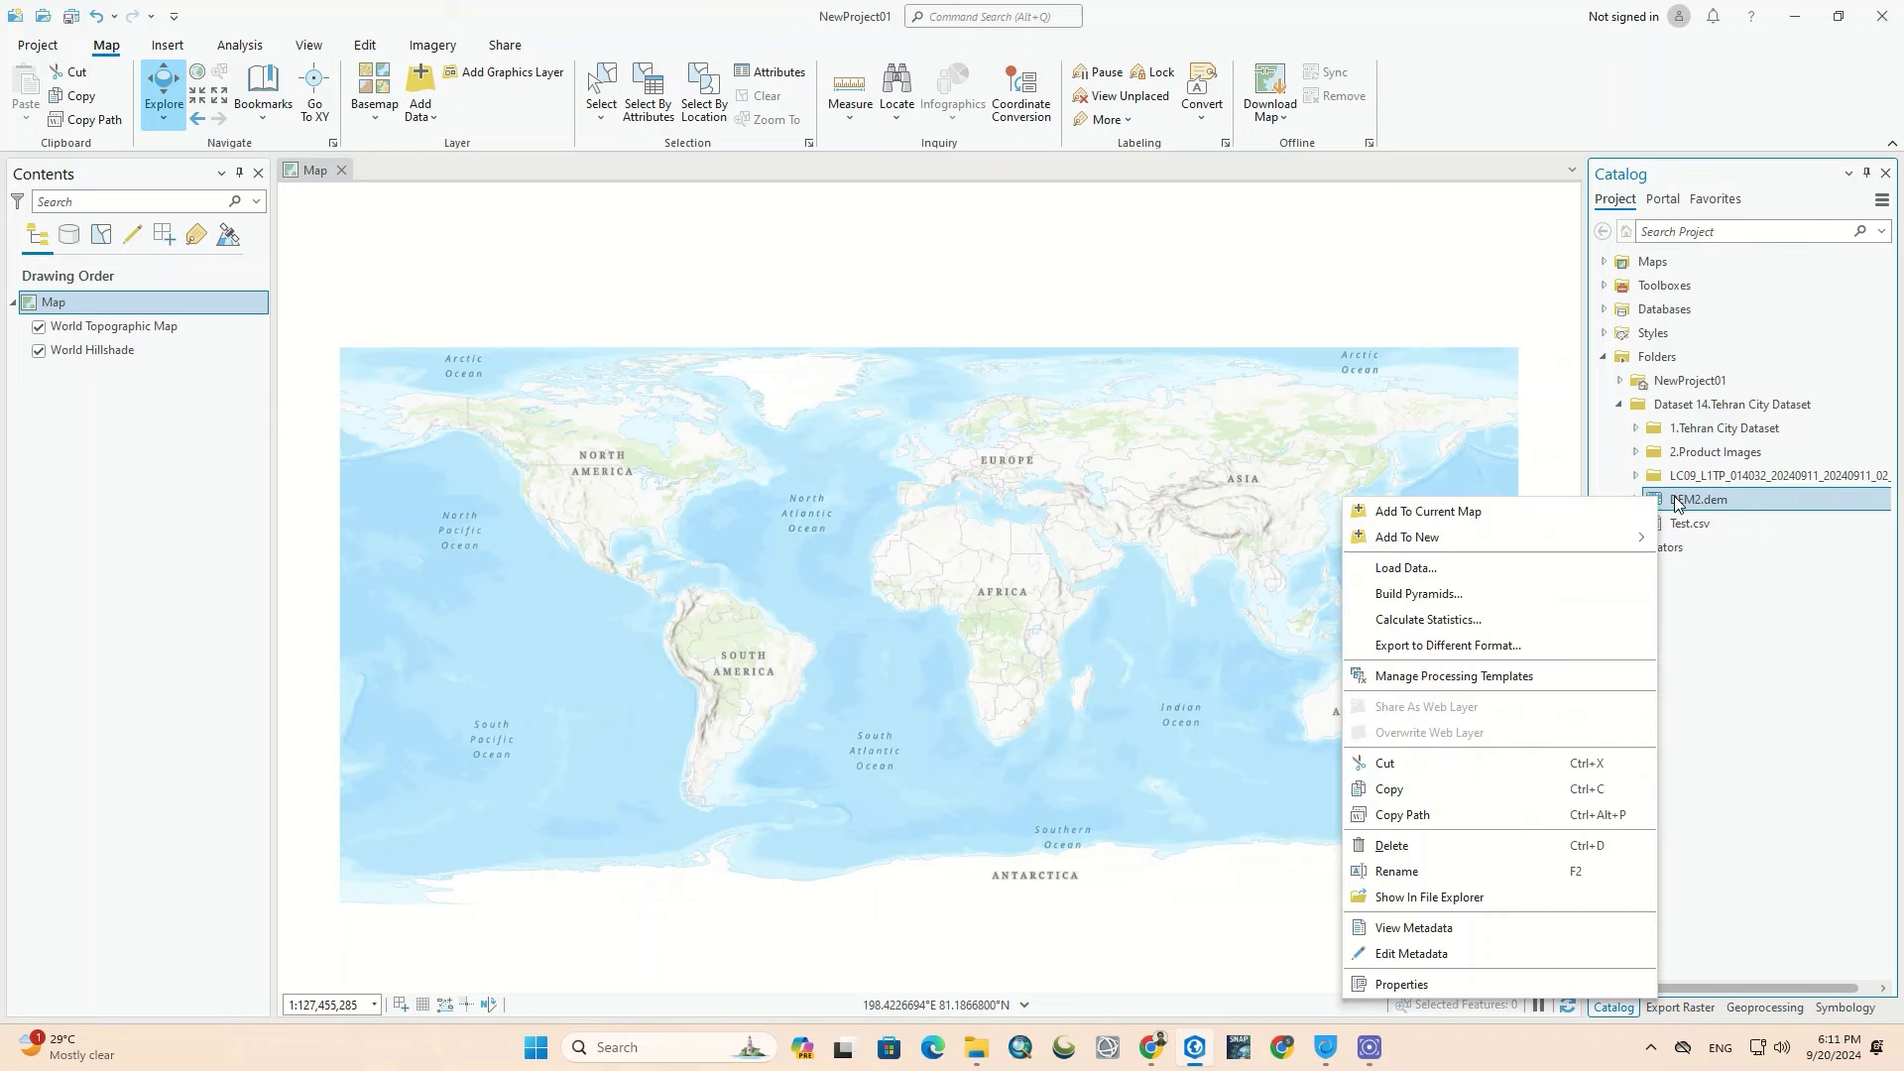
left_click(1529, 506)
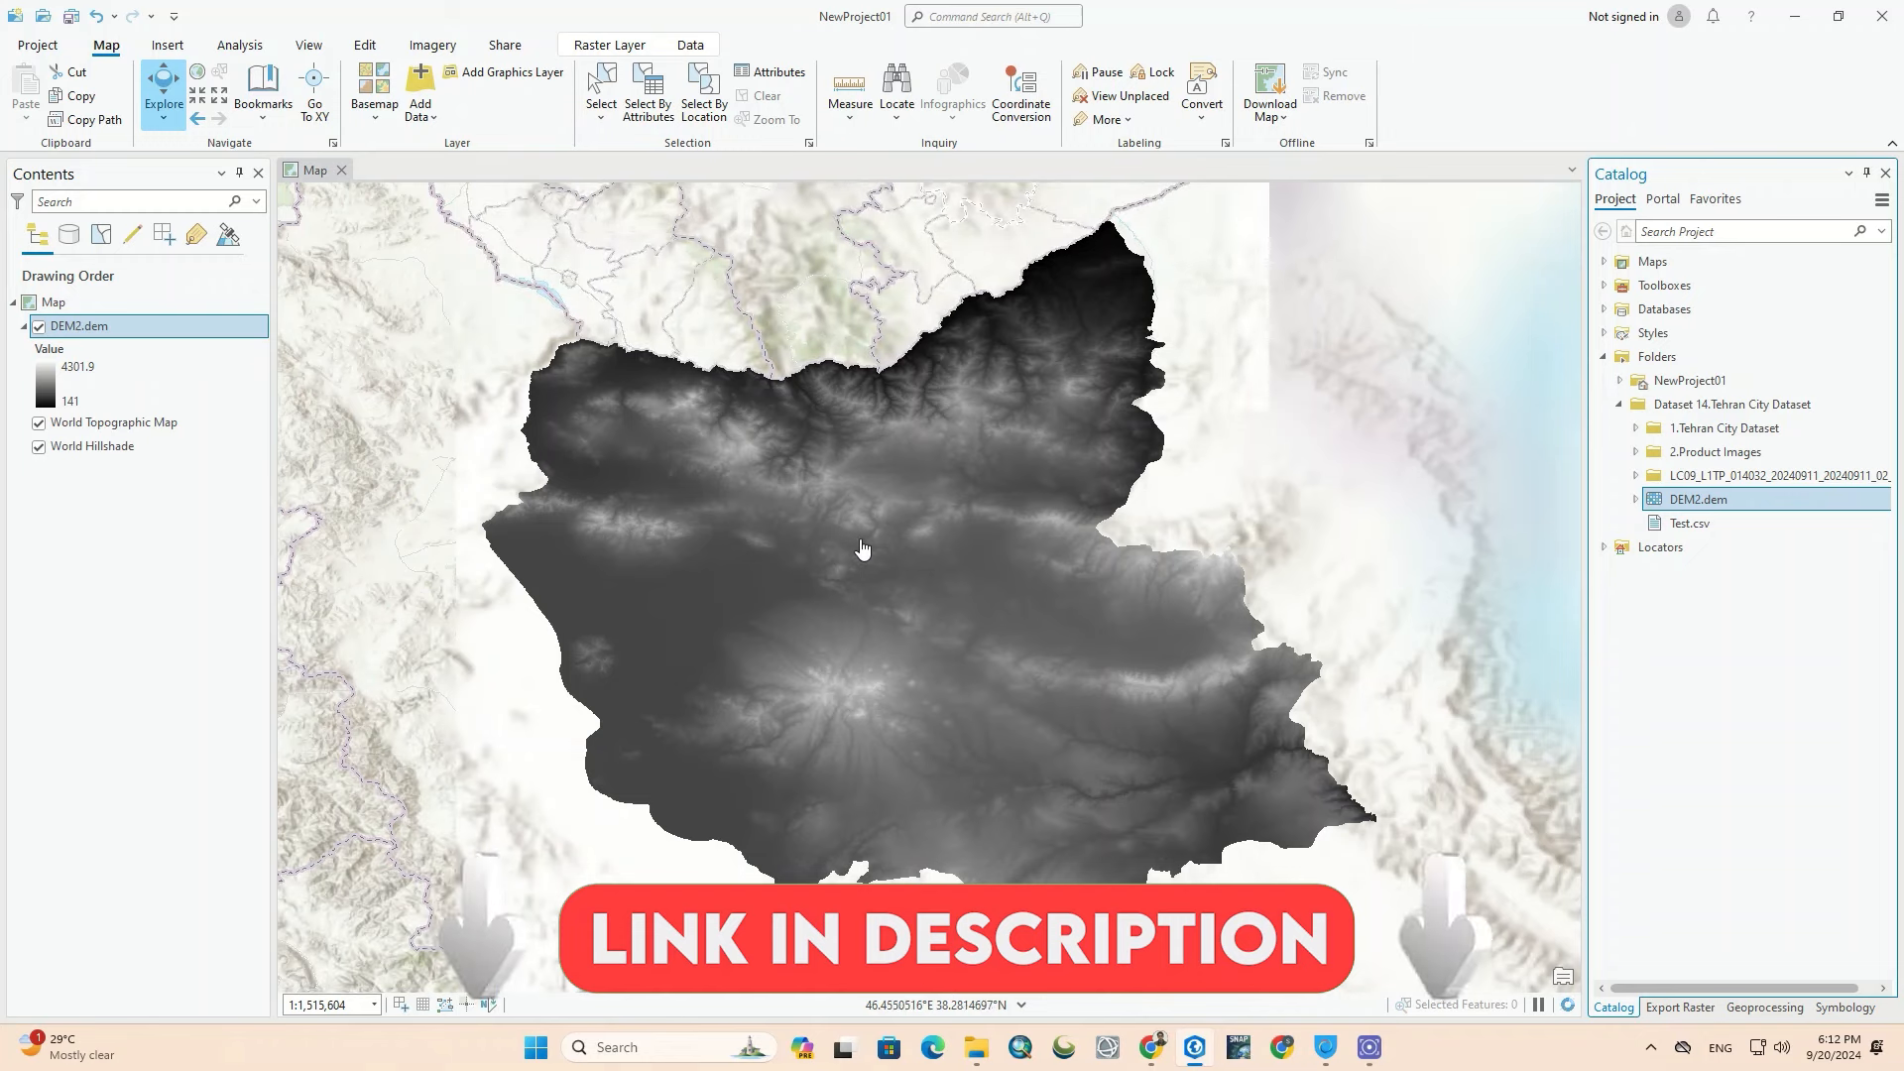
Step: Inspect the DEM2.dem pixel values at several locations on the raster, including the bright central peak, and close the pop-up
left_click(575, 593)
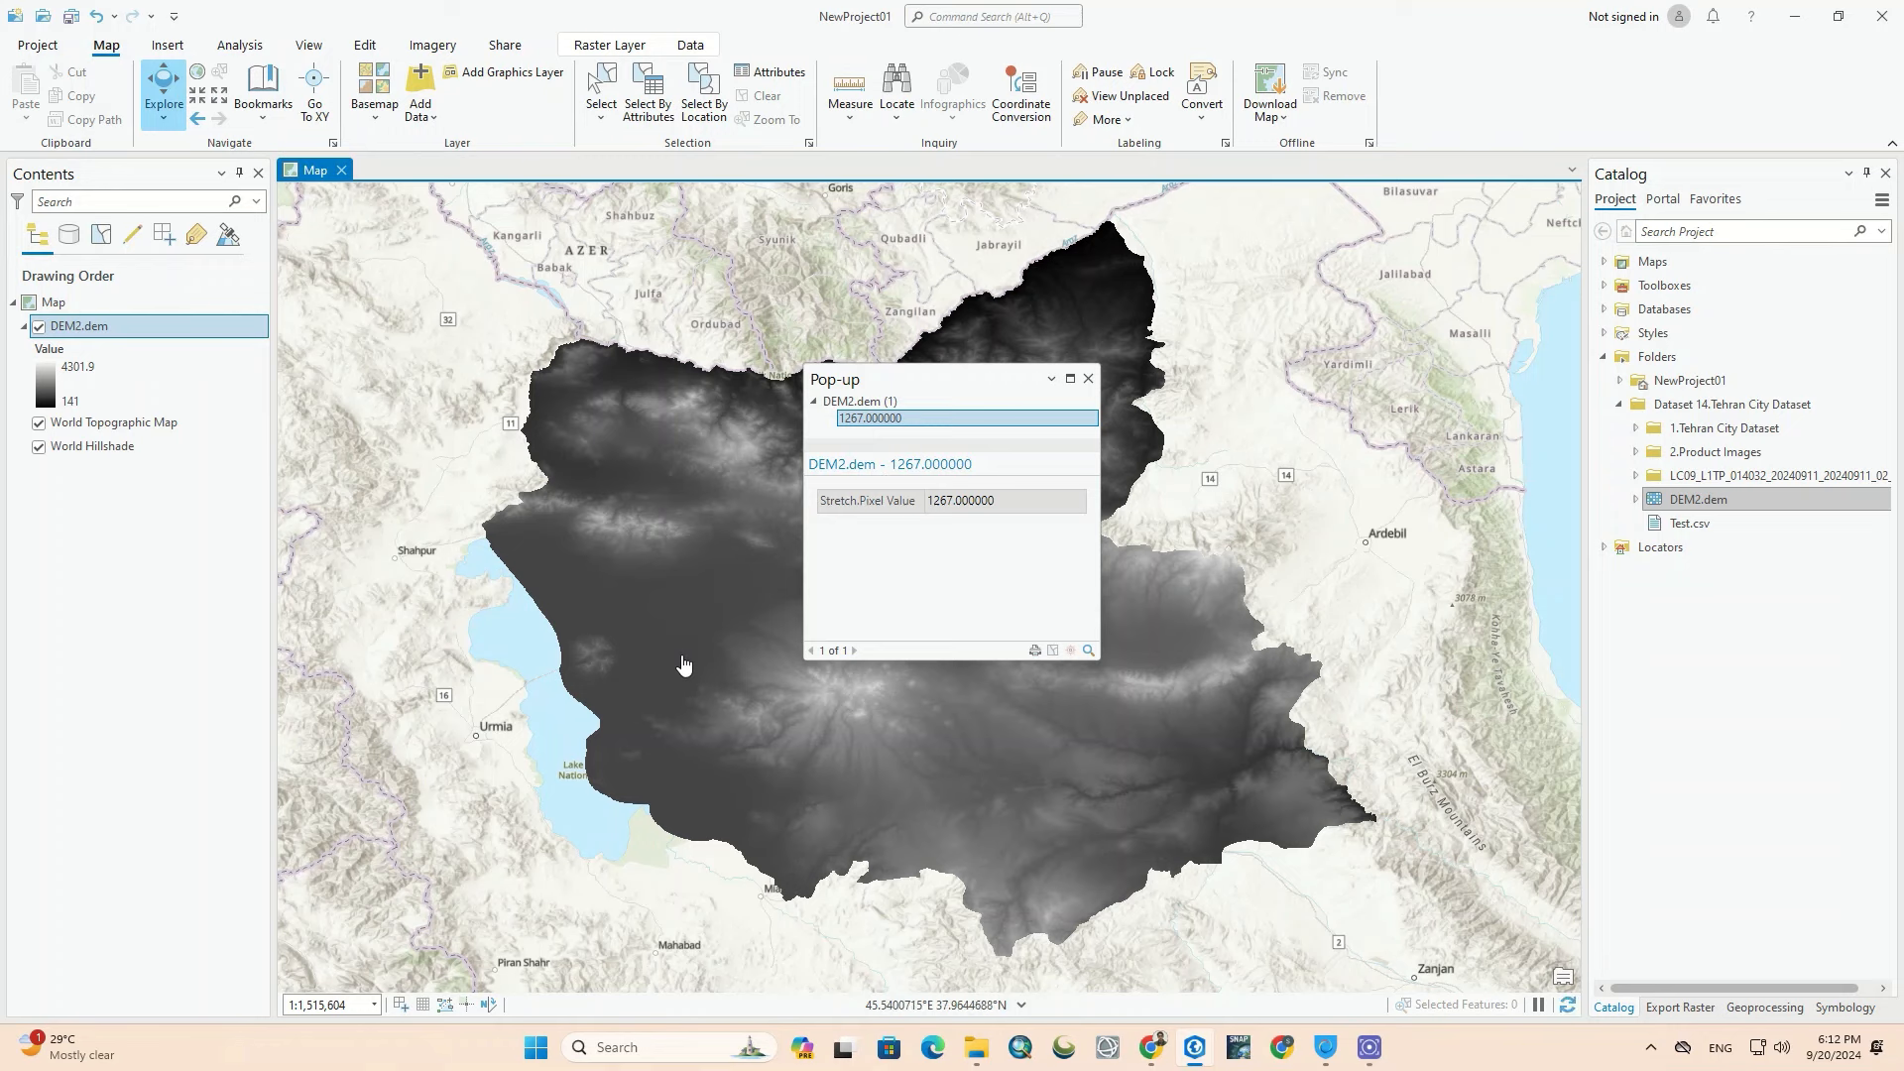
left_click(831, 694)
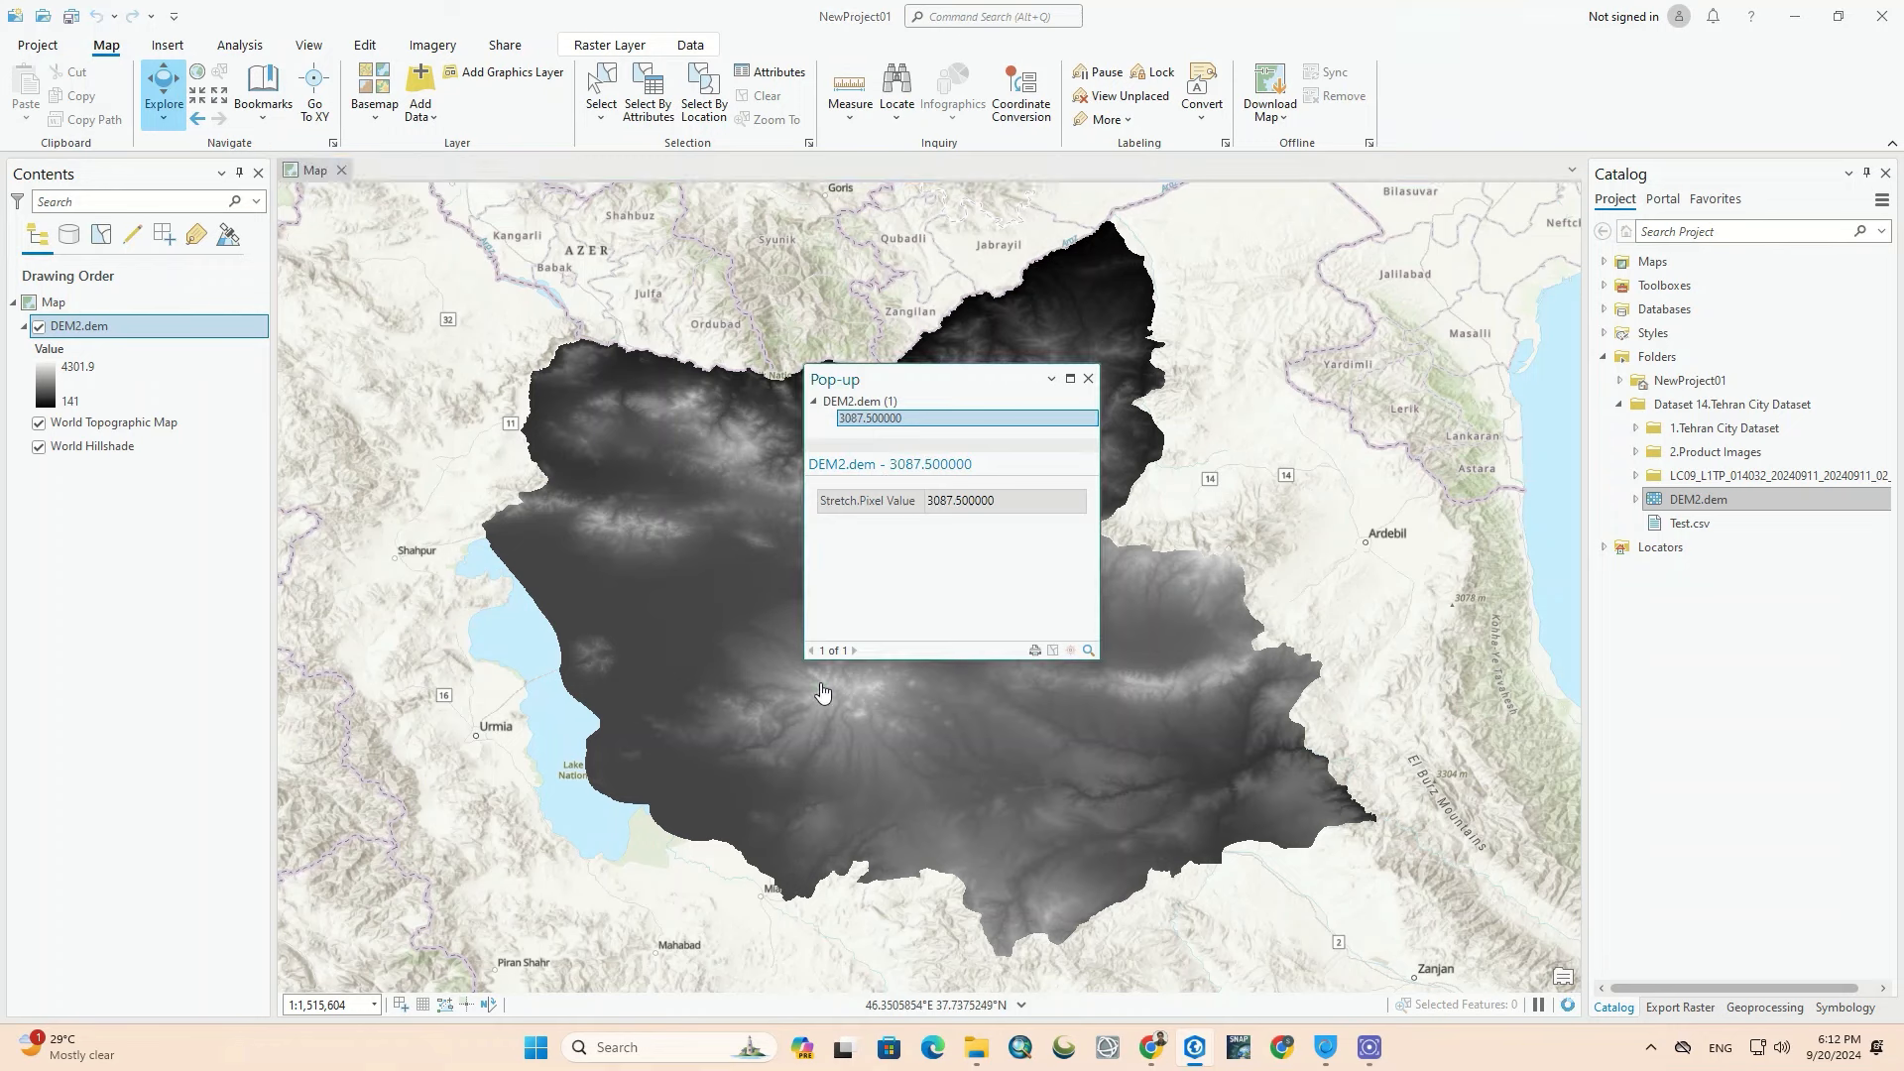
left_click(702, 633)
left_click(746, 441)
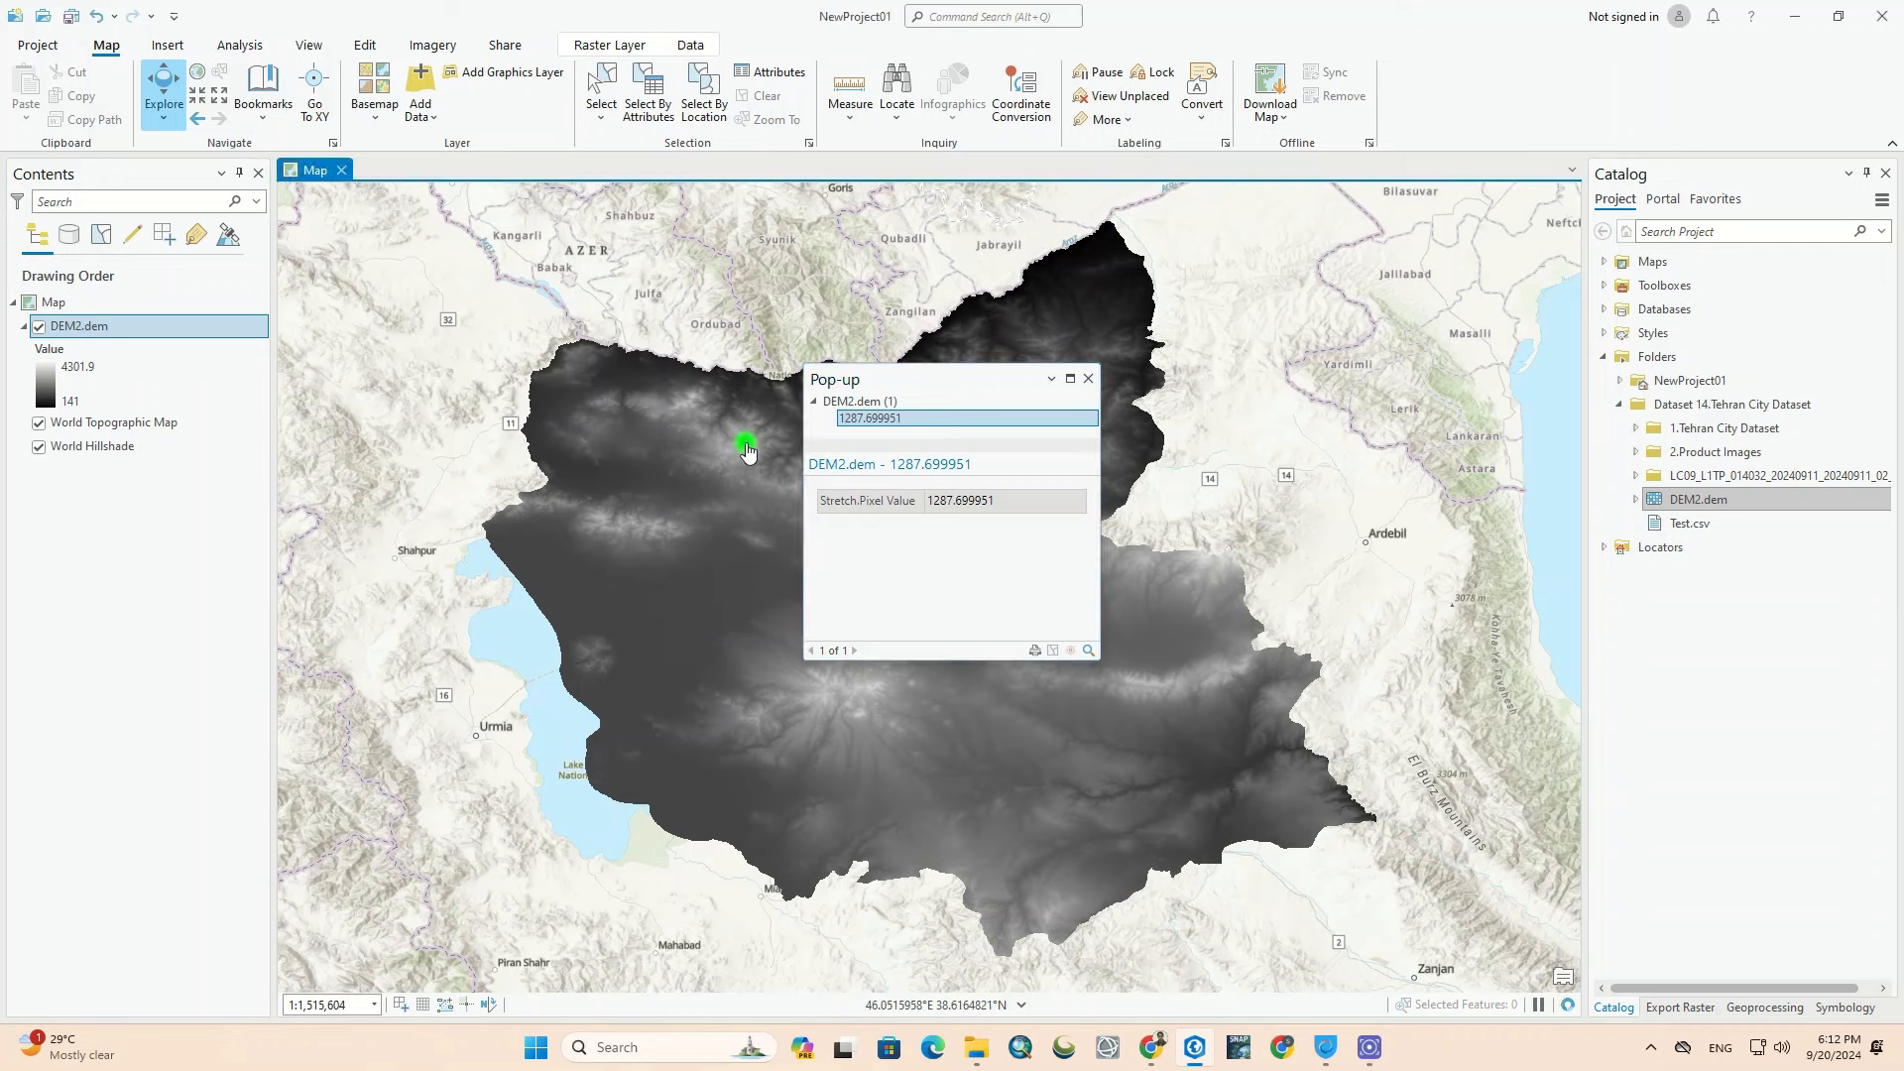
left_click(1088, 380)
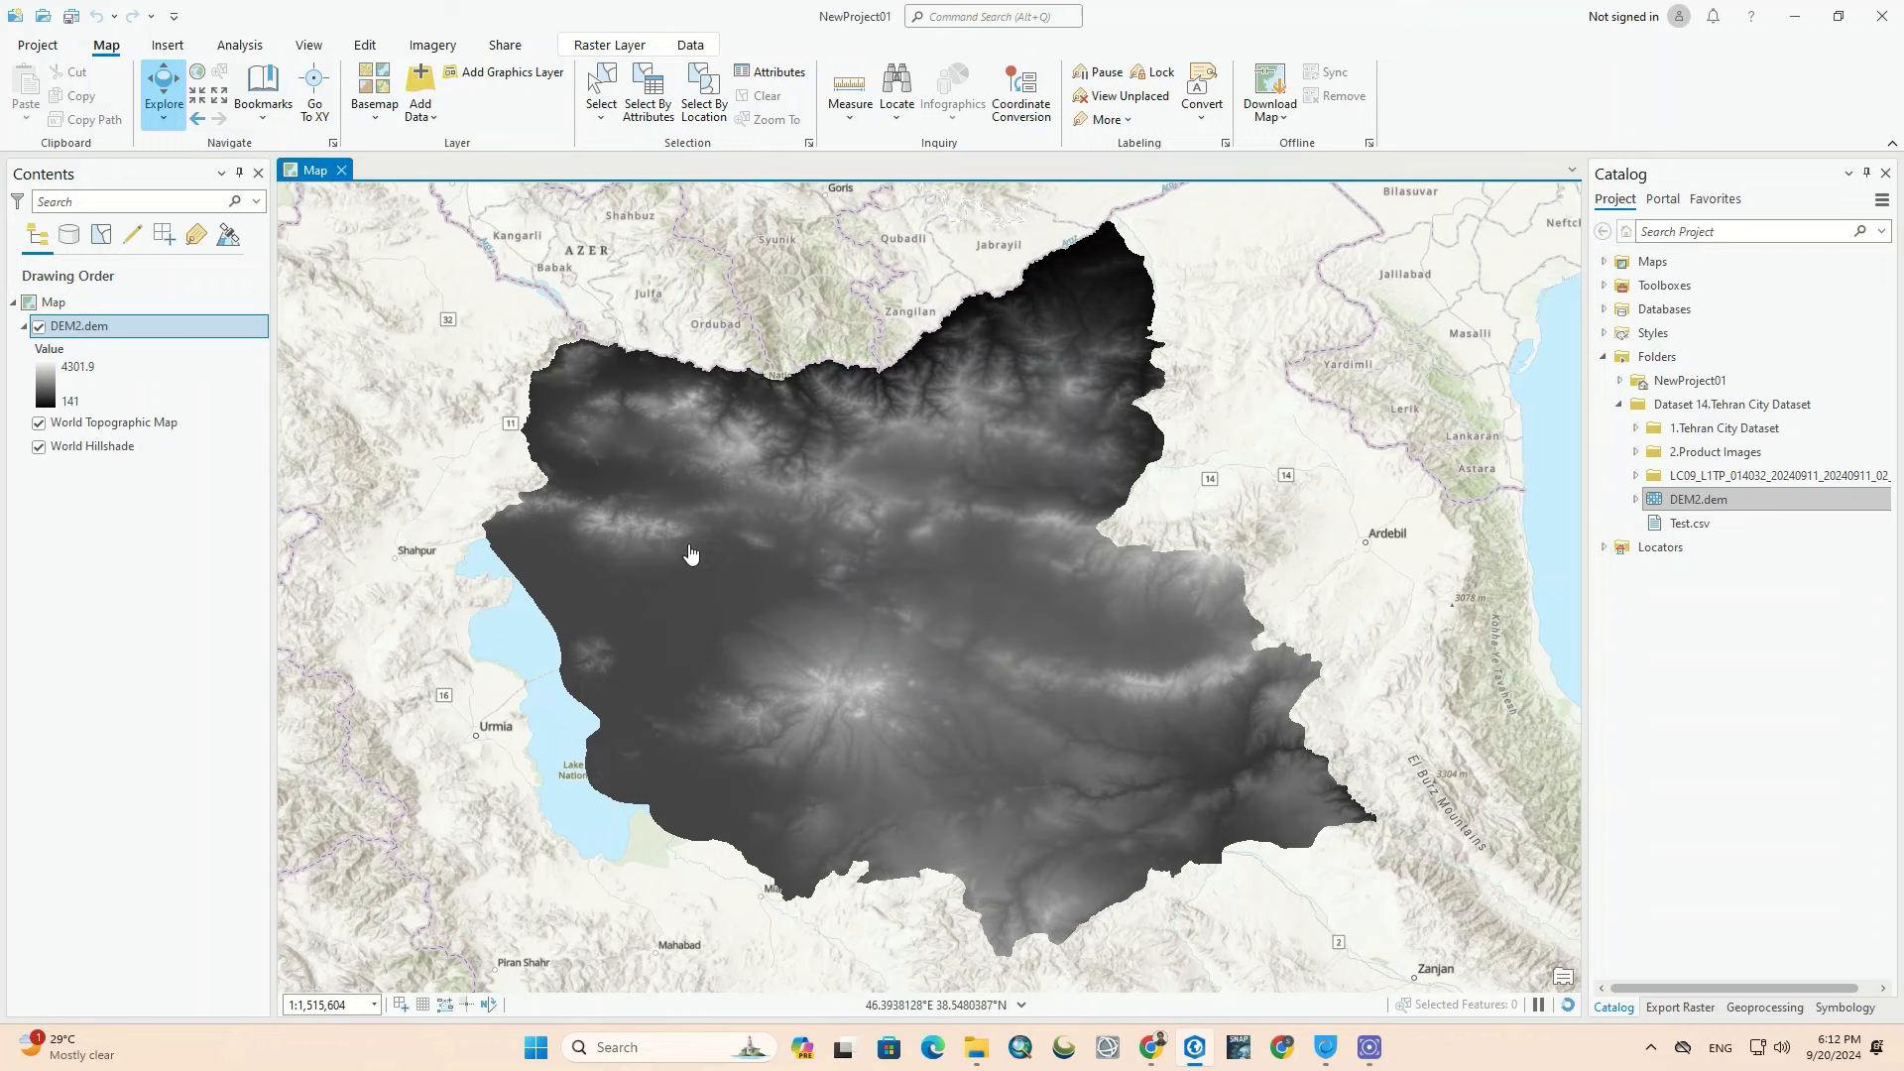
Step: Open the symbology settings of the DEM2.dem layer and reverse its black-to-white color scheme
left_click(47, 383)
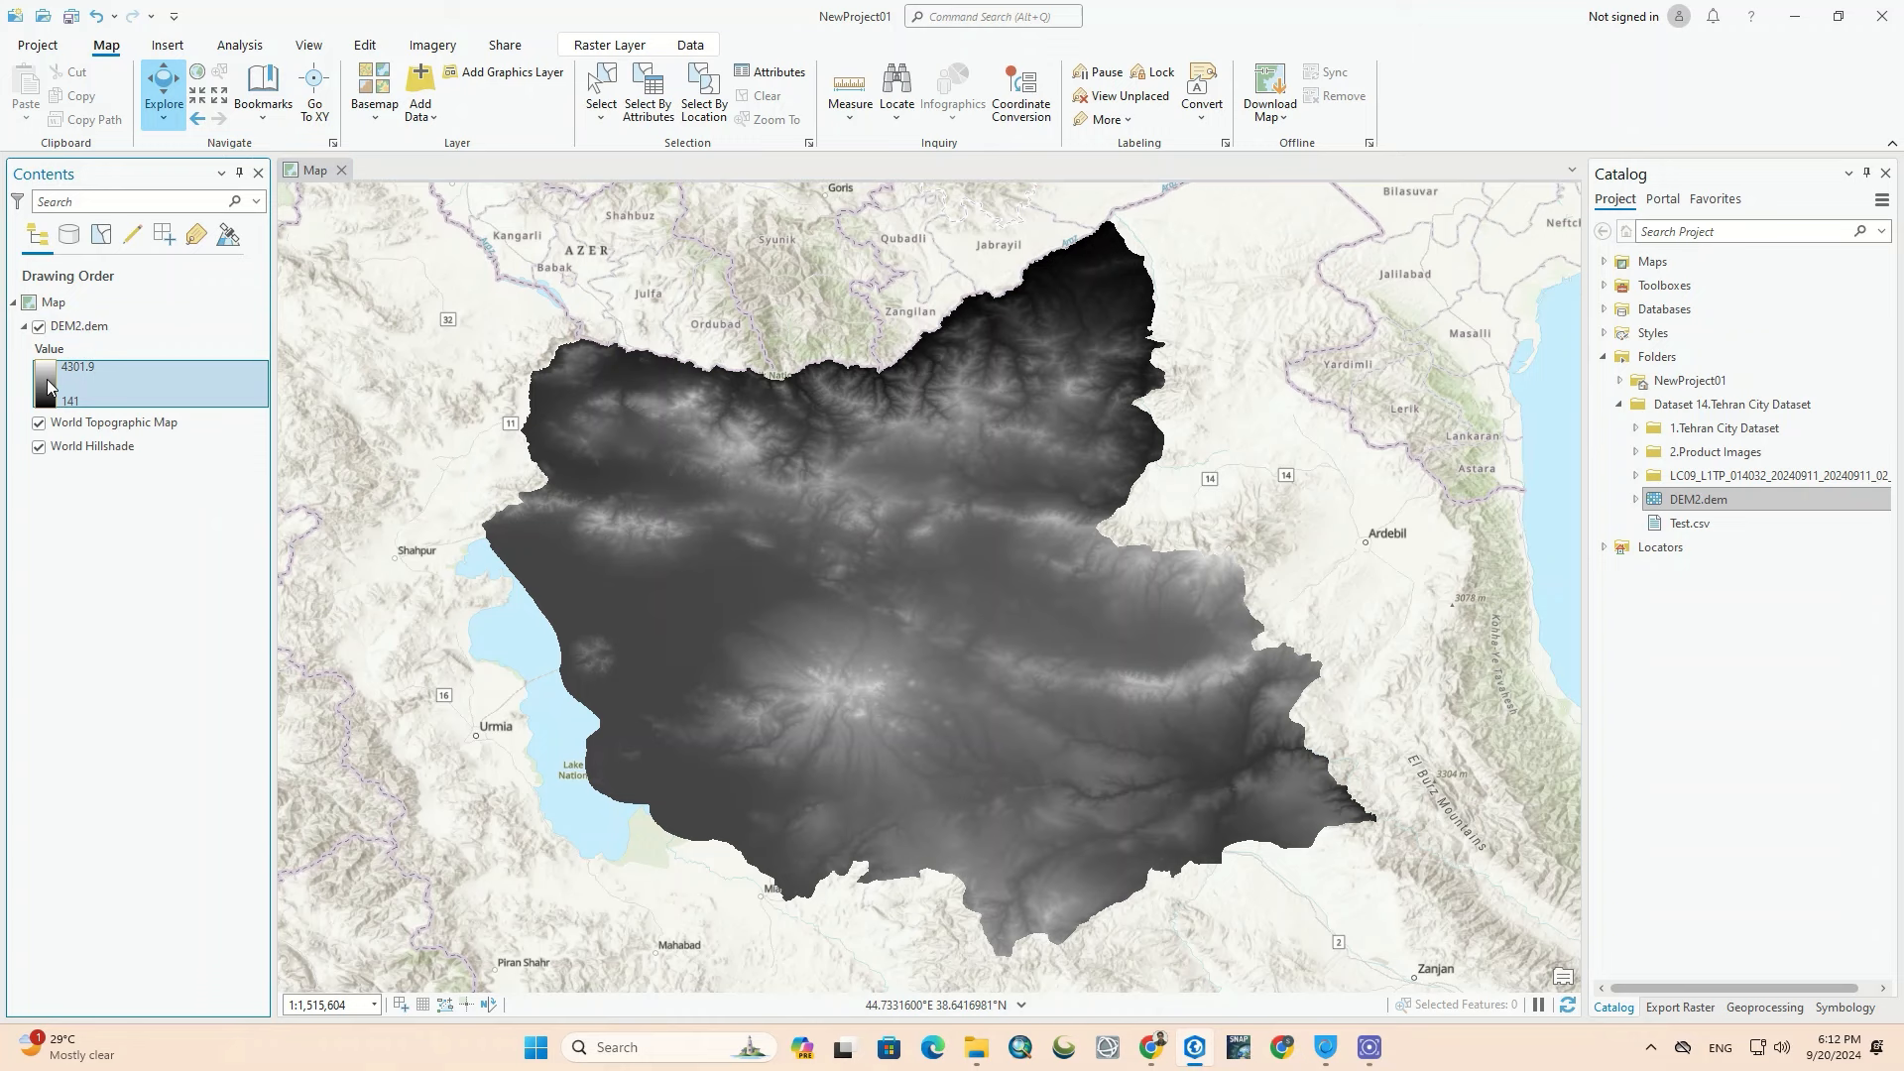
left_click(47, 380)
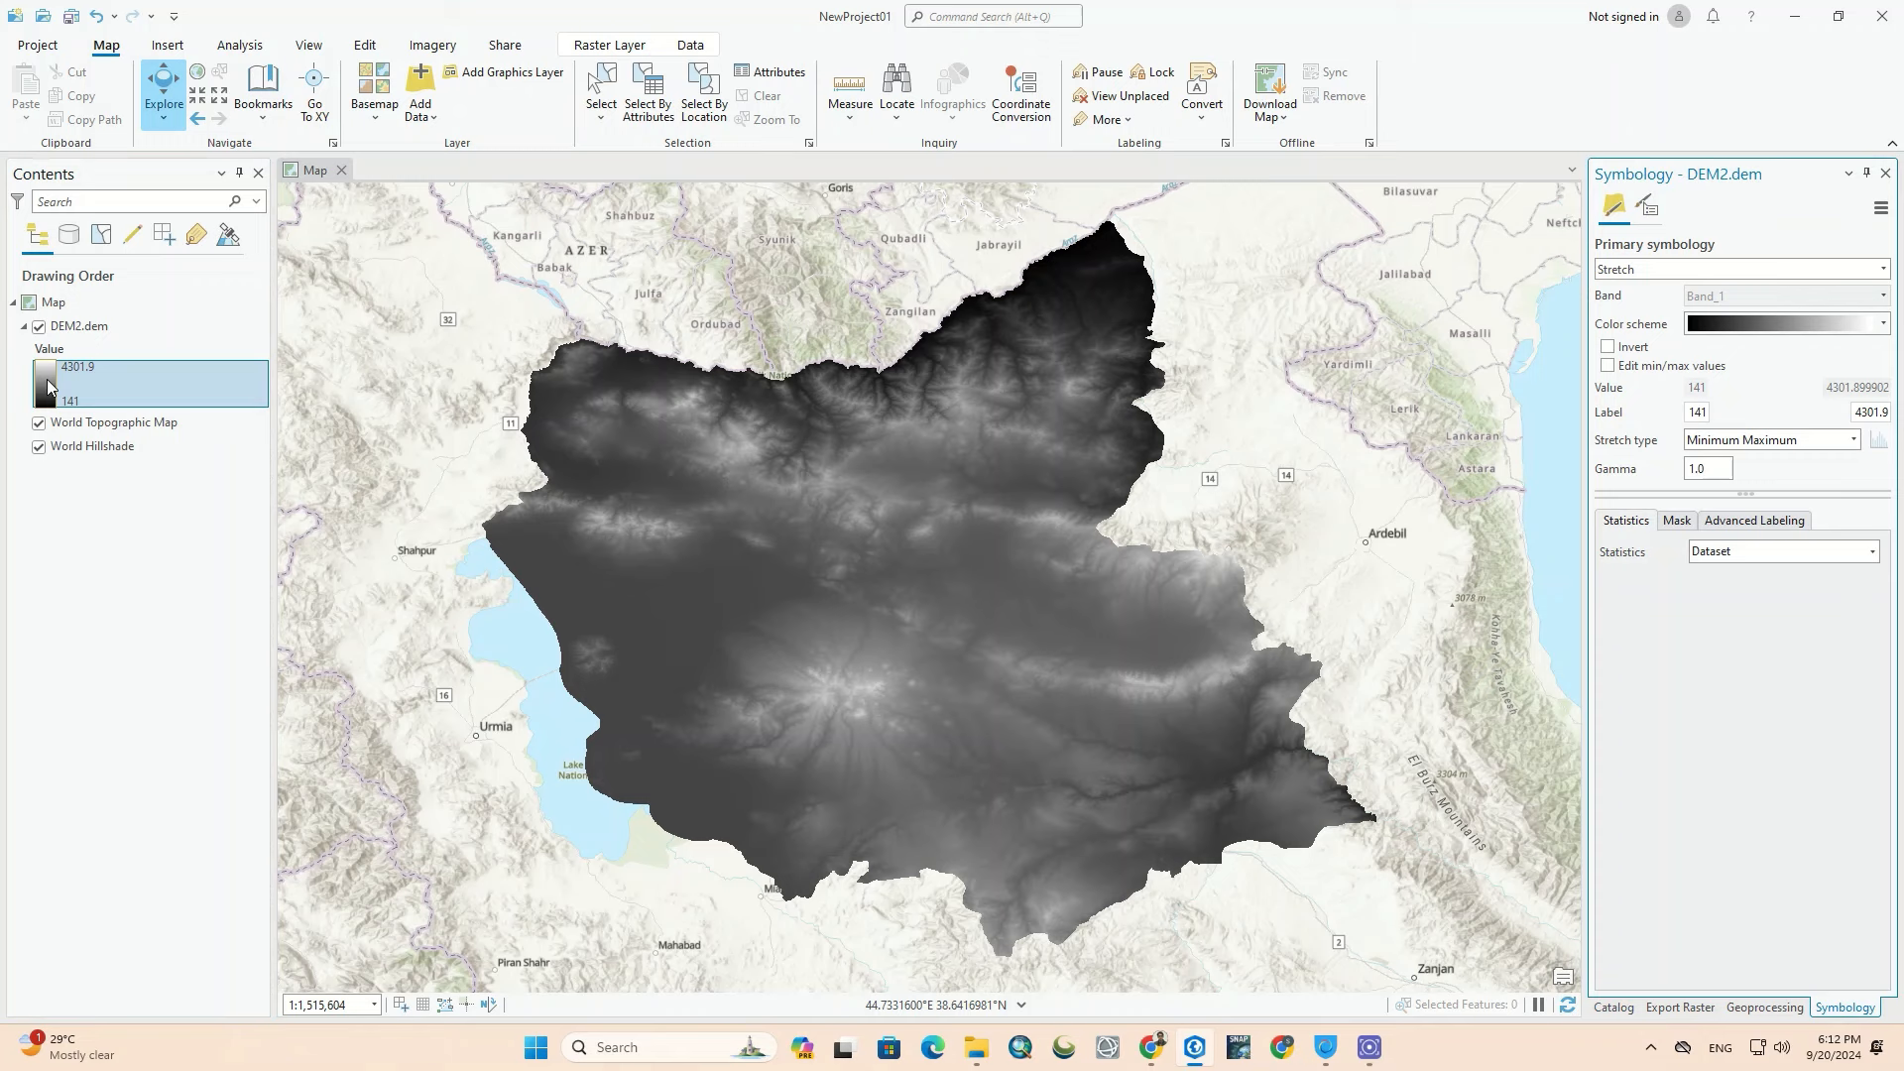
left_click(47, 384)
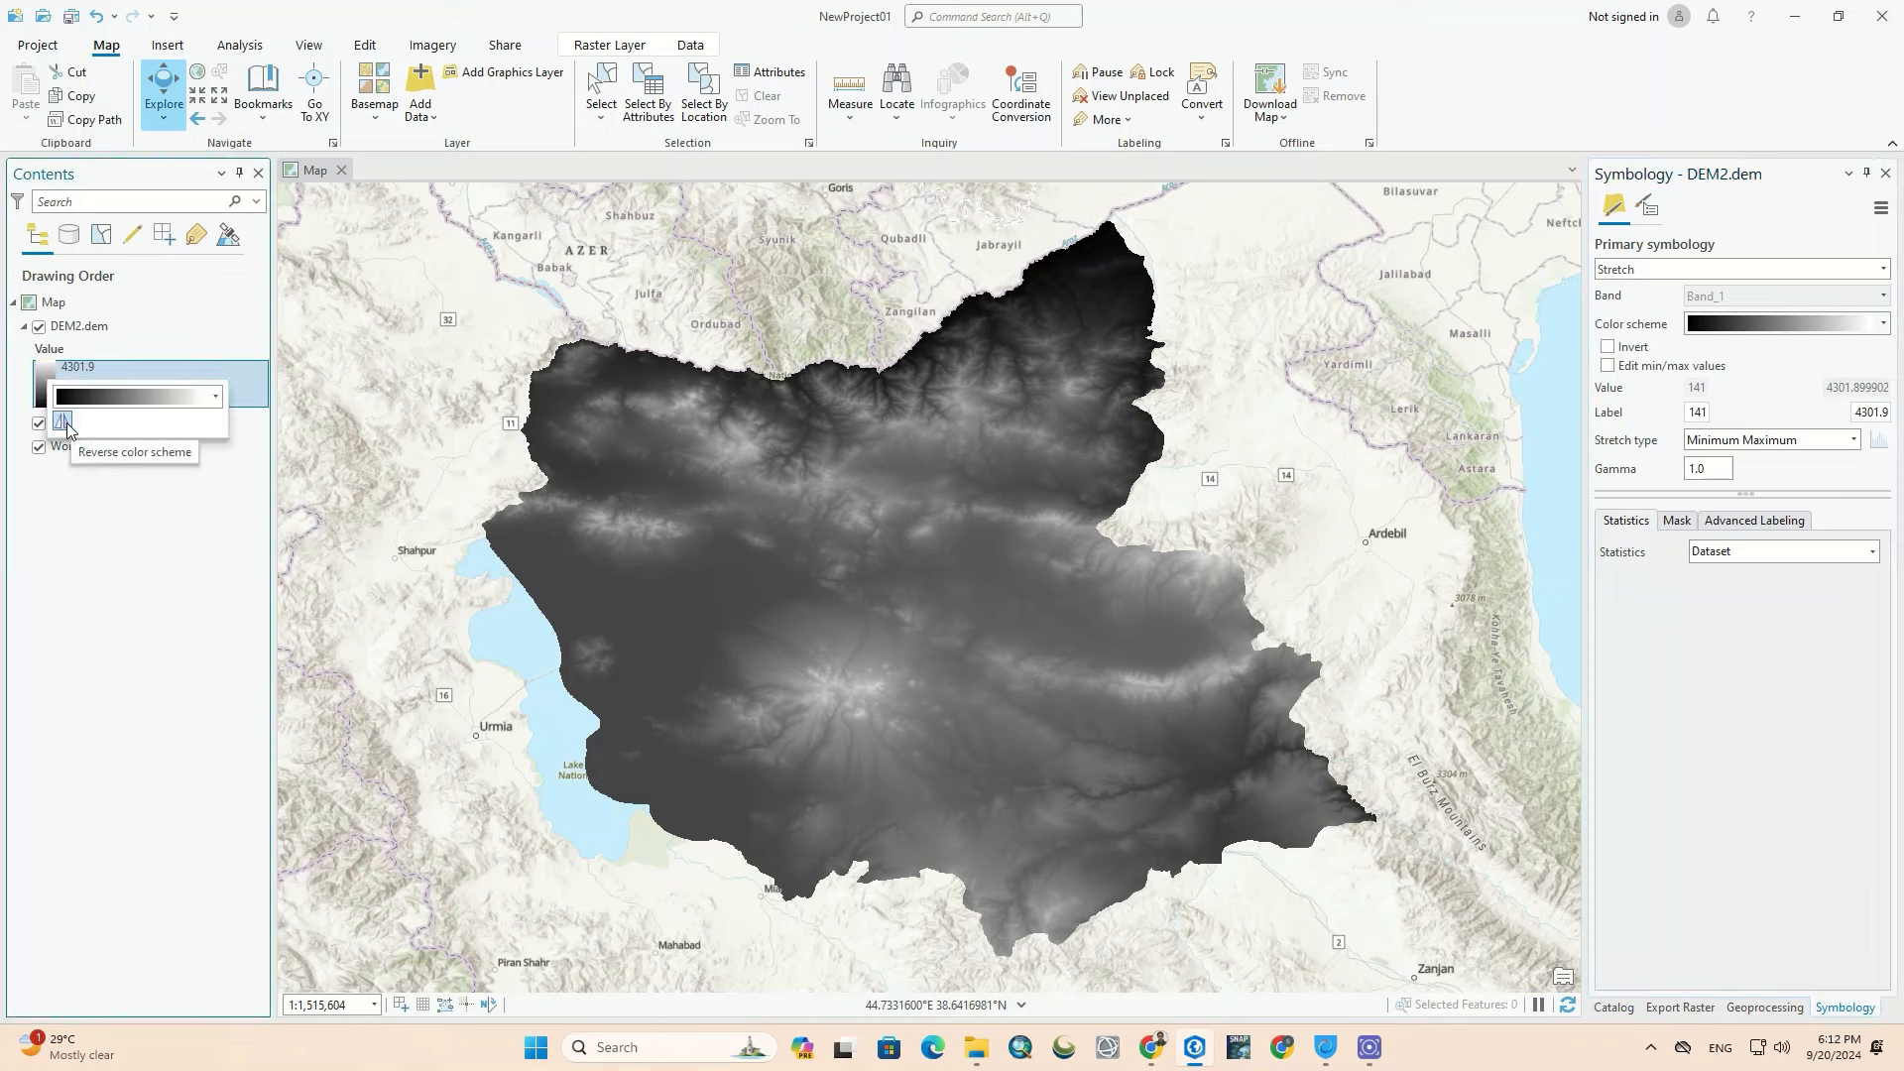
left_click(63, 423)
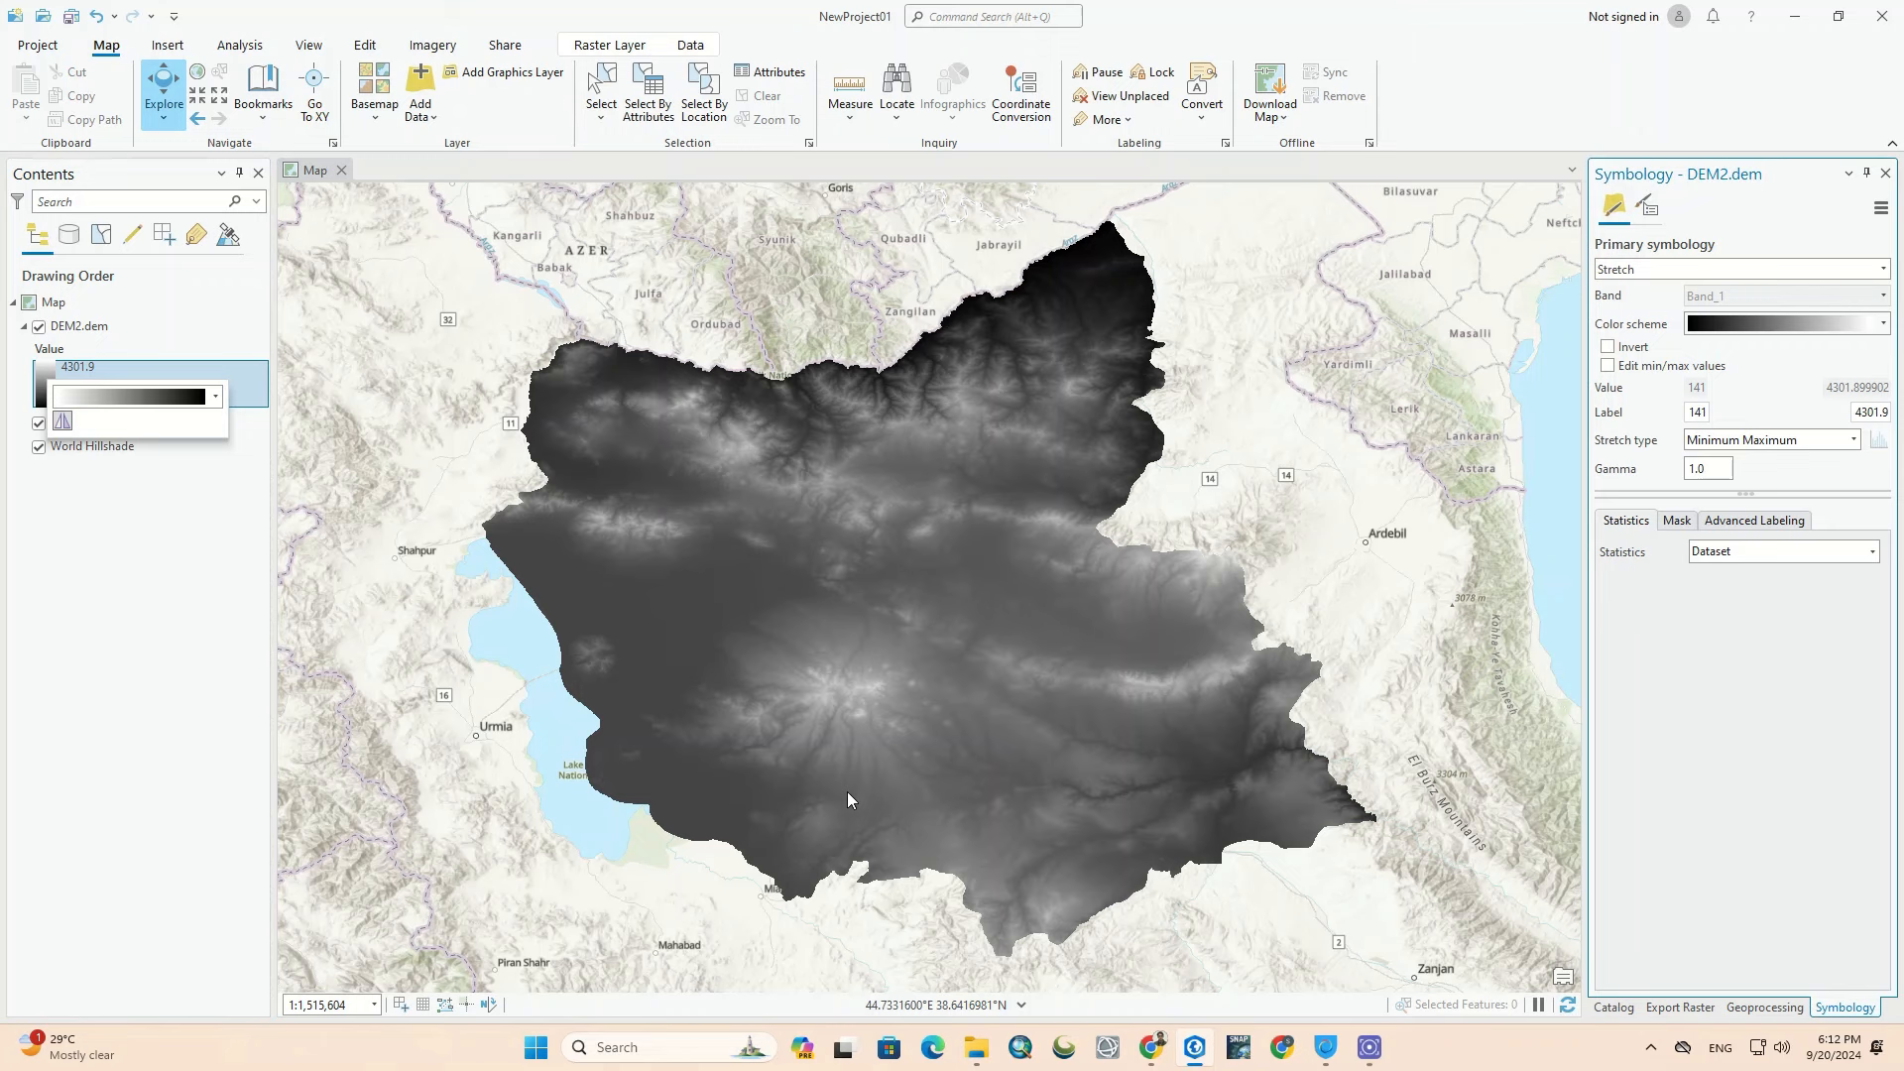
left_click(208, 620)
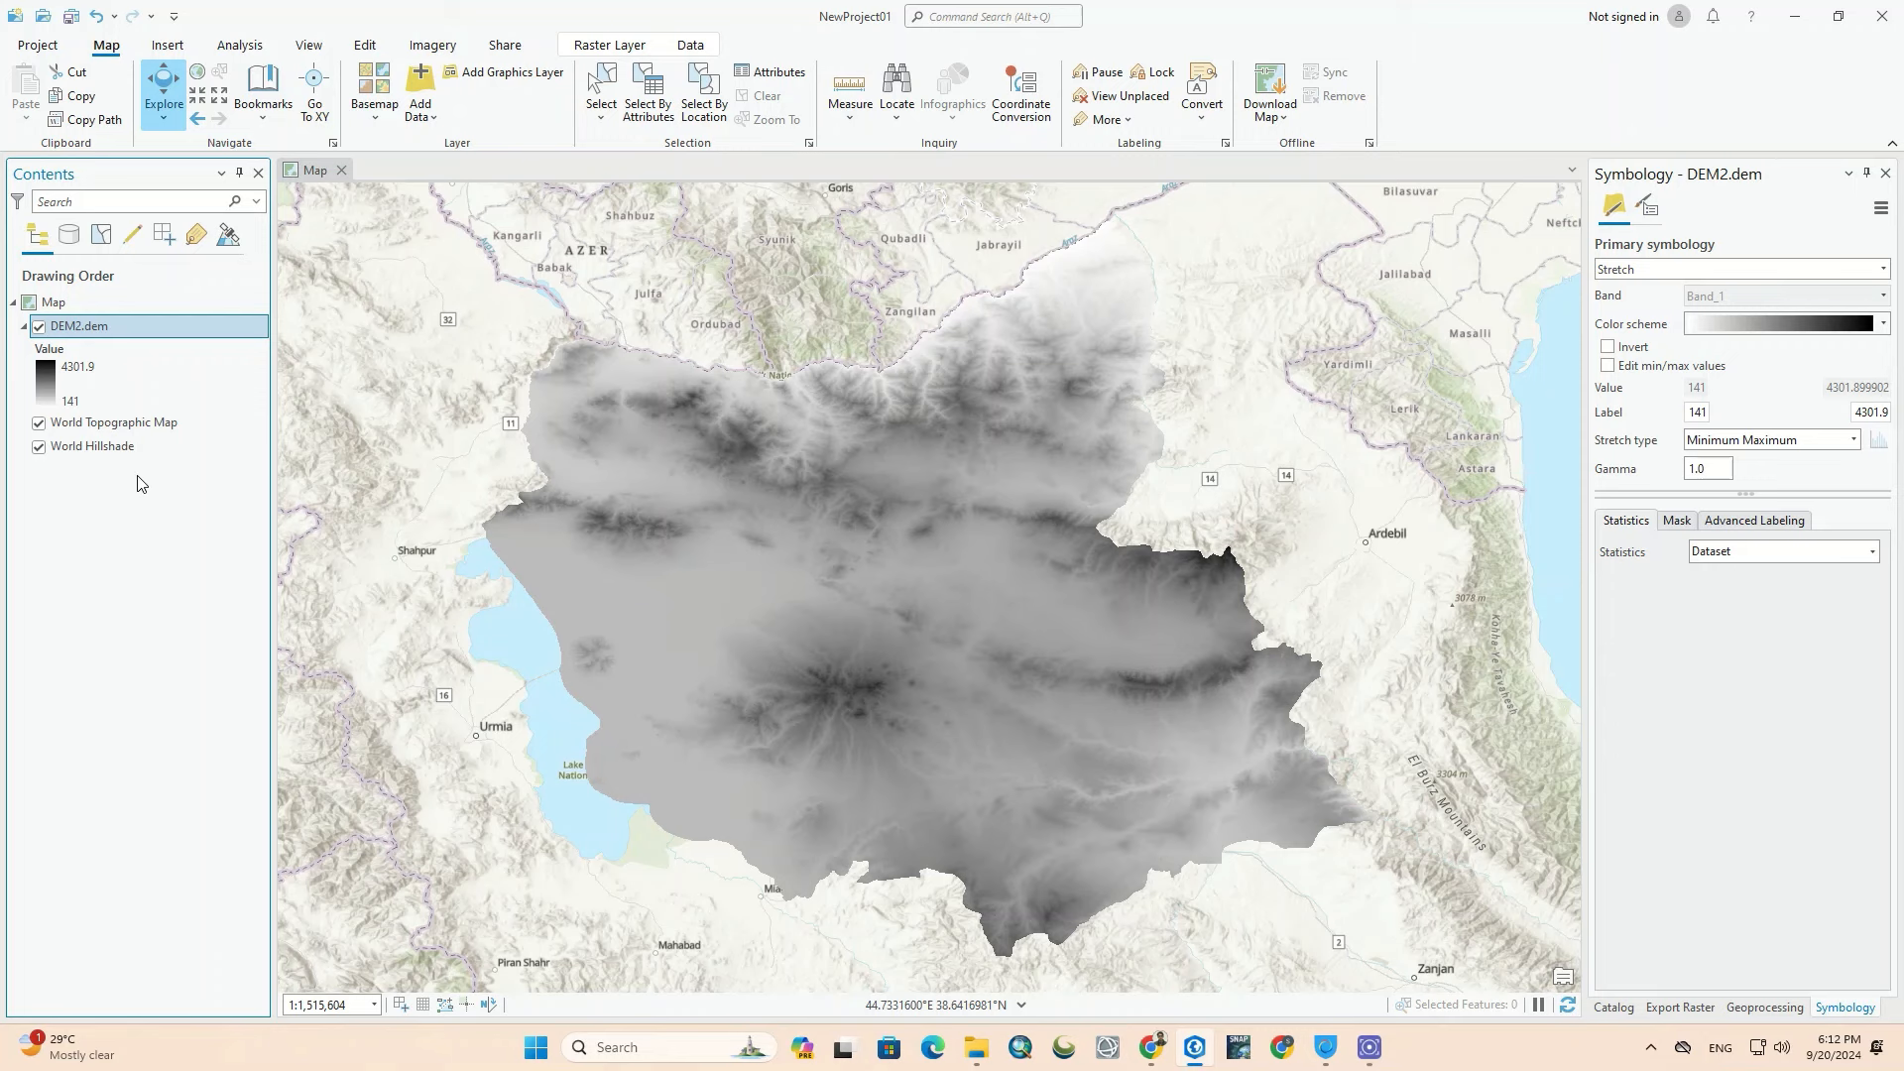
Step: Format the DEM2.dem color scheme by adding a color stop at position 9% with No color, and apply it
left_click(44, 391)
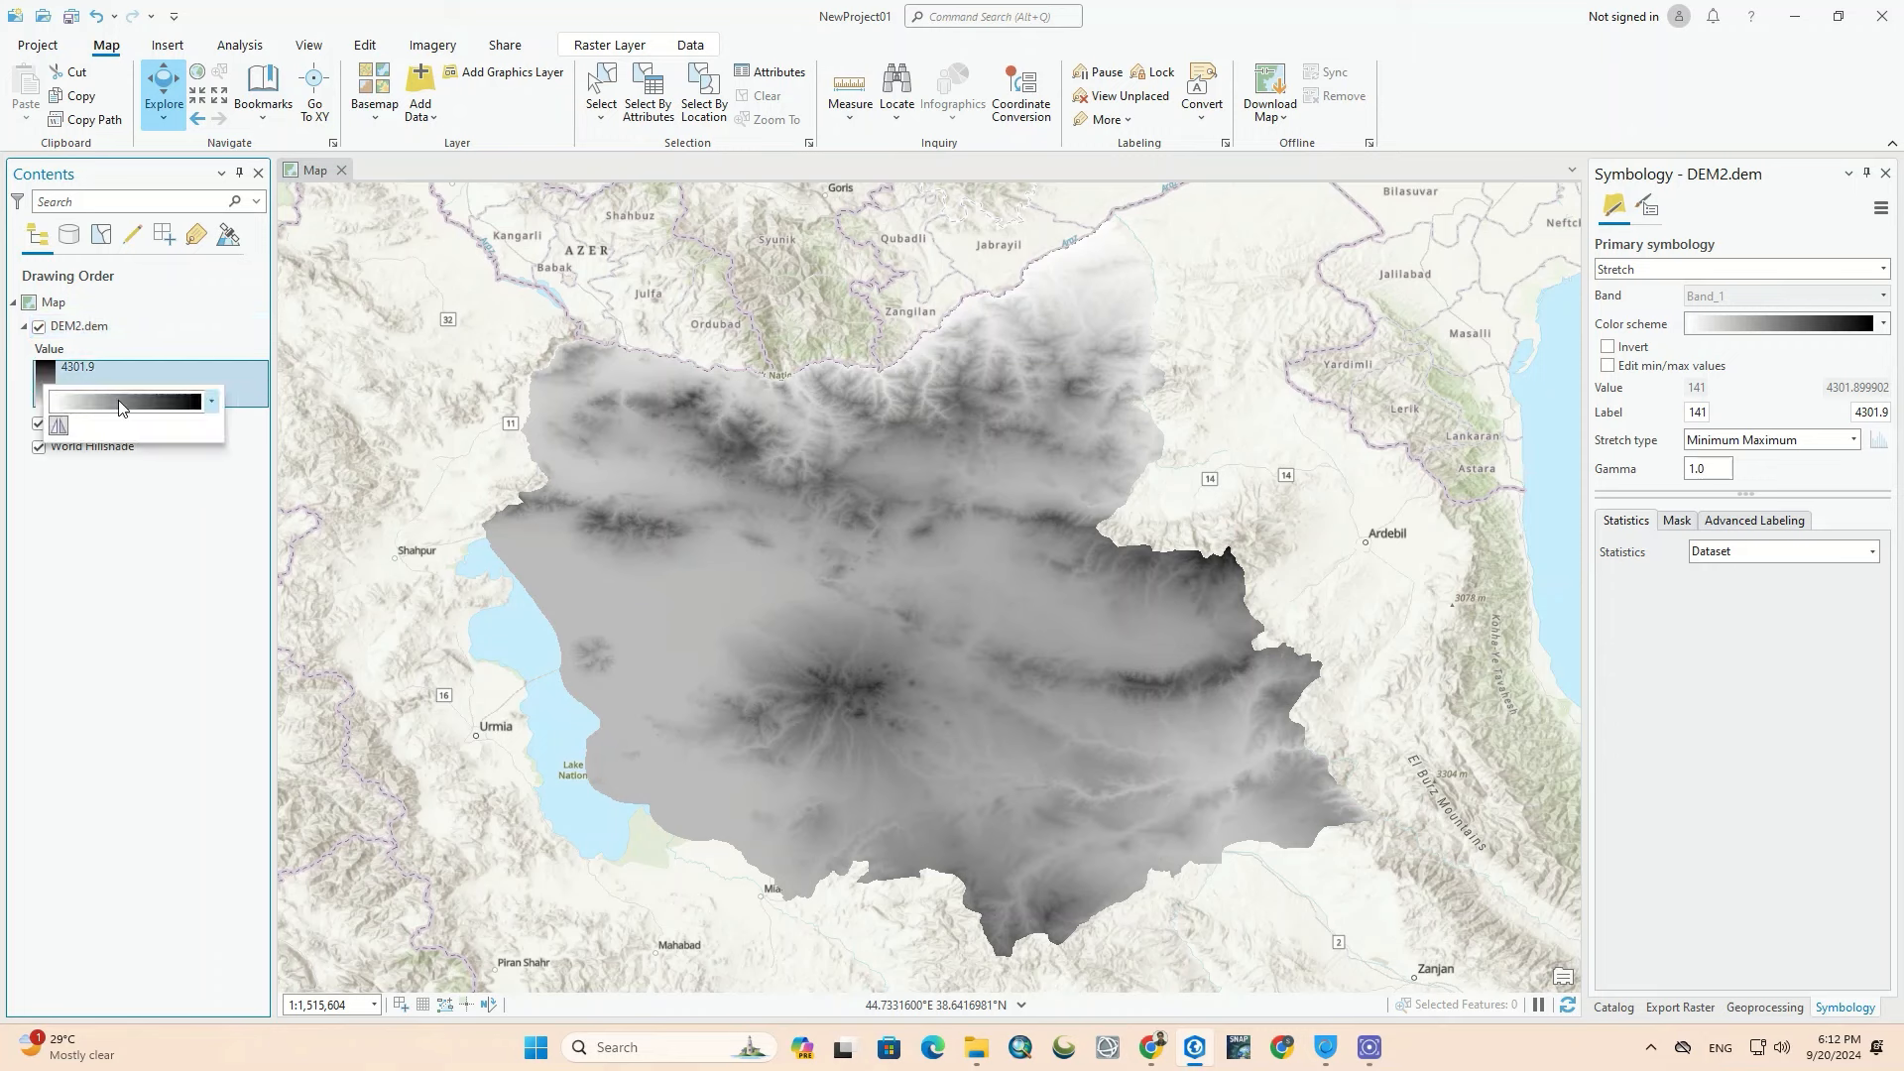
left_click(214, 403)
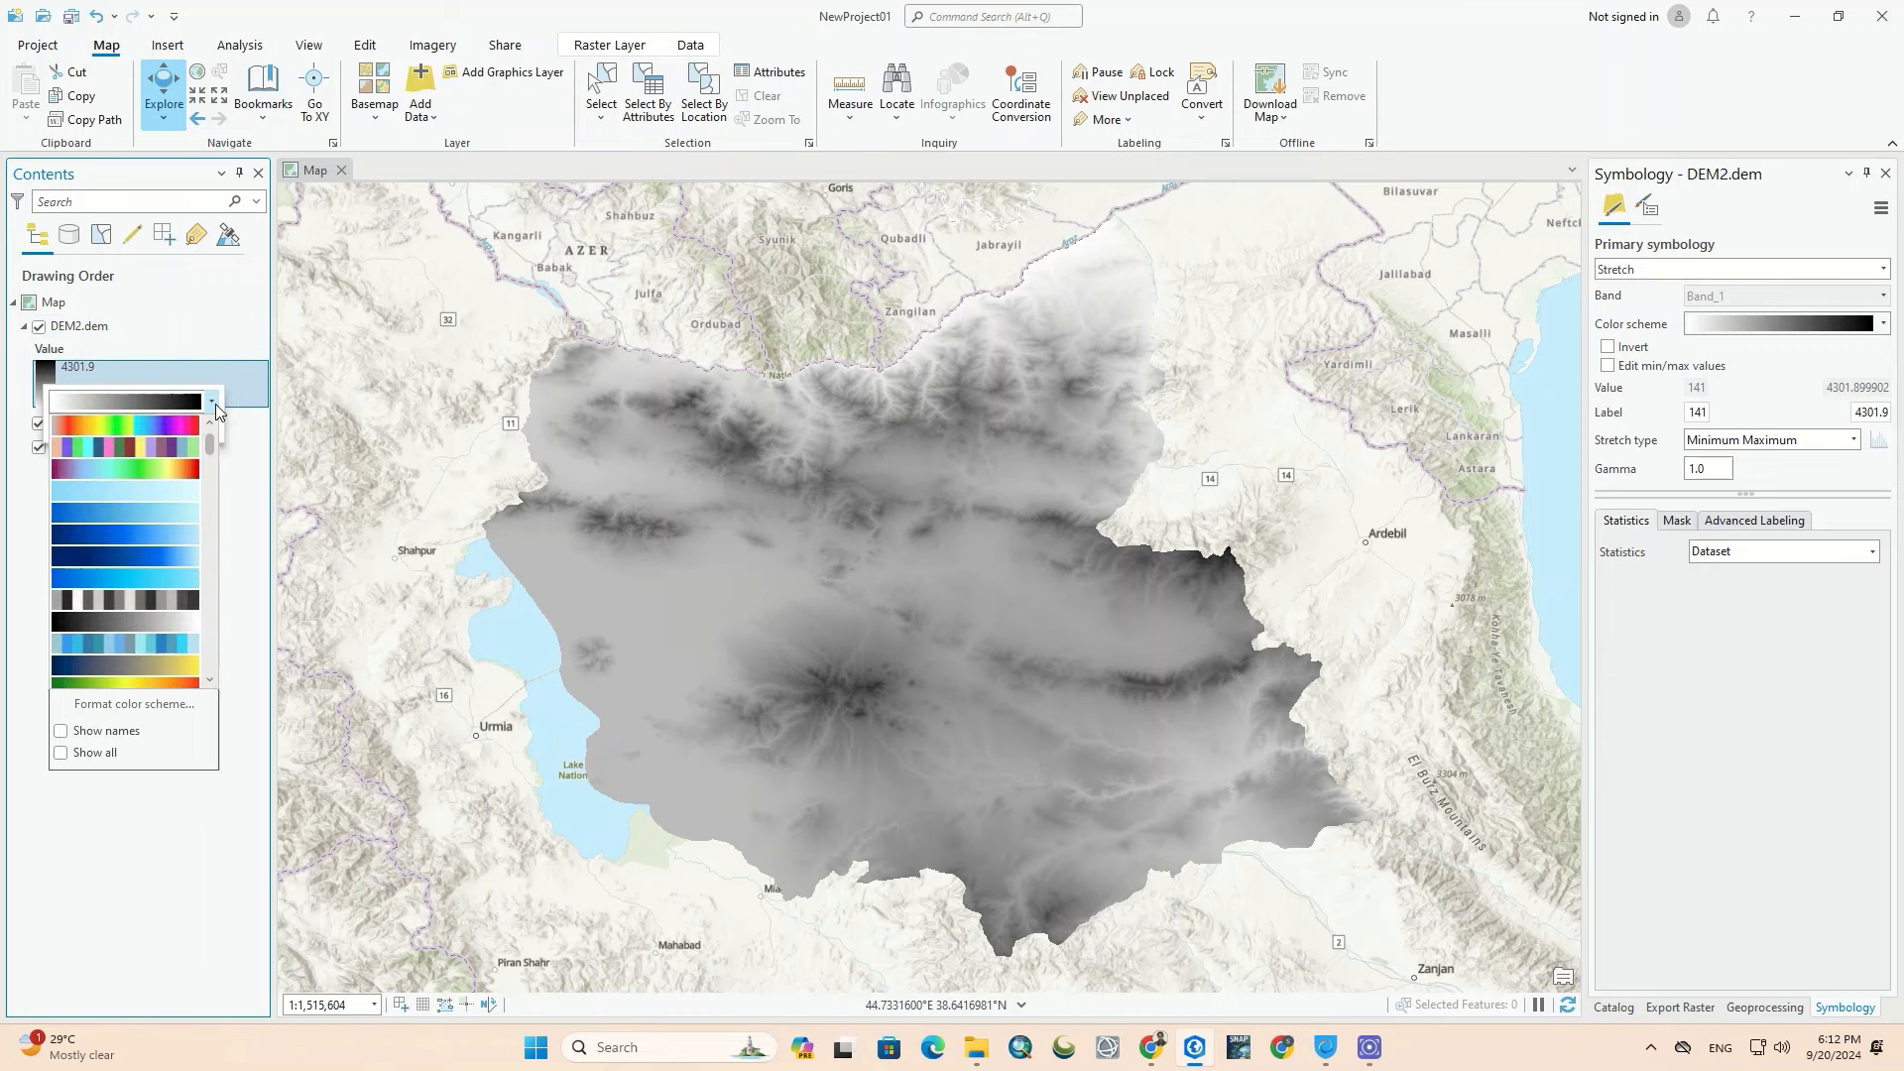
left_click(128, 706)
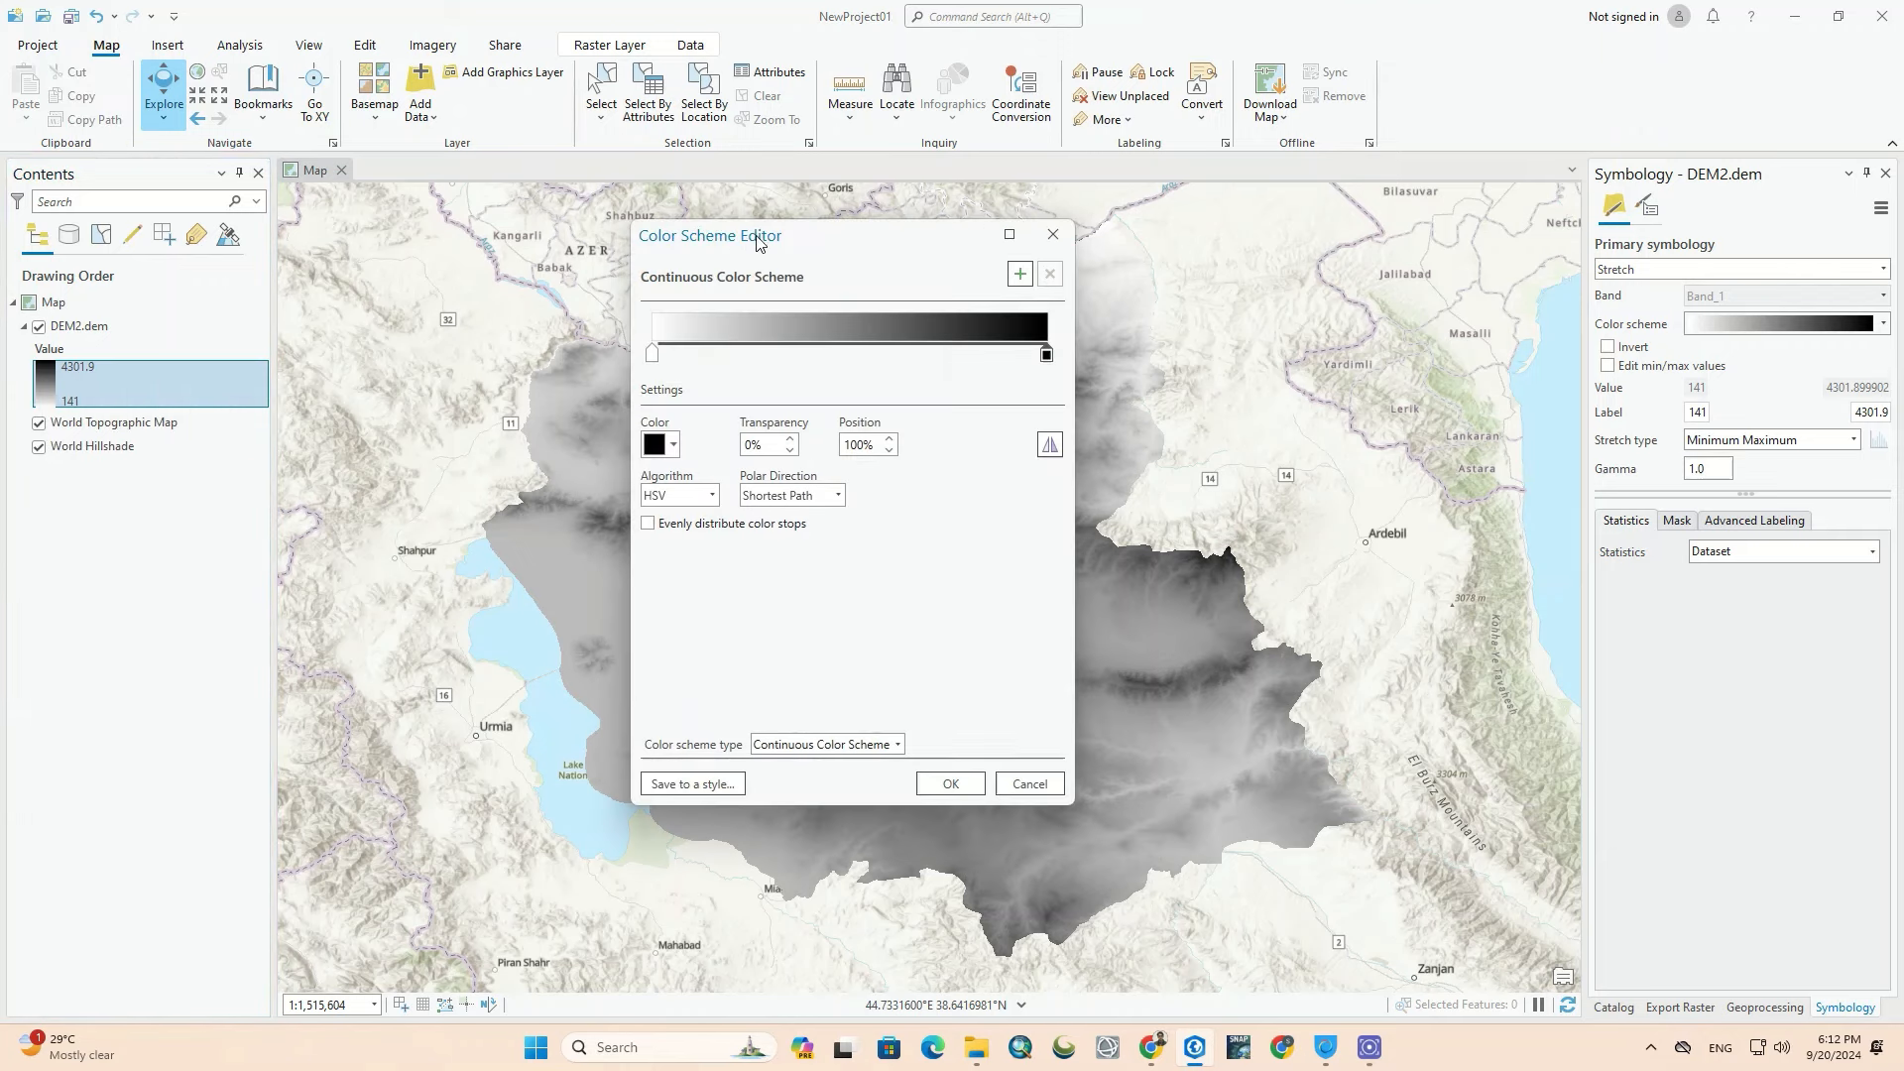
left_click_drag(757, 241, 1248, 180)
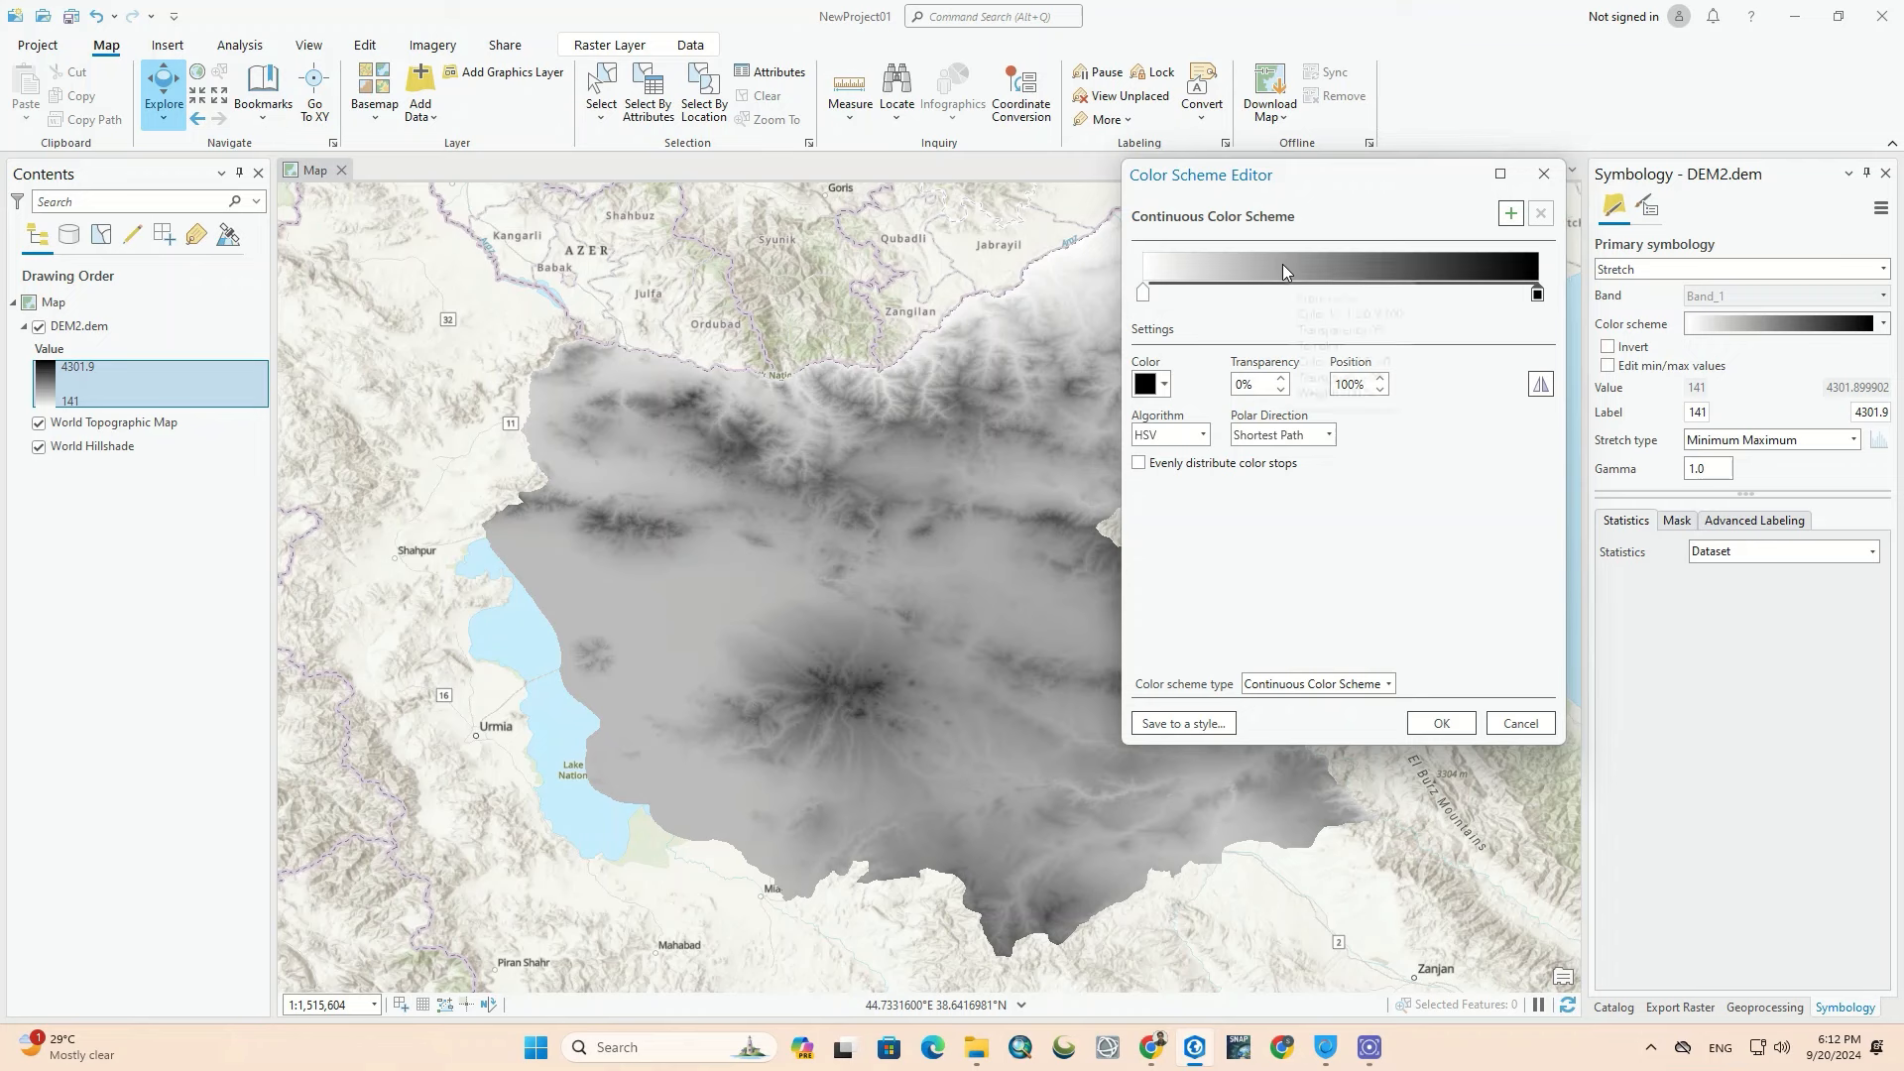
left_click(1145, 295)
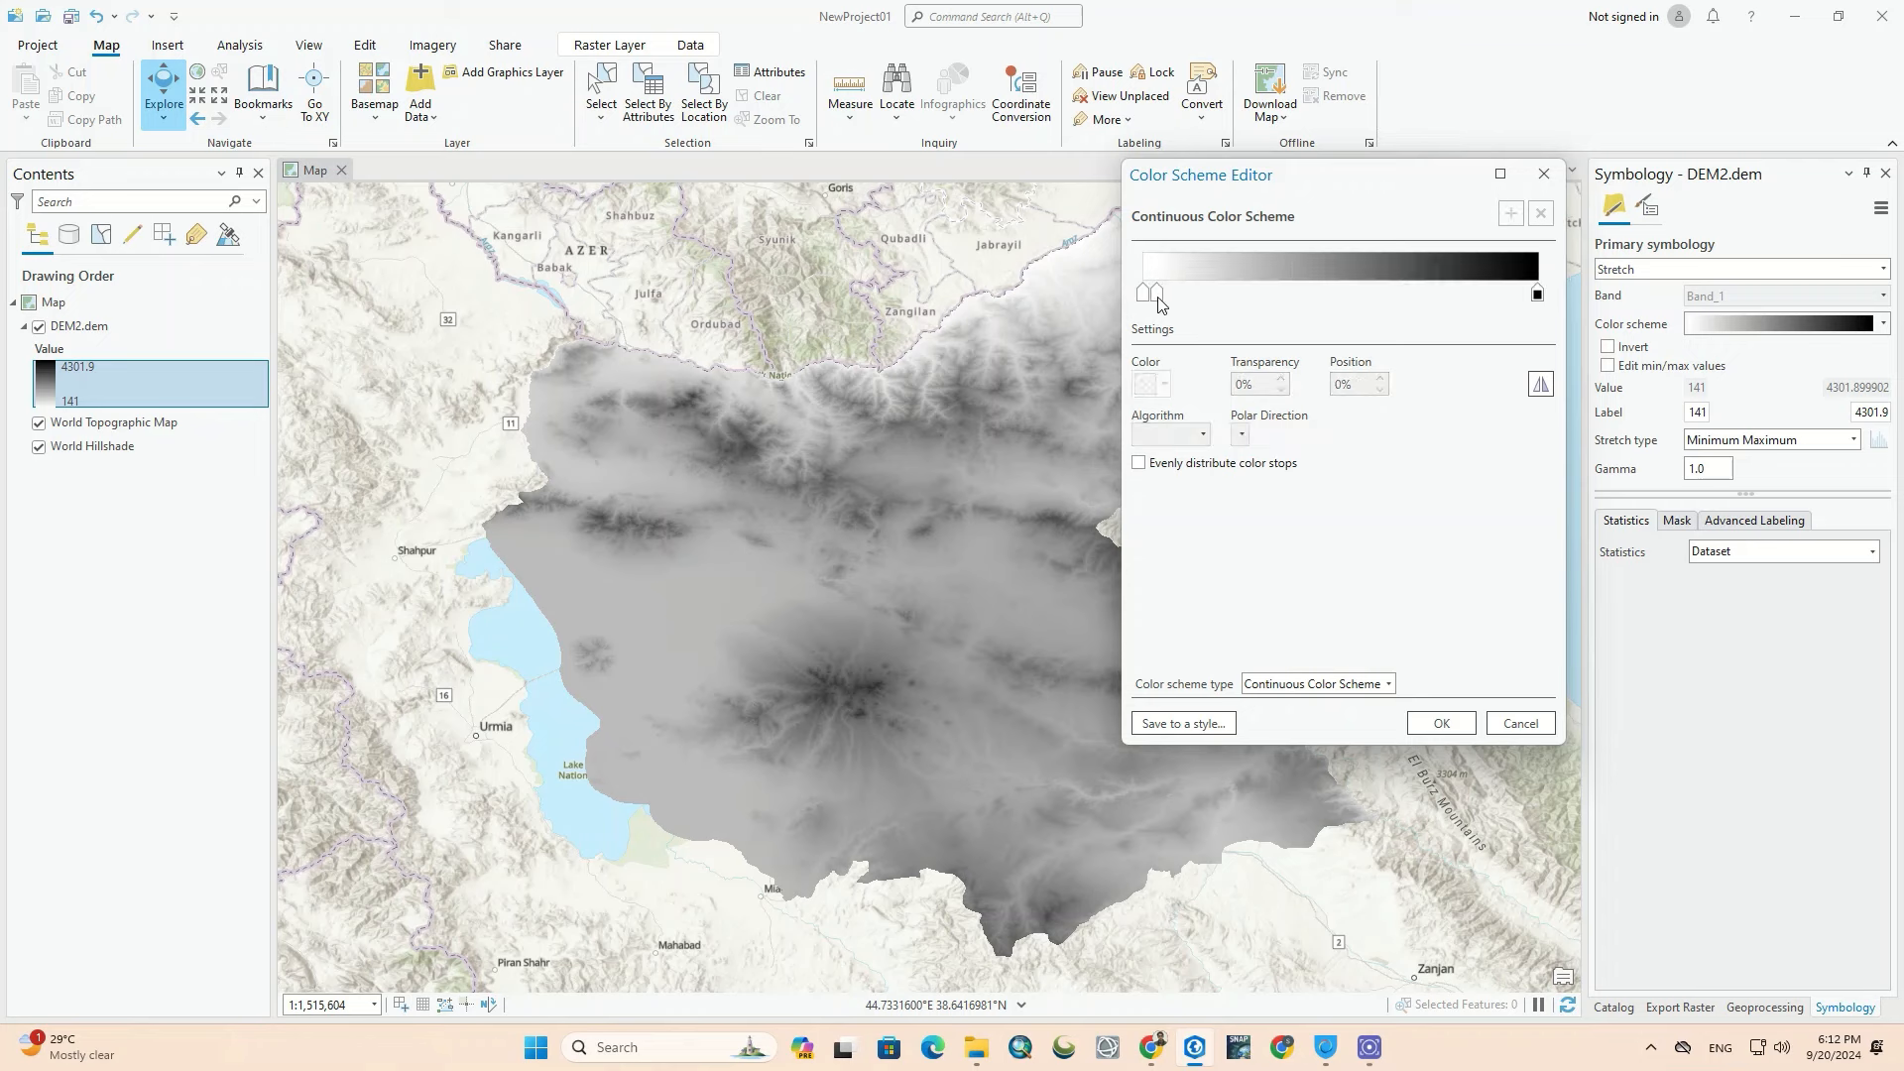
left_click(1162, 296)
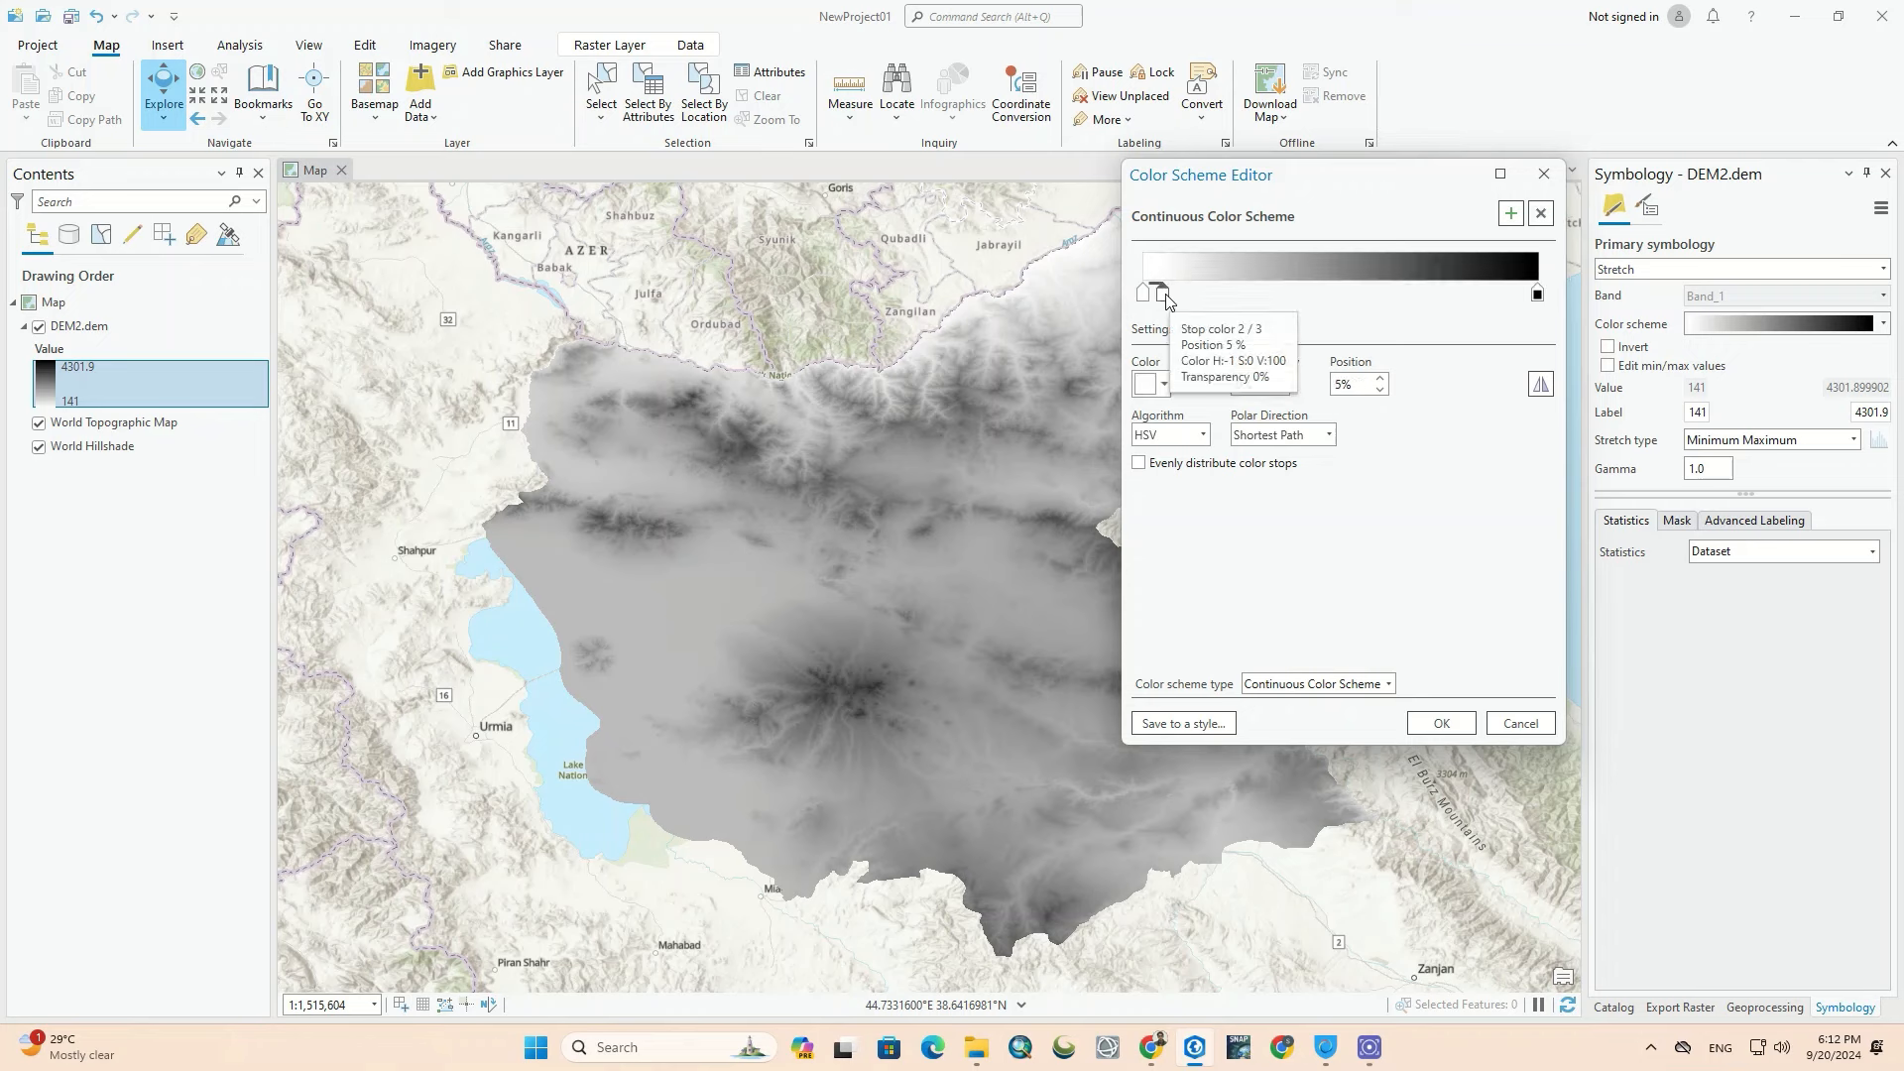
left_click_drag(1163, 296, 1179, 295)
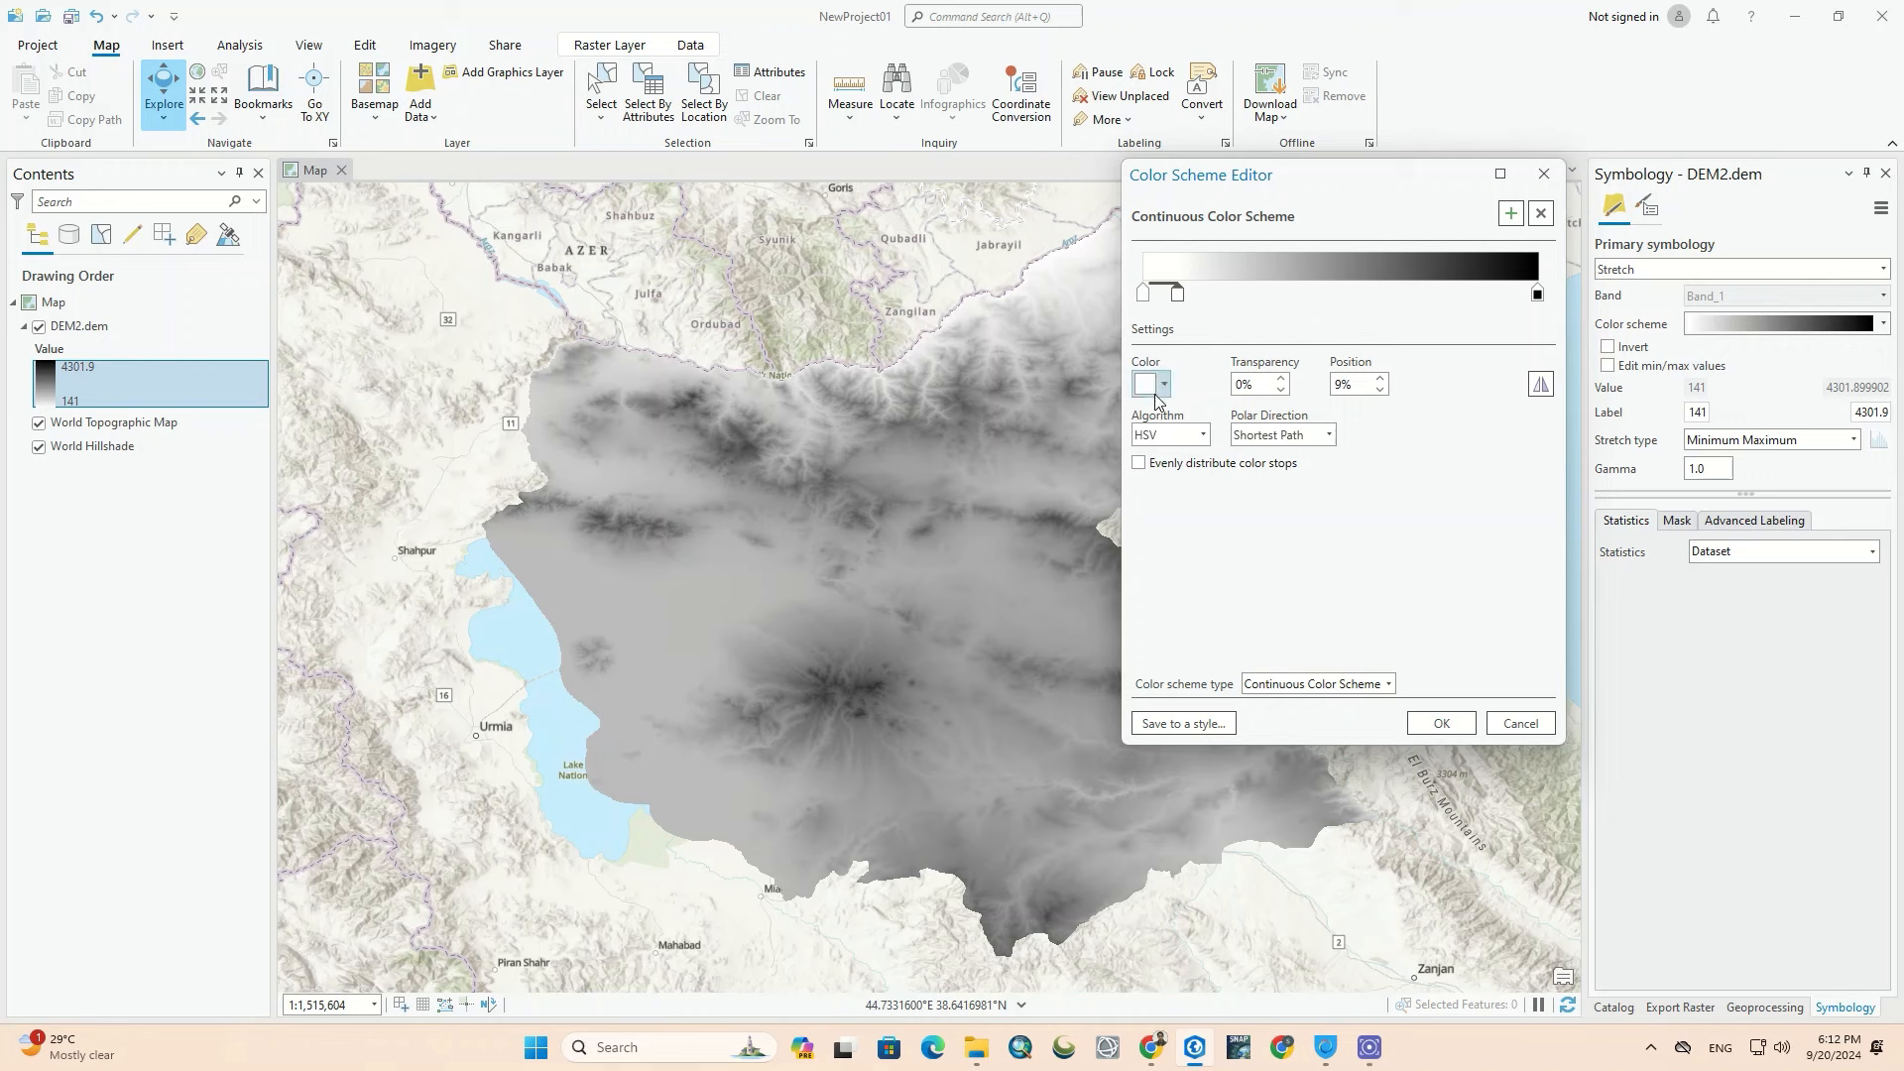
left_click(1163, 391)
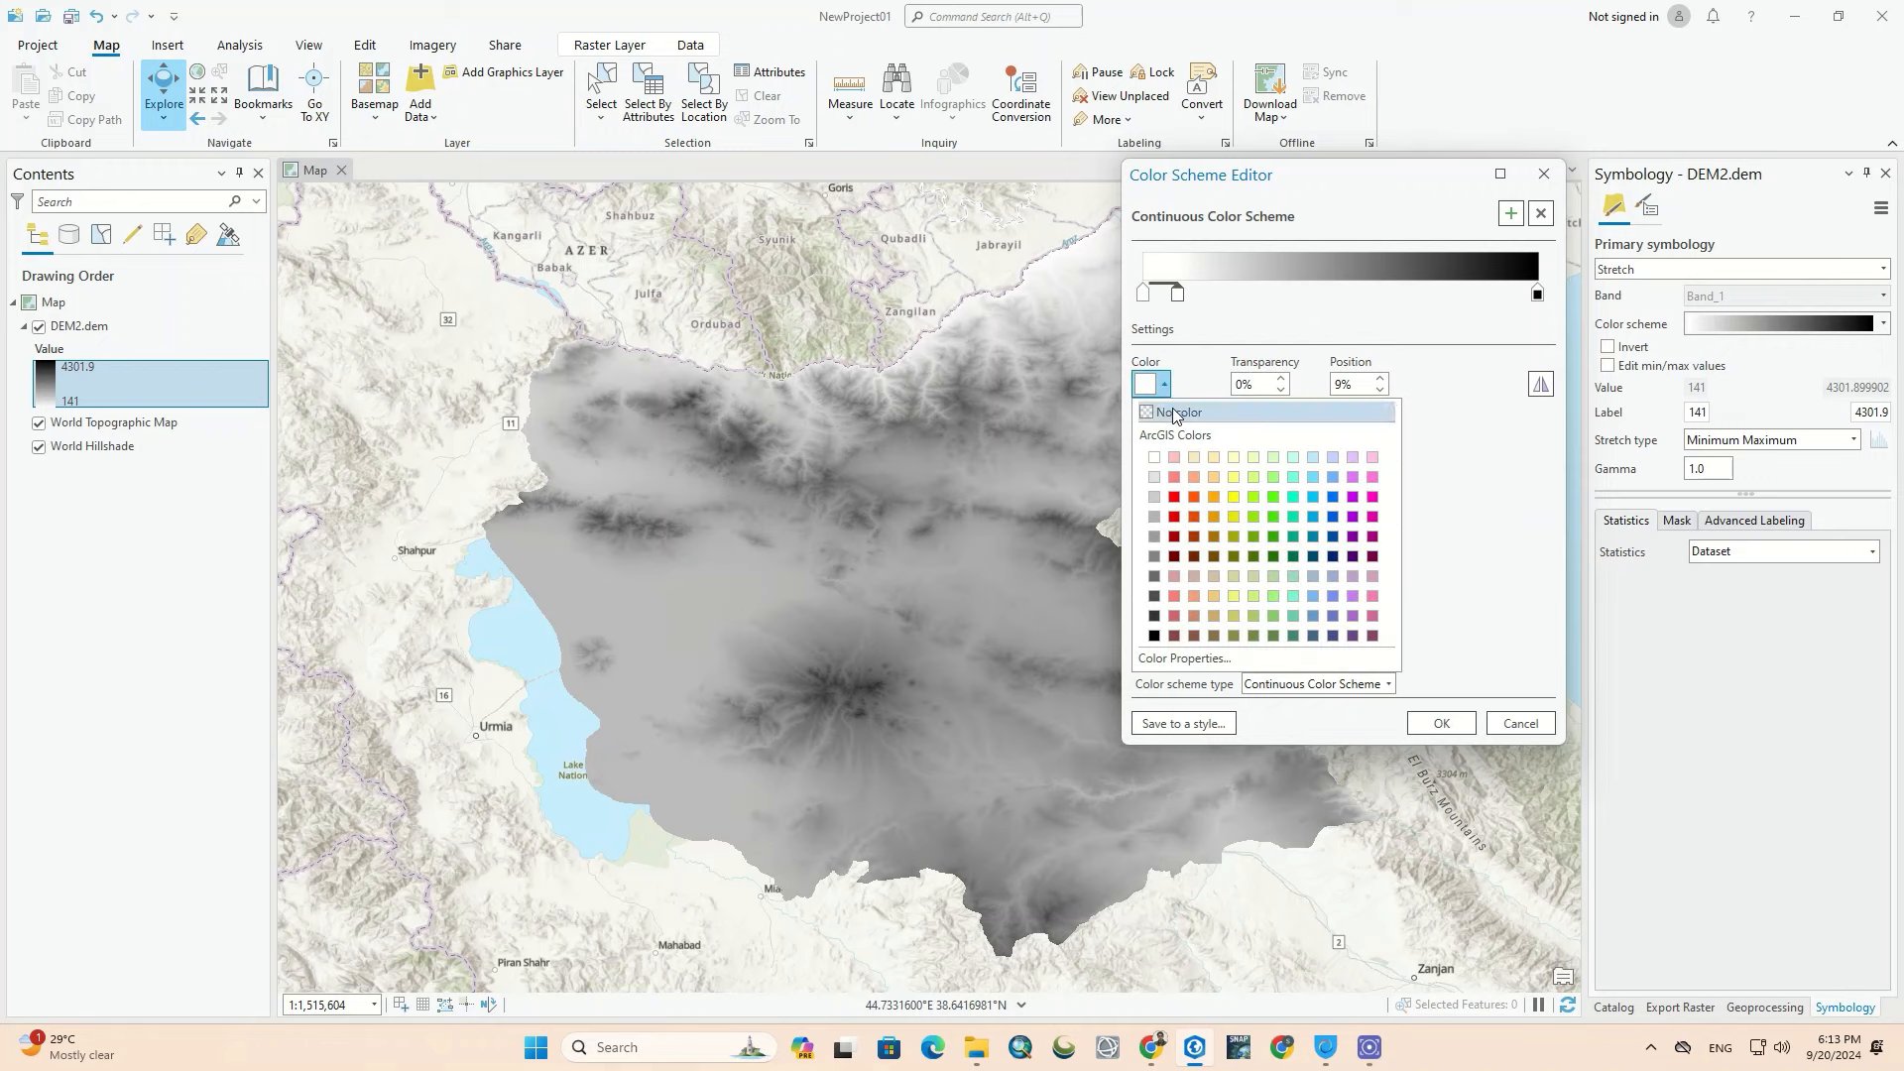
left_click(1178, 413)
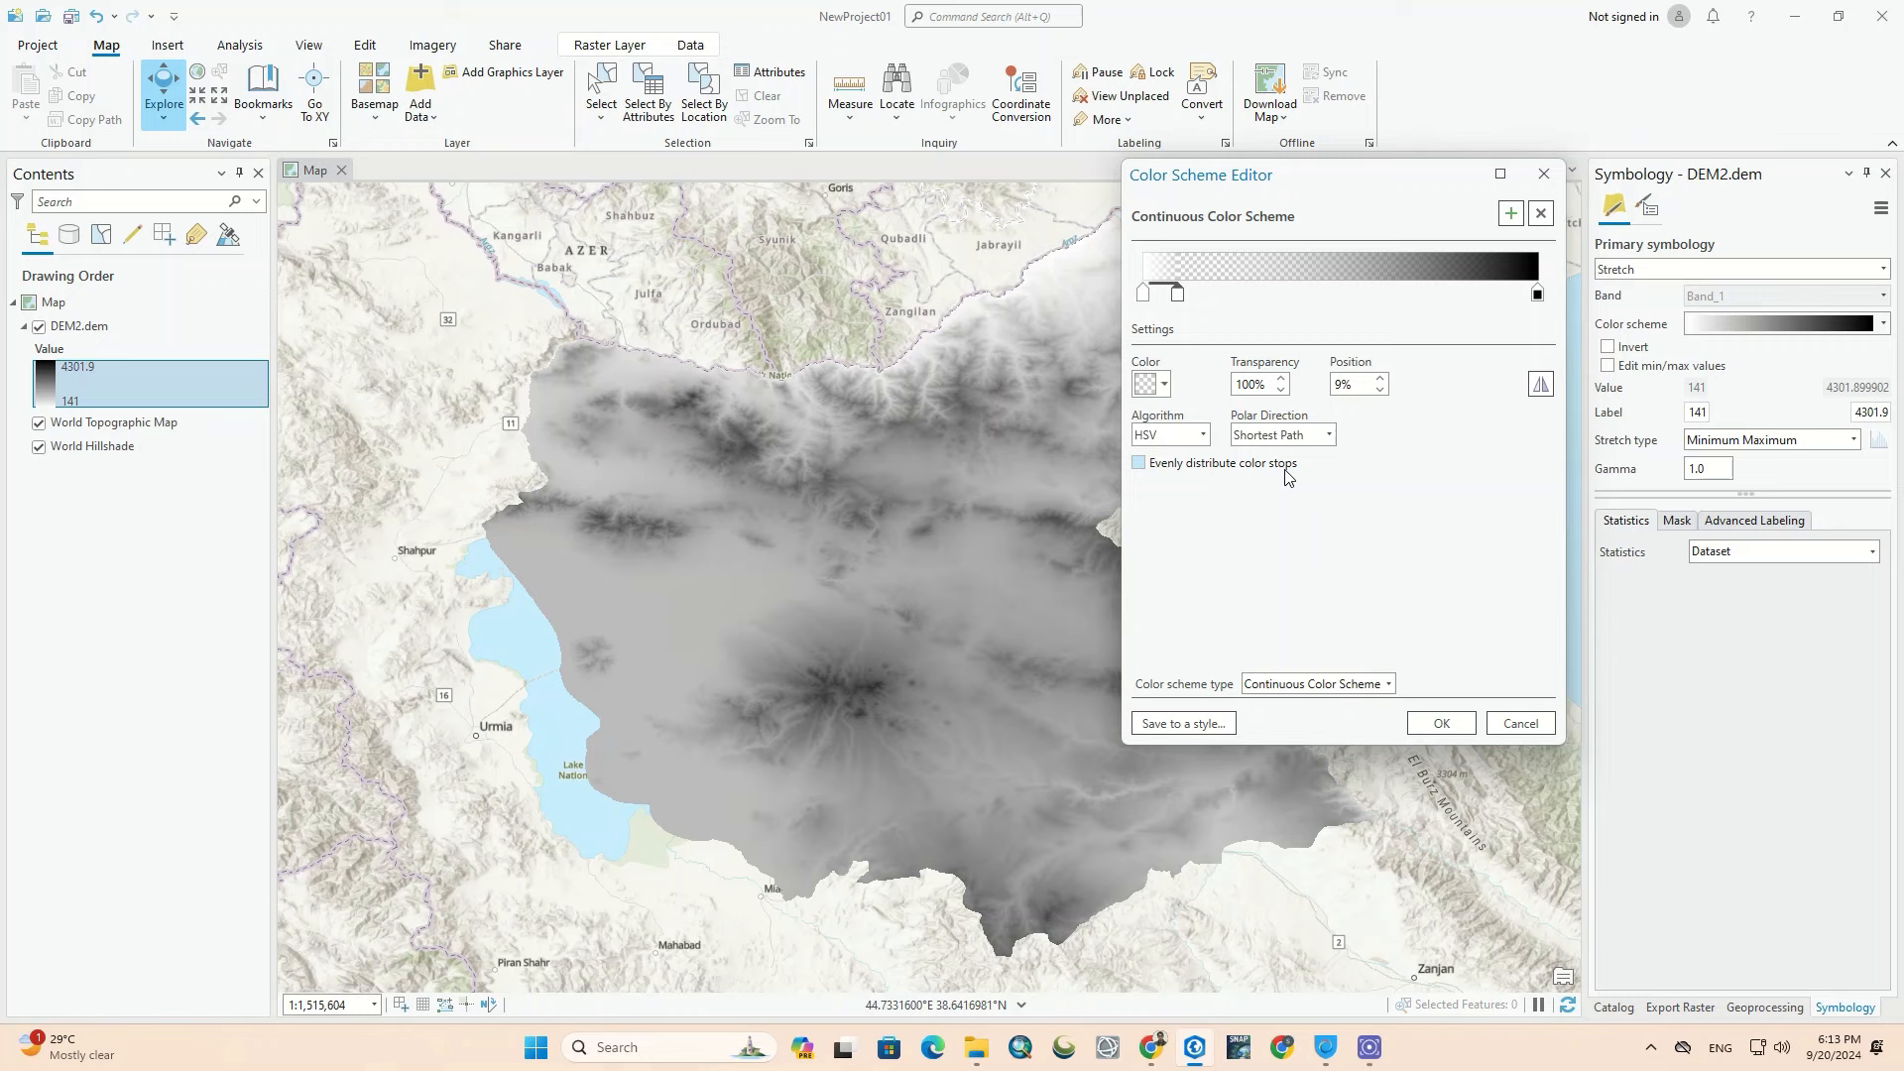
left_click(1442, 723)
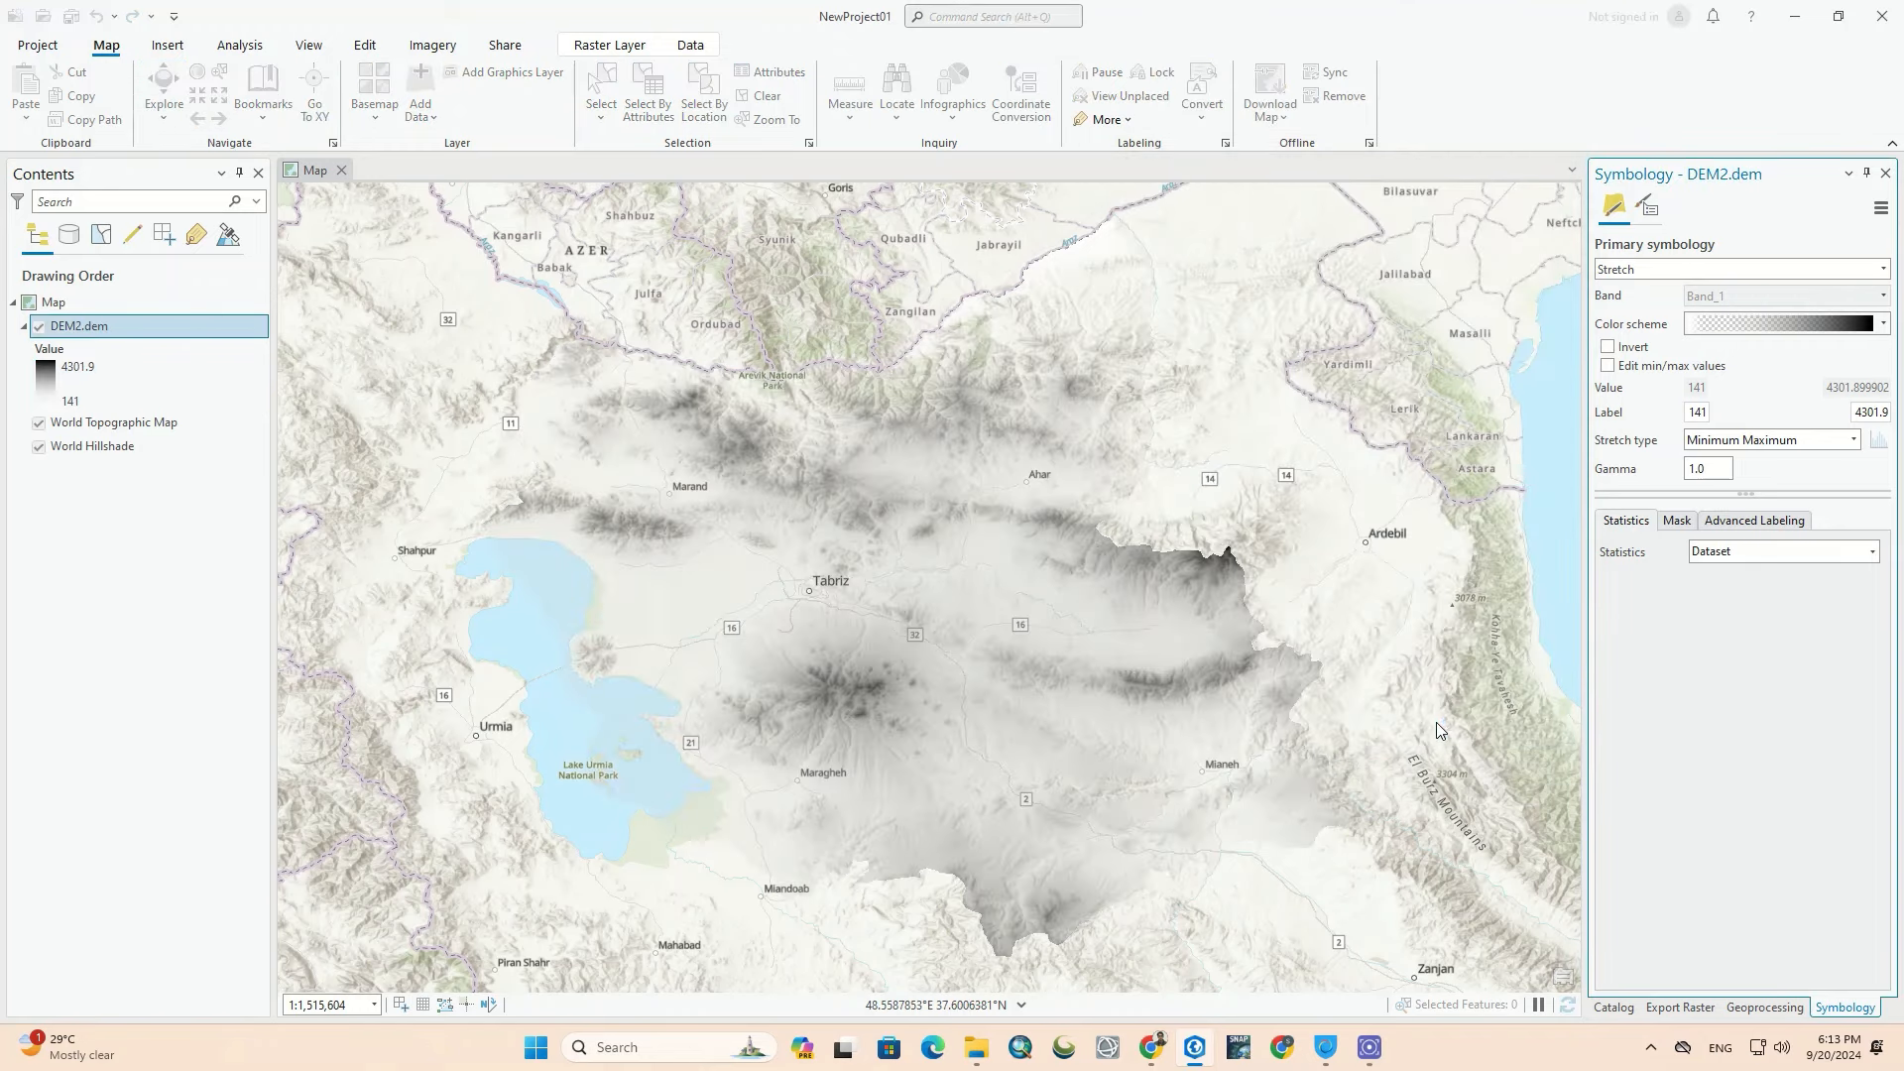
Step: Hide World Hillshade and toggle World Topographic Map off and on to compare the partly transparent DEM with and without the basemap
left_click(39, 445)
left_click(39, 427)
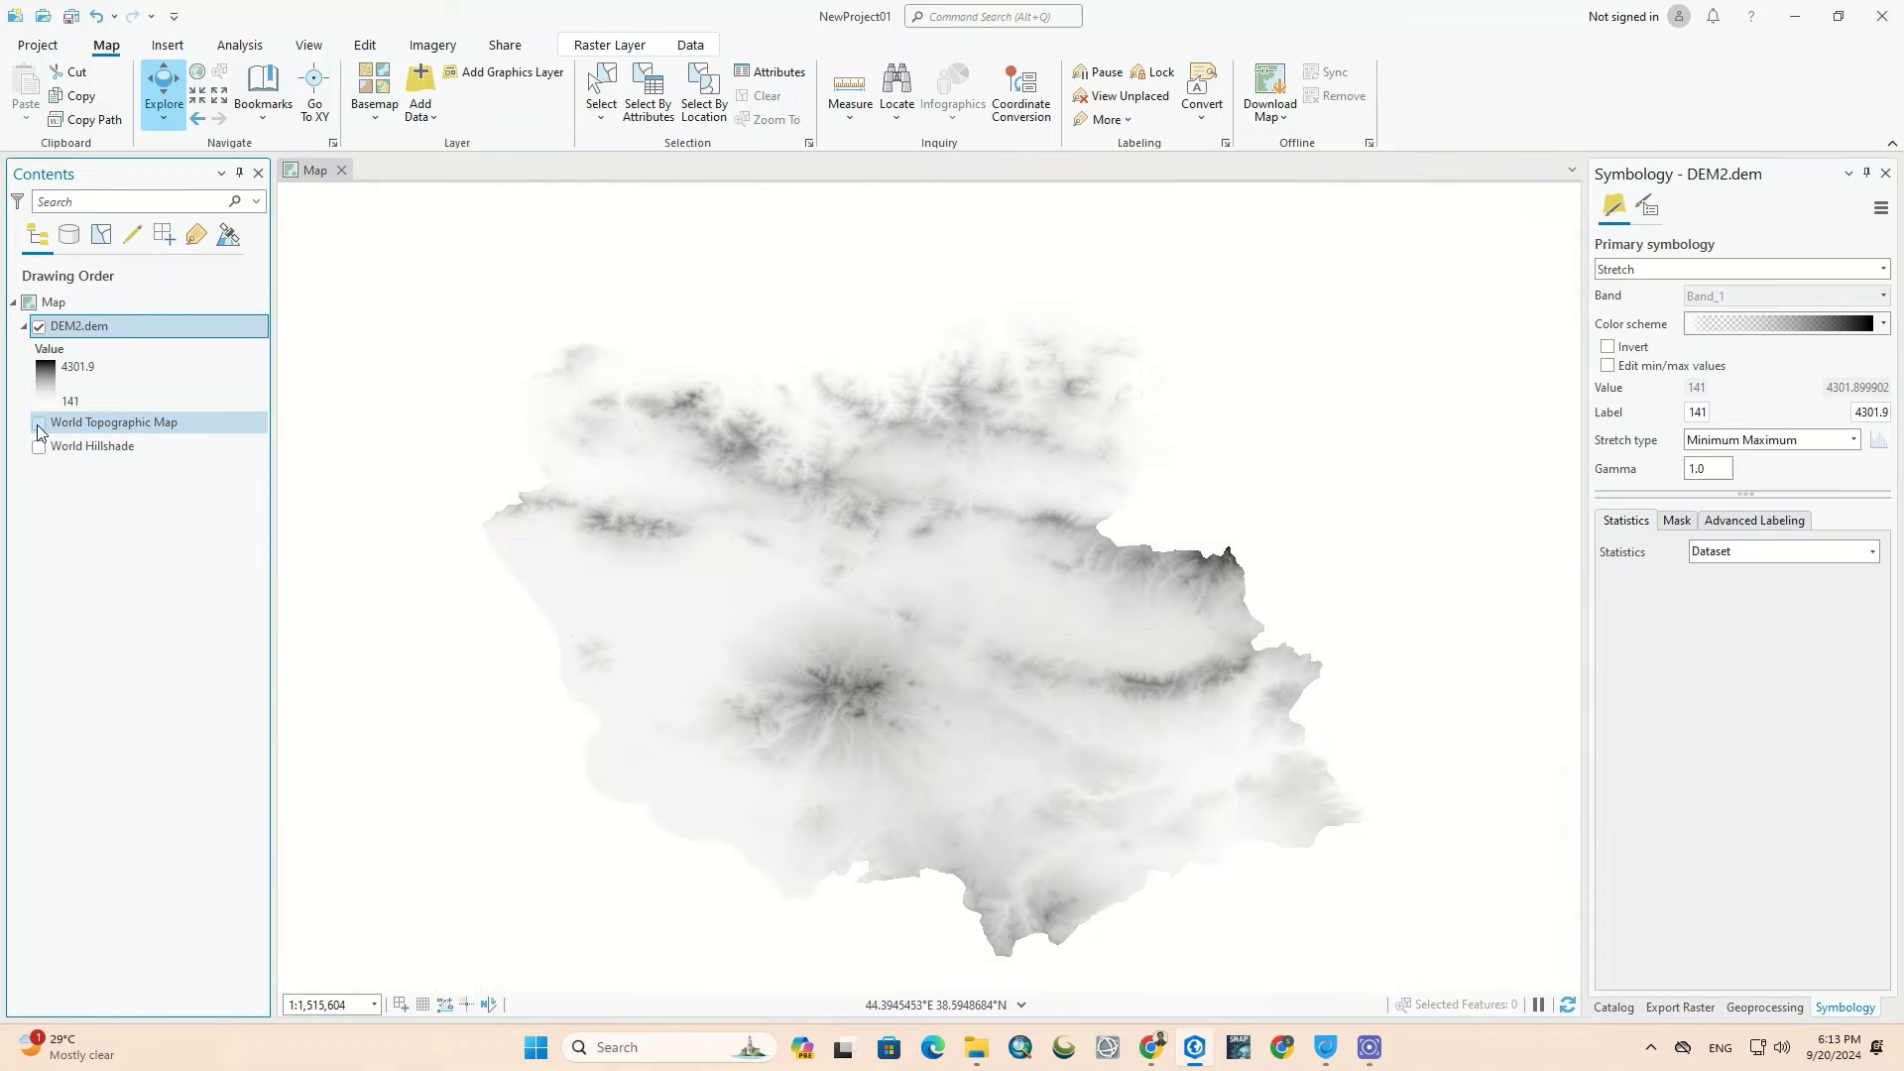
left_click(40, 426)
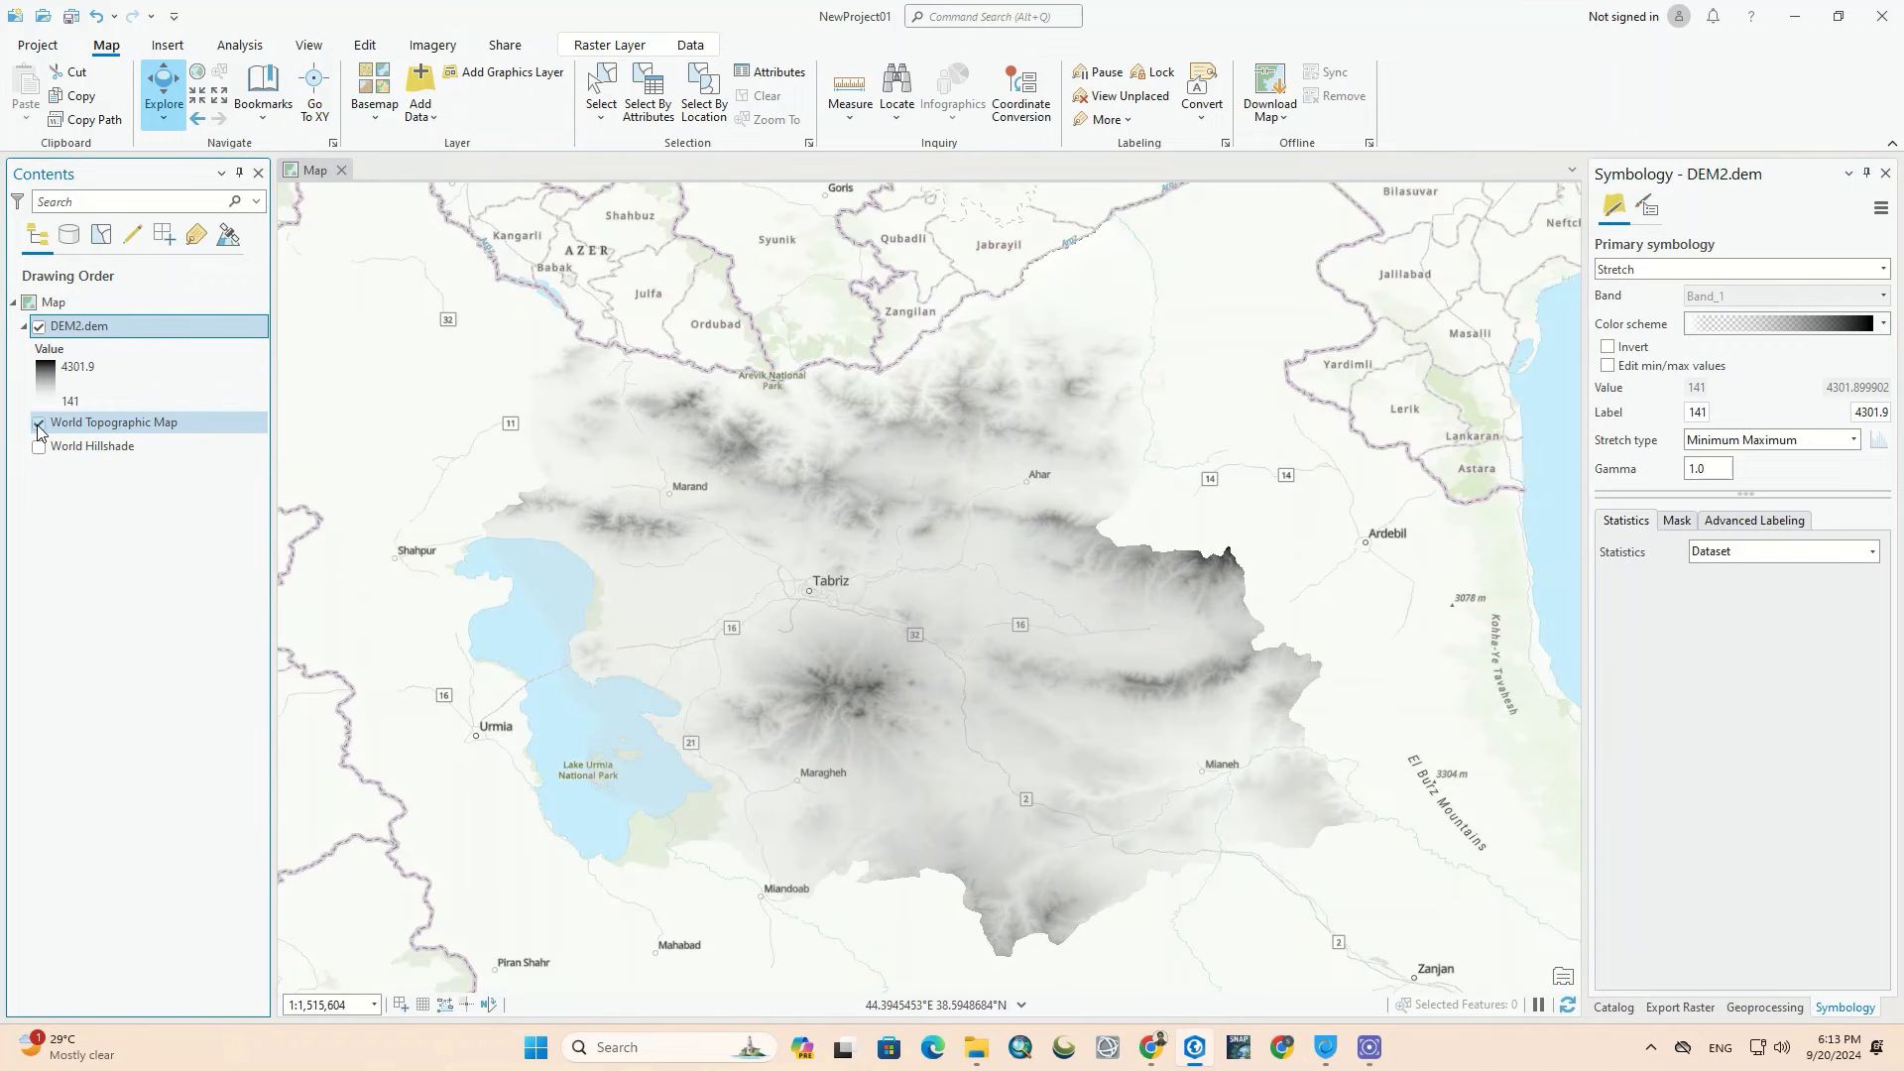
left_click(38, 427)
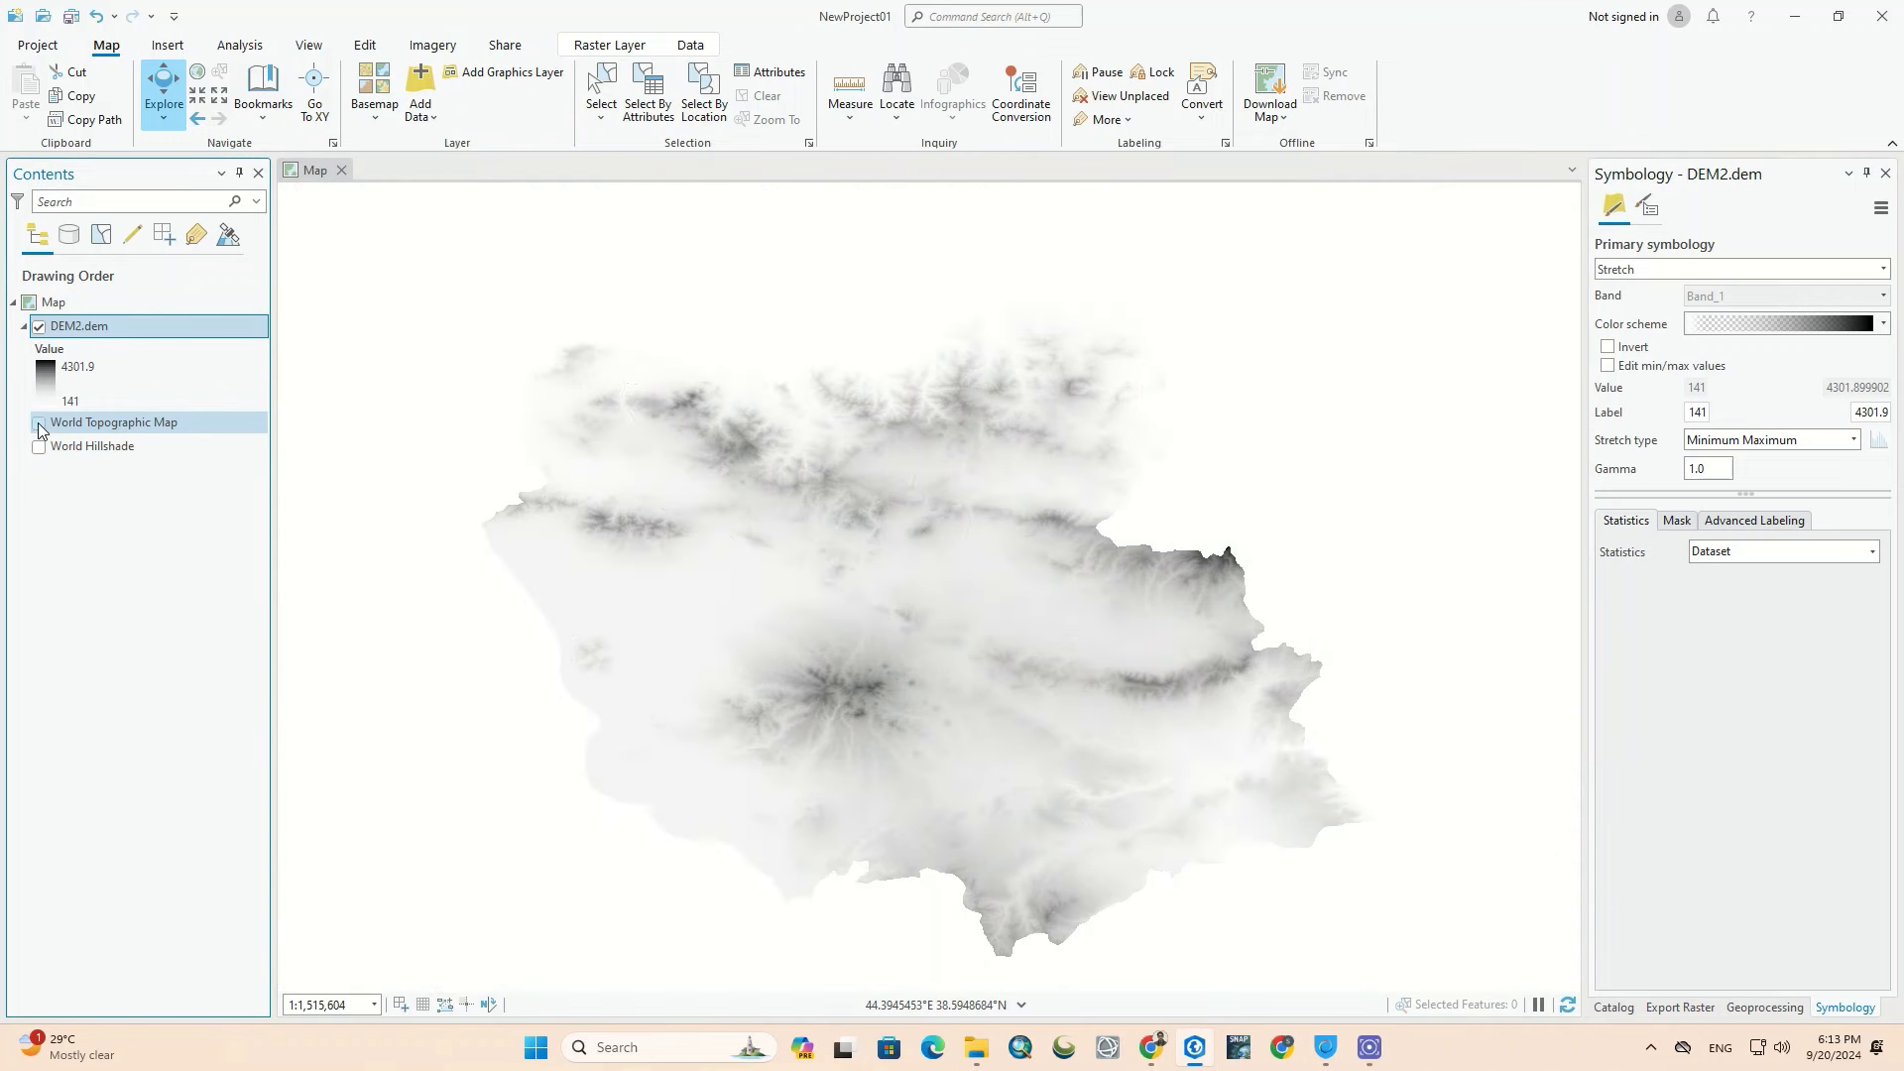
left_click(40, 426)
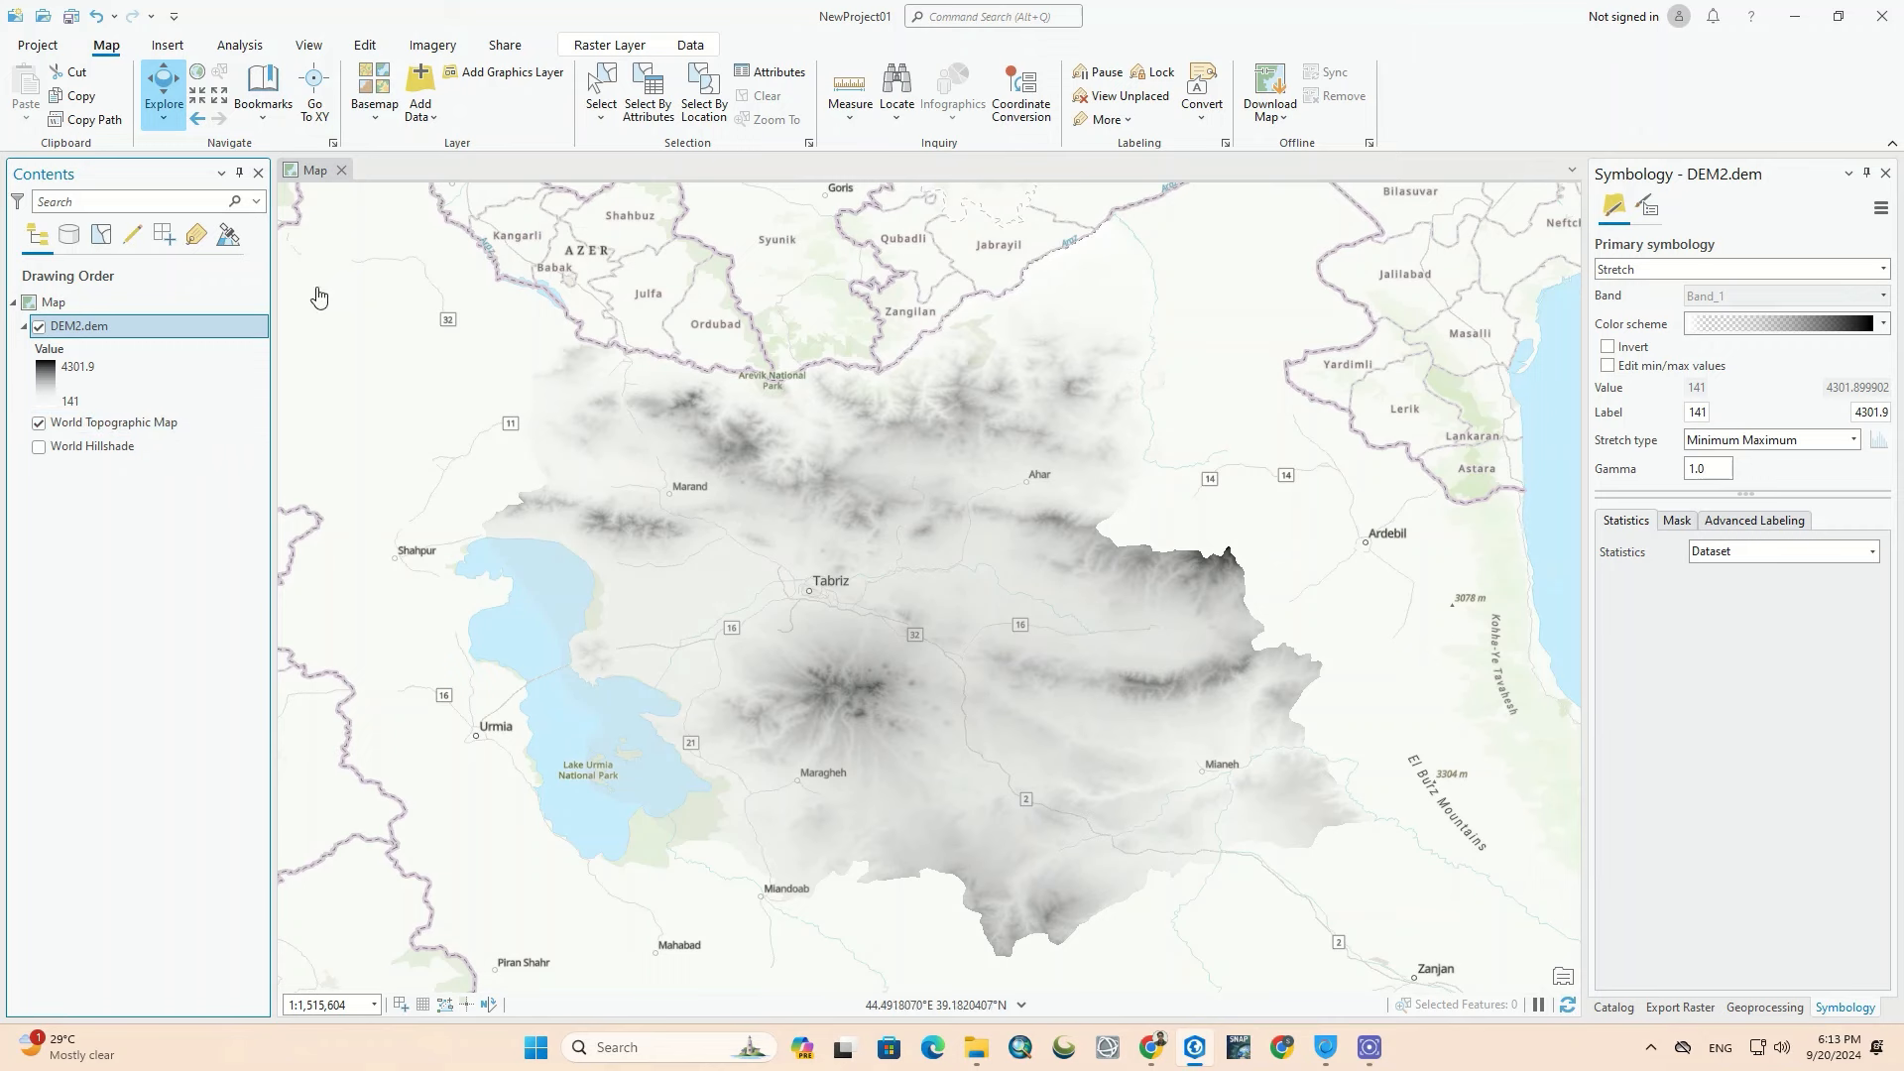
Step: Change the map's basemap to Imagery
left_click(371, 123)
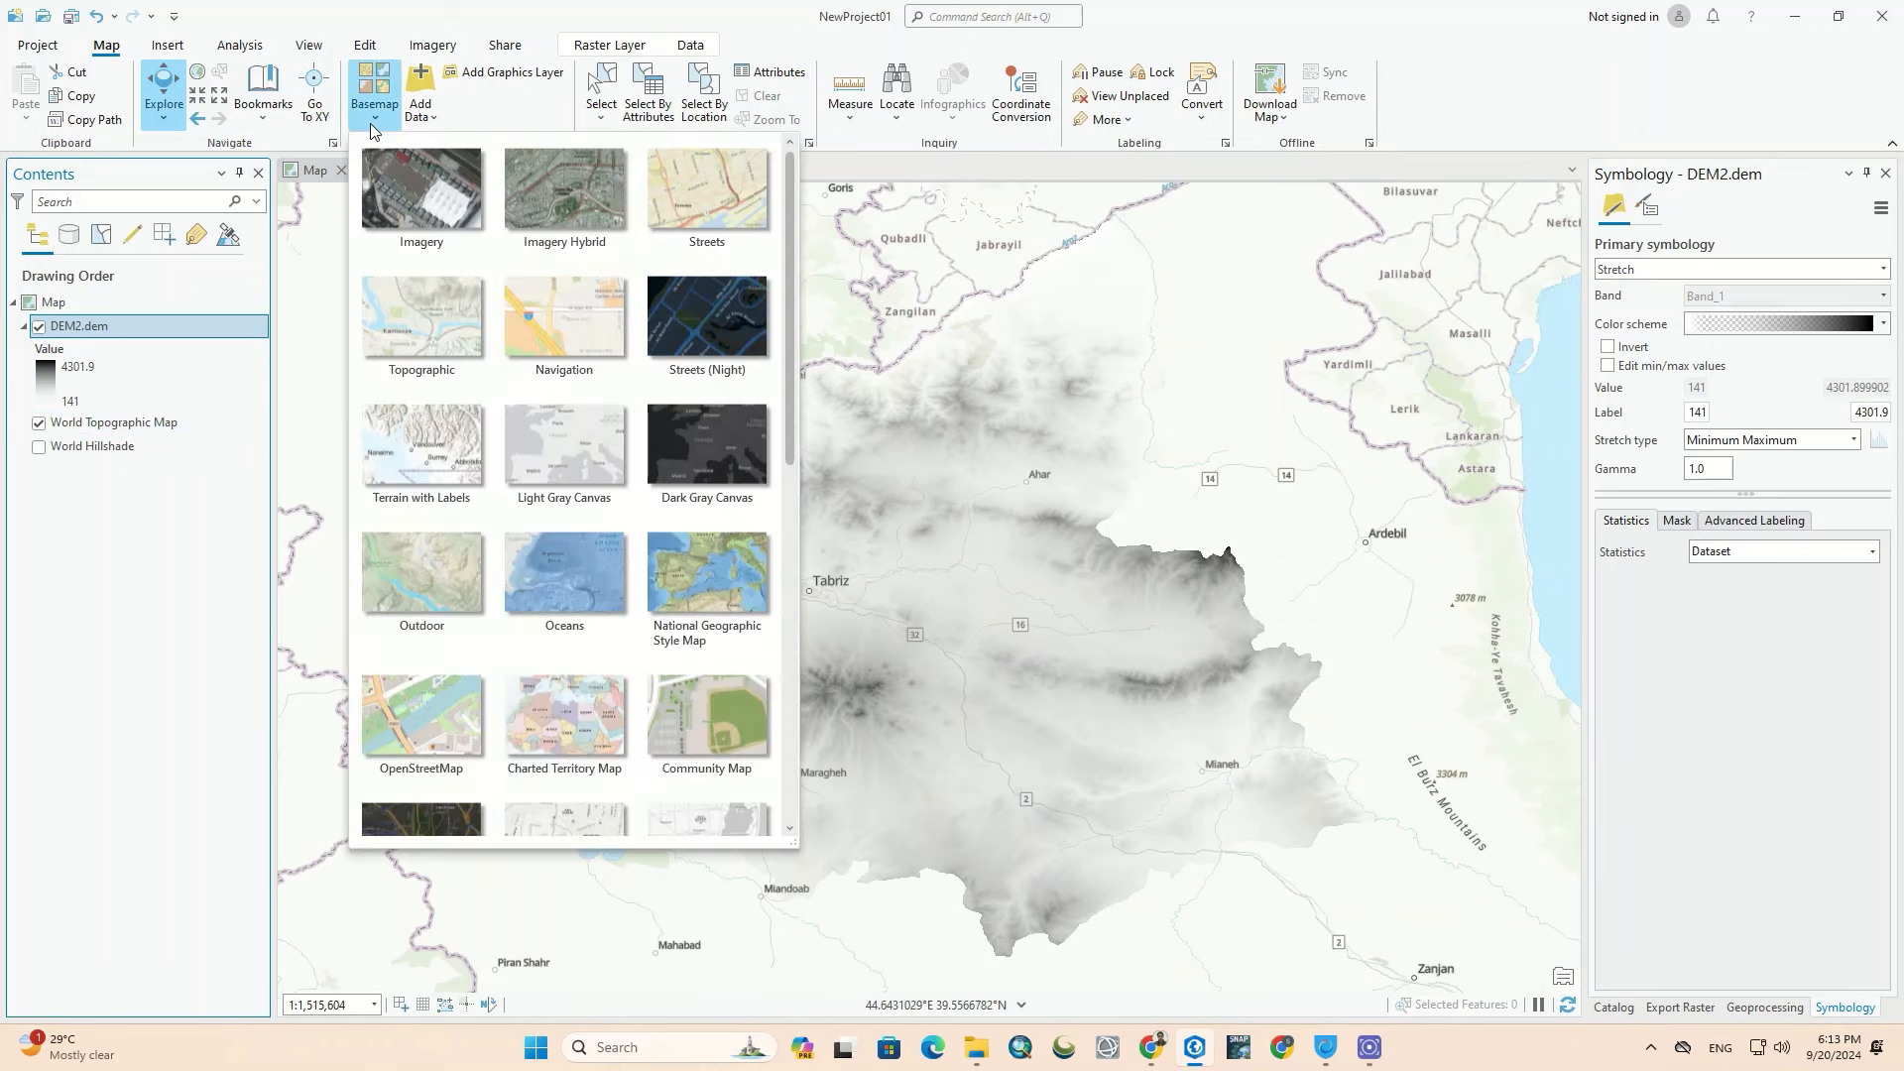
left_click(417, 188)
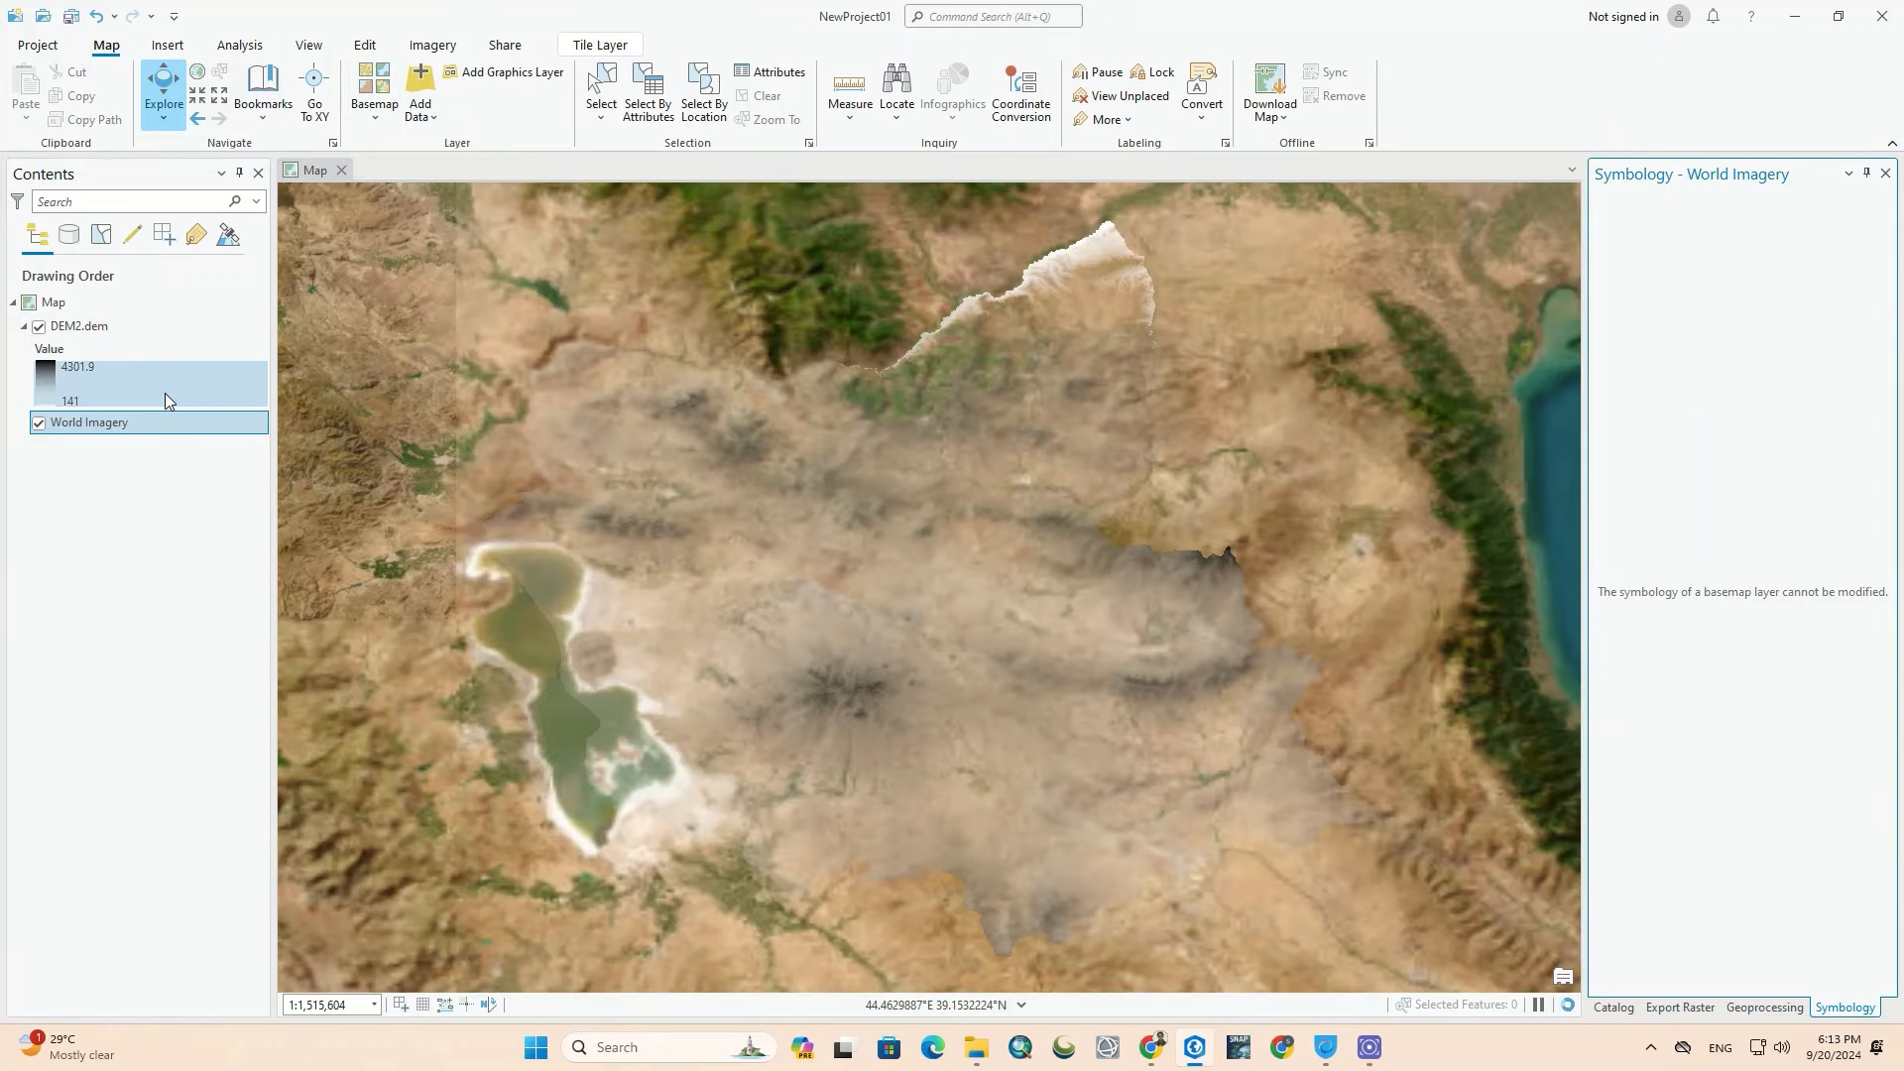
Step: Apply the multicolor rainbow color scheme, running from red to magenta, to the DEM2.dem layer's stretch symbology
left_click(45, 371)
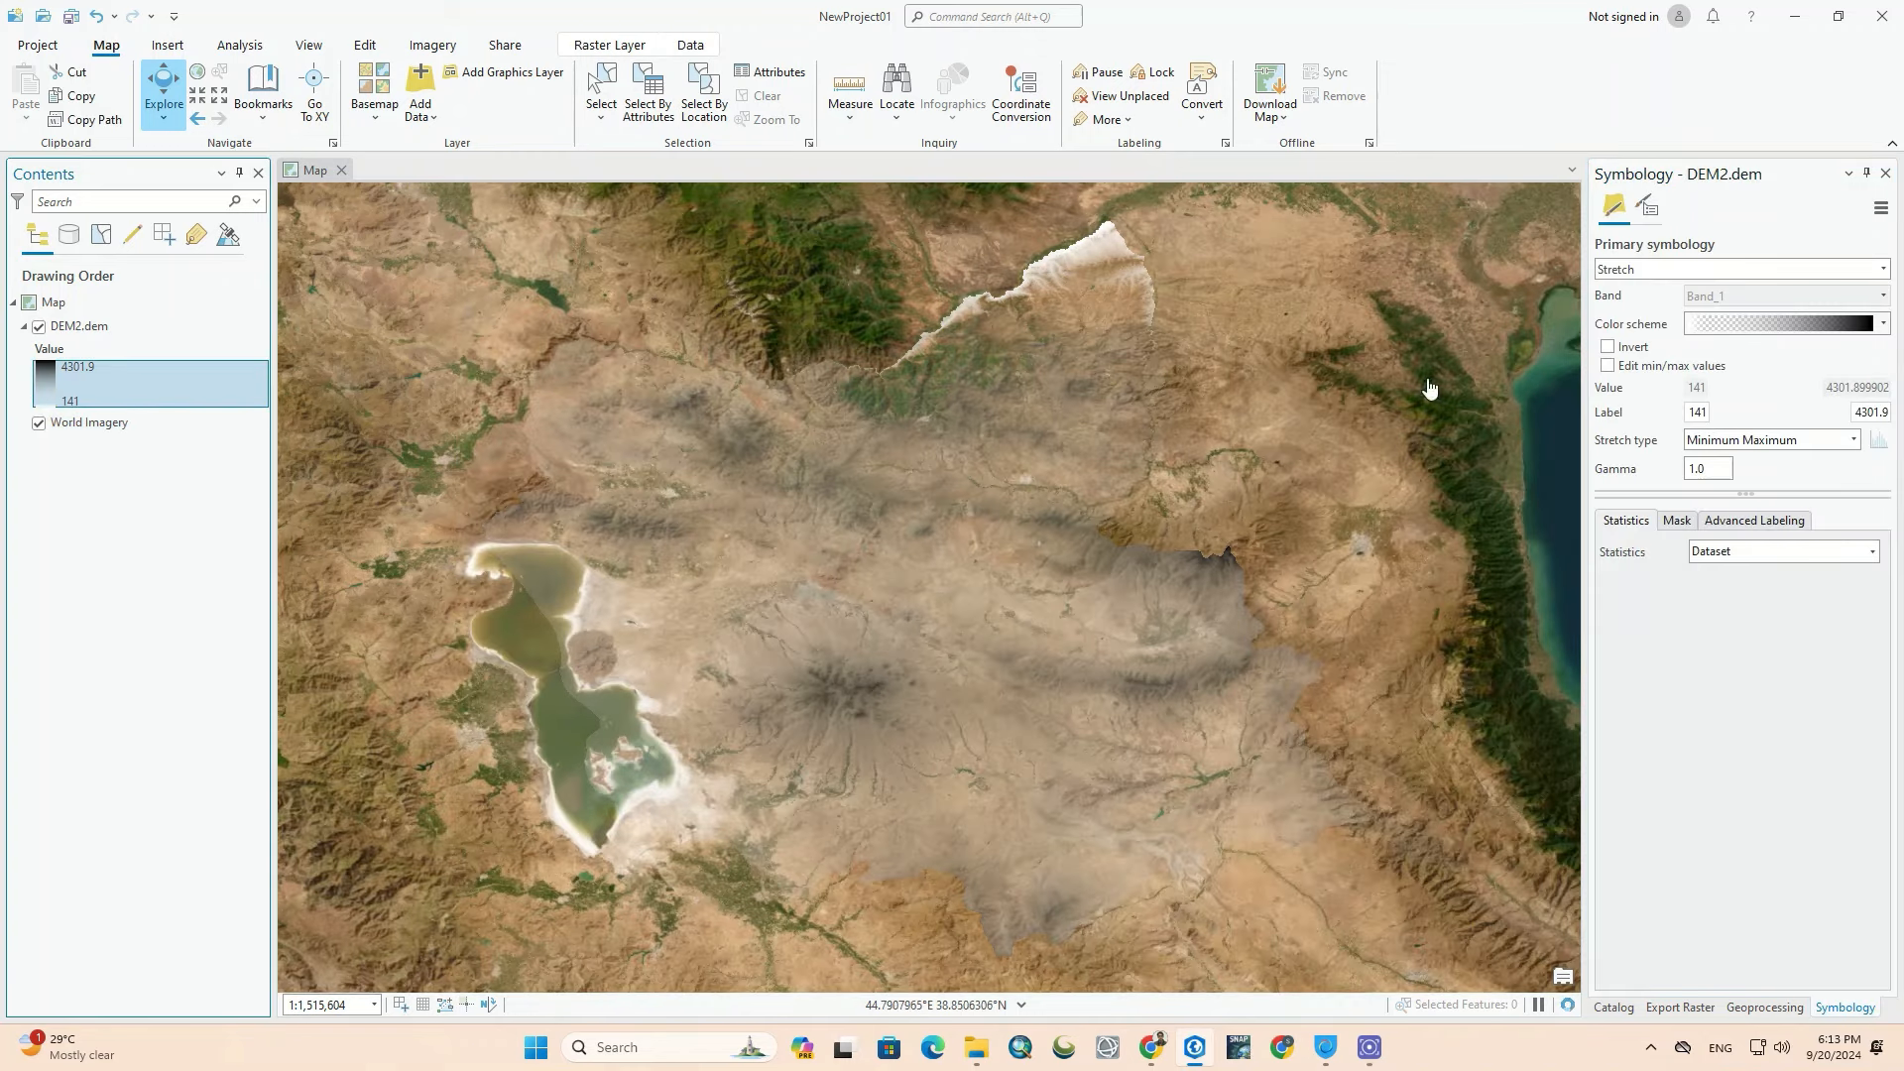
left_click(1805, 323)
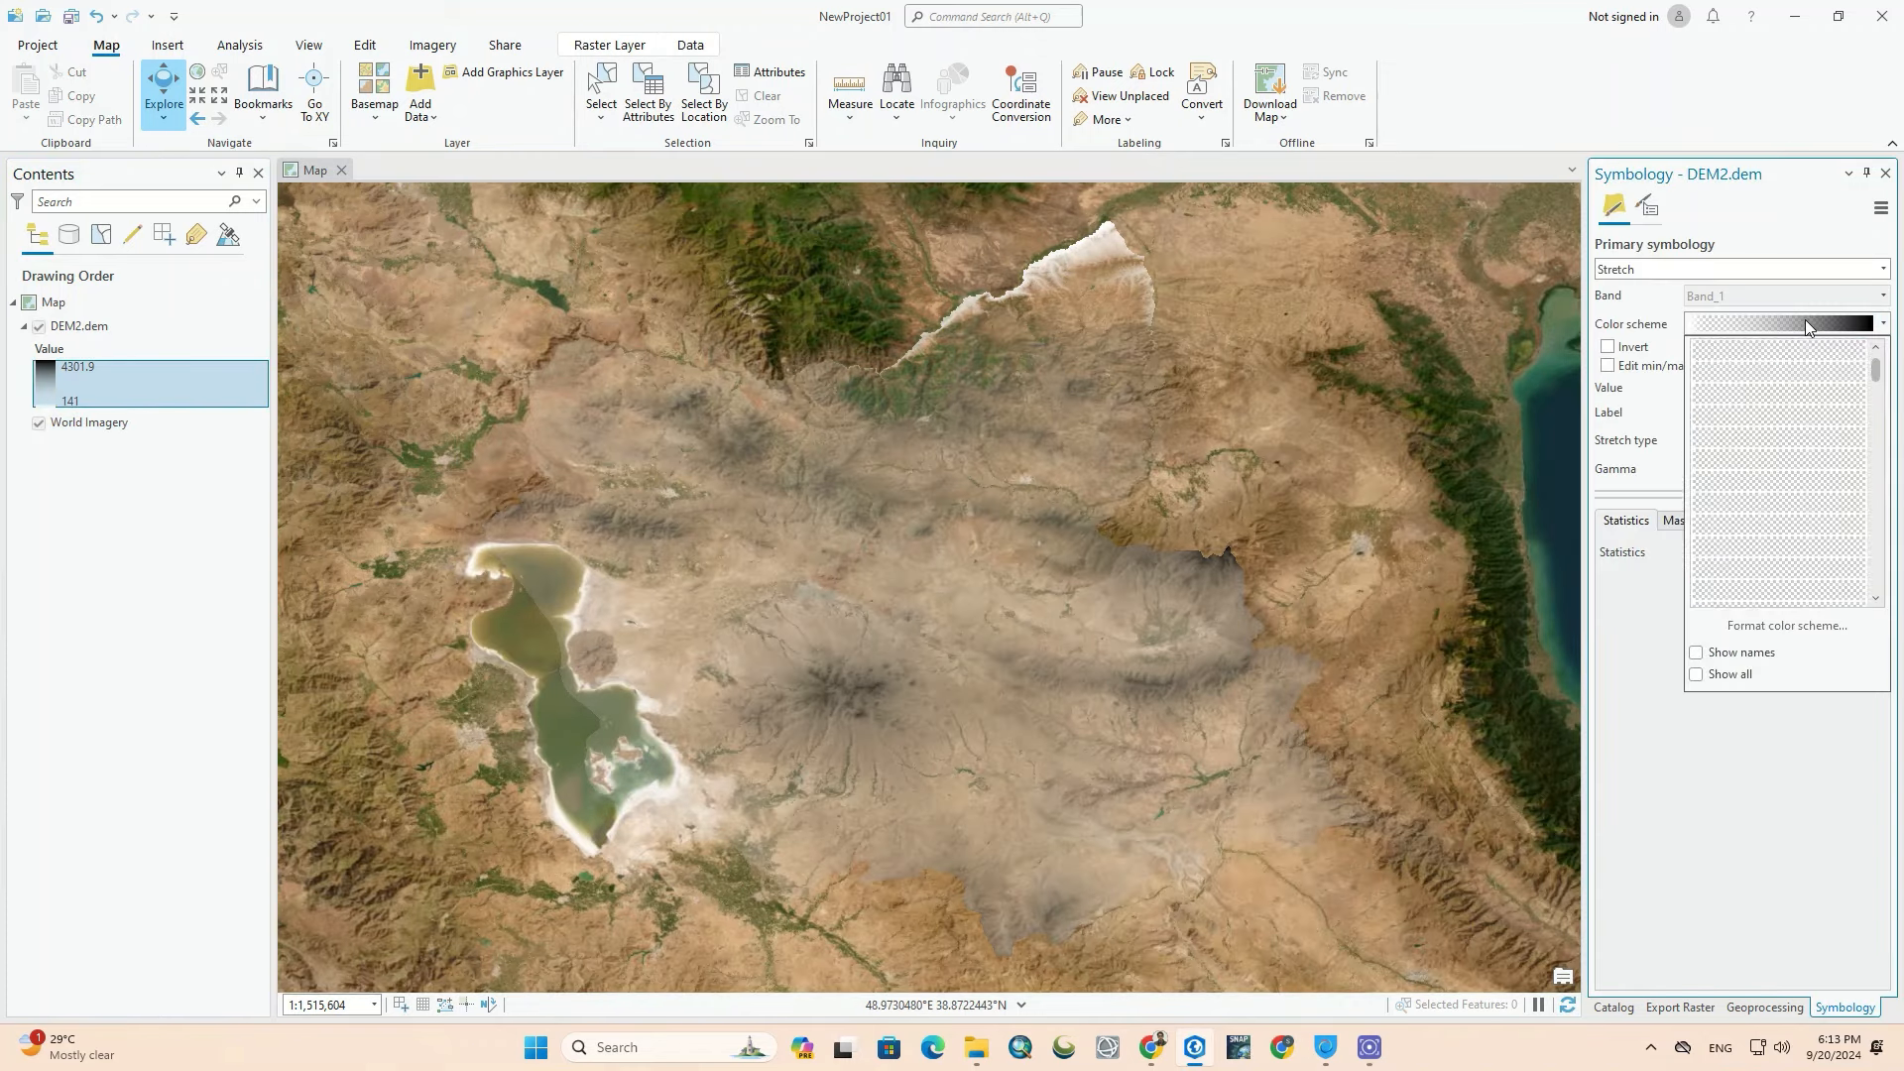
left_click(1805, 347)
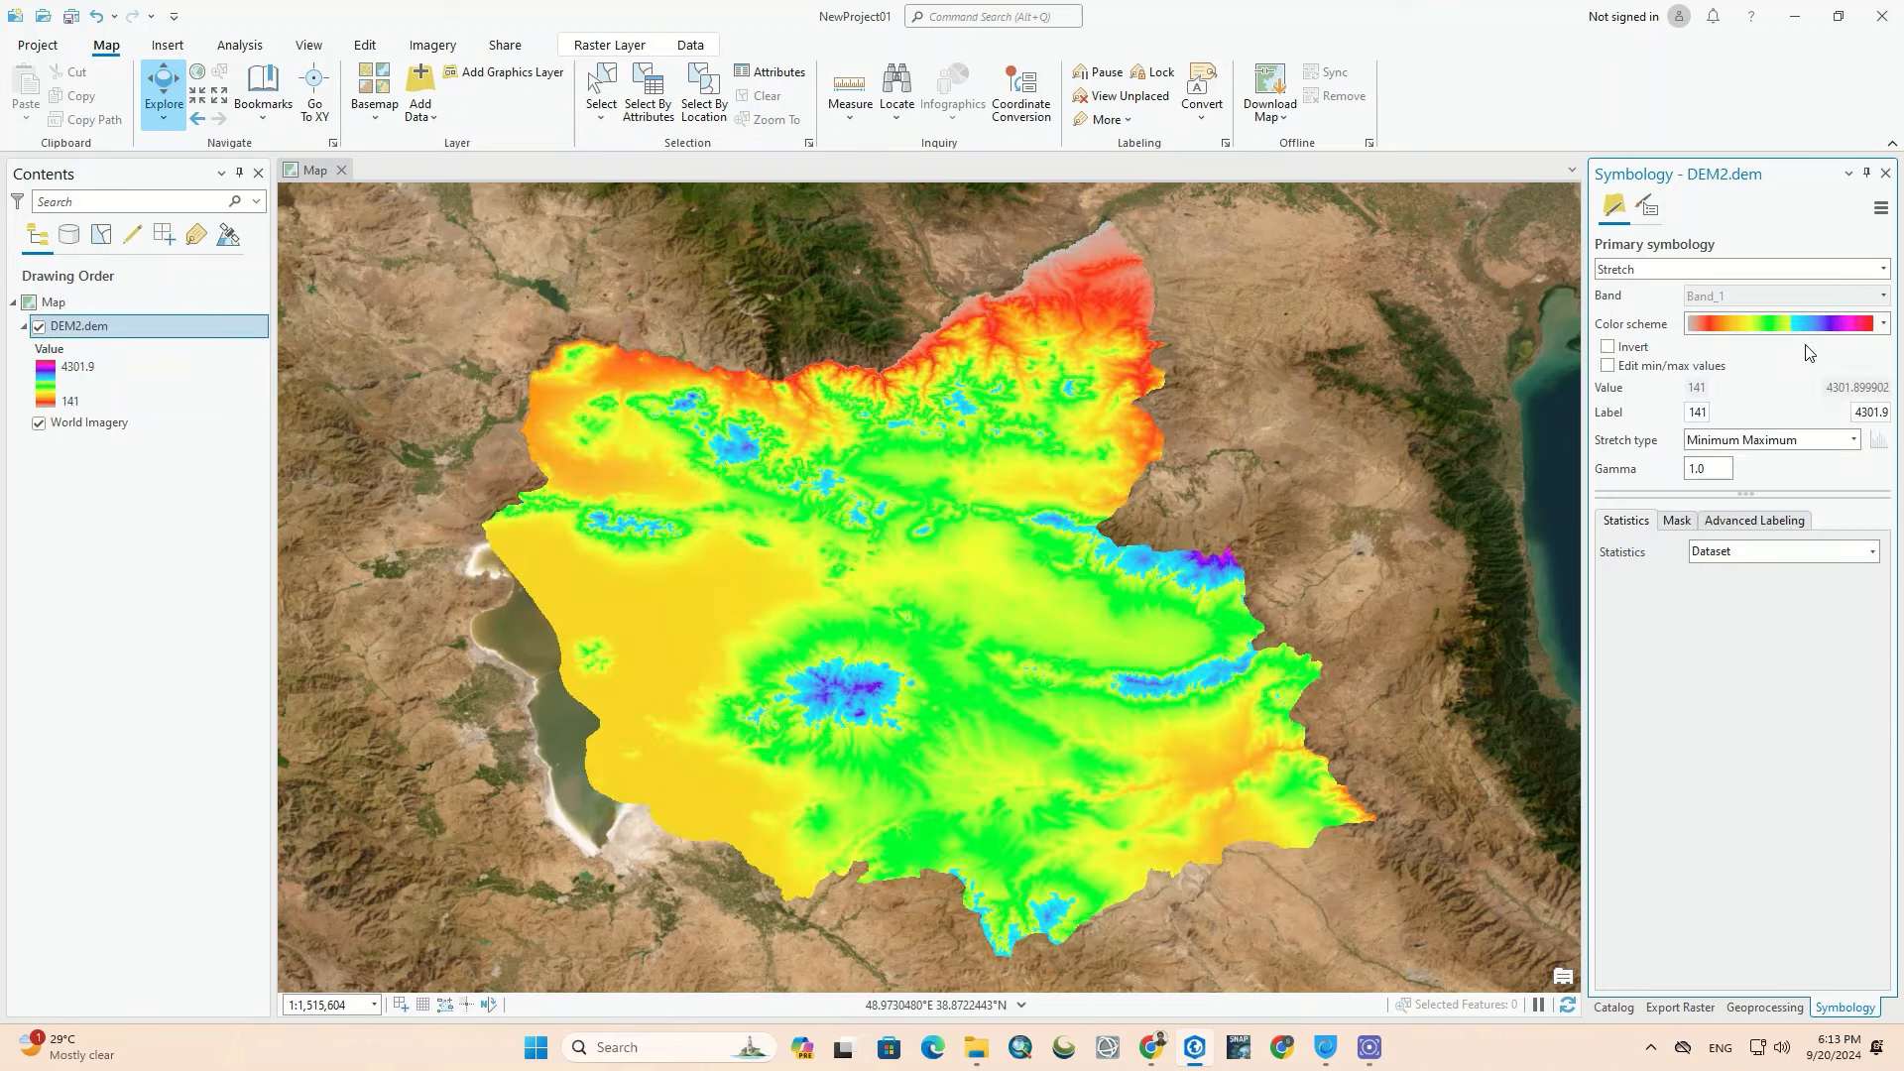
Step: Apply the purple-to-red spectrum color scheme to DEM2.dem through its legend ramp in the layer list
left_click(52, 402)
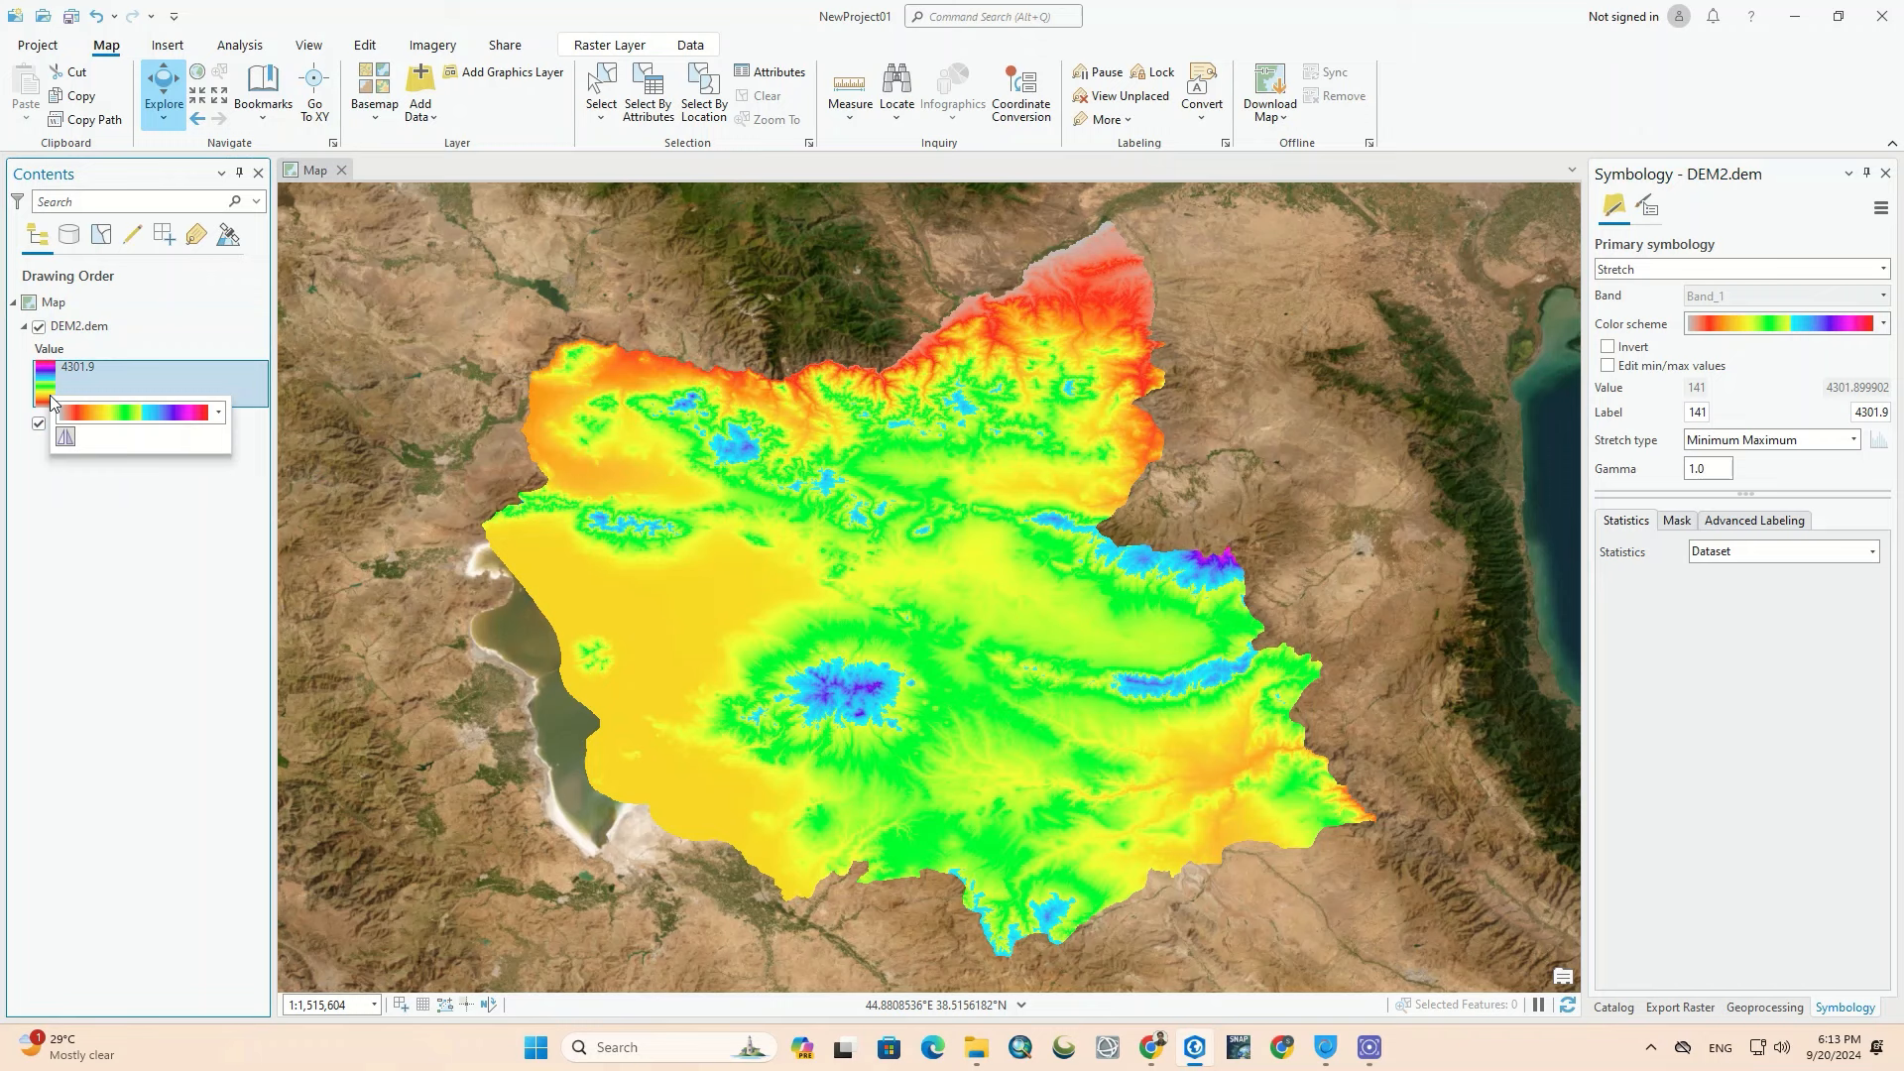
left_click(218, 413)
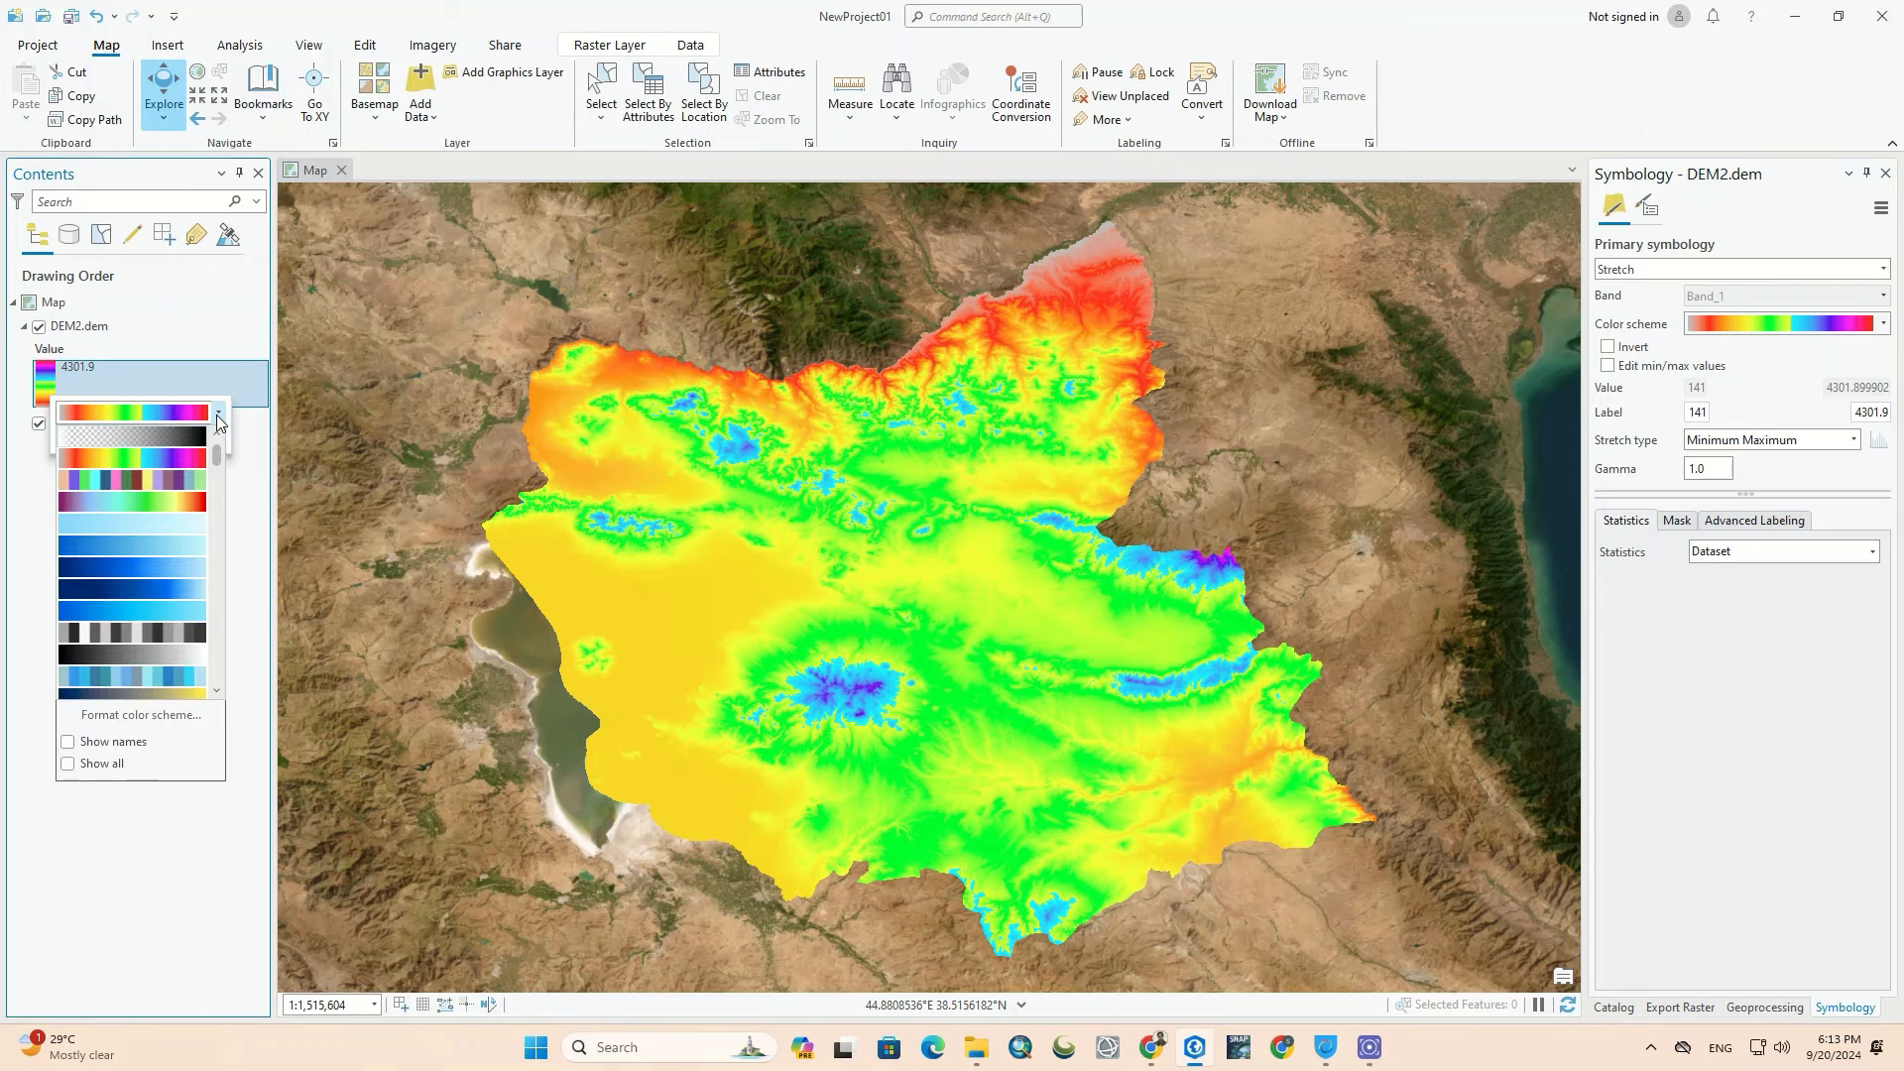
left_click(158, 499)
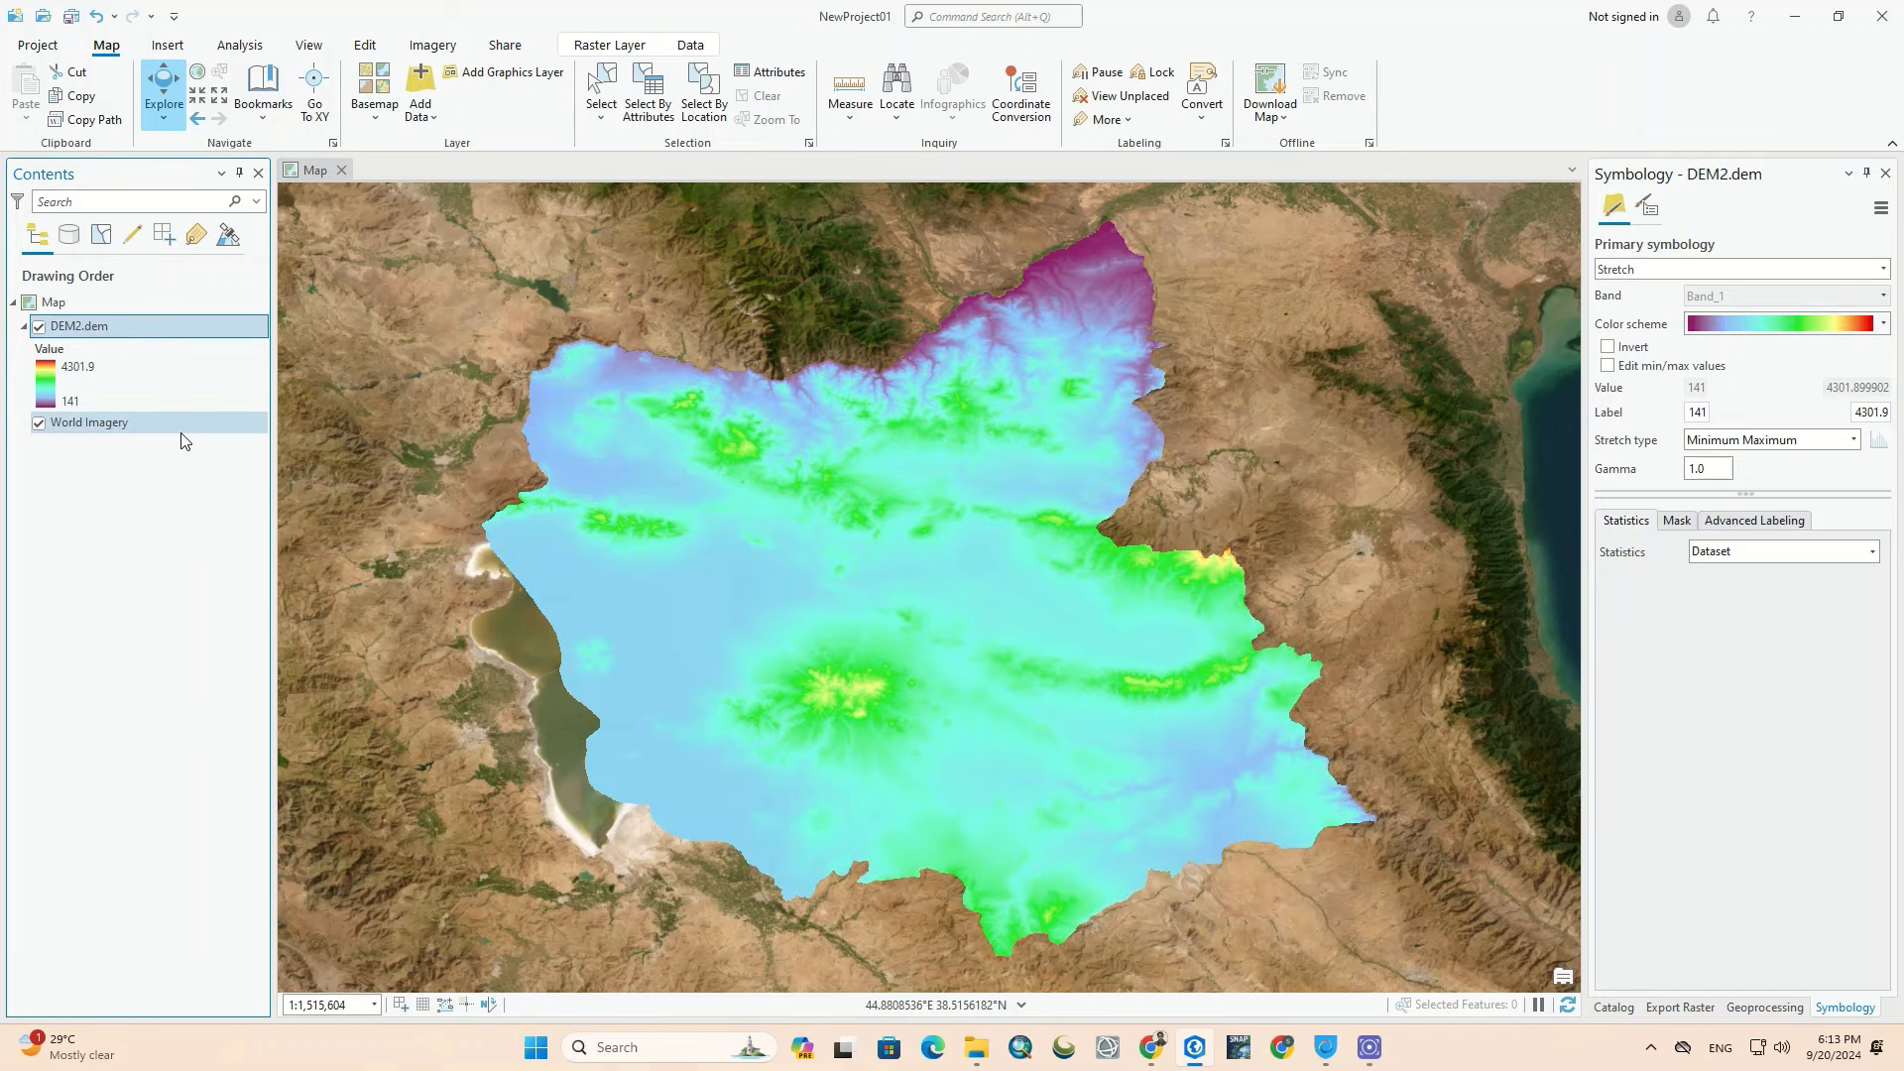
Step: Format the DEM2.dem color scheme by removing its purple-to-blue sub-scheme, and apply the edited scheme
left_click(53, 387)
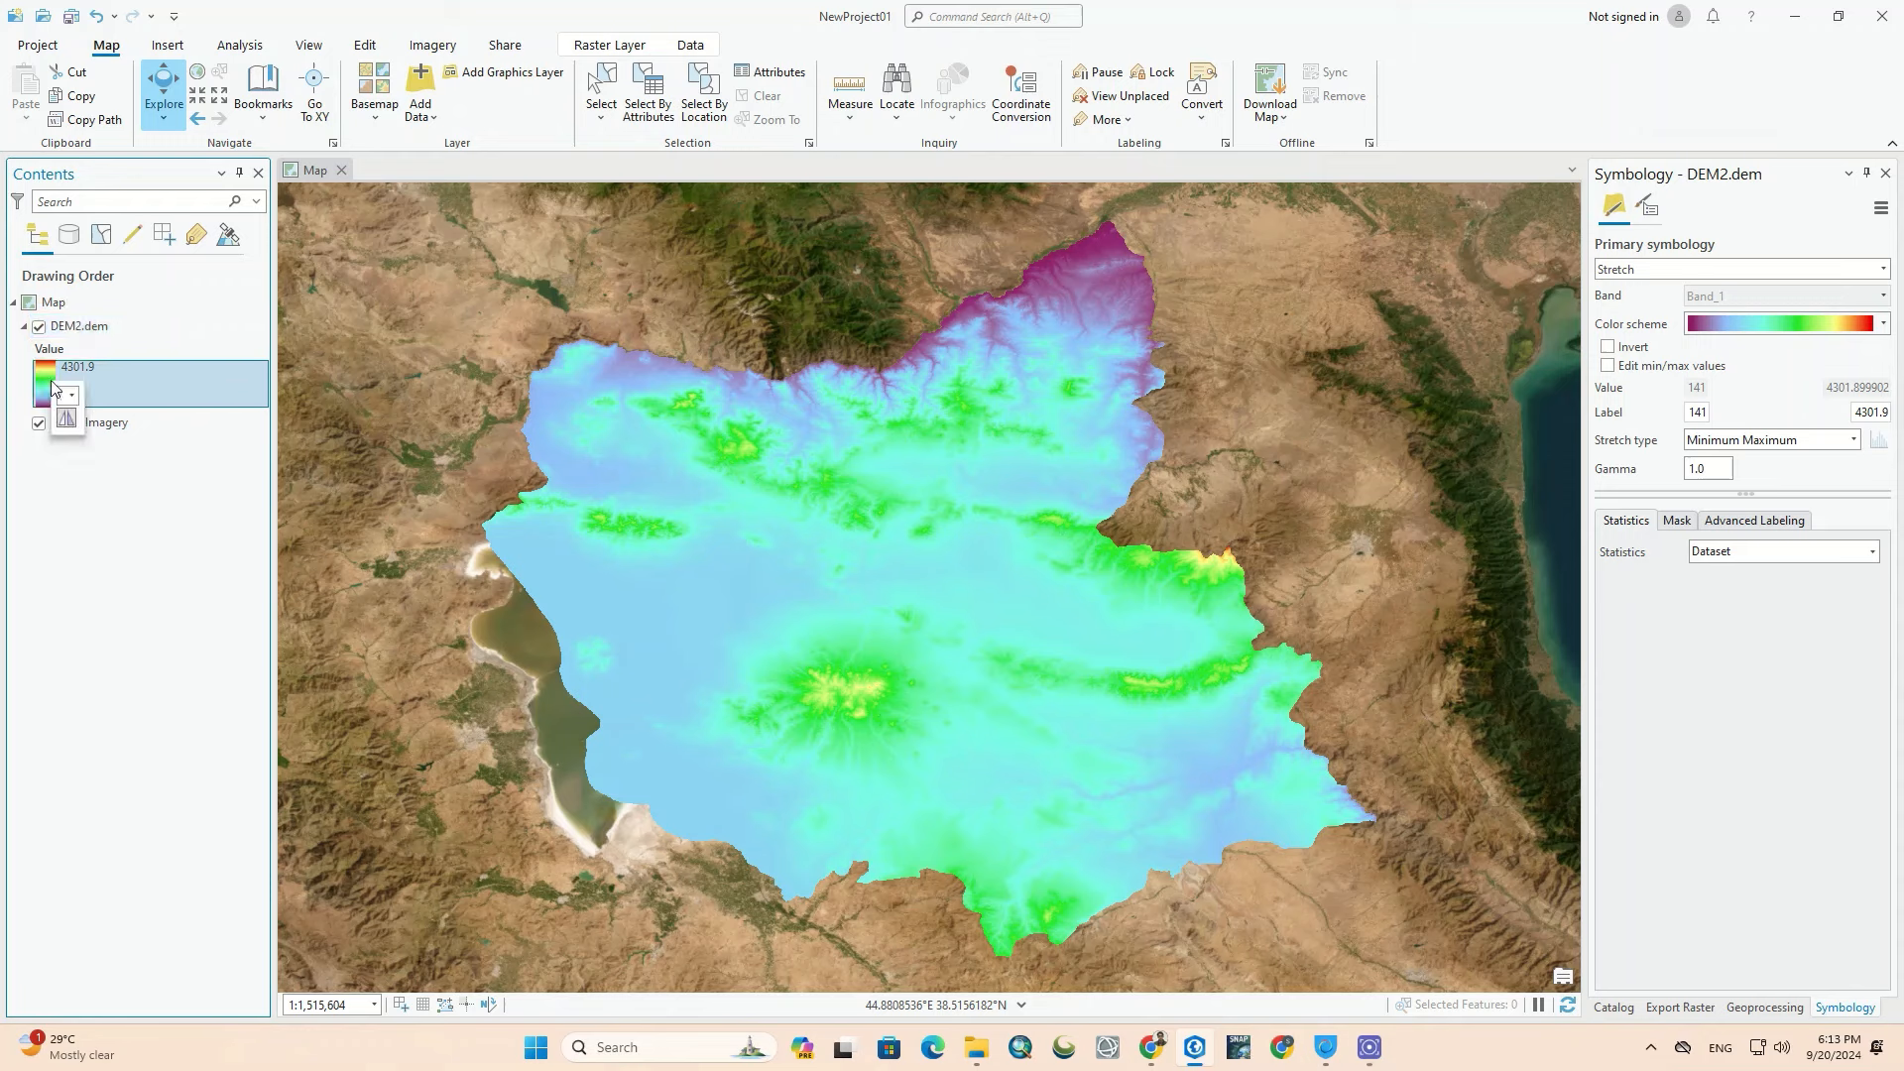
left_click(220, 398)
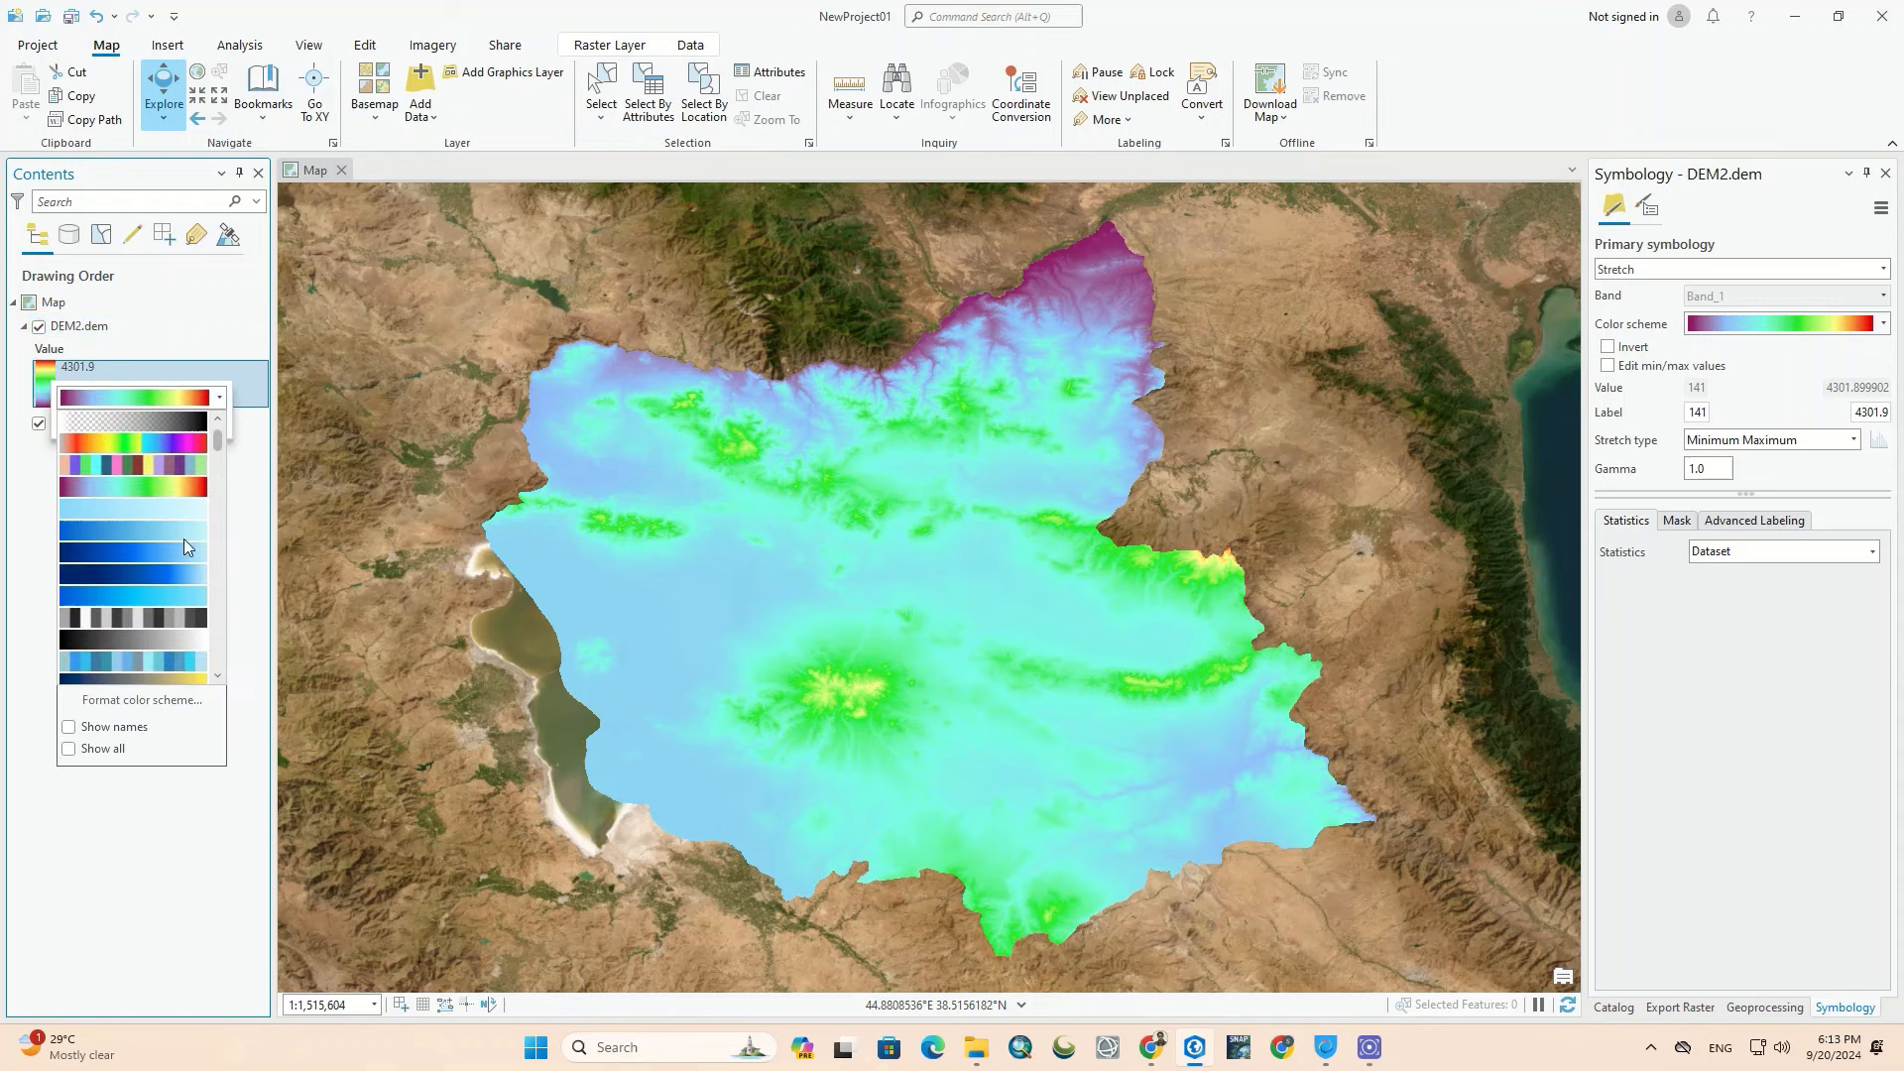
left_click(149, 700)
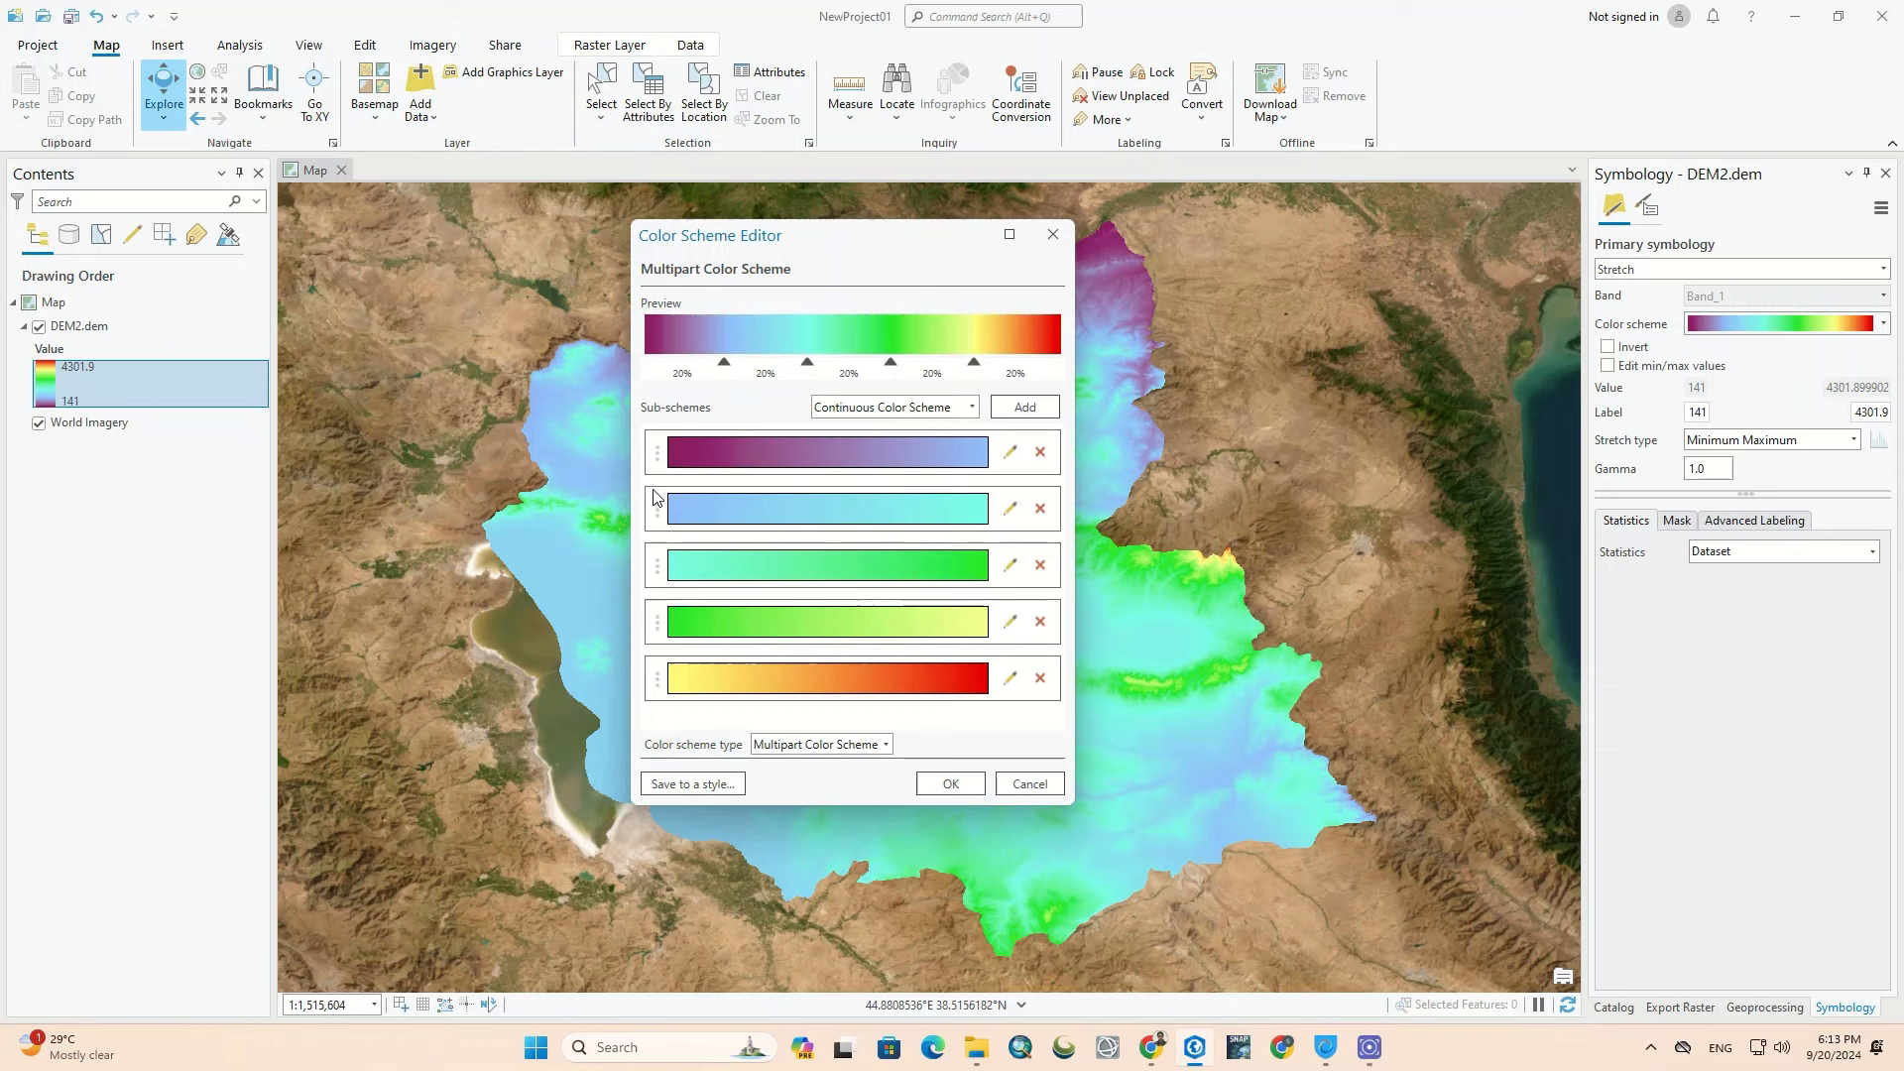
left_click(1041, 454)
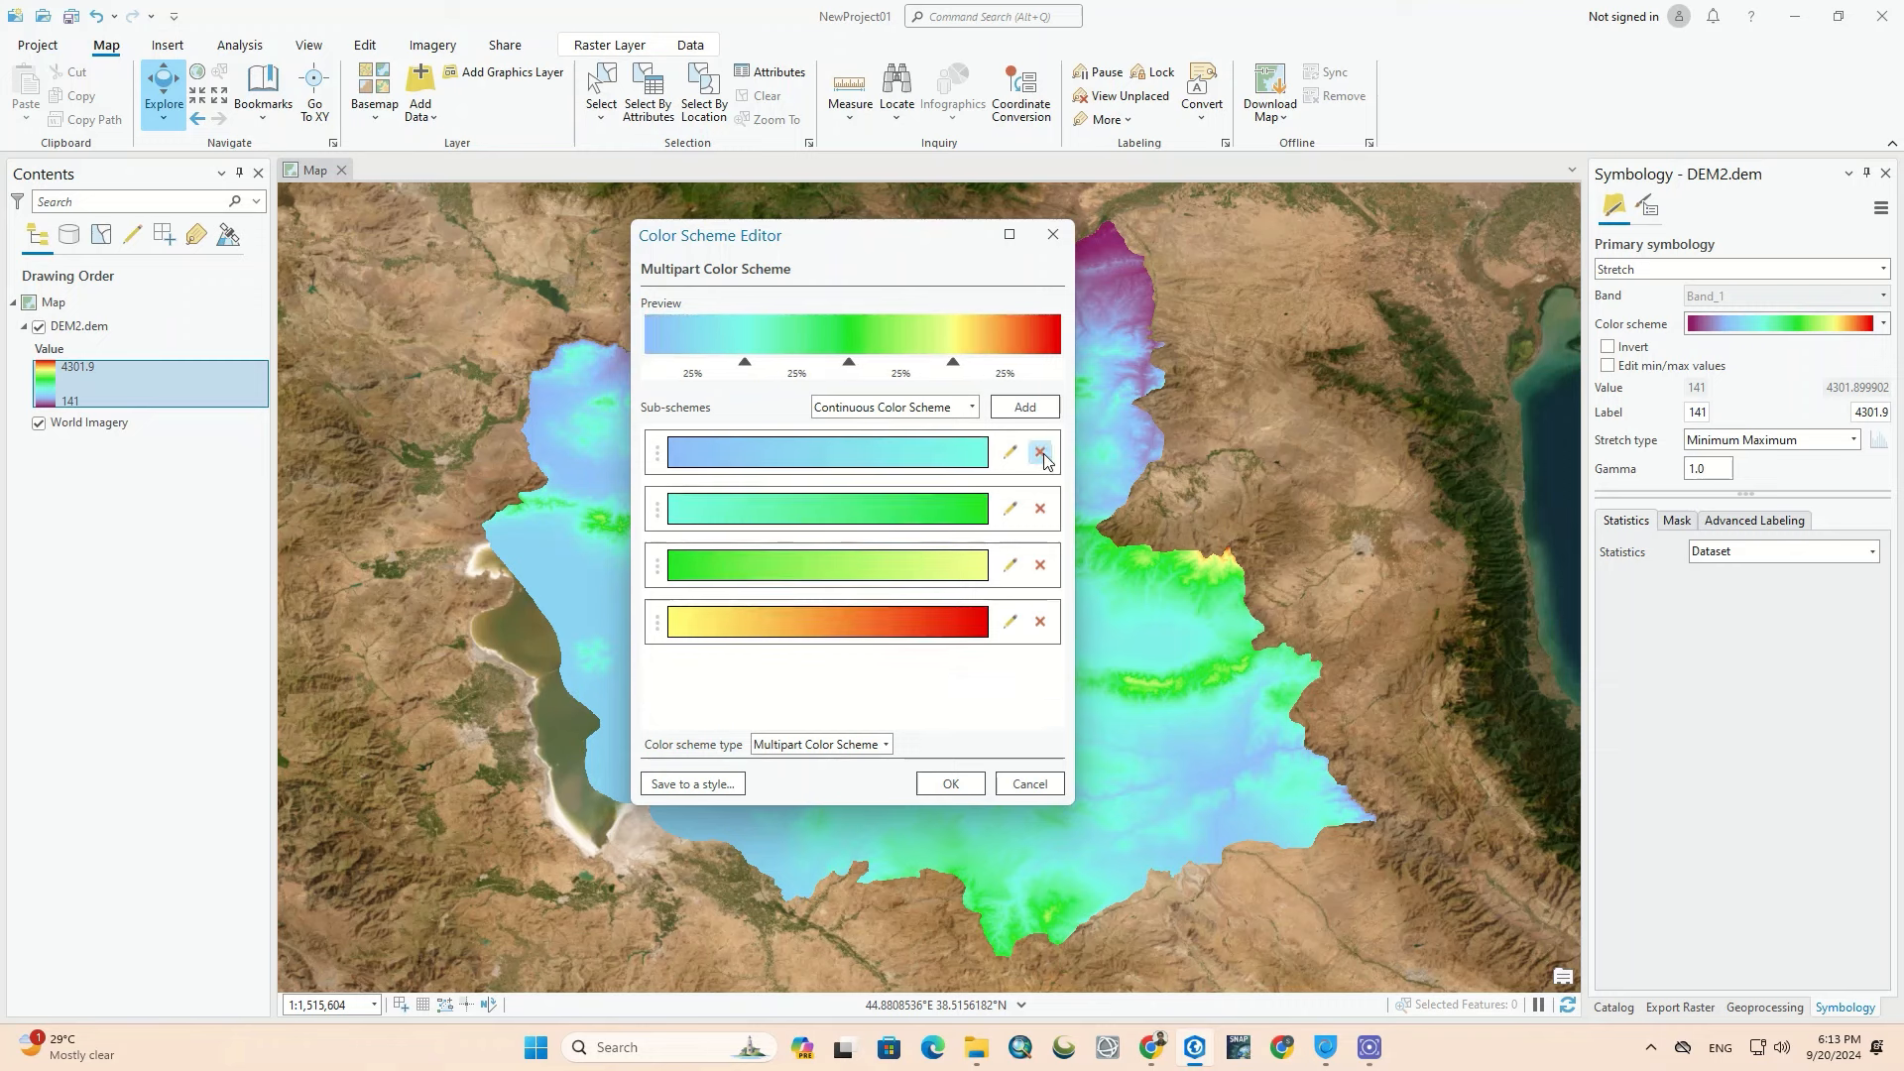
left_click(884, 744)
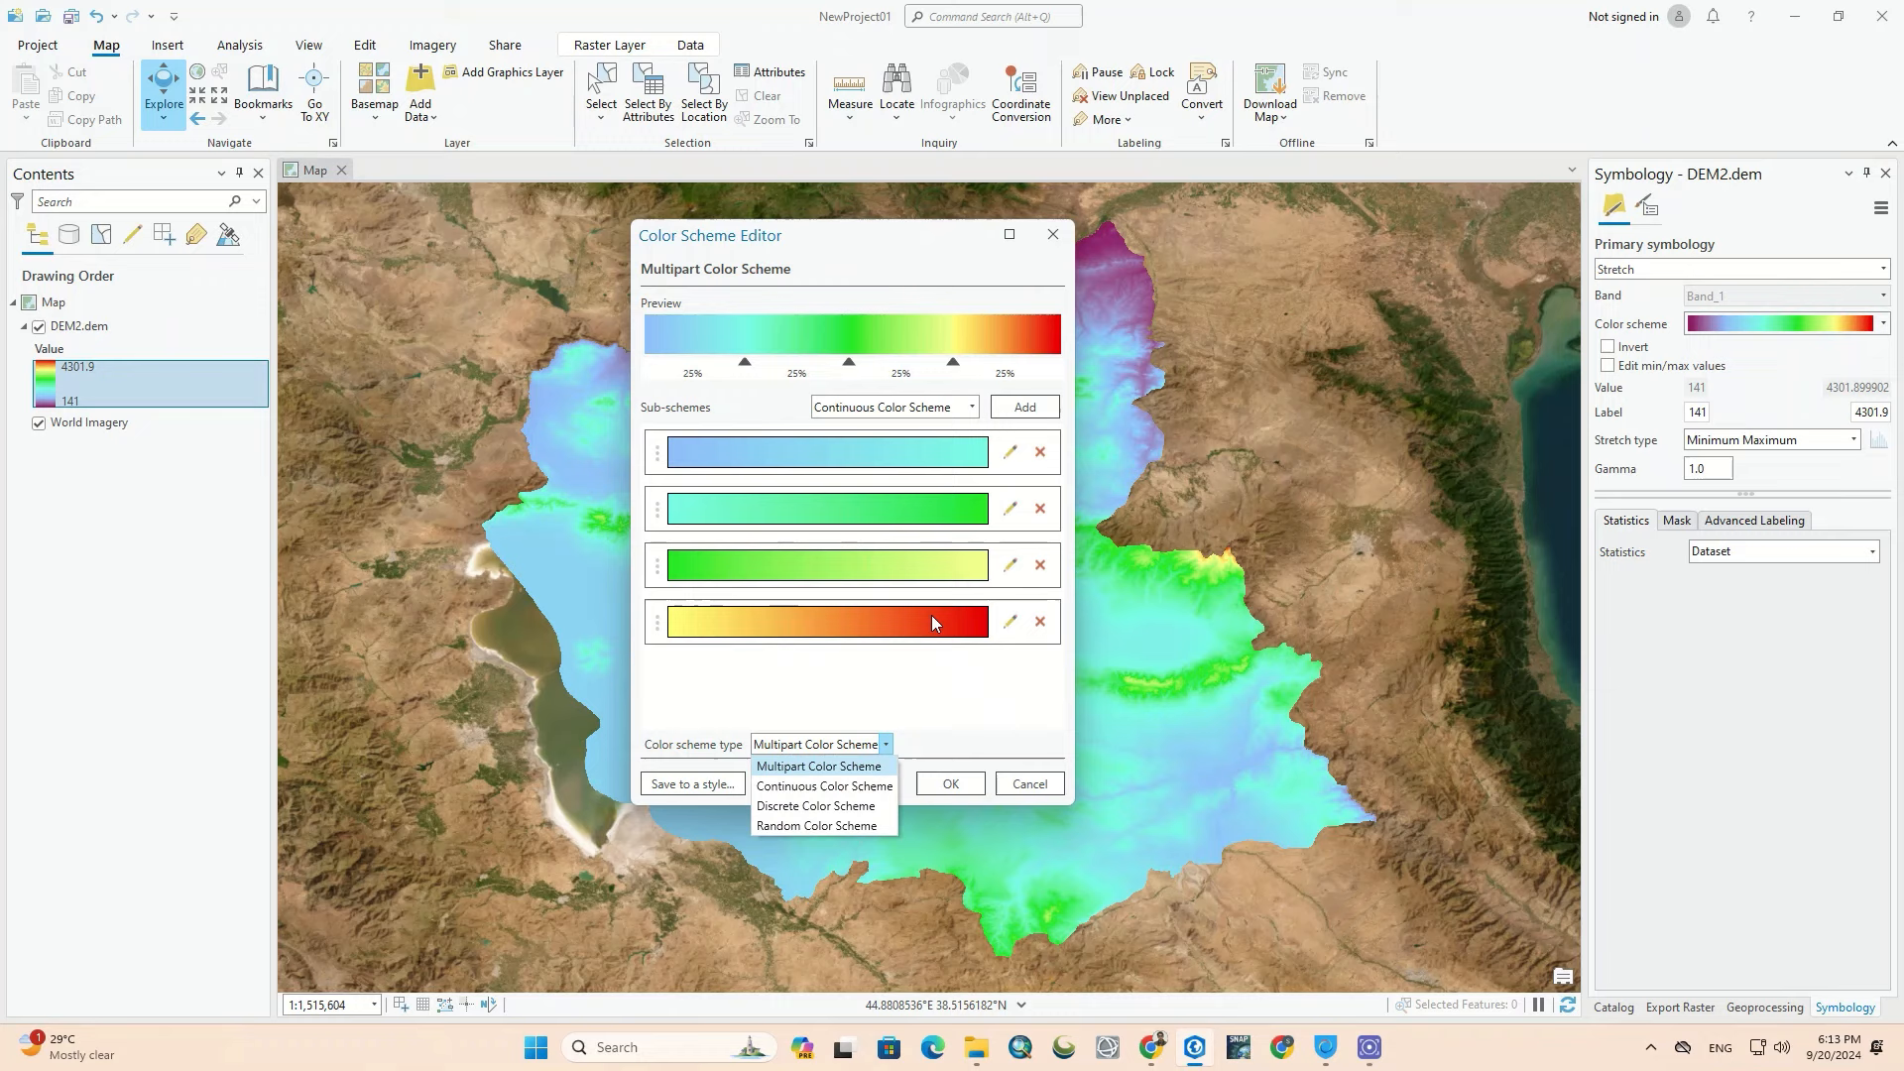
left_click(968, 414)
left_click(969, 410)
left_click(968, 409)
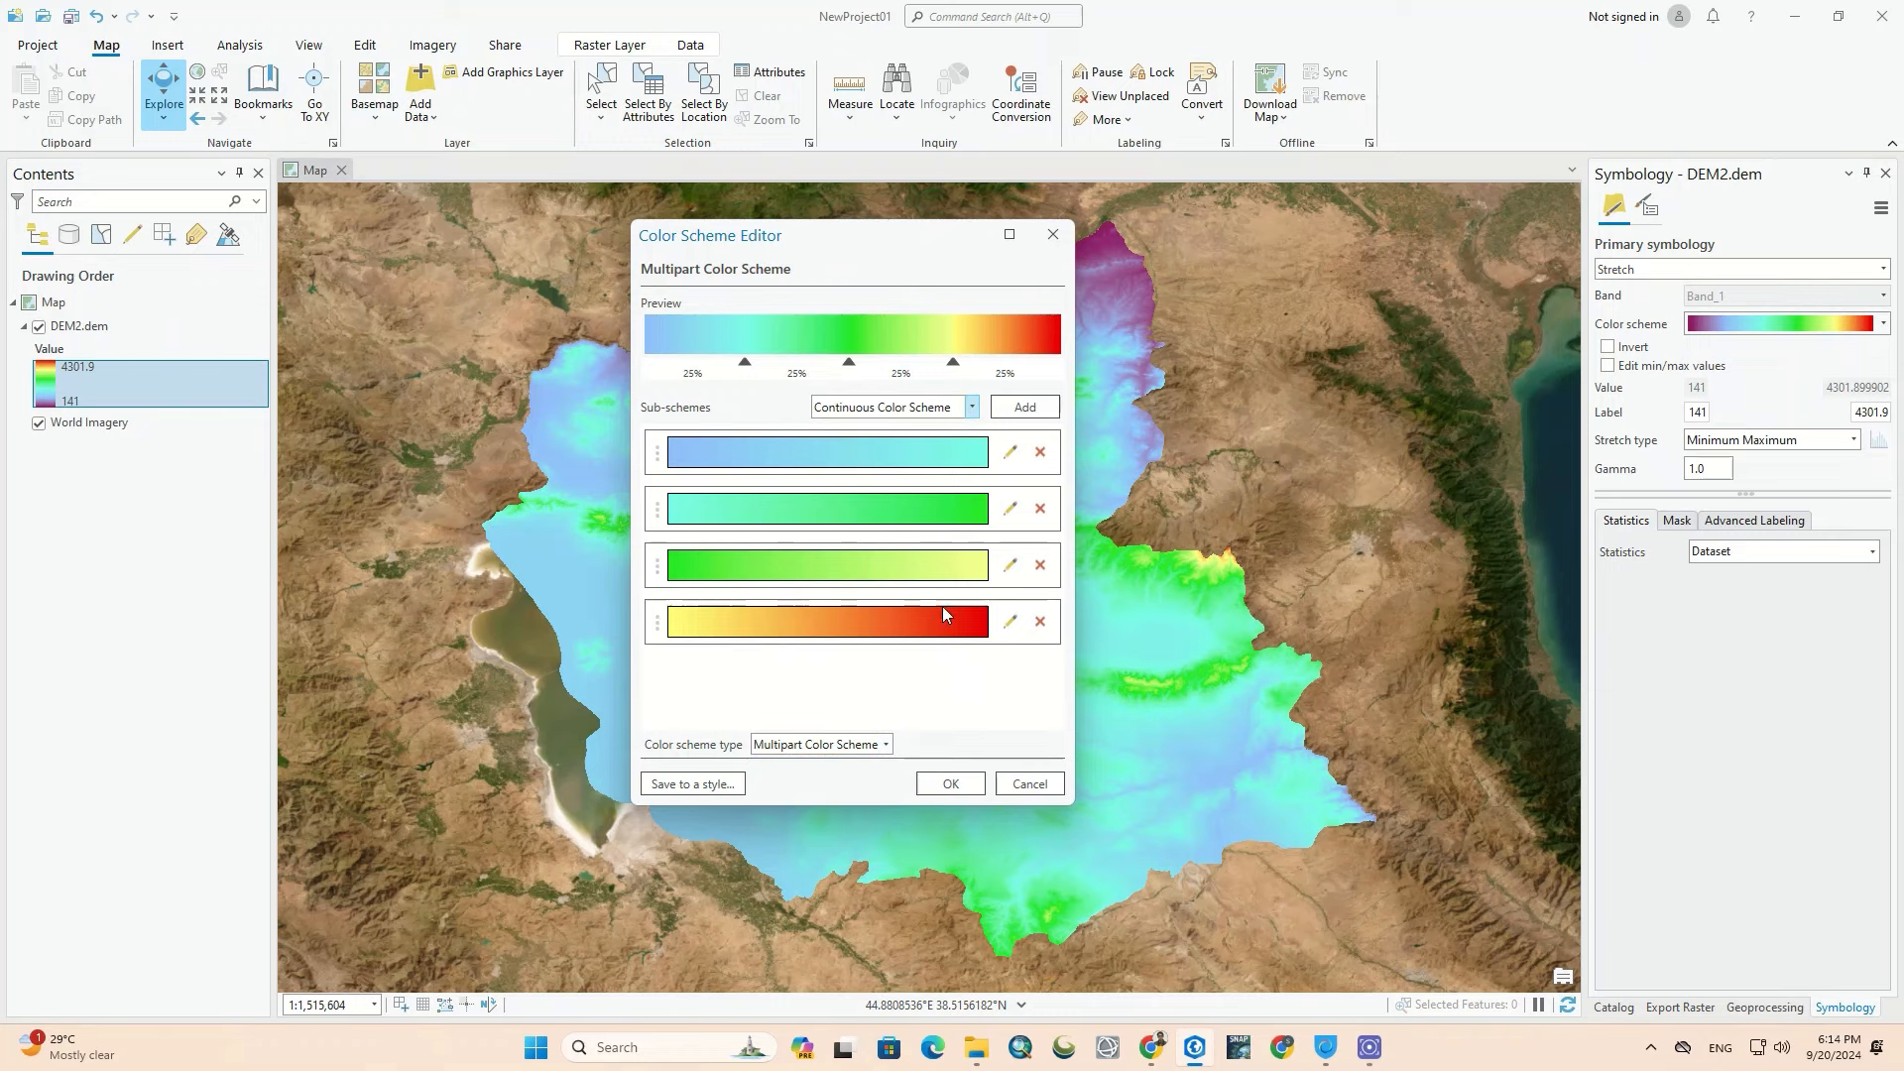
left_click(943, 789)
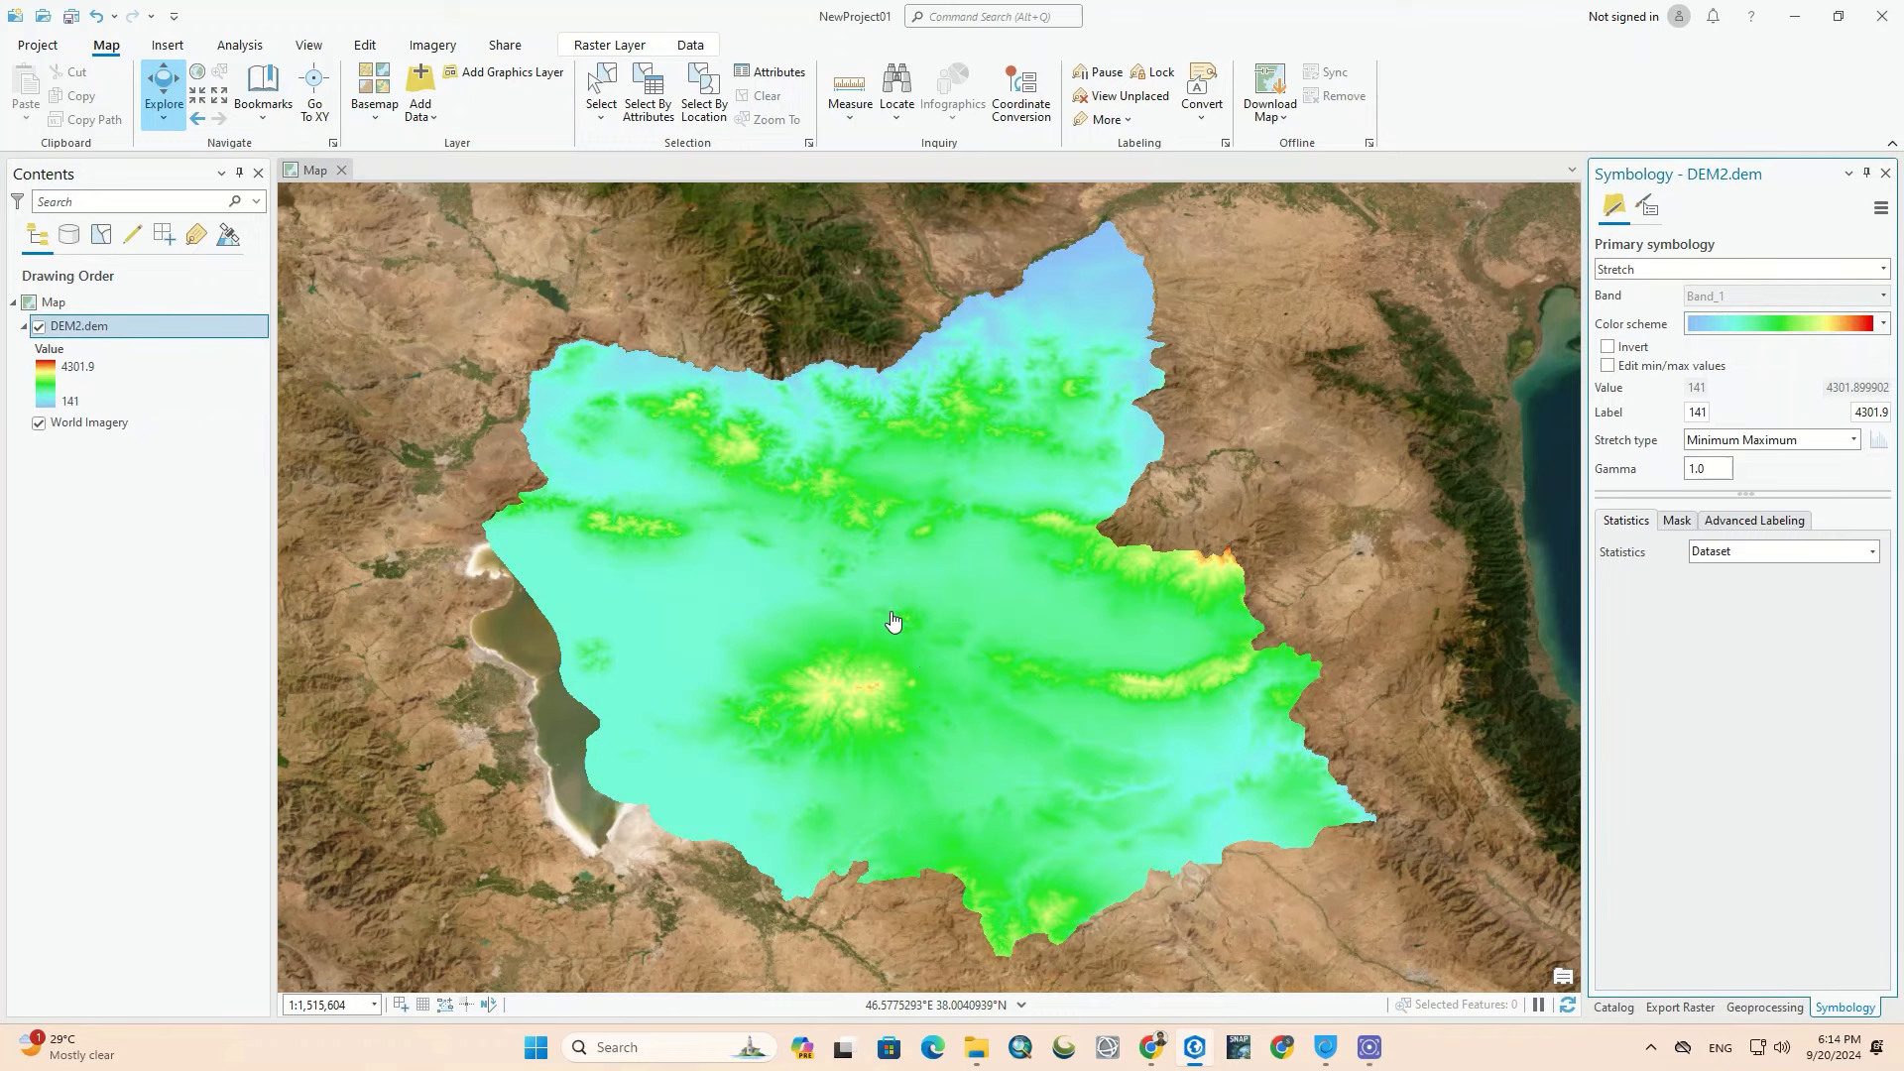
scroll(862, 560, "down", 2)
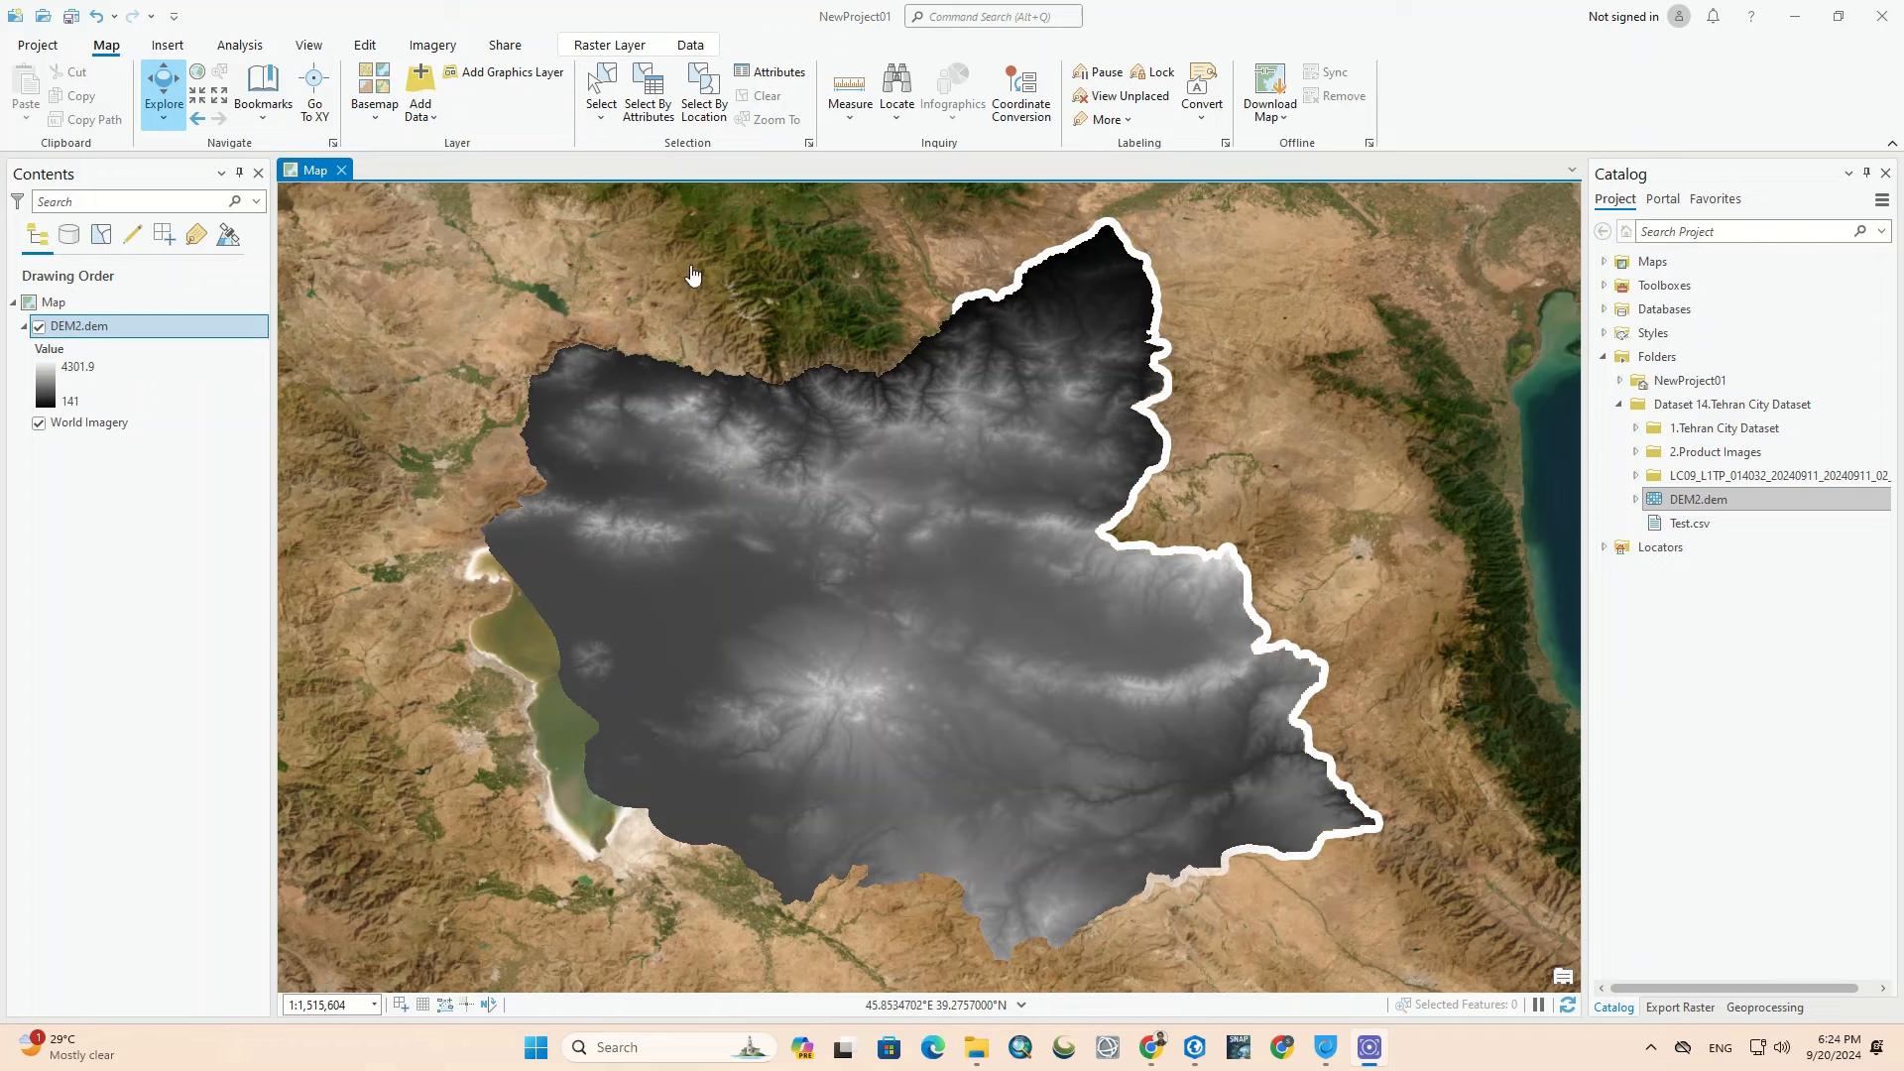
Step: Search the raster functions for "contour" and open the Contour surface function
left_click(433, 46)
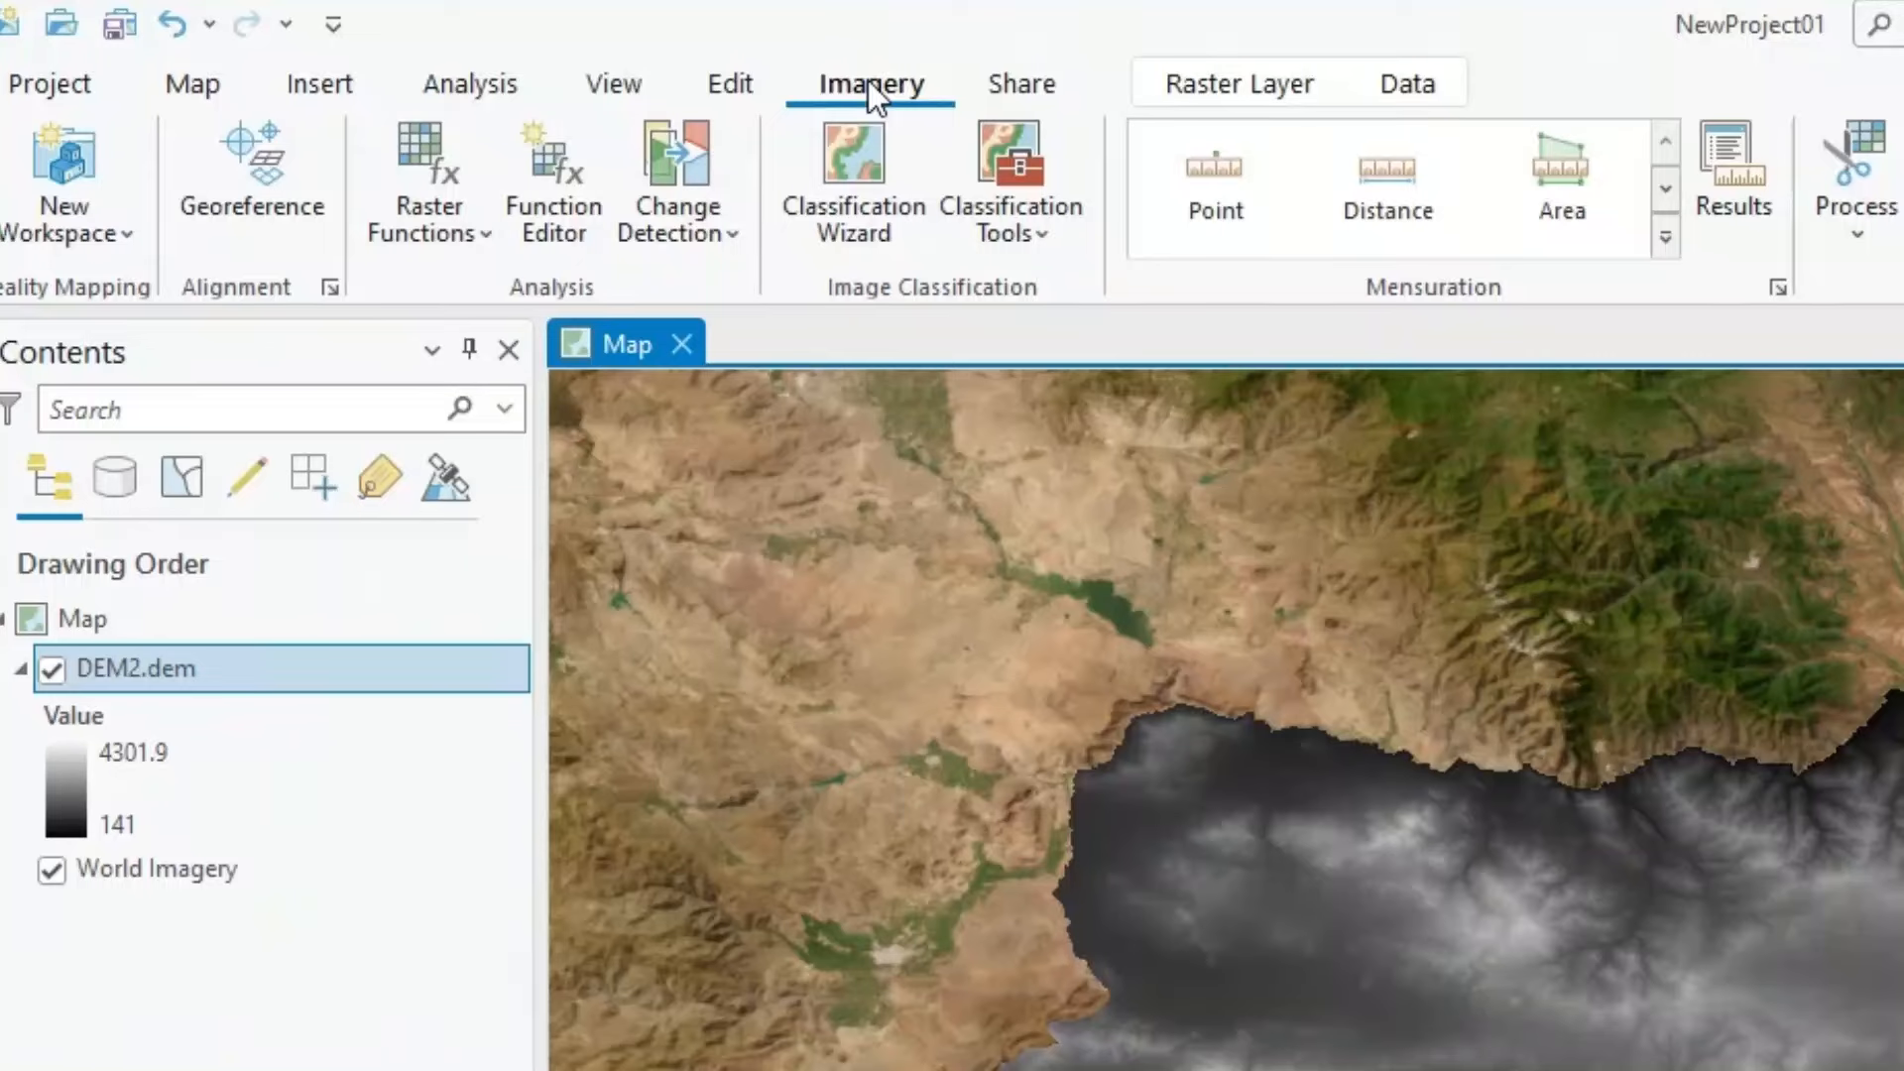
left_click(450, 242)
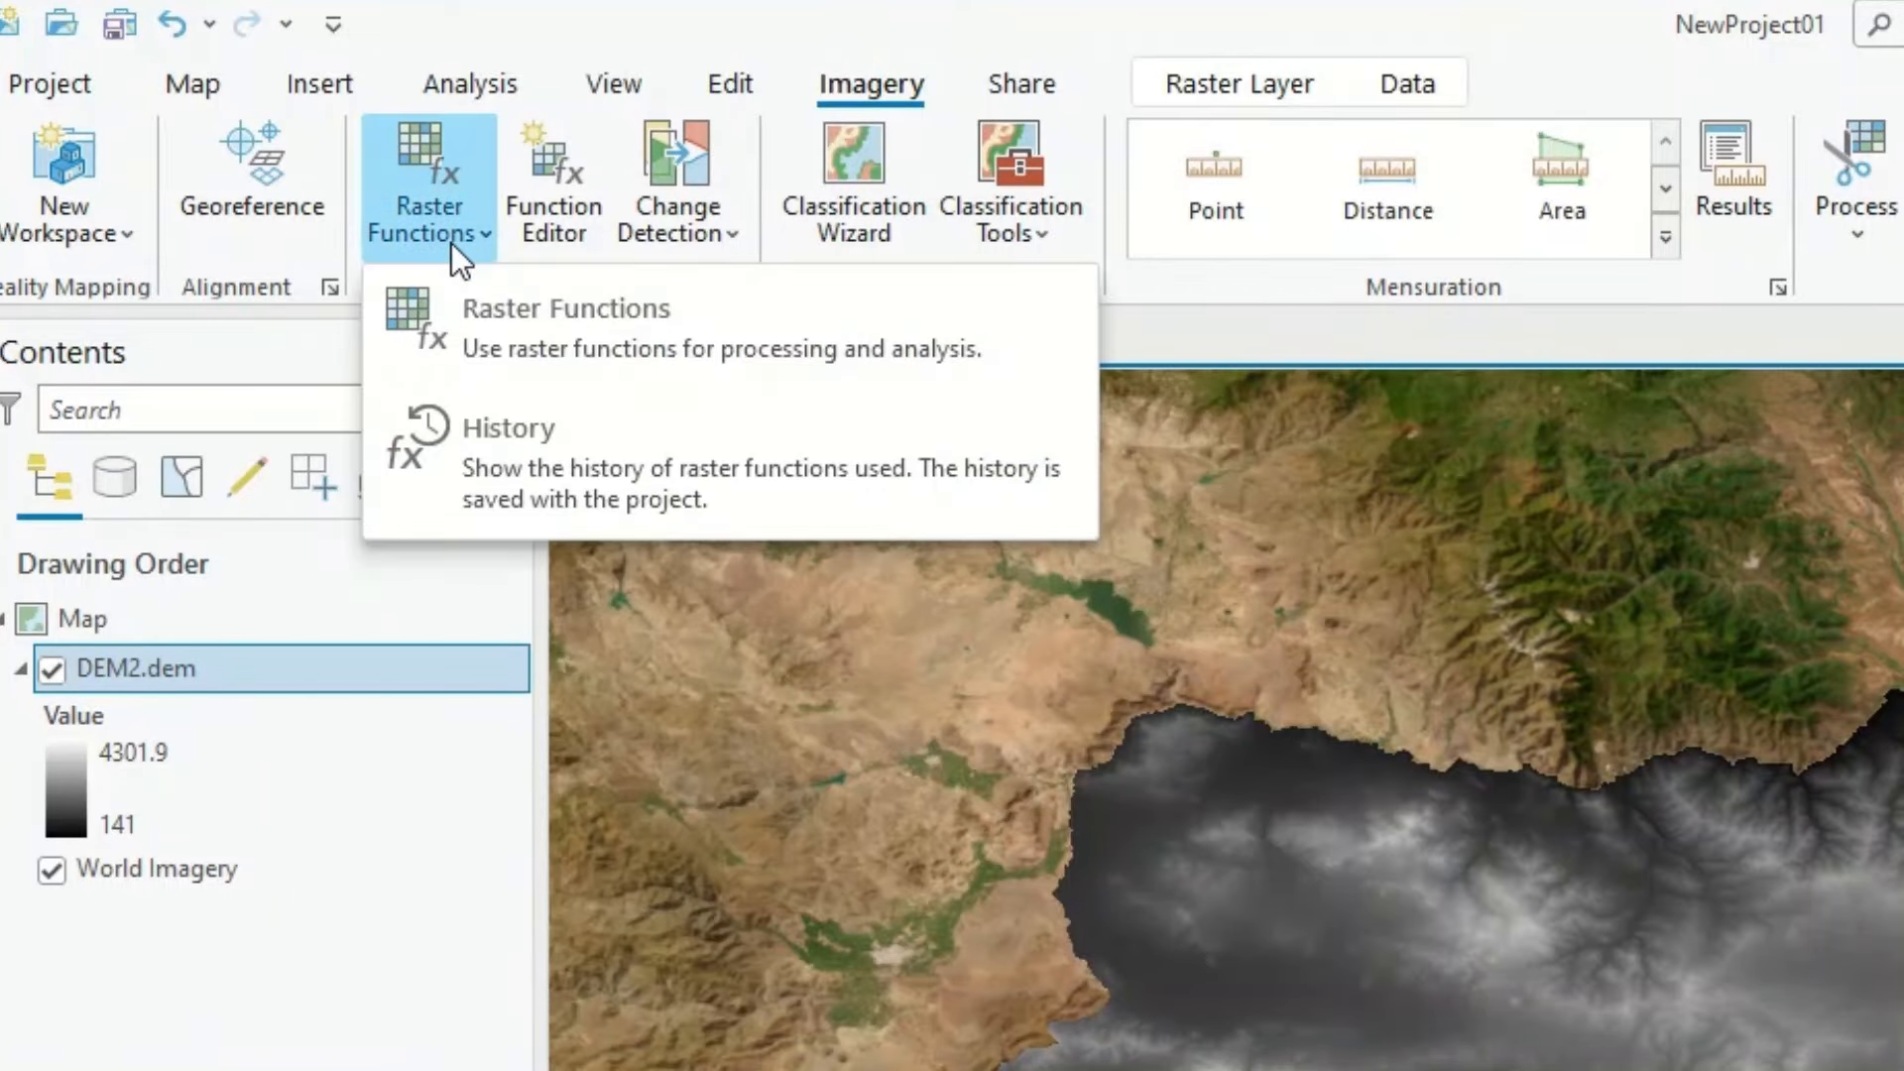
left_click(968, 329)
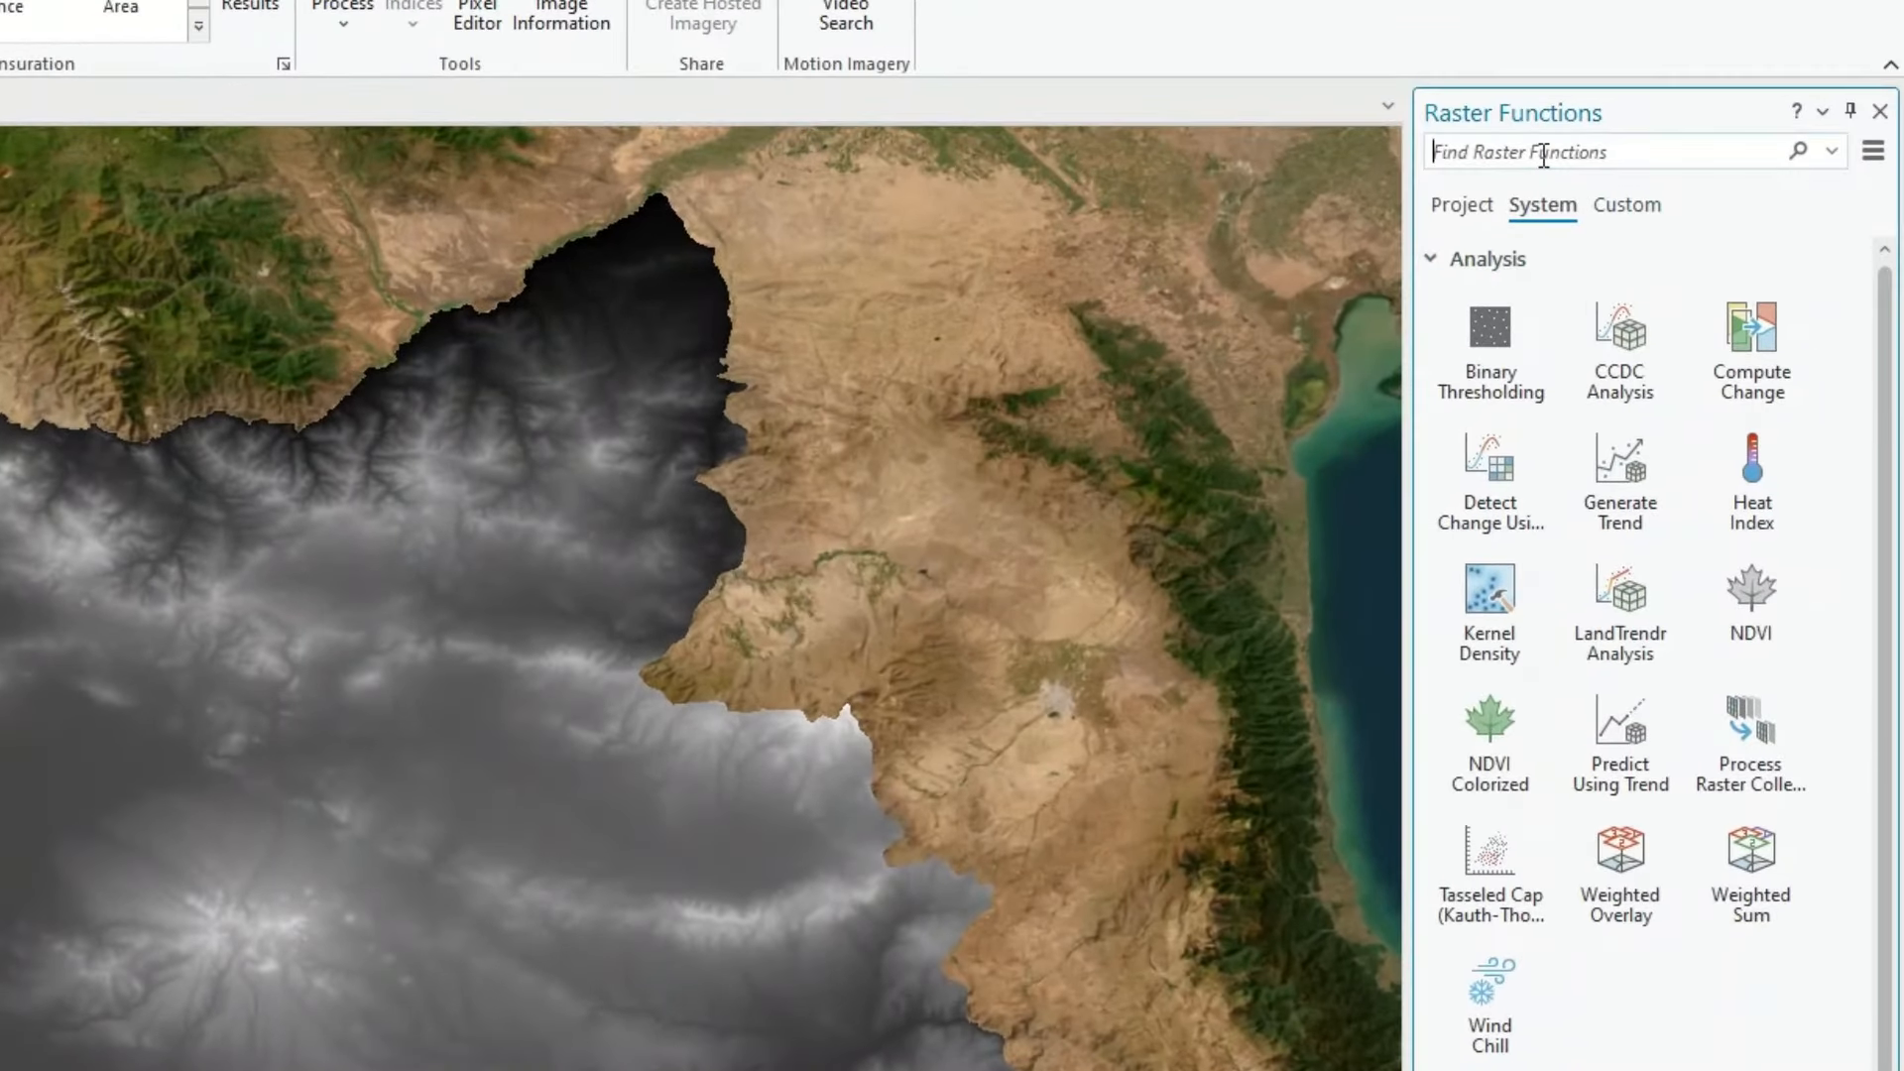
left_click(1531, 159)
type("c")
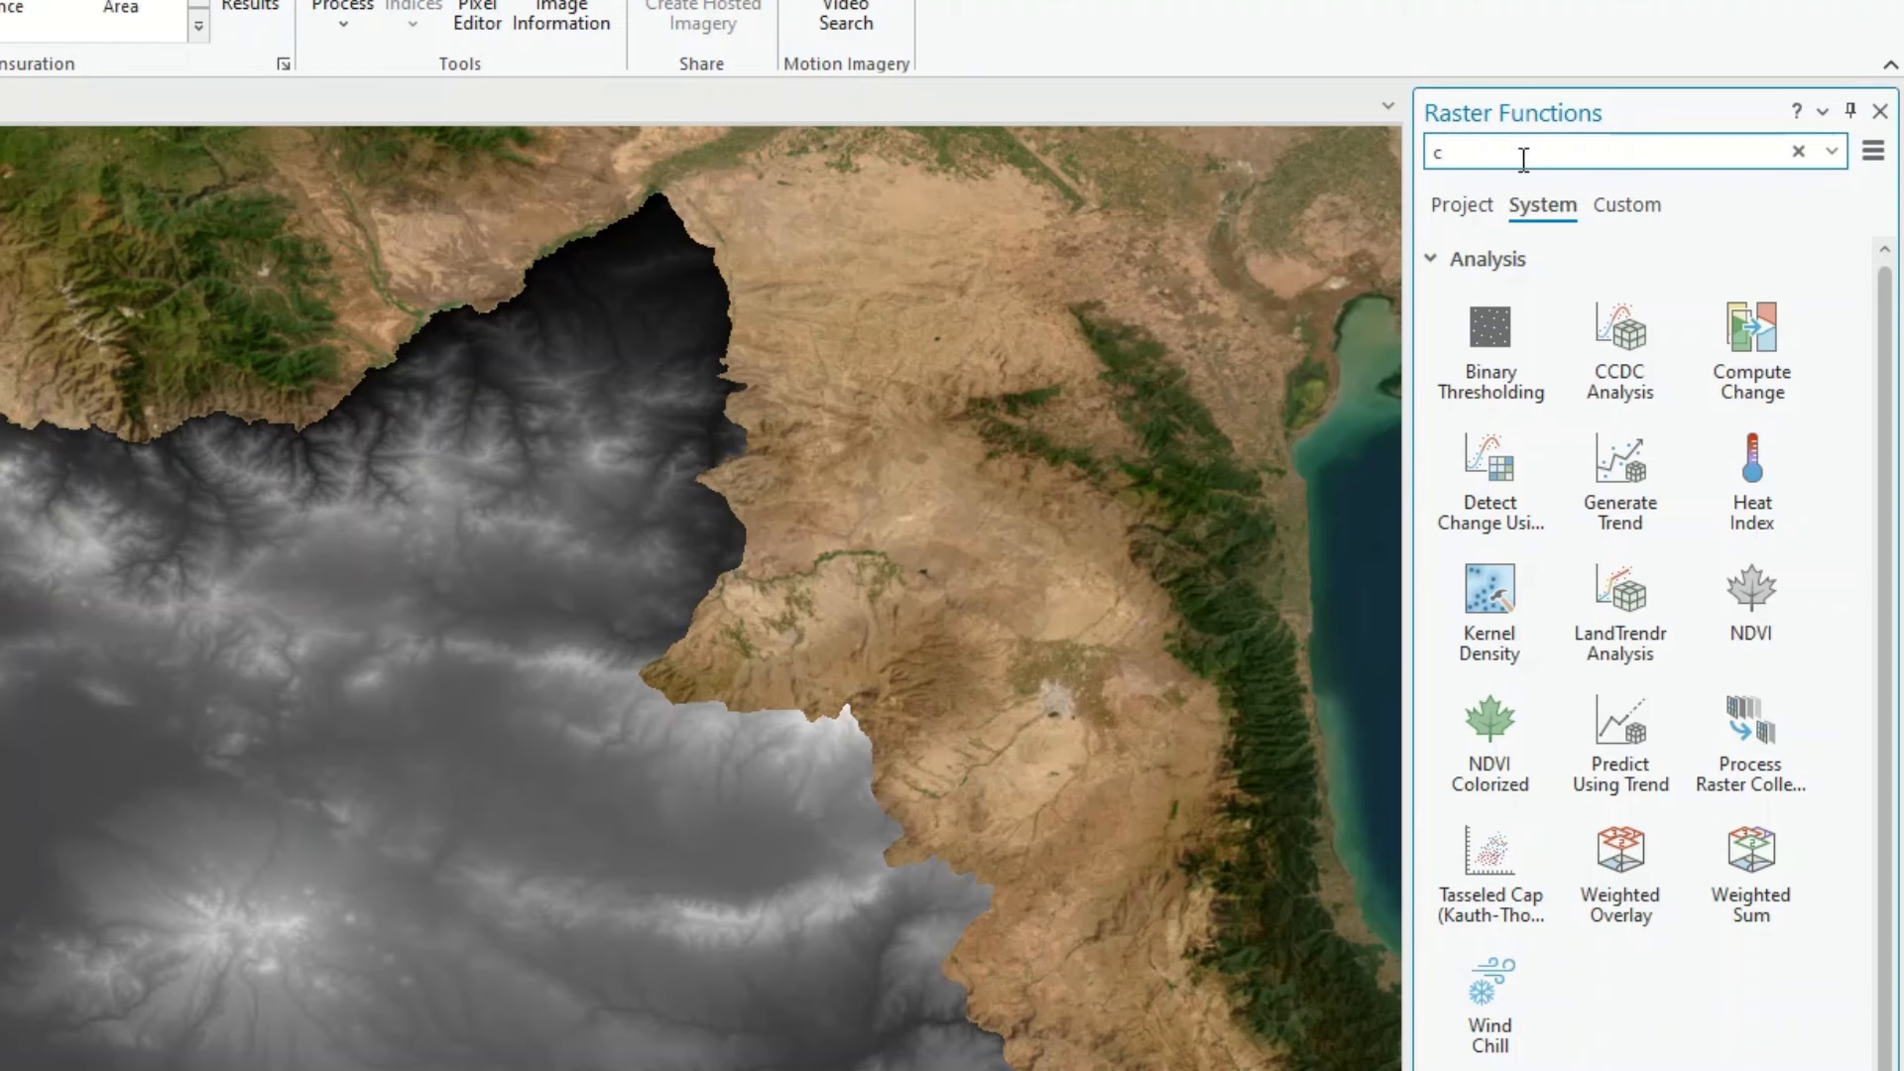
type("ont")
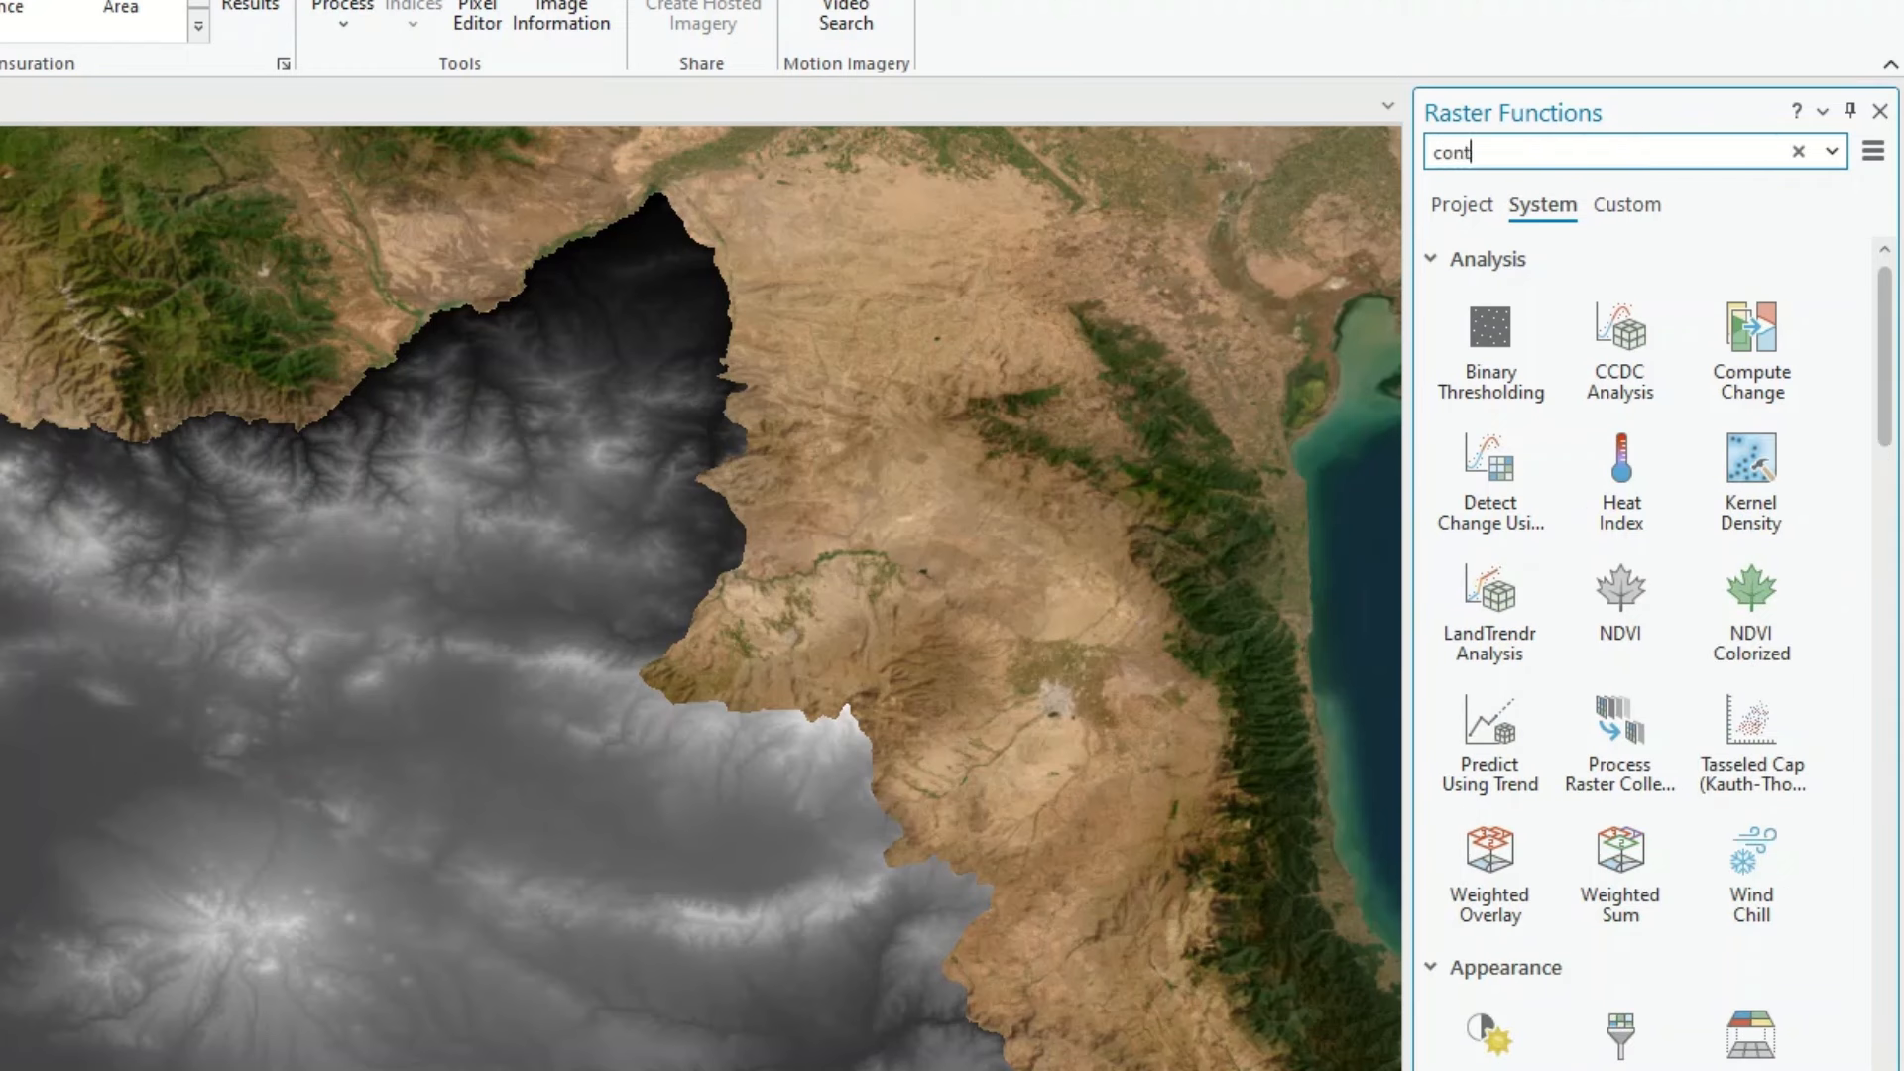
type("our")
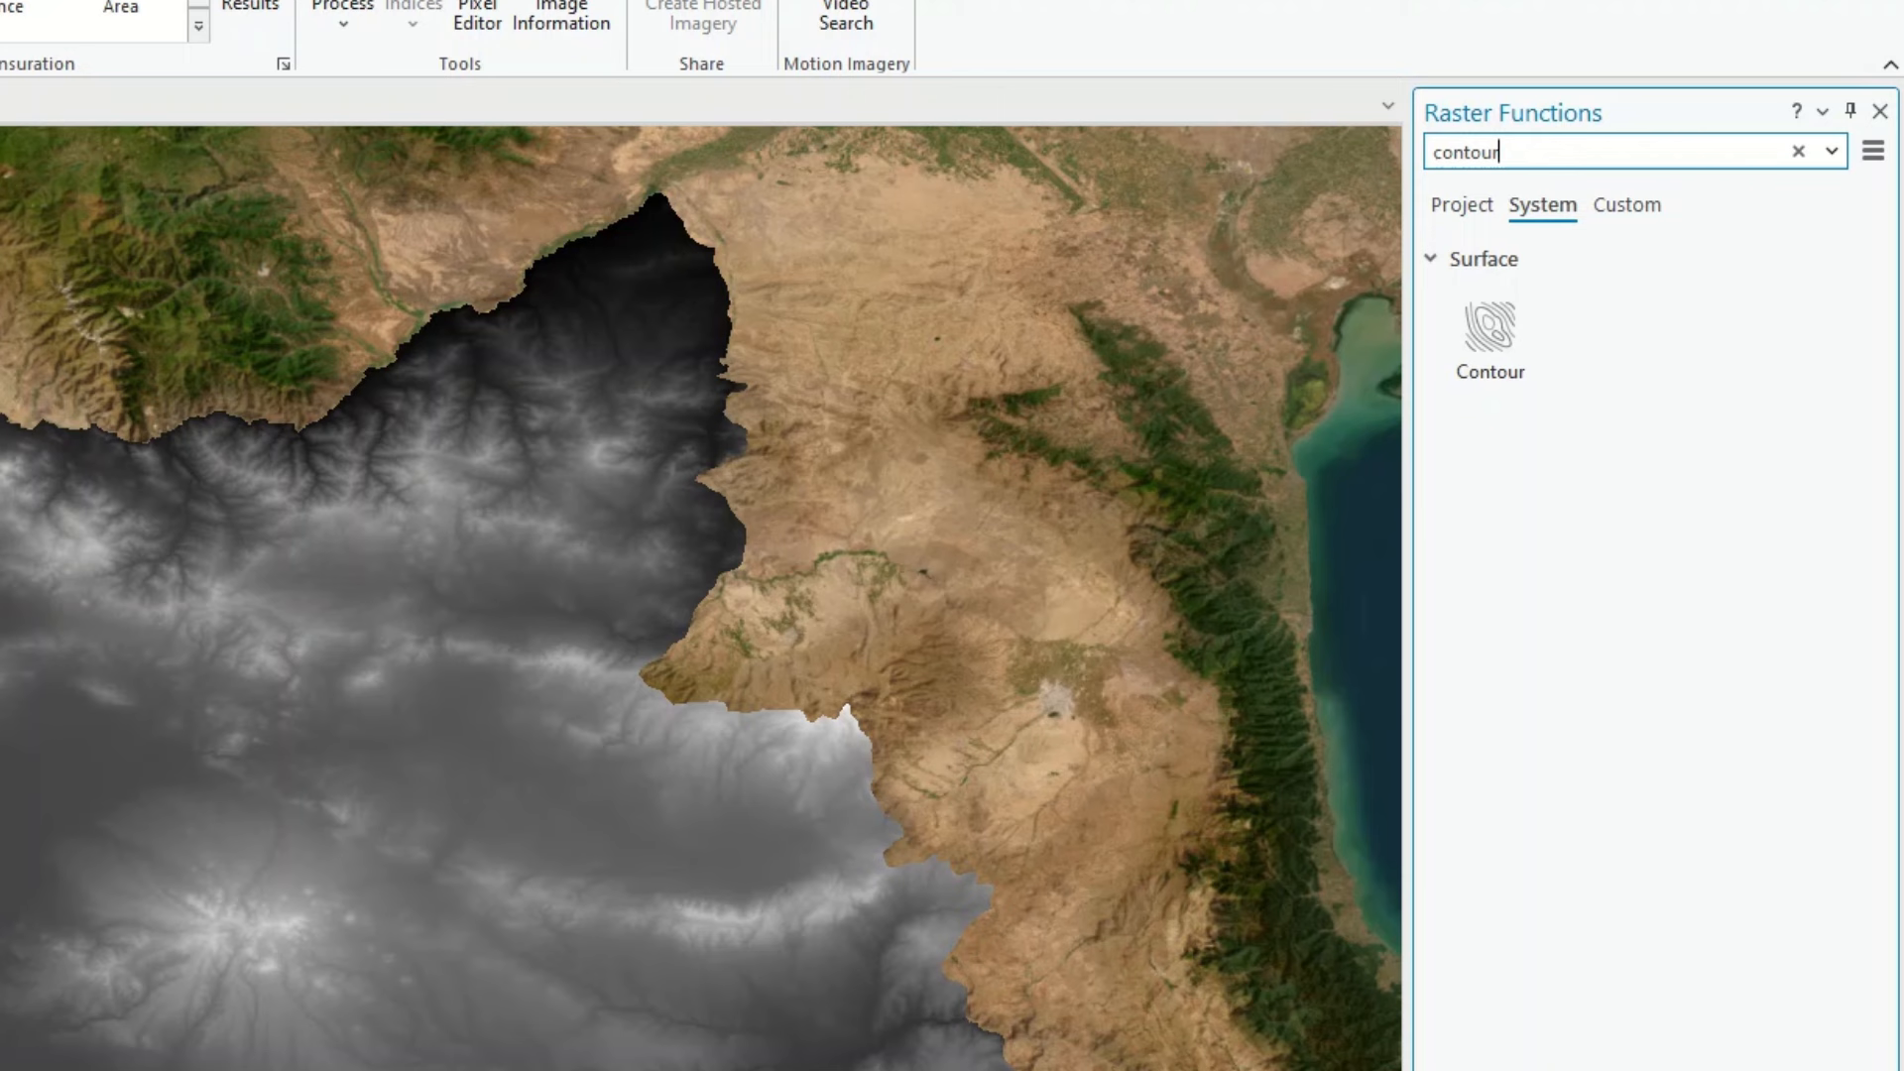
left_click(1526, 345)
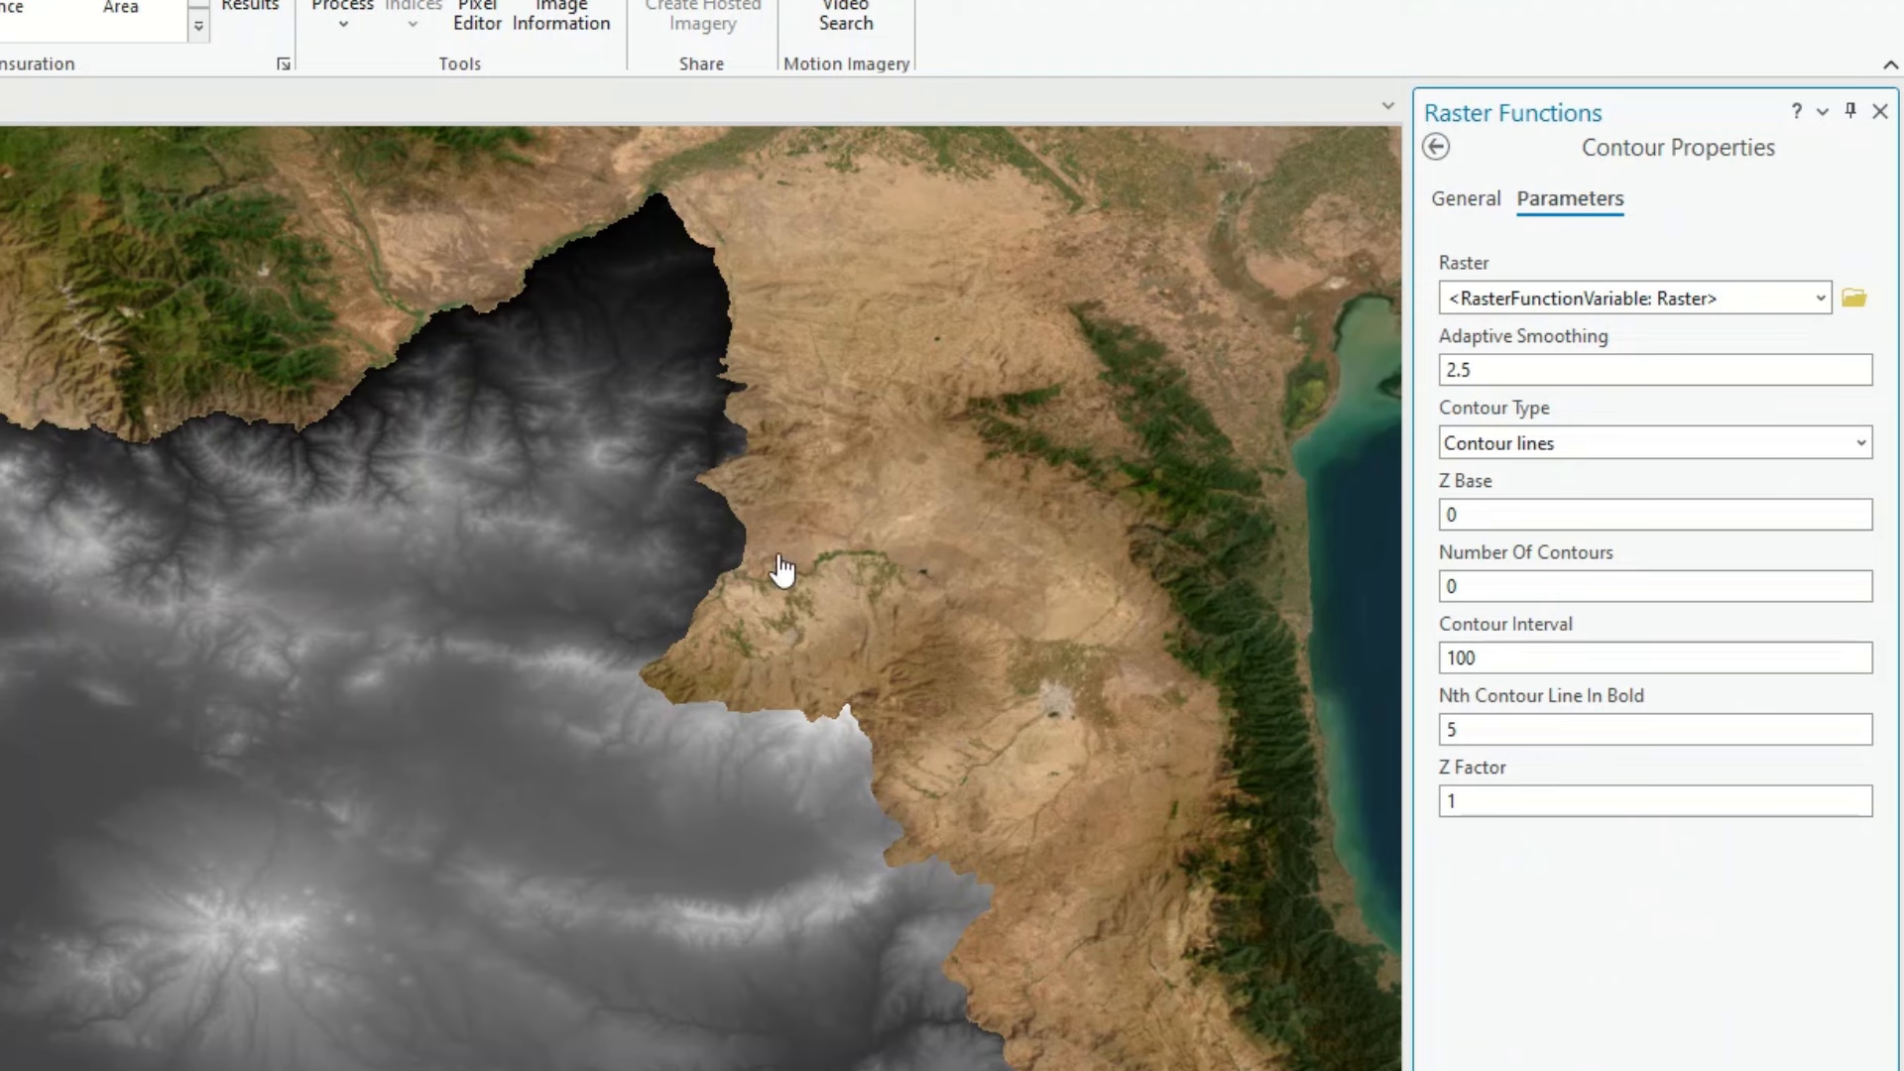
Step: Set DEM2.dem as the Contour function's input raster, review the contour types and keep Contour lines
left_click(1821, 298)
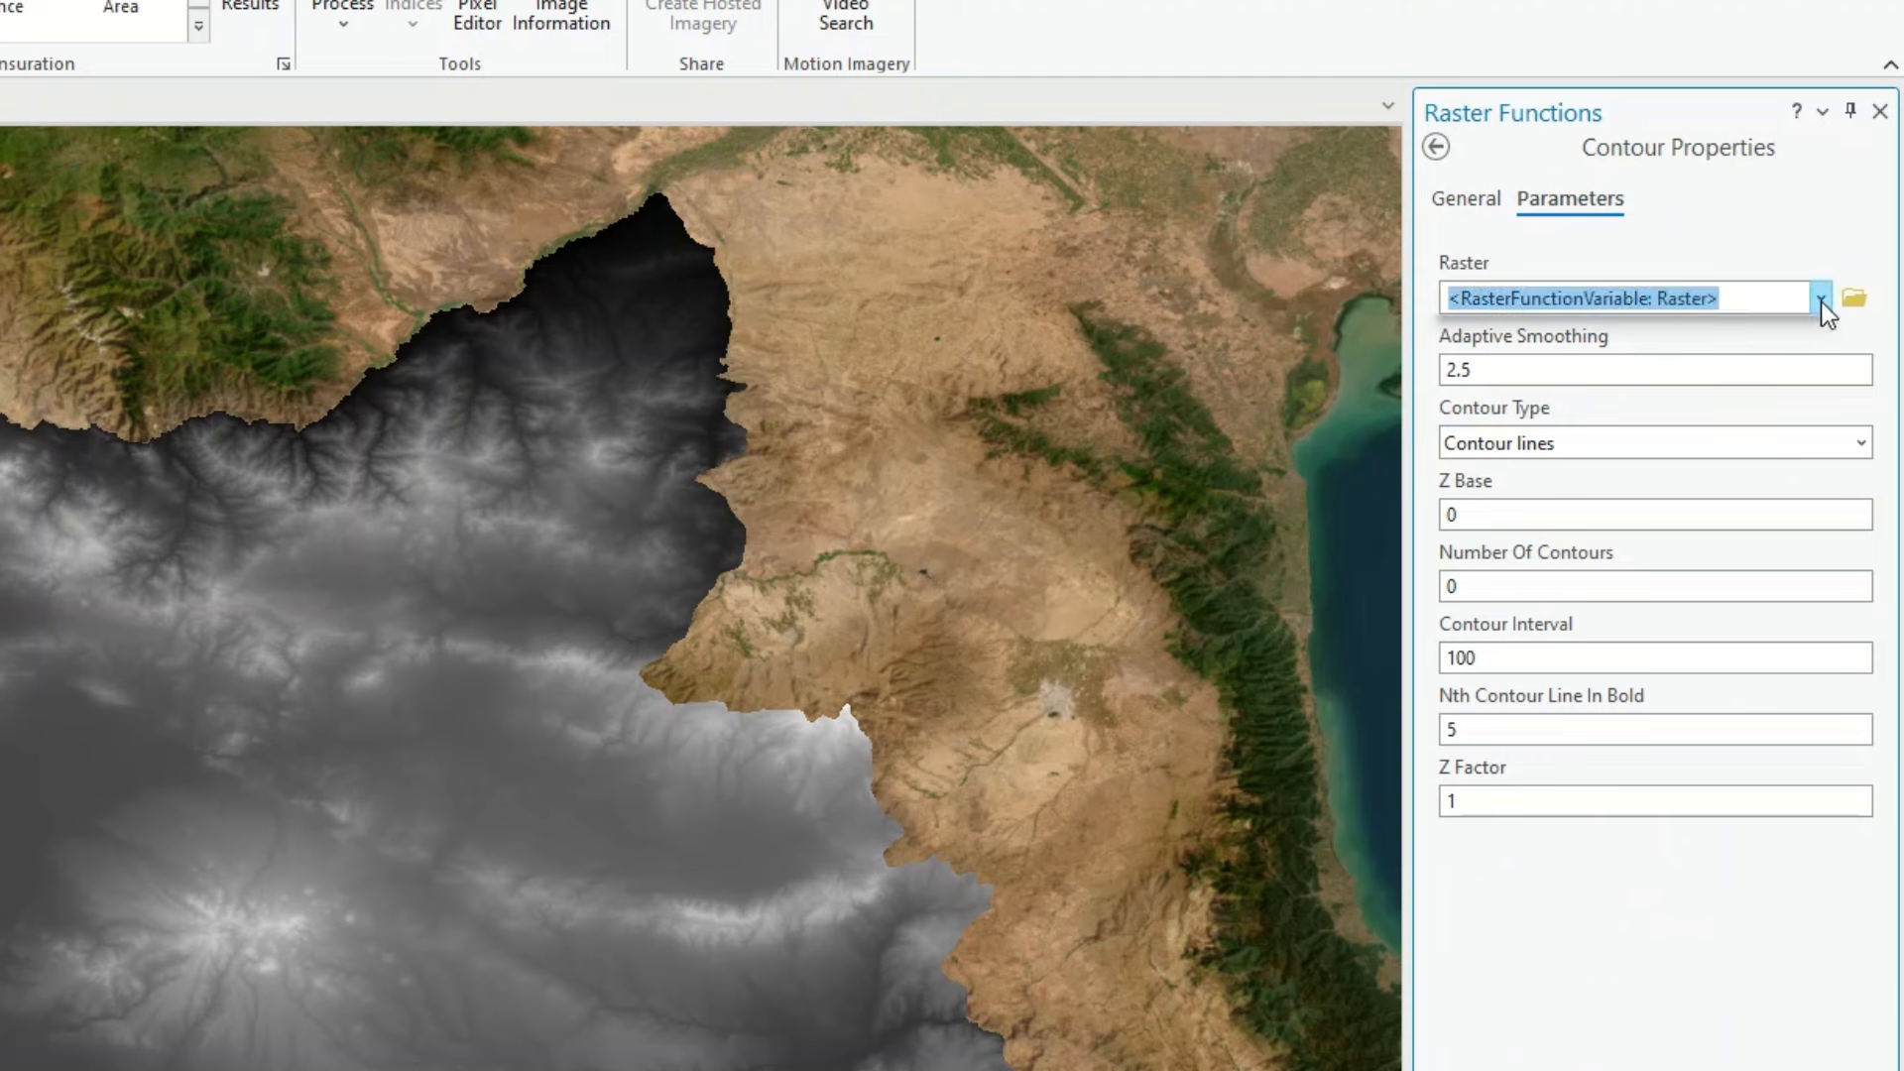
left_click(1596, 333)
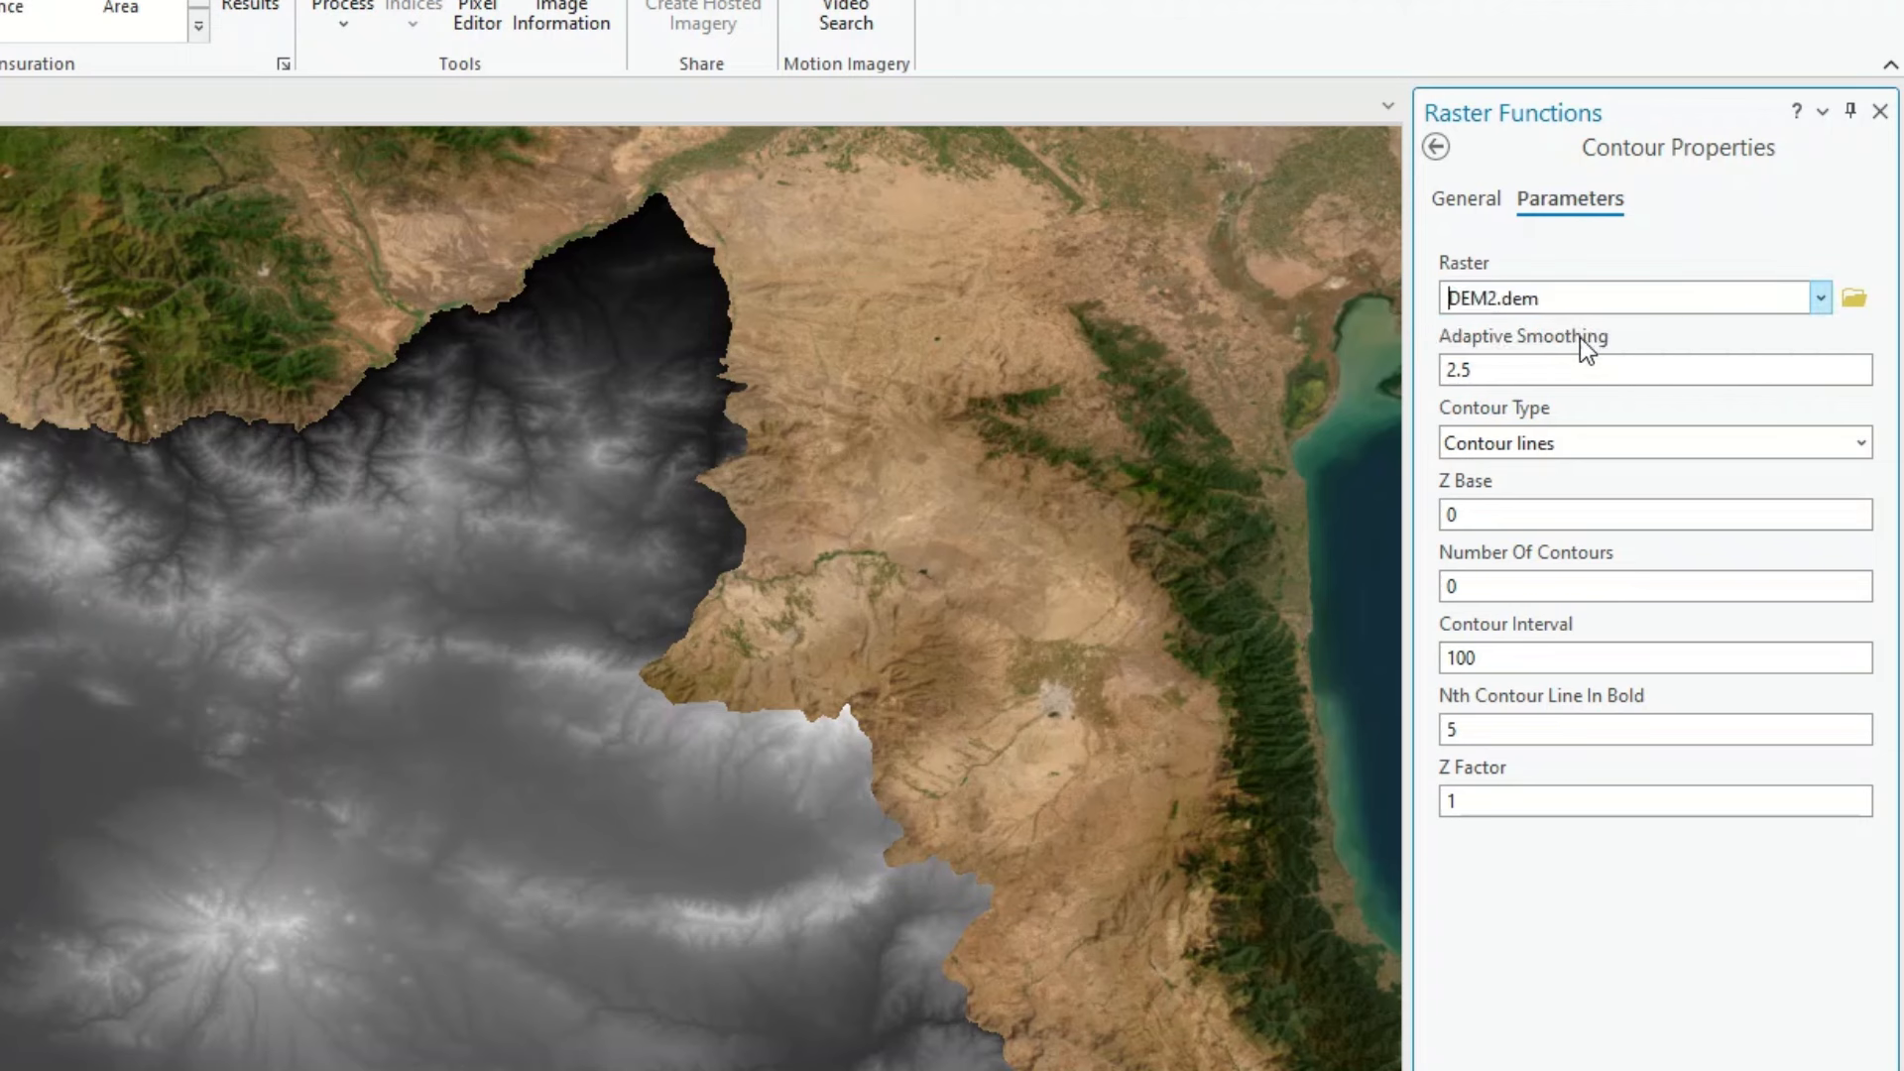
left_click(1495, 370)
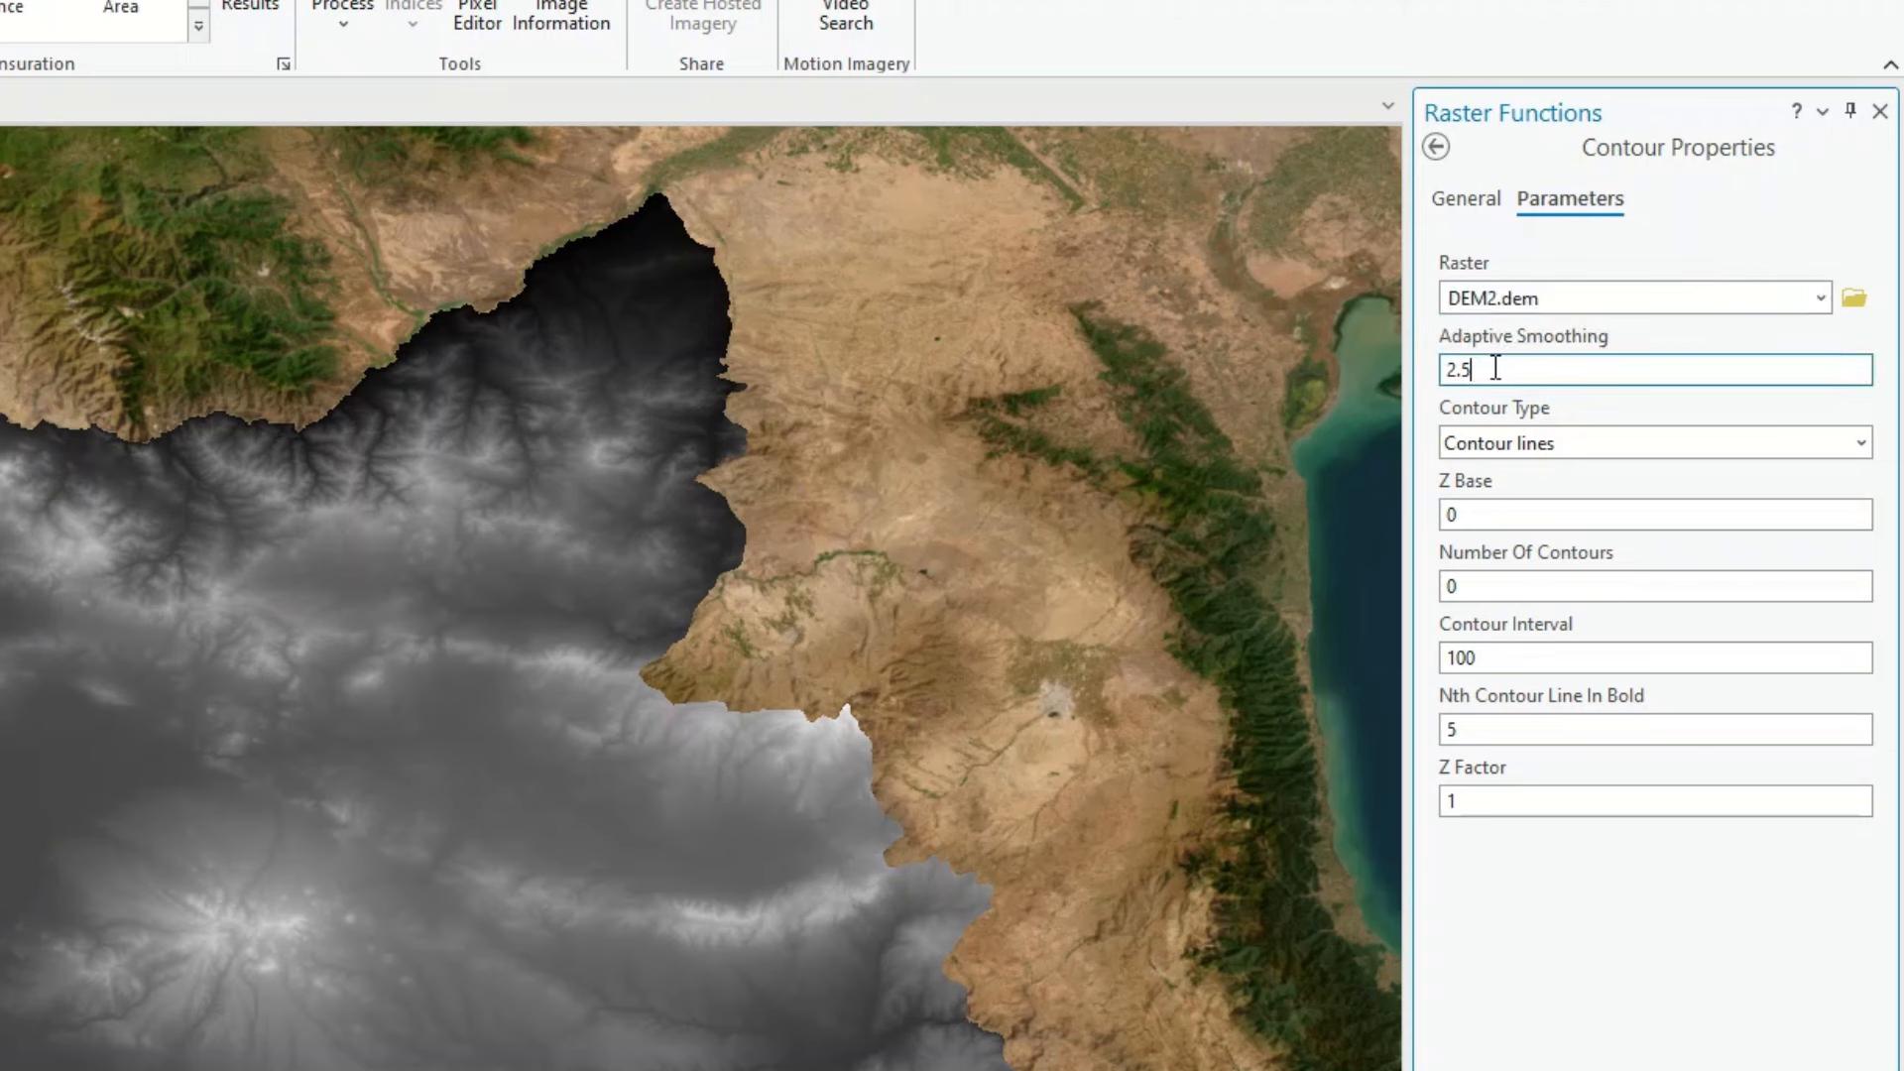
left_click(1862, 446)
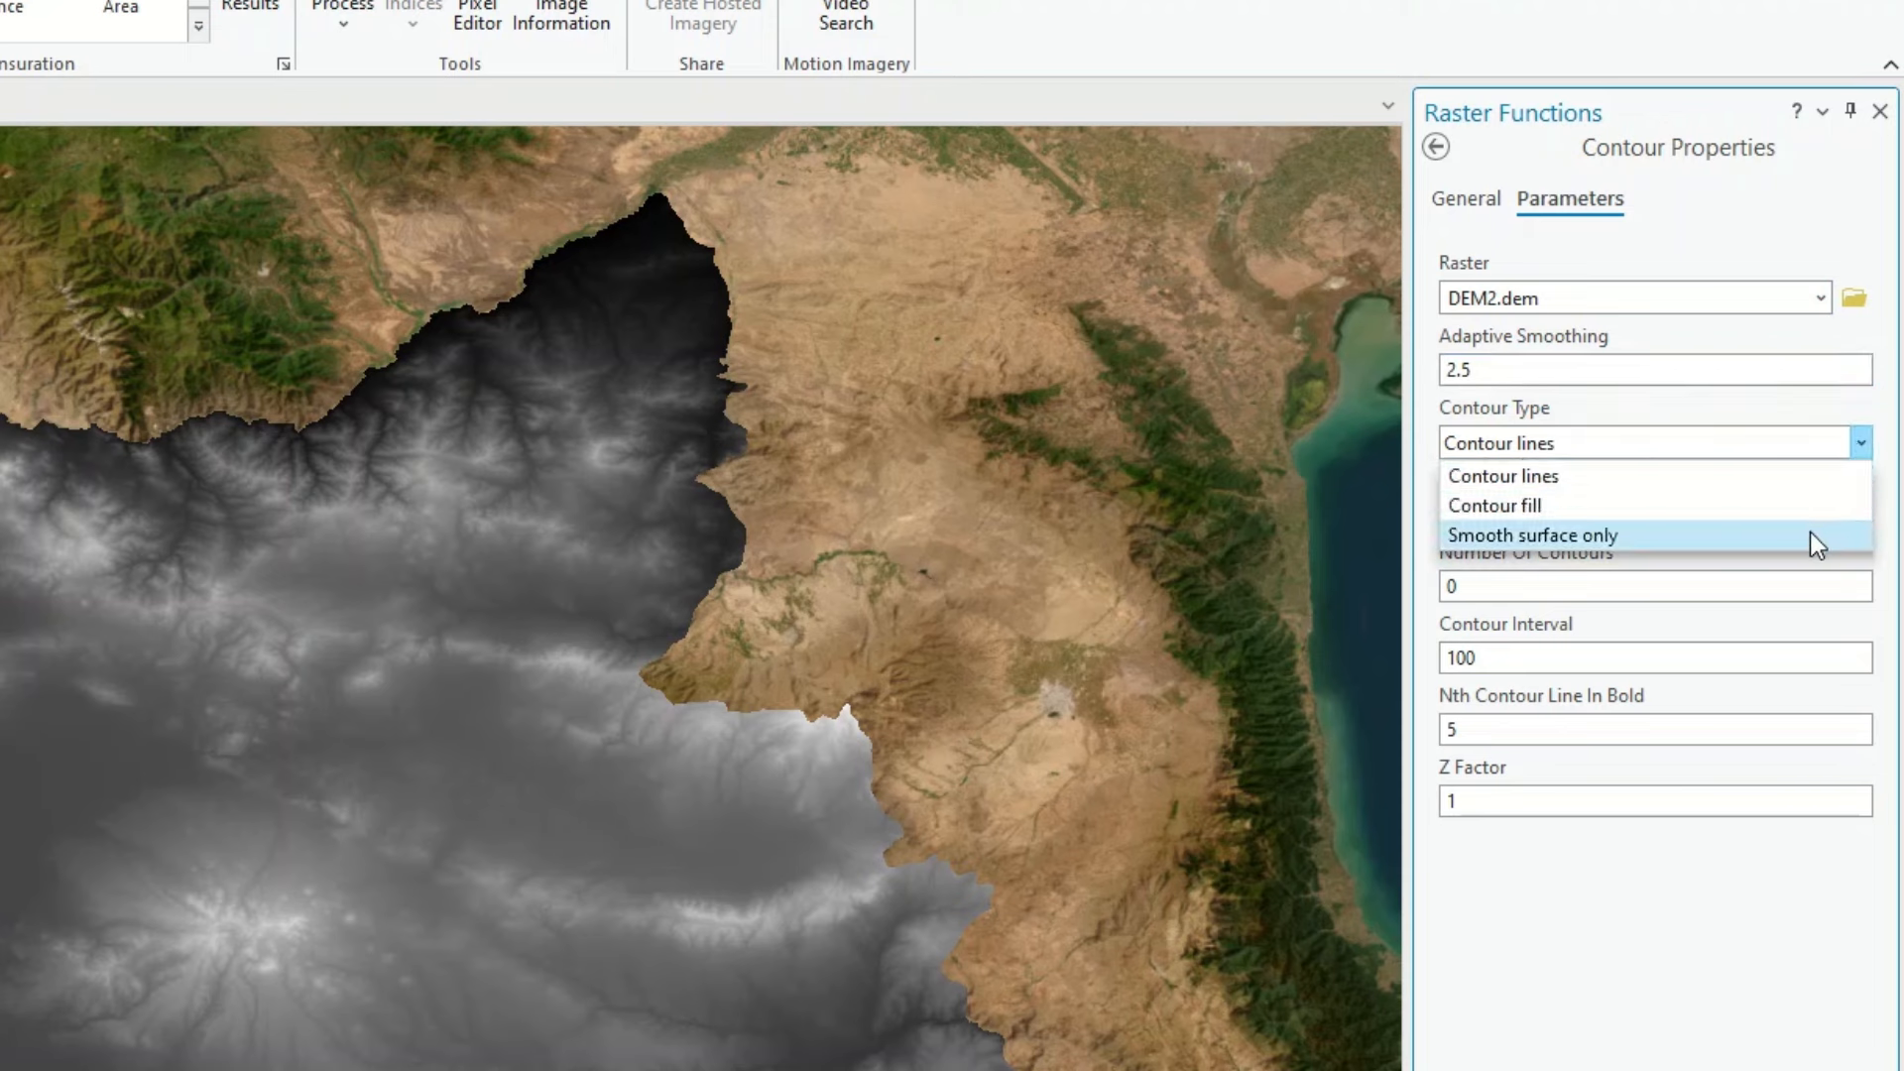
left_click(1838, 413)
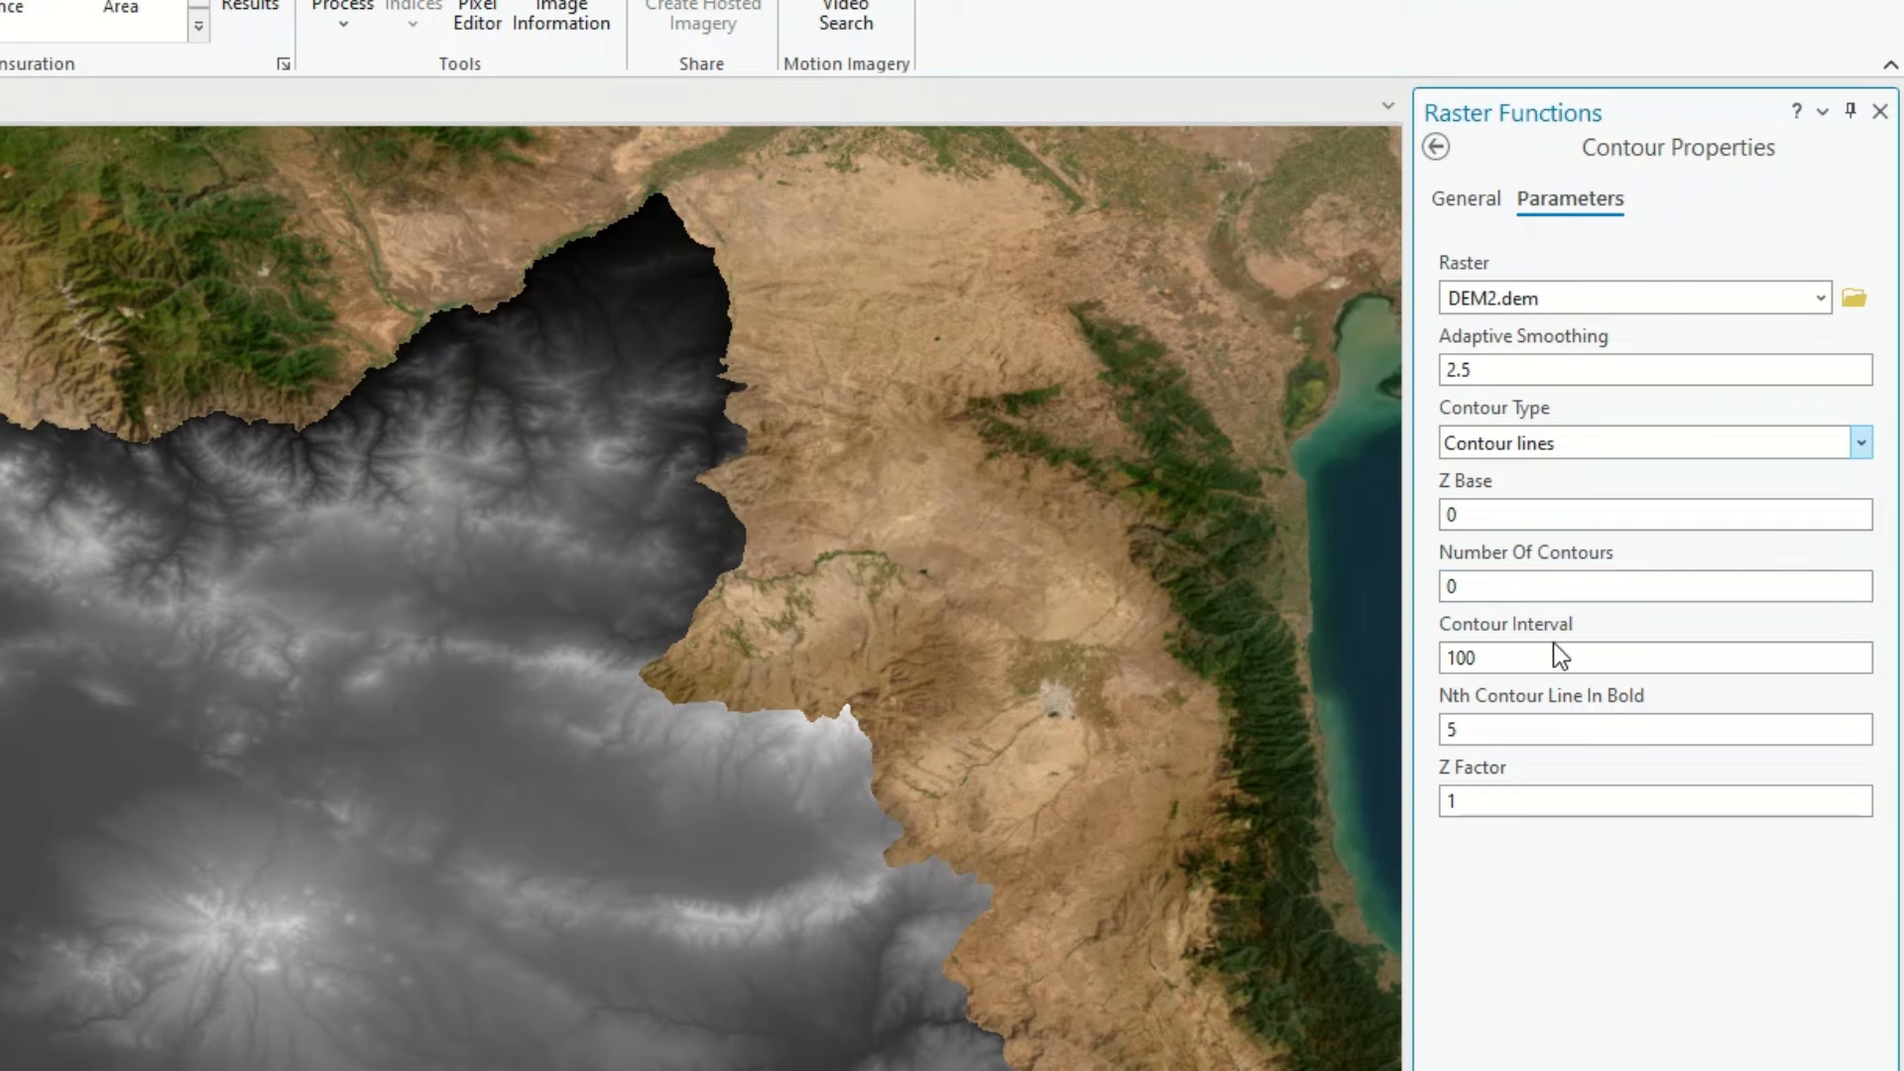
Step: Set the Nth contour line in bold to 10 and create the contour layer
left_click(1532, 657)
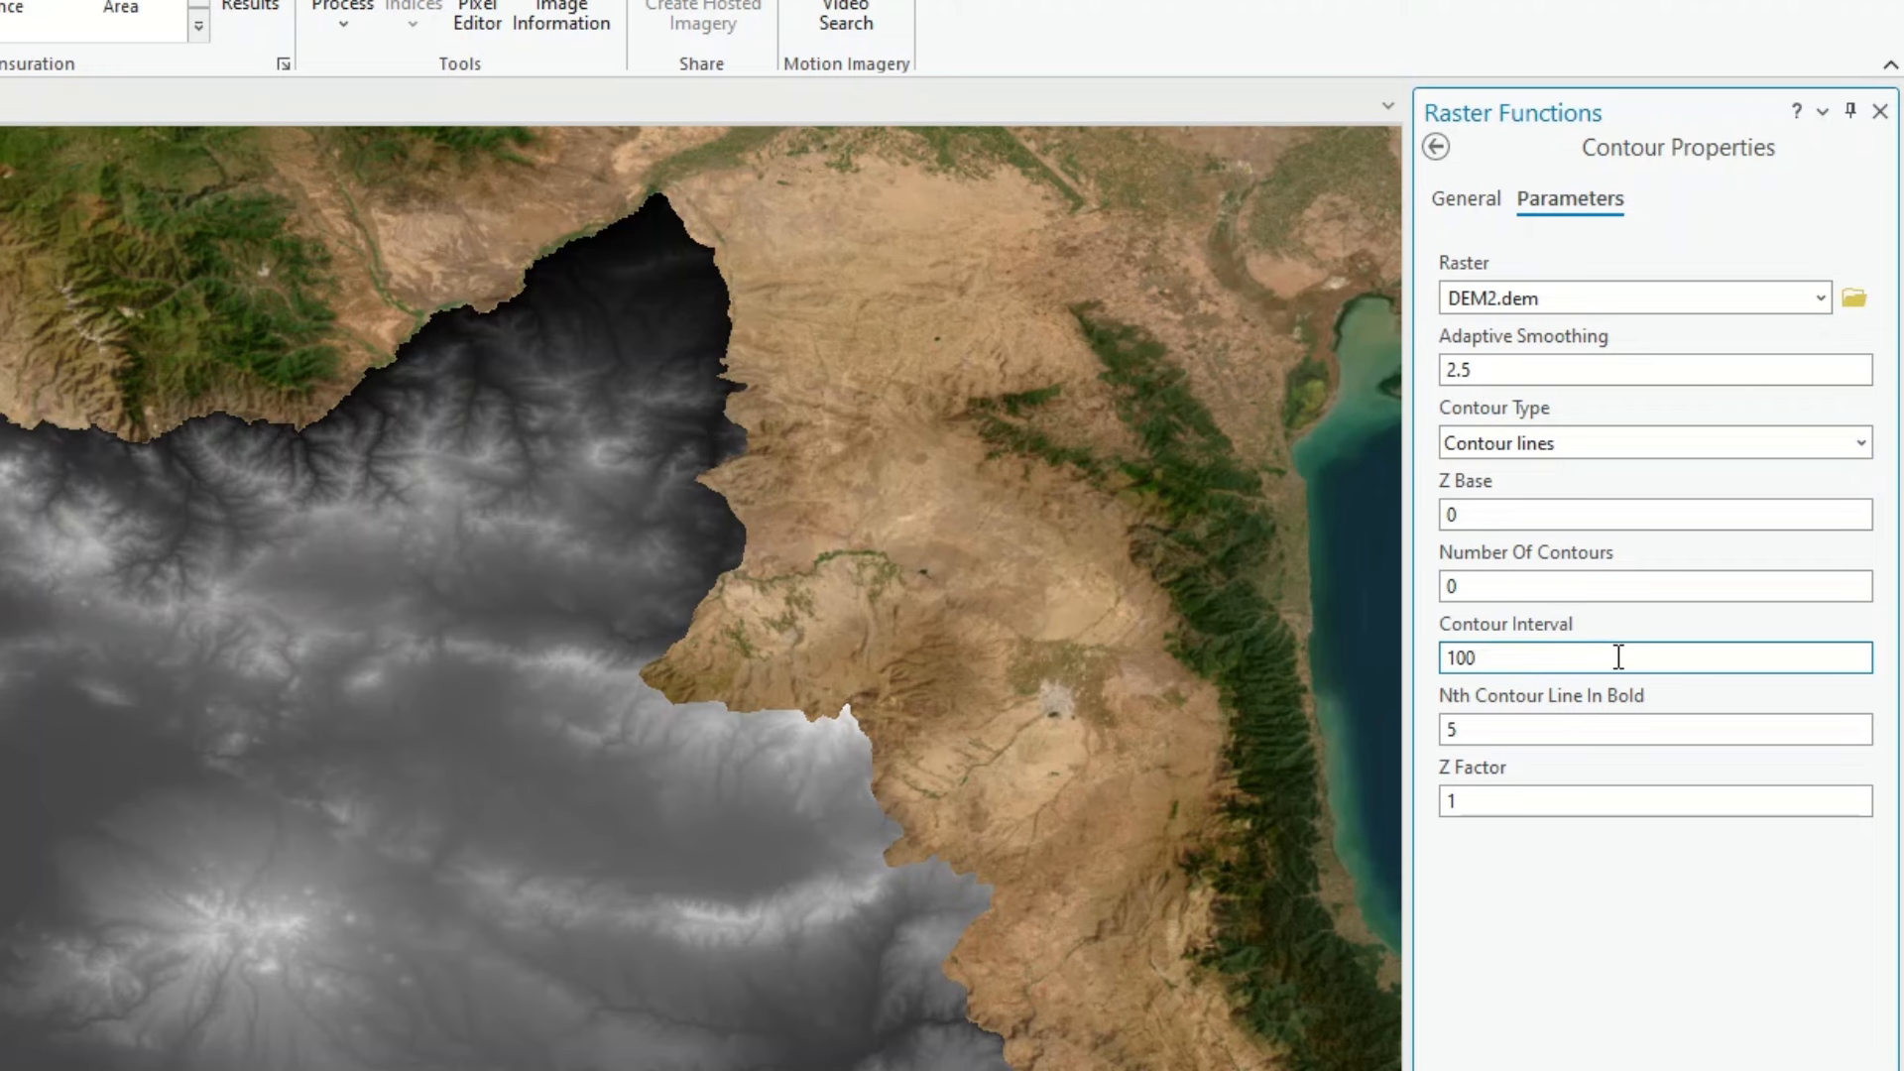
left_click_drag(1618, 656, 1394, 669)
left_click(1502, 728)
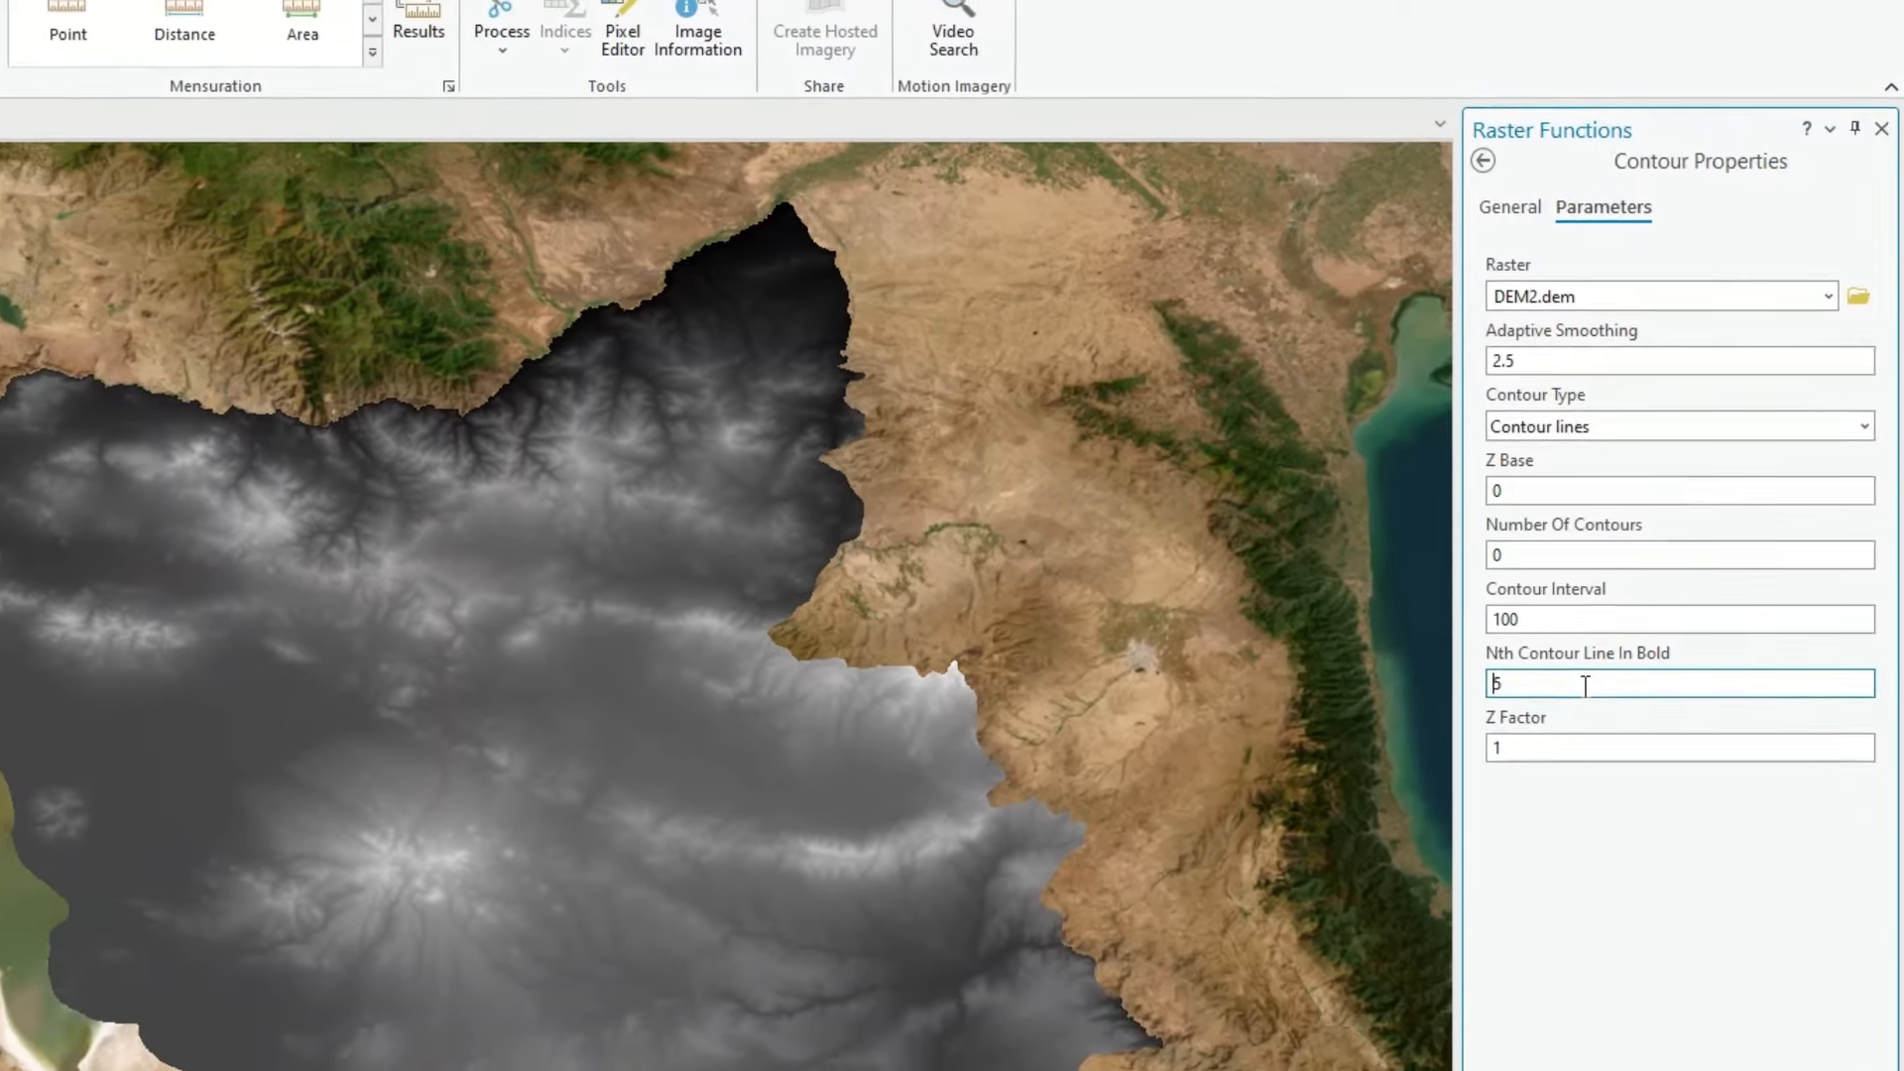
double_click(1517, 720)
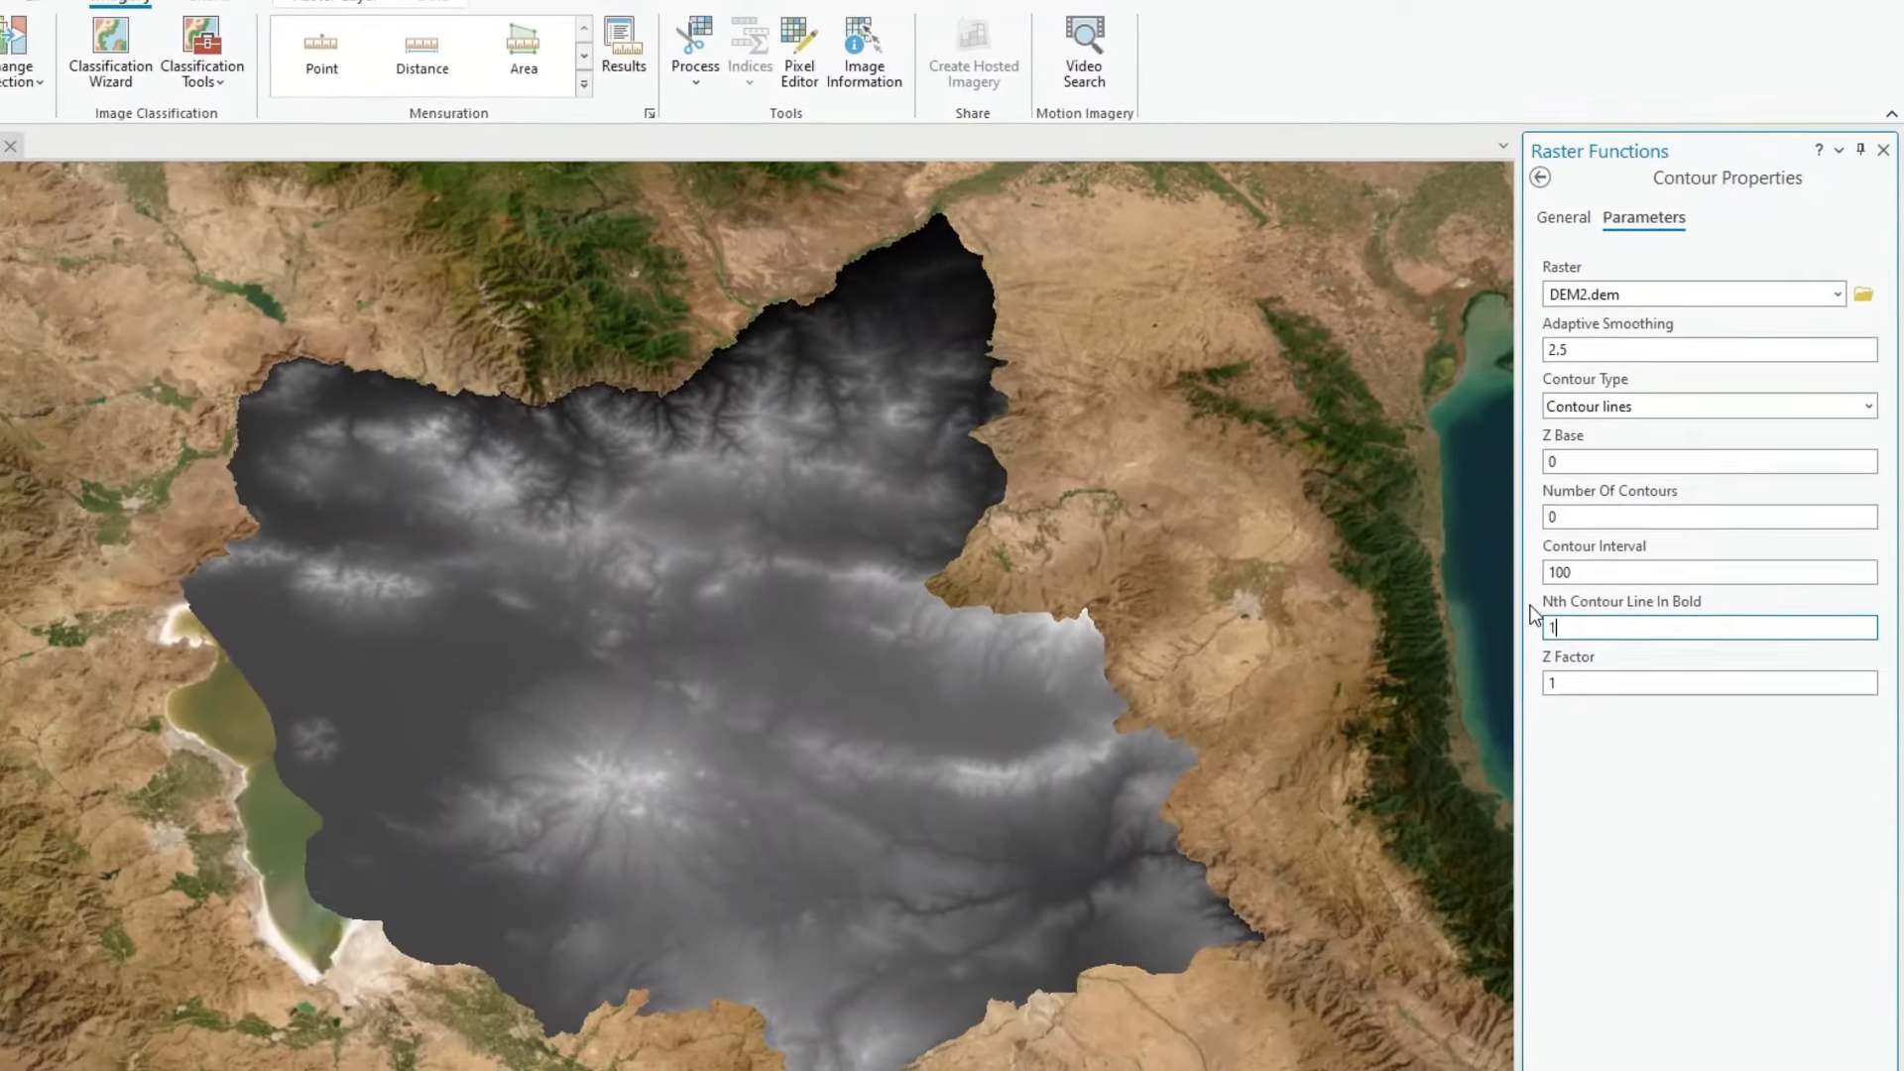
type("10")
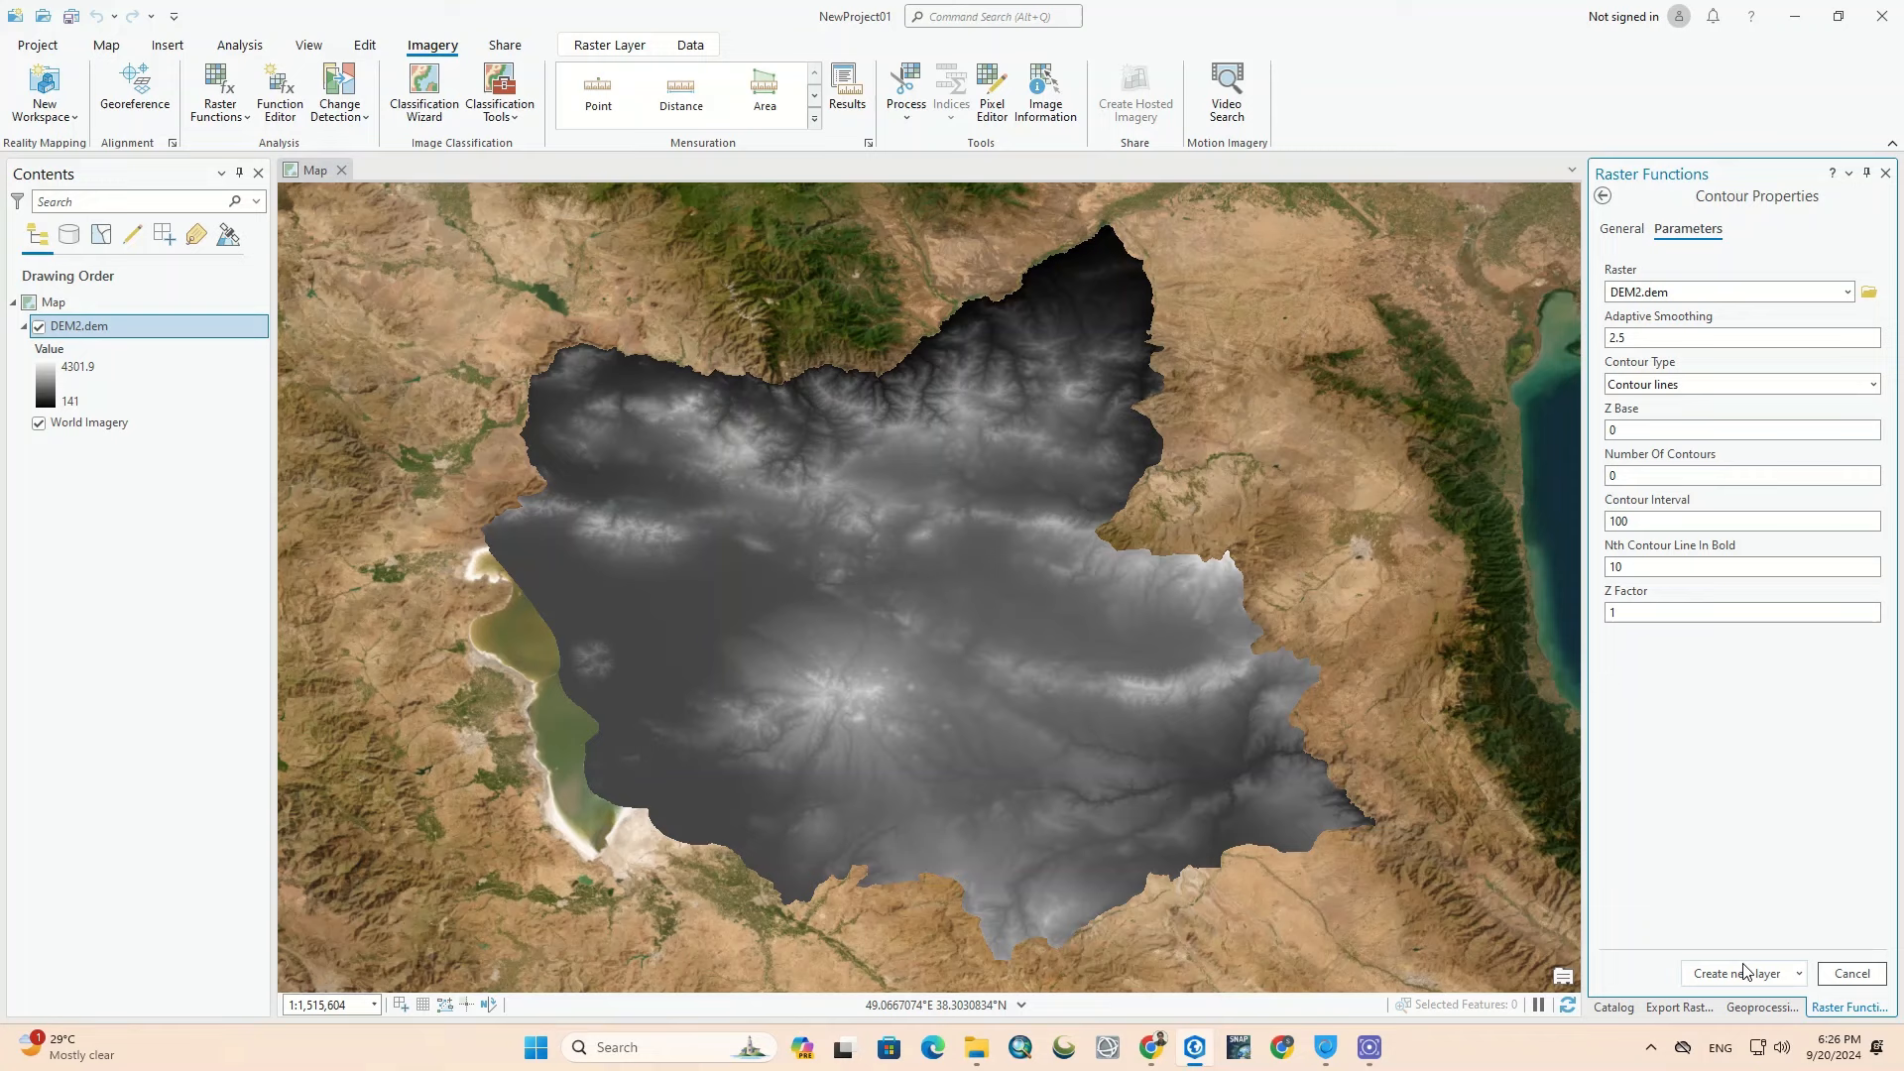
left_click(1746, 985)
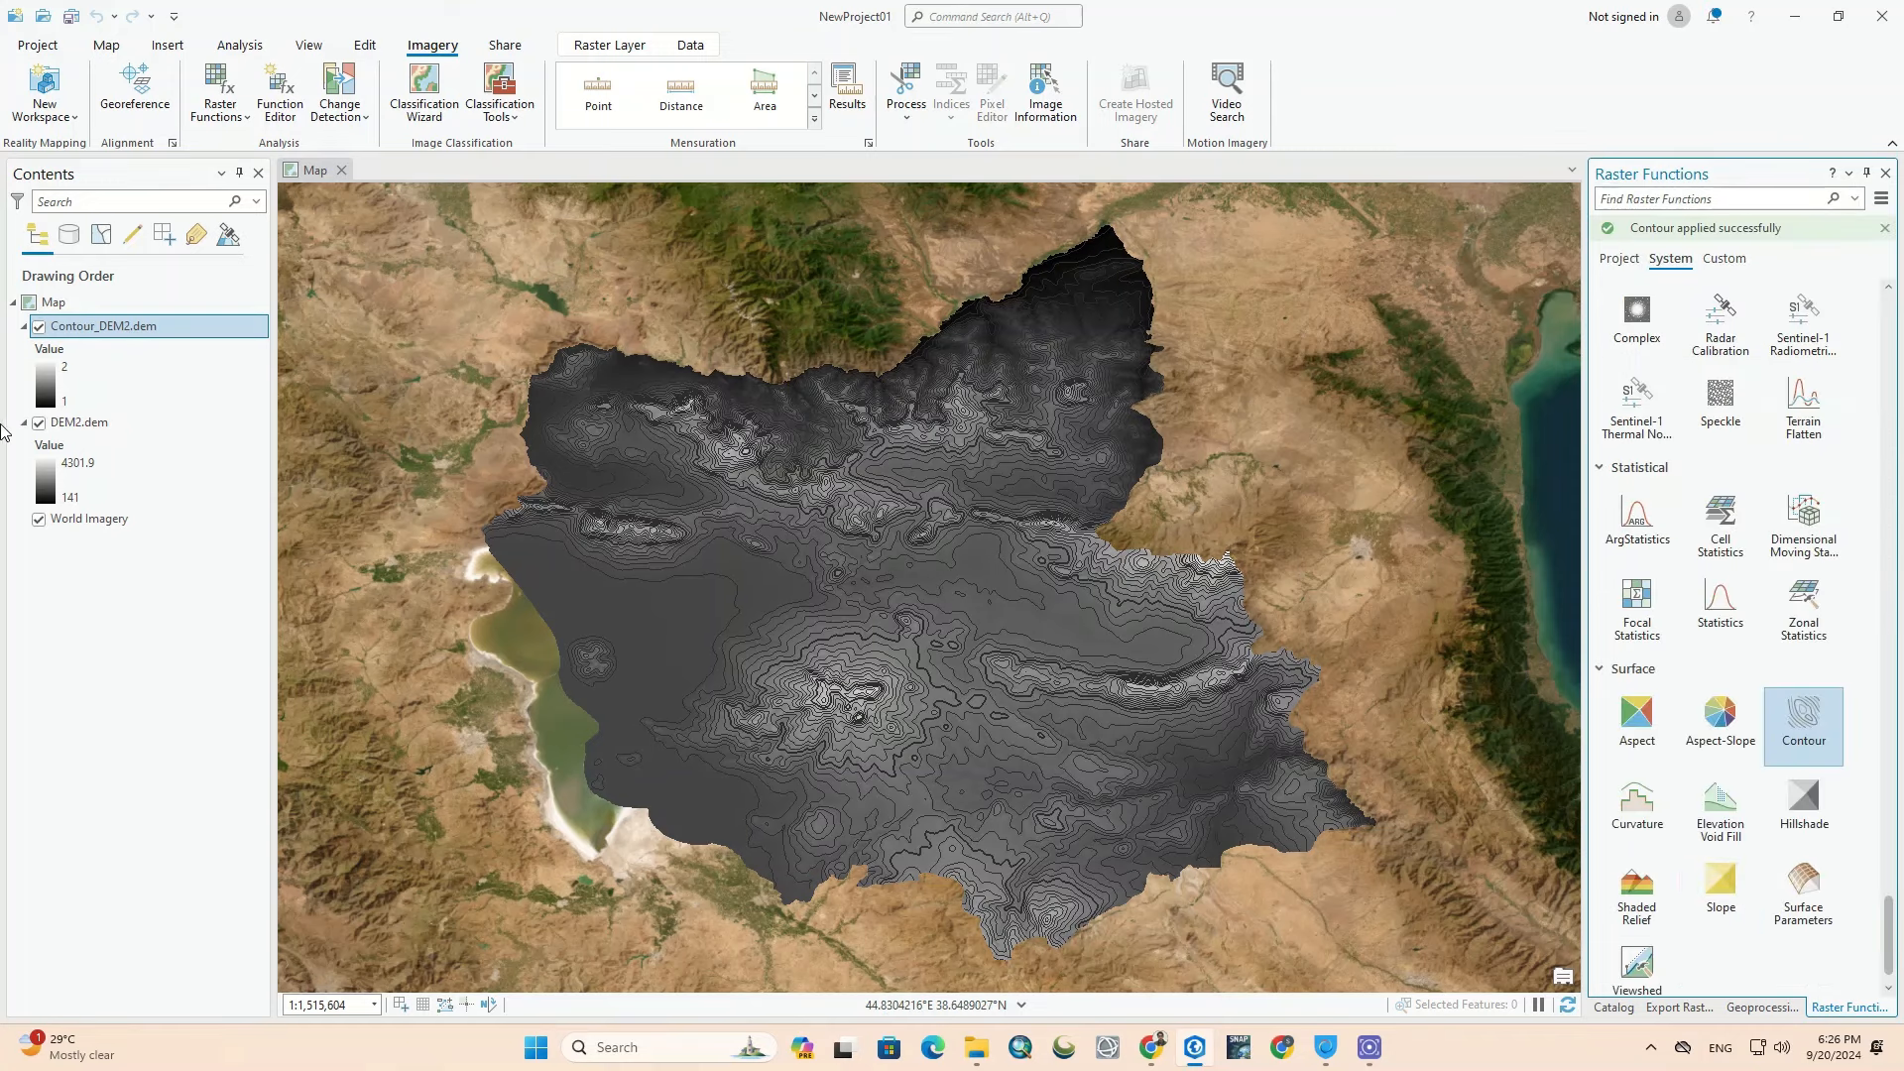
Step: Hide DEM2.dem and World Imagery to examine the contour lines up close on their own
left_click(38, 422)
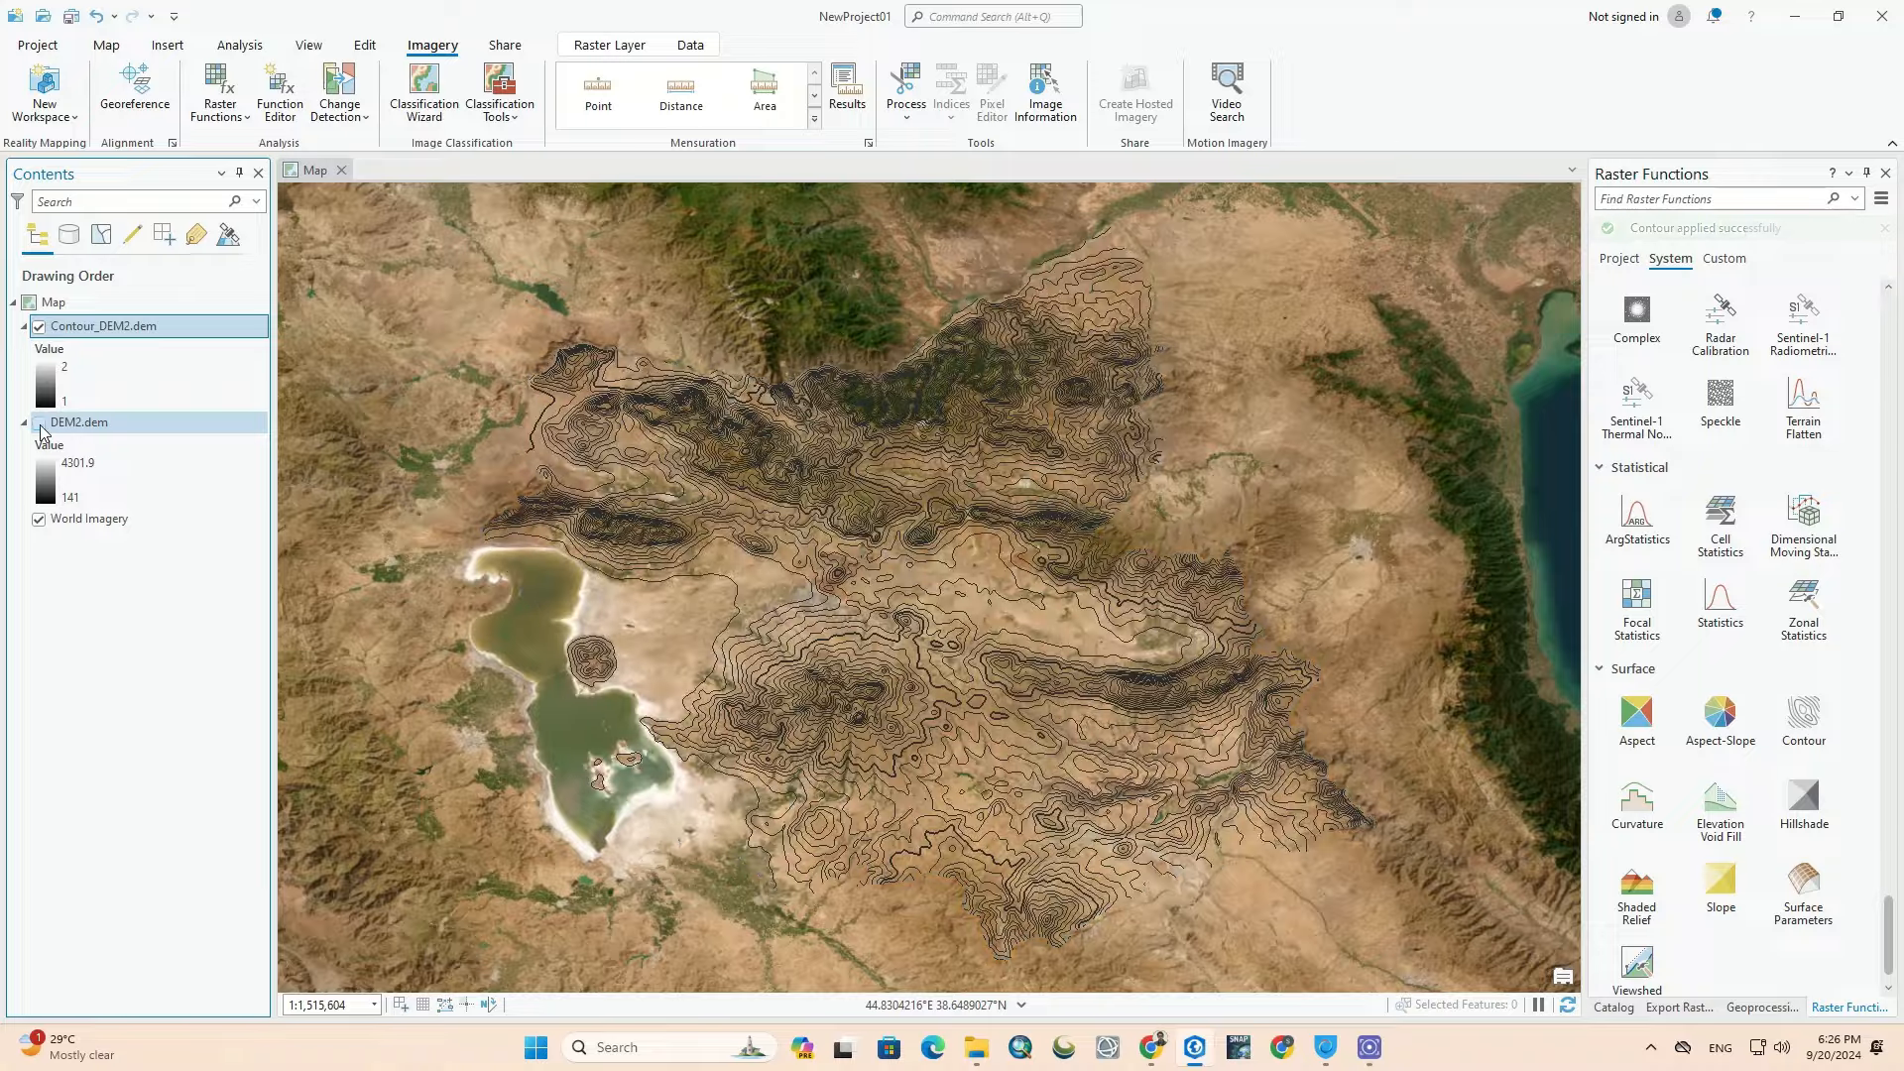
left_click(38, 519)
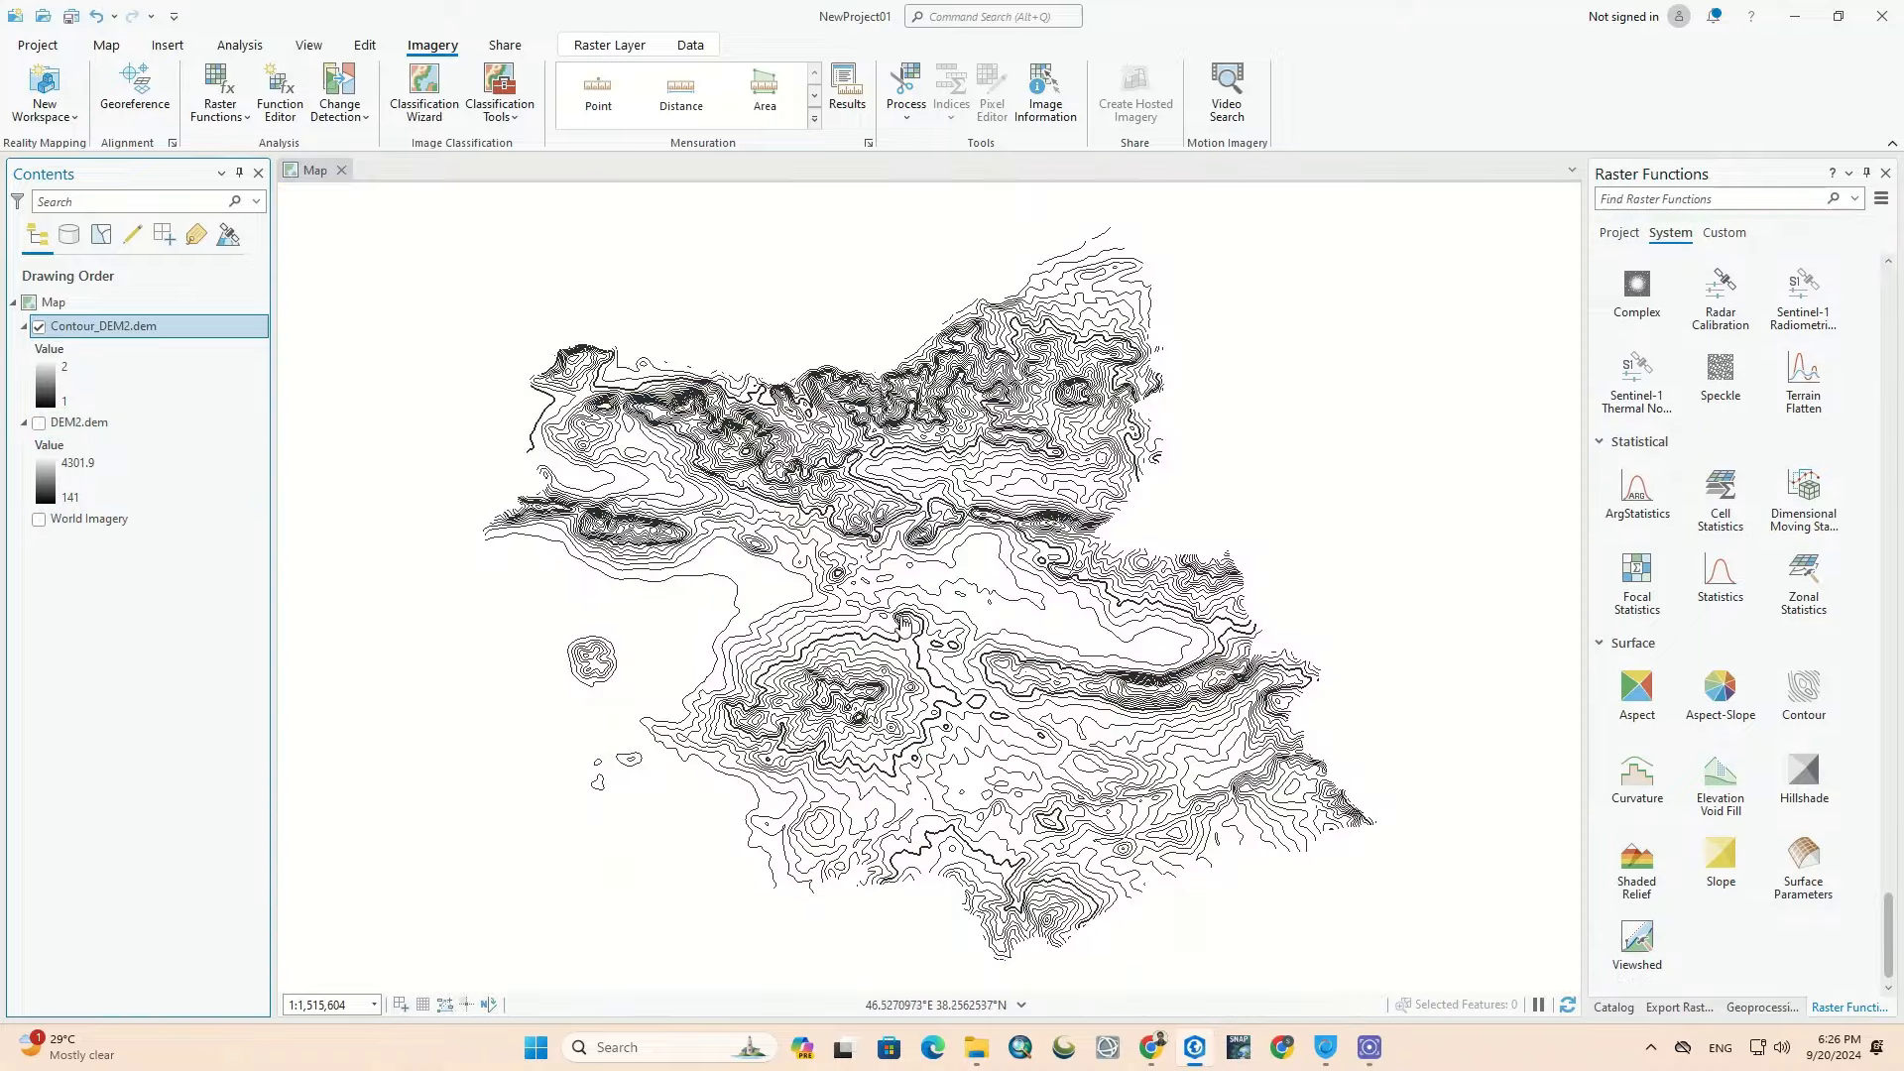
scroll(903, 635, "up", 1)
scroll(902, 636, "up", 4)
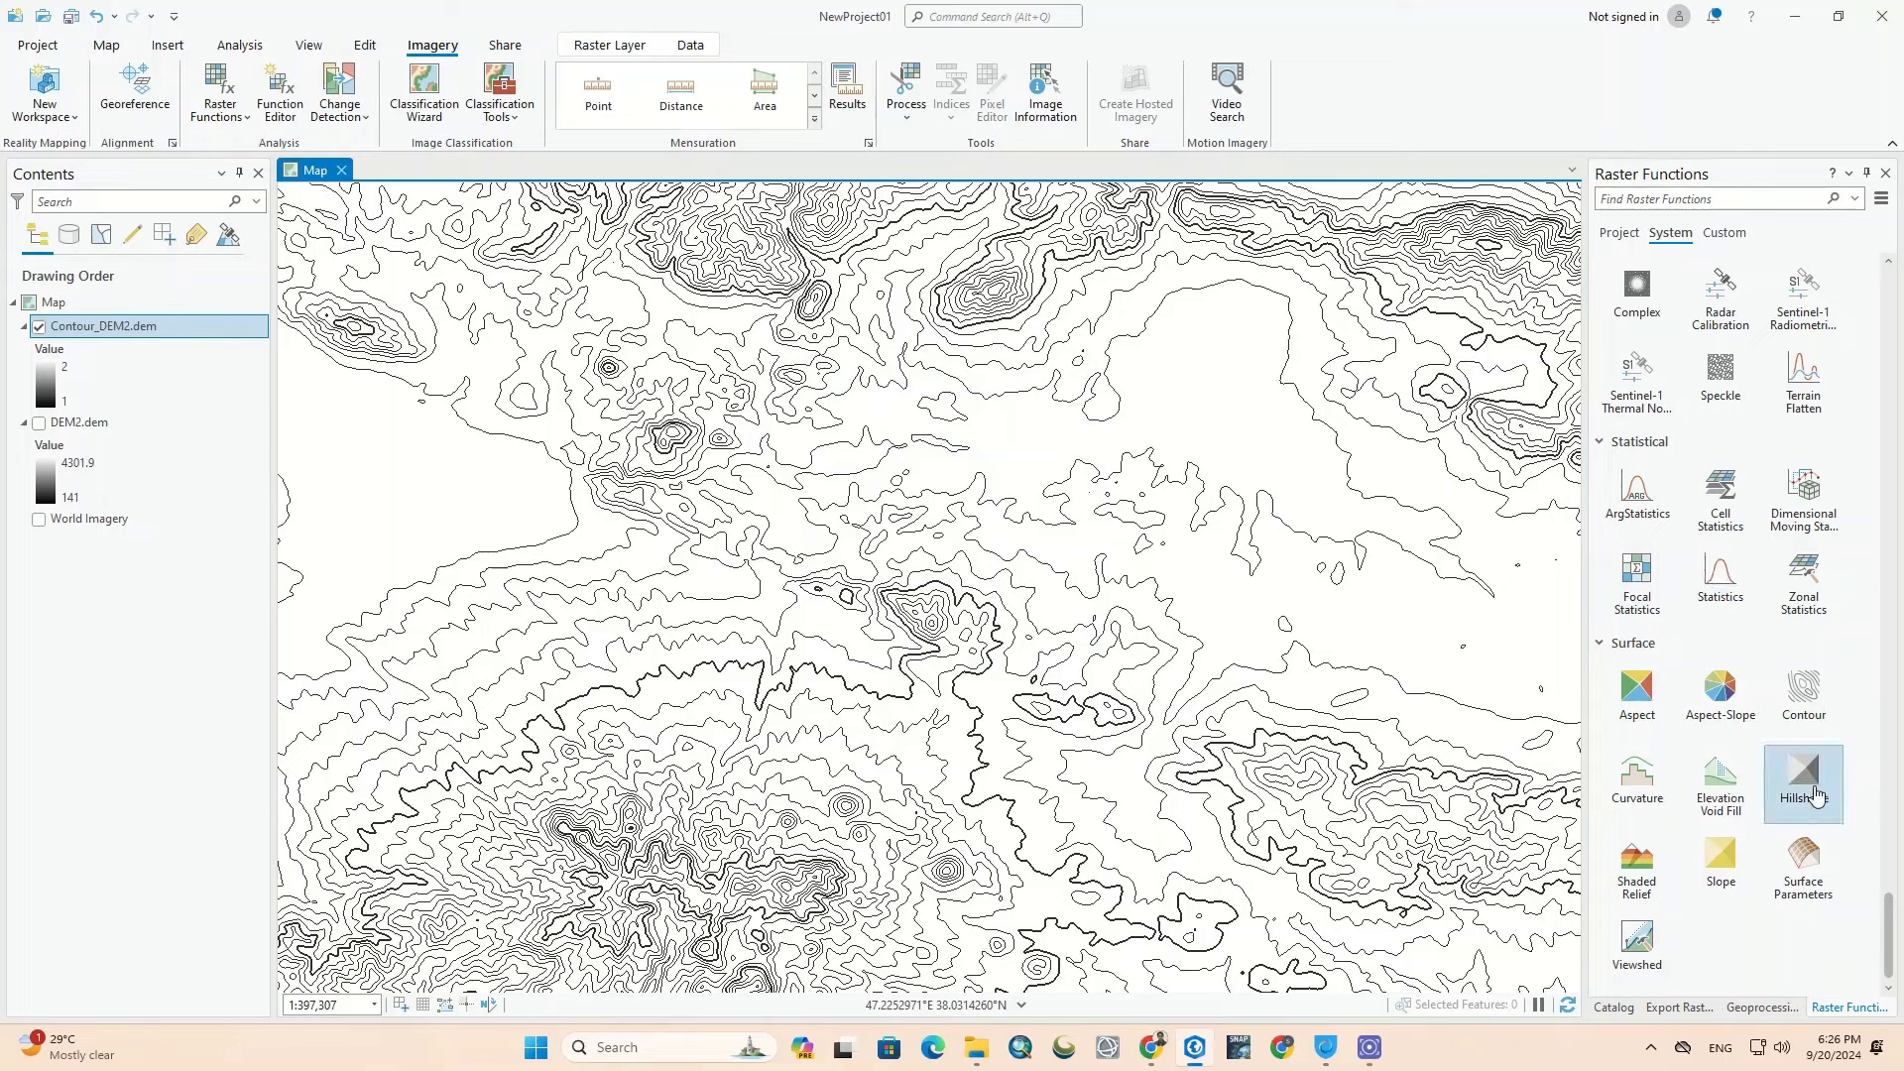
Step: Create another contour layer from DEM2.dem with the Contour function, using contour lines and a contour interval of 200
left_click(1817, 716)
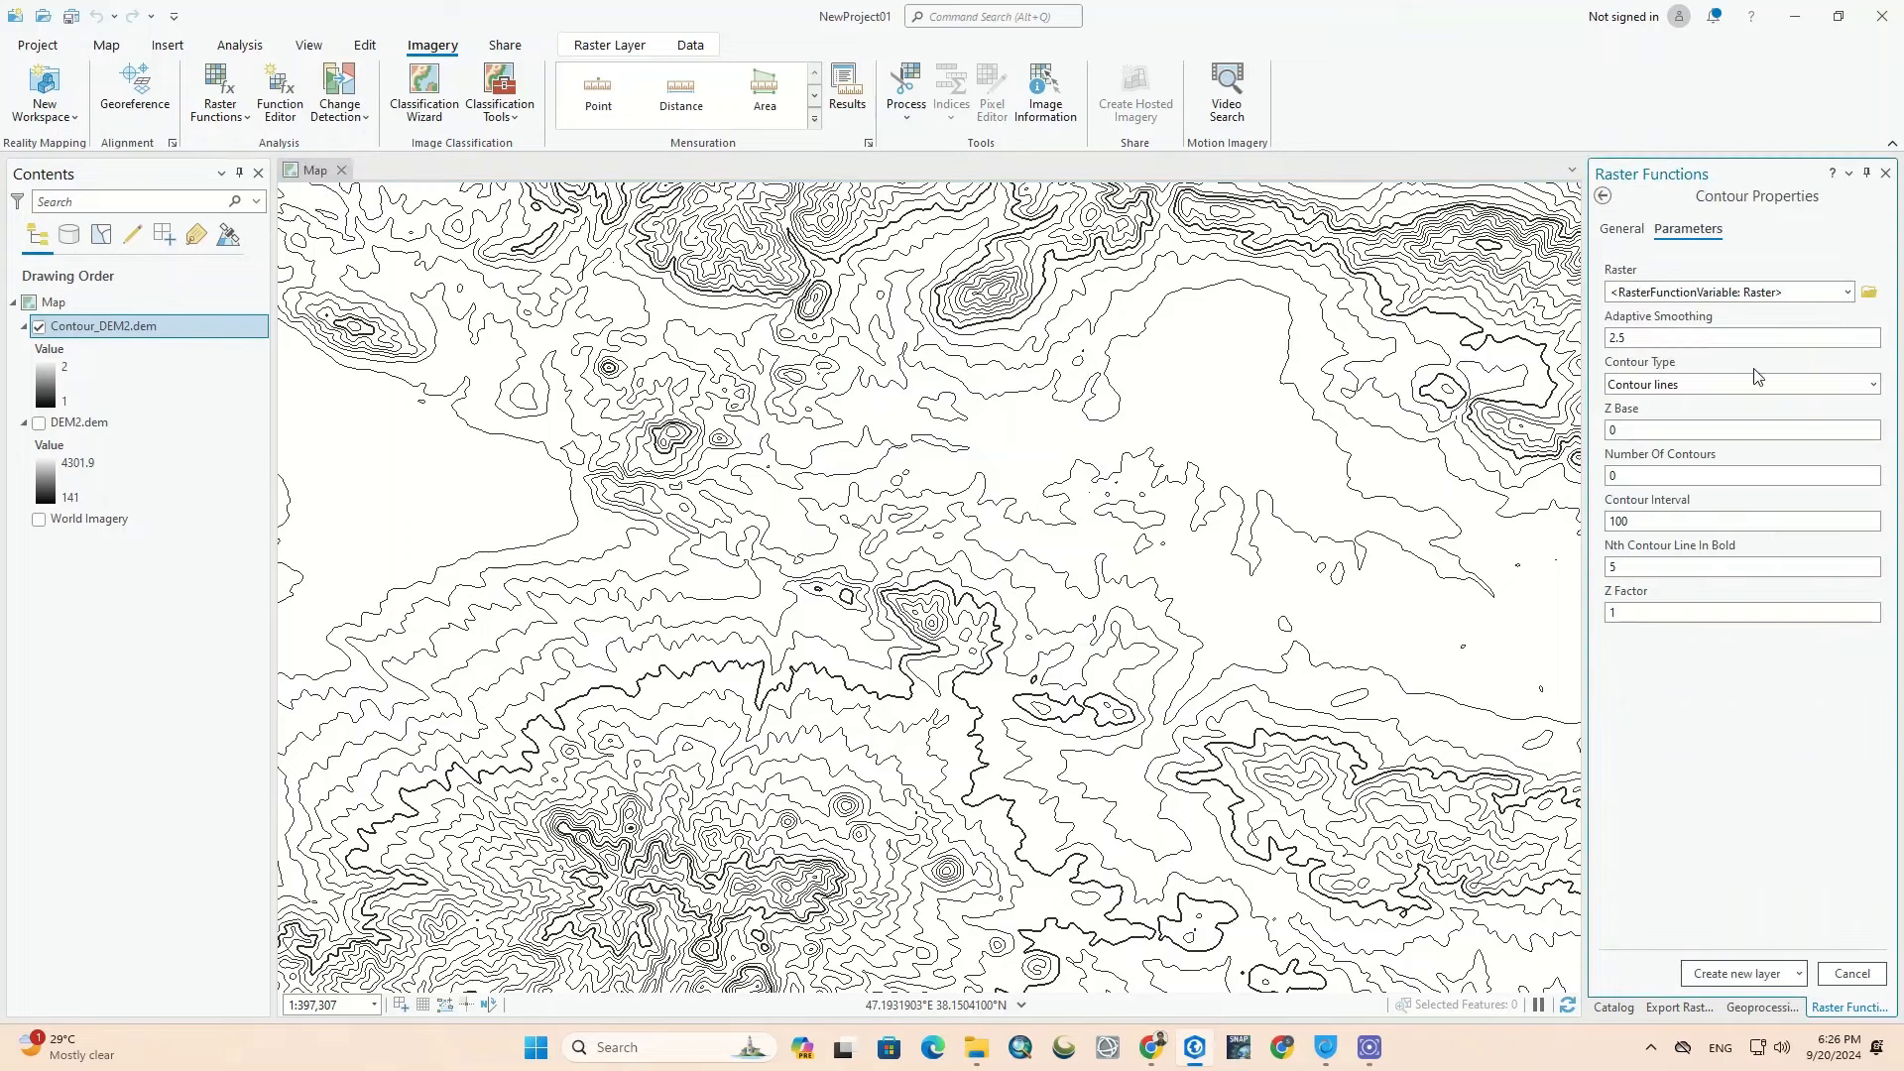
left_click(1847, 291)
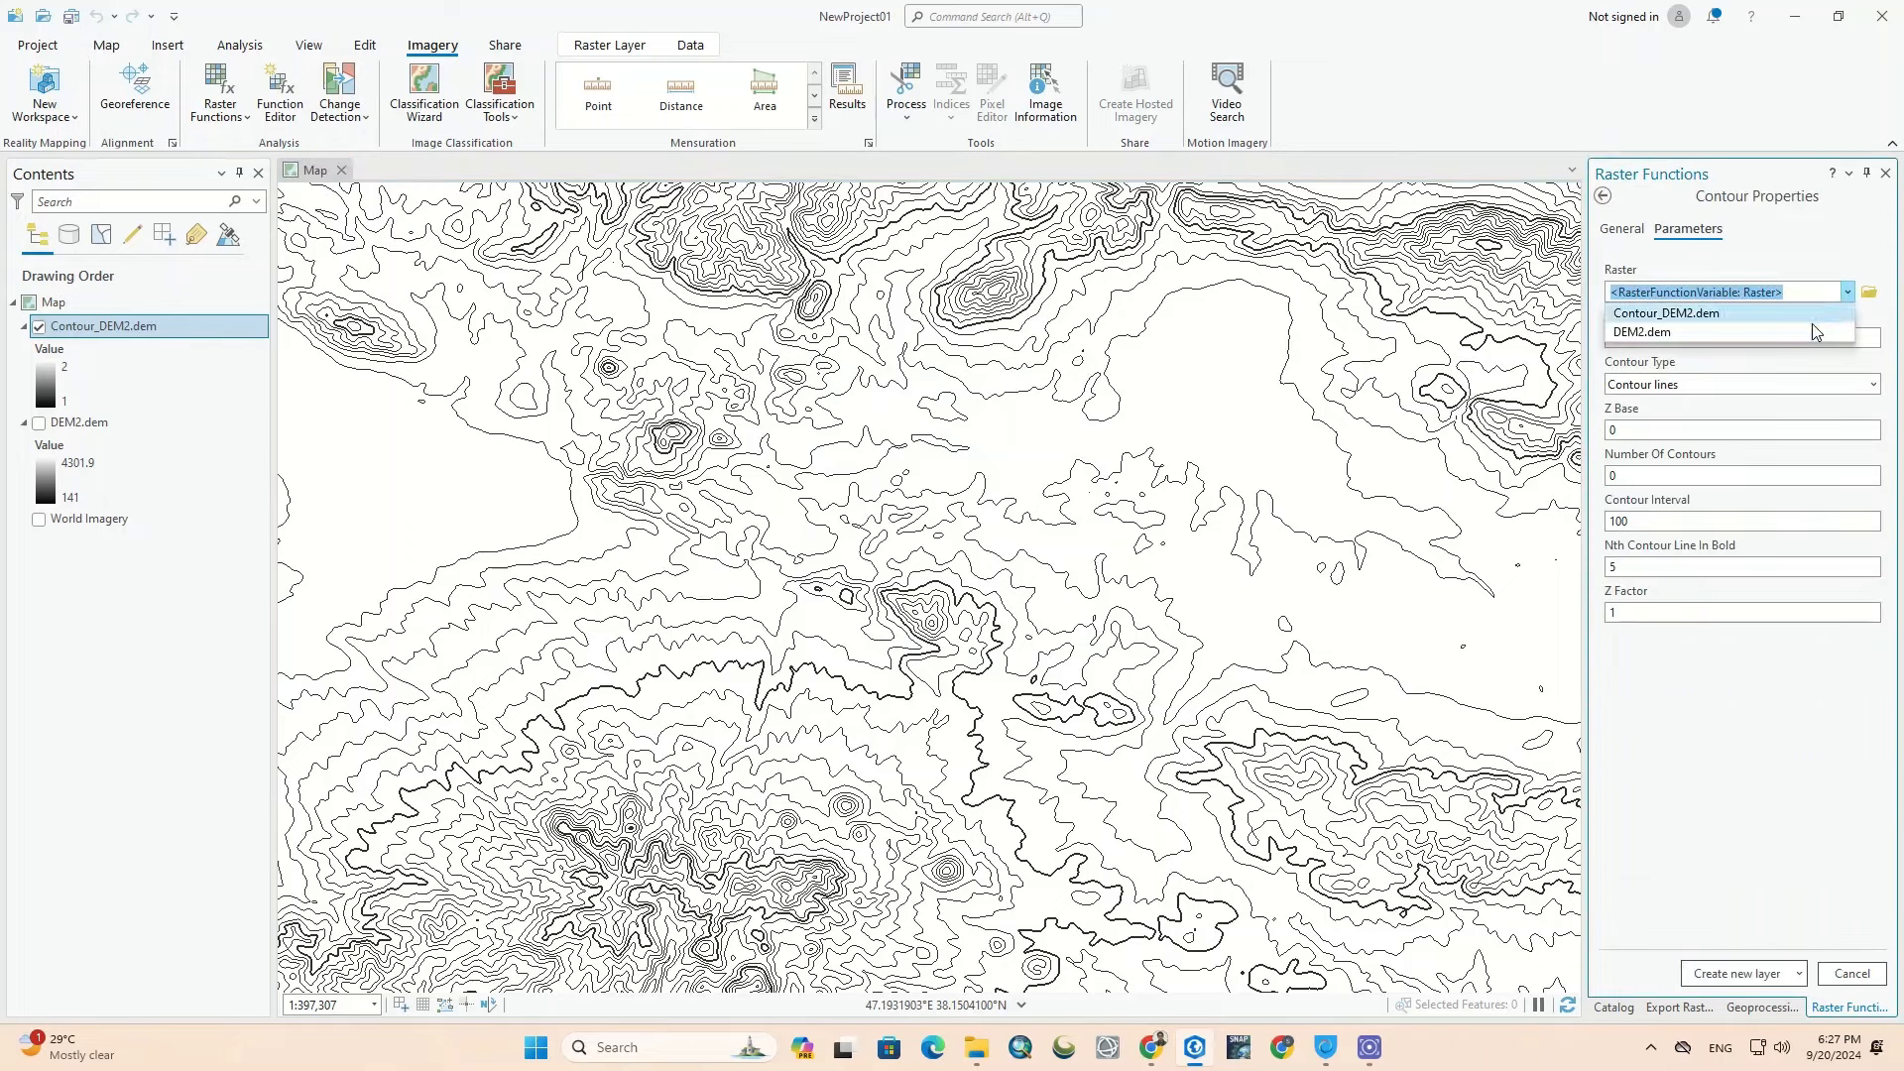
left_click(1809, 330)
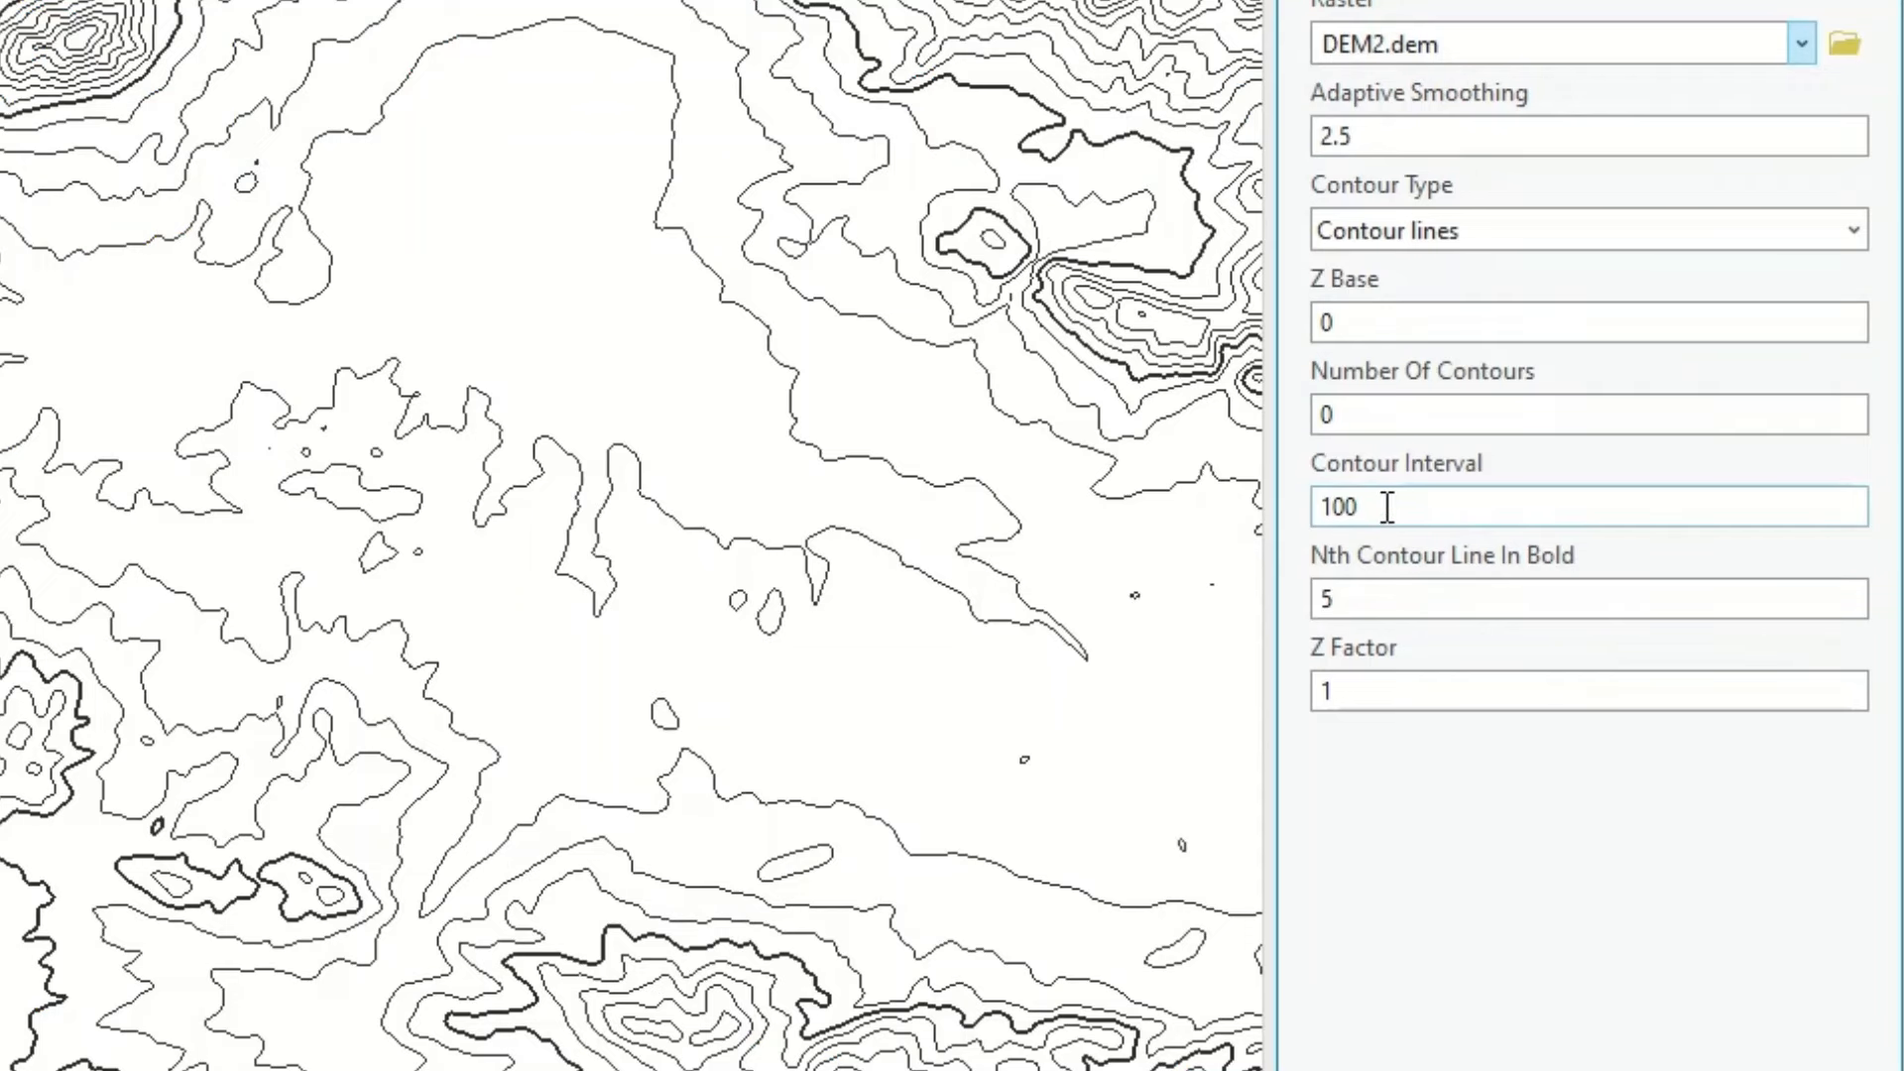
left_click_drag(1387, 507, 1288, 501)
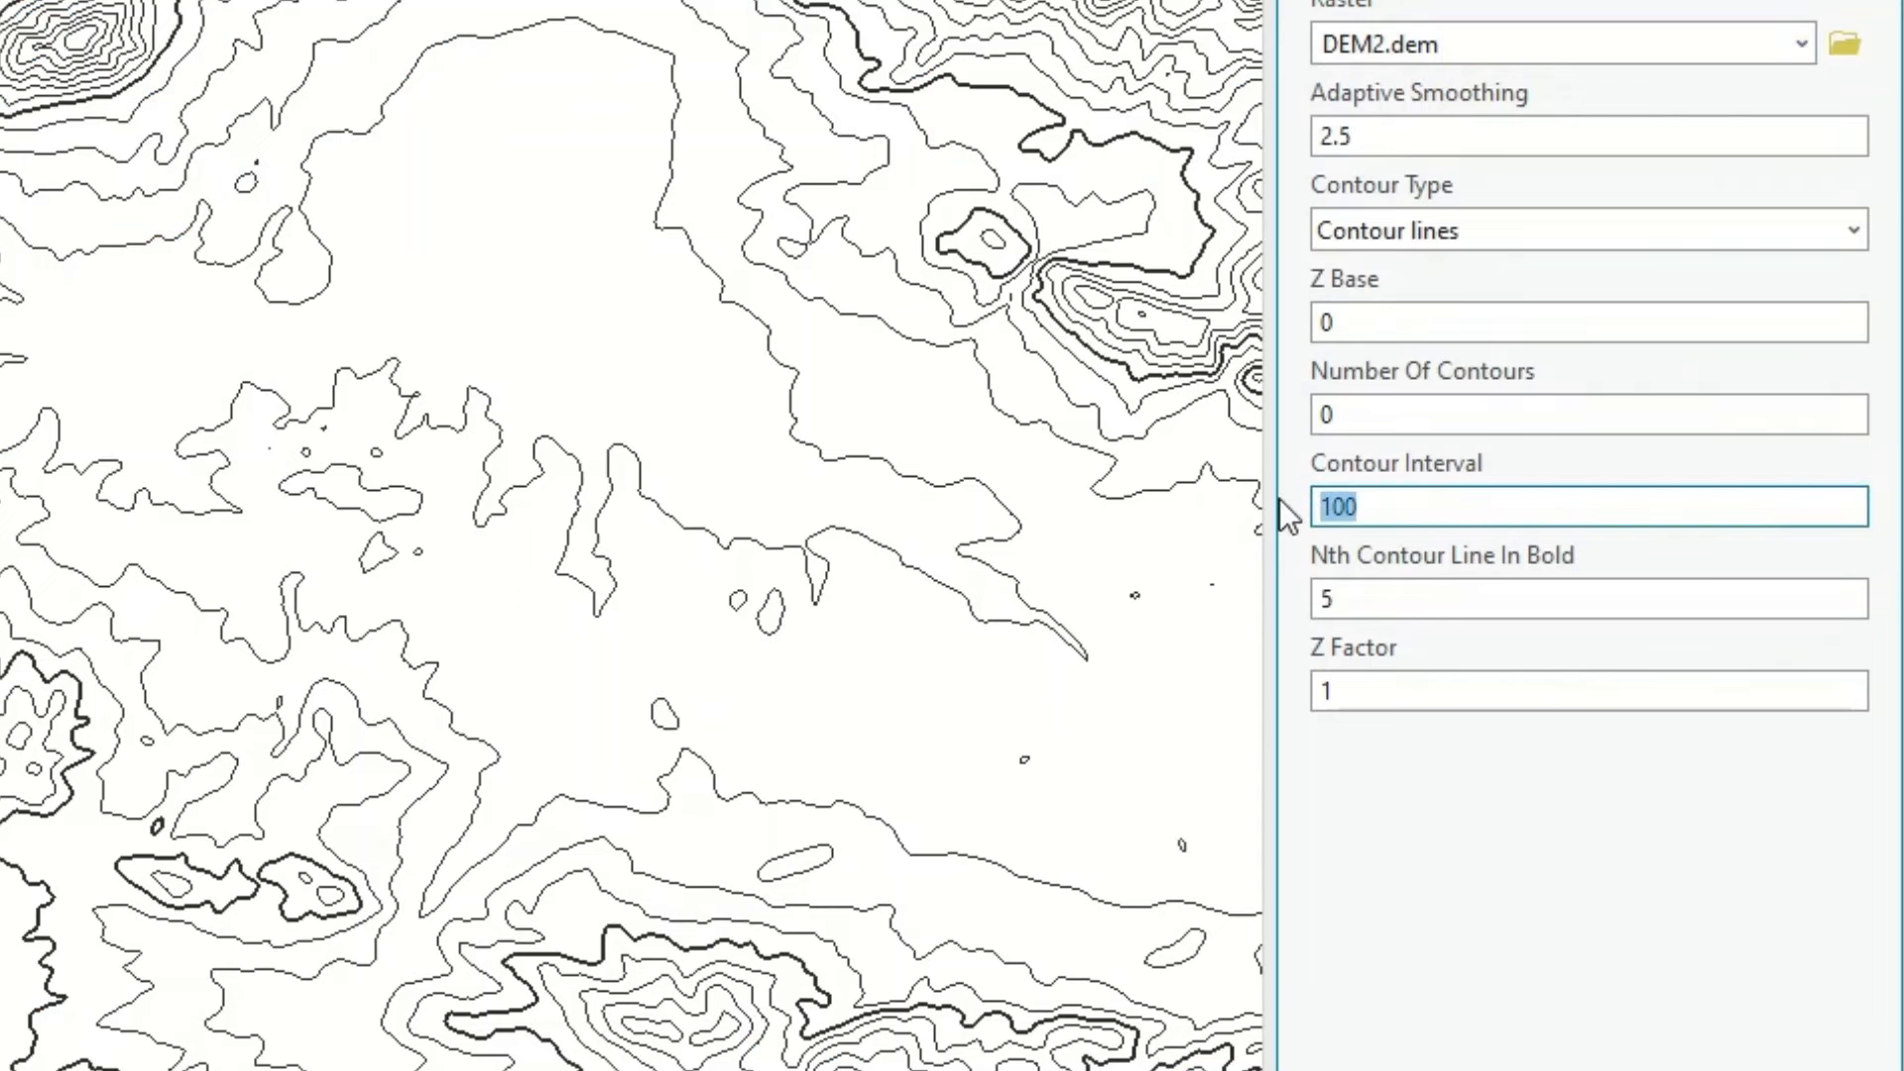
type("200")
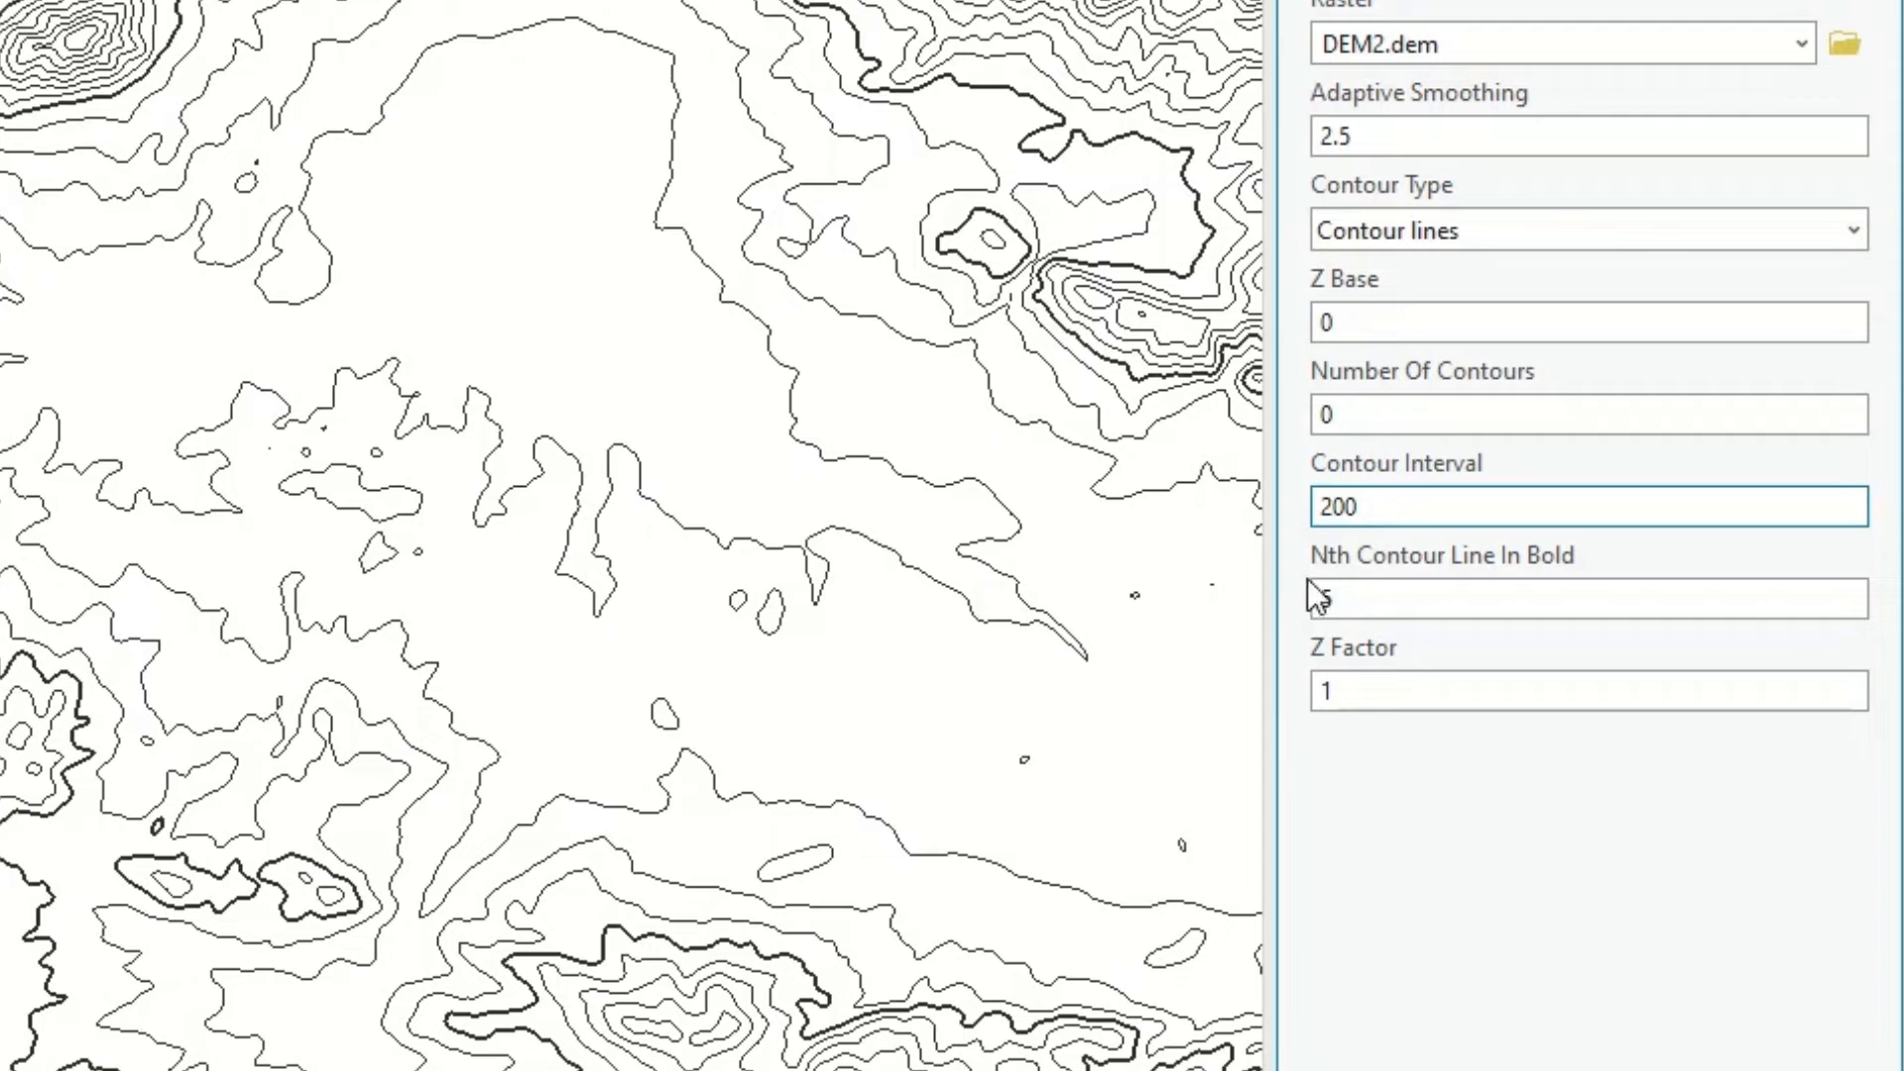
left_click(1345, 600)
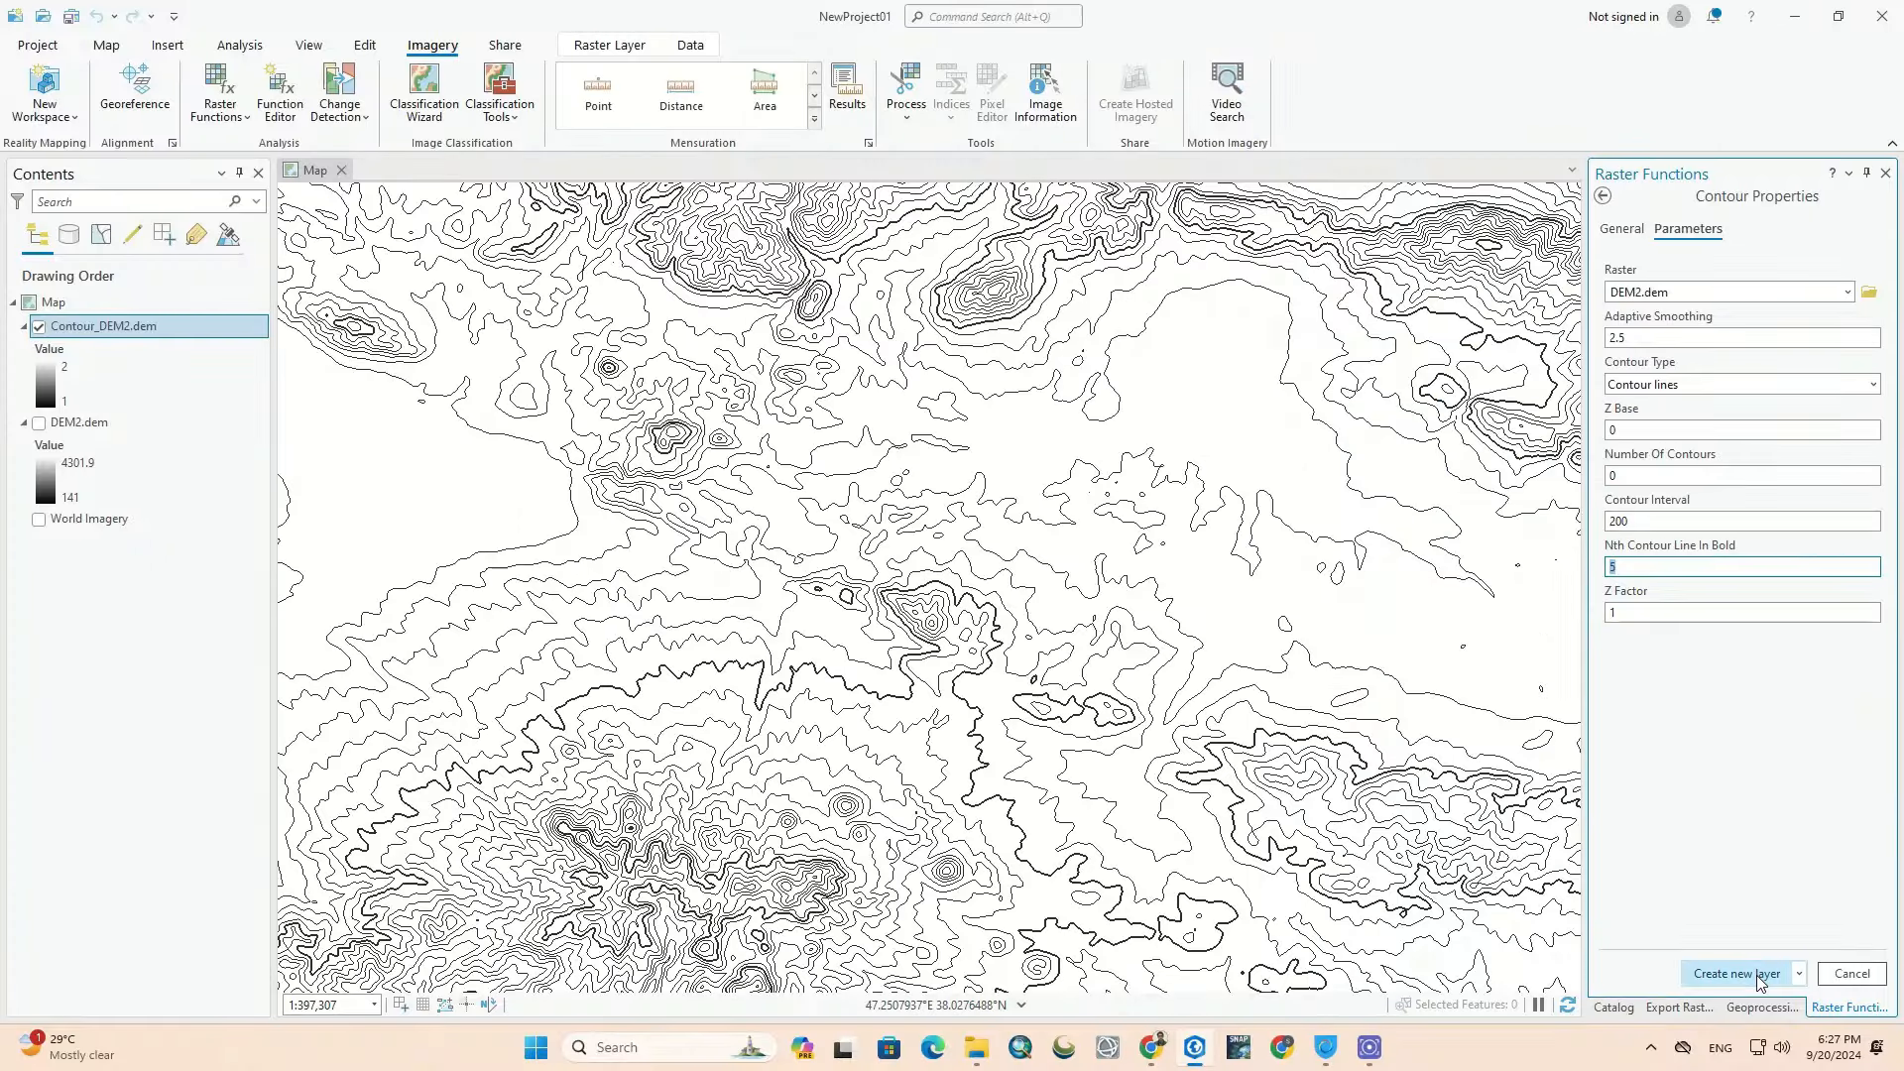
left_click(1759, 977)
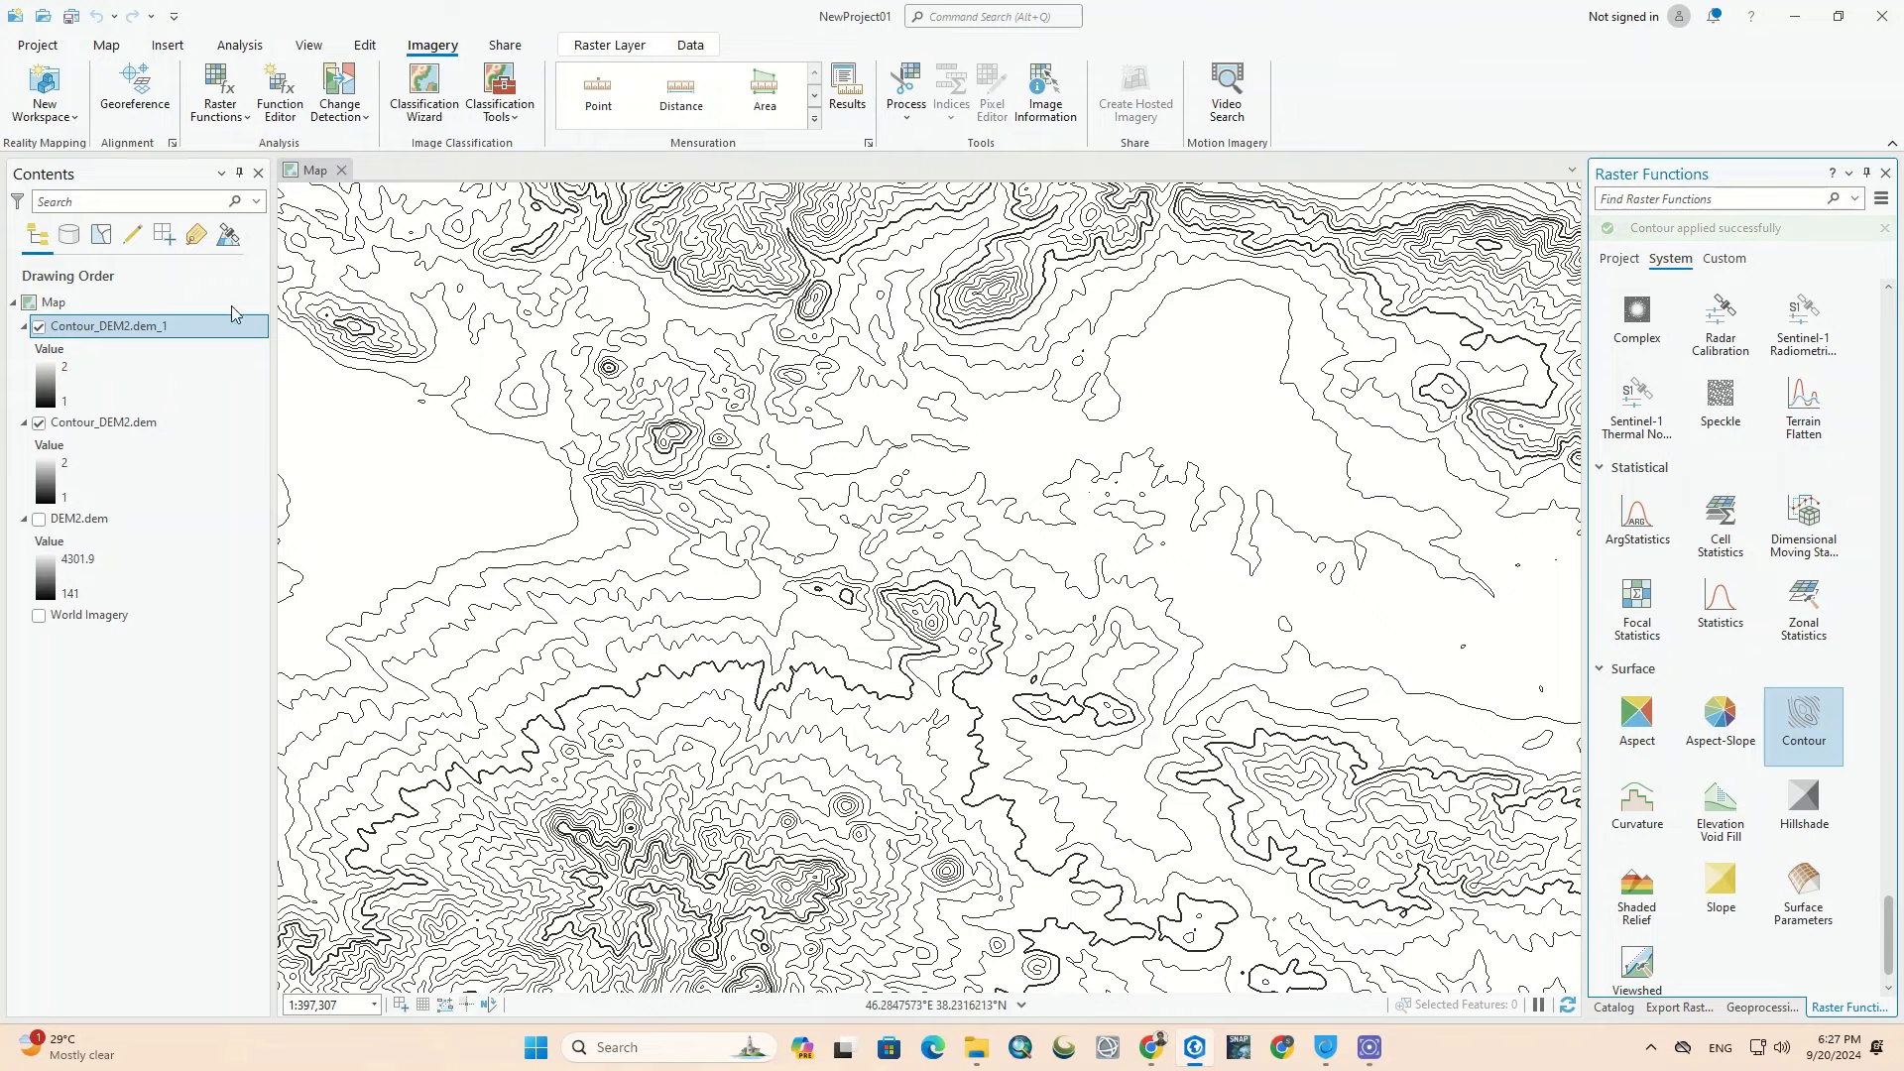
Step: Toggle the two contour layers to compare their line density, leaving only Contour_DEM2.dem_1 displayed
left_click(39, 326)
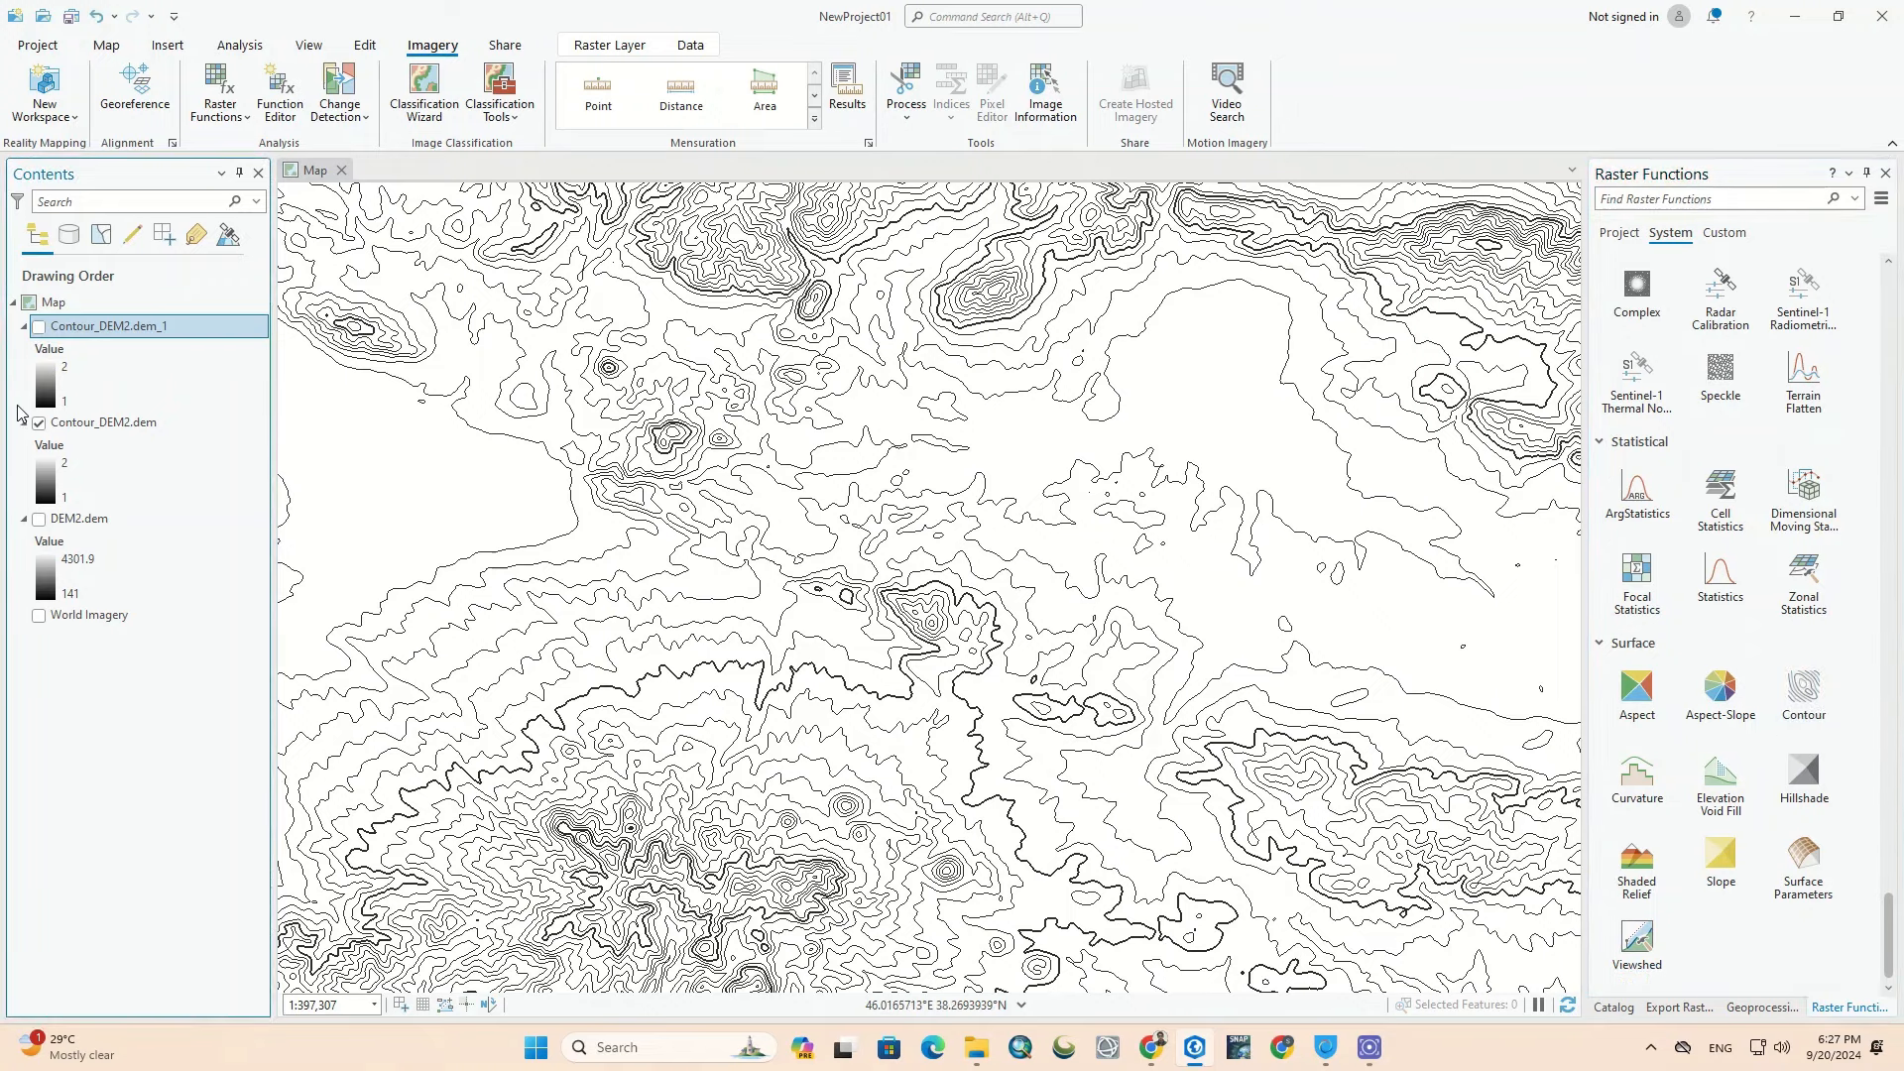
left_click(39, 422)
left_click(38, 327)
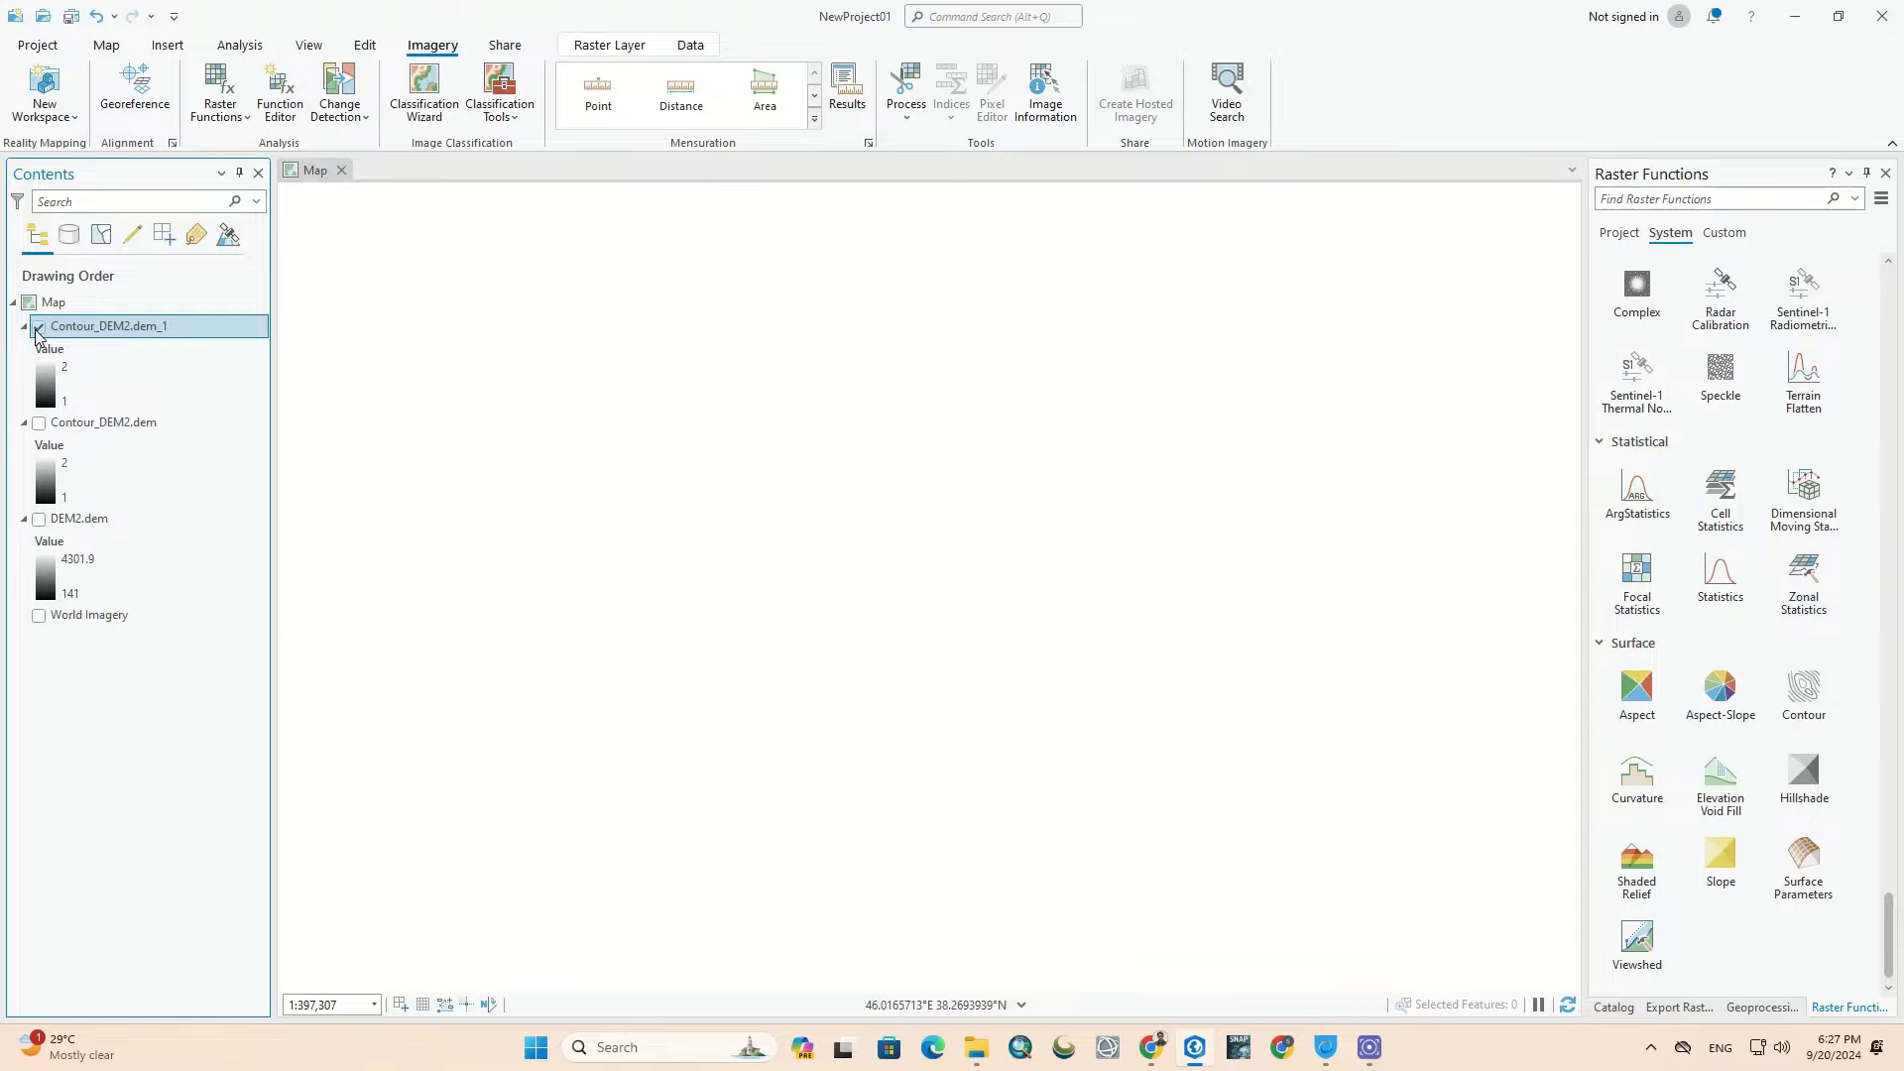
left_click(39, 422)
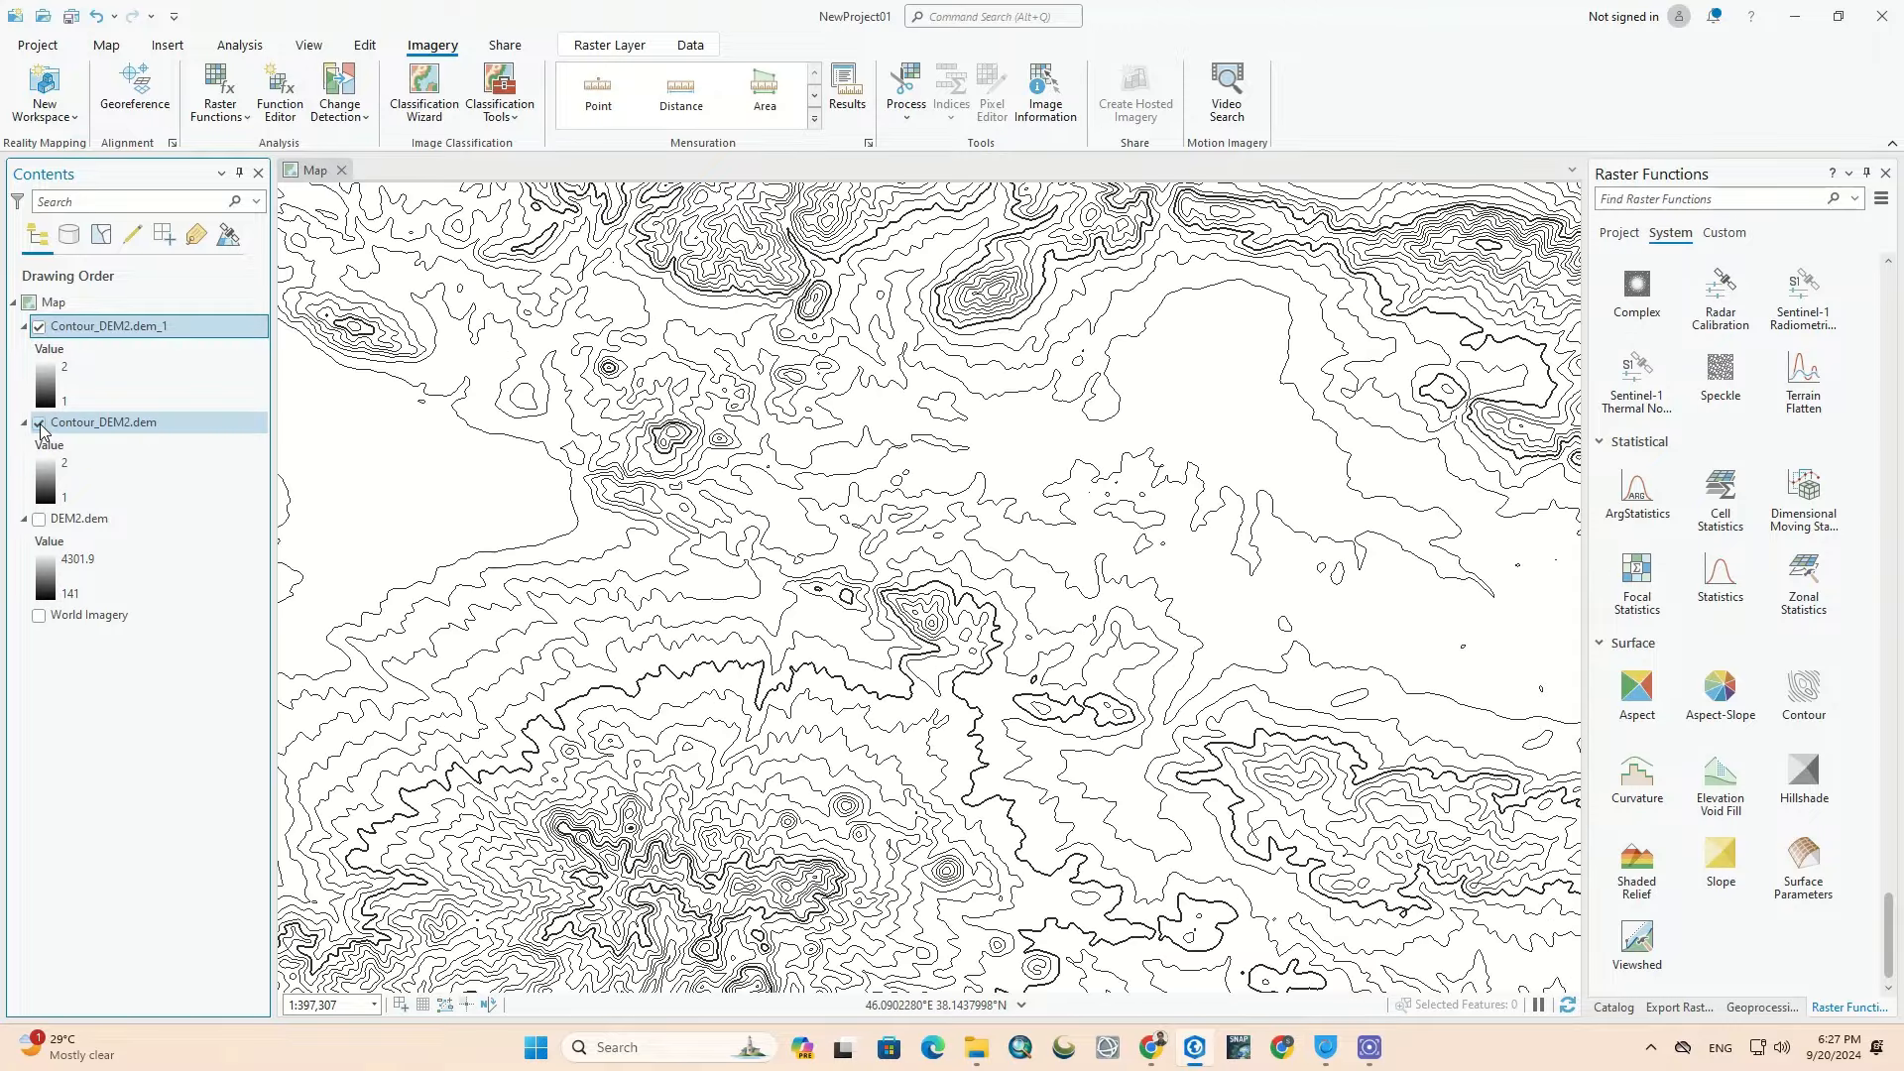
left_click(39, 423)
scroll(285, 437, "down", 2)
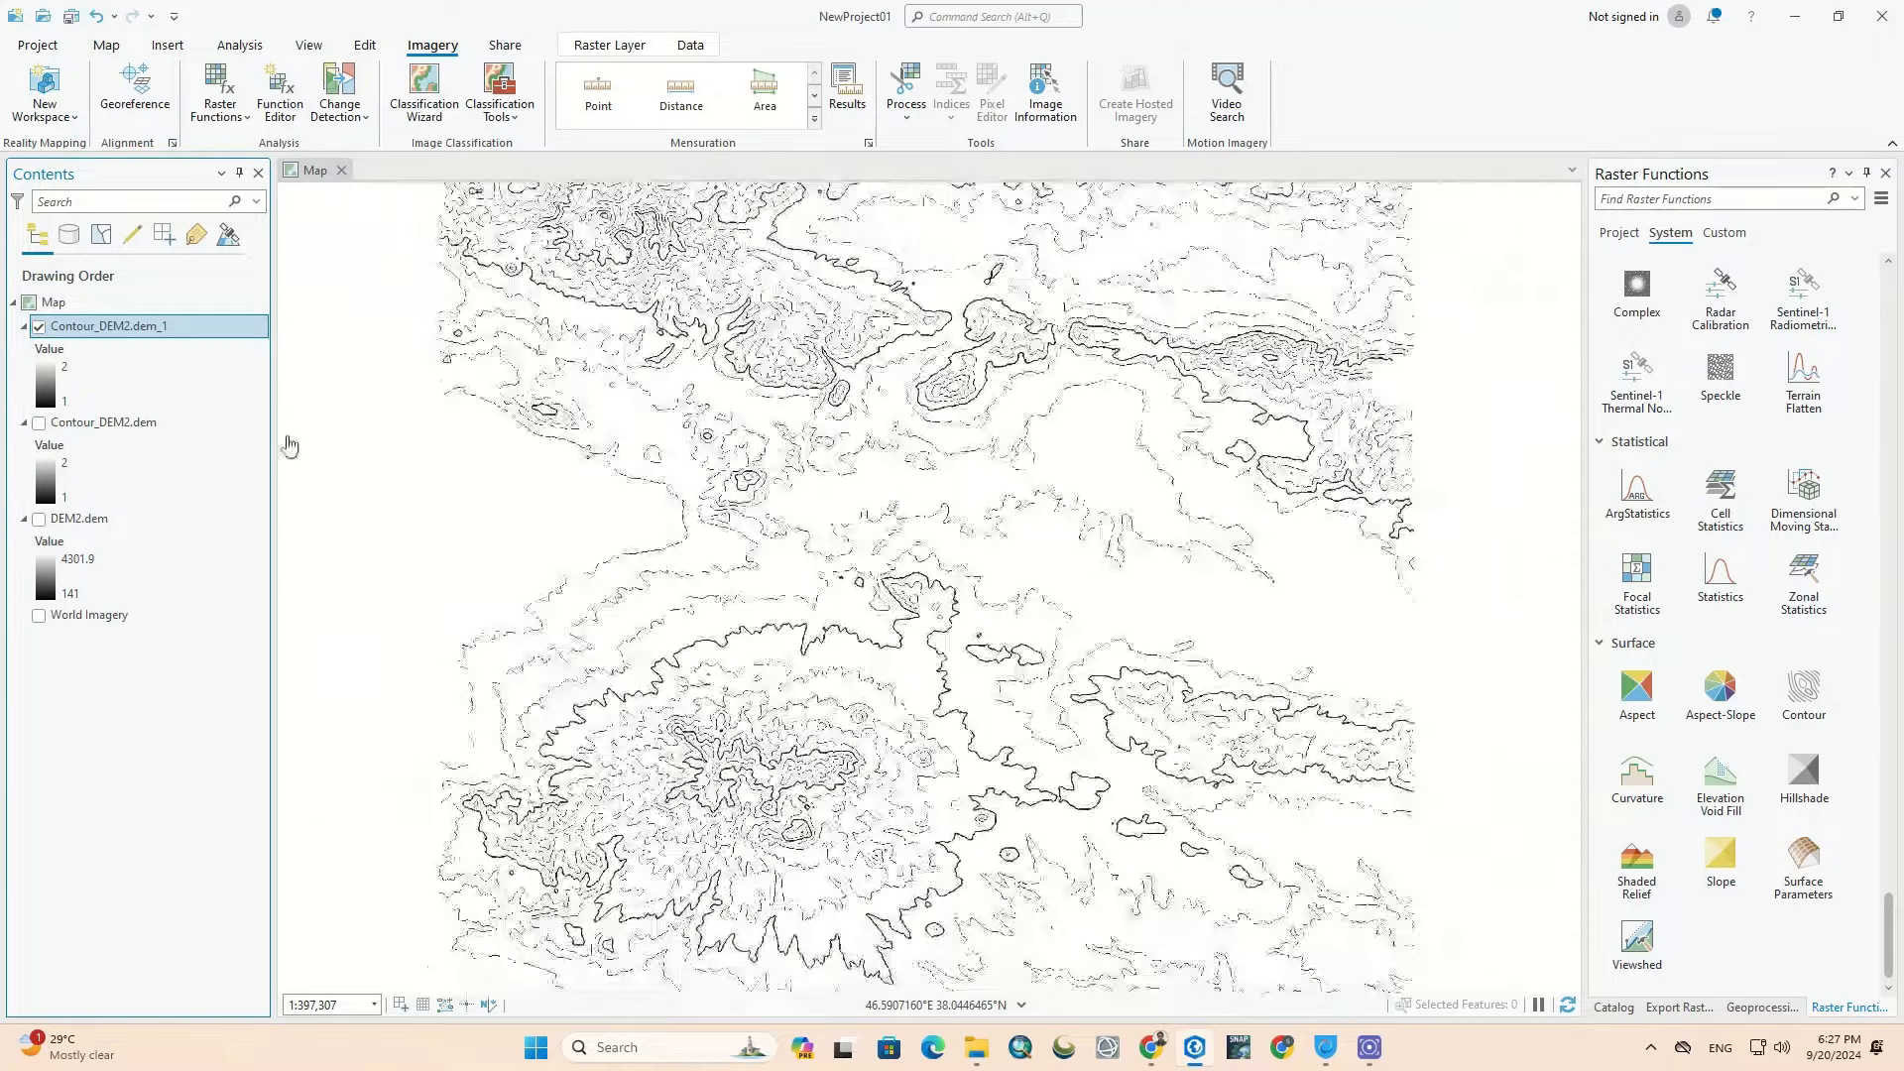
Step: Try a blue gradient on Contour_DEM2.dem_1 and settle on the rainbow color scheme for its contour lines
left_click(46, 394)
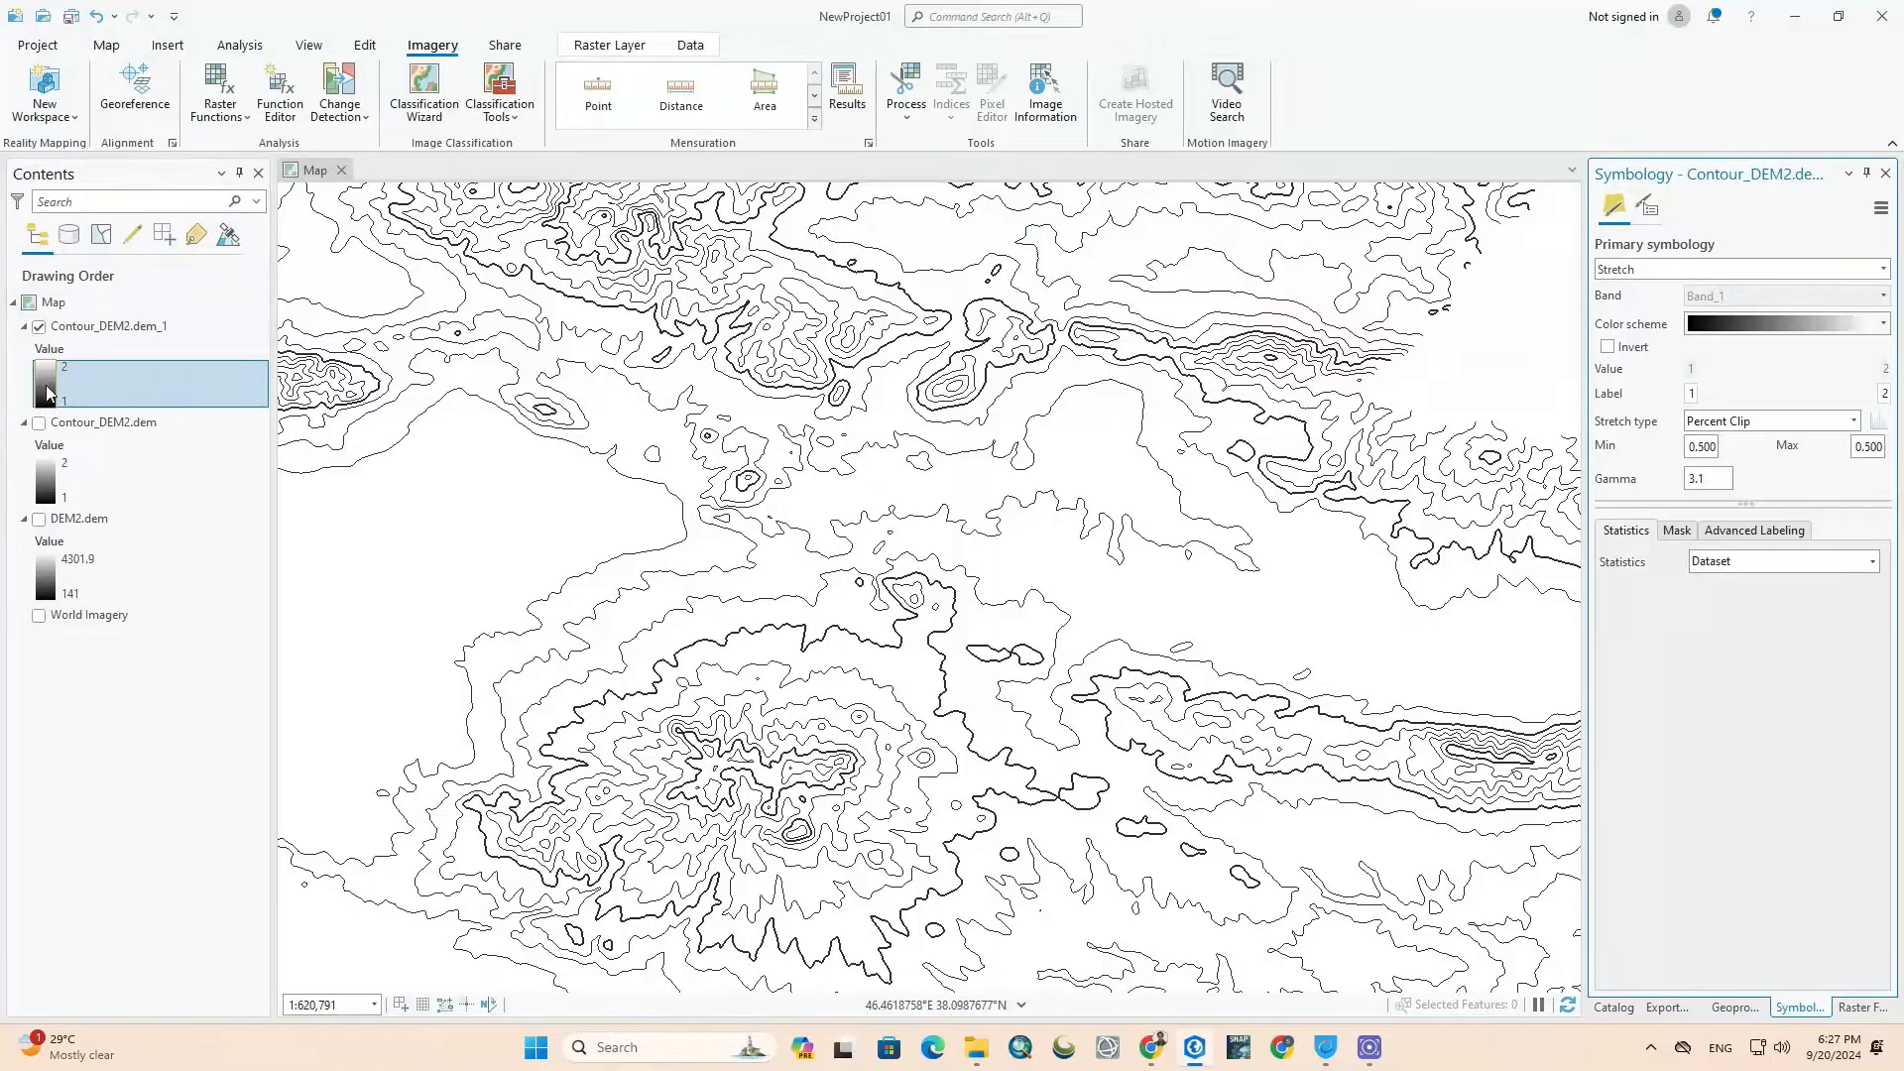
left_click(1750, 330)
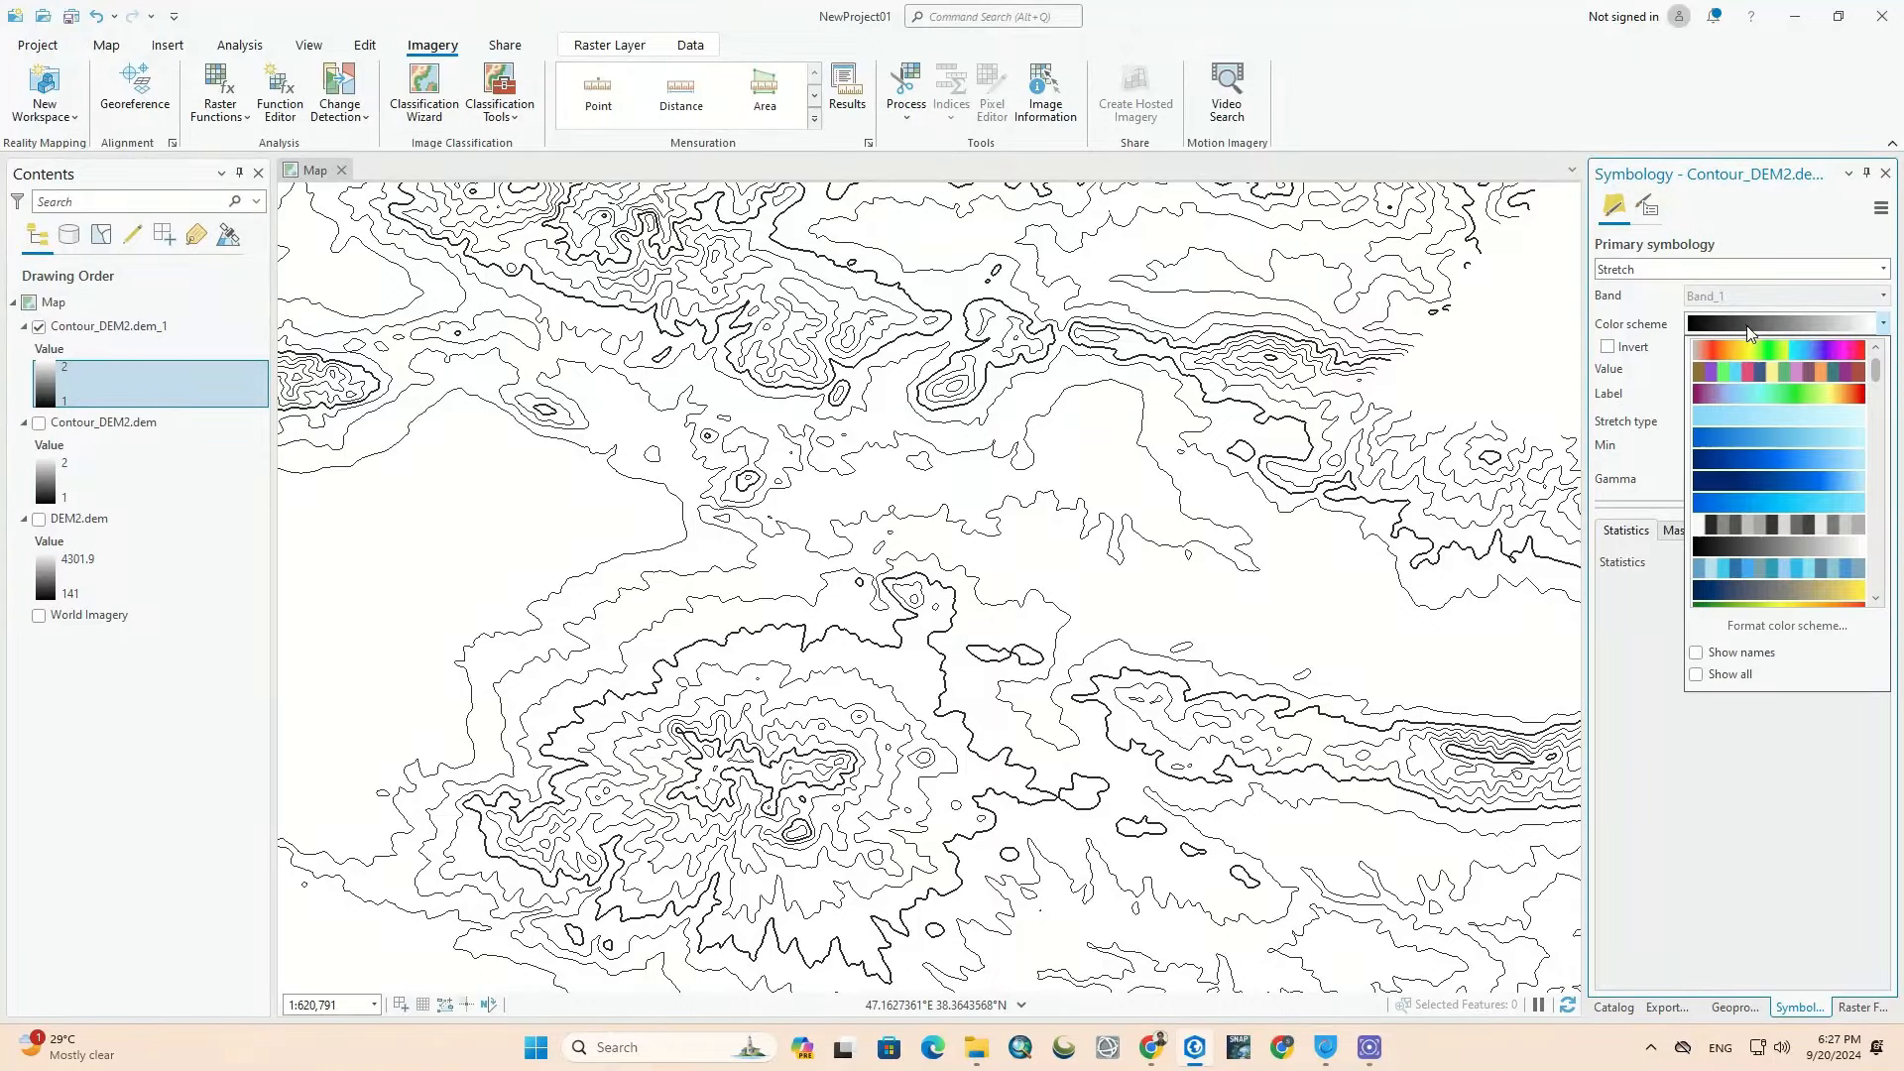
left_click(1758, 415)
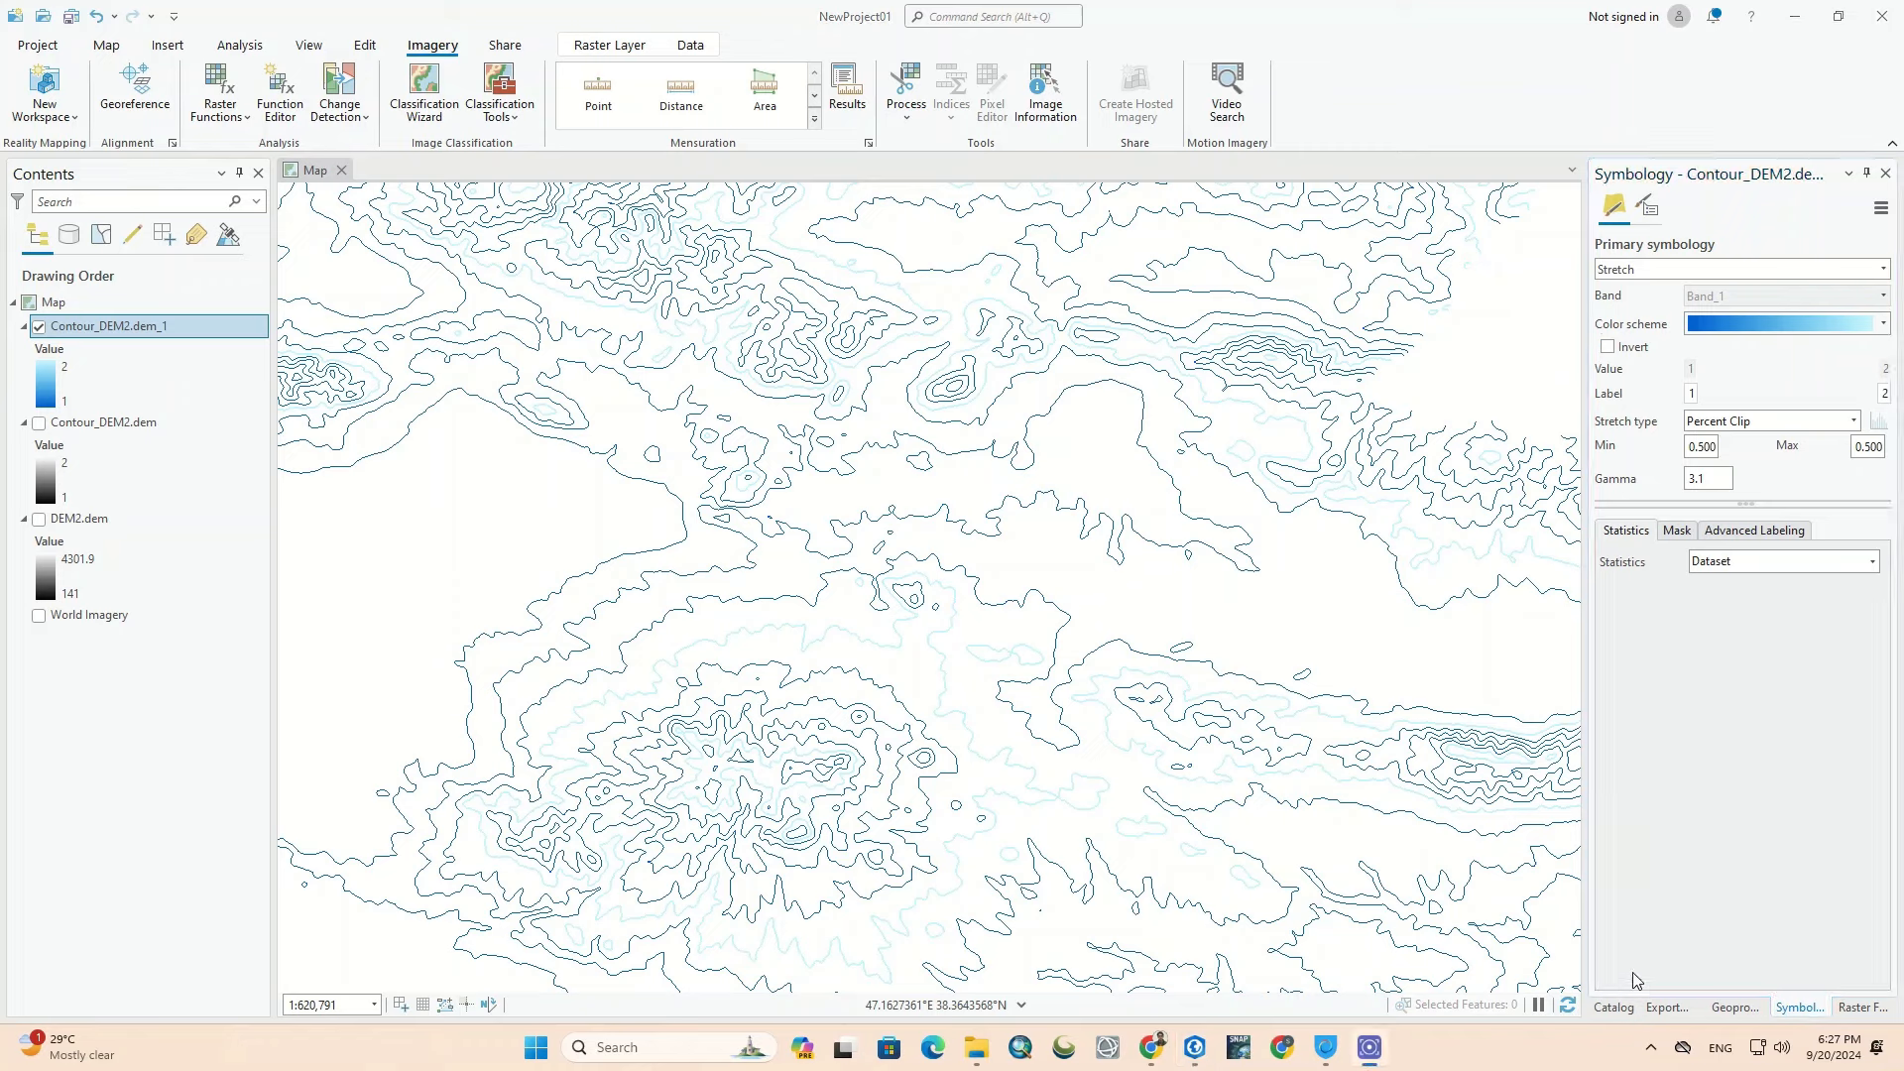
left_click(1756, 324)
left_click(1764, 353)
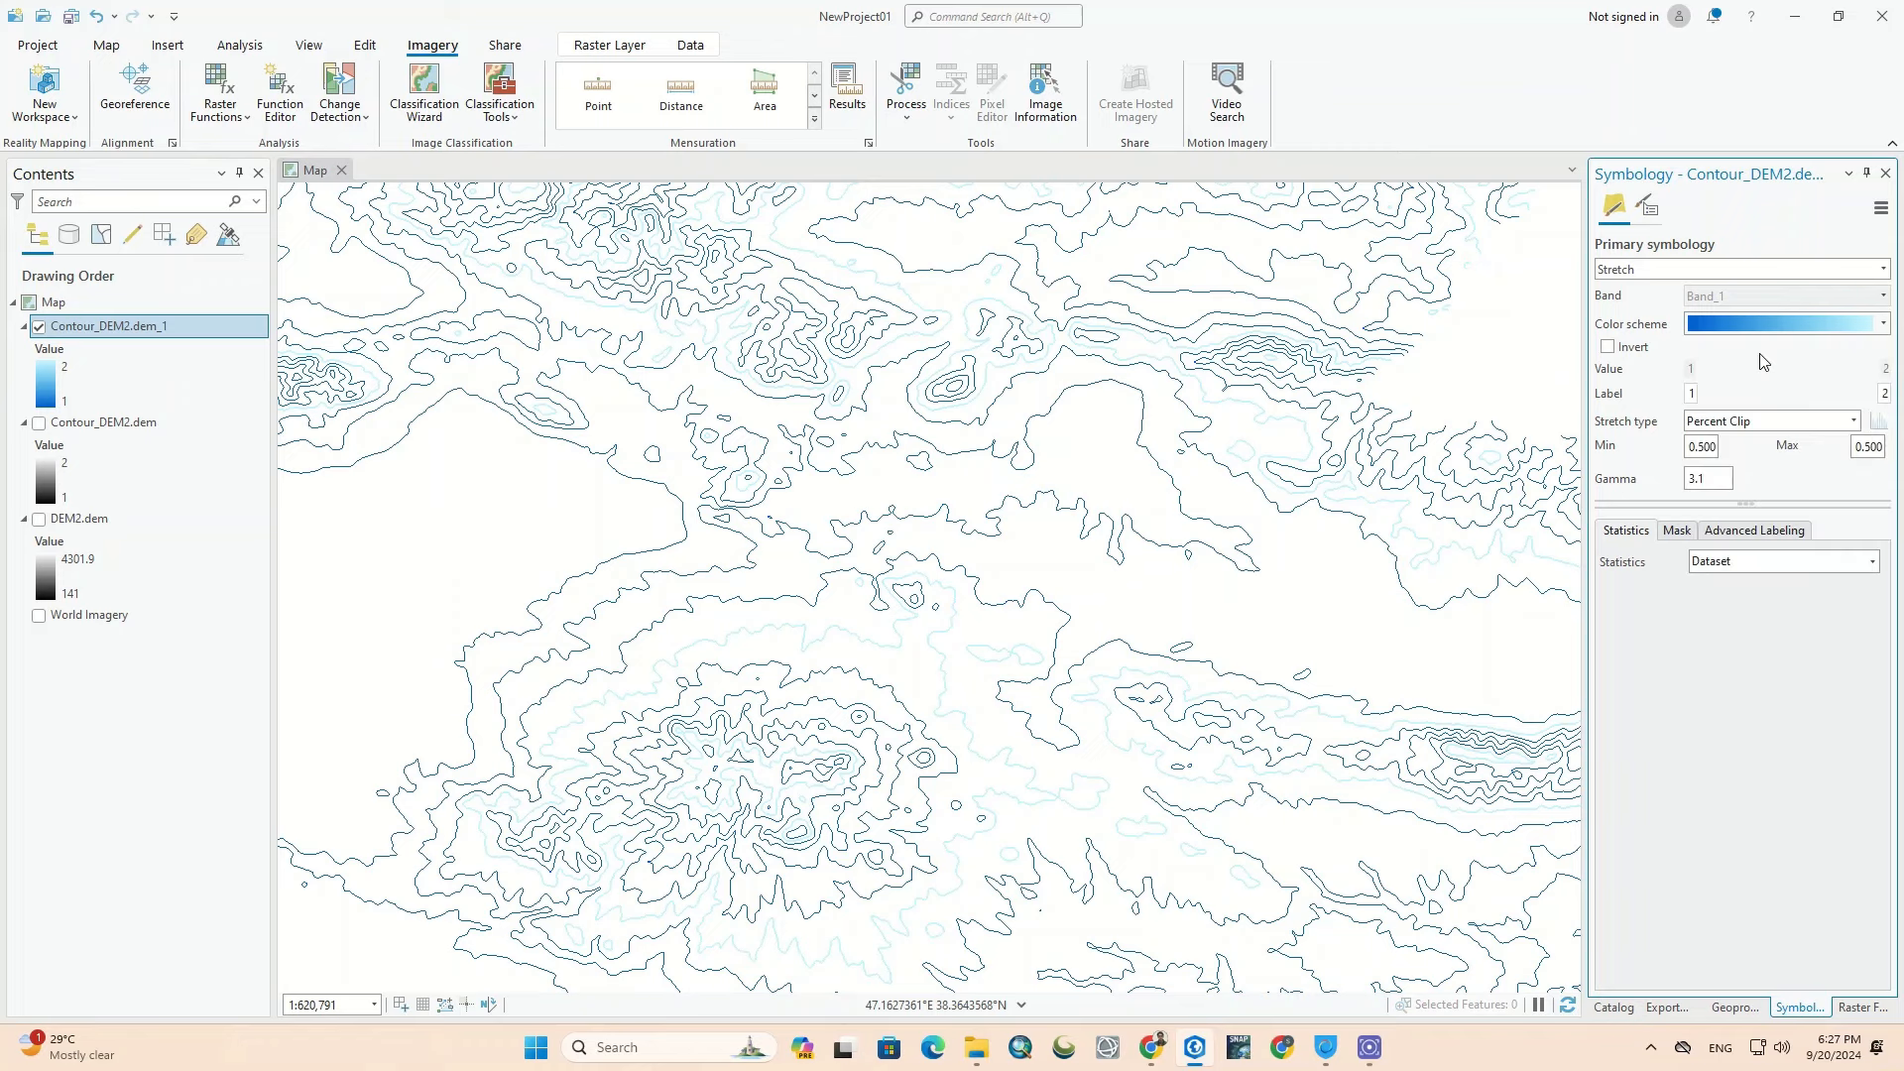
left_click(1852, 1010)
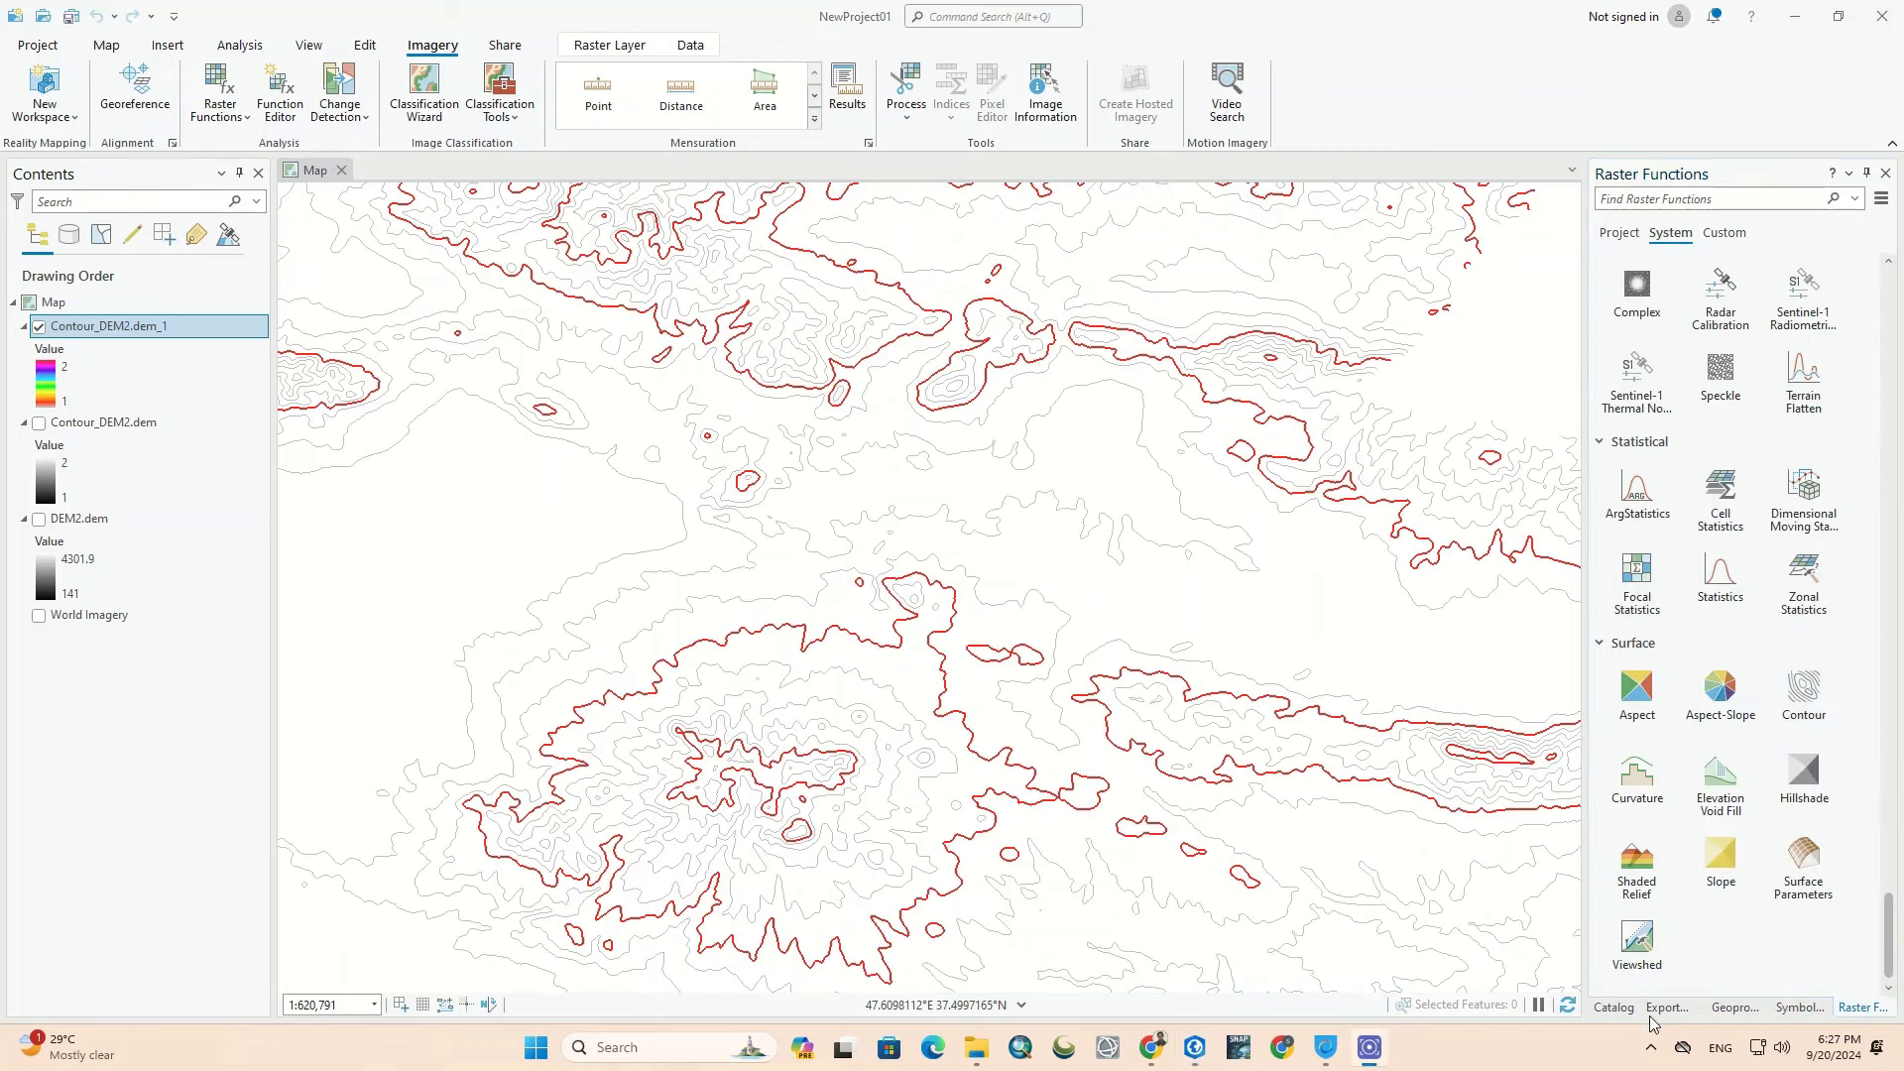
Step: Display Contour_DEM2.dem instead of Contour_DEM2.dem_1 and examine its contour lines alone and over World Imagery
left_click(39, 424)
left_click(39, 326)
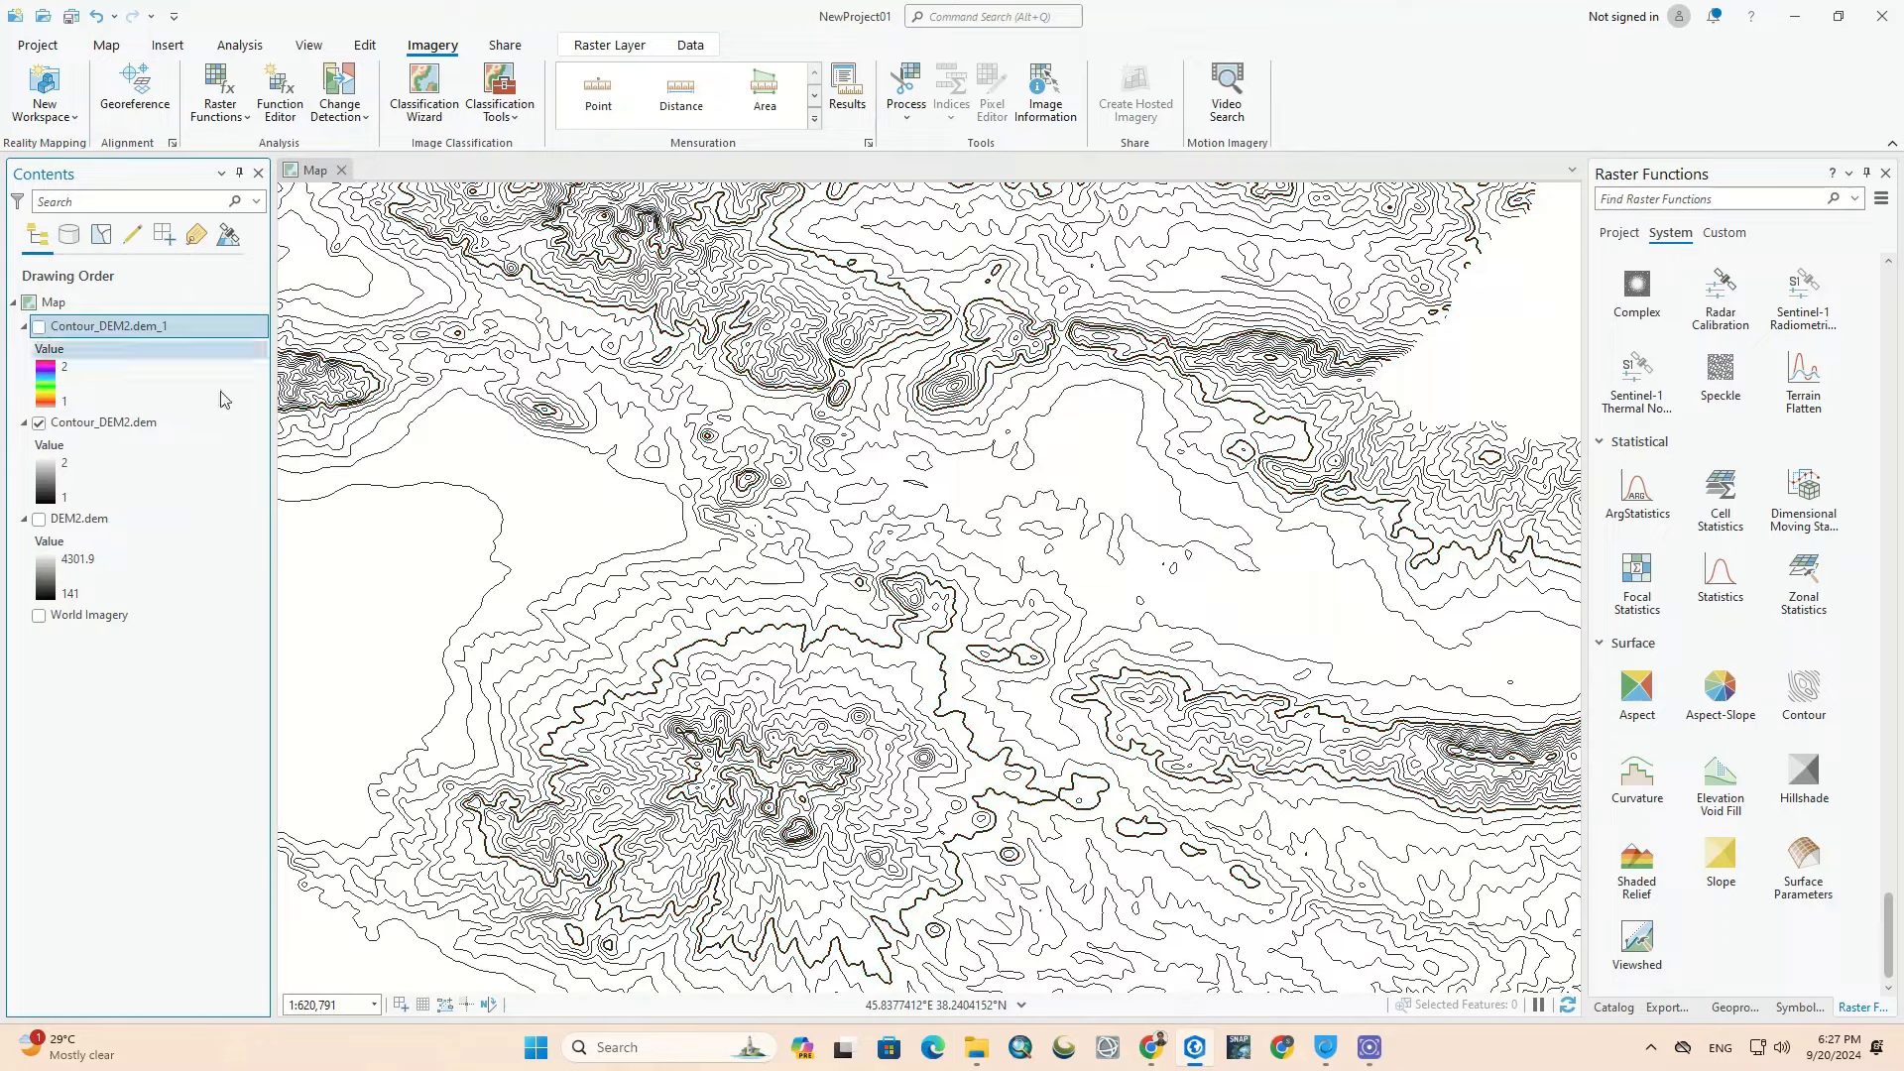
scroll(1055, 503, "down", 2)
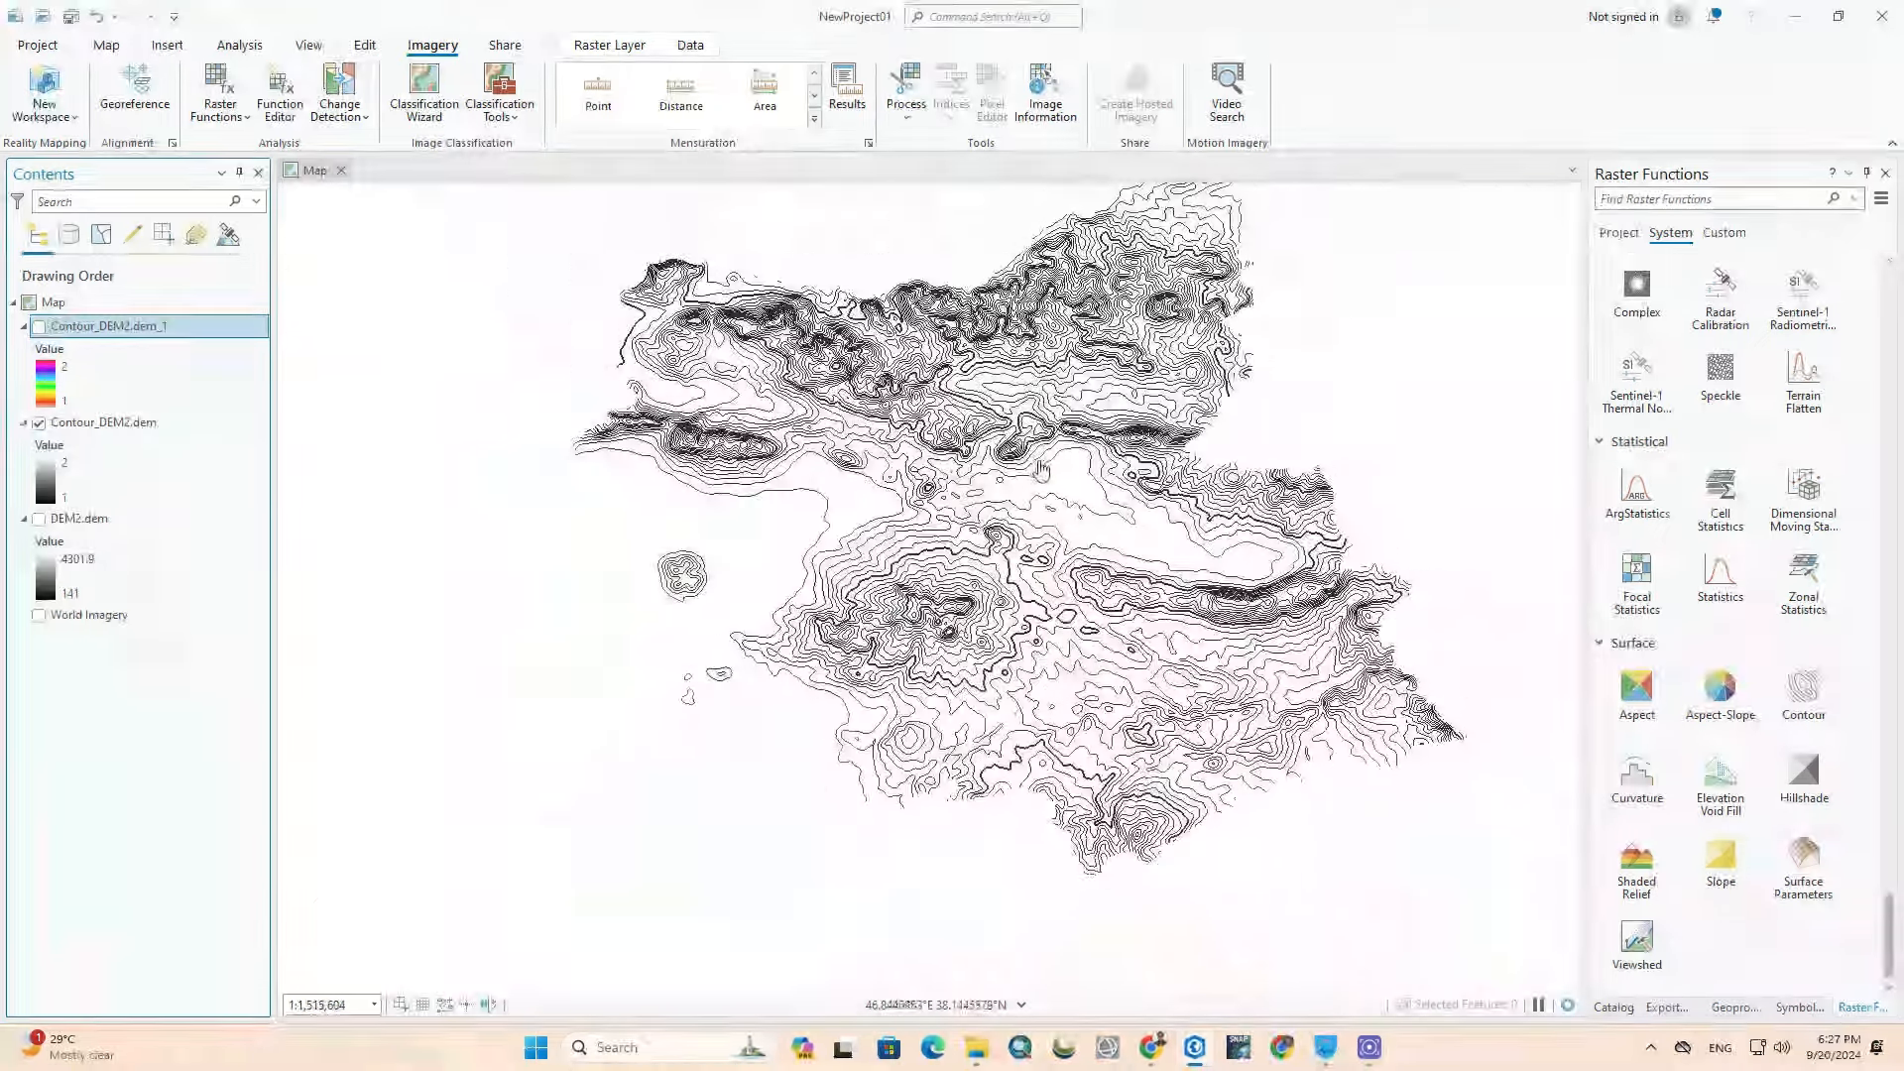
left_click_drag(991, 497, 942, 541)
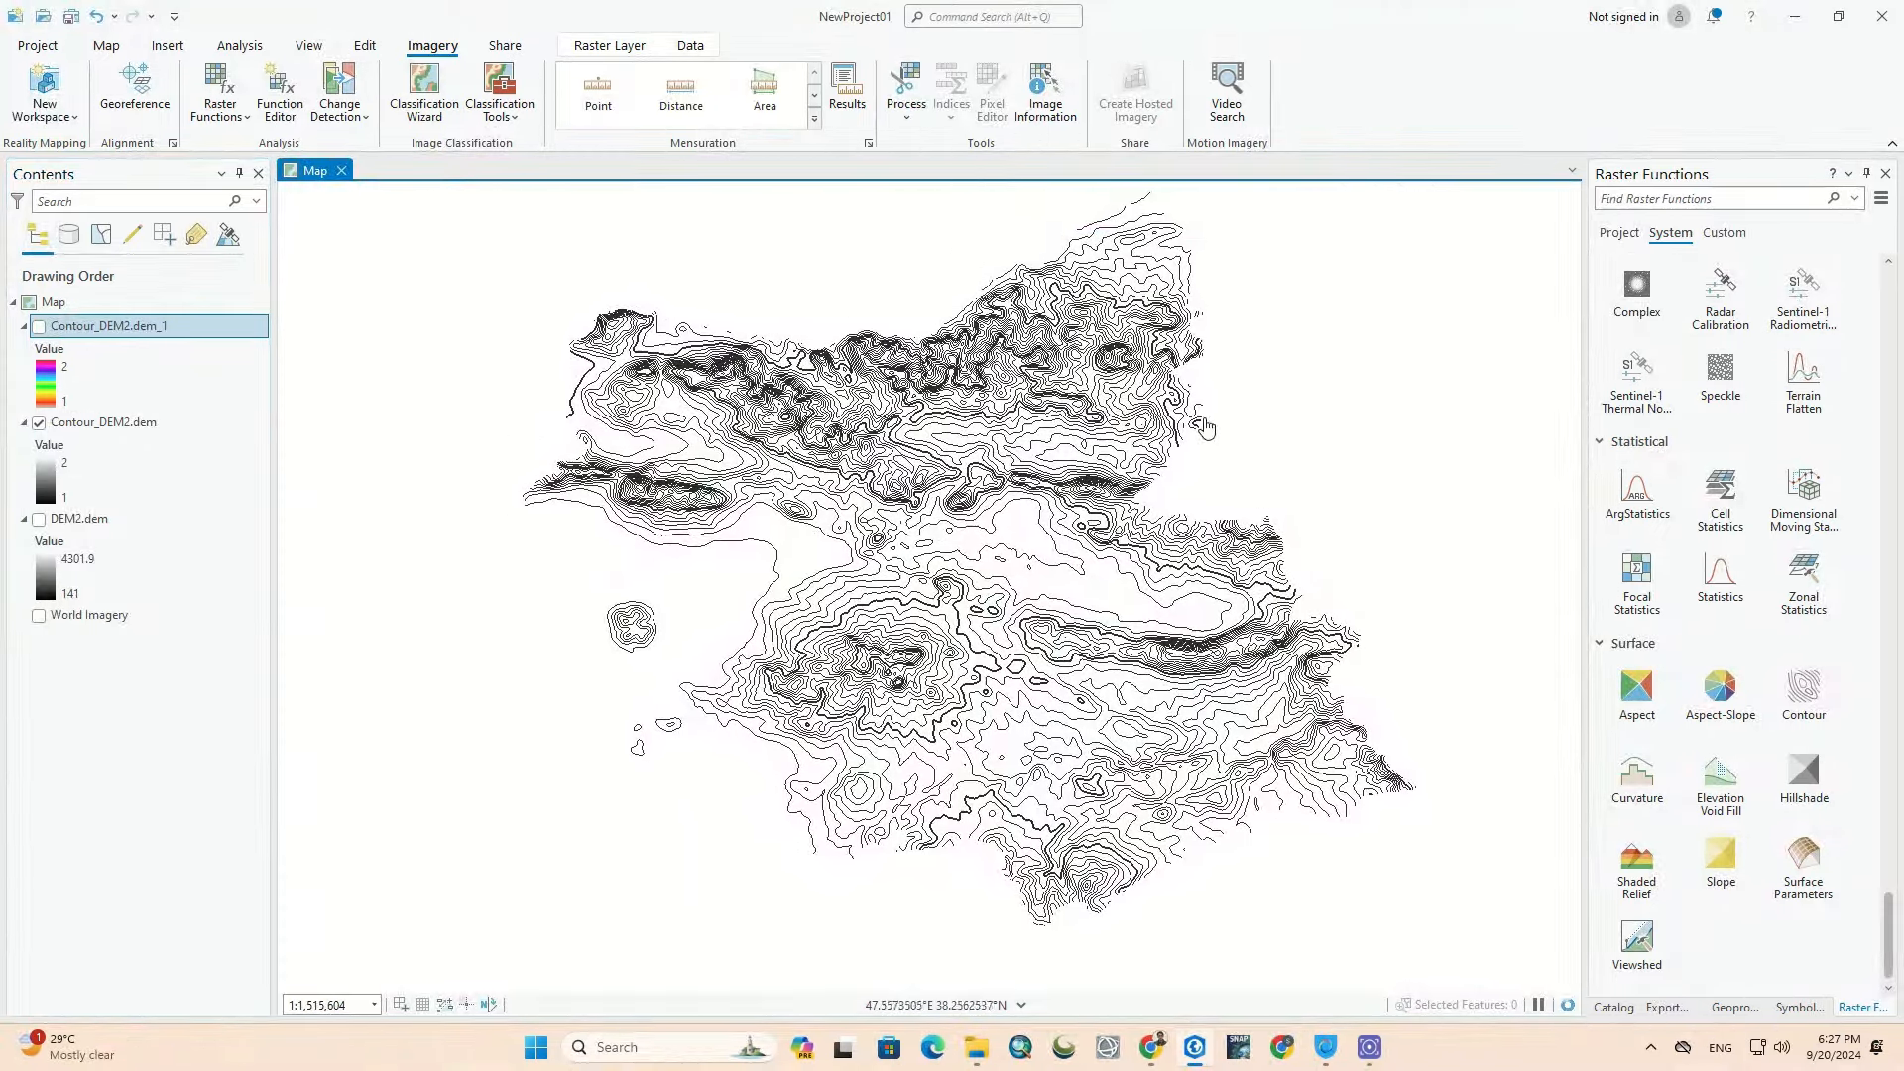
scroll(1024, 438, "up", 2)
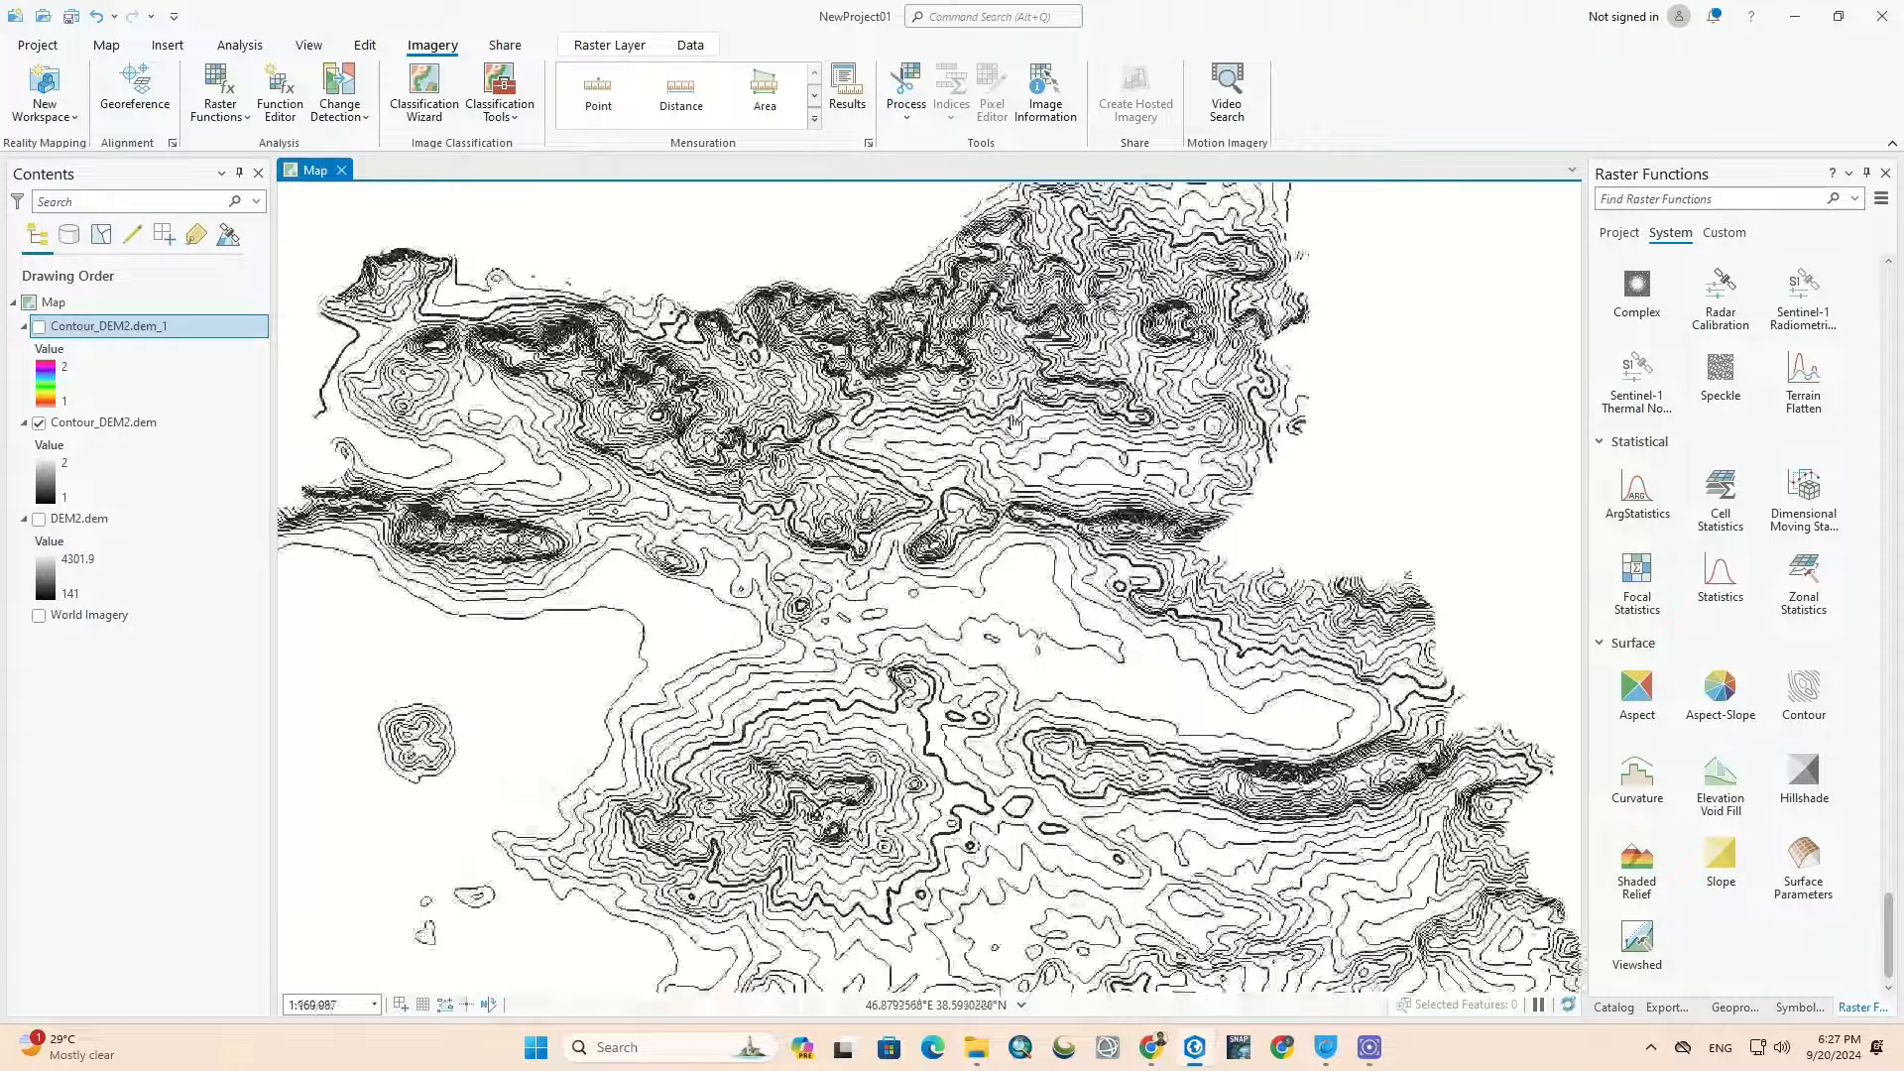
scroll(933, 456, "up", 5)
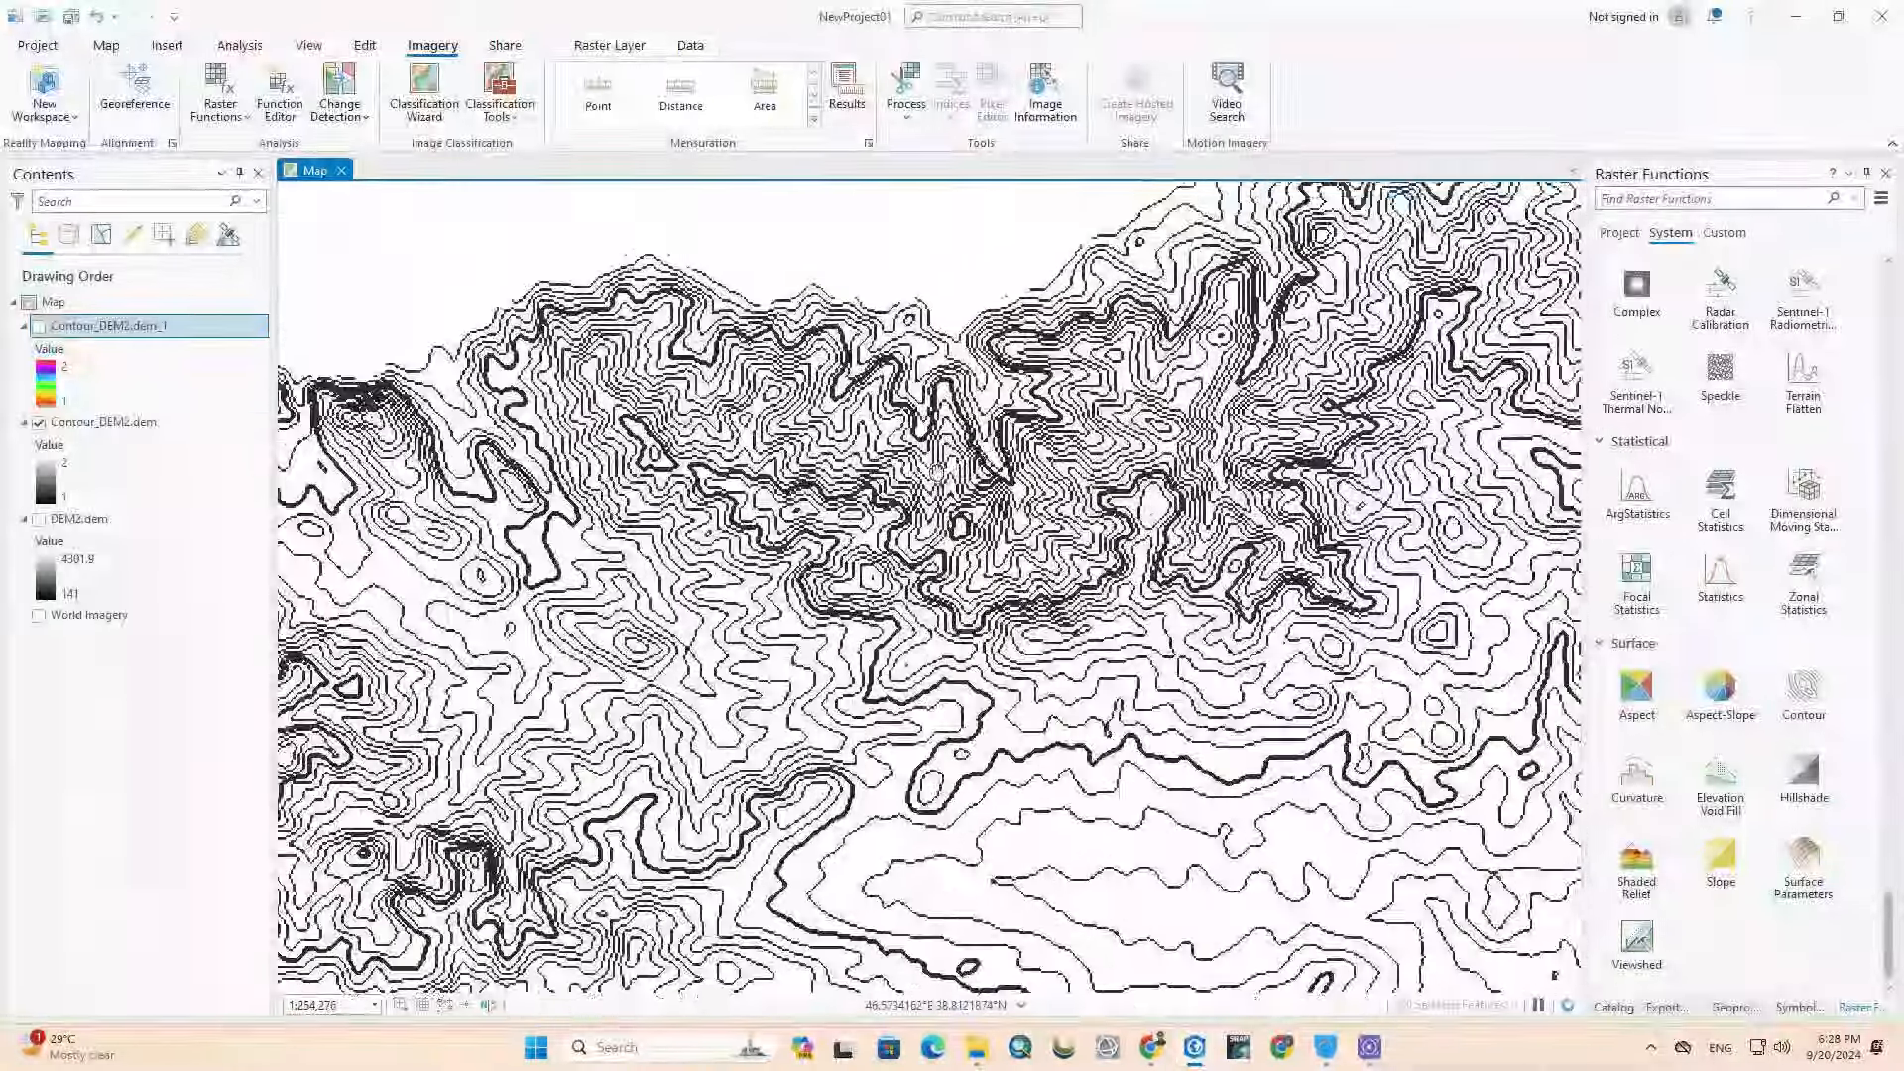
left_click_drag(938, 473, 656, 607)
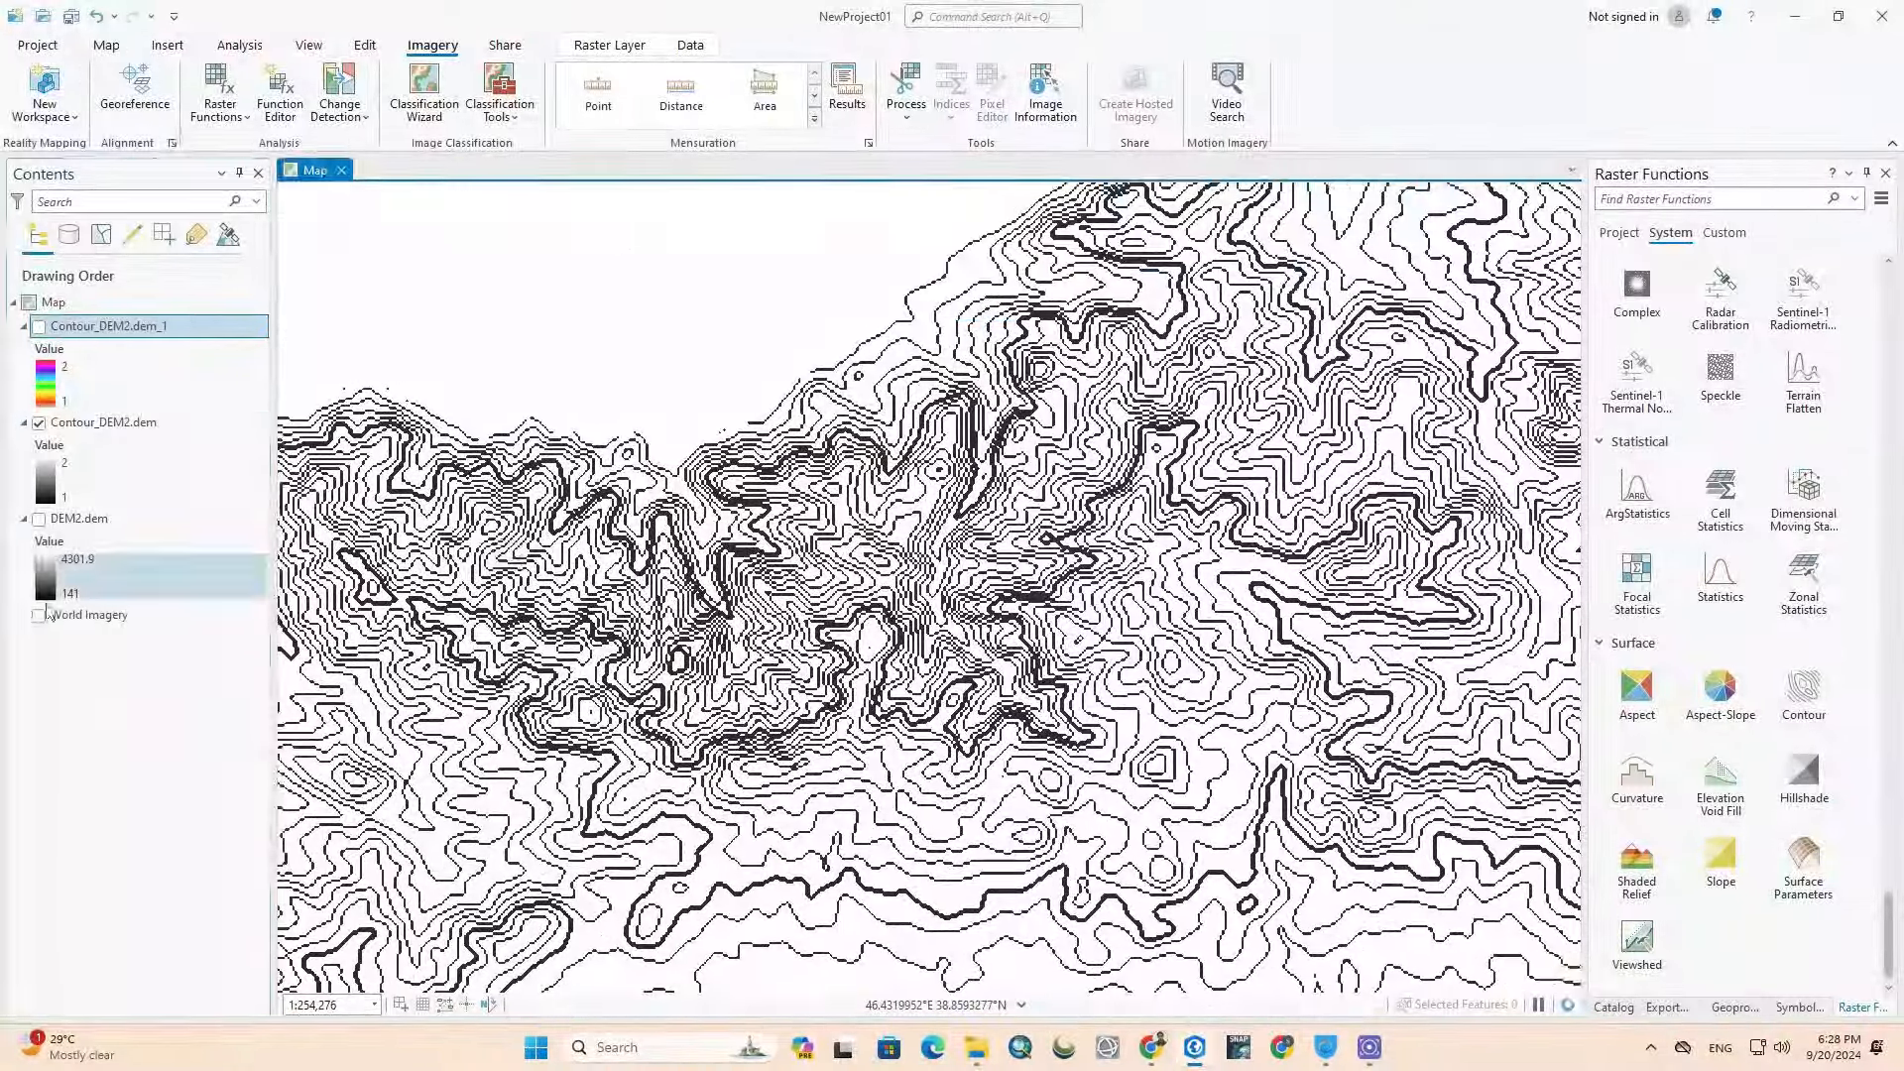
left_click(39, 615)
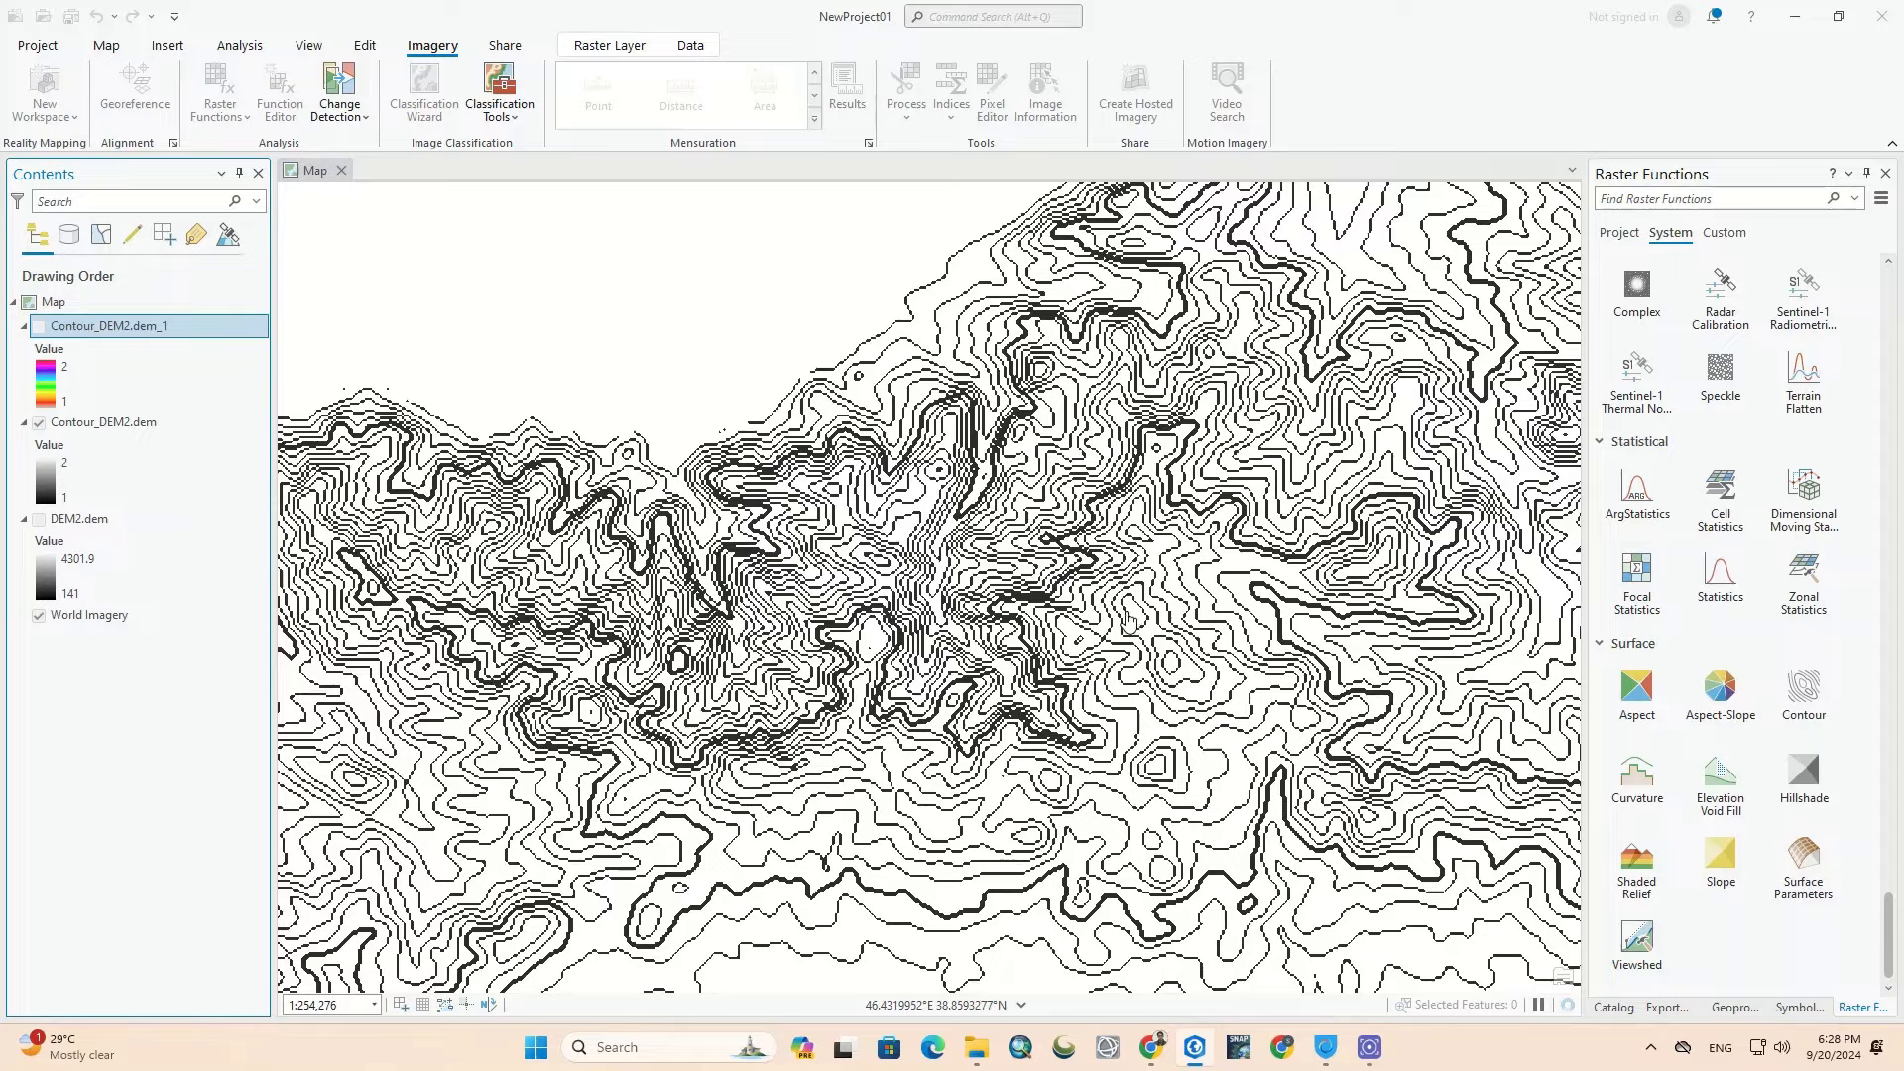
scroll(1127, 620, "down", 2)
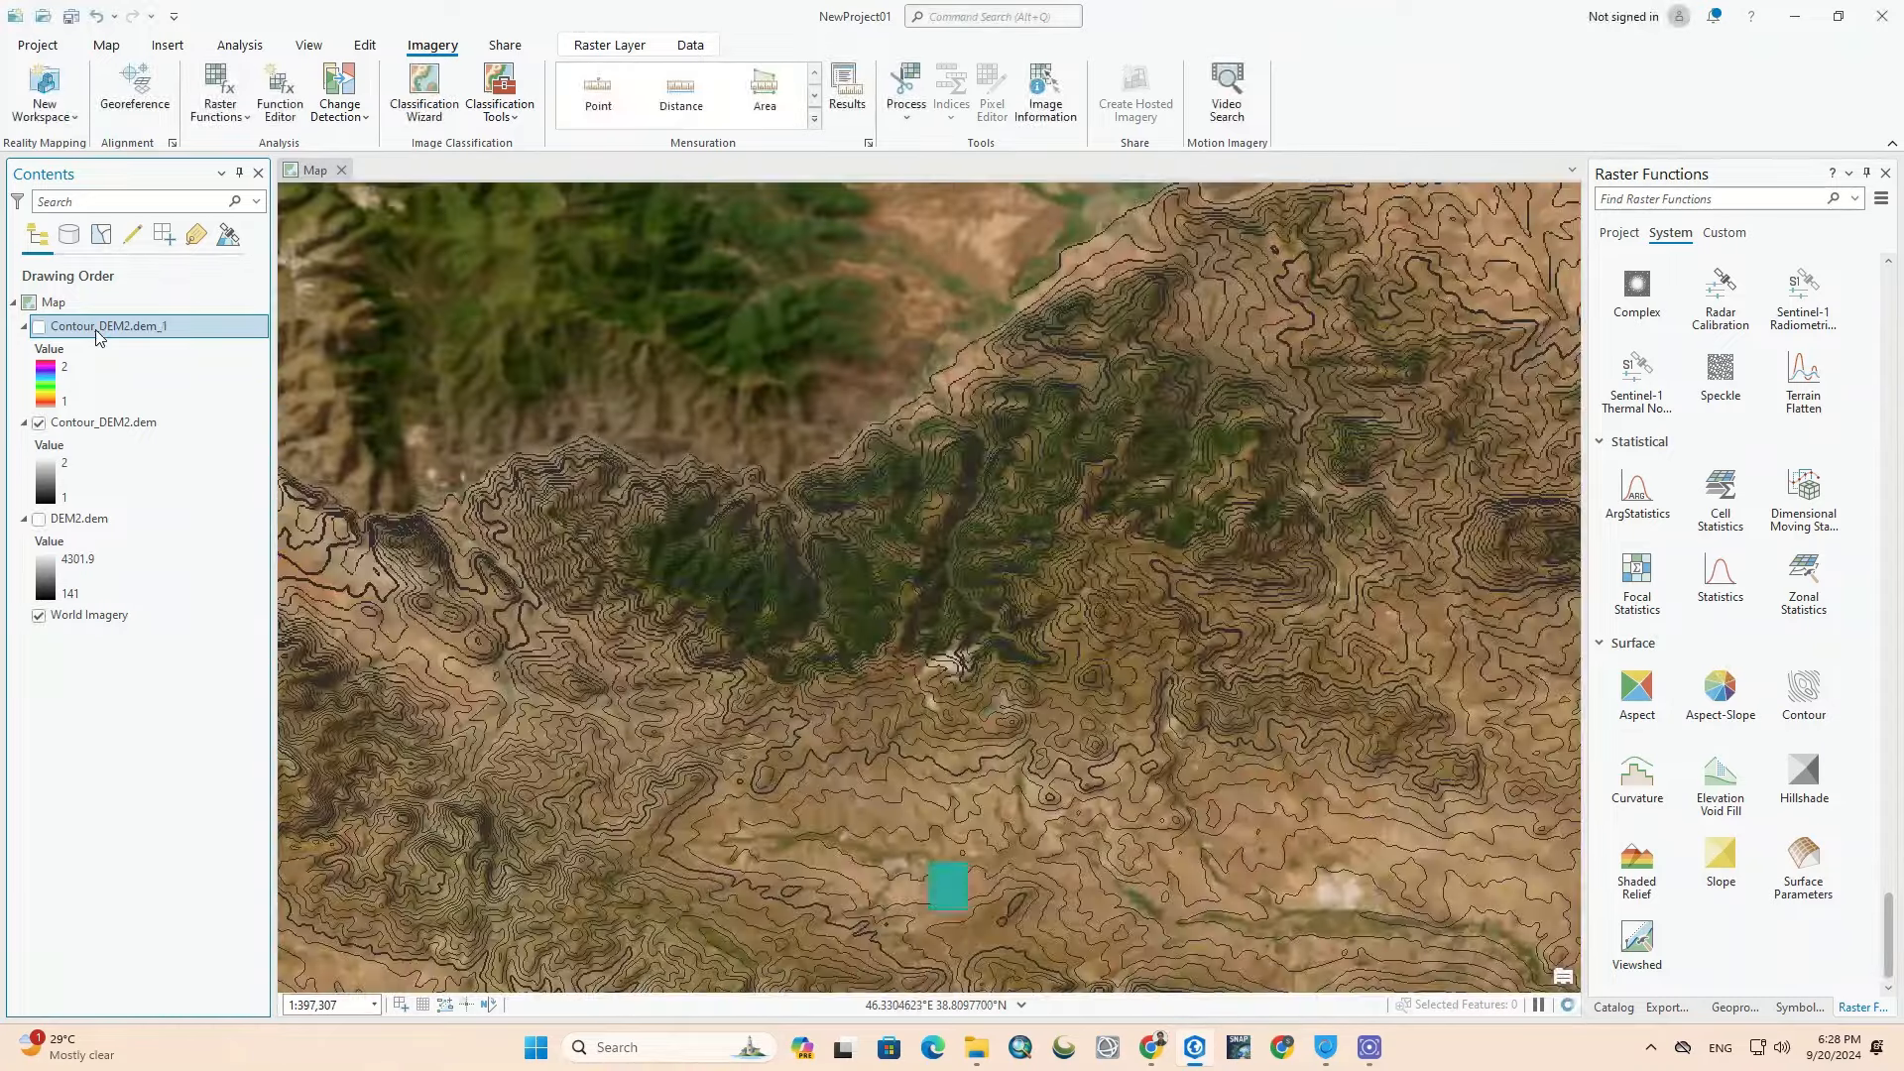
Step: Change the color scheme of Contour_DEM2.dem to a dark-to-light blue gradient
left_click(55, 470)
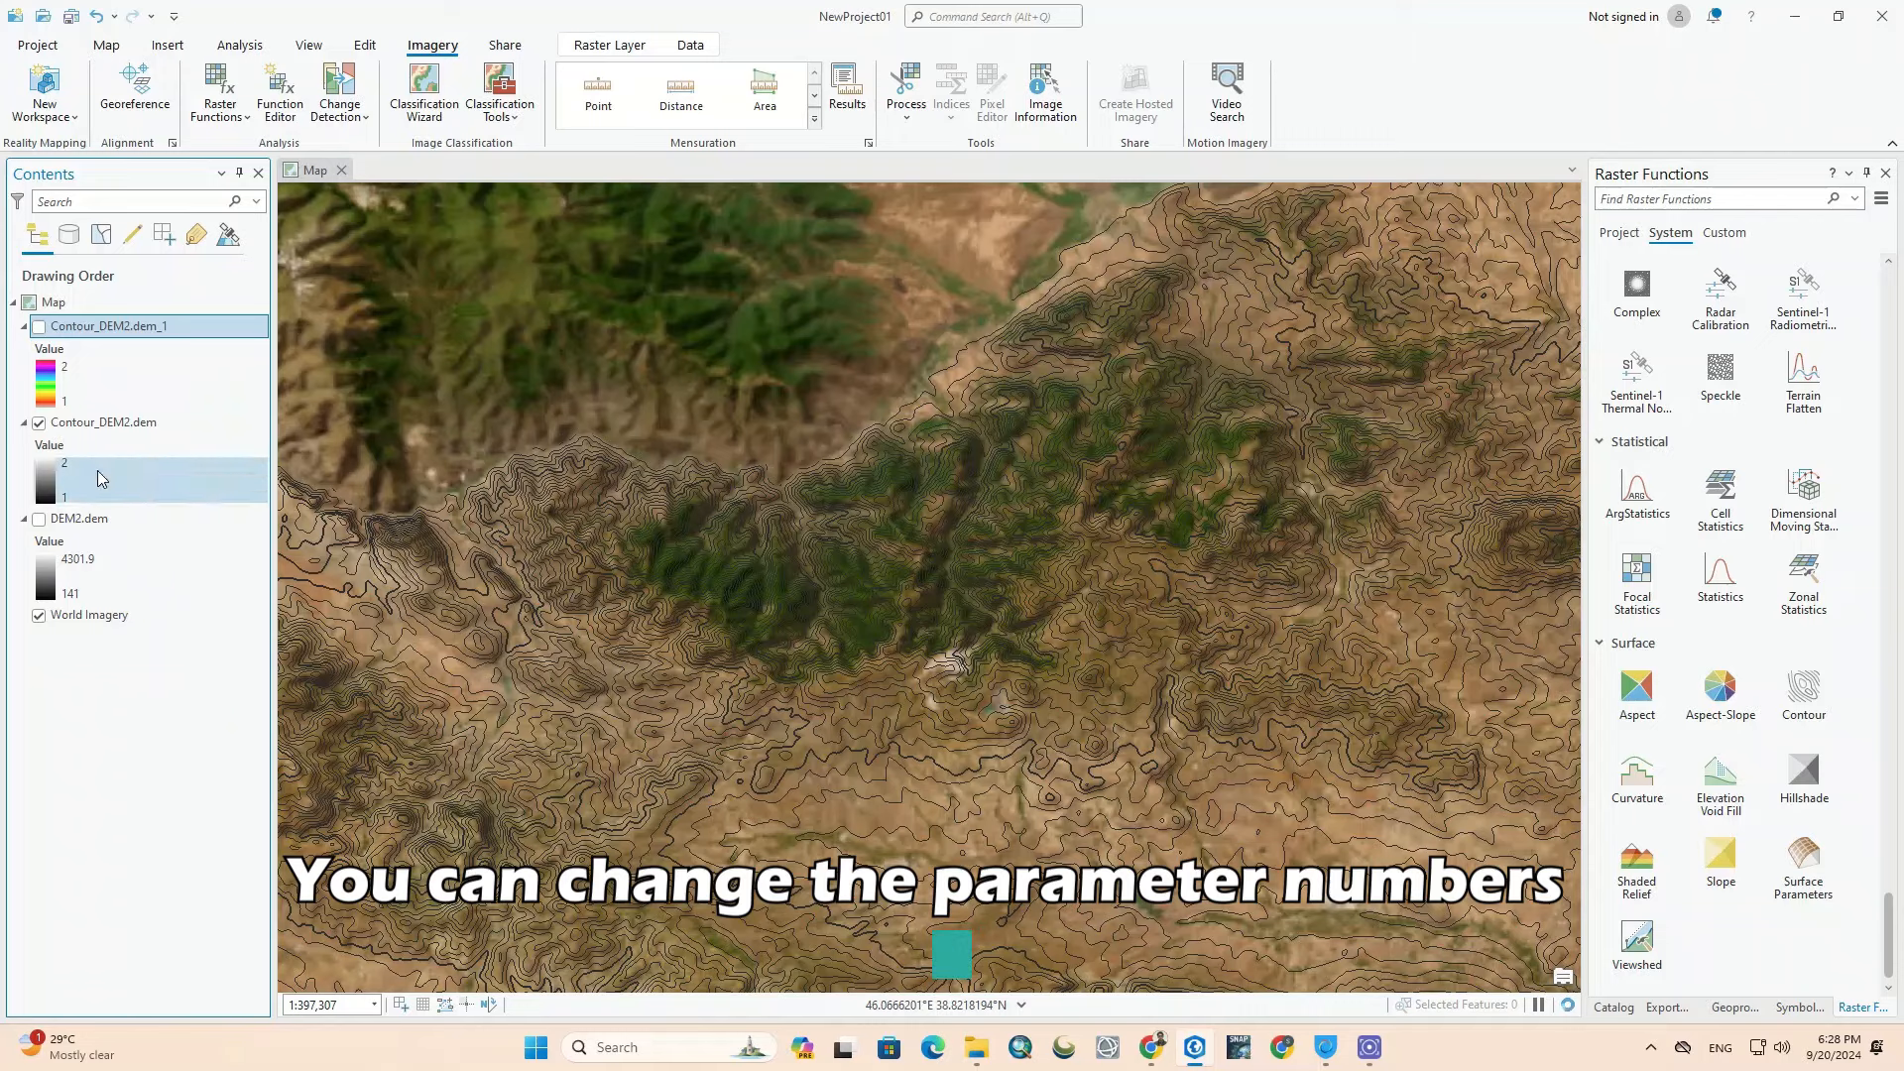
left_click(55, 470)
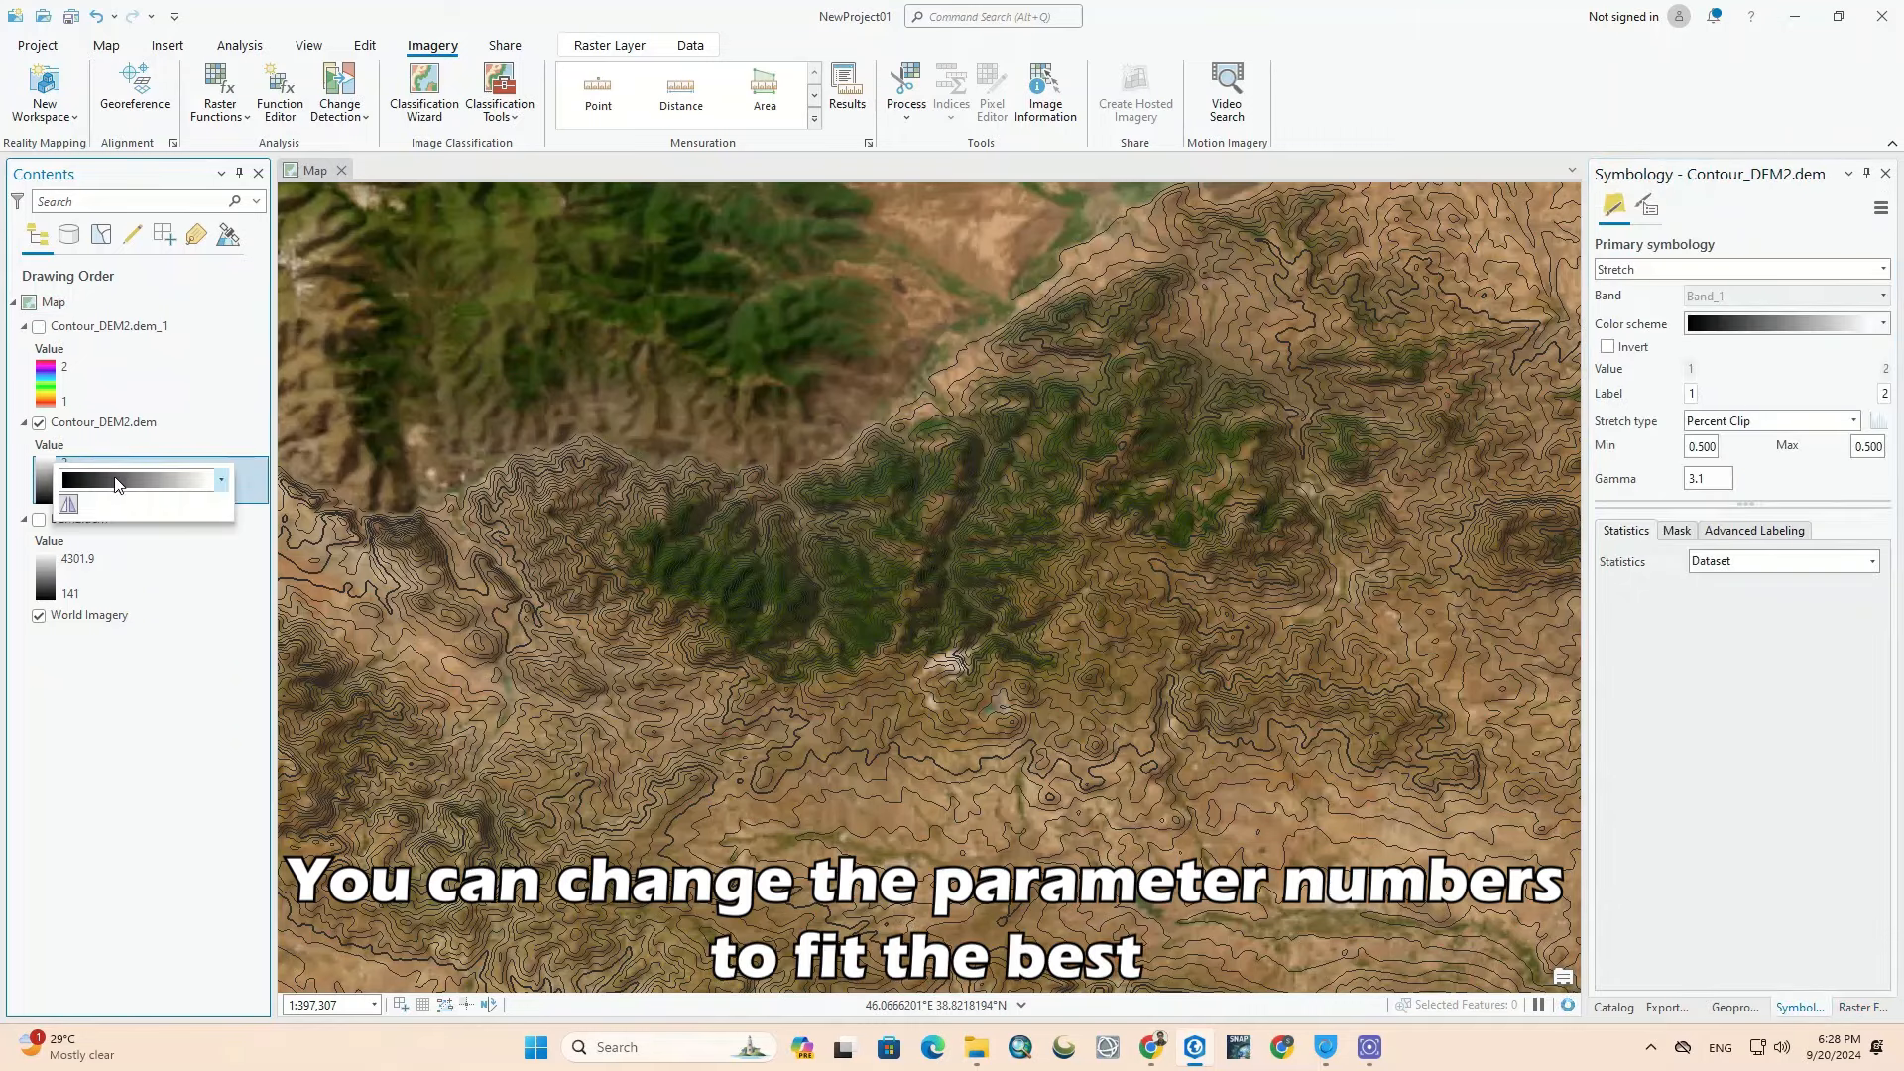
left_click(115, 478)
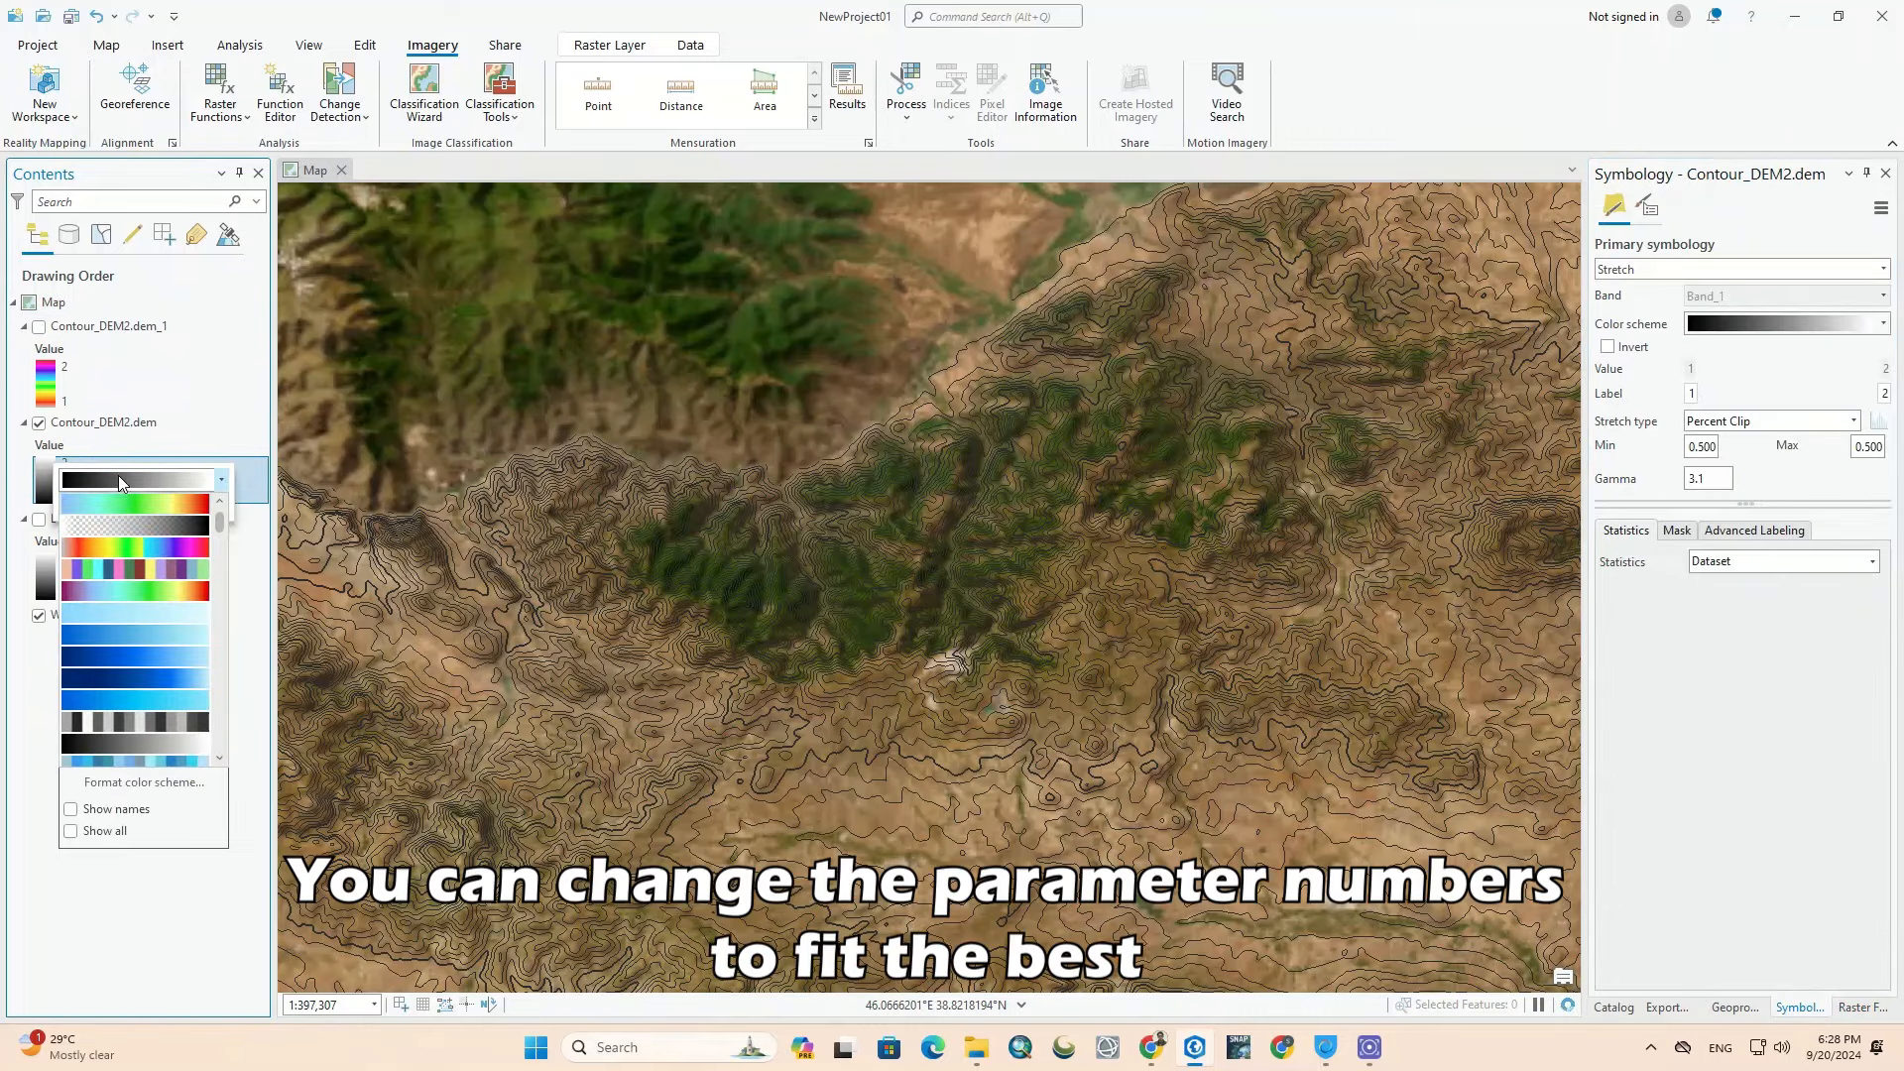
left_click(129, 656)
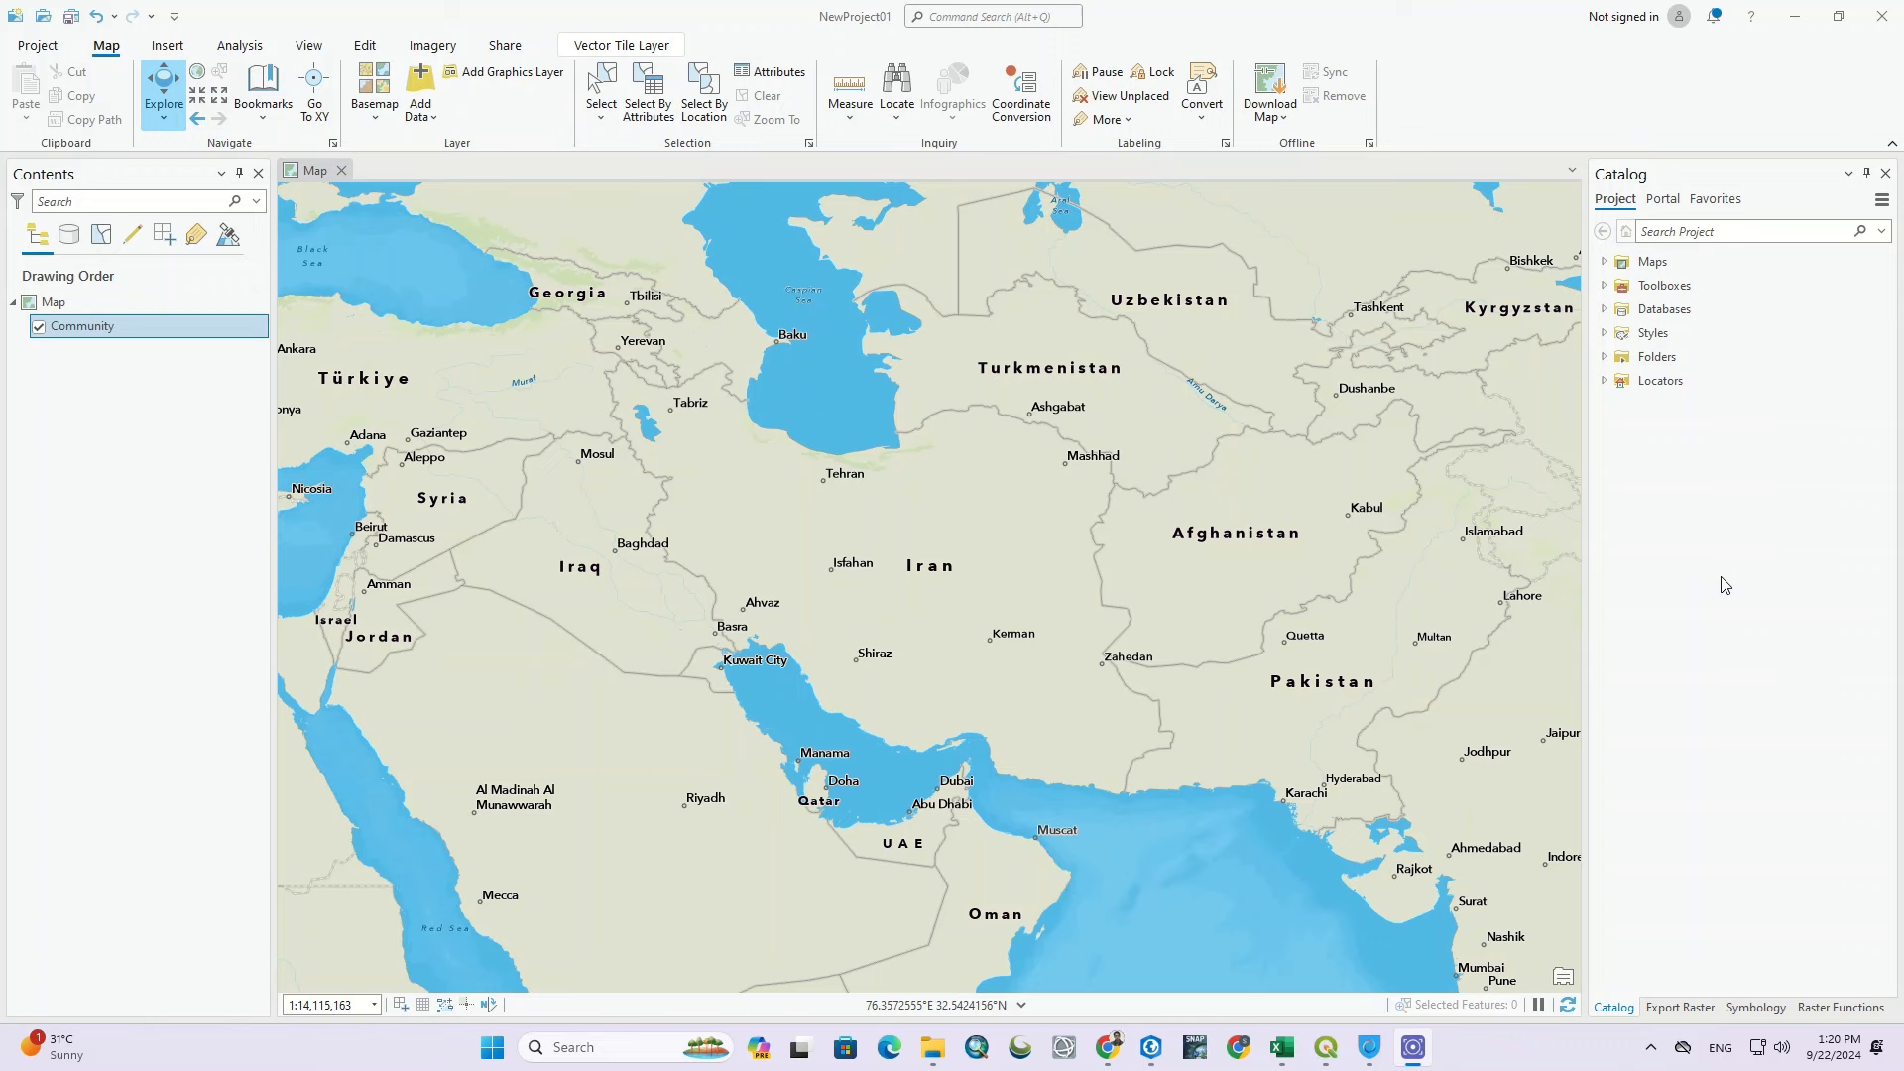
Step: Create a new folder named SHP inside the Dataset 14.Tehran City Dataset folder connection
left_click(1604, 358)
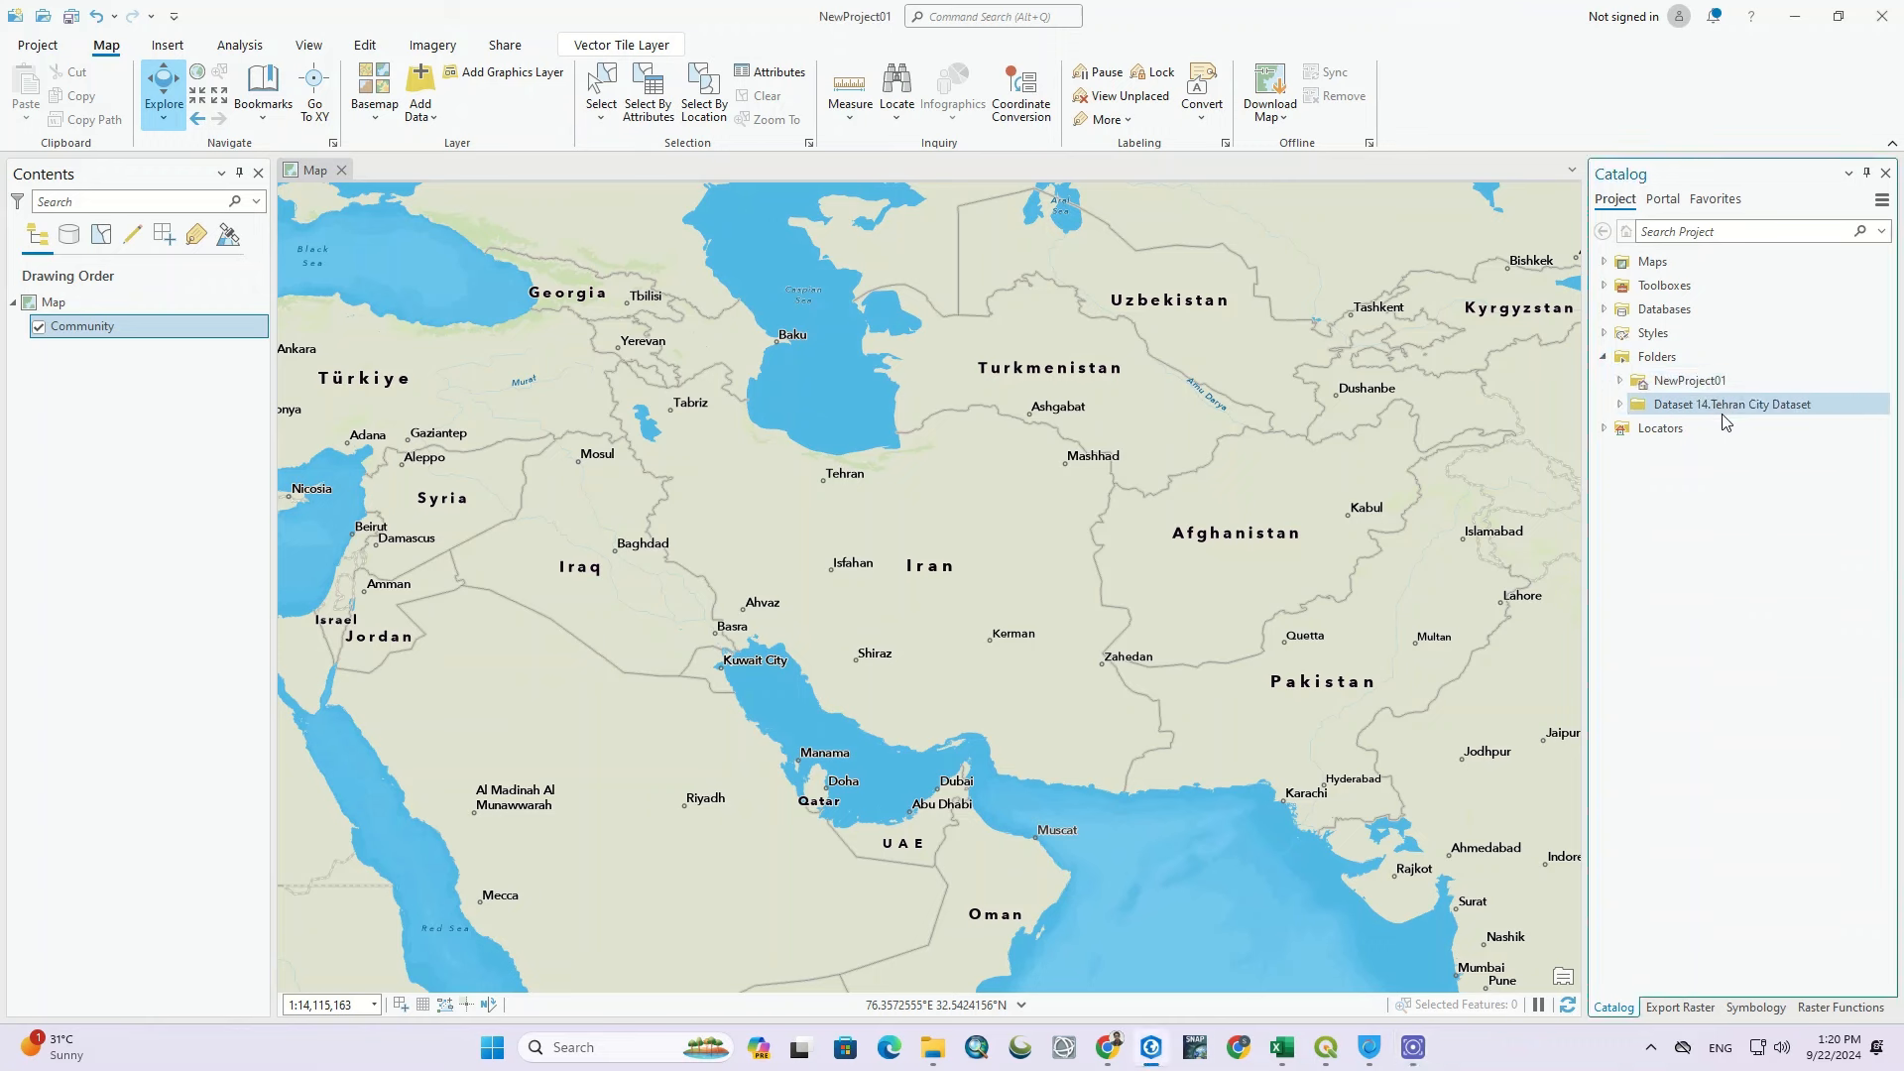
left_click(1622, 406)
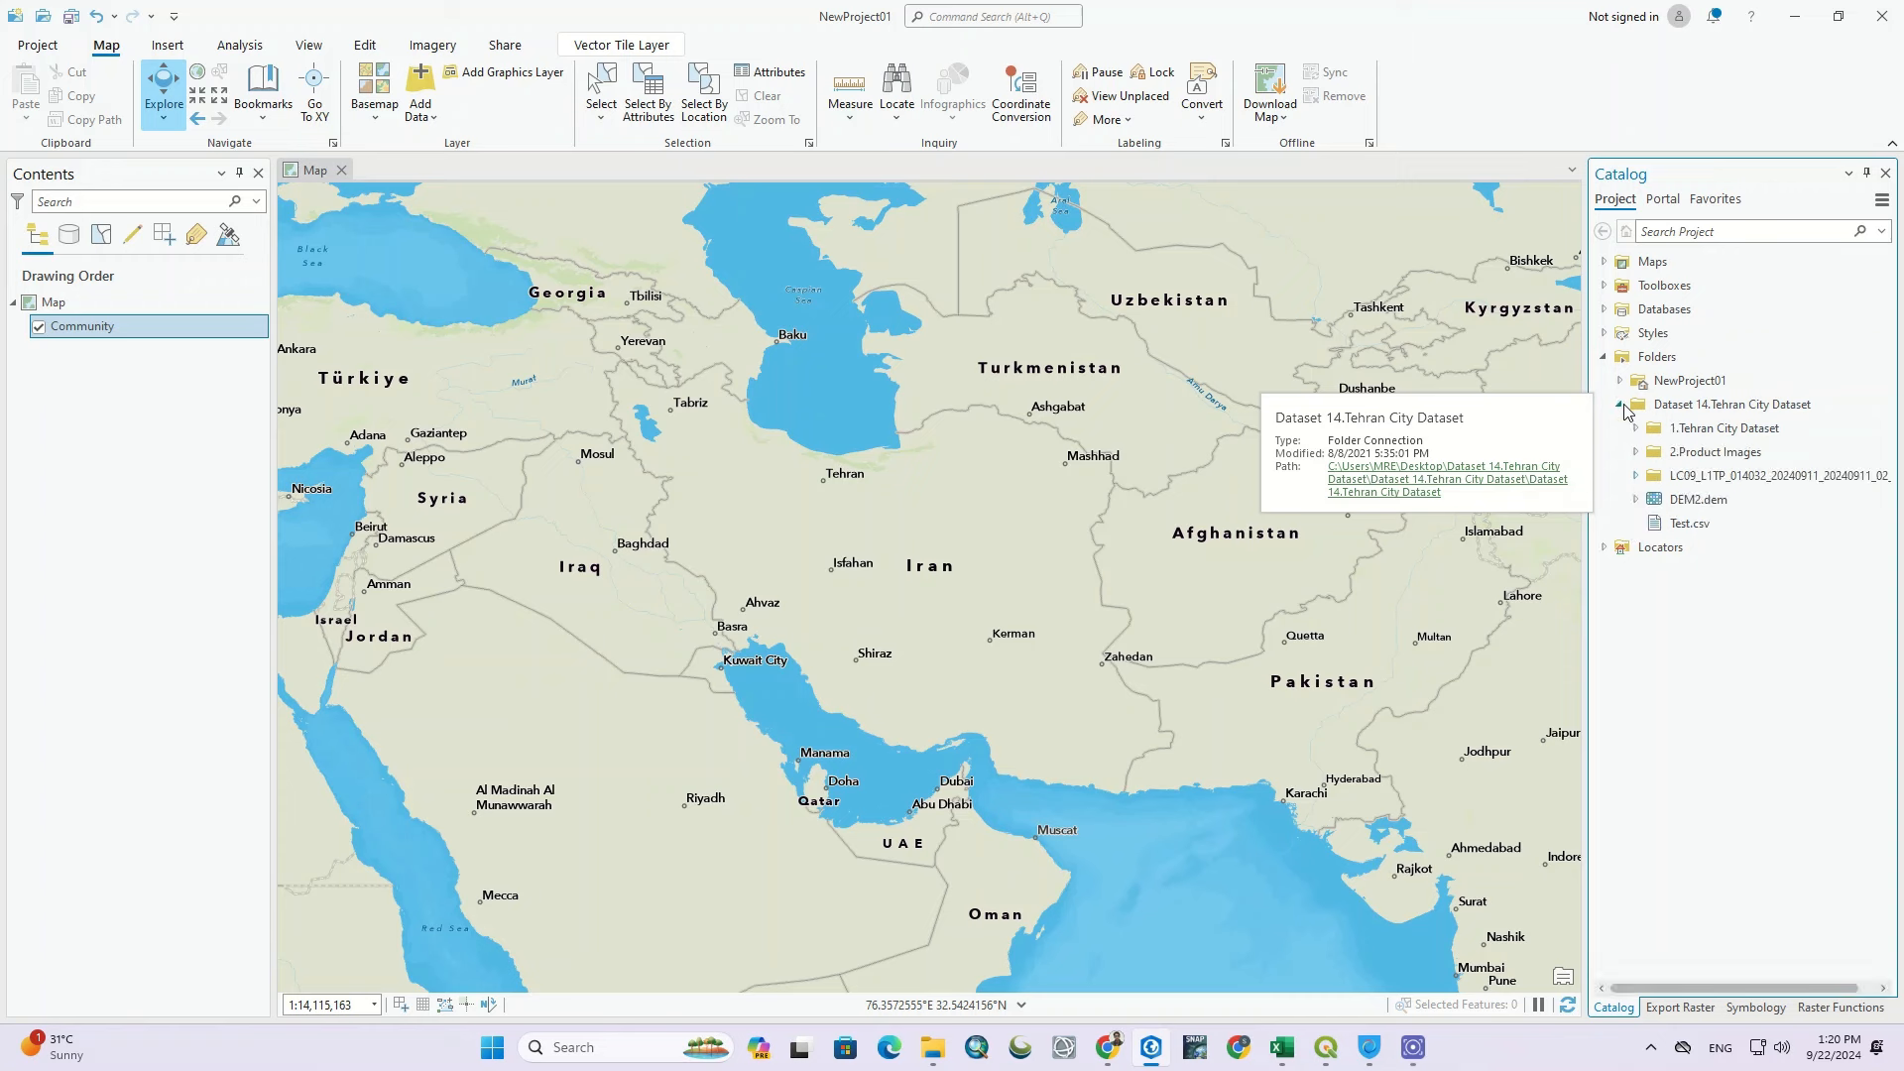
left_click(1748, 409)
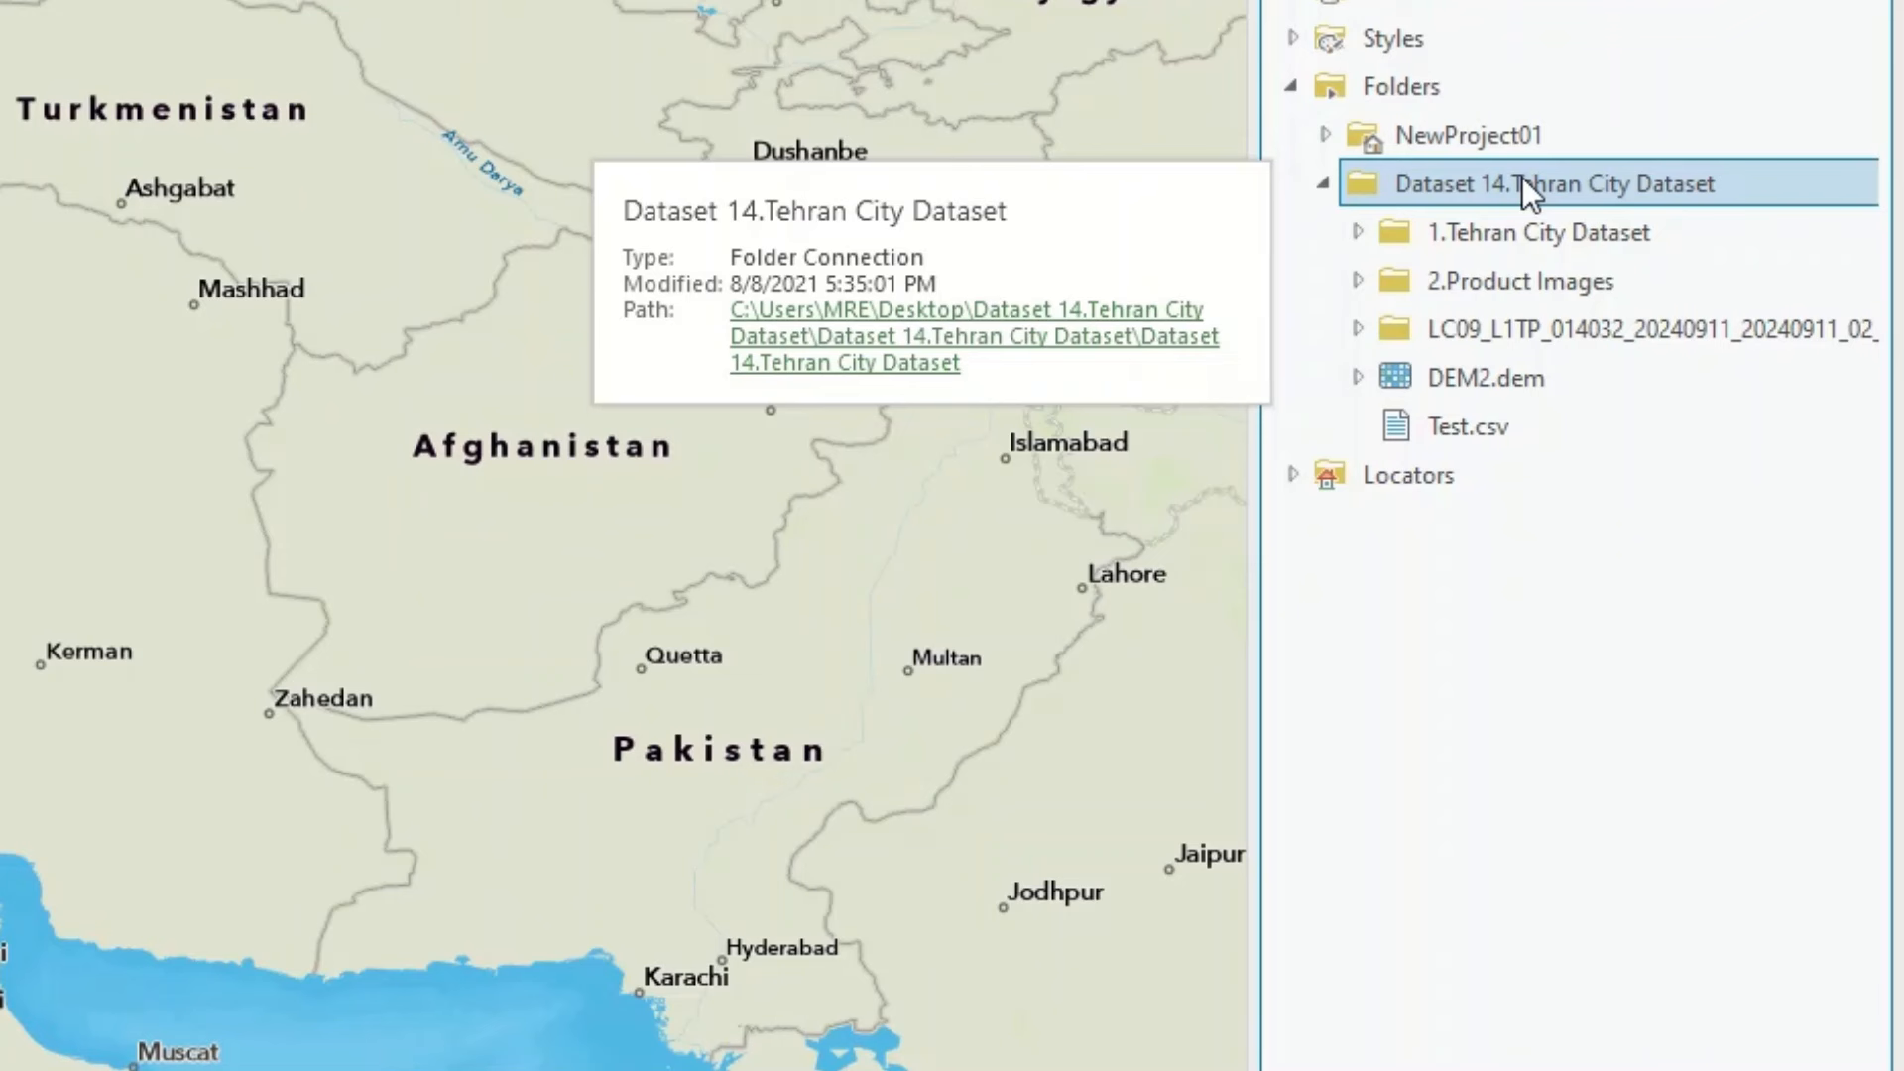
right_click(1522, 183)
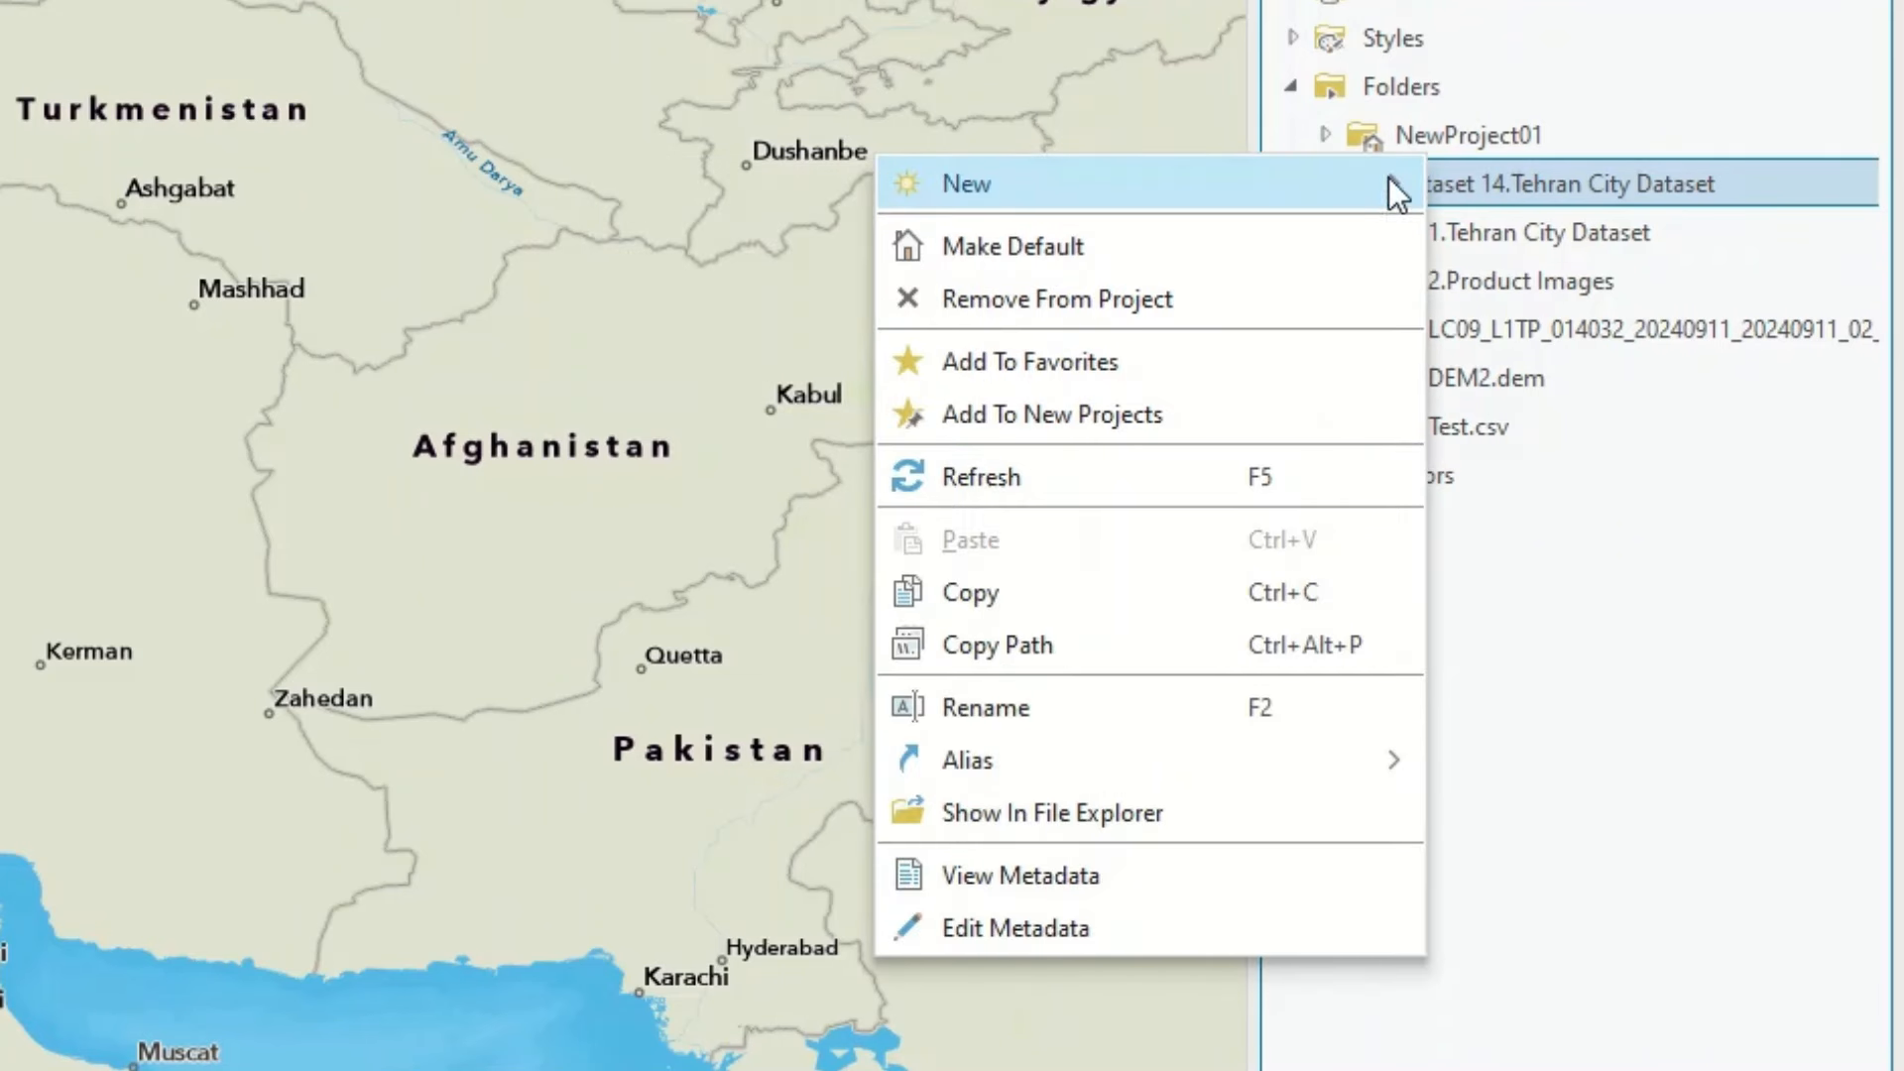
mouse_move(1174, 186)
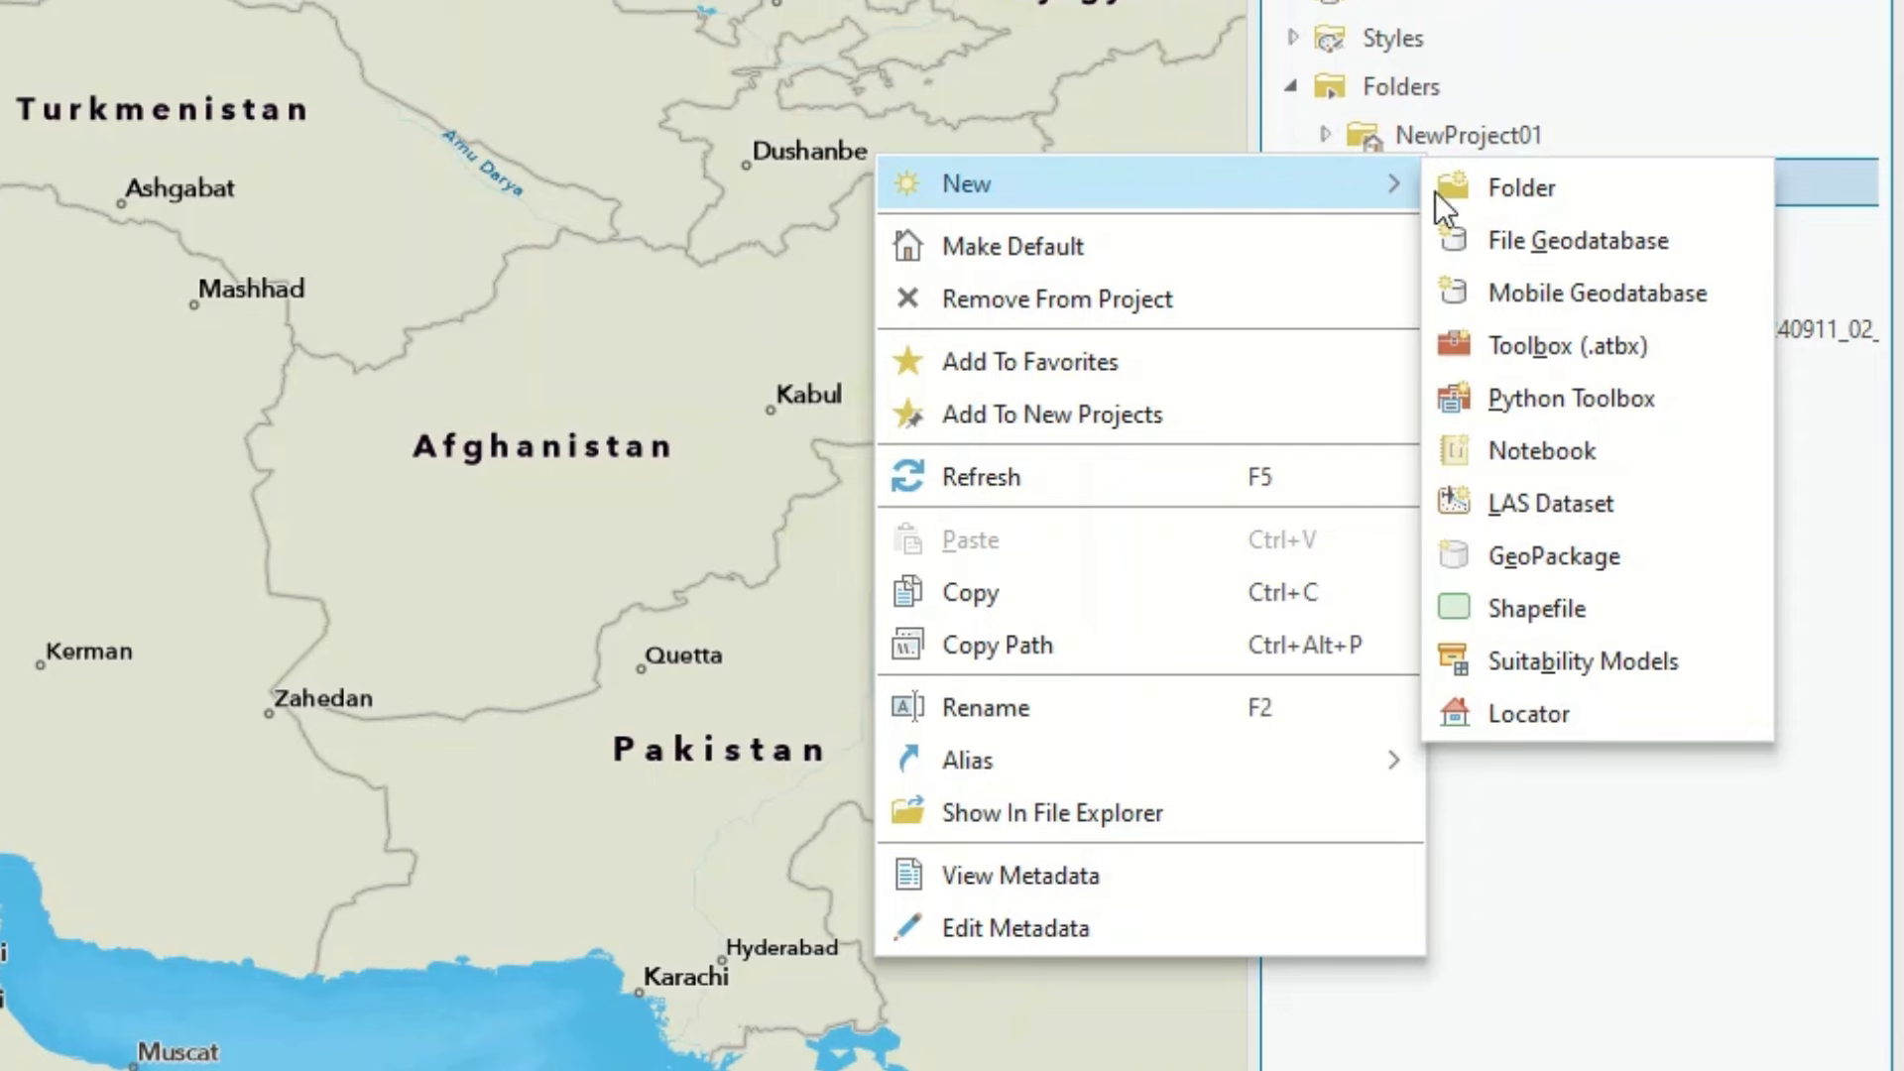
left_click(1589, 192)
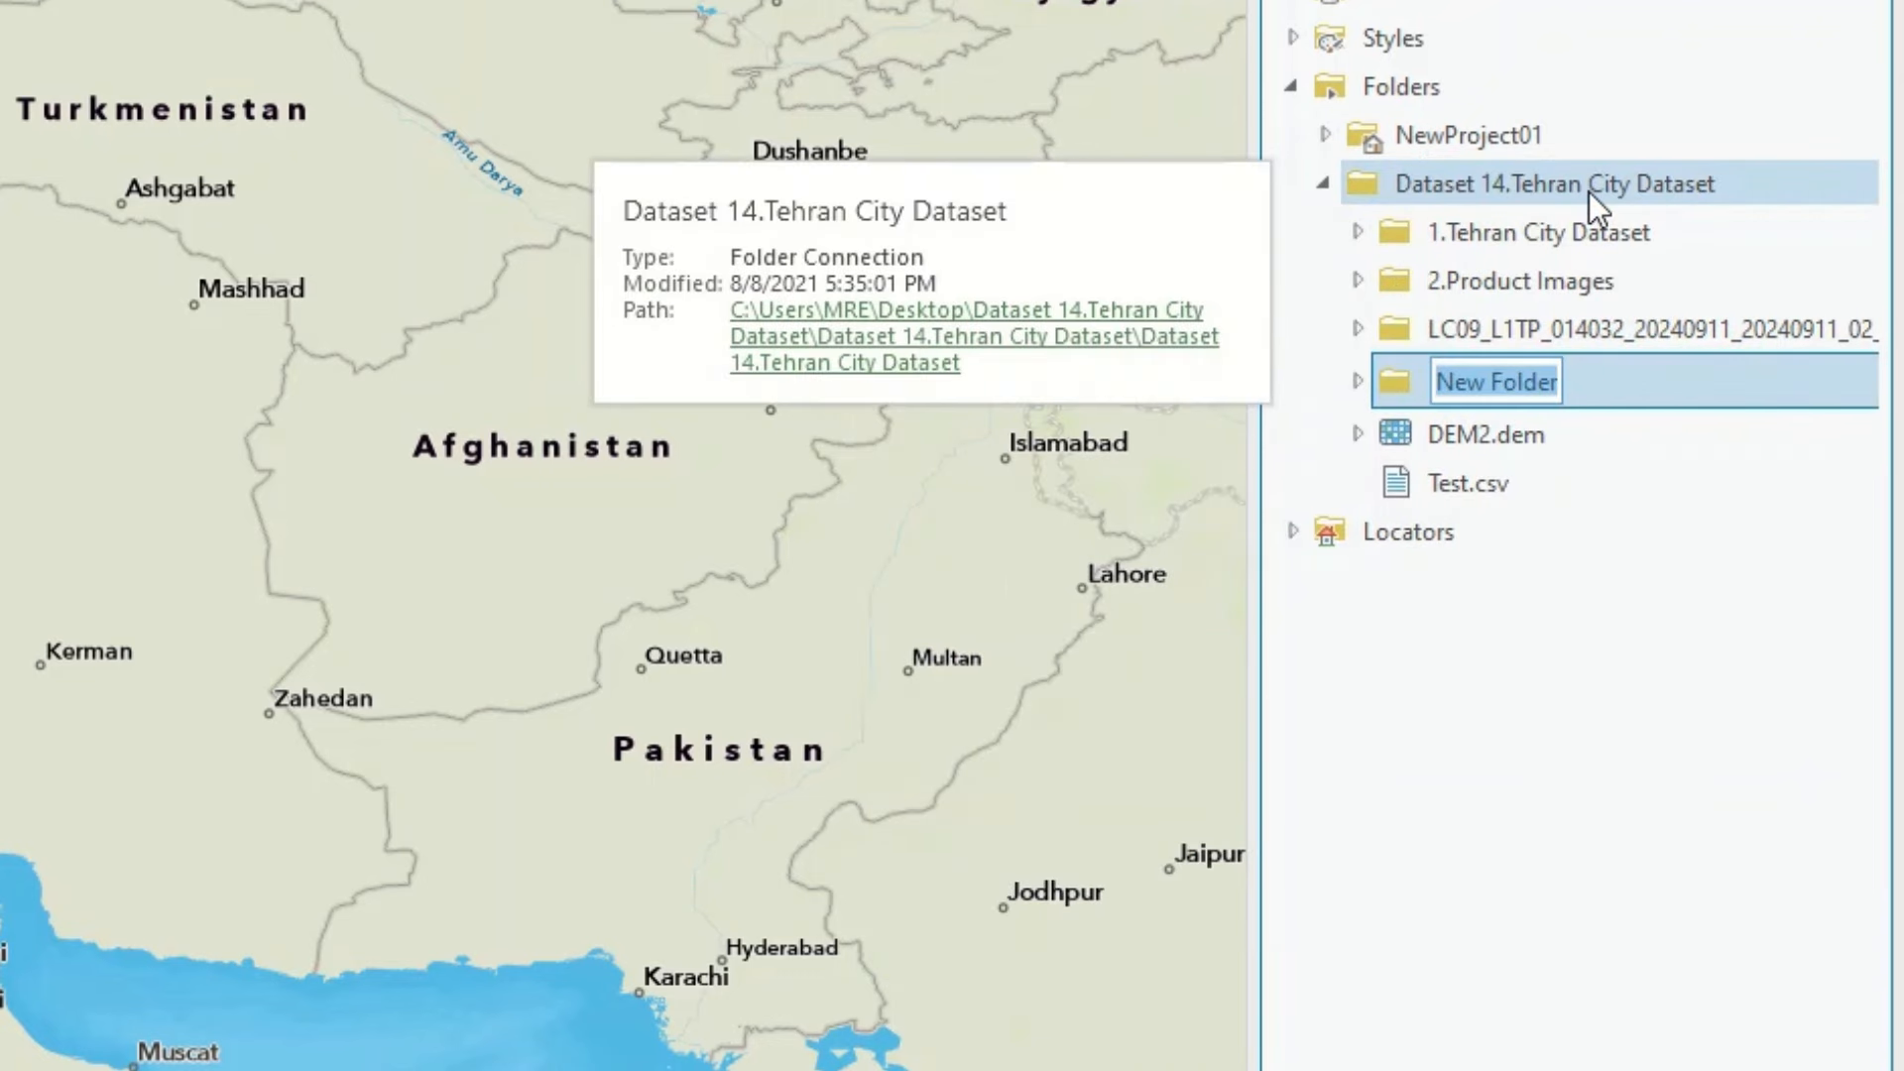
type("SHP")
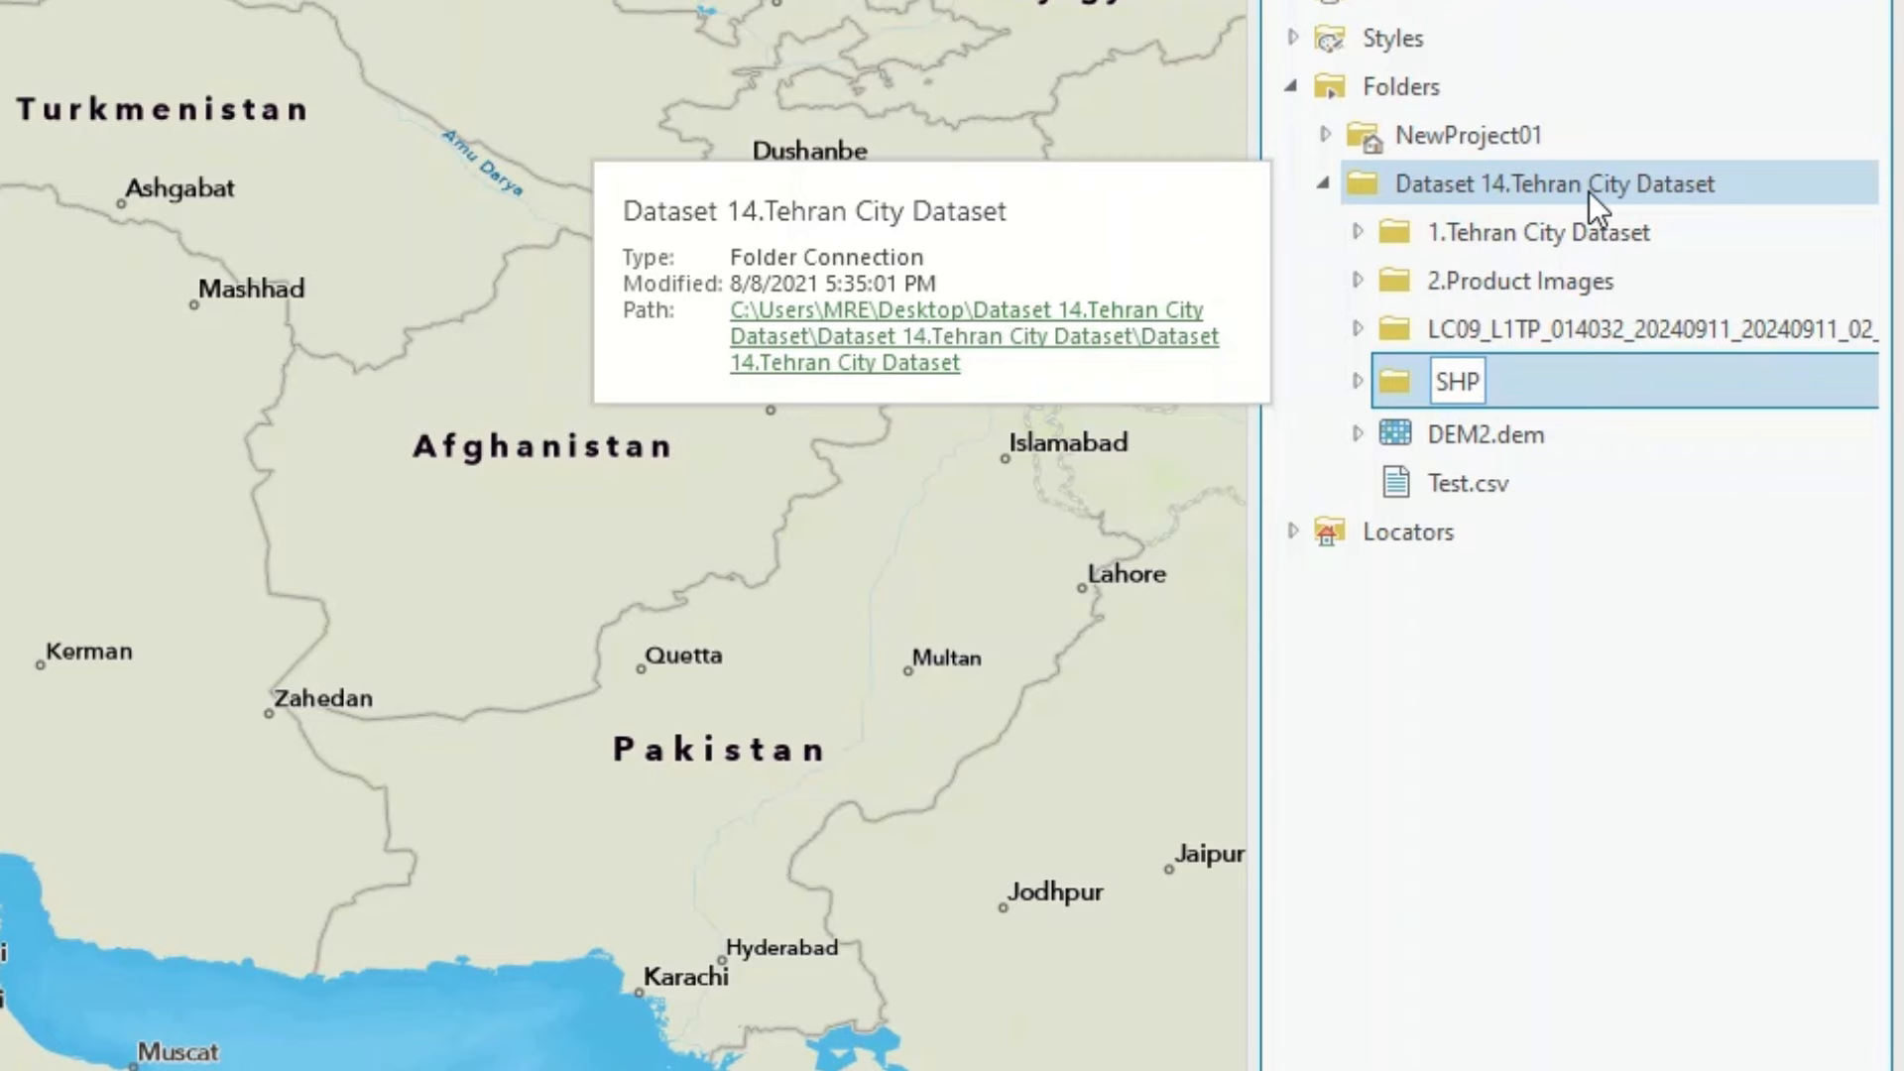
left_click(1486, 766)
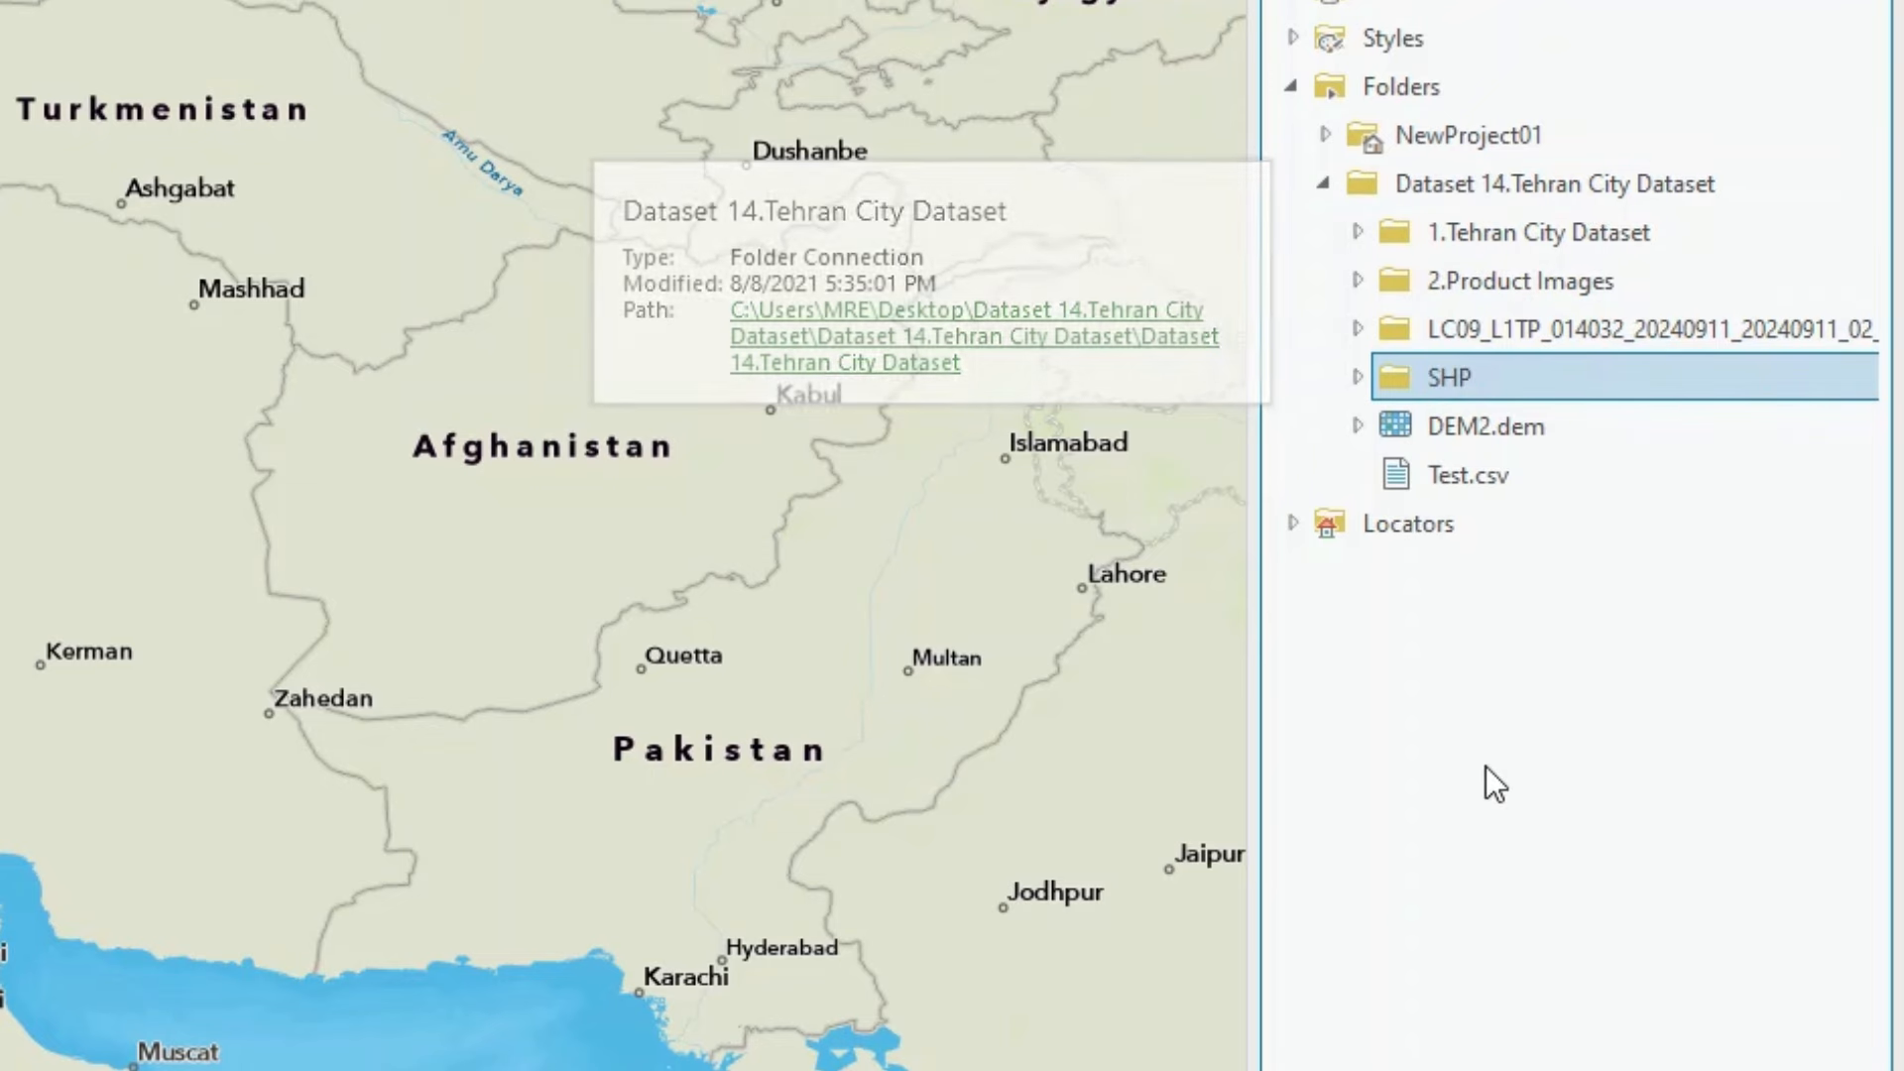
Step: Start a new shapefile in the SHP folder and review its location path and environment settings
left_click(1357, 379)
right_click(1493, 319)
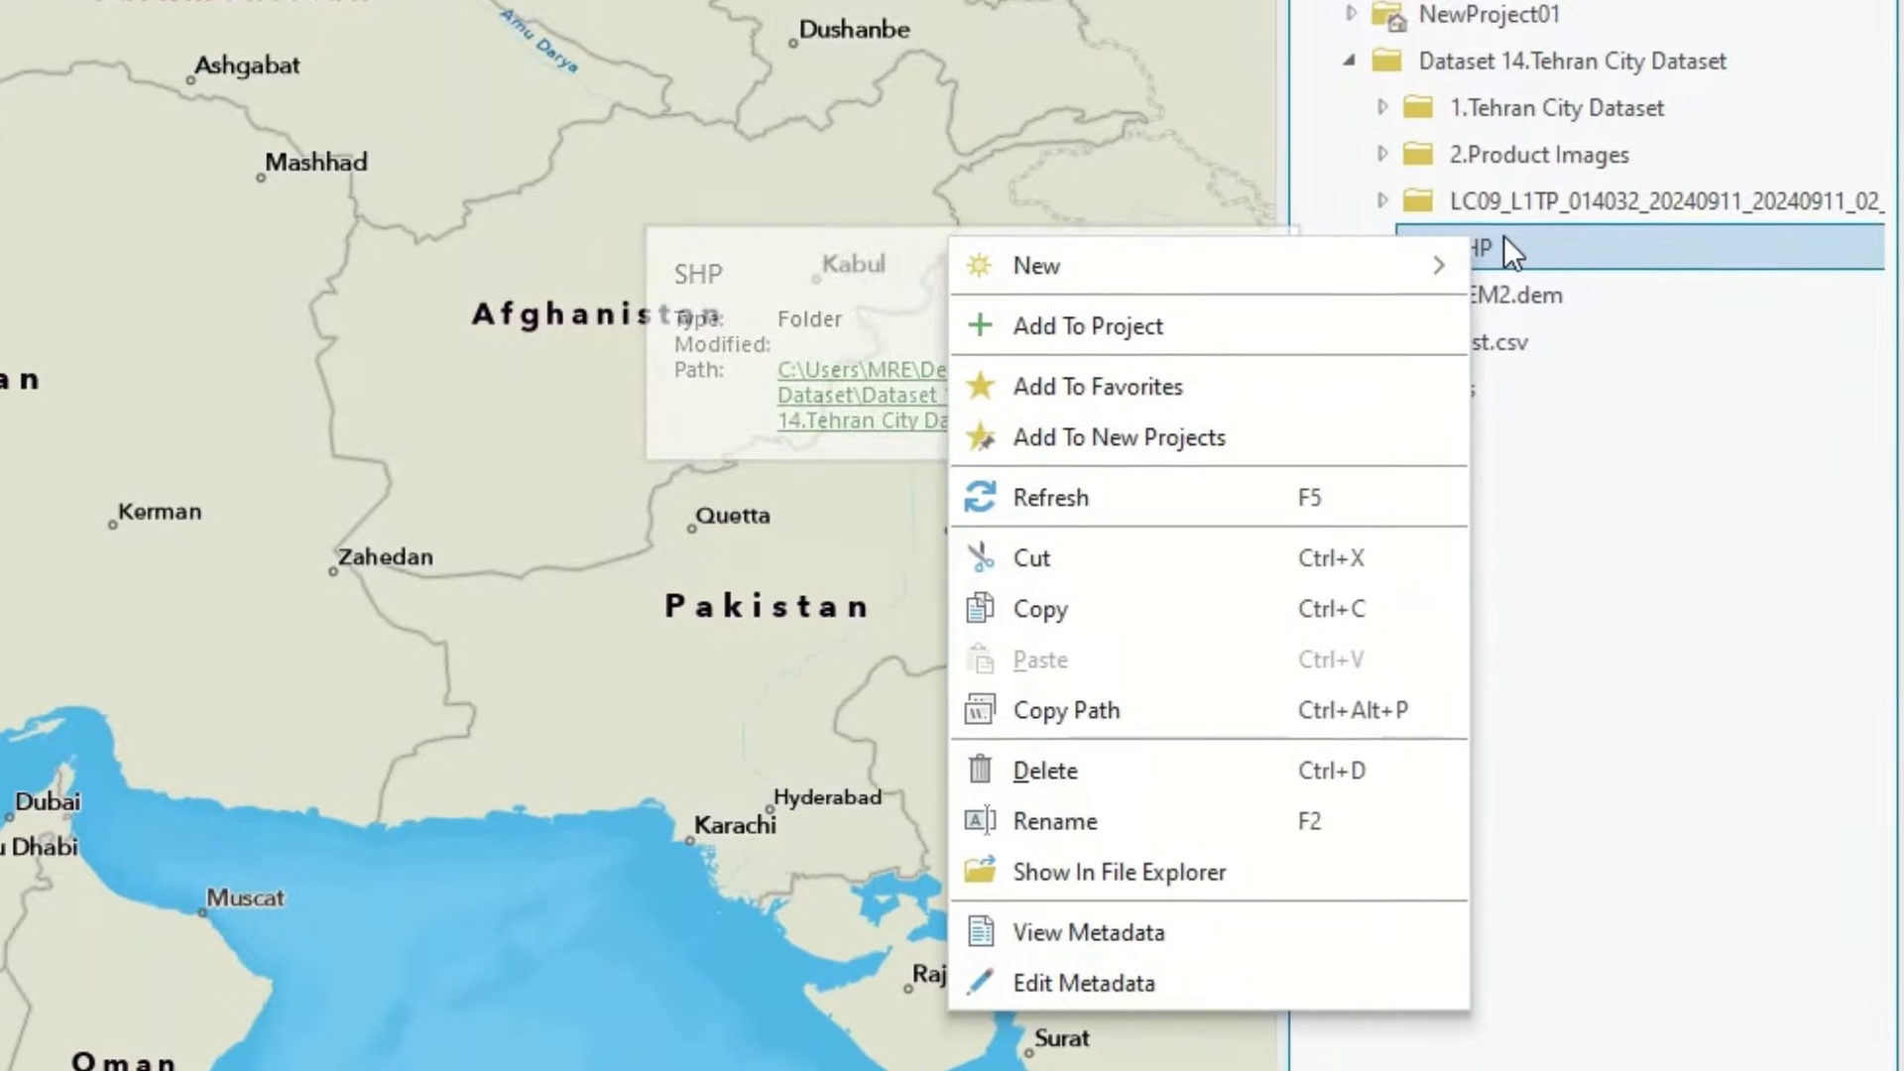
mouse_move(1365, 193)
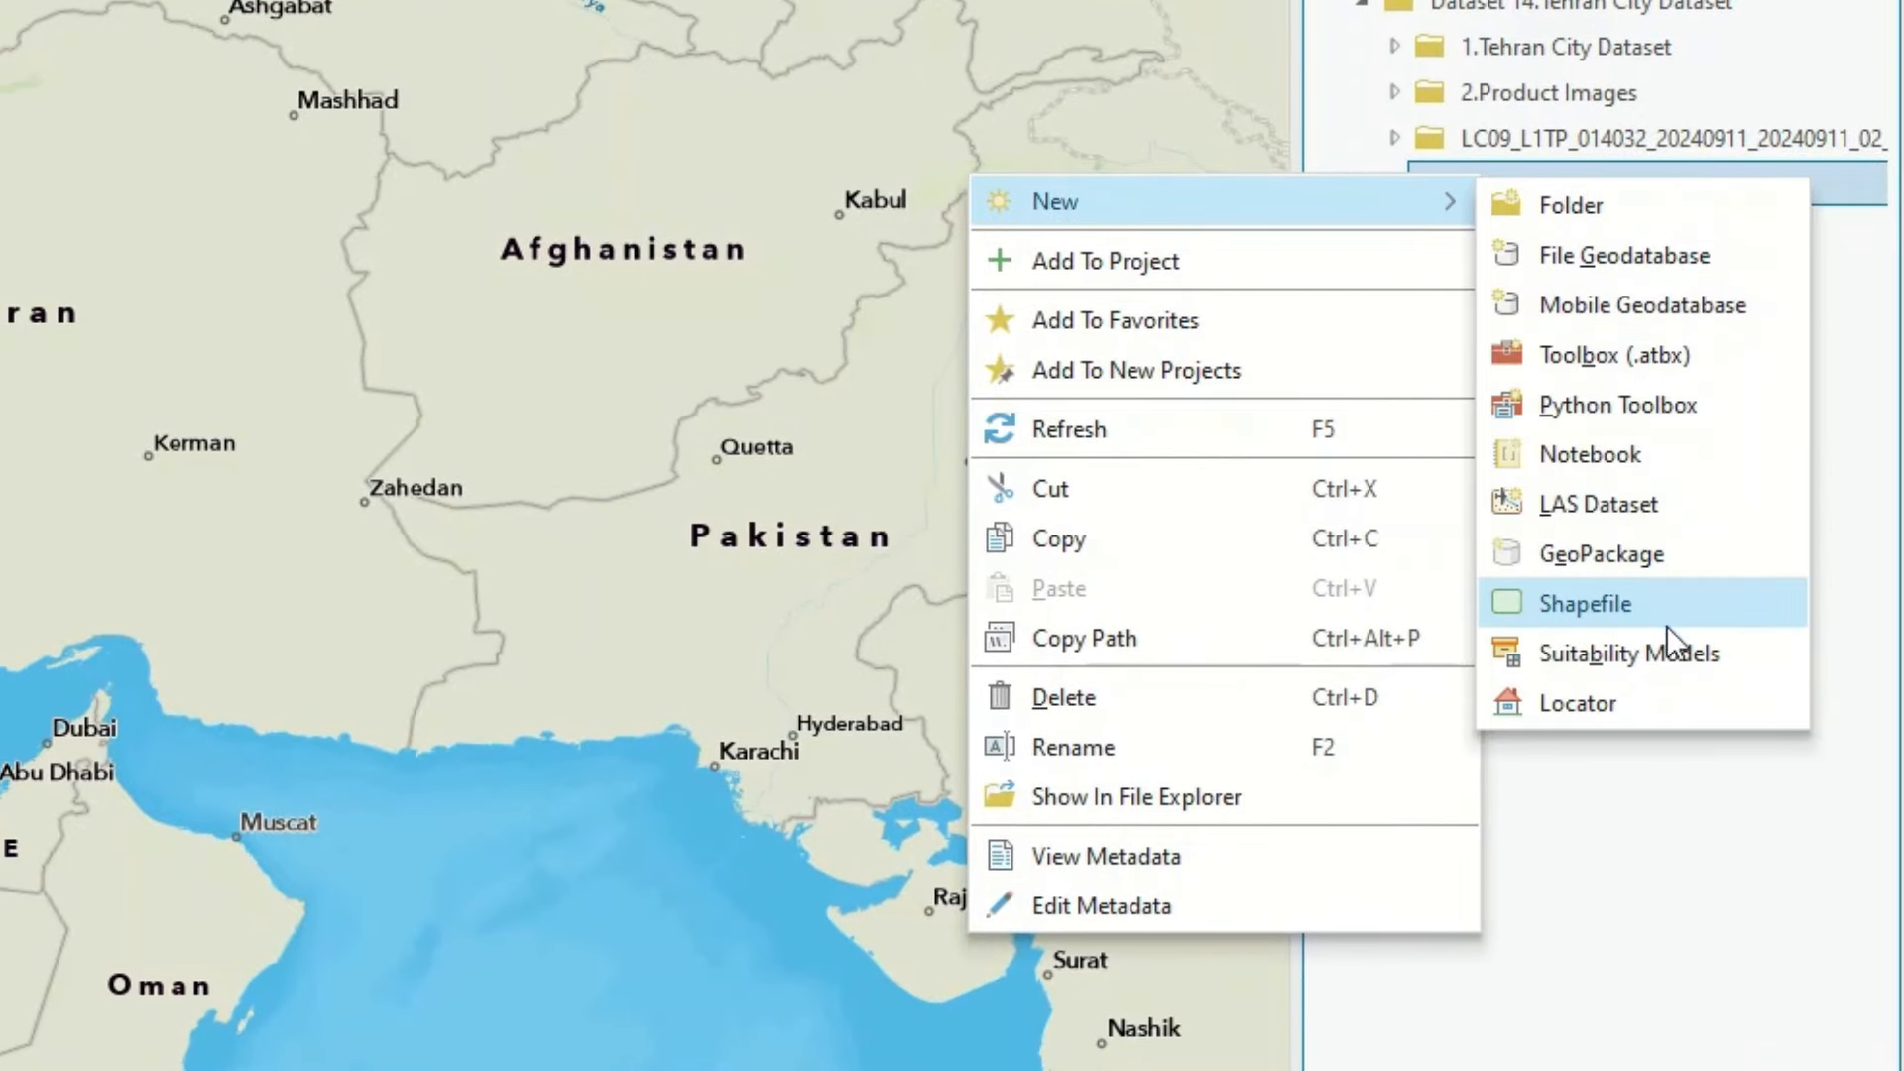
left_click(1709, 620)
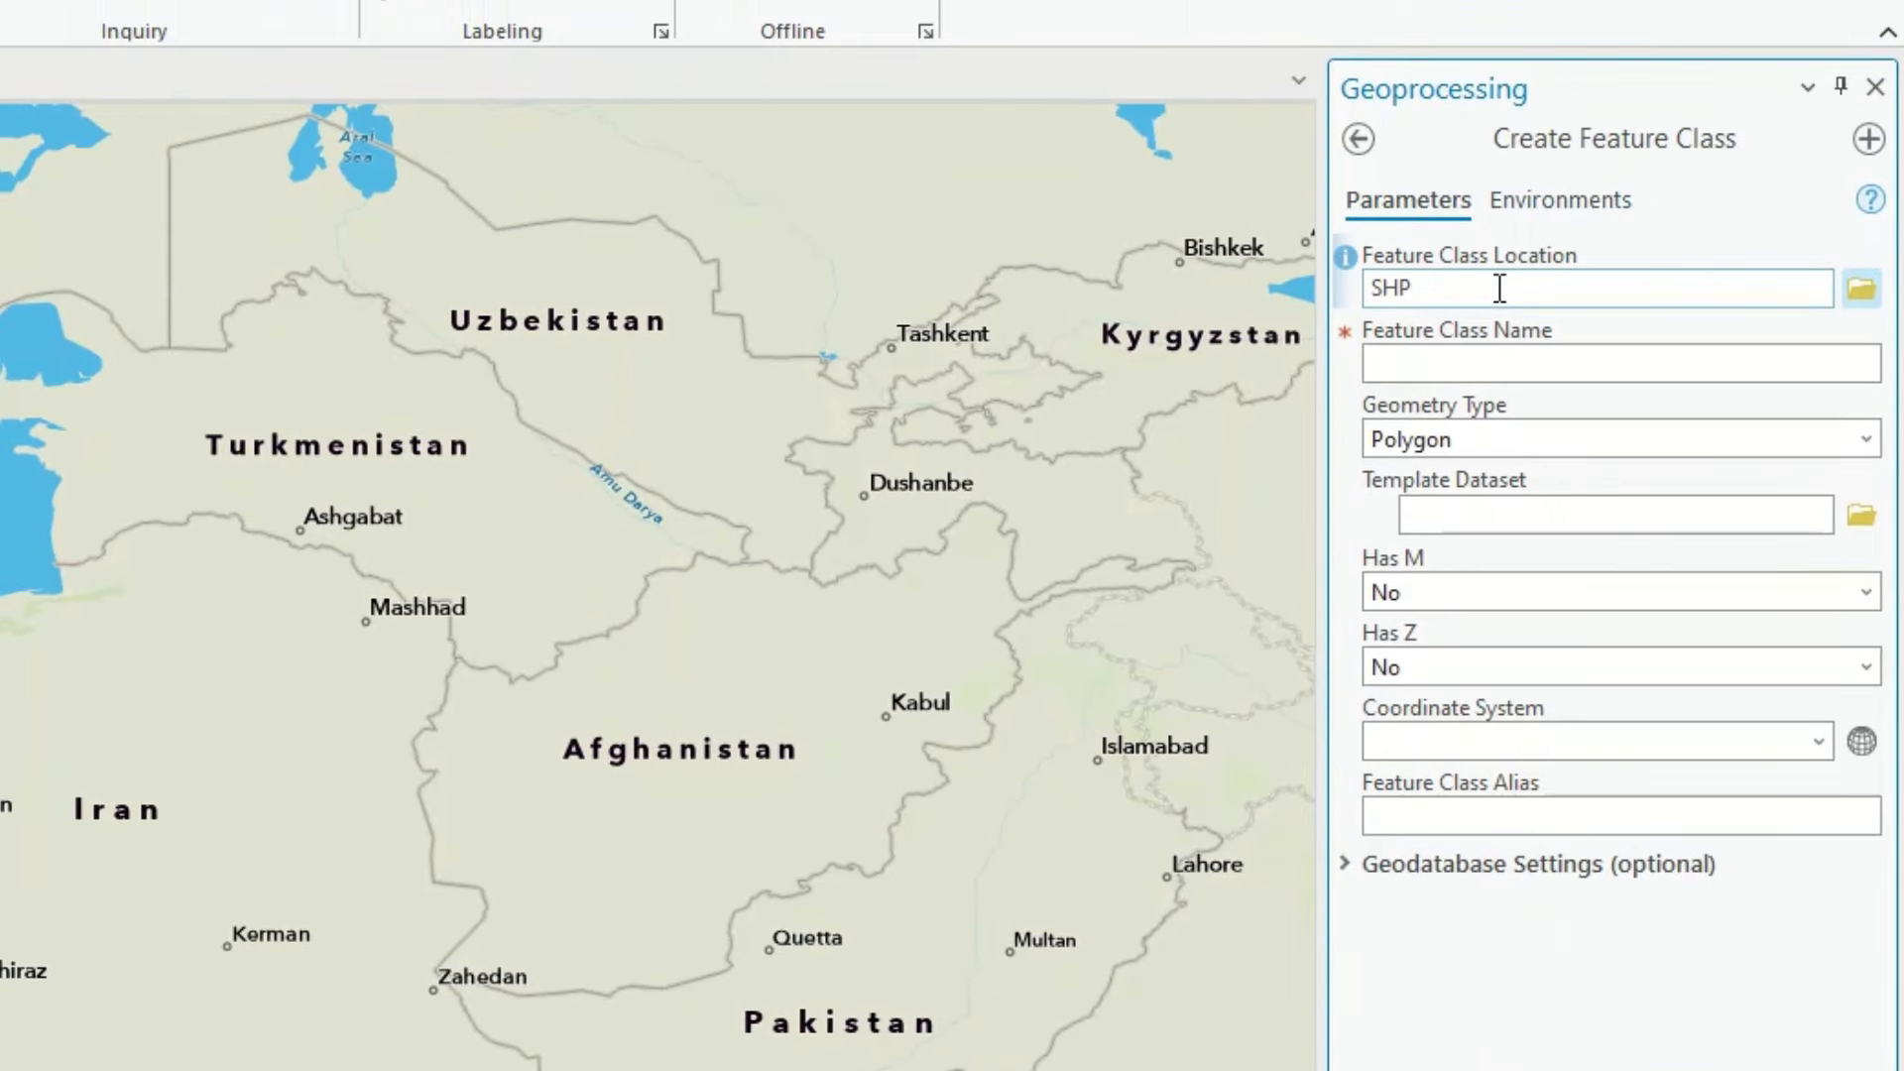
left_click_drag(1441, 288, 1347, 289)
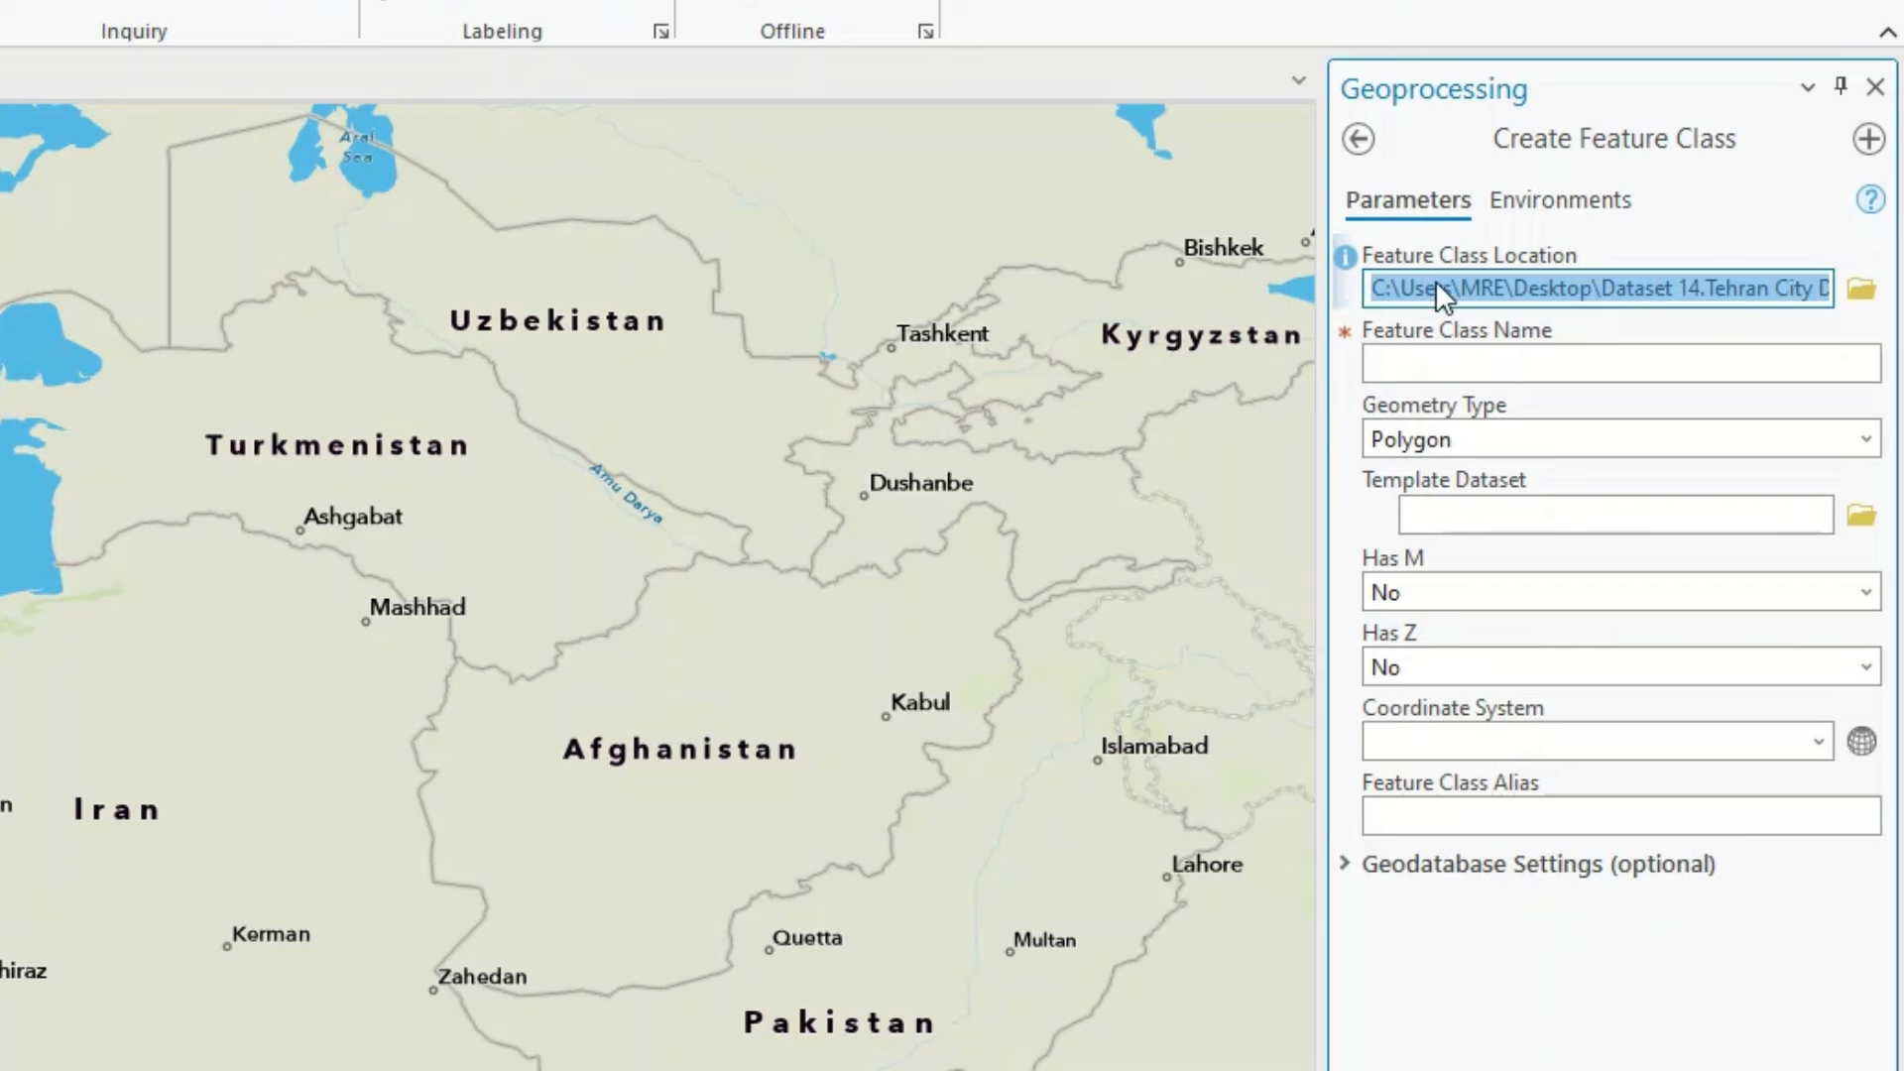
left_click(1740, 221)
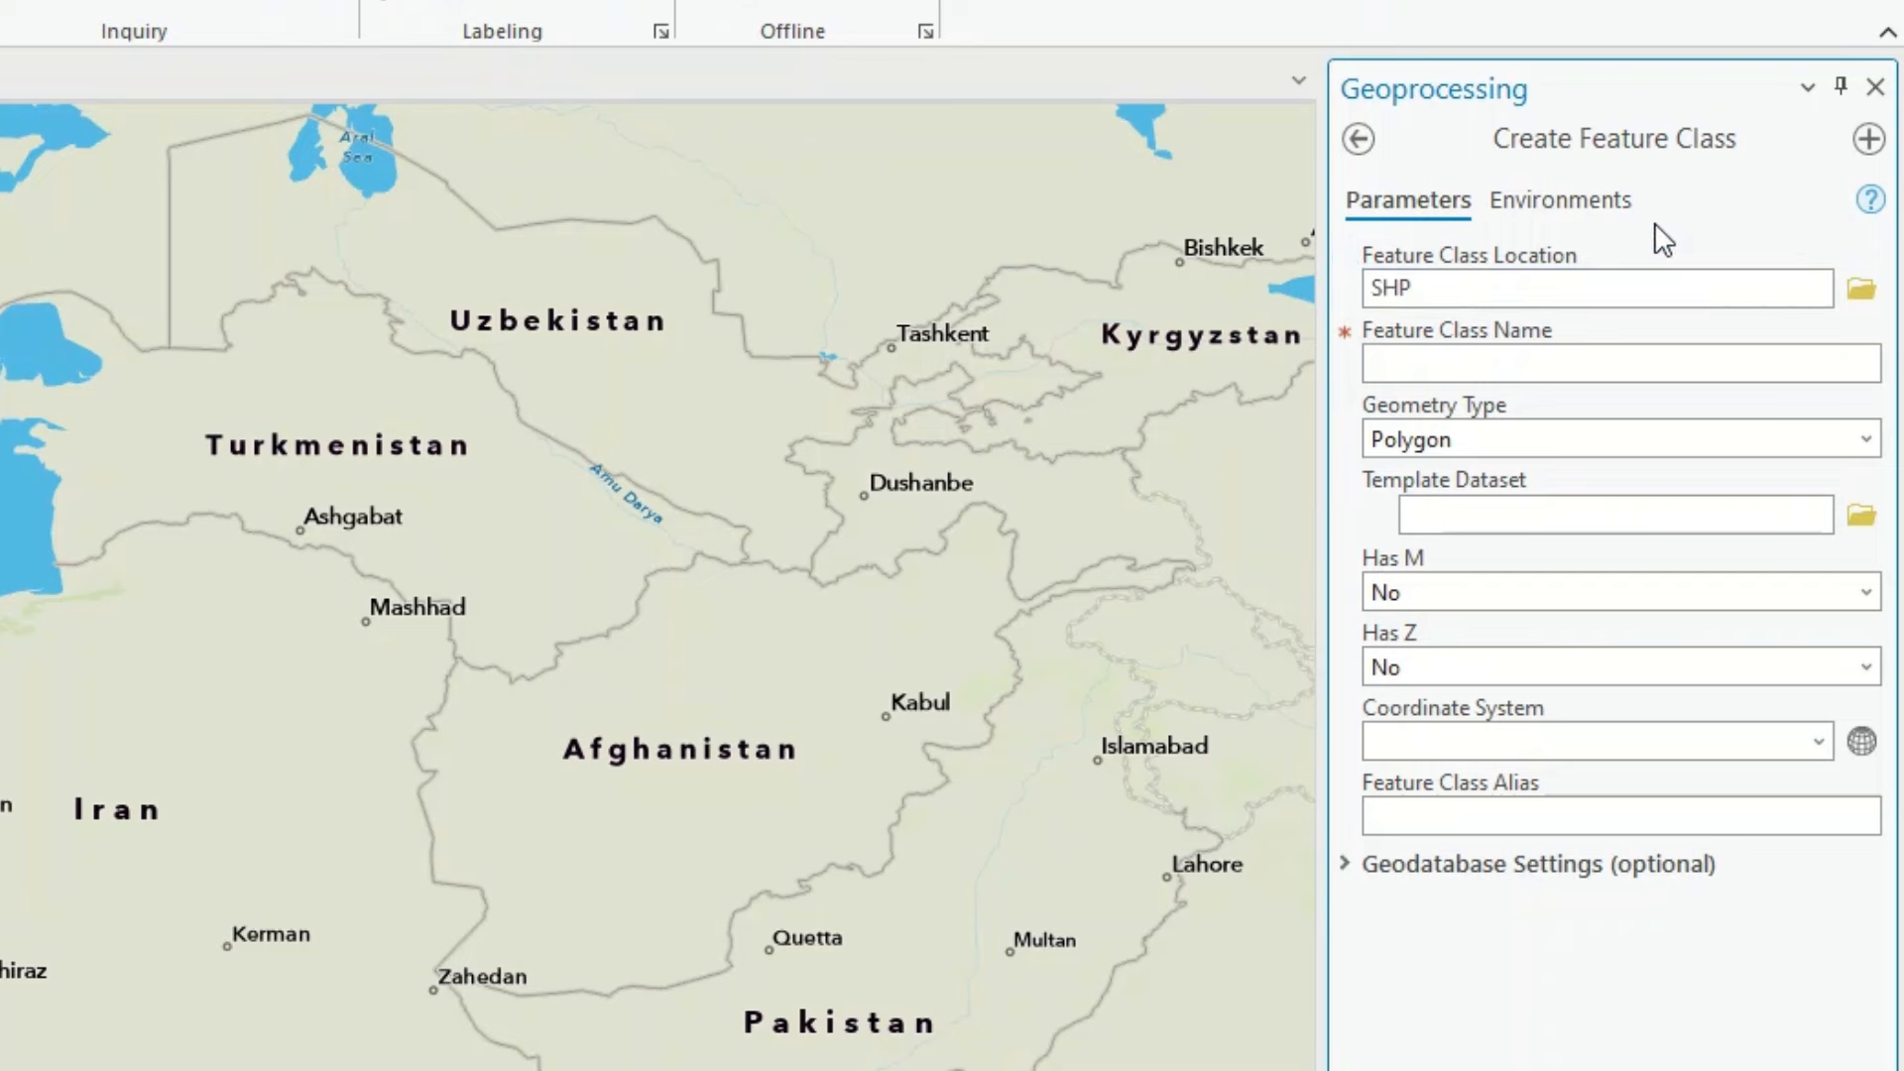
left_click(1571, 201)
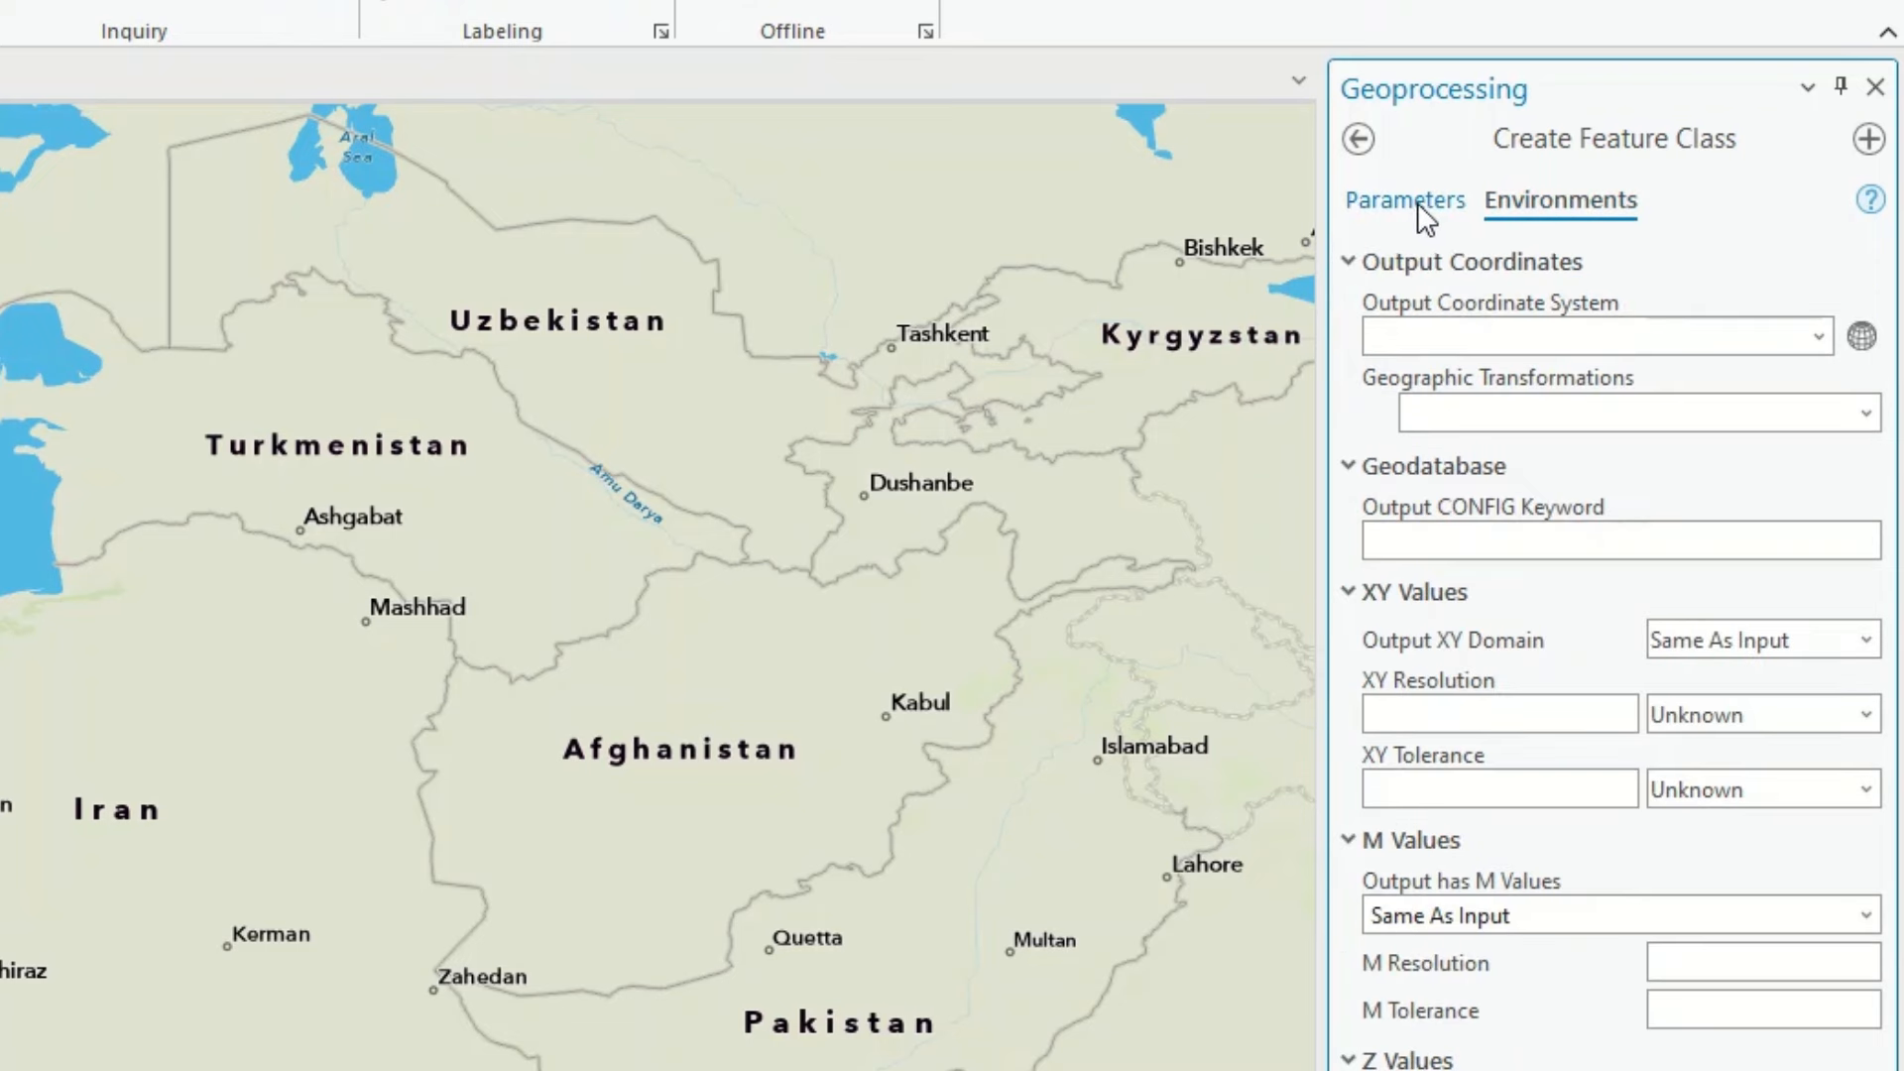
left_click(1419, 202)
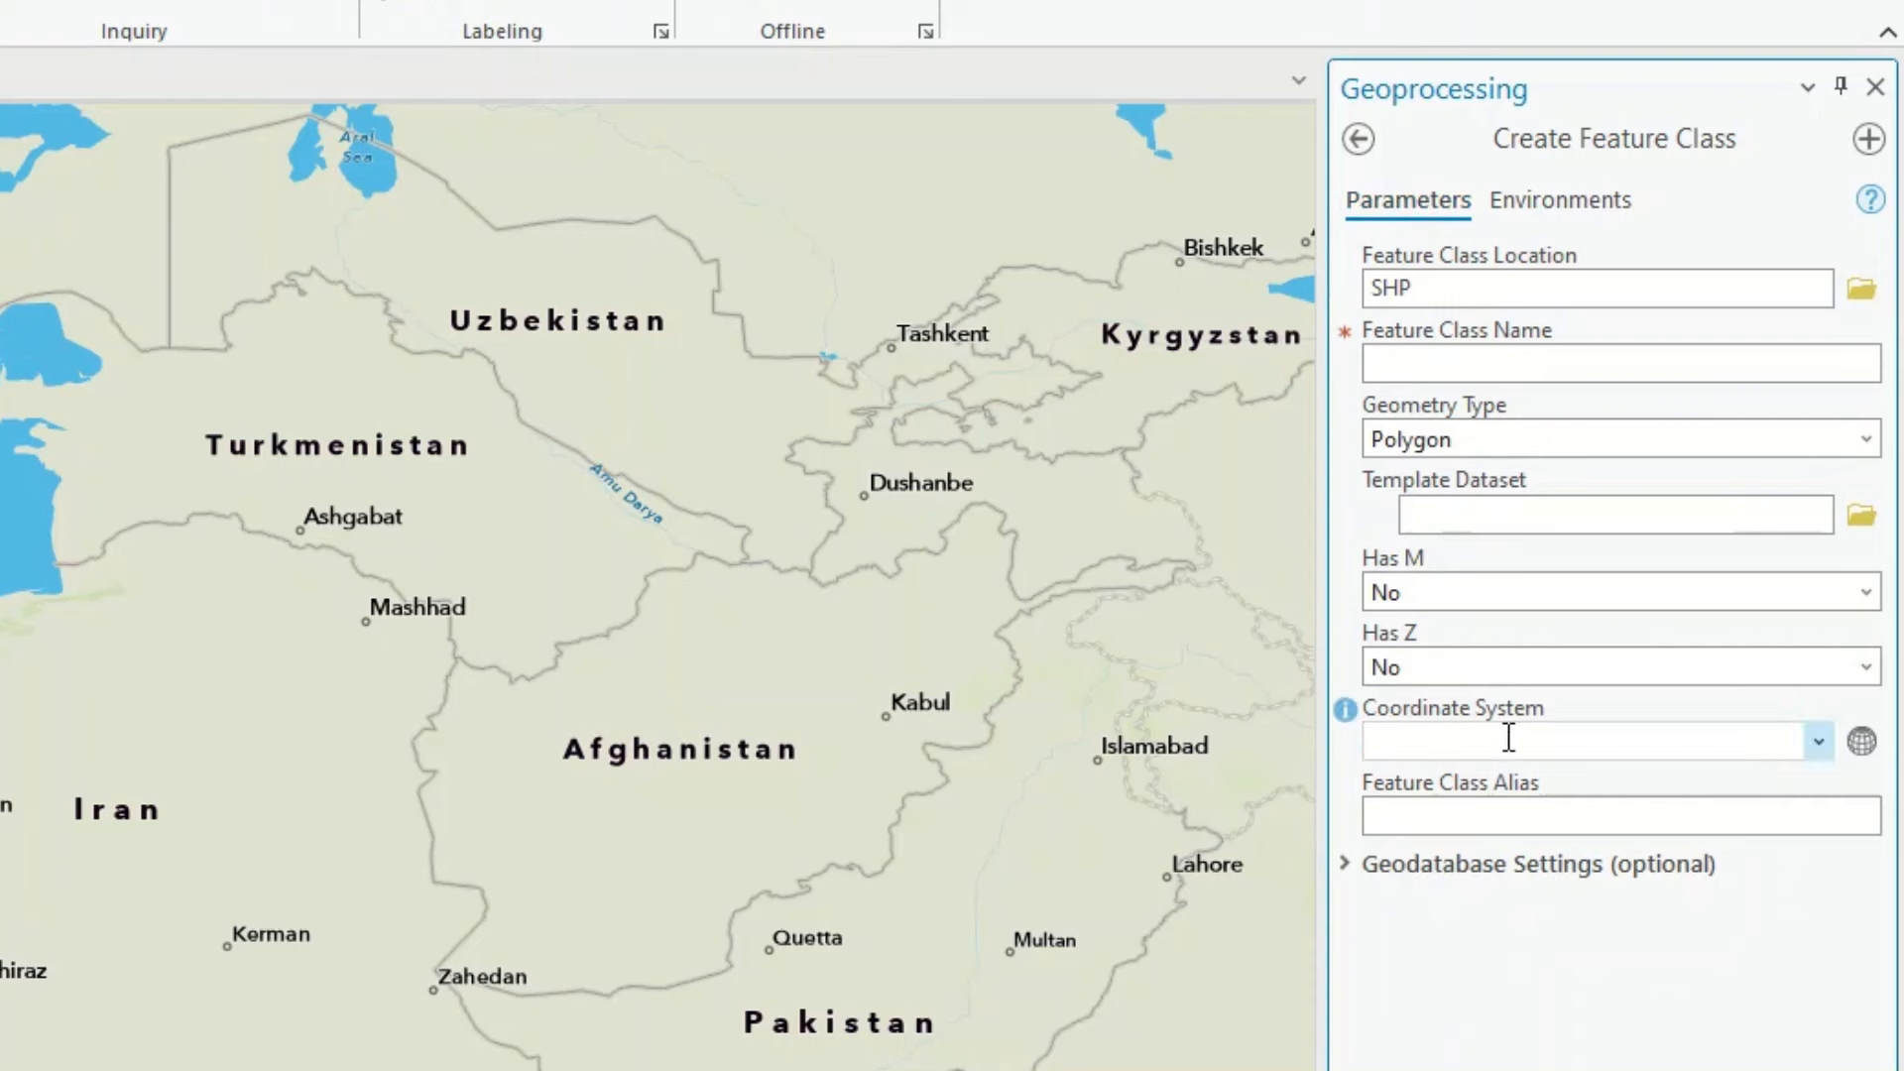
Step: Name the feature class Hospital and set its geometry type to Point
left_click(1502, 365)
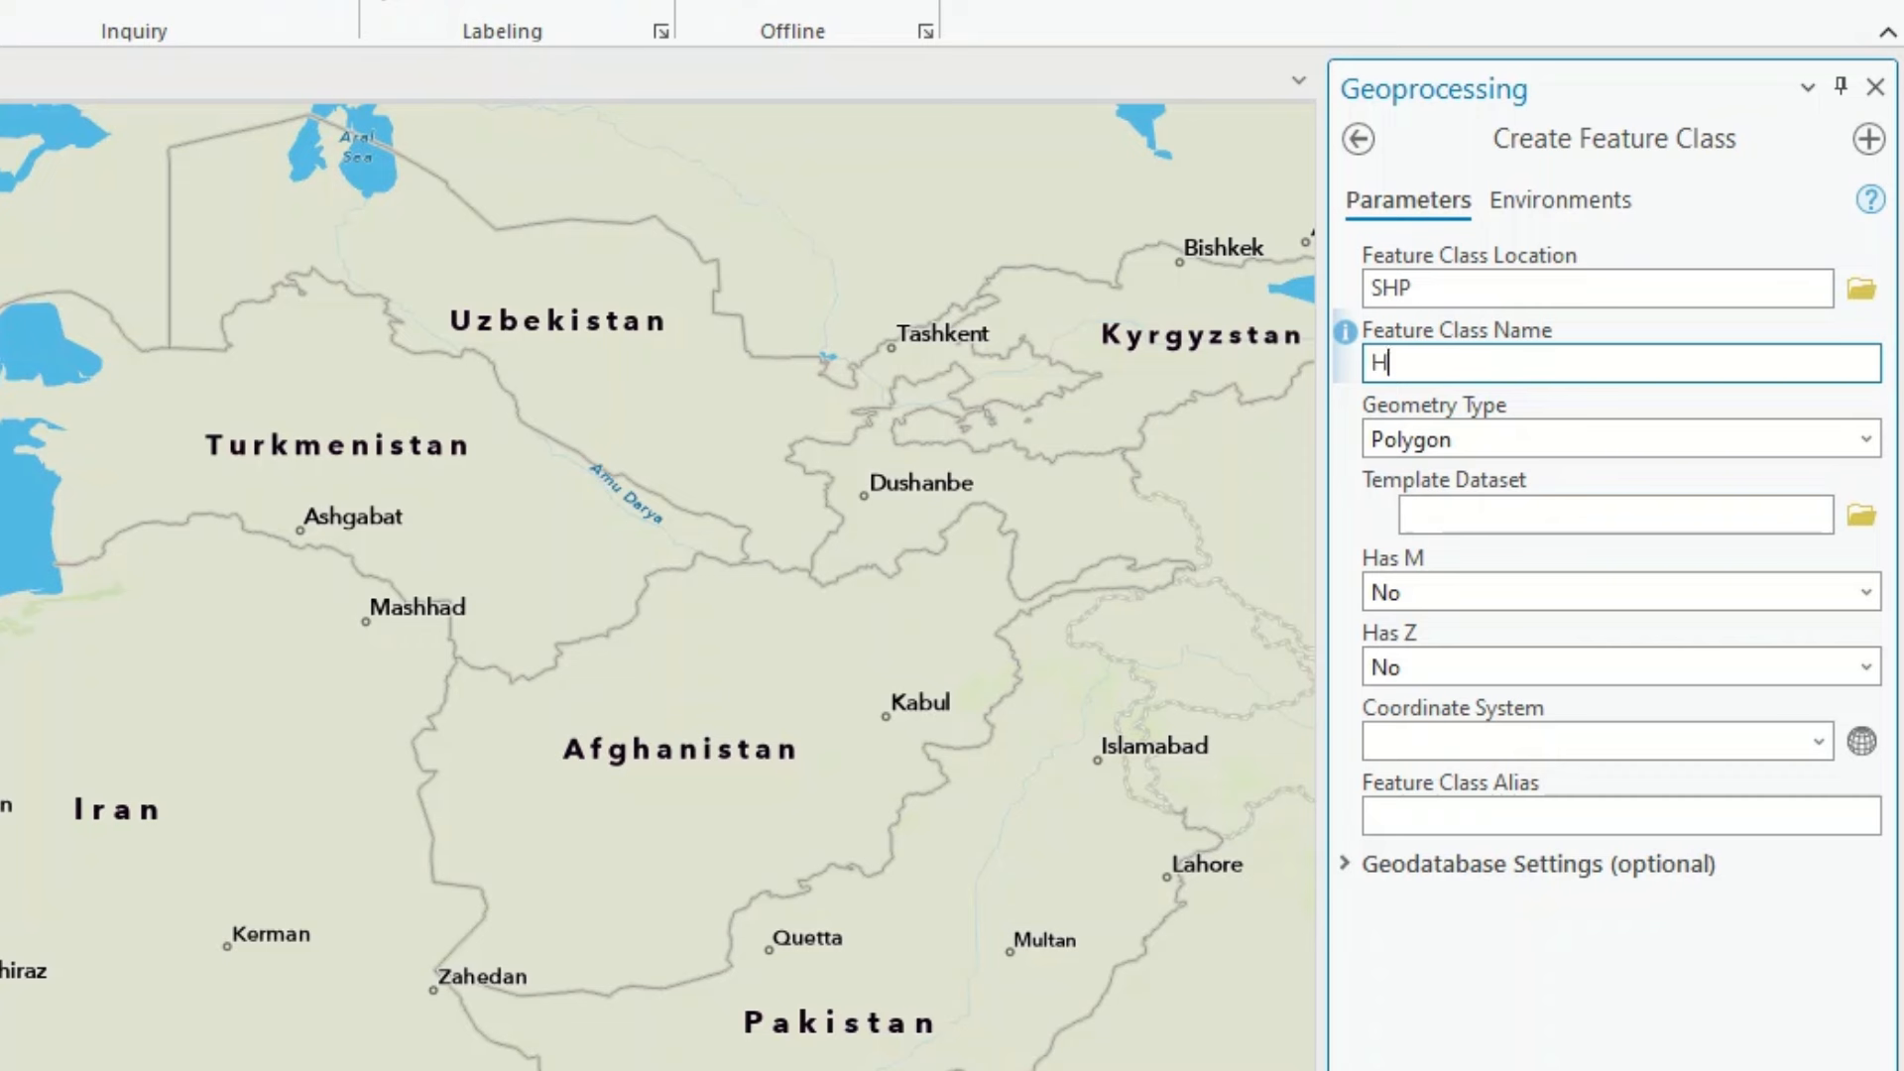
type("Hospital")
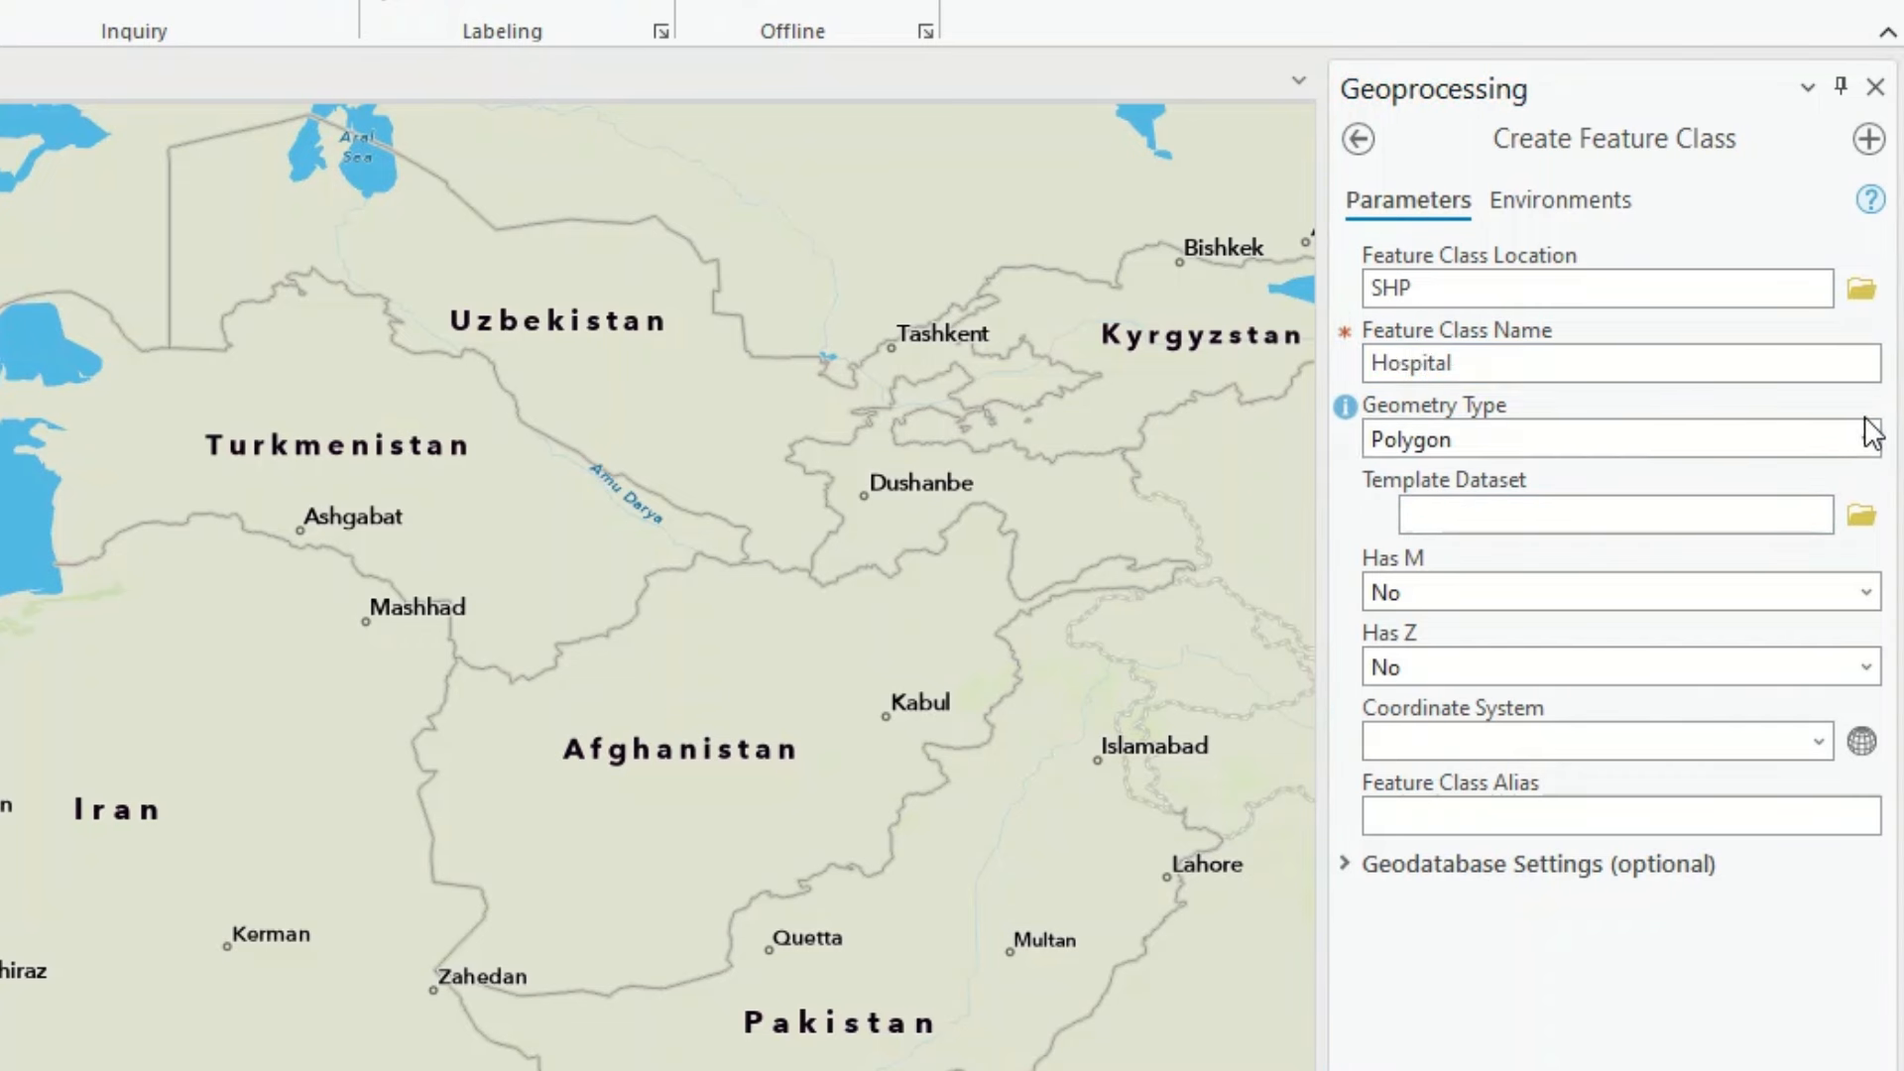
left_click(1868, 446)
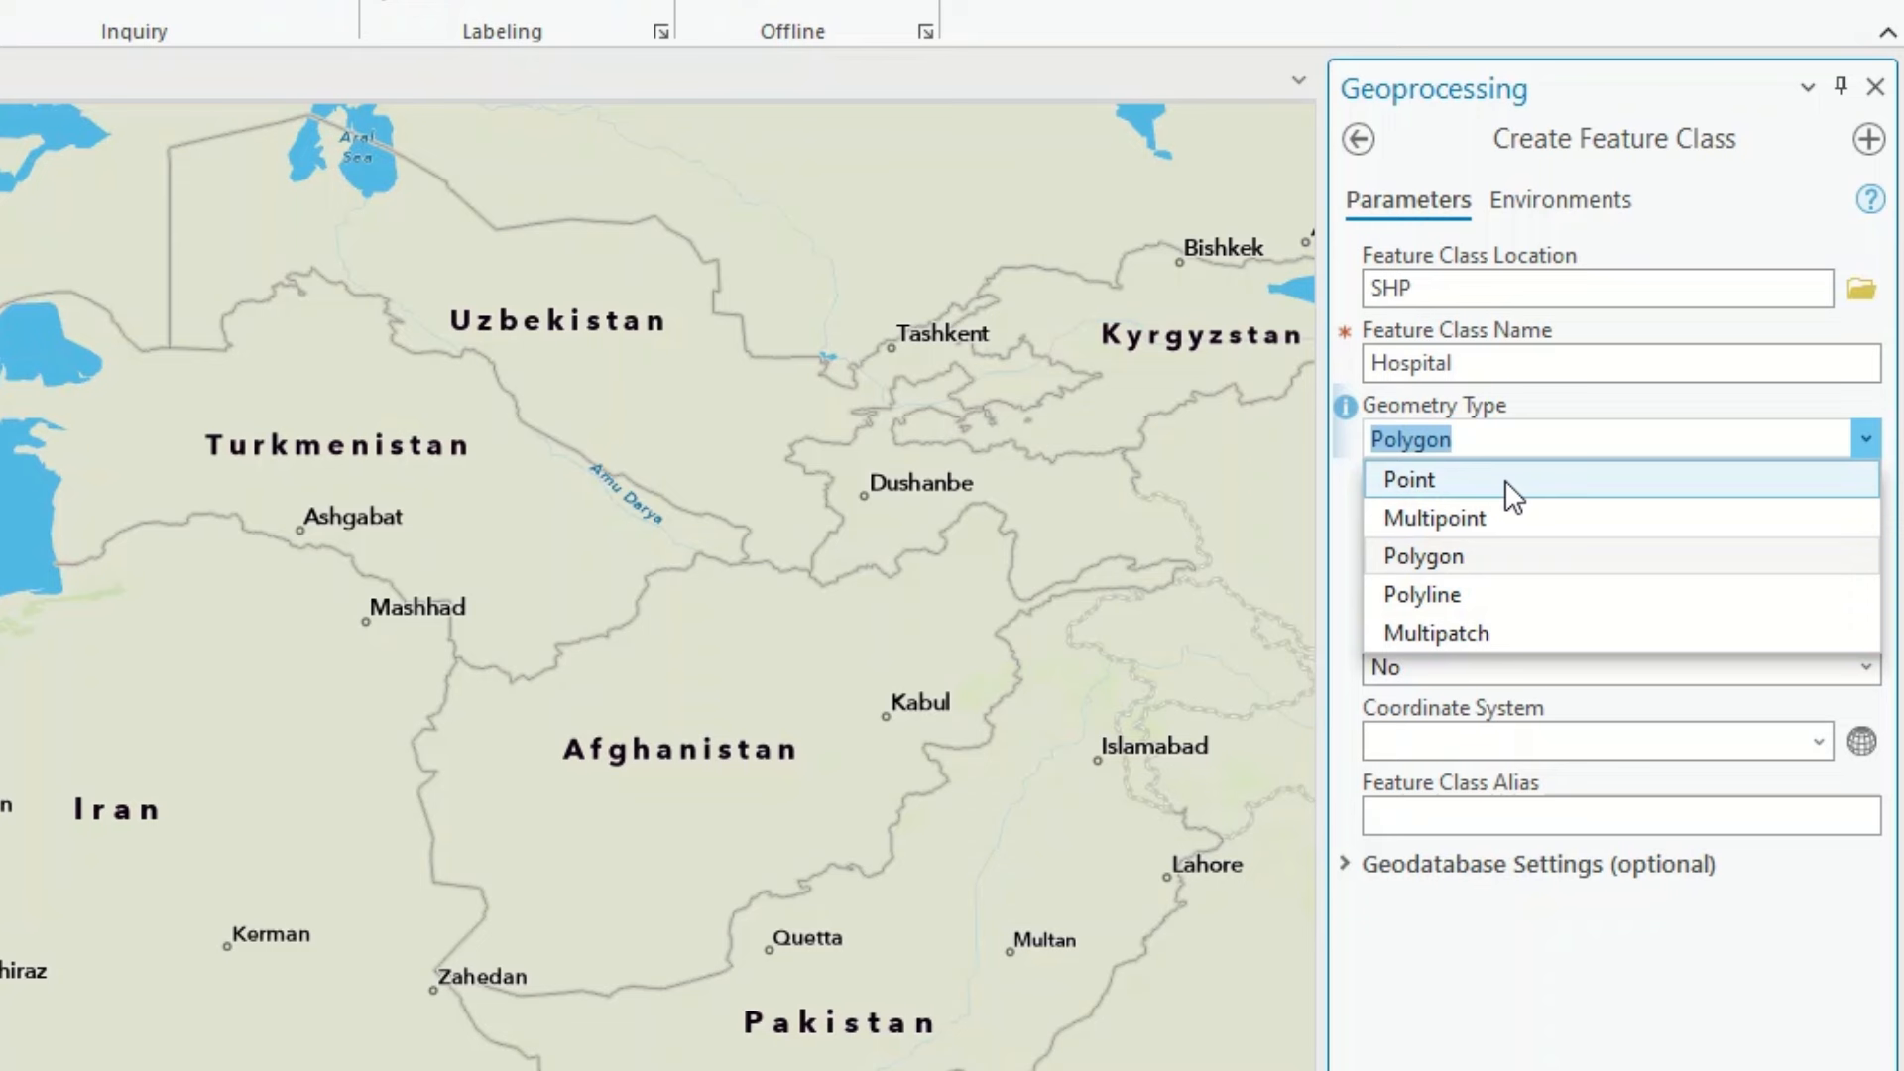
left_click(1504, 479)
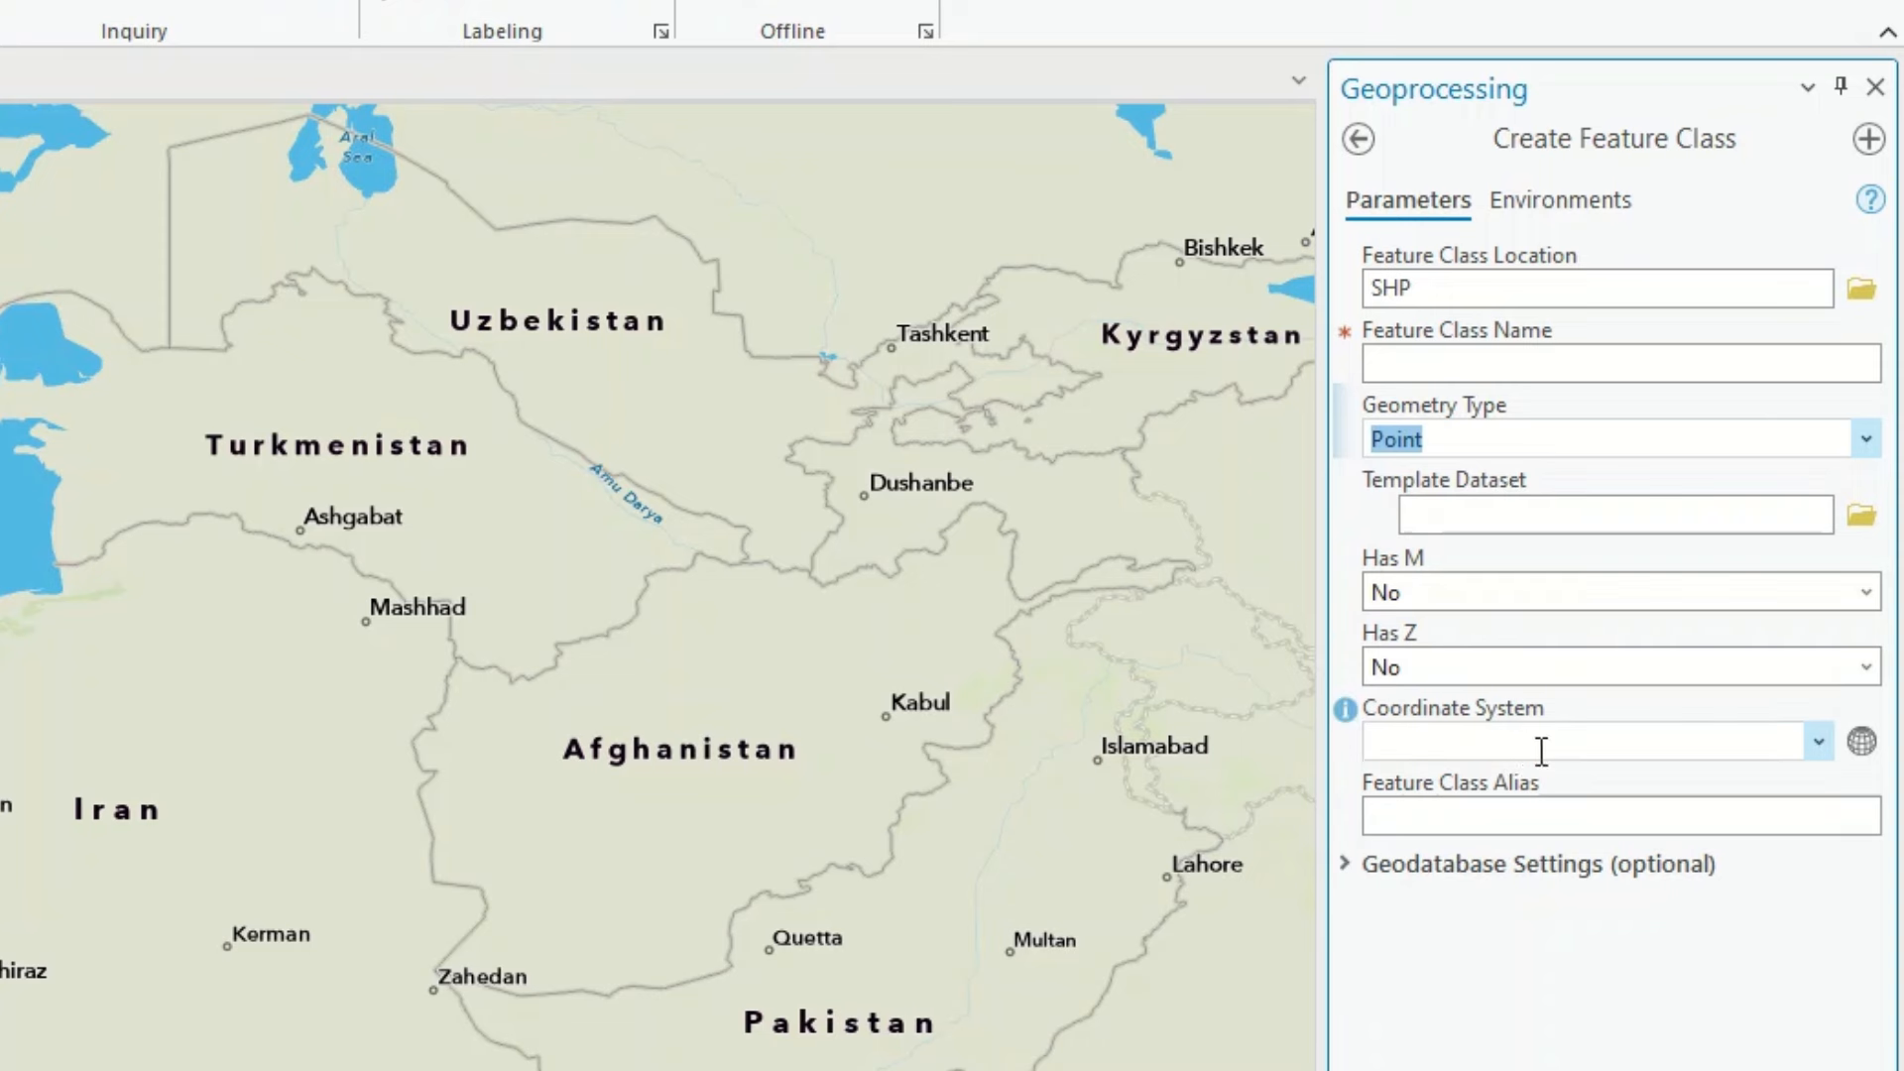
Step: Open the coordinate system selection for the feature class and expand the projected UTM systems down to WGS 1984
left_click(1820, 739)
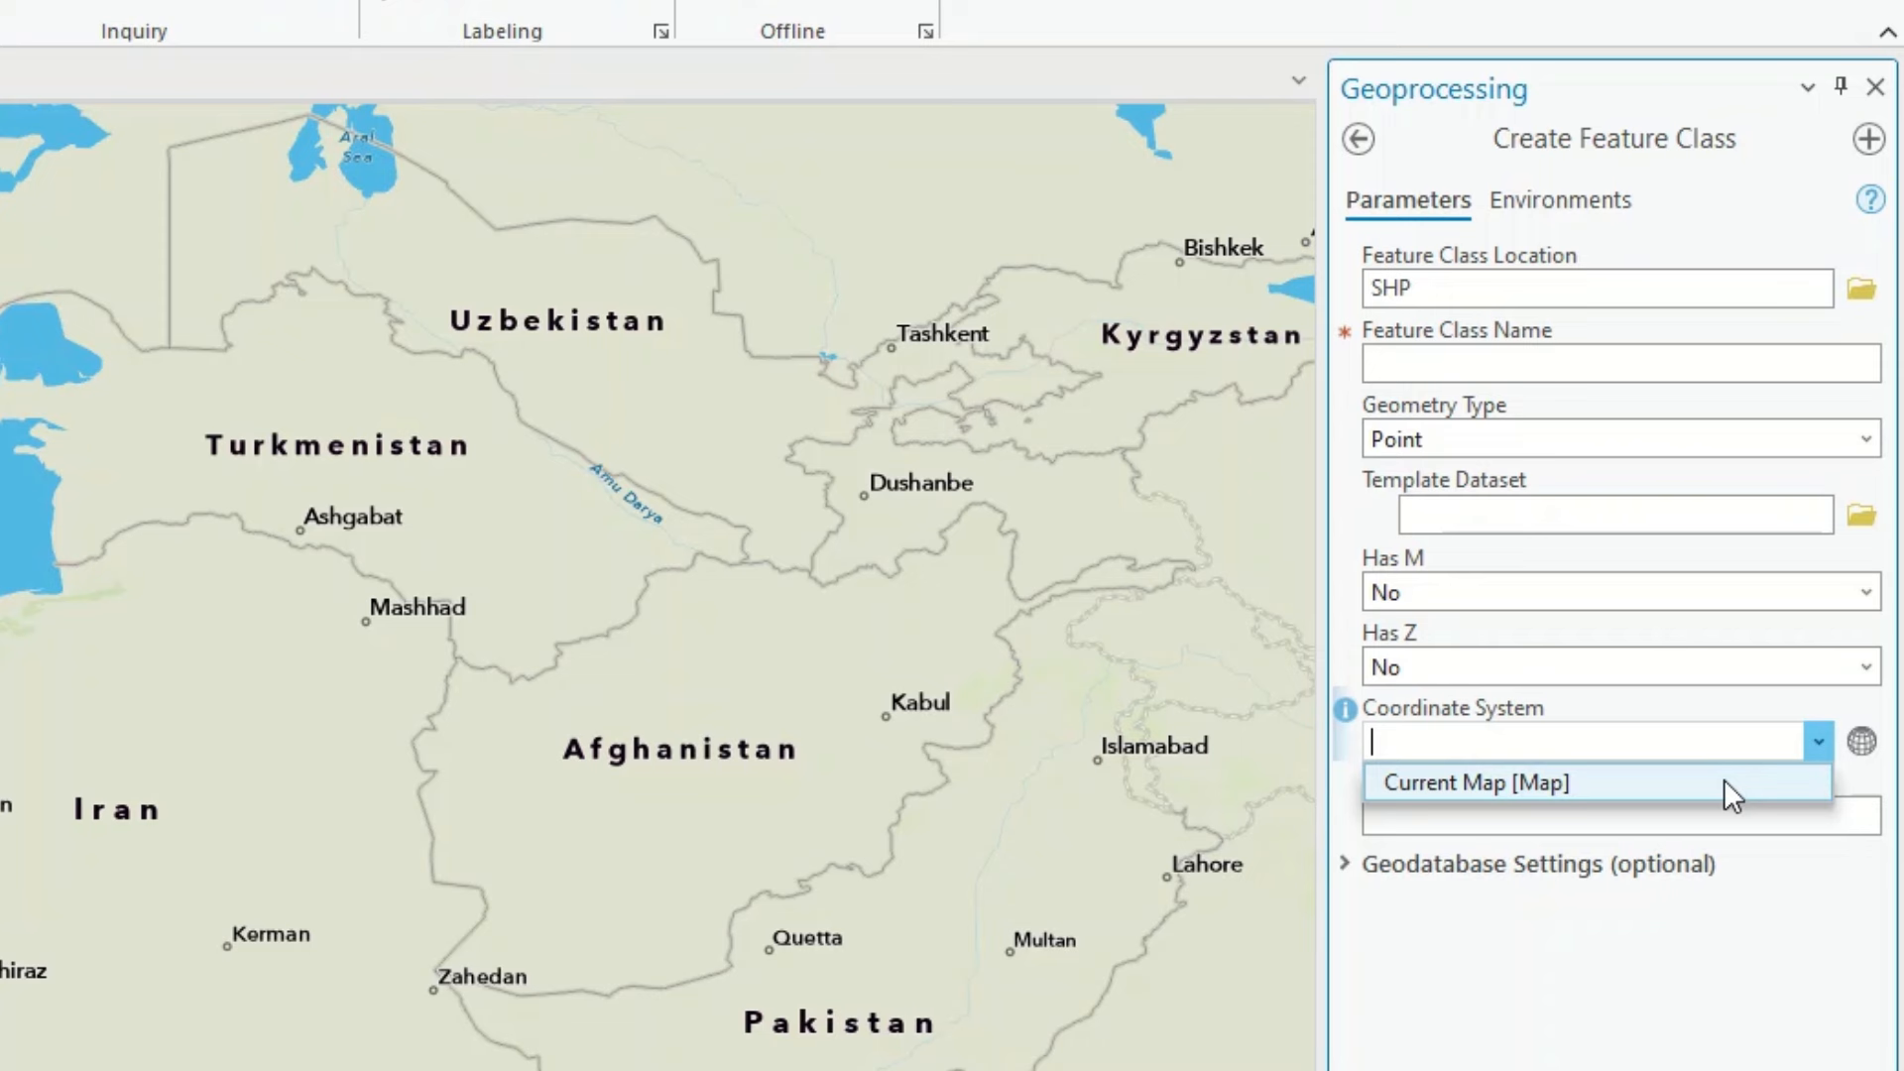
left_click(1862, 744)
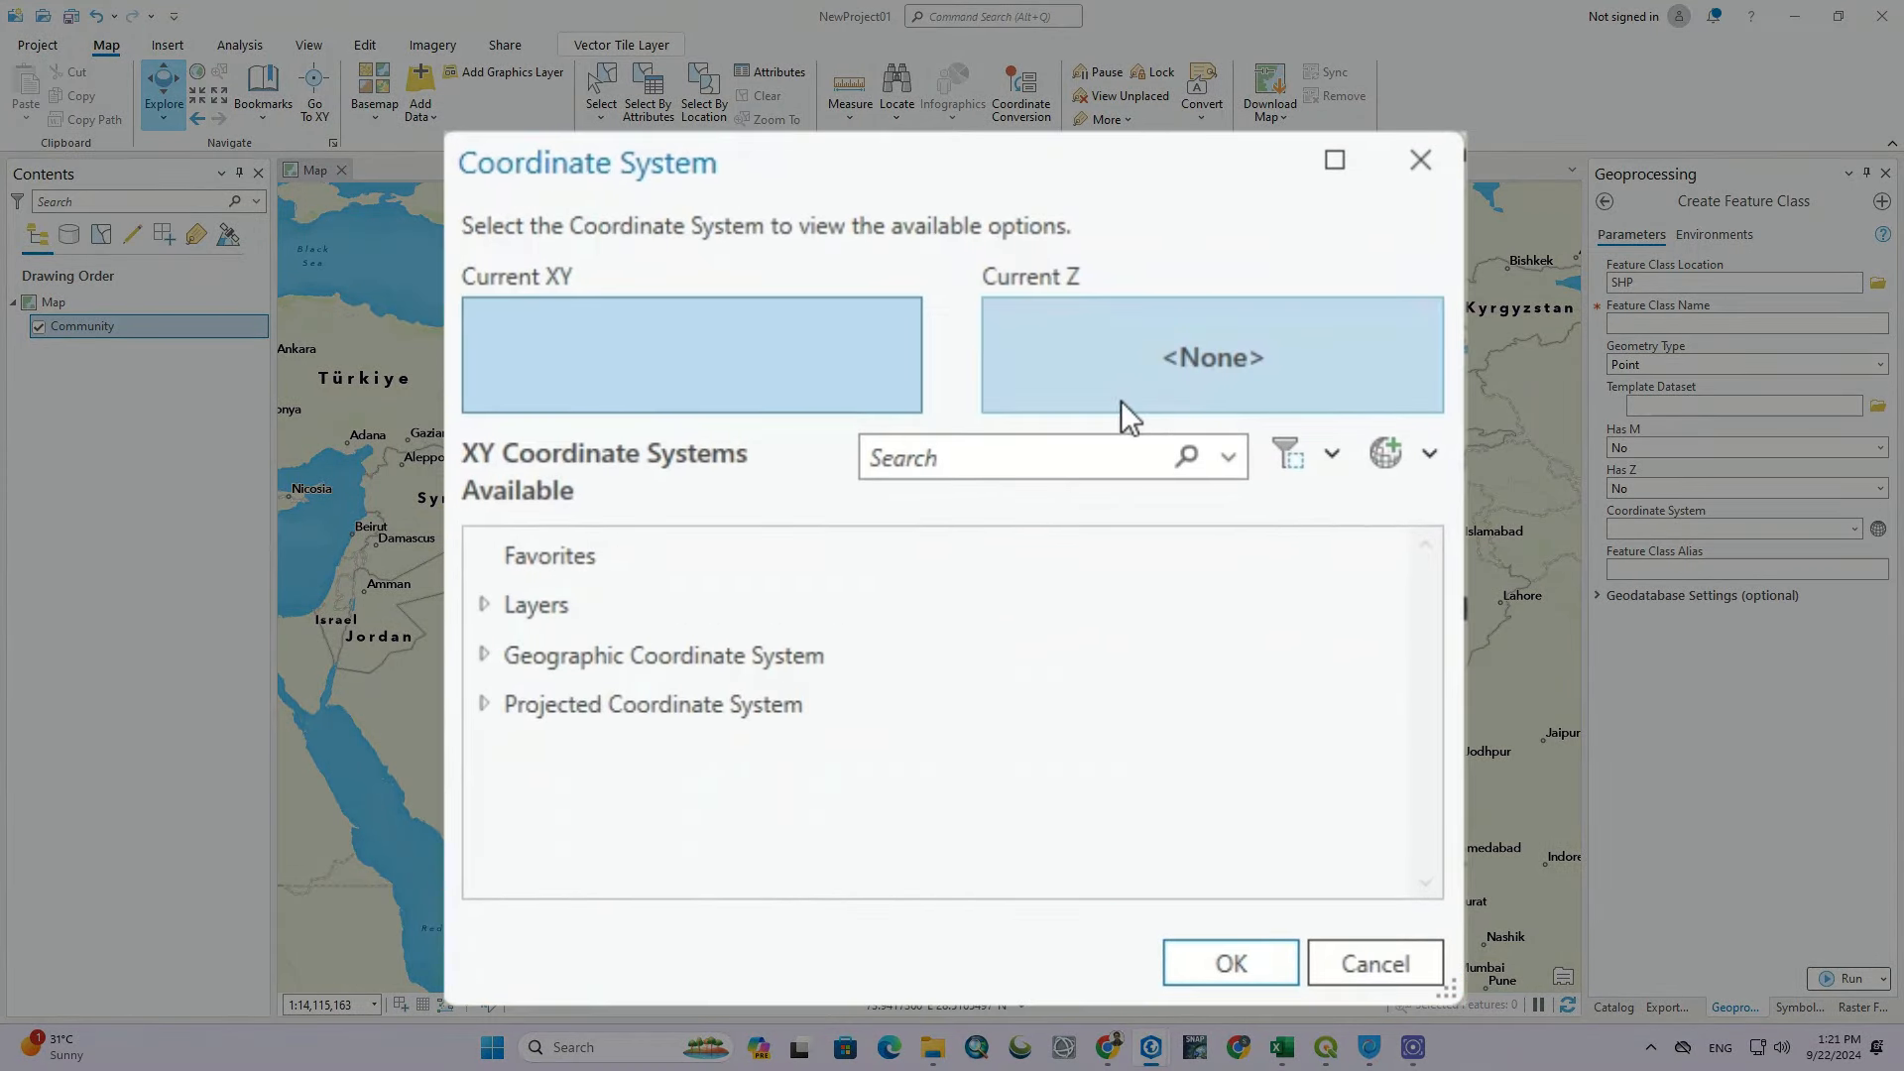
left_click(484, 705)
scroll(489, 715, "down", 2)
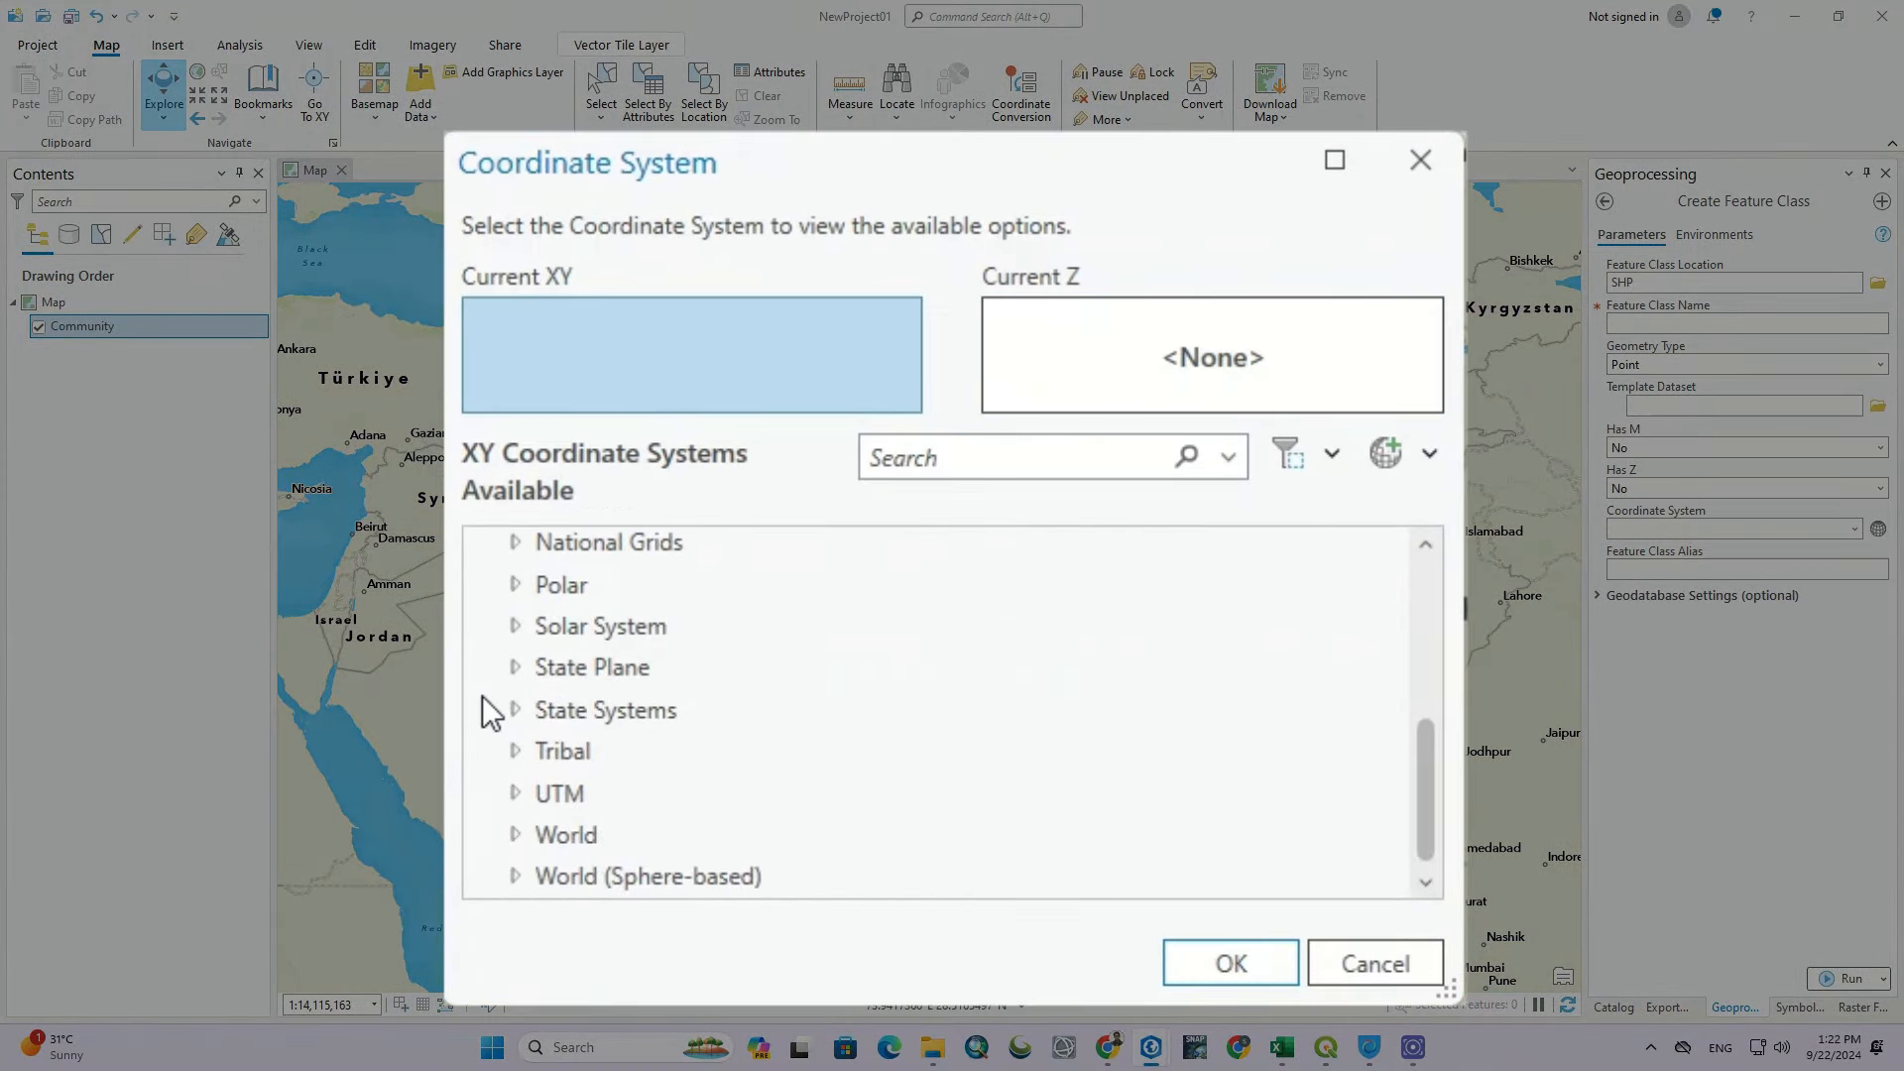
scroll(486, 732, "up", 3)
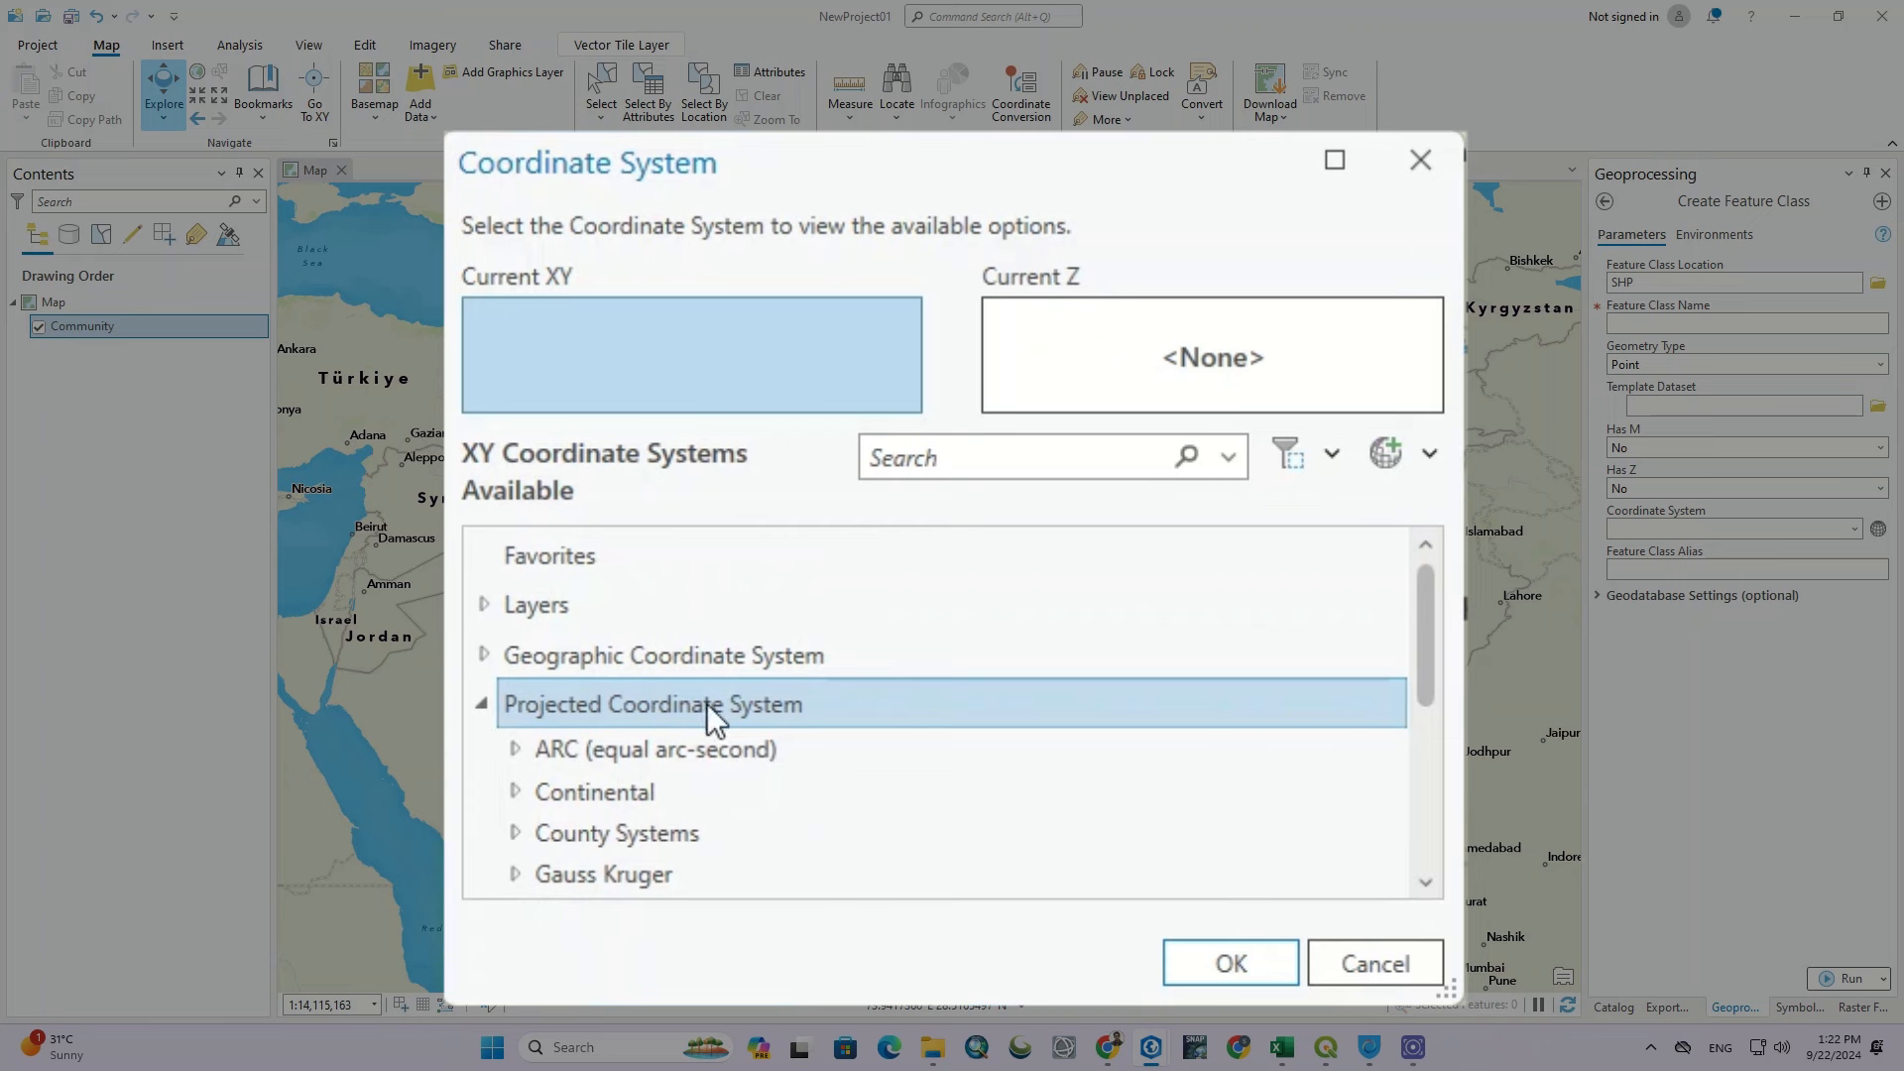
scroll(754, 706, "down", 3)
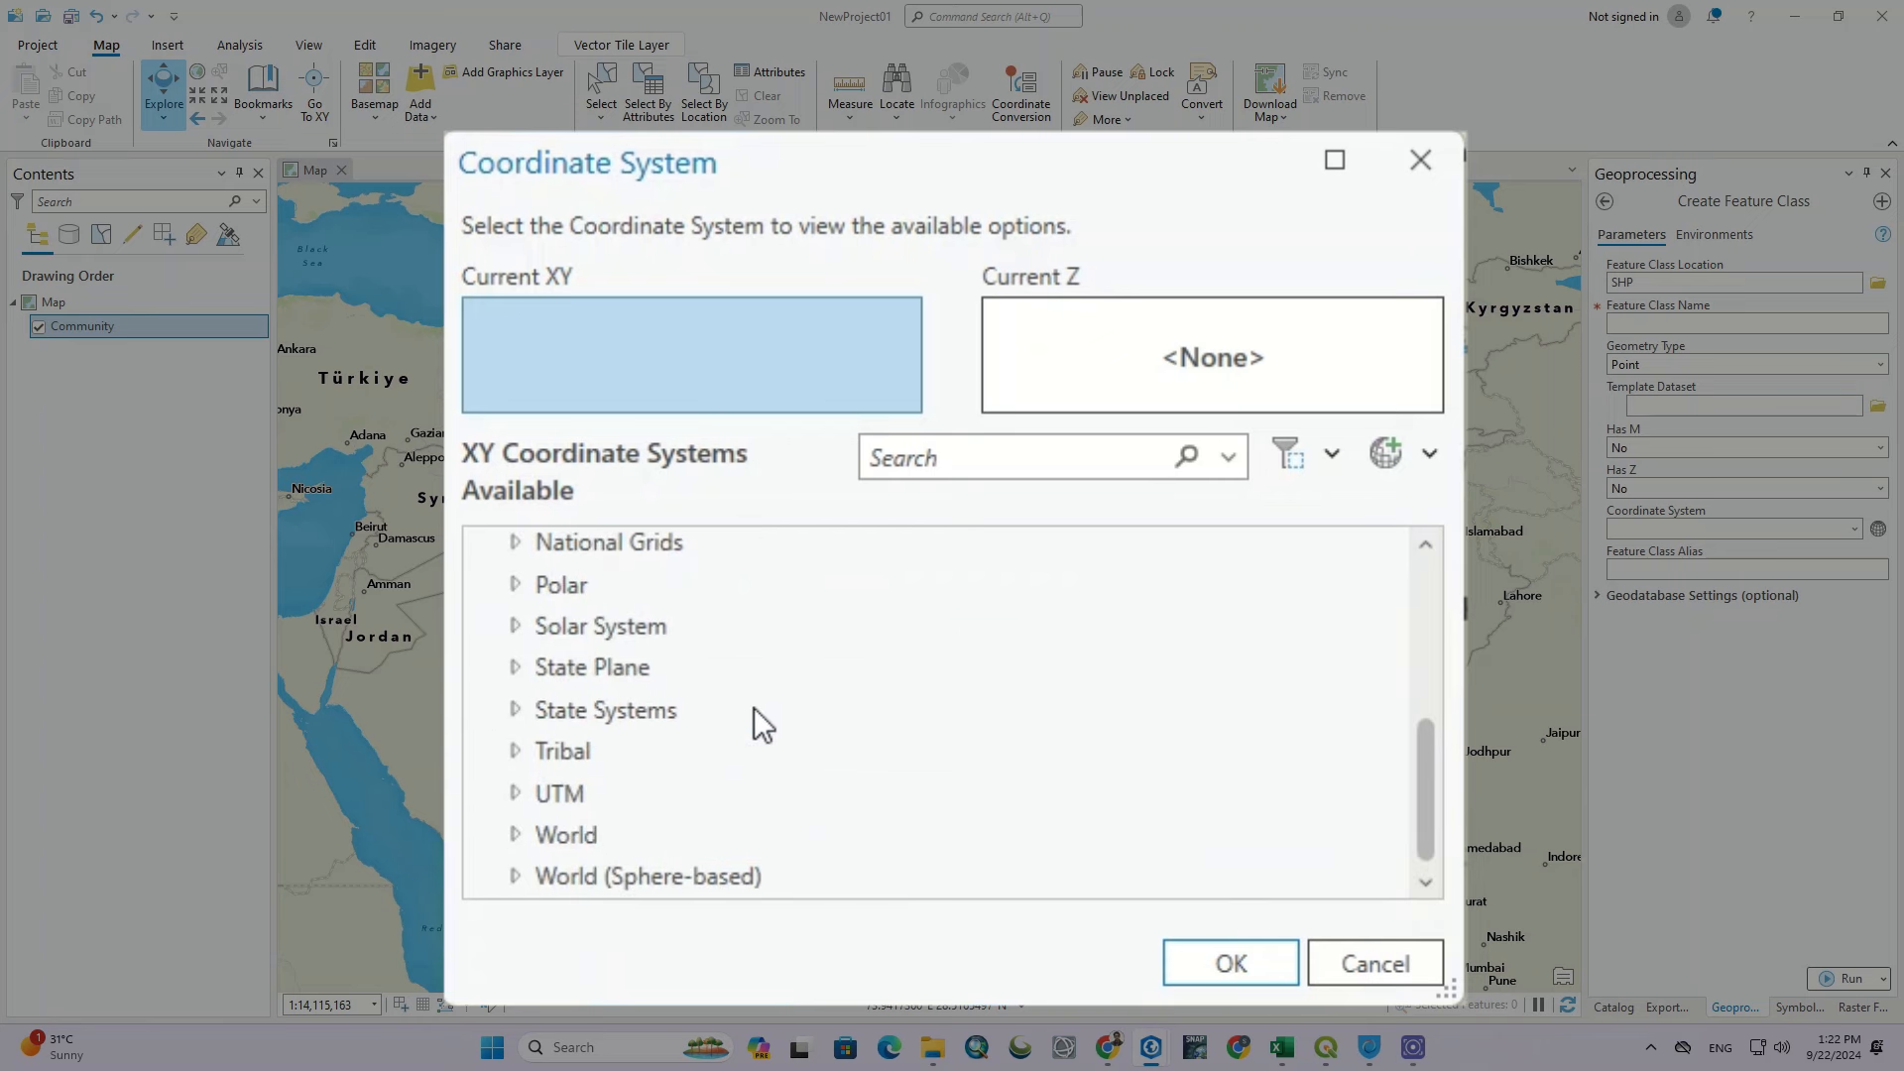
left_click(516, 794)
scroll(776, 625, "down", 3)
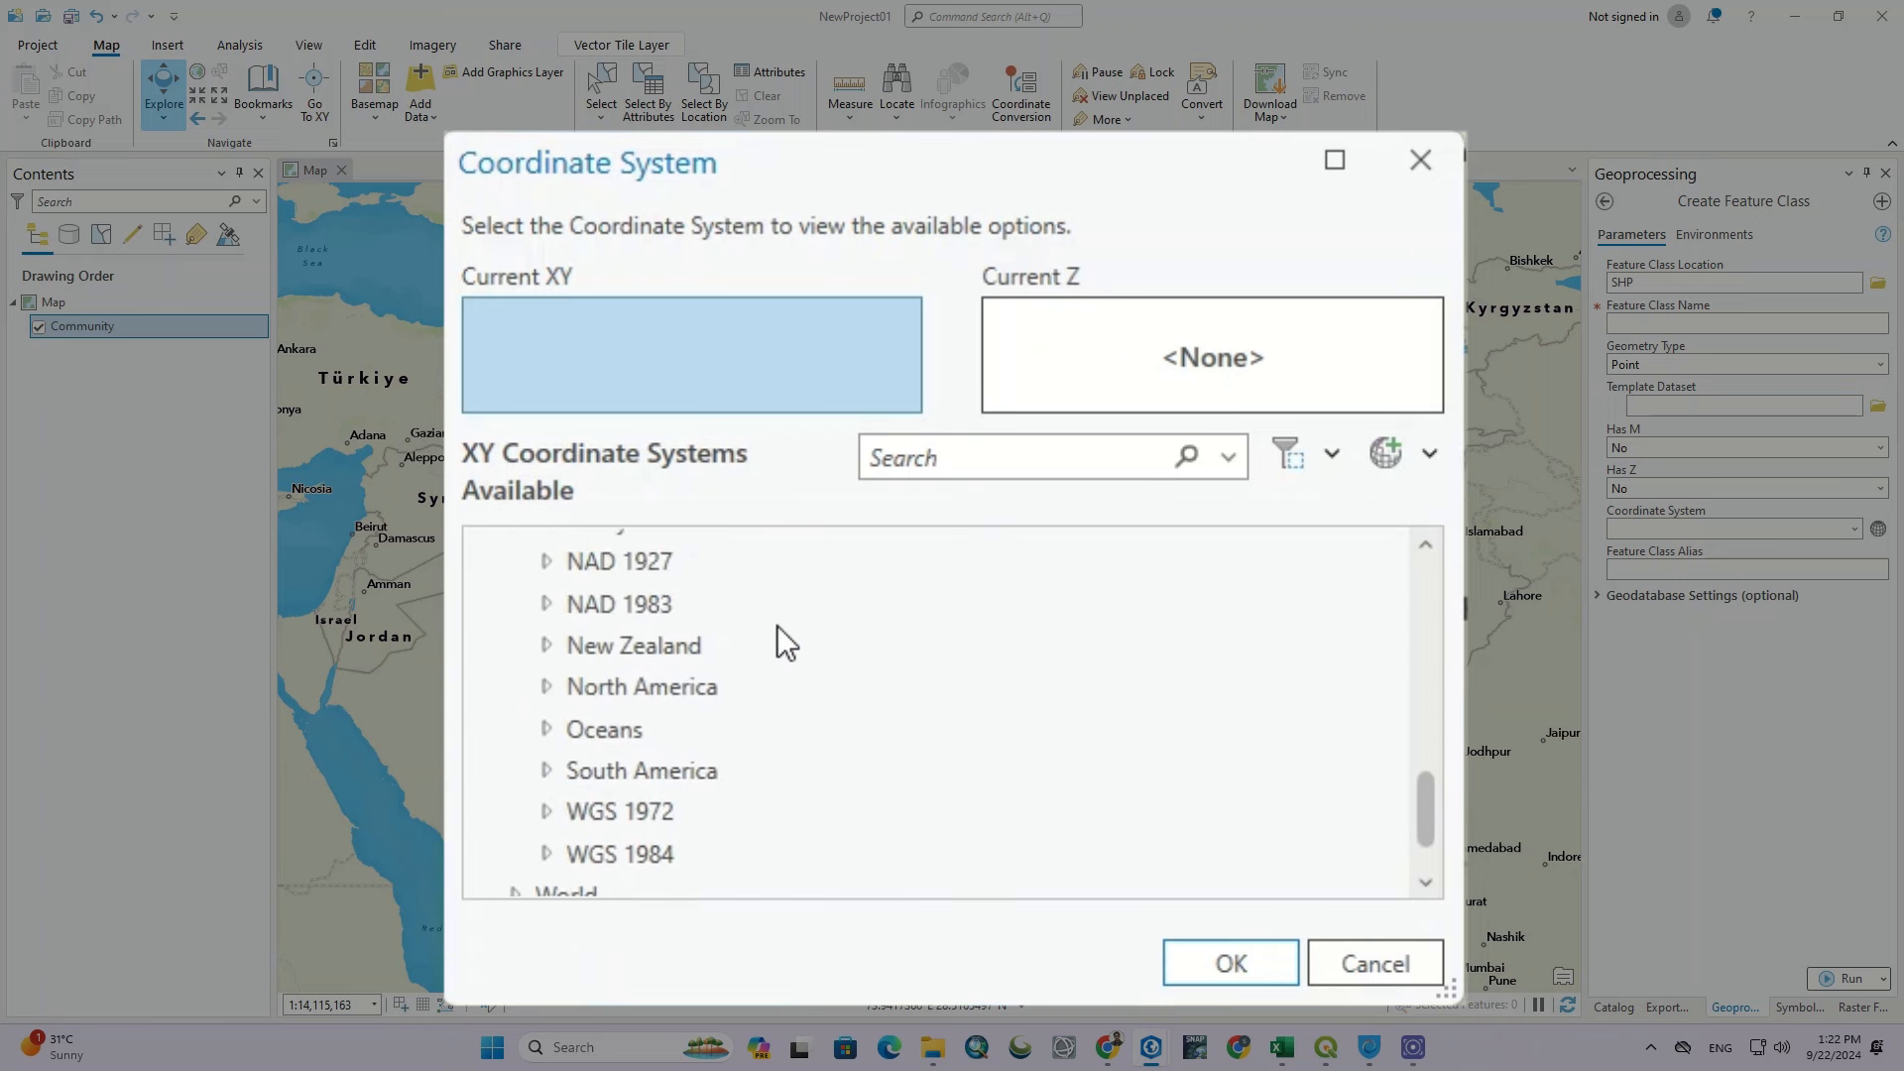
left_click(617, 795)
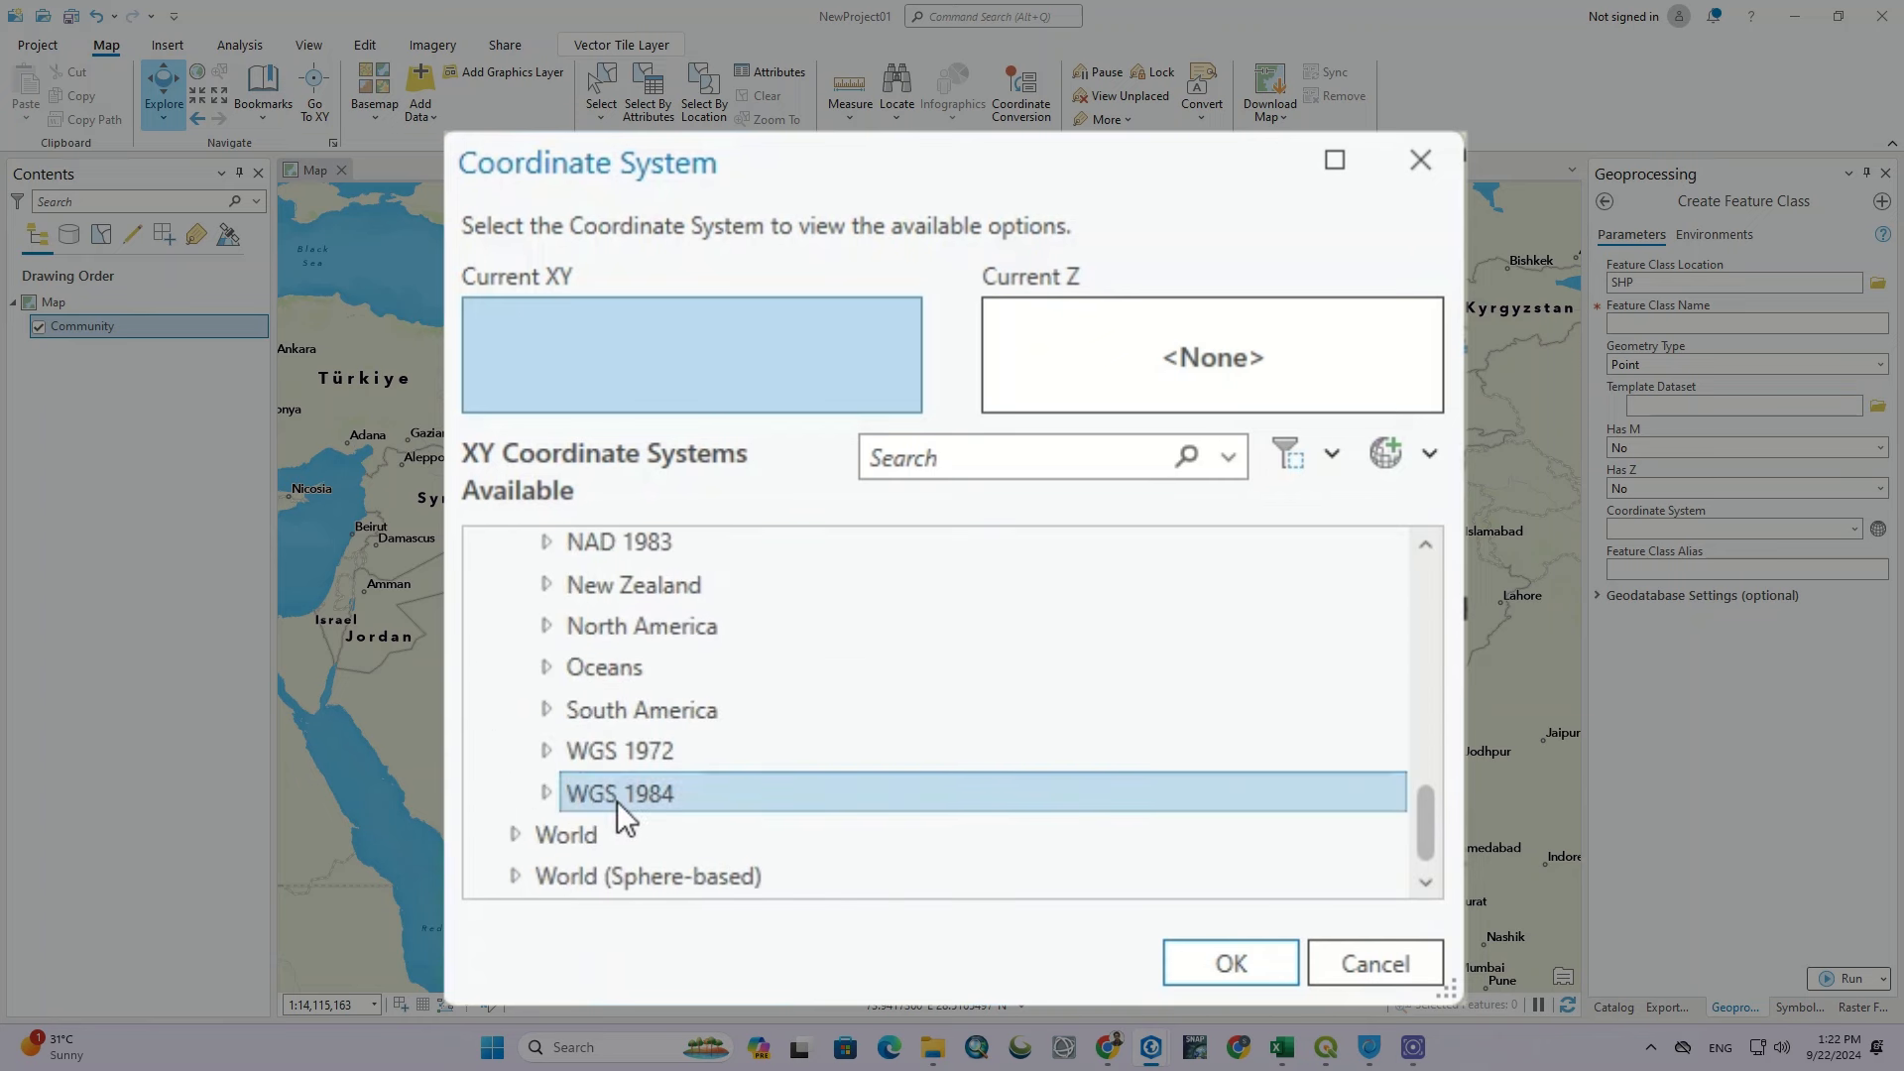
left_click(547, 796)
Step: Assign the Northern Hemisphere system WGS 1984 UTM Zone 39N as the feature class's XY coordinate system
scroll(552, 674, "down", 1)
left_click(625, 751)
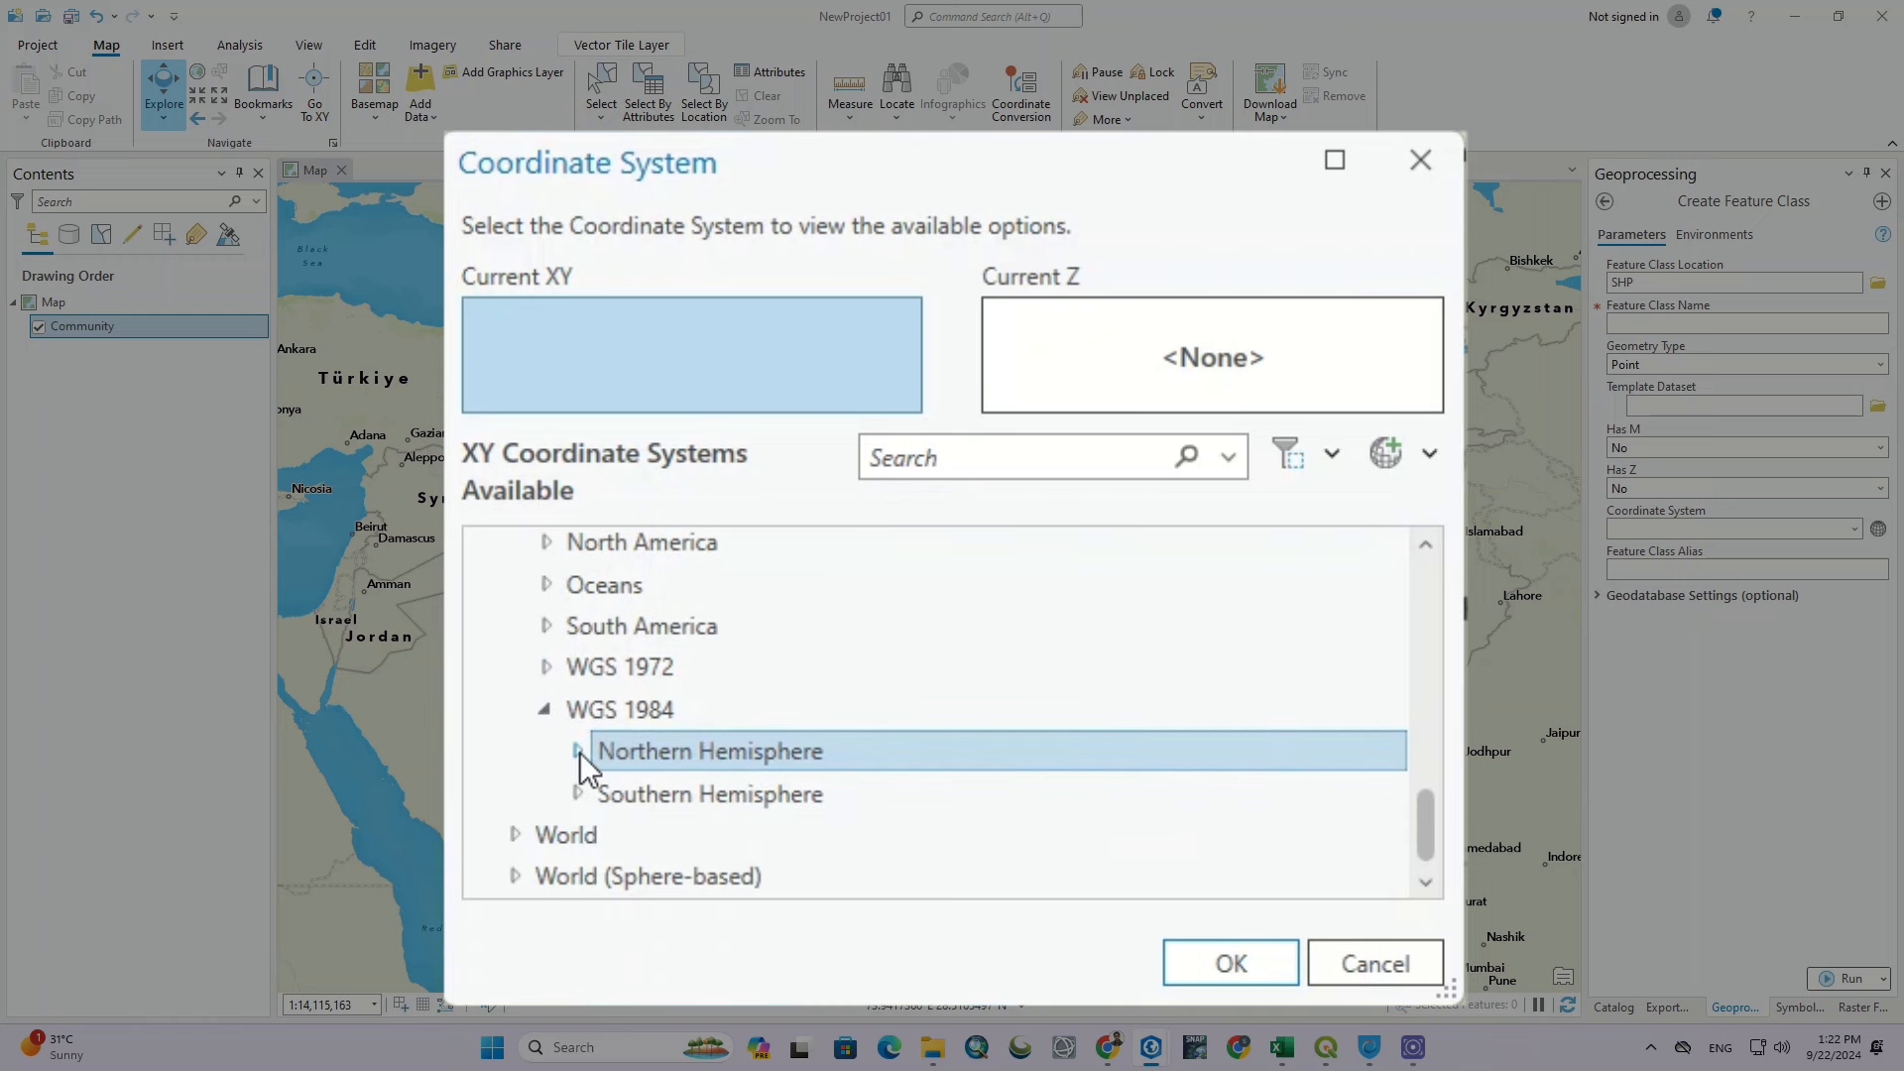
left_click(579, 752)
scroll(591, 597, "down", 3)
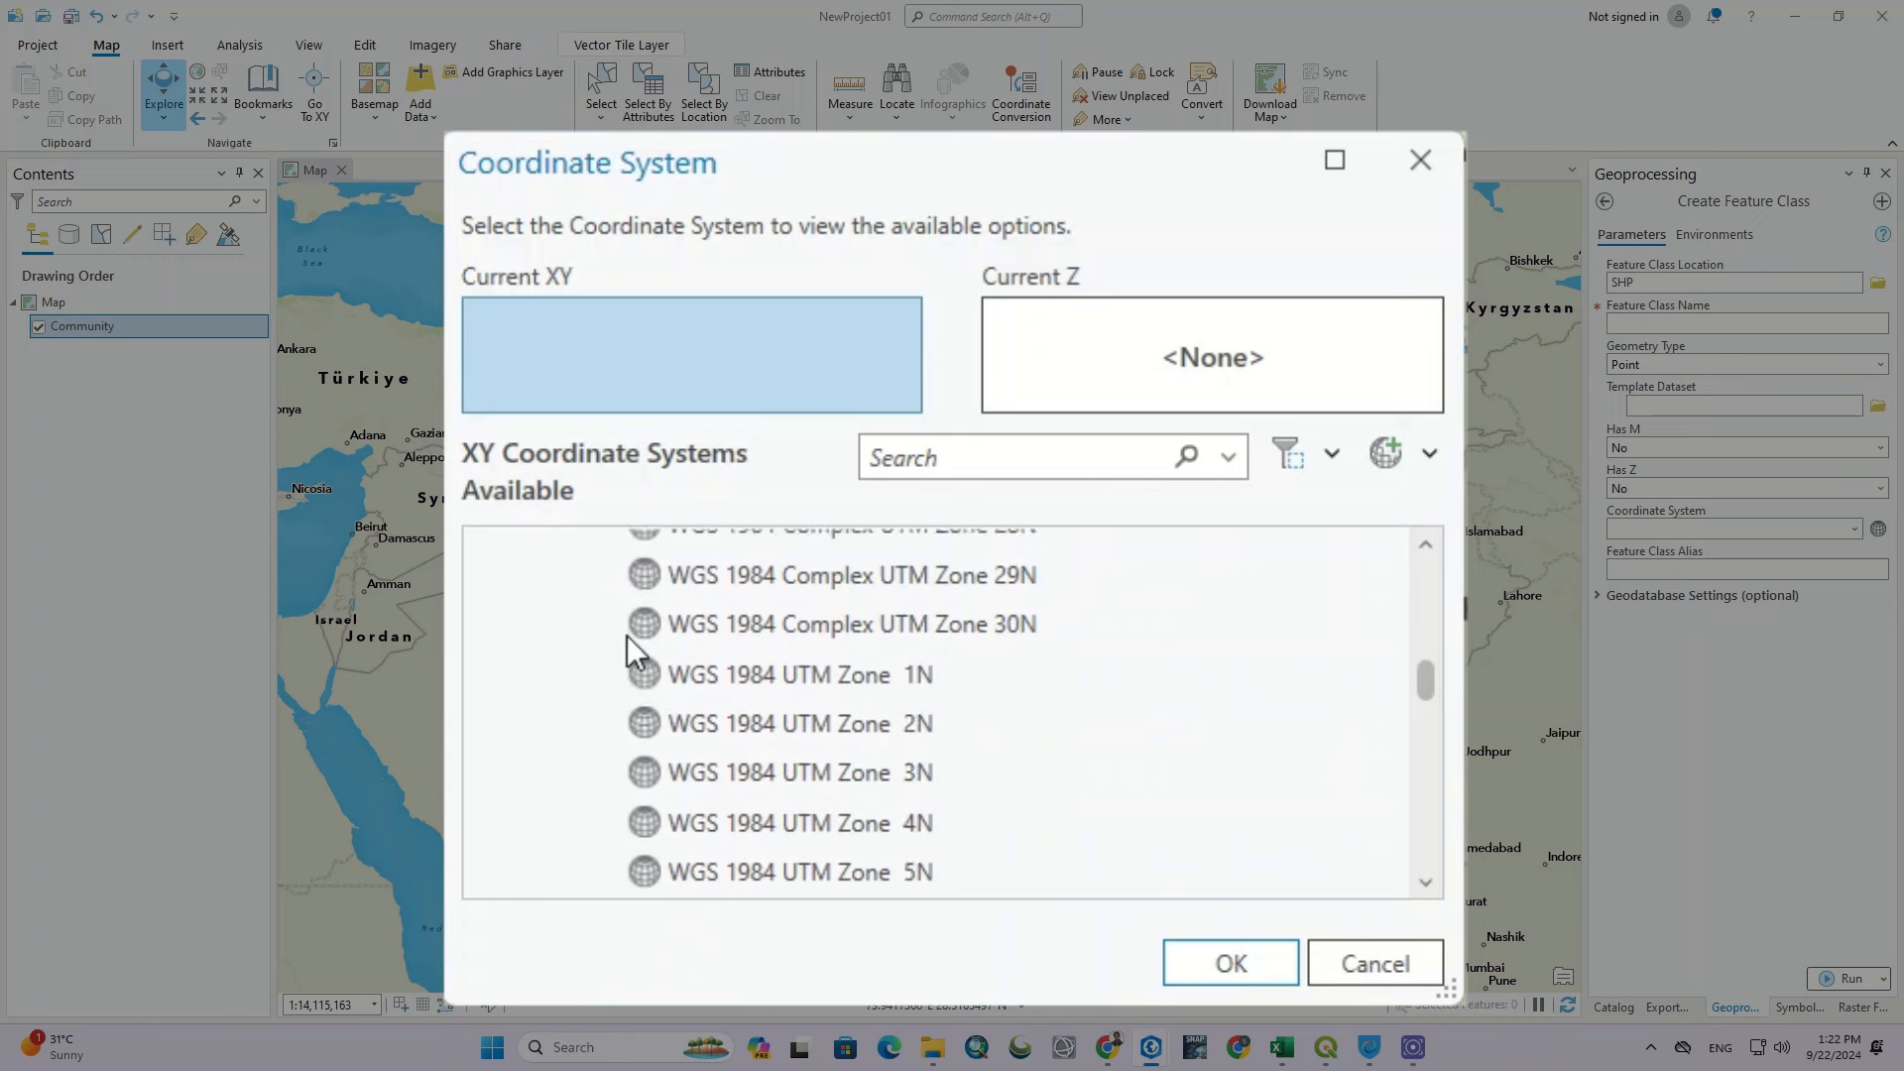
scroll(631, 653, "down", 9)
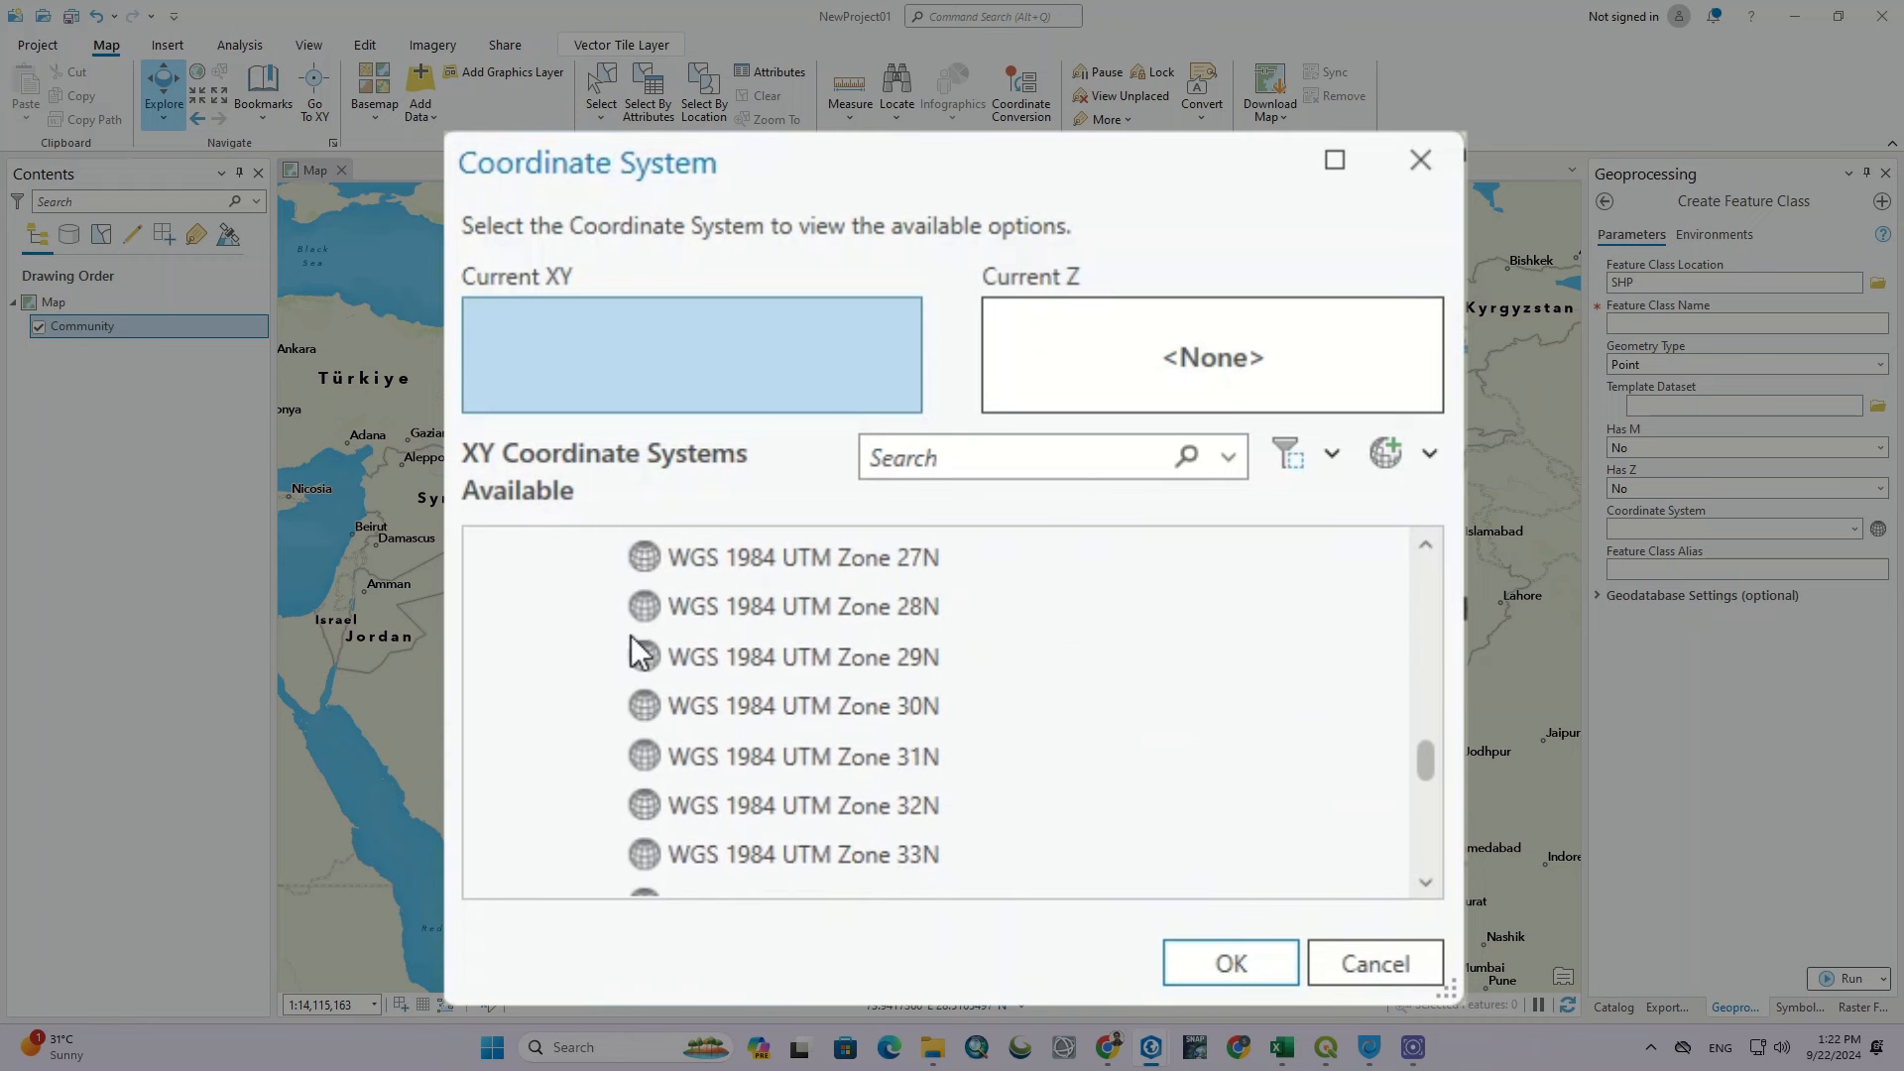
scroll(635, 639, "down", 3)
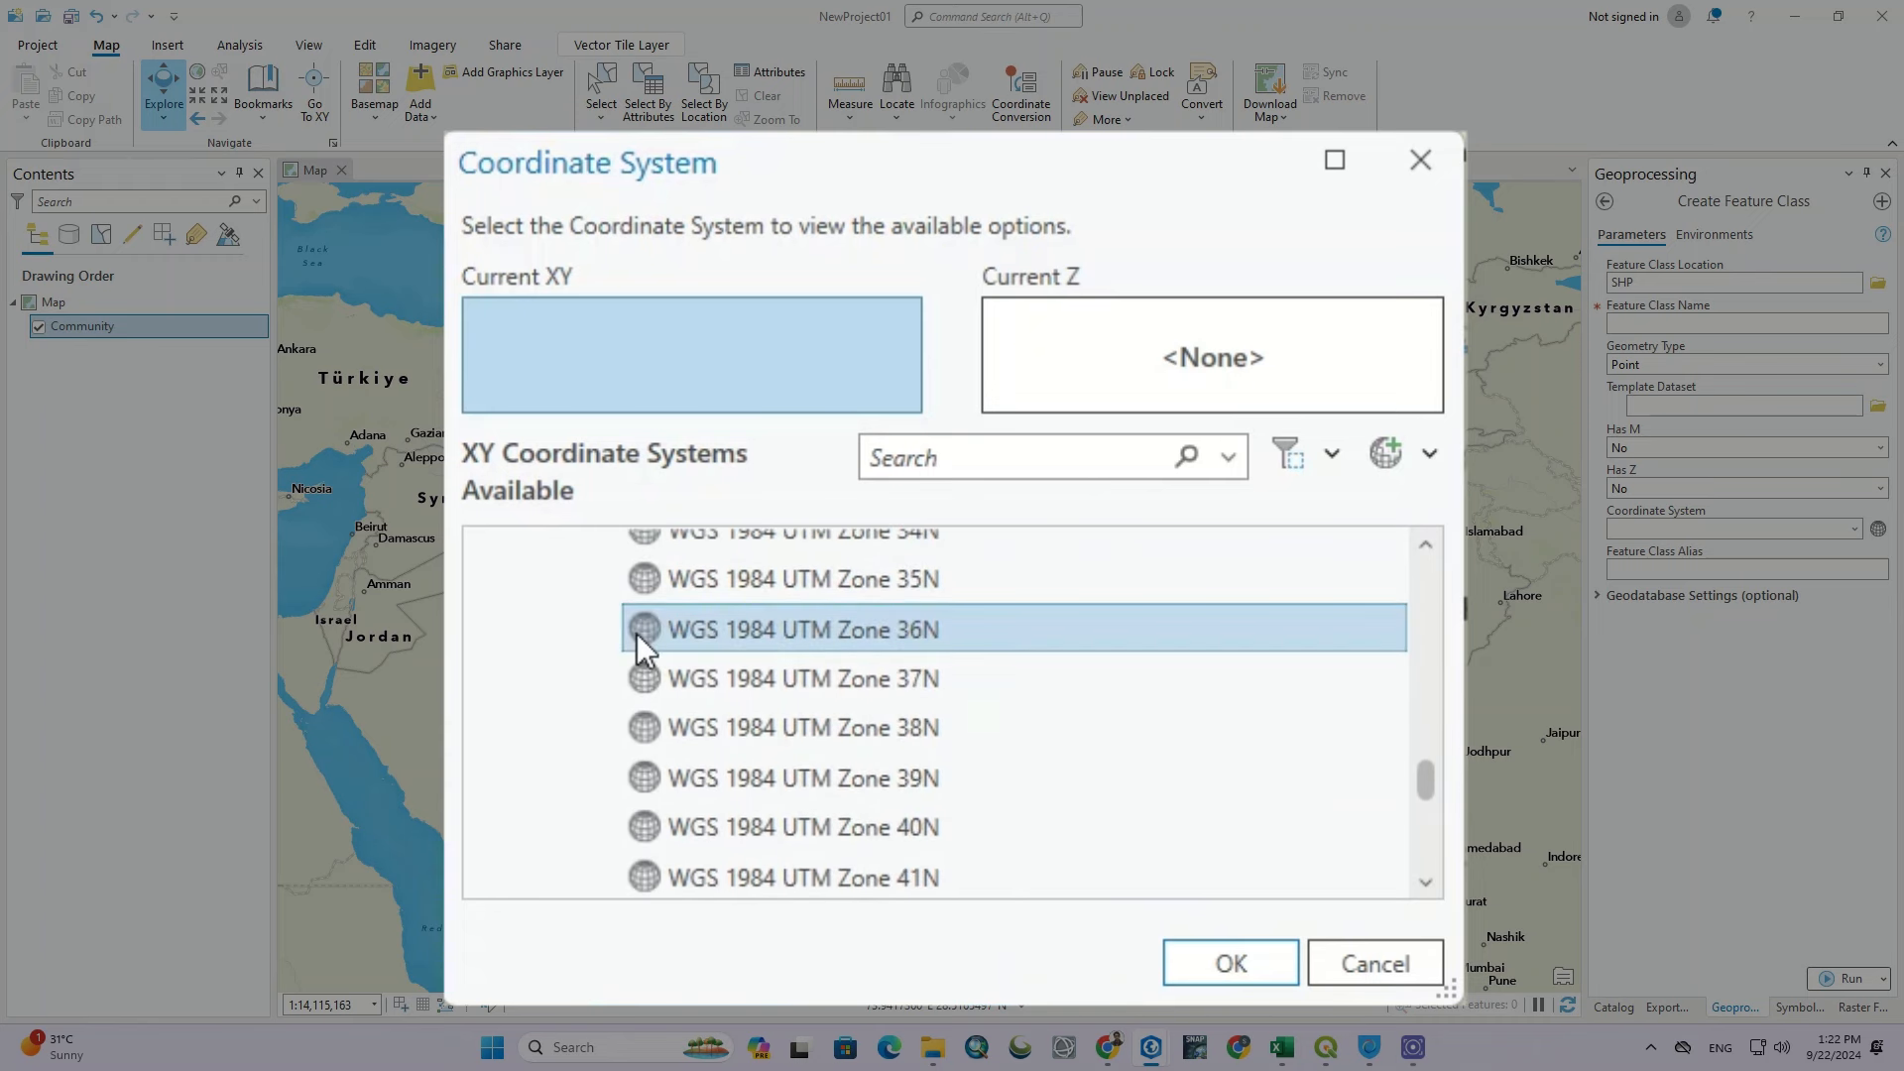
left_click(739, 787)
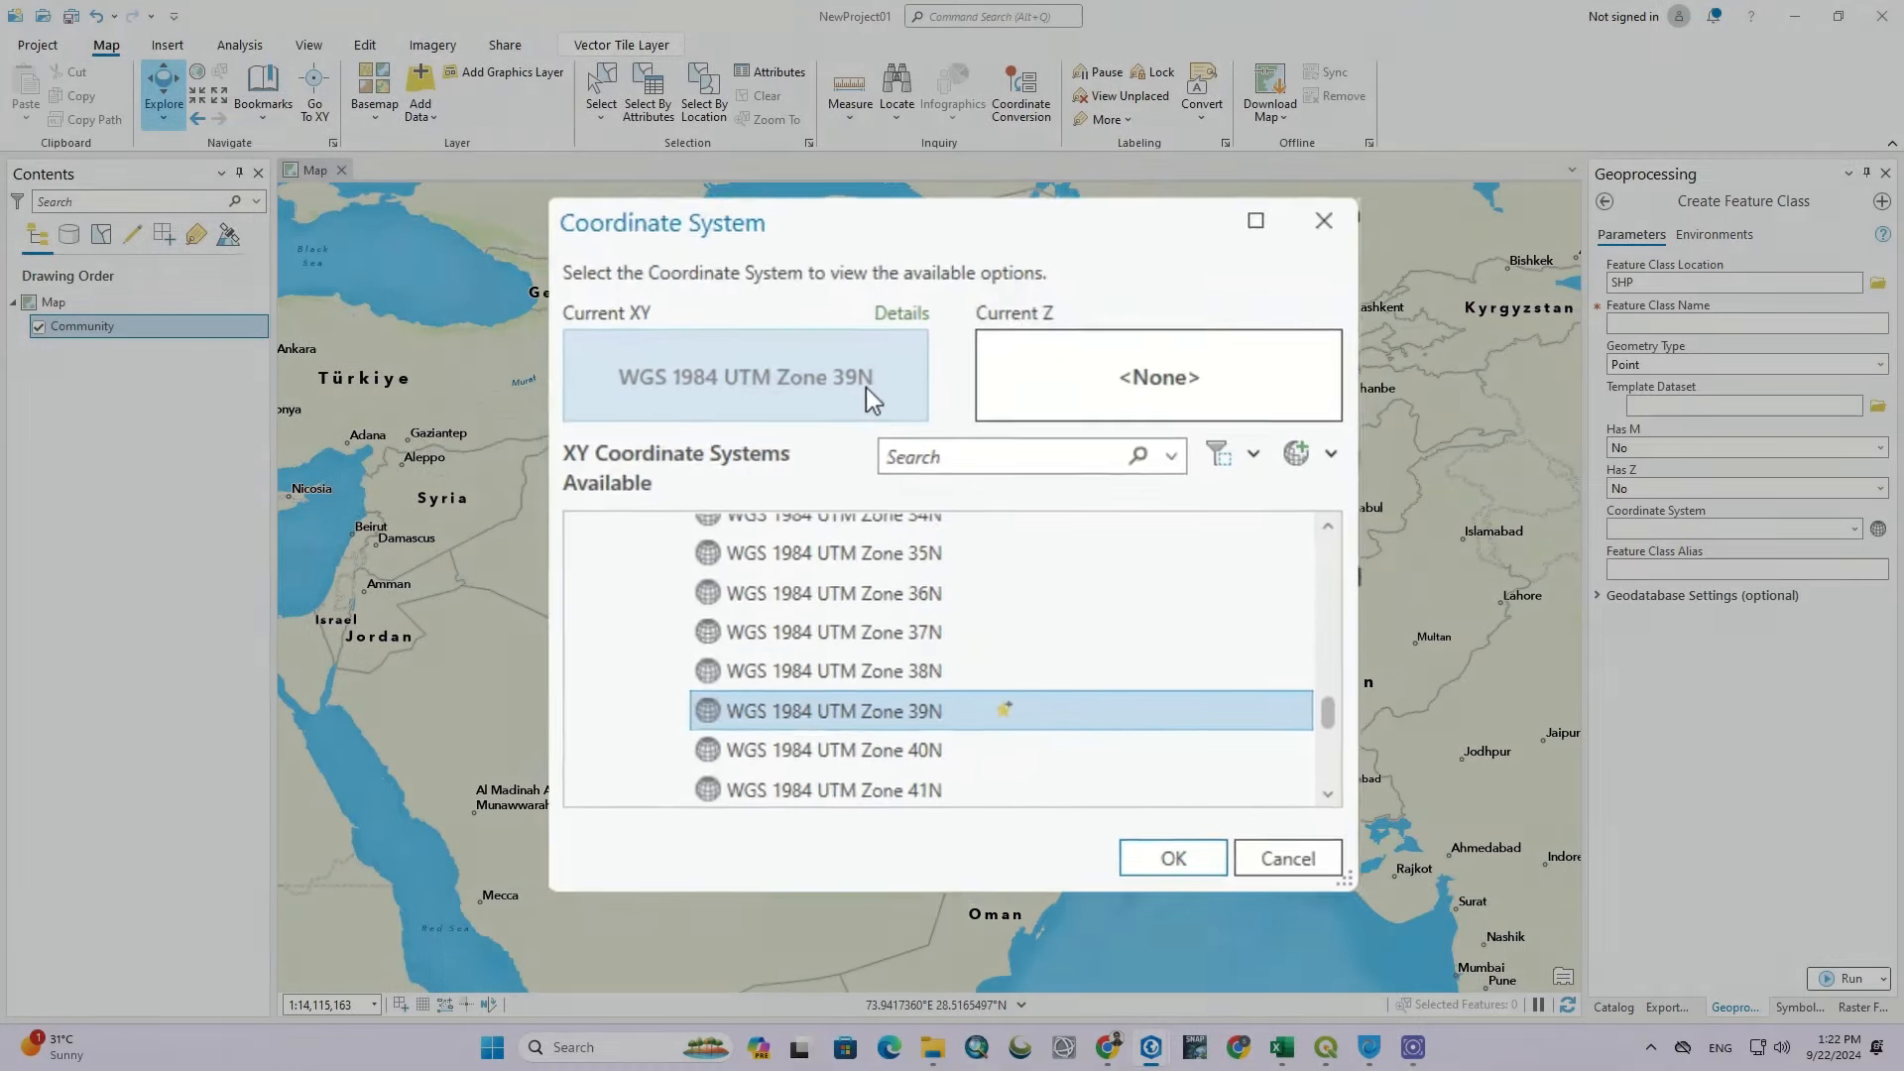
left_click(1111, 757)
Step: Enter Hospital as the feature class name again, run Create Feature Class and dismiss the run details
left_click(1686, 324)
type("Hospital")
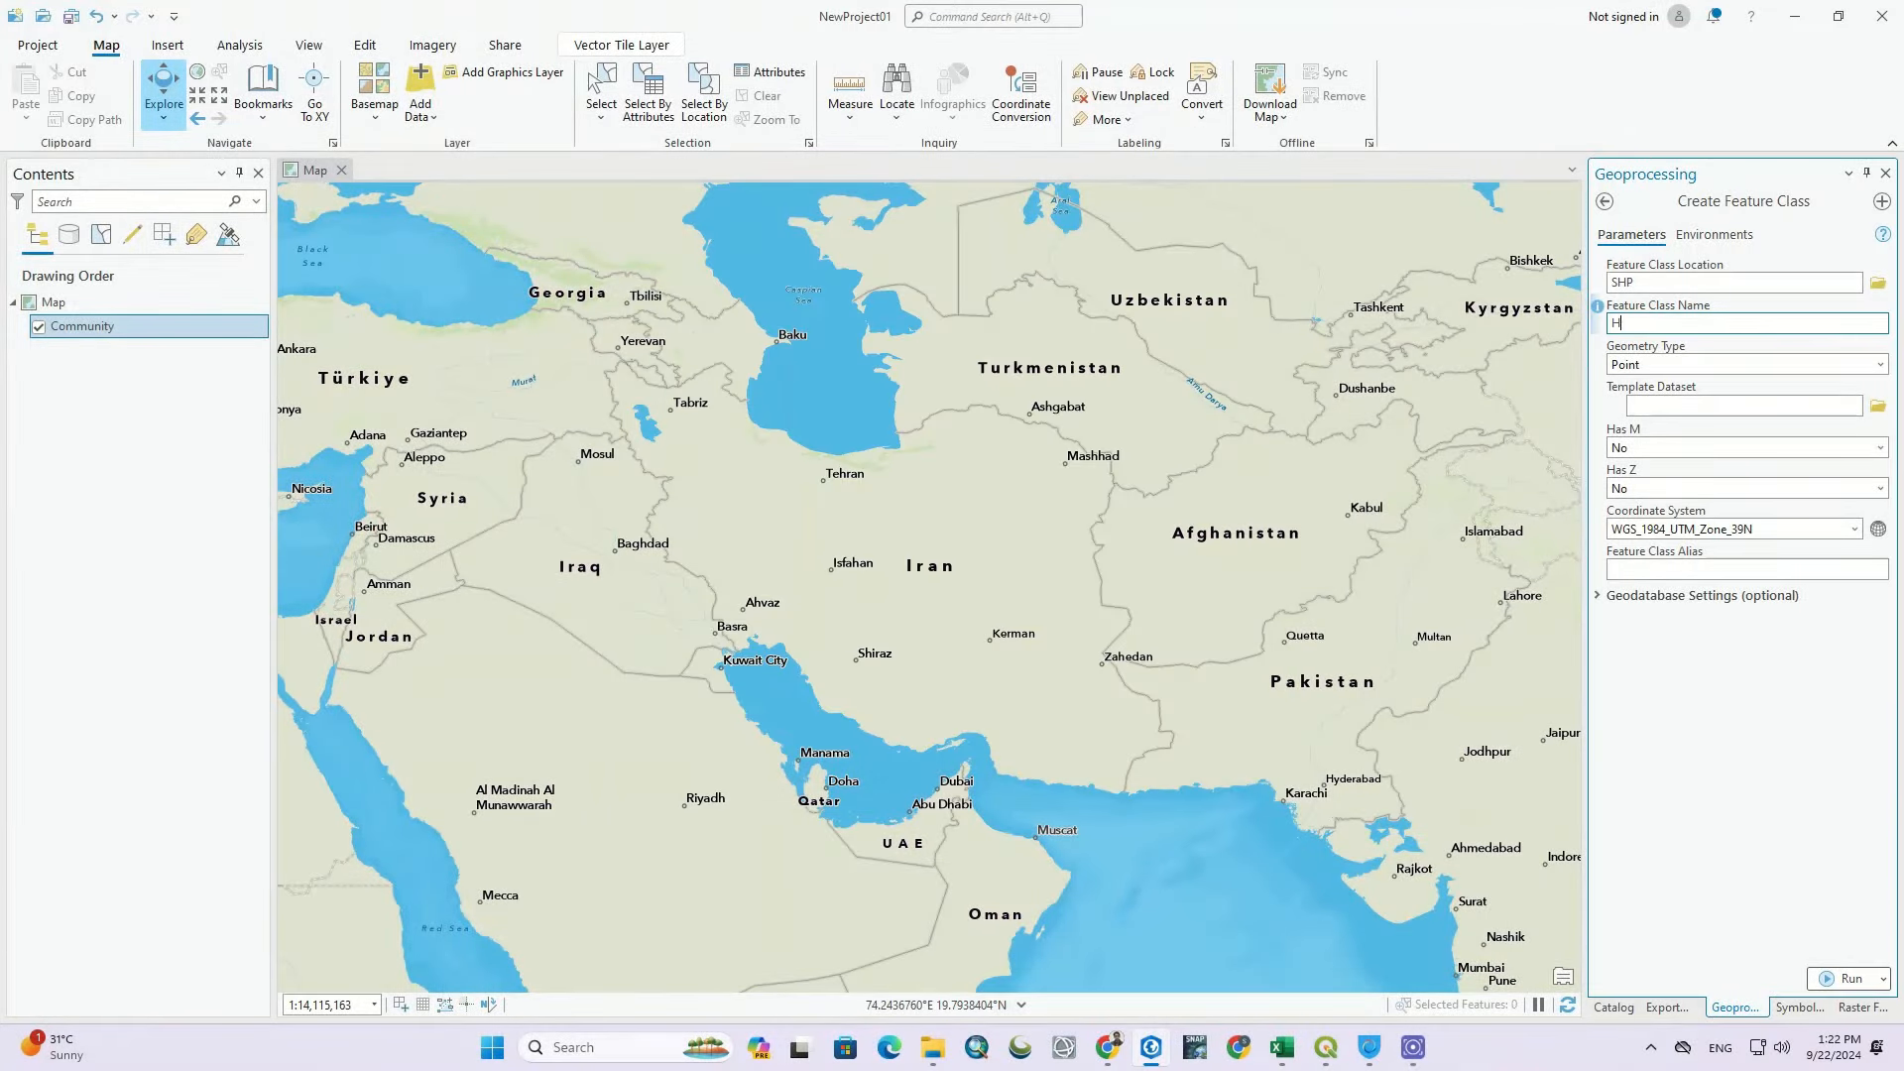
left_click(1675, 448)
left_click(1739, 671)
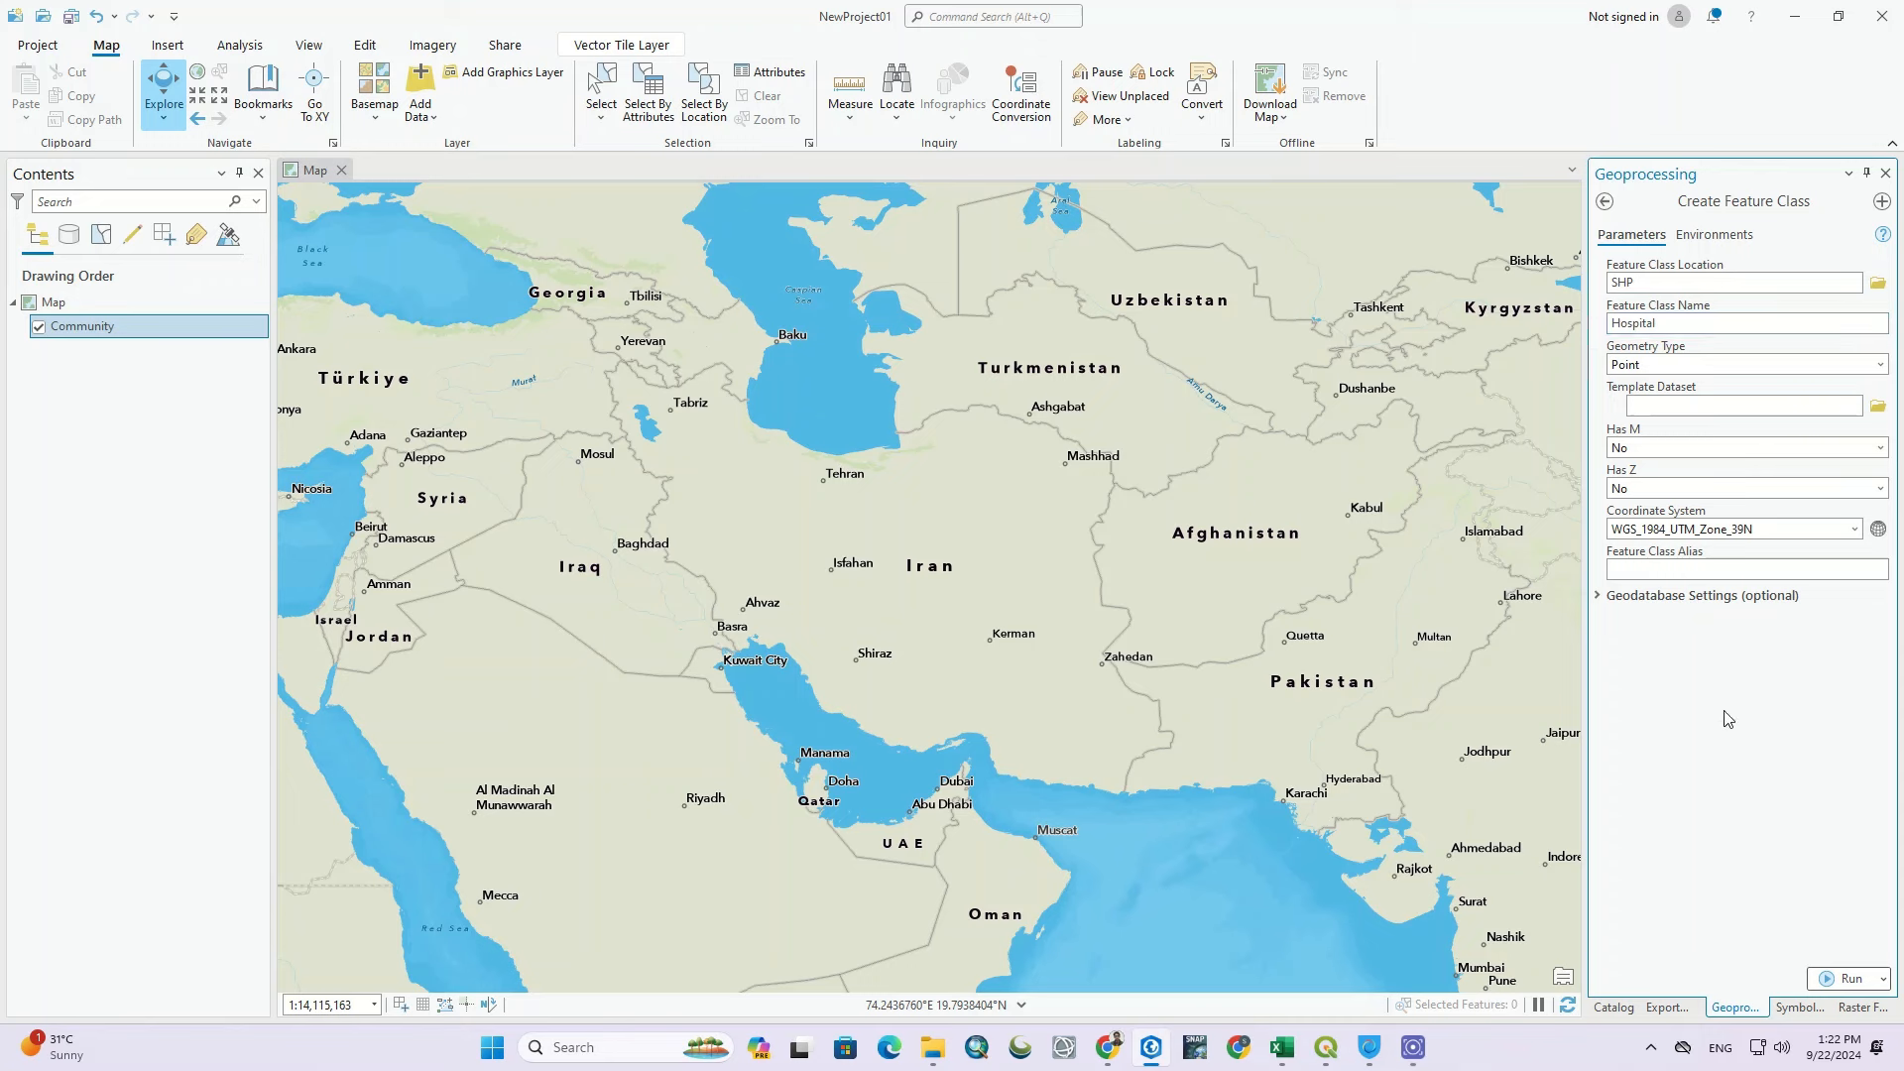
left_click(1848, 978)
mouse_move(1846, 987)
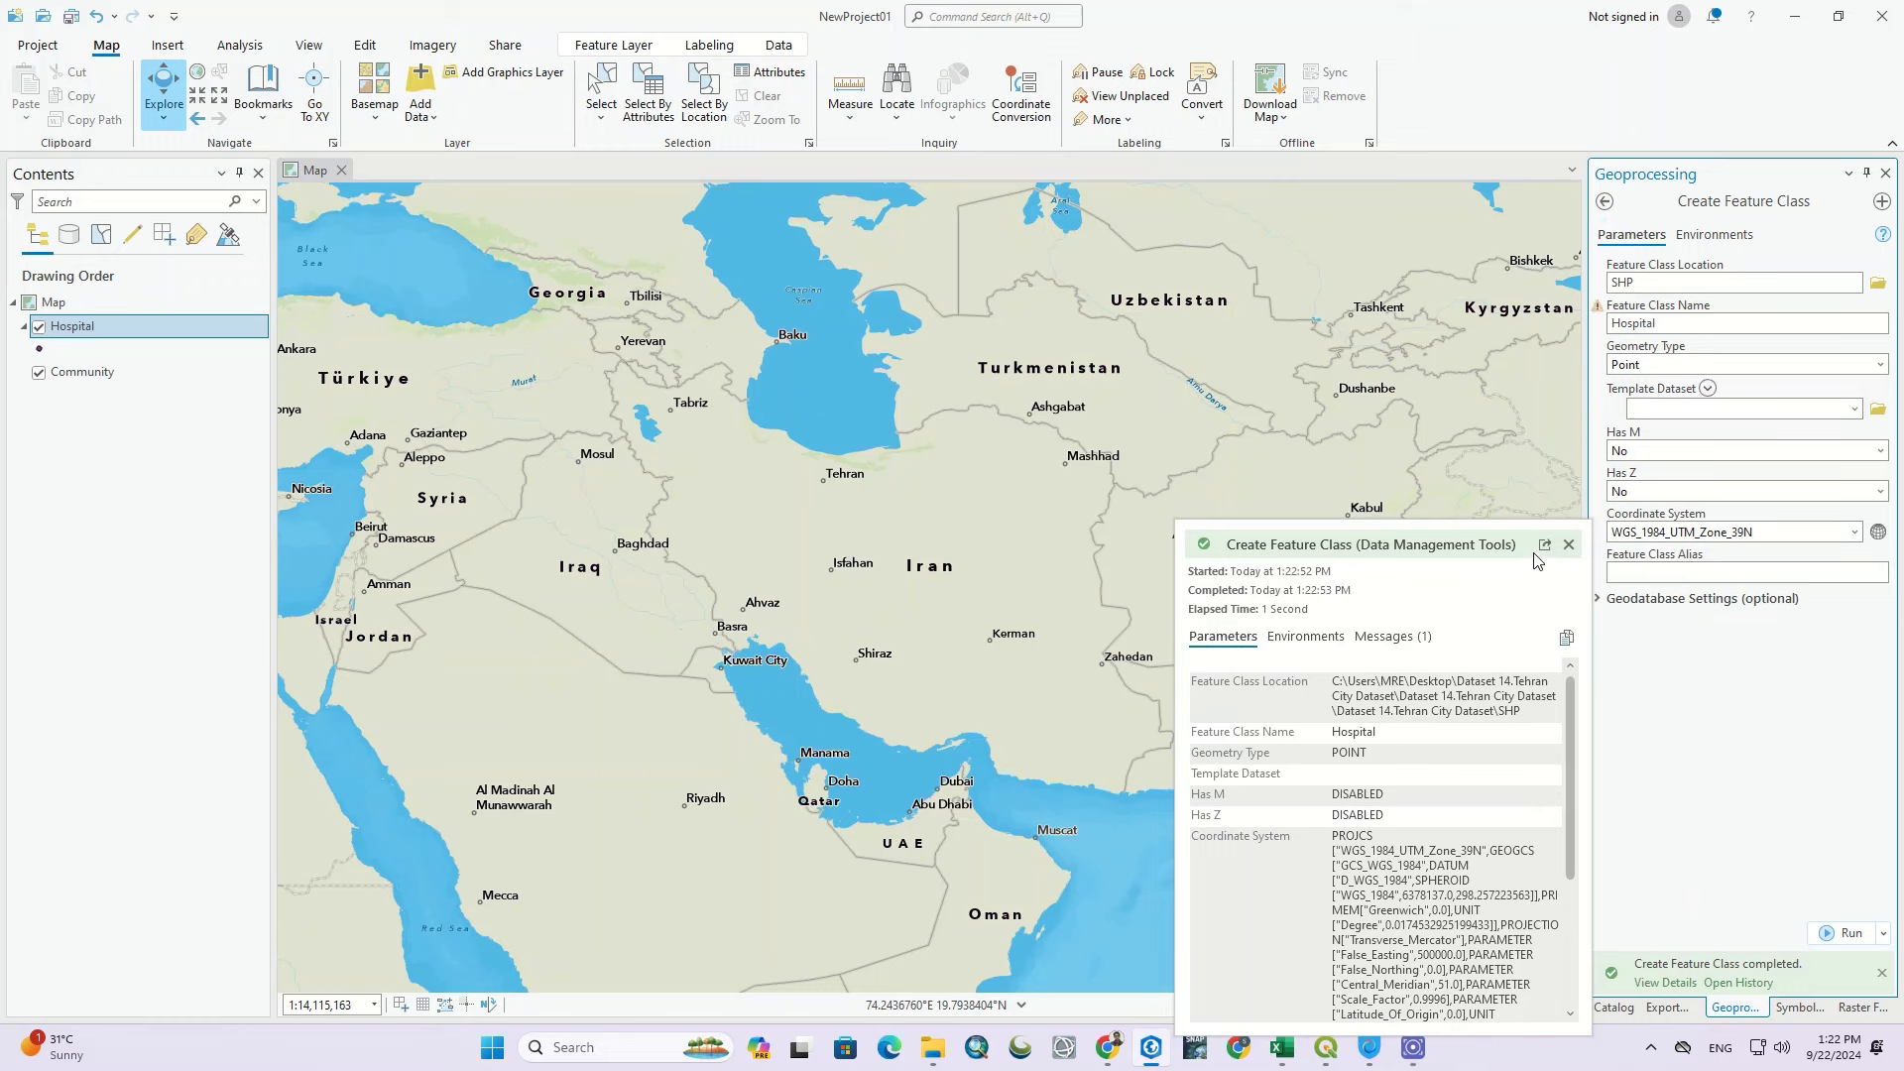
left_click(1568, 546)
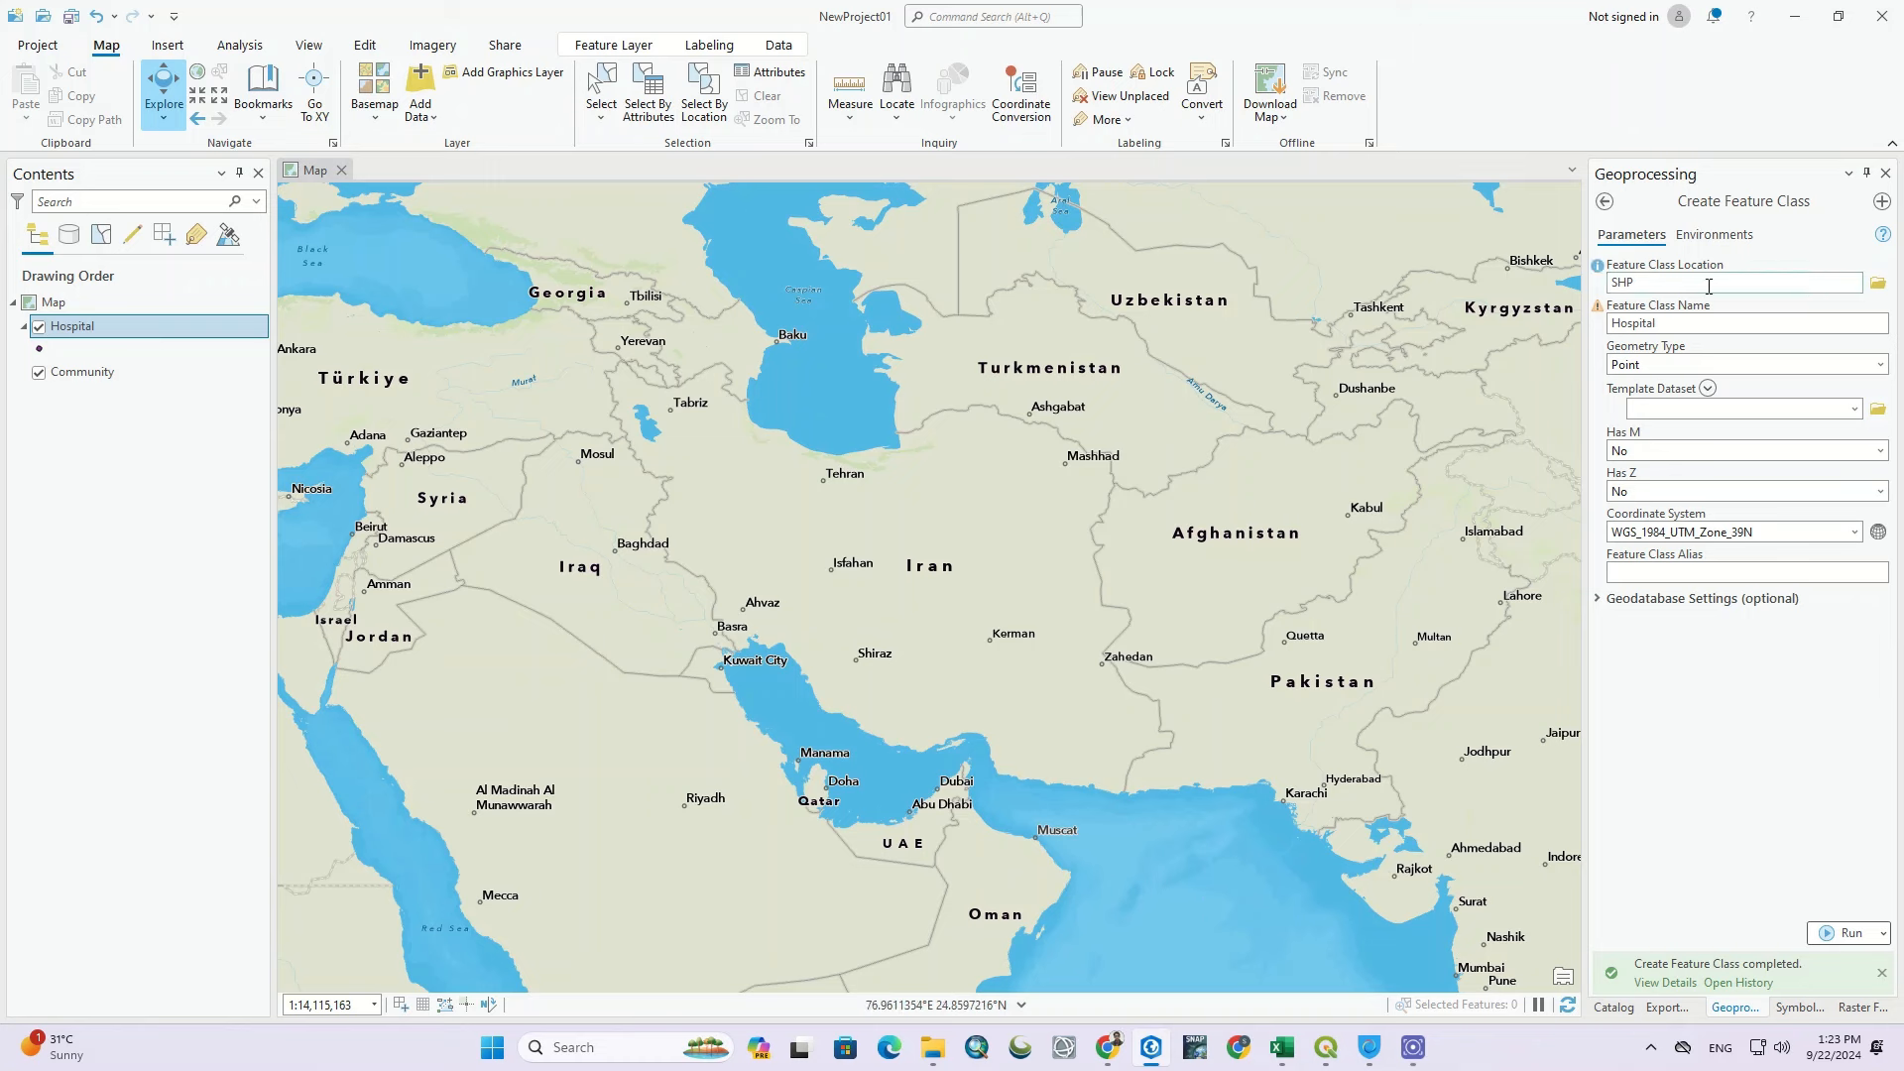
Step: Change the feature class name to Tehran city and set its geometry type to Polygon
left_click(1676, 324)
double_click(1675, 325)
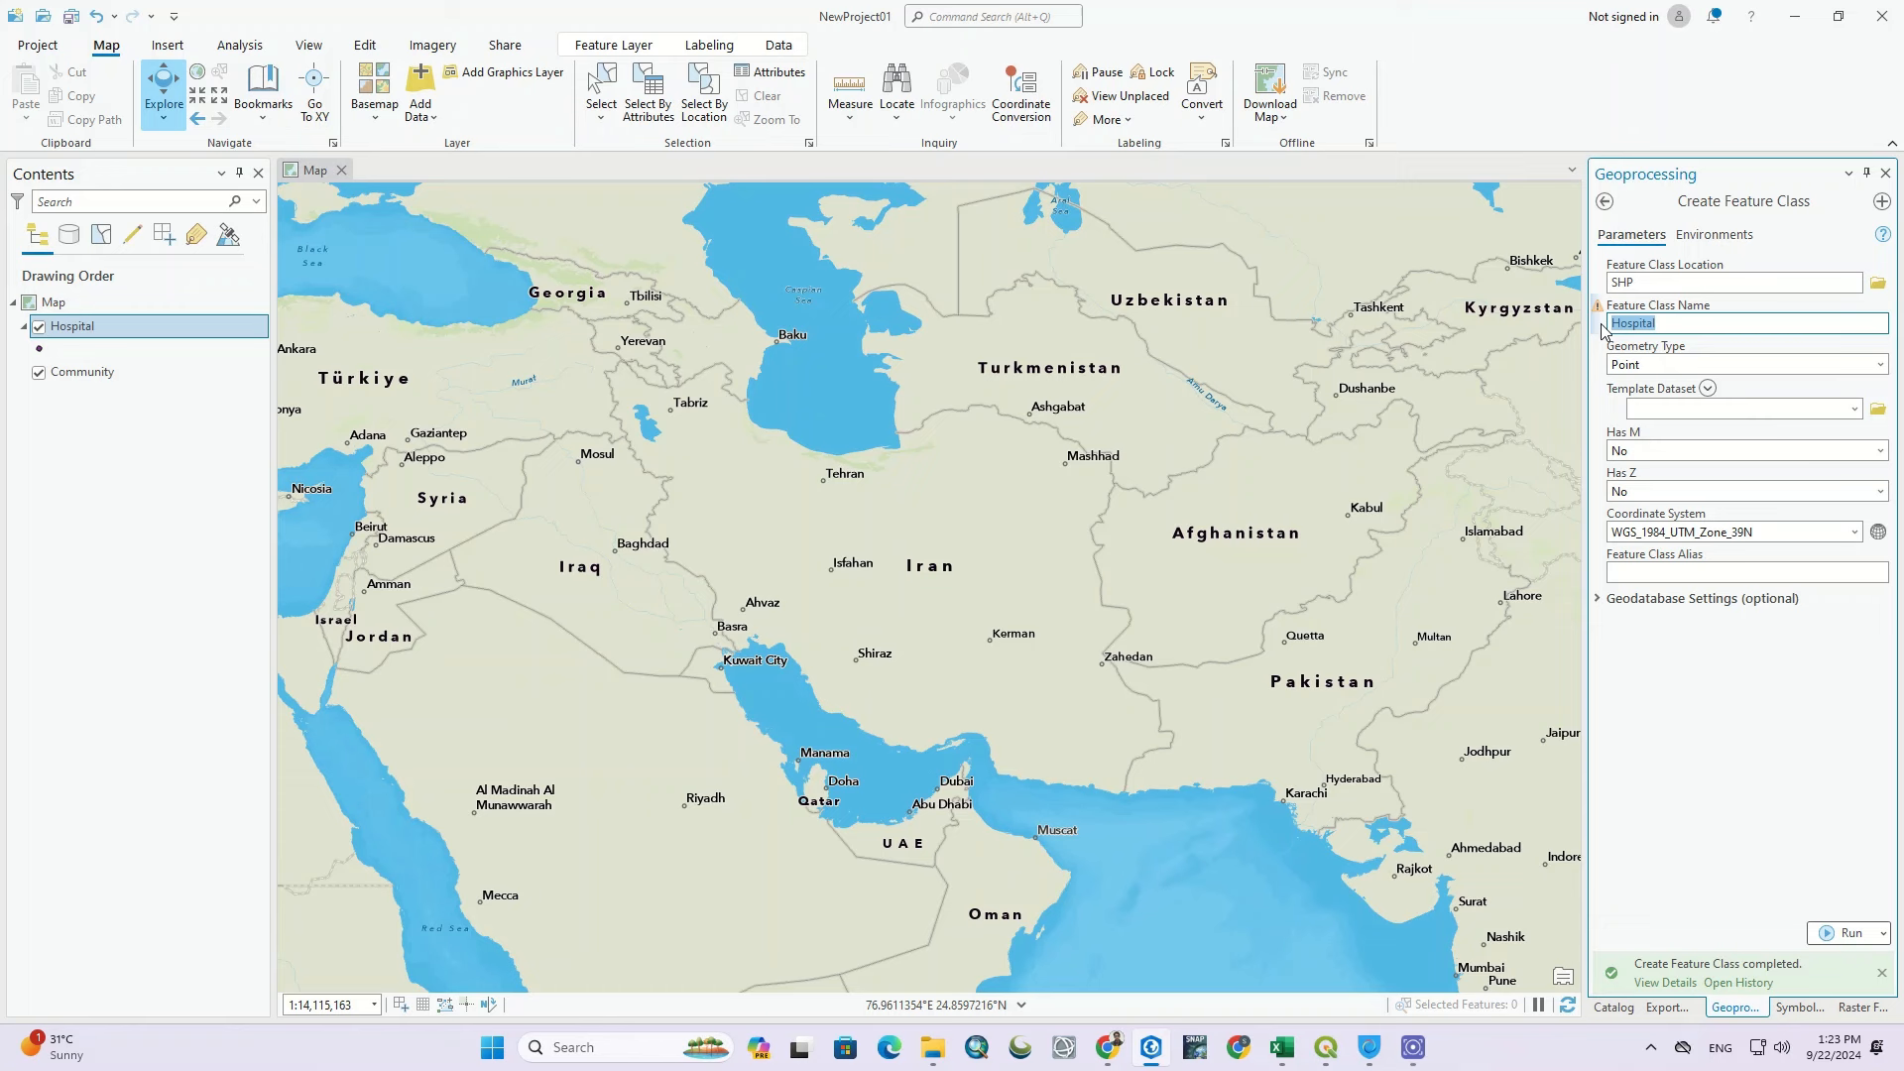
type("Tehran city")
left_click(1877, 366)
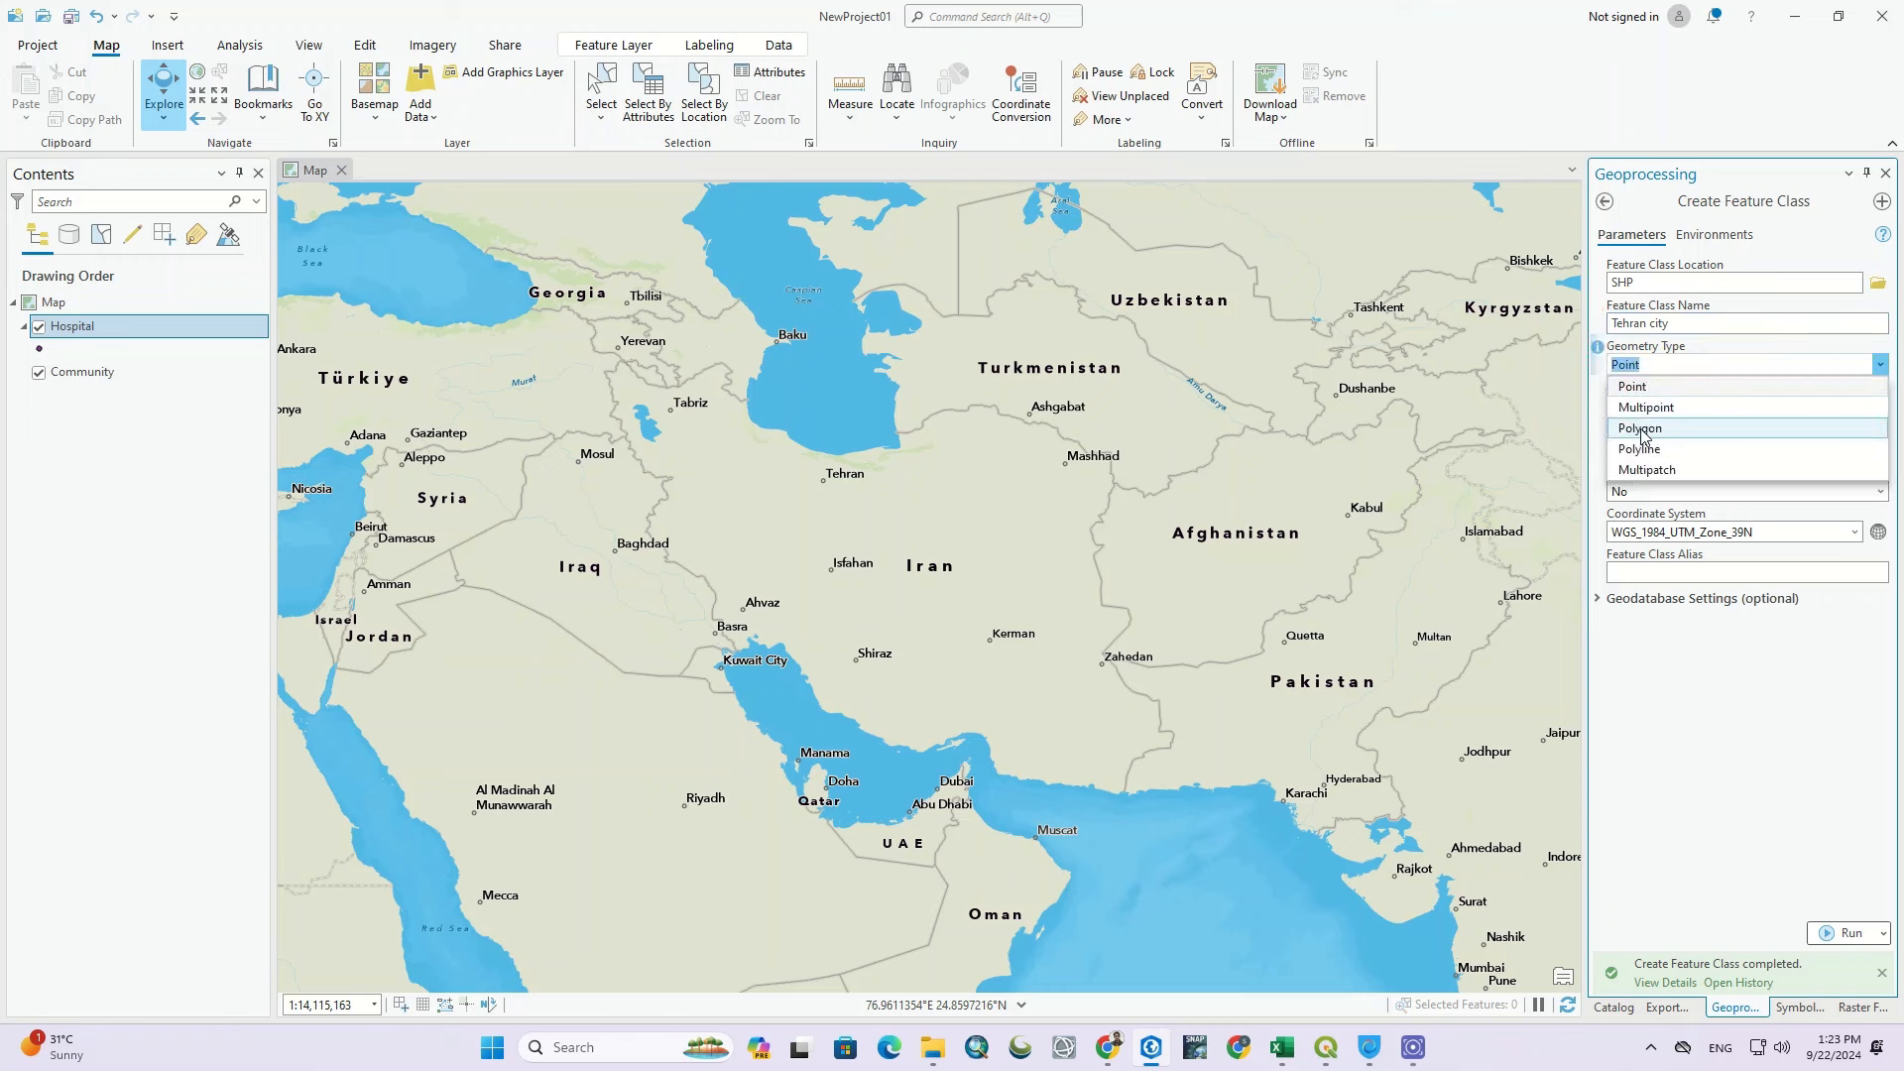
left_click(1676, 429)
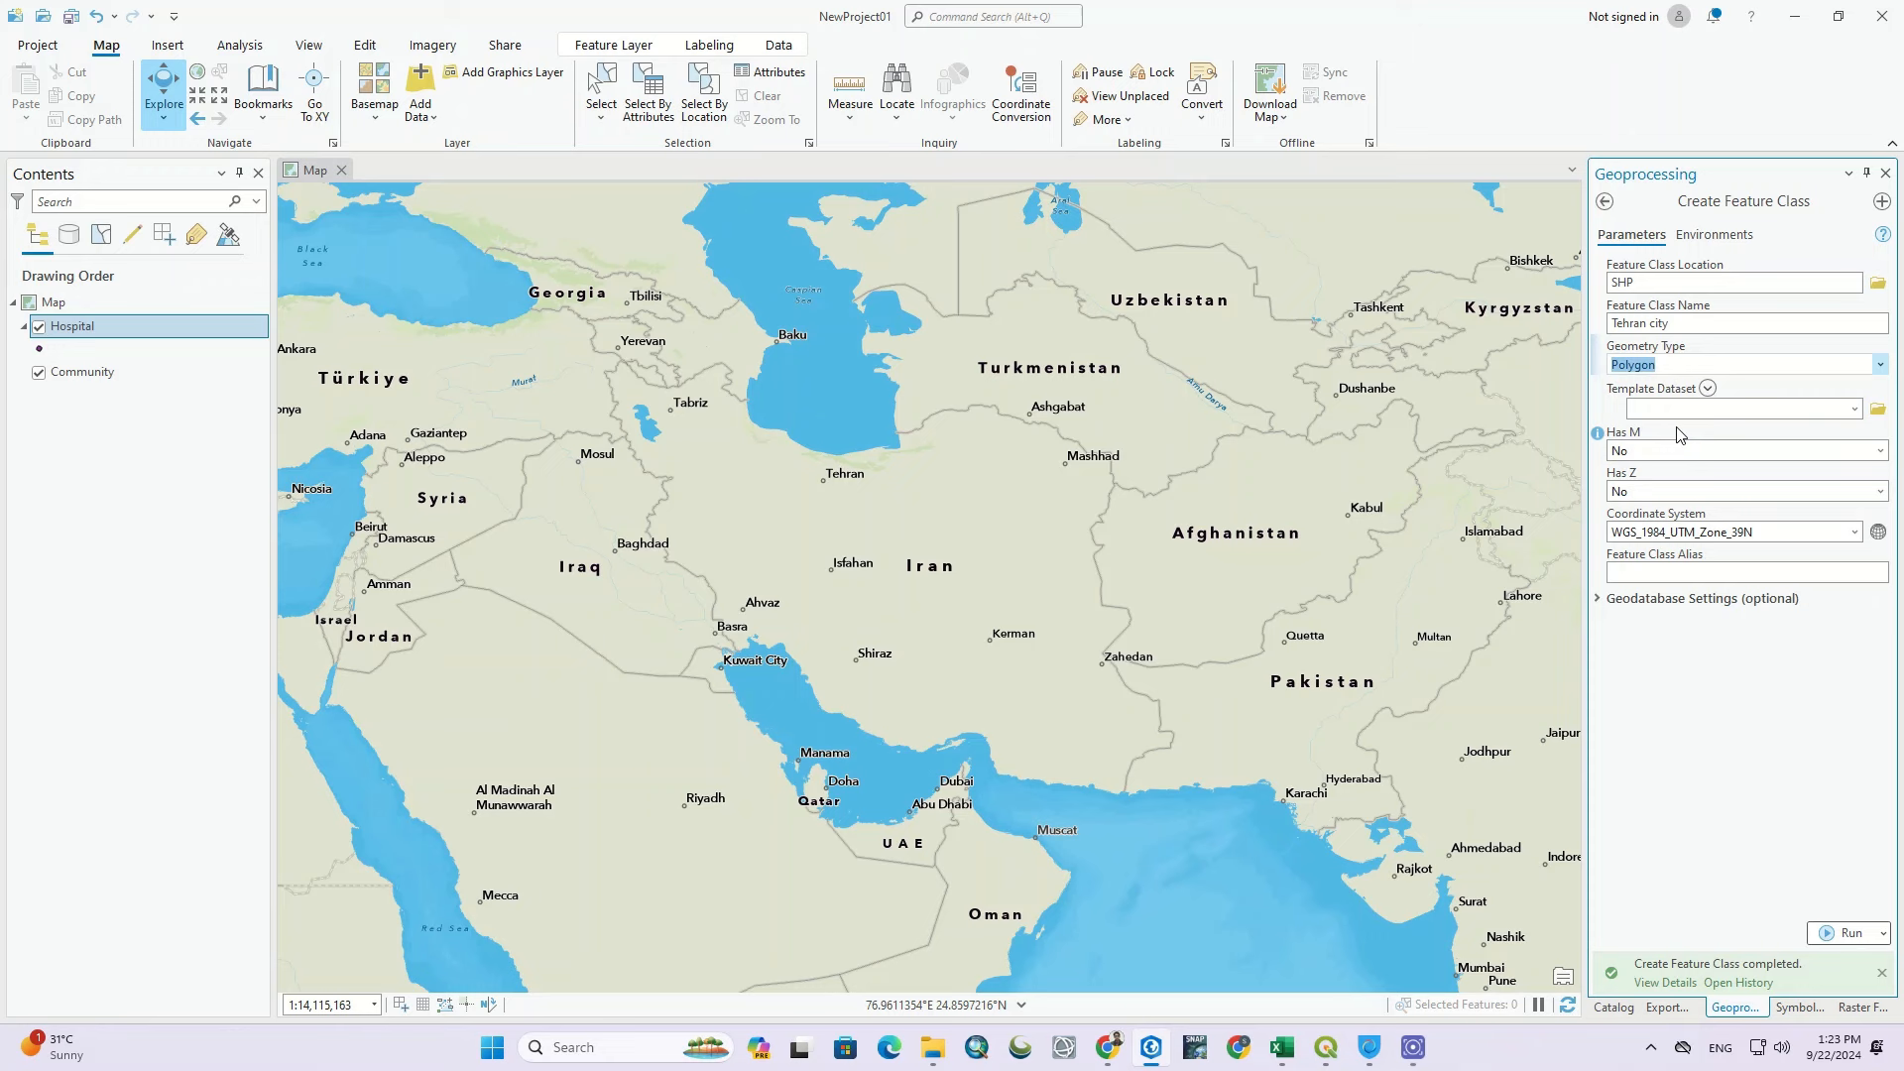
Step: Take the Tehran city coordinate system from the Hospital layer and run Create Feature Class
left_click(1854, 532)
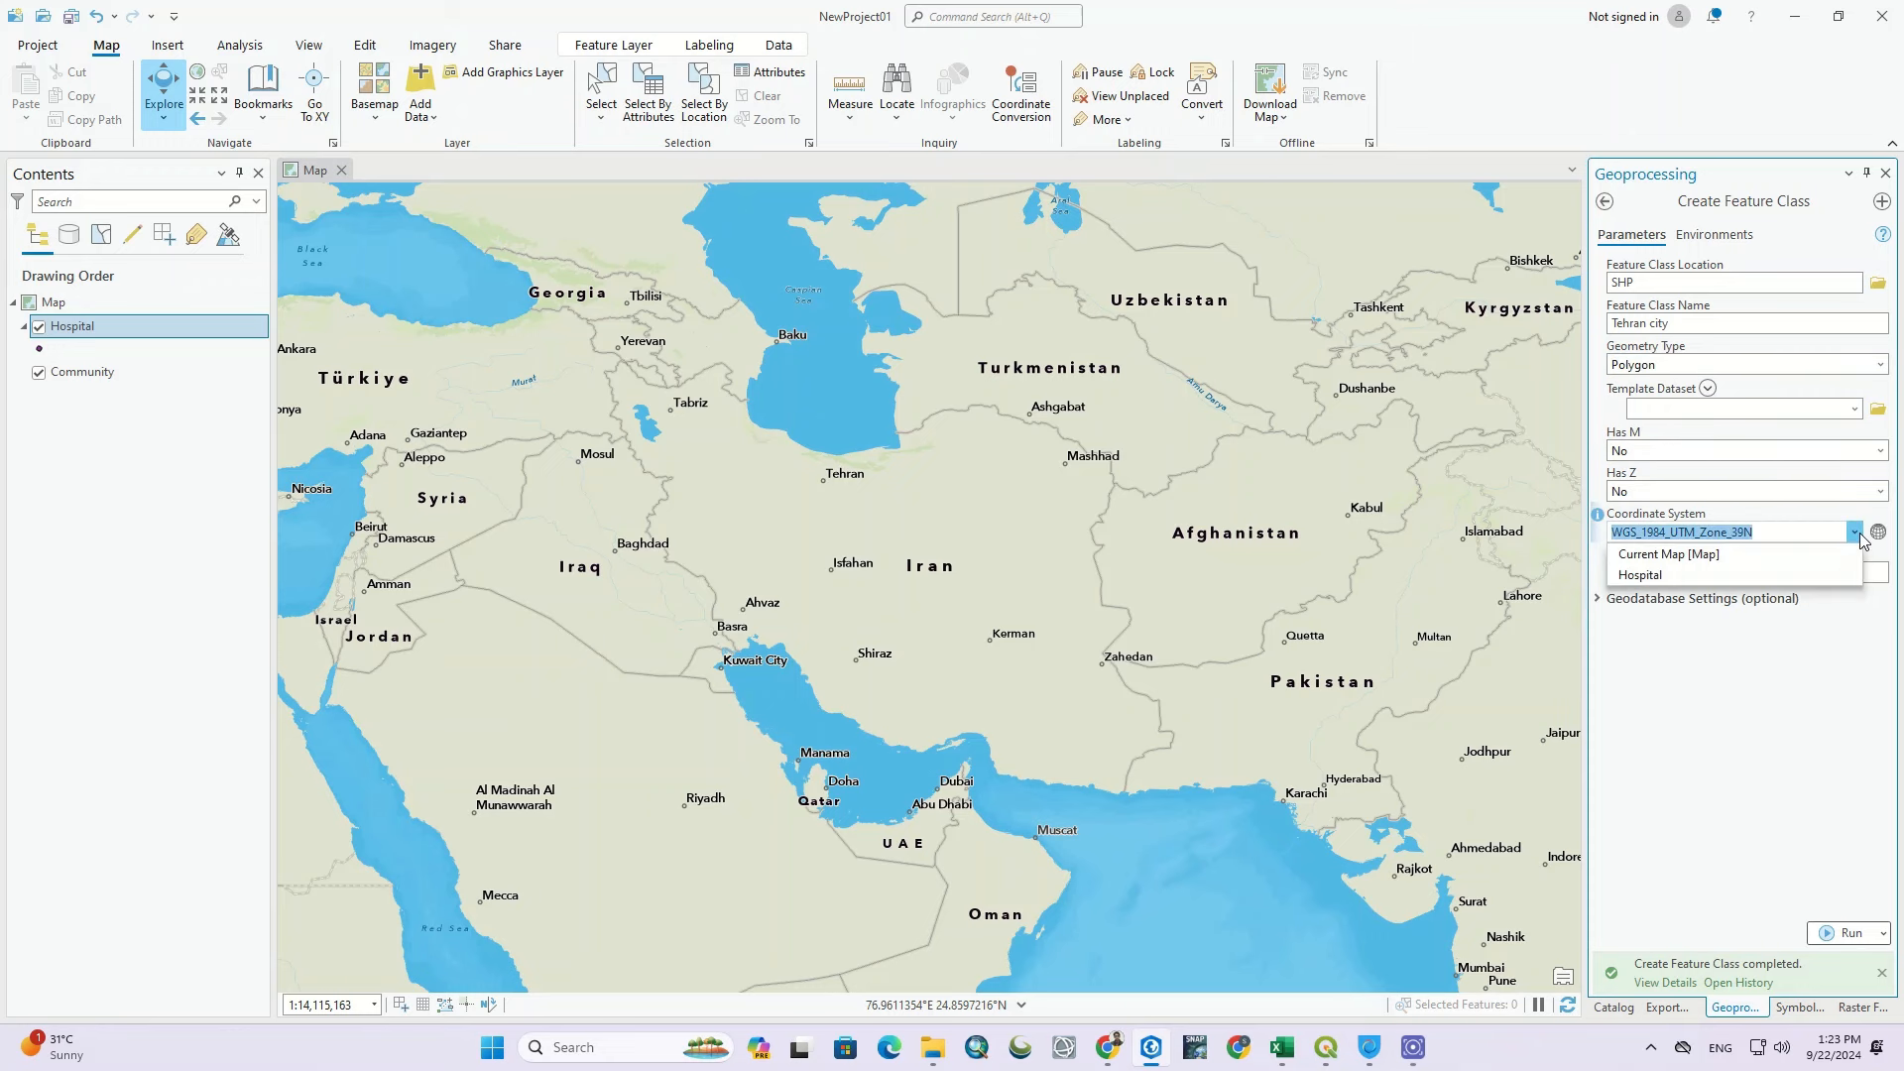
left_click(1830, 568)
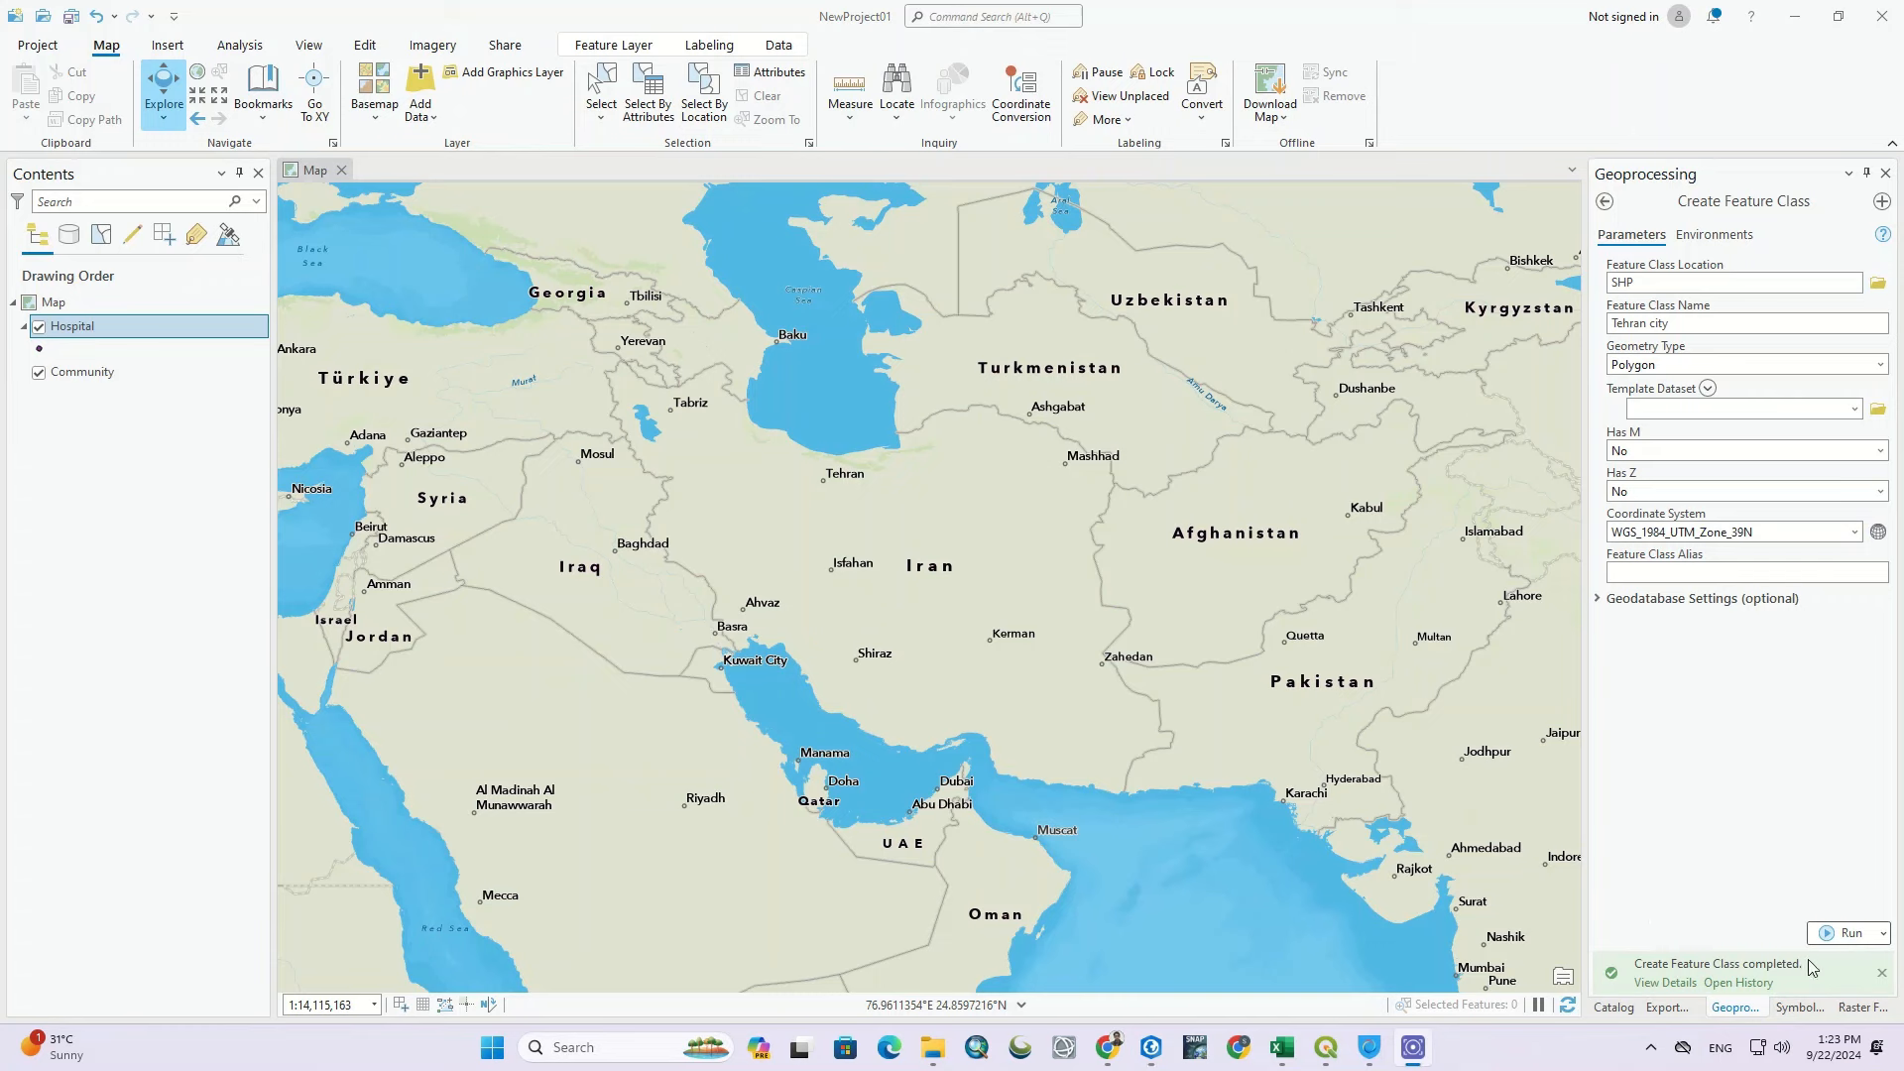
left_click(1882, 974)
left_click(1850, 980)
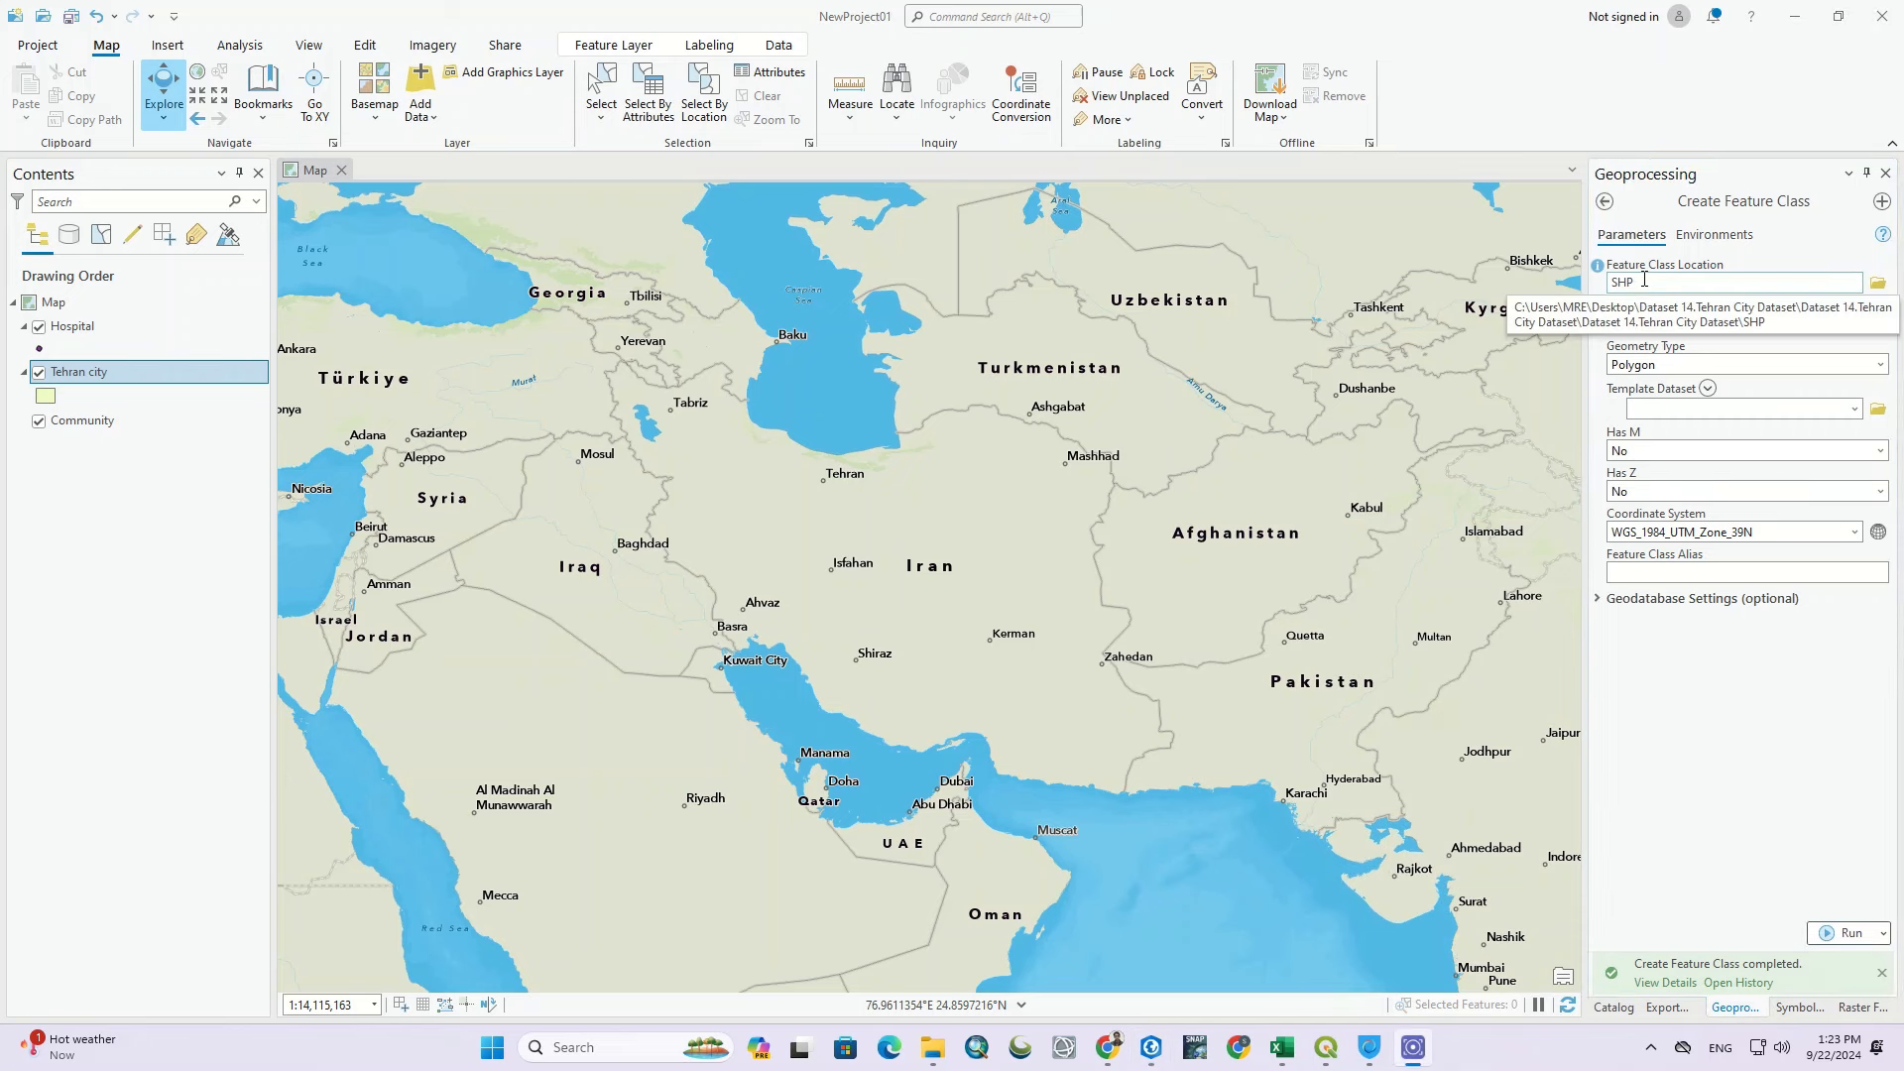
Step: Change the feature class name to Road and set its geometry type to Polyline
left_click(1689, 319)
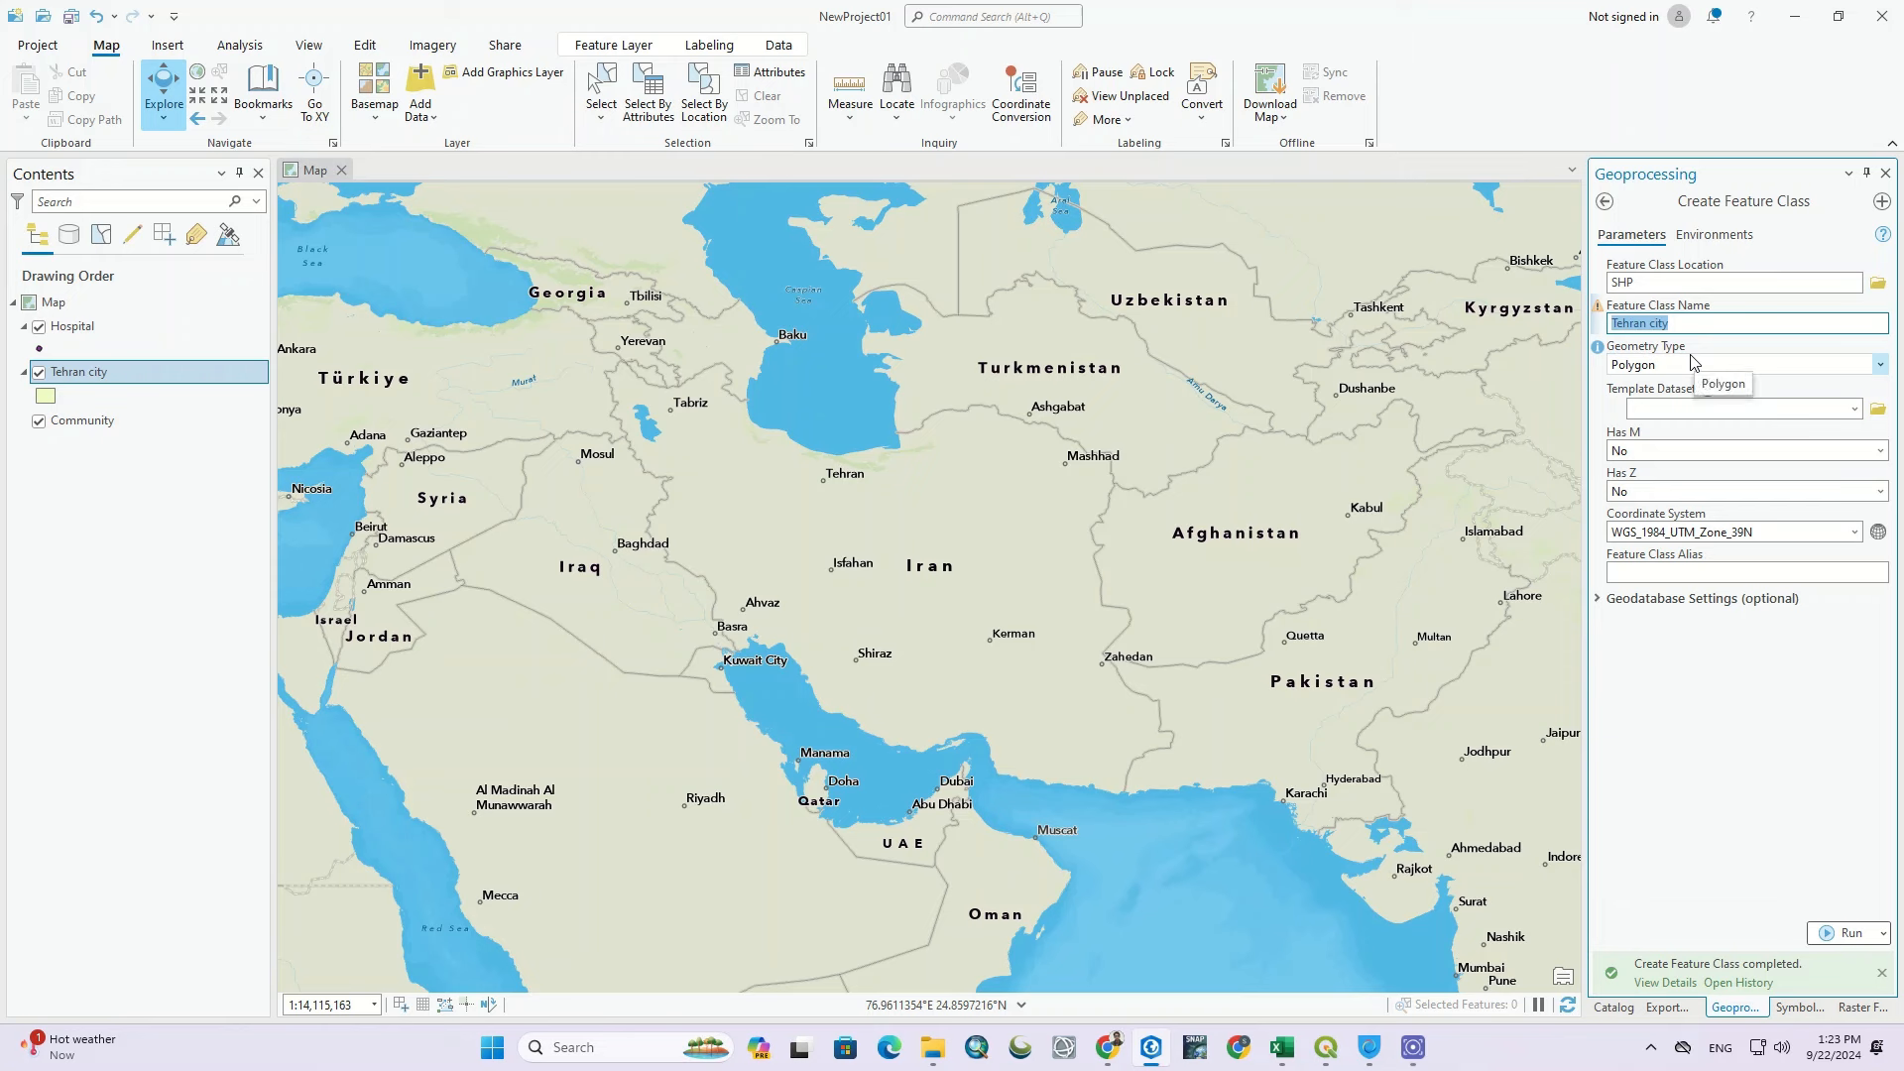
type("Road")
left_click(1881, 366)
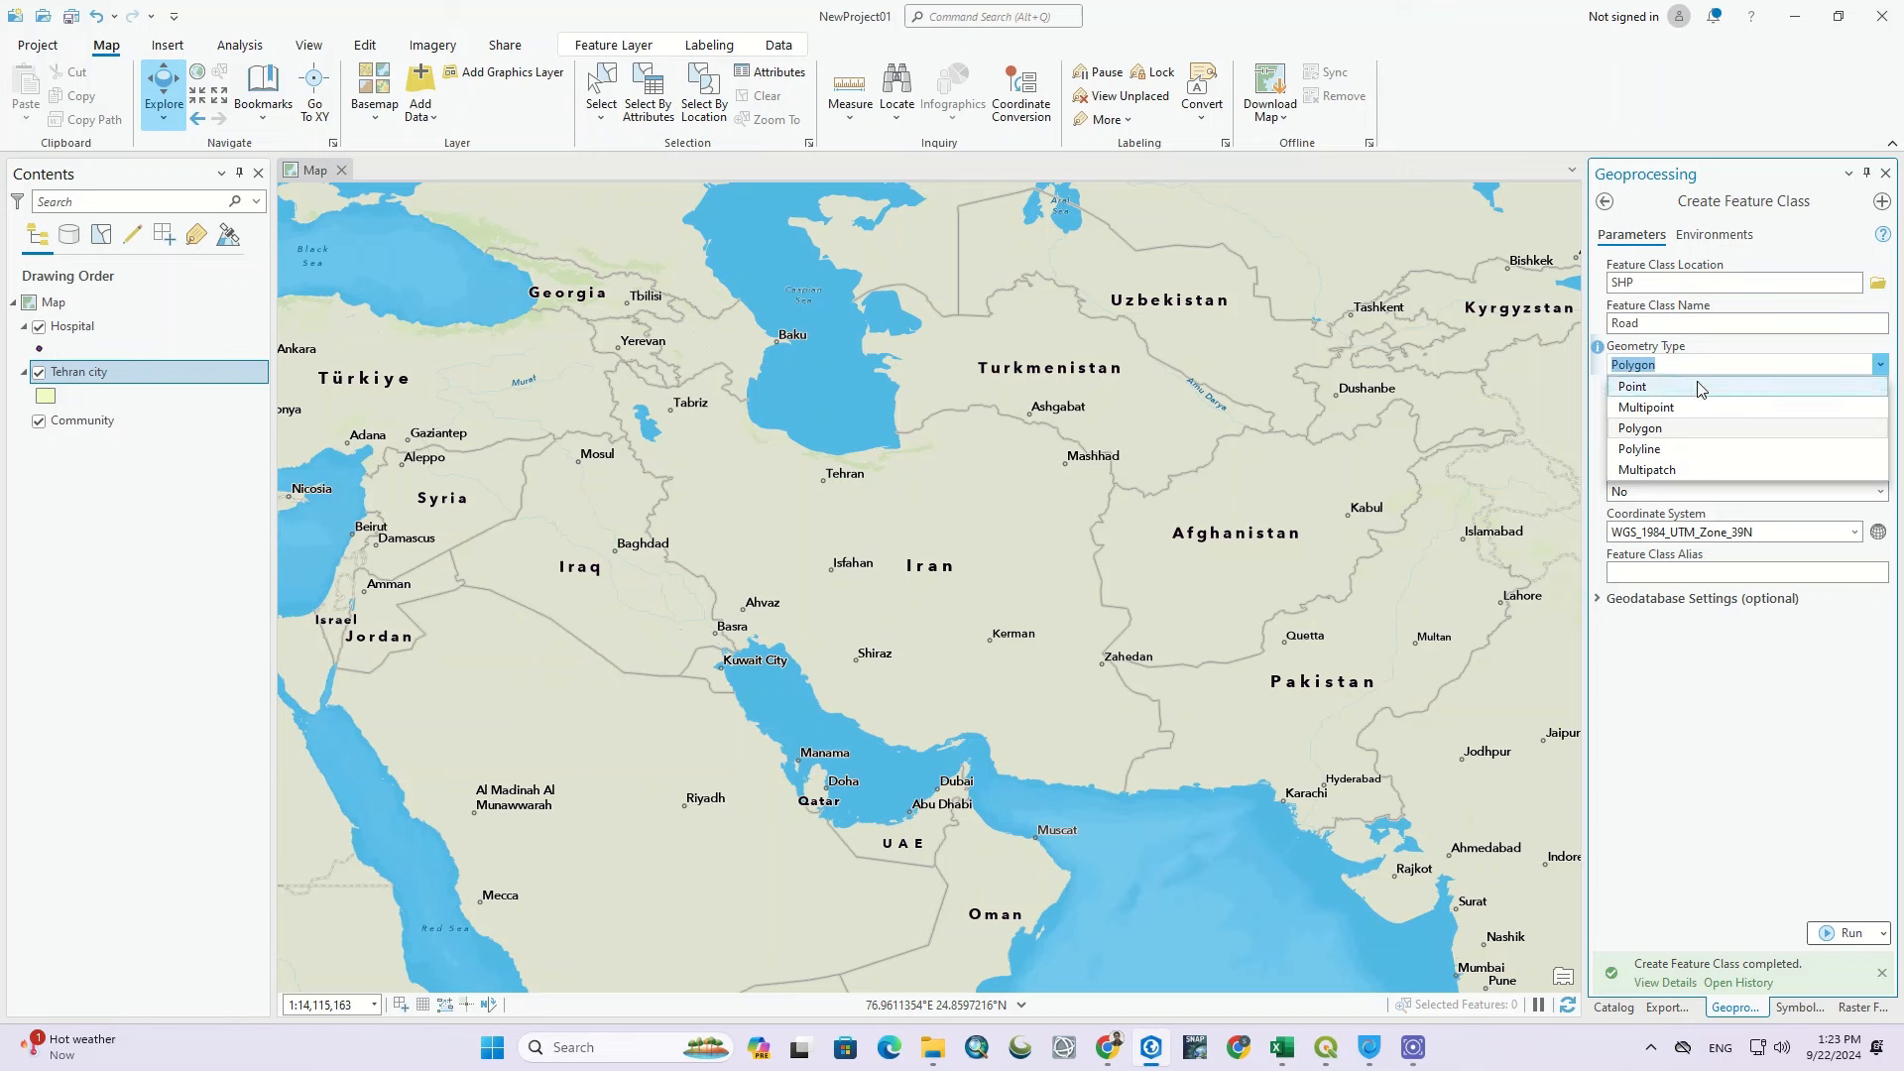
left_click(1668, 451)
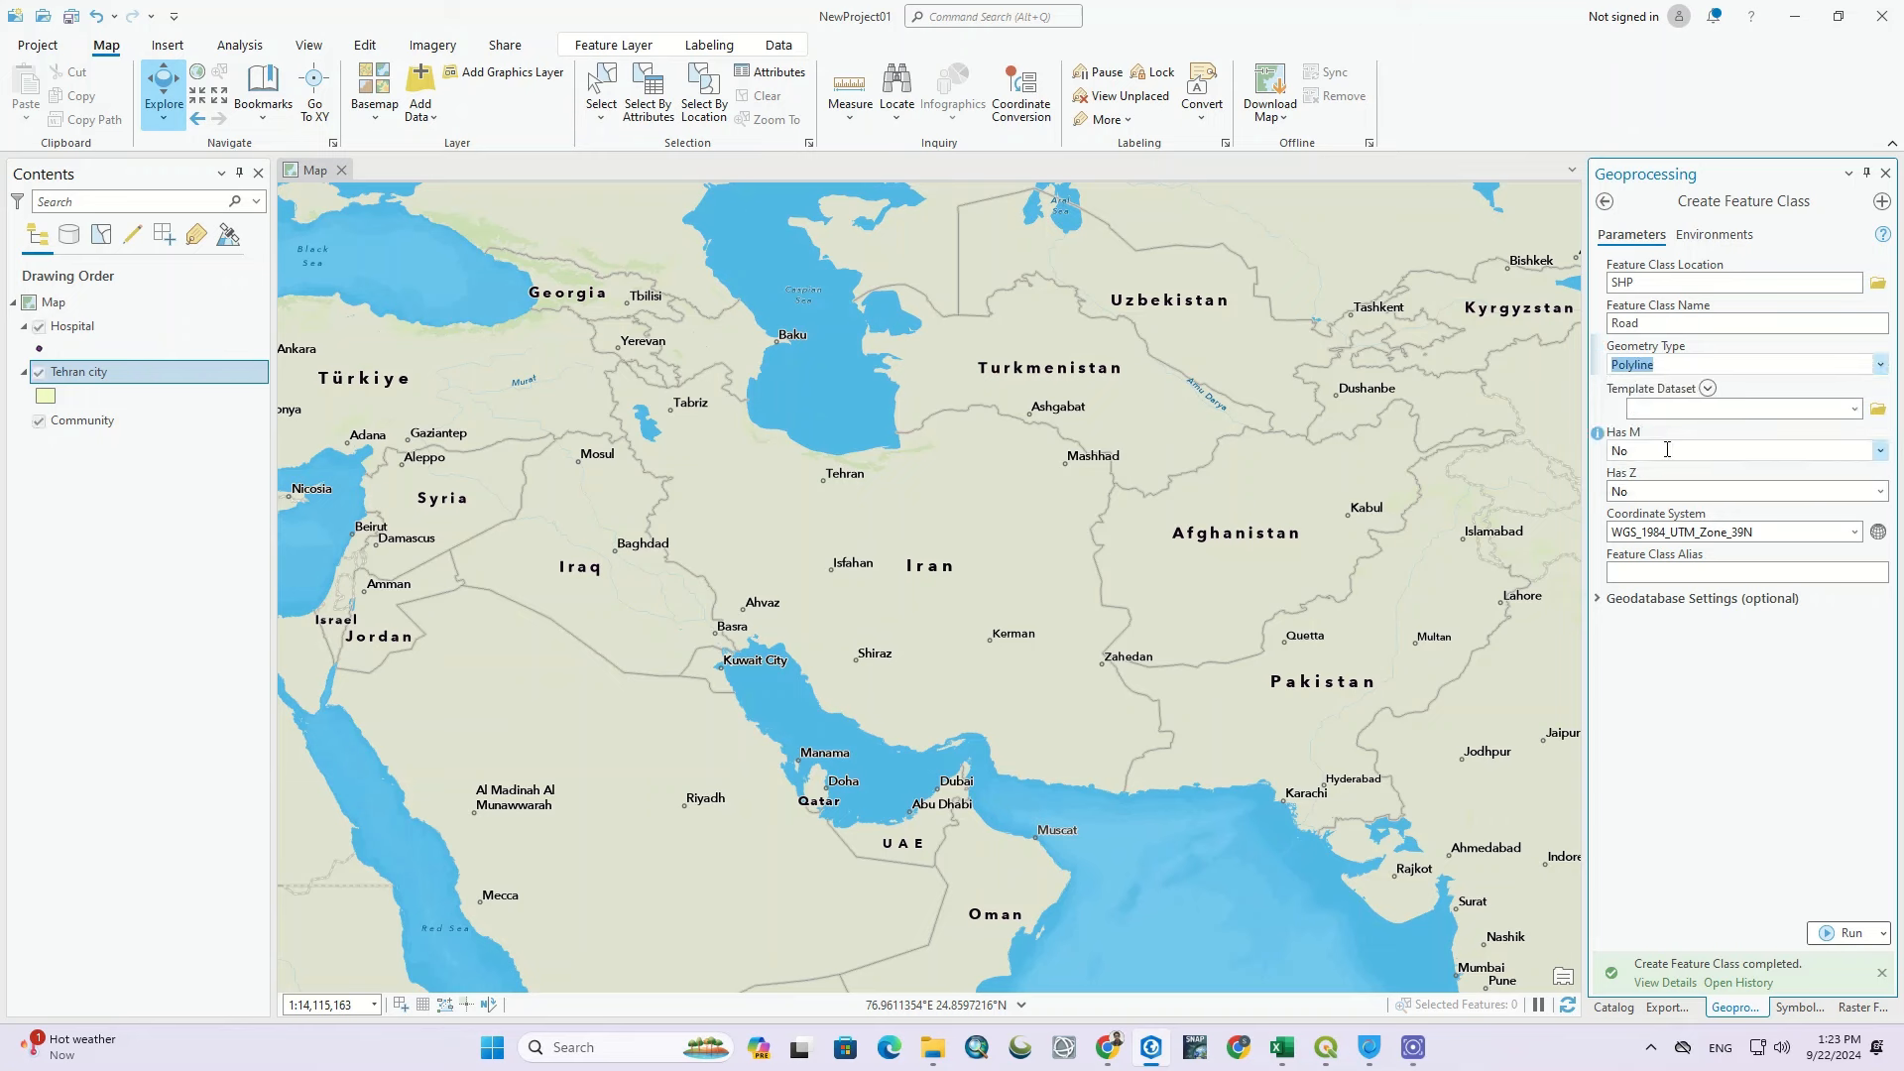
Step: Take the Road coordinate system from the Hospital layer and run Create Feature Class
left_click(1854, 532)
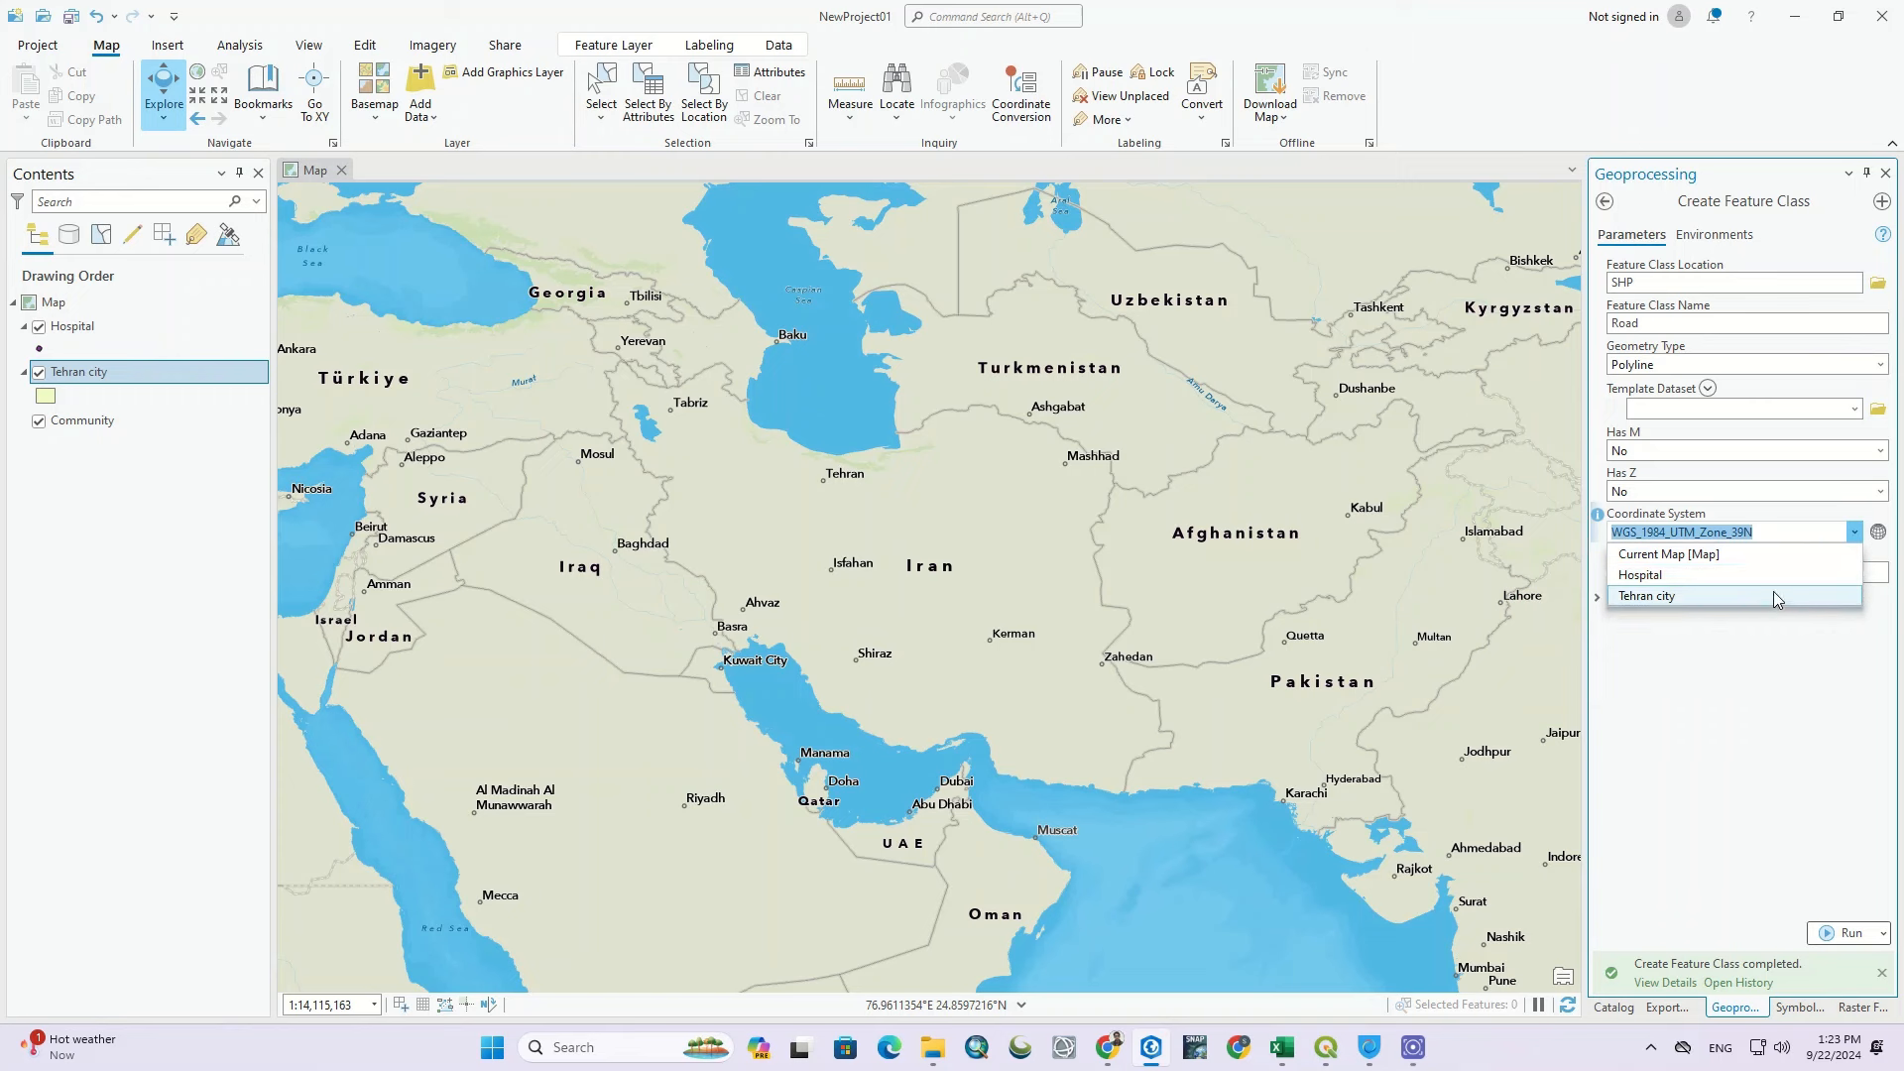
left_click(1697, 575)
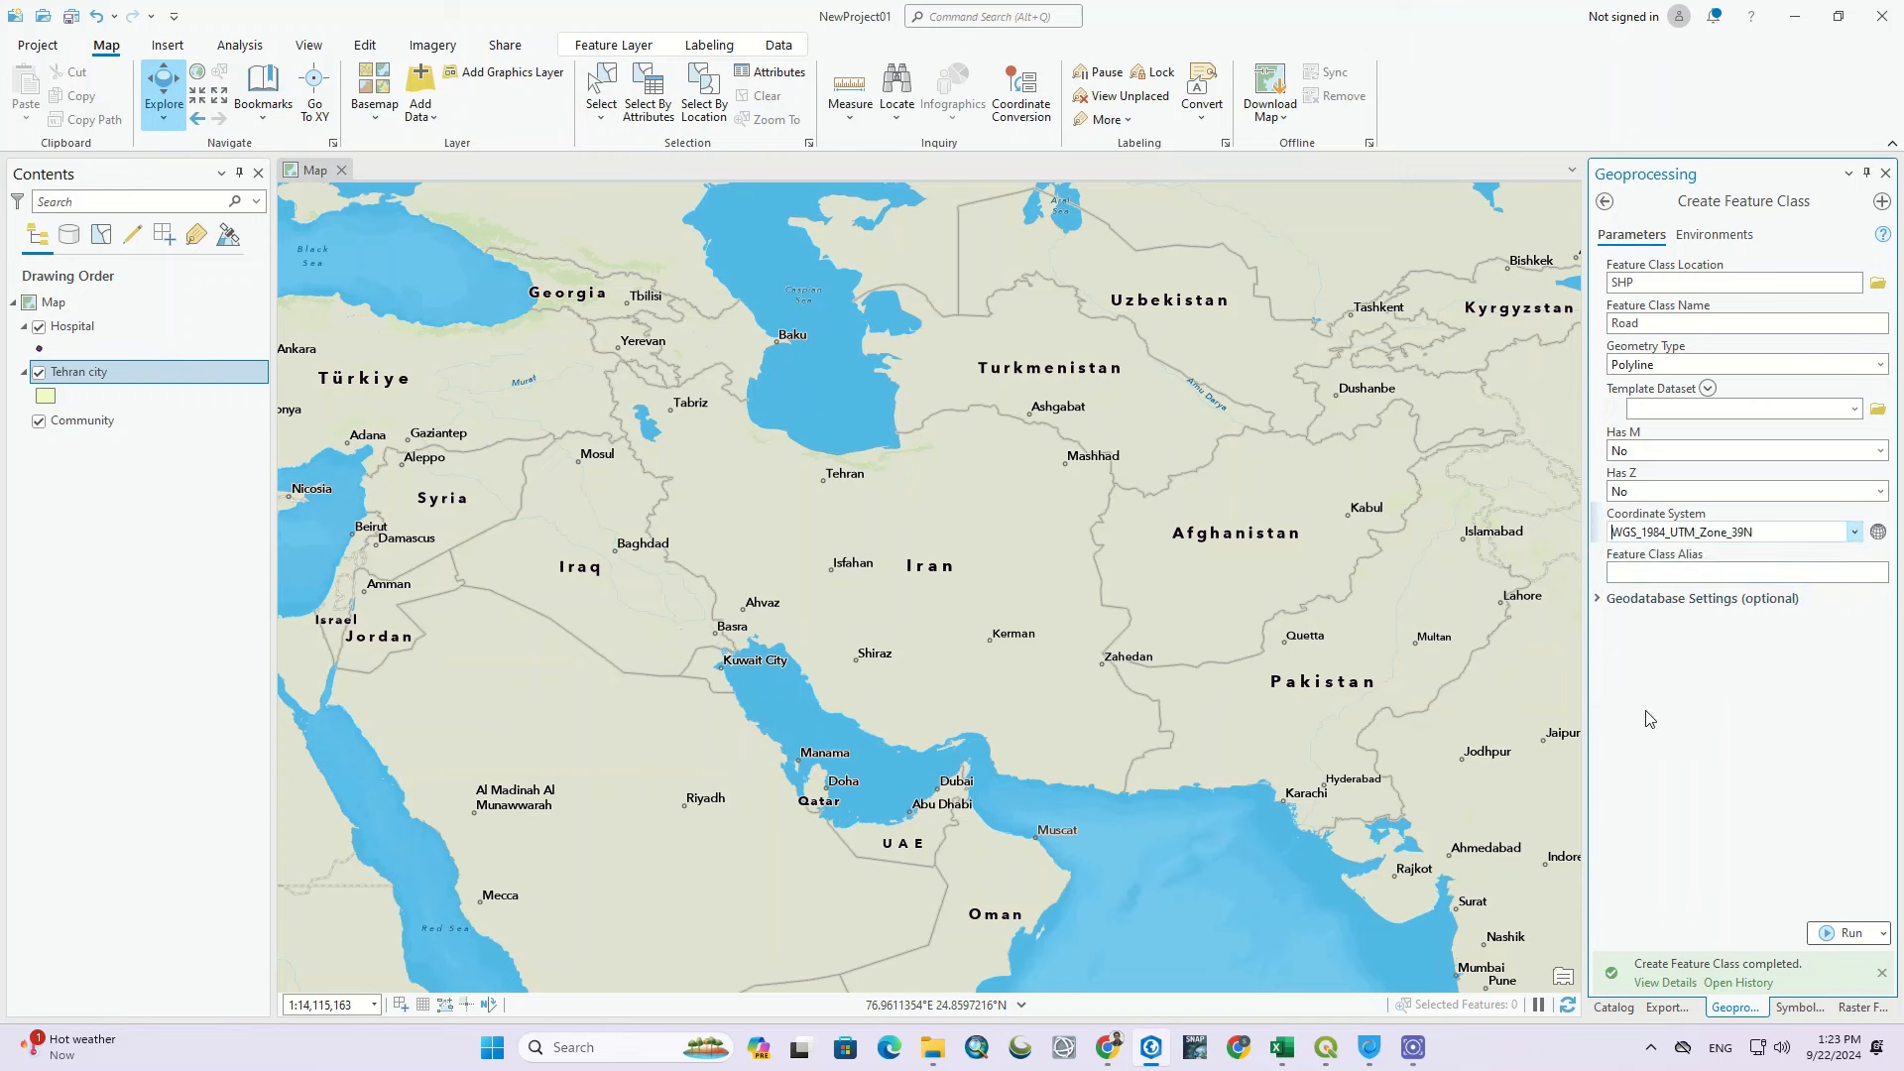
left_click(1854, 531)
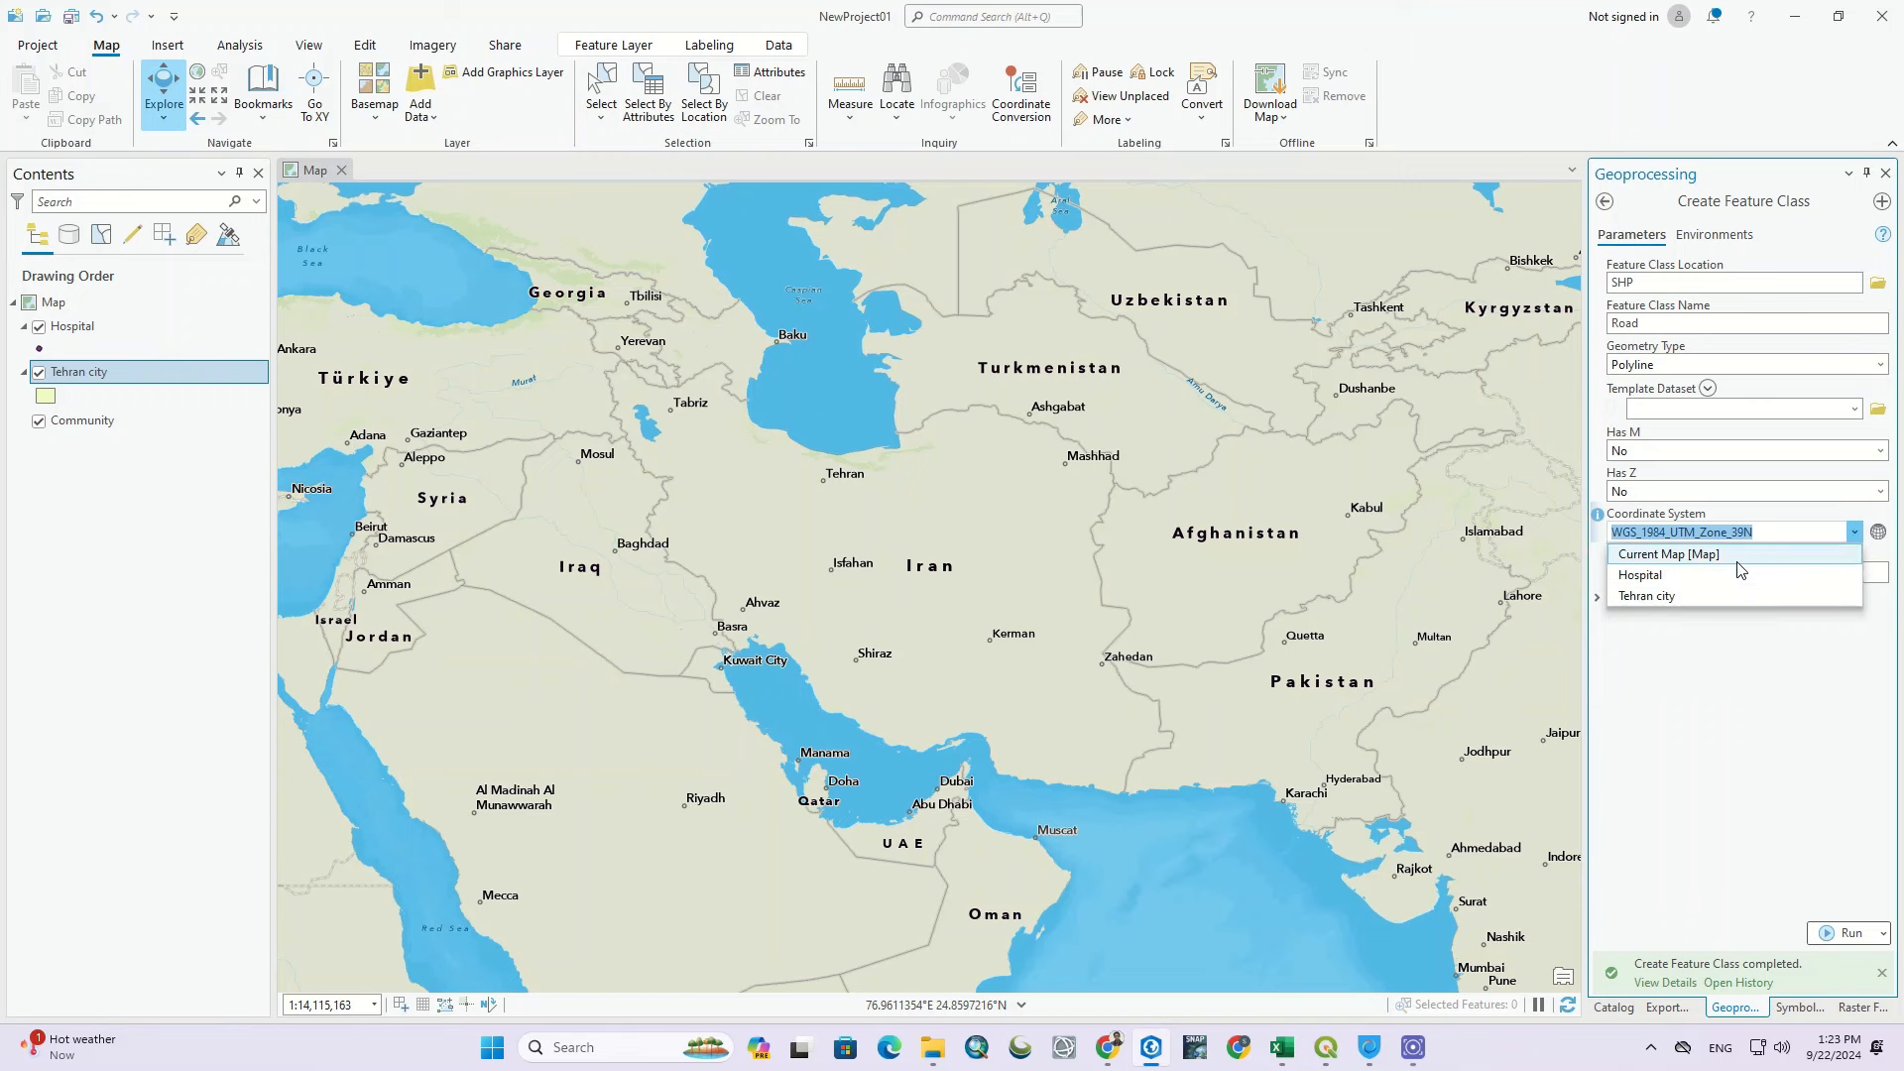
left_click(1786, 553)
left_click(1854, 532)
left_click(1818, 575)
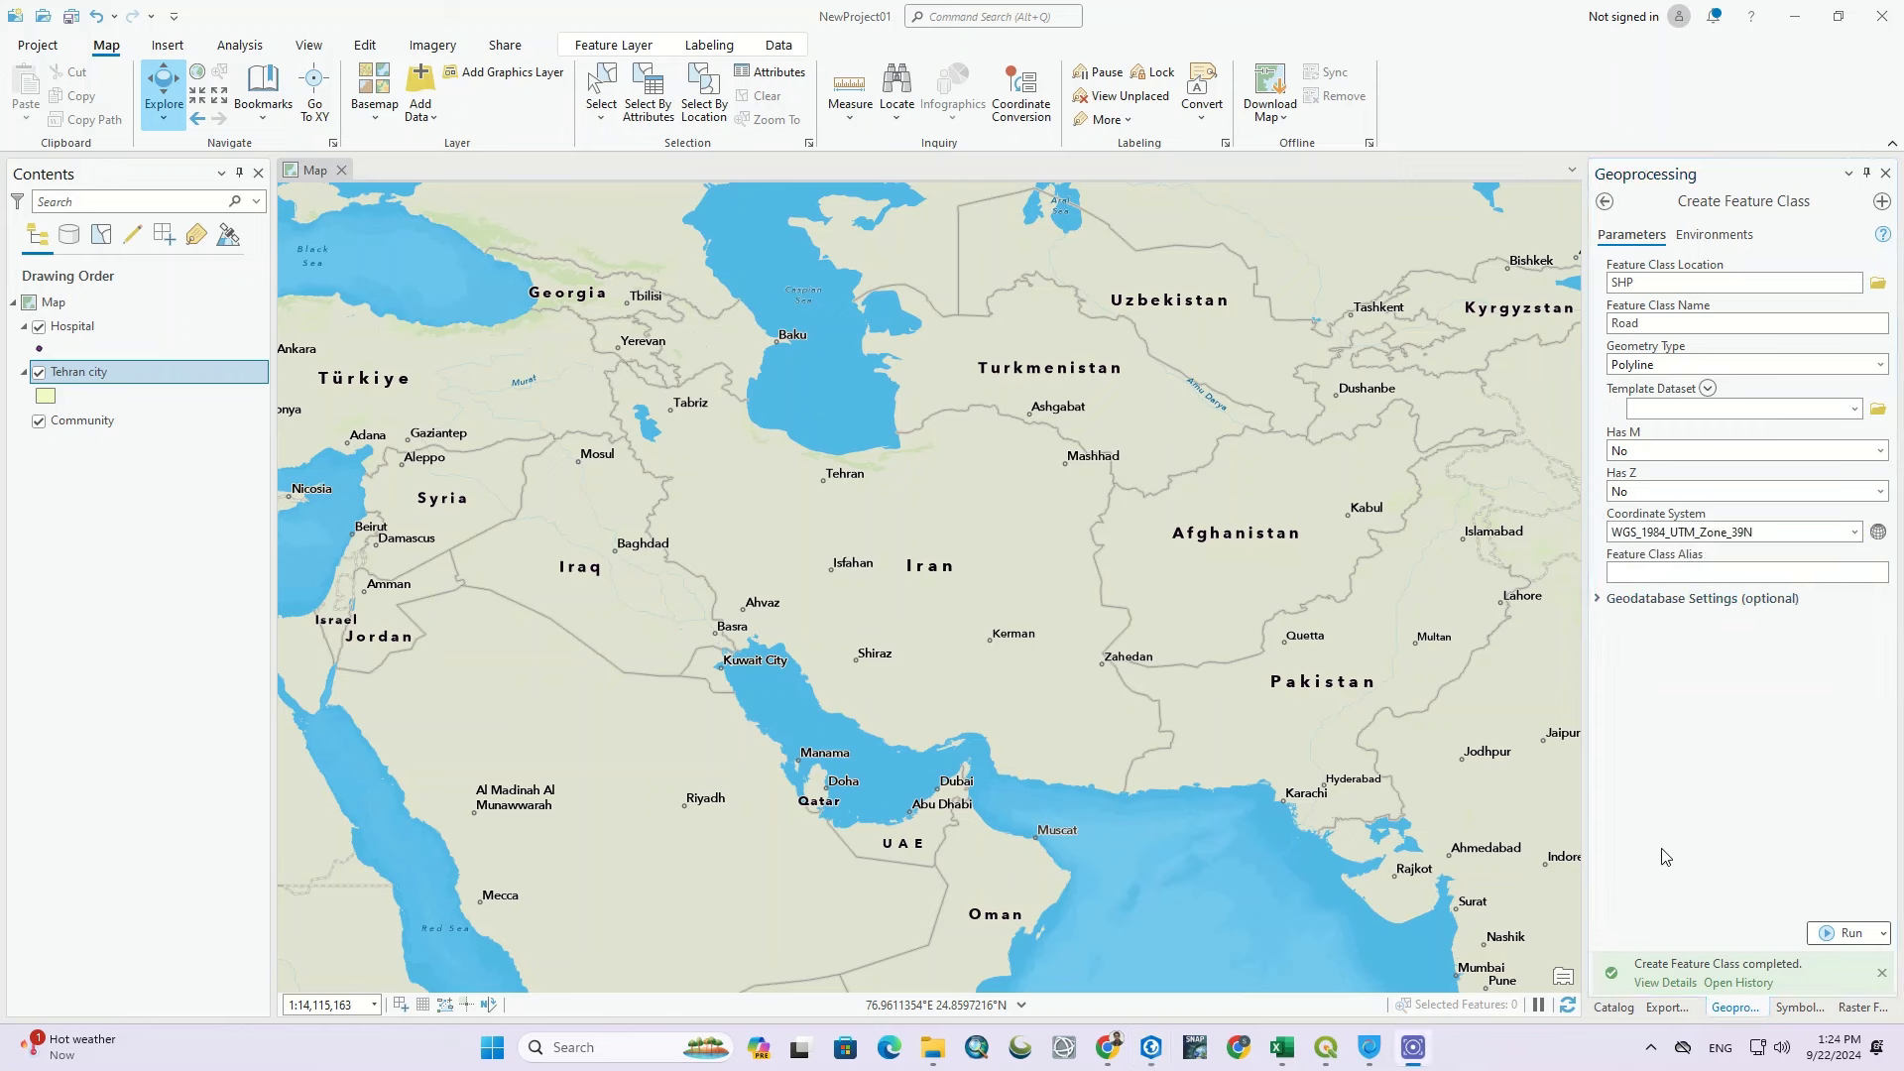
left_click(1851, 935)
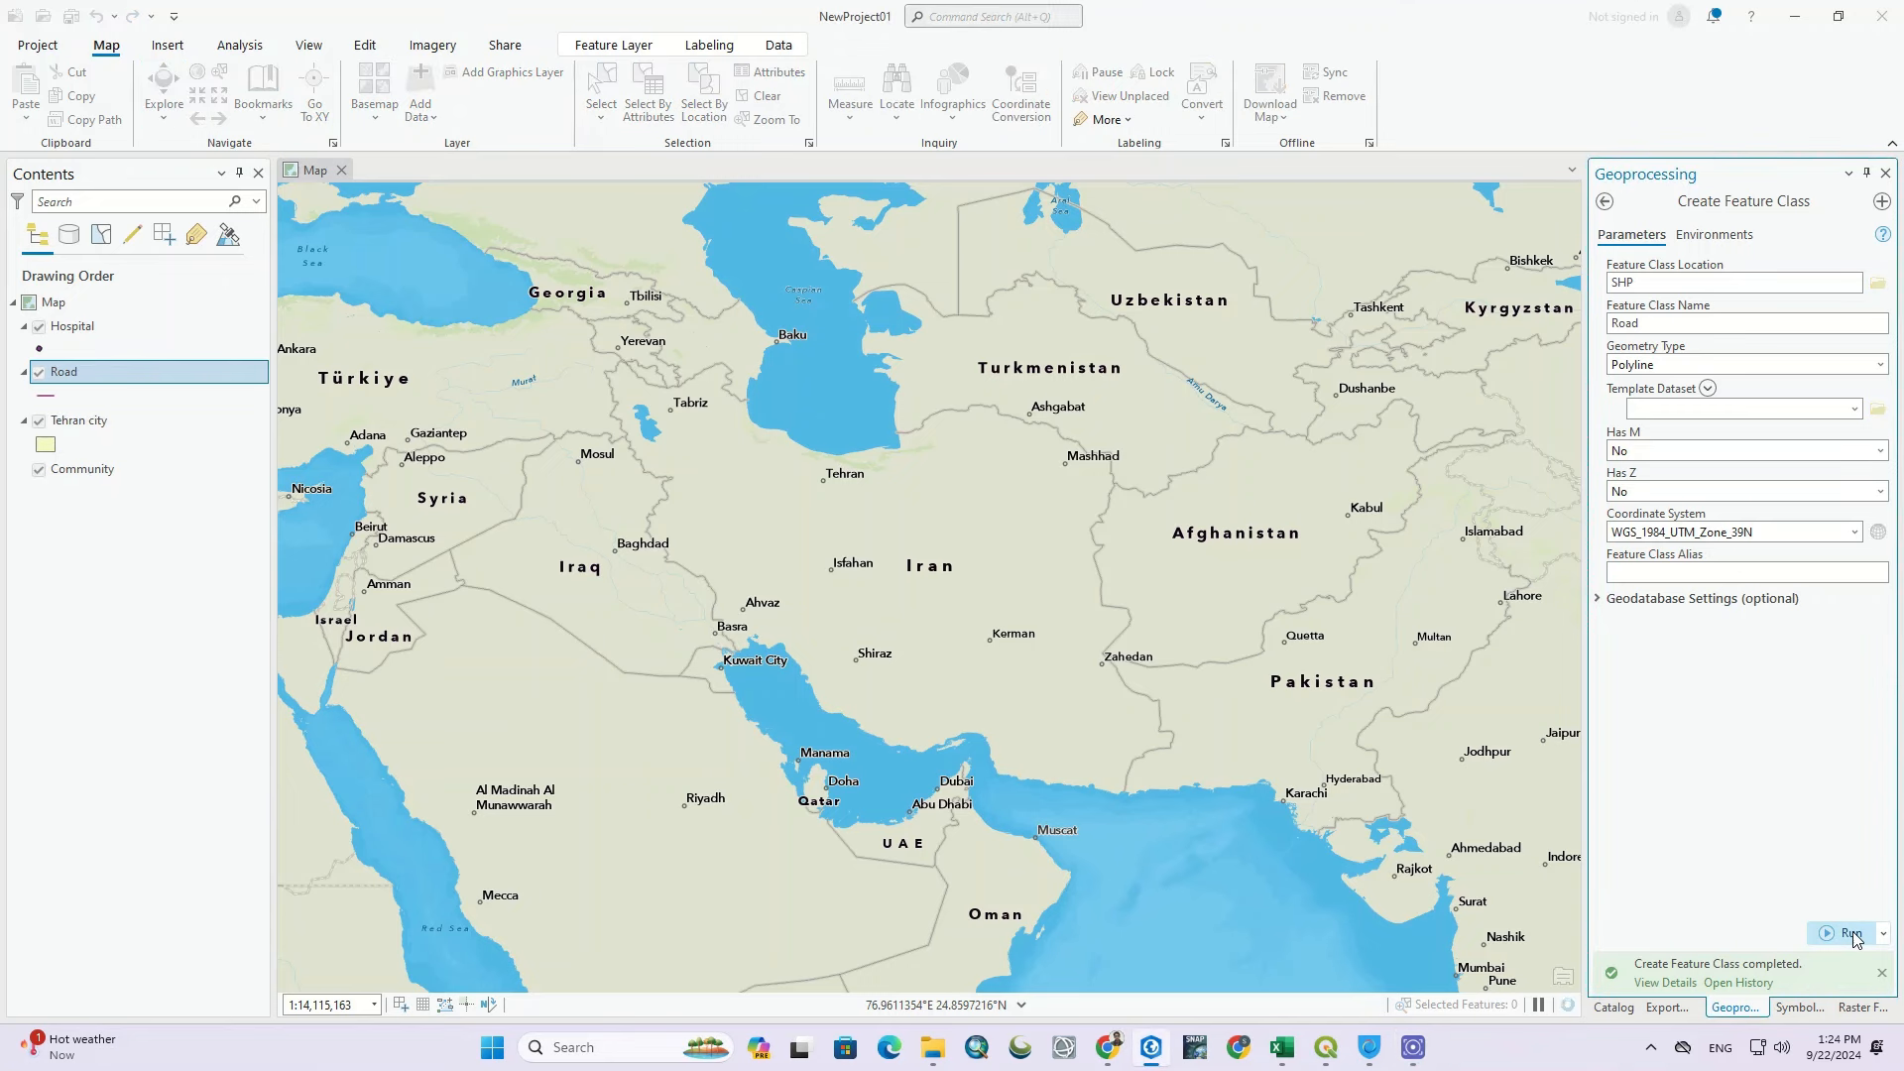
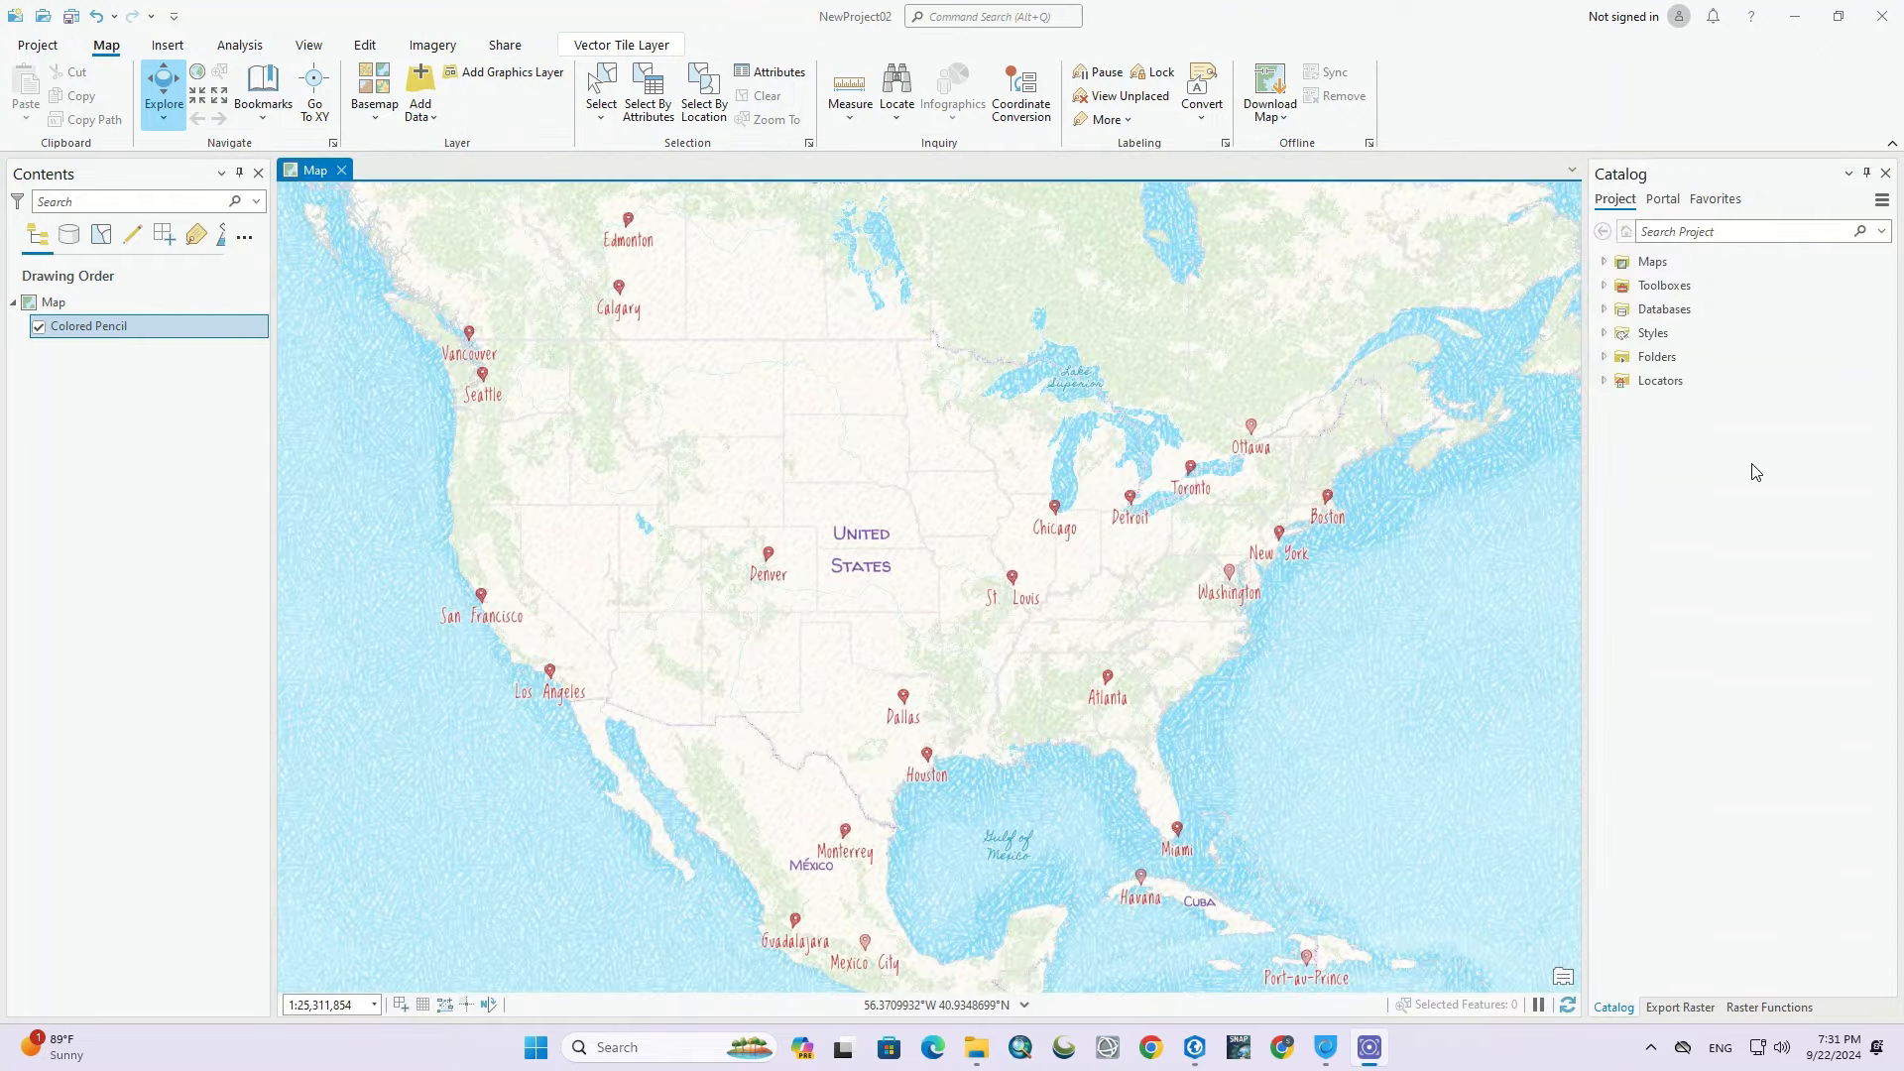
Step: Create a file geodatabase named NewGeodatabse in the Dataset 14.Tehran City Dataset folder on the Desktop
double_click(1622, 315)
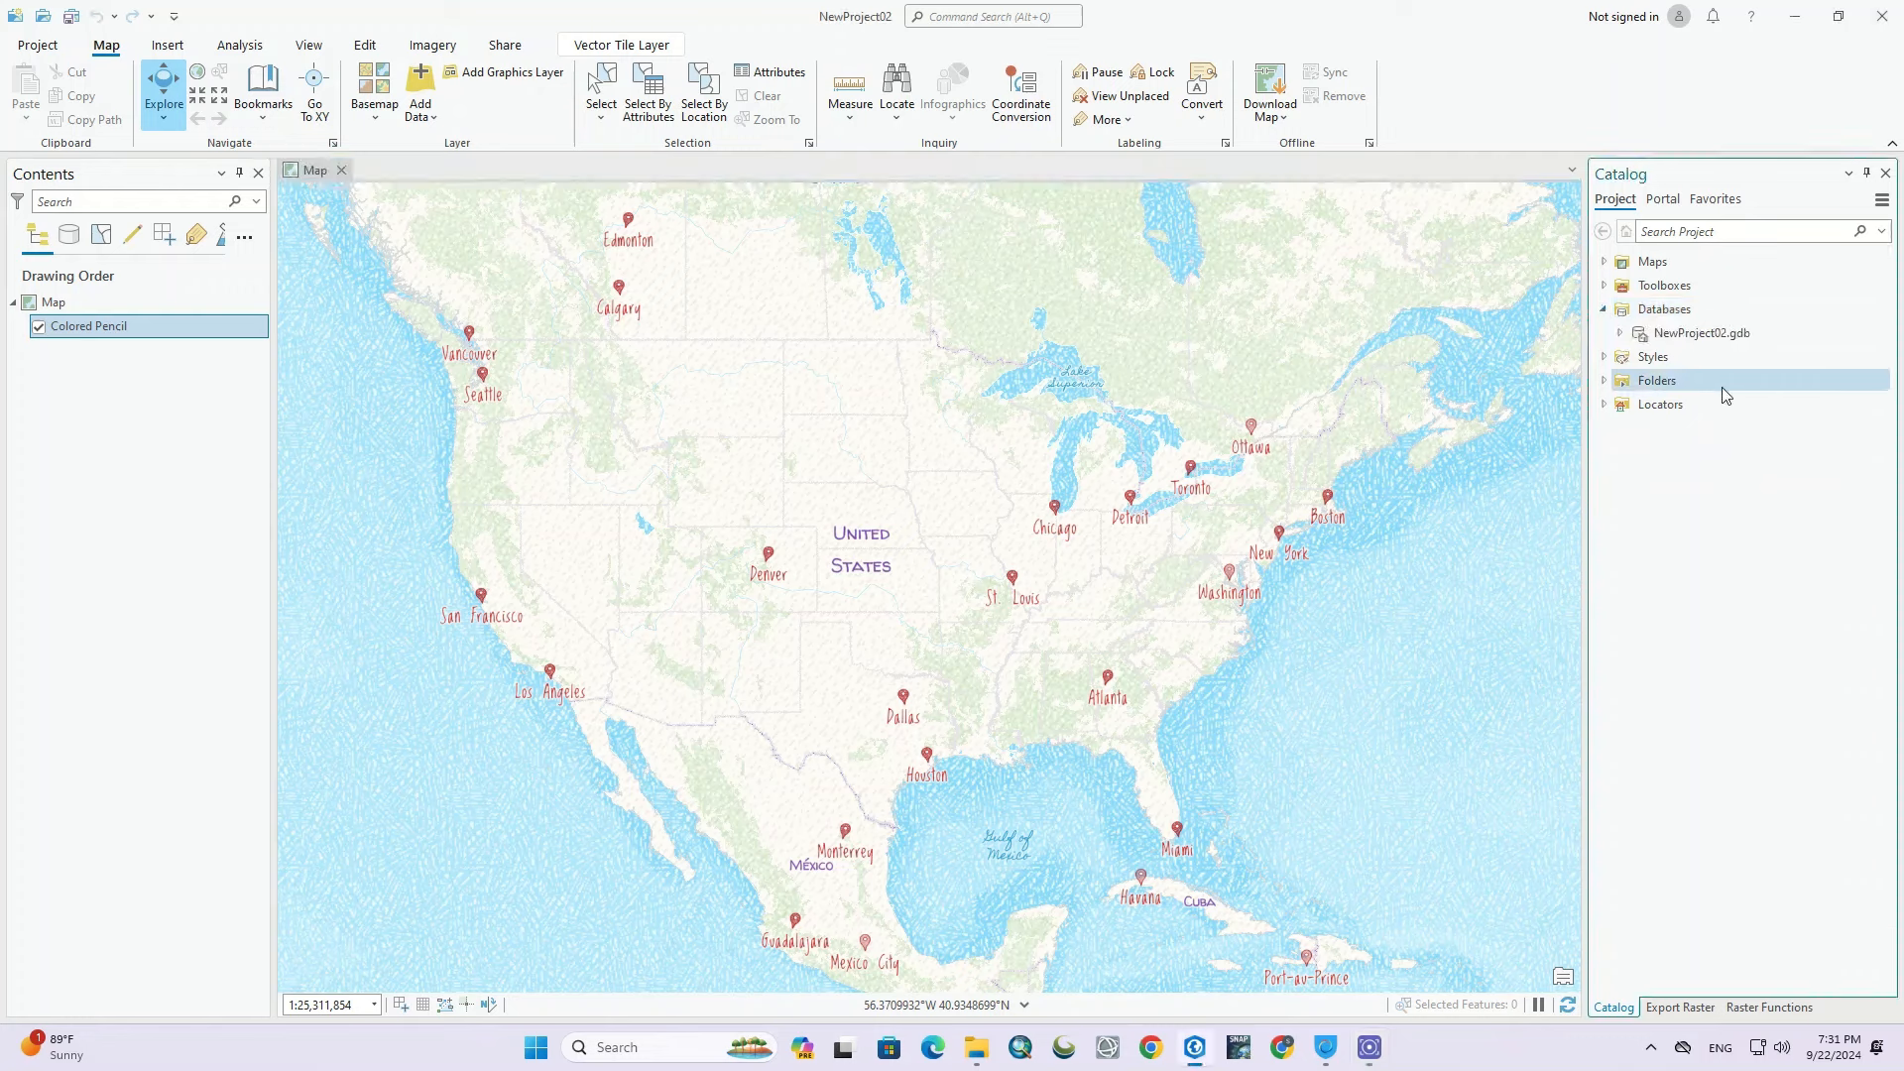
right_click(1654, 313)
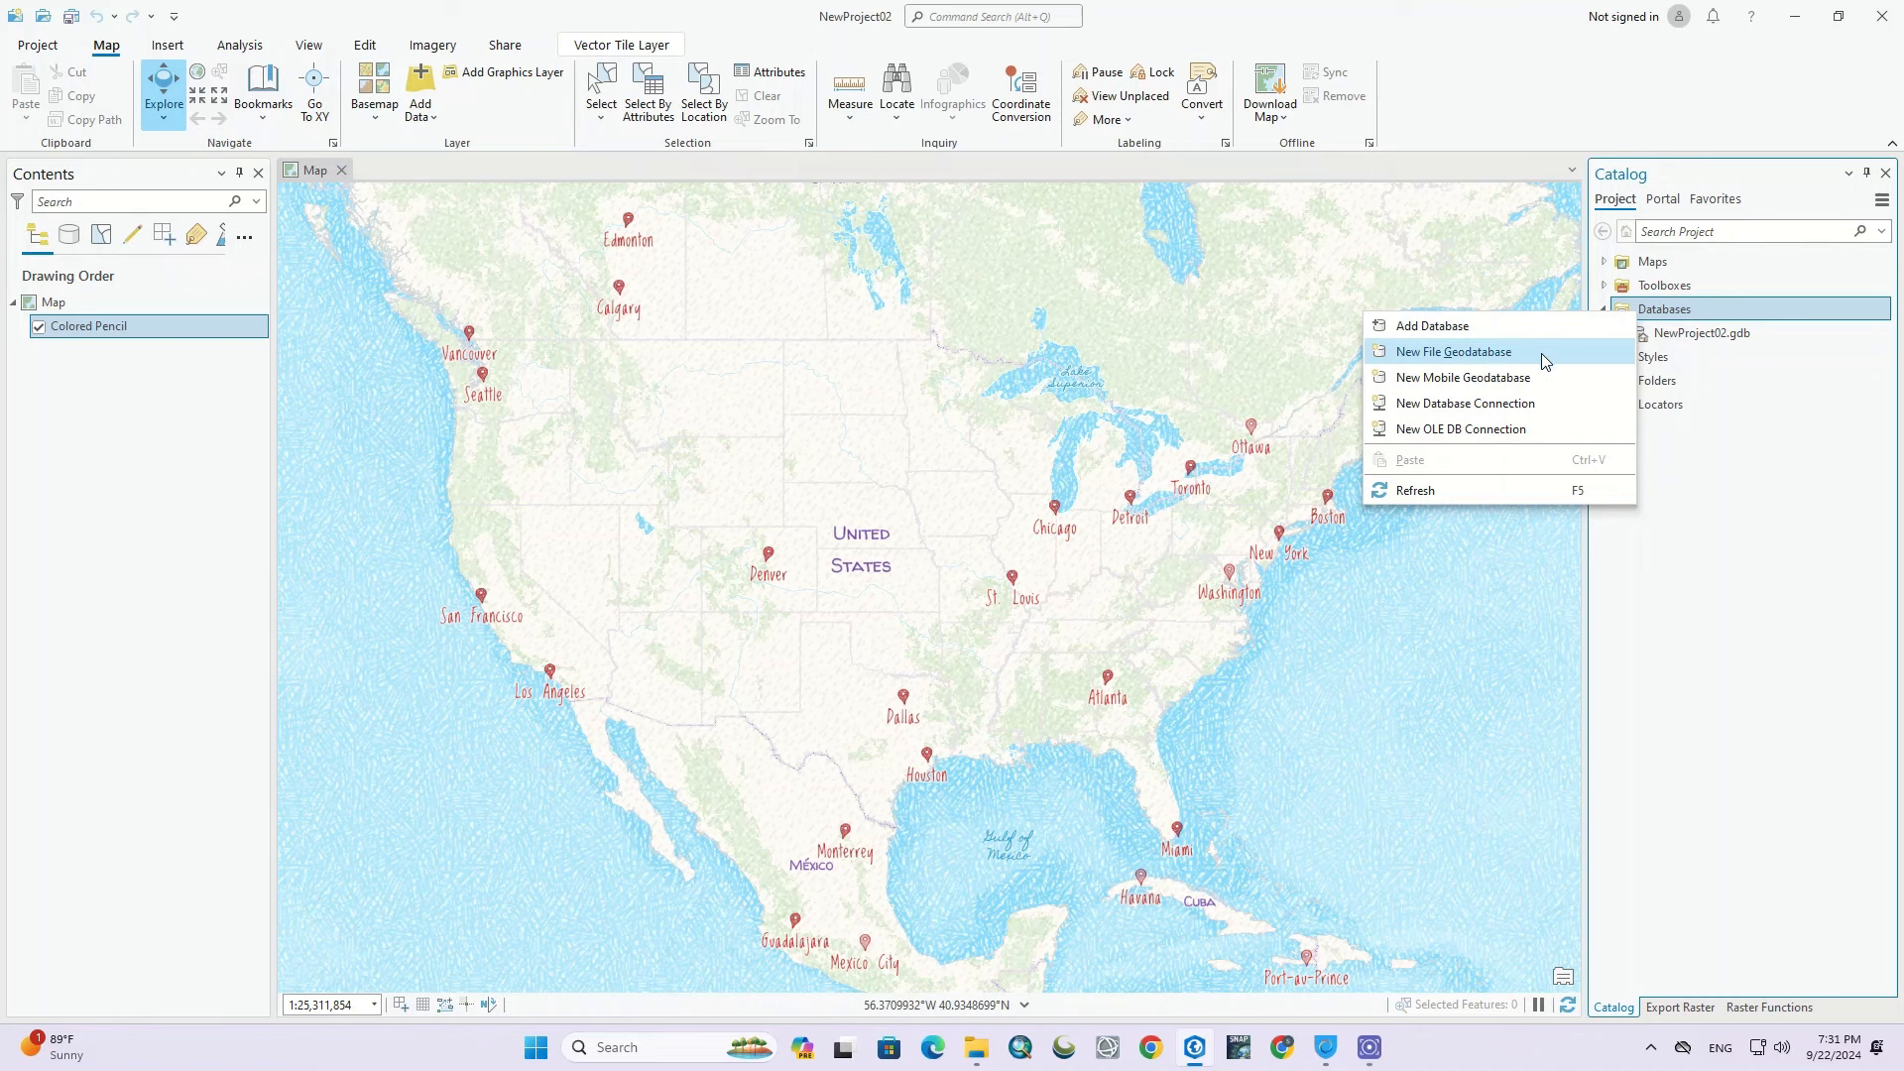
left_click(1514, 353)
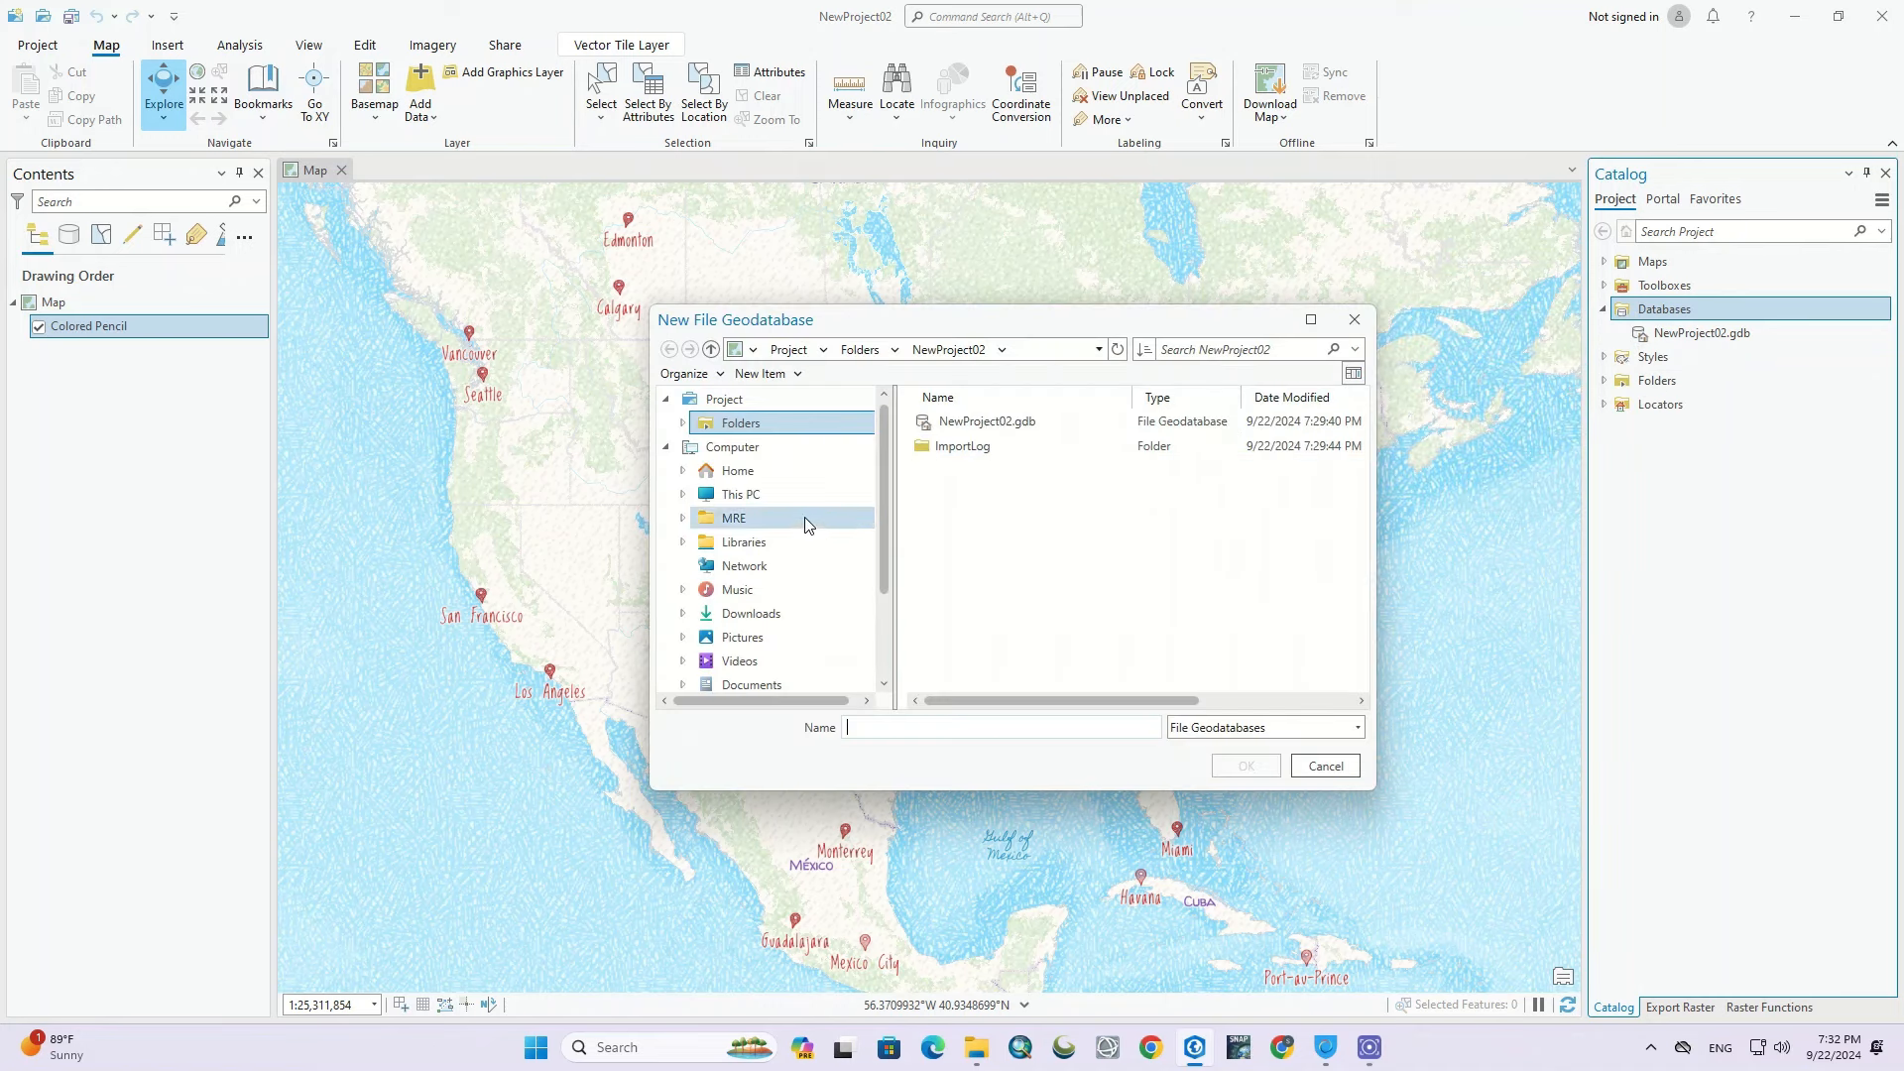
scroll(805, 526, "down", 2)
left_click(786, 614)
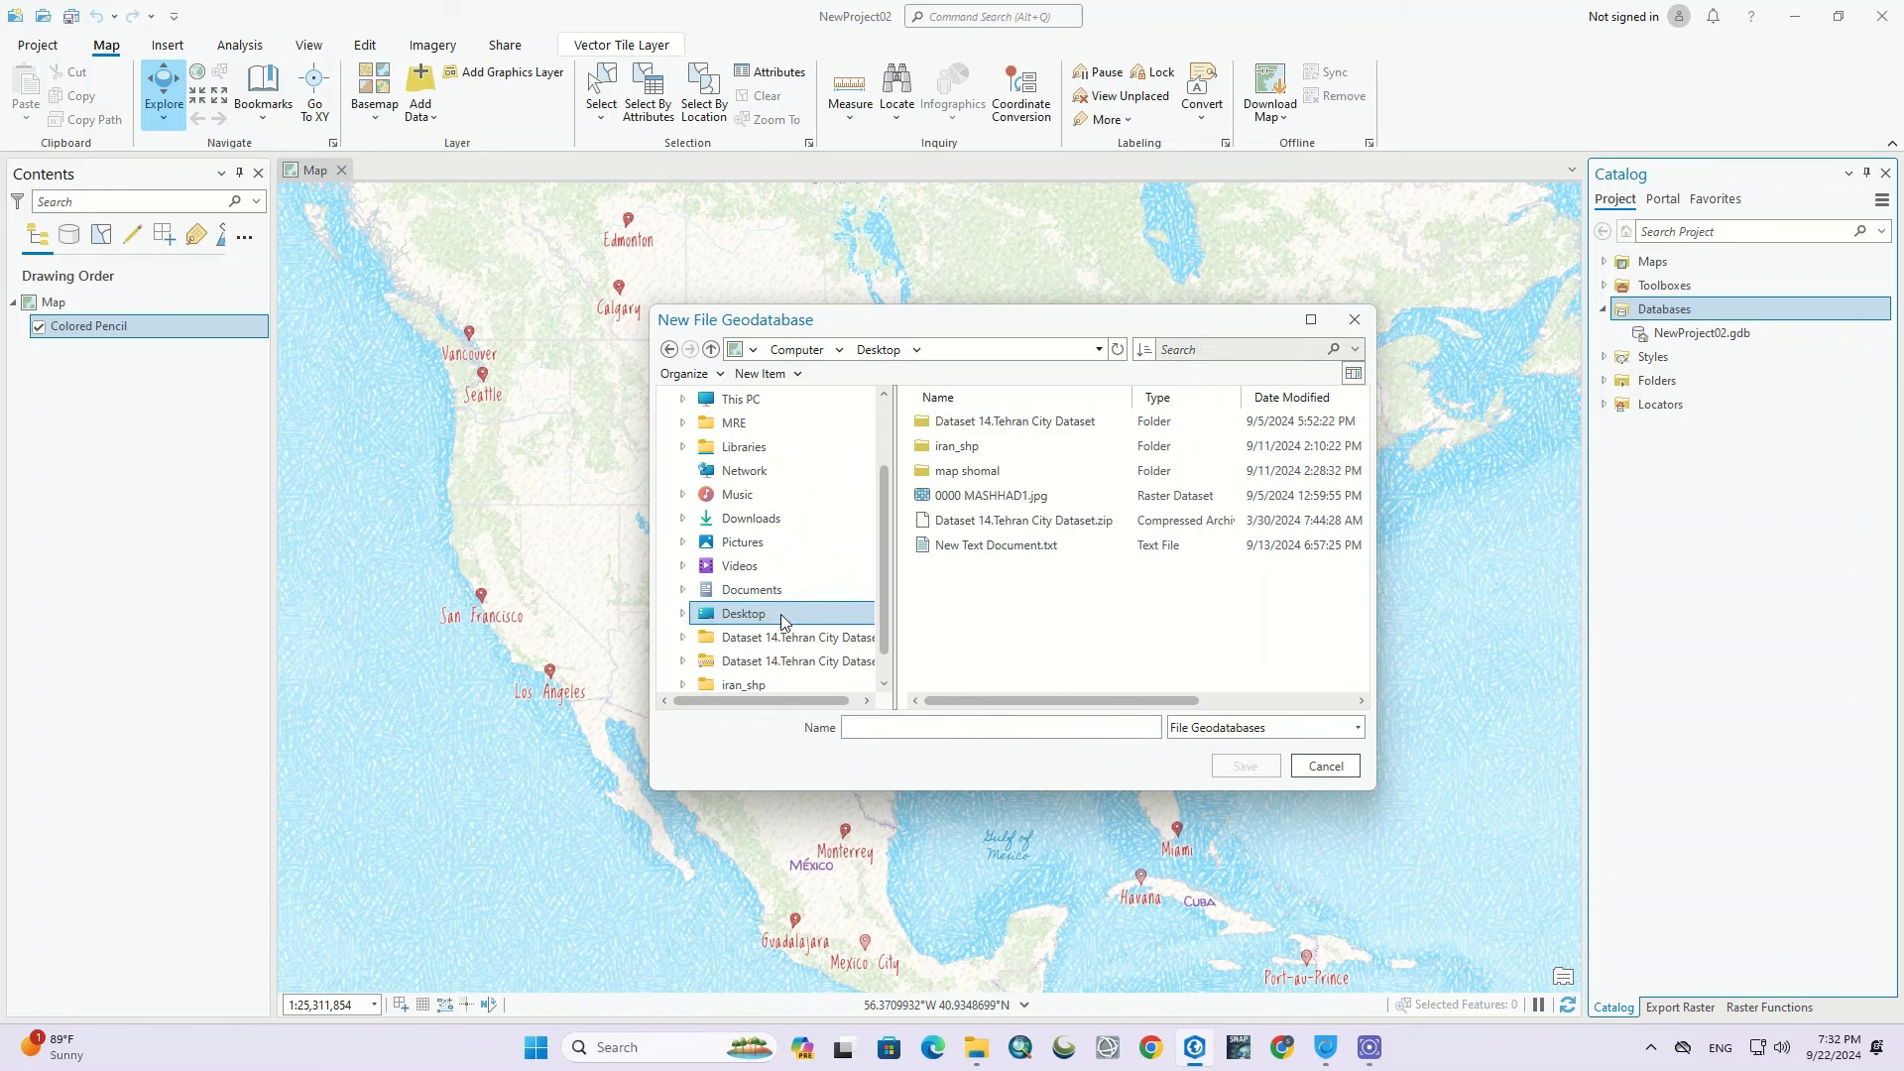
double_click(962, 423)
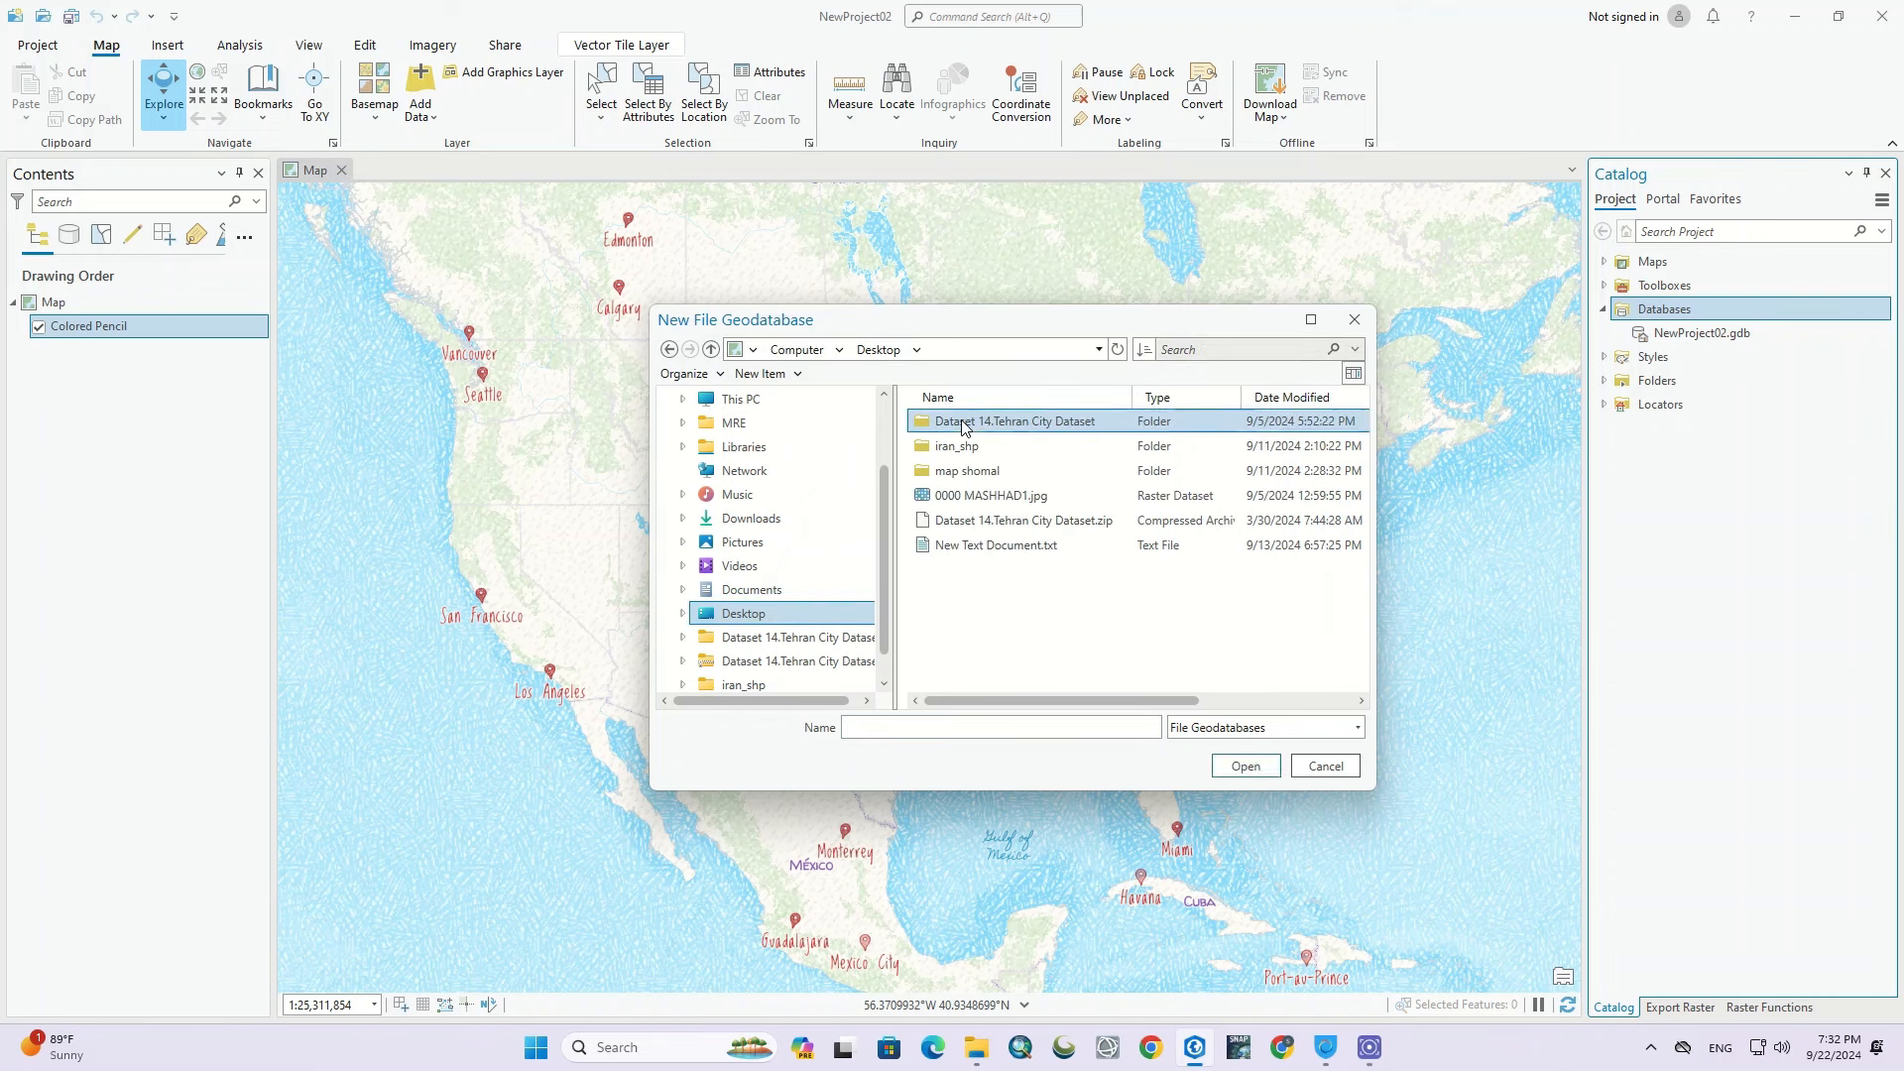
left_click(1019, 728)
type("NewGeodatabse")
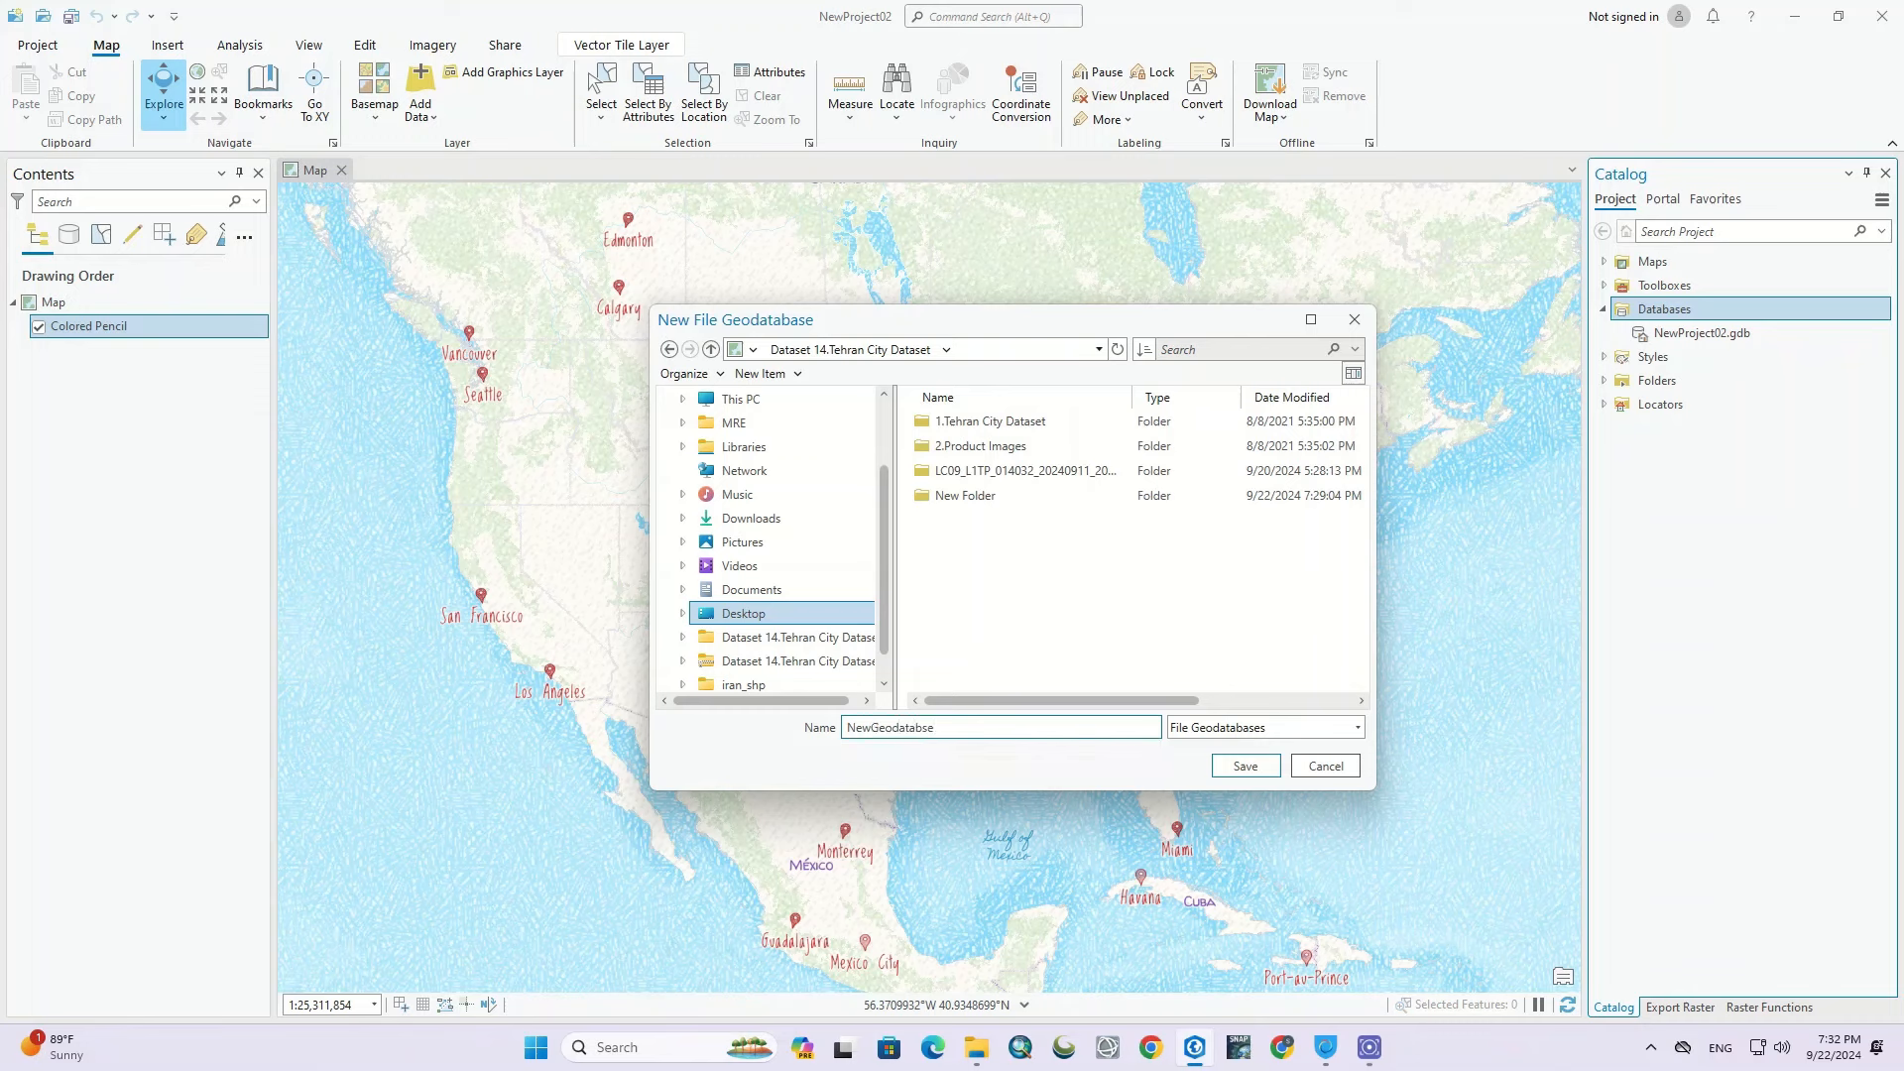
left_click(1248, 768)
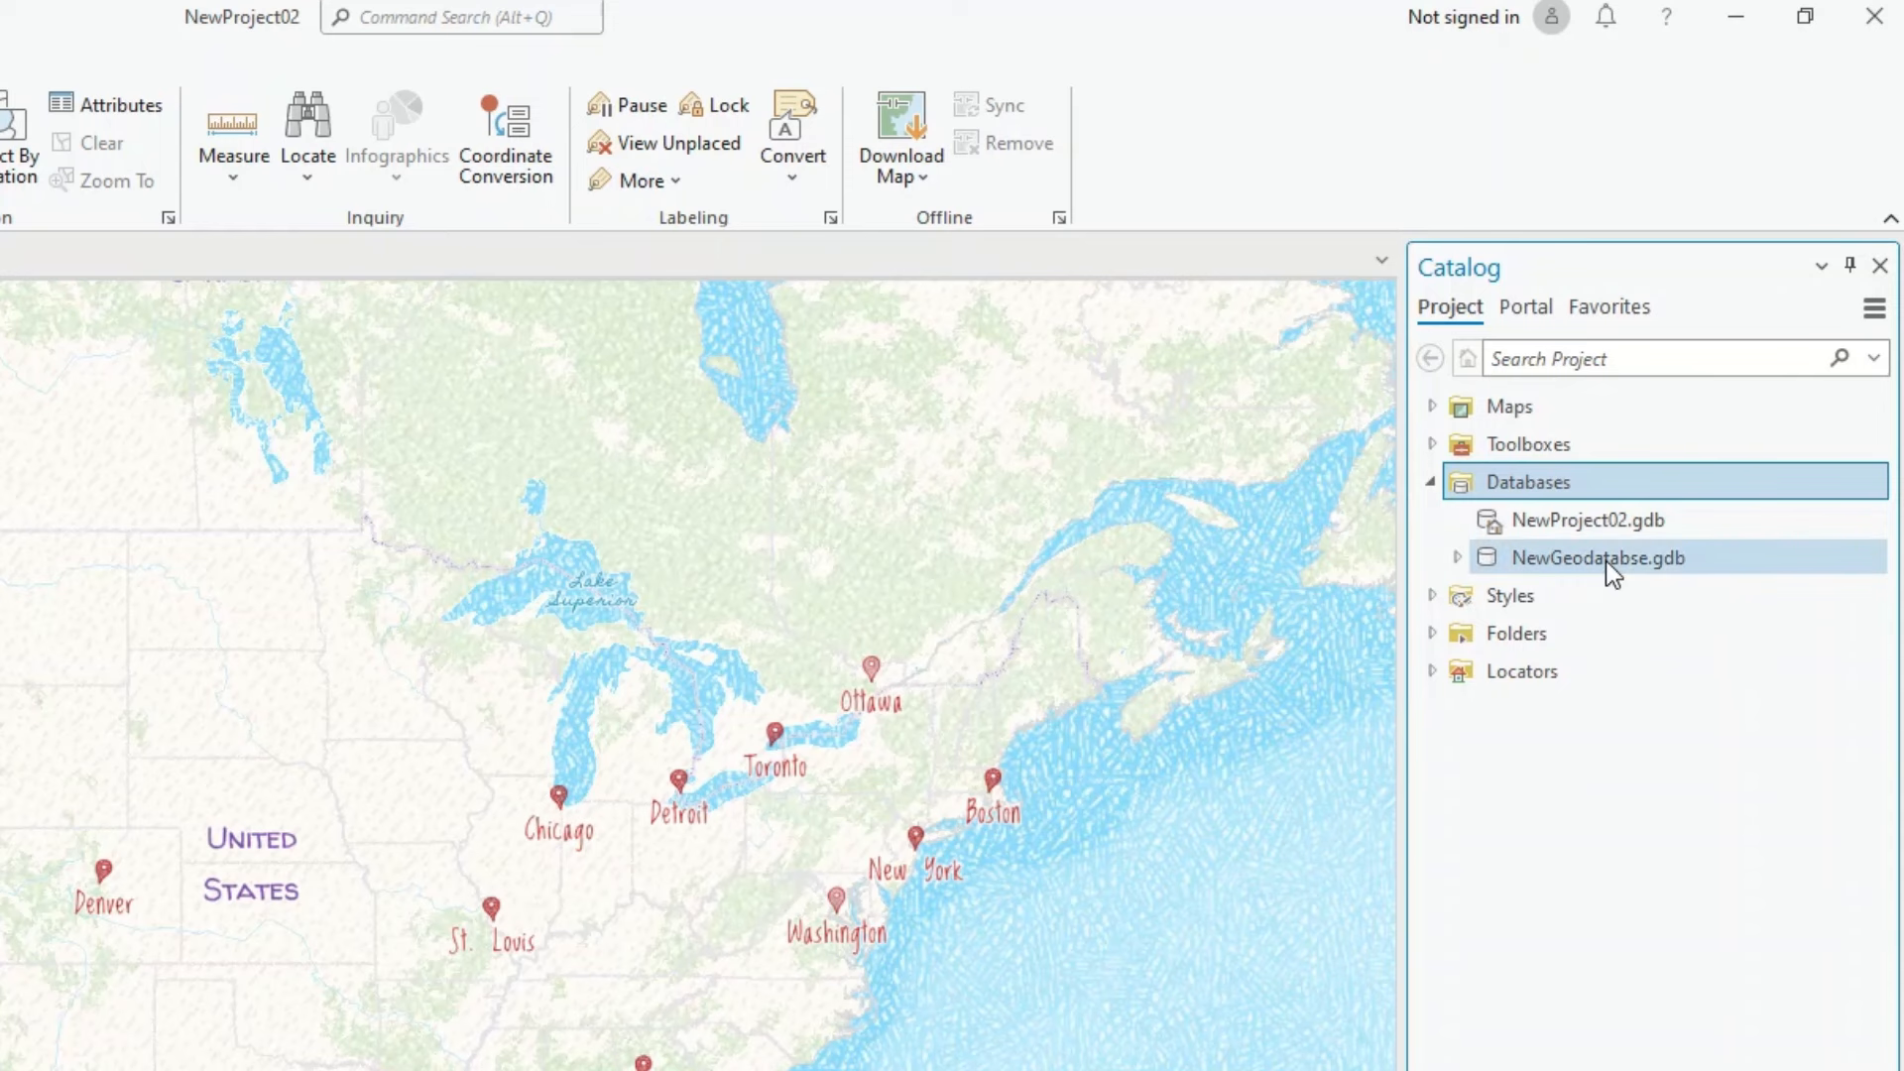
Step: Start a new feature class in NewGeodatabse.gdb and name it Trafic
right_click(1500, 559)
mouse_move(1414, 536)
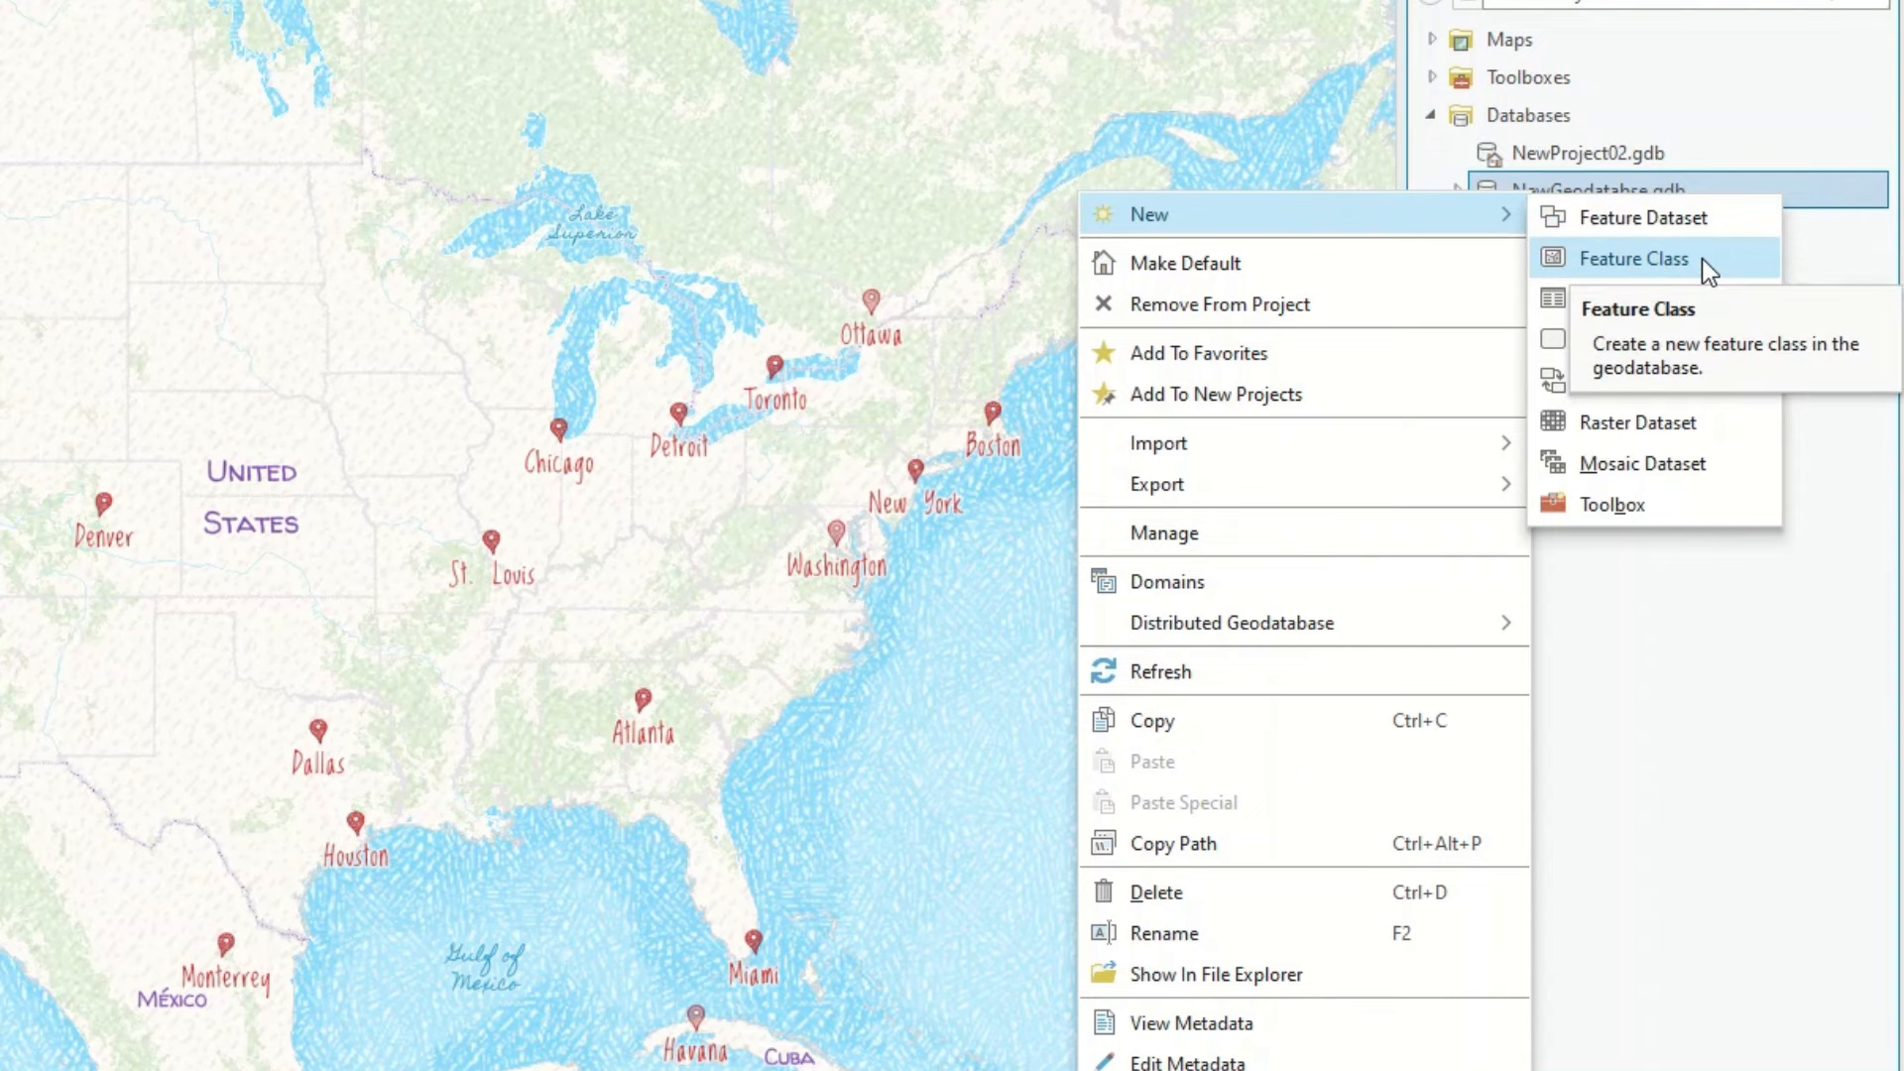
left_click(1702, 258)
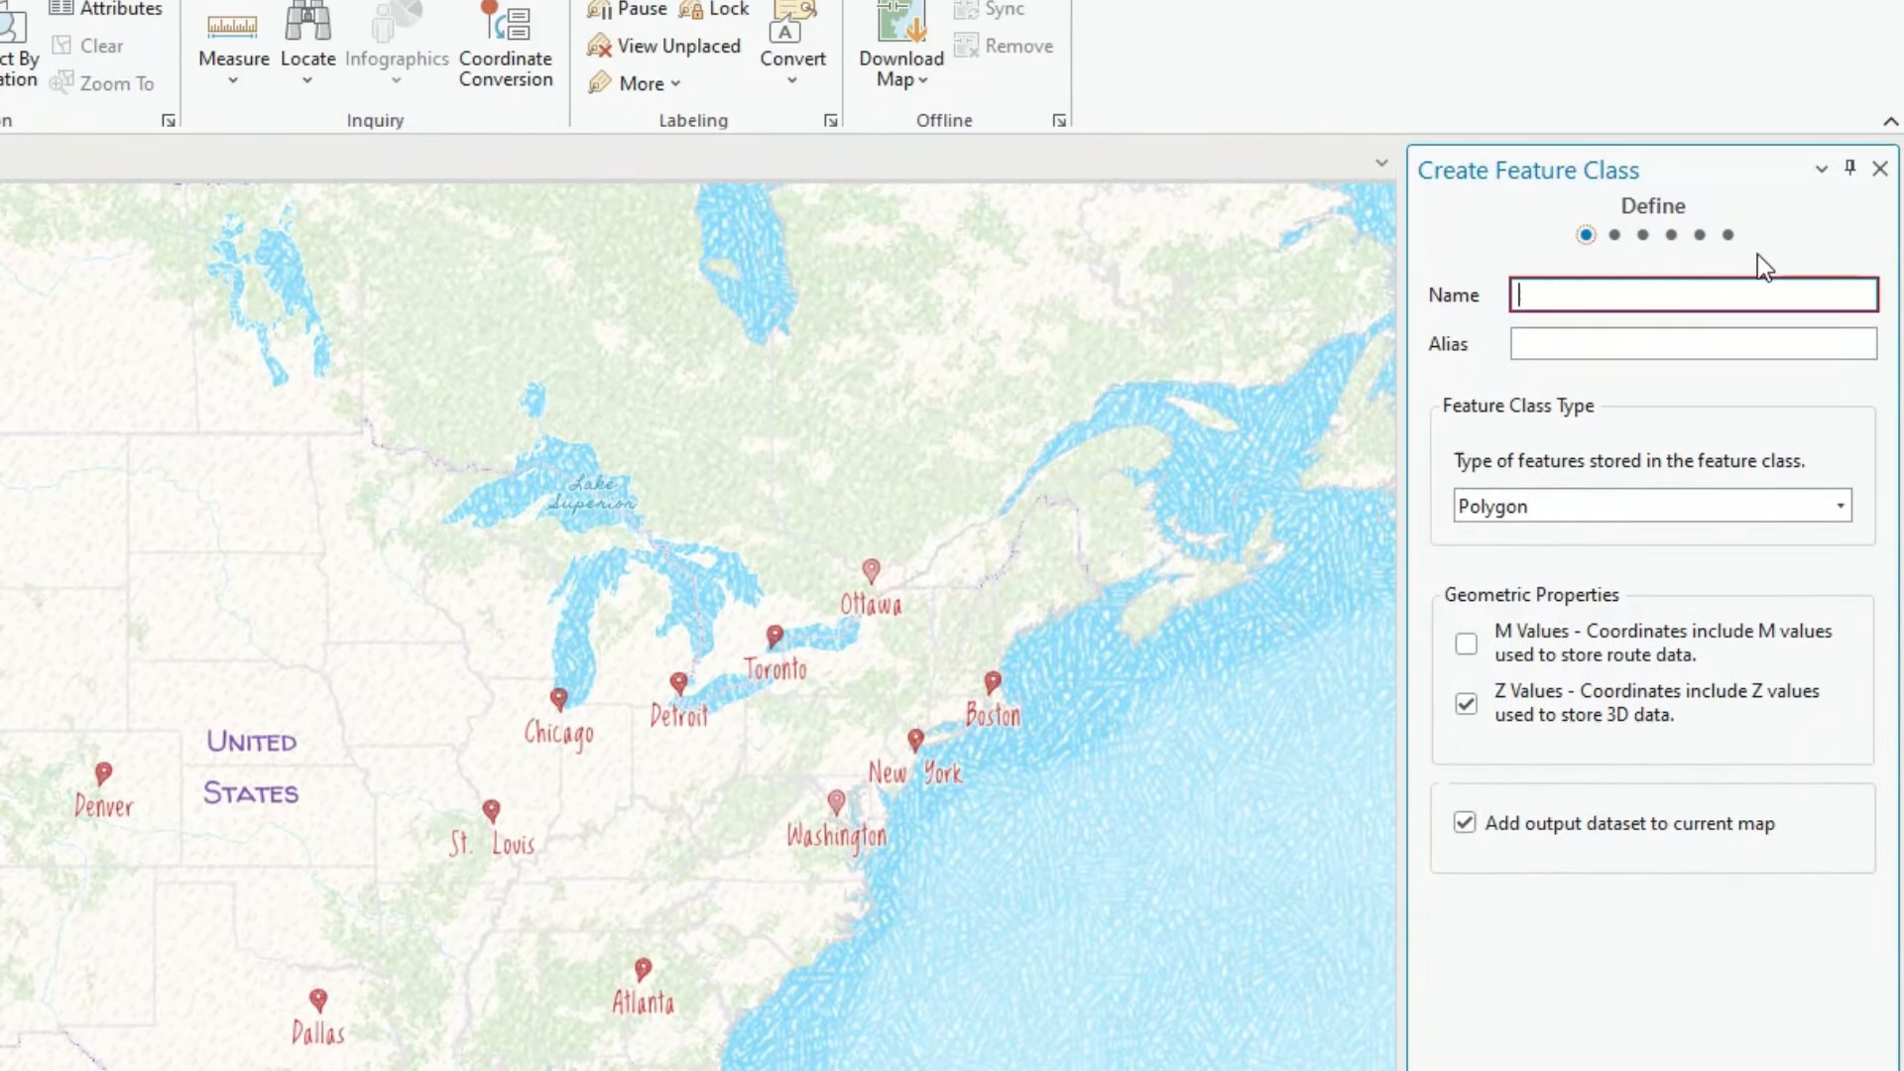
left_click(1648, 298)
type("Tra")
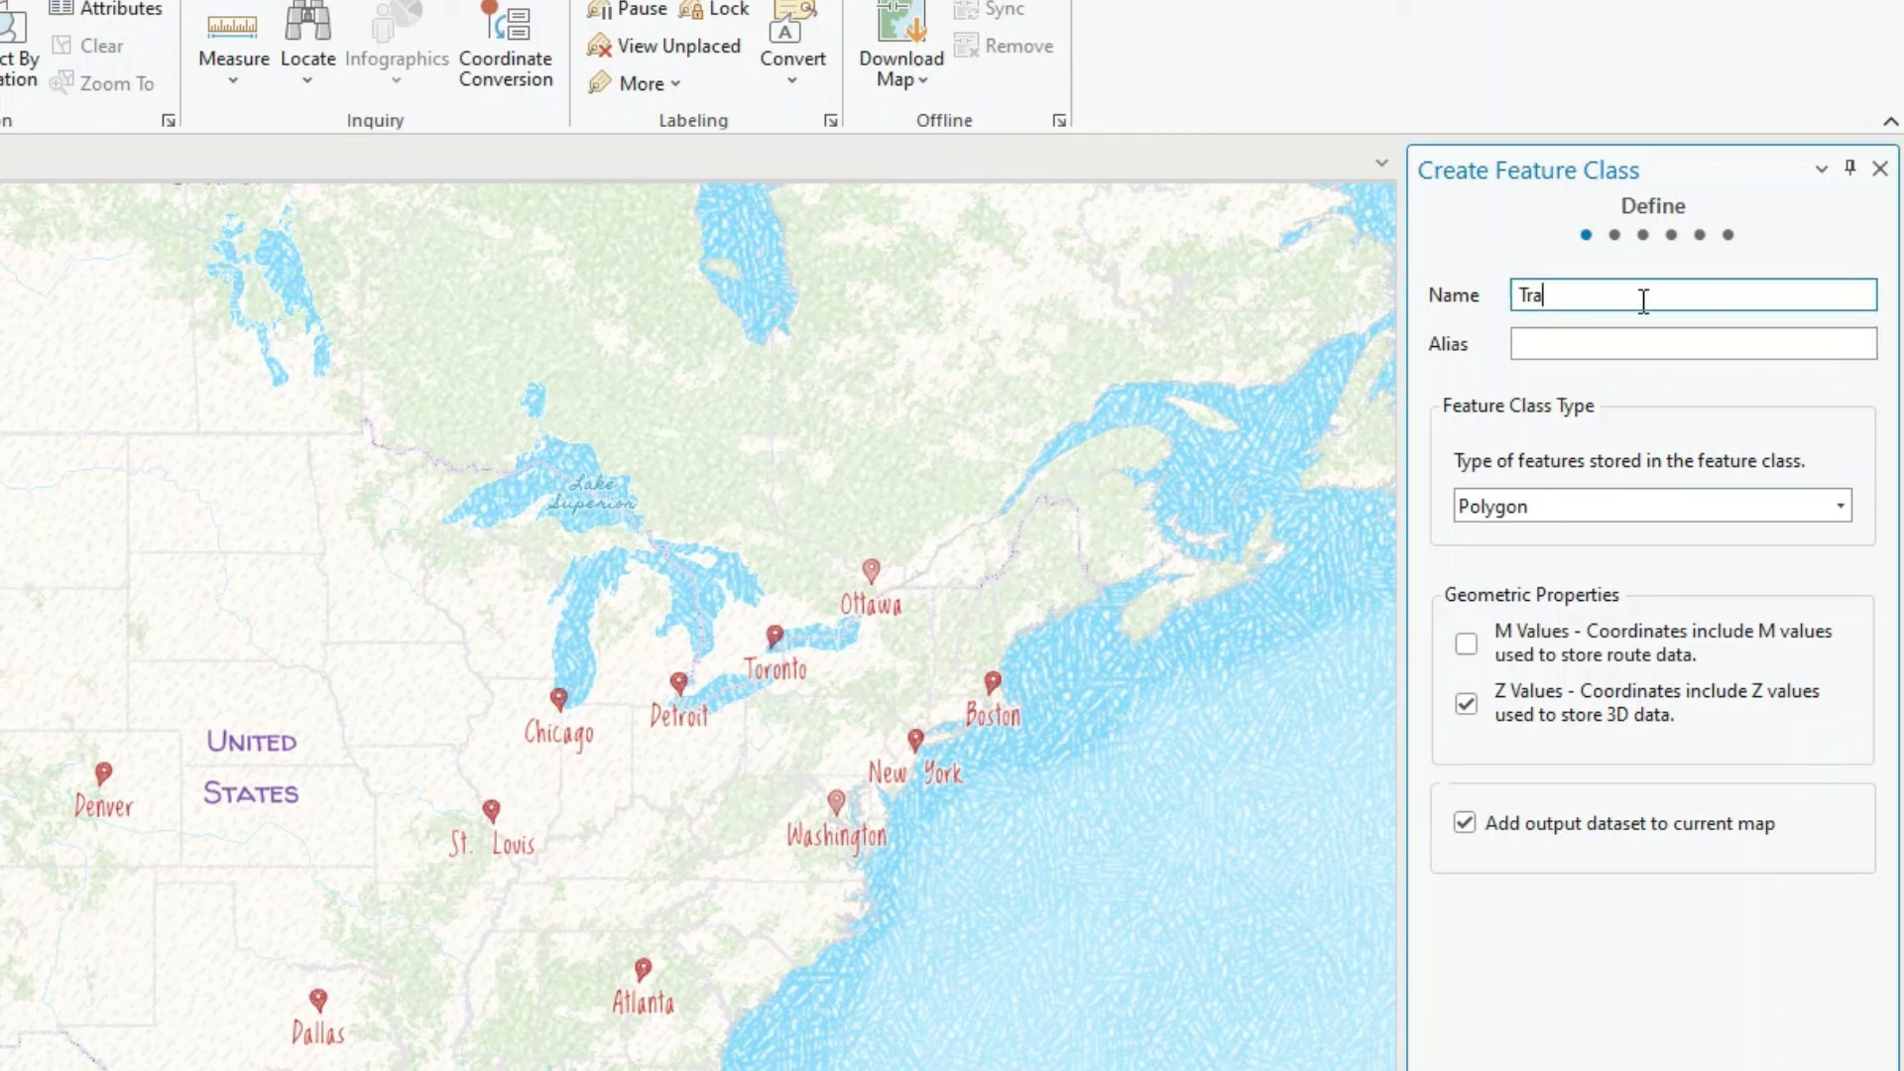
type("fic")
Step: Set the Trafic feature class type to Point, exclude Z values and proceed to the field definitions
left_click(1827, 511)
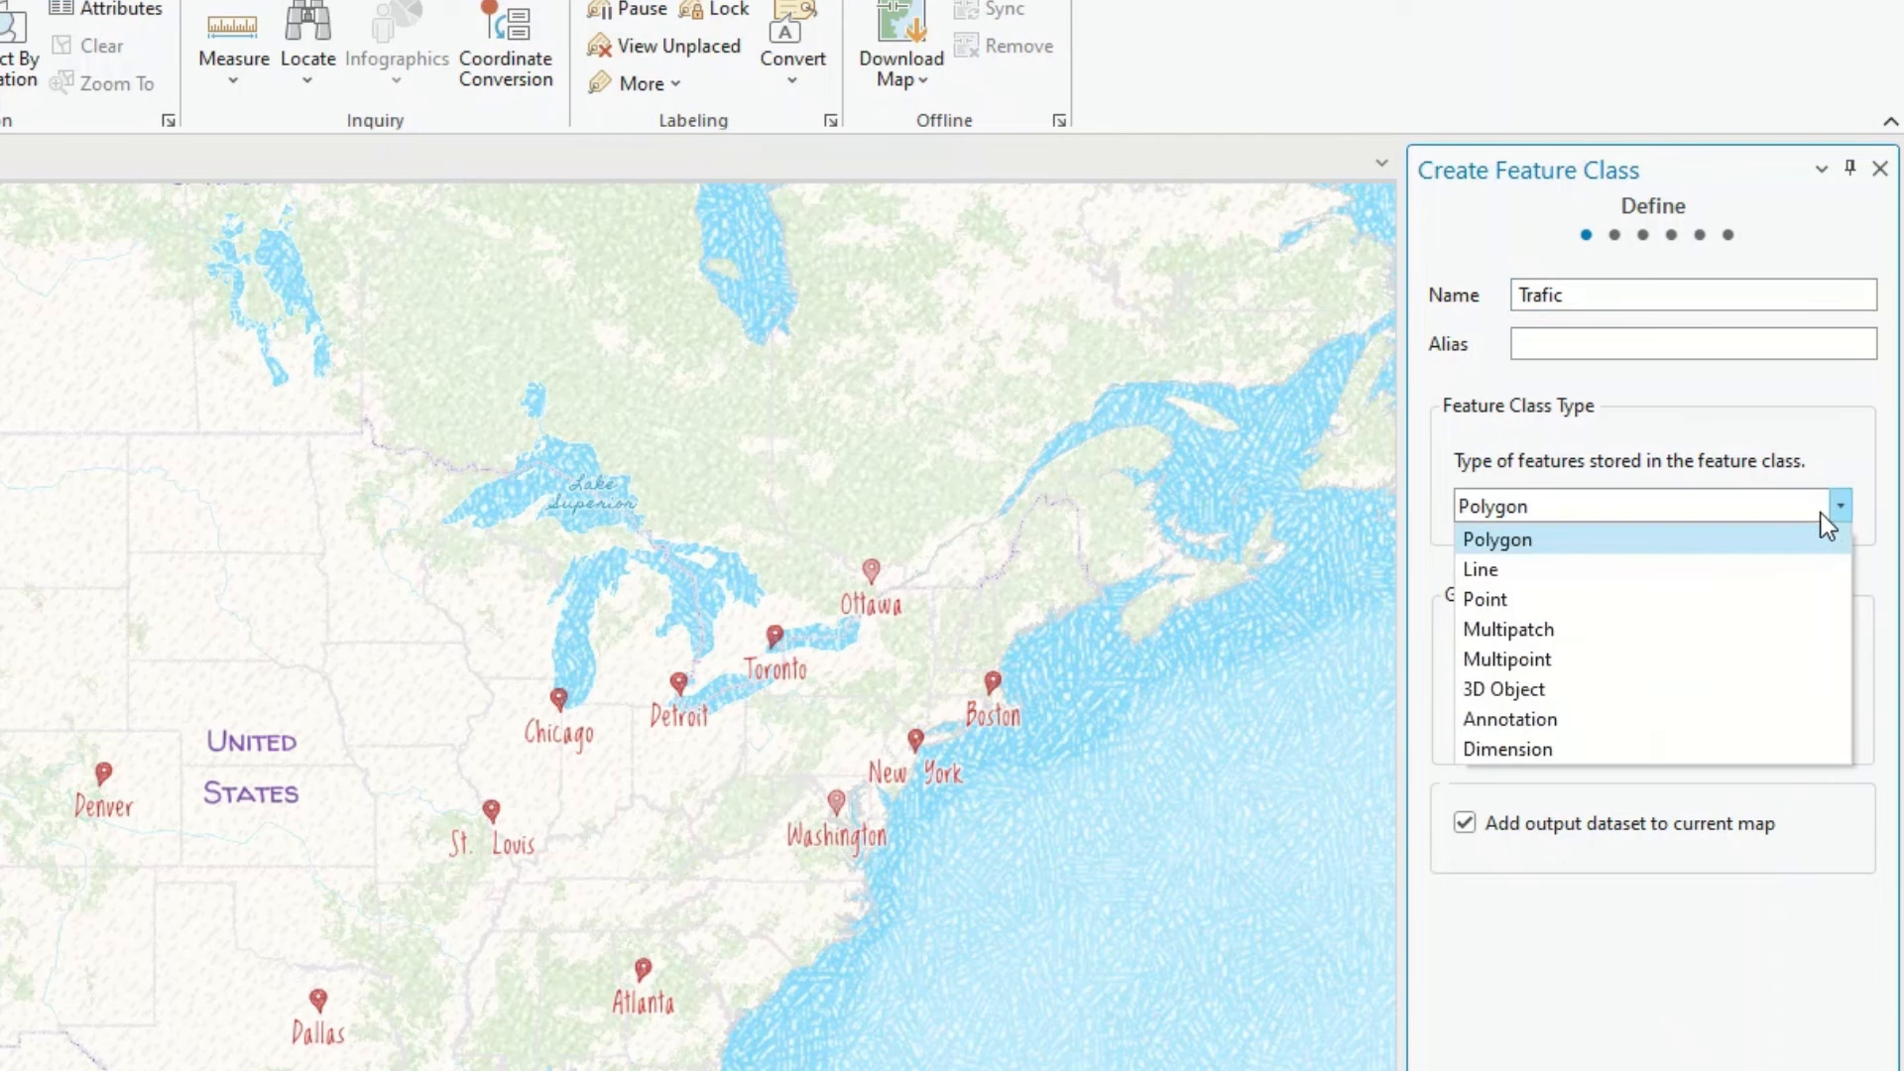
left_click(1555, 605)
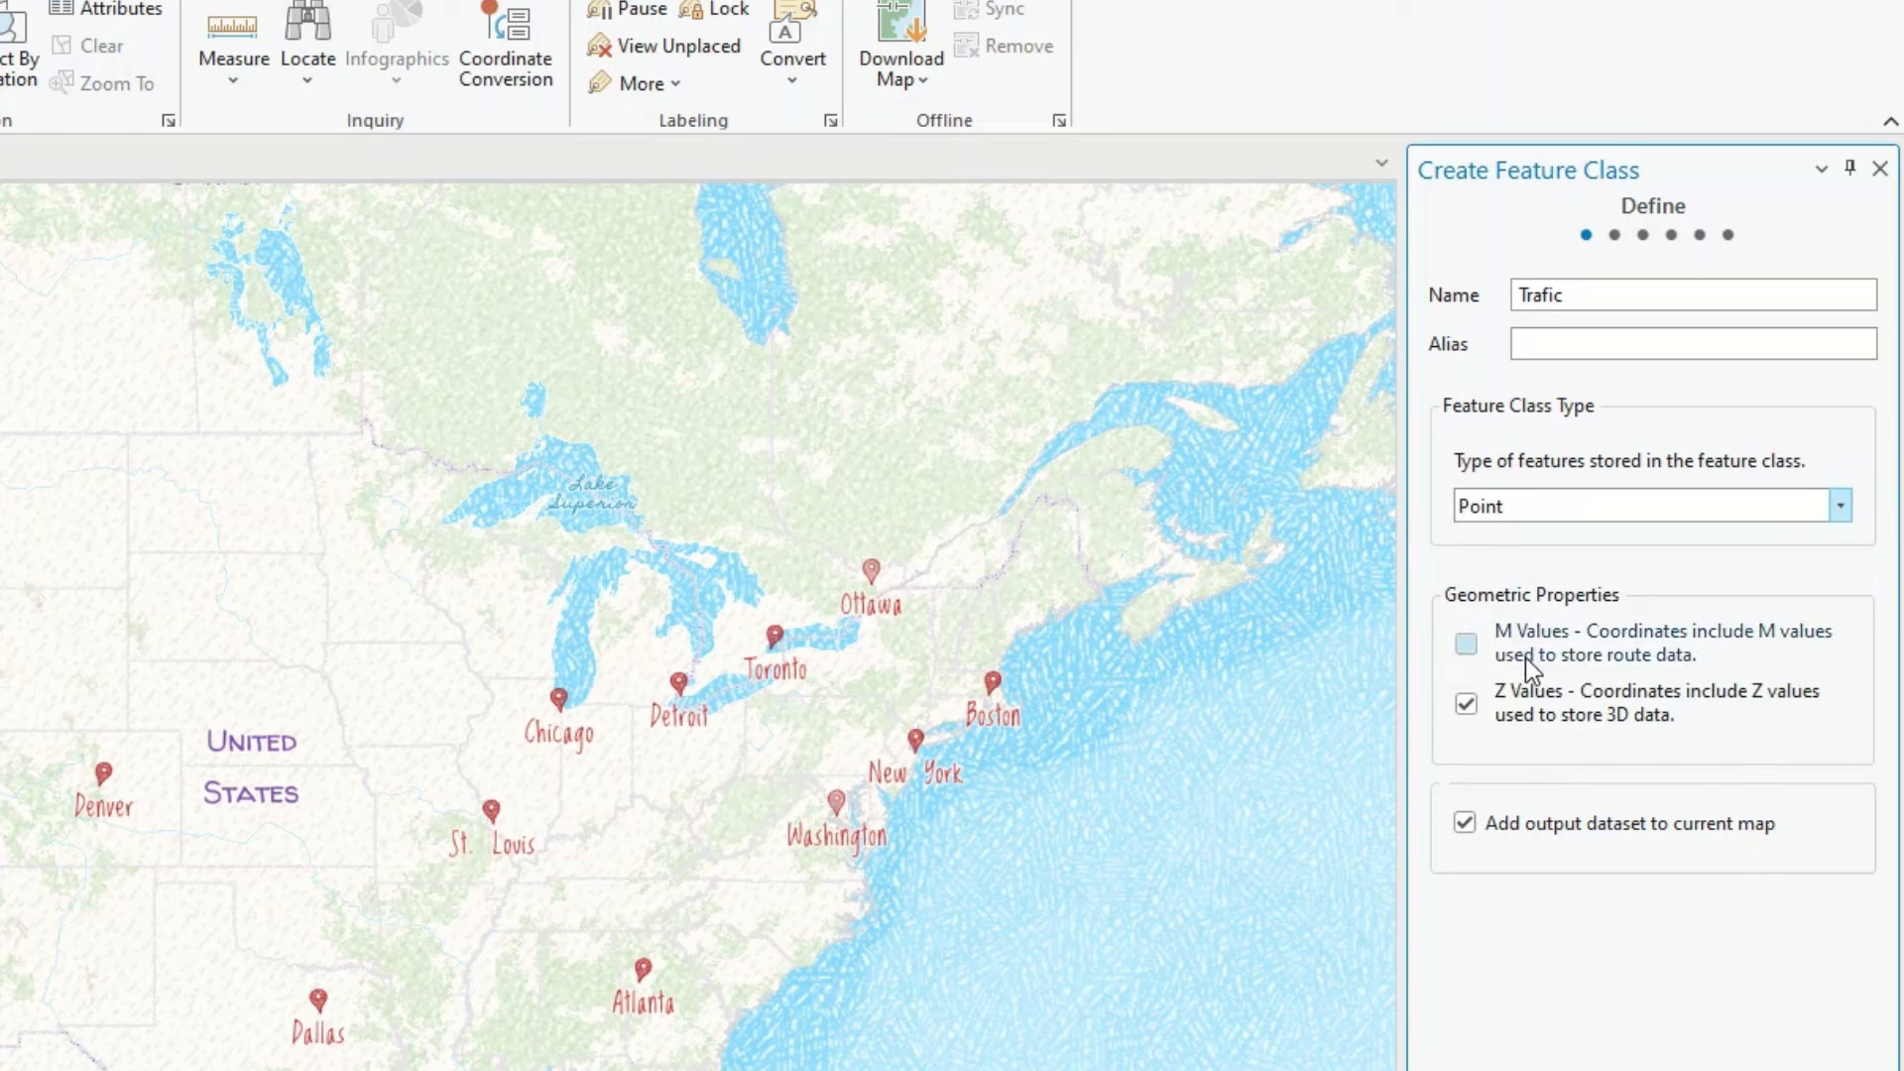
left_click(1472, 713)
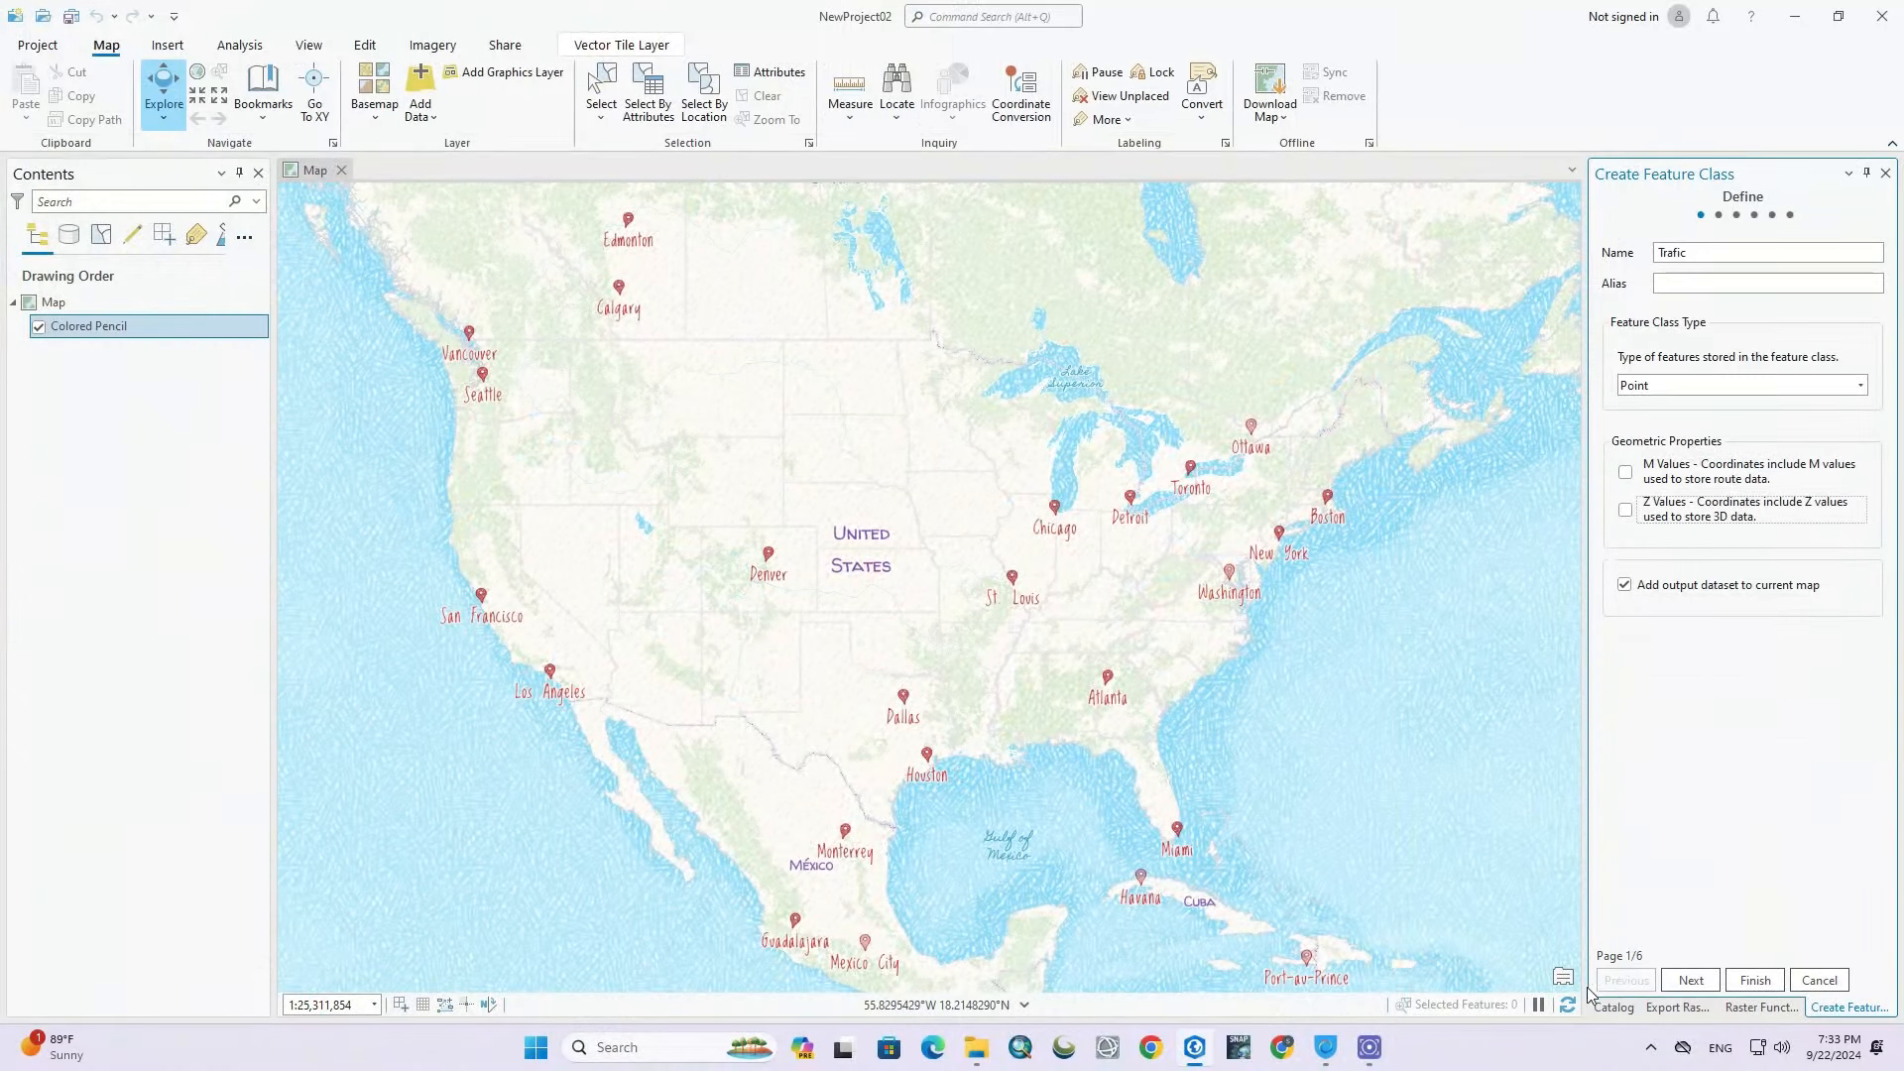
left_click(1690, 982)
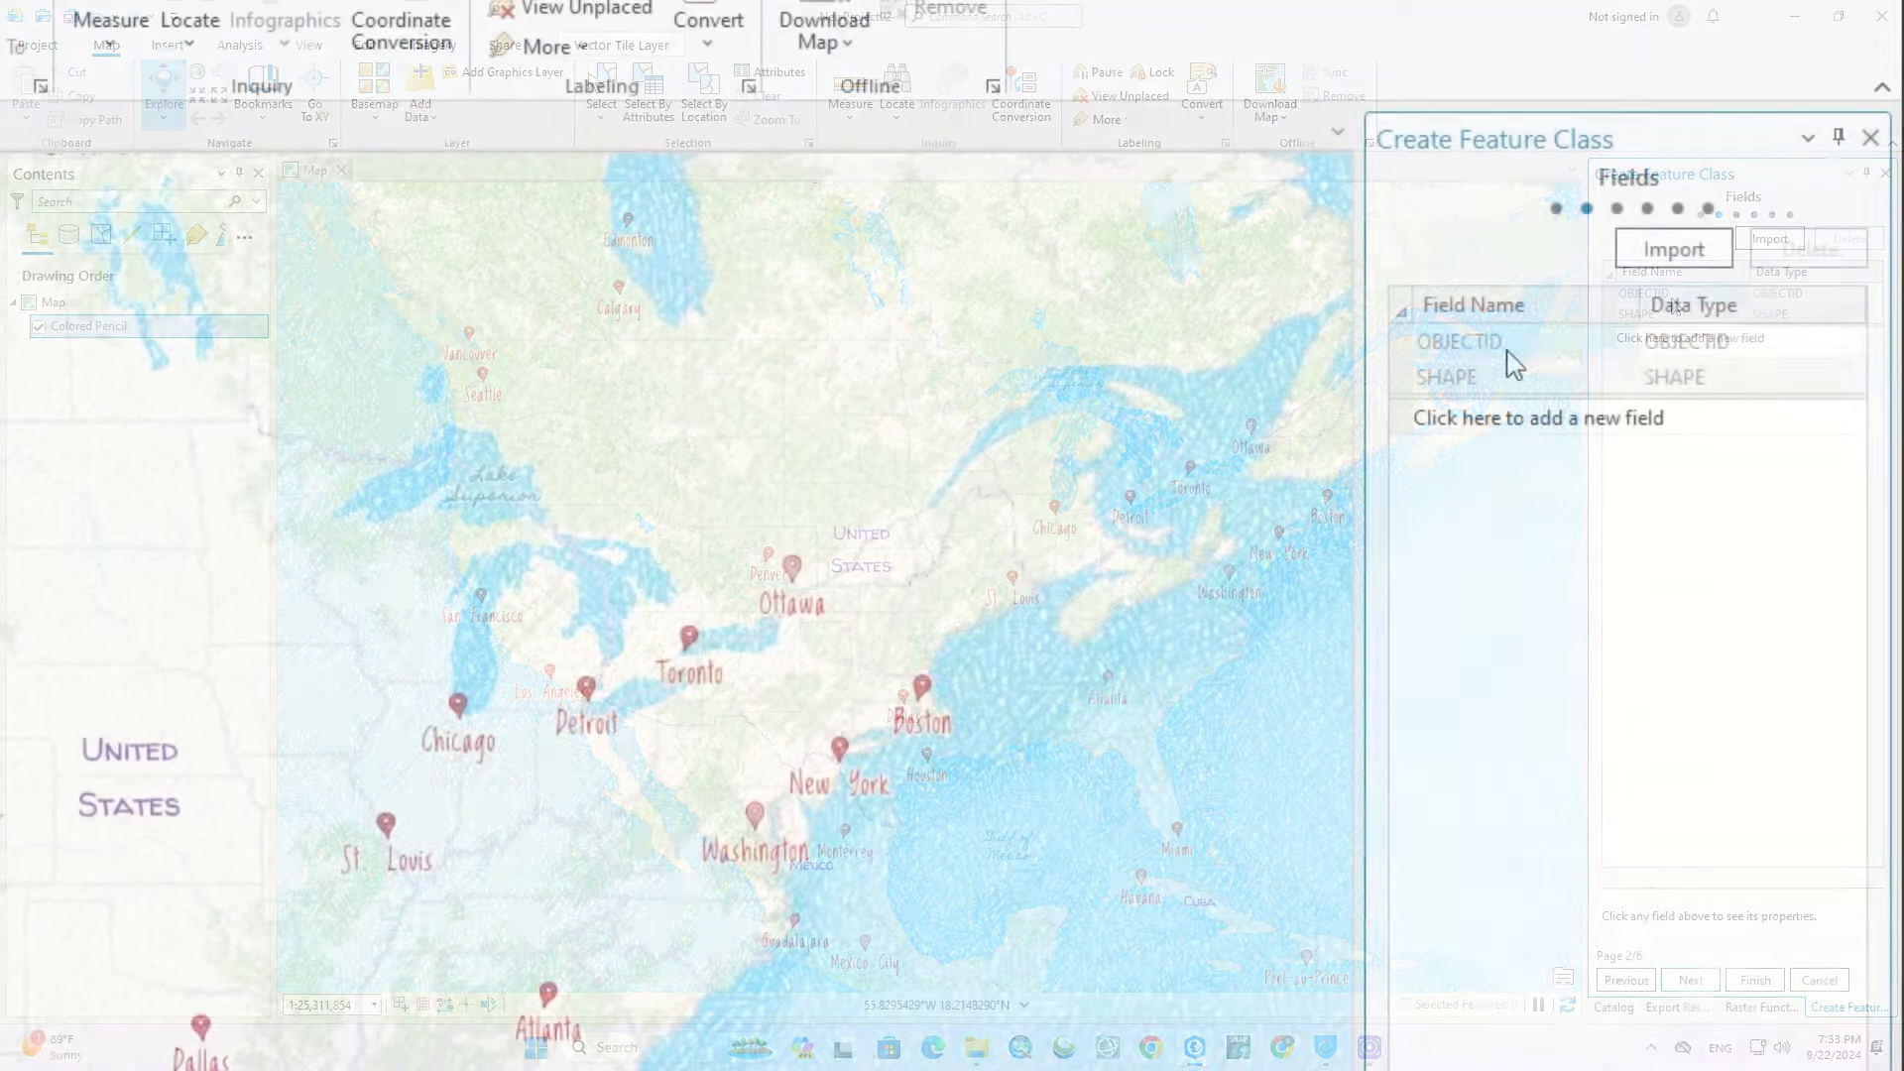
Step: Add a field called Name with the Text data type to the feature class
left_click(1715, 357)
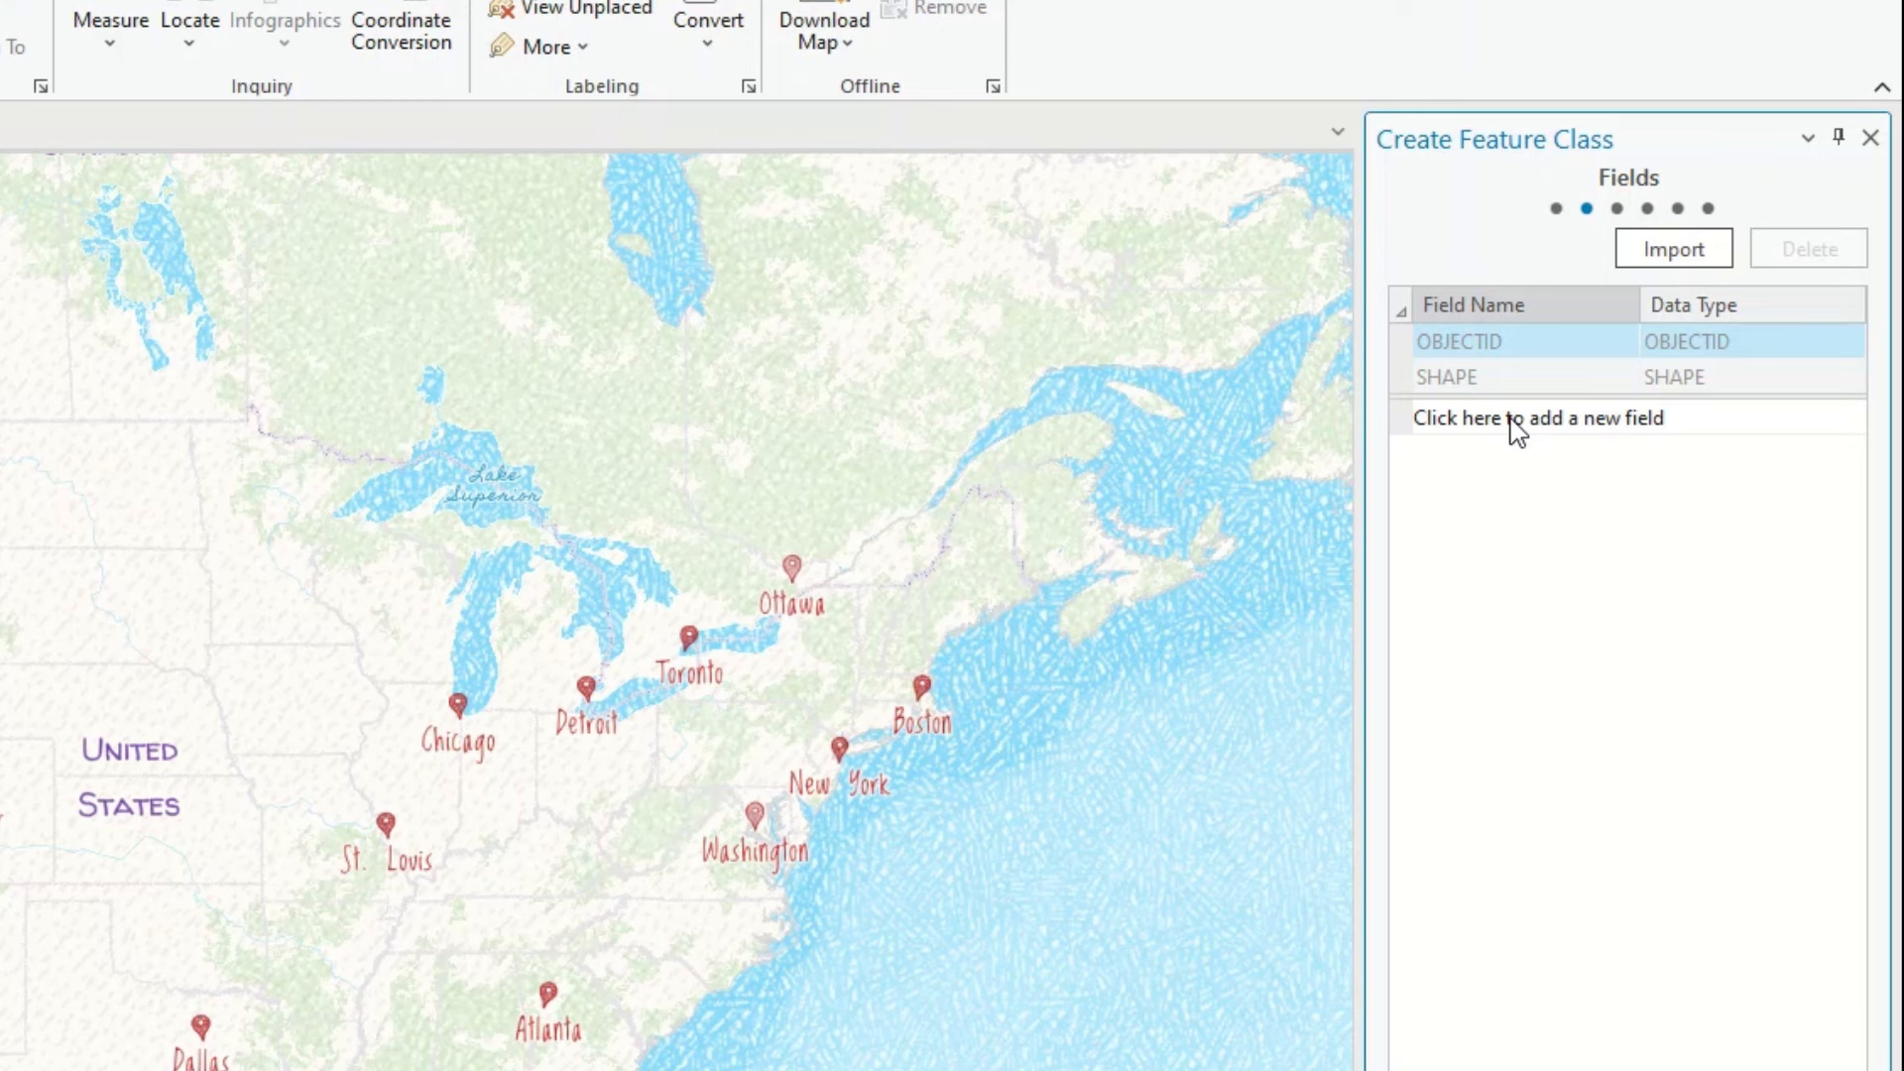
left_click(1510, 418)
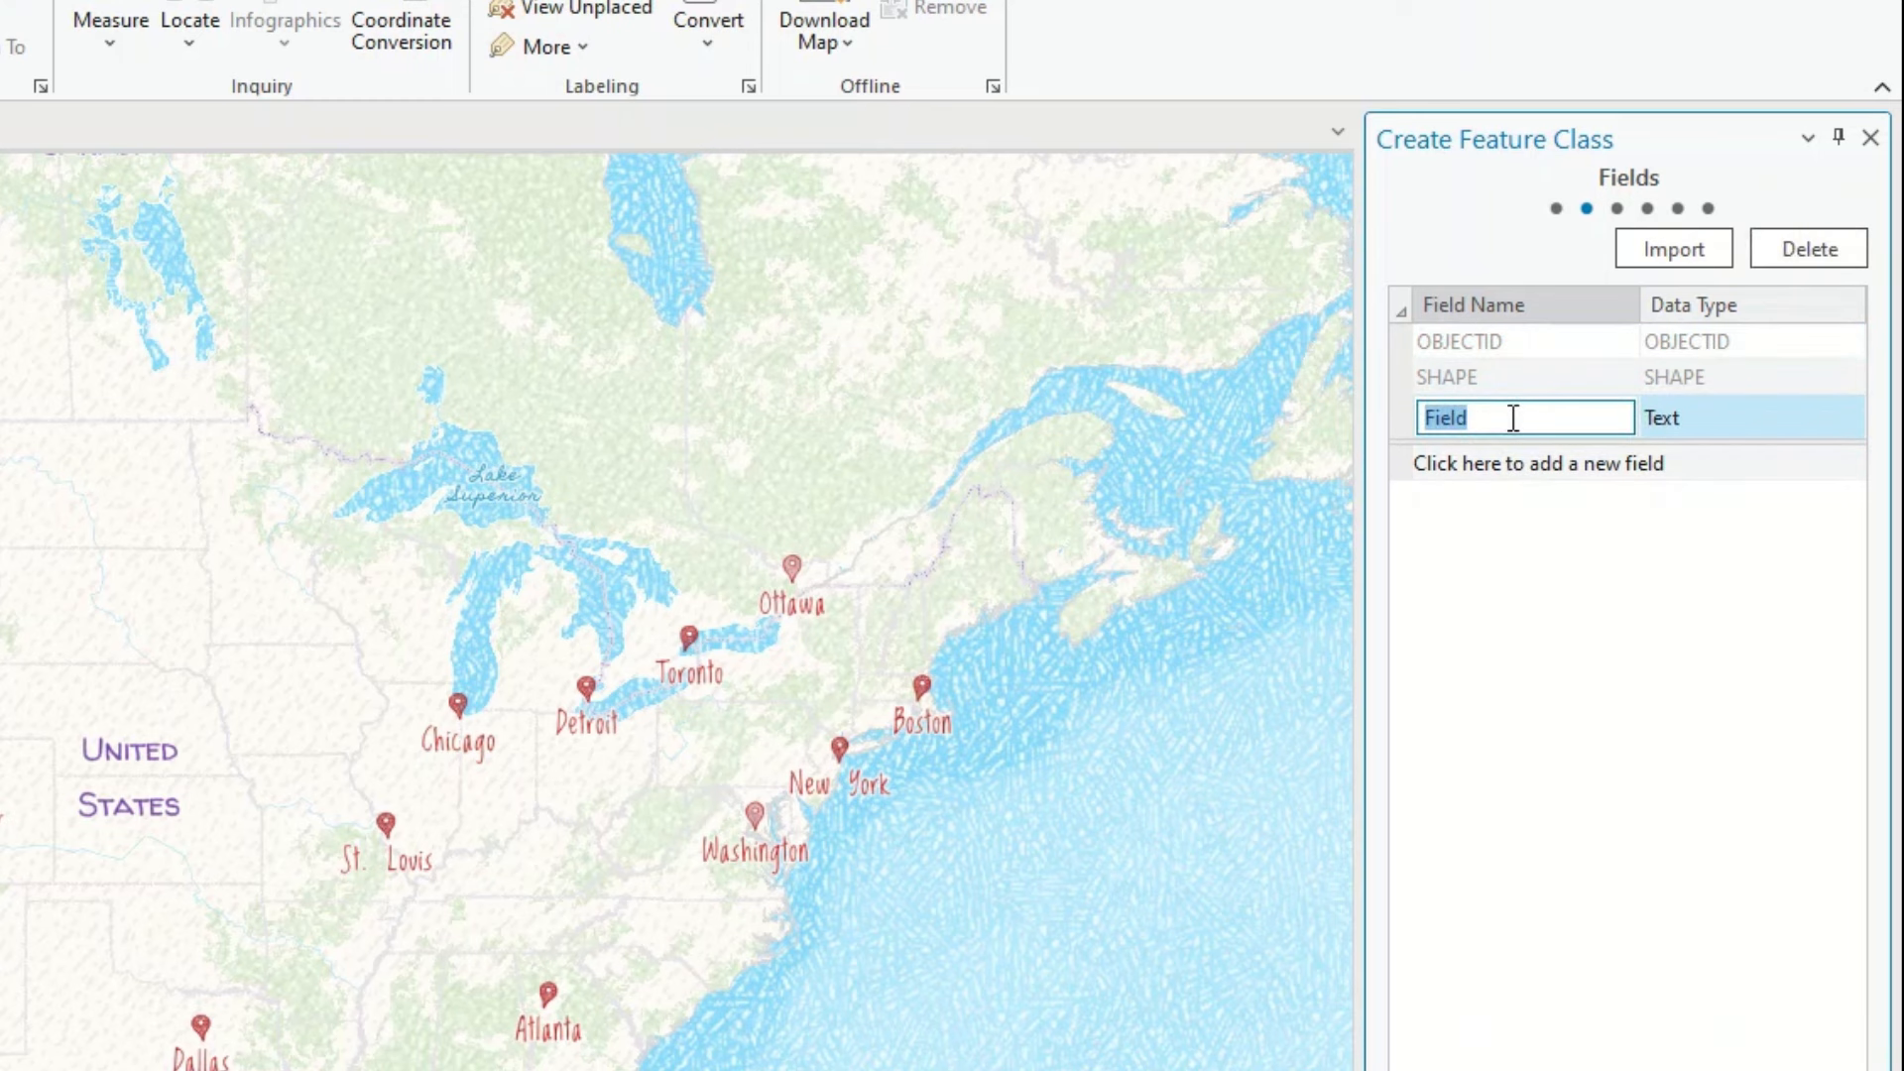
type("Name")
left_click(1544, 389)
left_click(1674, 422)
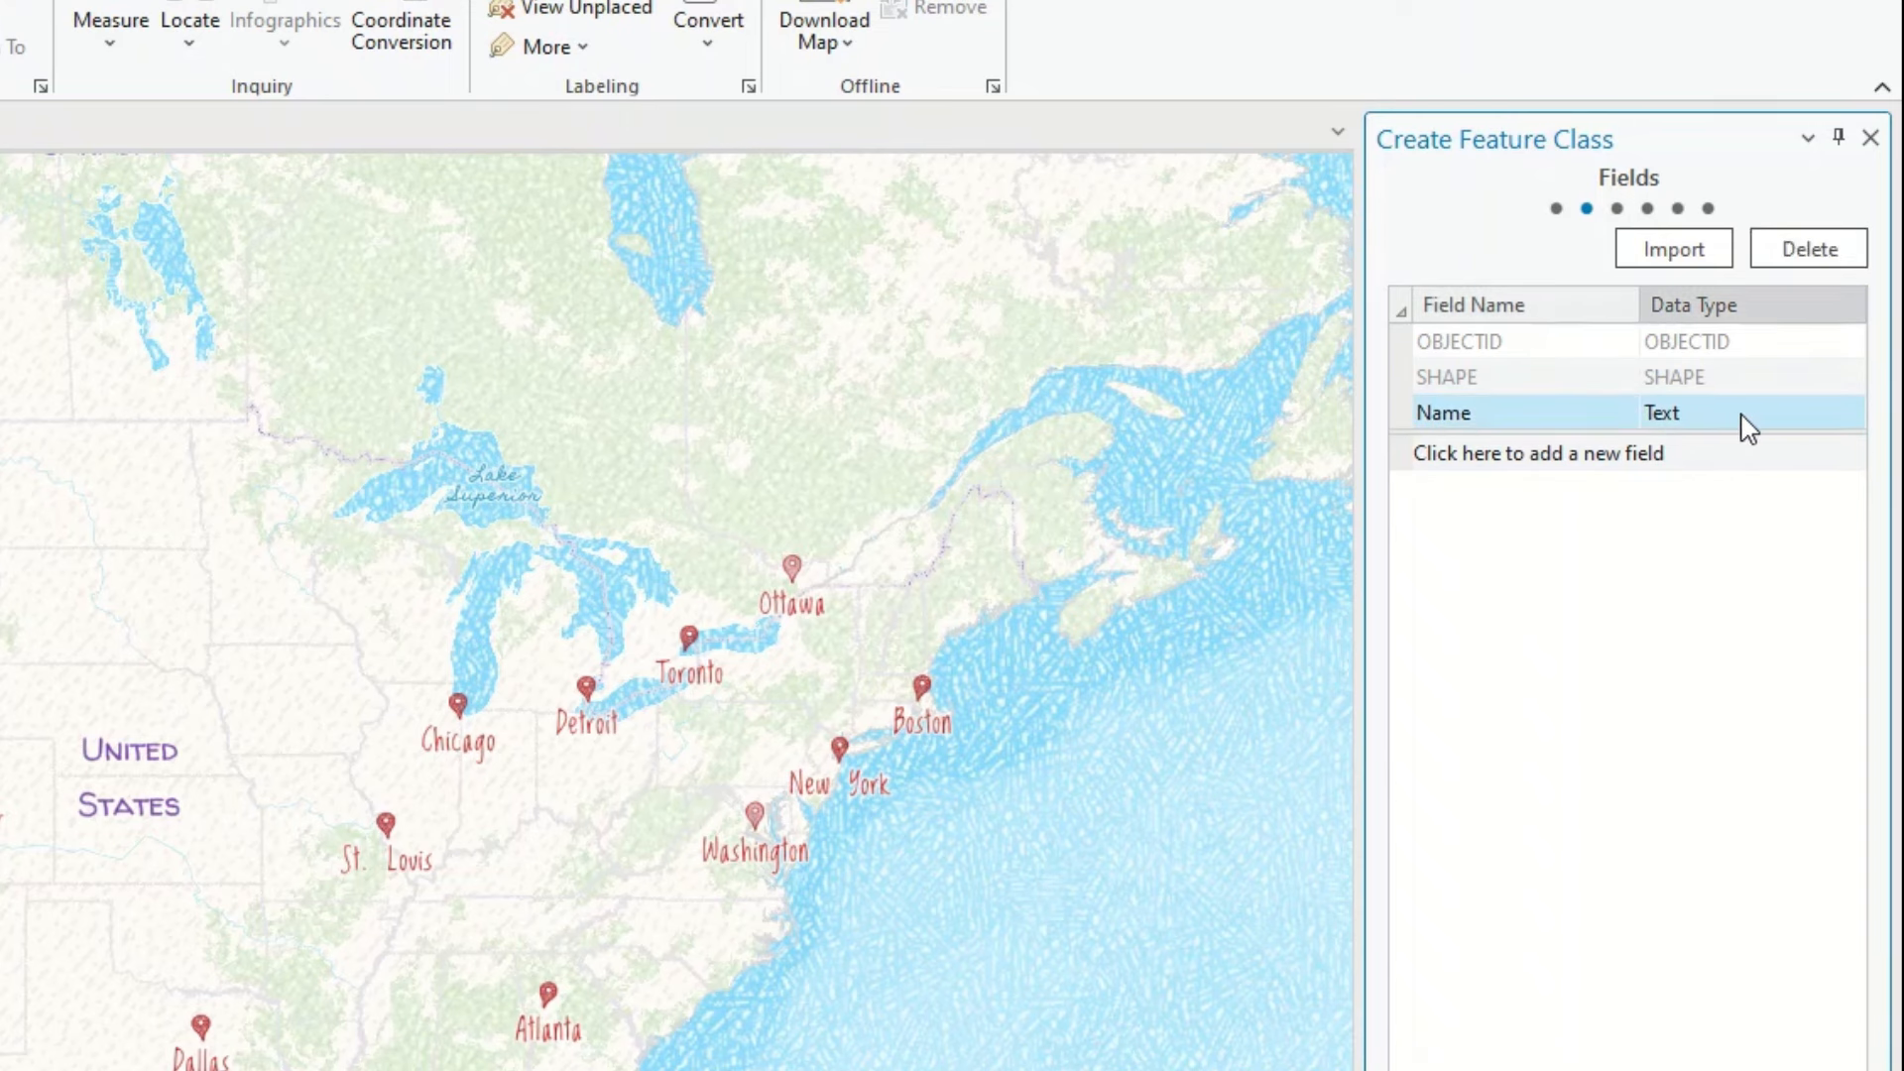
Step: Add a second text field called fclass to the feature class
left_click(1531, 453)
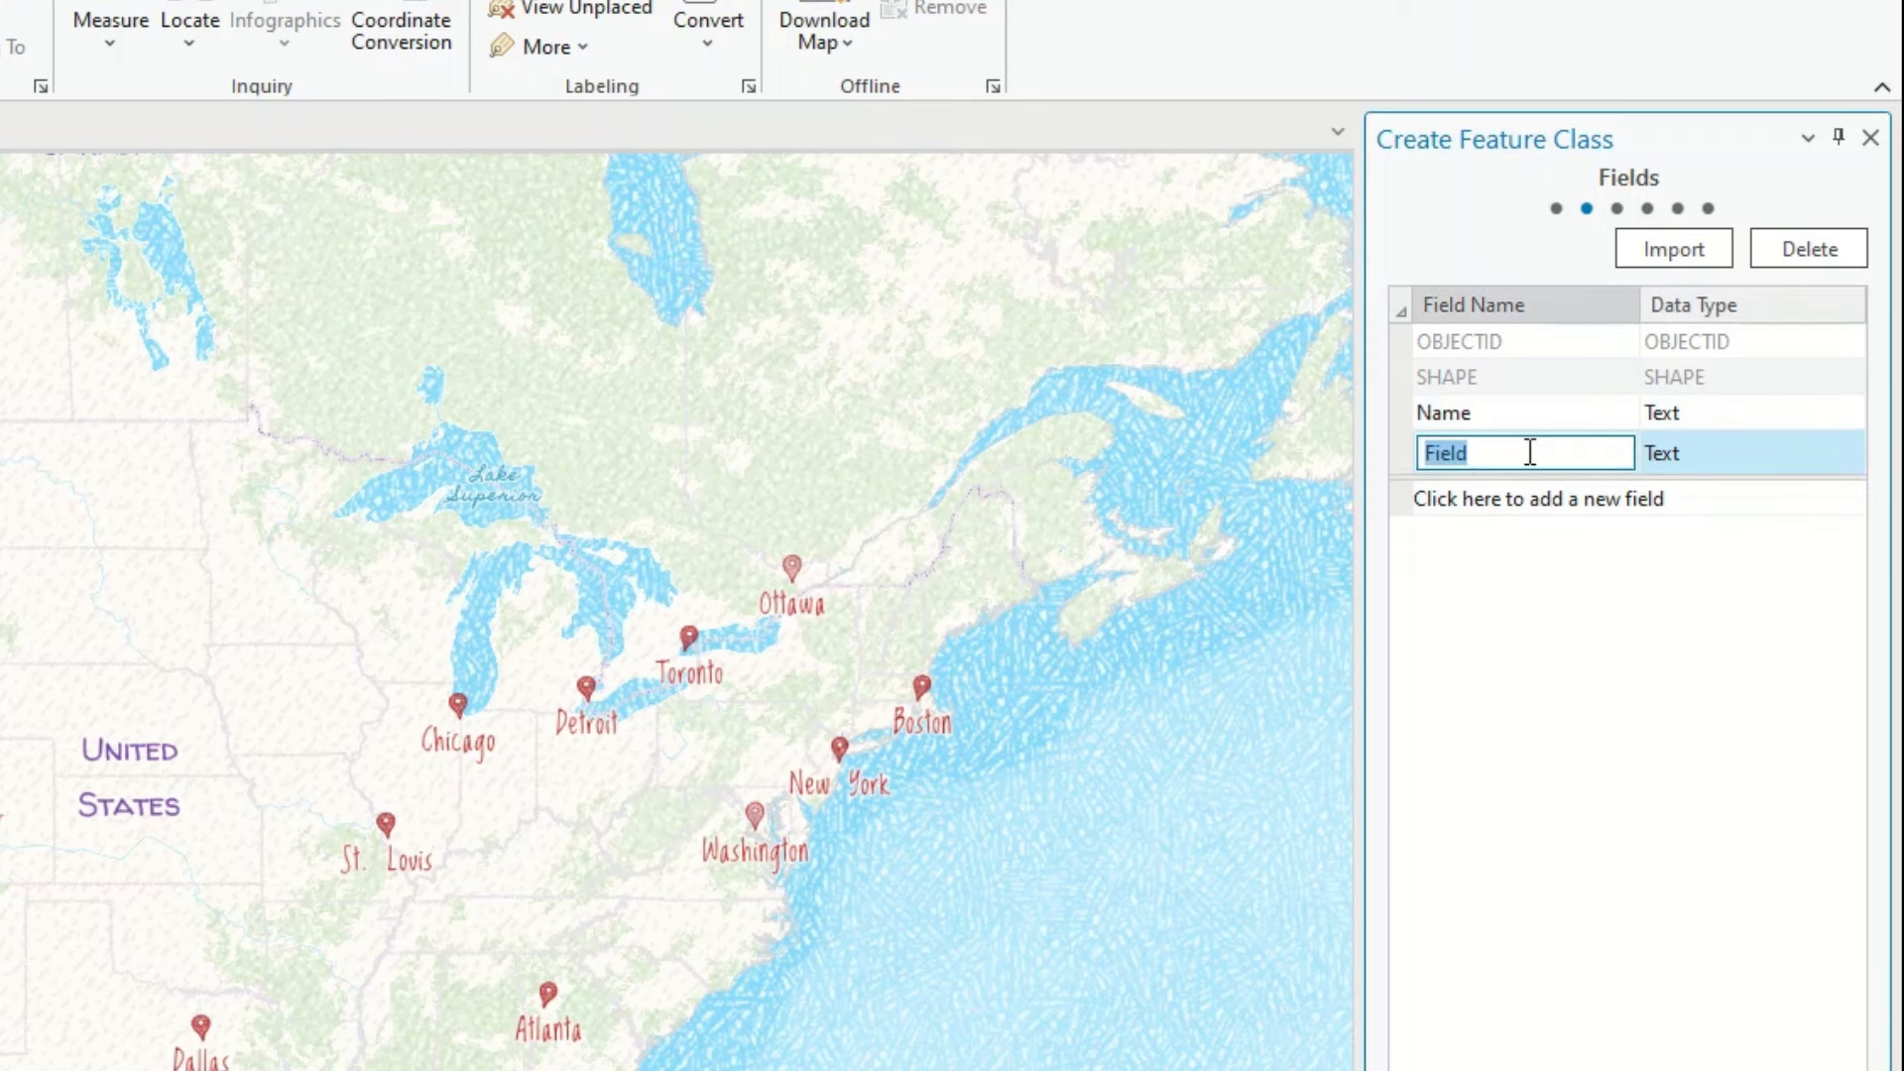
type("aclass")
left_click(1436, 453)
key("BackSpace")
type("f")
Step: Add a field called code with the Long Integer data type to the Trafic feature class
left_click(1524, 517)
type("code")
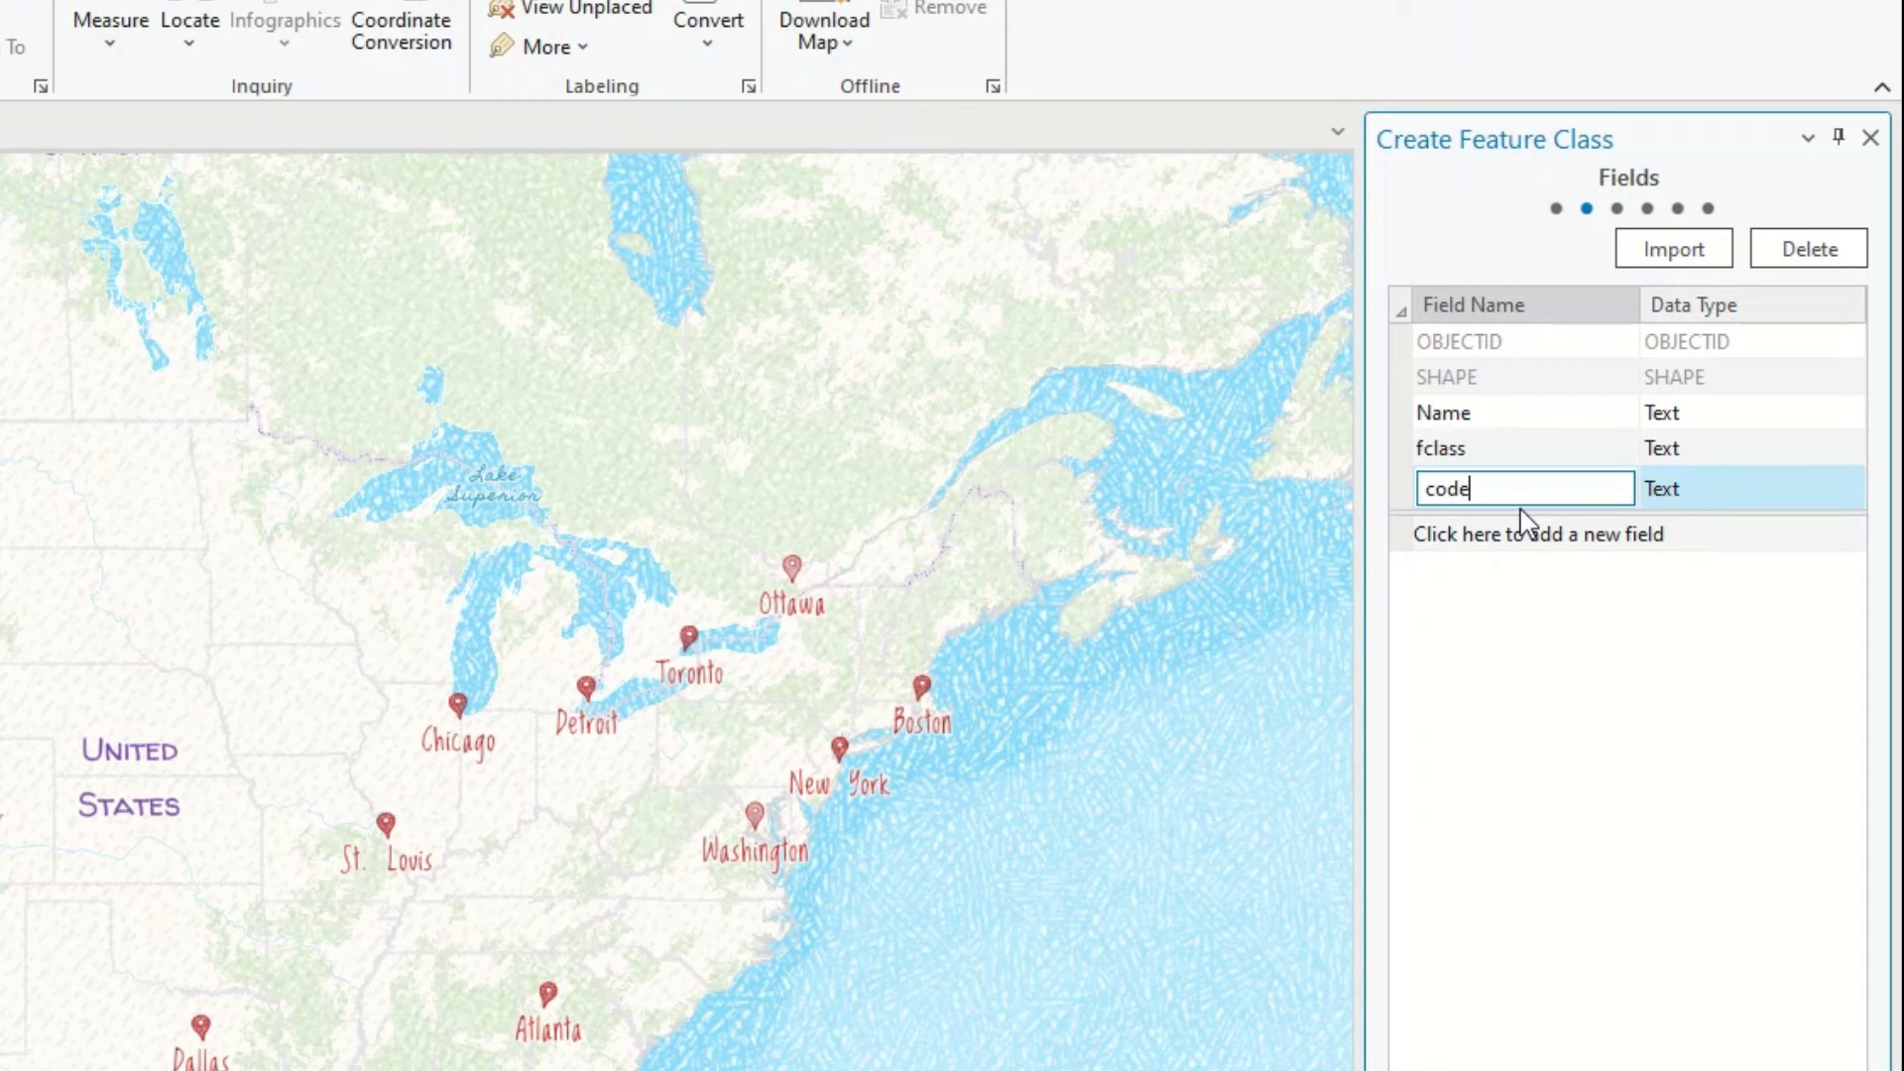
left_click(1663, 492)
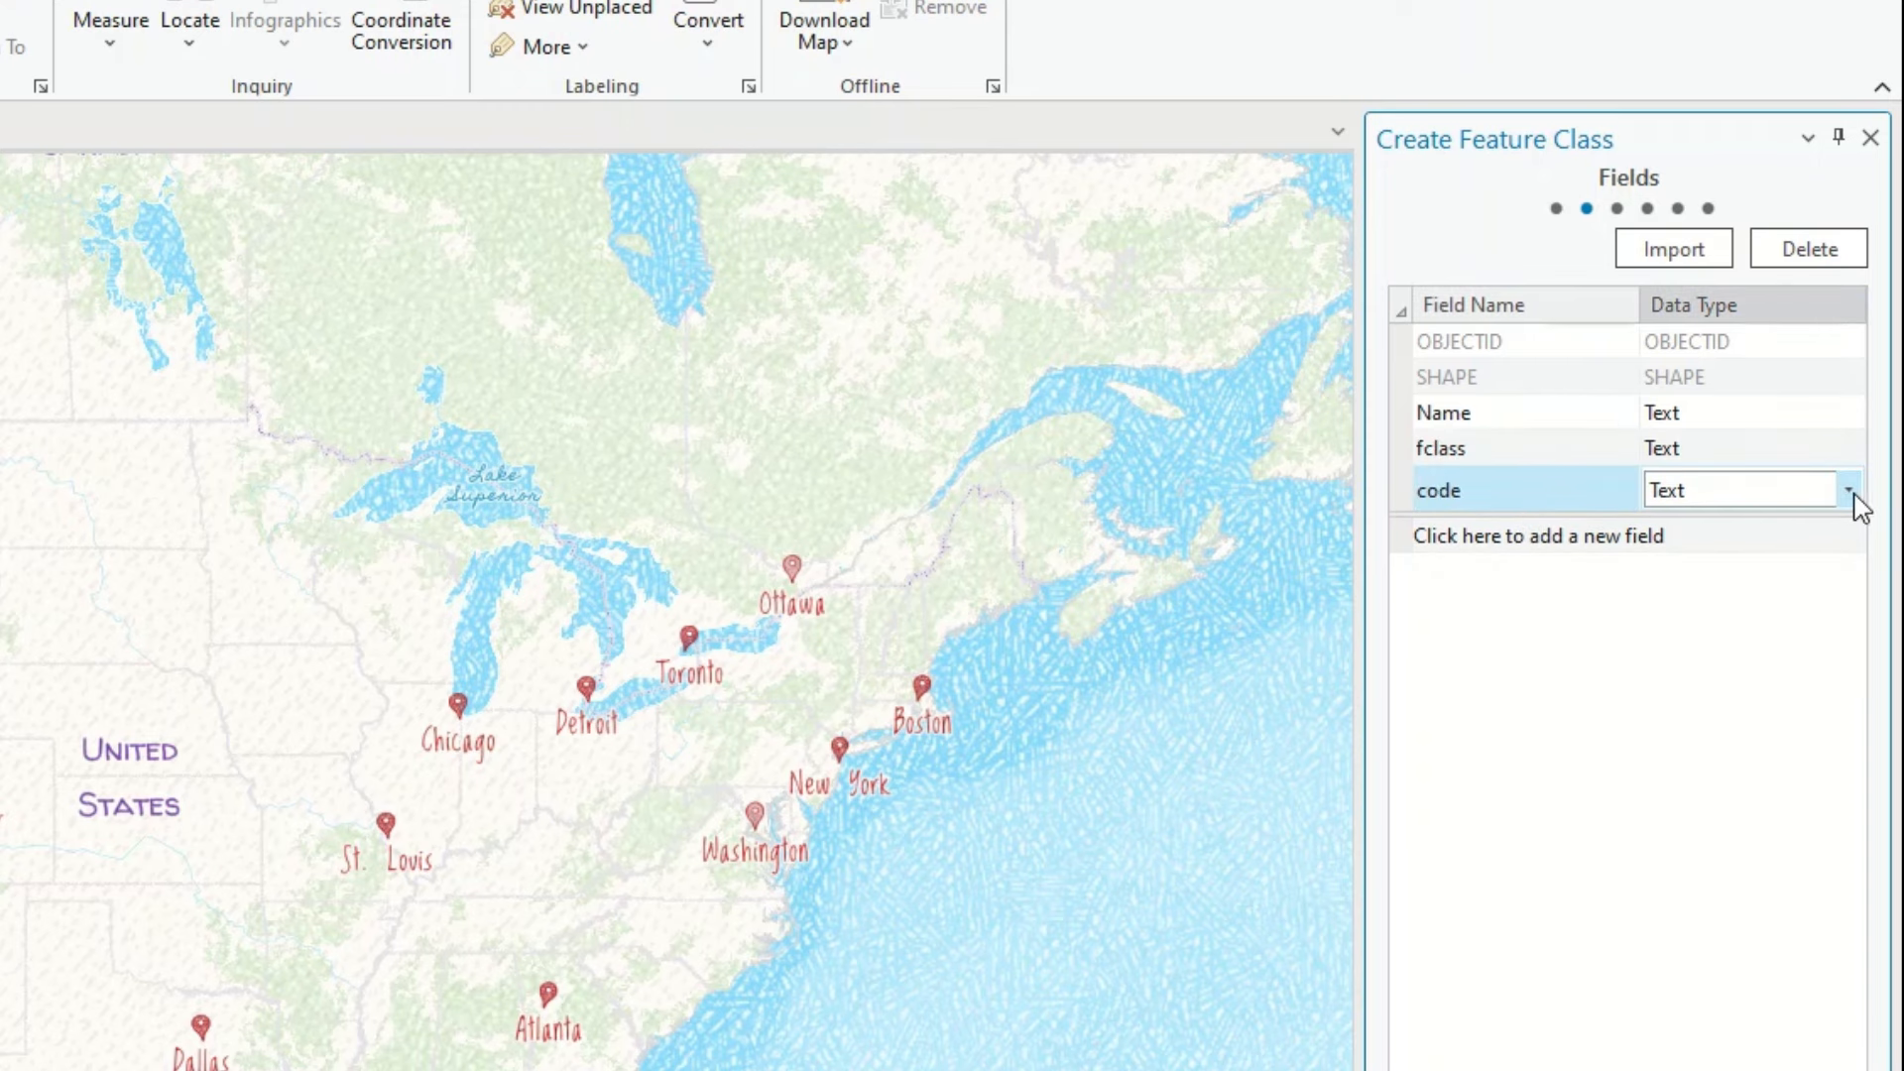
left_click(1744, 496)
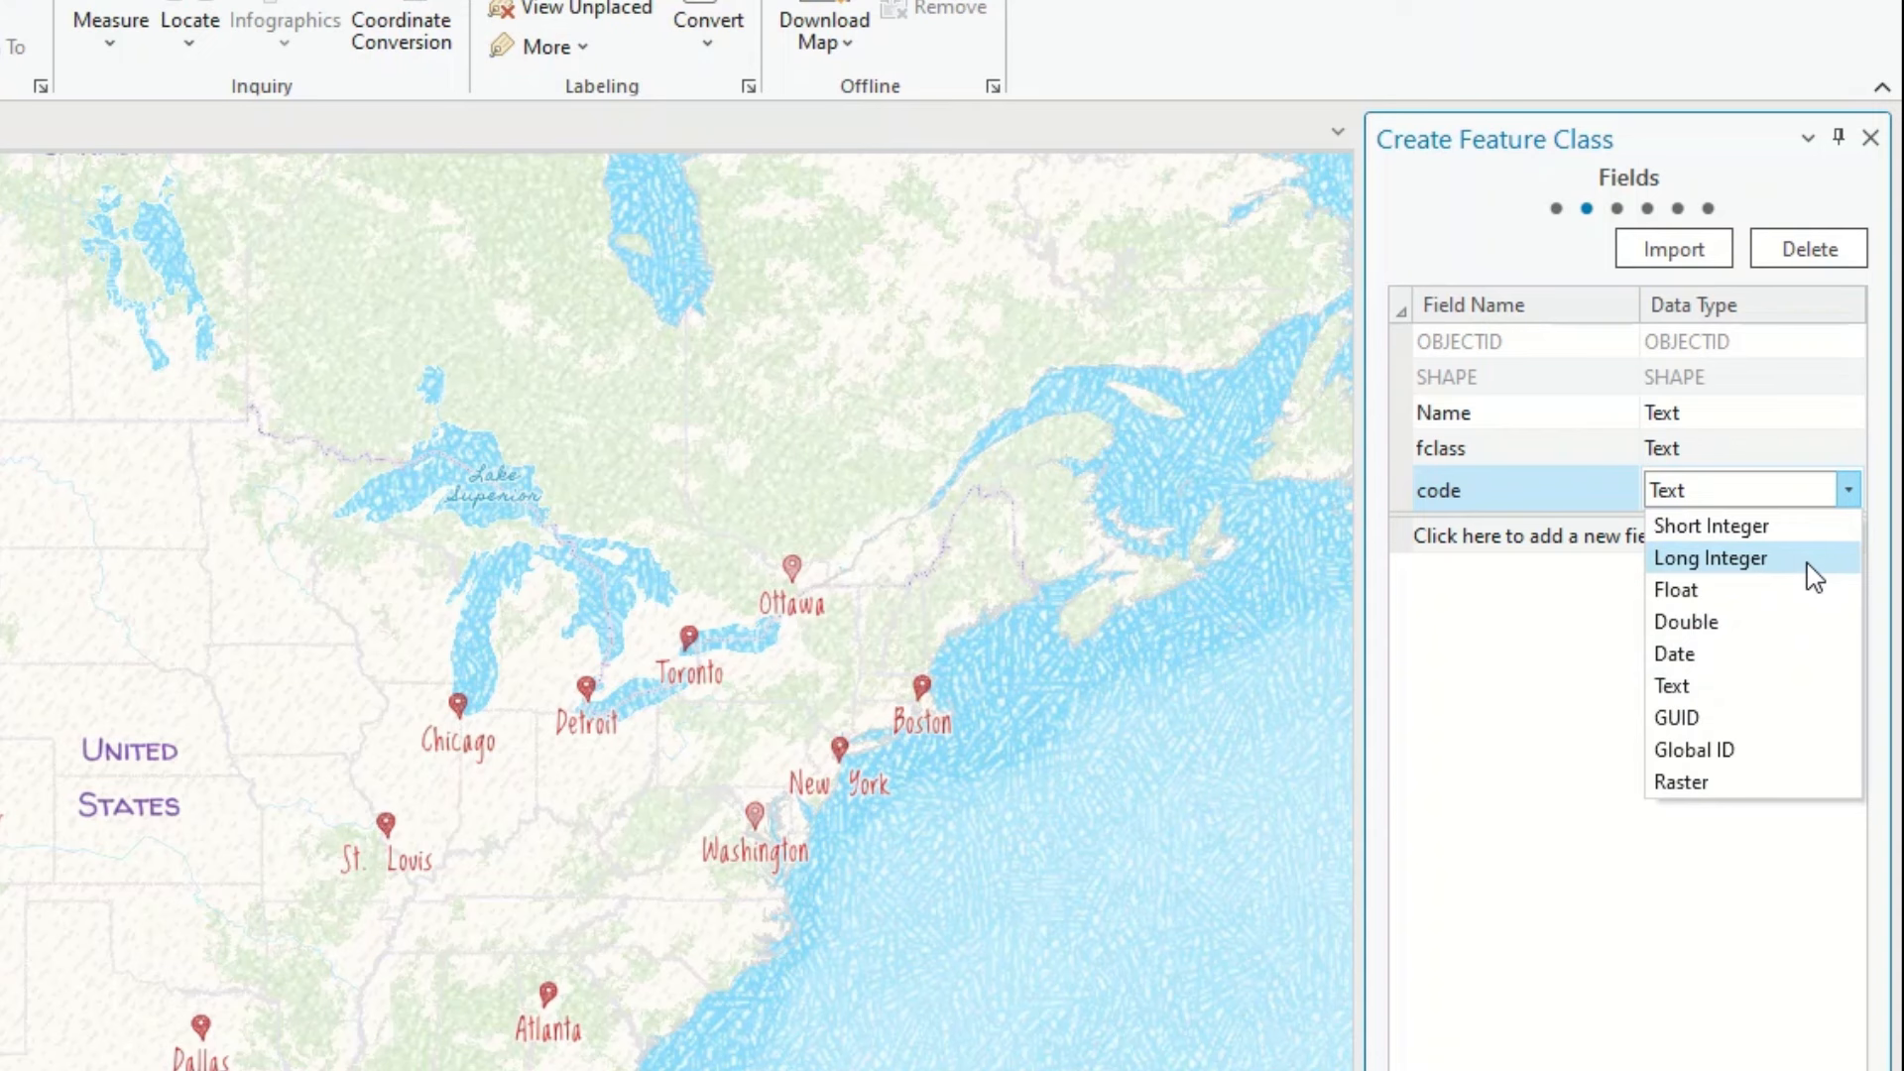
left_click(1712, 558)
Step: Add a Long Integer field called OSM_id and proceed to the spatial reference settings
left_click(1529, 543)
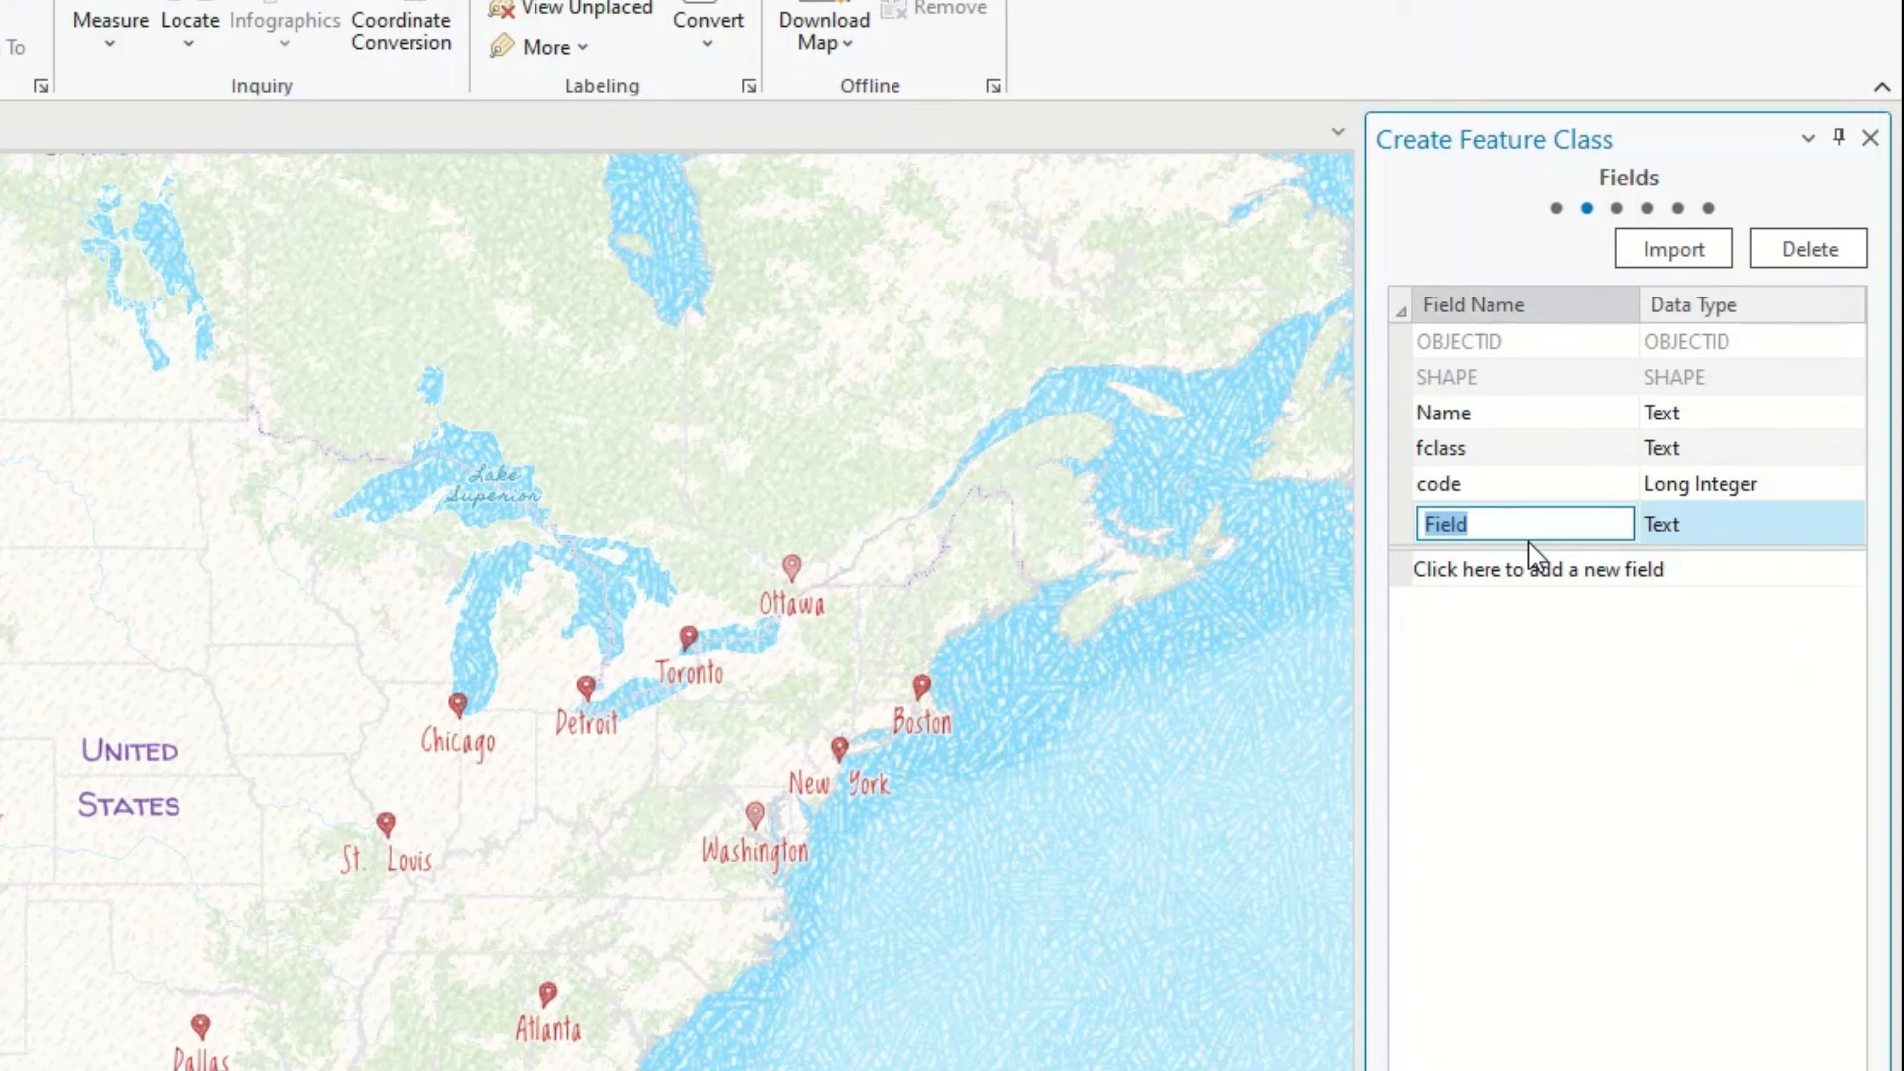
type("OSSM_id")
left_click(1716, 540)
left_click(1791, 593)
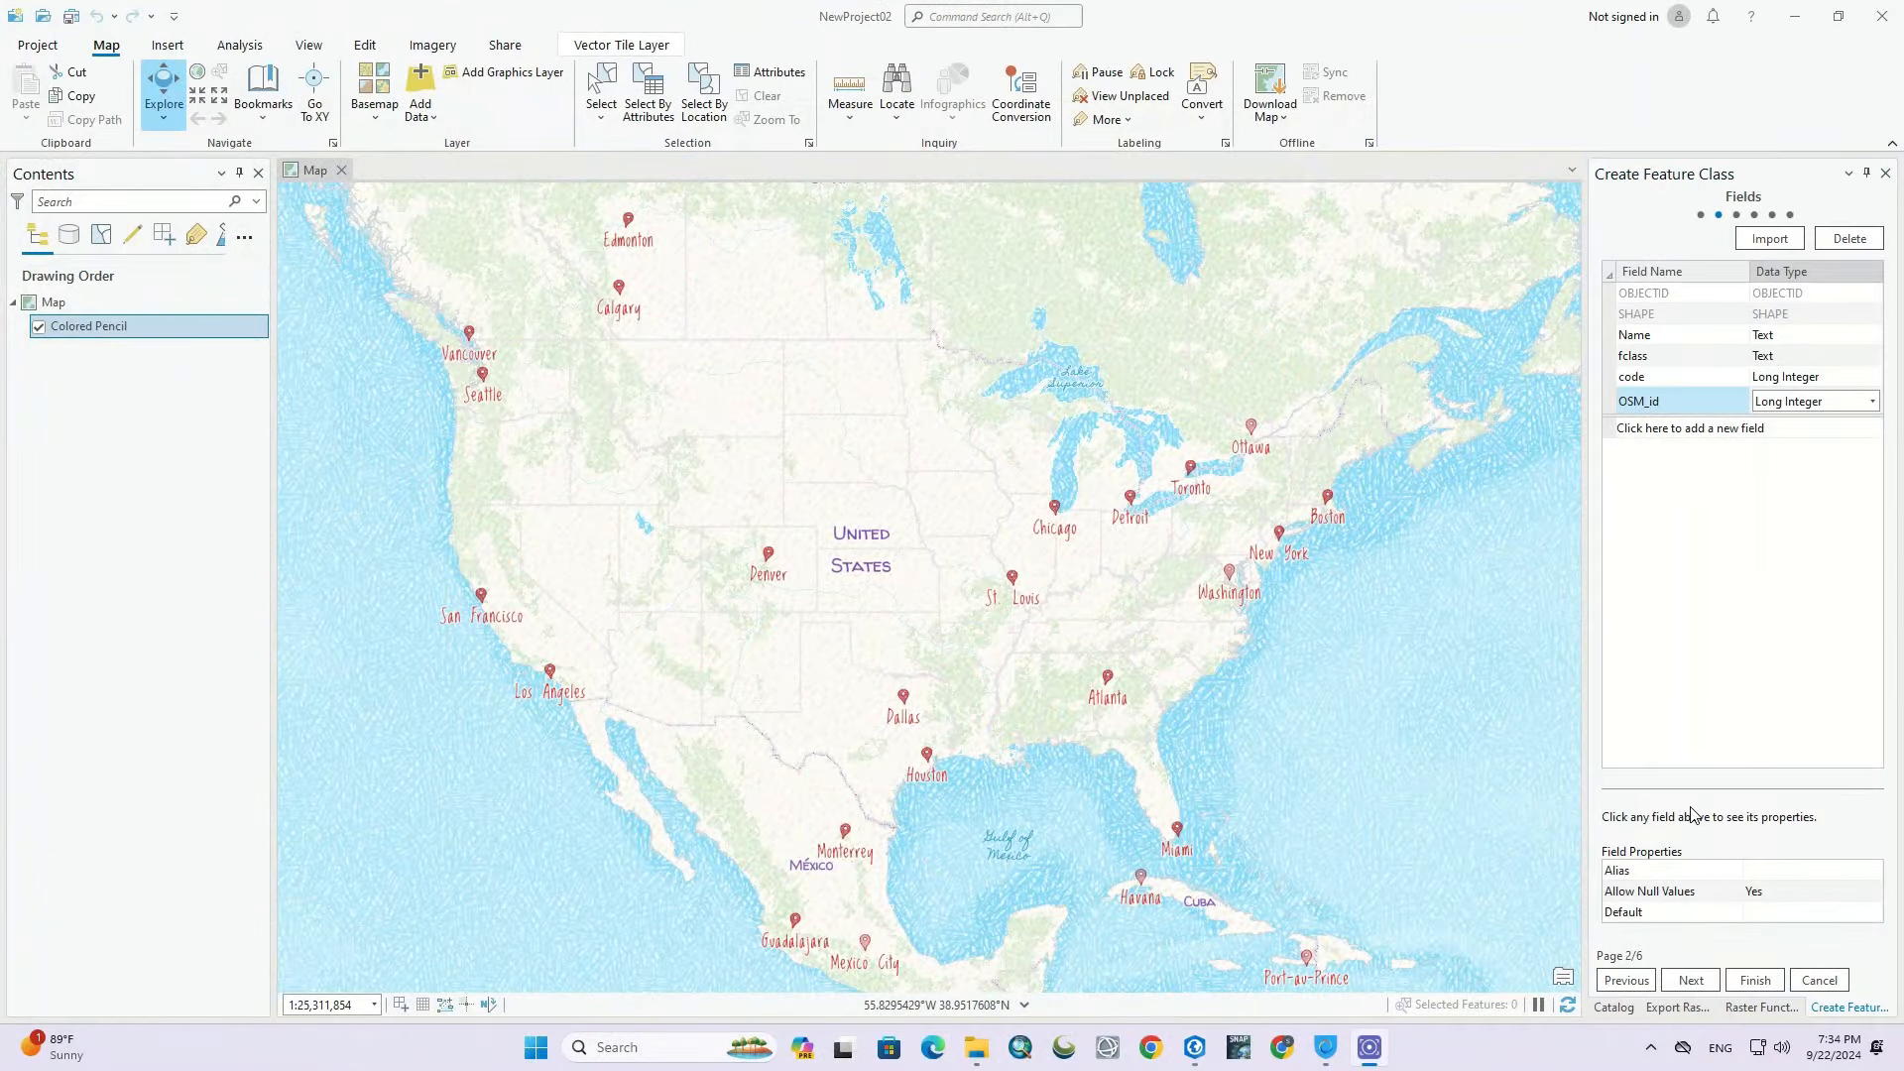
left_click(1690, 980)
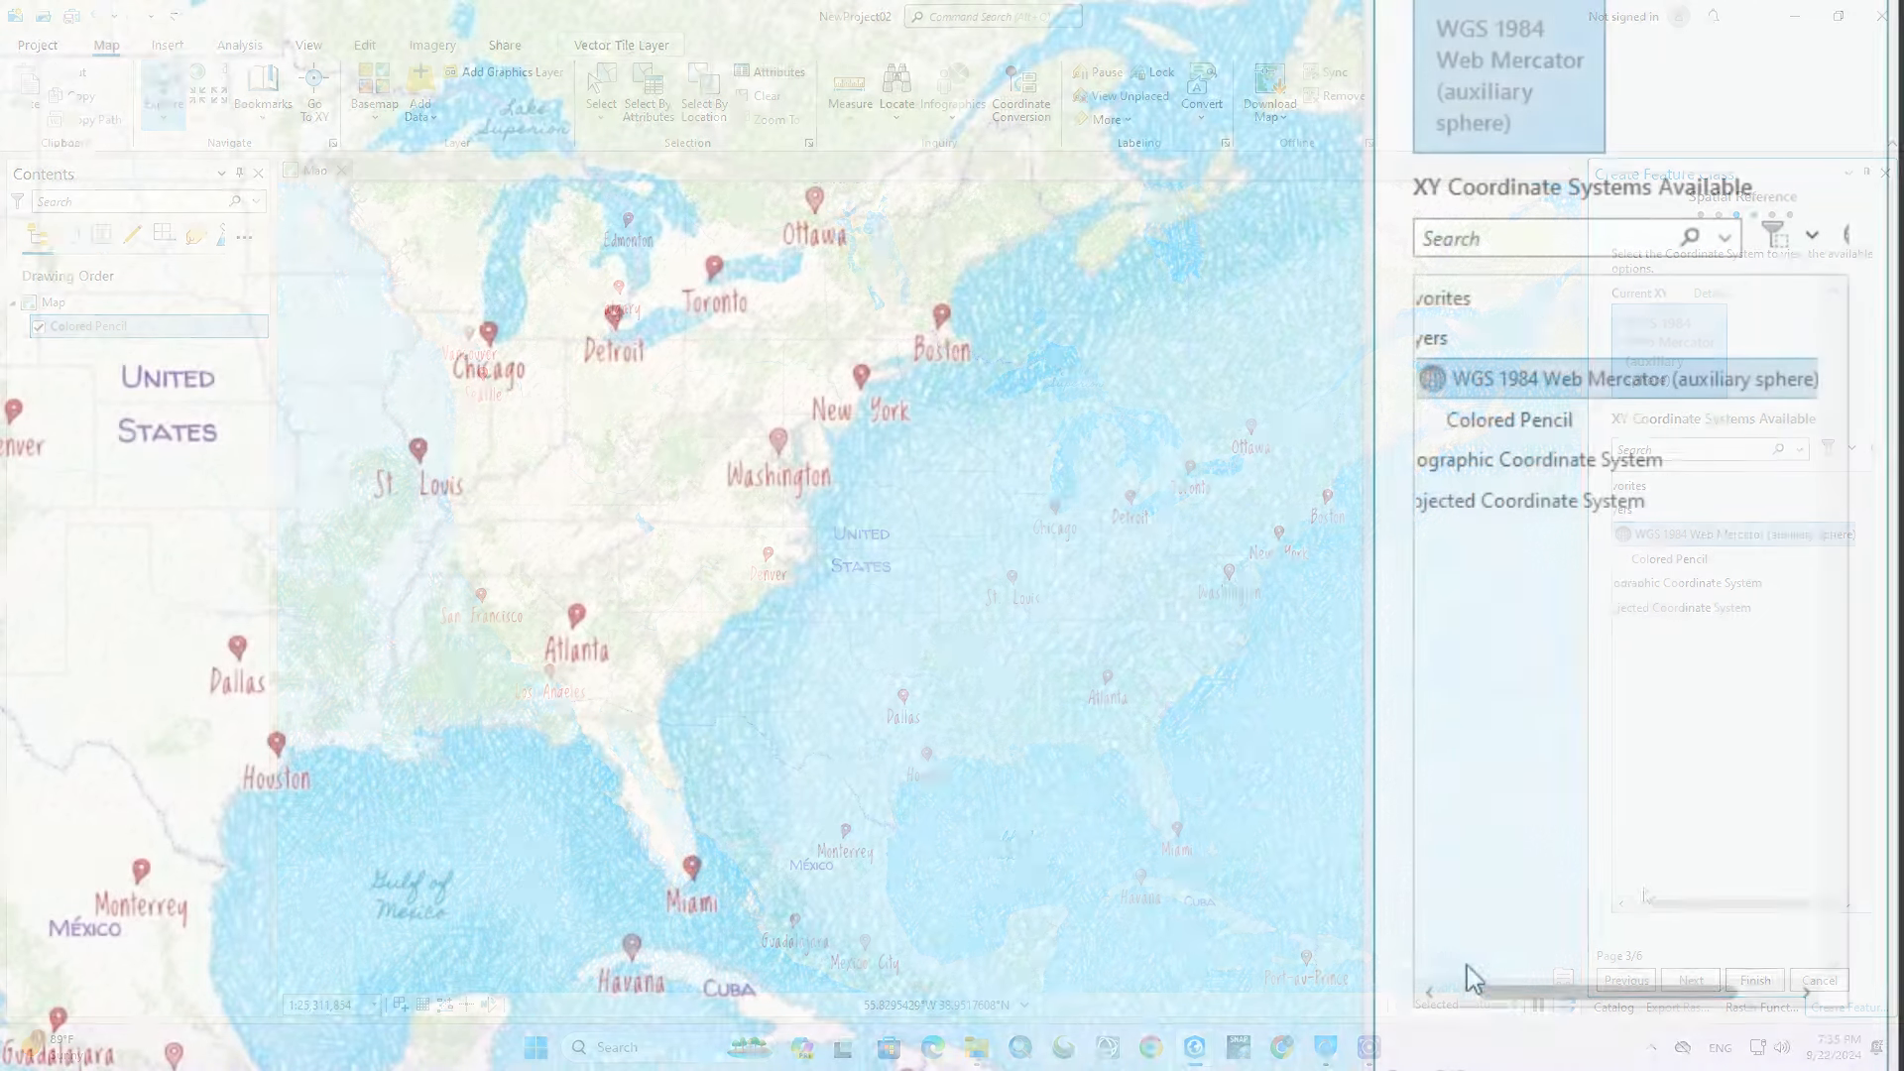
Step: Set the Trafic feature class's coordinate system to the projected WGS 1984 UTM Zone 39N
left_click_drag(1666, 903, 1602, 906)
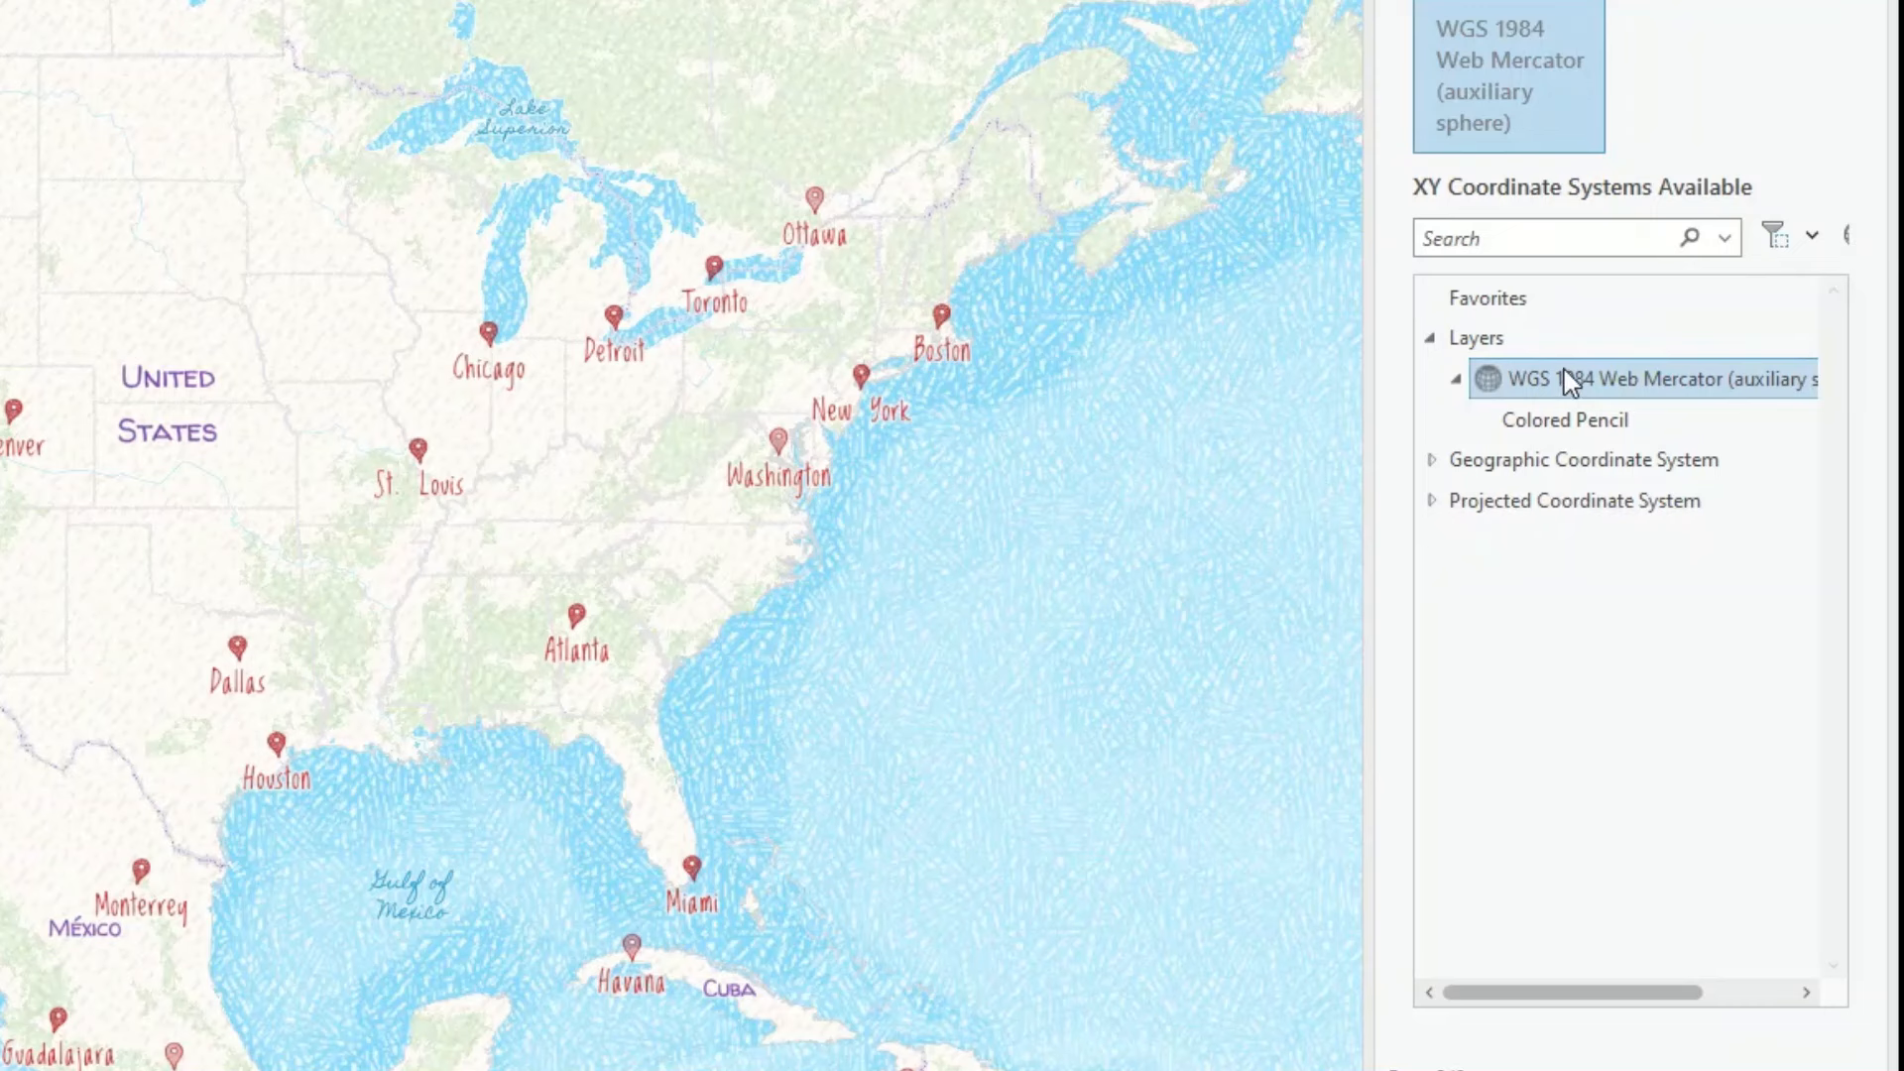
left_click(1432, 502)
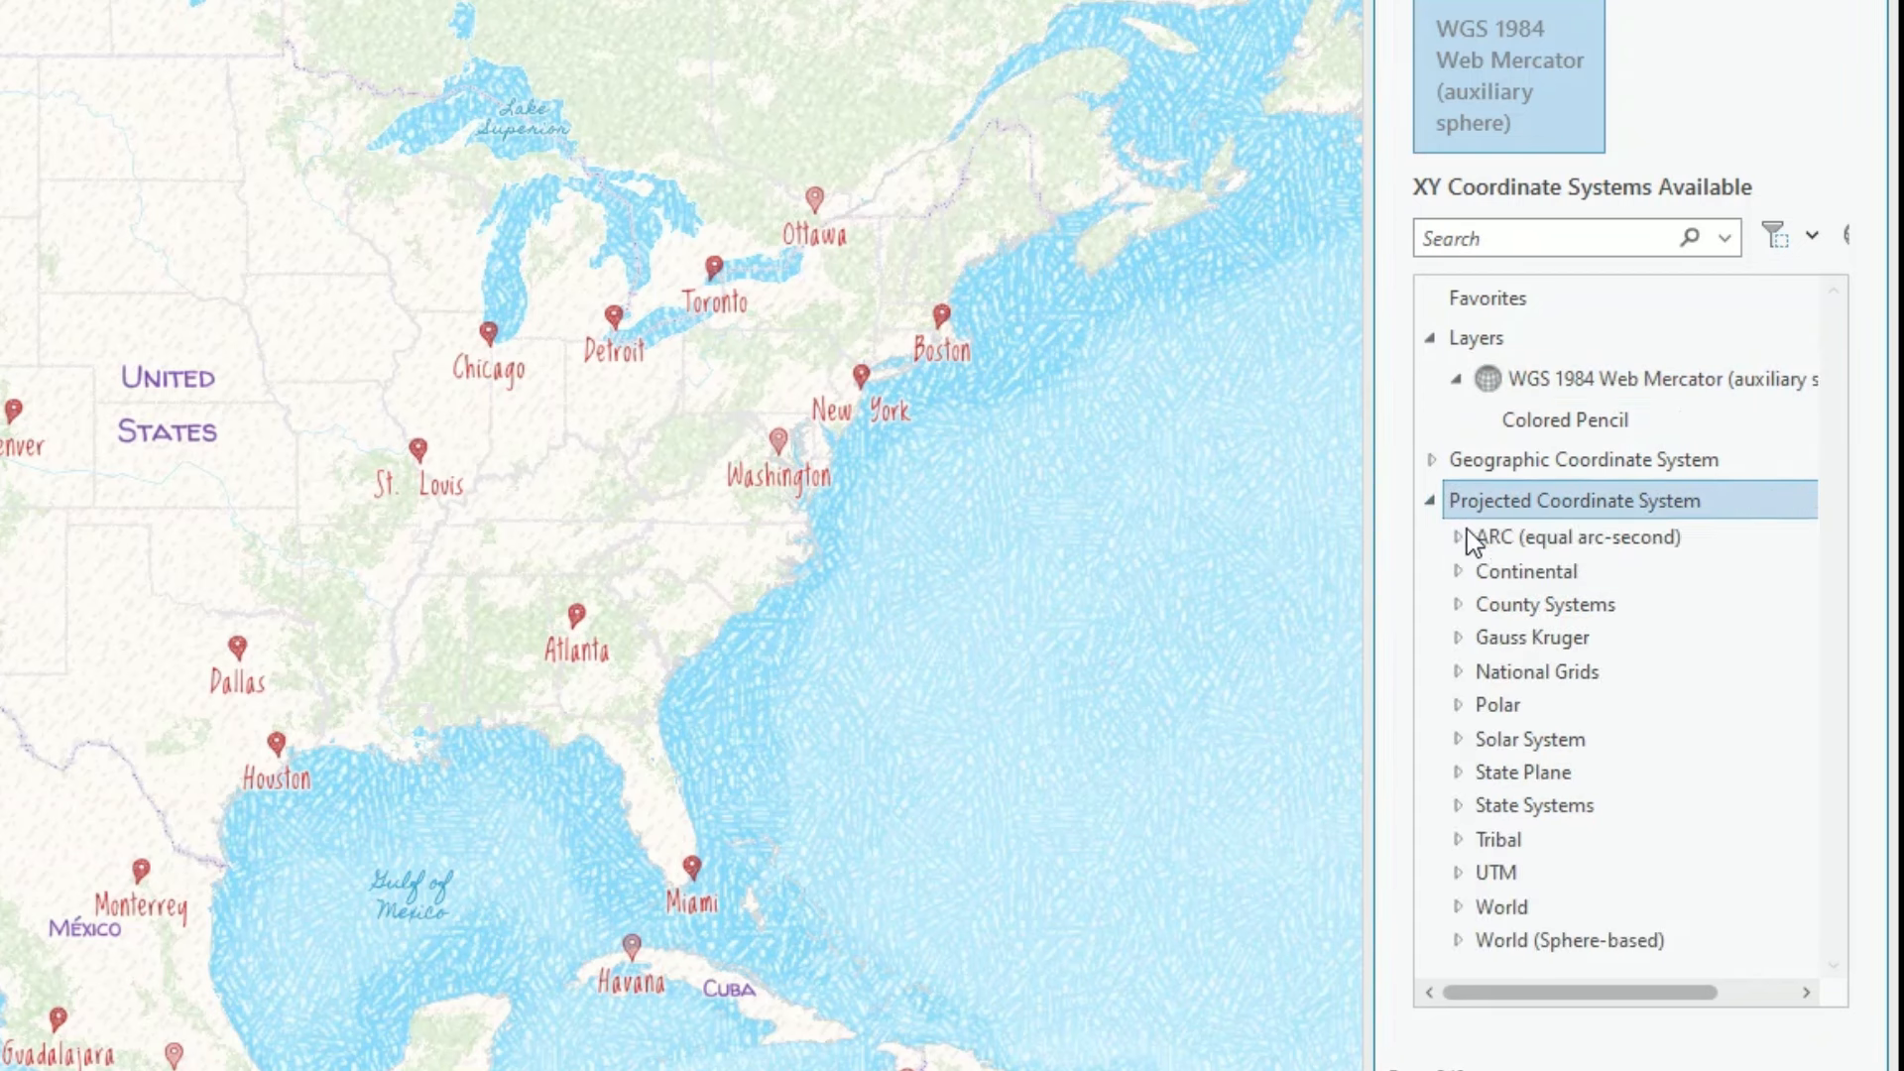
left_click(1471, 873)
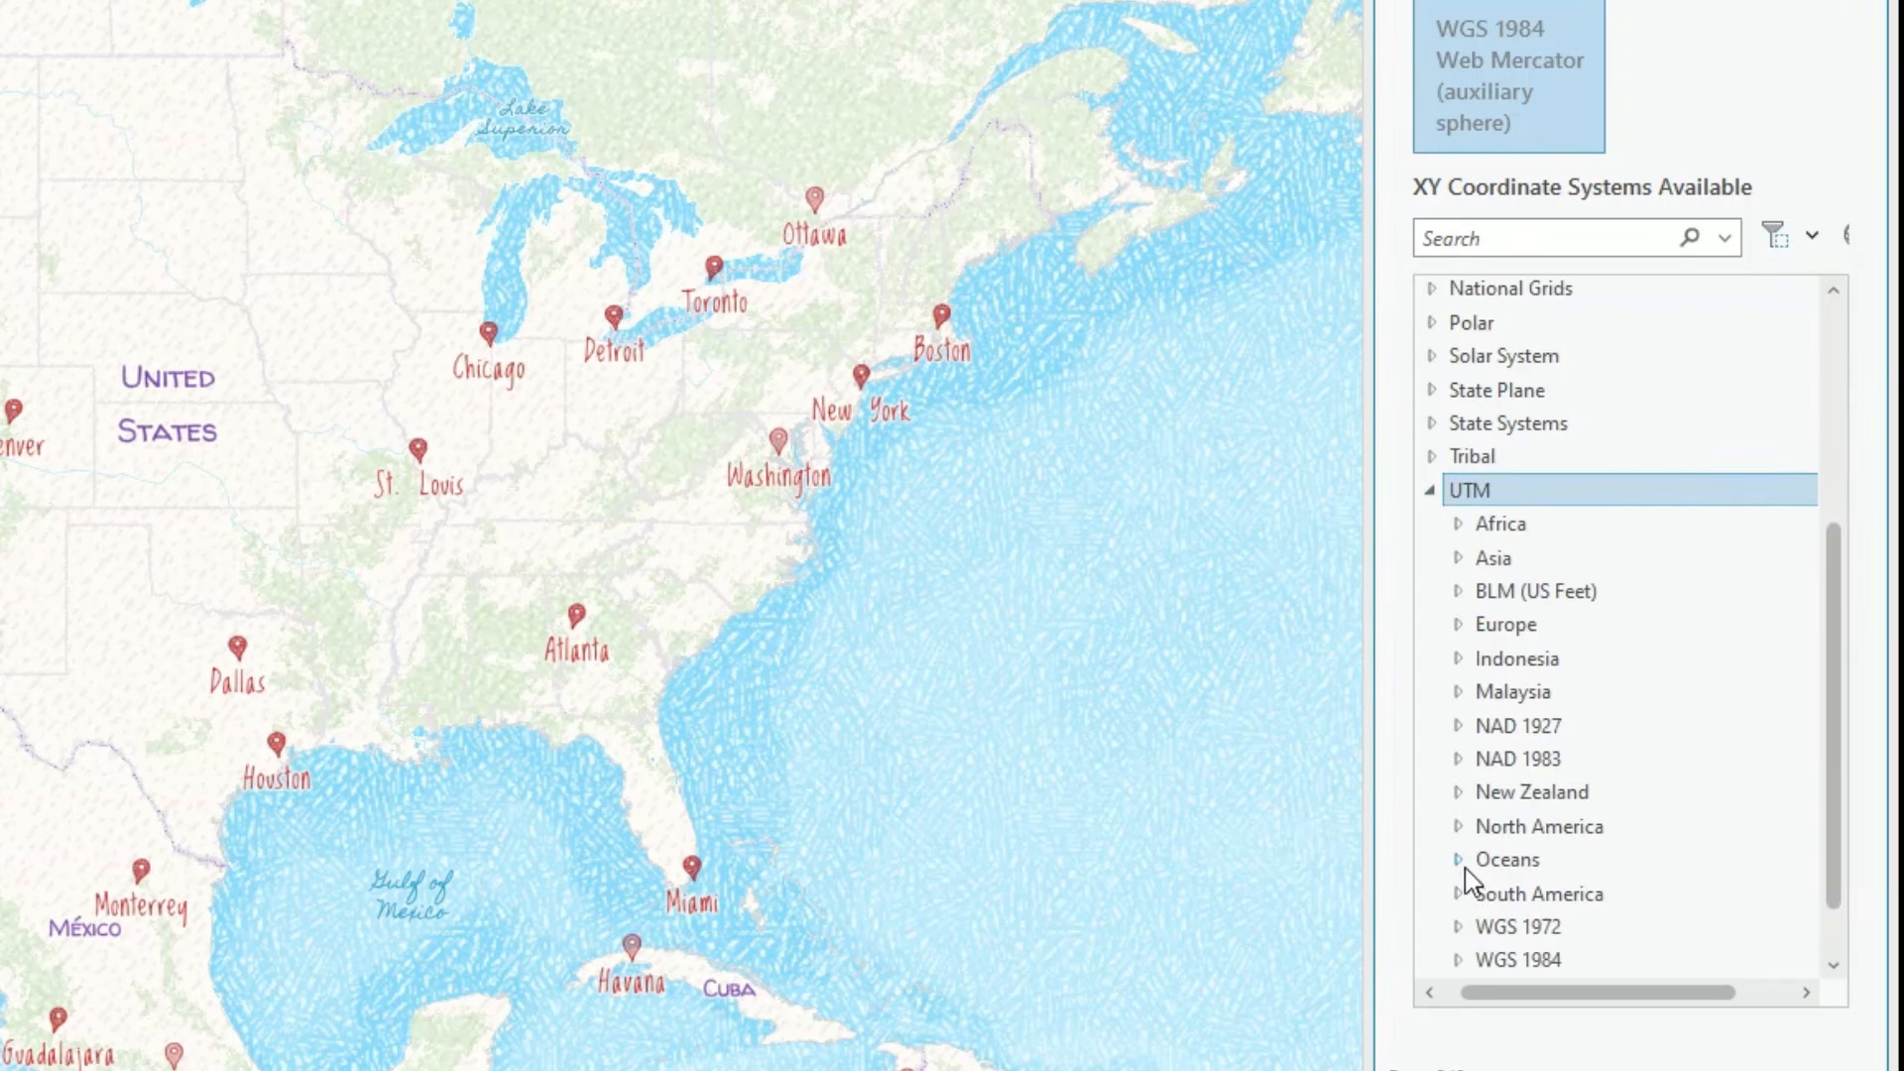
left_click(1466, 896)
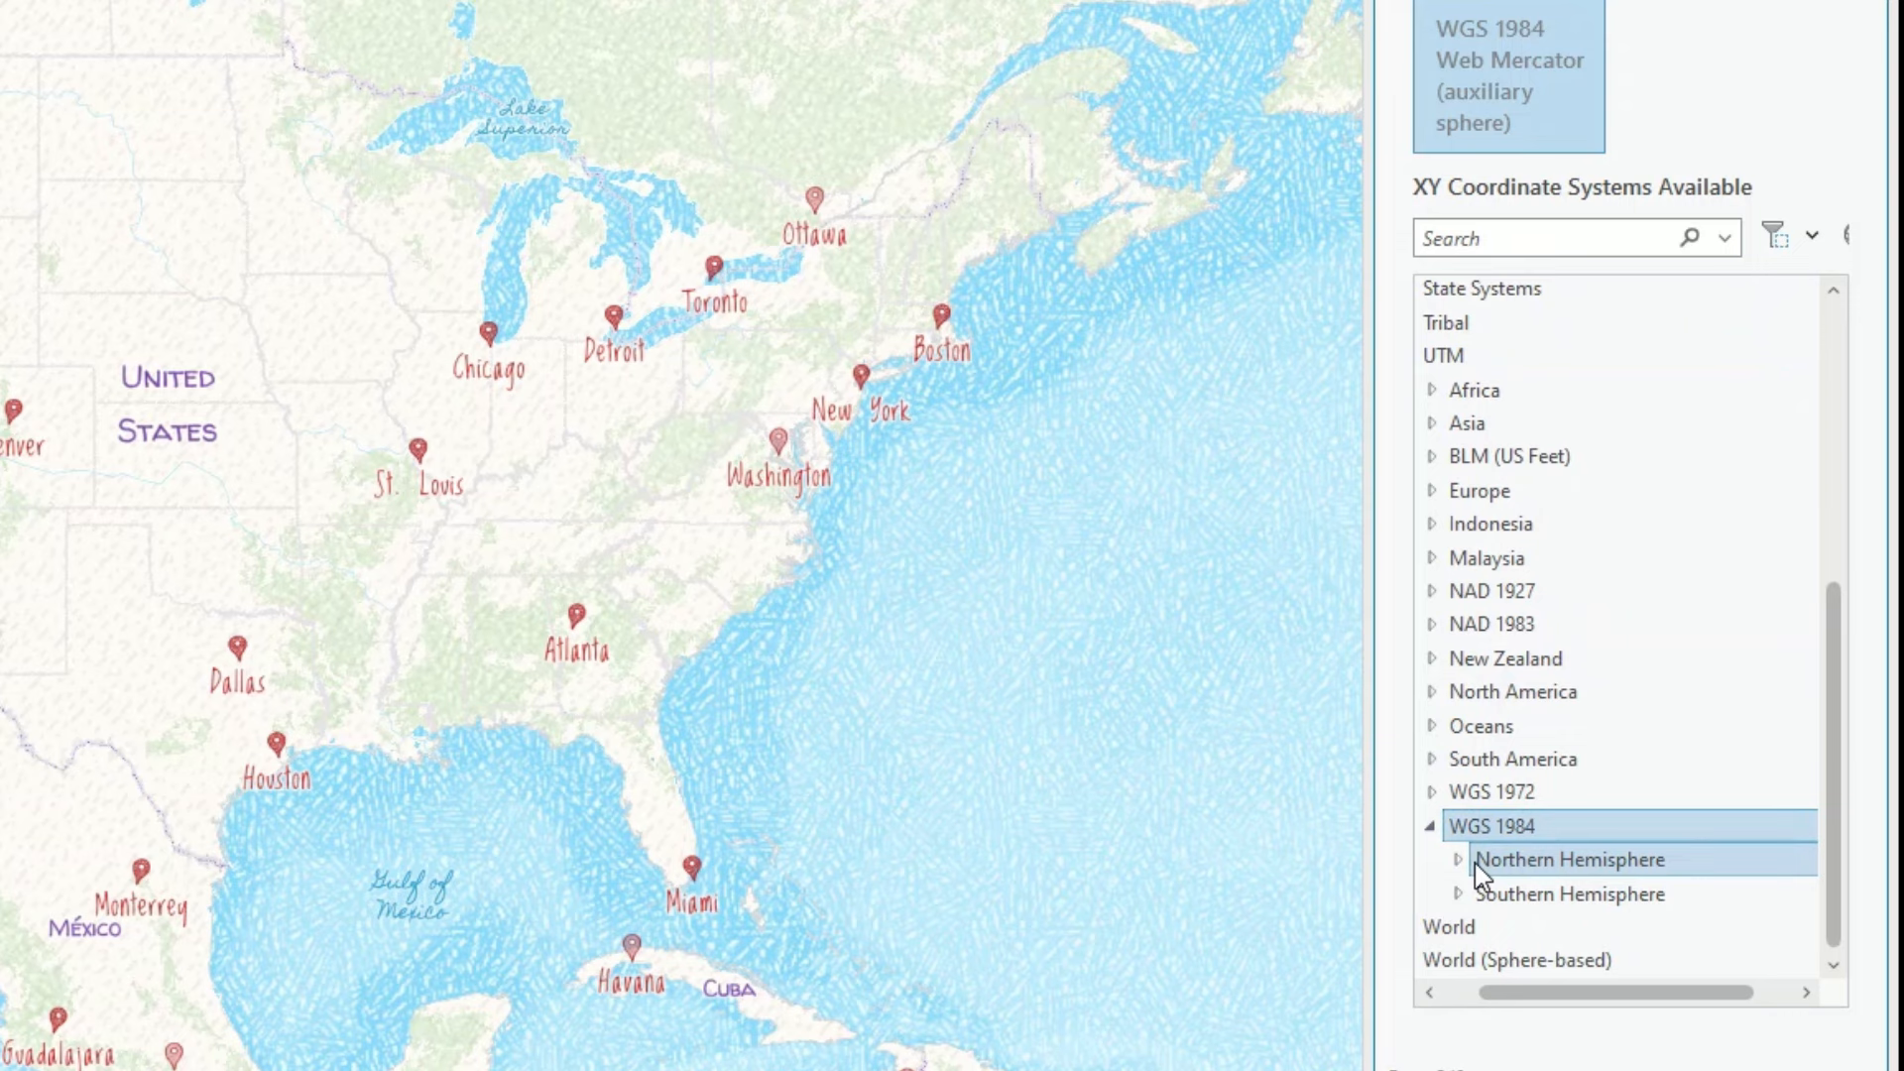
left_click(1457, 859)
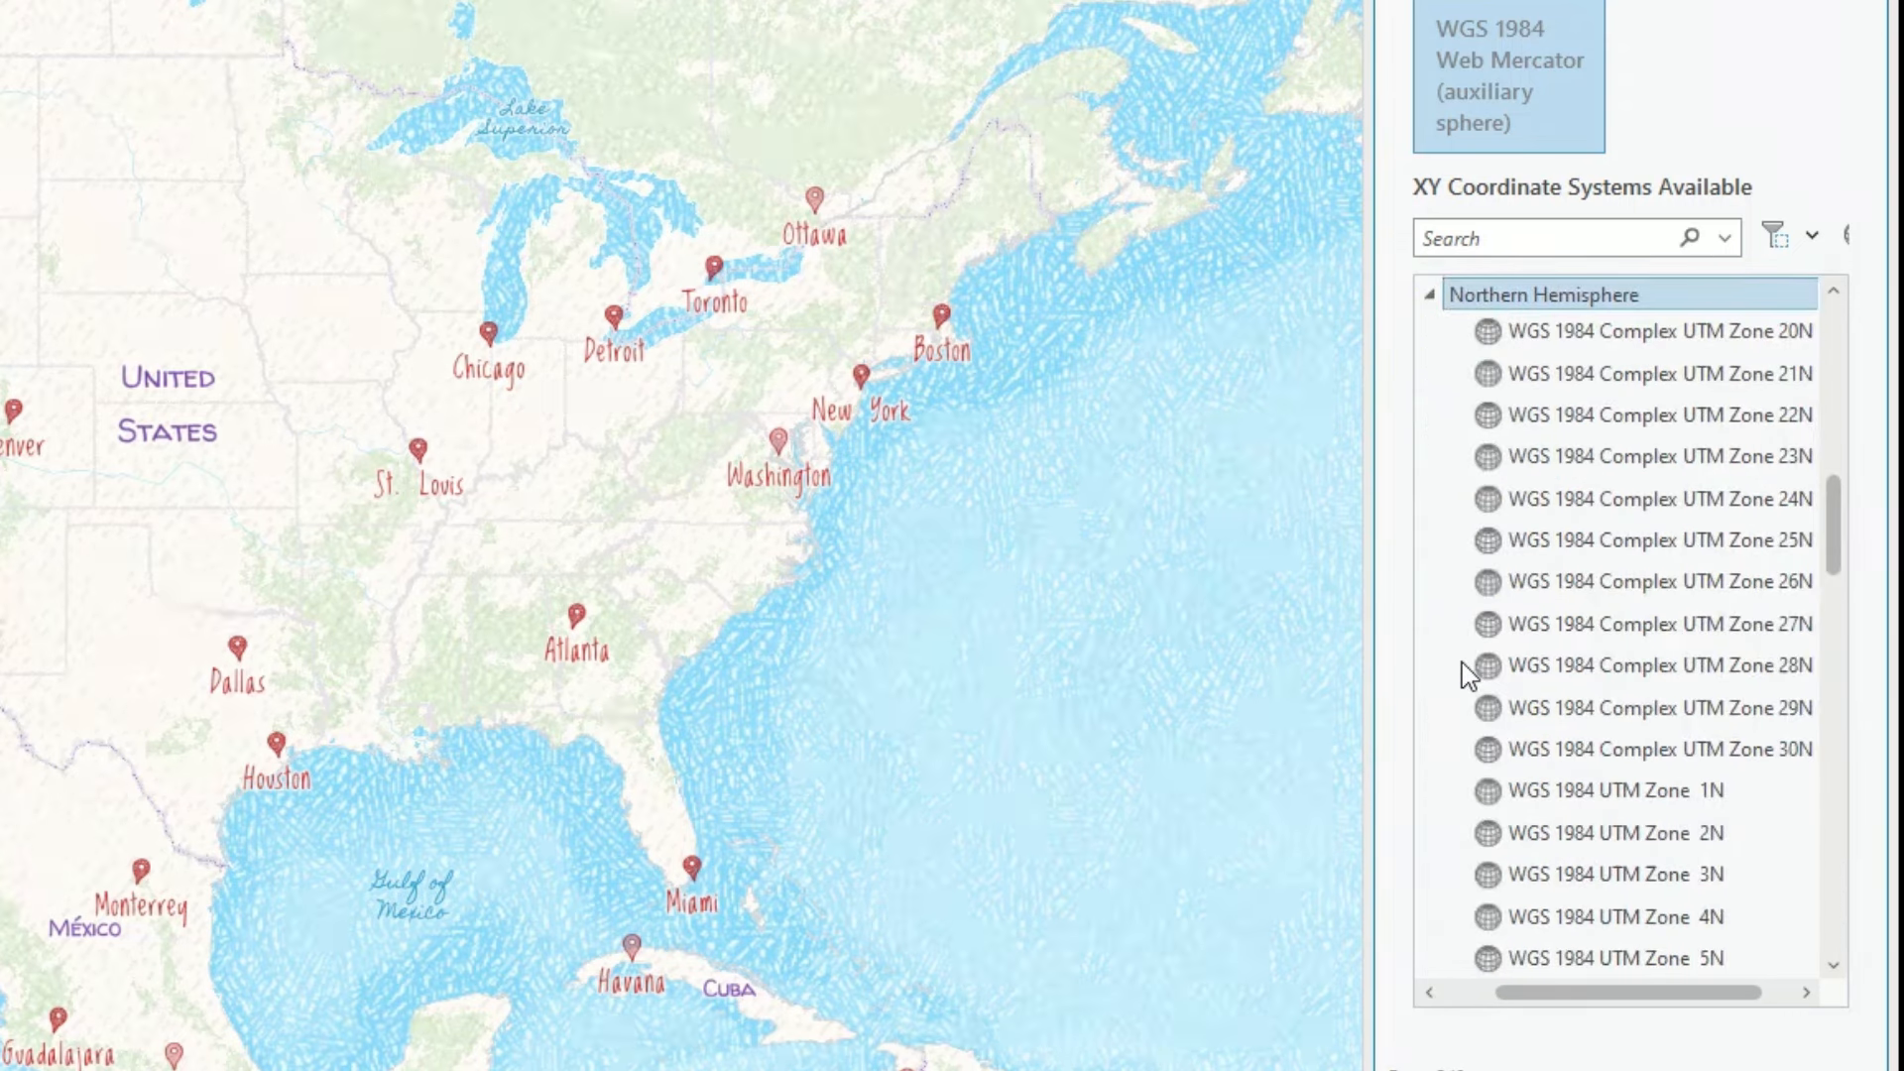
scroll(1462, 663, "down", 3)
scroll(1462, 663, "down", 9)
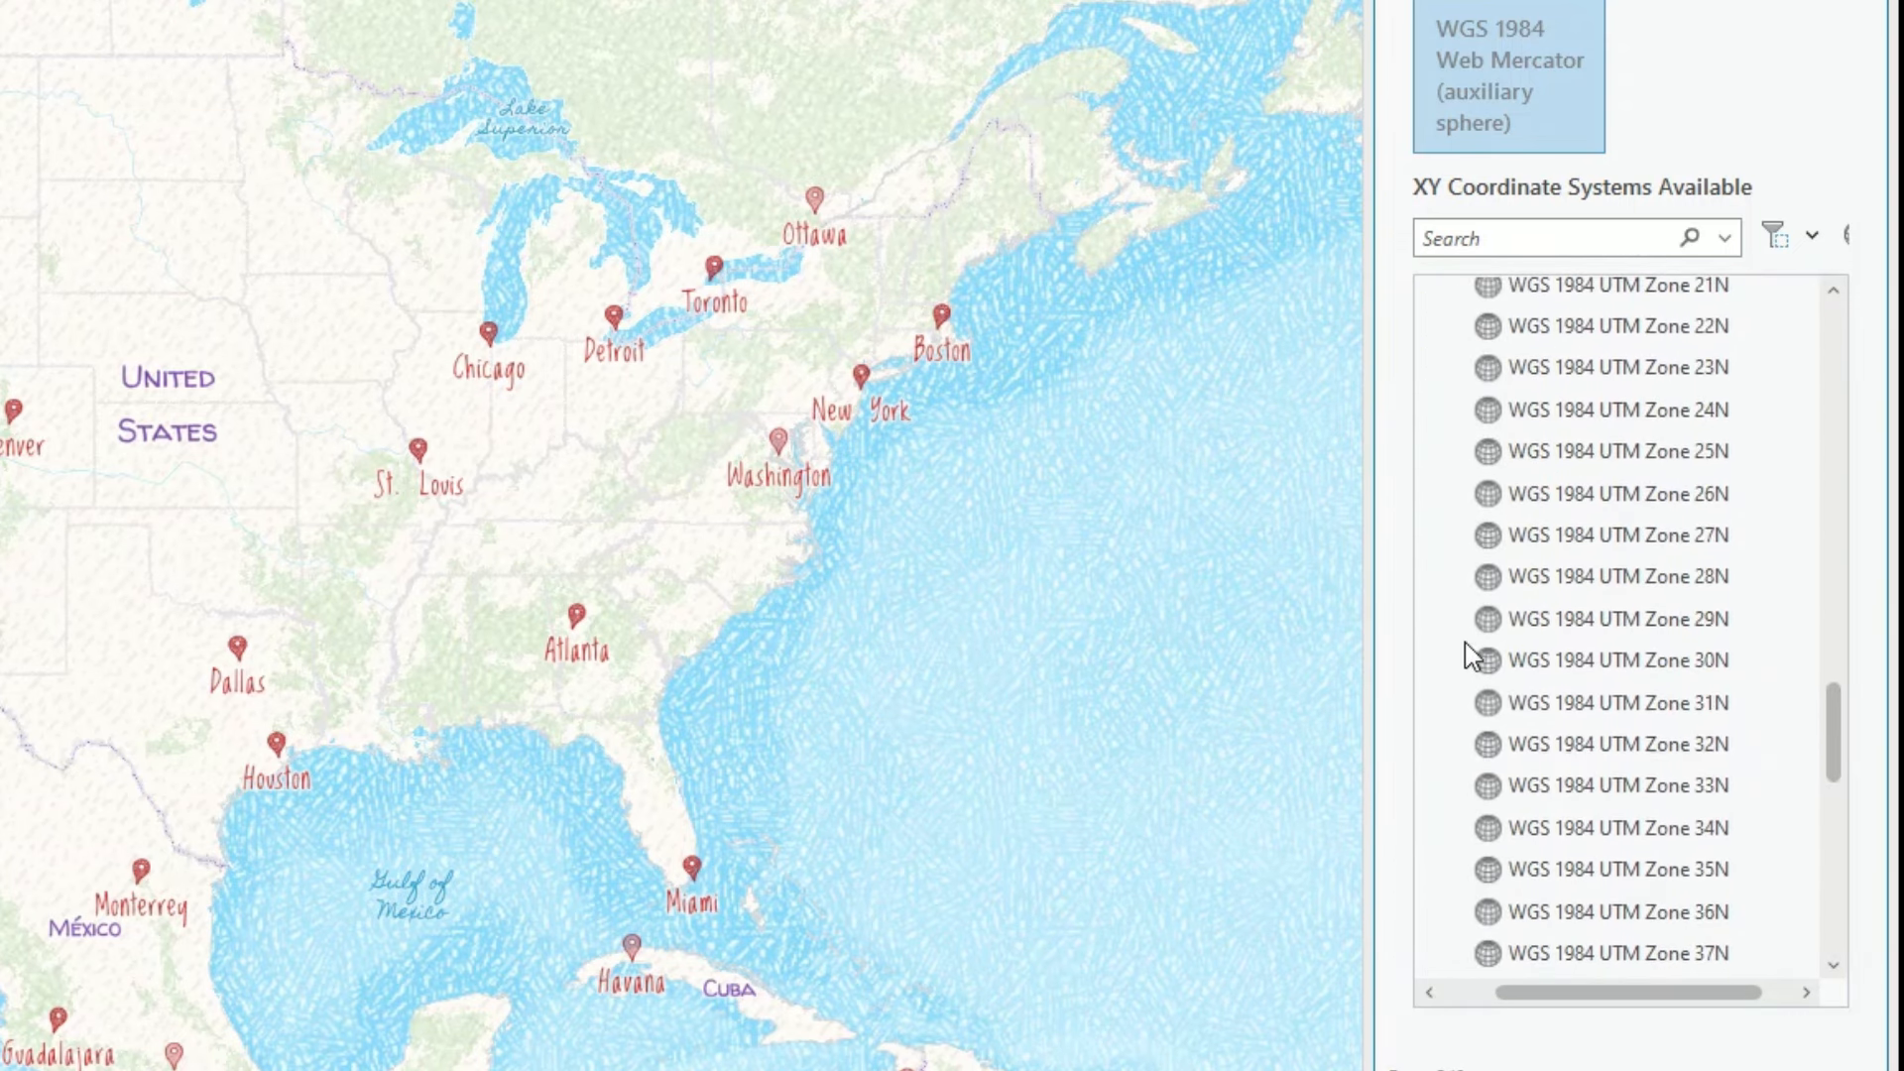
scroll(1477, 645, "down", 2)
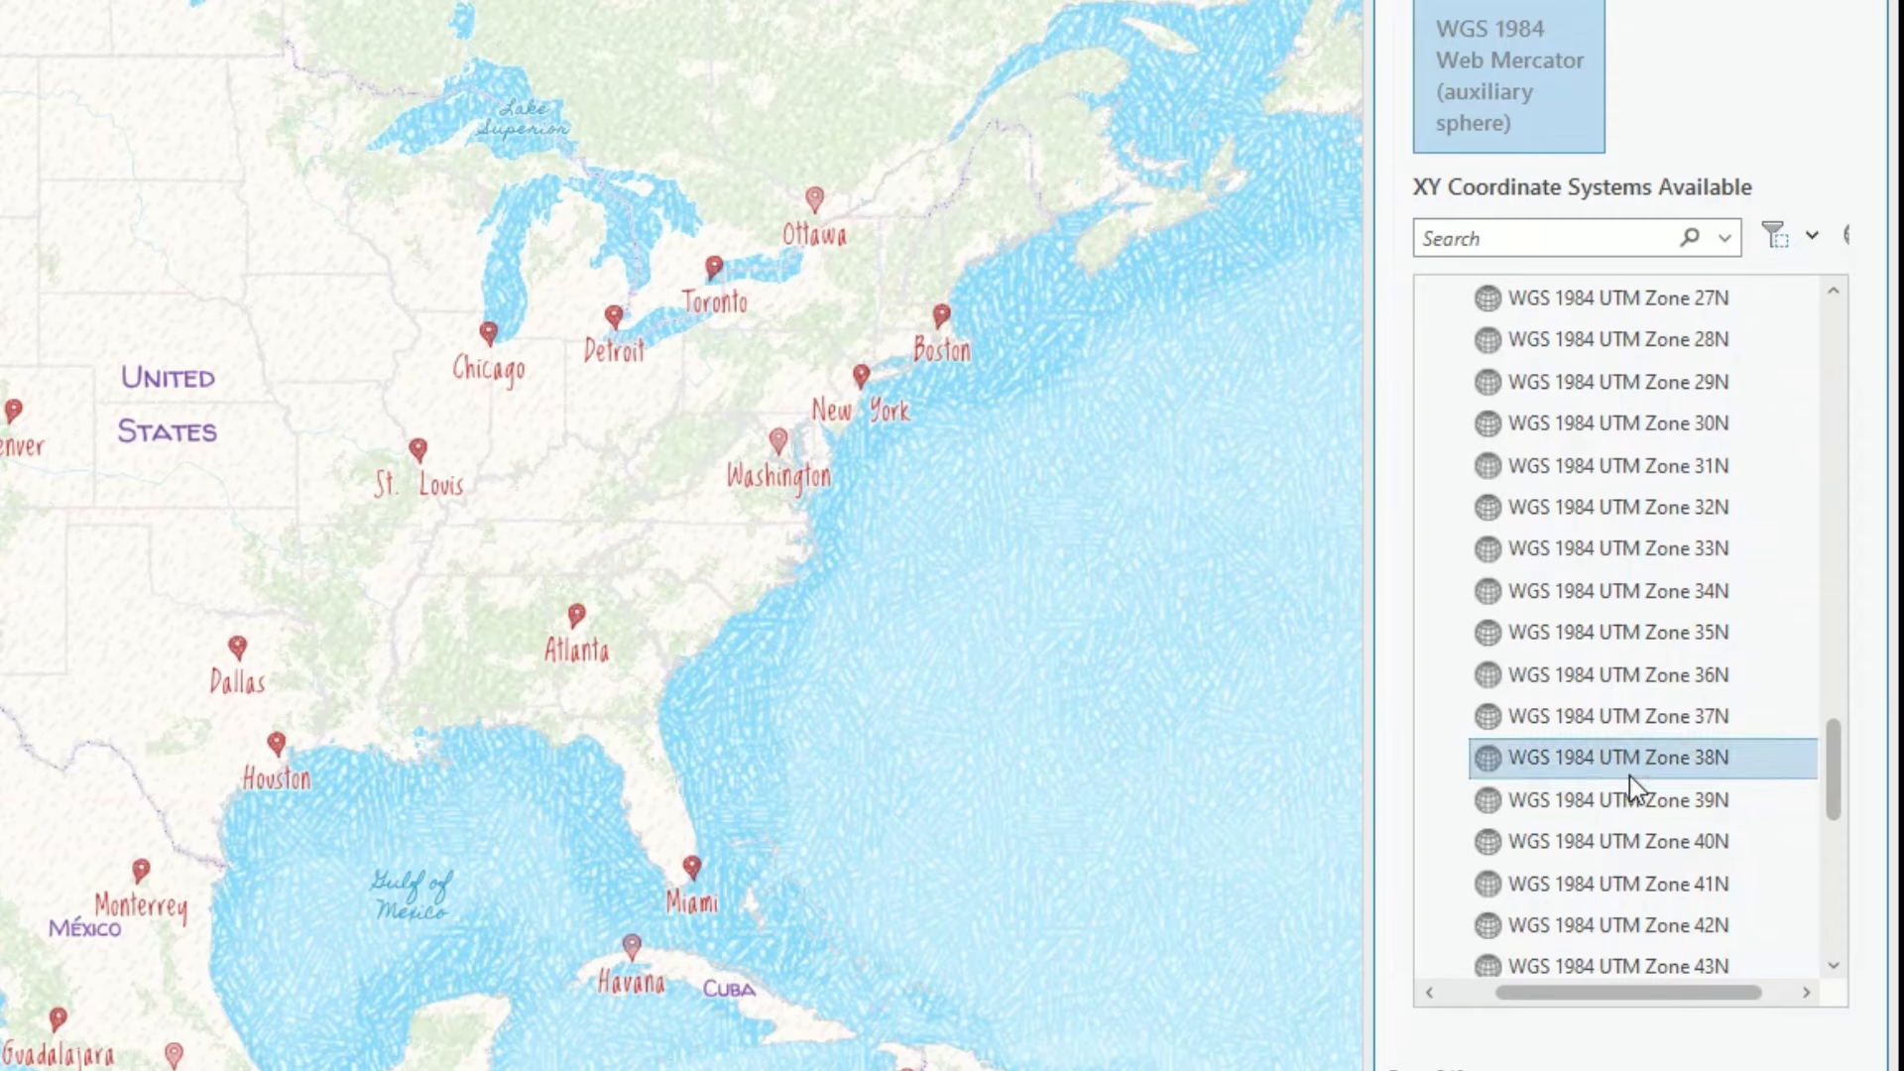
left_click(1559, 802)
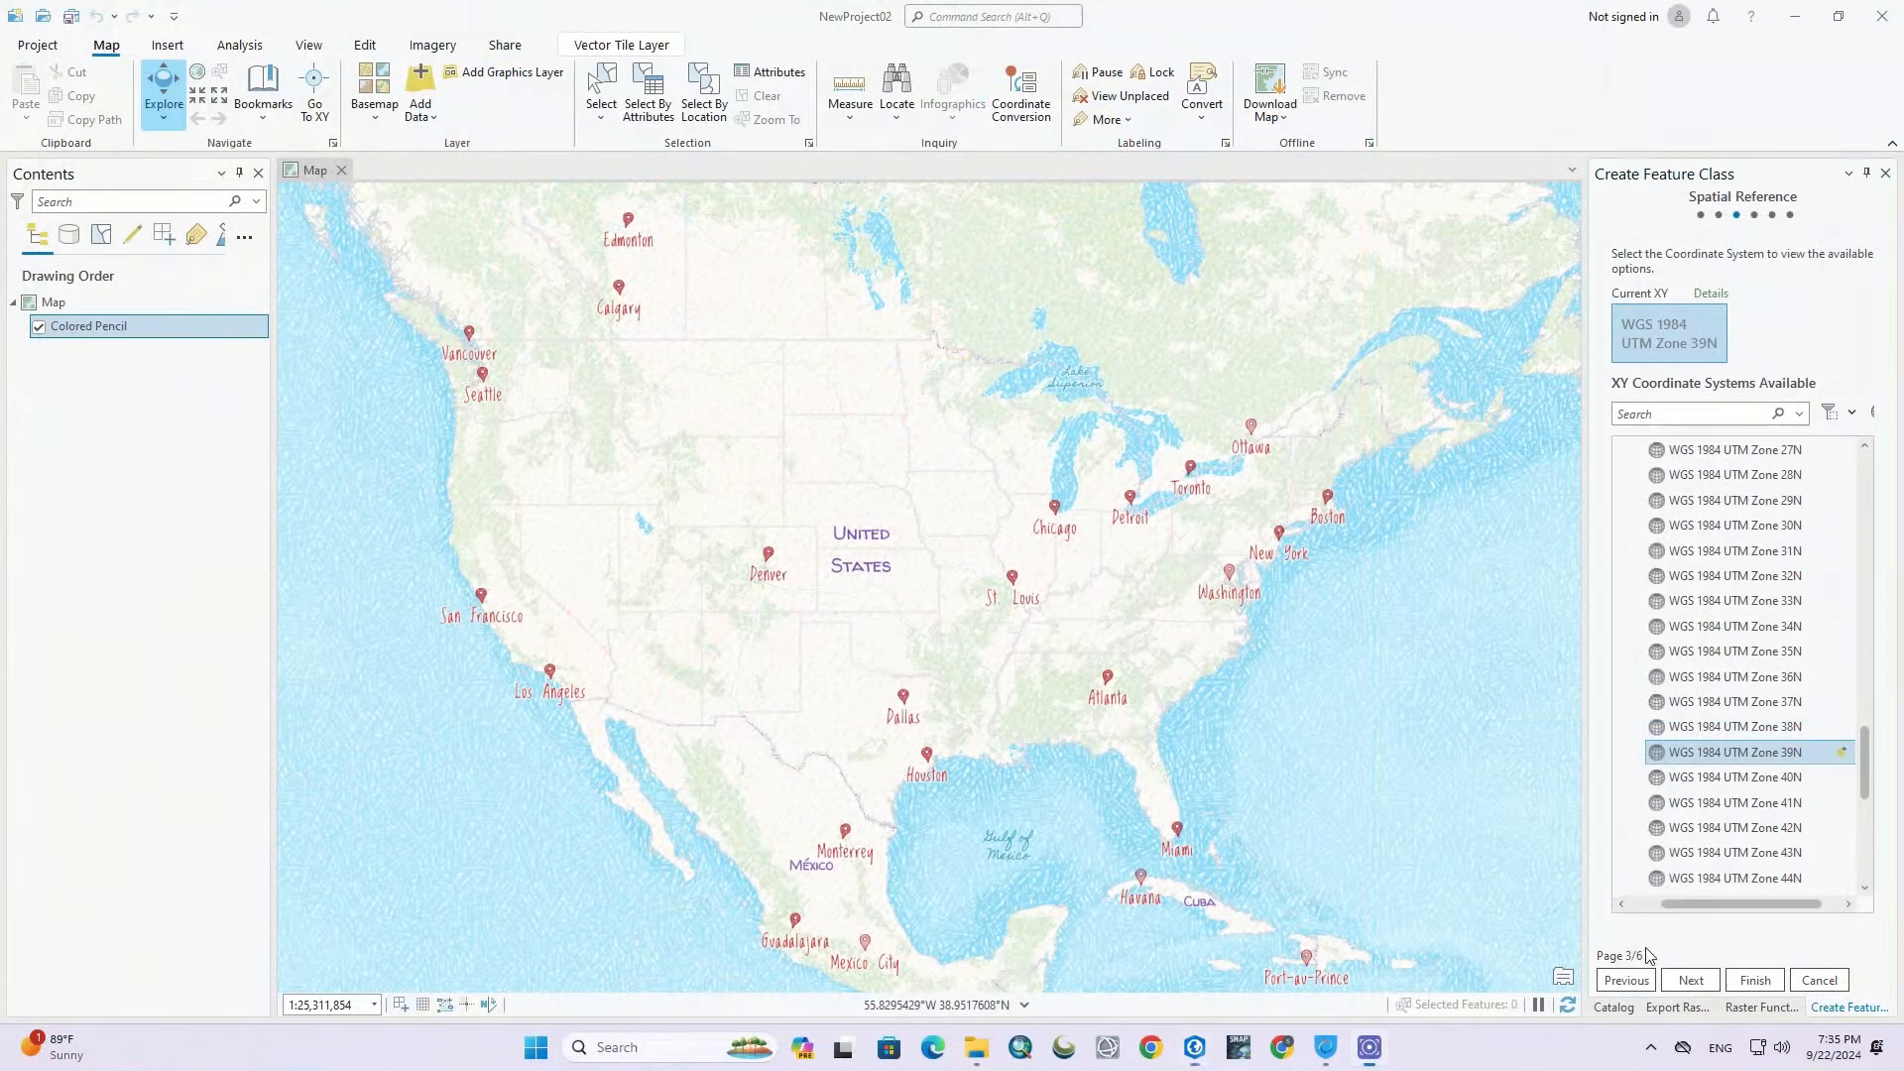
Step: Accept the default tolerance, resolution and storage configuration, and finish creating the Trafic feature class
left_click(1690, 981)
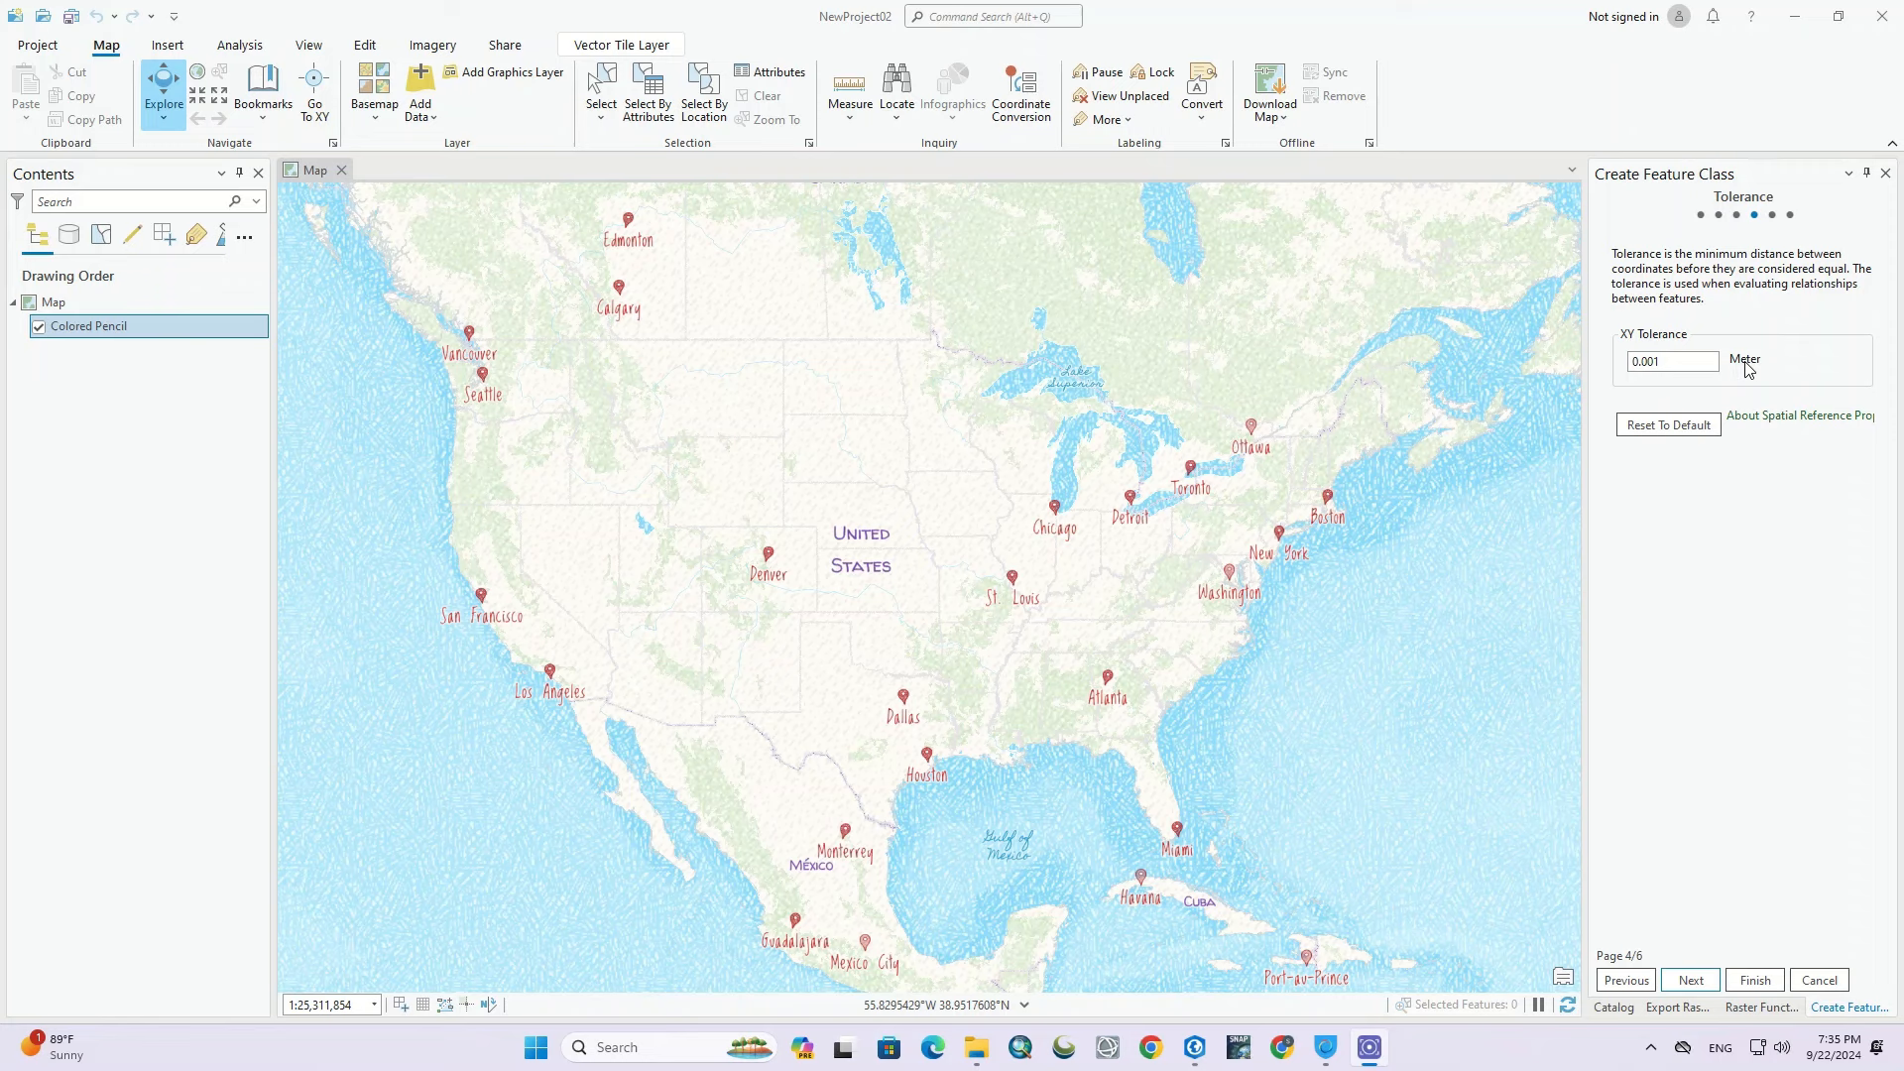
left_click(1693, 980)
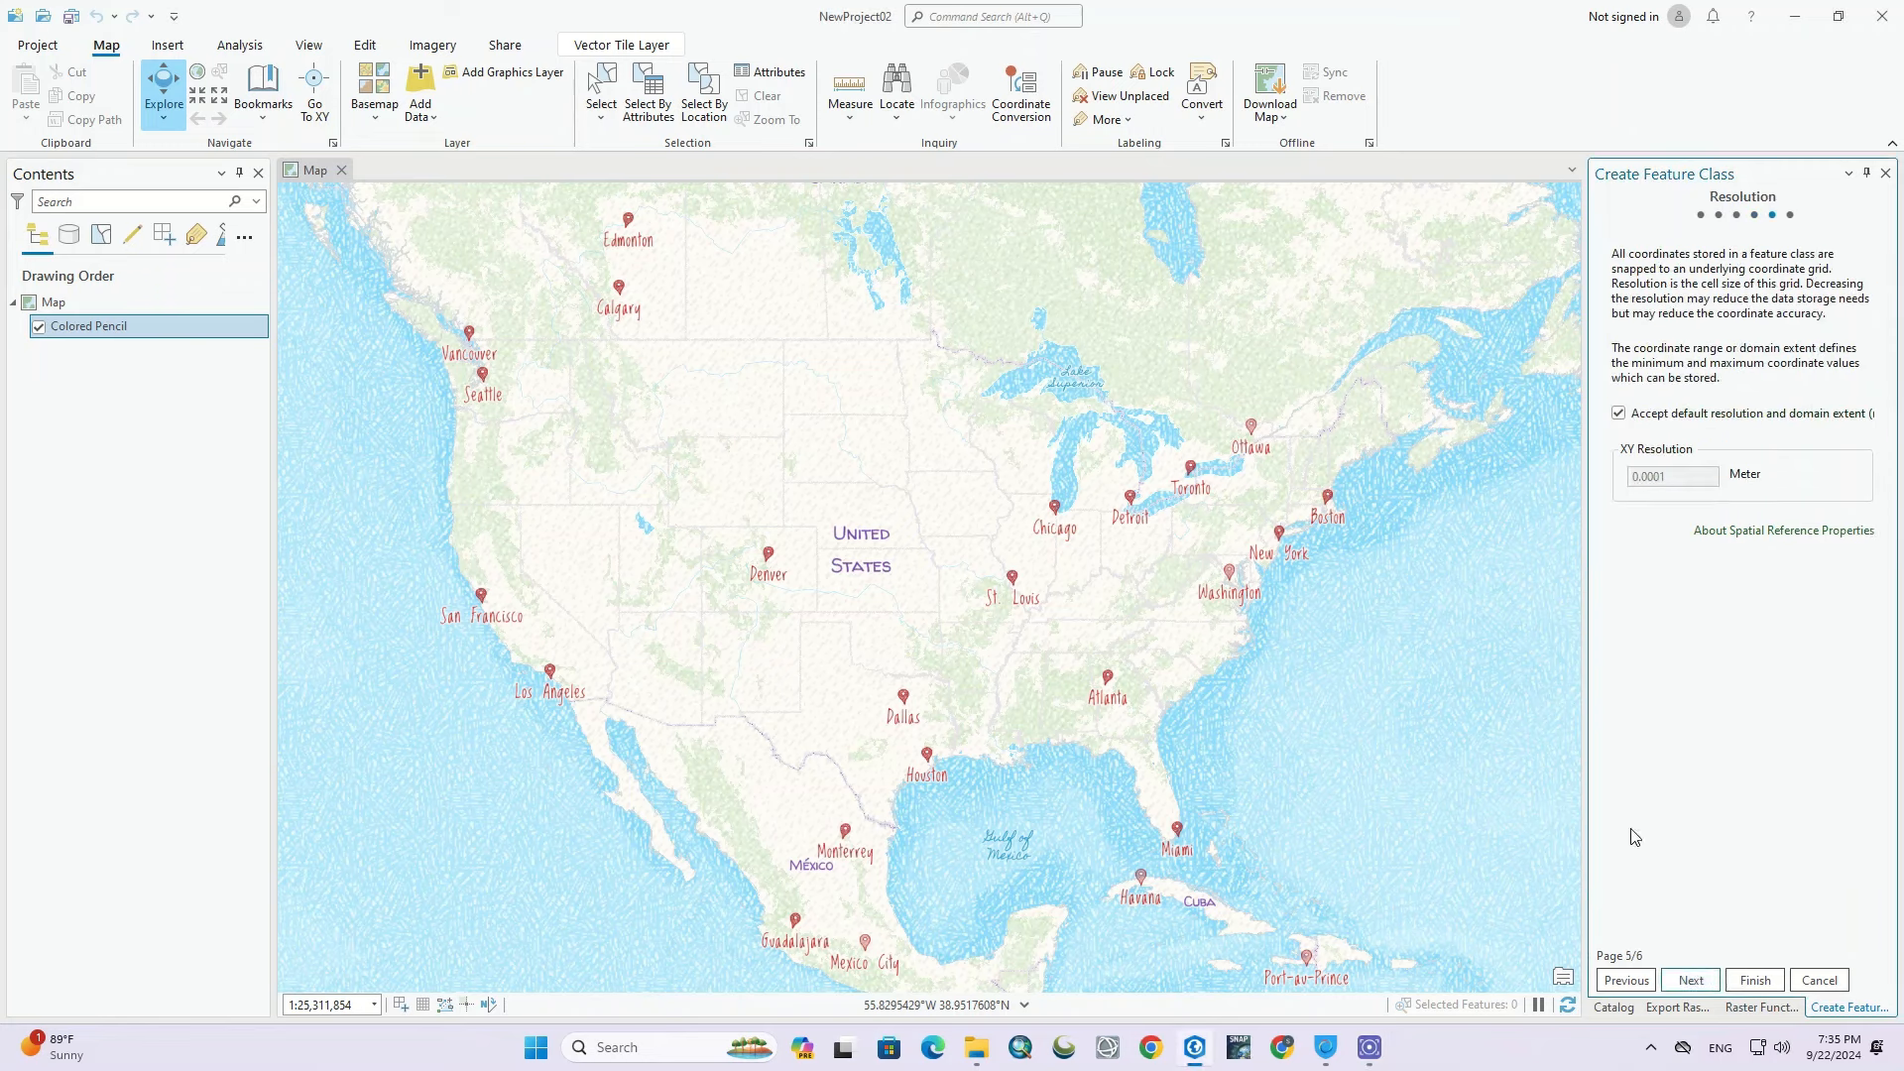
left_click(1694, 982)
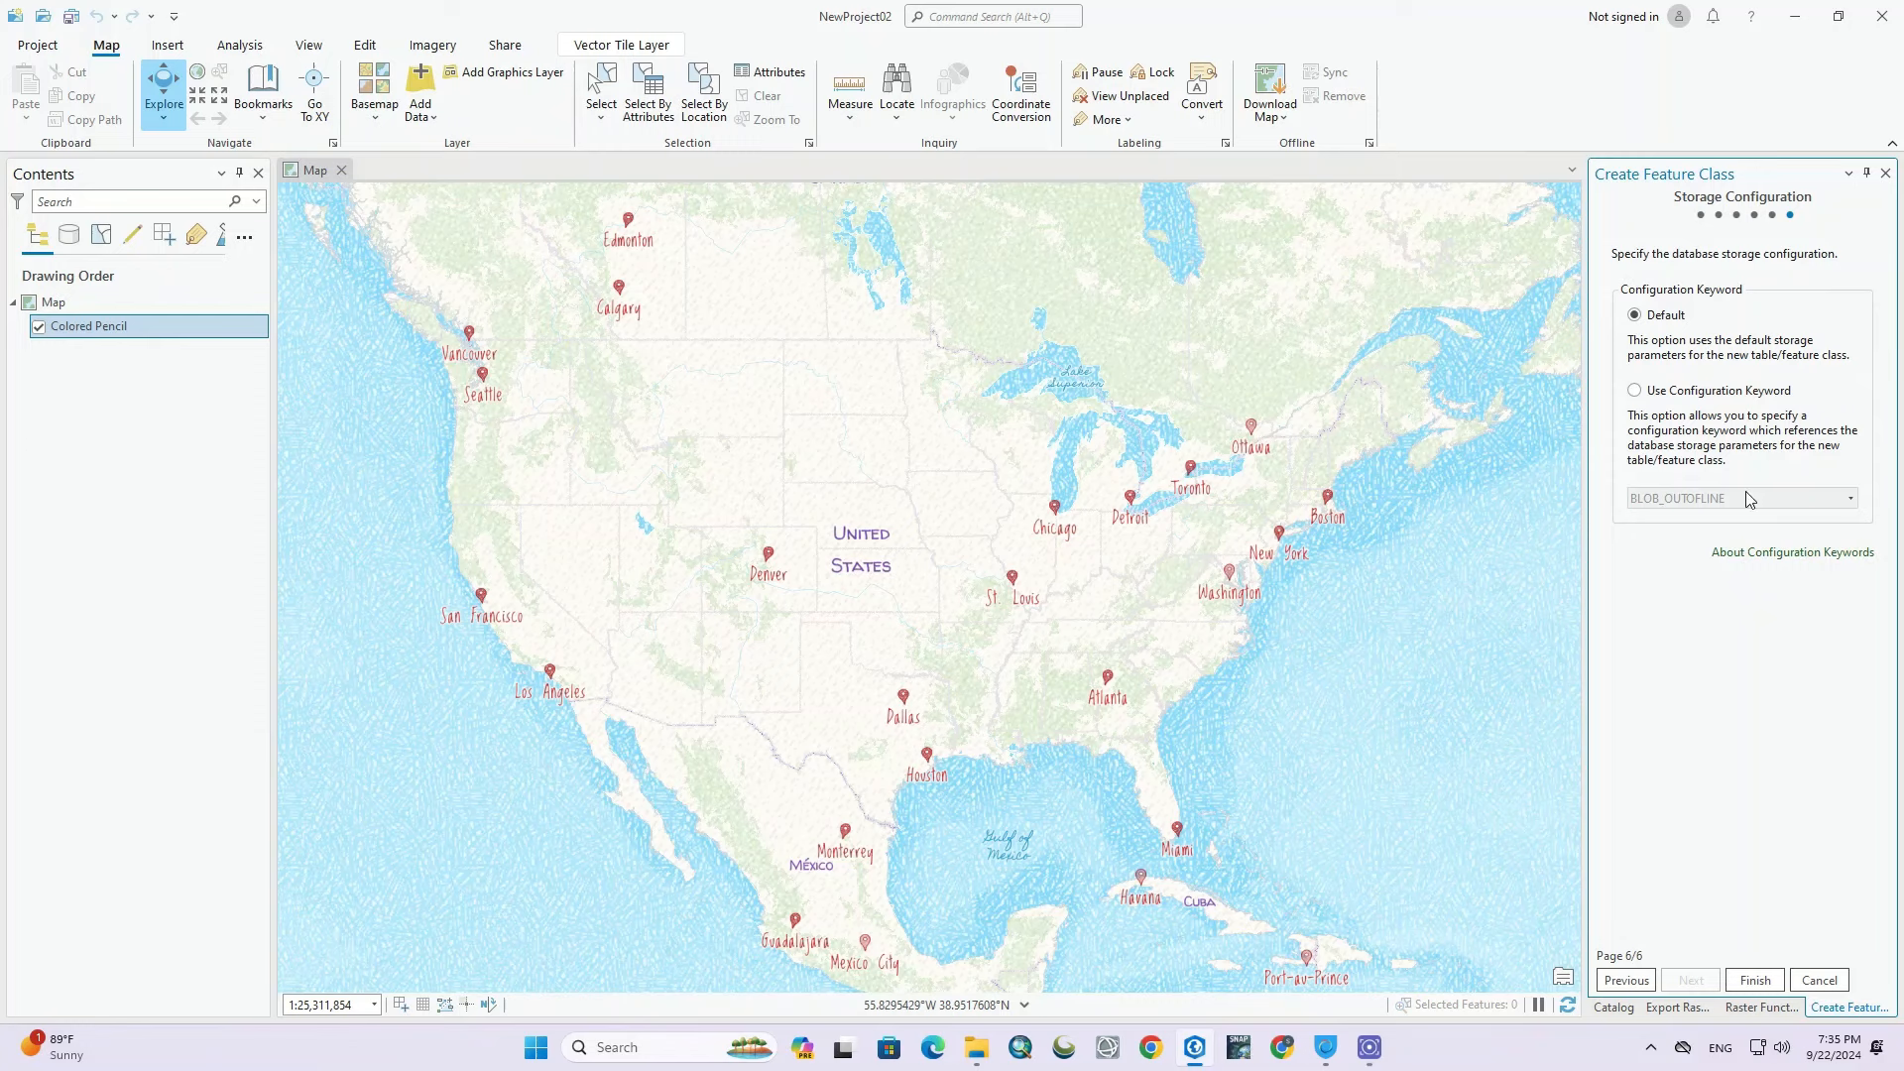
left_click(1753, 982)
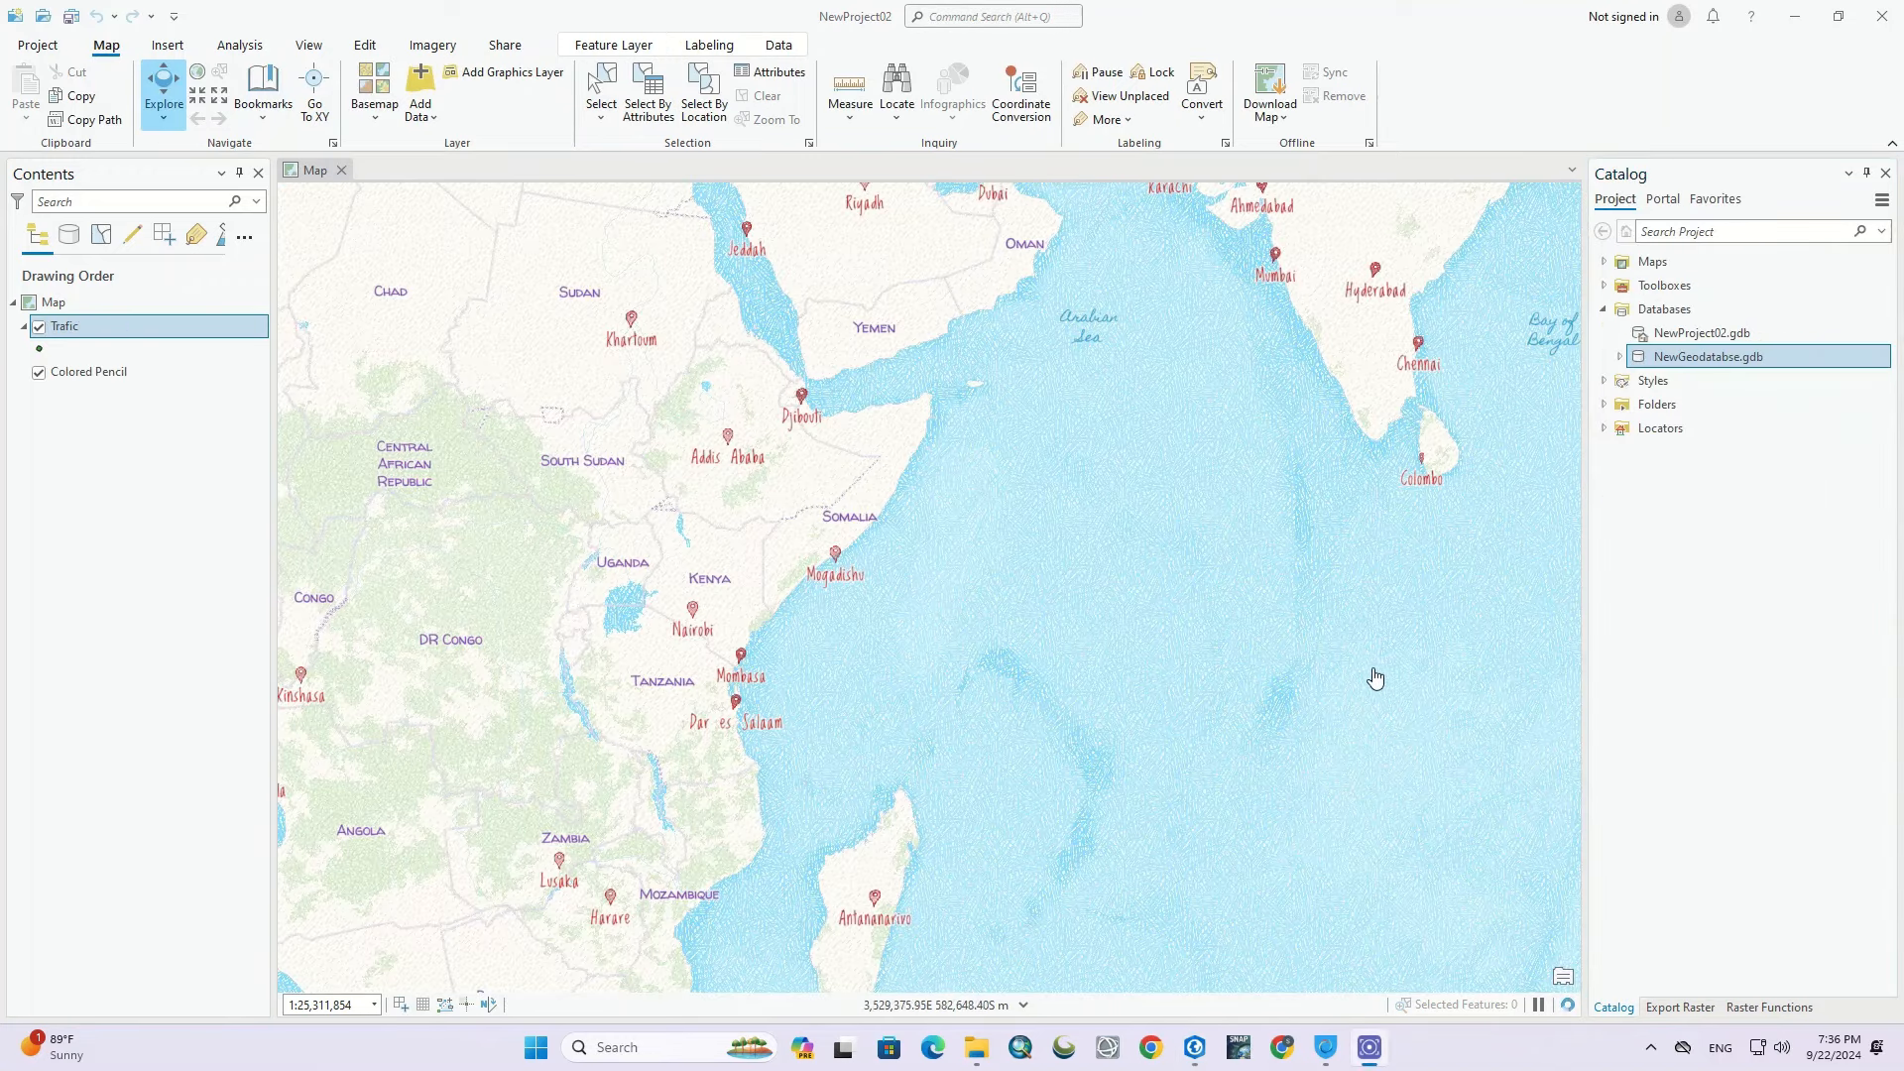
Step: Examine the source properties of the Trafic feature class in NewGeodatabse.gdb, including its spatial reference
left_click_drag(1265, 613, 1101, 670)
scroll(1103, 675, "down", 2)
scroll(882, 344, "up", 2)
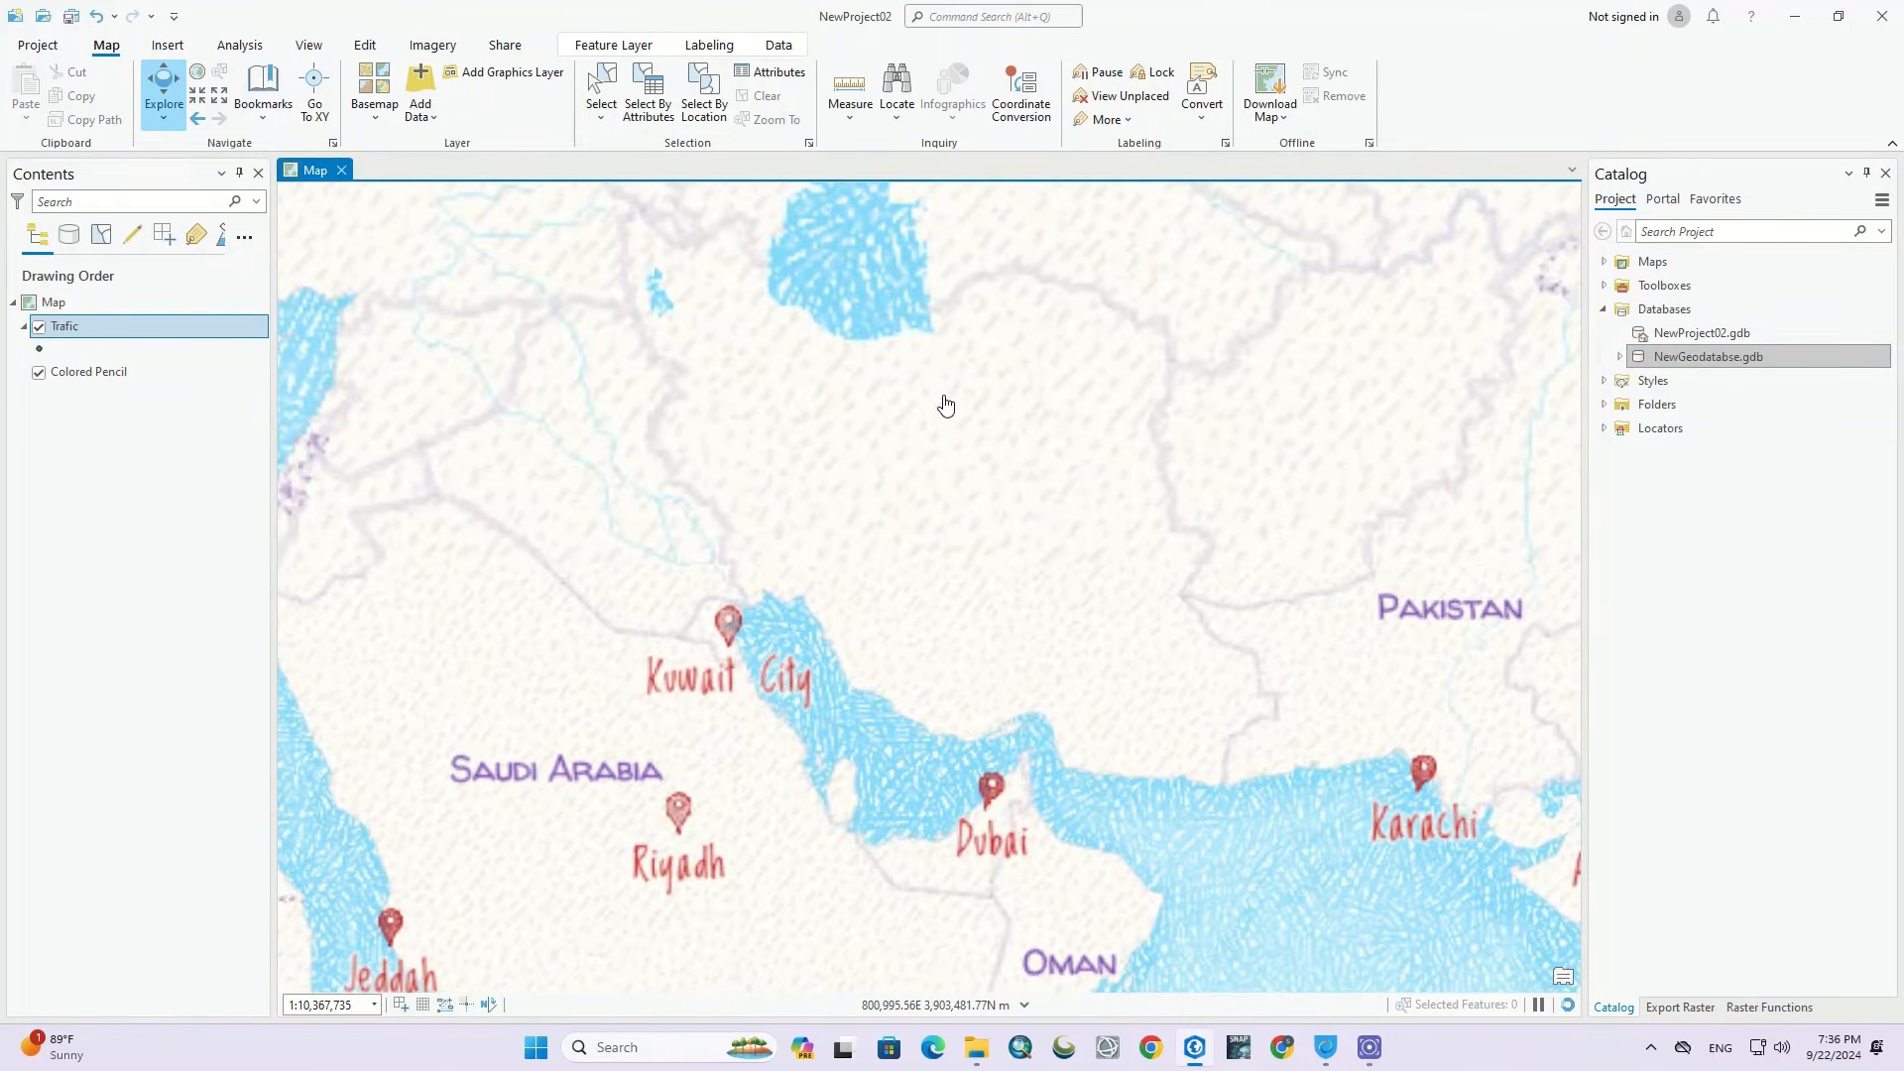
left_click(1619, 356)
left_click(1686, 384)
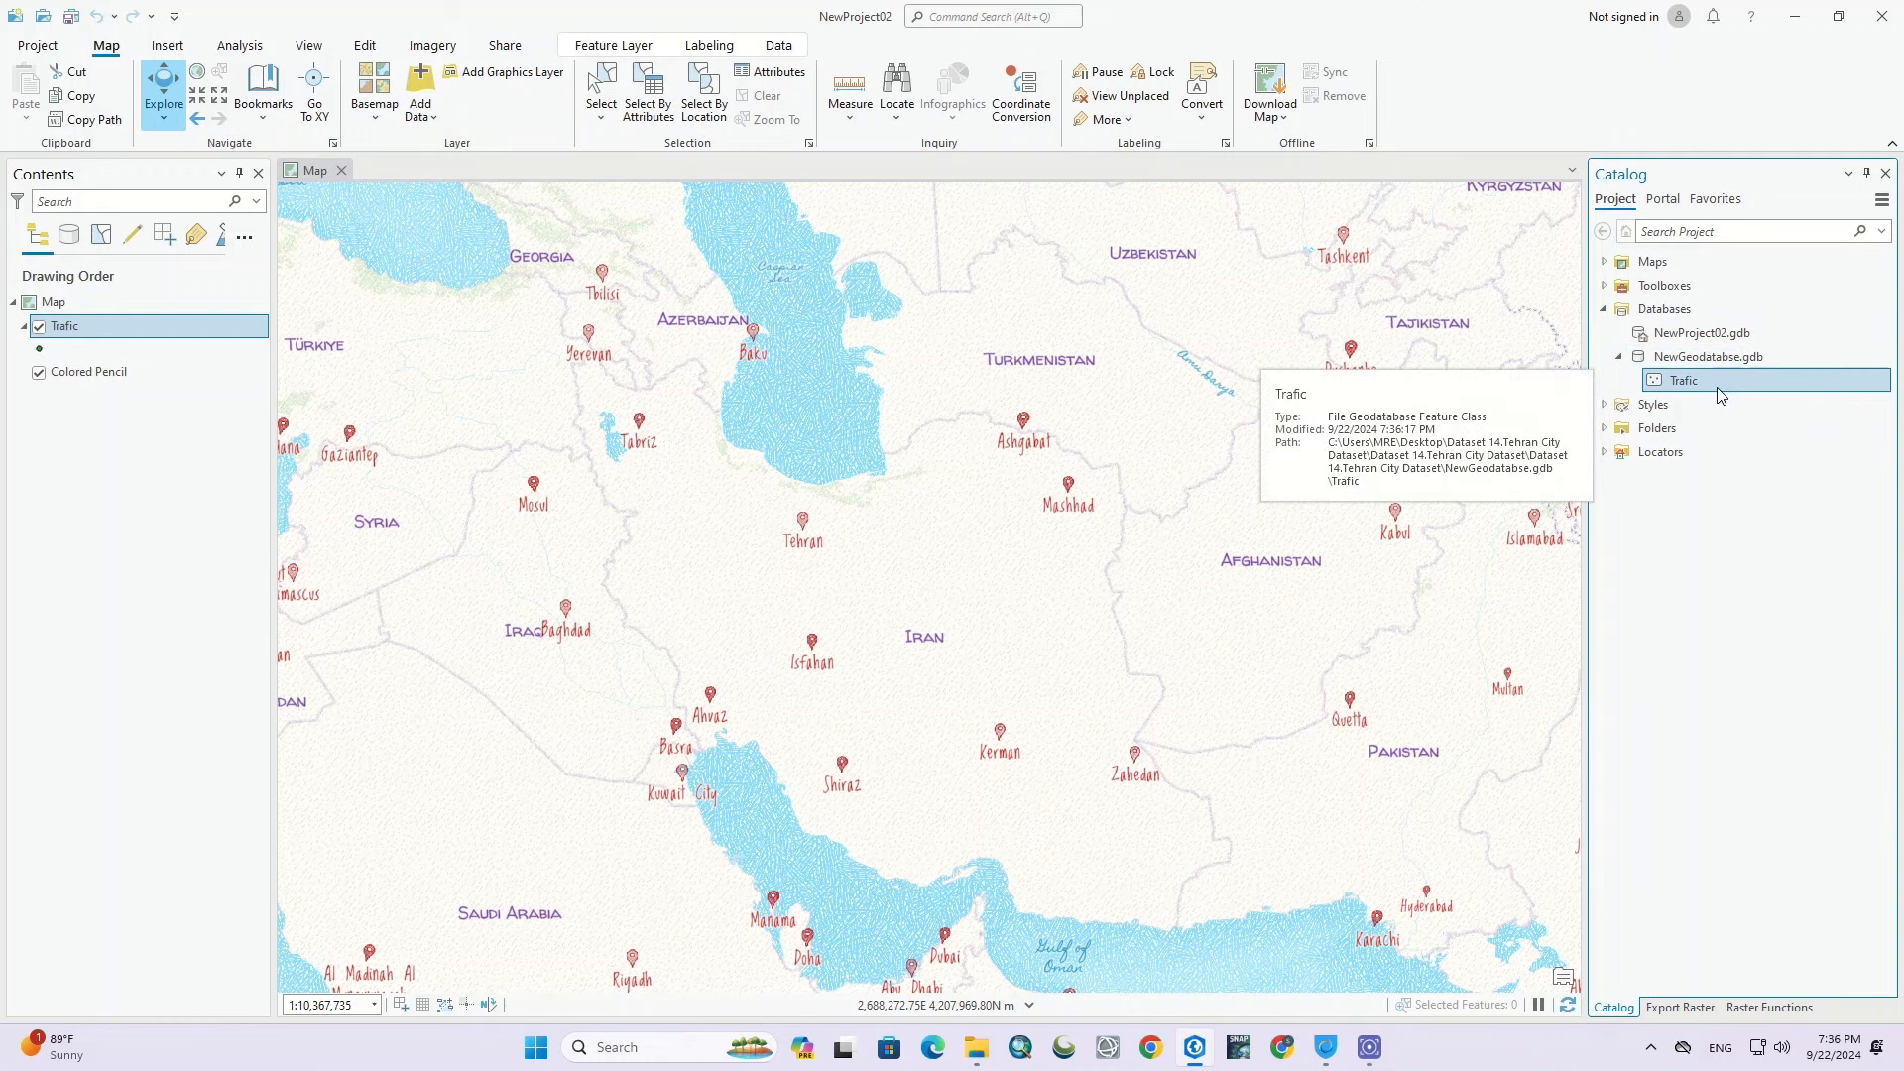
right_click(1721, 395)
left_click(1528, 802)
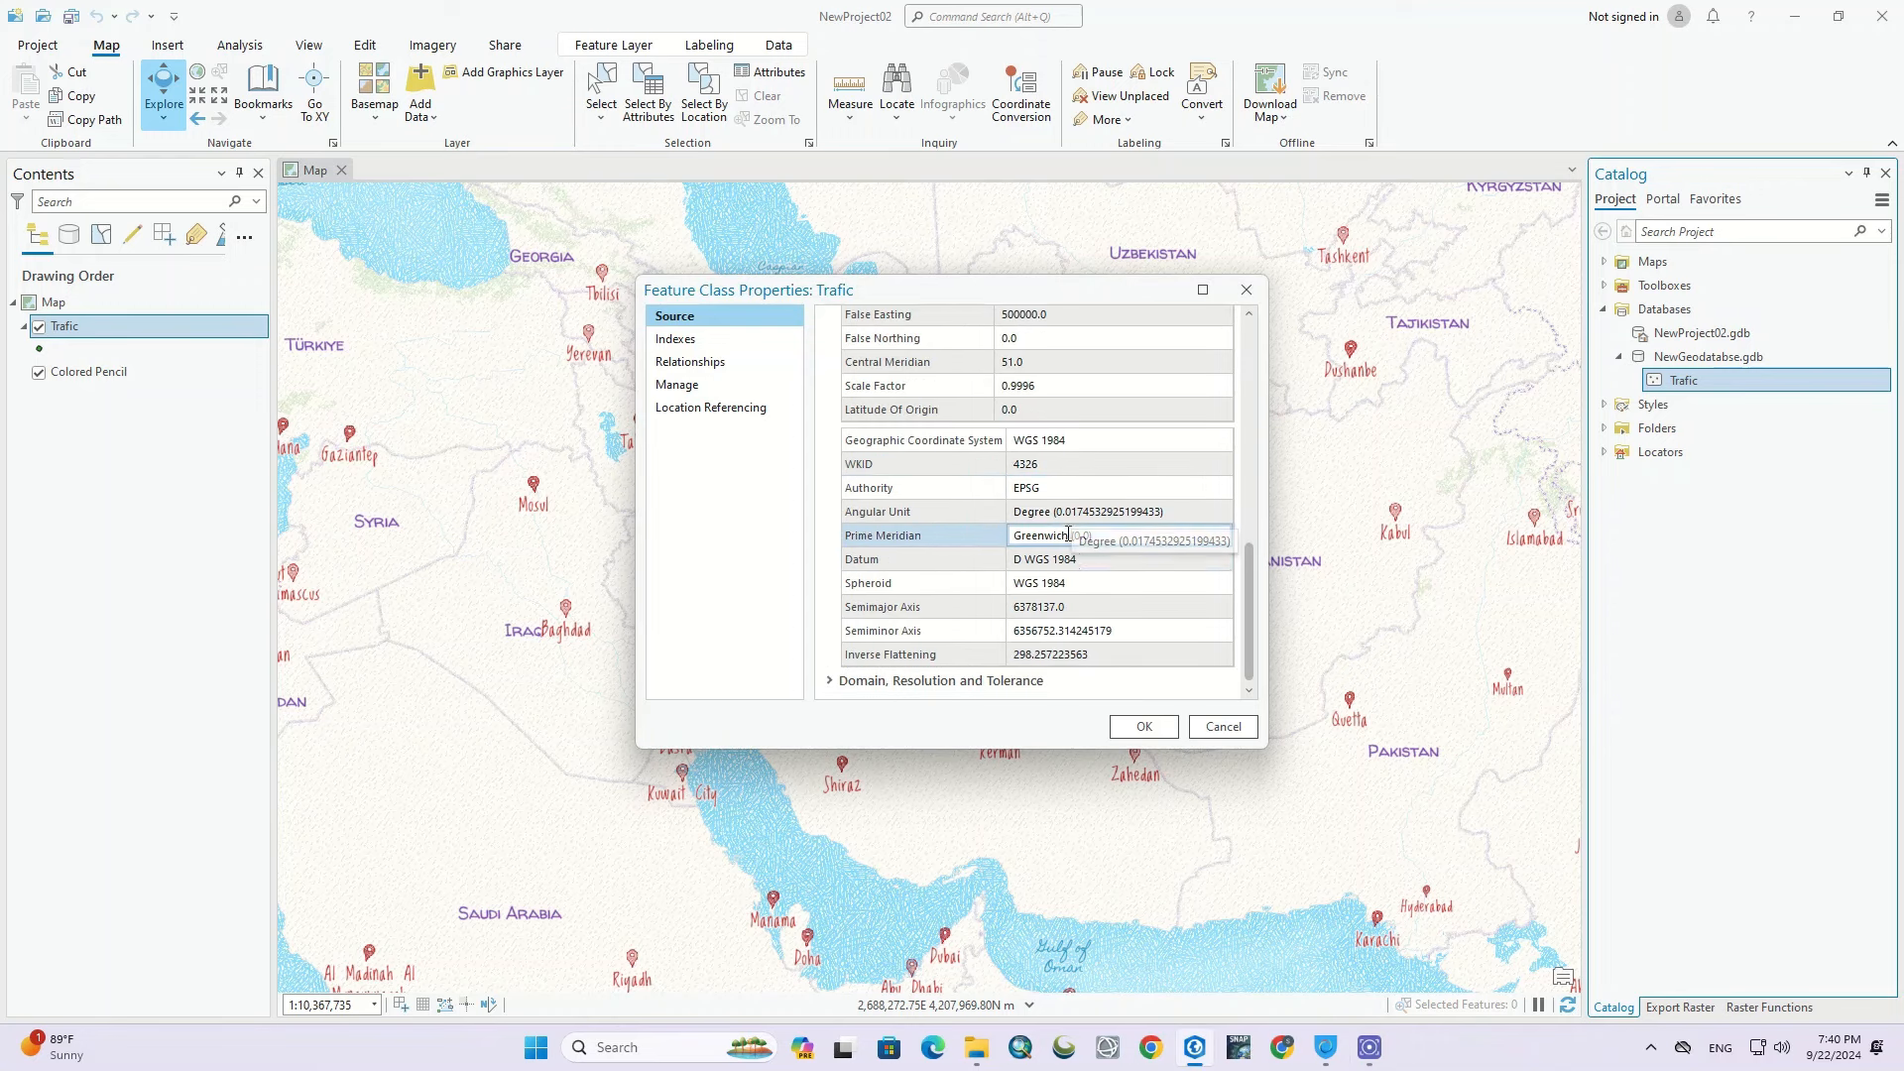
left_click(1143, 727)
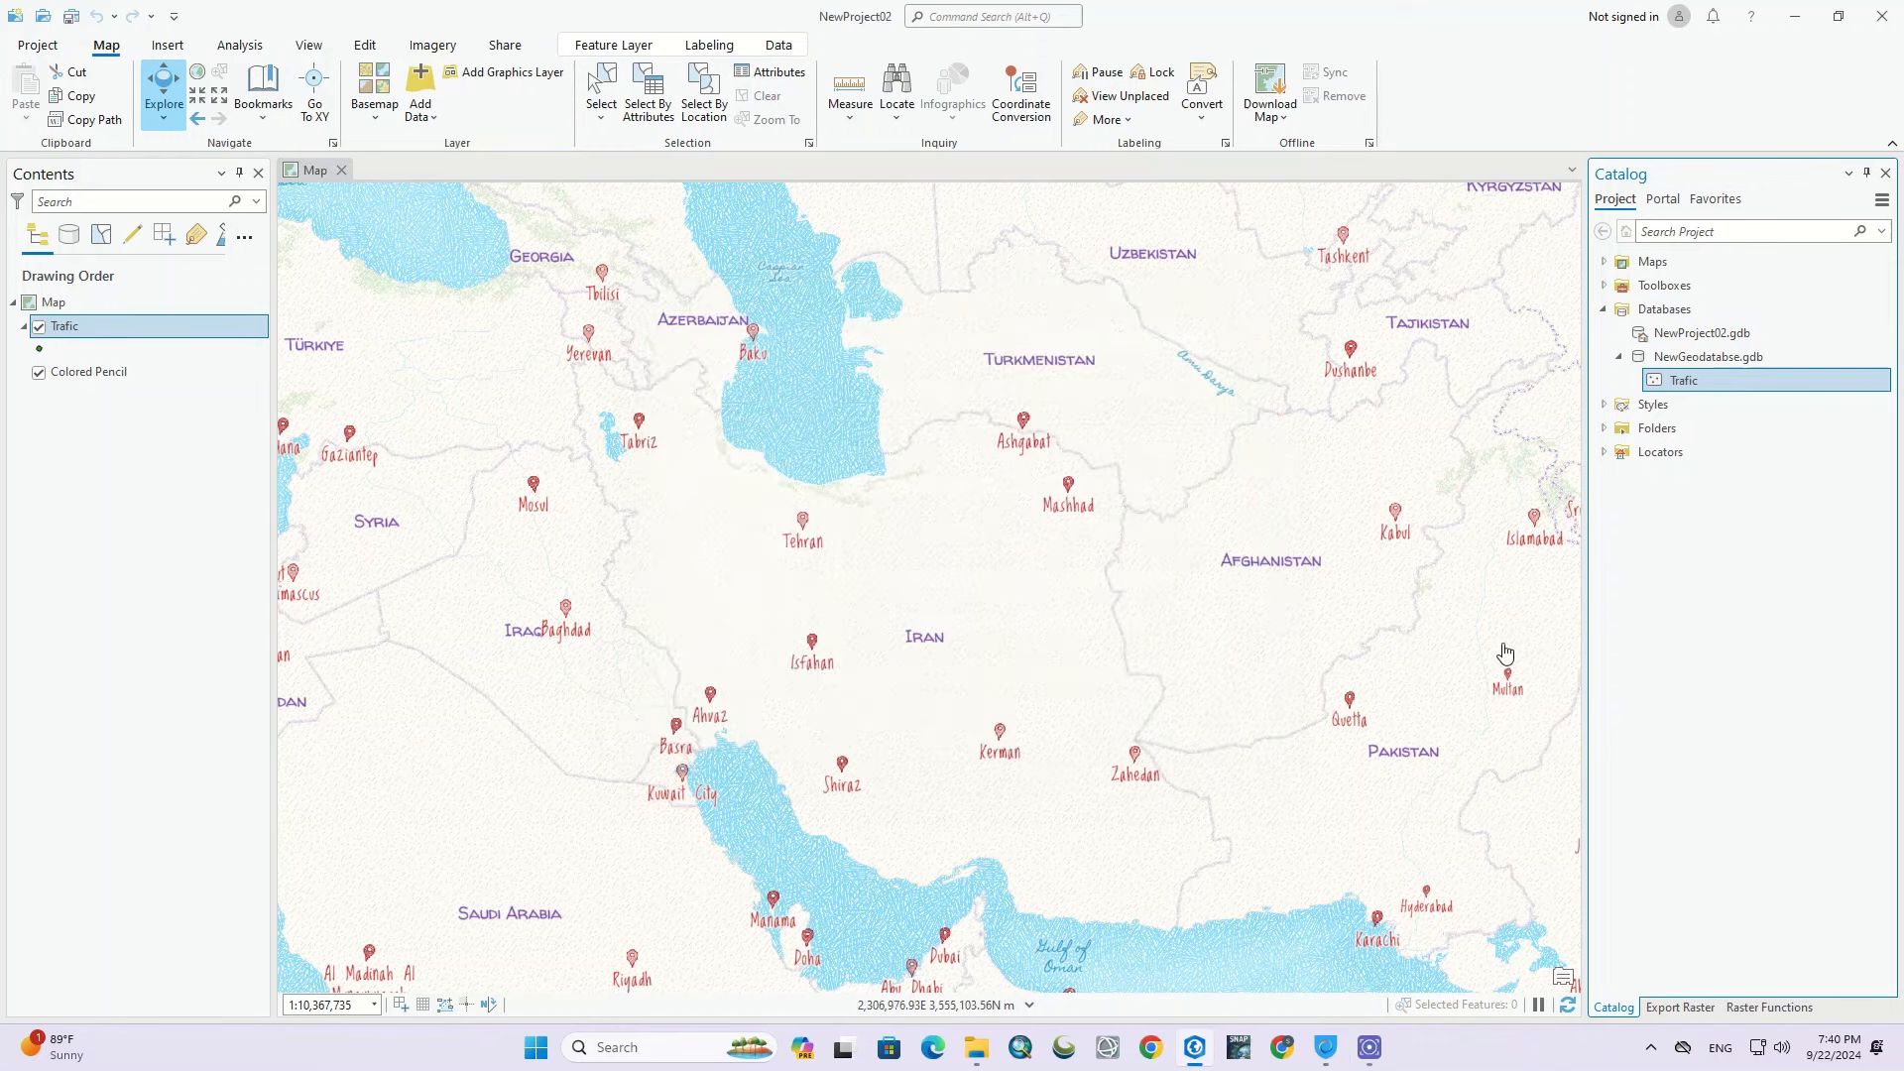
Step: Start another new feature class in NewGeodatabse.gdb and name it Rivers
right_click(1704, 358)
mouse_move(1599, 367)
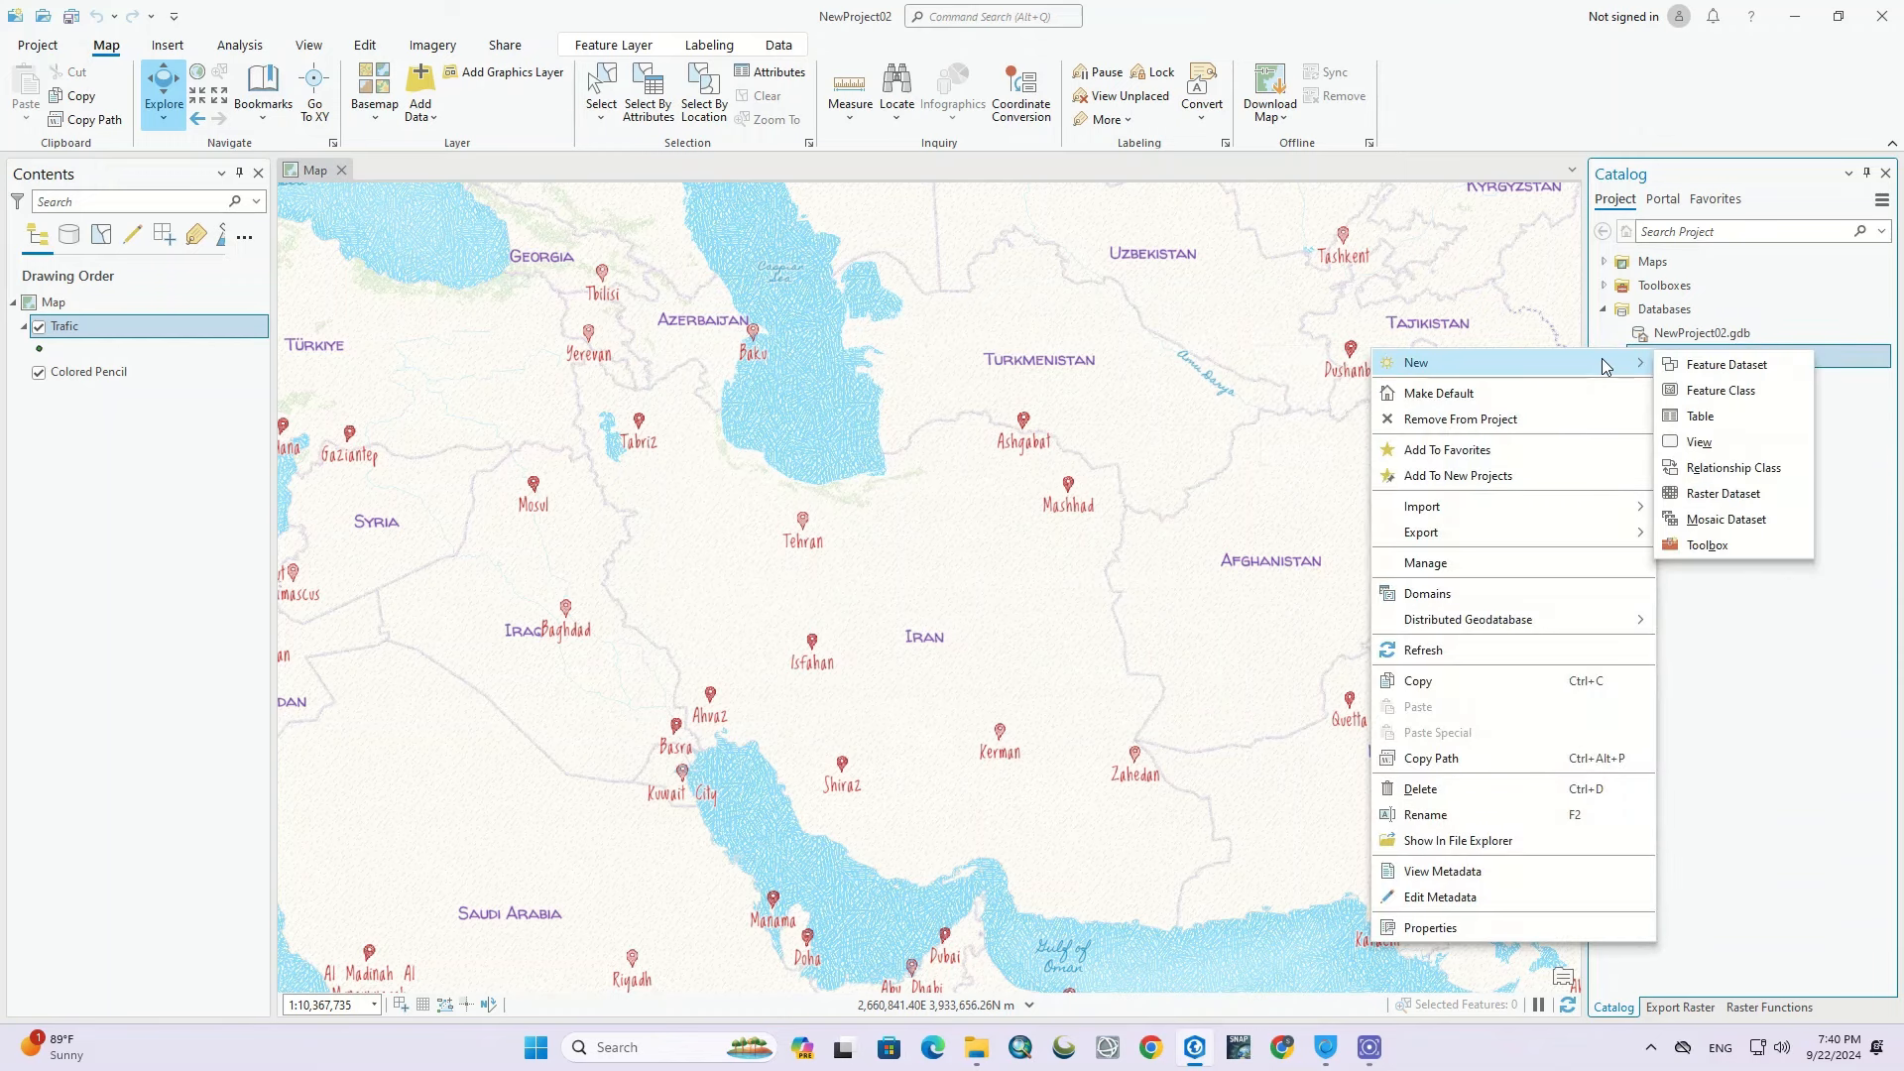
left_click(1726, 388)
type("Rivers")
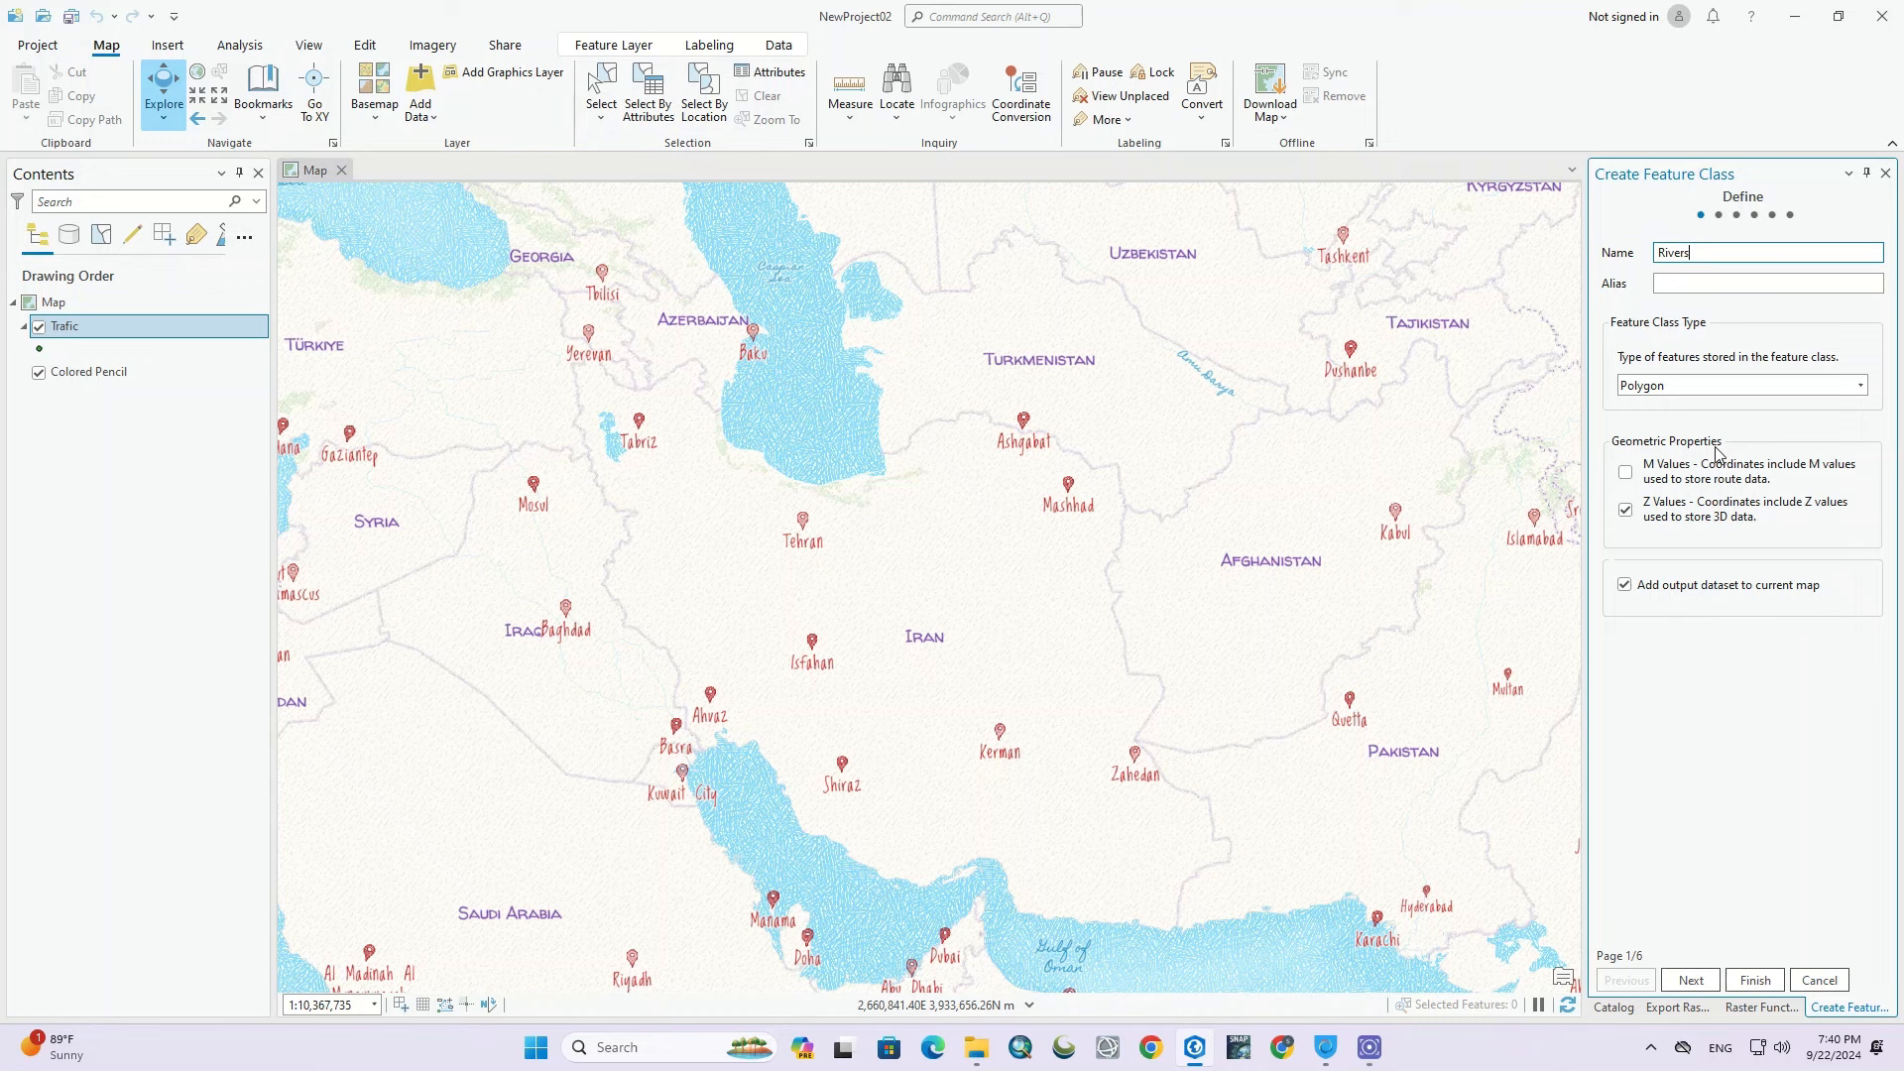
Step: Set the Rivers feature class type to Line, exclude Z values and proceed to the field definitions
left_click(1851, 388)
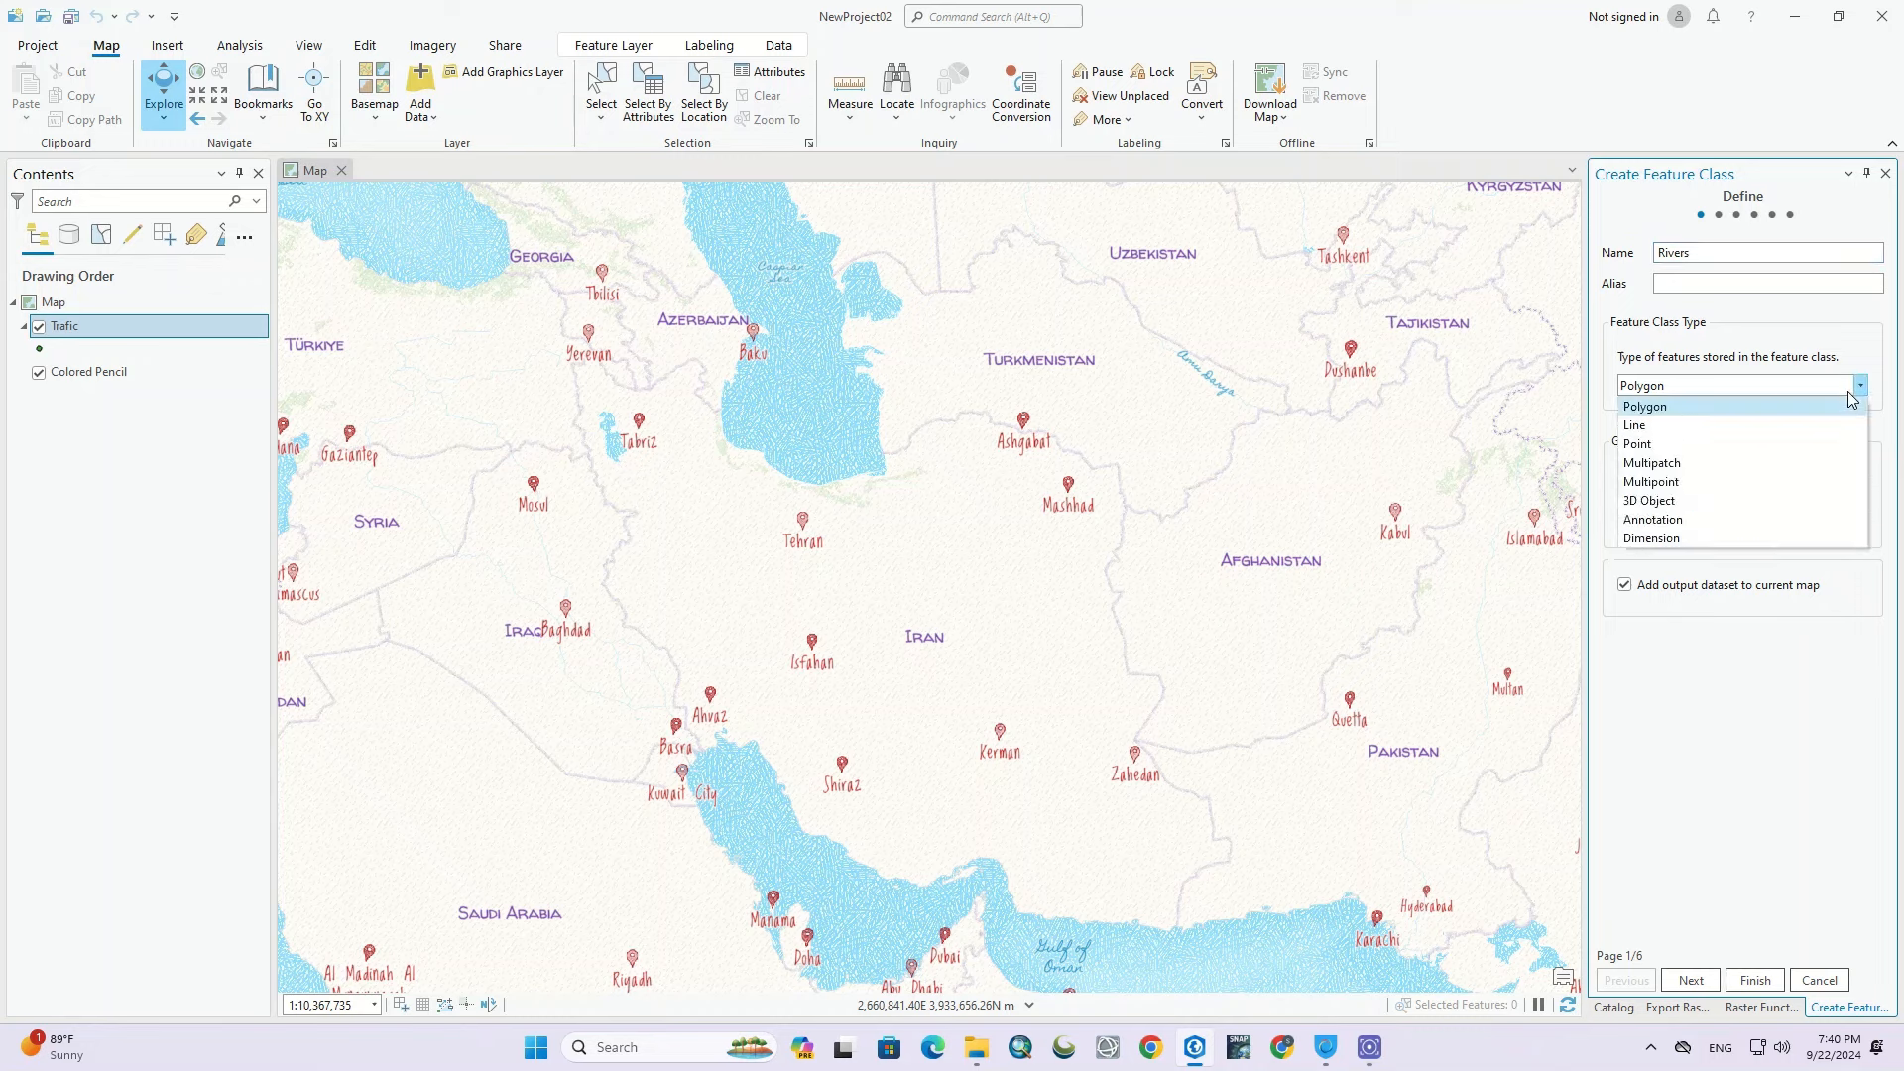
left_click(1686, 424)
left_click(1625, 510)
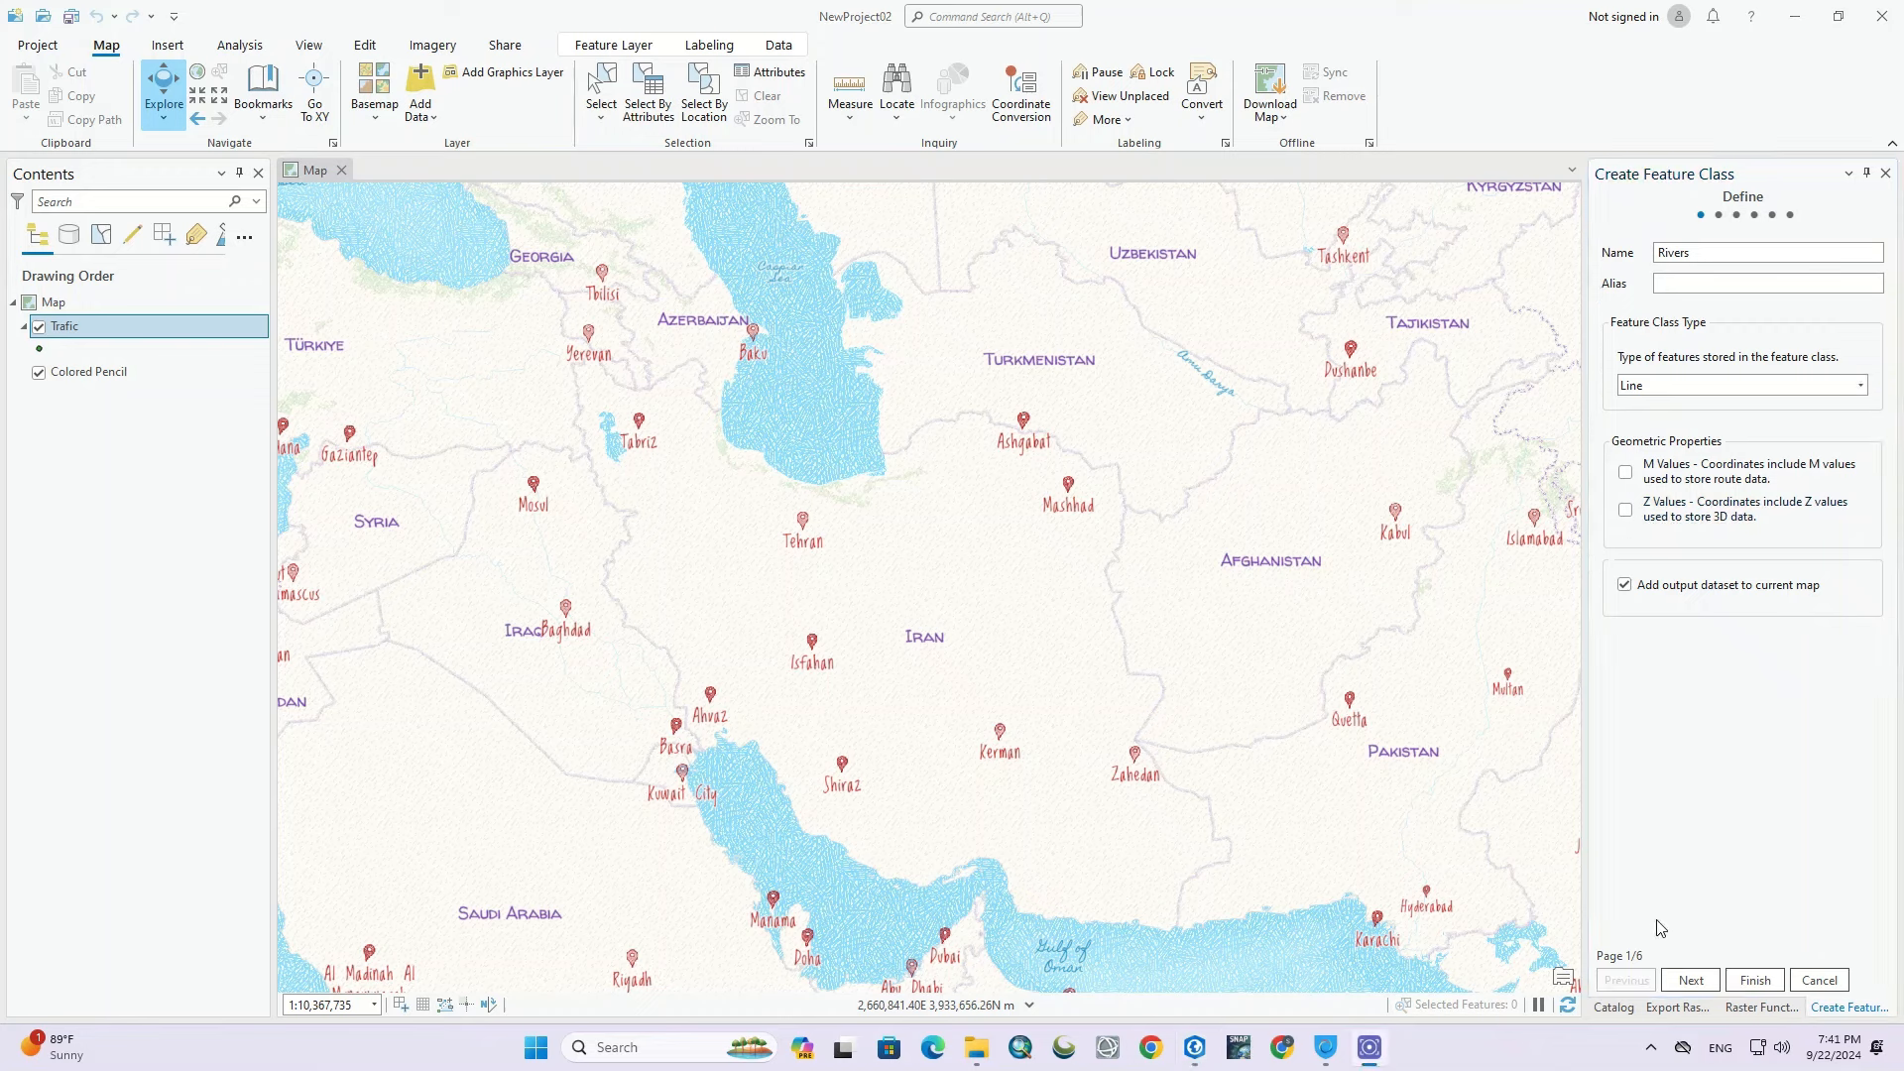
left_click(1691, 980)
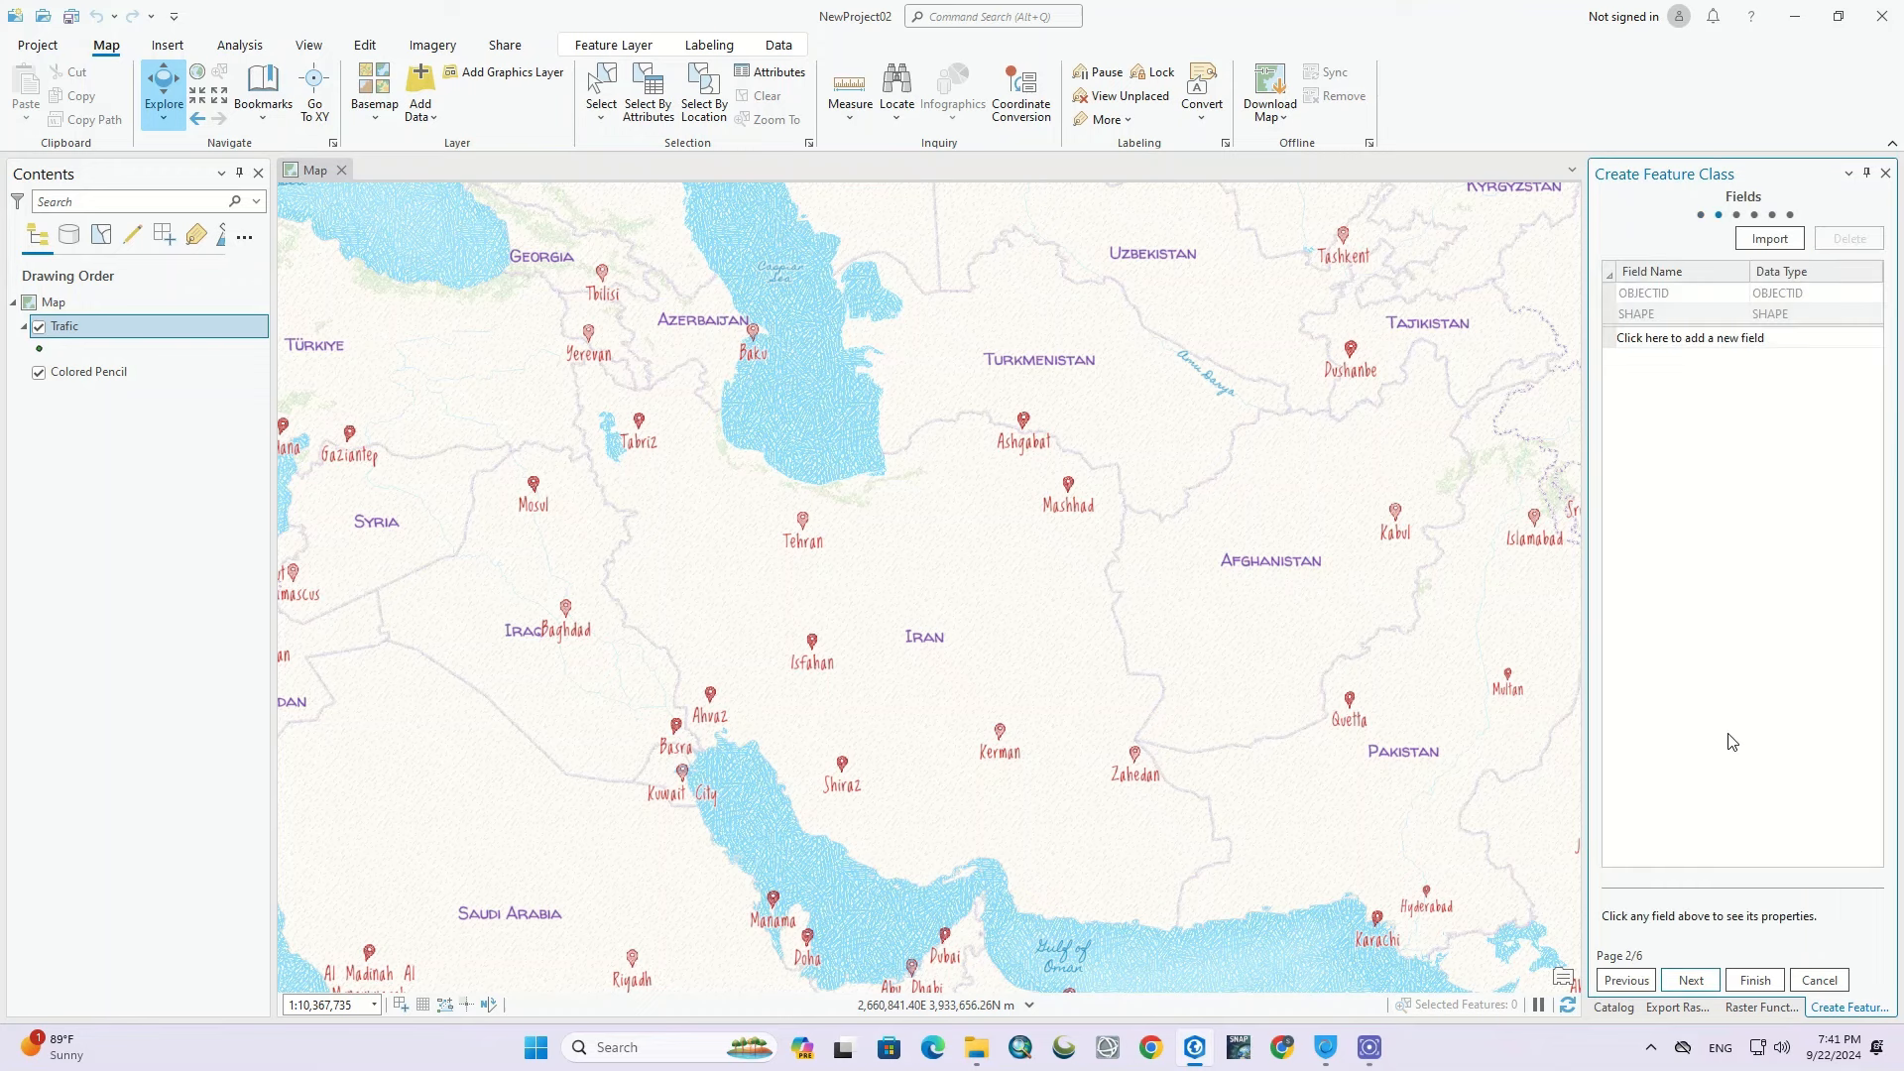
Step: Add text fields called Name and Type, and finish creating the Rivers feature class
left_click(1676, 338)
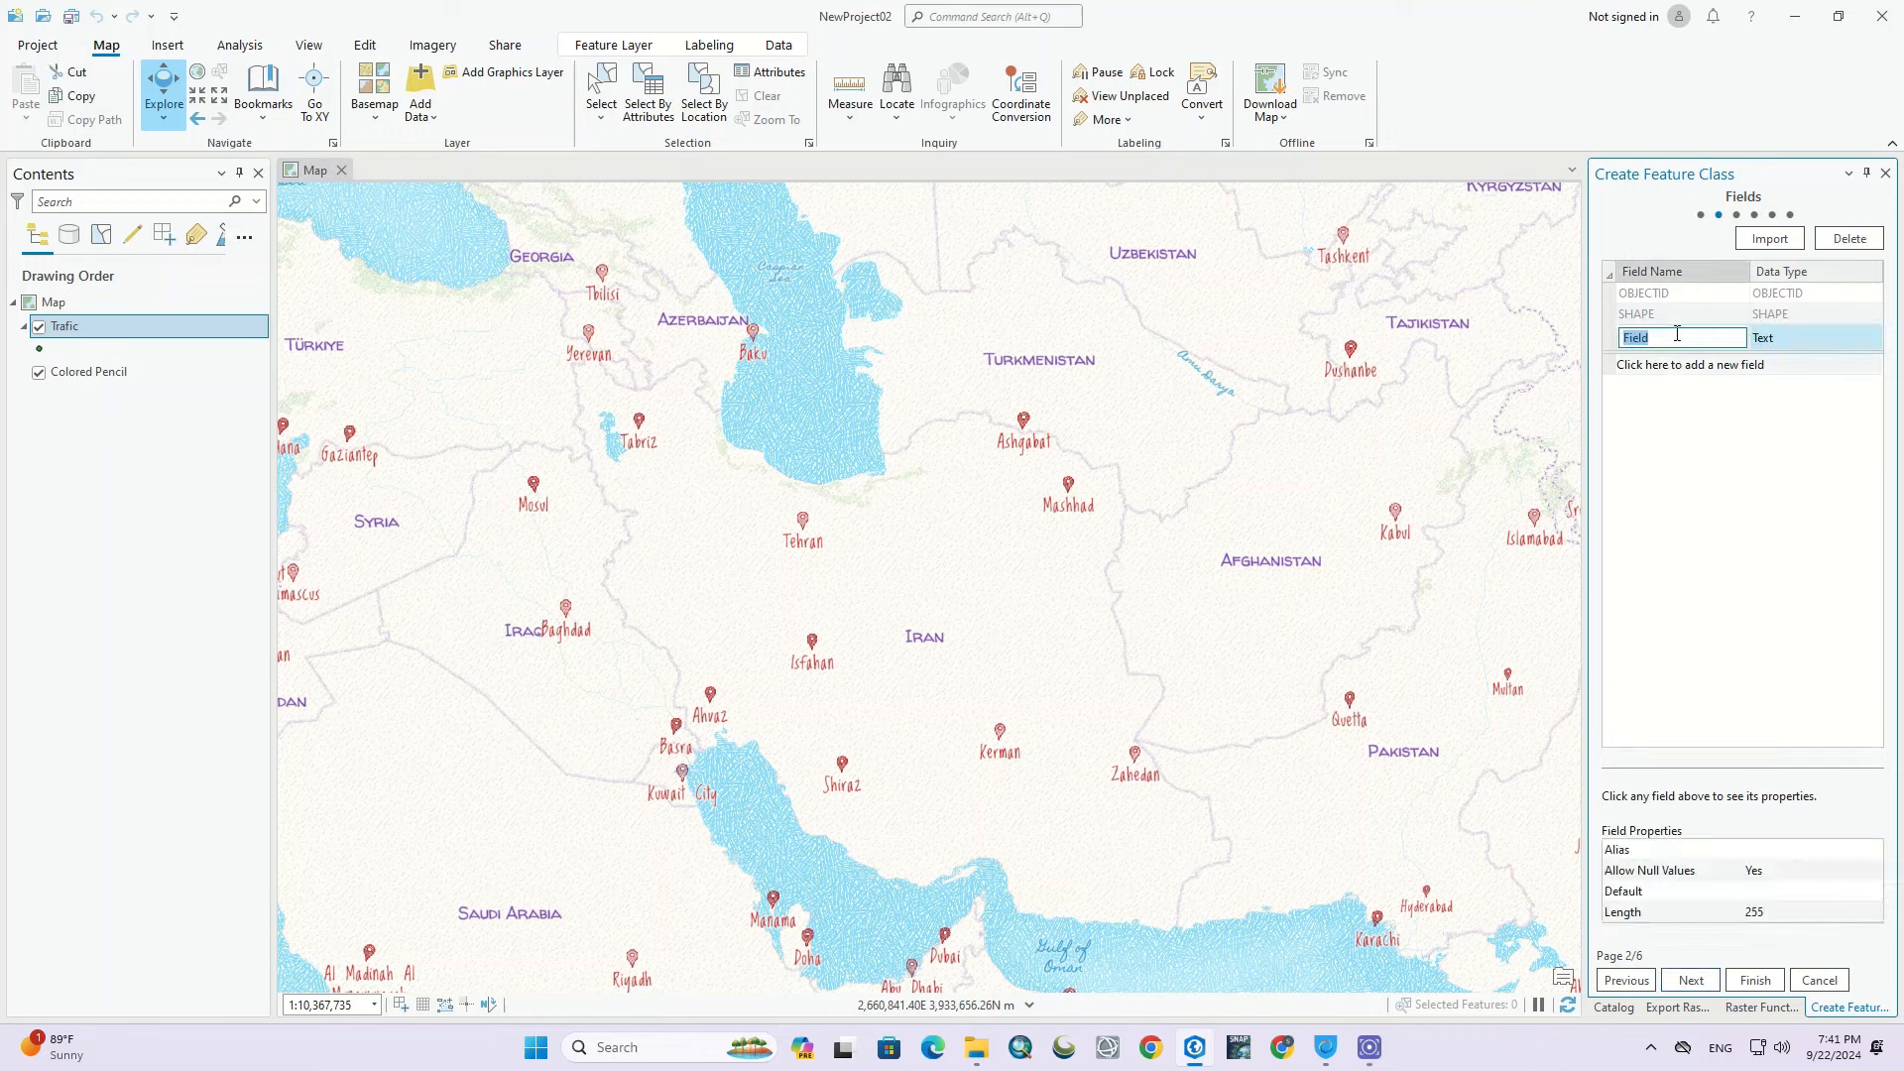
type("Name")
left_click(1811, 353)
left_click(1676, 371)
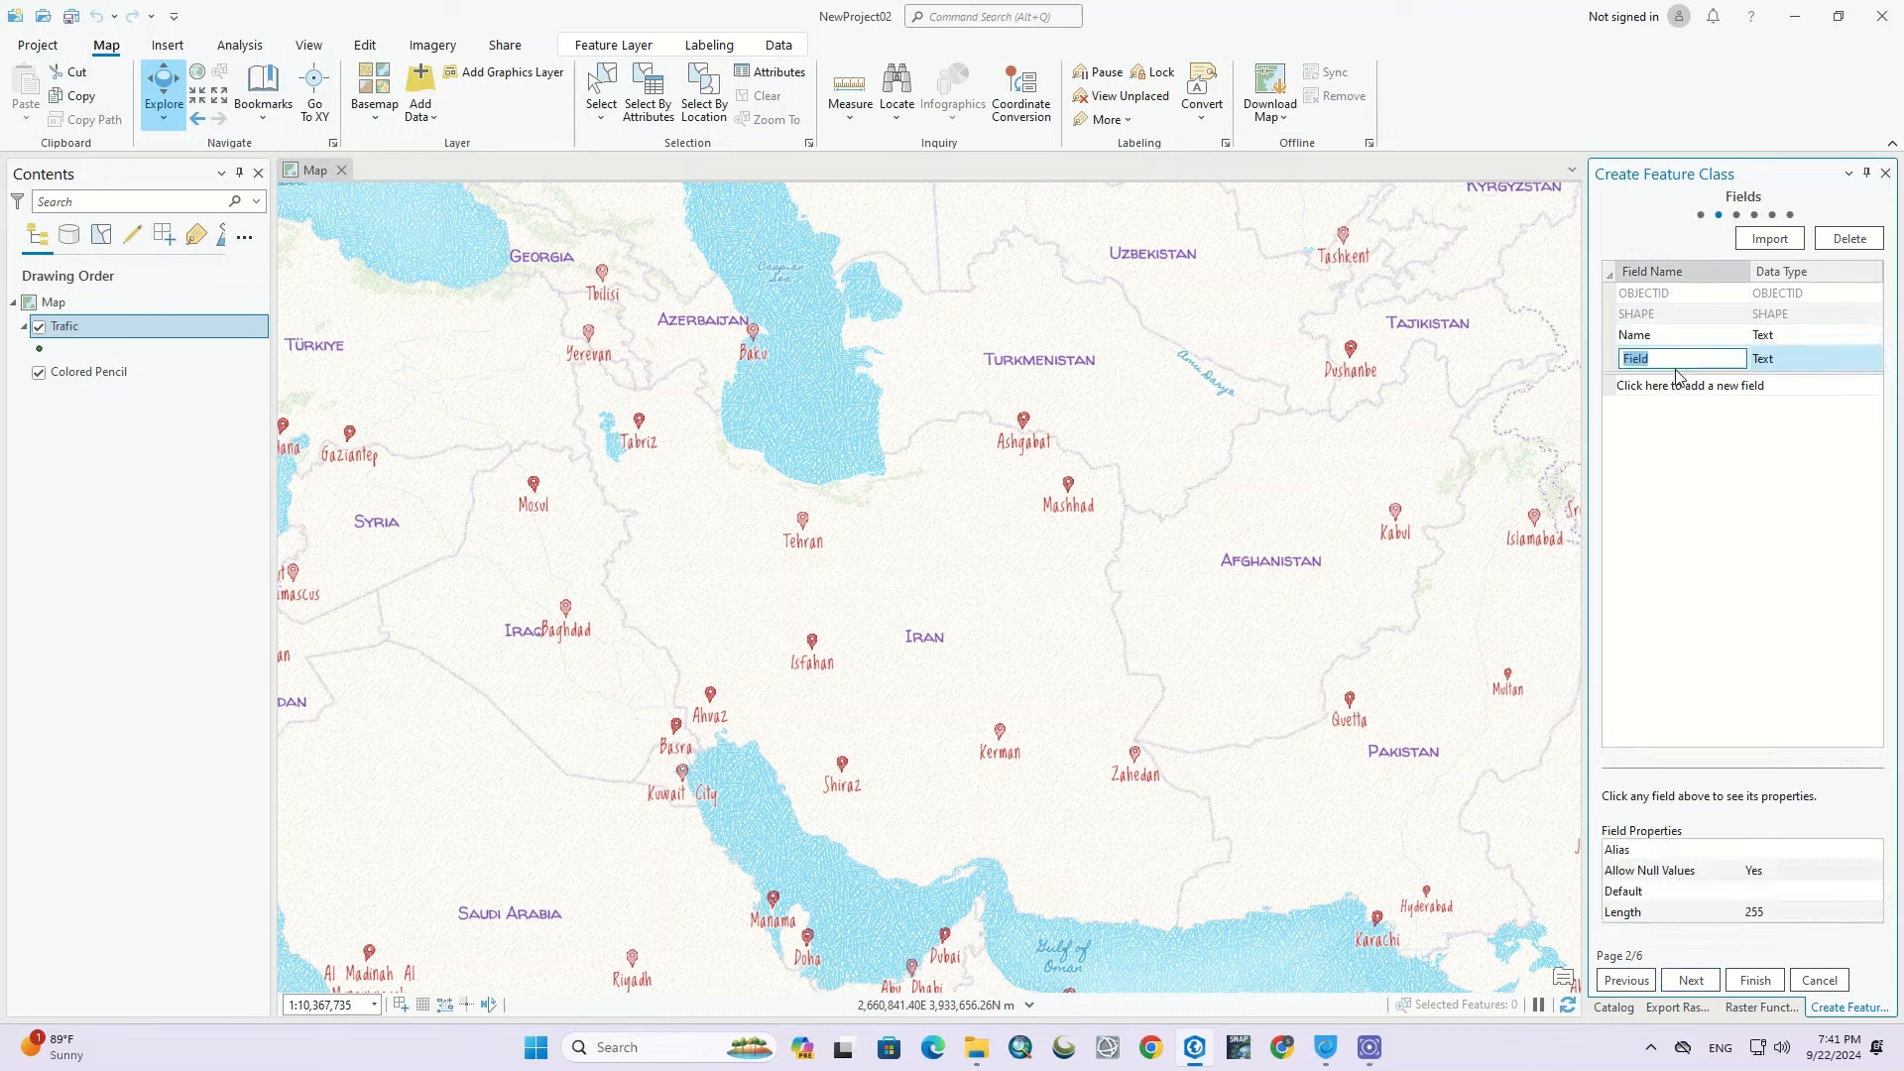
type("Type")
left_click(1757, 982)
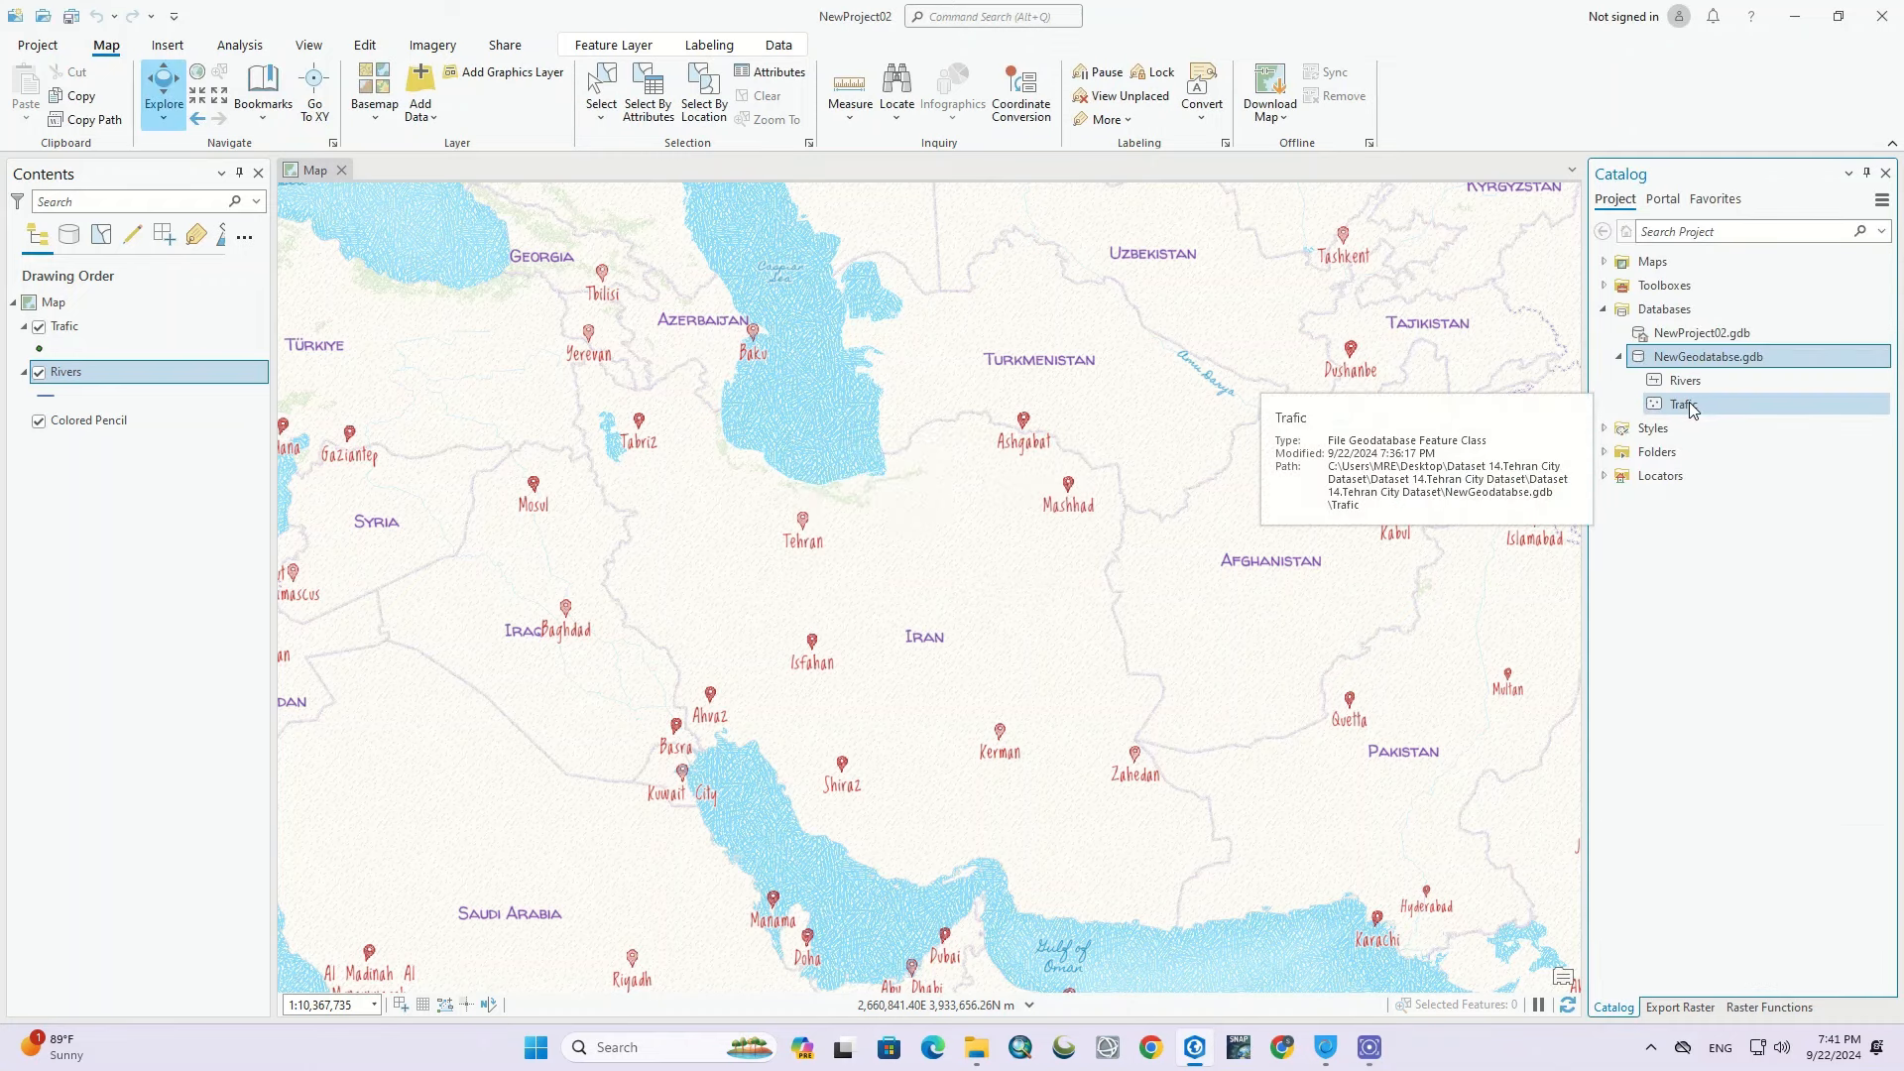
Step: Start a third feature class in NewGeodatabse.gdb and name it CityLanduse
right_click(1692, 361)
mouse_move(1545, 353)
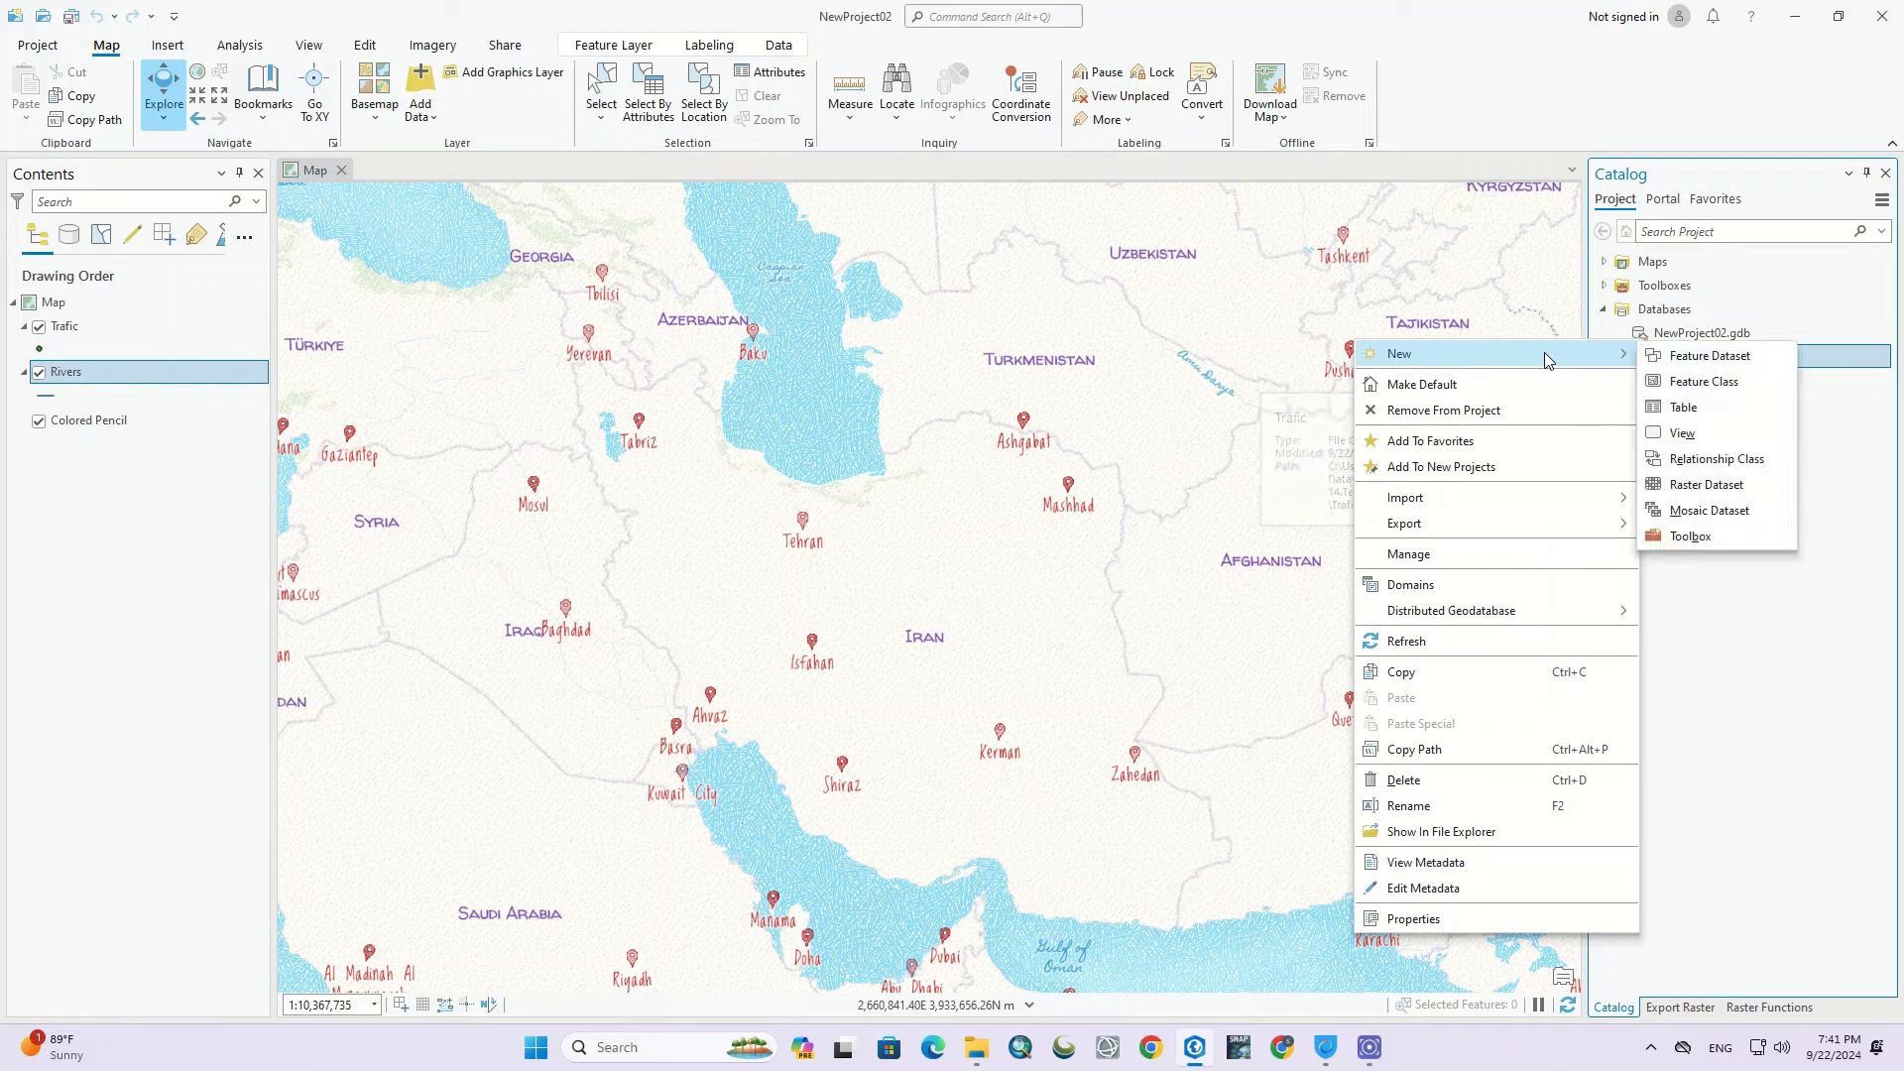
left_click(1758, 395)
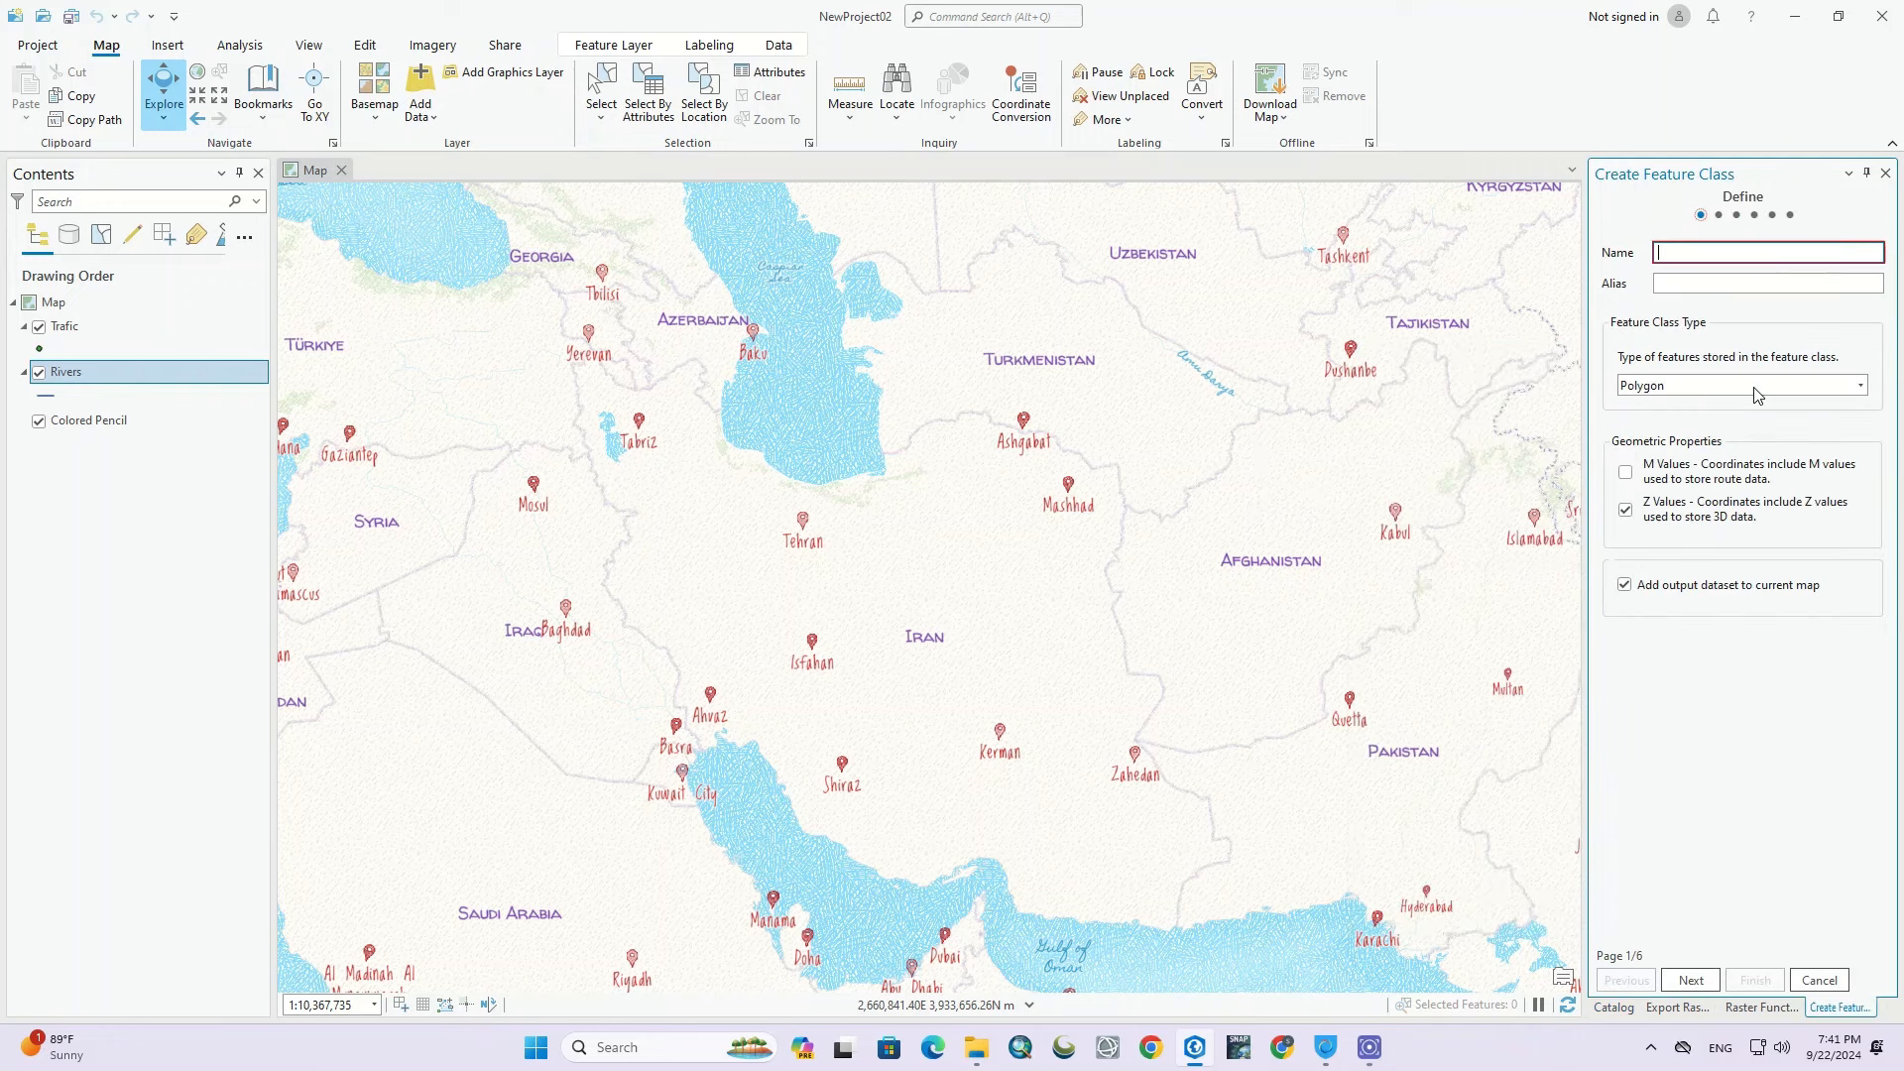
type("CityLanduse")
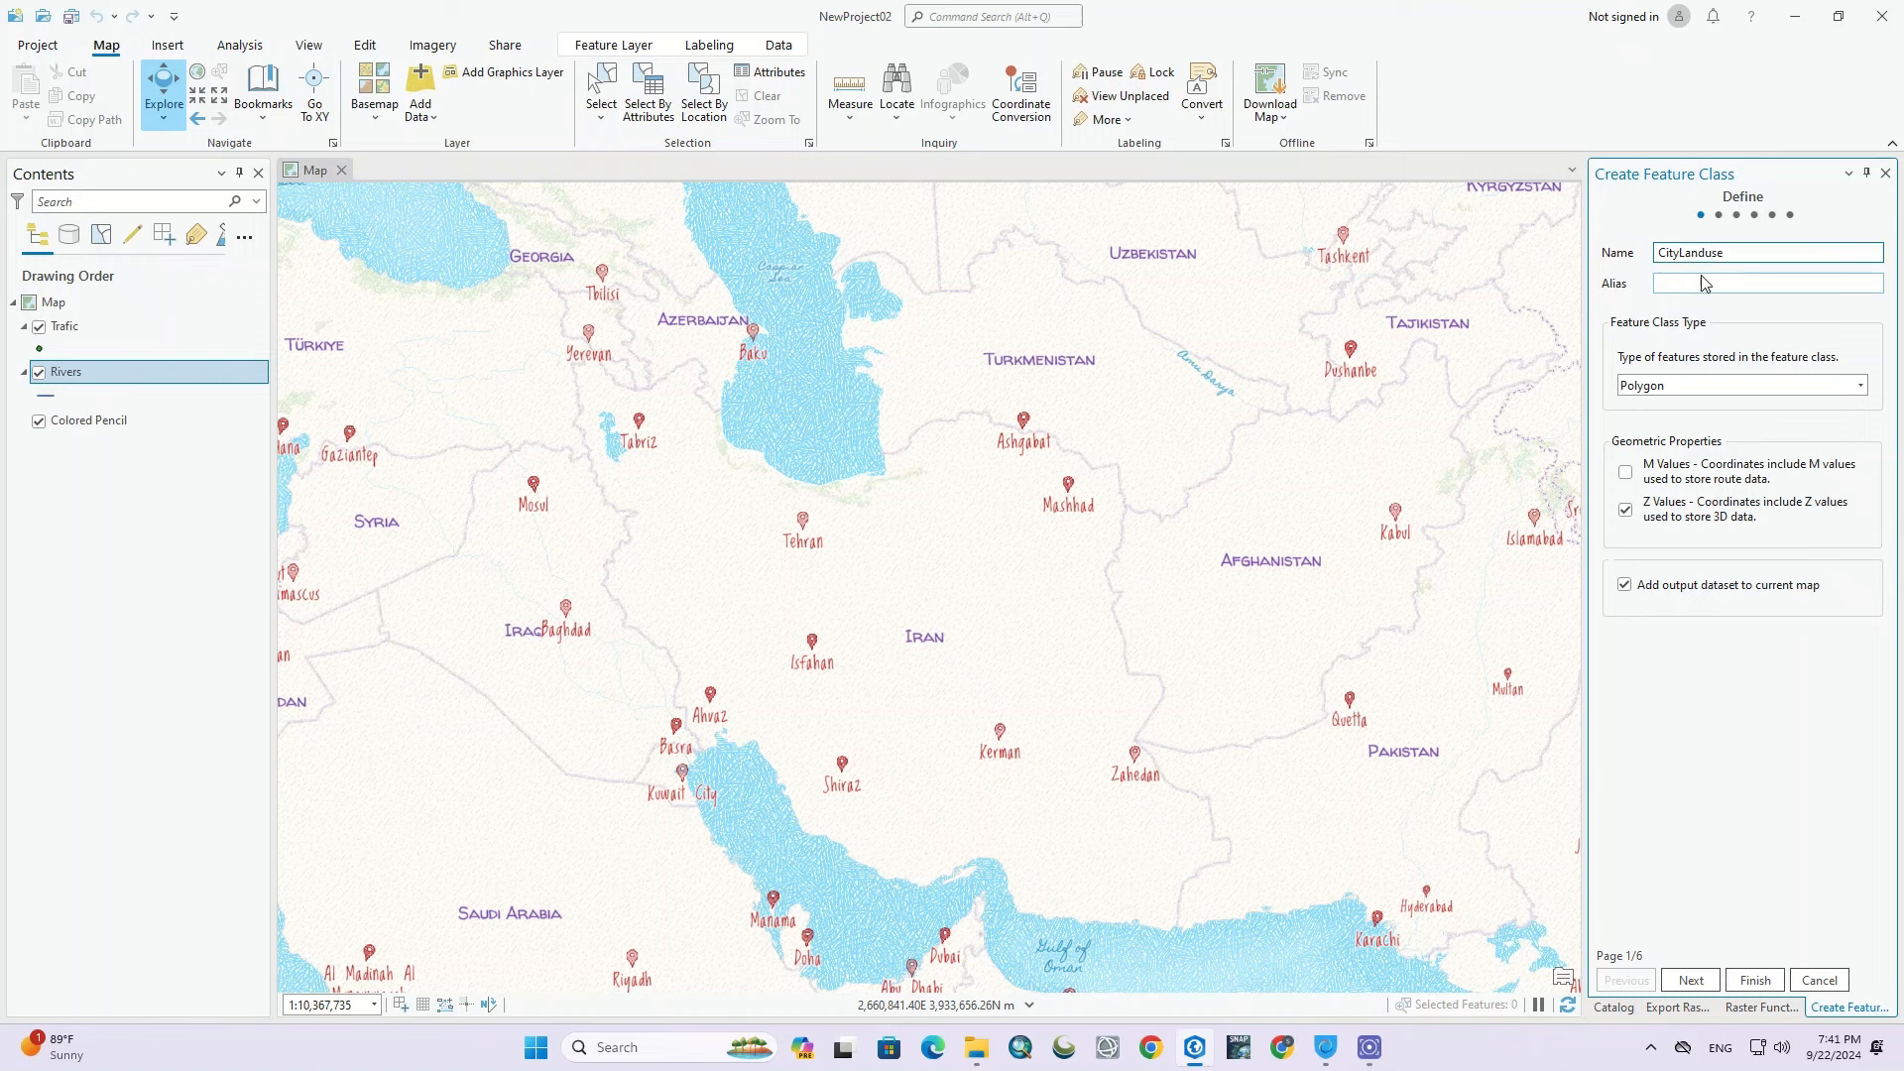
Step: Keep Polygon as the CityLanduse feature class type and exclude Z values
left_click(1858, 387)
left_click(1661, 408)
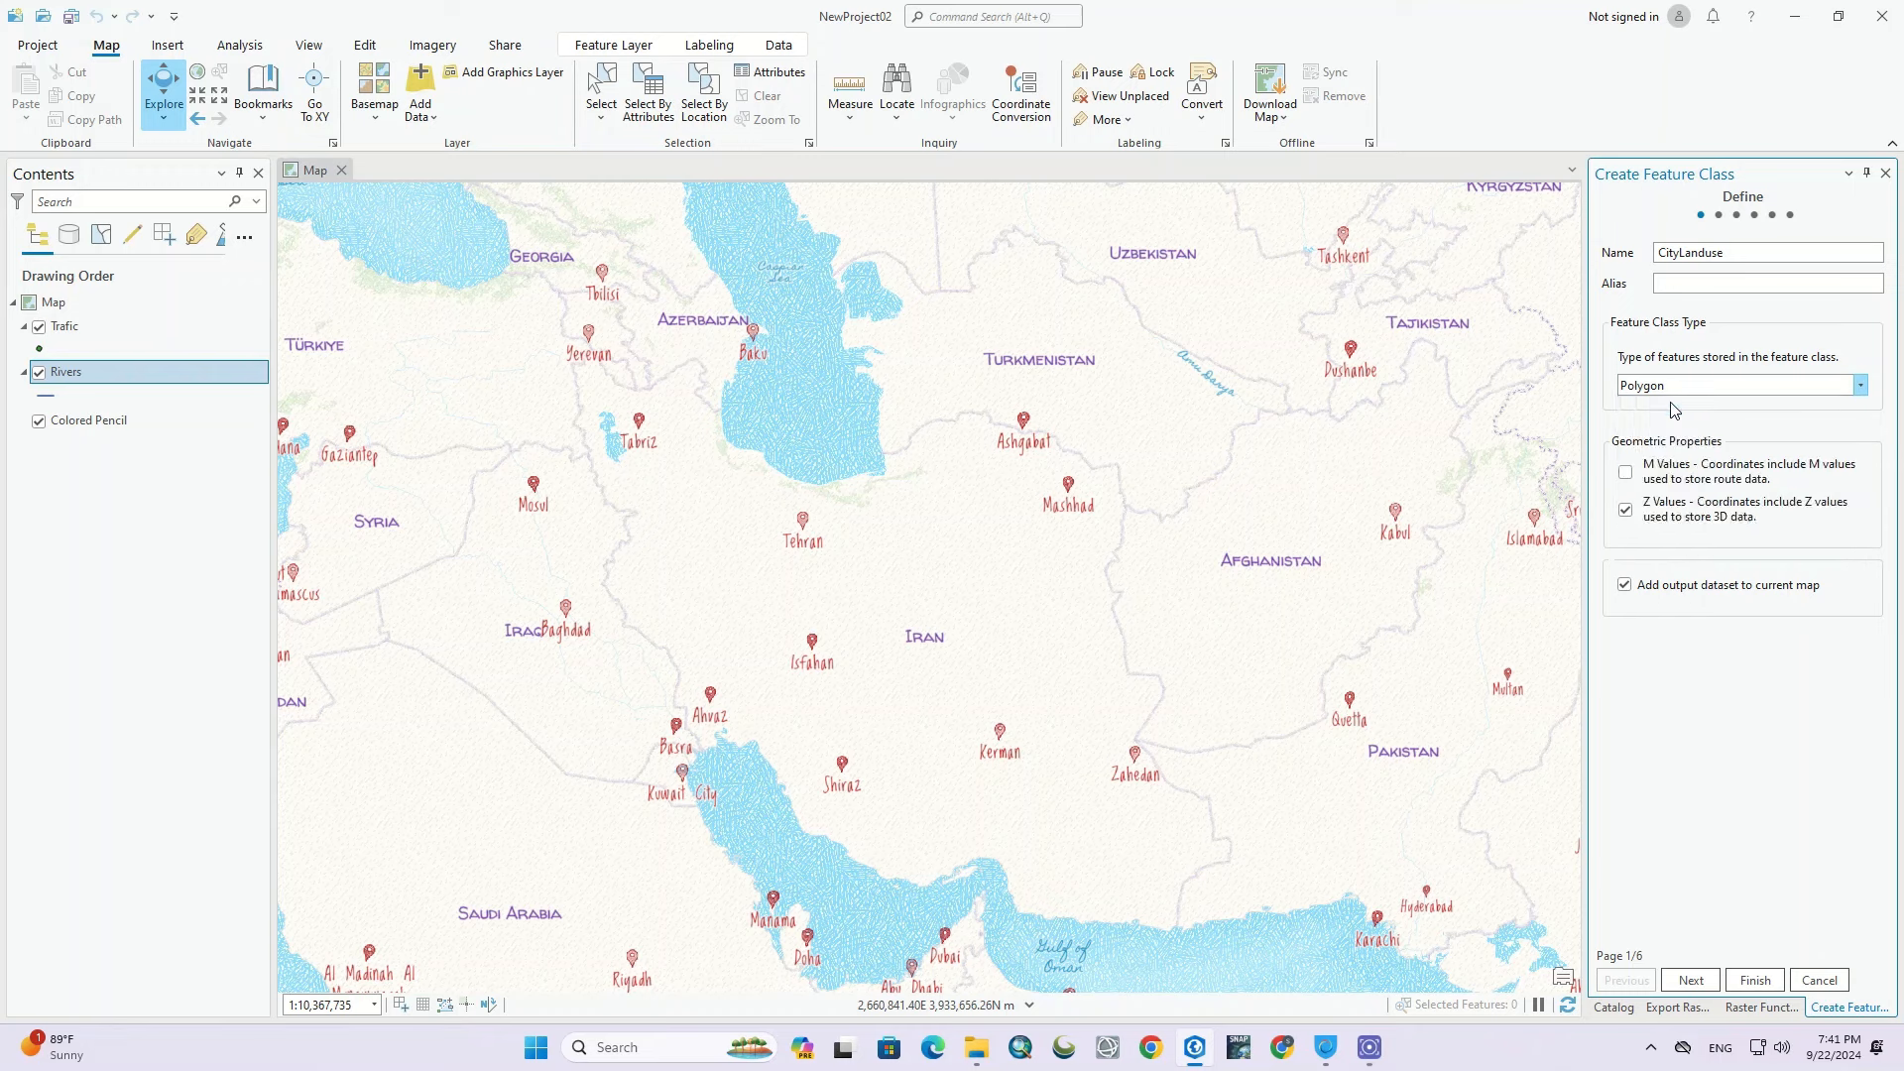
left_click(1627, 512)
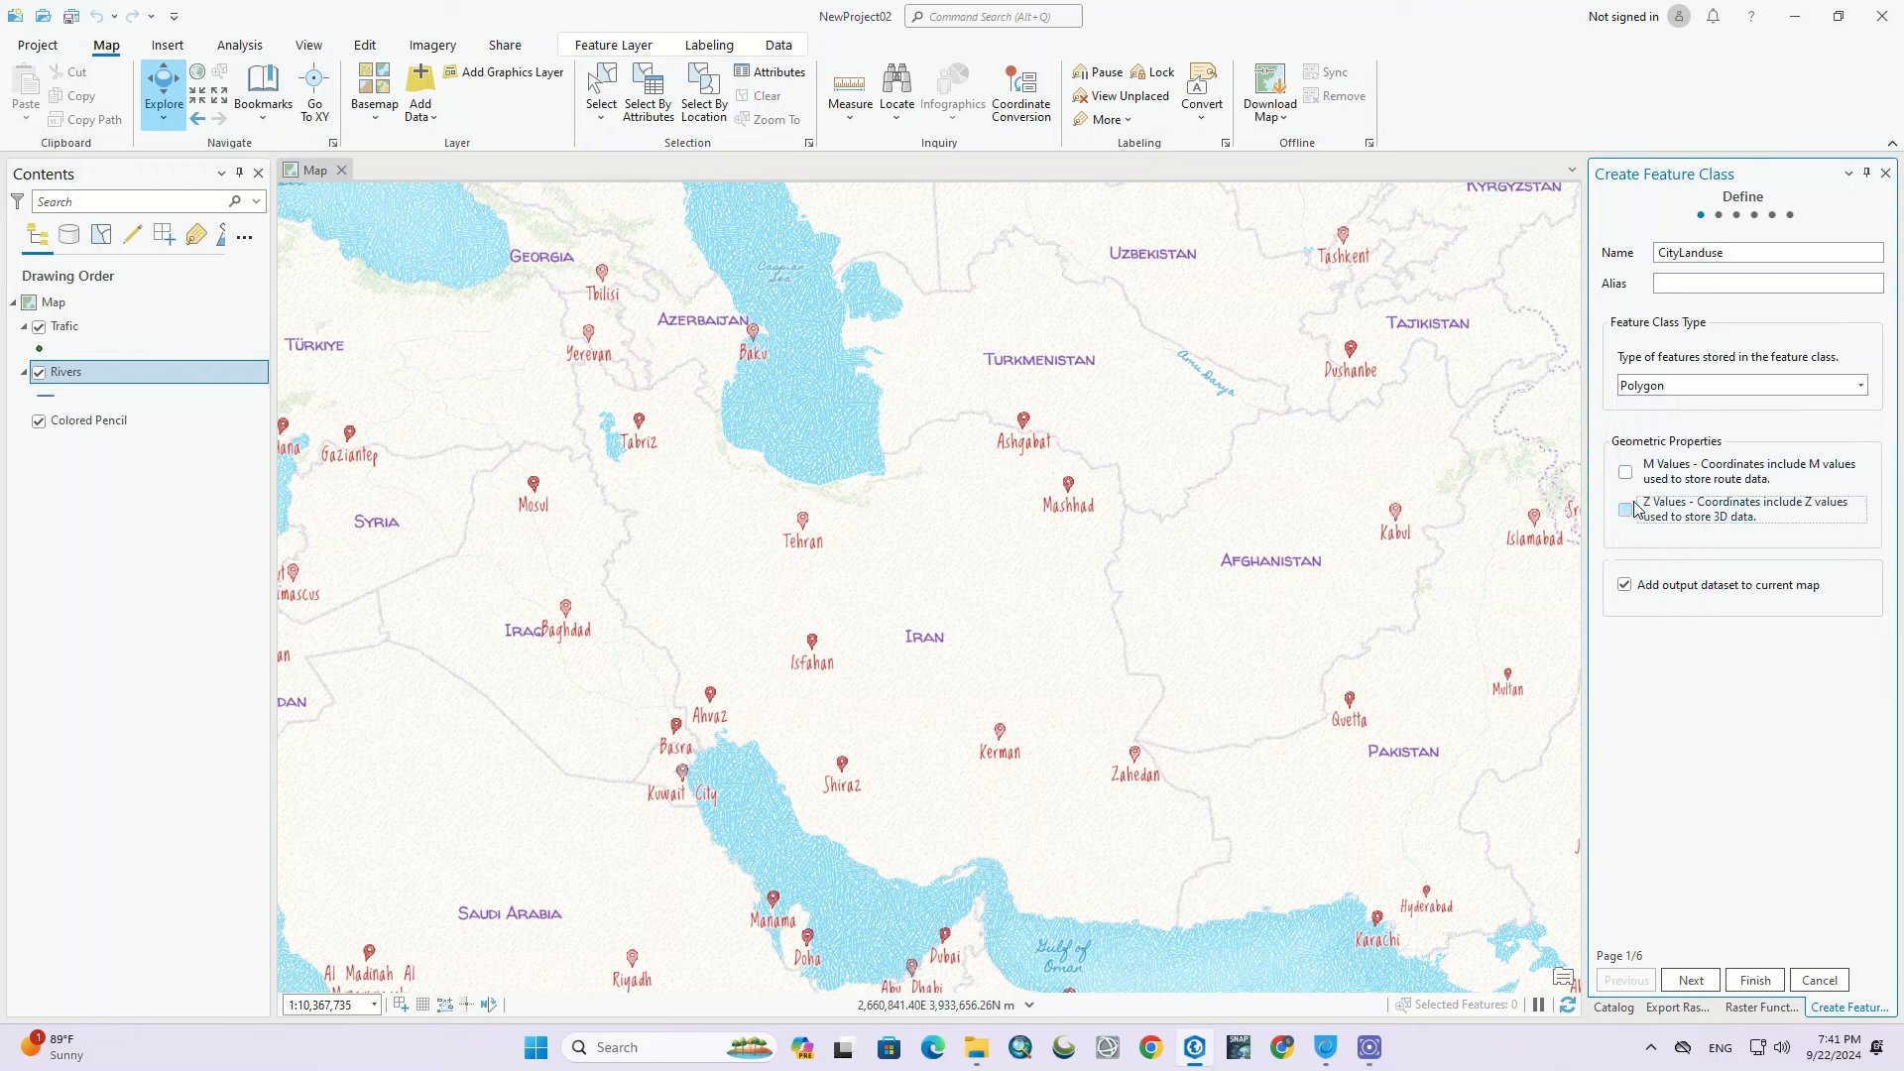
Step: Add text fields called Name, Landuse and Type to the CityLanduse feature class
left_click(1692, 981)
left_click(1679, 340)
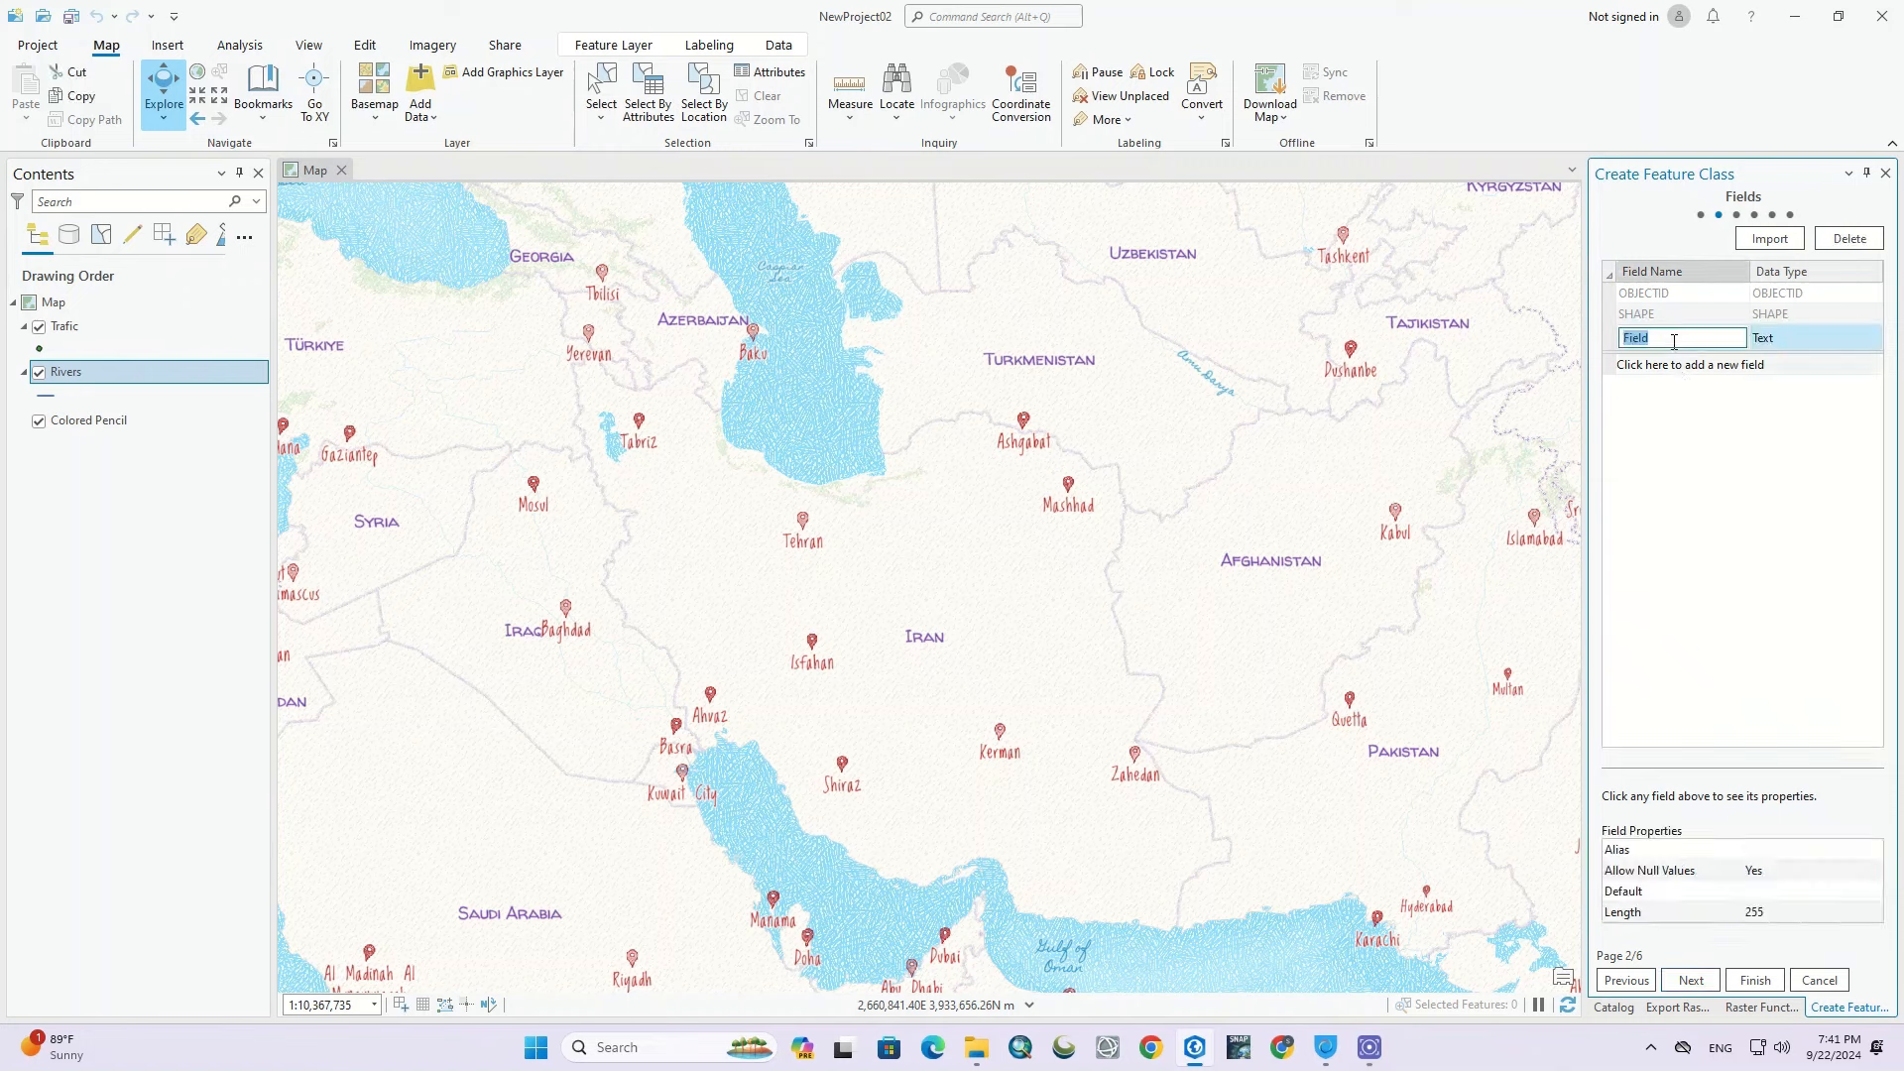
left_click(1672, 363)
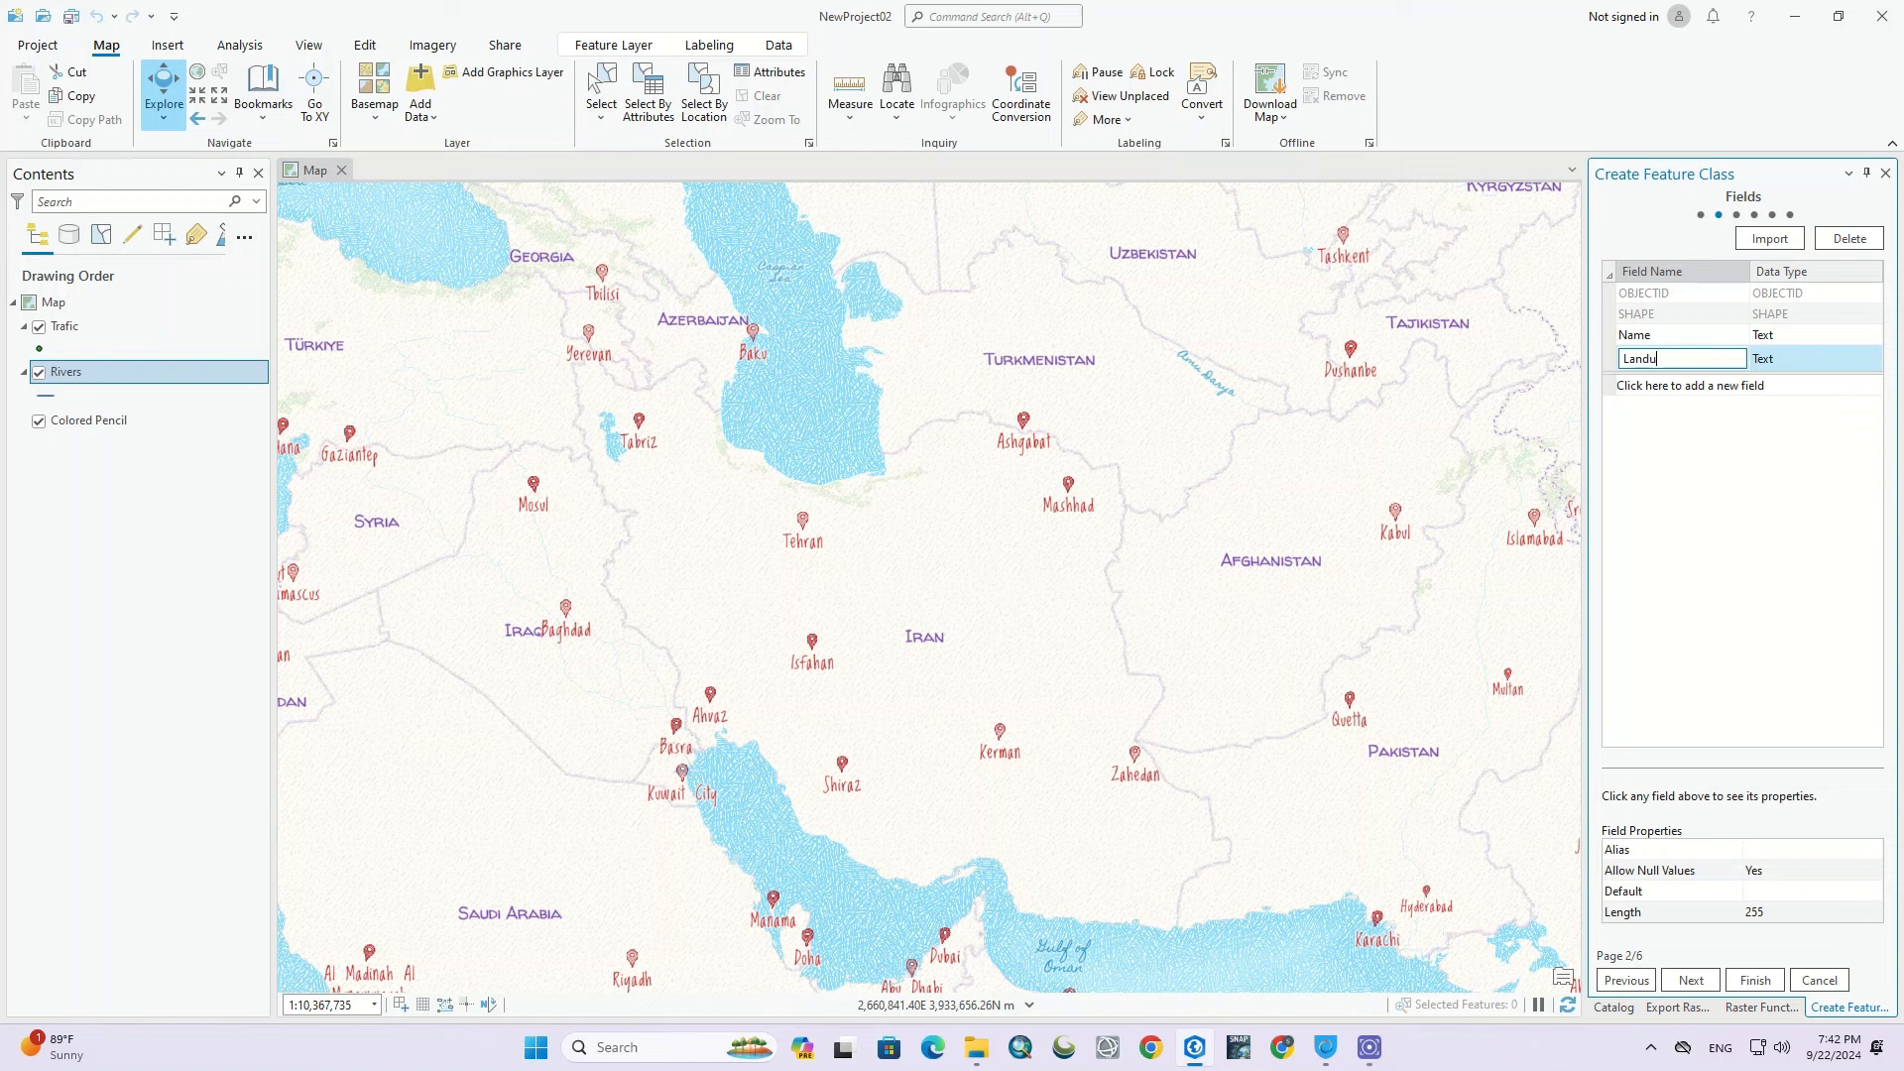
left_click(1667, 389)
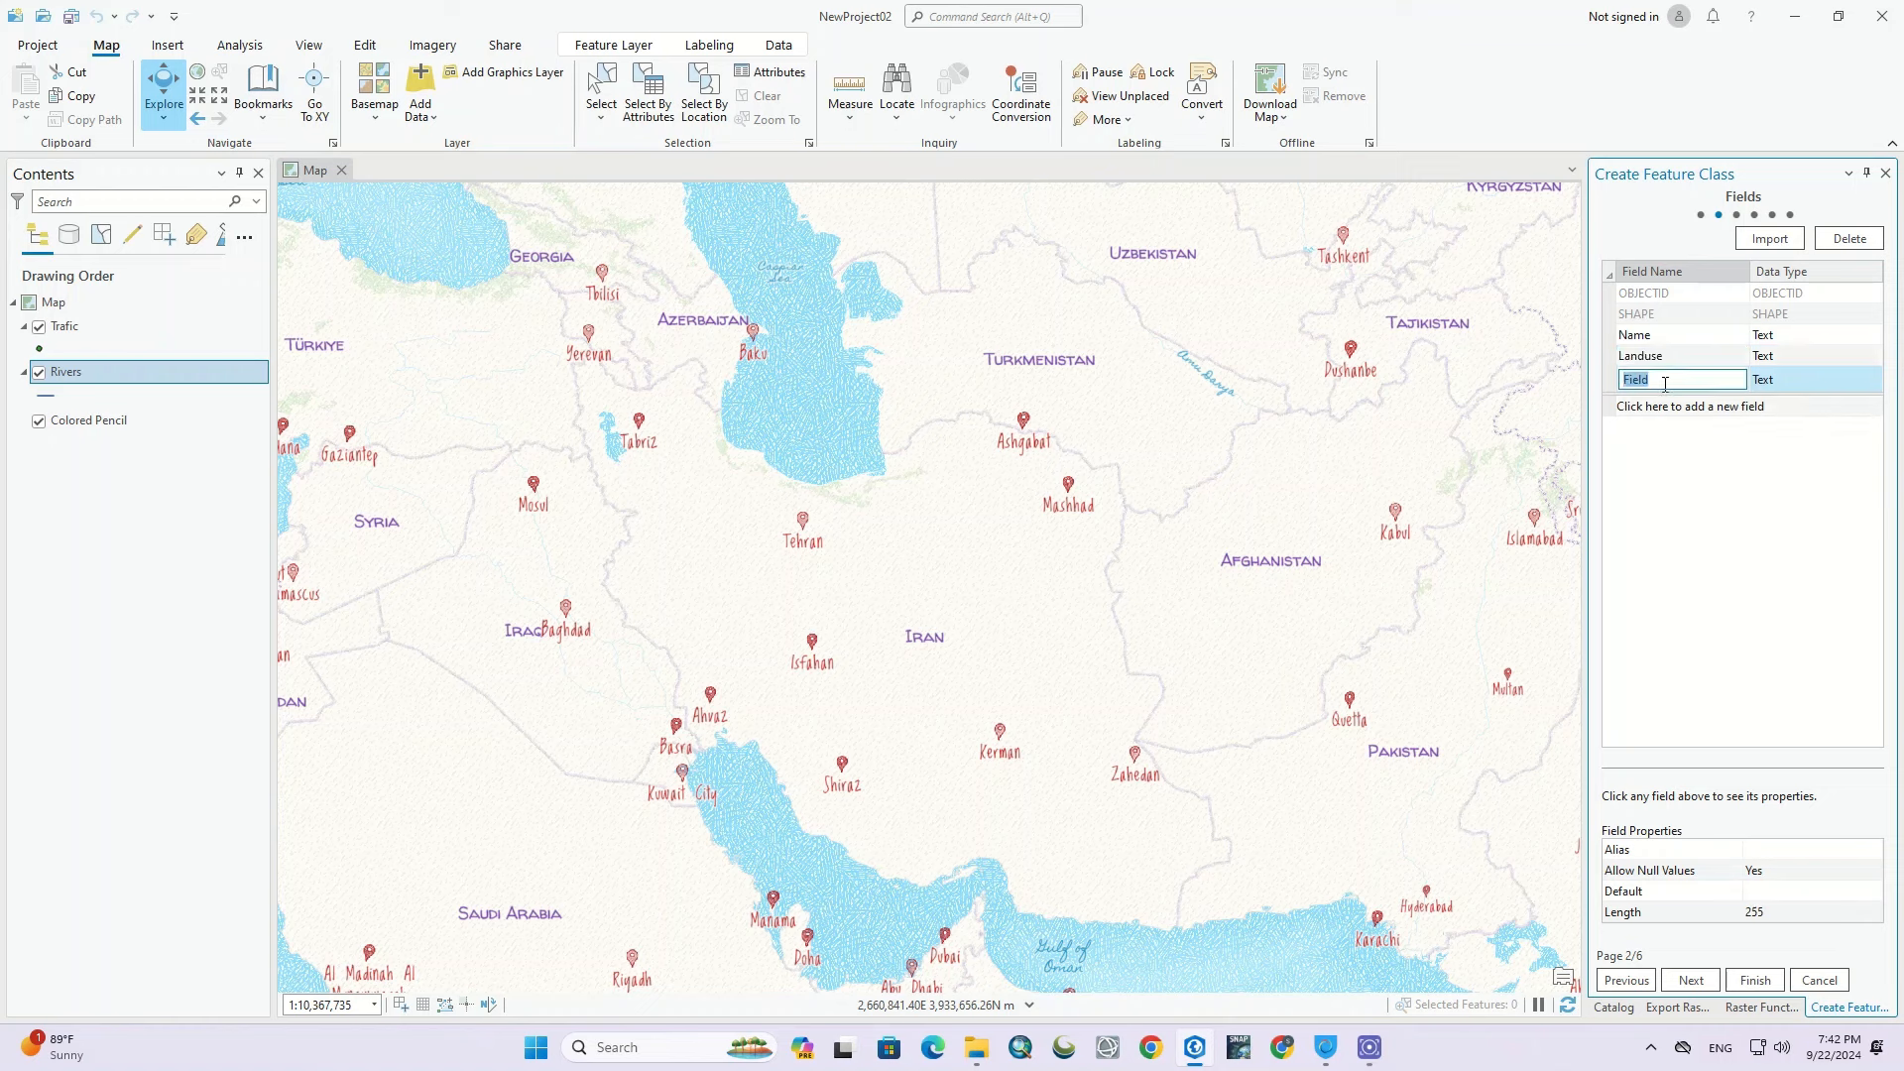
Step: Add an Area field with the Double data type and finish creating the CityLanduse feature class
left_click(1664, 406)
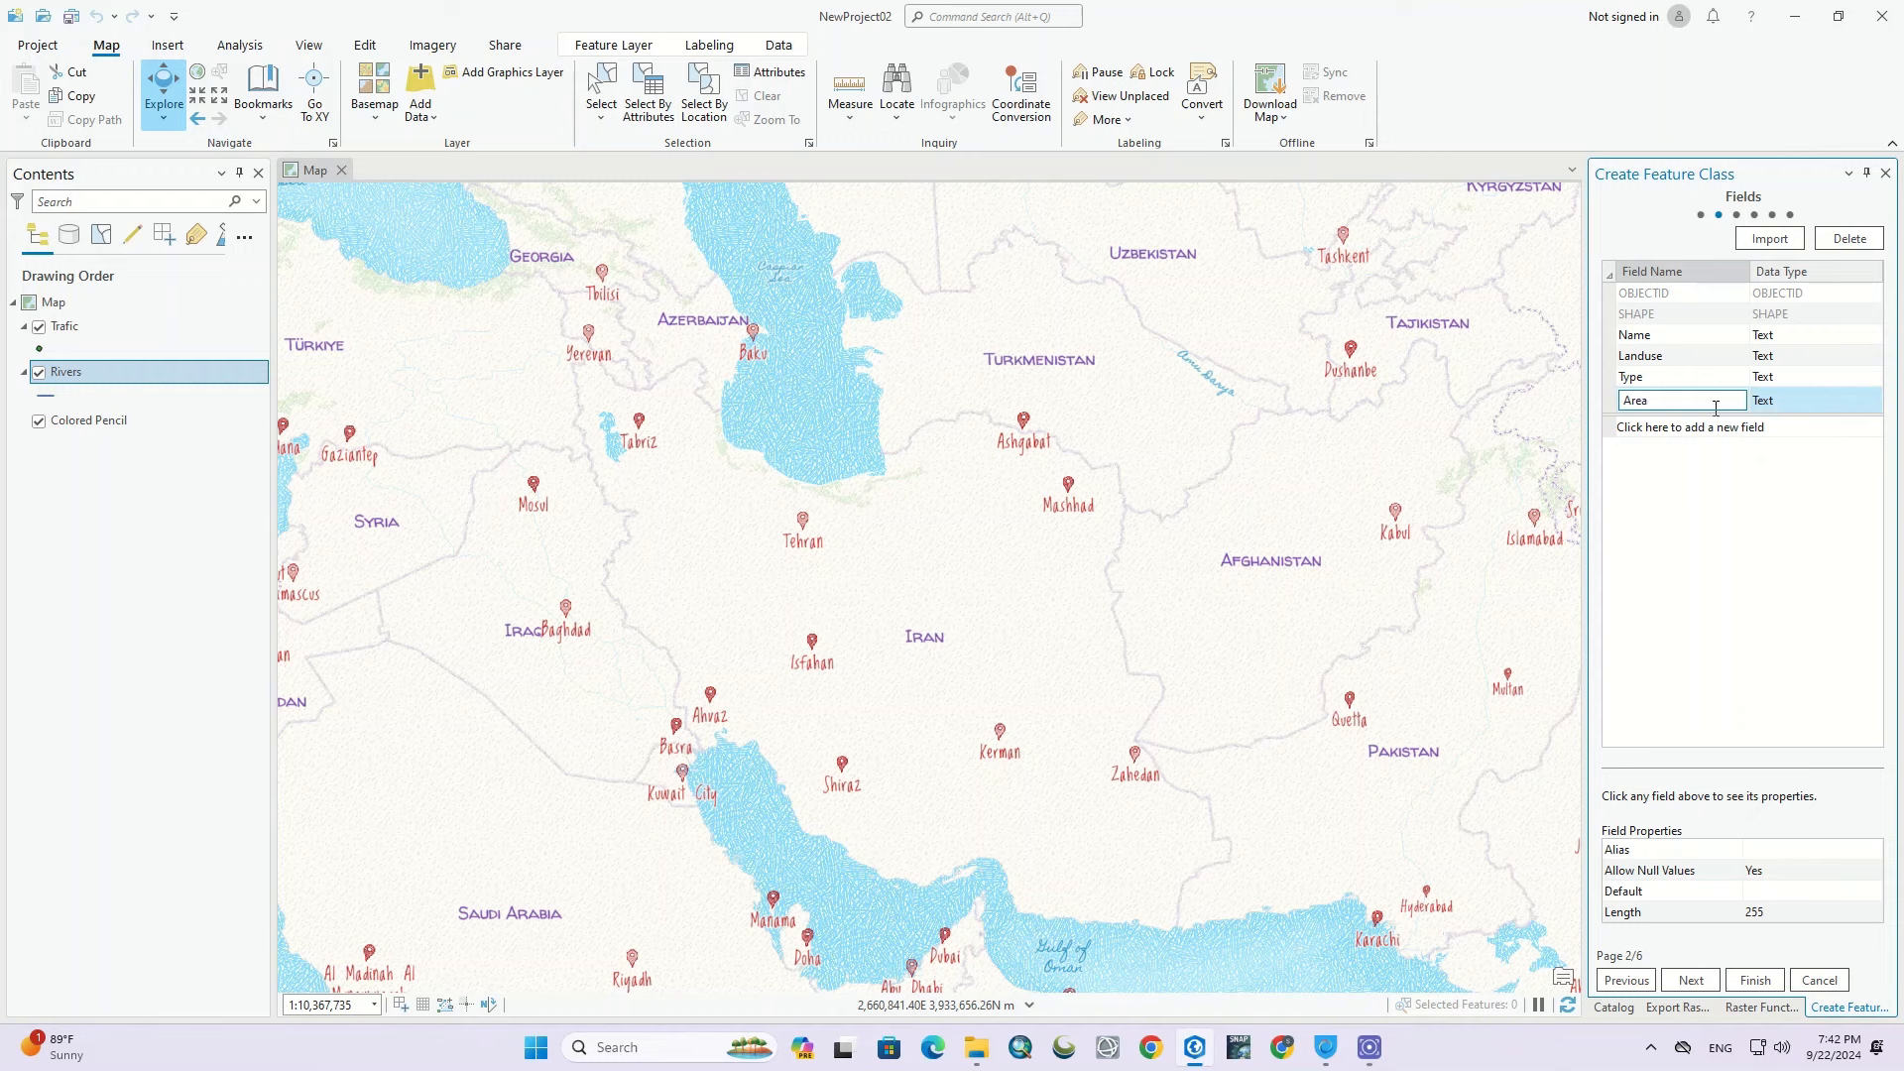
left_click(1791, 404)
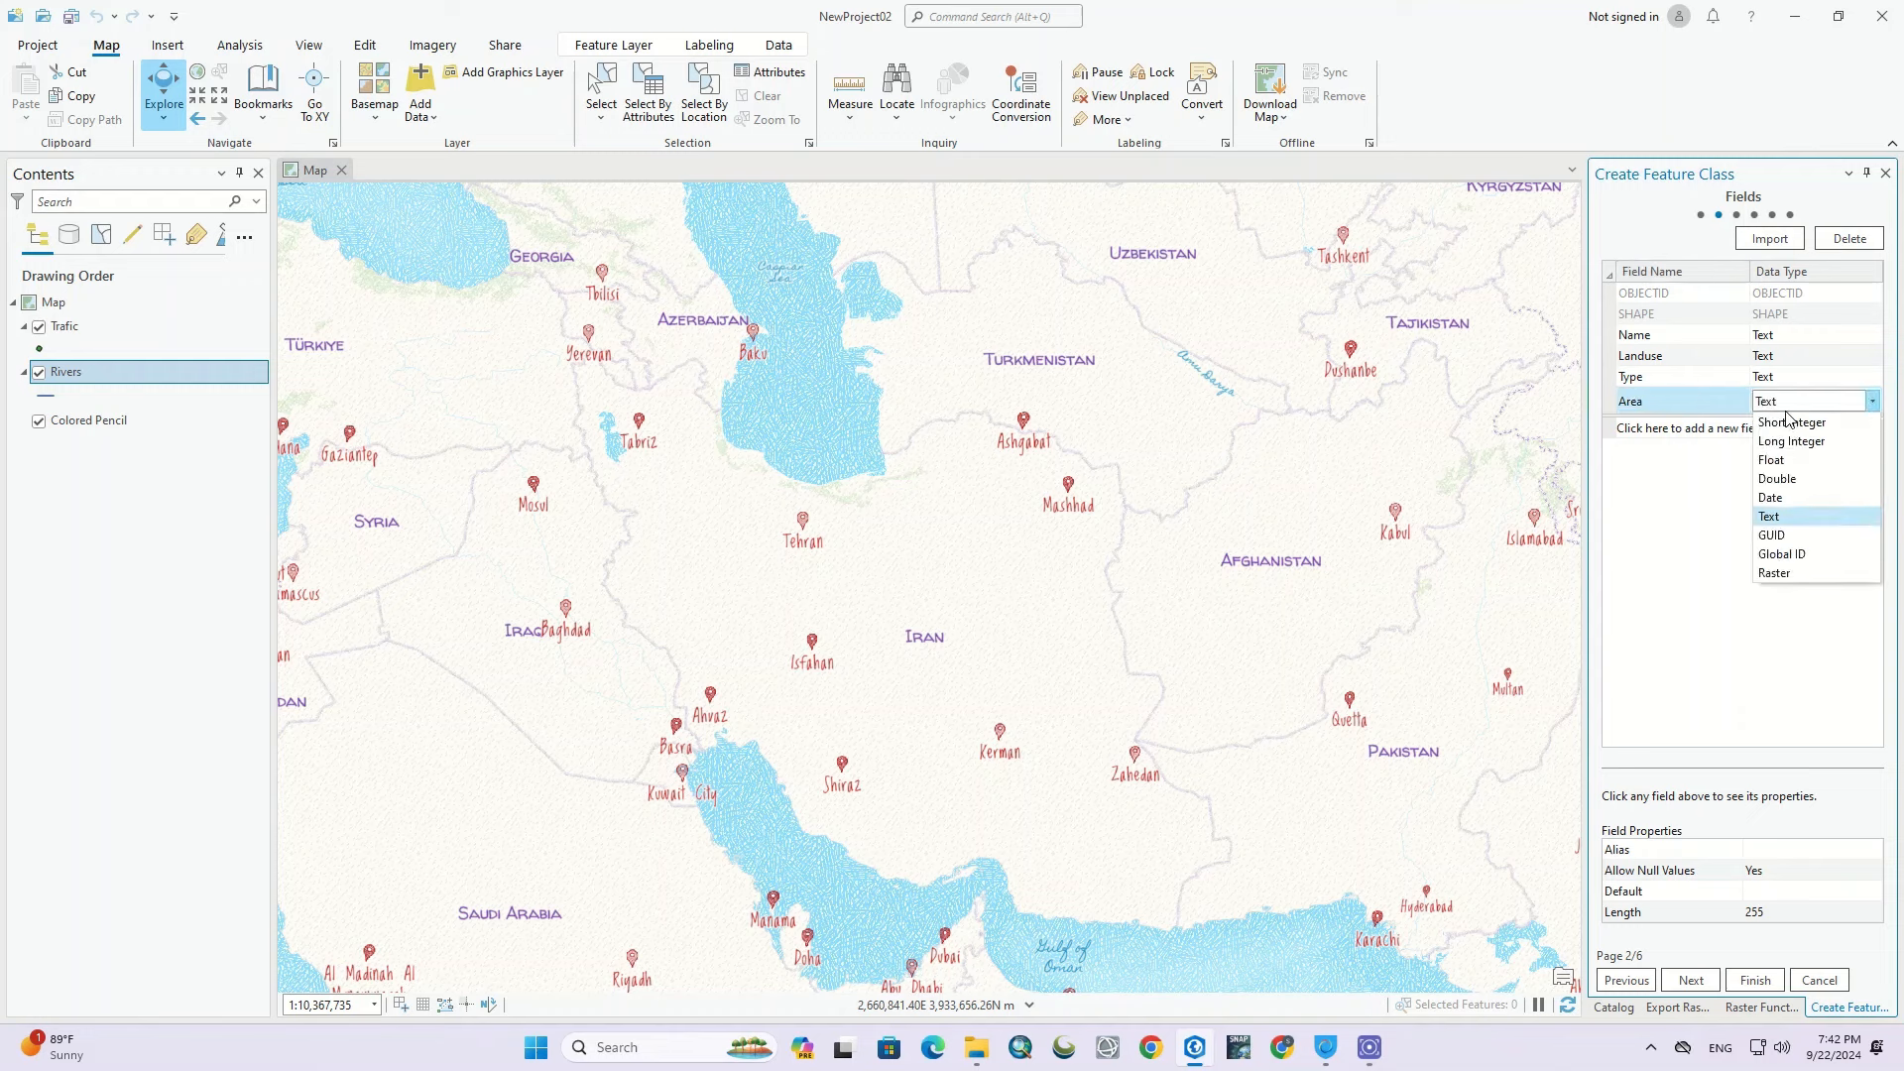
left_click(1777, 478)
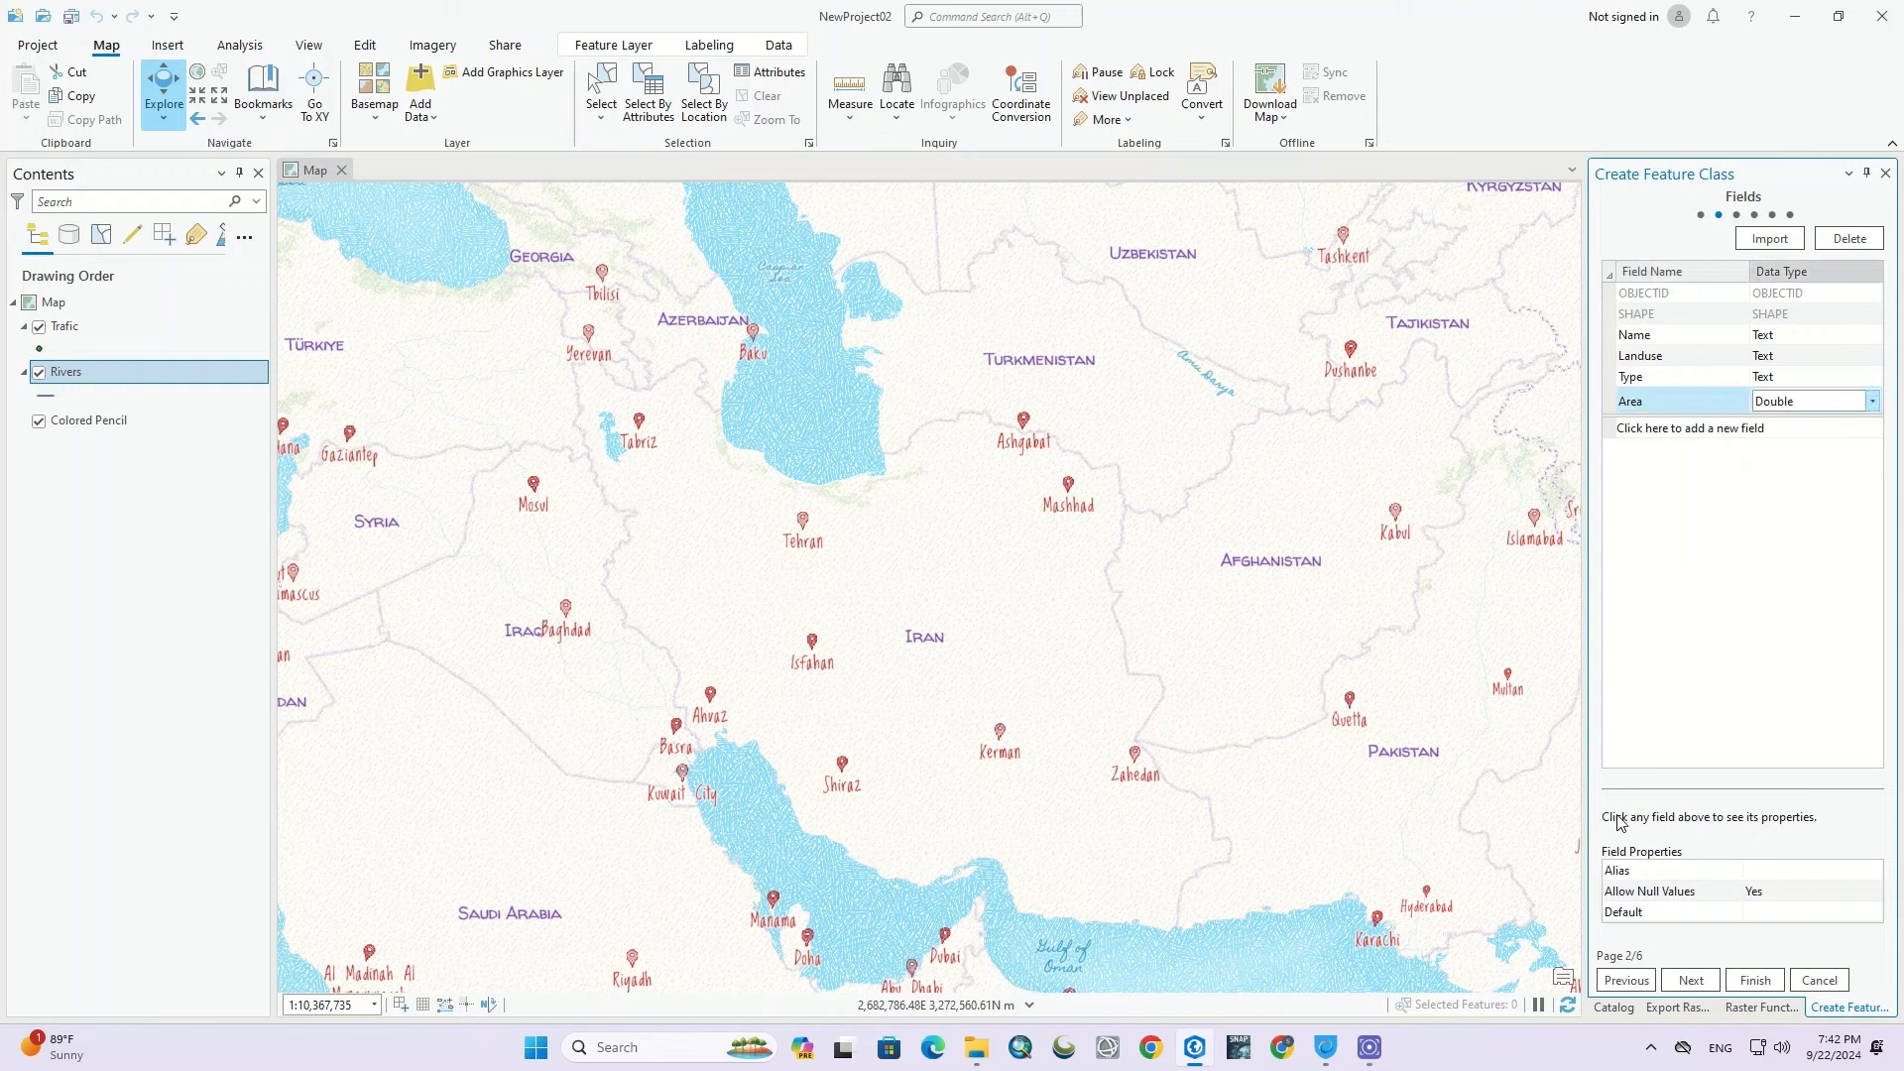
left_click(1751, 982)
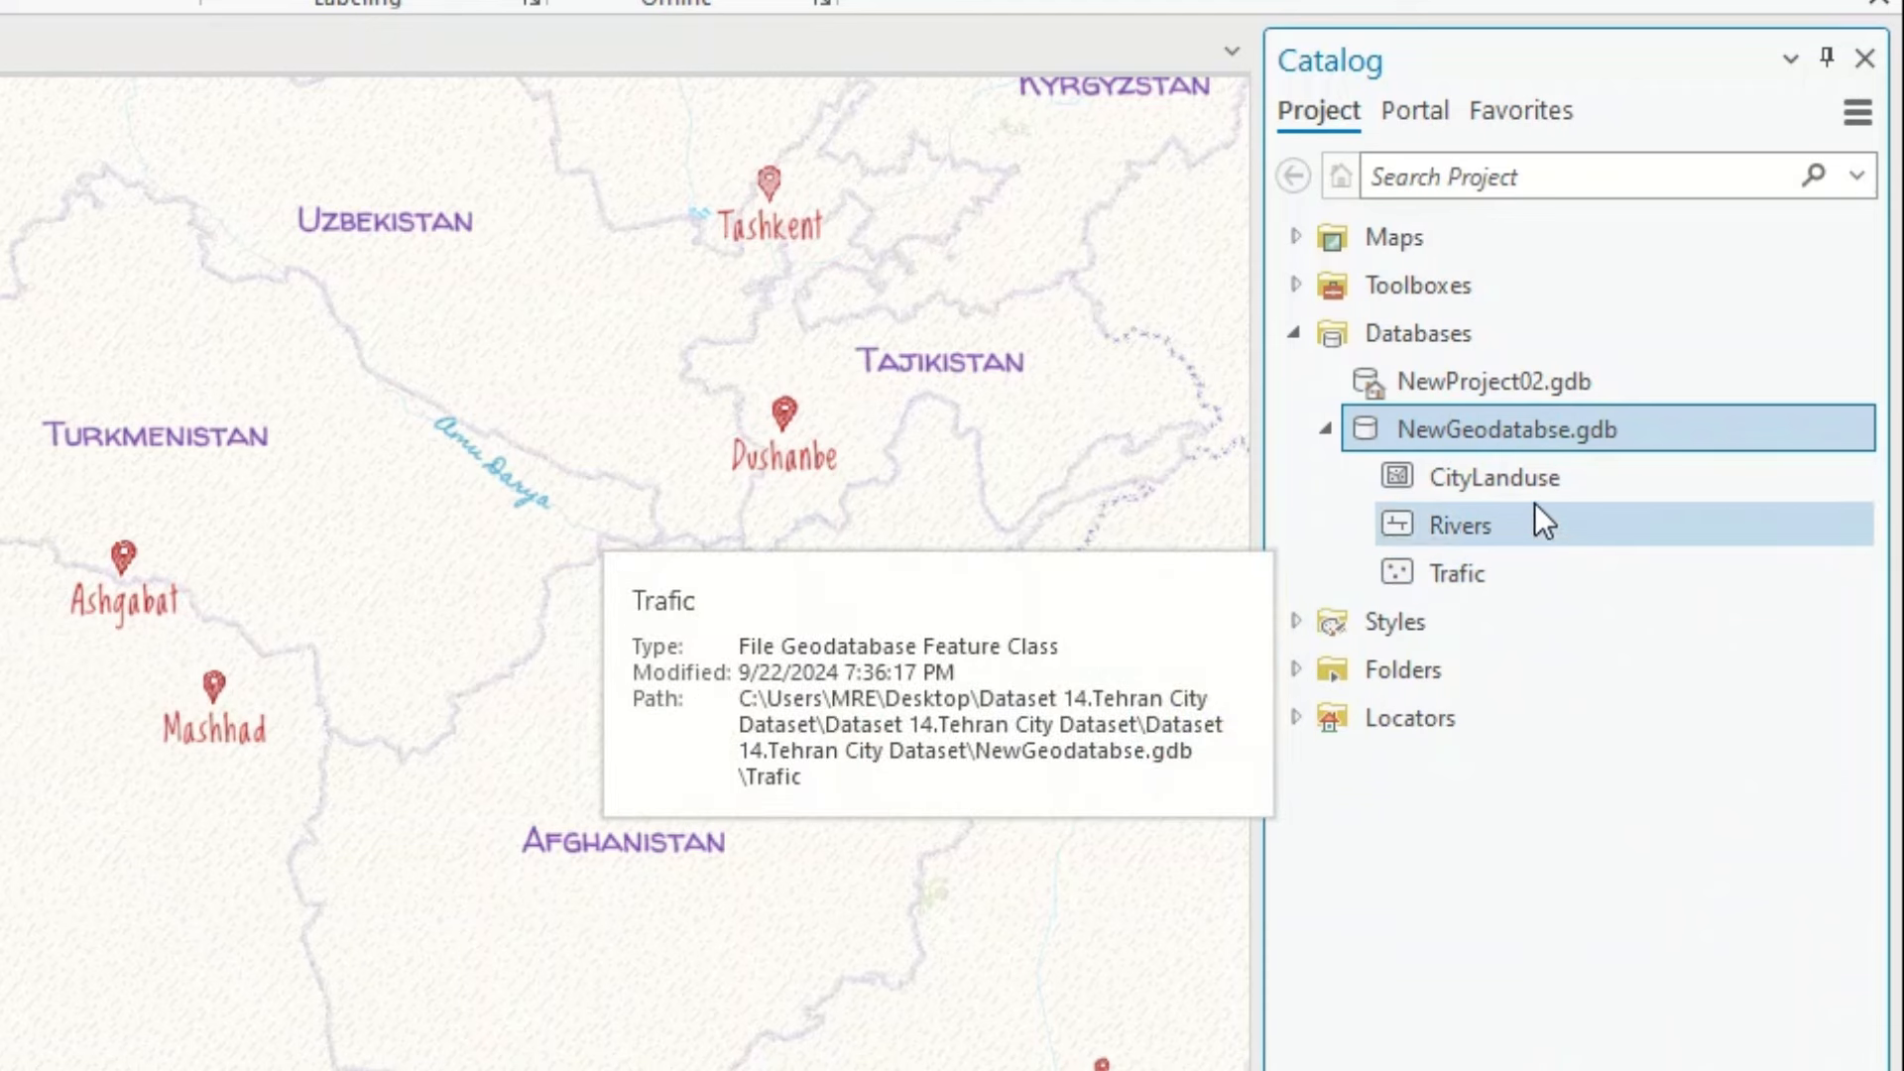
Step: Select CityLanduse, Rivers and Trafic in turn under NewGeodatabse.gdb to review the feature classes
left_click(1515, 476)
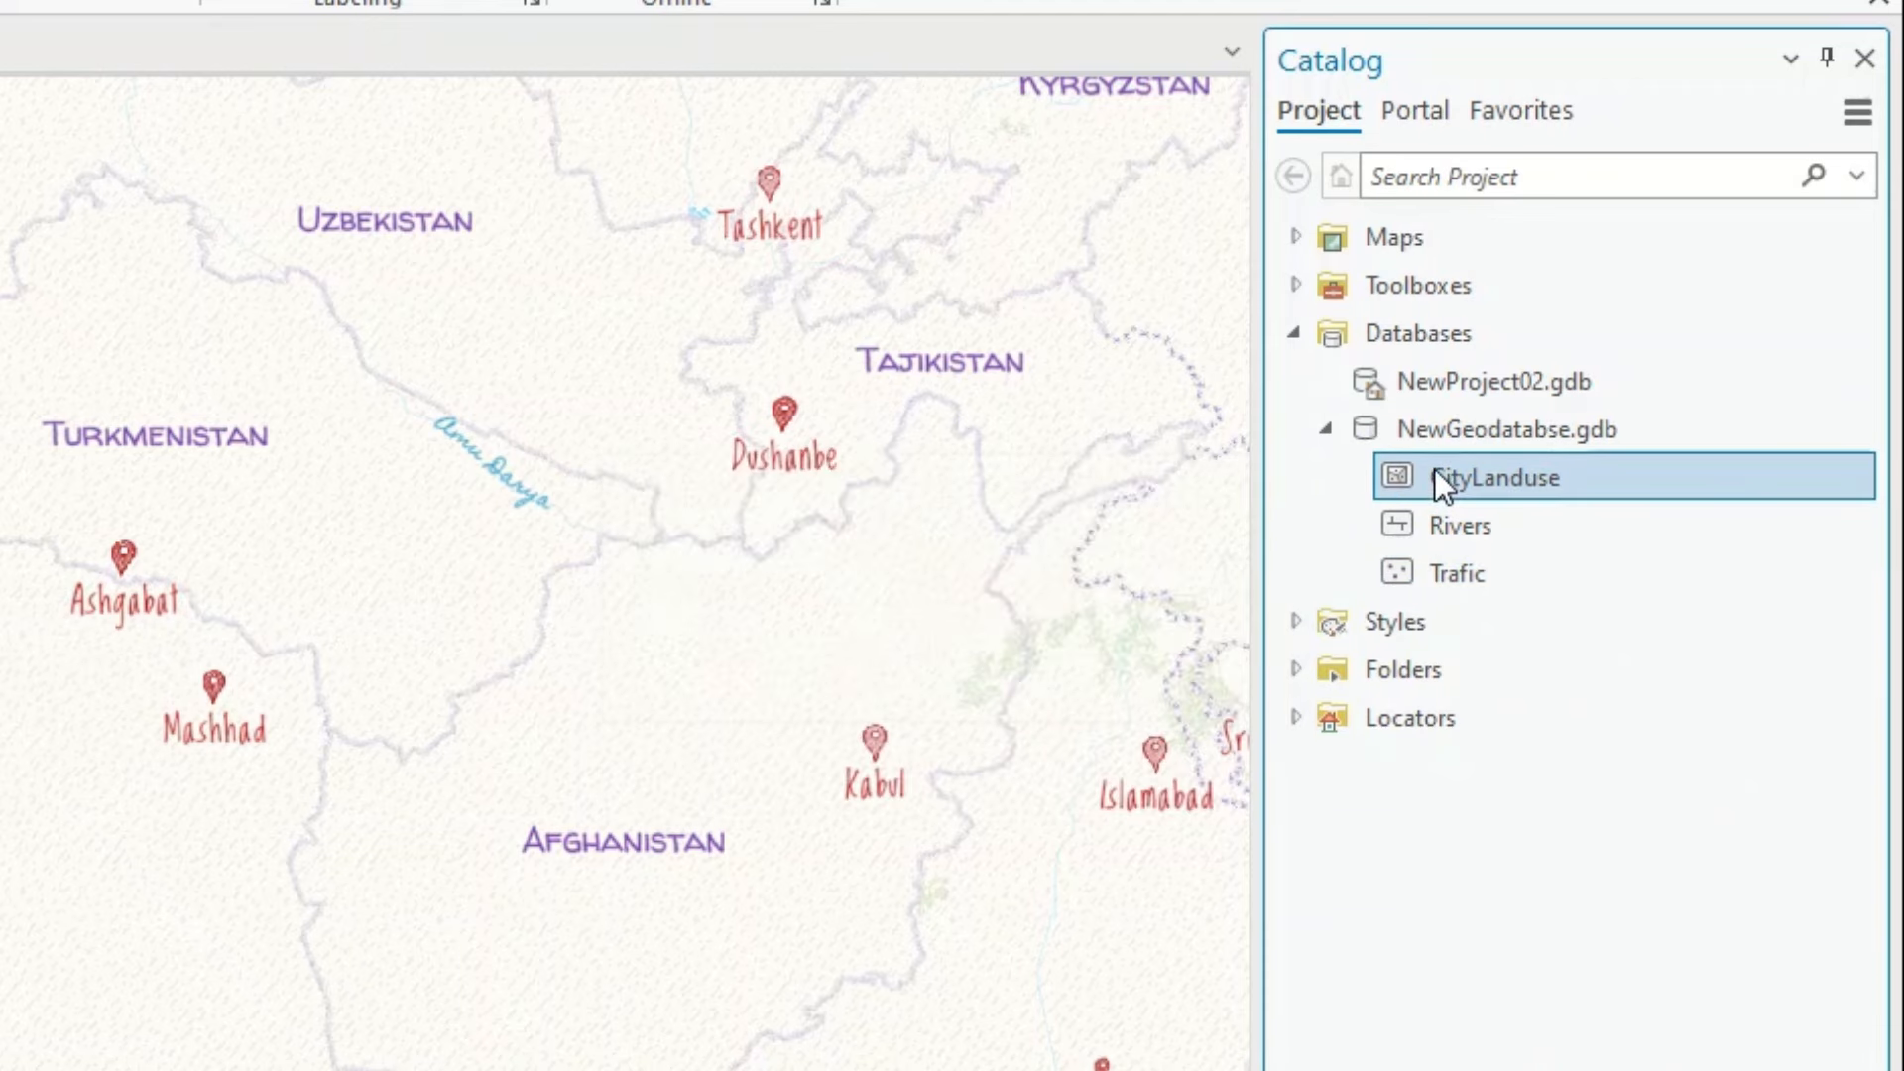
left_click(1446, 527)
left_click(1468, 570)
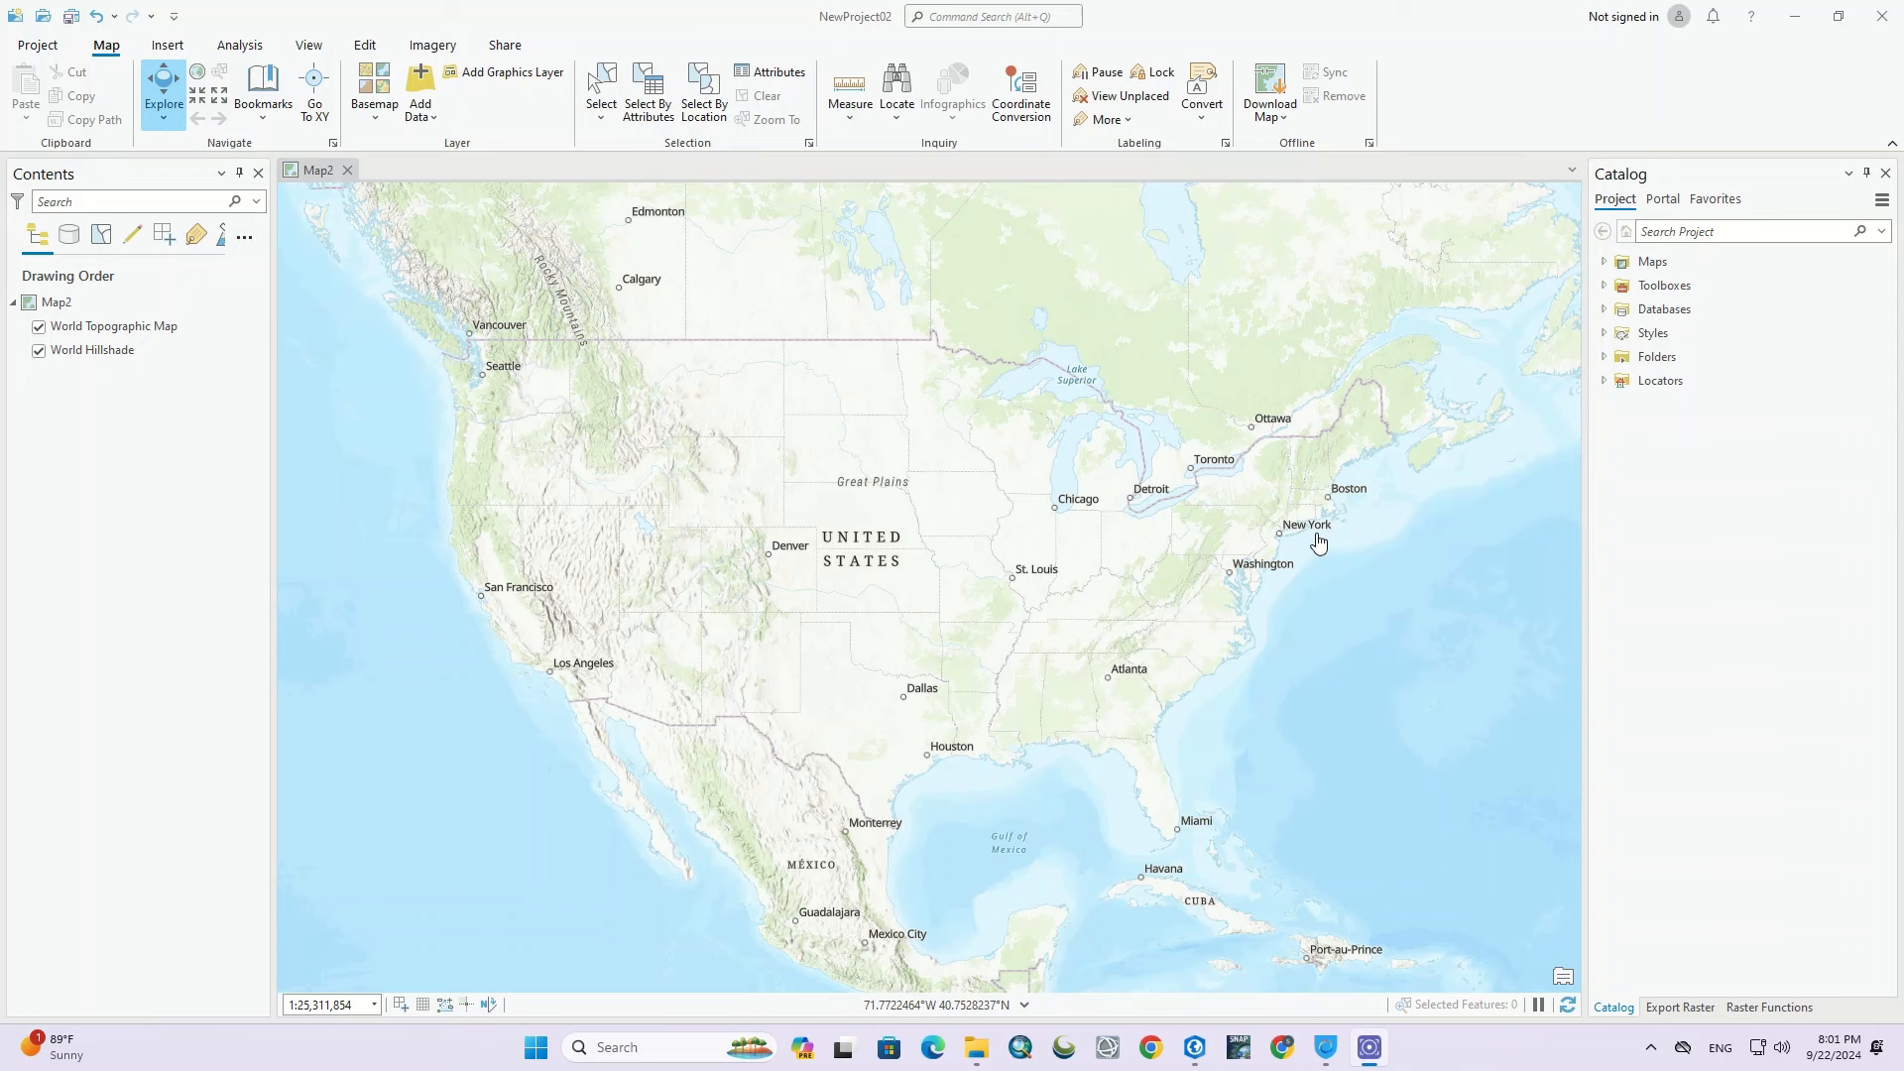
Step: Add SubRegions Boundary.shp from the 3.SubRegions Boundary [Nahiyeh] folder of the Tehran City Dataset to Map2
left_click(1604, 356)
left_click(1635, 427)
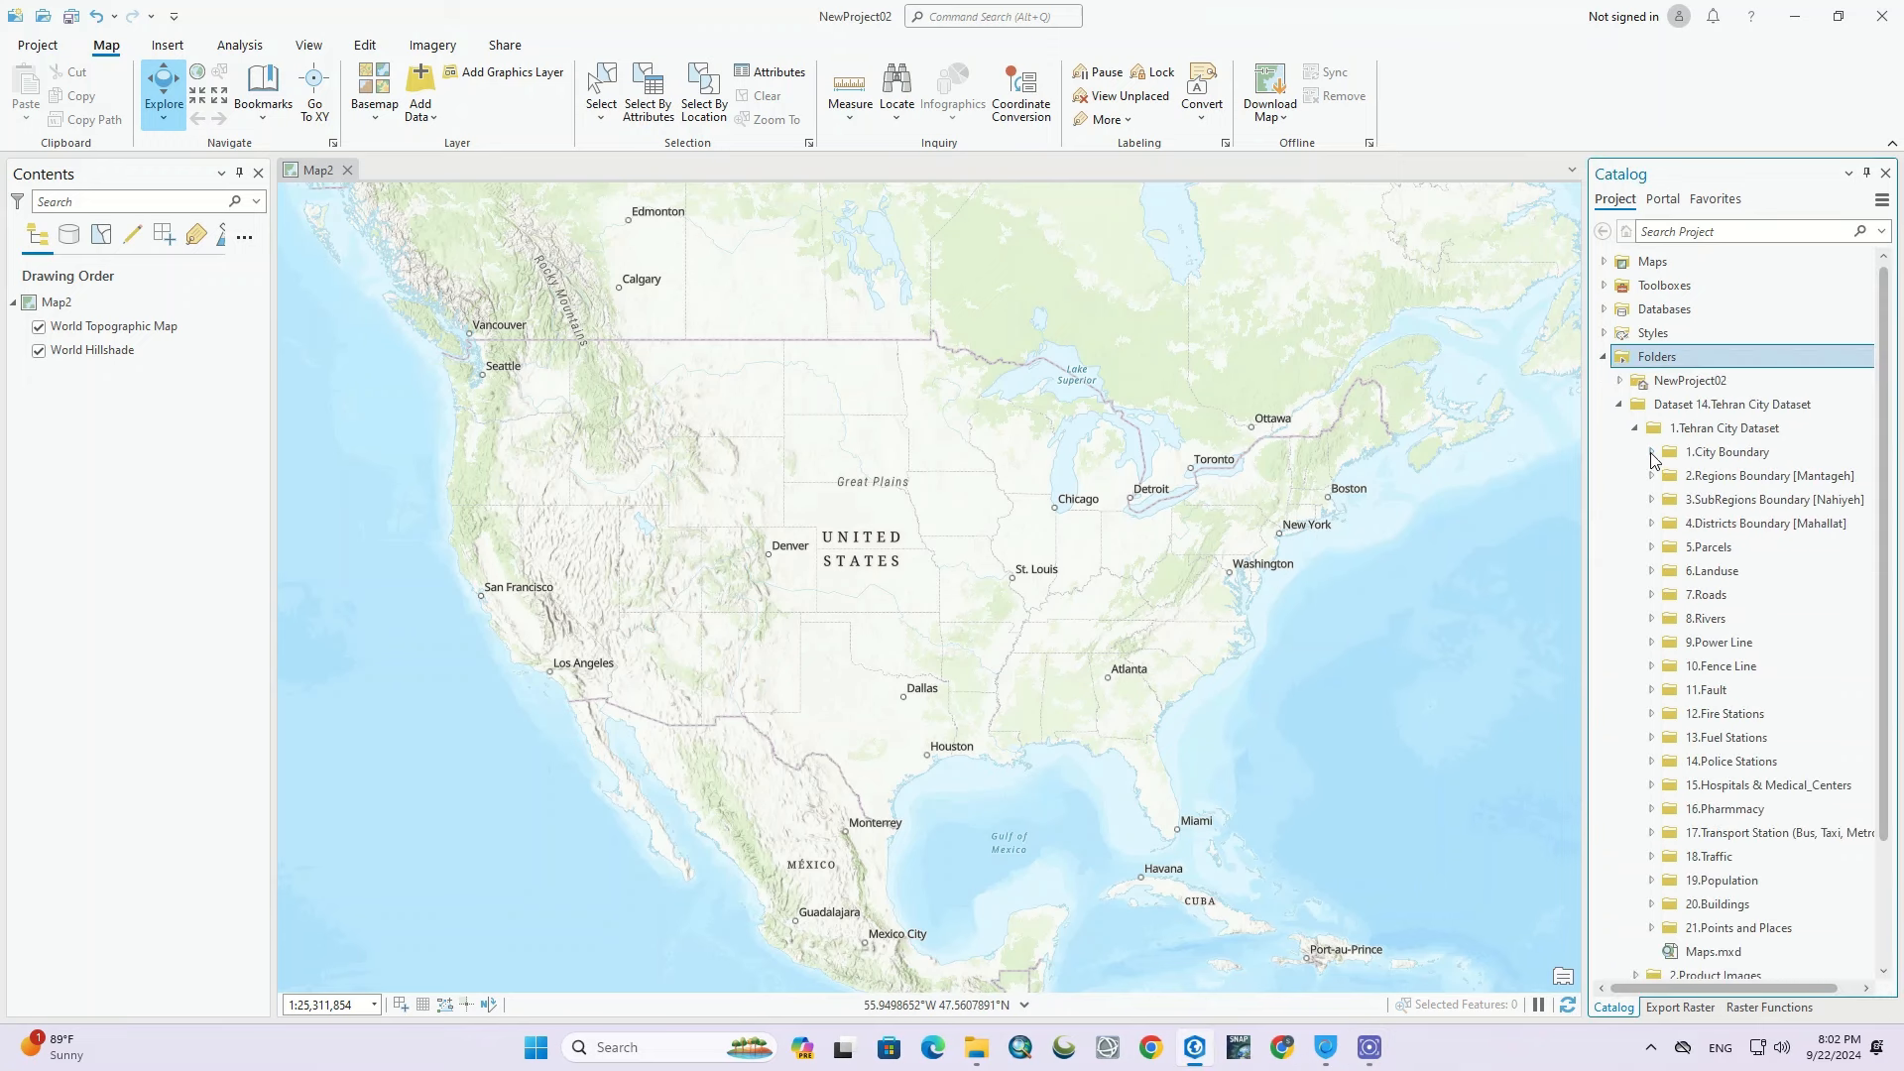
left_click(1652, 499)
left_click_drag(1755, 523, 1143, 540)
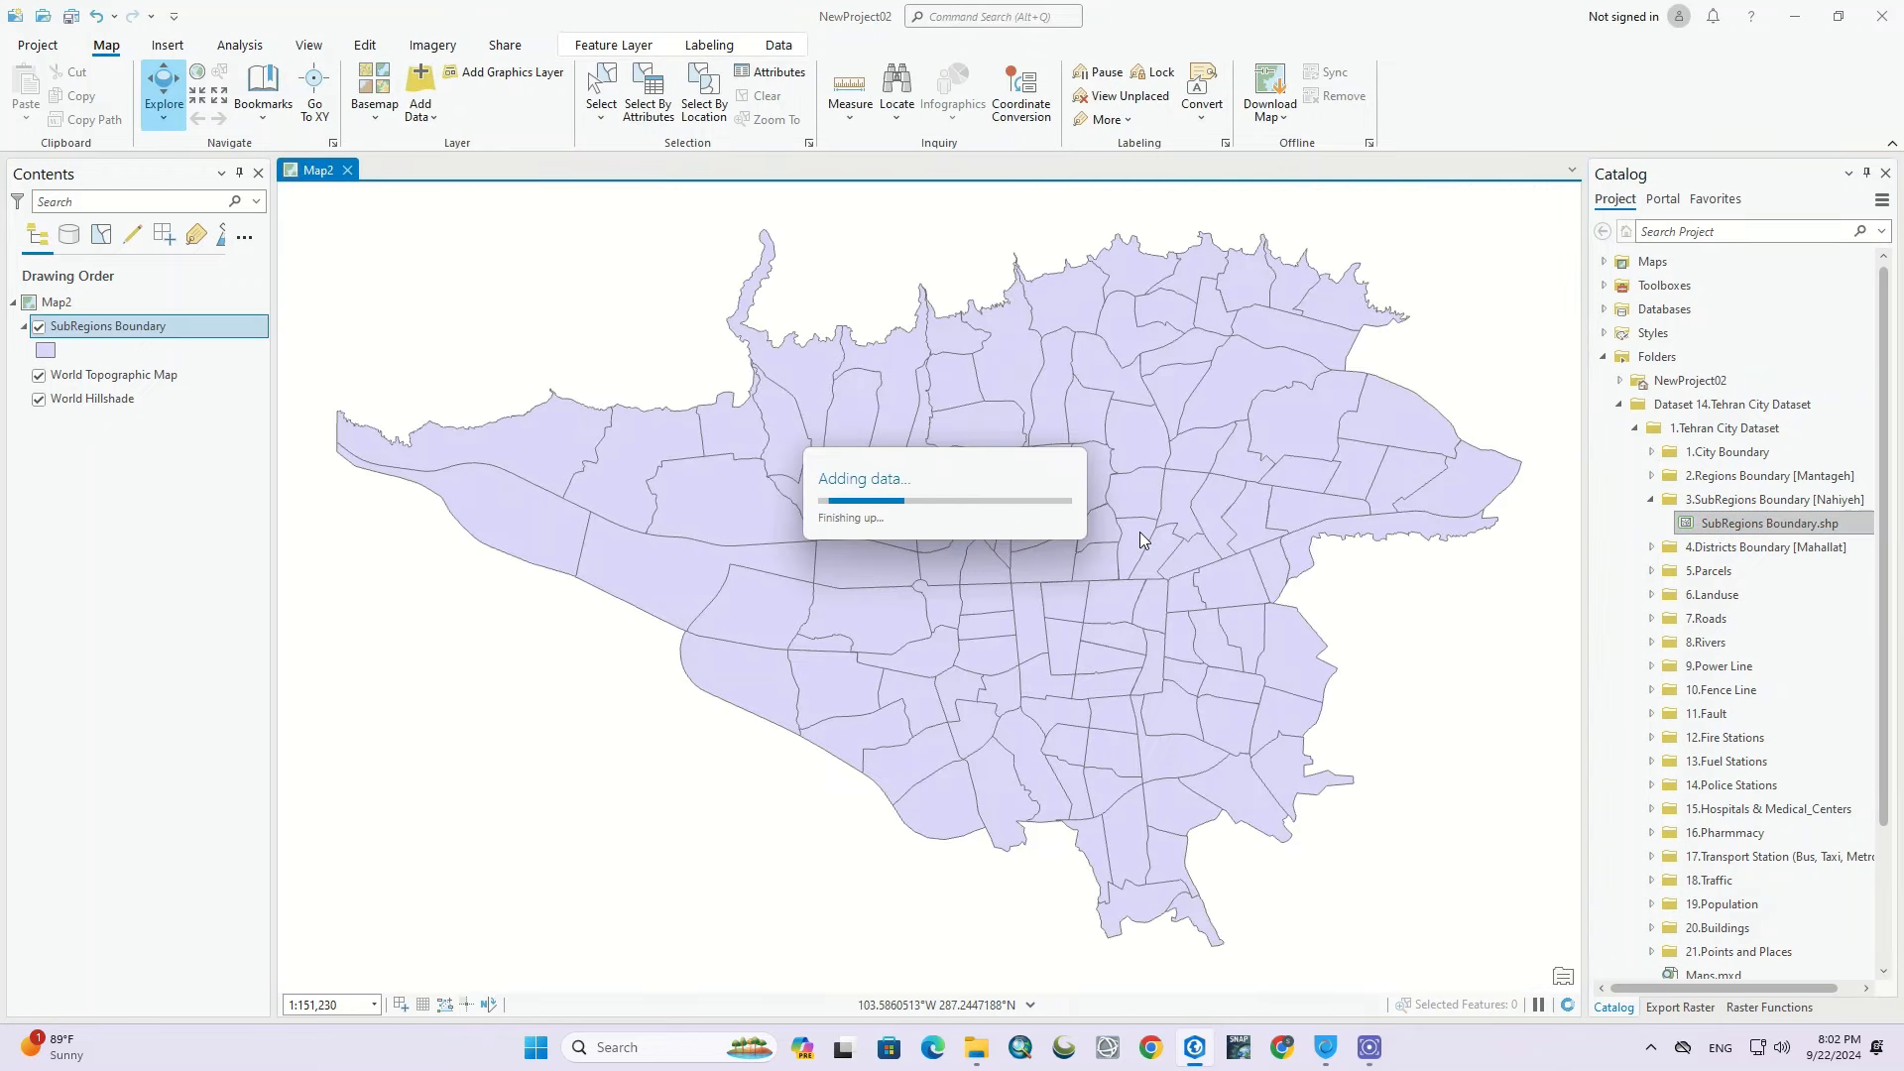
Step: Add Districts Boundary.shp from the 4.Districts Boundary [Mahallat] folder to the map
left_click(1651, 547)
left_click(1682, 572)
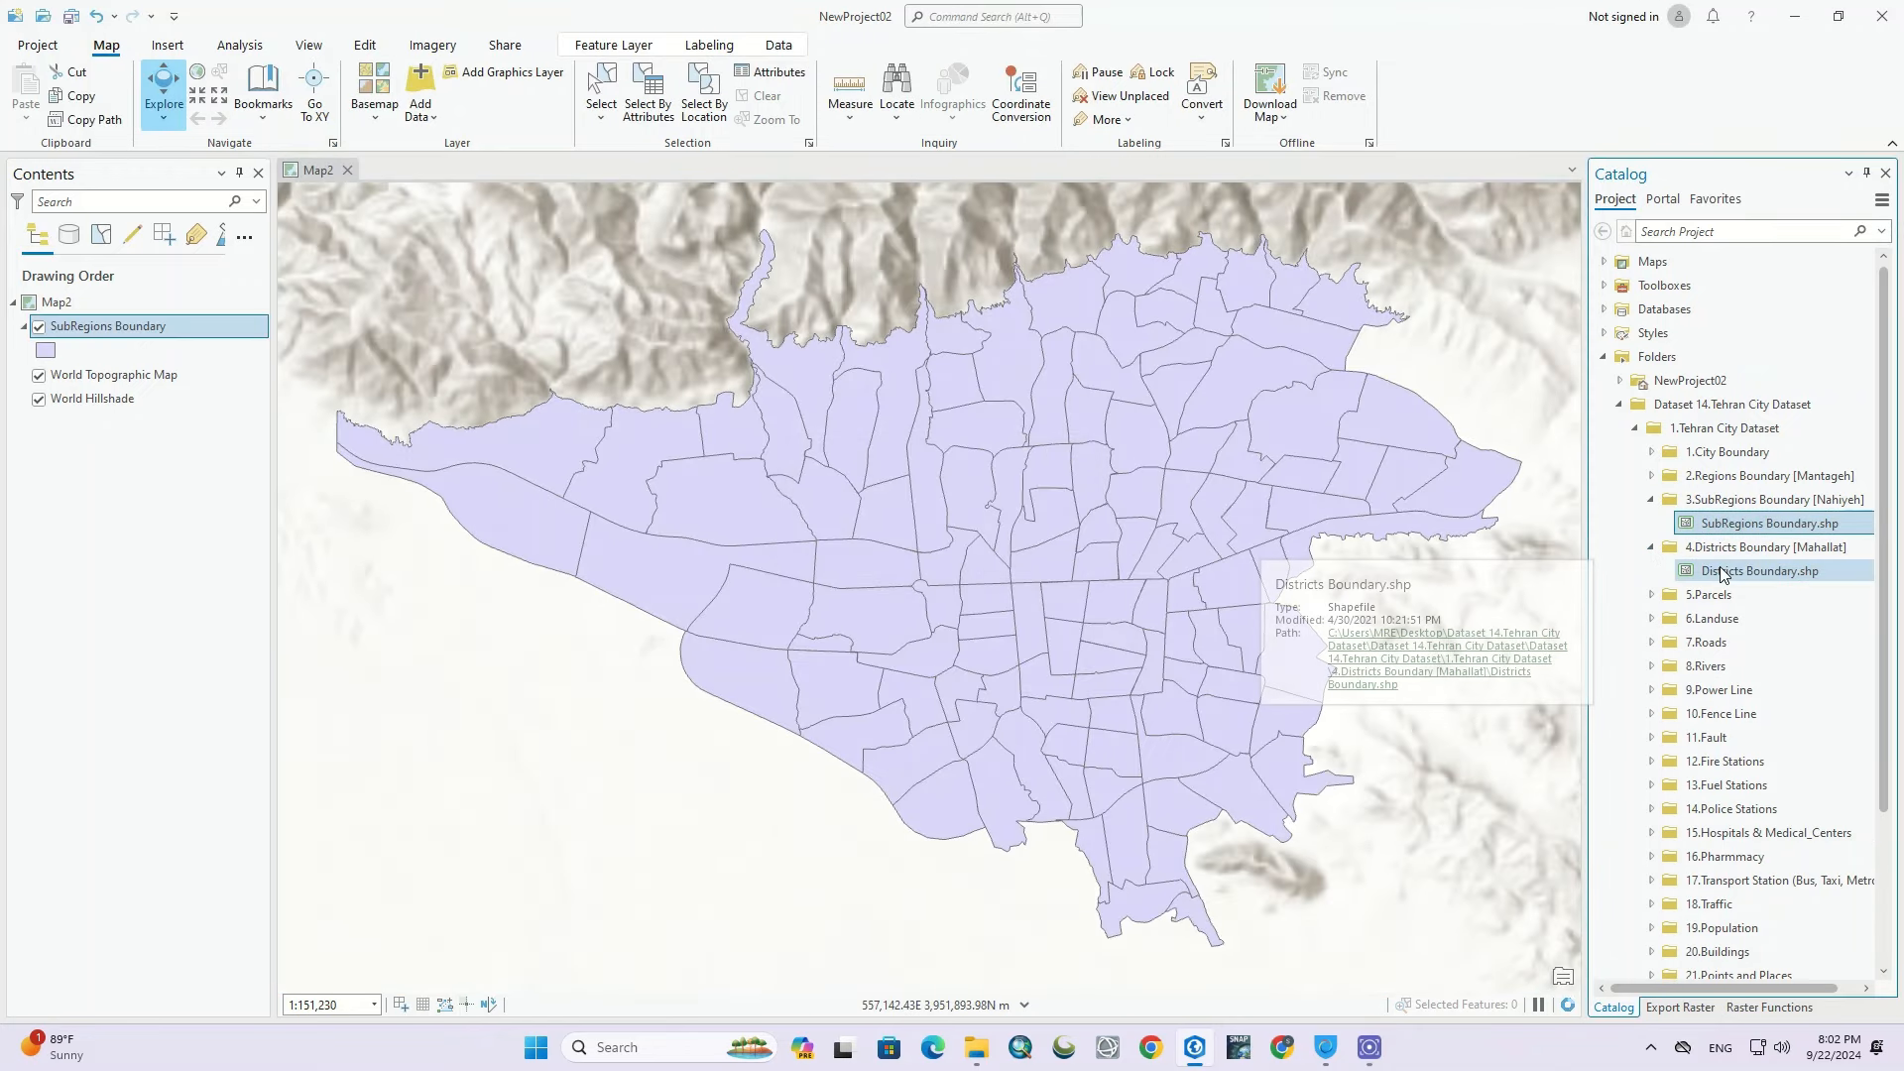
left_click(1652, 595)
left_click_drag(1753, 572, 1157, 635)
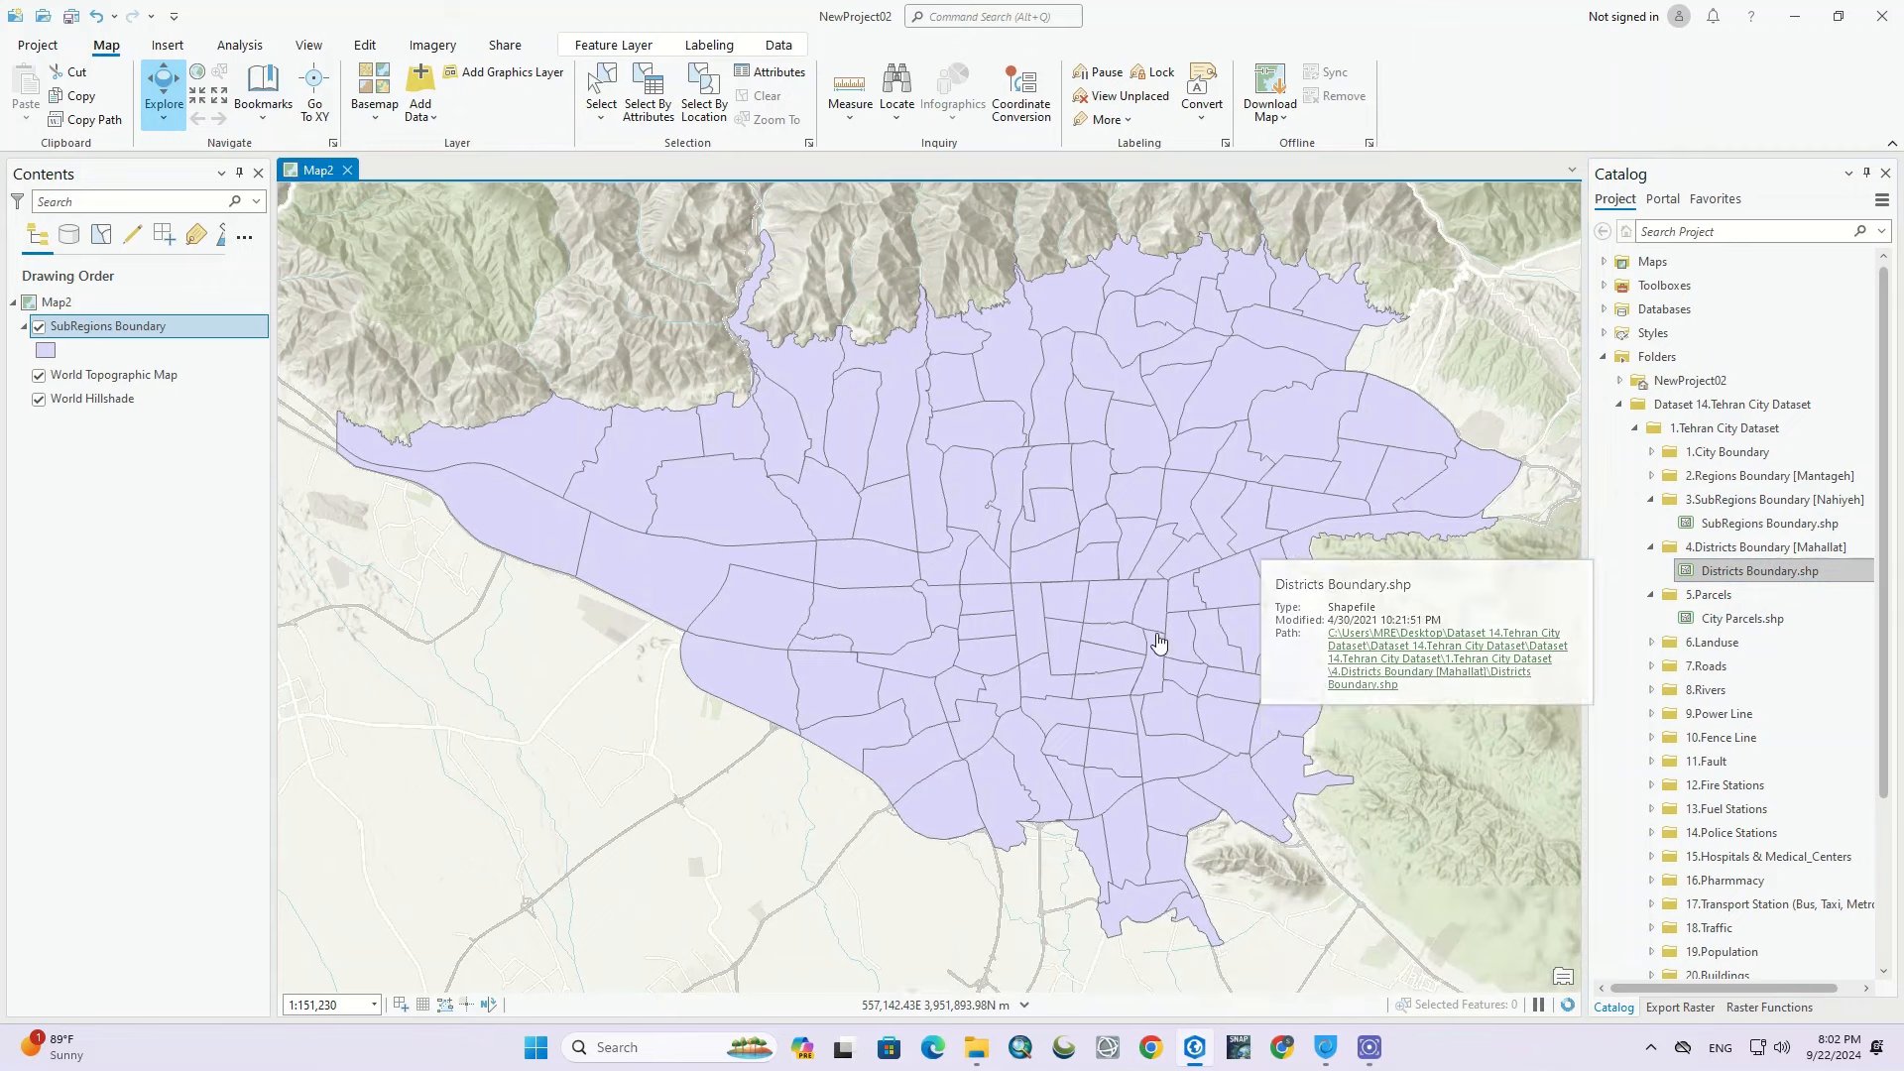
Step: Add Highways.shp and Minor_Roads.shp from the subfolders of 7.Roads to the map
scroll(1681, 571, "down", 3)
left_click(1651, 524)
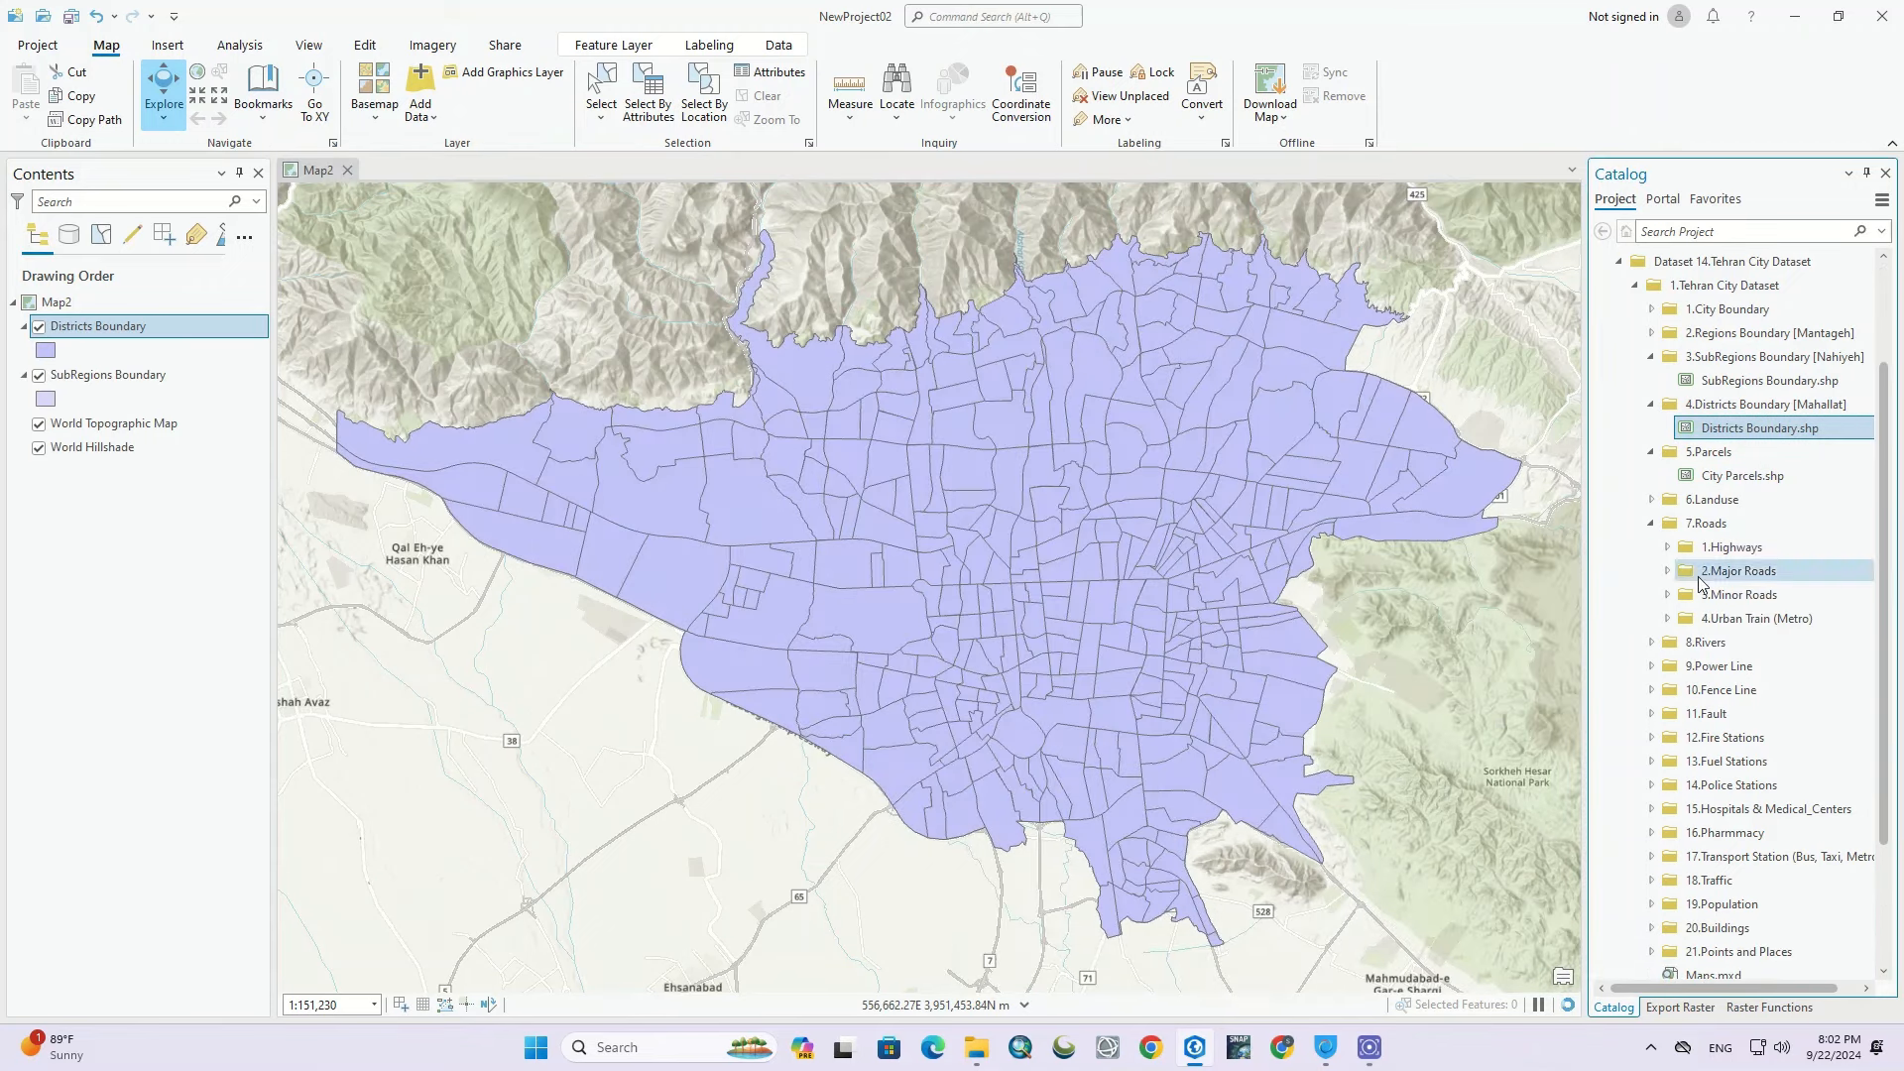
left_click(1667, 548)
left_click(1752, 571)
left_click_drag(1752, 571, 1211, 580)
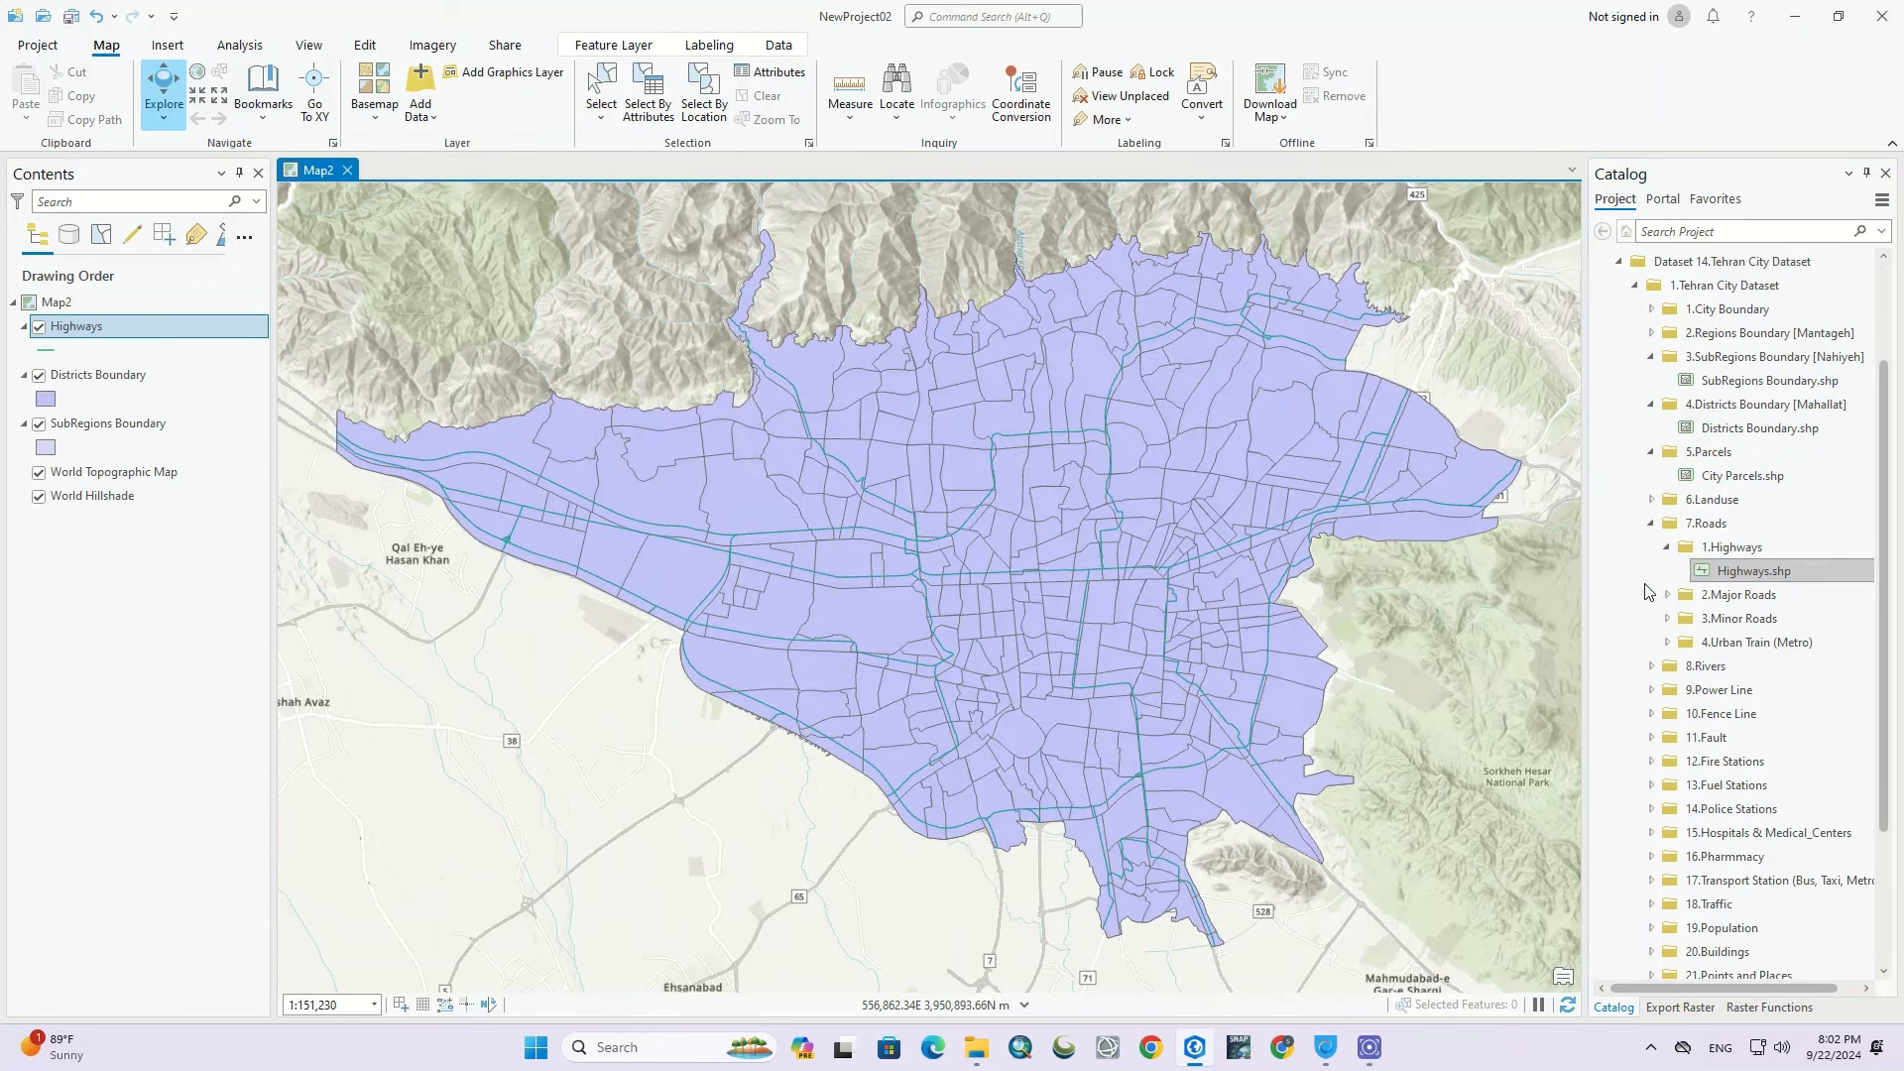
left_click(1667, 618)
left_click_drag(1756, 641, 1189, 640)
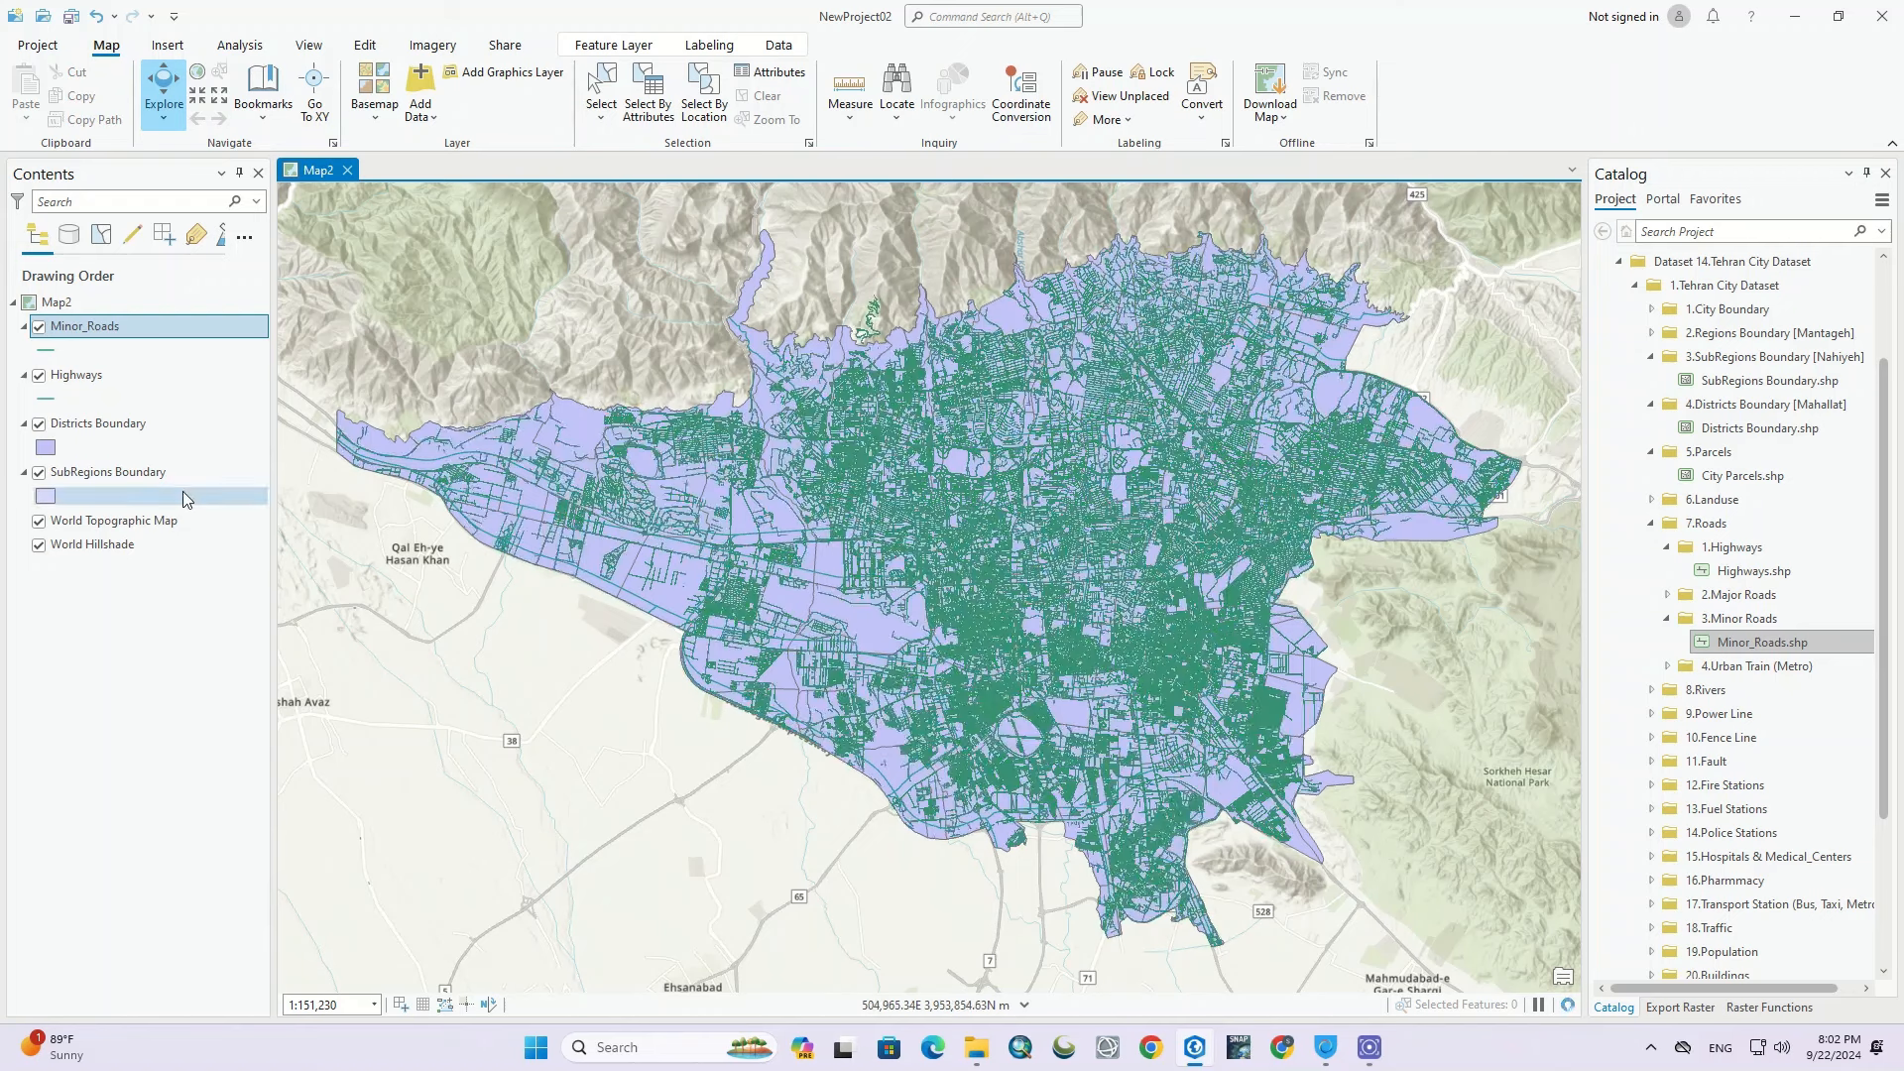
Step: Remove the Highways and Districts Boundary layers from the map
left_click(69, 375)
key("Delete")
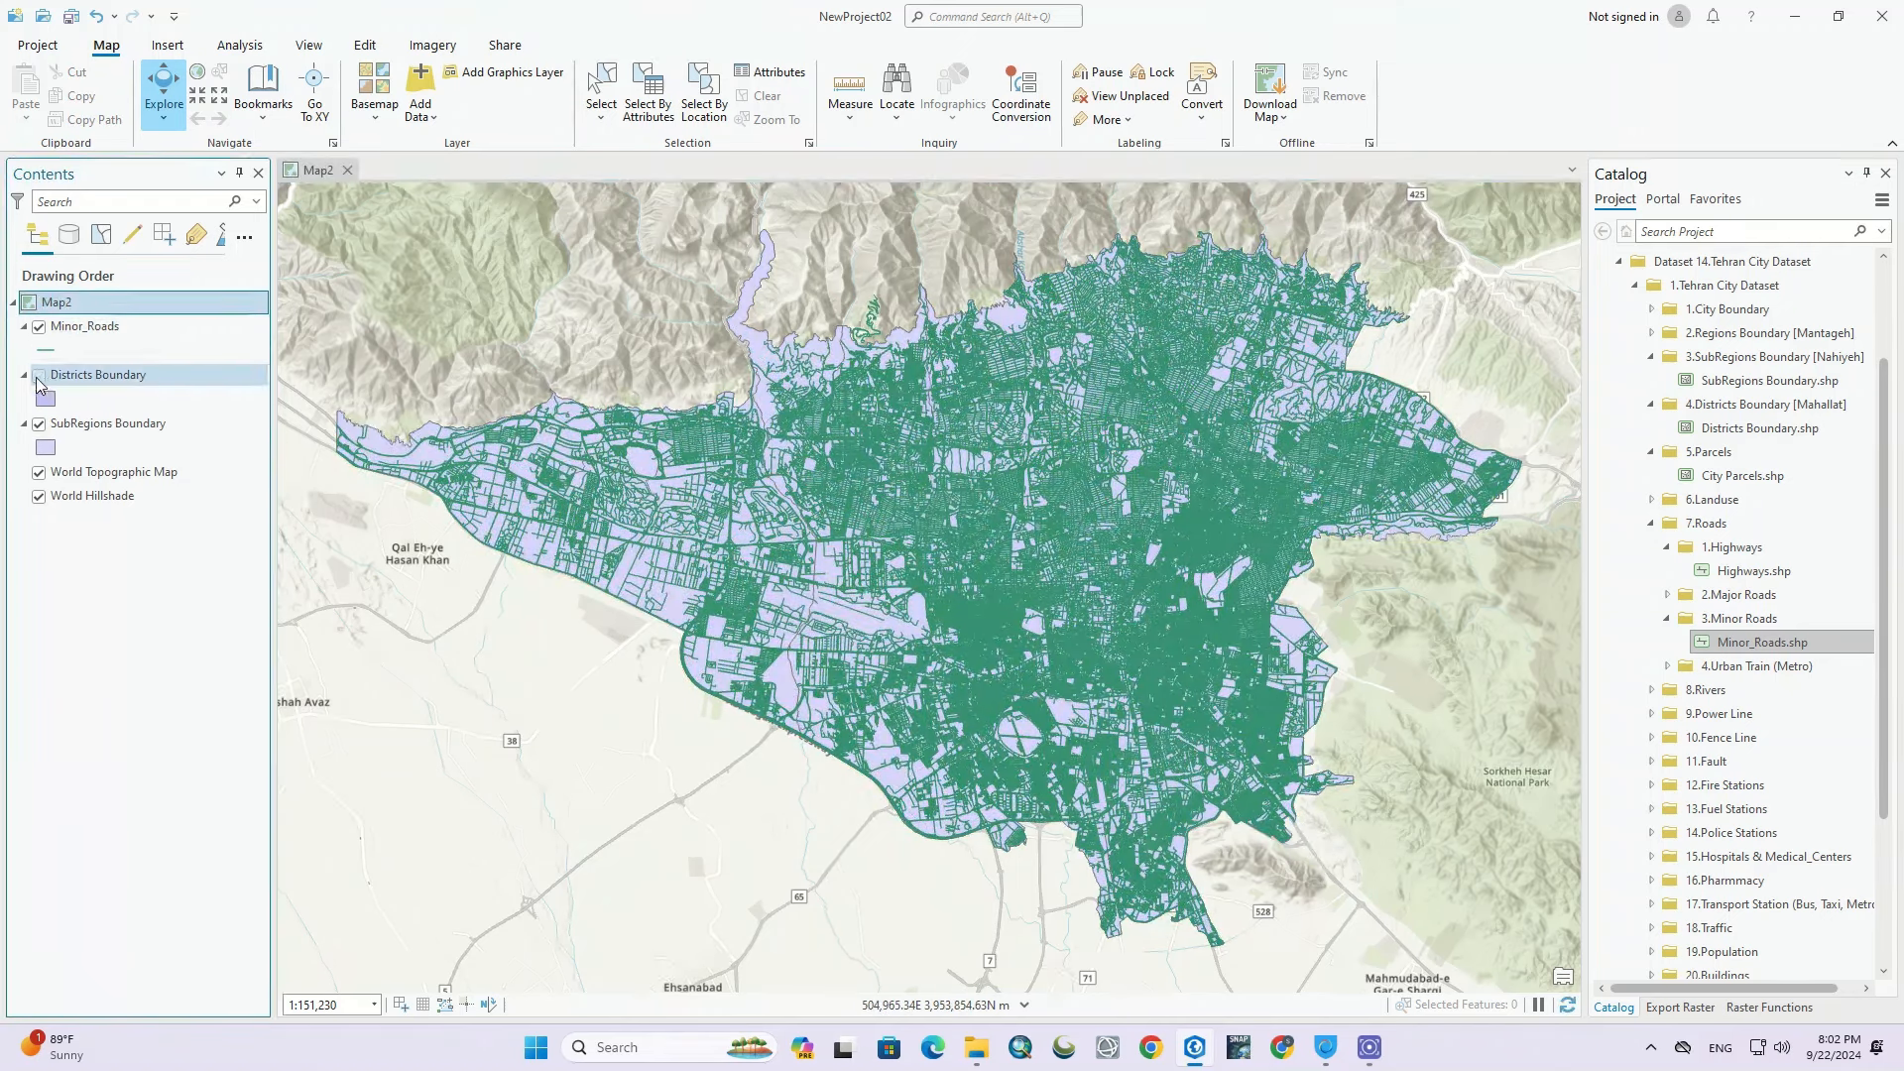
left_click(40, 376)
right_click(76, 385)
left_click(99, 340)
Step: Add Traffic.shp from the 18.Traffic folder to the map
scroll(1652, 705, "down", 3)
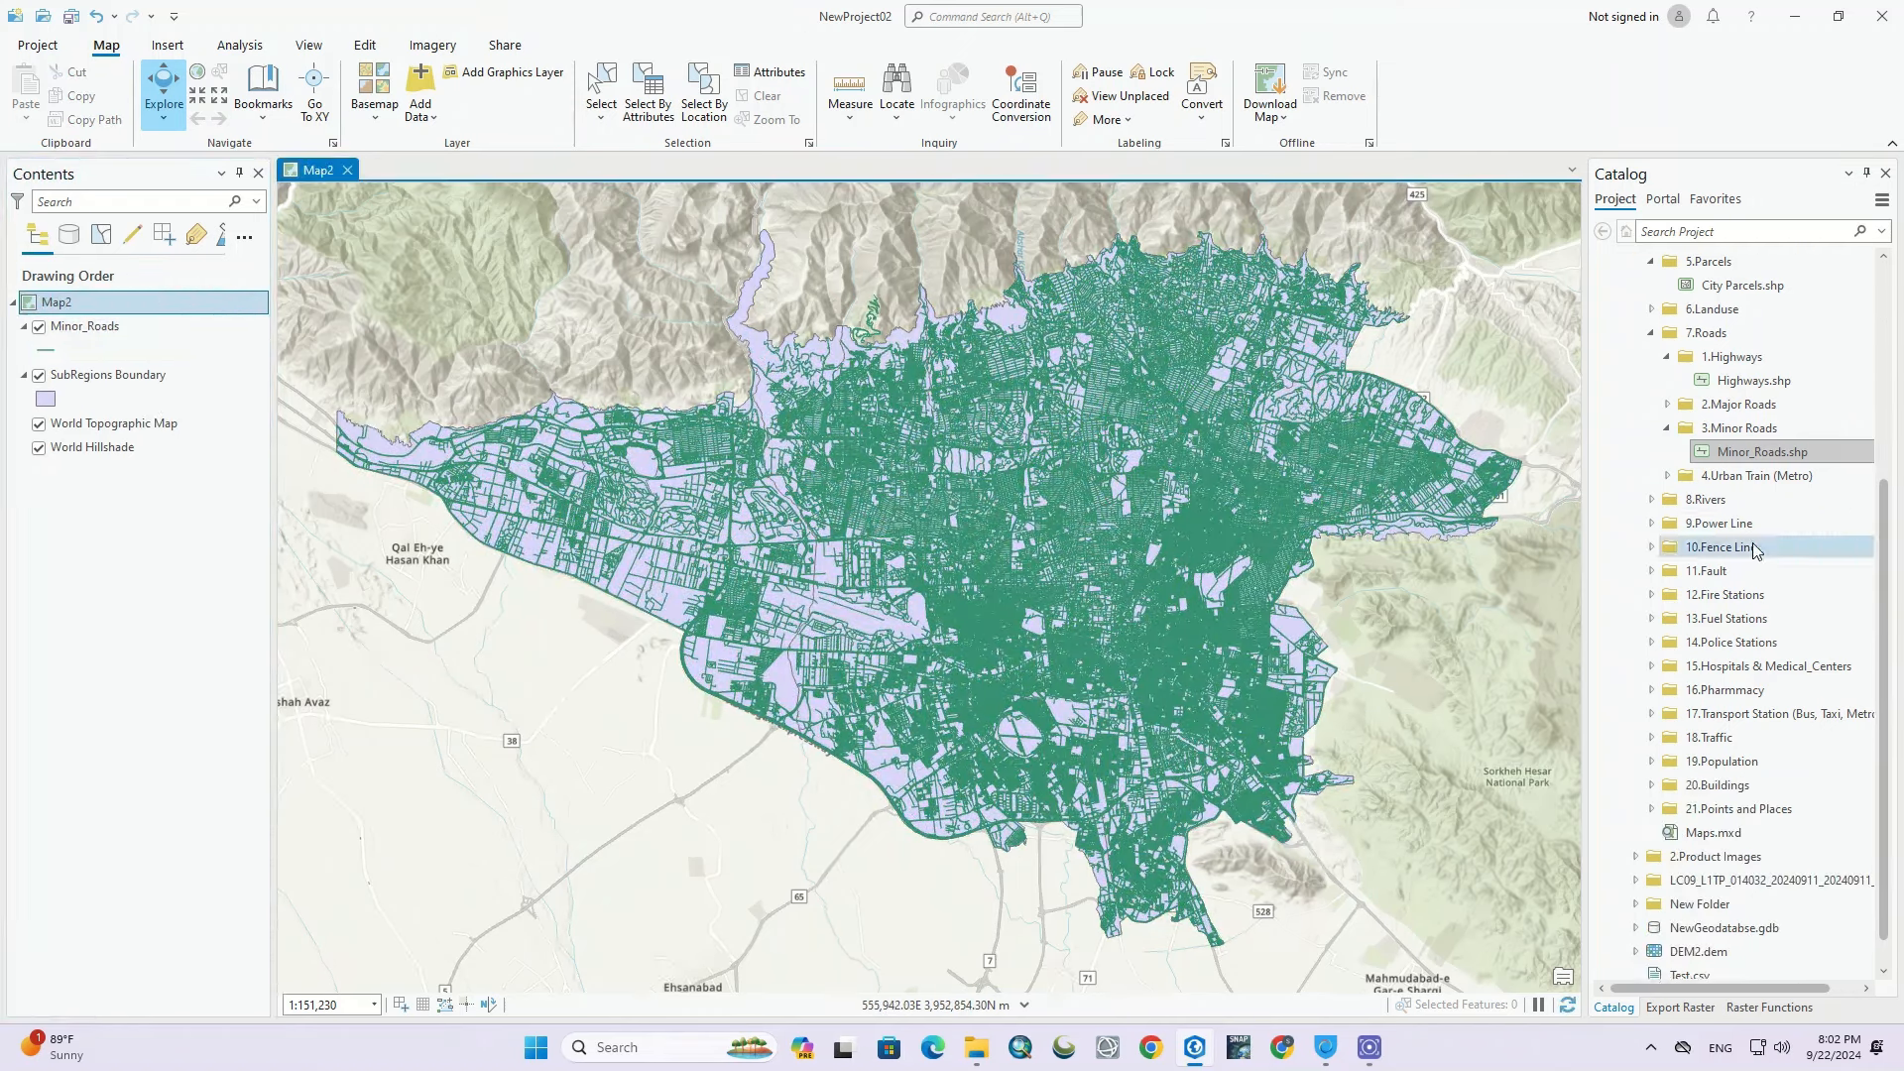
left_click(1651, 705)
mouse_move(1726, 730)
left_mouse_down()
mouse_move(1275, 722)
mouse_move(1119, 698)
left_mouse_up()
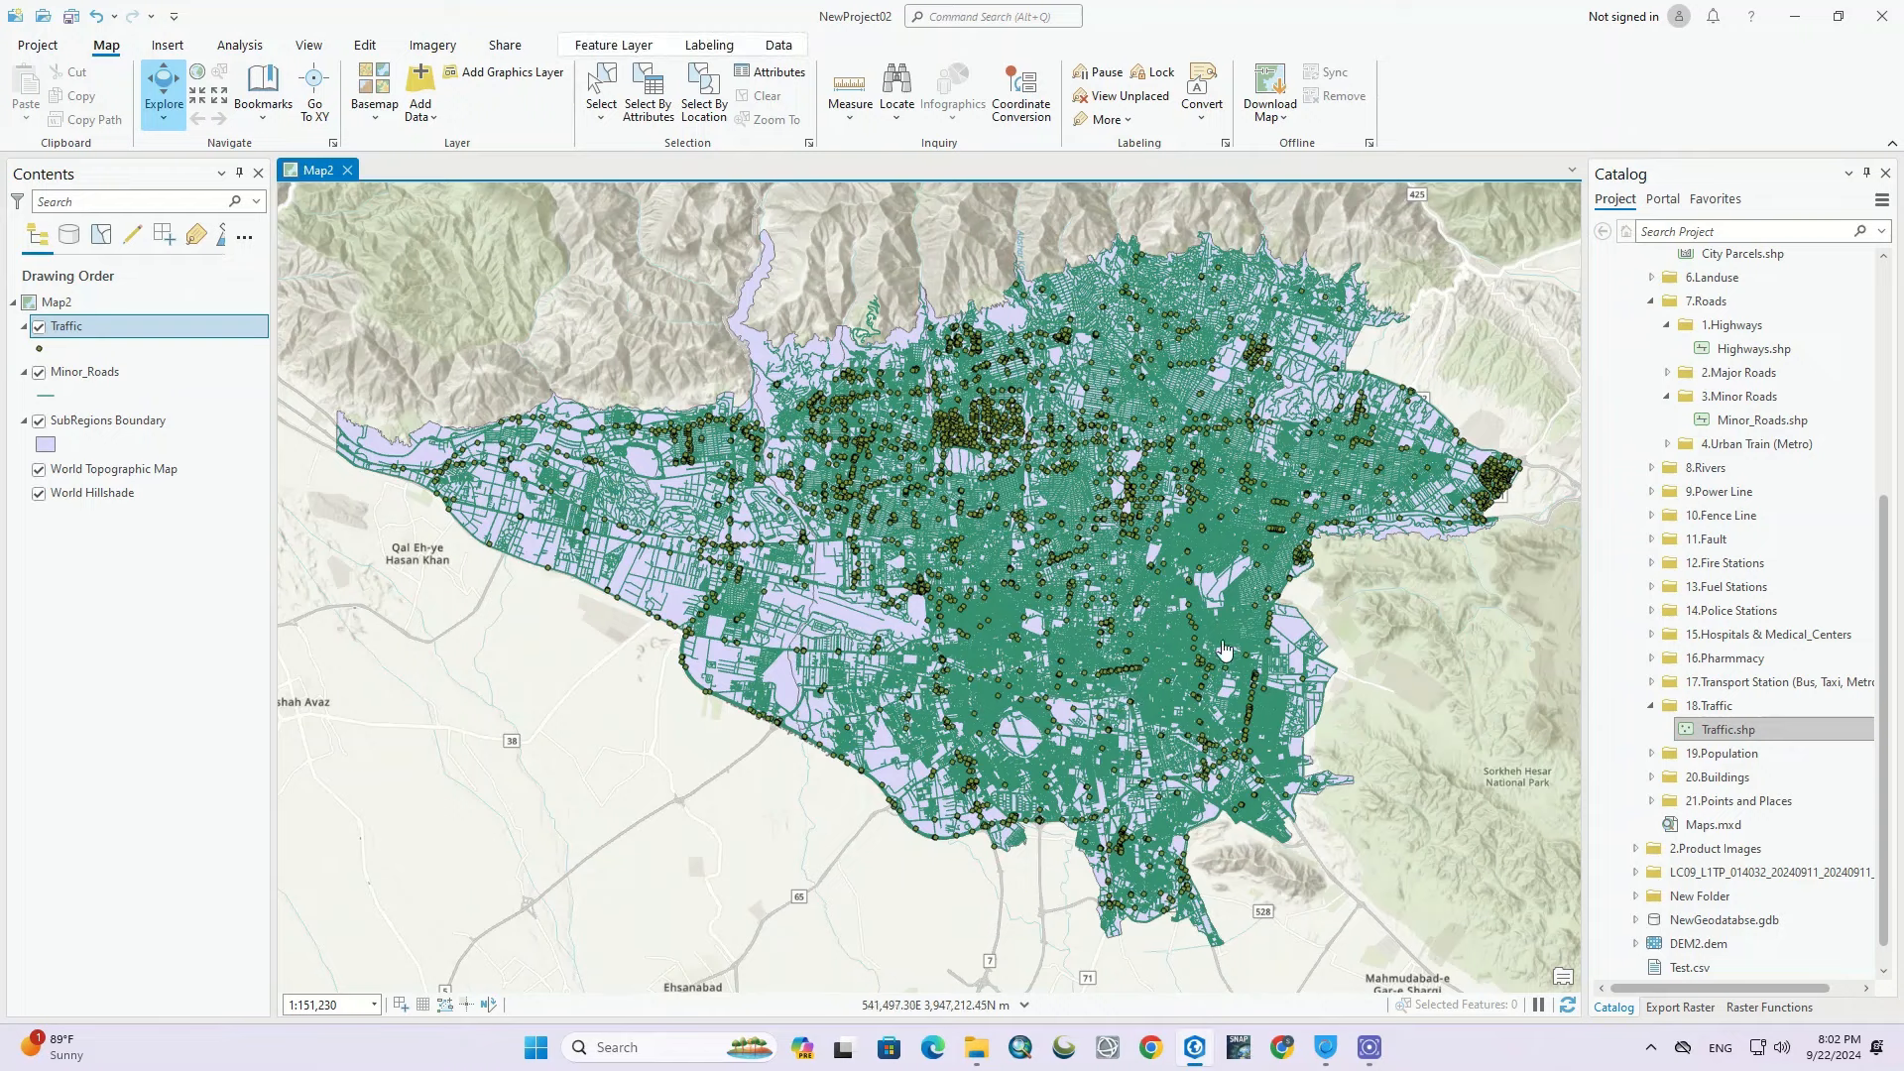
Step: Hide the SubRegions Boundary and Minor_Roads layers to show the Traffic points over the basemap, close up on road 292
scroll(772, 399, "up", 2)
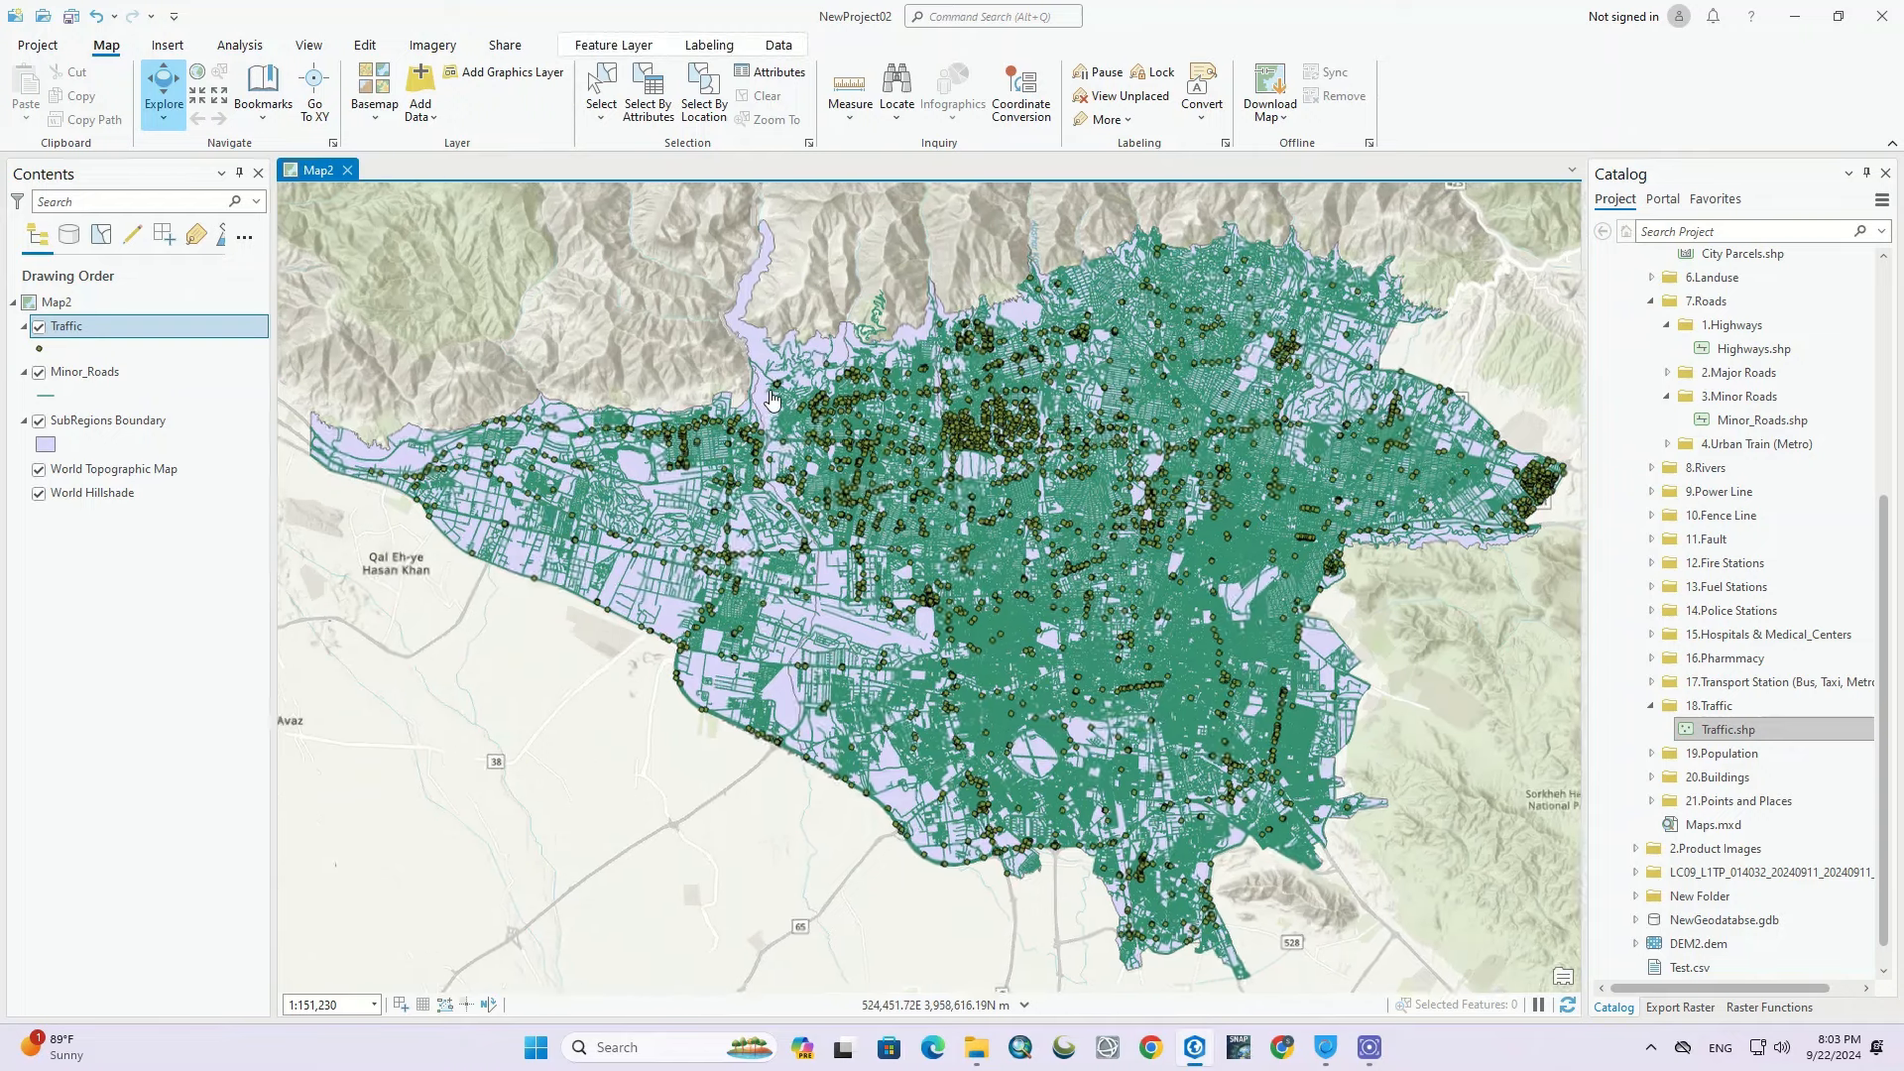
scroll(605, 439, "up", 7)
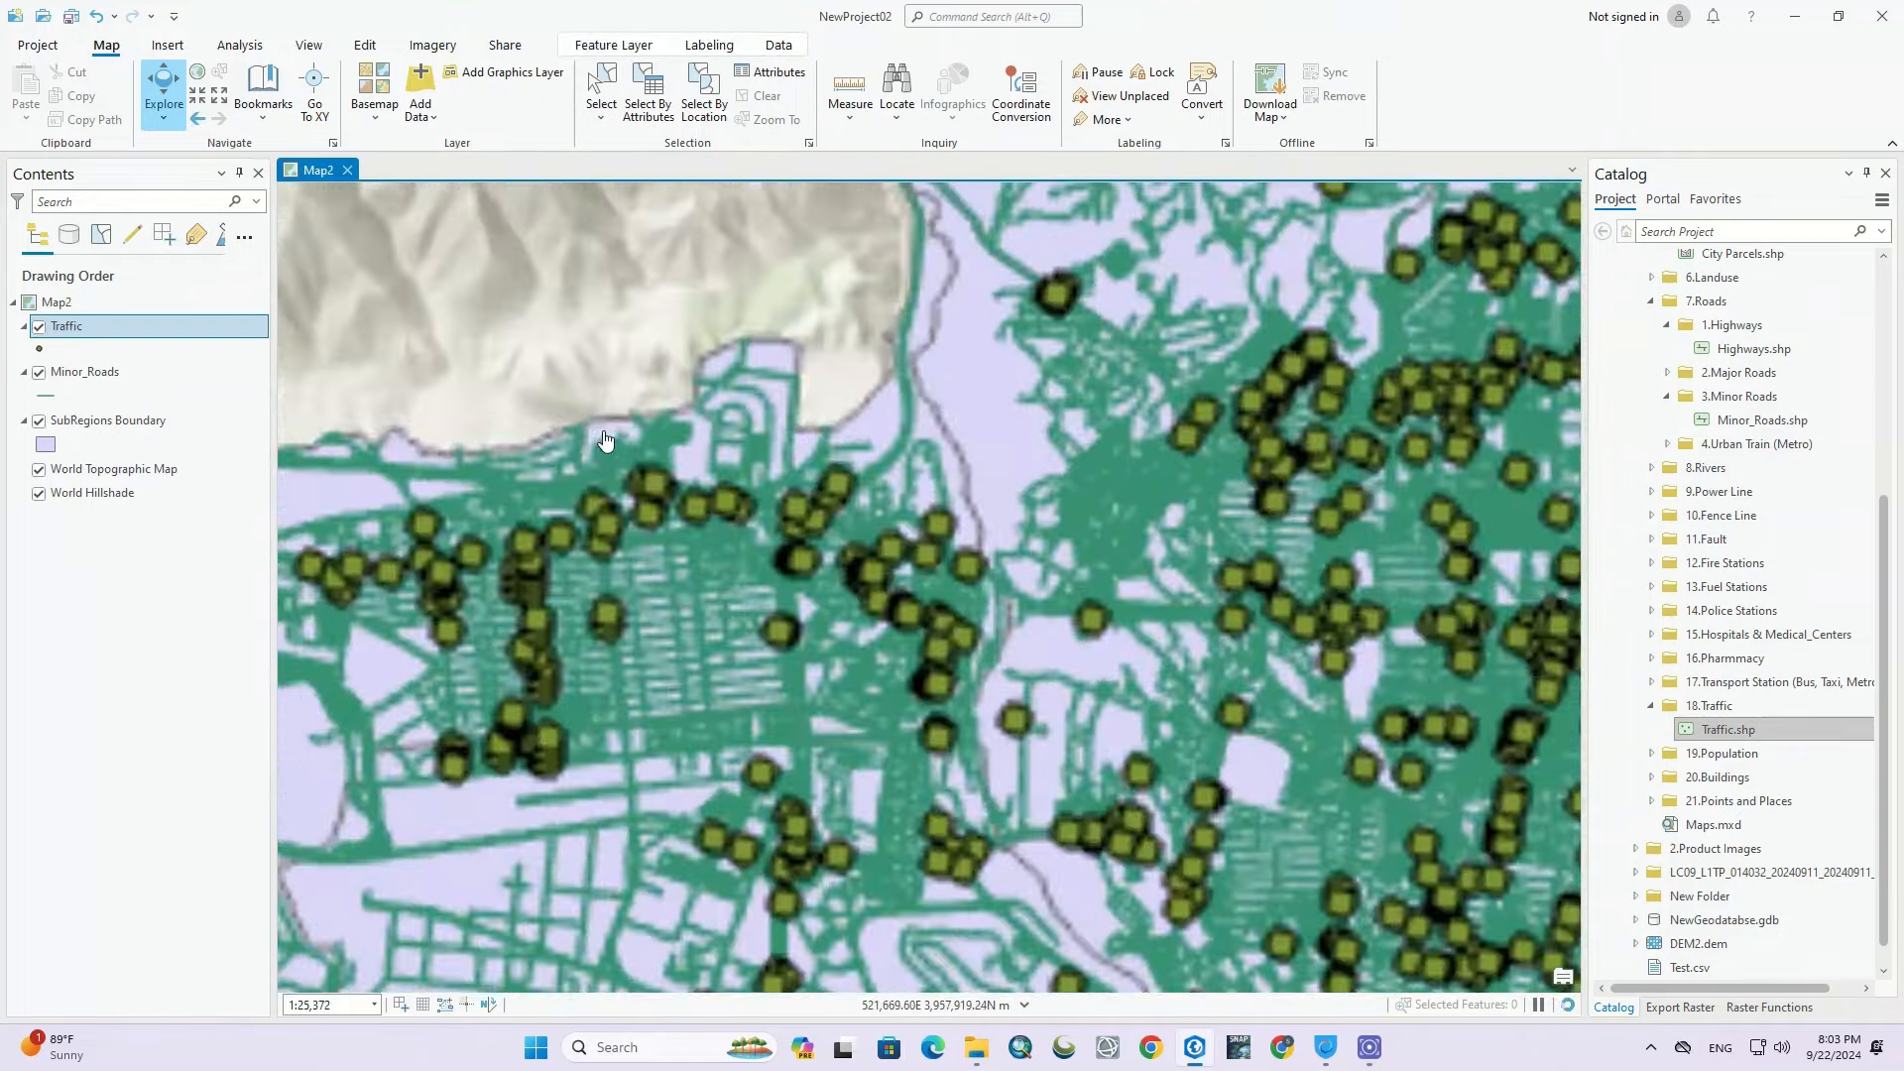
scroll(605, 440, "up", 2)
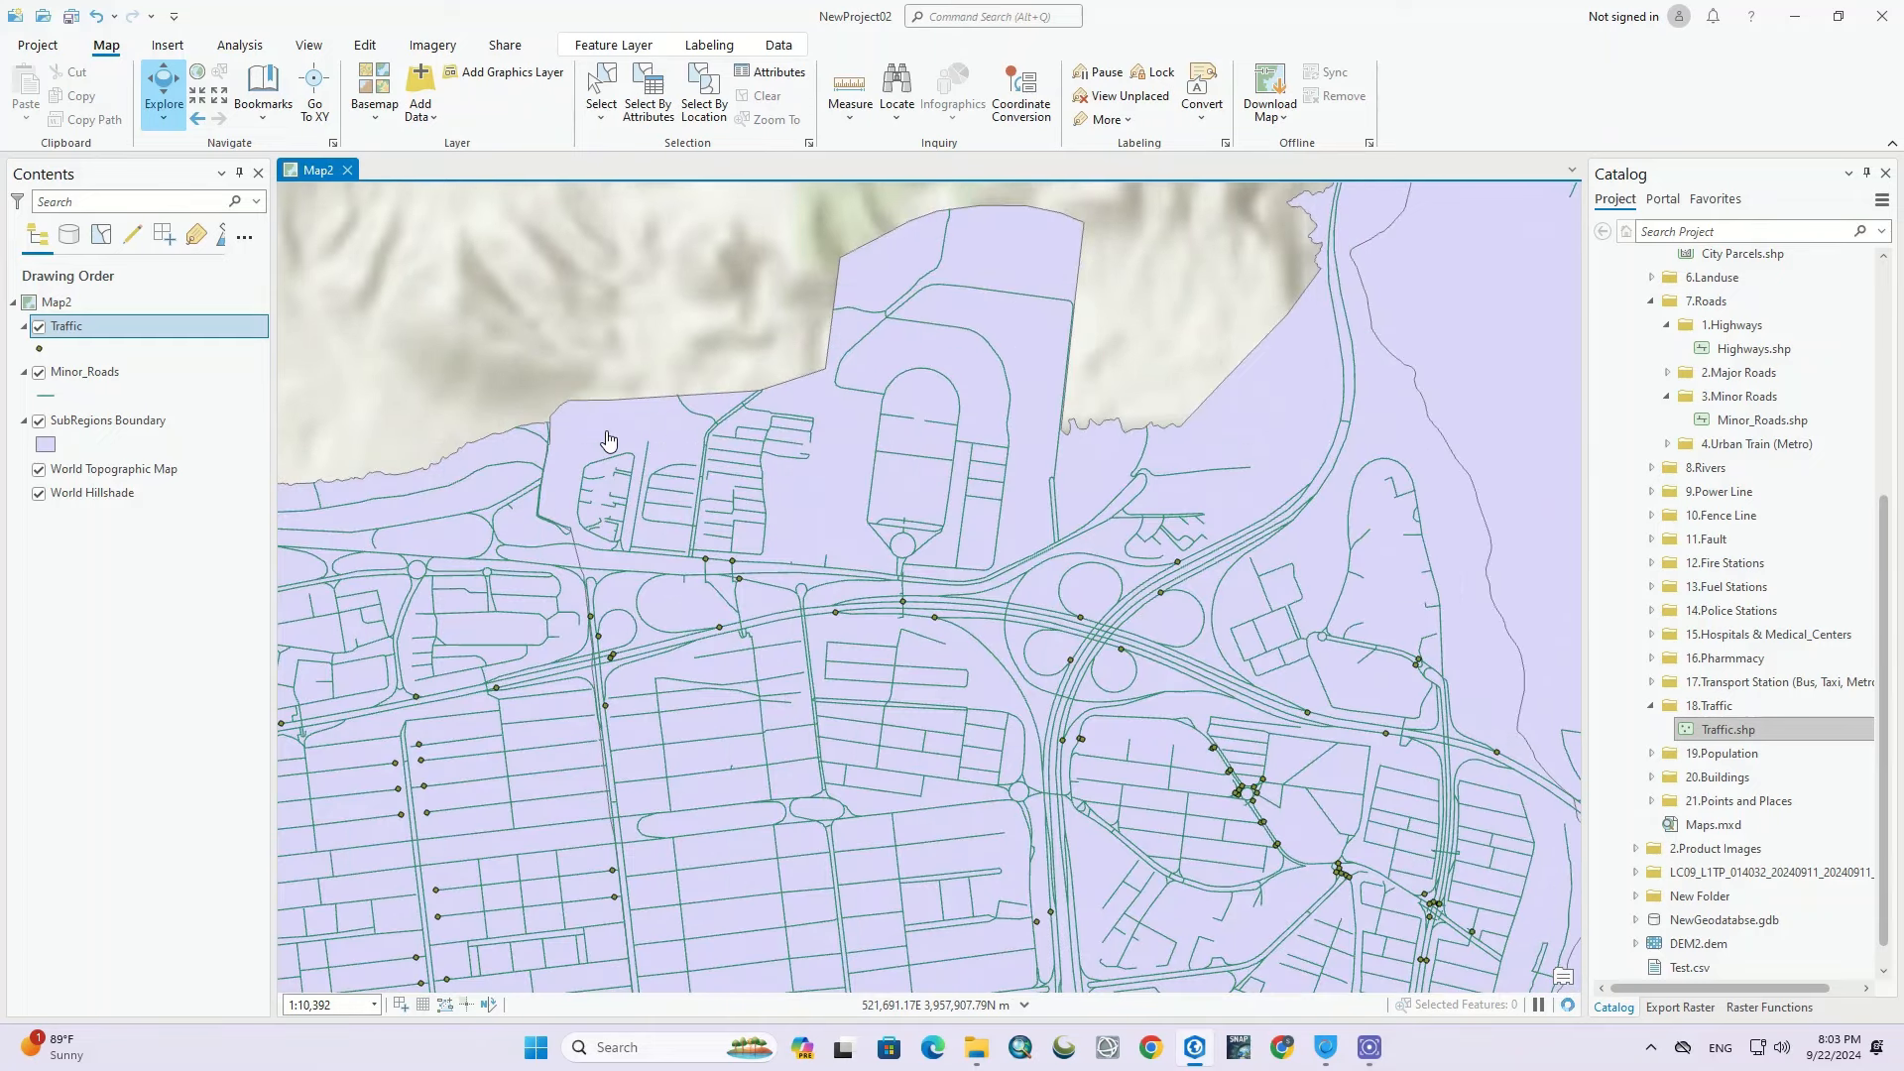
scroll(609, 439, "up", 4)
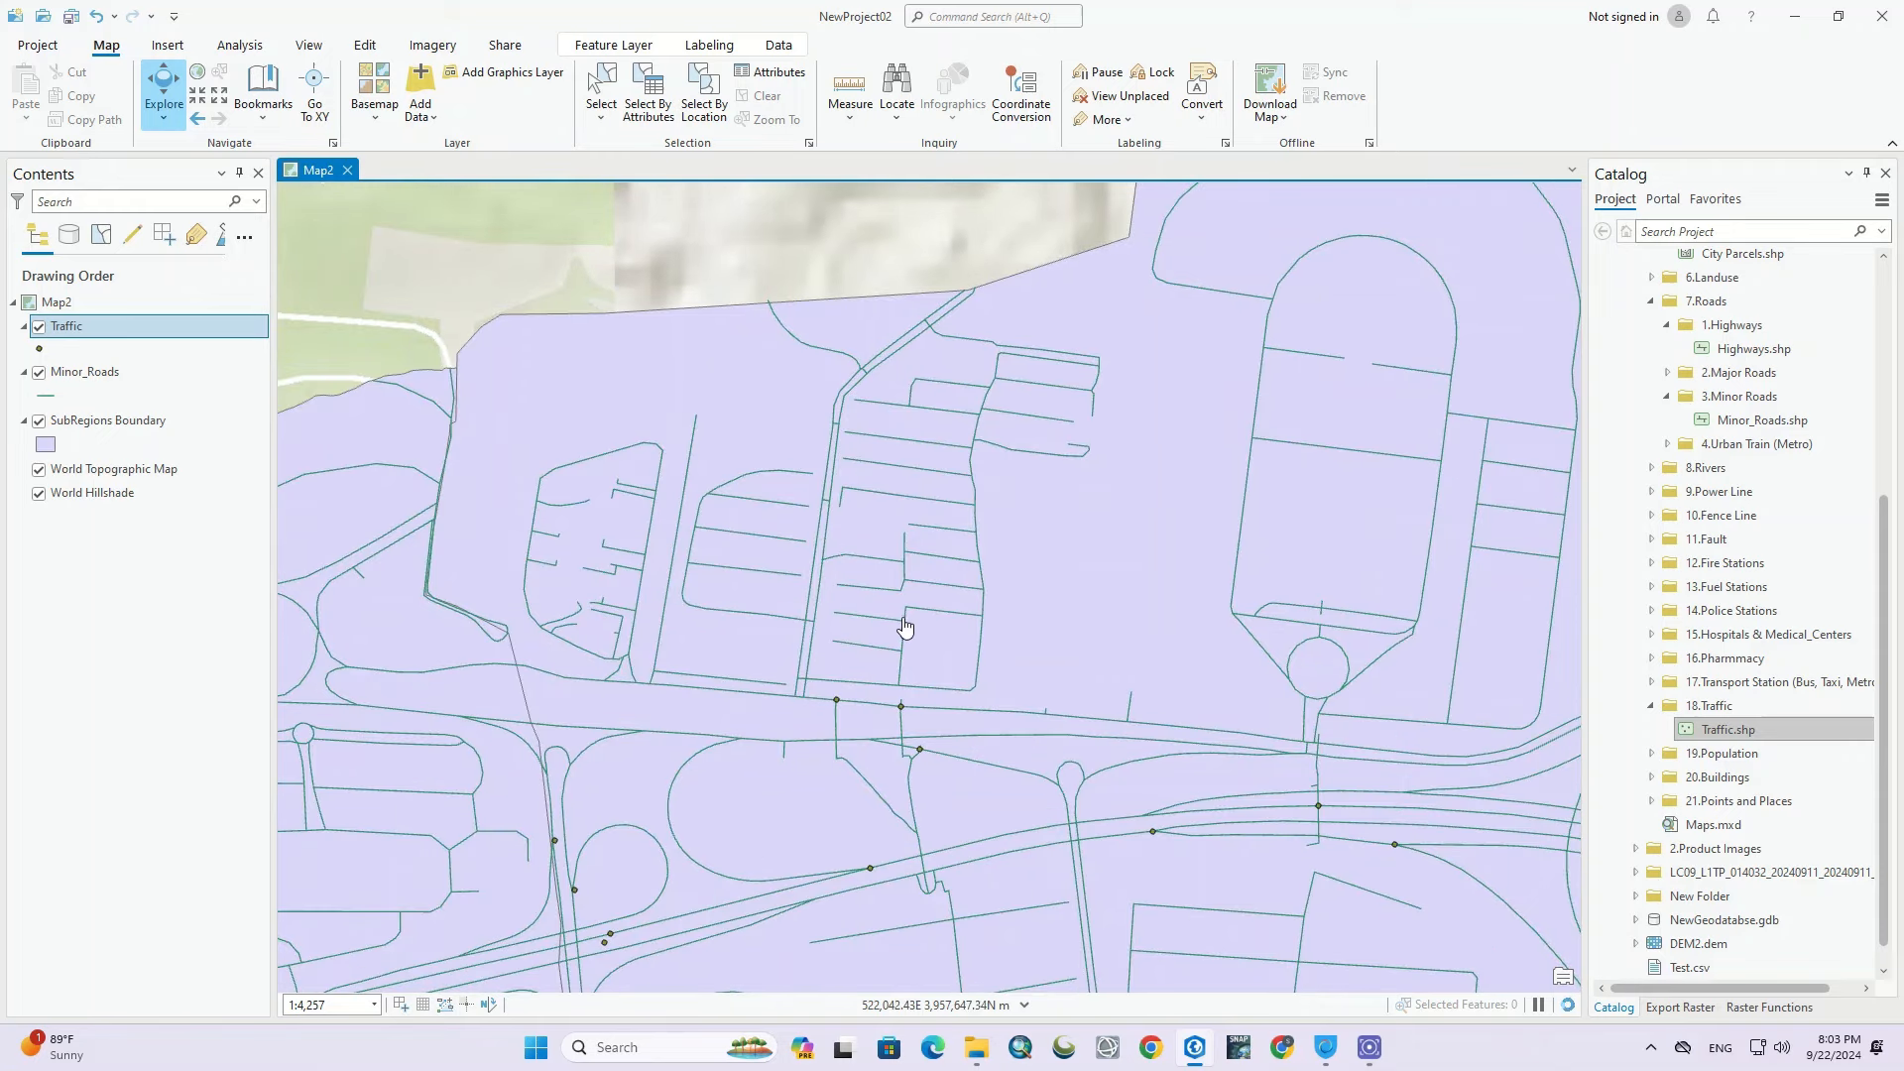
scroll(888, 843, "up", 4)
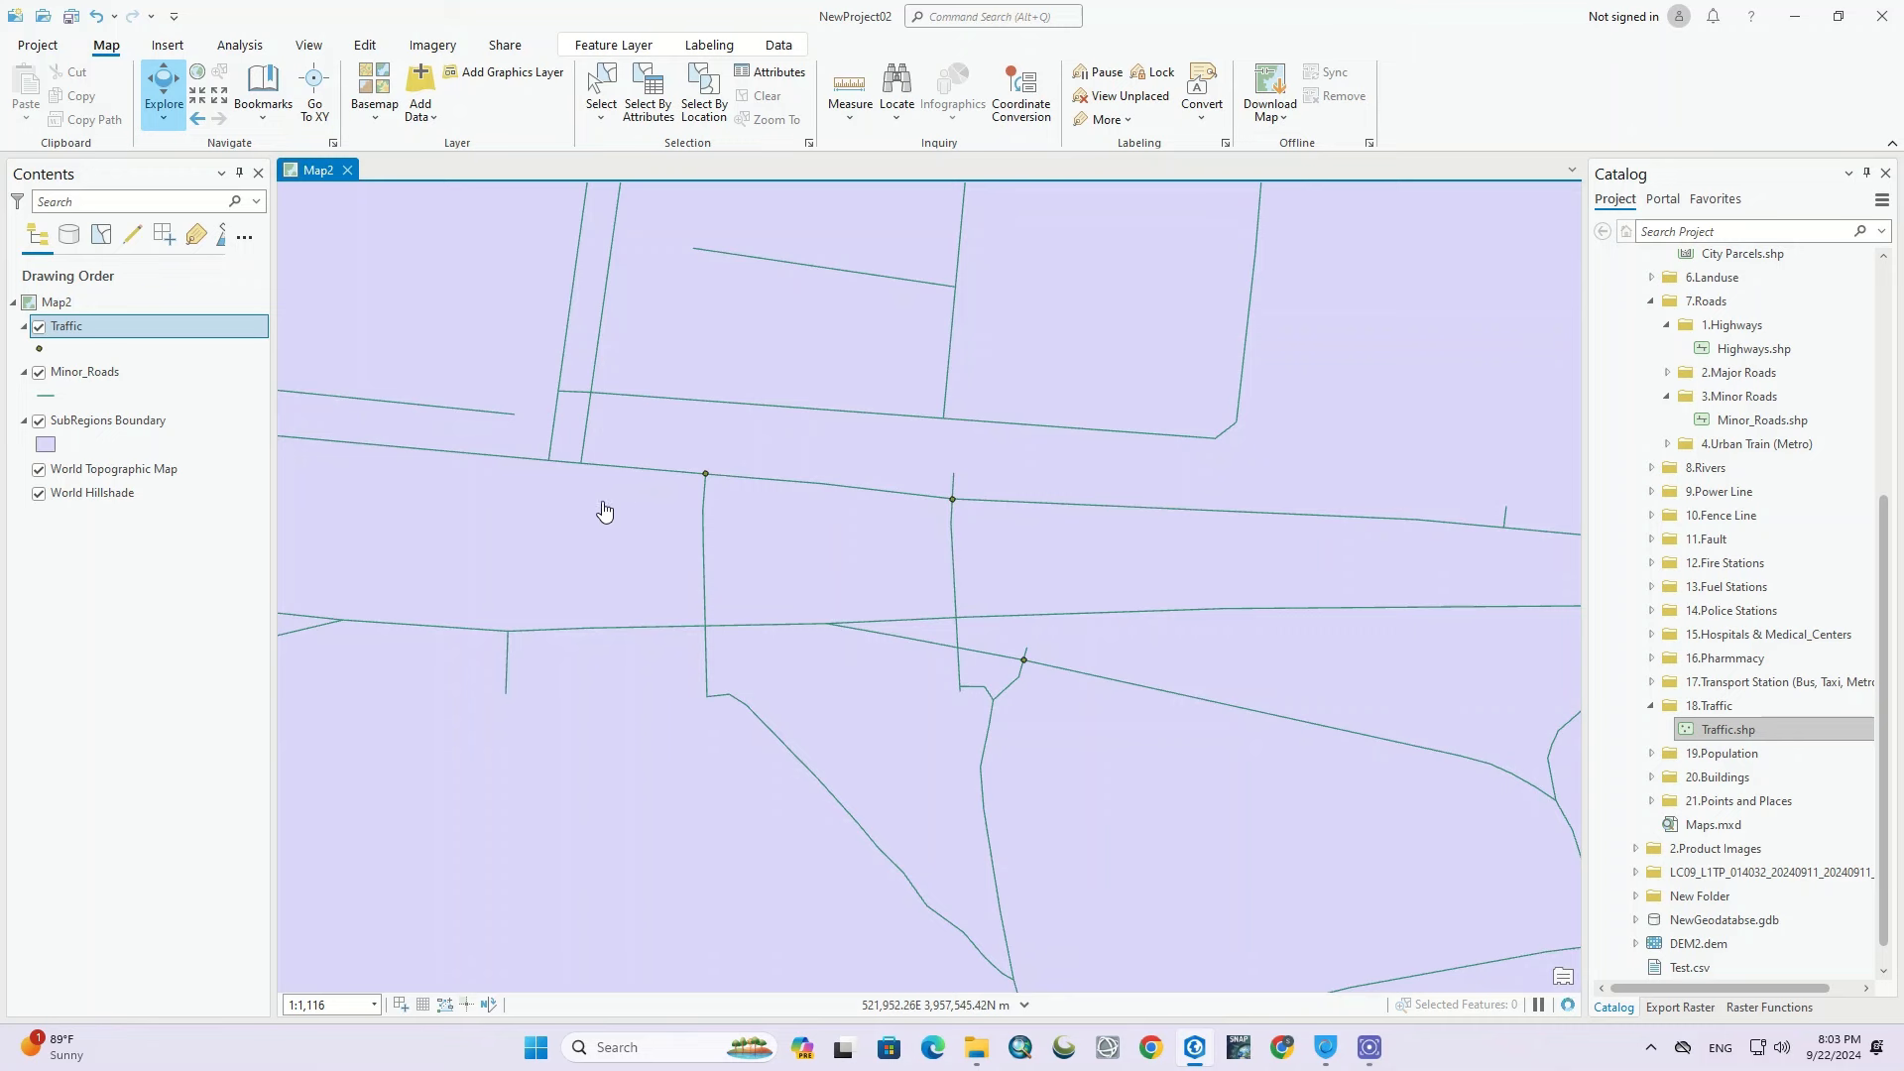
left_click(38, 421)
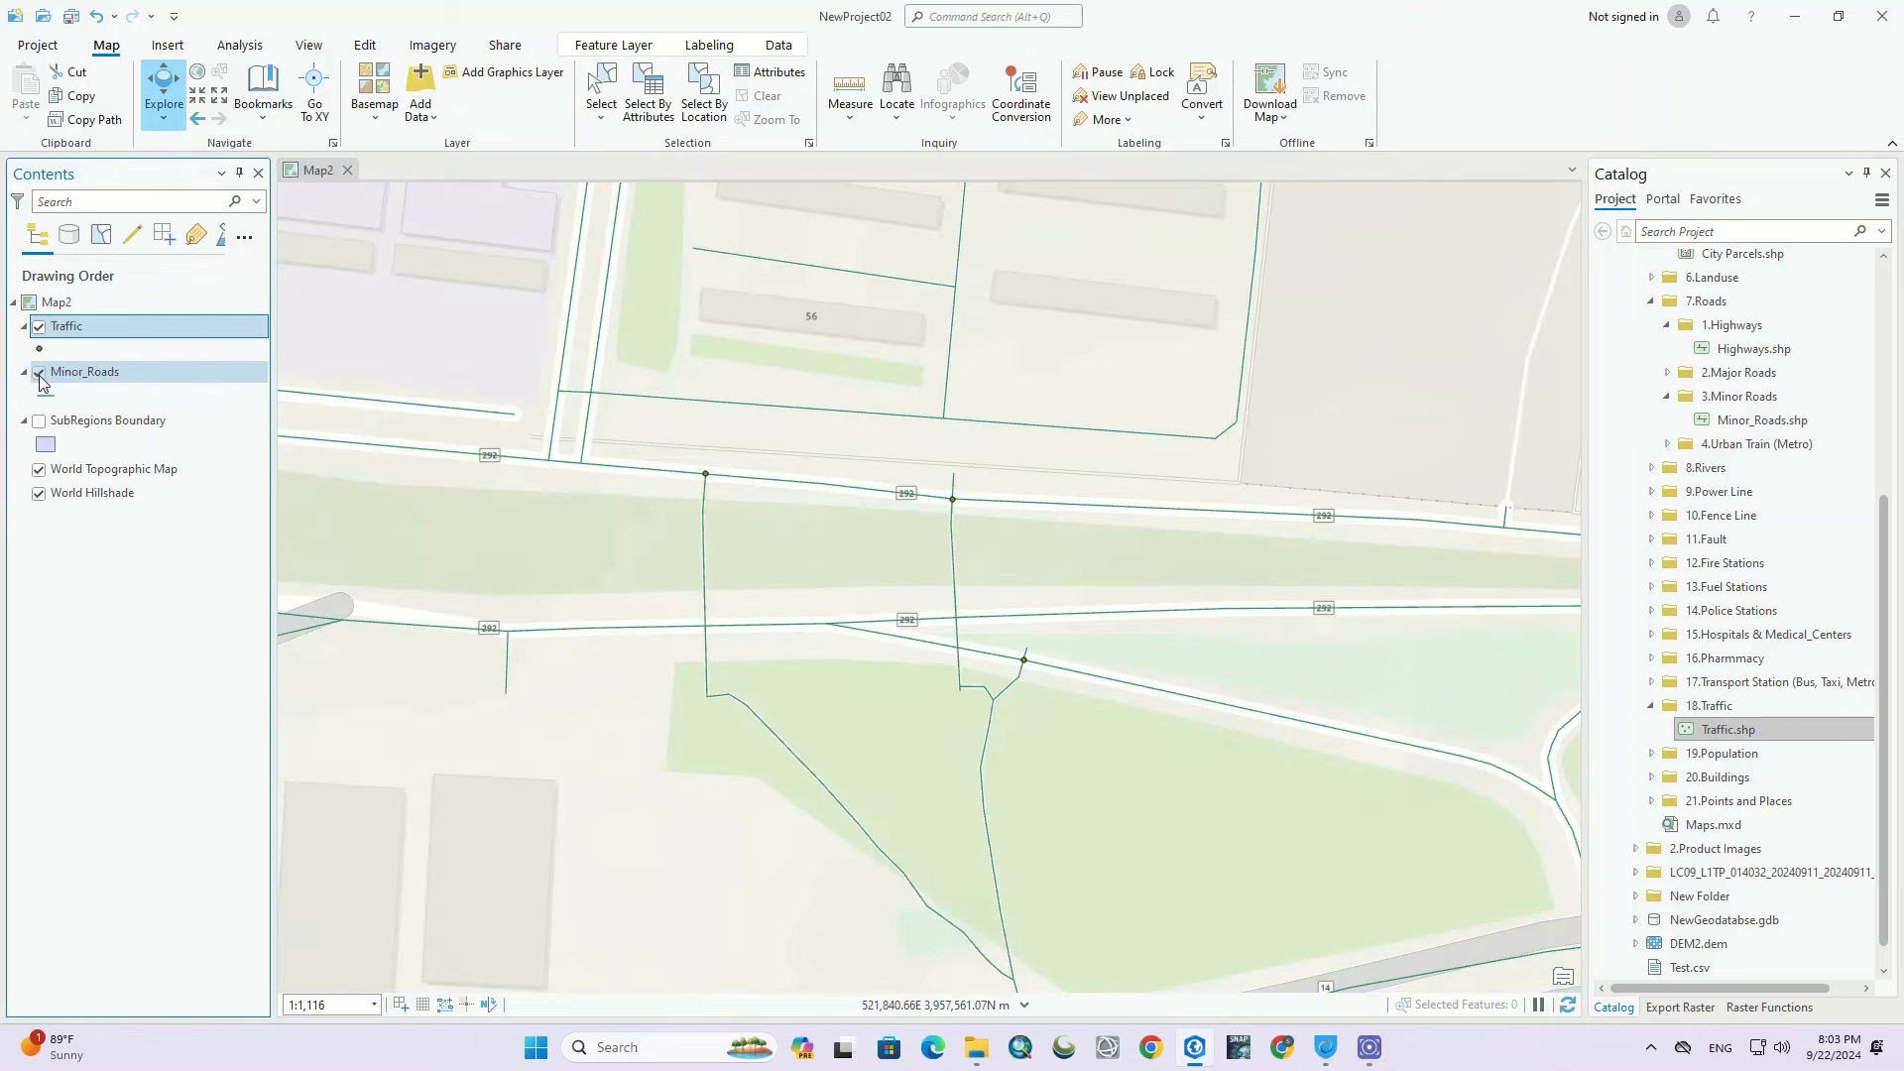
left_click(39, 372)
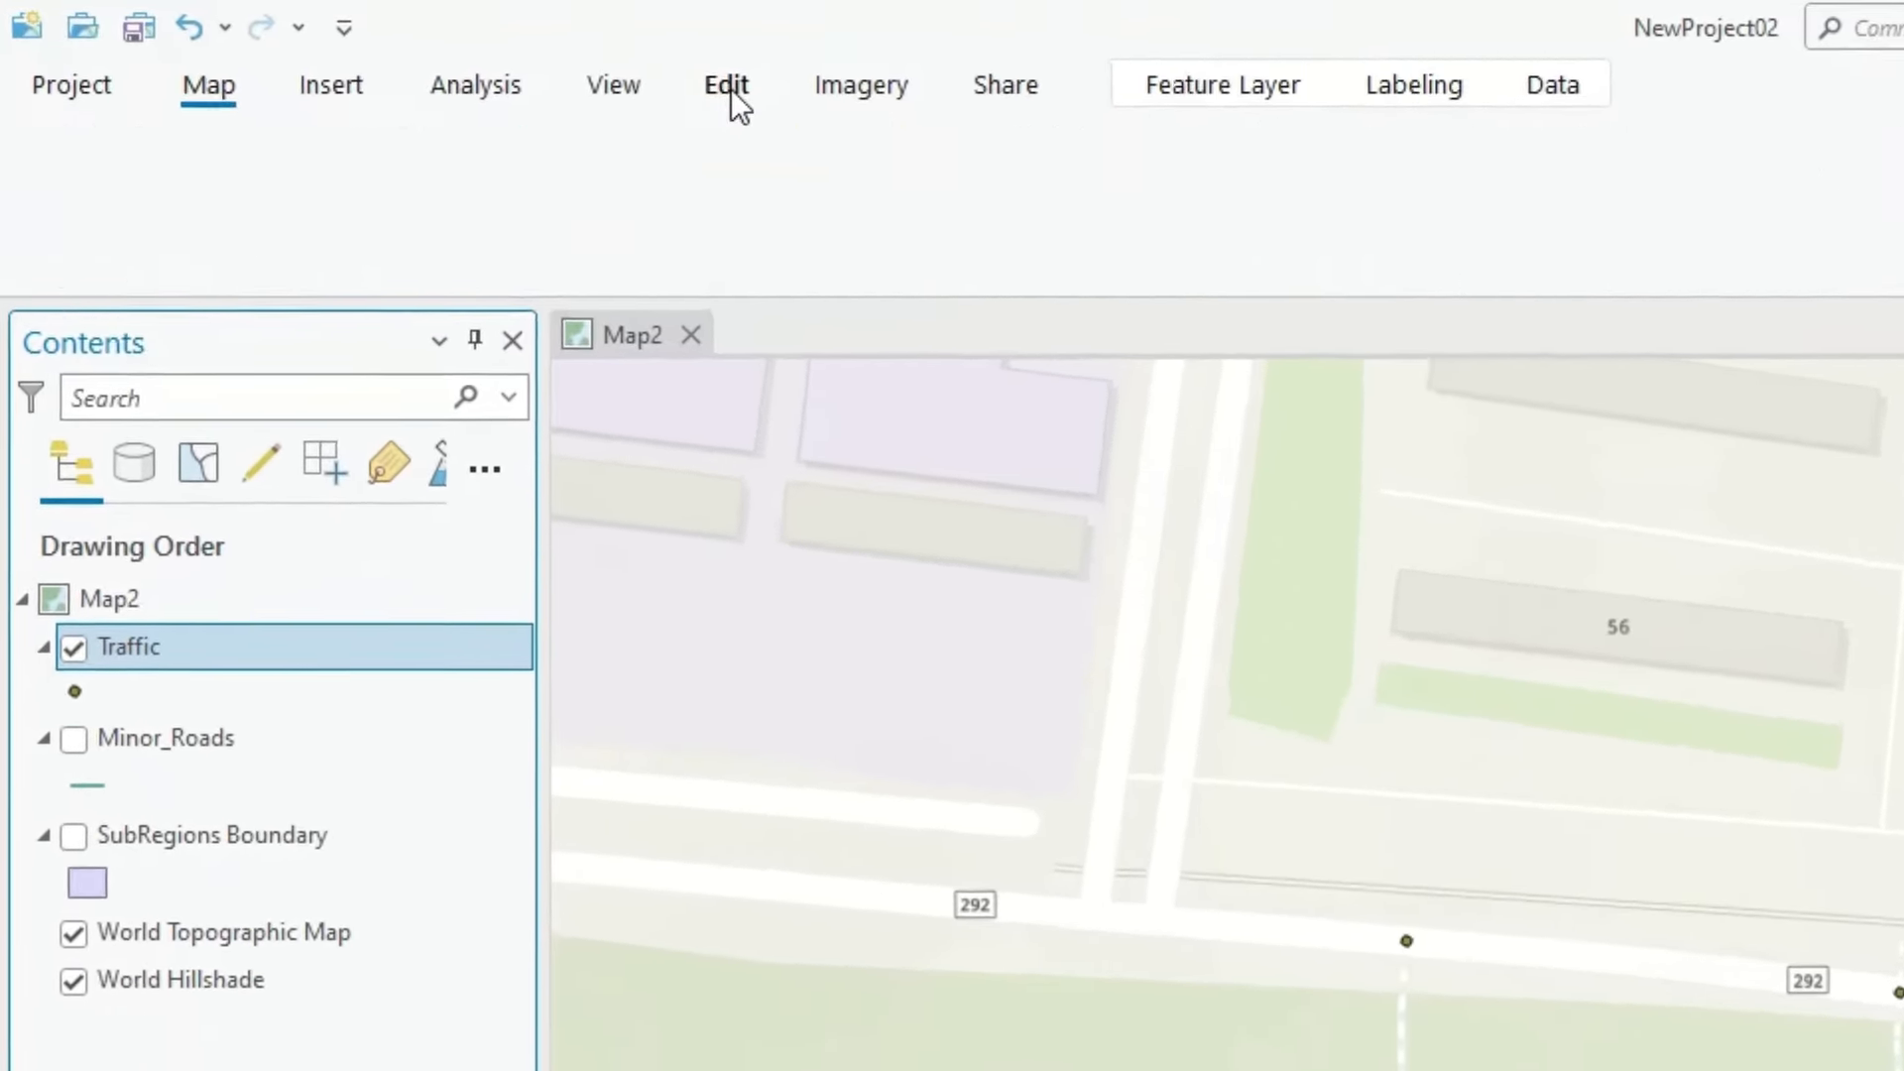
Step: Open the Modify Features tools and look through the available editing tools
left_click(664, 79)
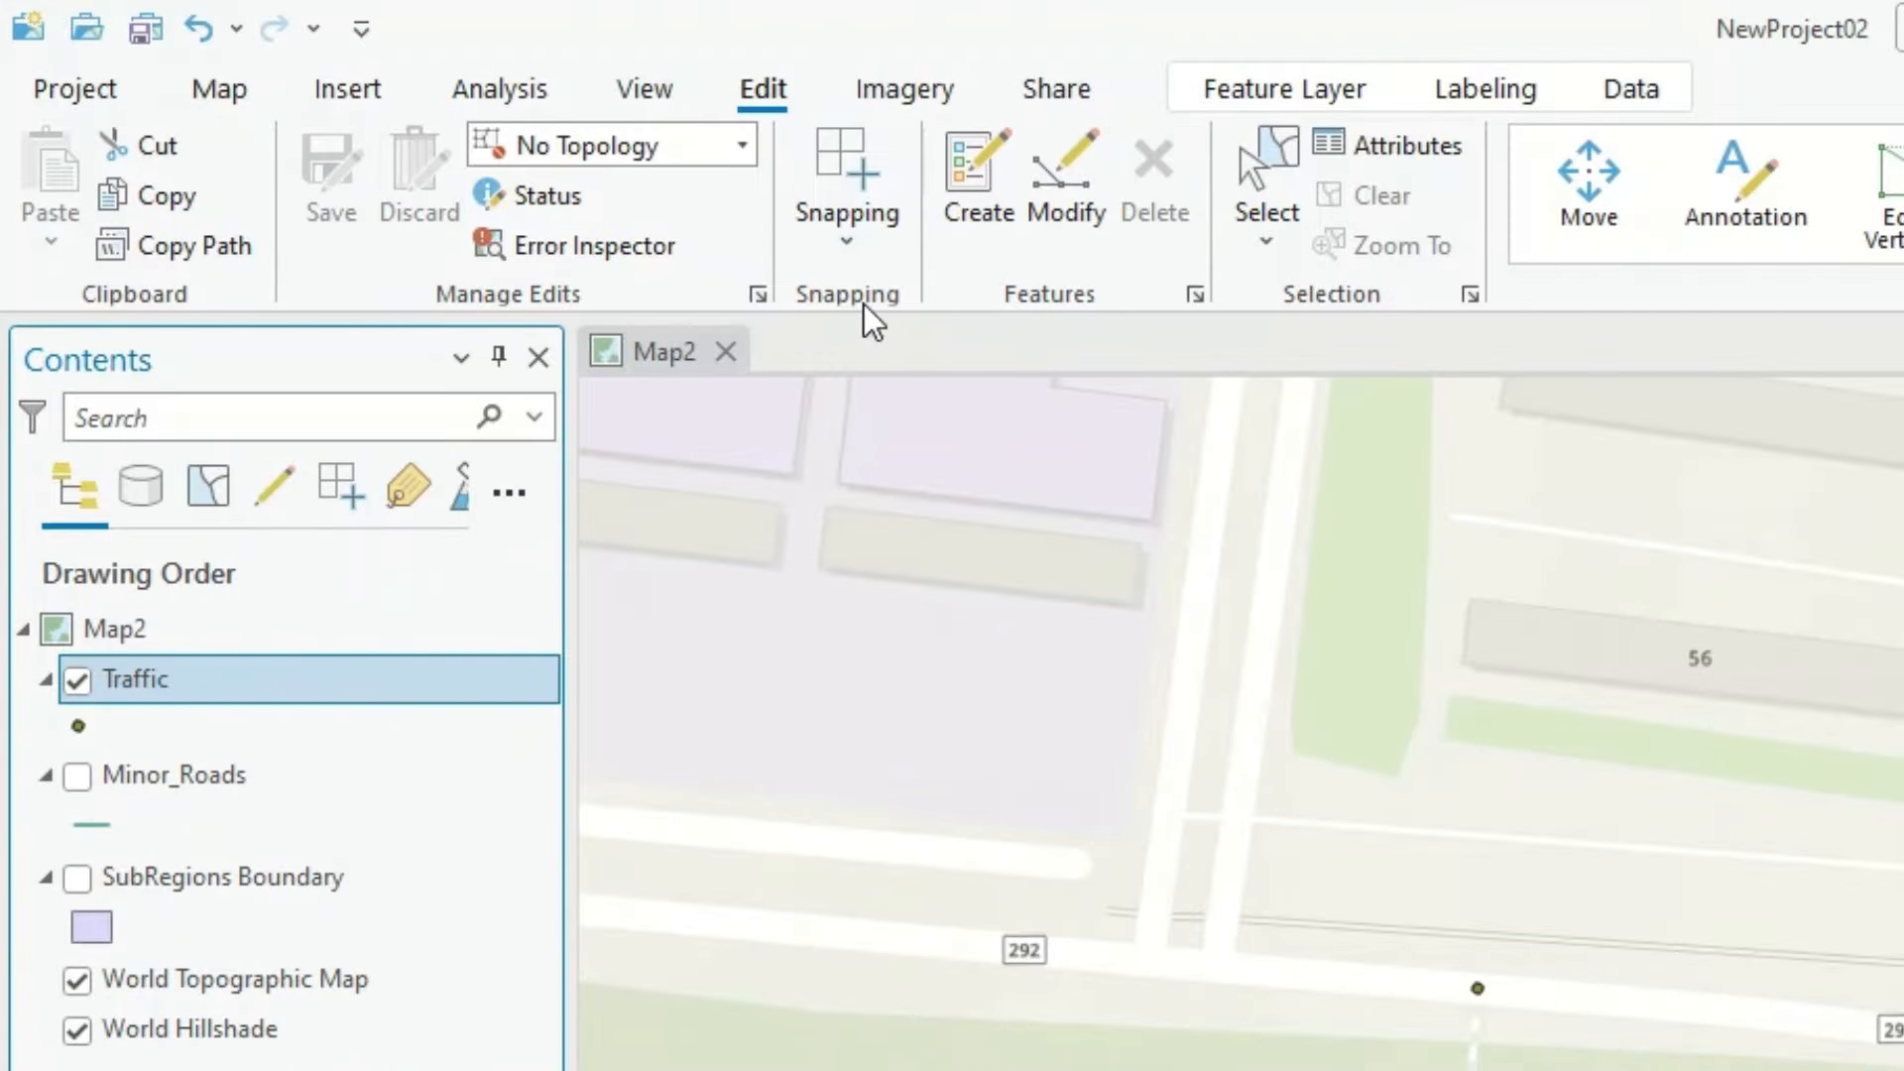
left_click(1073, 175)
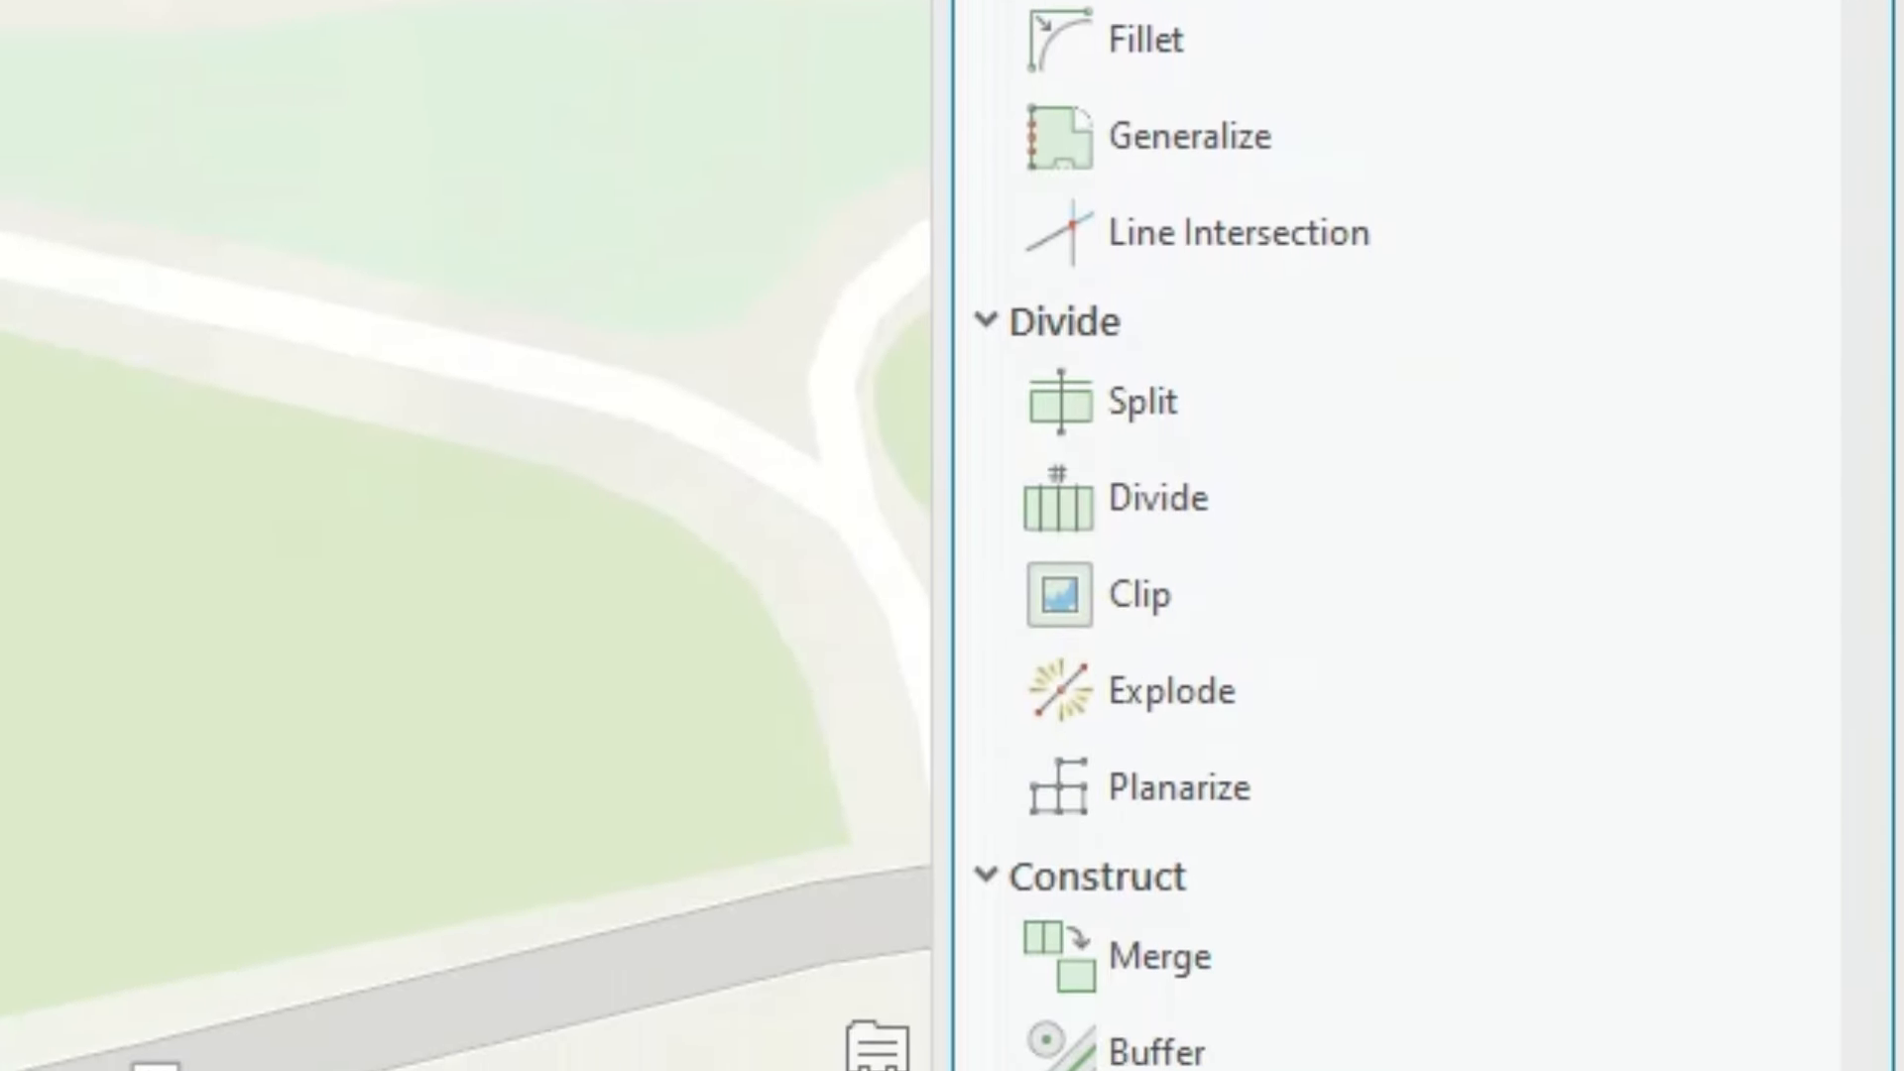
scroll(1694, 395, "down", 7)
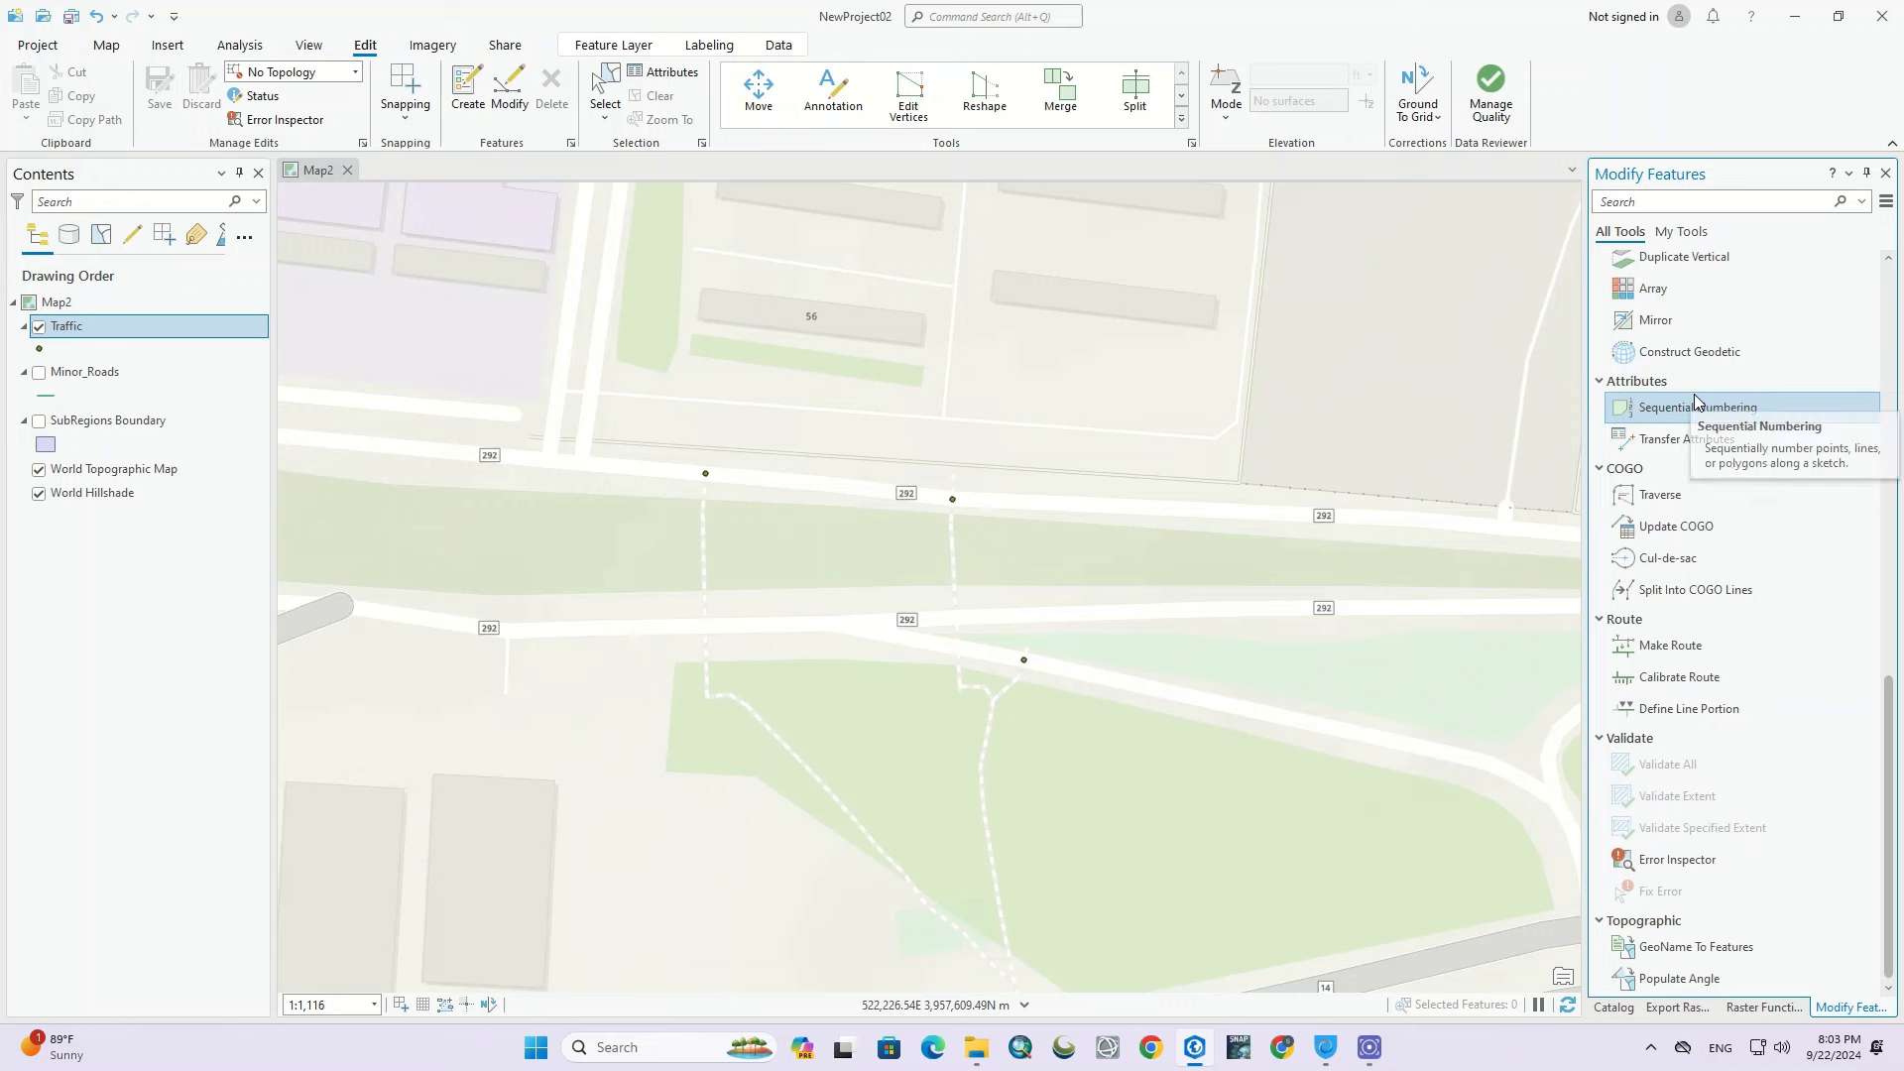
scroll(1694, 394, "up", 10)
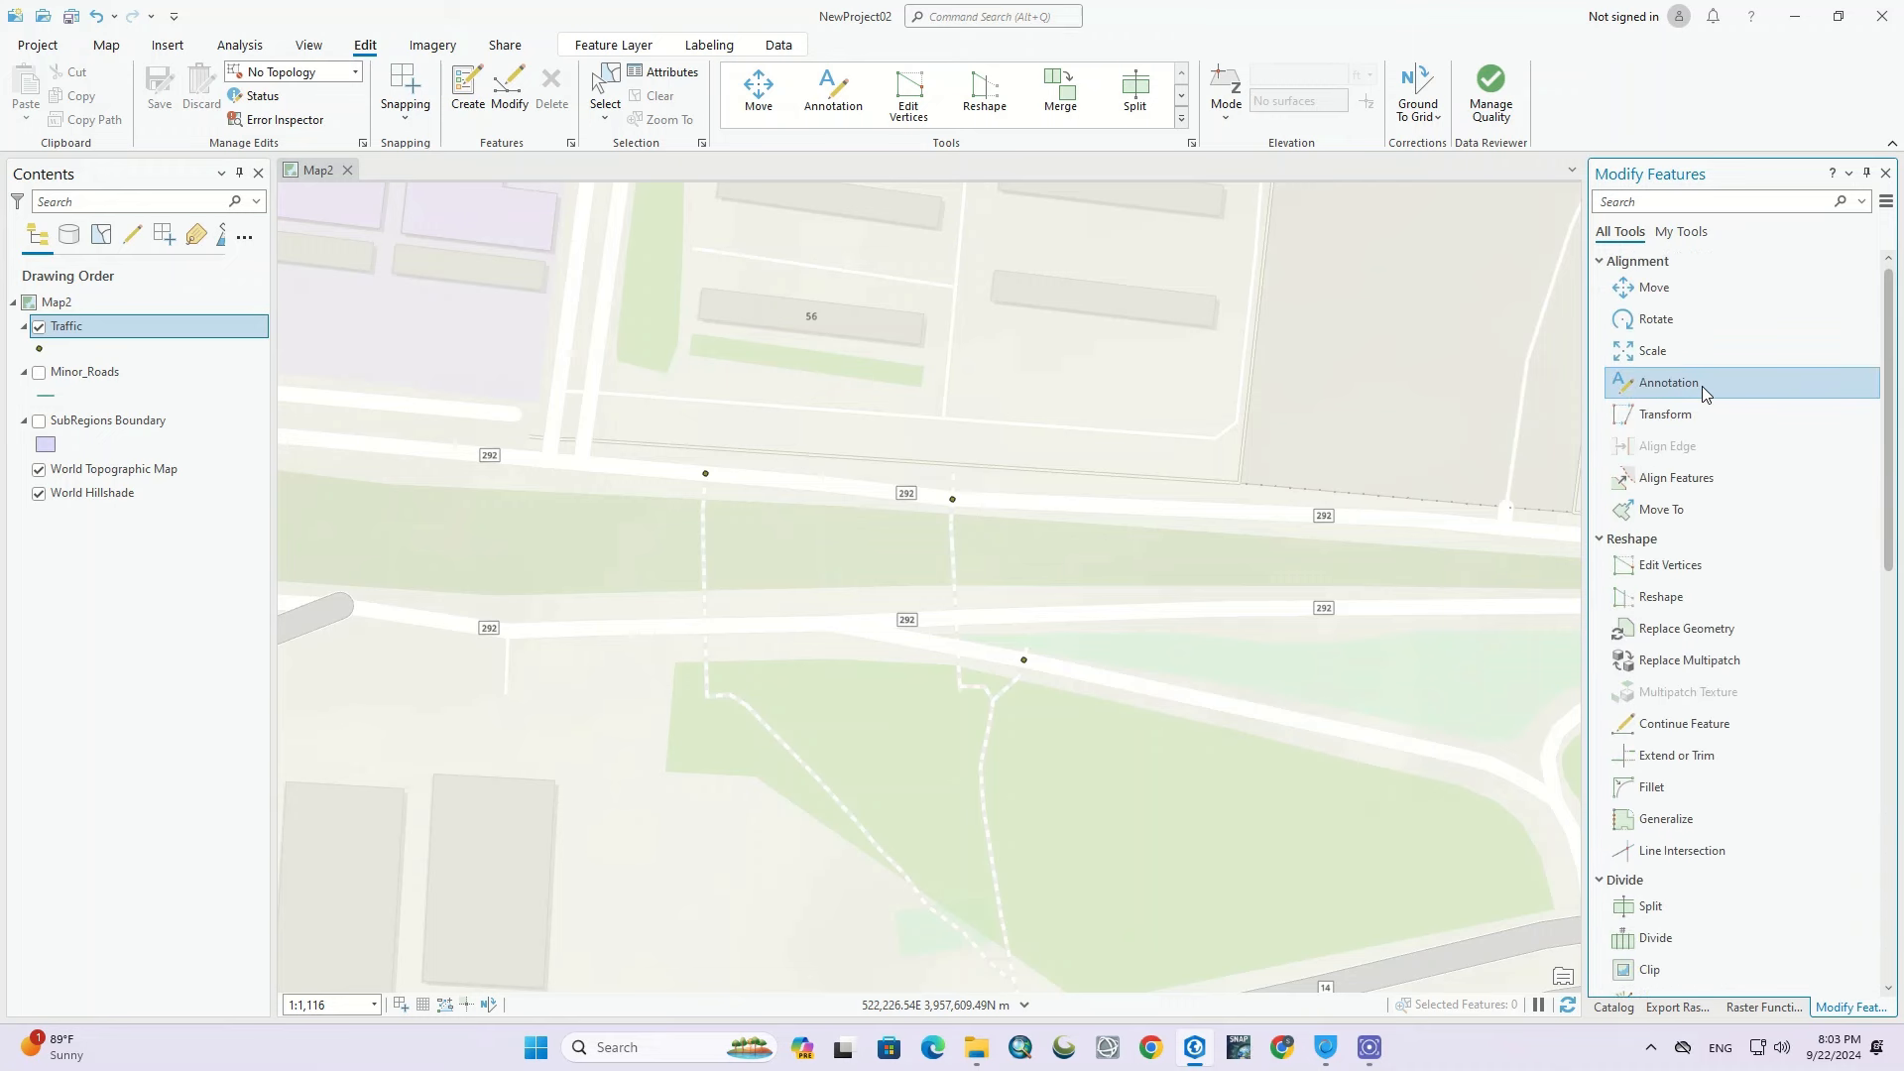
scroll(1702, 385, "up", 1)
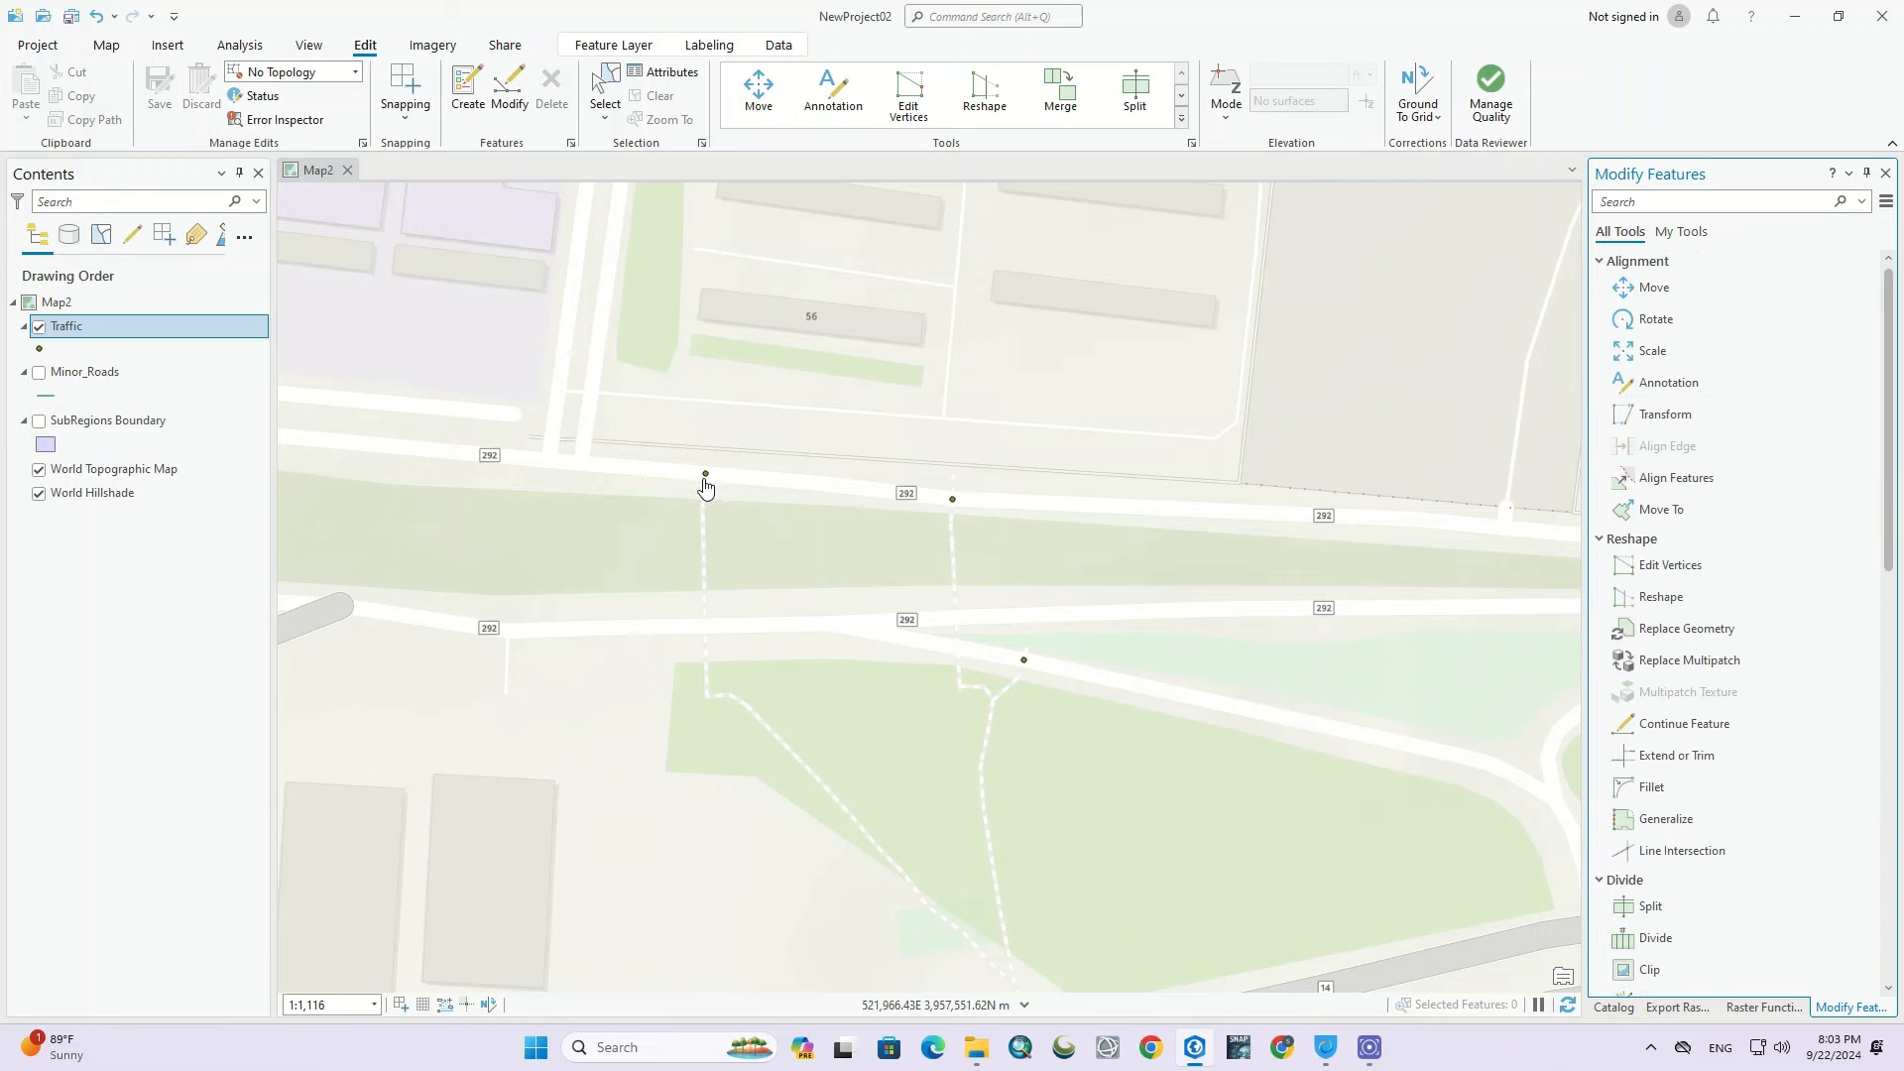
Step: Move the westernmost visible Traffic point from the upper 292 road to the southern bend of its dashed footpath and finish the move
left_click(1695, 290)
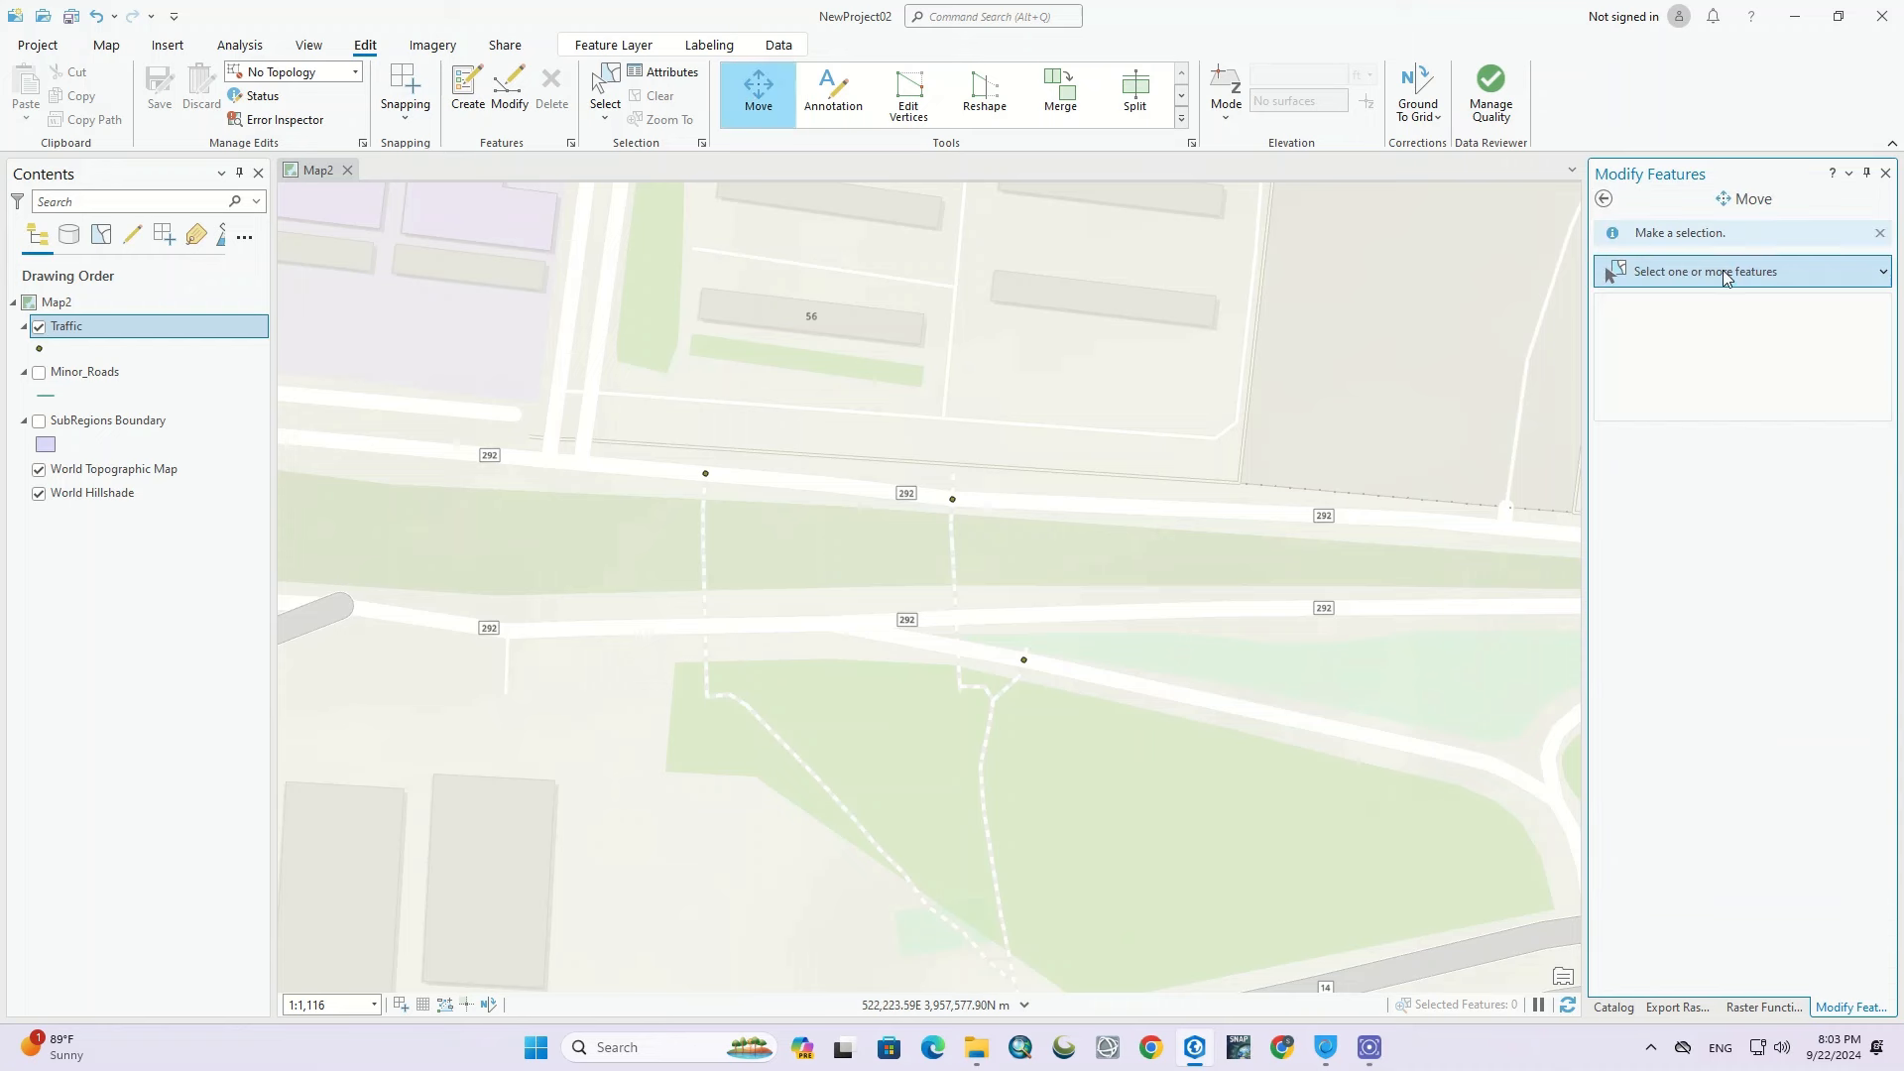
left_click(706, 476)
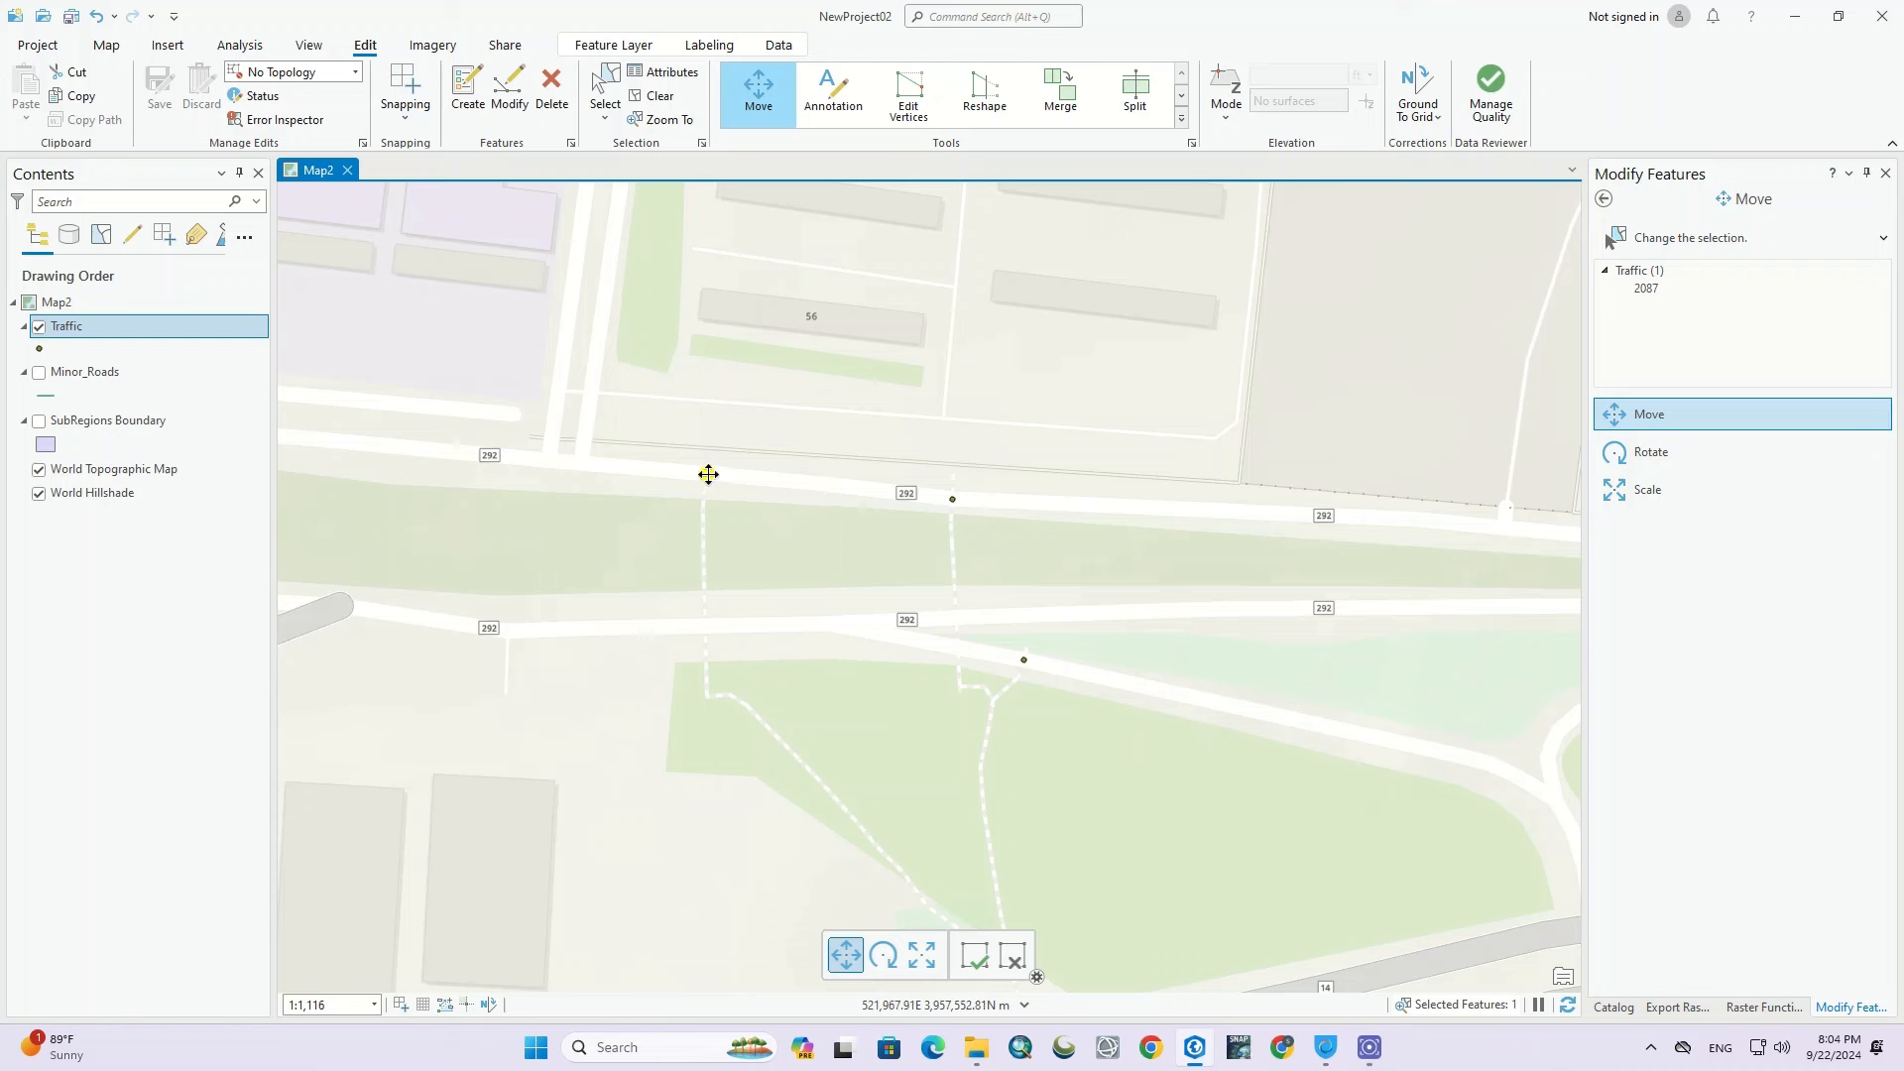
mouse_move(708, 474)
left_mouse_down()
mouse_move(730, 581)
mouse_move(708, 702)
left_mouse_up()
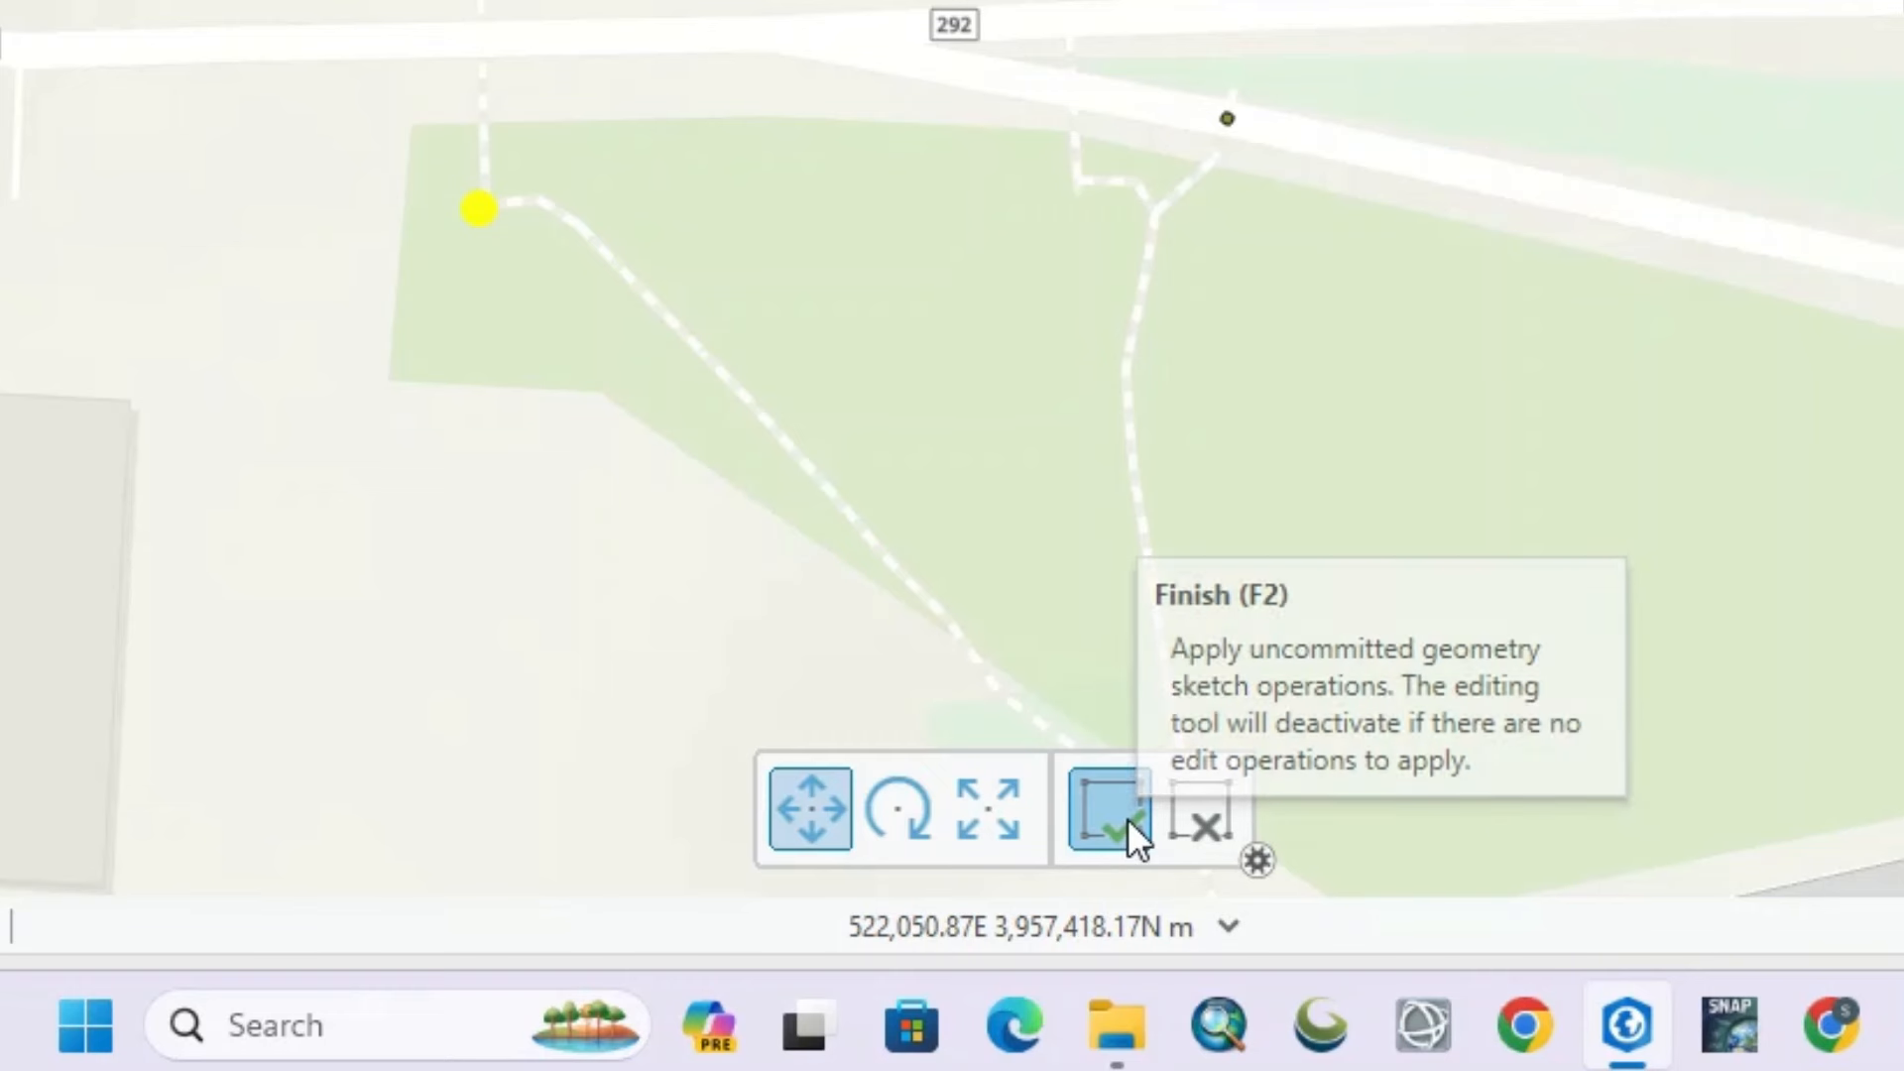
left_click(1128, 819)
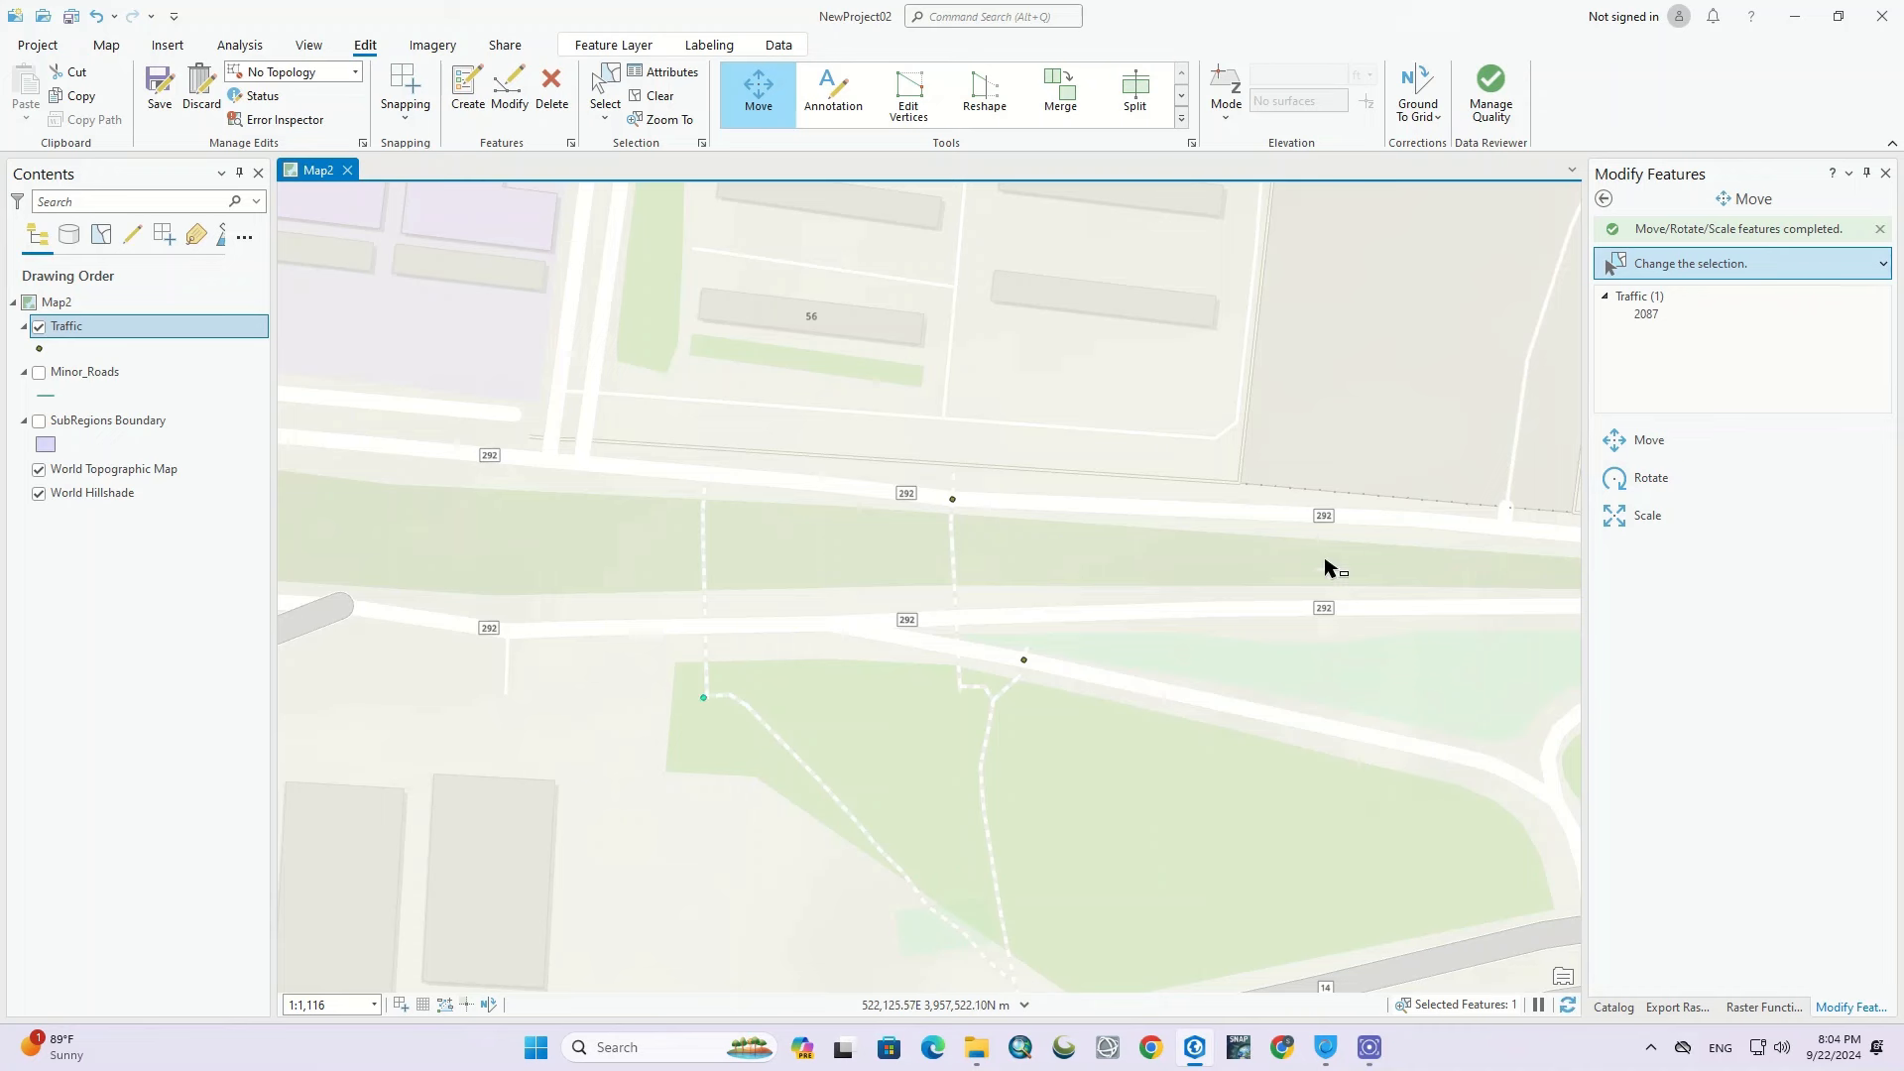
Step: Nudge the selected Traffic point precisely onto the bend of the western dashed footpath and finish the move
left_click(1656, 440)
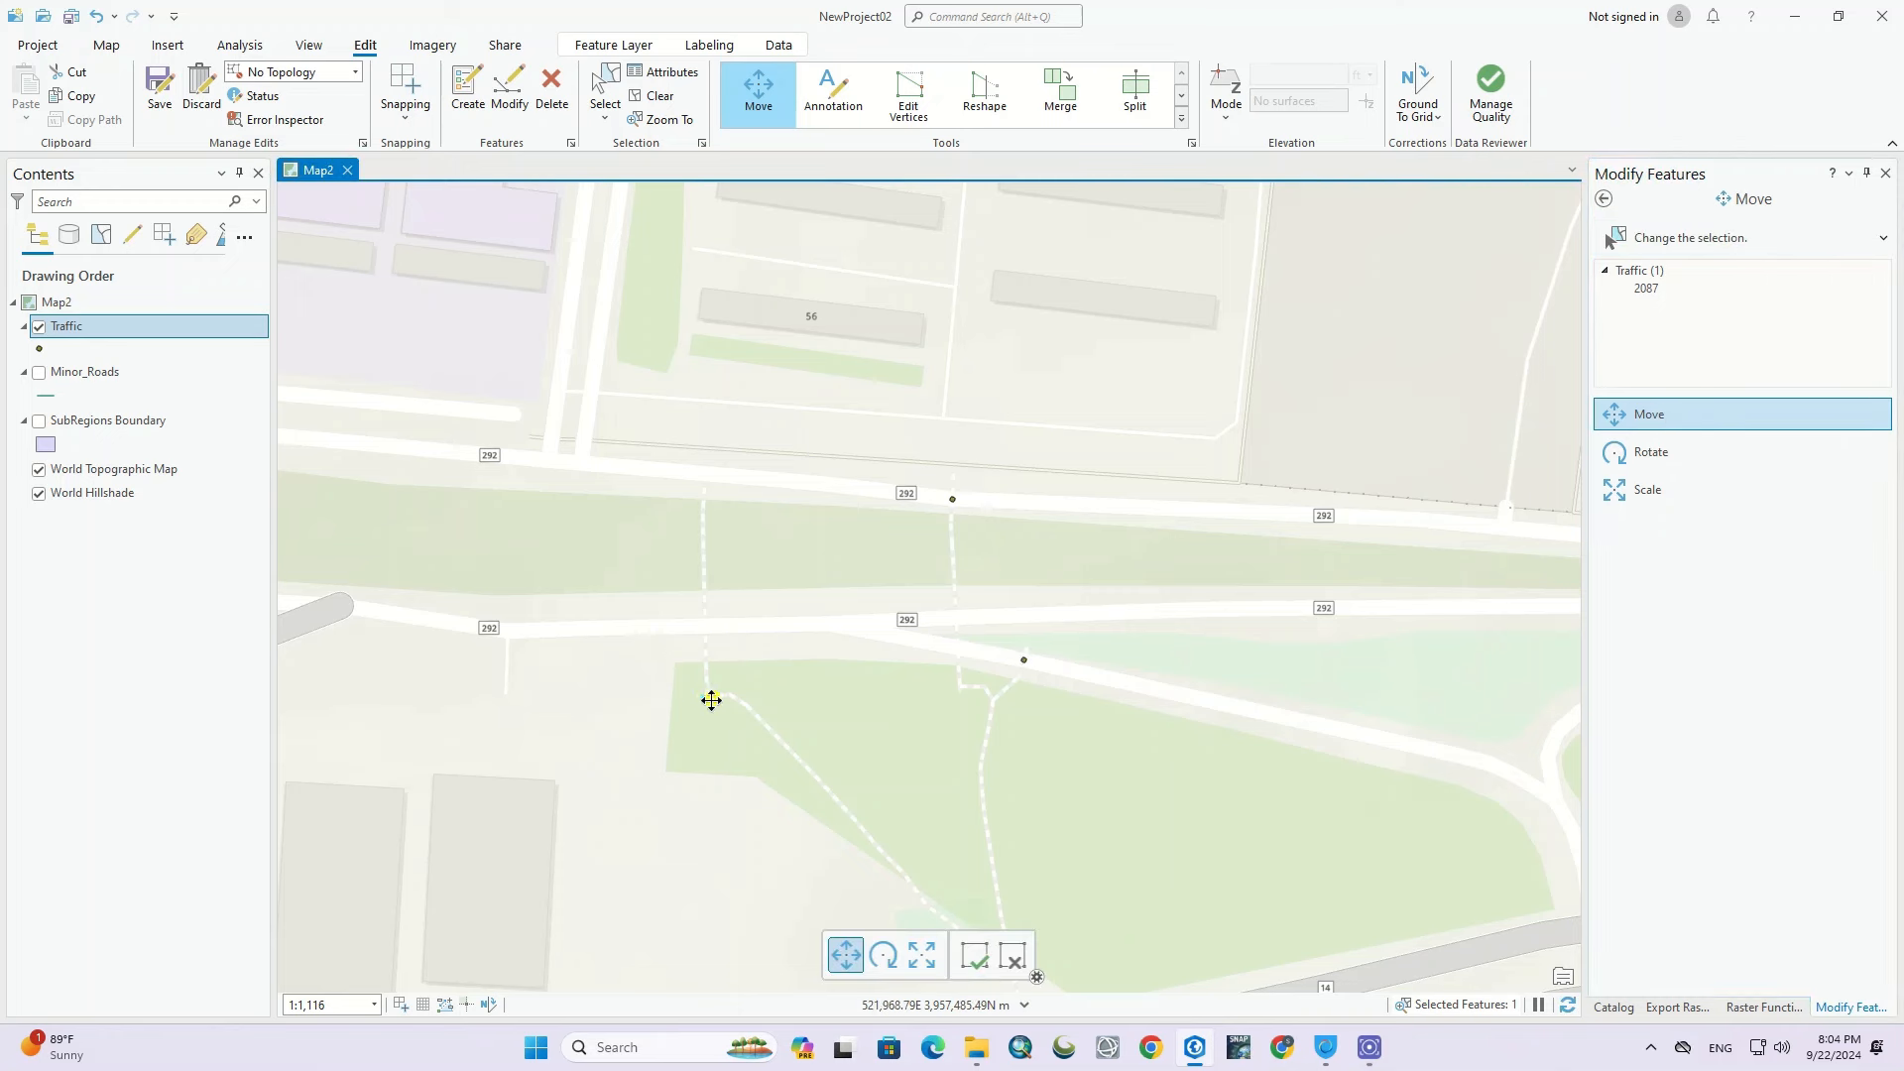
left_click_drag(711, 700, 702, 697)
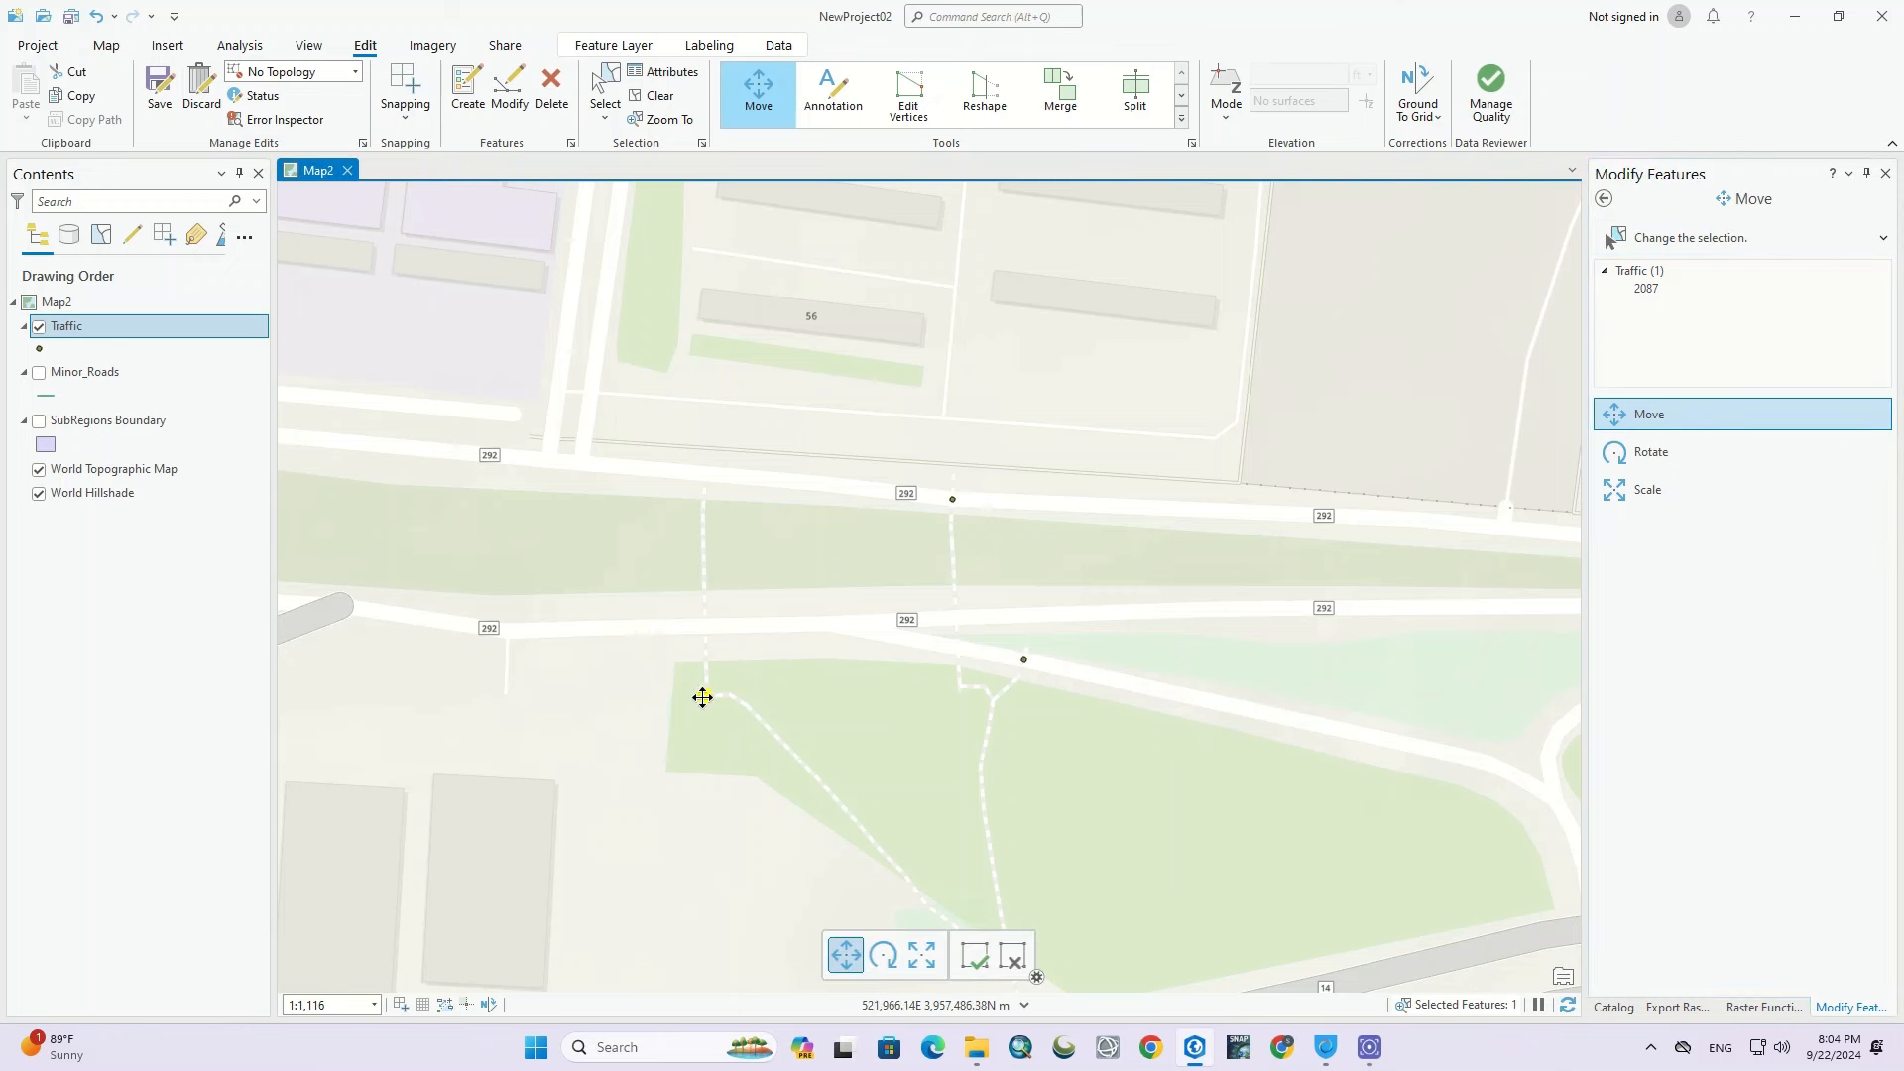
left_click(973, 955)
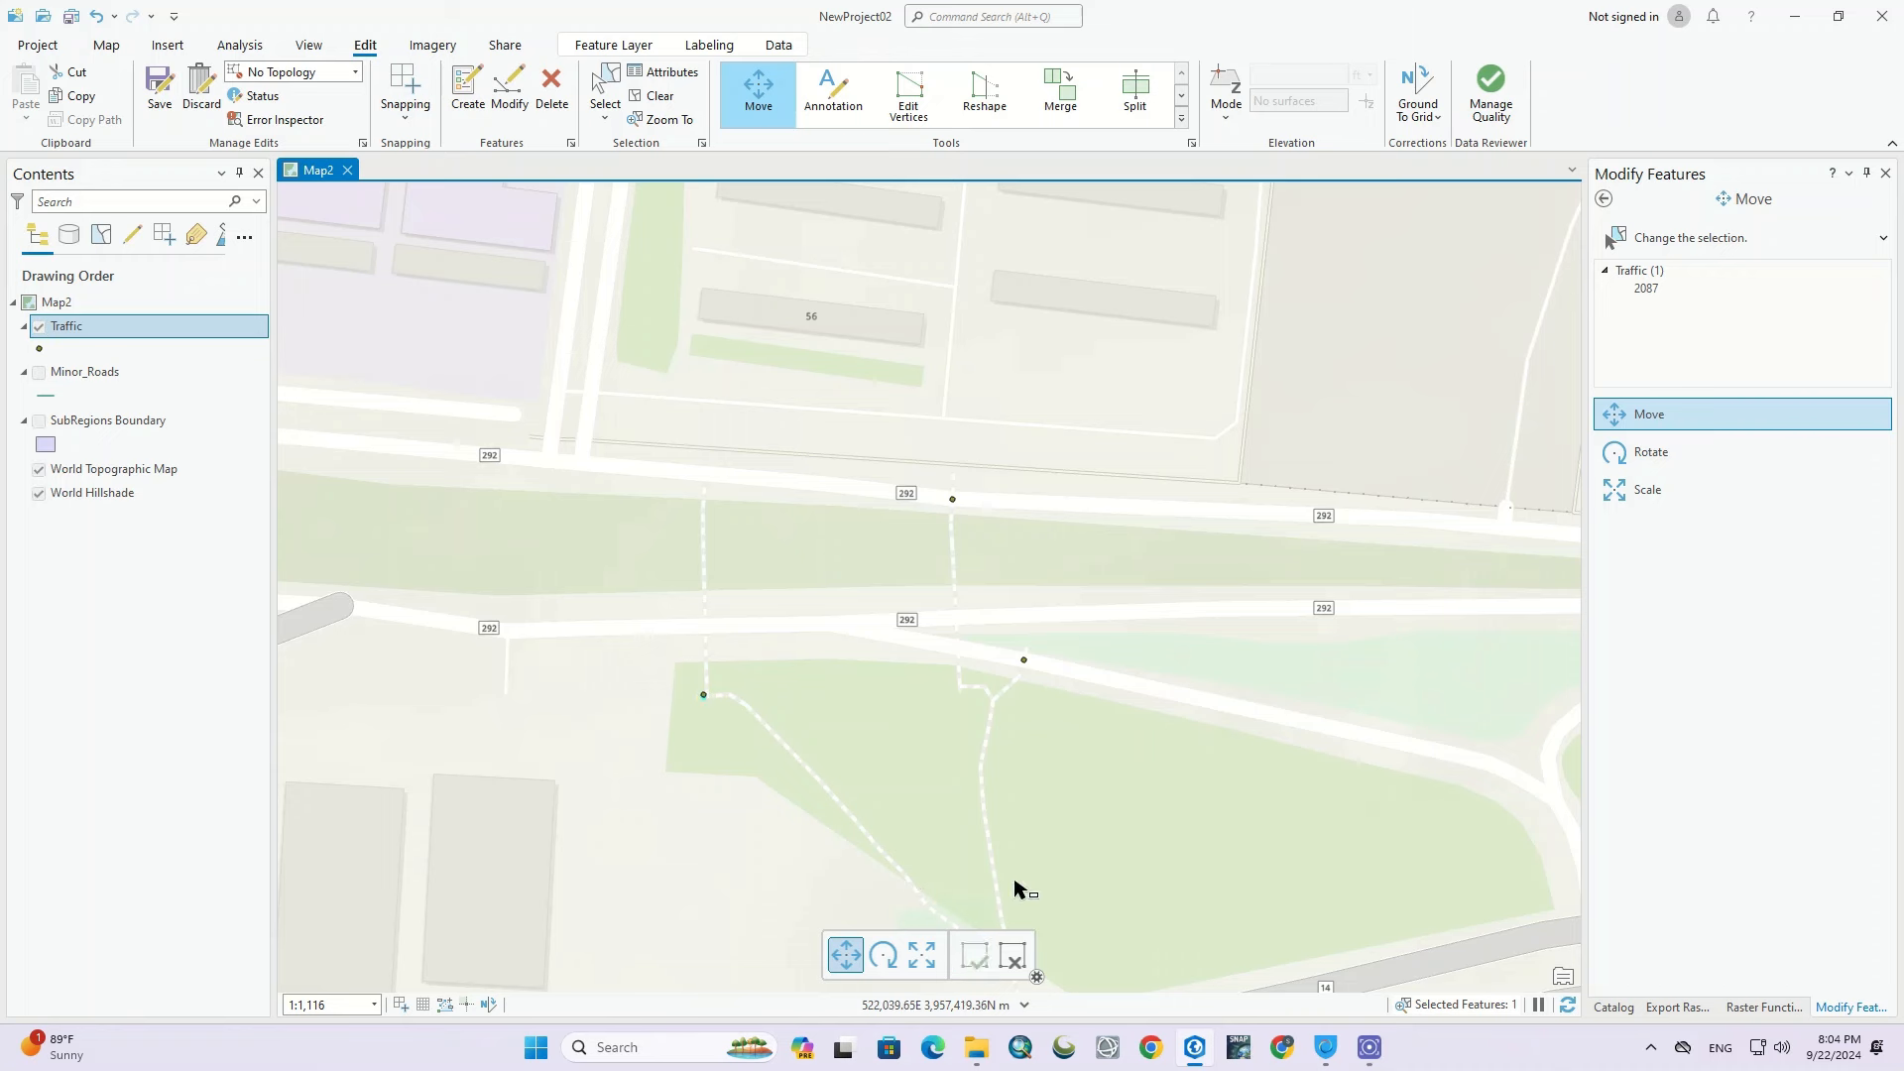
Step: Move the Traffic point on the upper 292 road north to the lane junction beside building 56, and the lower road's point into its place
left_click(952, 501)
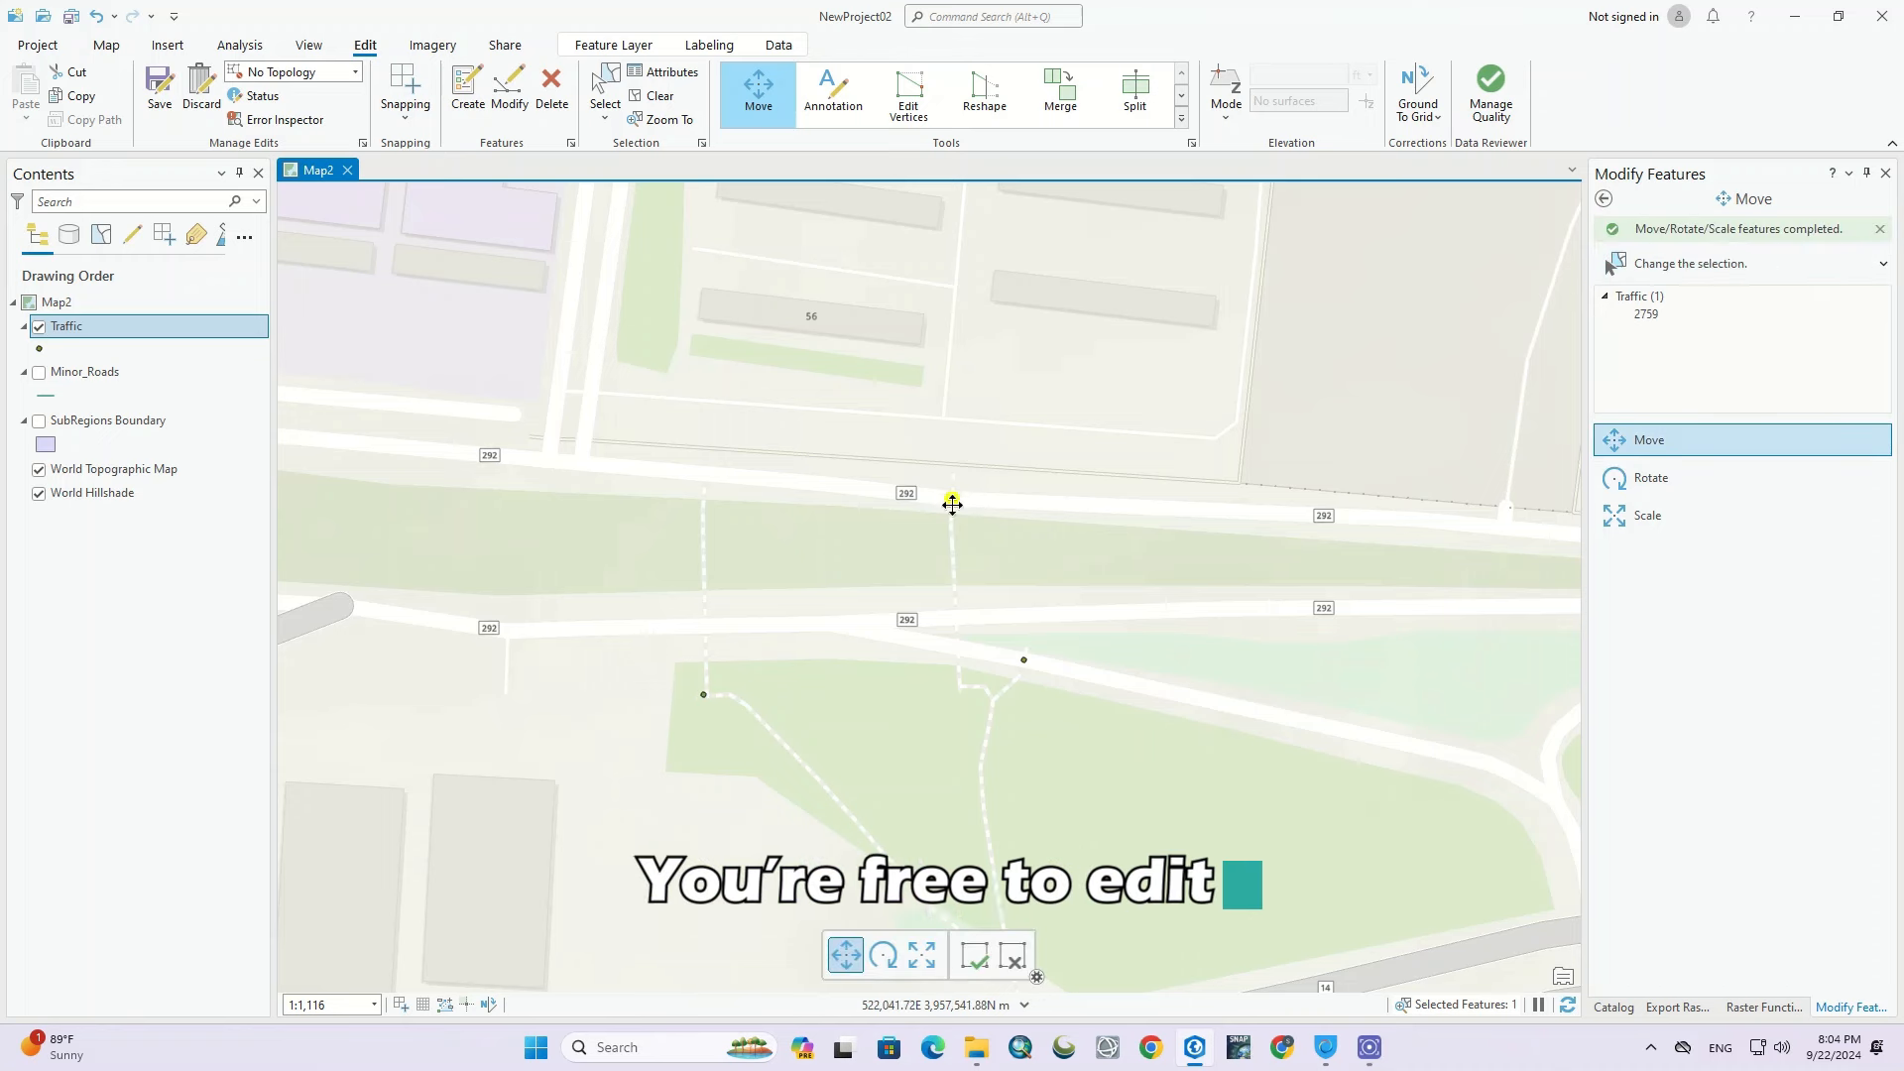
left_click_drag(952, 501, 869, 310)
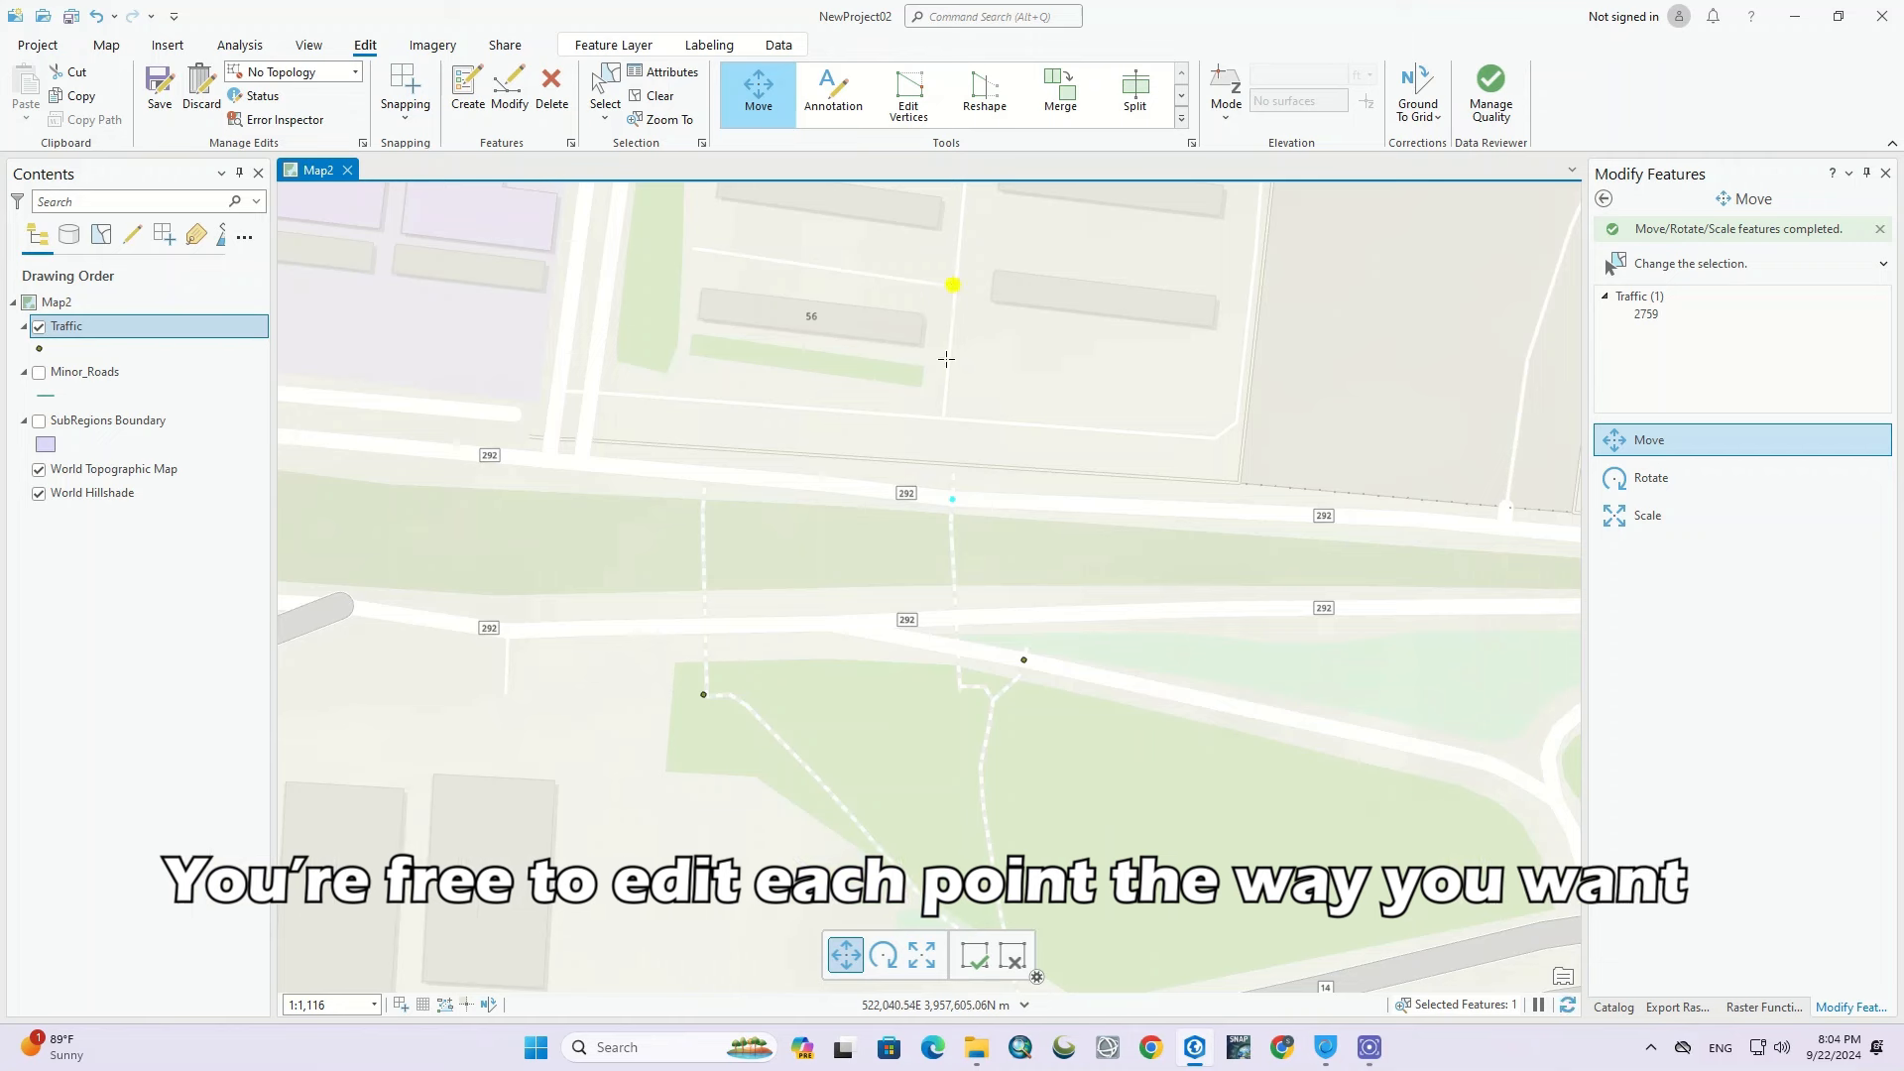
left_click(973, 960)
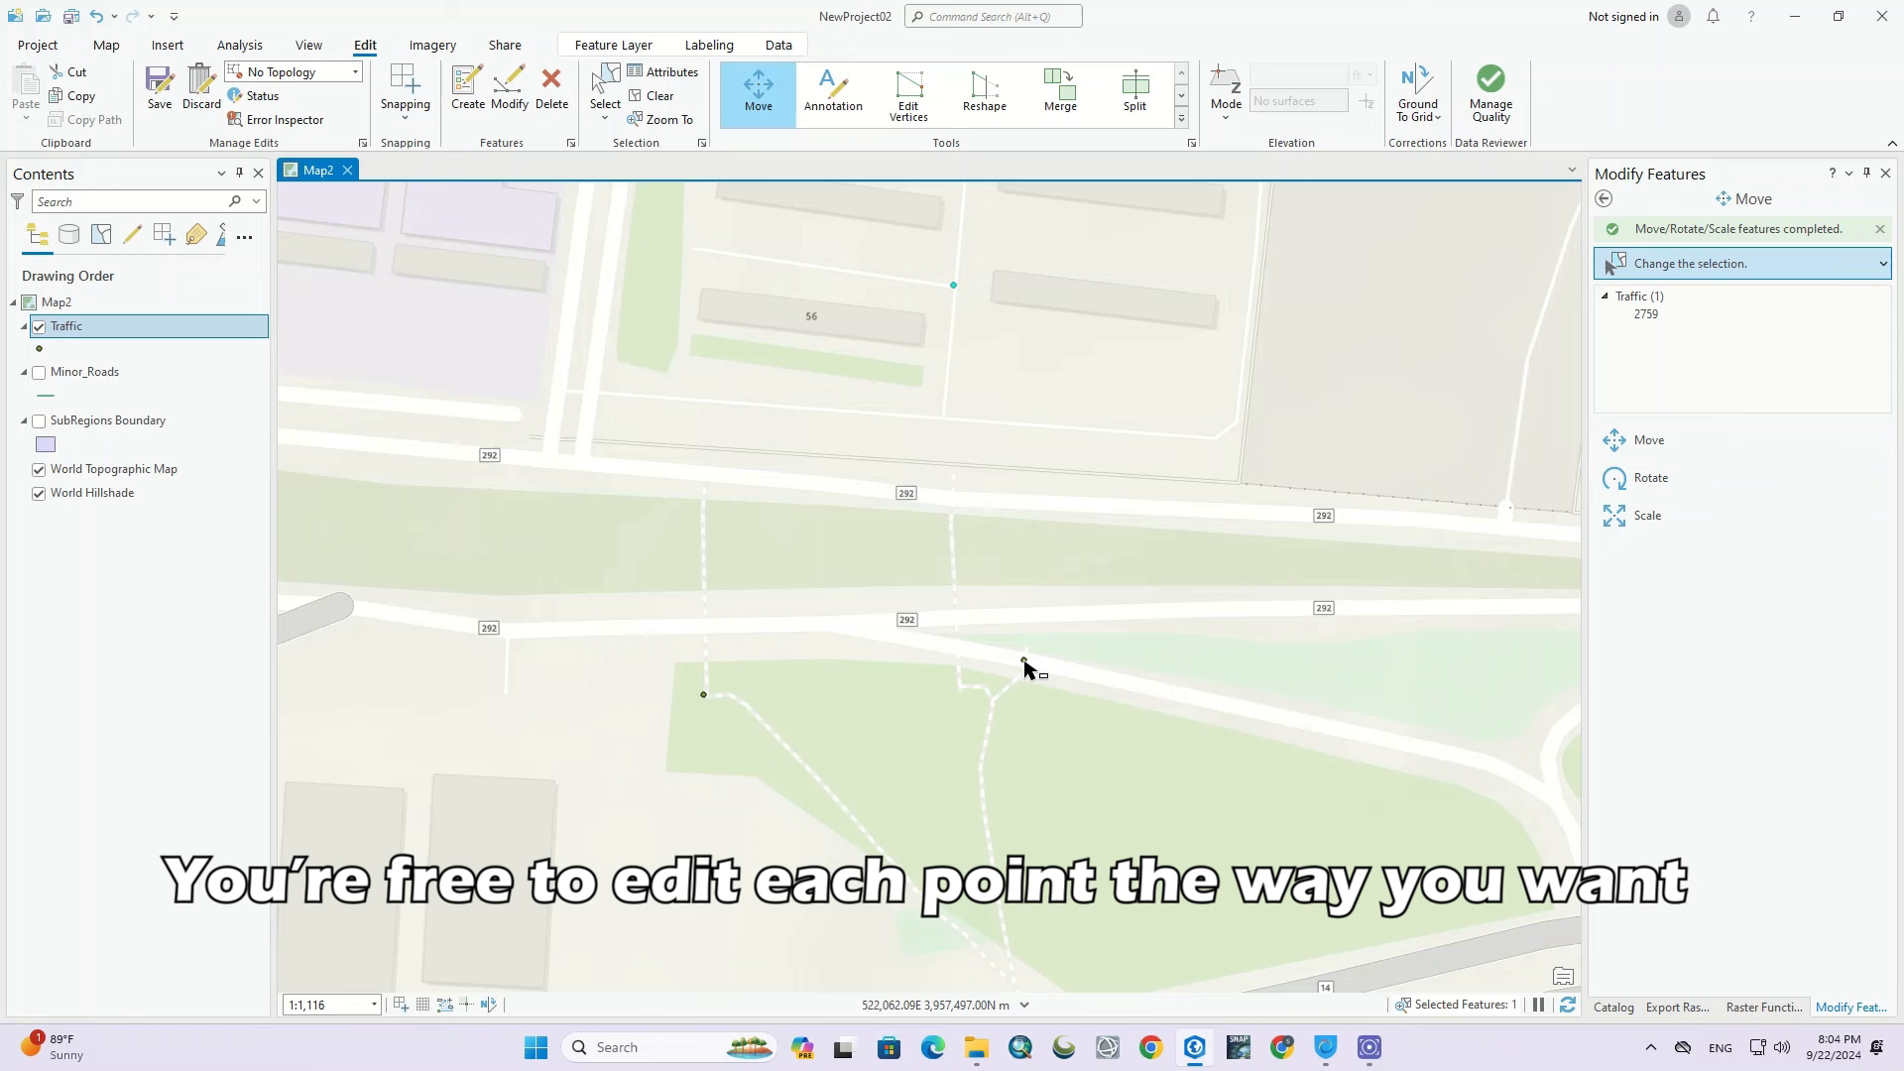
left_click(1023, 660)
left_click_drag(1027, 663, 959, 501)
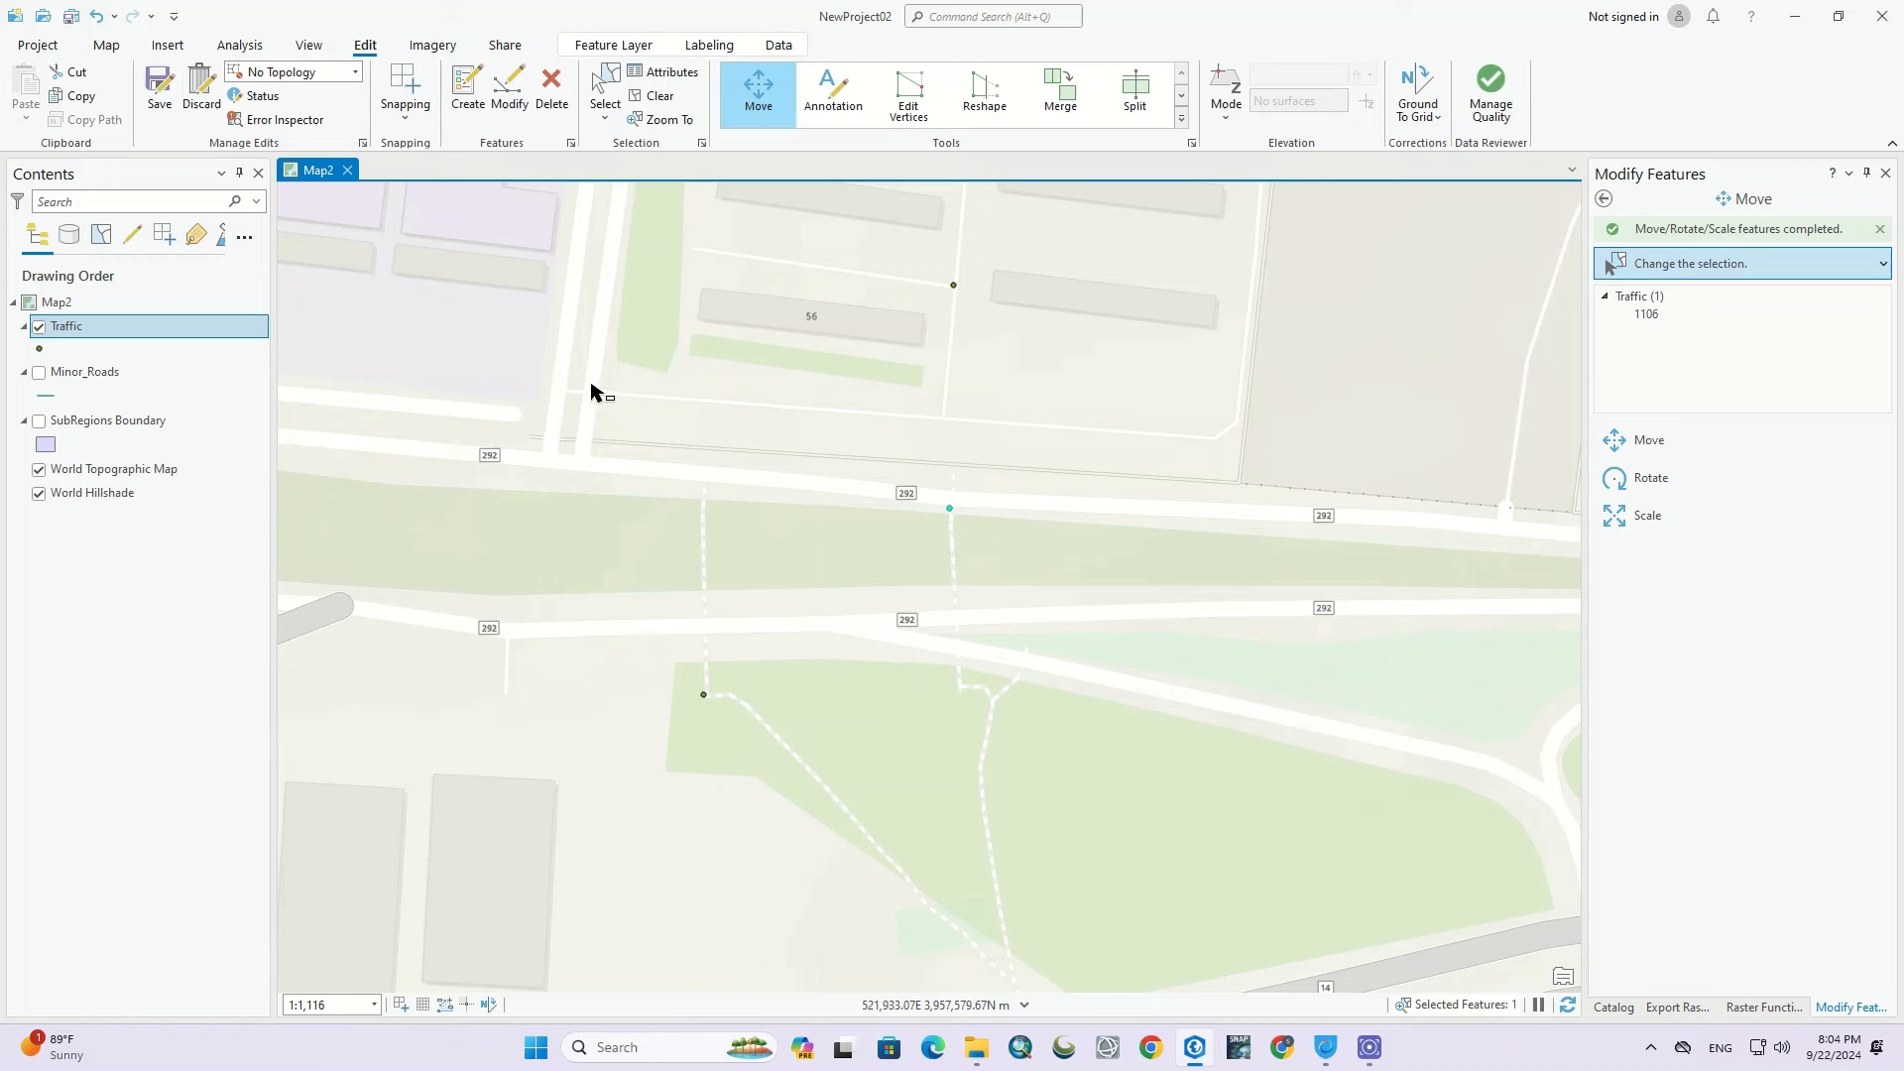
Step: Create new Traffic points on the northeastern lane and at the east end and middle junction of the lane south of building 56
left_click(468, 95)
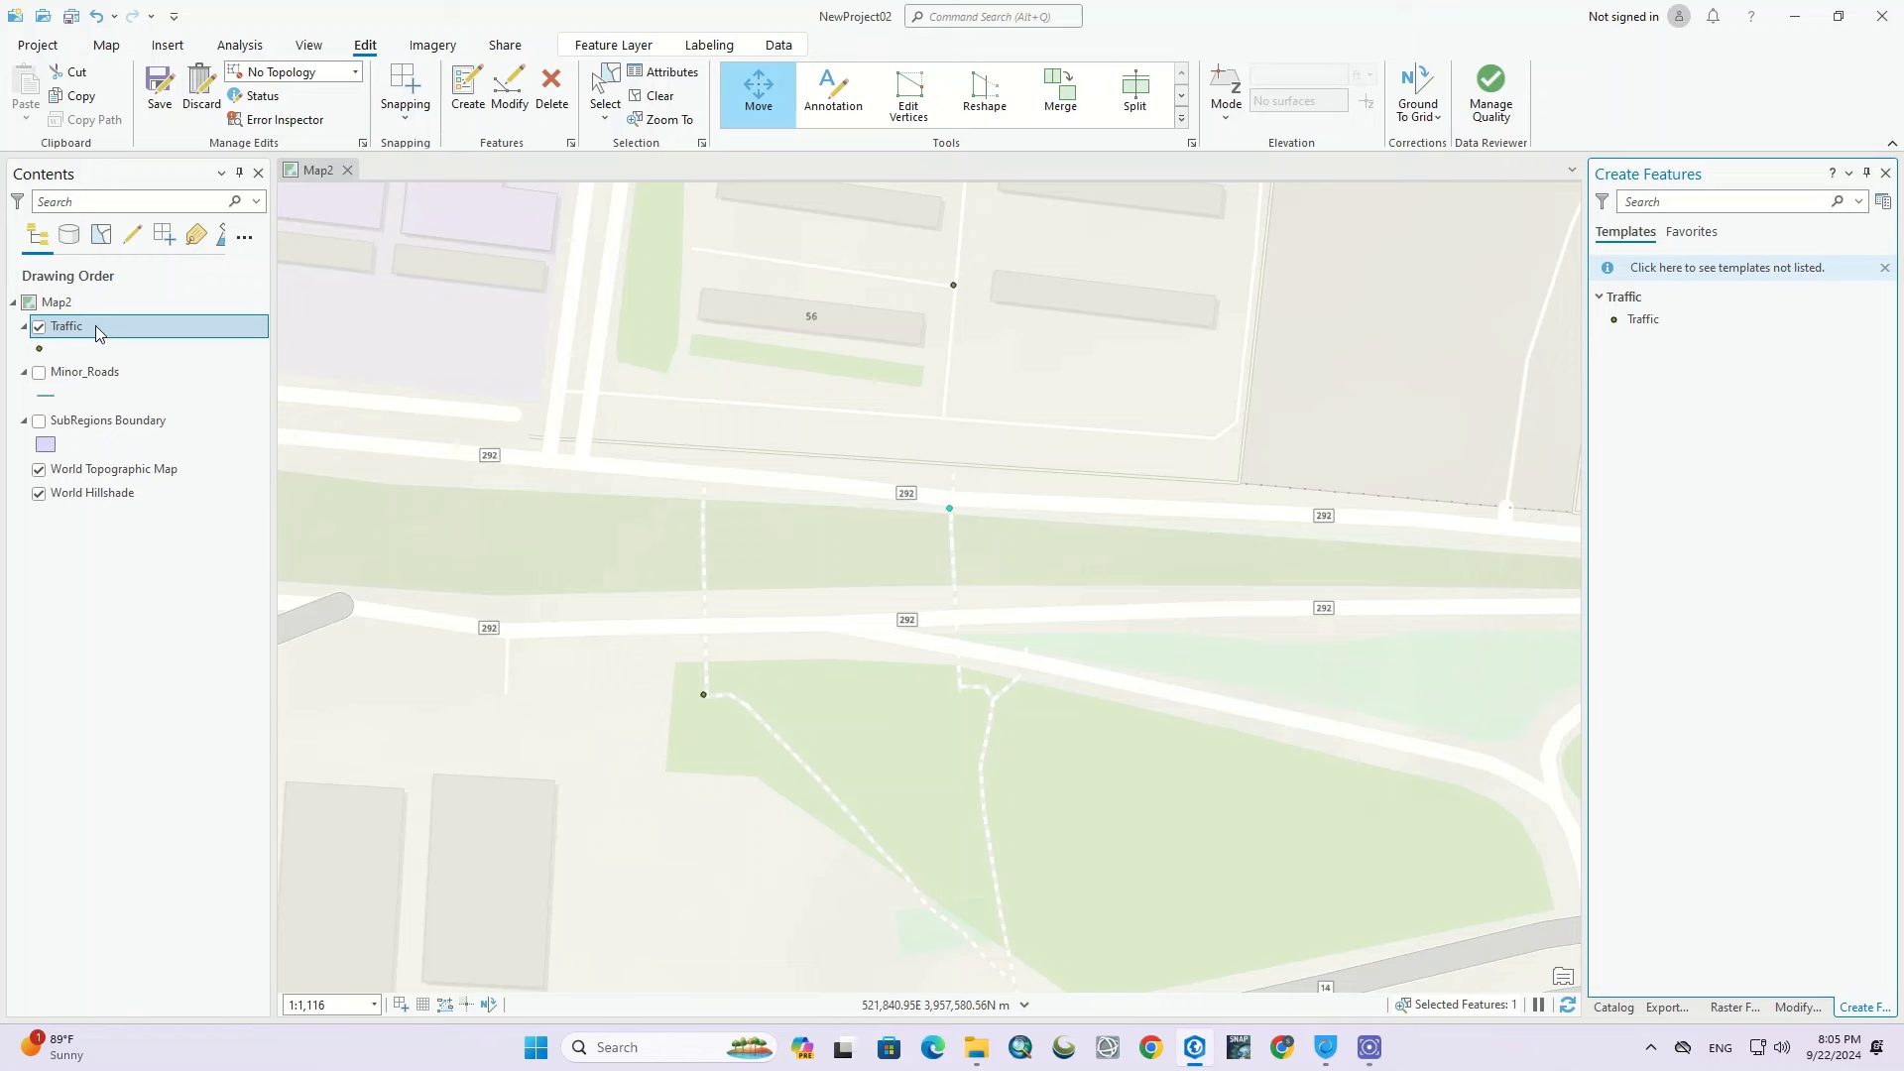
left_click(1663, 321)
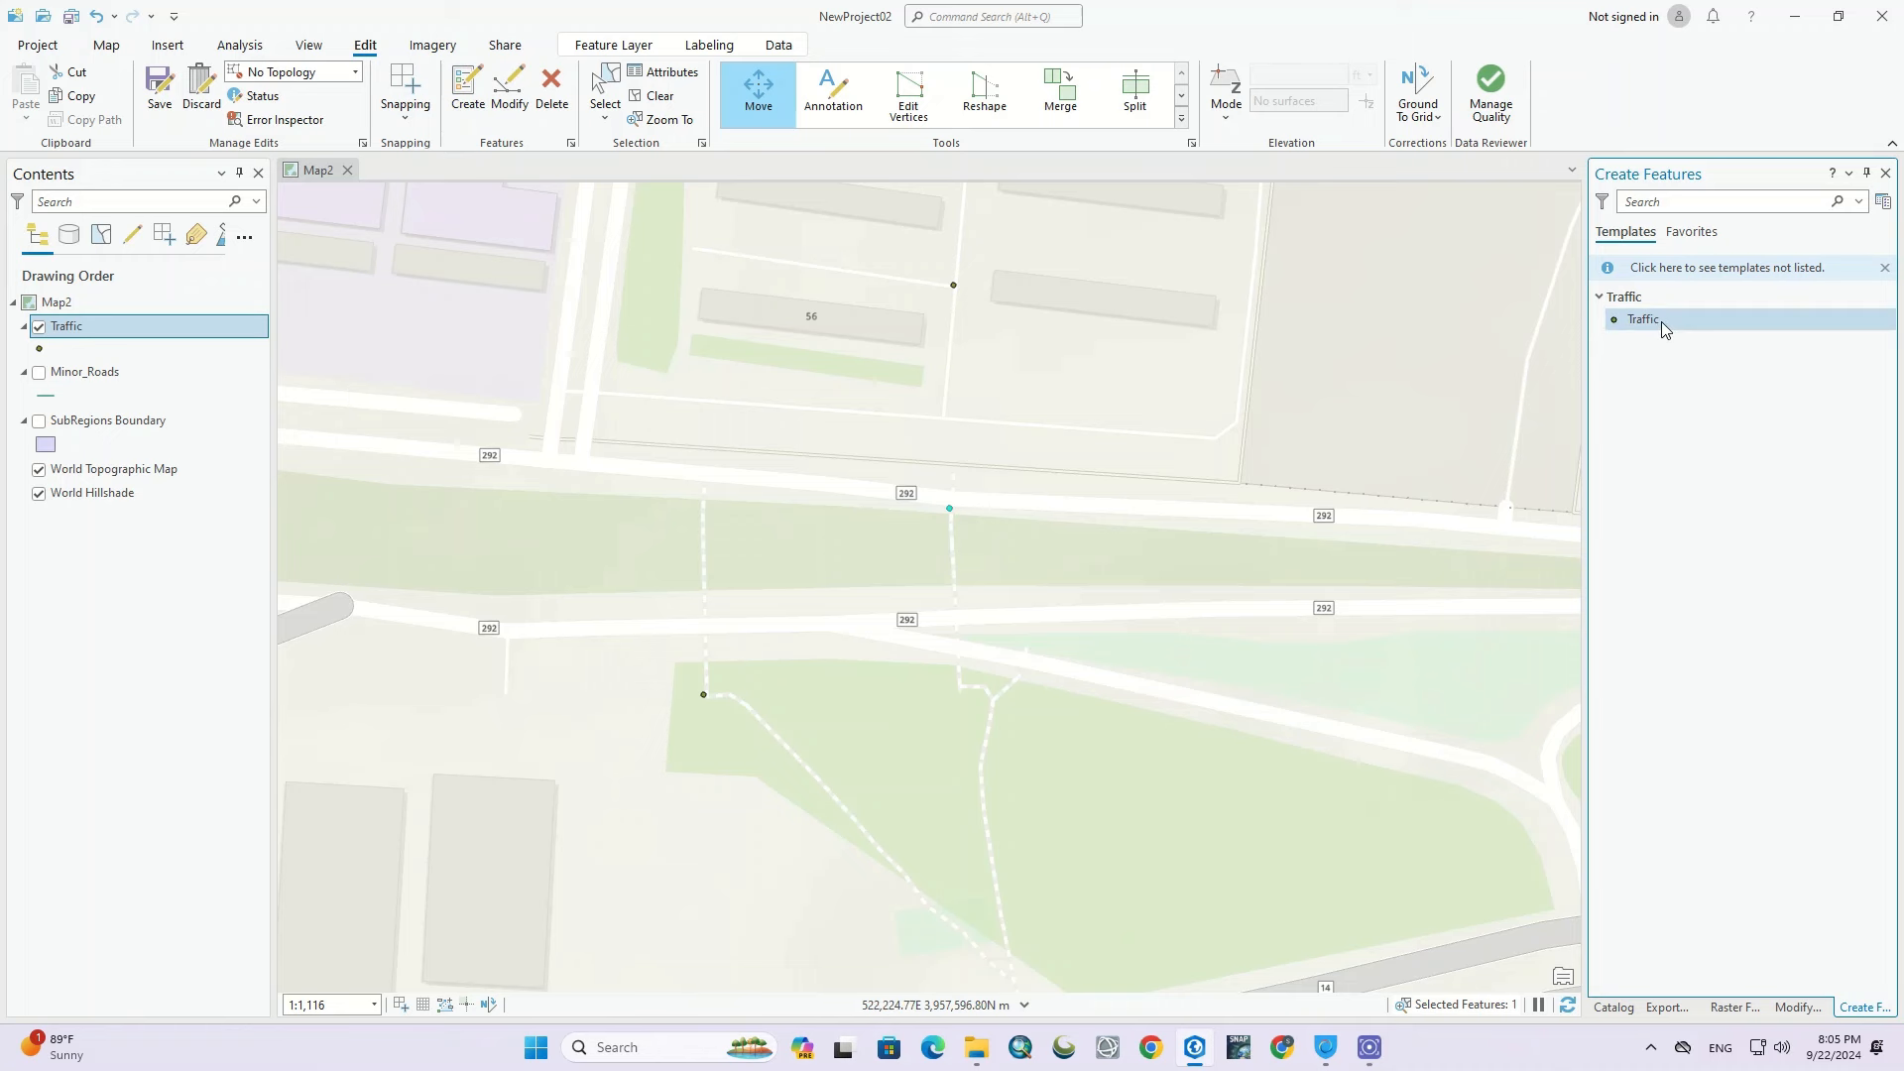
left_click(1662, 321)
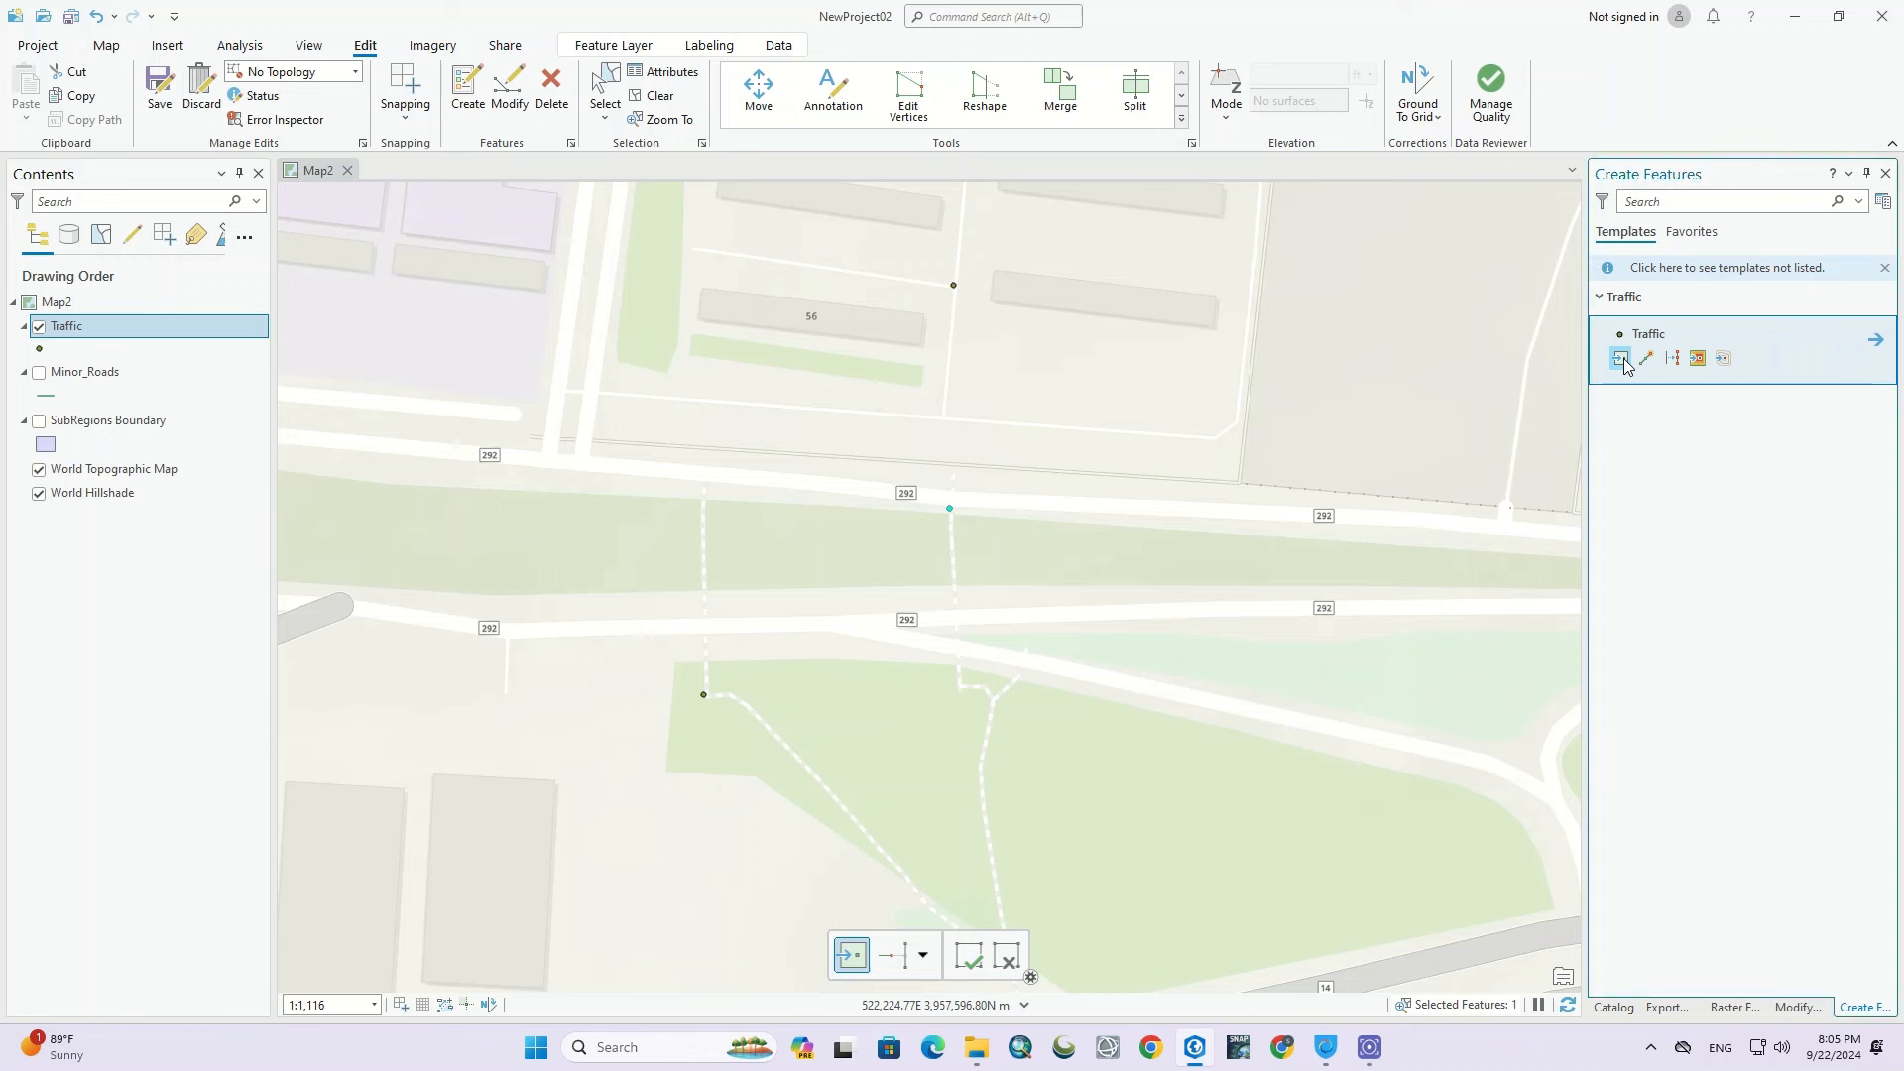
left_click(1359, 381)
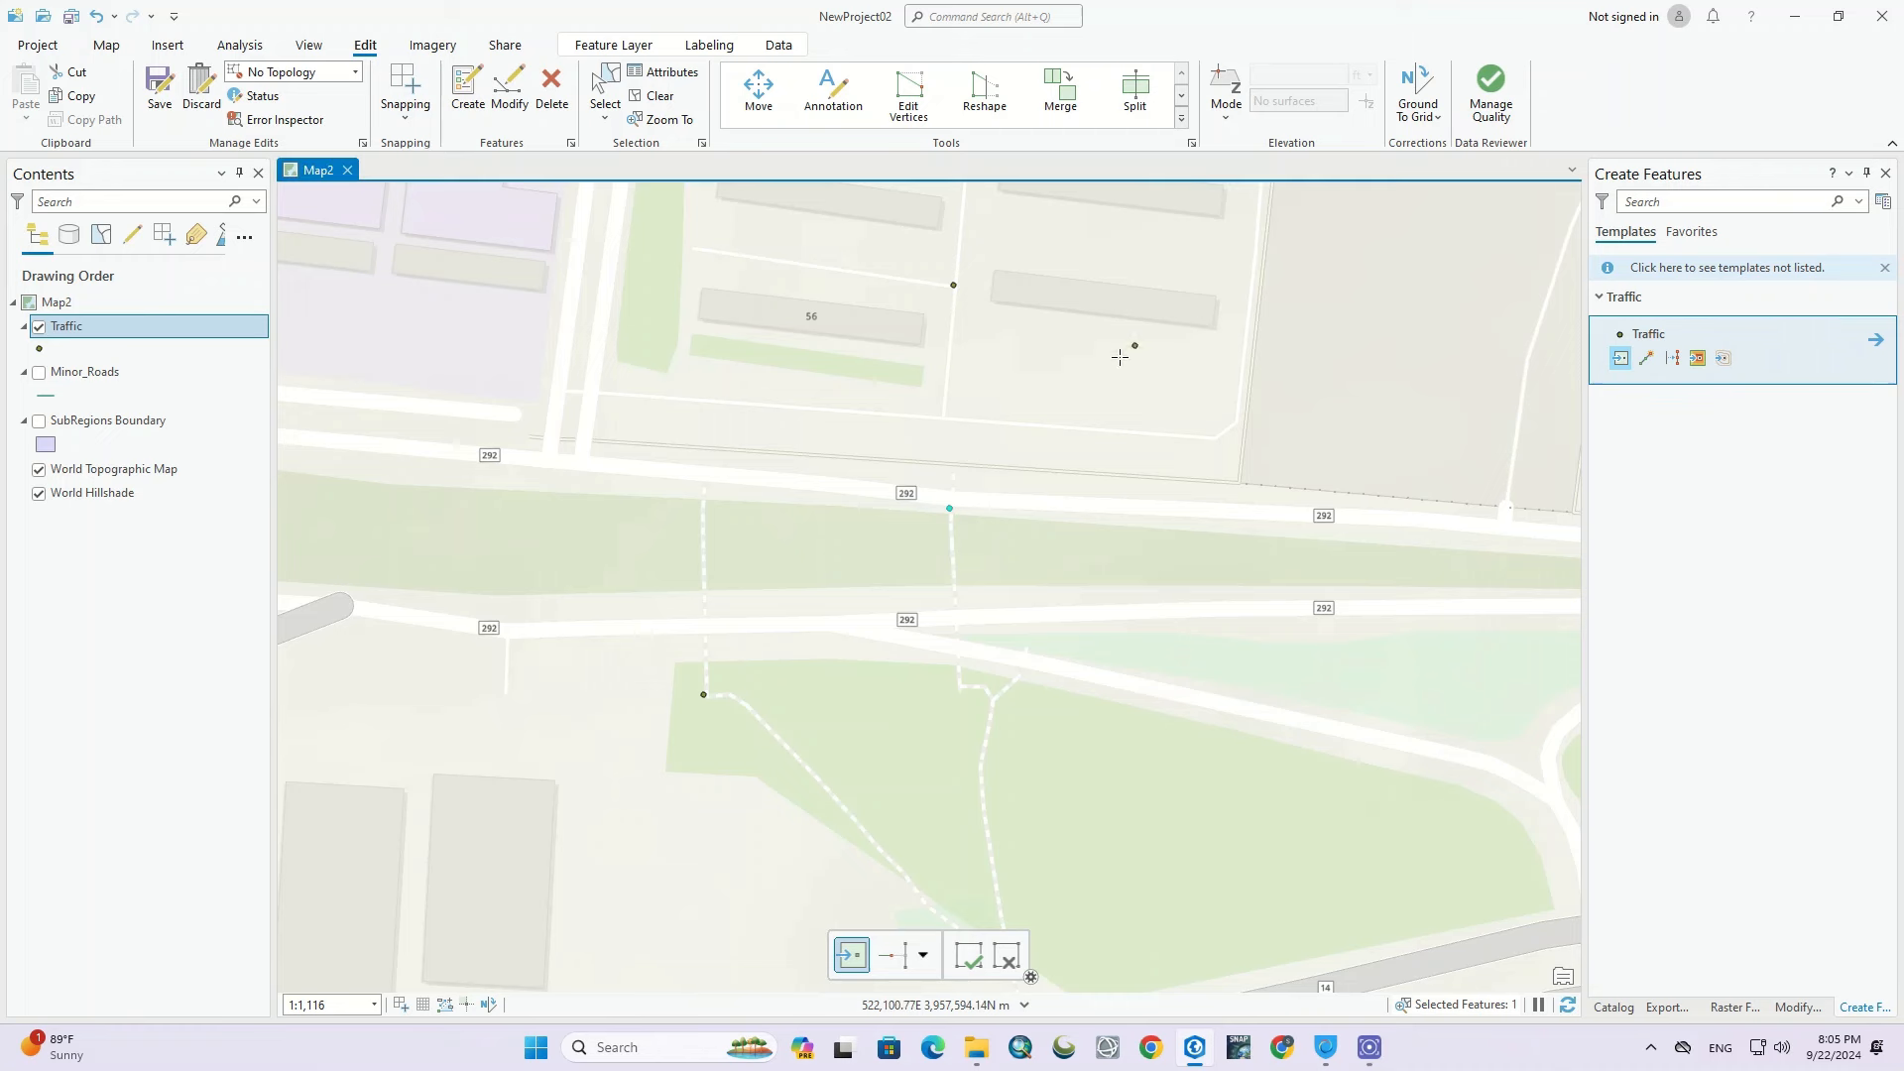
left_click(1334, 420)
left_click(1525, 361)
left_click(1213, 438)
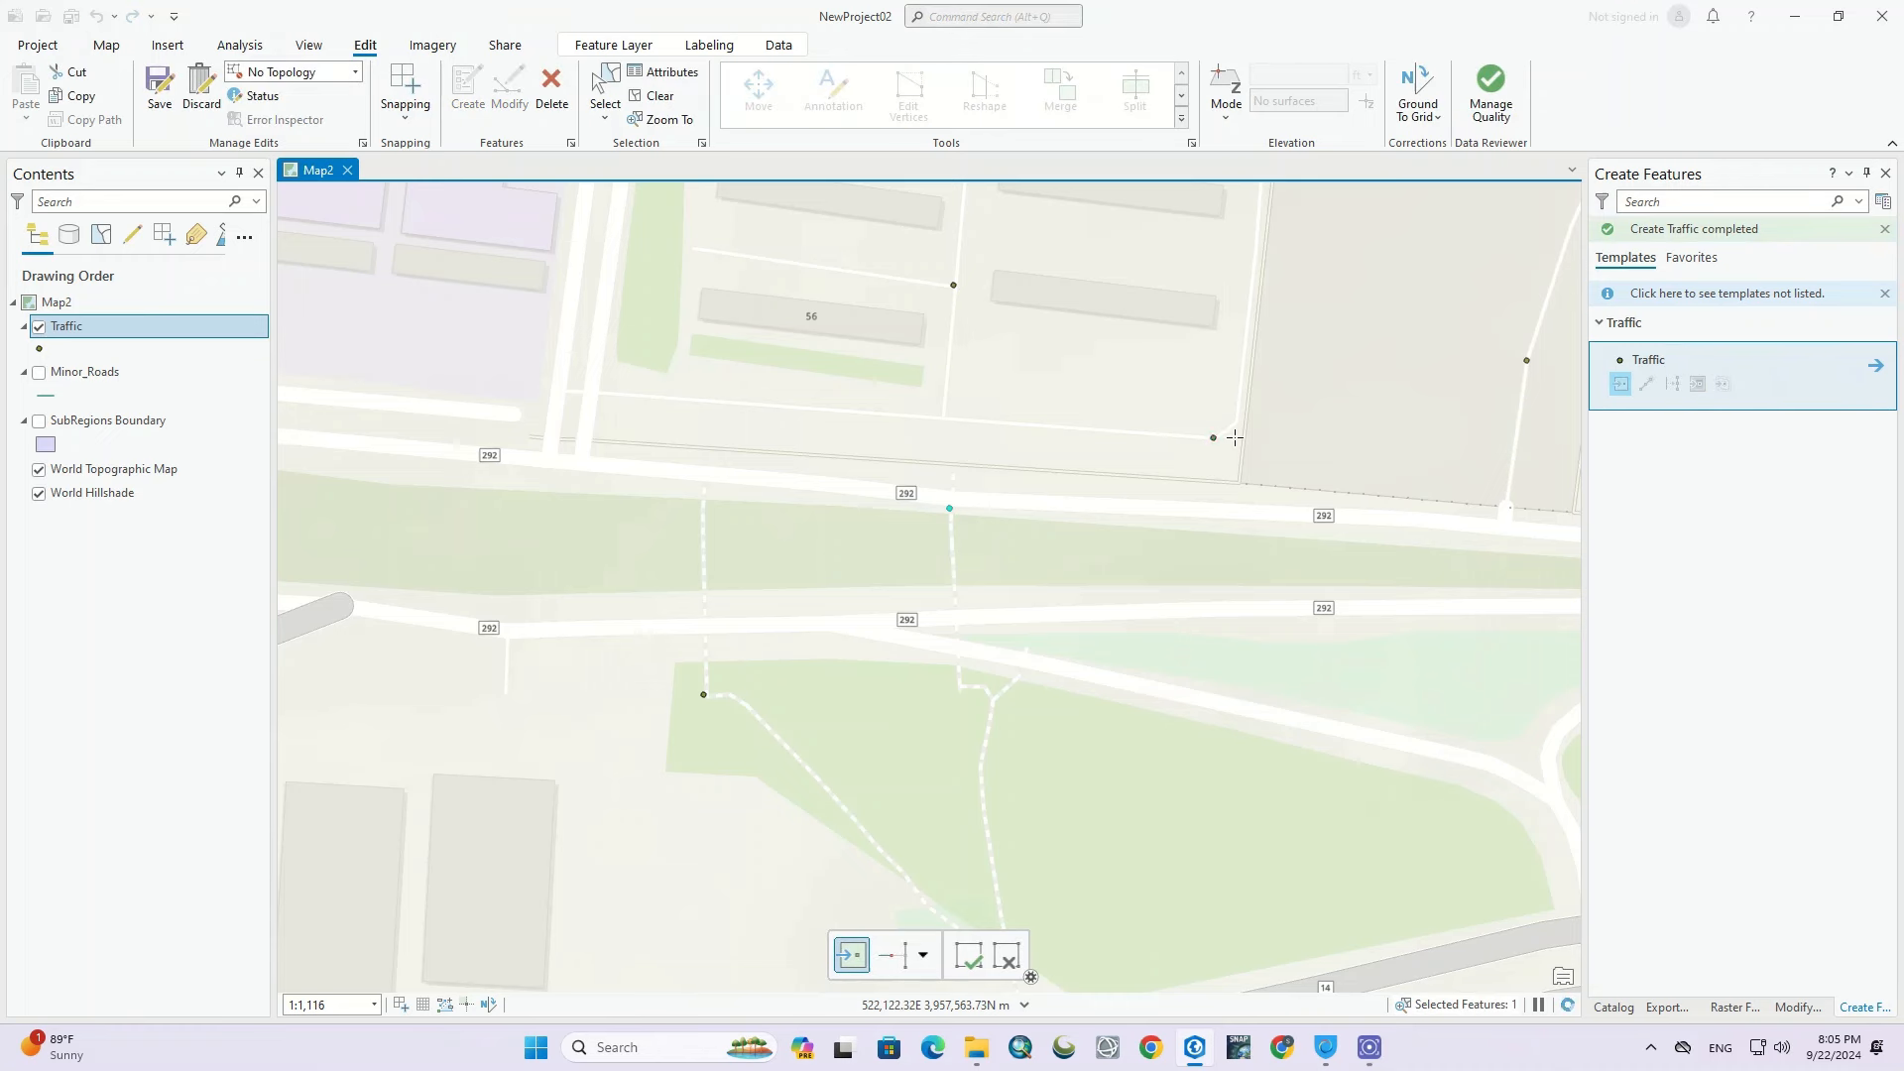
left_click(946, 418)
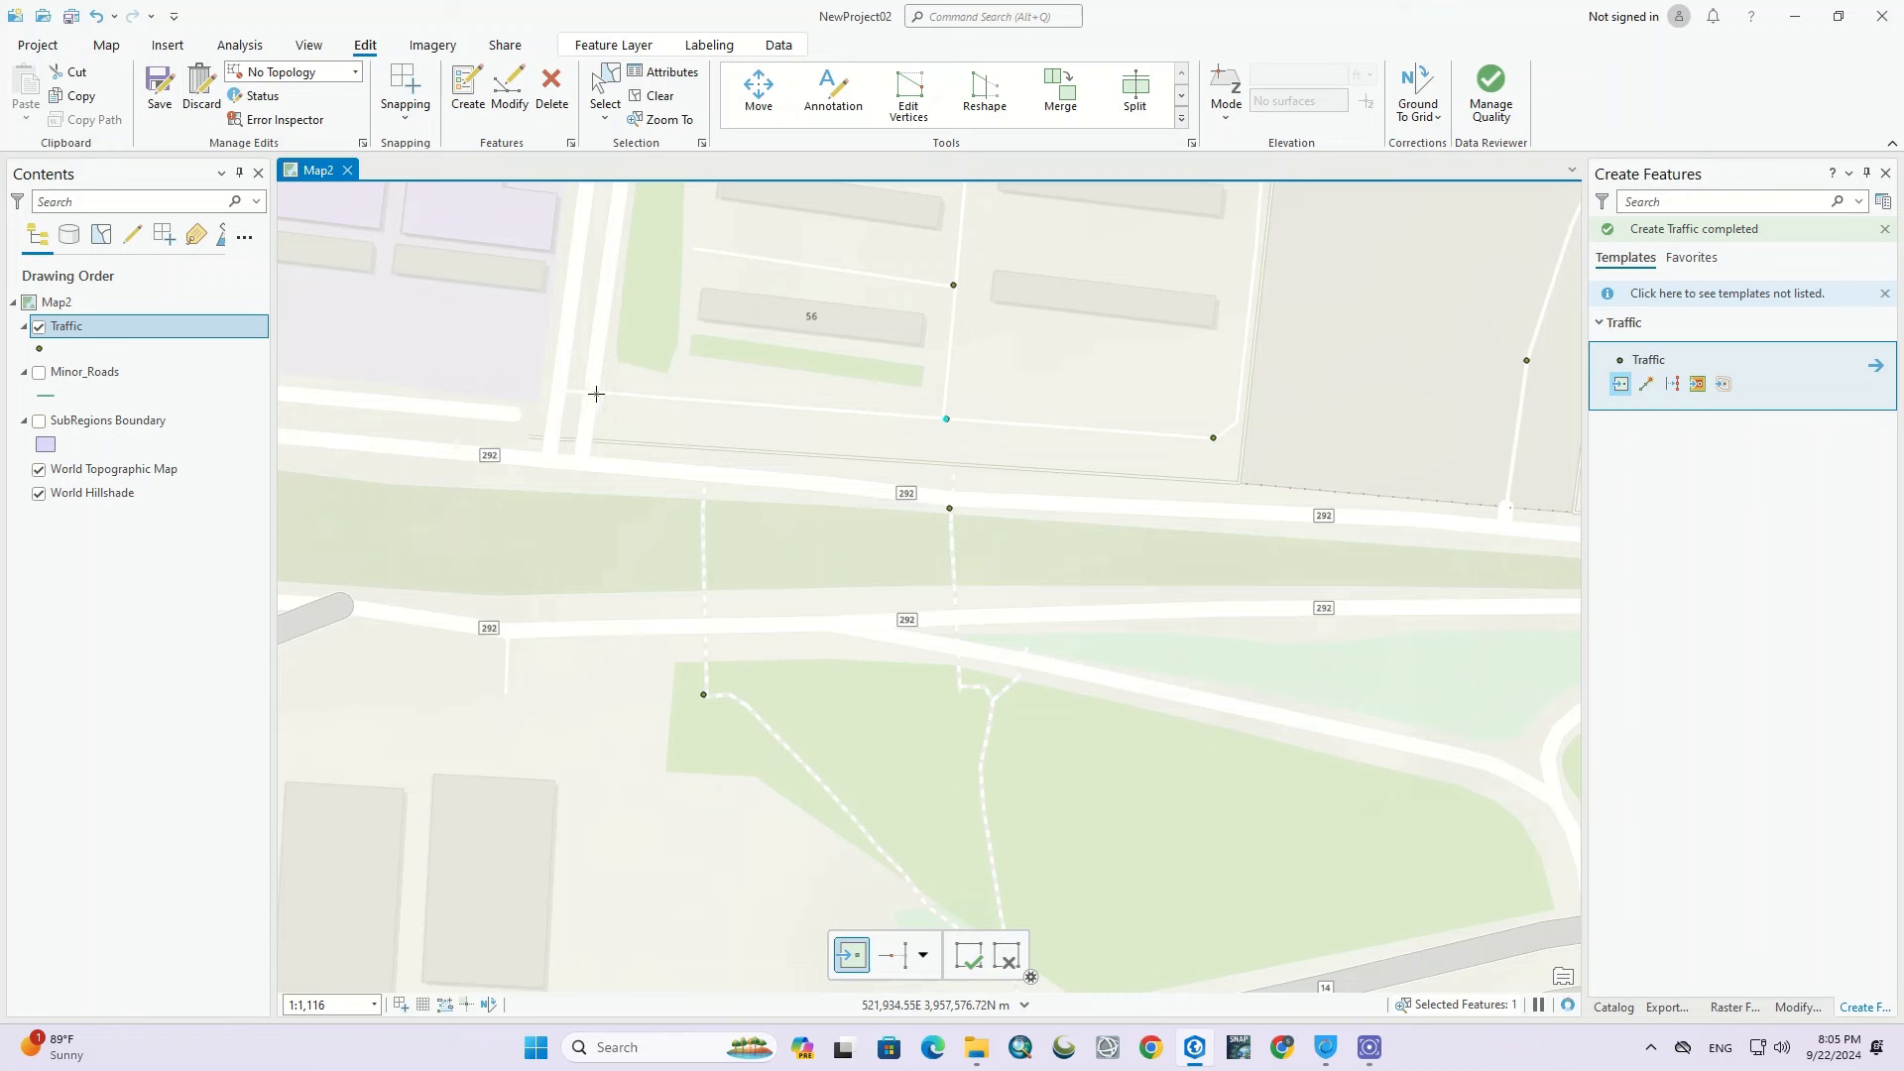
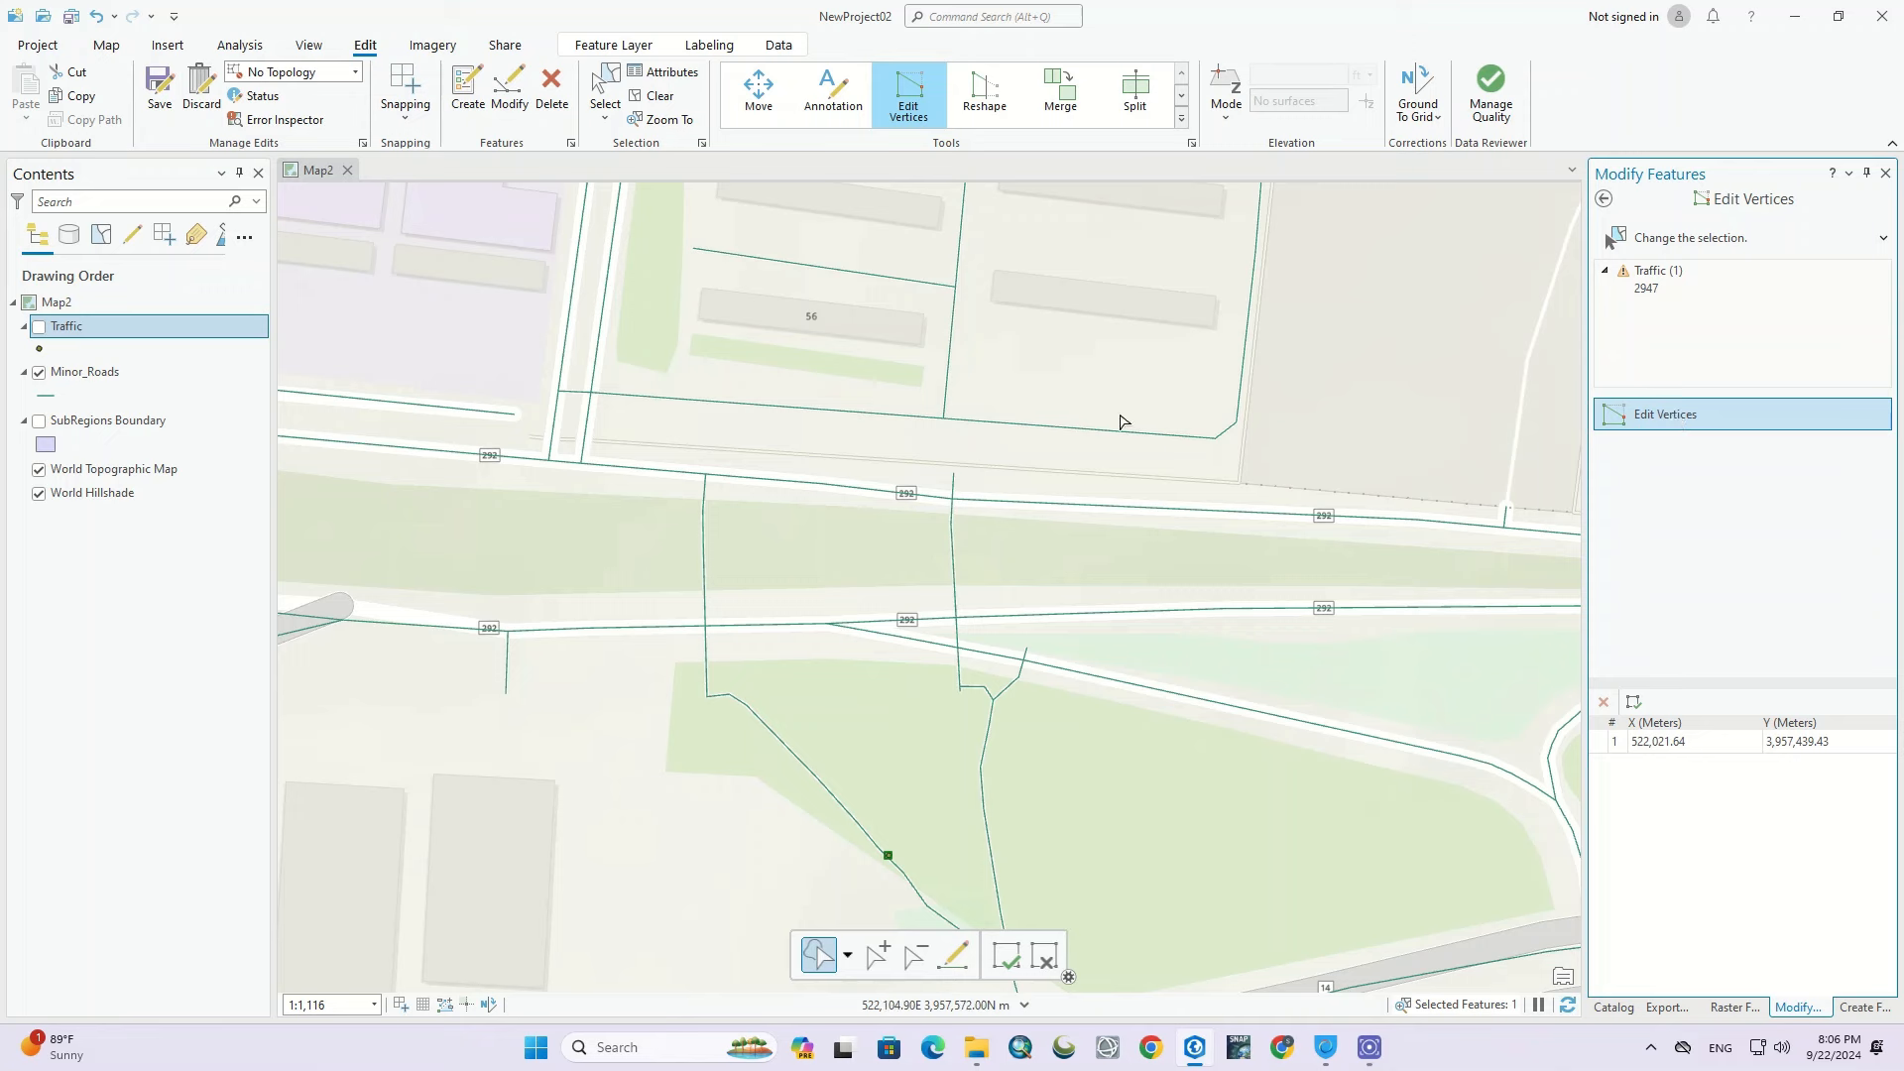
Step: Edit the vertices of the Minor_Roads line south of building 56, moving its east end onto the southwestern building, and finish the edit
left_click(987, 427)
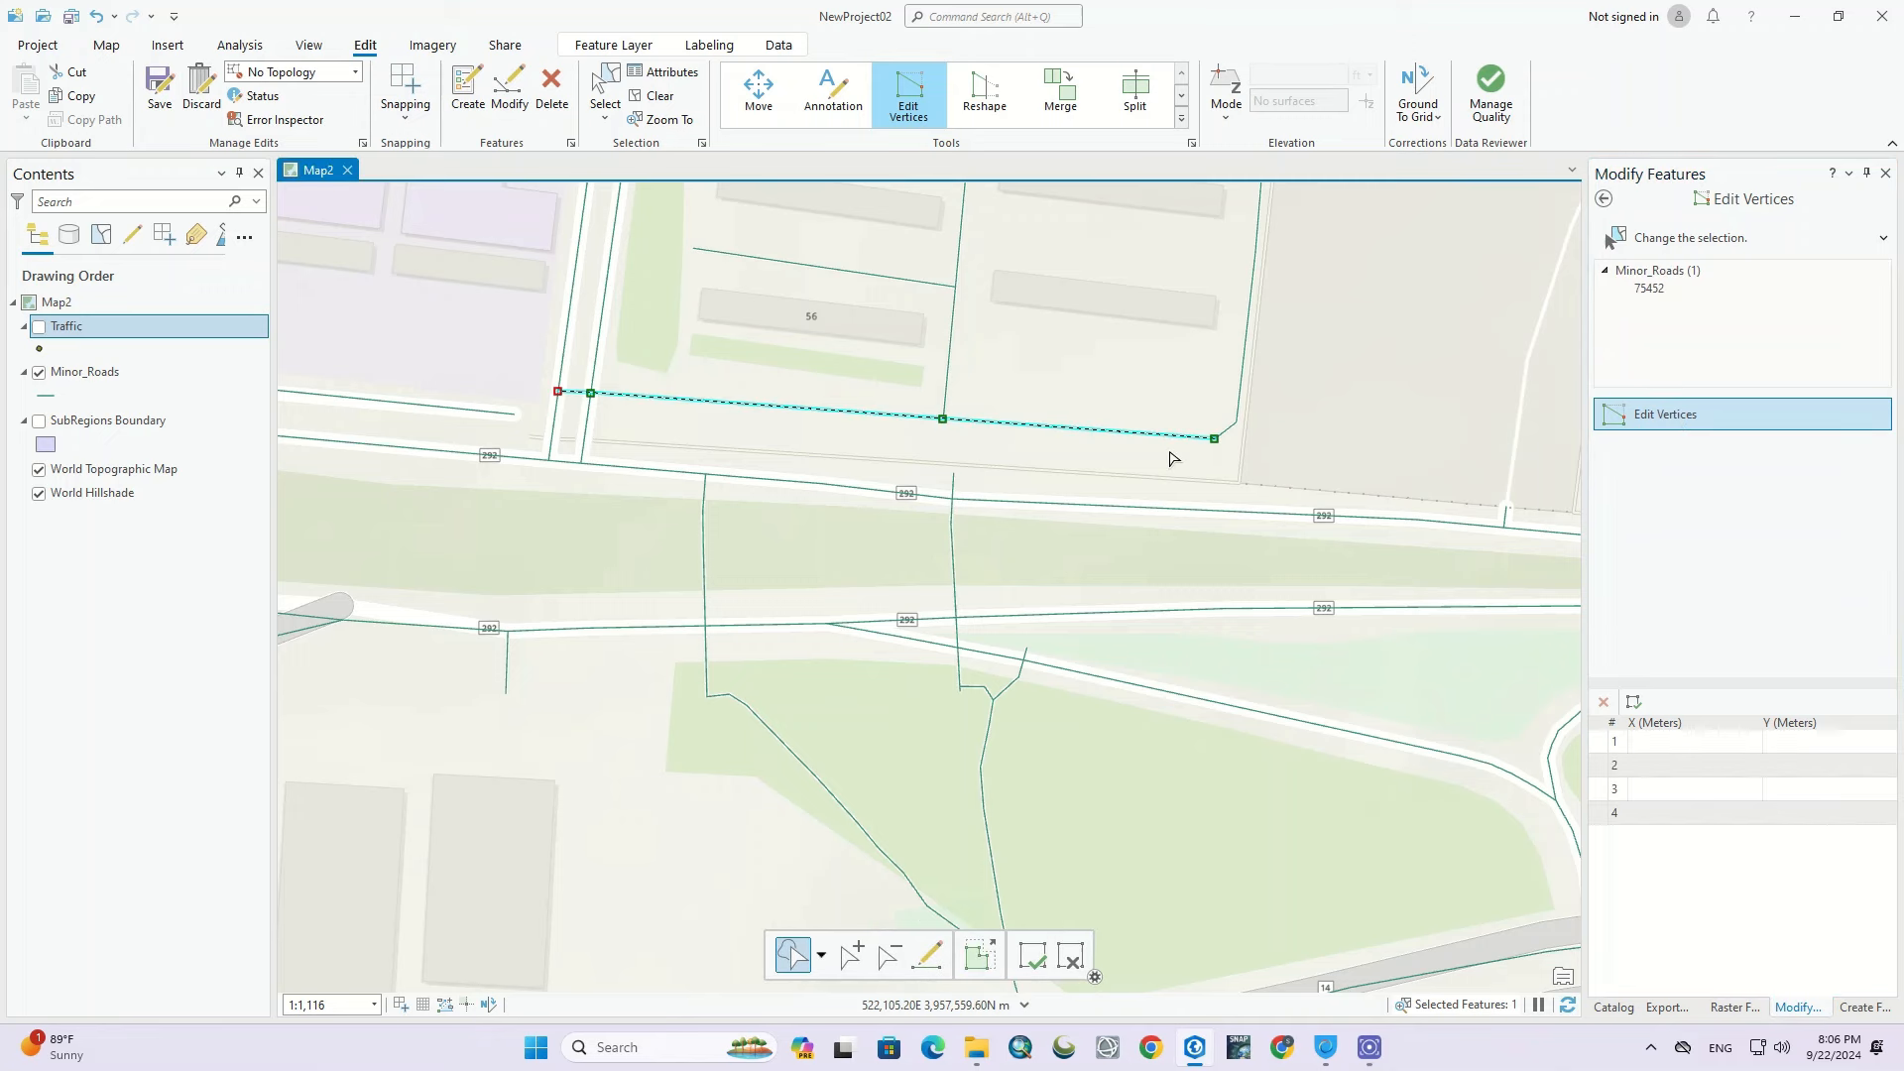
mouse_move(1213, 437)
left_mouse_down()
mouse_move(1212, 377)
mouse_move(1211, 408)
mouse_move(1126, 307)
mouse_move(1207, 238)
mouse_move(1137, 527)
mouse_move(949, 645)
mouse_move(954, 485)
mouse_move(704, 680)
mouse_move(441, 840)
left_mouse_up()
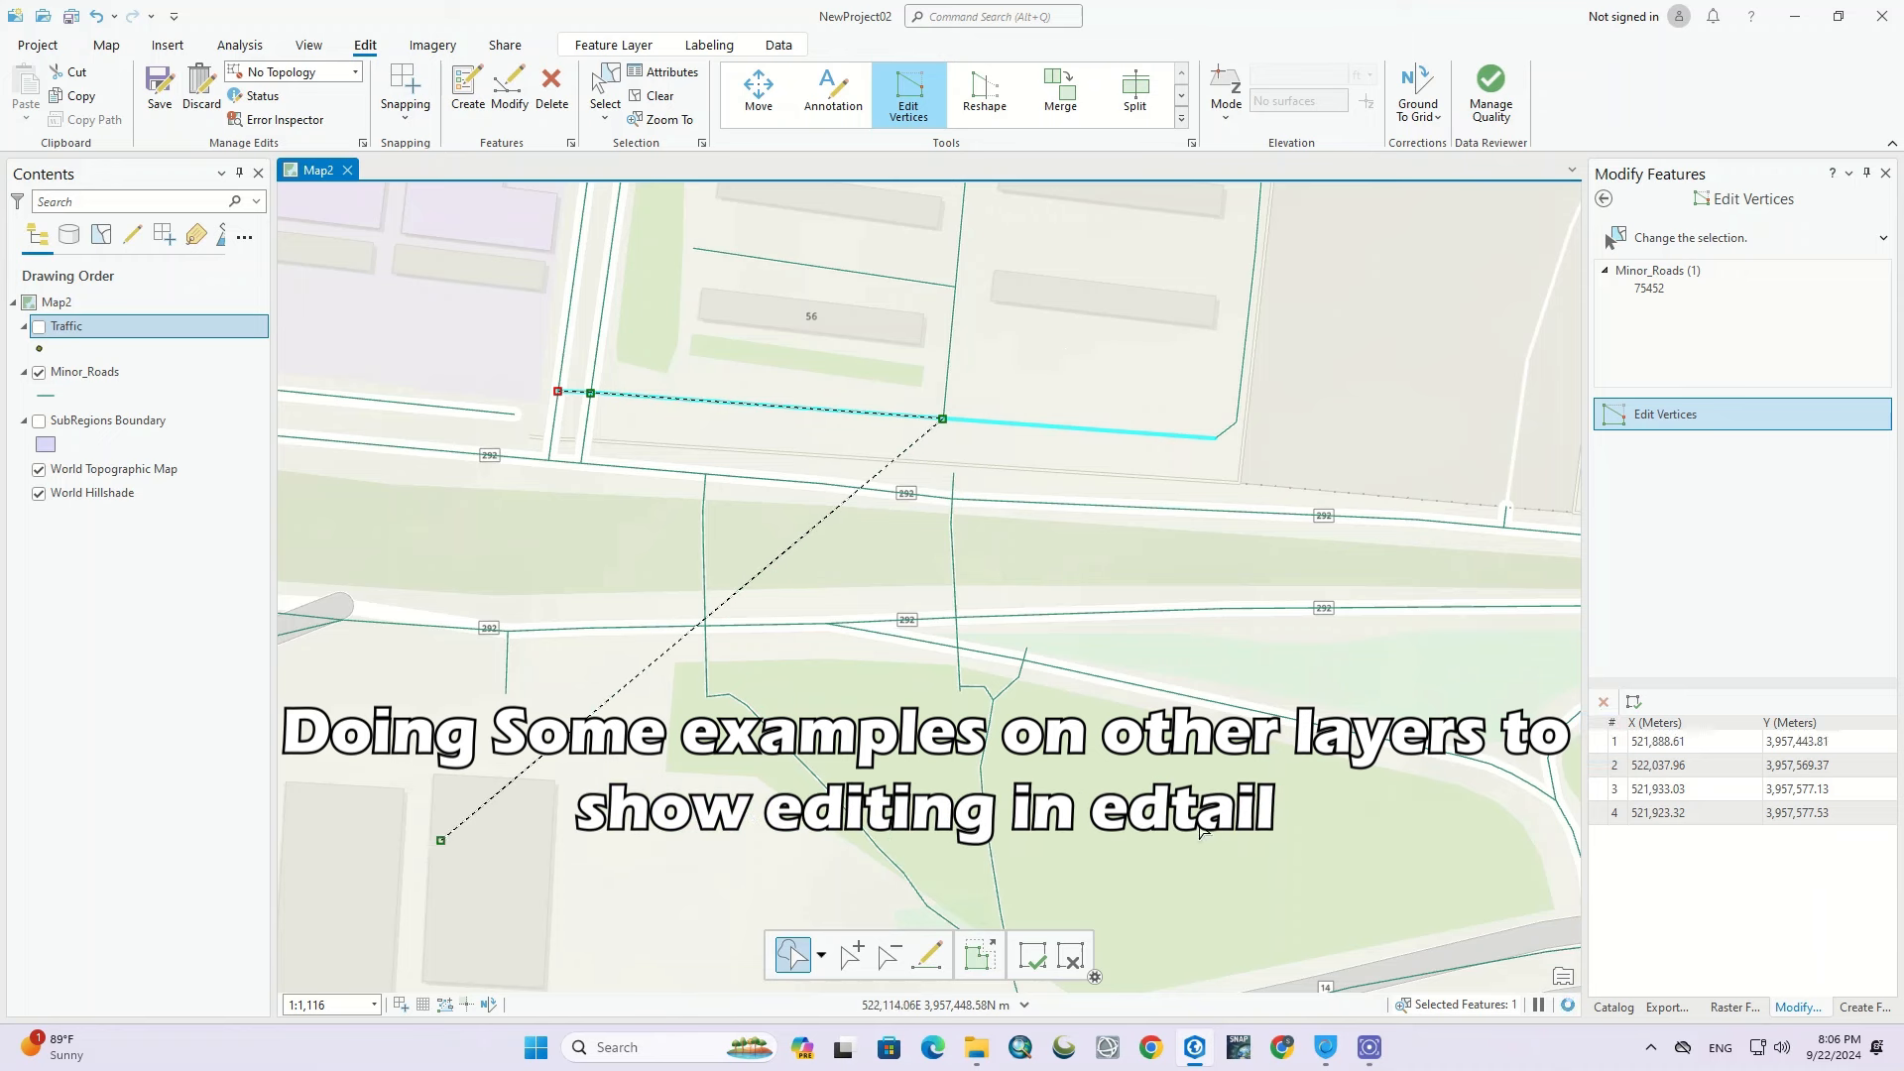
left_click(1032, 959)
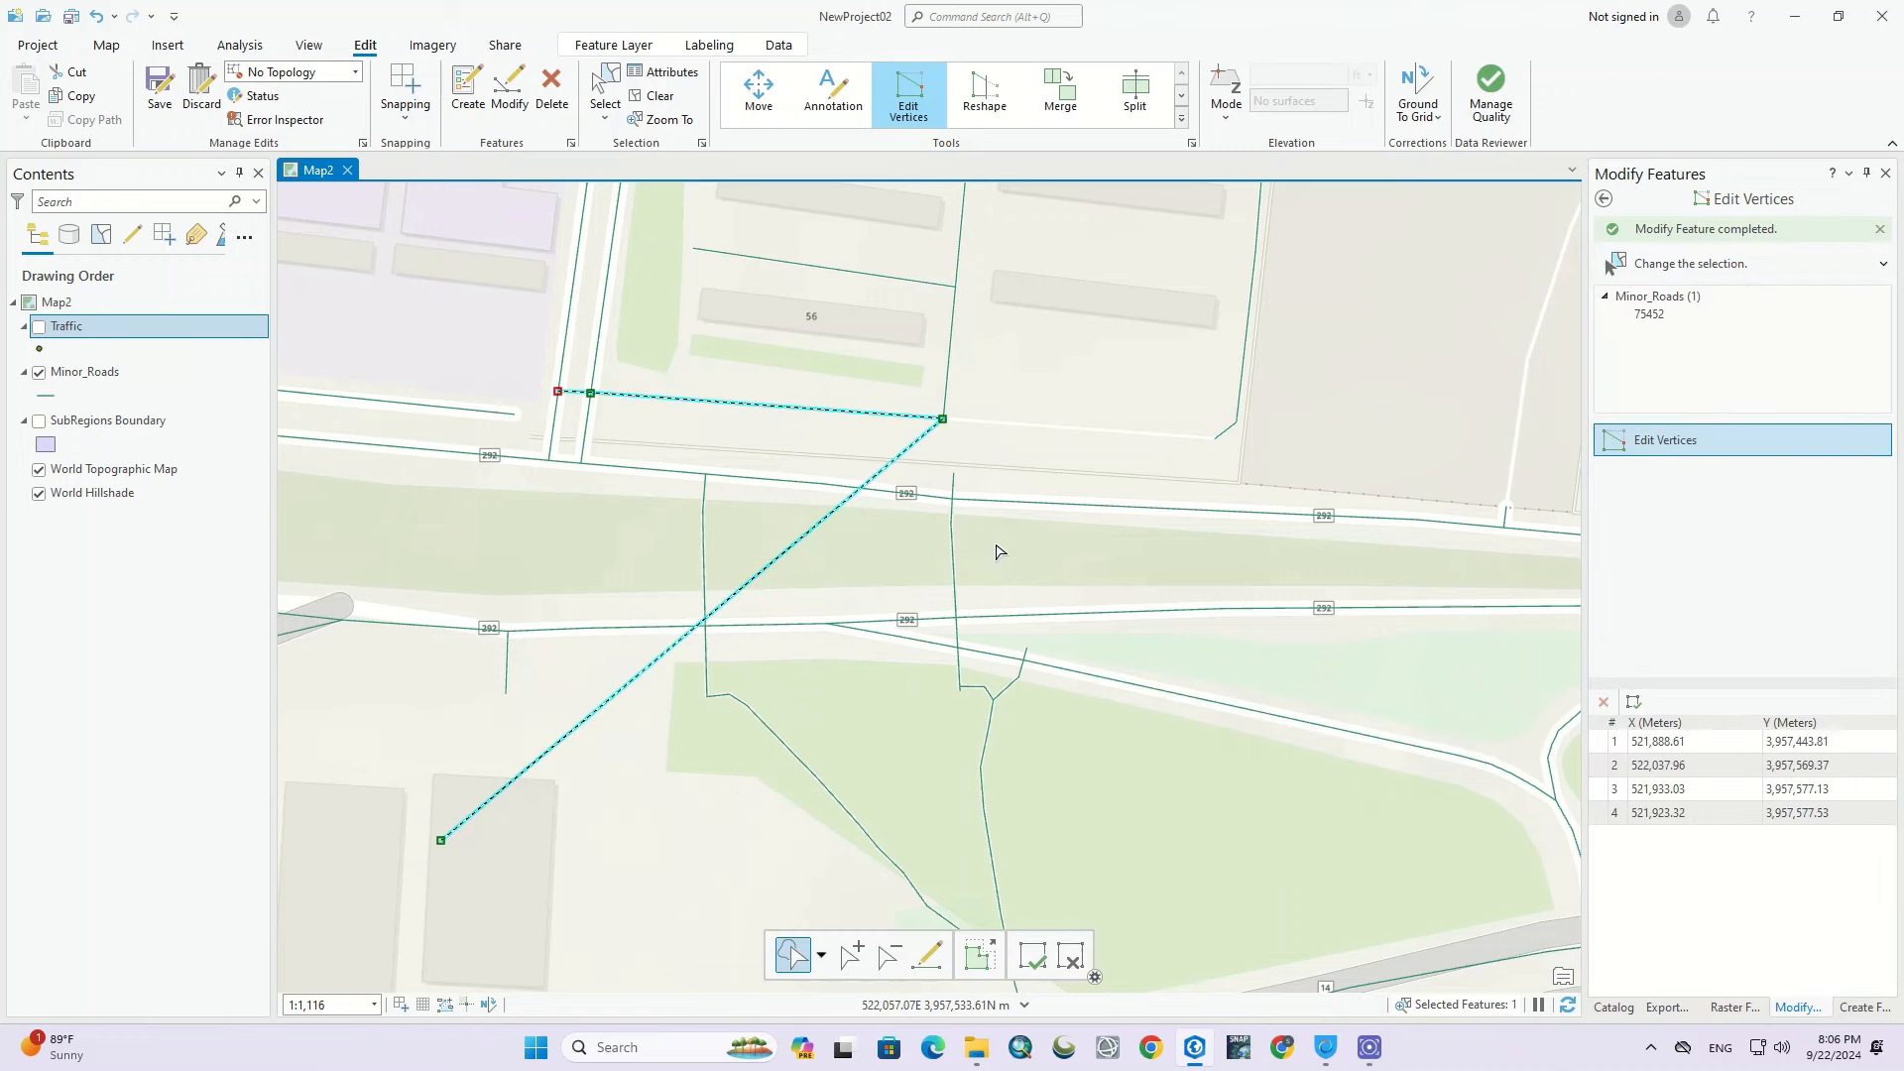
left_click(1070, 955)
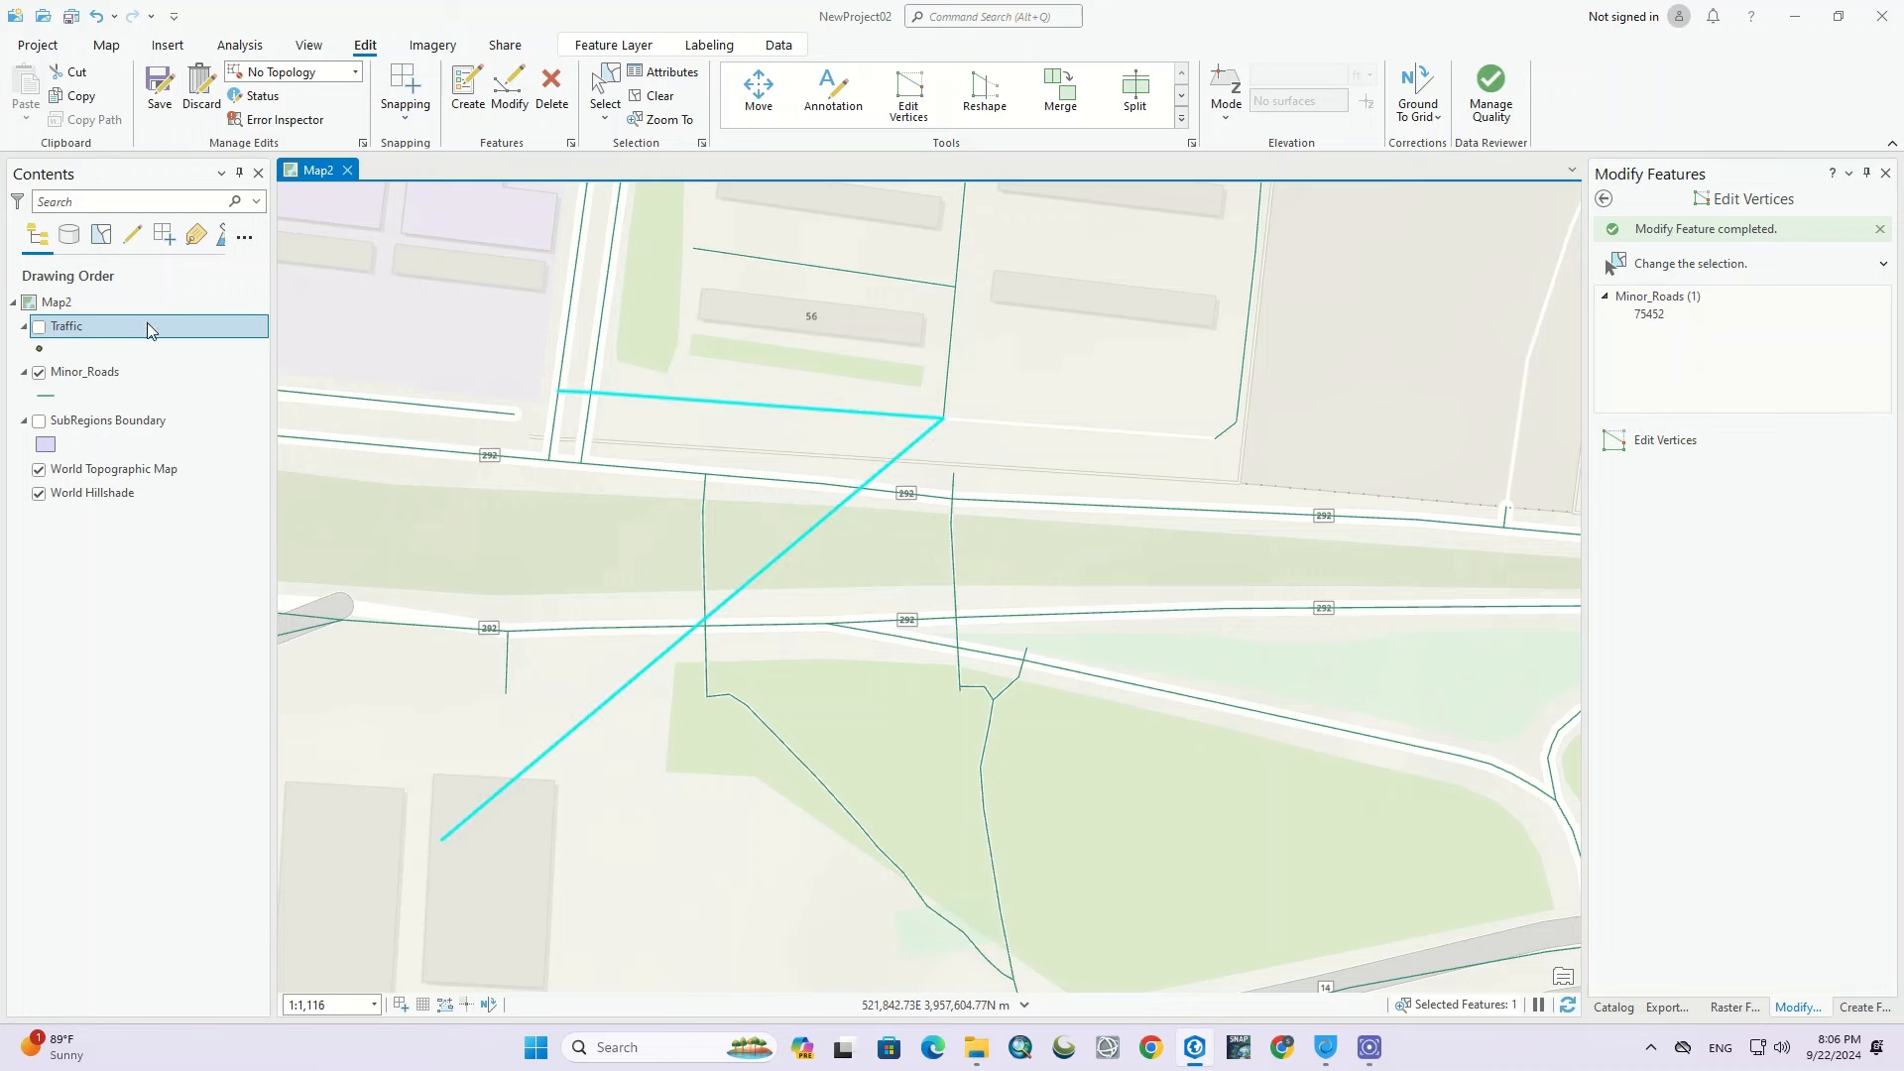
Step: Reshape the selected Minor_Roads line with a sketch looping east across both 292 roads and back over the line's northern segment
left_click(85, 372)
left_click(509, 91)
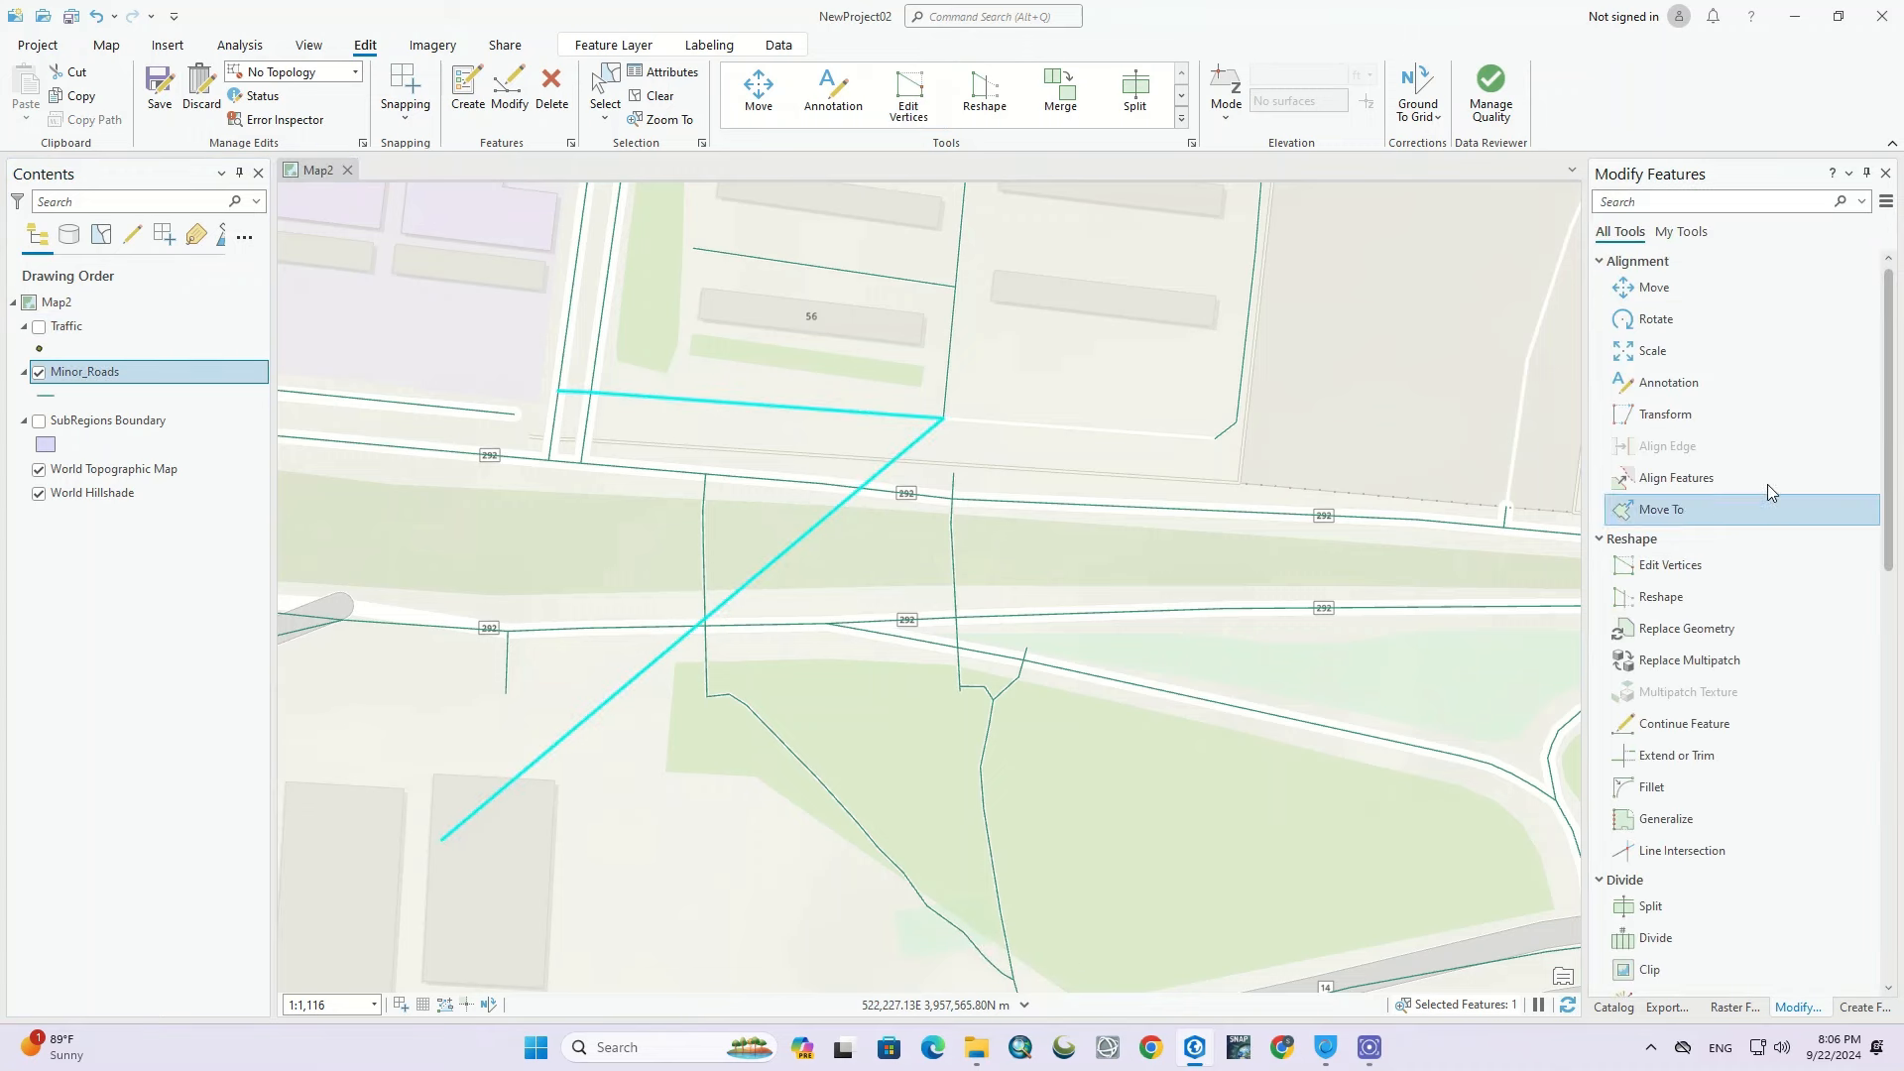
left_click(1675, 598)
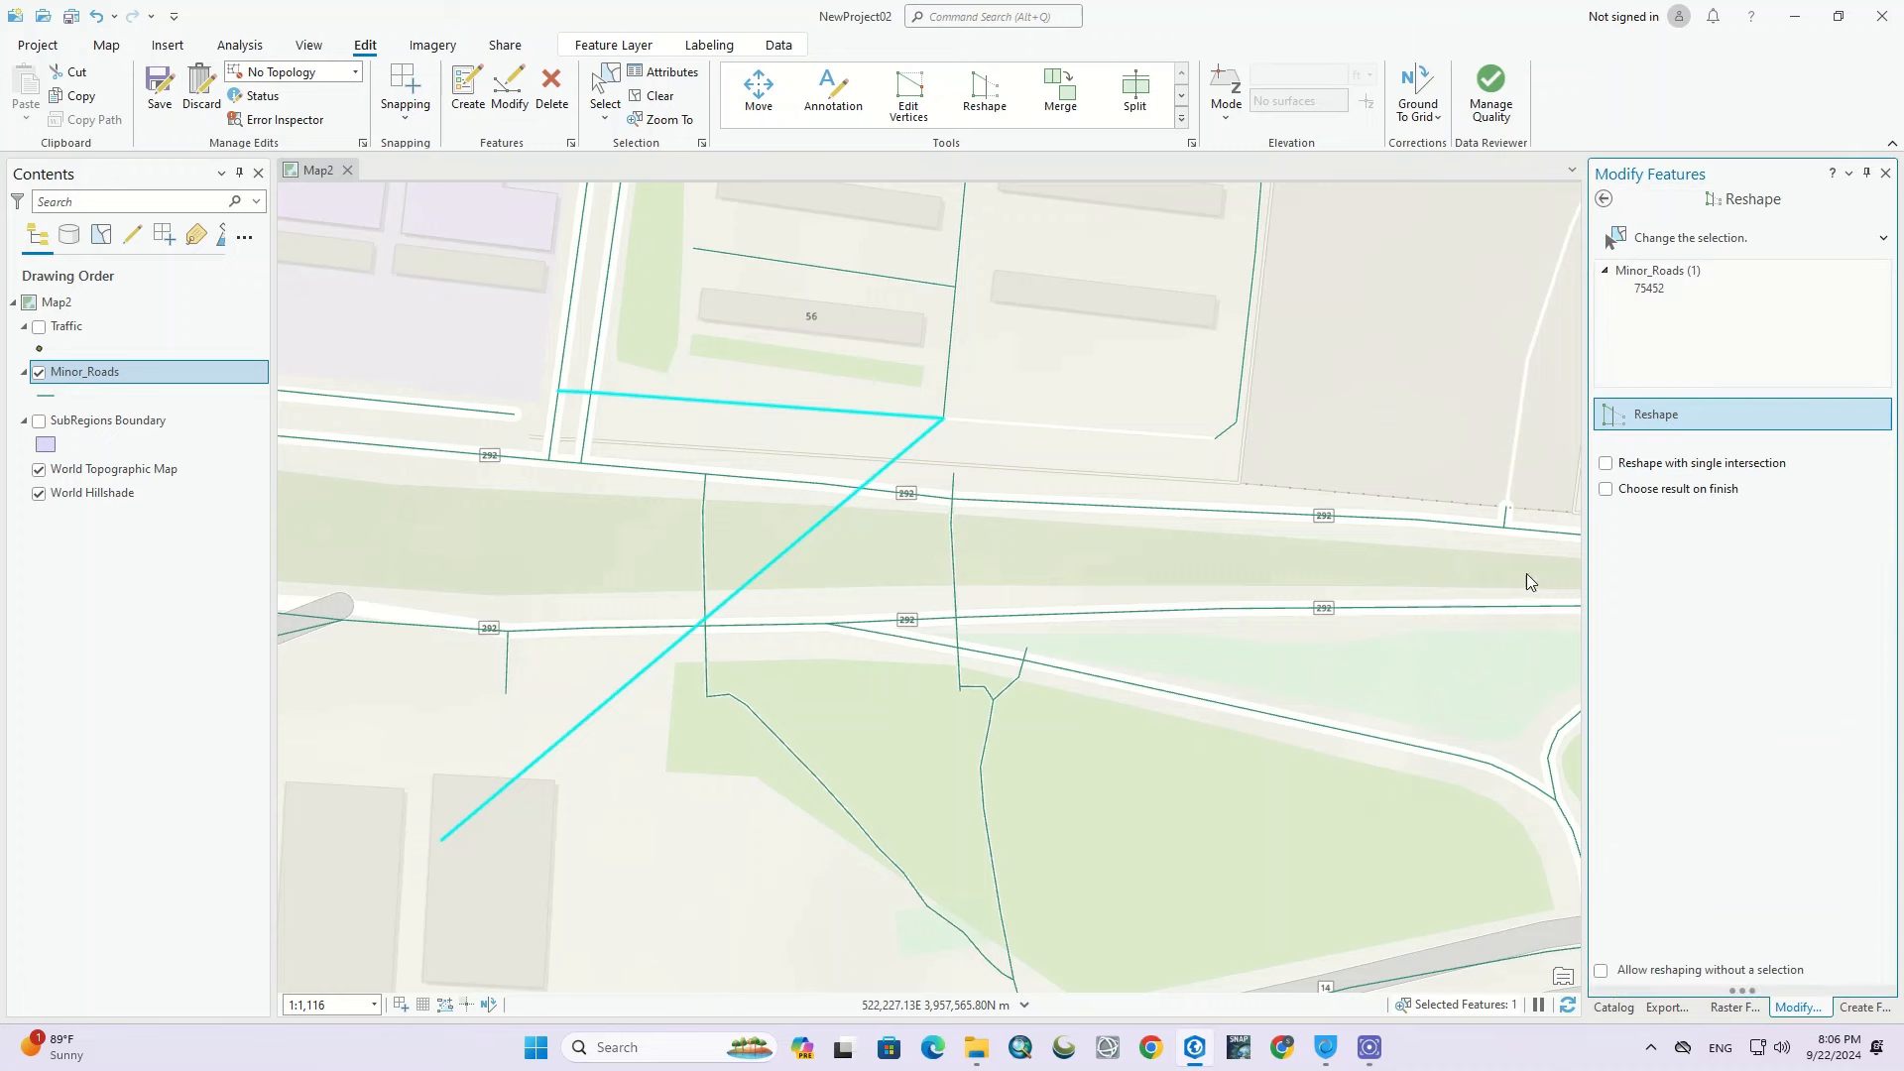
left_click(908, 449)
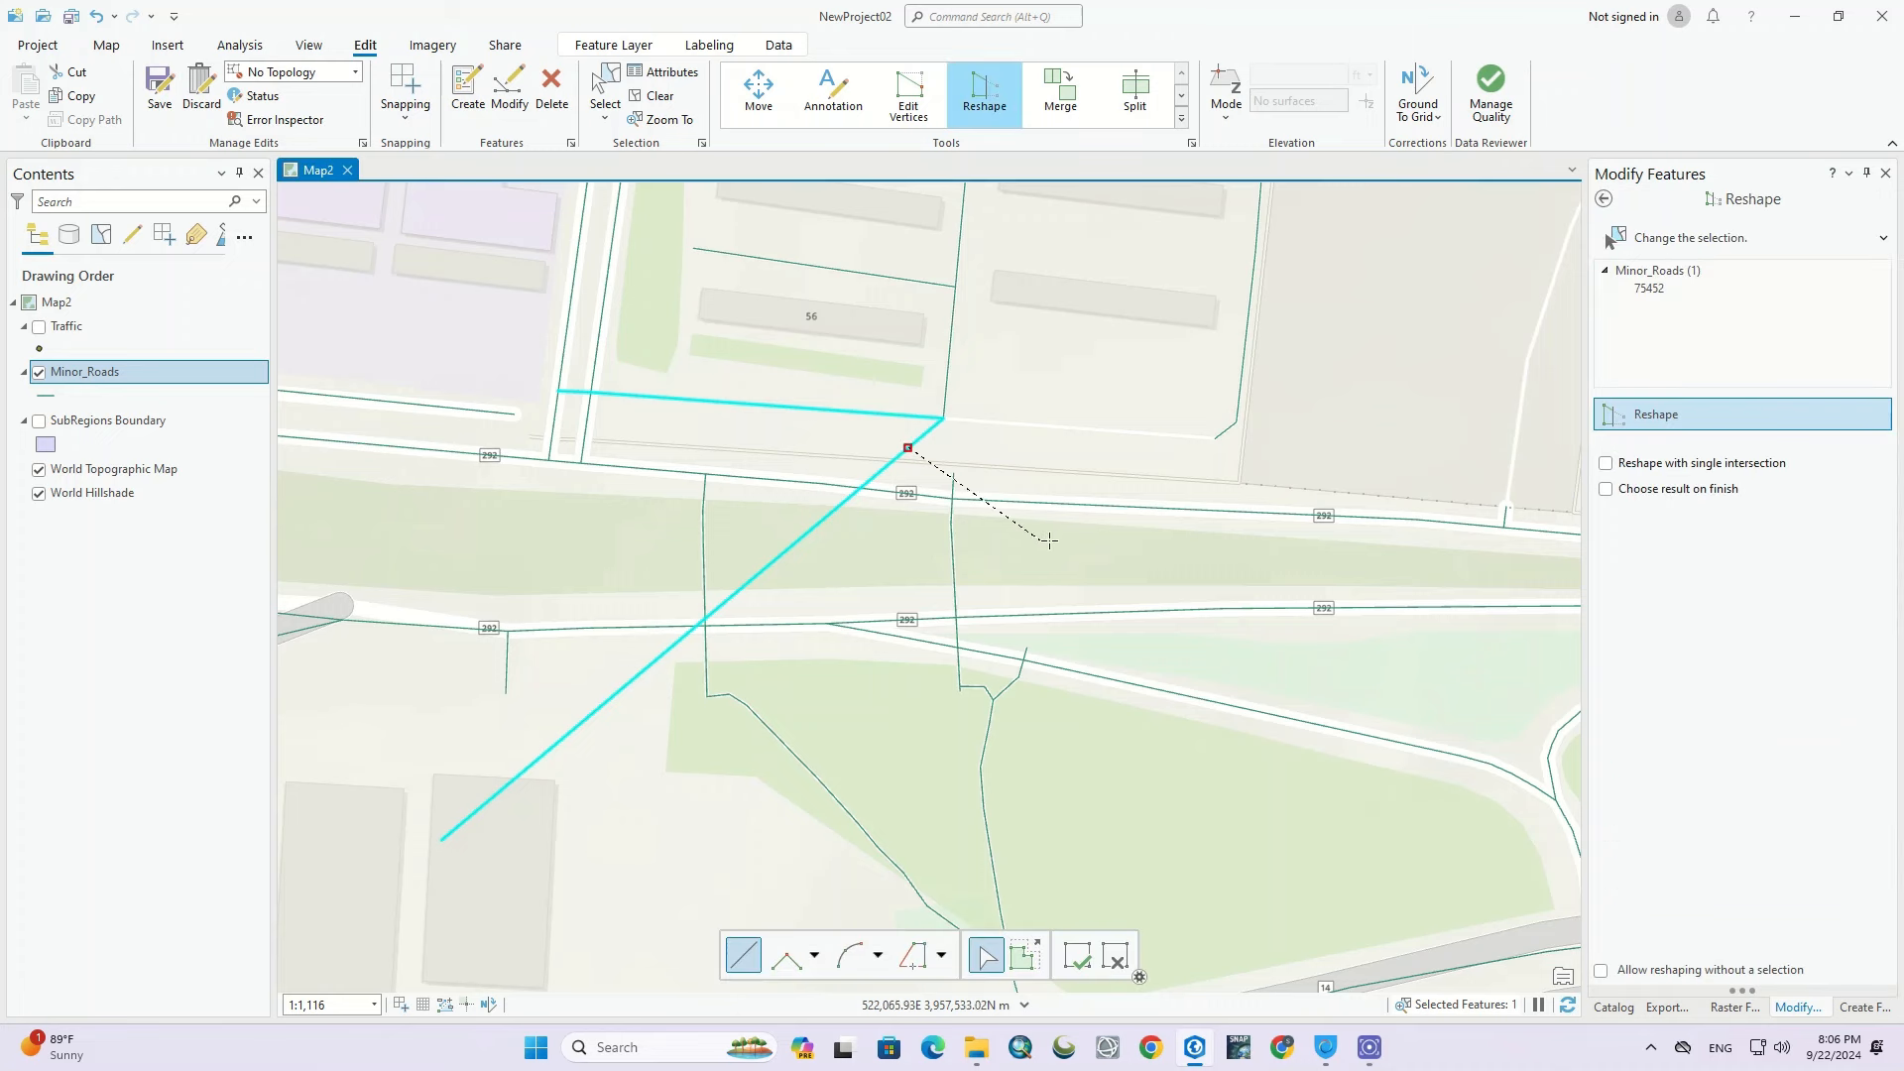
left_click(1241, 484)
right_click(1164, 639)
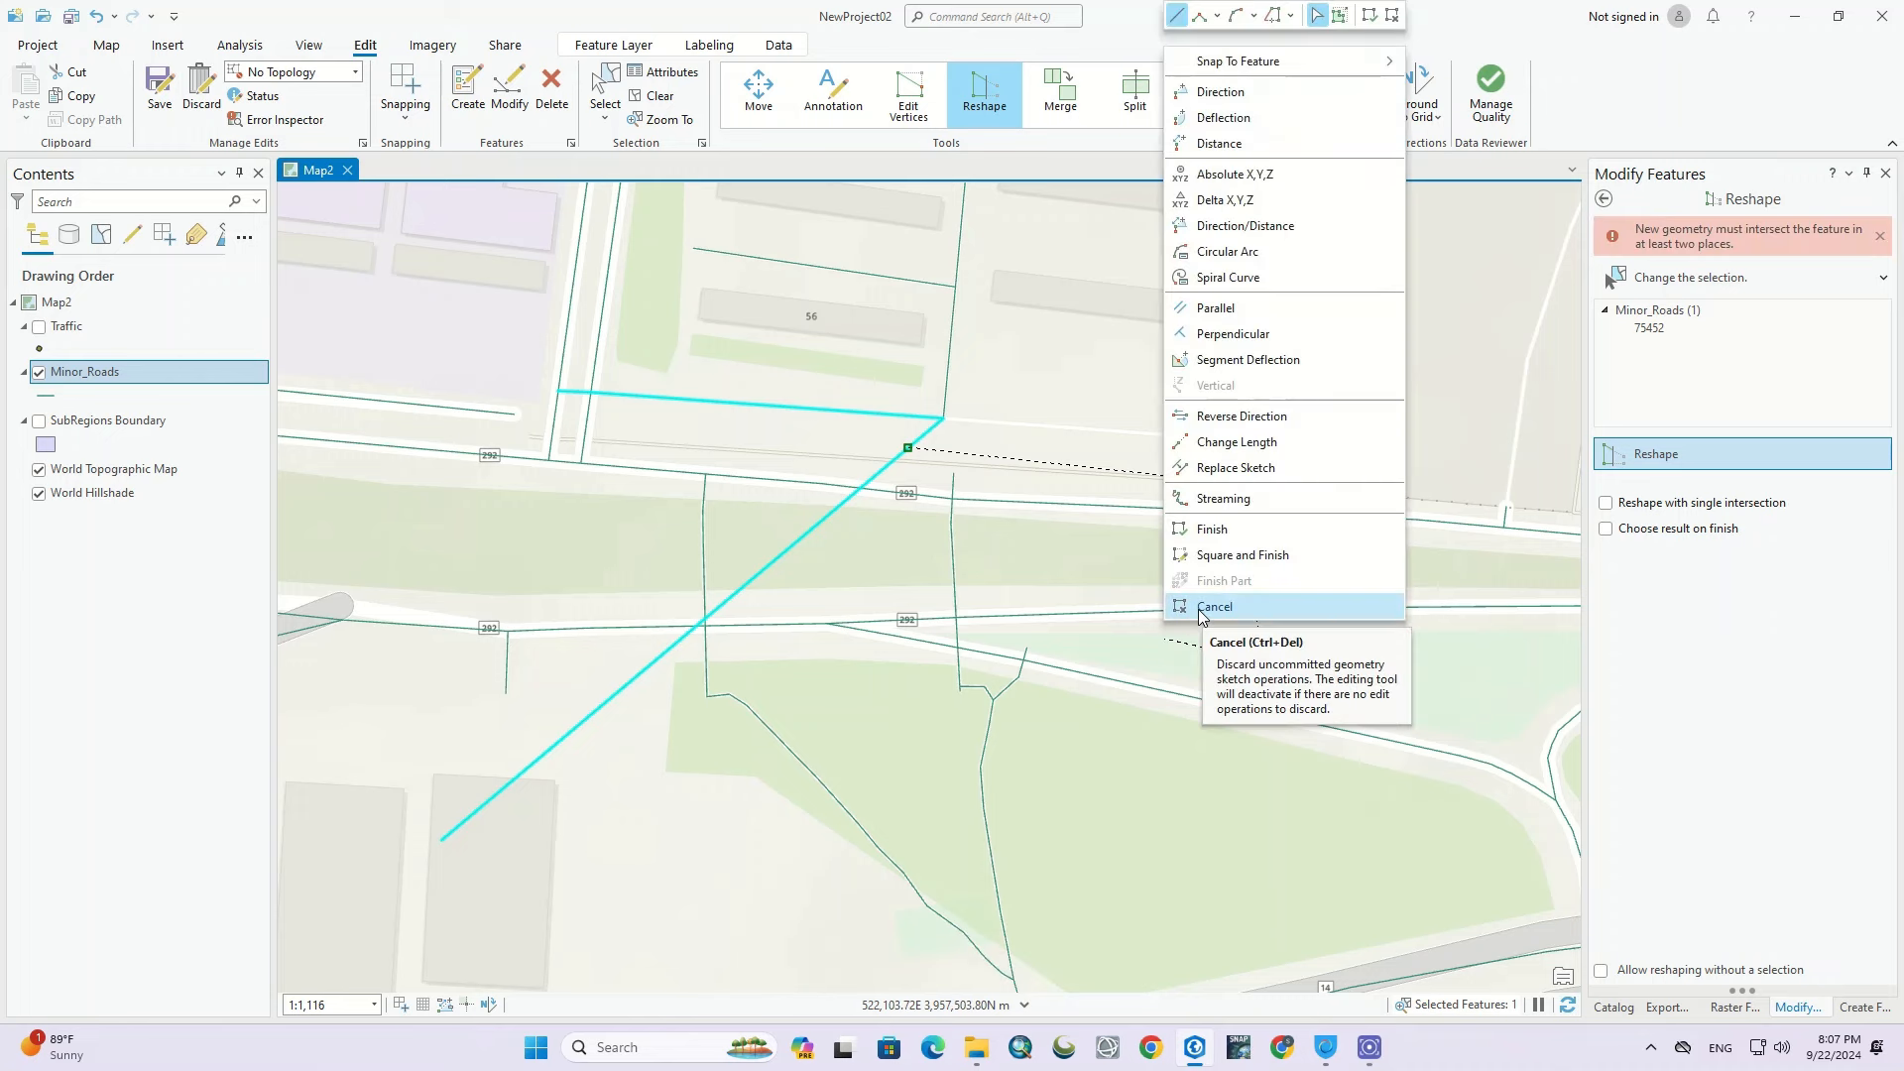
left_click(1205, 533)
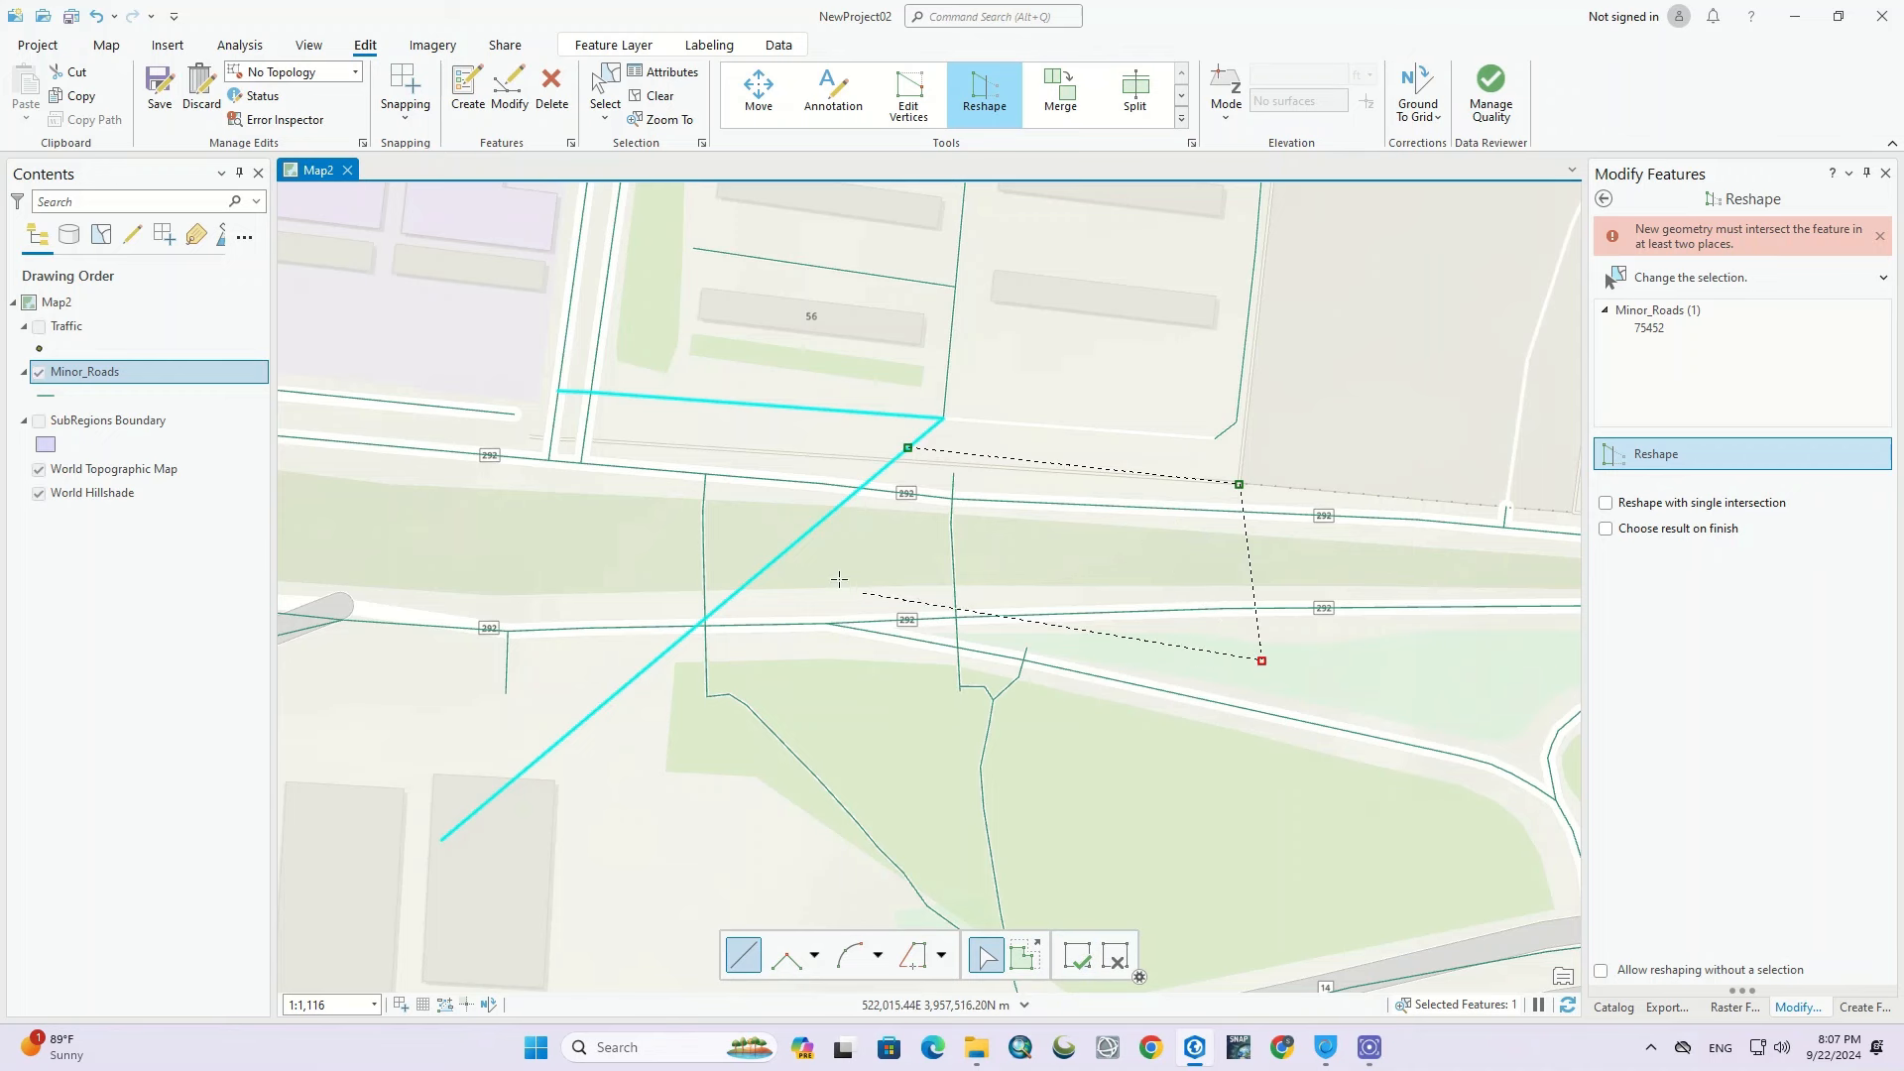
left_click(727, 491)
left_click(794, 353)
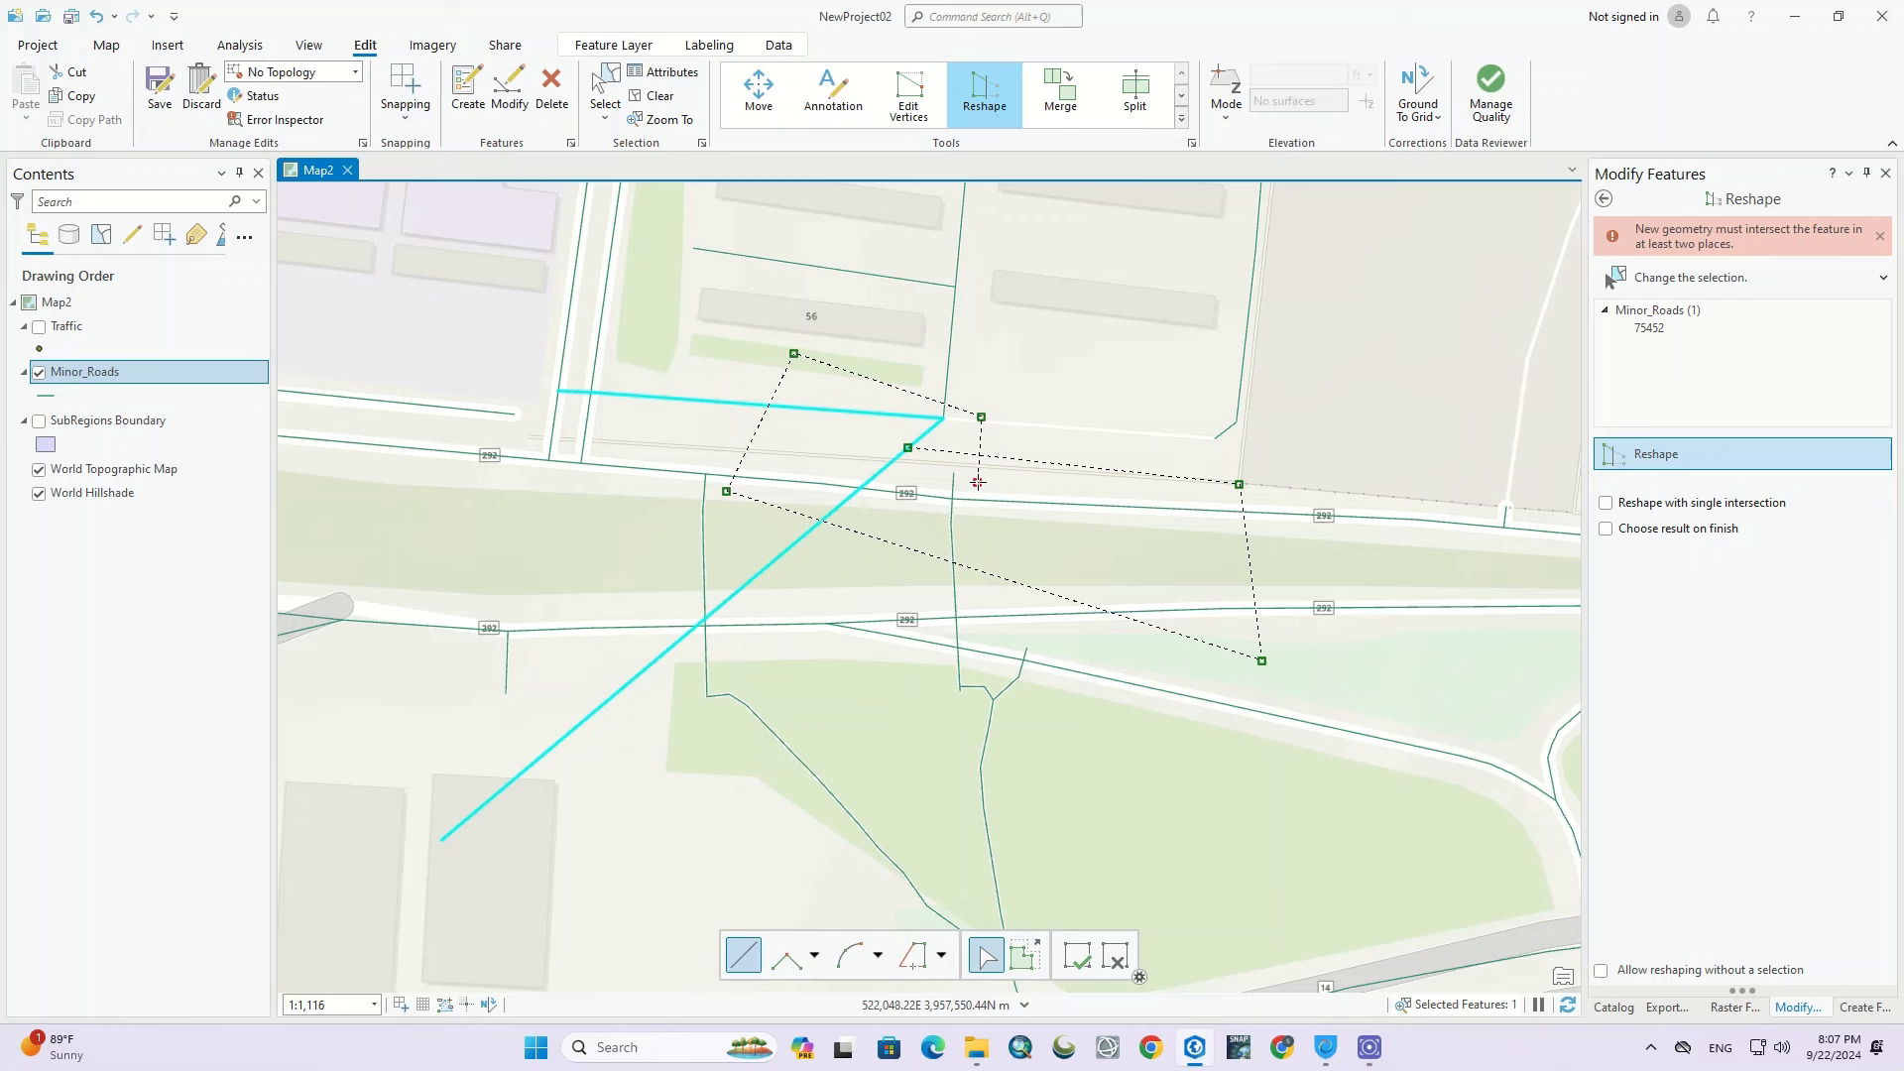
left_click(1075, 960)
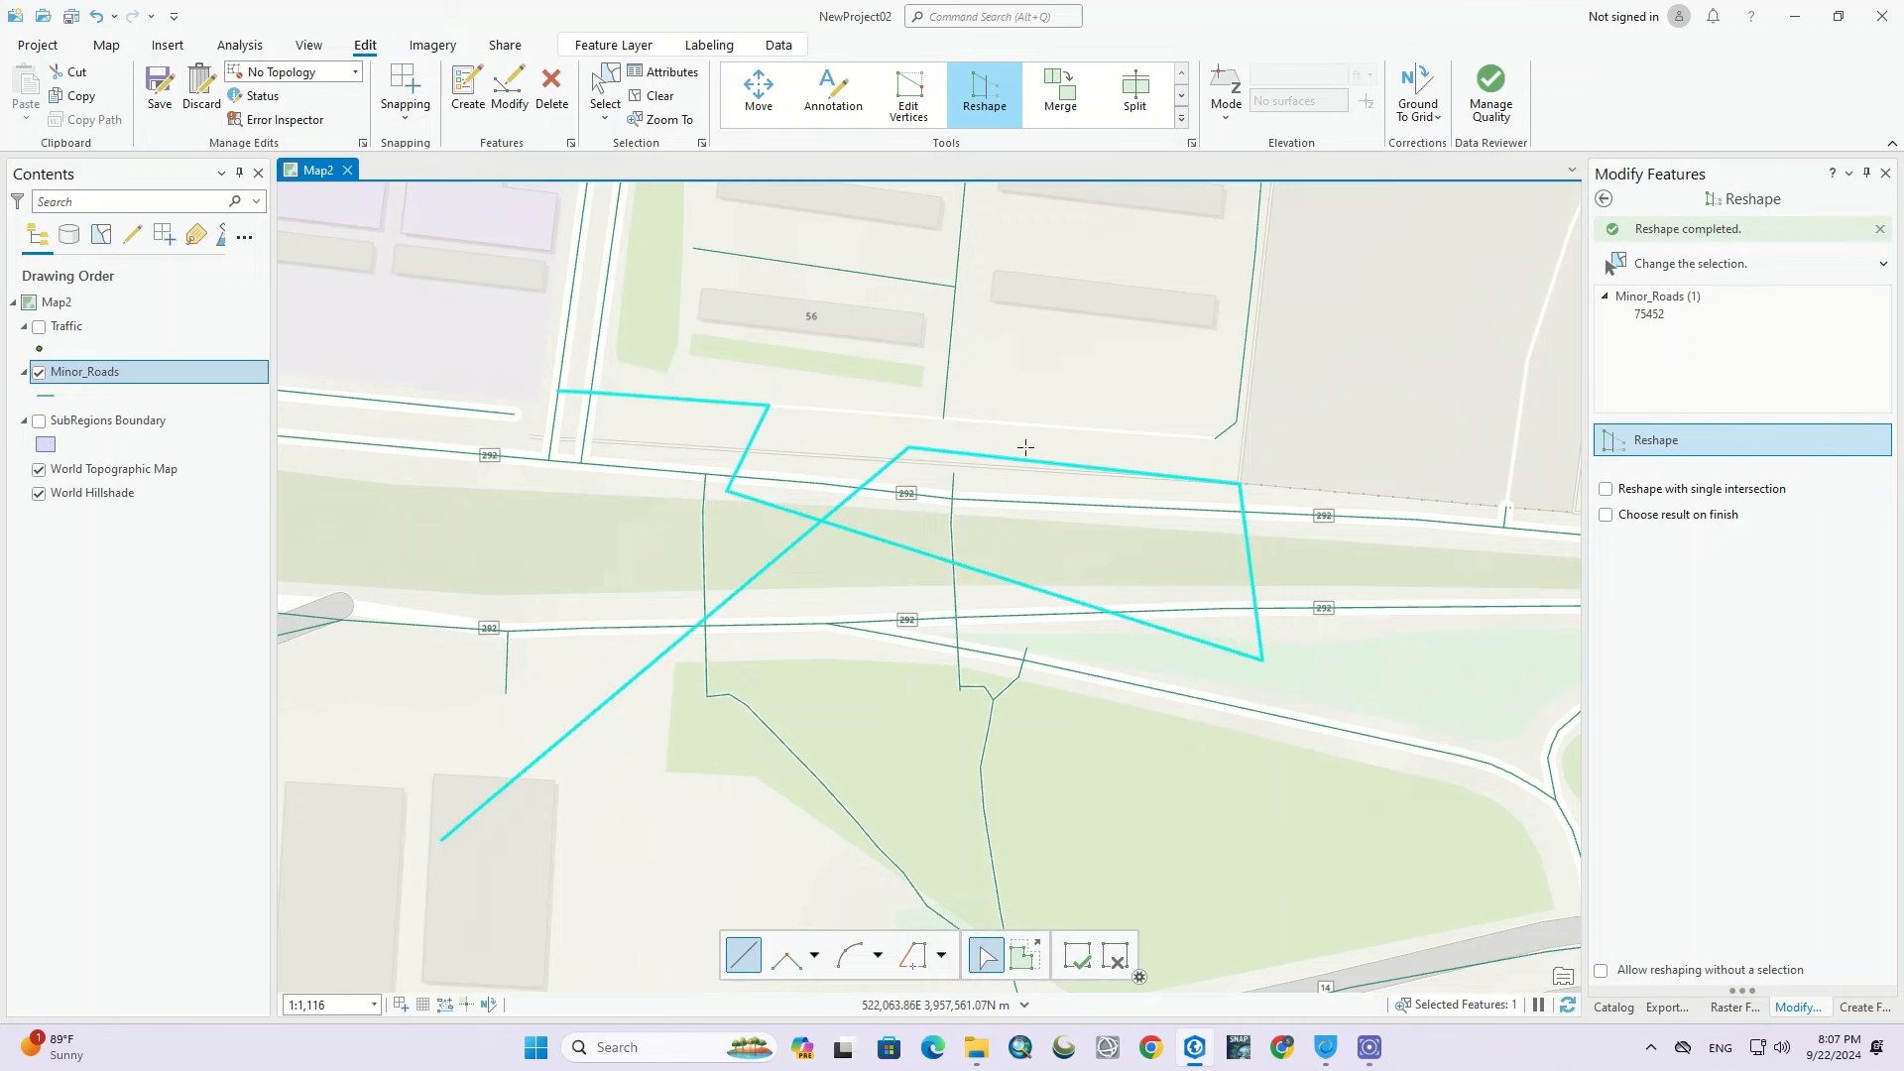
left_click(1115, 955)
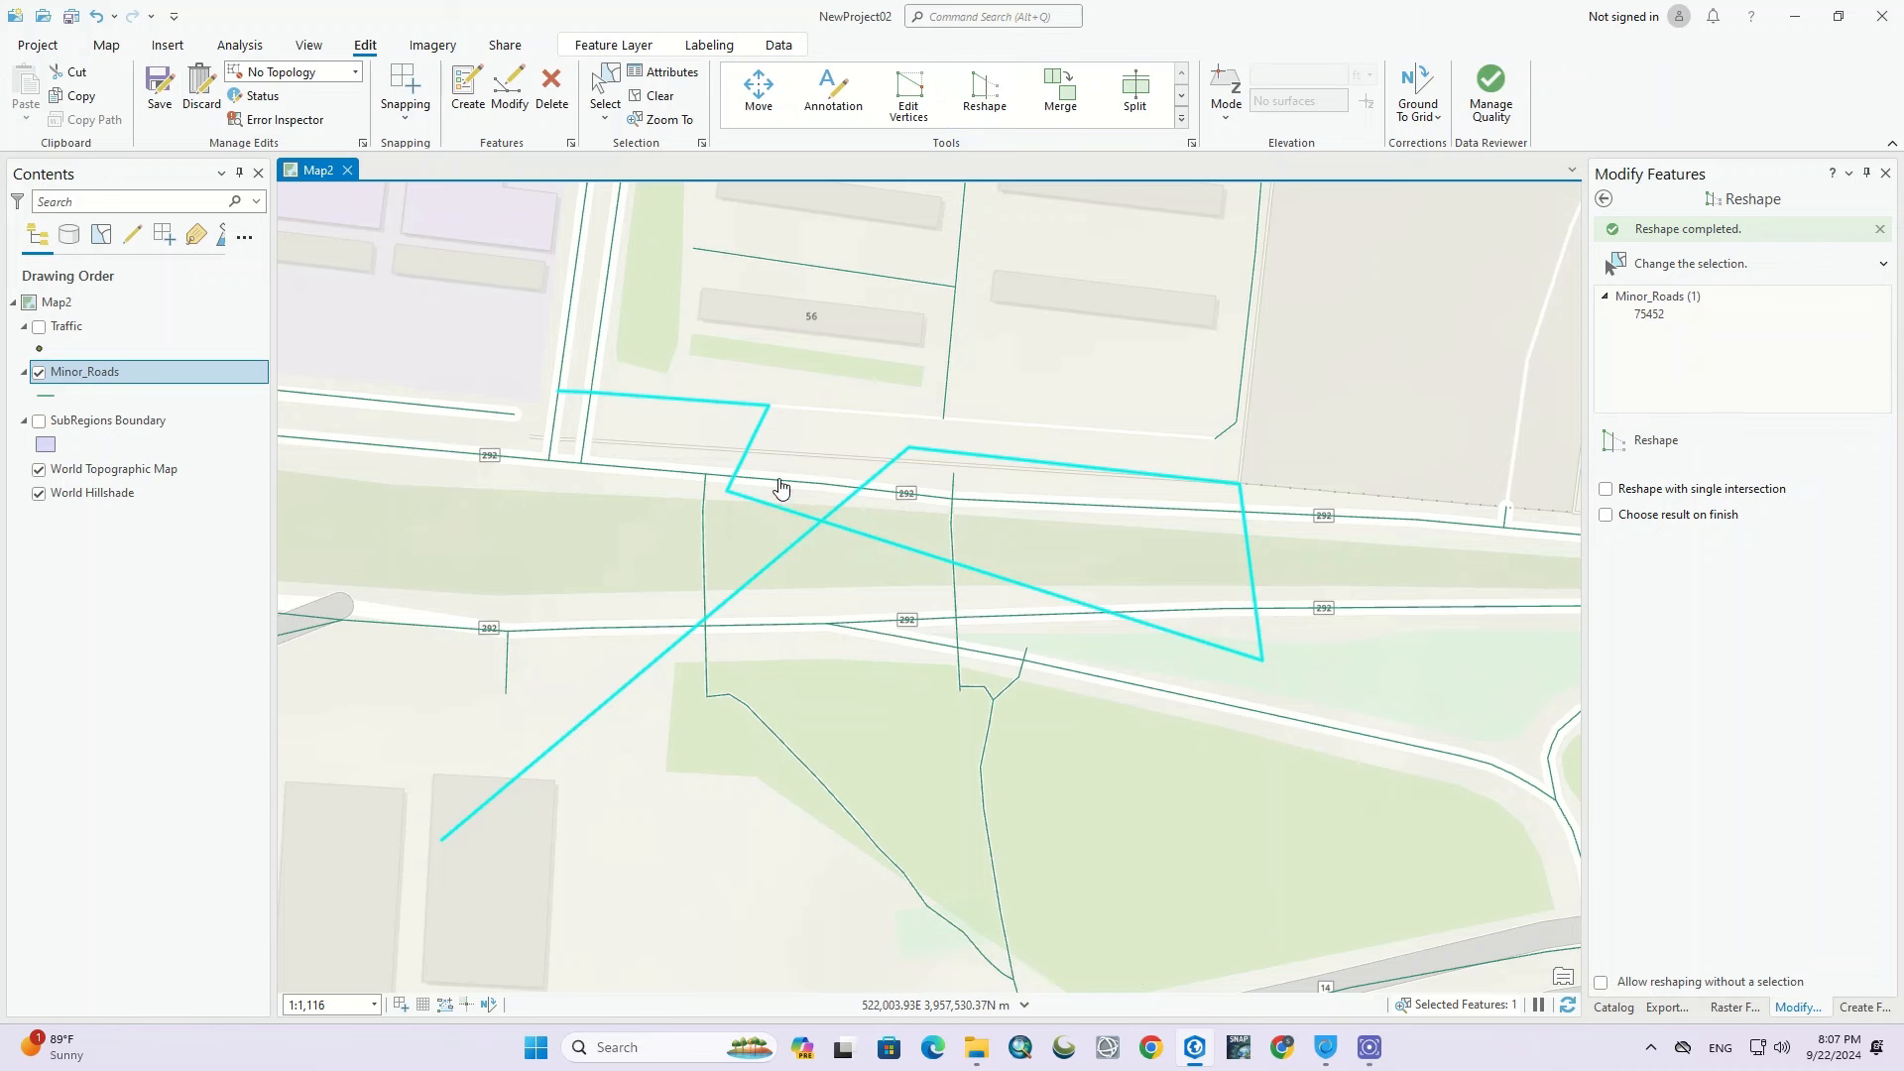
Step: Create a straight Minor_Roads line along the lane south of building 56, from its east end to the reshaped road's northern corner
left_click(465, 99)
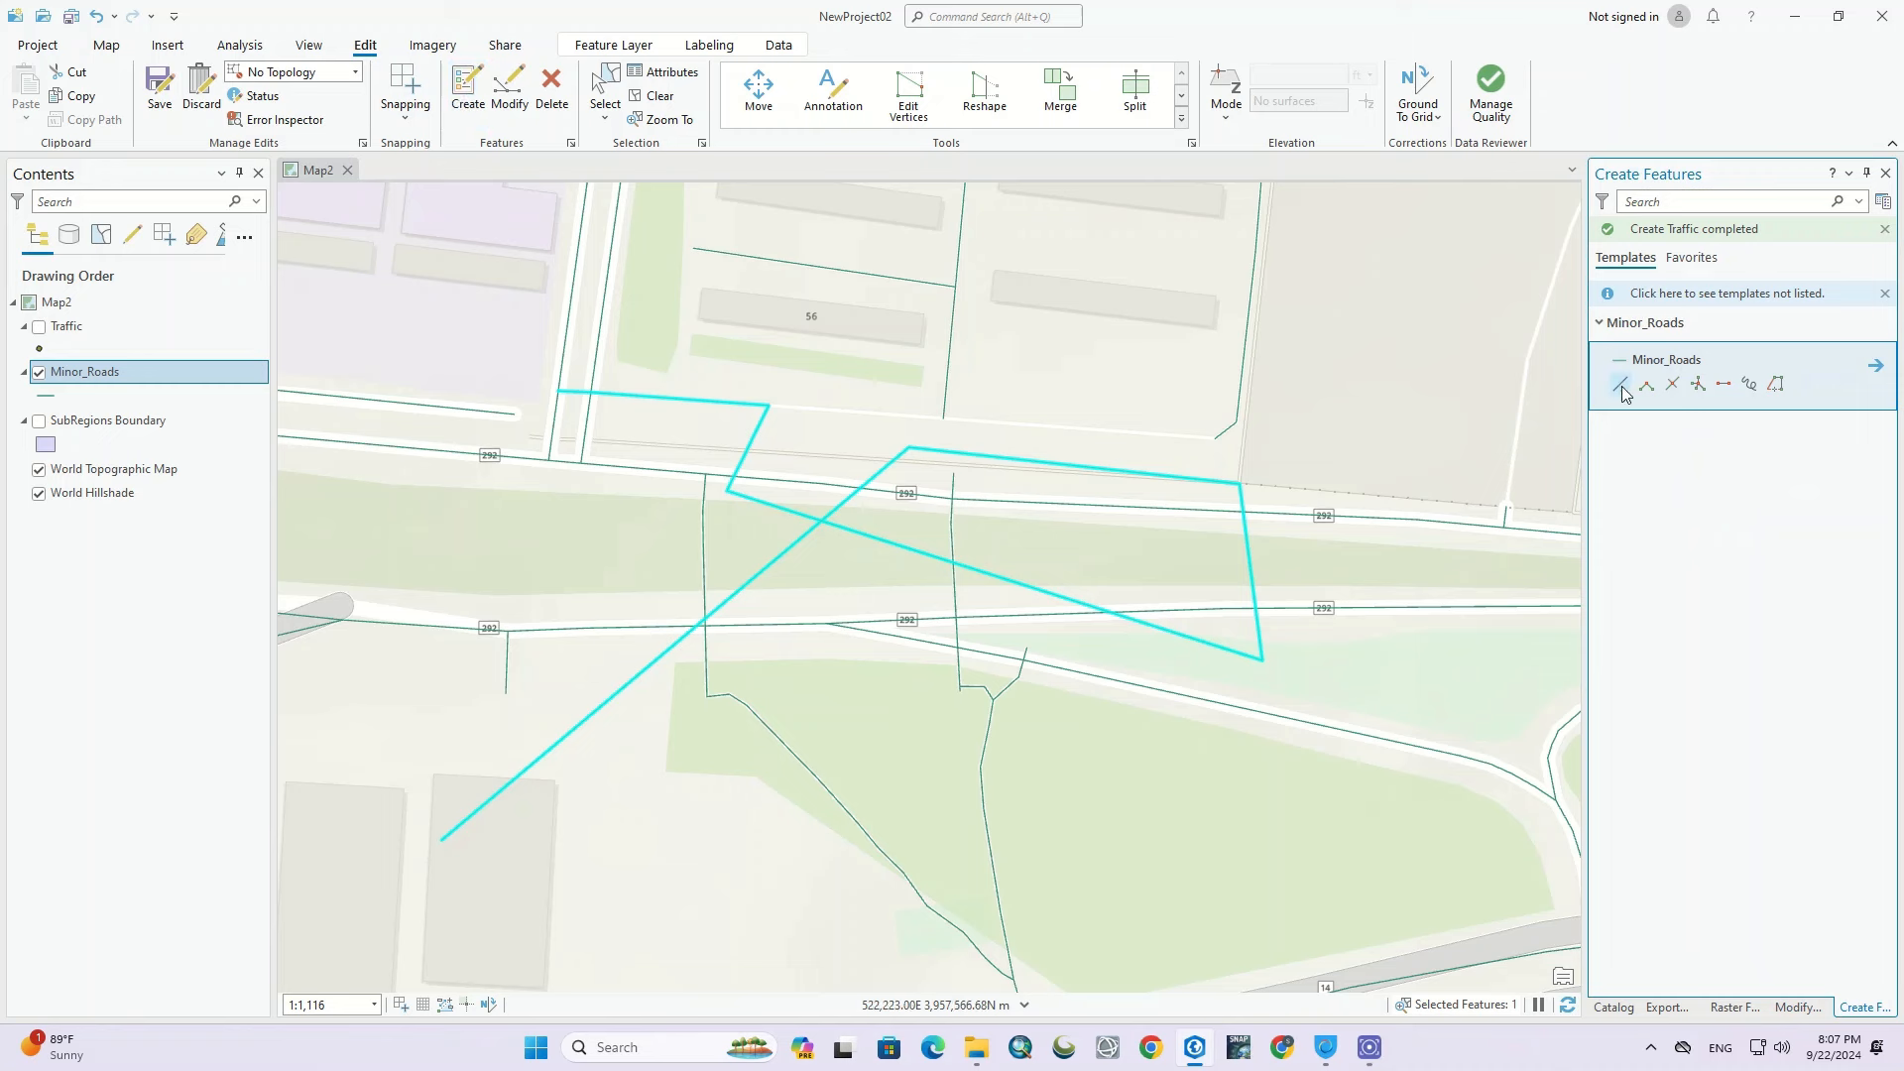
left_click(1622, 387)
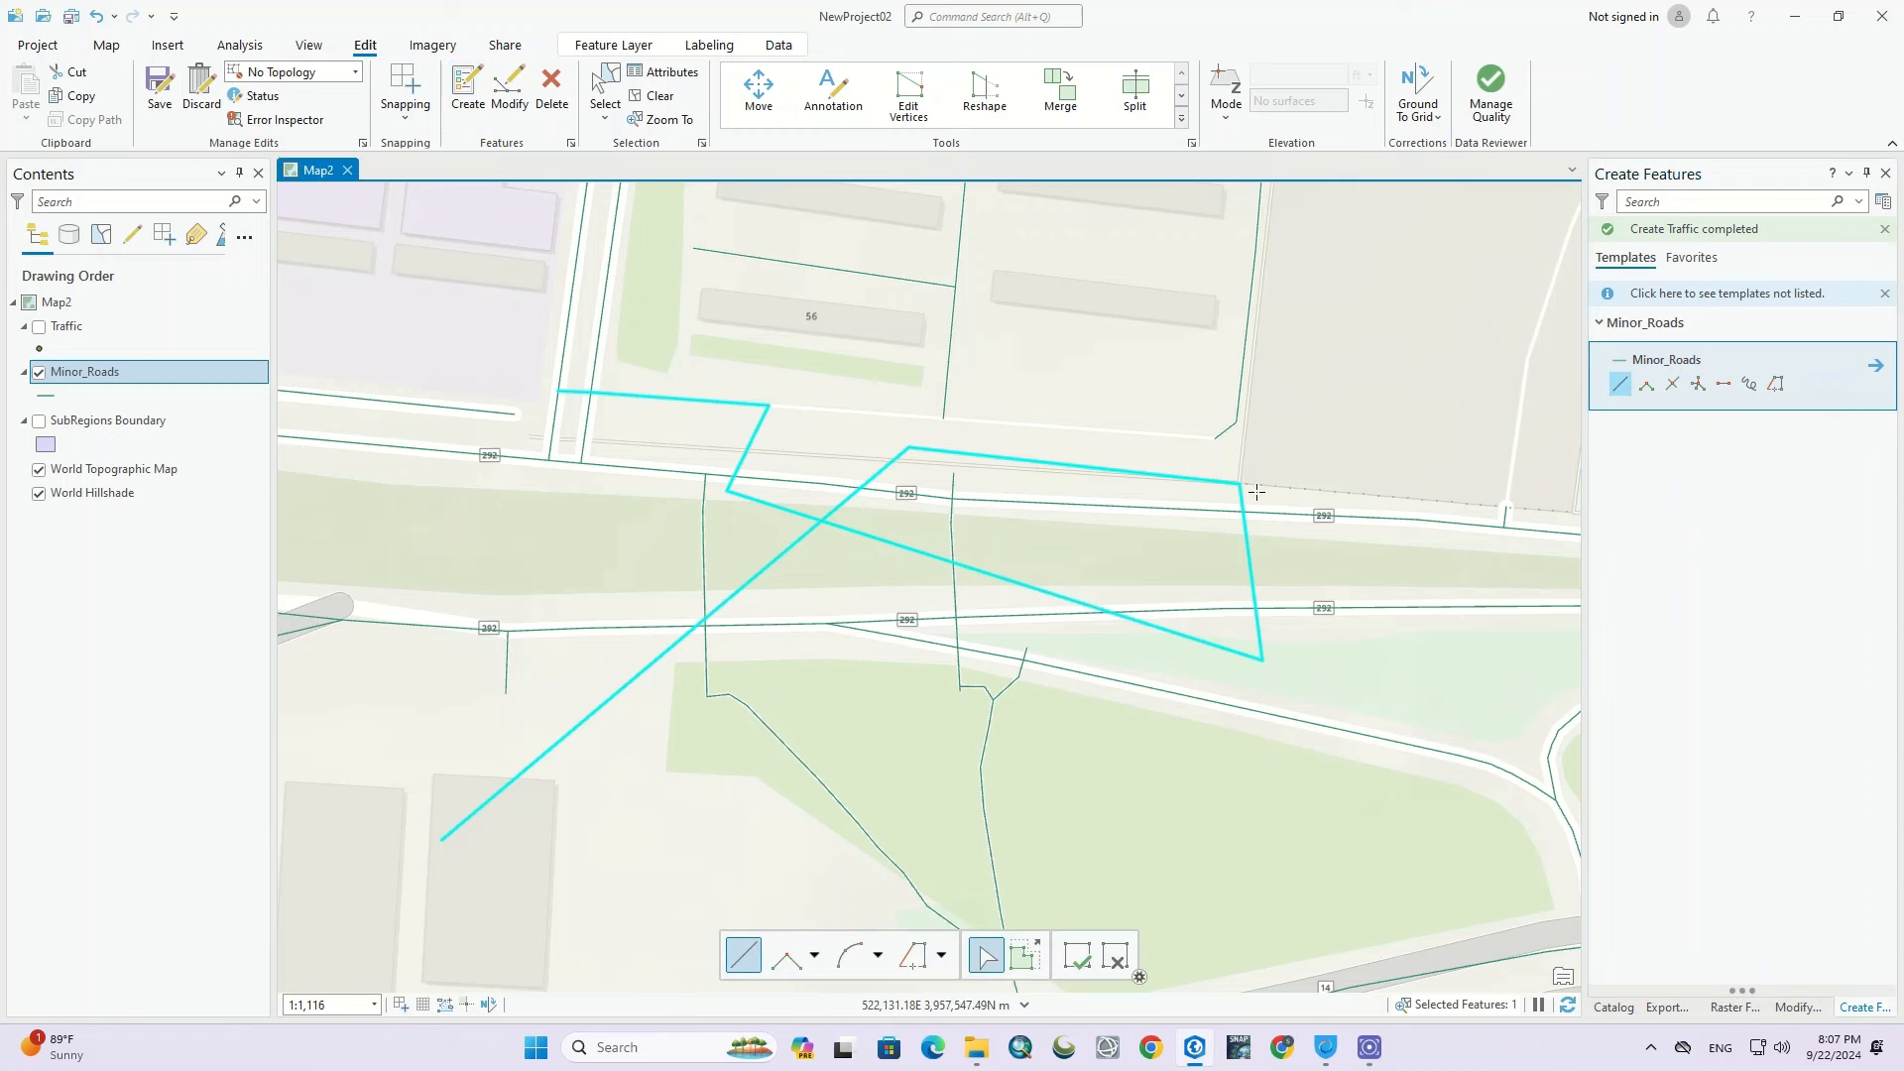
double_click(767, 404)
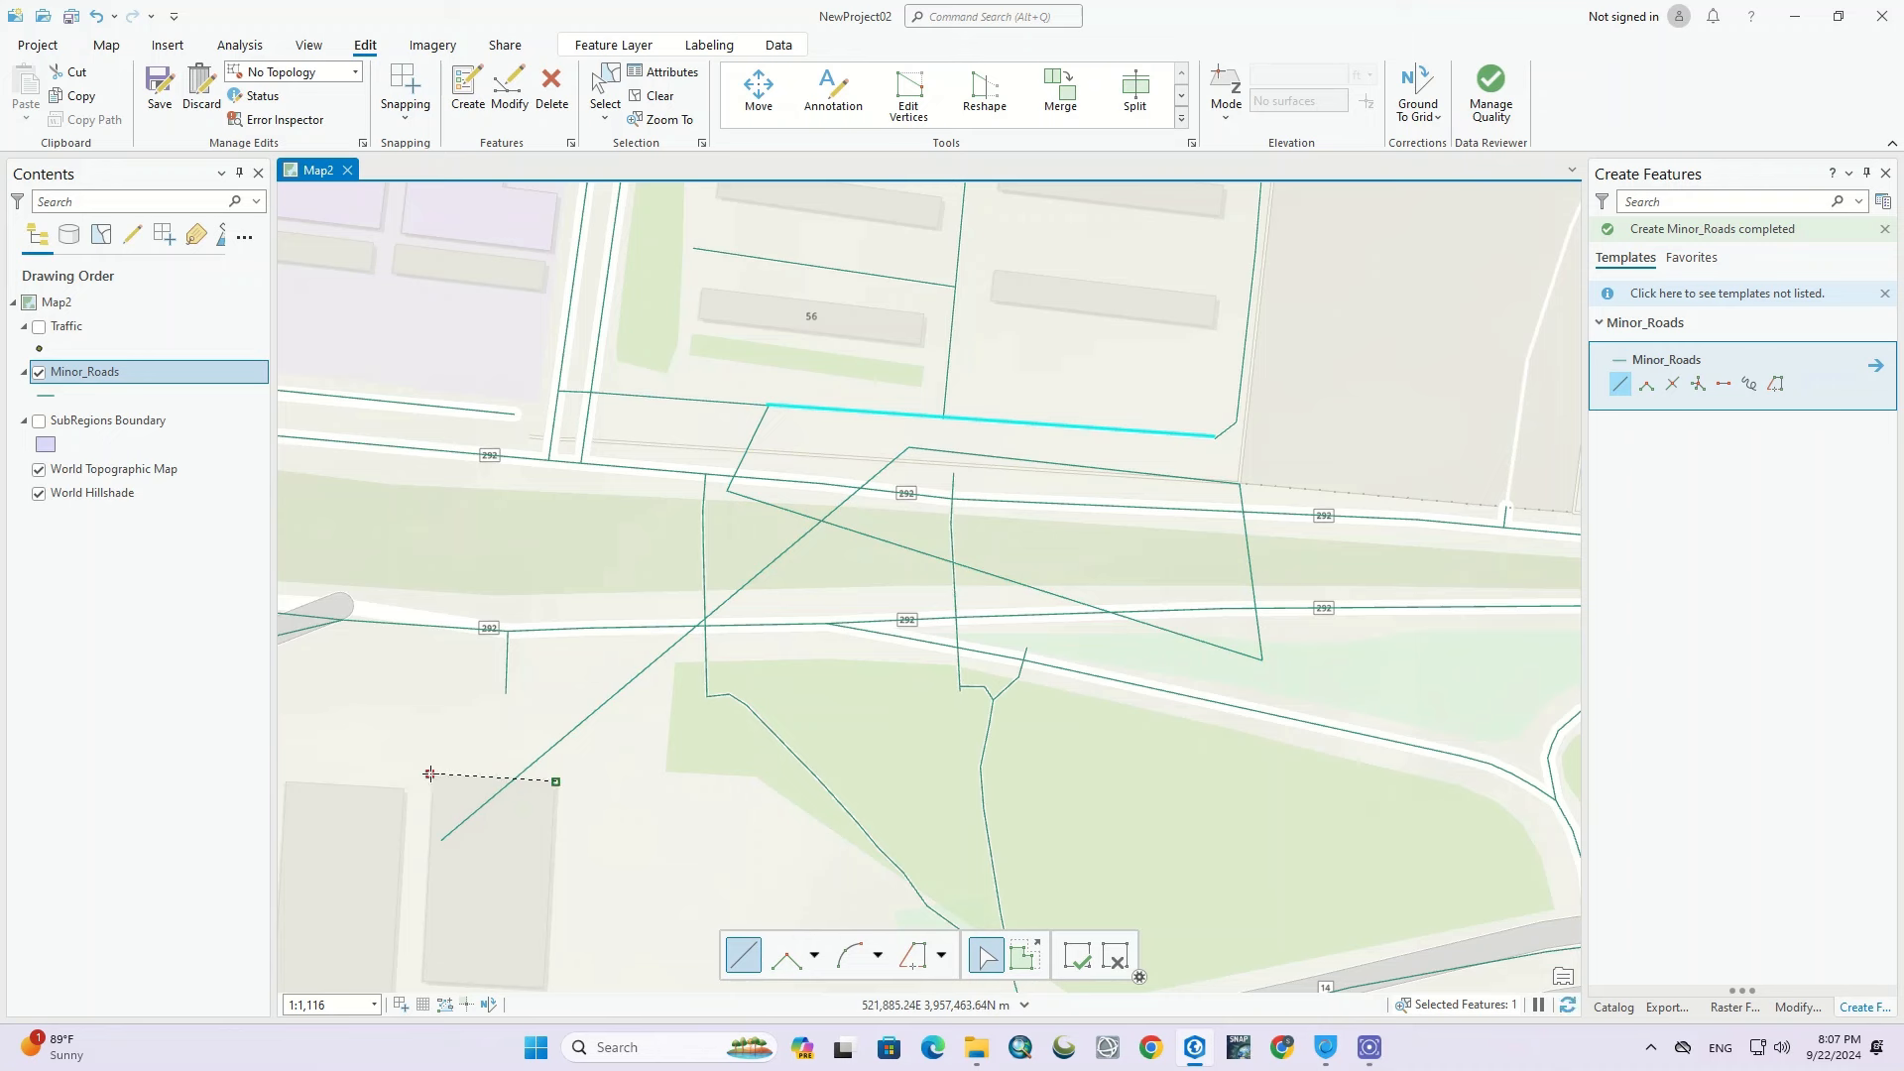
Step: Draw separate Minor_Roads lines along the north, south and east edges of the building near the reshaped road's southwestern end
left_click(418, 982)
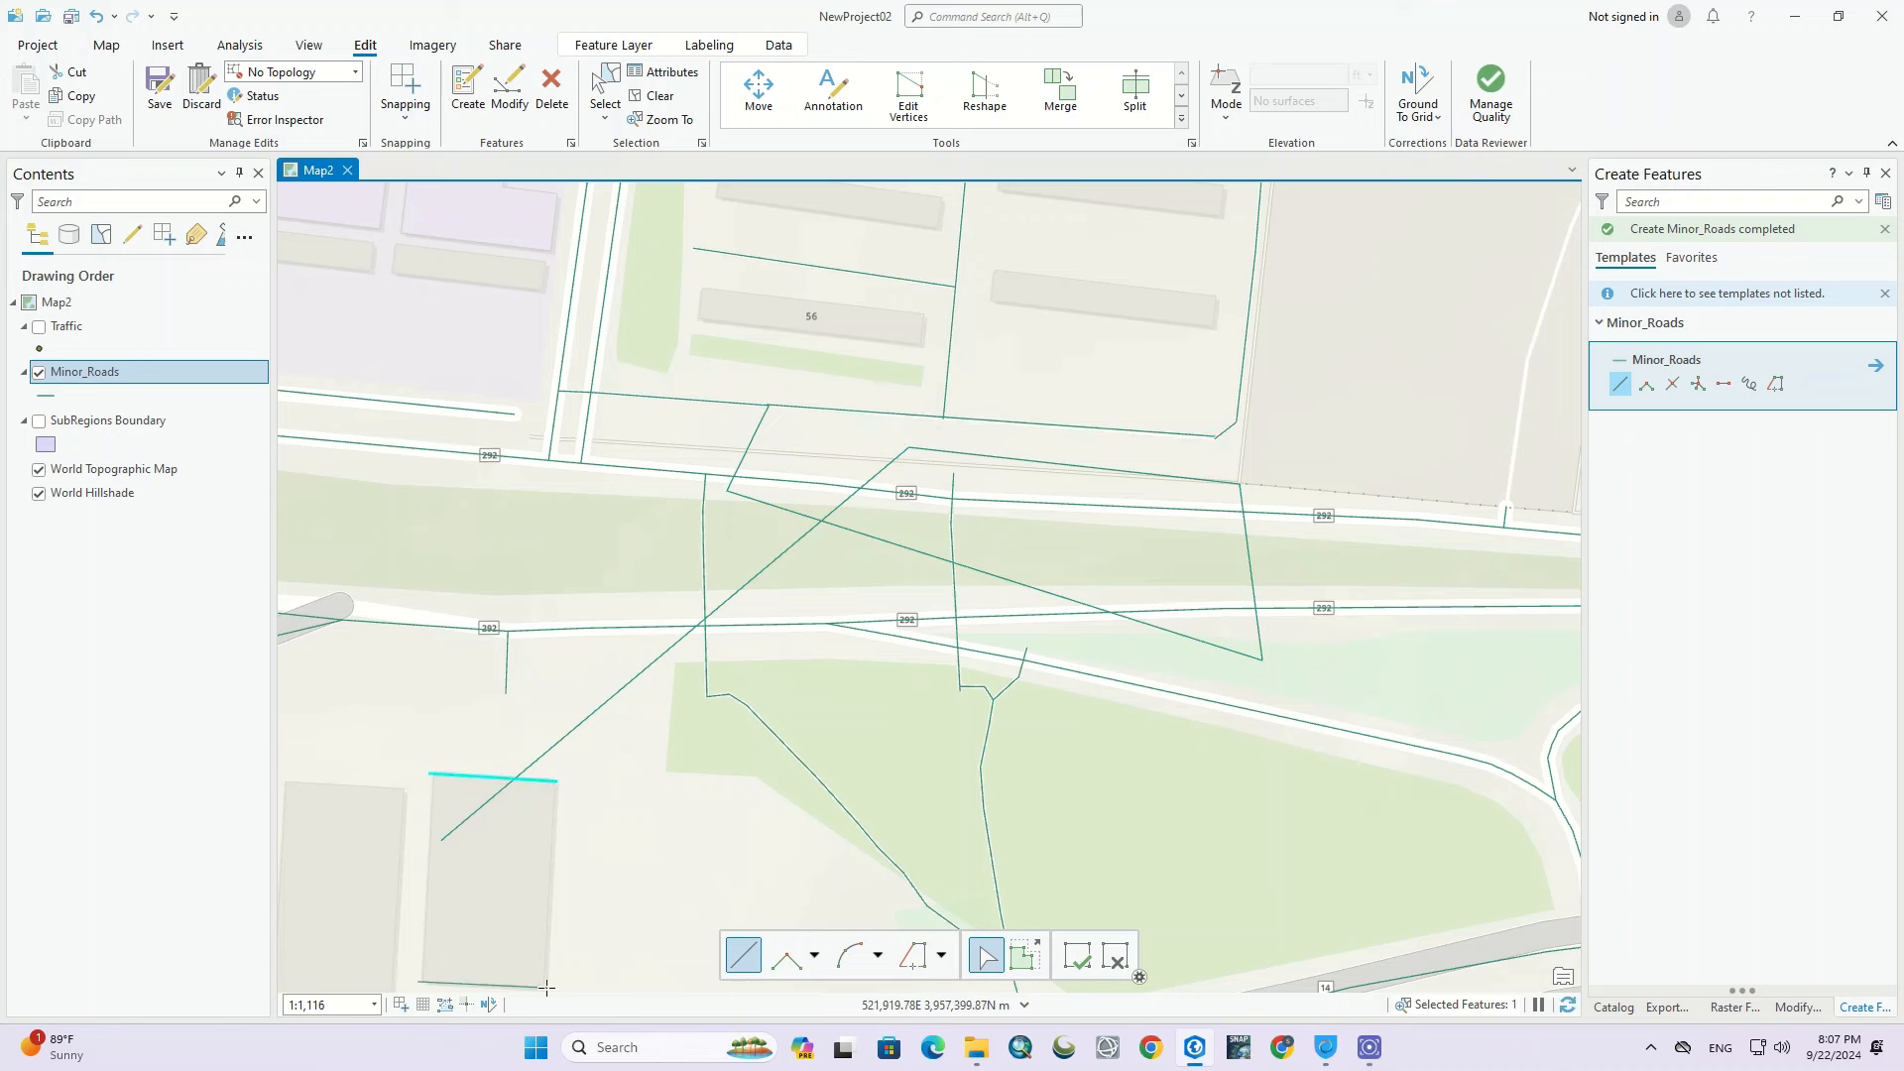
left_click(558, 783)
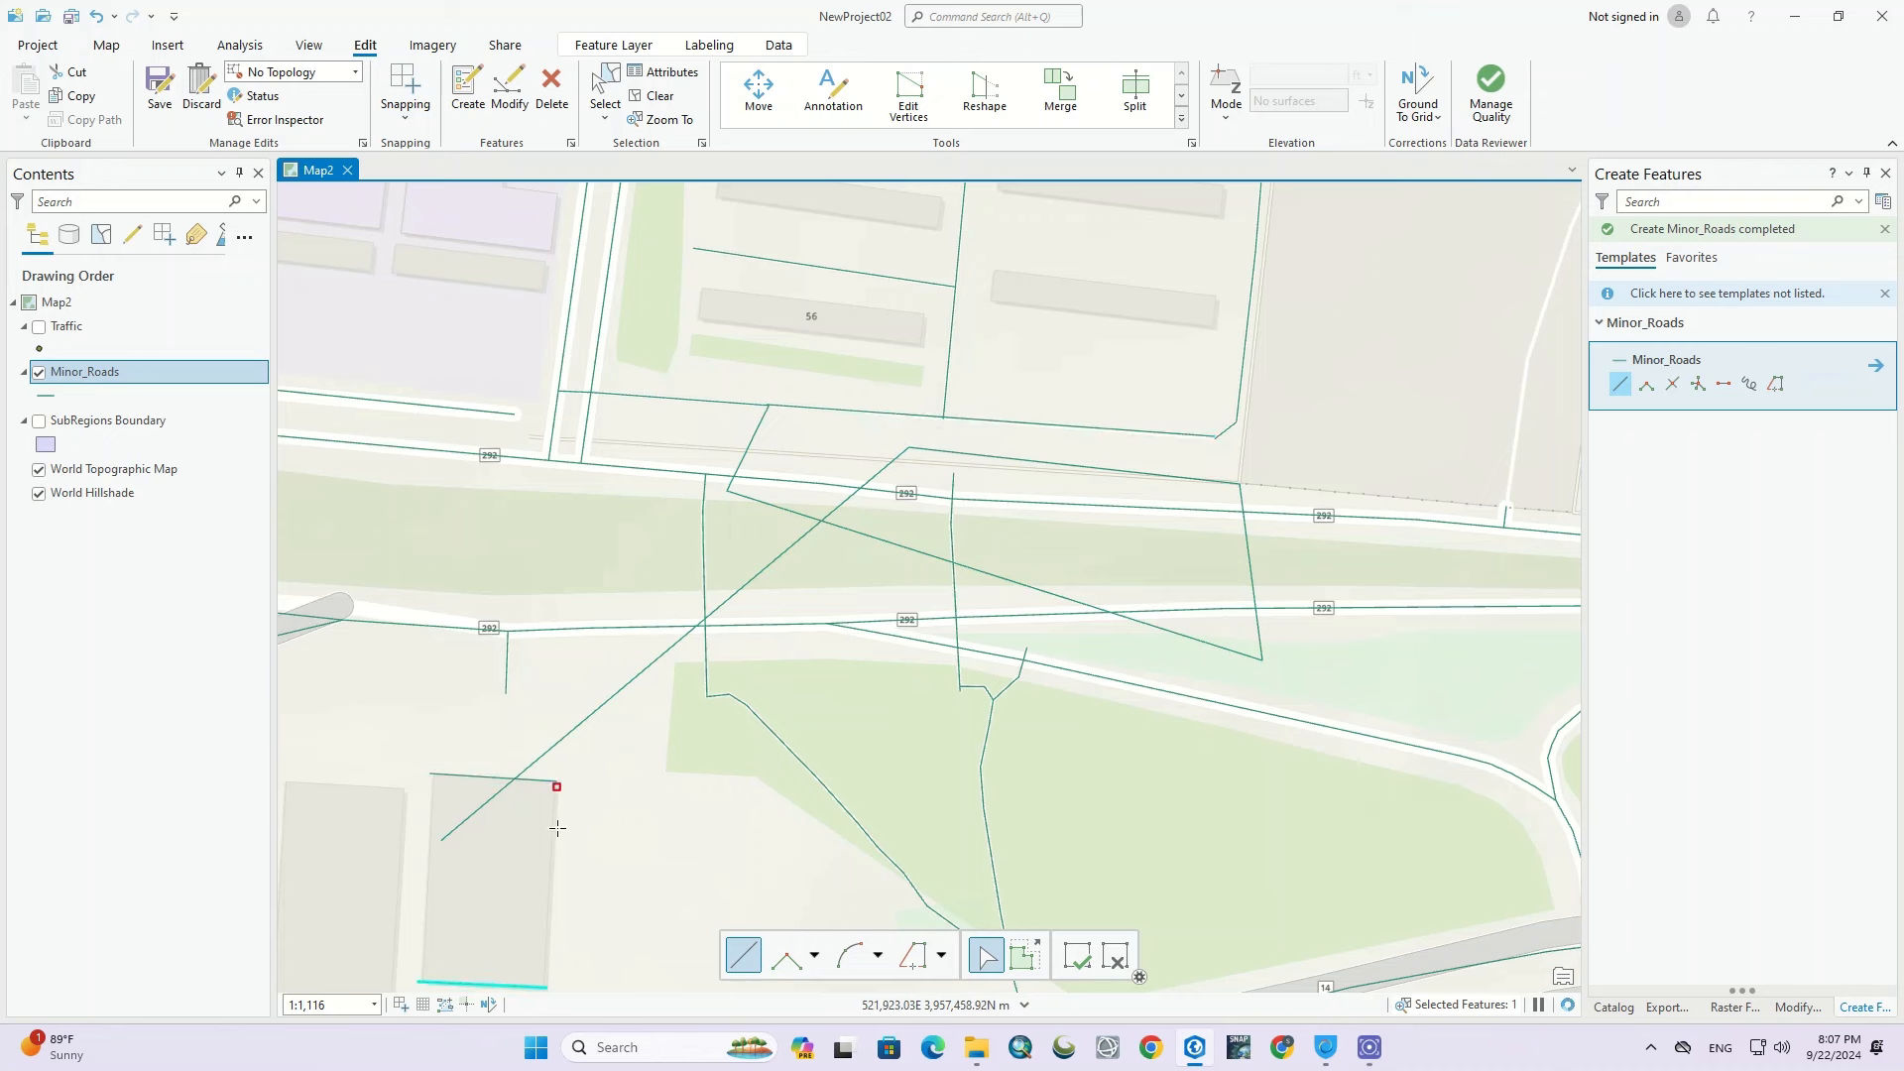
double_click(547, 986)
Step: Draw a long Minor_Roads line across the park from the eastern road bend to the western buildings and finish drawing
left_click(1554, 816)
double_click(381, 848)
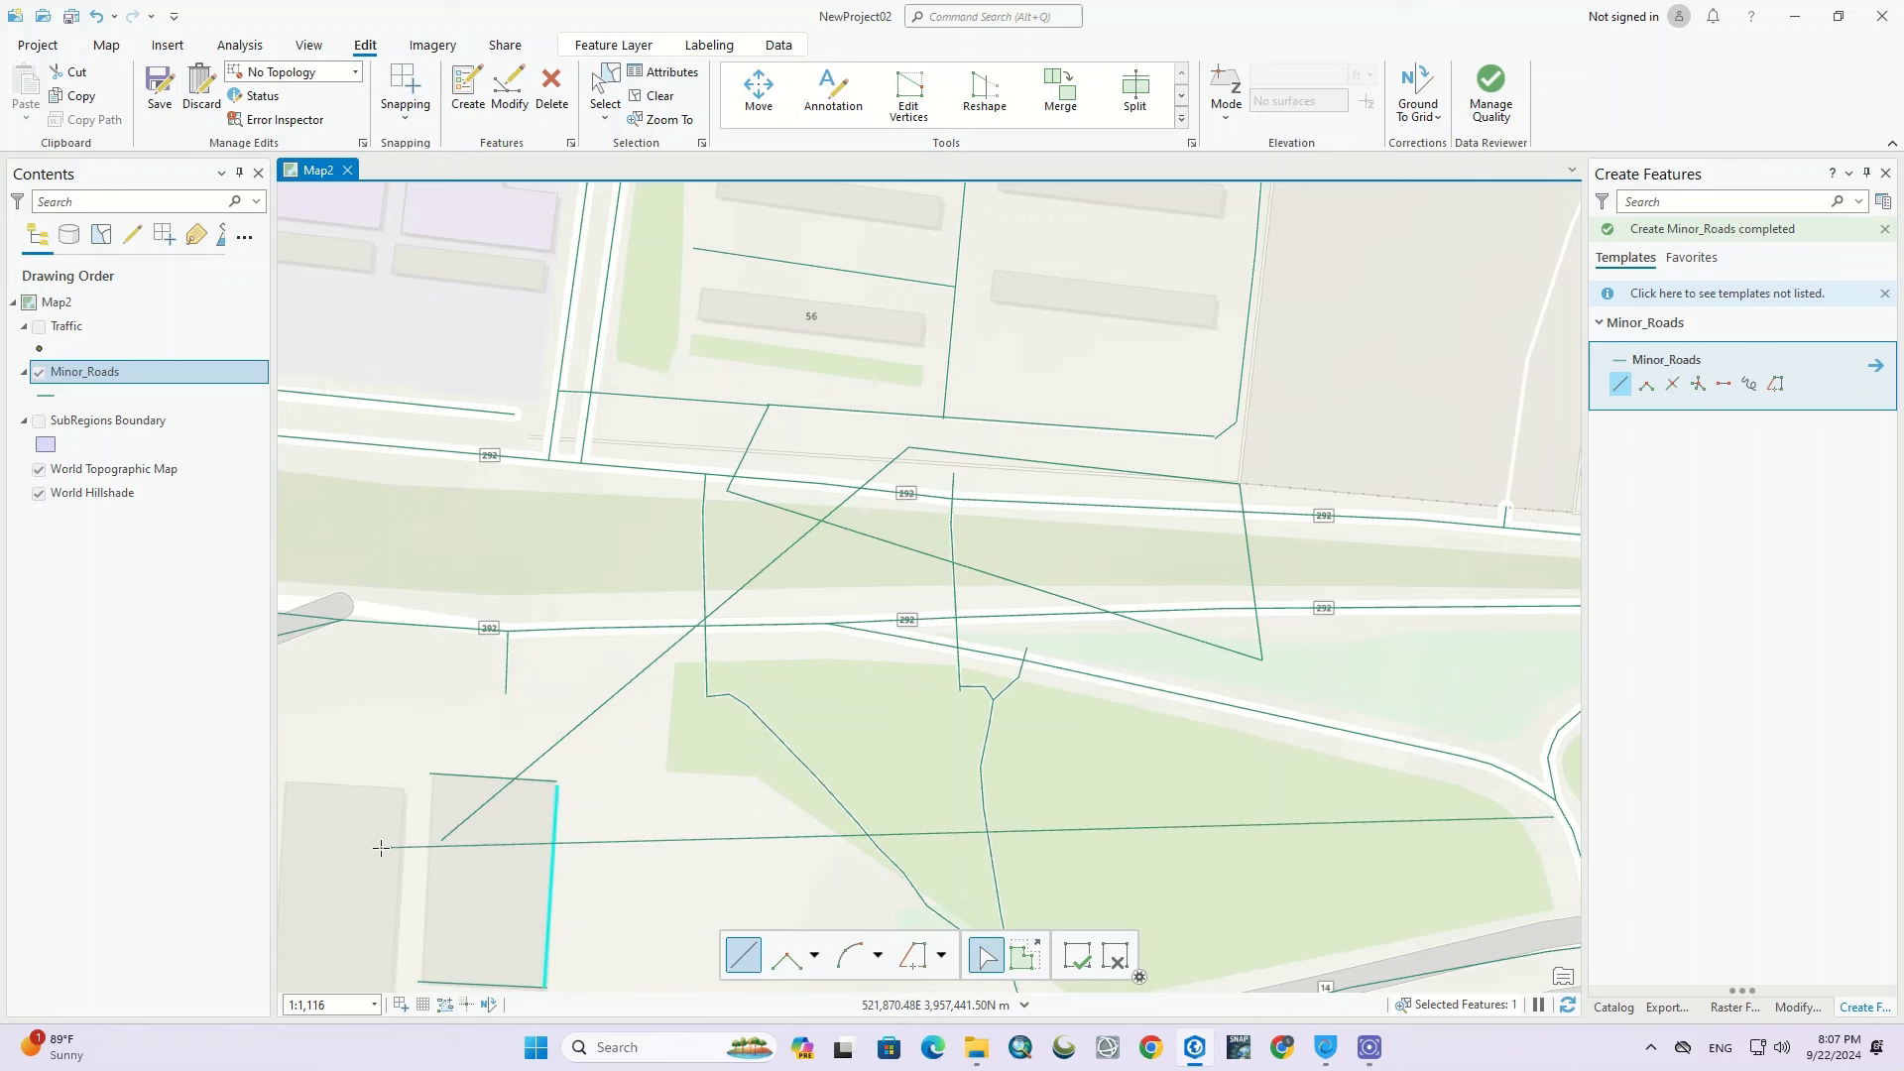
left_click(1077, 960)
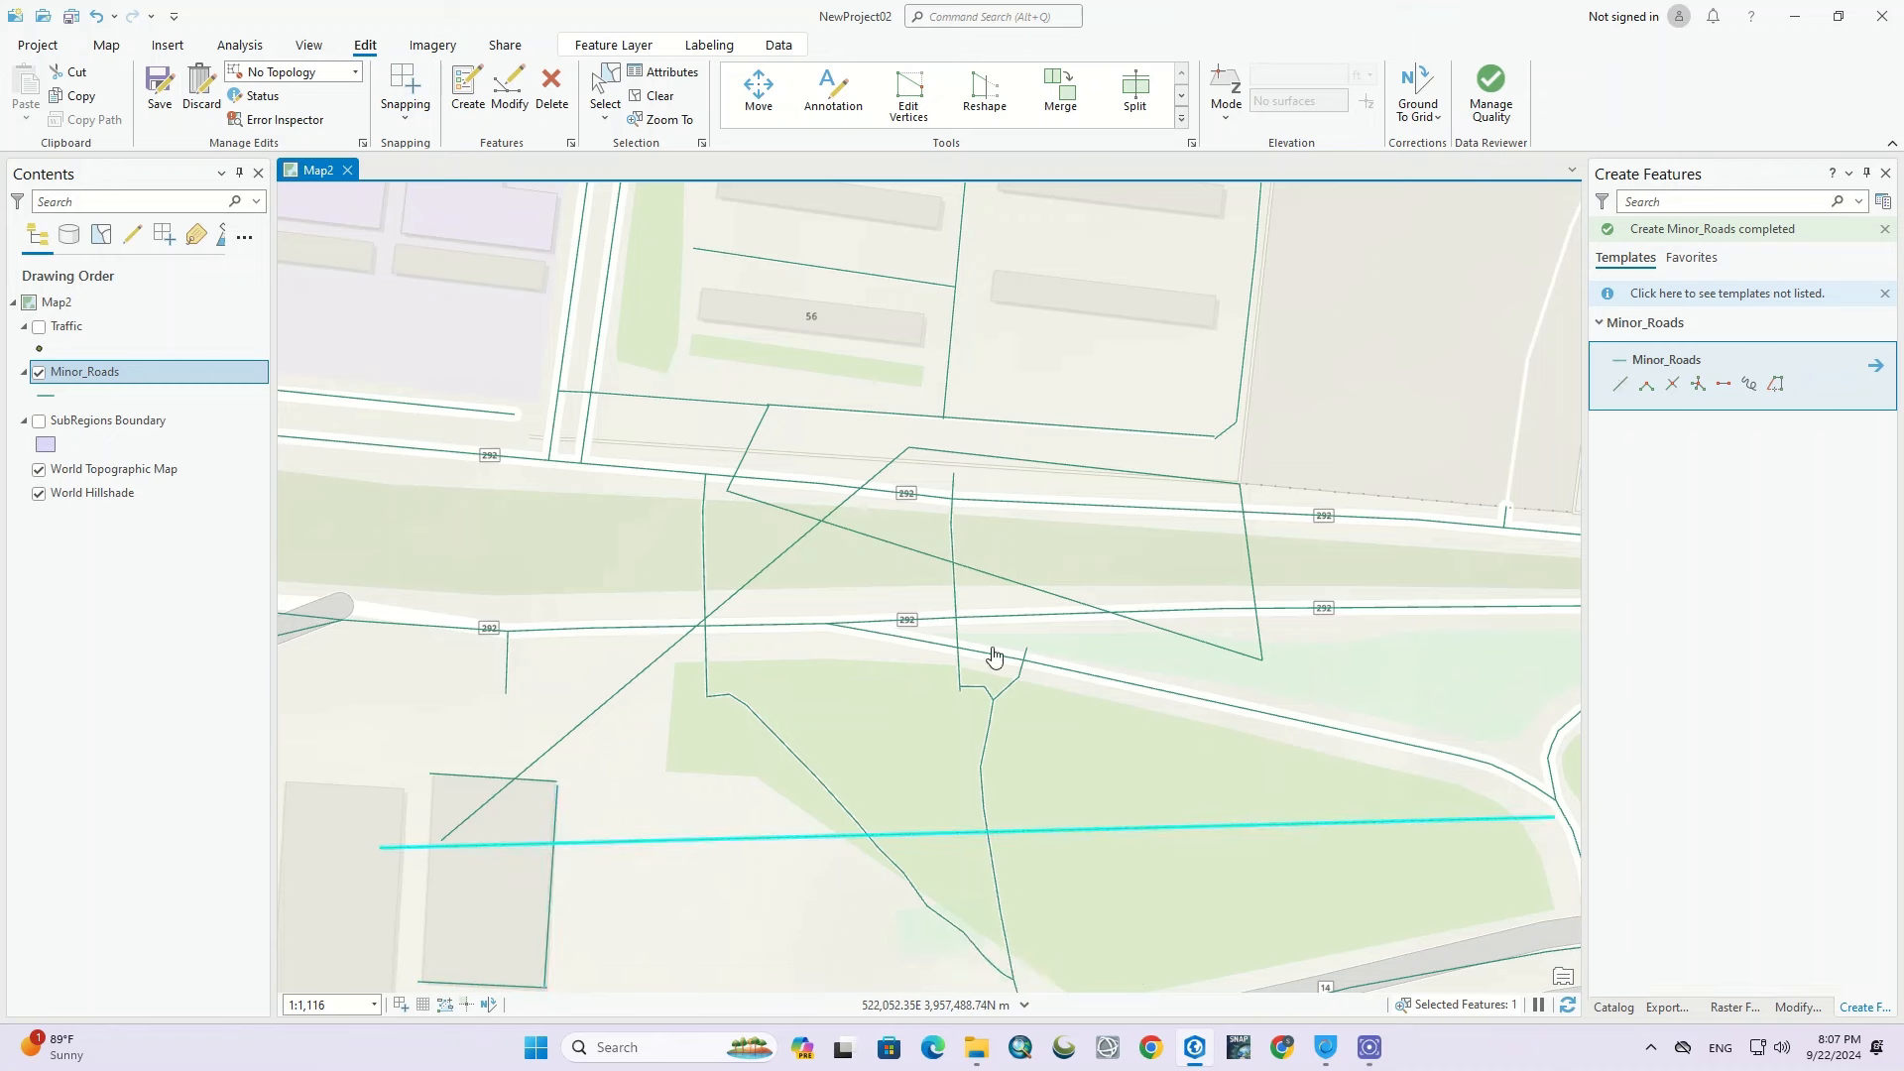
left_click(1016, 468)
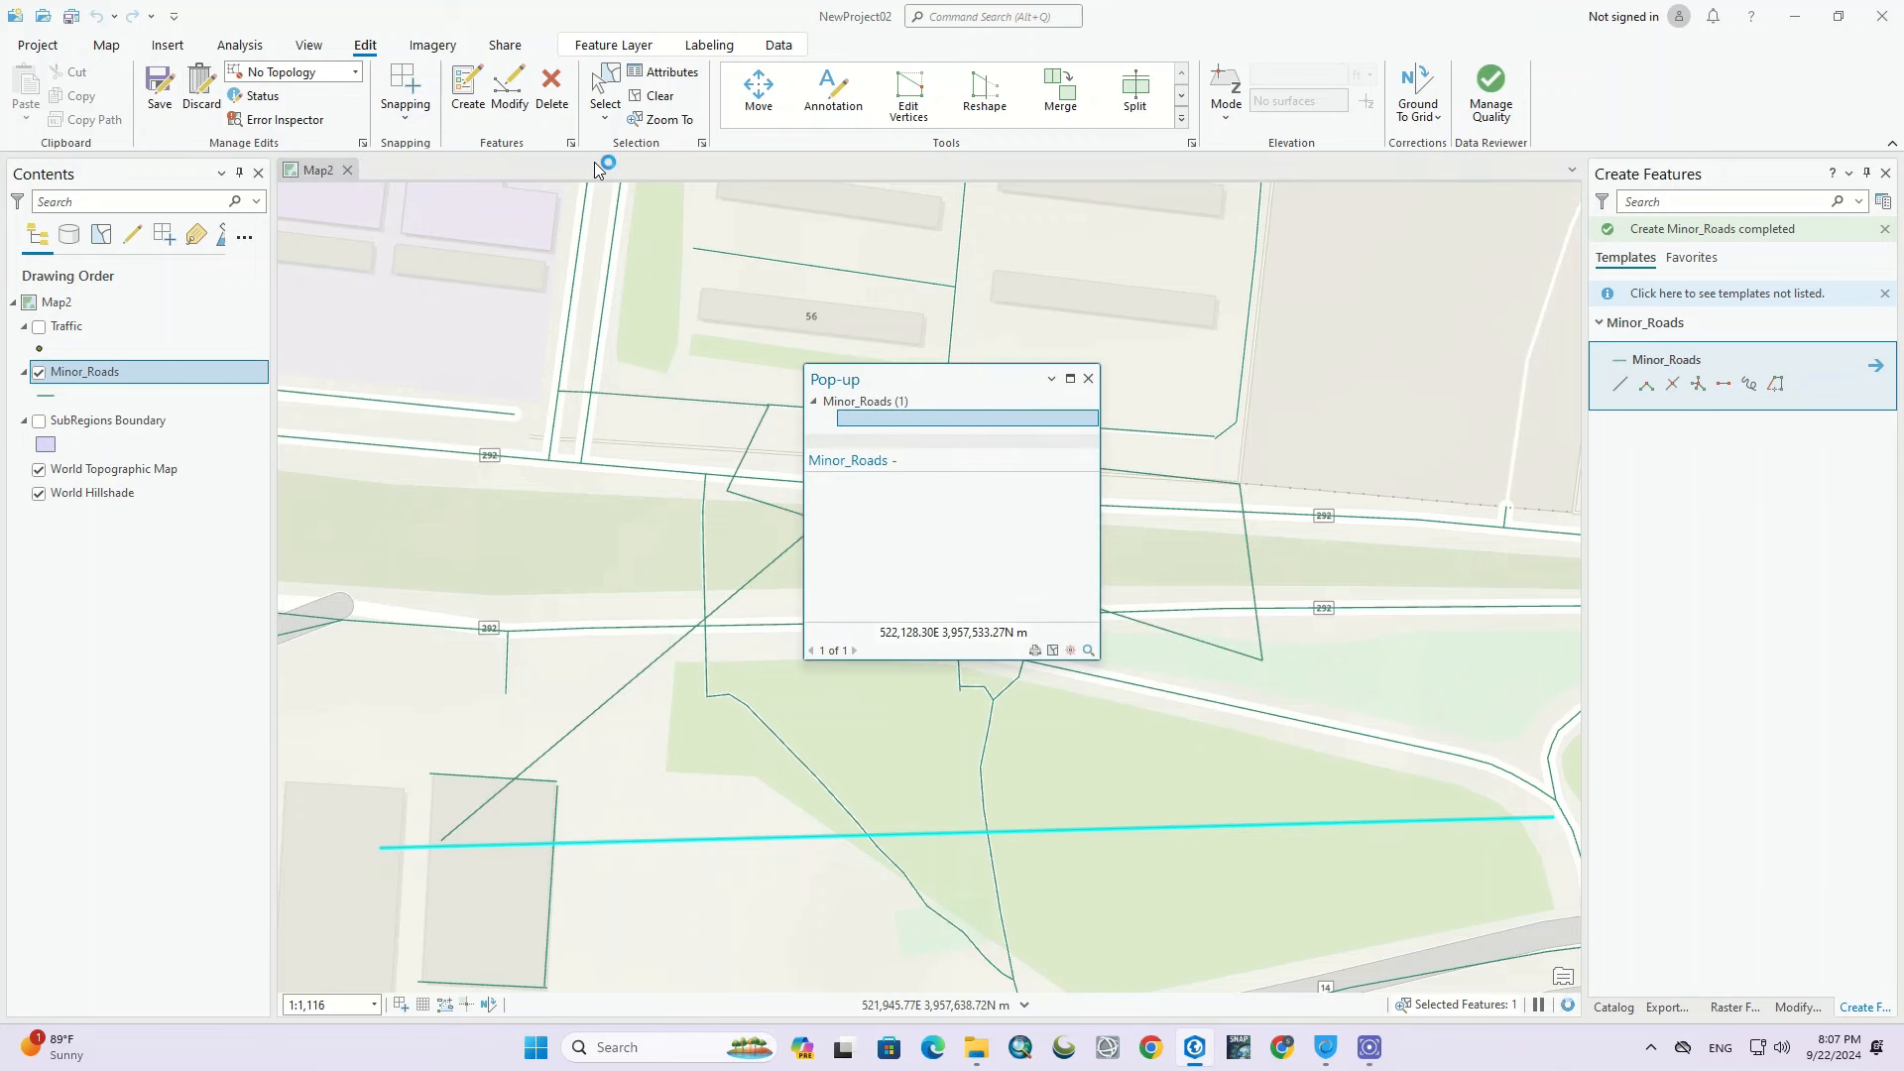
left_click(552, 85)
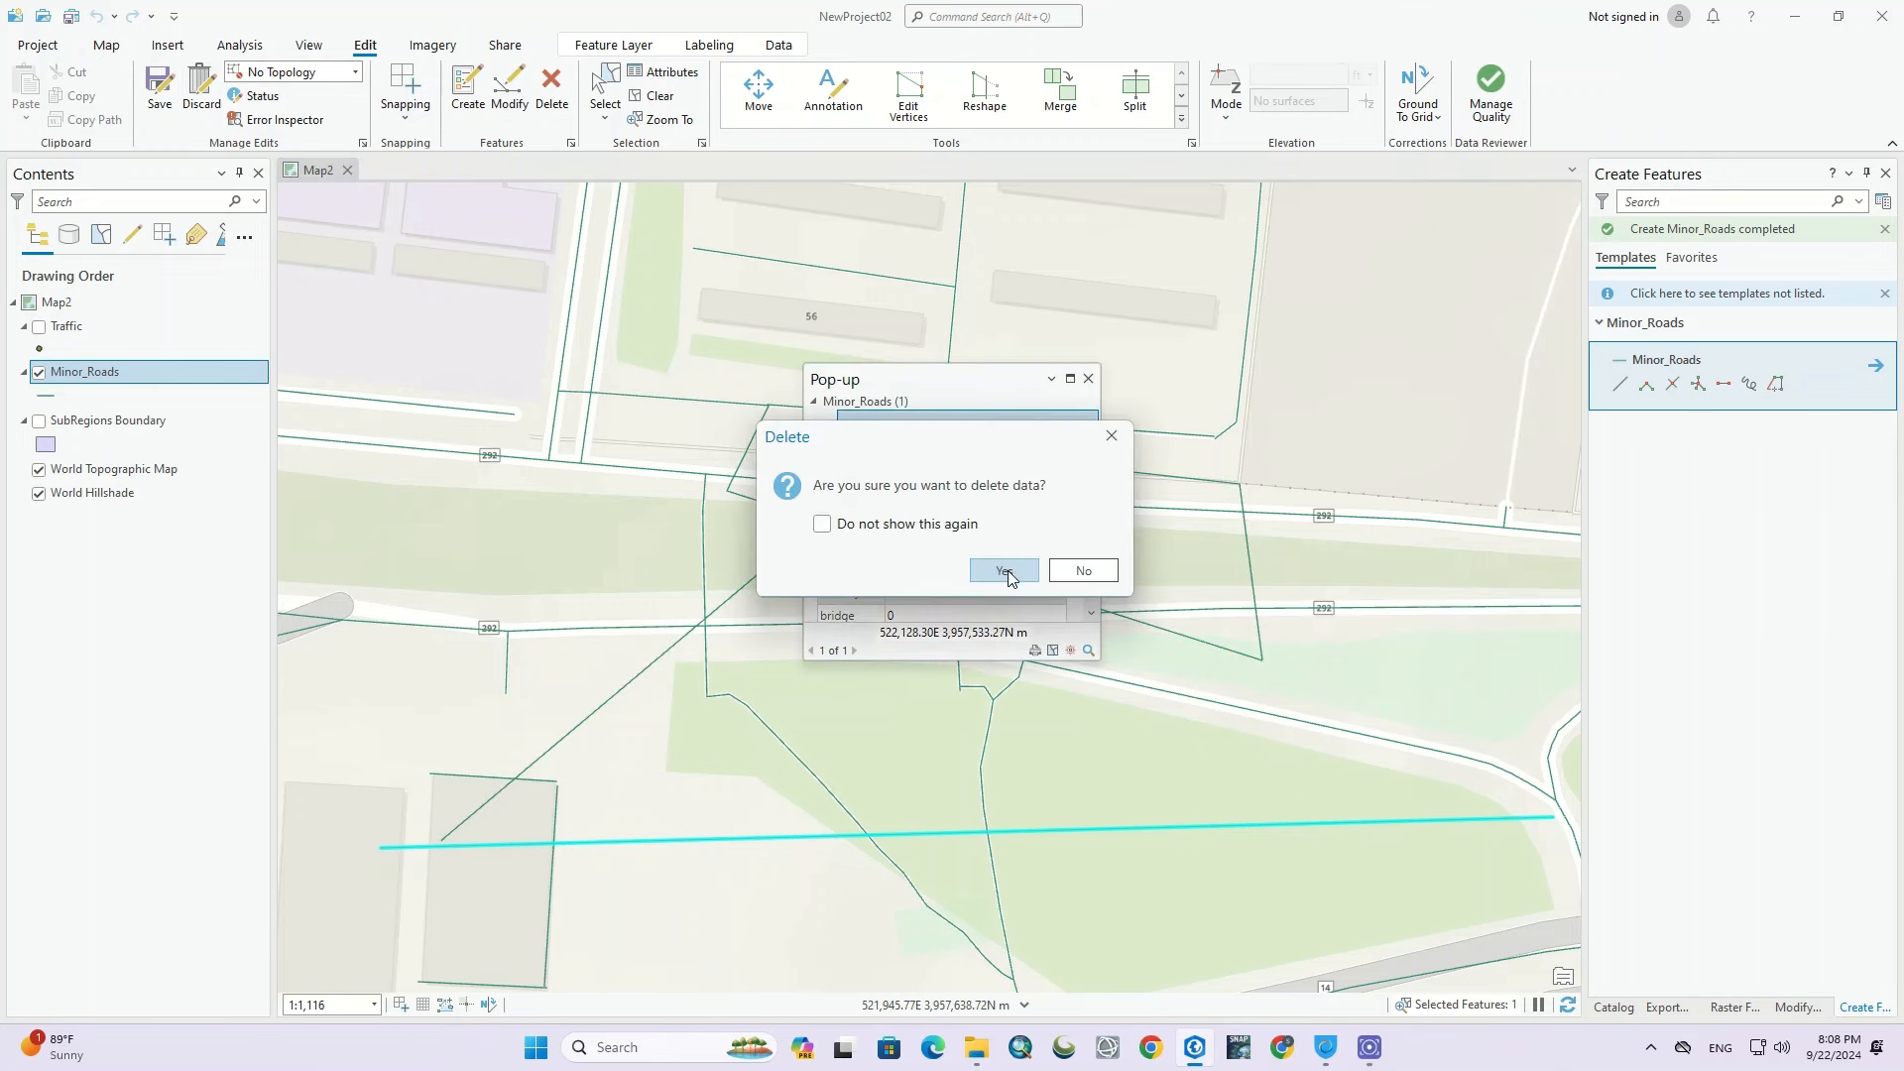
left_click(1110, 436)
left_click(1088, 377)
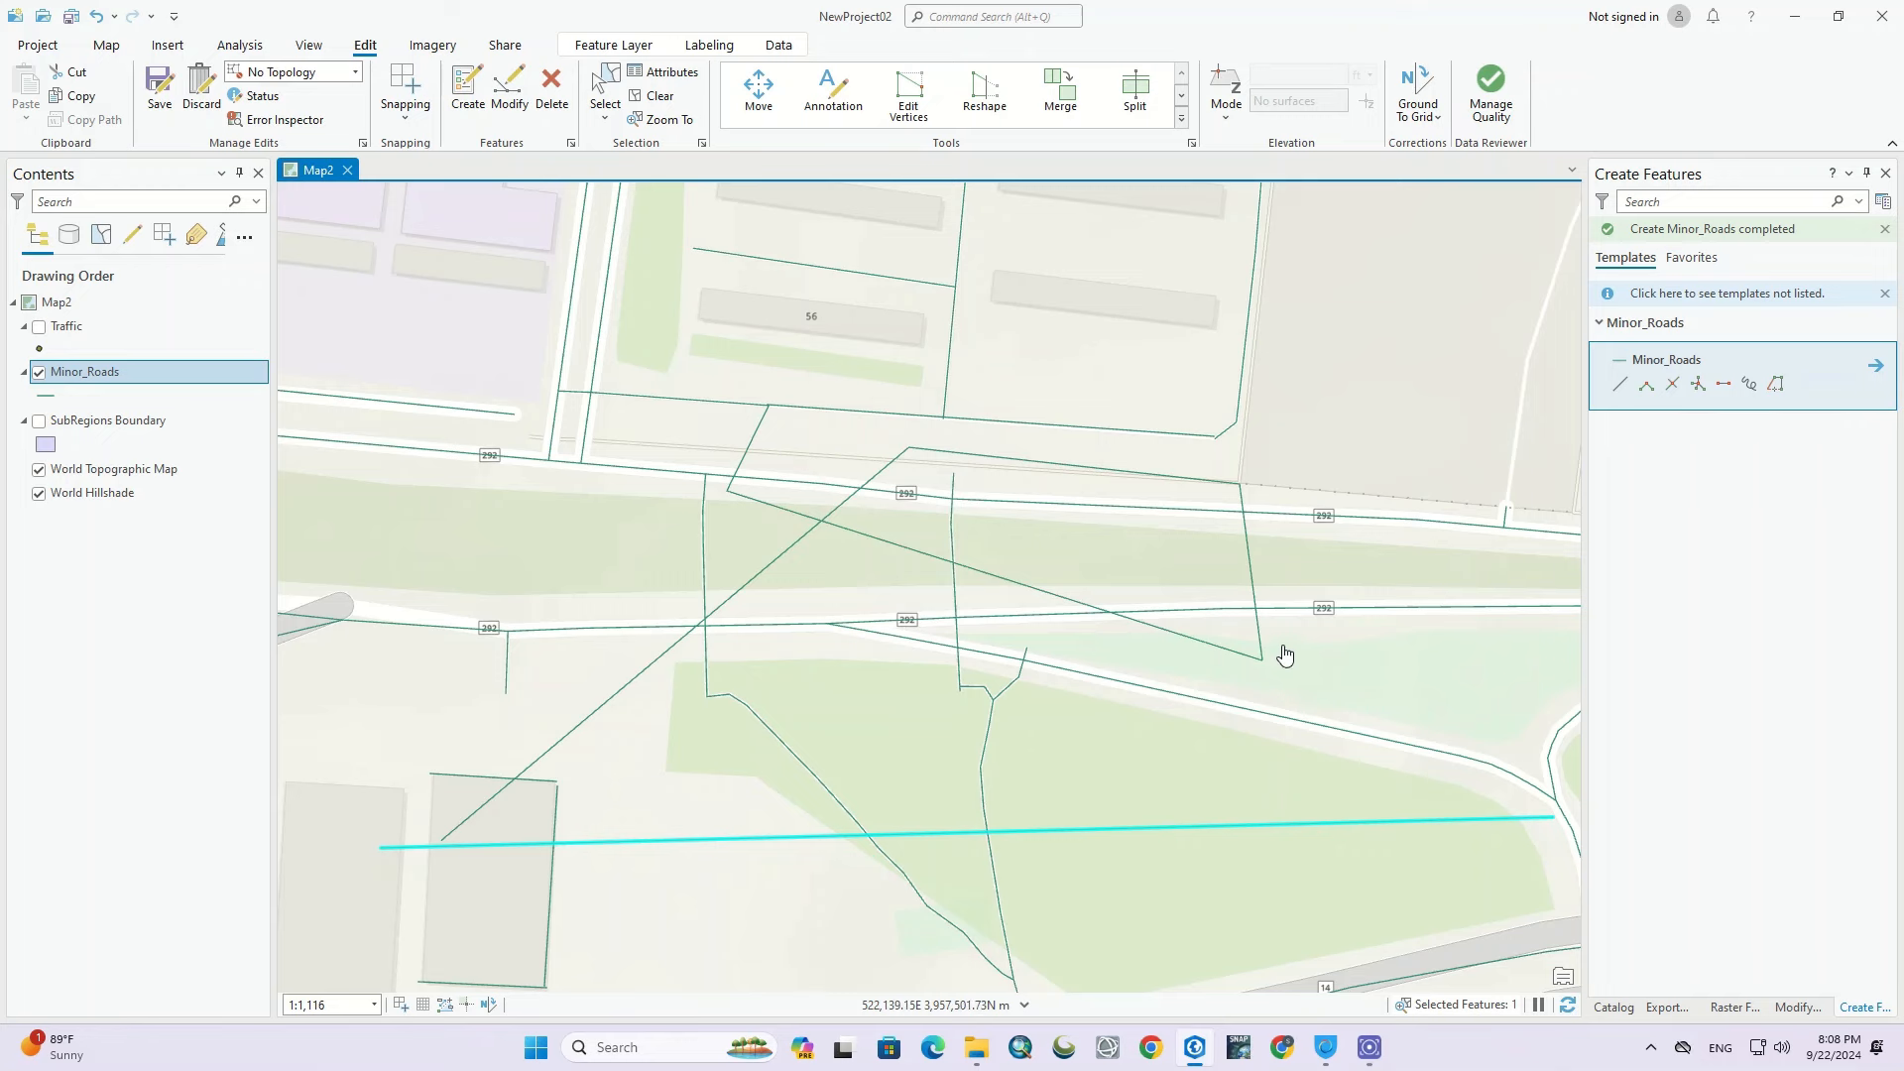
Step: Hide the Minor_Roads layer, show the SubRegions Boundary layer on the map and make it the active layer
left_click(39, 372)
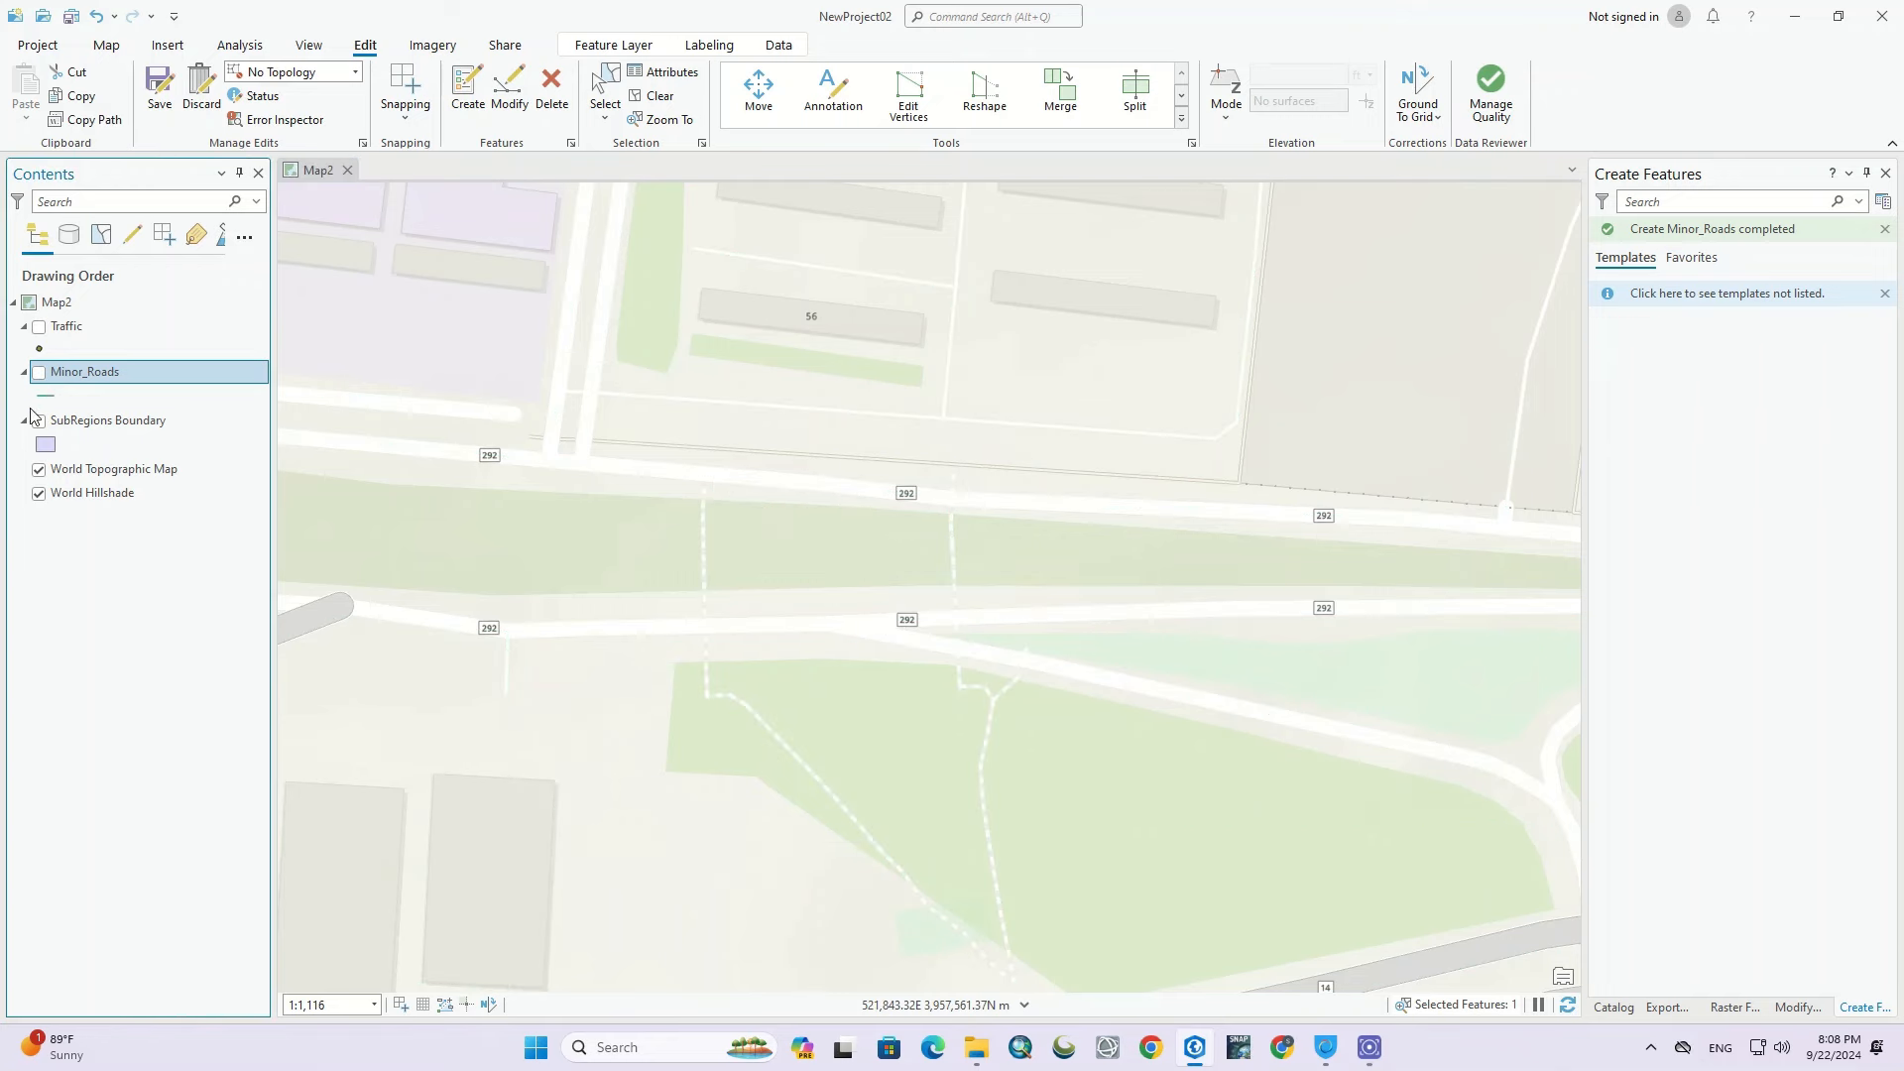
left_click(39, 421)
scroll(977, 731, "down", 4)
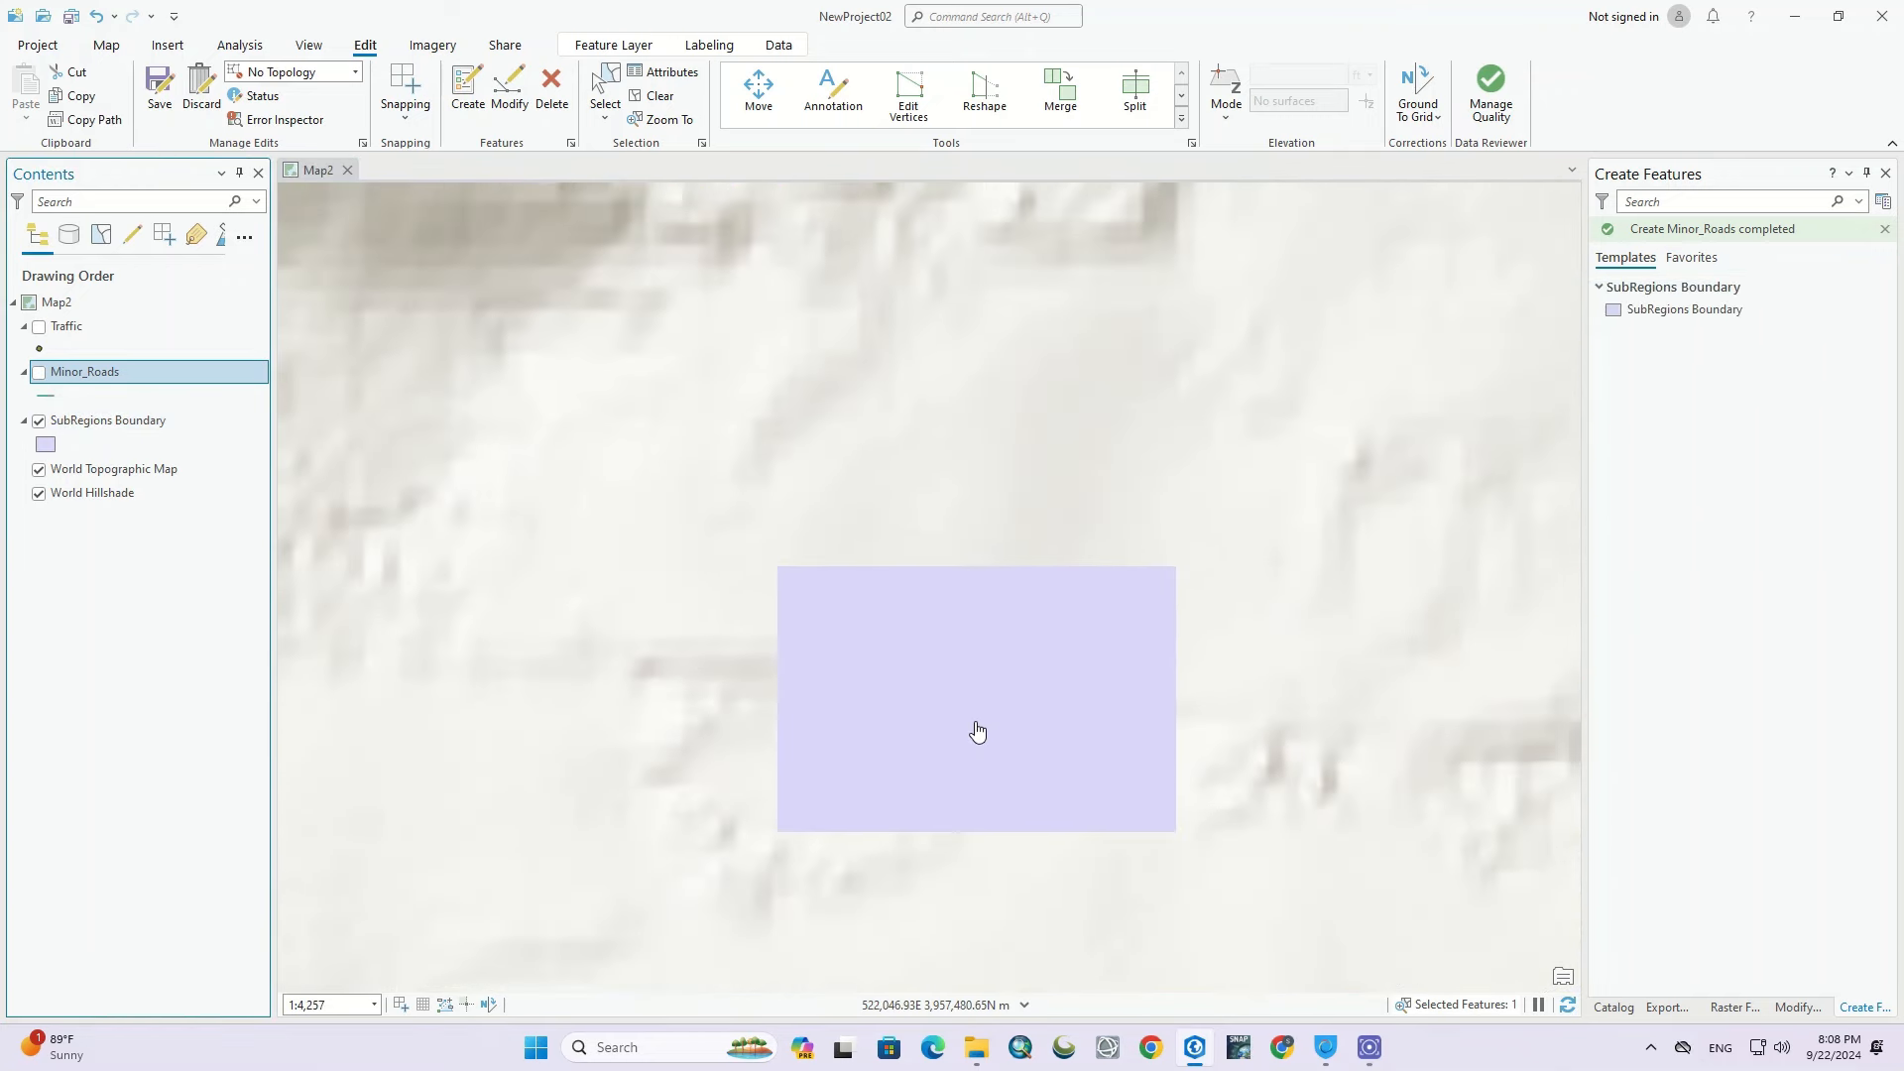
scroll(977, 731, "down", 2)
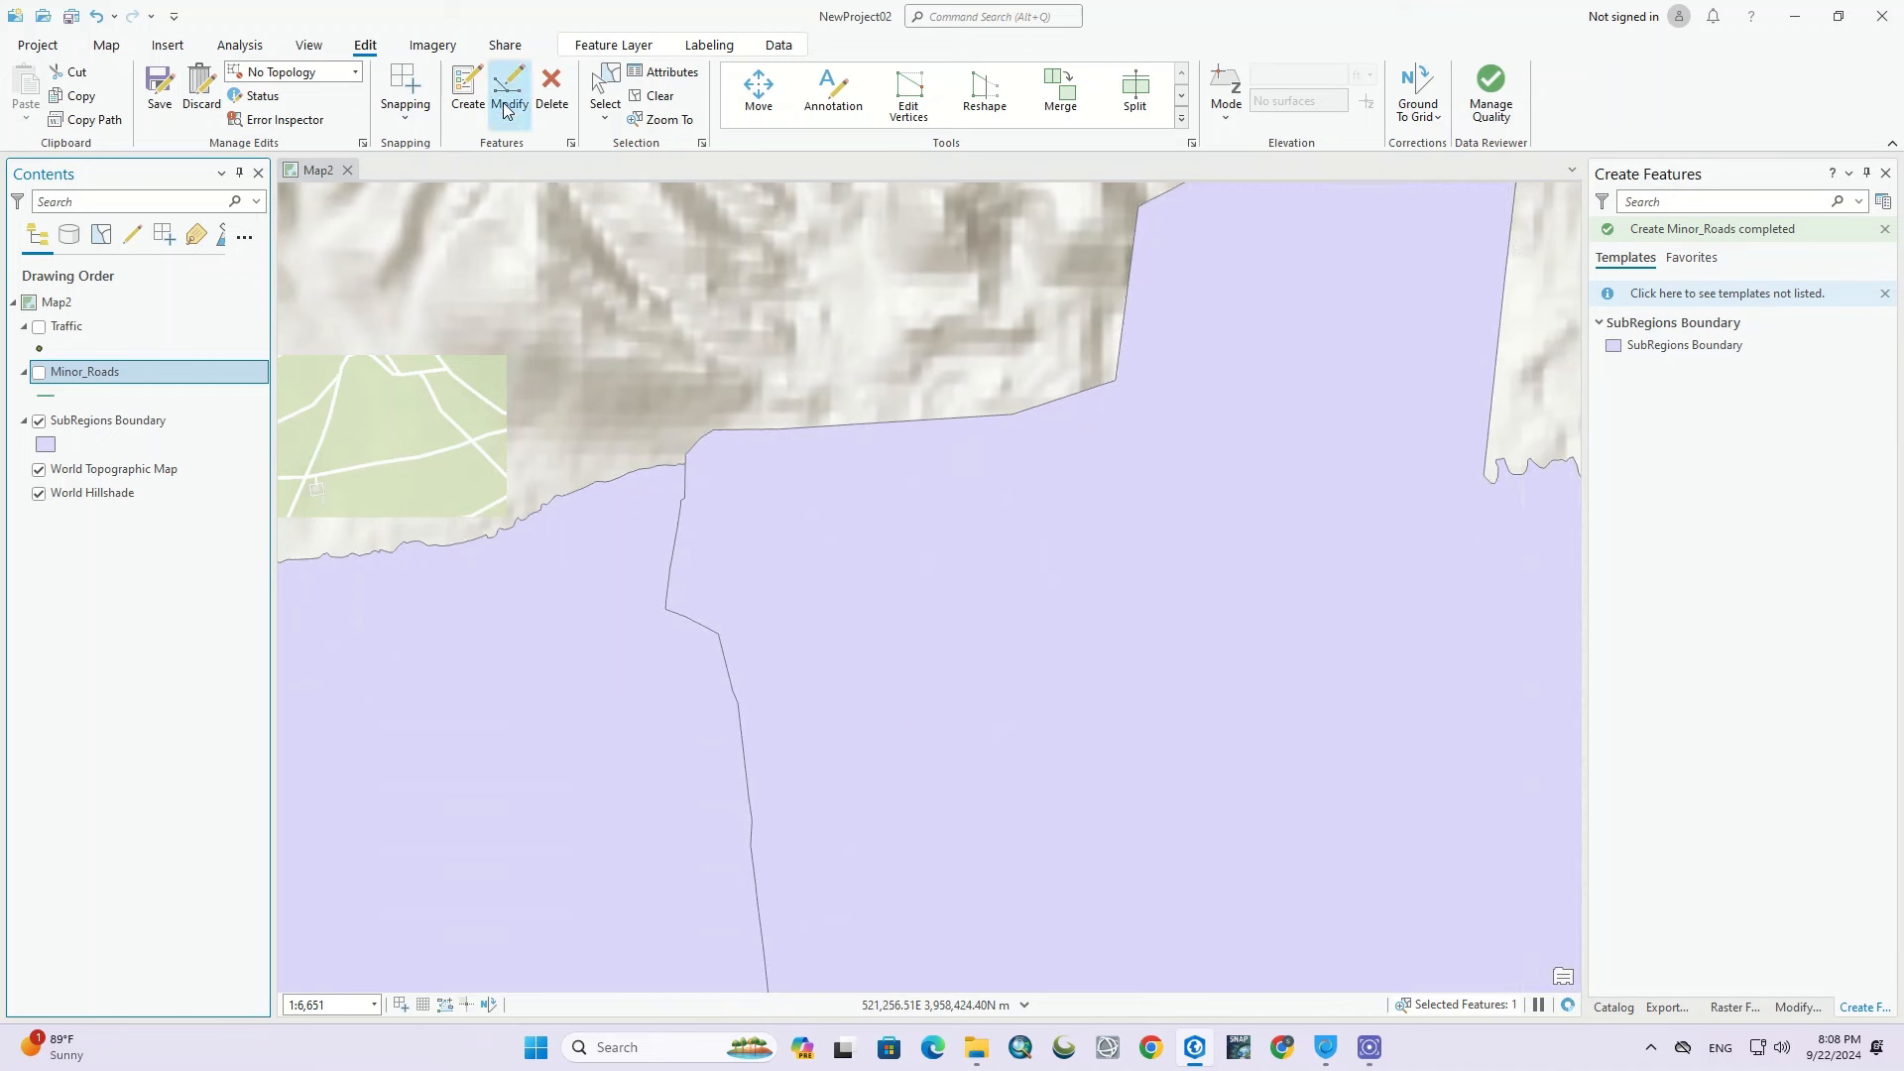
left_click(114, 421)
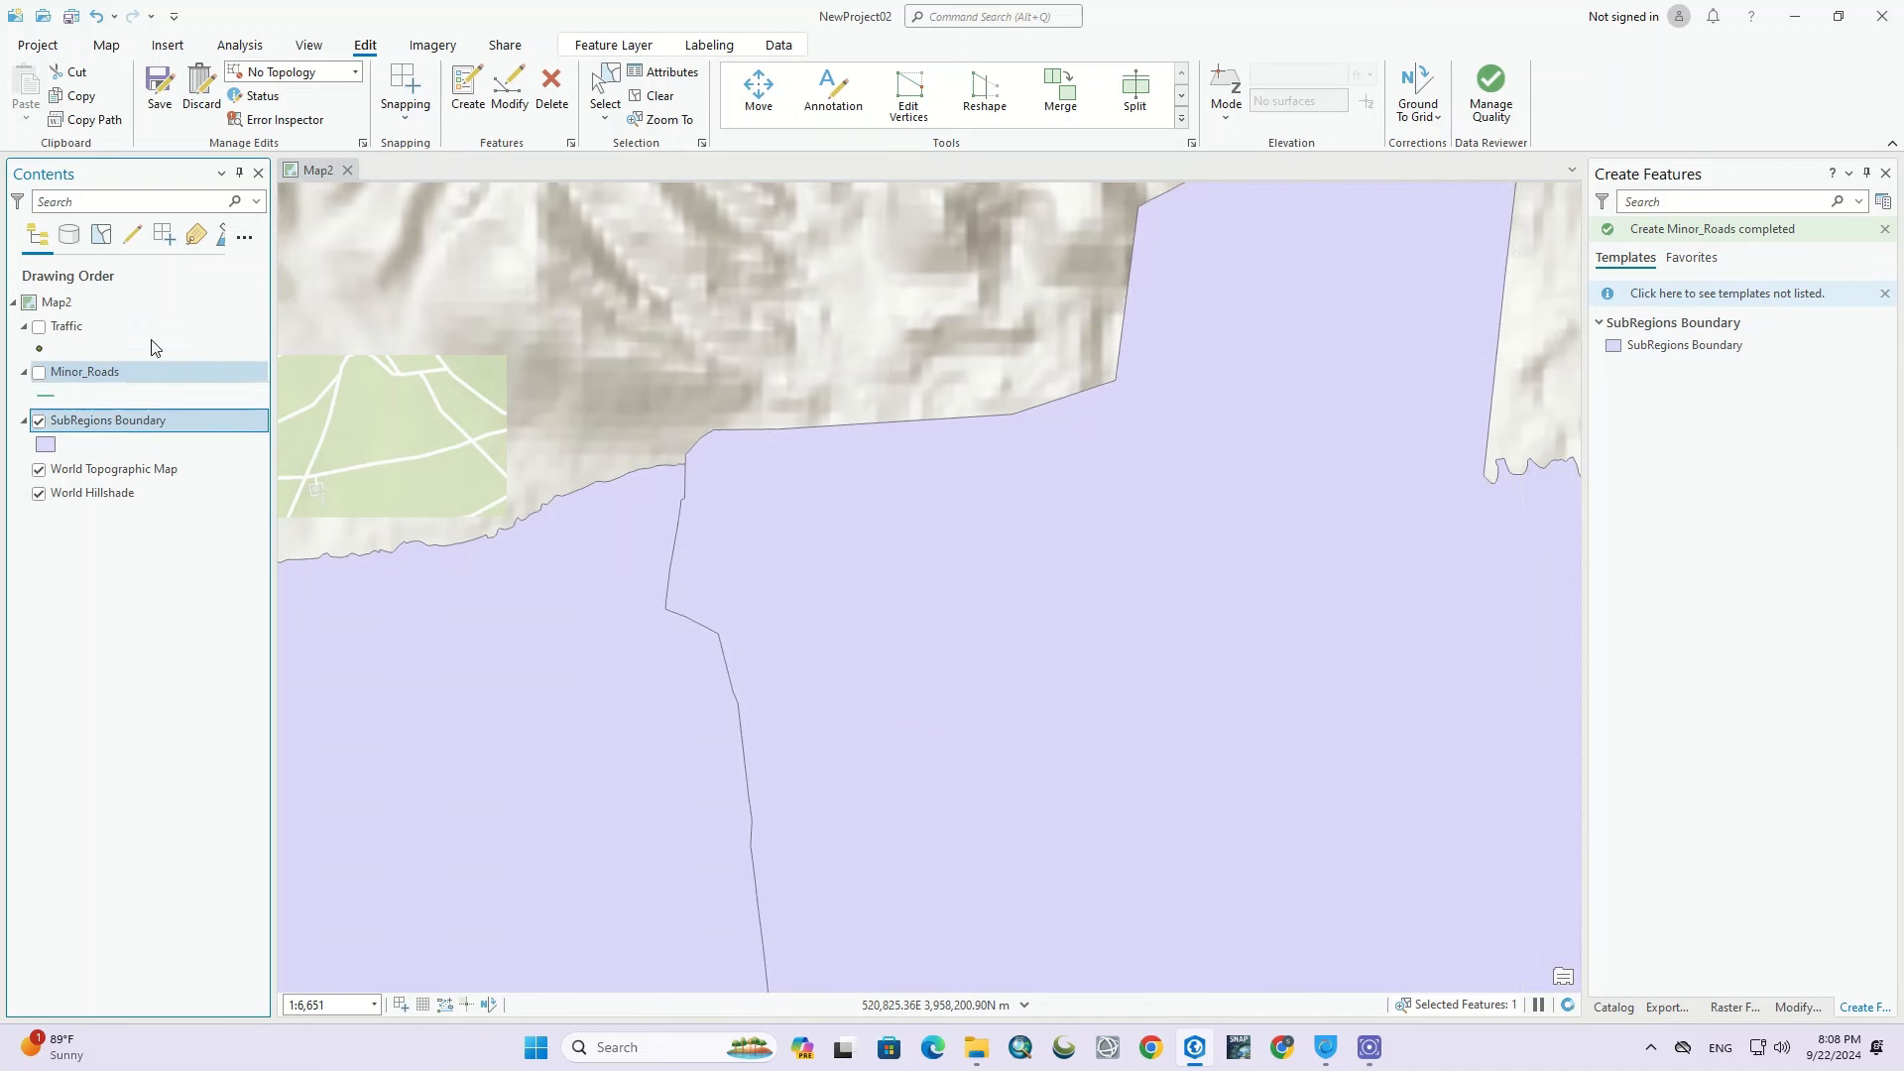
left_click(509, 92)
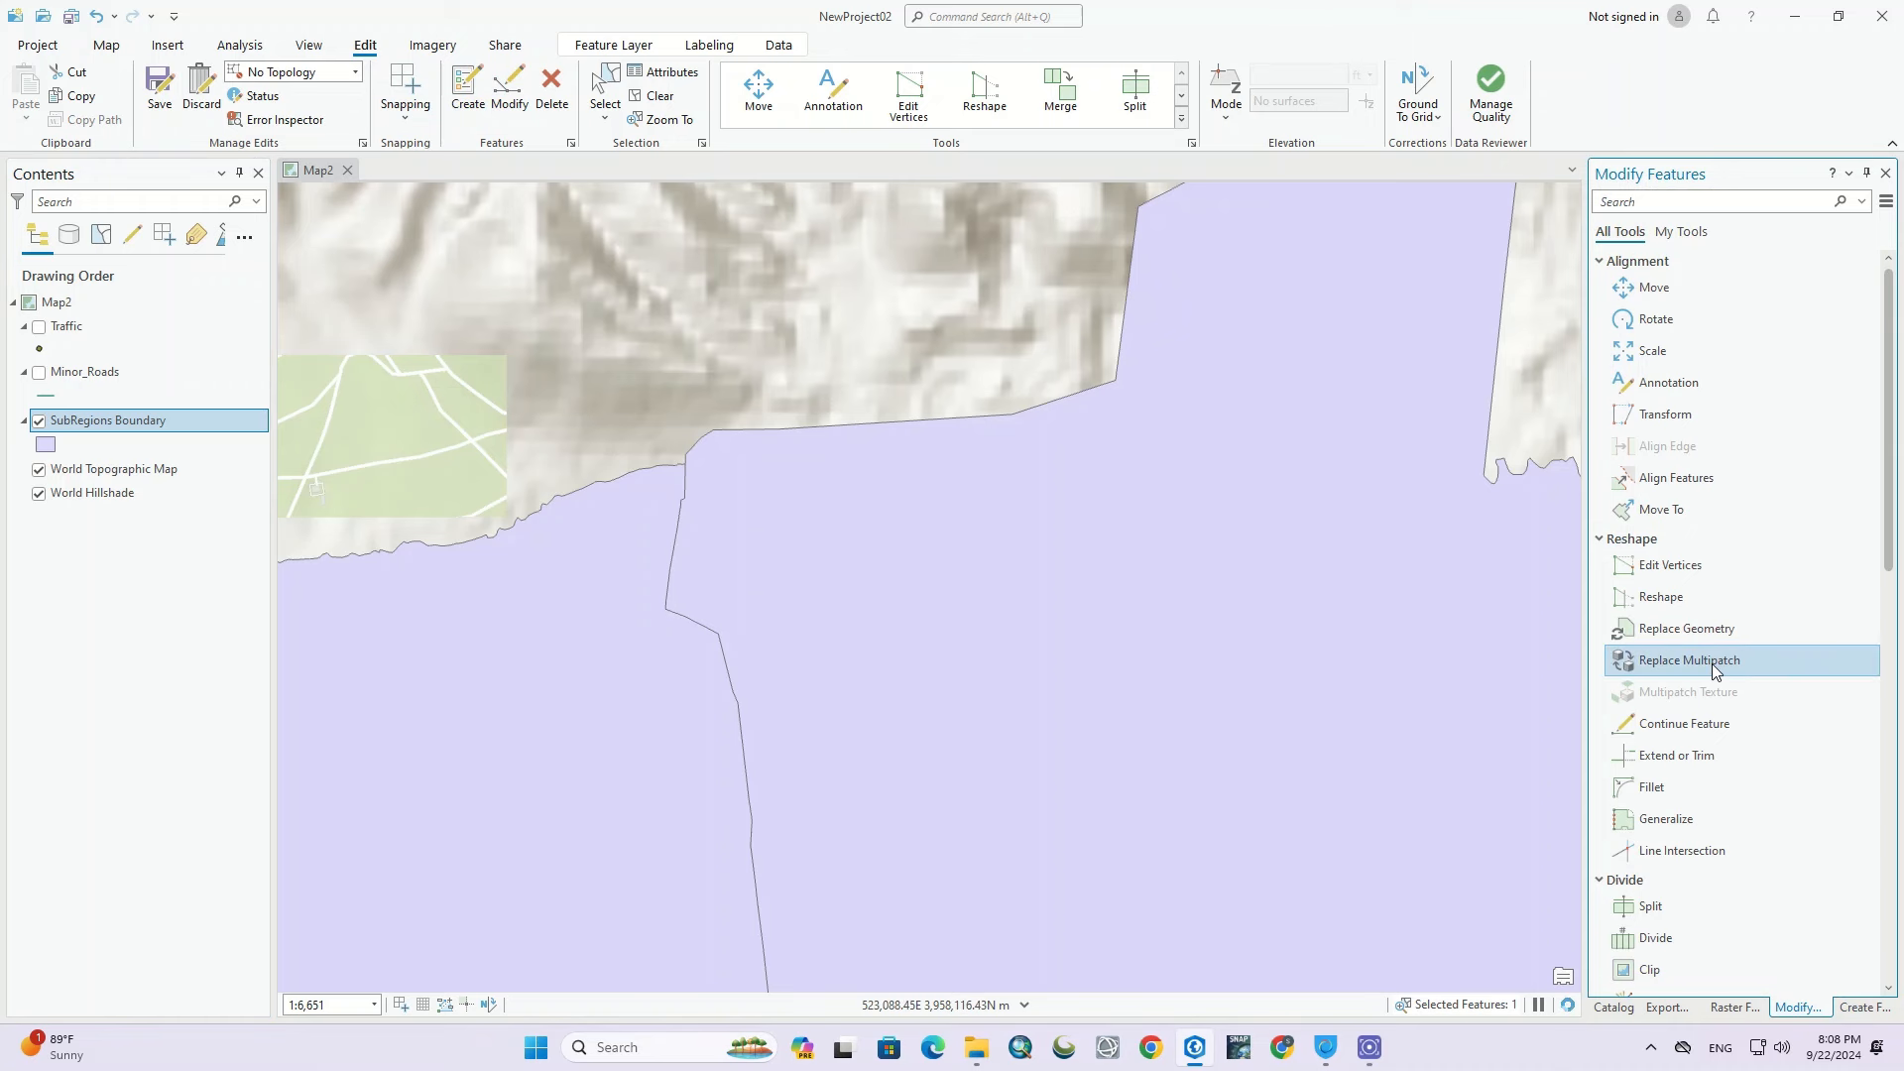
scroll(1711, 663, "down", 3)
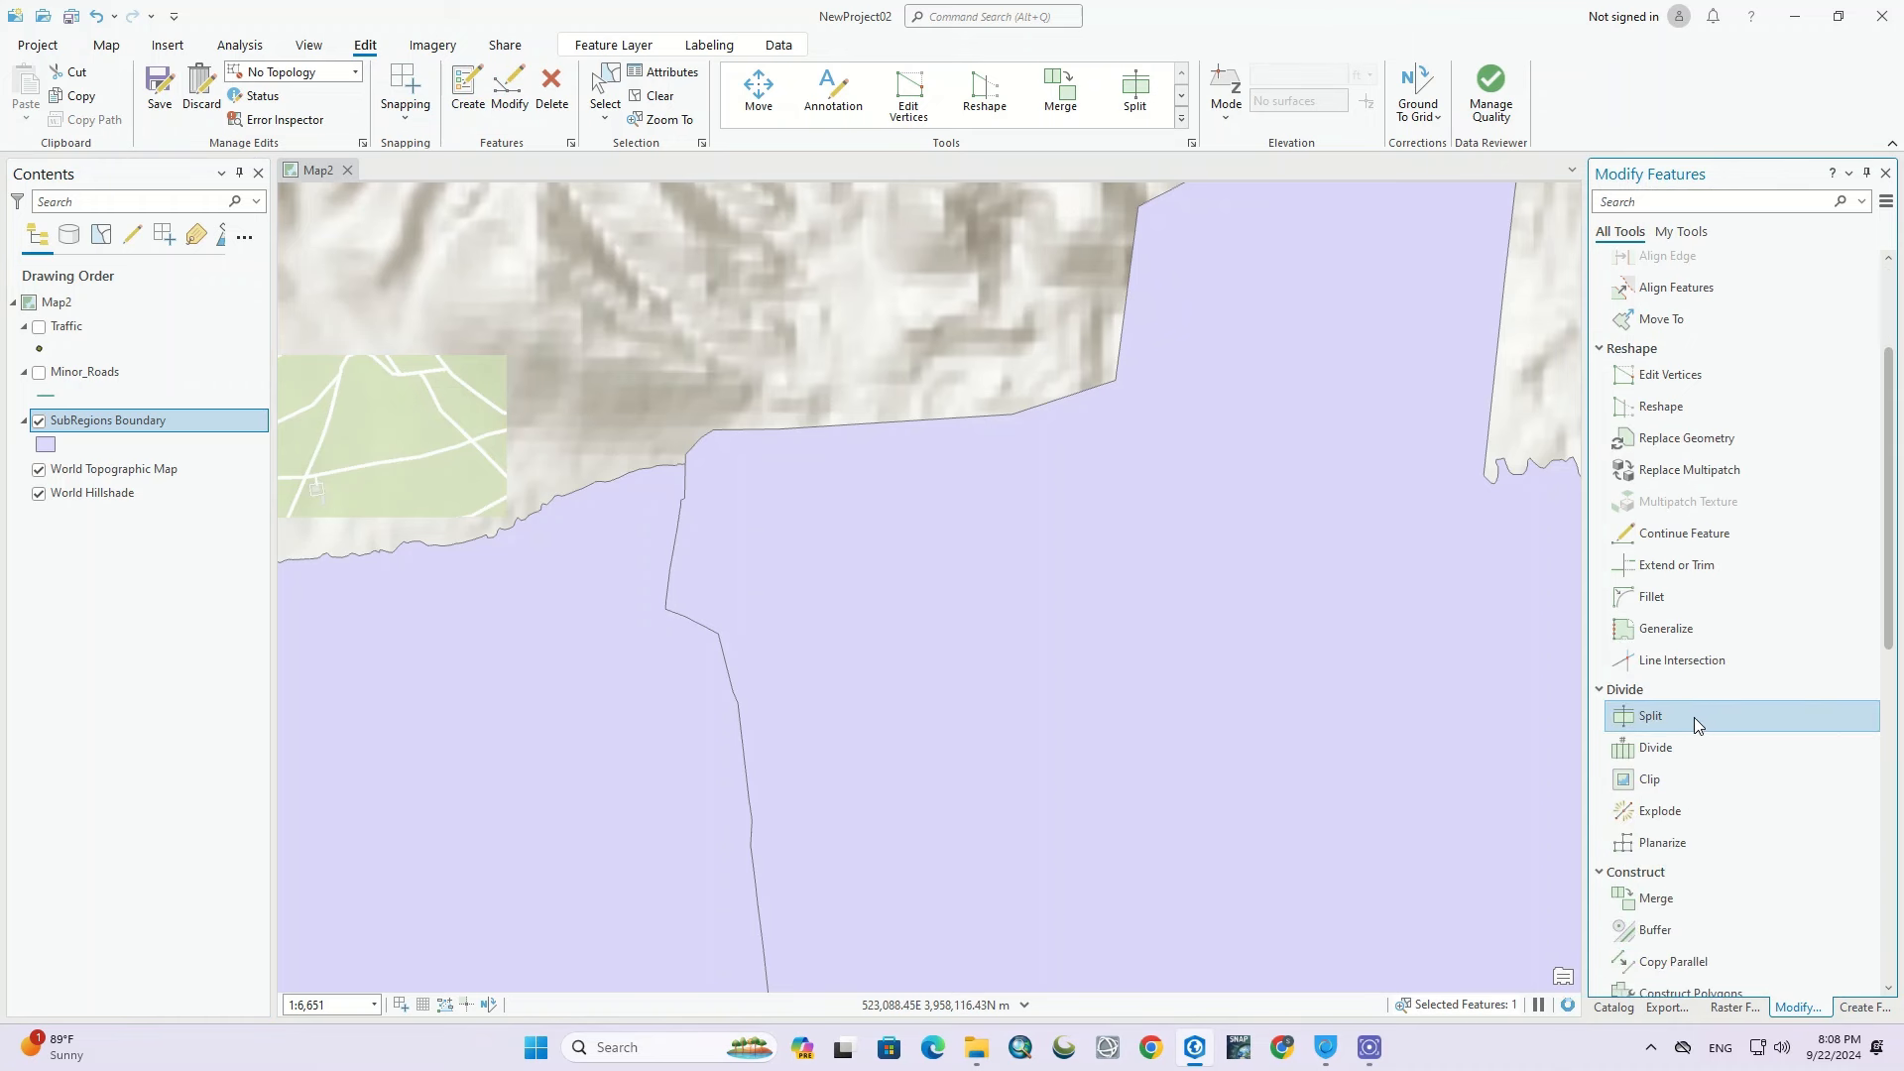
scroll(1694, 747, "down", 1)
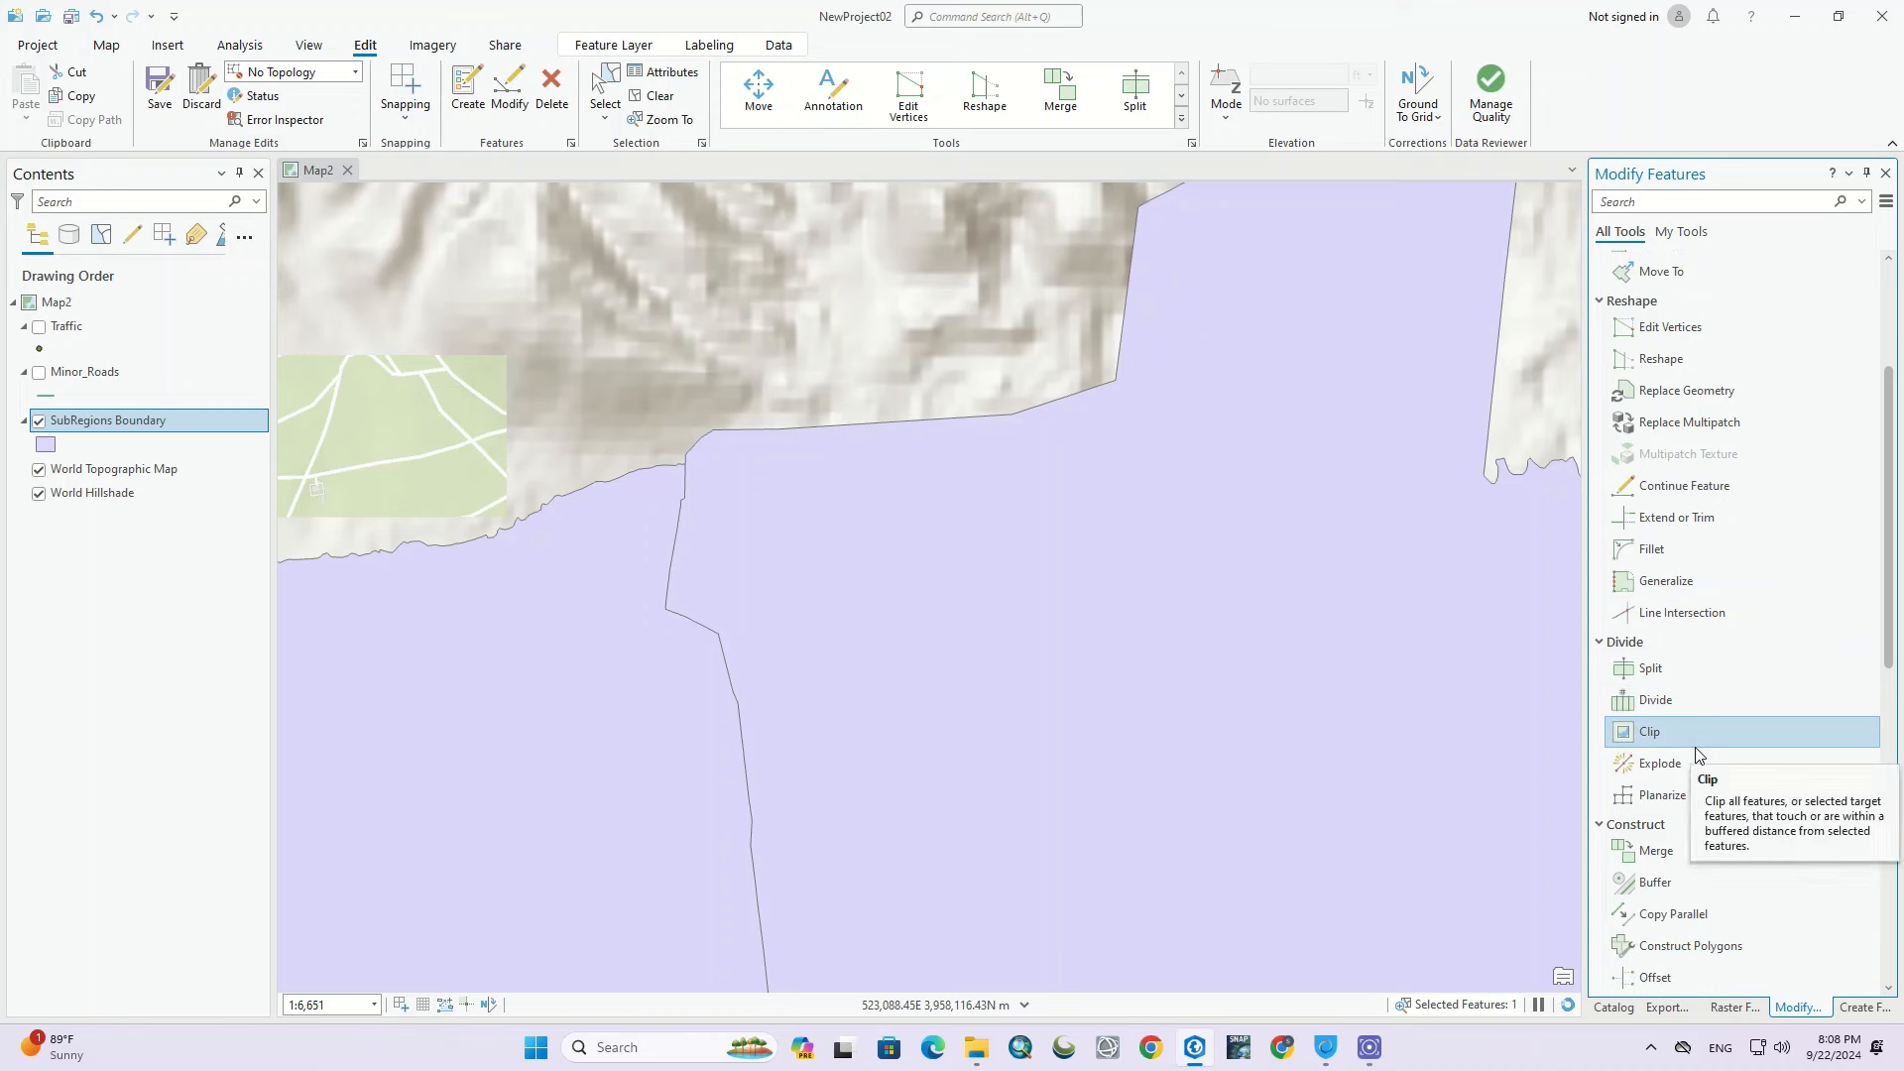
scroll(1694, 747, "down", 2)
scroll(1695, 754, "up", 7)
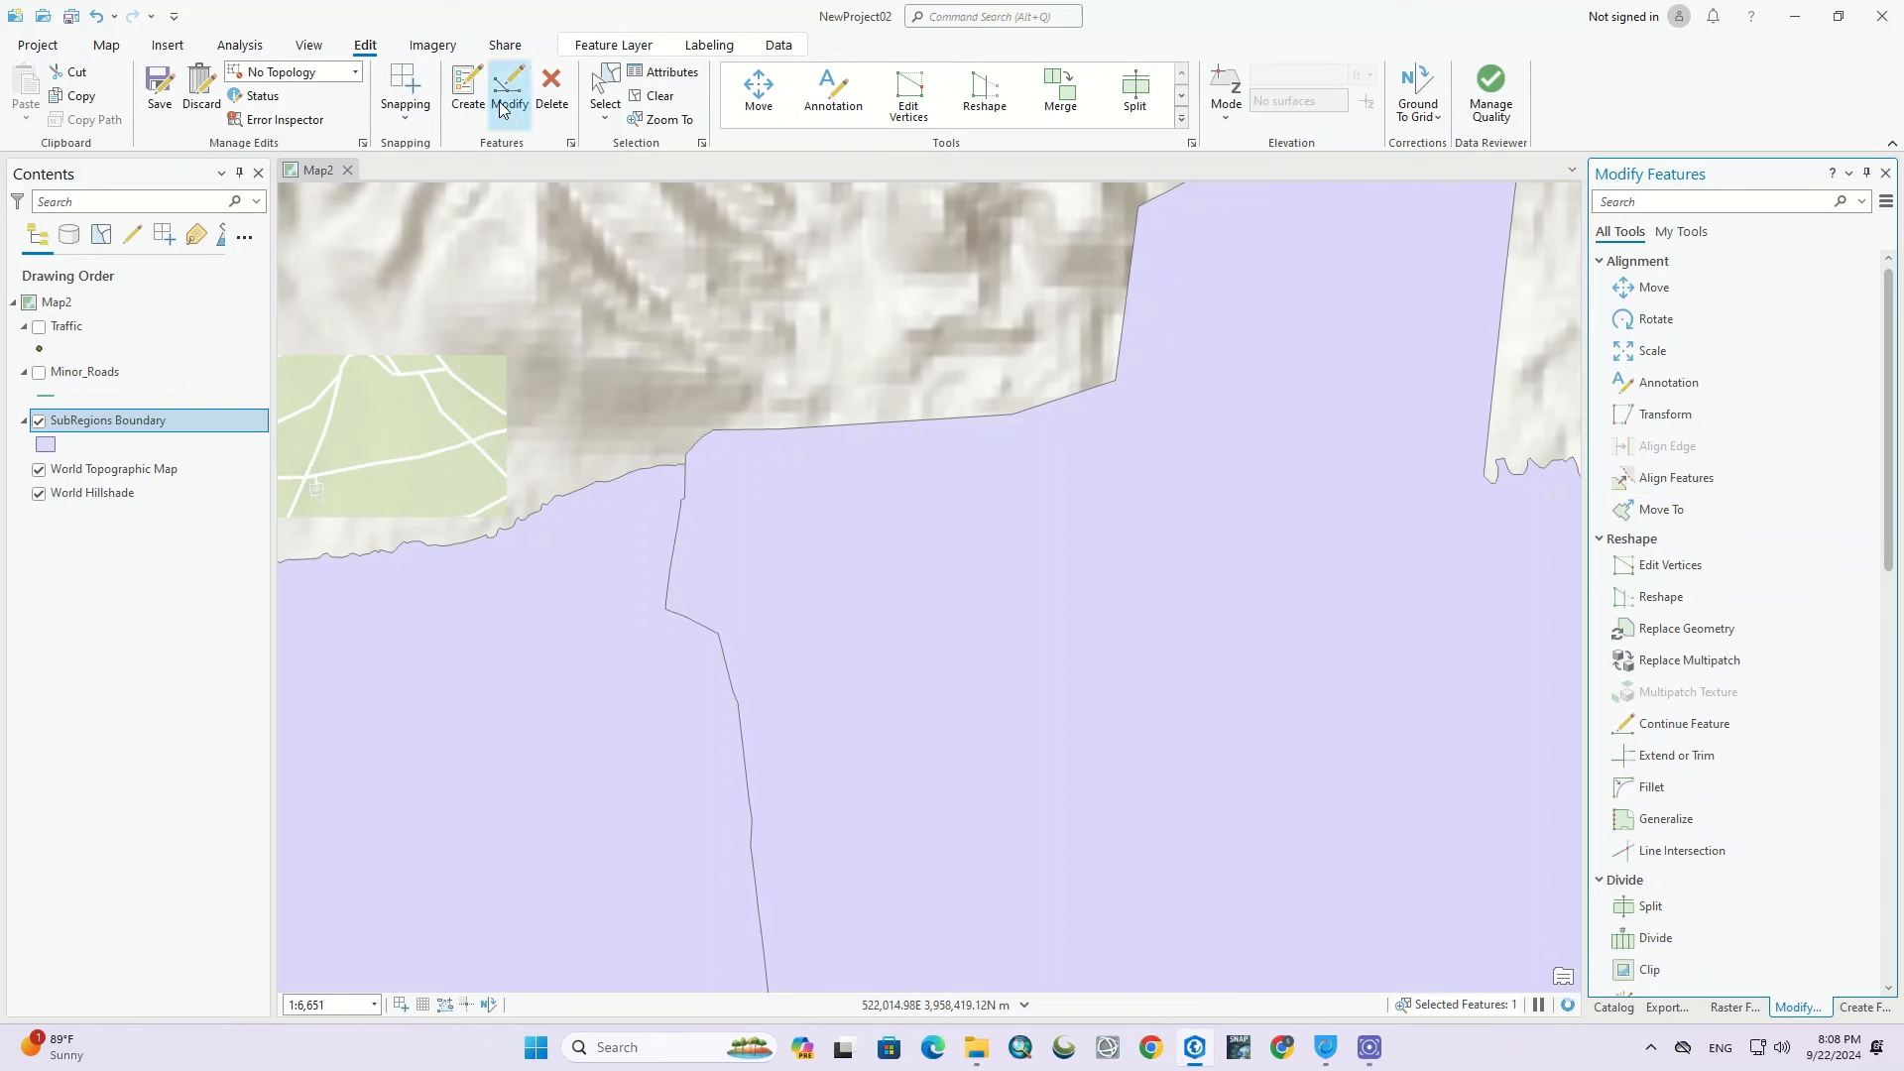
Step: Create a five-sided SubRegions Boundary polygon in the forest park area north of the existing subregions
left_click(467, 90)
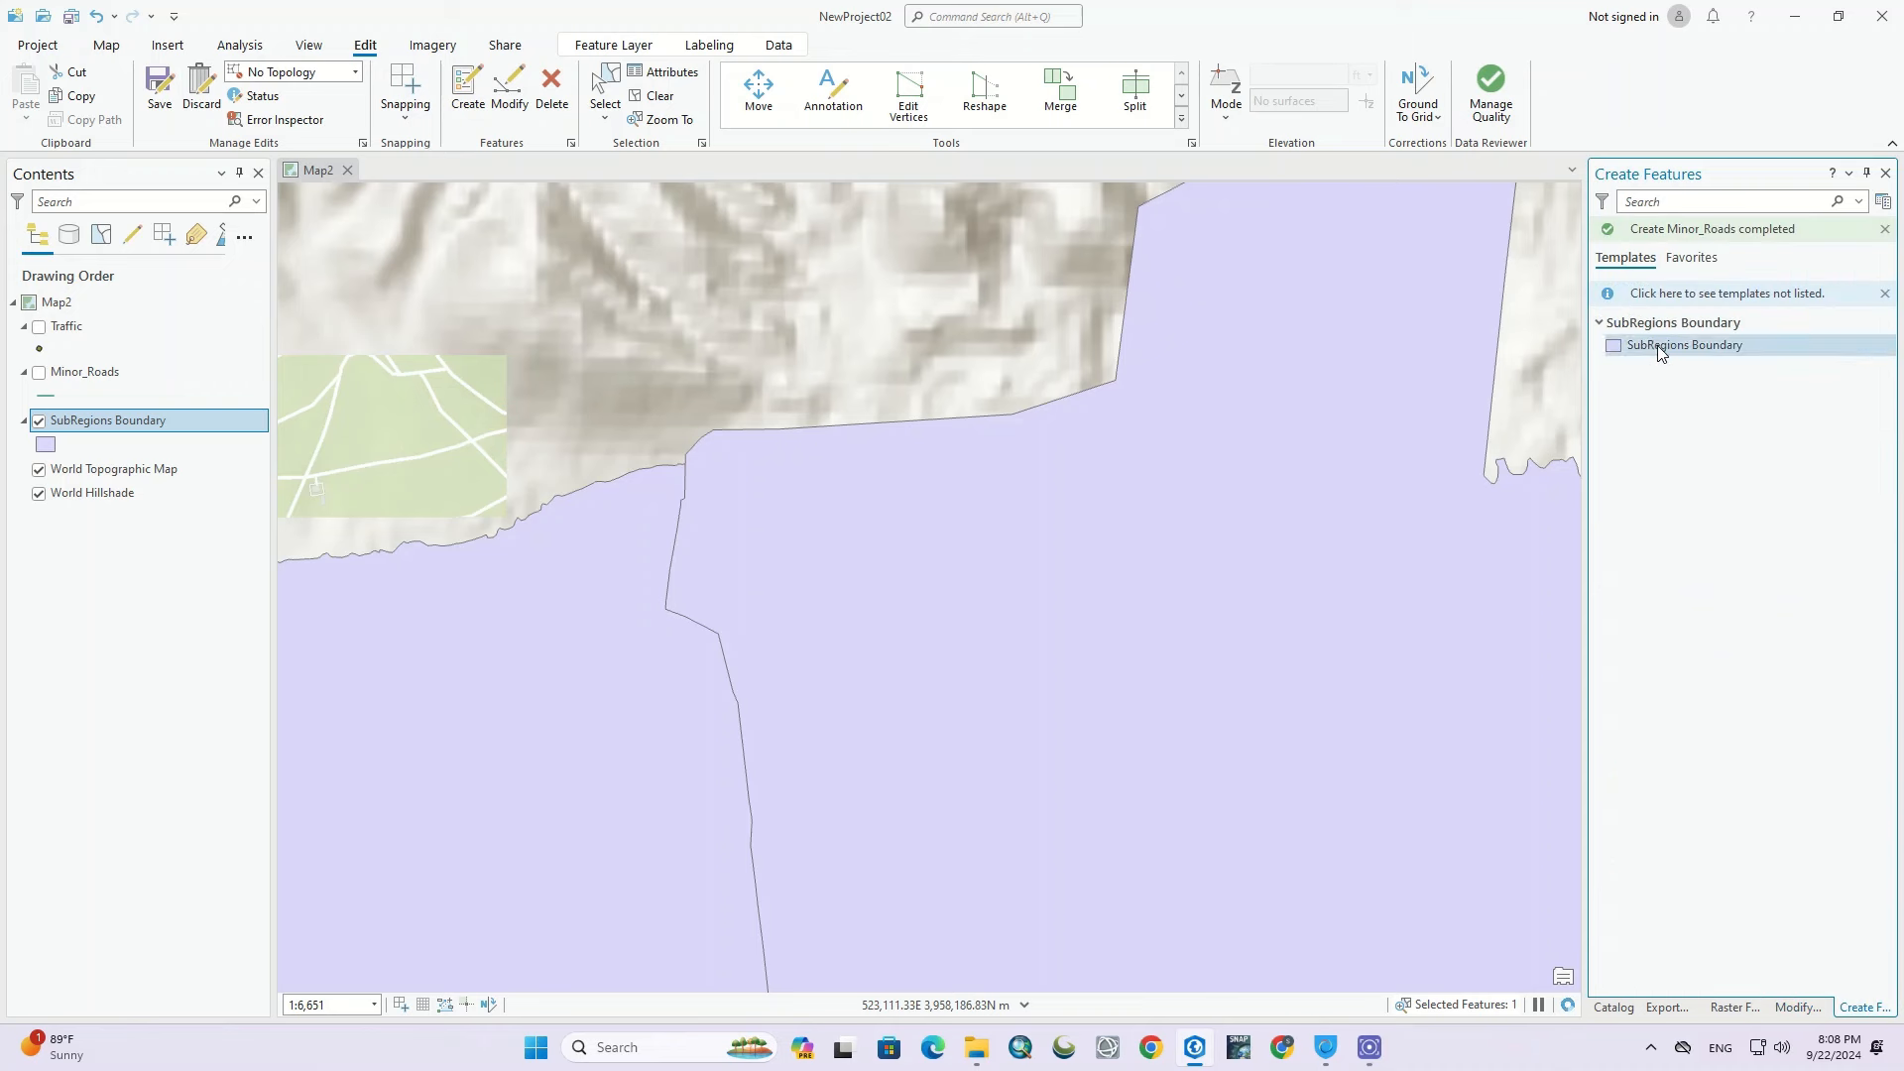
left_click(1657, 345)
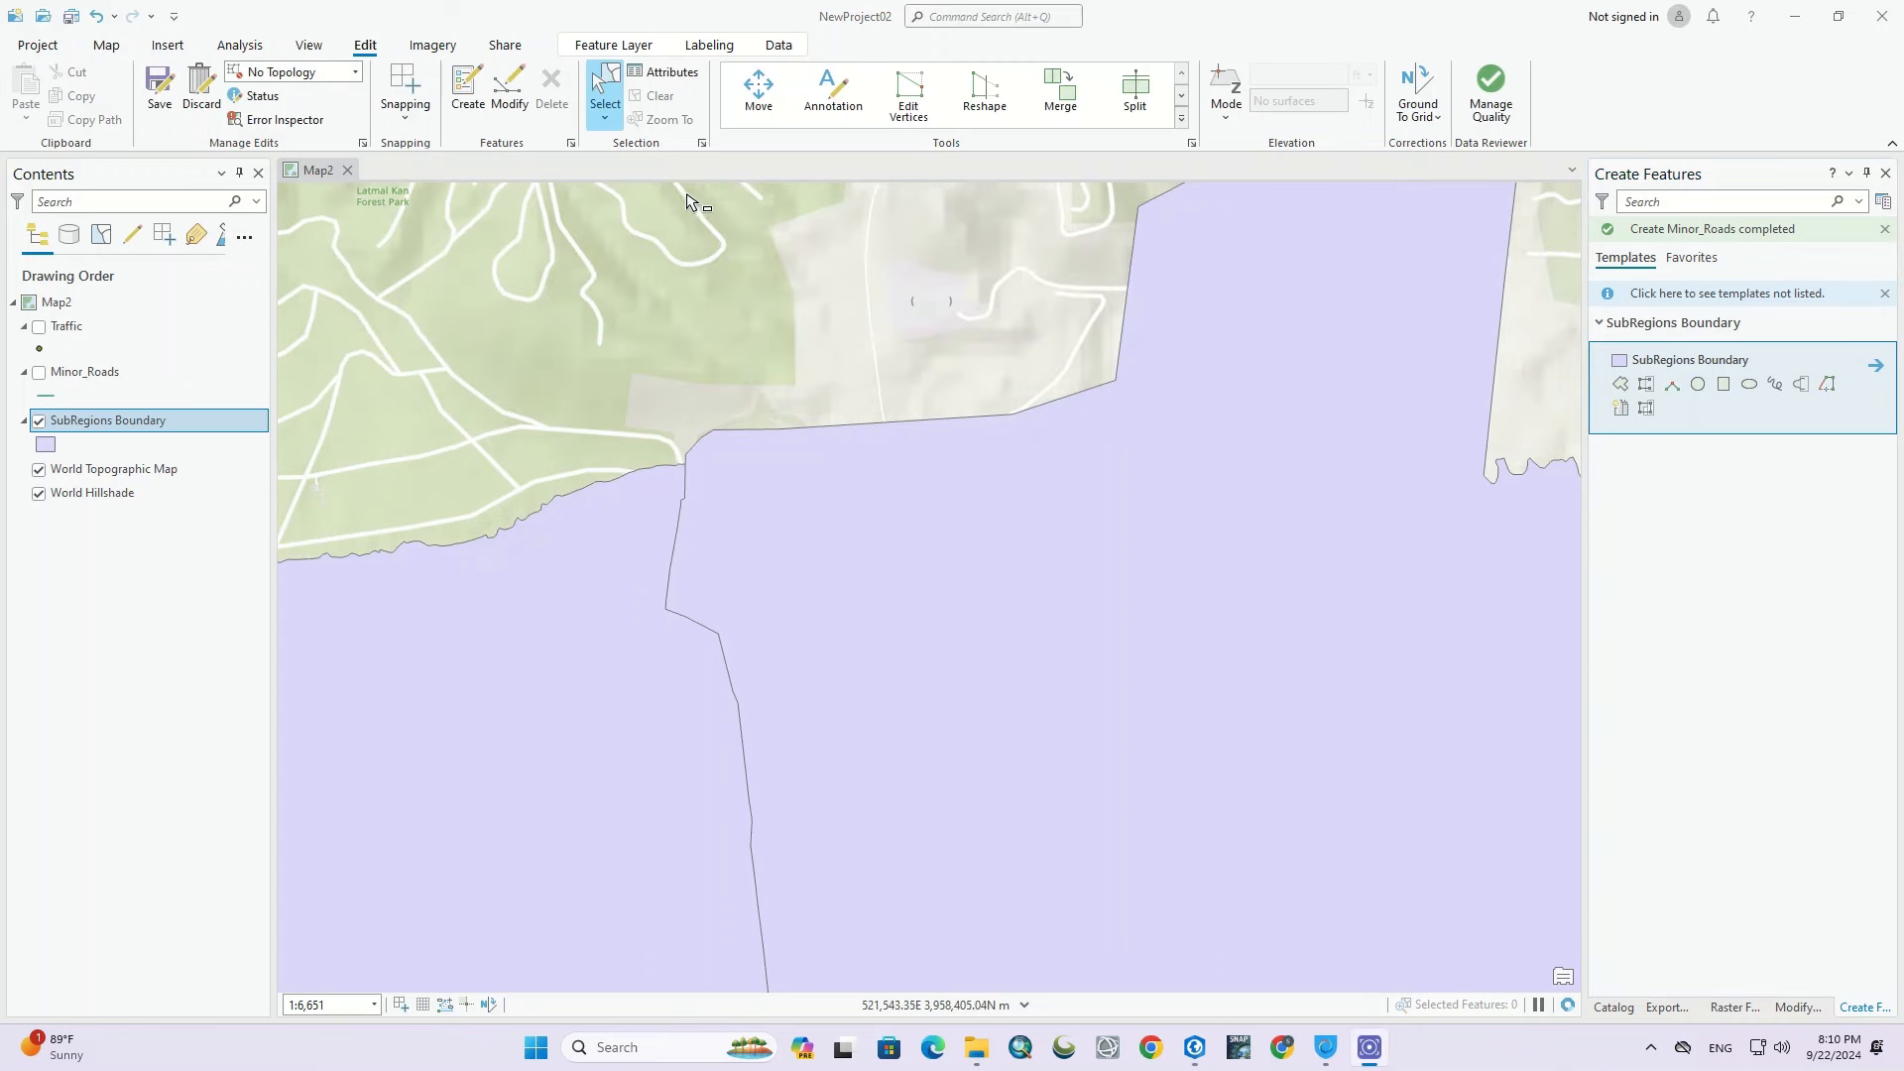
left_click(819, 533)
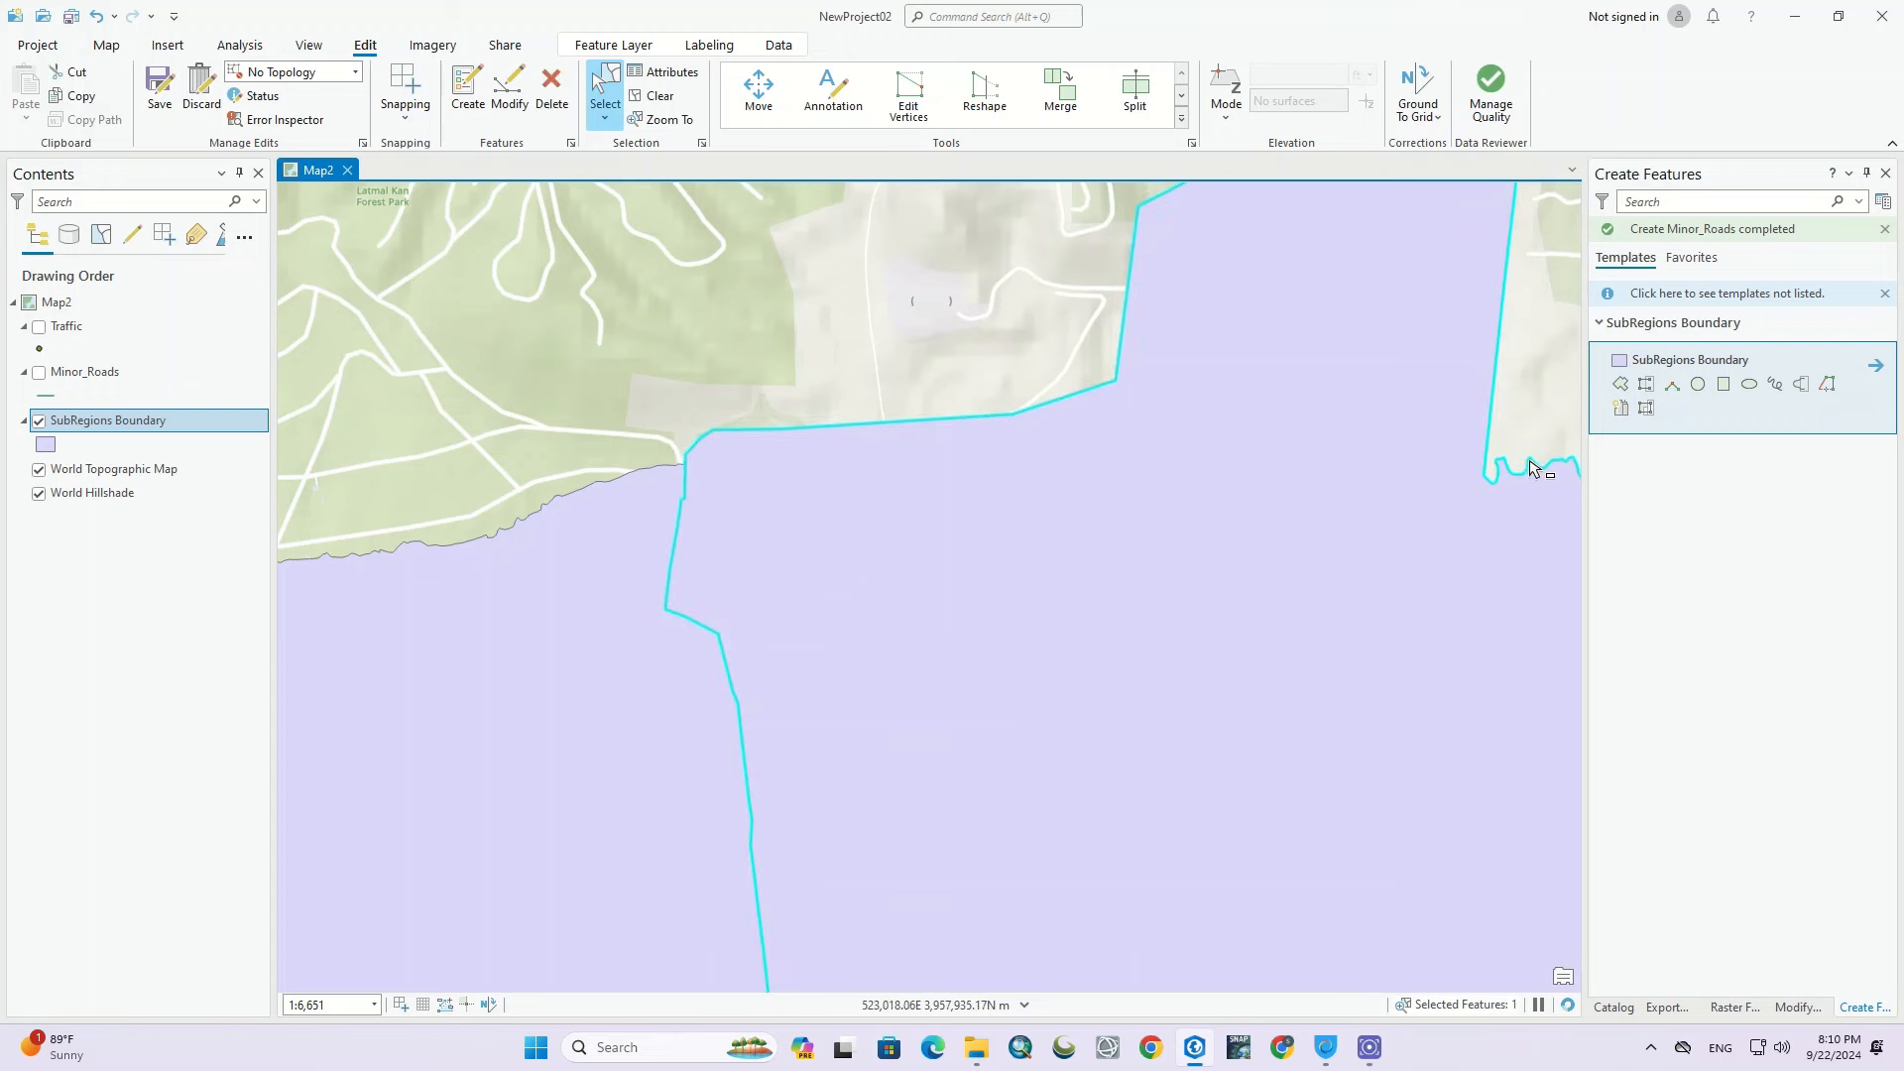
left_click(1622, 385)
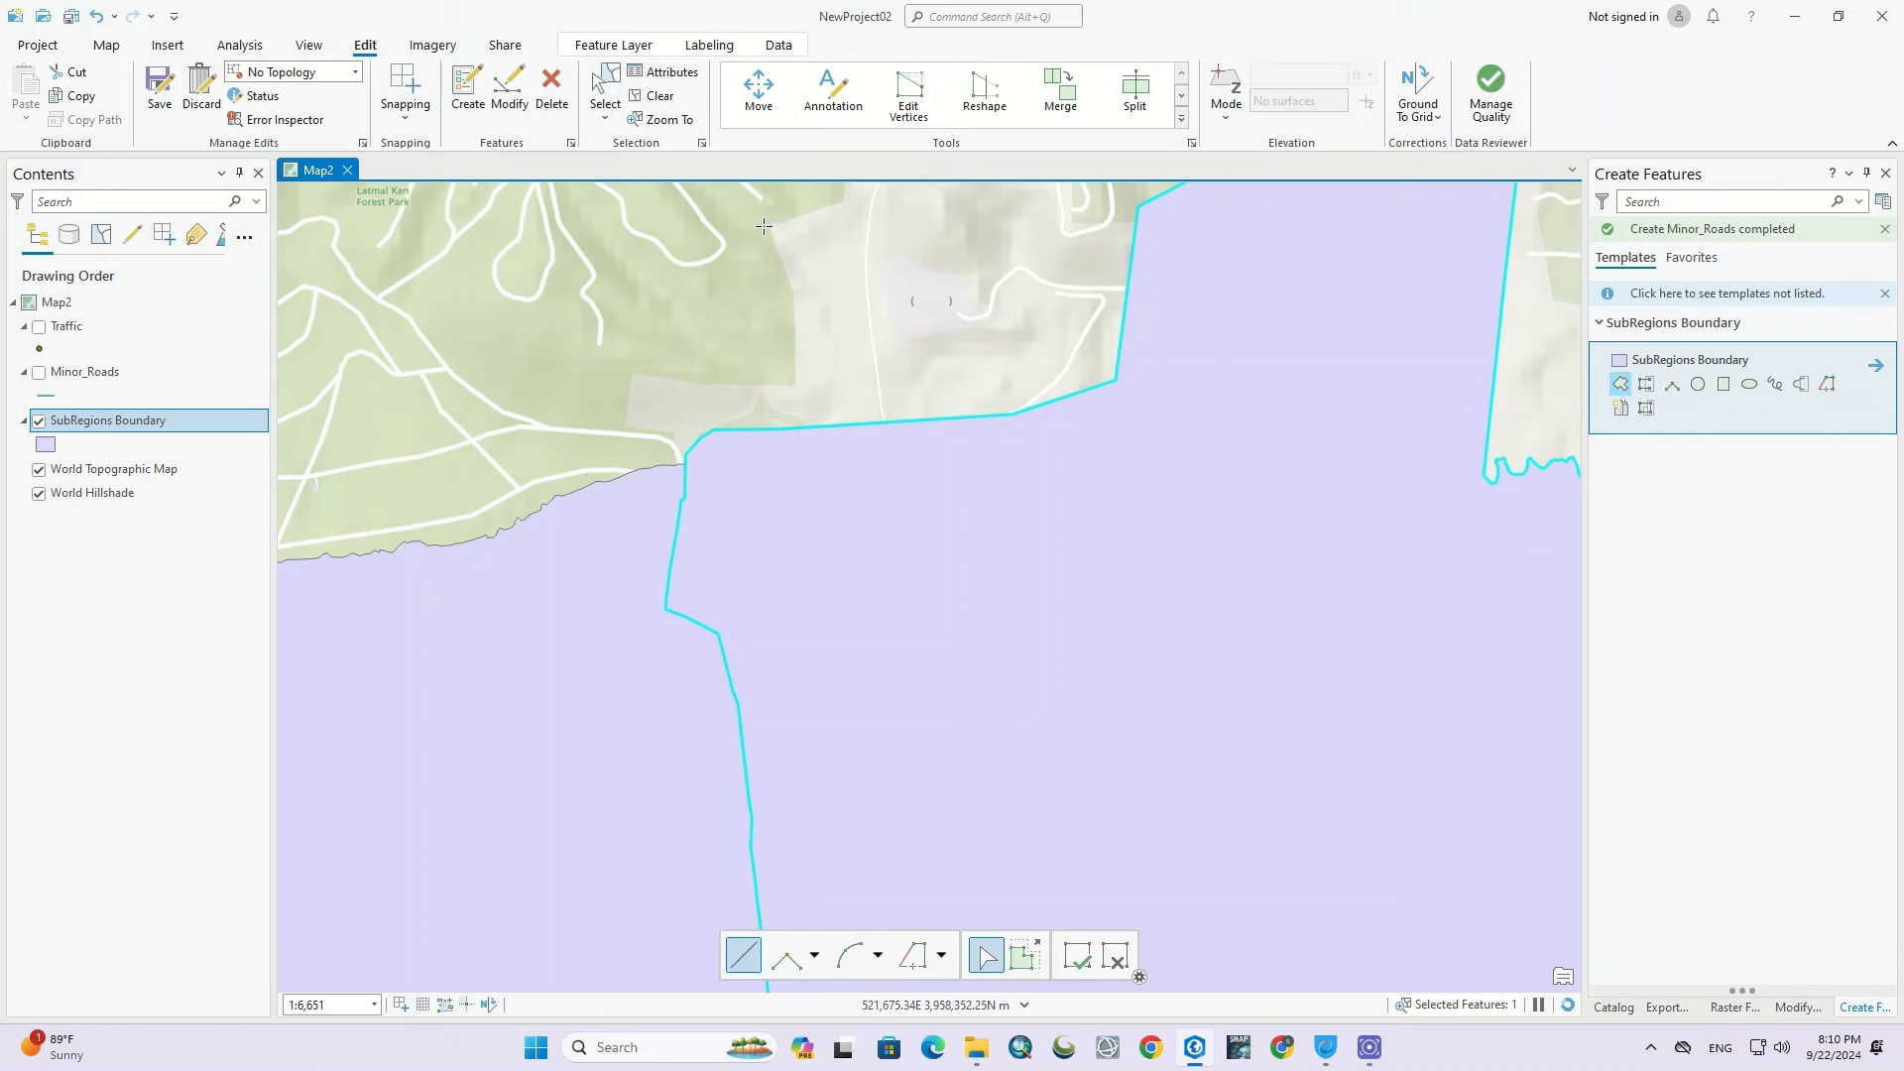
left_click(526, 213)
left_click(488, 392)
left_click(791, 380)
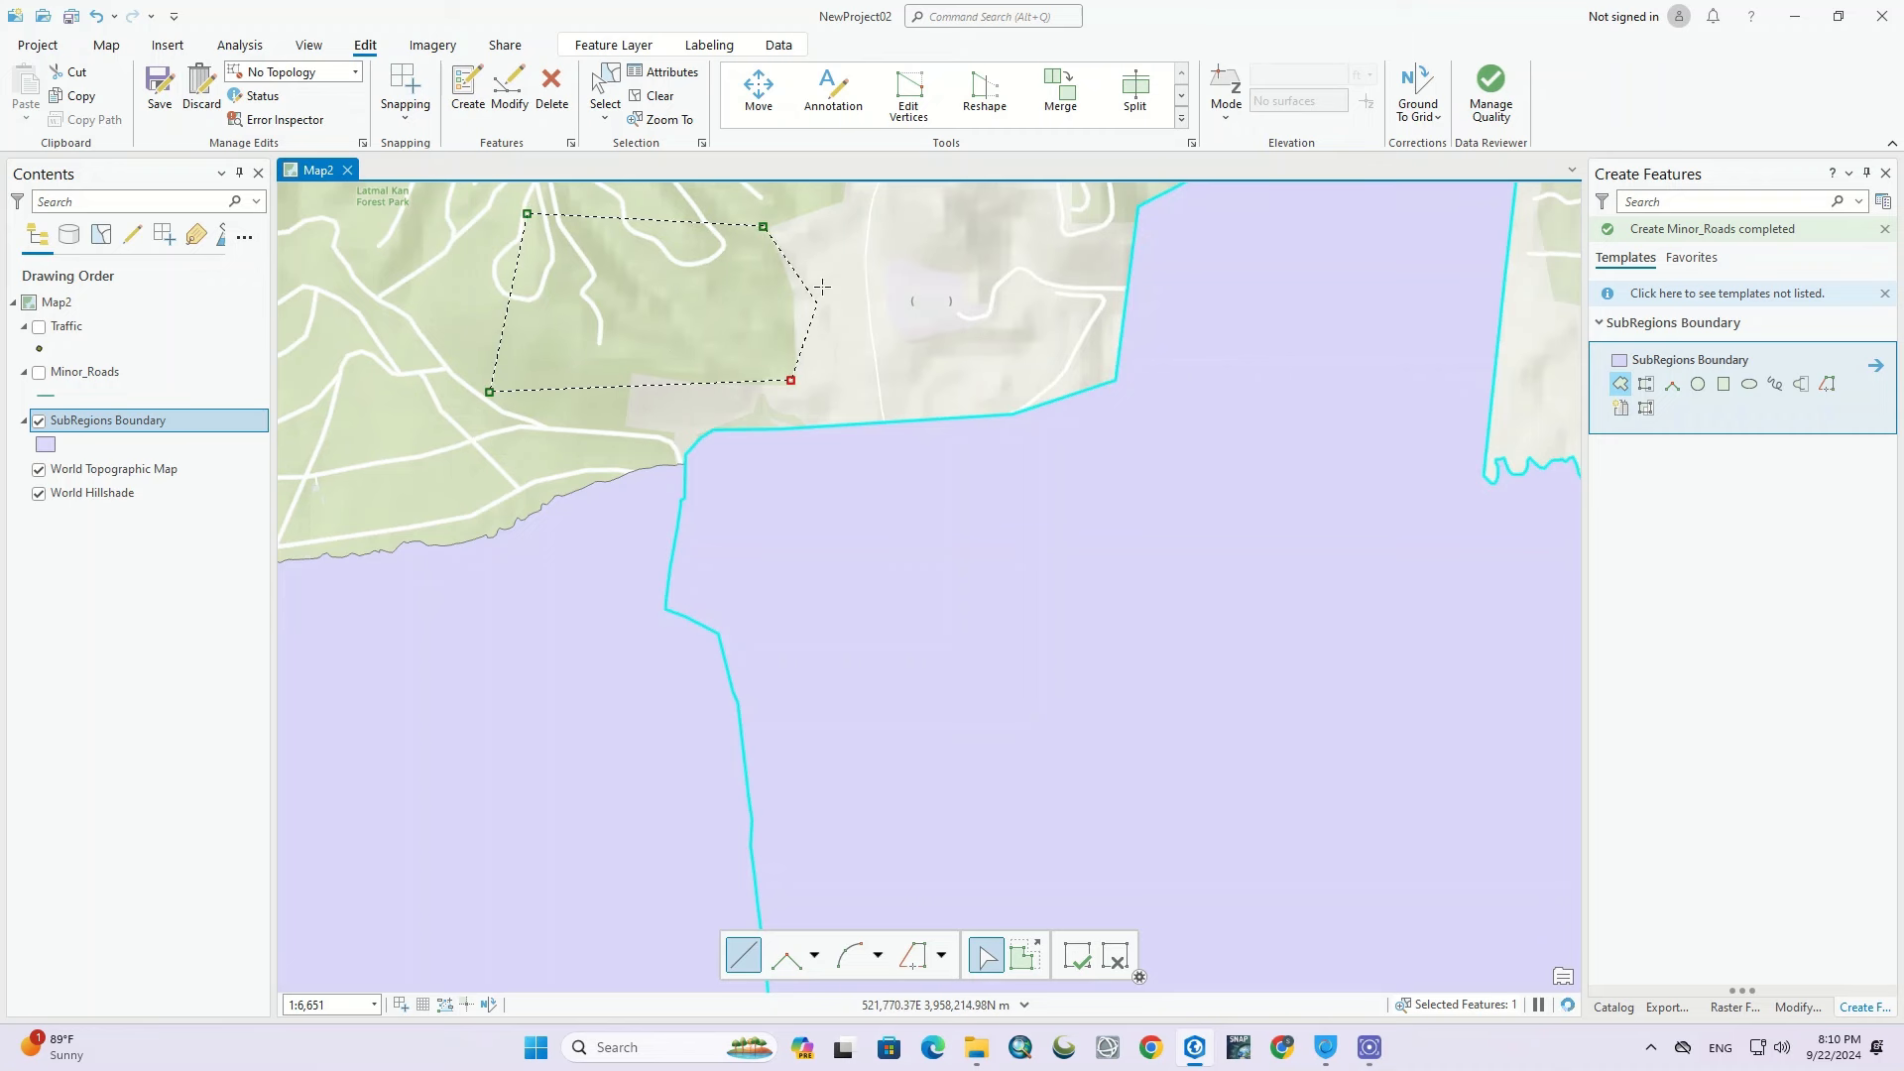
double_click(850, 245)
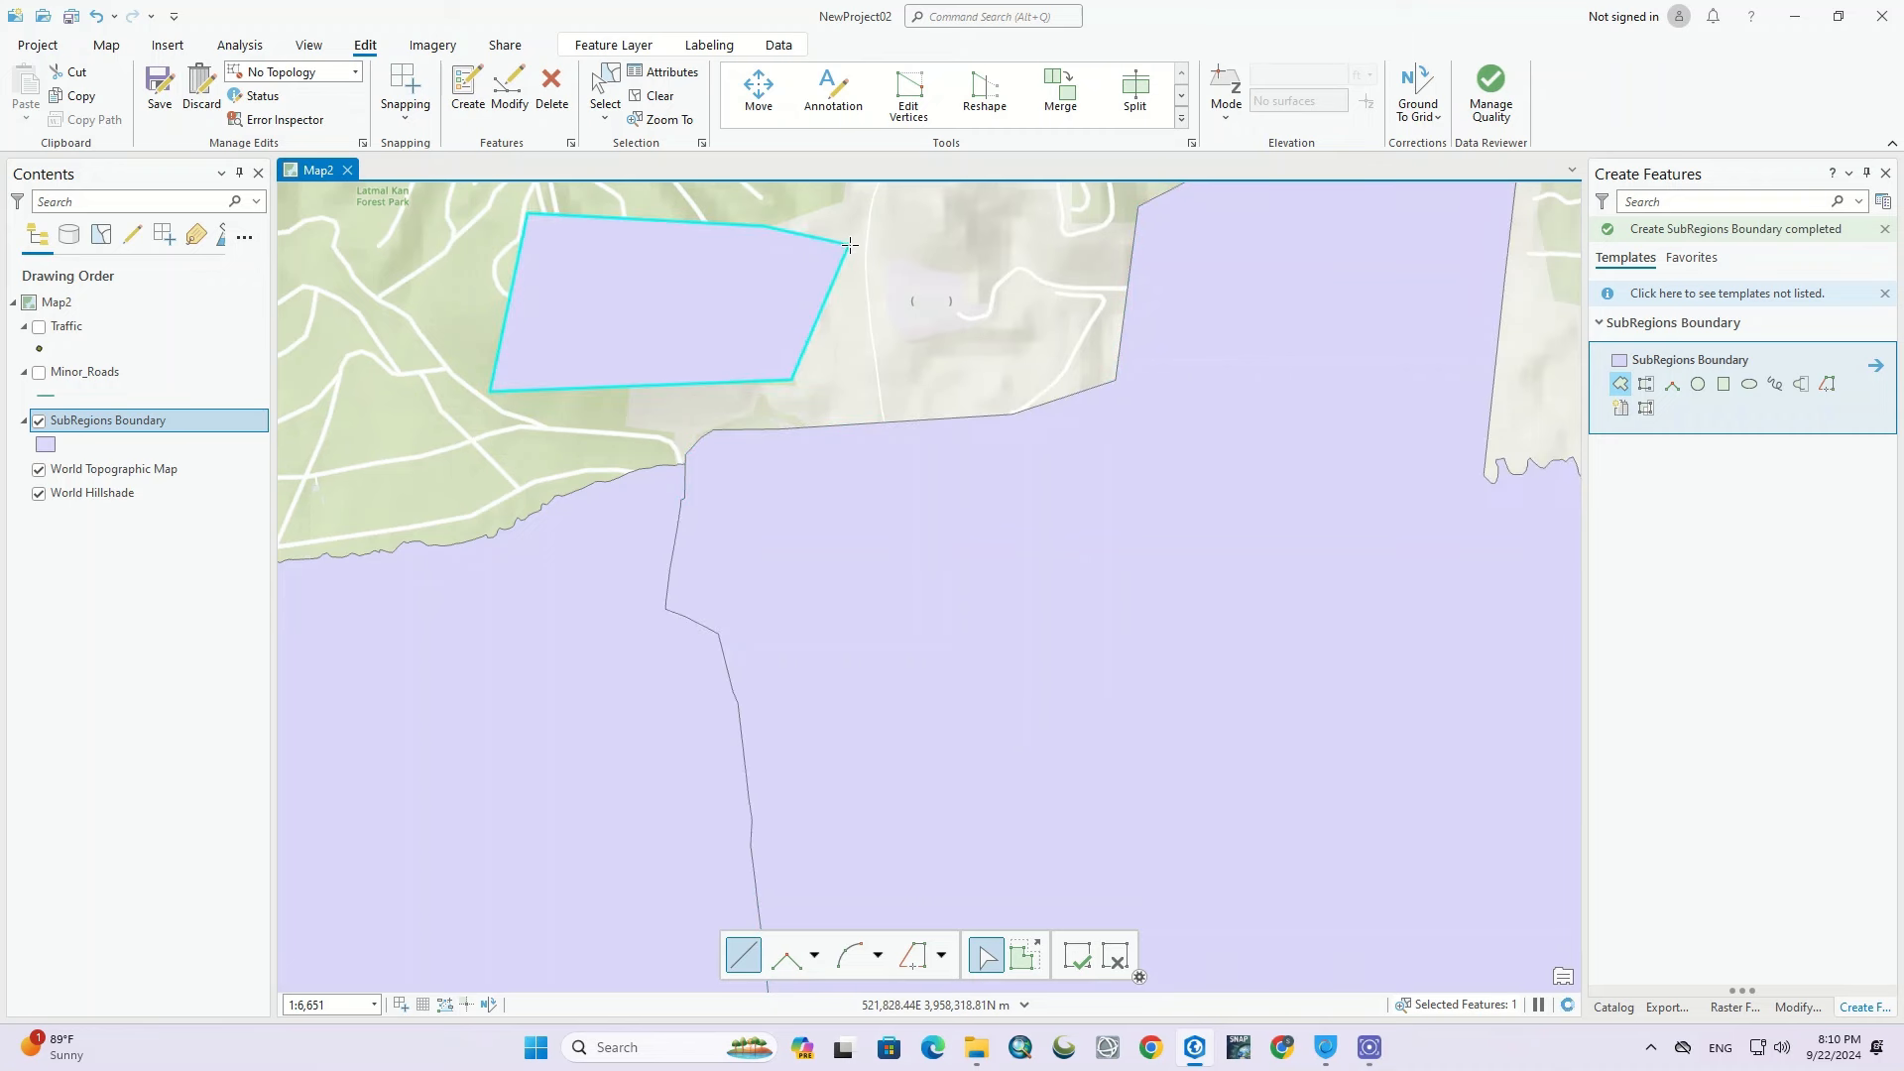
Step: Create a second five-sided SubRegions Boundary polygon just east of the one in the forest park
scroll(948, 517, "down", 1)
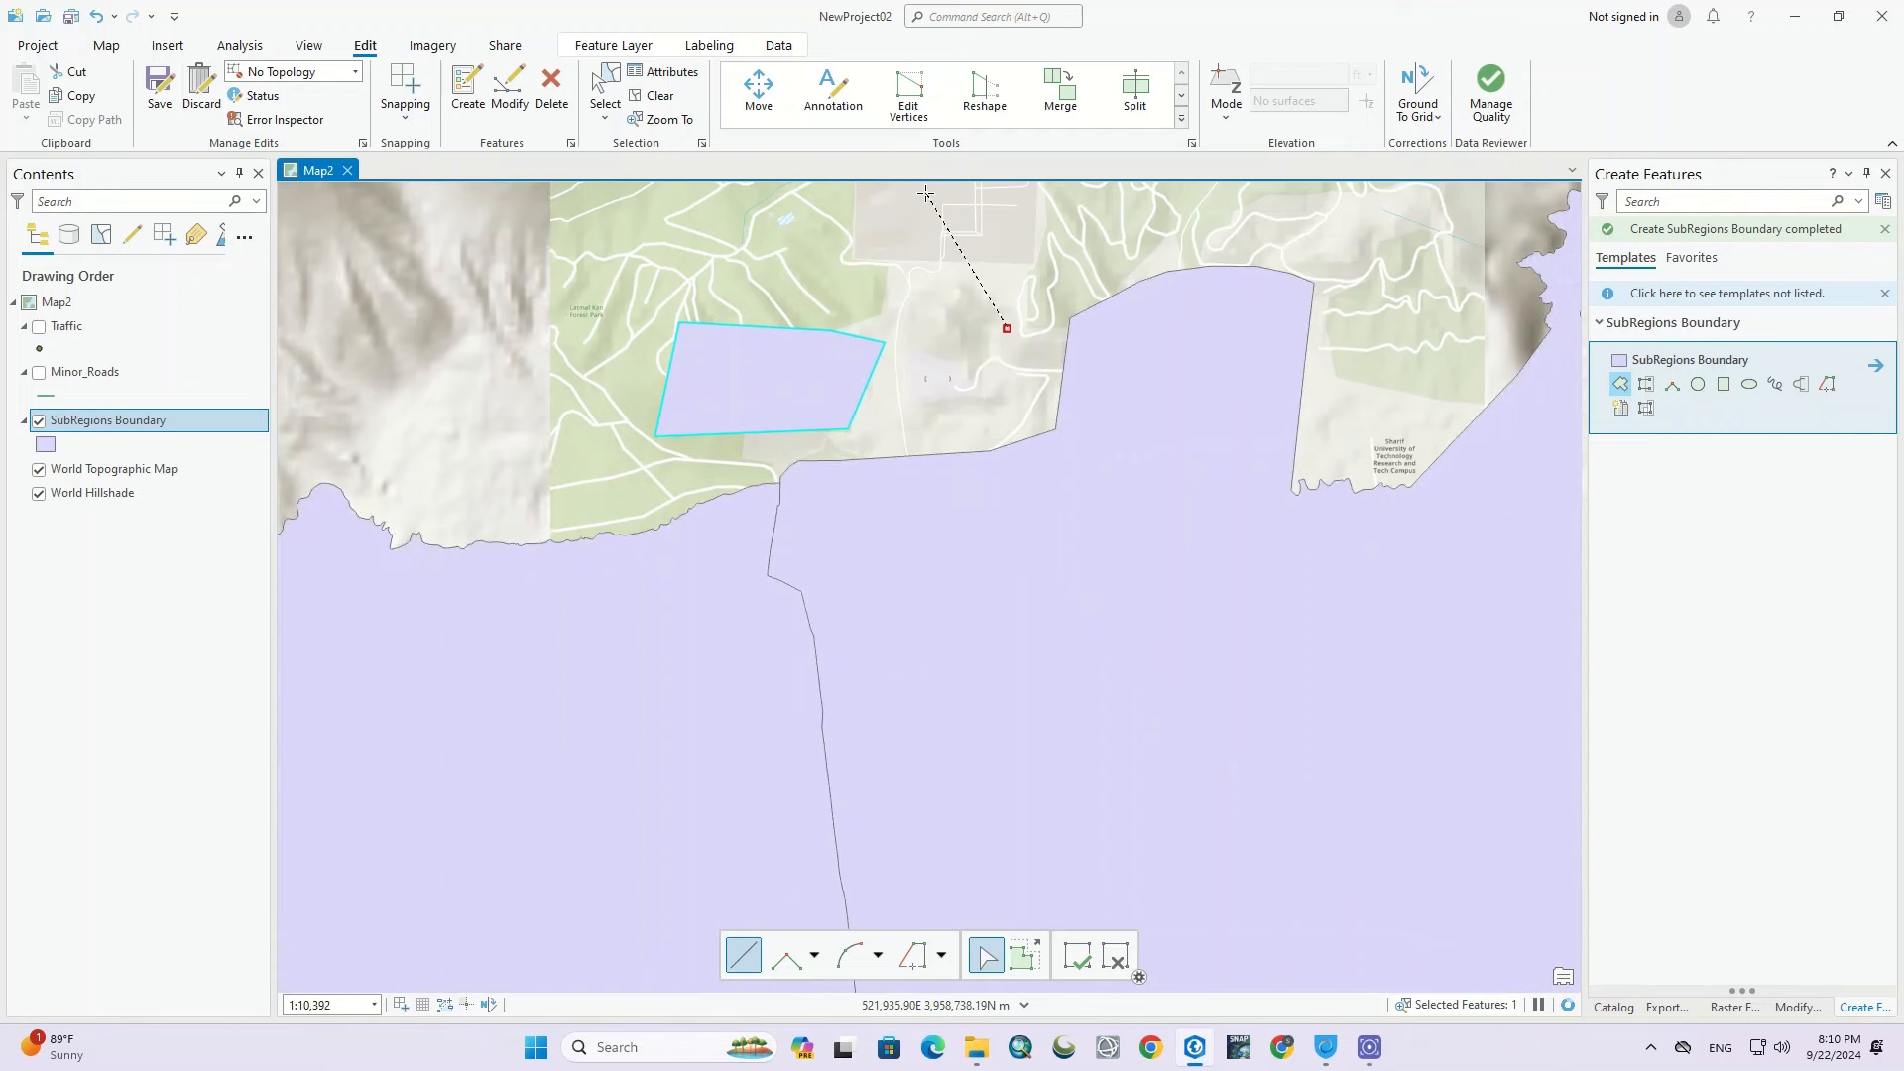
scroll(921, 220, "up", 1)
left_click(903, 235)
left_click(849, 311)
left_click(902, 510)
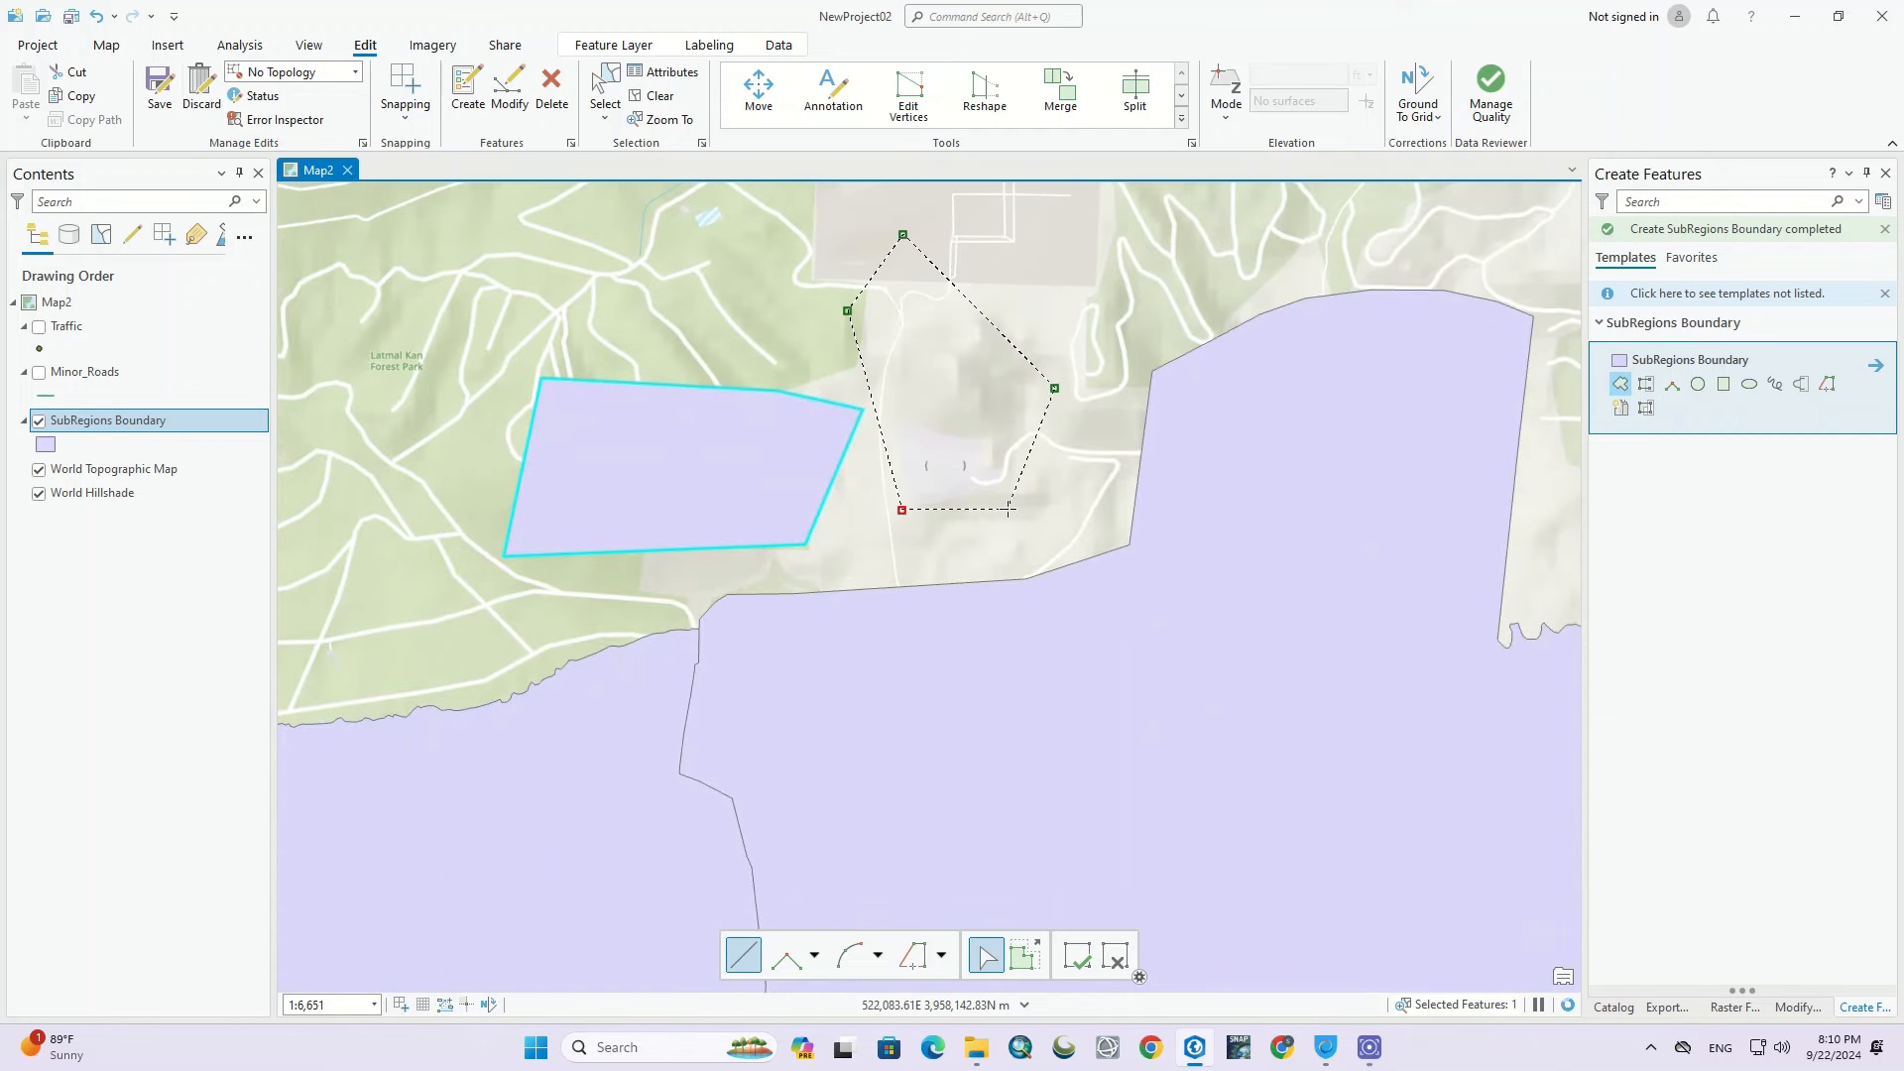
double_click(1009, 509)
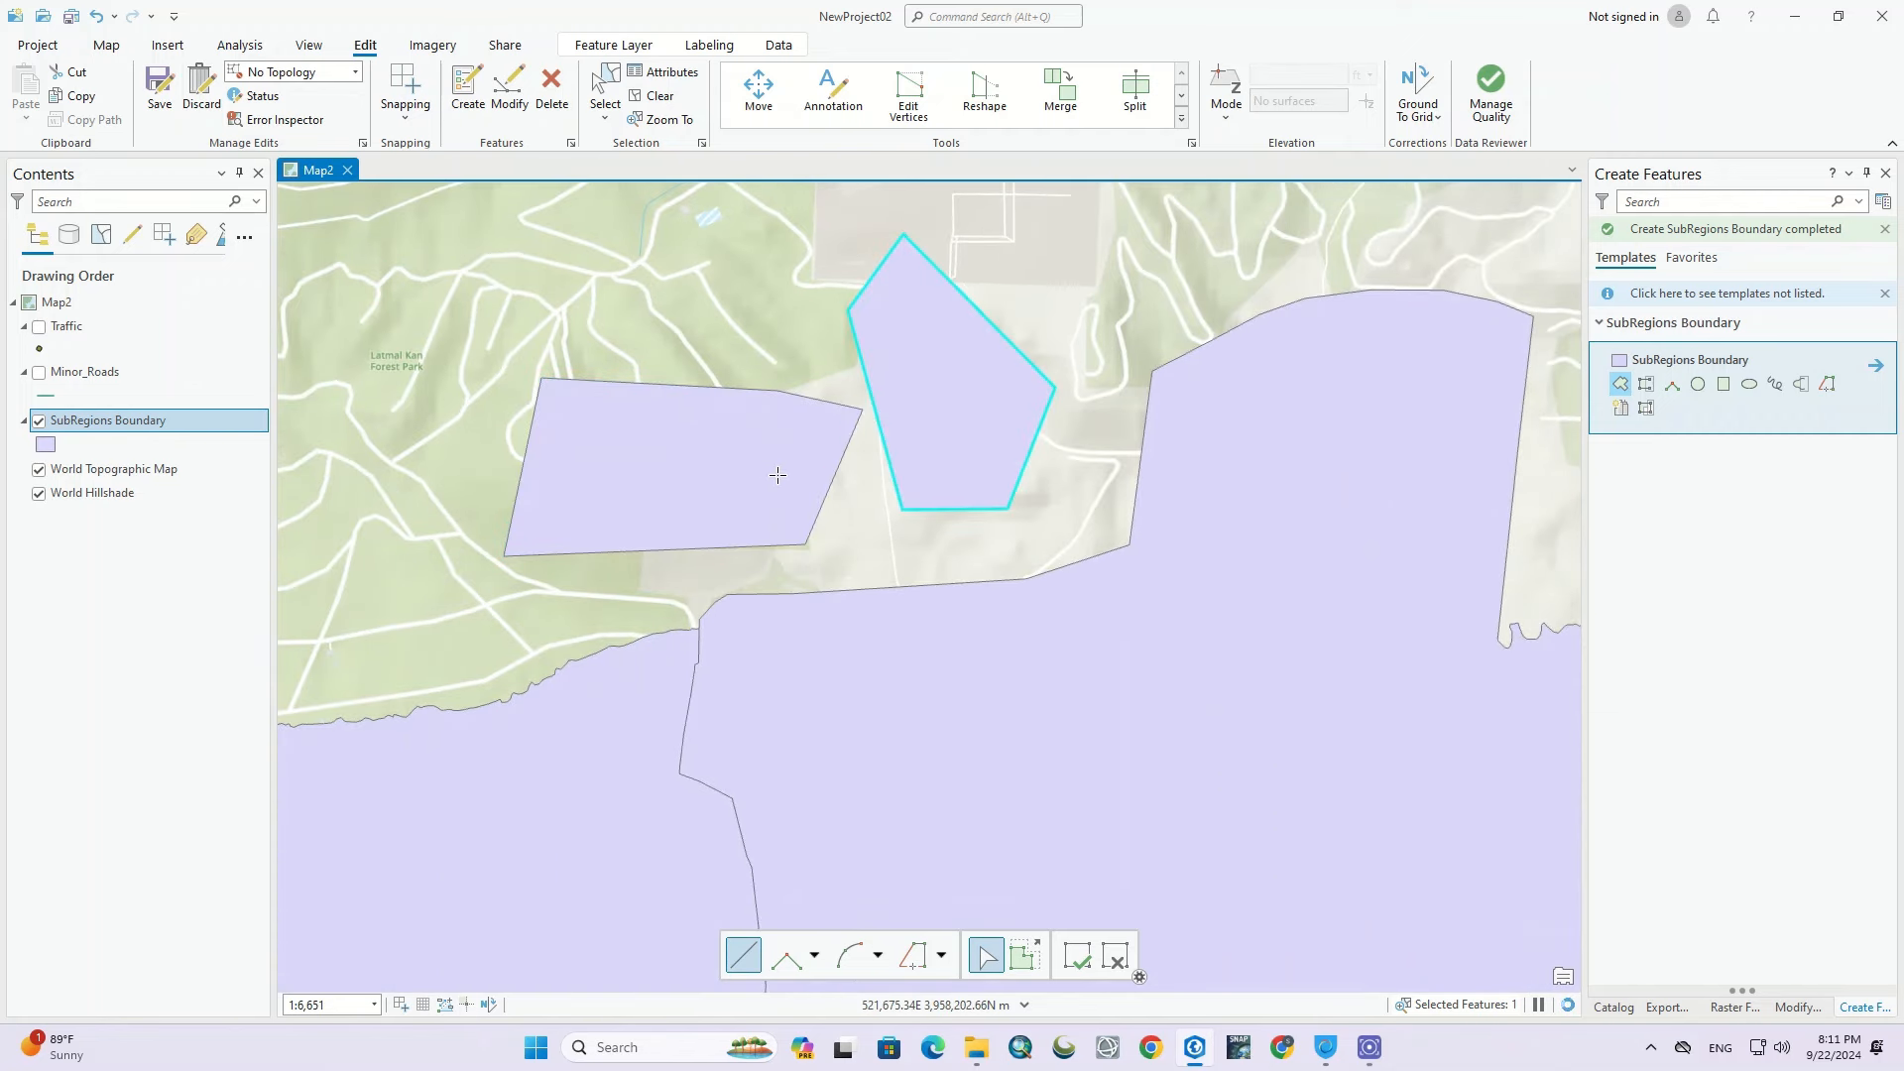
Step: Edit the eastern new polygon's vertices, pulling its eastern corner northeast, its two southern corners outward and its northwestern side inward, and finish the edit
left_click(508, 96)
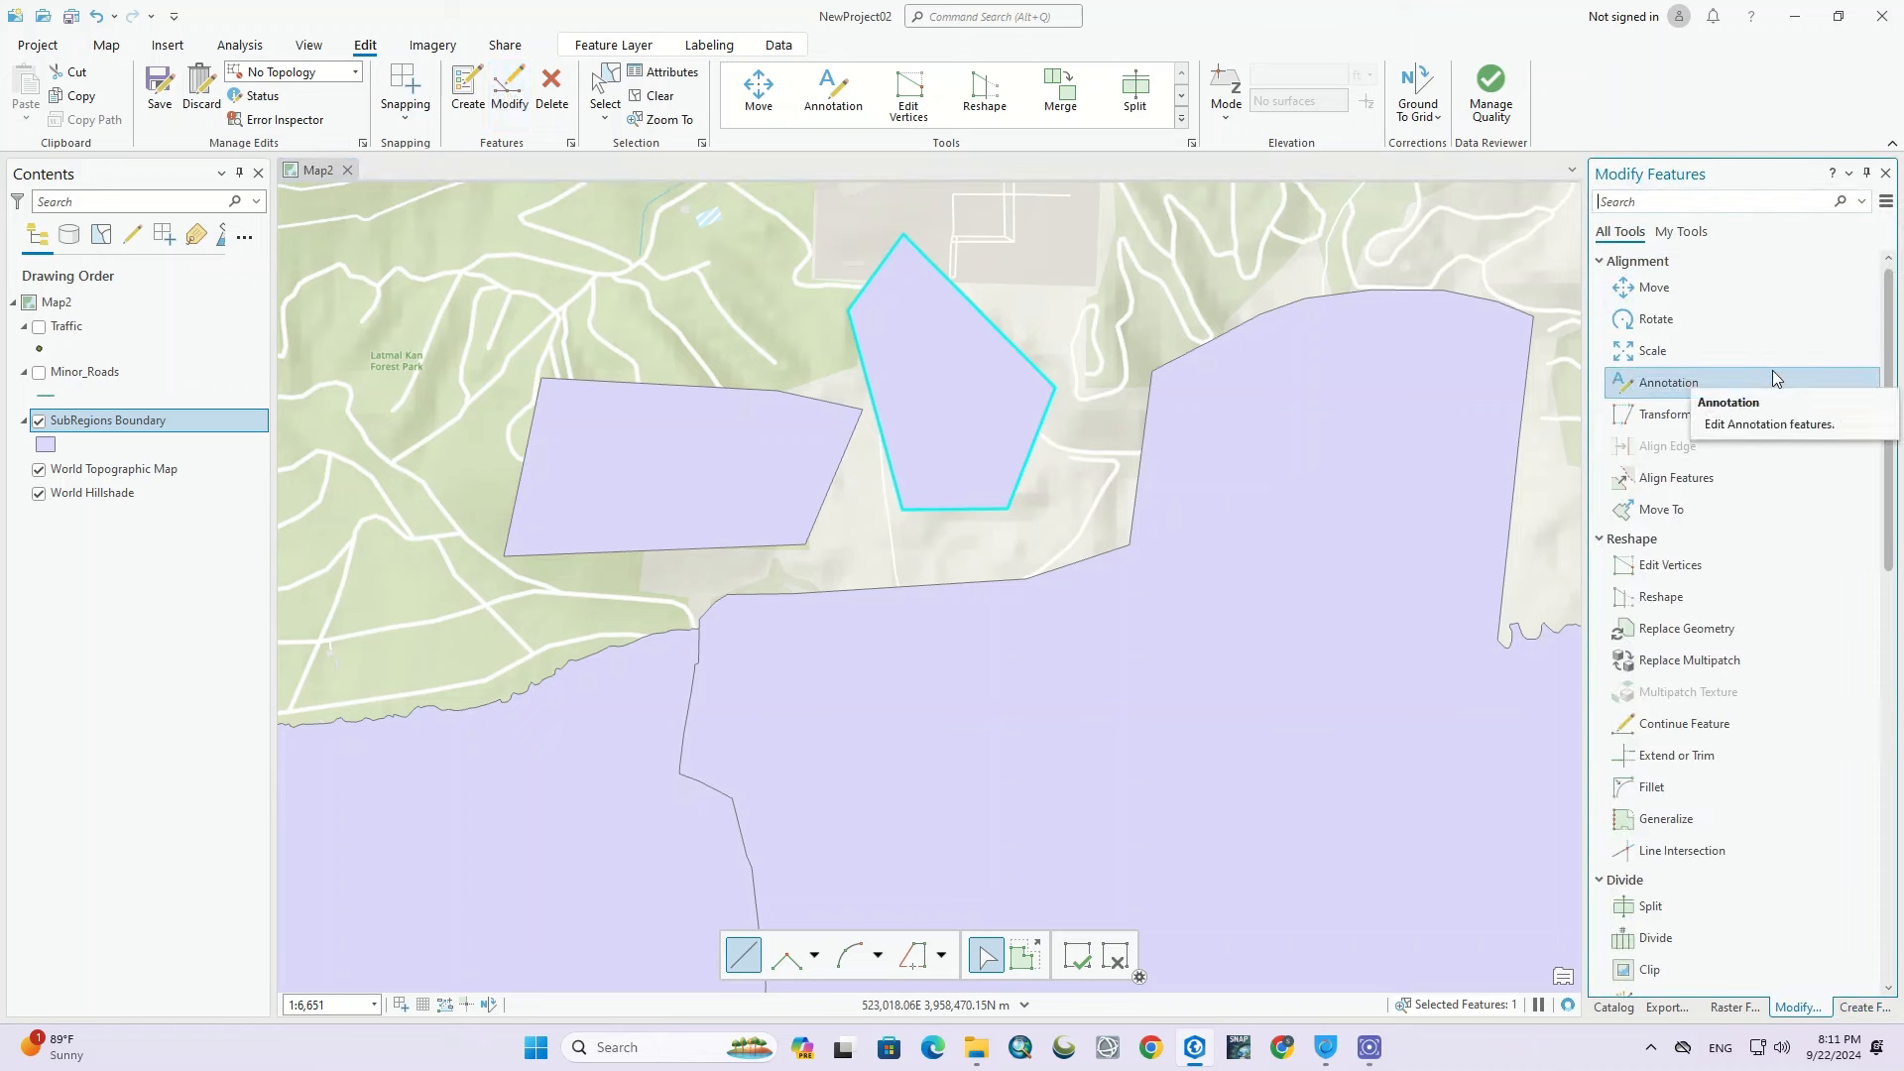
left_click(1752, 564)
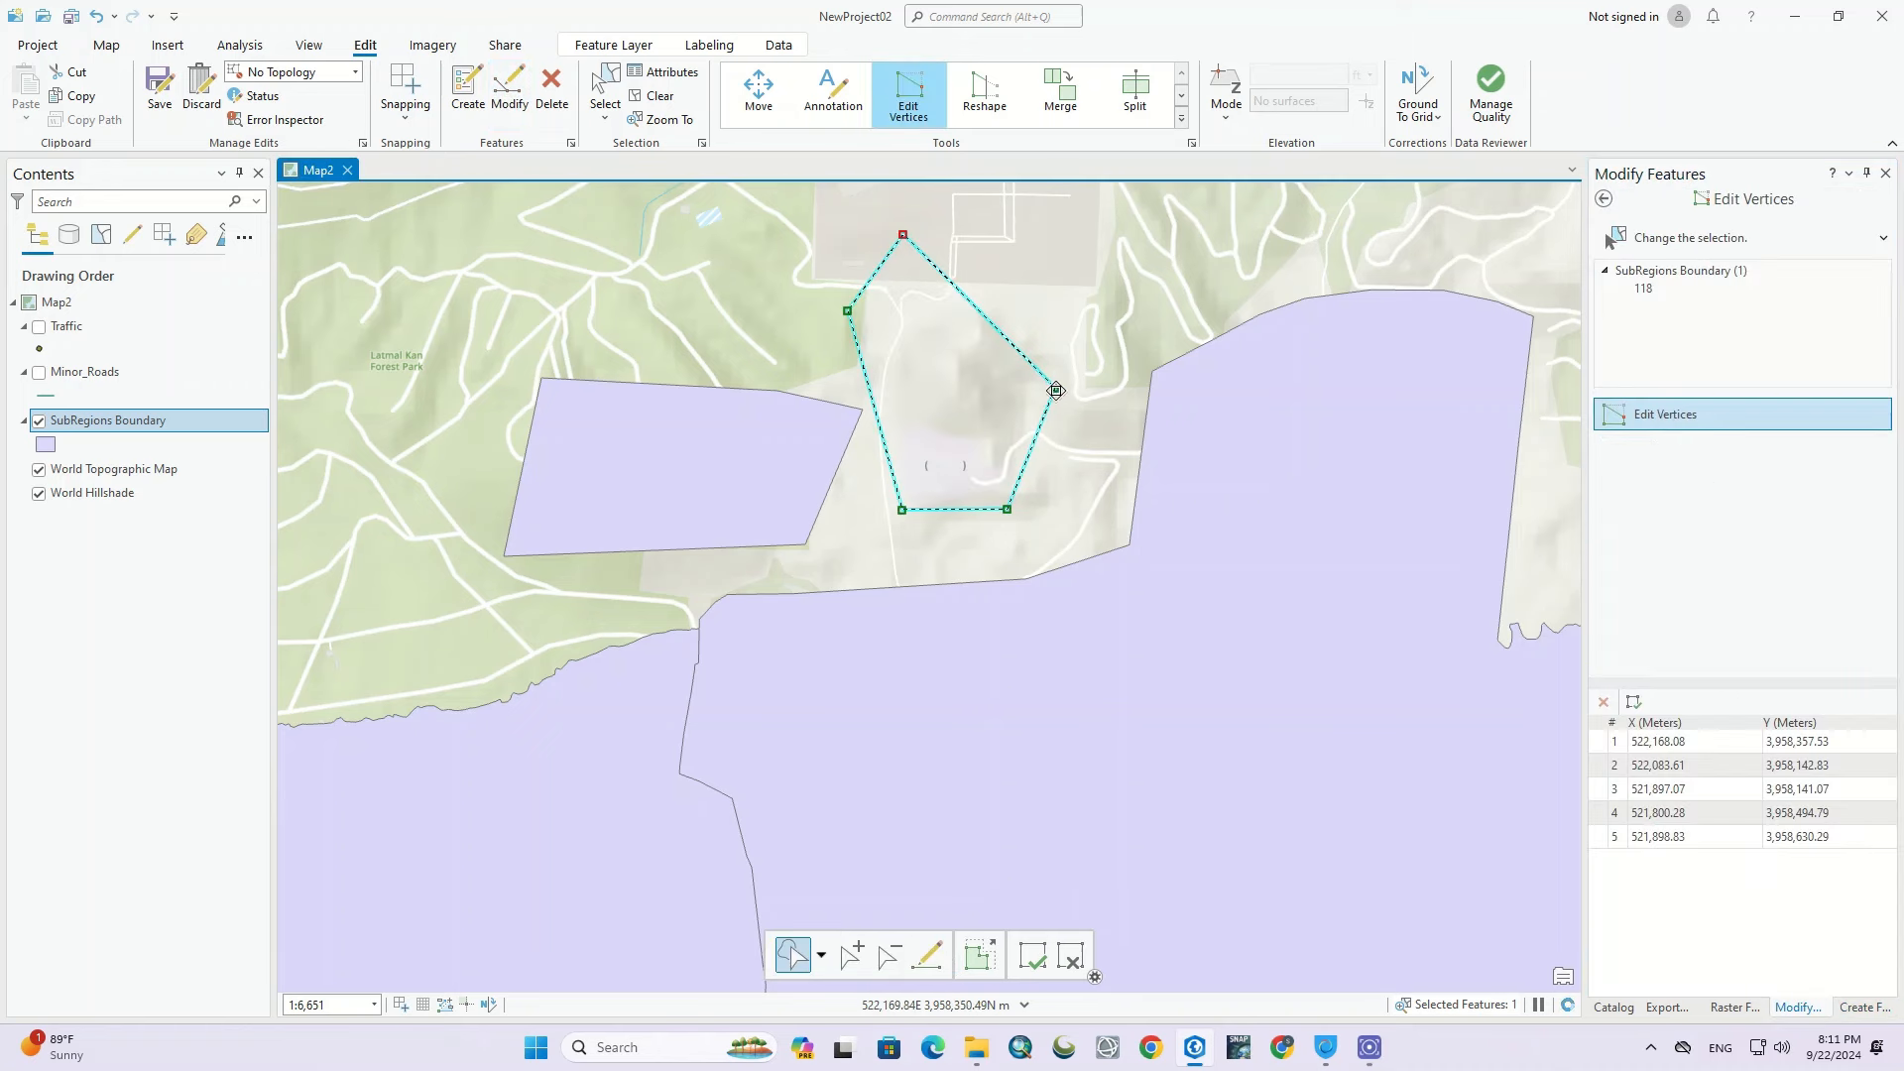
left_click_drag(1054, 388, 1176, 270)
left_click_drag(851, 314, 876, 377)
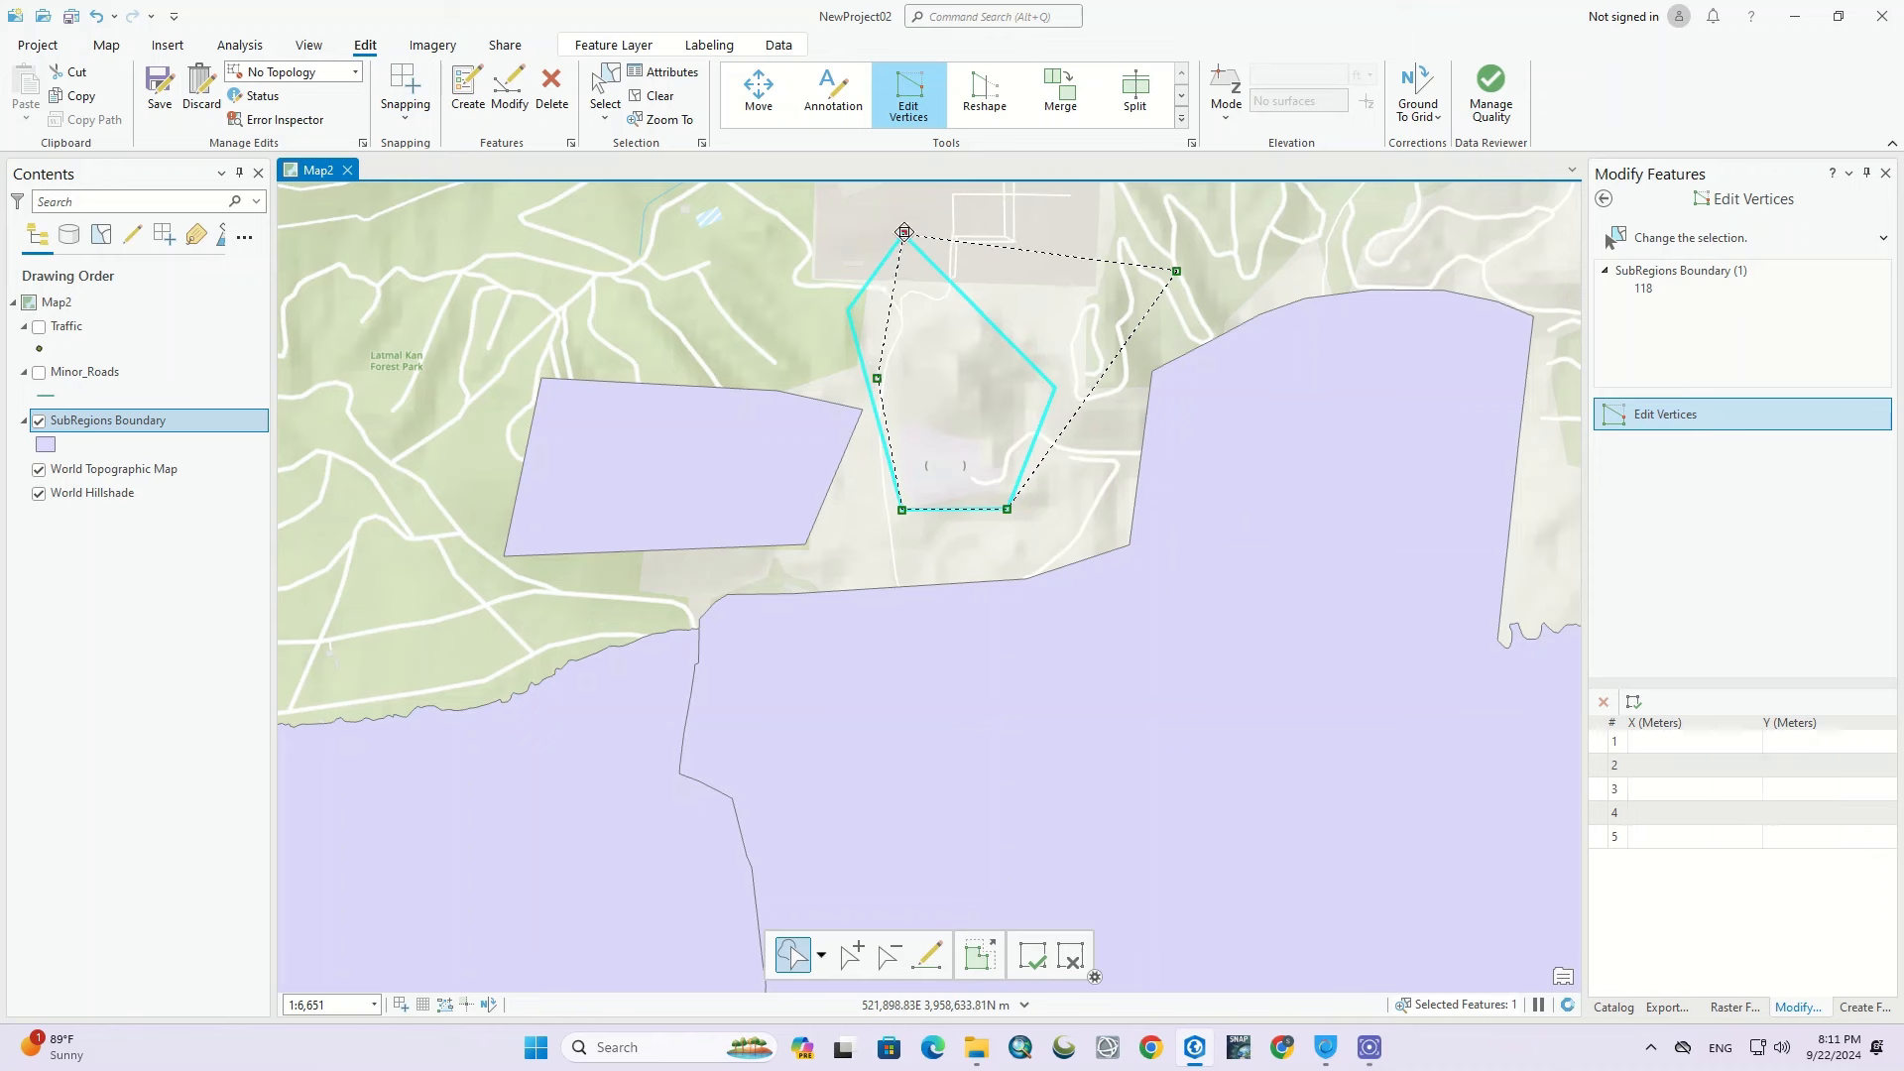
left_click_drag(903, 235, 922, 301)
left_click_drag(904, 513, 859, 533)
left_click_drag(1007, 509, 1042, 553)
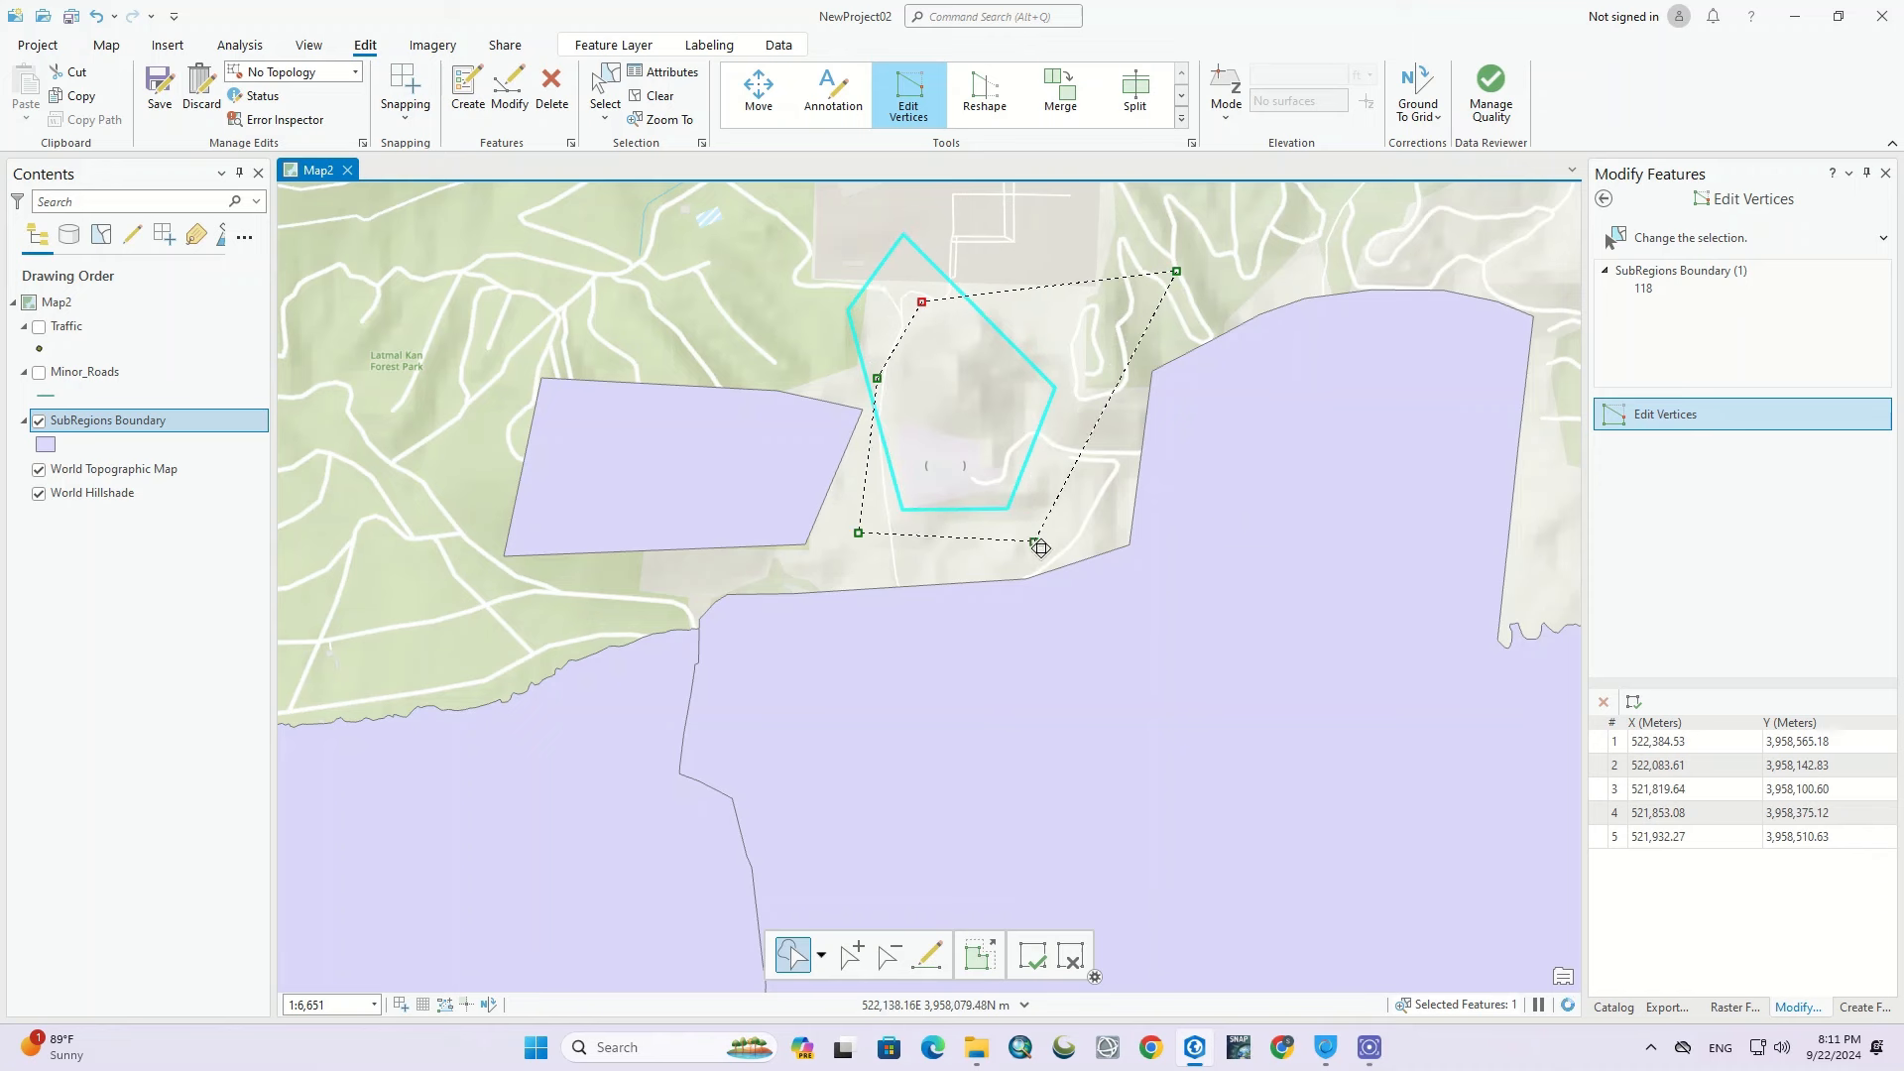
left_click_drag(923, 304, 902, 286)
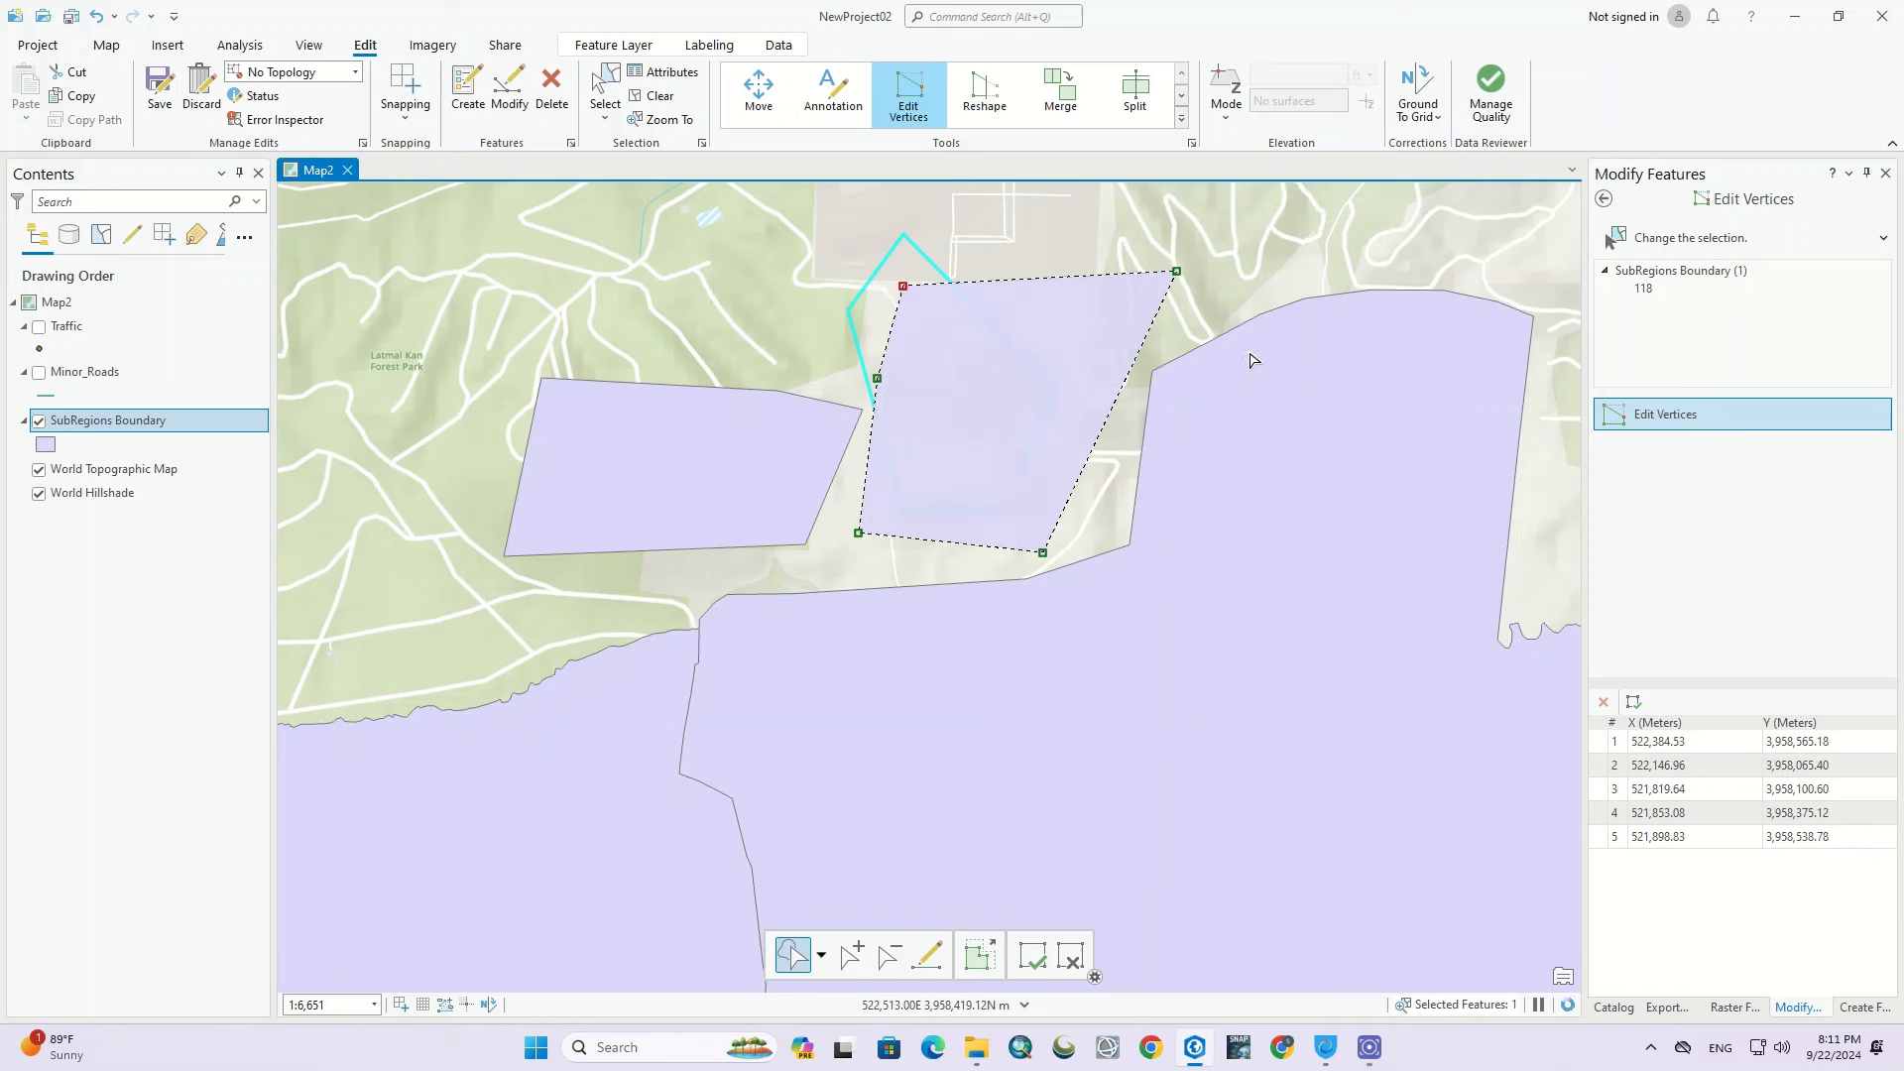
key("F2")
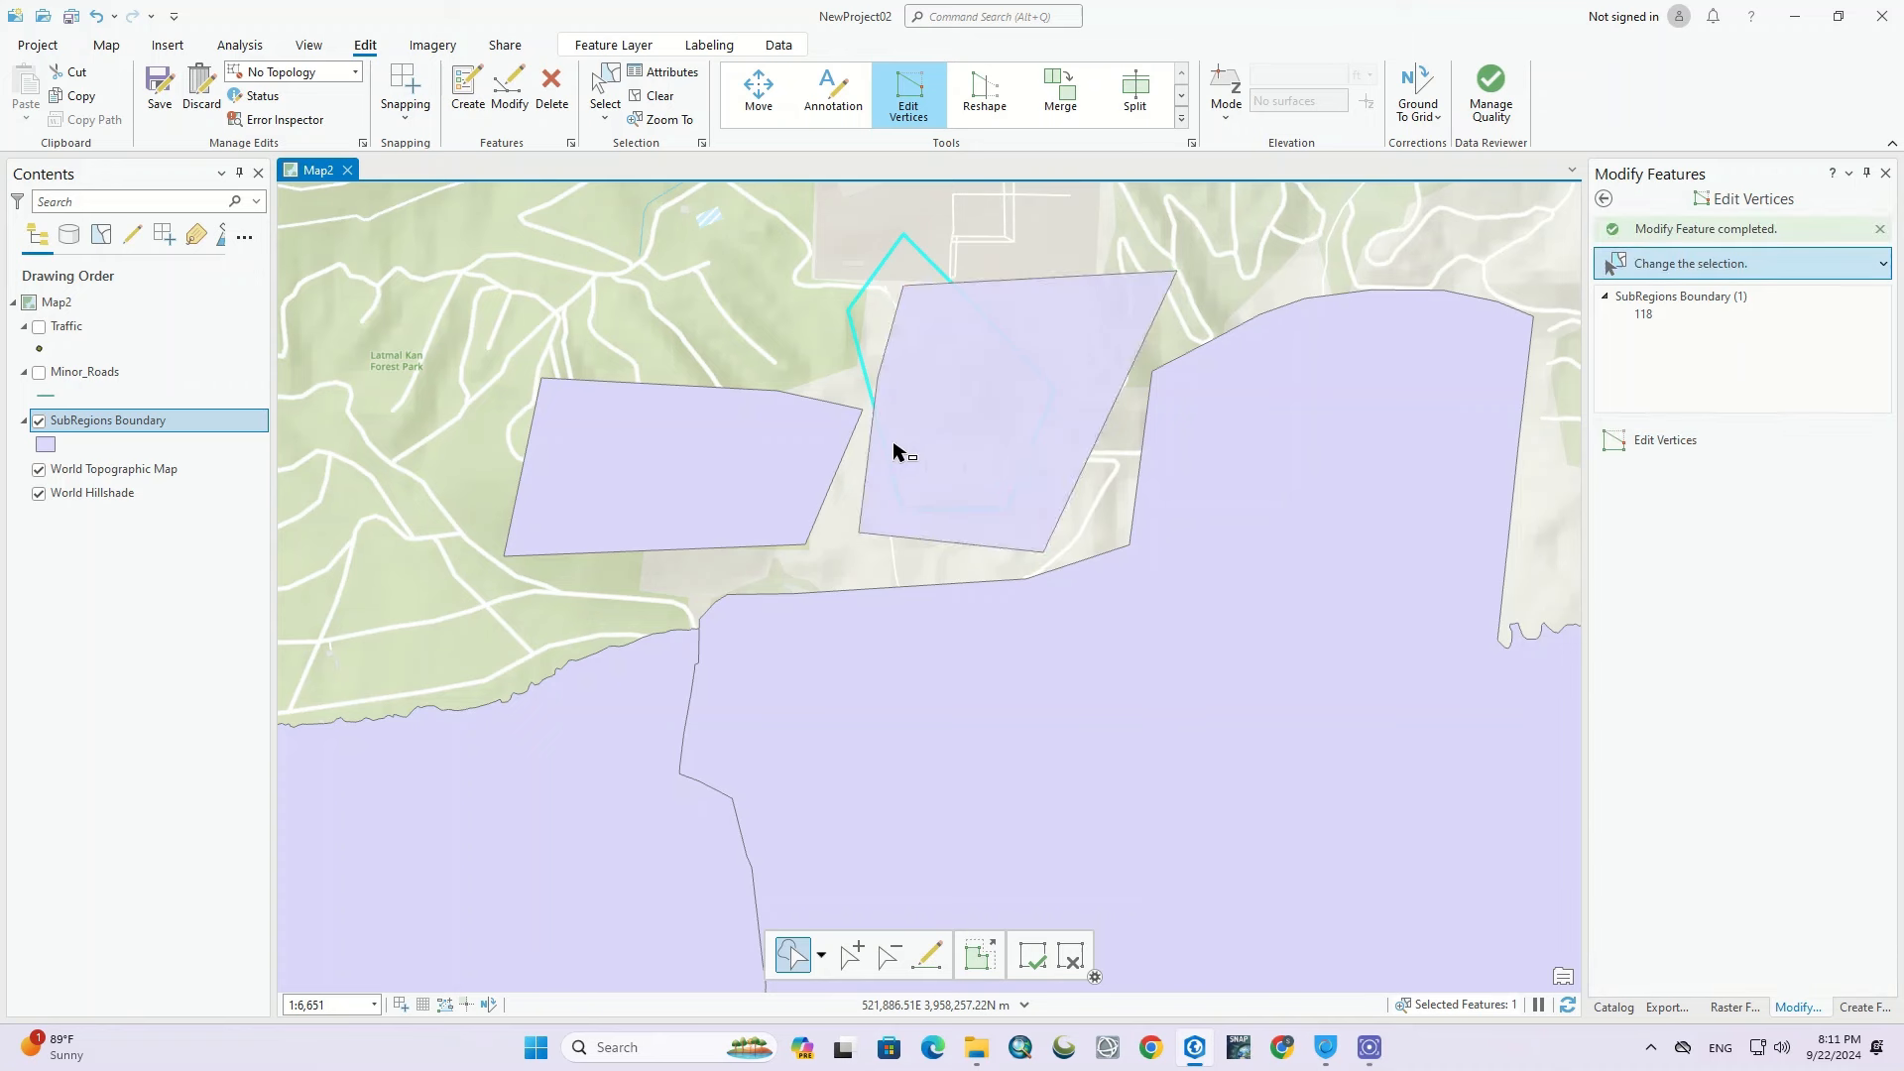
Step: Move the two northern vertices of the forest park polygon farther north and finish the vertex edit
left_click(754, 454)
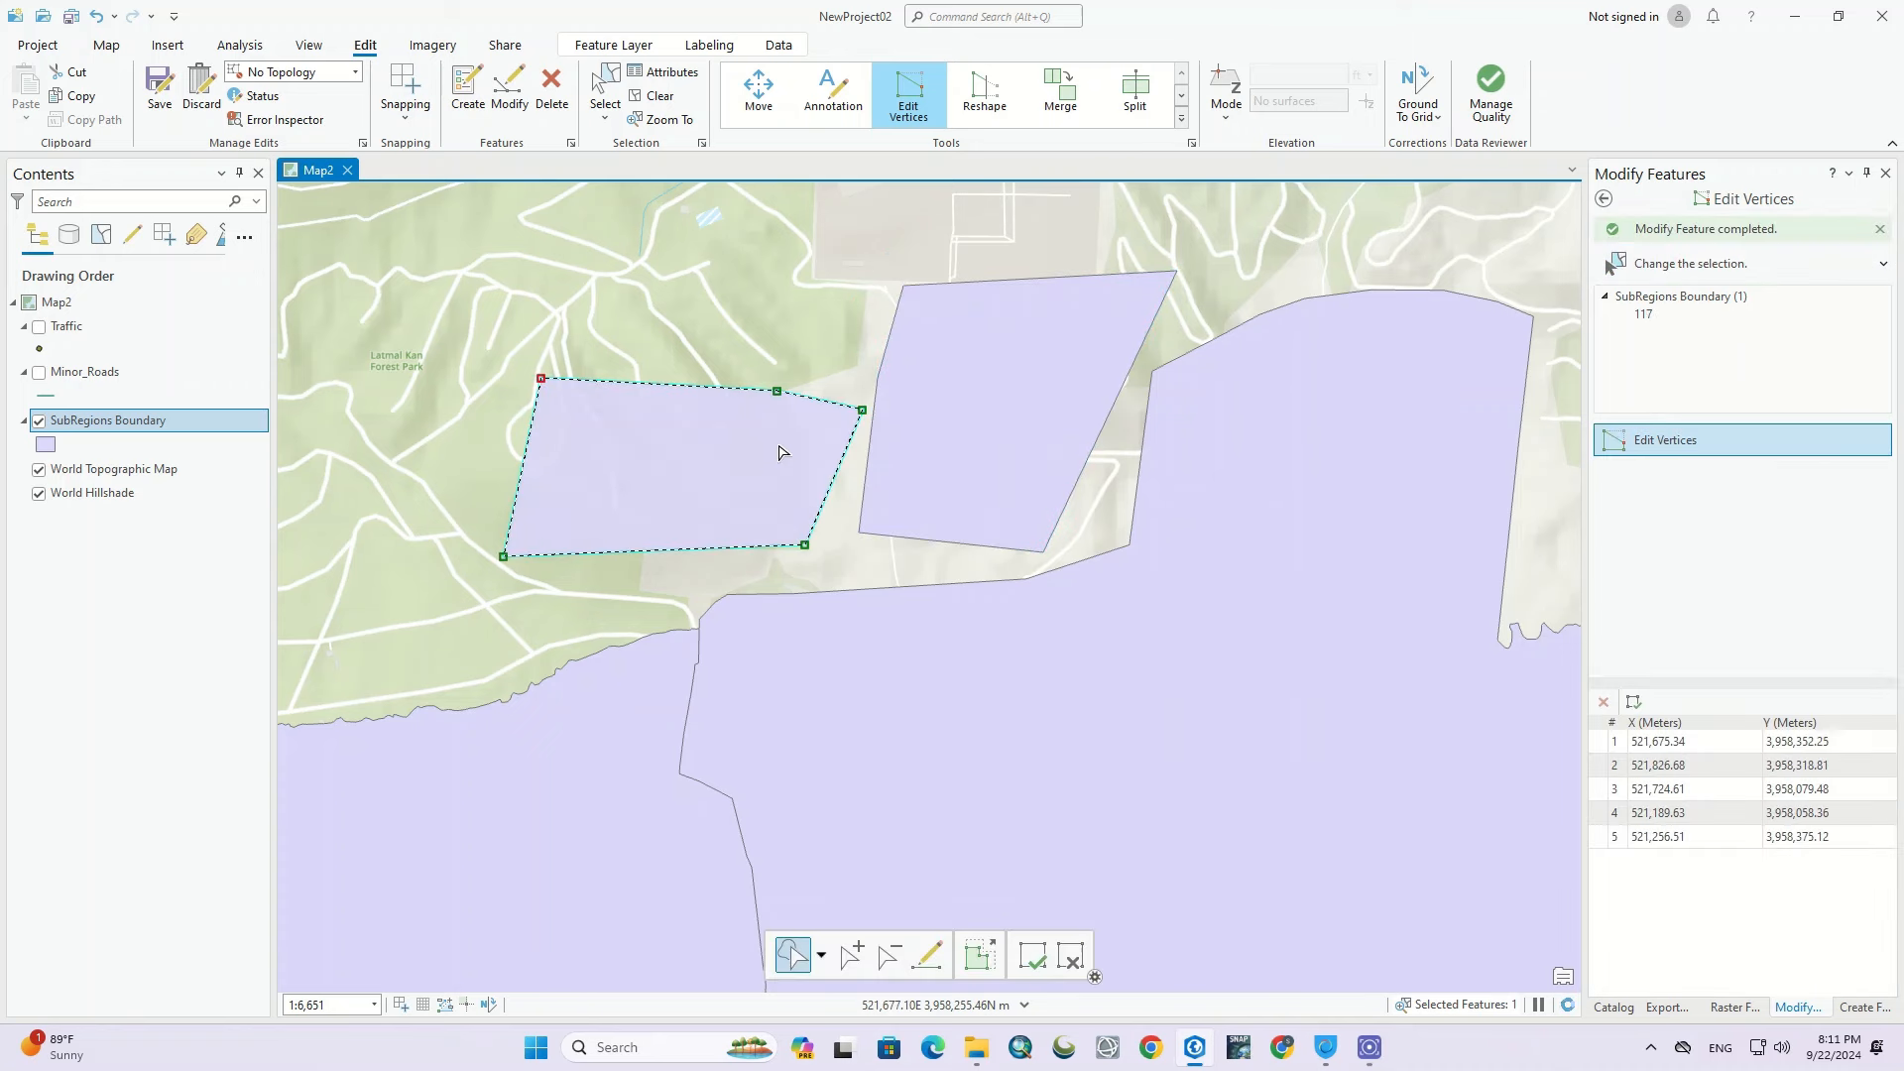
left_click_drag(540, 378, 547, 270)
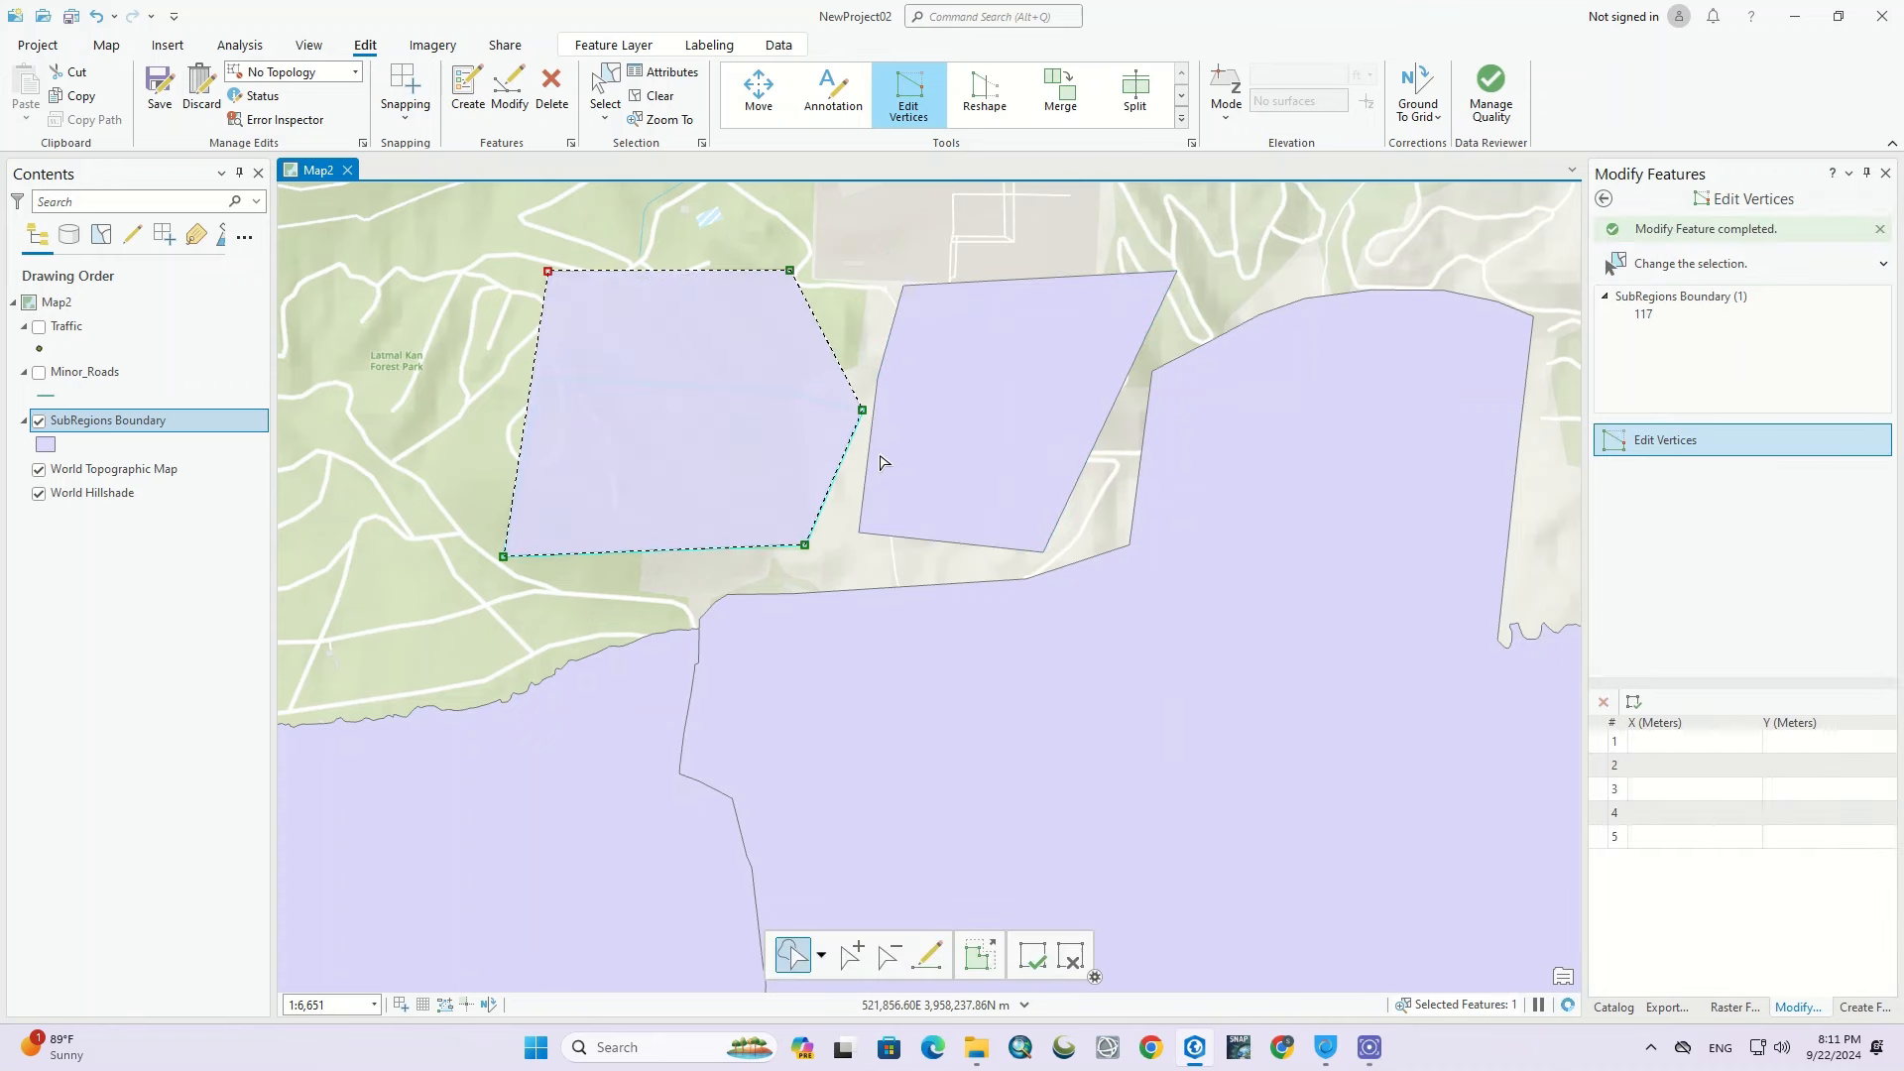
left_click(1045, 959)
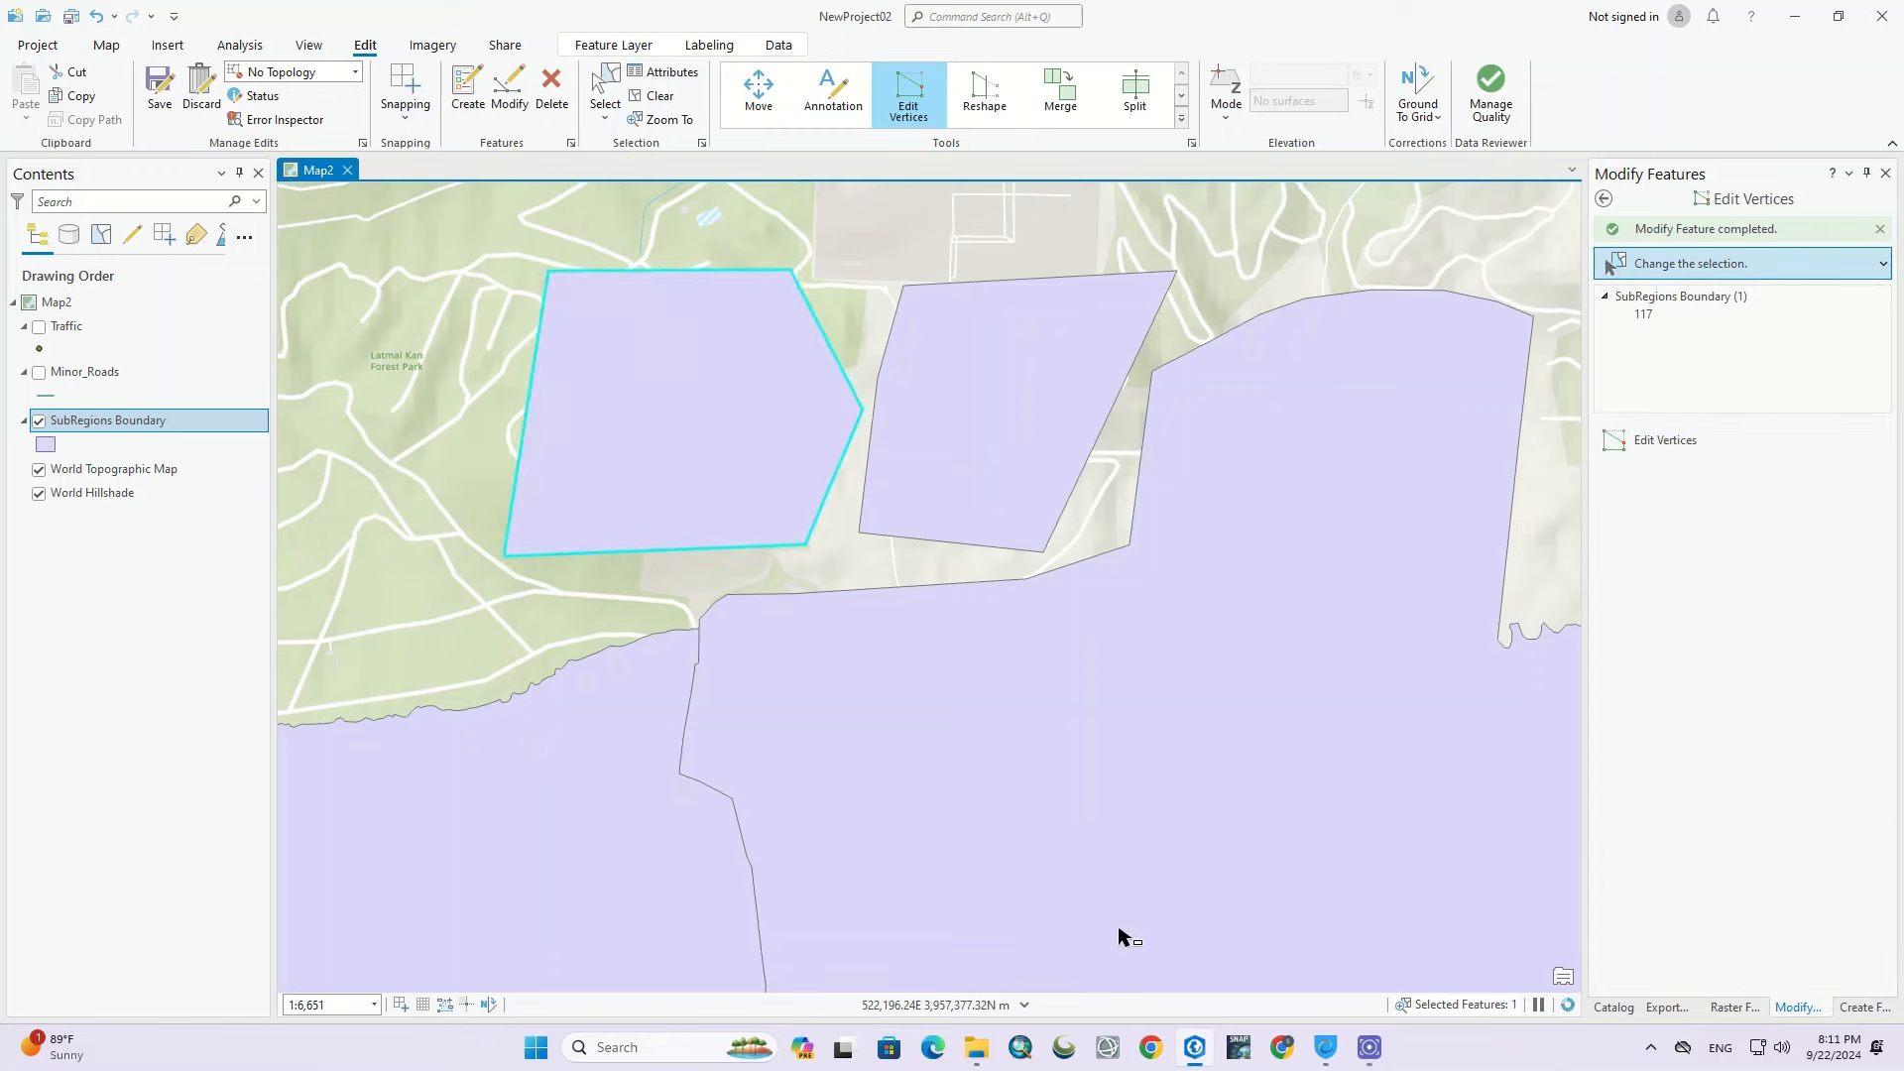
Step: Create a small circular SubRegions Boundary feature north of the gap between the two new polygons
scroll(872, 642, "down", 2)
scroll(914, 258, "up", 2)
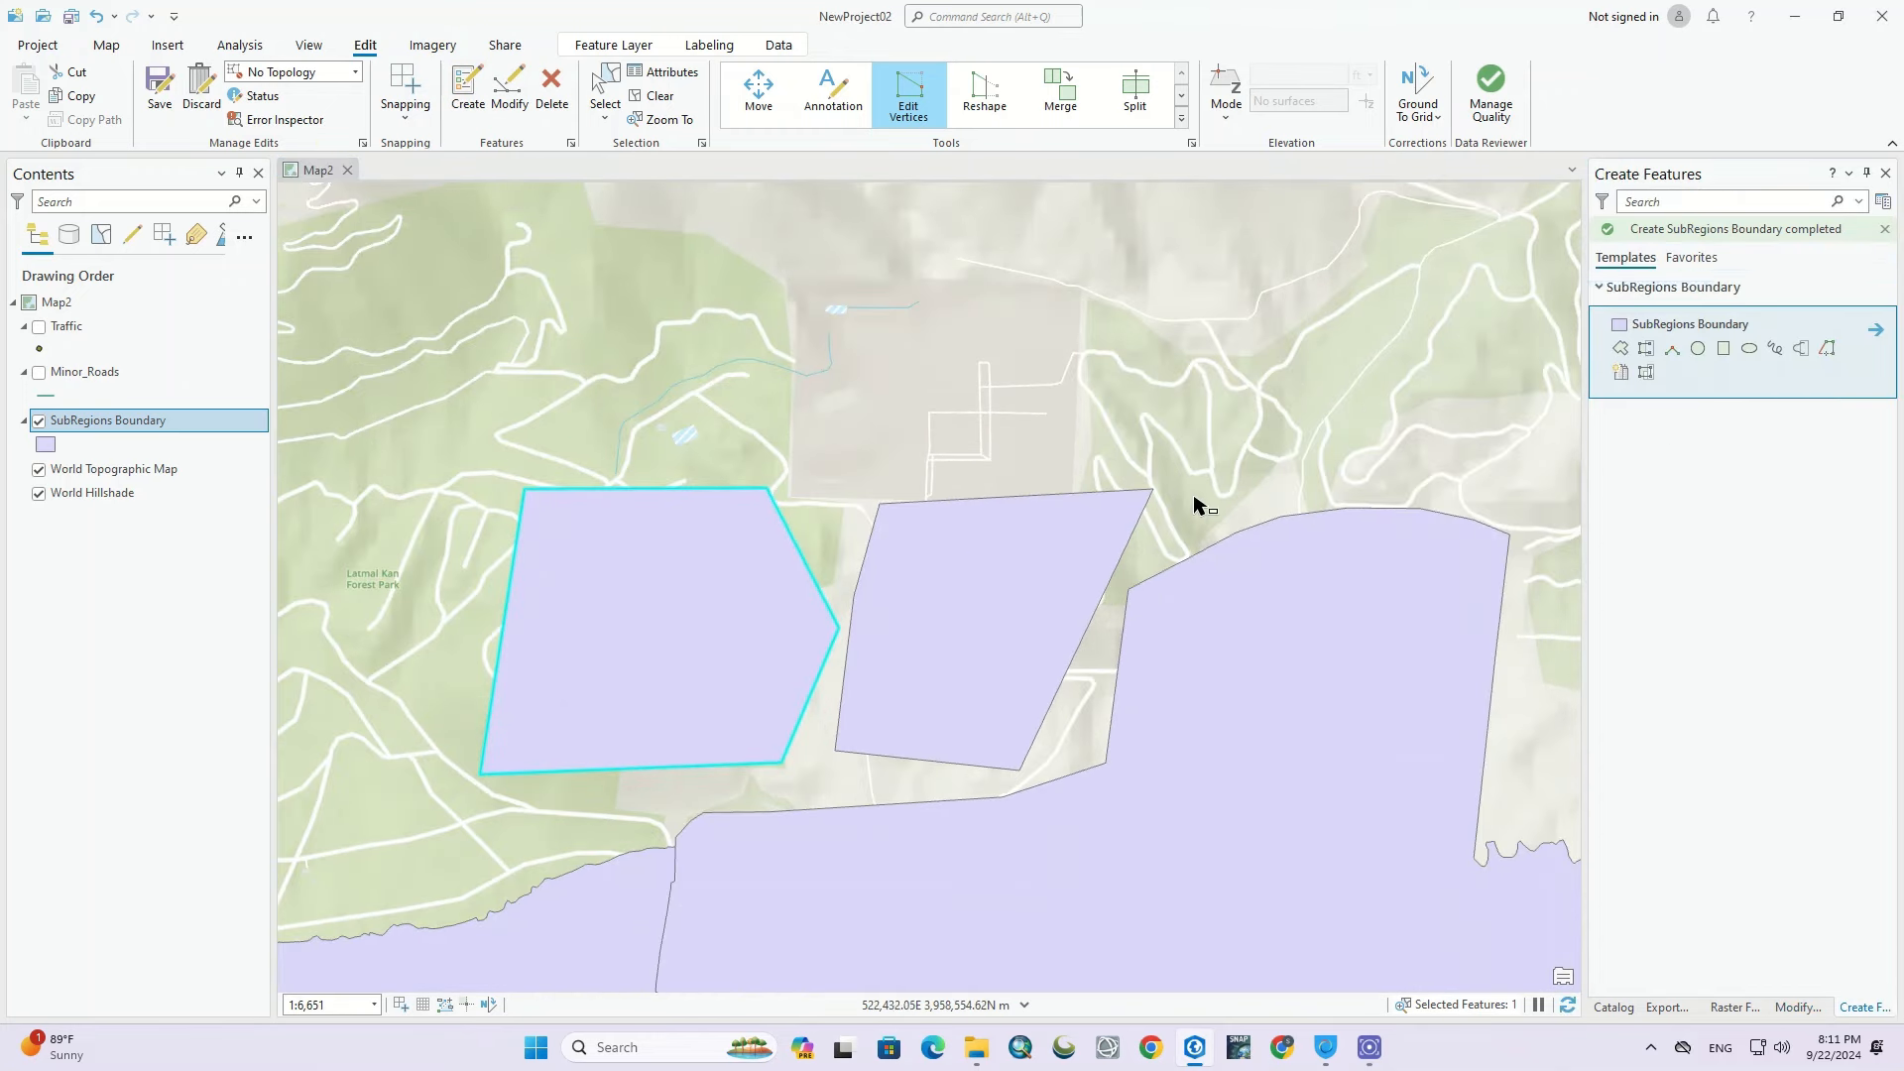
left_click(1699, 386)
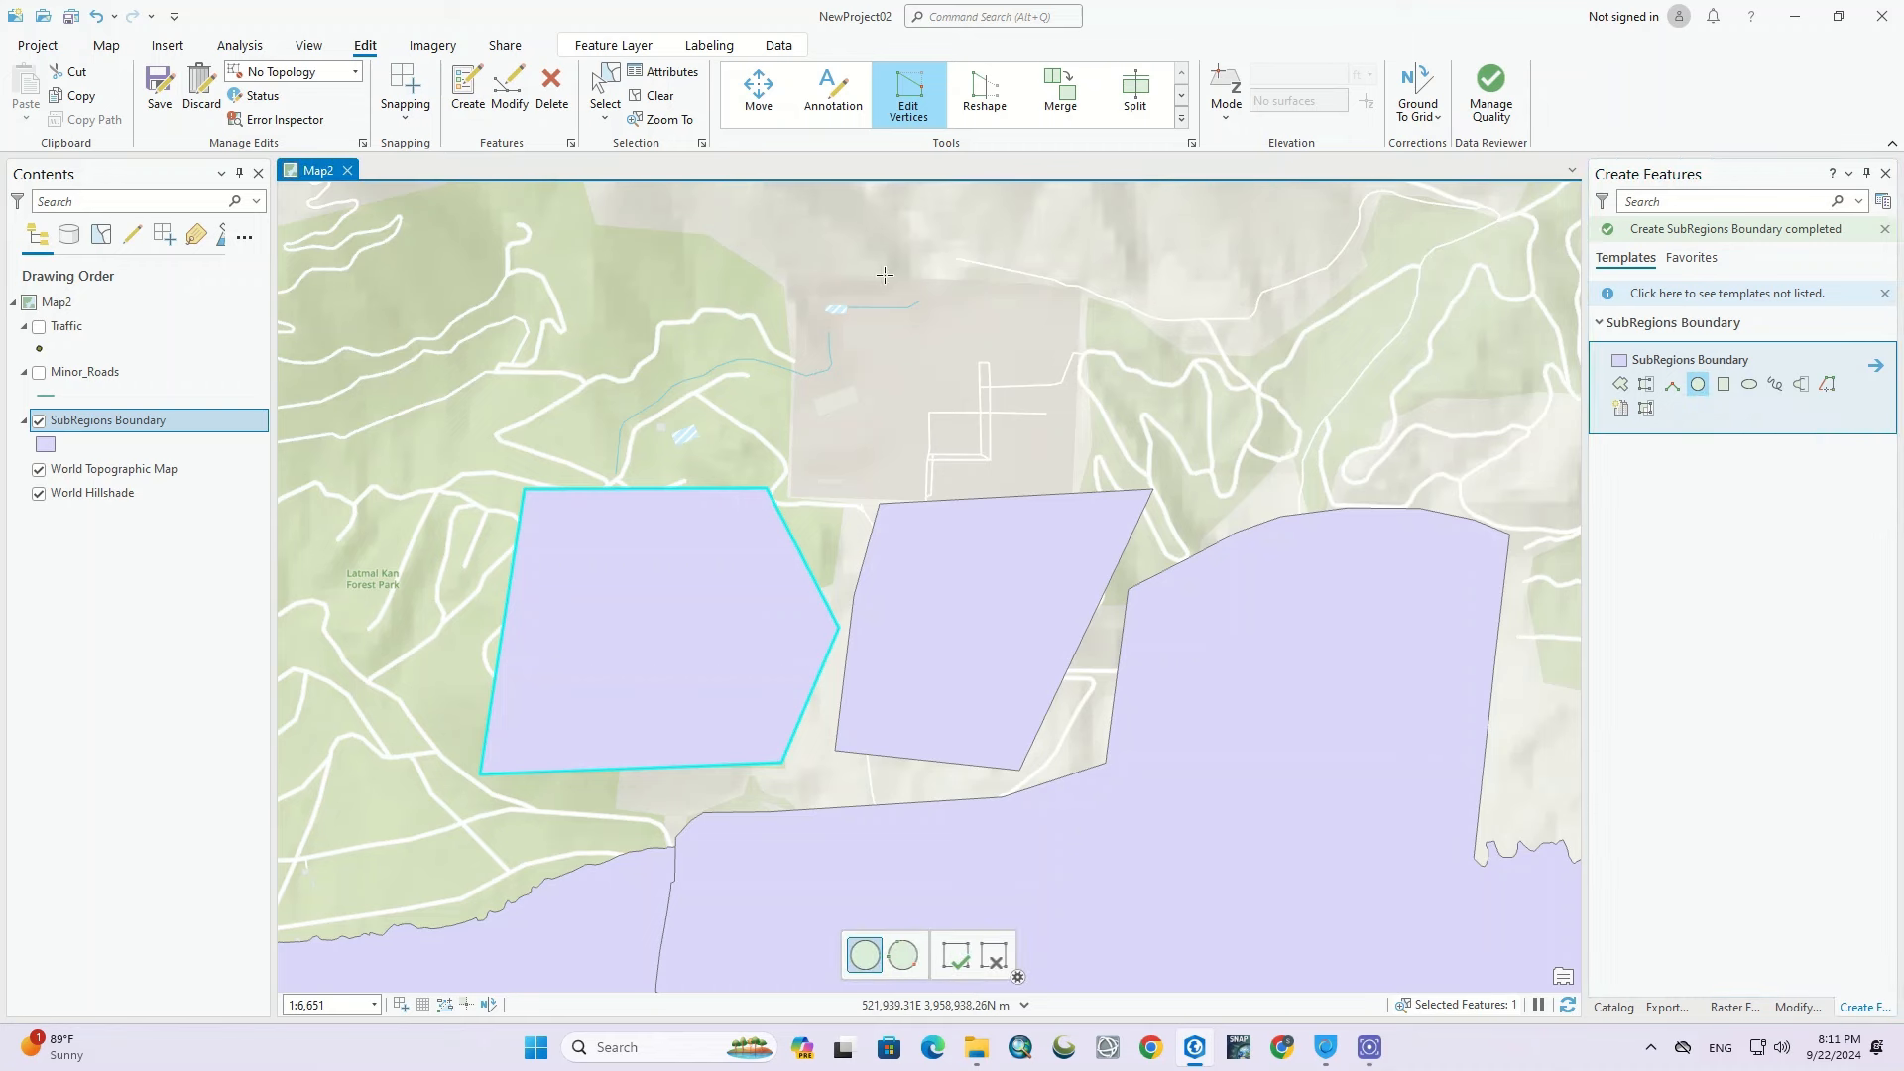
left_click(885, 276)
left_click(942, 305)
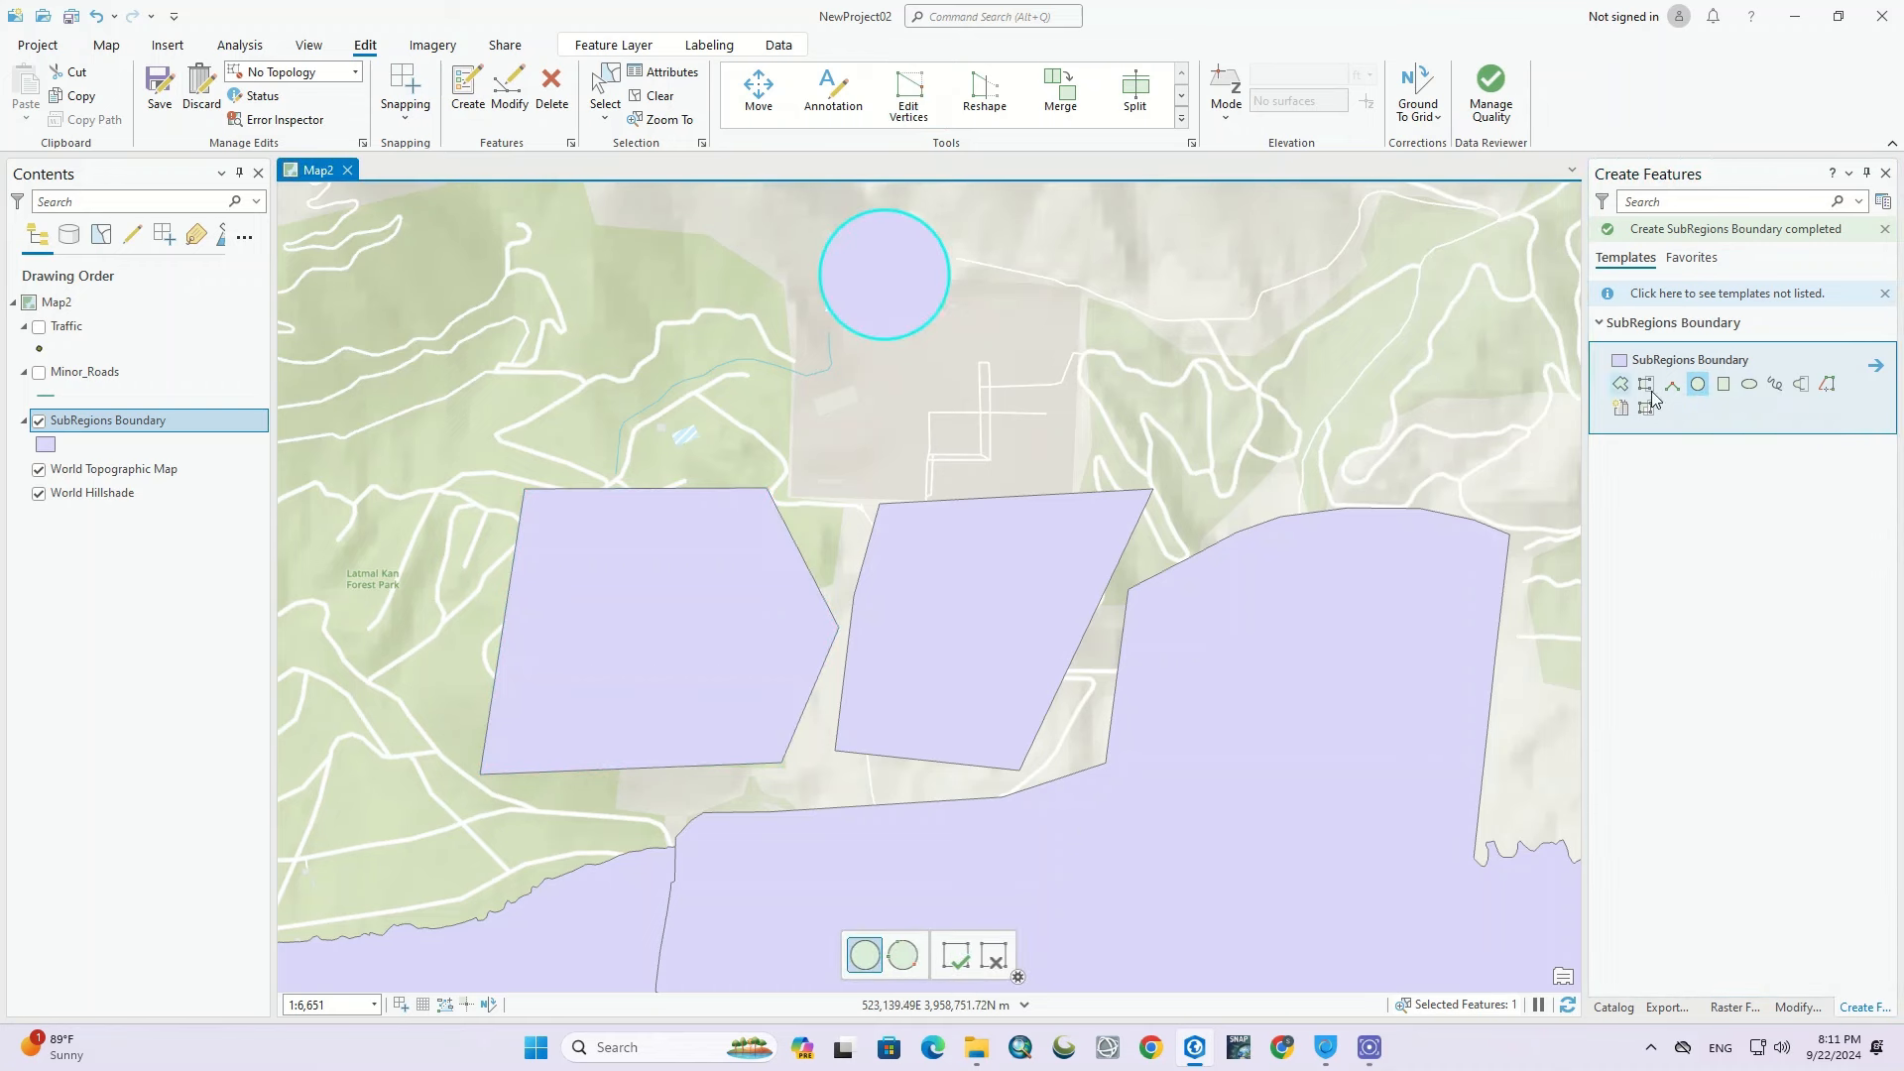
Step: Create a small rectangular SubRegions Boundary feature east of the circle, north of the large subregion
left_click(1723, 384)
left_click(1101, 292)
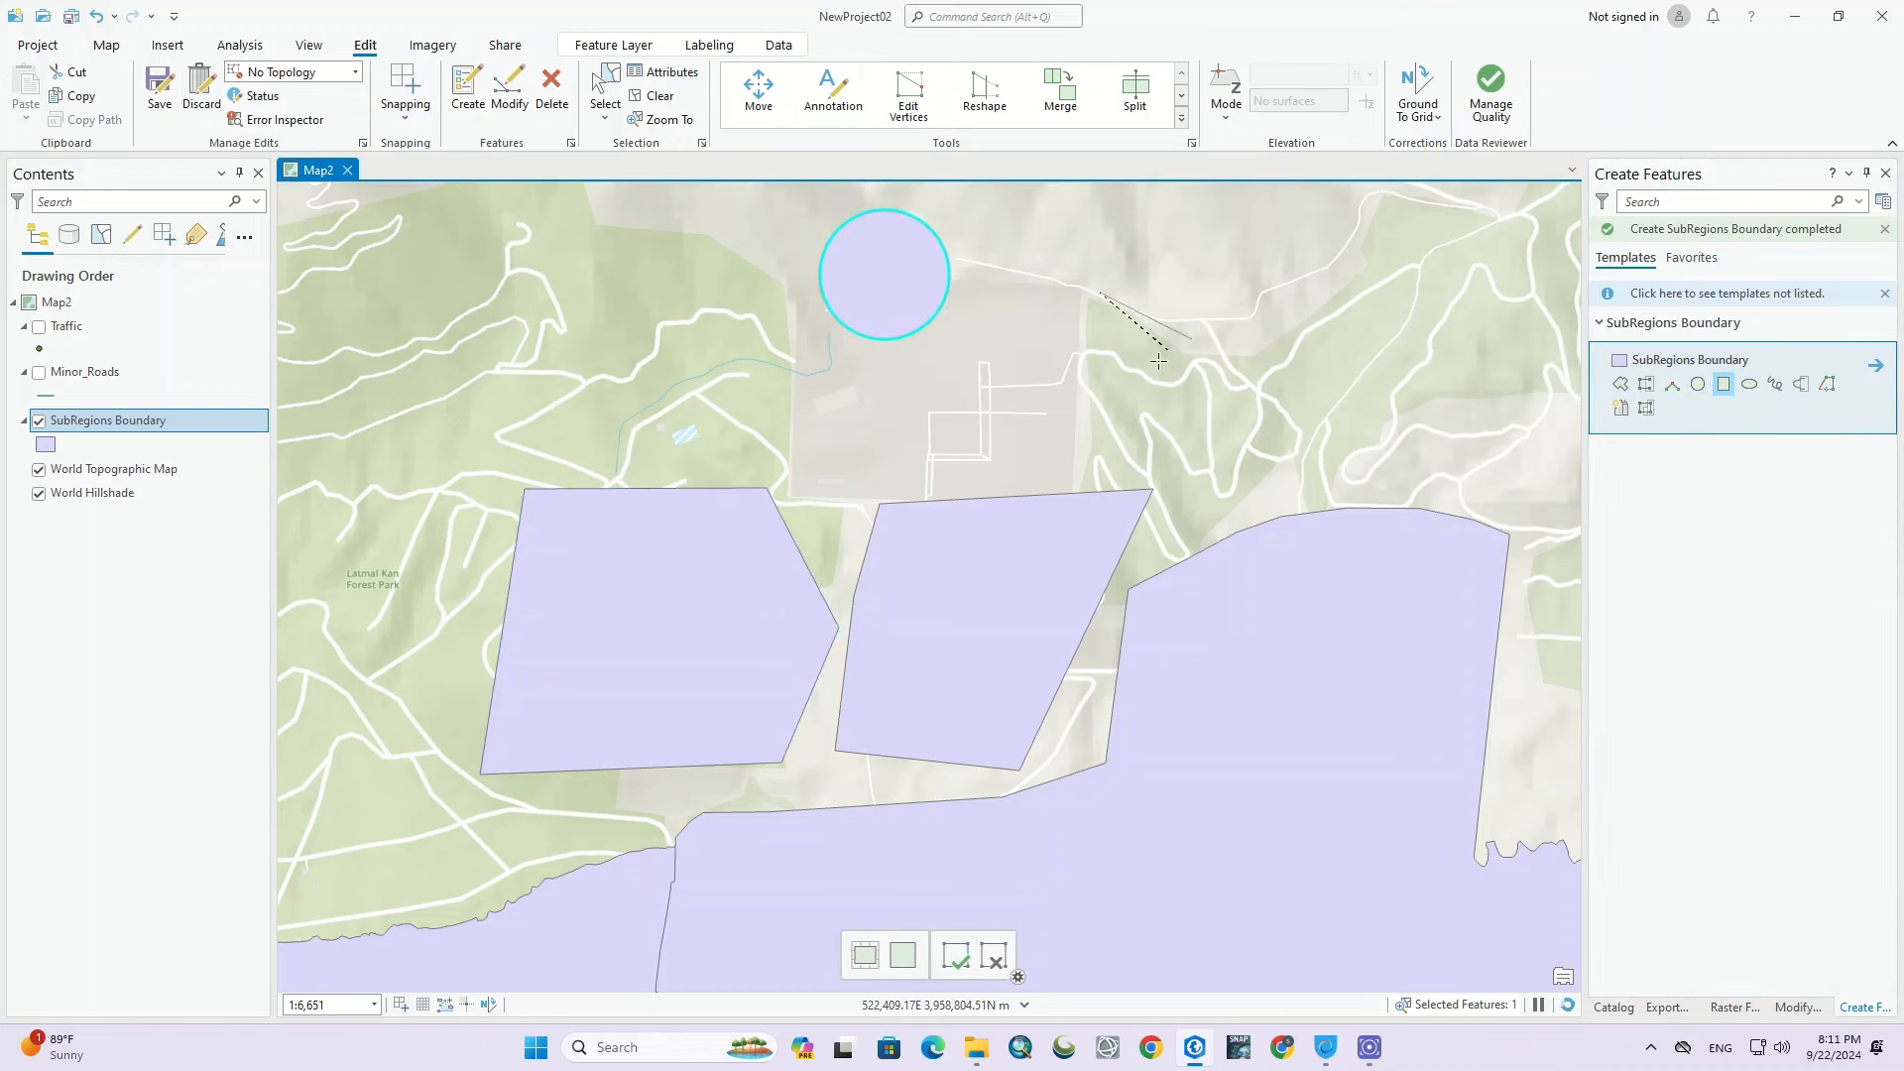
left_click(1228, 291)
left_click(1227, 402)
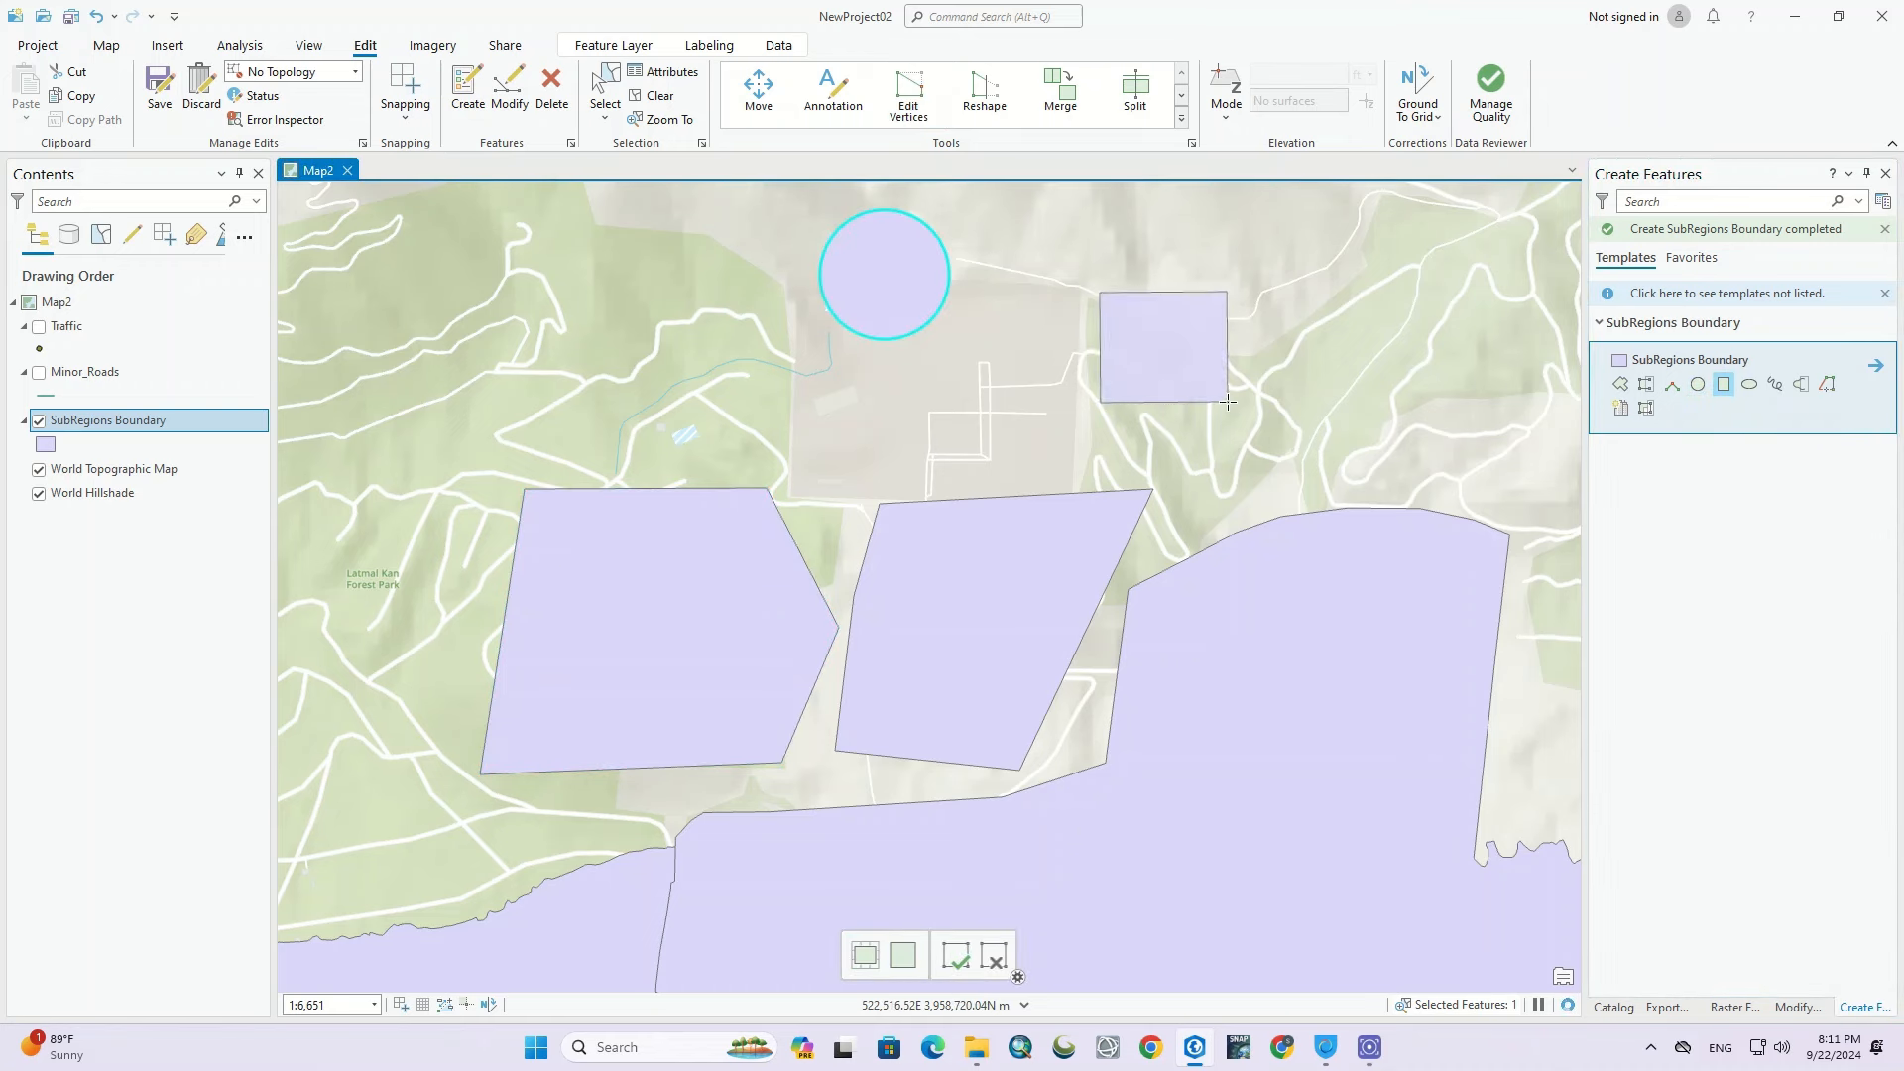
Step: Create an elliptical SubRegions Boundary feature northwest of the circle, above the forest park polygon
left_click(1750, 383)
left_click(463, 296)
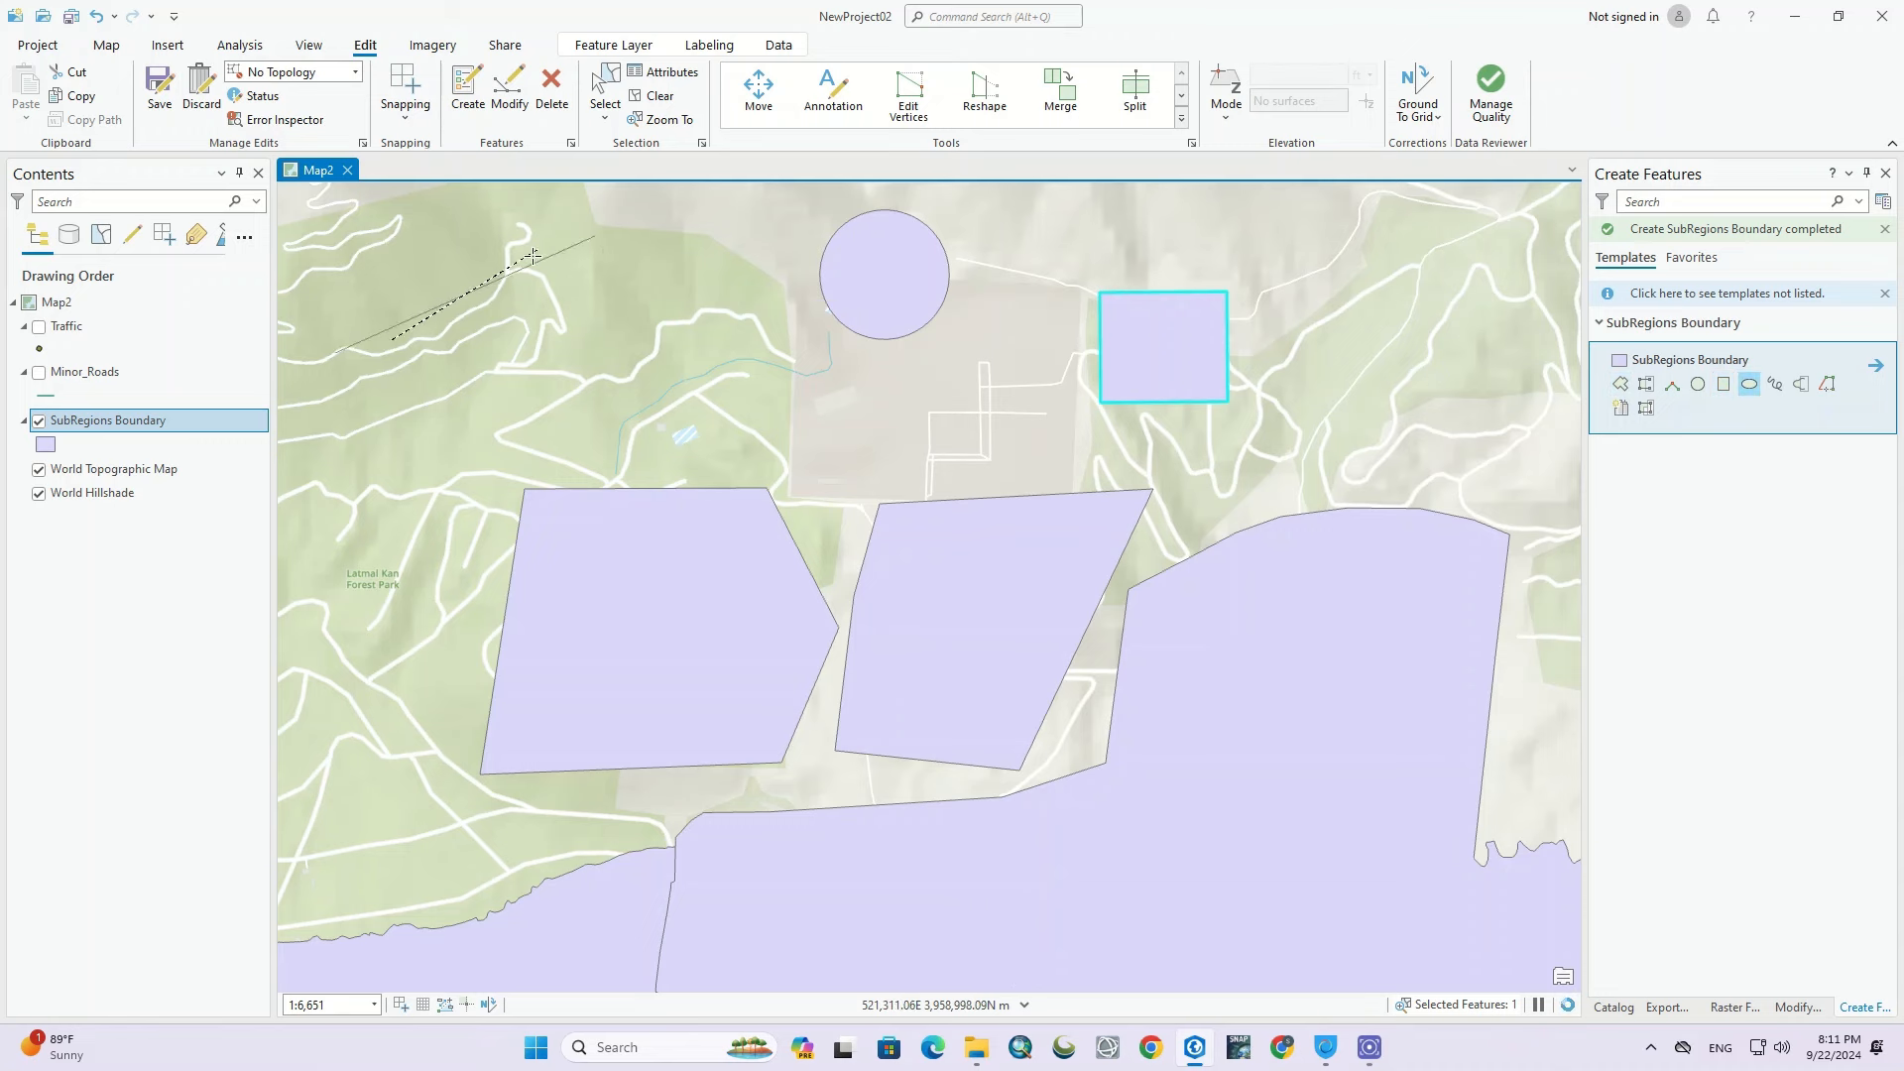
left_click(607, 297)
left_click(496, 369)
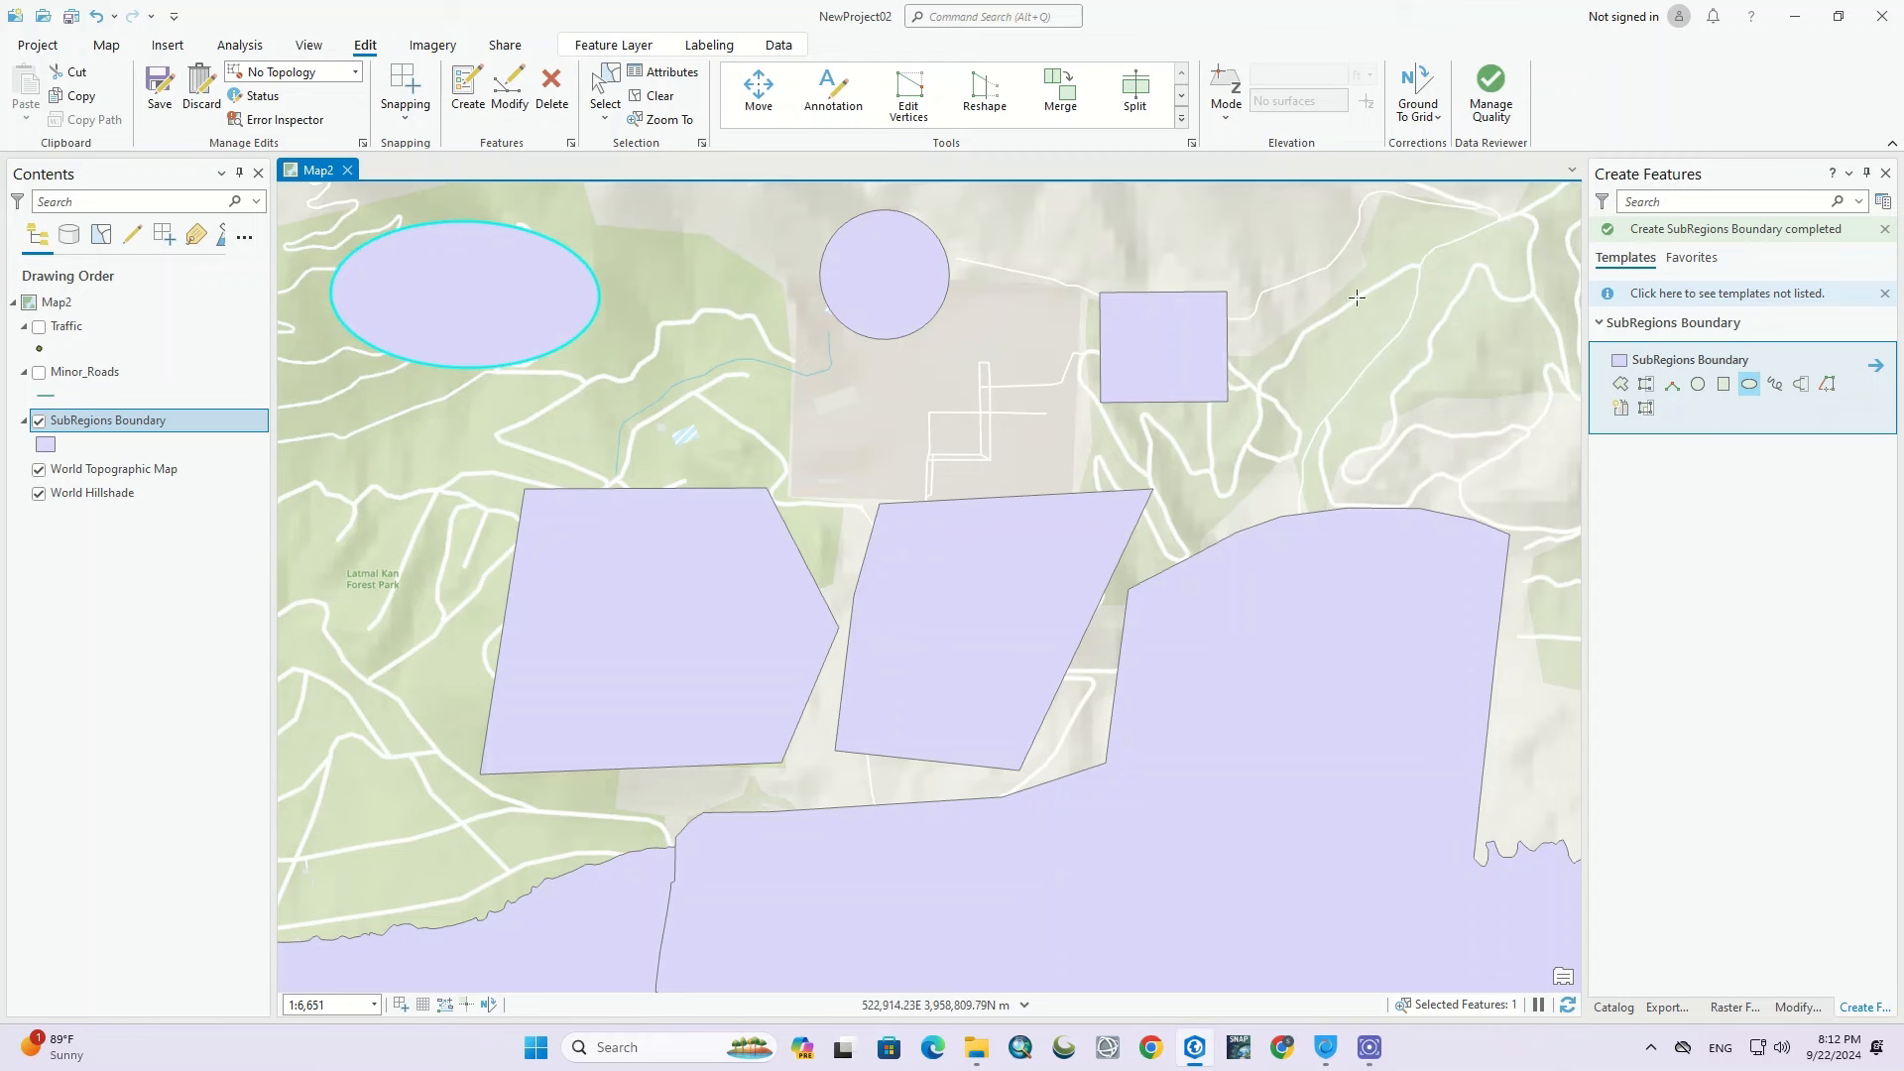
Step: Discard all unsaved edits made to the SubRegions Boundary layer
scroll(898, 538, "down", 3)
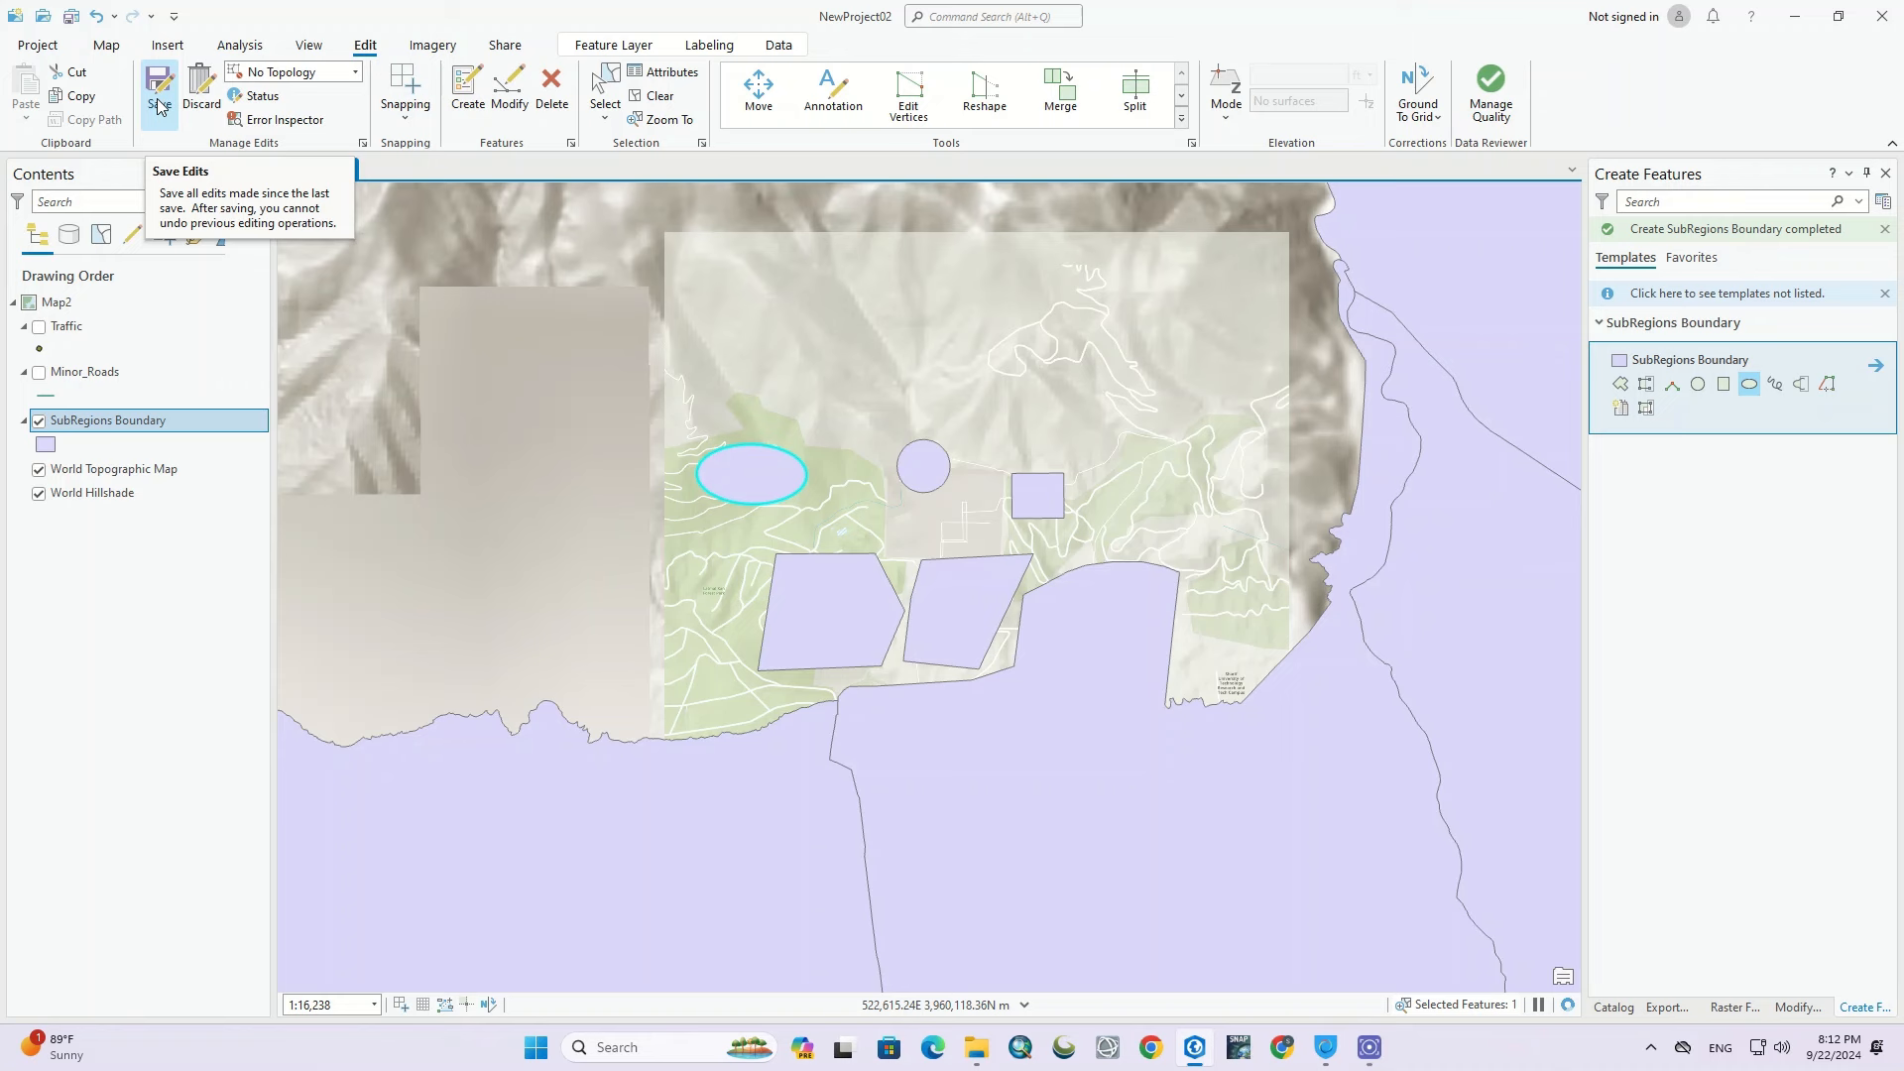
left_click(213, 117)
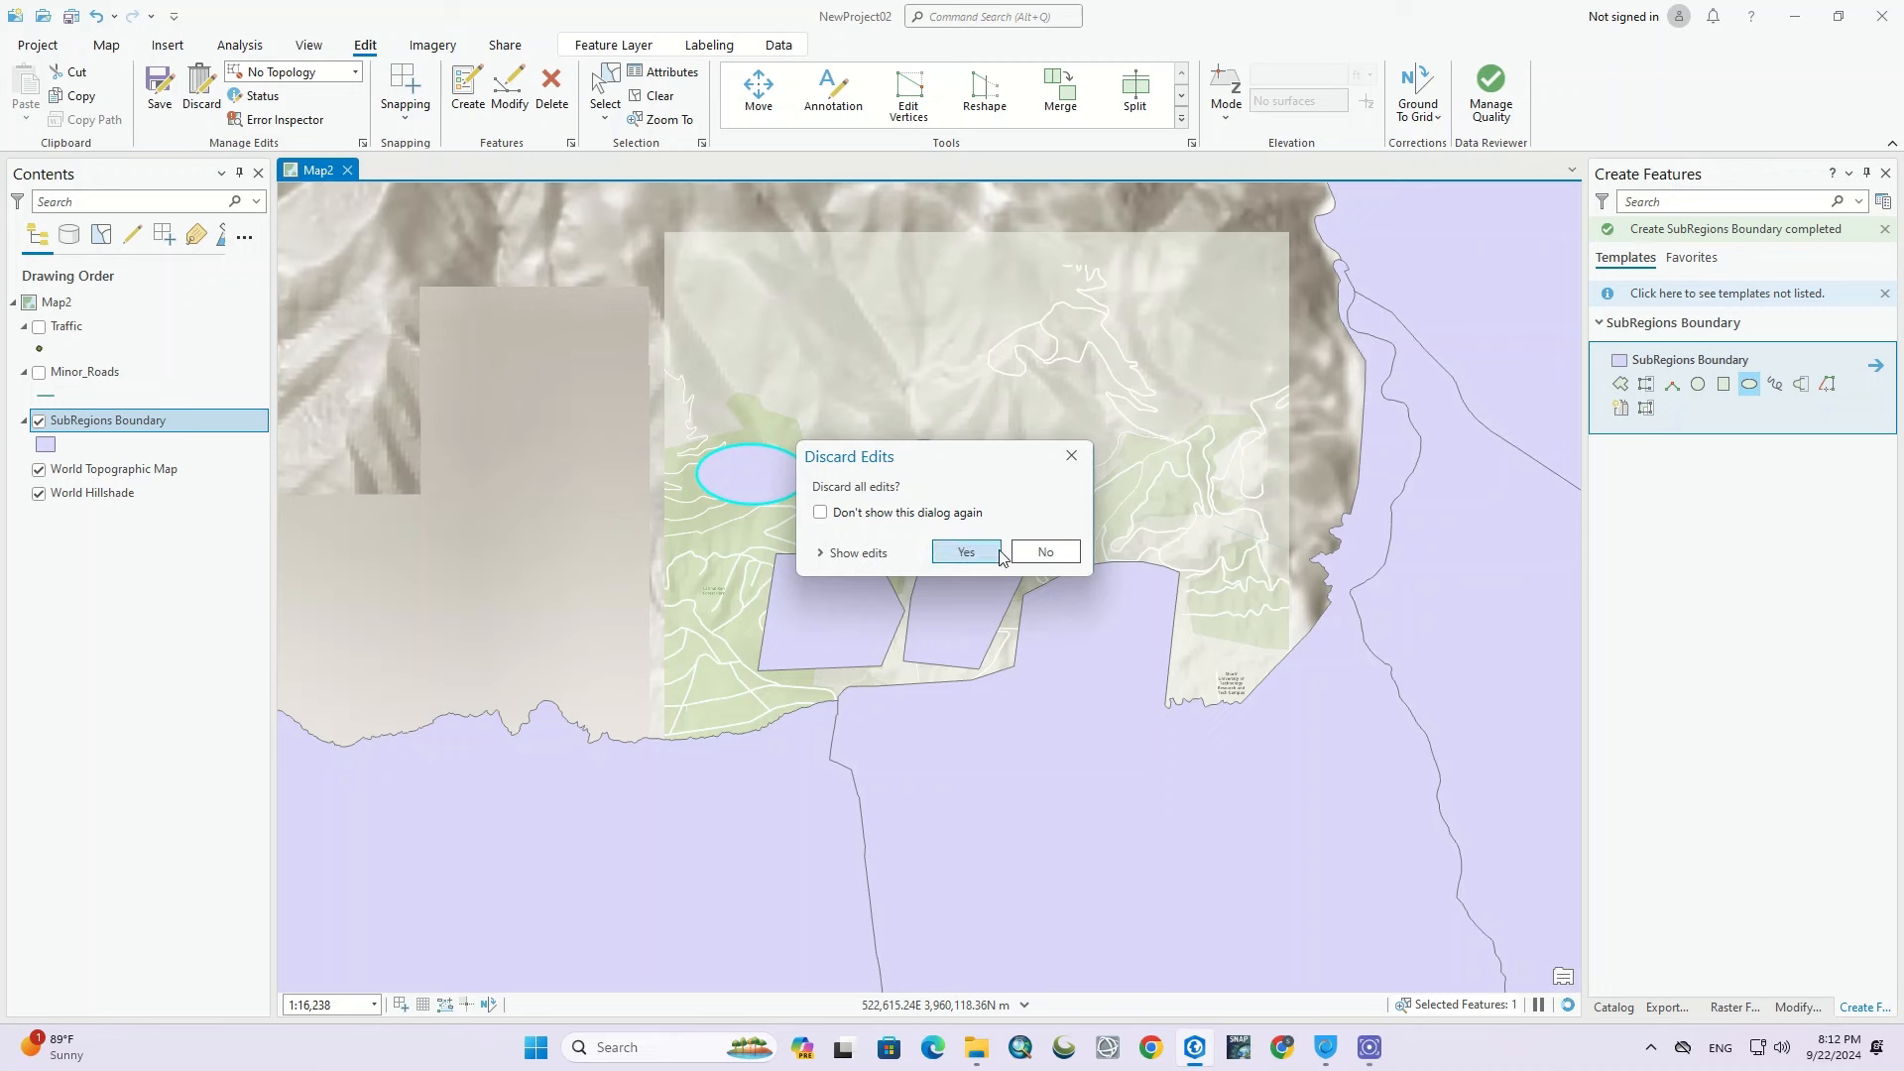
left_click(963, 549)
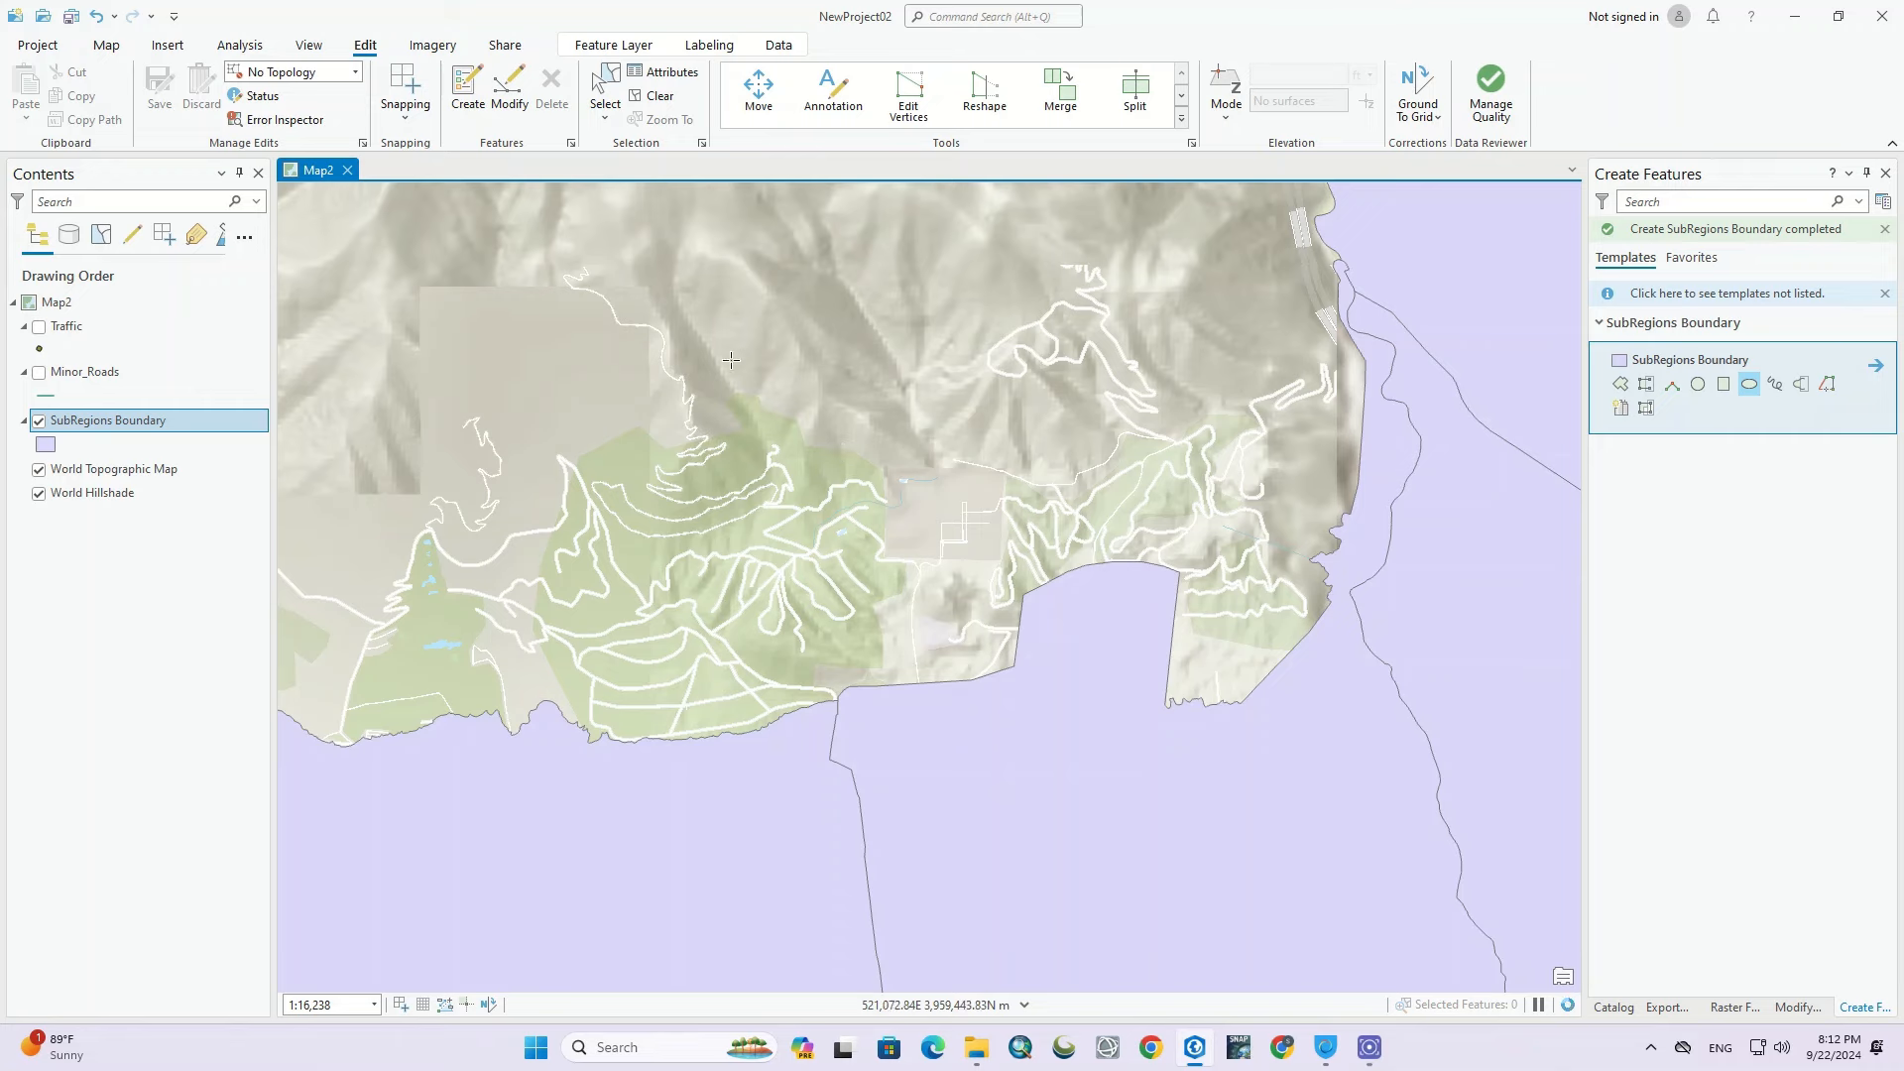
Step: Turn on the Minor_Roads and Traffic layers with the whole city in view
scroll(731, 360, "down", 3)
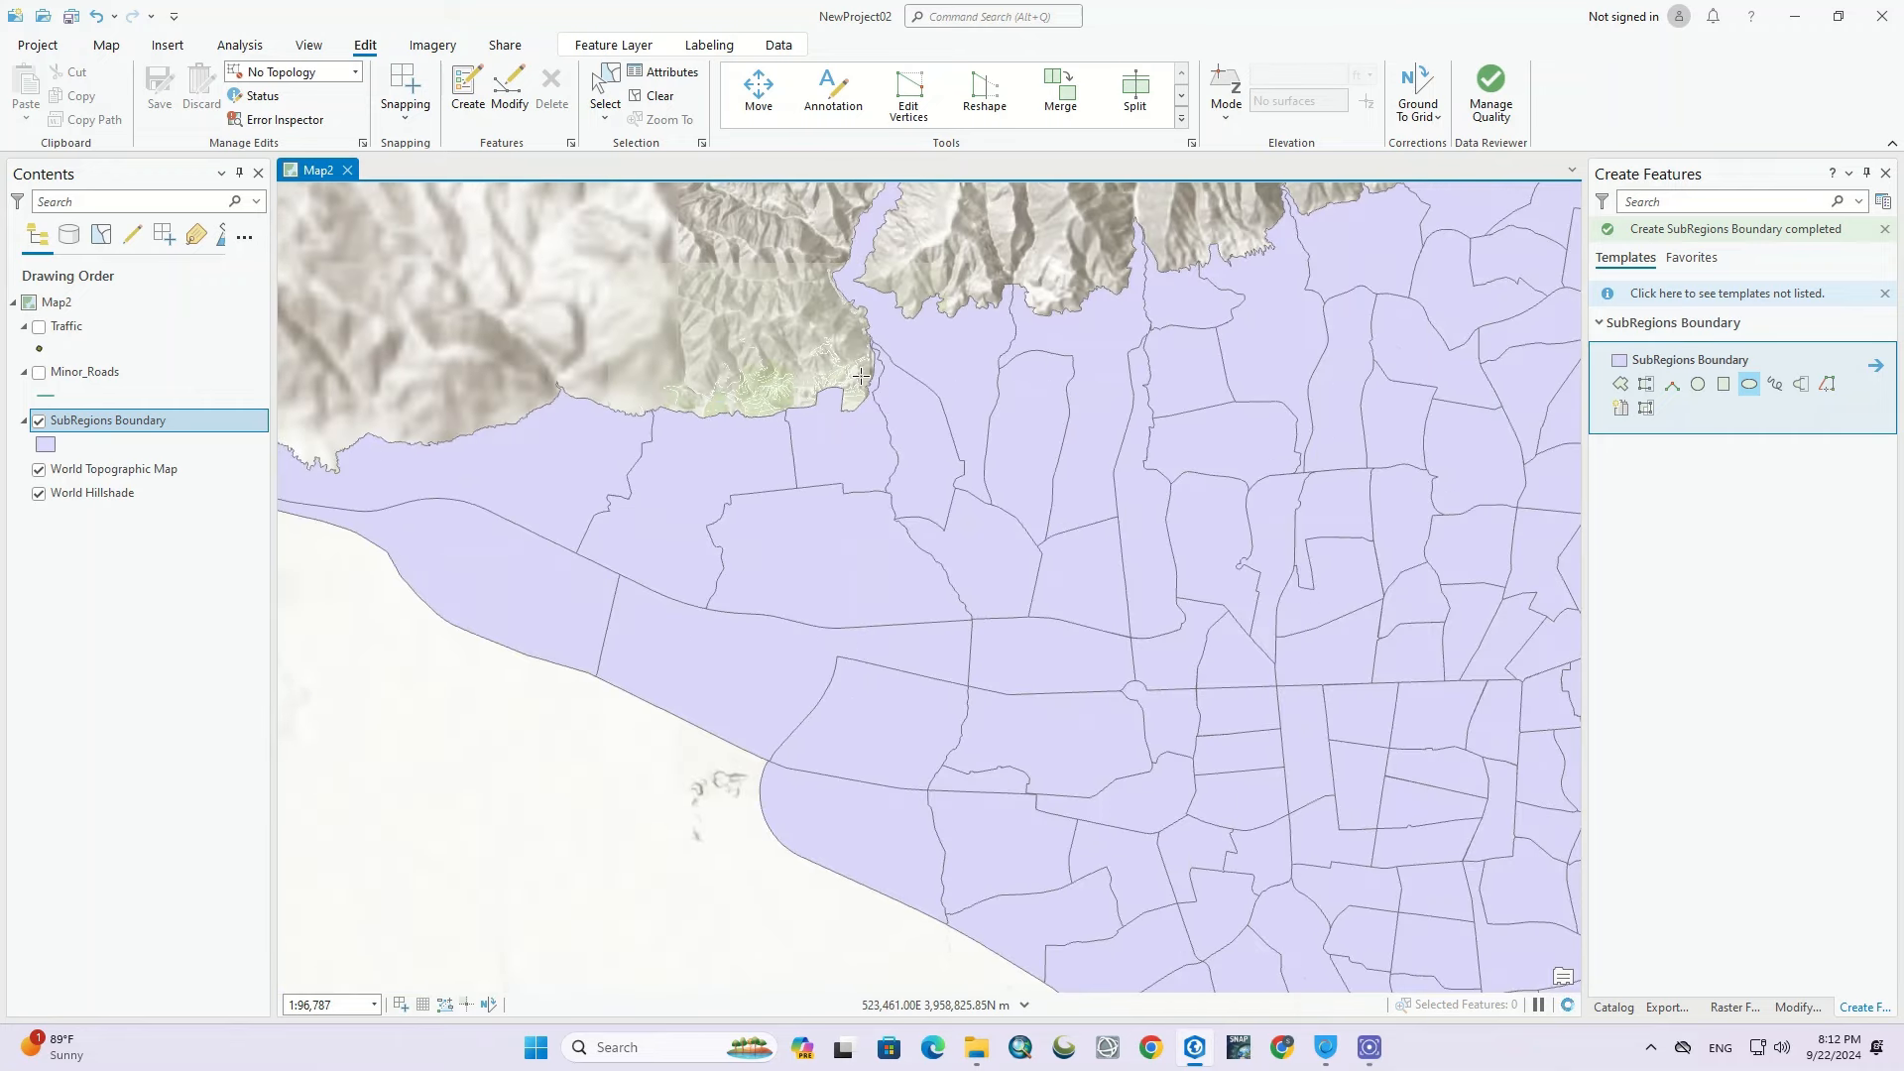
scroll(777, 351, "down", 4)
scroll(953, 340, "up", 1)
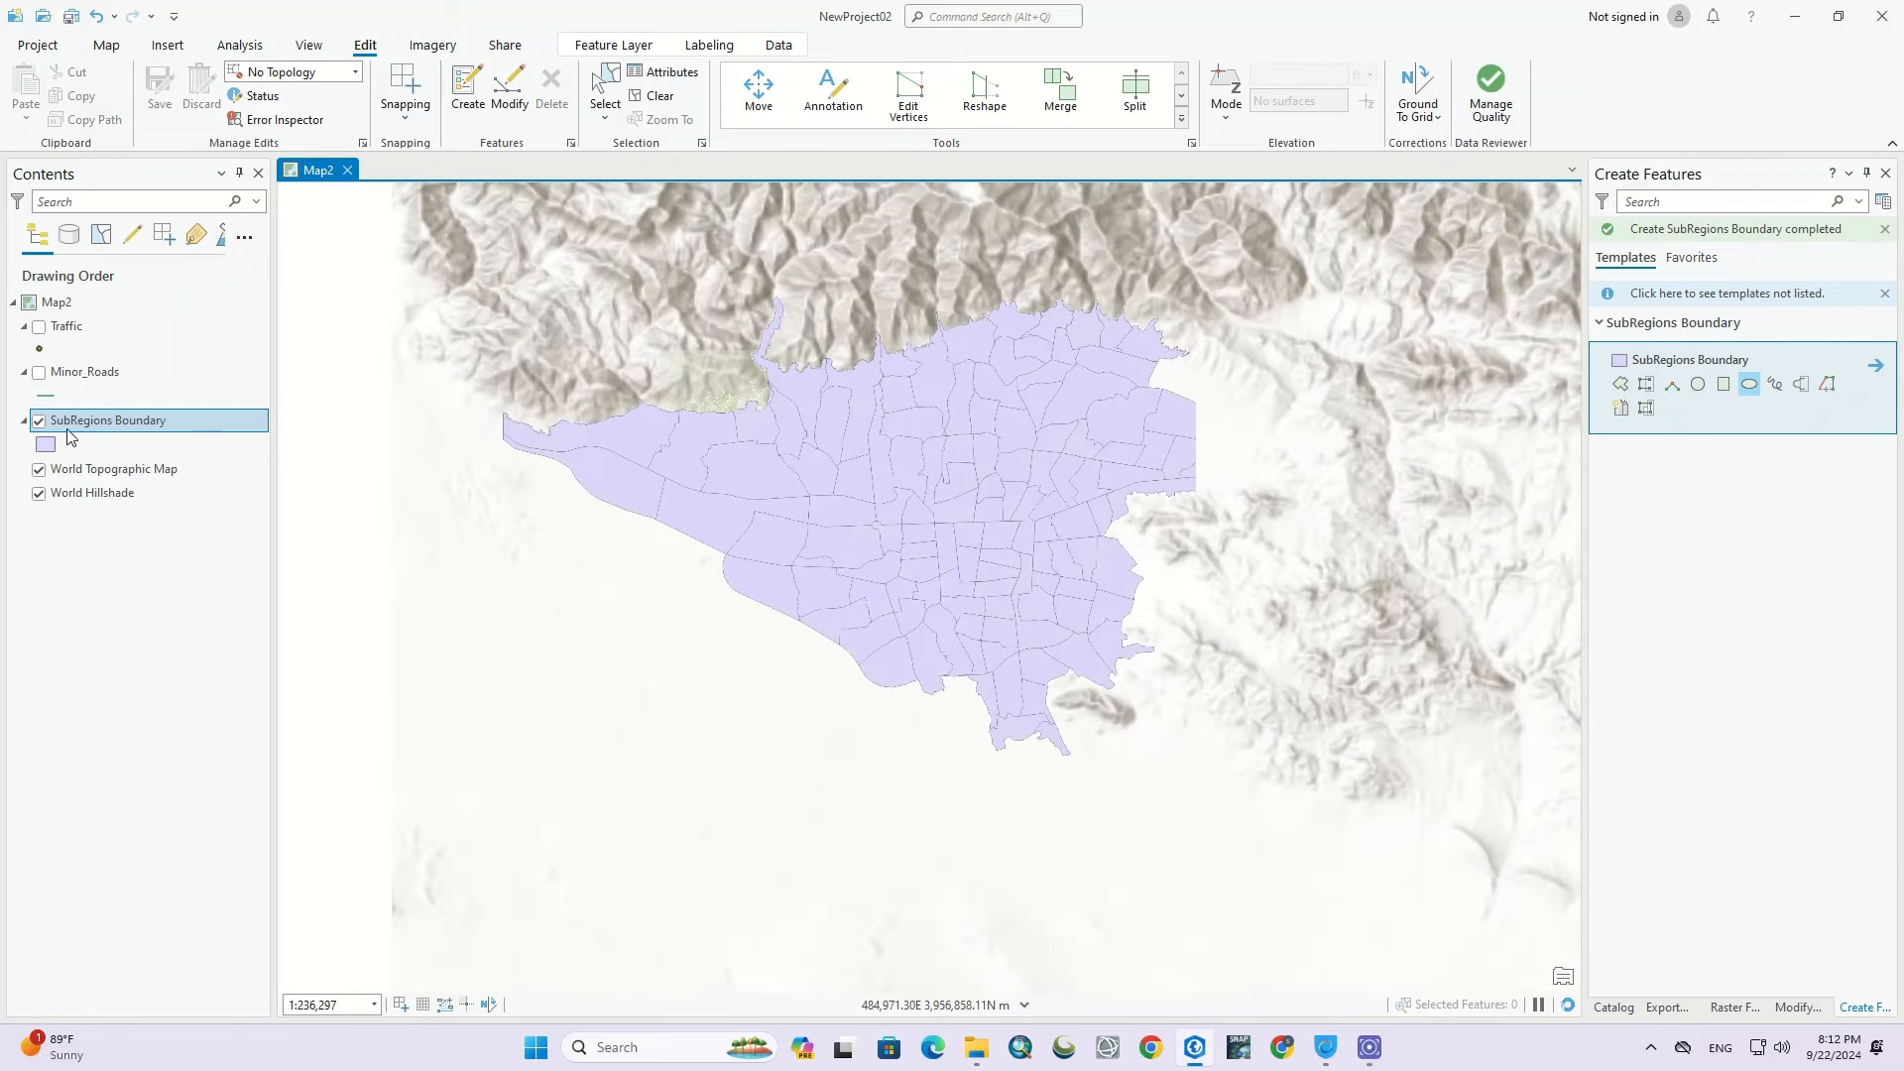
left_click(39, 372)
left_click(40, 327)
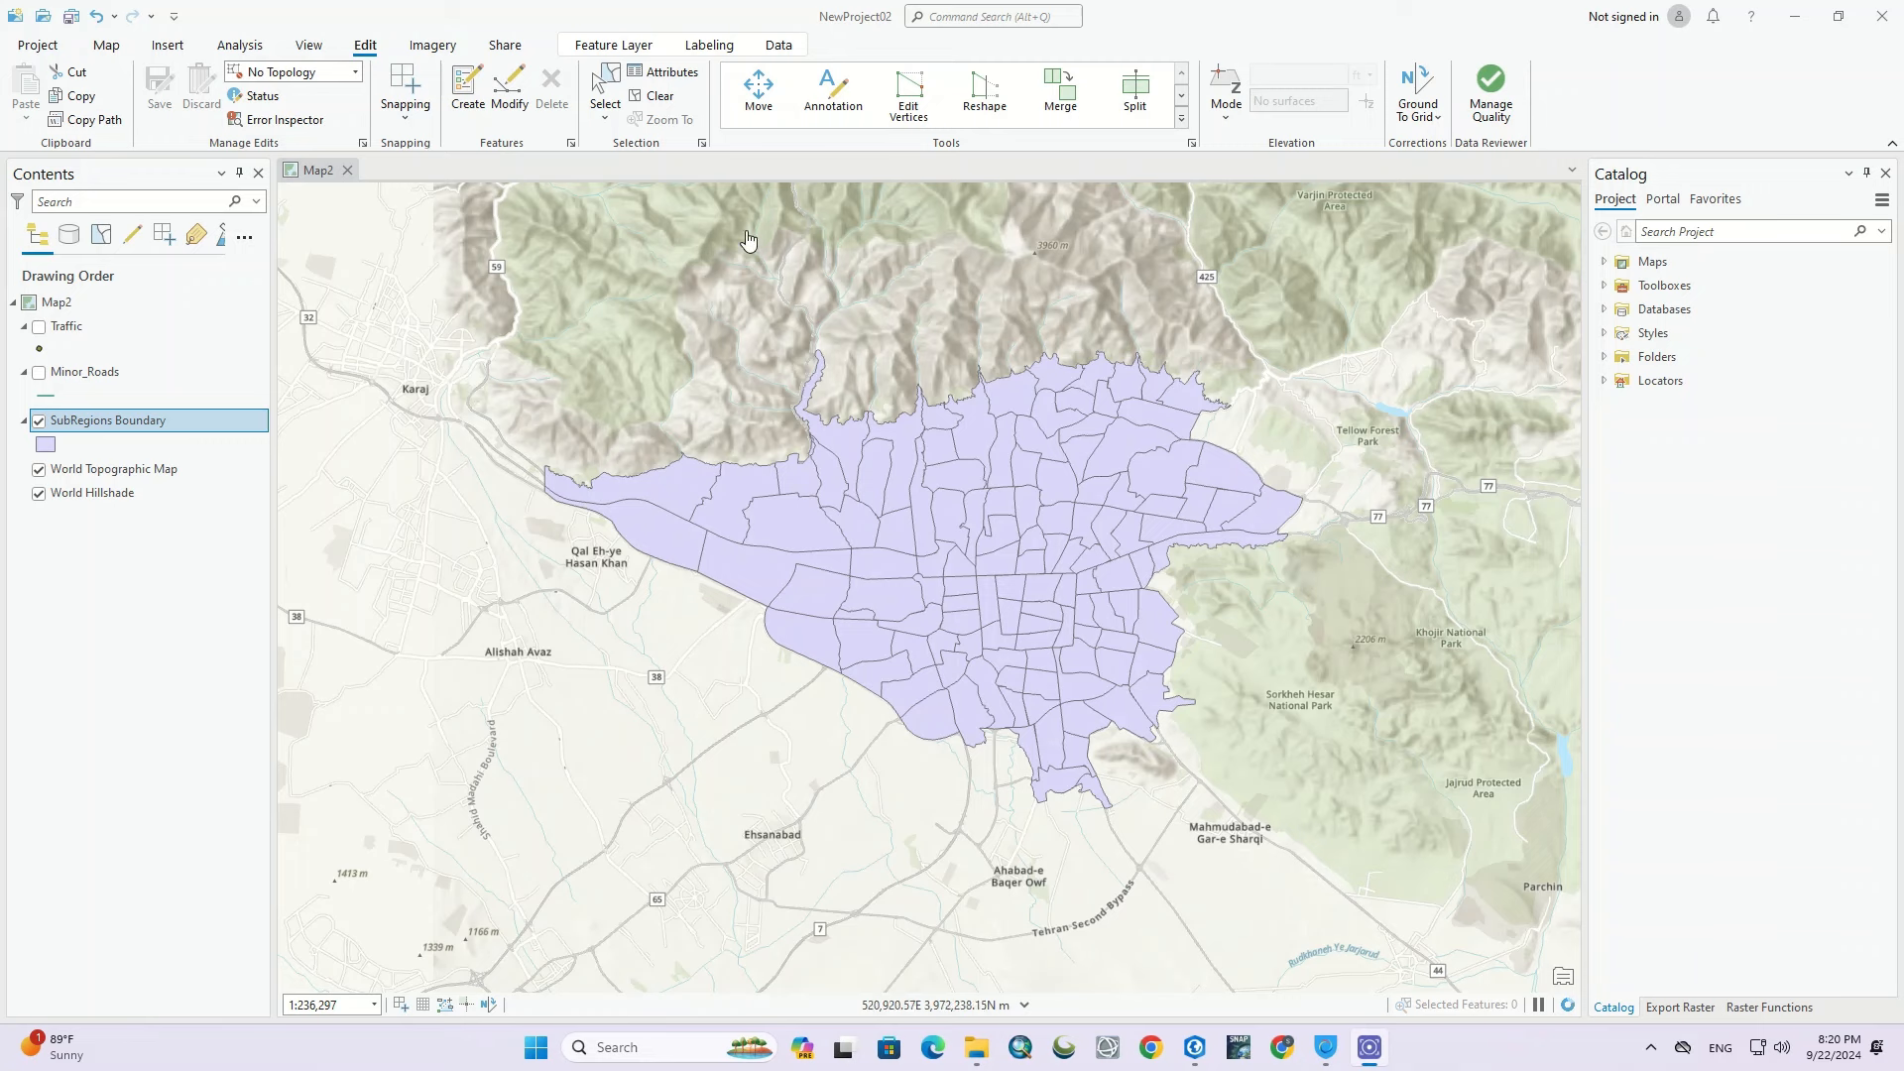
Step: Create a nine-vertex SubRegions Boundary polygon around the southern part of the industrial compound southeast of the city's southern tip
left_click(463, 111)
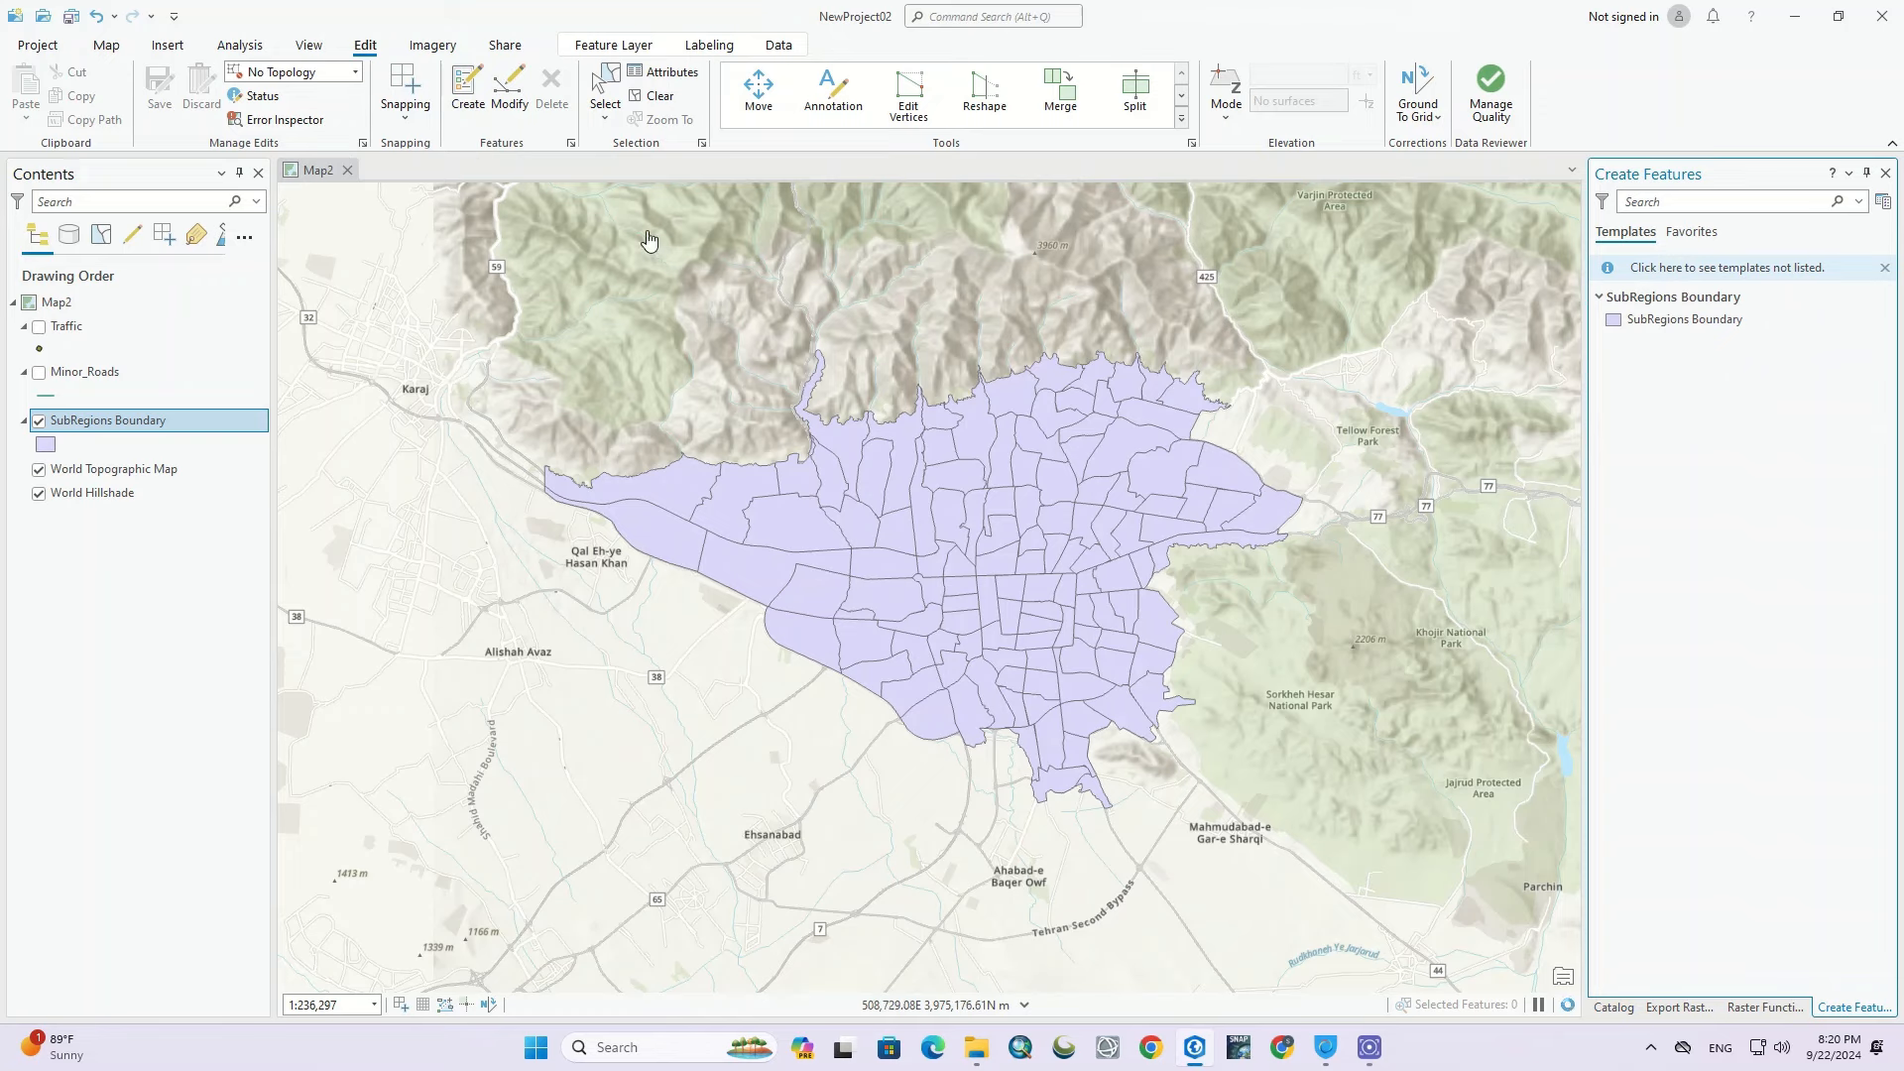
left_click(1667, 334)
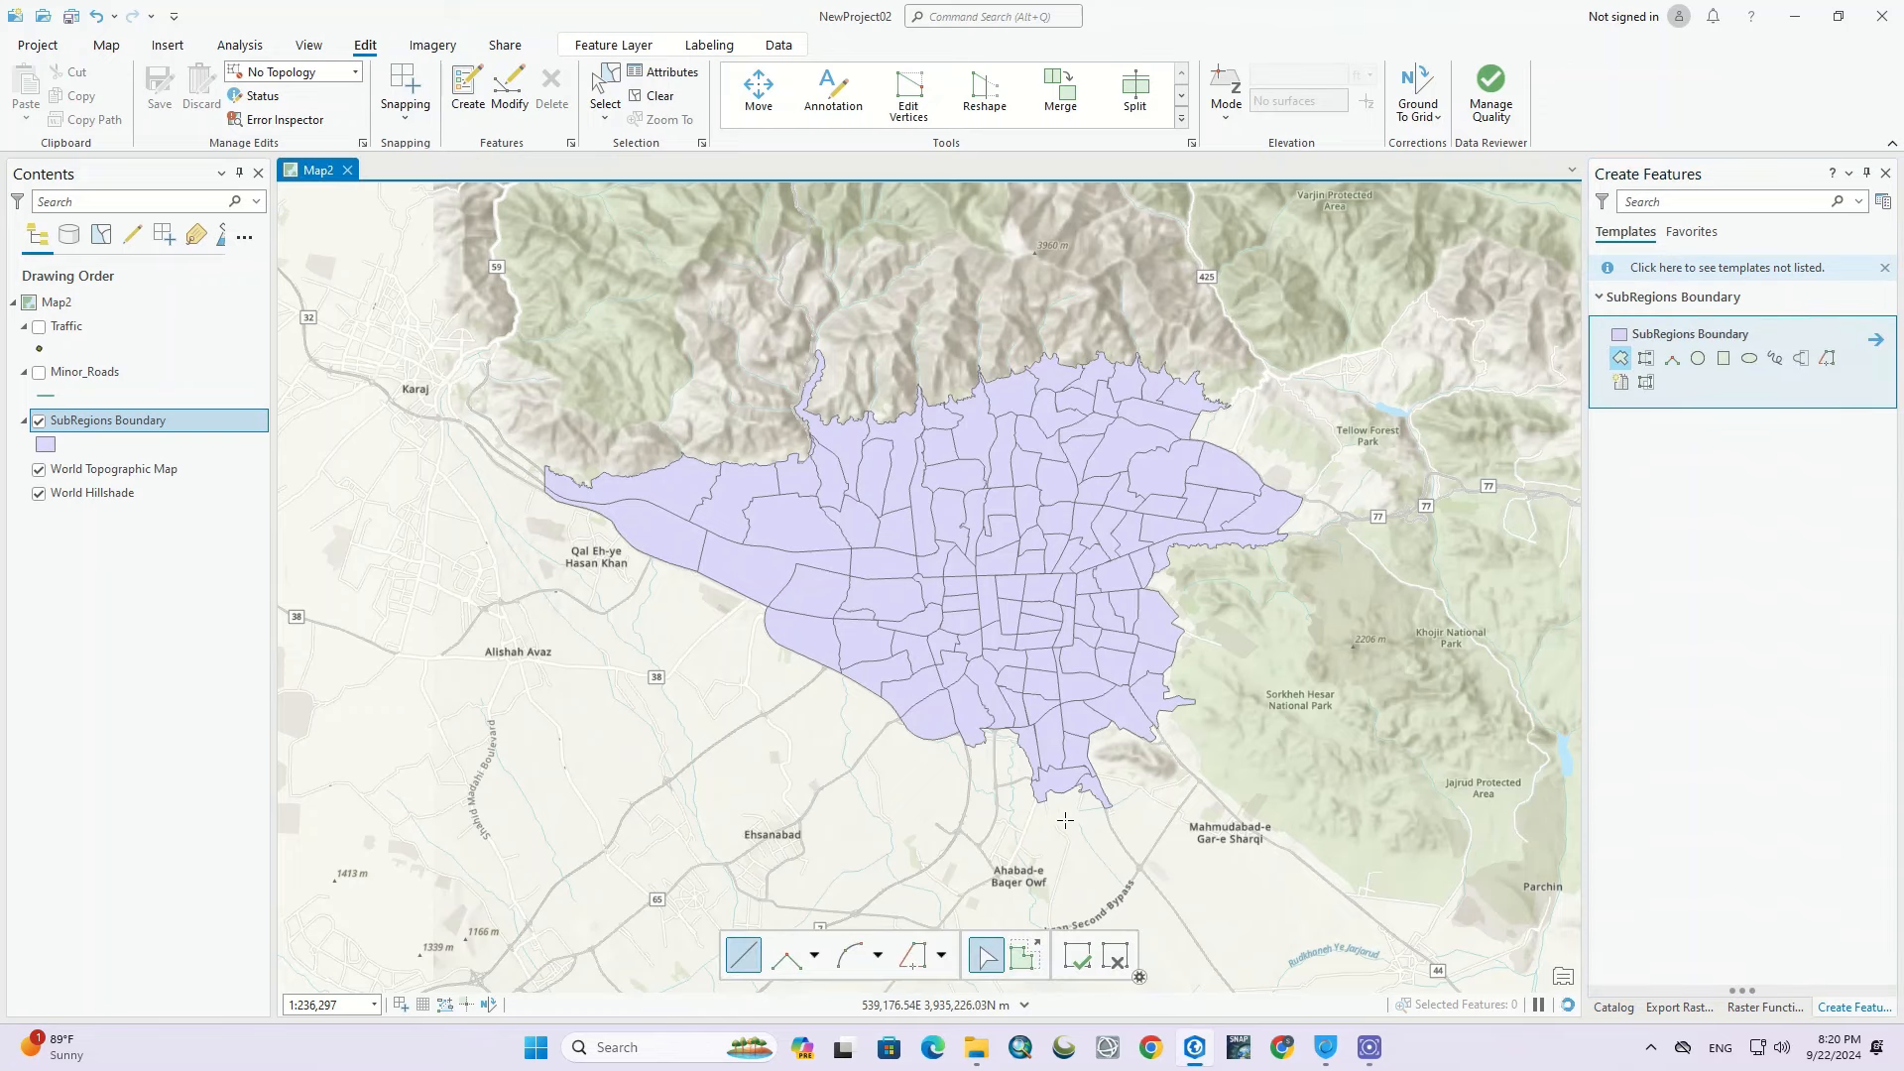
scroll(1068, 818, "up", 1)
scroll(1068, 818, "up", 10)
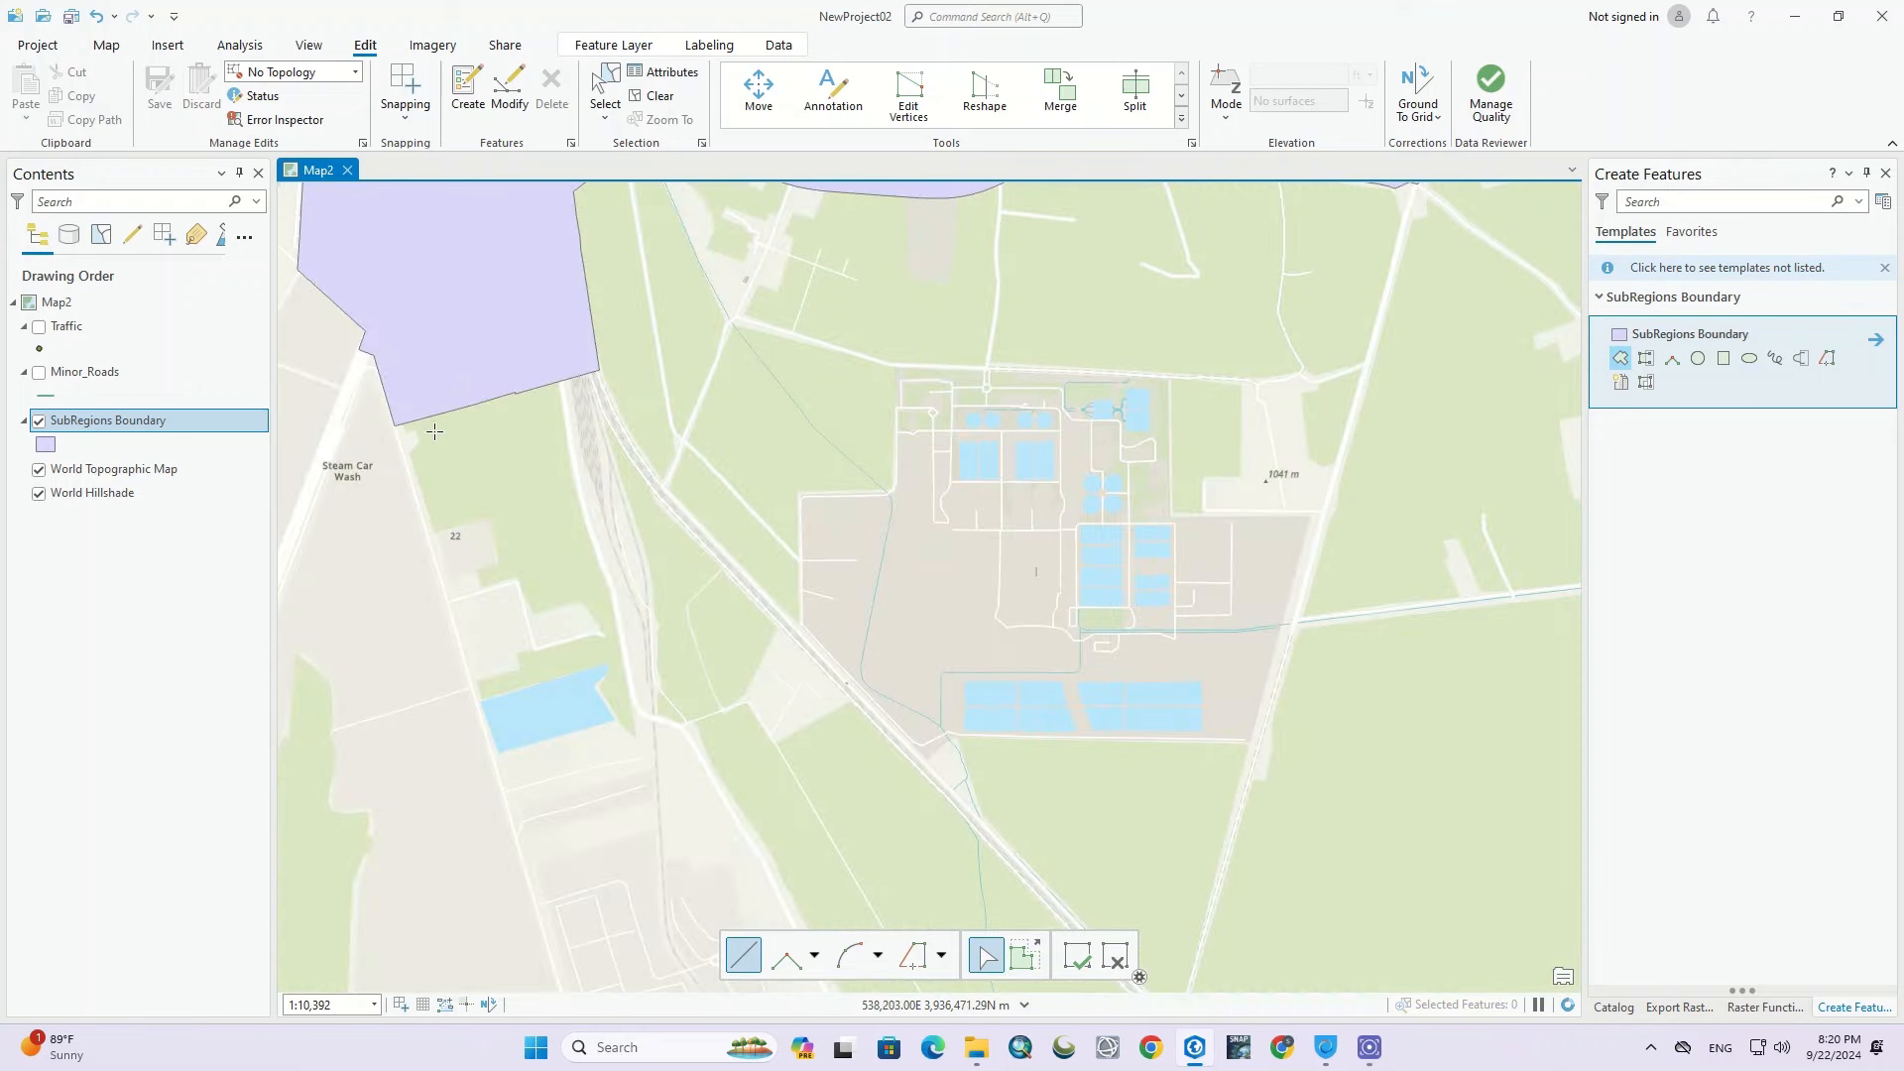
scroll(1032, 622, "up", 2)
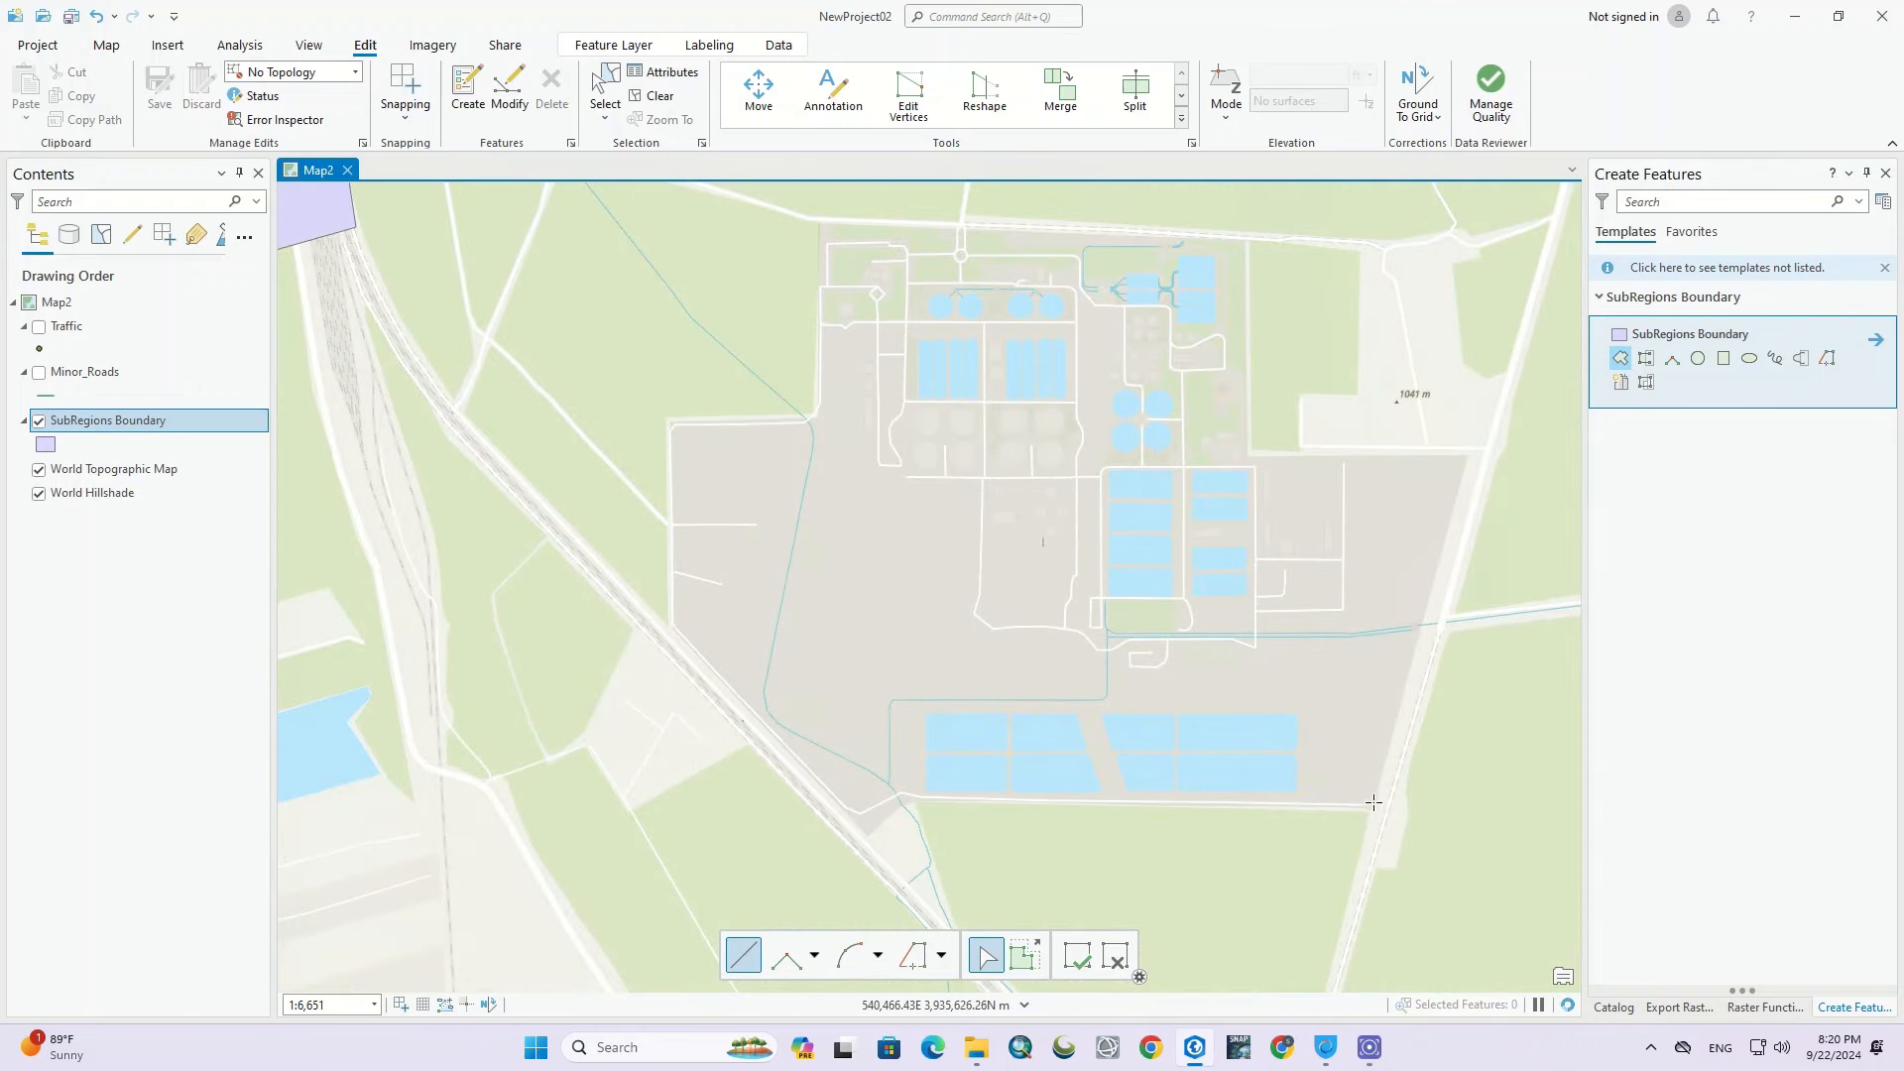
left_click(1370, 809)
left_click(1465, 455)
left_click(812, 473)
left_click(810, 415)
left_click(666, 423)
left_click(673, 625)
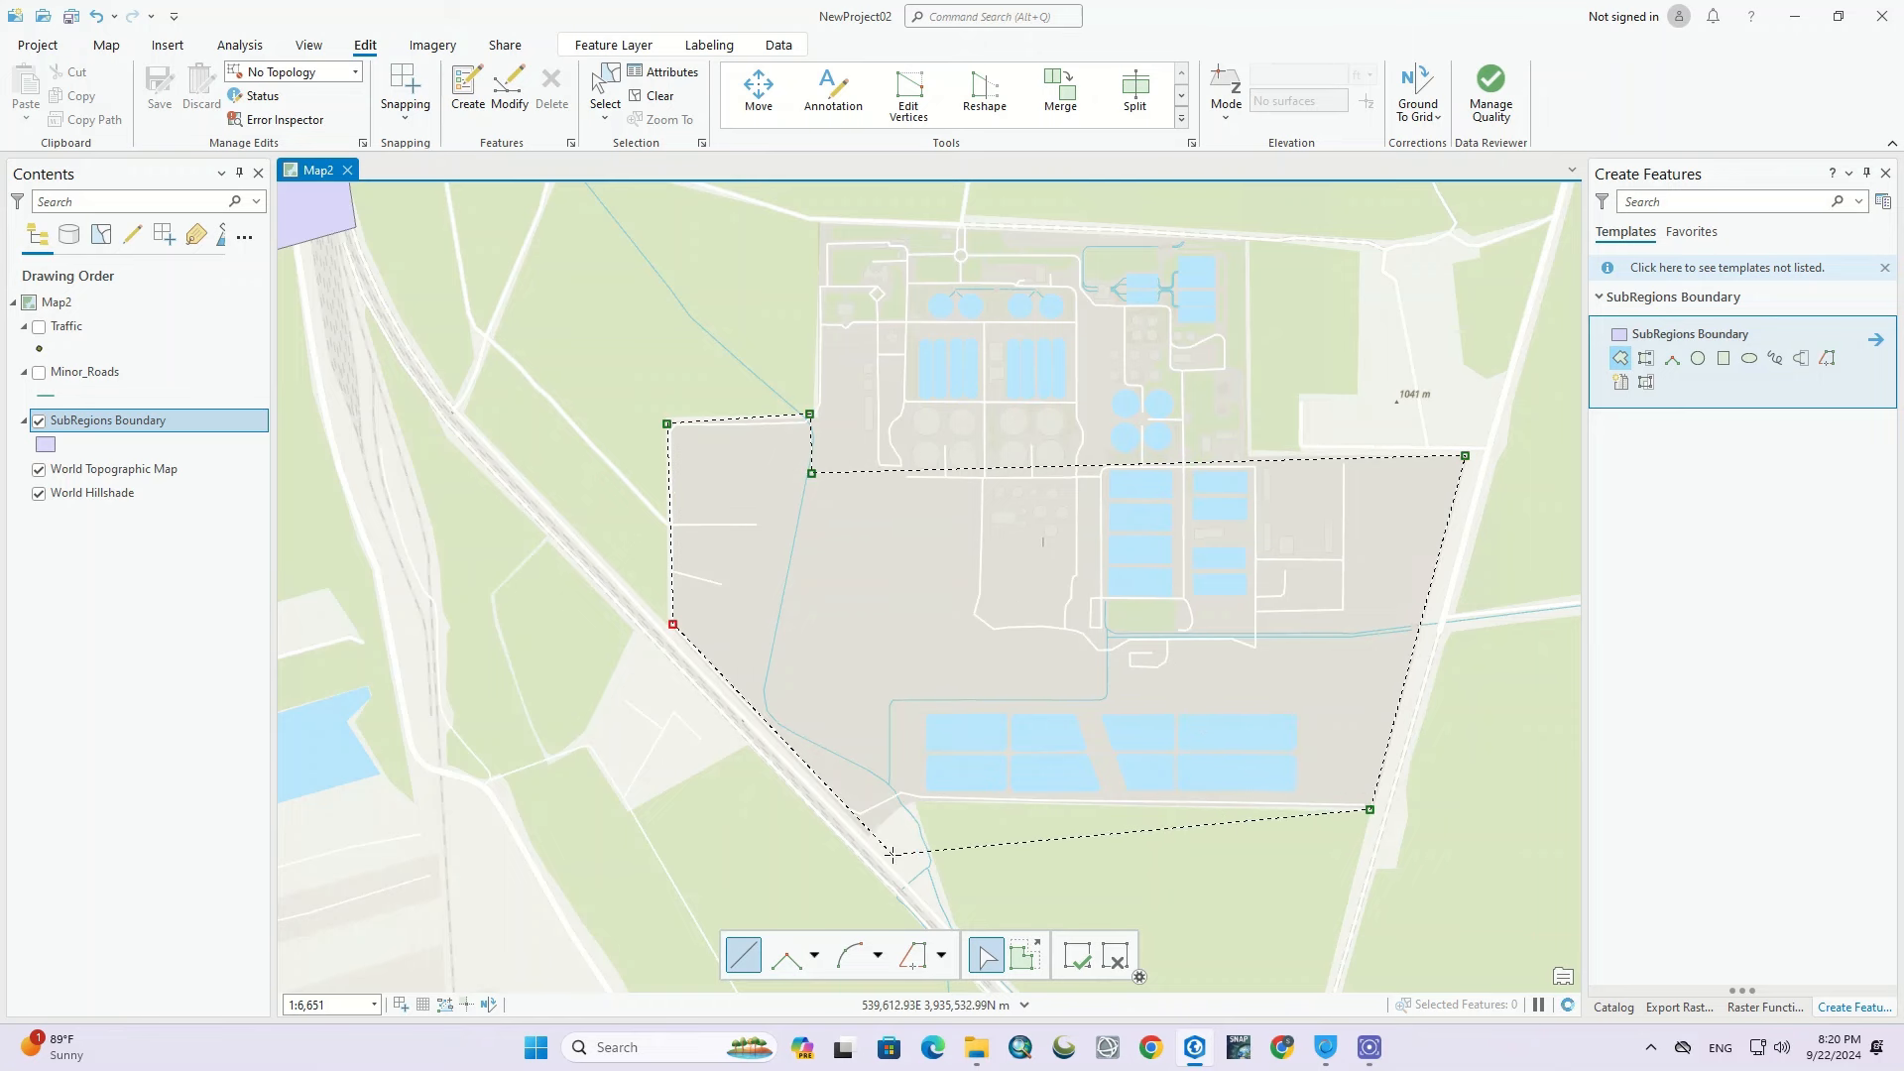
left_click(865, 837)
left_click(899, 807)
double_click(936, 797)
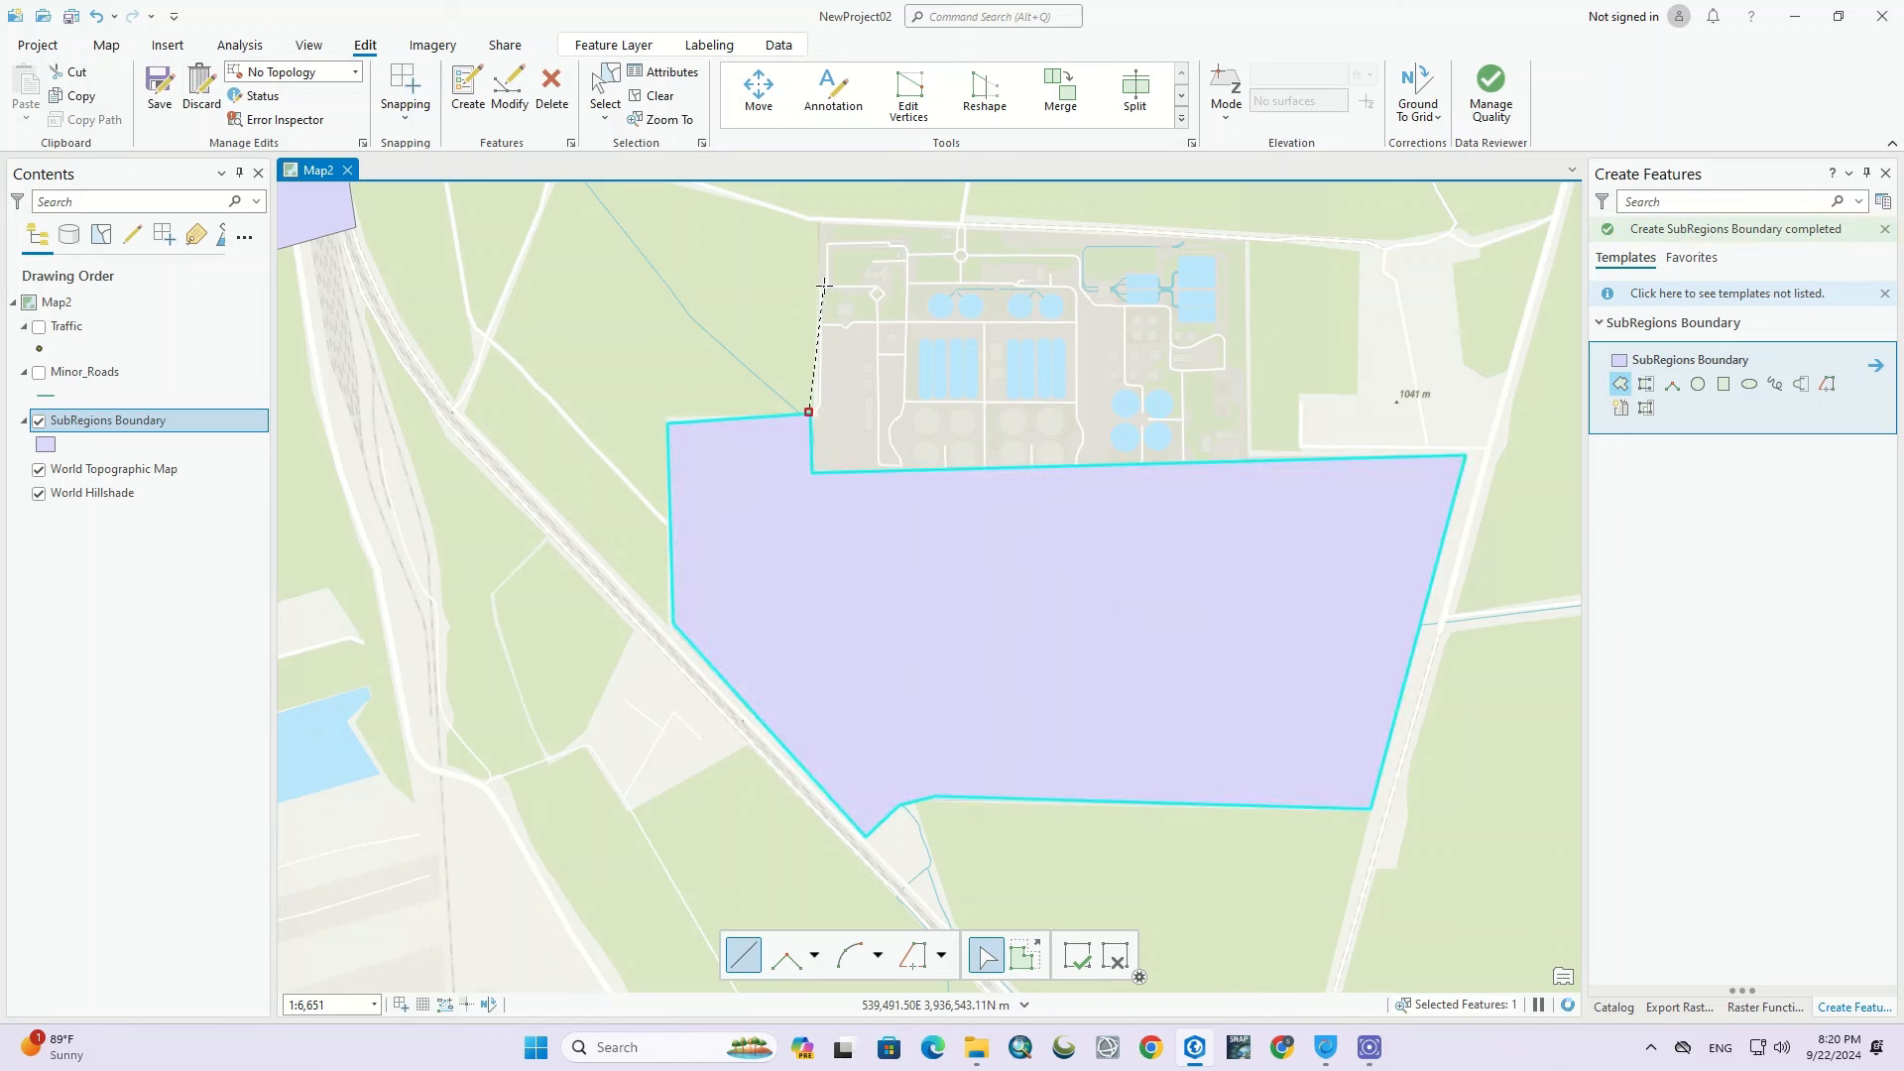
Step: Create an L-shaped SubRegions Boundary polygon over the compound's northern part, tracing the first polygon's northern edge by eye
left_click(821, 223)
left_click(1246, 240)
left_click(1245, 394)
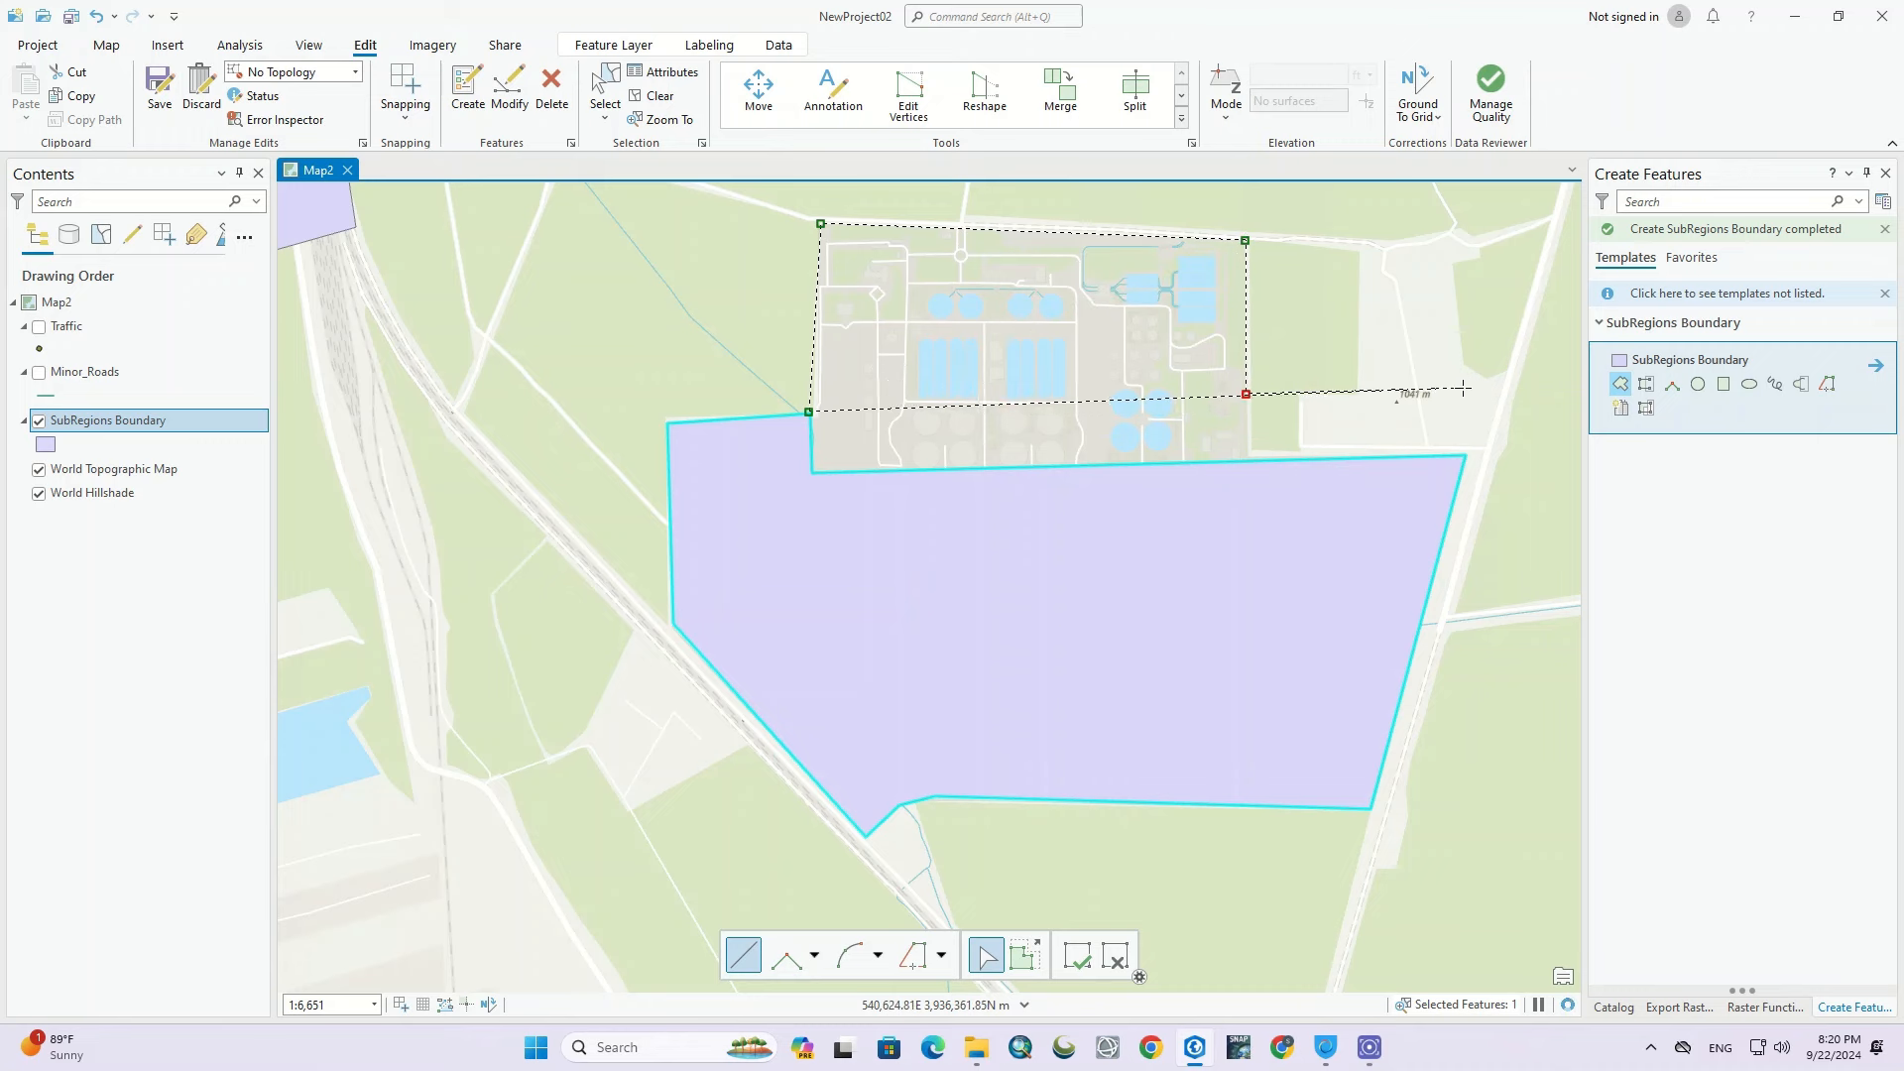
left_click(1462, 388)
left_click(1462, 454)
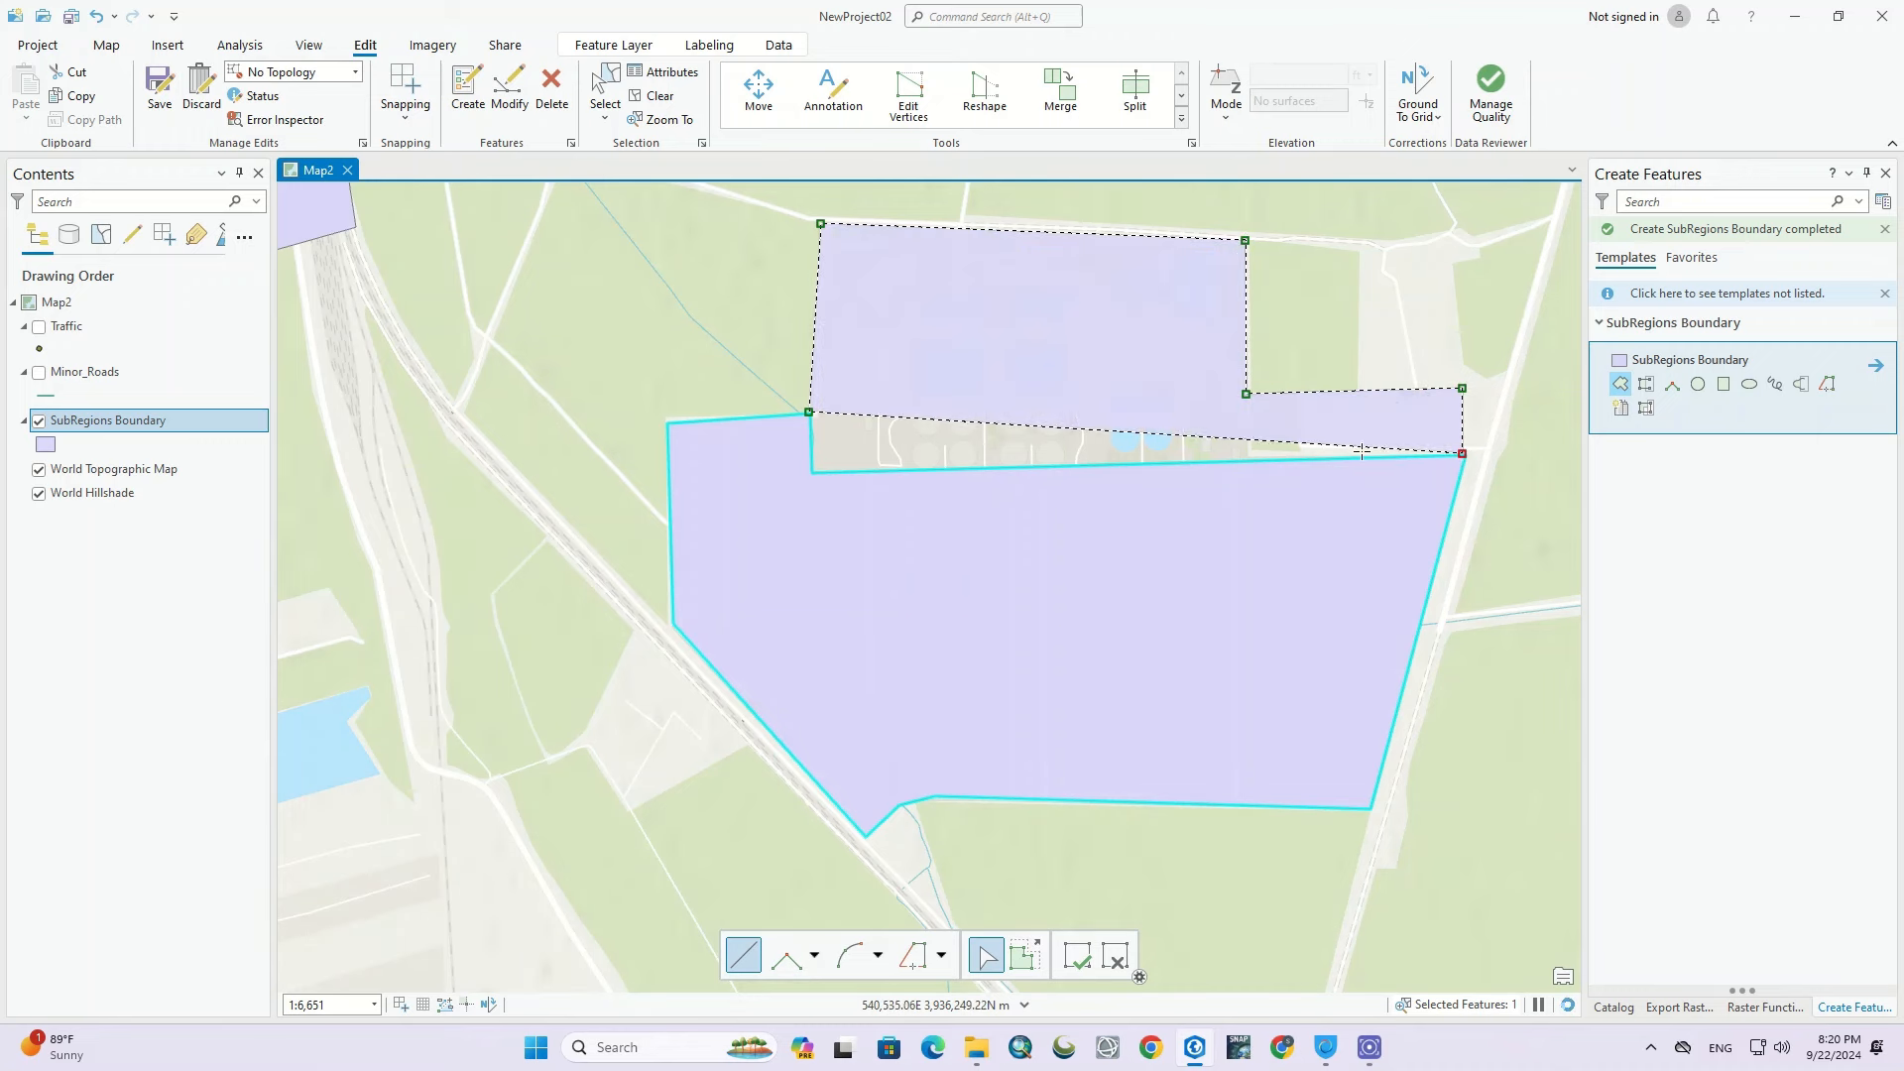
left_click(812, 467)
left_click(811, 468)
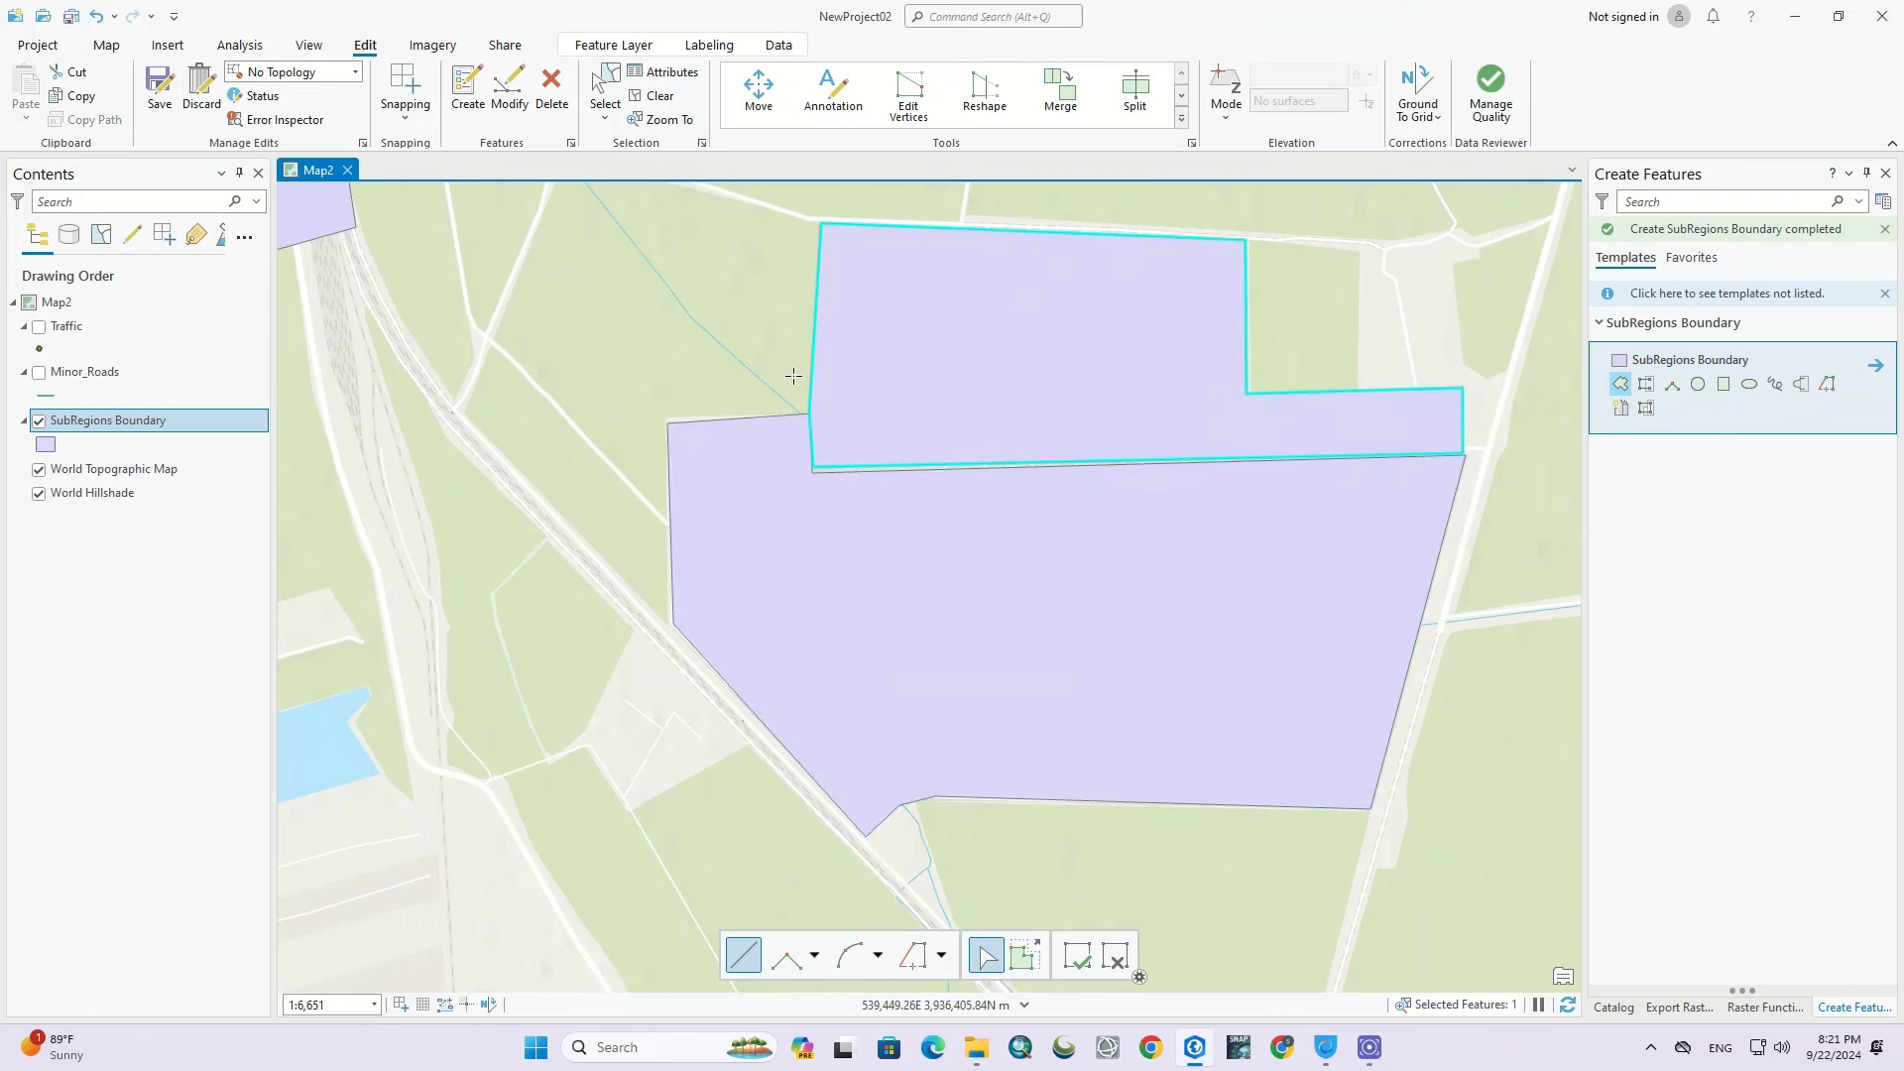
Step: Examine the shared boundary of the two new polygons at its eastern end, along its length and at the western corner
scroll(1475, 437, "up", 6)
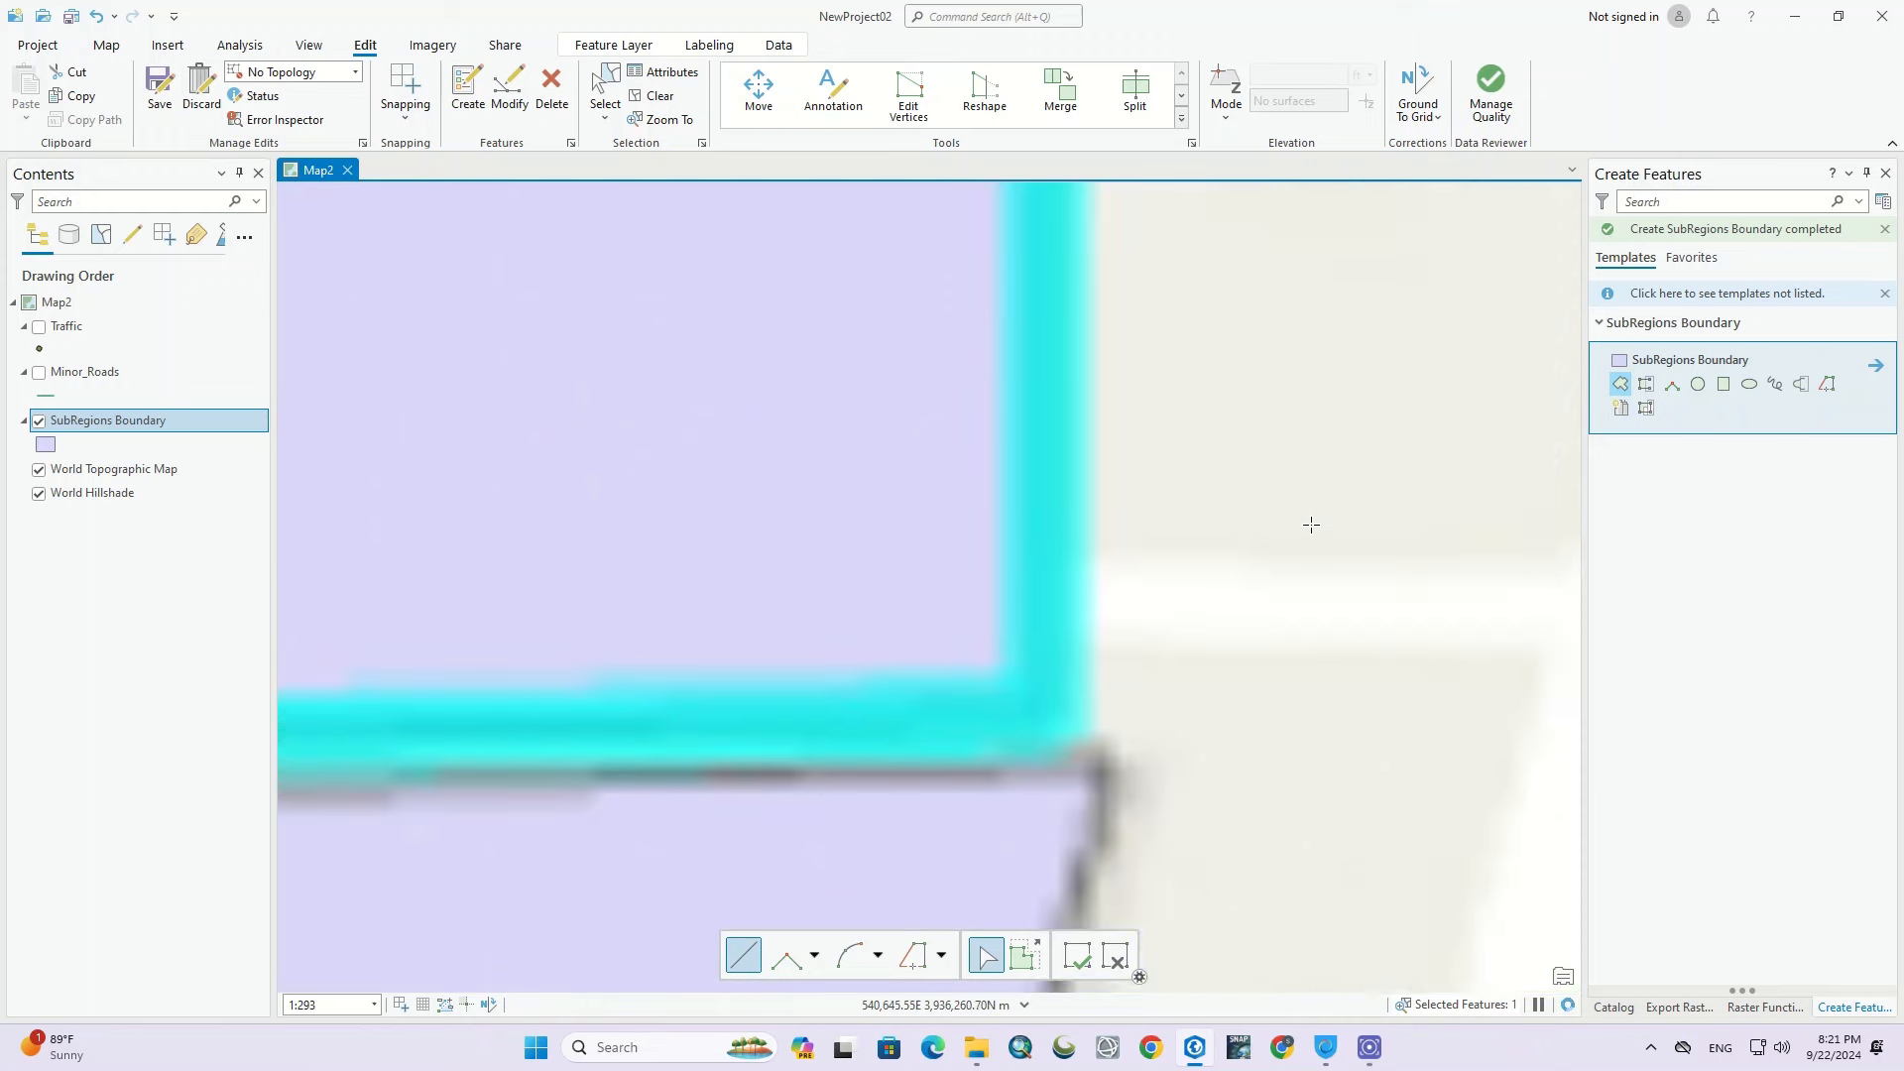
left_click(1078, 955)
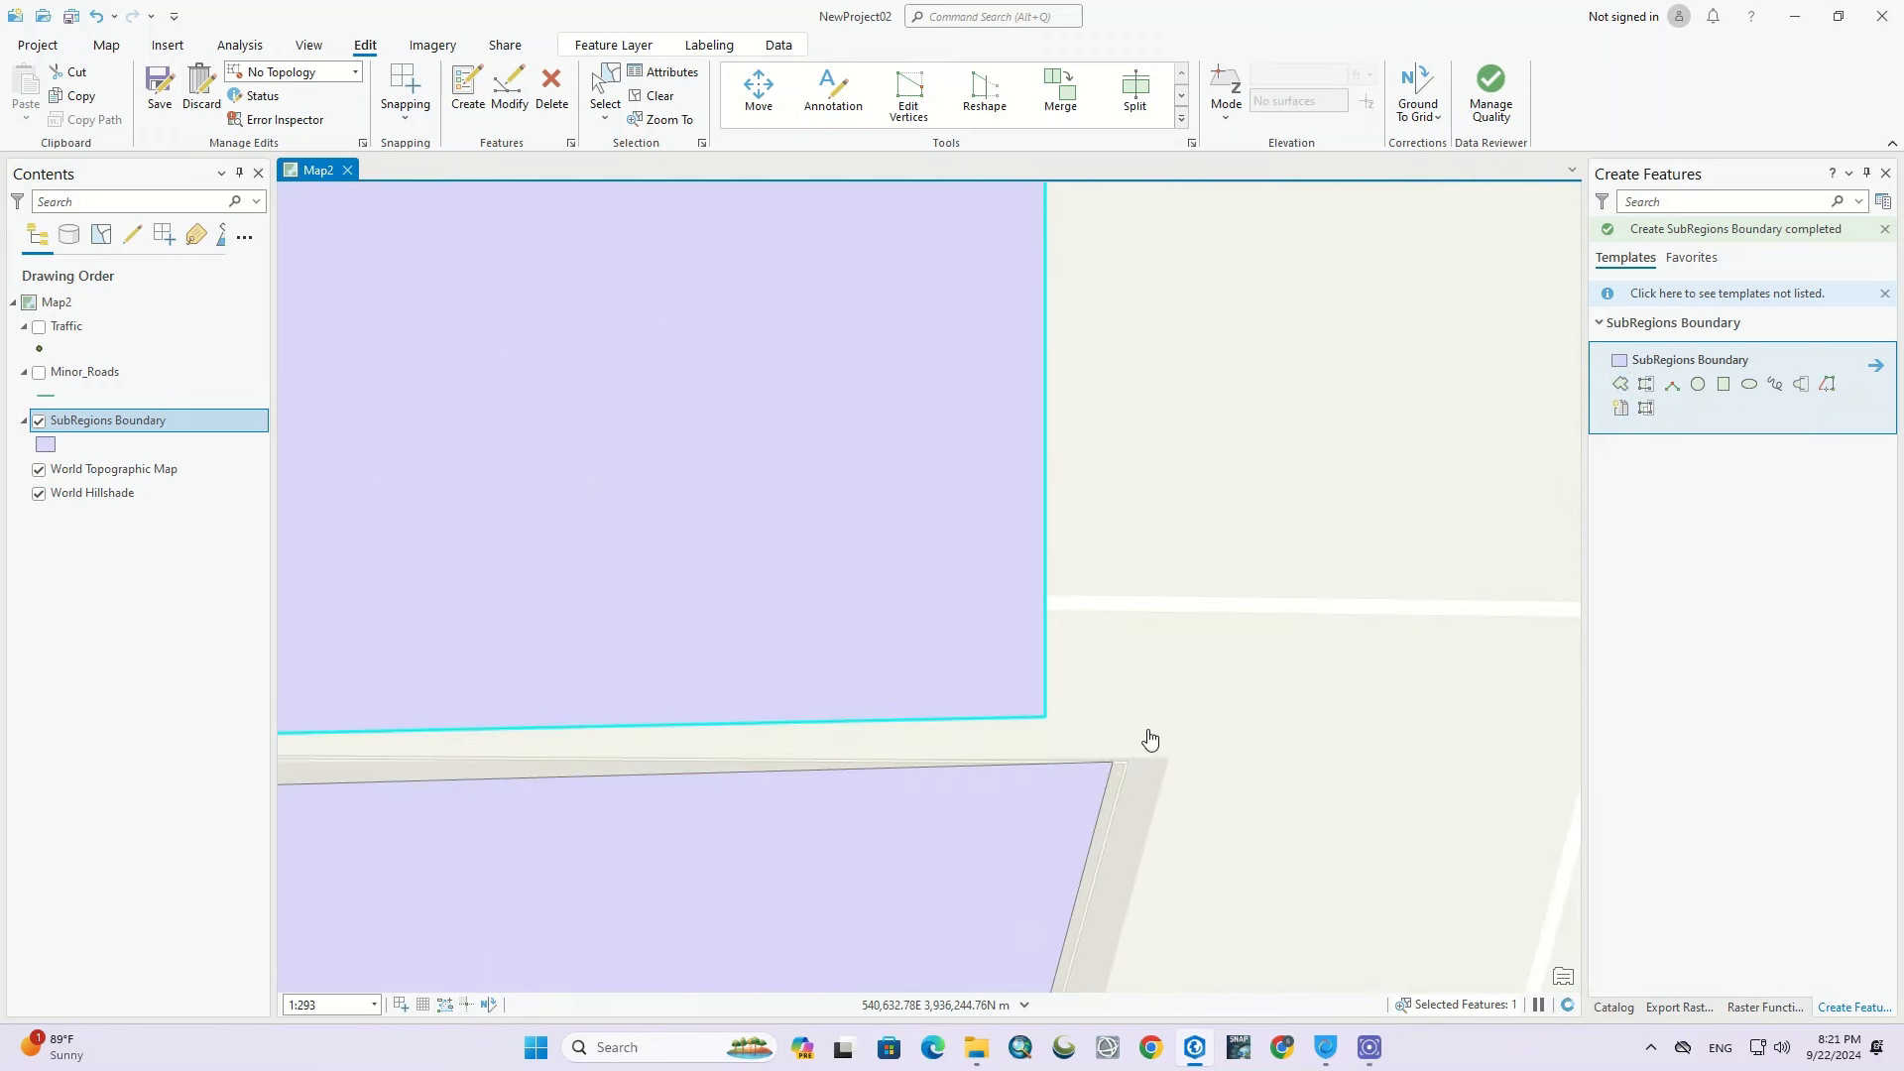
left_click_drag(1117, 734, 1326, 693)
scroll(1300, 693, "down", 3)
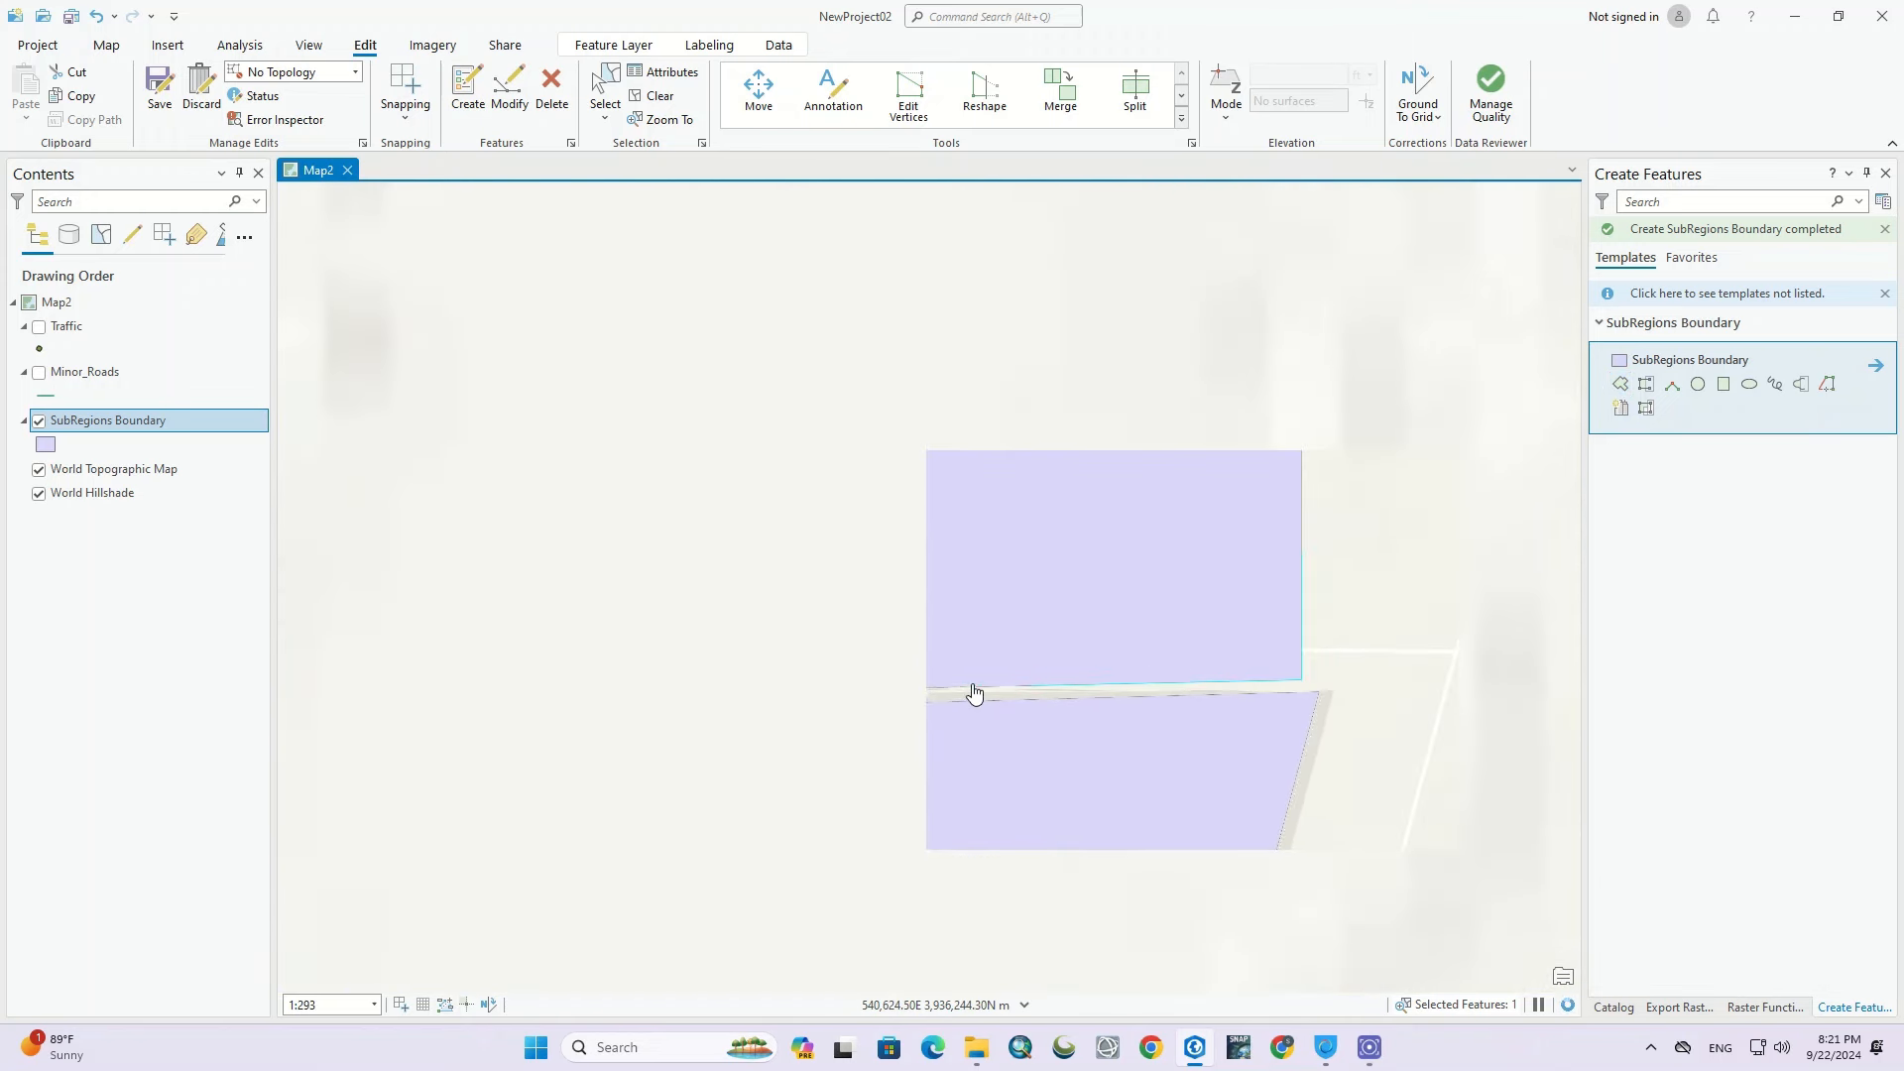
left_click_drag(973, 693, 1061, 692)
scroll(1216, 684, "down", 2)
scroll(1194, 748, "down", 3)
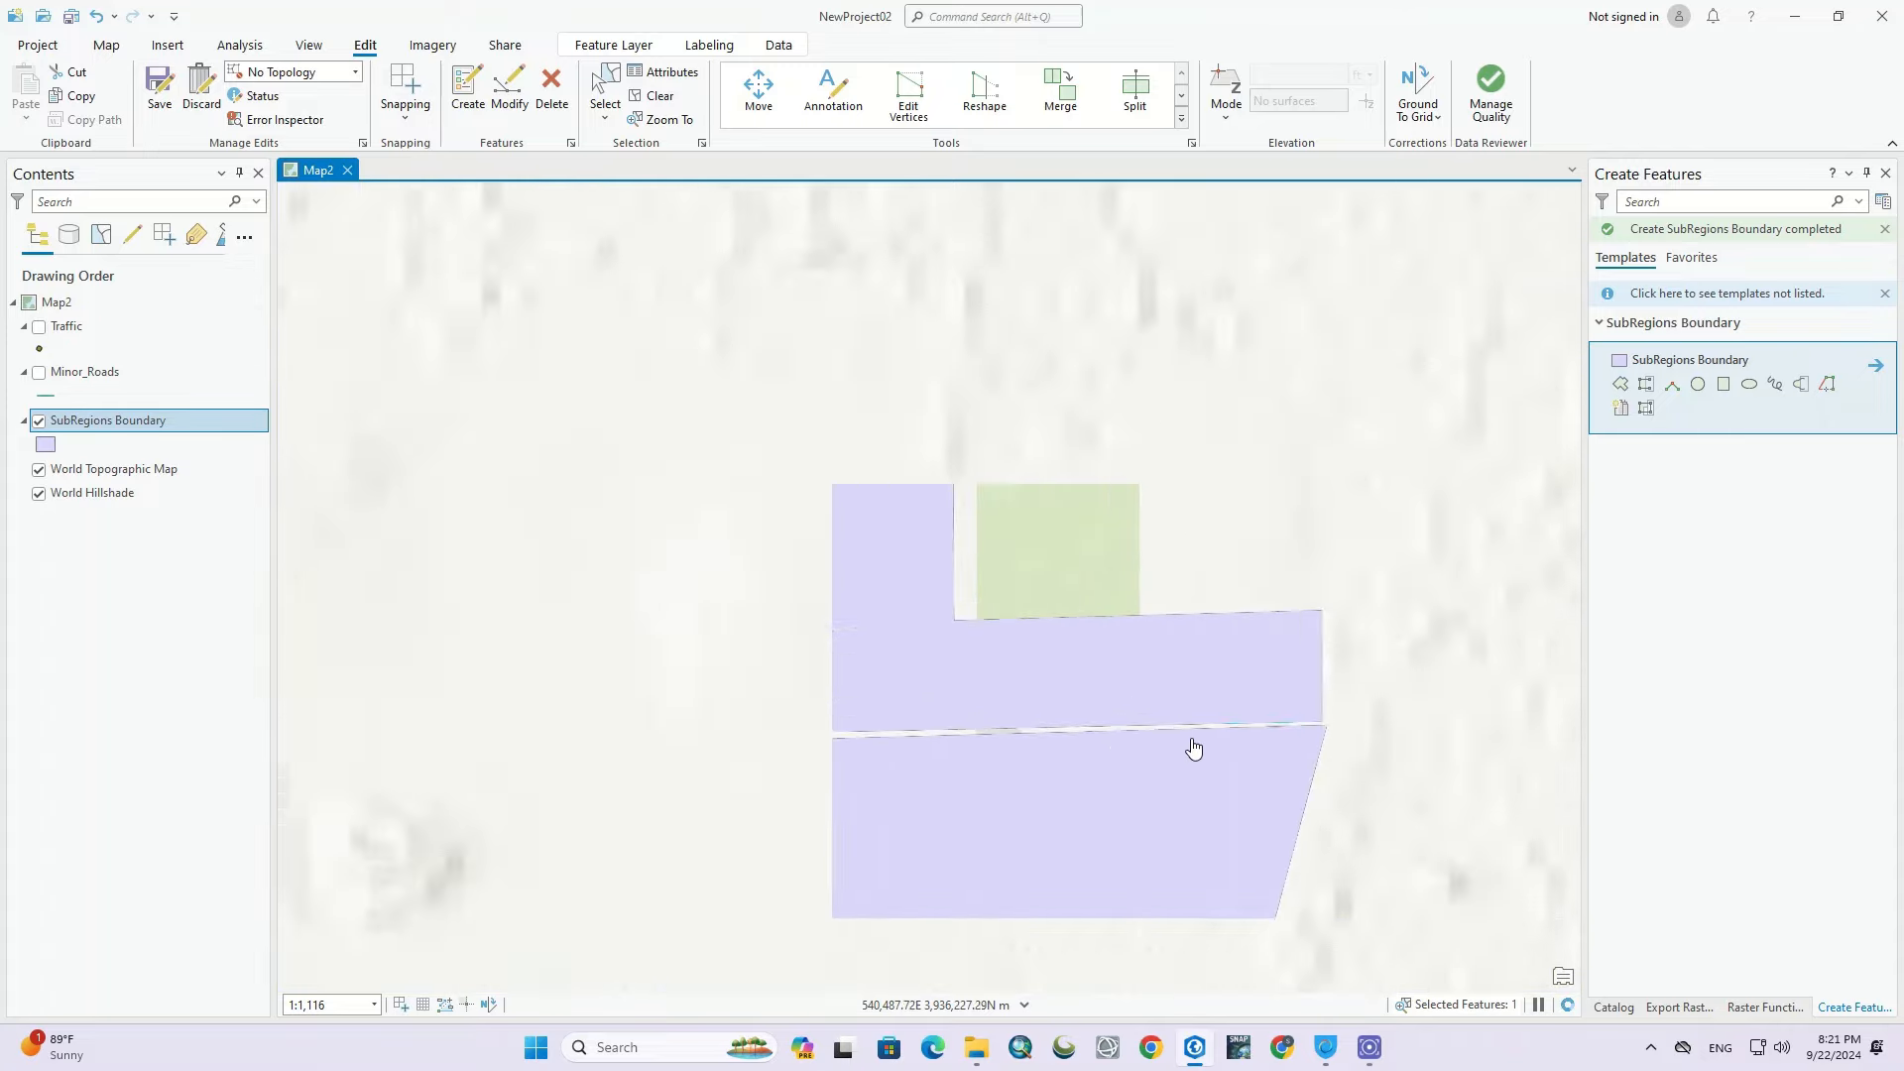
scroll(1073, 757, "up", 7)
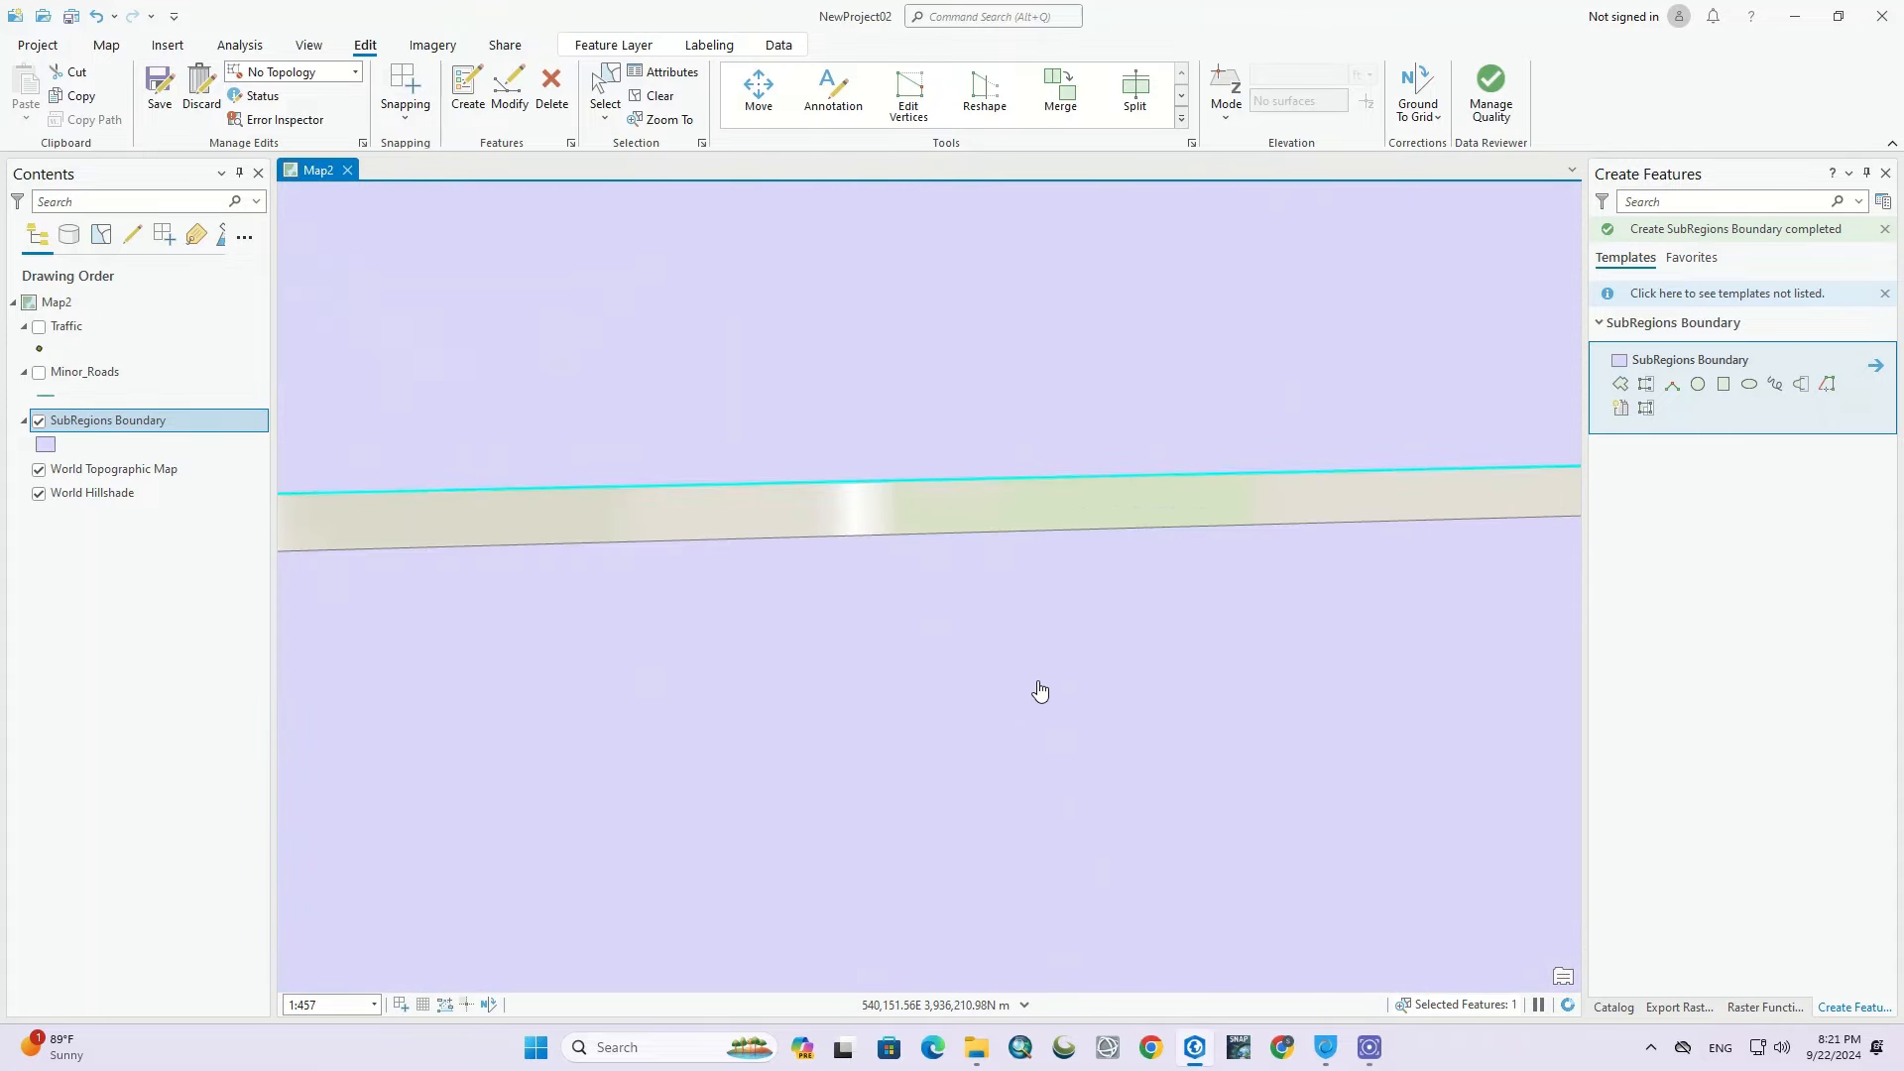
scroll(1037, 690, "down", 2)
scroll(665, 684, "up", 1)
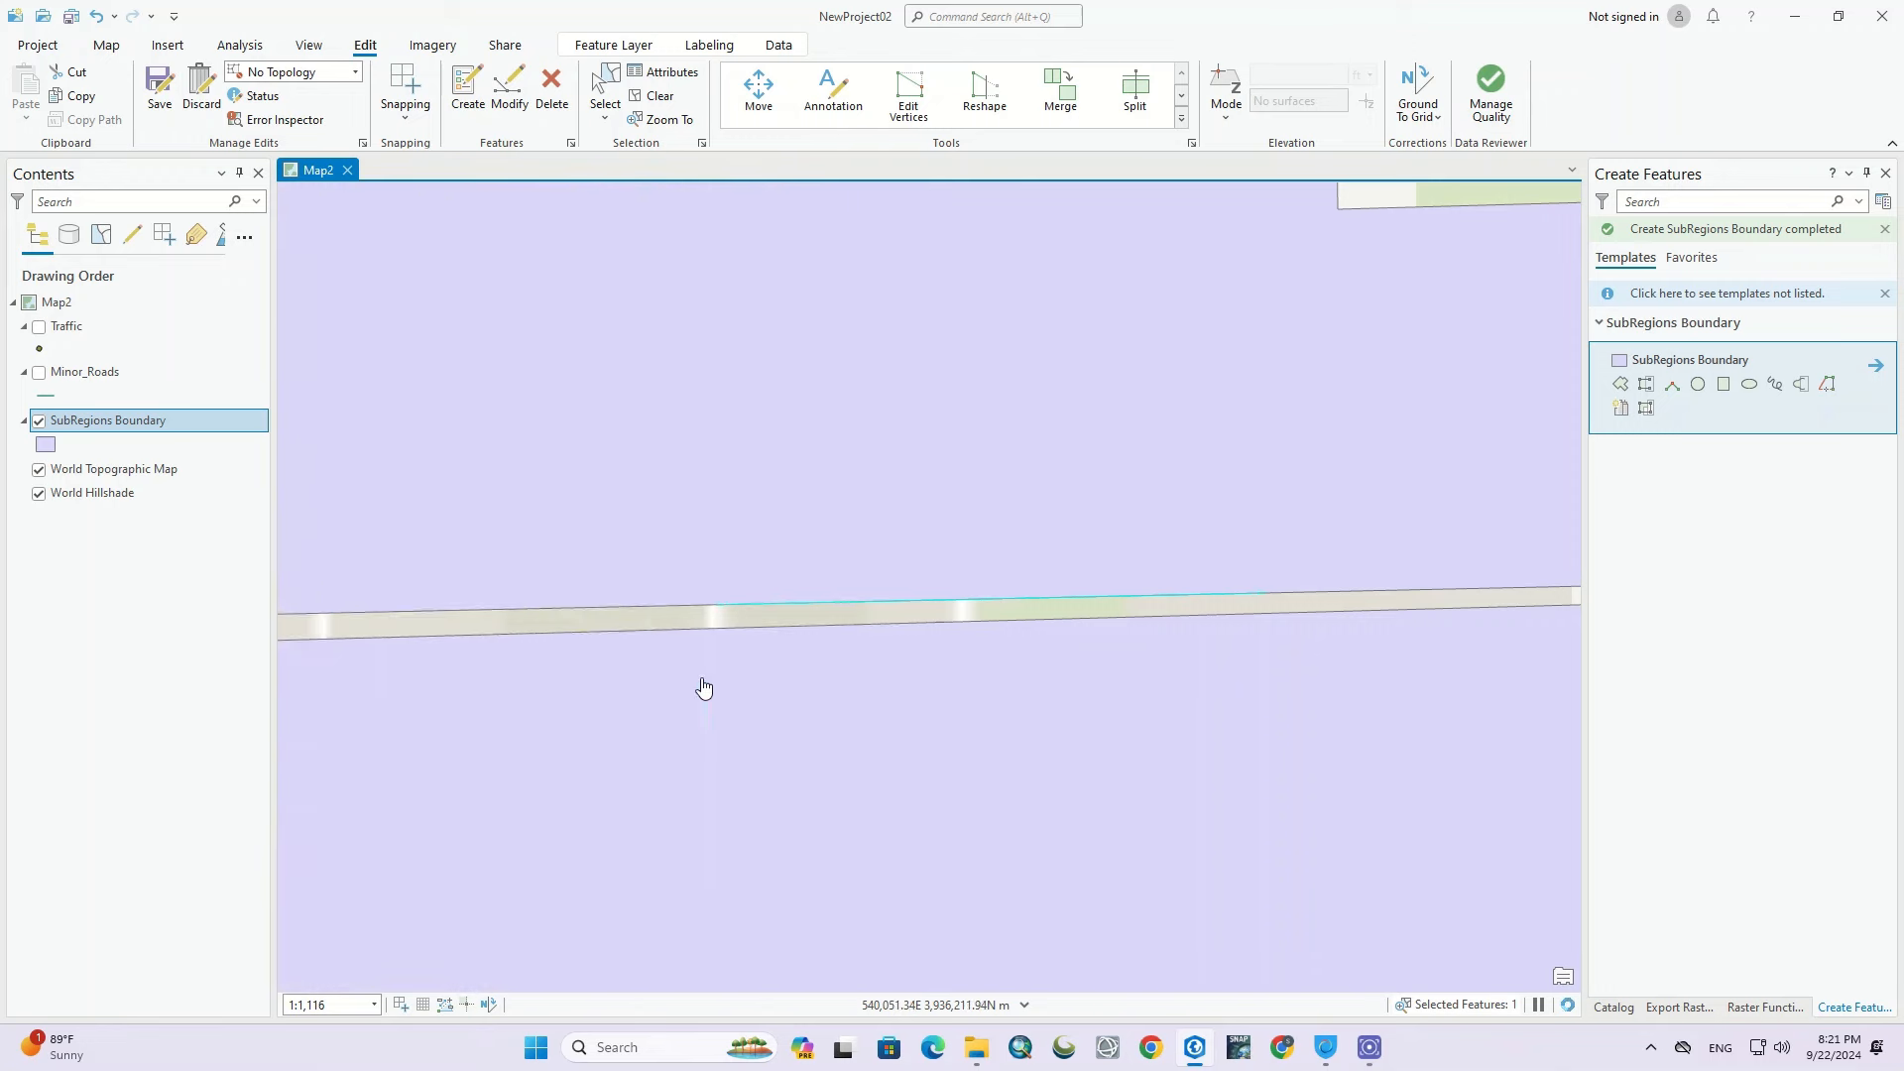
scroll(1069, 694, "down", 4)
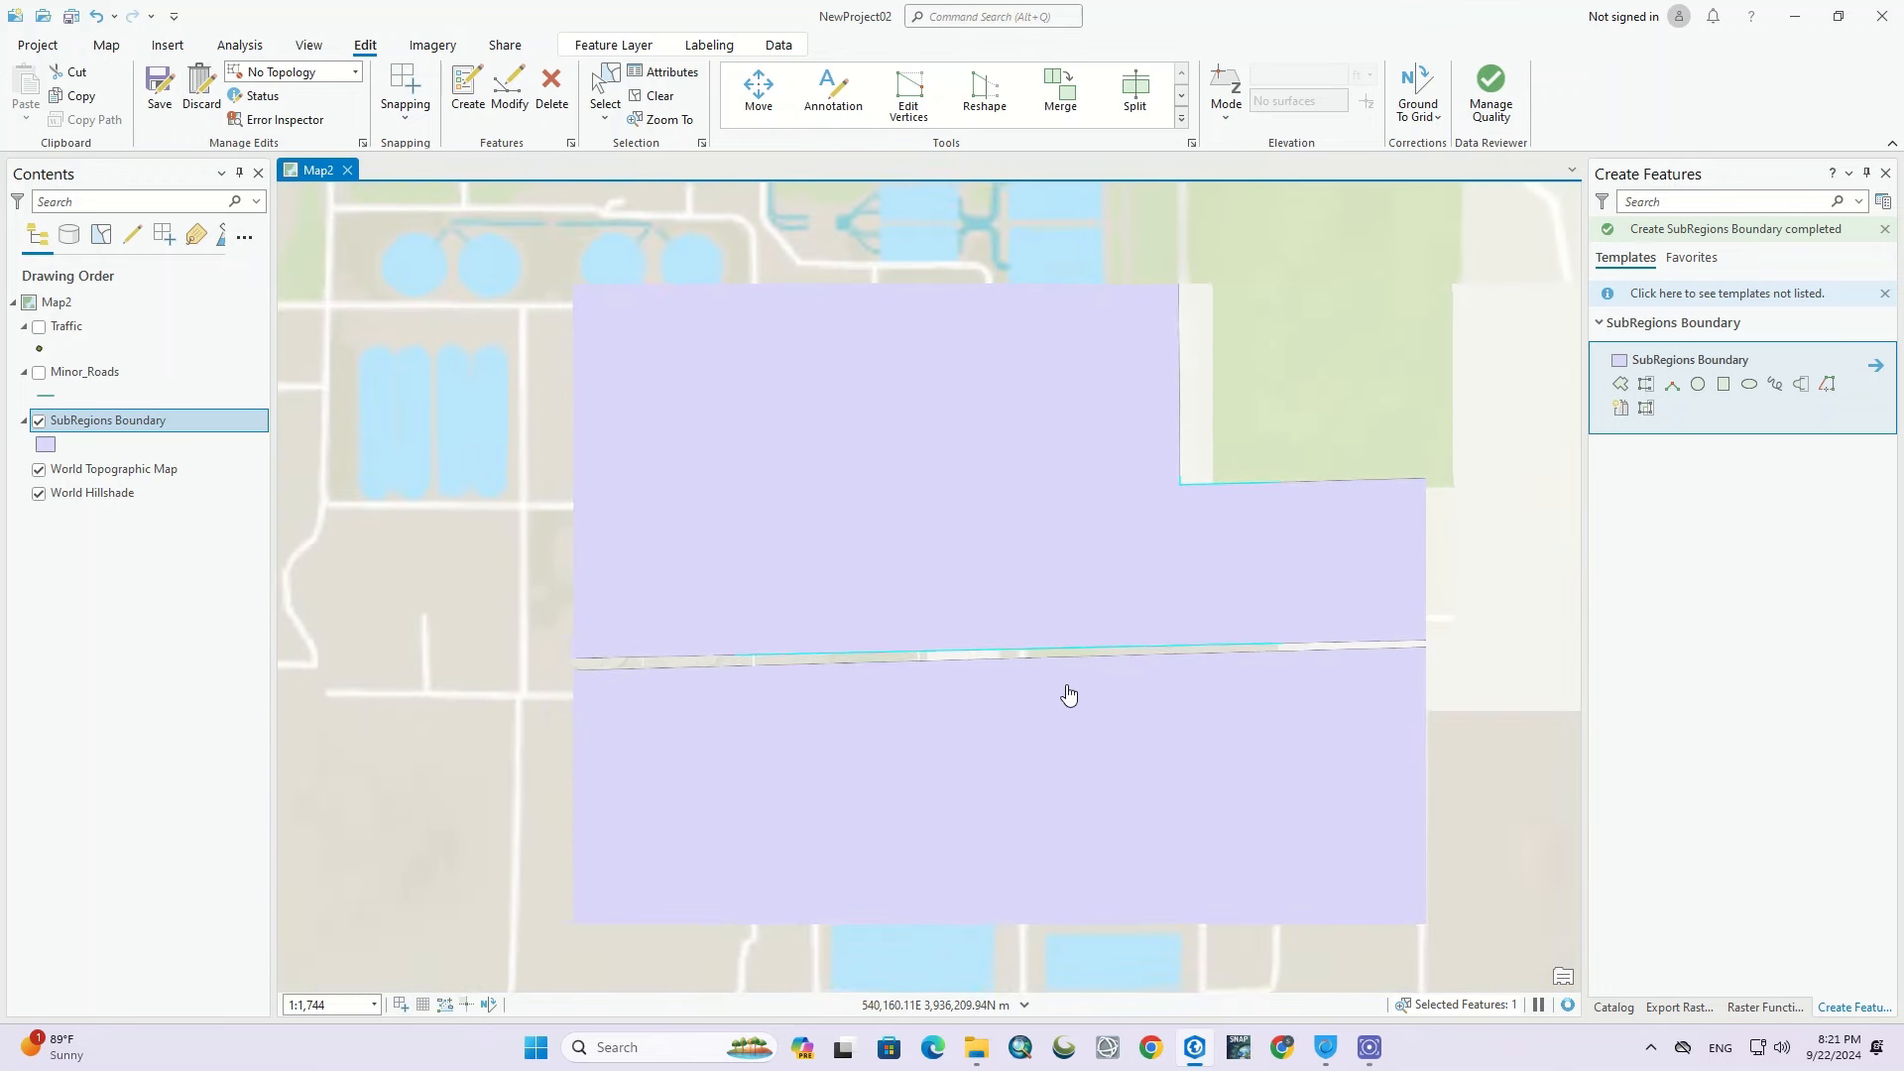
scroll(1069, 694, "down", 1)
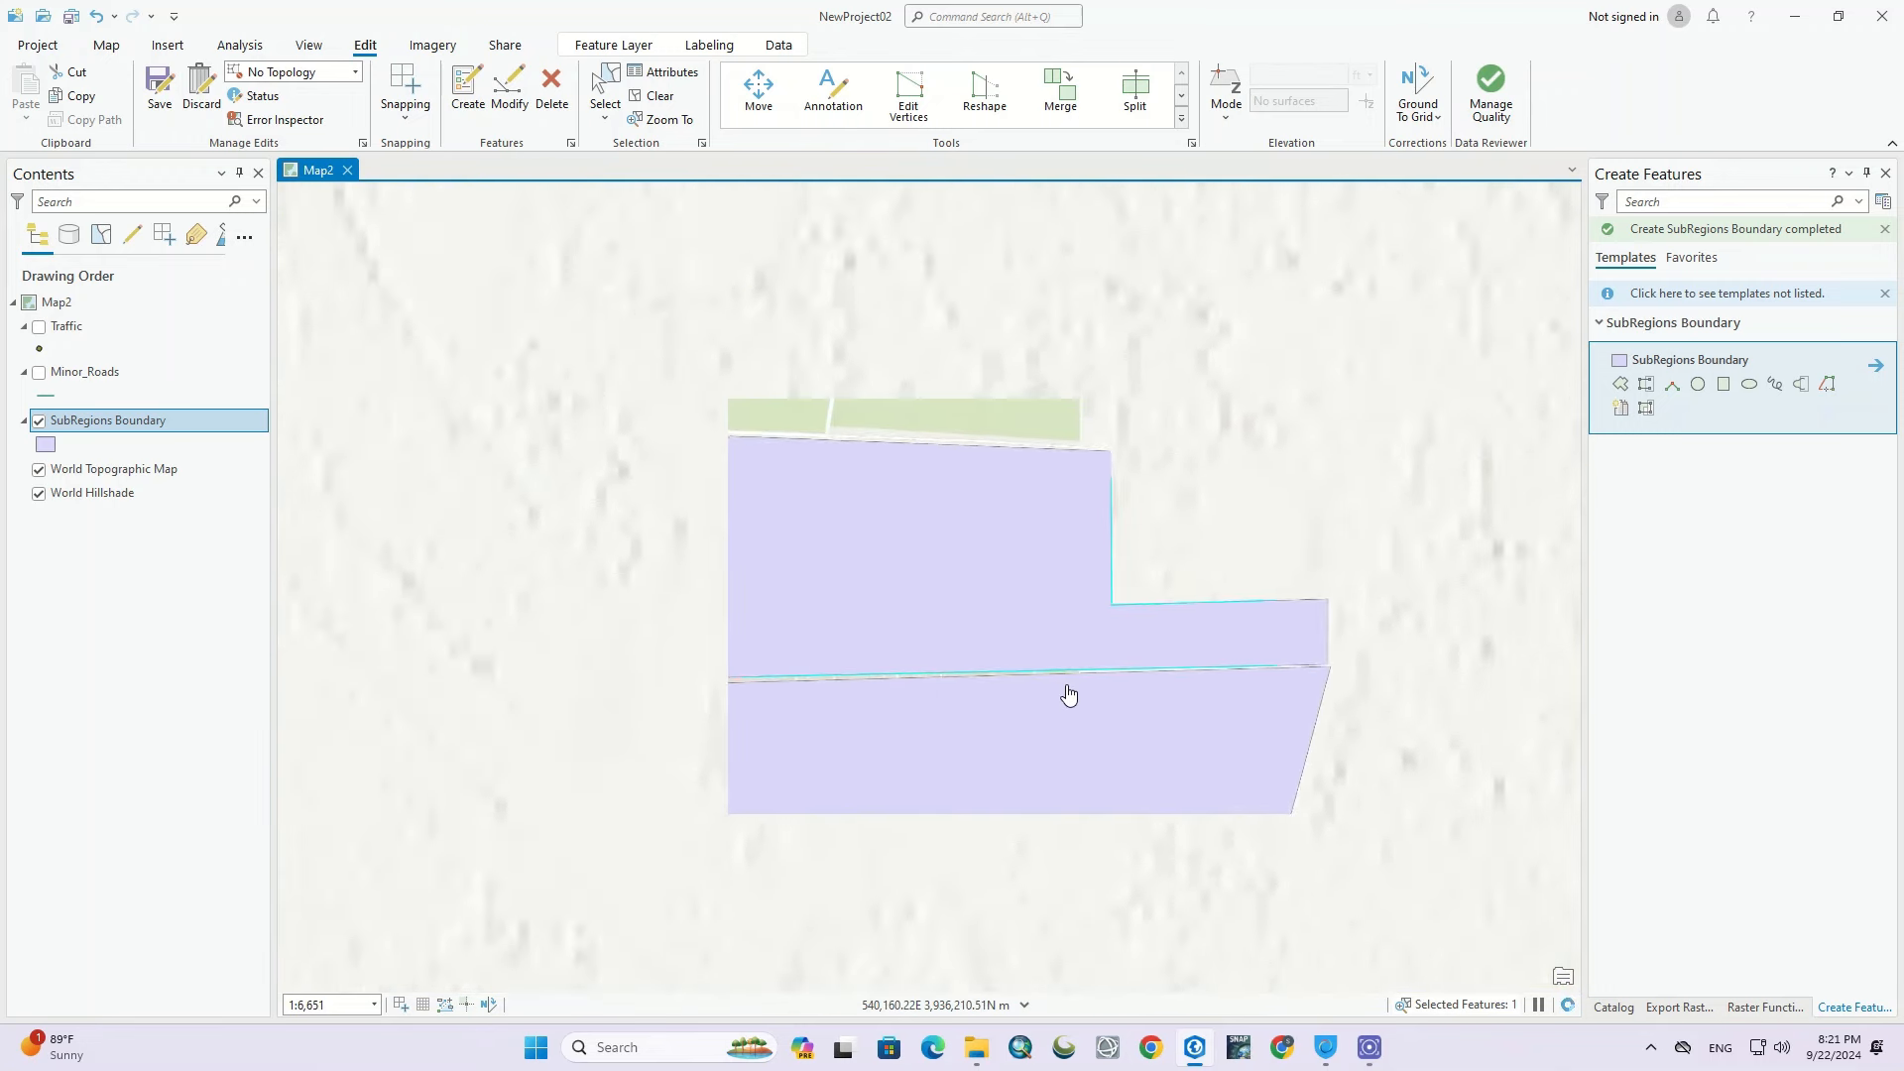
scroll(656, 643, "up", 3)
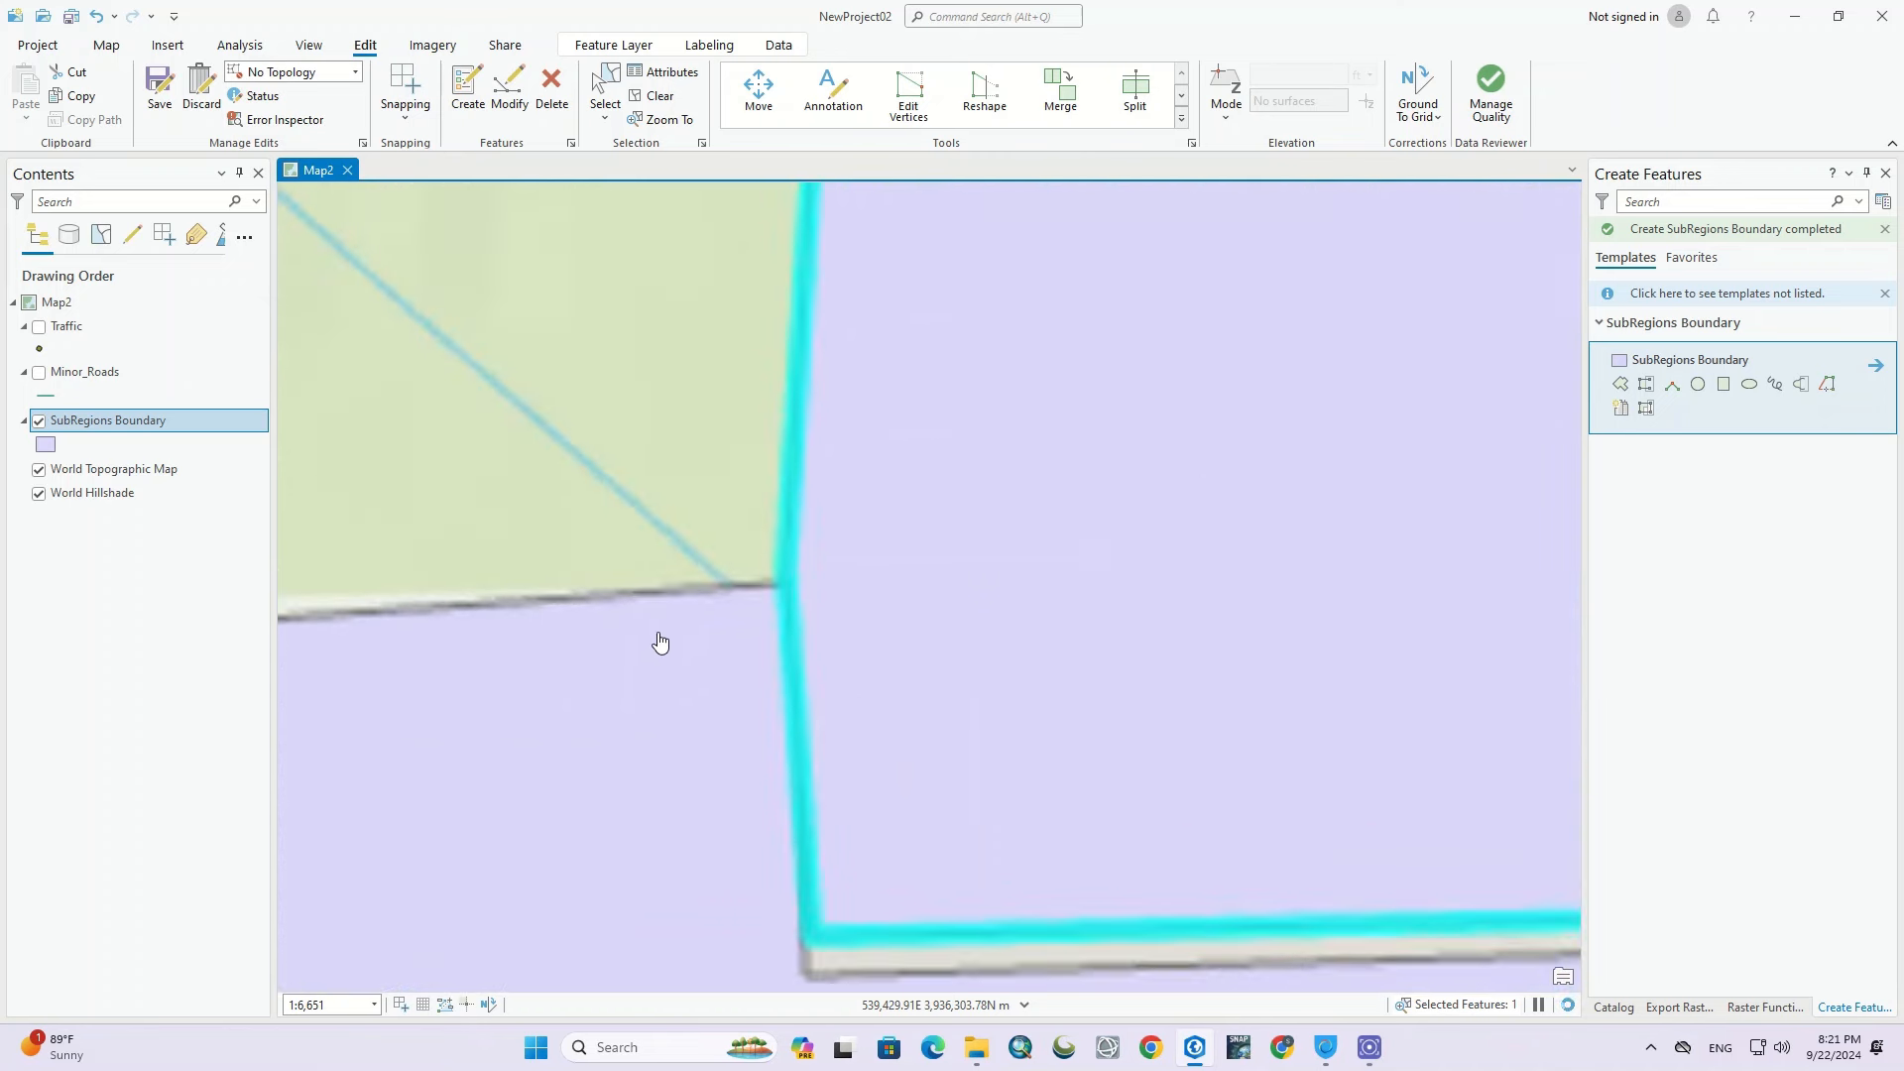
scroll(1139, 413, "up", 4)
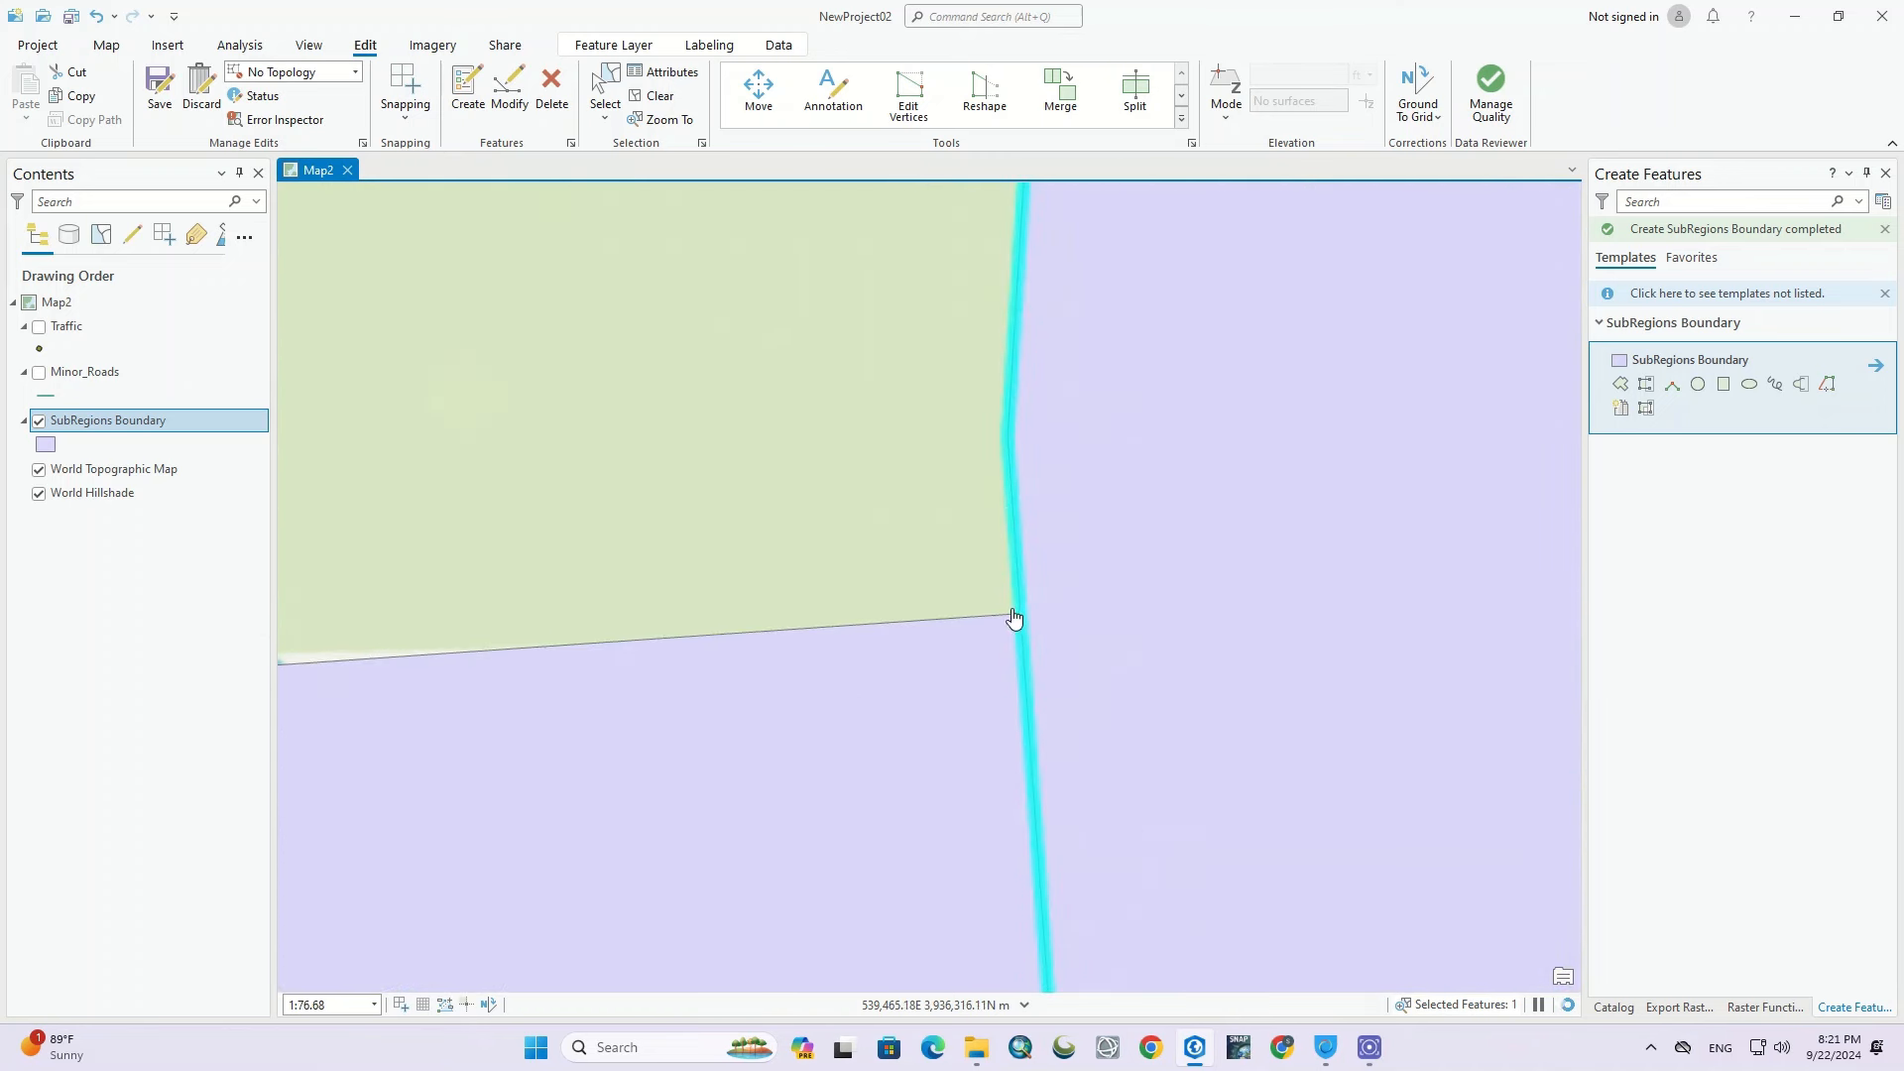
scroll(896, 545, "down", 2)
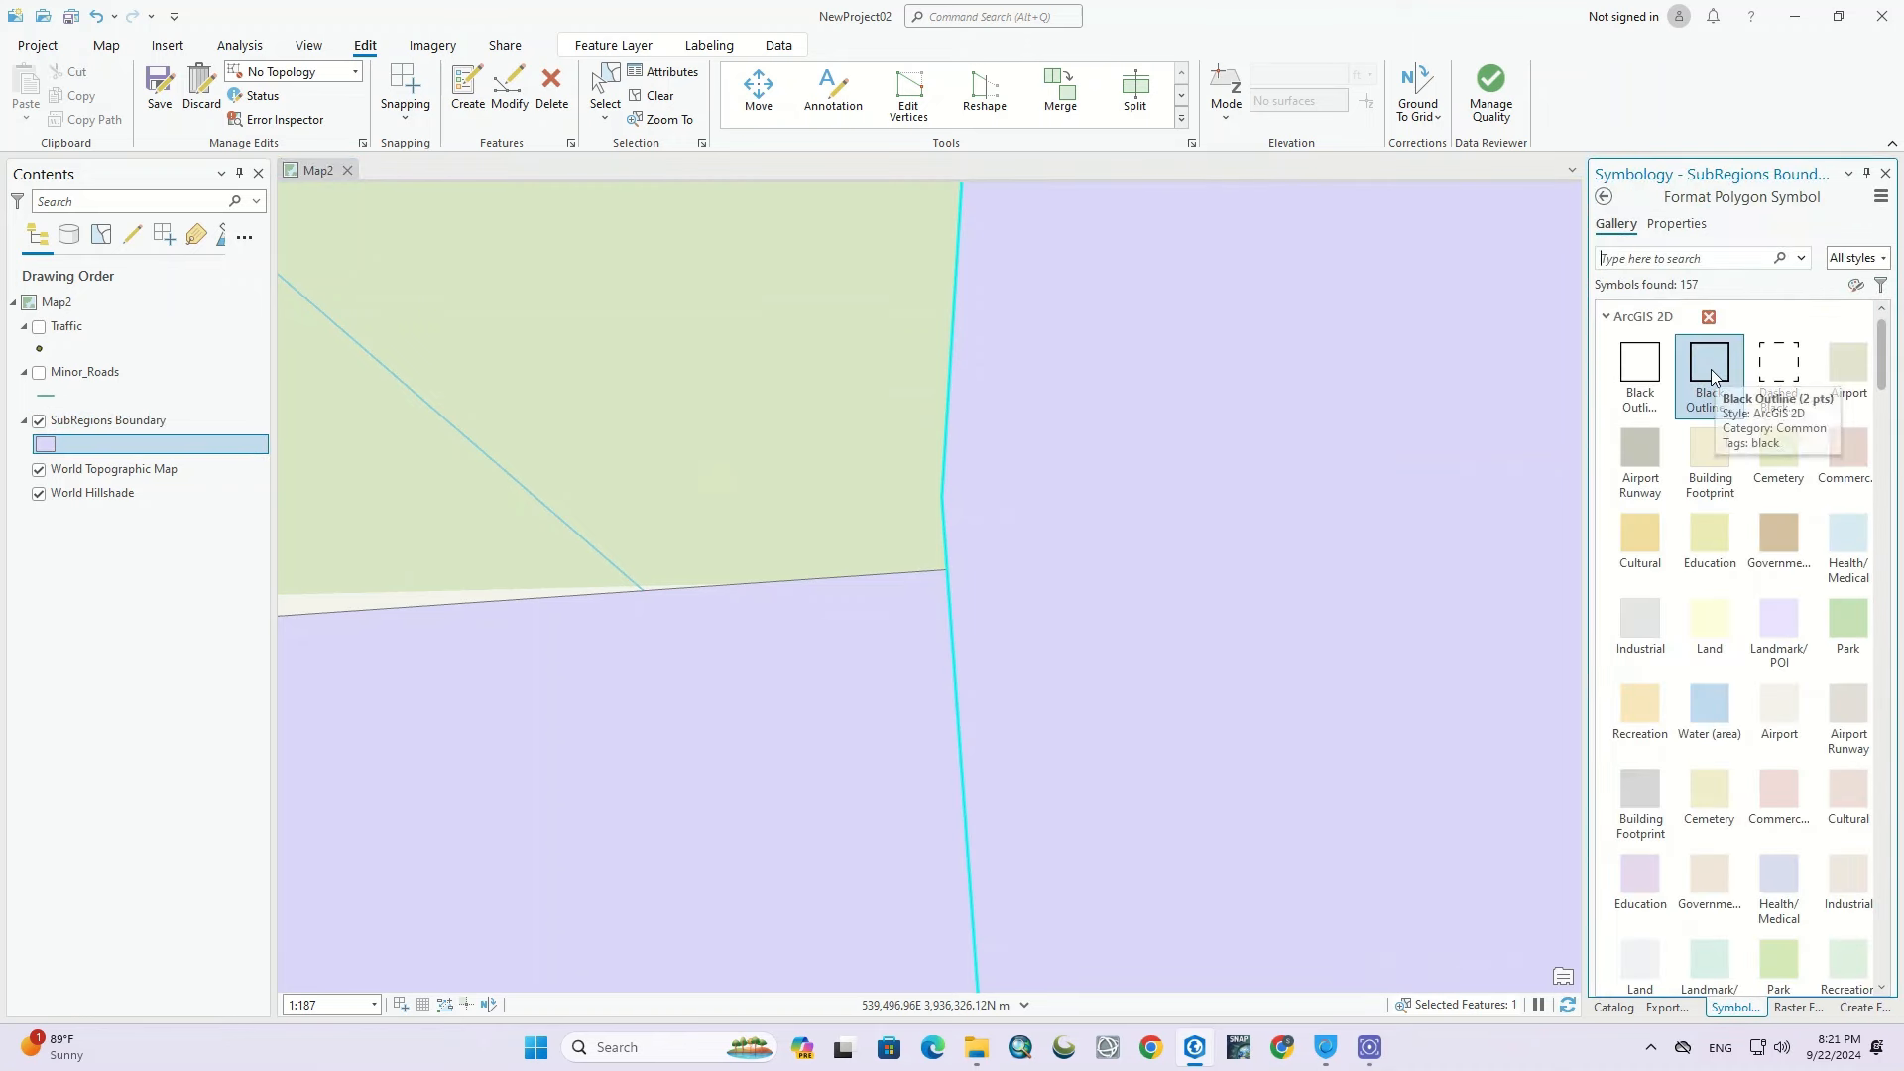
Step: Change the SubRegions Boundary layer's symbol to Black Outline (2 pts)
left_click(1711, 377)
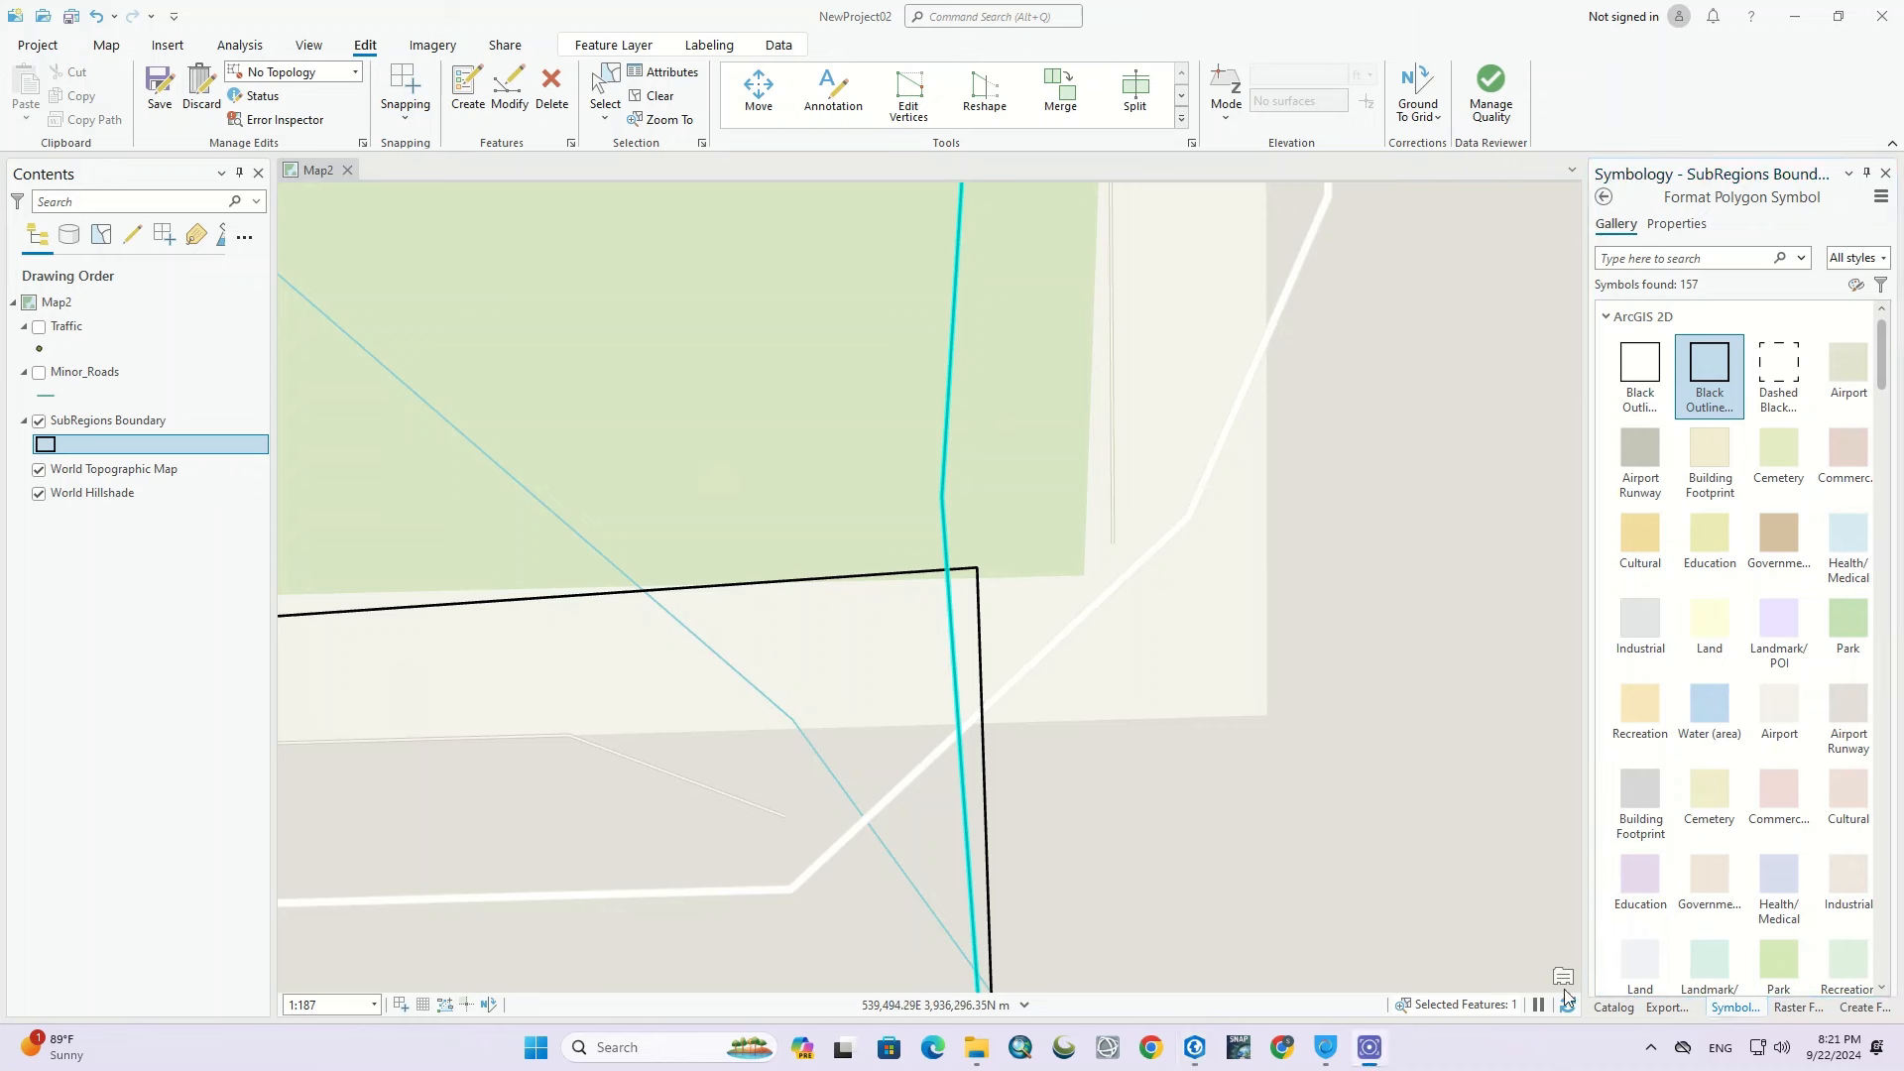
left_click(139, 415)
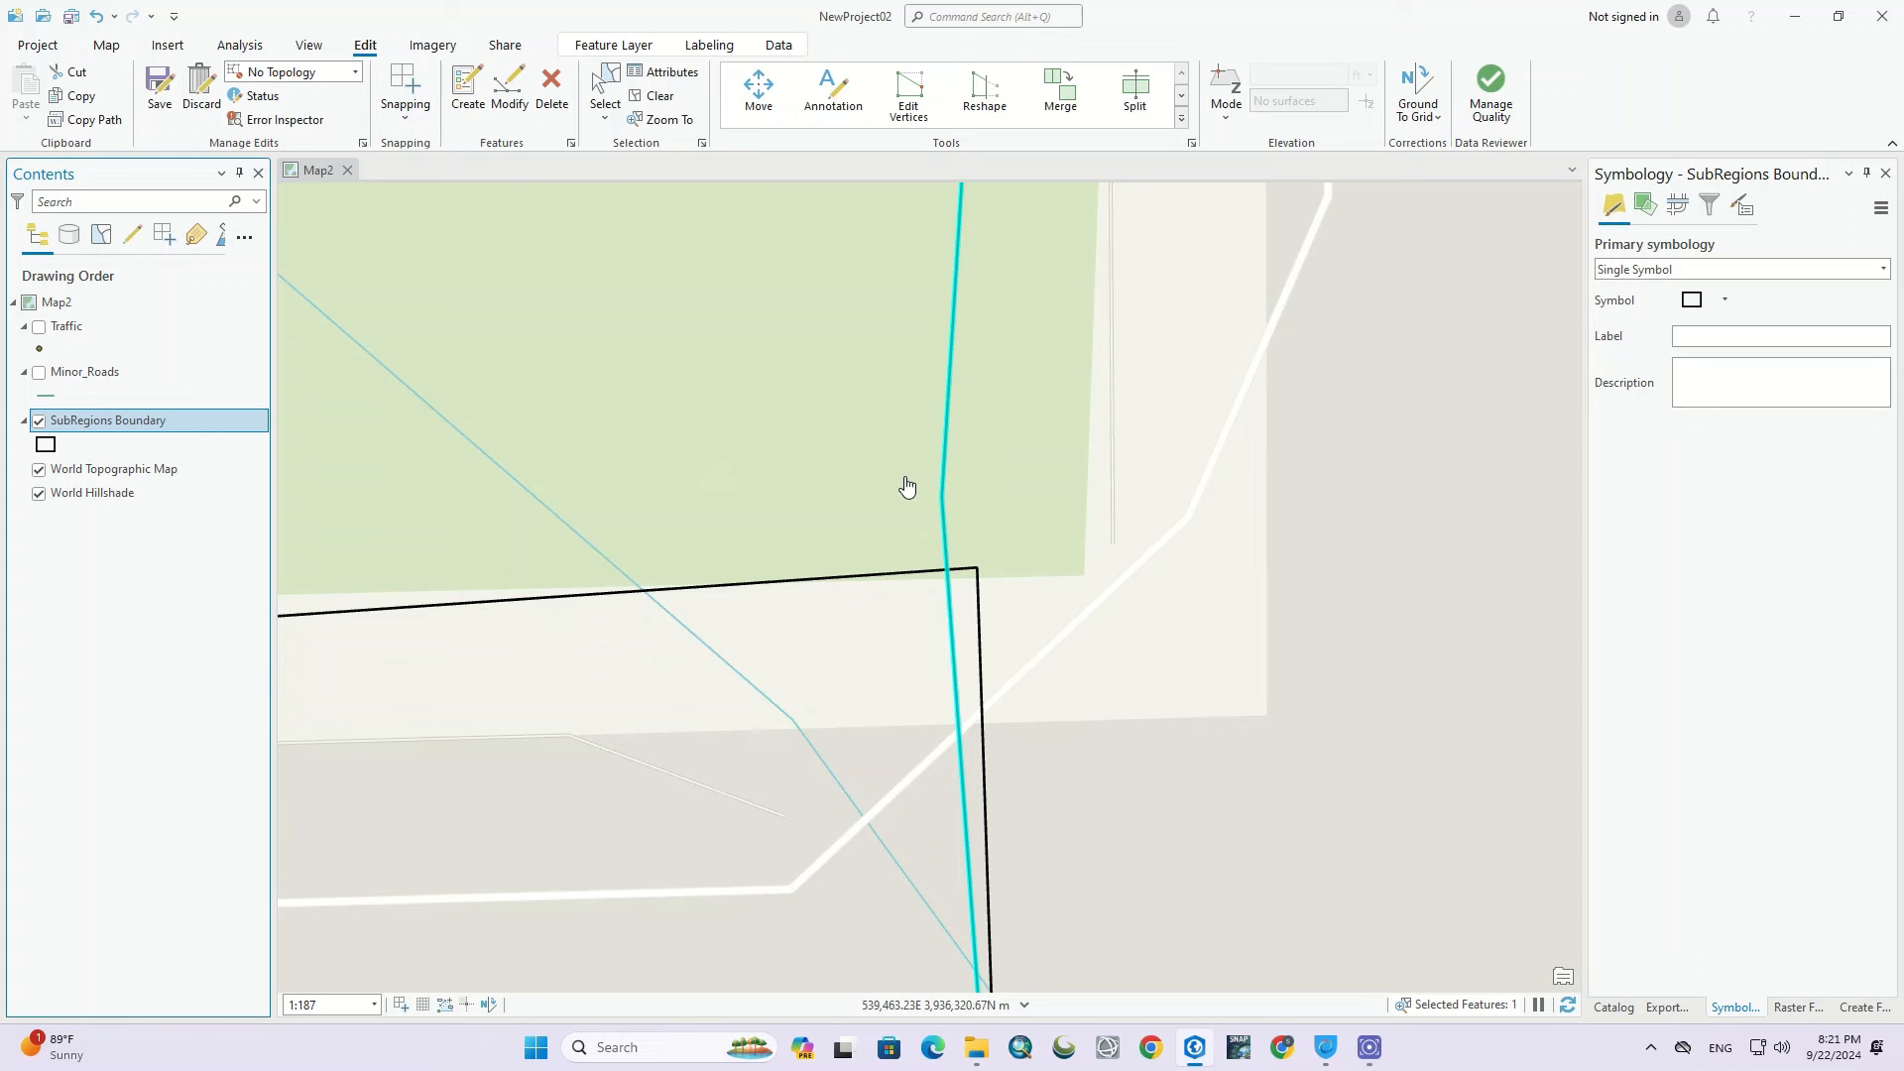
scroll(906, 487, "down", 3)
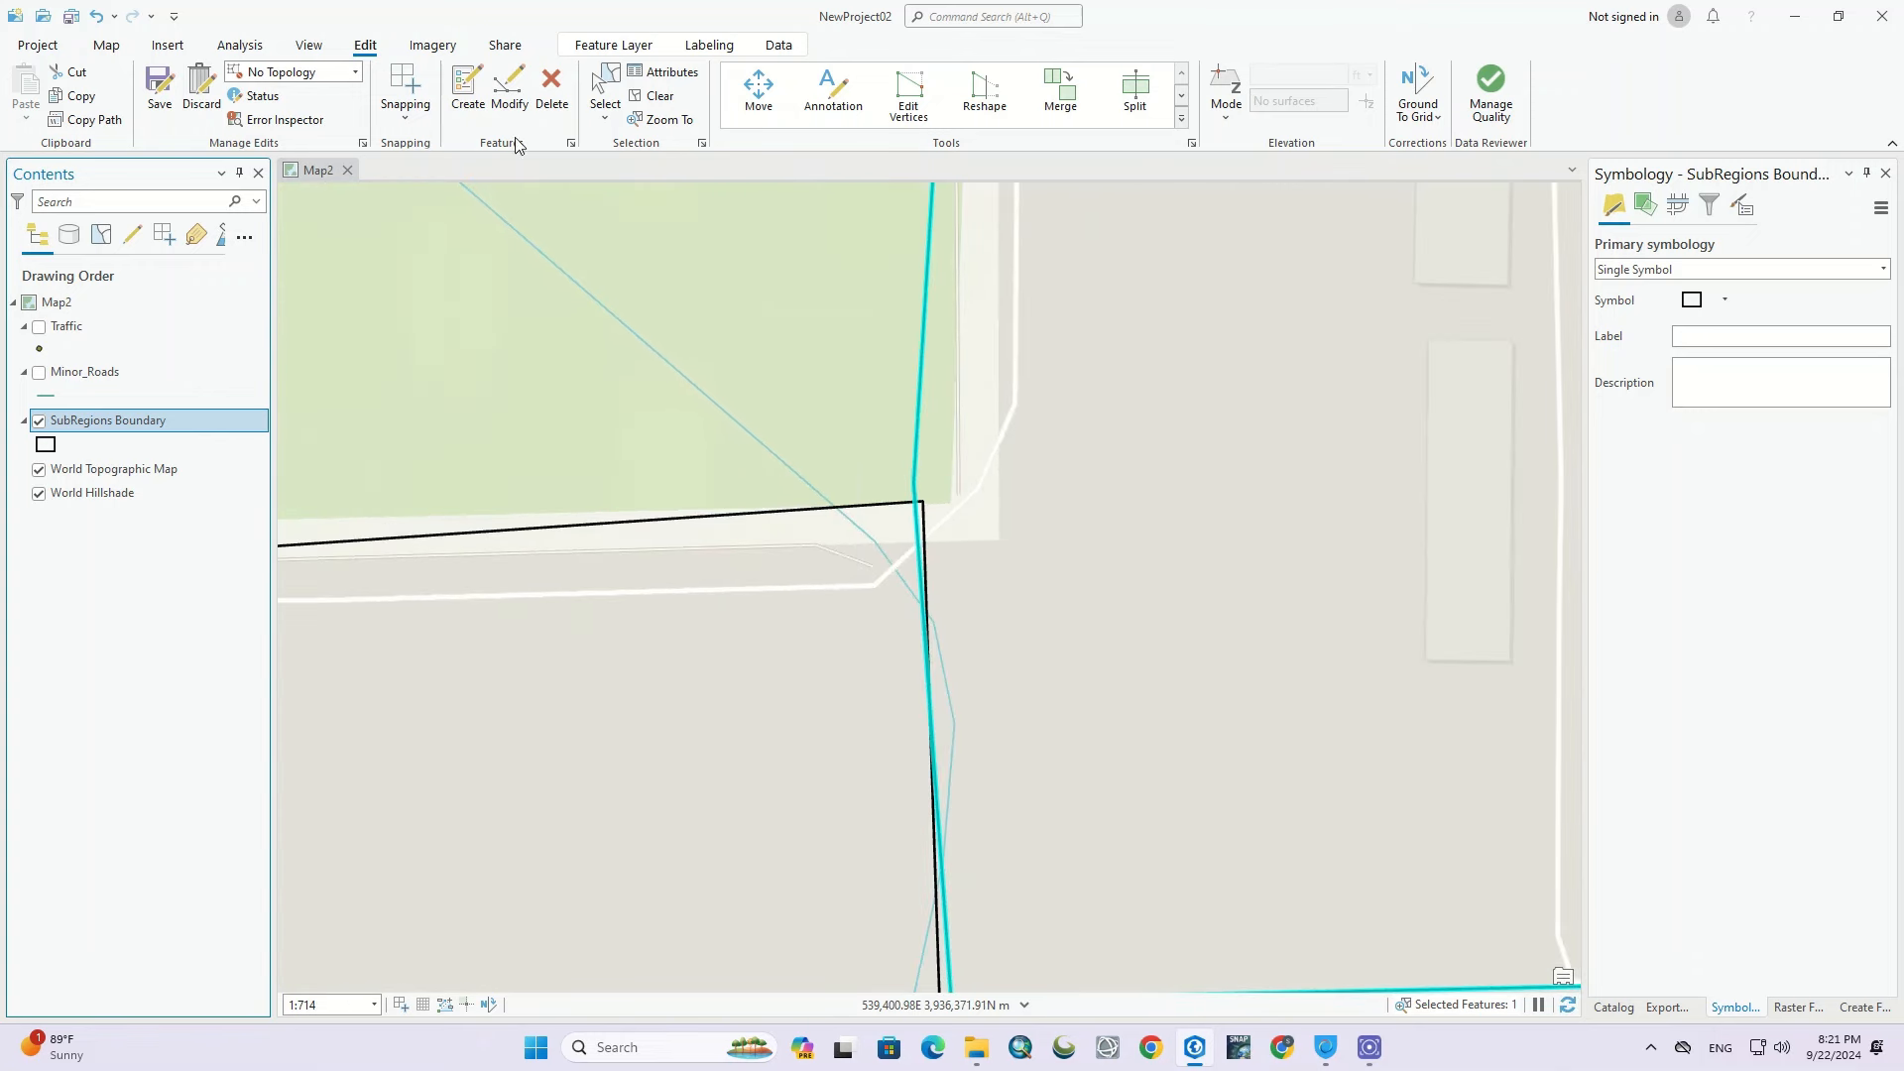
Step: Delete the selected northern polygon, keeping the southern compound polygon
left_click(467, 90)
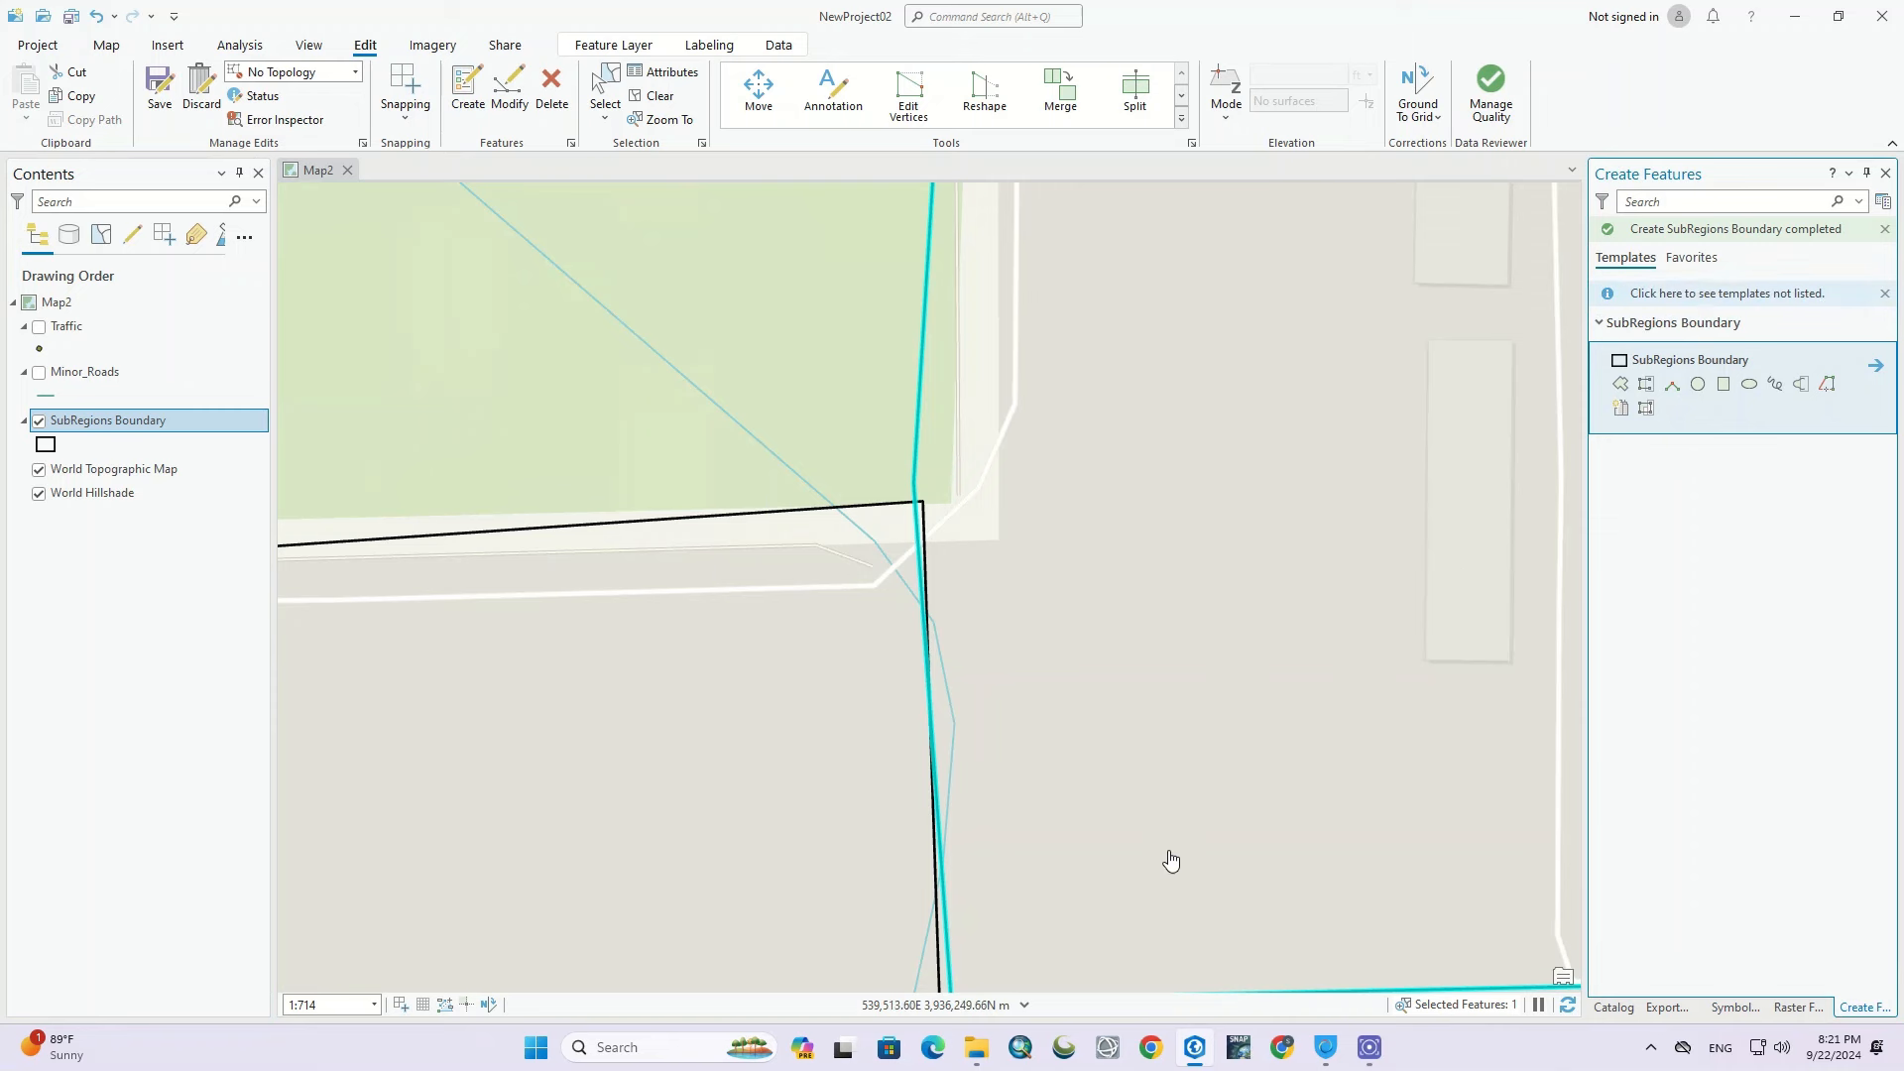
left_click(552, 97)
left_click(997, 572)
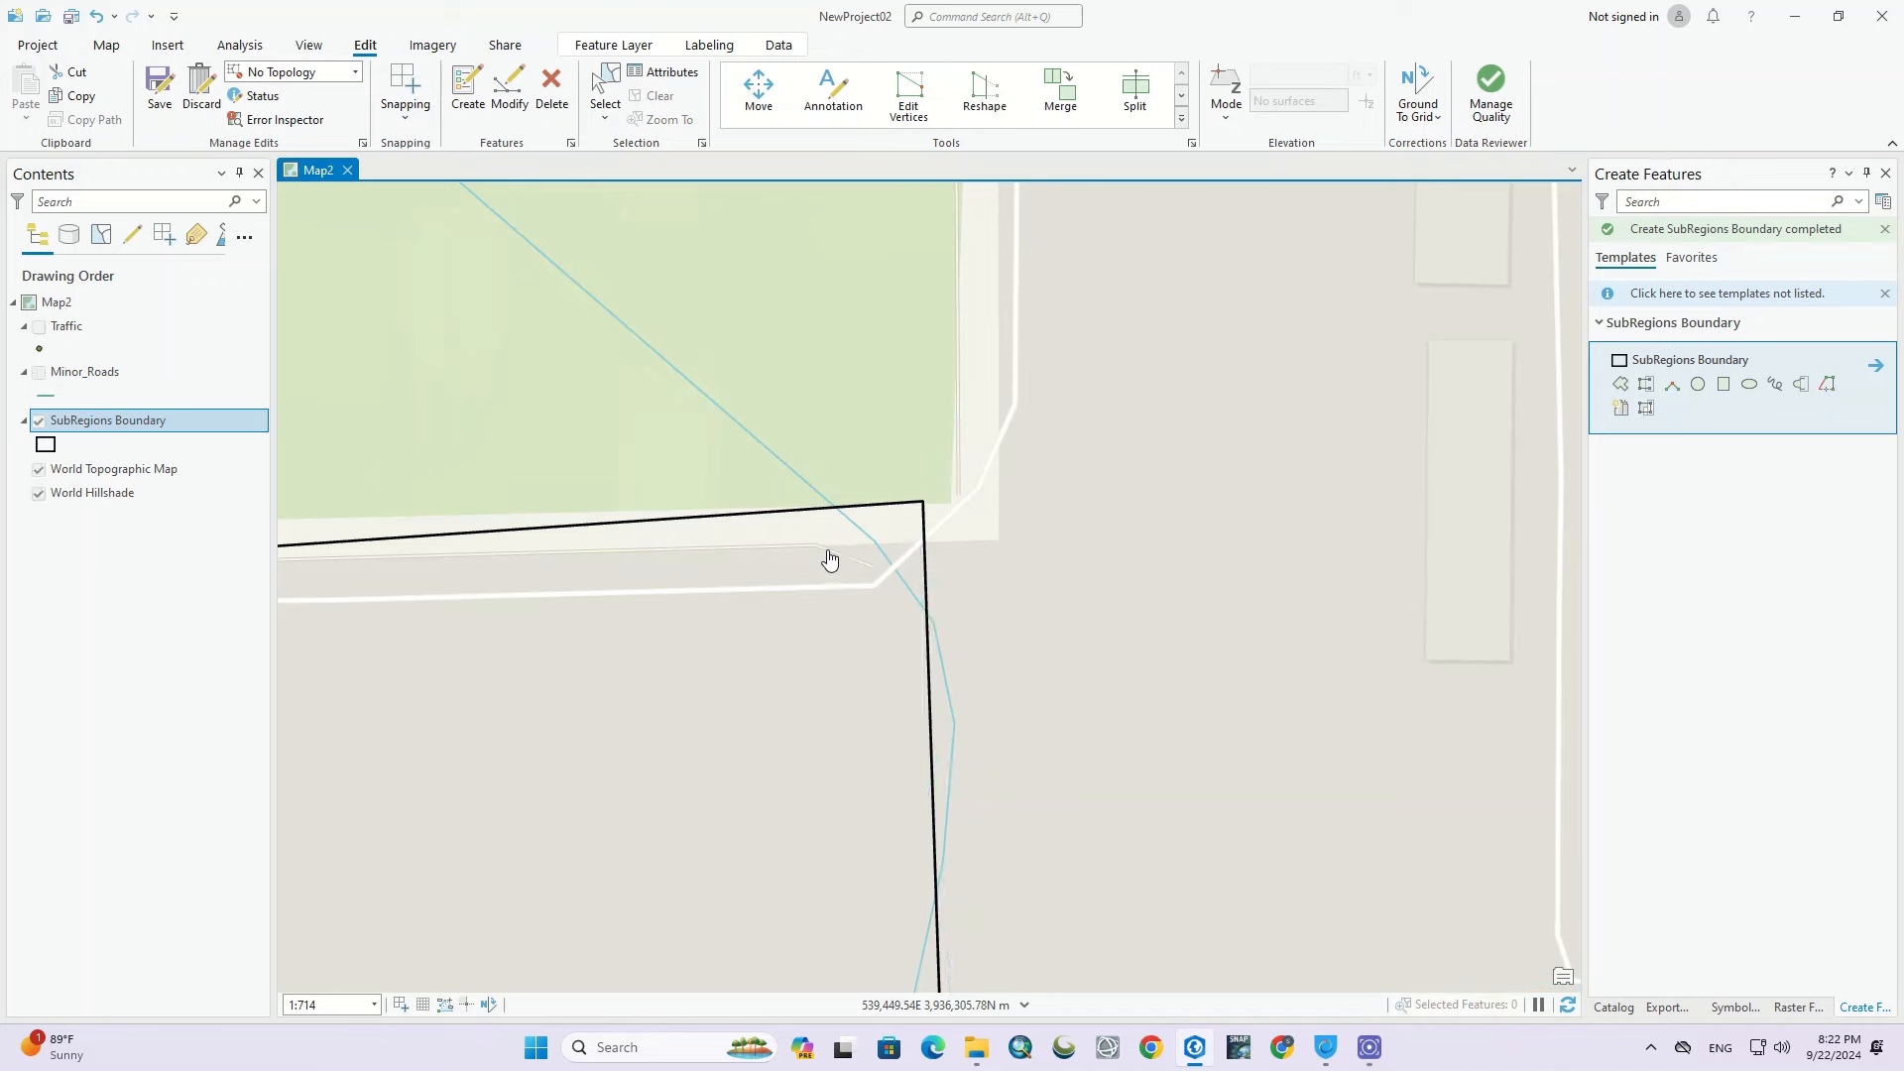
scroll(829, 558, "down", 2)
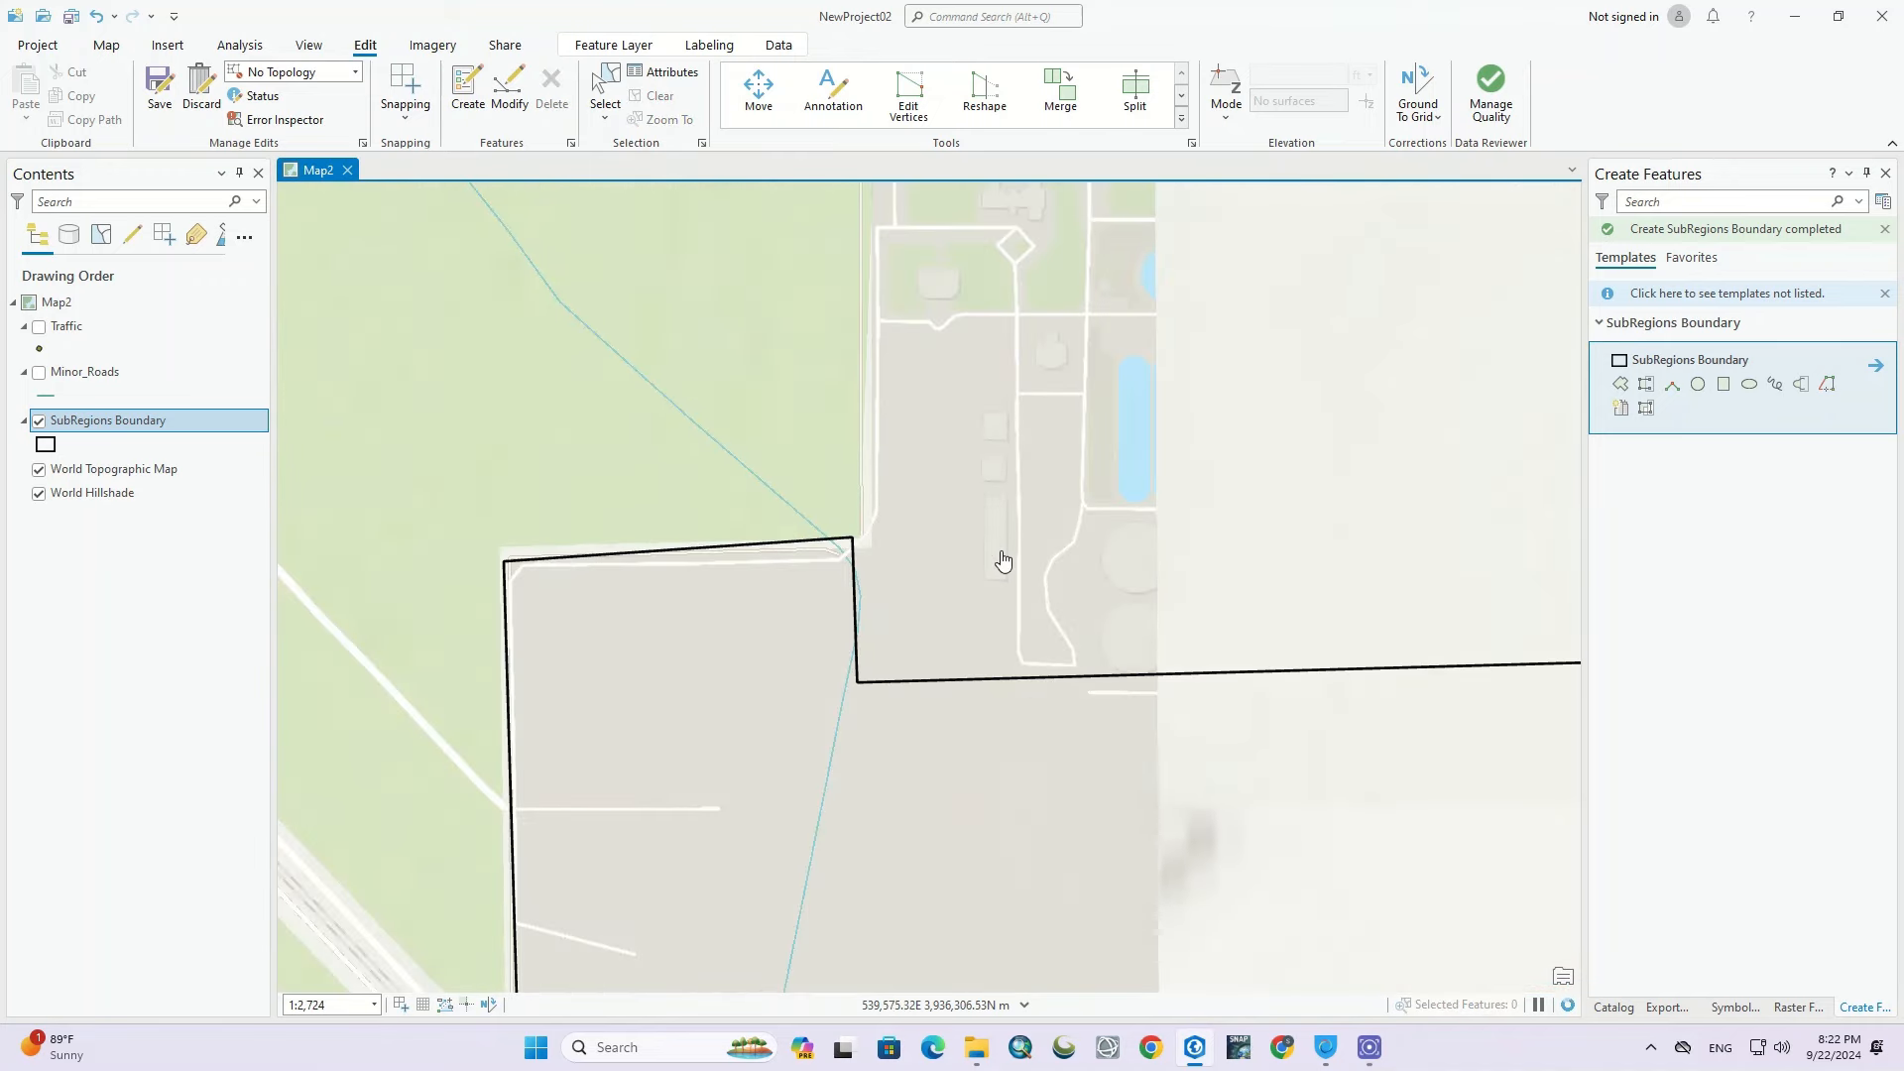
left_click_drag(994, 557, 834, 544)
scroll(834, 545, "down", 1)
left_click_drag(1105, 496, 883, 523)
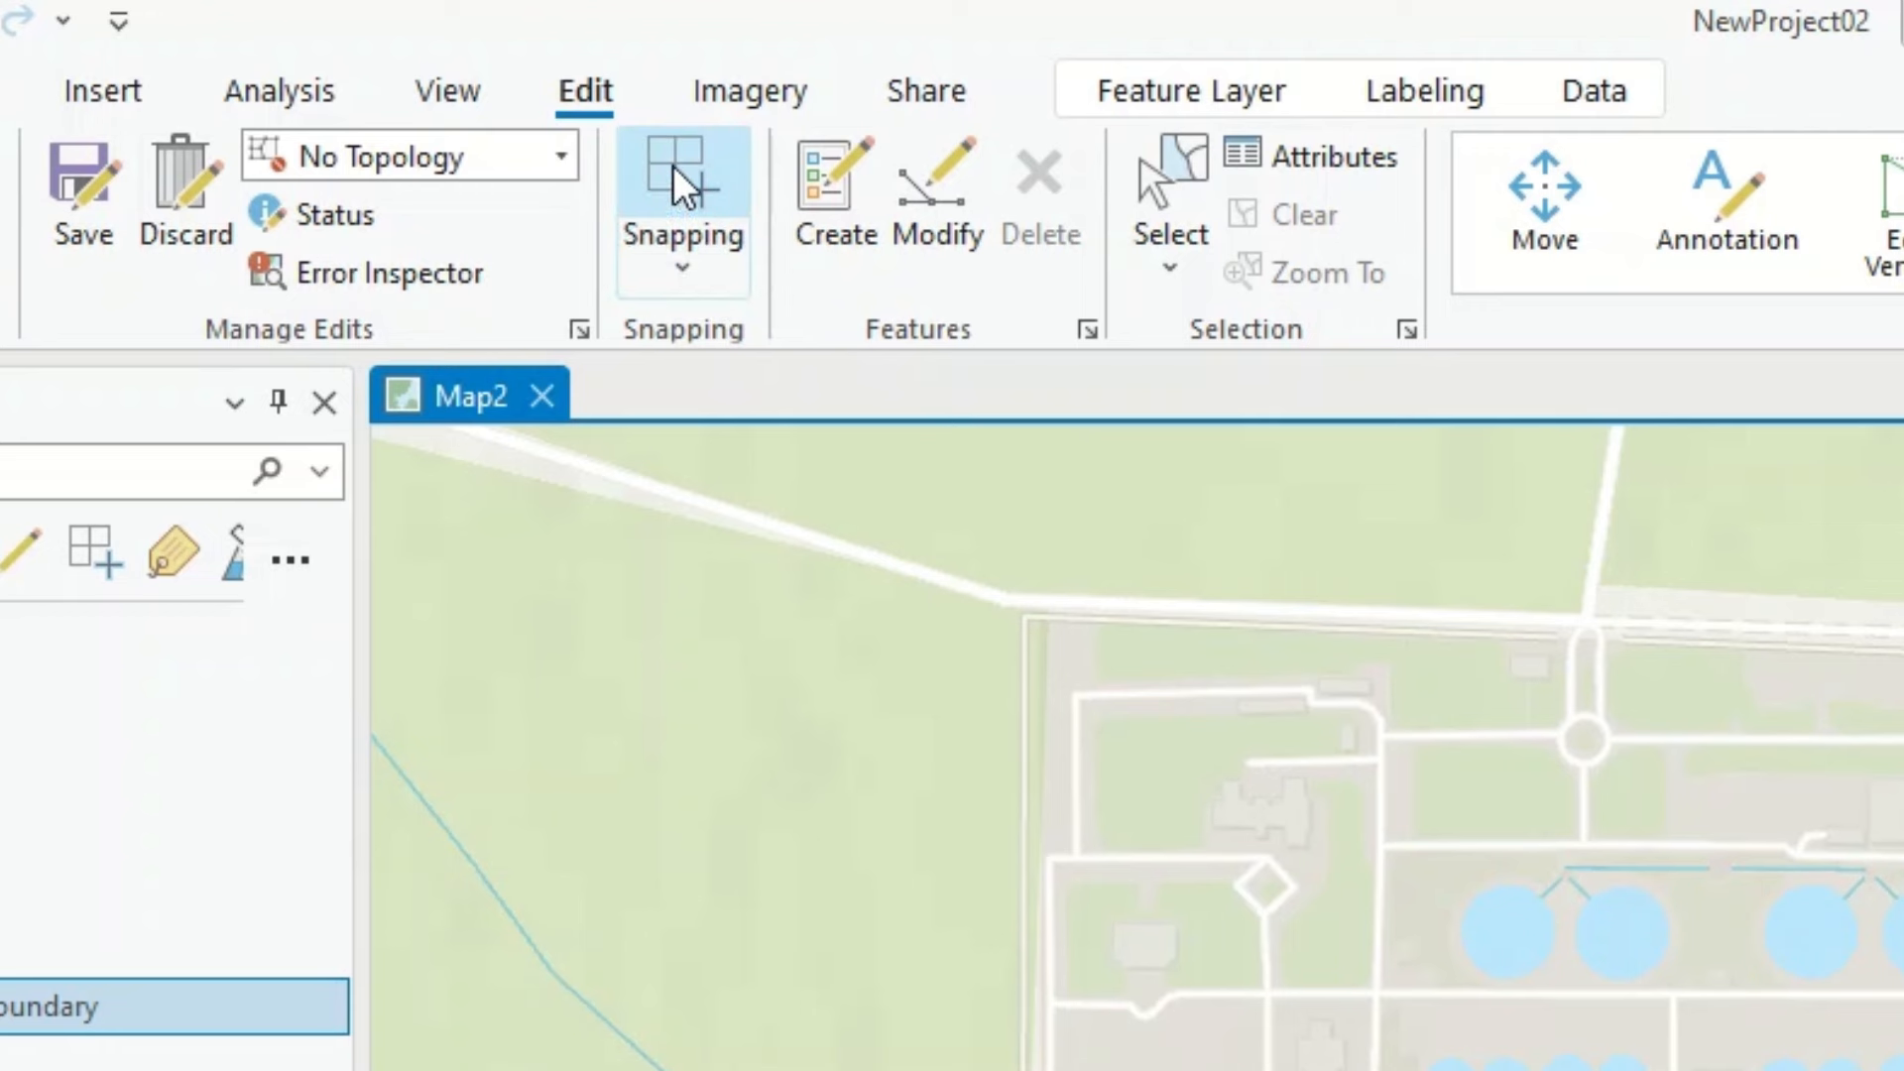
Step: Turn on snapping and add intersection, midpoint and tangent to the active snap types
left_click(734, 280)
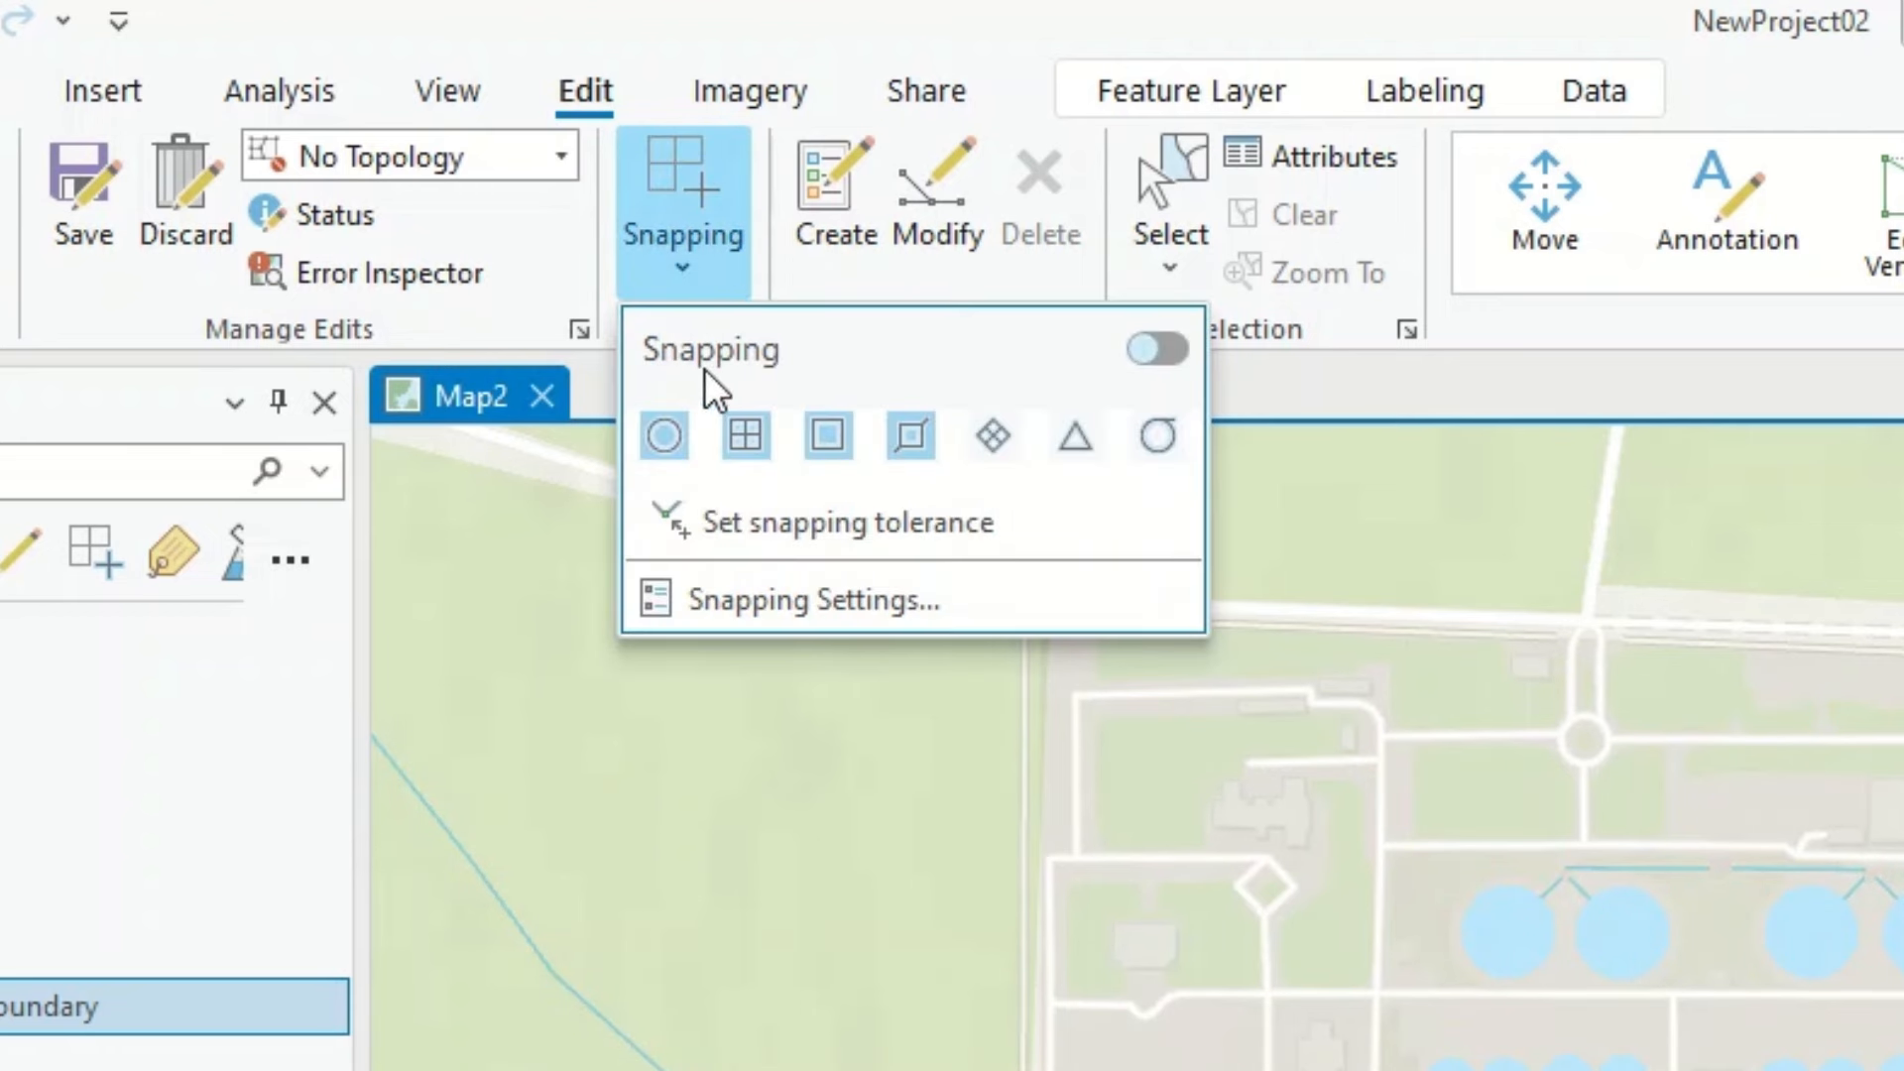
left_click(1181, 361)
left_click(1182, 363)
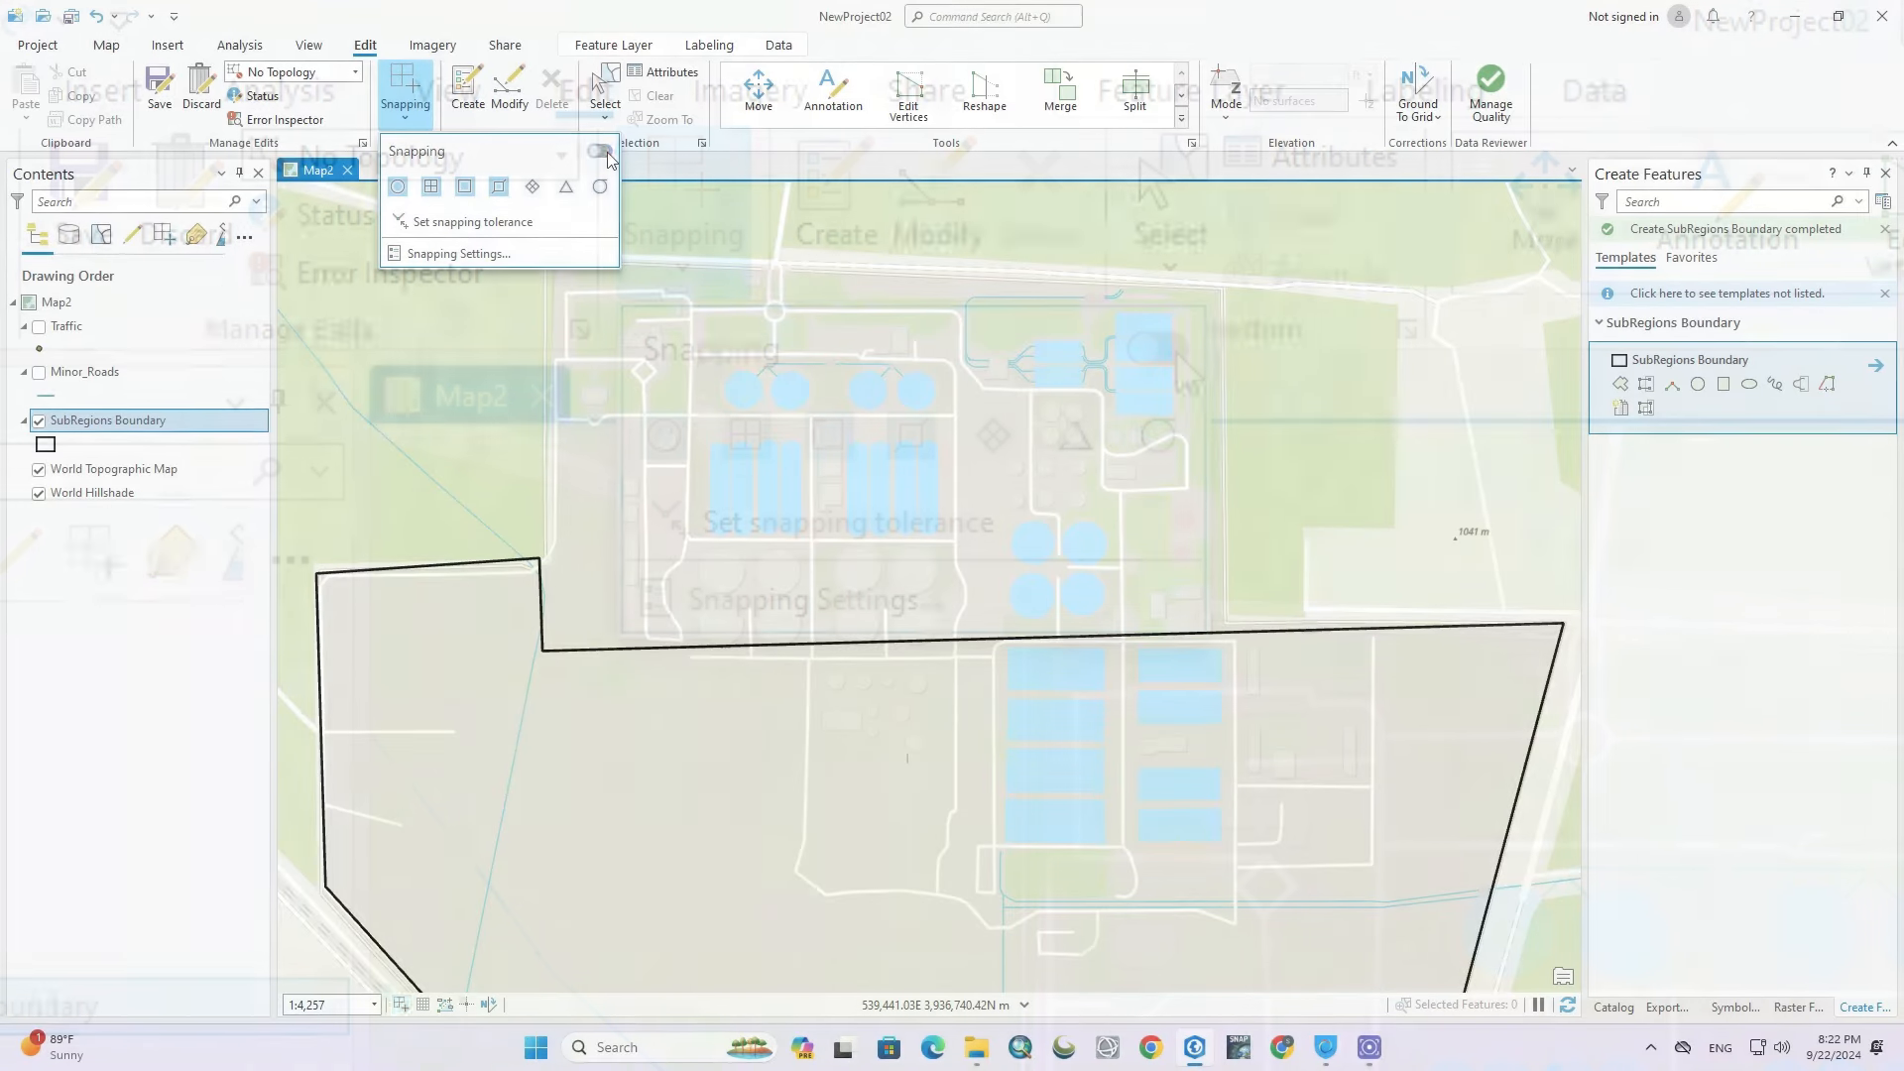
left_click(608, 155)
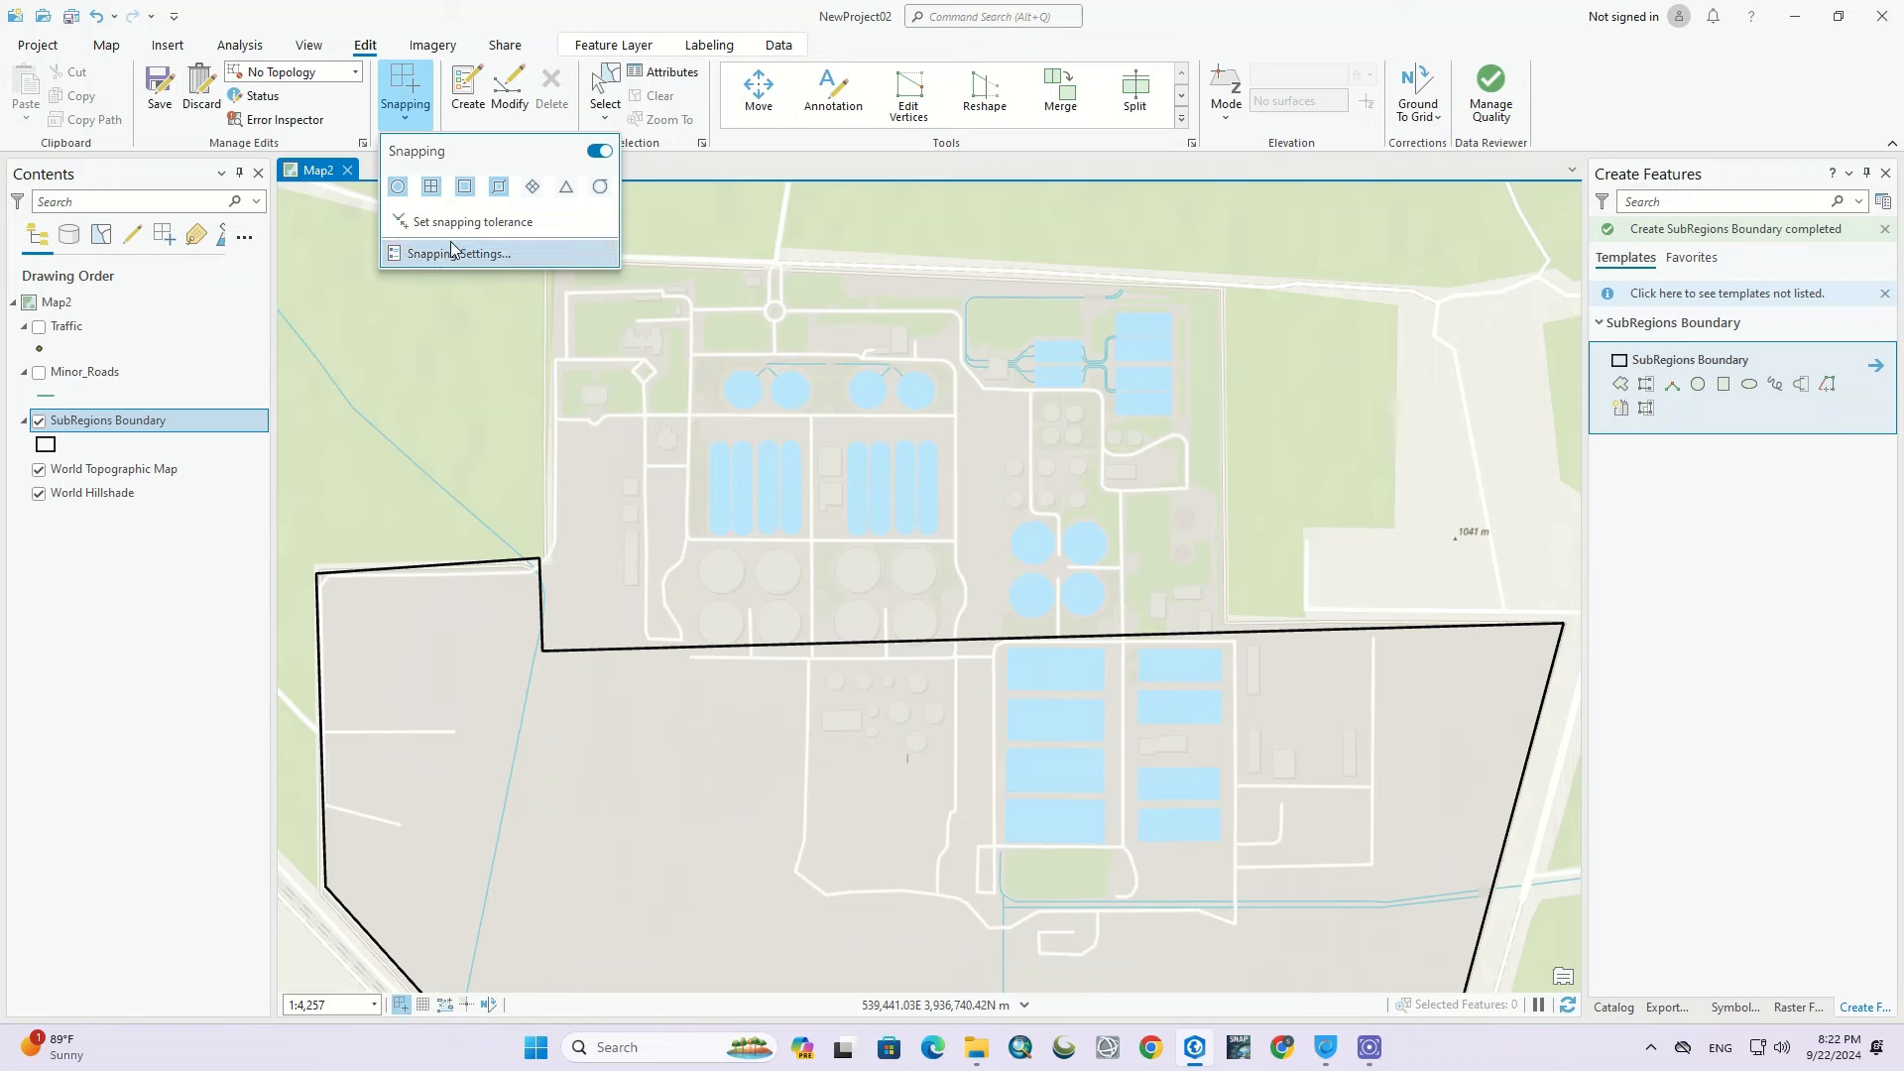
left_click(533, 187)
left_click(567, 186)
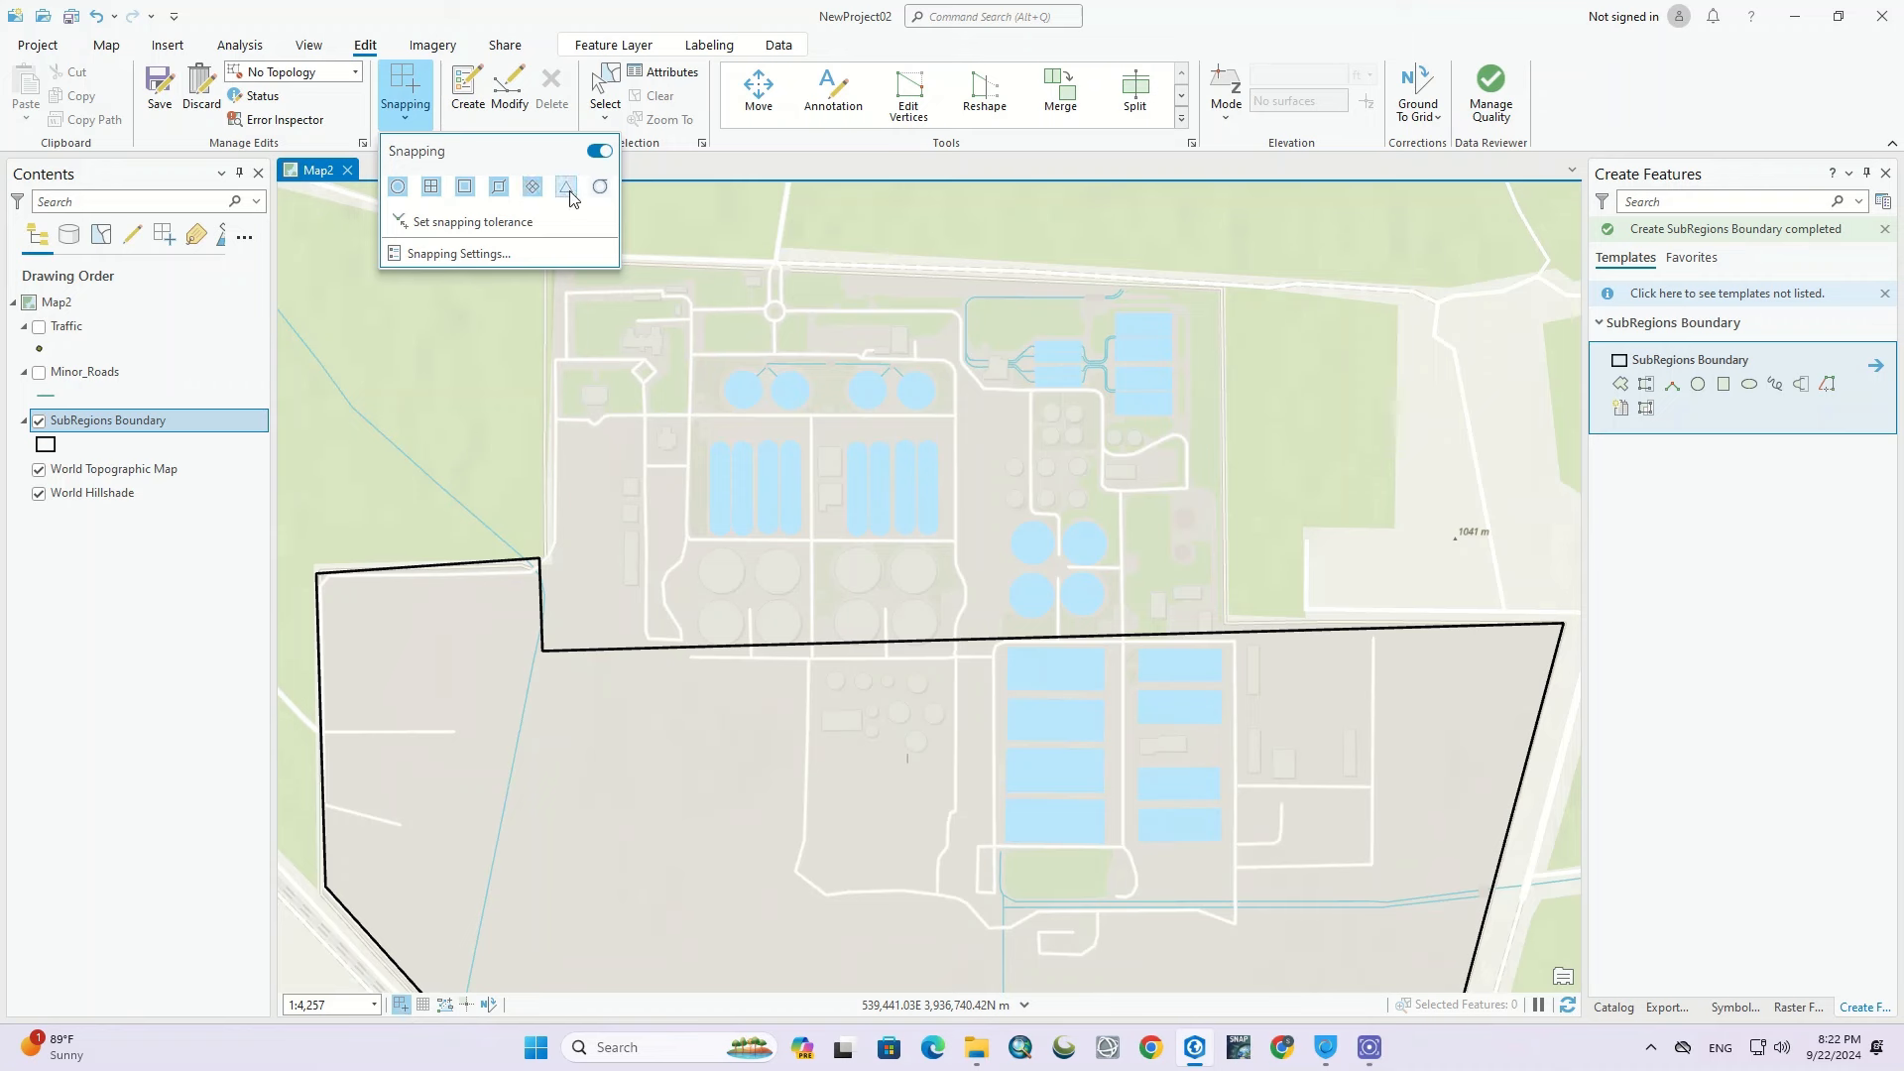
left_click(600, 186)
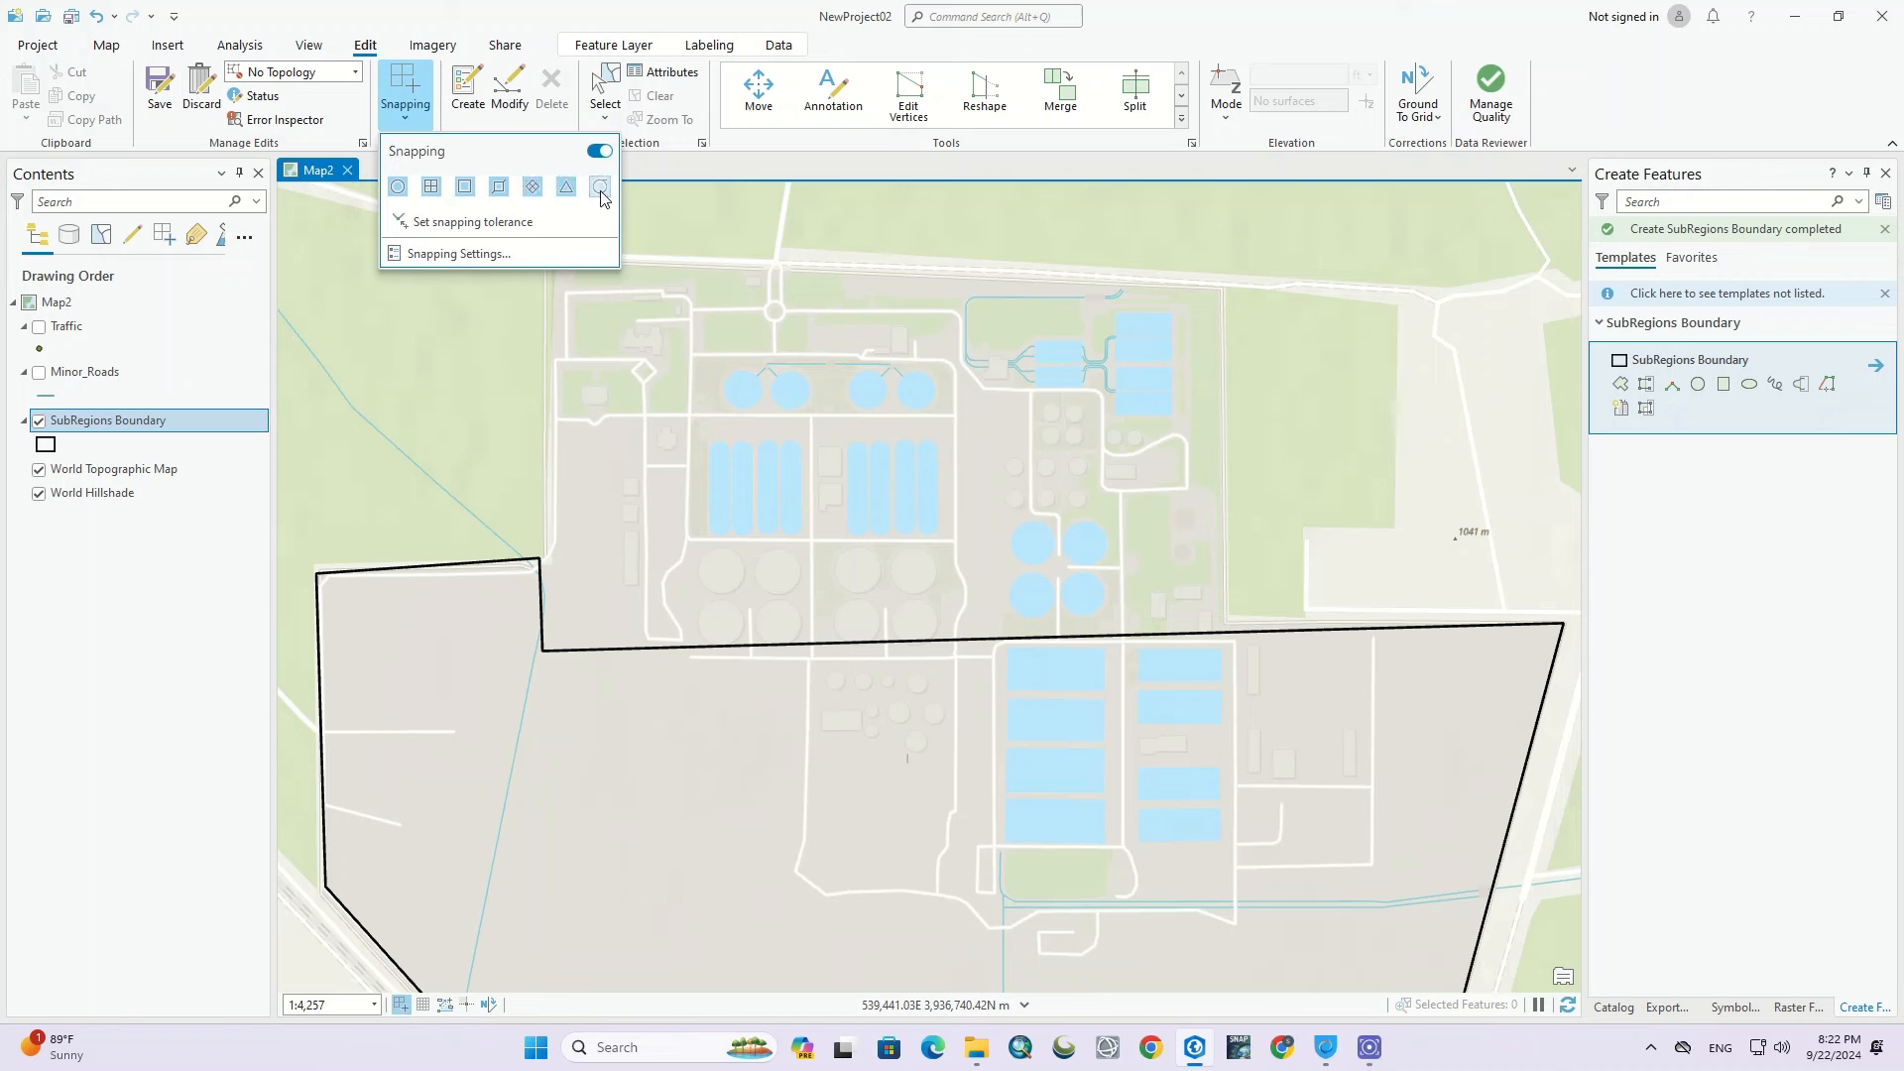
Step: Set the snapping XY tolerance to 20 pixels and test snapping on the southern compound polygon's corners
left_click(508, 222)
left_click(432, 255)
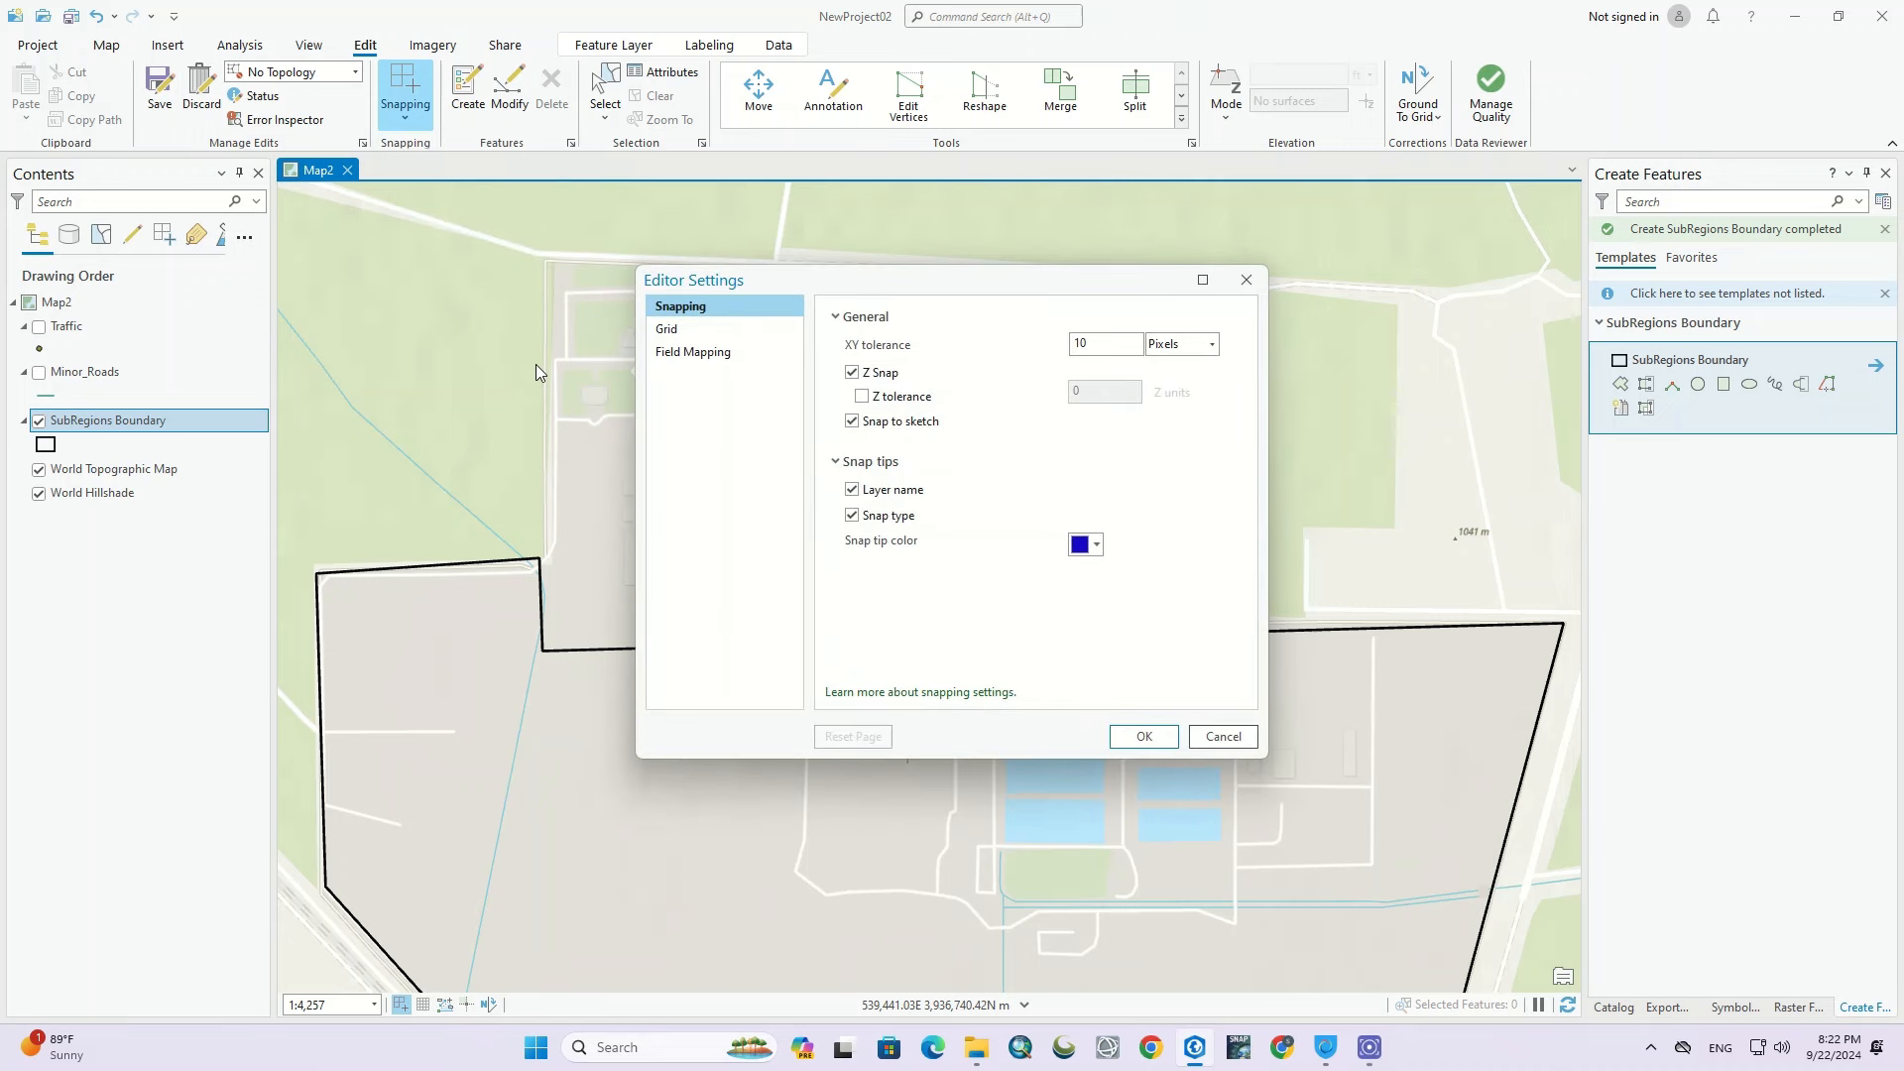
left_click(1096, 343)
type("20")
left_click(1141, 735)
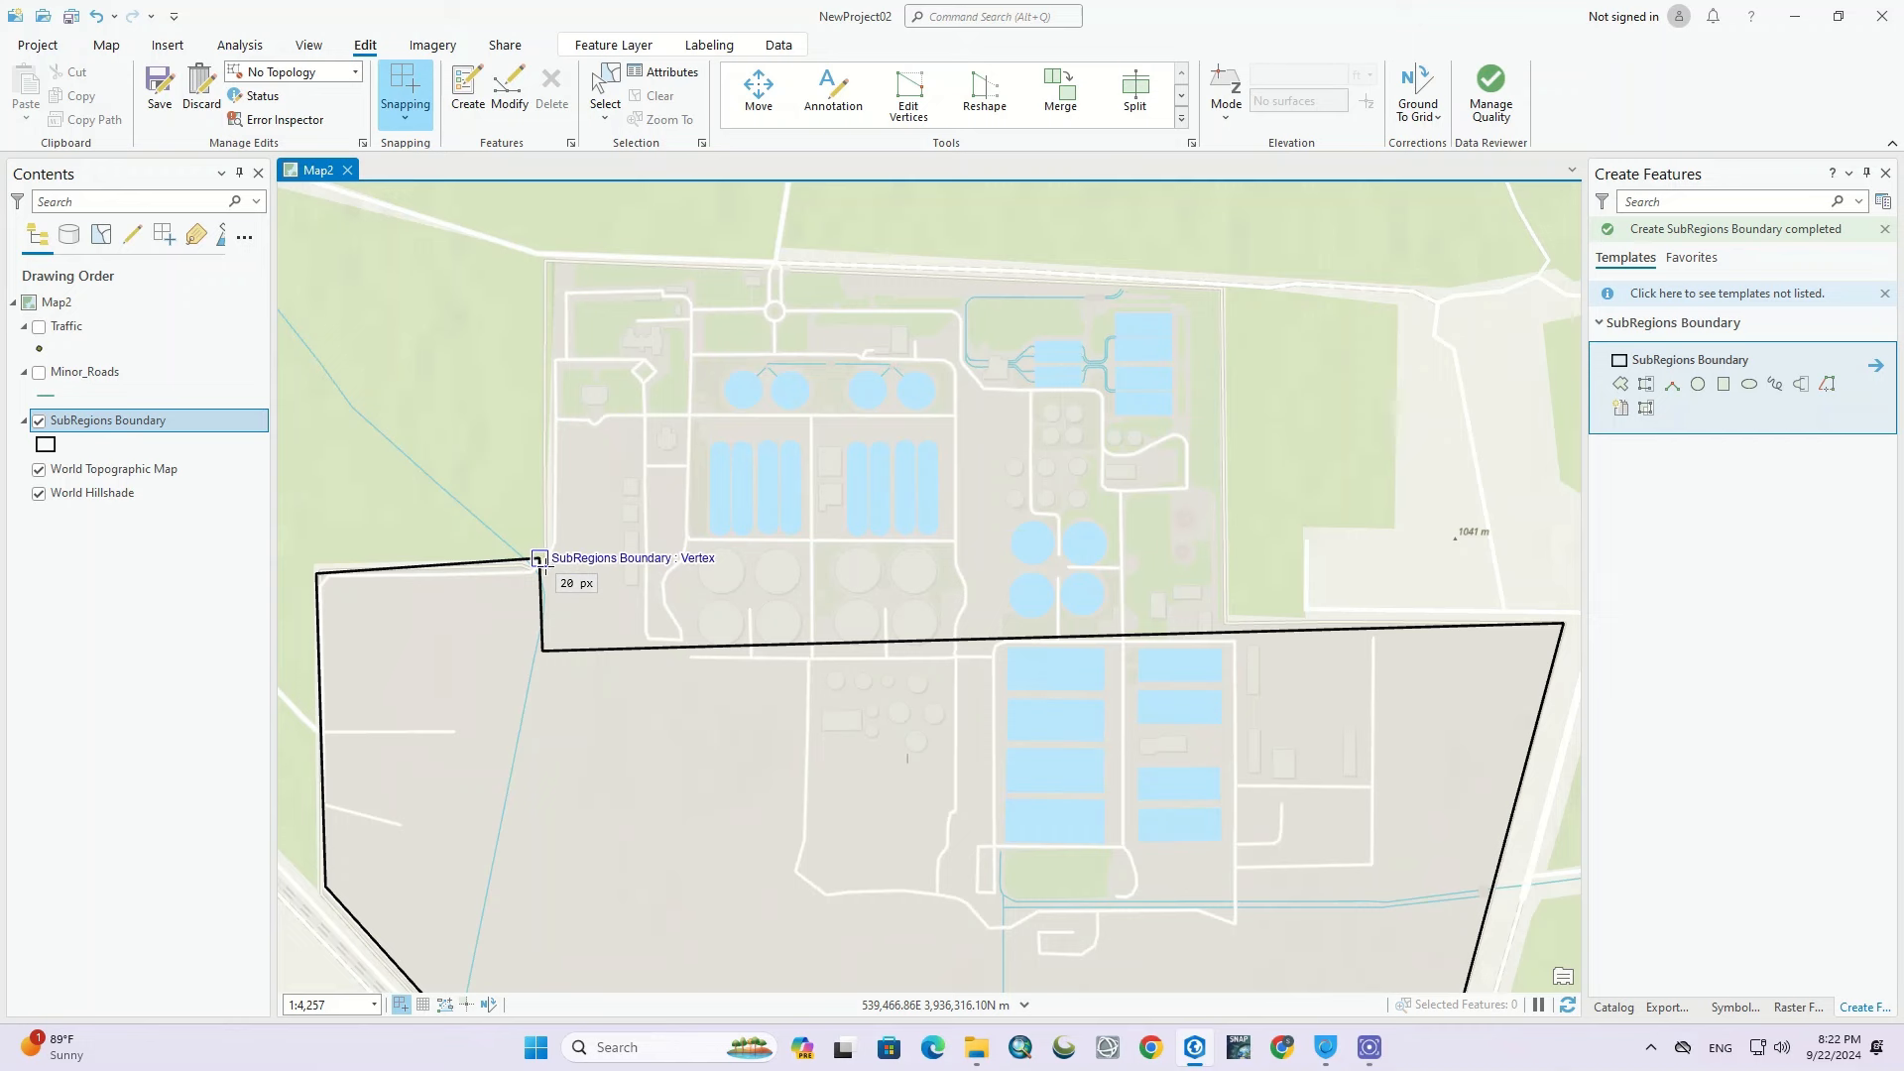
left_click(543, 649)
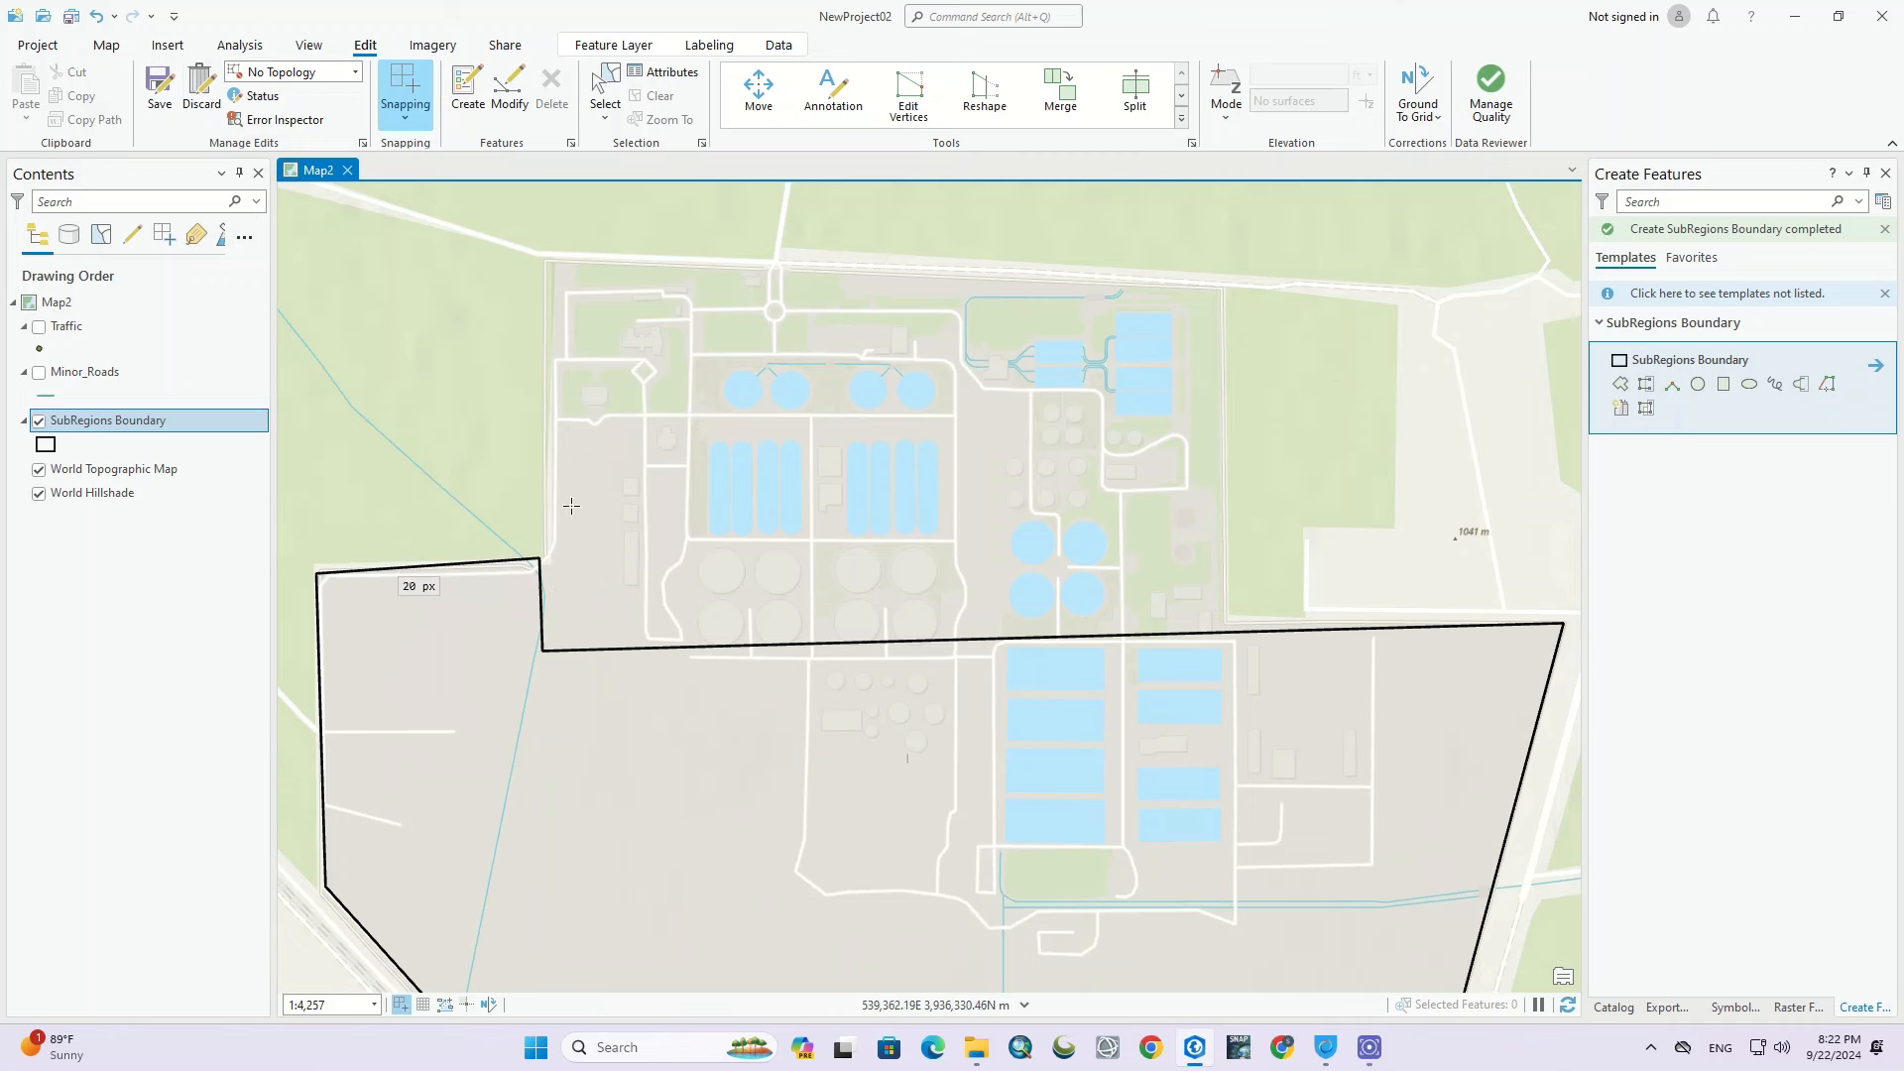
Step: Start a SubRegions Boundary polygon at the southern polygon's northwest notch vertex and sketch an L-shaped outline around the northern compound
left_click(1620, 385)
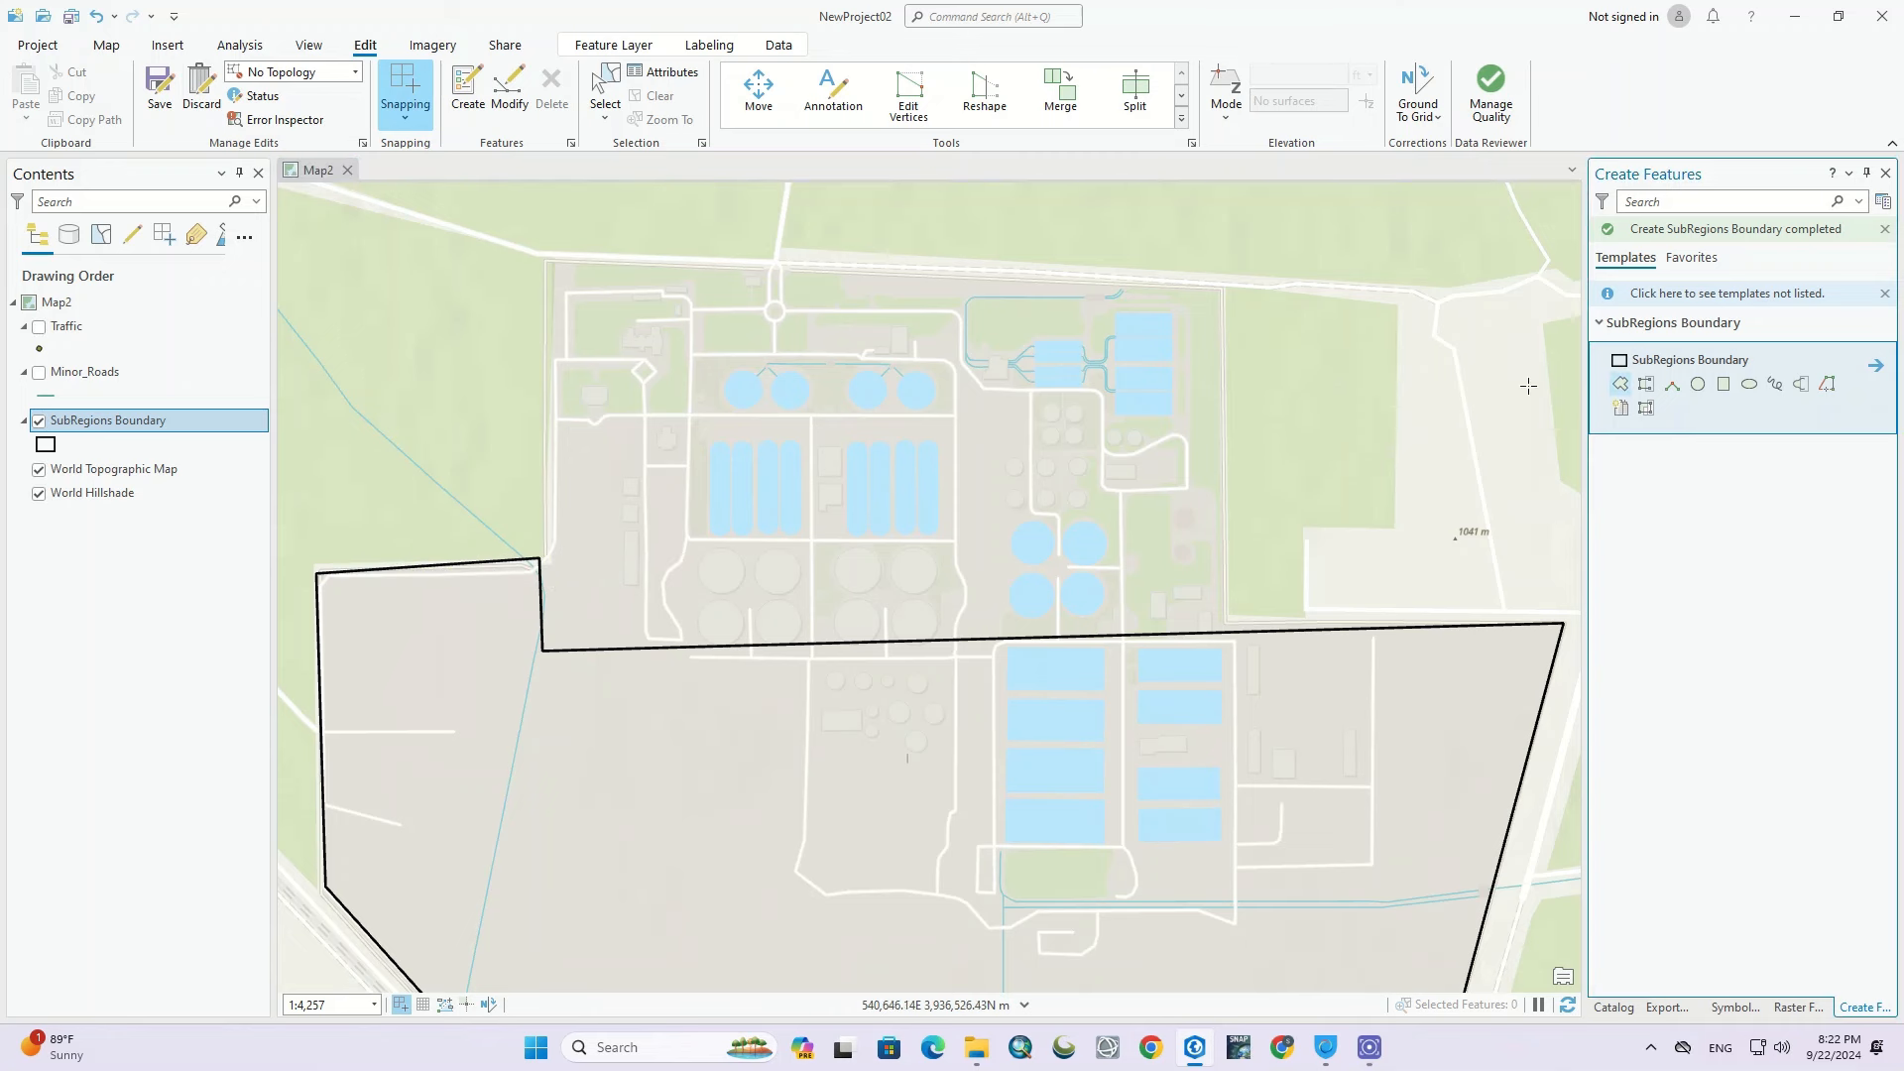
left_click(1621, 387)
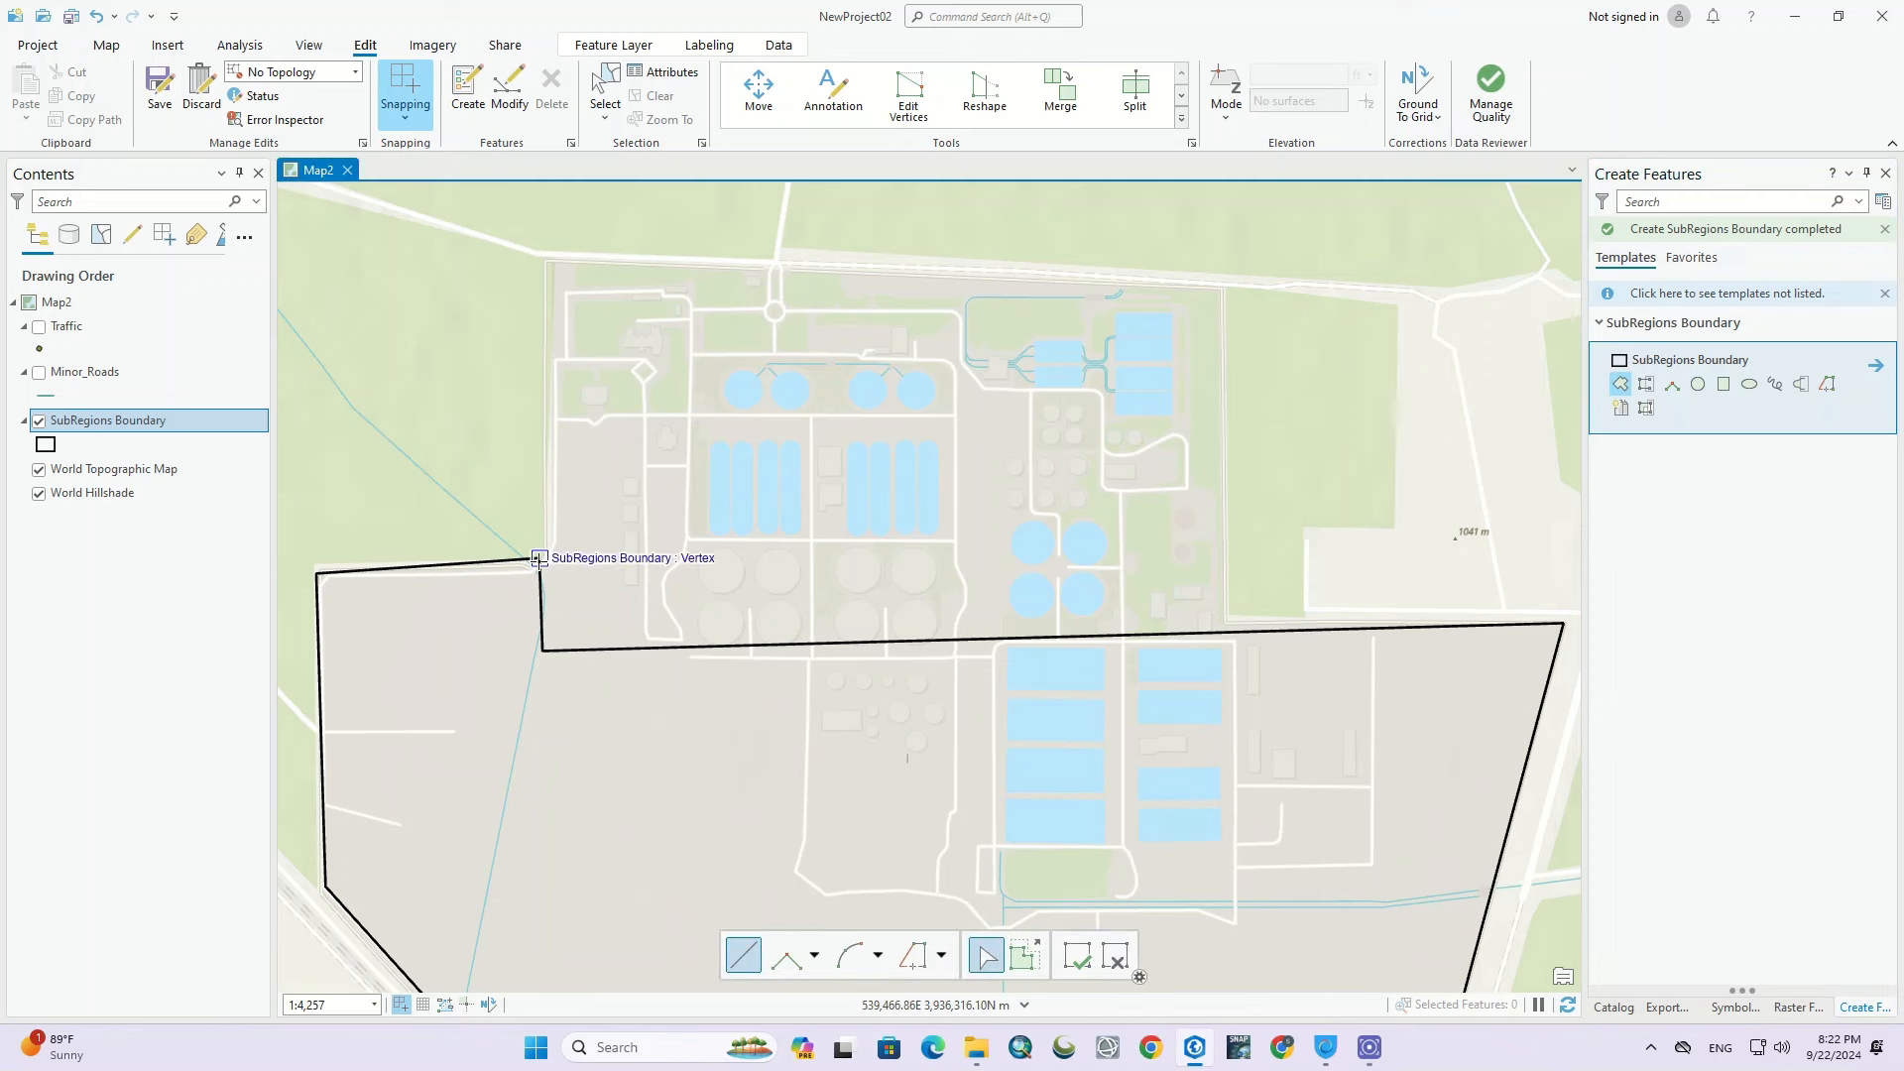
left_click(538, 559)
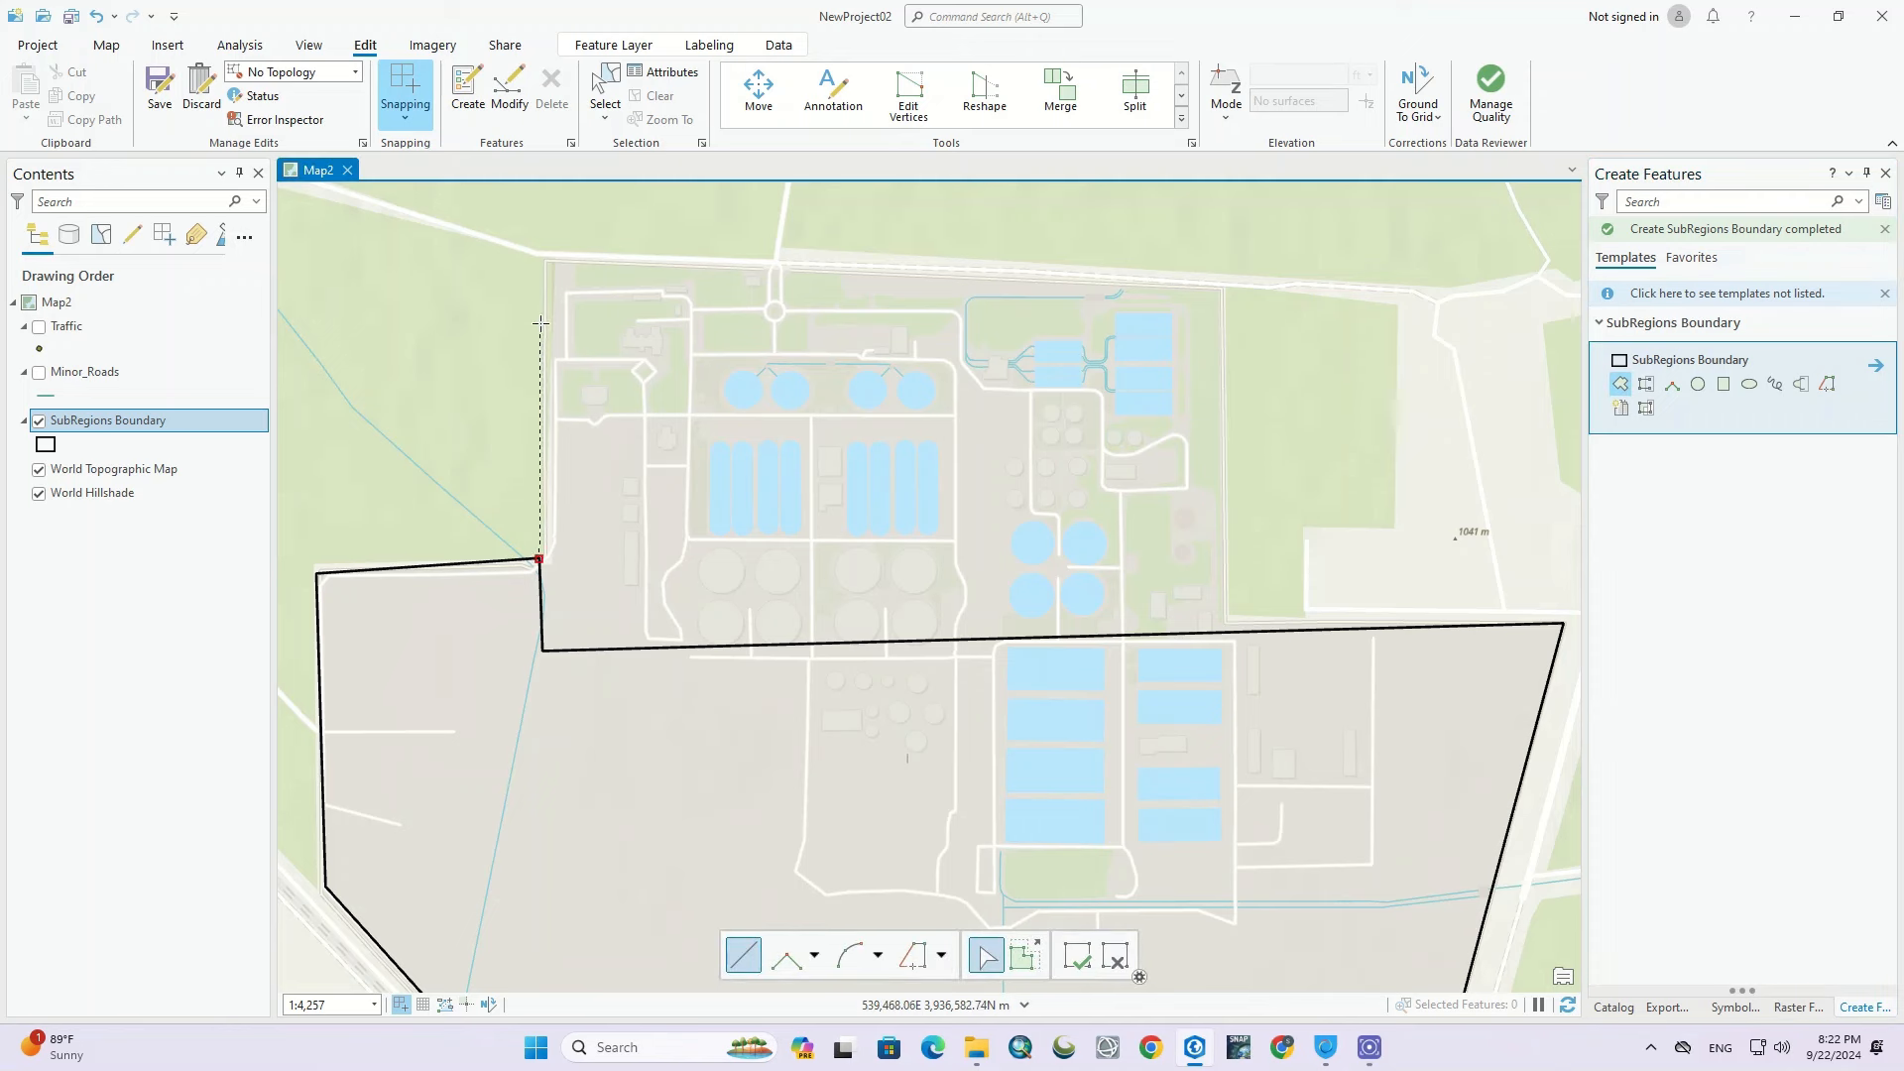
left_click(543, 262)
scroll(741, 545, "down", 2)
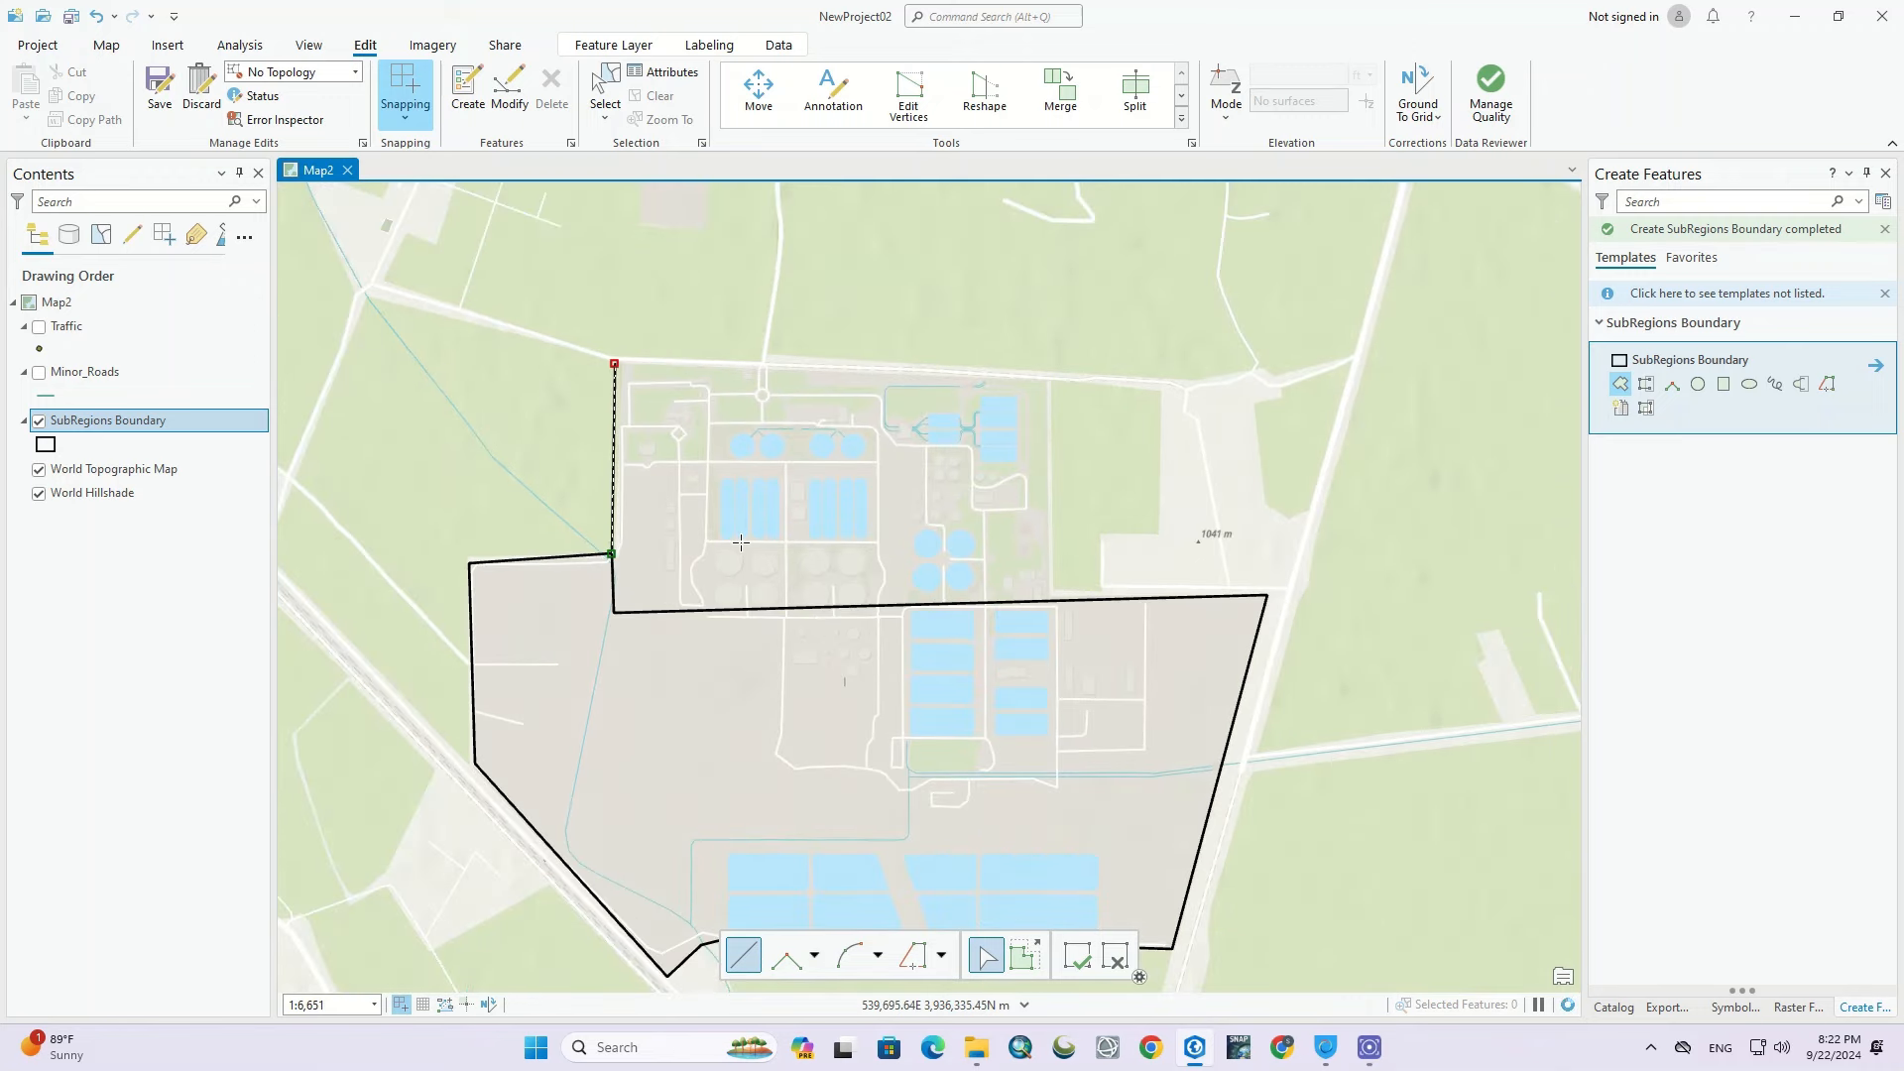
left_click(1050, 376)
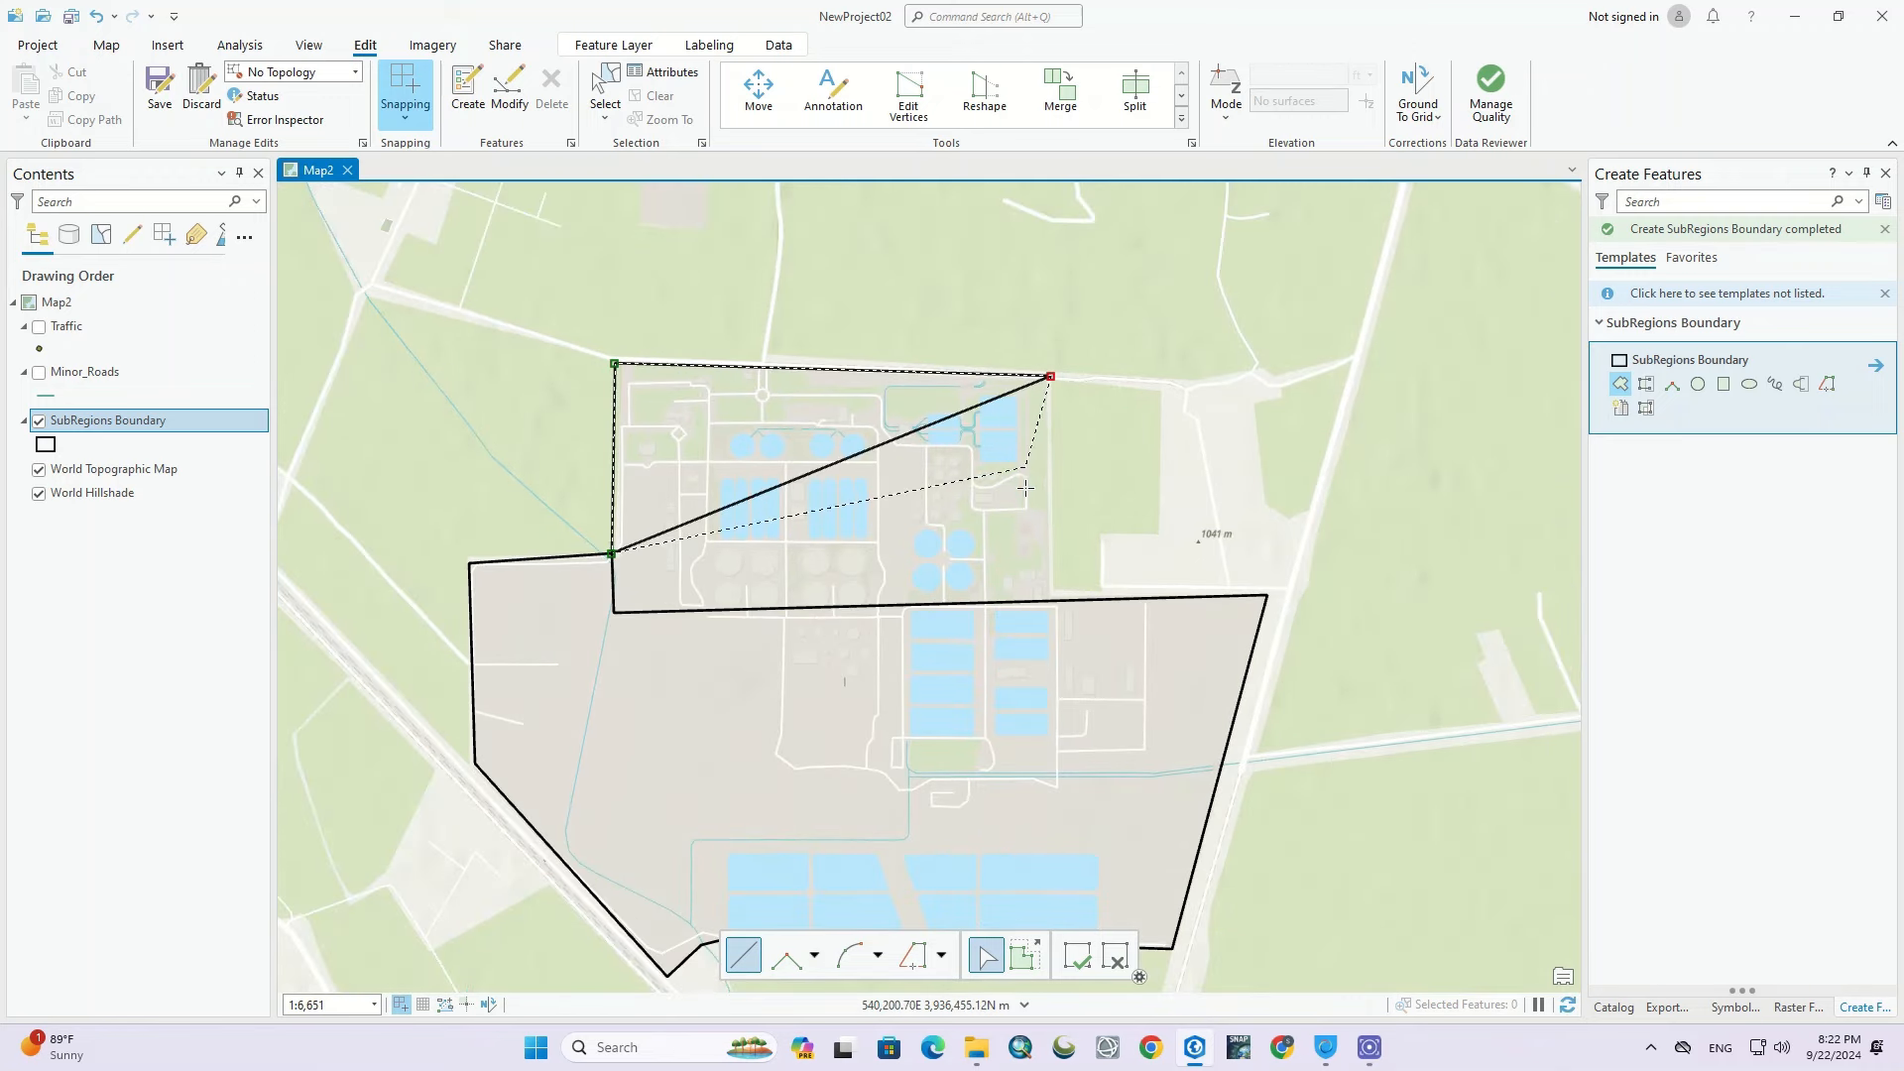
left_click(1045, 532)
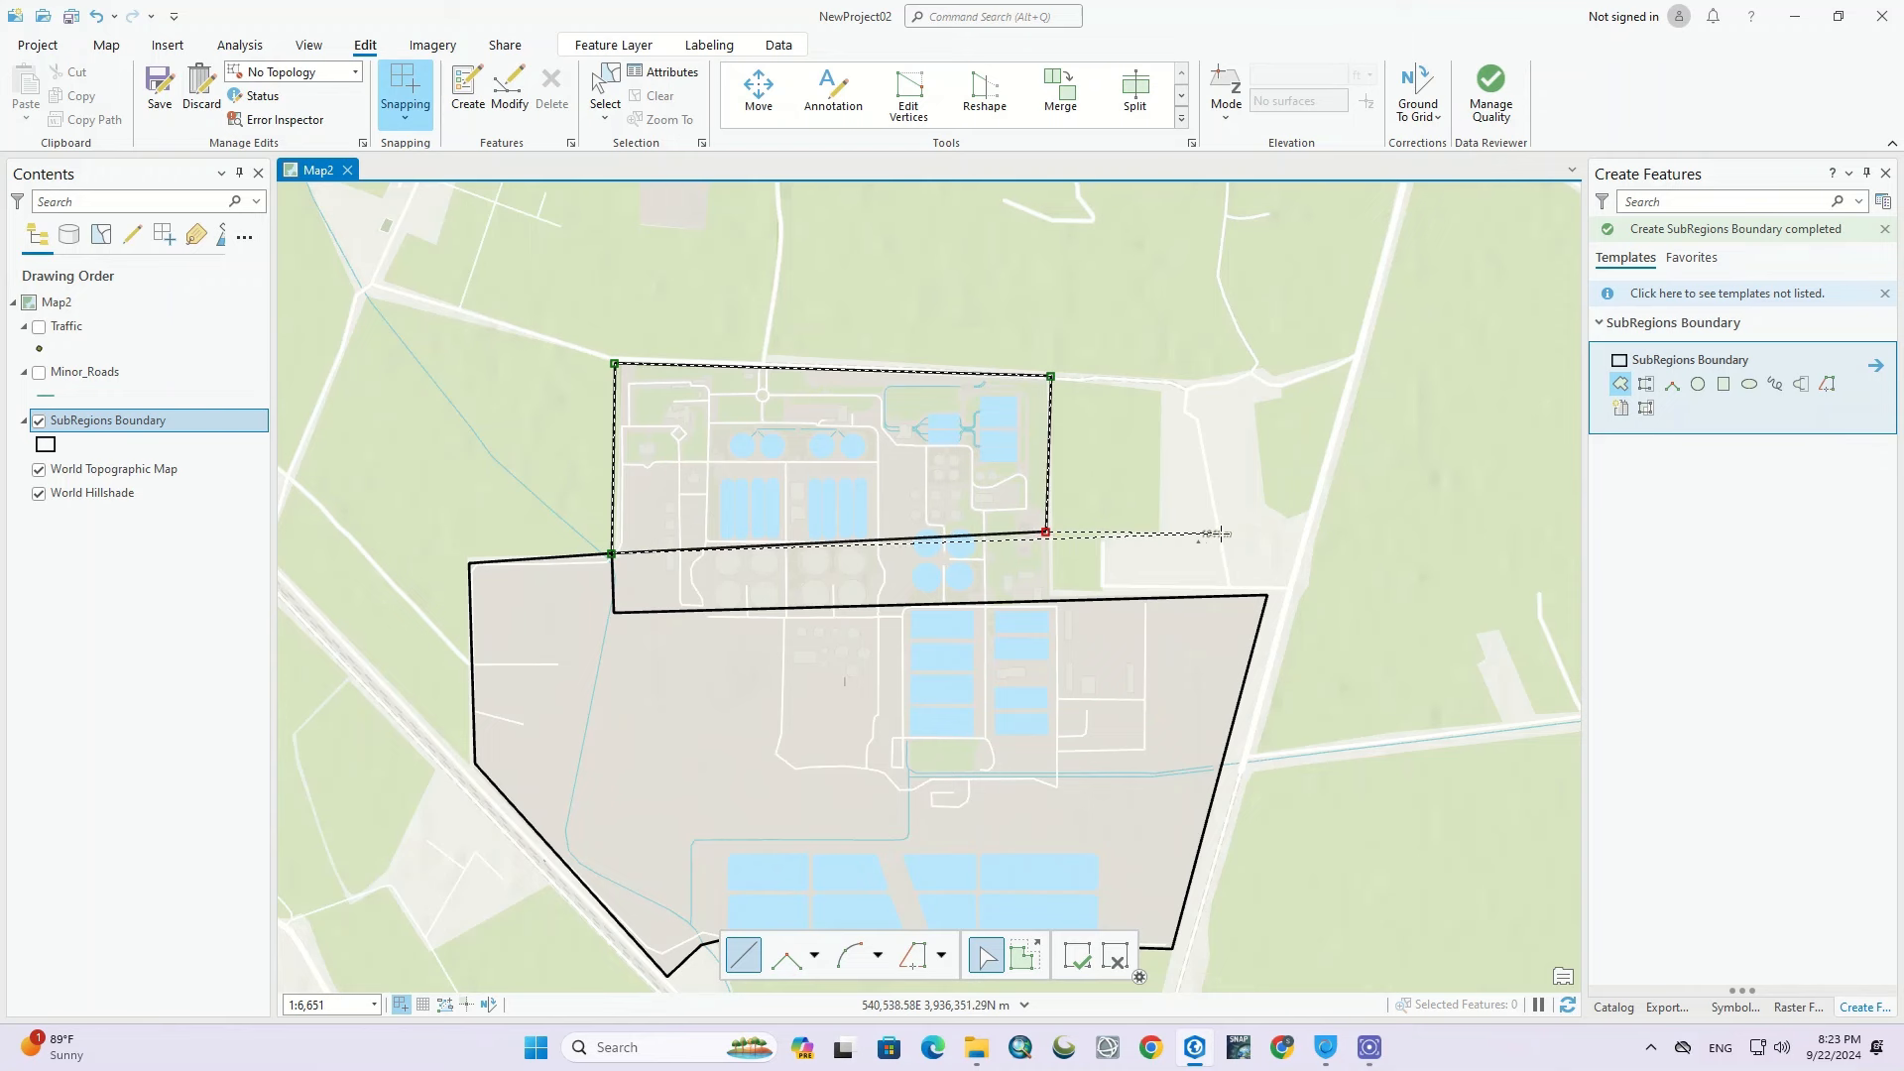
left_click(1264, 531)
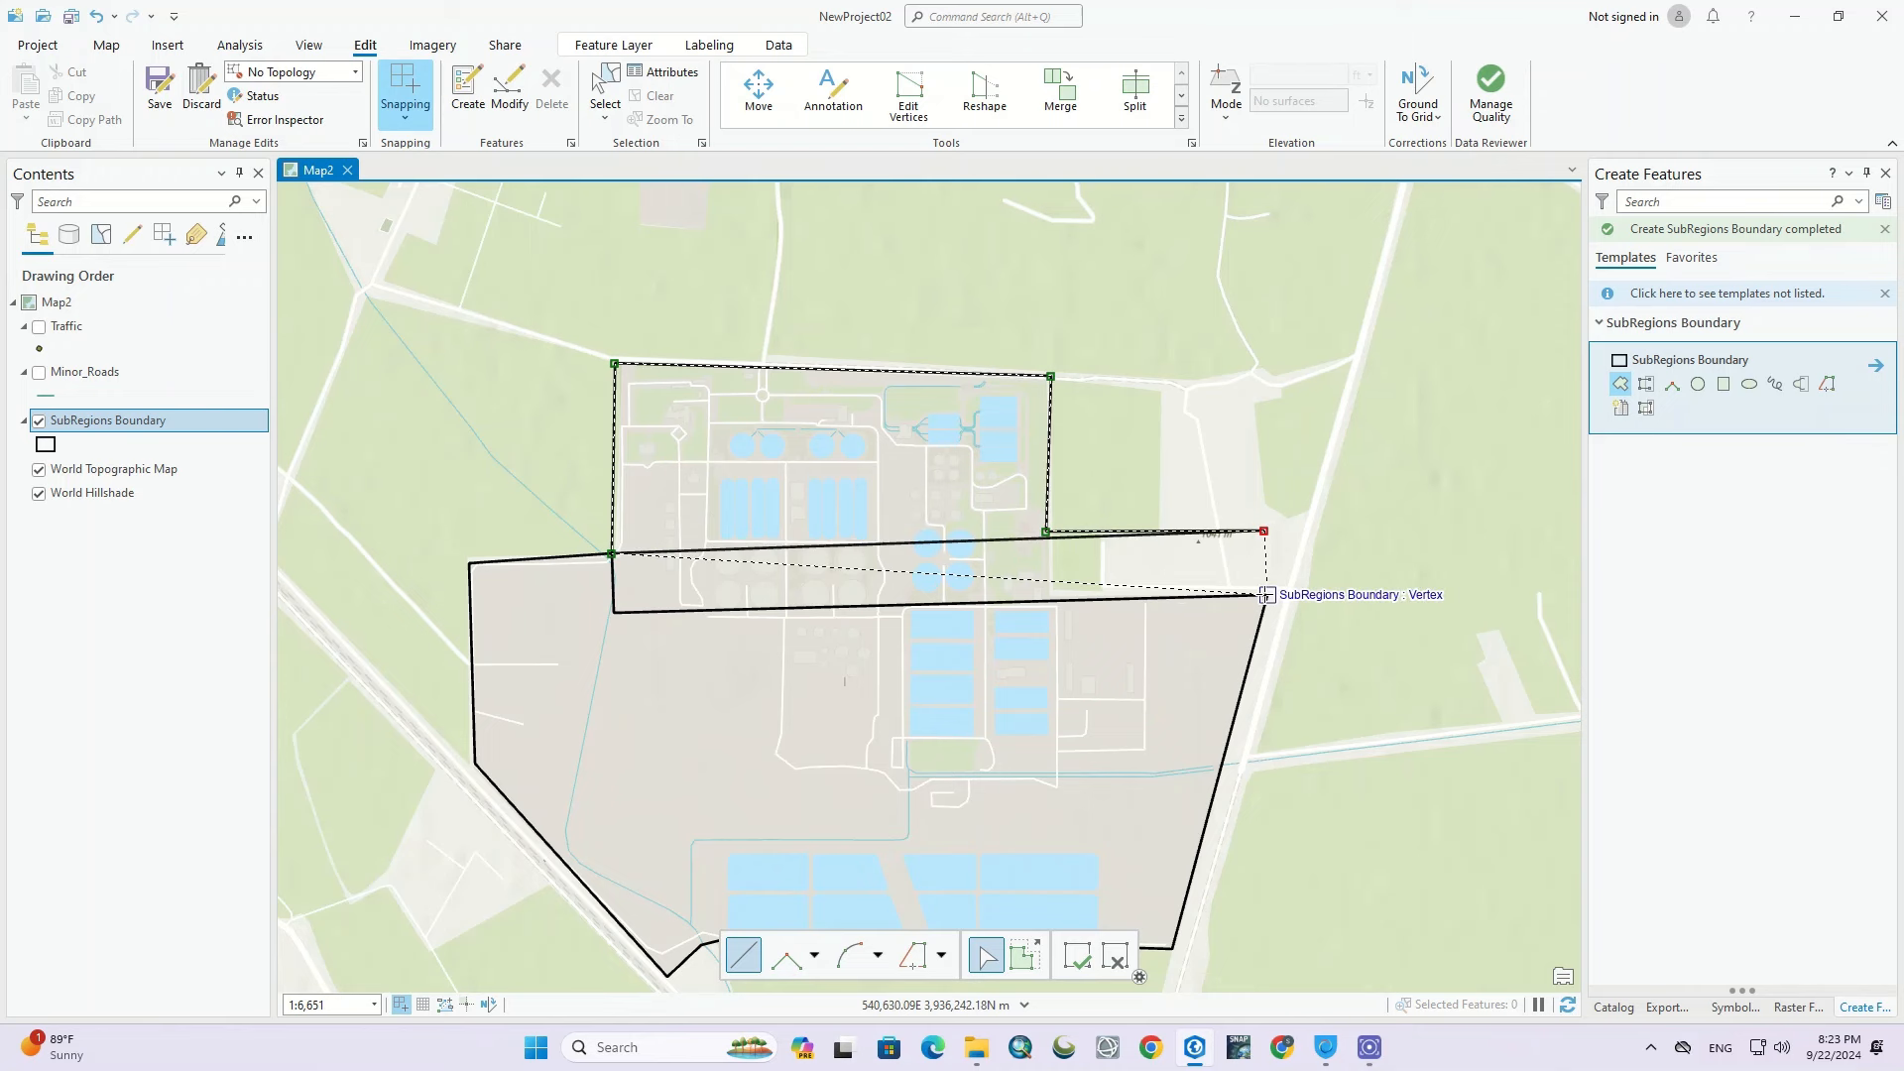
Step: Finish the L-shaped polygon by snapping its southern side to the existing polygon's vertices and edge midpoint
left_click(1267, 595)
left_click(1267, 595)
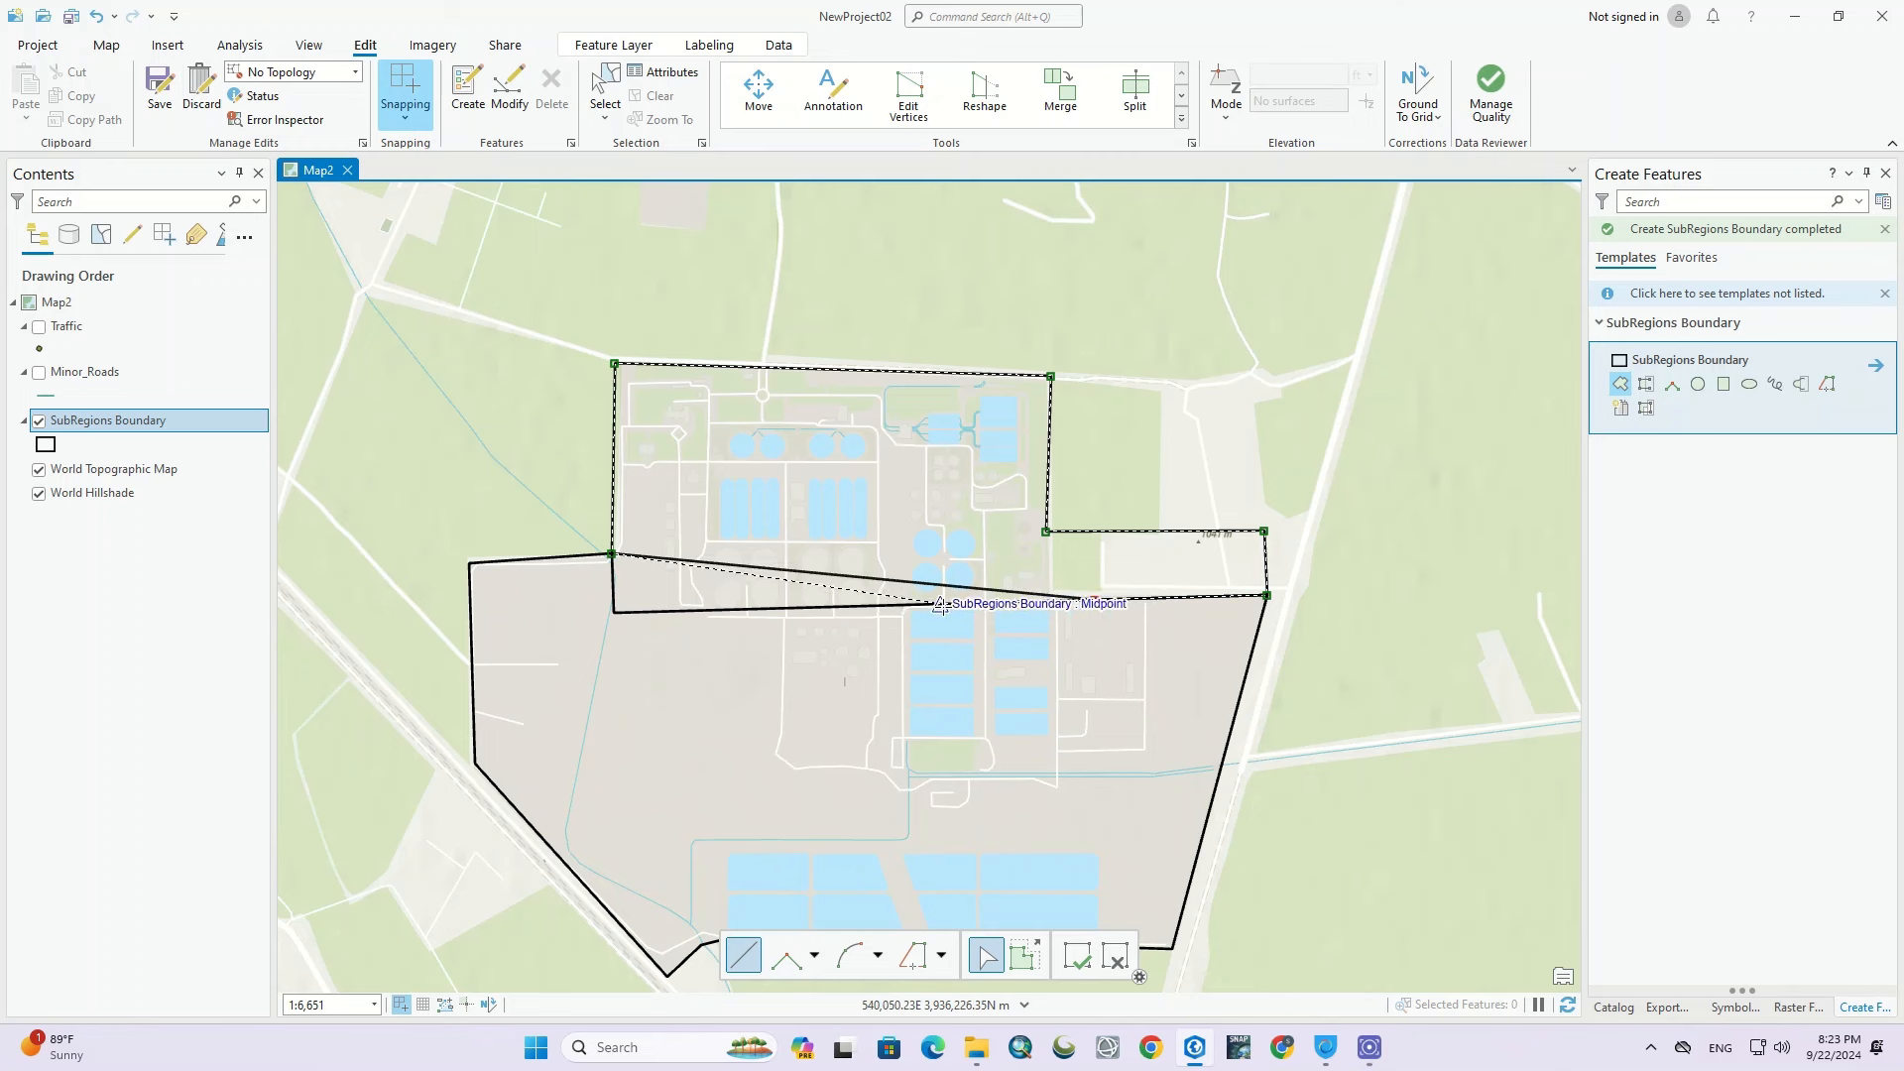
left_click(941, 604)
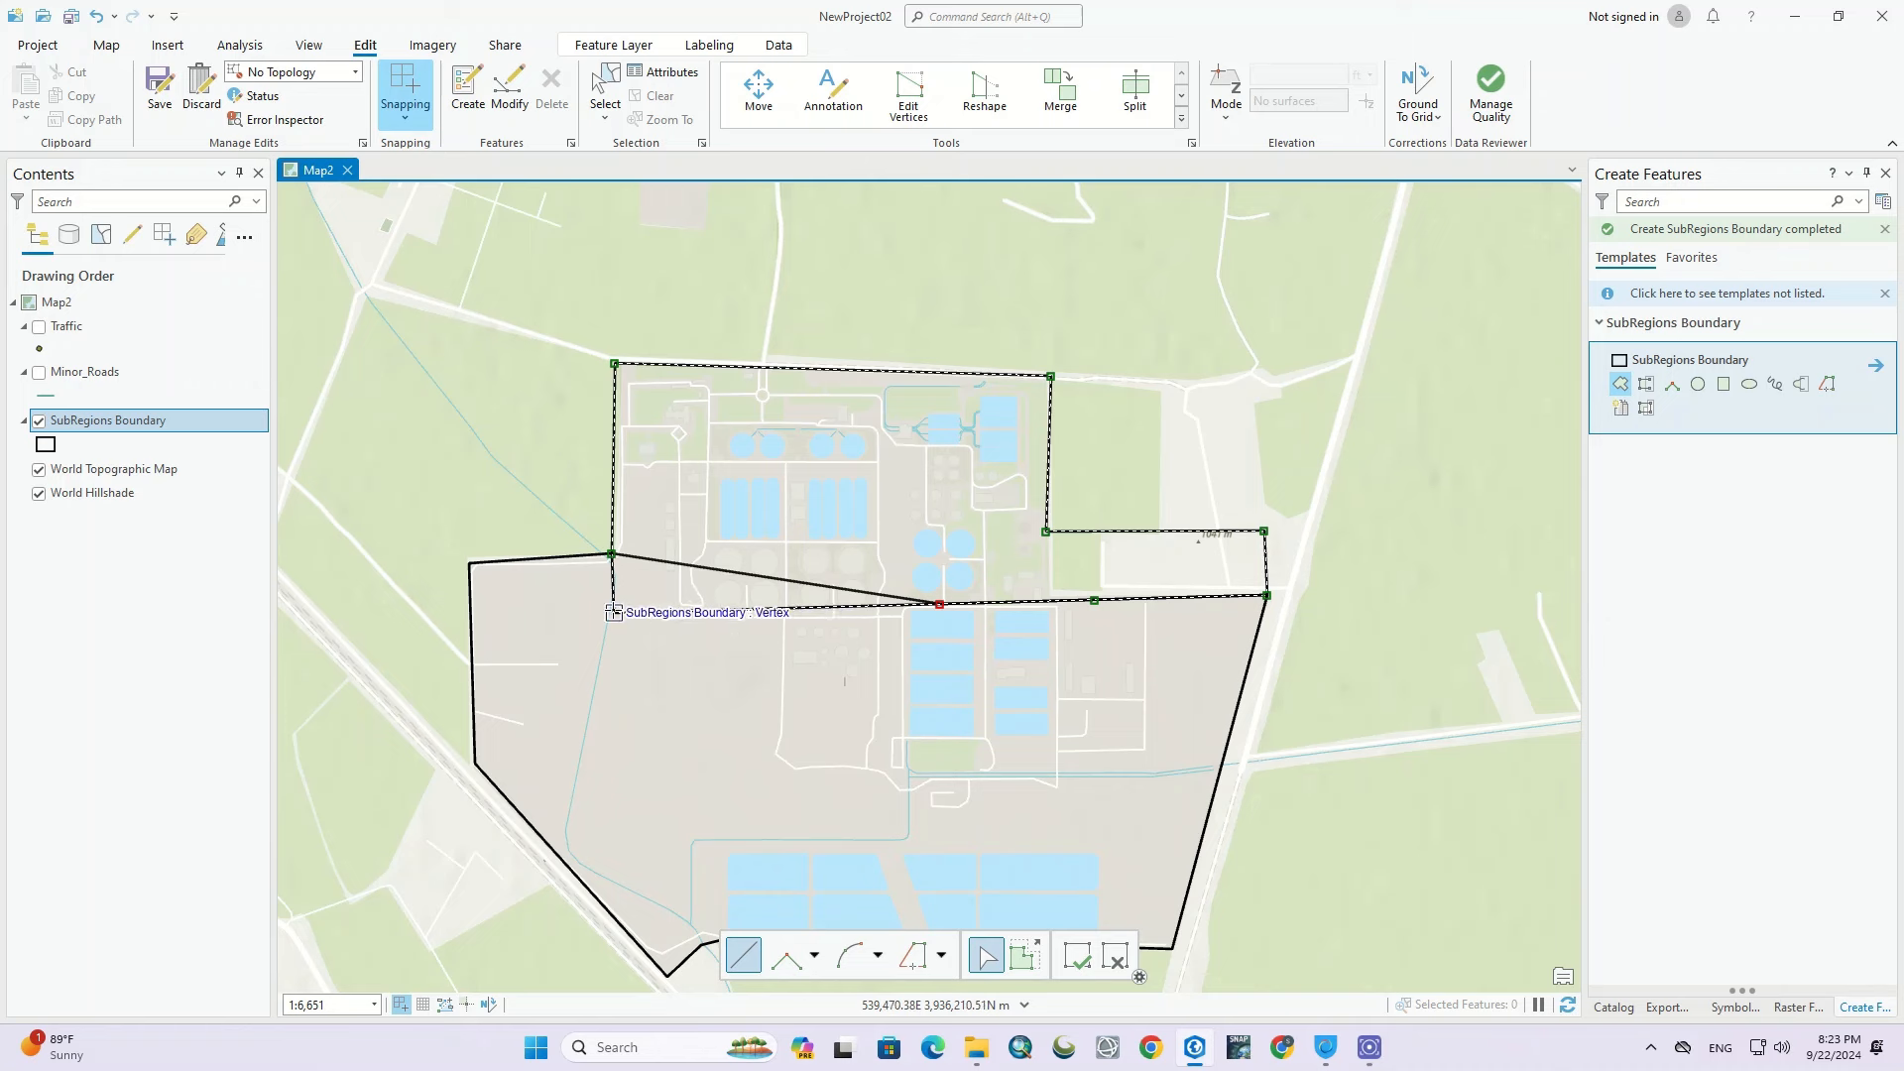
left_click(614, 612)
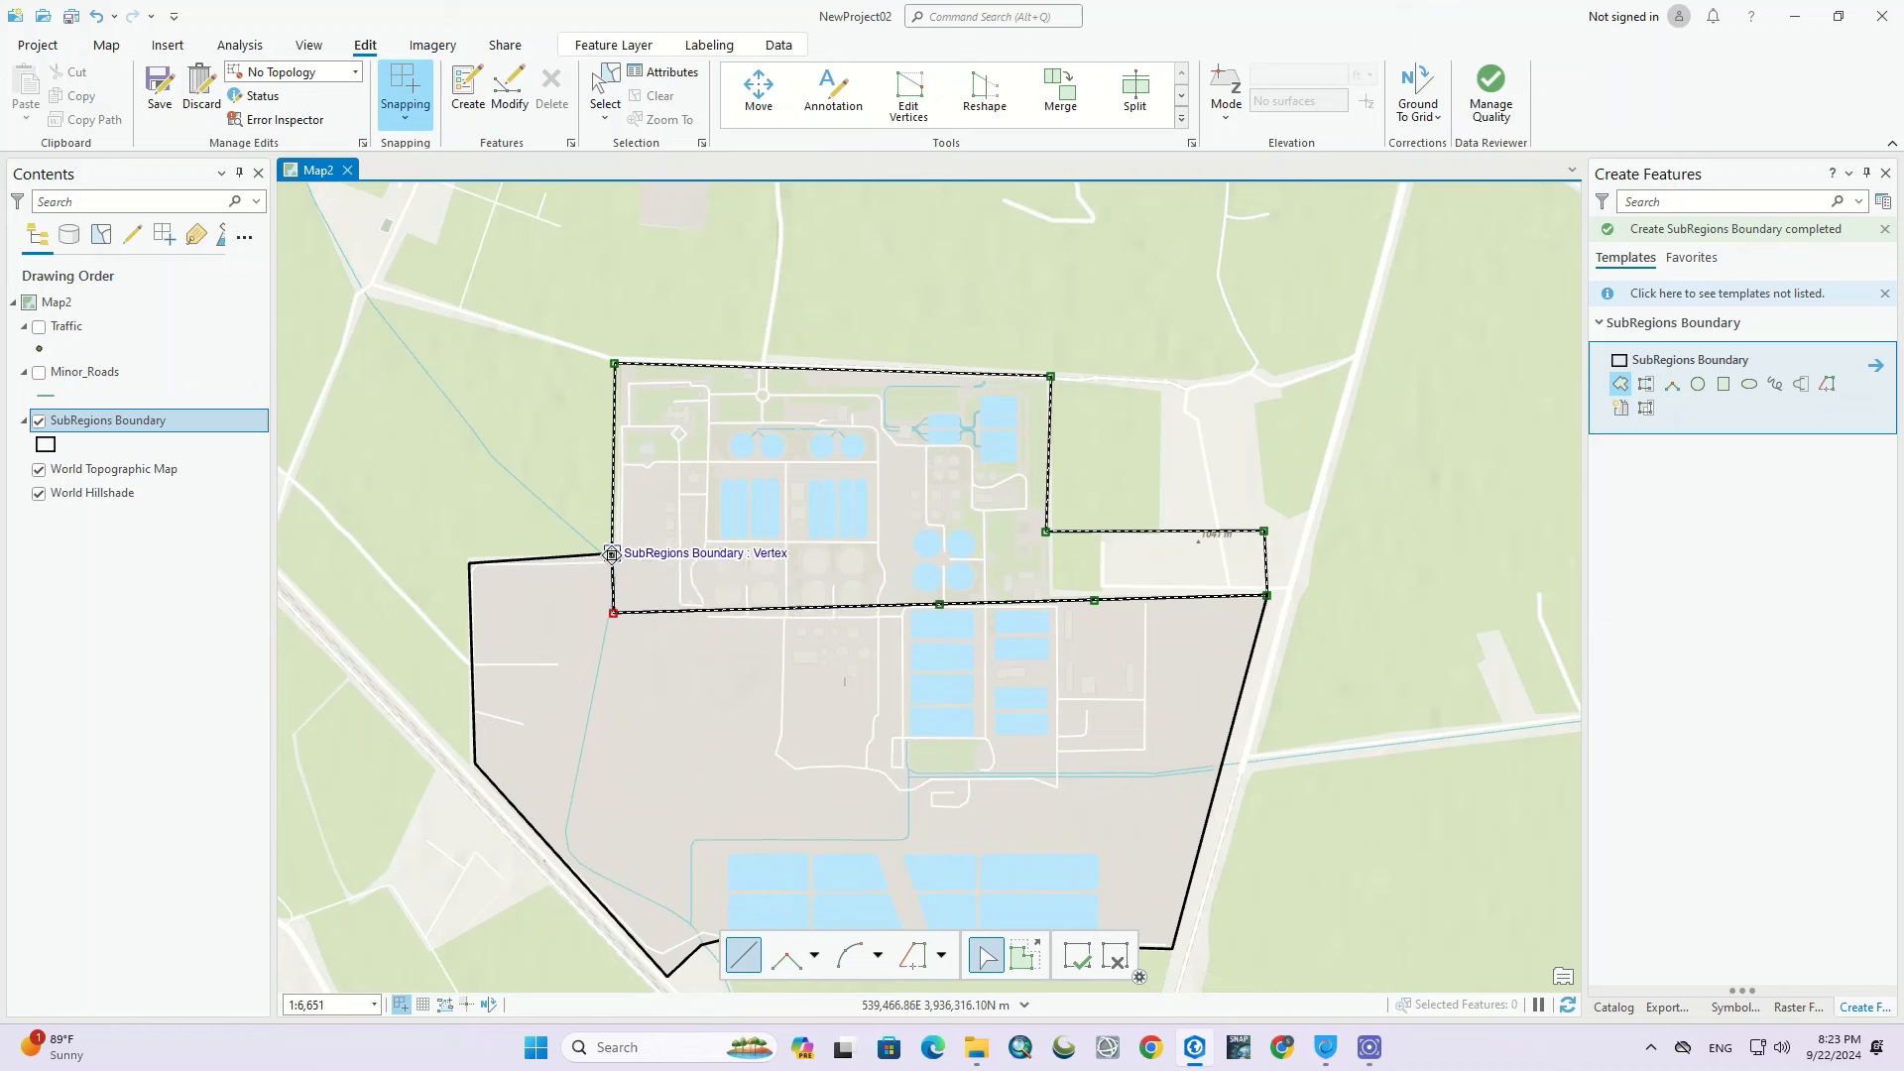
double_click(612, 554)
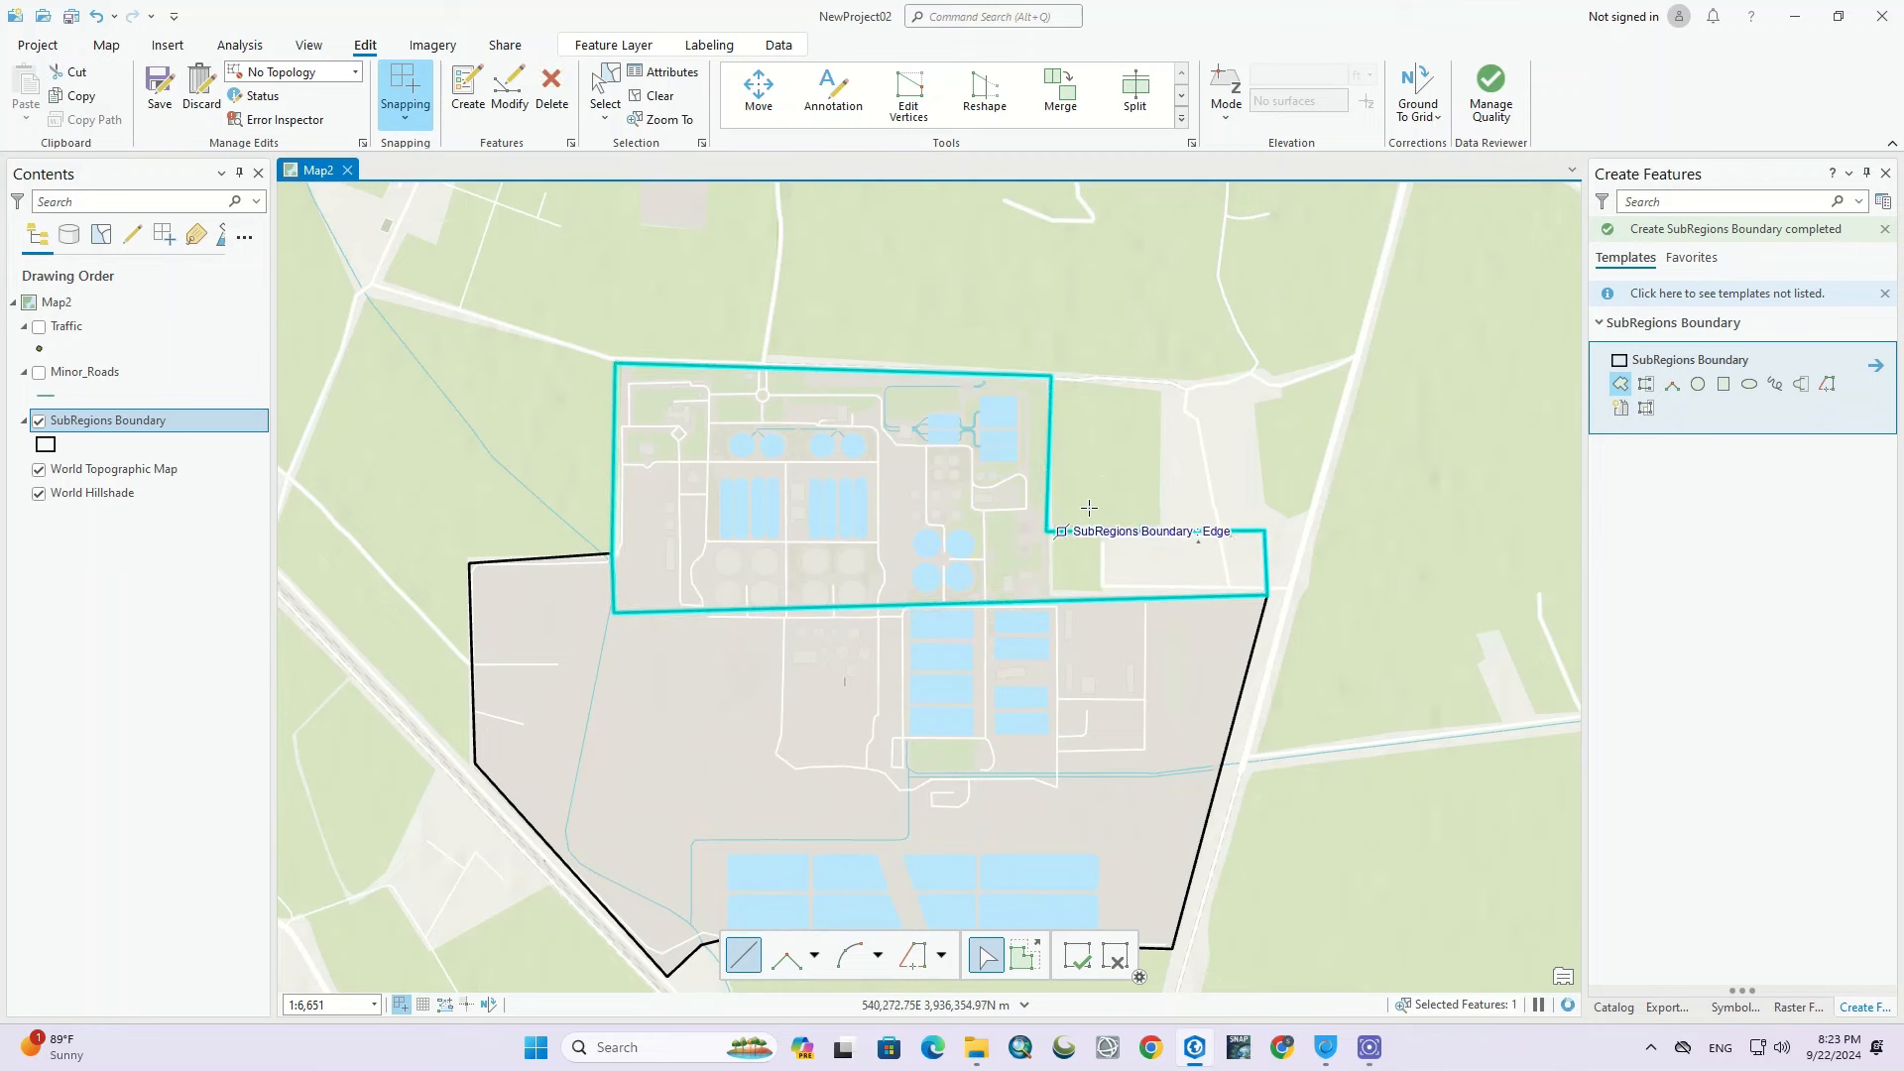
Step: Examine the western corner where the northern and southern polygons meet for gaps or overlaps
scroll(1103, 484, "down", 1)
scroll(811, 512, "up", 6)
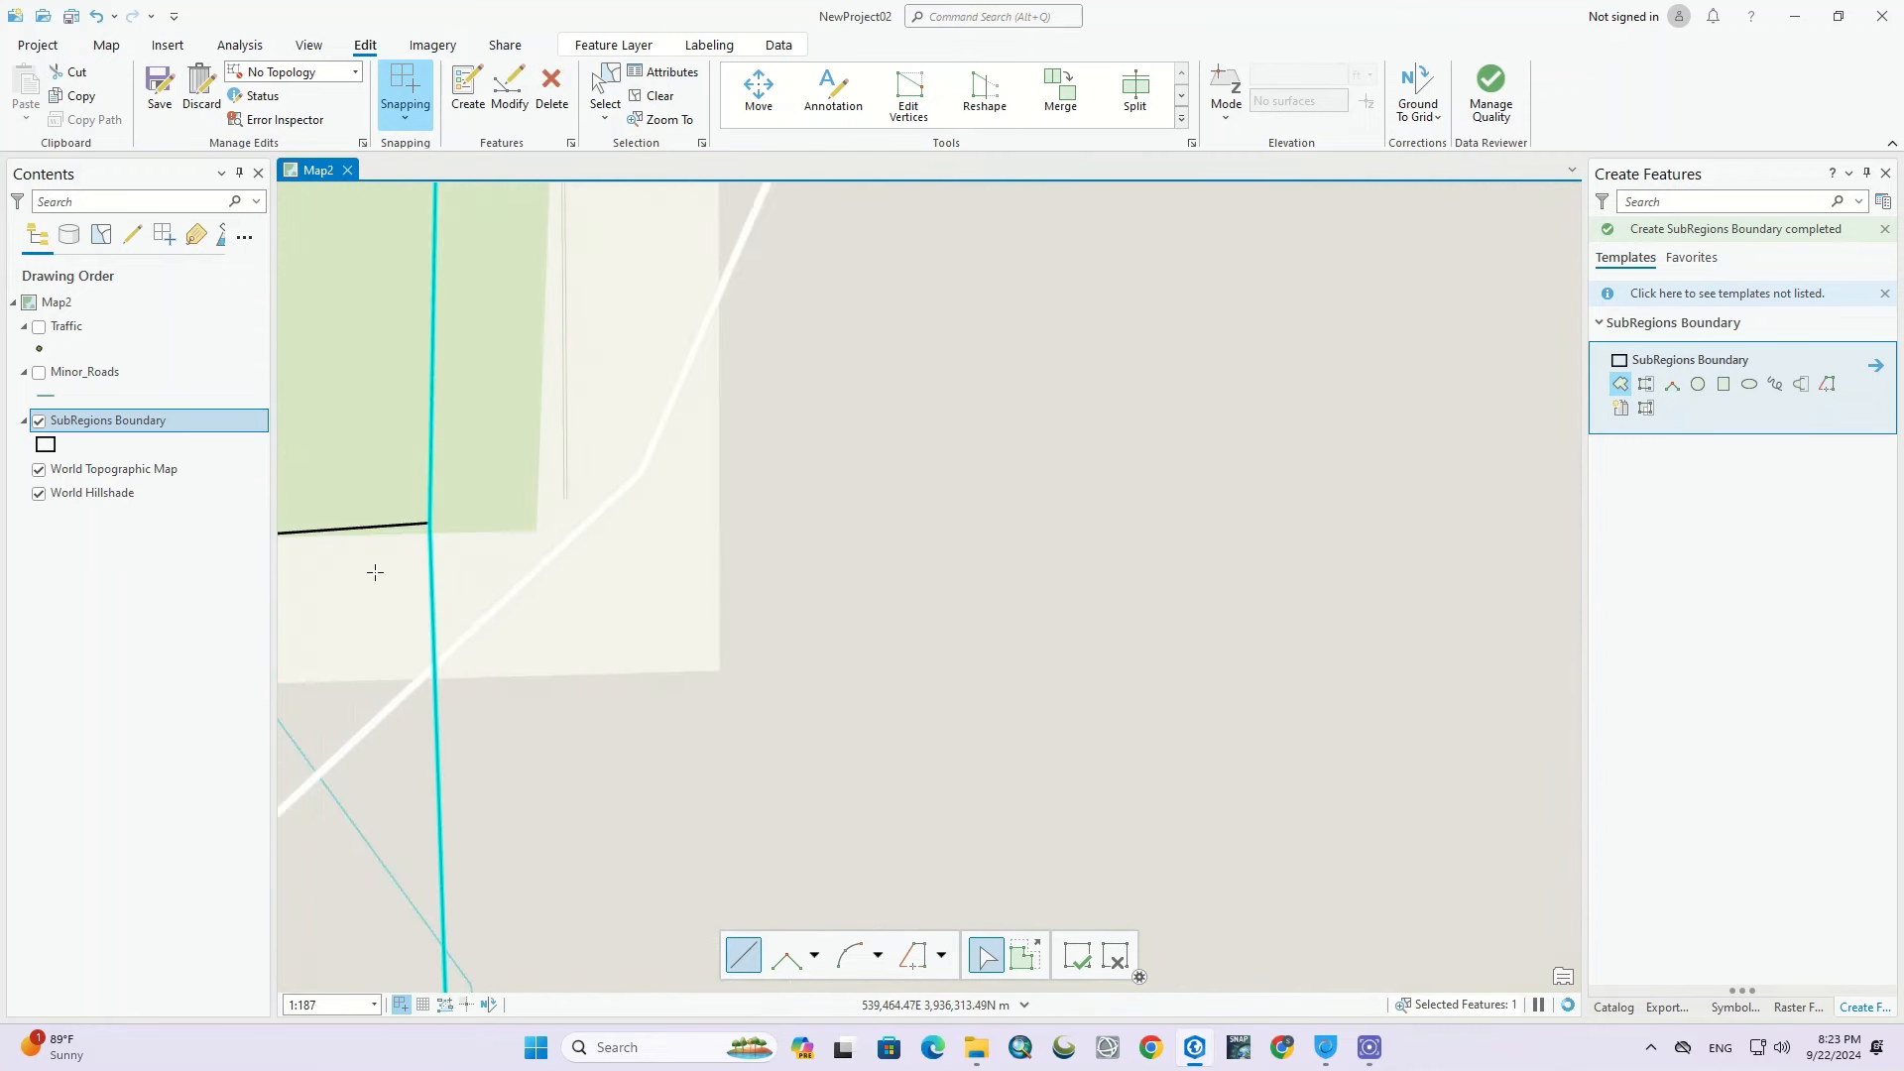
scroll(340, 532, "up", 4)
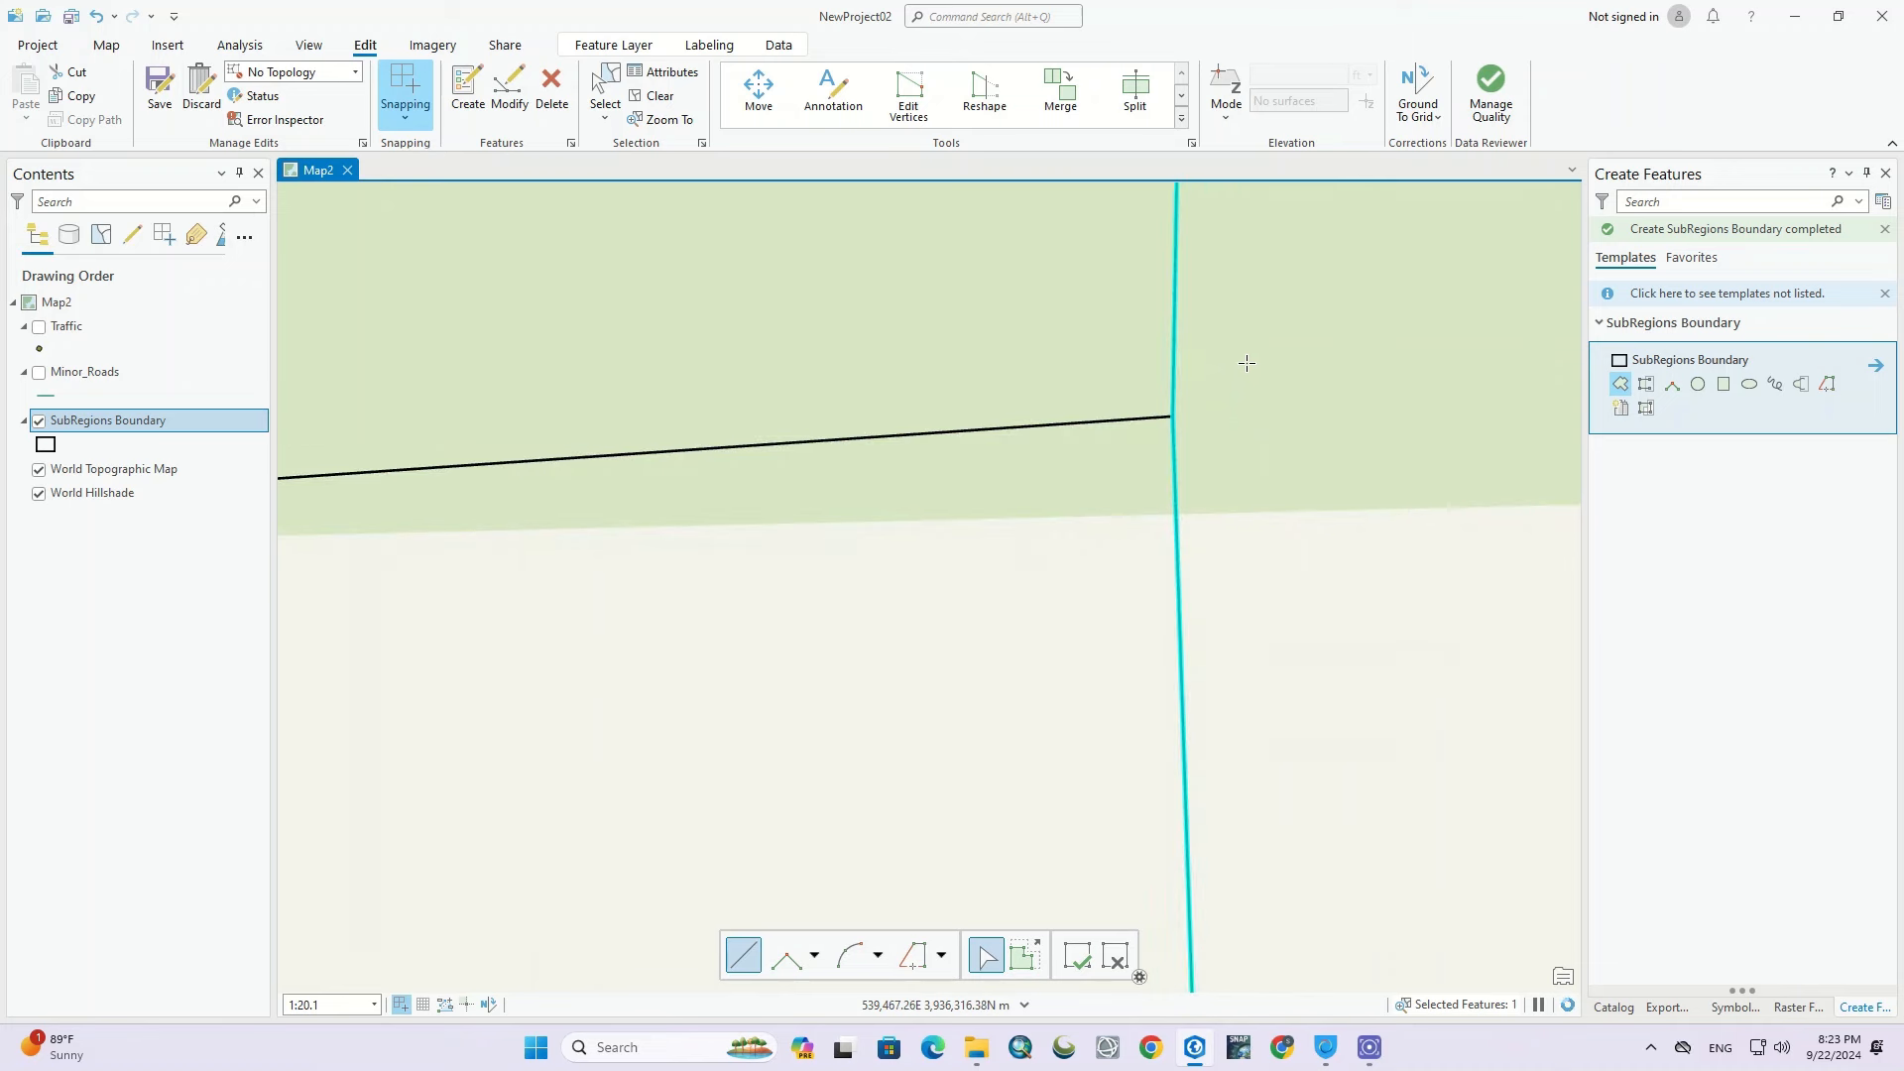
scroll(1200, 397, "up", 4)
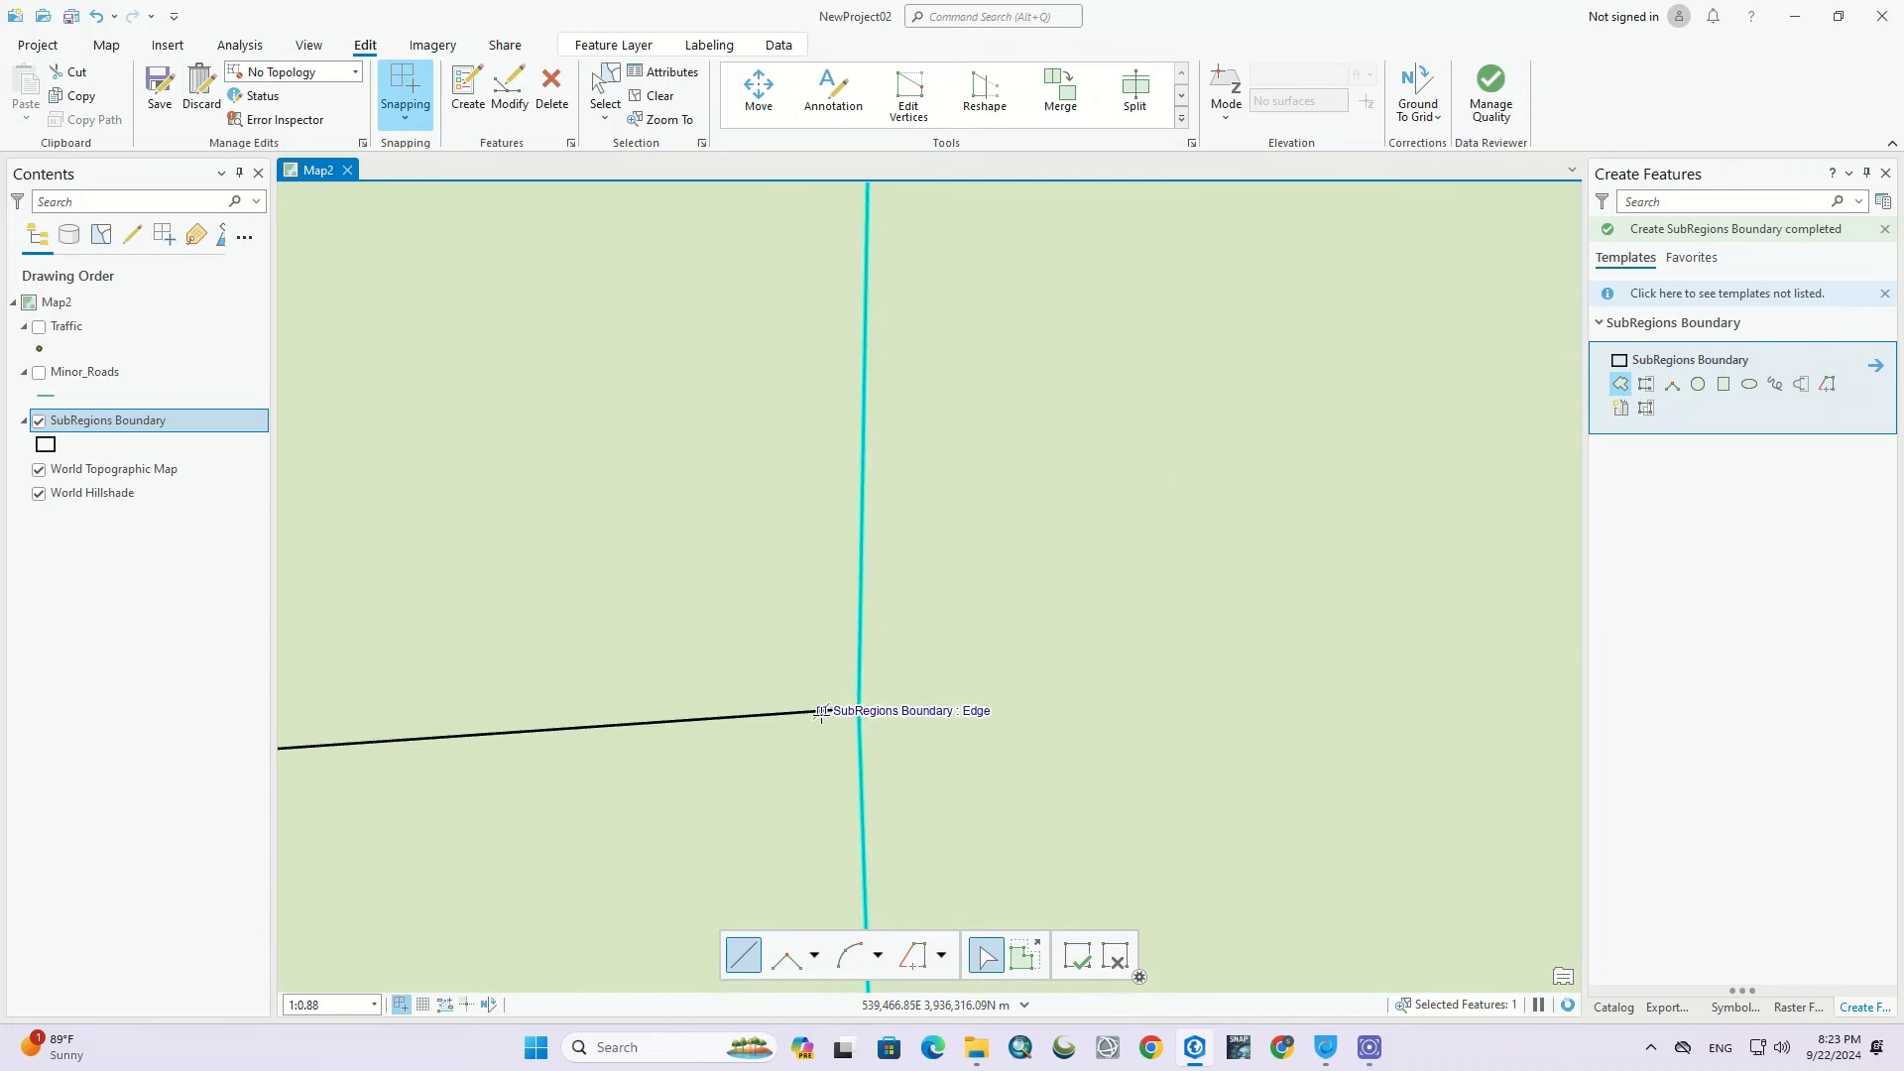
scroll(902, 668, "down", 6)
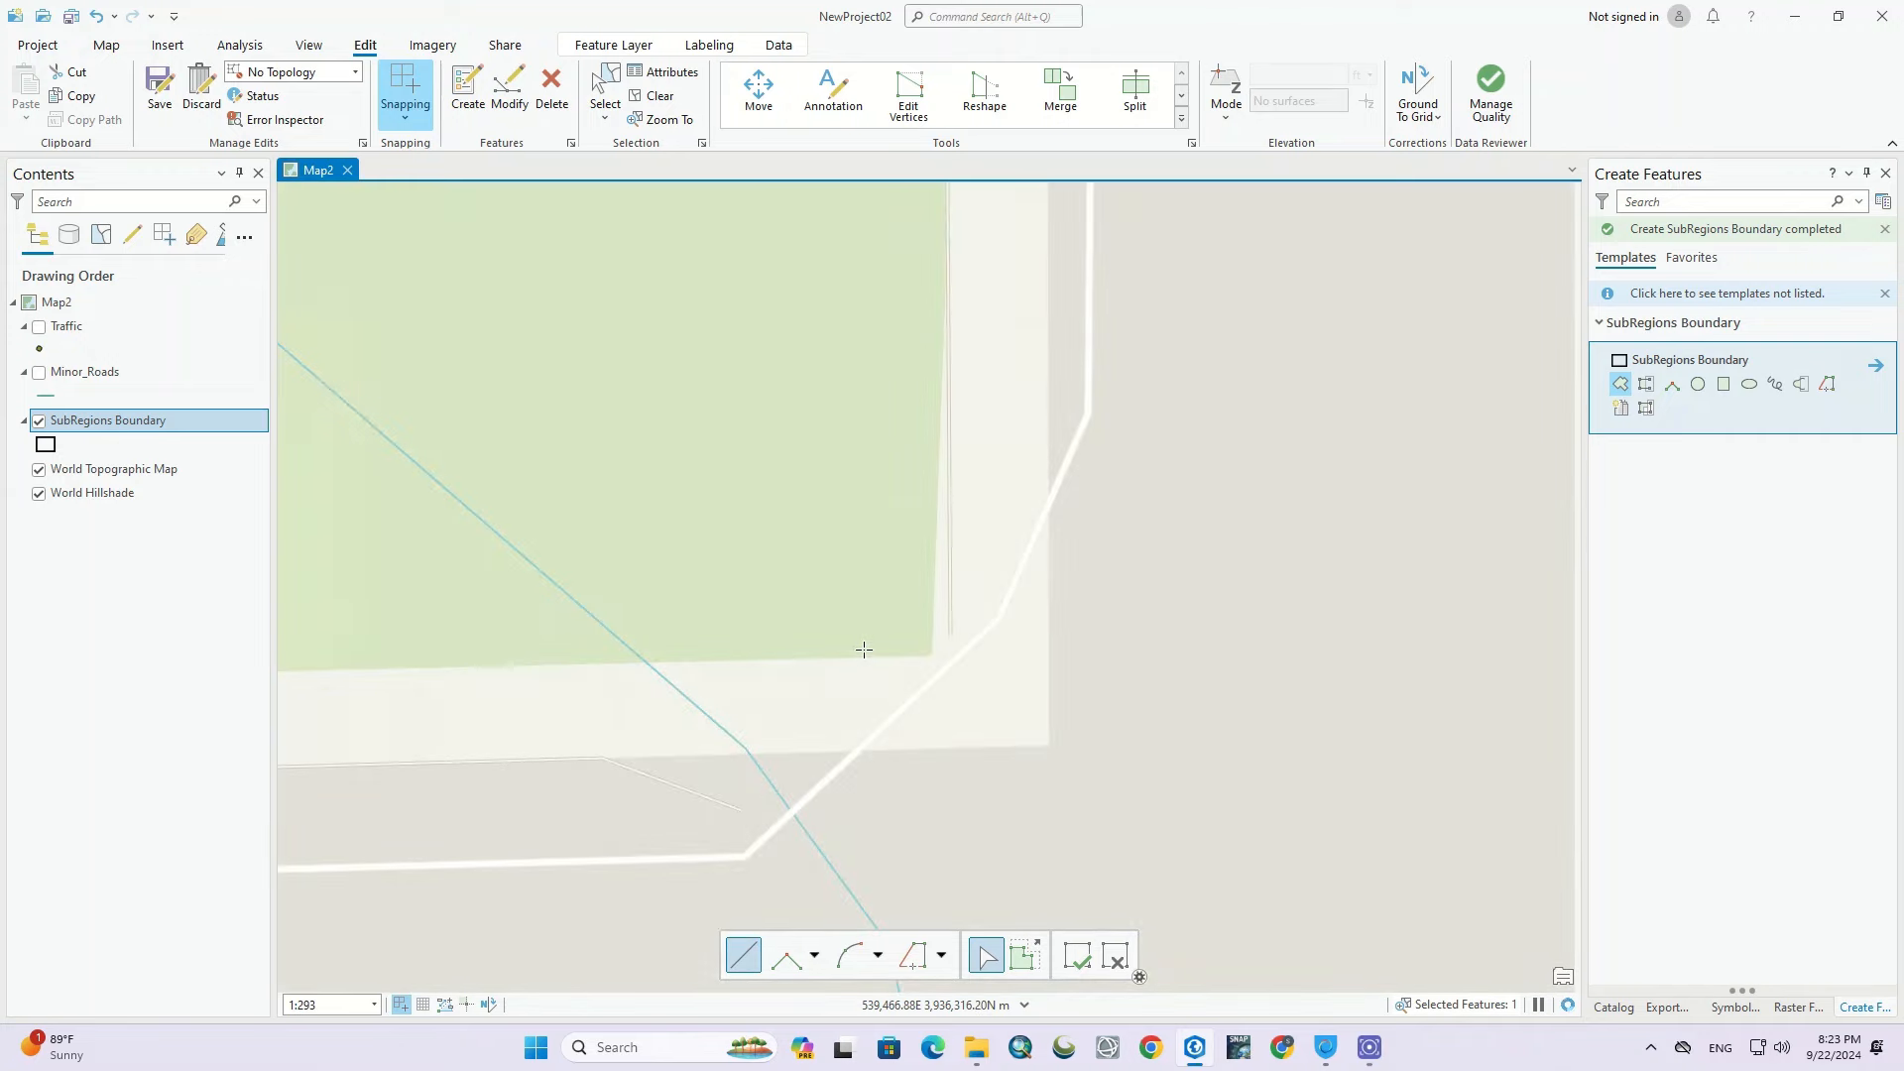
scroll(864, 650, "down", 5)
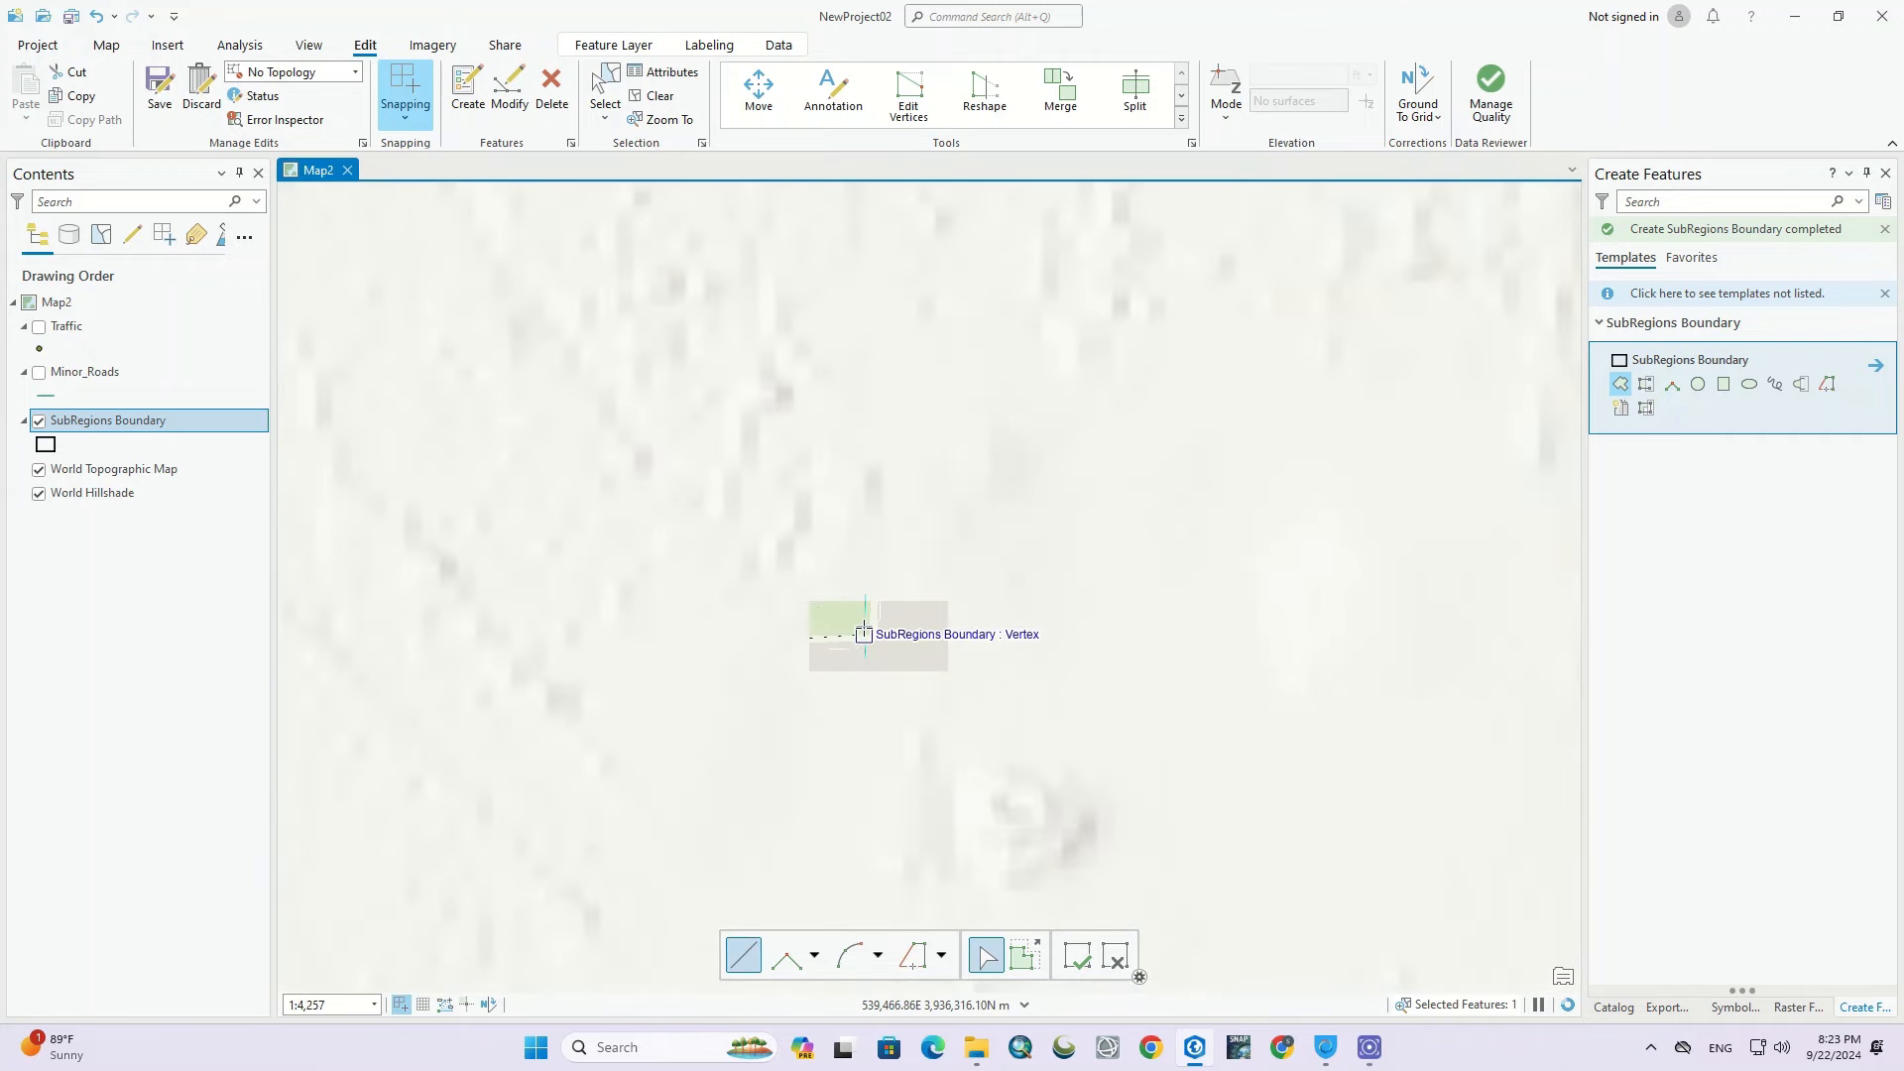
scroll(851, 622, "down", 5)
Step: Create a roughly triangular SubRegions Boundary polygon south of the compound, snapping its northern side to the existing polygon's southern edge
scroll(1051, 556, "up", 3)
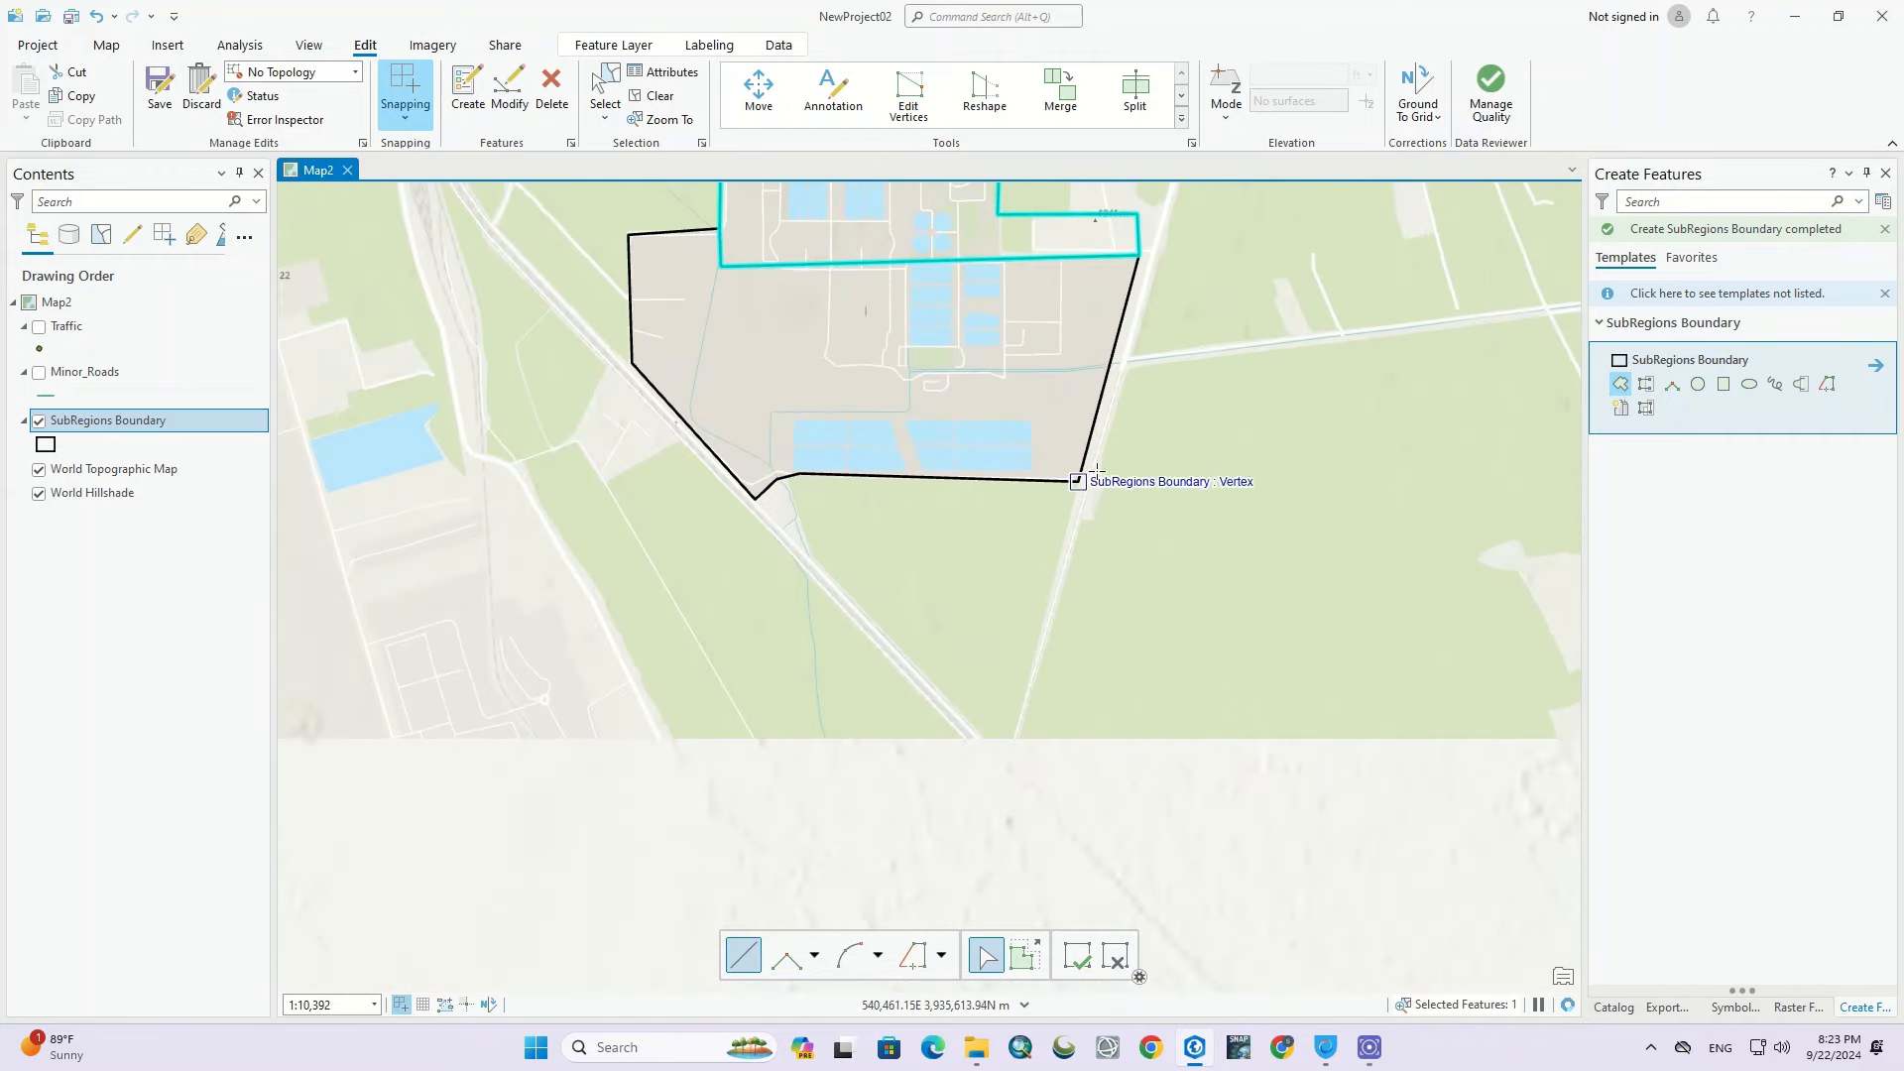
left_click(1077, 482)
left_click(1010, 760)
left_click(764, 489)
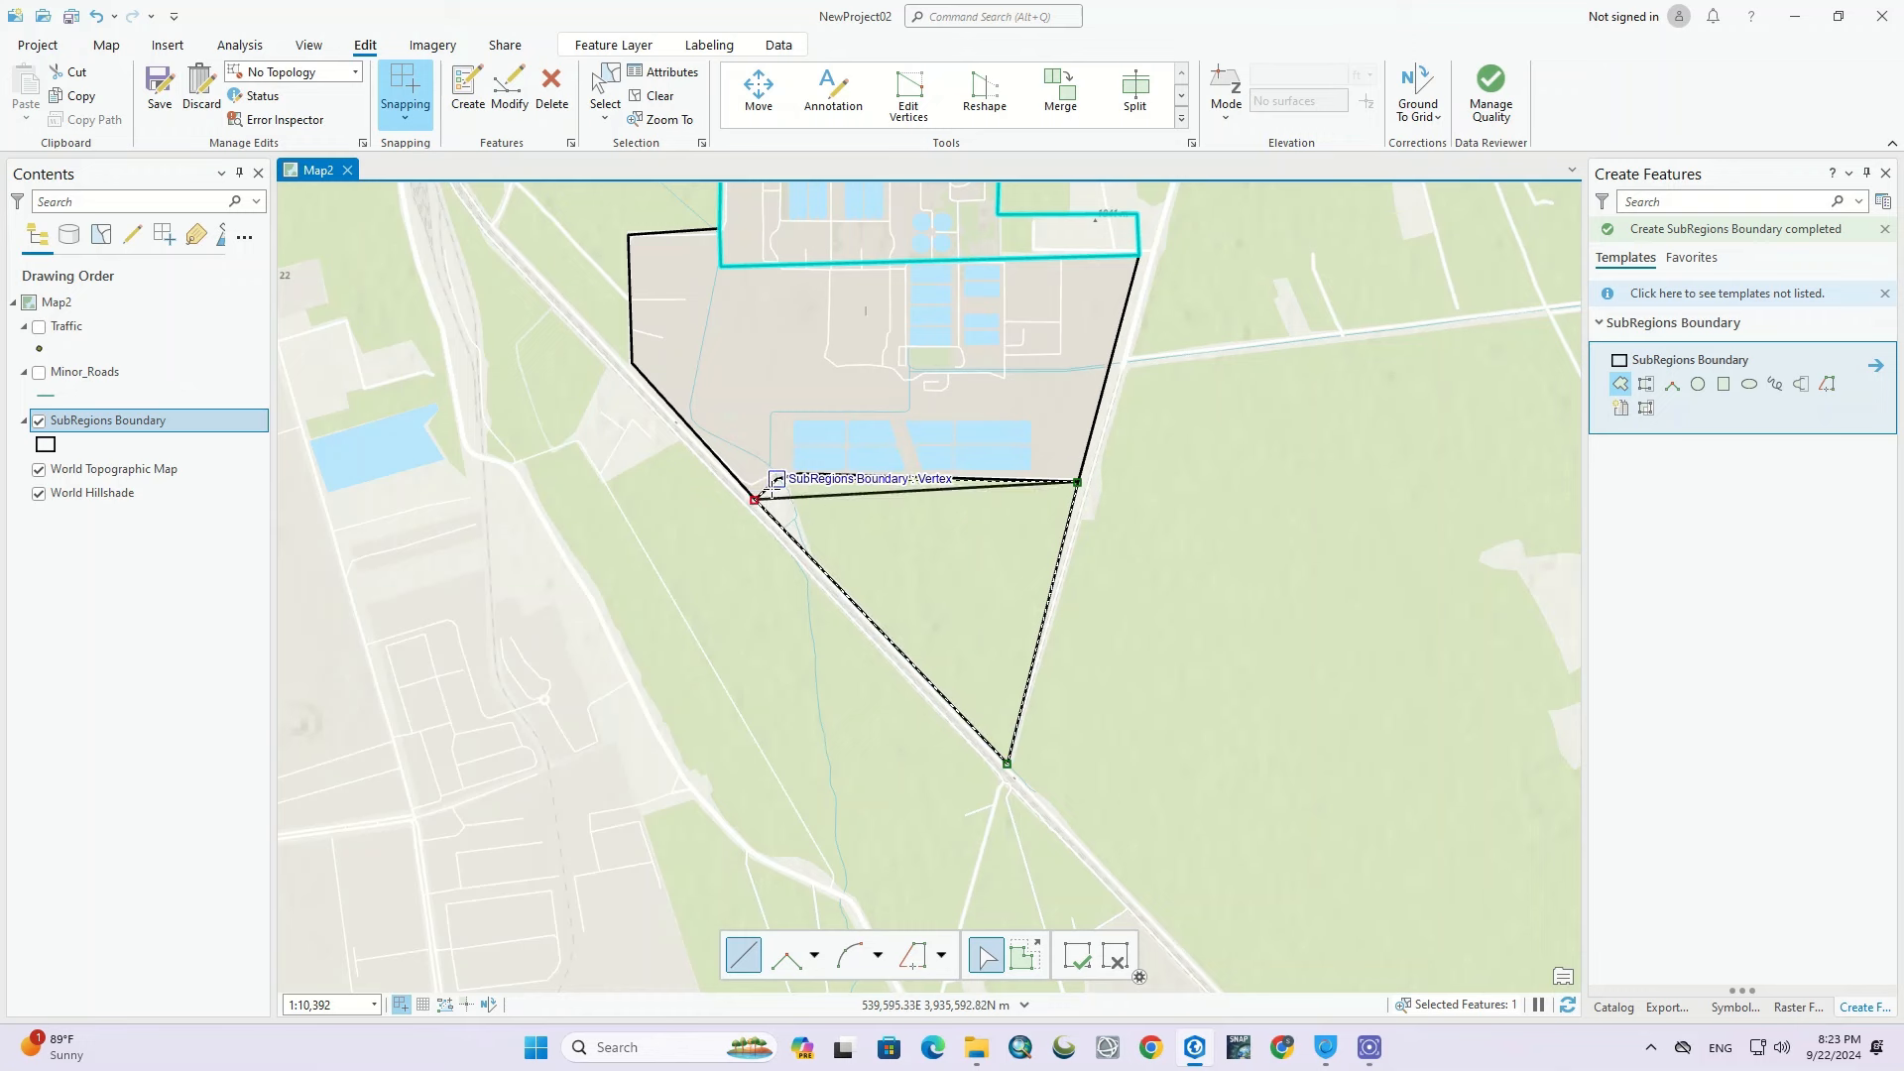
left_click(777, 480)
left_click(788, 476)
left_click(799, 474)
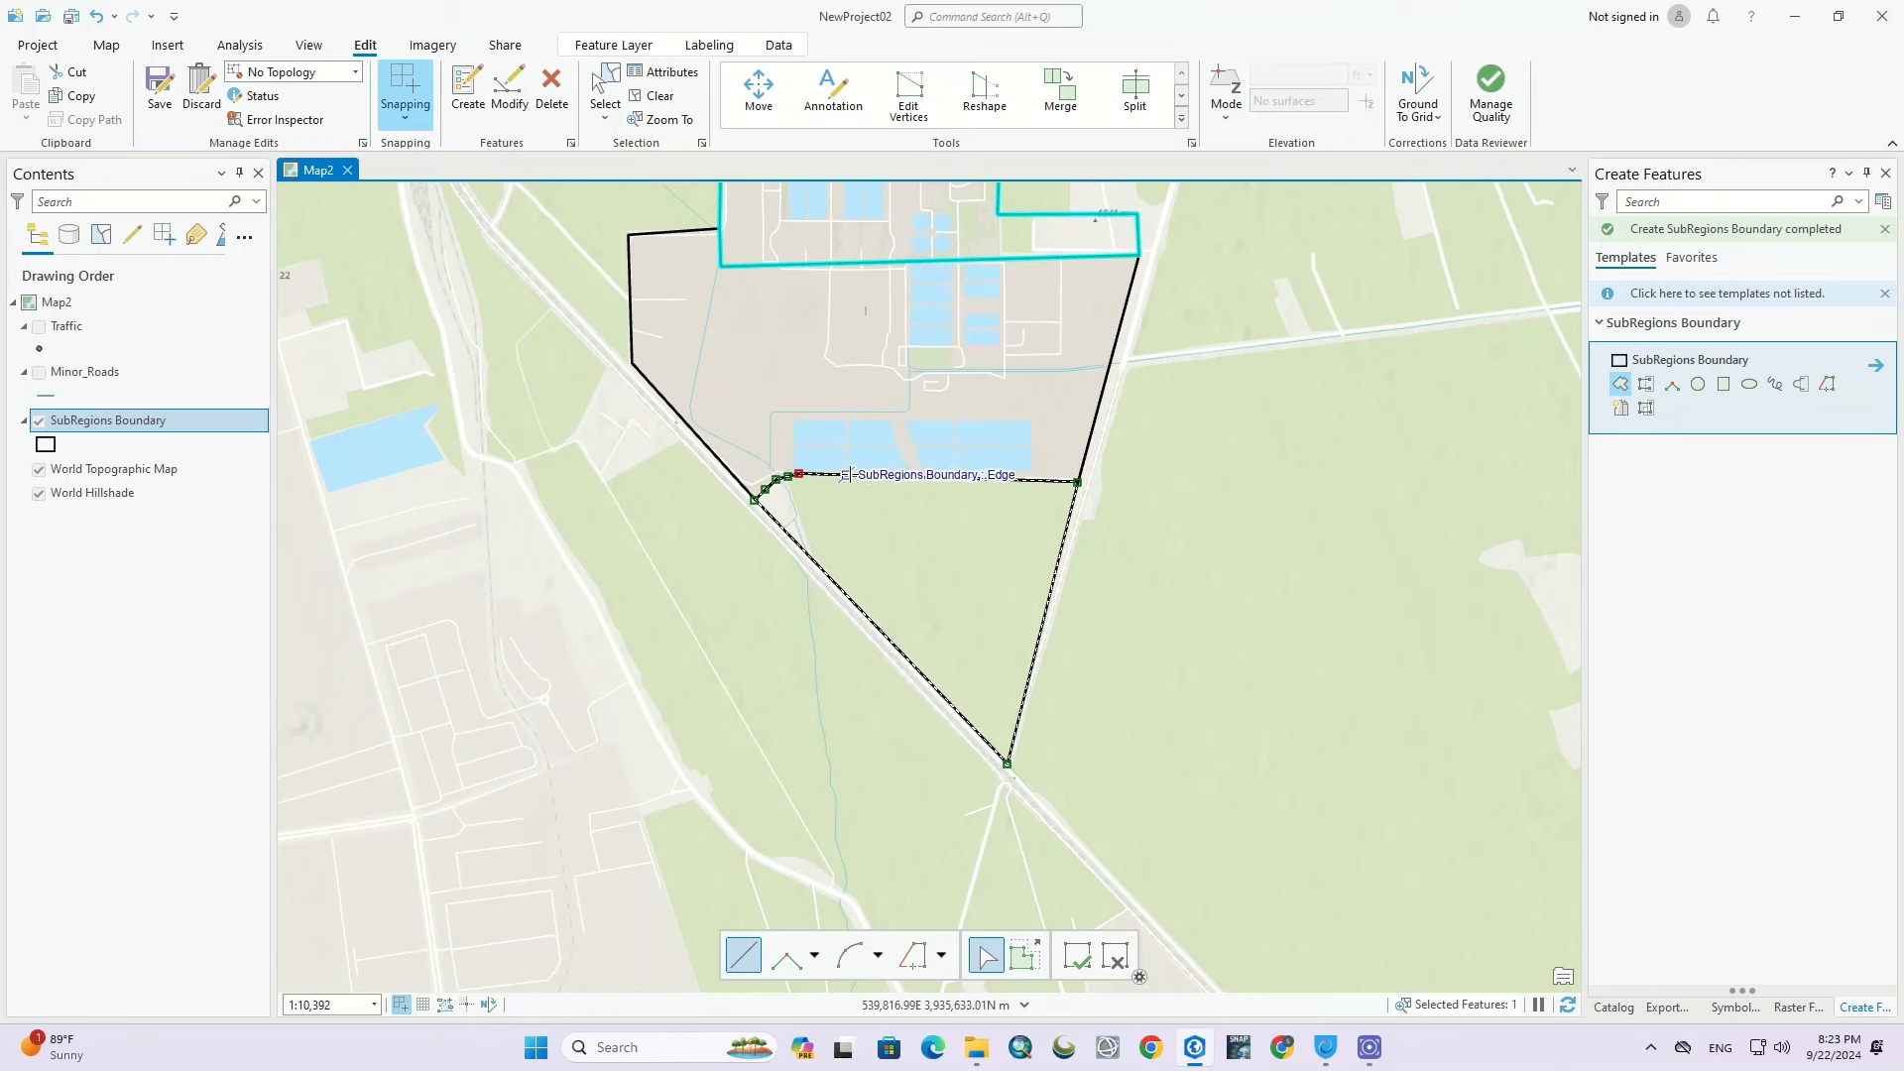
left_click(938, 478)
double_click(1077, 482)
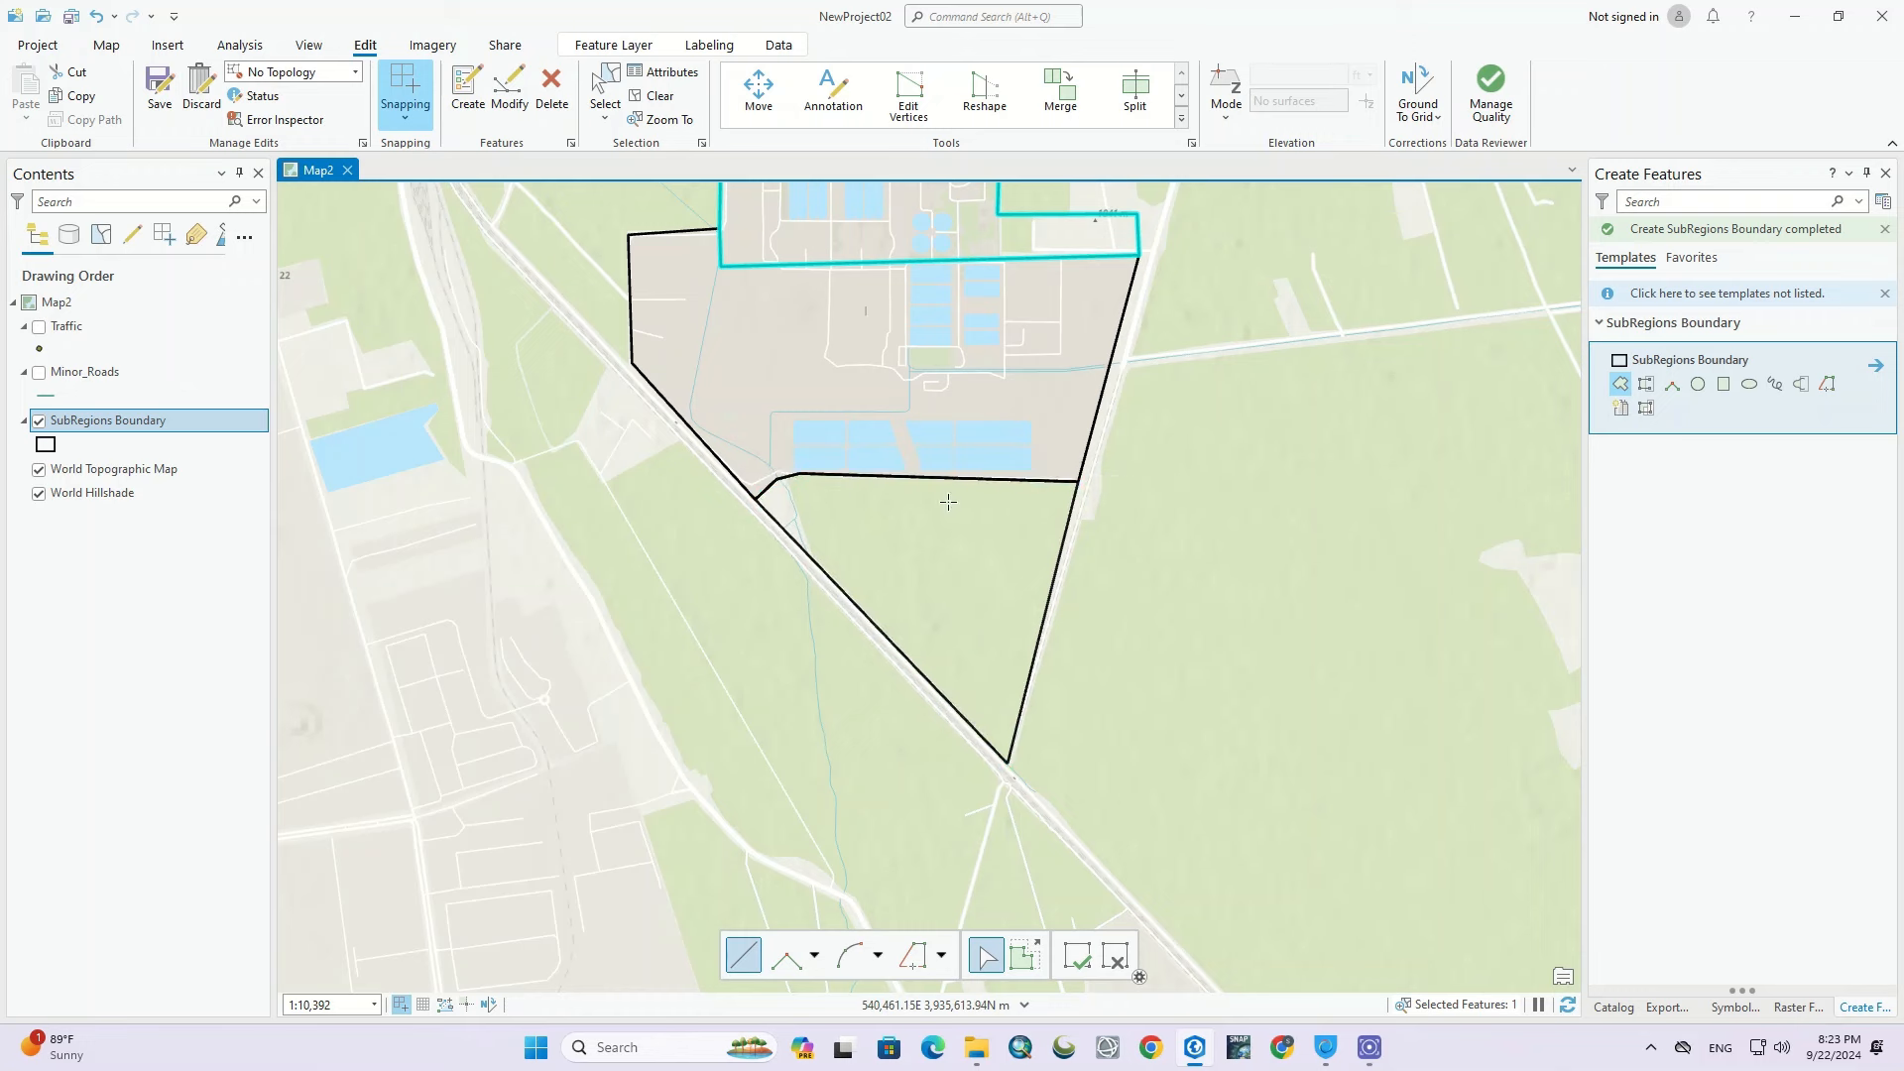
Step: Create a rectangular SubRegions Boundary polygon over the L-shaped polygon's eastern arm, snapping it to the existing edges
scroll(962, 521, "down", 2)
scroll(863, 491, "up", 4)
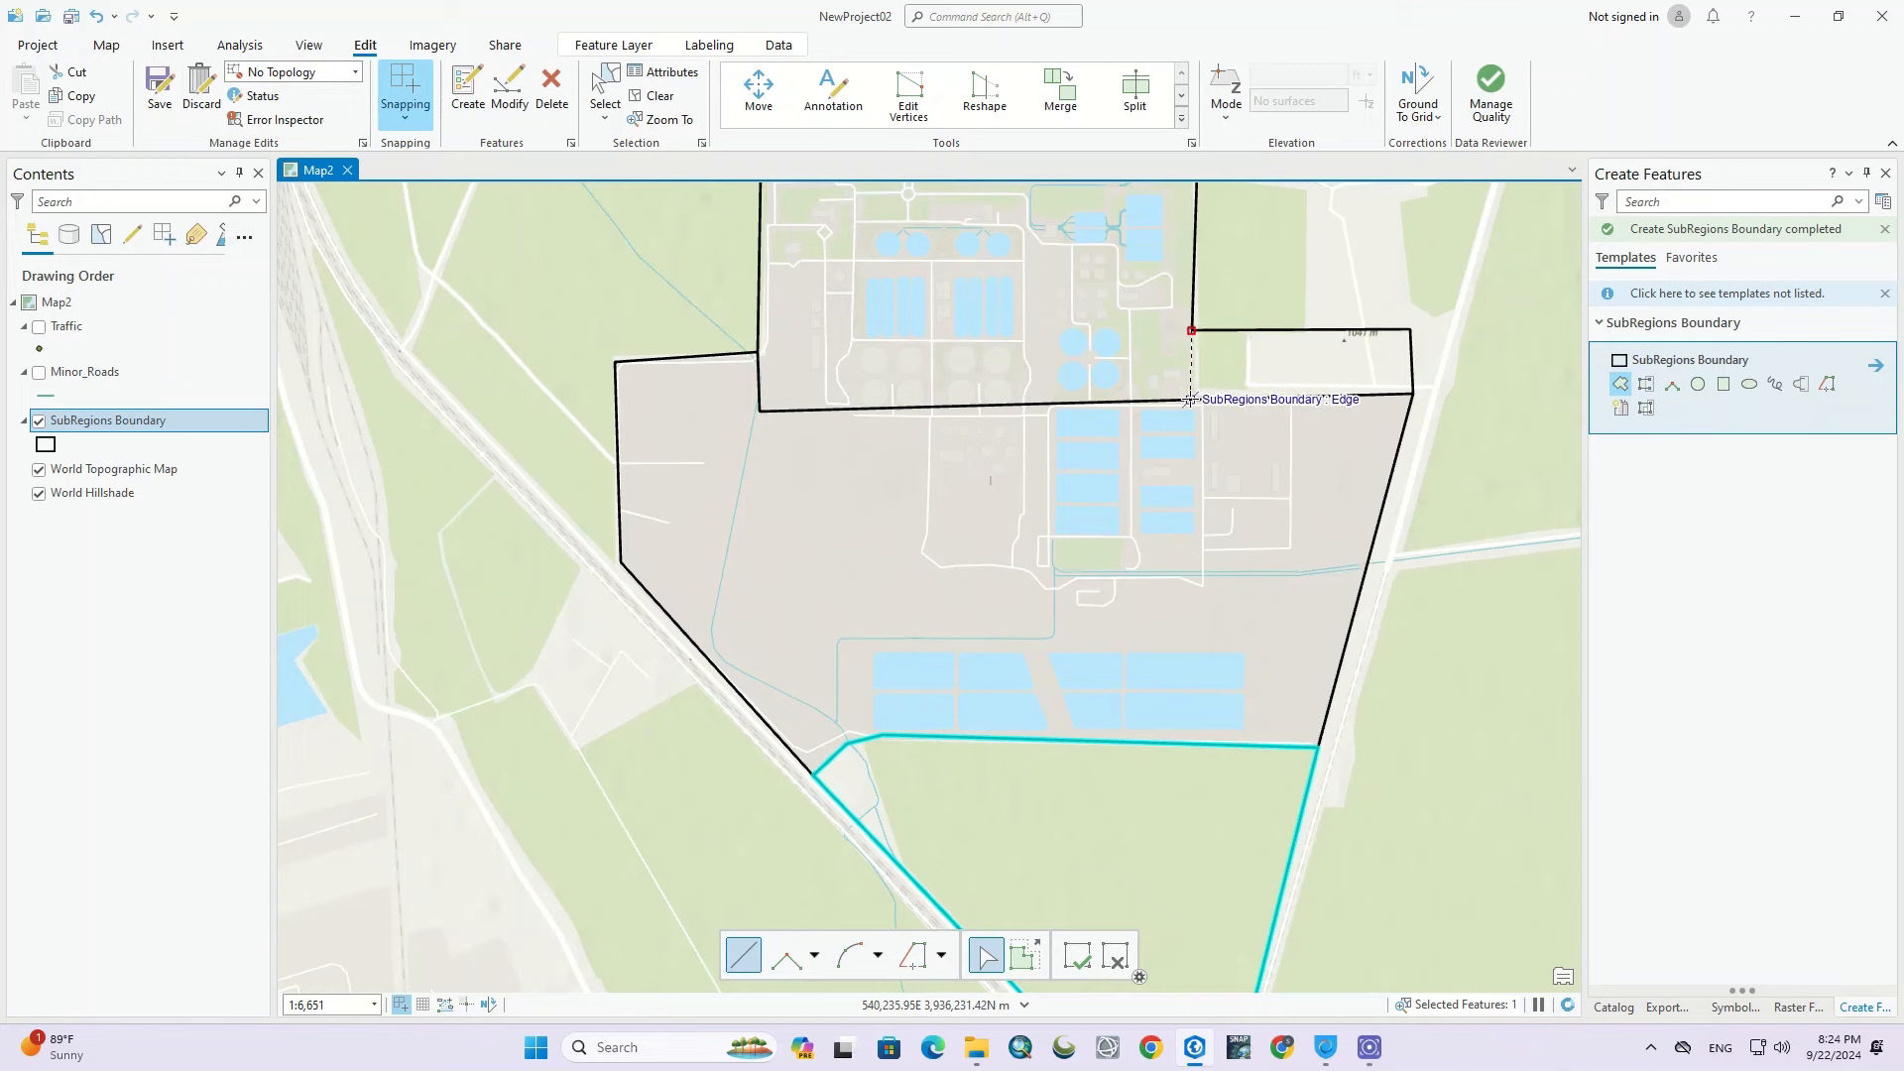
double_click(1191, 399)
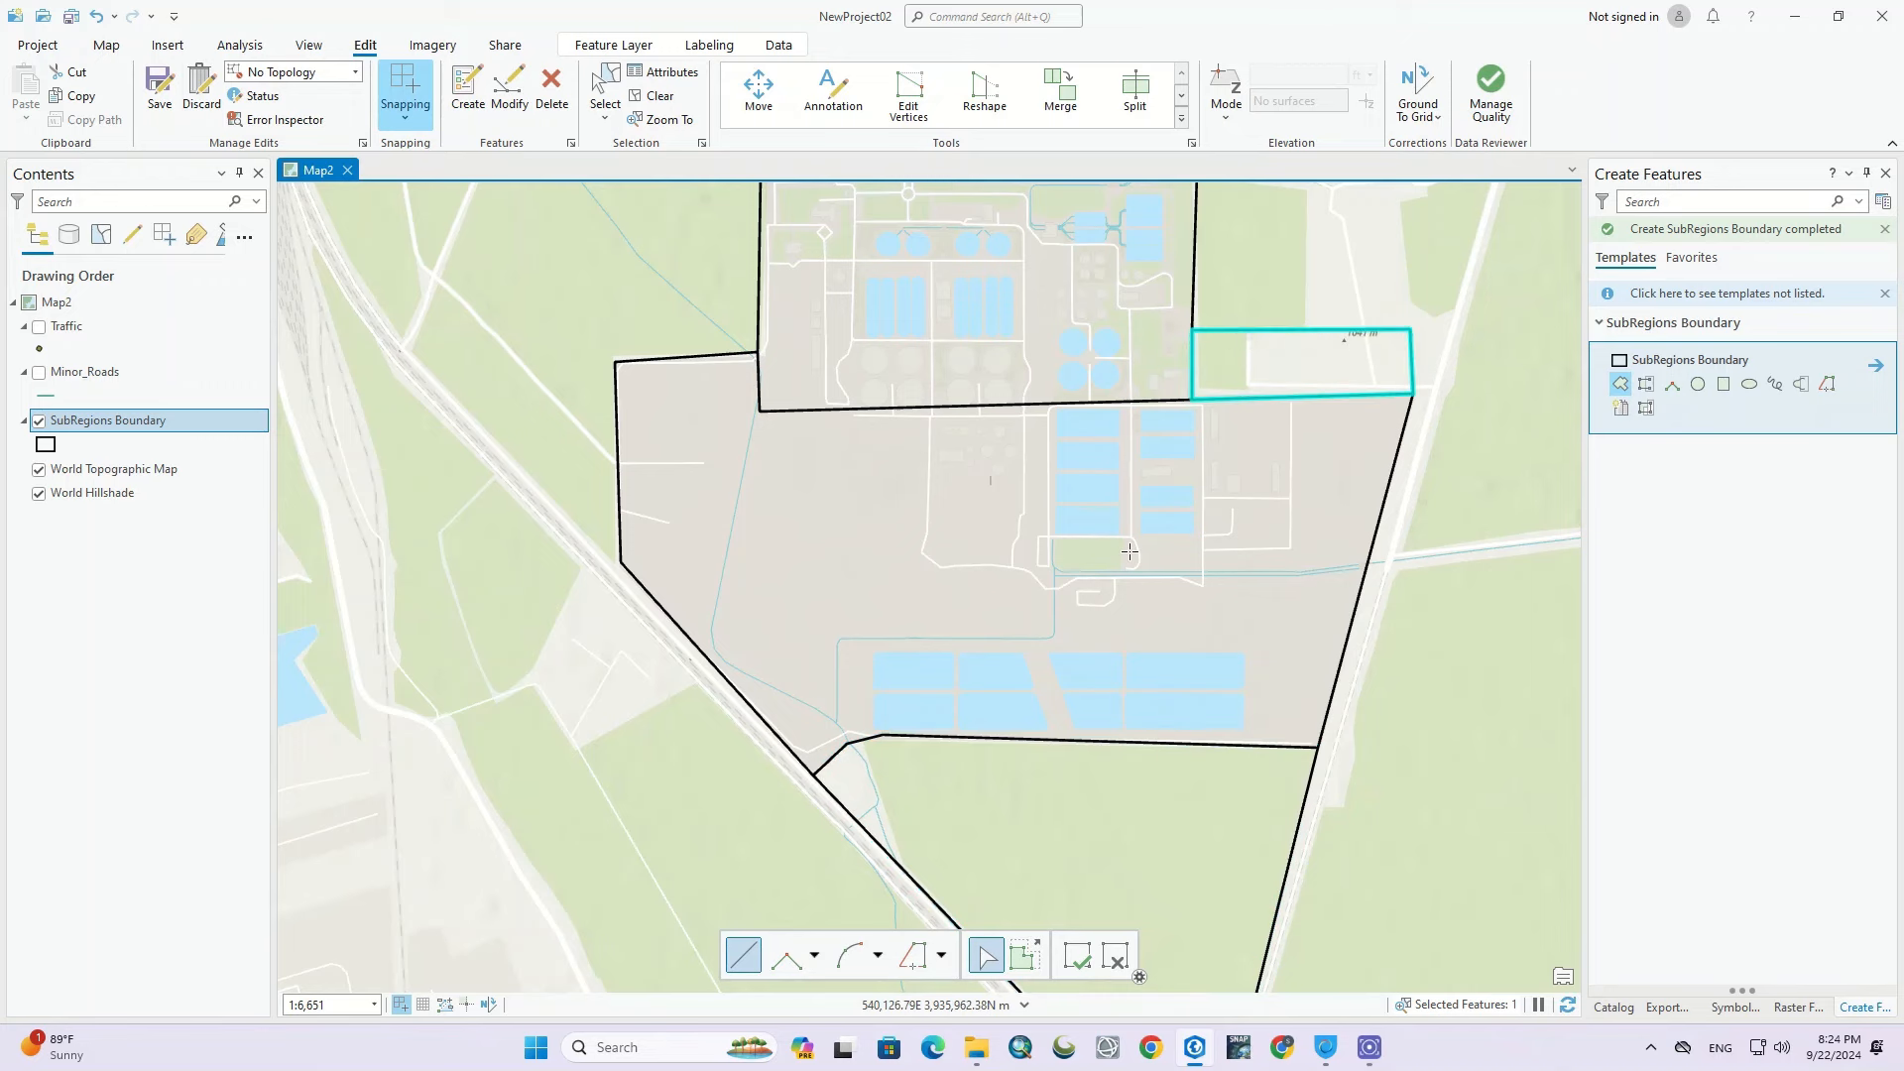
Step: Create a four-sided SubRegions Boundary polygon around the central blue basins, snapping its top corners to the shared northern edge
left_click(1193, 400)
left_click(1203, 578)
left_click(1043, 583)
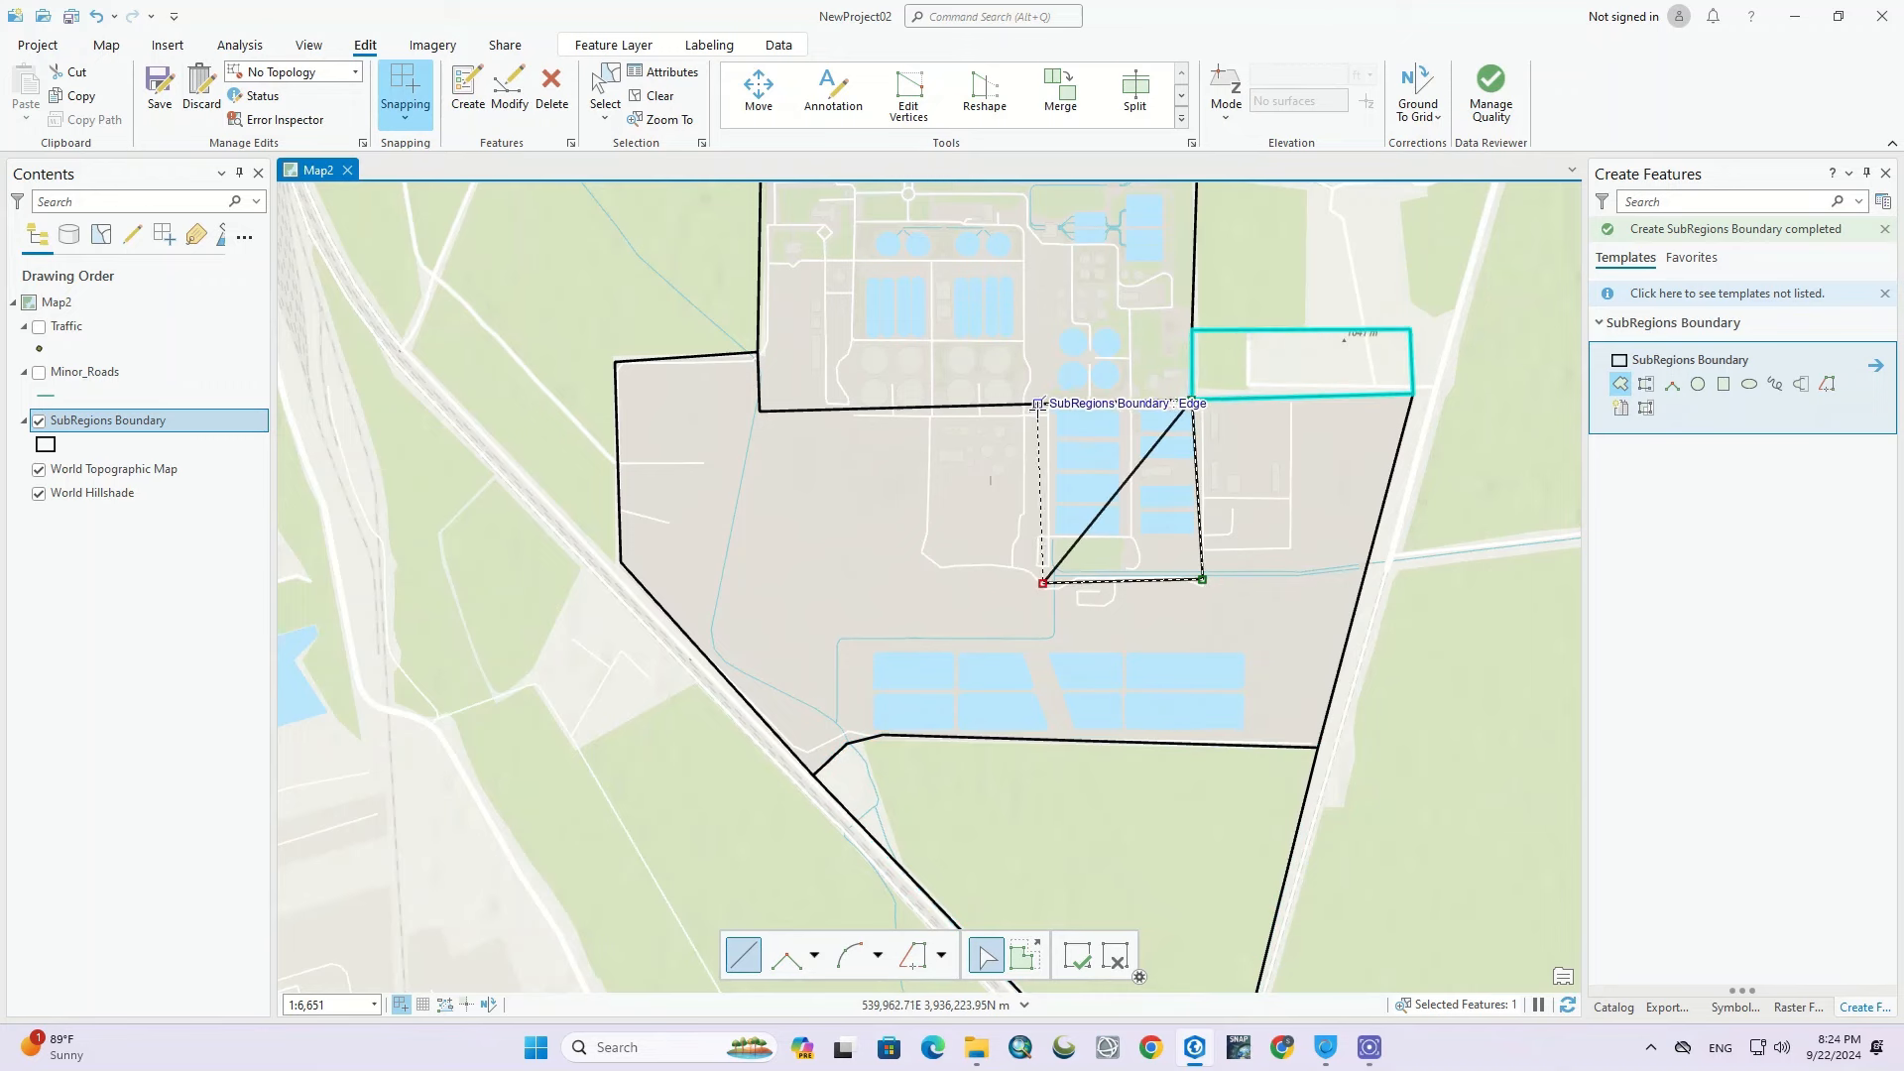
double_click(1048, 404)
scroll(1114, 642, "down", 4)
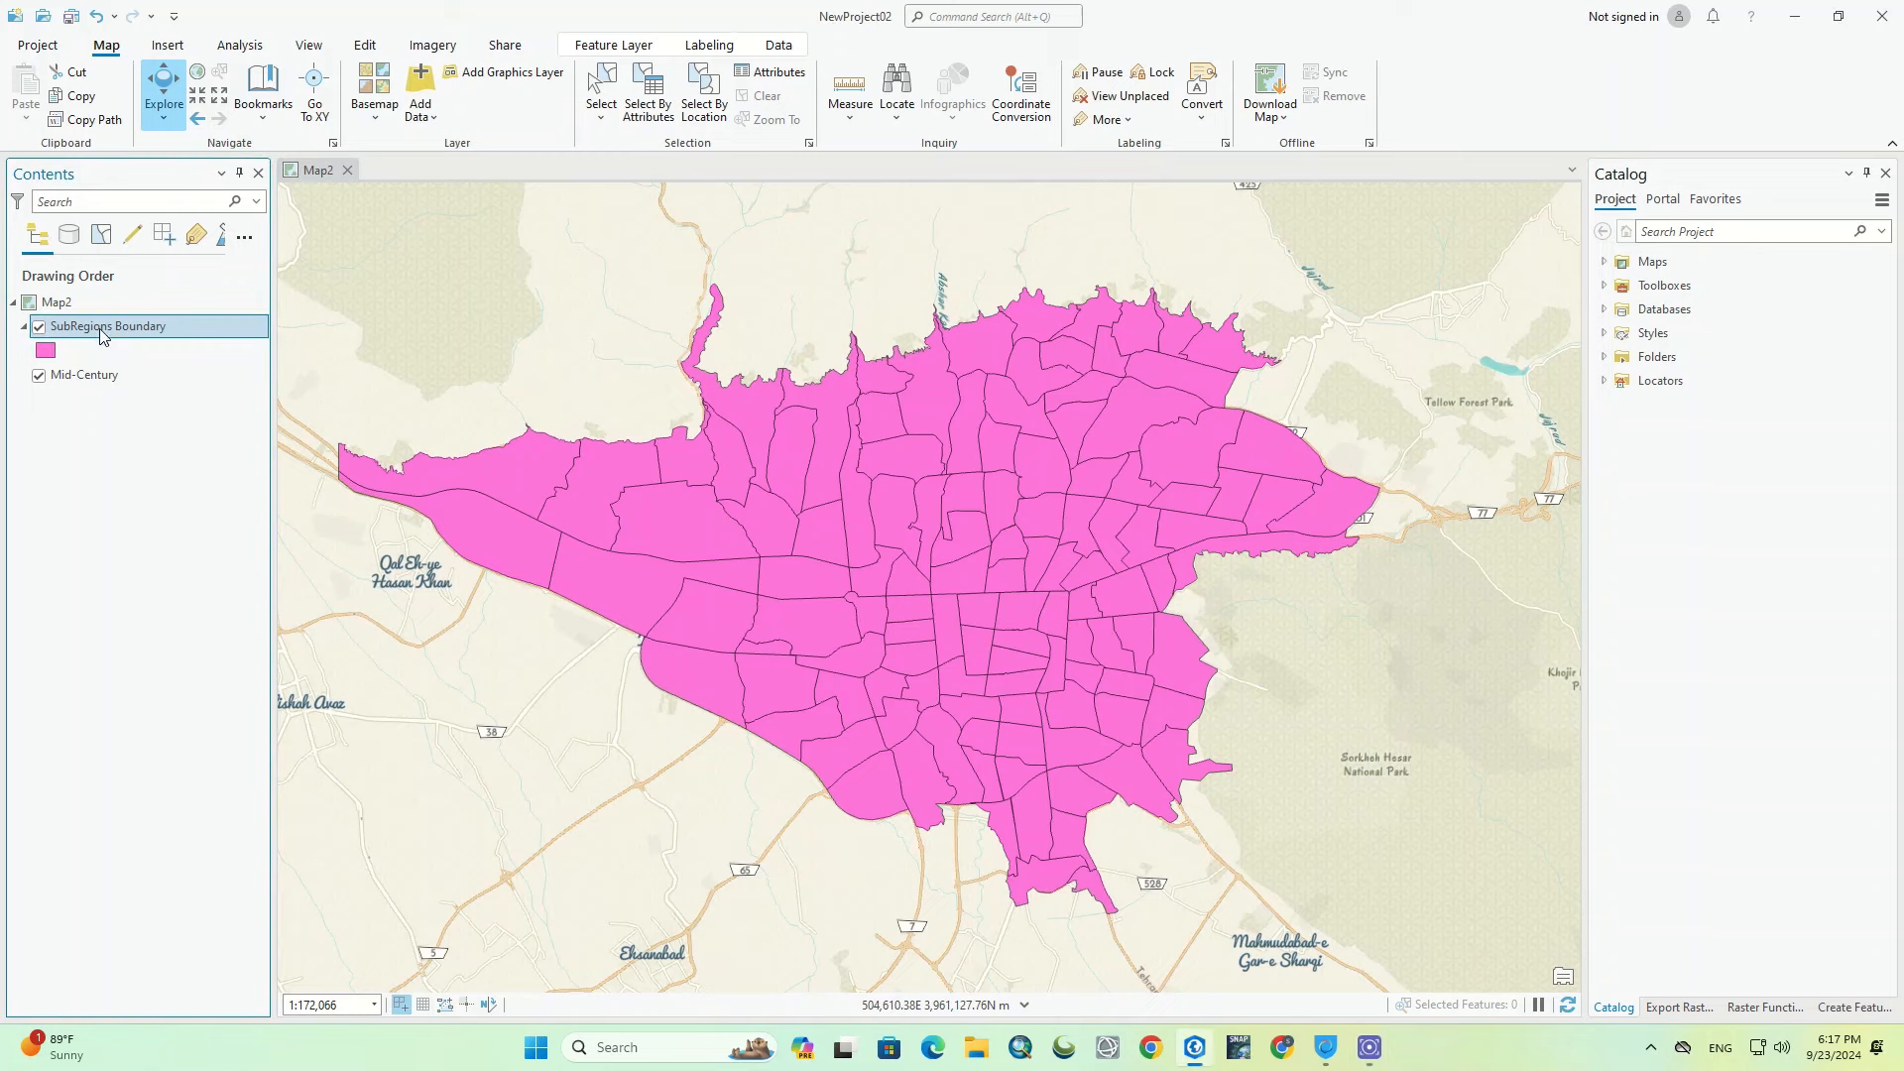
Step: Open the SubRegions Boundary layer's attribute table and select the NahiyehNum field
right_click(150, 331)
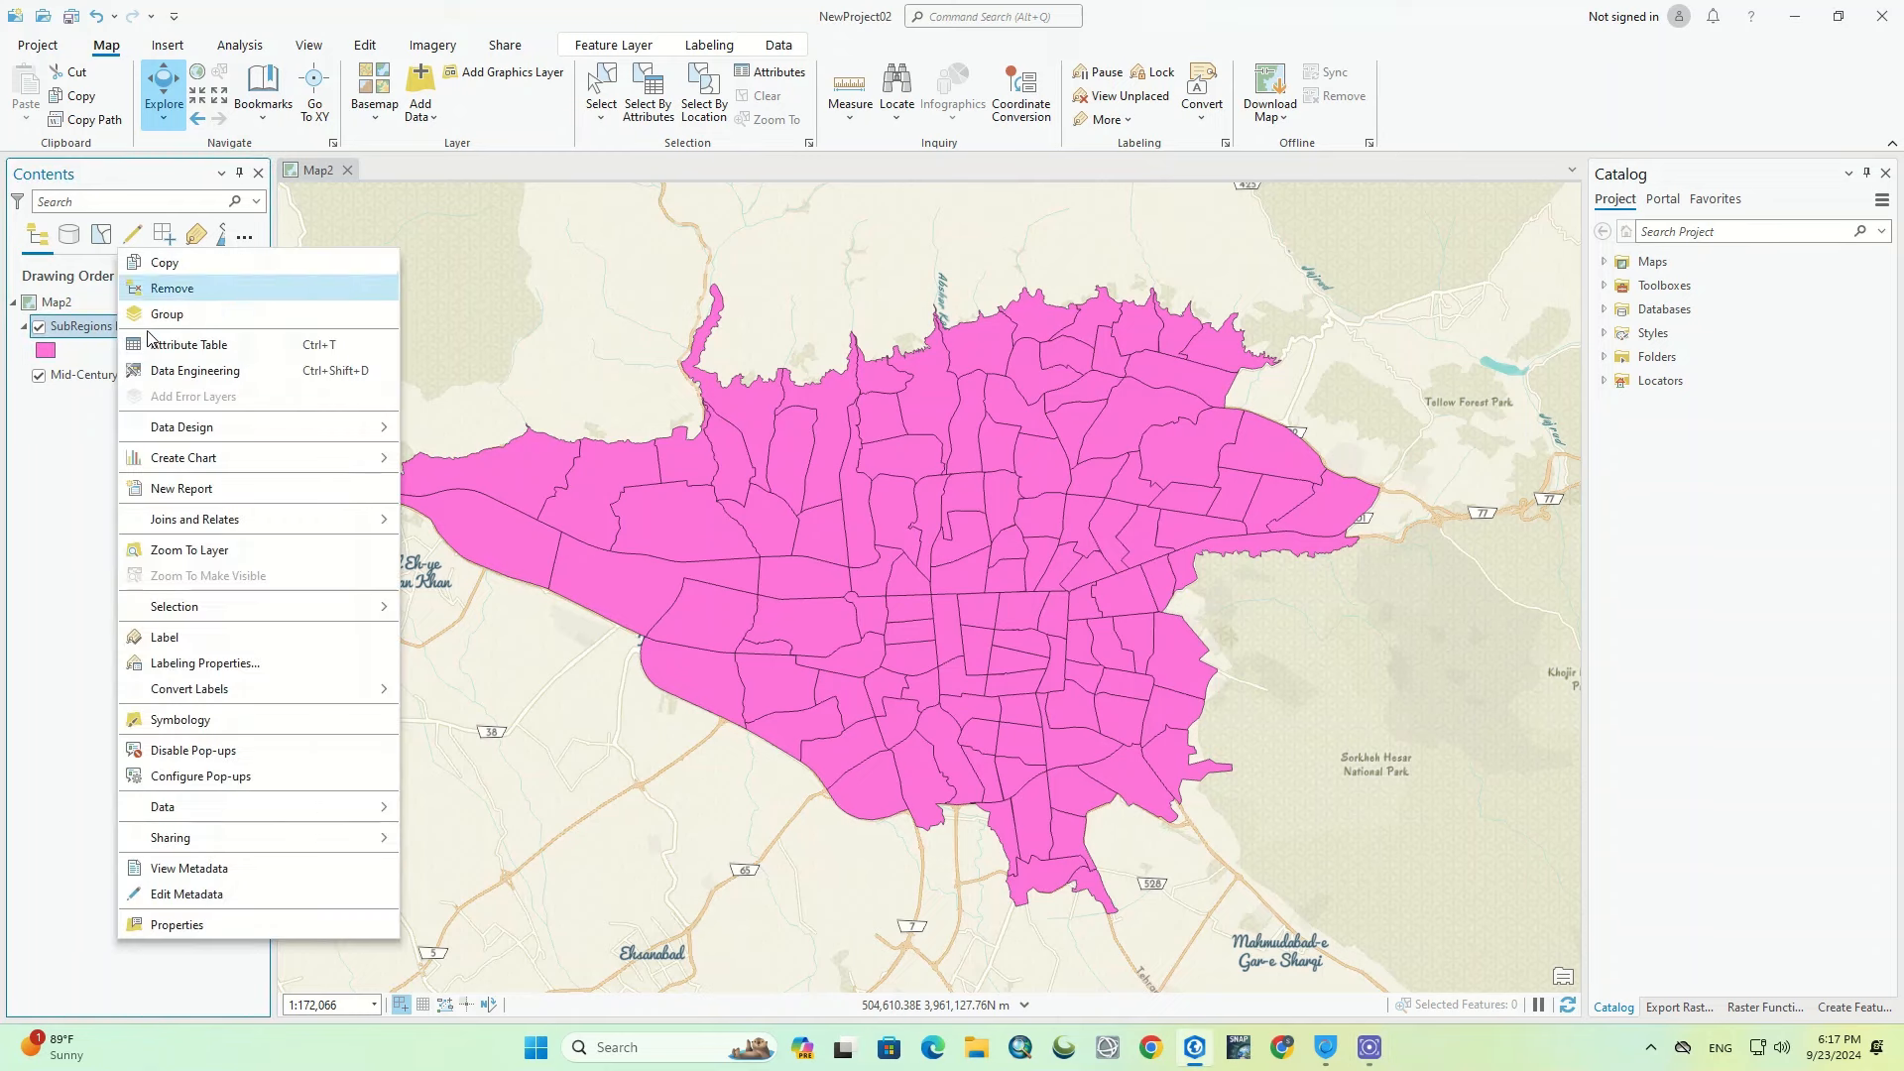
left_click(246, 345)
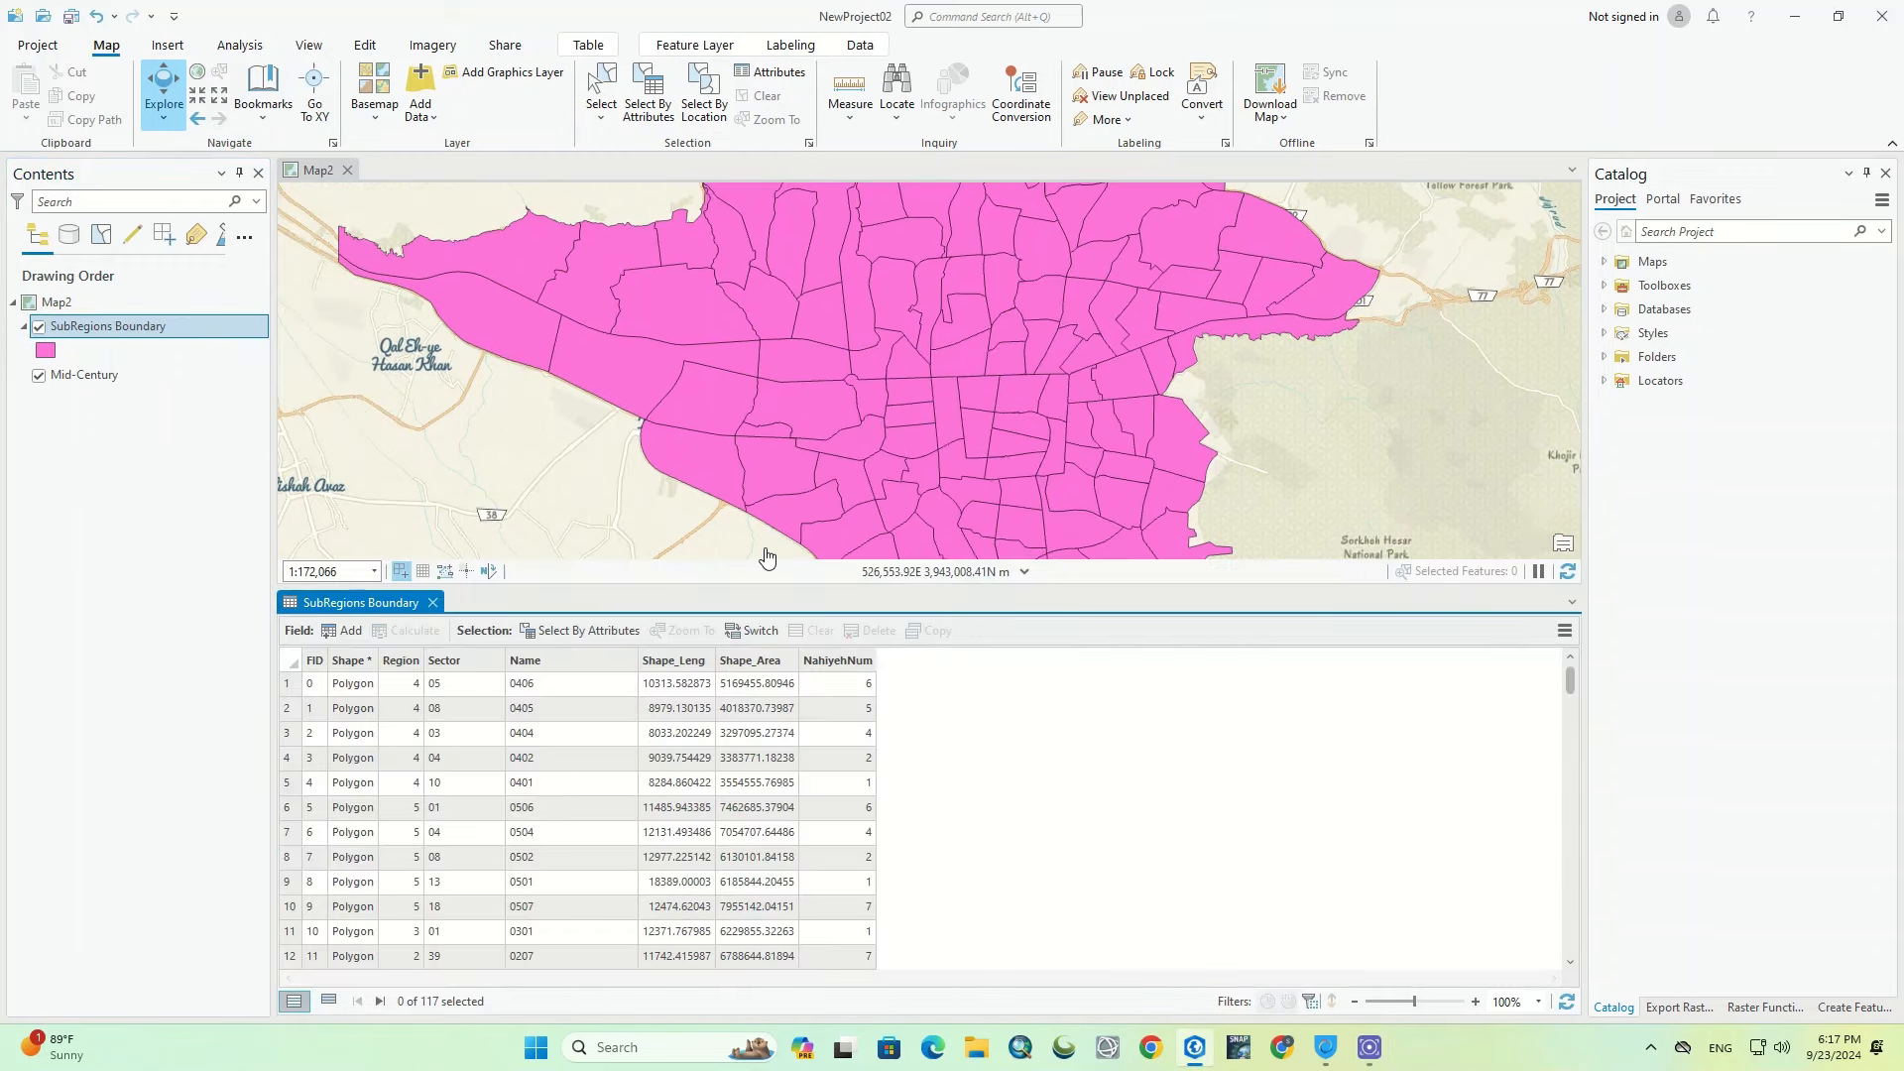
left_click(817, 663)
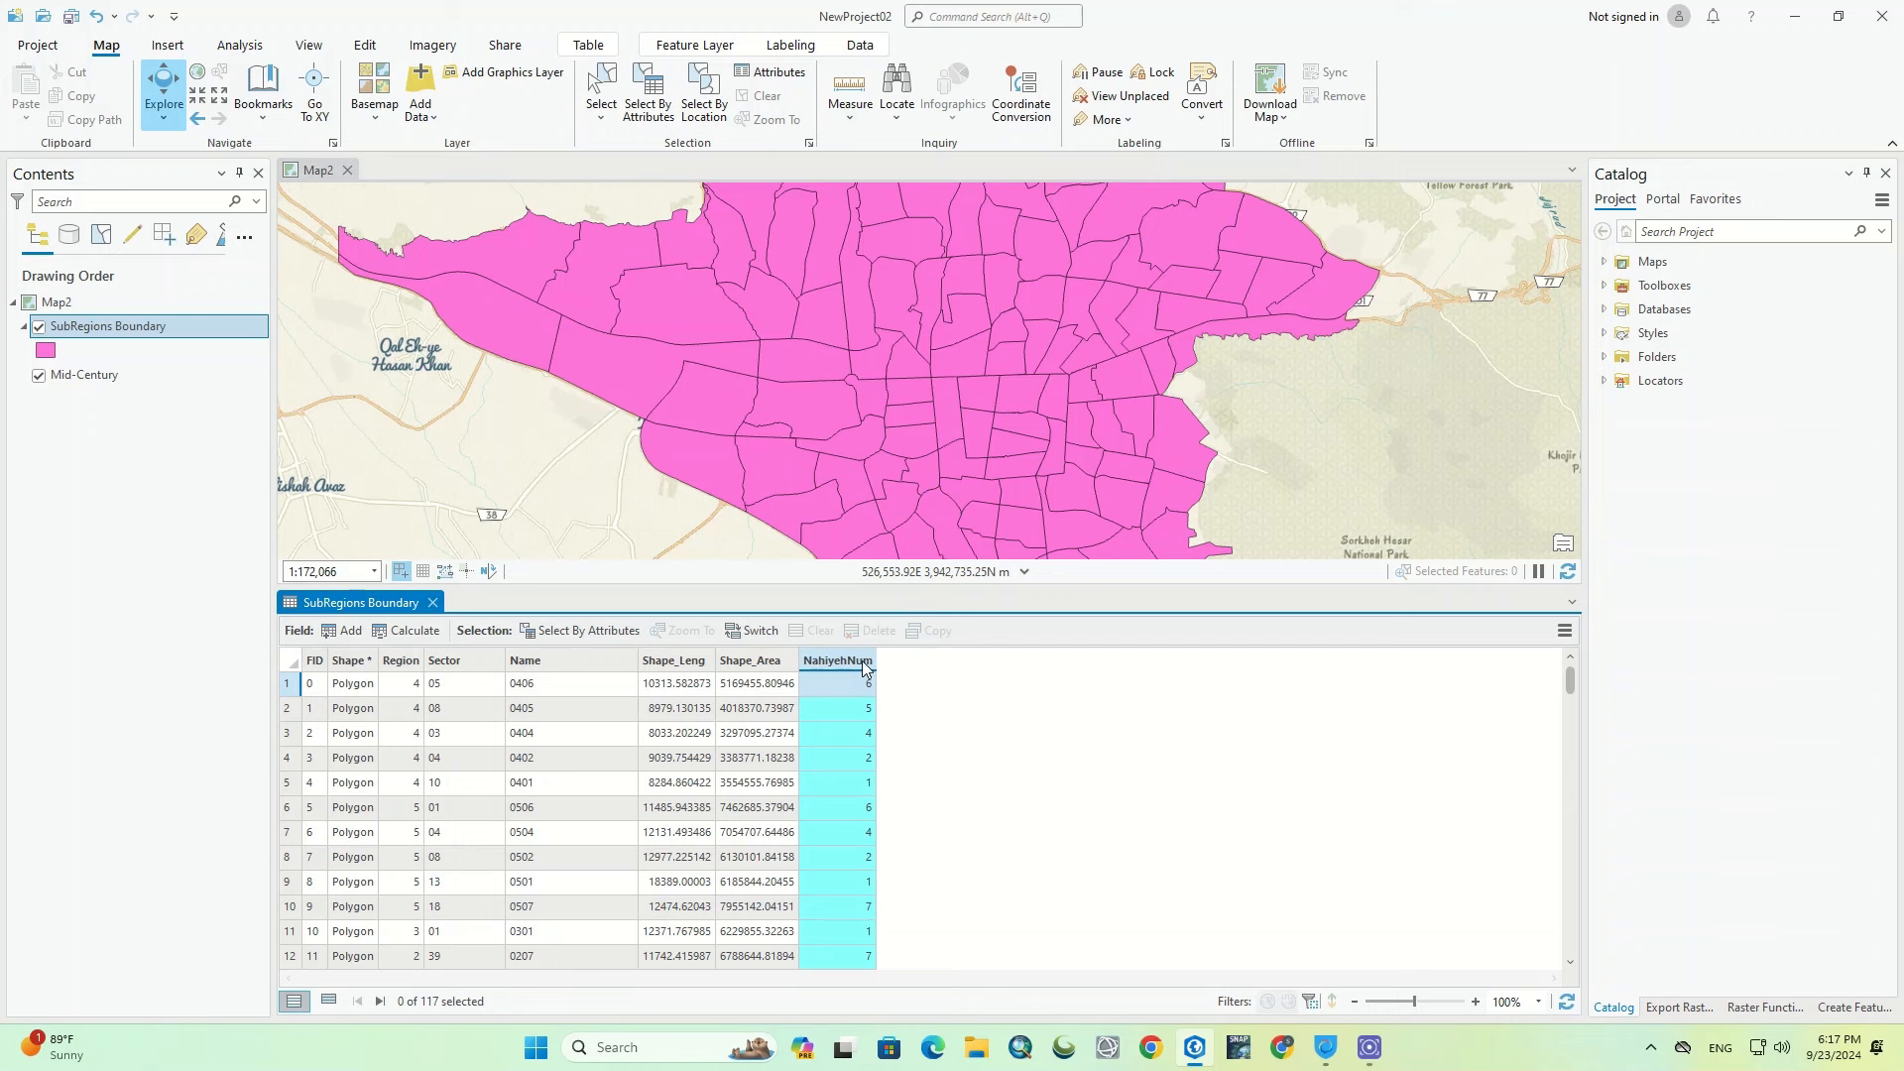
Step: Examine the Name, Sector and Region fields and their records in the SubRegions Boundary attribute table, and close the table
left_click(565, 661)
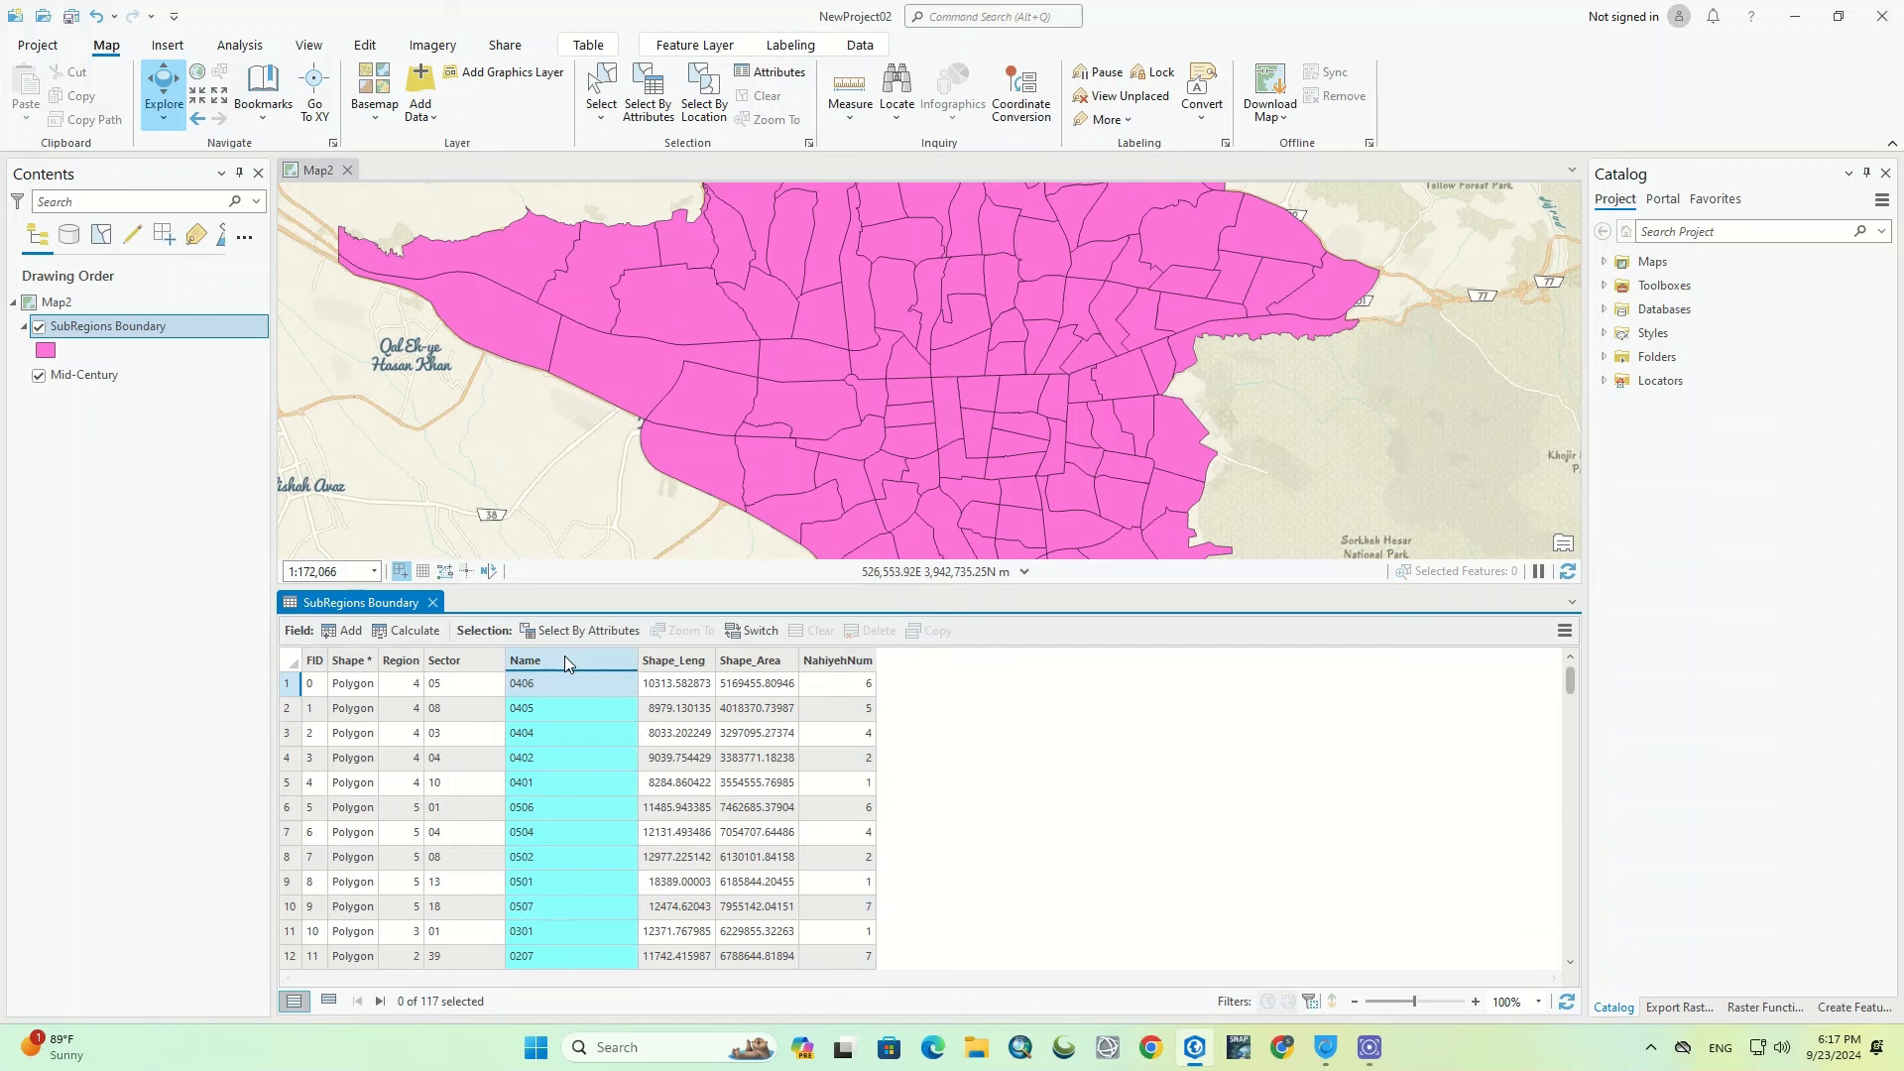
left_click(470, 661)
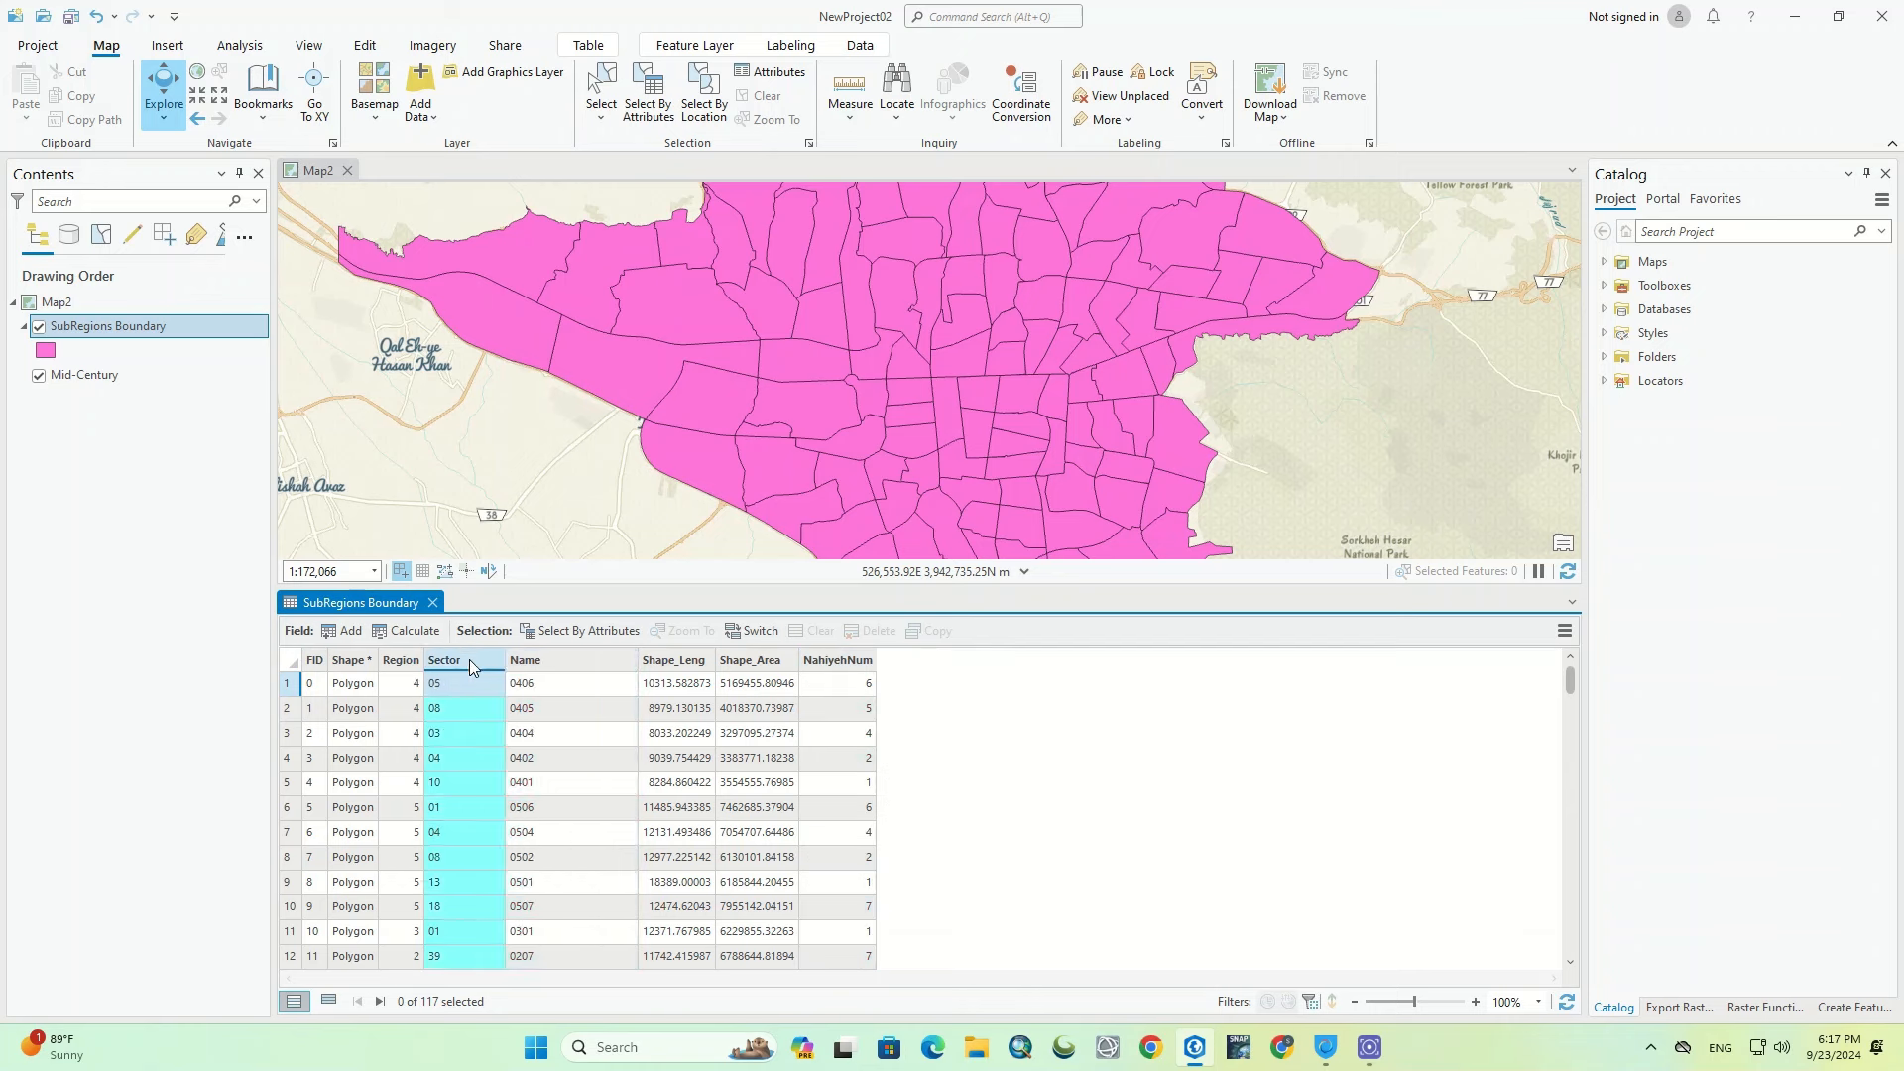
left_click(402, 660)
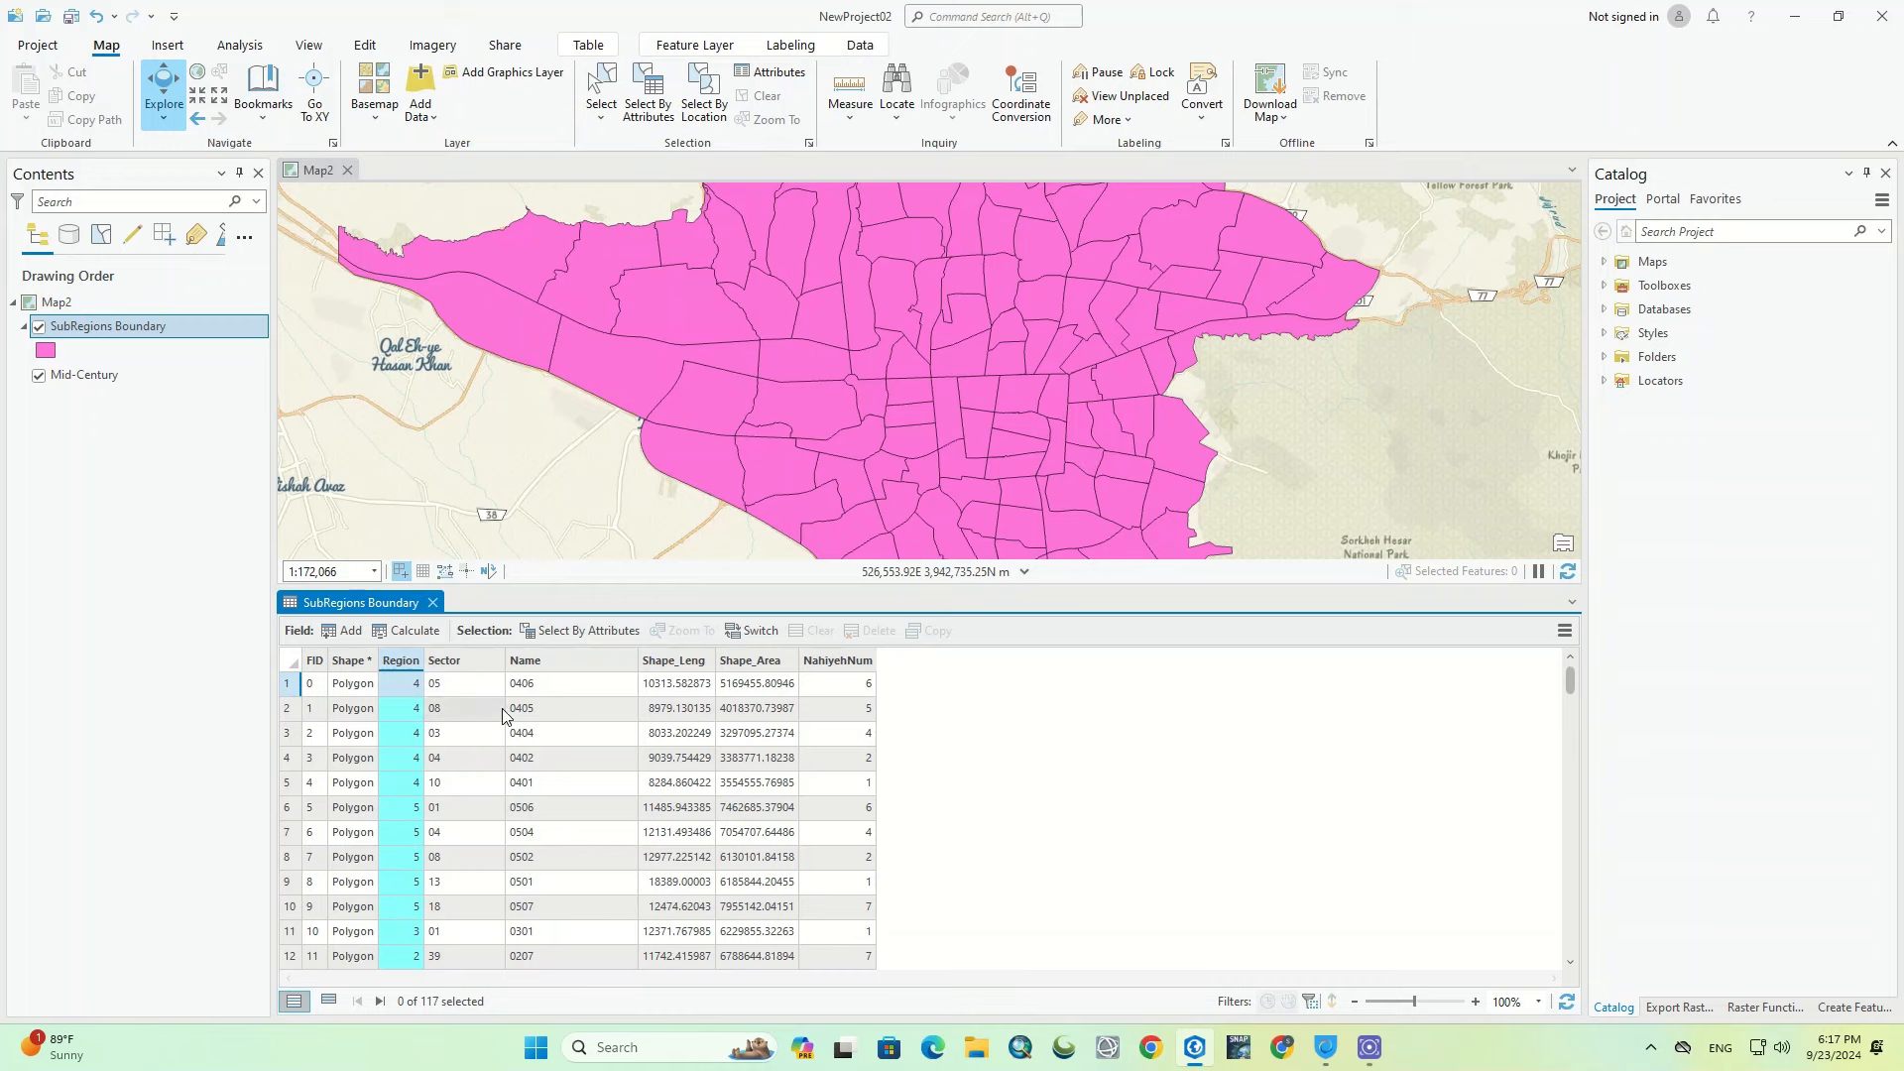
scroll(506, 711, "down", 20)
scroll(502, 703, "up", 17)
scroll(503, 710, "up", 2)
left_click(433, 602)
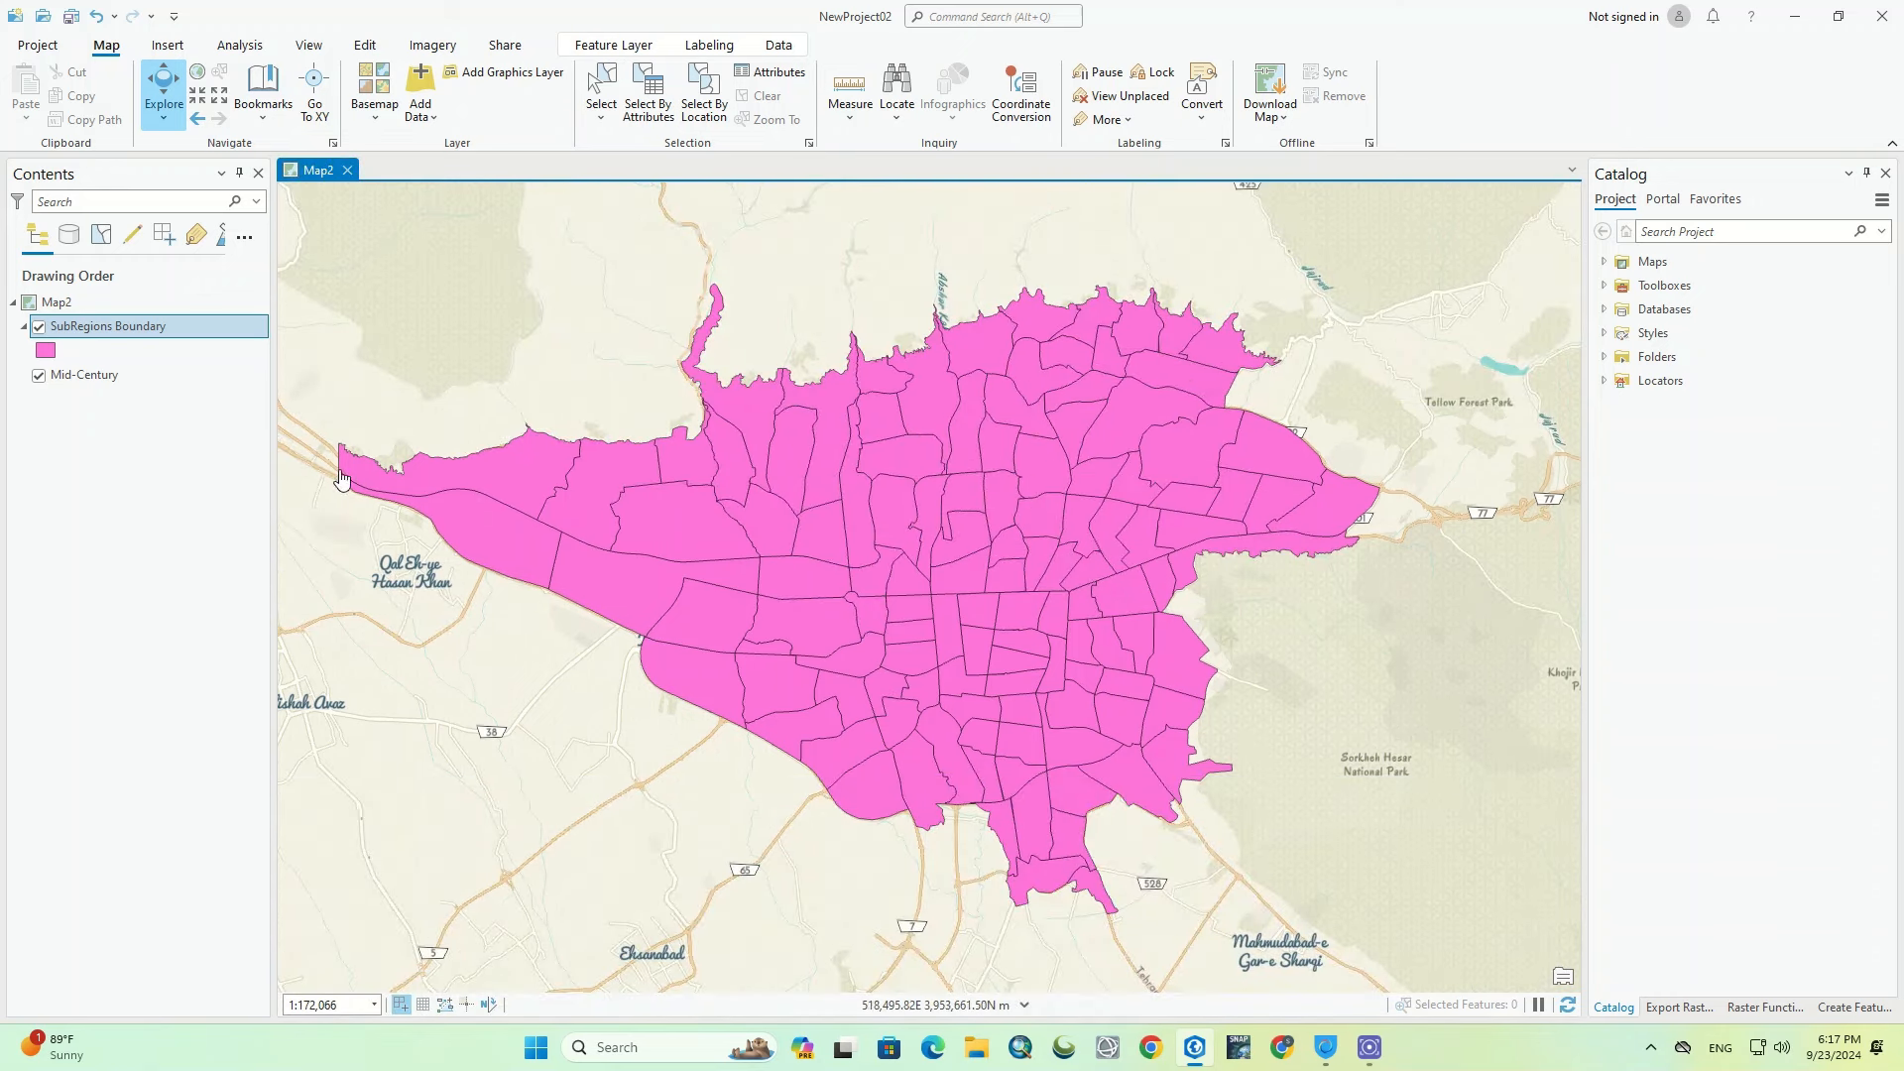
Step: Turn on labels for the SubRegions Boundary layer and use the Region field as the label field
left_click(69, 305)
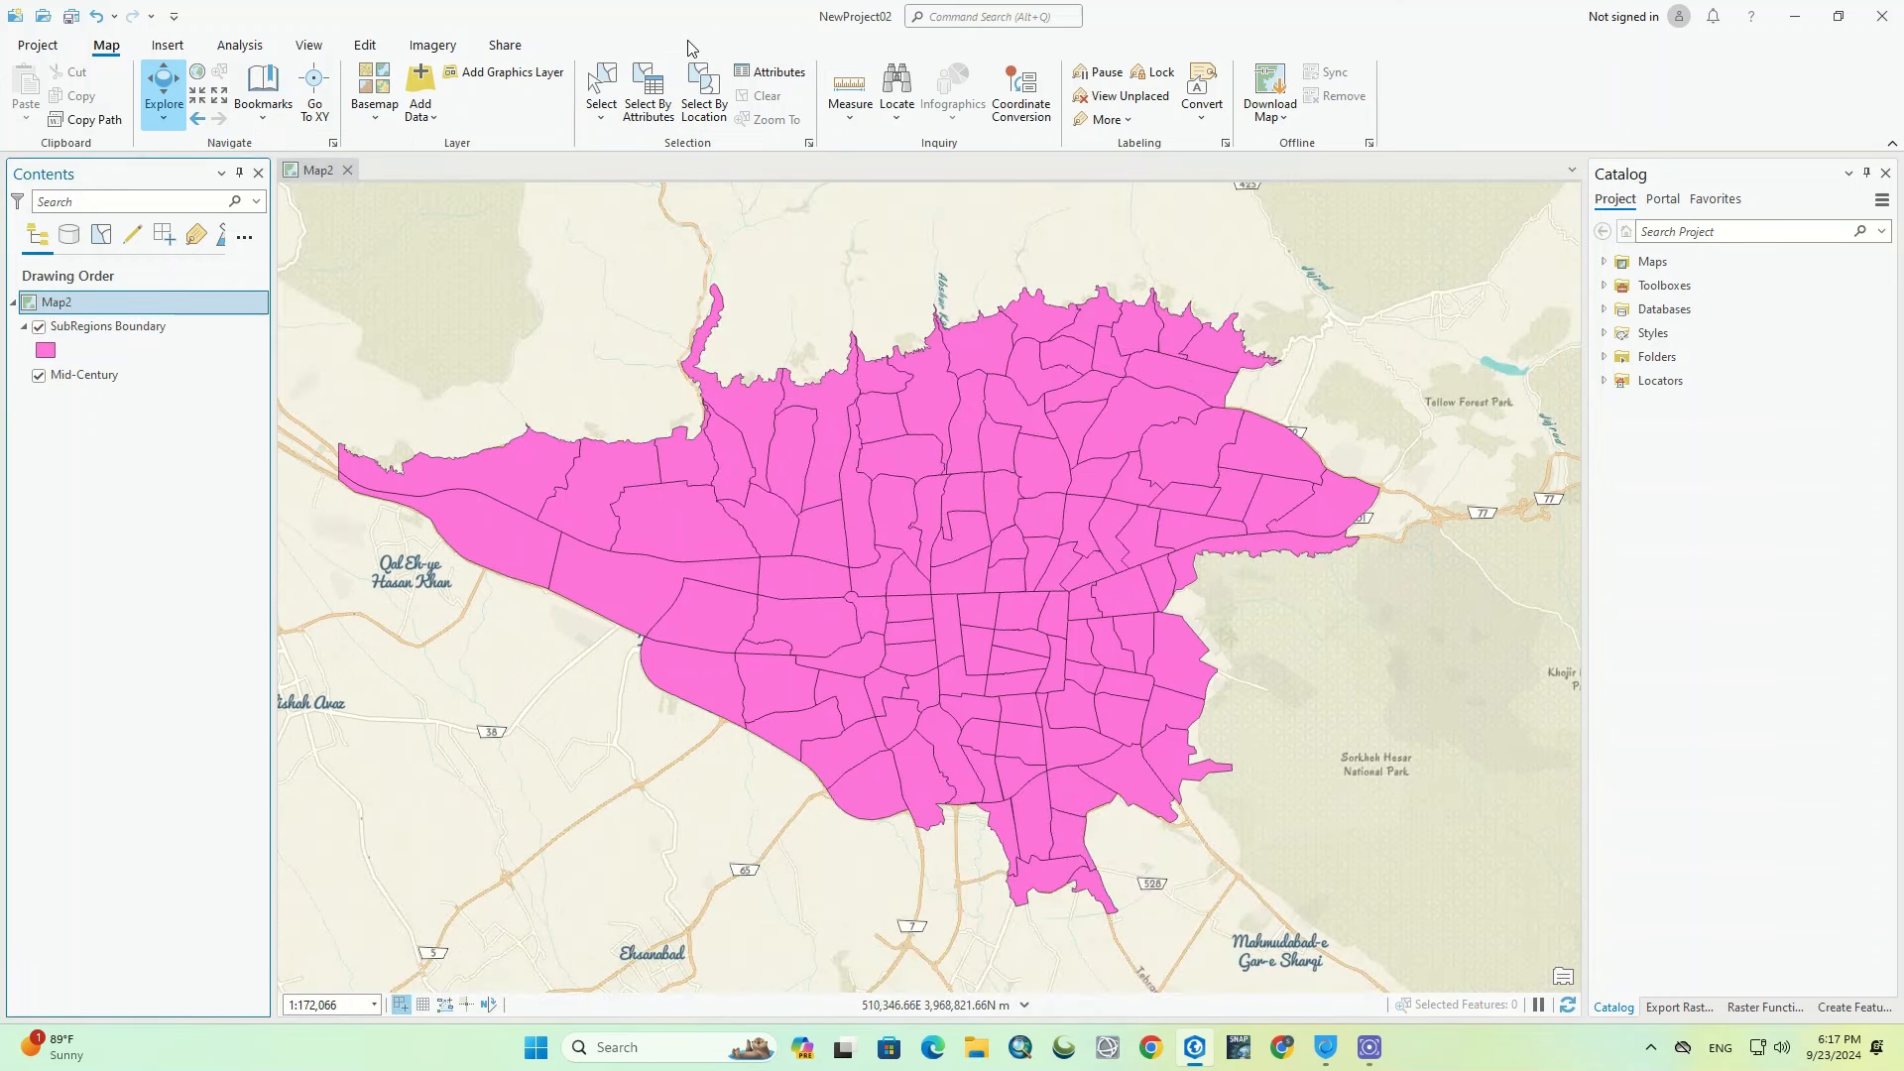
left_click(163, 326)
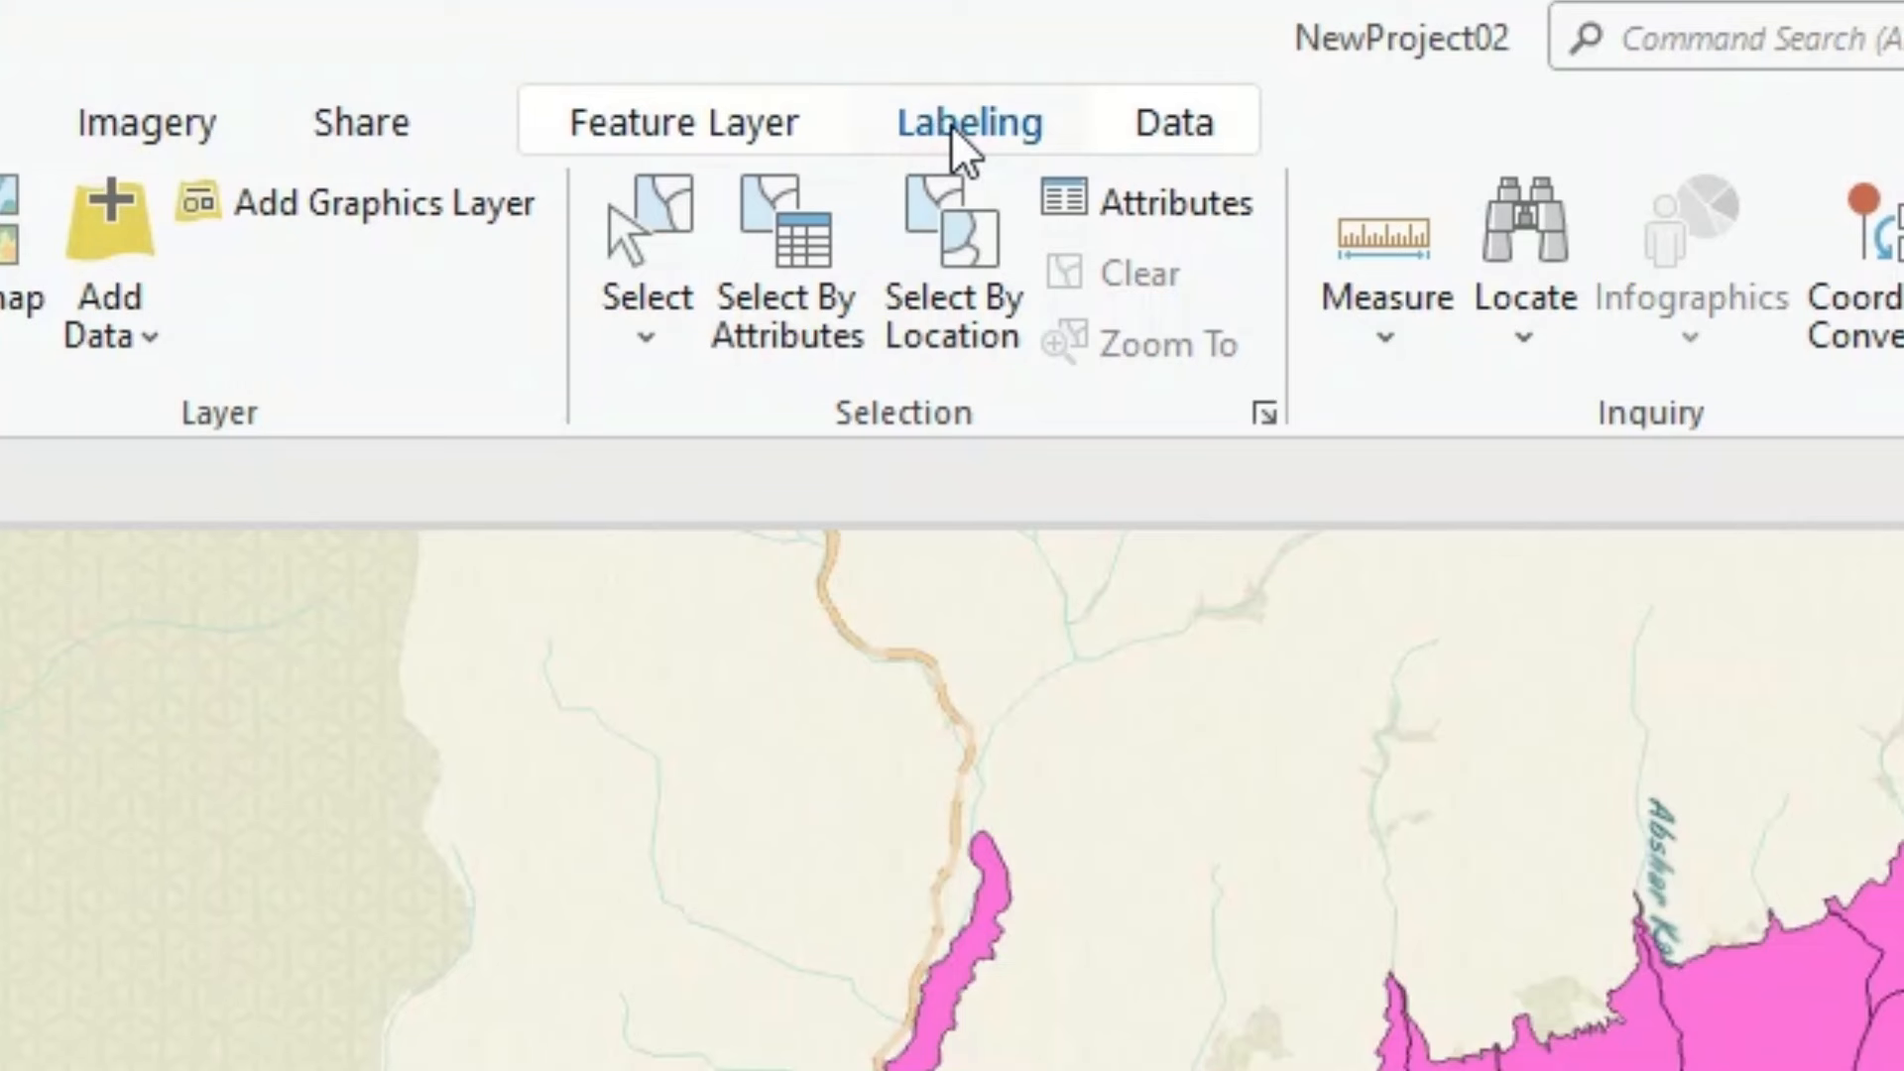
left_click(950, 124)
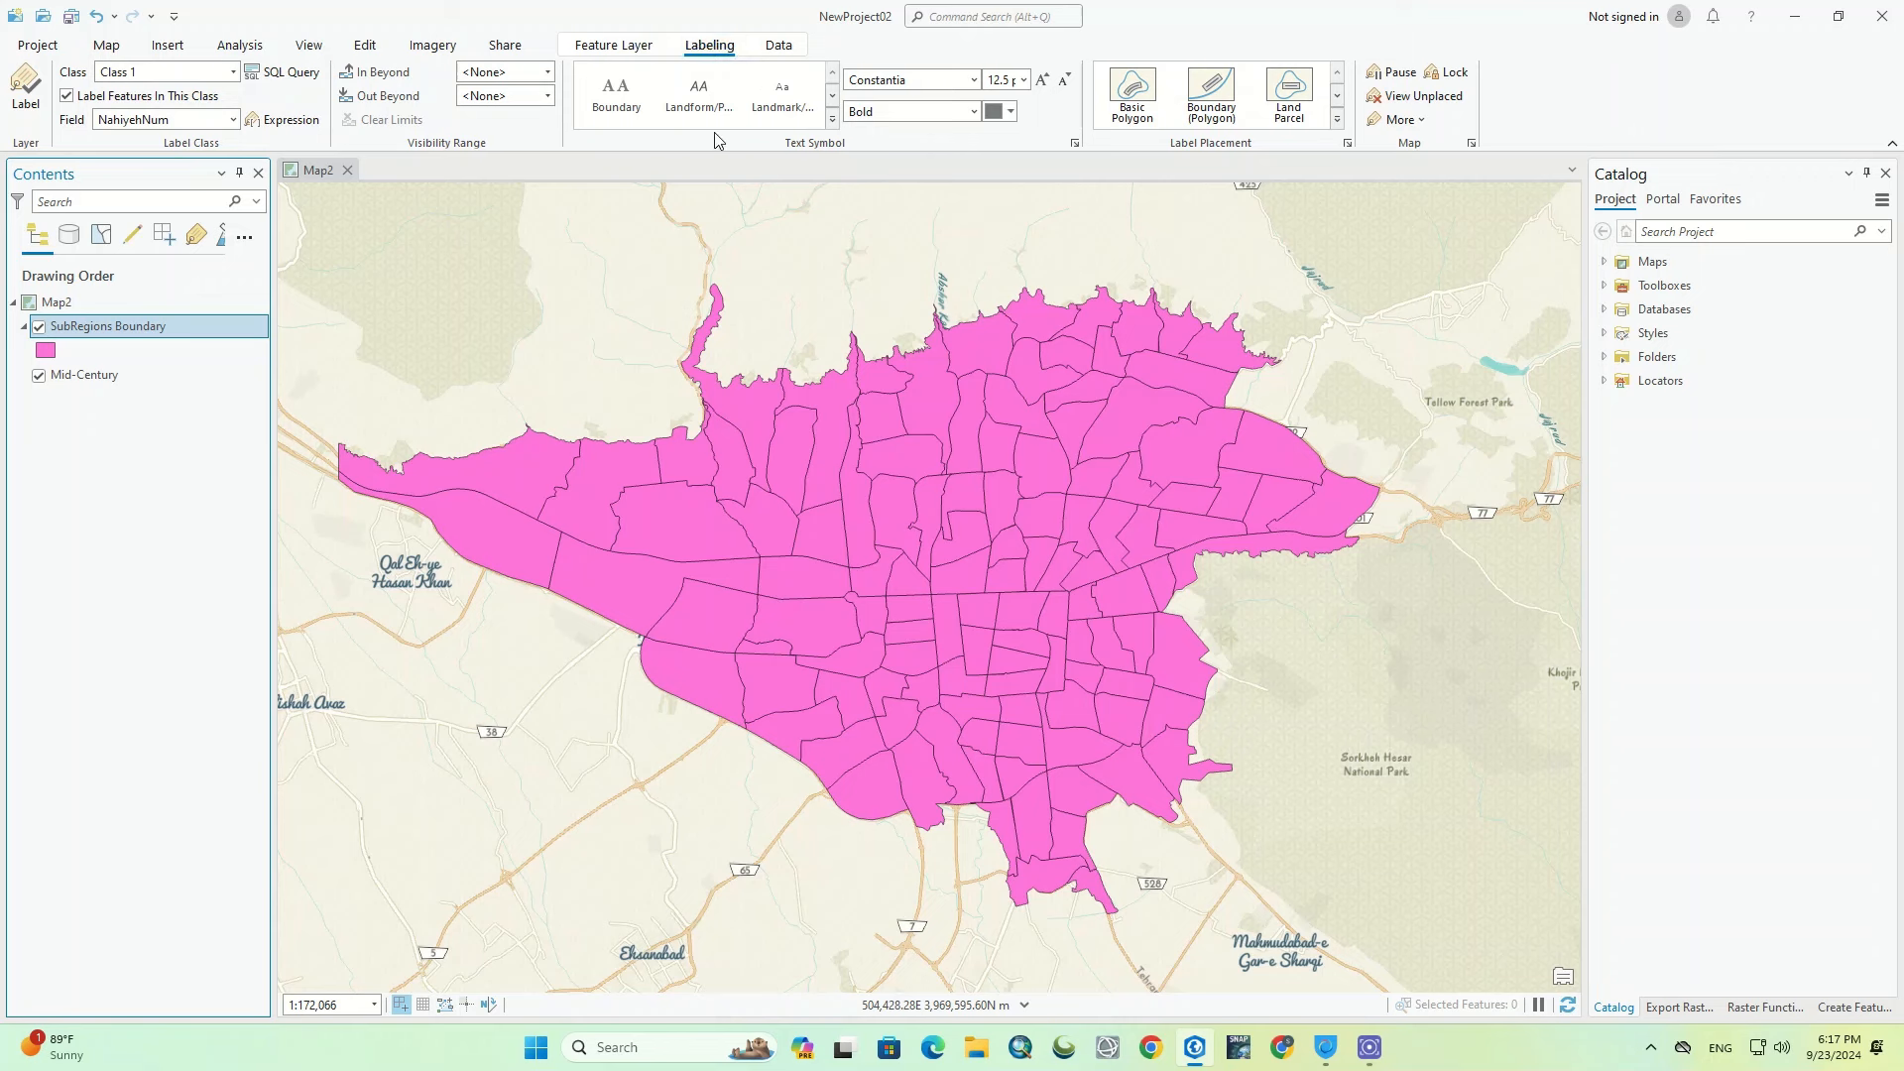
left_click(20, 103)
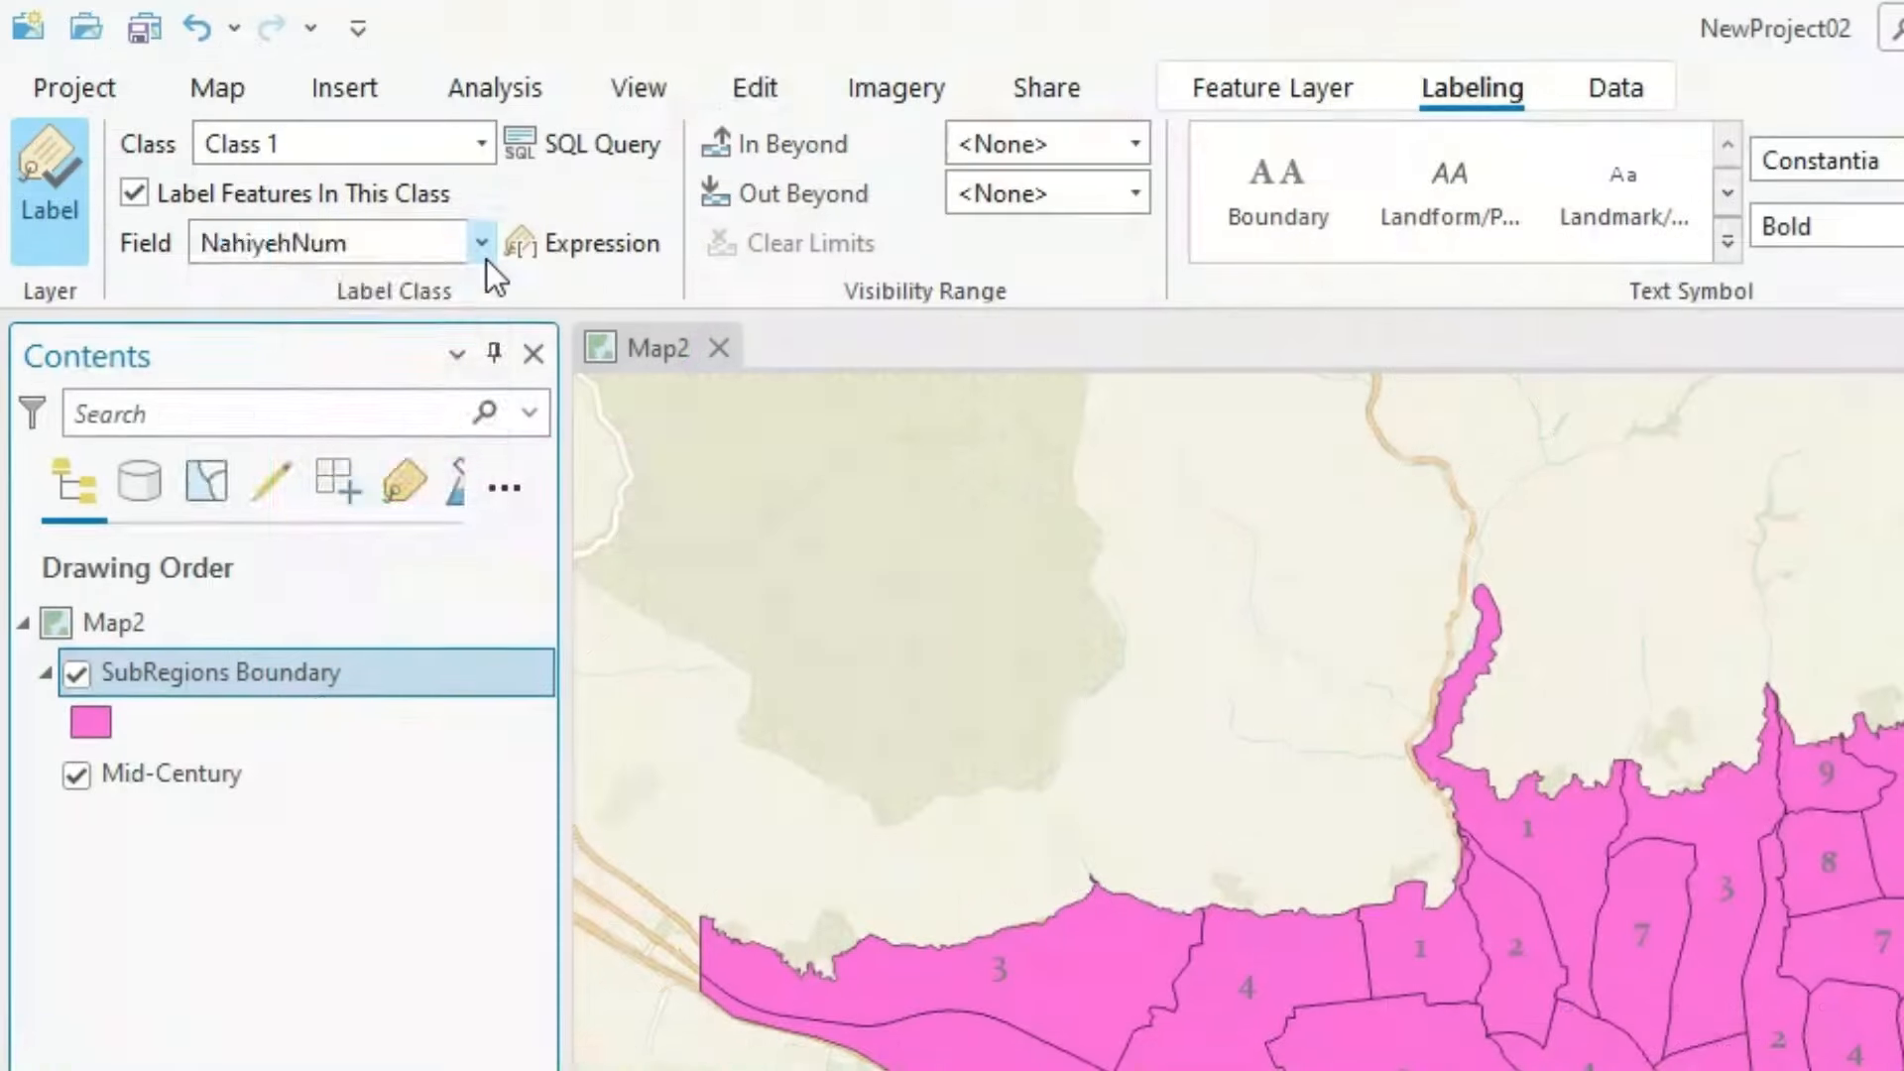
left_click(484, 258)
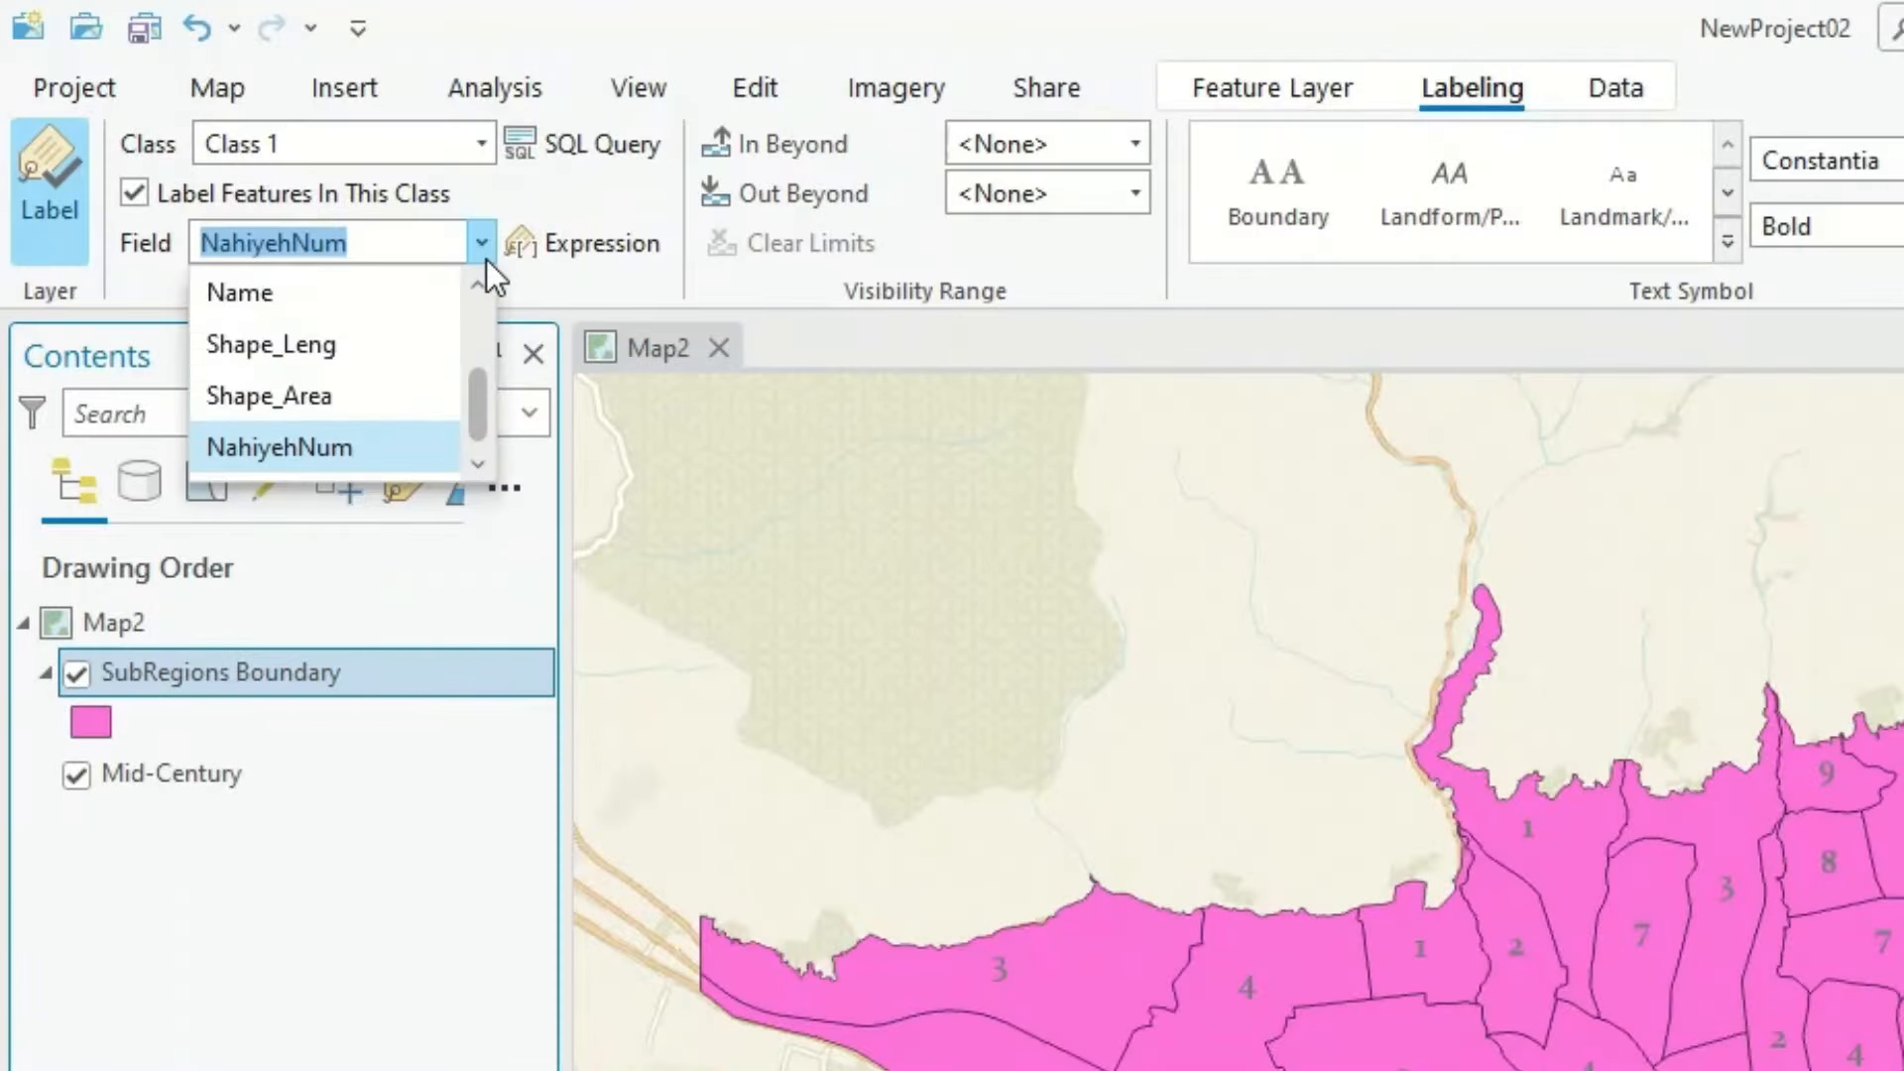
scroll(432, 303, "up", 1)
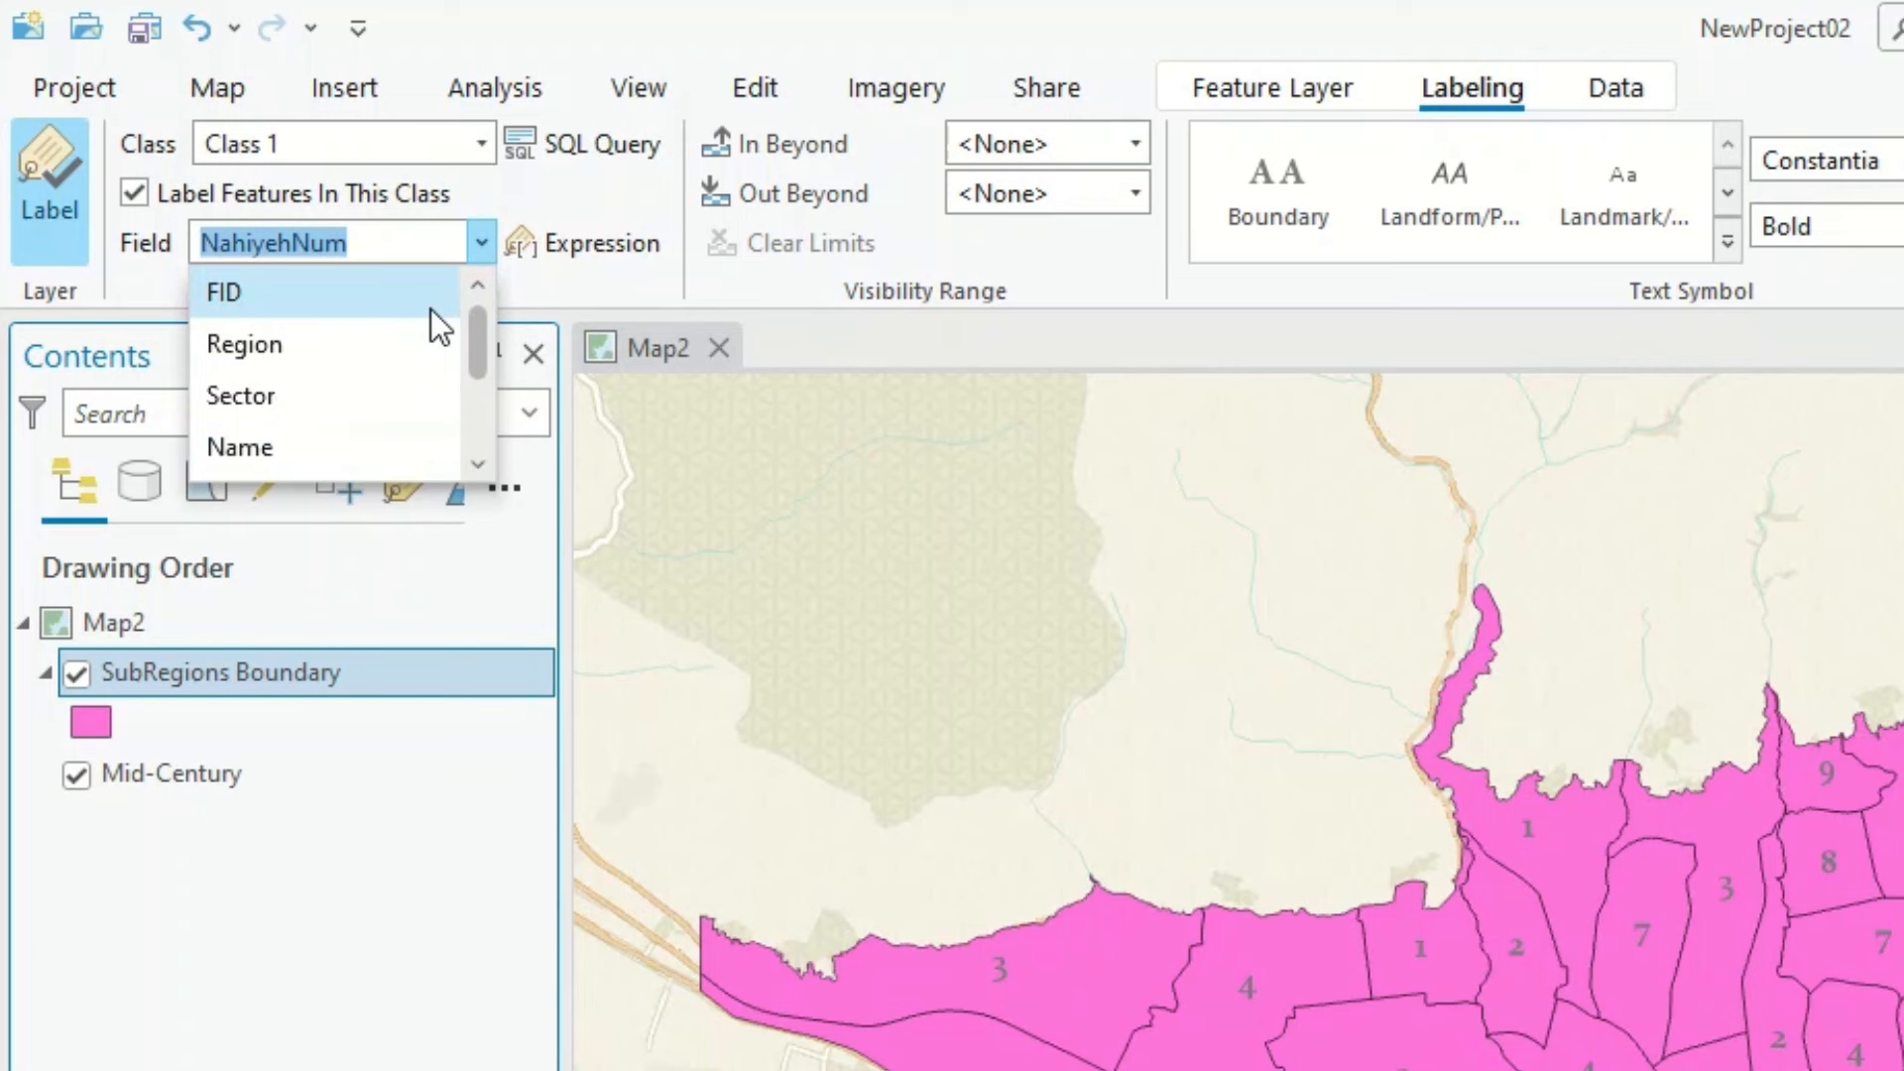
left_click(381, 345)
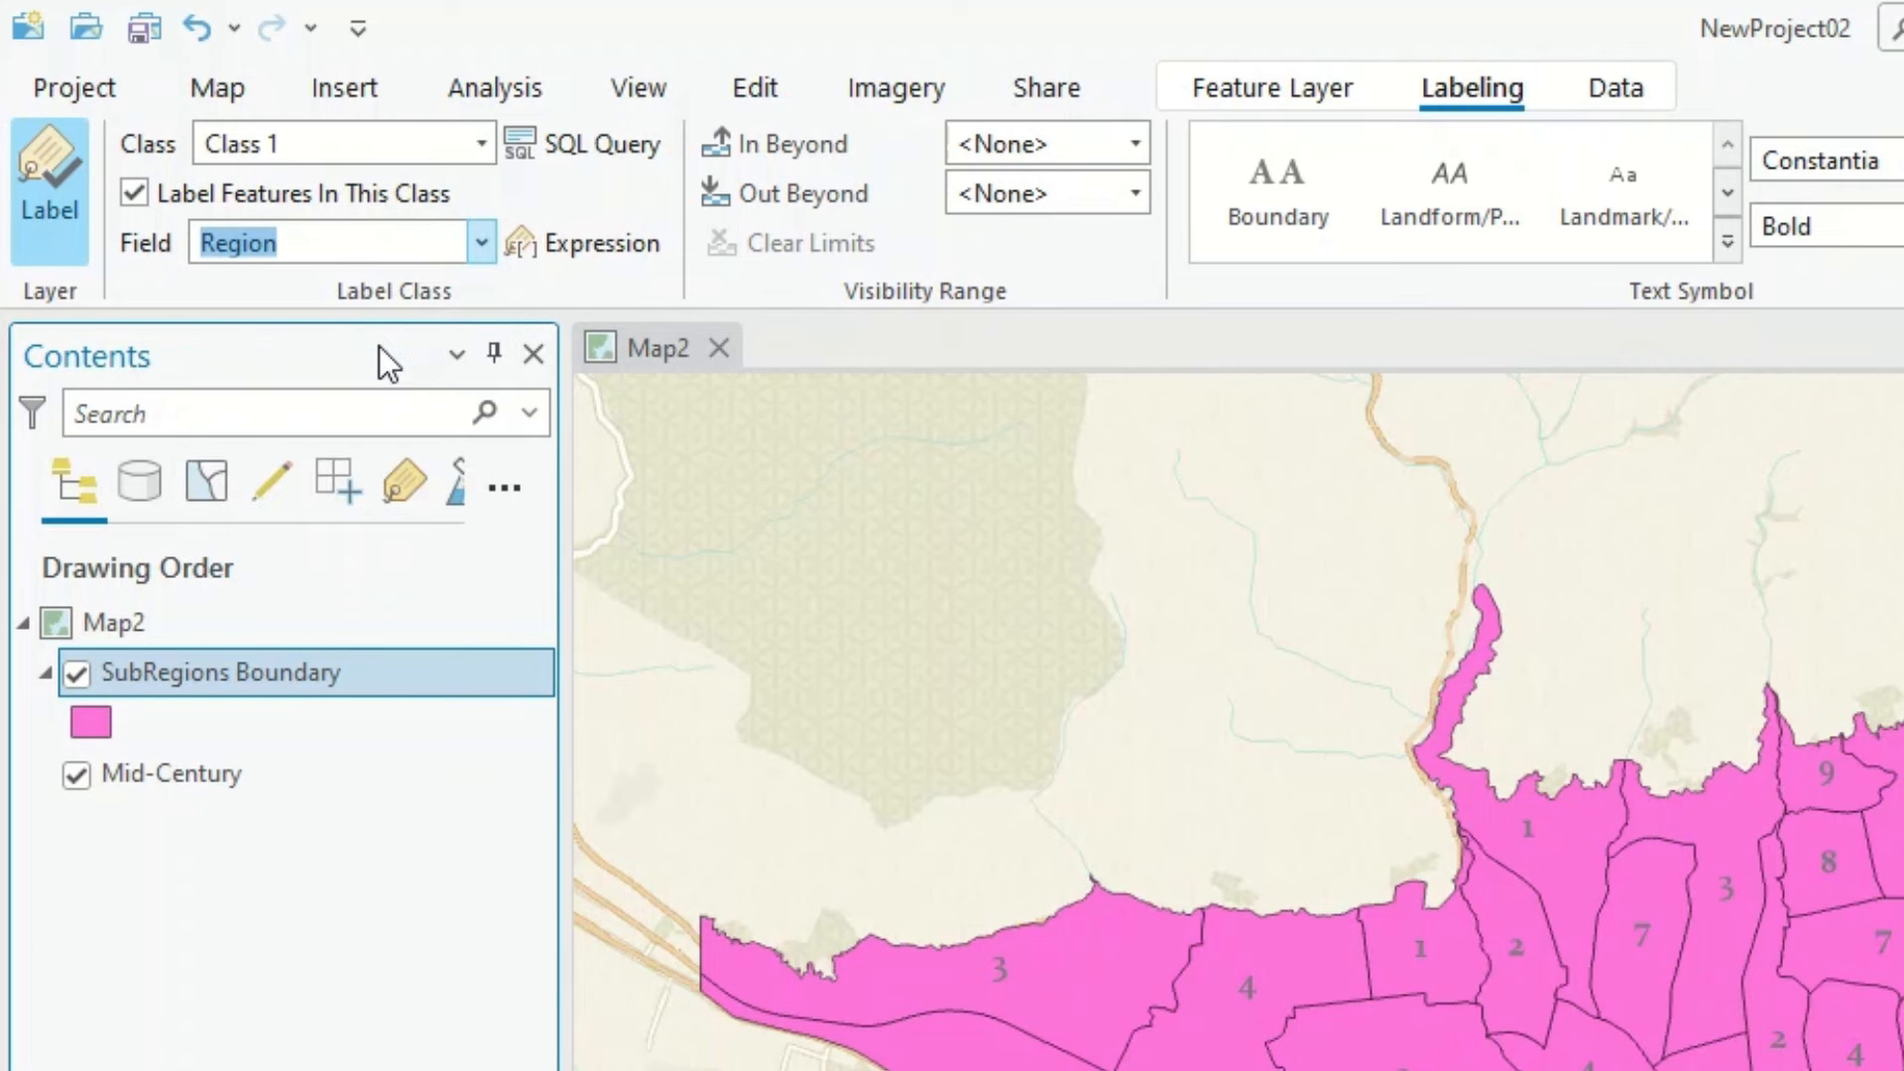
Step: Try Sector as the label field for the SubRegions Boundary polygons and return the labels to the Region field
left_click(479, 248)
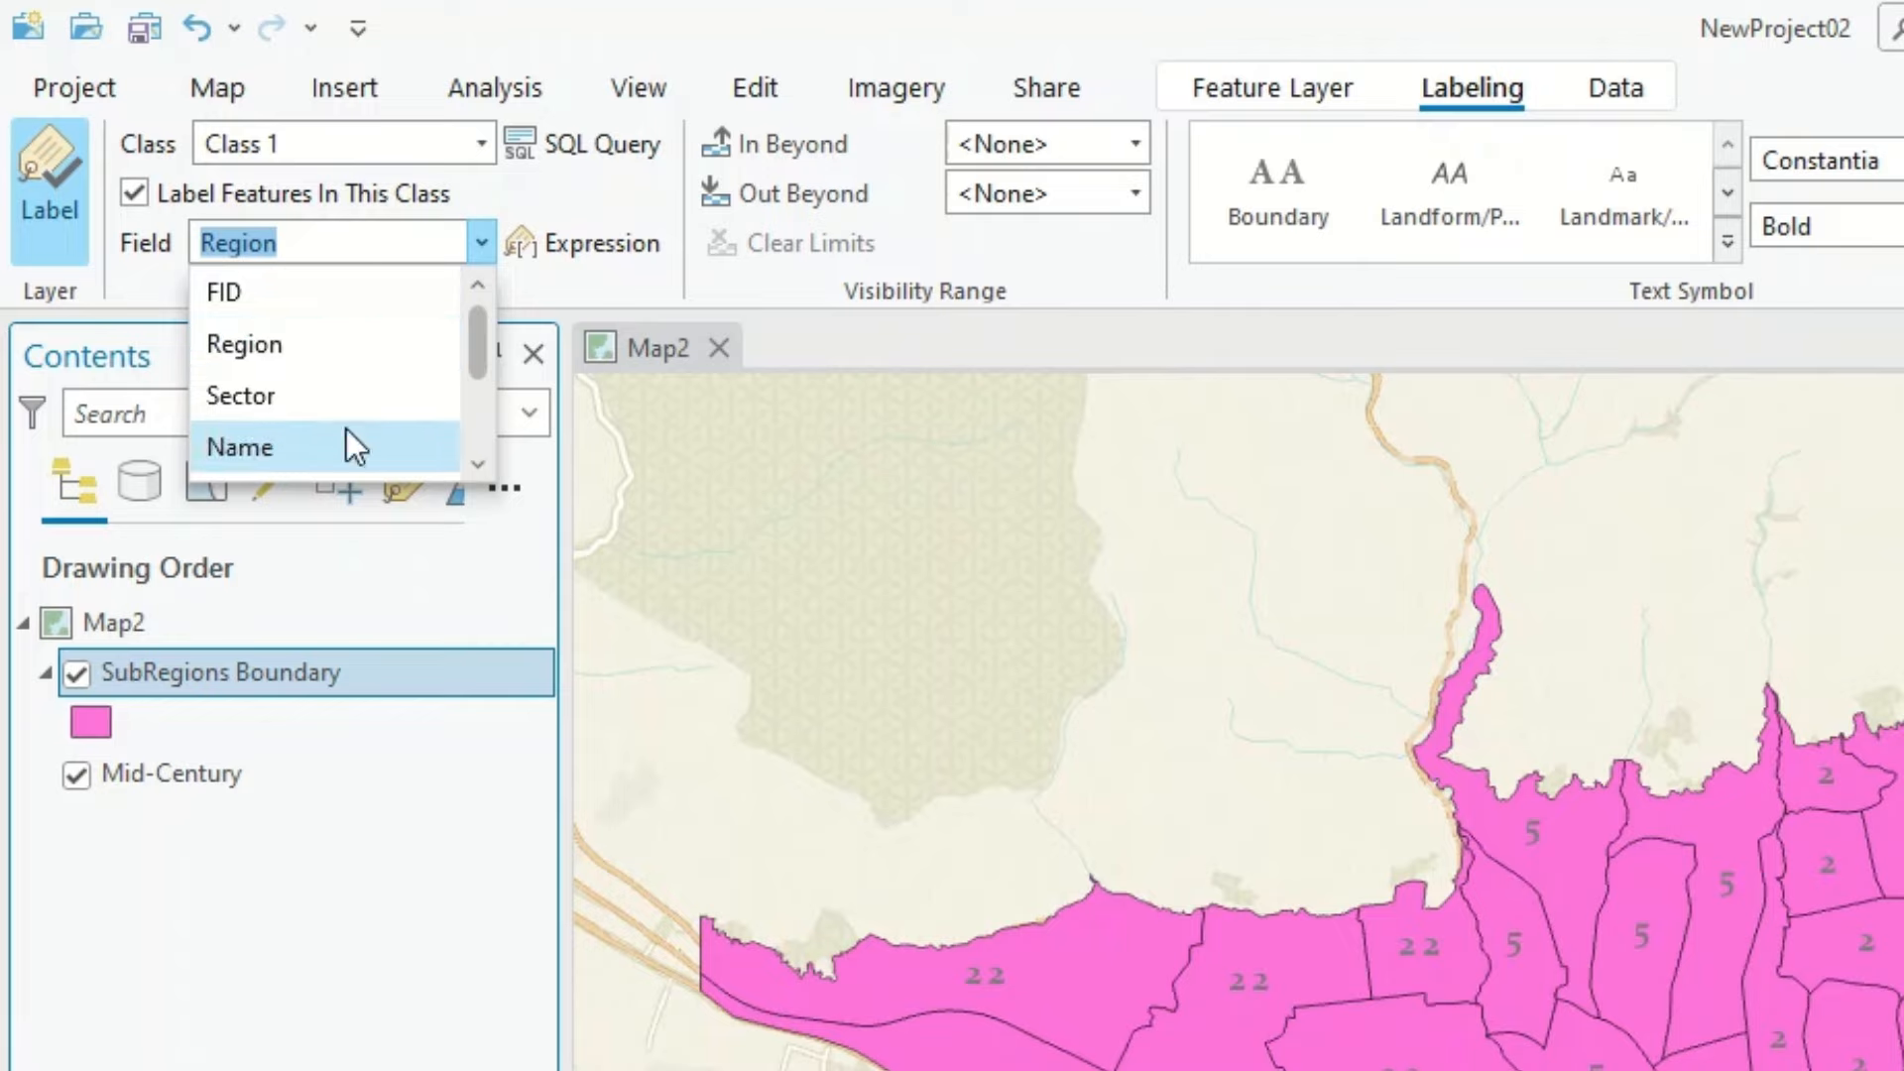
left_click(347, 414)
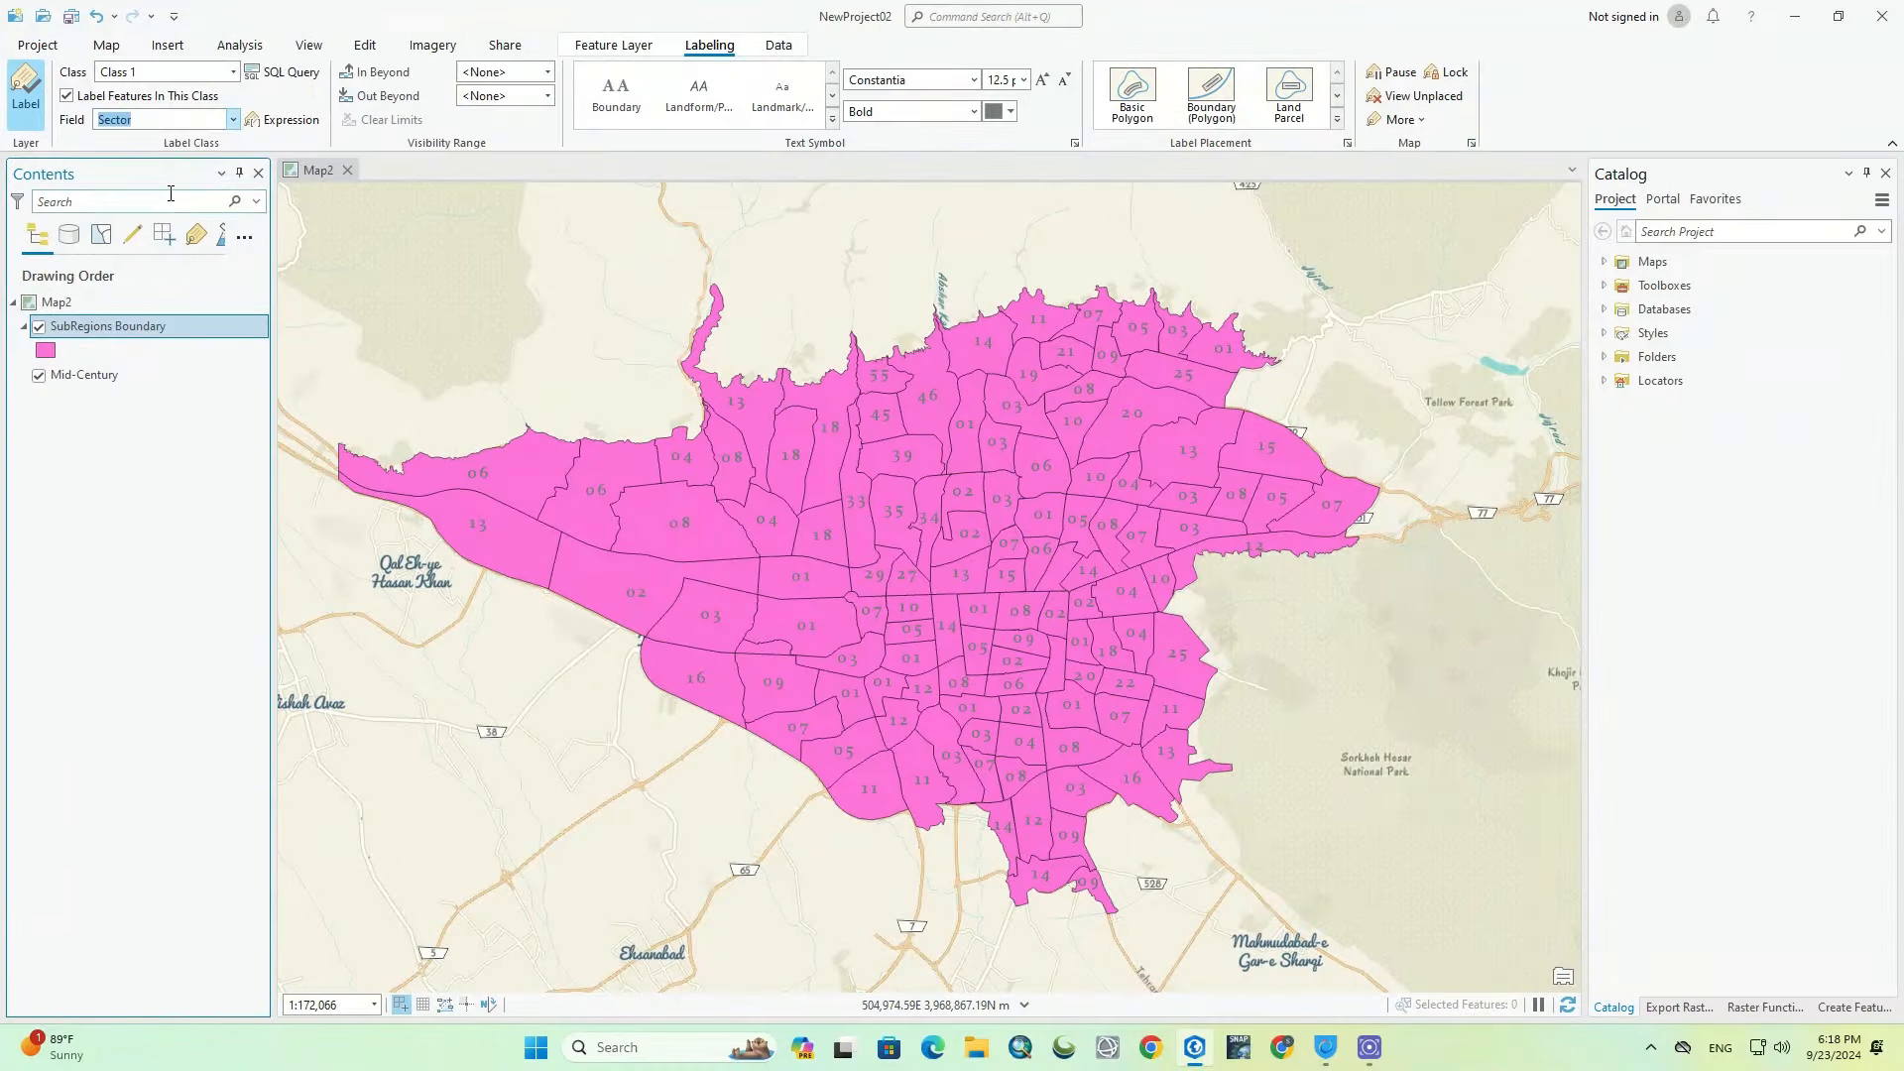
left_click(232, 120)
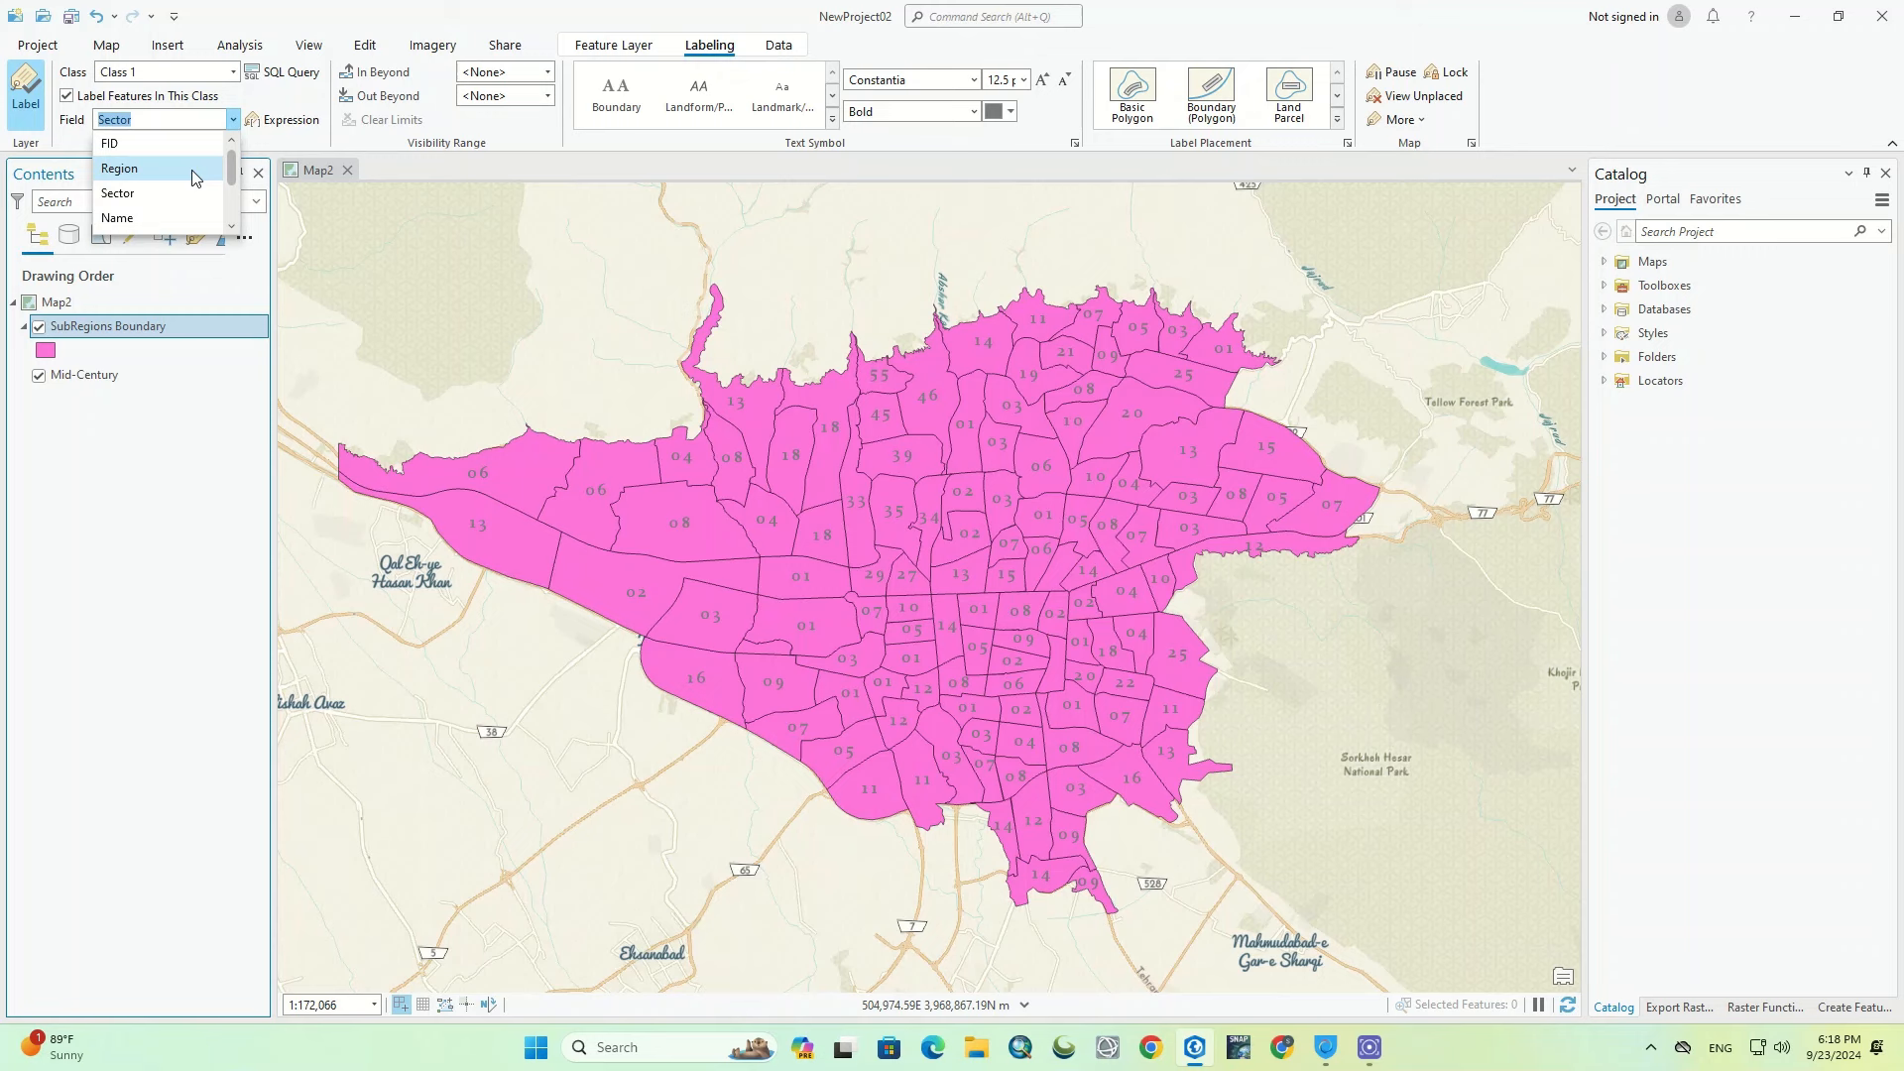
scroll(195, 177, "down", 1)
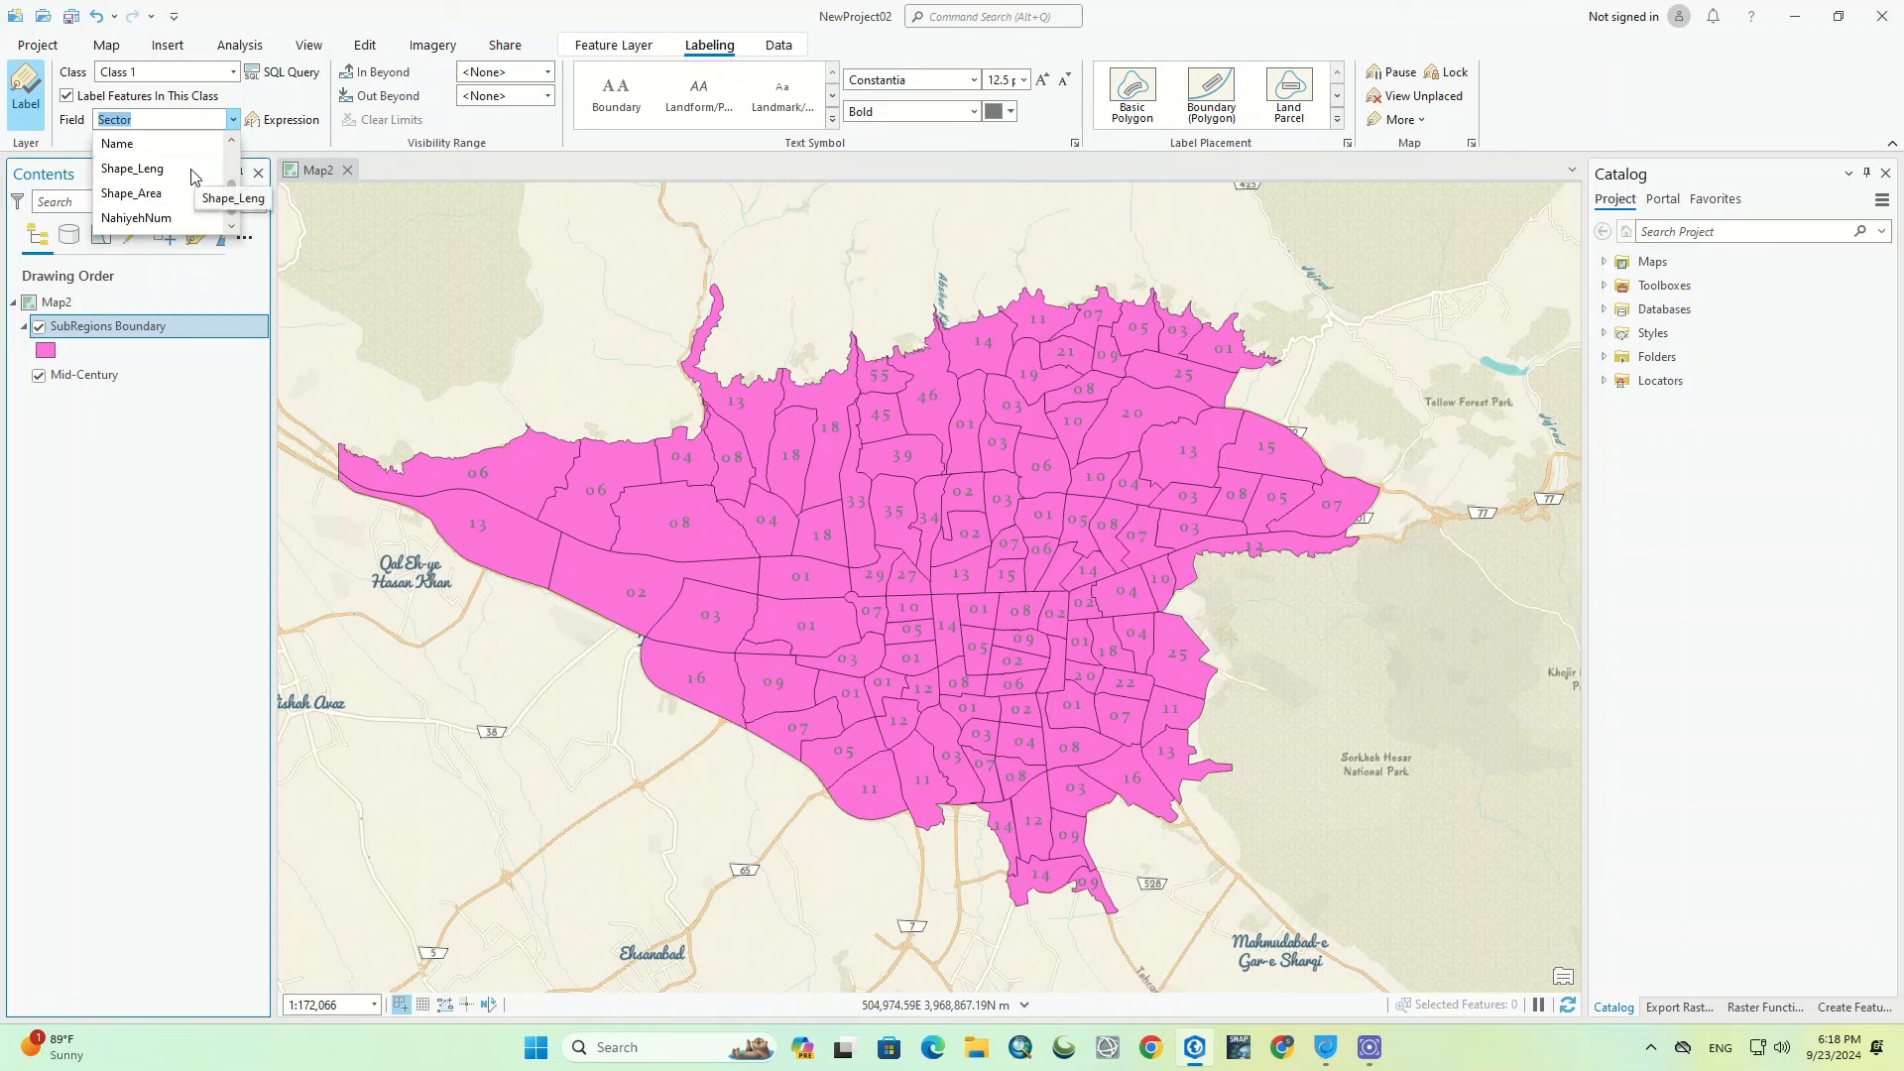
scroll(189, 183, "up", 1)
left_click(183, 169)
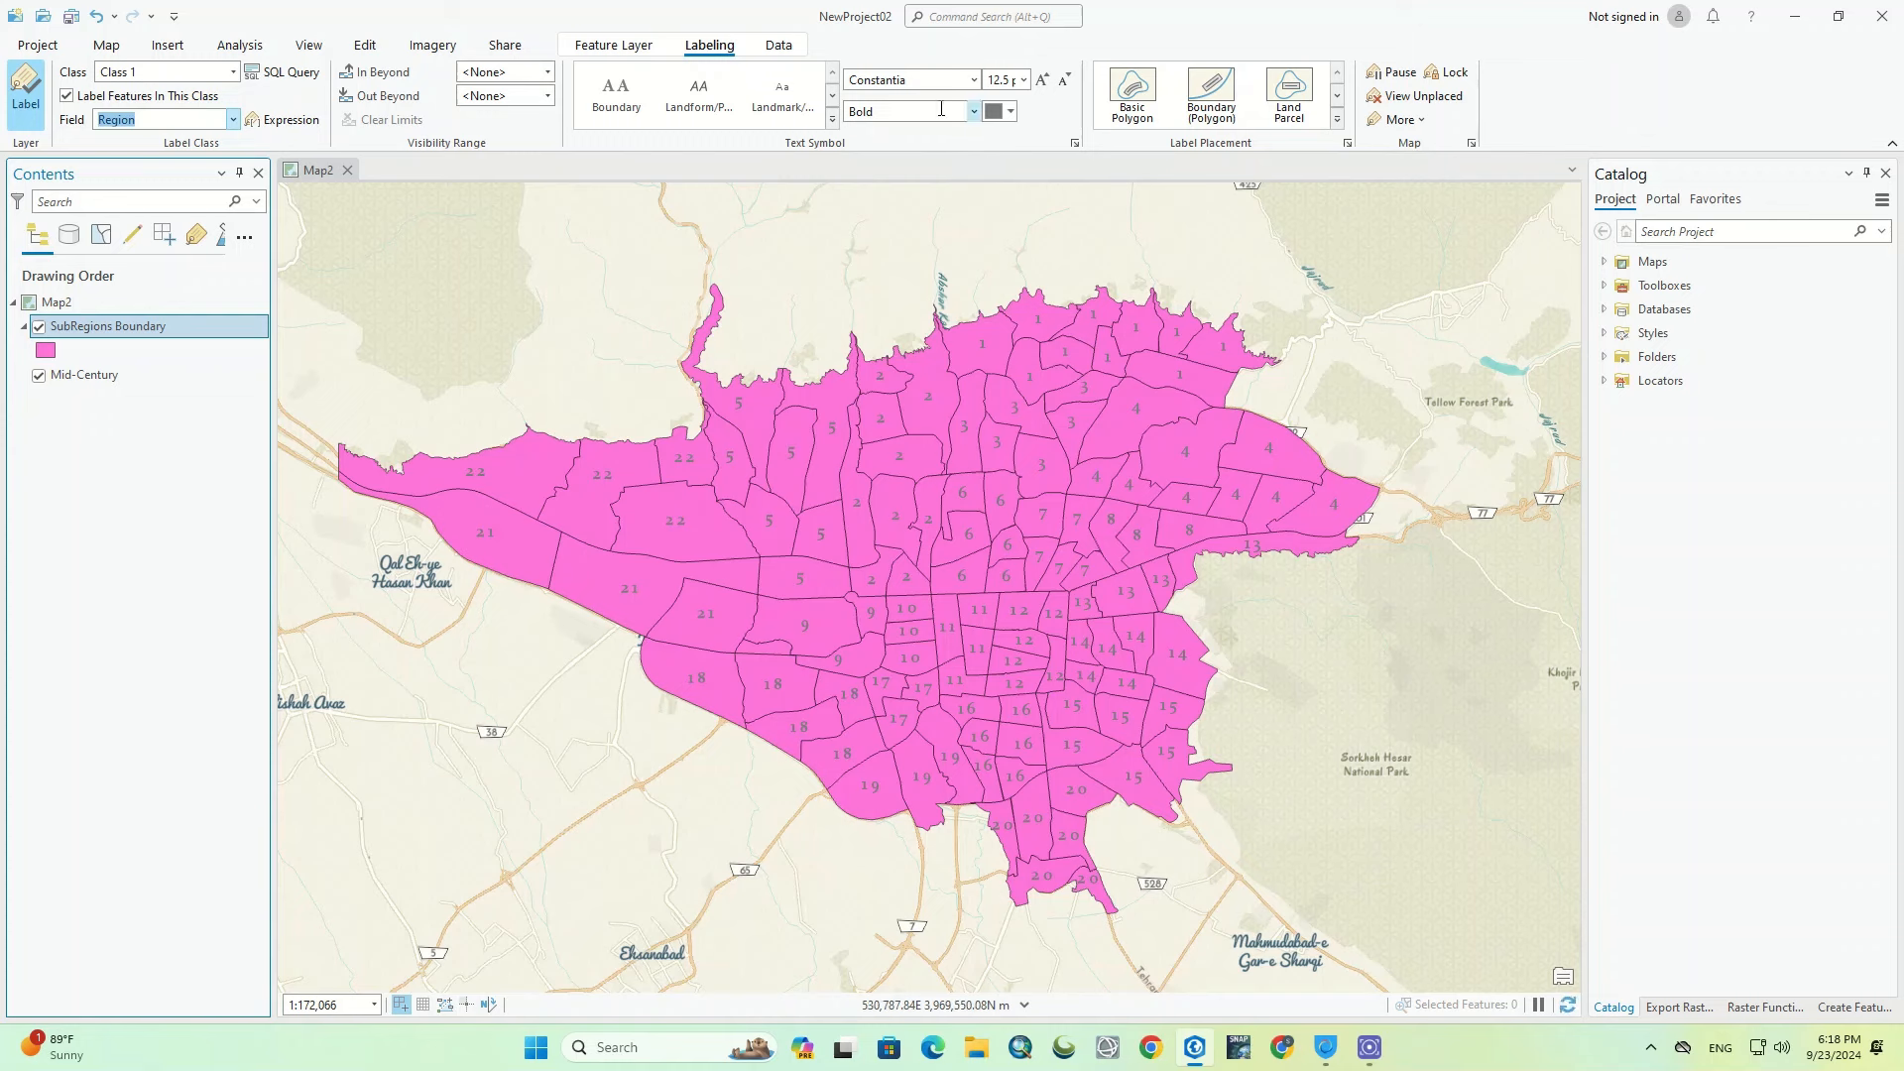
Step: Change the font of the SubRegions Boundary labels to Cambria
left_click(976, 80)
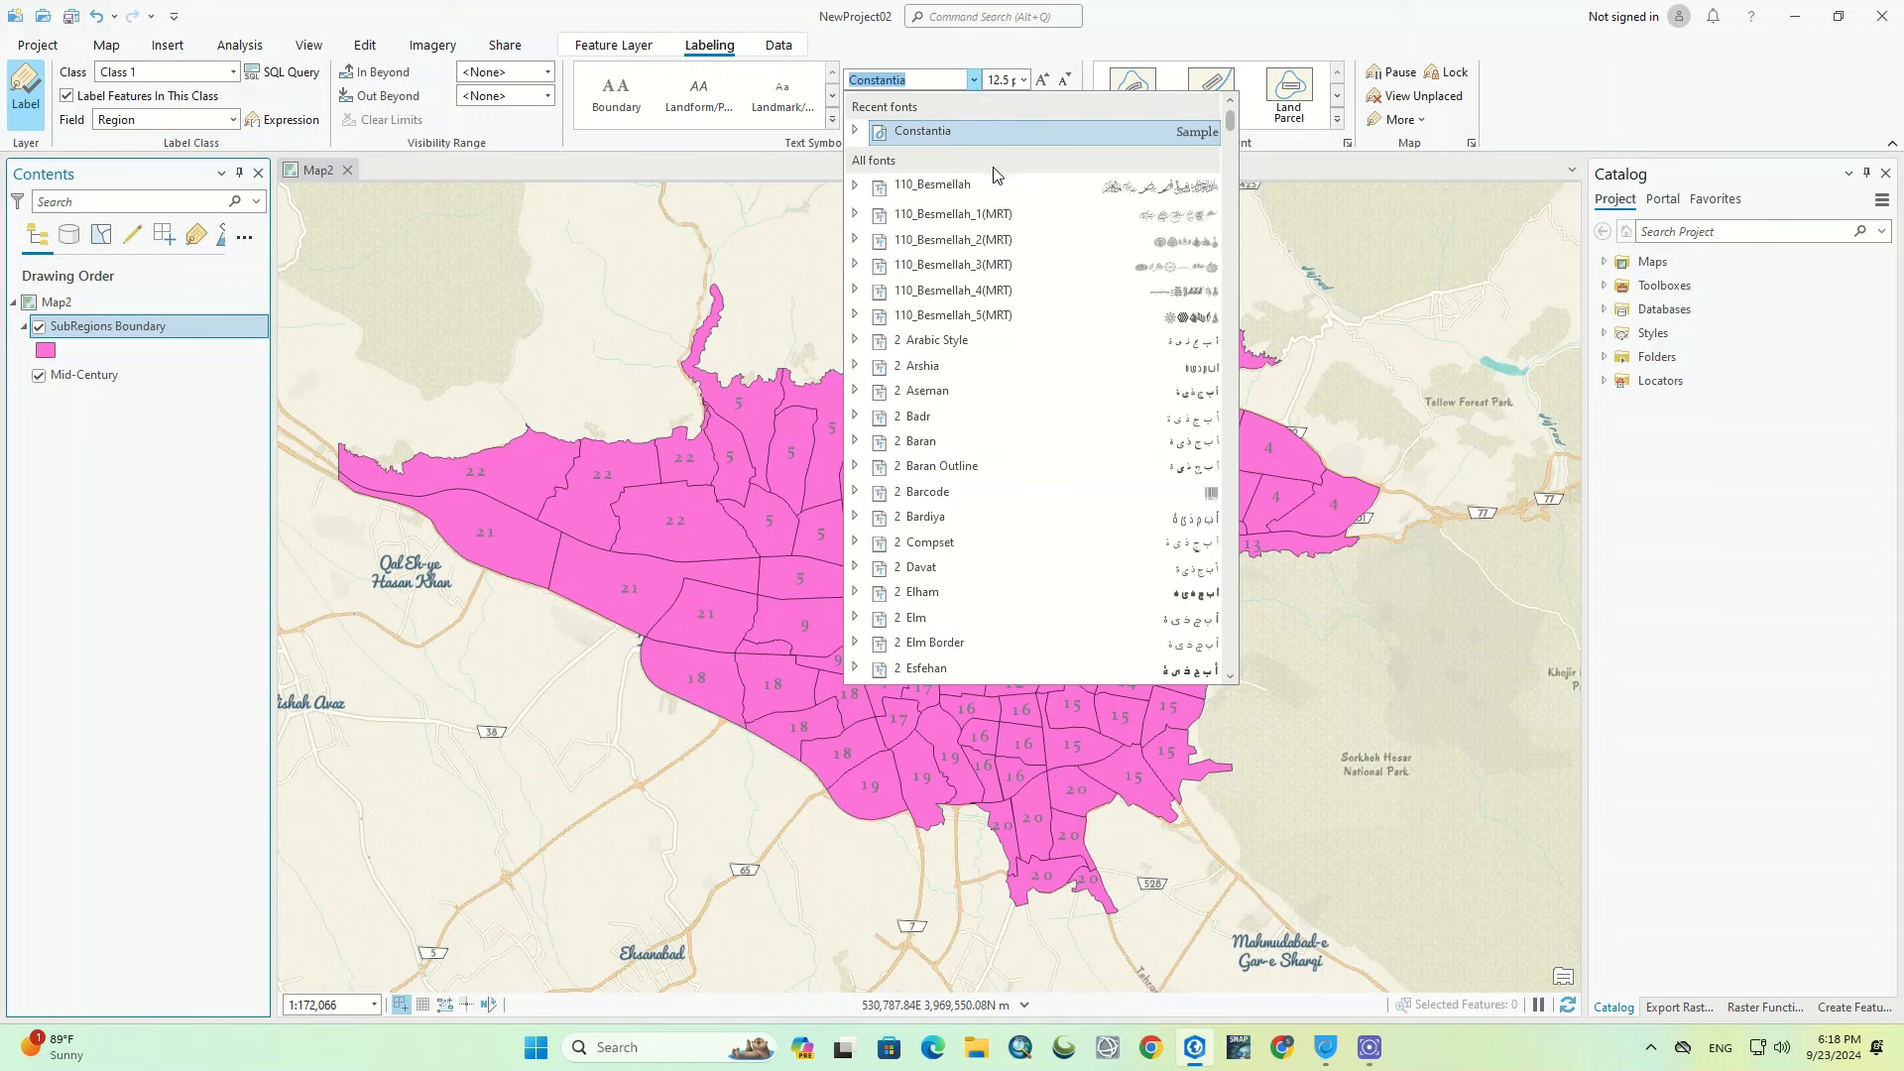
scroll(995, 213, "down", 20)
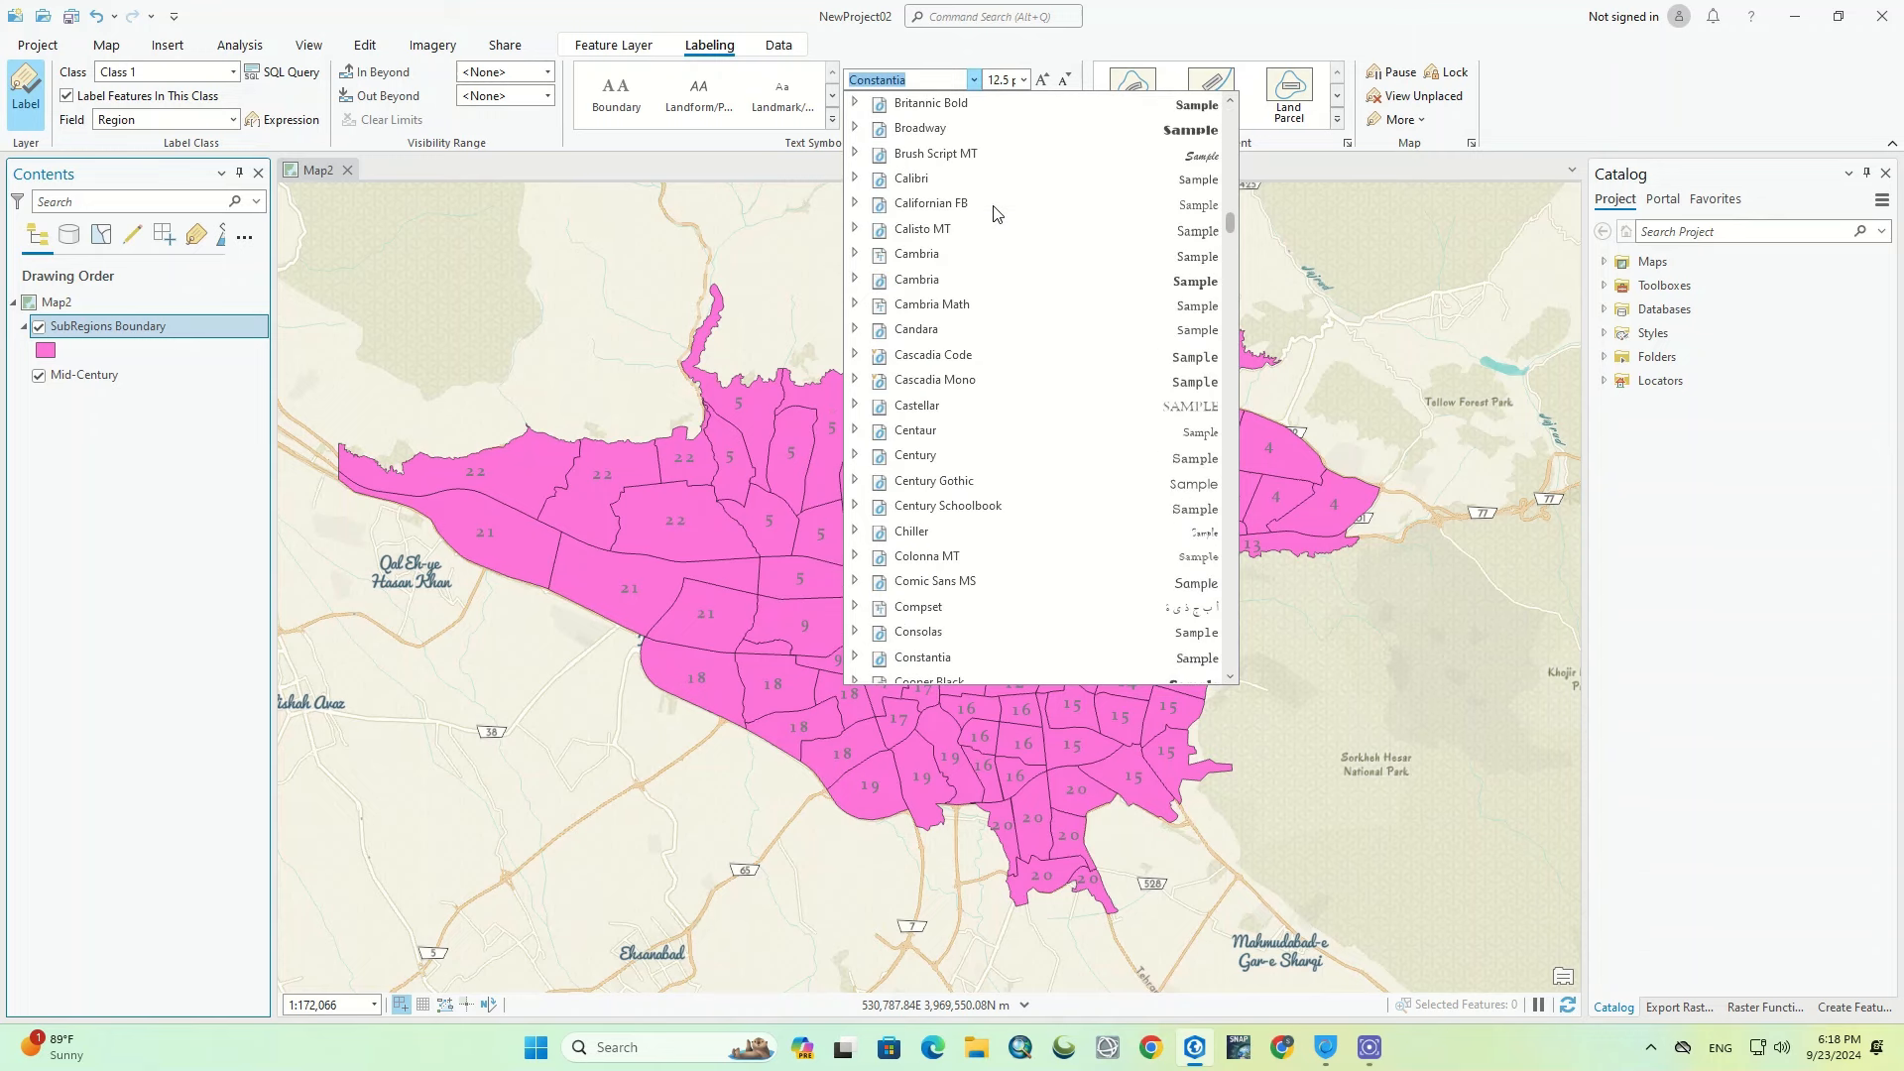
left_click(901, 279)
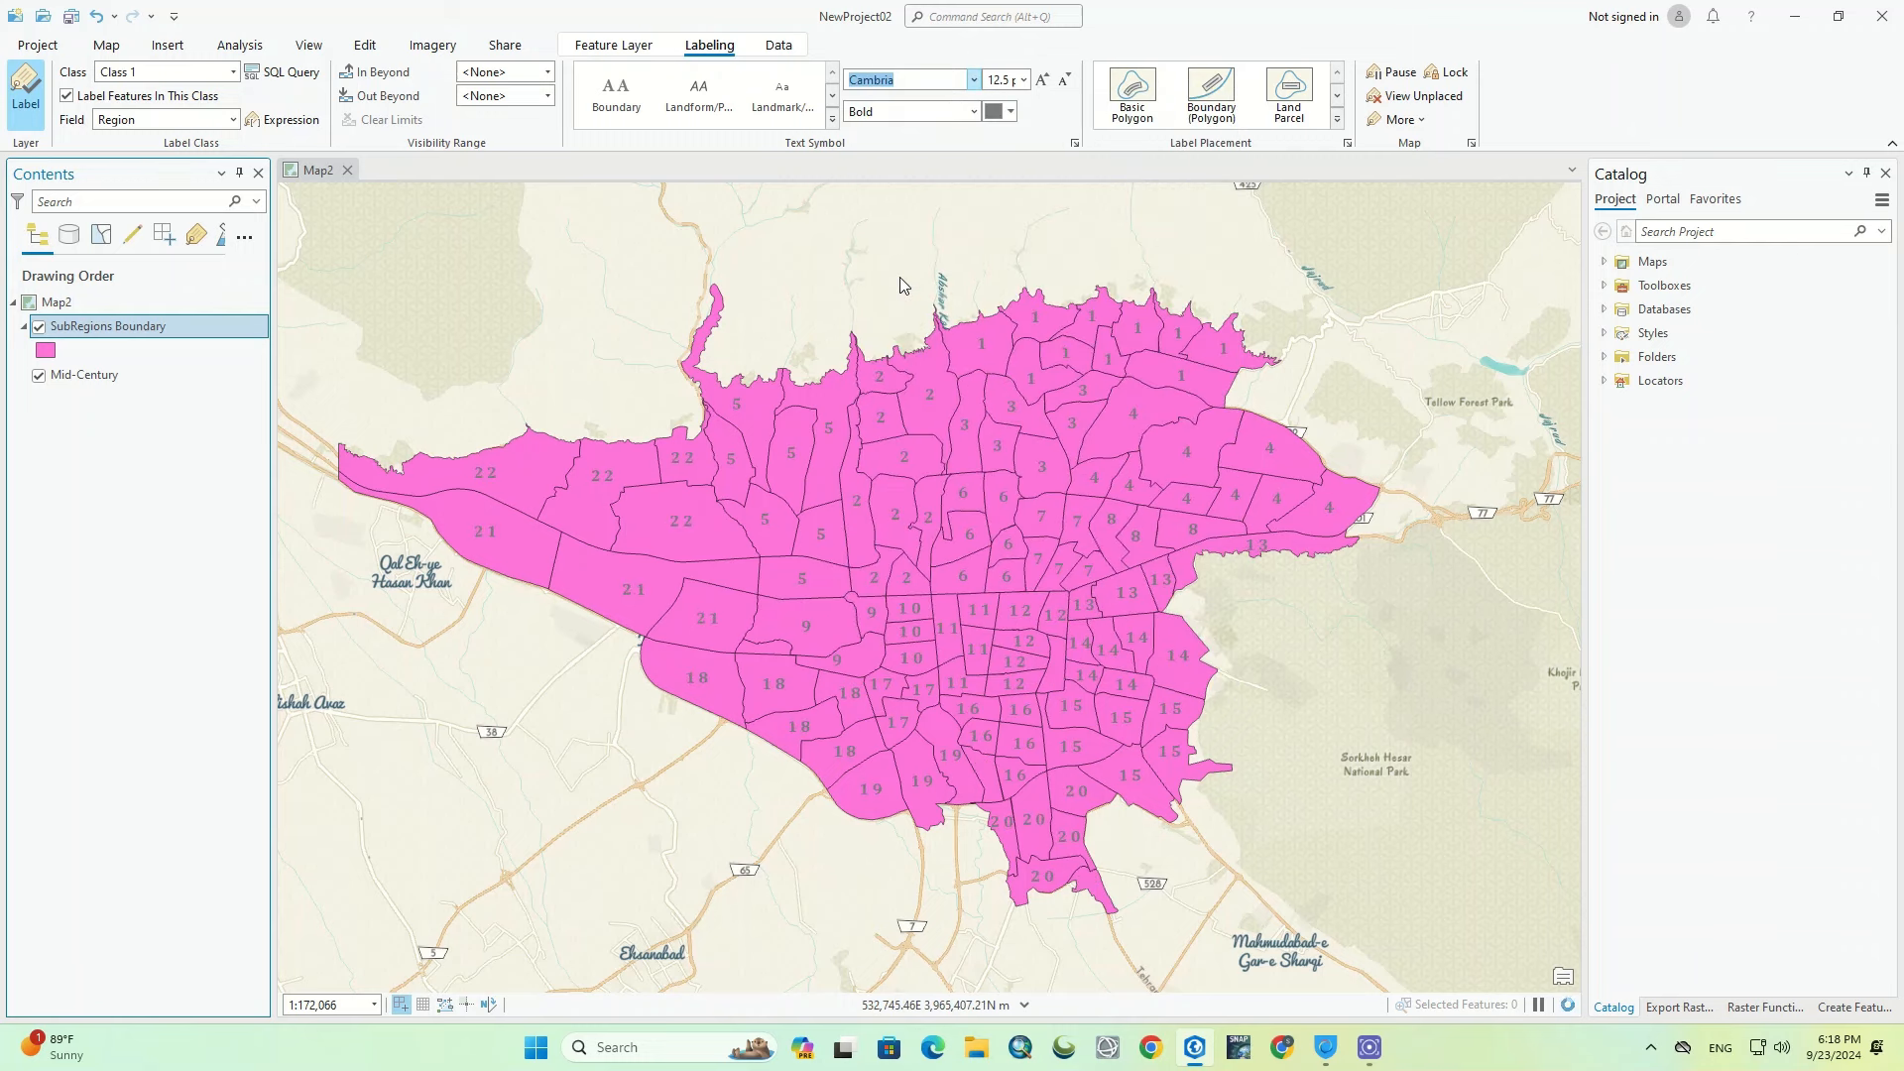
Step: Set the label text color to black and the label font size to 11 pt, keeping the Bold style
left_click(974, 112)
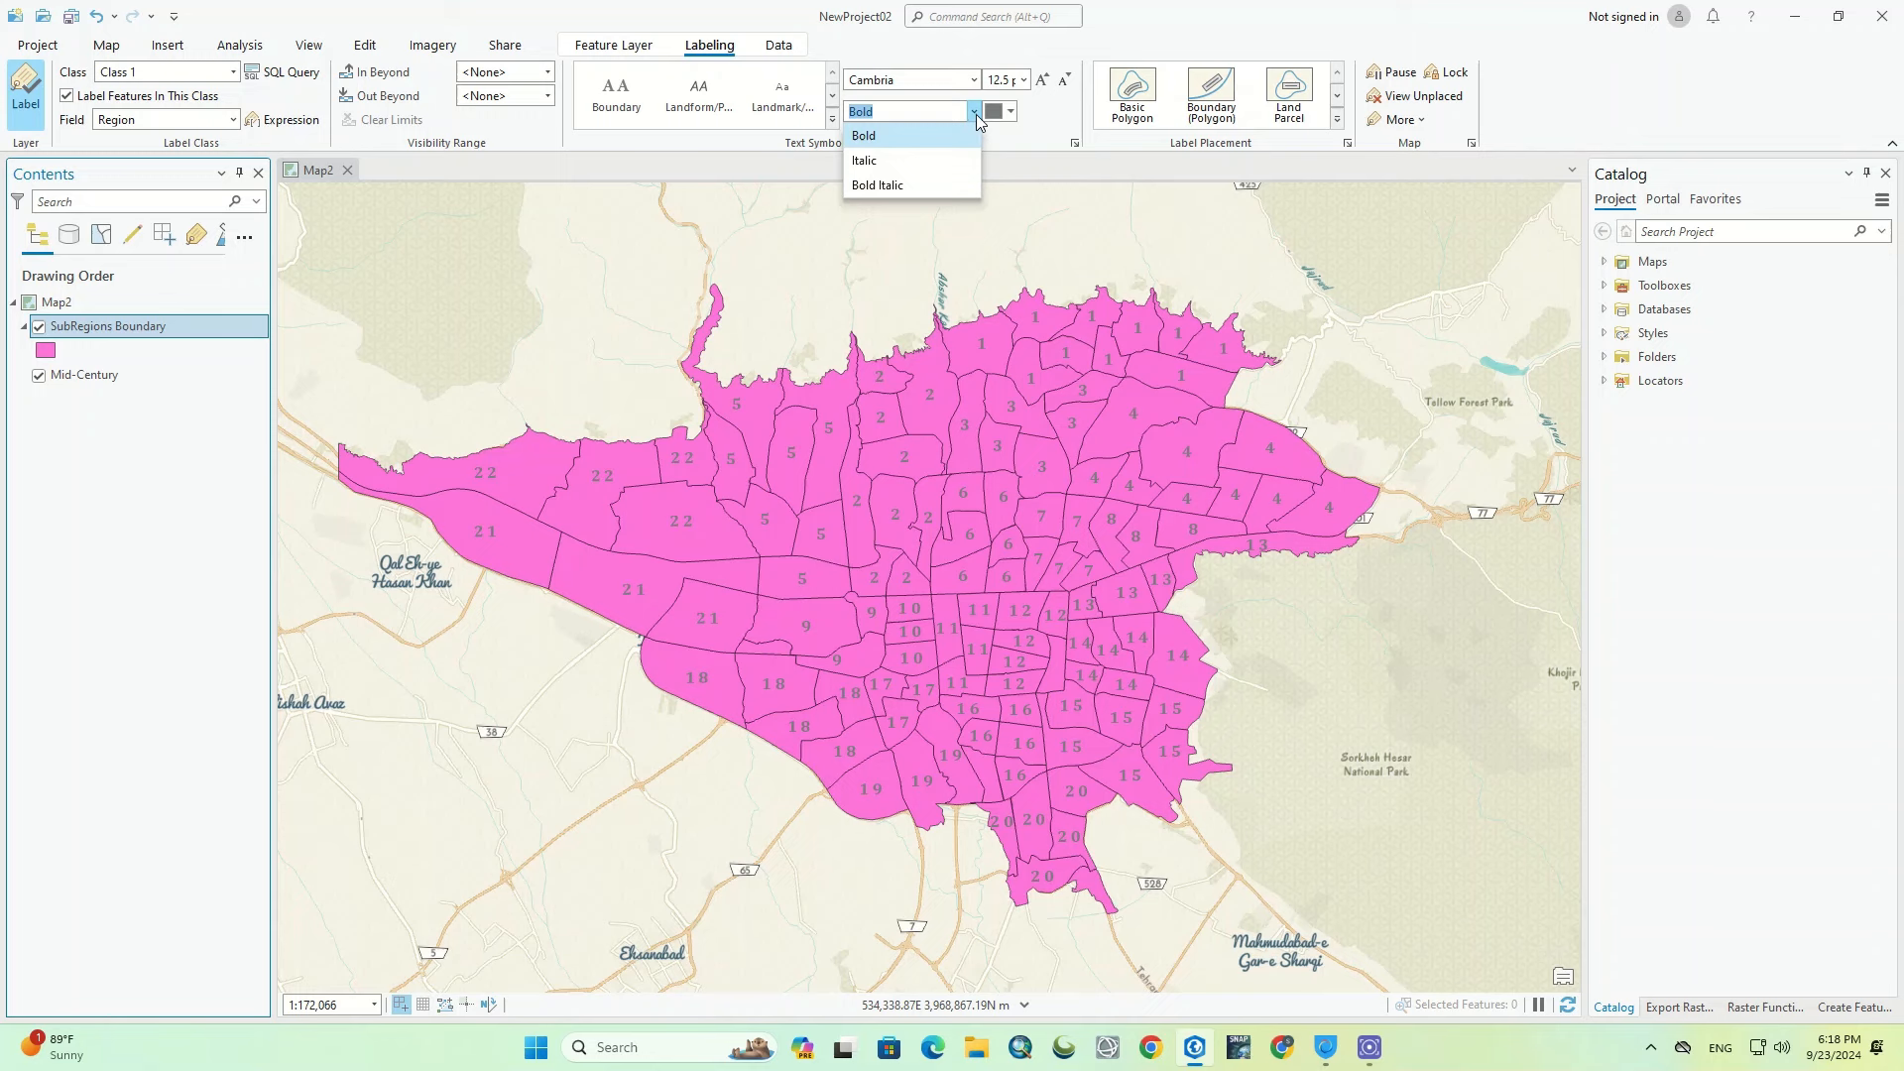
left_click(975, 113)
left_click(1009, 111)
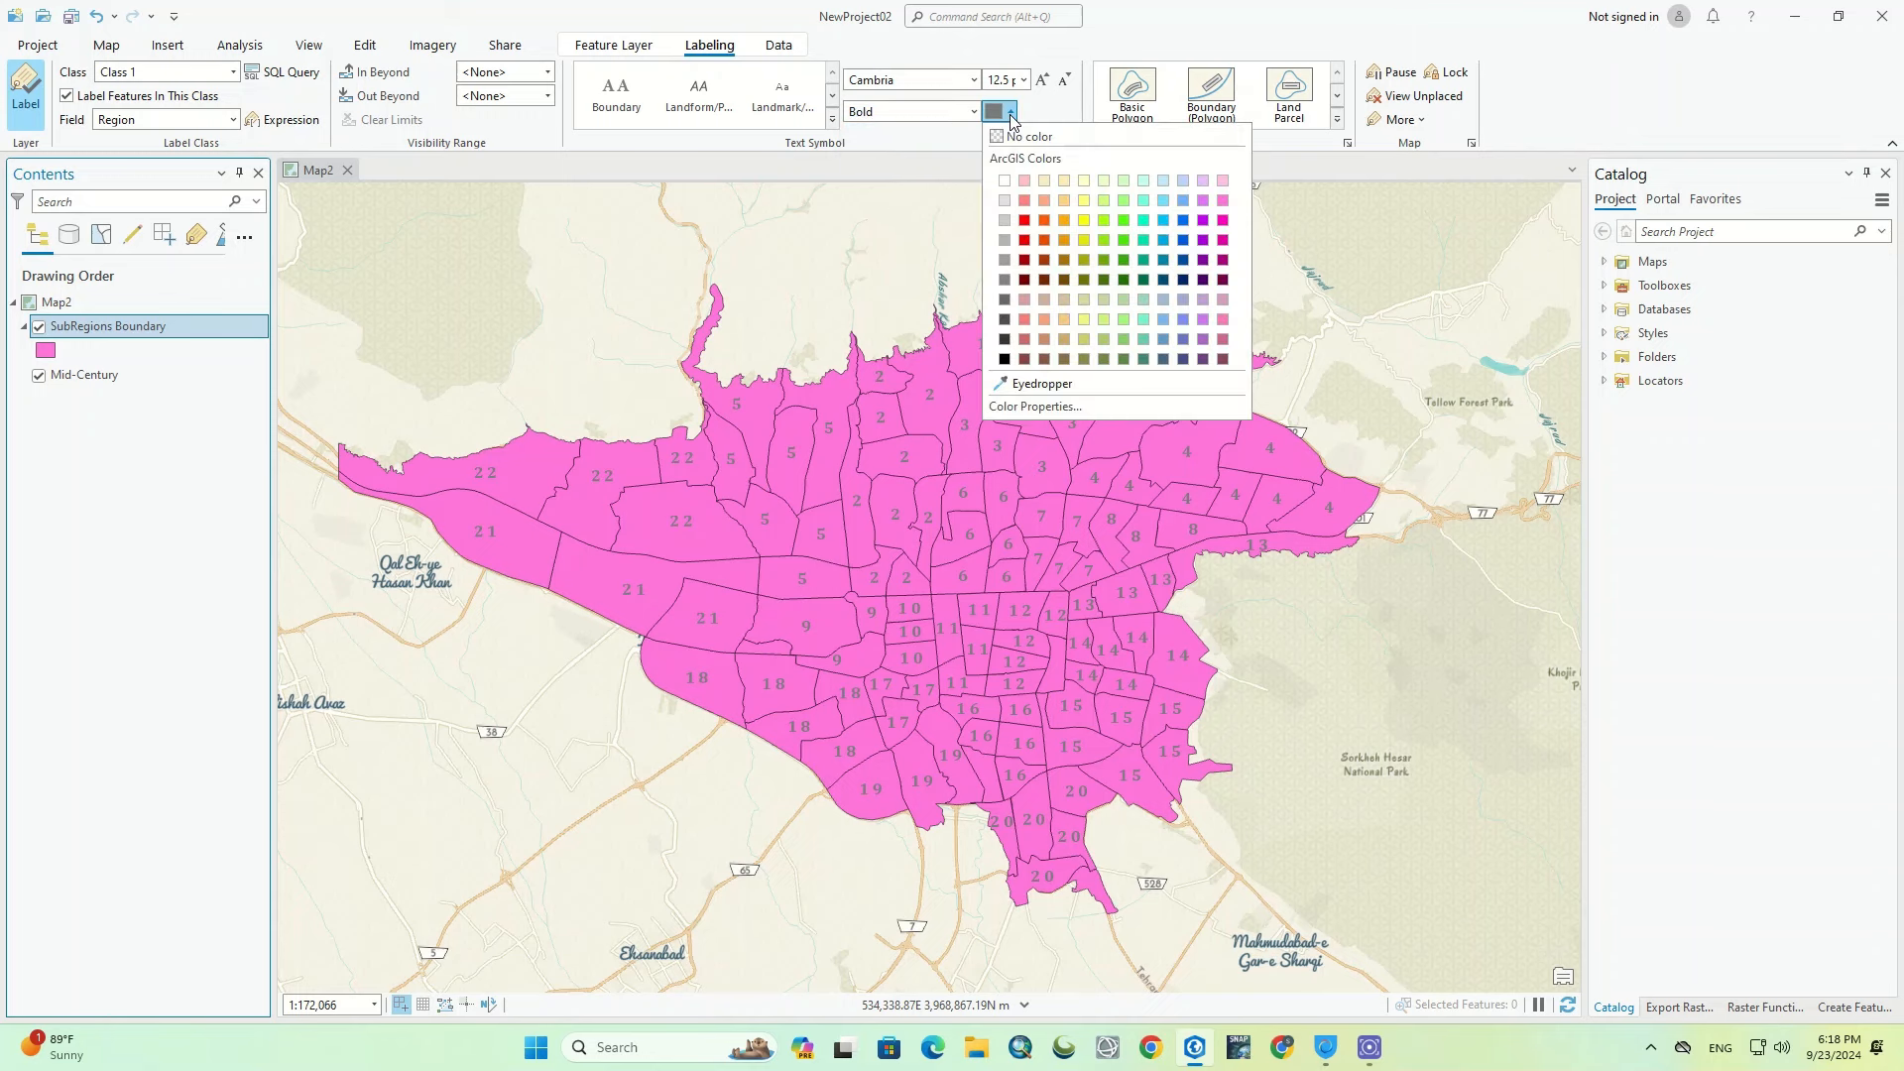
left_click(1004, 359)
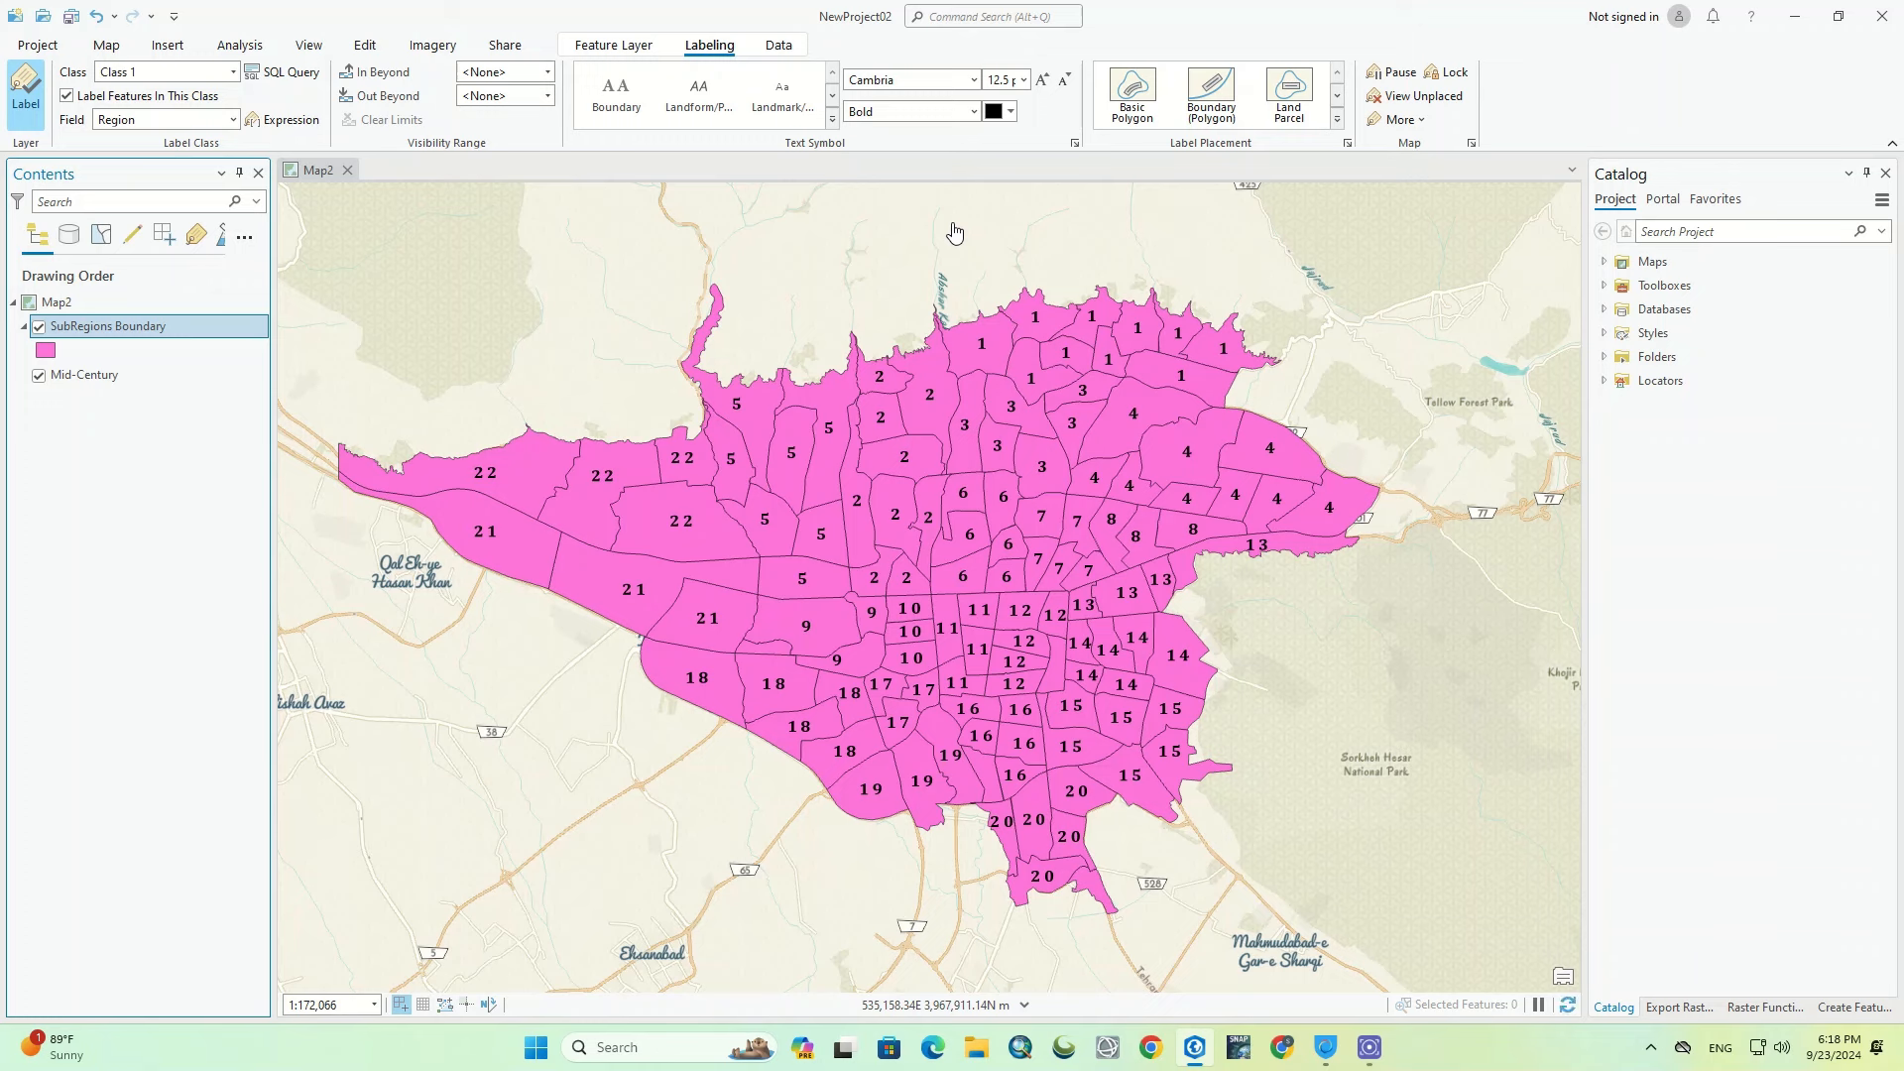
left_click(1023, 79)
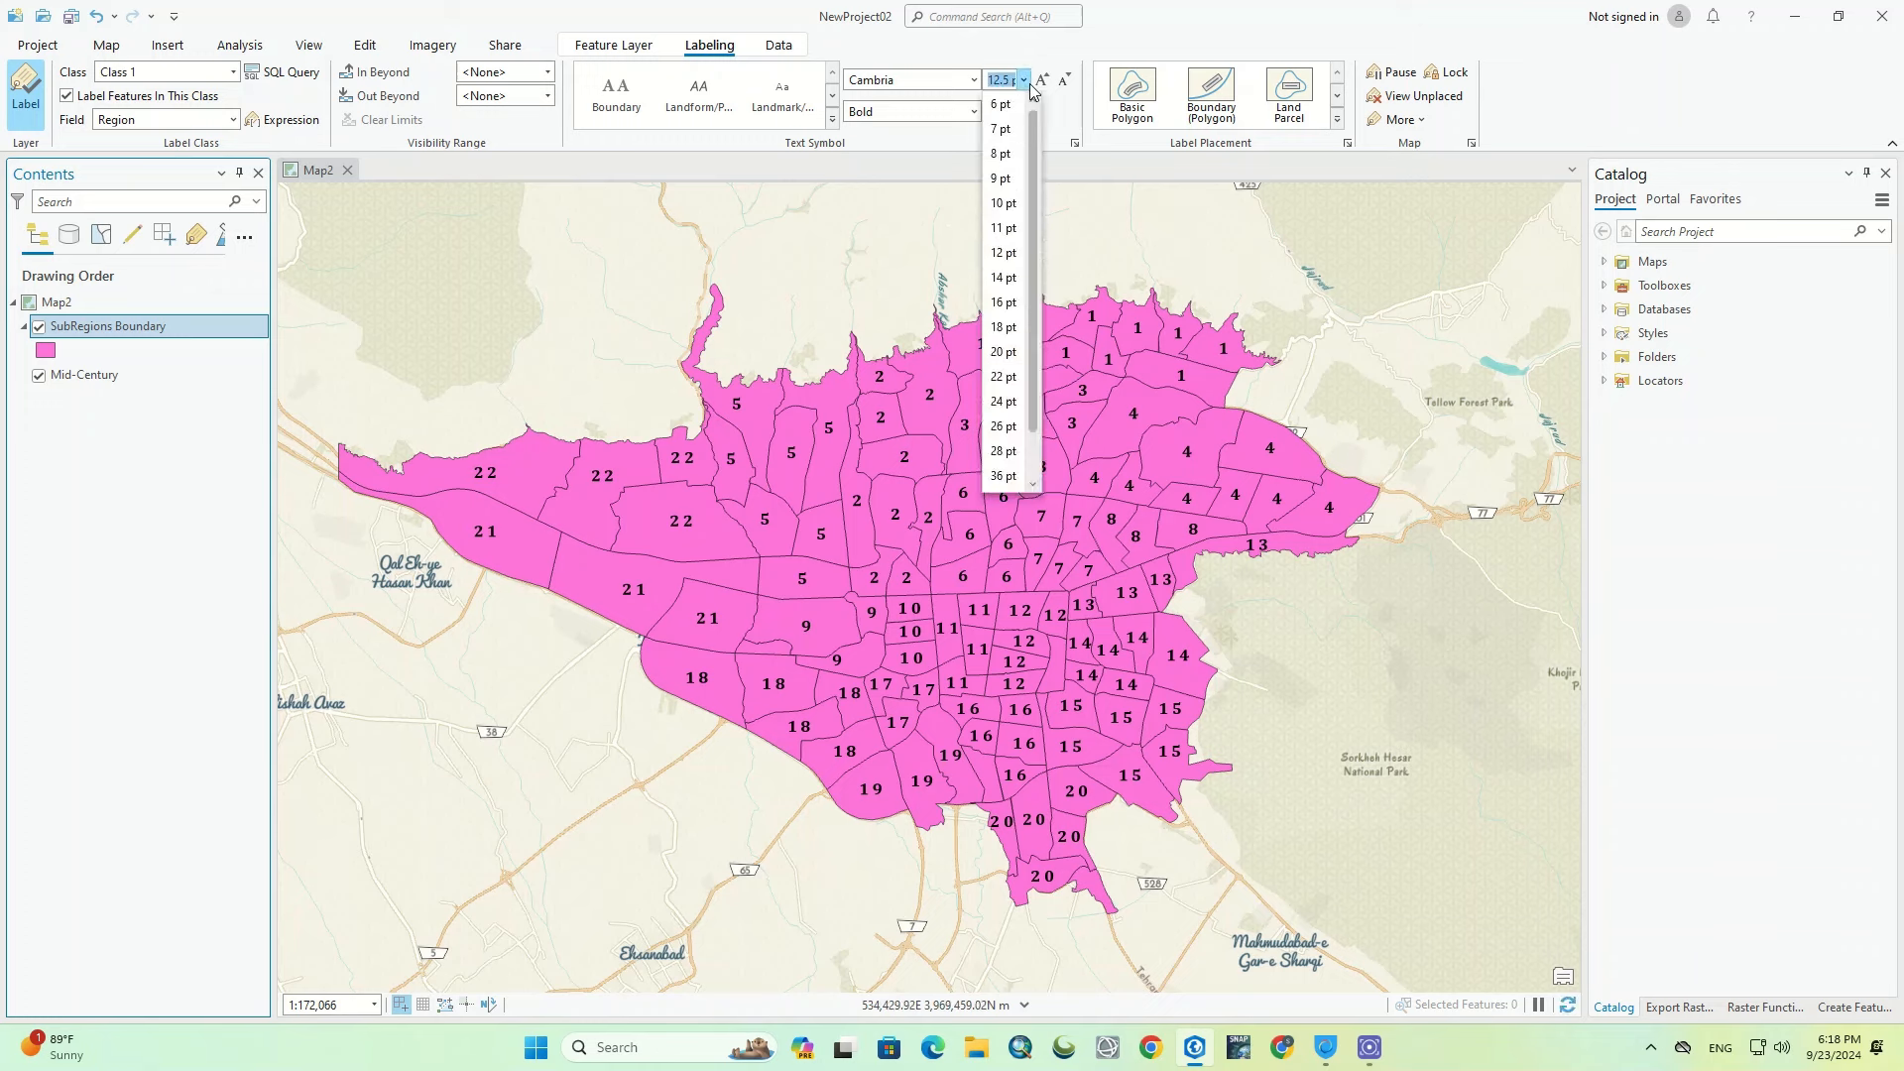
left_click(1004, 229)
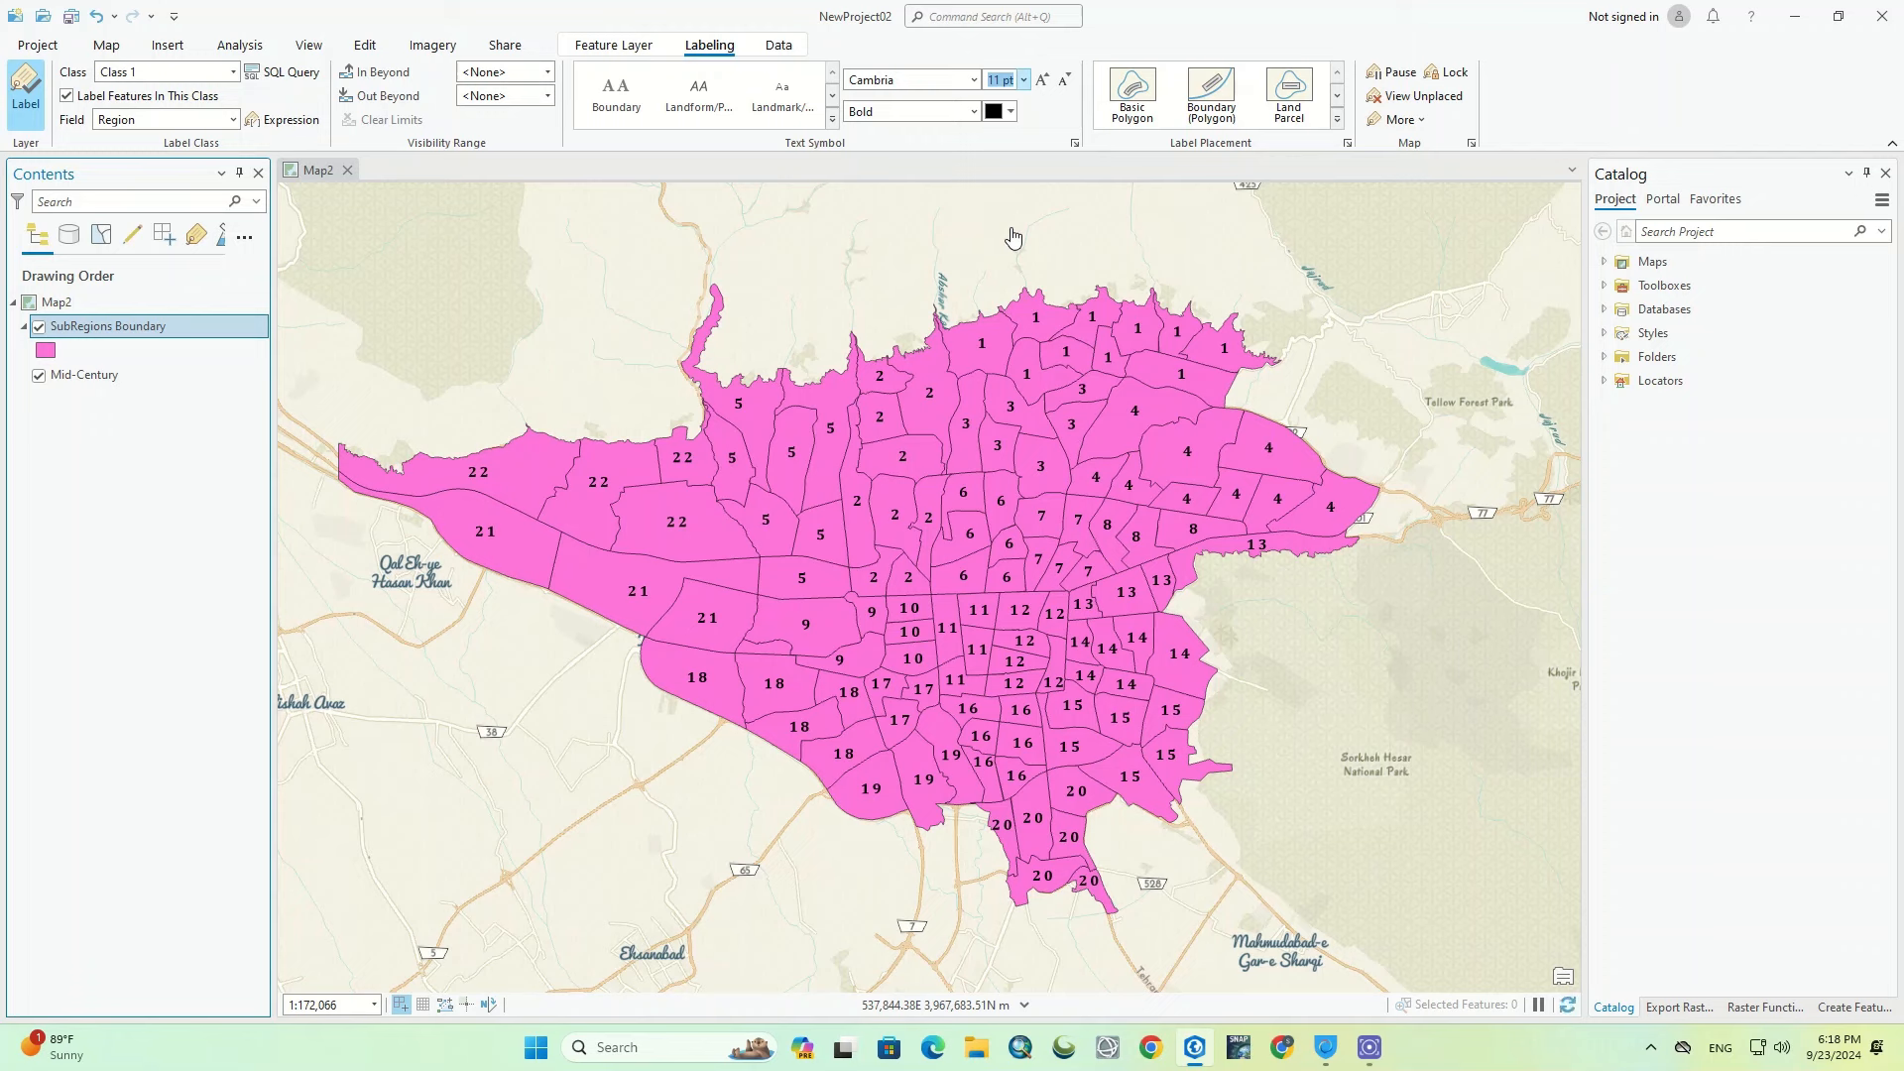
Step: Try the Italic and Bold Italic font styles on the region labels and set the style back to Bold
left_click(974, 111)
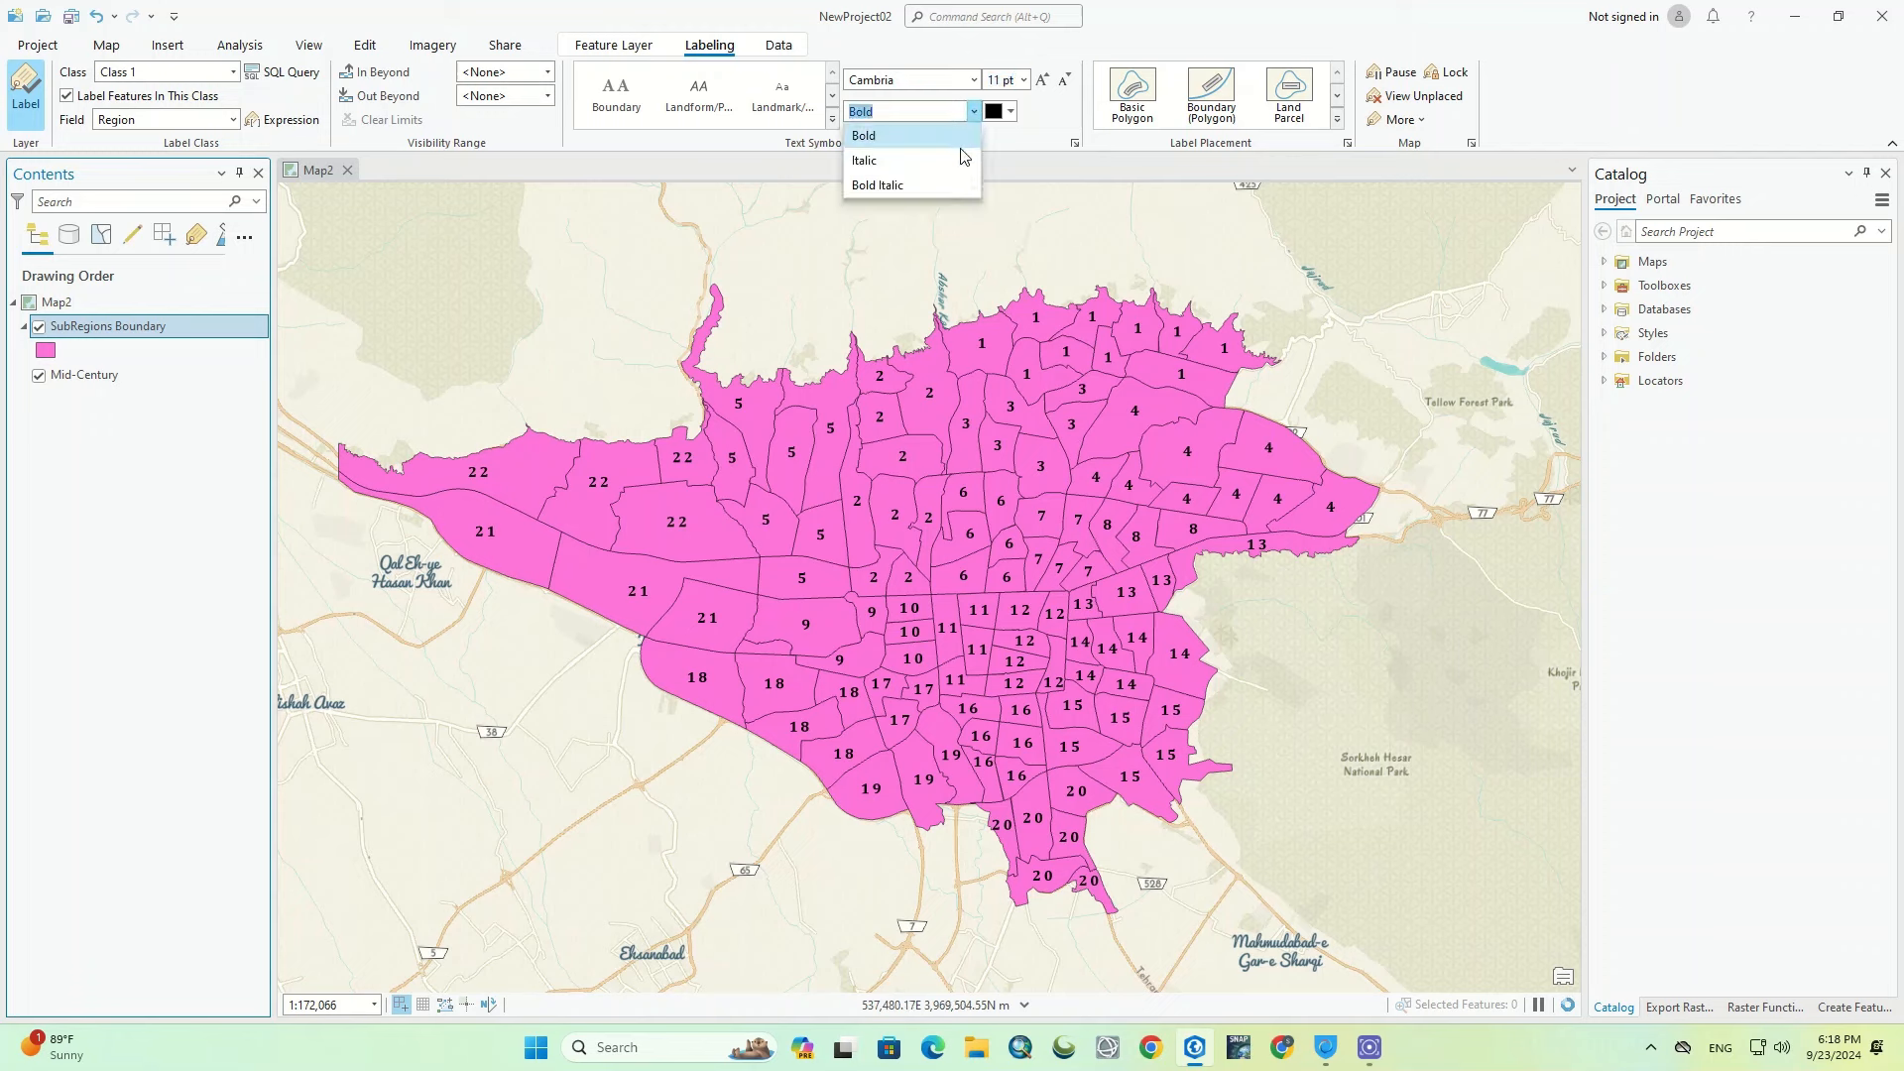
left_click(958, 158)
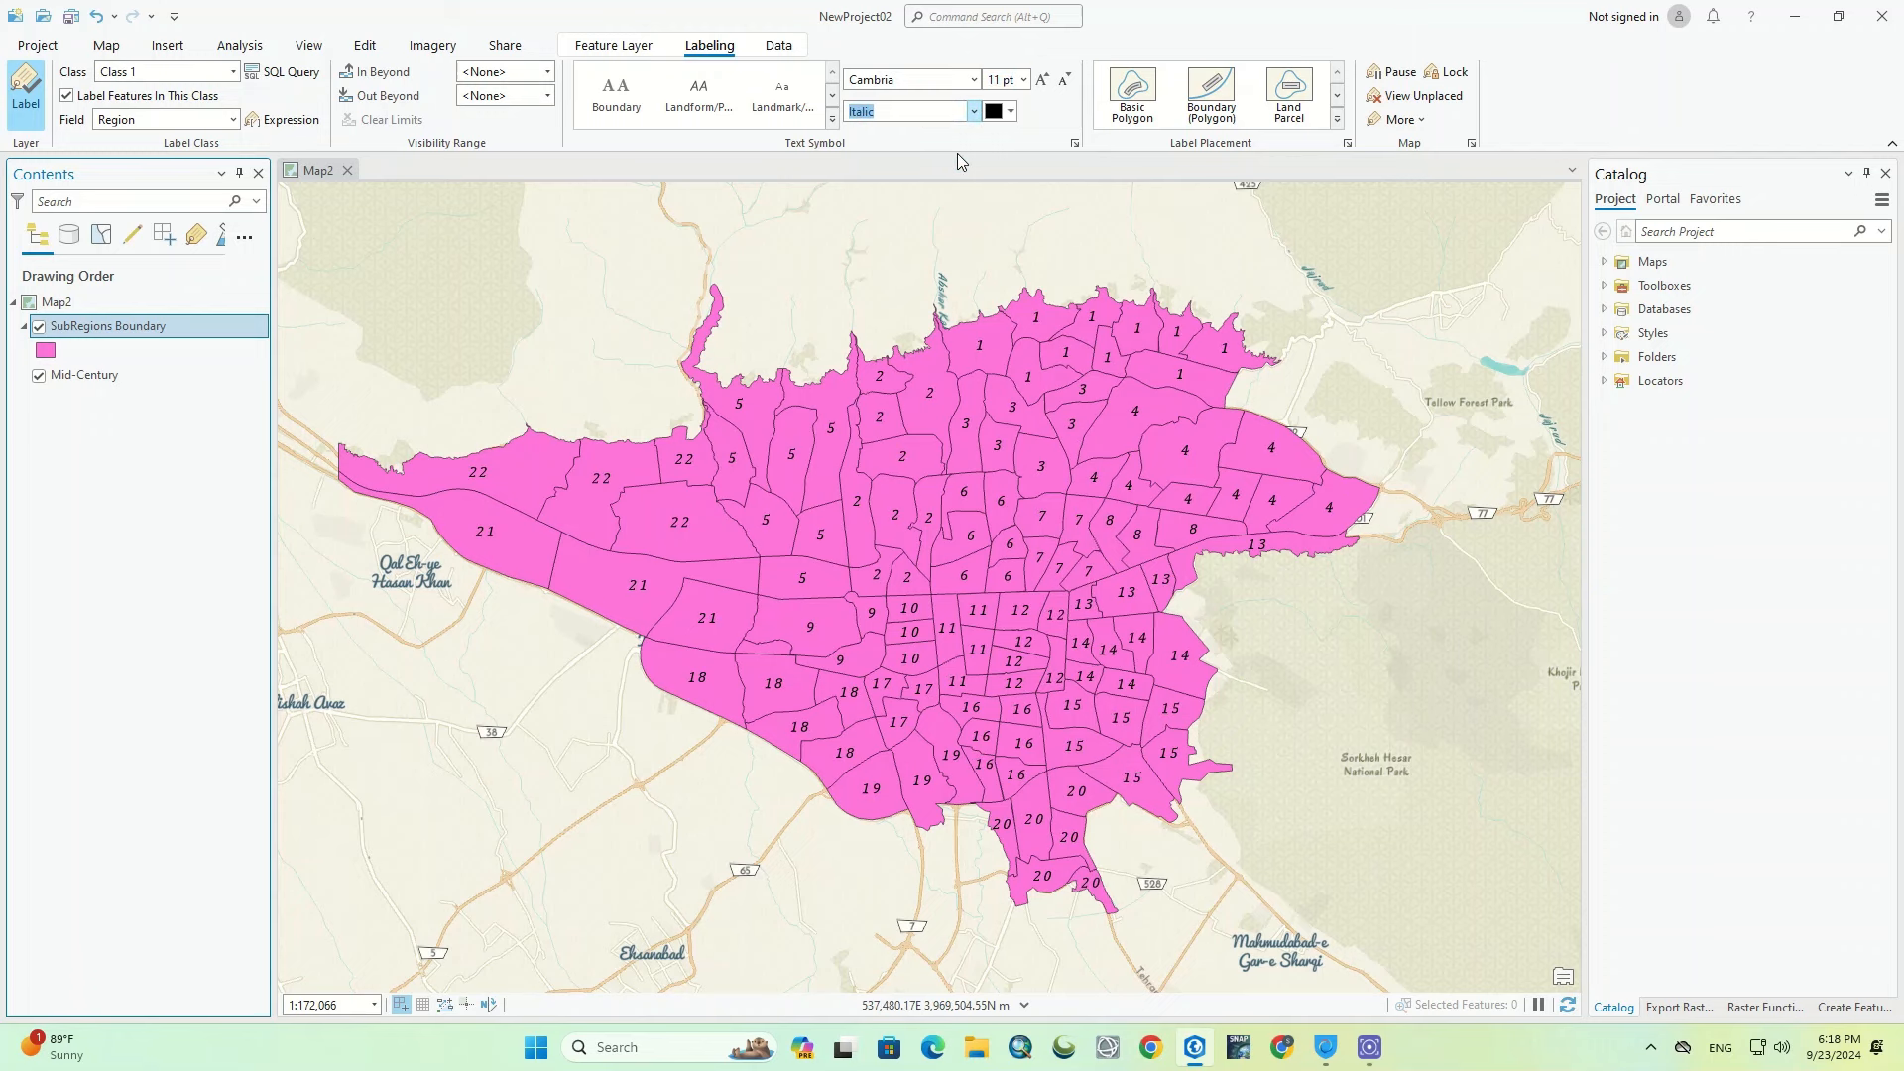
left_click(974, 112)
left_click(952, 186)
left_click(974, 111)
left_click(932, 134)
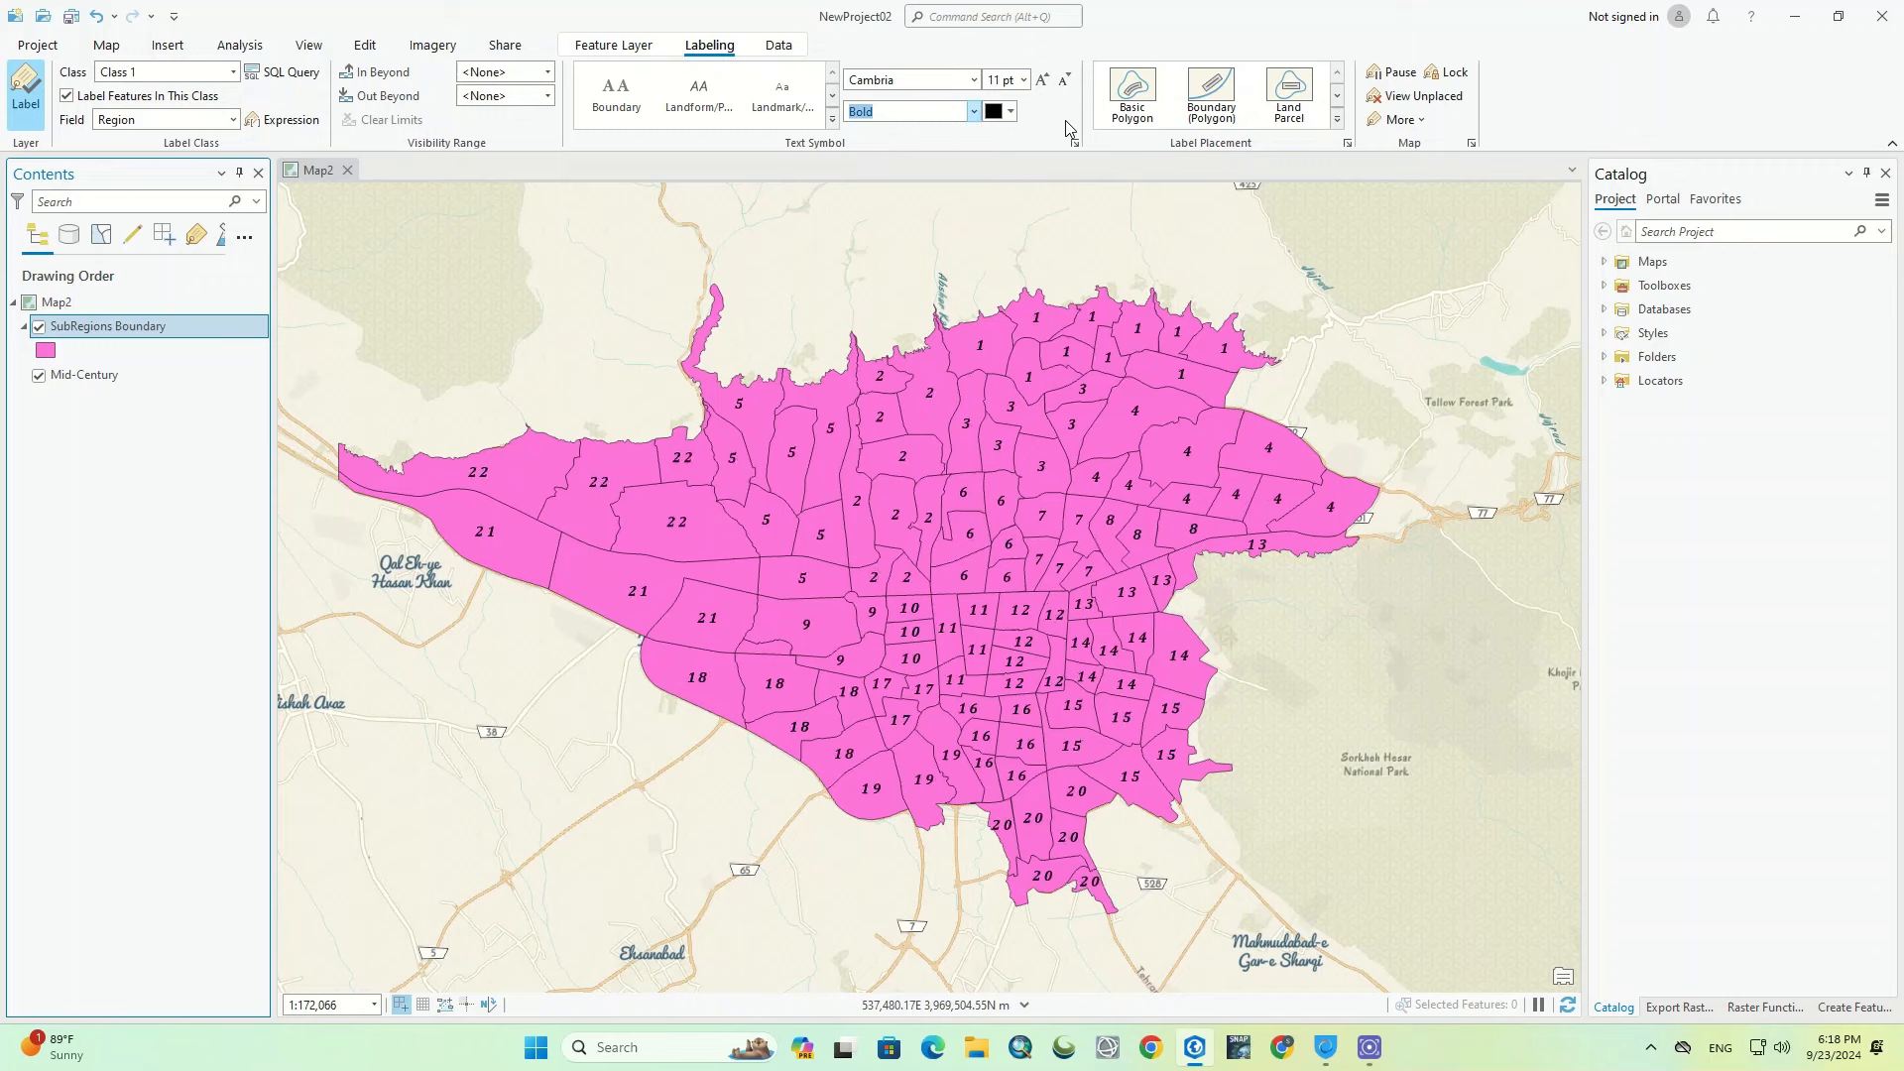
Step: Set the font of the SubRegions Boundary labels to Times New Roman
left_click(974, 82)
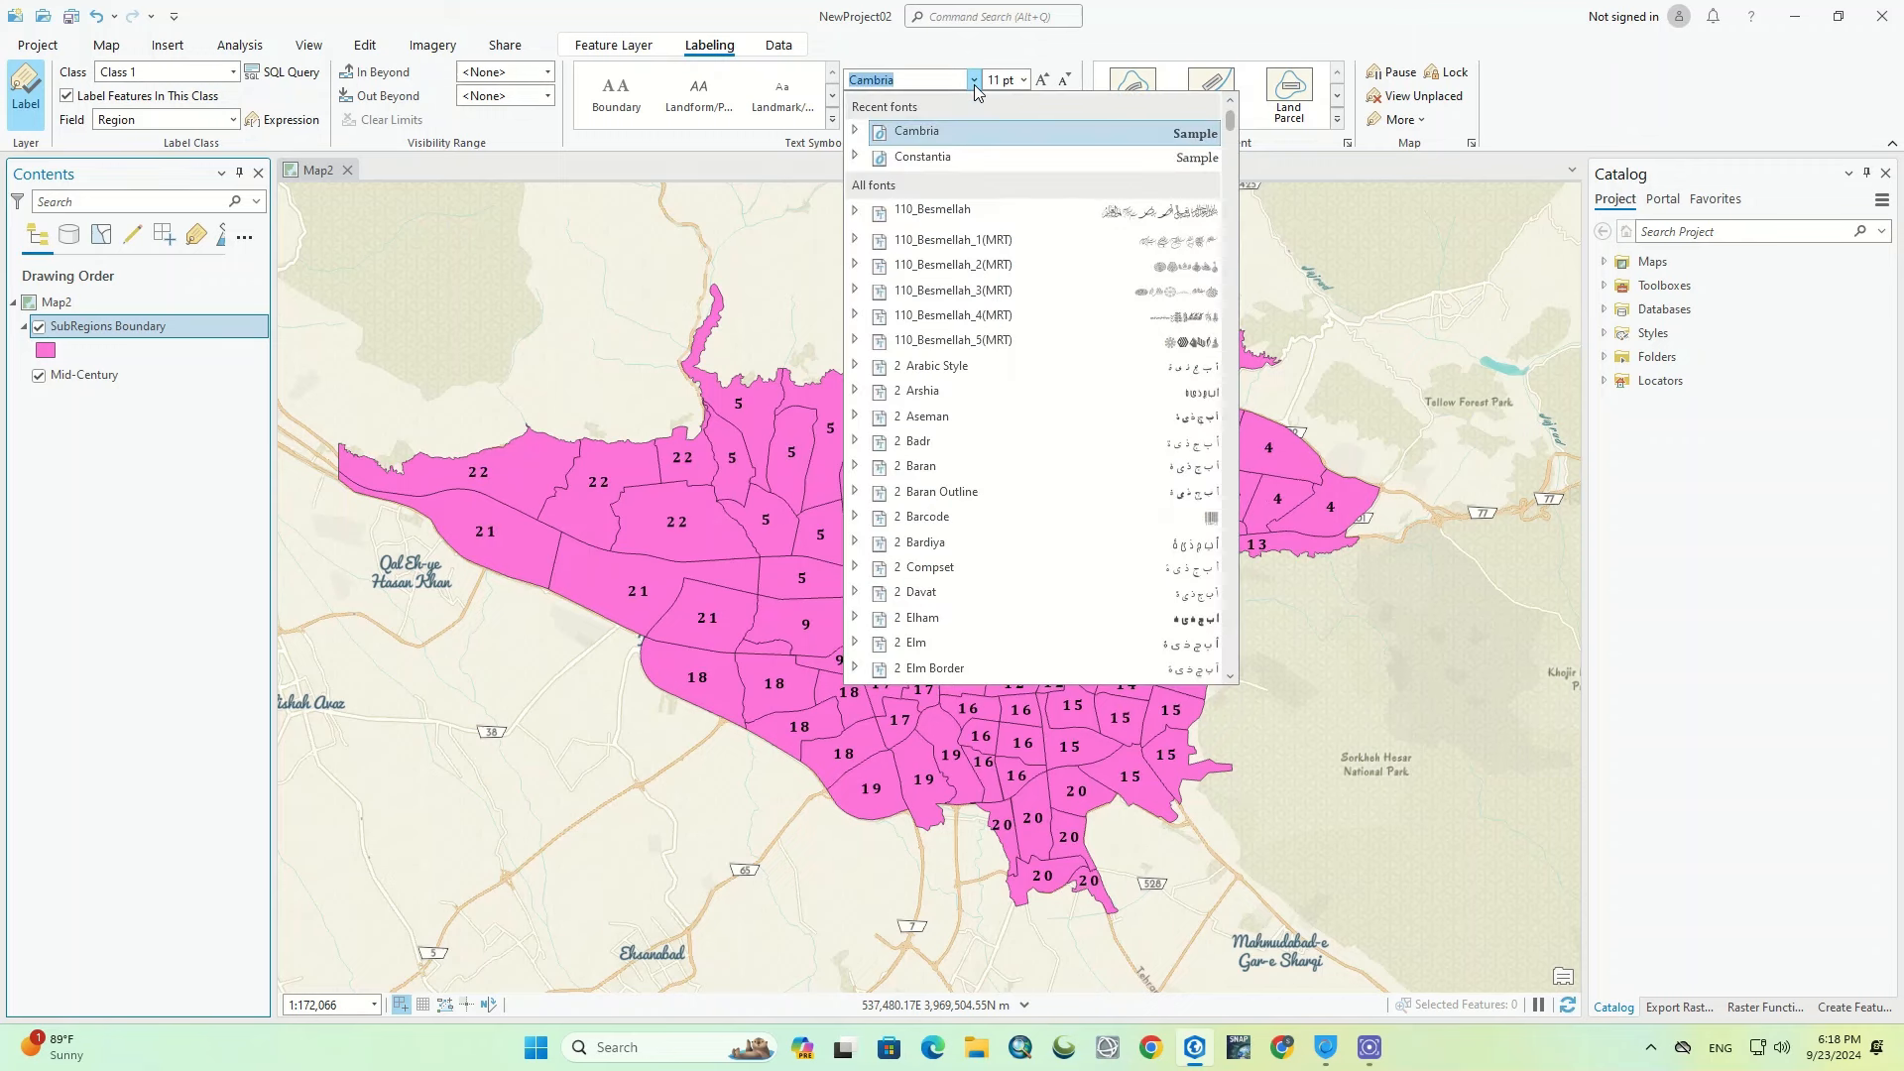
type("T")
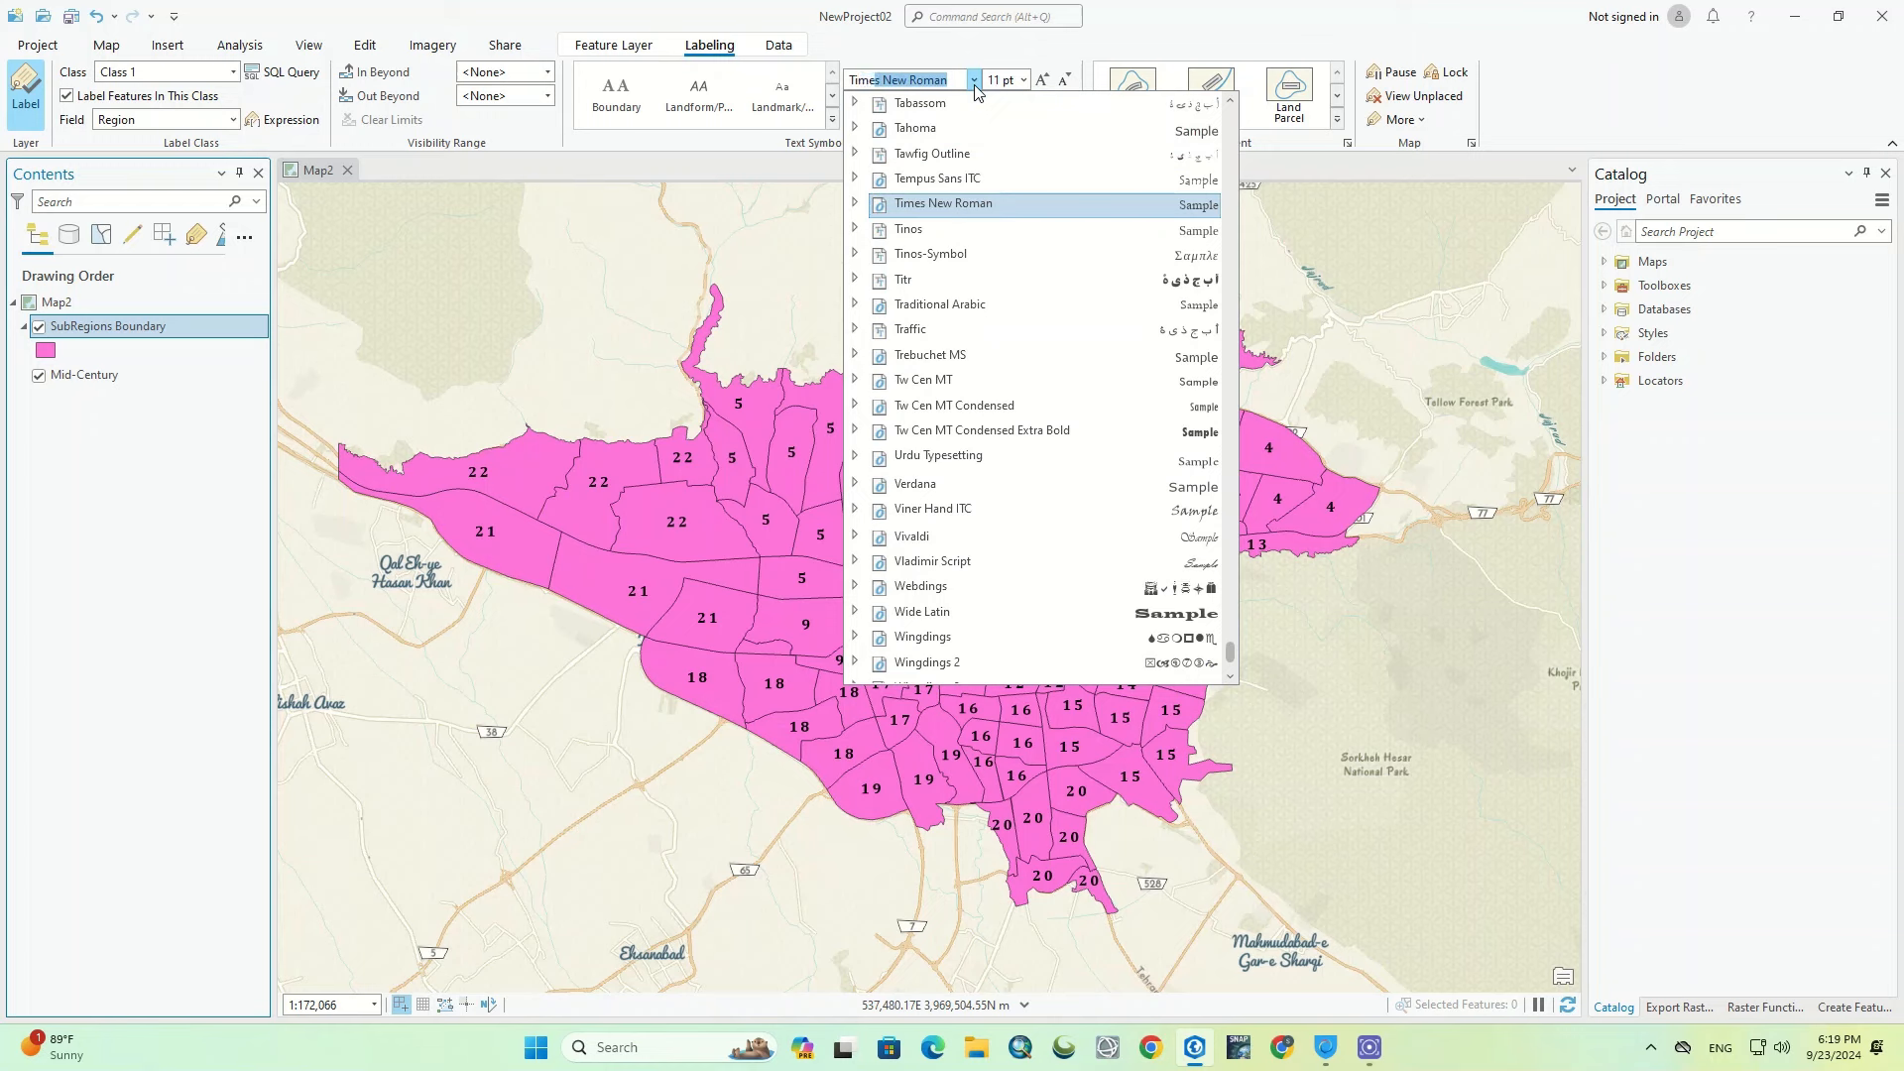
type("ime")
left_click(1028, 205)
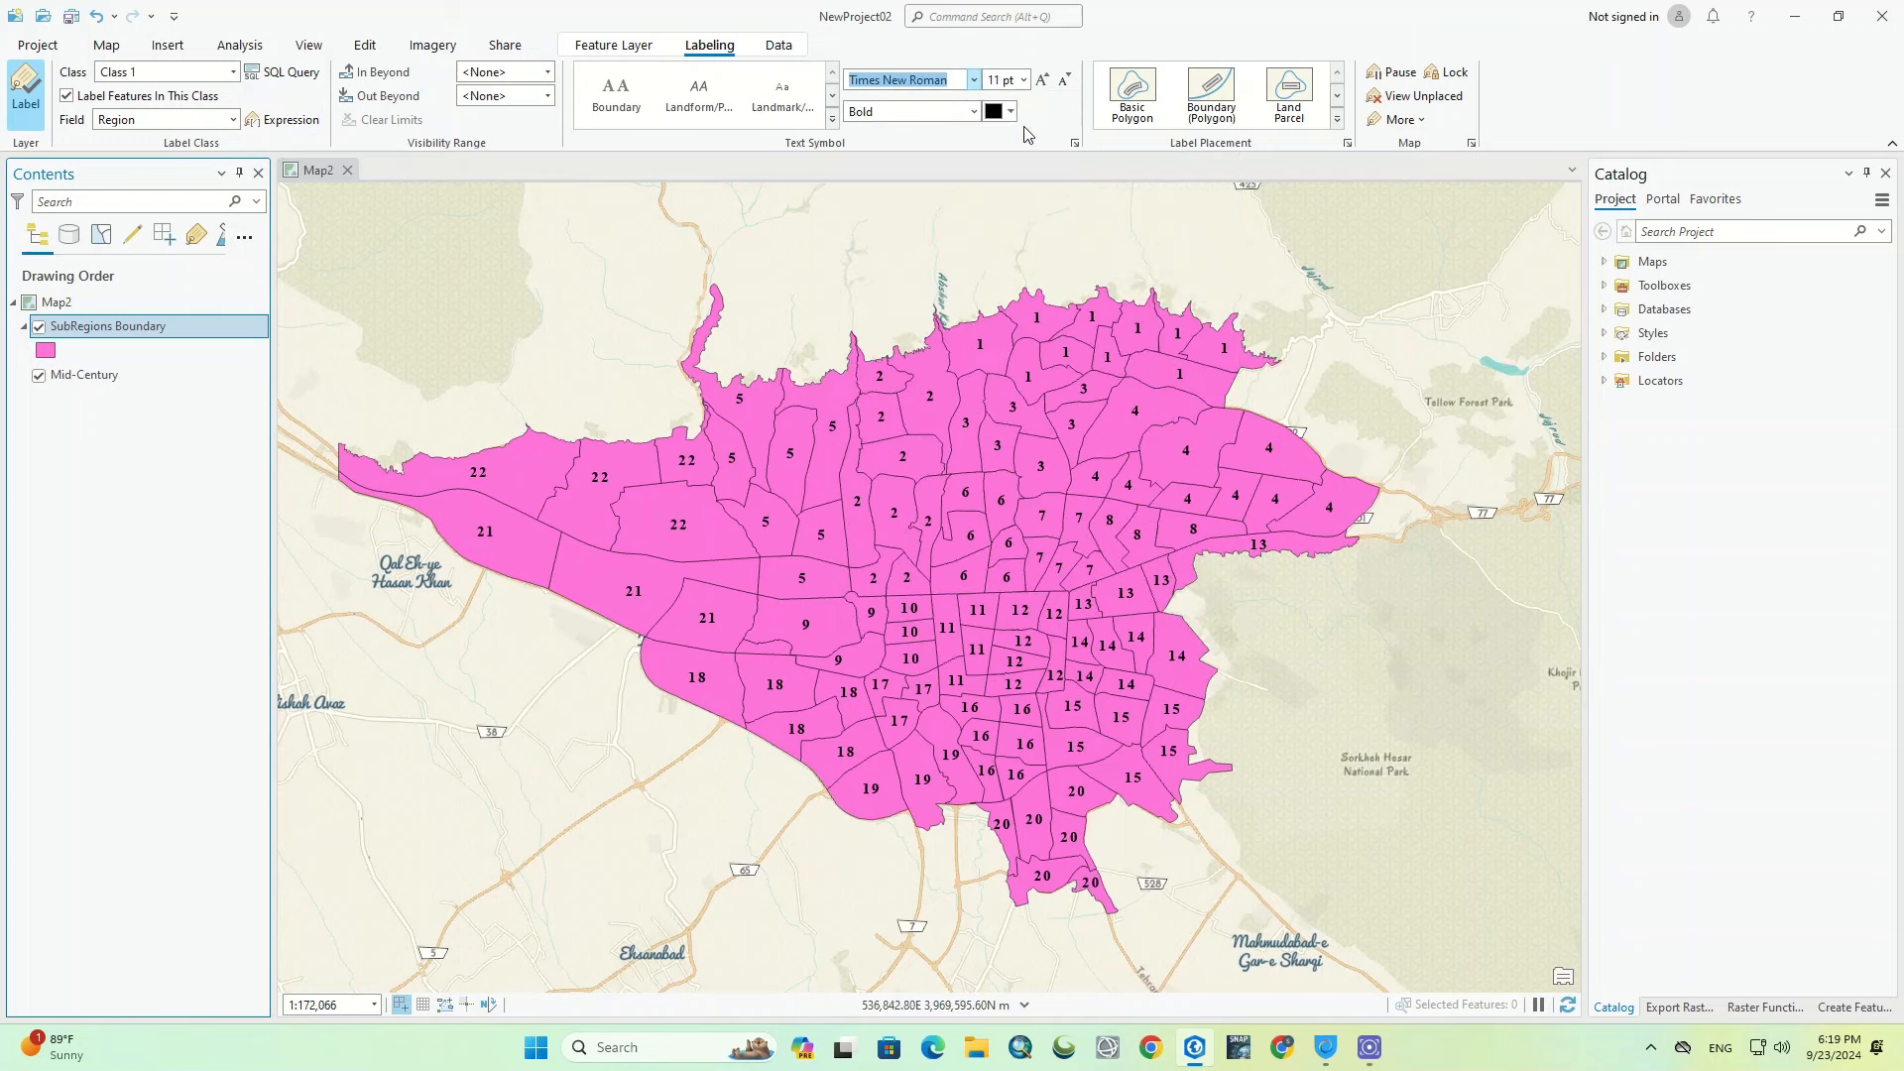
Step: Try the Basic Polygon and Boundary (Polygon) label placements, apply Land Parcel placement, and browse the remaining placement styles
left_click(1339, 121)
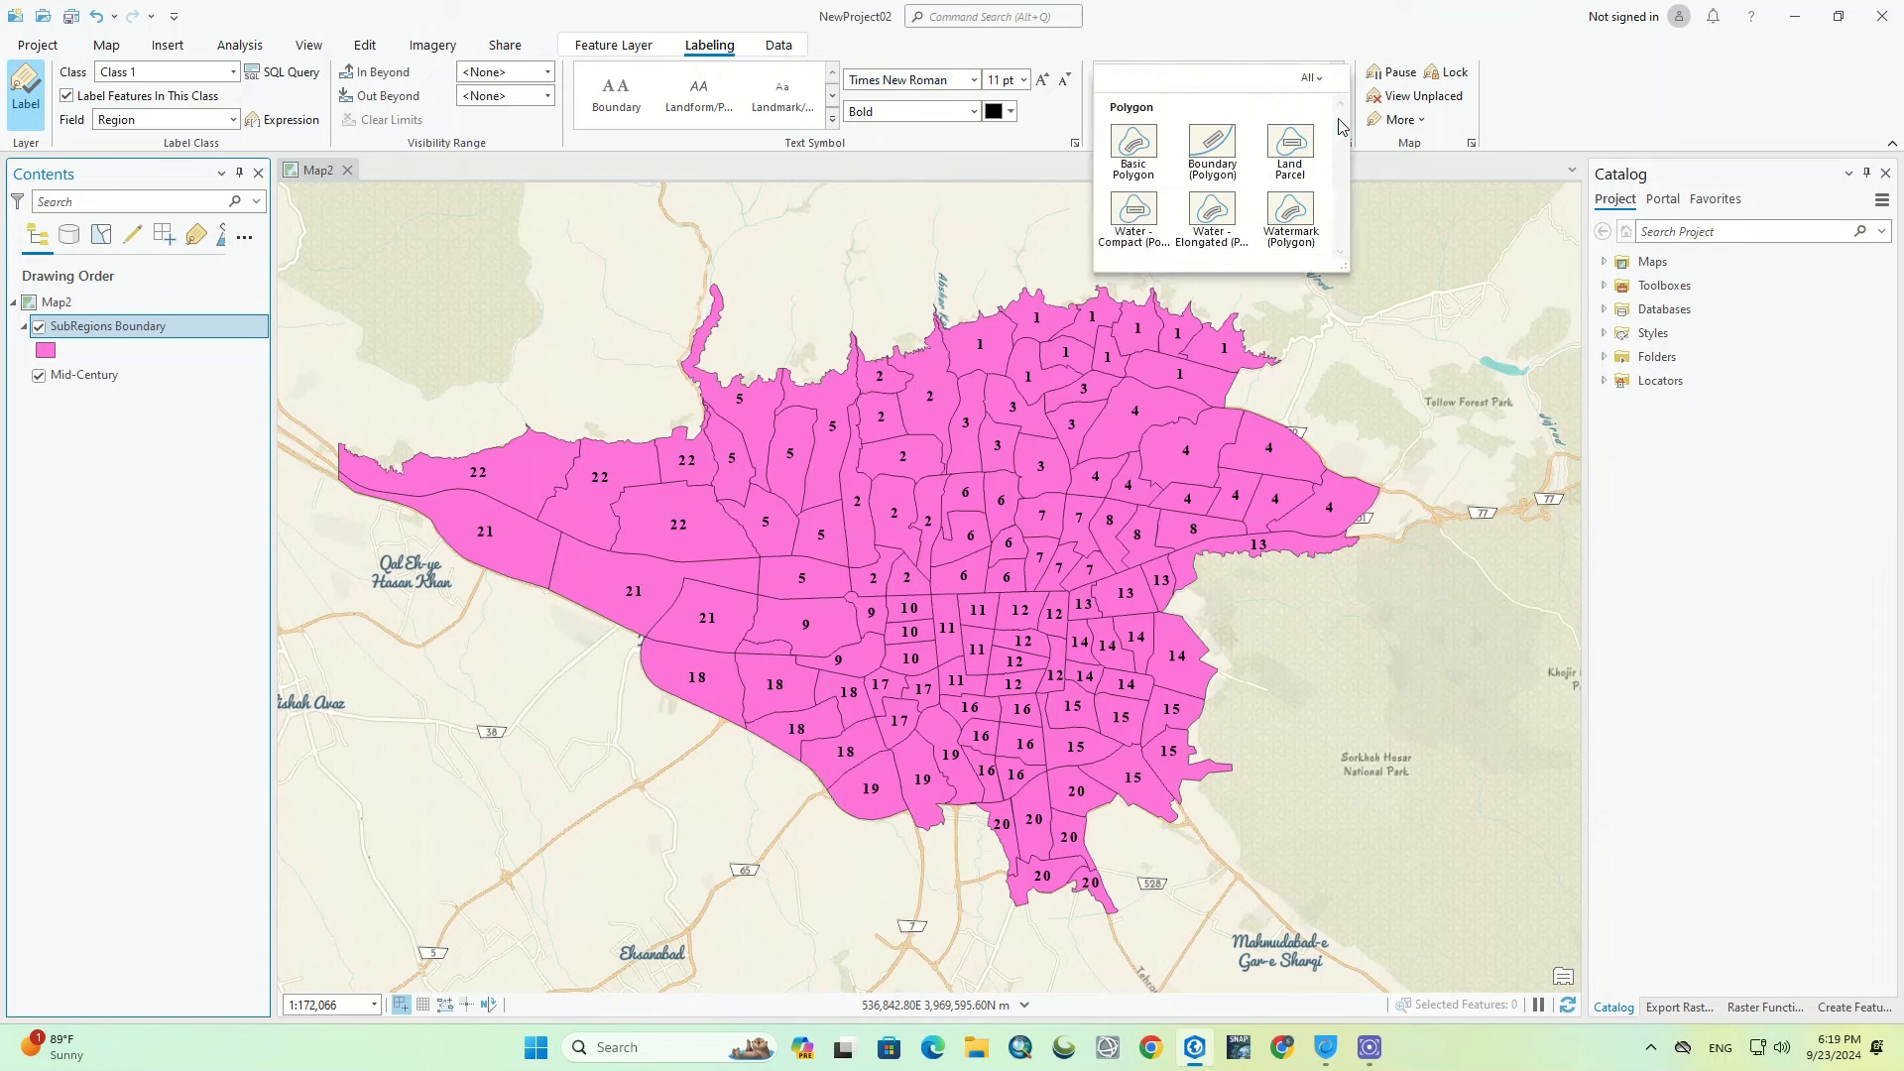
left_click(1152, 166)
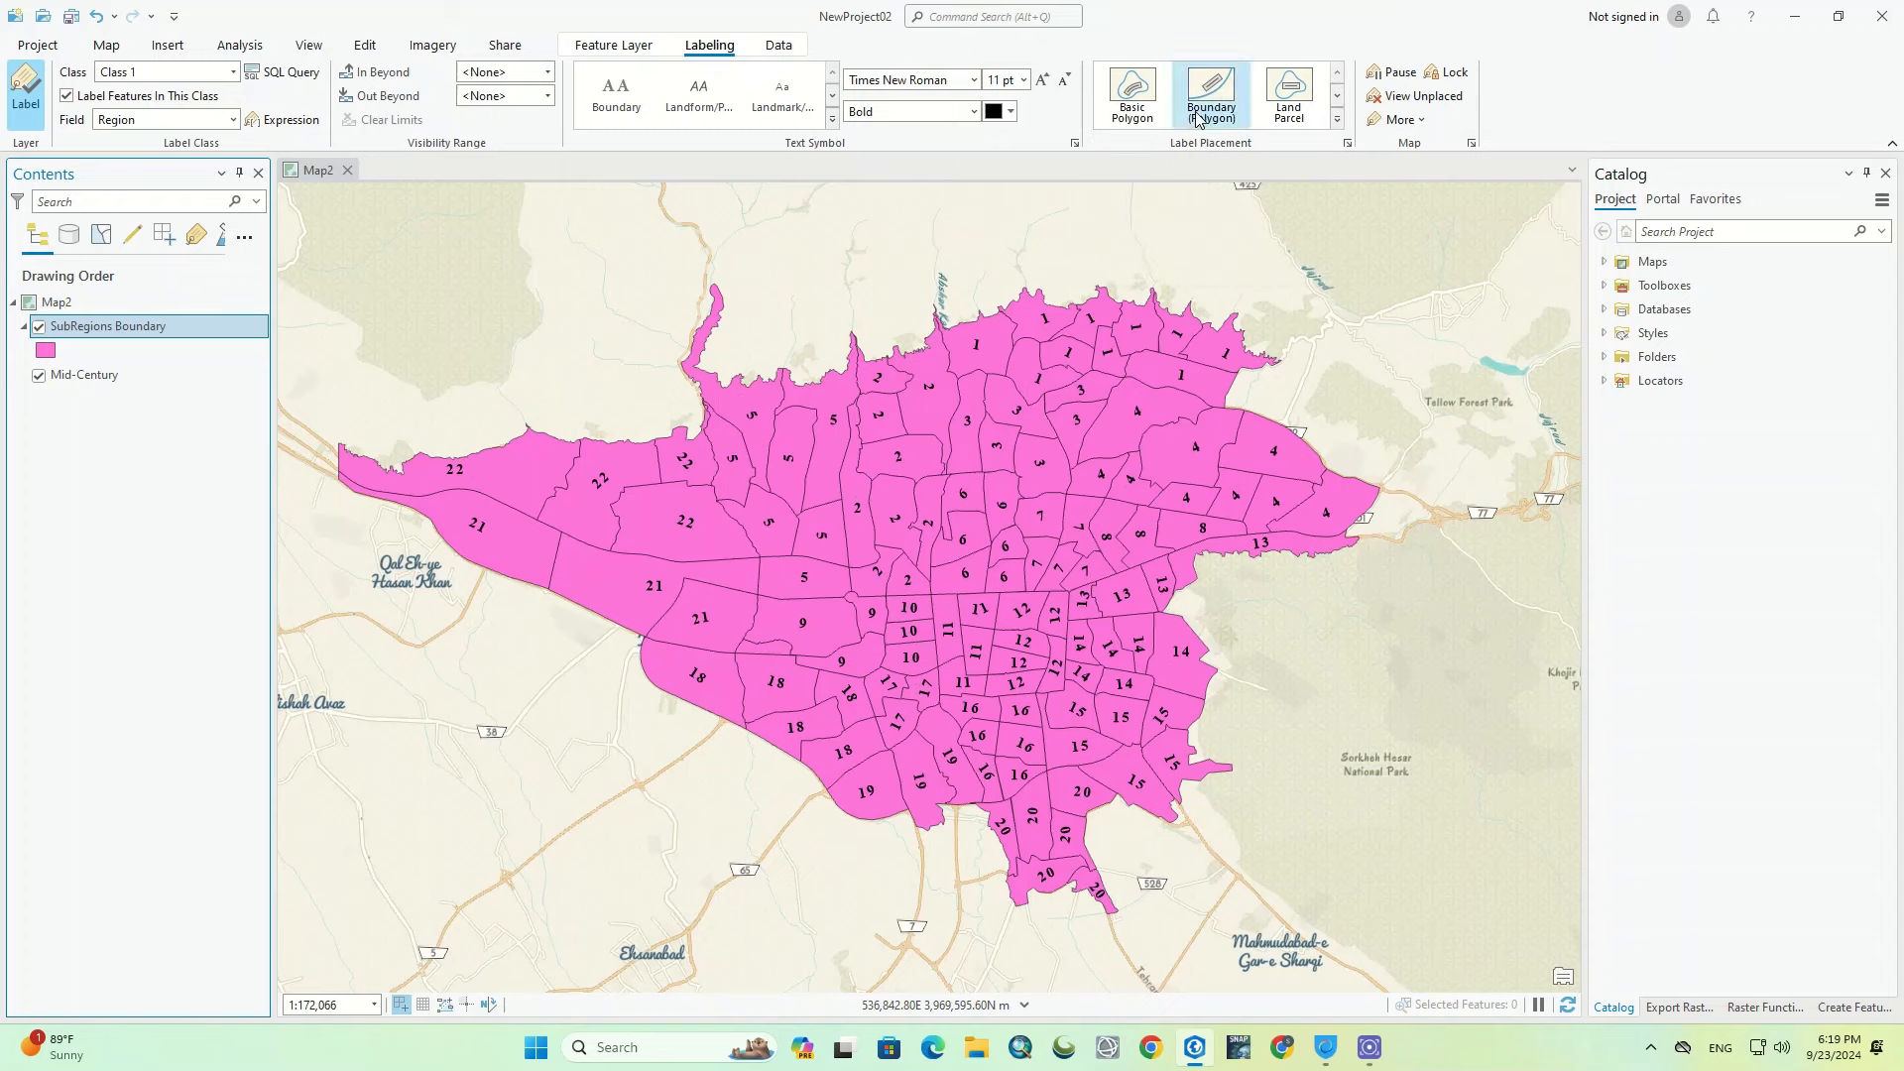
left_click(1234, 123)
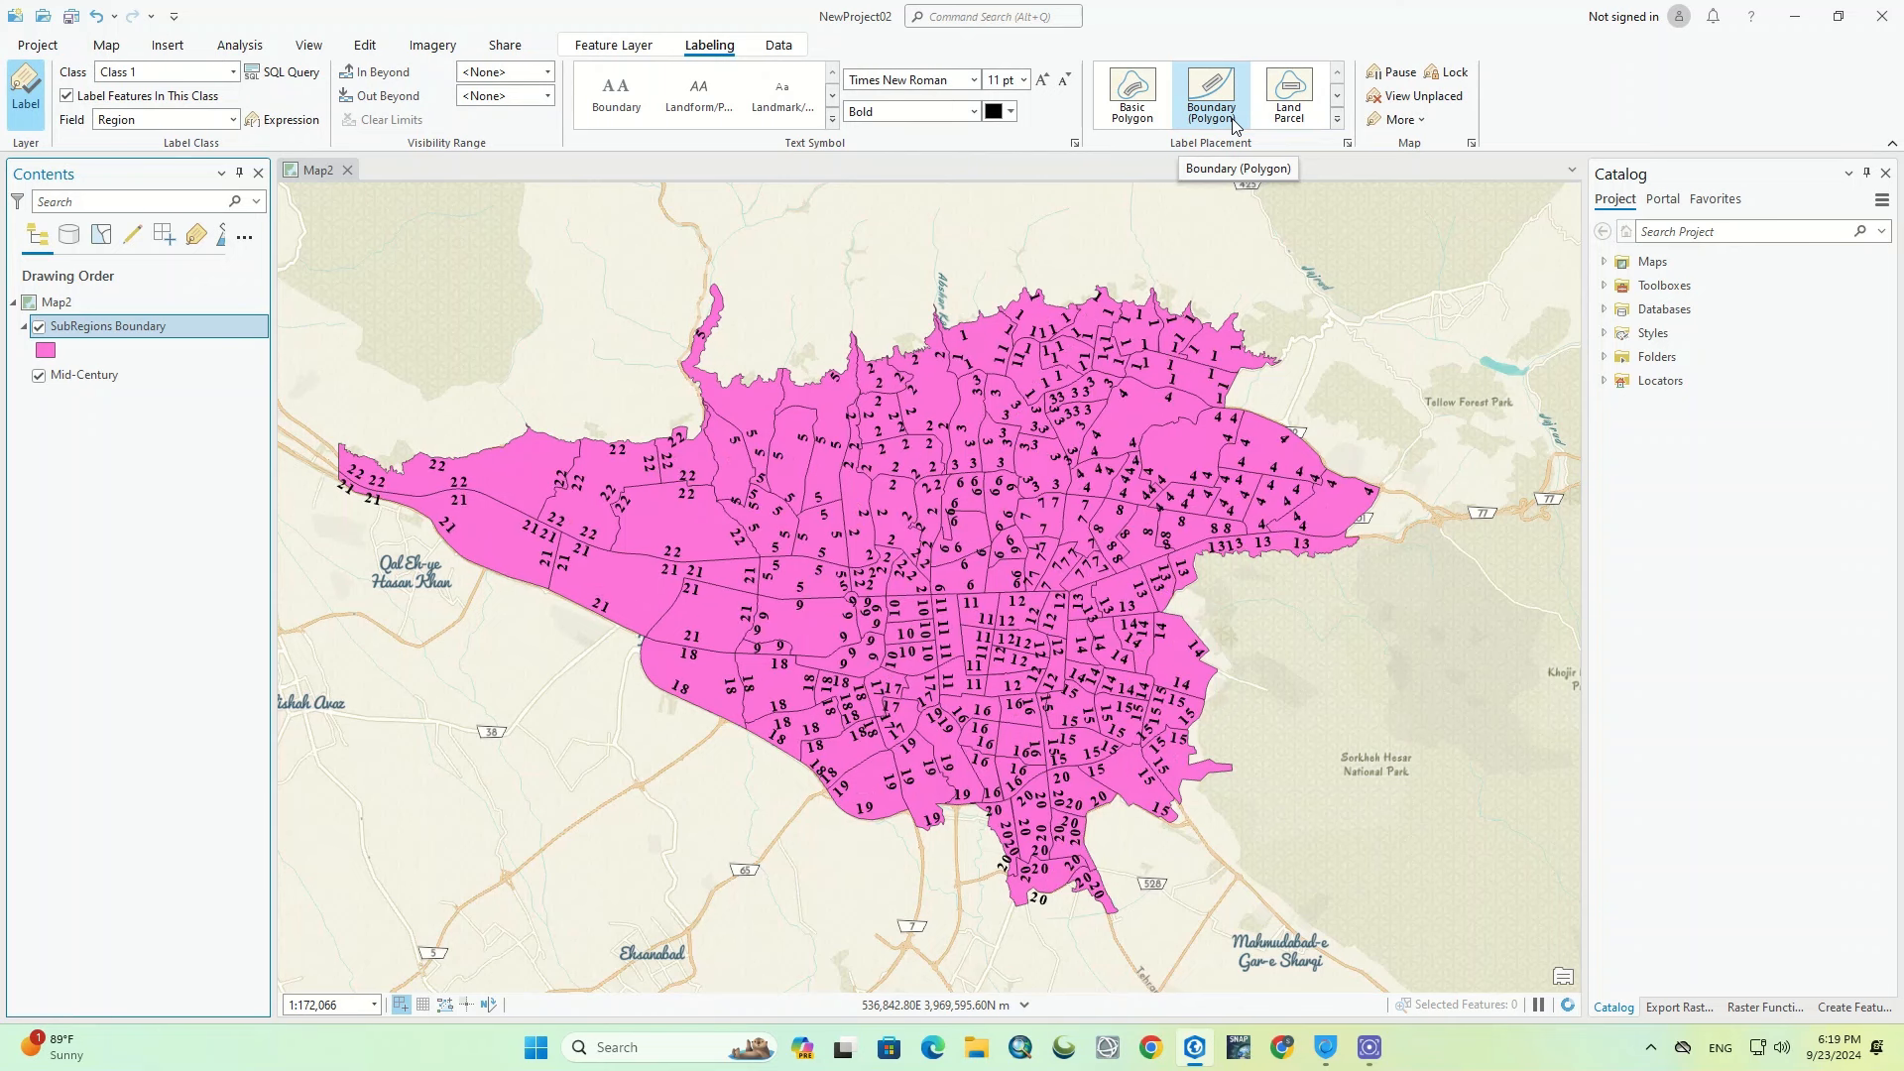
left_click(1317, 89)
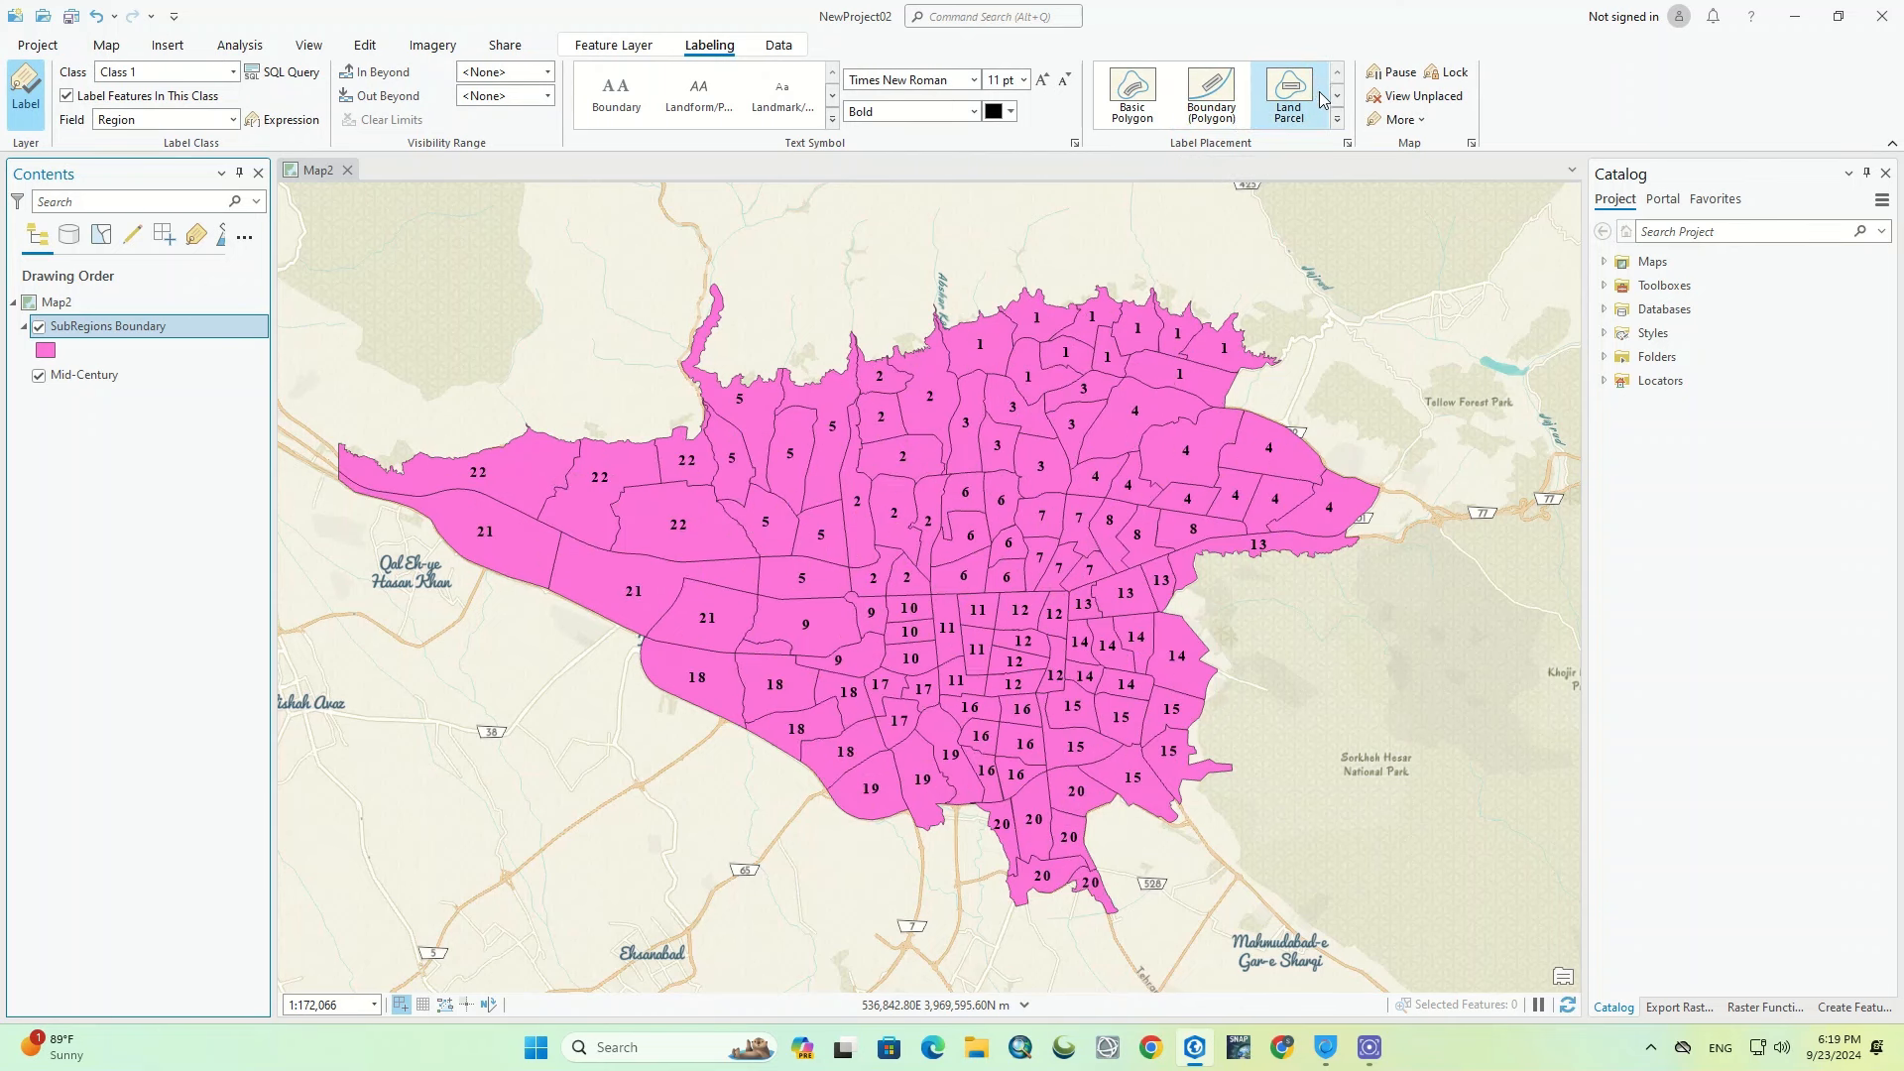
left_click(1337, 98)
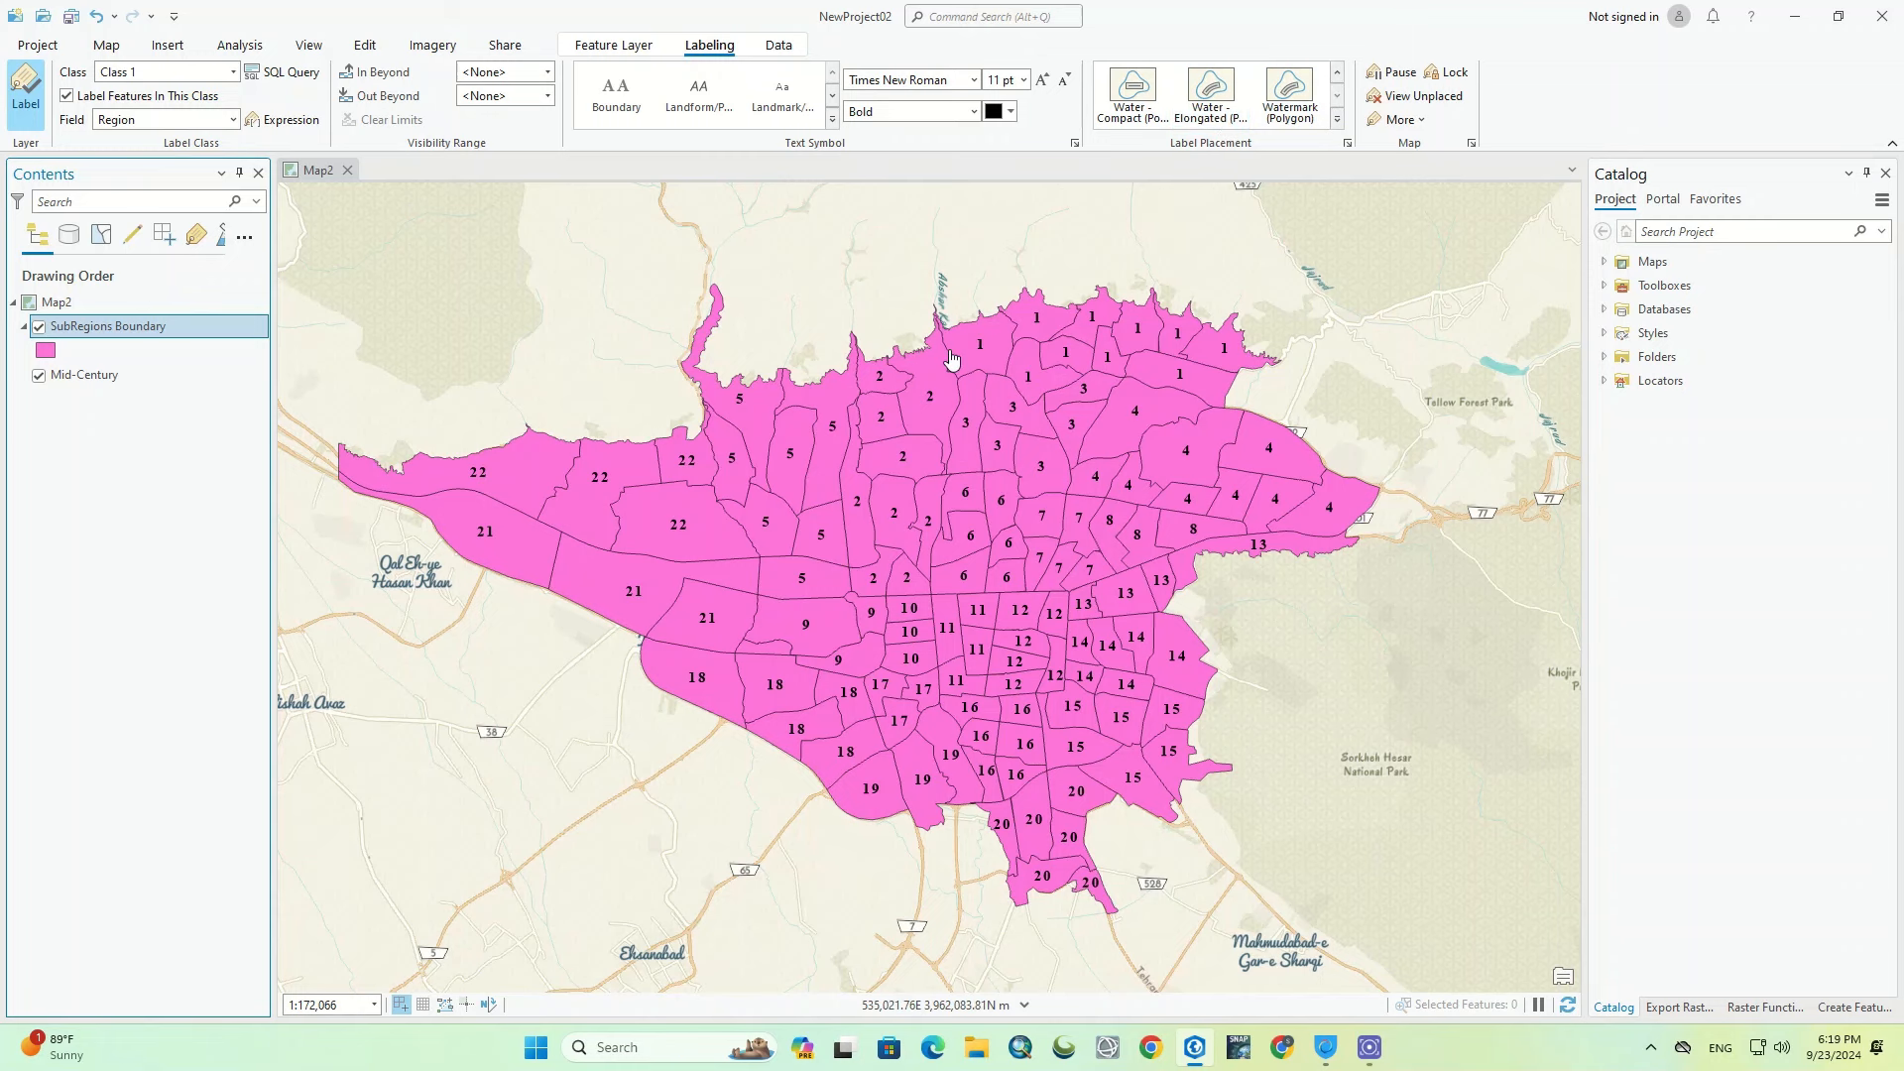
Step: Try the Shield 12, Title (Serif) and Callout (Sans Serif) text symbols on the SubRegions Boundary labels
left_click(833, 120)
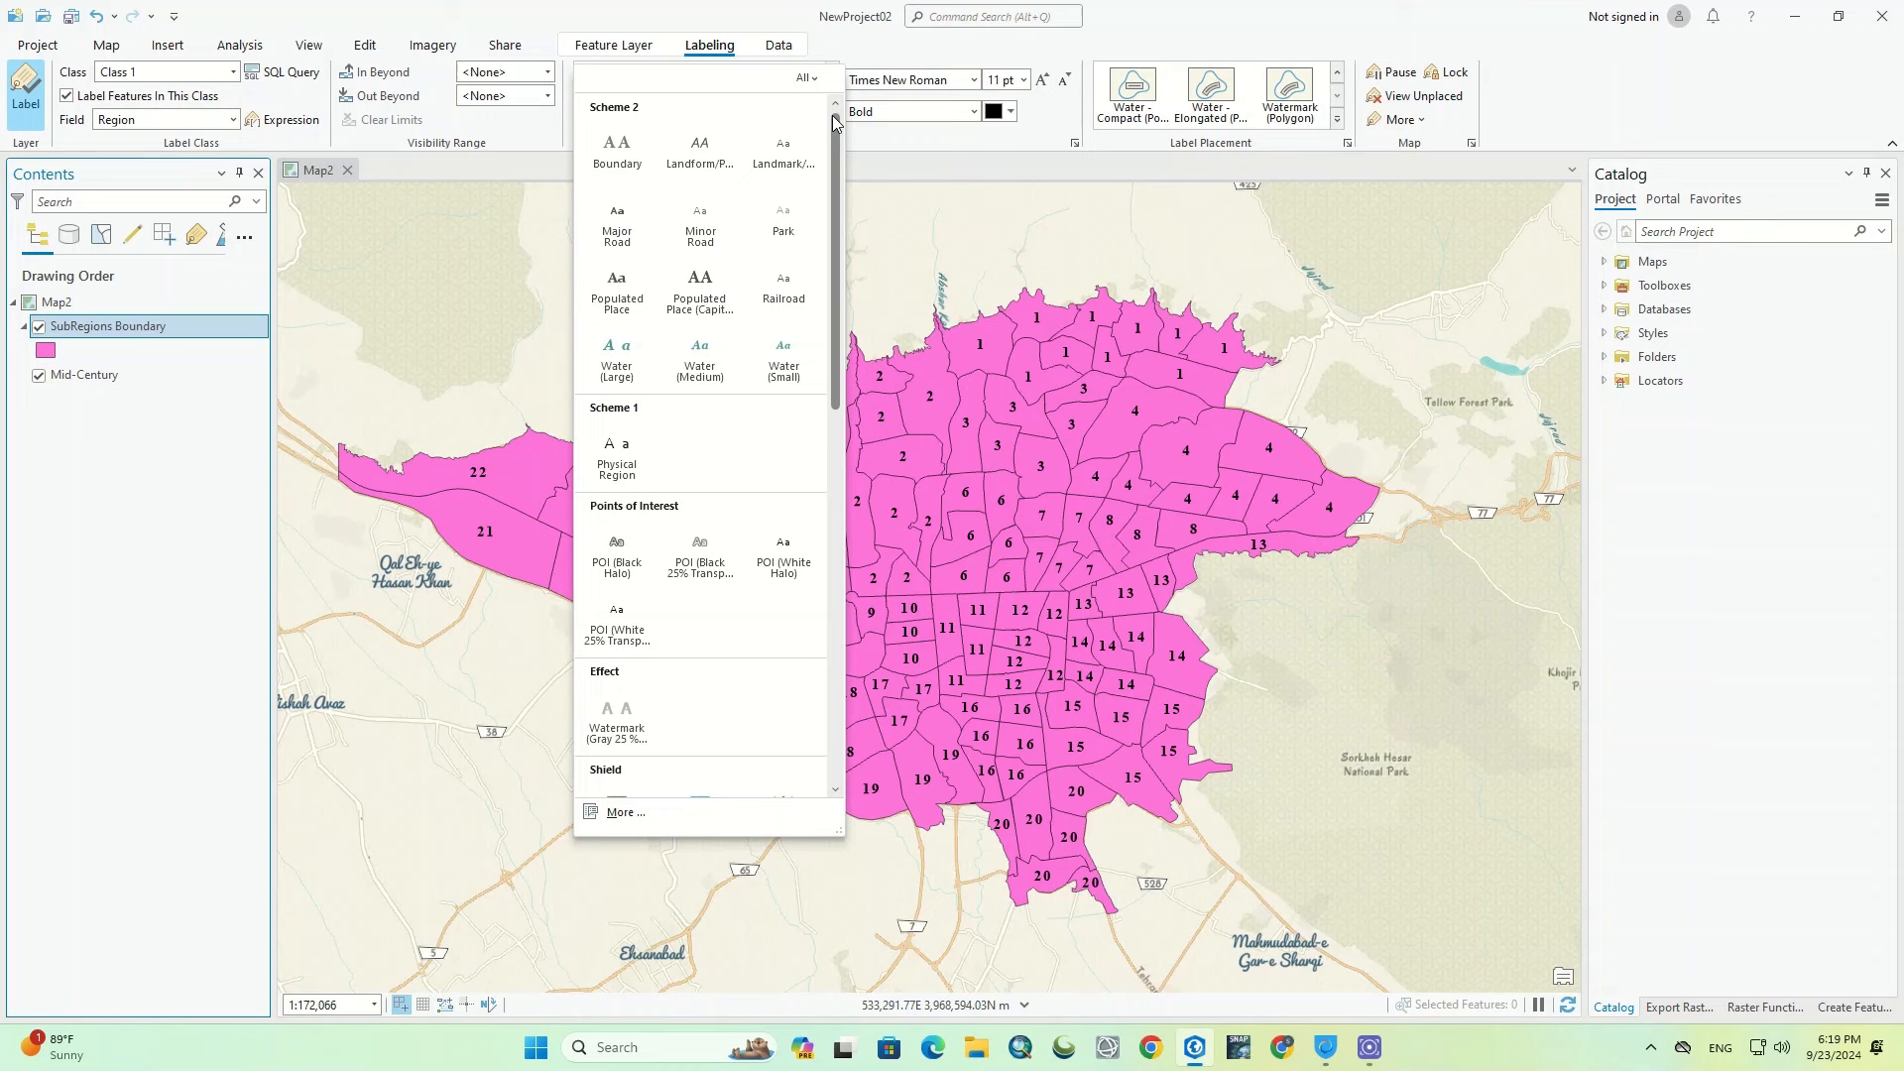
scroll(705, 555, "down", 5)
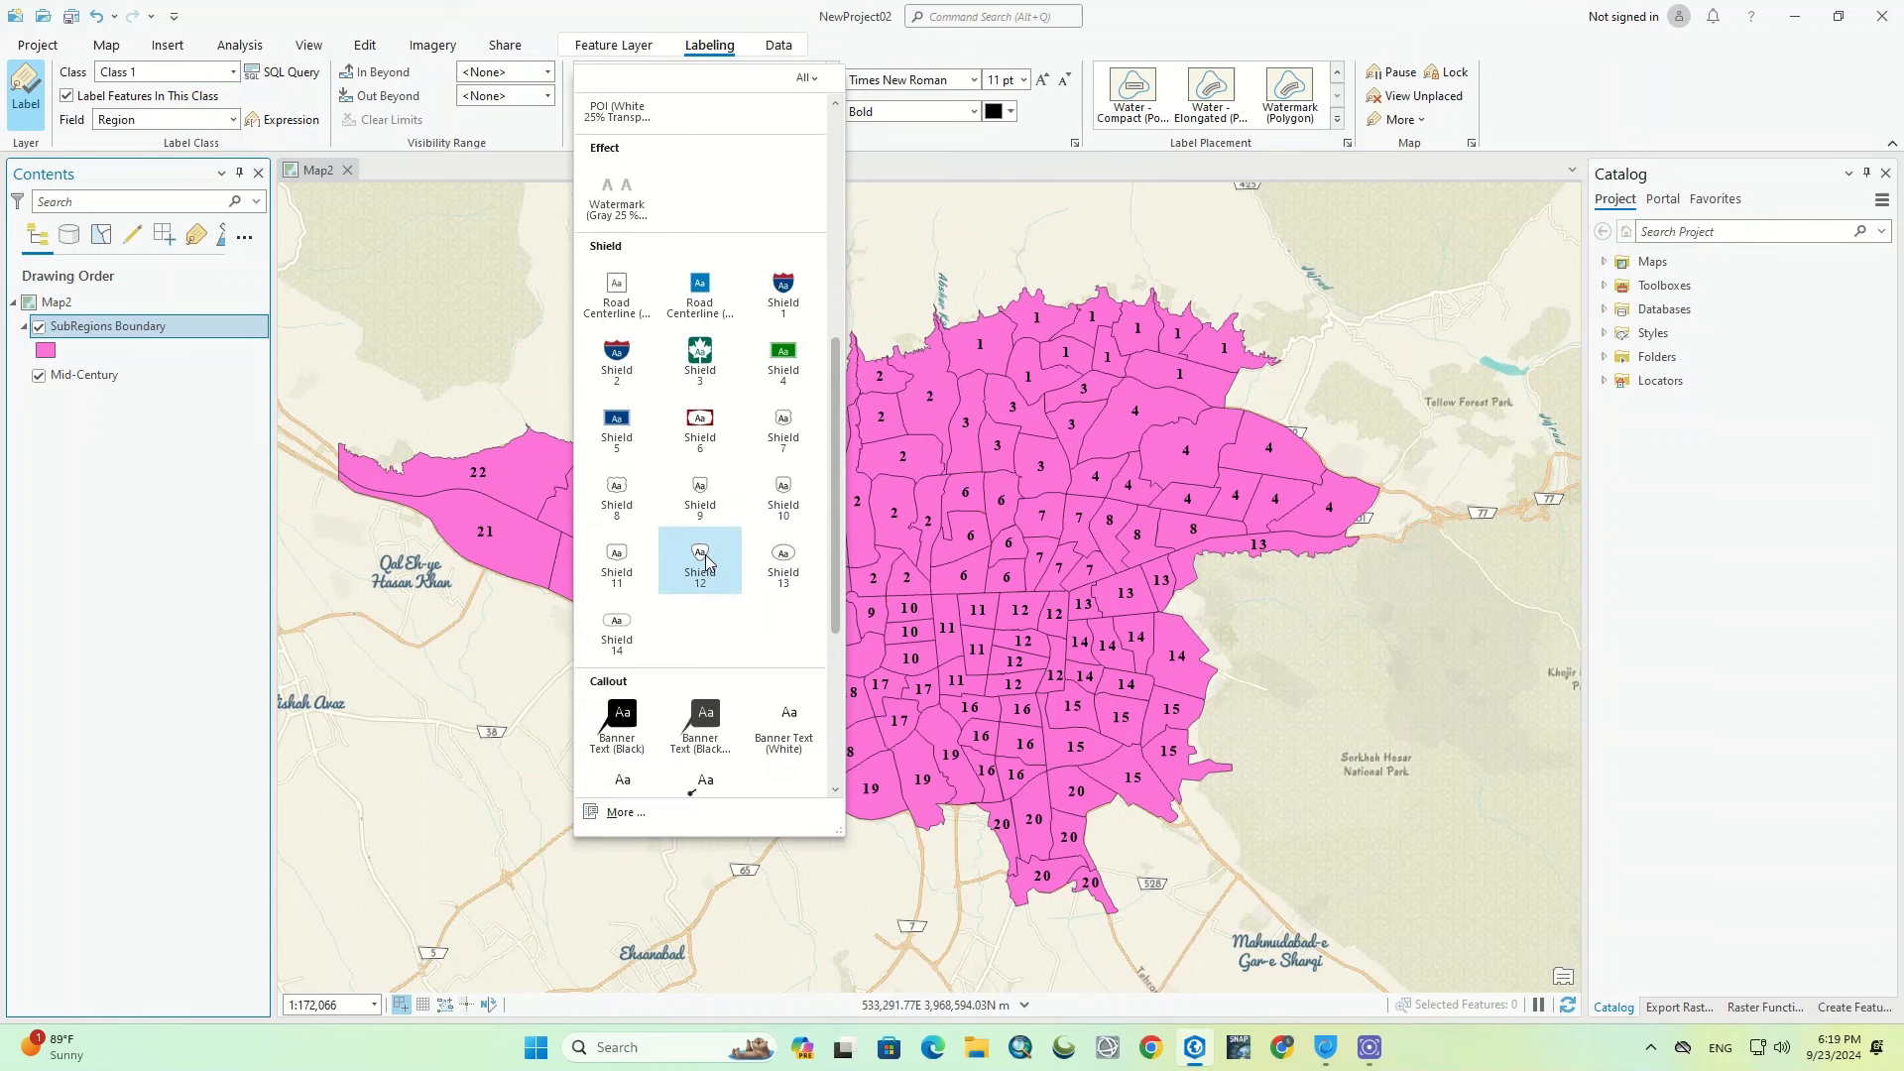
left_click(705, 555)
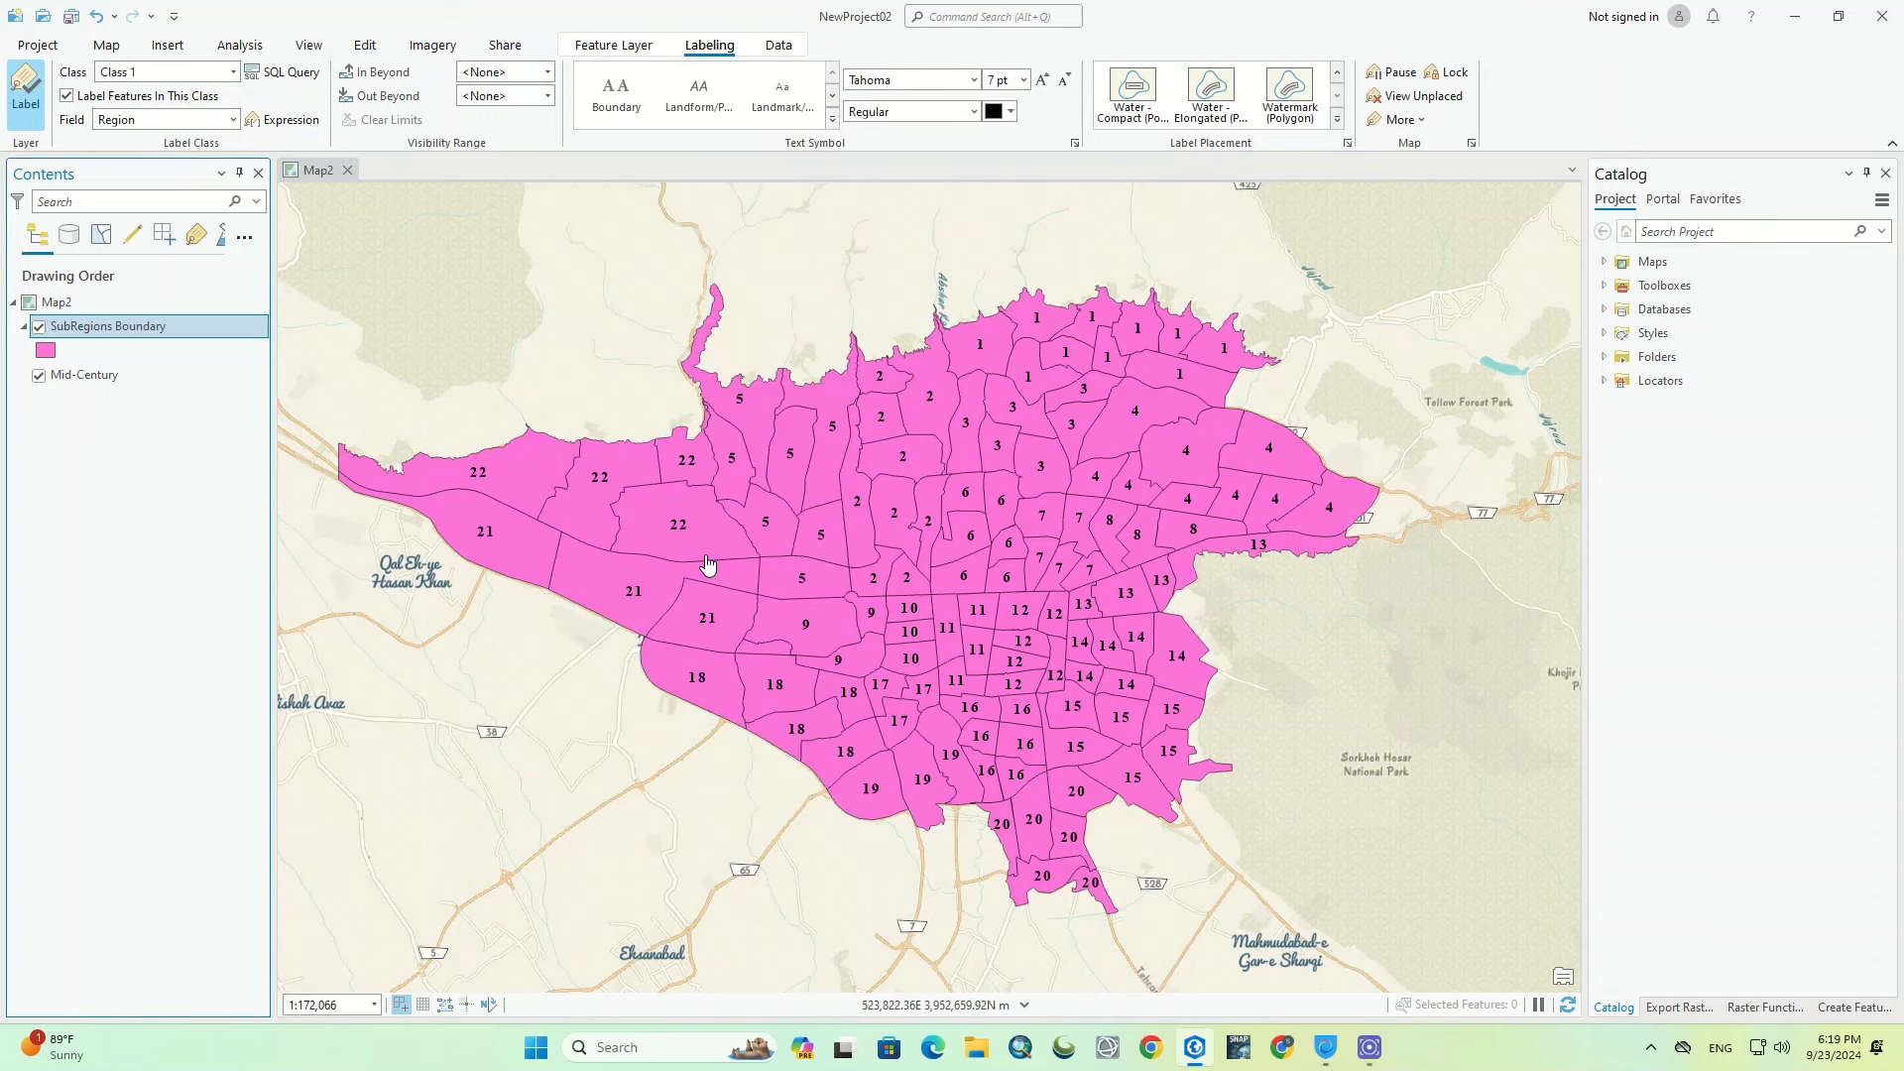
left_click(831, 120)
scroll(729, 276, "down", 10)
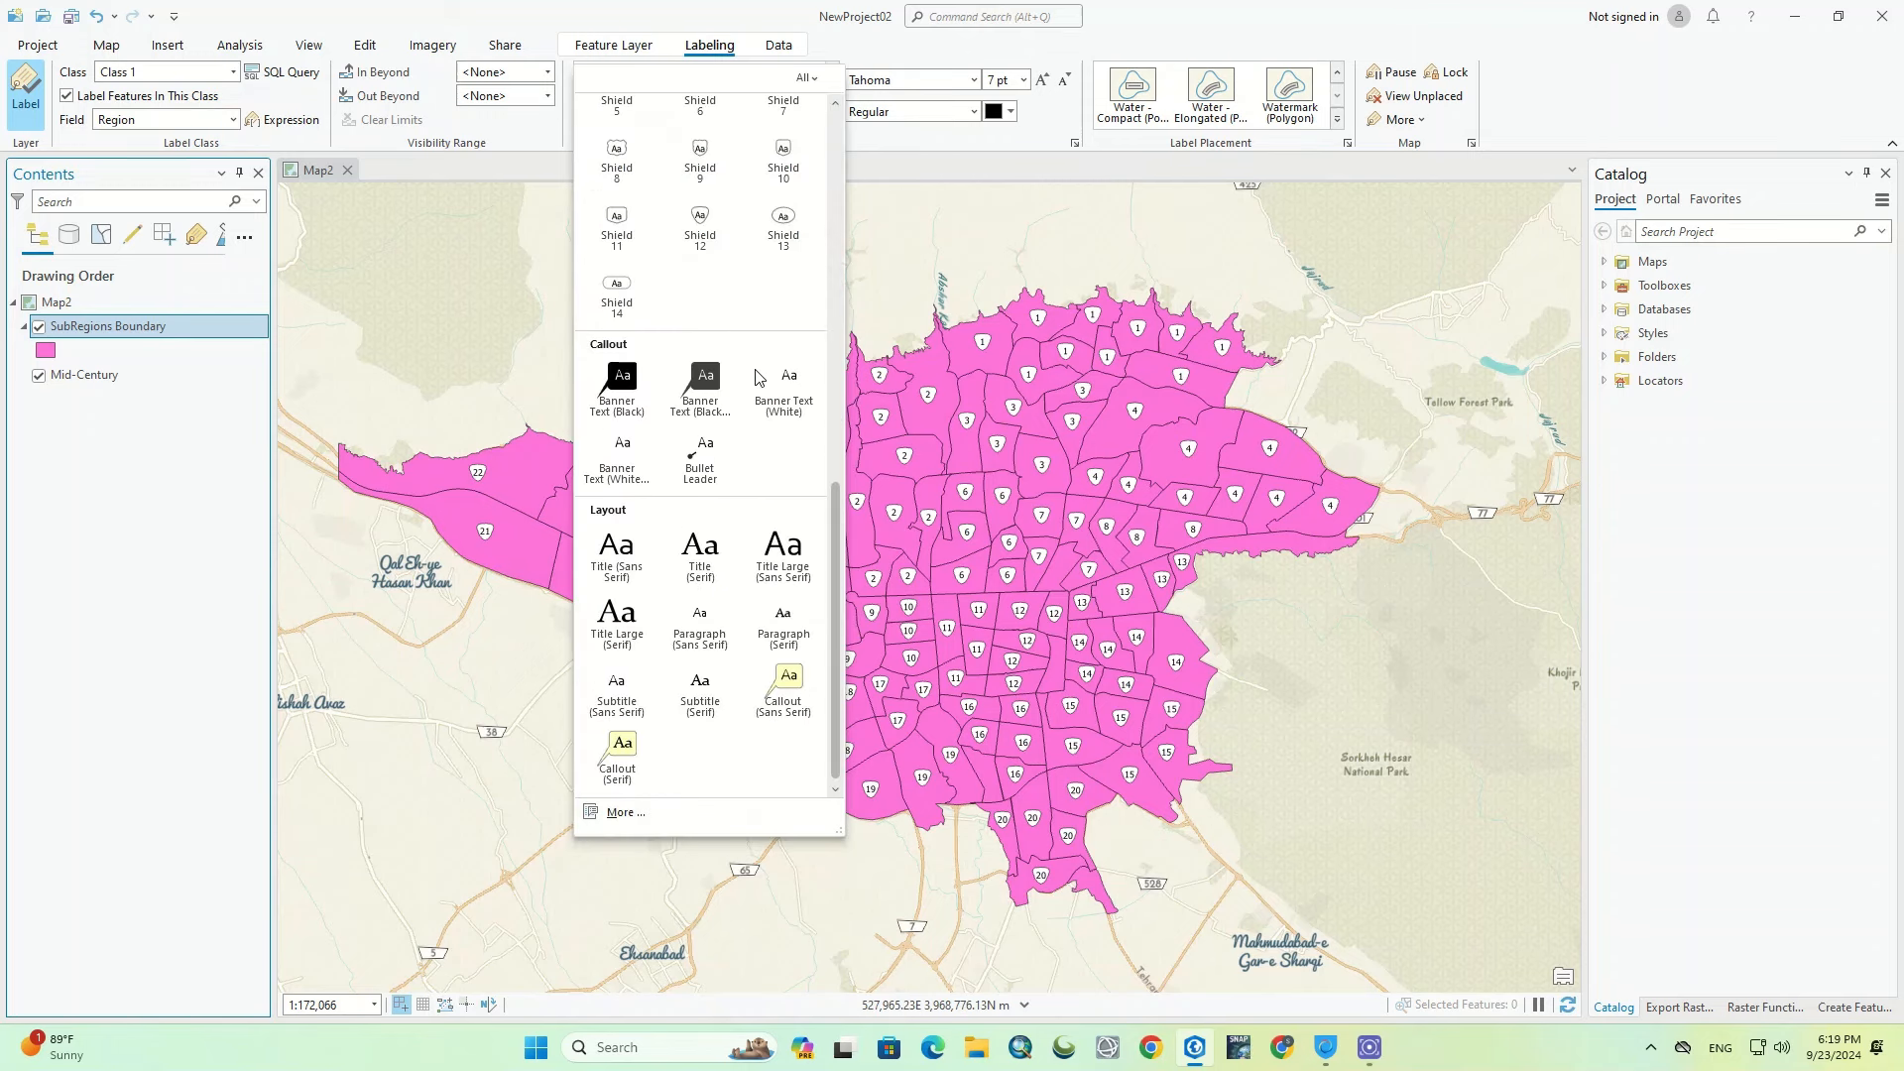
left_click(700, 553)
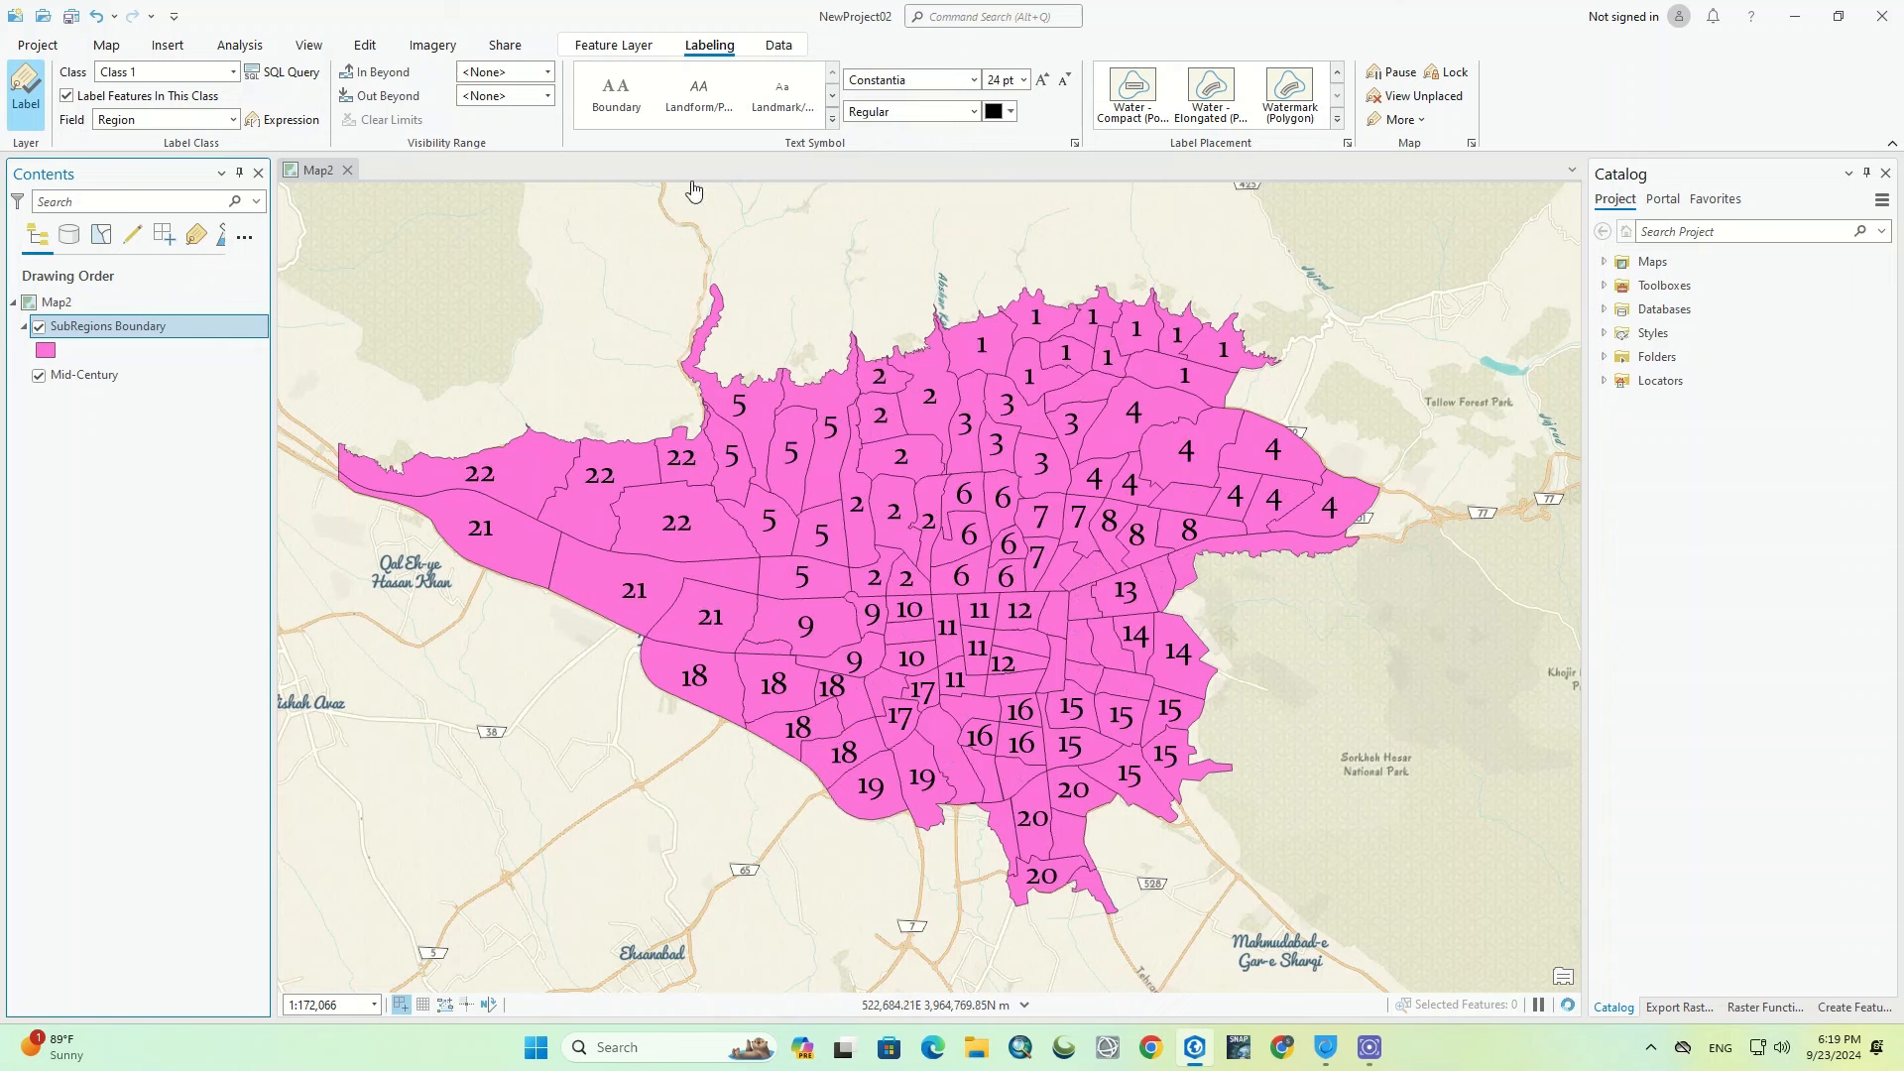
left_click(833, 119)
scroll(744, 289, "down", 3)
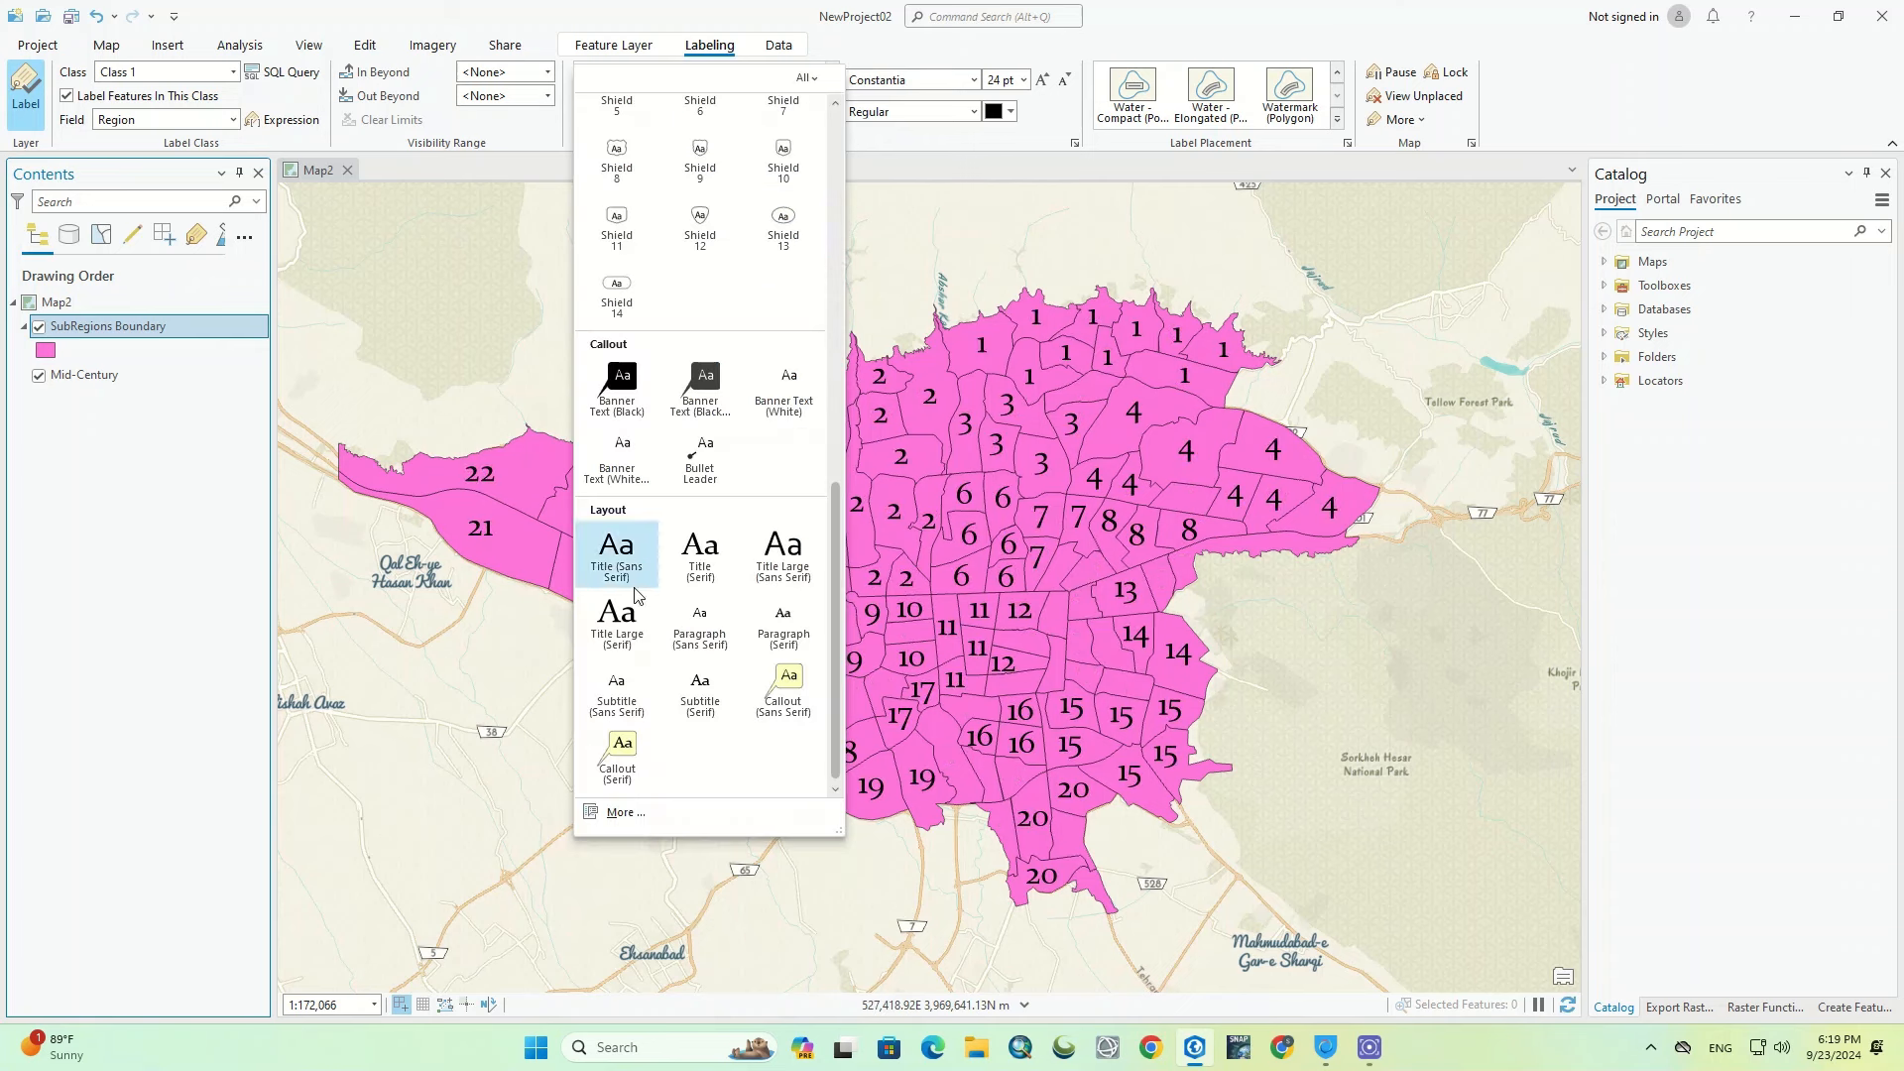
left_click(783, 684)
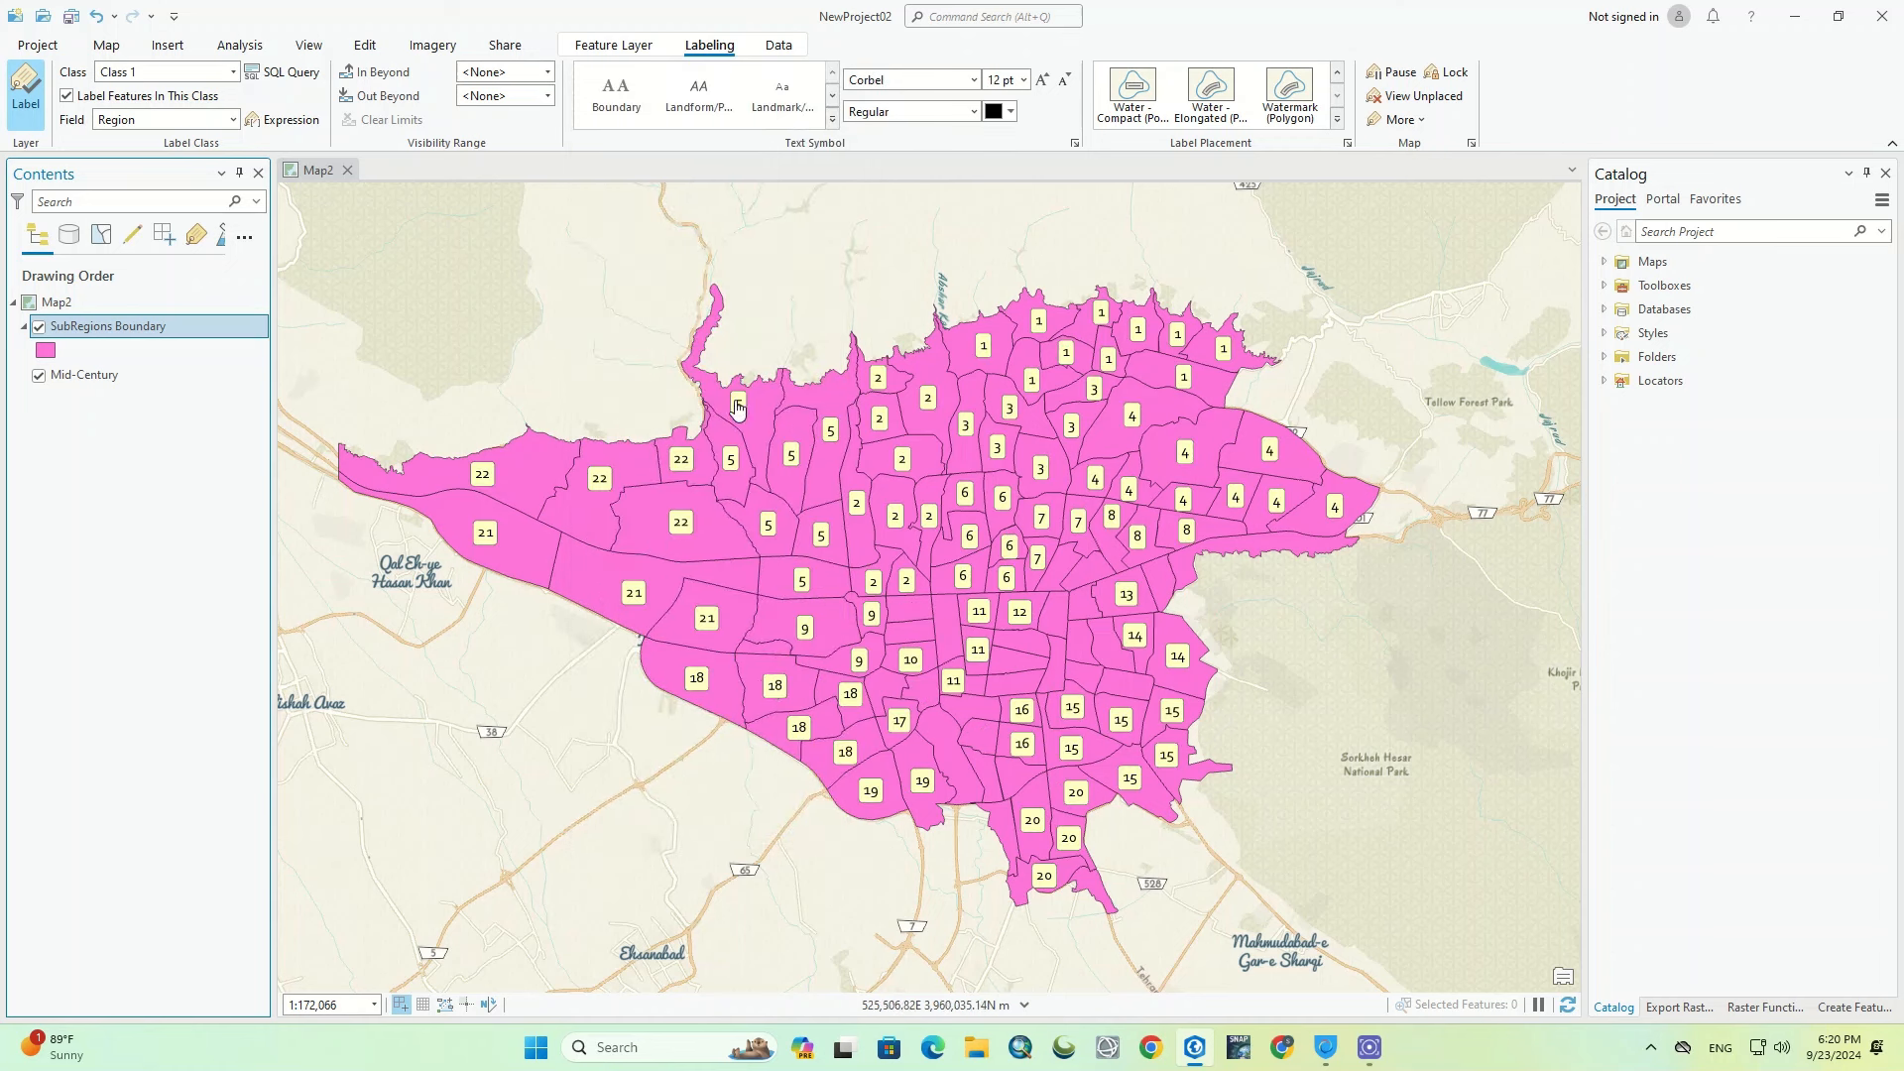
Step: Apply the Boundary text symbol from Scheme 2 to the SubRegions Boundary labels
left_click(835, 123)
scroll(781, 190, "up", 5)
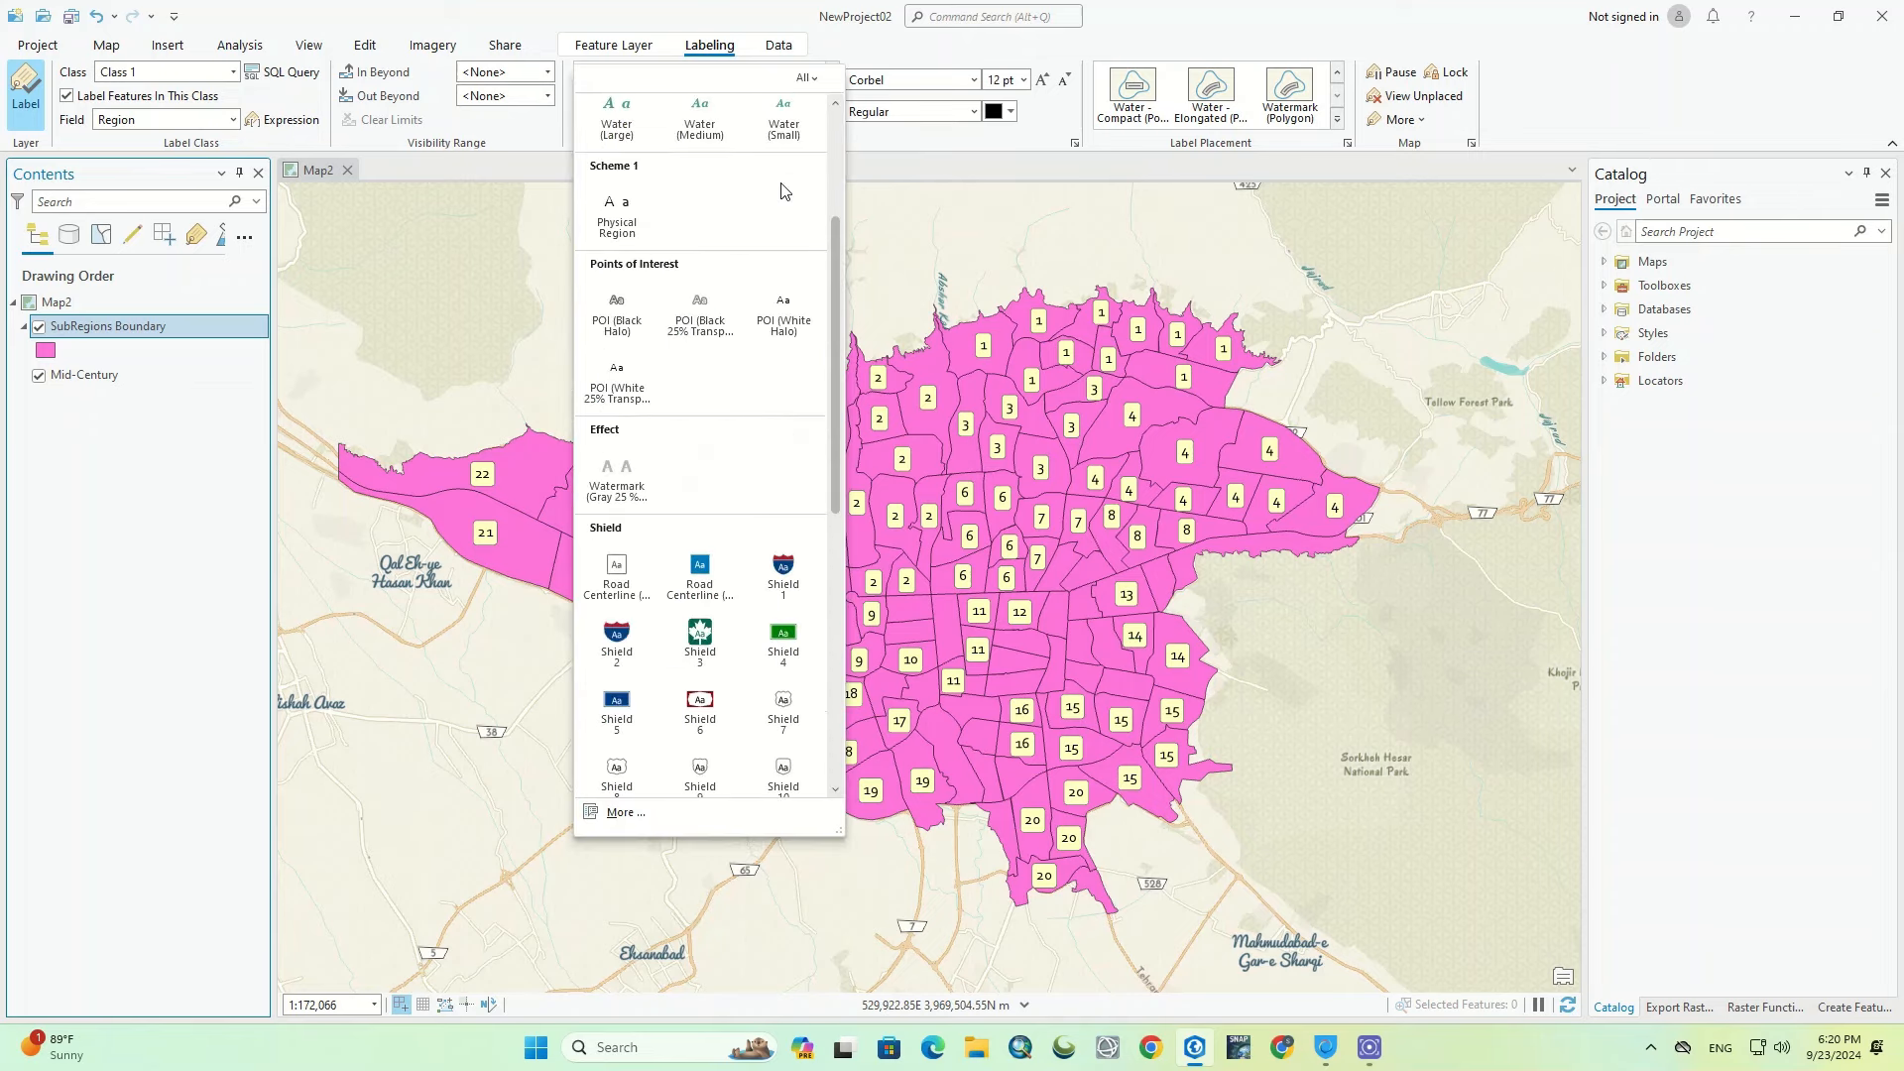
scroll(782, 190, "up", 3)
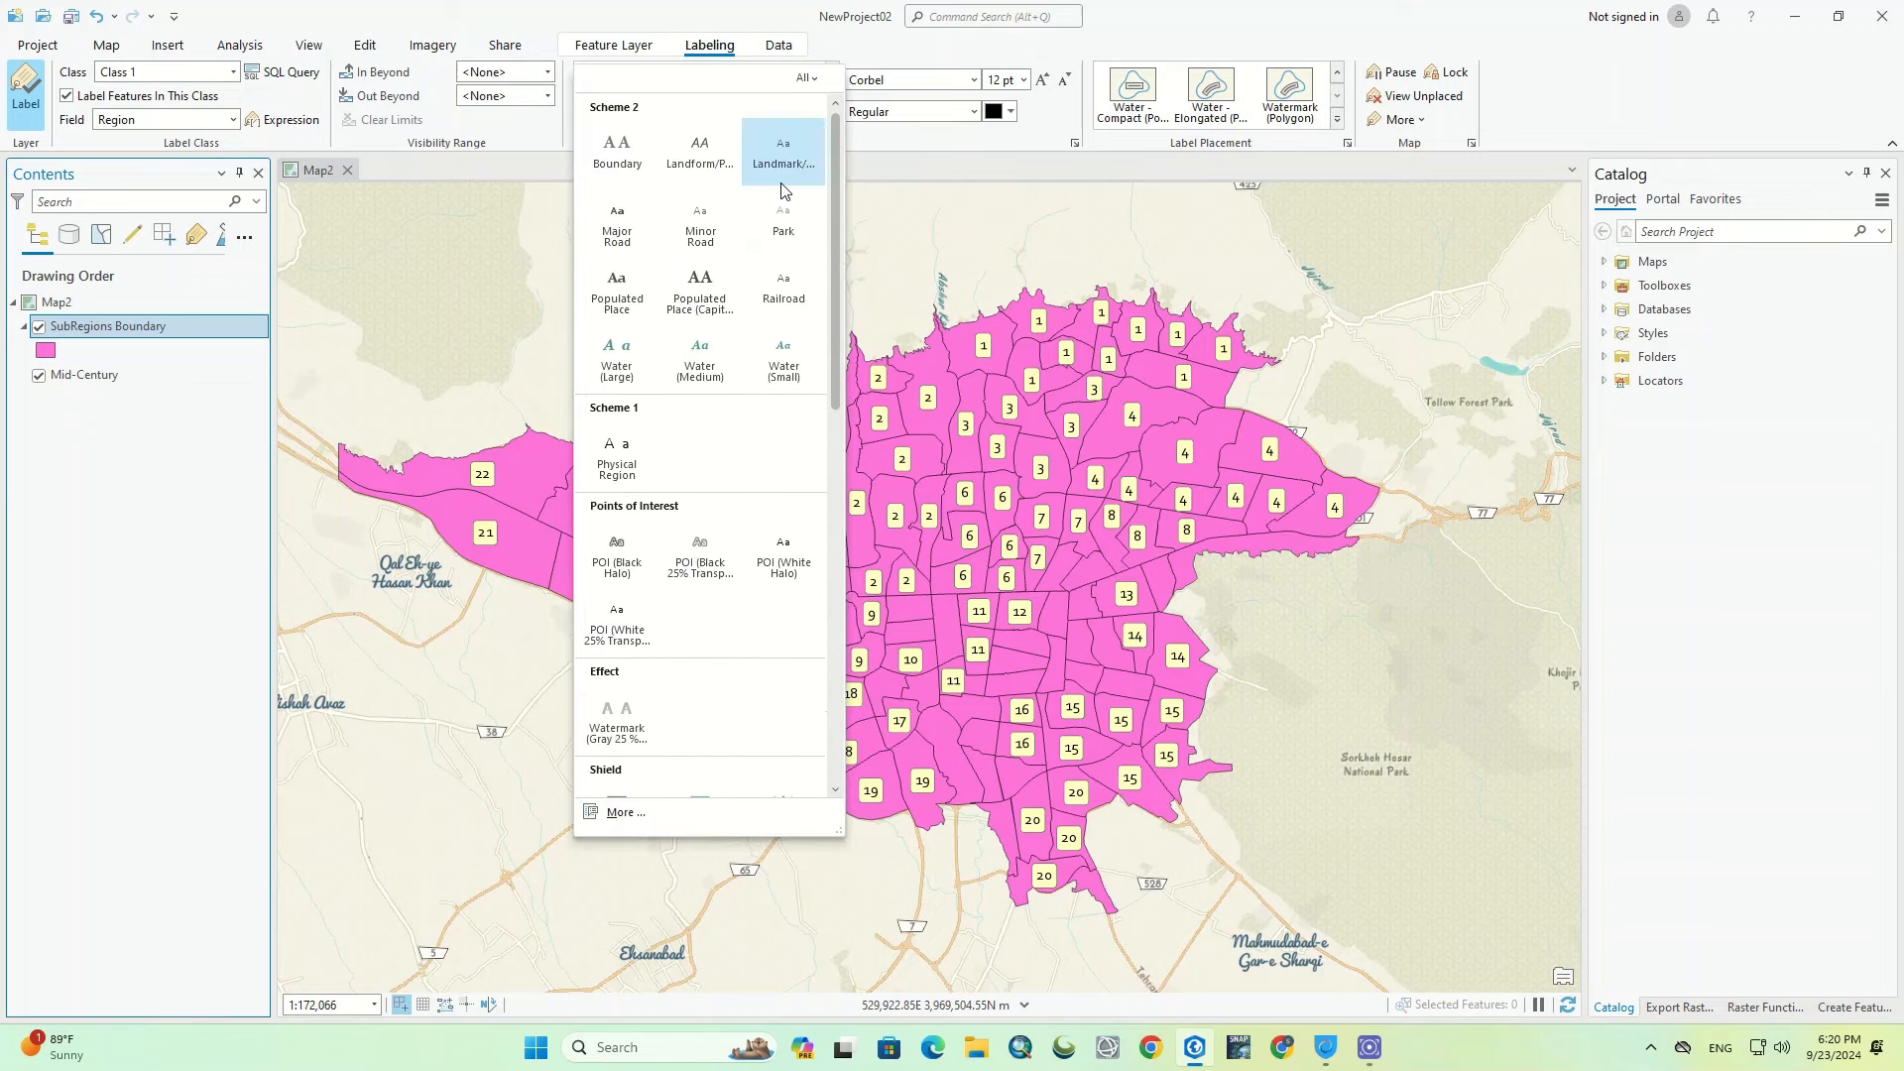
left_click(617, 149)
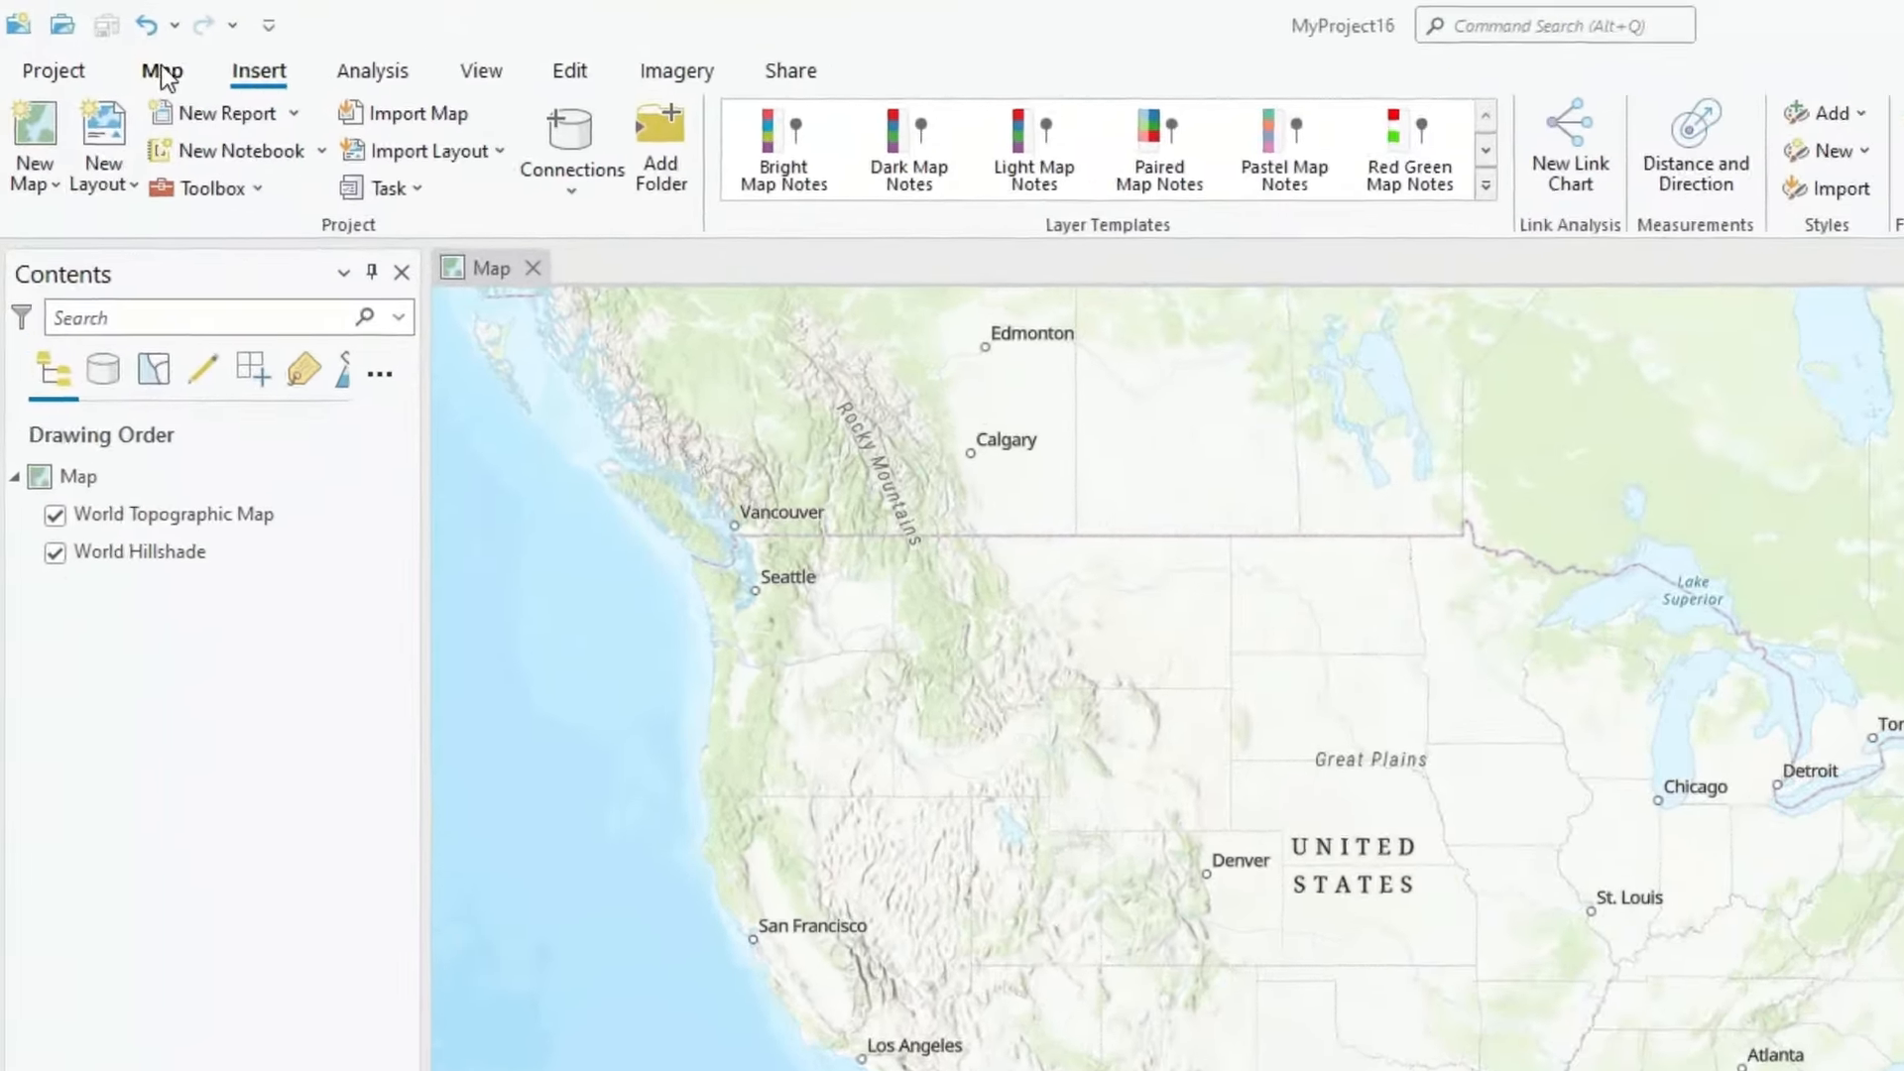
Step: Change the basemap of the map in MyProject16 to Imagery
left_click(105, 45)
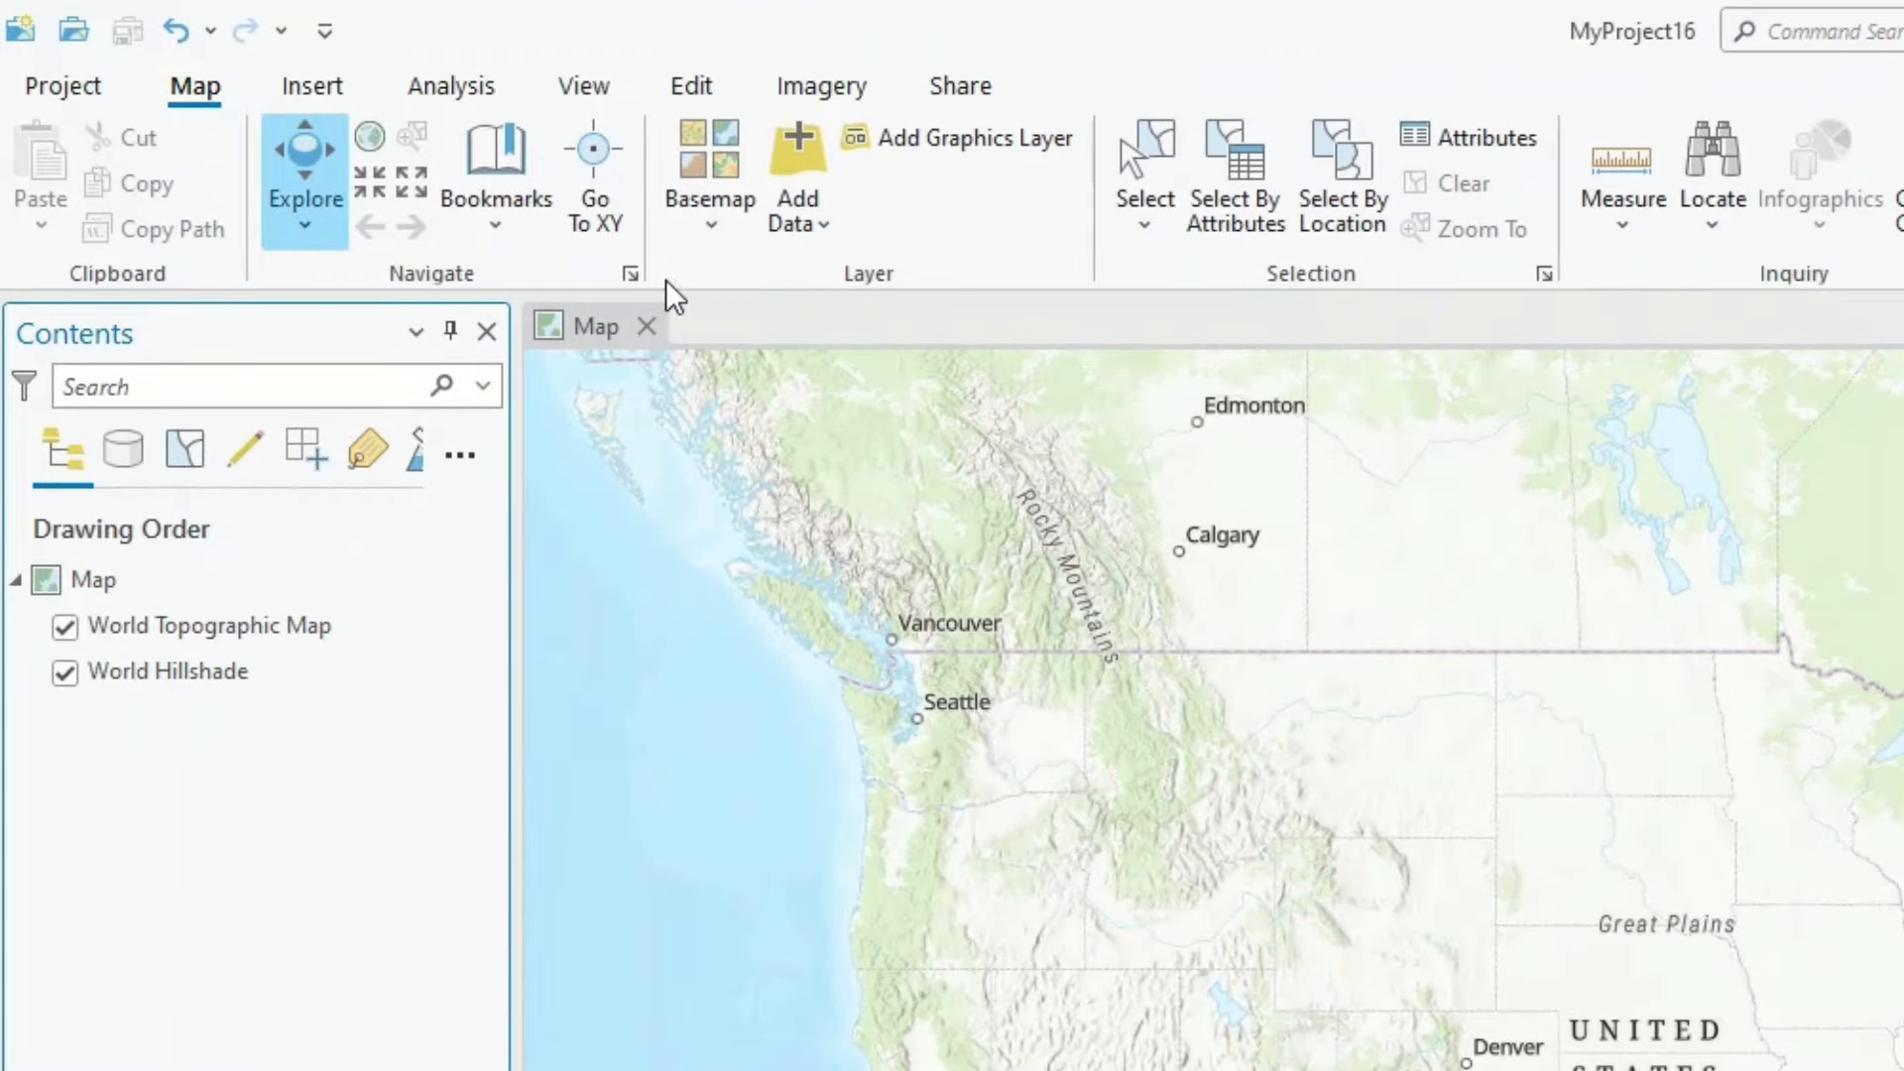
left_click(724, 228)
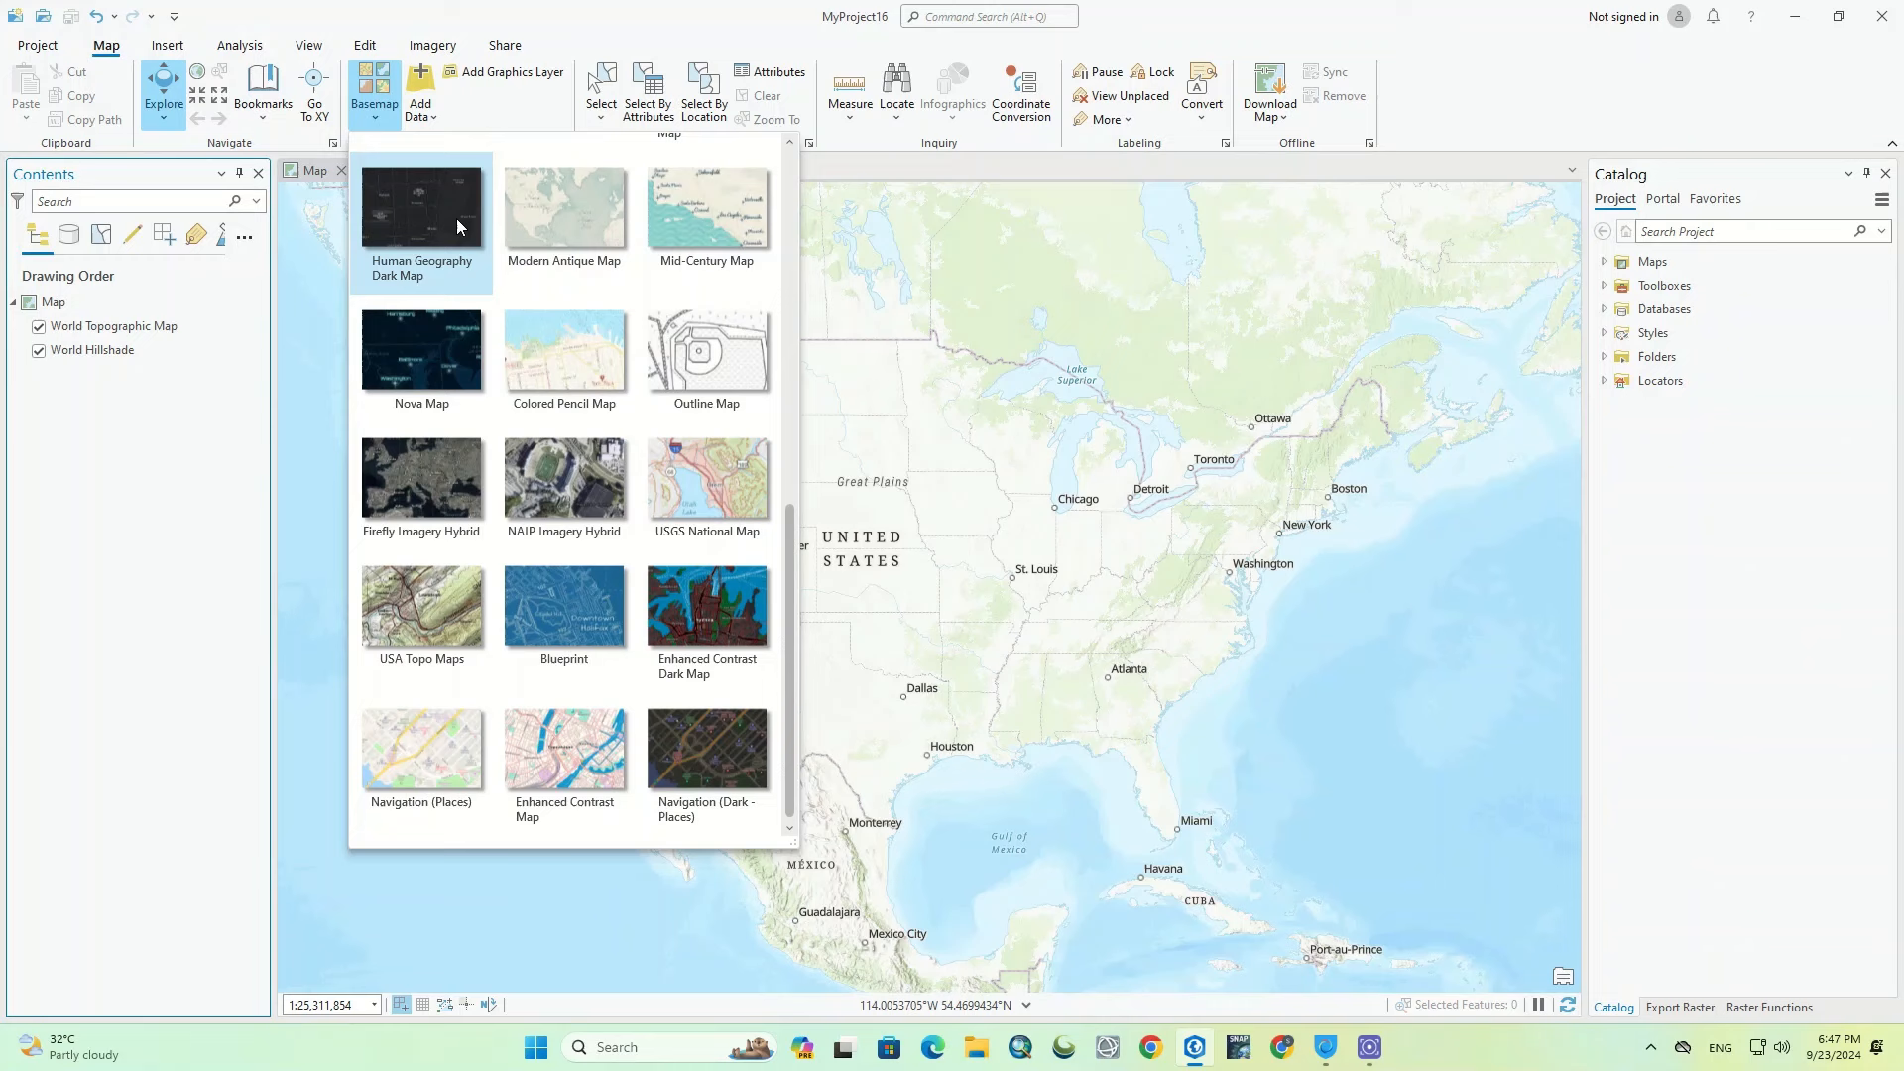
scroll(458, 225, "up", 10)
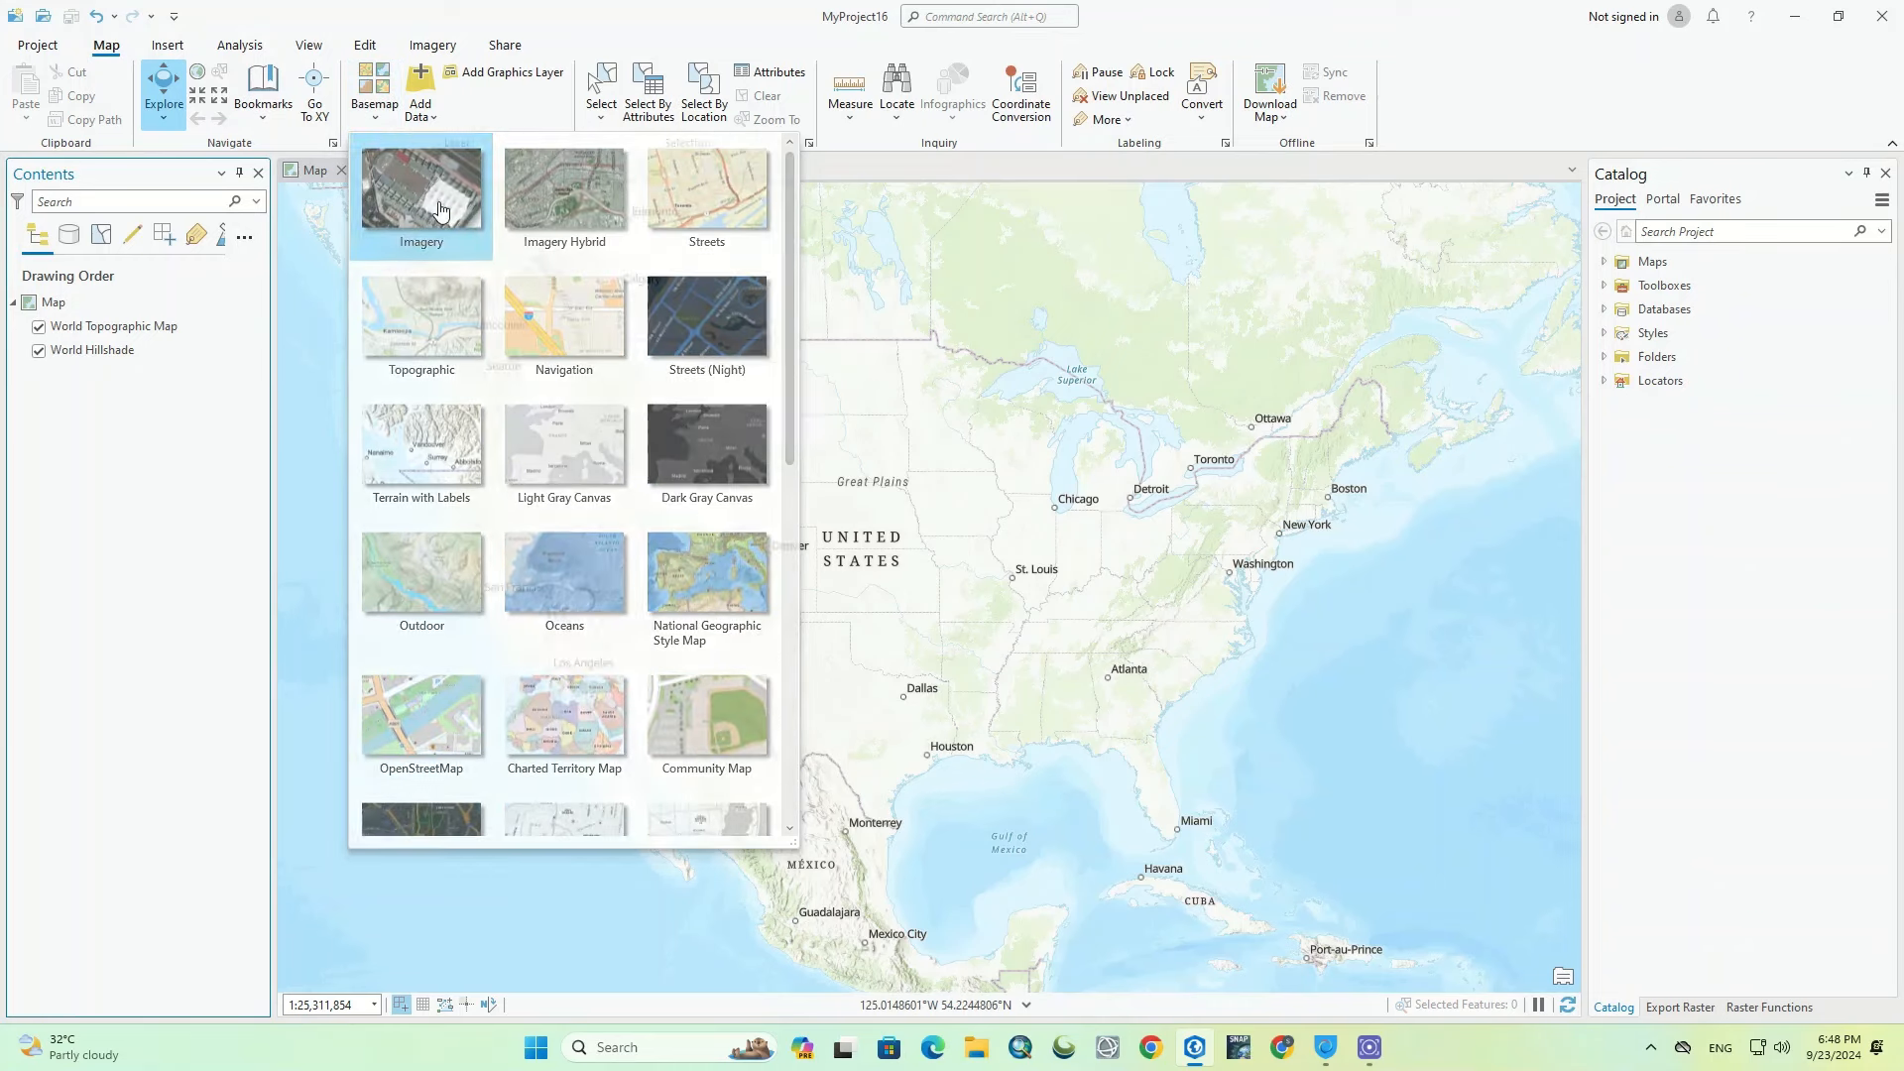
left_click(458, 222)
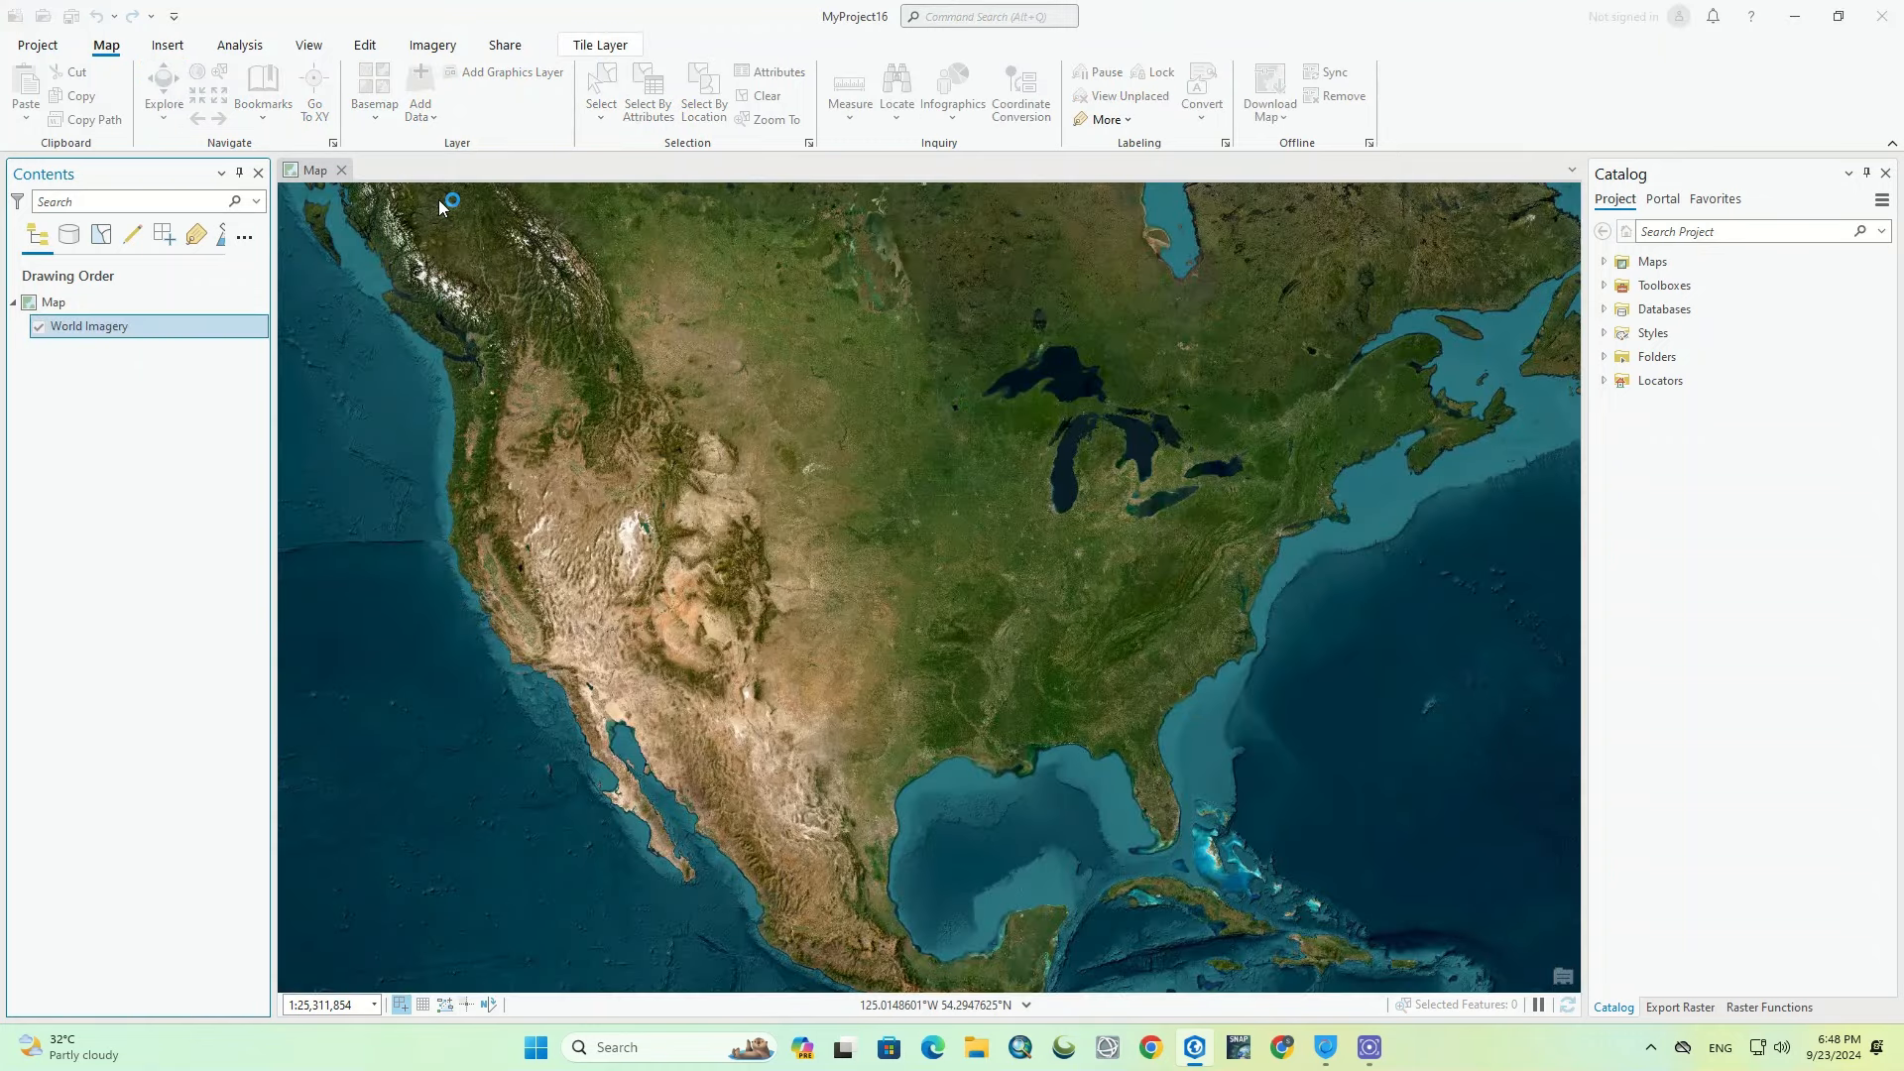
Step: Bring Europe, North Africa and the Middle East into view and open the basemap gallery
scroll(570, 416, "down", 2)
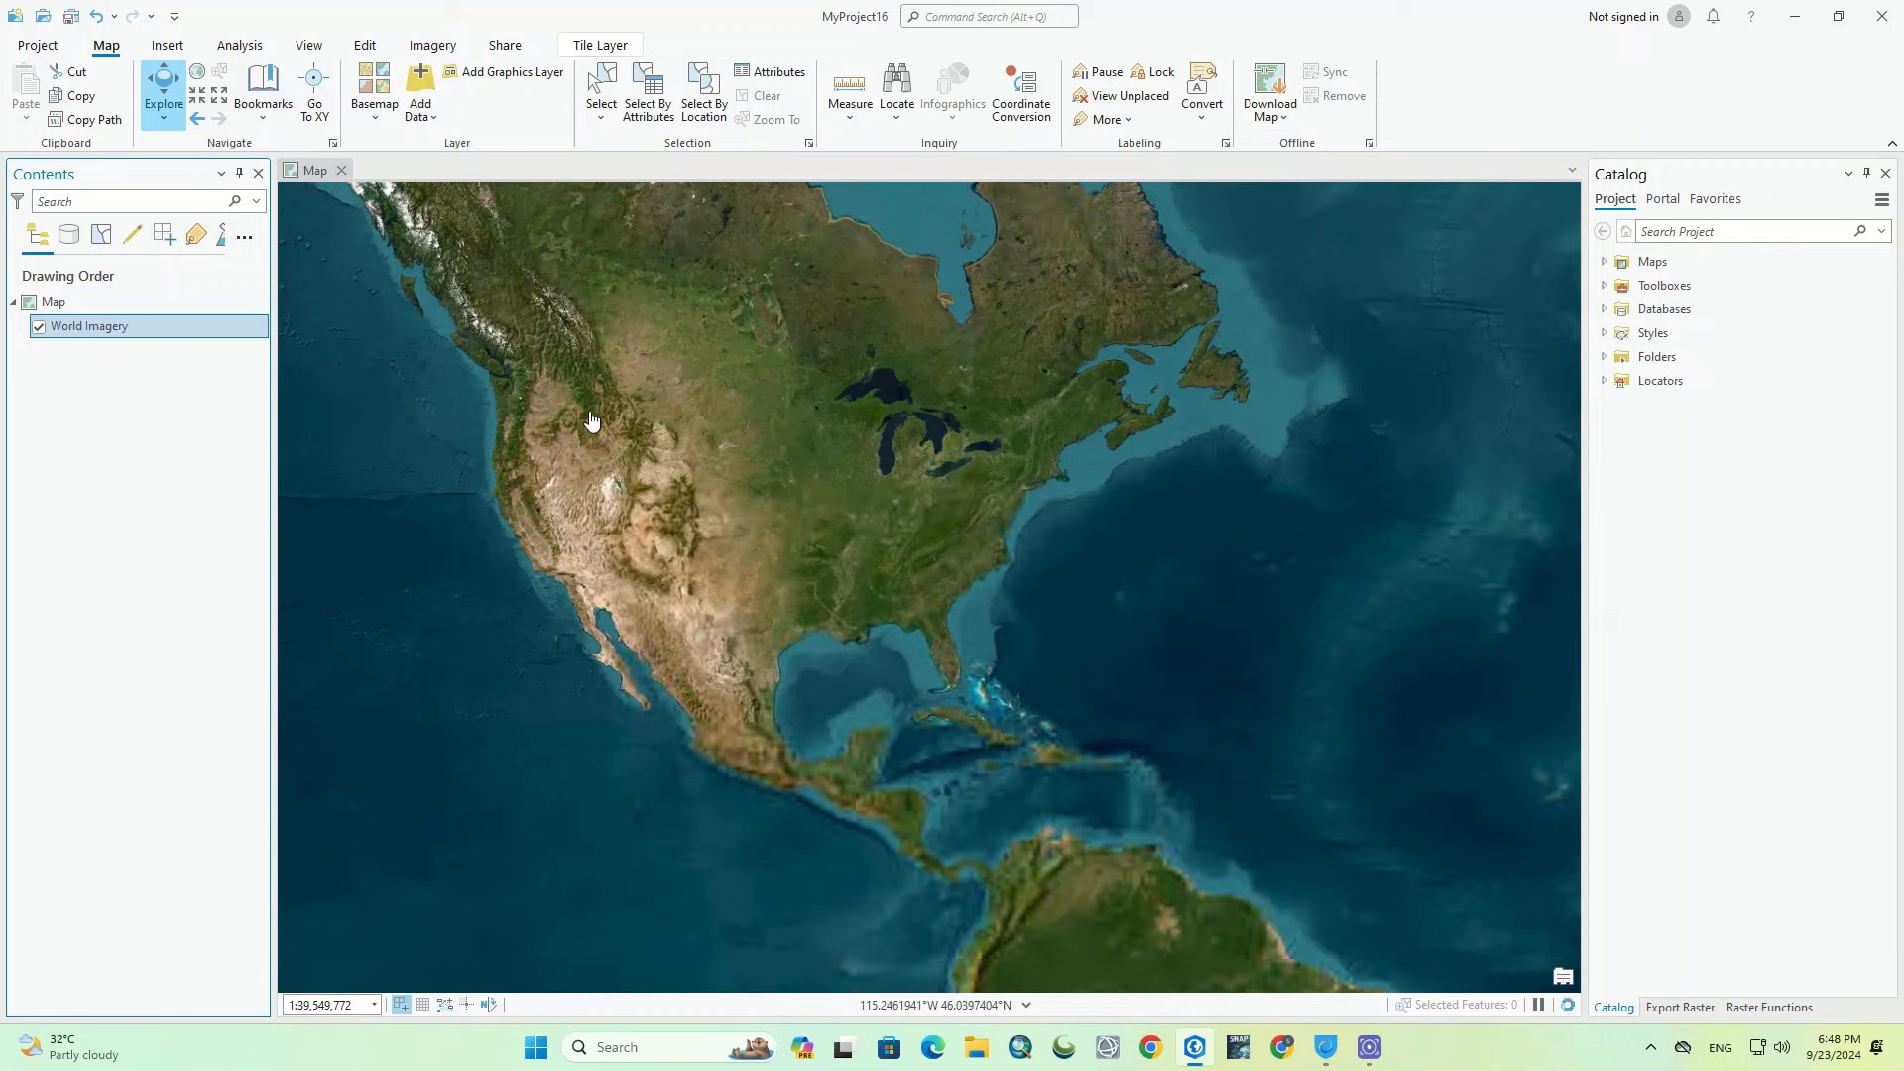
scroll(566, 417, "down", 2)
left_click_drag(1127, 497, 483, 479)
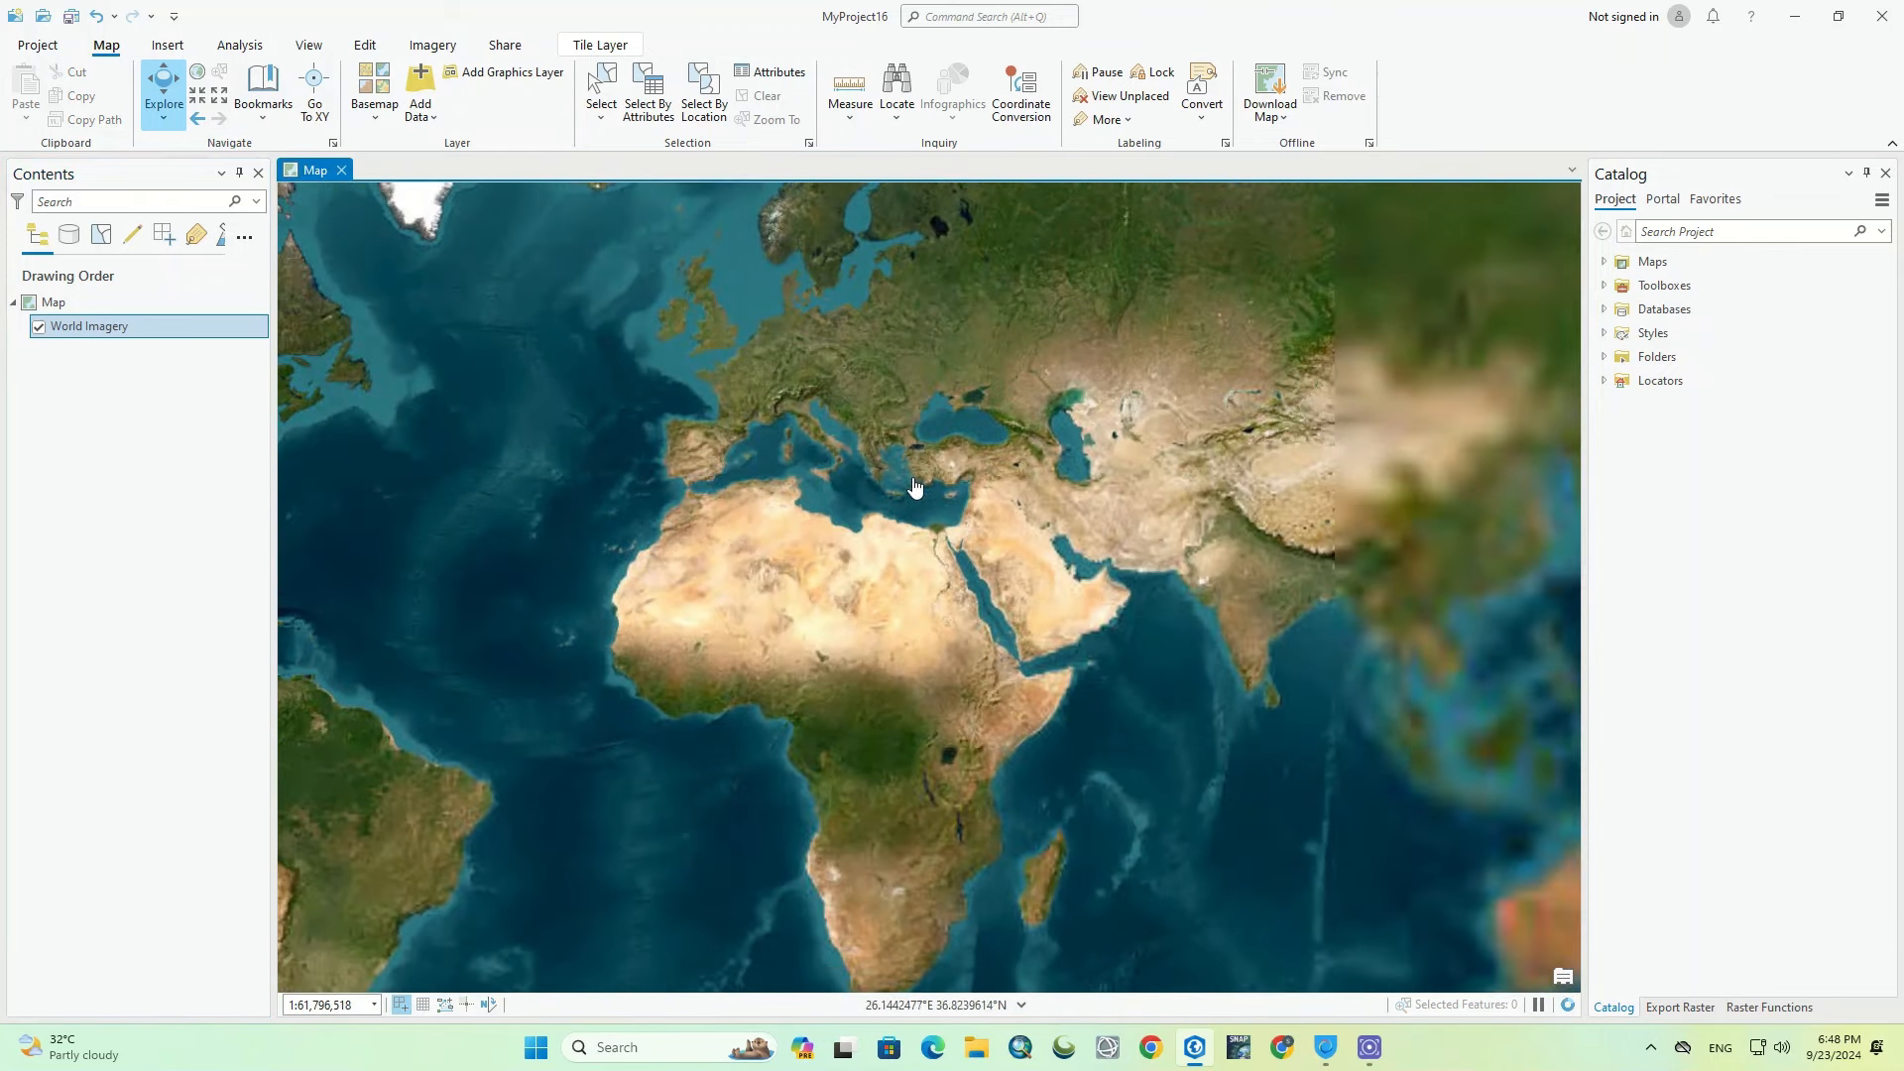
scroll(908, 486, "up", 2)
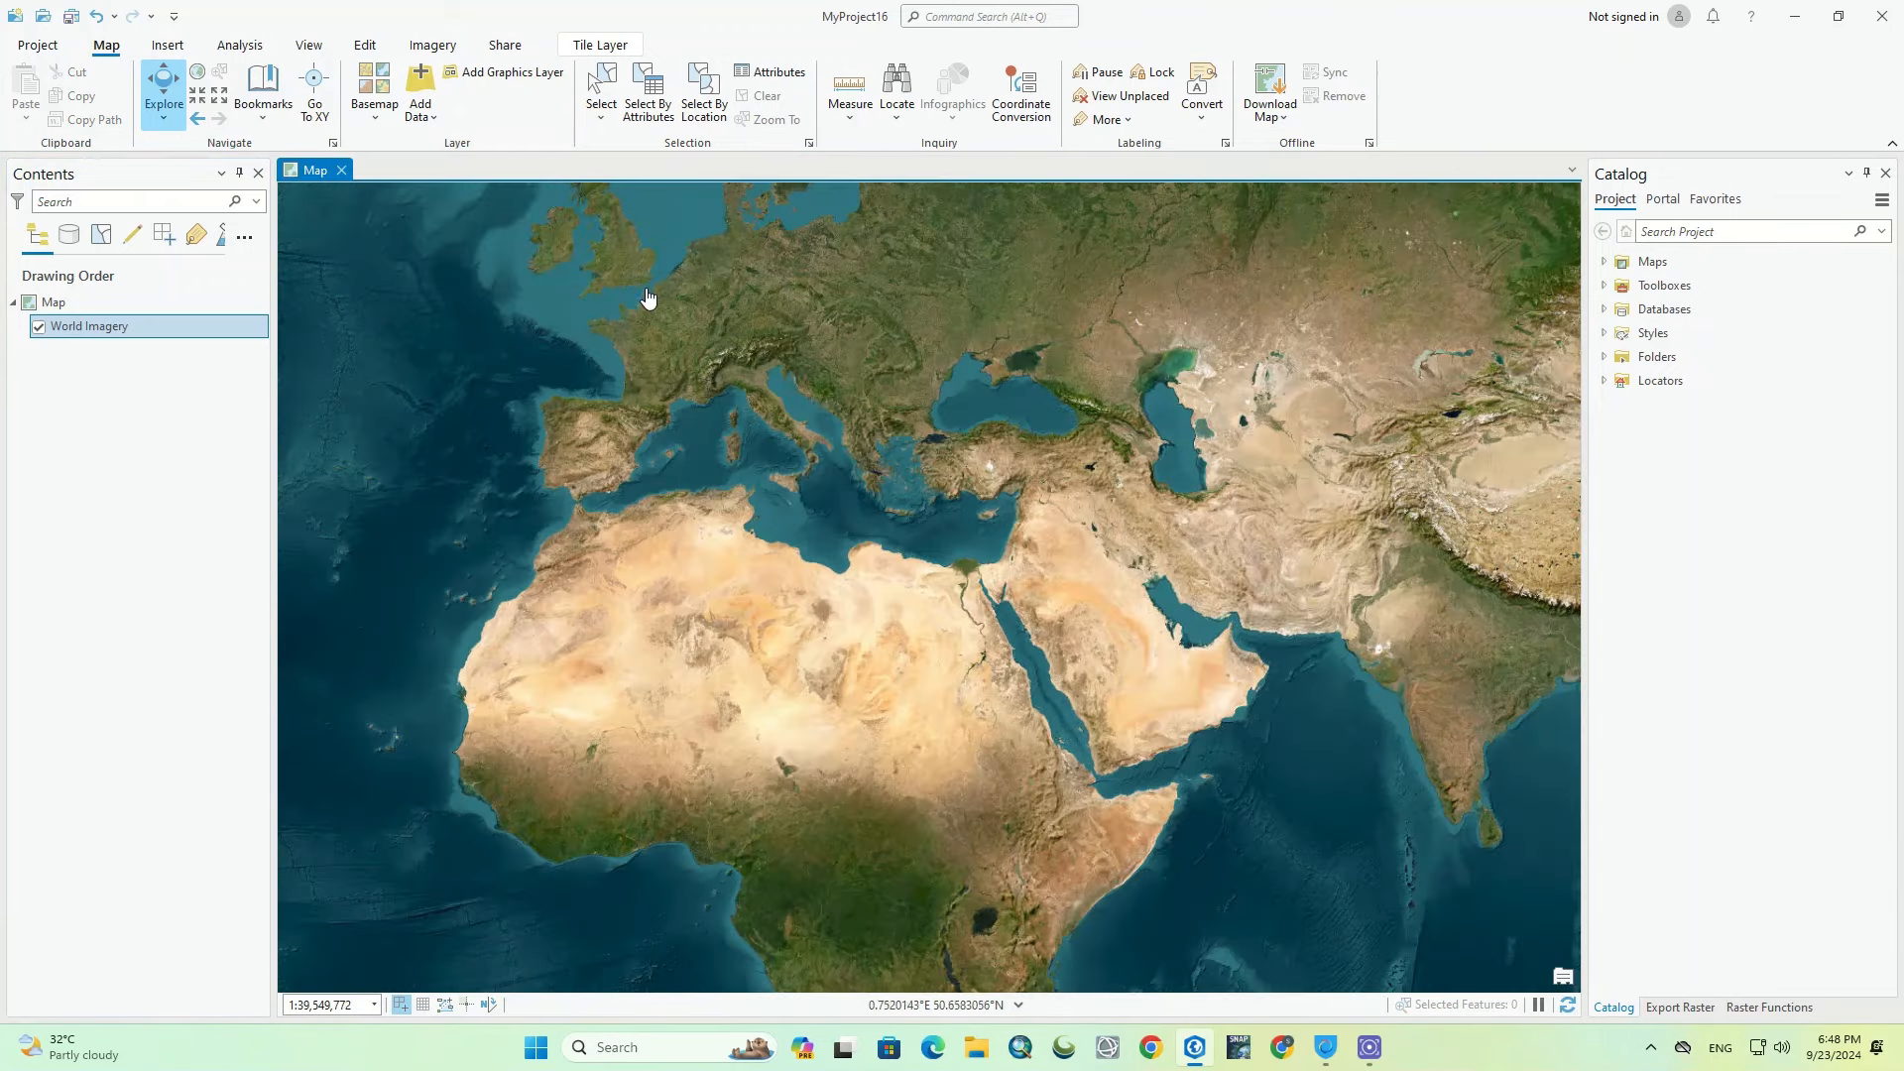
left_click(374, 105)
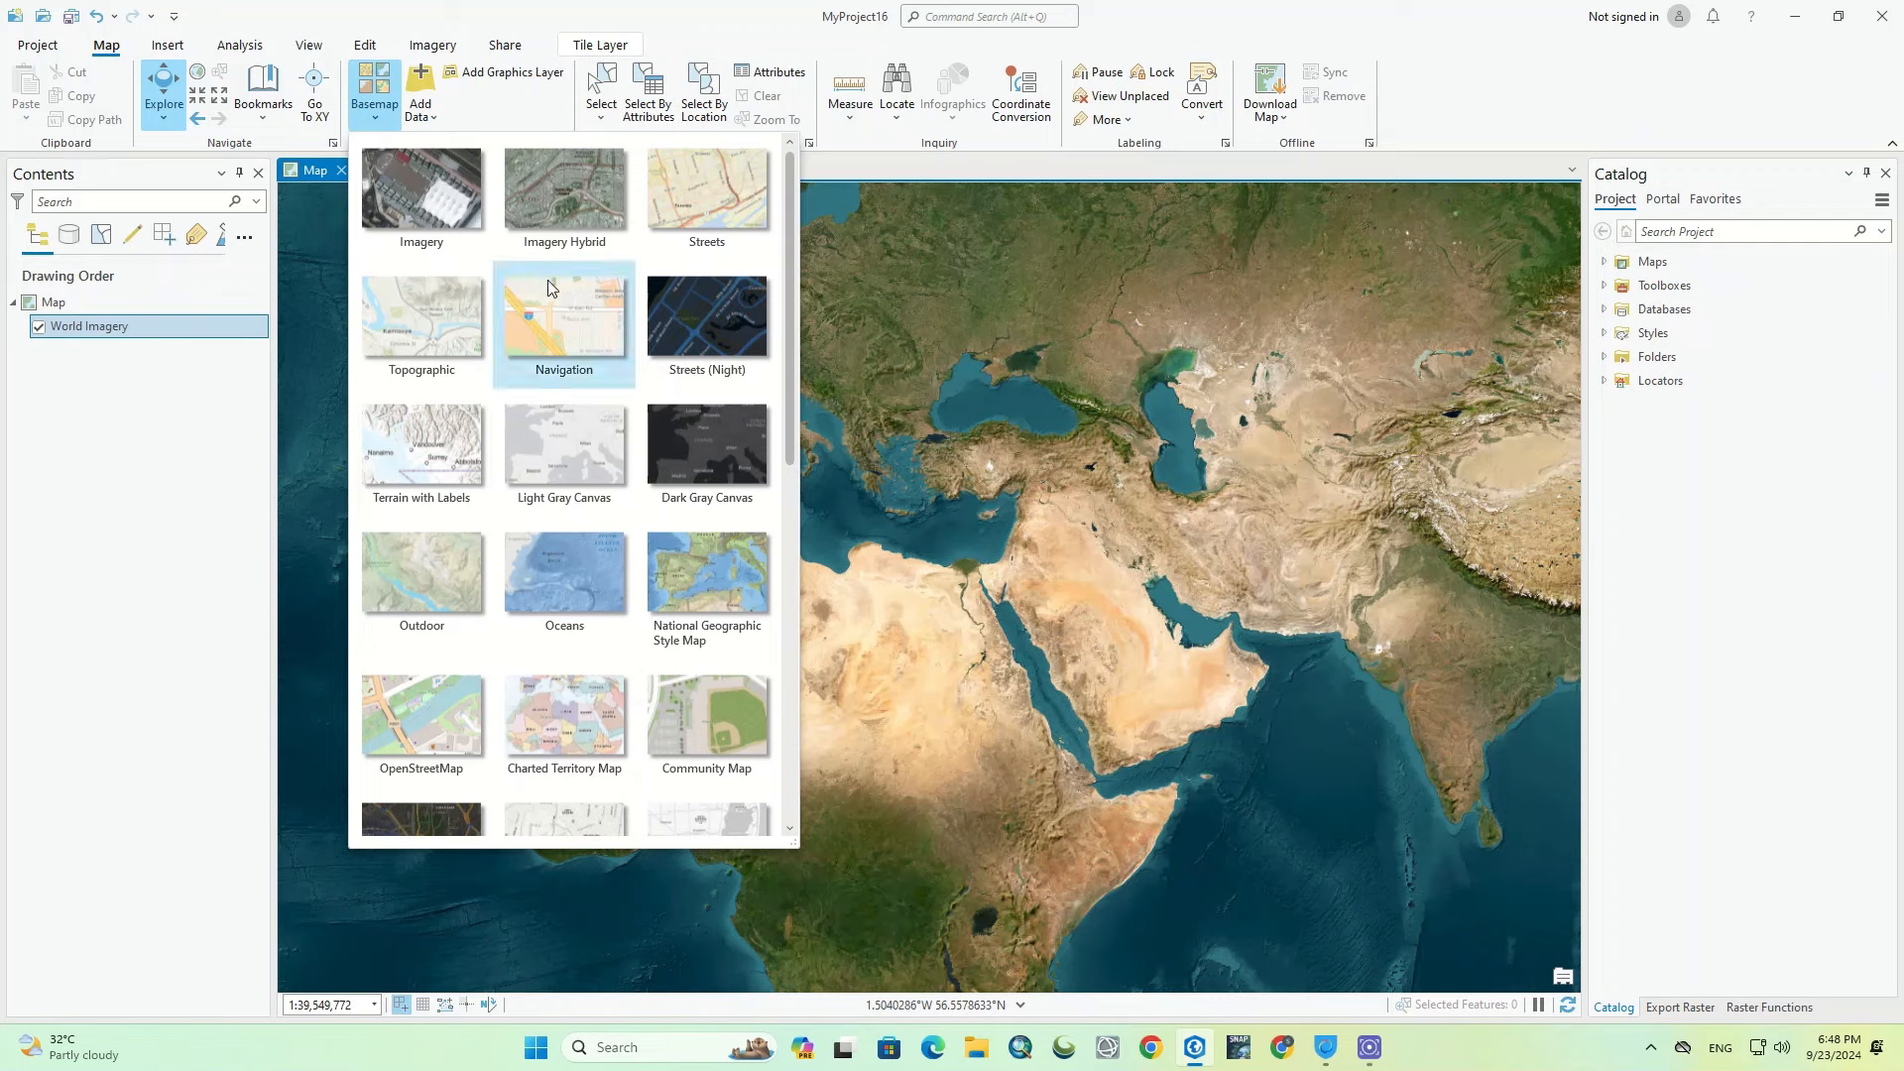
Step: Change the map's basemap to Streets
left_click(672, 236)
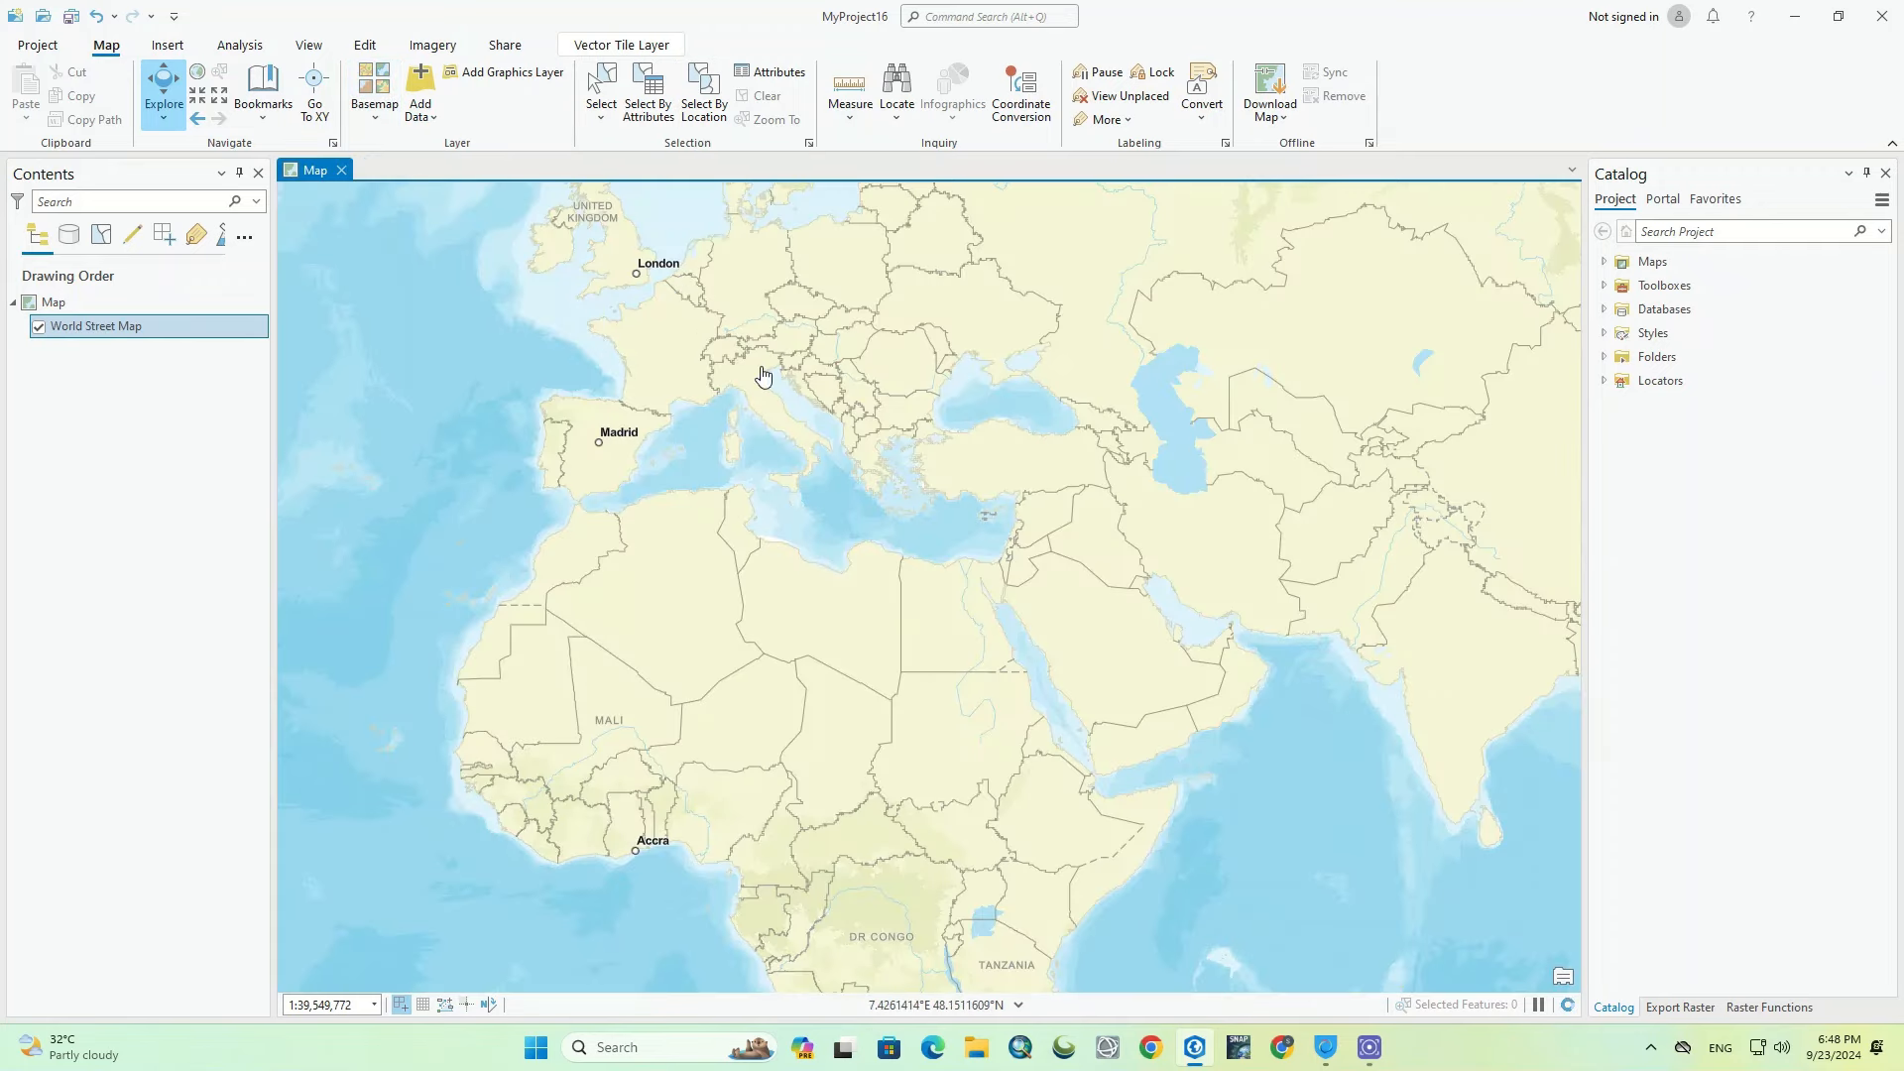
scroll(896, 408, "down", 2)
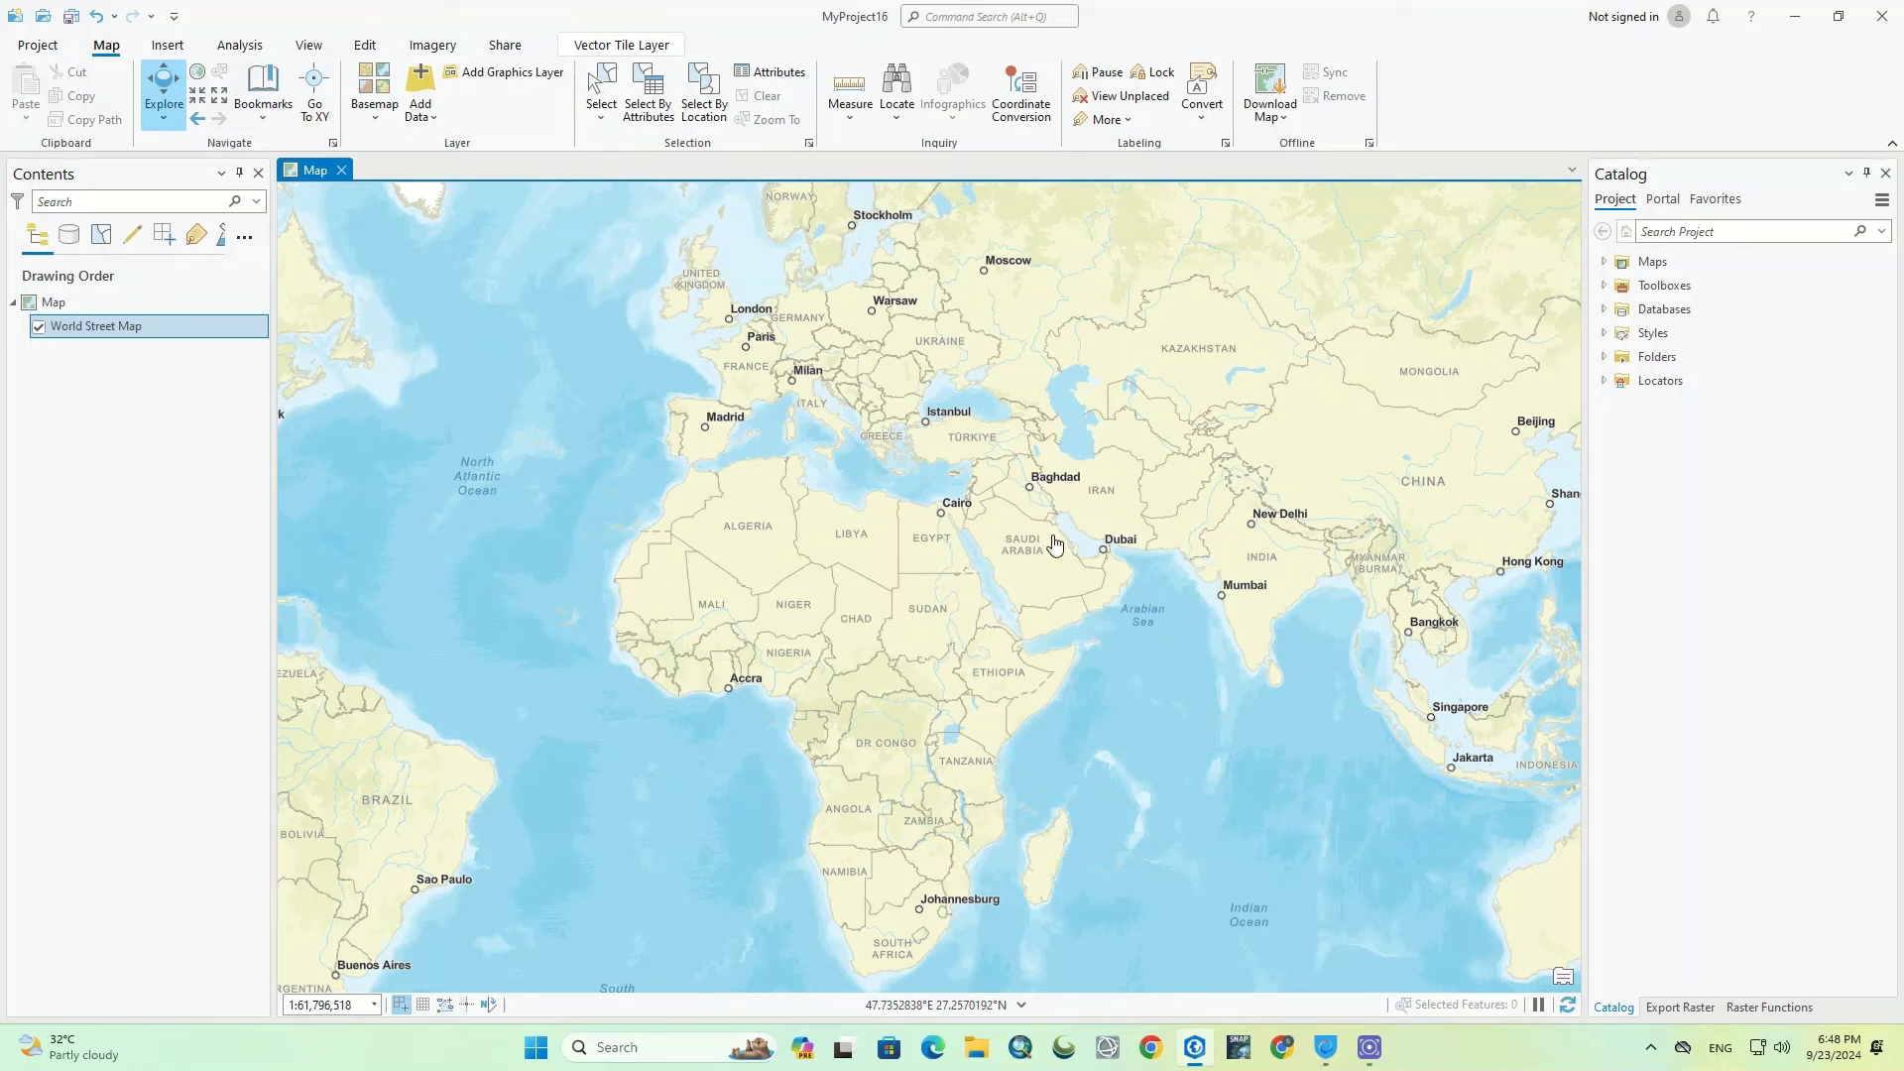
scroll(1029, 517, "down", 2)
left_click_drag(849, 532, 950, 595)
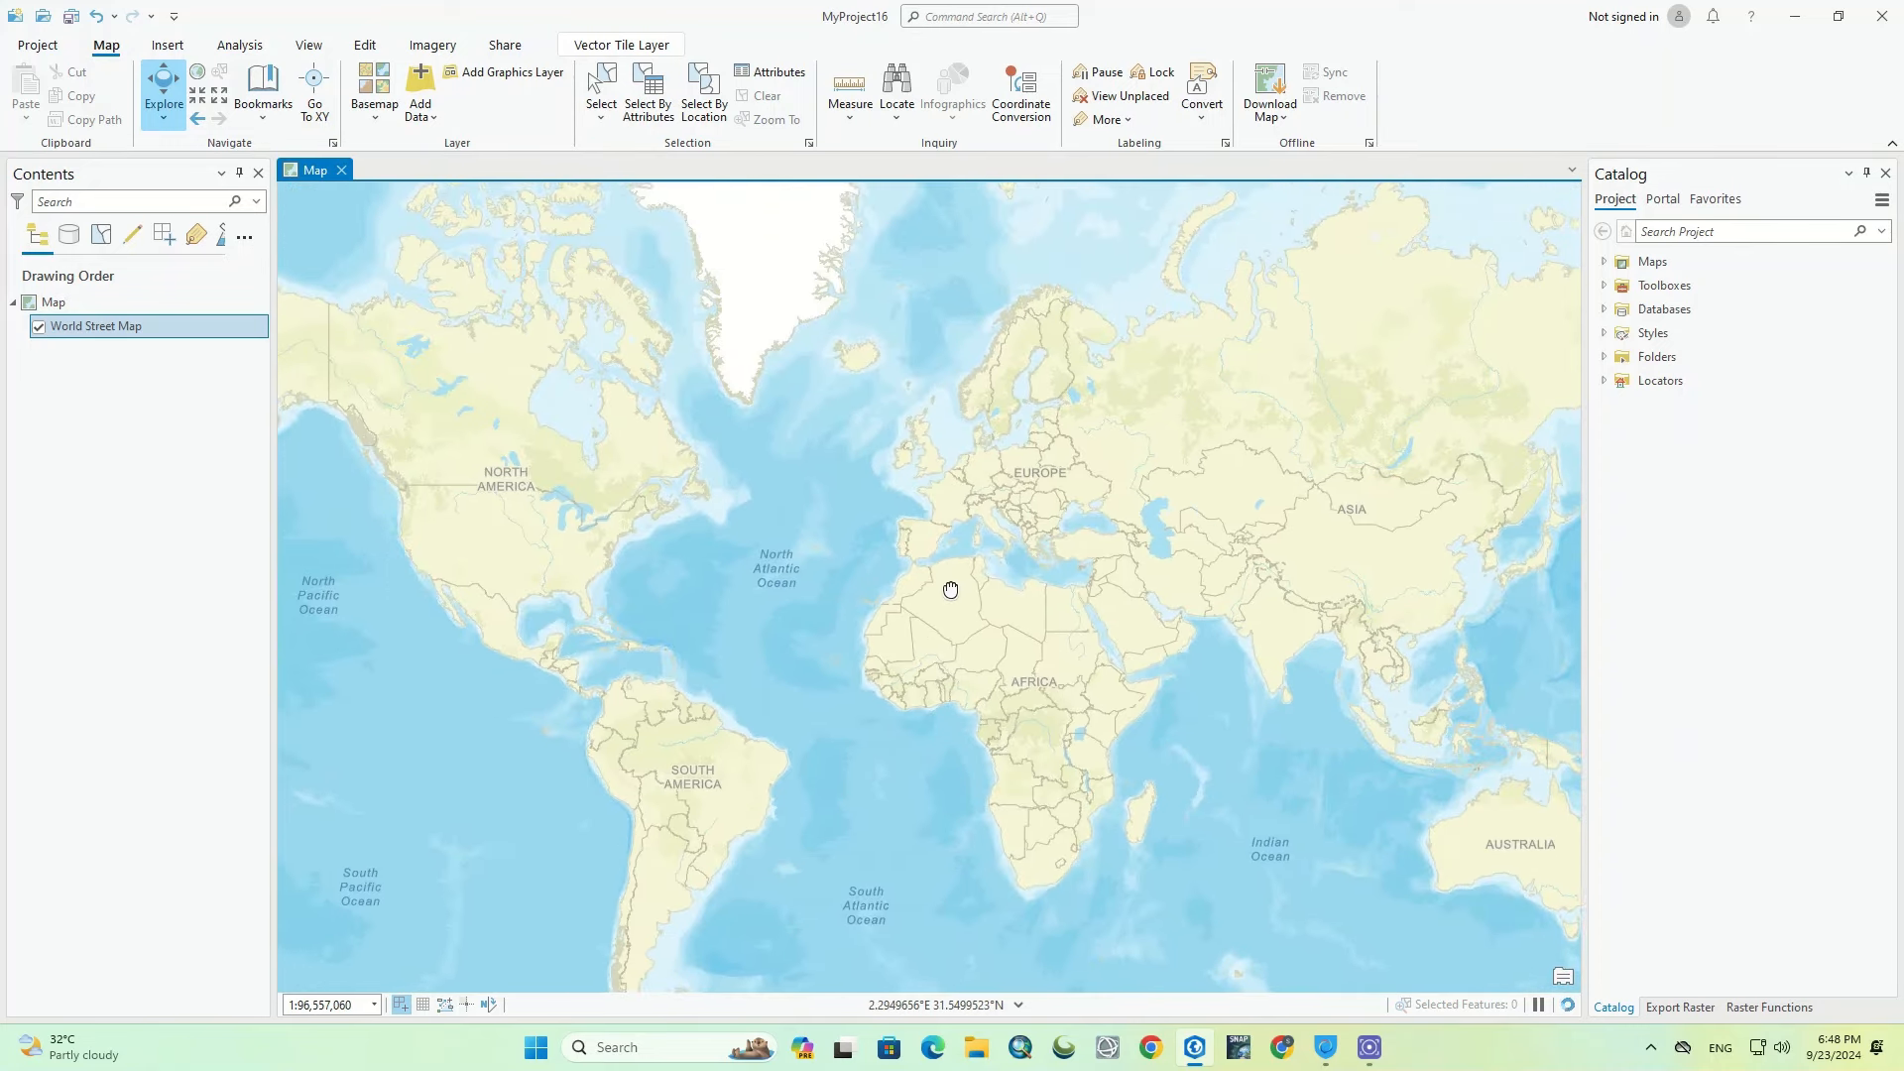
Step: Switch the map's basemap to Streets (Night) and inspect it around Iran and the Middle East
left_click(363, 117)
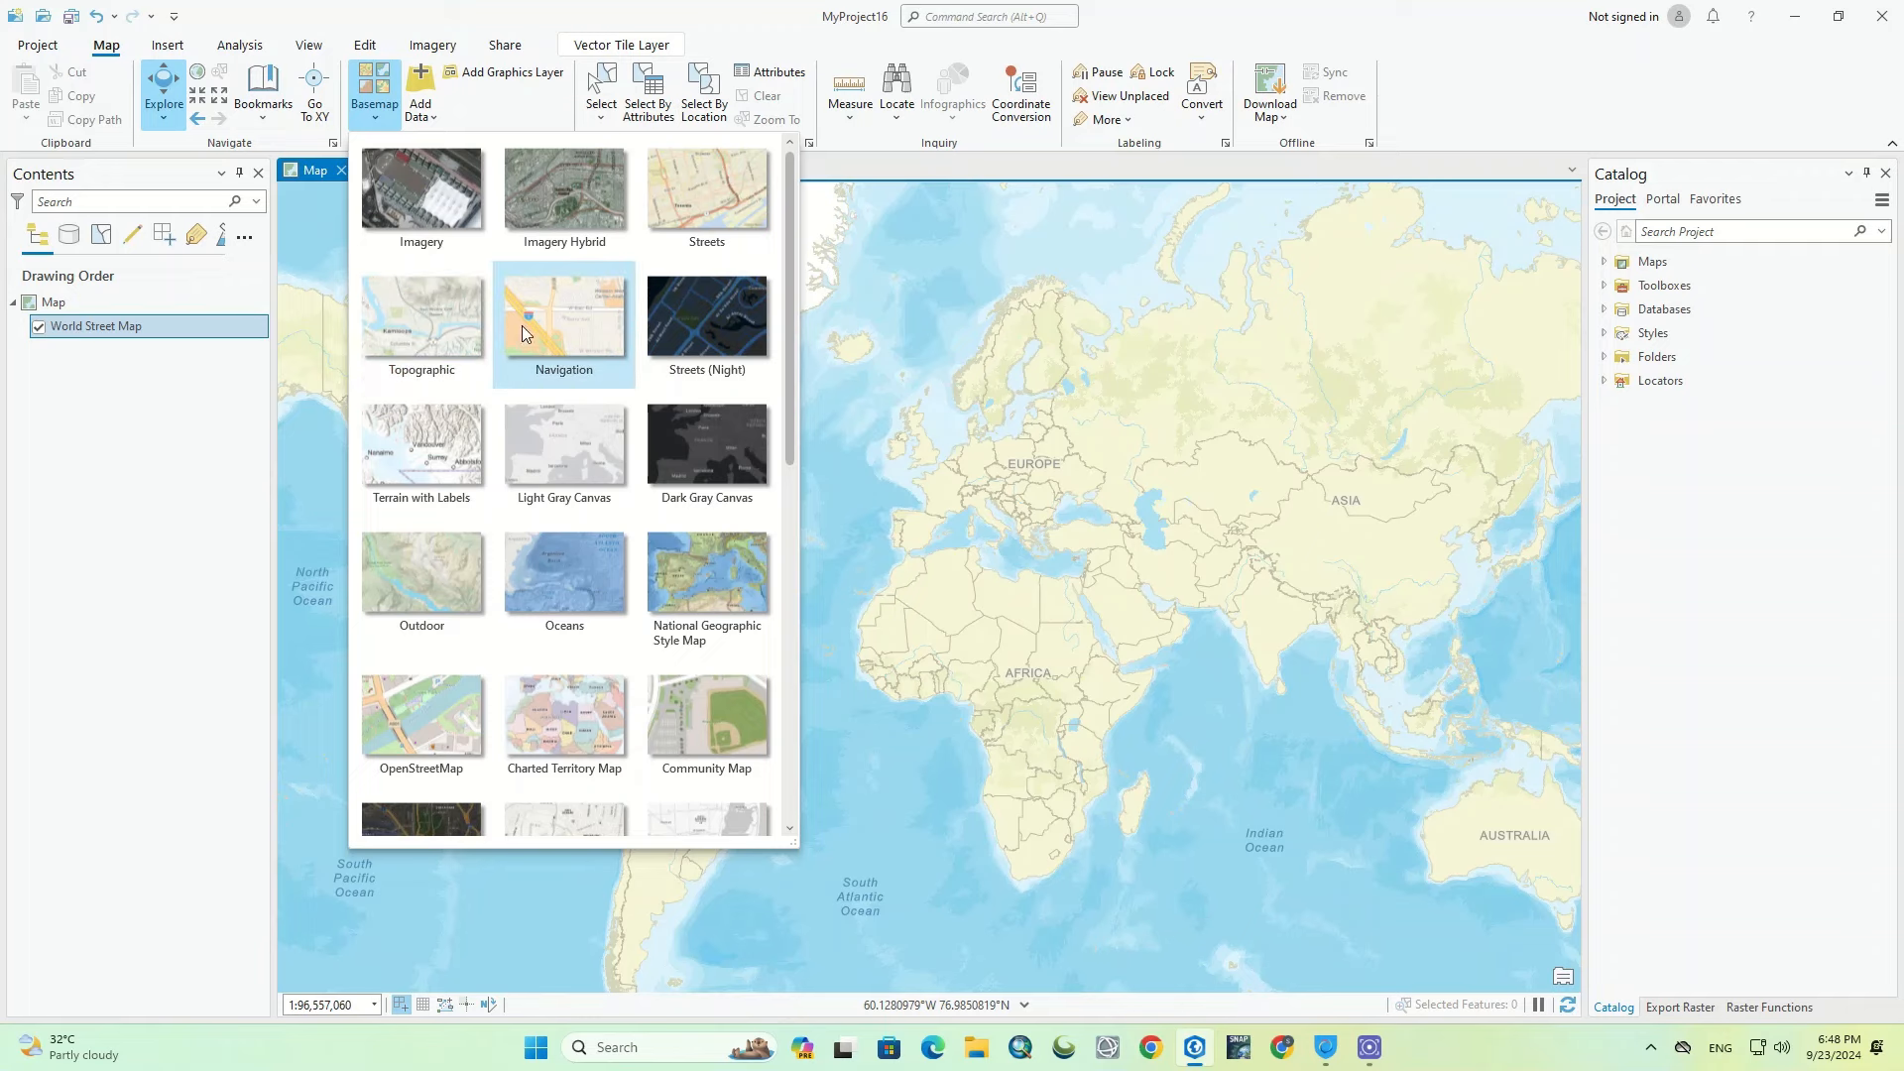
left_click(706, 316)
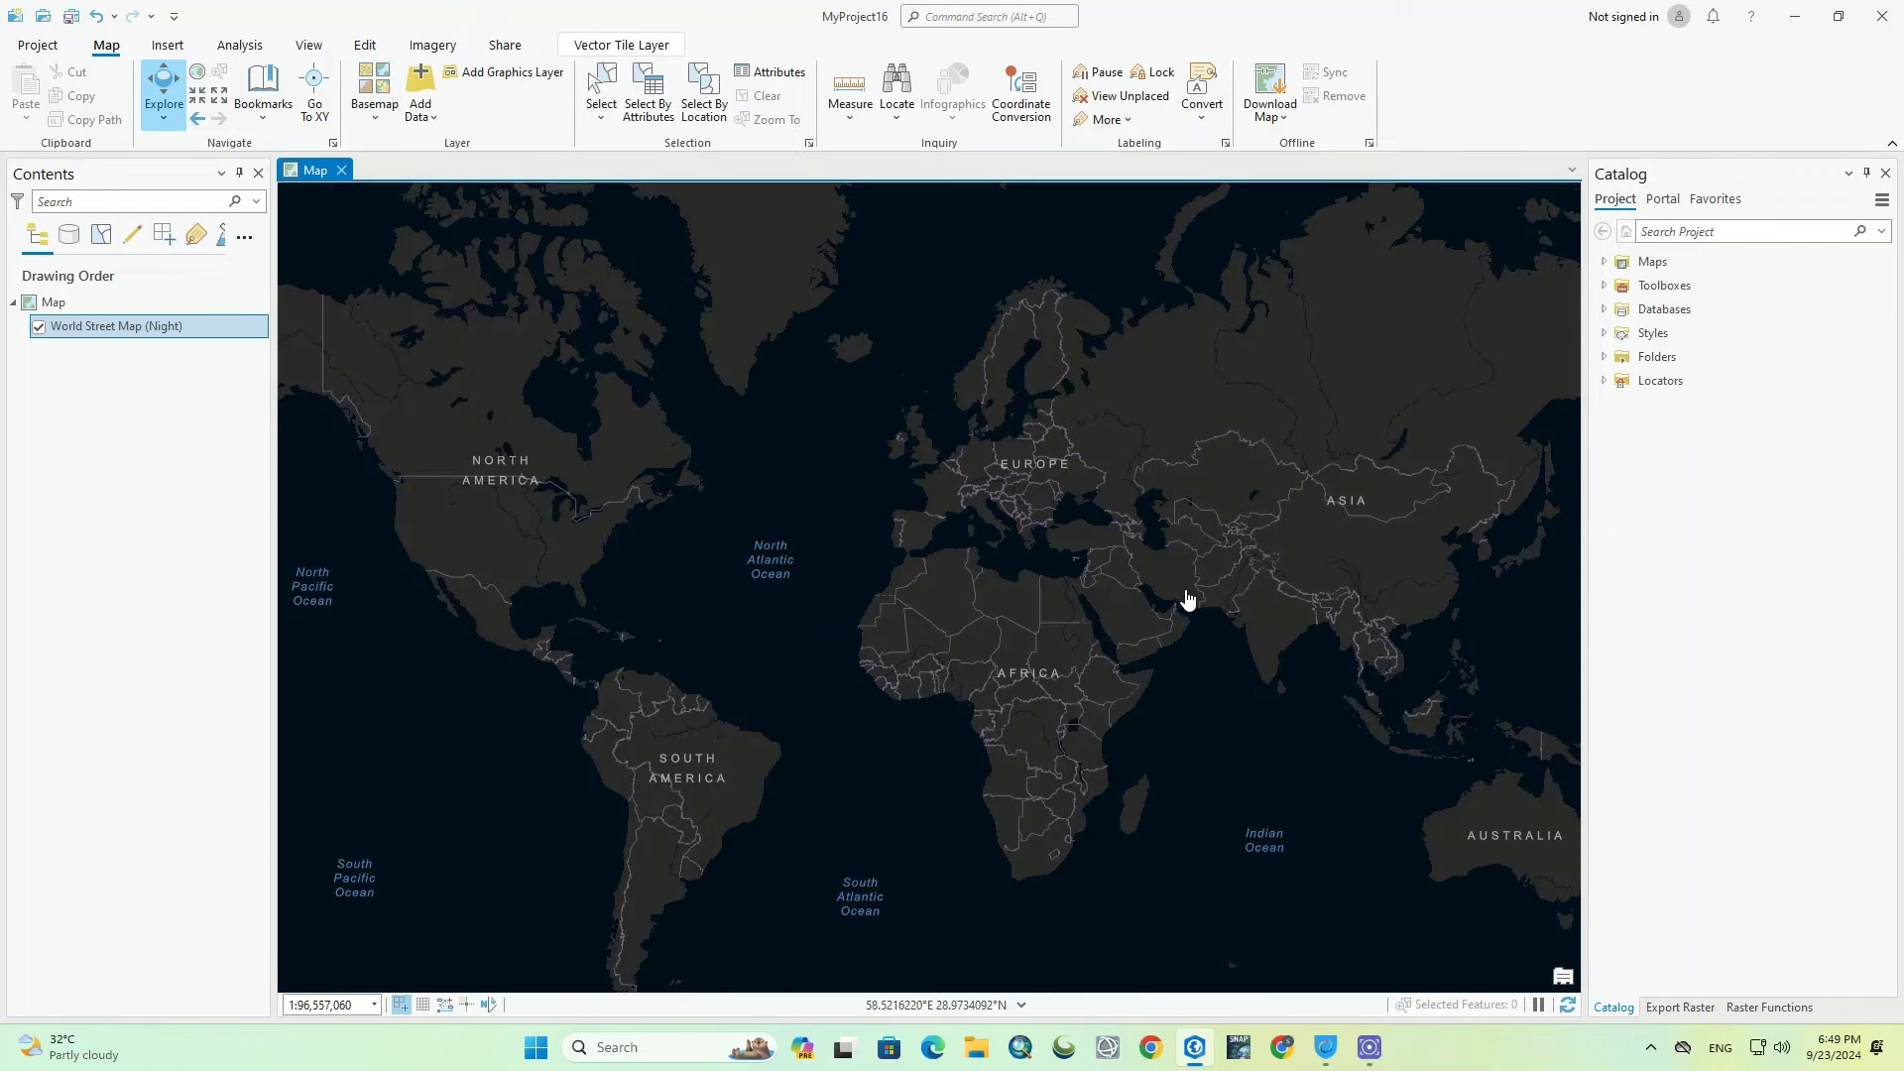
scroll(1190, 603, "up", 5)
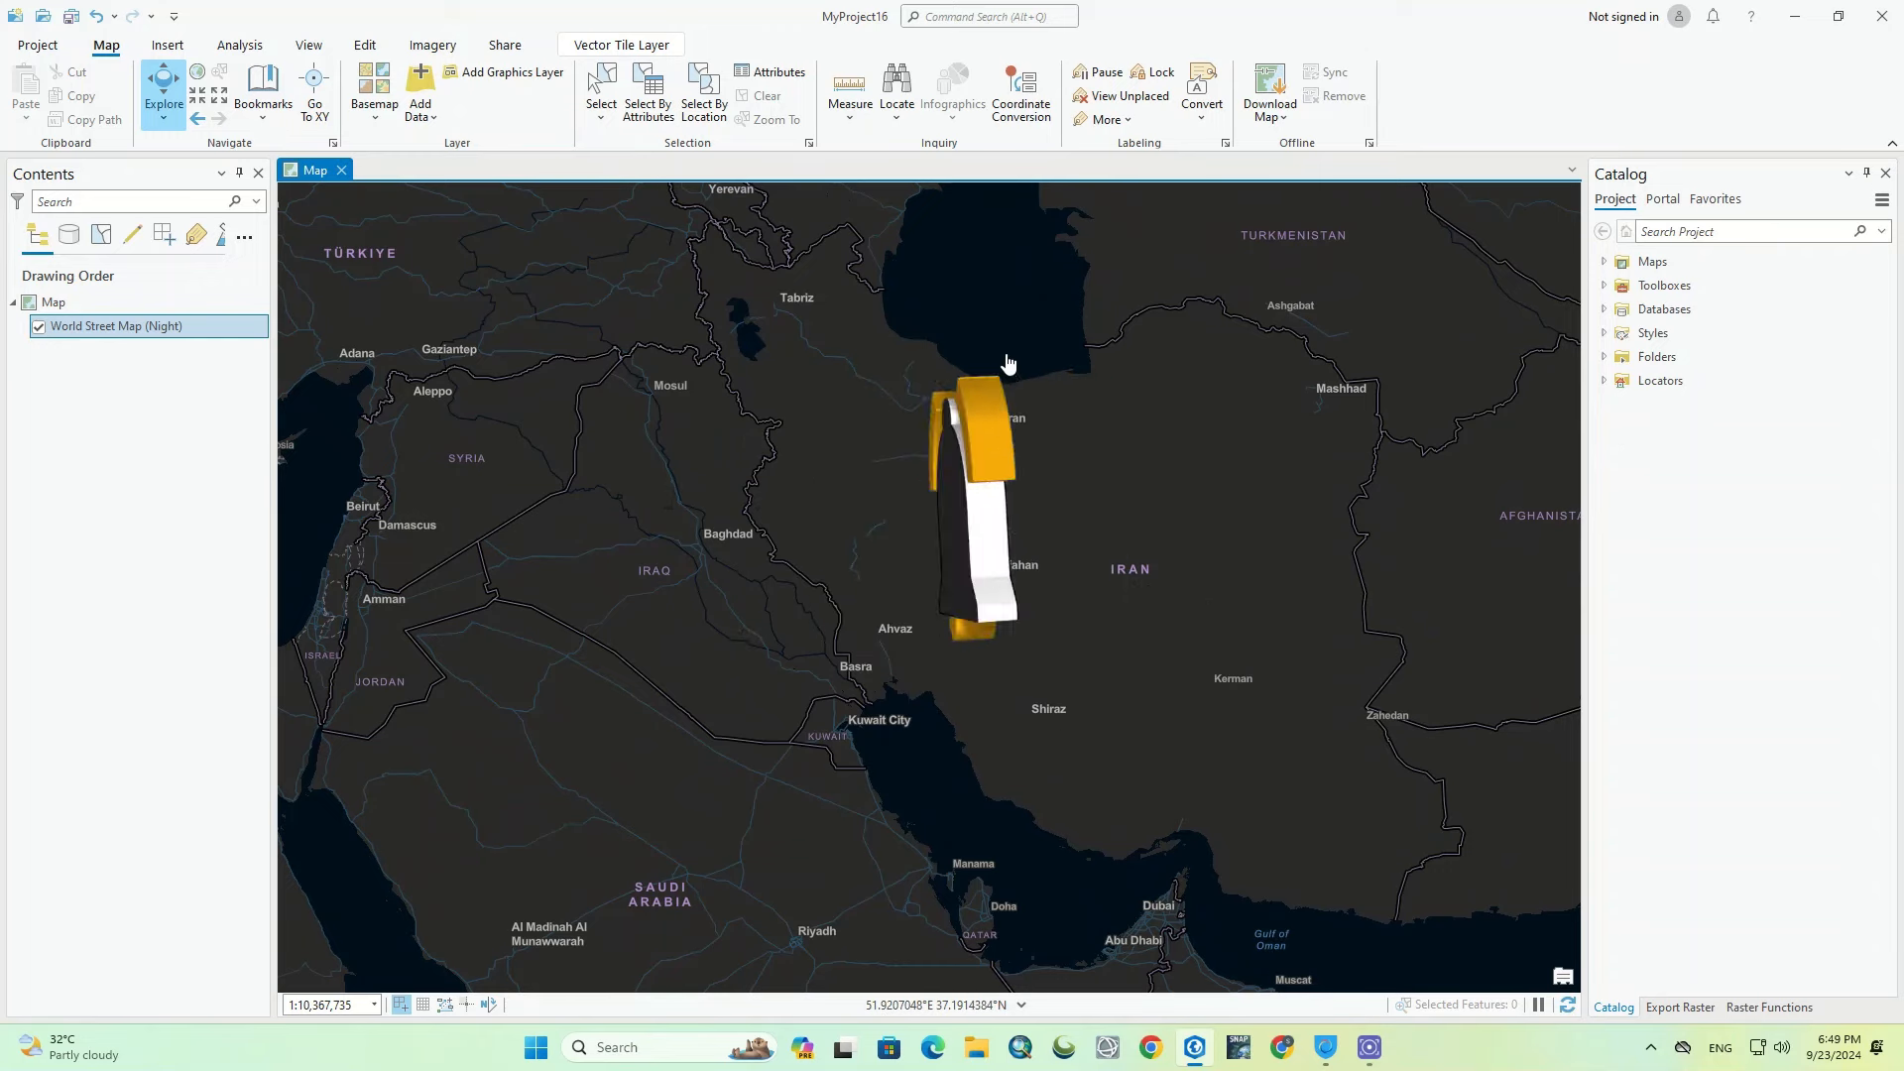
scroll(1009, 363, "down", 3)
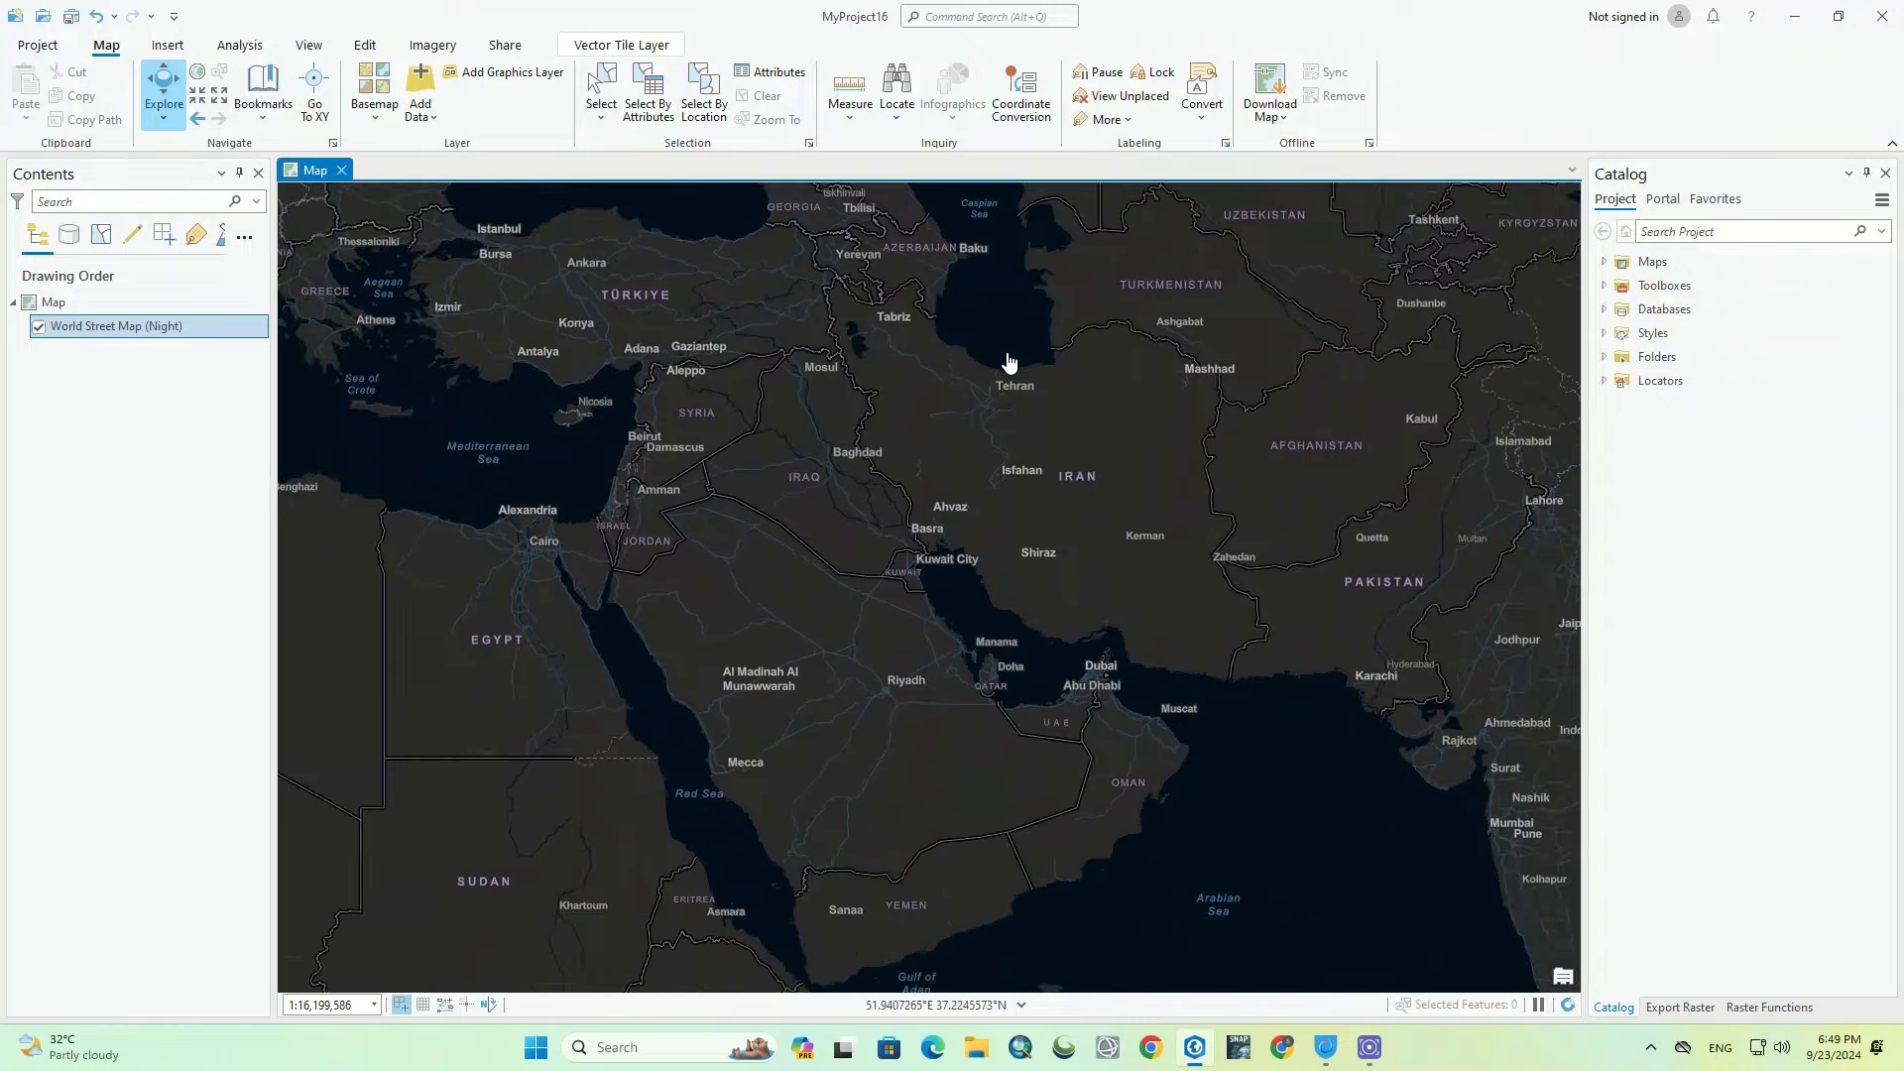
left_click_drag(980, 355, 989, 585)
Step: Replace the current basemap with Colored Pencil Map and inspect it at closer and wider scales
left_click(374, 91)
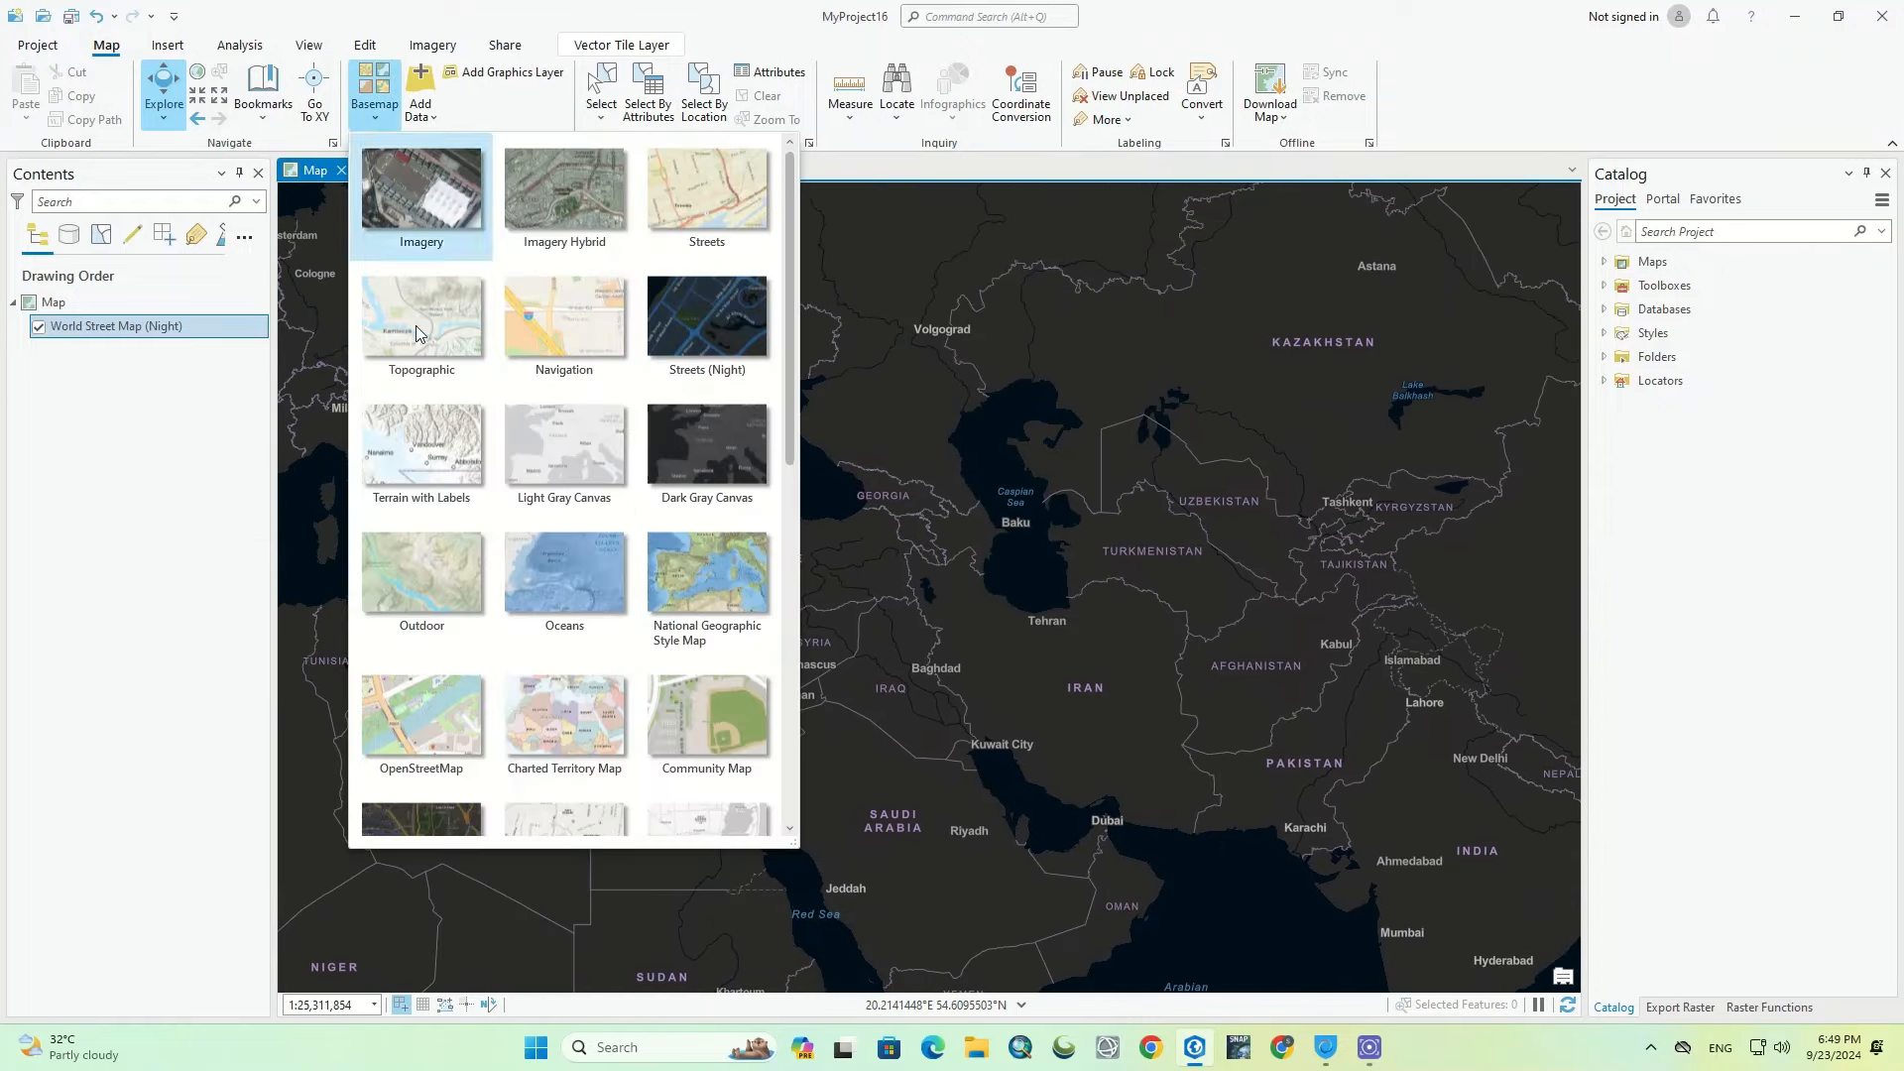
scroll(620, 466, "down", 2)
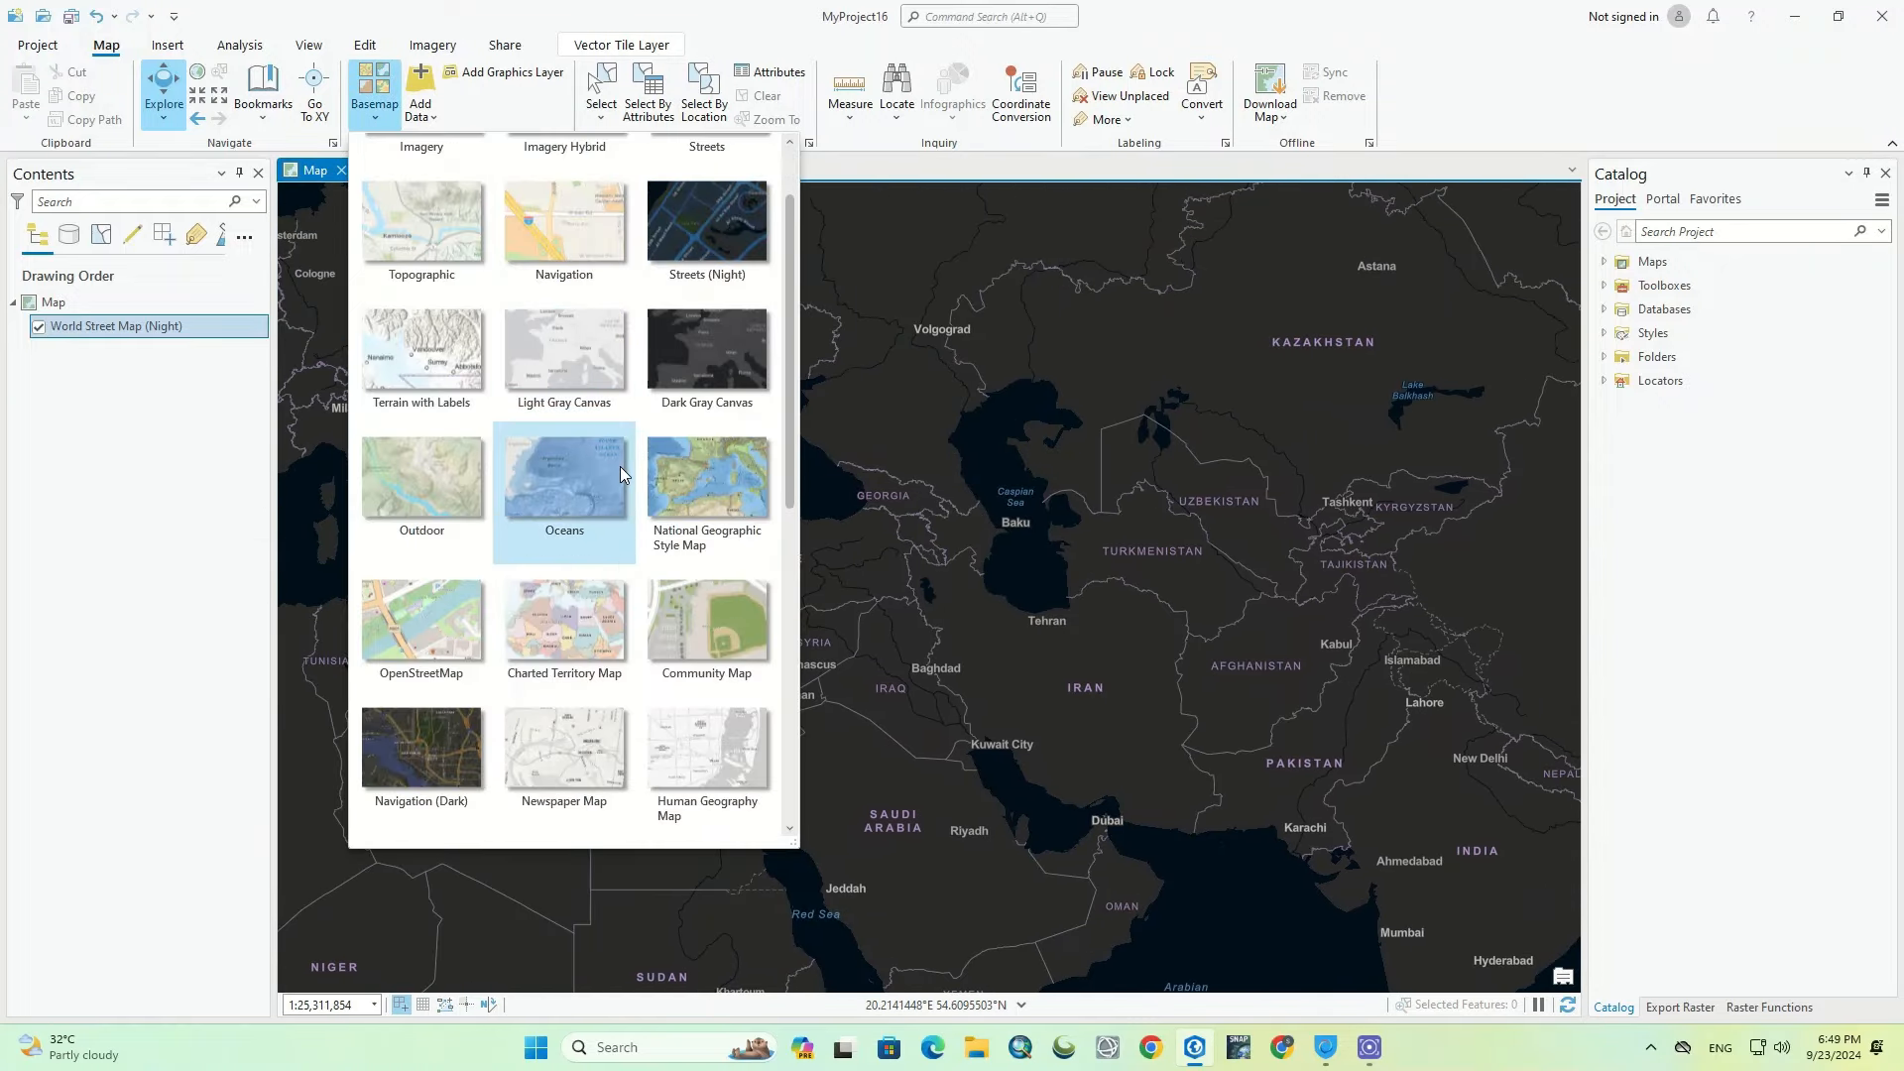
scroll(621, 467, "up", 2)
scroll(558, 370, "down", 3)
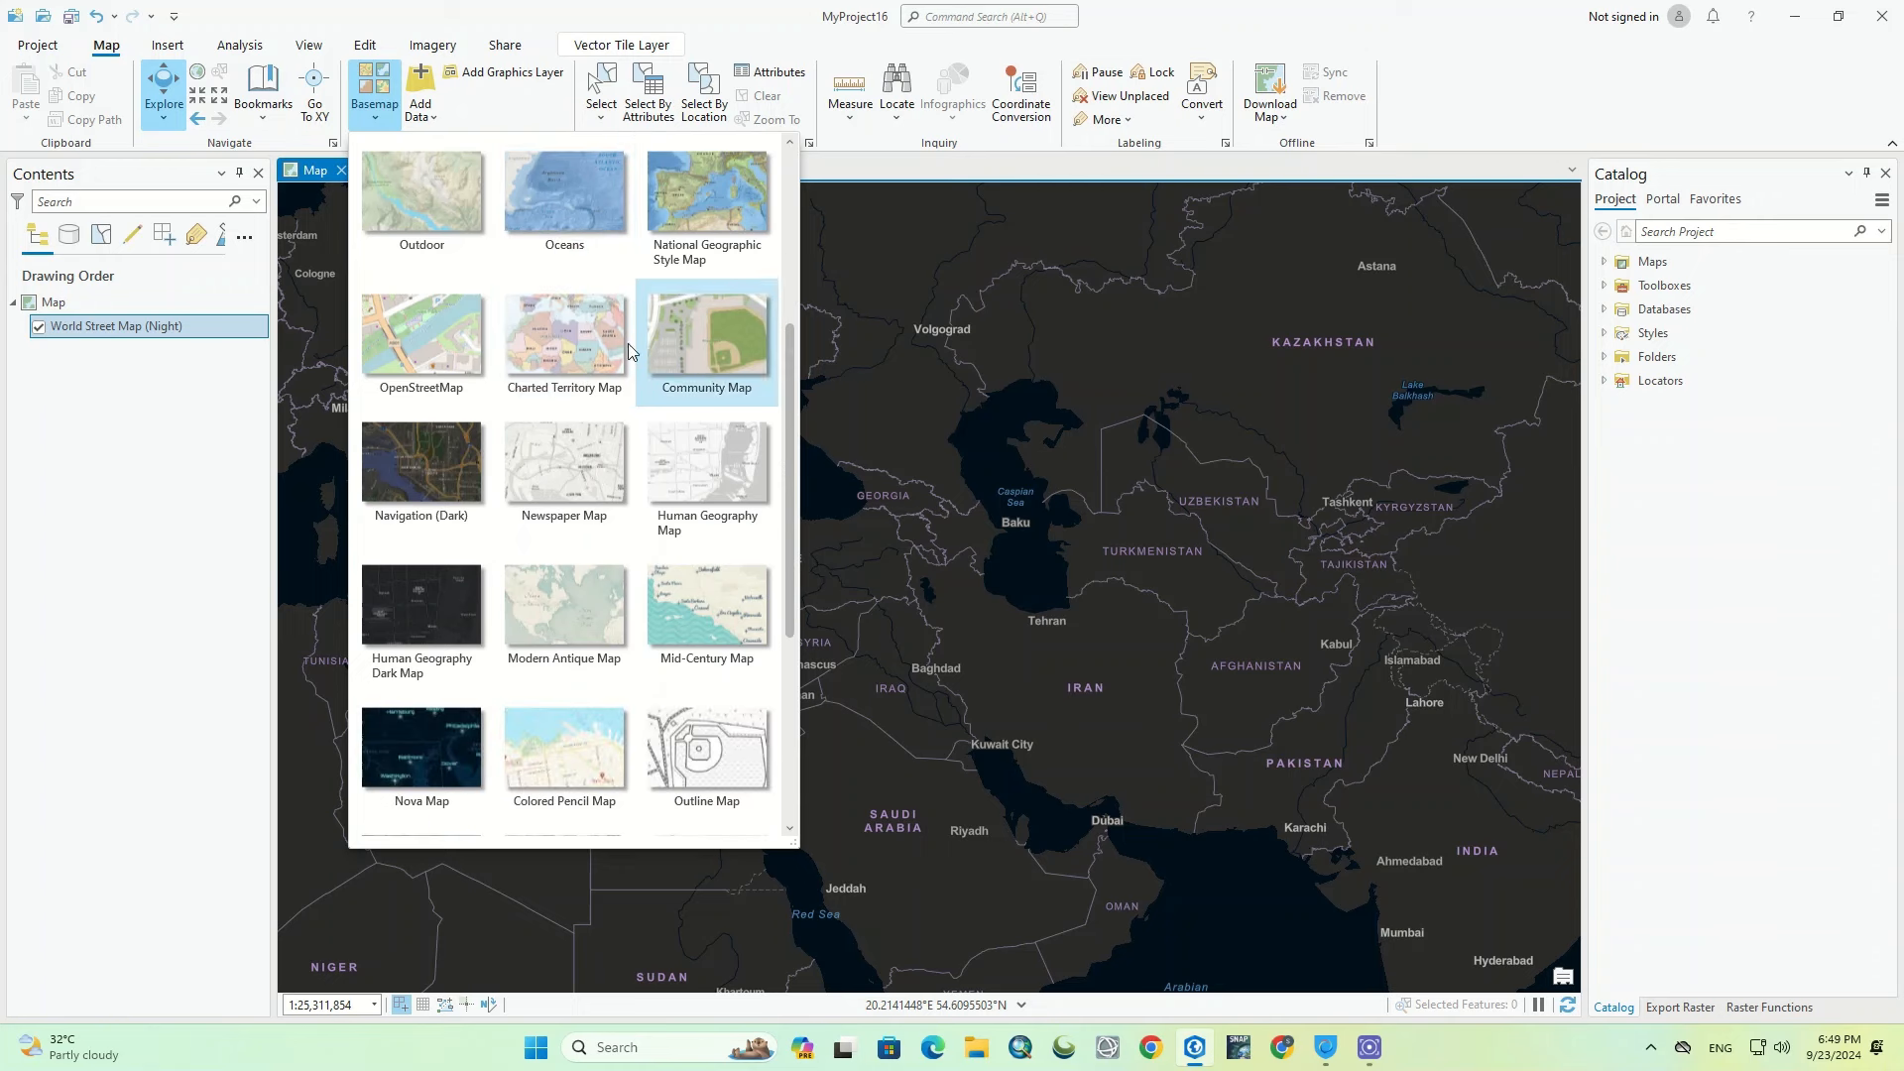
scroll(518, 420, "down", 1)
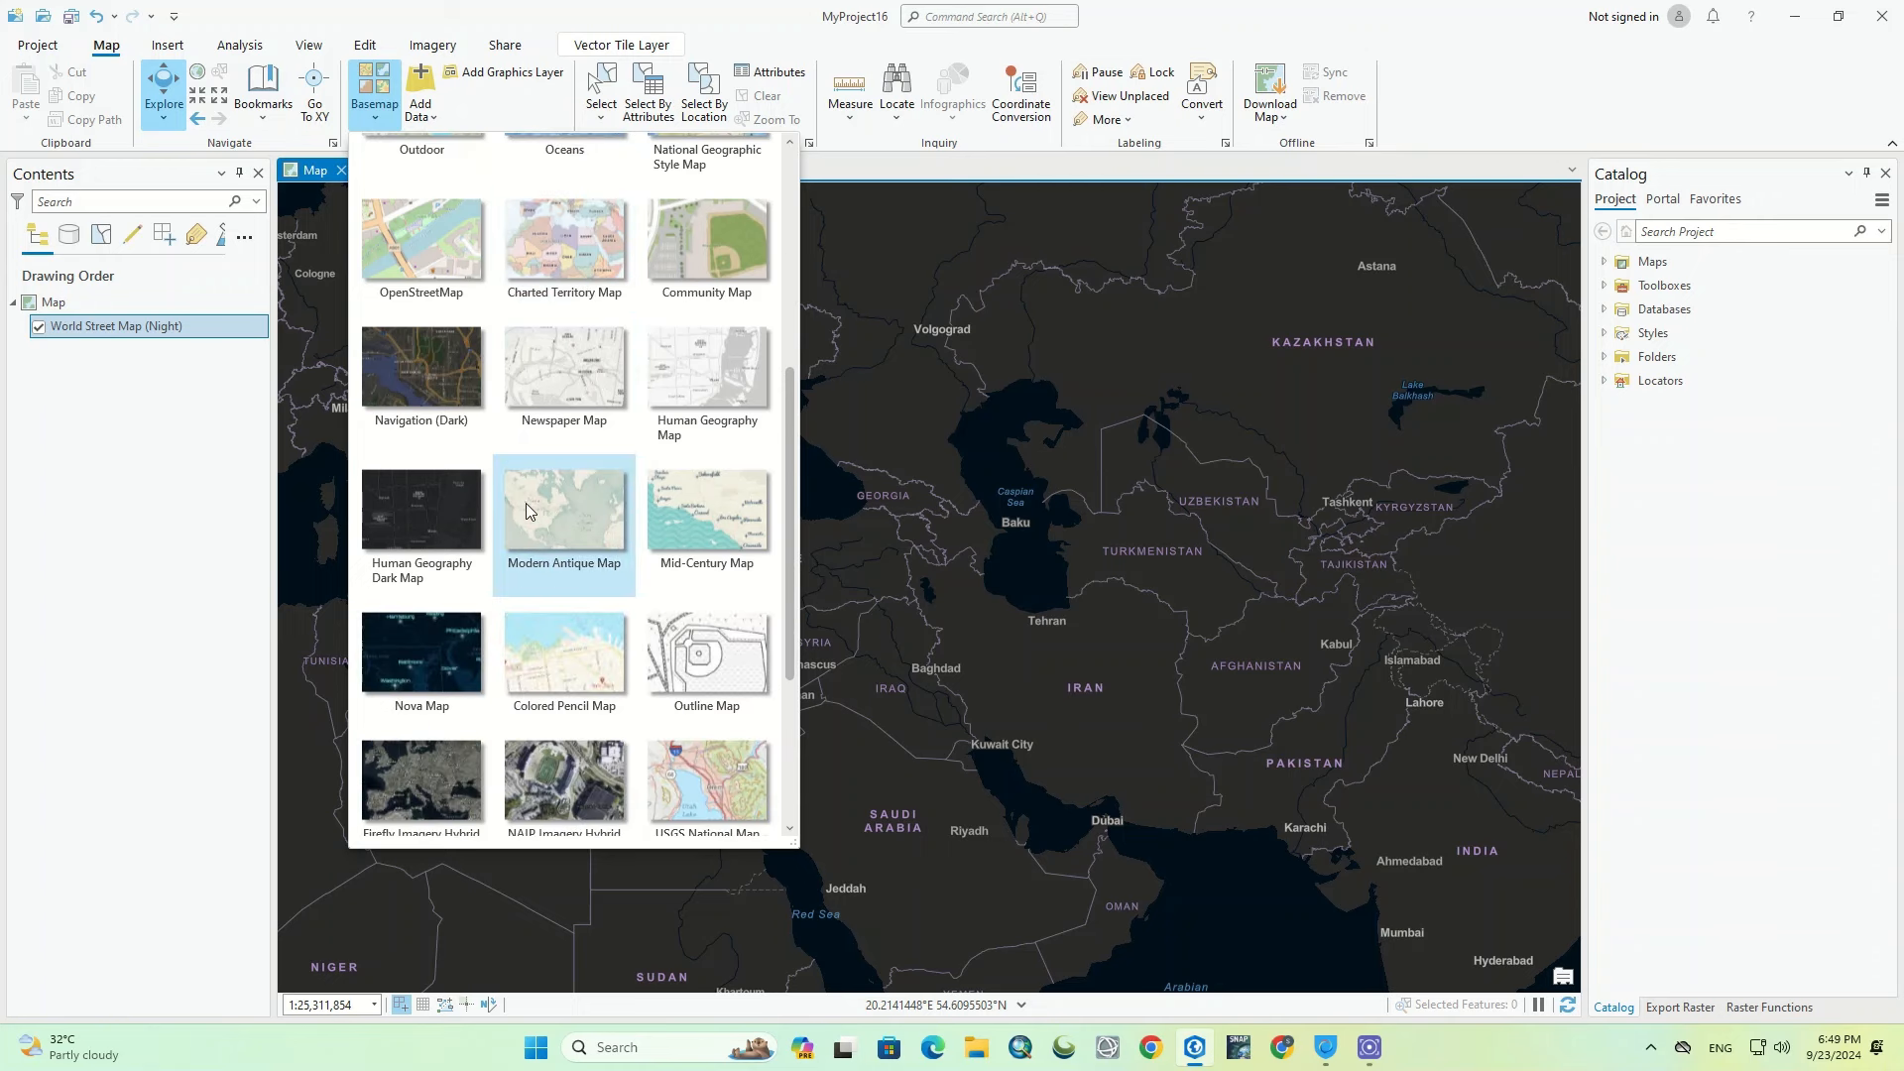
left_click(615, 664)
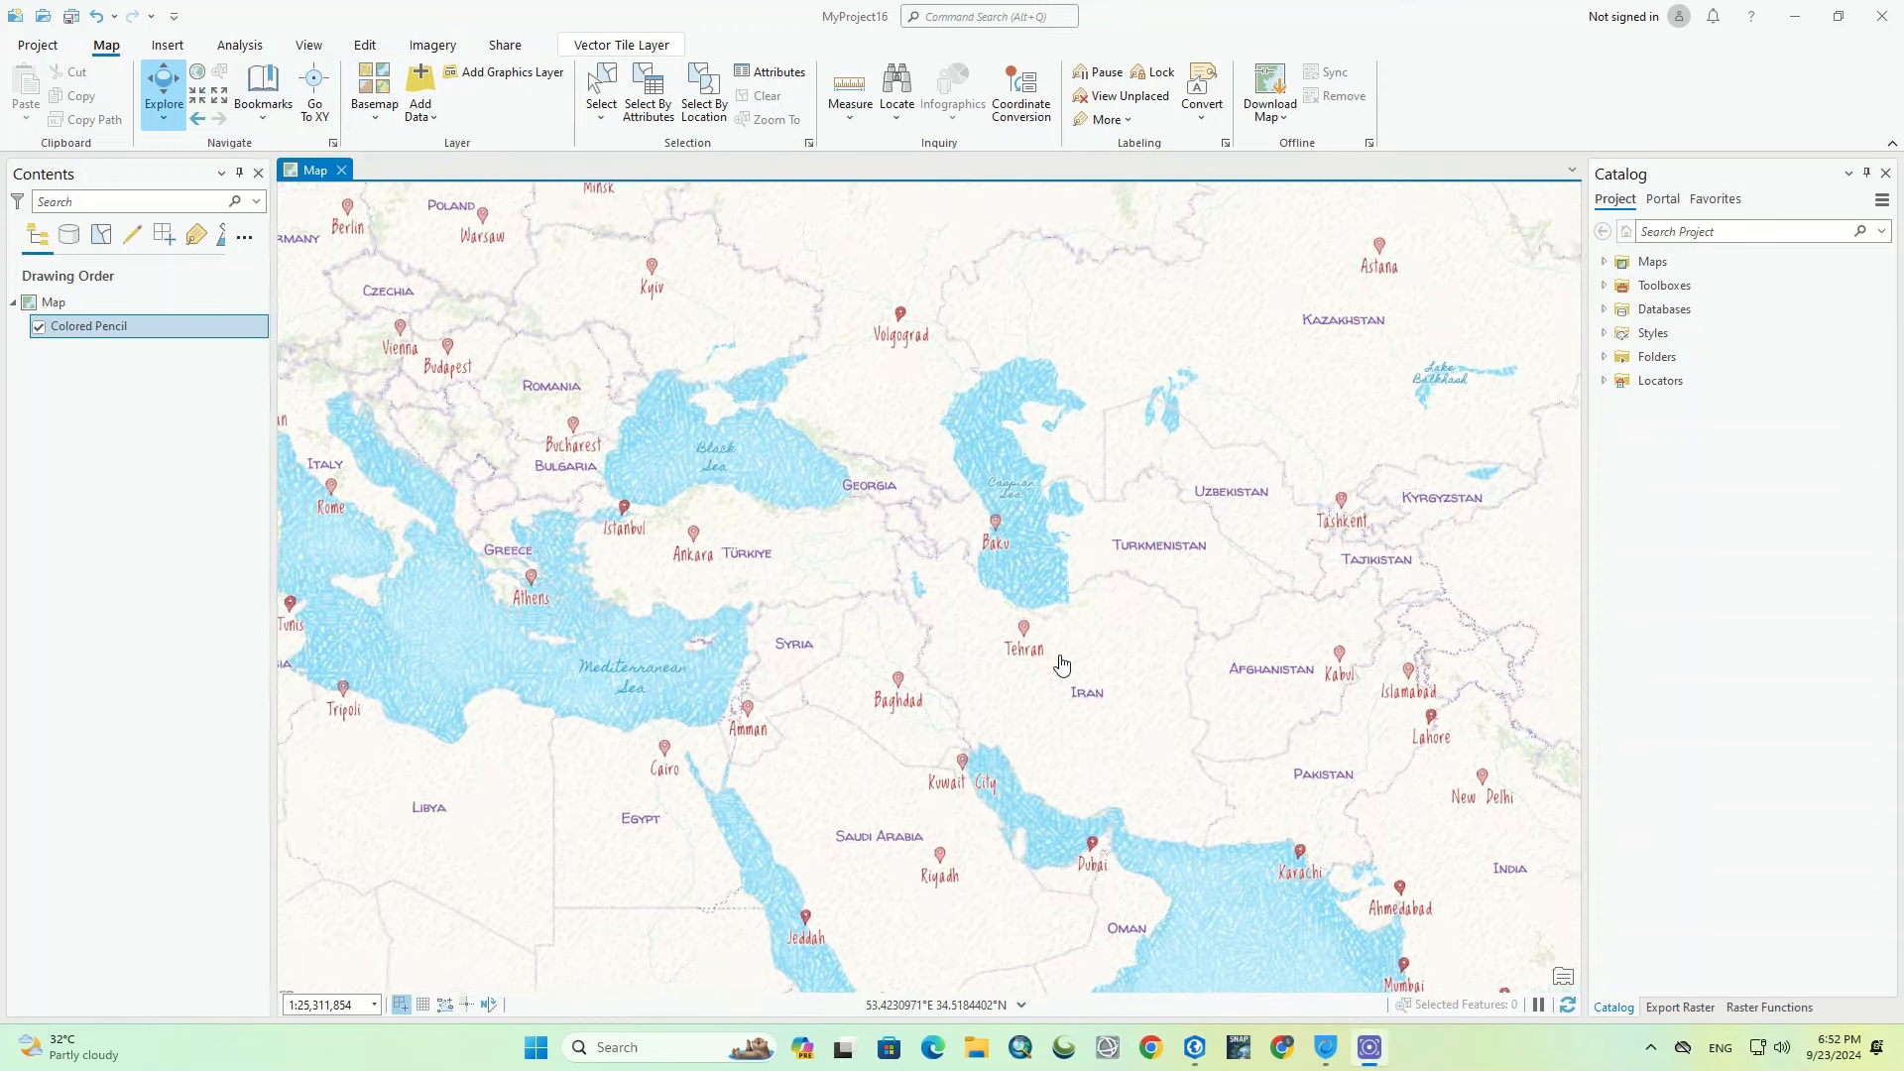
scroll(1042, 664, "up", 3)
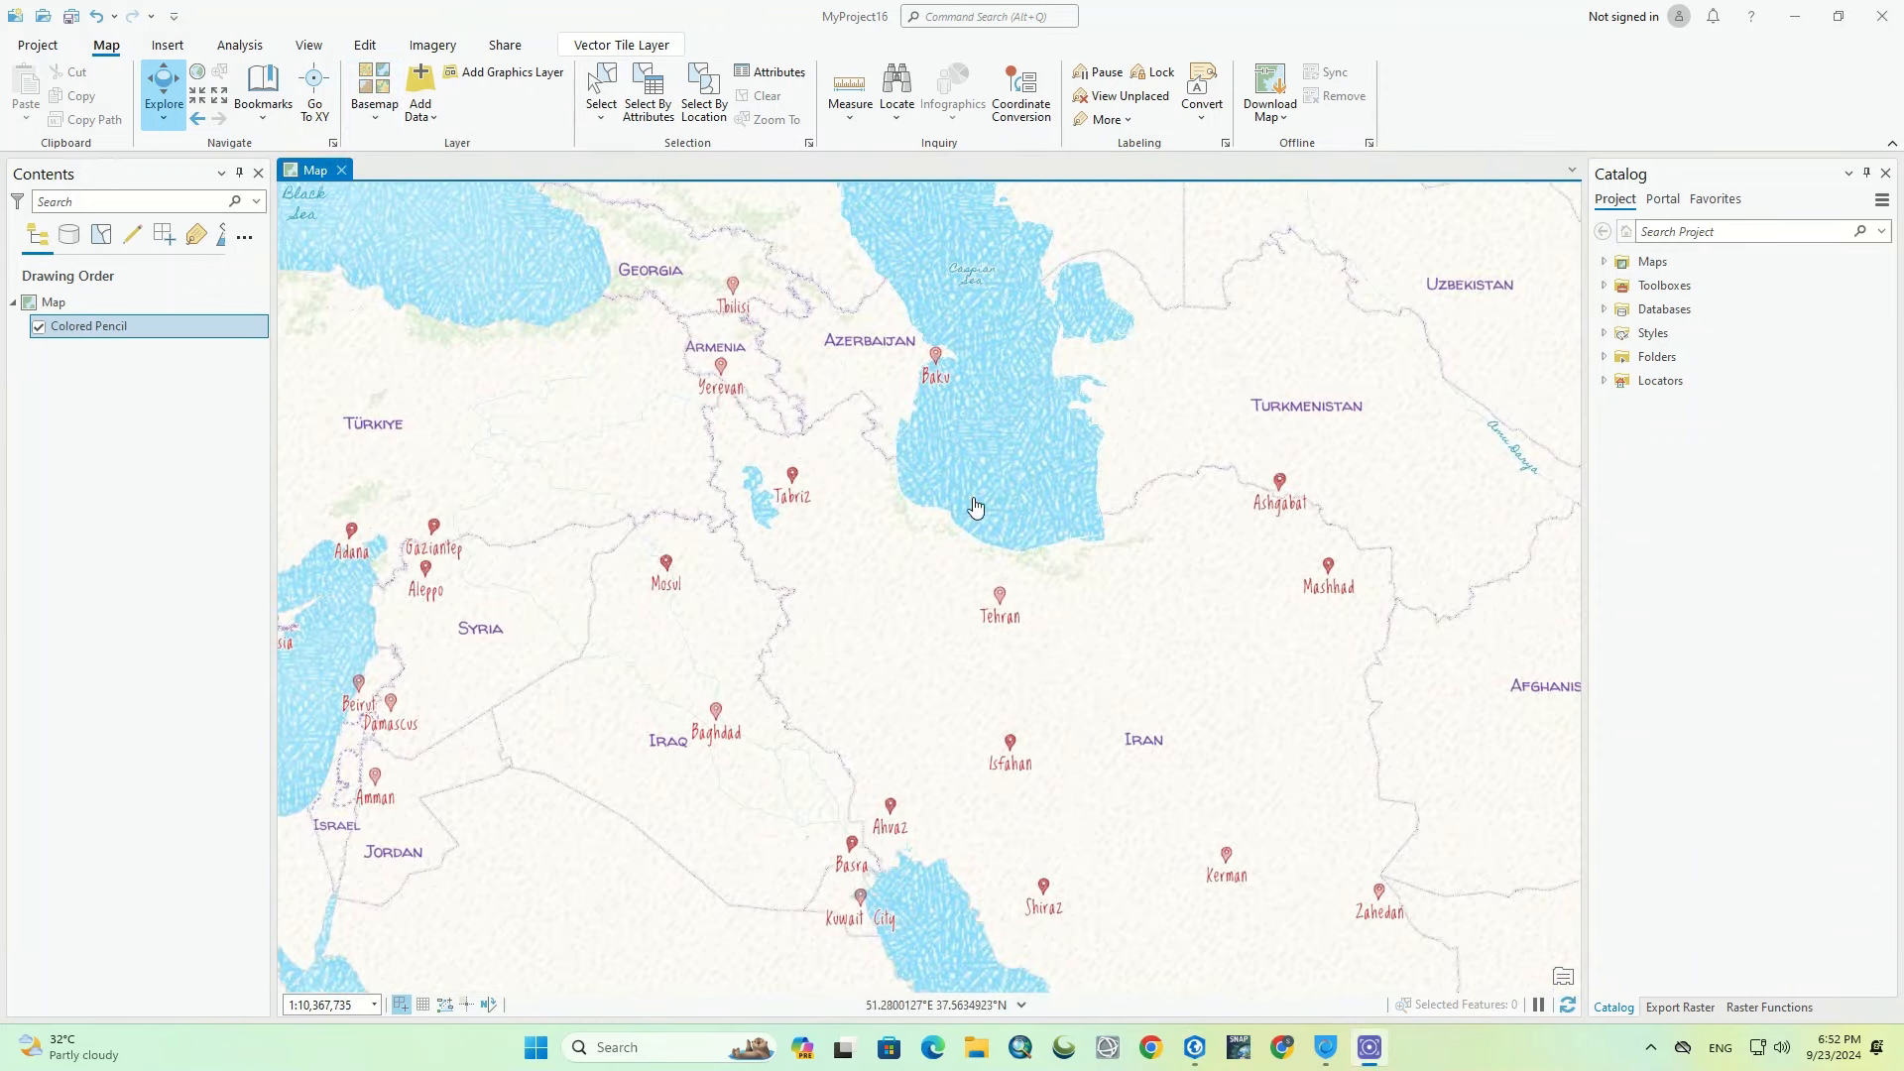
scroll(957, 567, "down", 2)
scroll(957, 568, "down", 5)
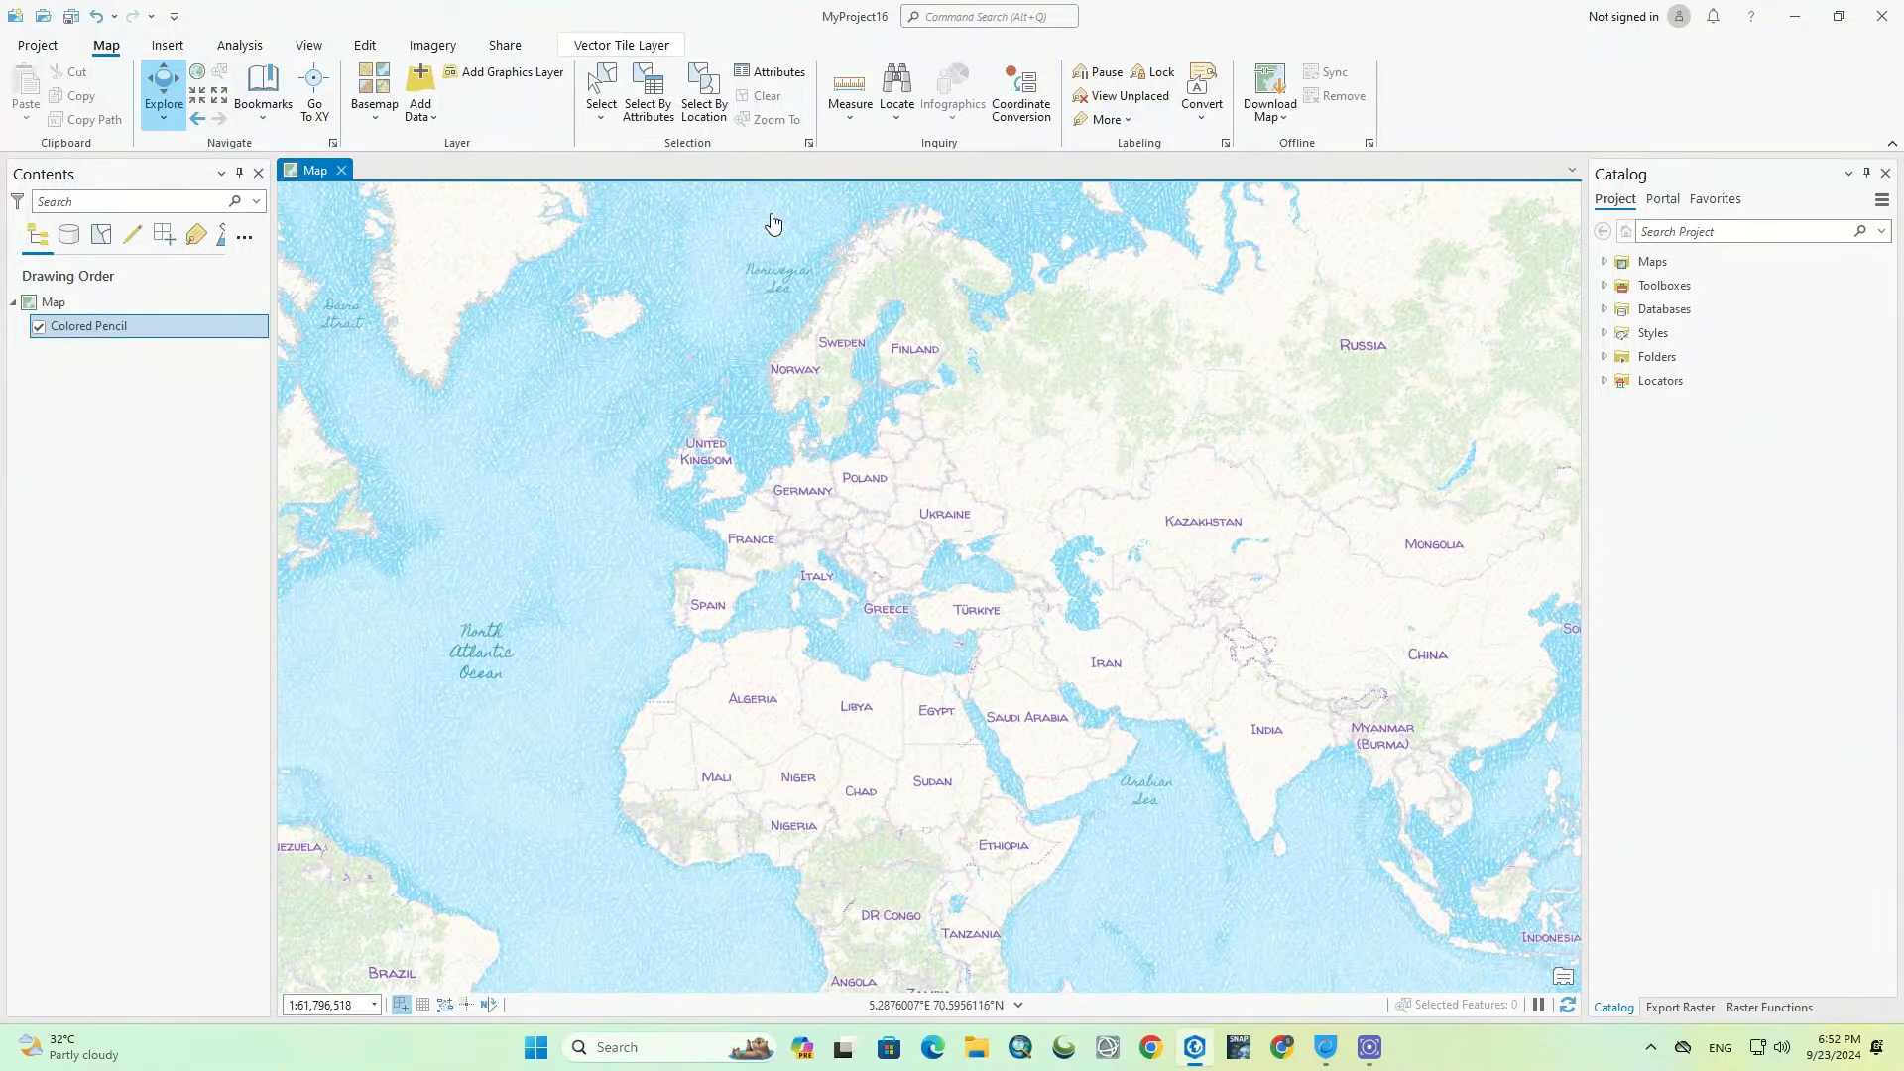
left_click(375, 87)
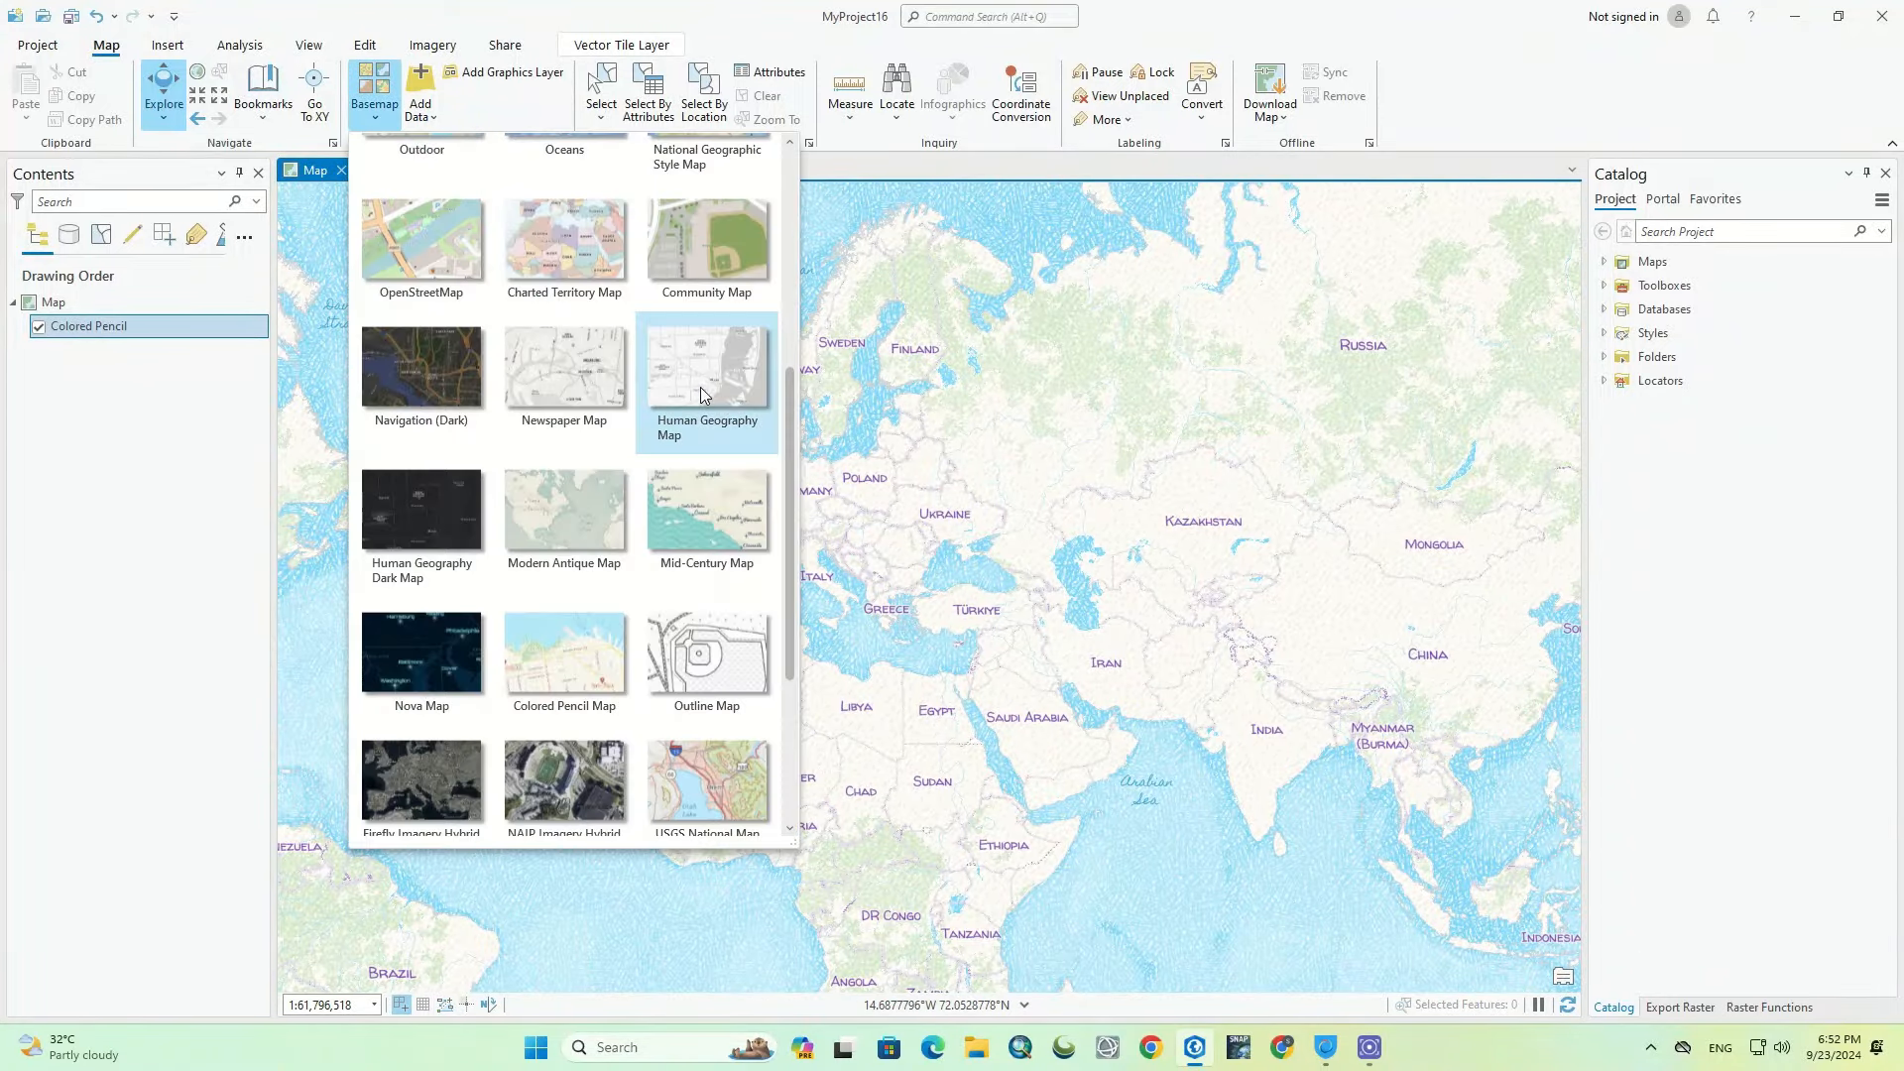
scroll(718, 395, "down", 3)
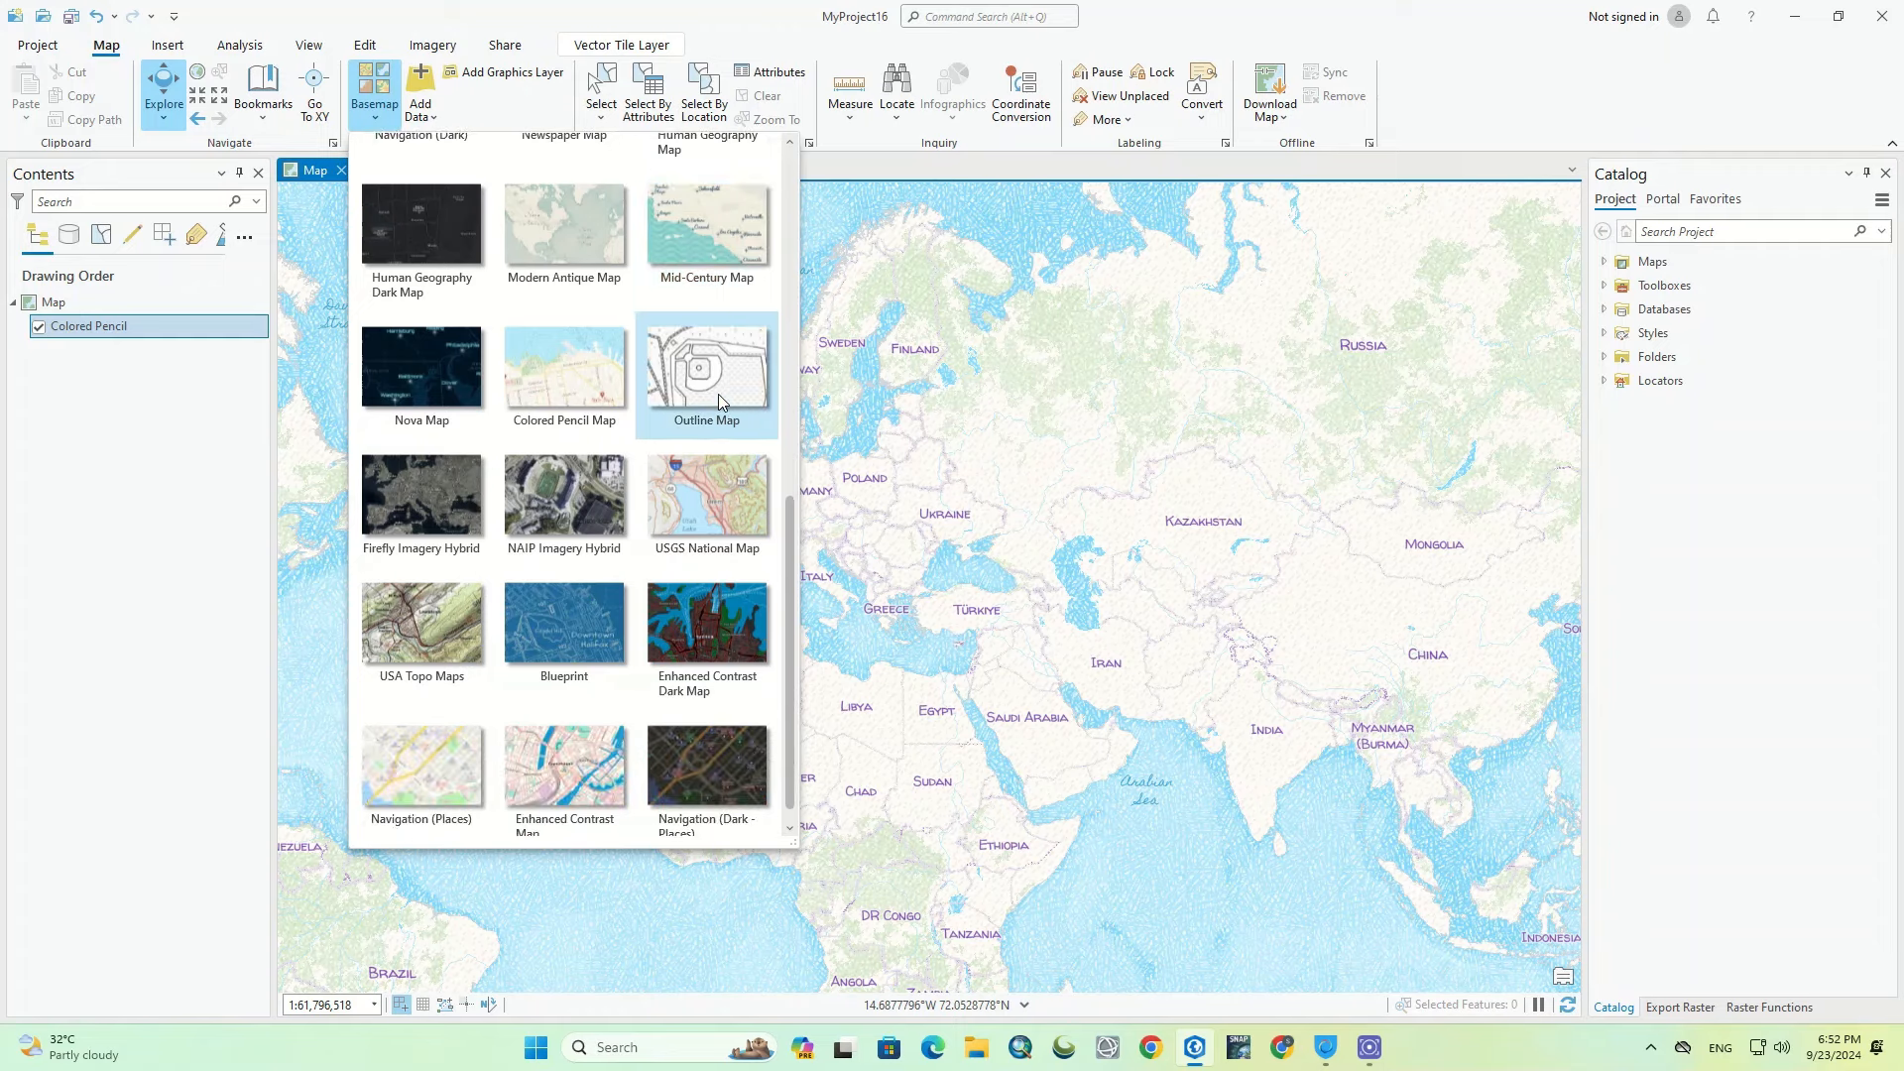
scroll(718, 394, "down", 1)
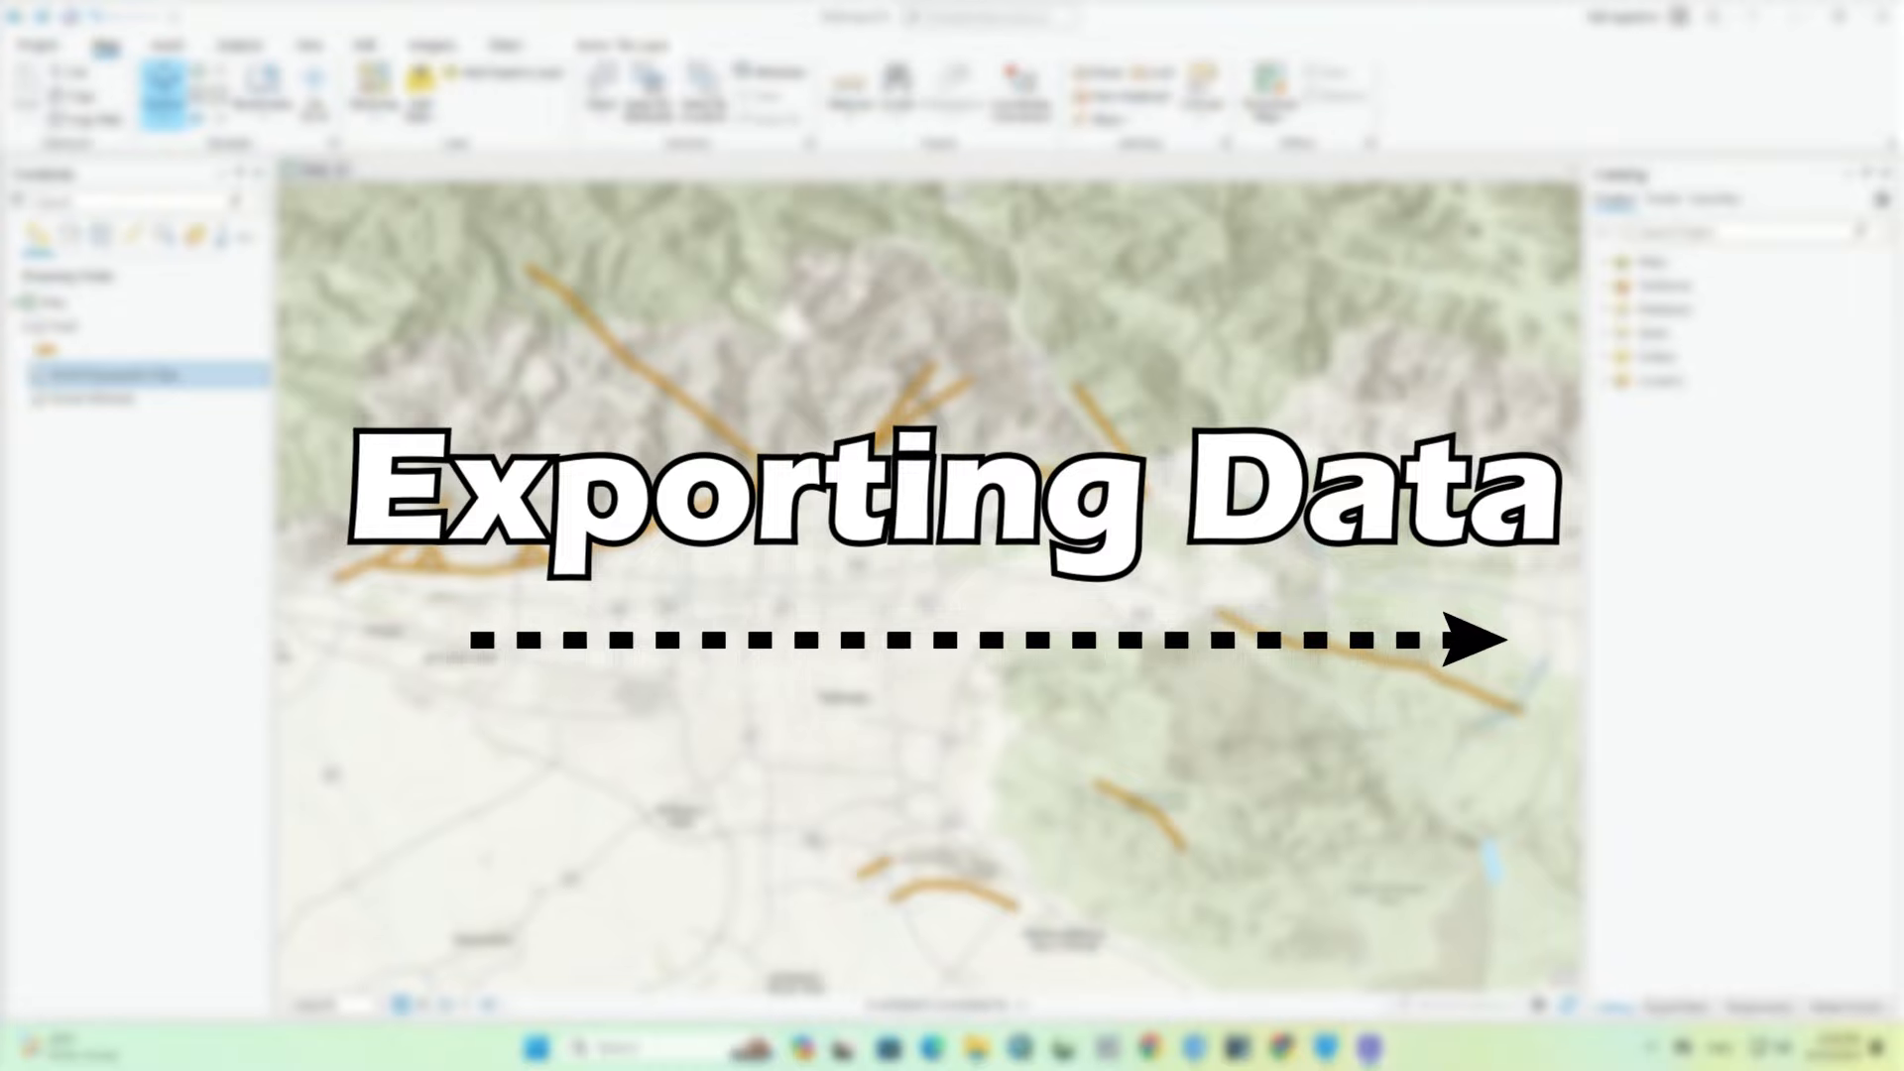
Step: Start Export Features for the Fault layer, keeping Fault as the input features
left_click(62, 330)
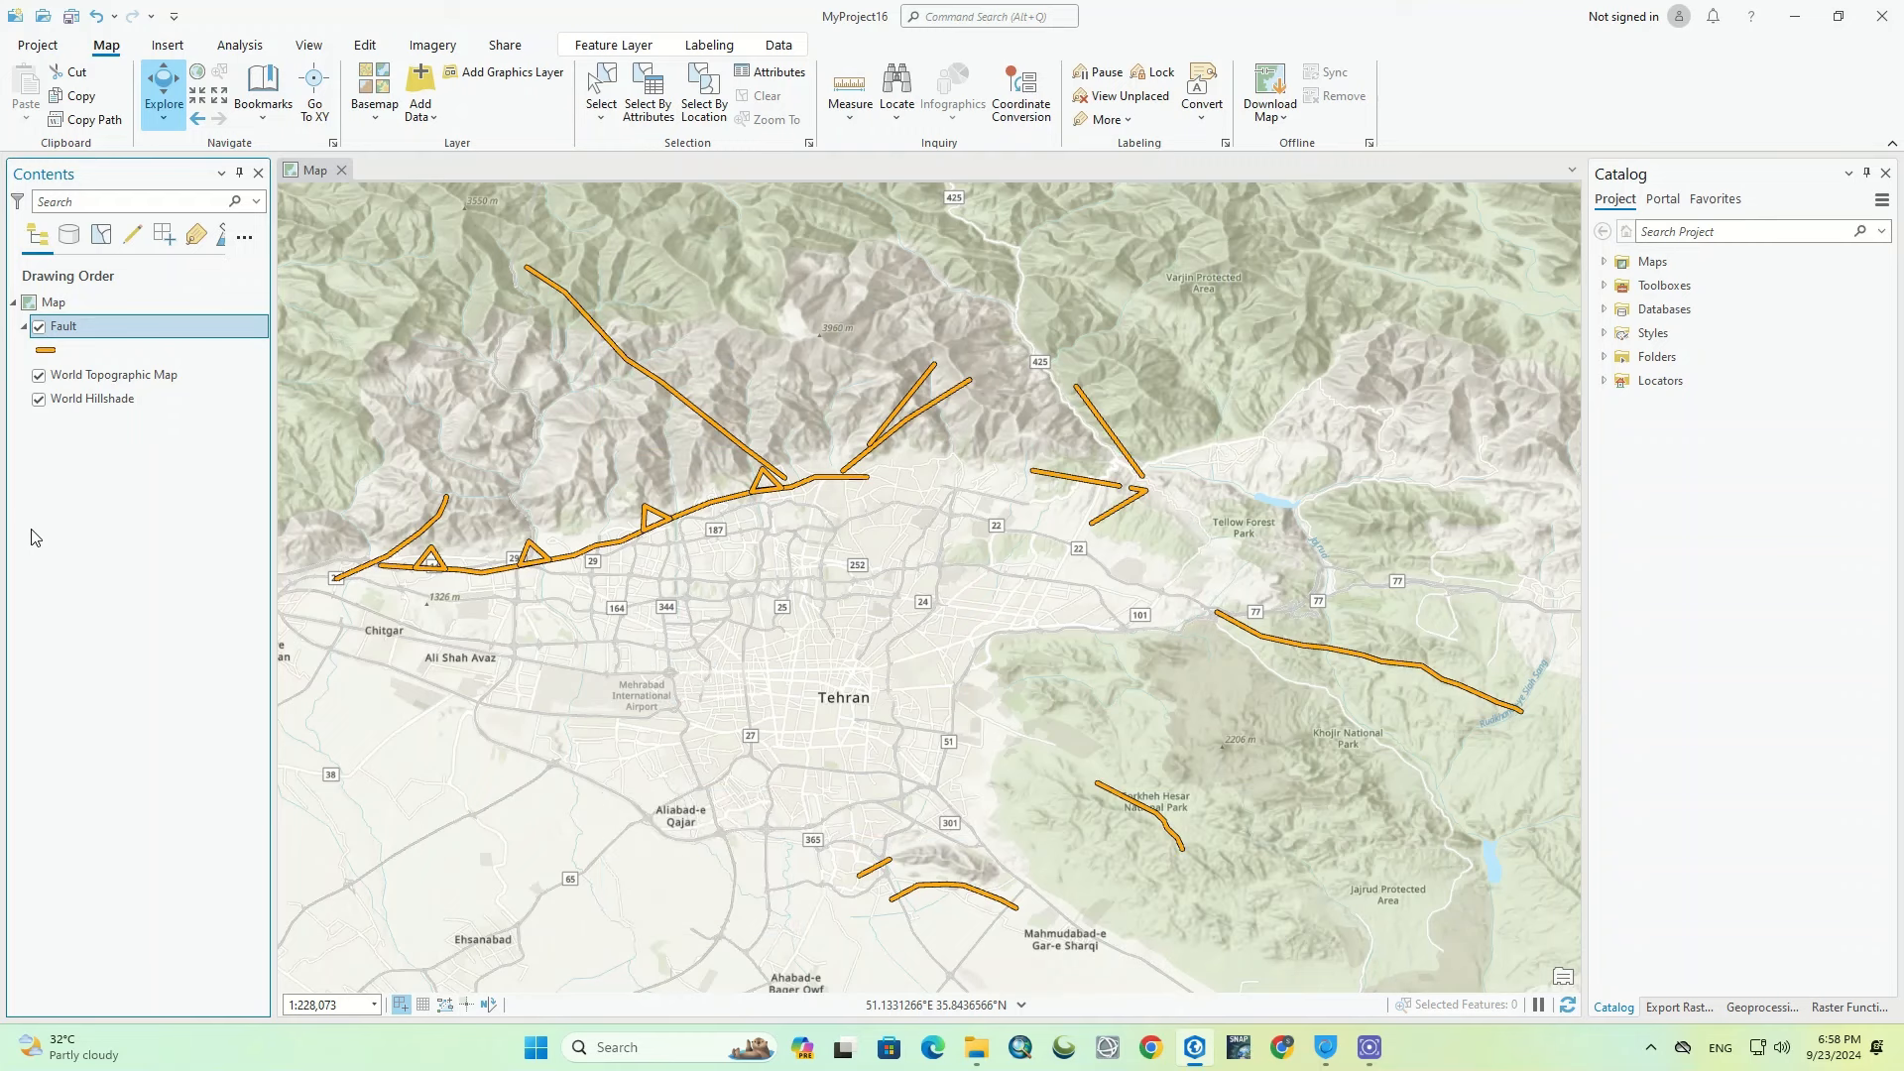
right_click(89, 331)
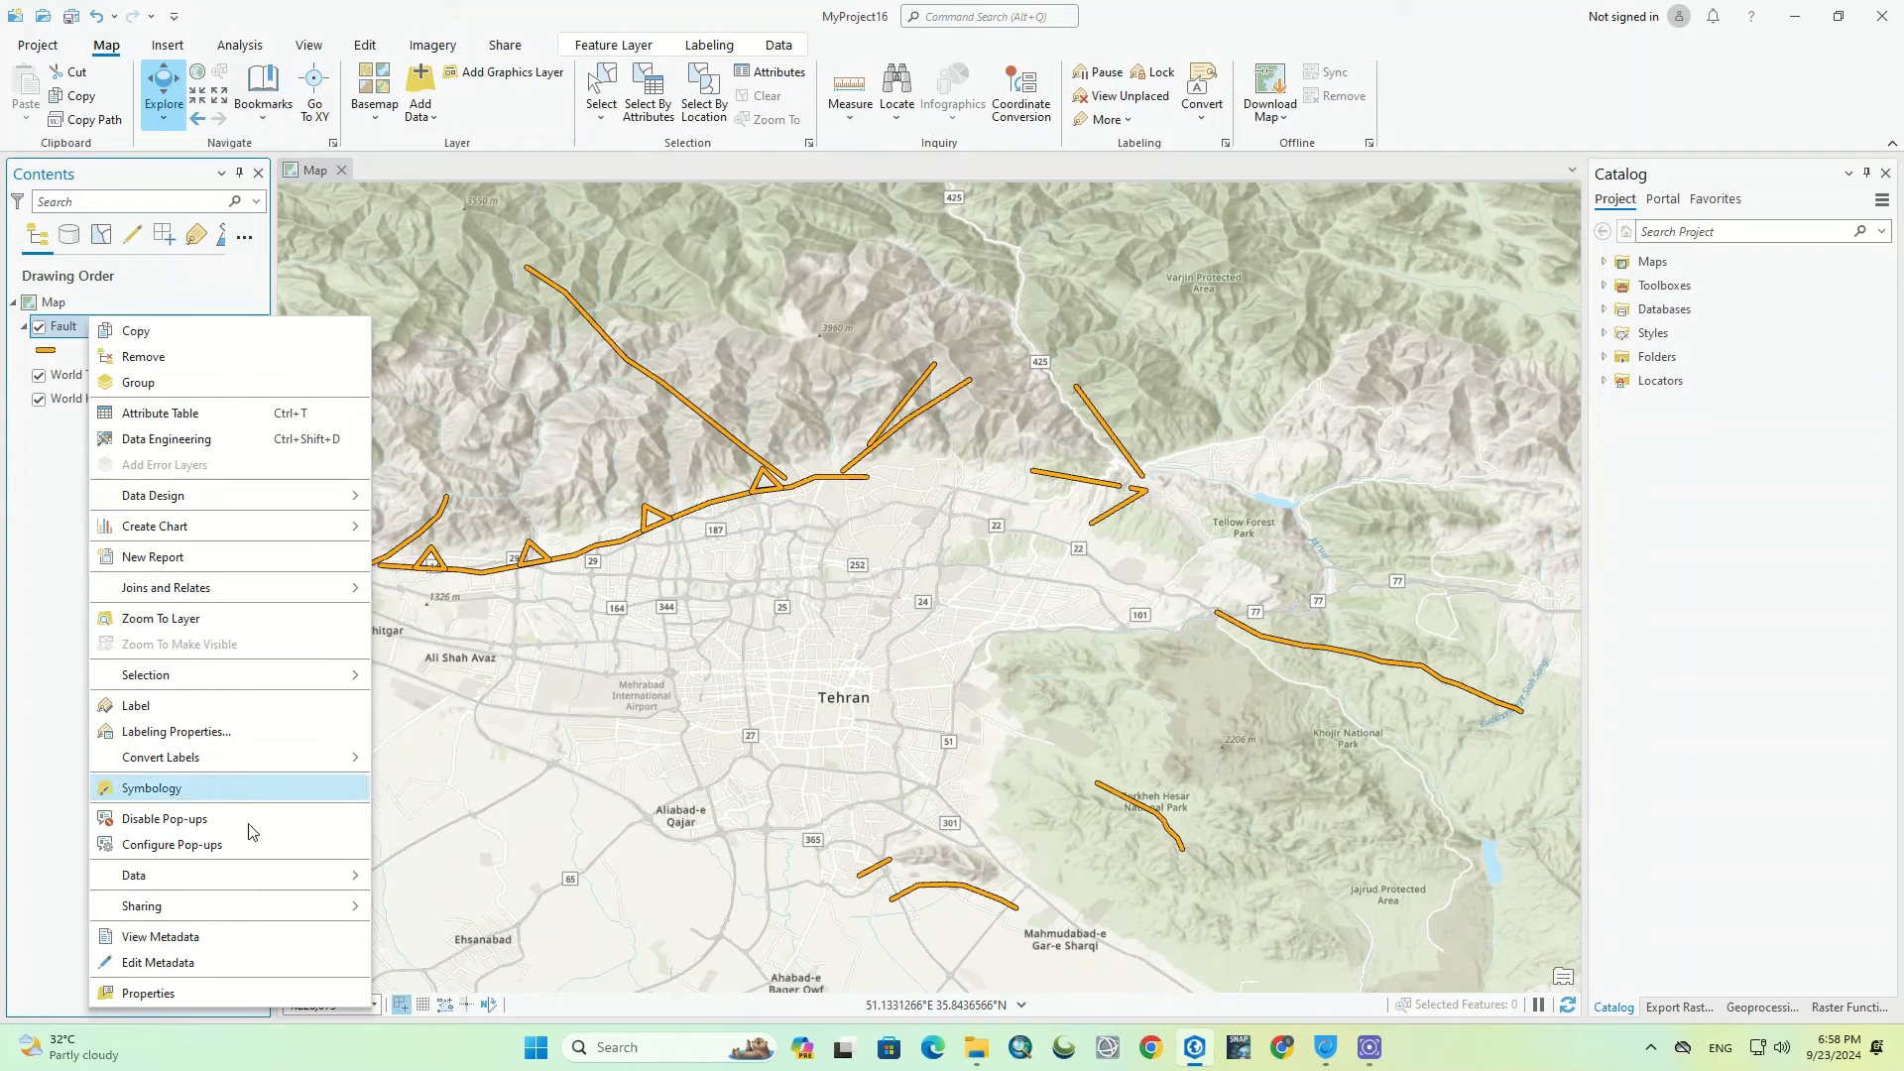
mouse_move(248, 875)
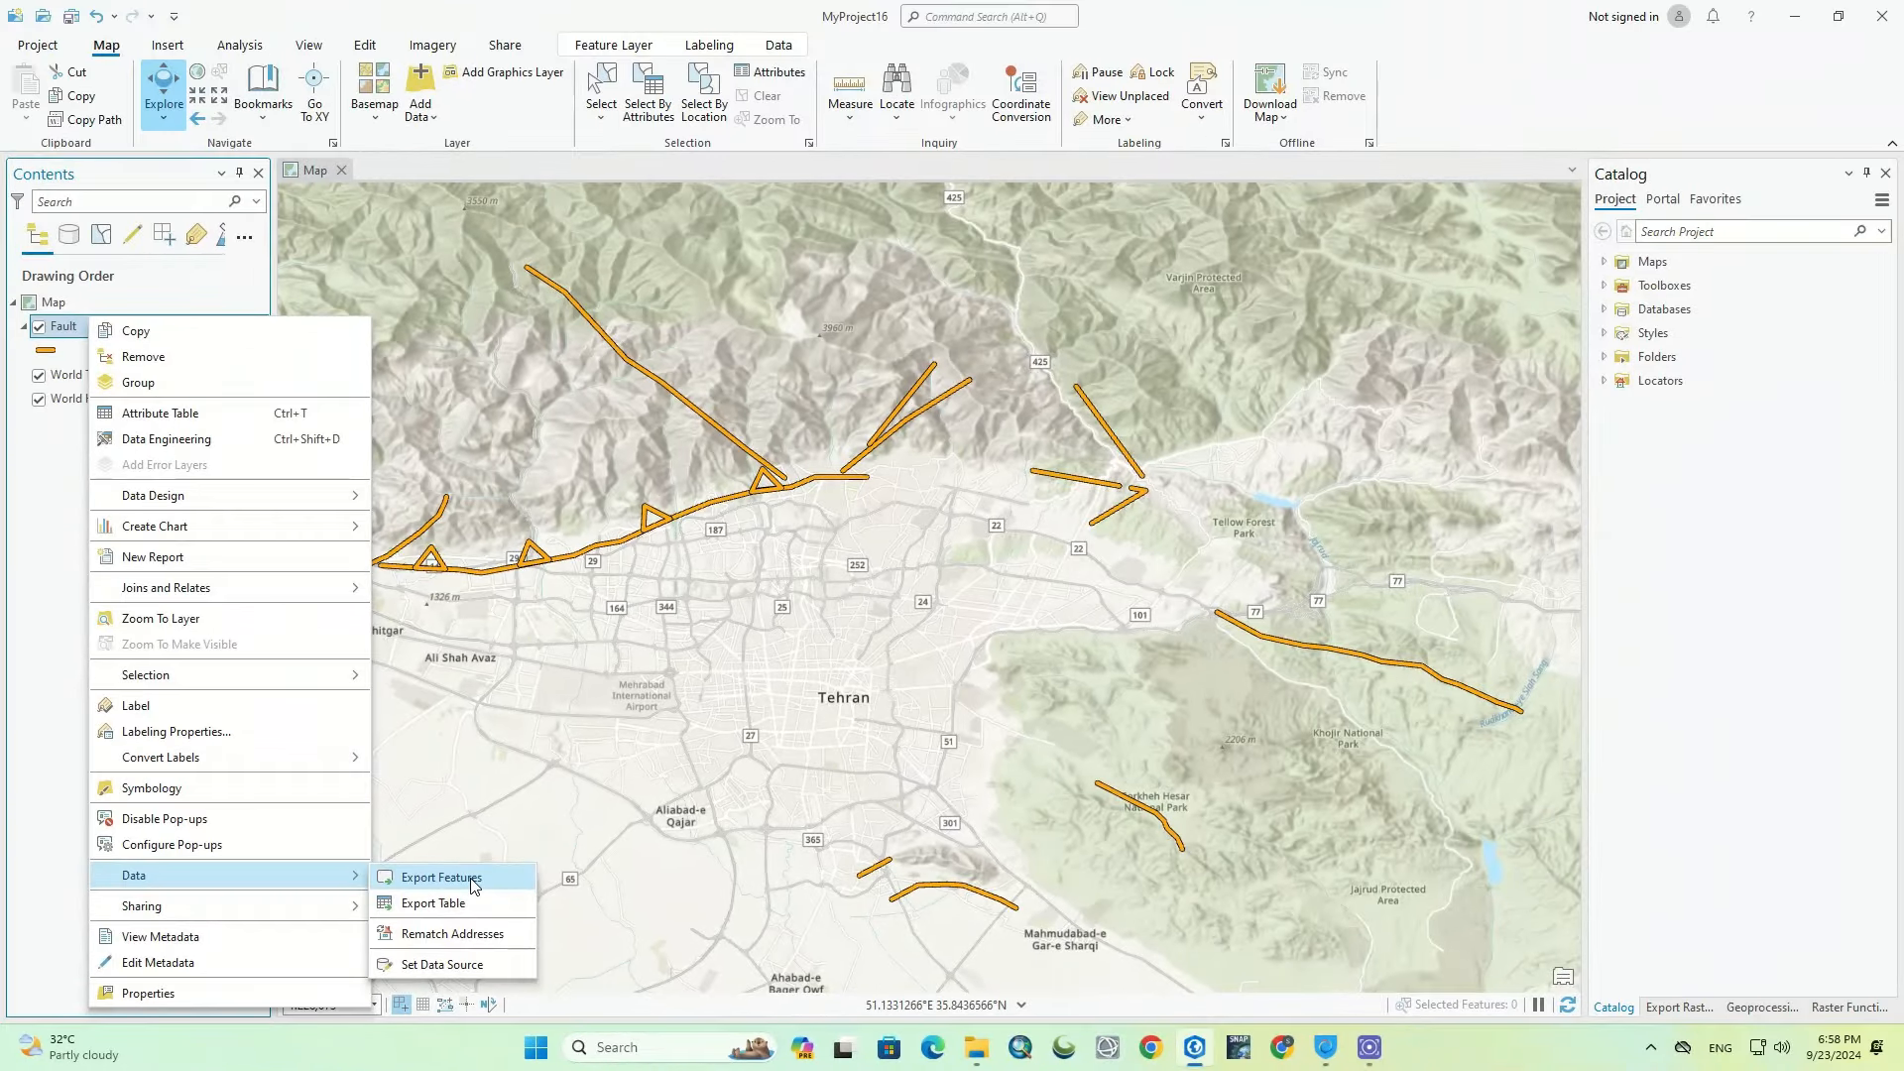
left_click(473, 886)
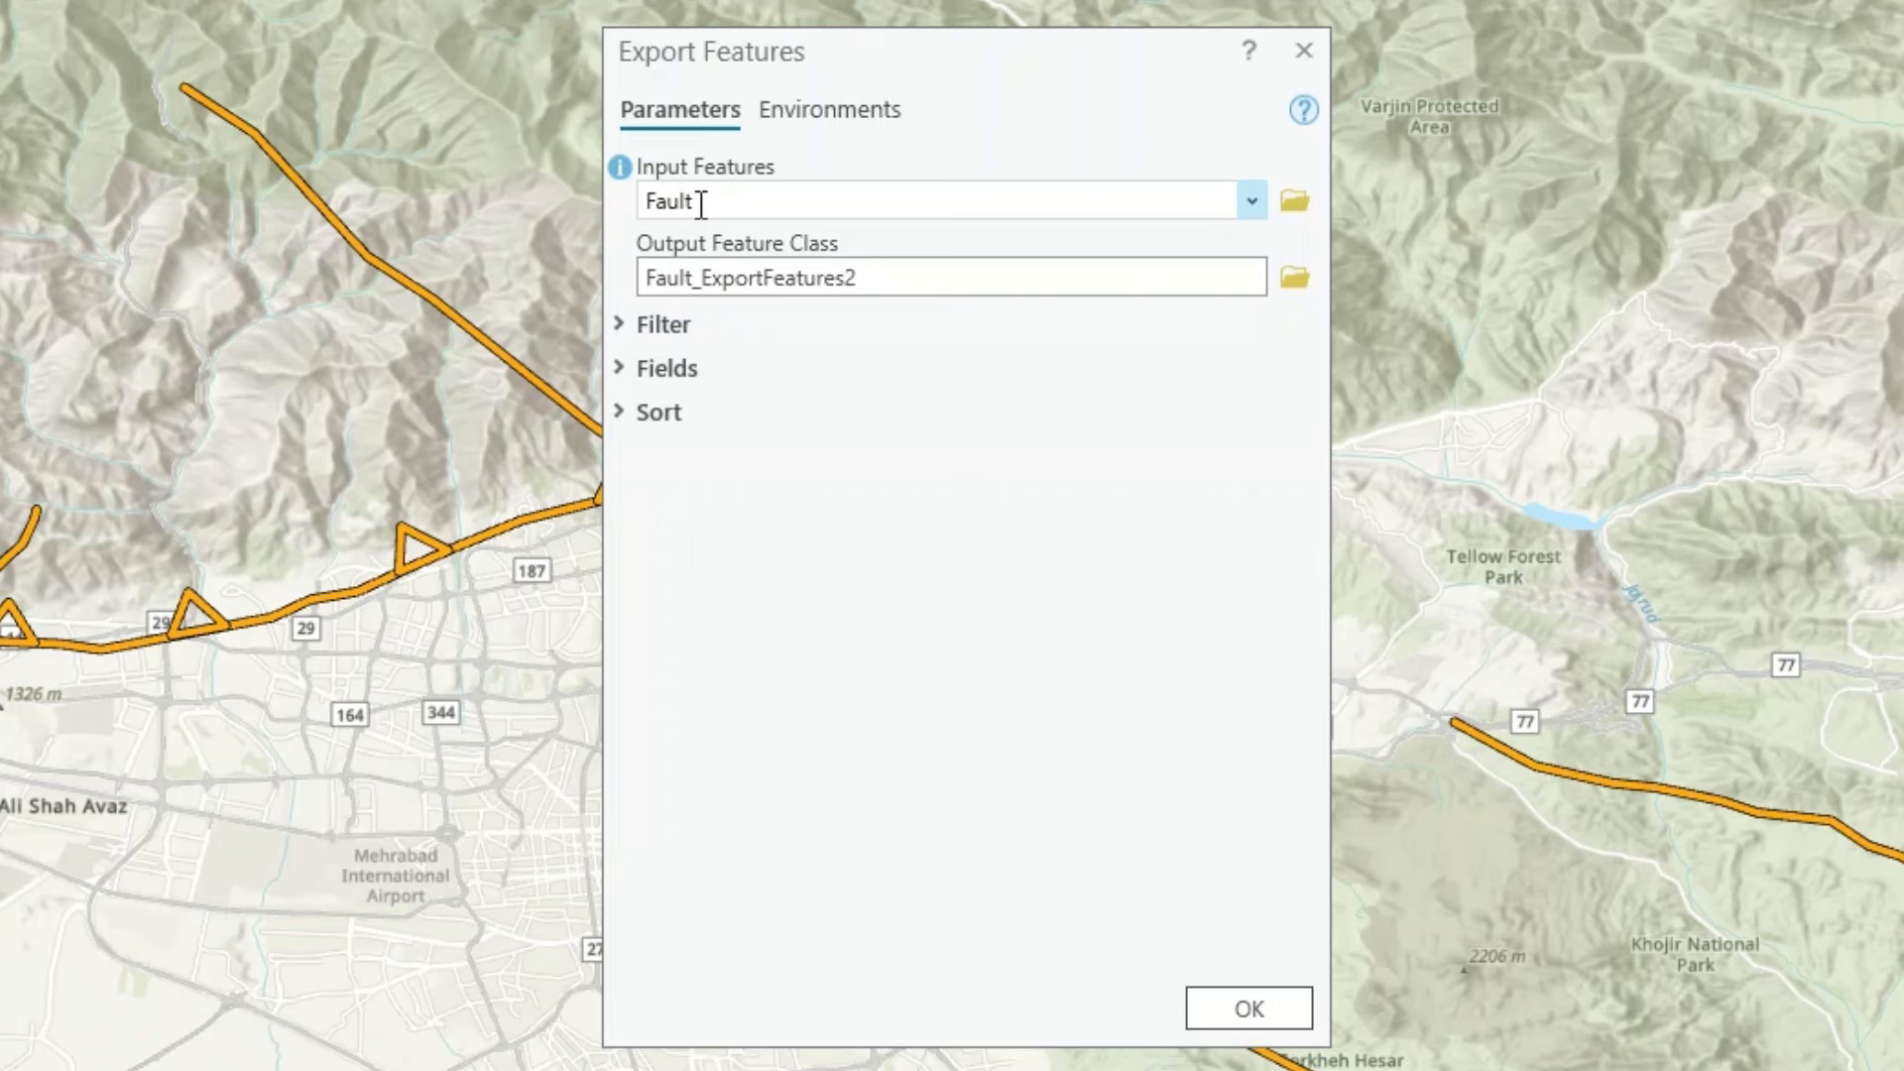
double_click(701, 203)
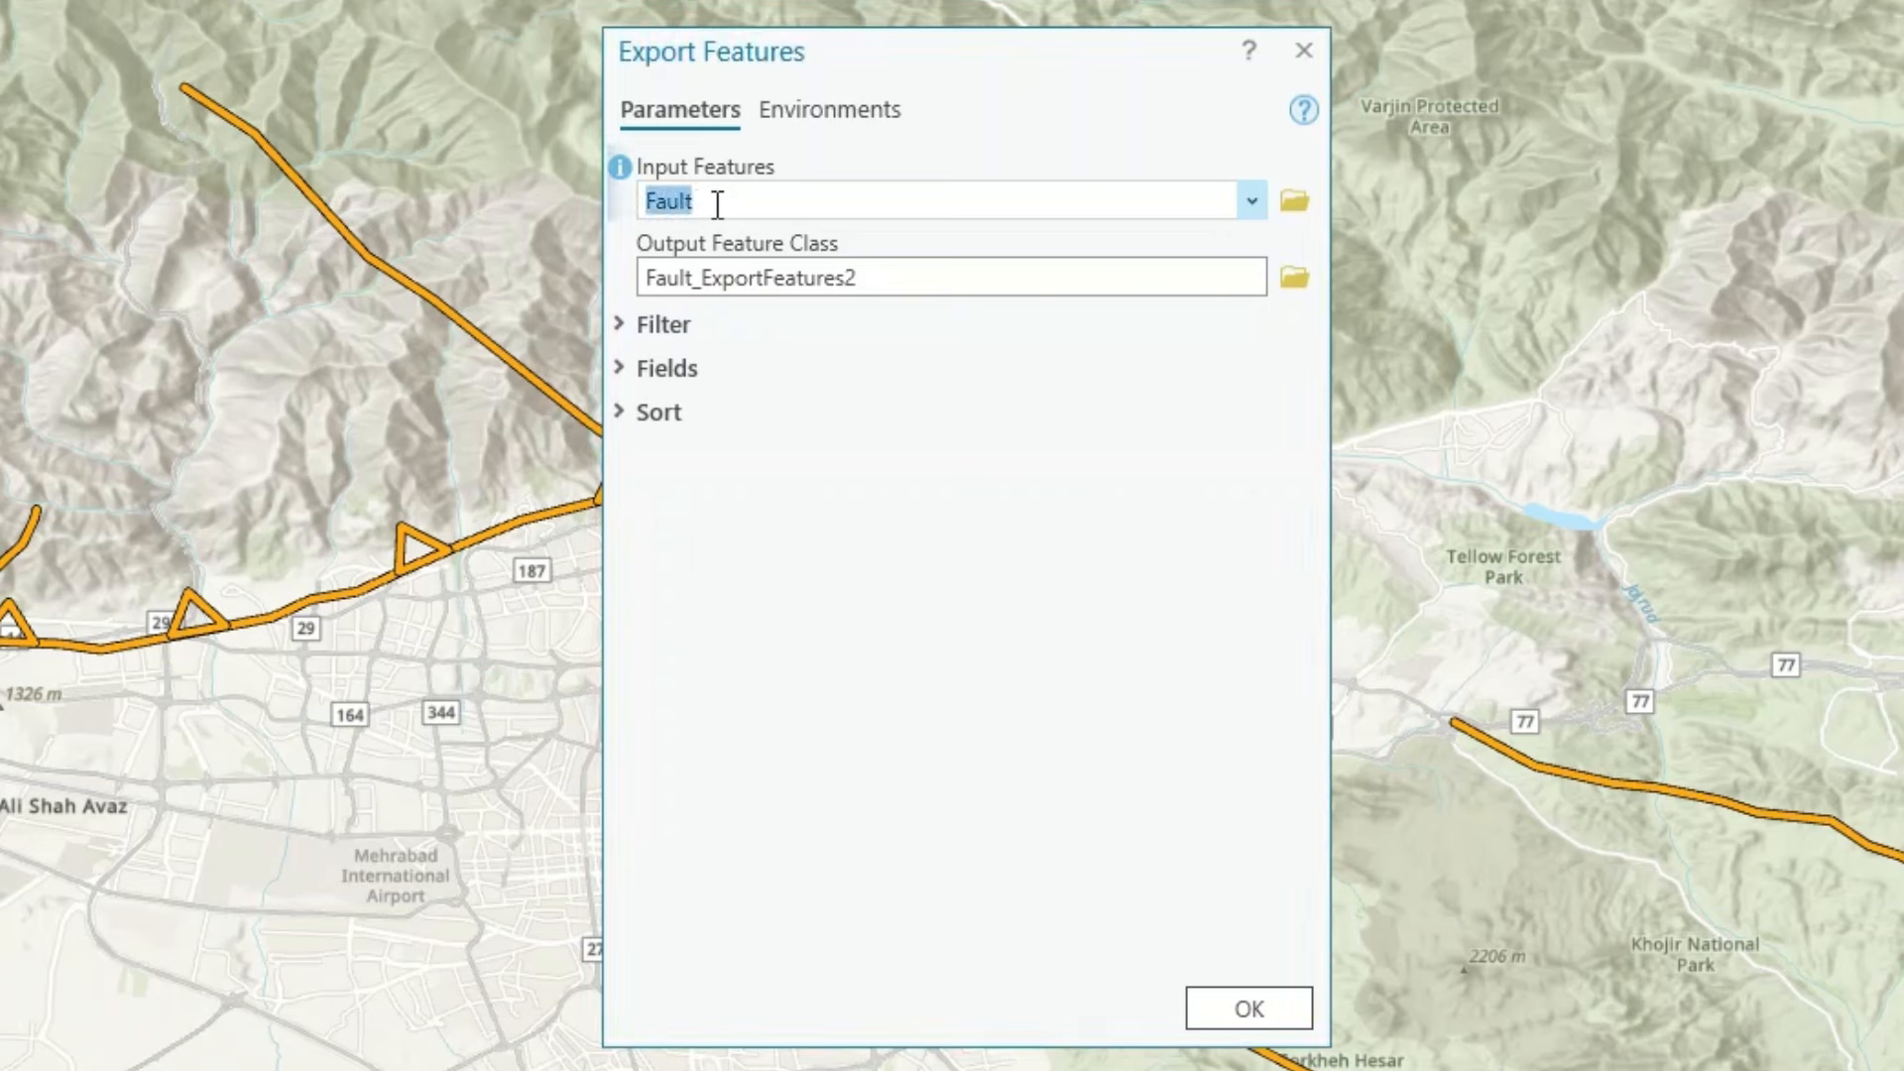
left_click(1257, 211)
left_click(1258, 211)
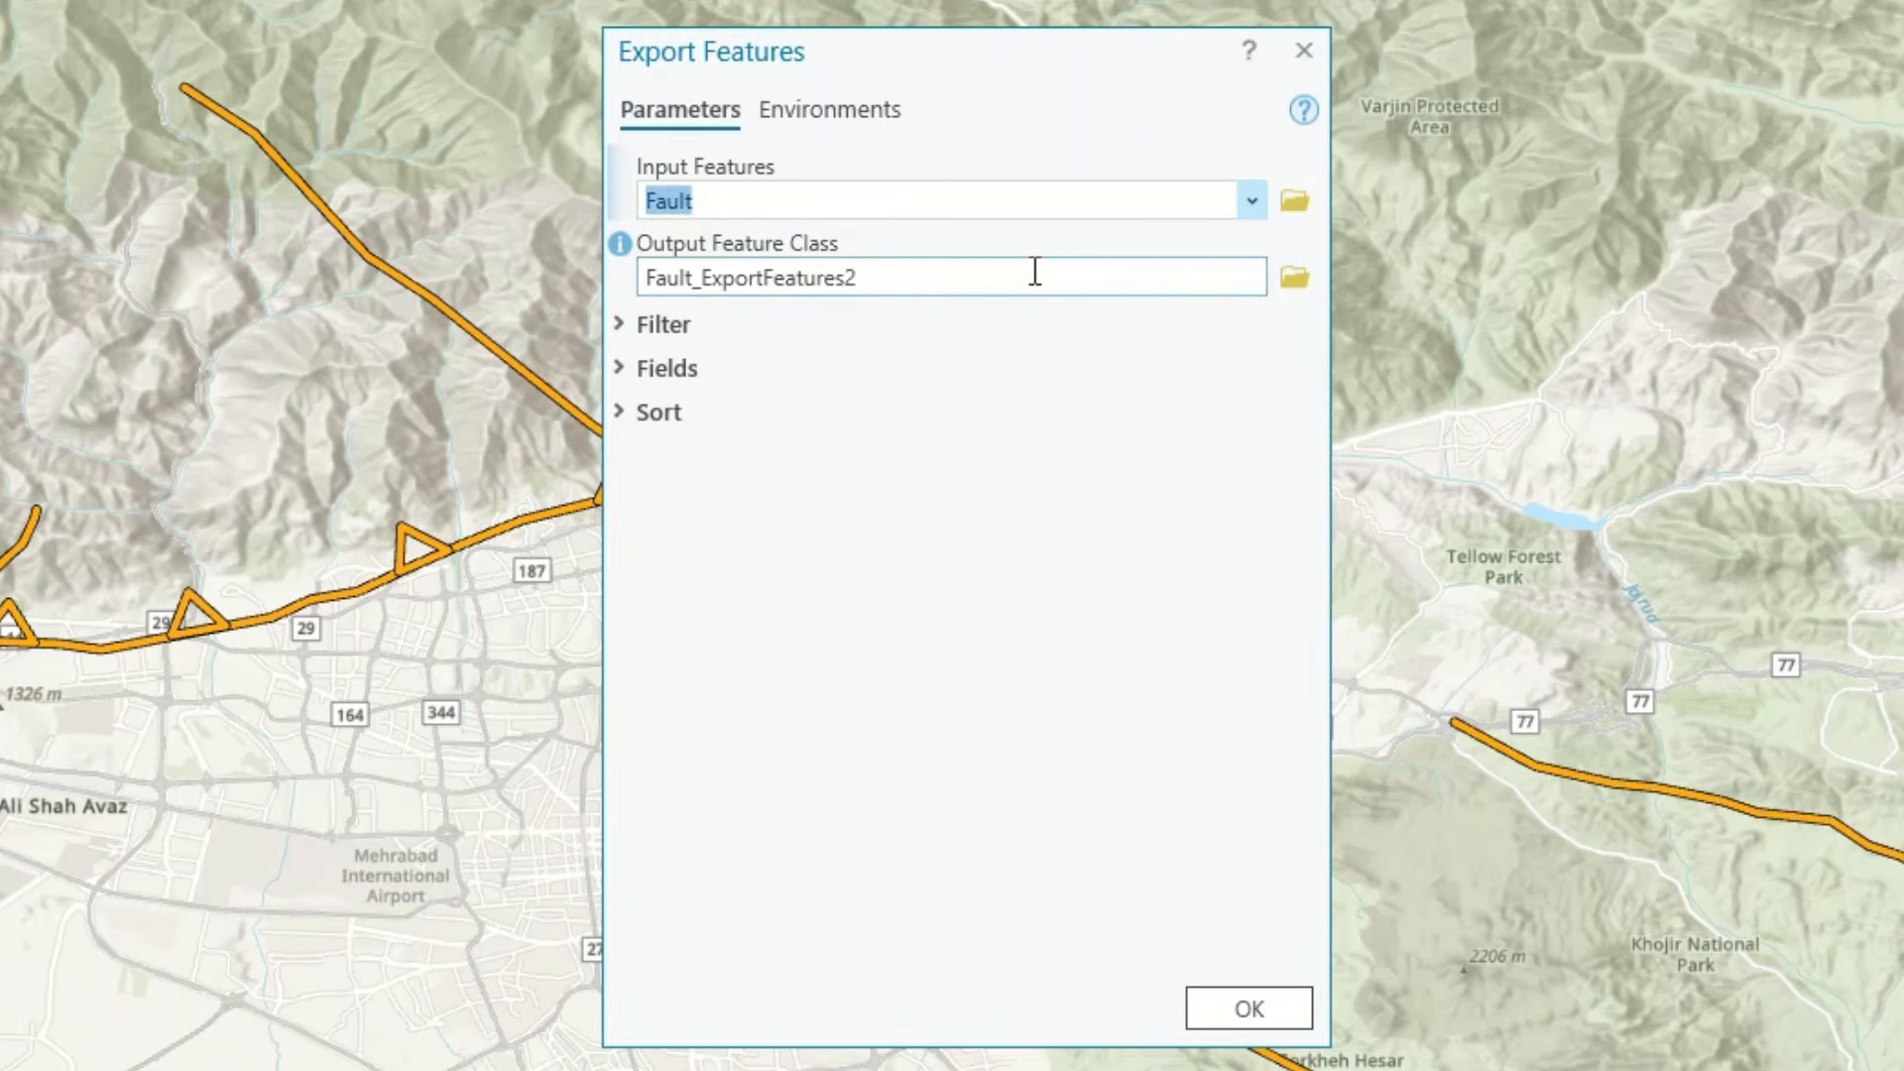
Step: Set the output feature class to a file named Fault in the Desktop folder
left_click(908, 274)
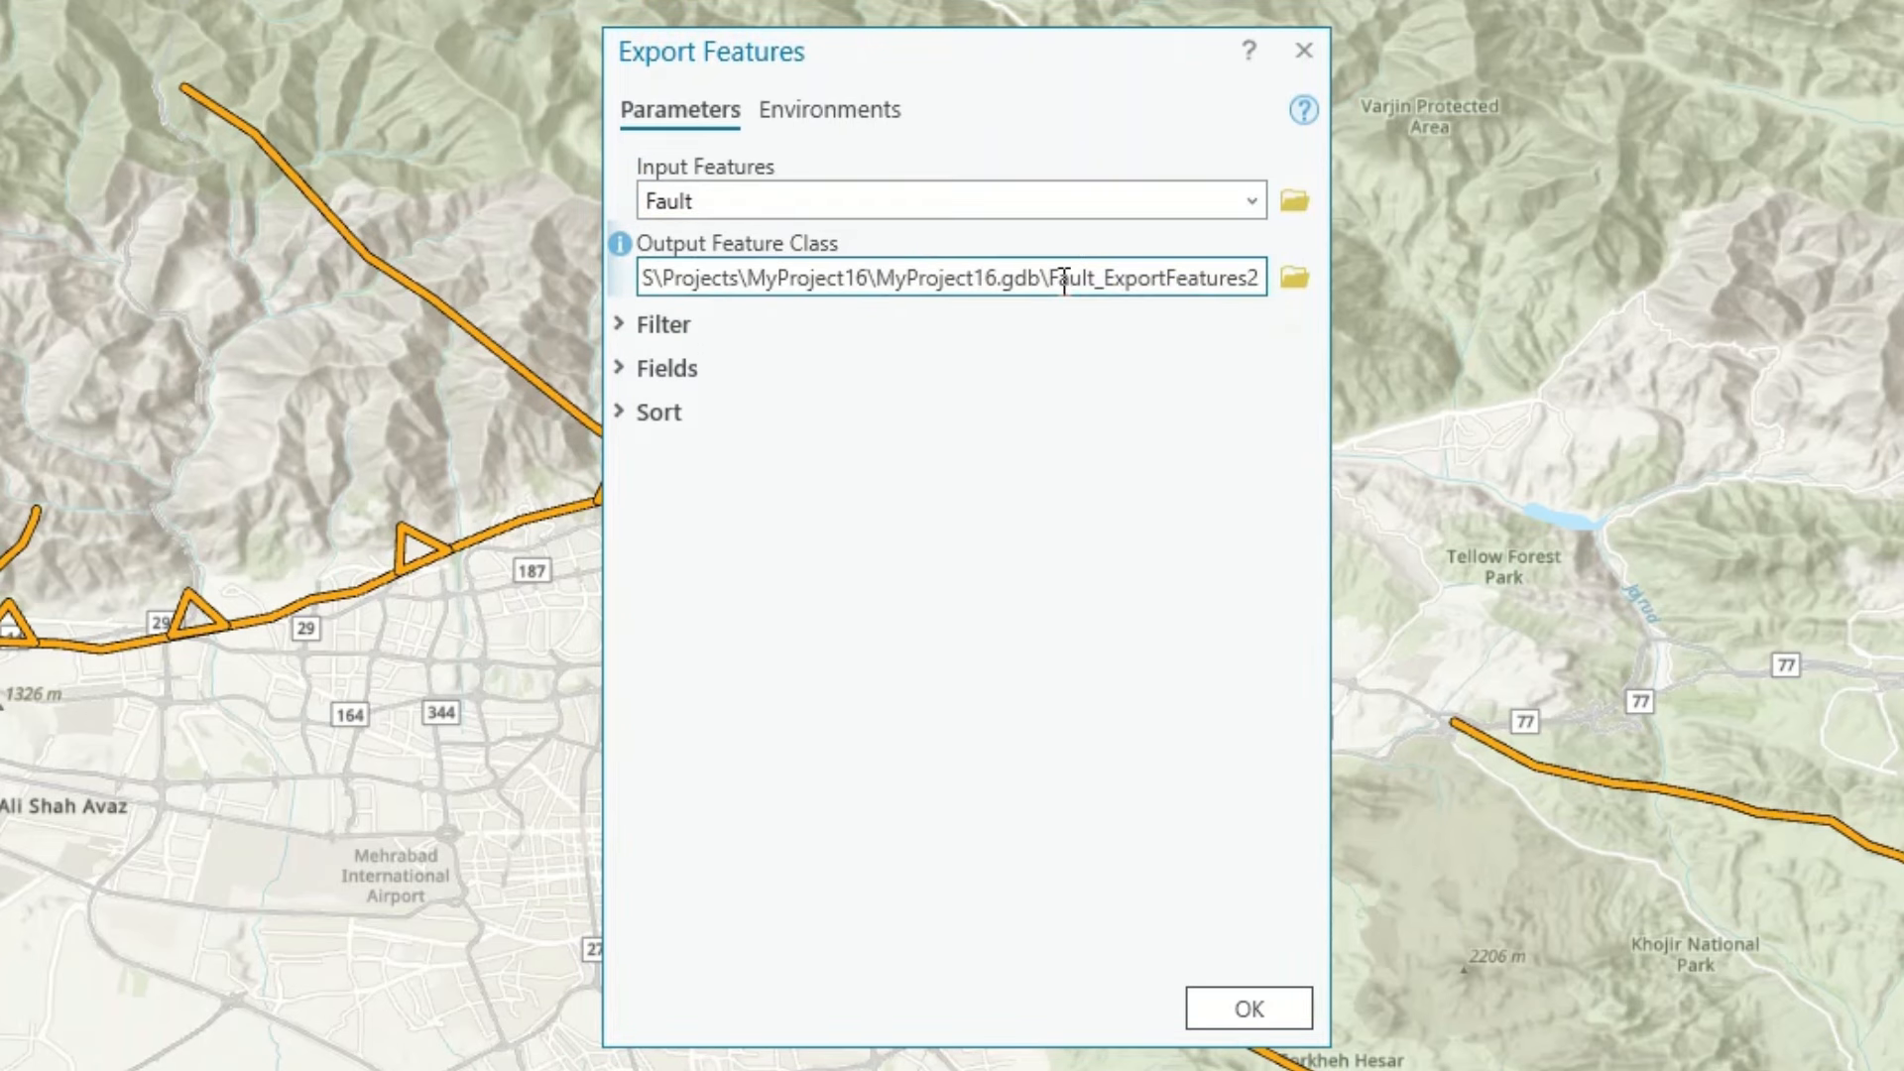
left_click(939, 726)
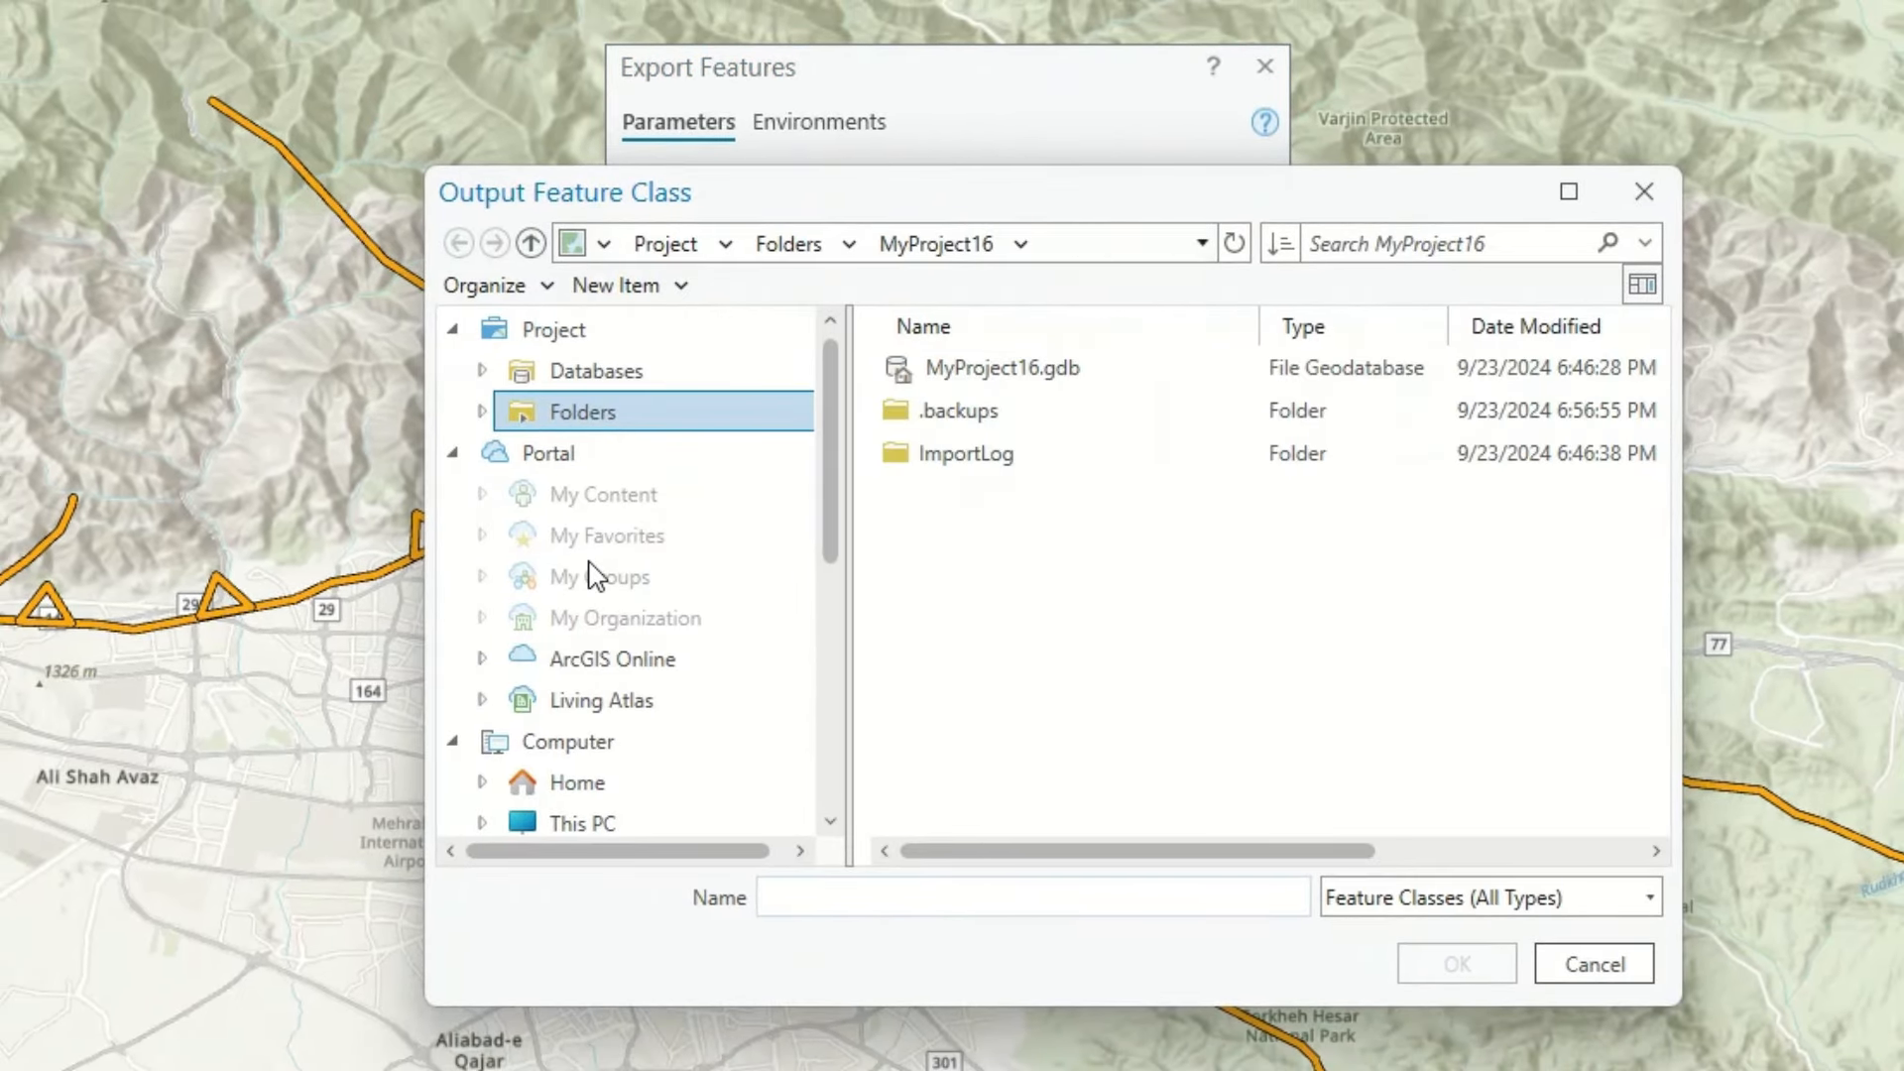
scroll(598, 575, "down", 5)
scroll(602, 605, "down", 3)
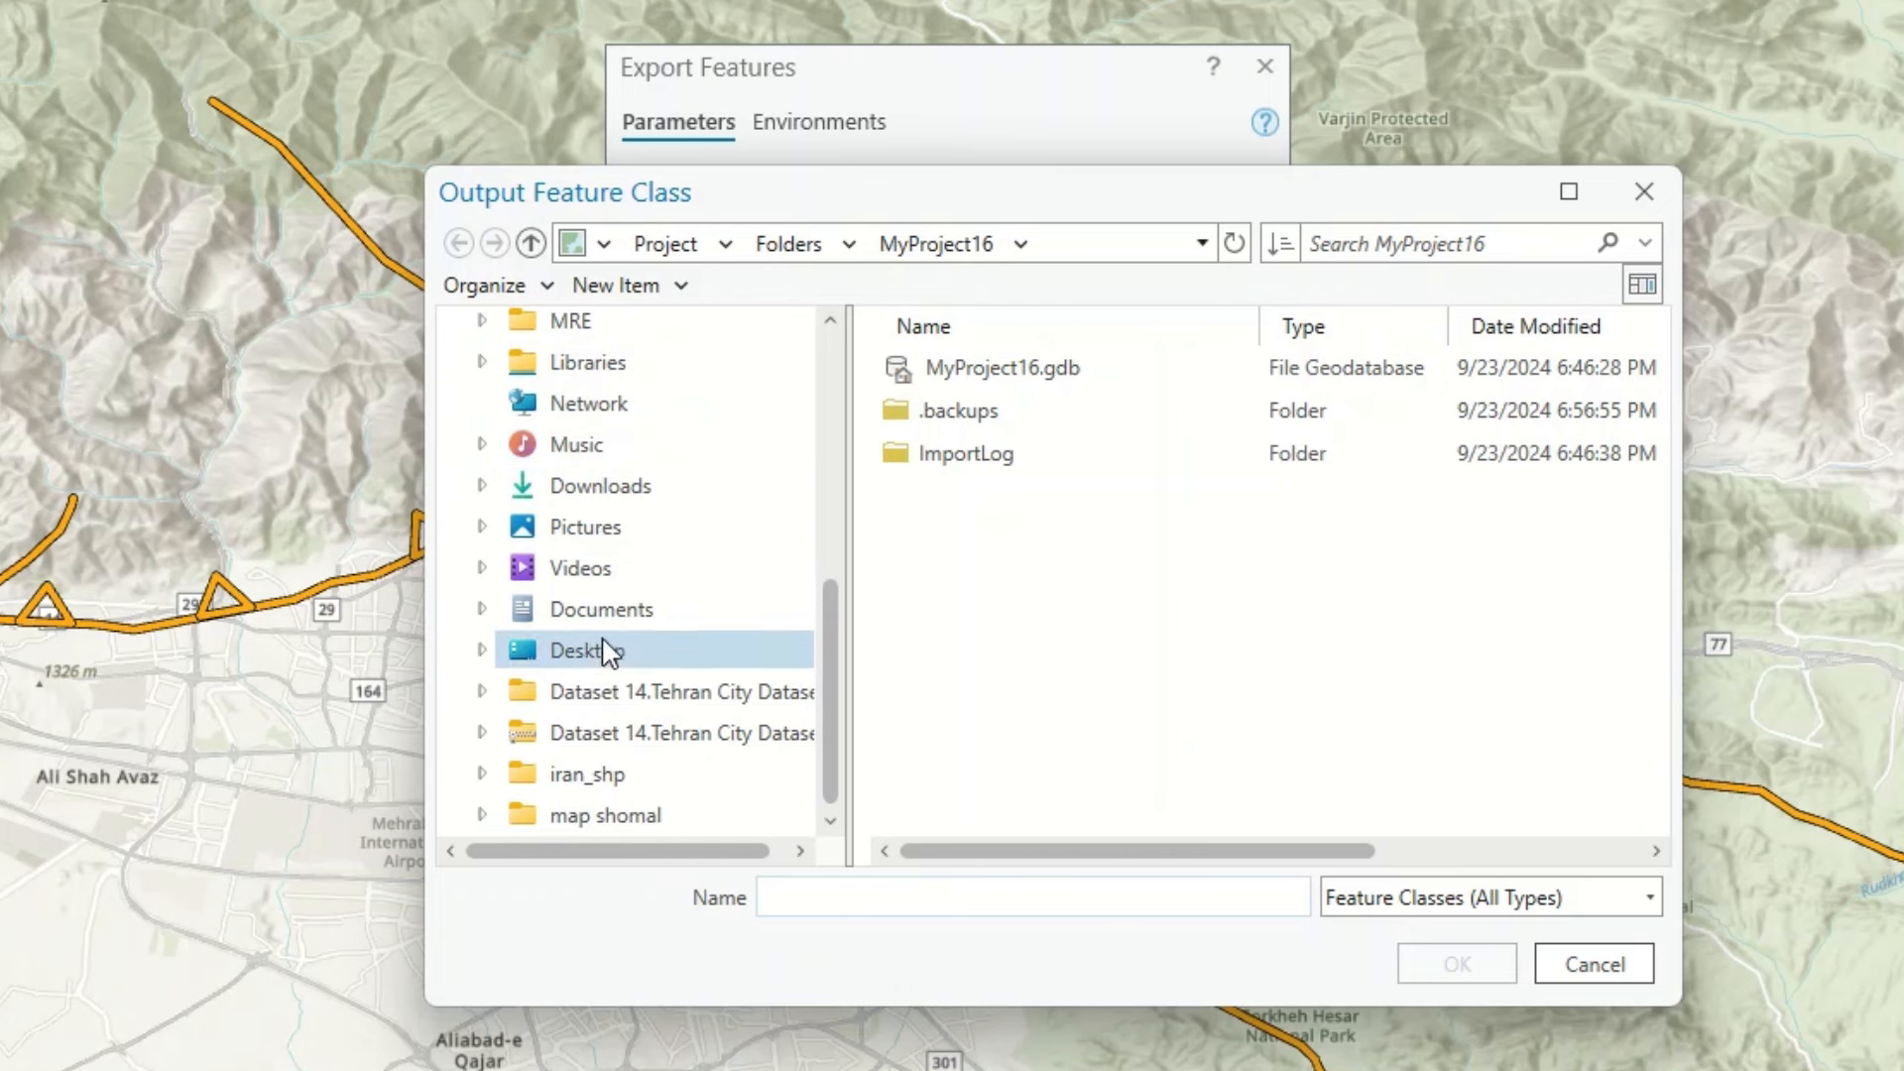
left_click(593, 650)
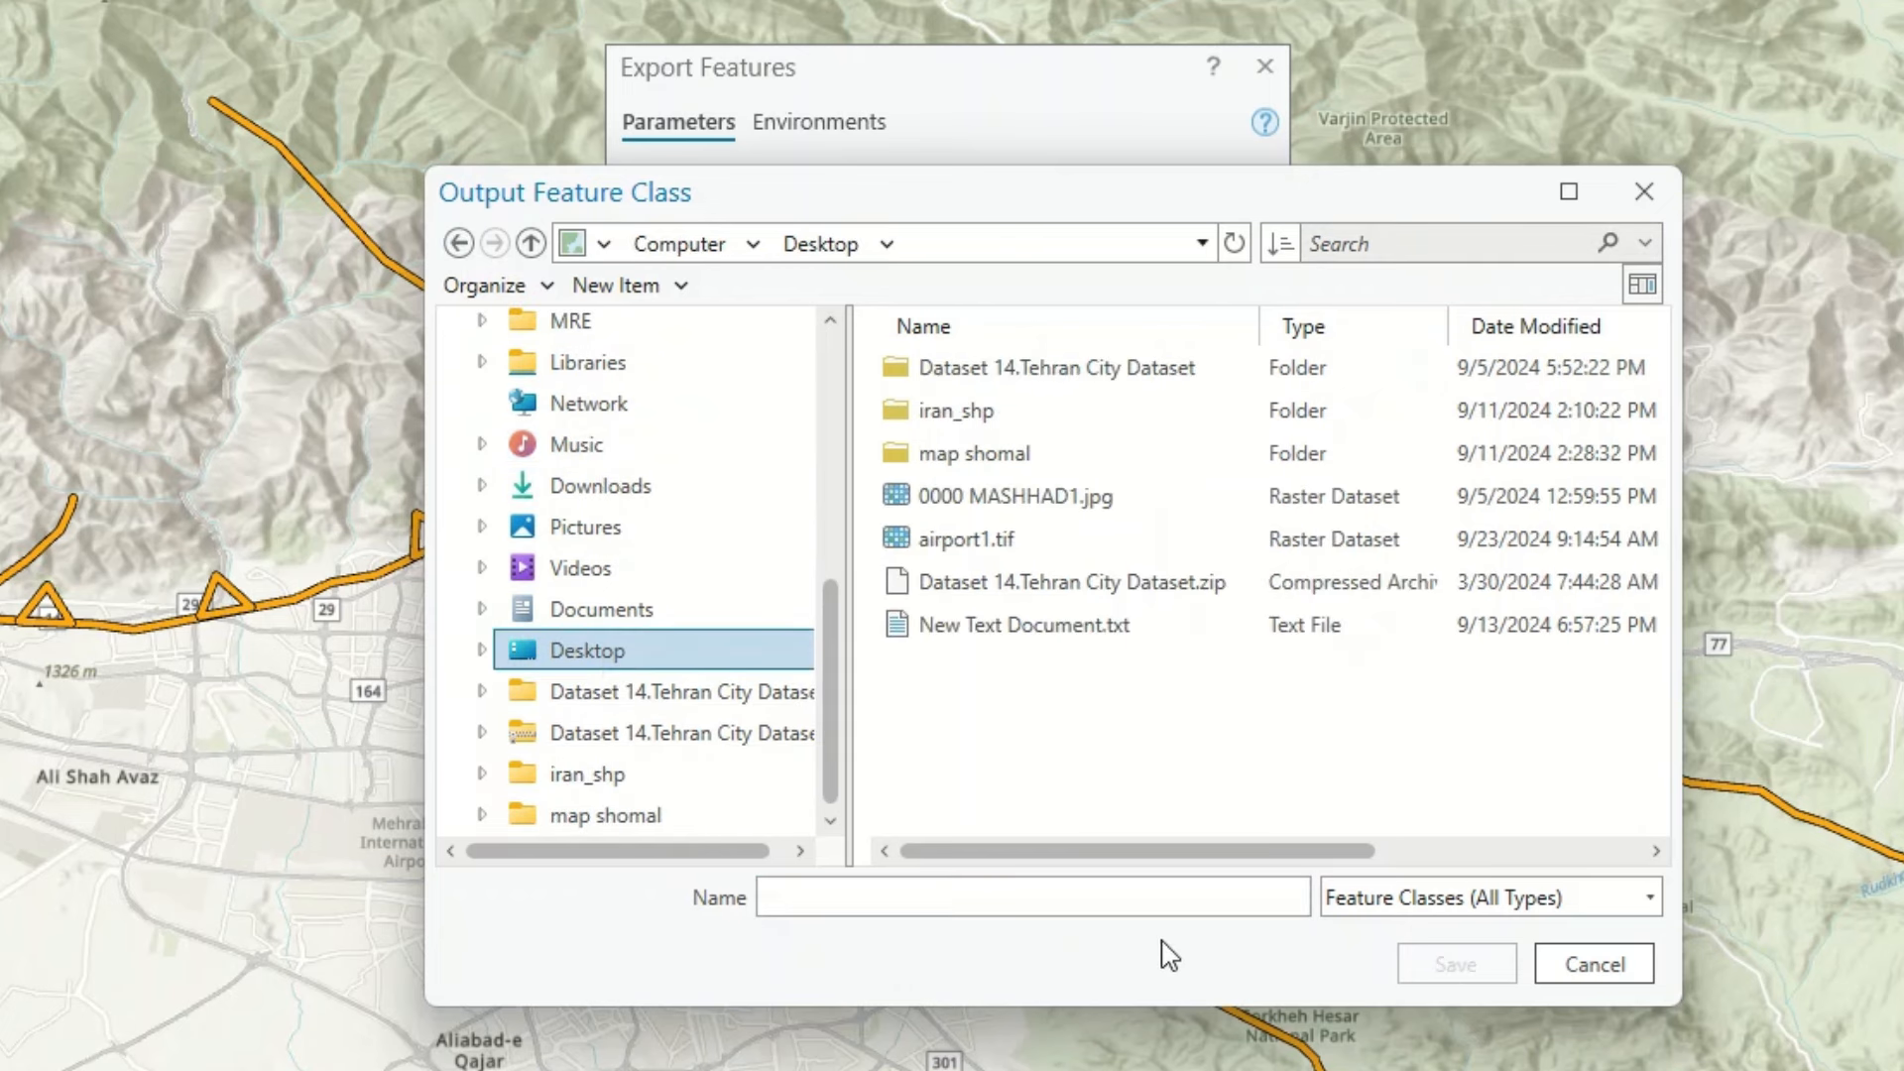
left_click(1114, 899)
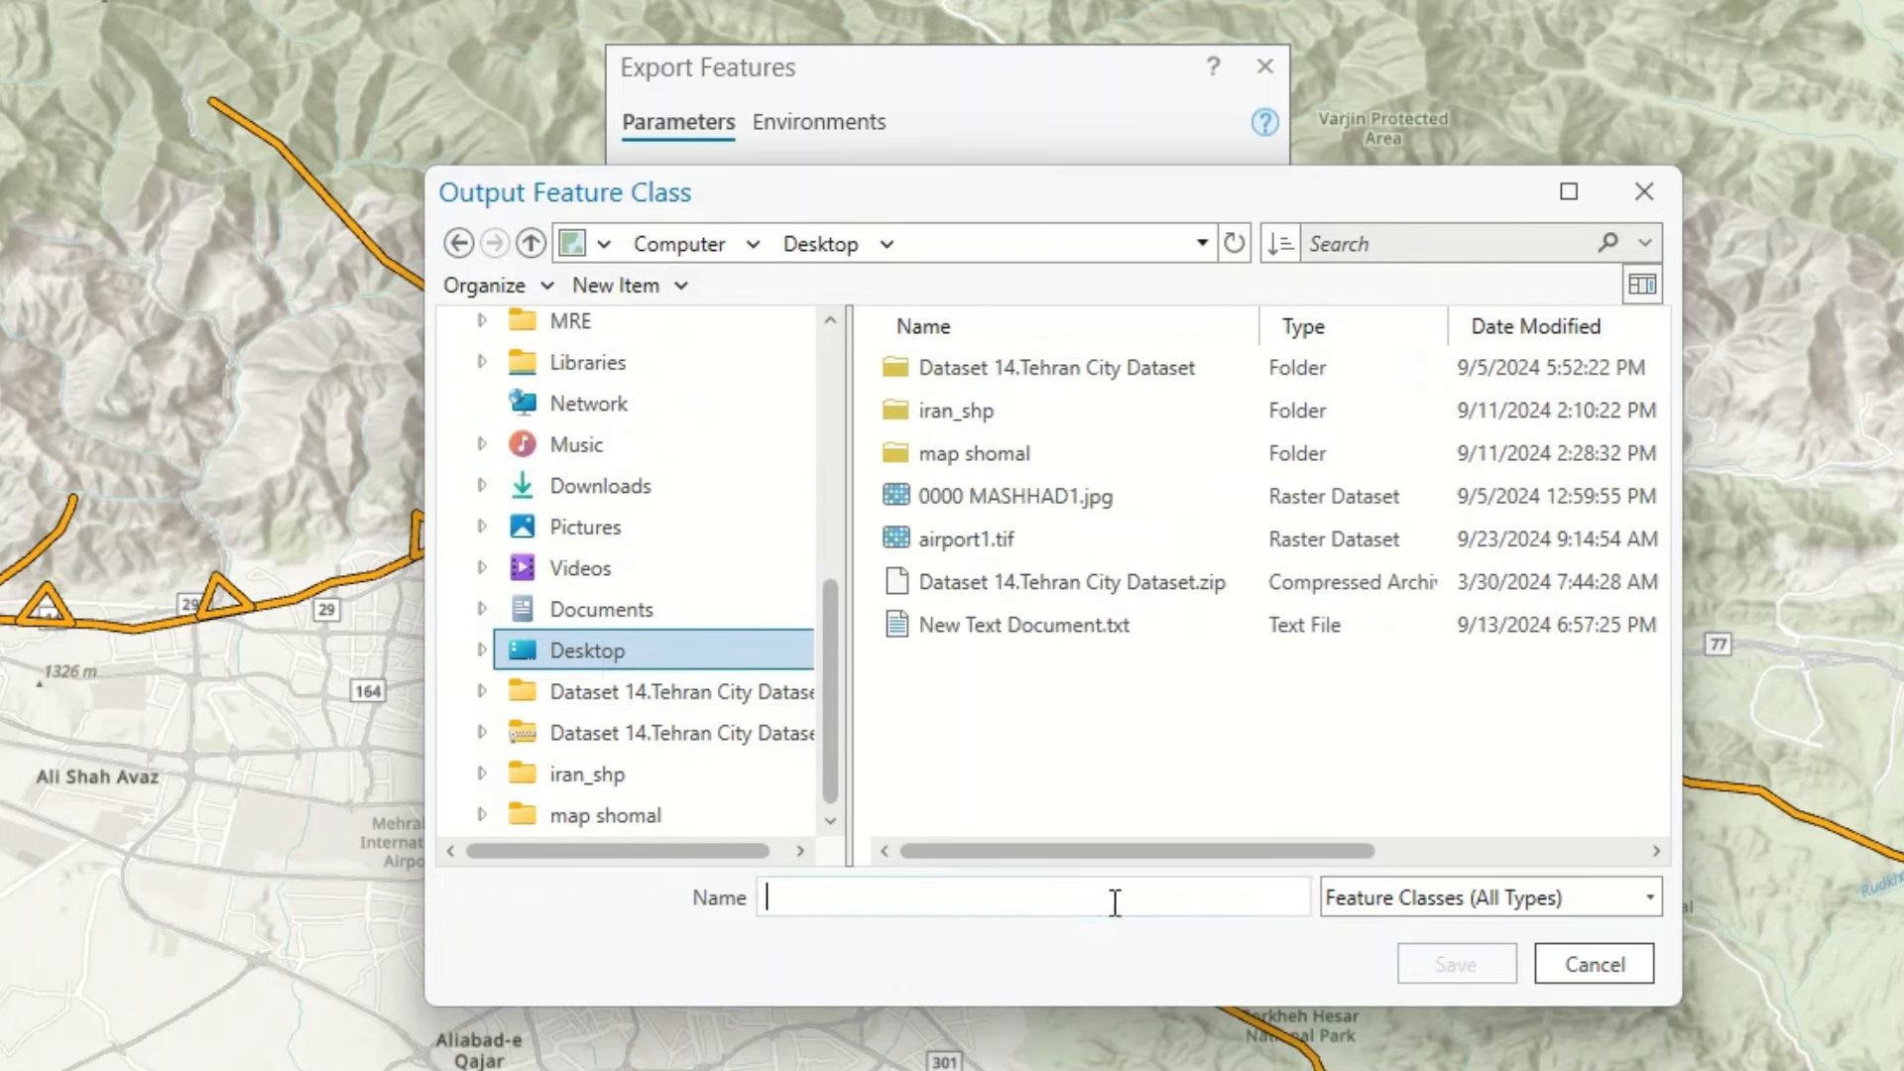
type("Fa")
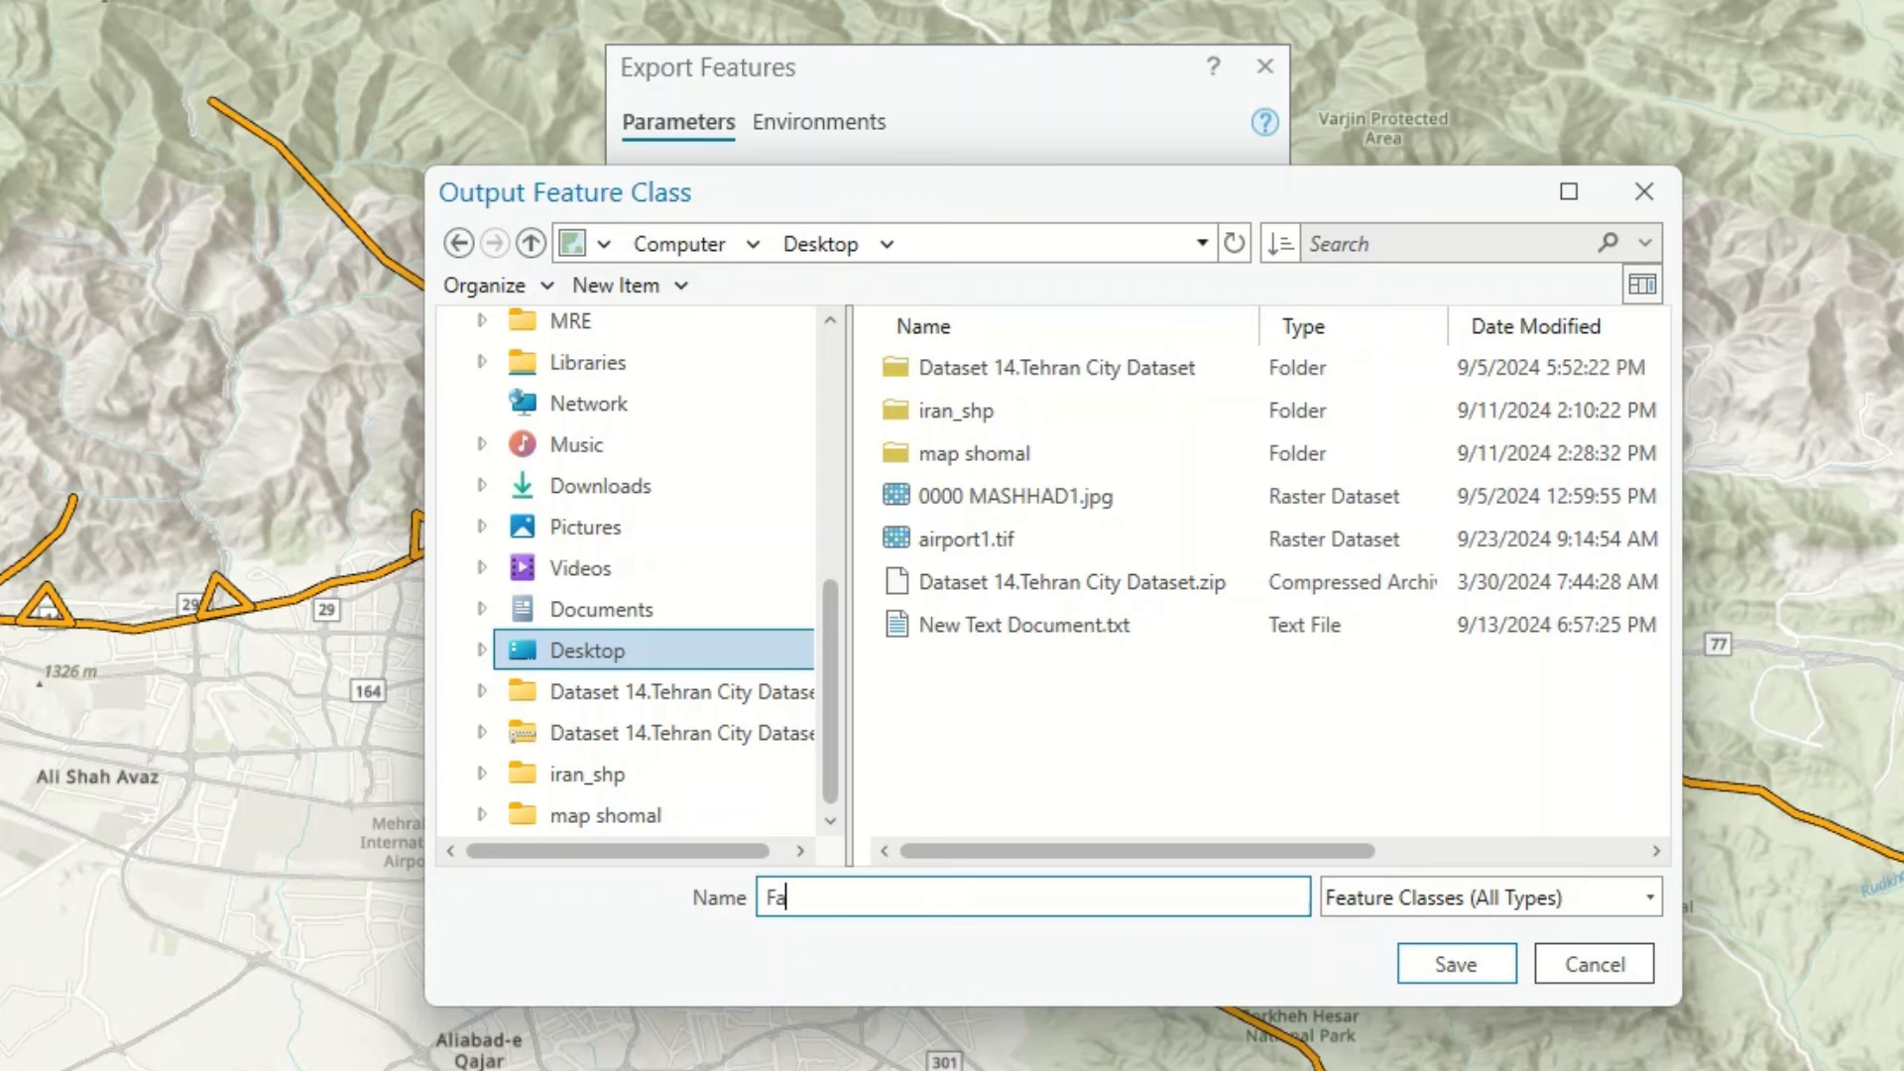
type("ult")
key("Return")
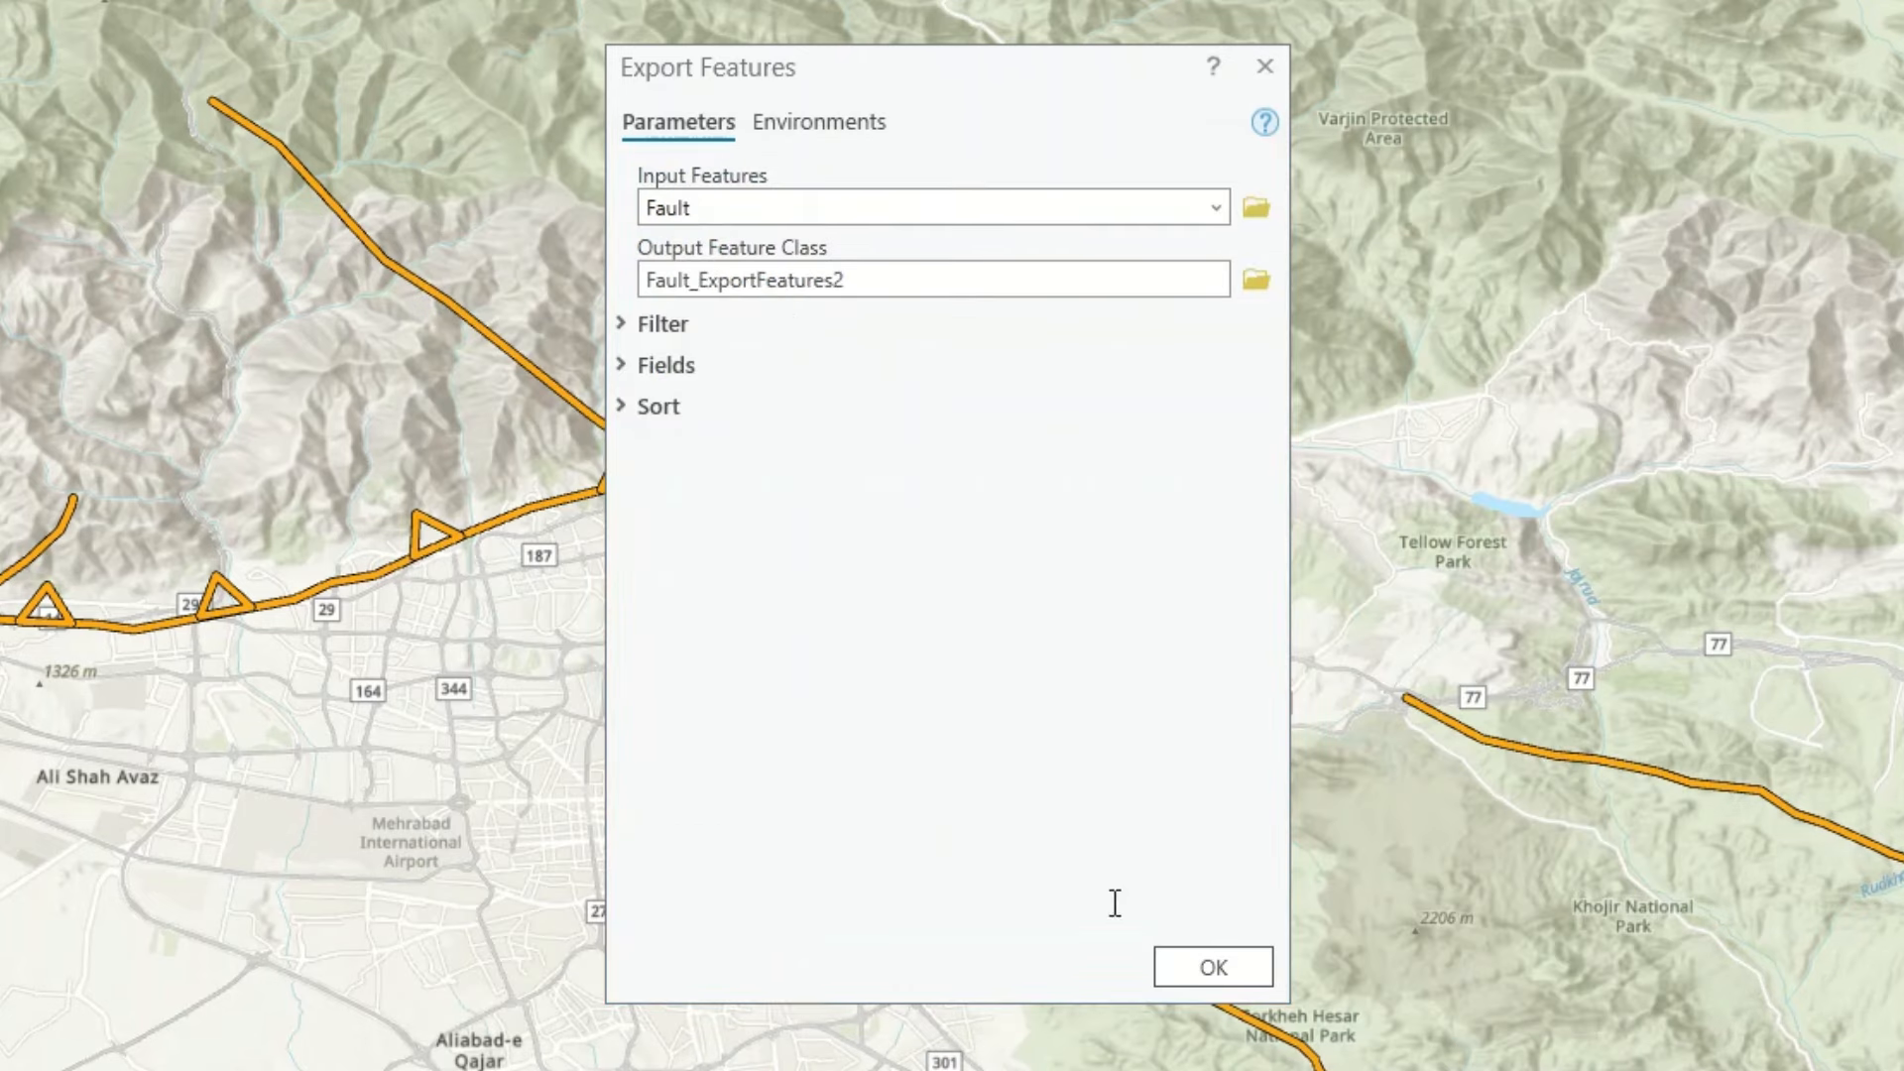
Step: Examine the export's filter expression in clause and SQL modes, along with its output field map
left_click(624, 328)
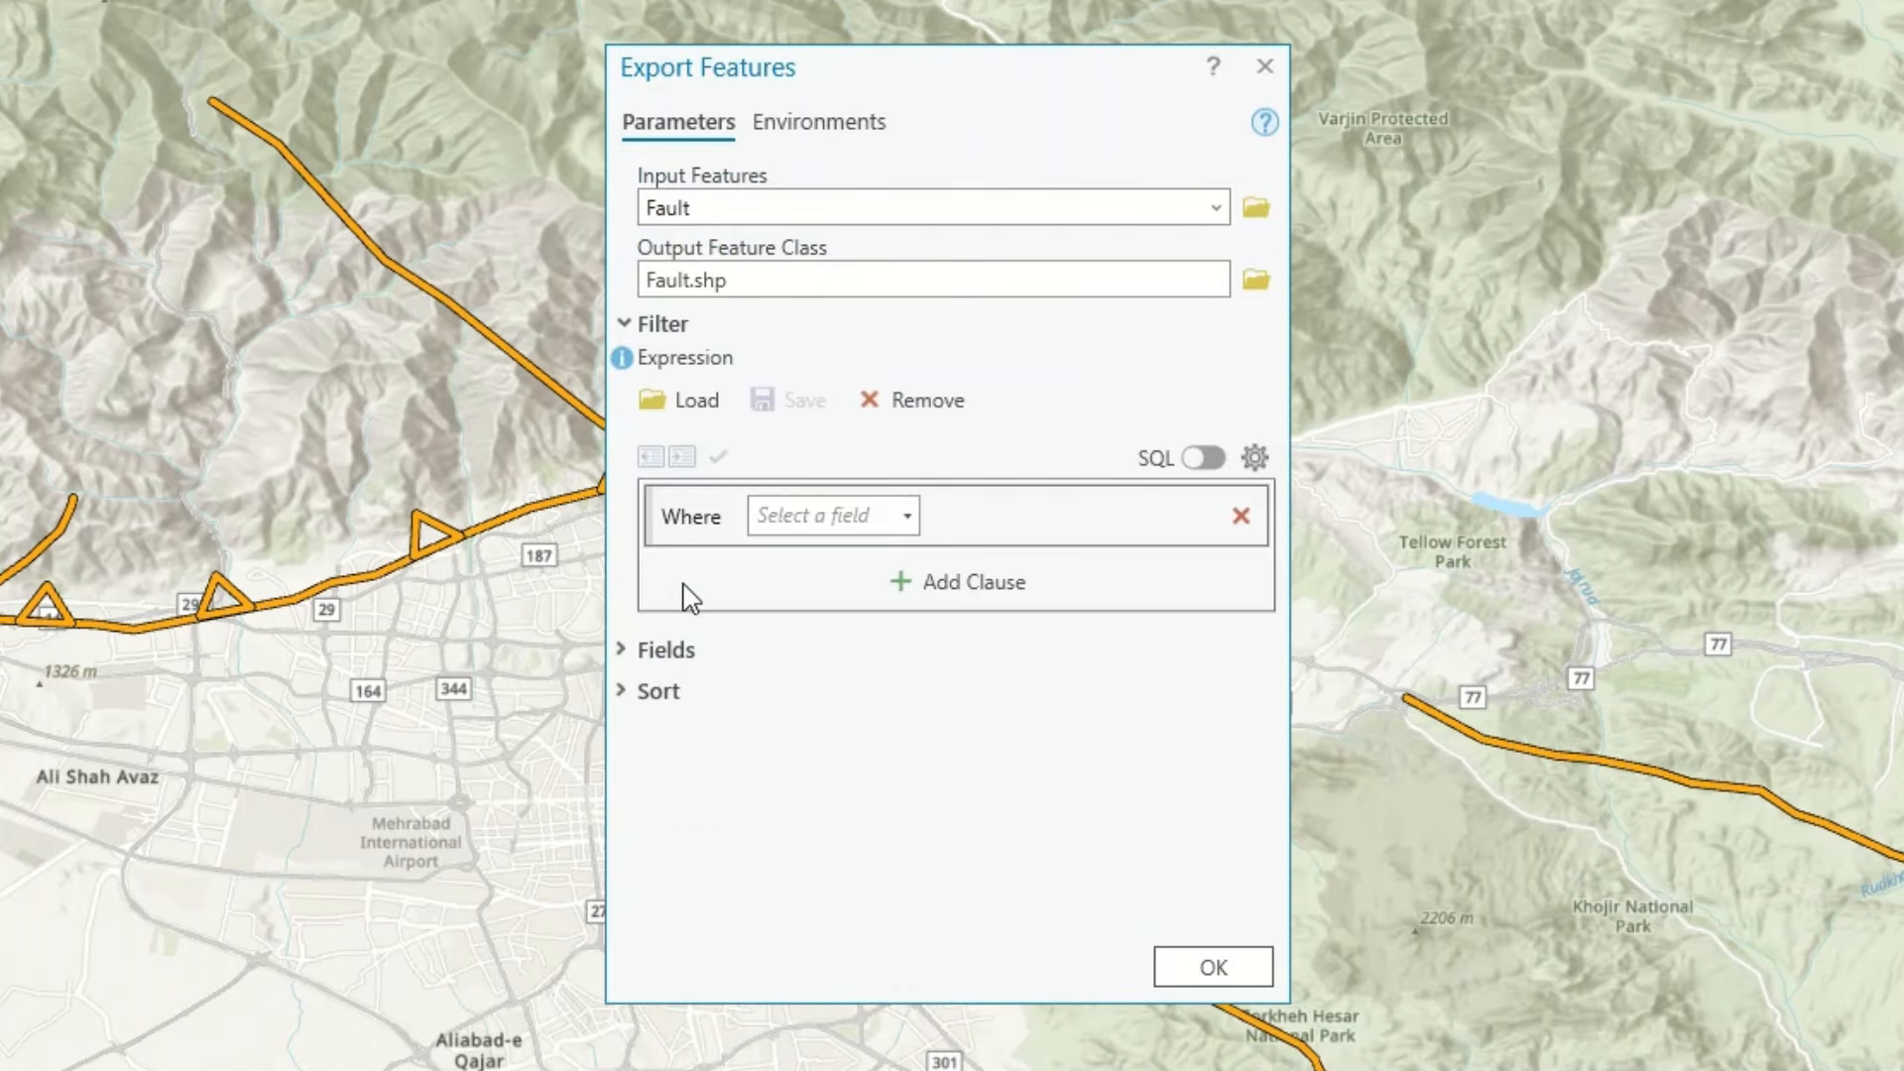
left_click(1204, 458)
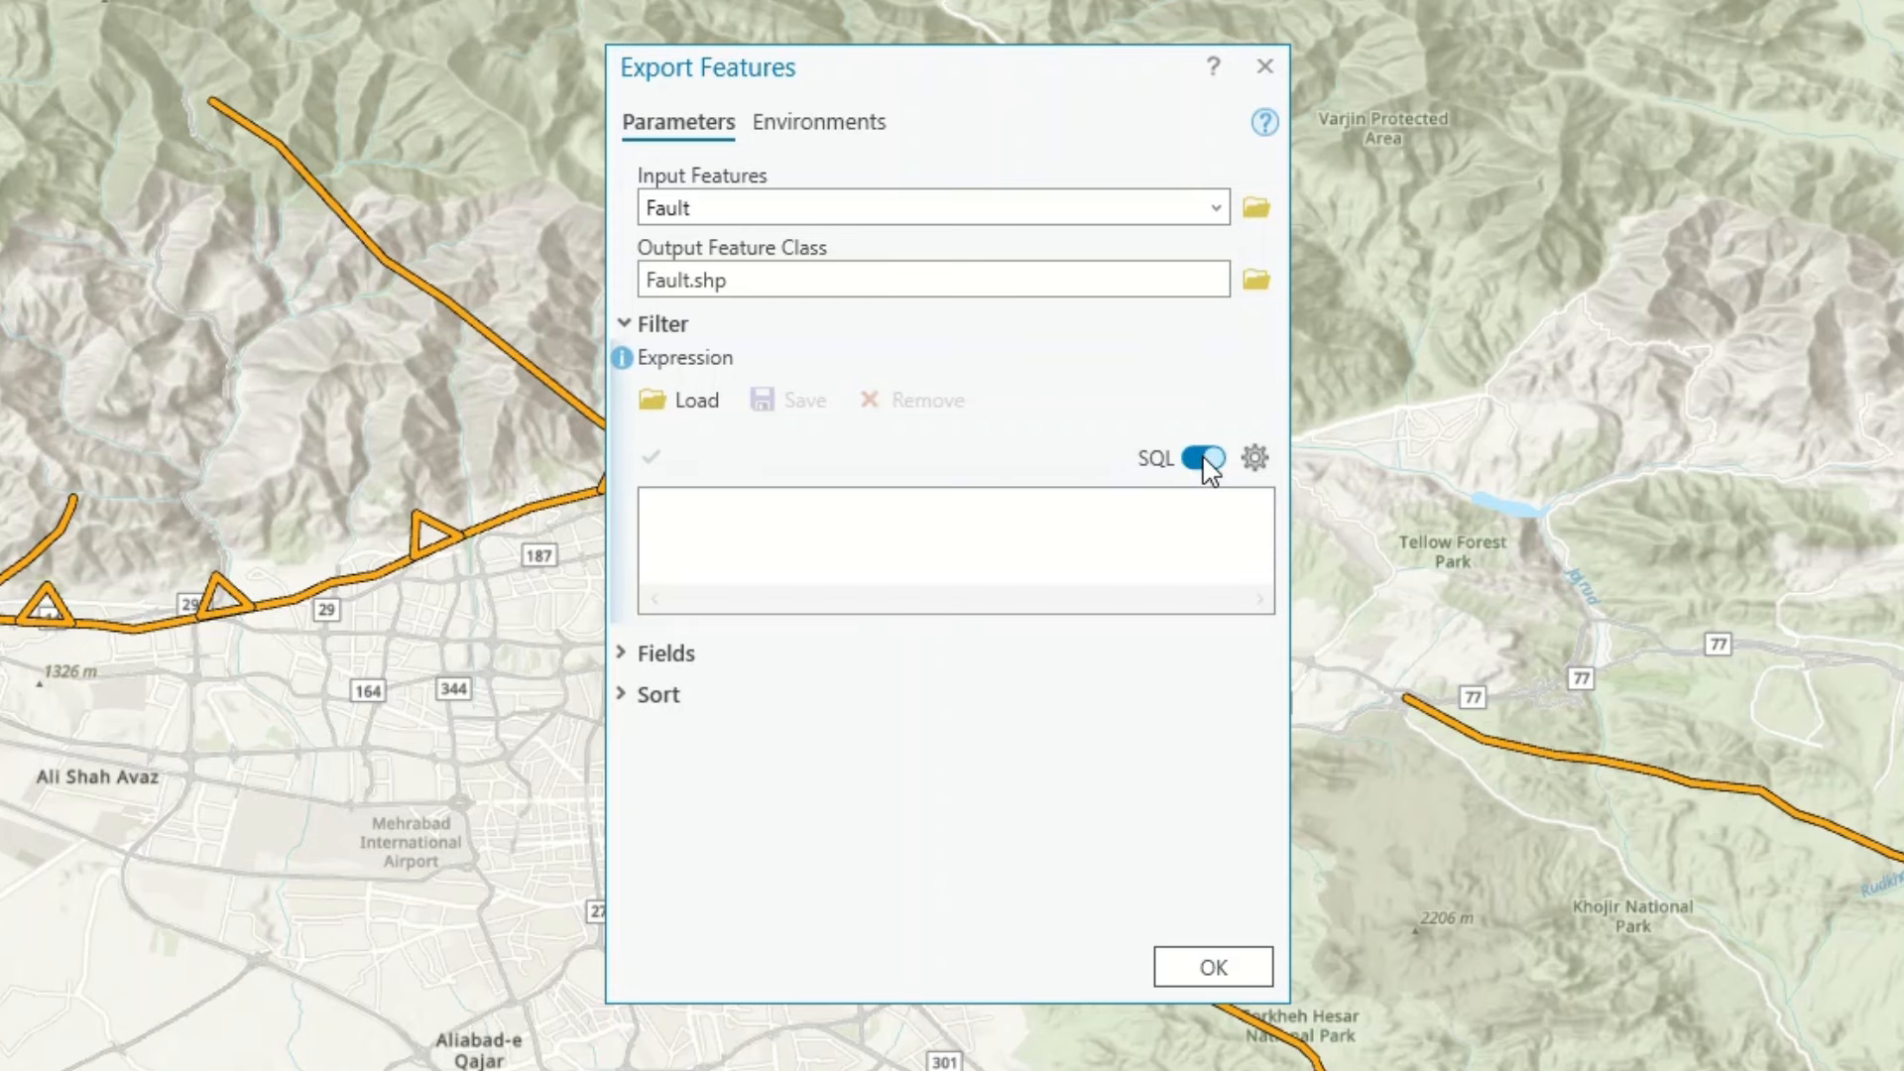
left_click(1204, 459)
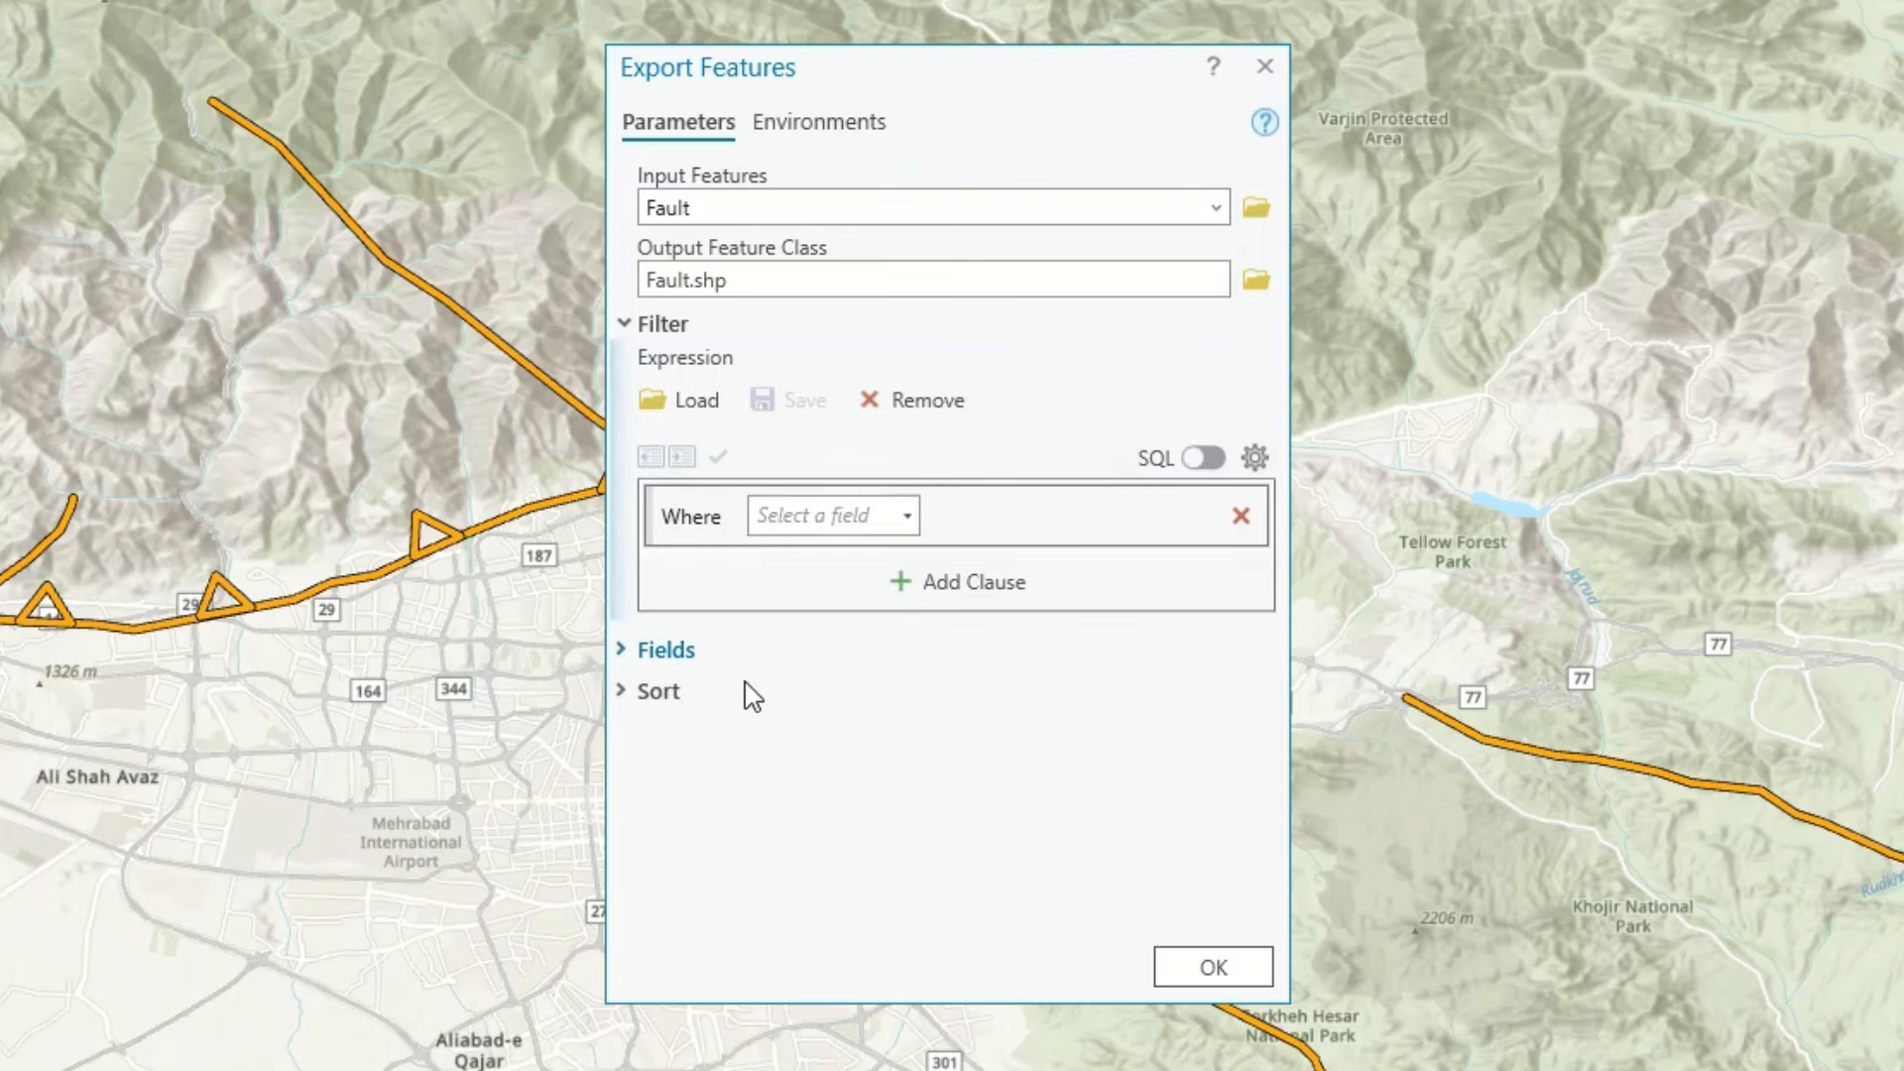
left_click(625, 651)
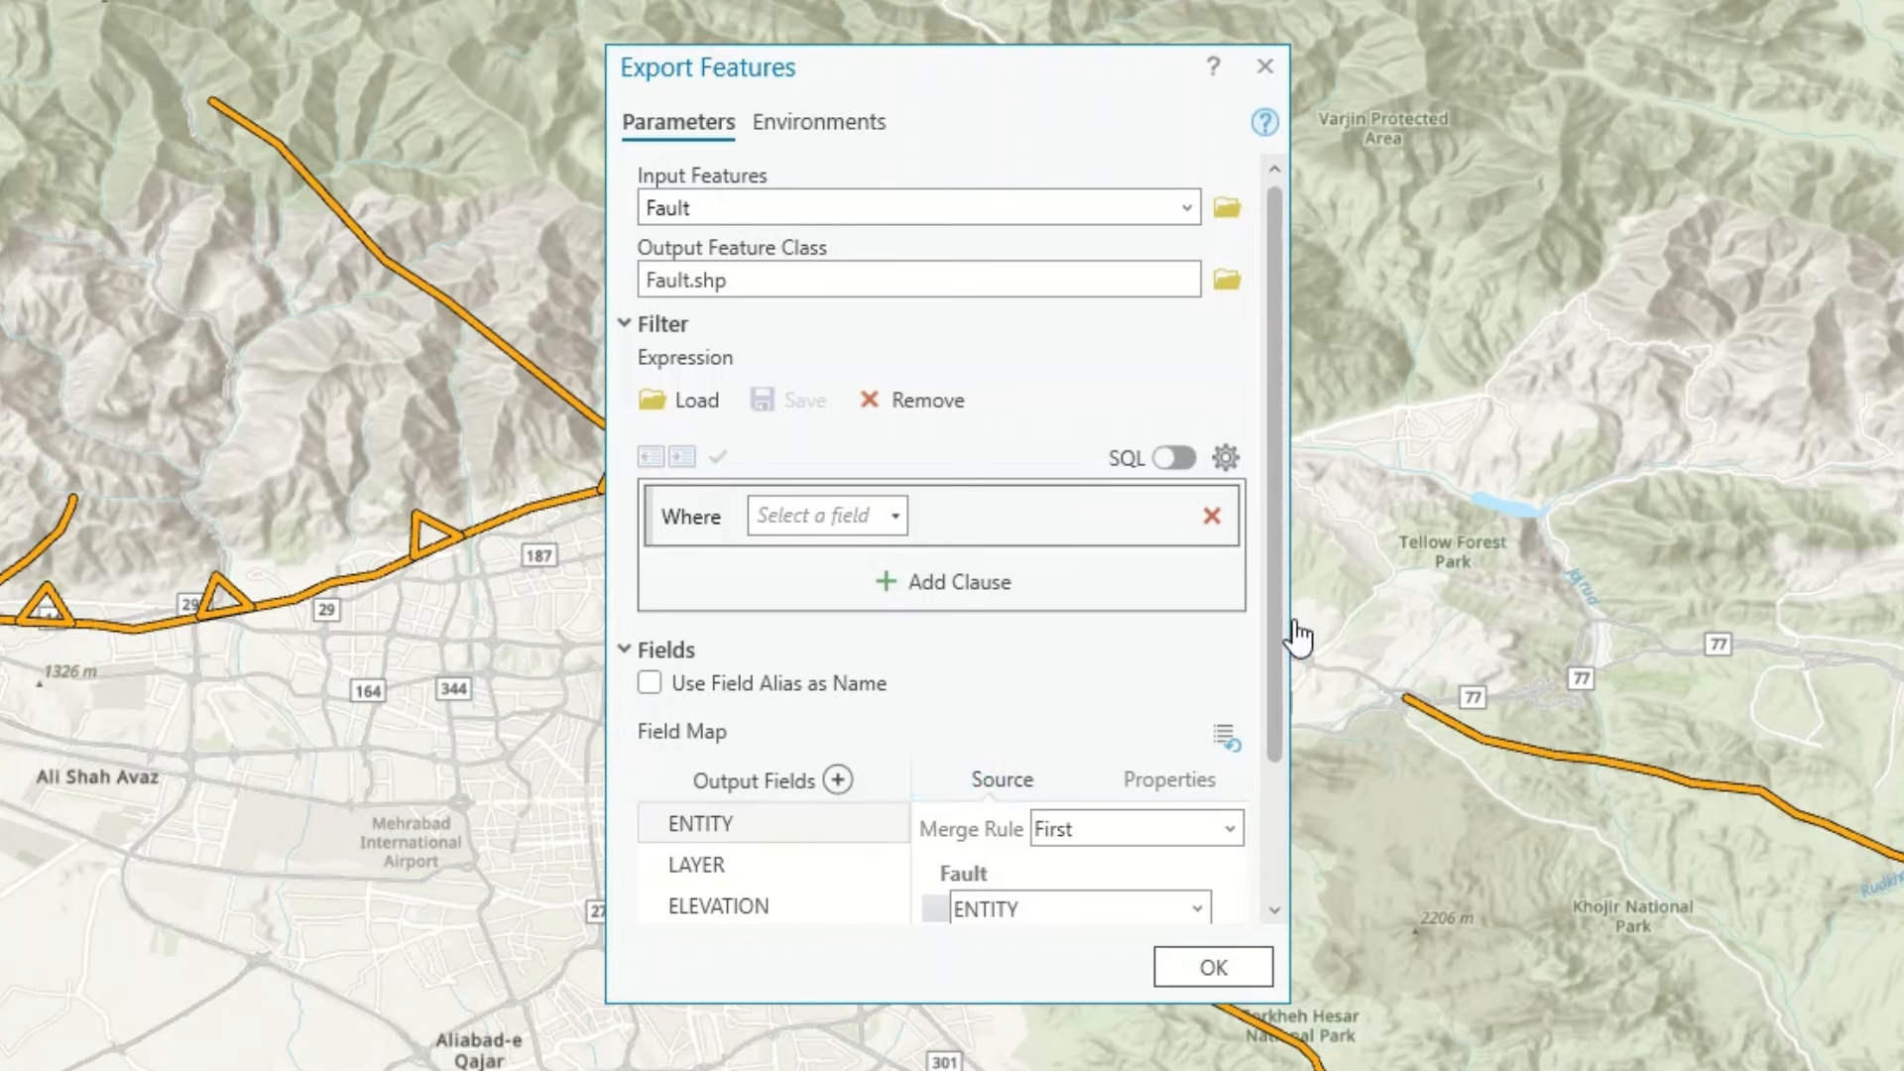
left_click_drag(1281, 623, 1286, 789)
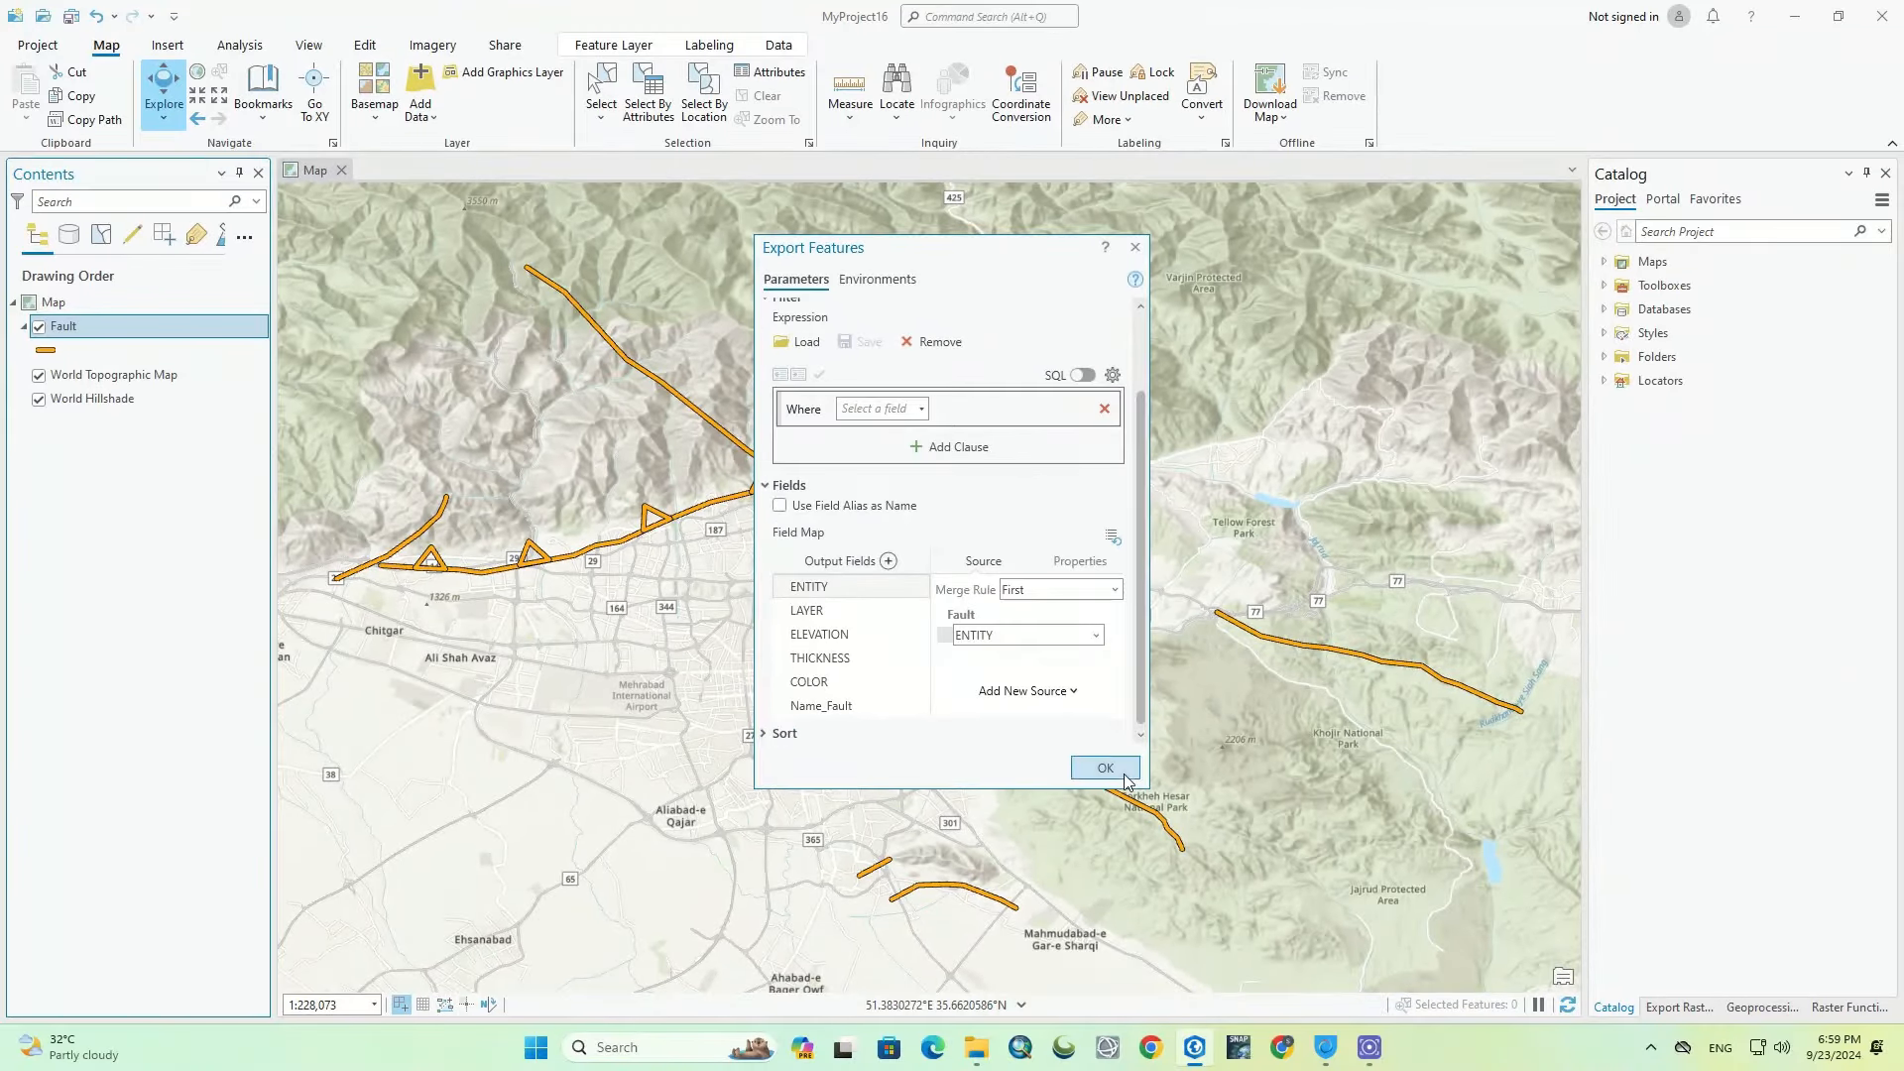
Step: Run the feature export and give the exported Fault layer the thick crimson Limited Access line symbol
left_click(1183, 911)
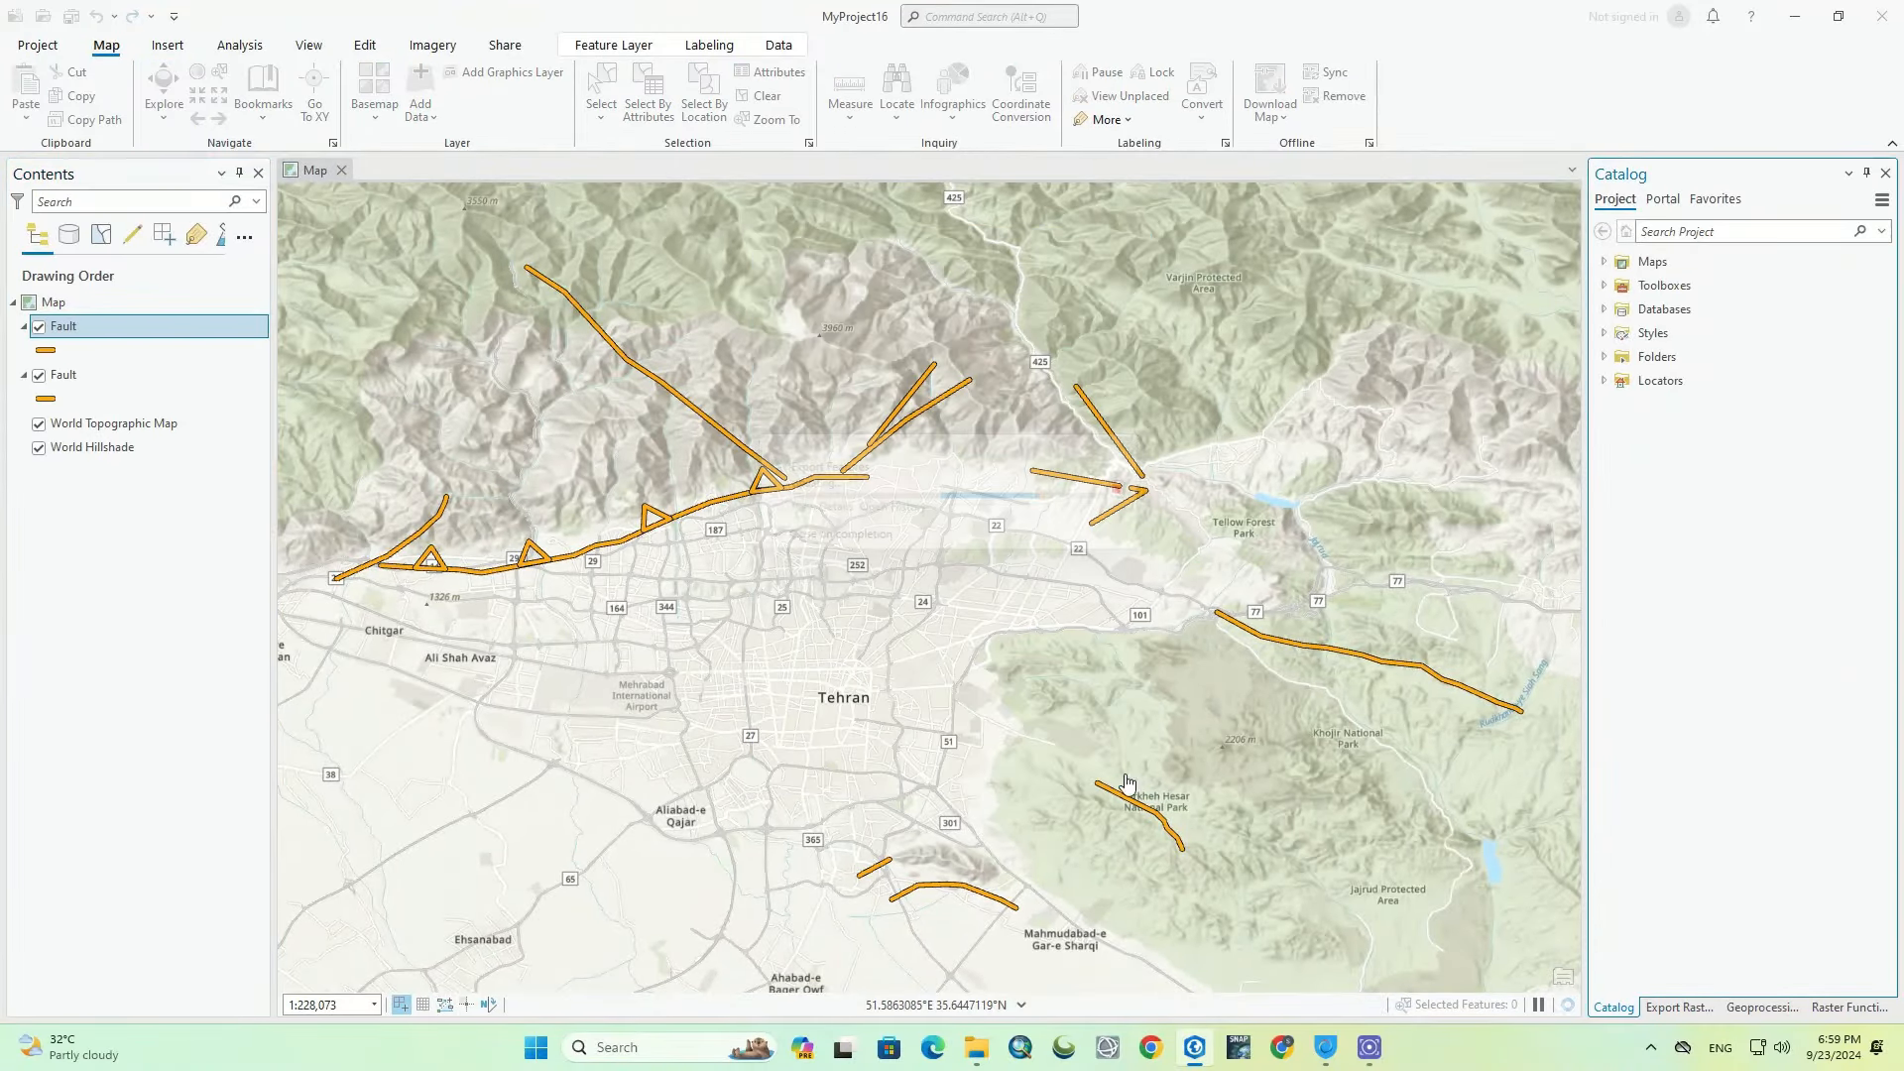
left_click(46, 352)
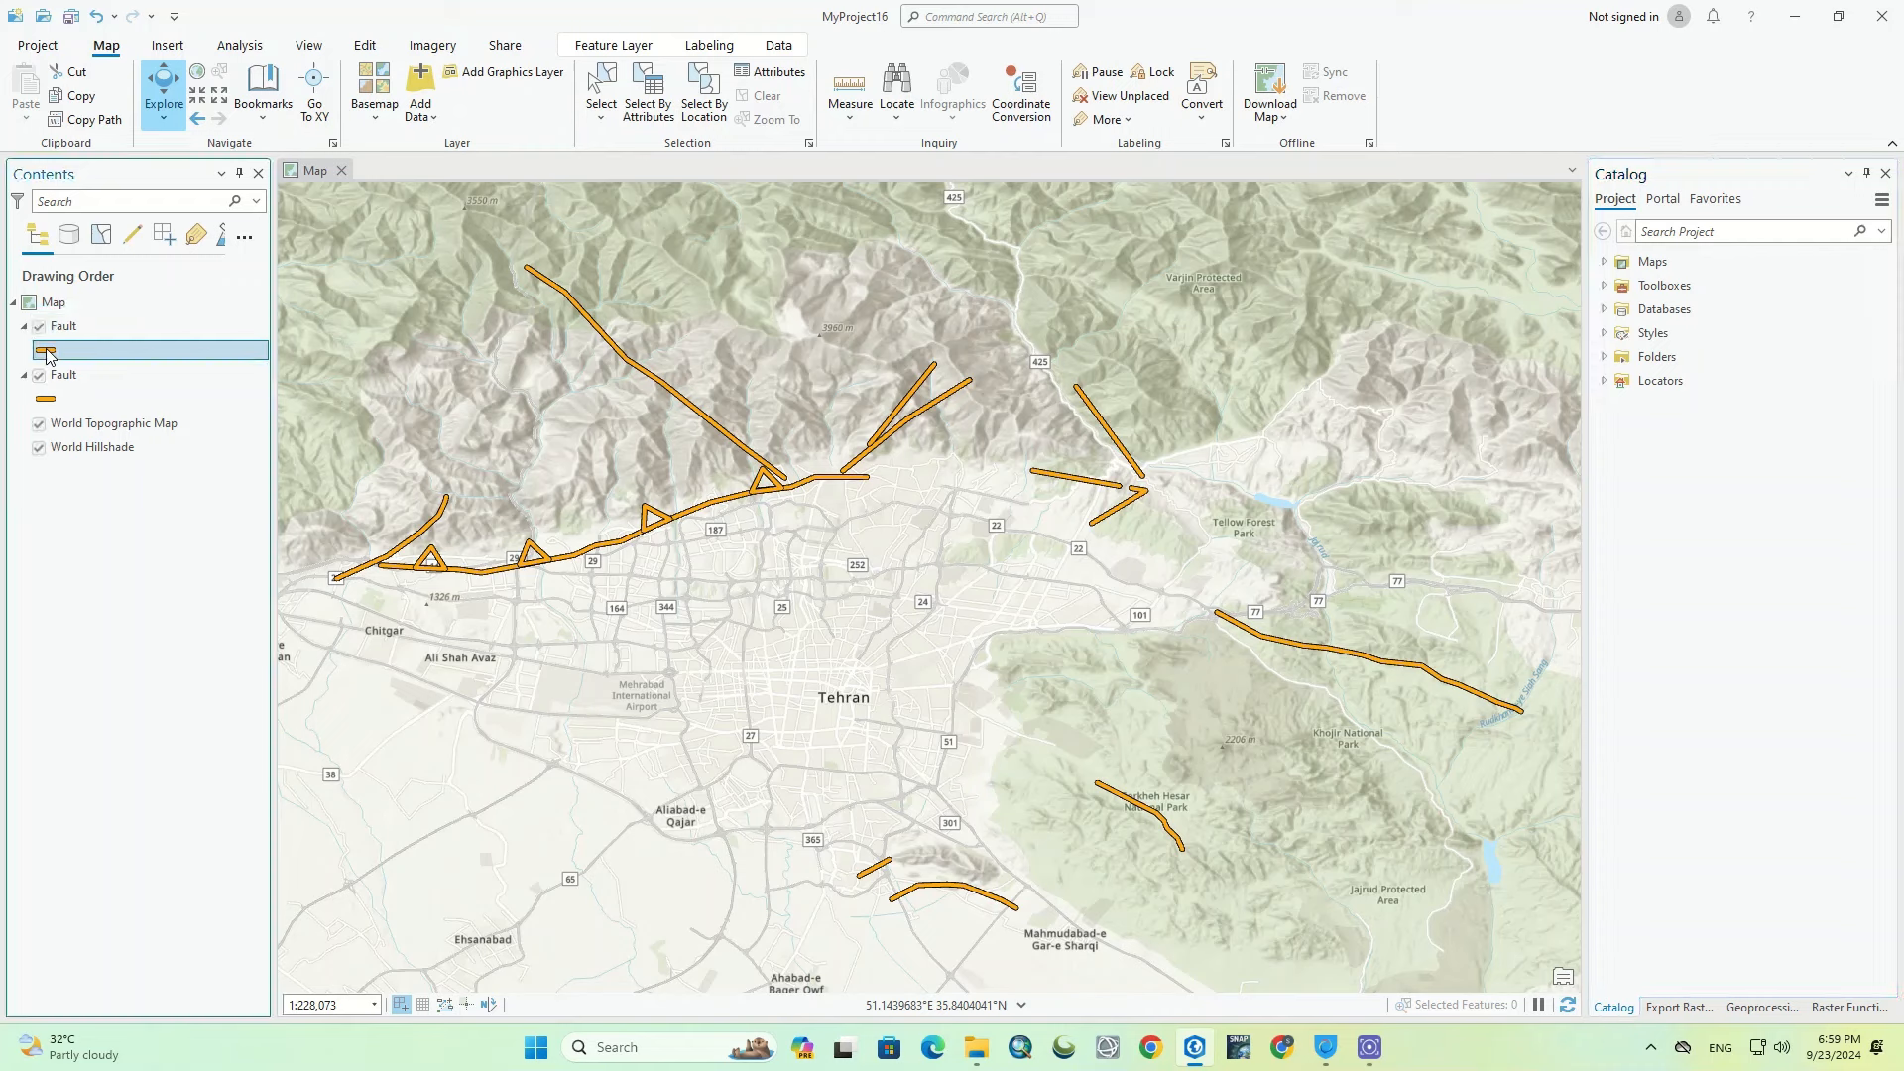
scroll(1706, 495, "down", 3)
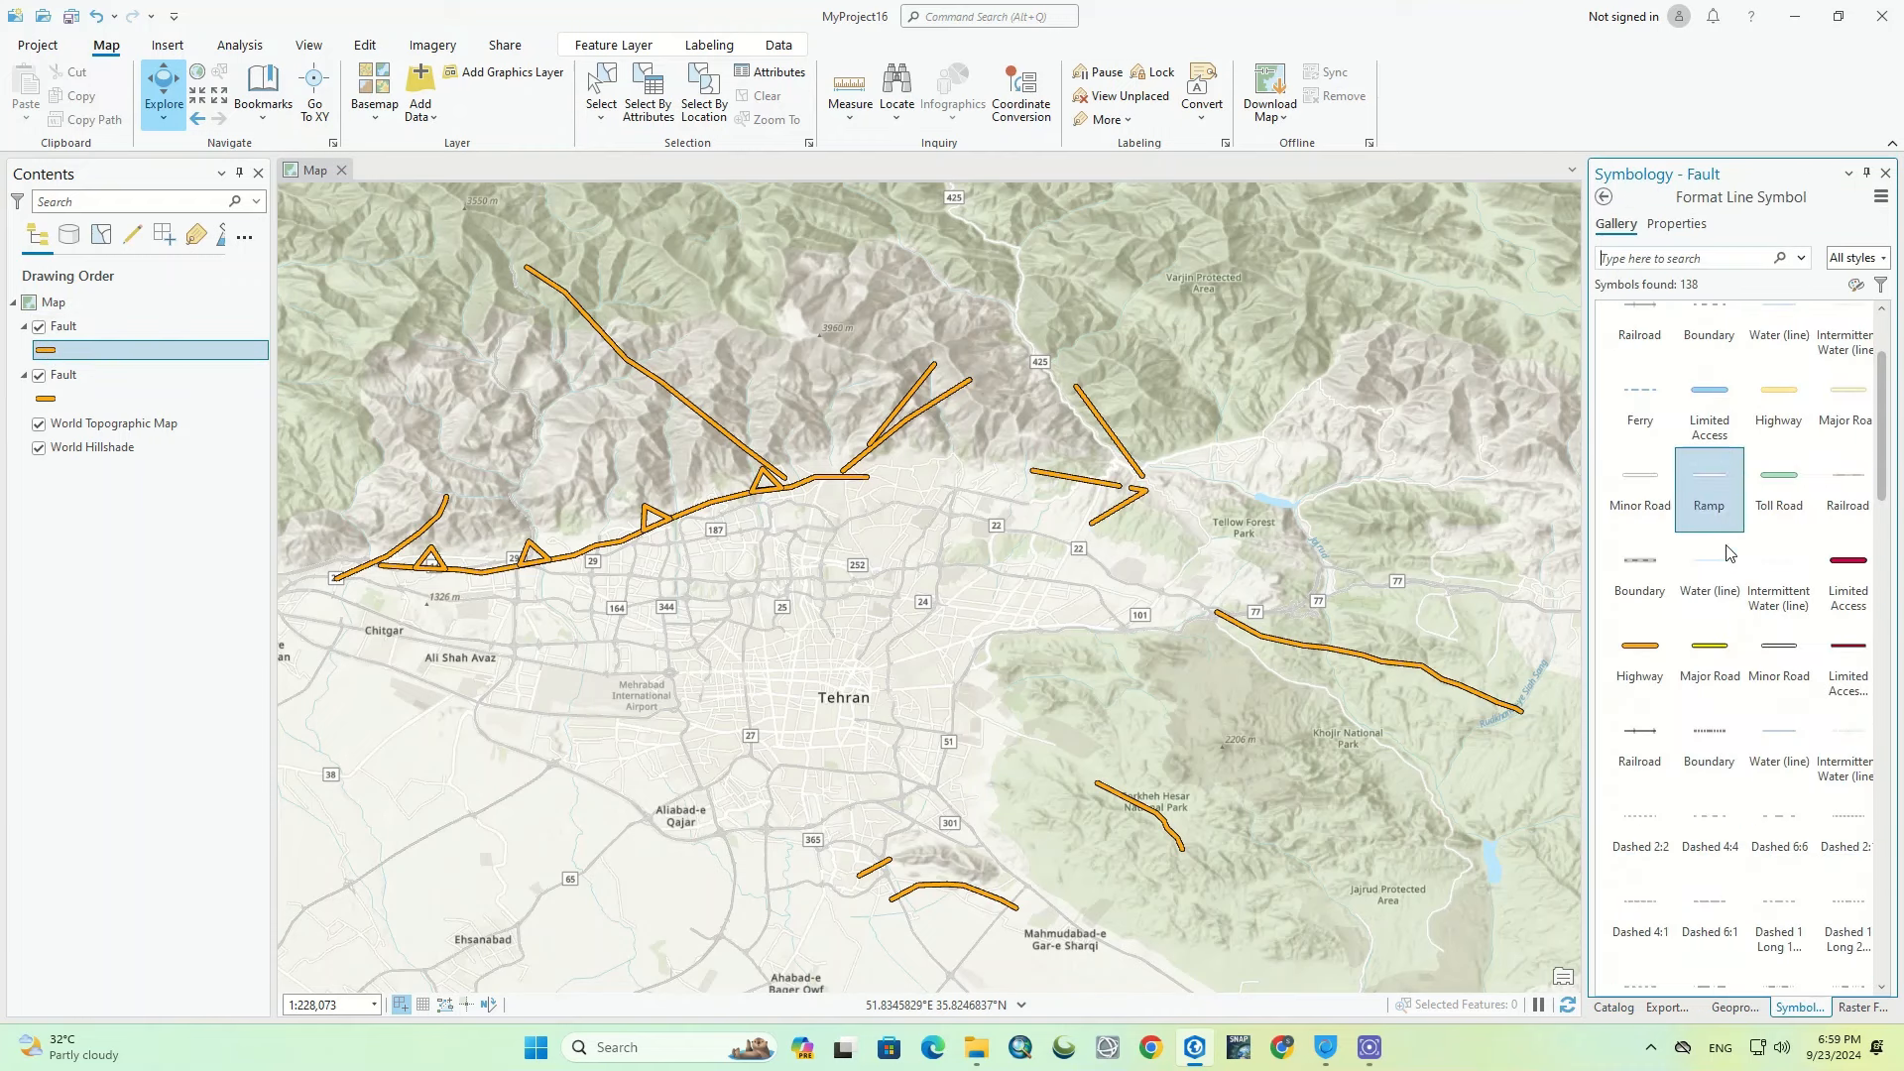
left_click(1779, 654)
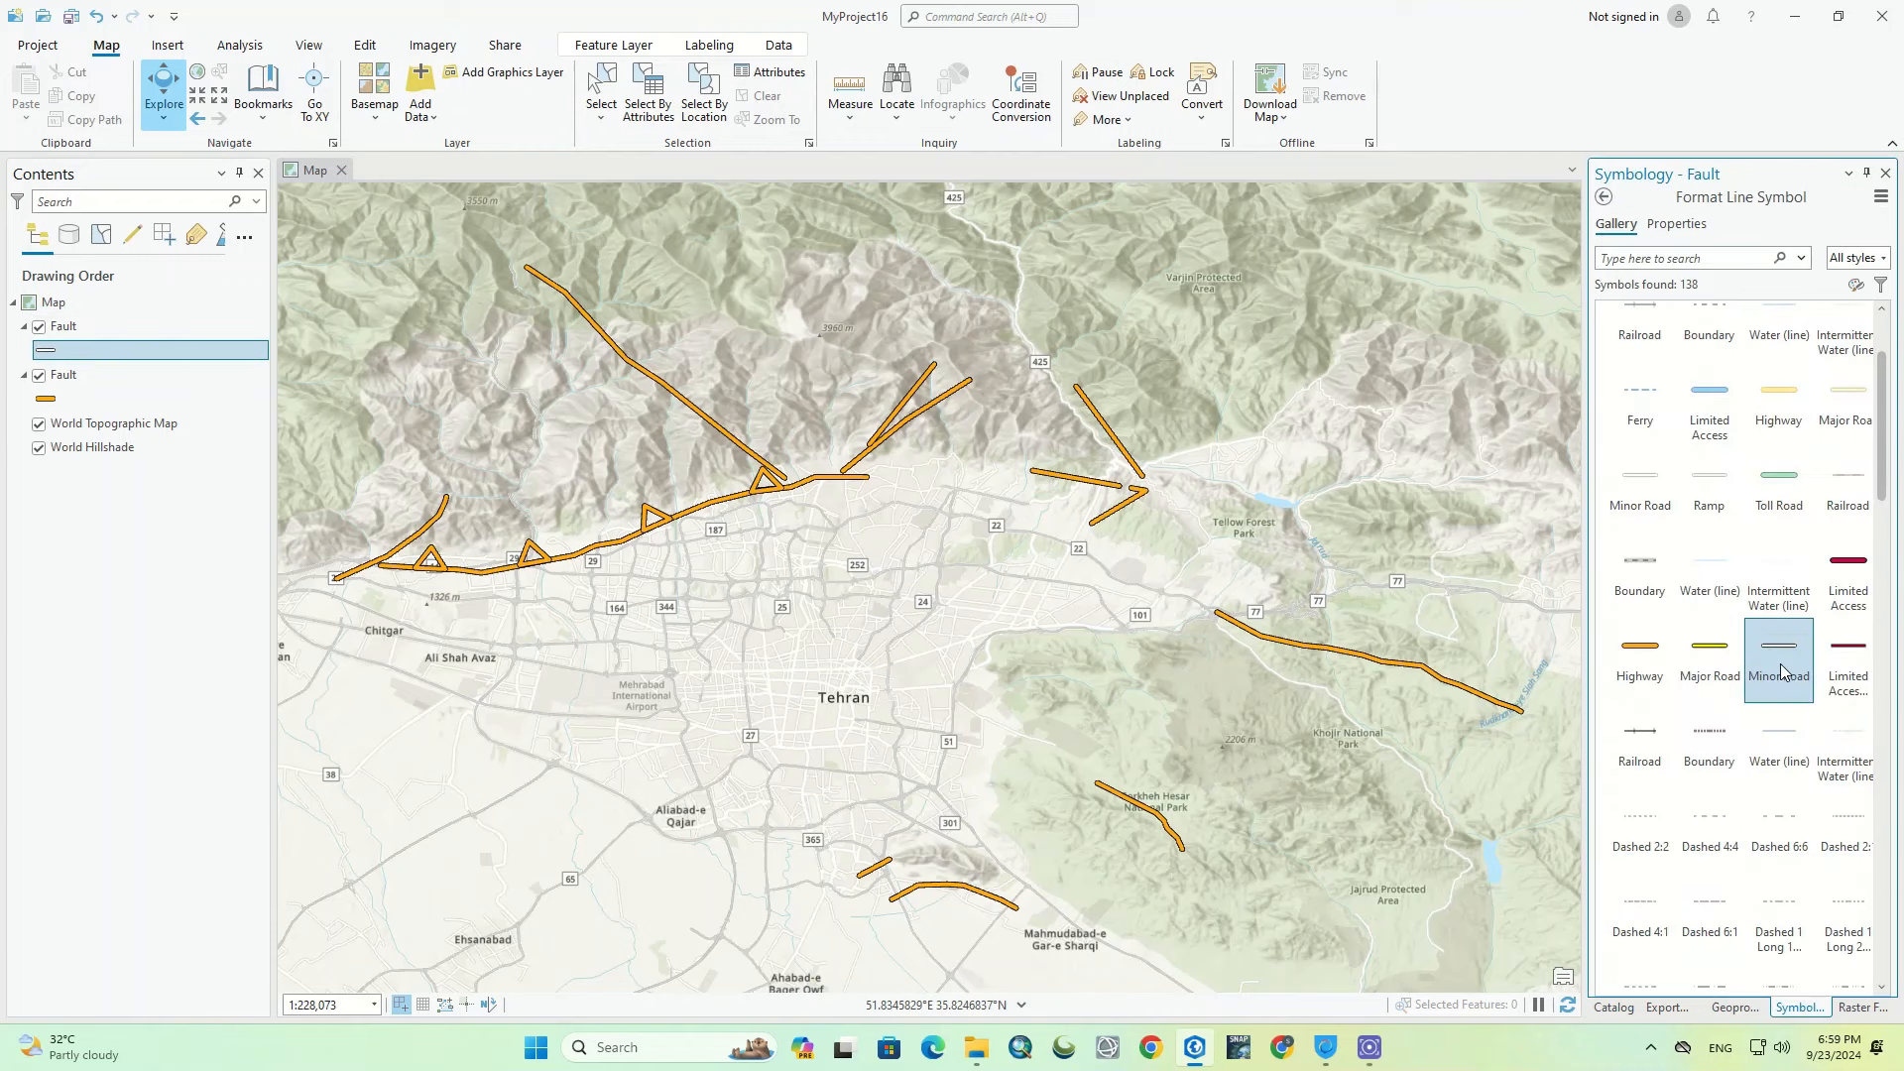
left_click(1849, 653)
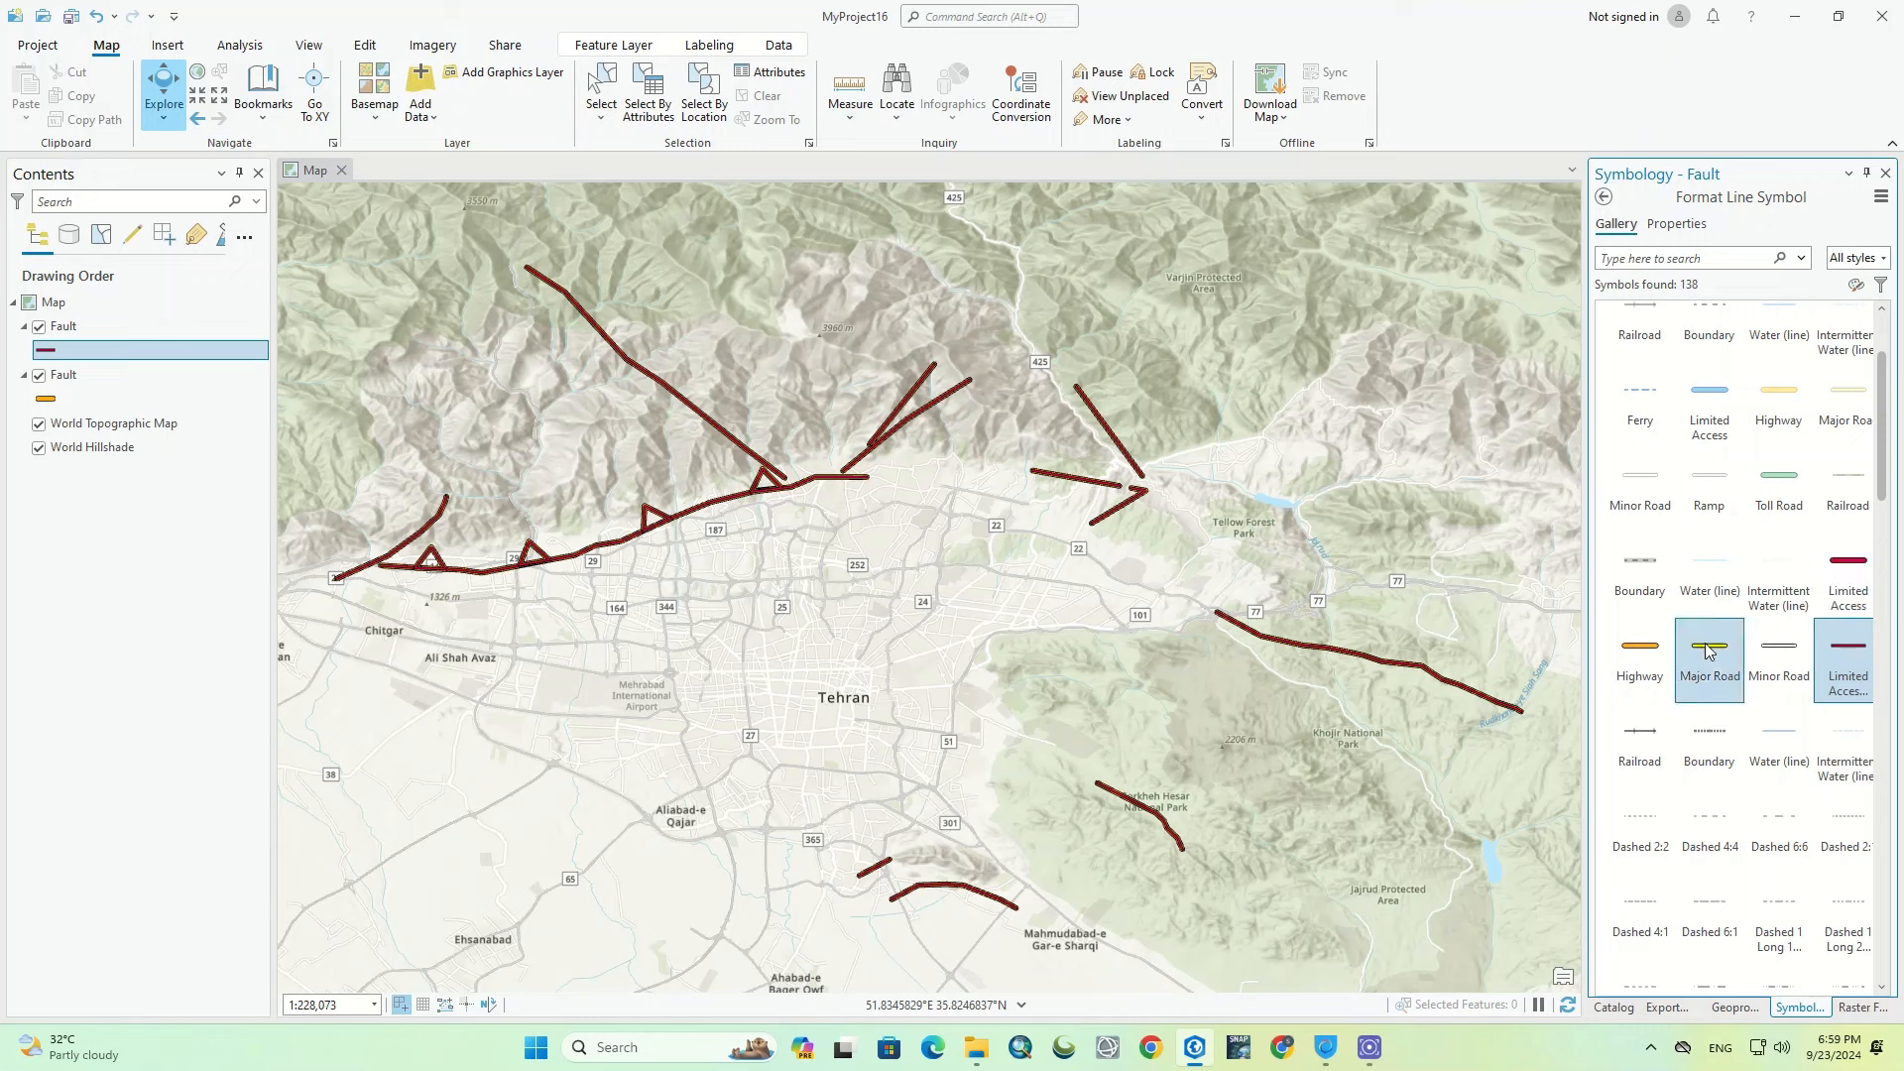
left_click(1847, 570)
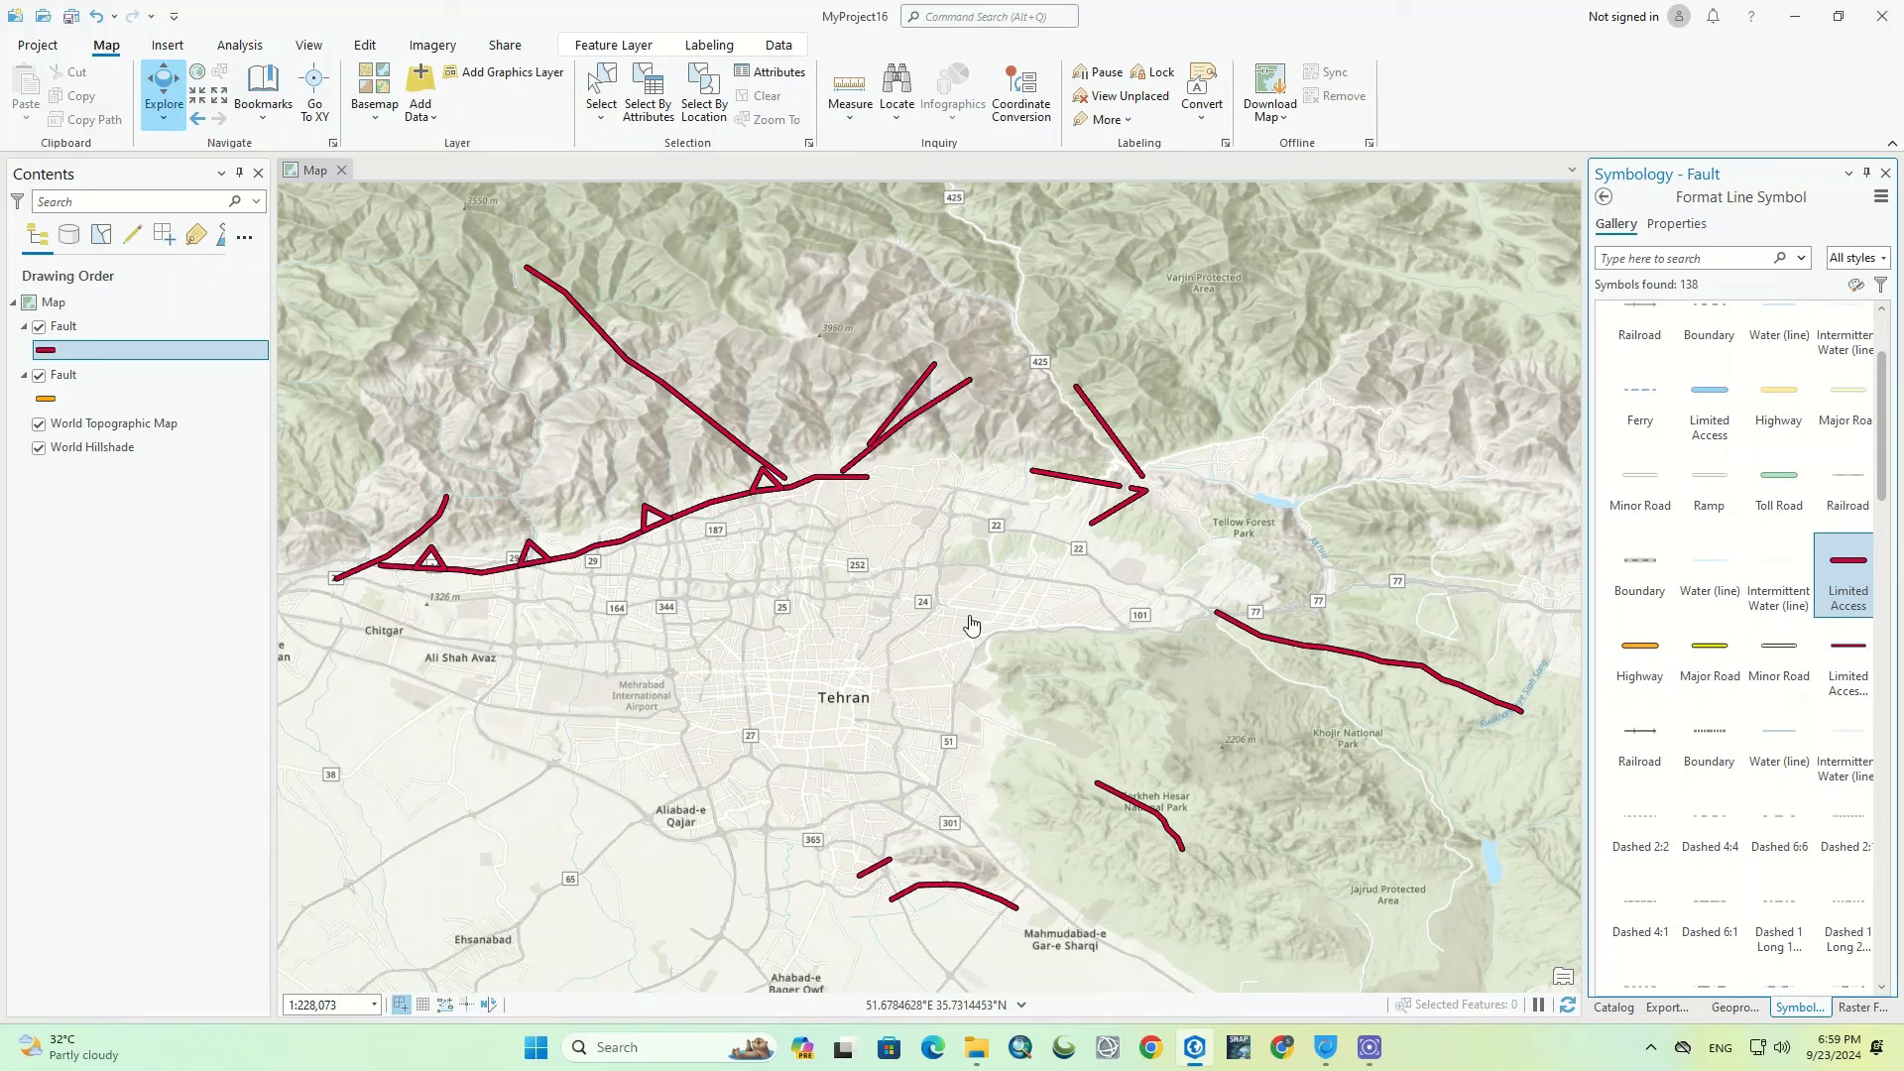
Step: Toggle the exported Fault layer off and on to compare it with the original beneath, and close its symbology settings
left_click(38, 327)
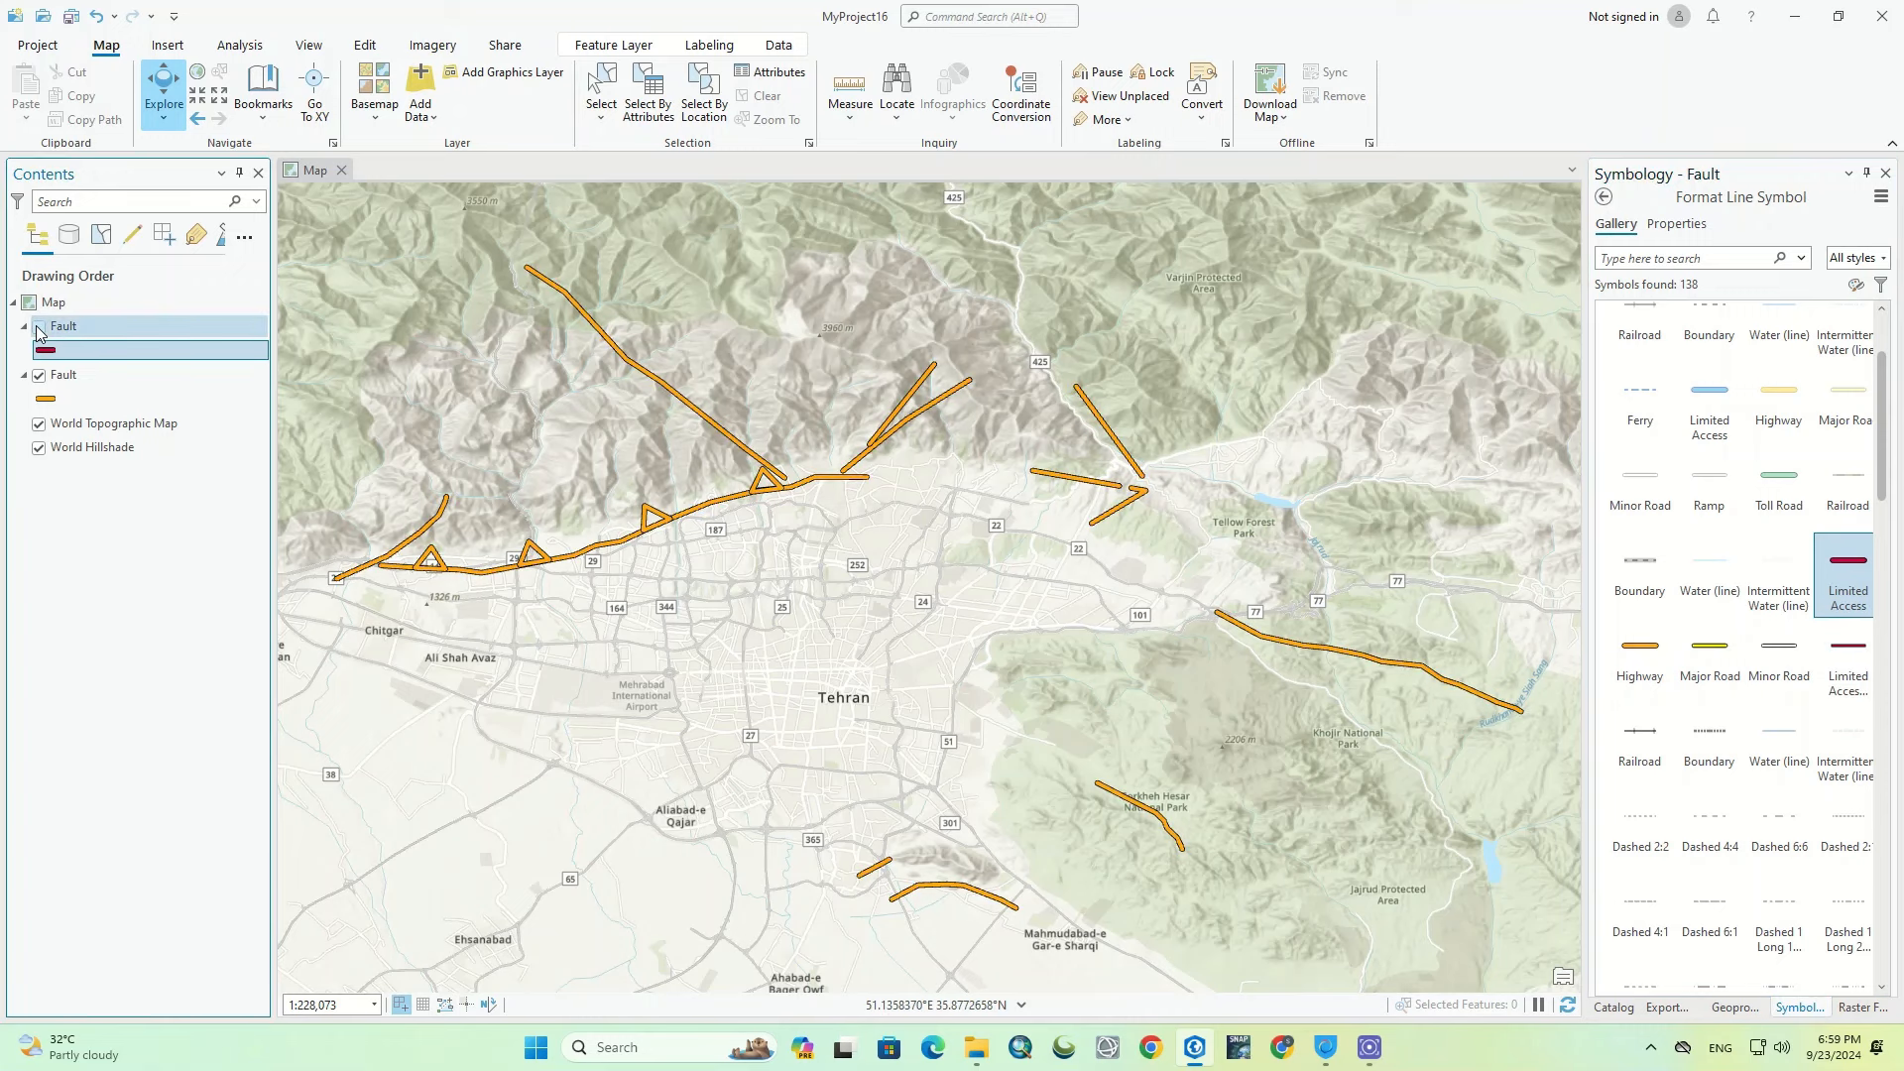
left_click(38, 327)
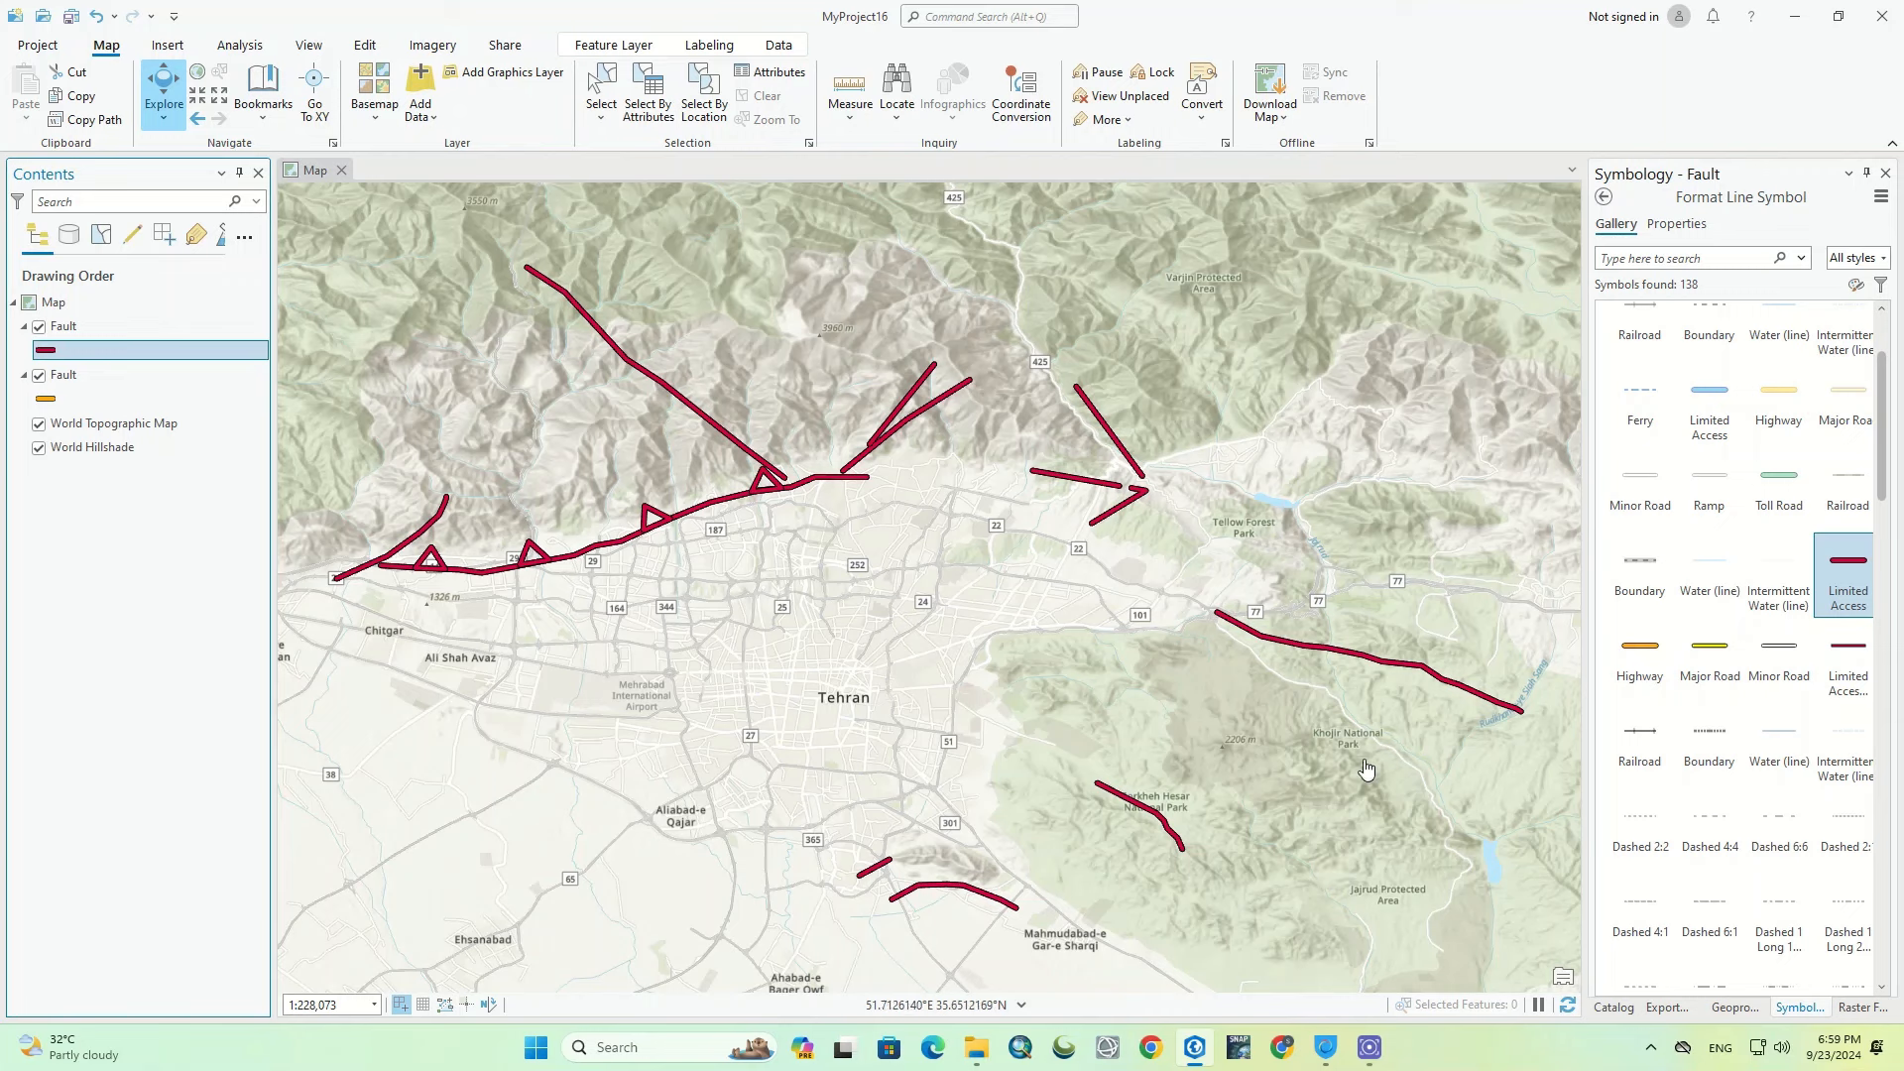
left_click(1885, 173)
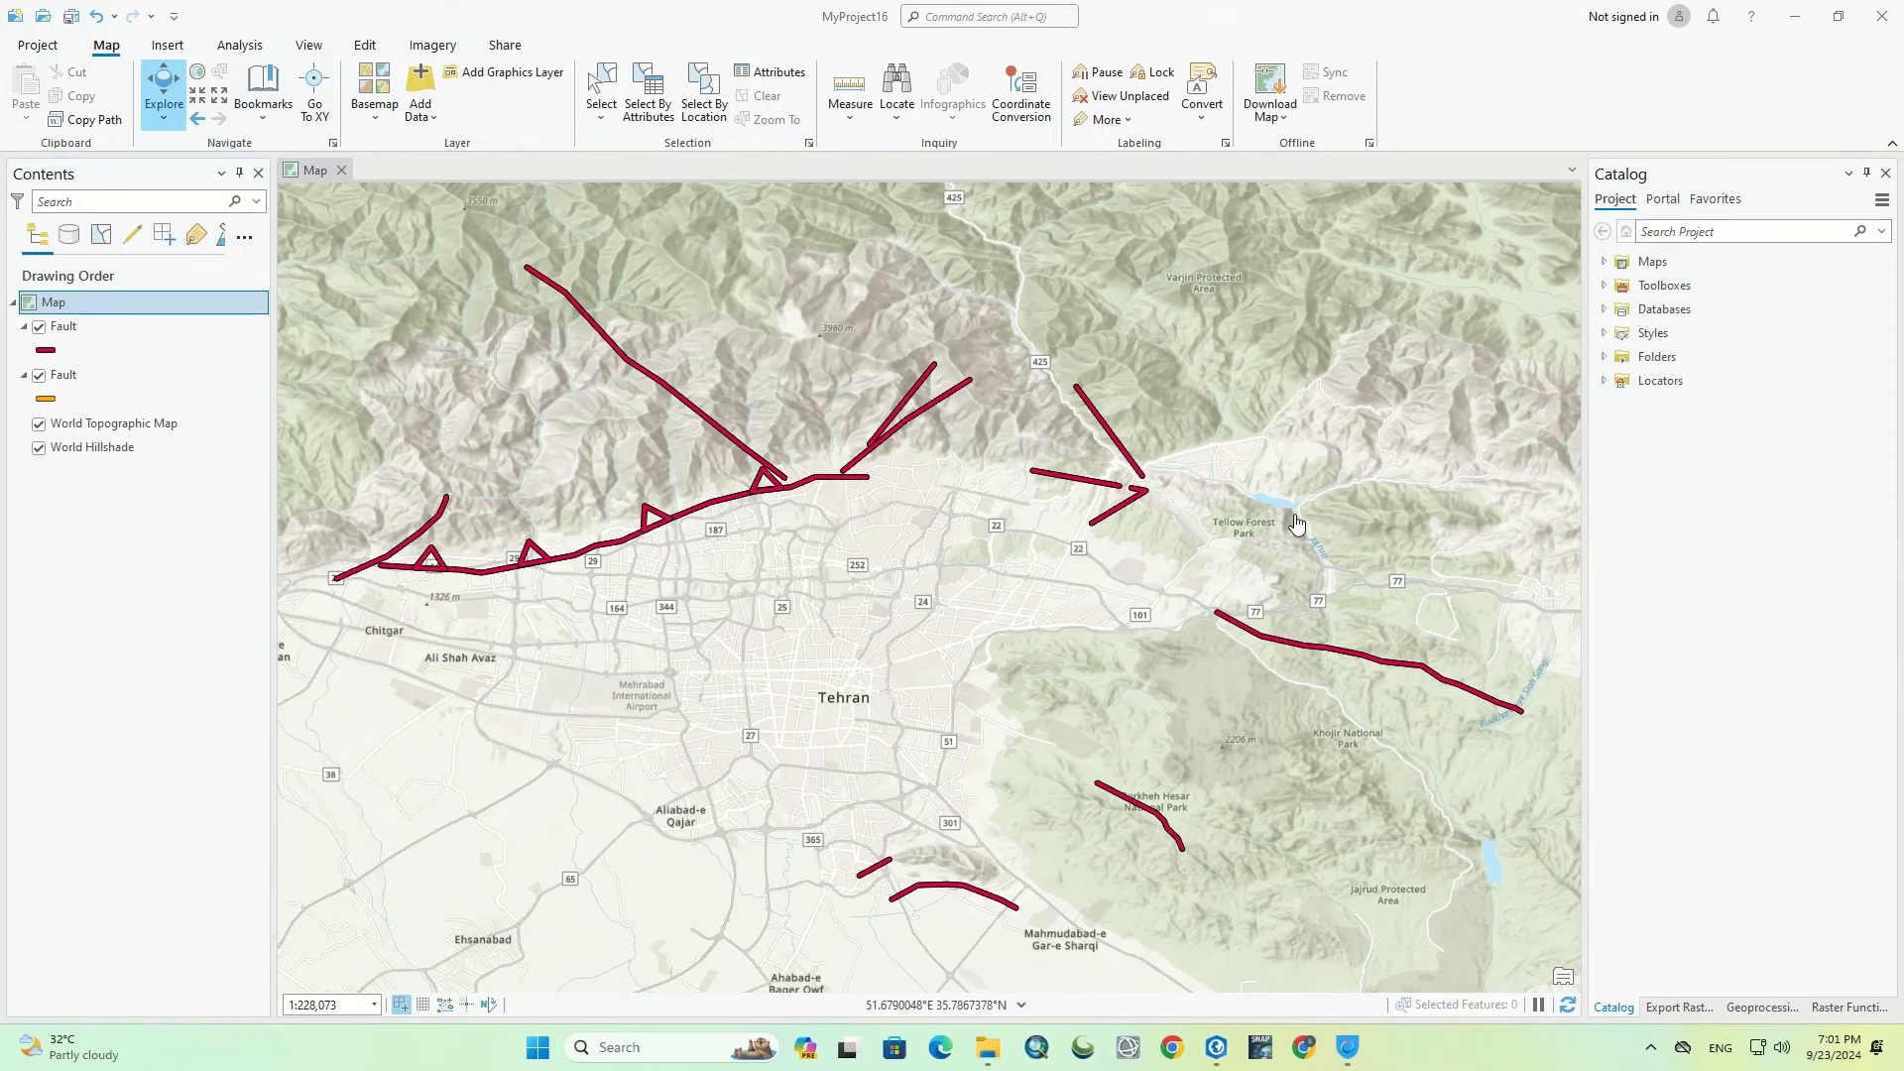
Step: Start a table export of the exported Fault layer with the output table named Fault_table2.dbf
left_click(78, 332)
right_click(79, 333)
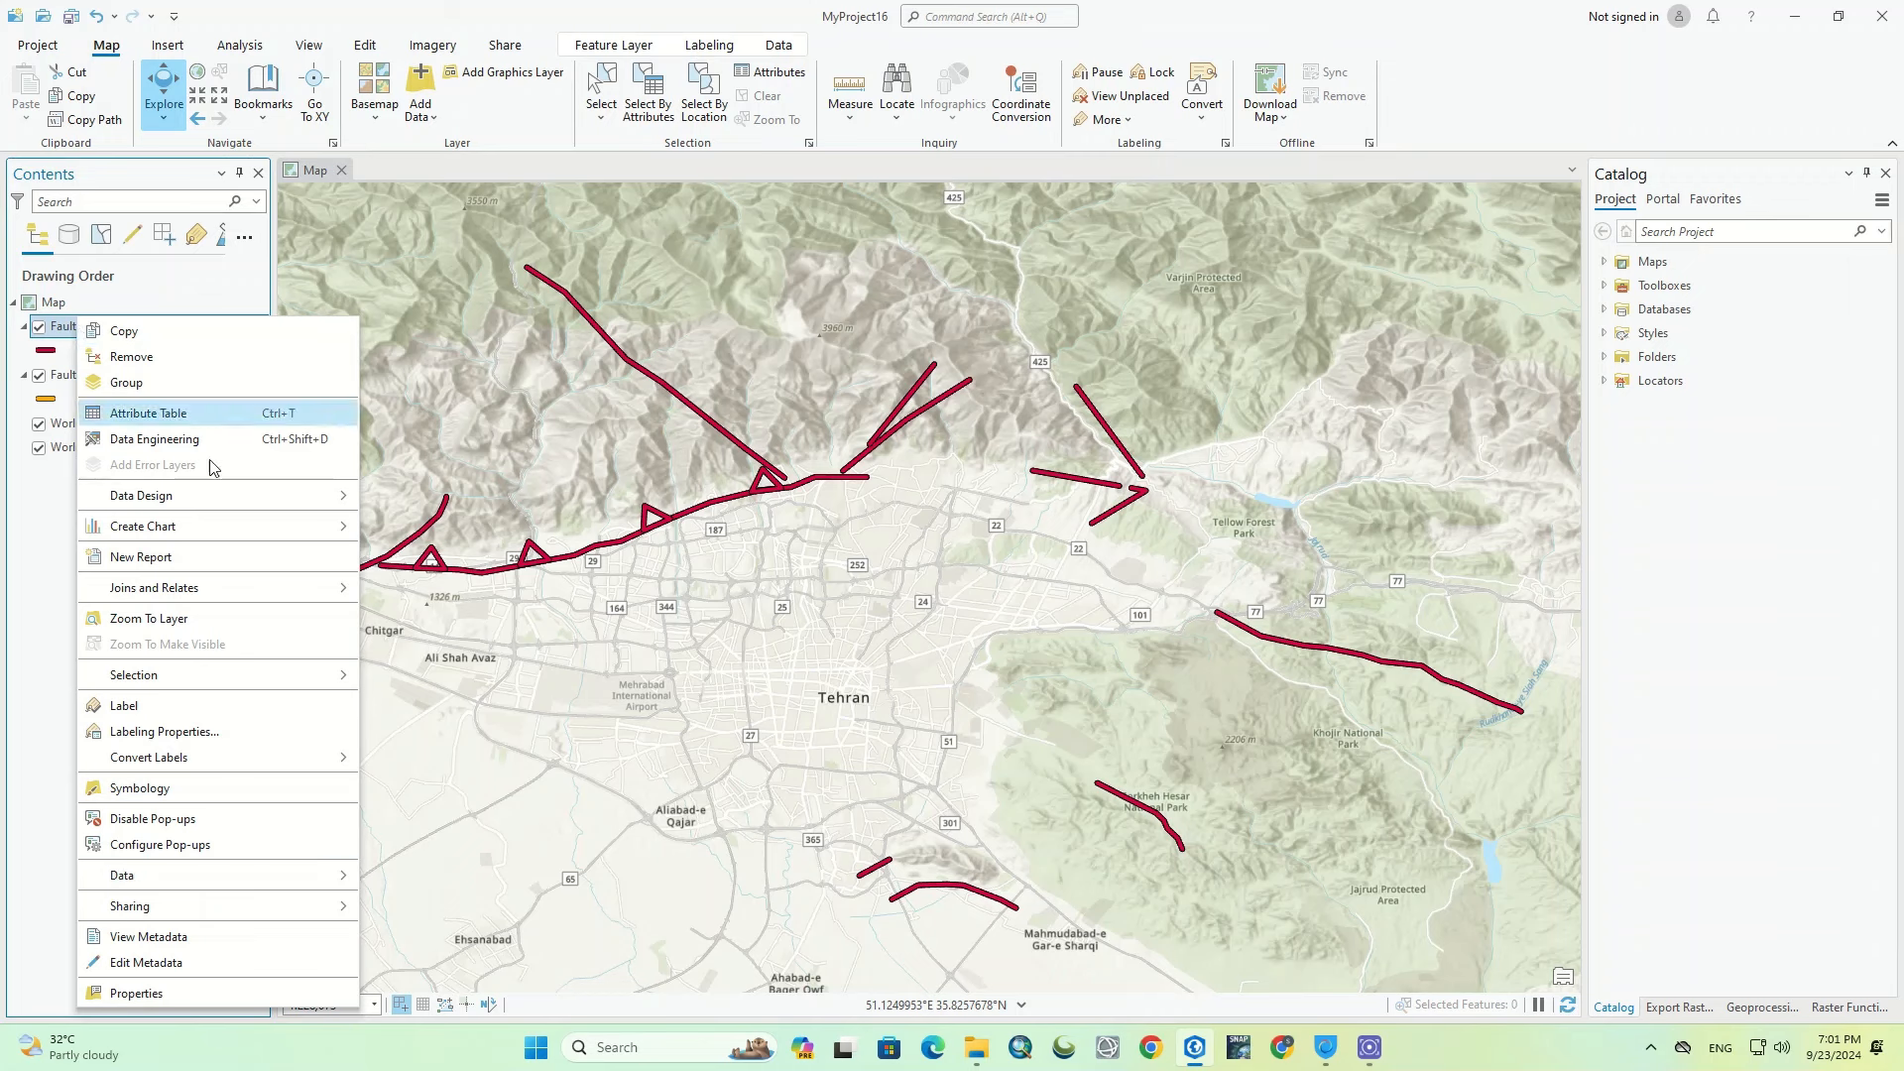
mouse_move(264, 879)
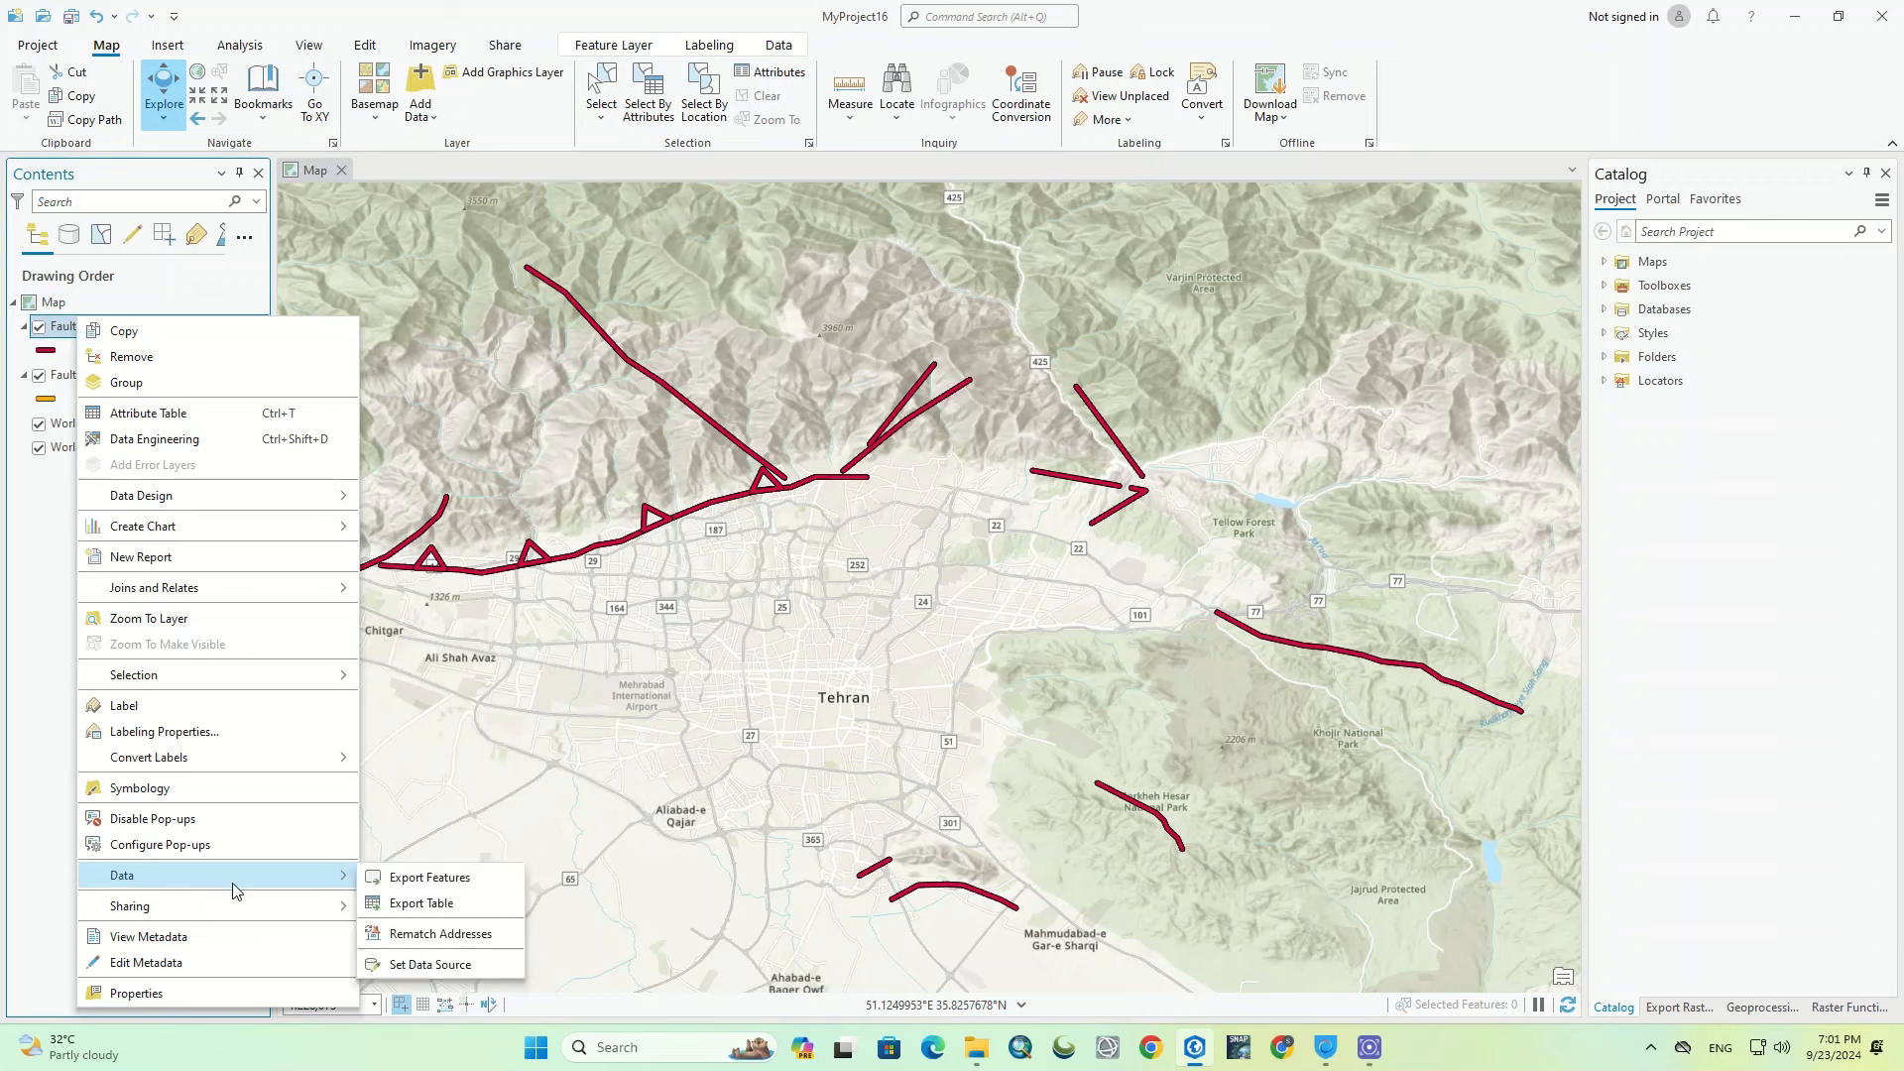
left_click(480, 907)
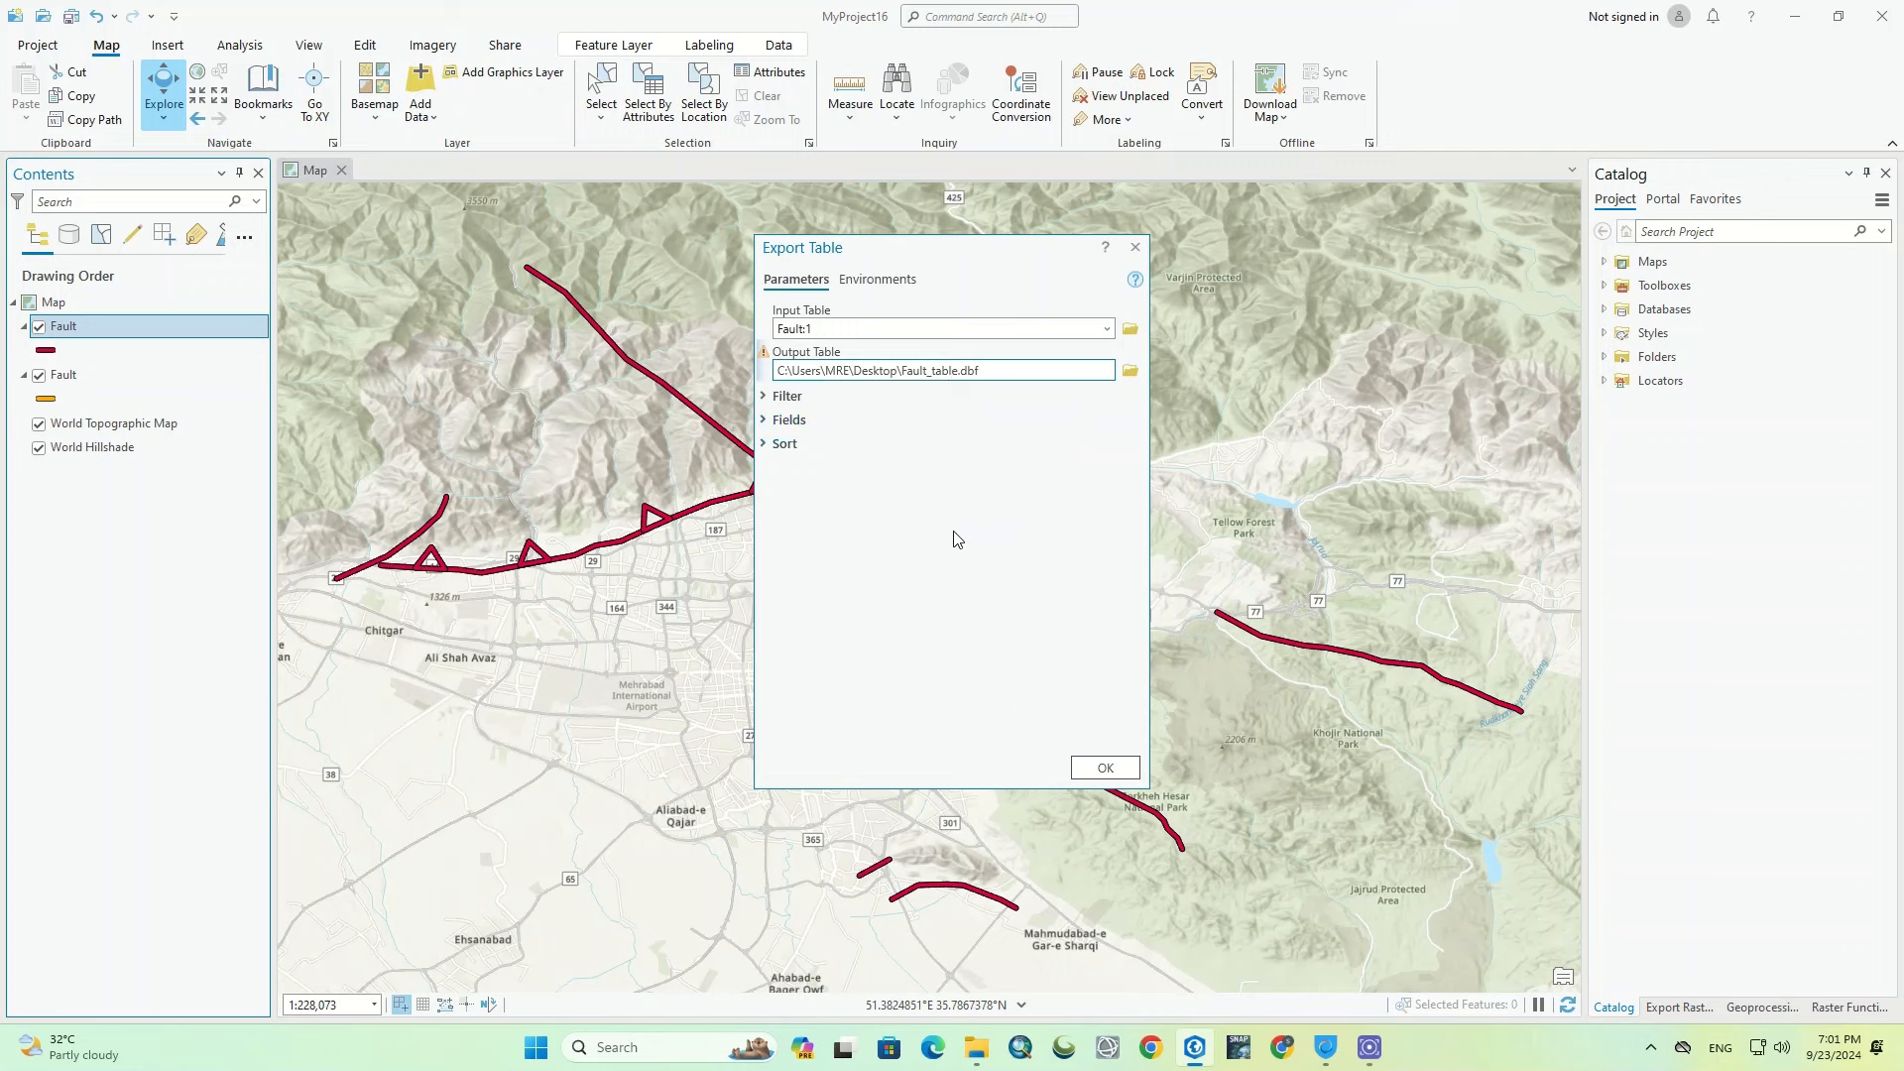
type("2")
key("Tab")
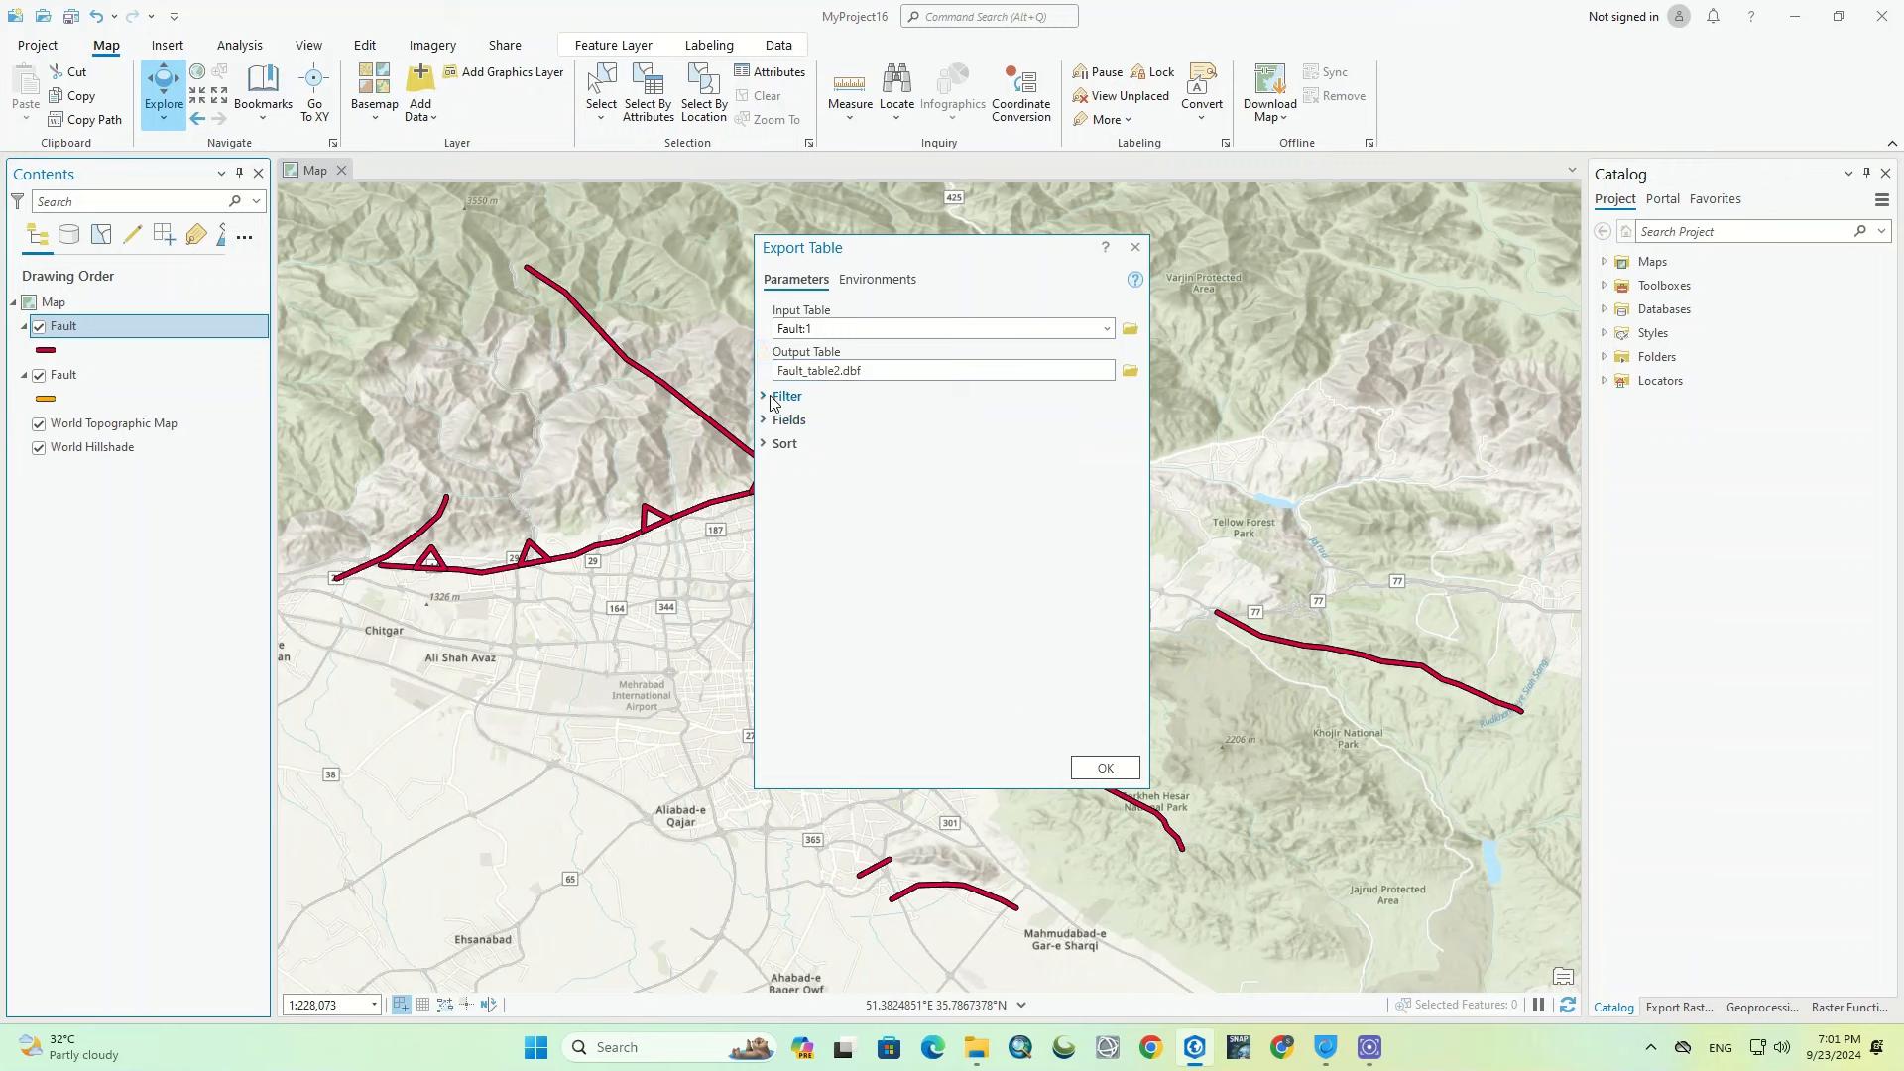
Step: Review the table export's environment settings and run the export
left_click(870, 282)
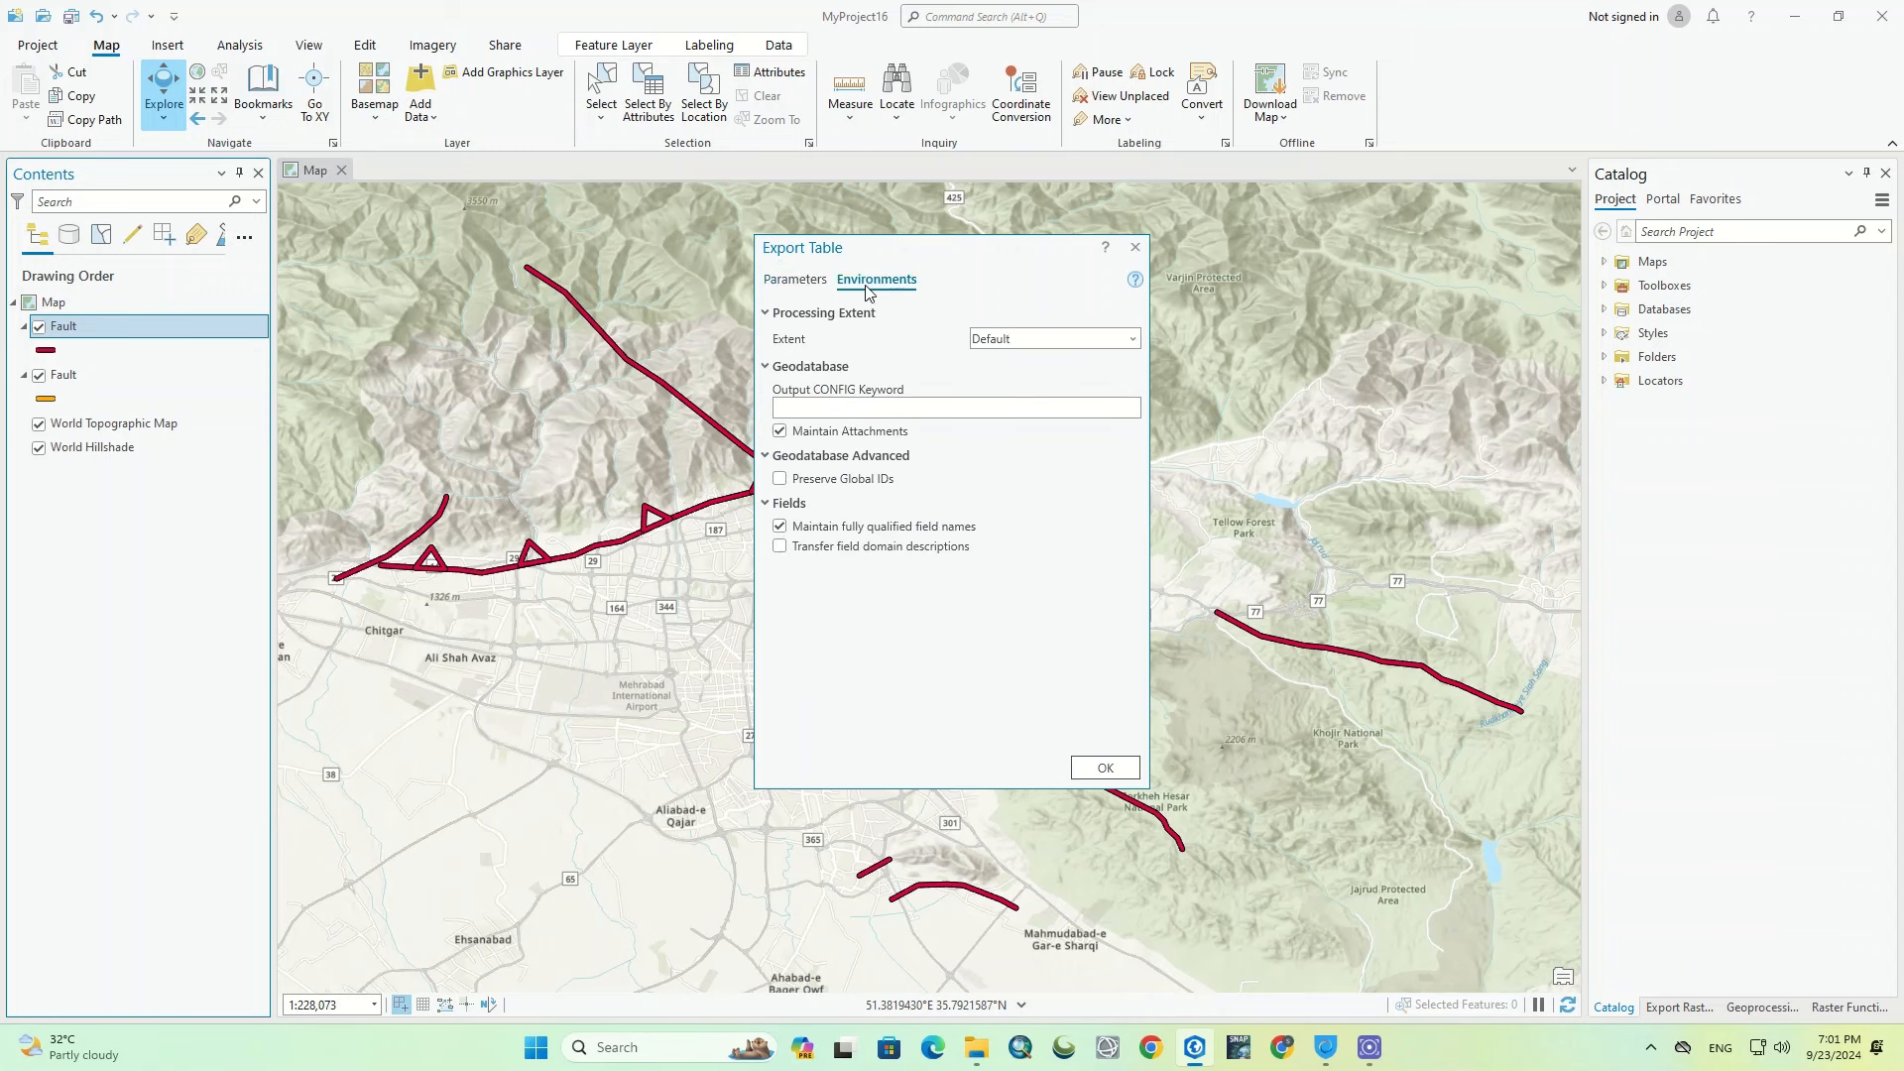
left_click(795, 280)
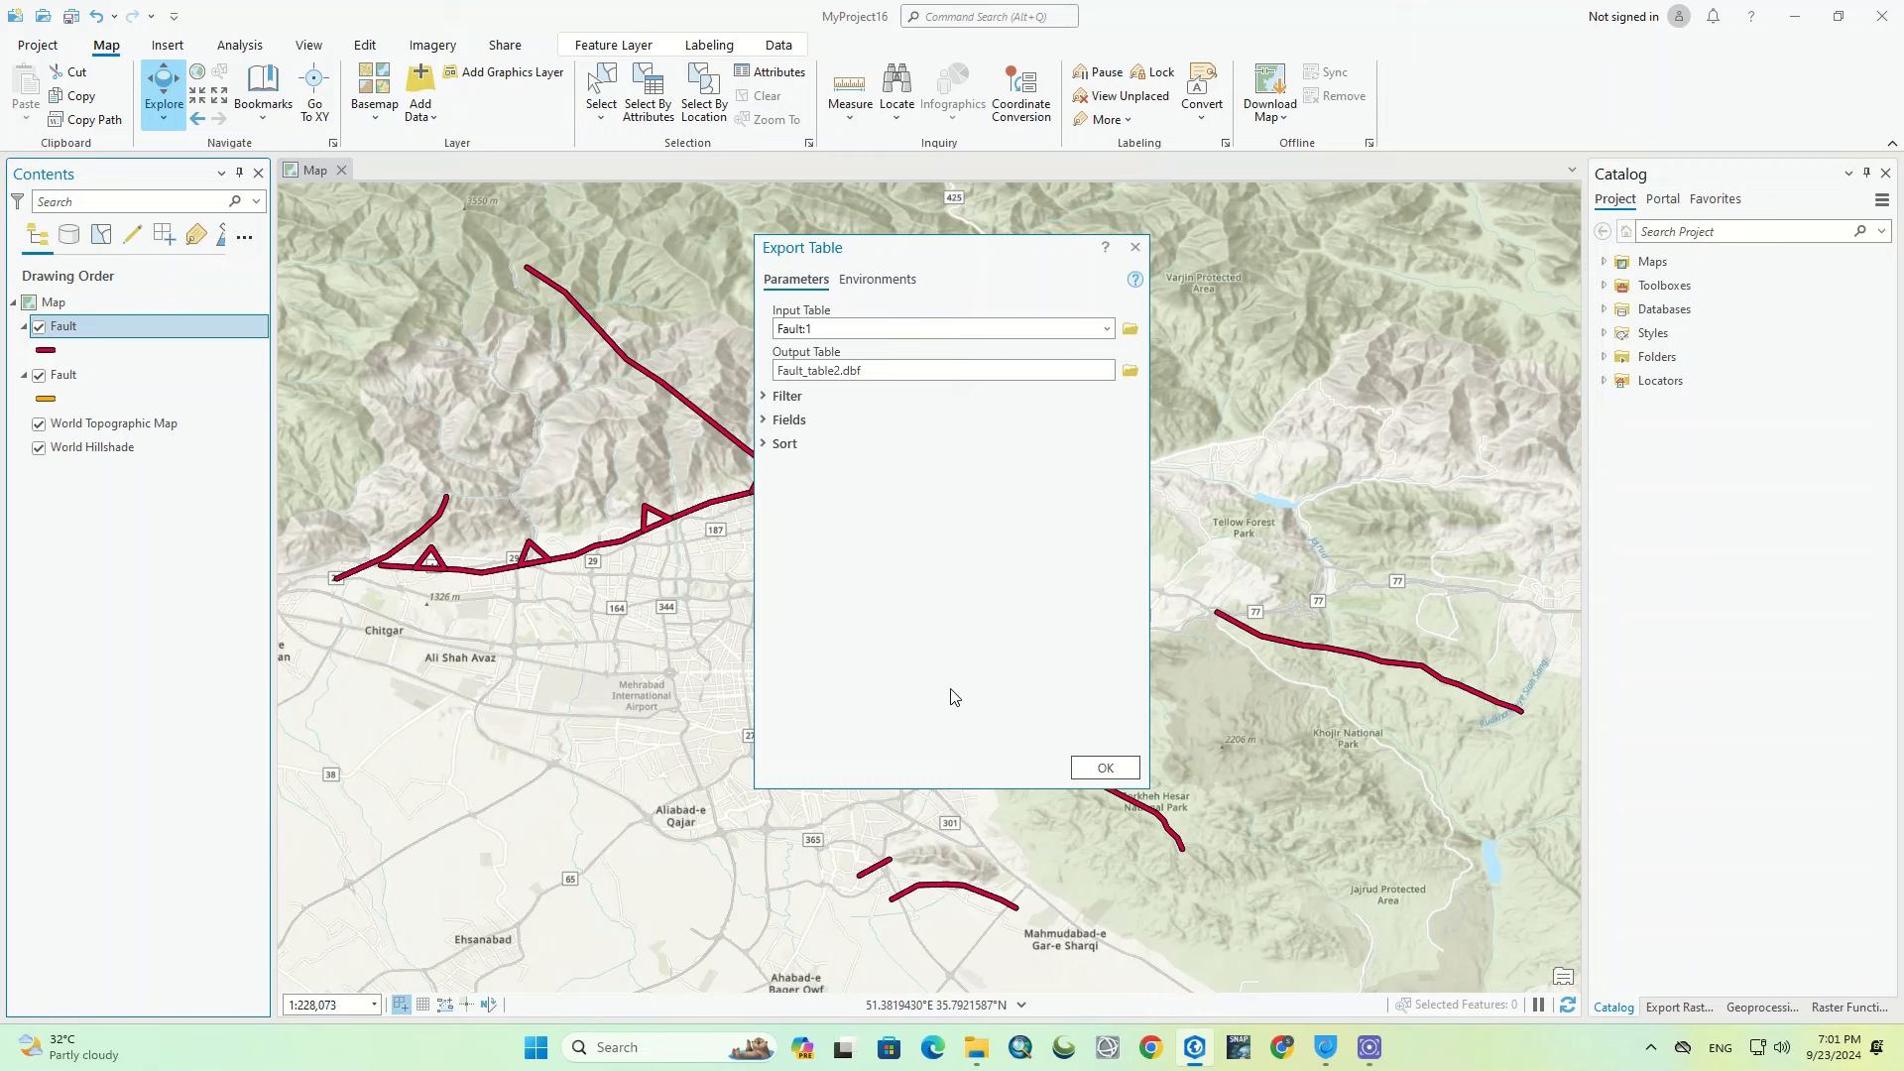
left_click(1099, 771)
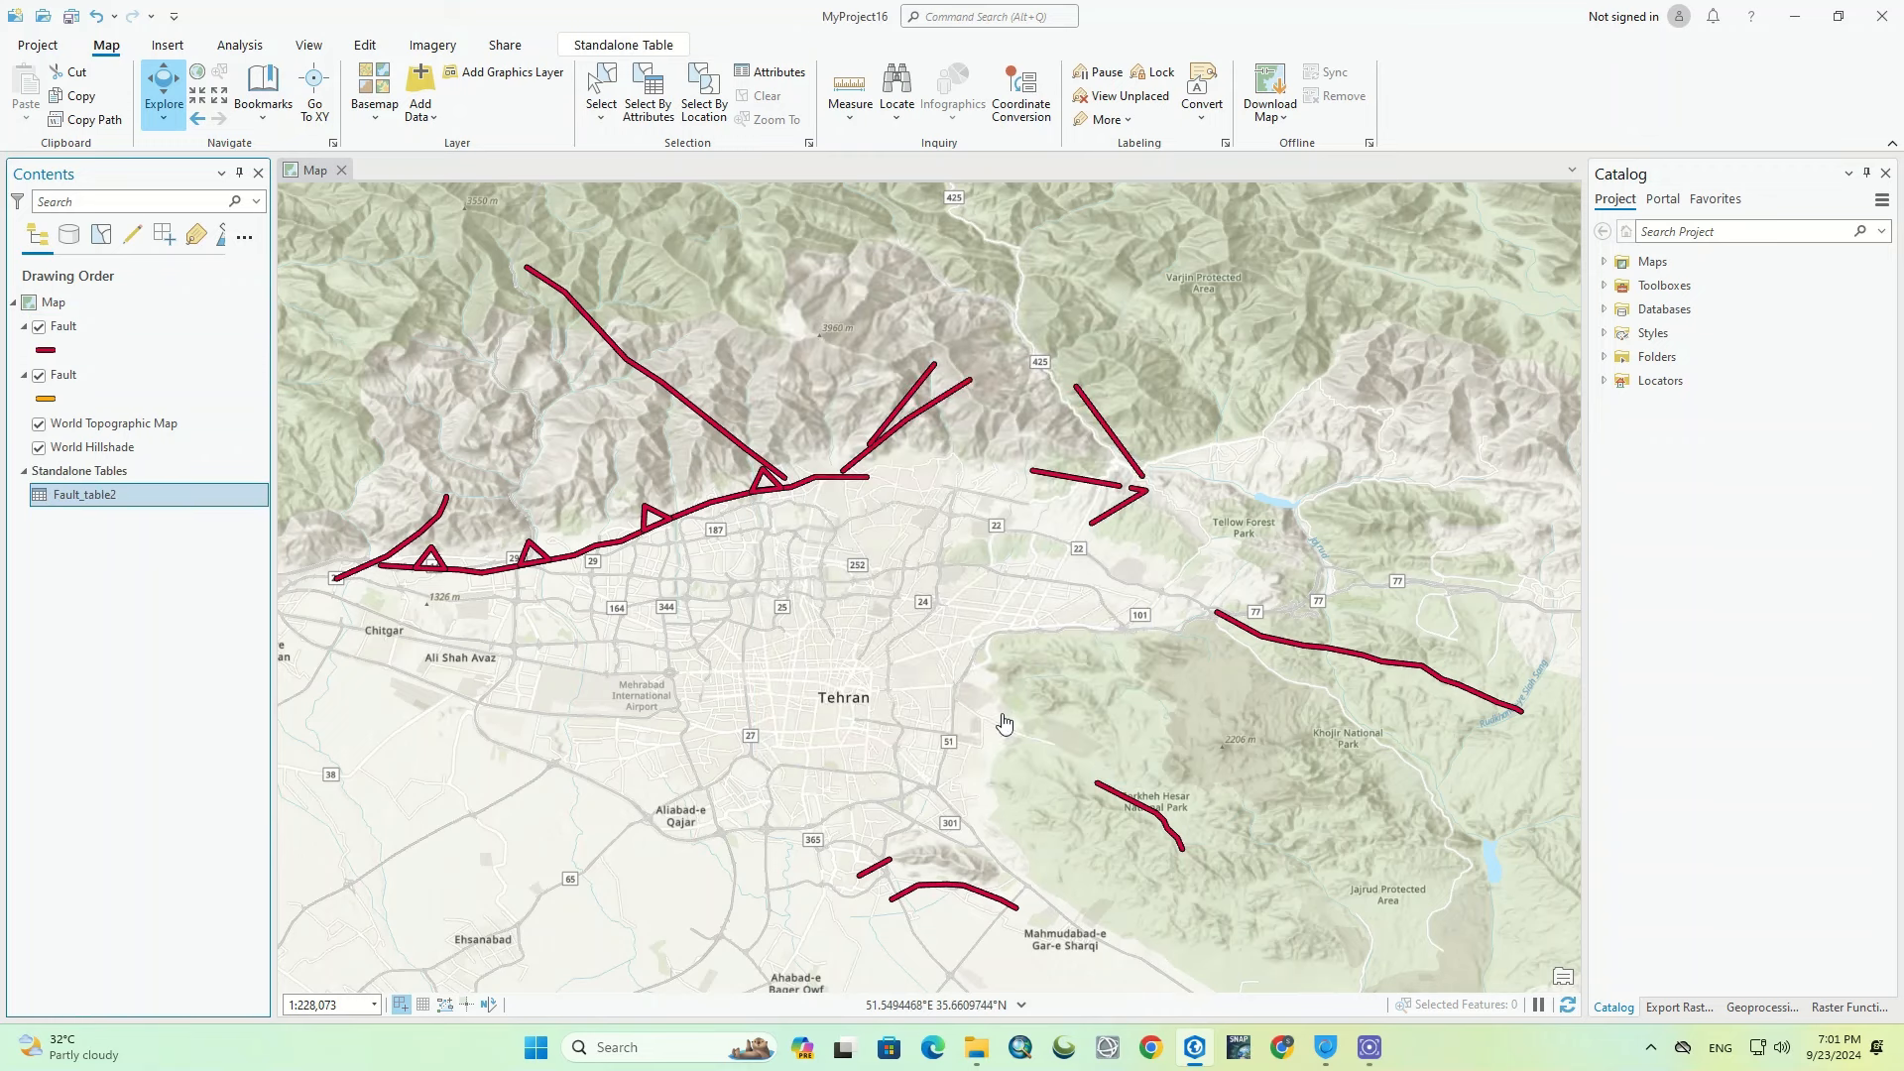
Step: Open the Fault_table2 standalone table, look through its records and fields, and close it
right_click(135, 507)
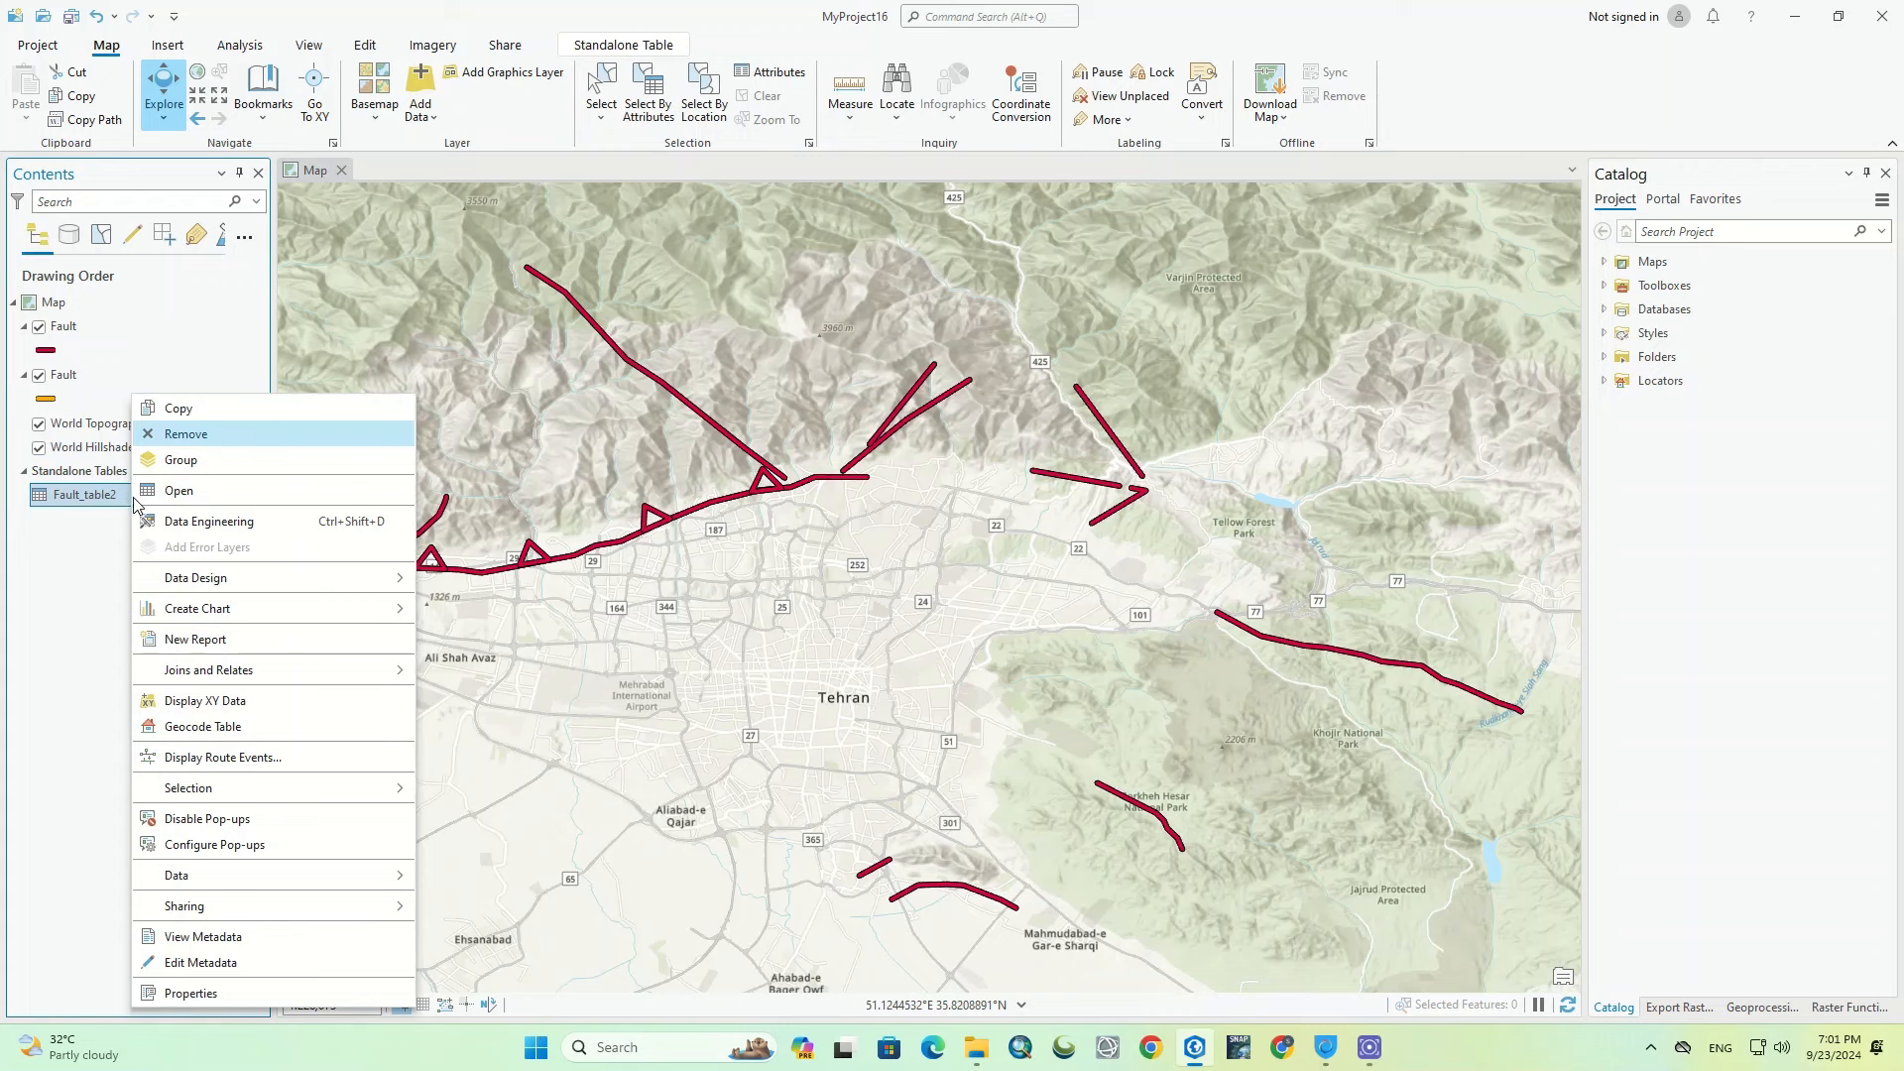
left_click(161, 490)
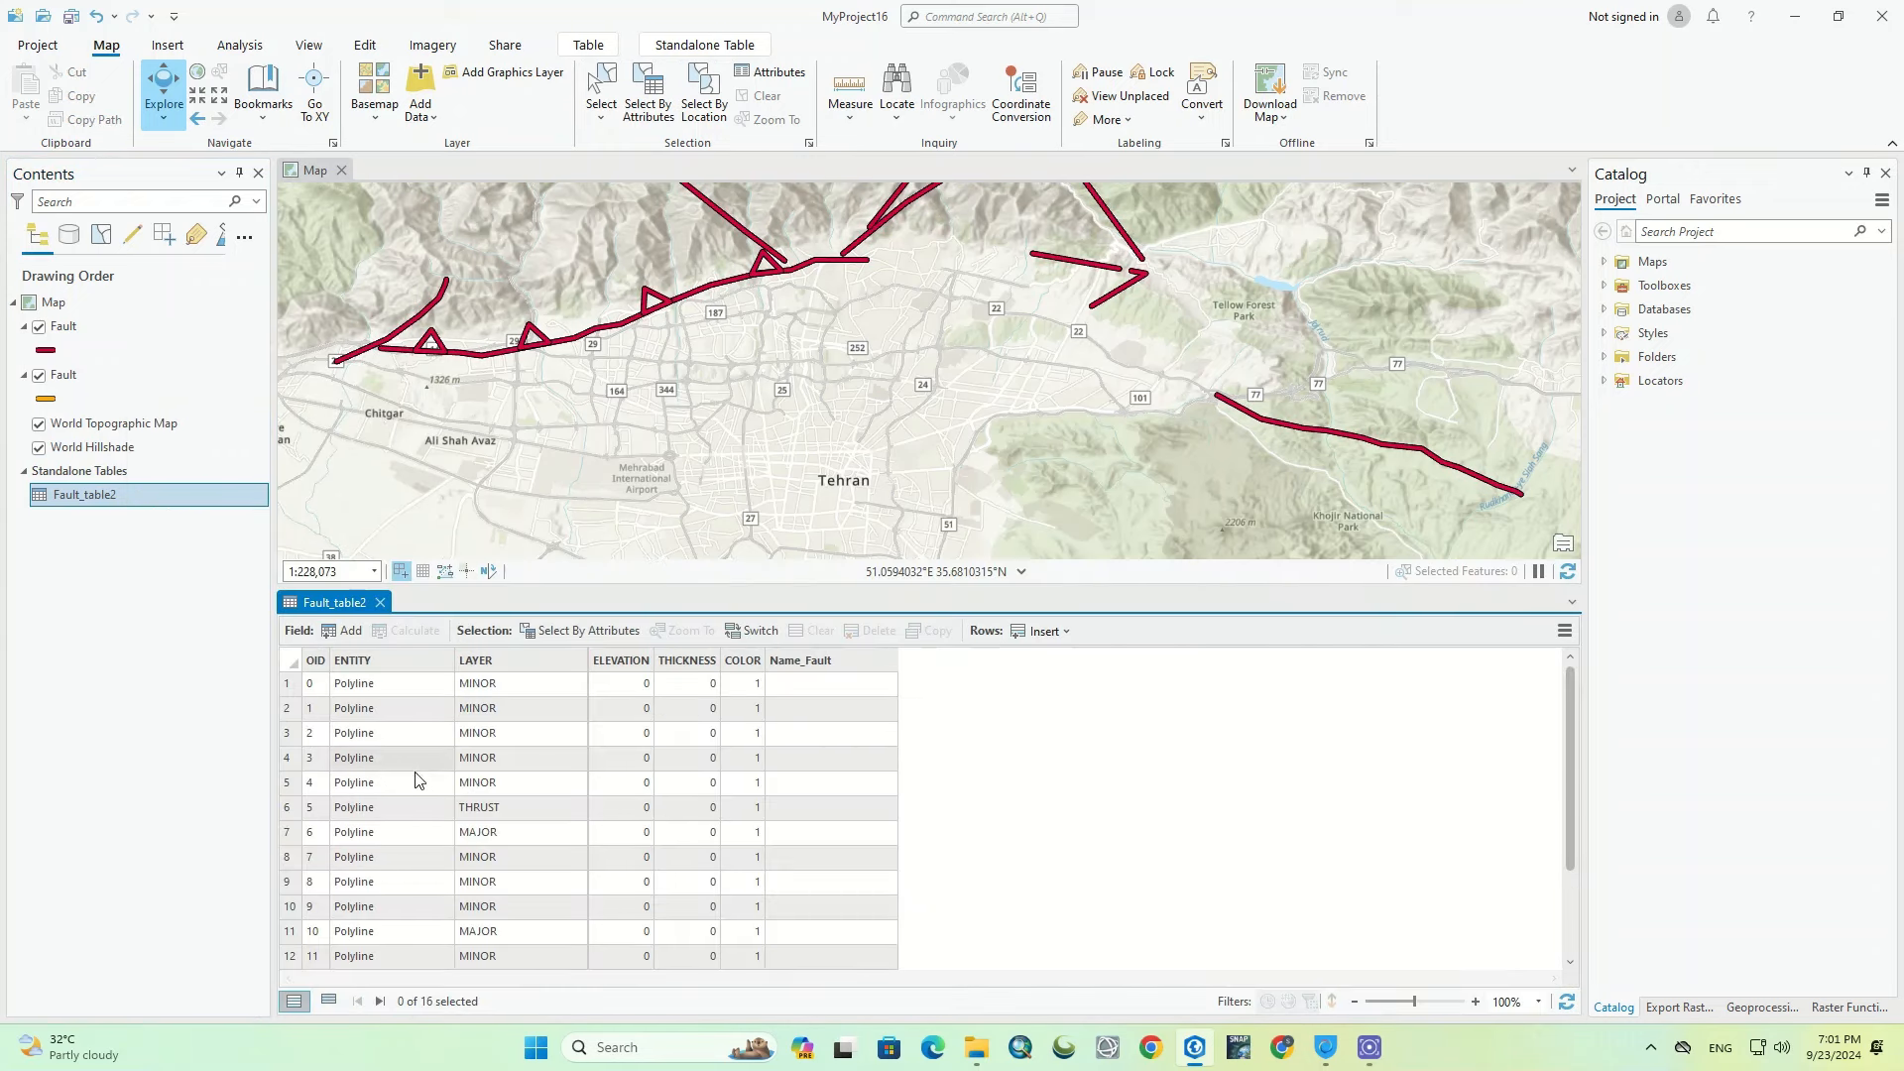
scroll(718, 806, "down", 3)
scroll(718, 799, "up", 3)
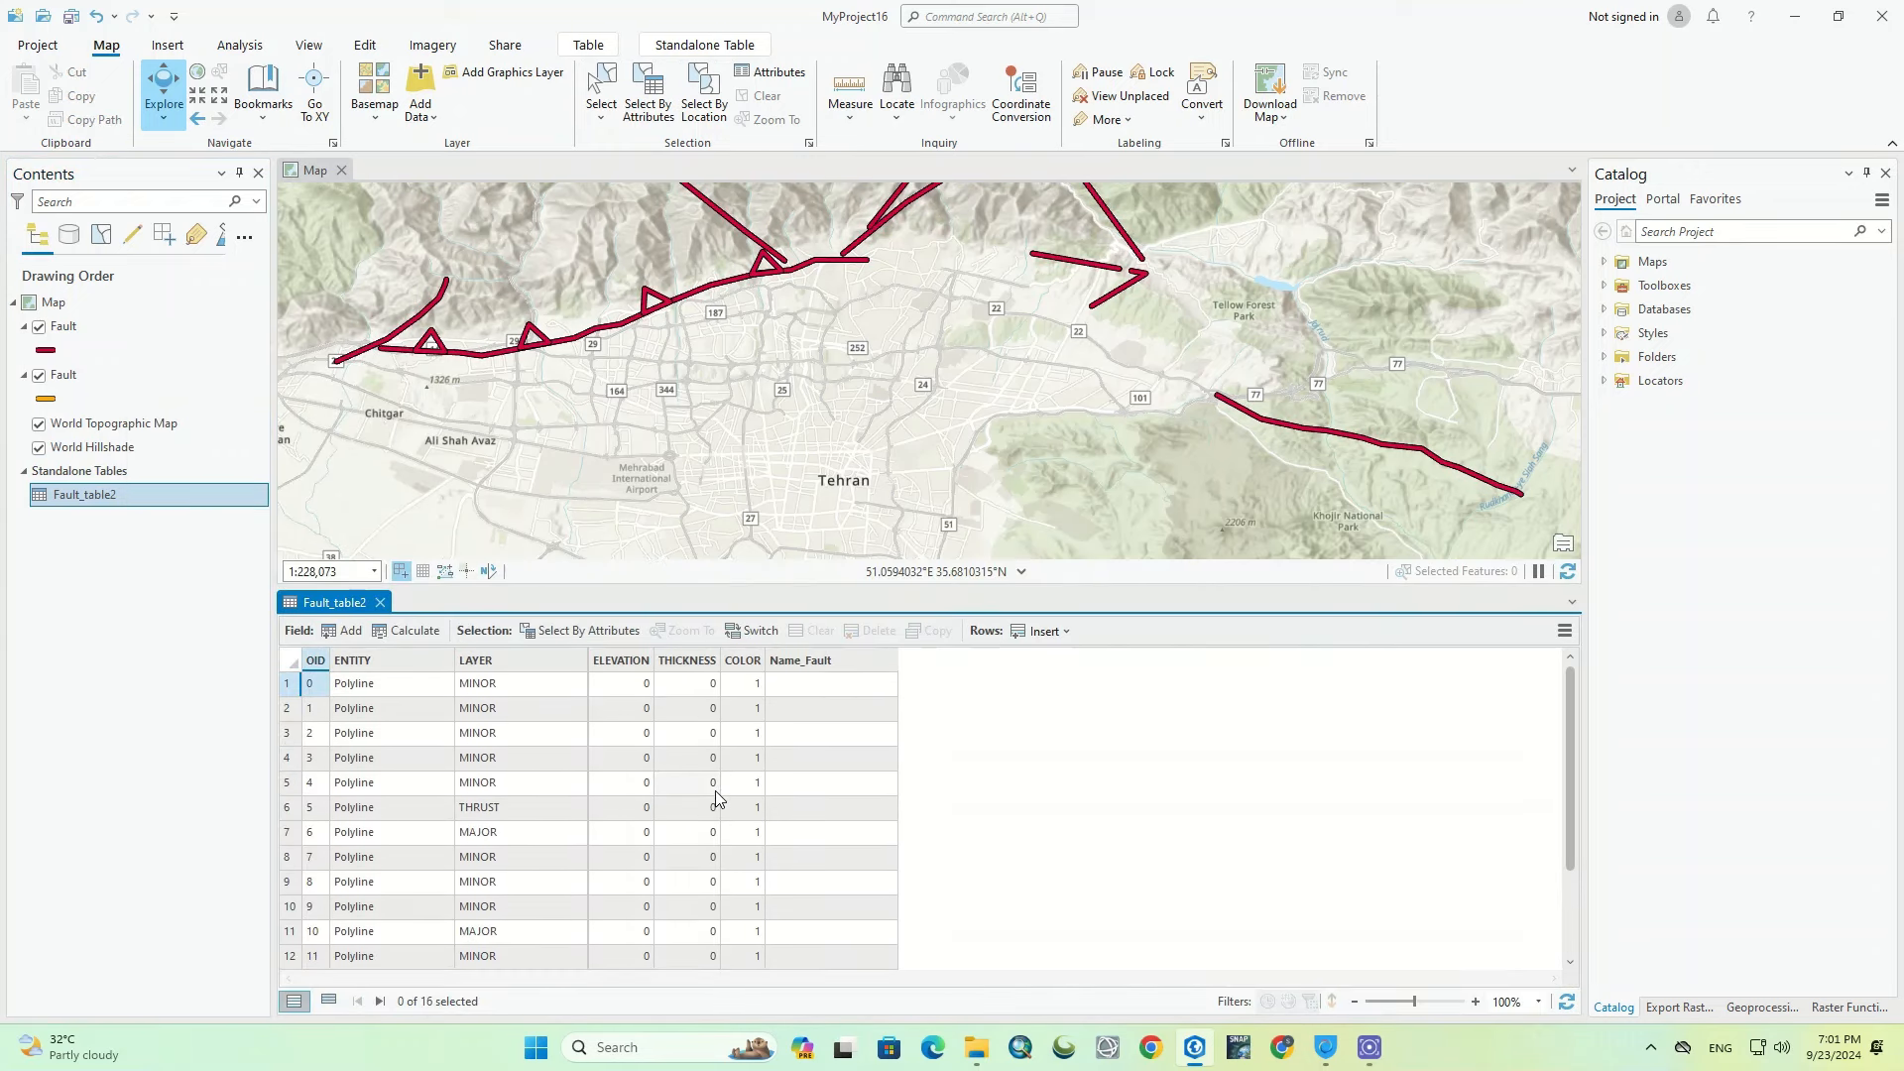
left_click(379, 602)
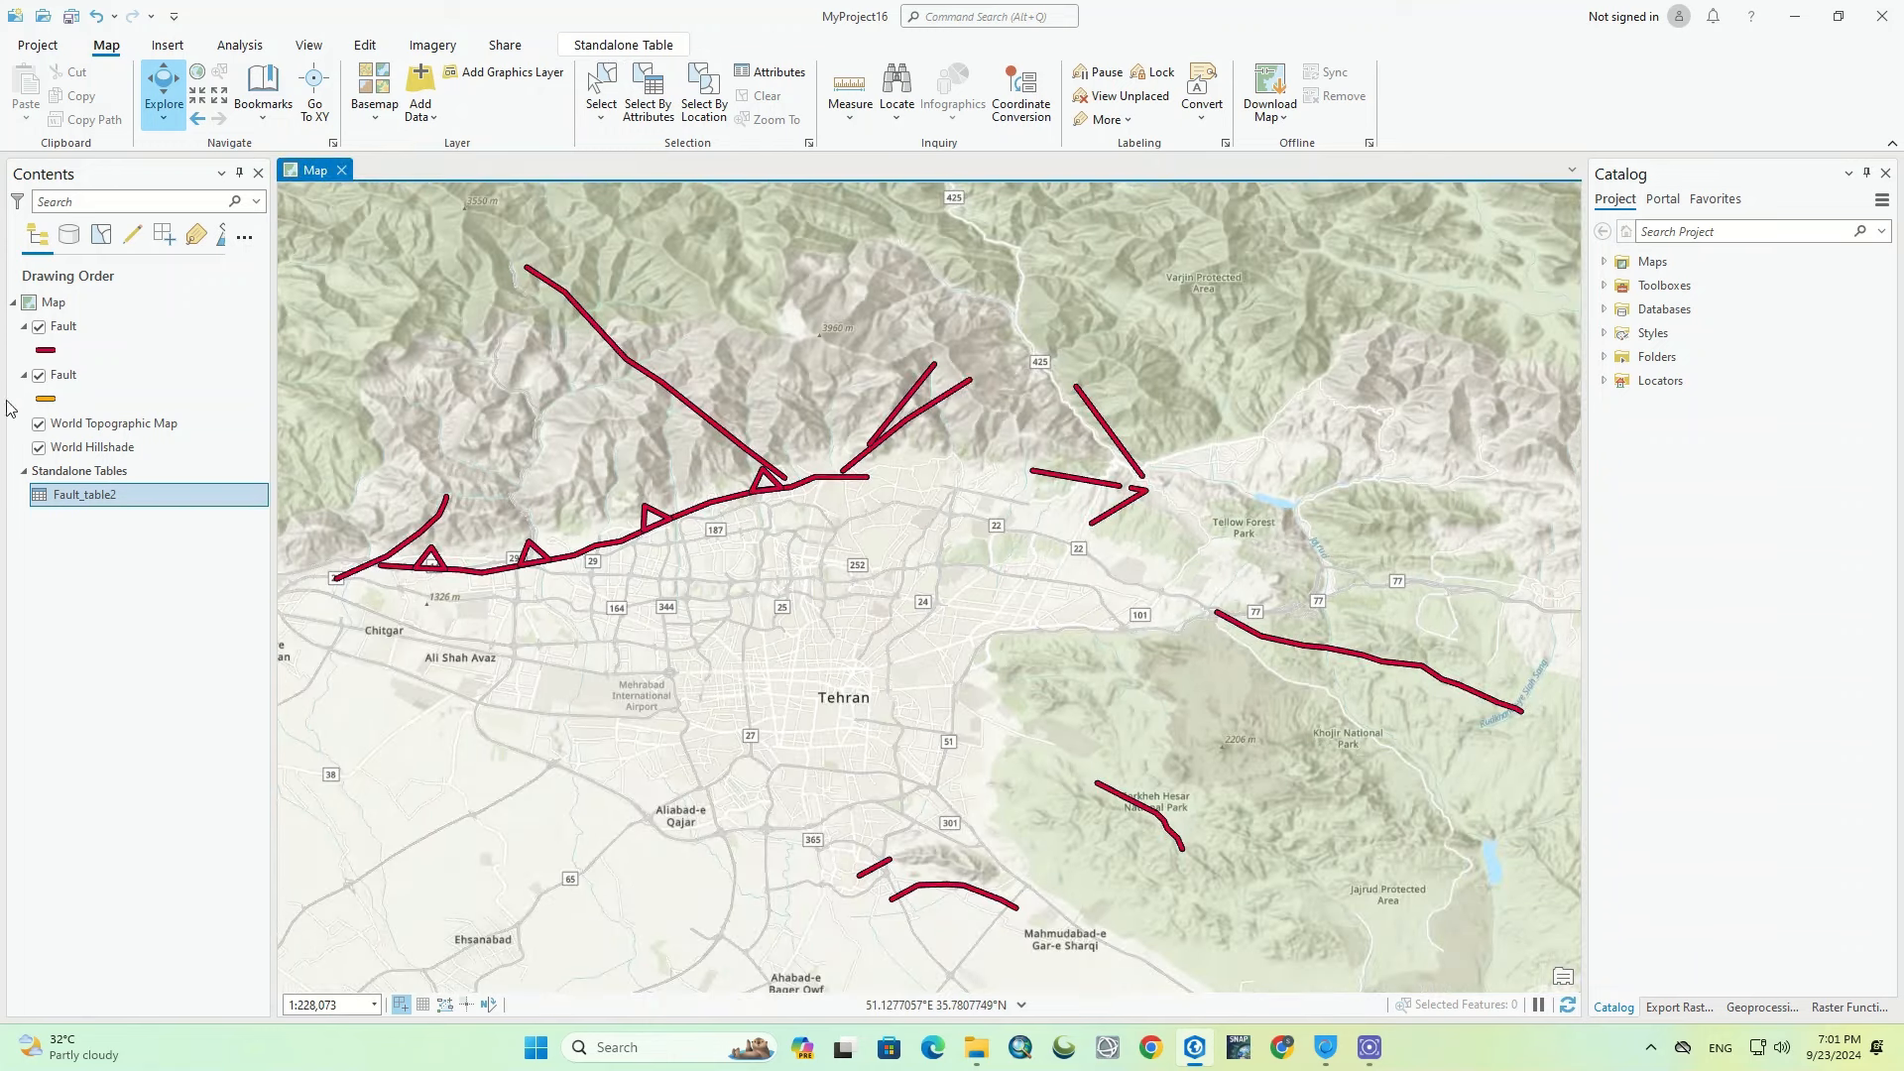
Step: Turn off the display of both Fault layers on the map
left_click(39, 375)
left_click(45, 329)
left_click(40, 328)
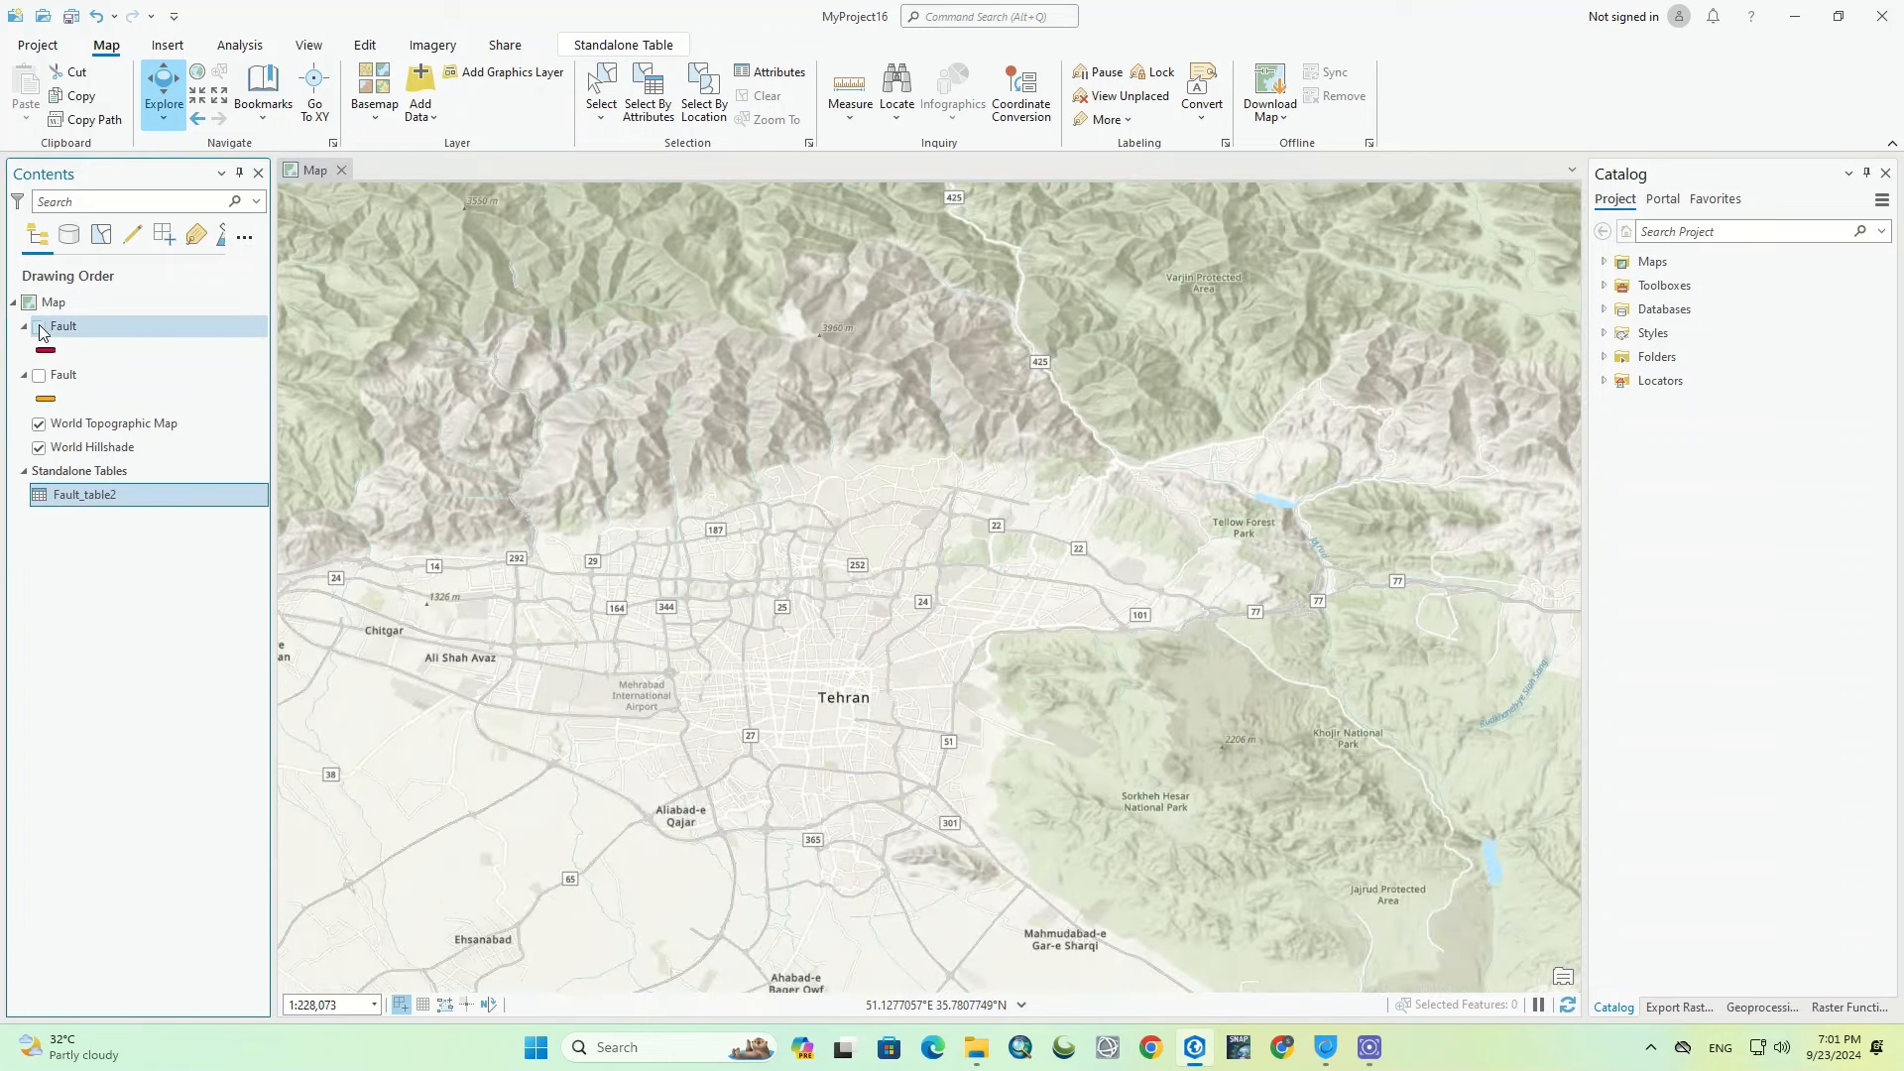
left_click(62, 504)
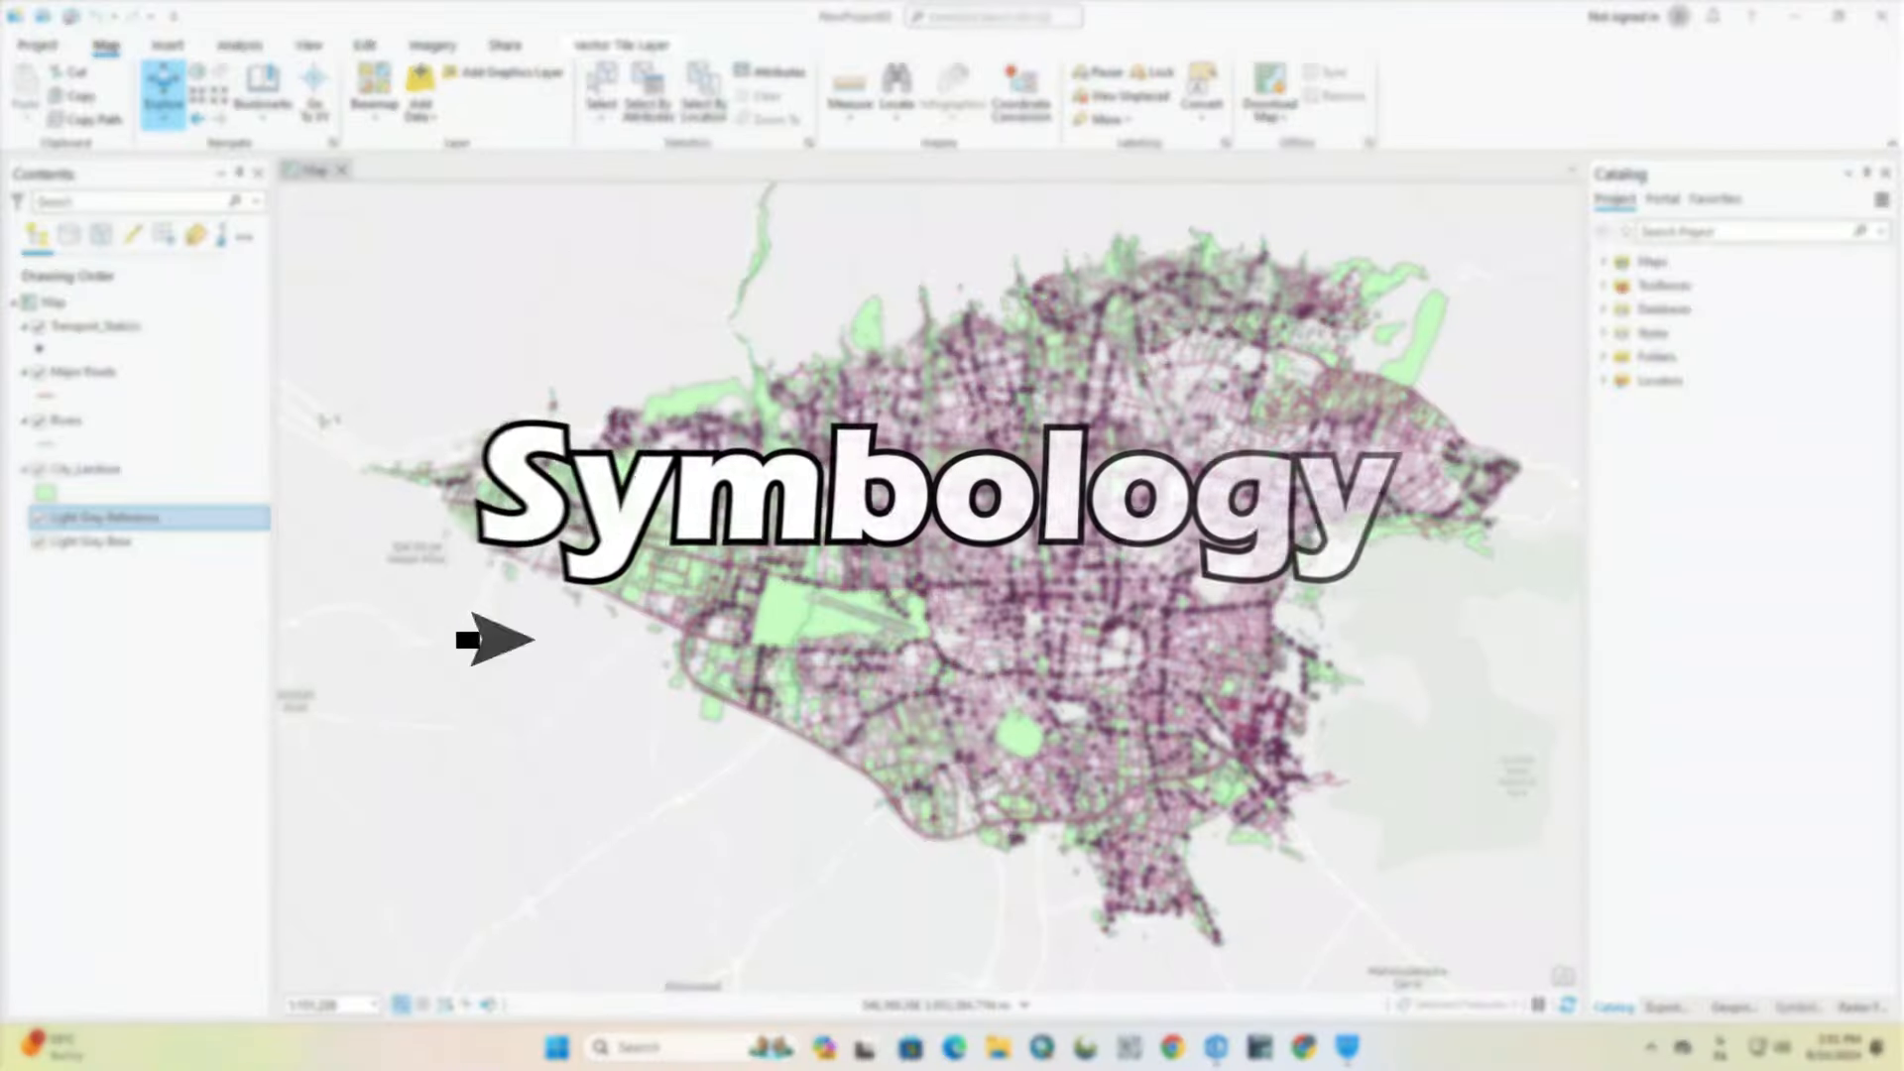
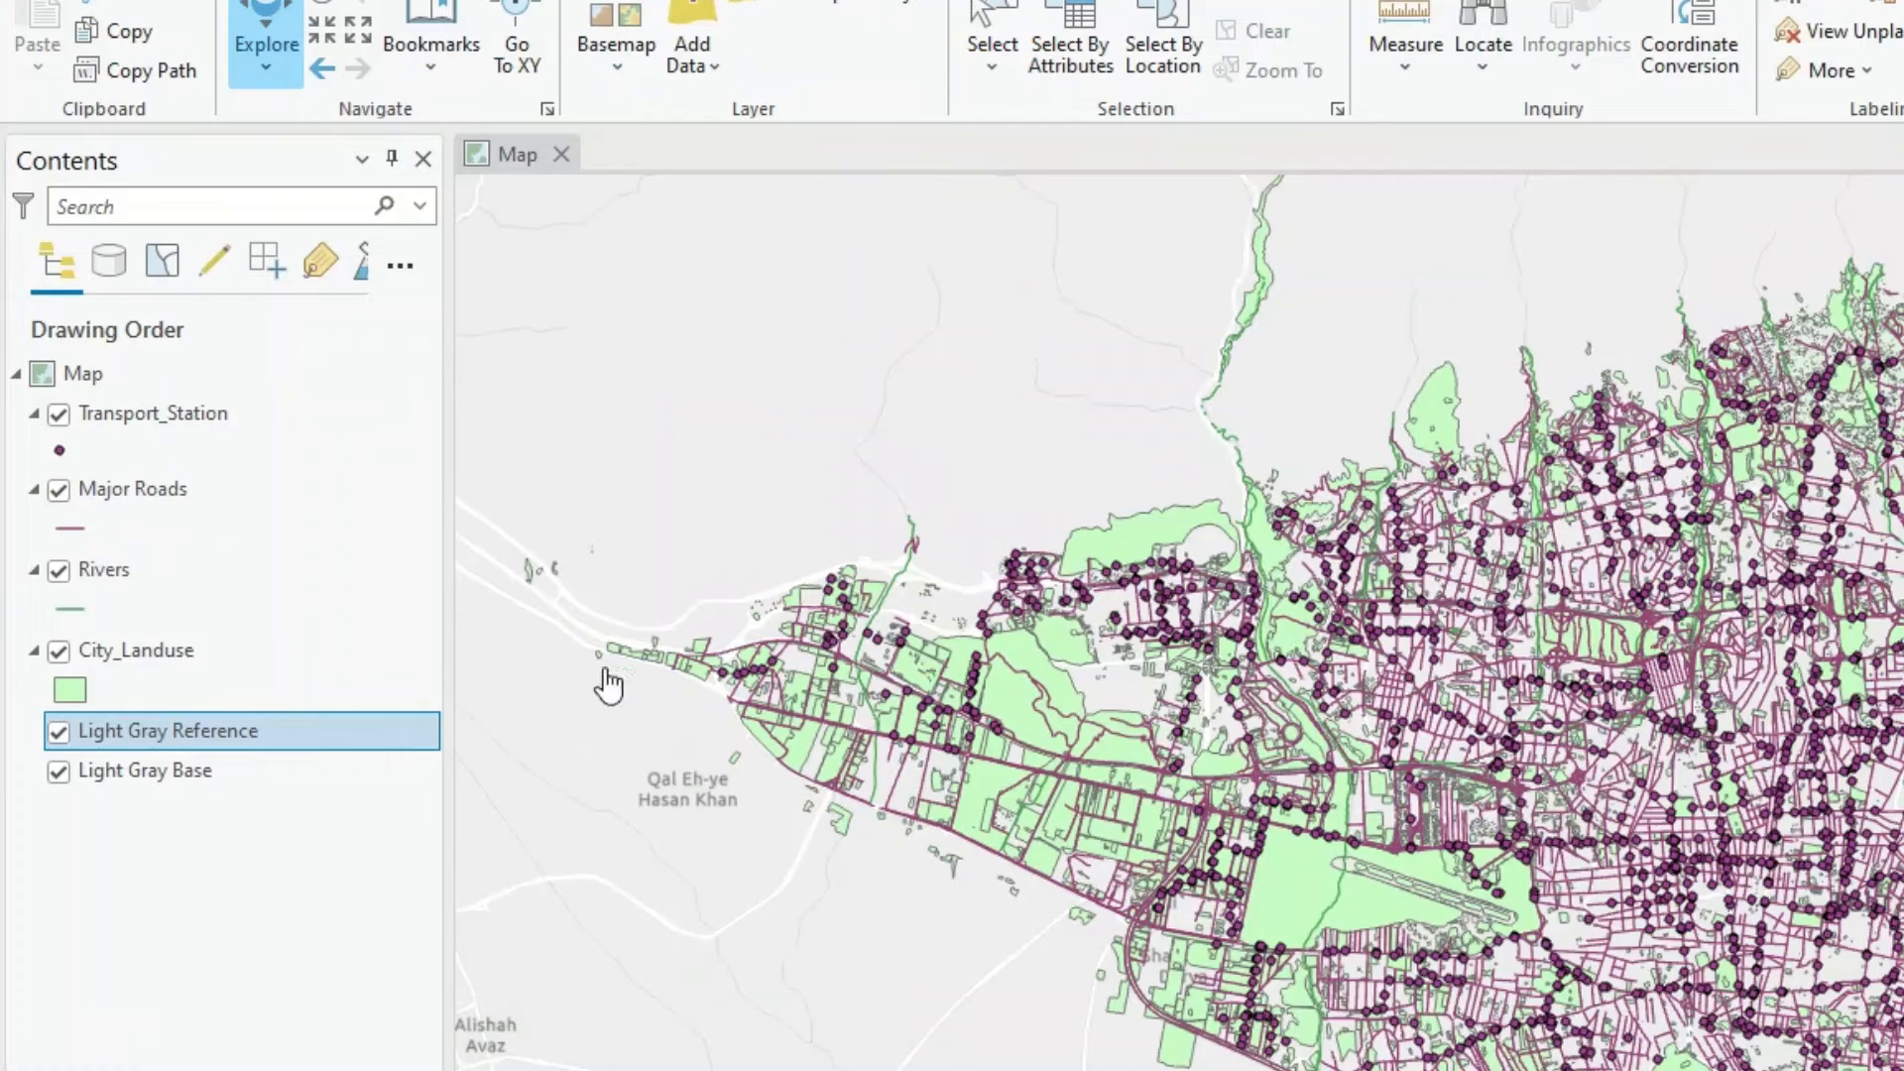
Step: Hide the City_Landuse, Rivers and Major Roads layers so only Transport_Station is drawn over the basemap
left_click(110, 473)
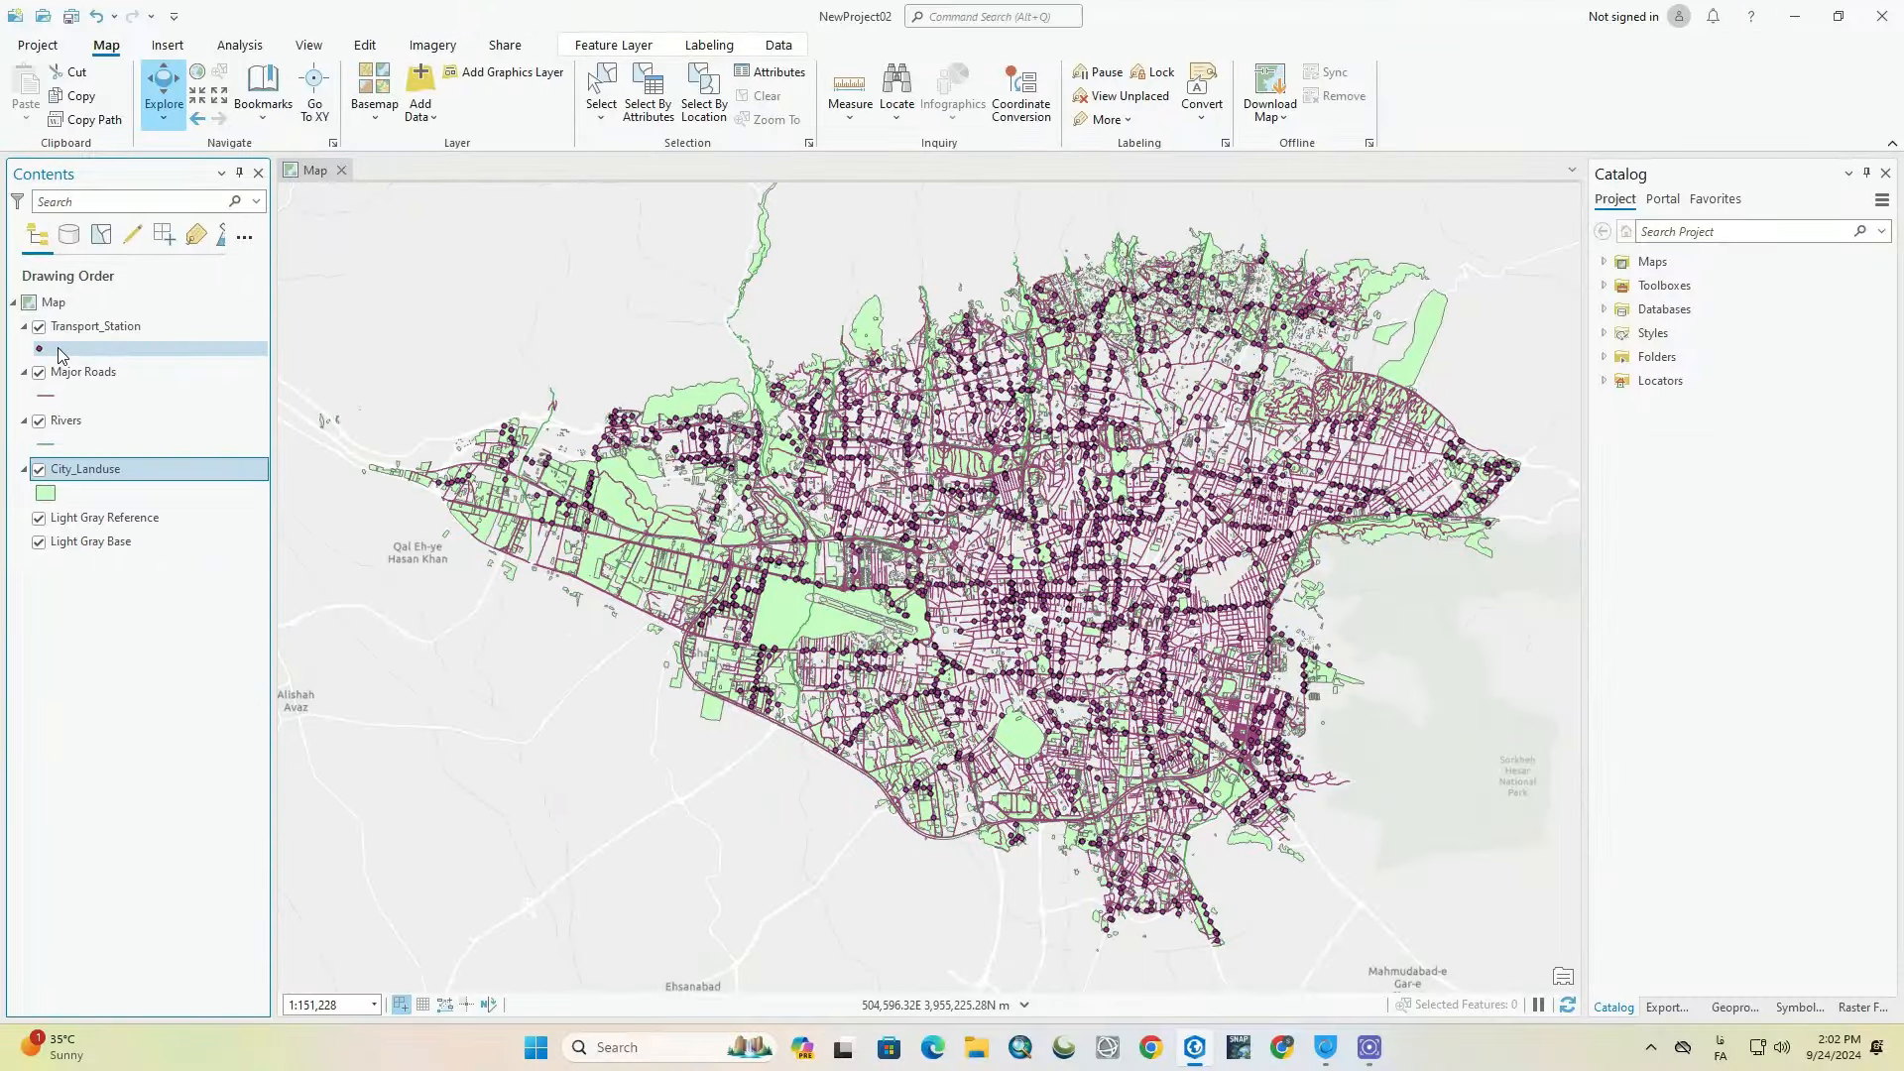
left_click(39, 470)
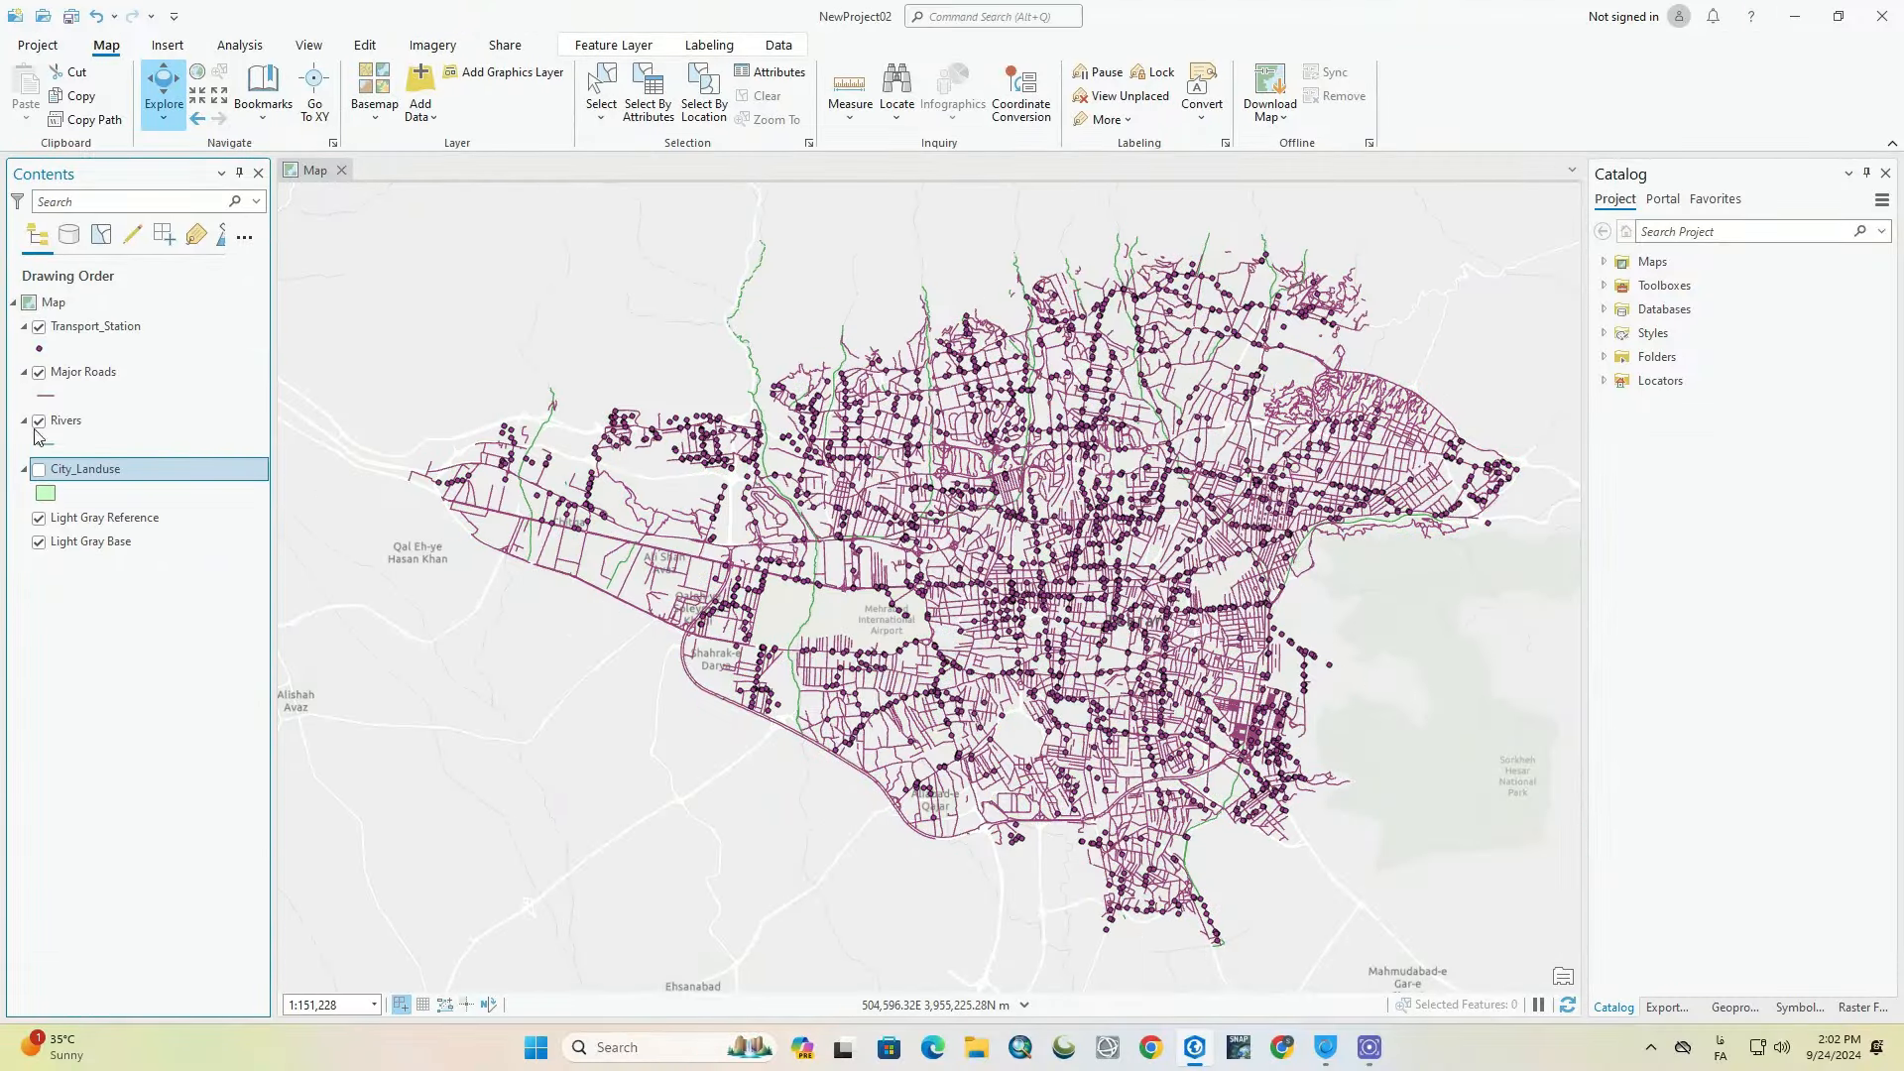
left_click(40, 423)
left_click(39, 373)
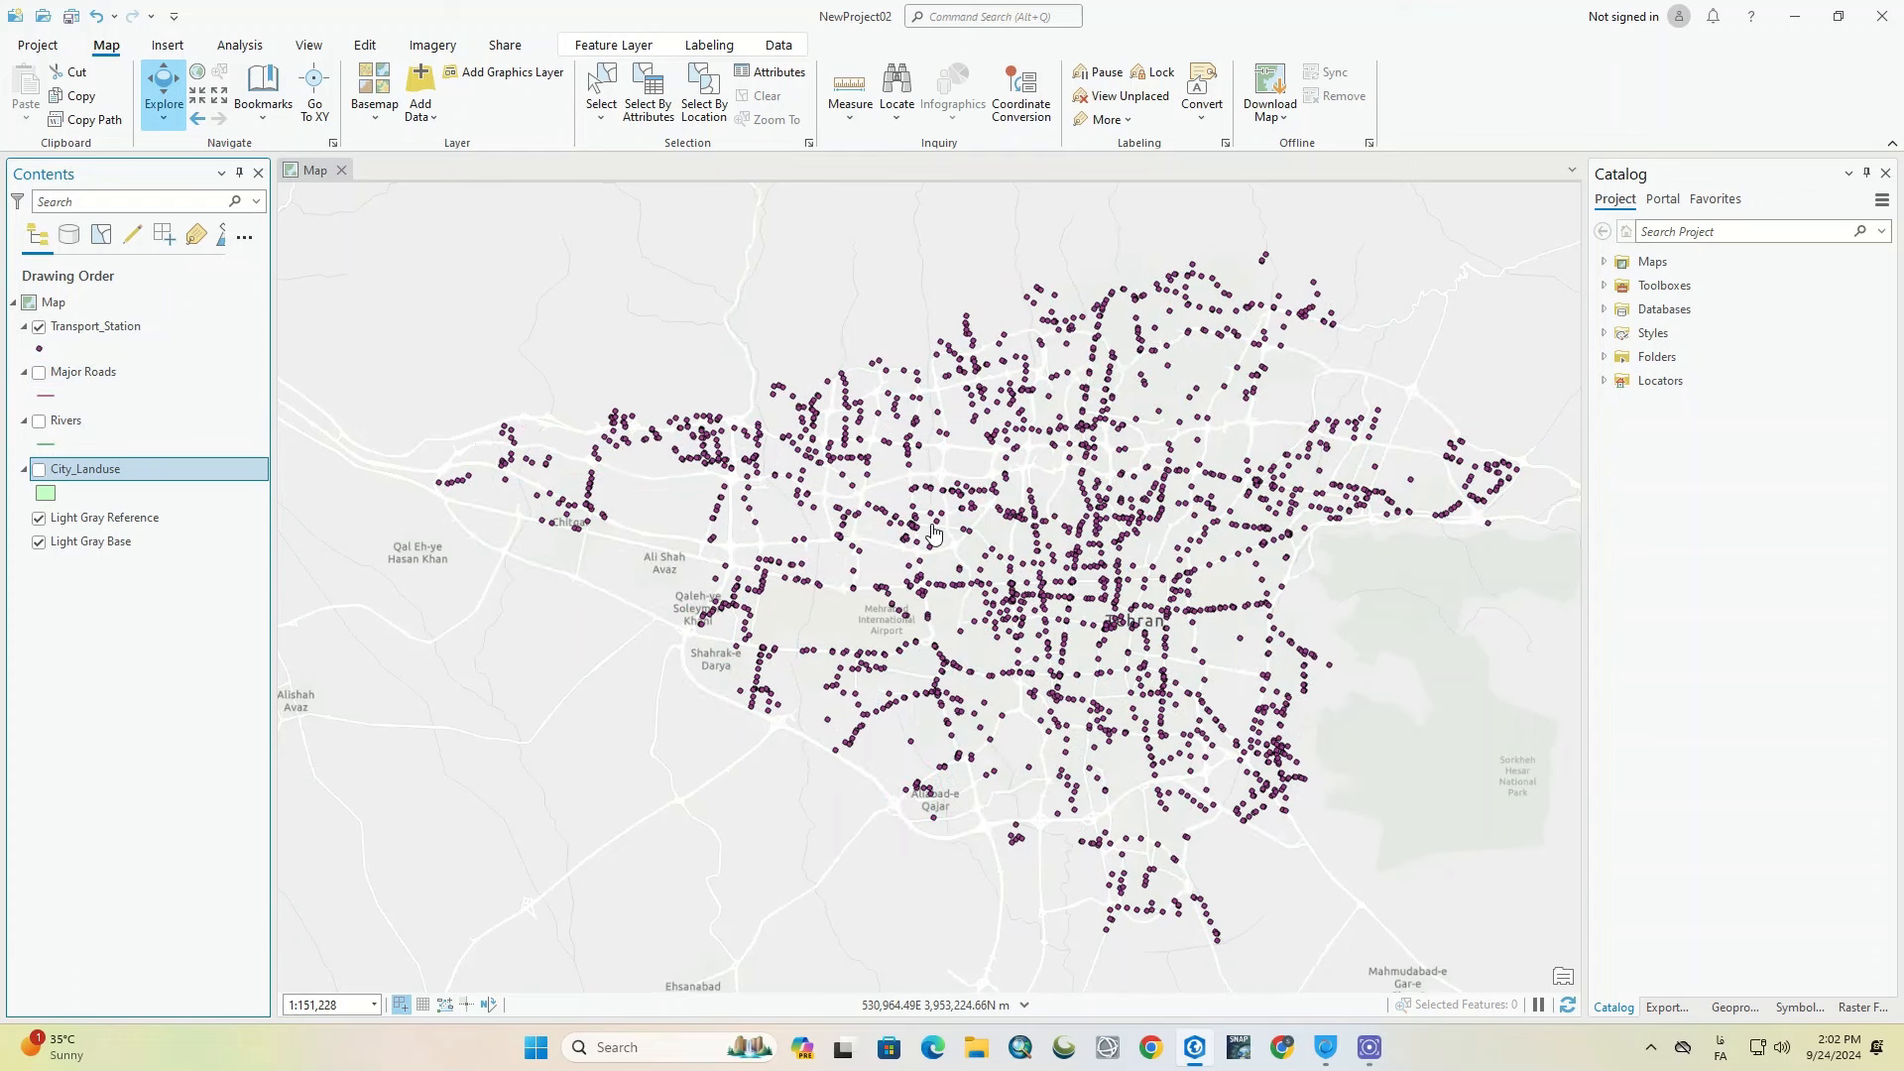
Step: Open the symbology of the Transport_Station layer, review the primary symbology types, and keep Single Symbol
left_click(137, 334)
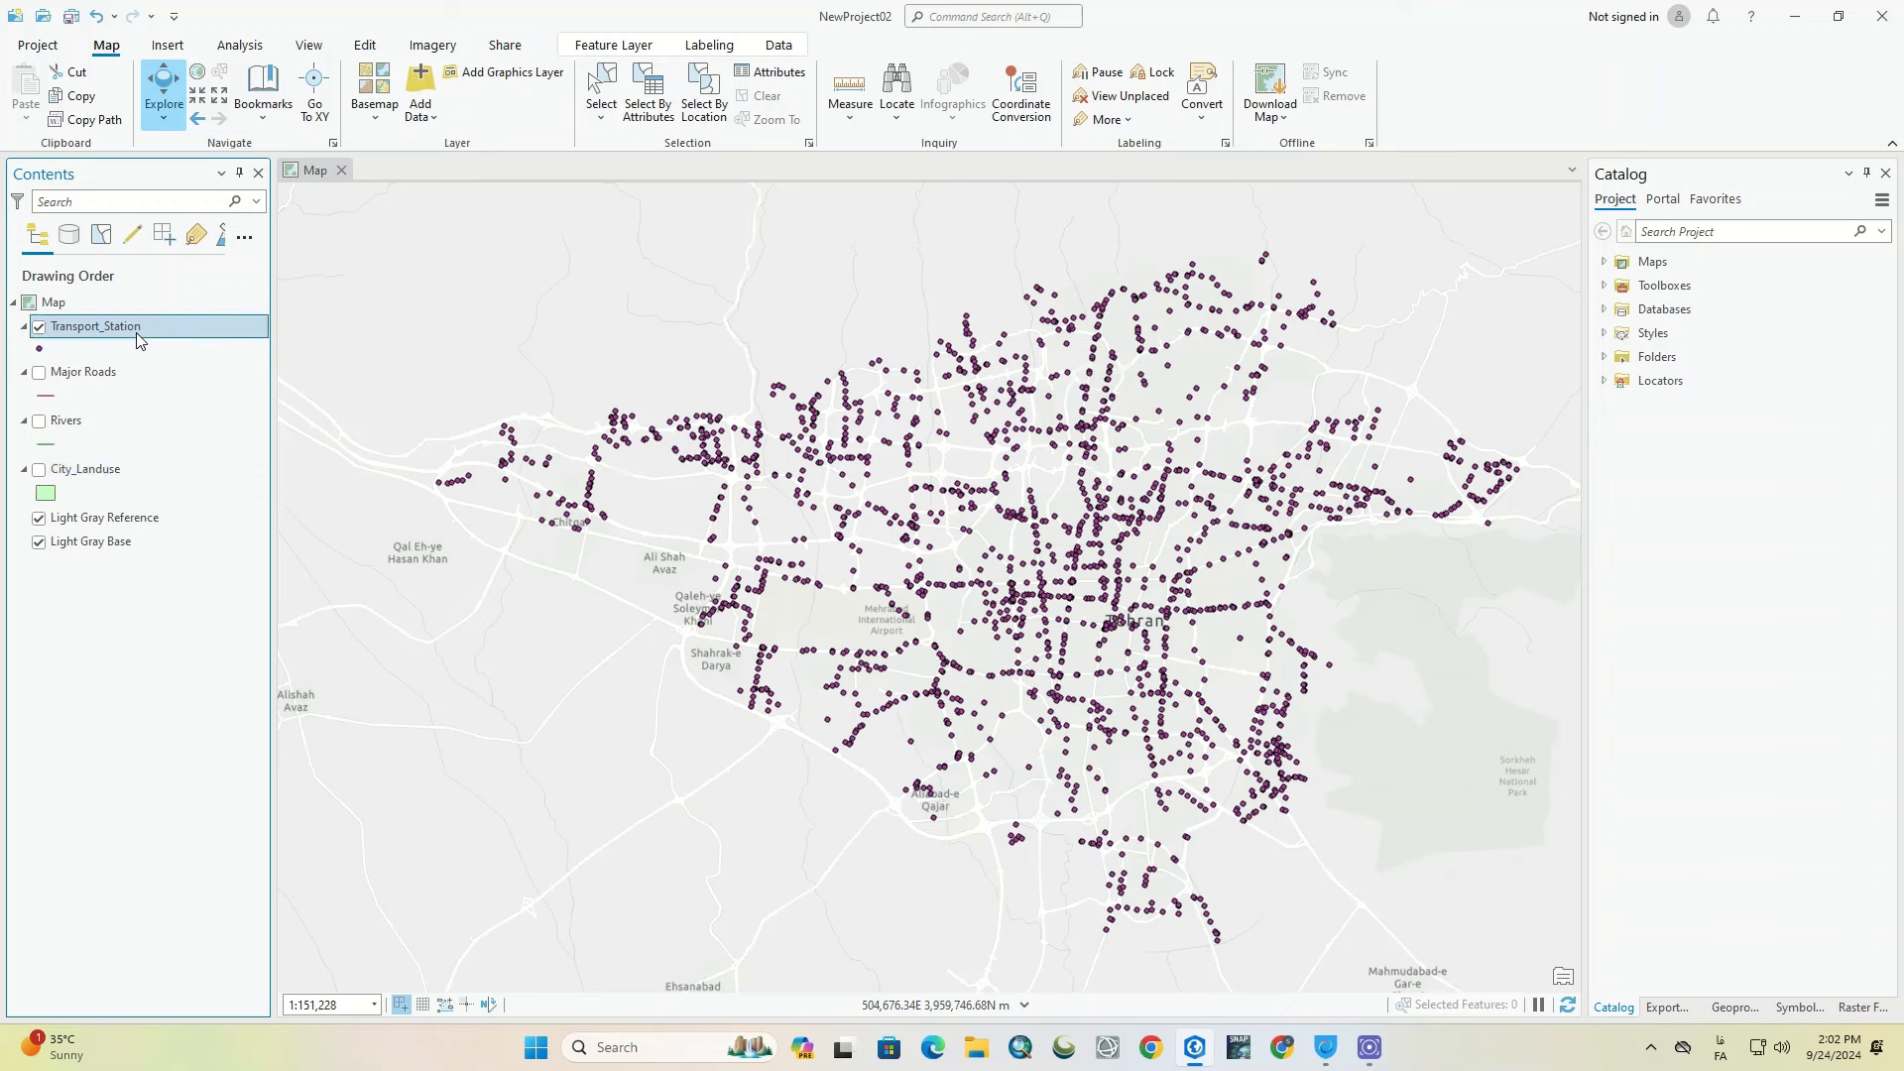
right_click(137, 341)
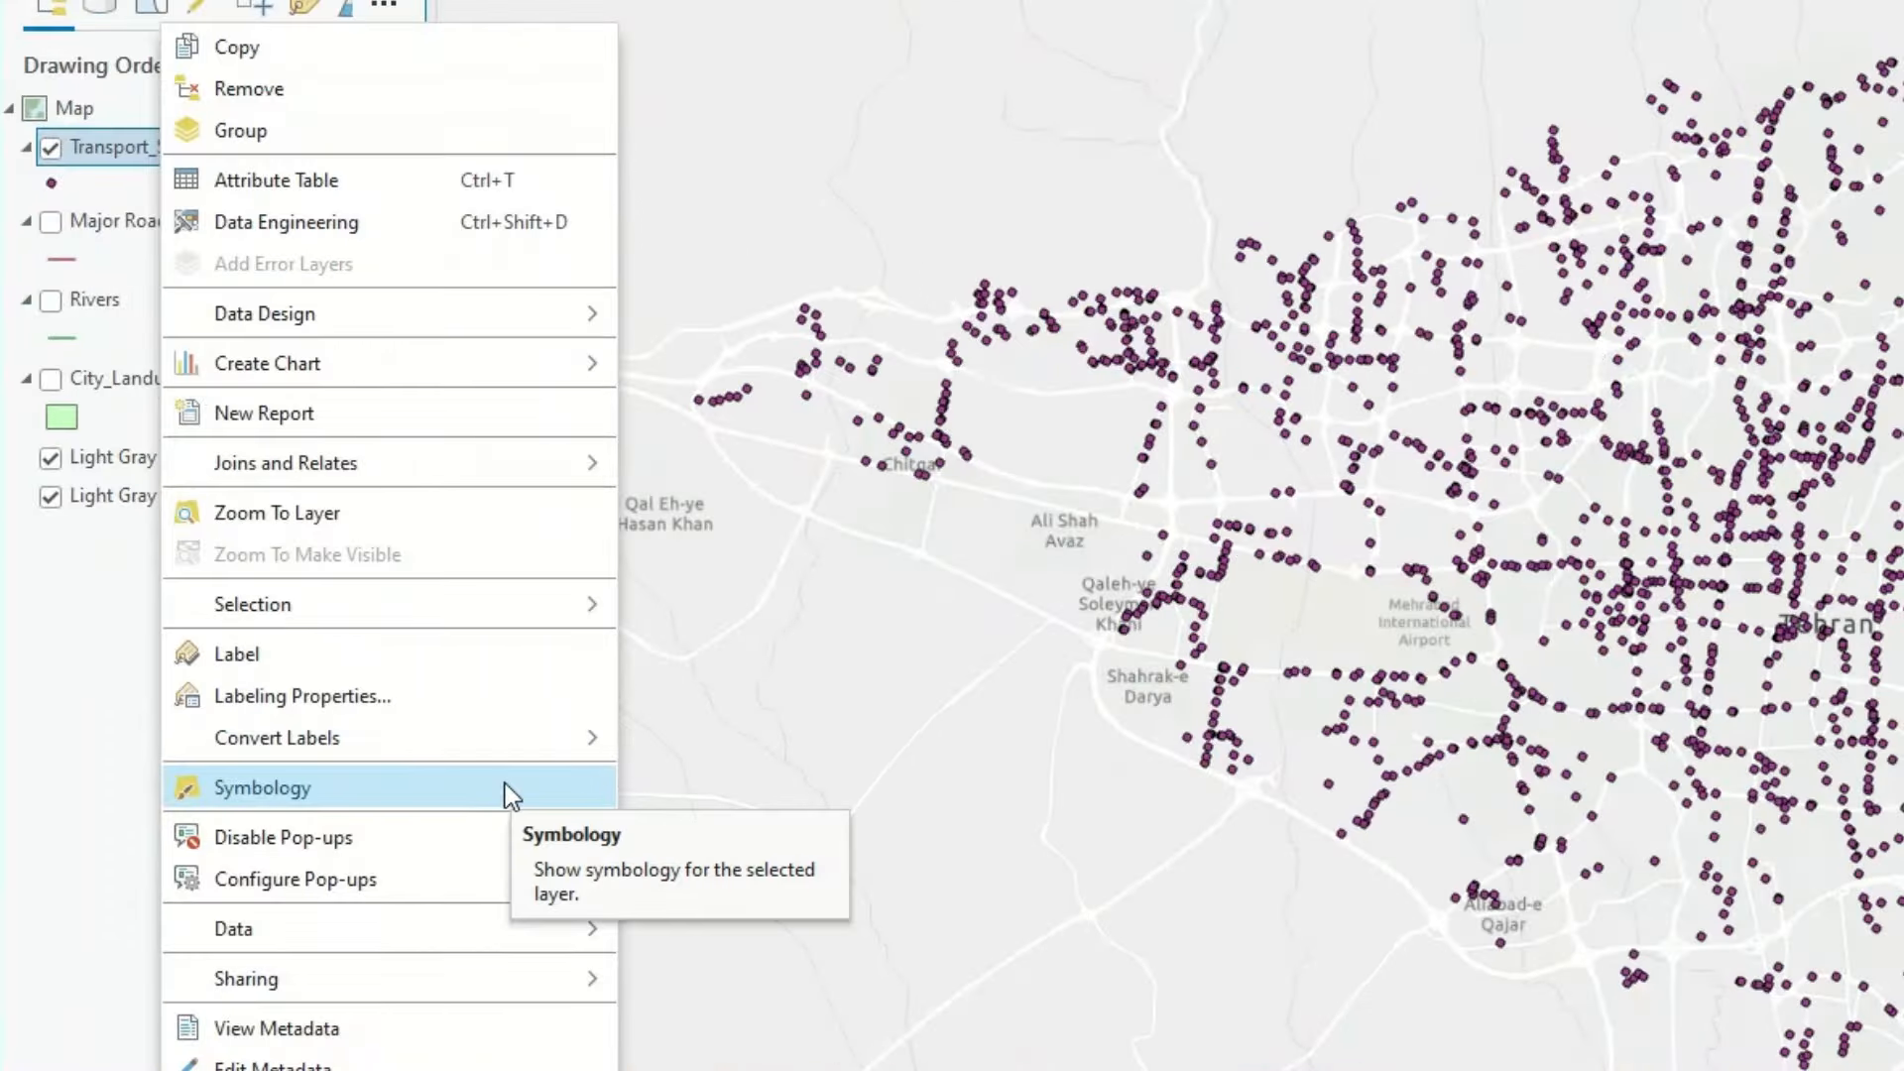
left_click(321, 728)
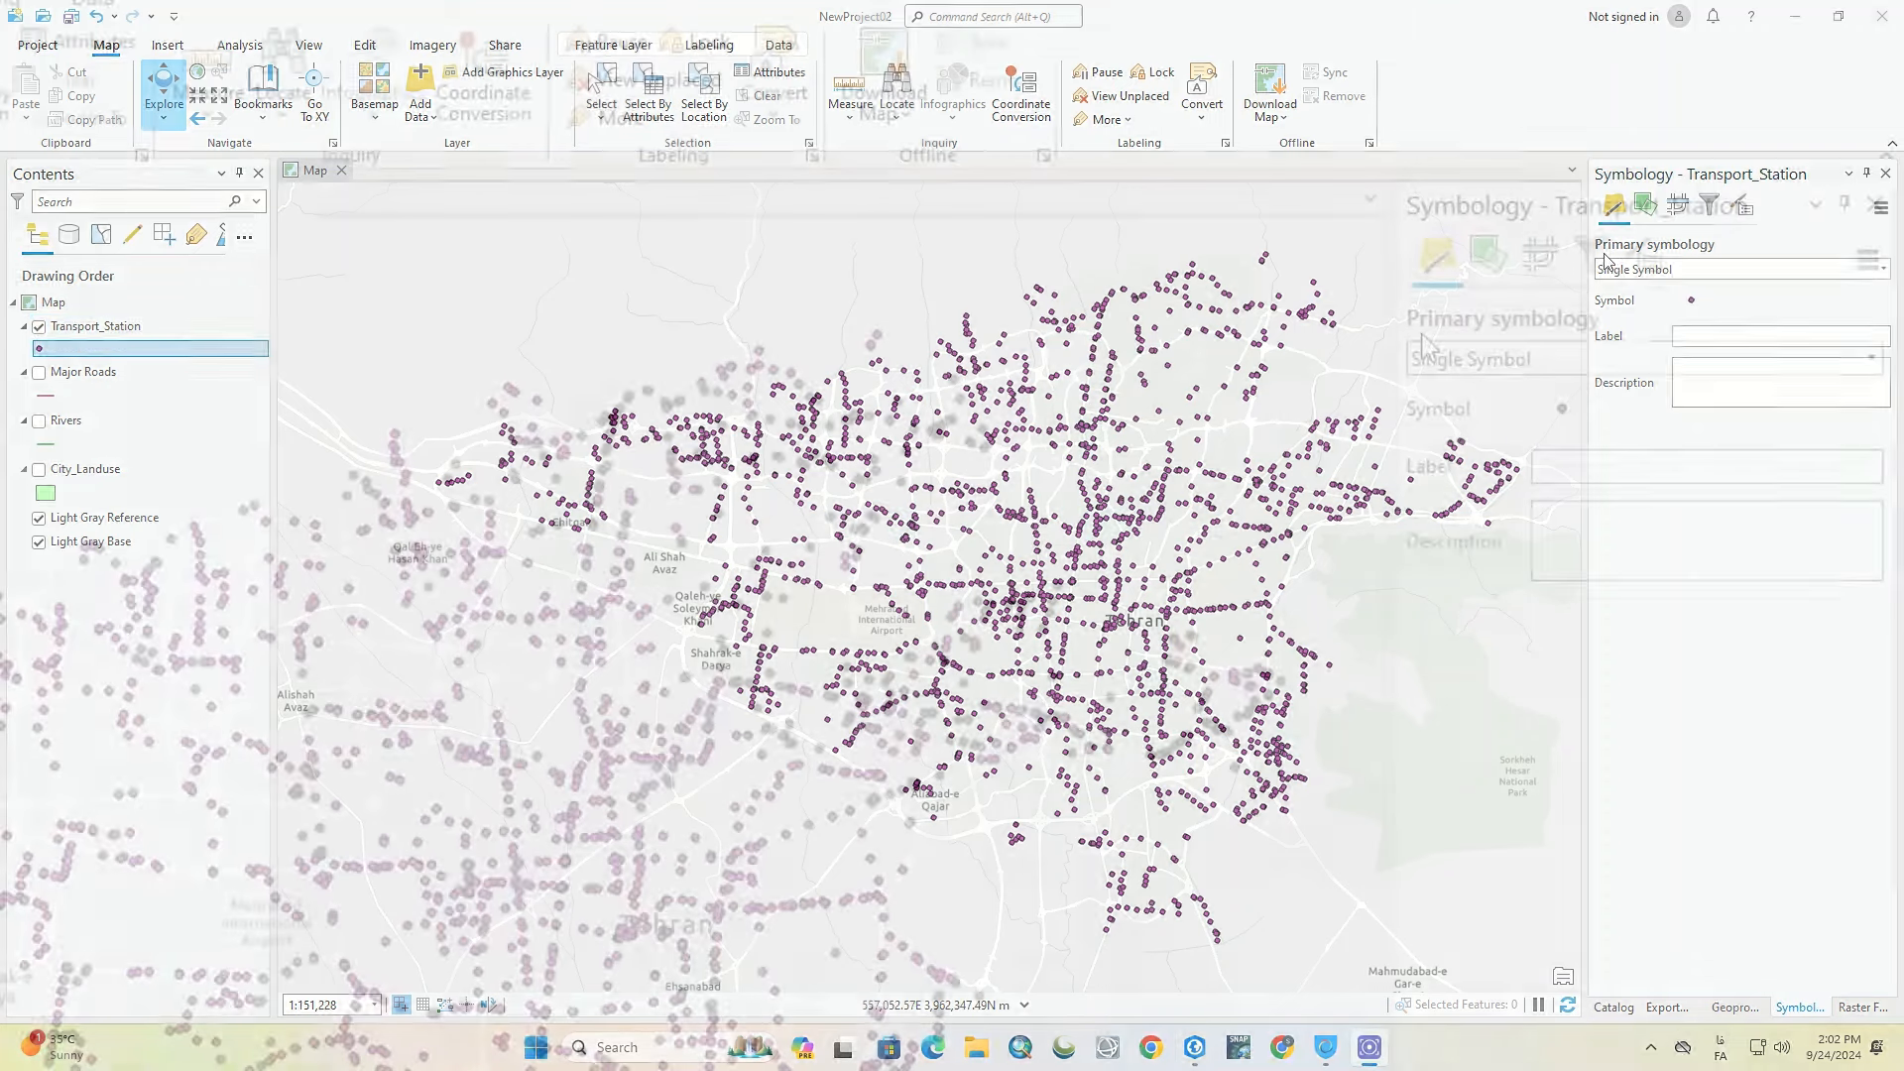
left_click(1871, 361)
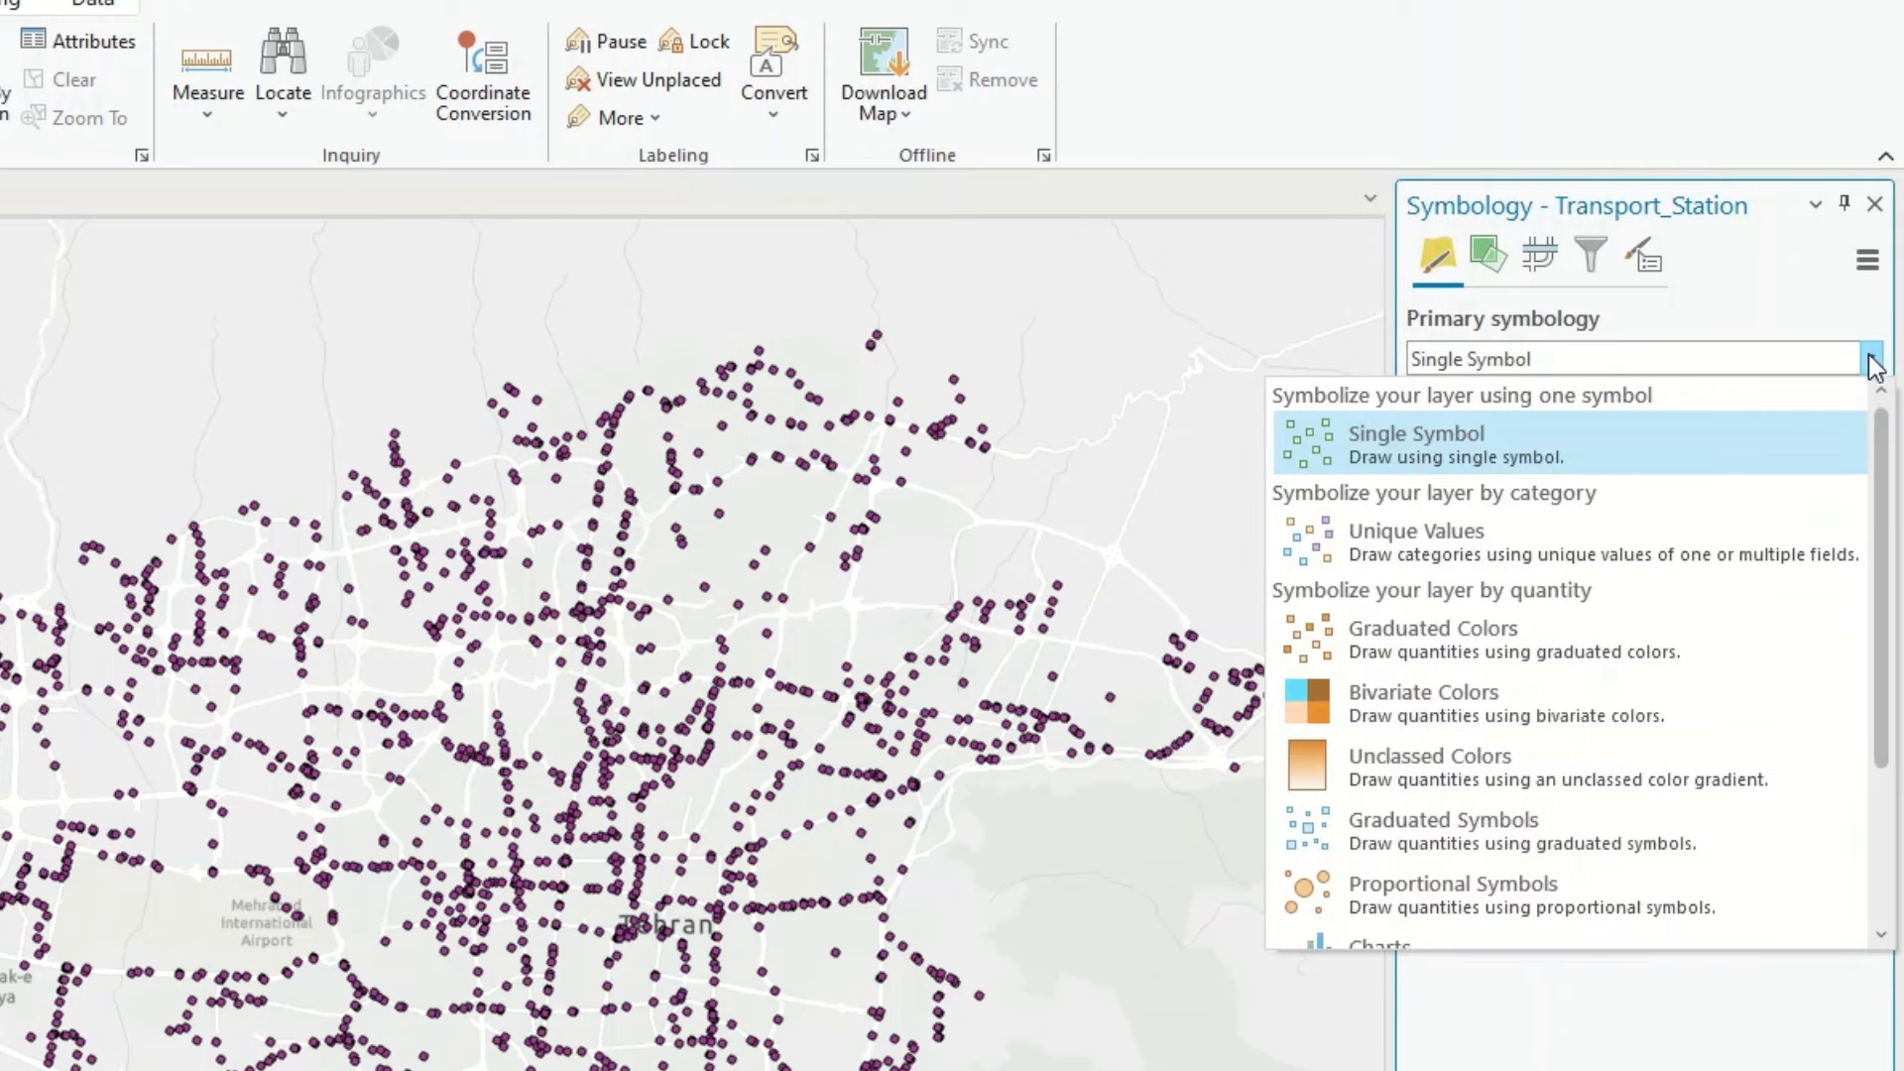
scroll(1831, 503, "down", 2)
scroll(1831, 504, "up", 2)
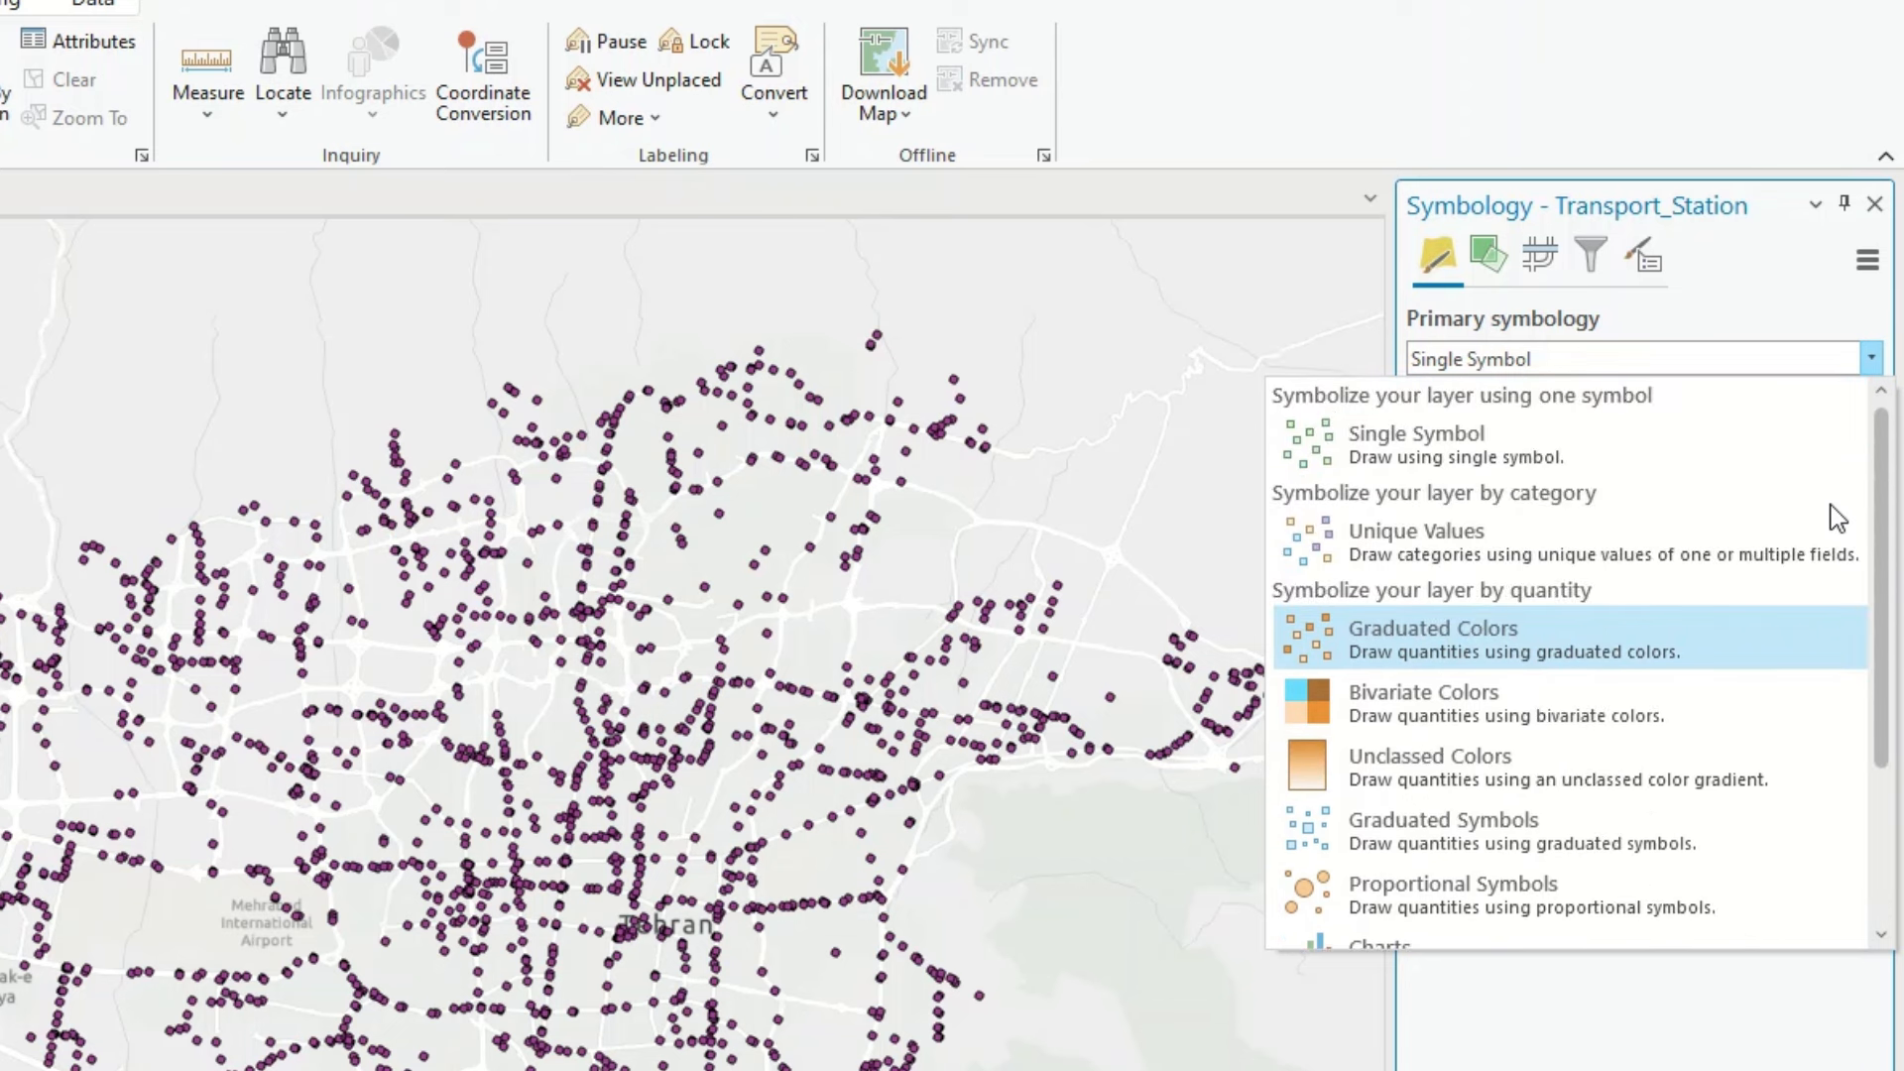
left_click(1680, 440)
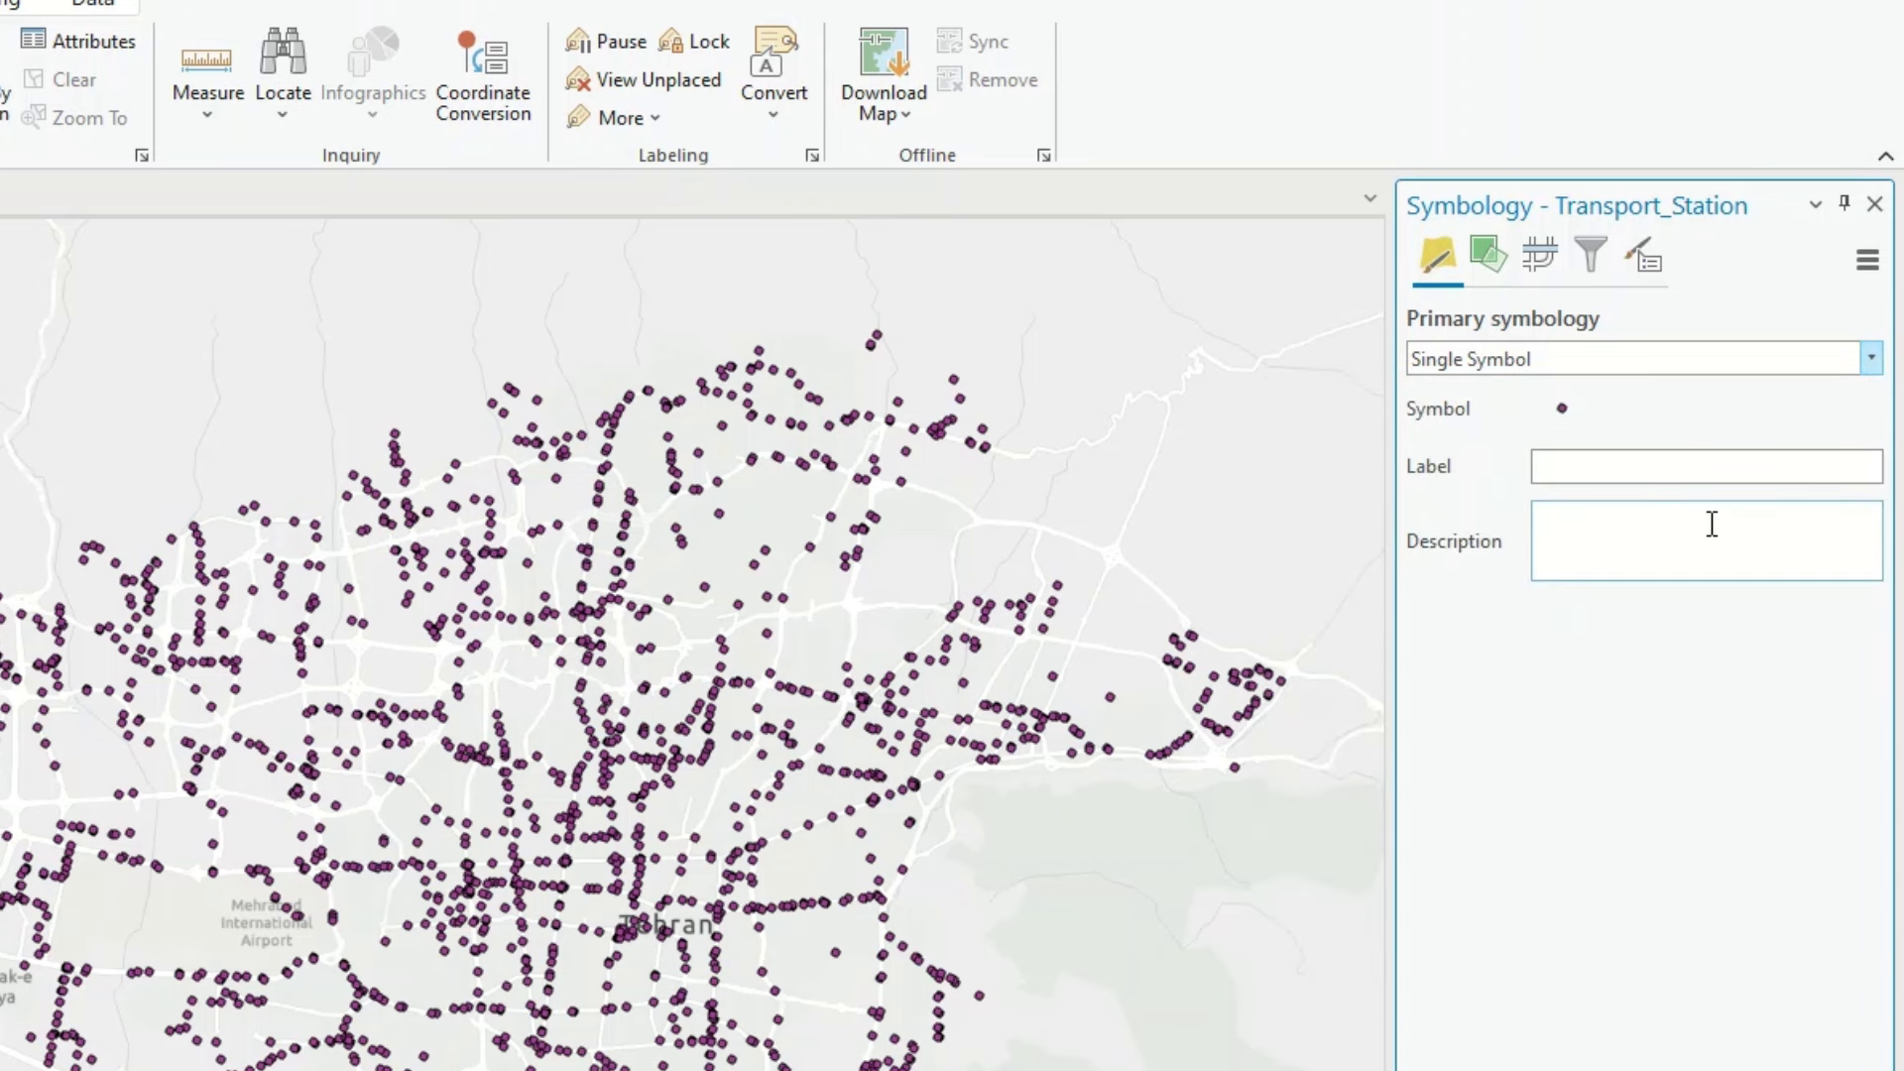
Step: Open the Transport_Station point symbol for formatting and review its general symbol properties and layer settings
left_click(1562, 410)
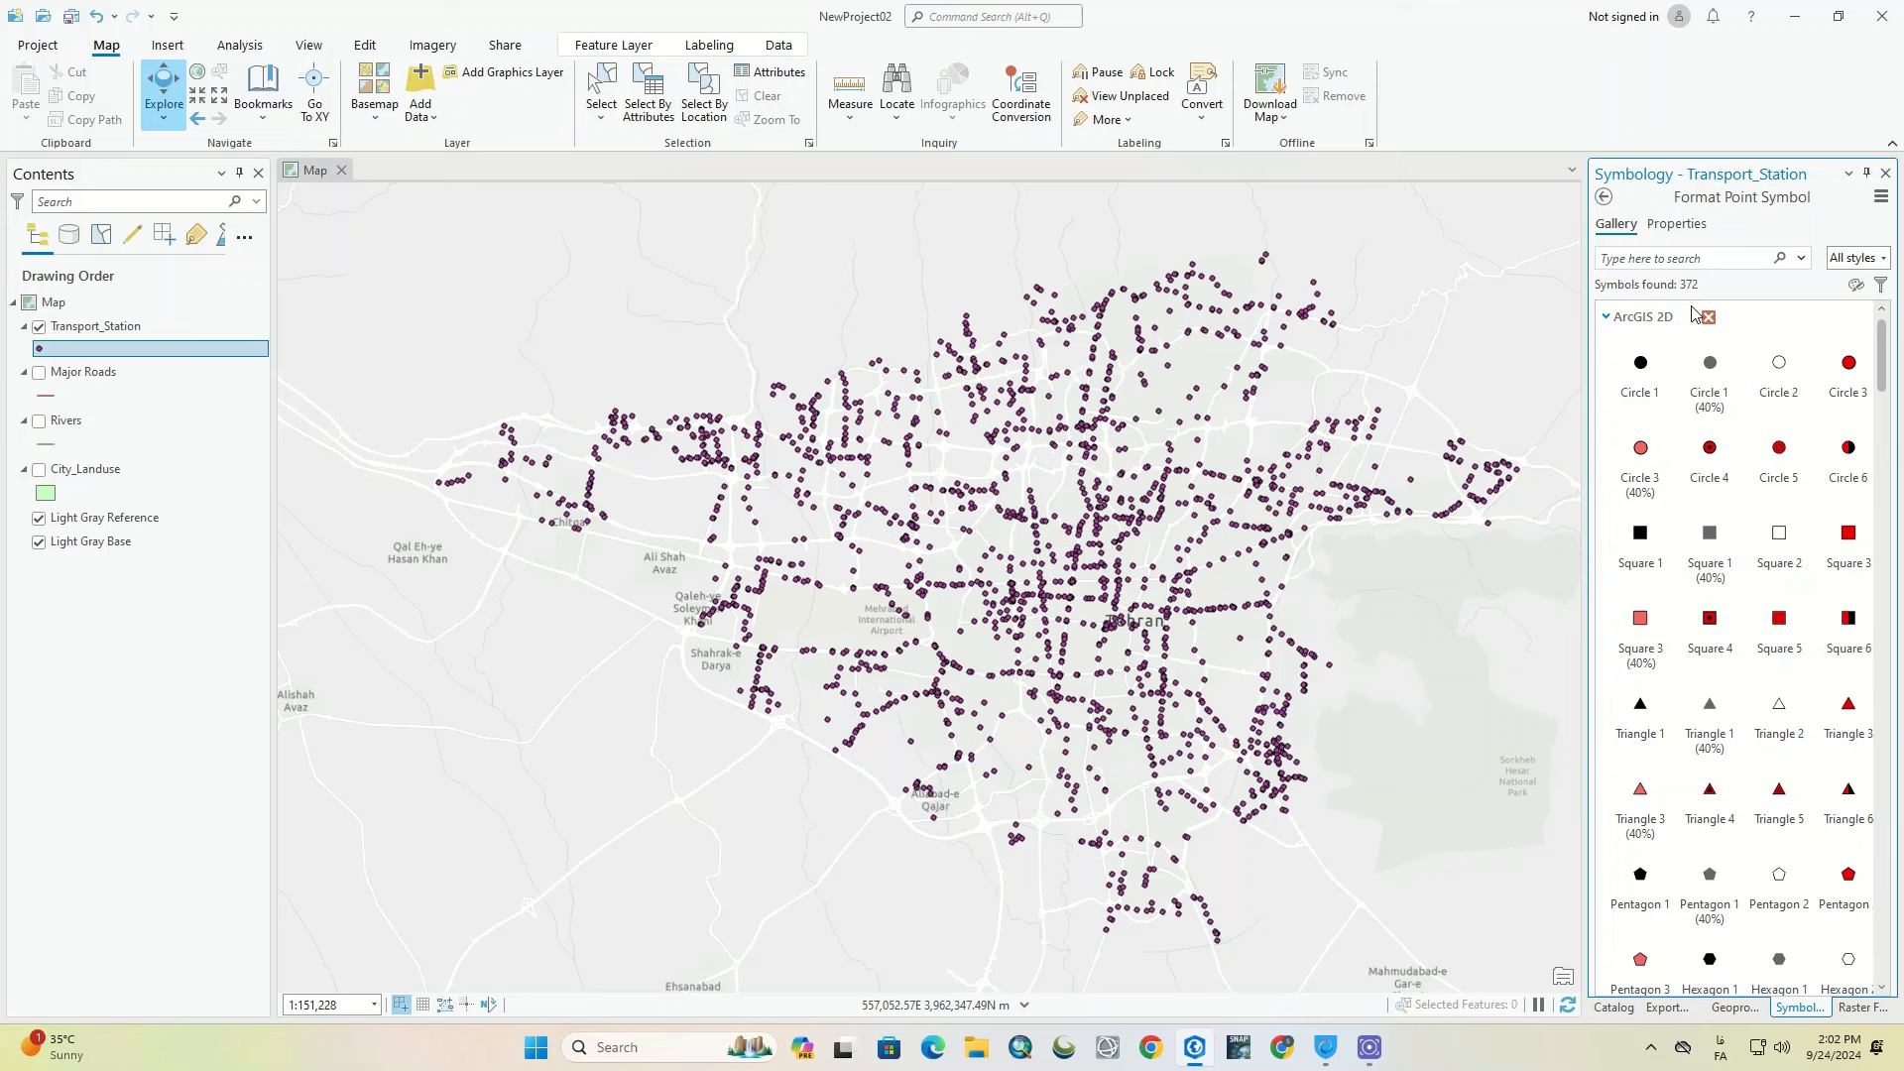
left_click(1674, 226)
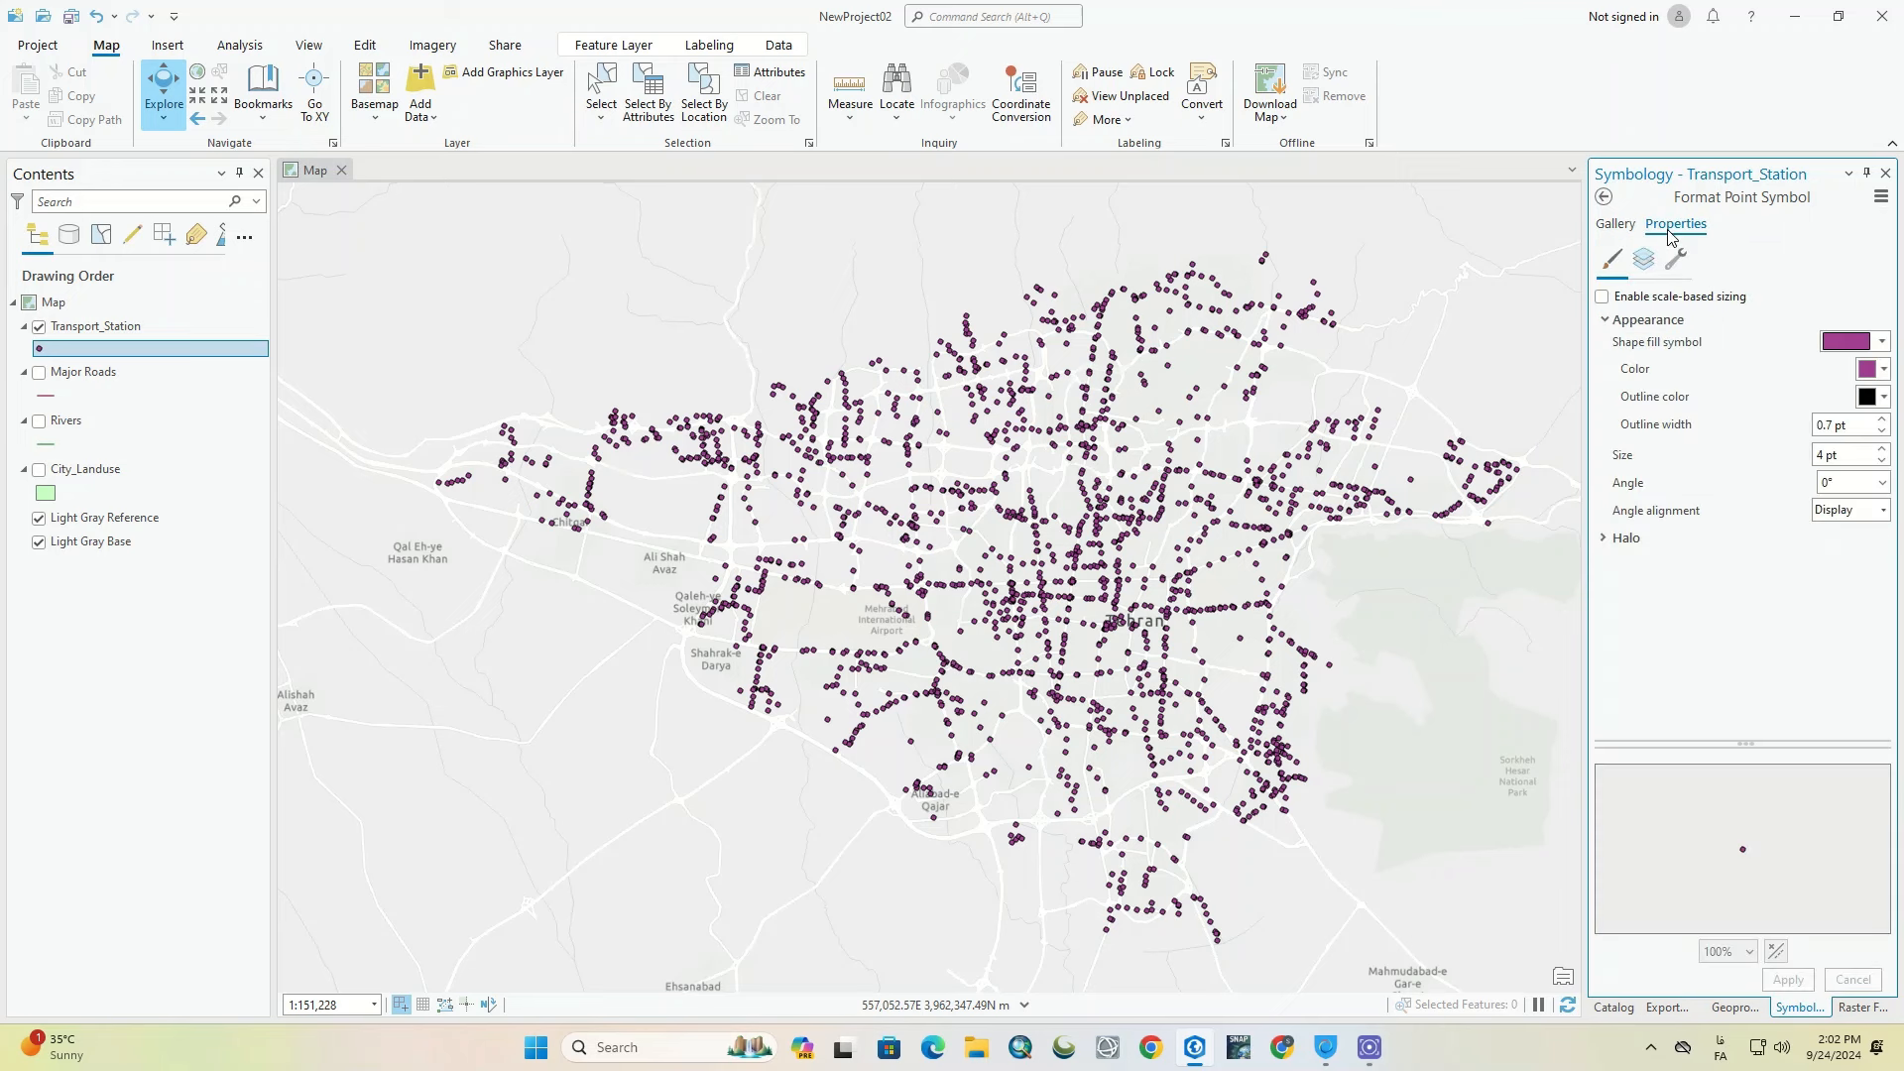
left_click(1654, 265)
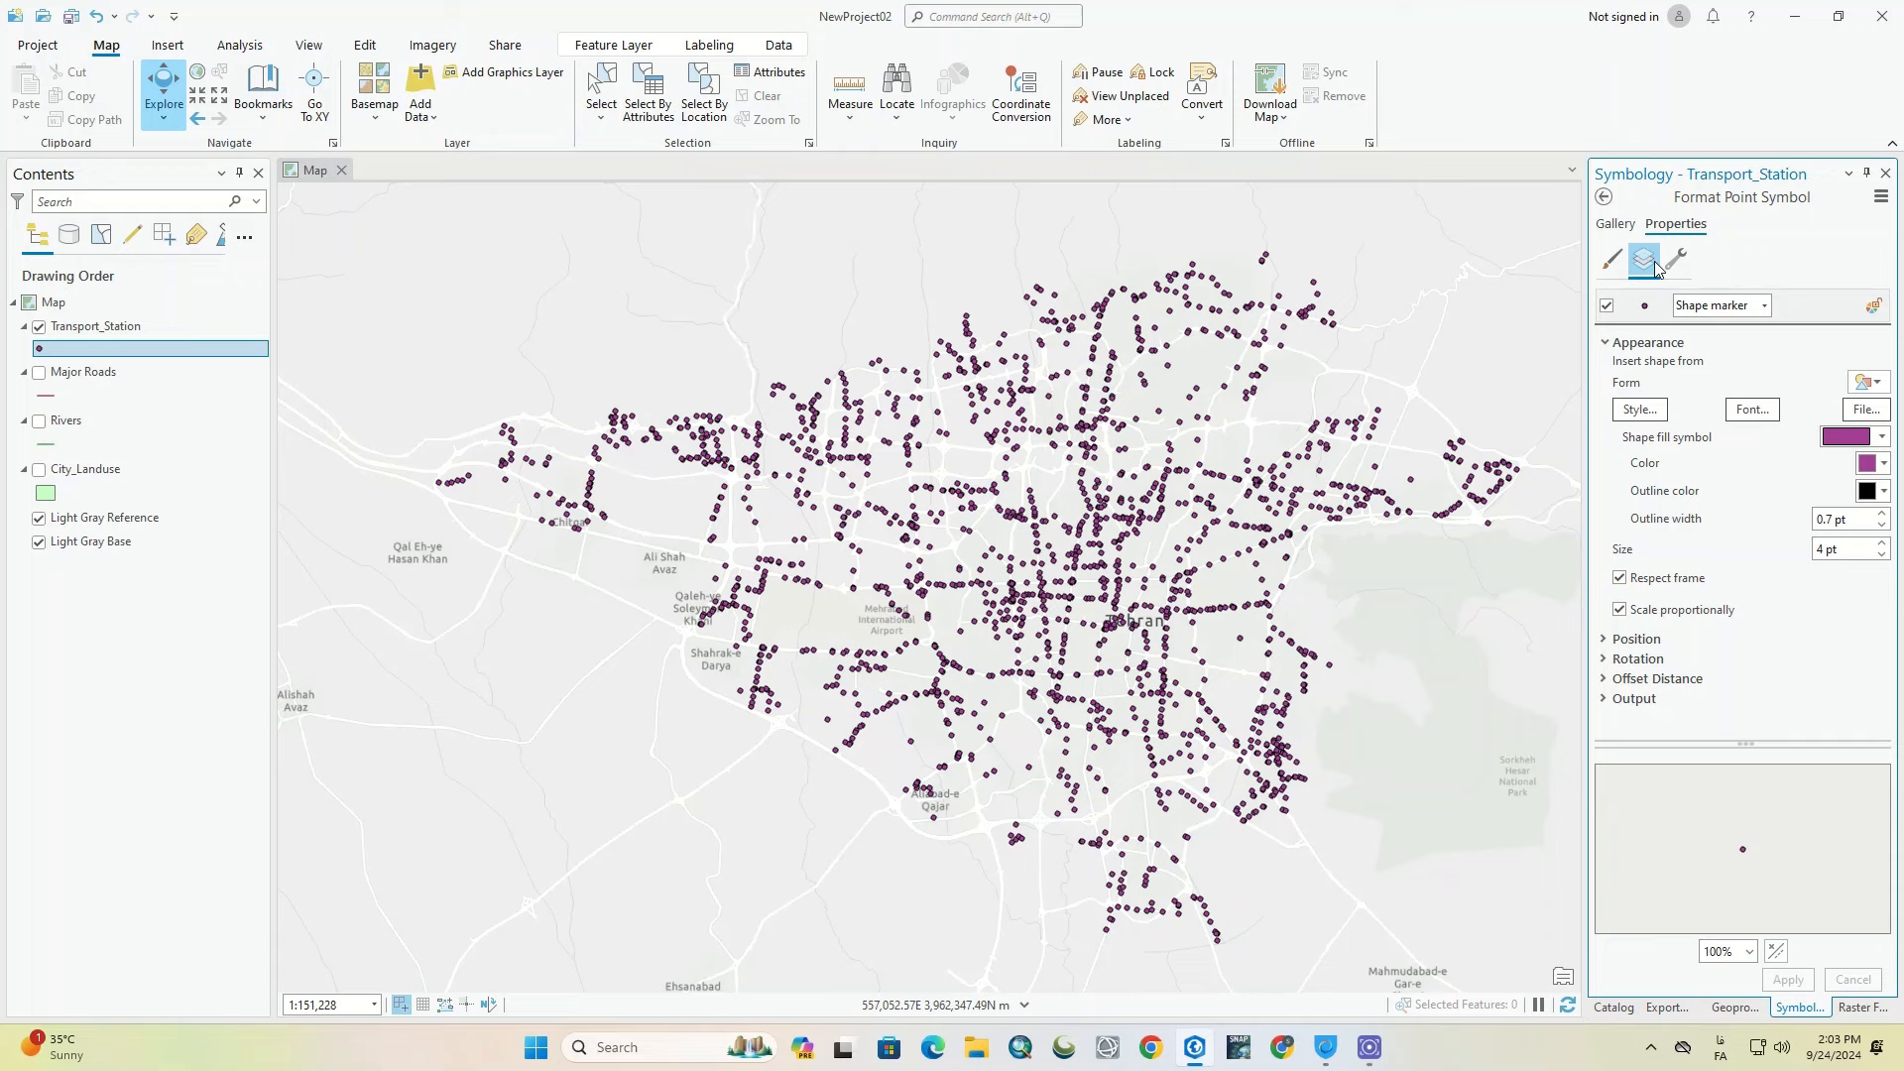
left_click(1611, 260)
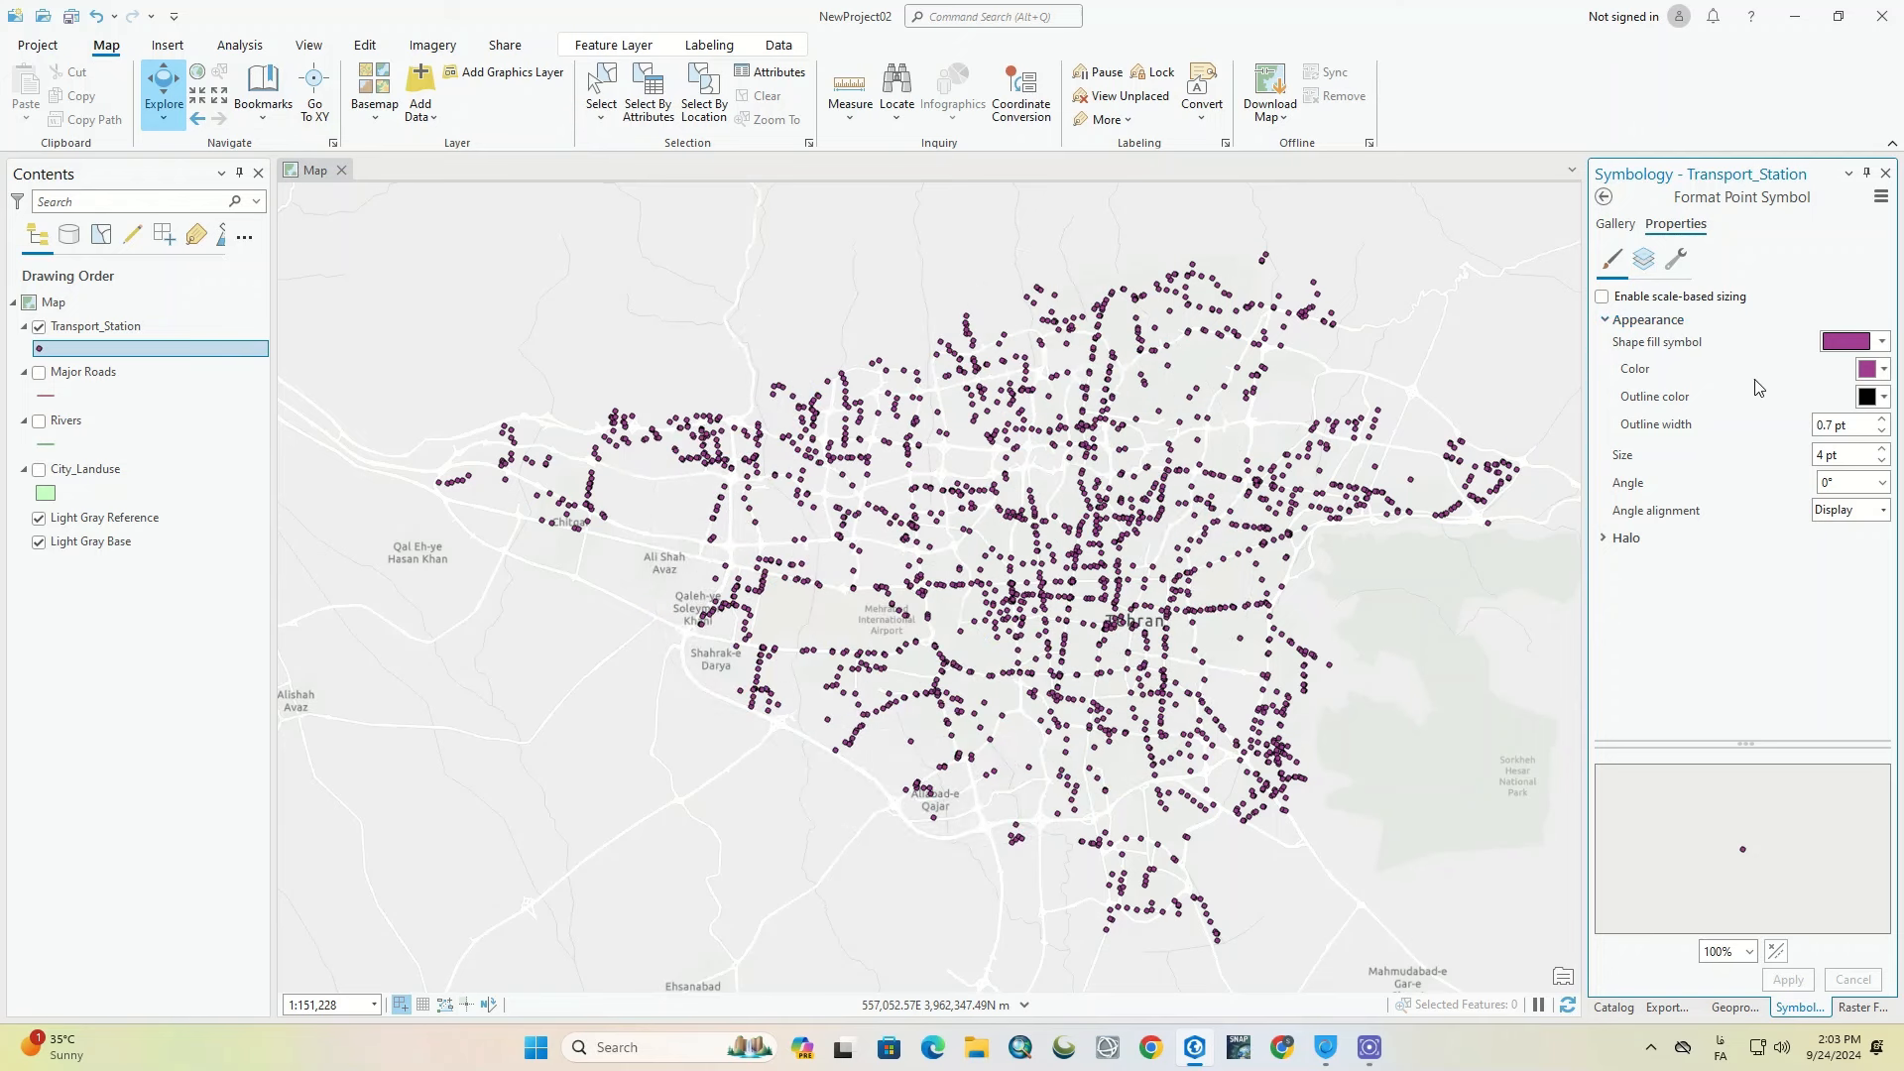
Step: Apply the gradient fill with the light centre as the station marker's shape fill symbol
left_click(1848, 343)
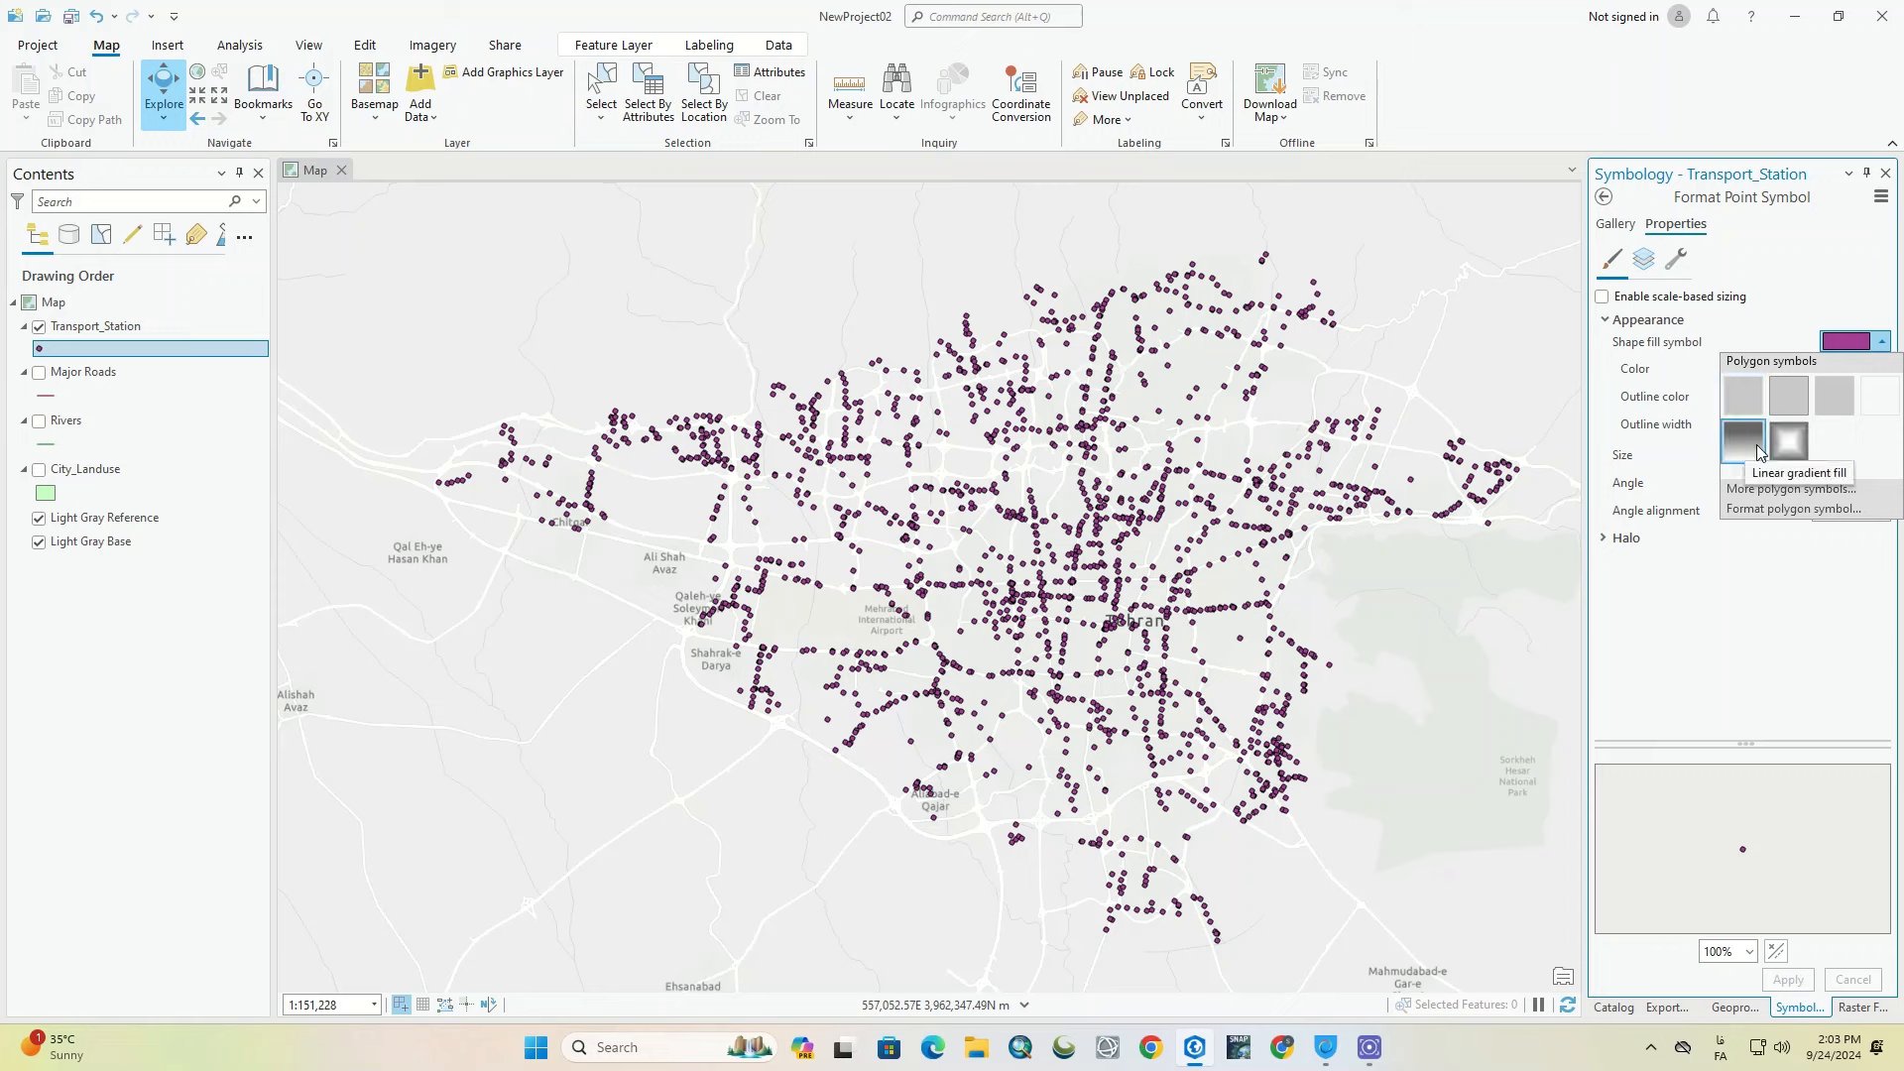
left_click(1788, 442)
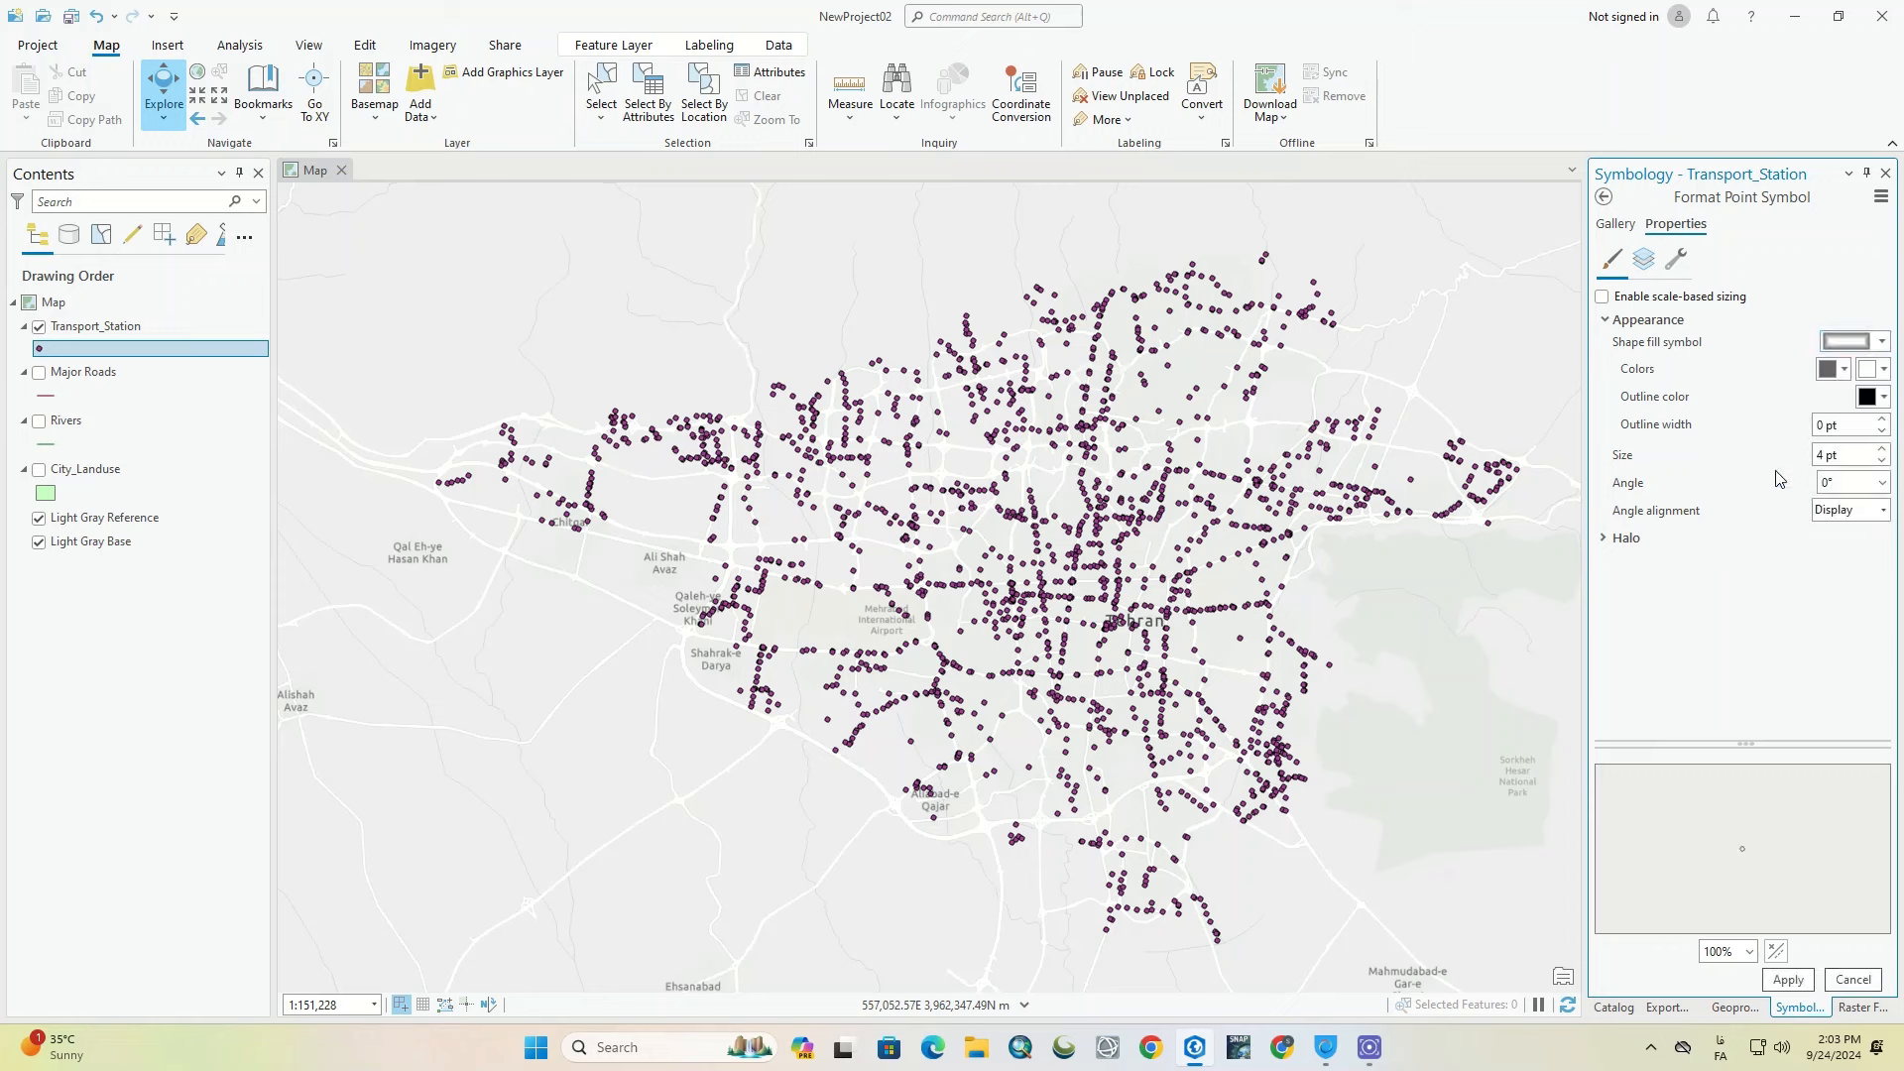
left_click(1789, 979)
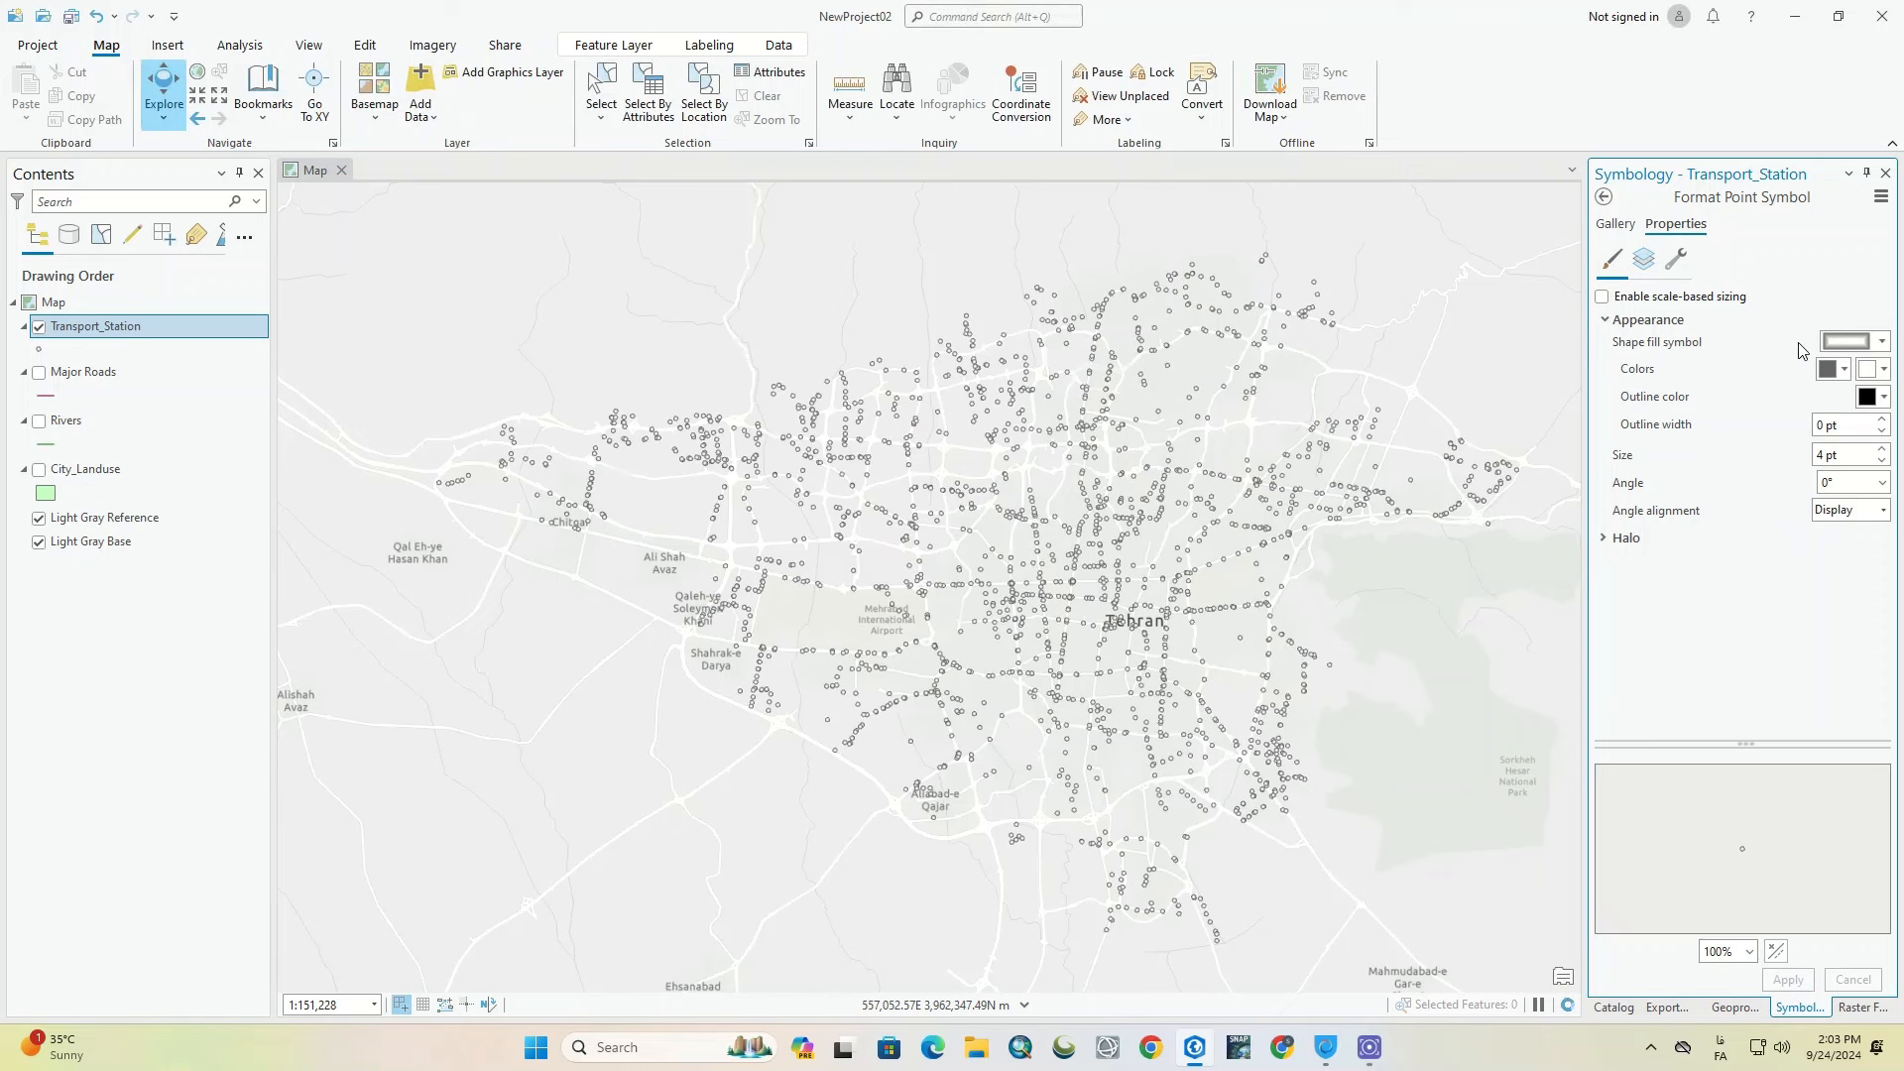
Step: Replace the marker's shape fill symbol with the plain grey fill with a 0.1 pt outline, colour it red, and apply it
left_click(1835, 341)
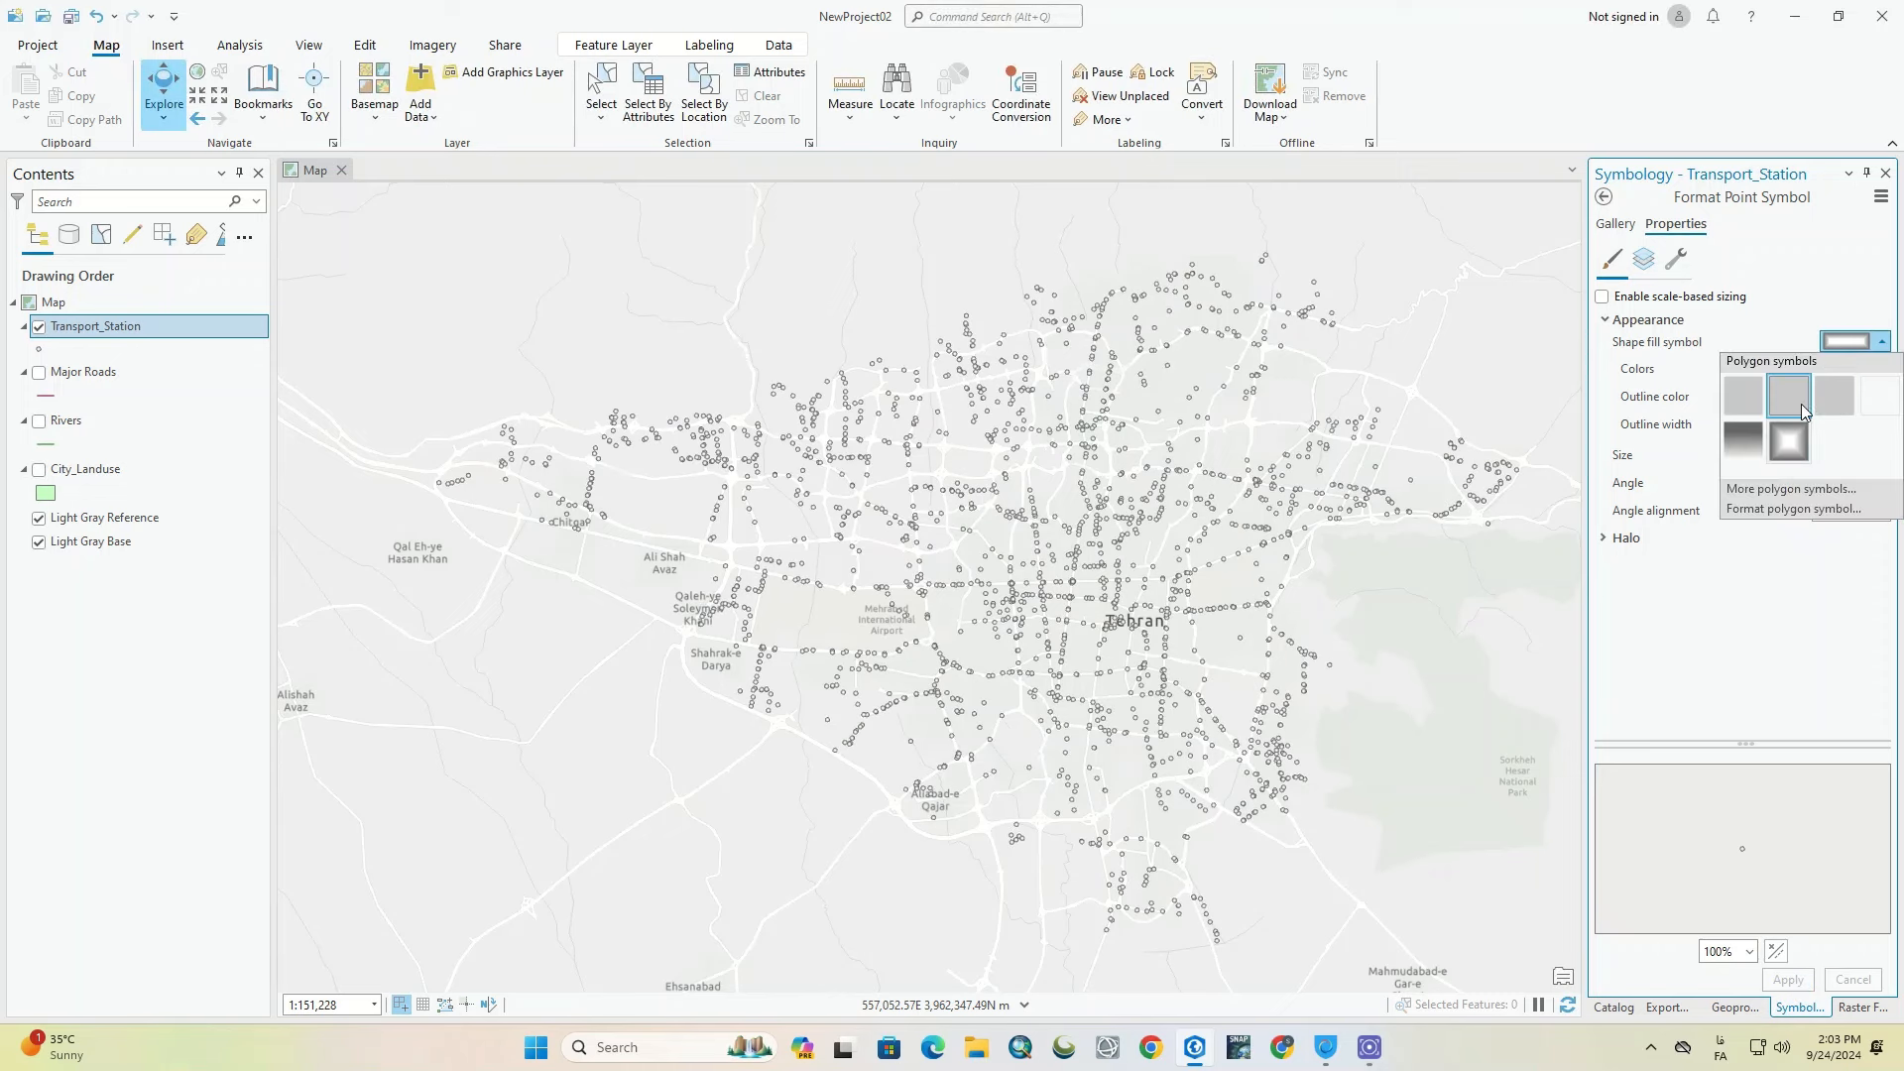
left_click(1834, 397)
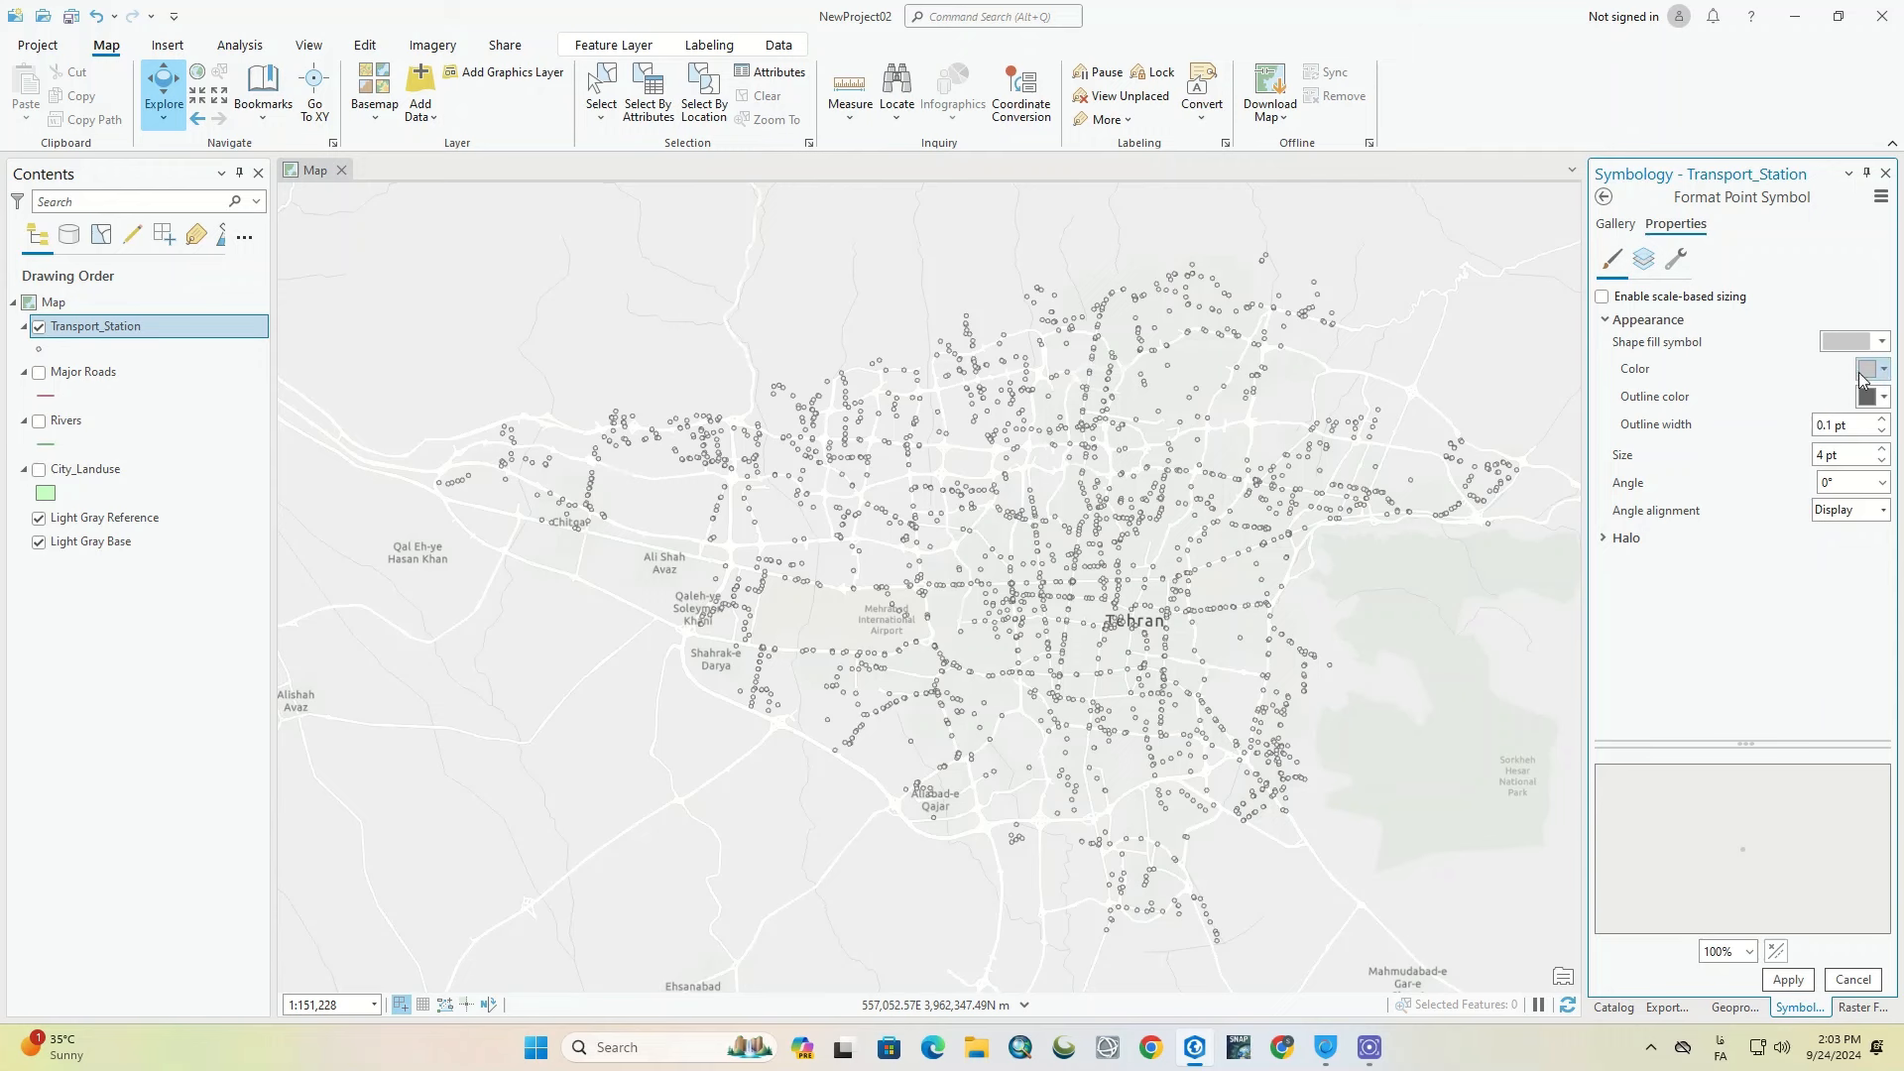
left_click(1869, 373)
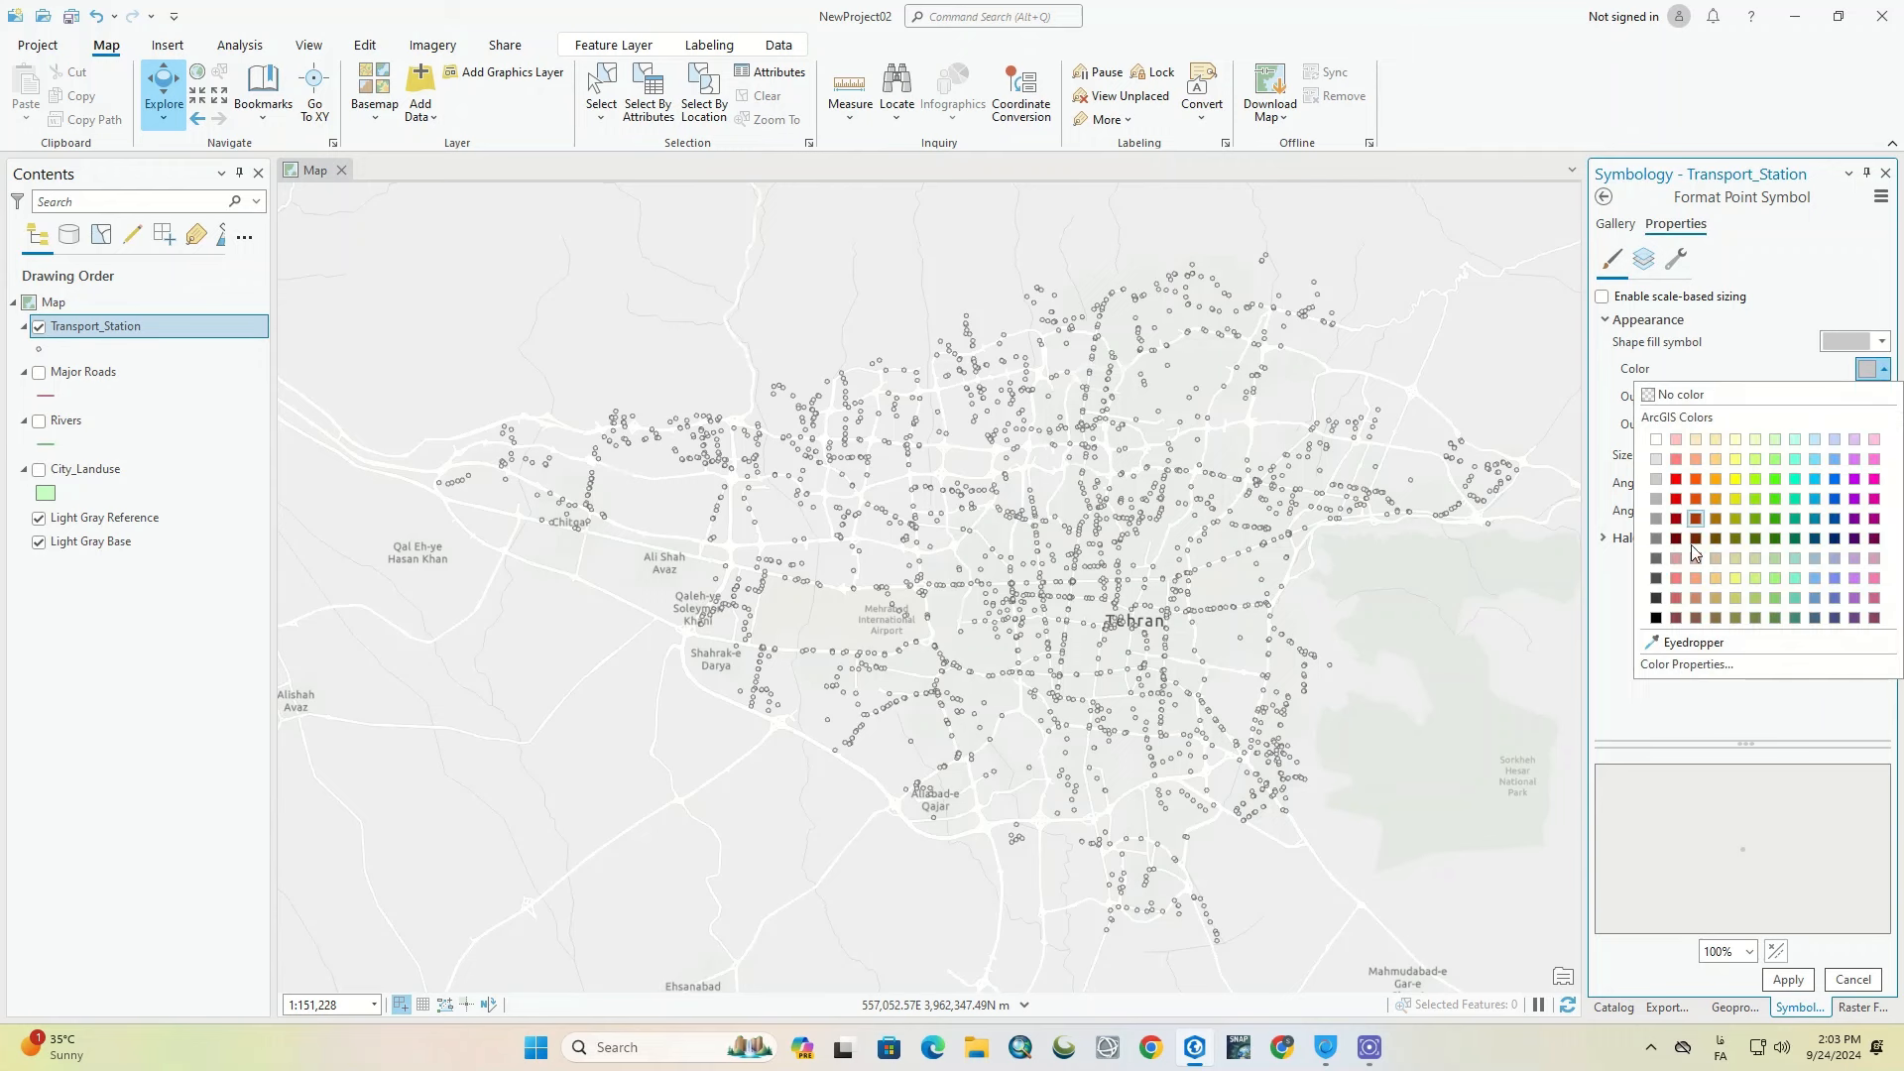
left_click(1676, 479)
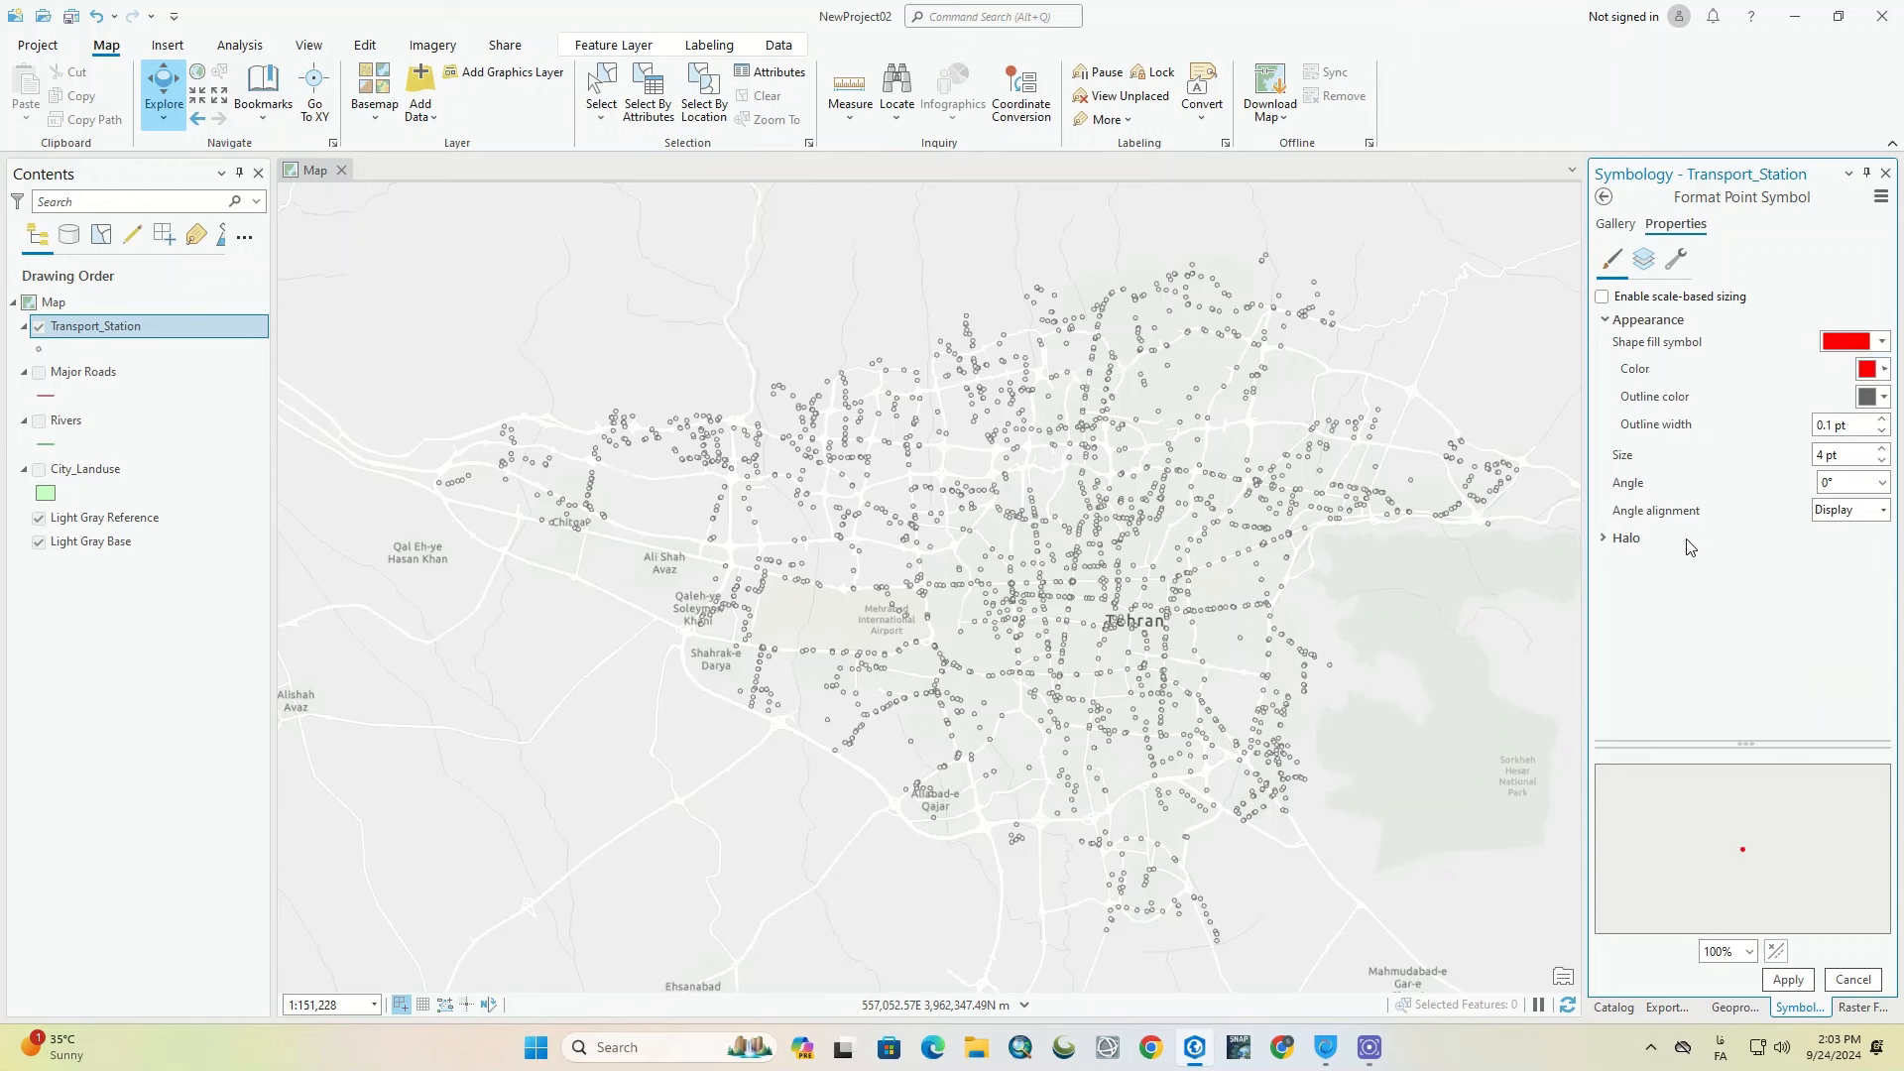
left_click(1788, 980)
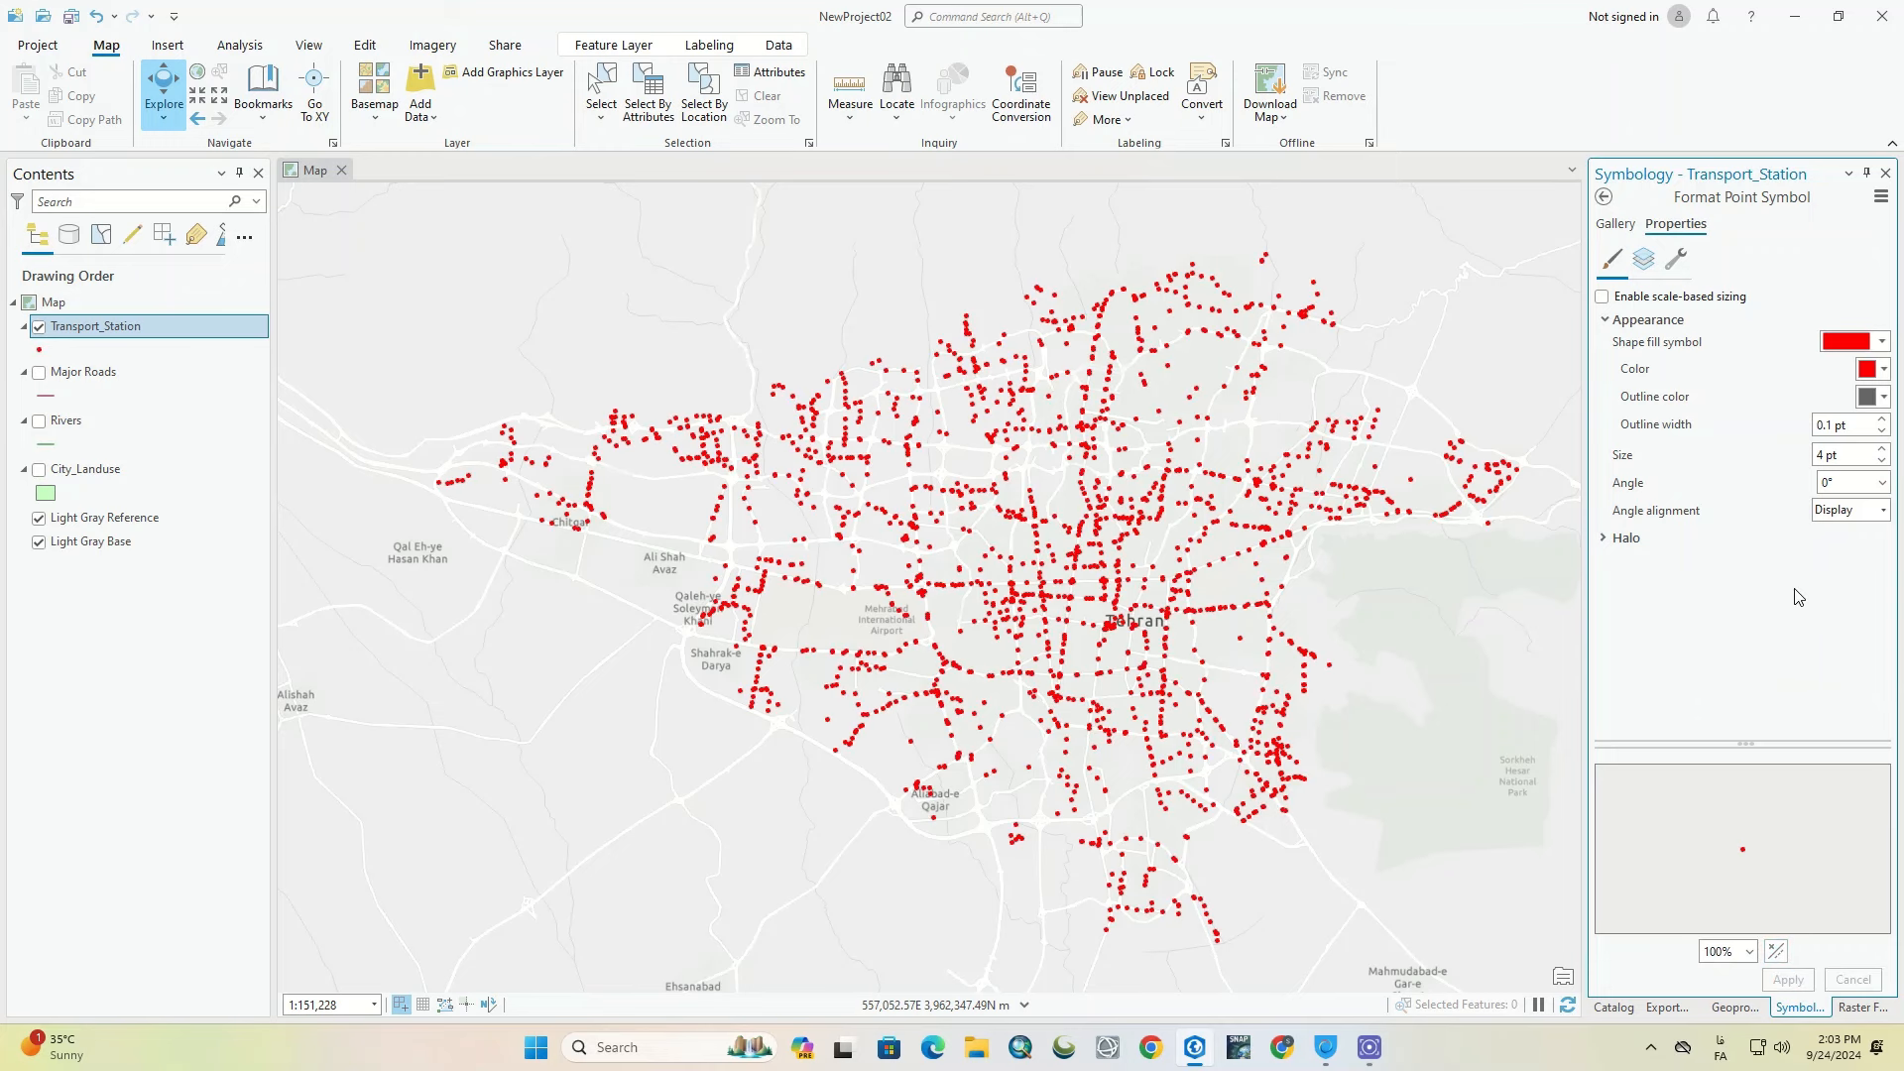
Step: Set the outline color of the station marker to black and apply the change
left_click(1869, 397)
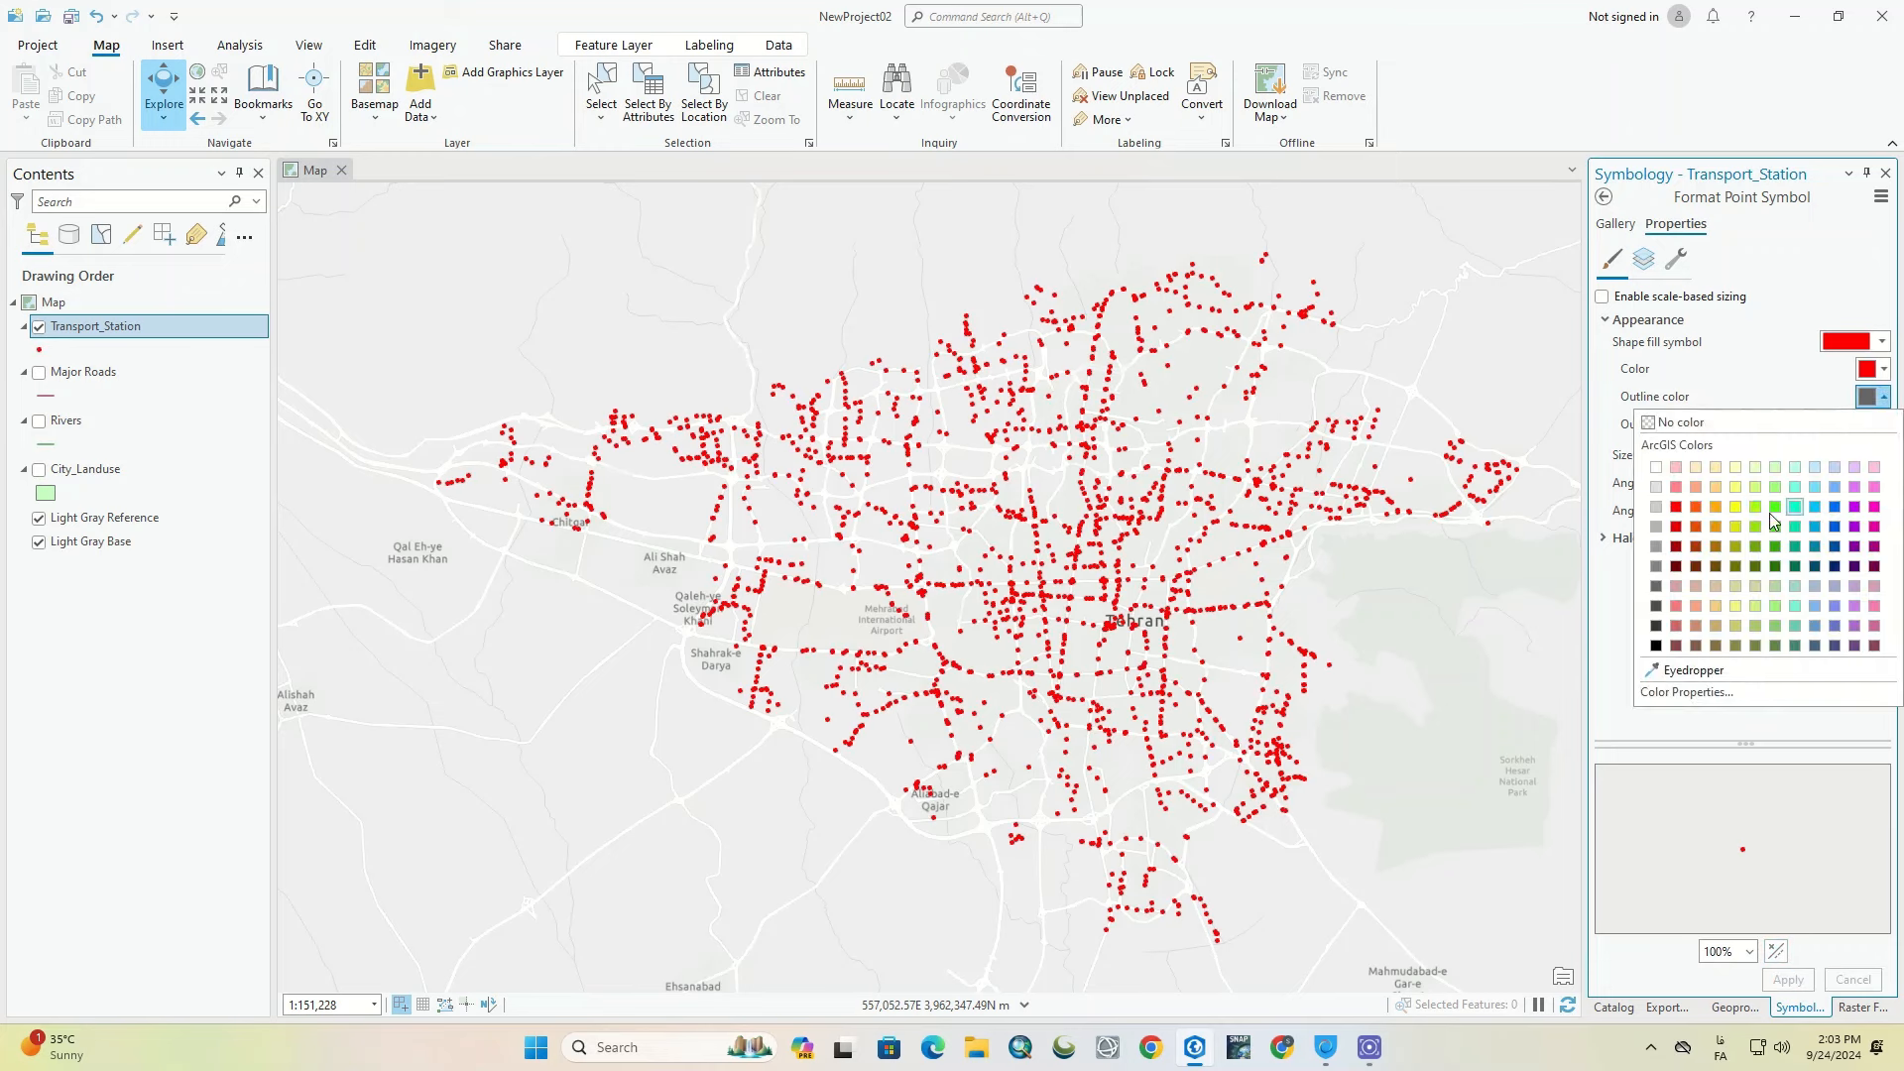
left_click(1657, 647)
left_click(1790, 981)
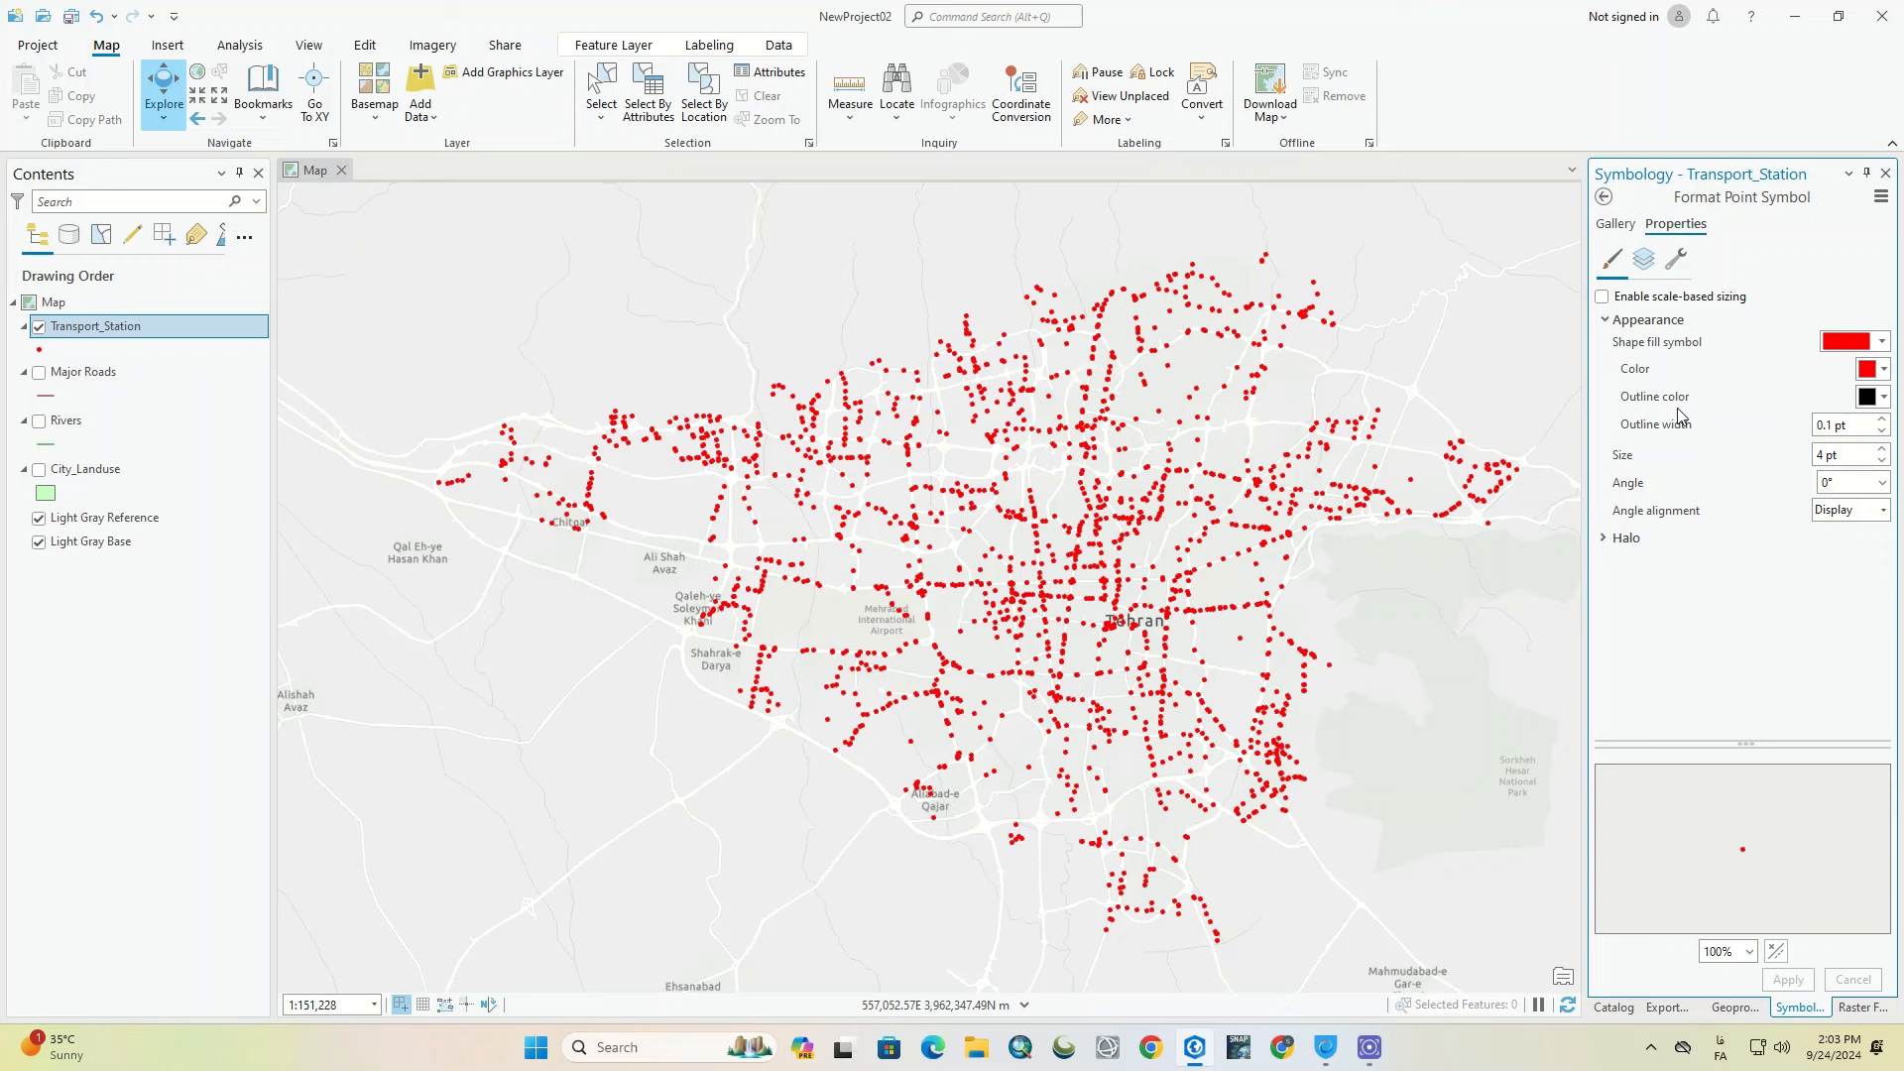
Step: Keep Shape marker as the symbol layer's type, open the style shapes for it, and browse the ArcGIS 2D set
left_click(1645, 261)
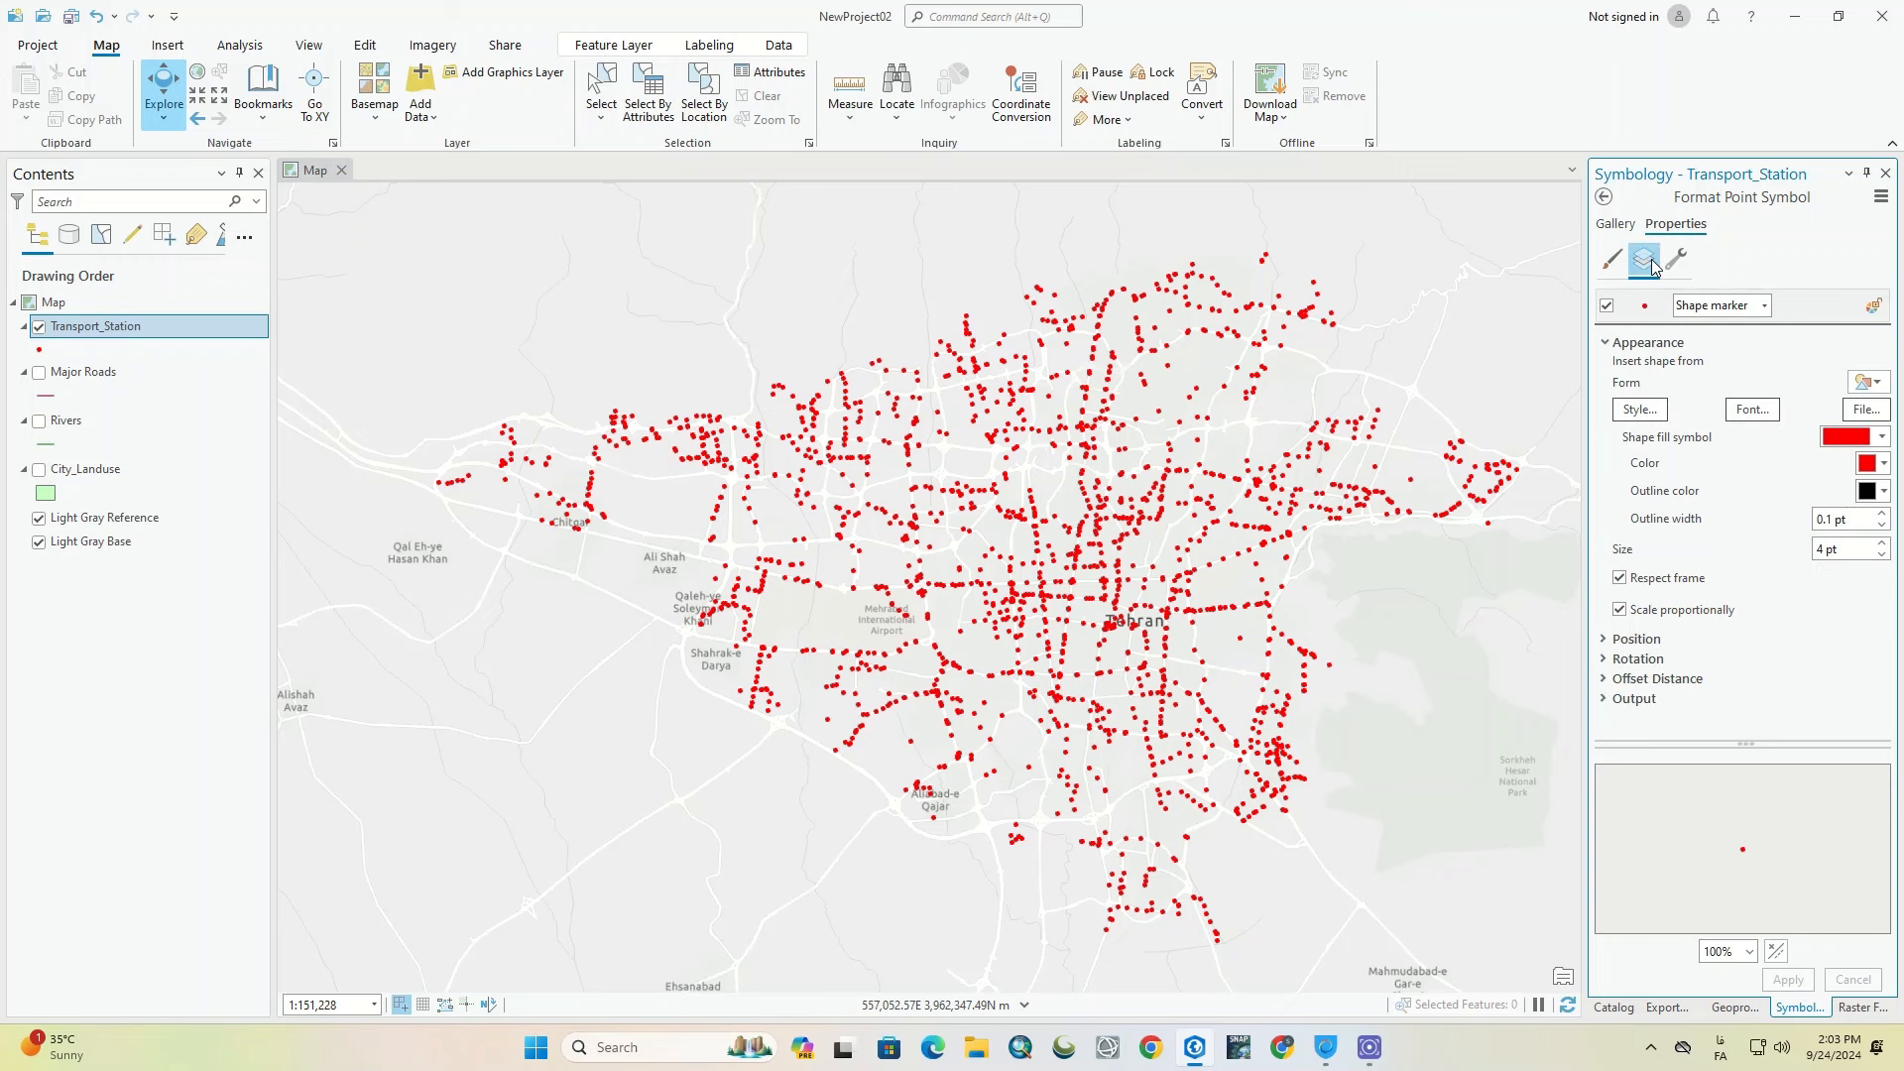
left_click(1769, 311)
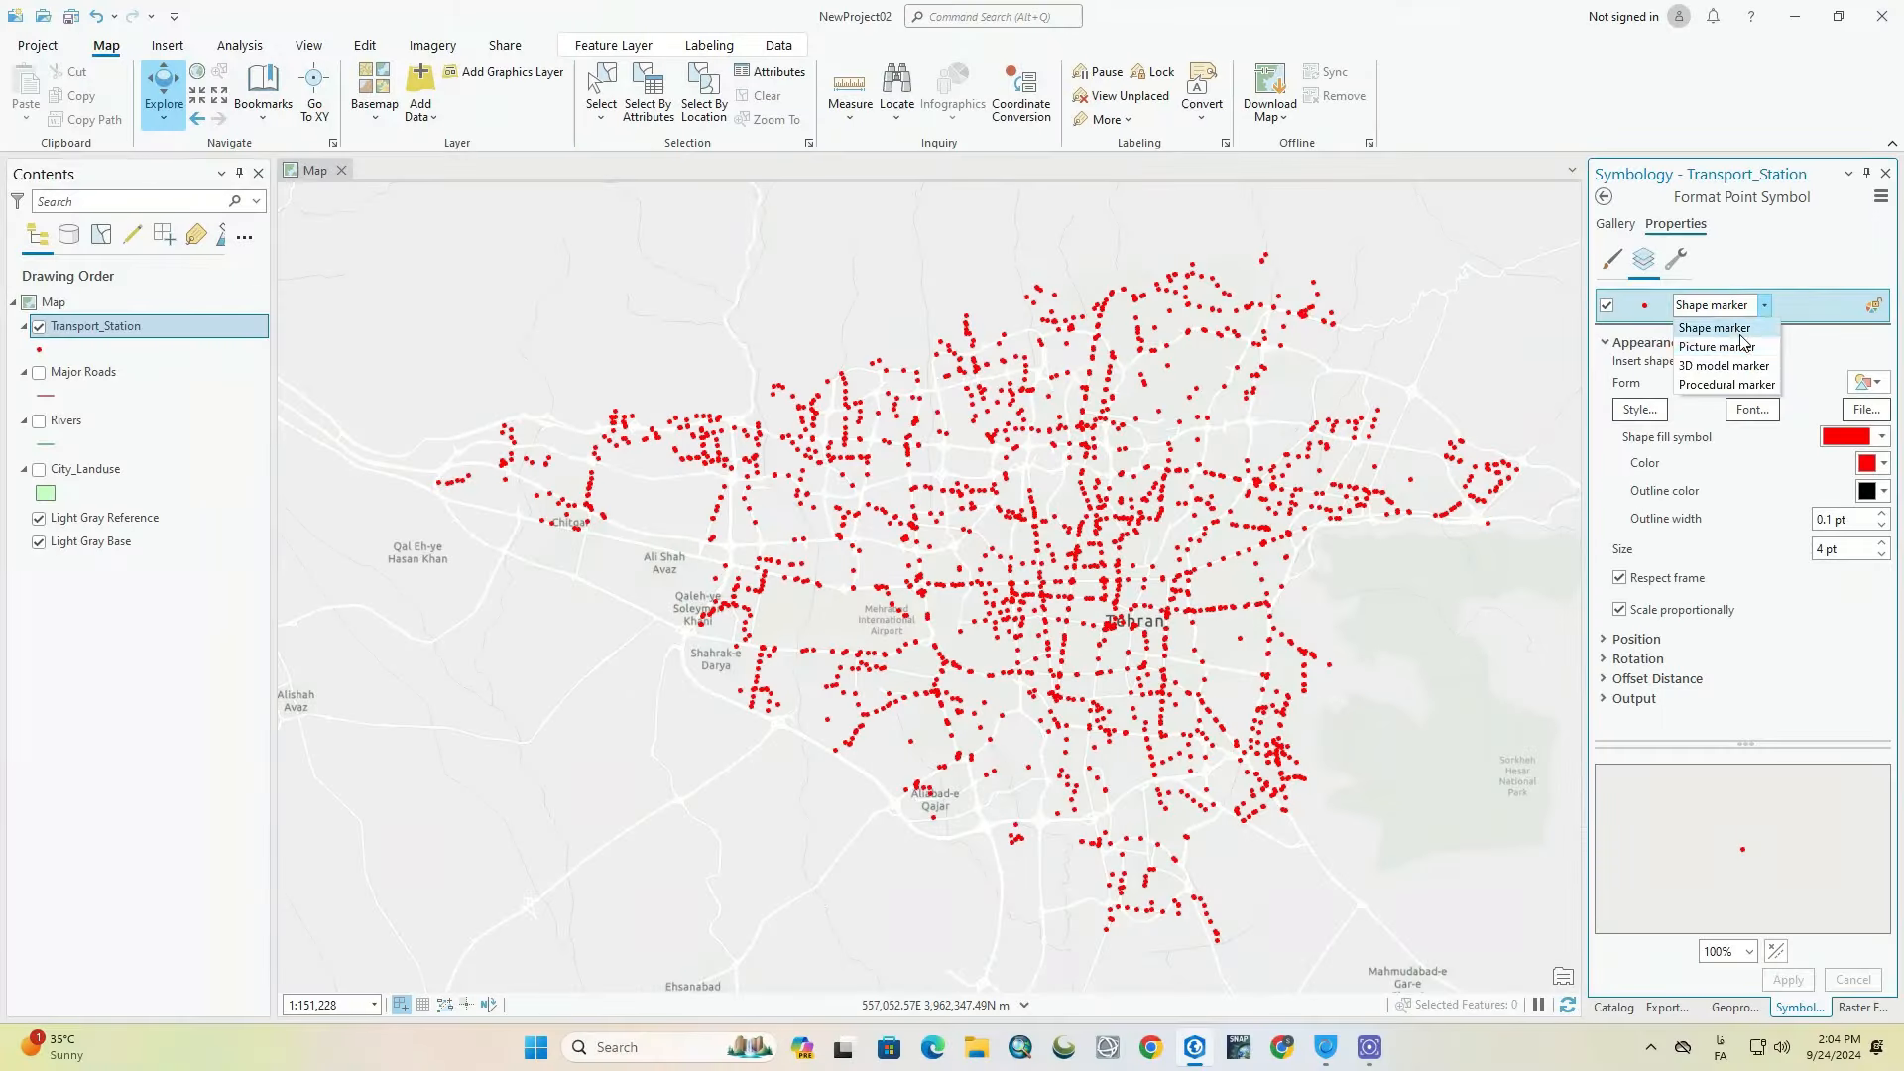
left_click(1739, 332)
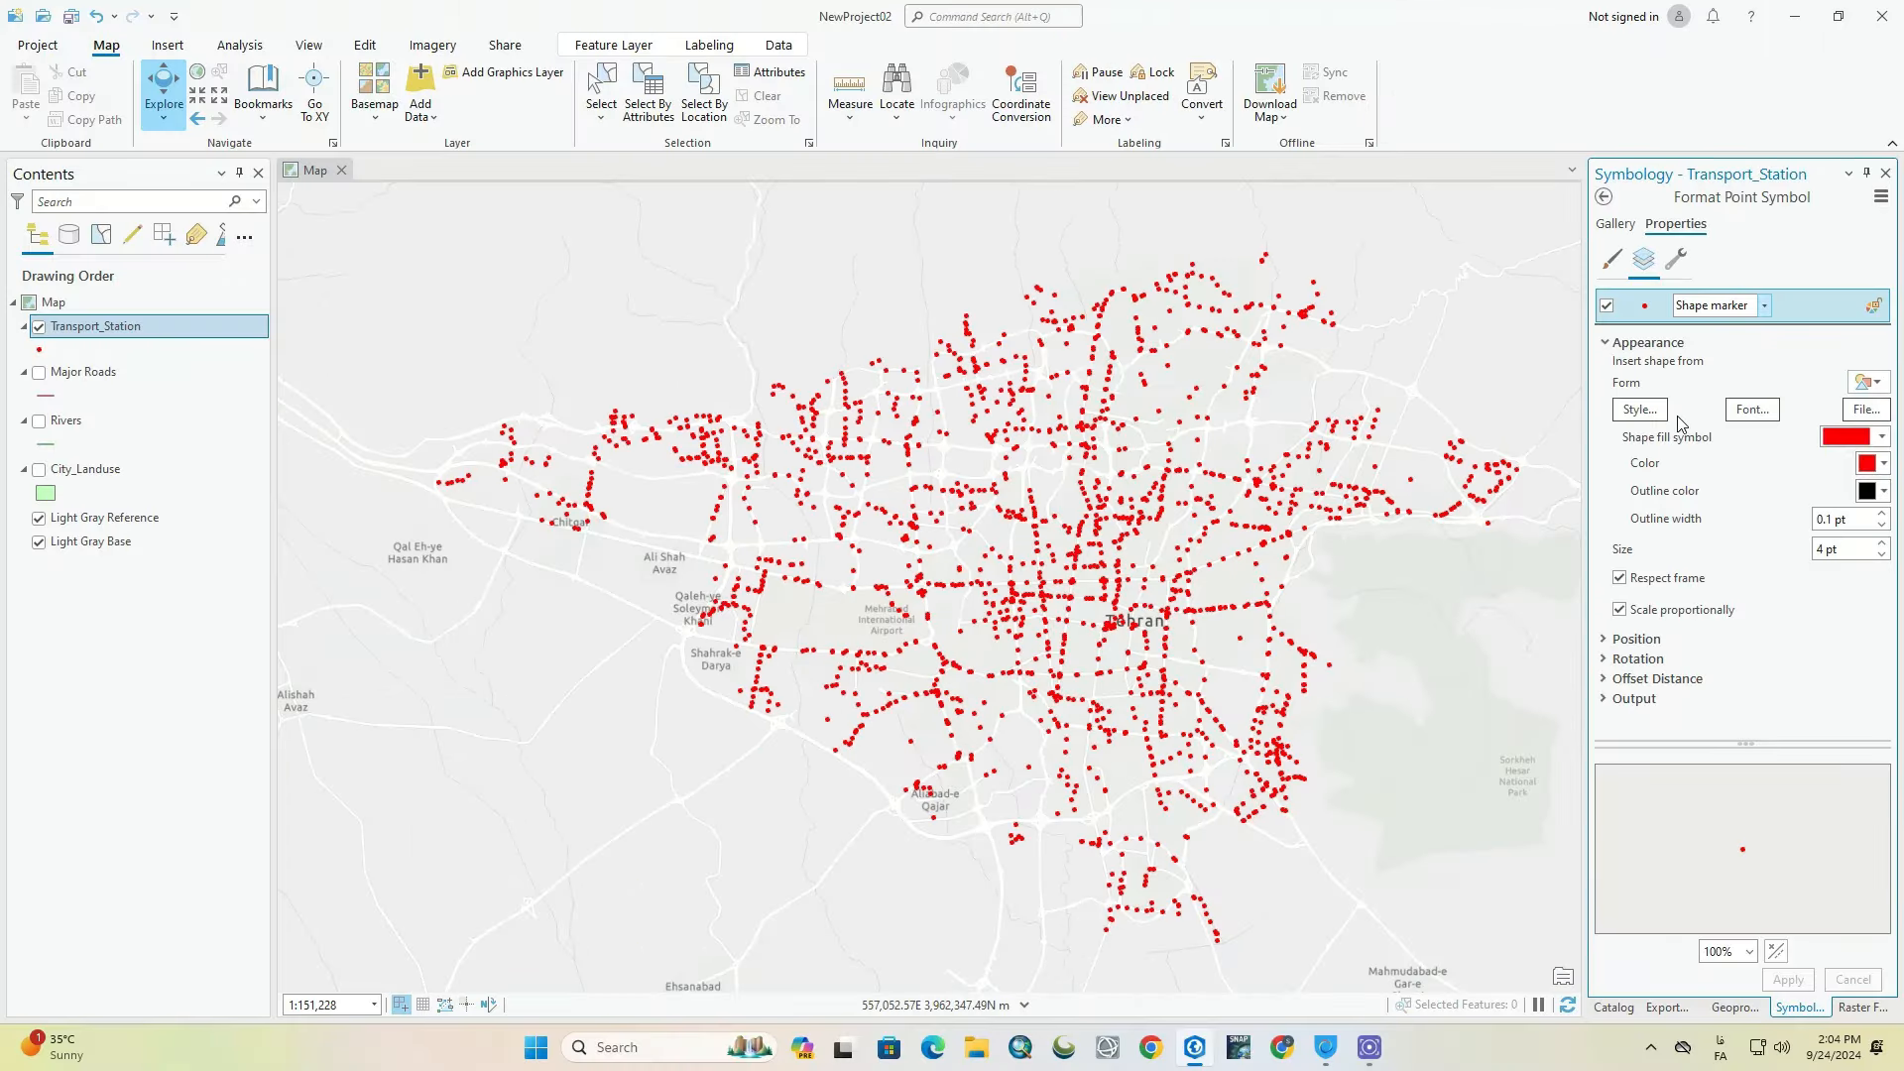
left_click(1241, 618)
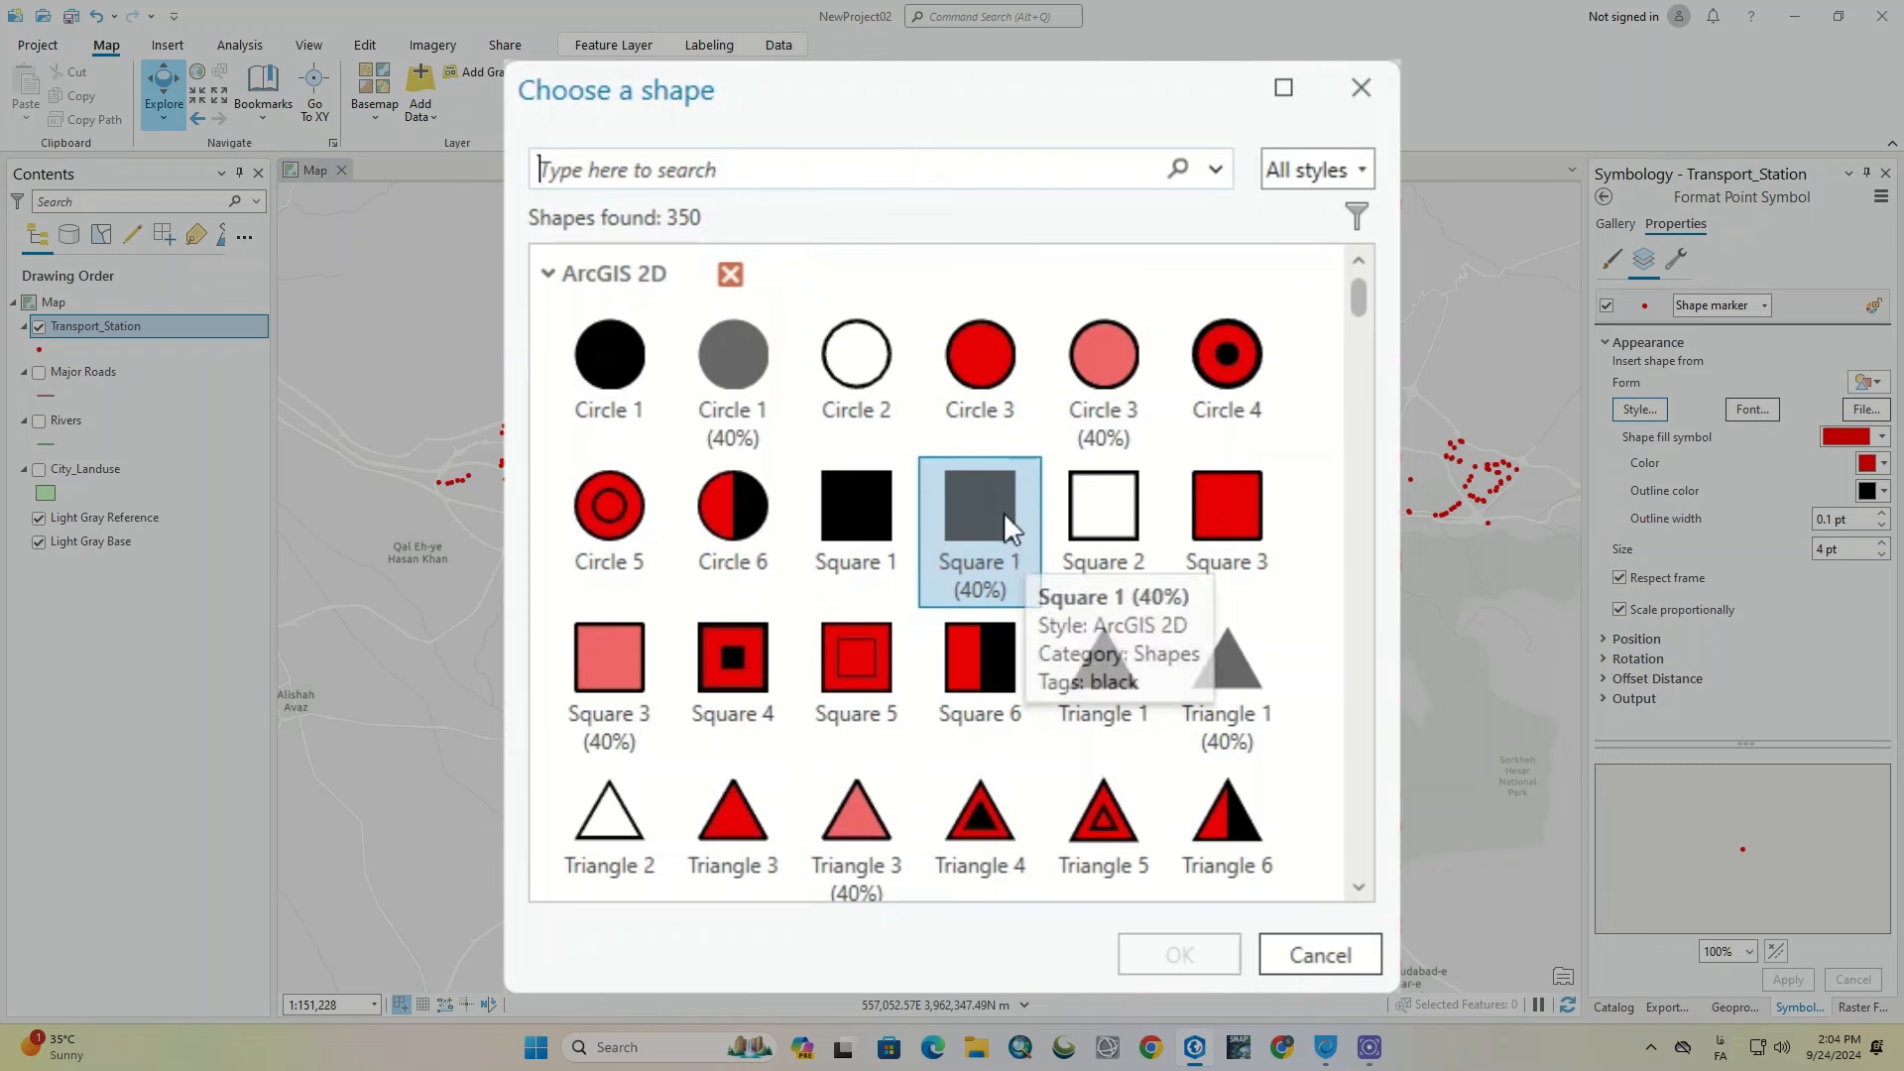
left_click(547, 275)
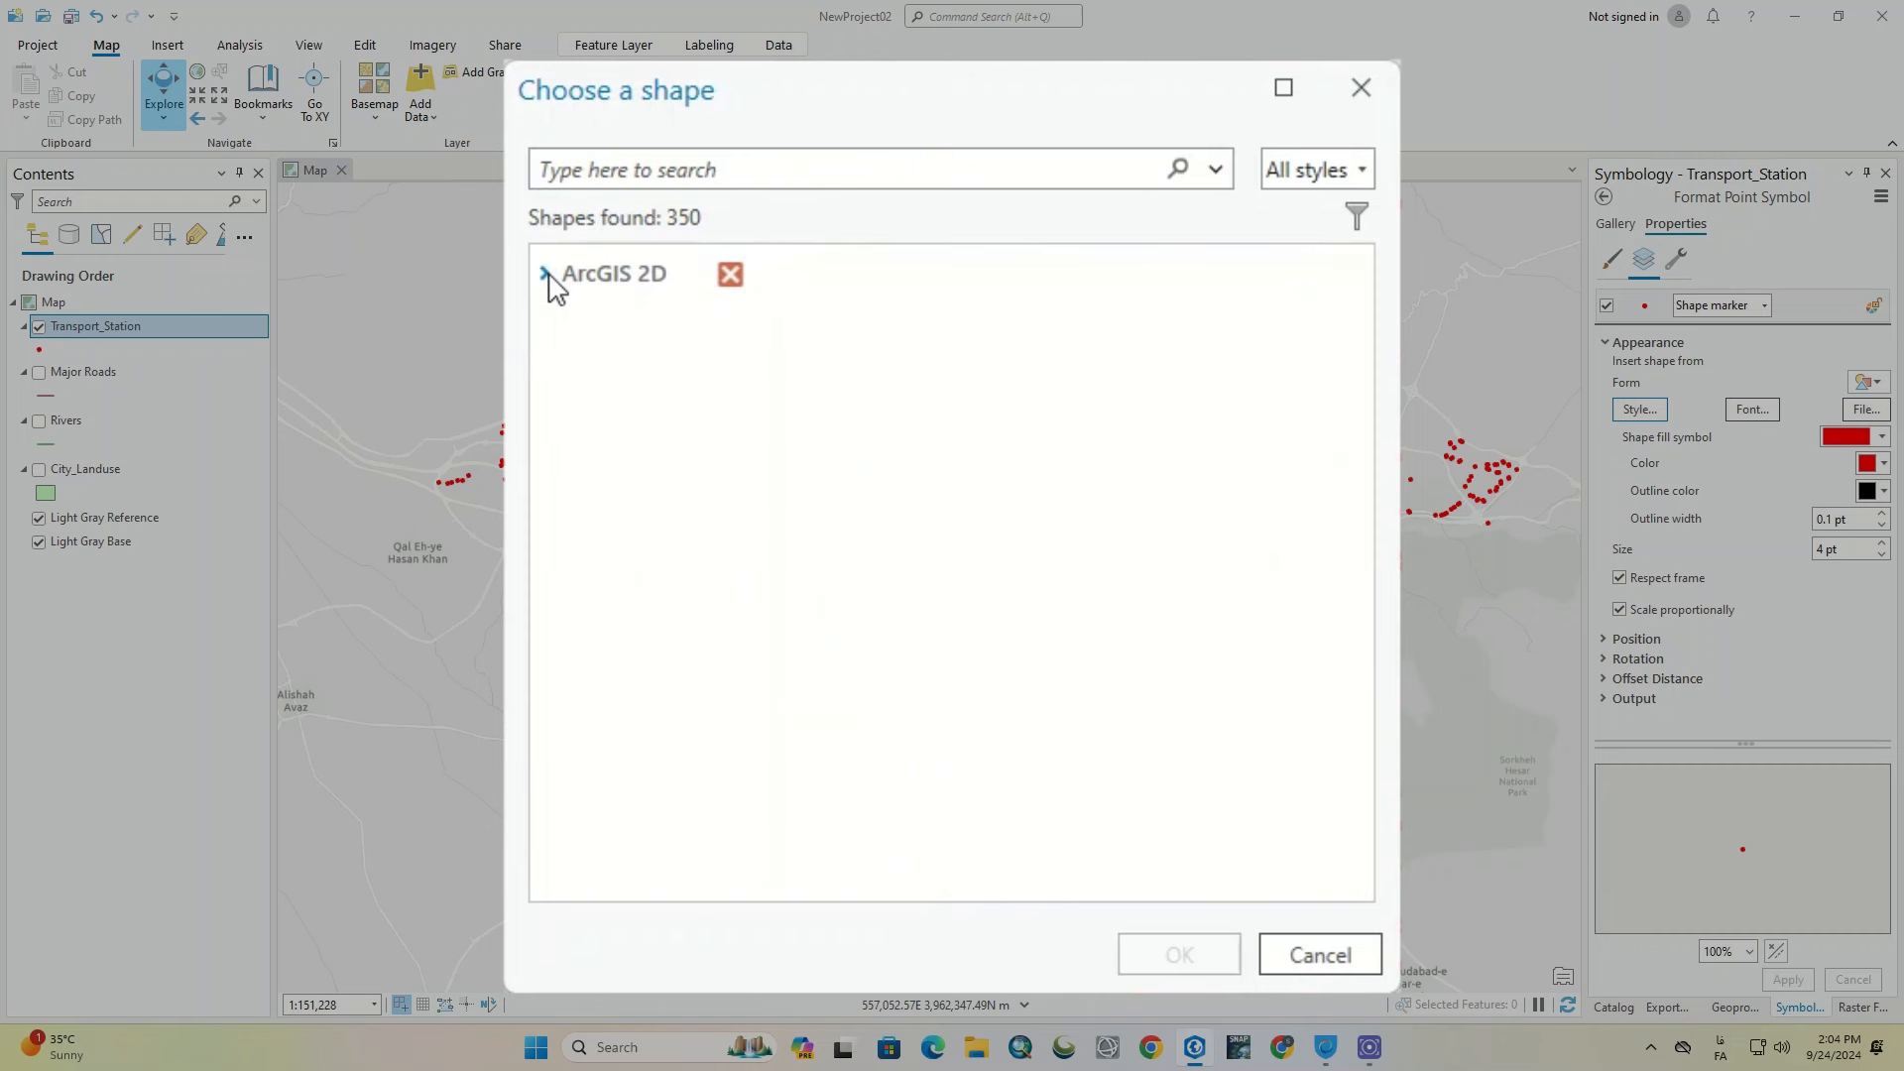
left_click(547, 276)
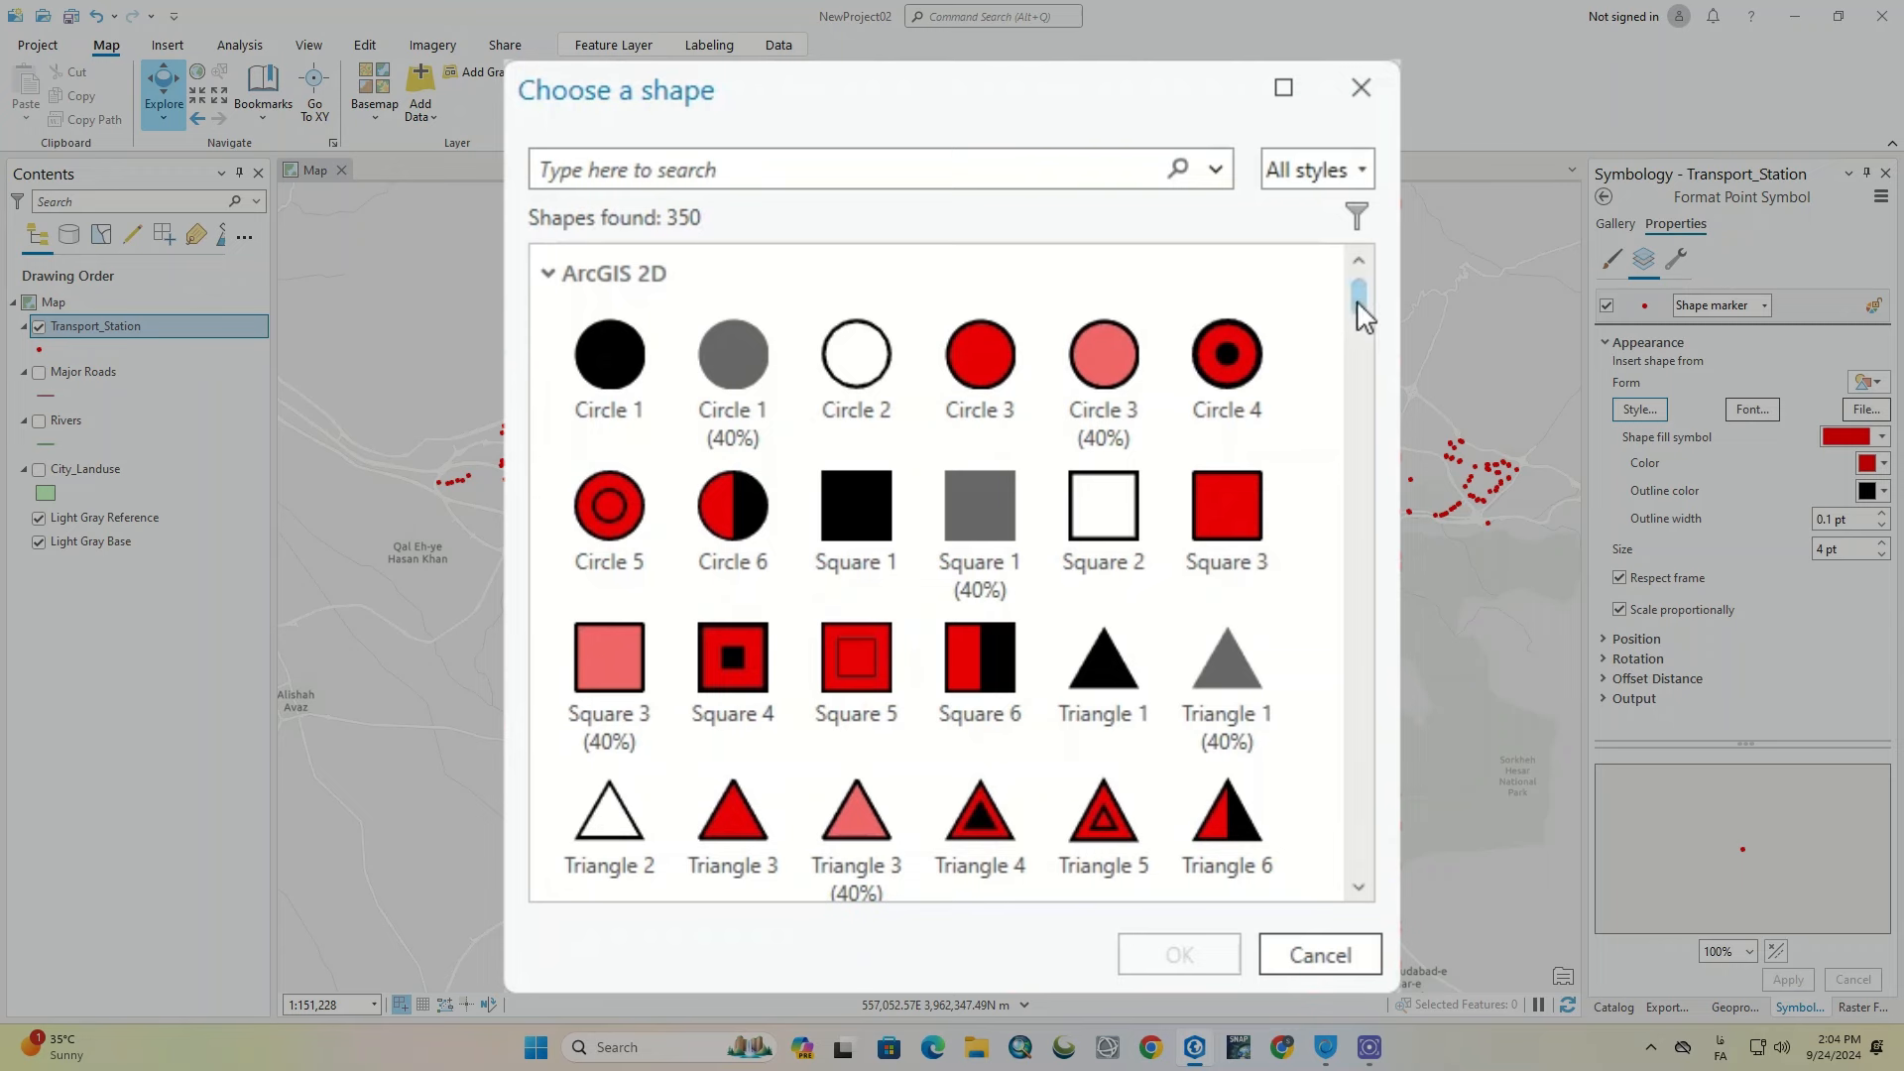
left_click_drag(1359, 308, 1369, 401)
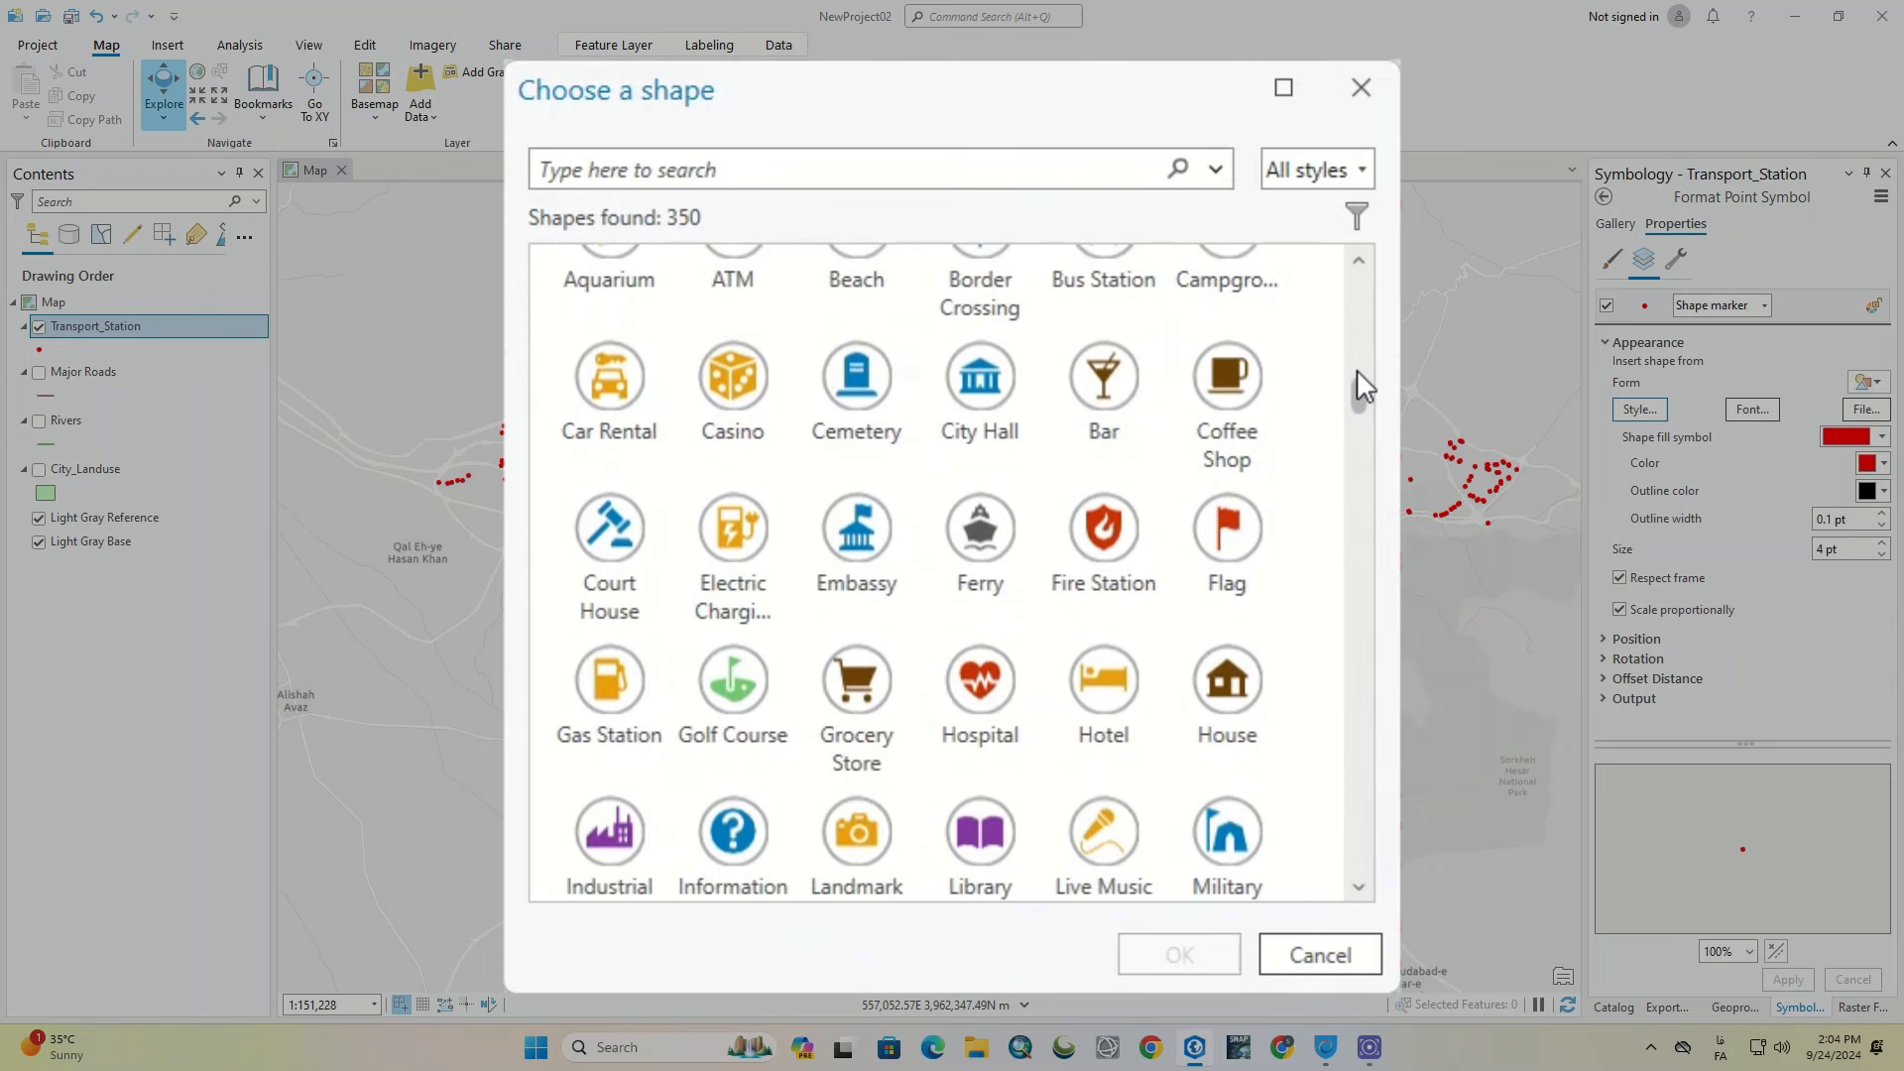
Step: Search the shapes for "transport" and insert the Bus Station shape as the station marker
left_click(1000, 173)
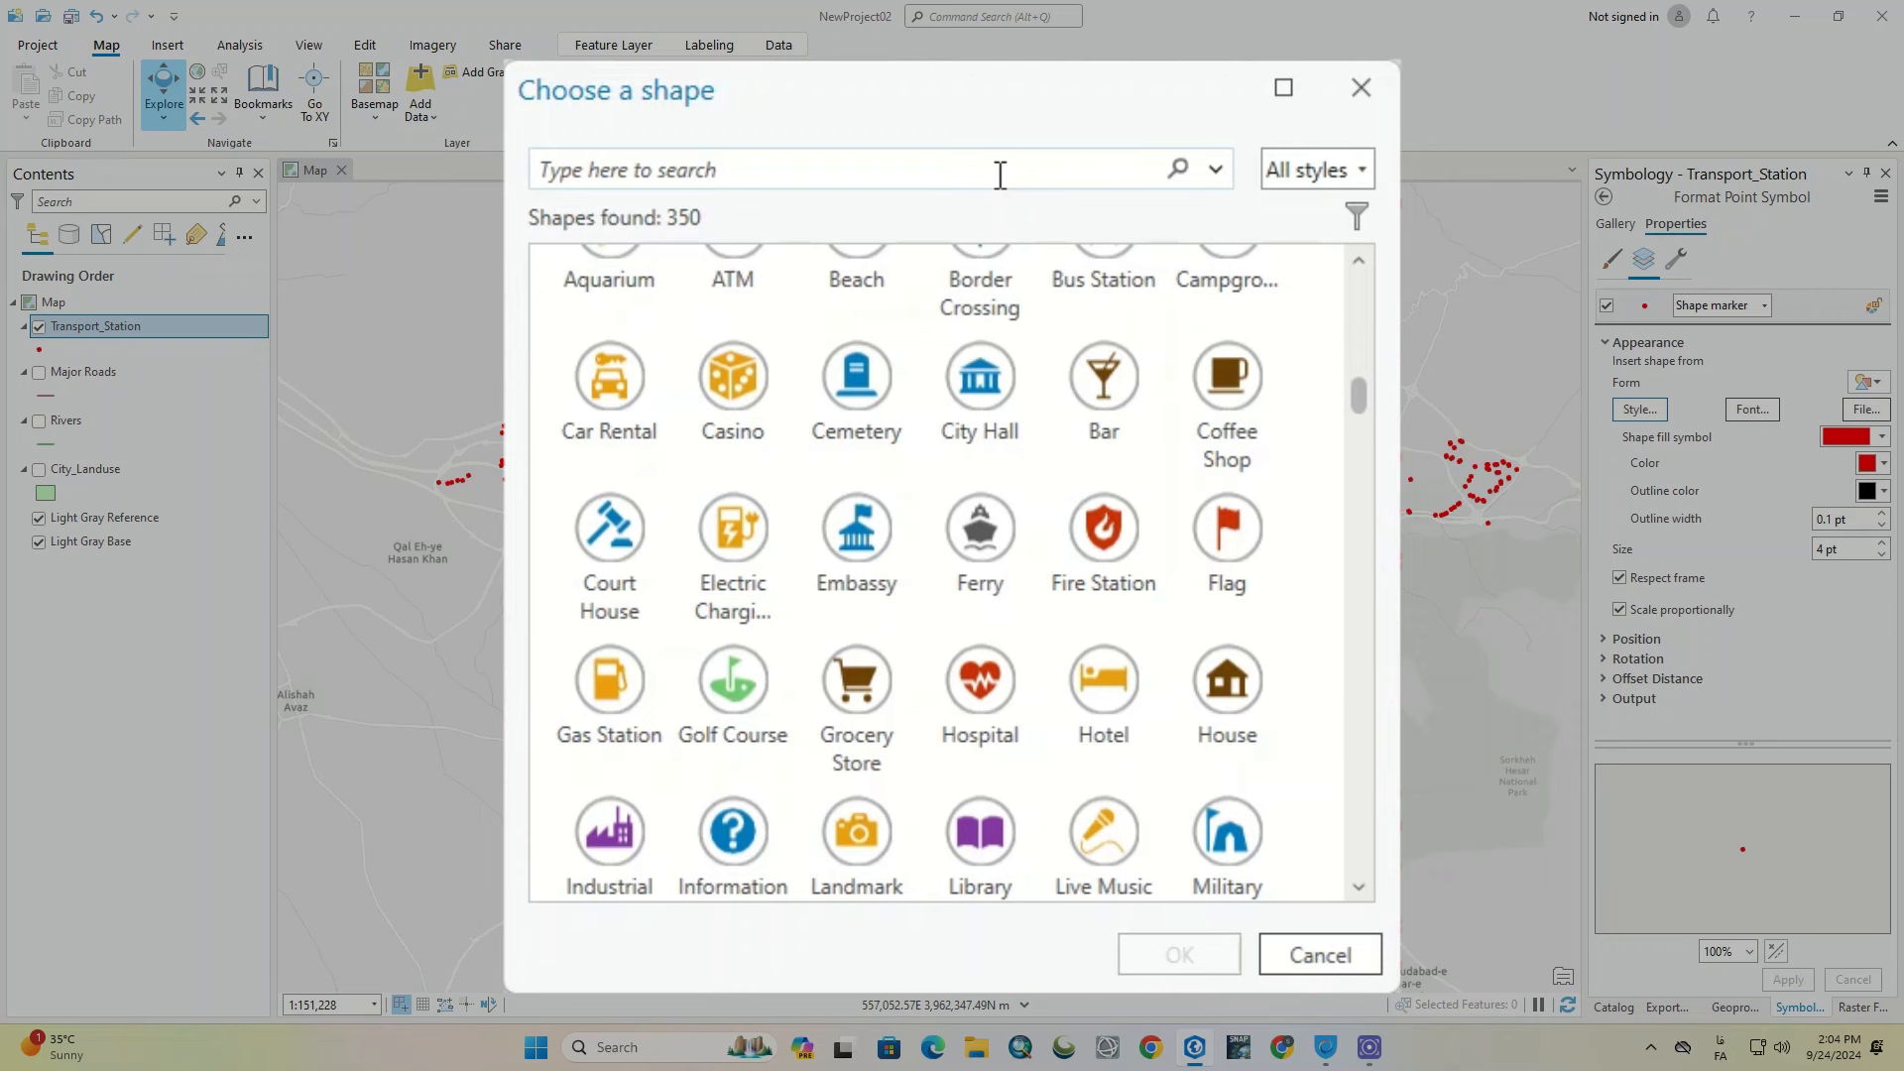
key("alt+shift")
type("tr")
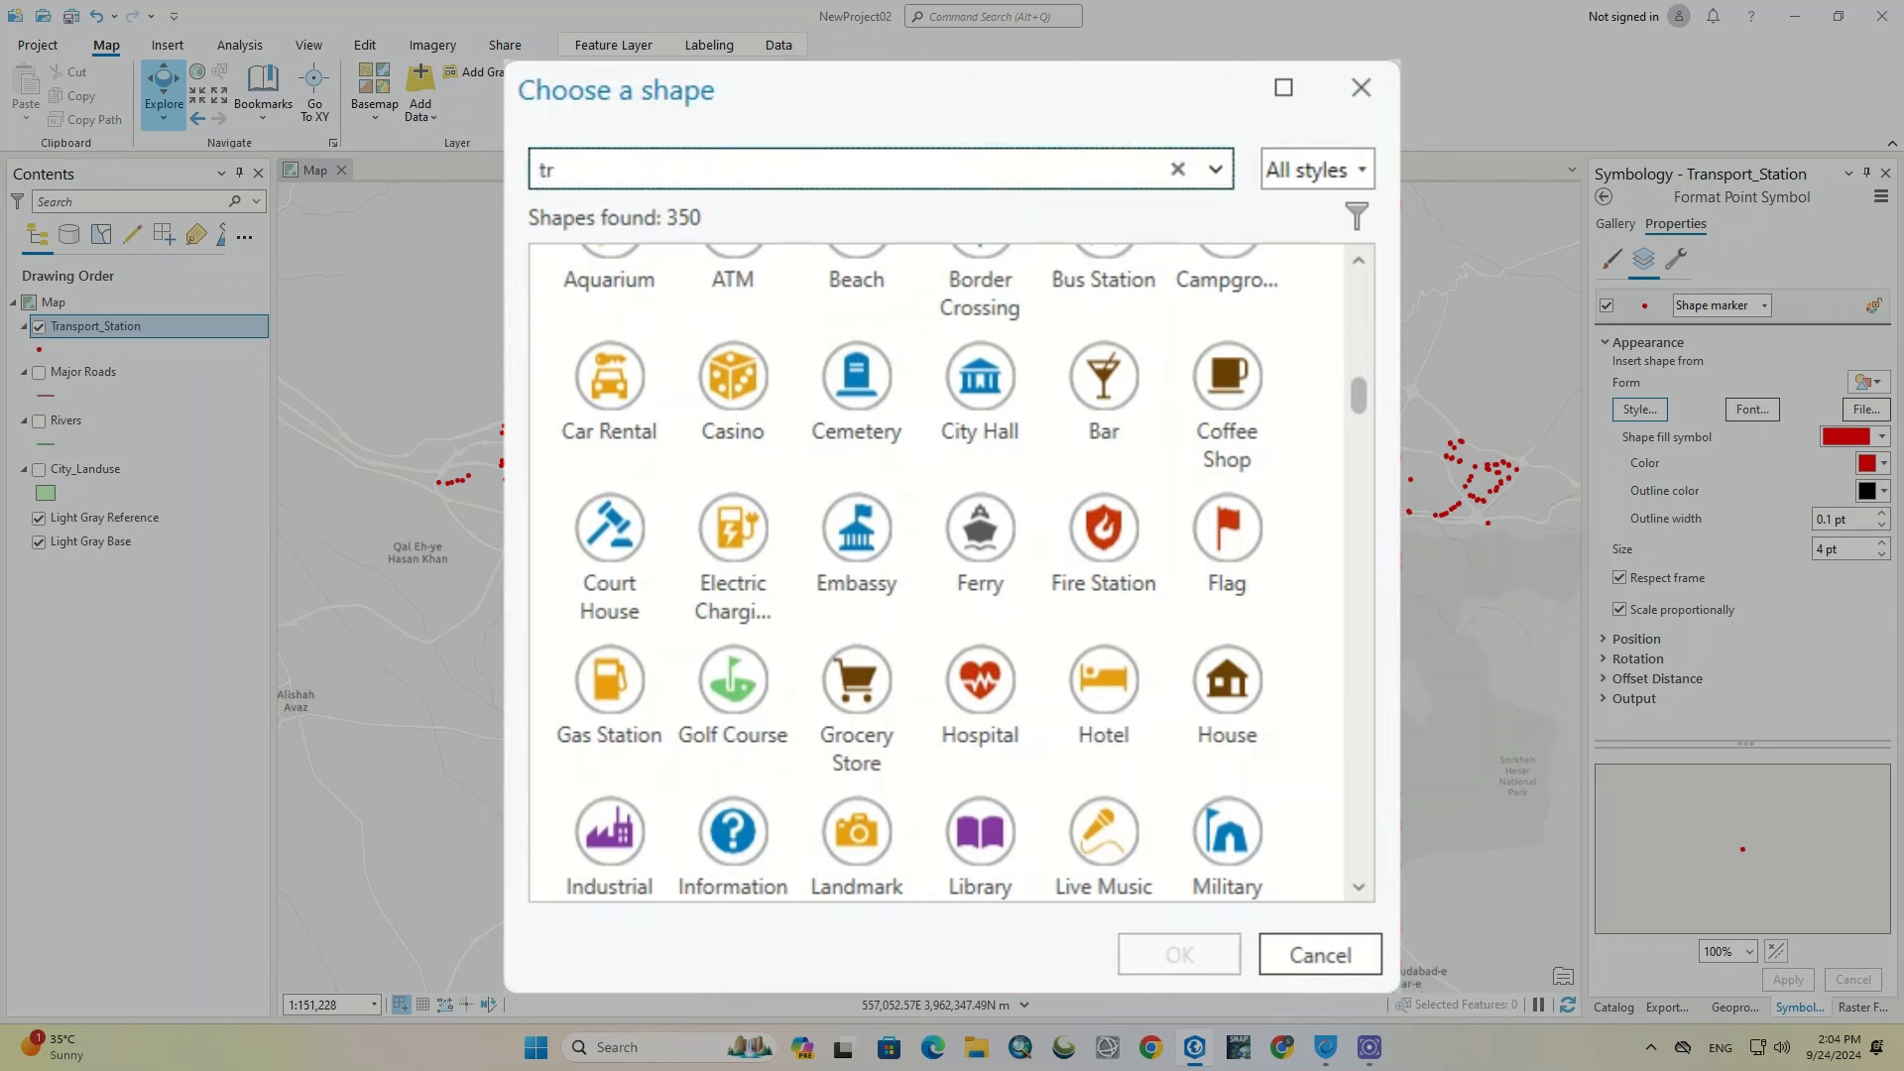
type("ansport")
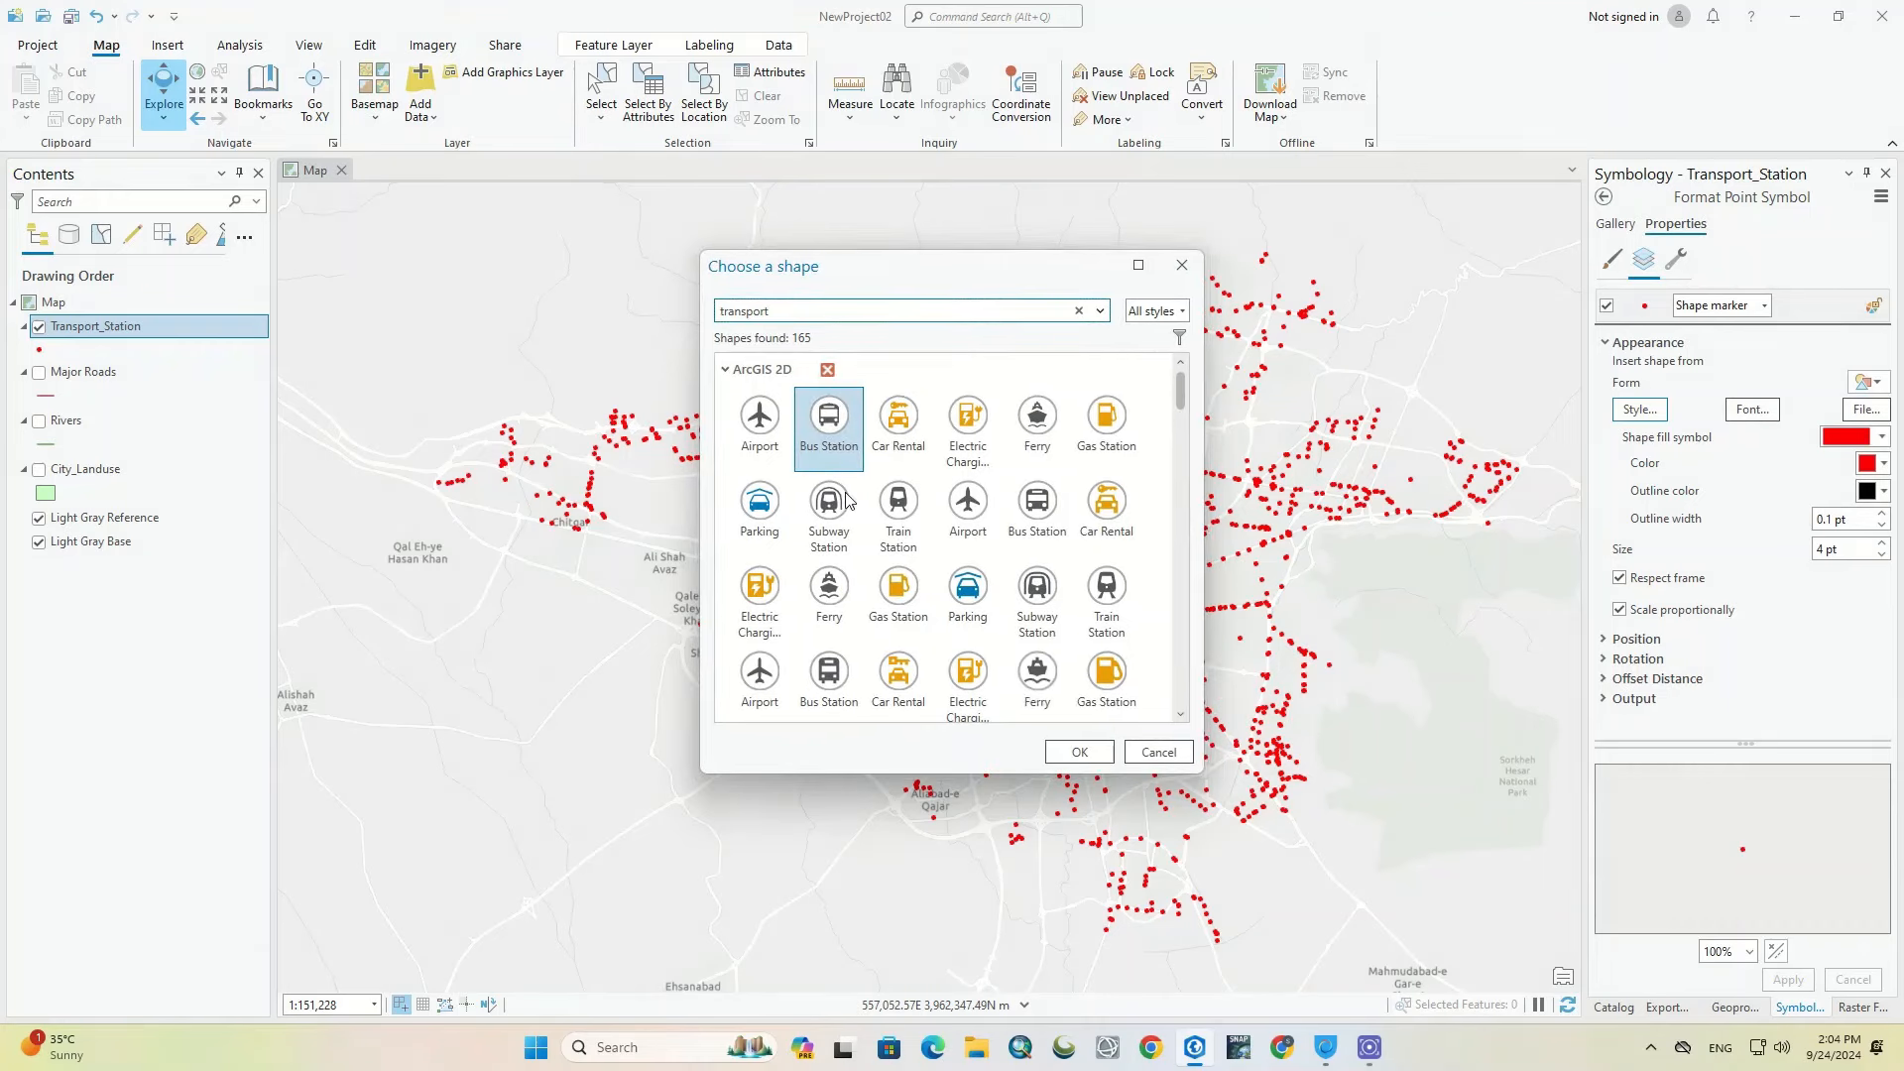
left_click(1077, 750)
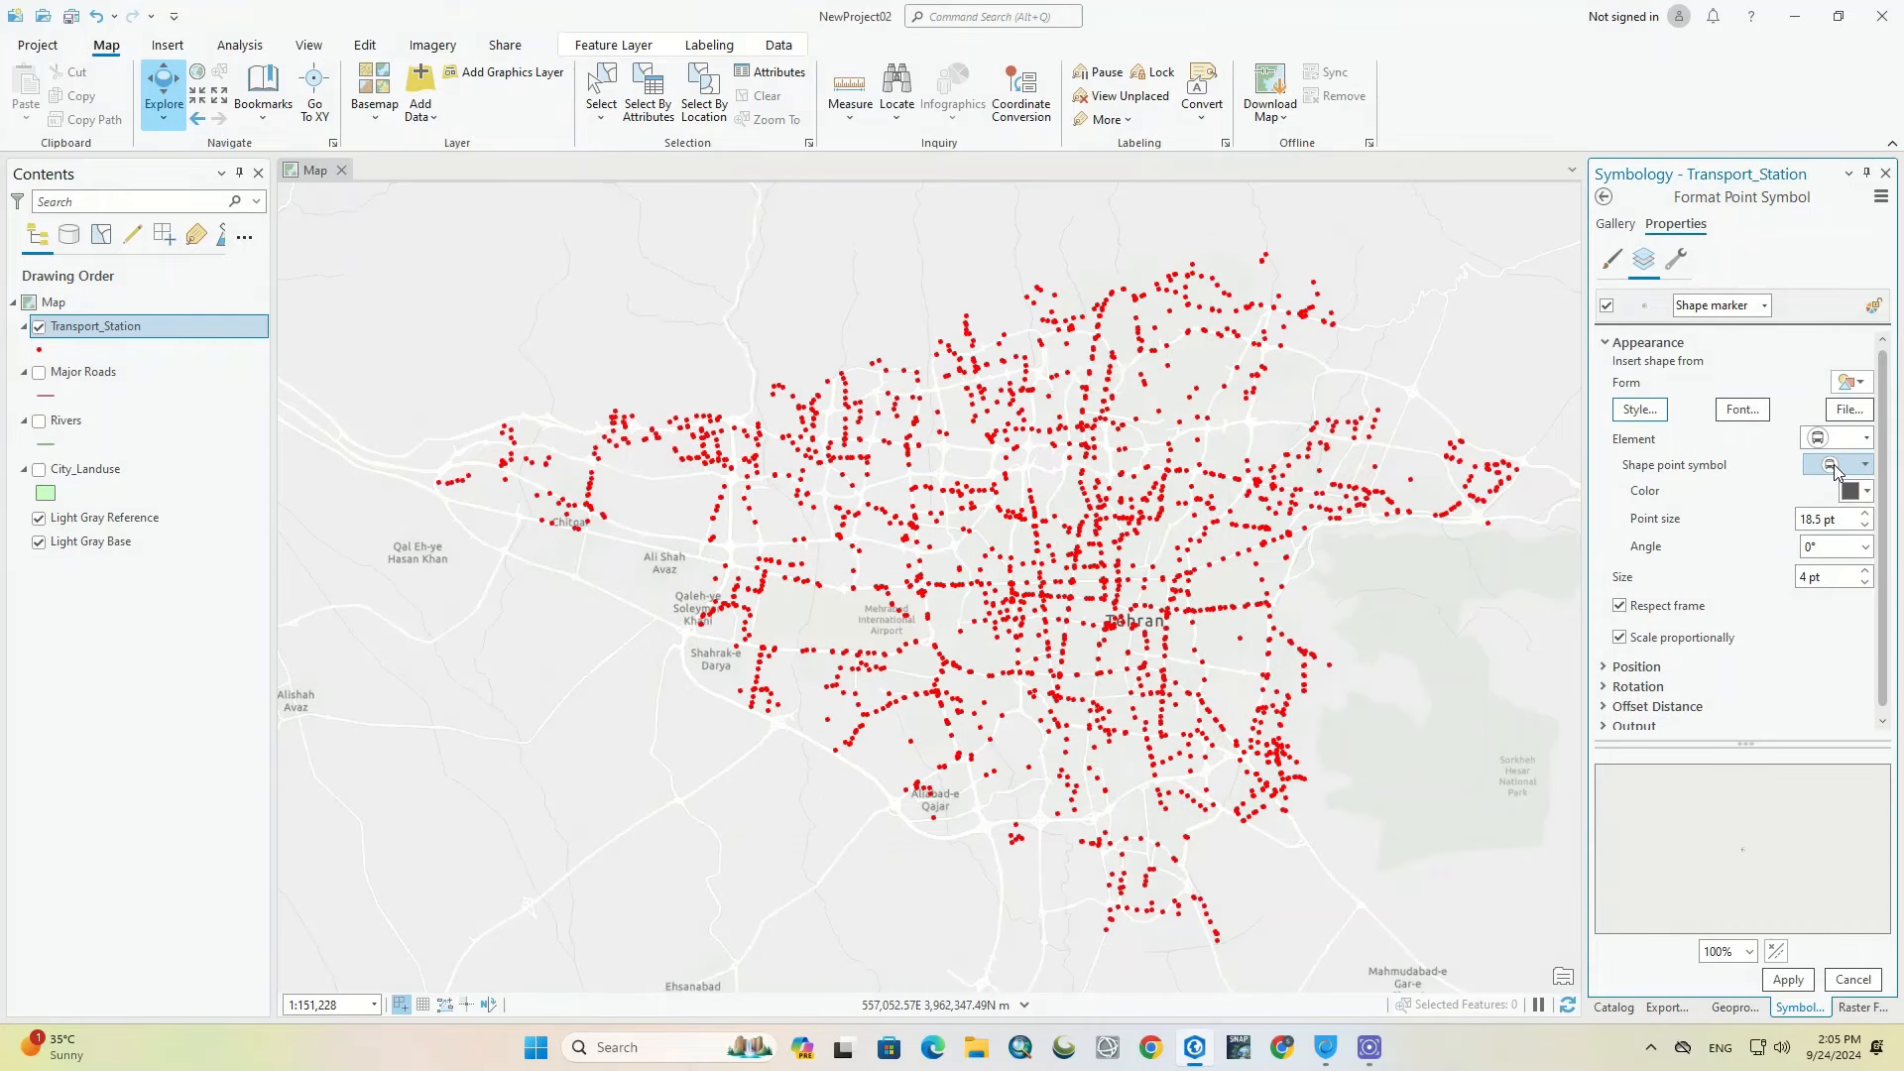
Step: Color the Bus Station shape red and apply it to the Transport_Station layer
left_click(1850, 493)
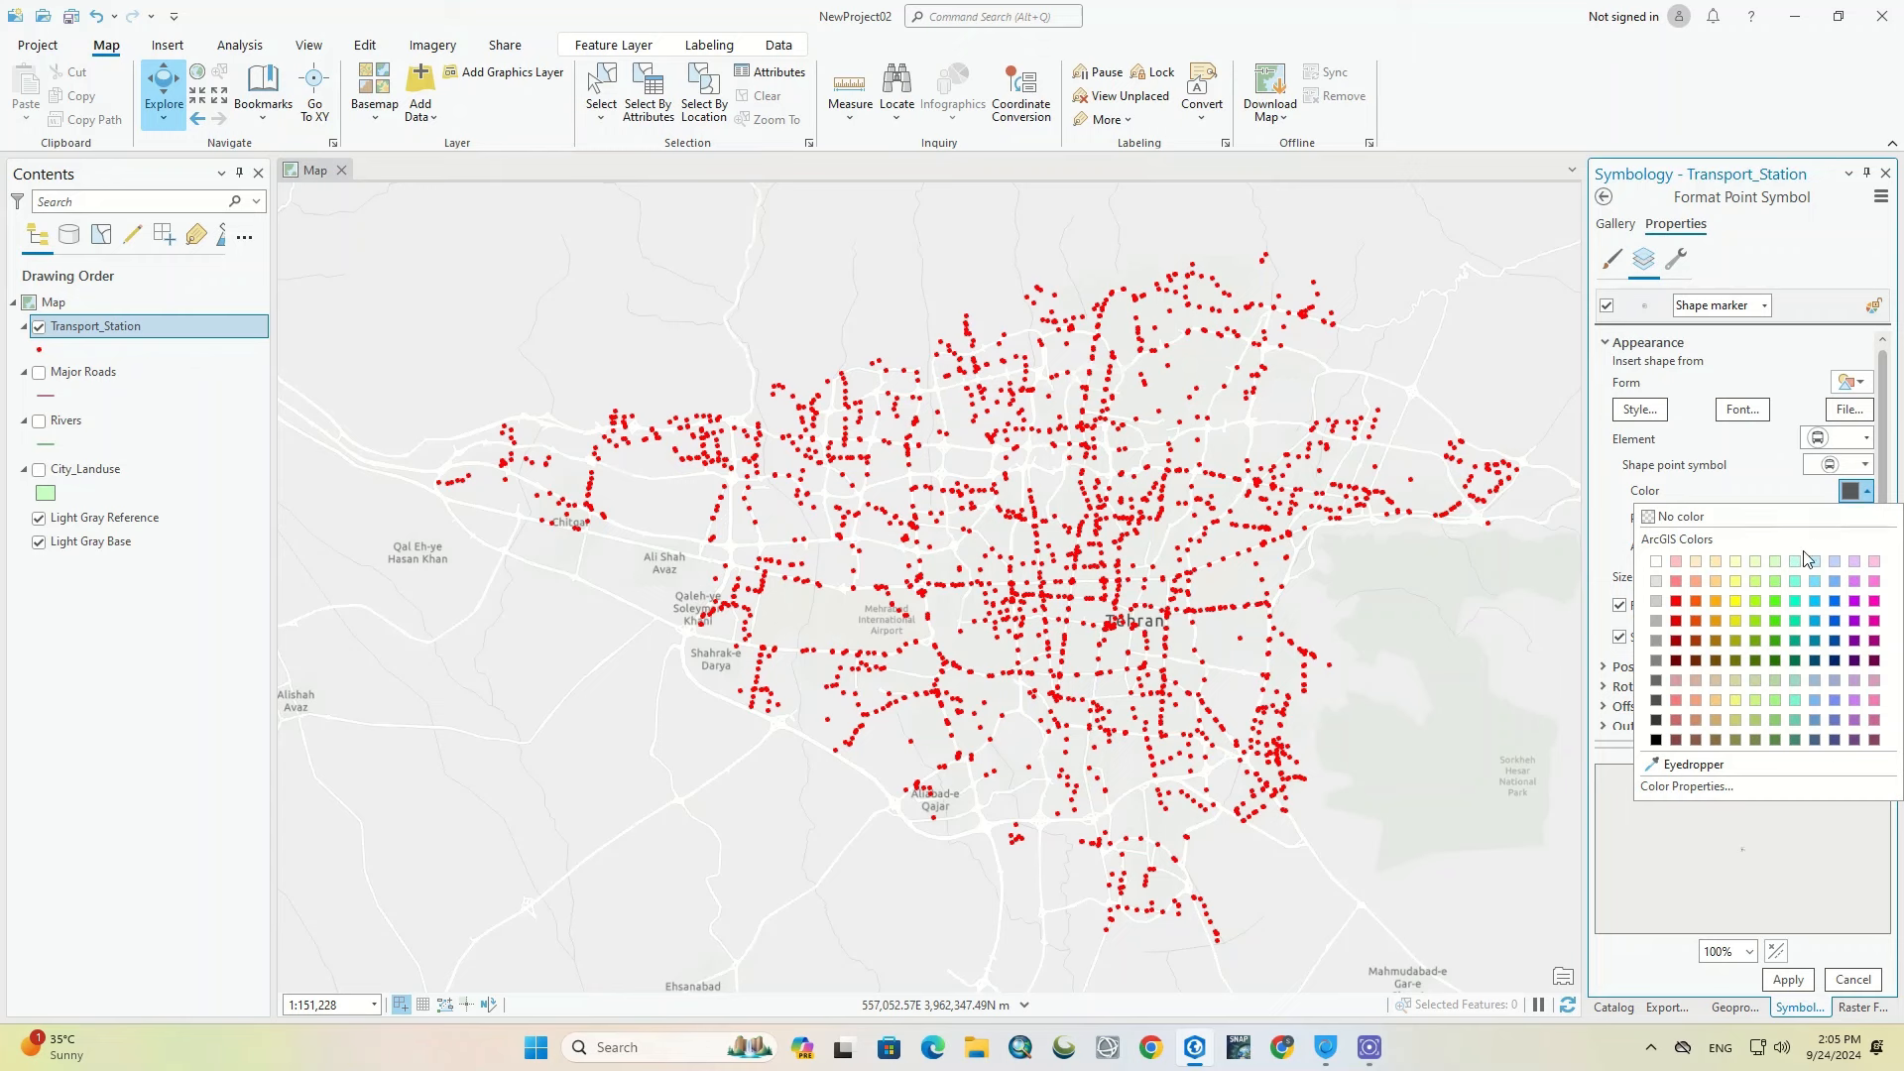
left_click(1676, 601)
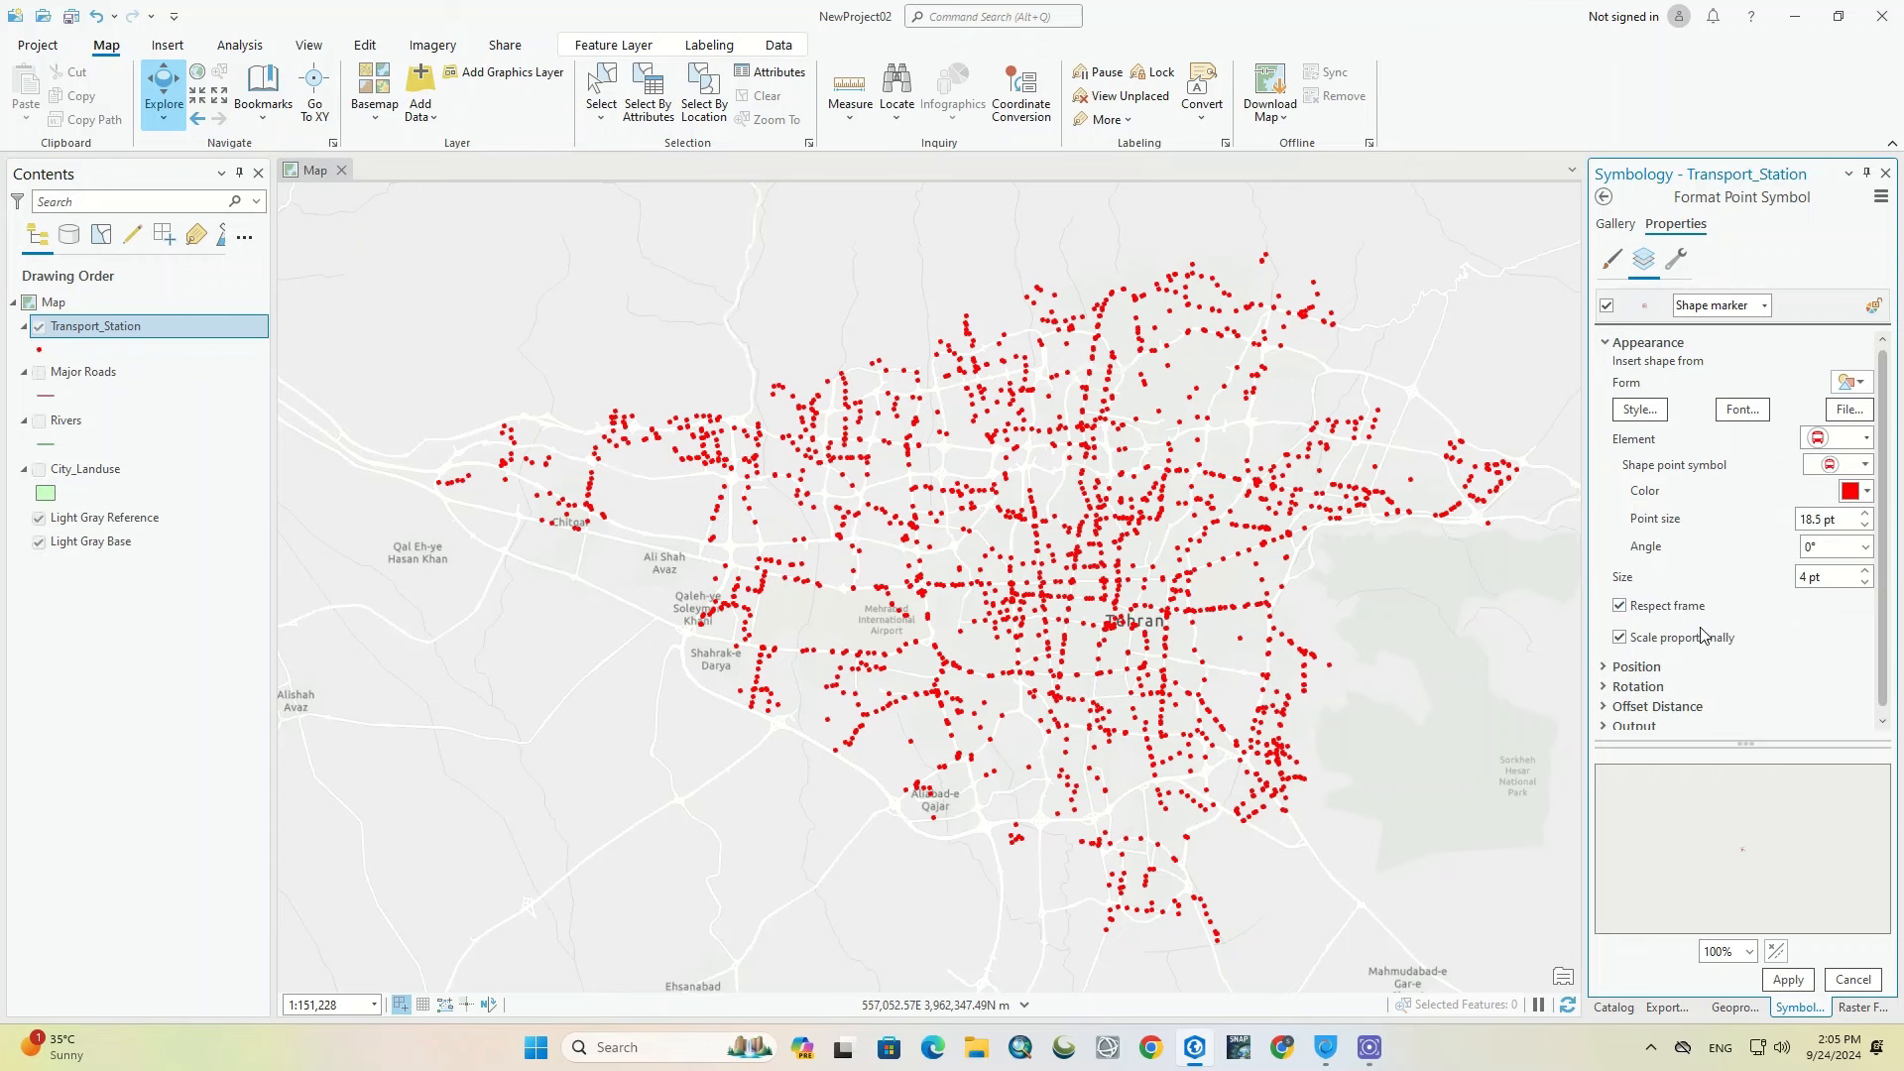
left_click(1776, 976)
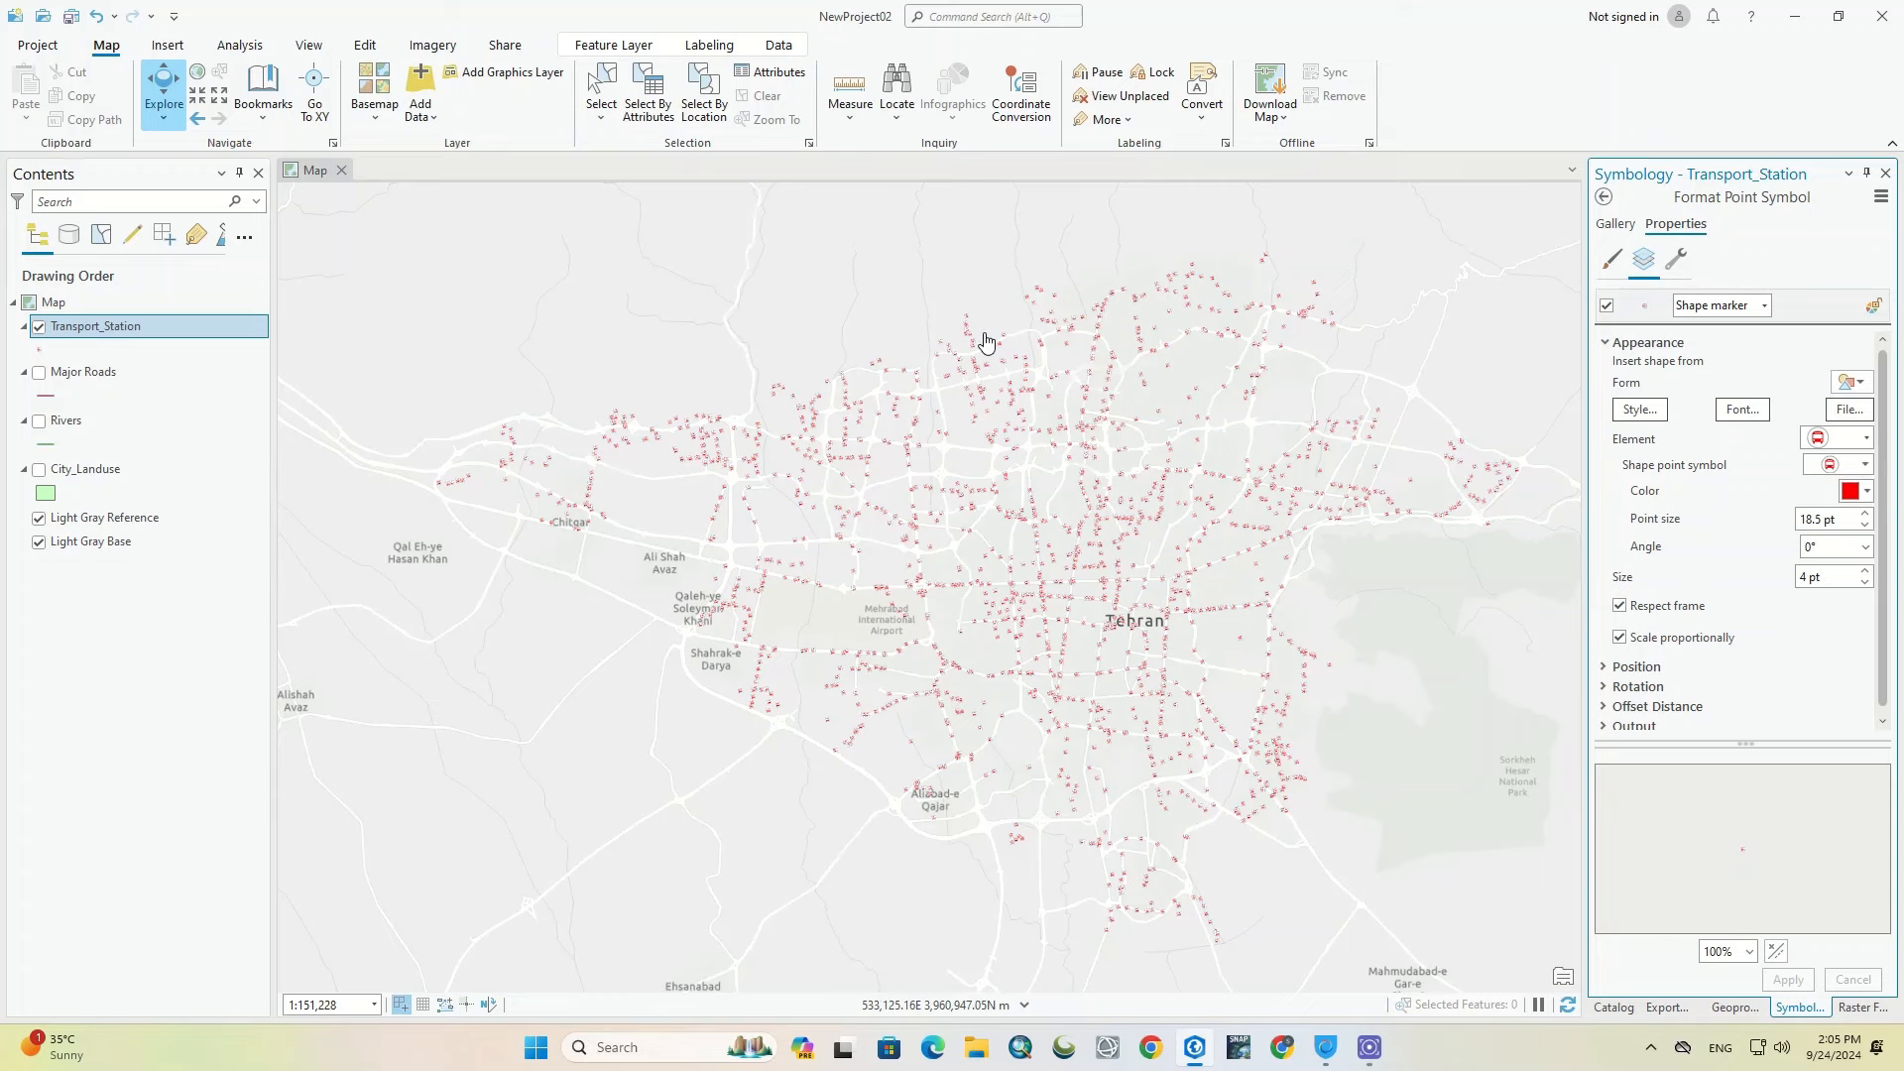
Step: Raise the point size of the bus shape inside the marker to 29 pt, apply it, and check the stations at close range
scroll(992, 347, "up", 5)
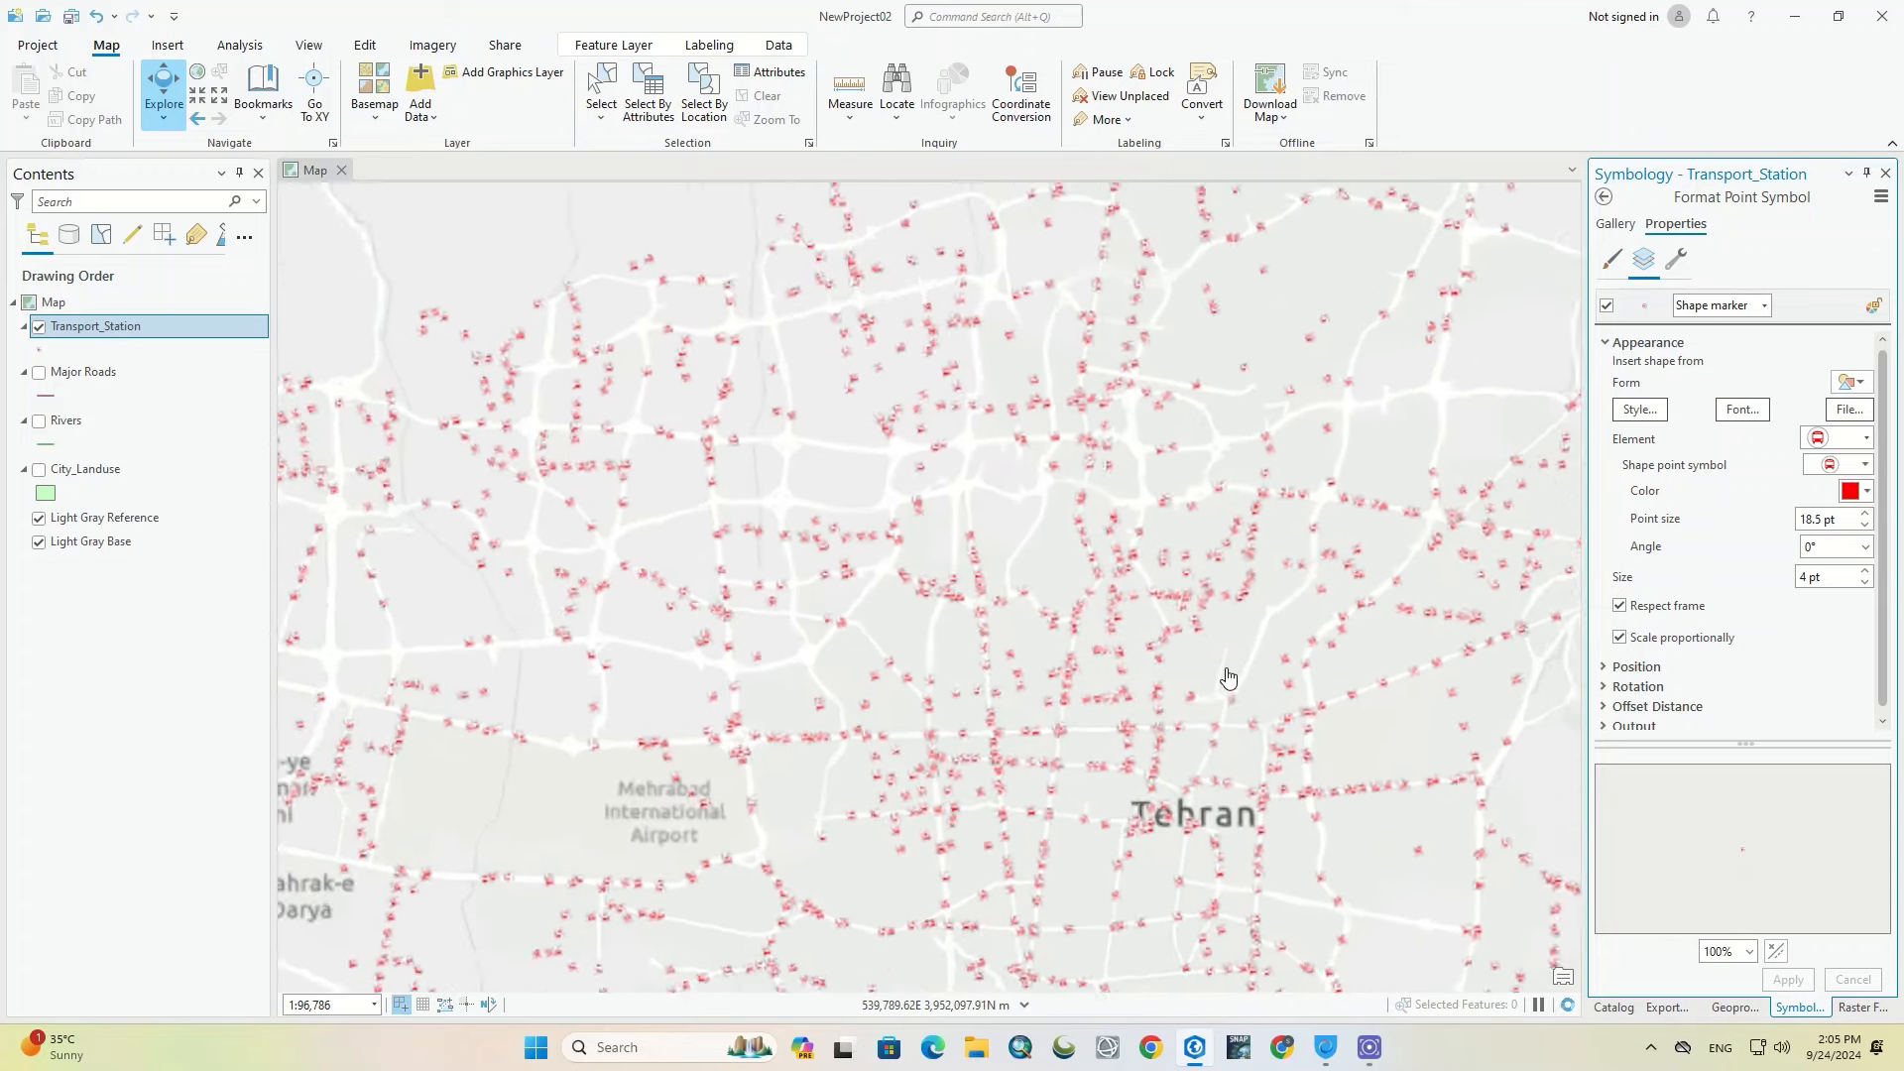
scroll(1111, 555, "up", 2)
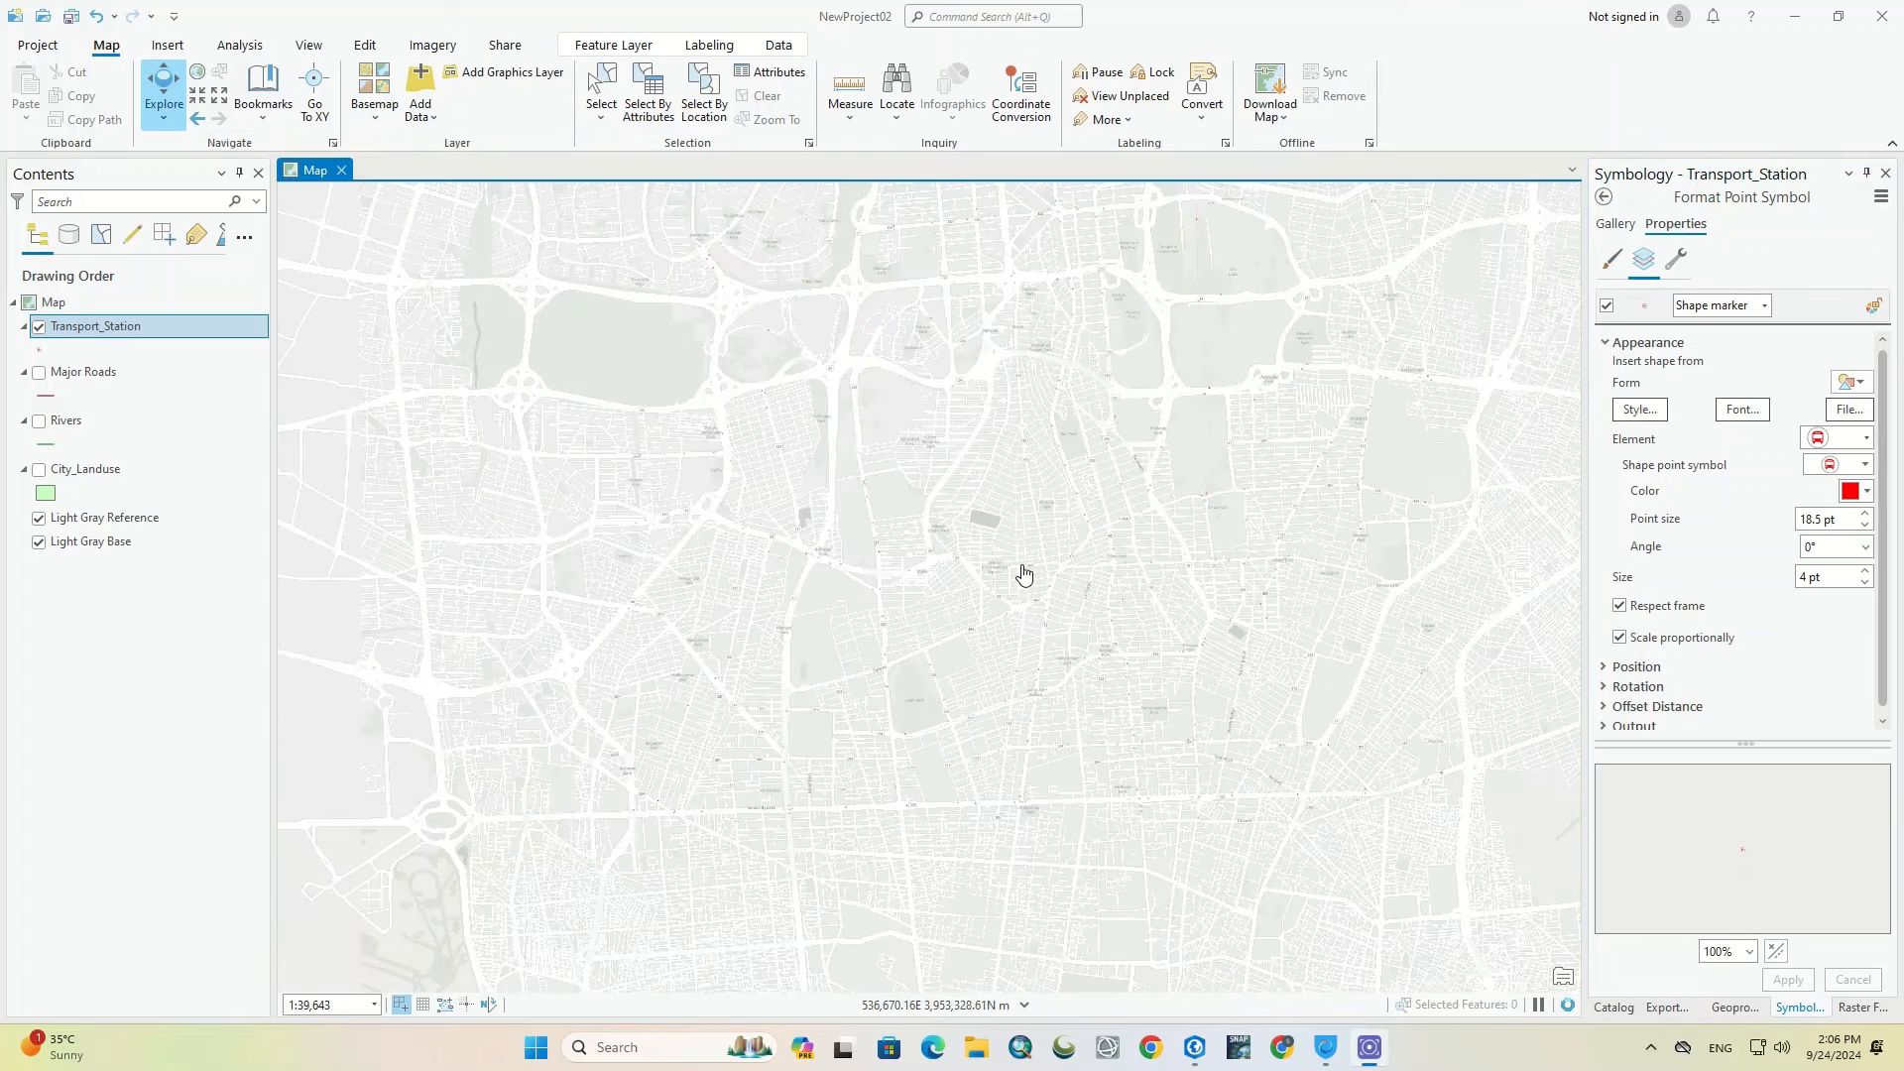
scroll(1029, 575, "up", 4)
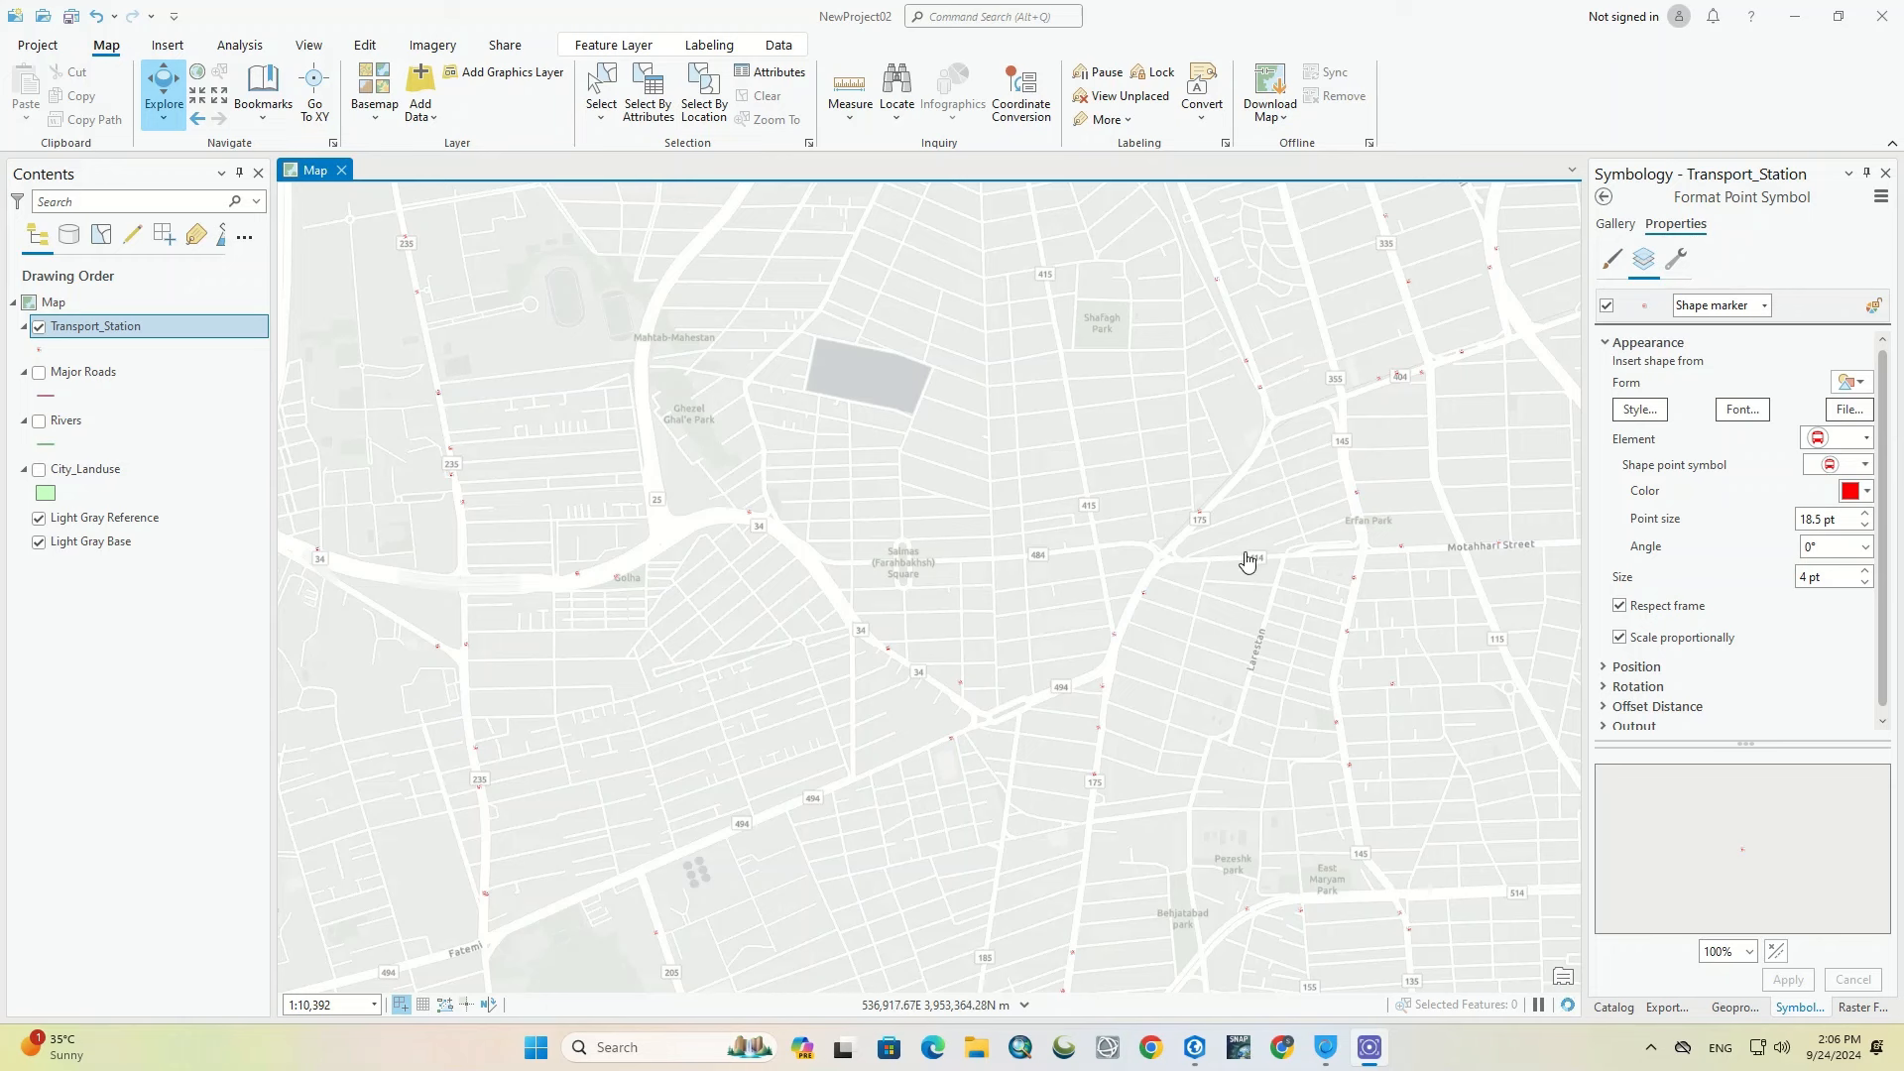
left_click(1865, 514)
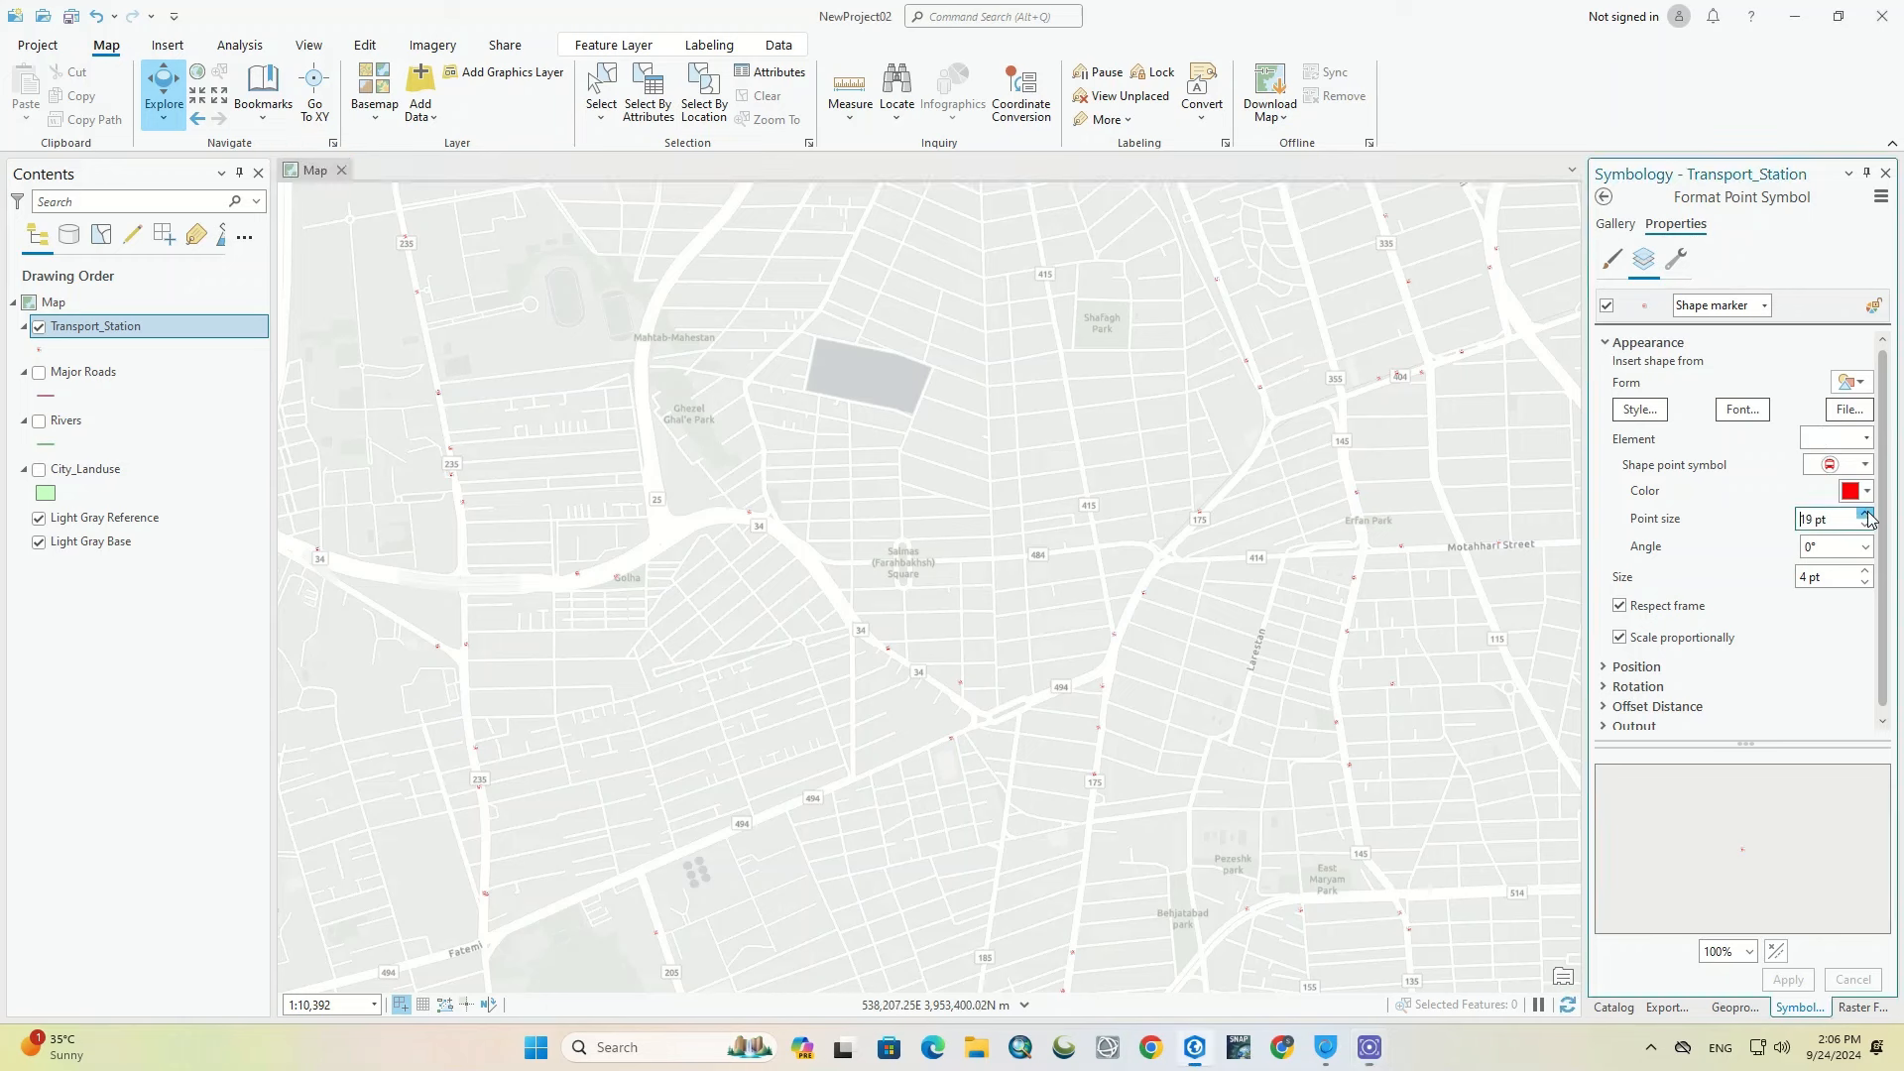
left_click(1866, 514)
left_click(1866, 514)
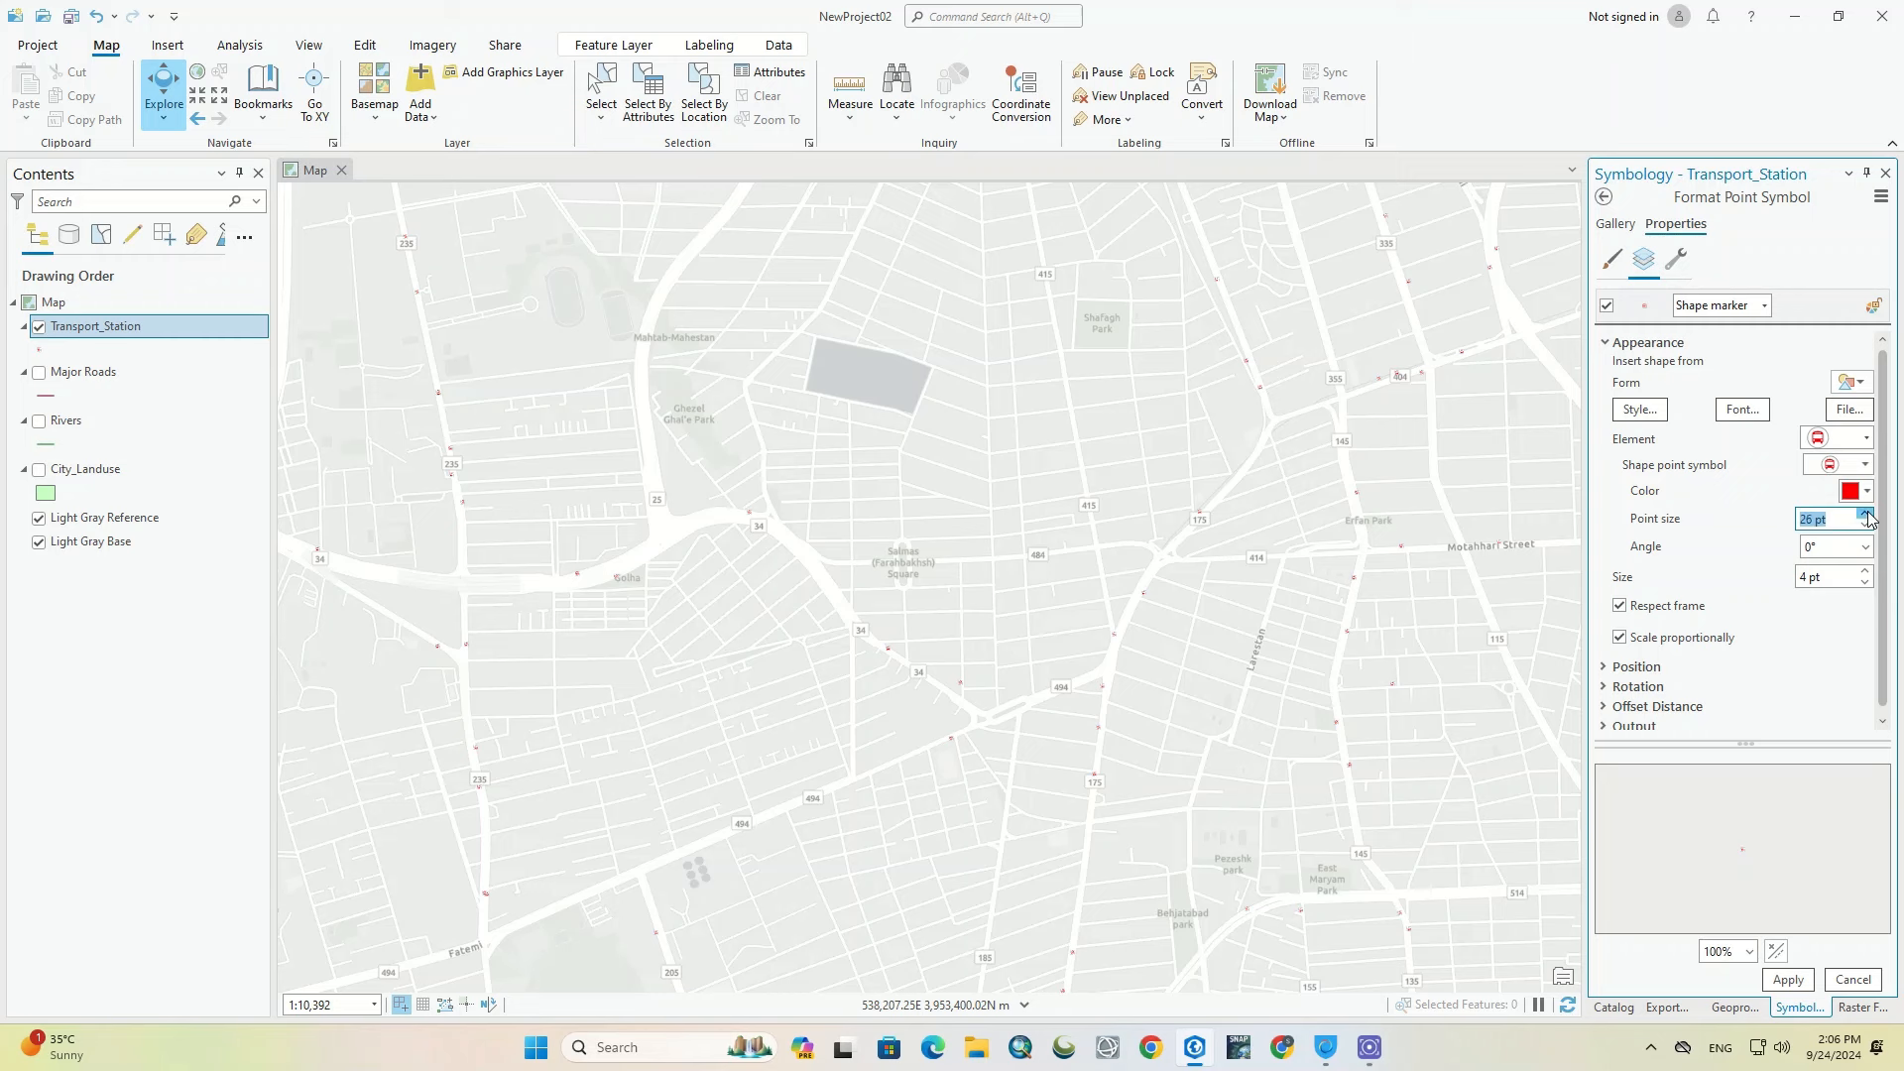
left_click(1865, 514)
left_click(1865, 514)
left_click(1866, 514)
left_click(1788, 980)
left_click(1788, 980)
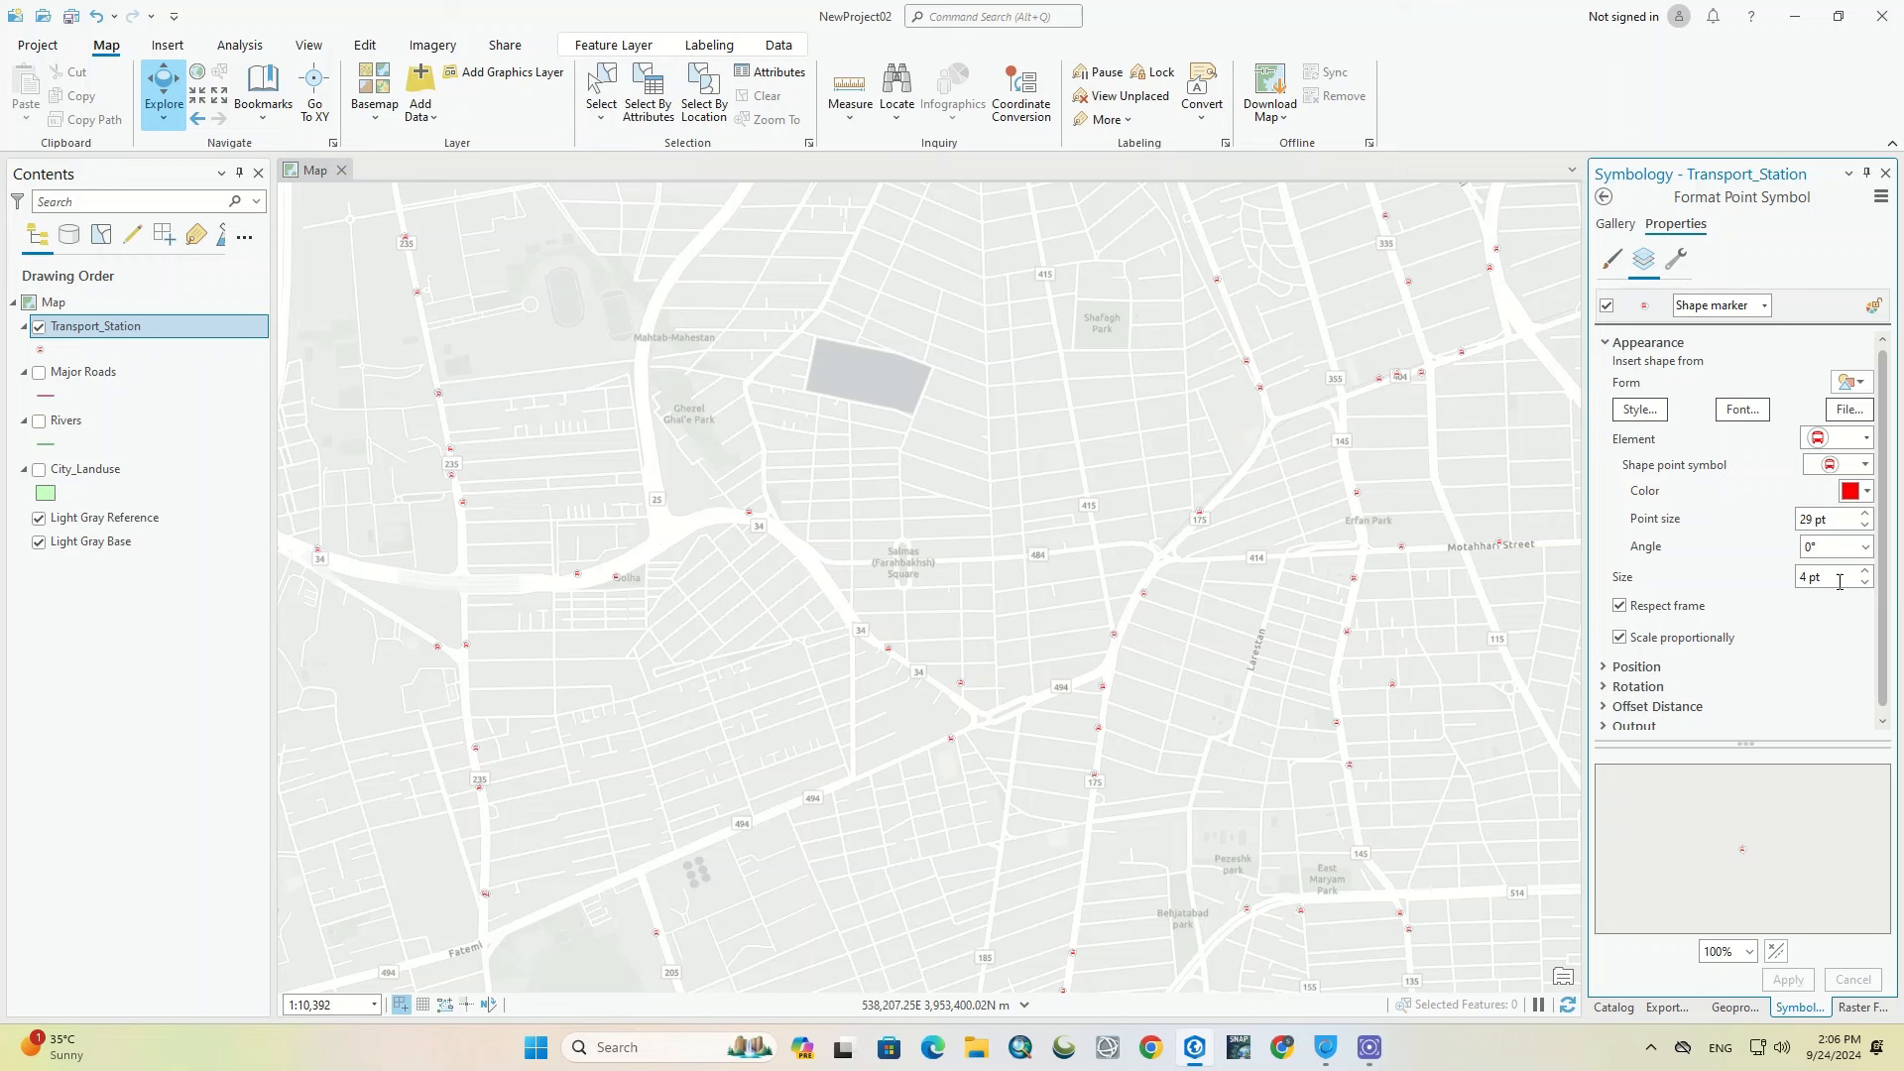
Step: Set the point size of the bus shape inside the marker to 80 pt and apply it to the Transport_Station layer
left_click(1866, 514)
left_click(1865, 514)
left_click(1866, 514)
left_click(1866, 514)
left_click(1865, 514)
left_click(1866, 513)
left_click(1865, 514)
left_click(1866, 514)
left_click(1866, 514)
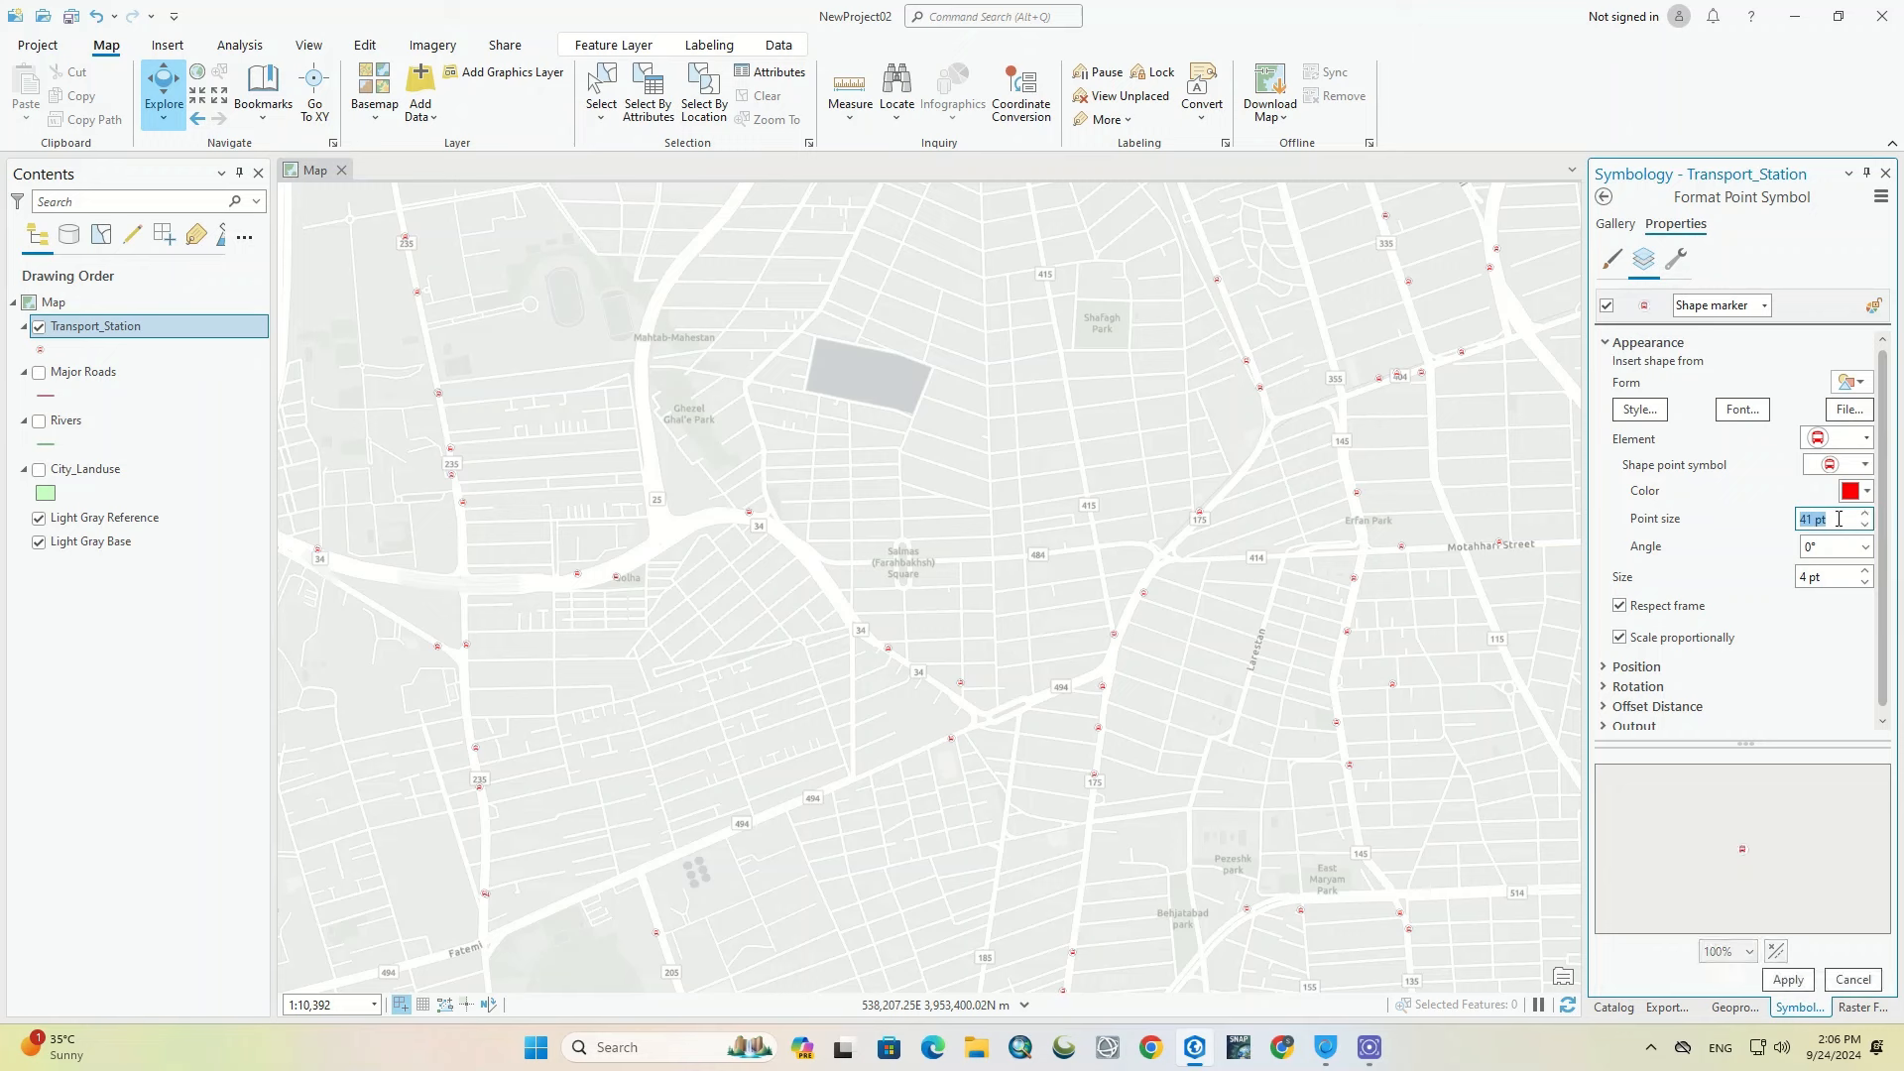
type("80")
key("Return")
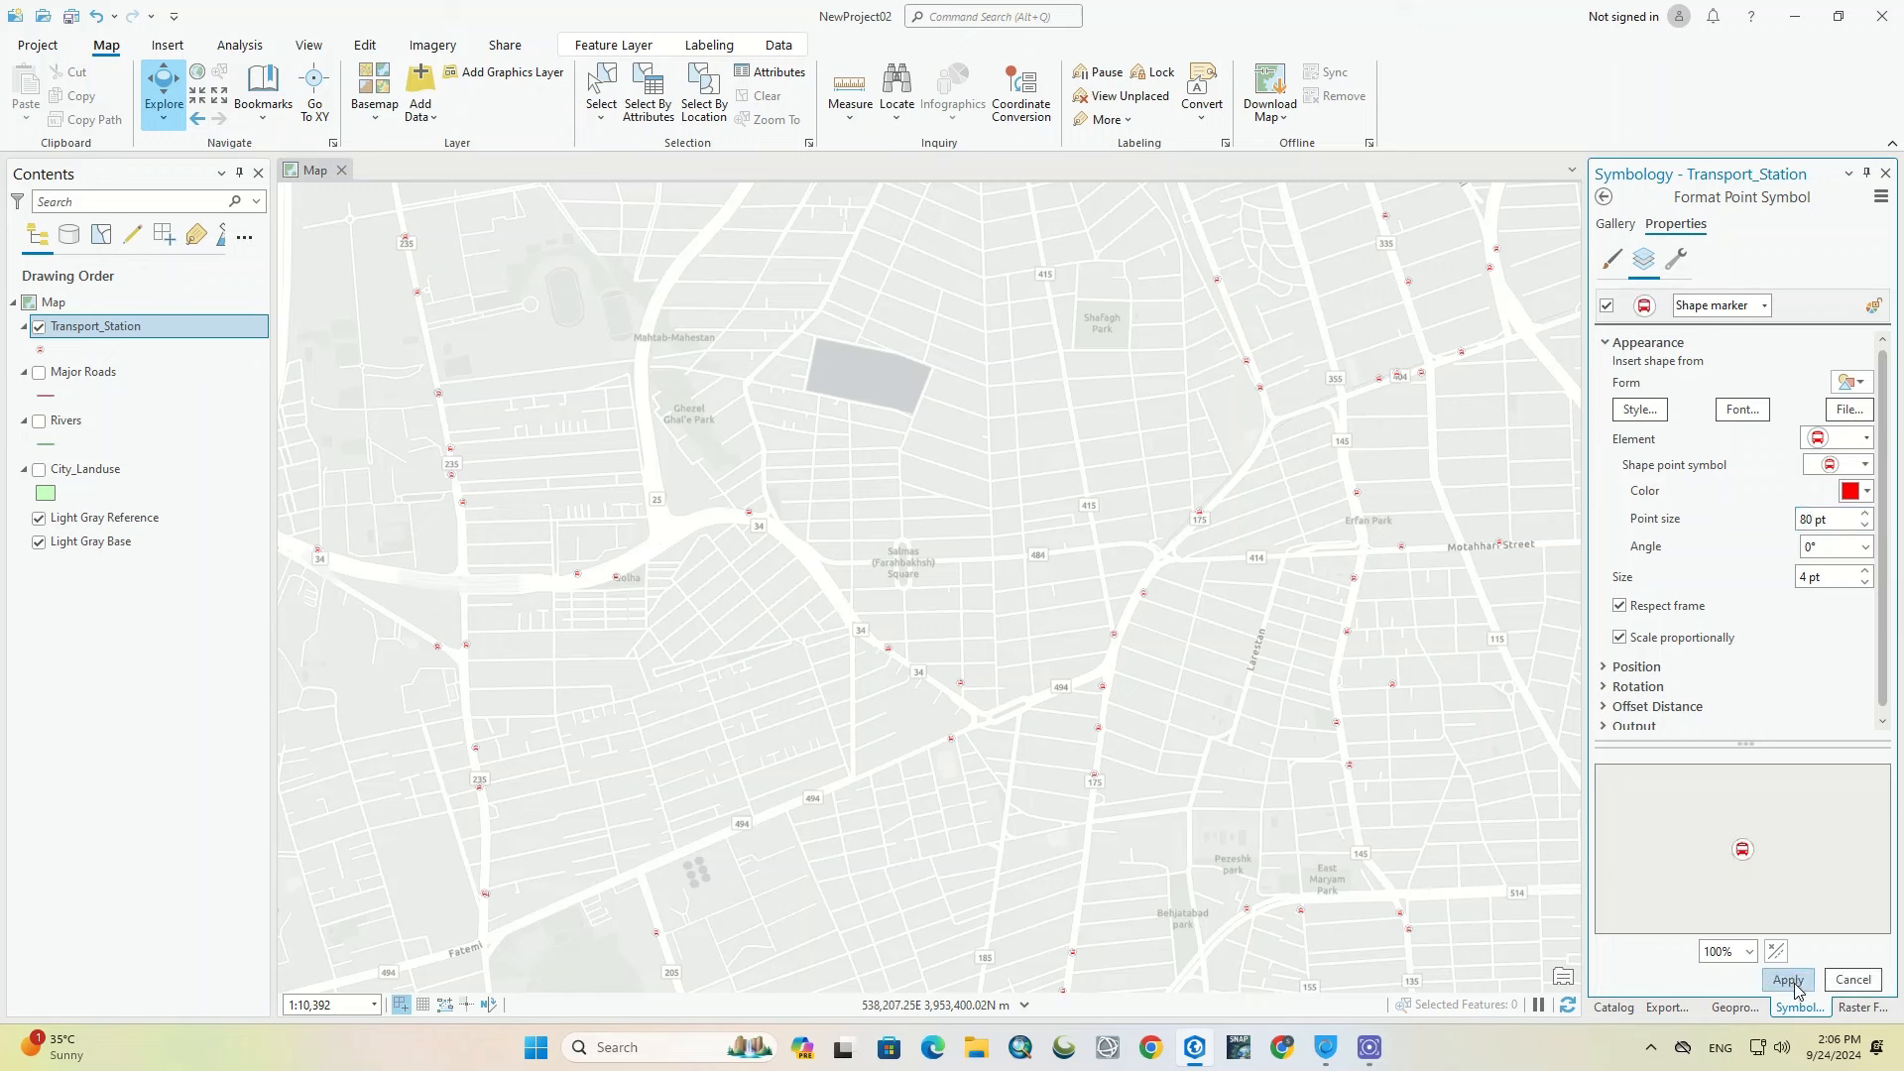
left_click(1792, 982)
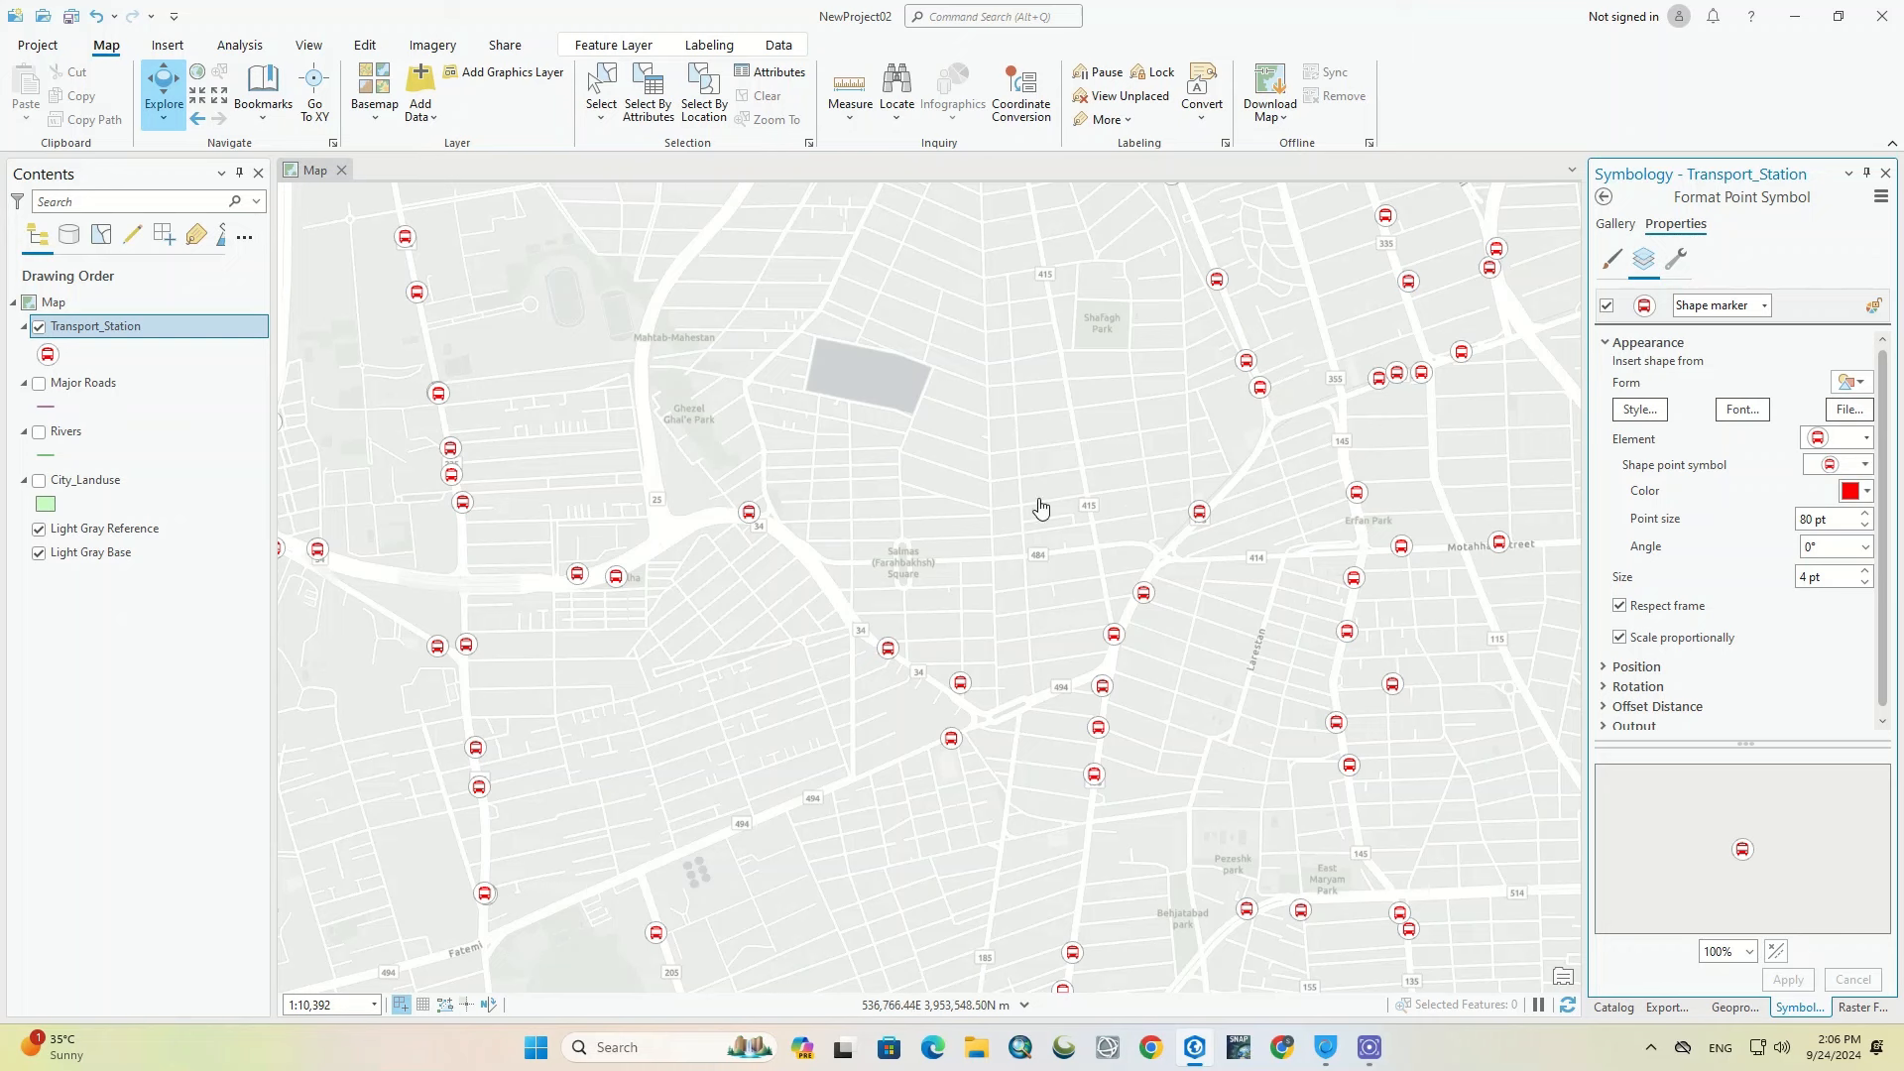
Step: Open the font characters as shape source with the ESRI Default Marker font and show its Latin-1 Supplement subset
left_click(1762, 414)
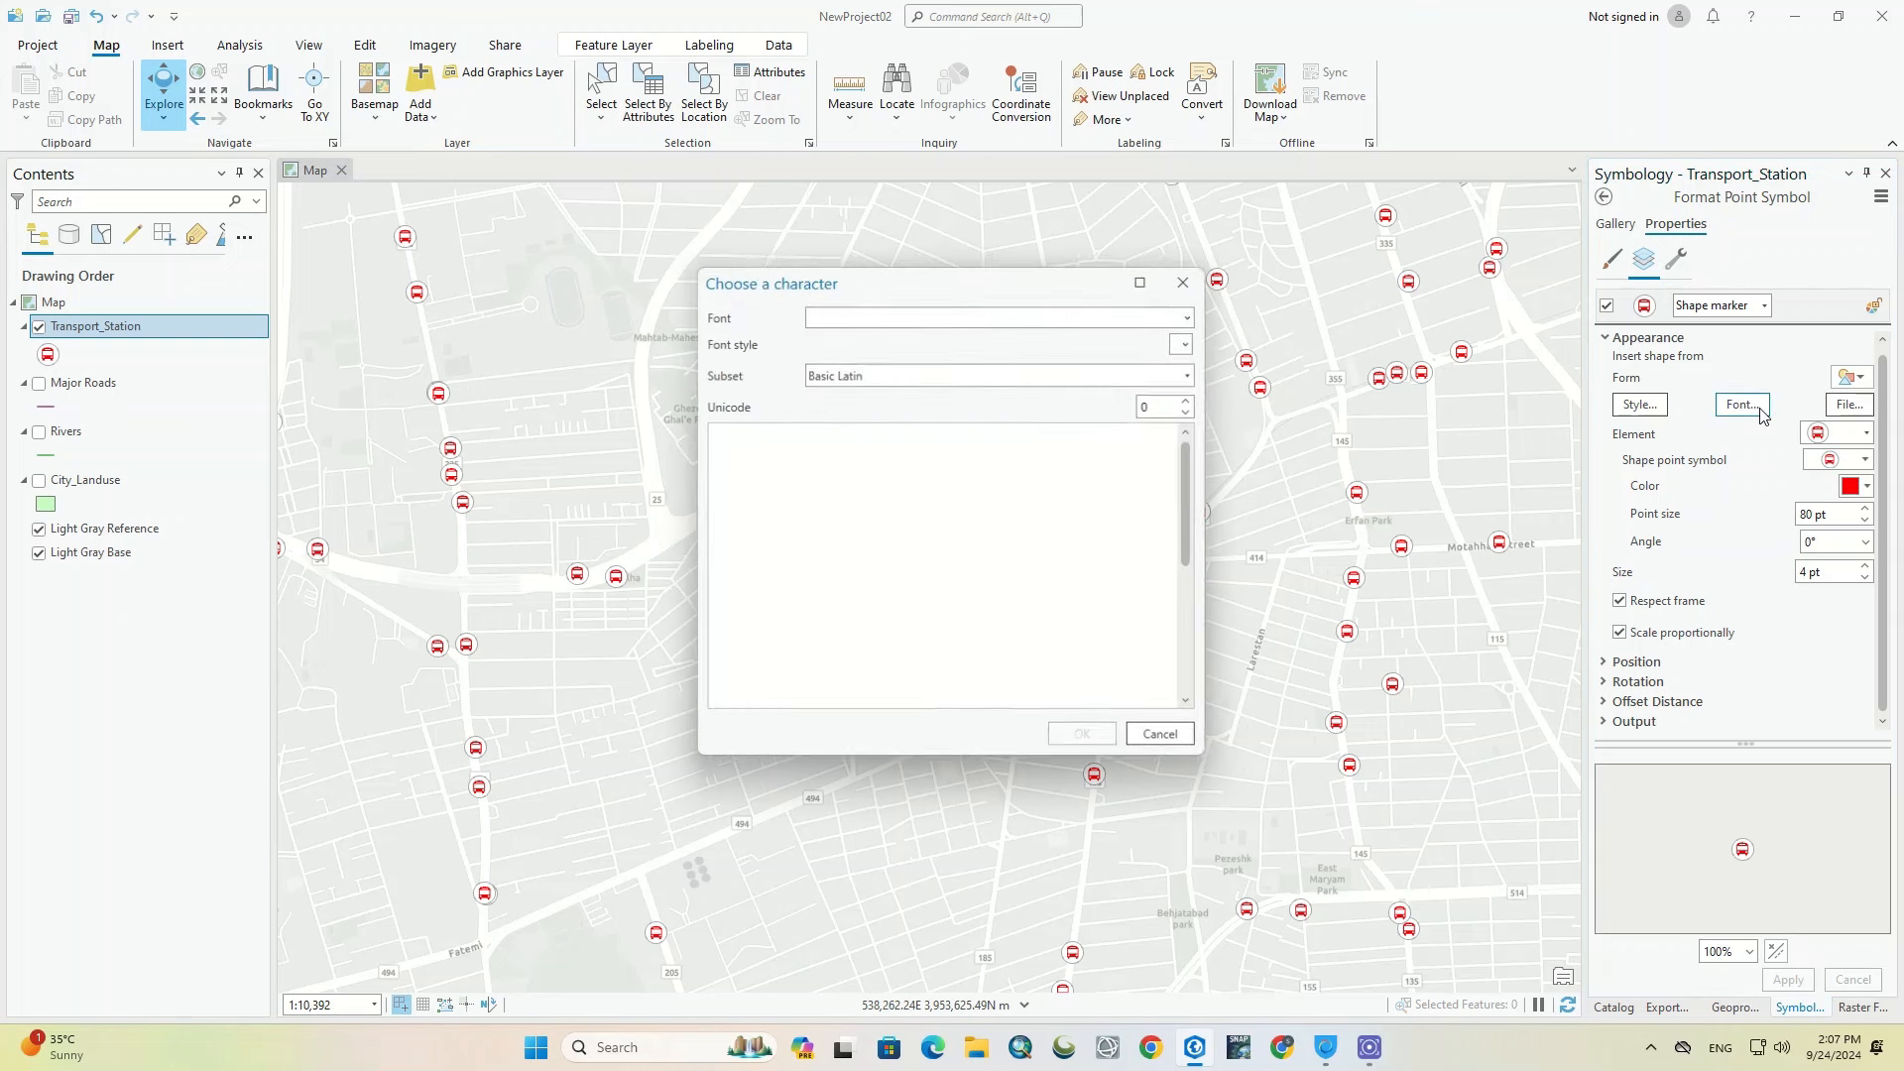
left_click(1189, 318)
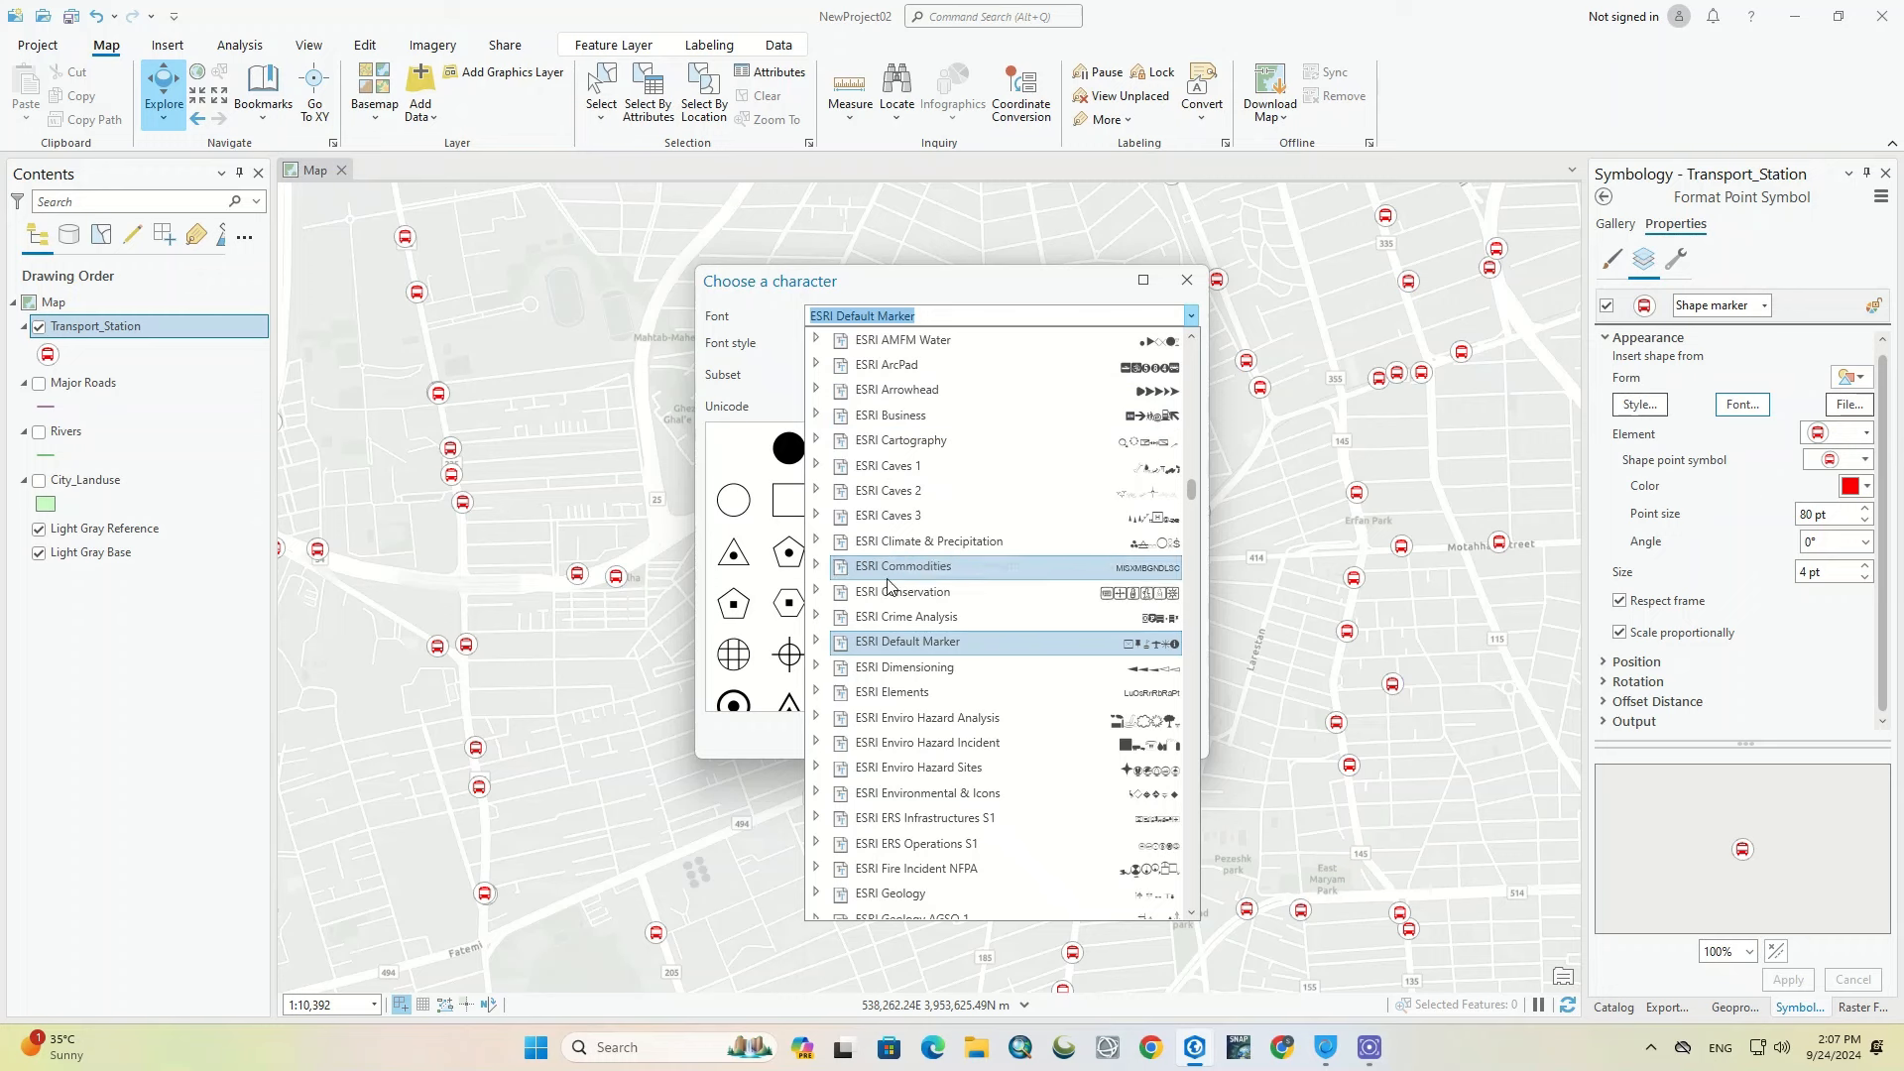
left_click(938, 647)
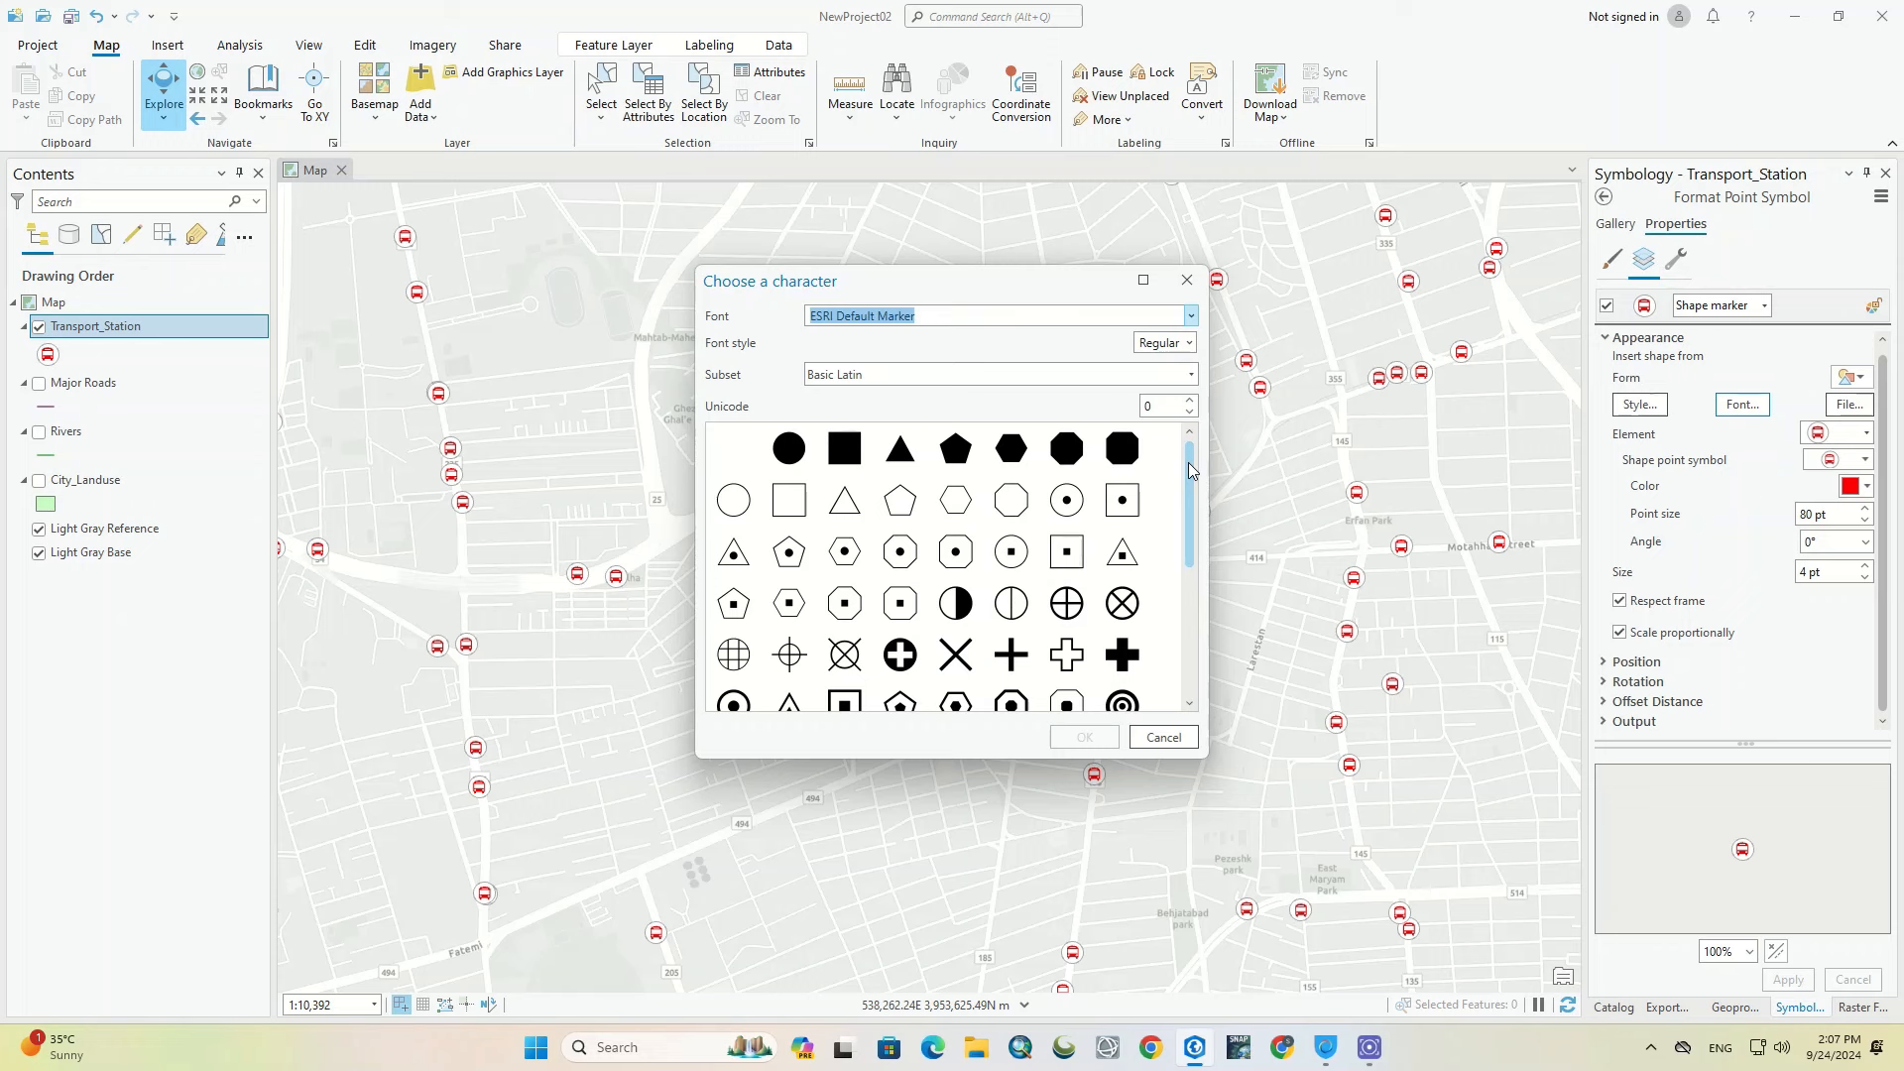
left_click(1191, 375)
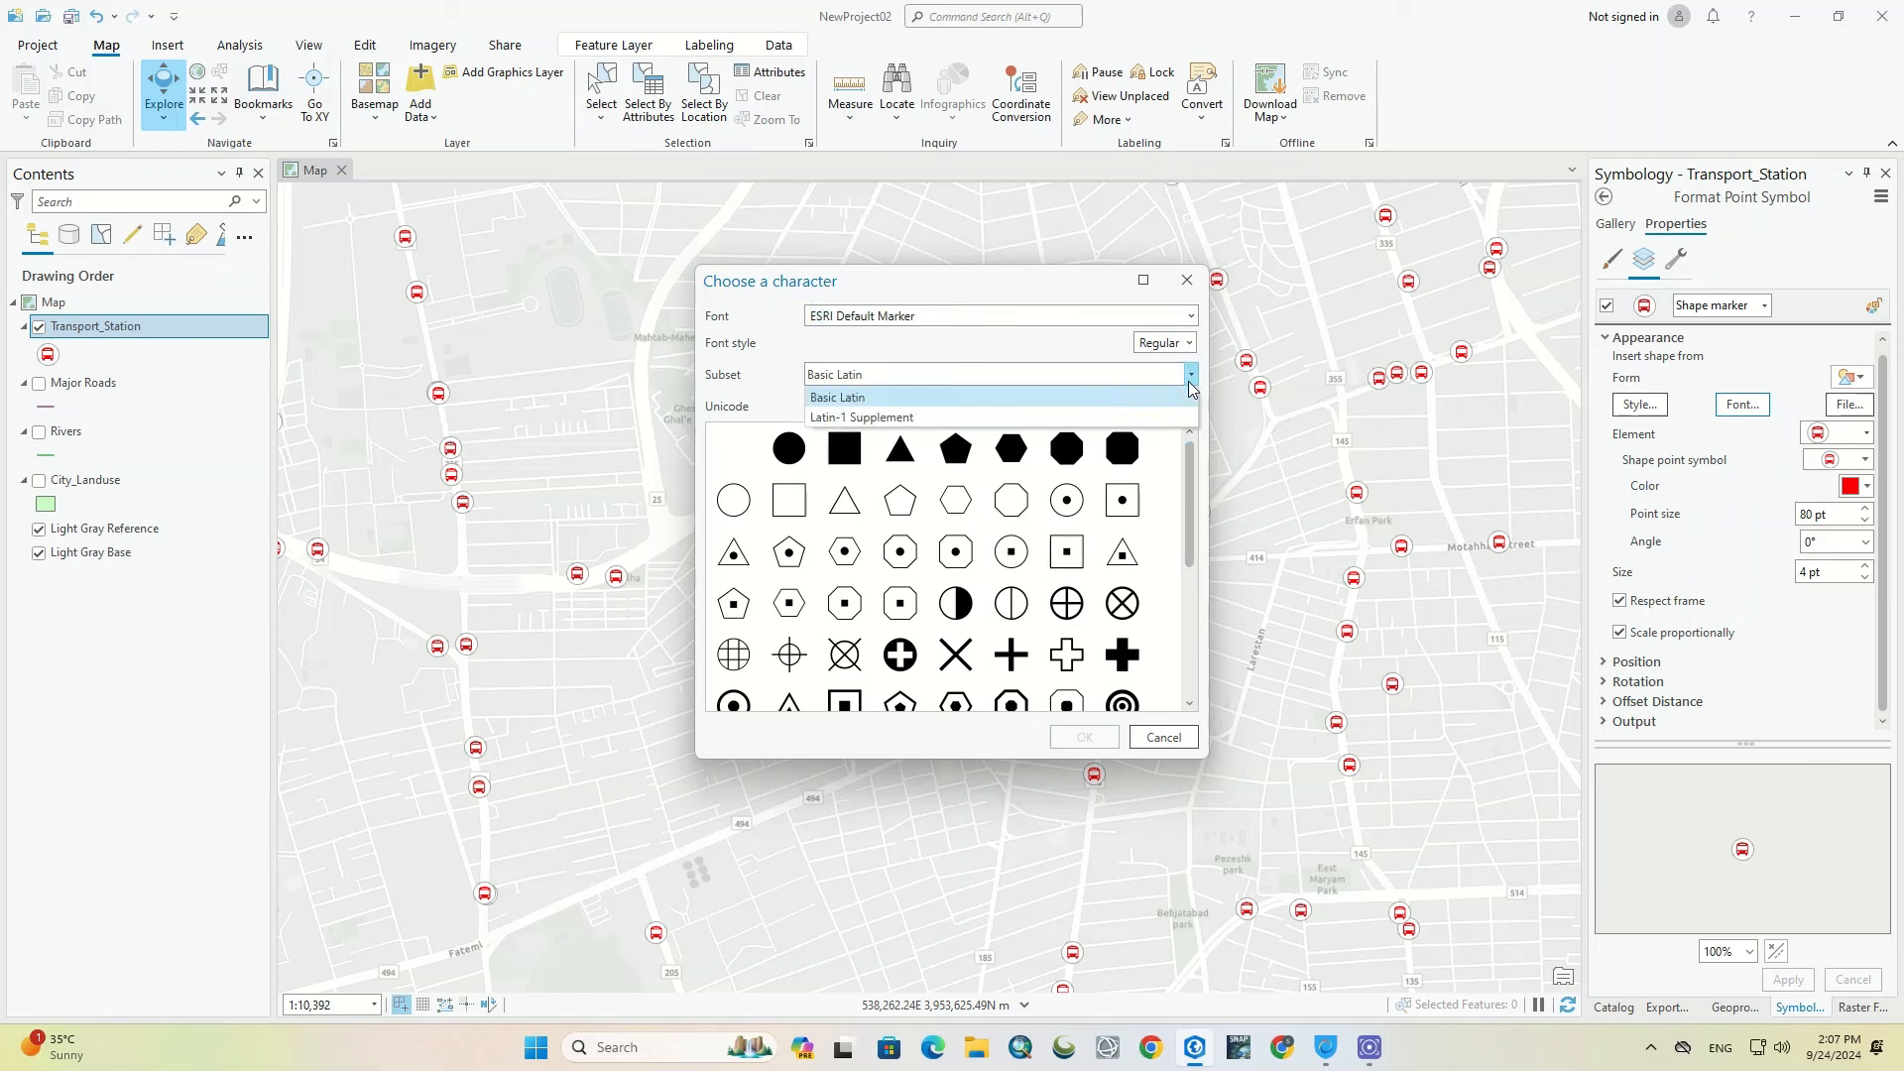
left_click(1180, 416)
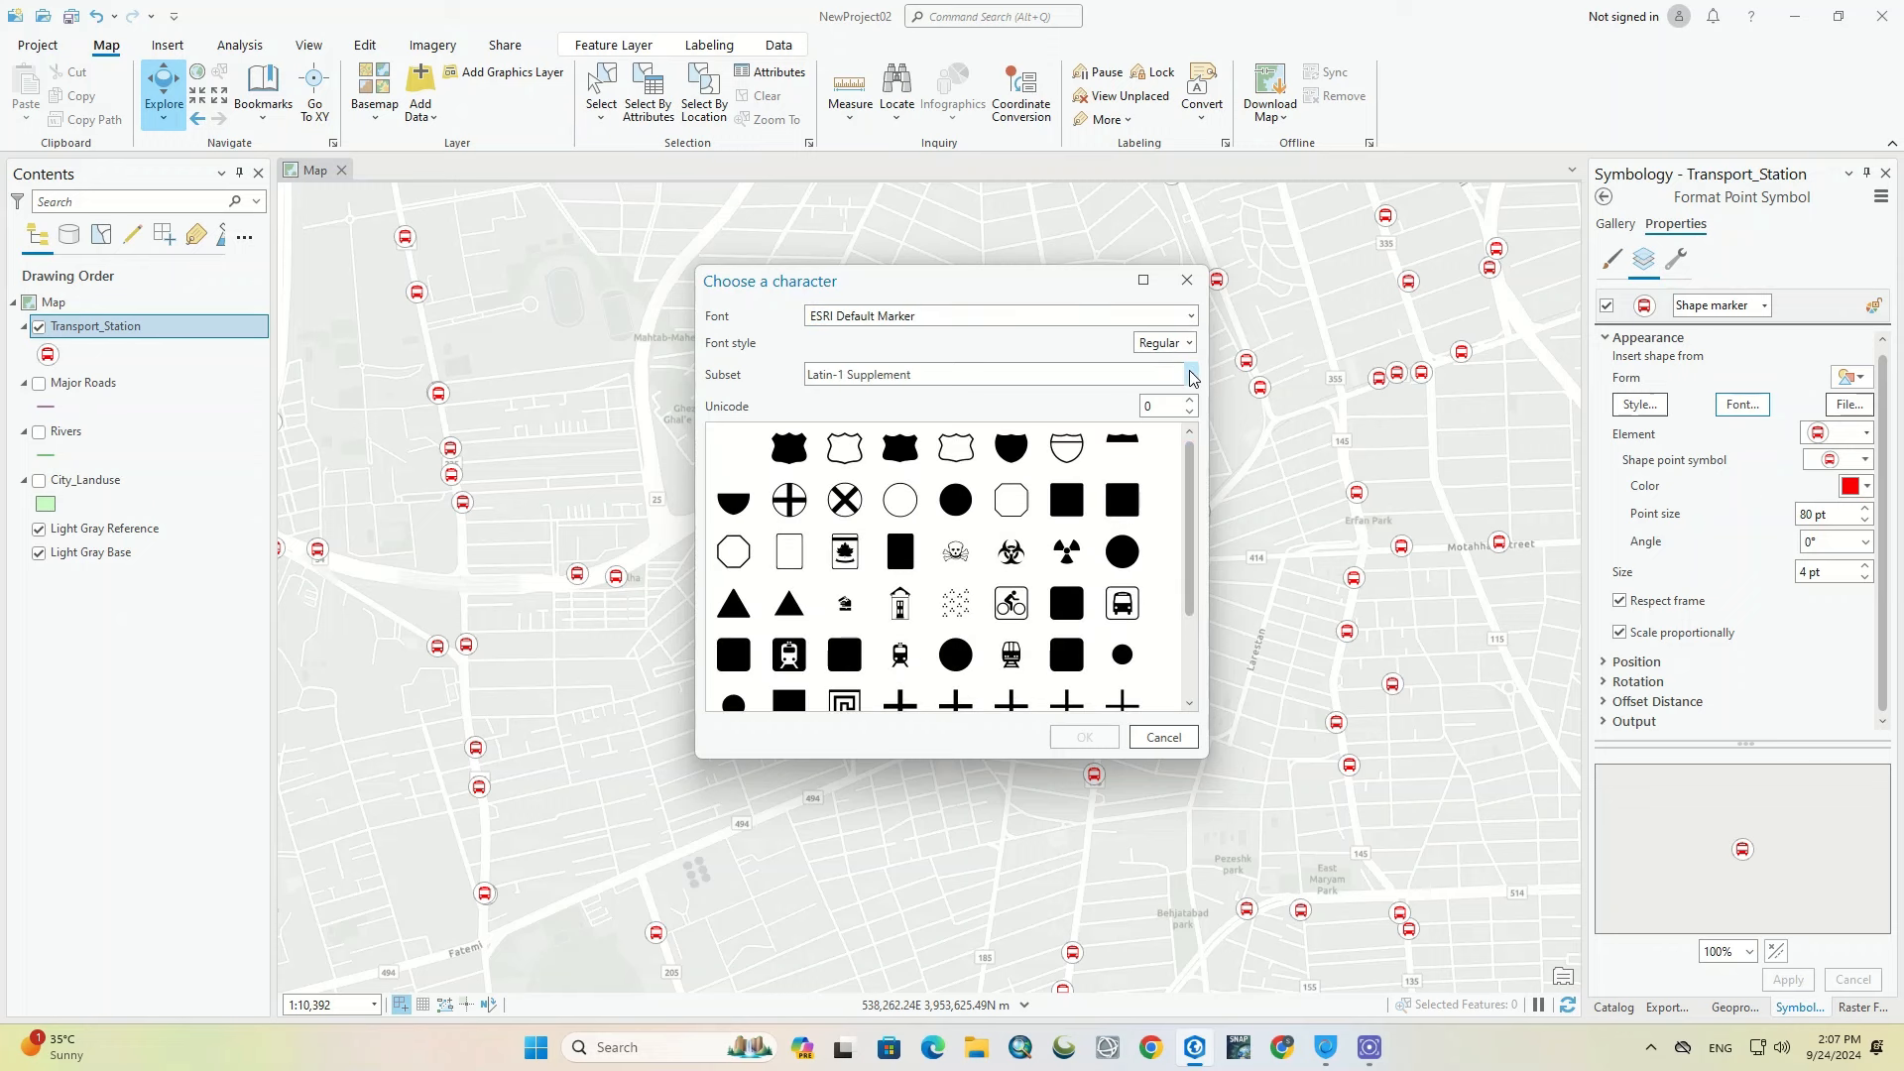
Step: Look through the Latin-1 Supplement characters and try the train sign, the solid square and the crossed circle as candidates
scroll(1175, 542, "down", 3)
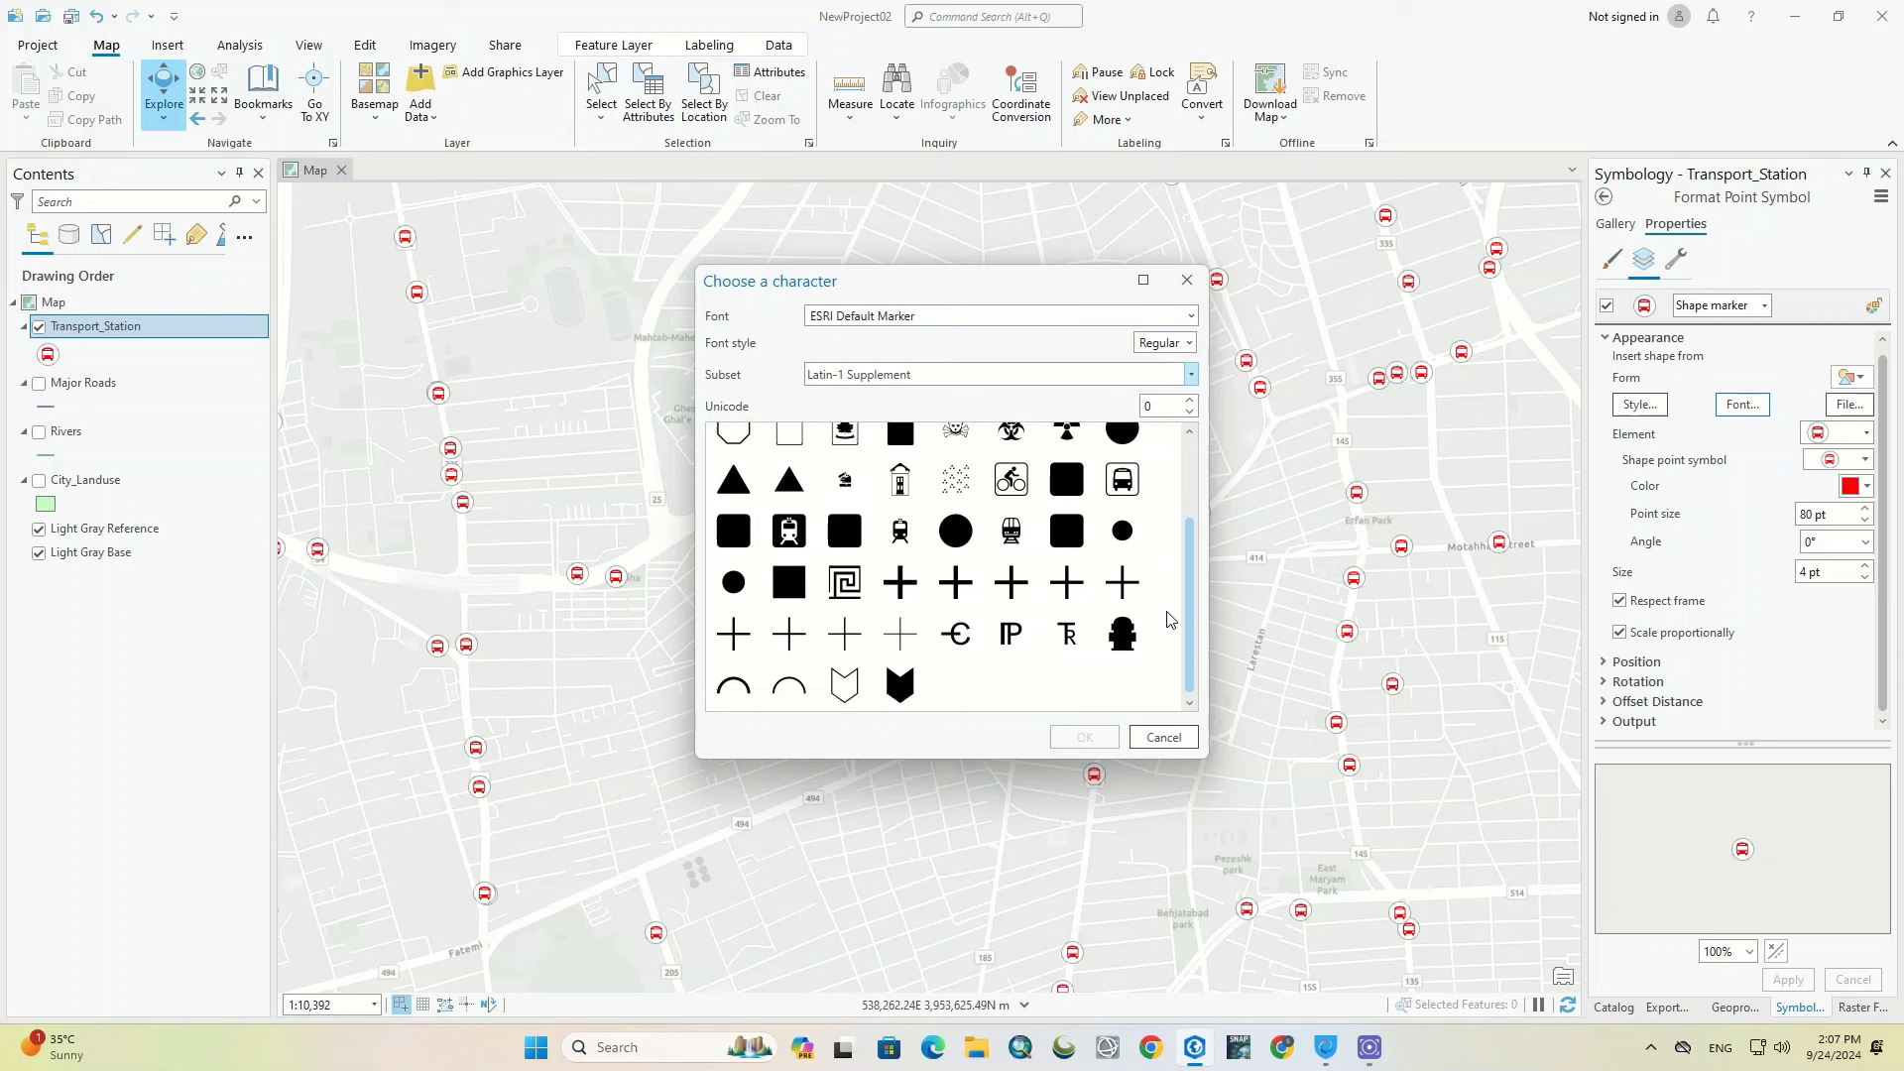
left_click(787, 534)
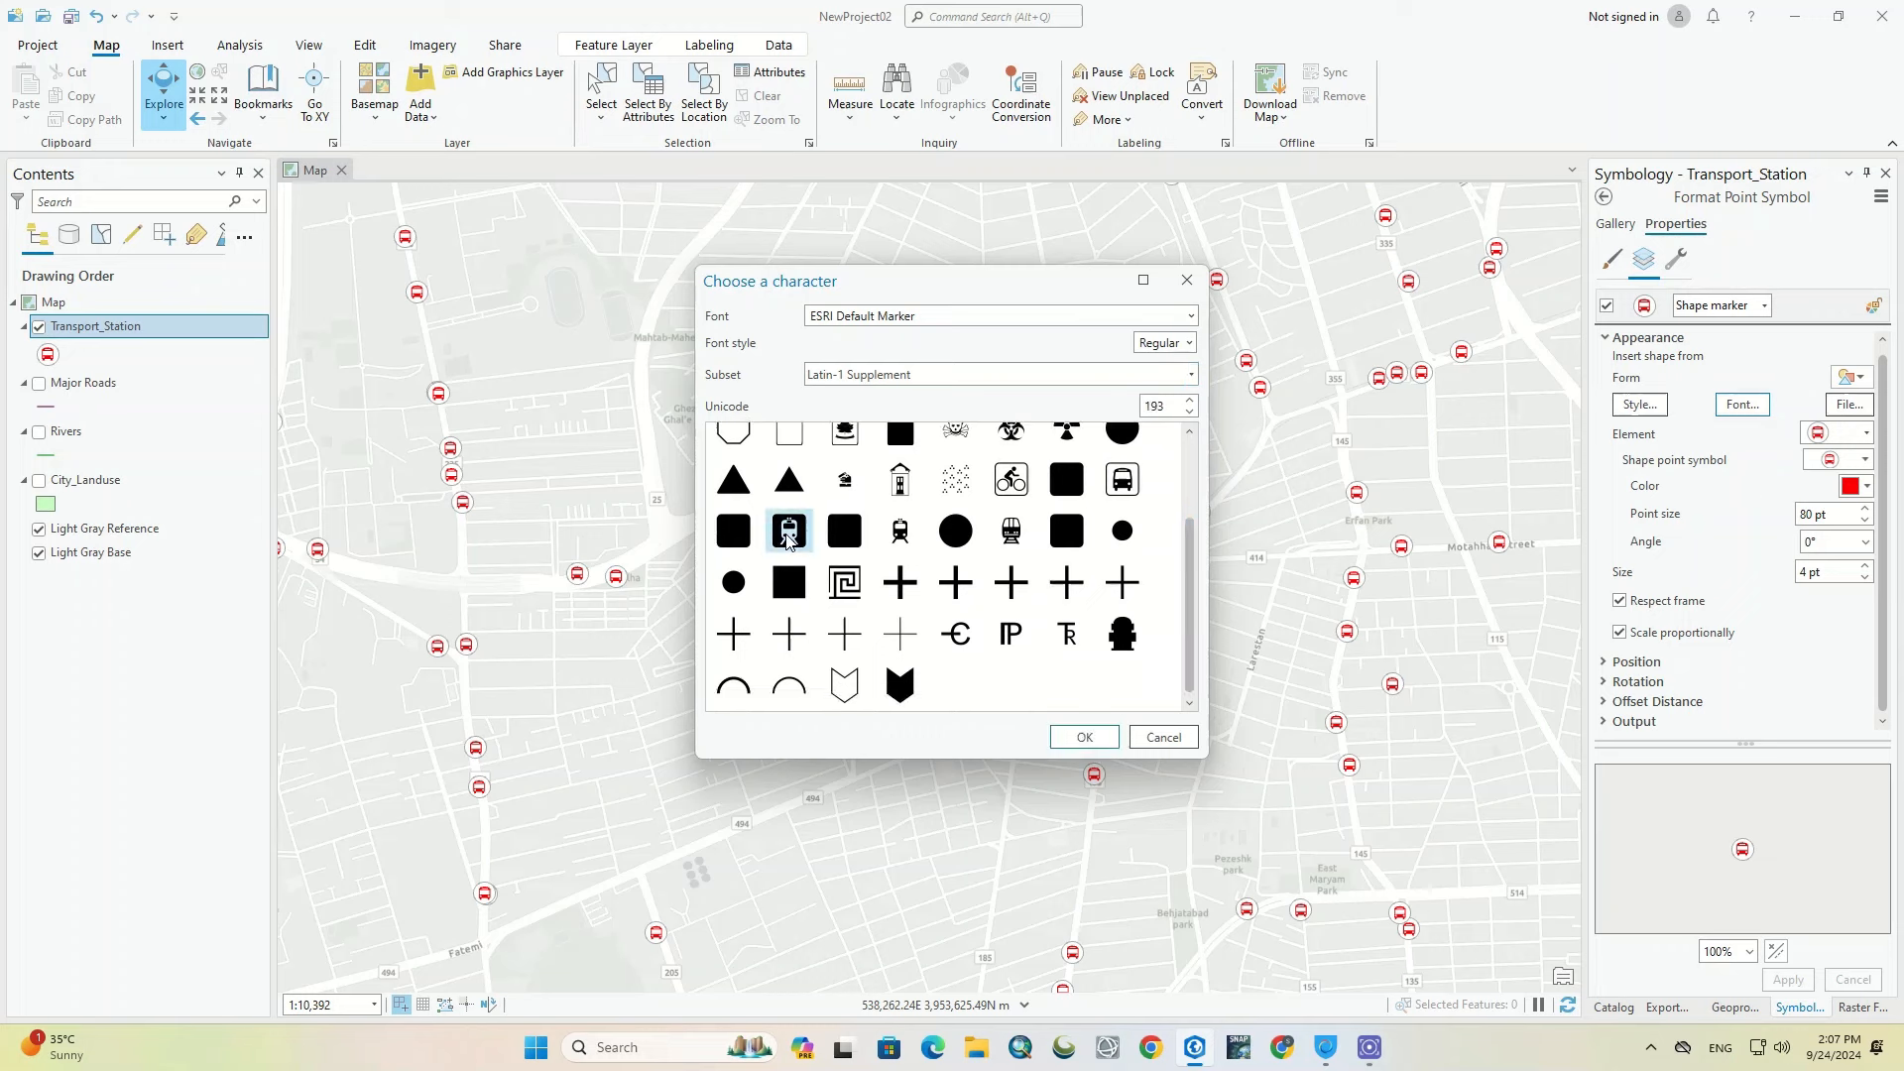
left_click(829, 535)
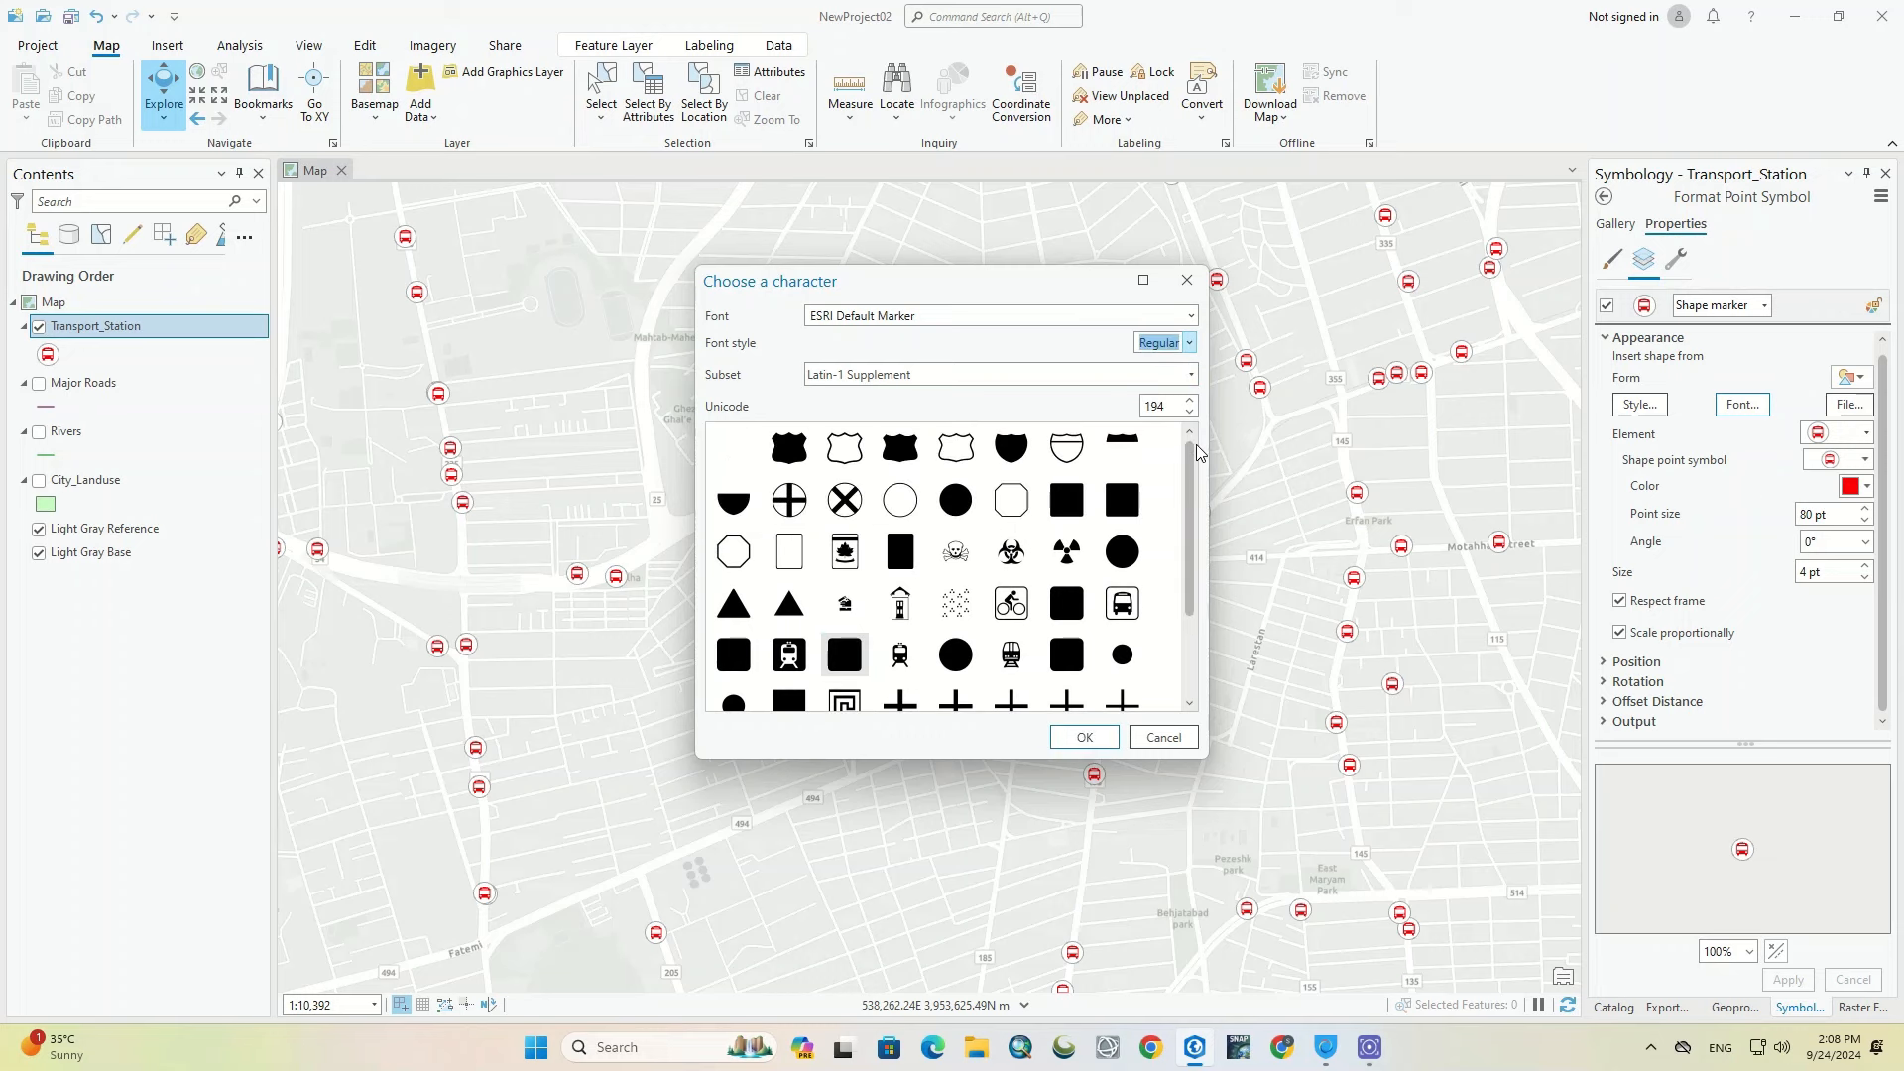
left_click(842, 459)
left_click(845, 506)
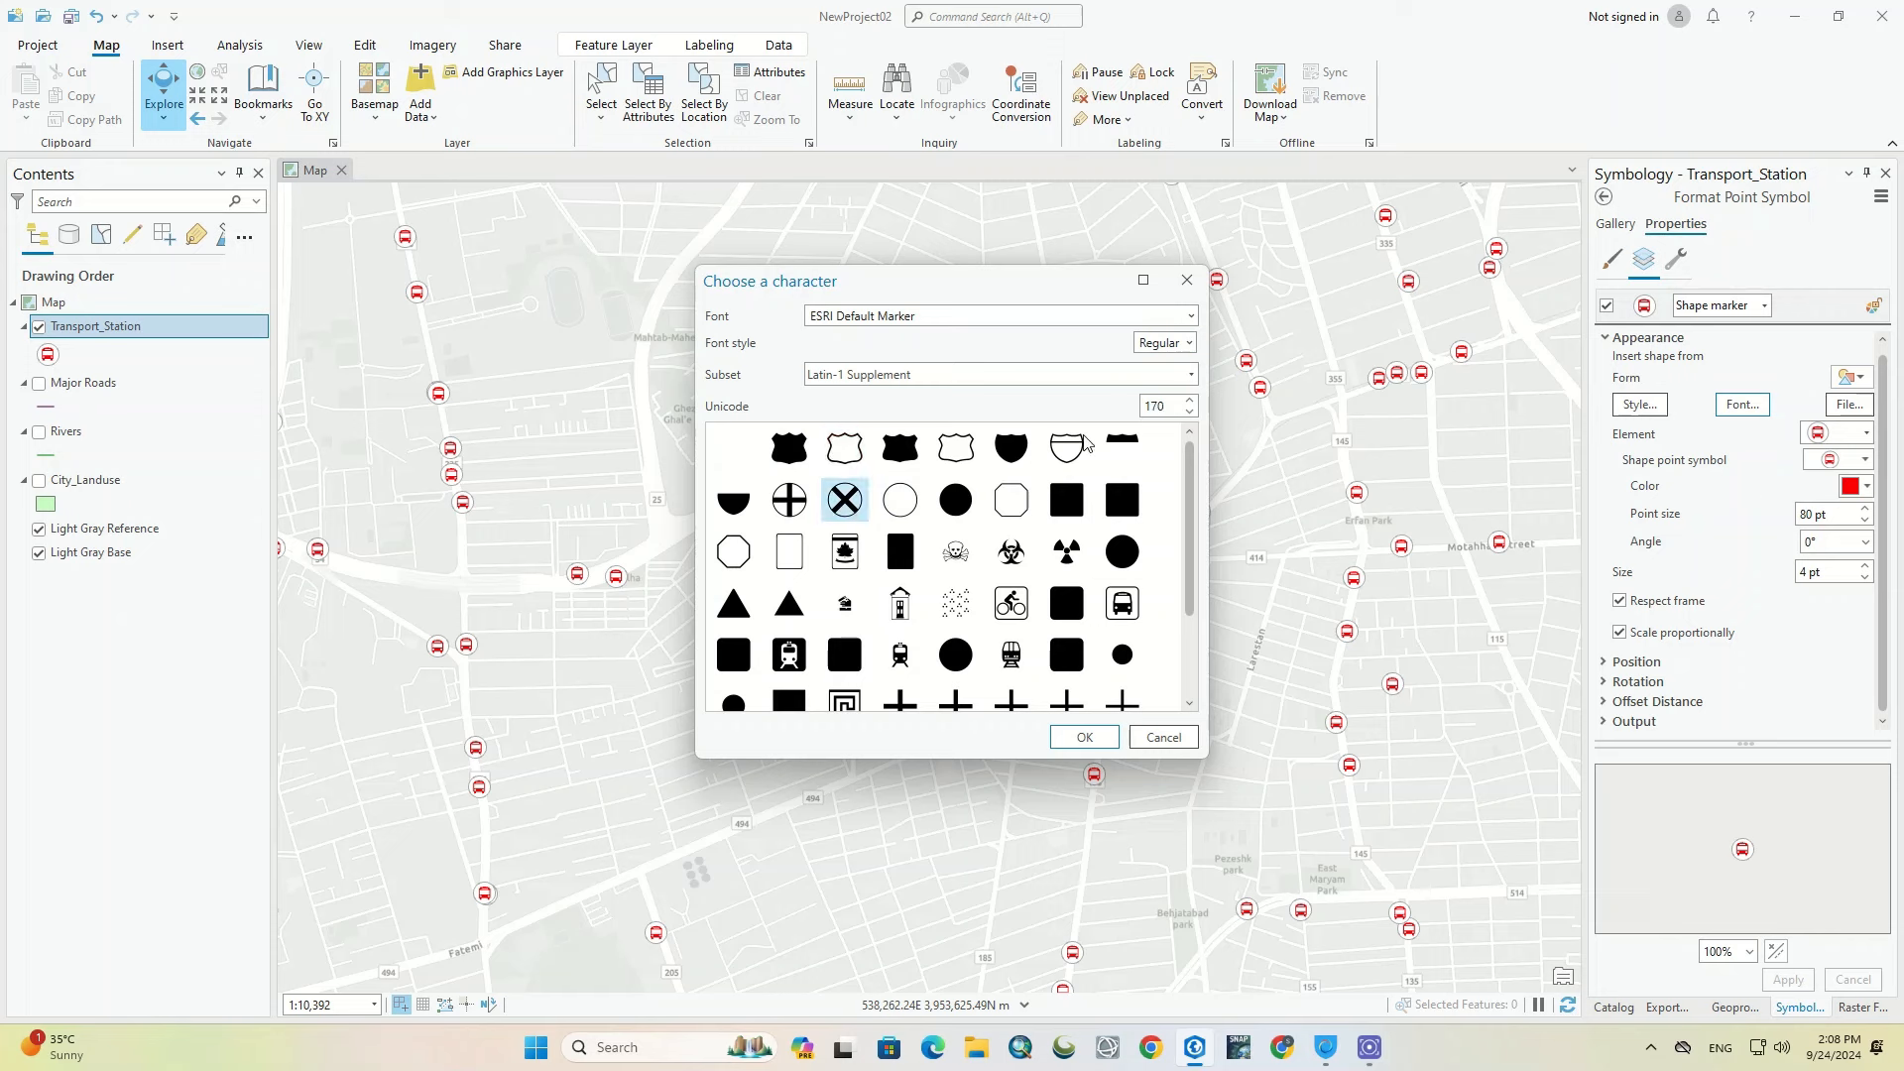
Step: Switch the character font to ESRI Hydrants and look over its symbols
left_click(1190, 316)
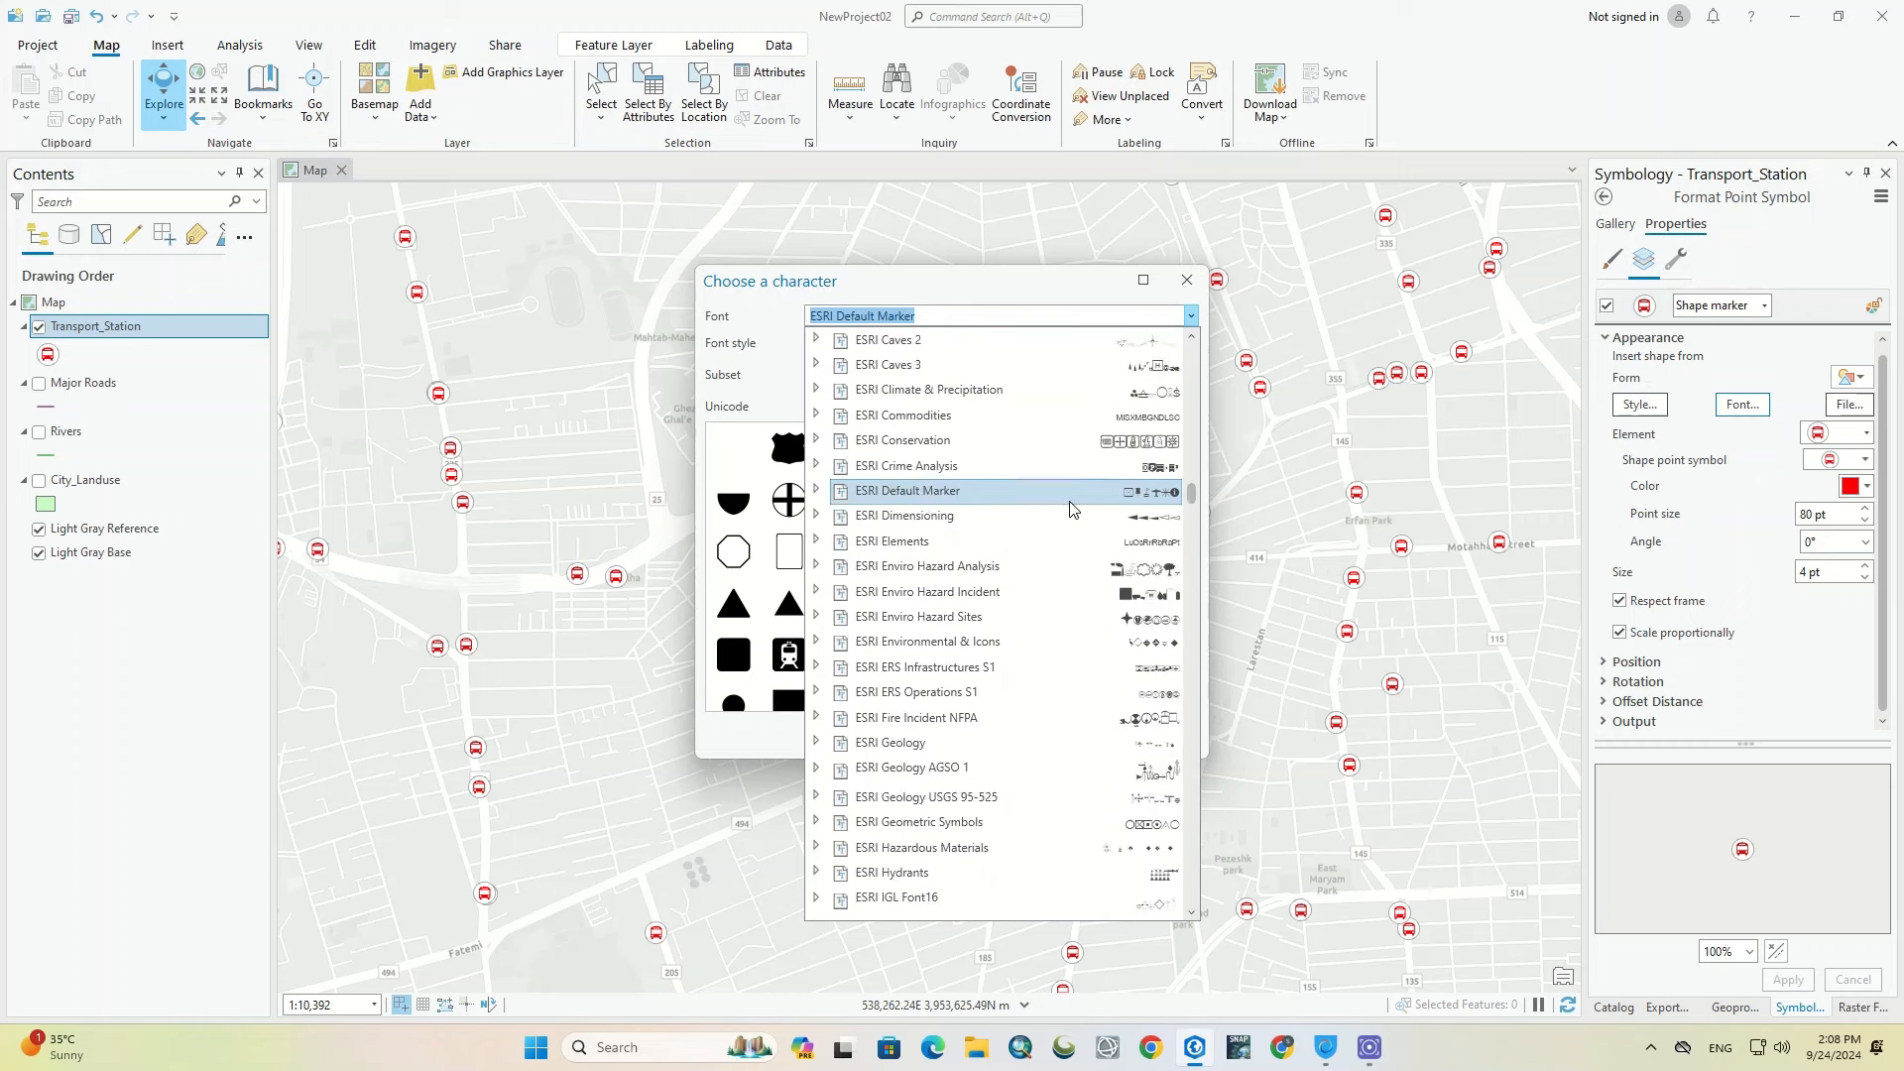
scroll(1070, 509, "down", 4)
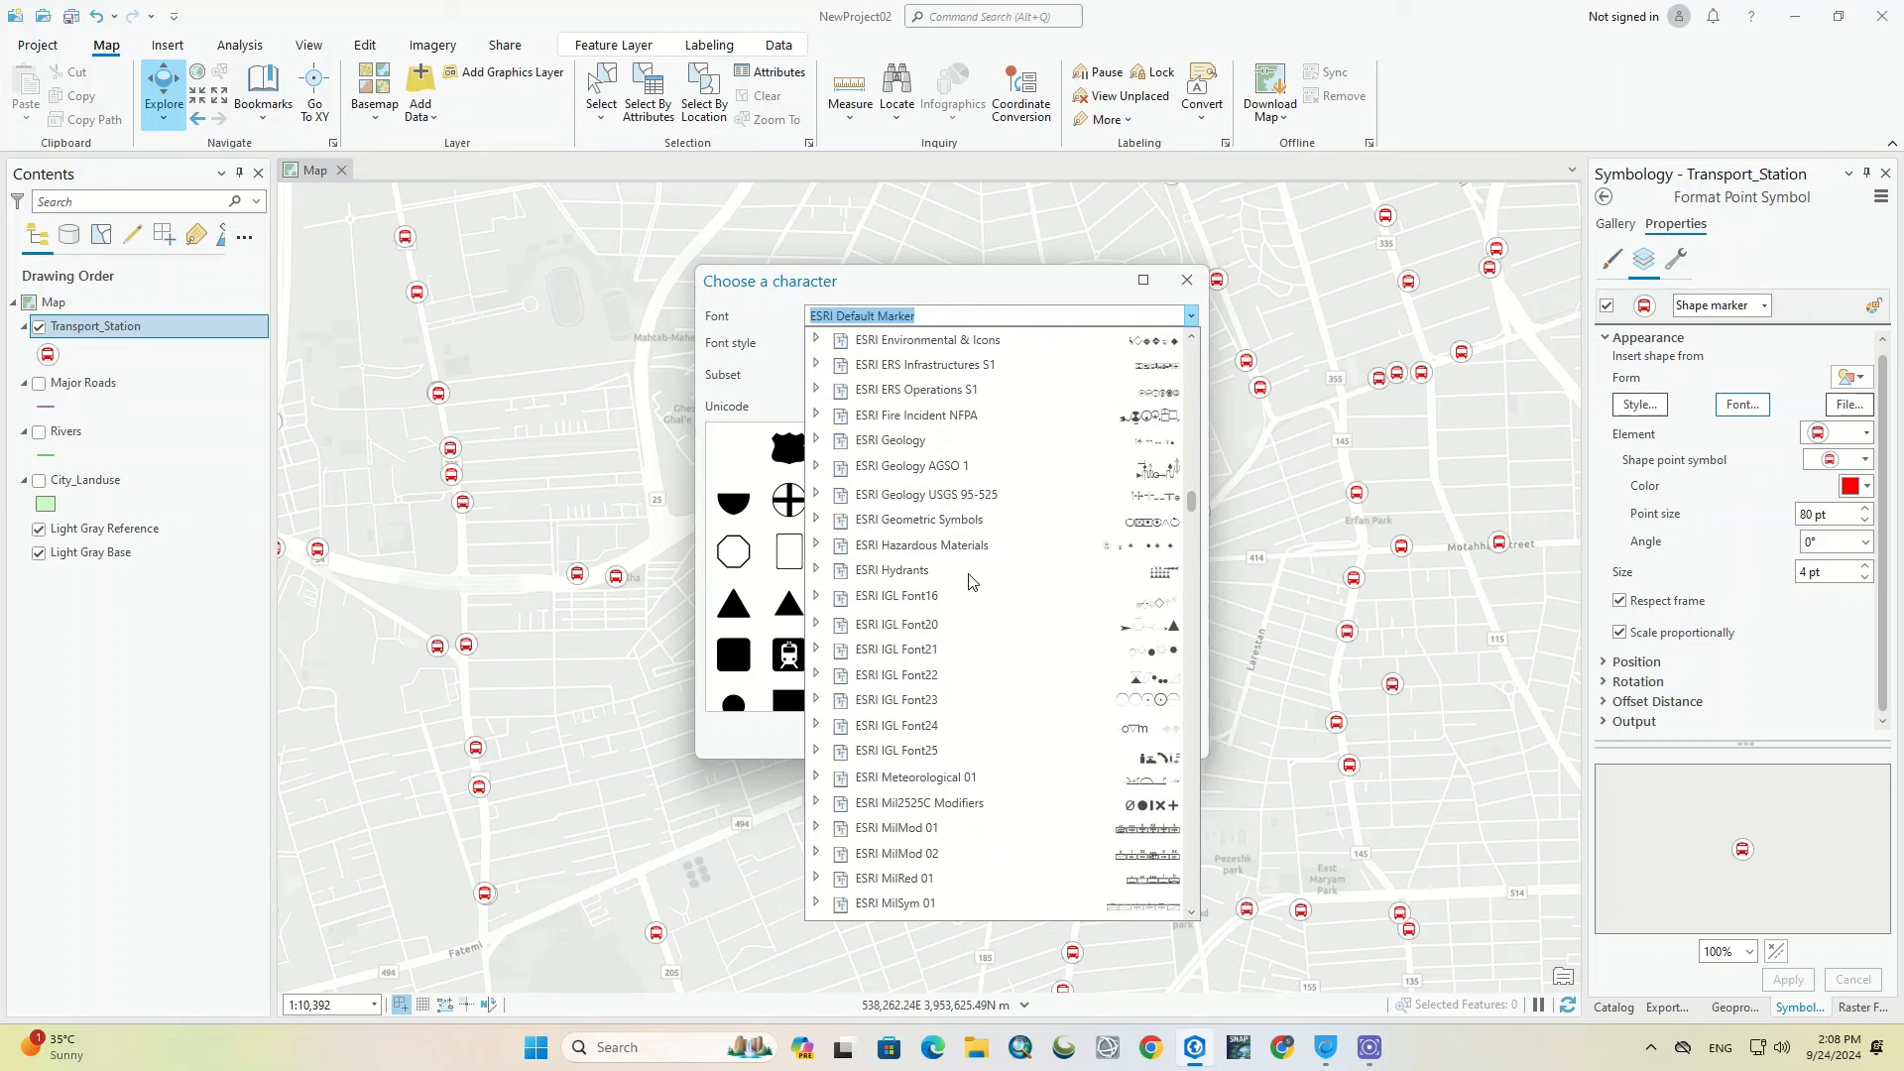
key("Escape")
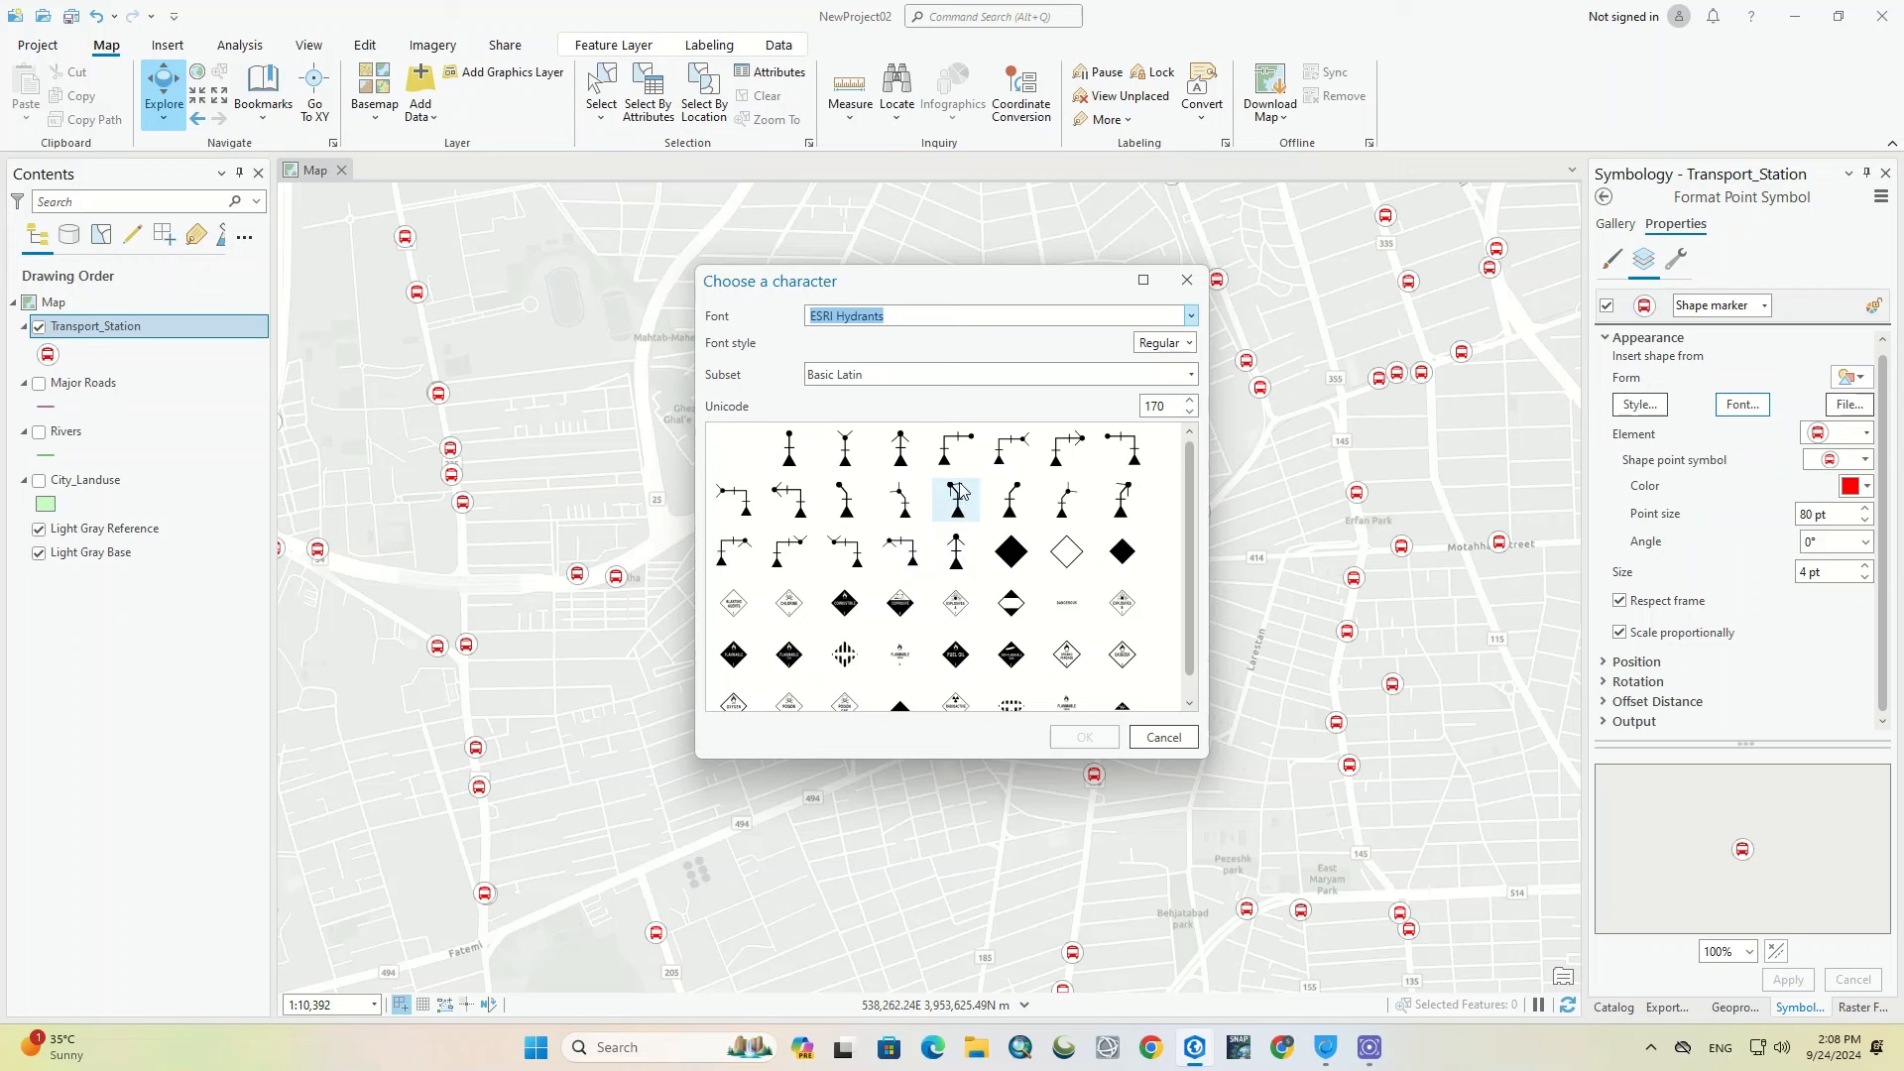
scroll(958, 488, "down", 1)
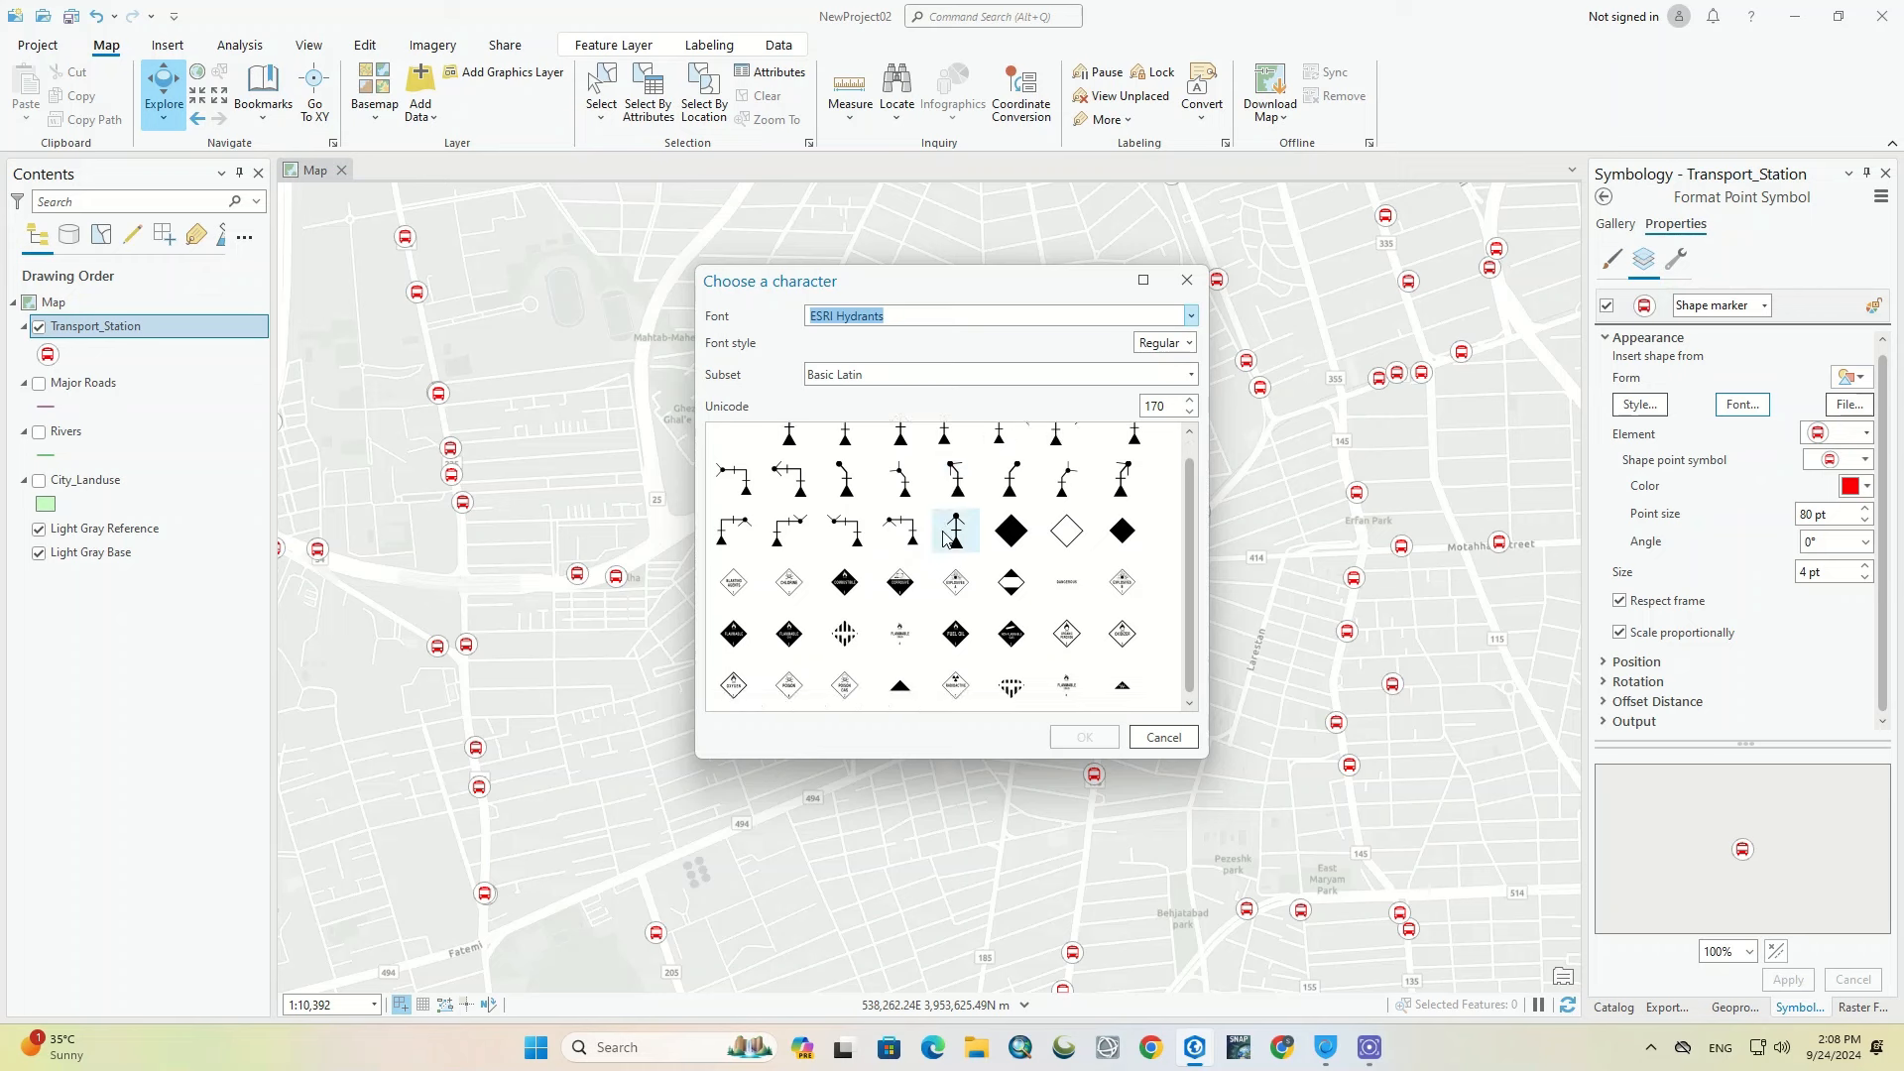
scroll(1037, 459, "up", 1)
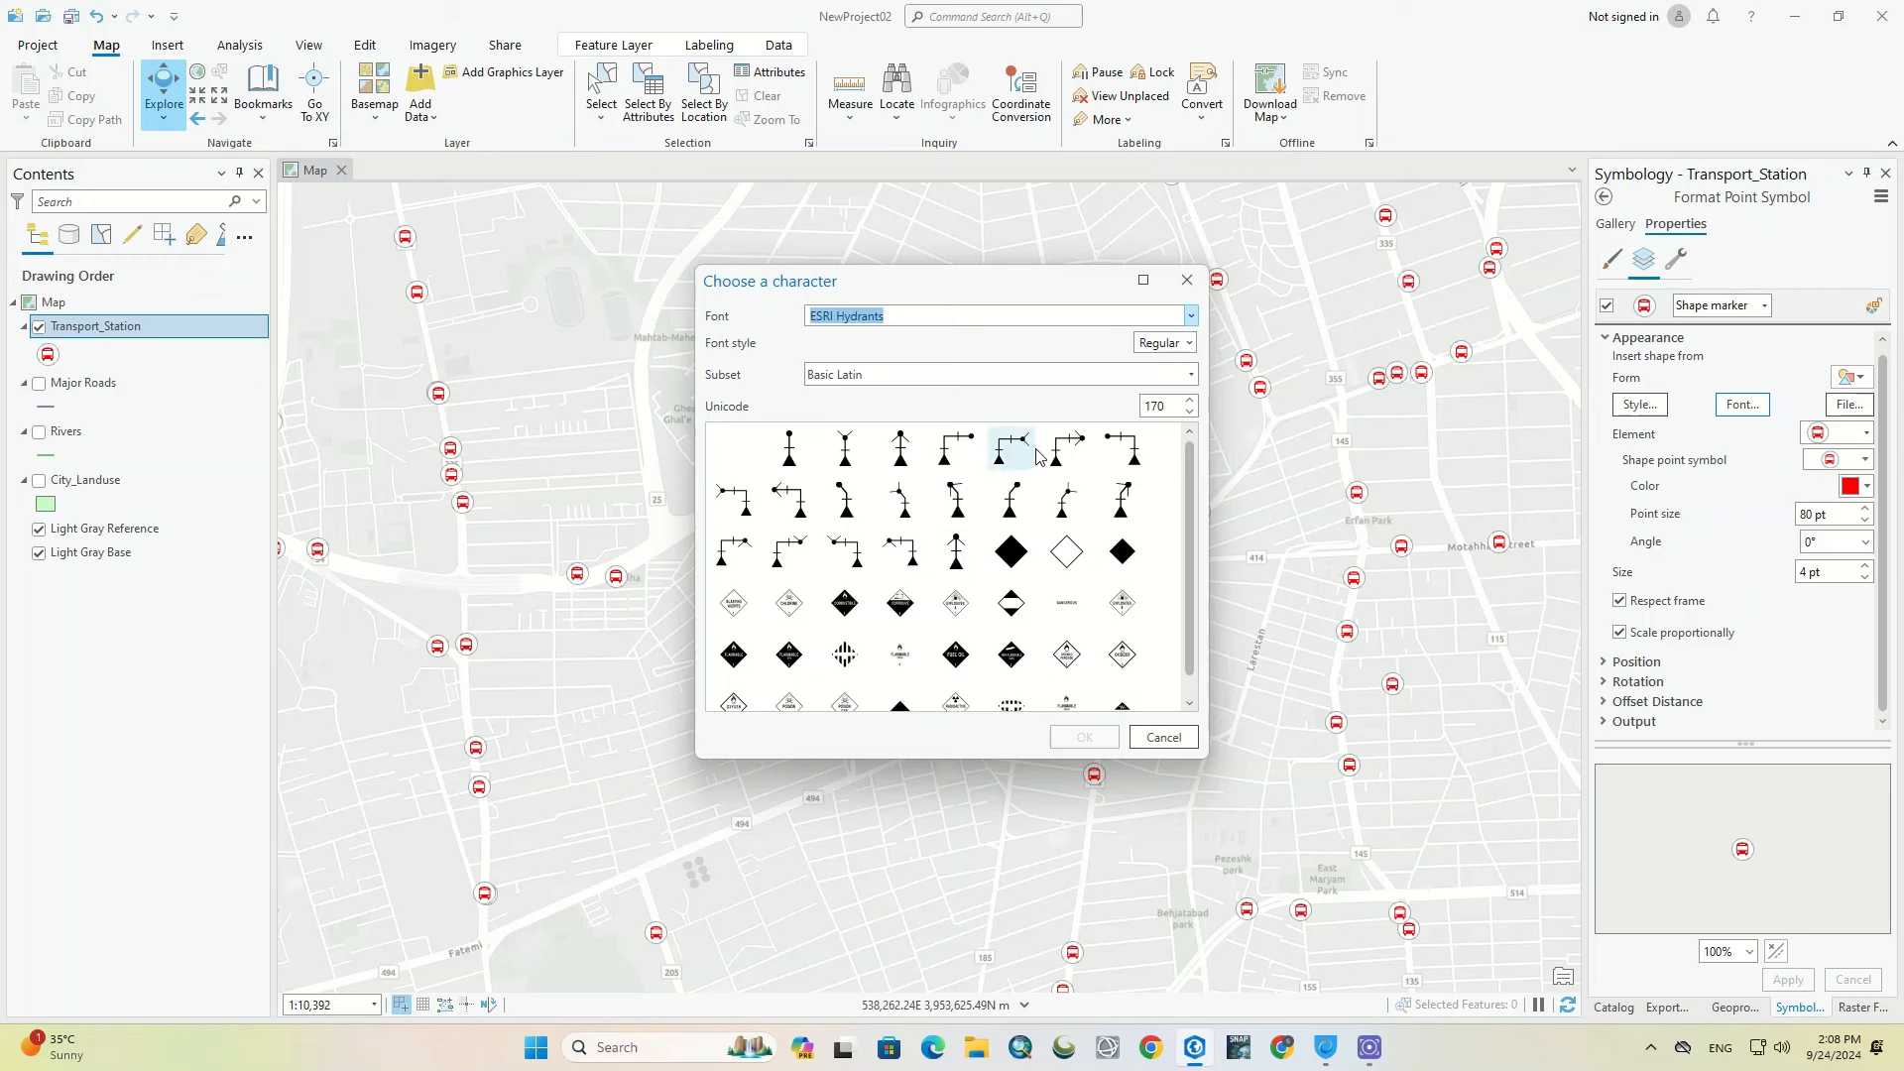
Step: Browse the font list down to its end and close the character chooser without inserting a shape
left_click(1190, 316)
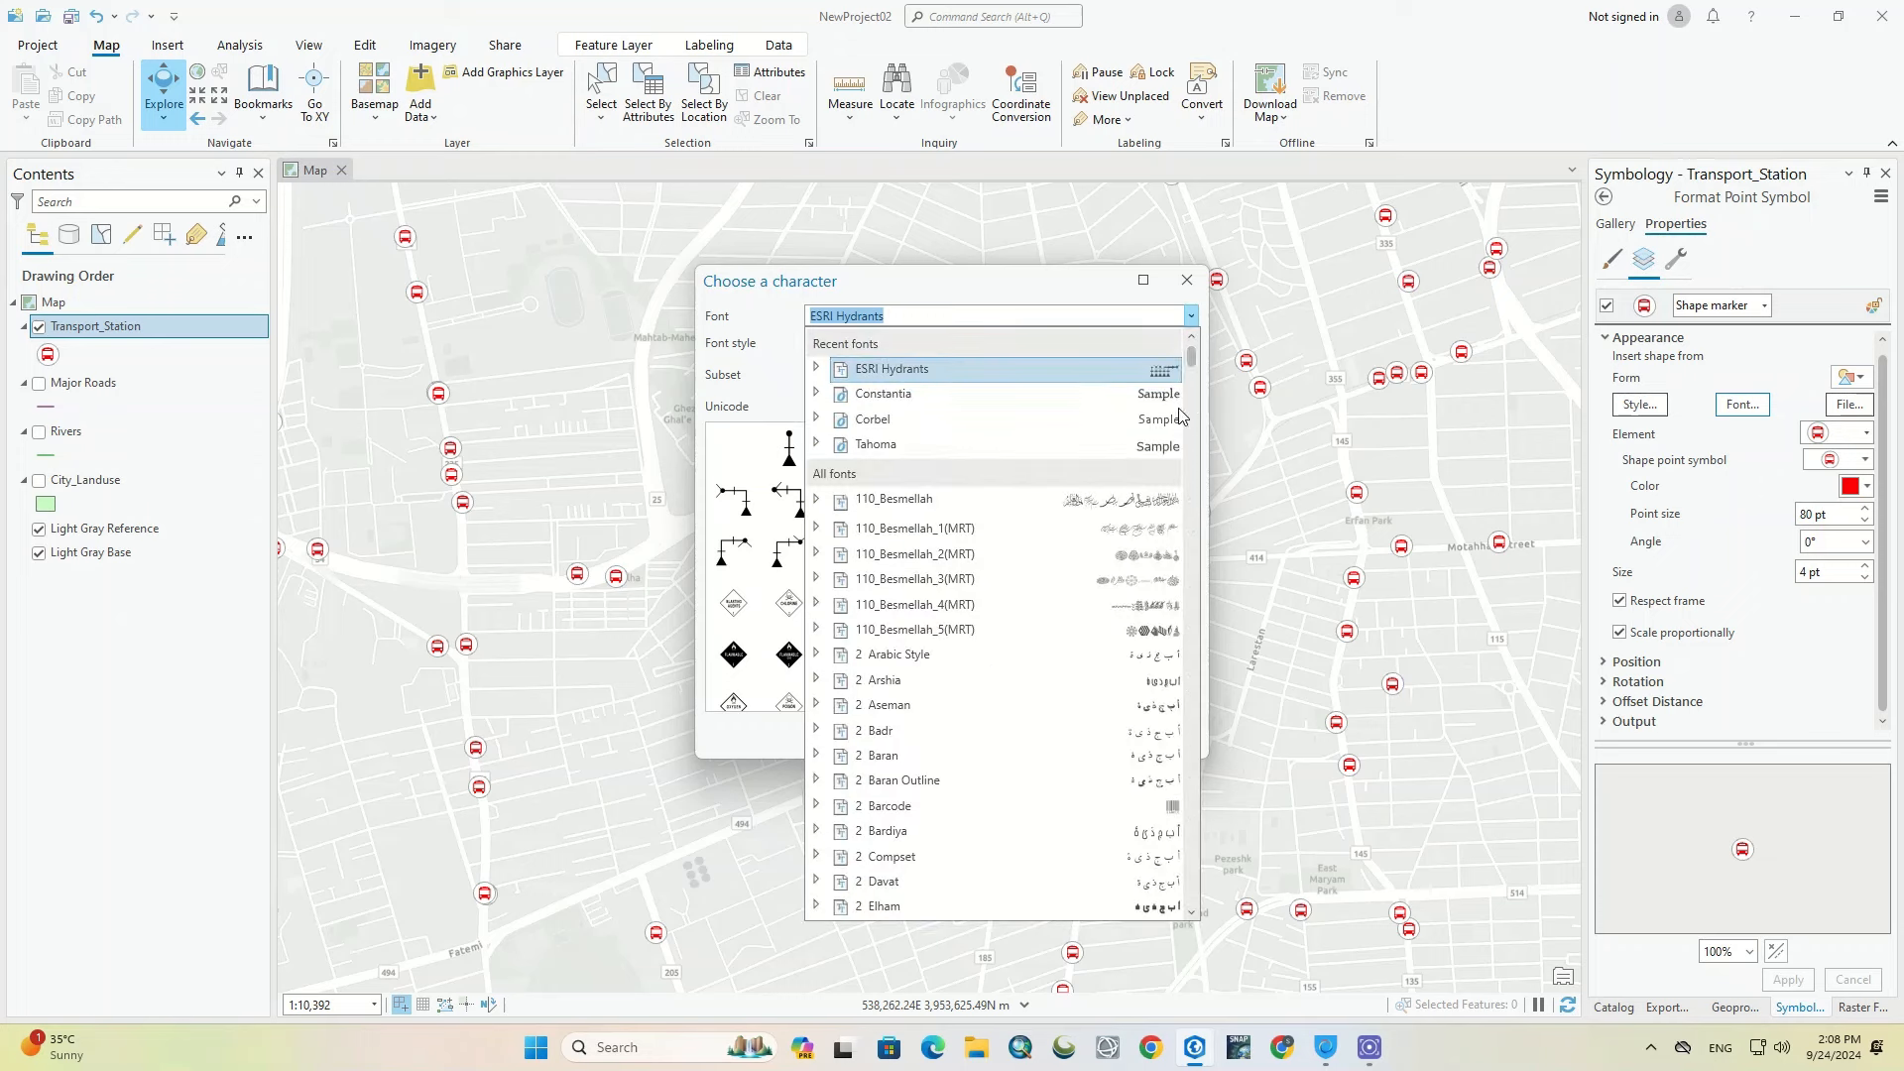
left_click_drag(1193, 364, 1199, 924)
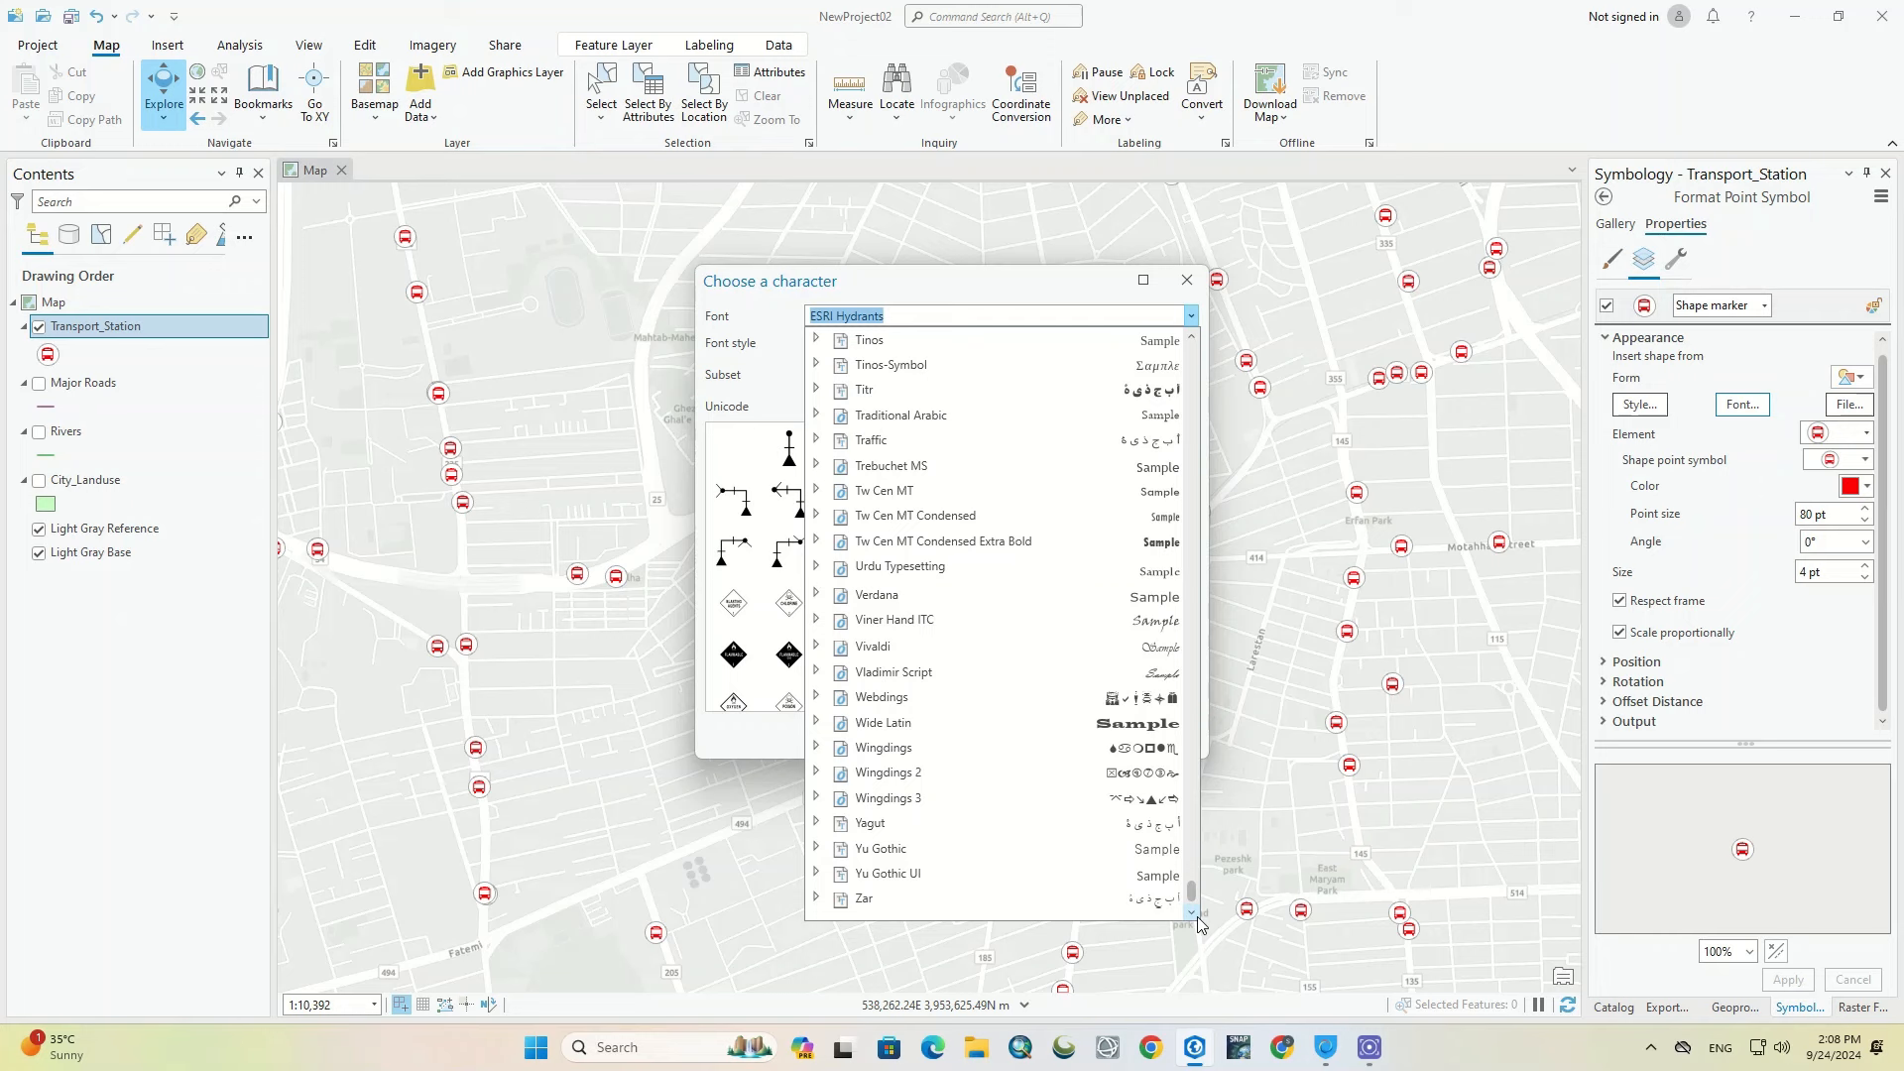
left_click(1042, 288)
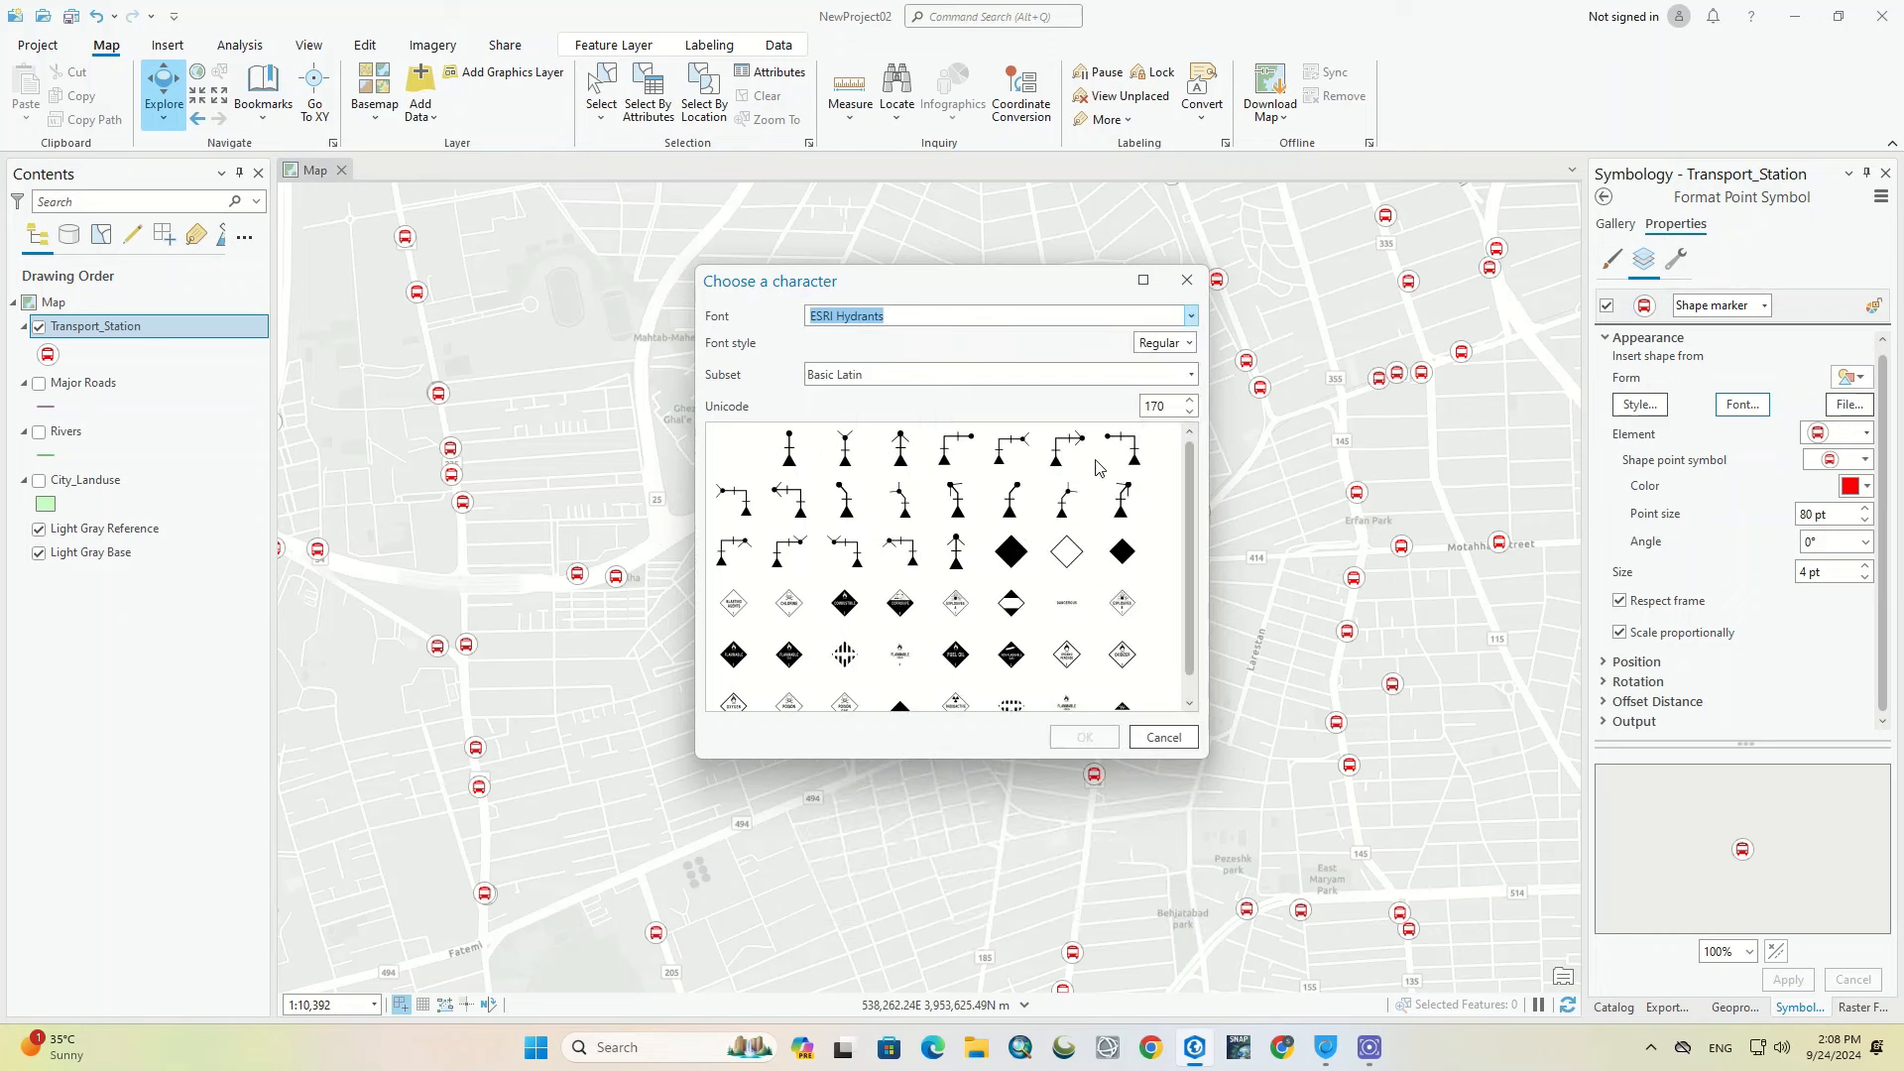
left_click(1188, 280)
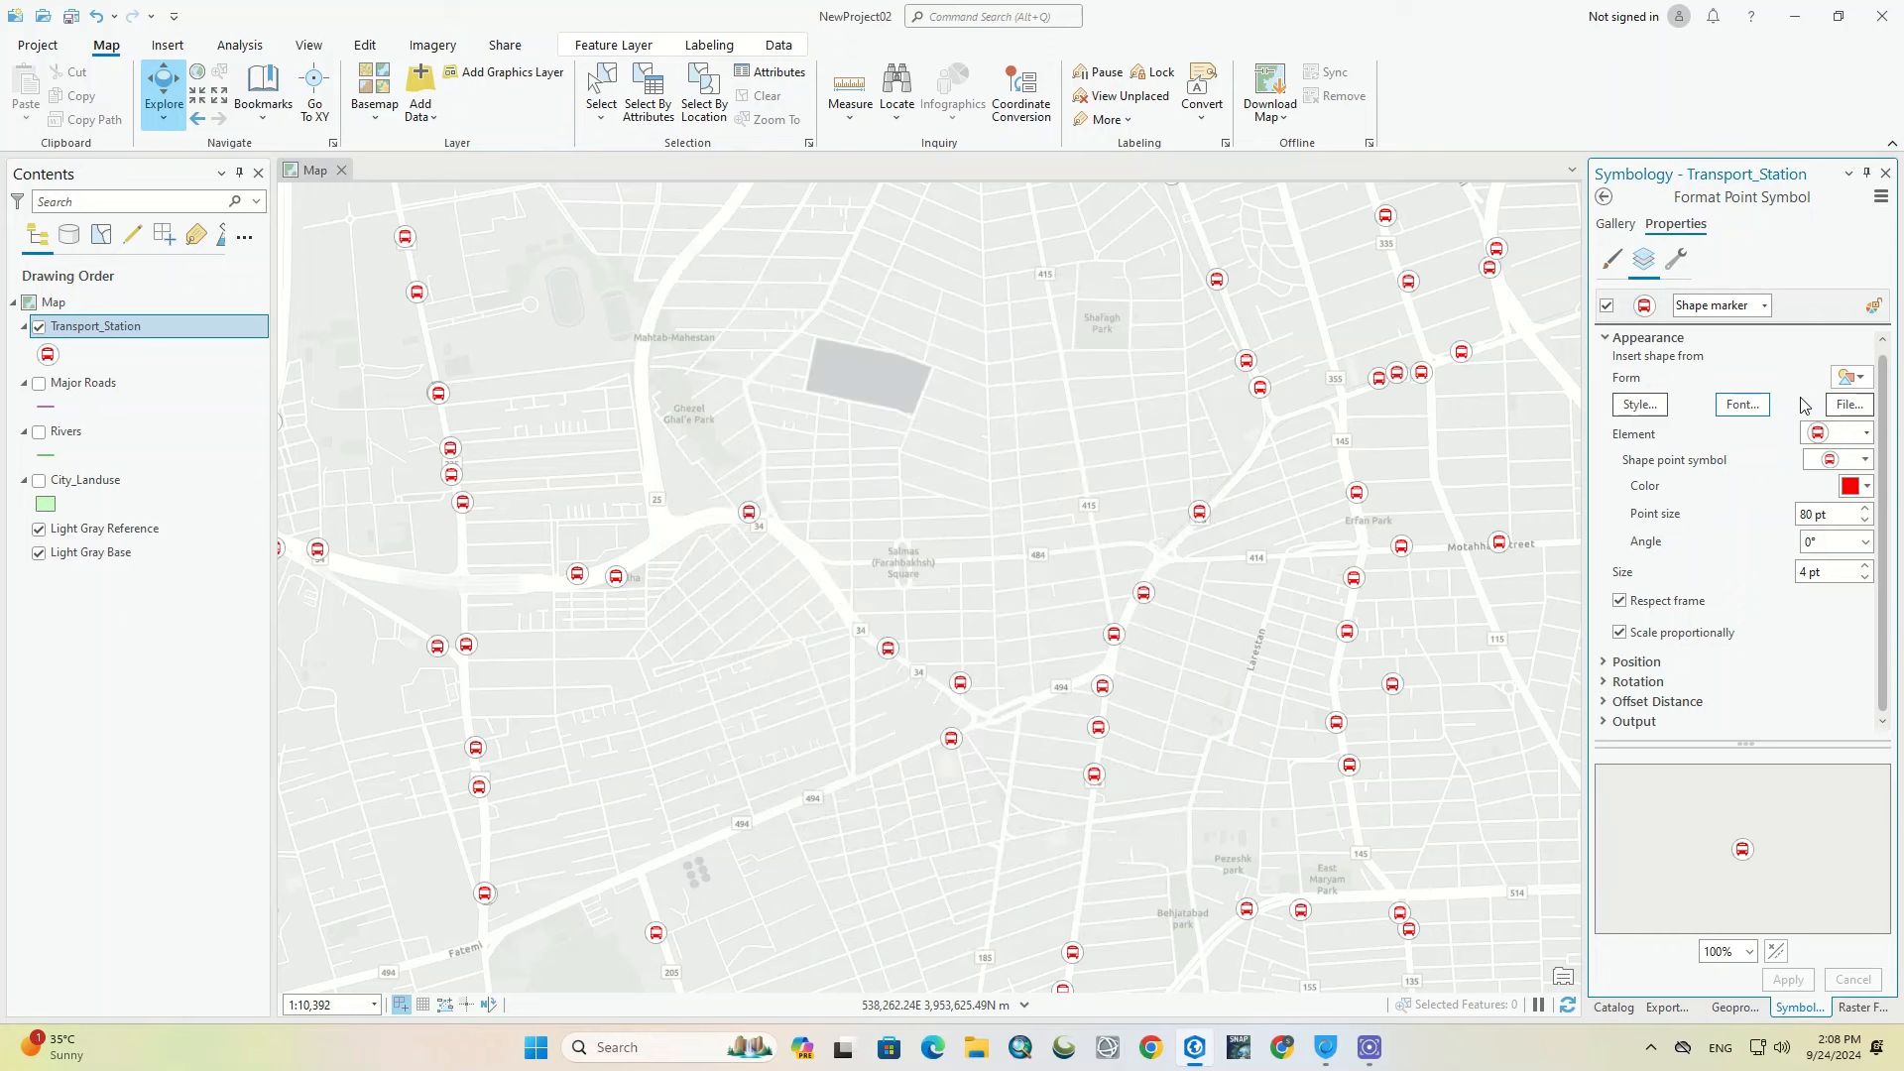
Step: Check which vector file types can be inserted as the marker shape and dismiss the file browser
left_click(1850, 407)
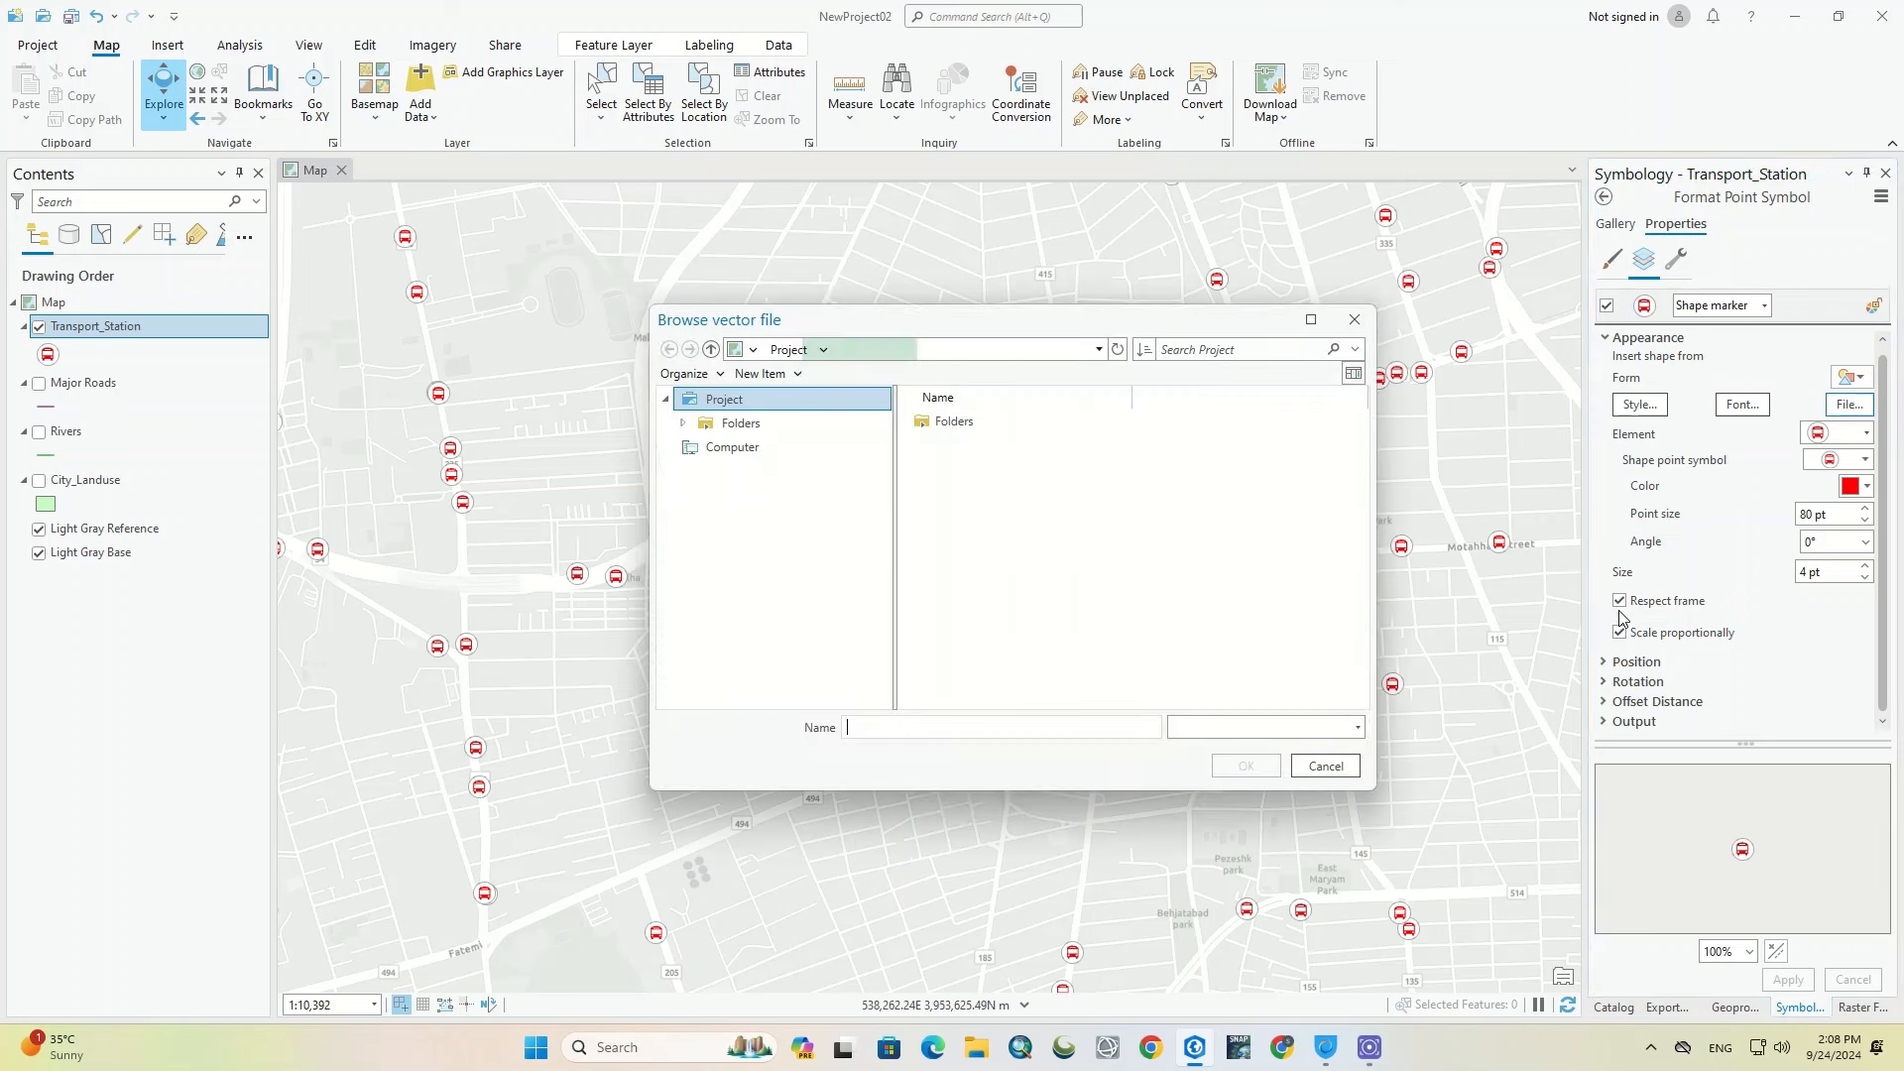
left_click(1301, 728)
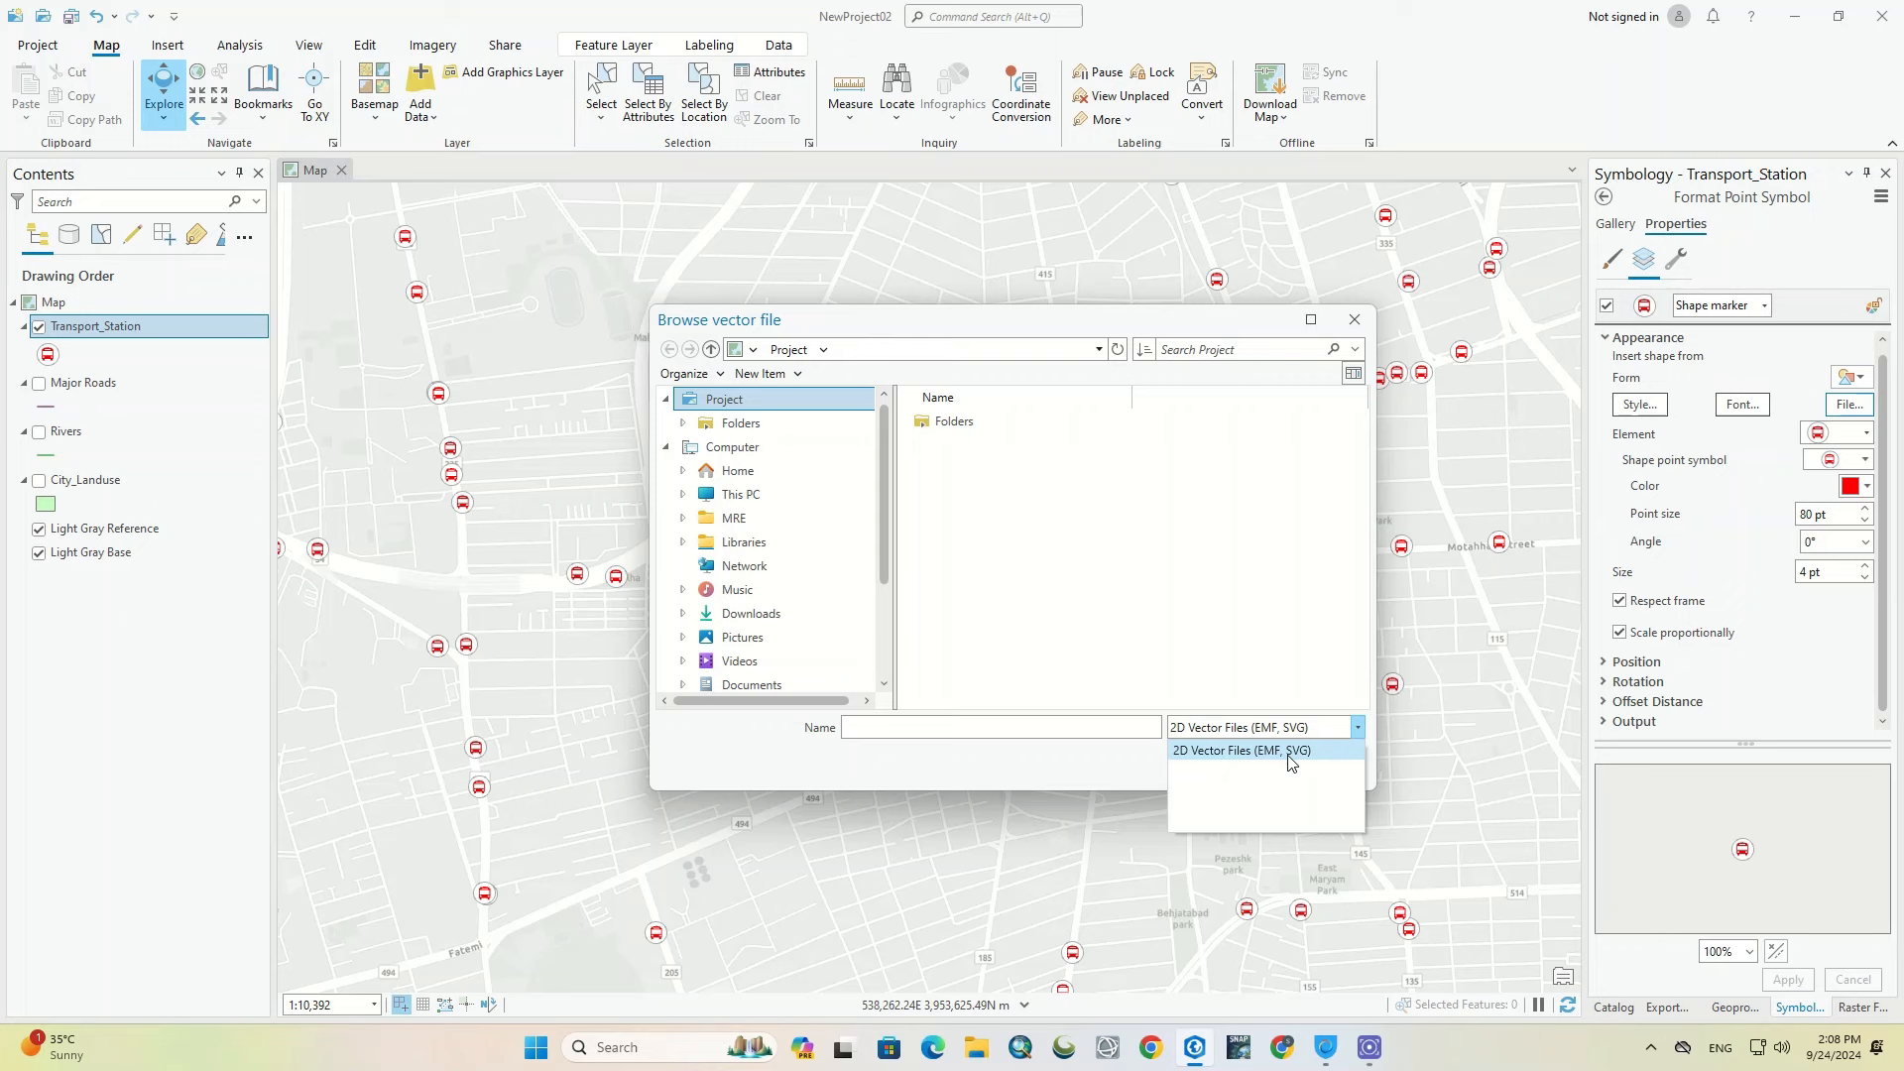
left_click(1352, 321)
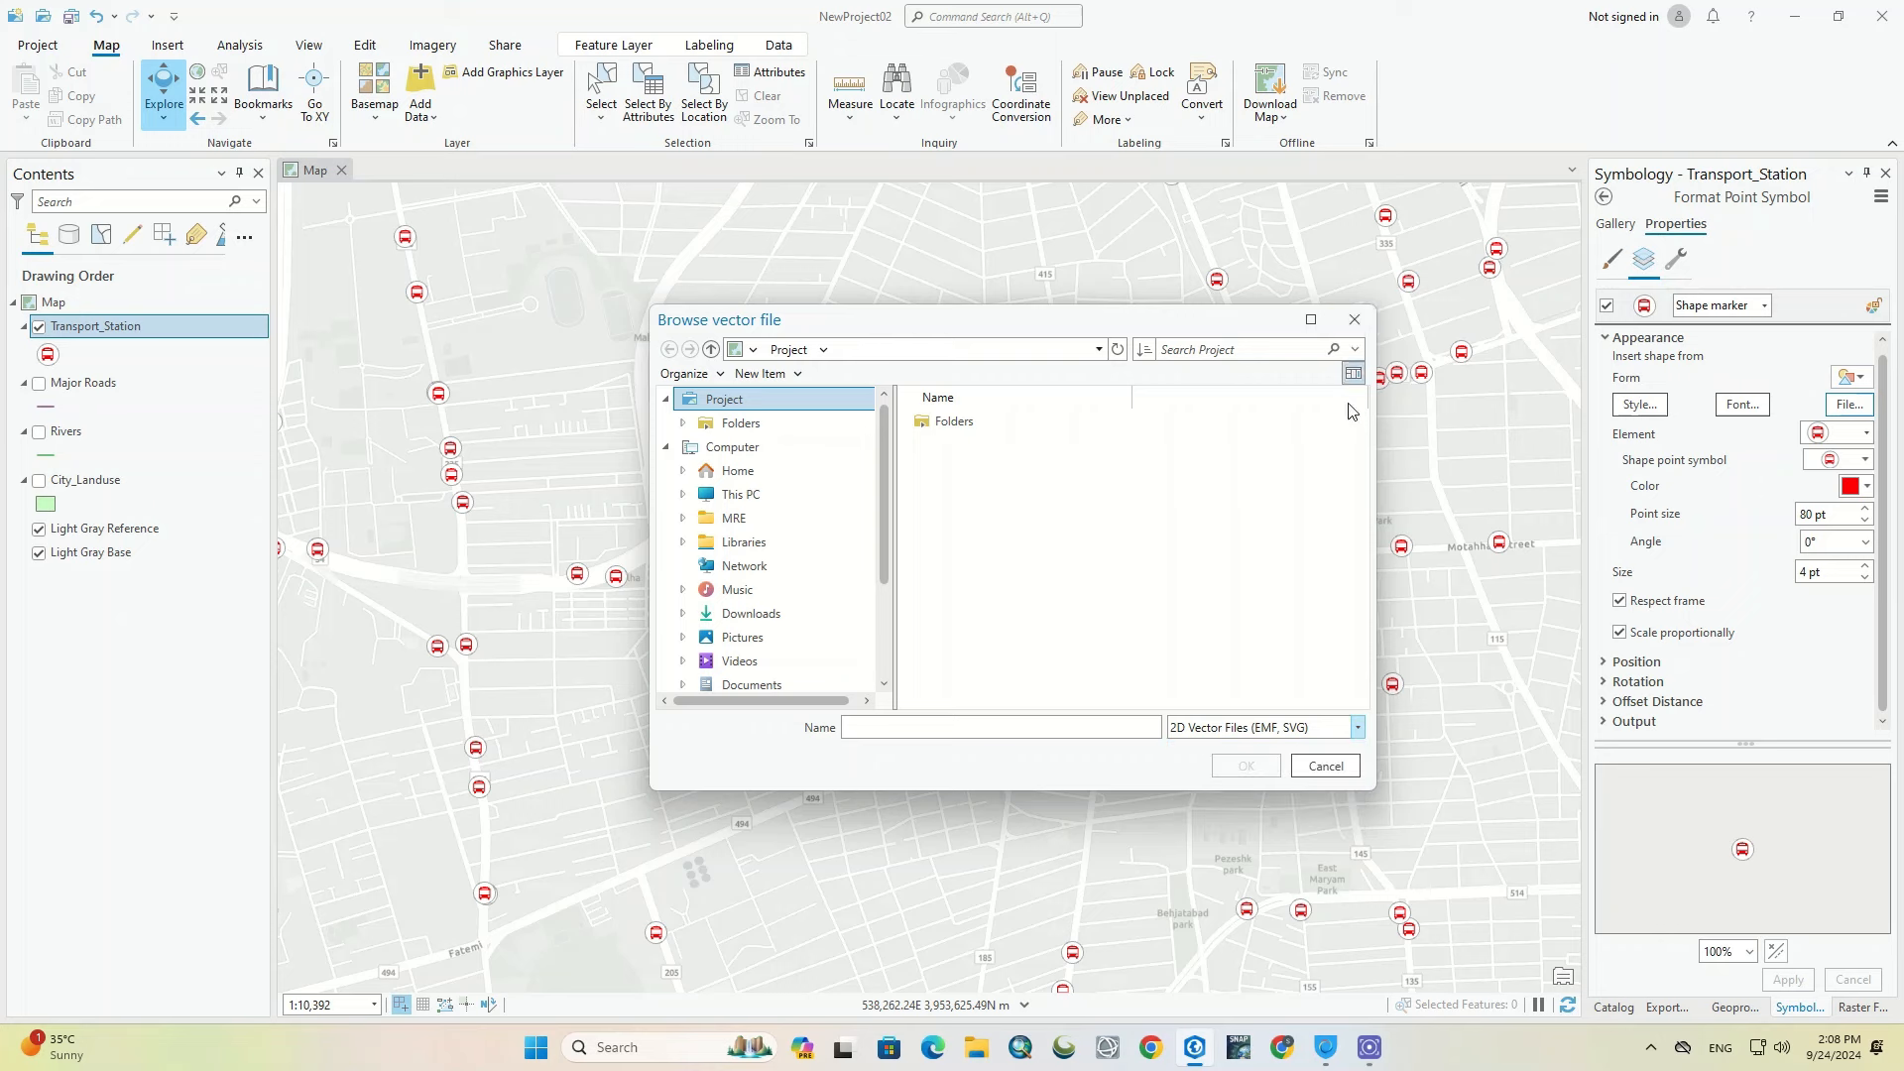
Step: Change the symbol layer's type to Picture marker, select Billboarded Sphere among the style pictures, and close the chooser without inserting it
left_click(1763, 309)
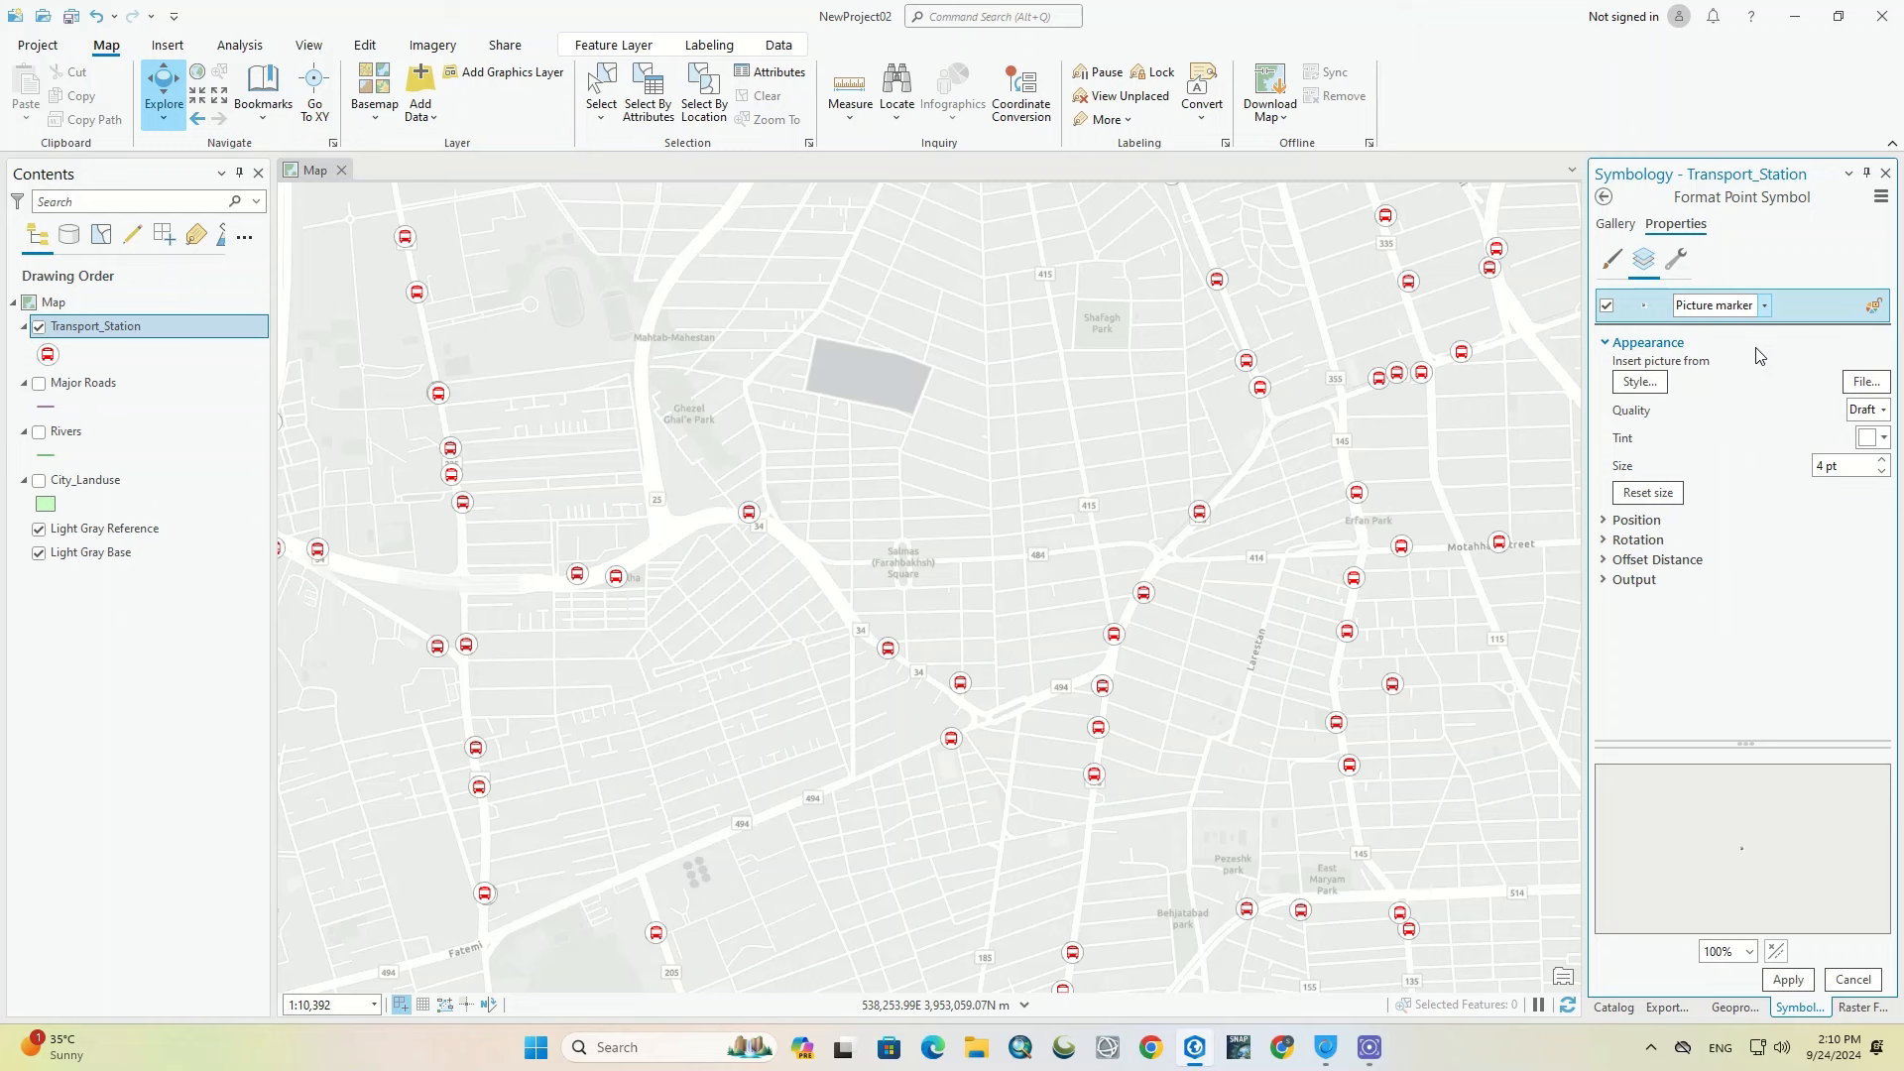
left_click(1659, 384)
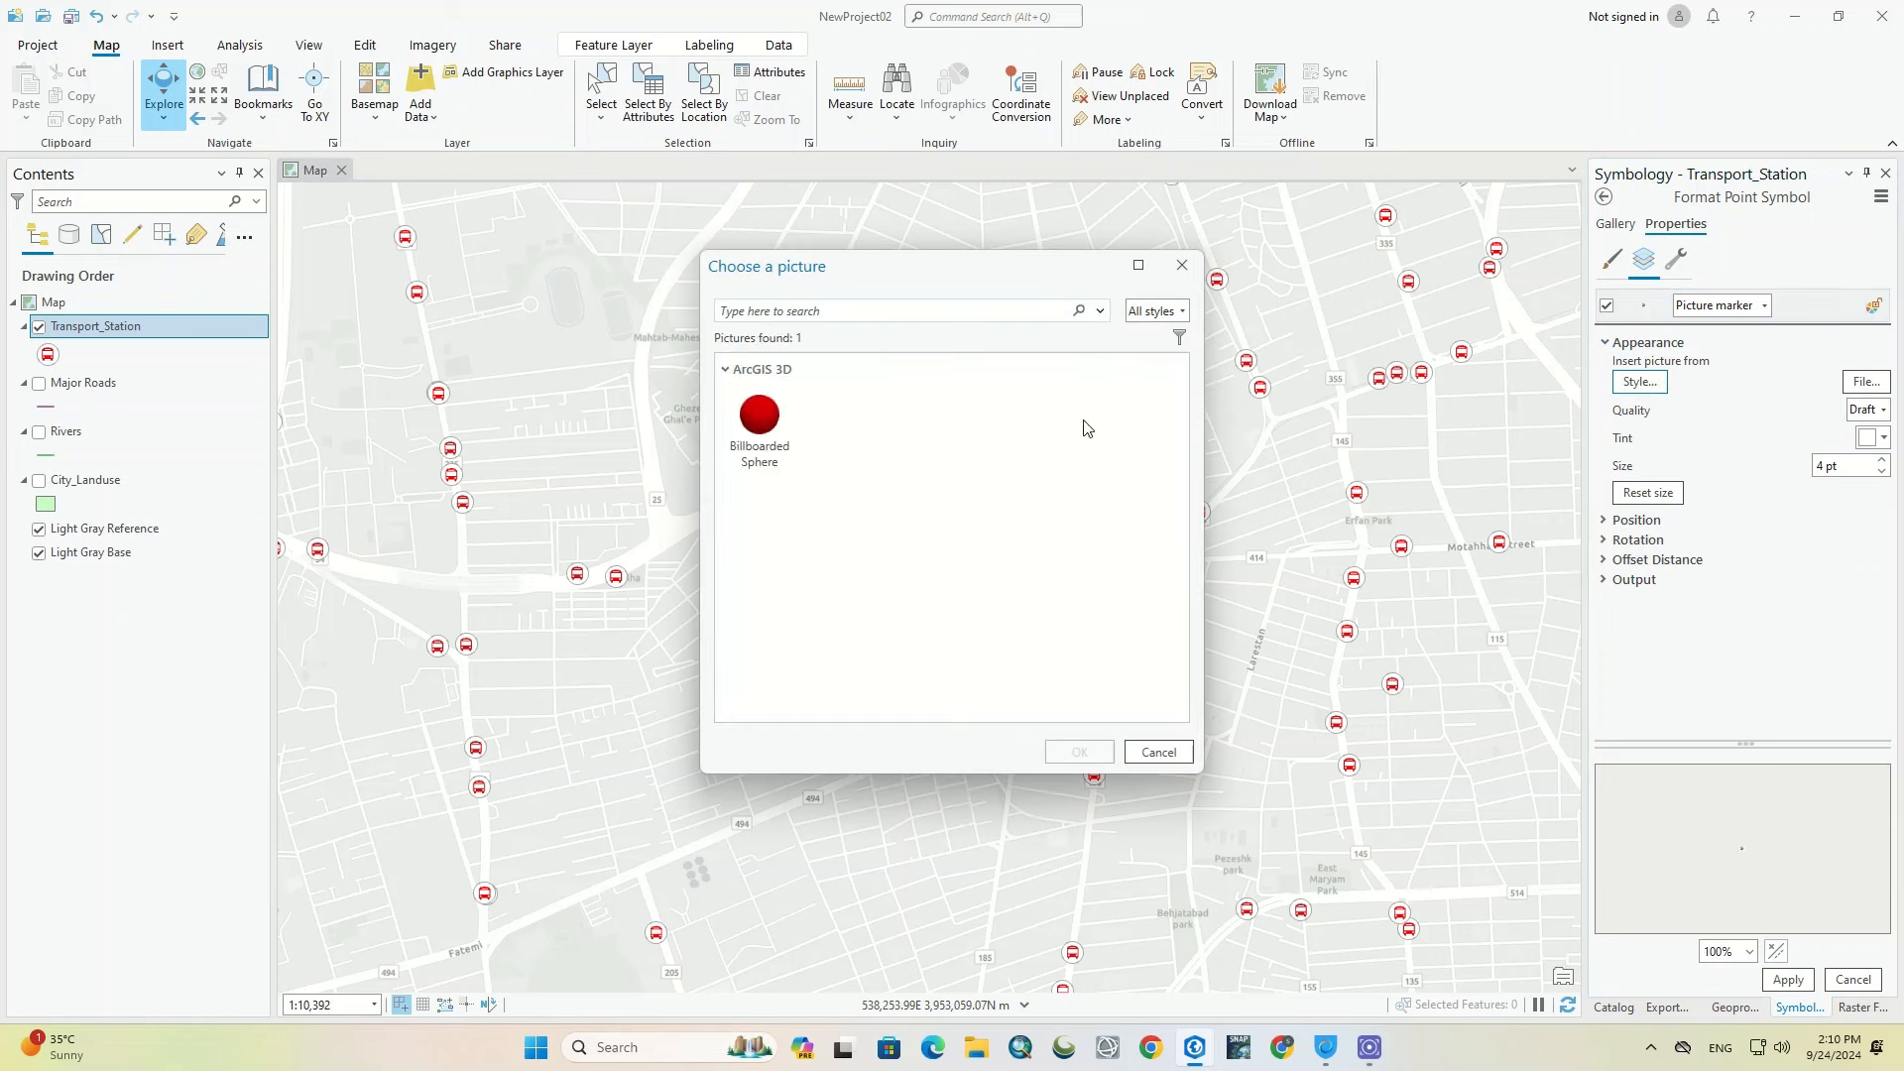
left_click(775, 417)
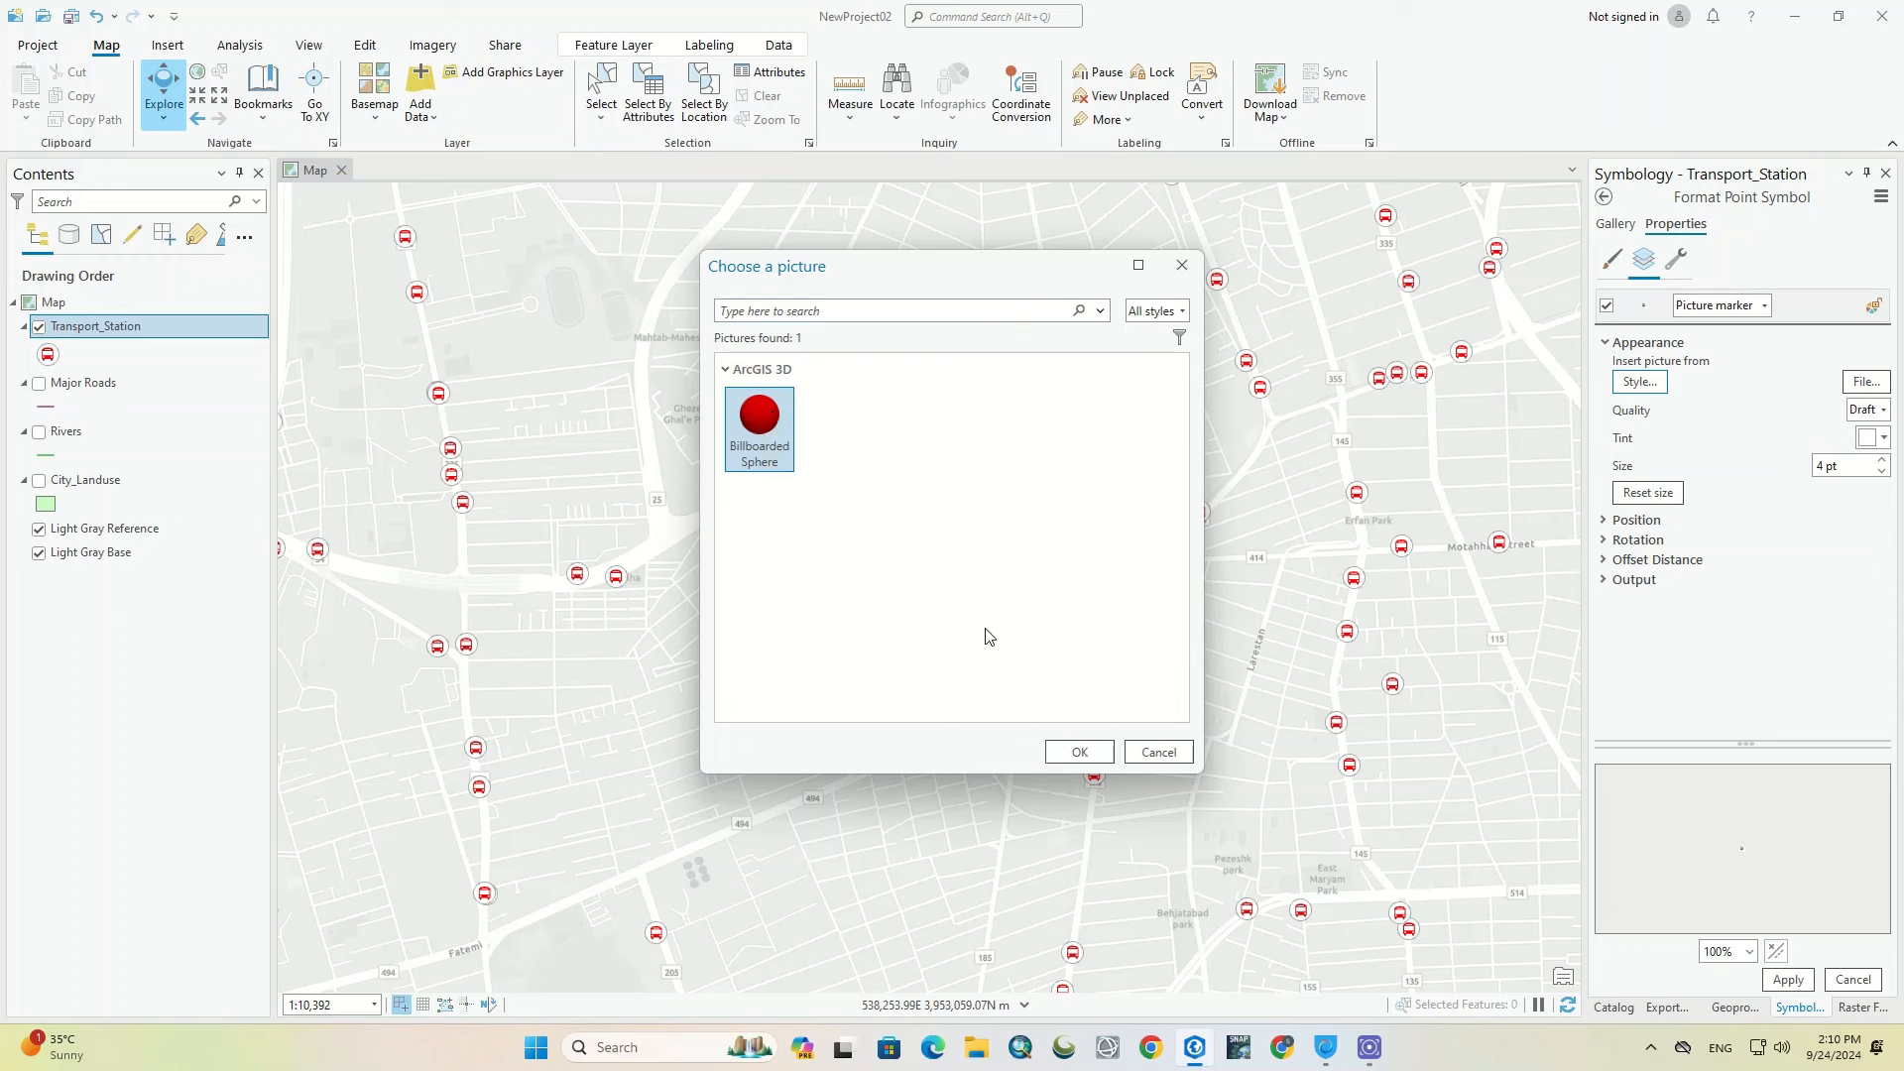
left_click(1182, 265)
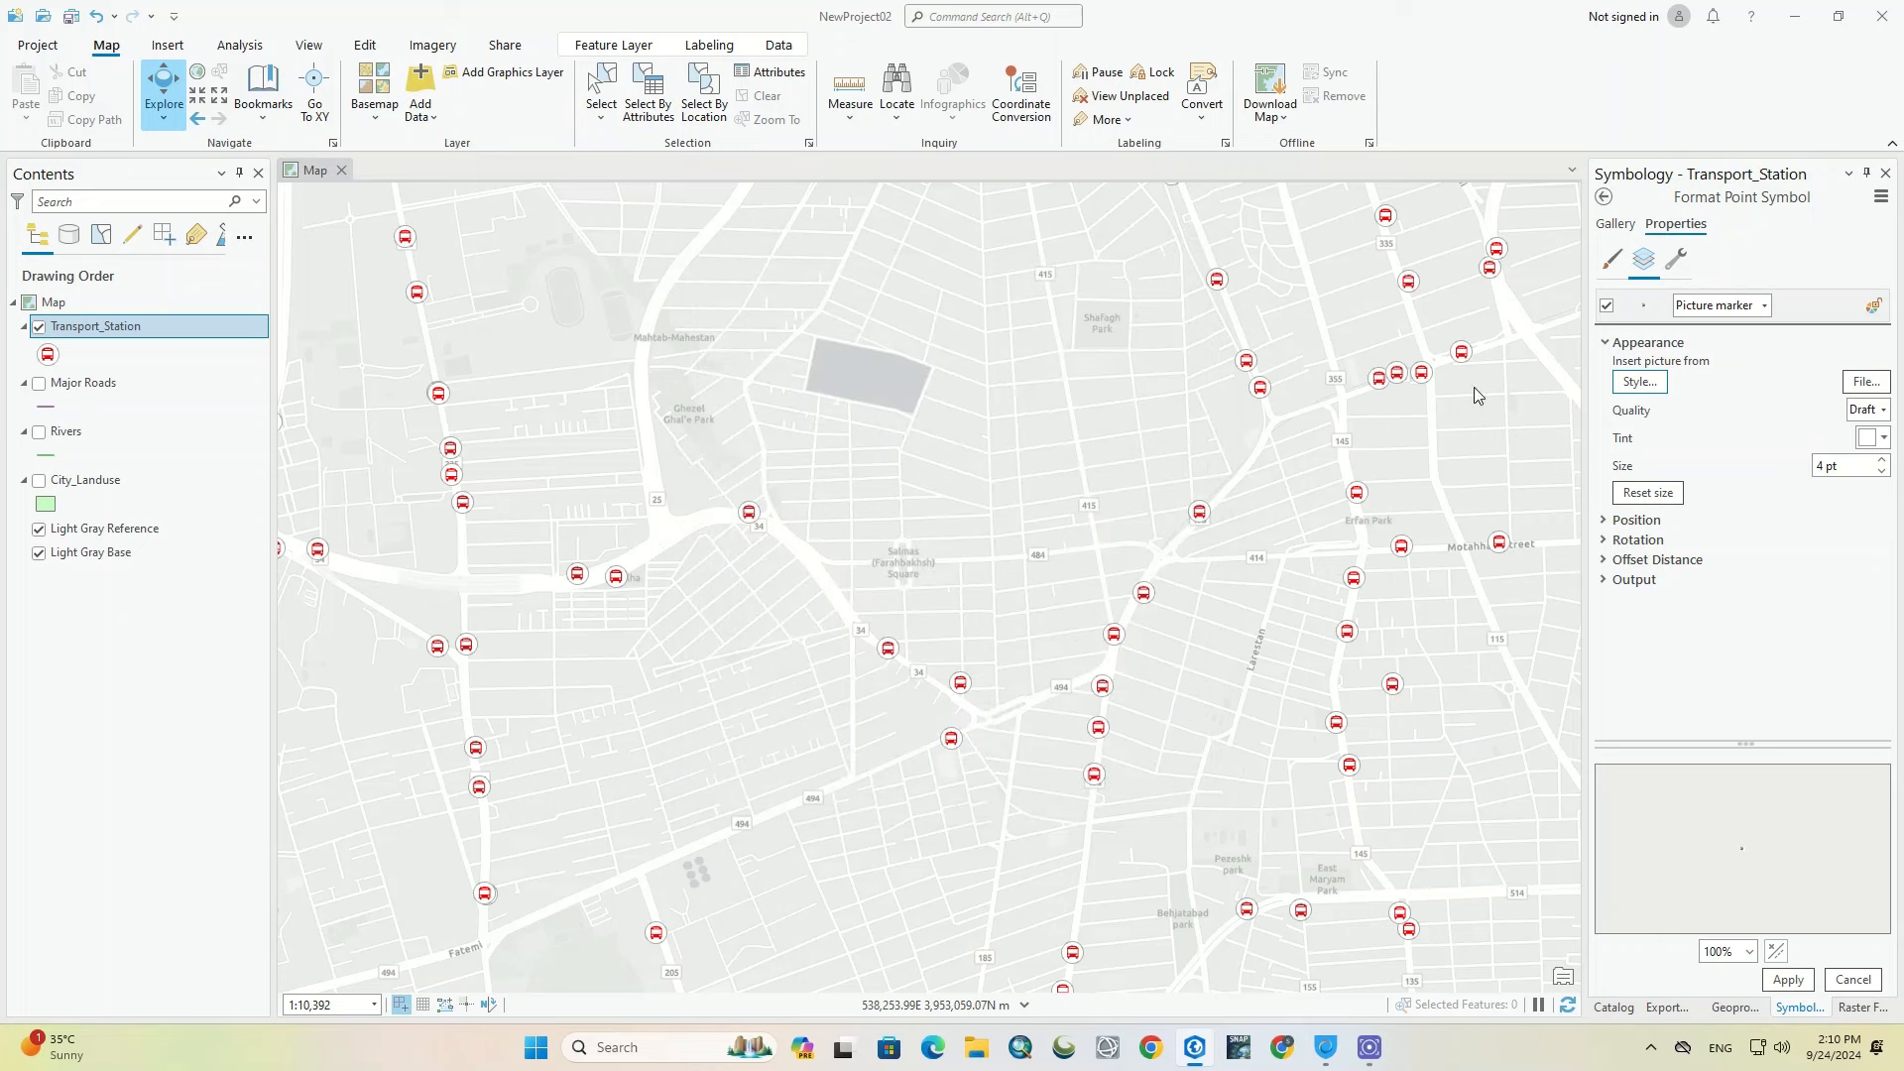
Step: Check which picture file formats can be inserted for the picture marker and dismiss the file browser
left_click(1881, 389)
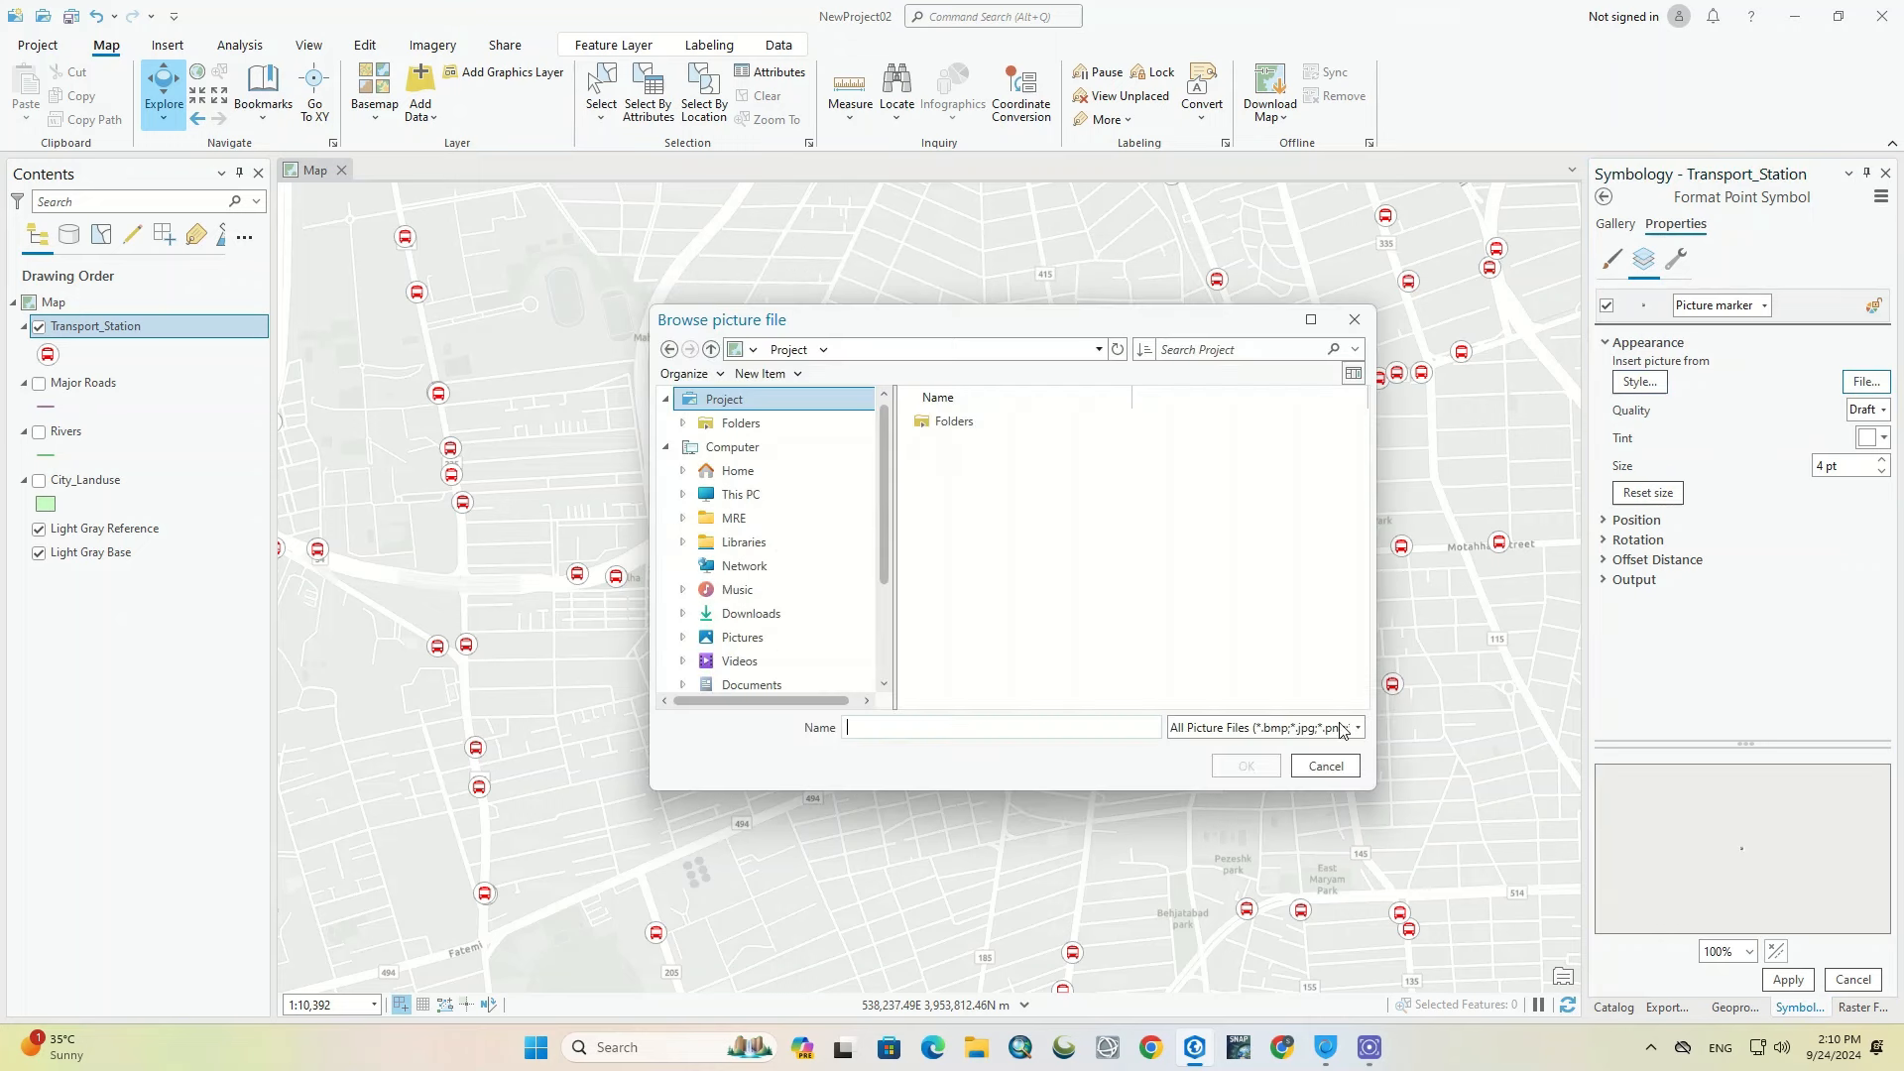
left_click(1341, 731)
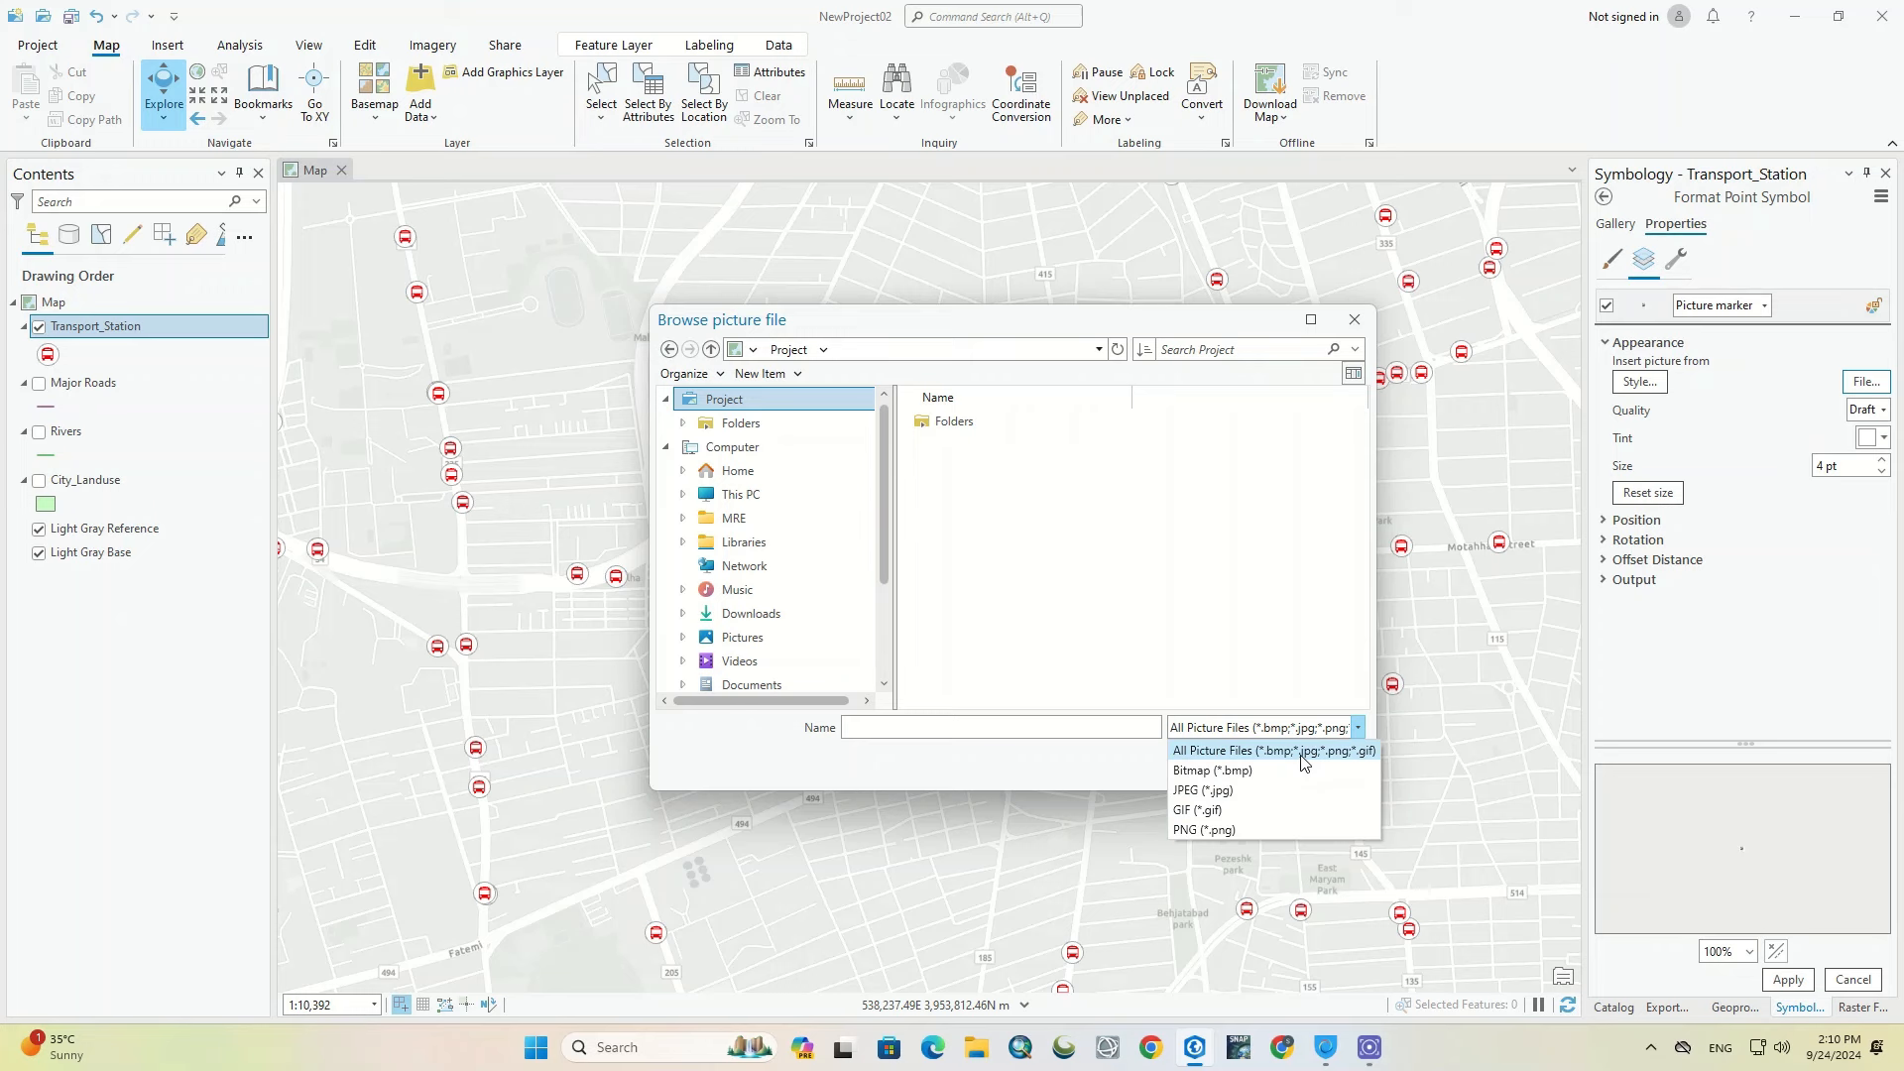
left_click(1355, 323)
left_click(1355, 320)
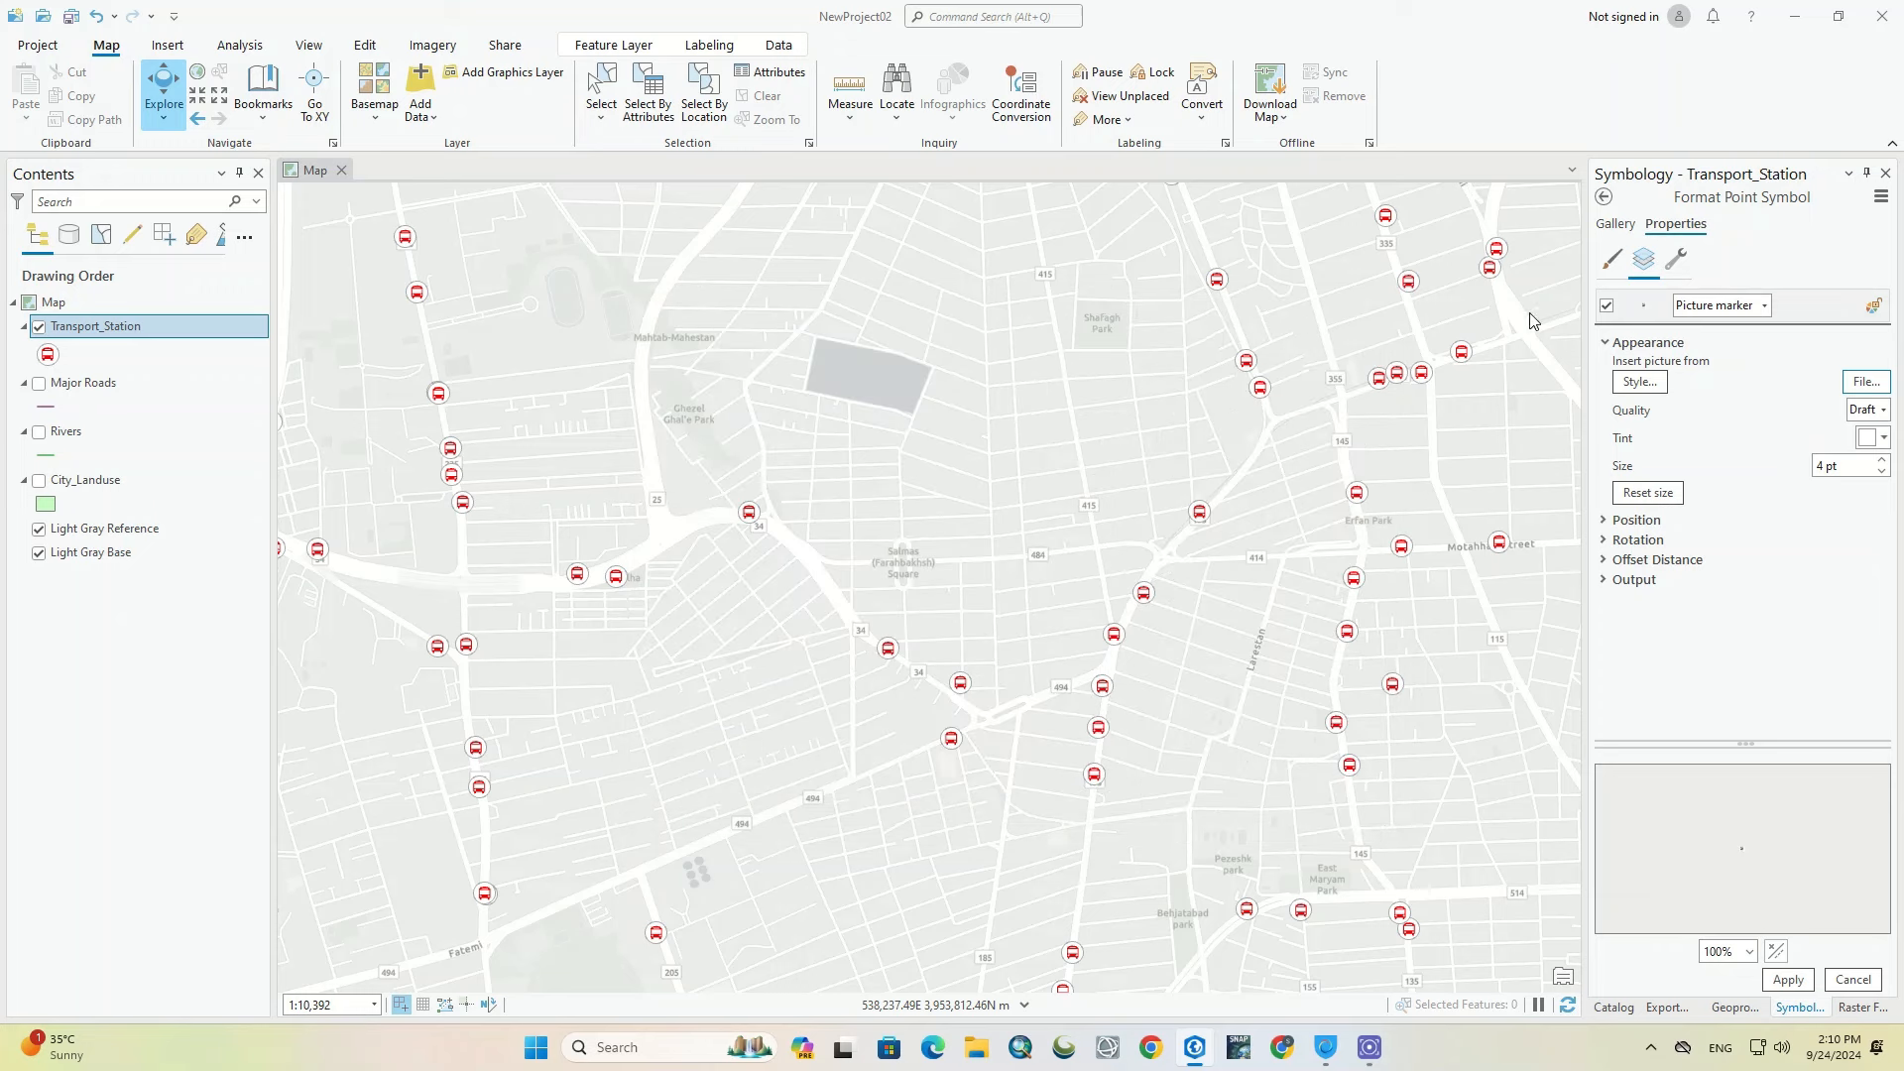
Step: Change the symbol layer's type to 3D model marker and insert the Flag 1 model from the style models
left_click(1764, 305)
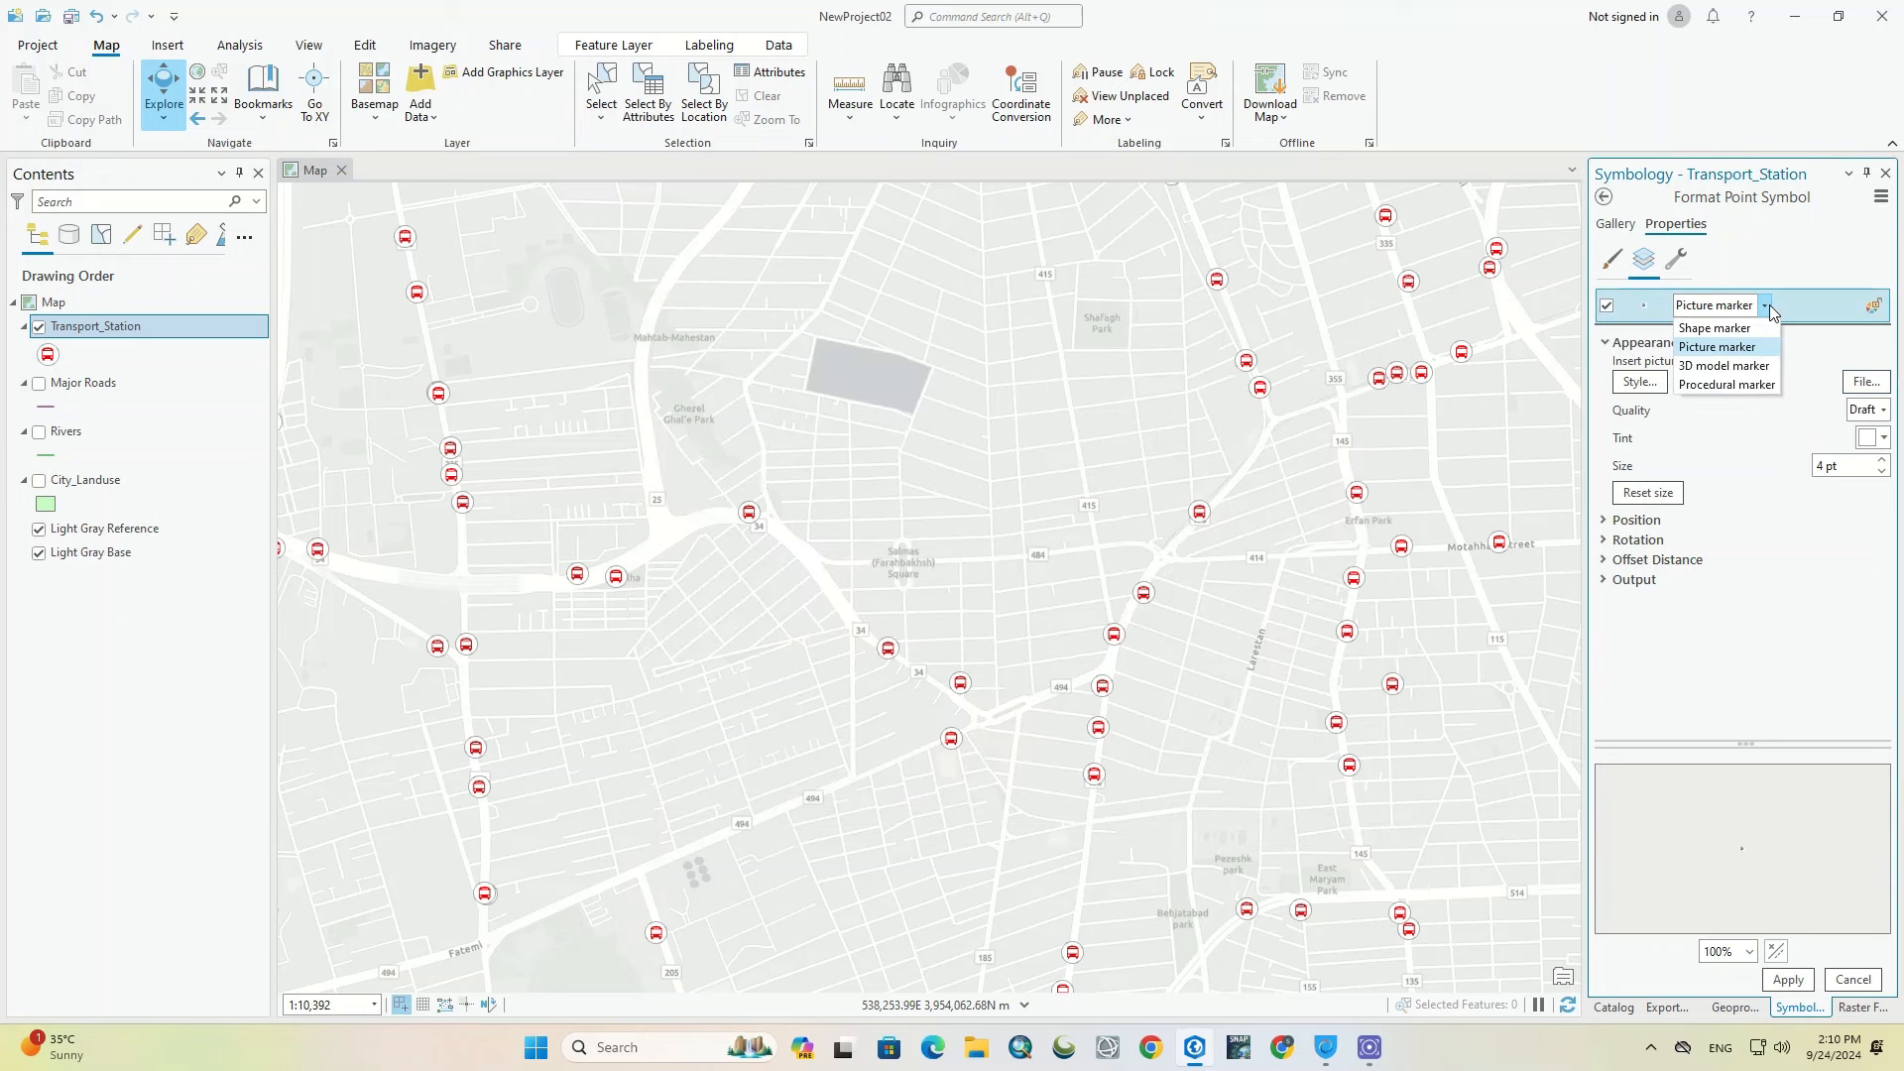
left_click(1741, 366)
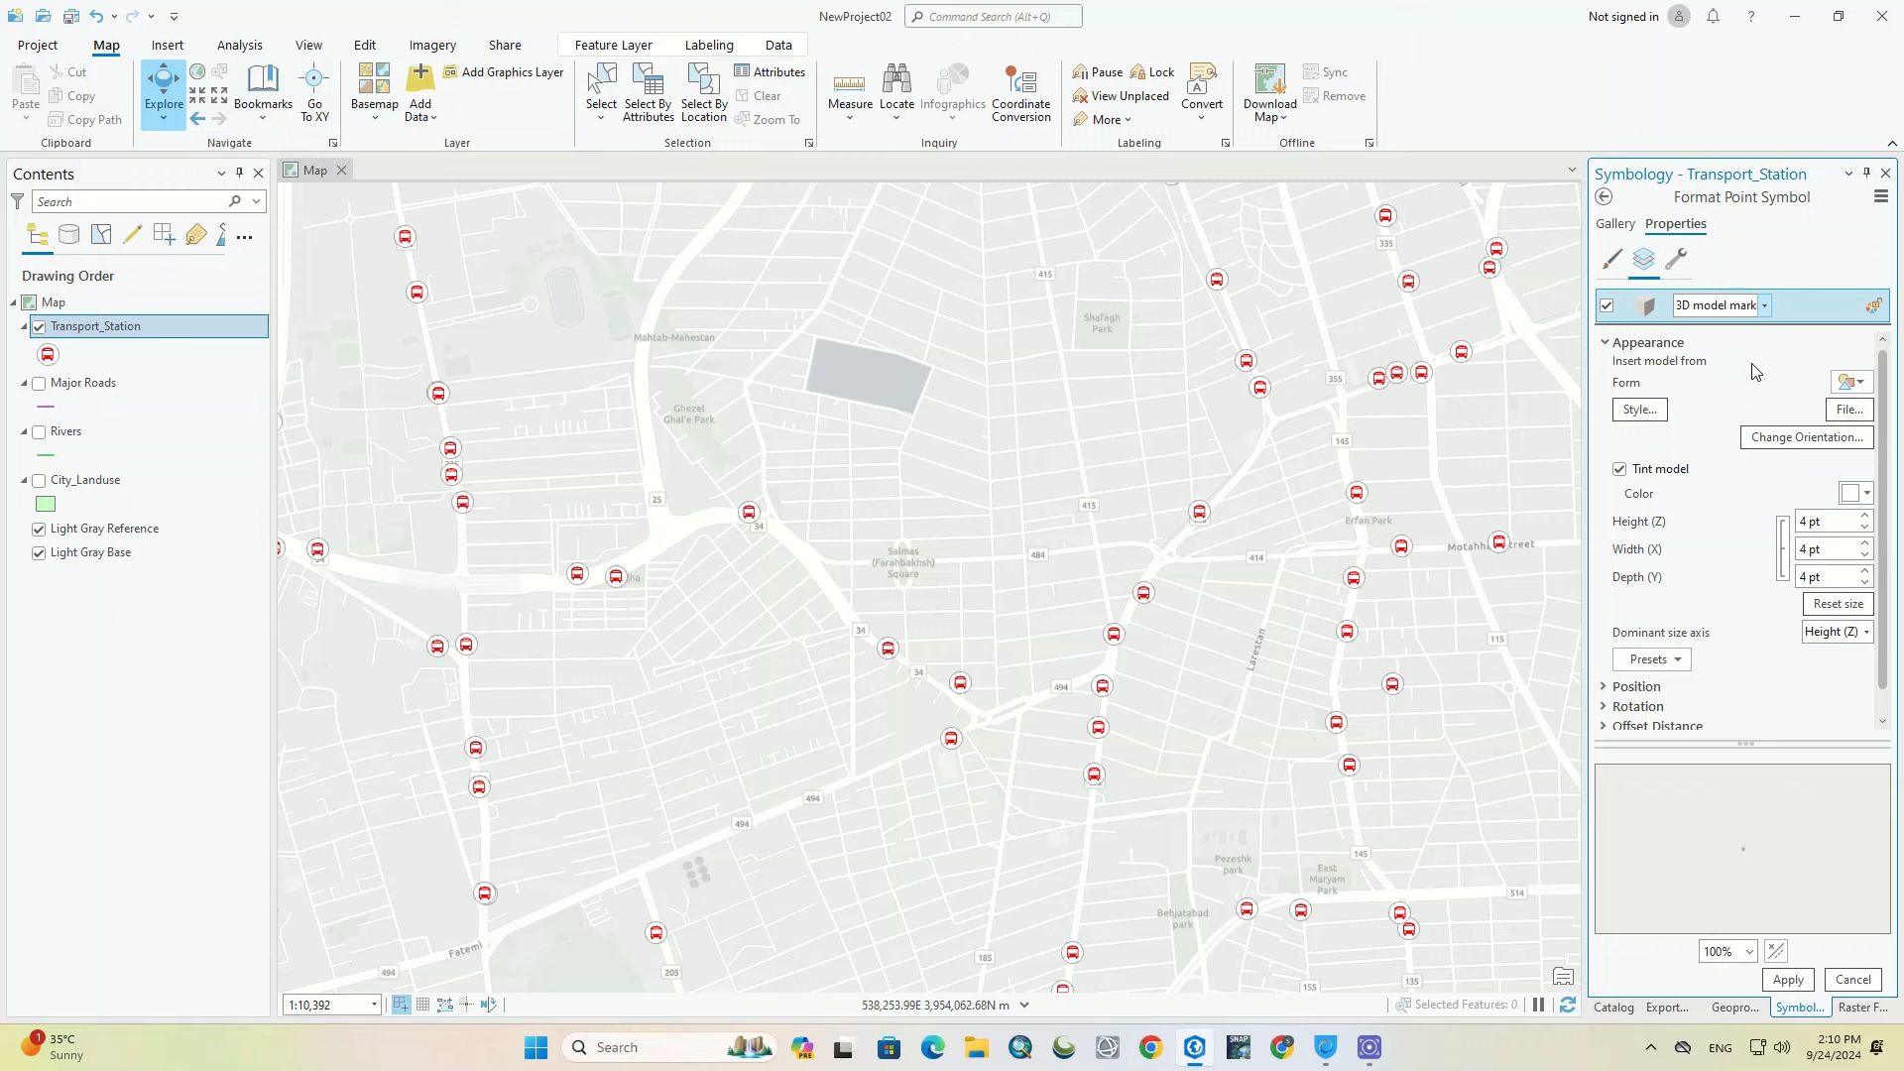
left_click(1654, 410)
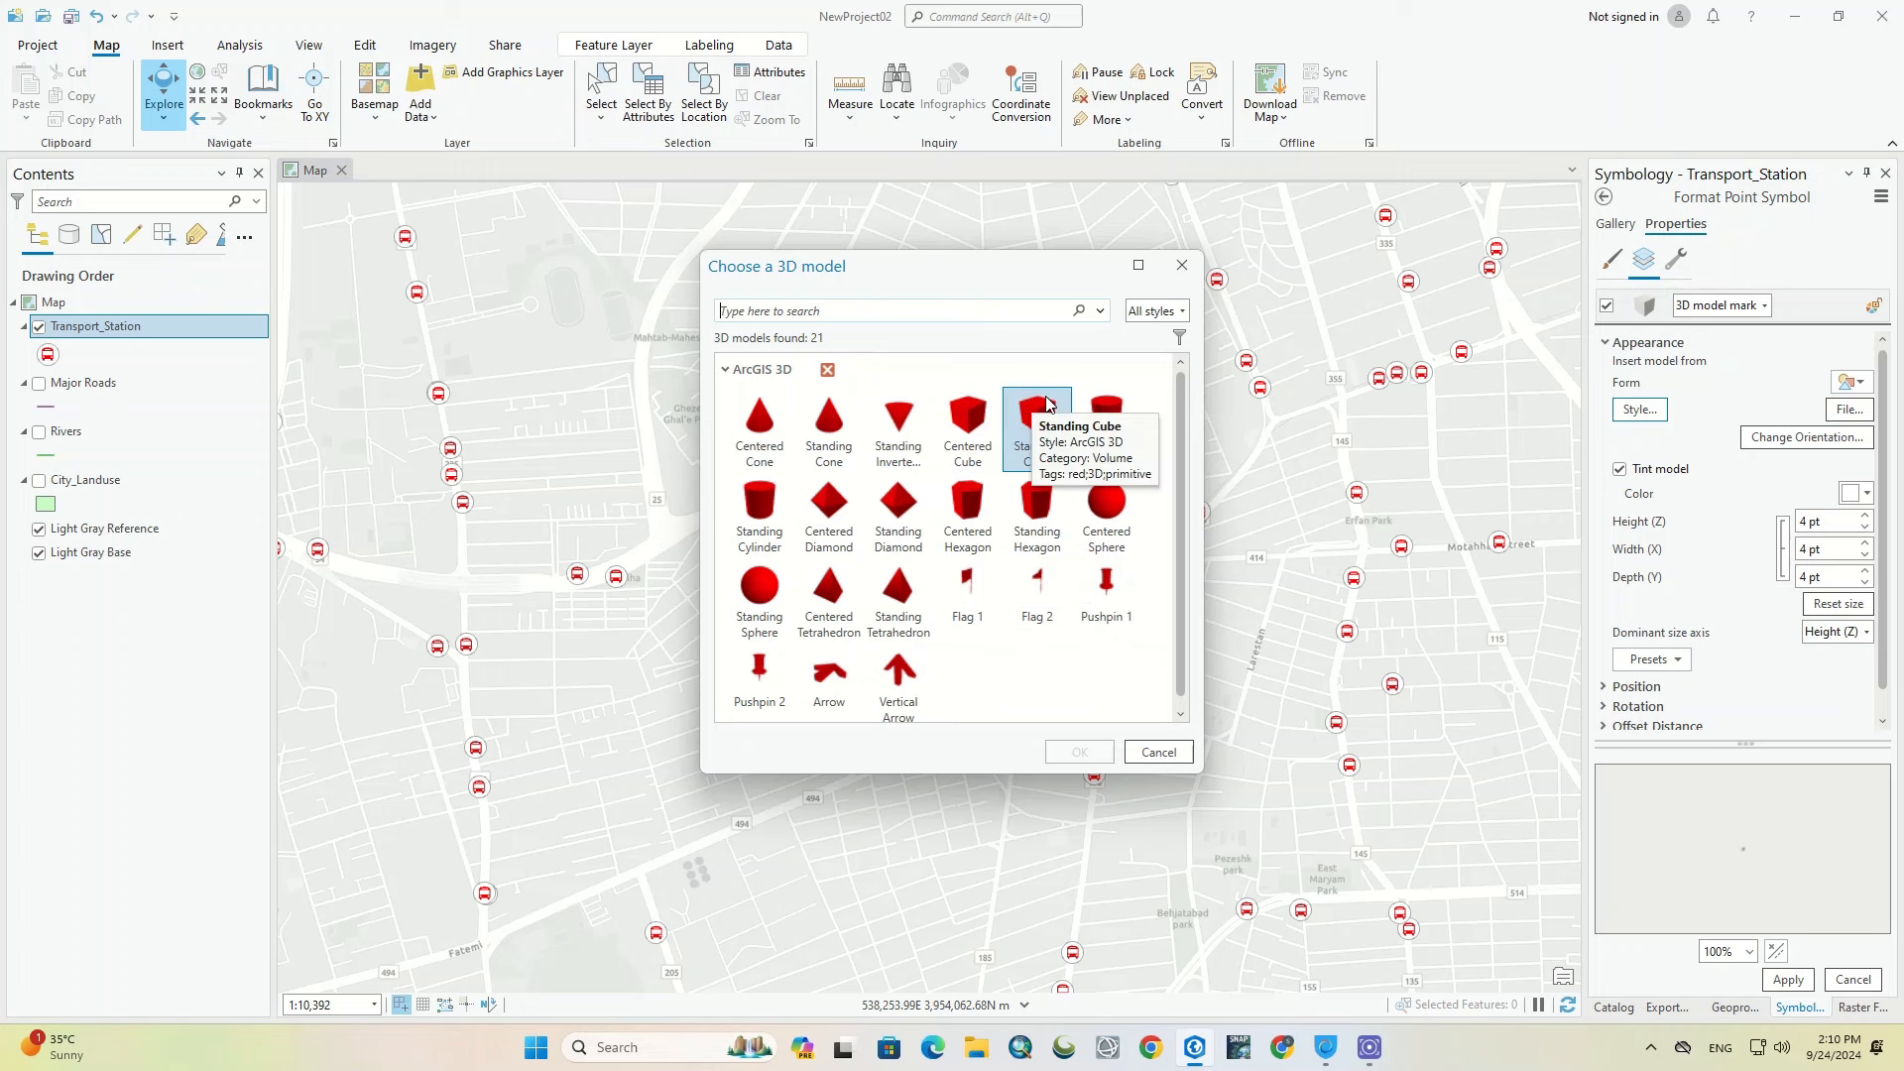
left_click(984, 584)
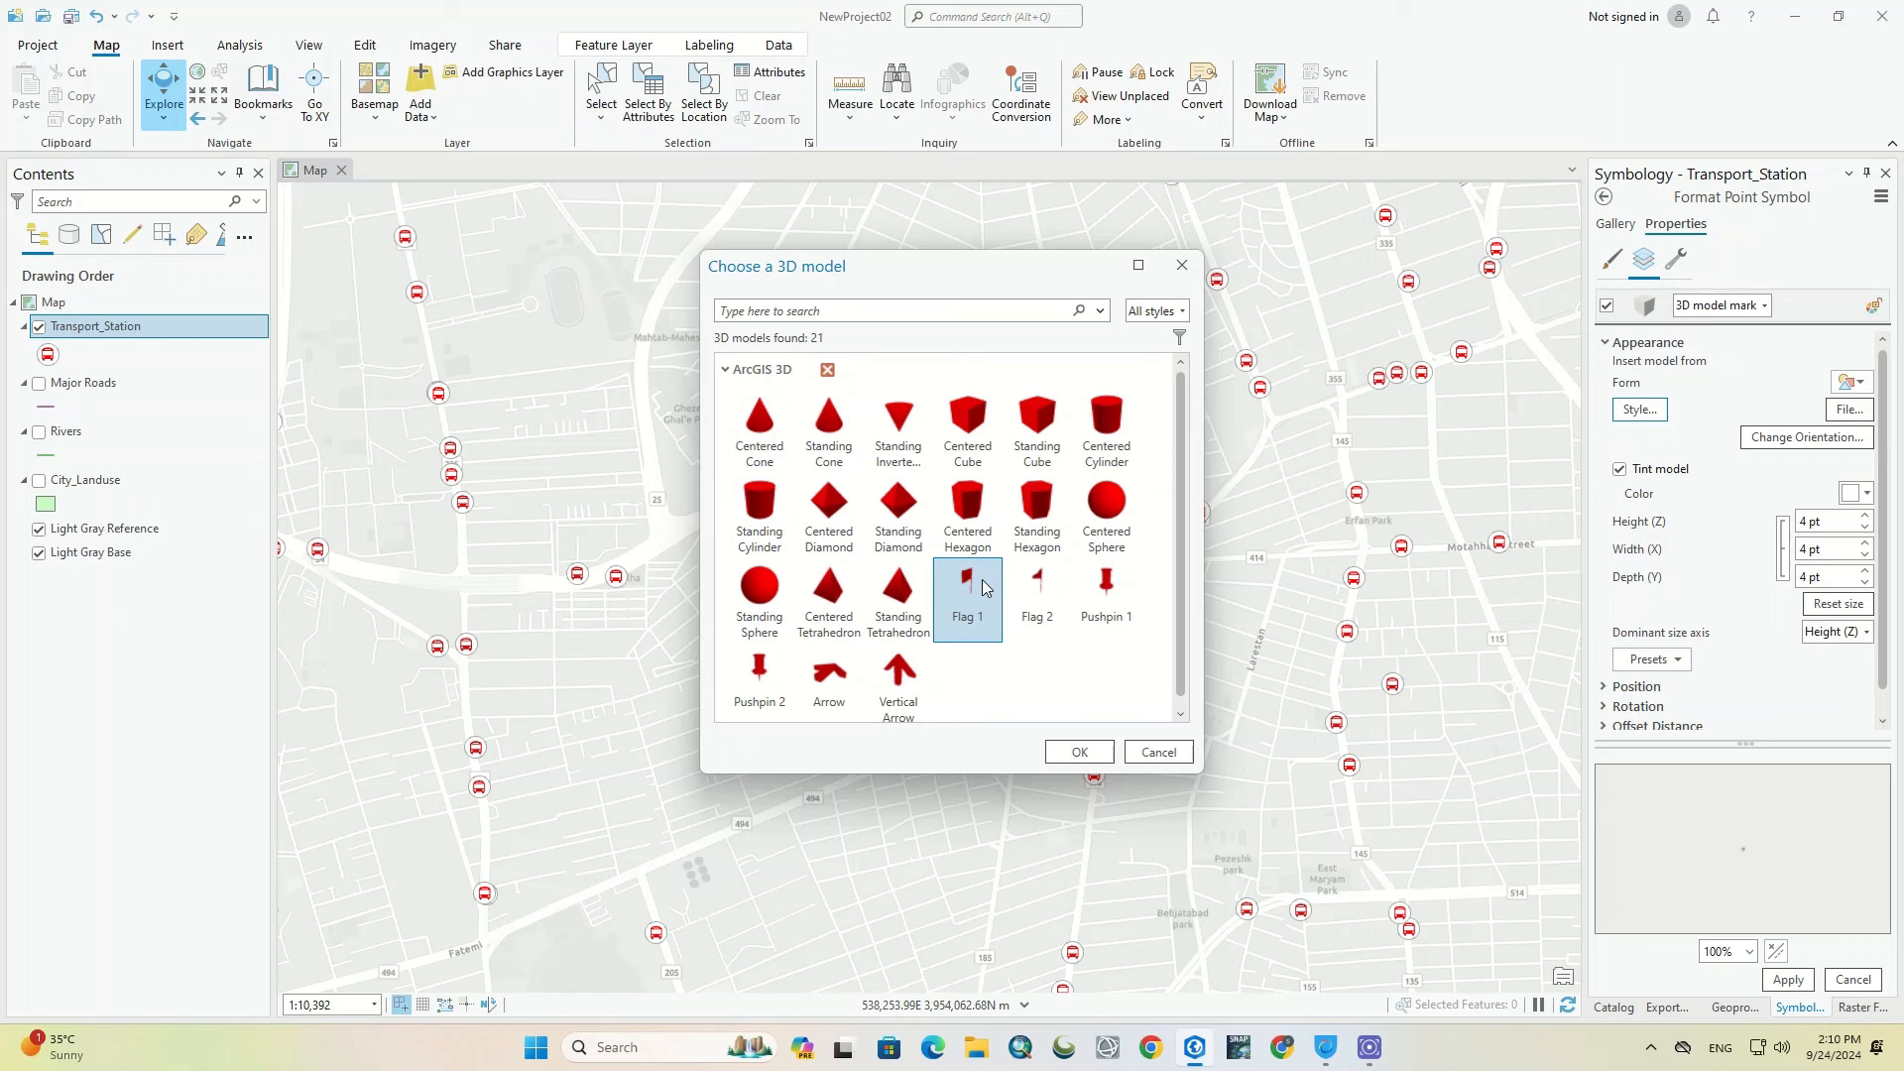
left_click(1077, 753)
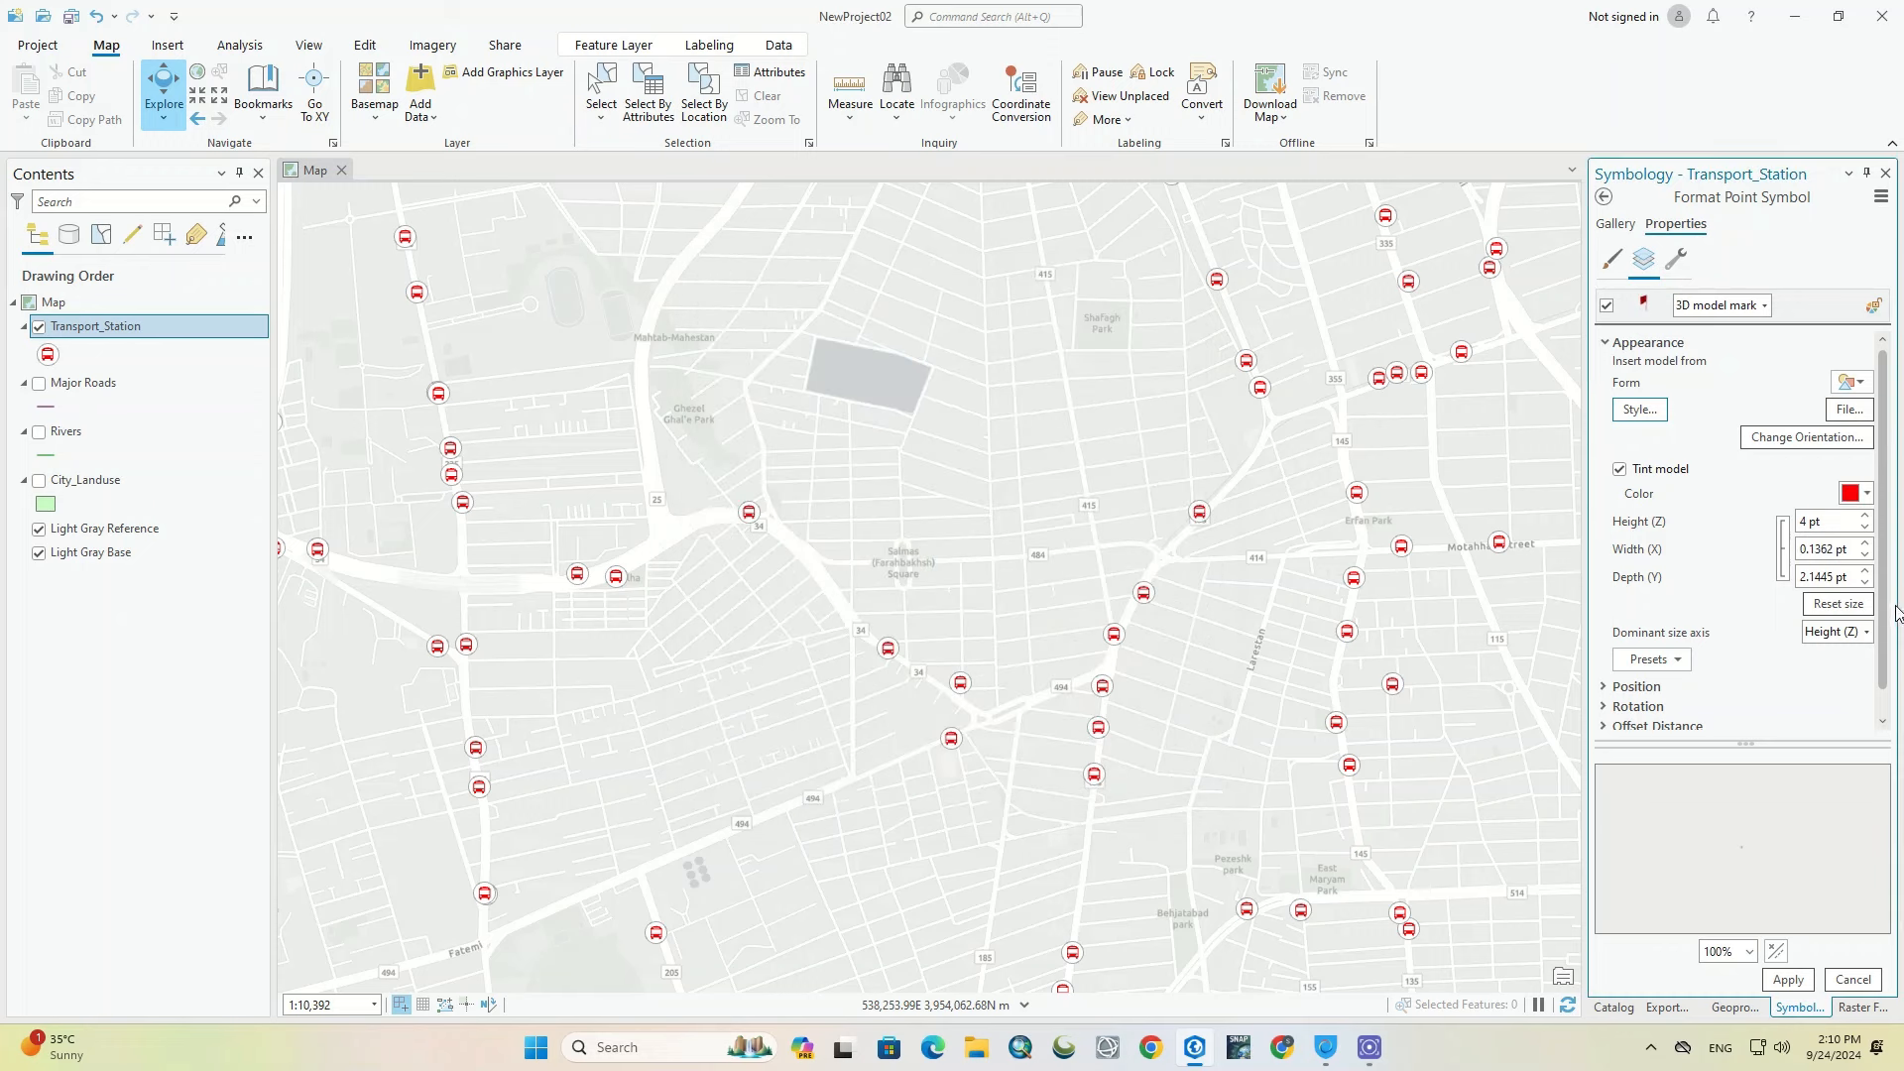
Step: Preview a 20° roll in the flag model's orientation settings and dismiss the change without applying it
left_click(1800, 438)
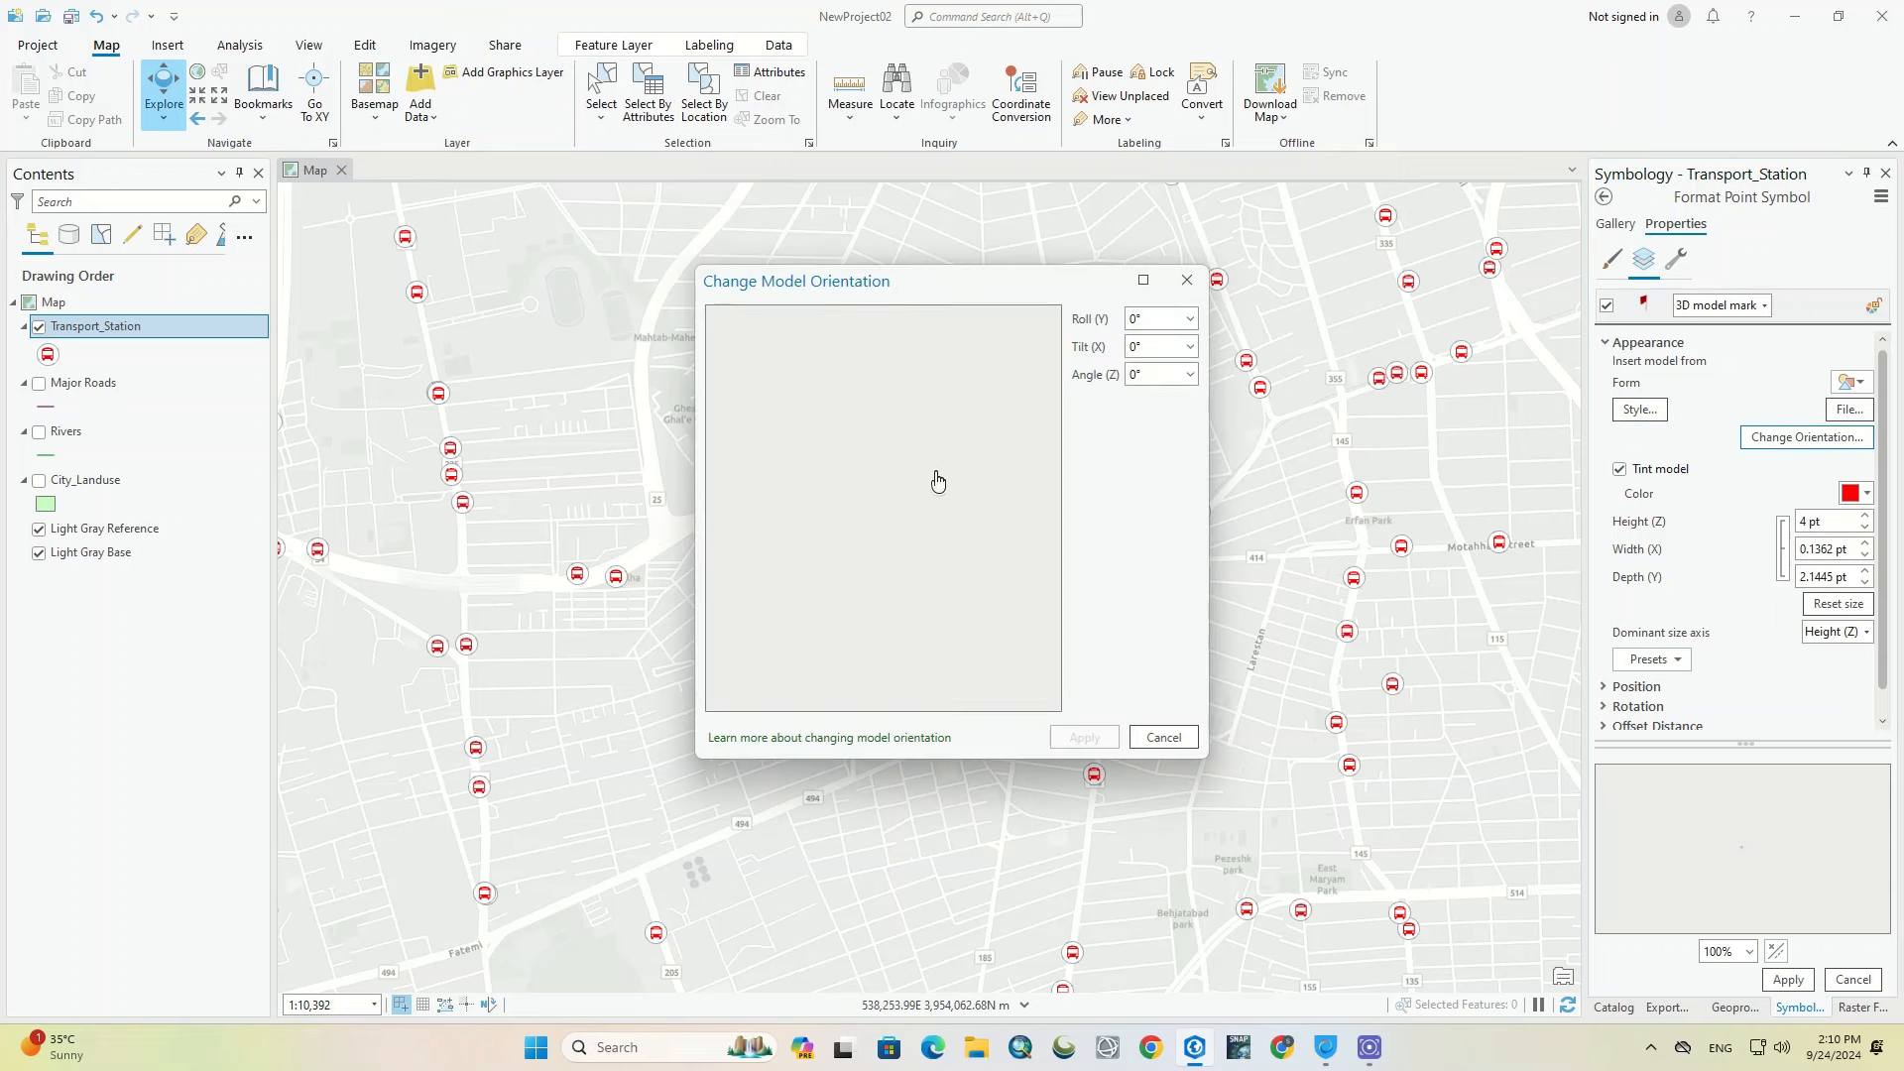
left_click(1143, 318)
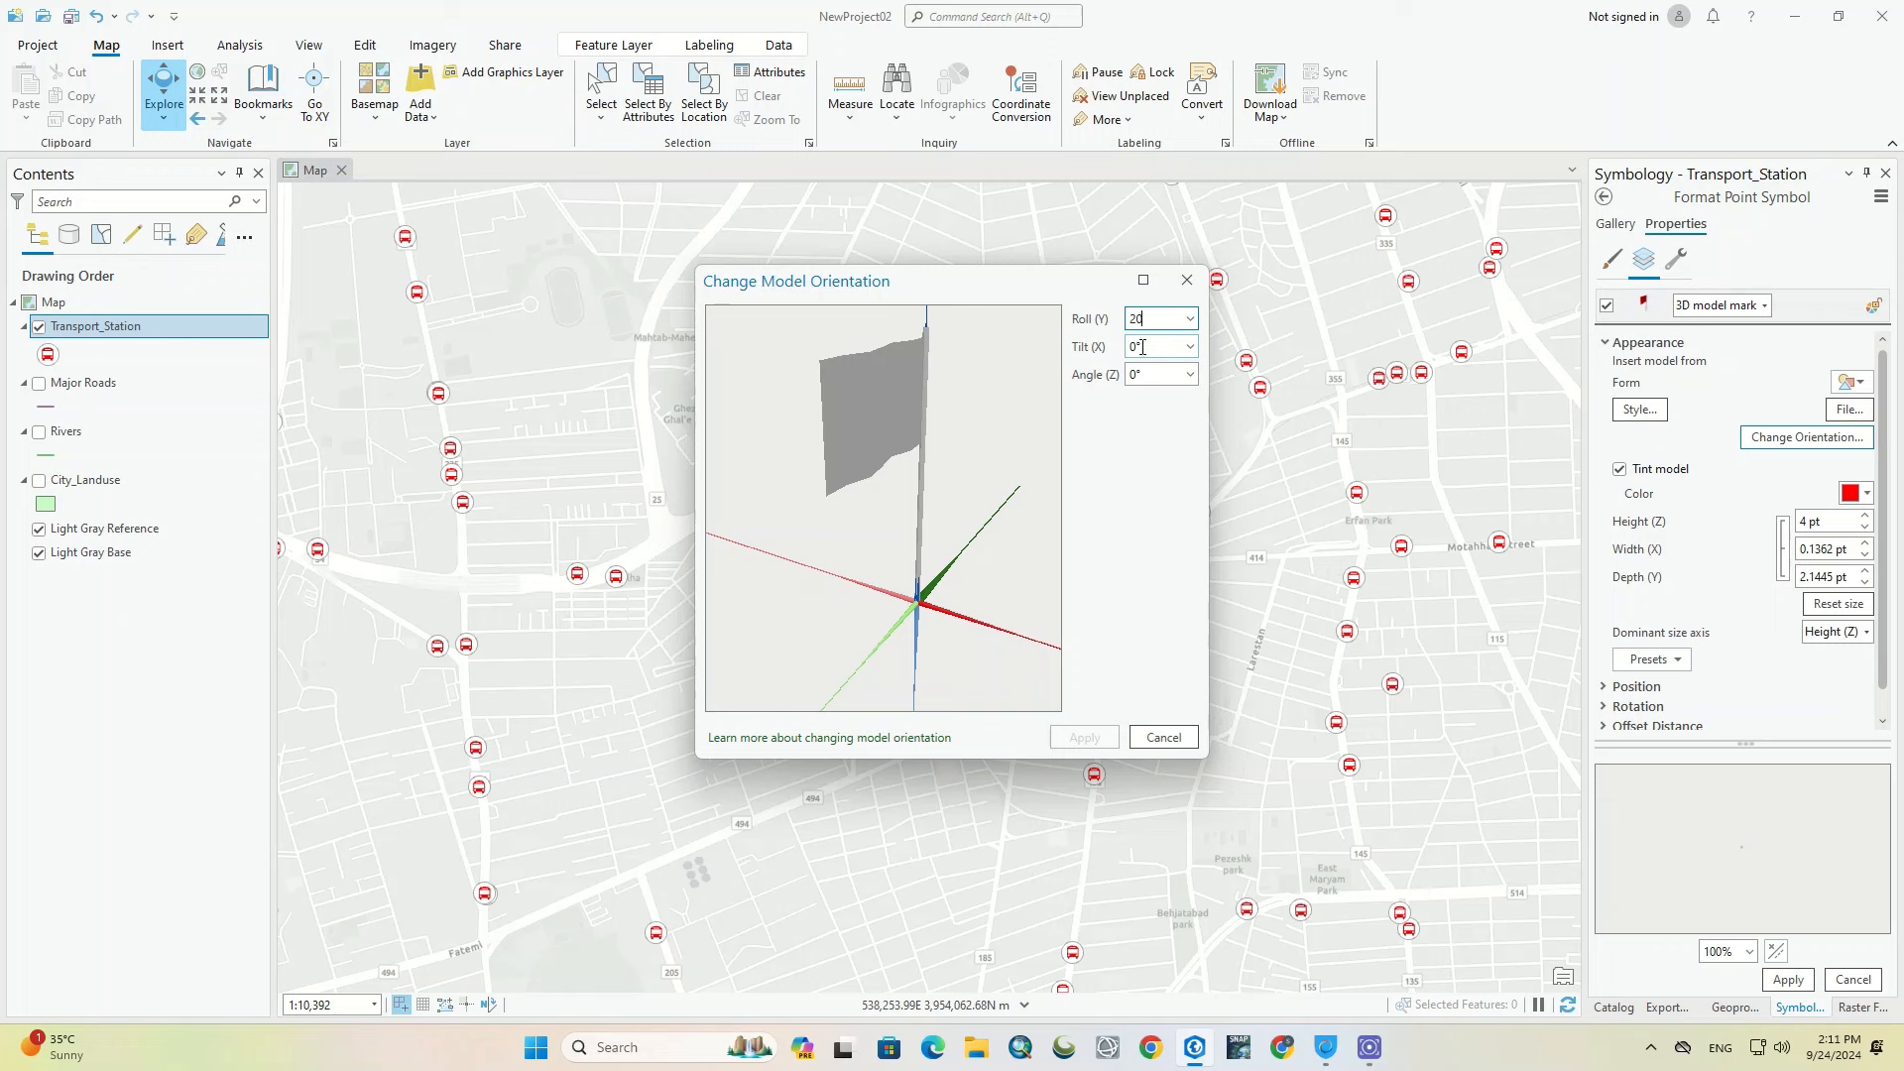
left_click(1139, 348)
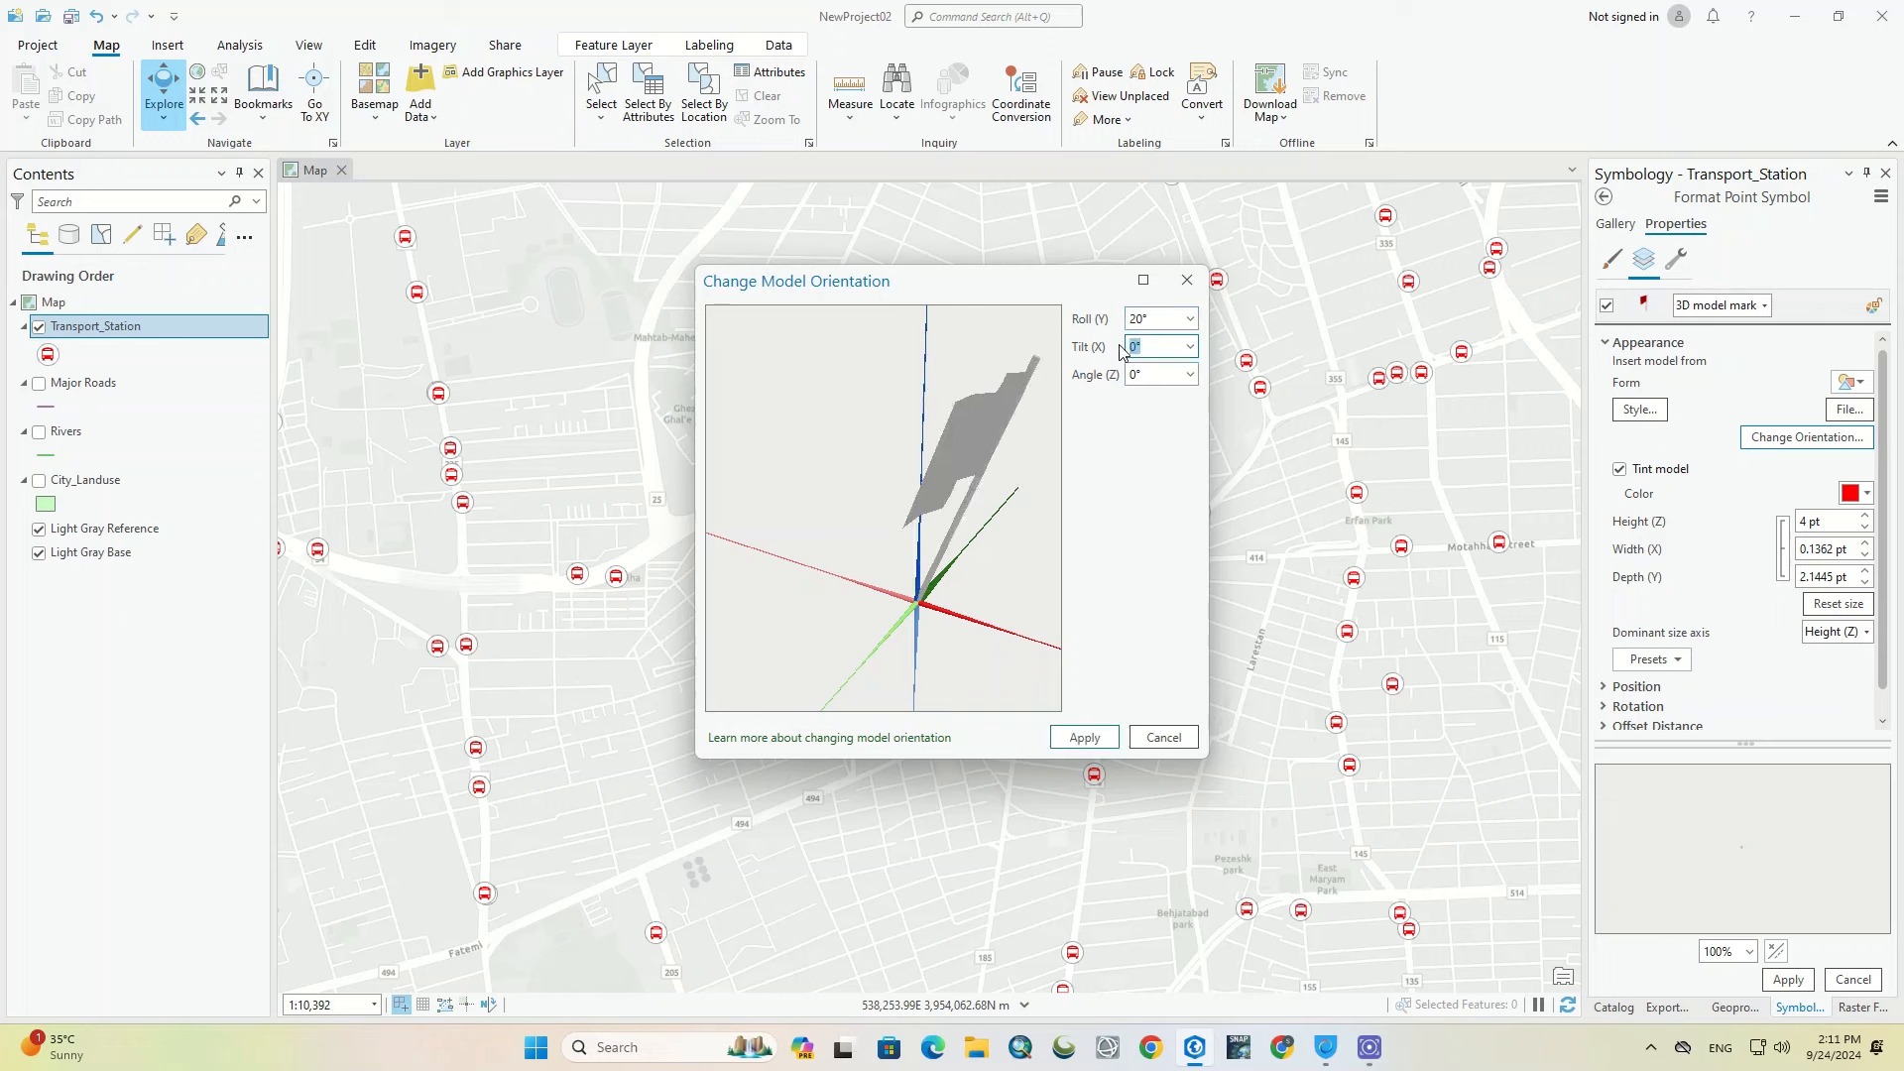
left_click(1164, 737)
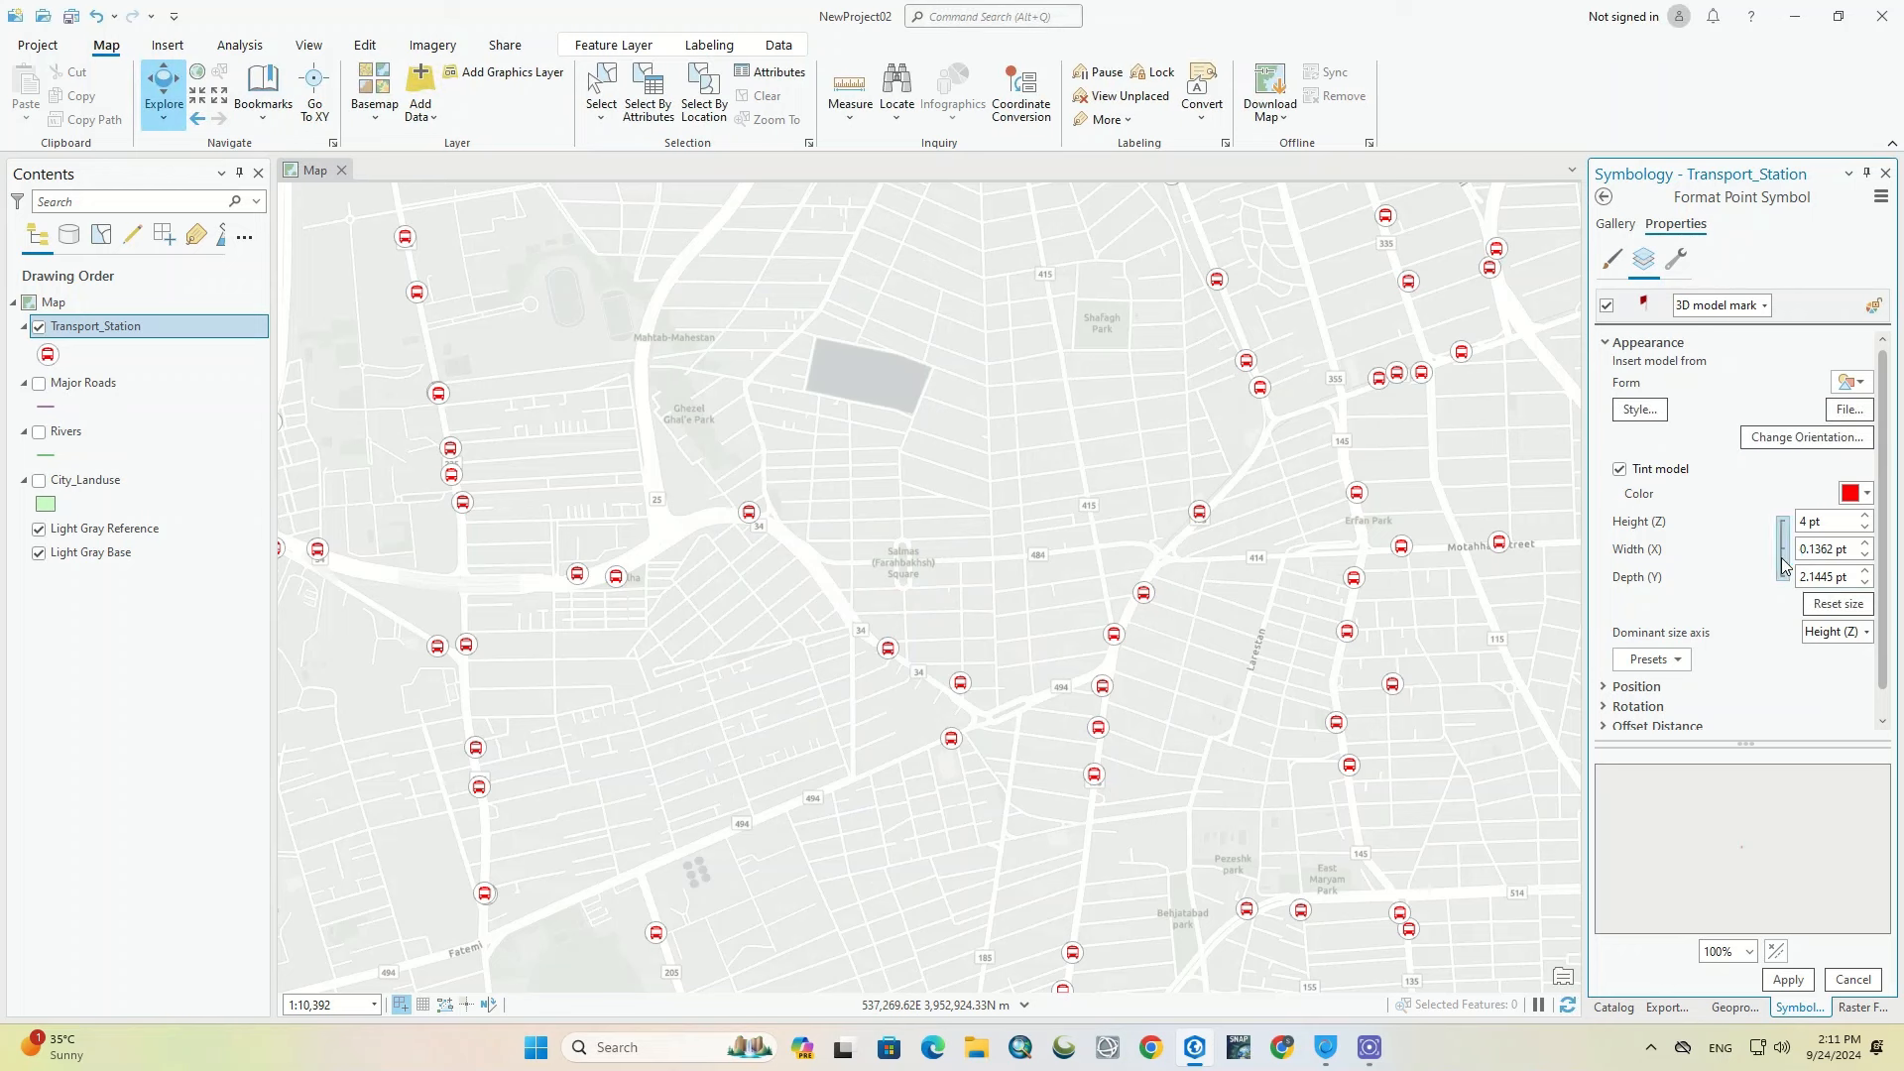
Step: Reset the flag model's size, set its height to 80 pt, and apply the symbol to the stations
left_click(1835, 523)
left_click(1842, 608)
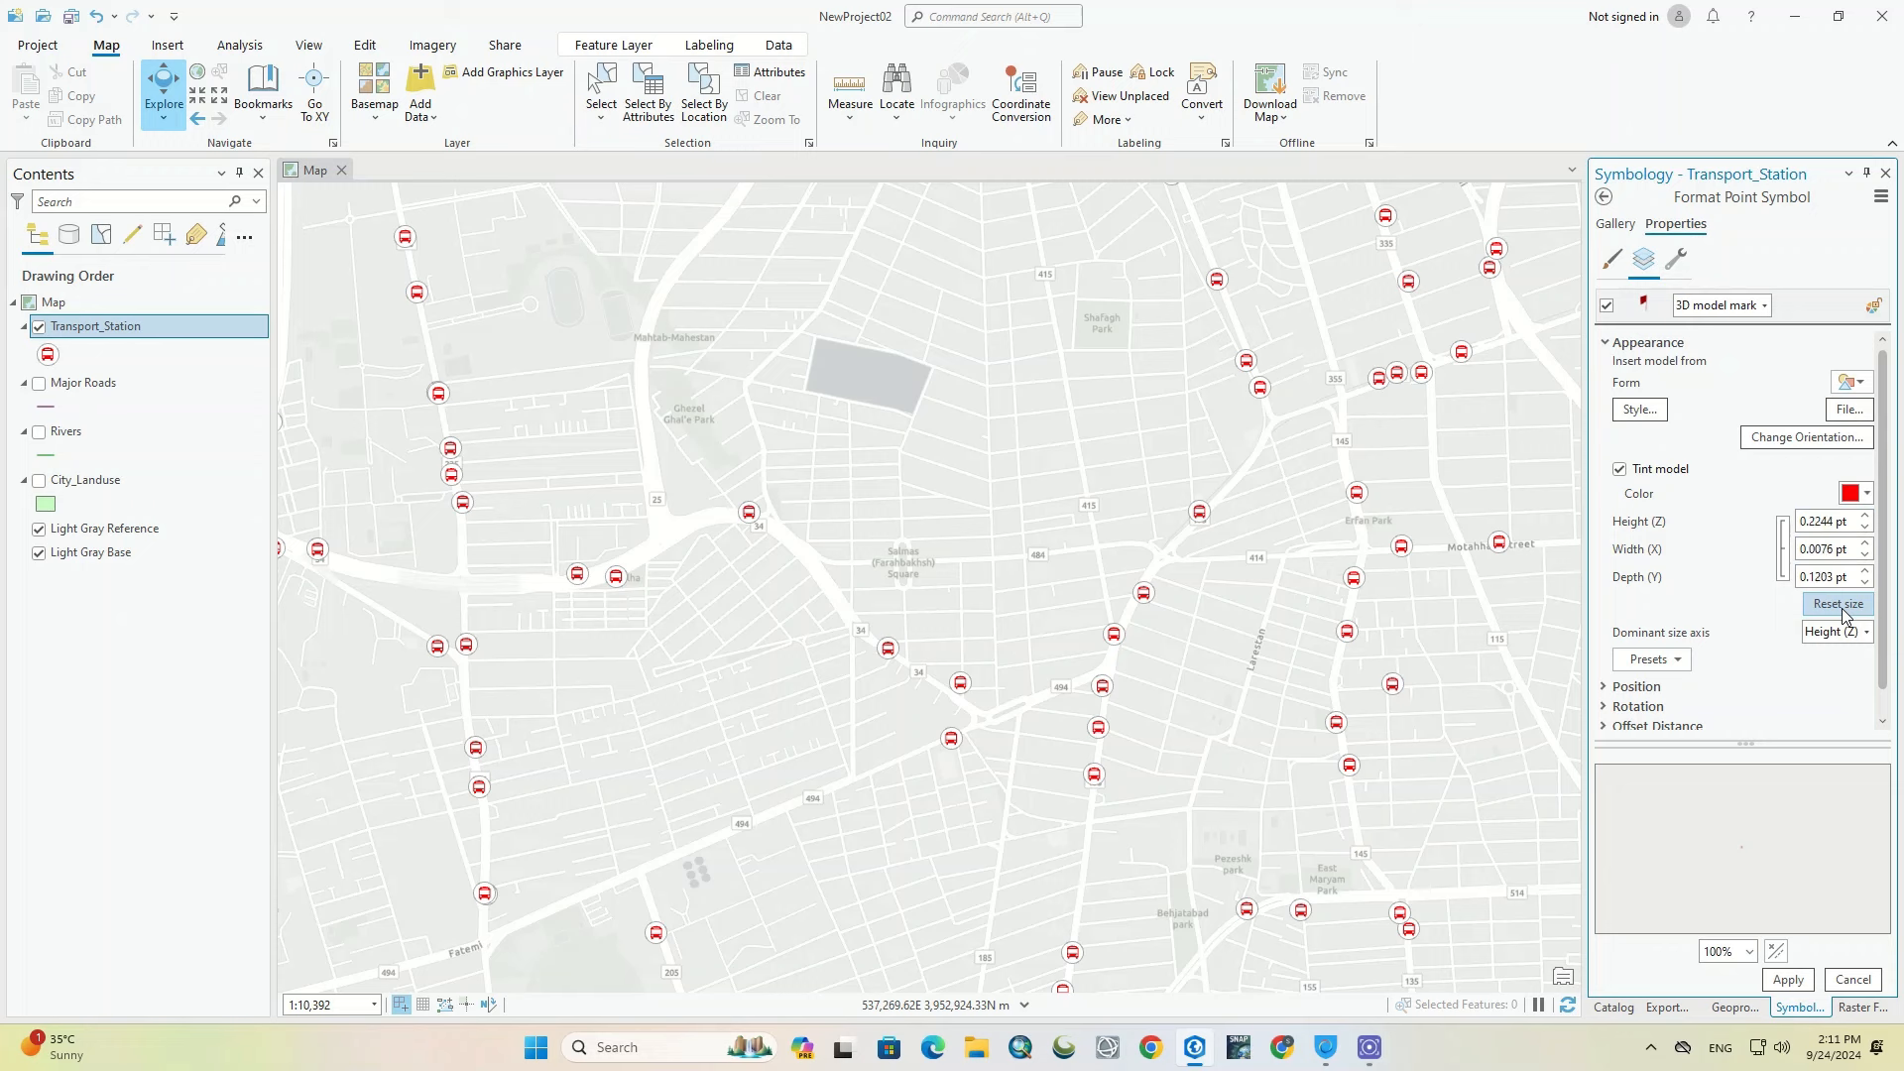
left_click(1864, 571)
left_click_drag(1855, 522, 1786, 525)
type("80")
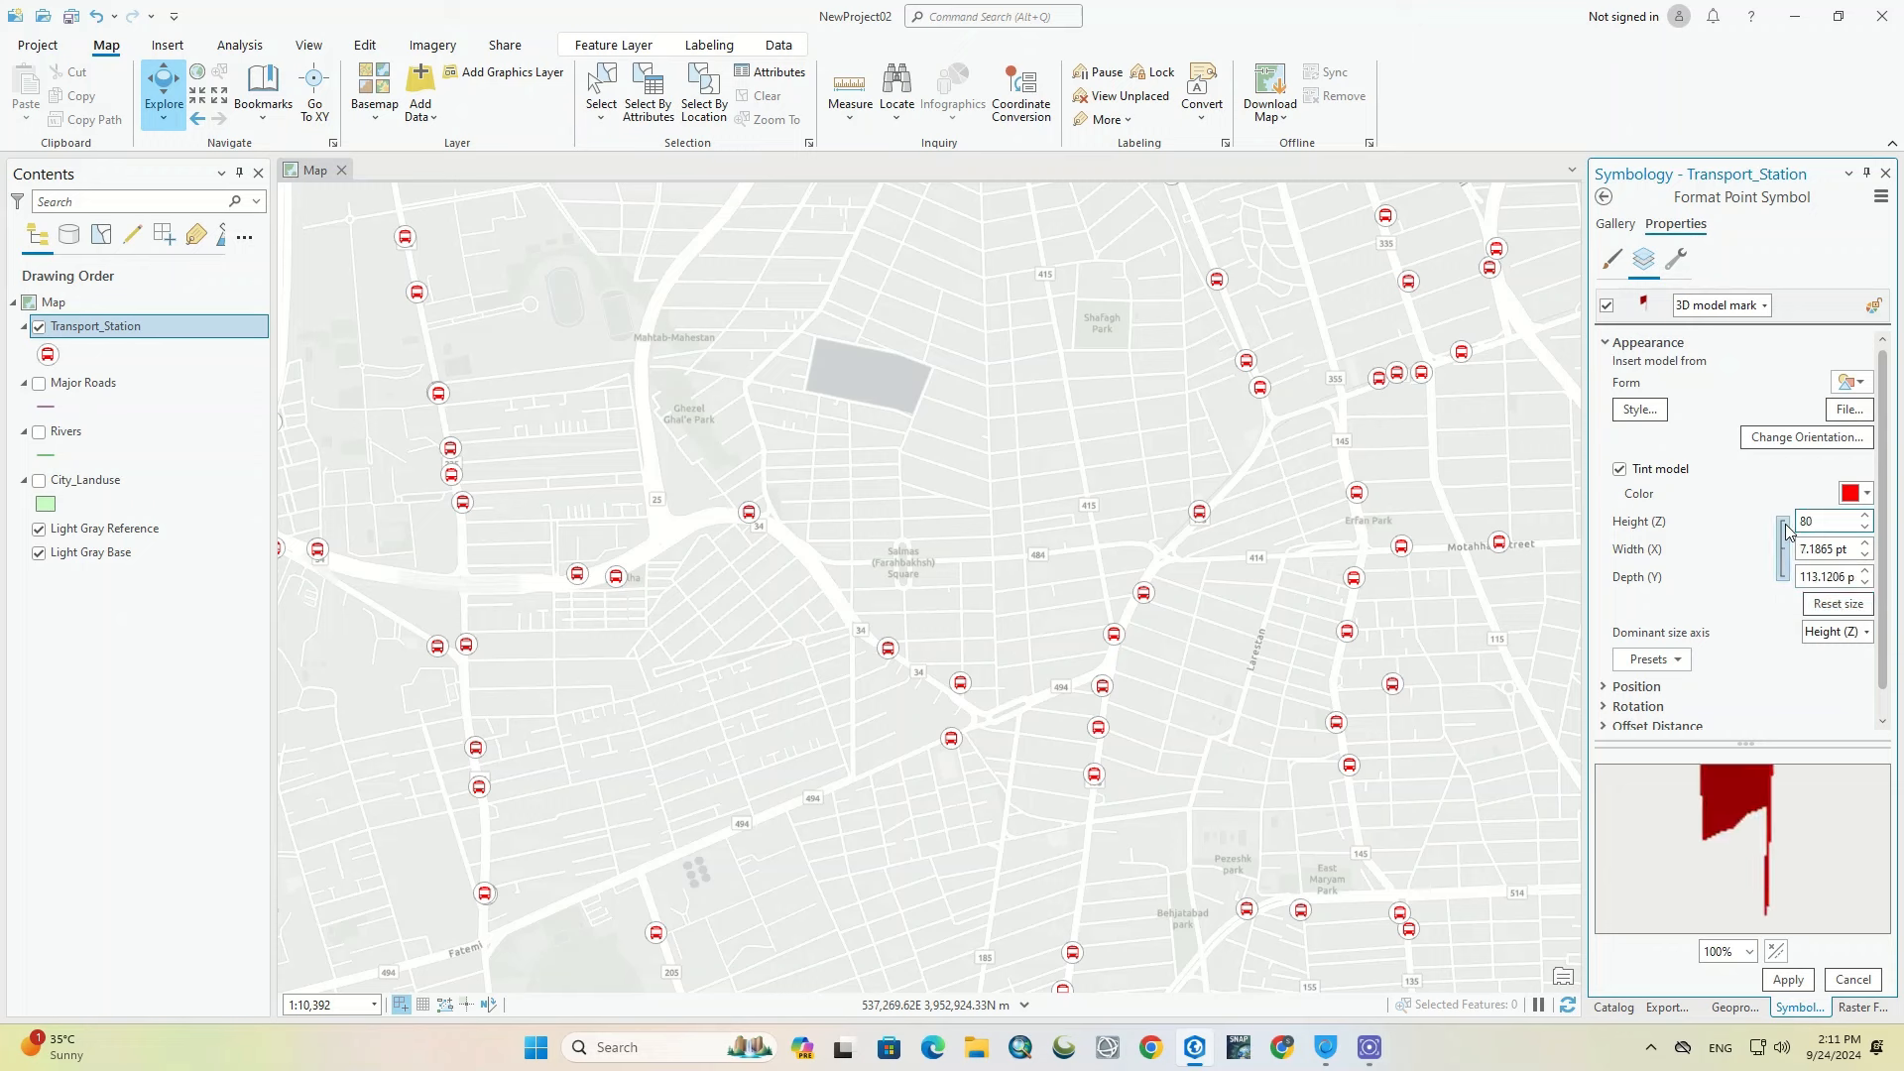
key("Return")
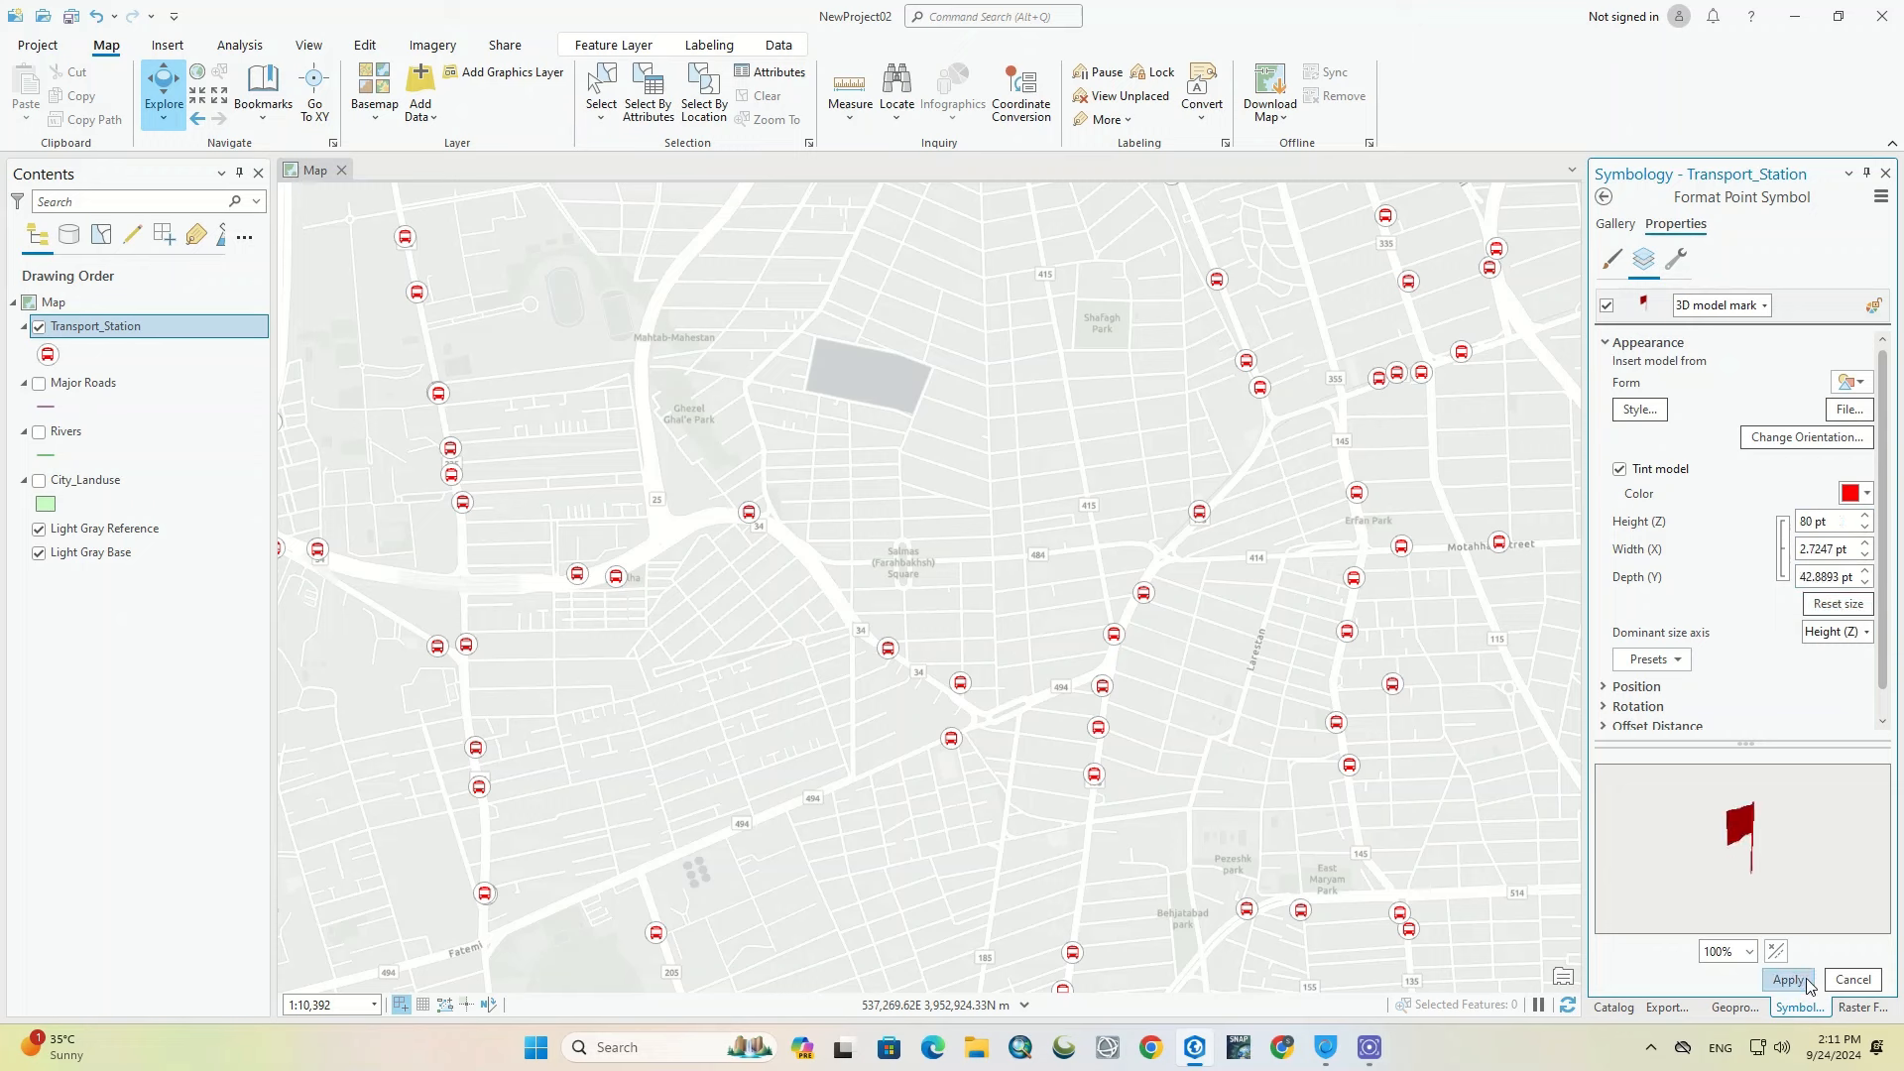
left_click(1791, 980)
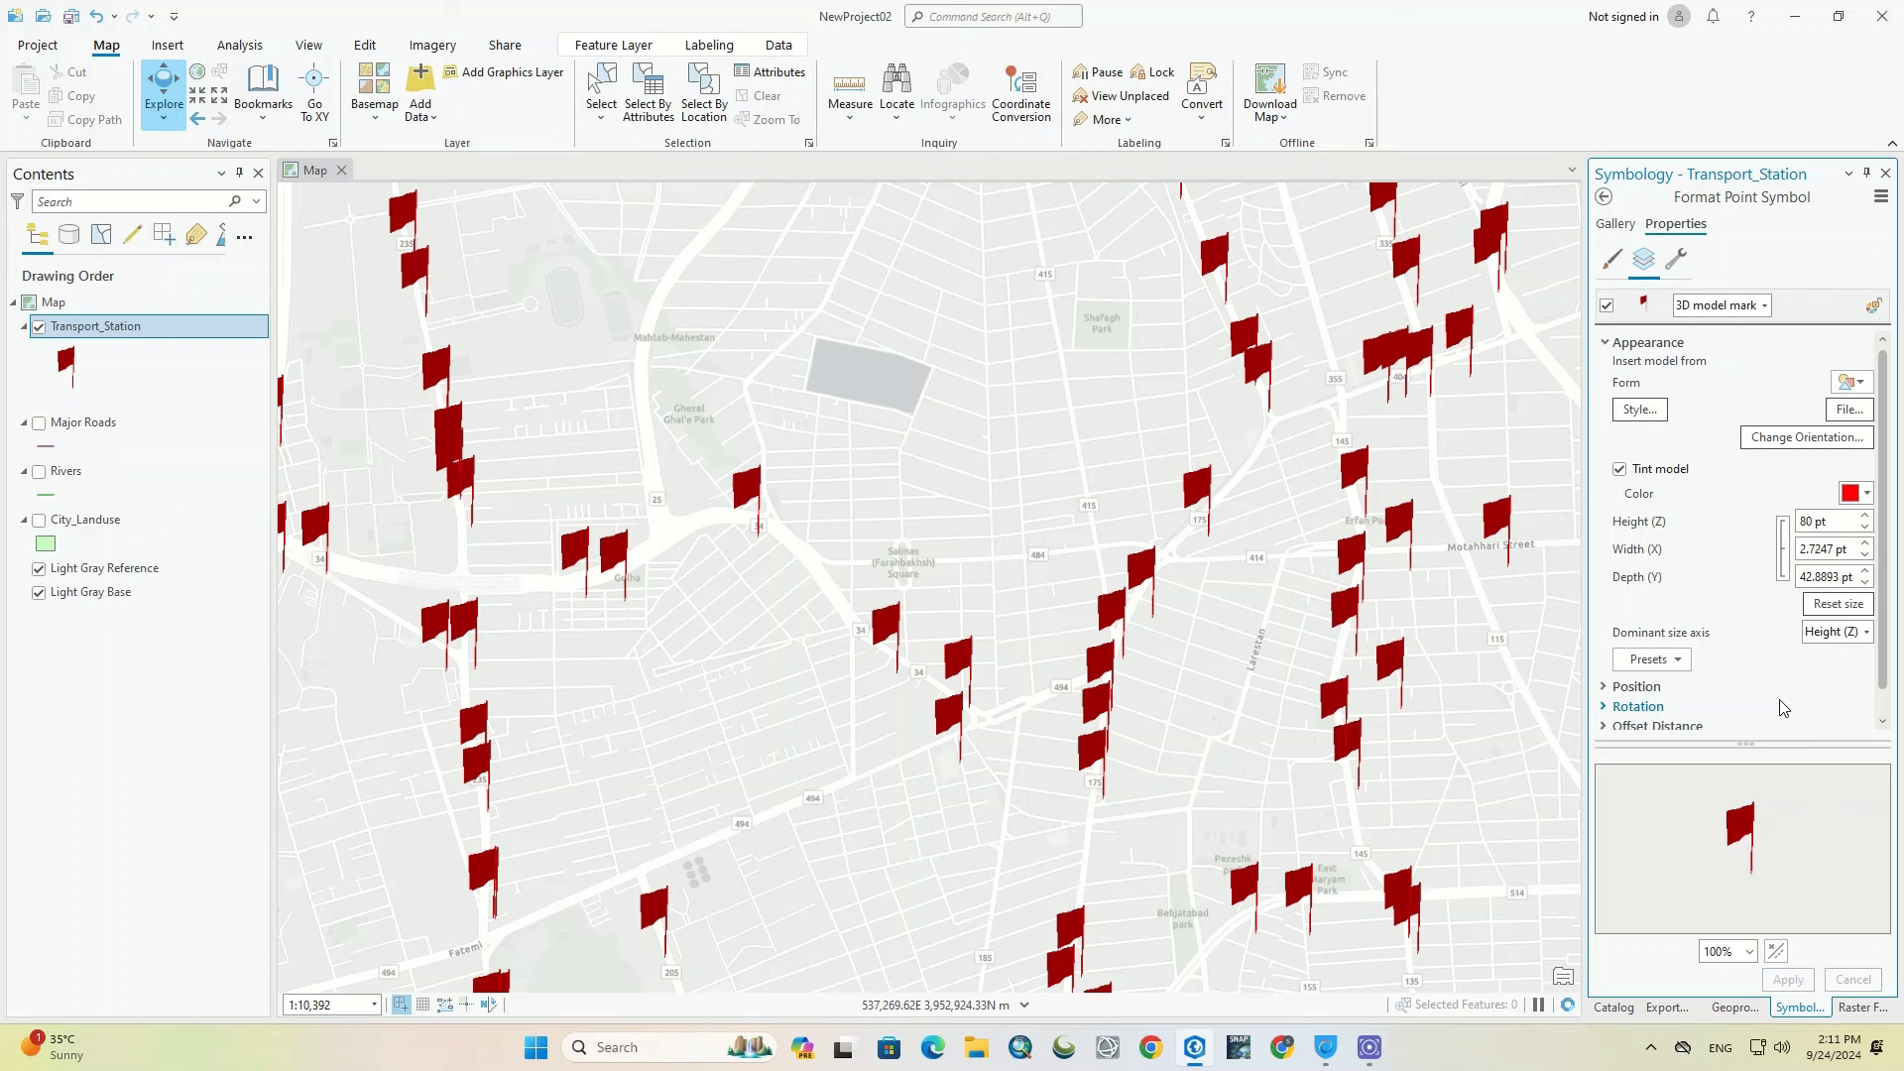
Step: Set the flag model's height to 40 pt and apply it to the station symbols
left_click_drag(1838, 529, 1788, 524)
type("40")
left_click(1776, 712)
left_click(1789, 978)
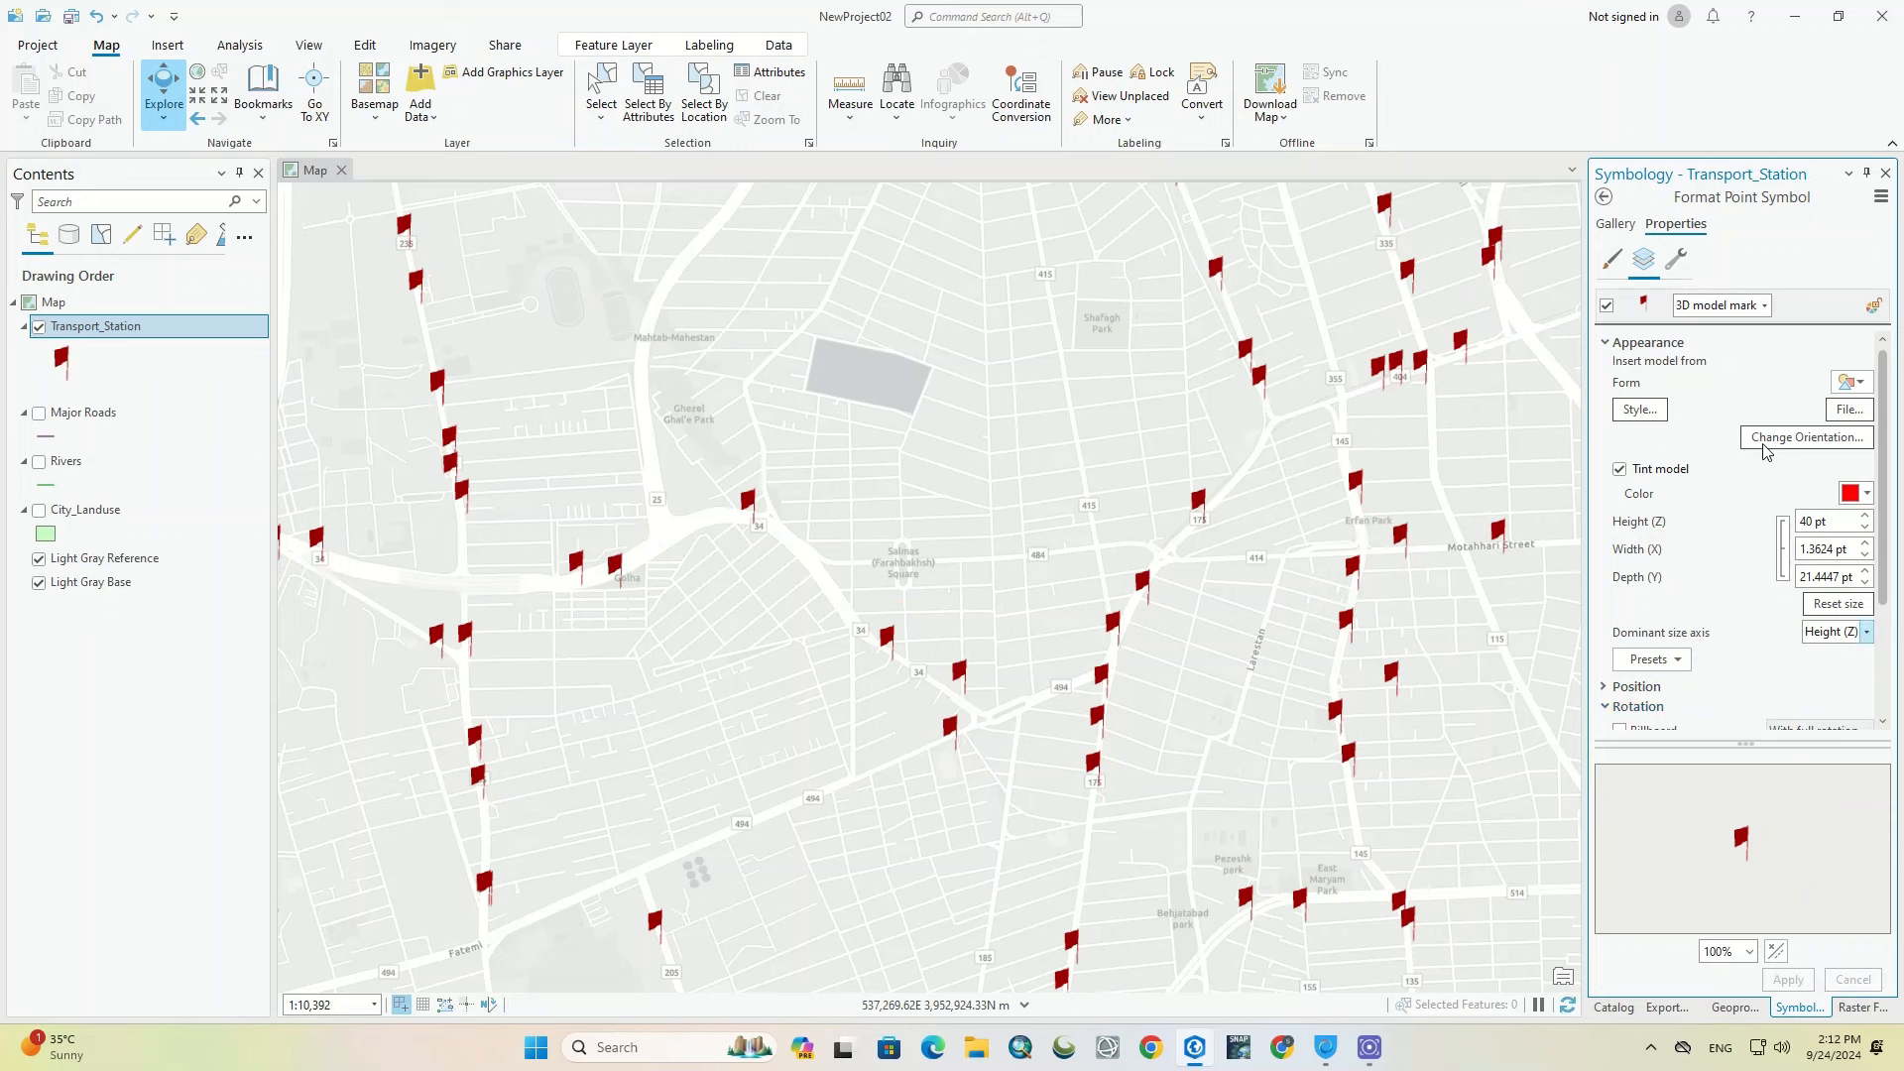
Step: Check which 3D model file formats can be inserted and view the preset forms without choosing any
left_click(1847, 414)
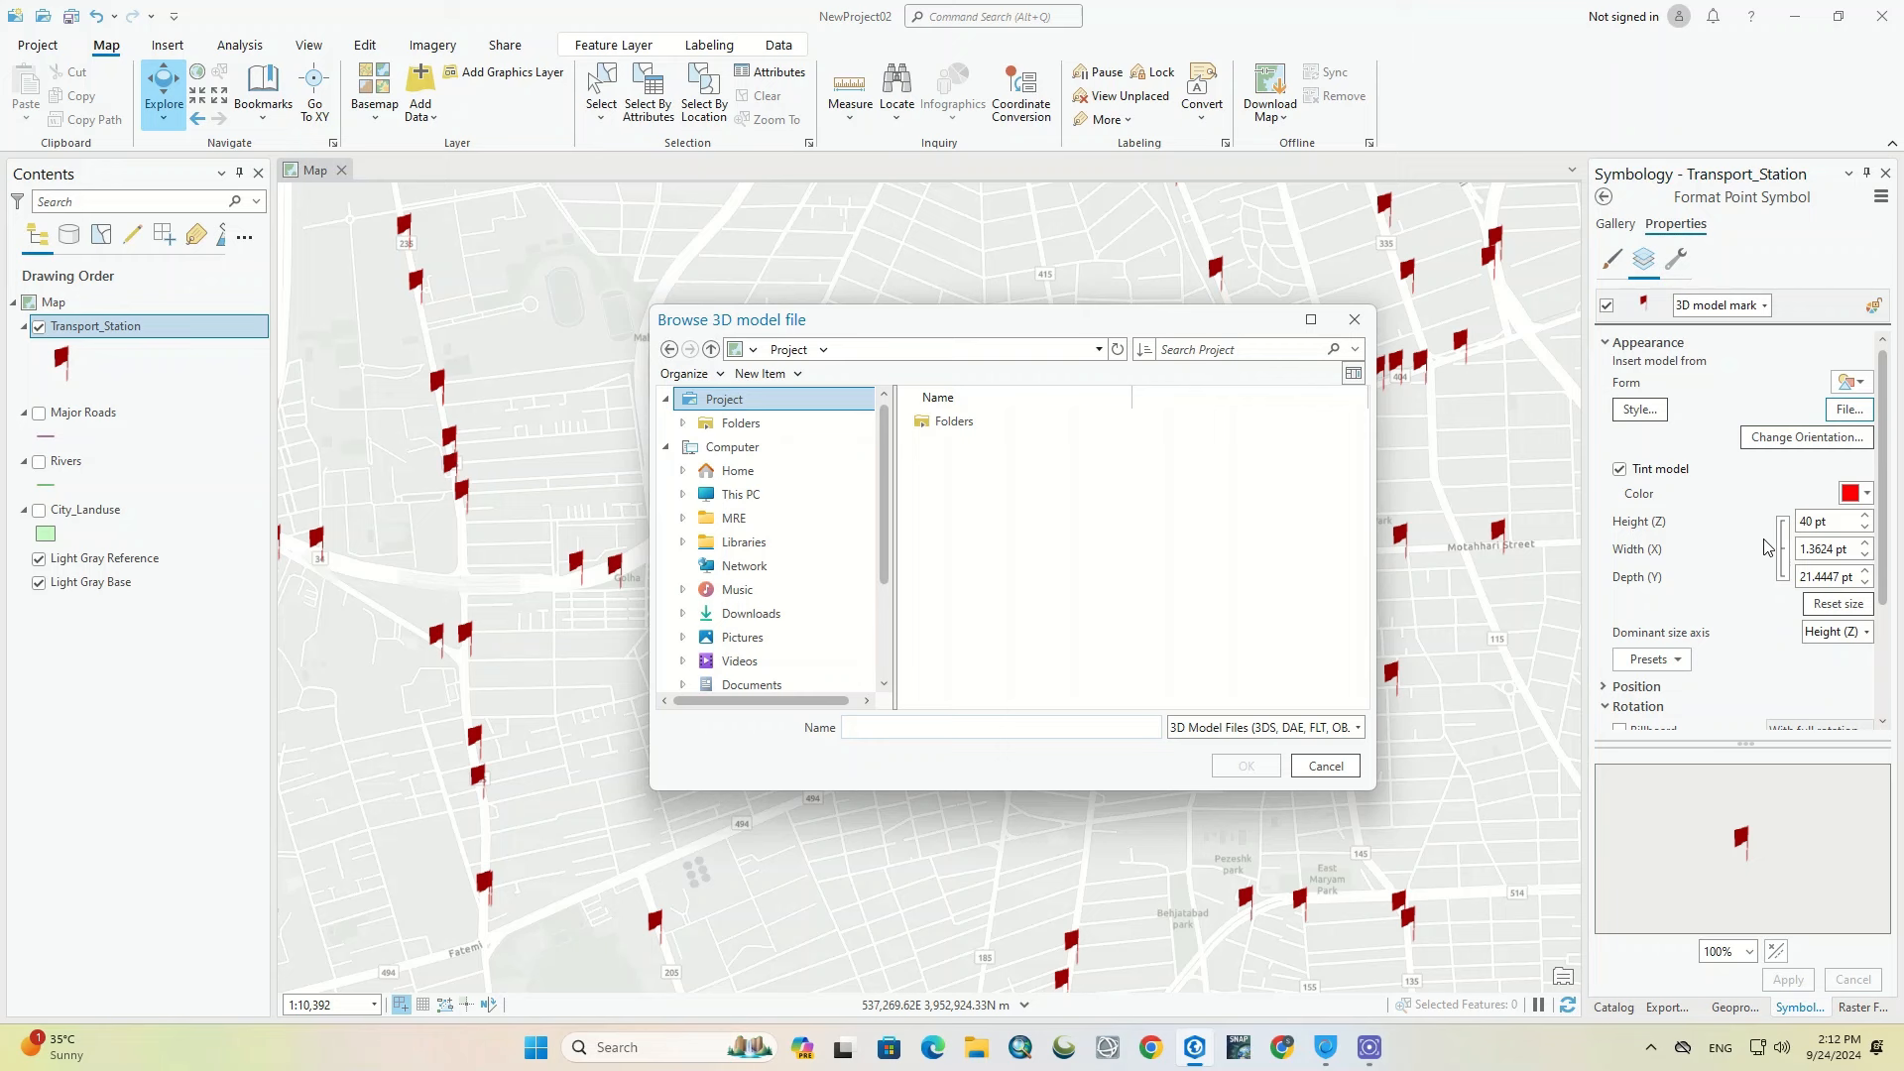
left_click(1314, 729)
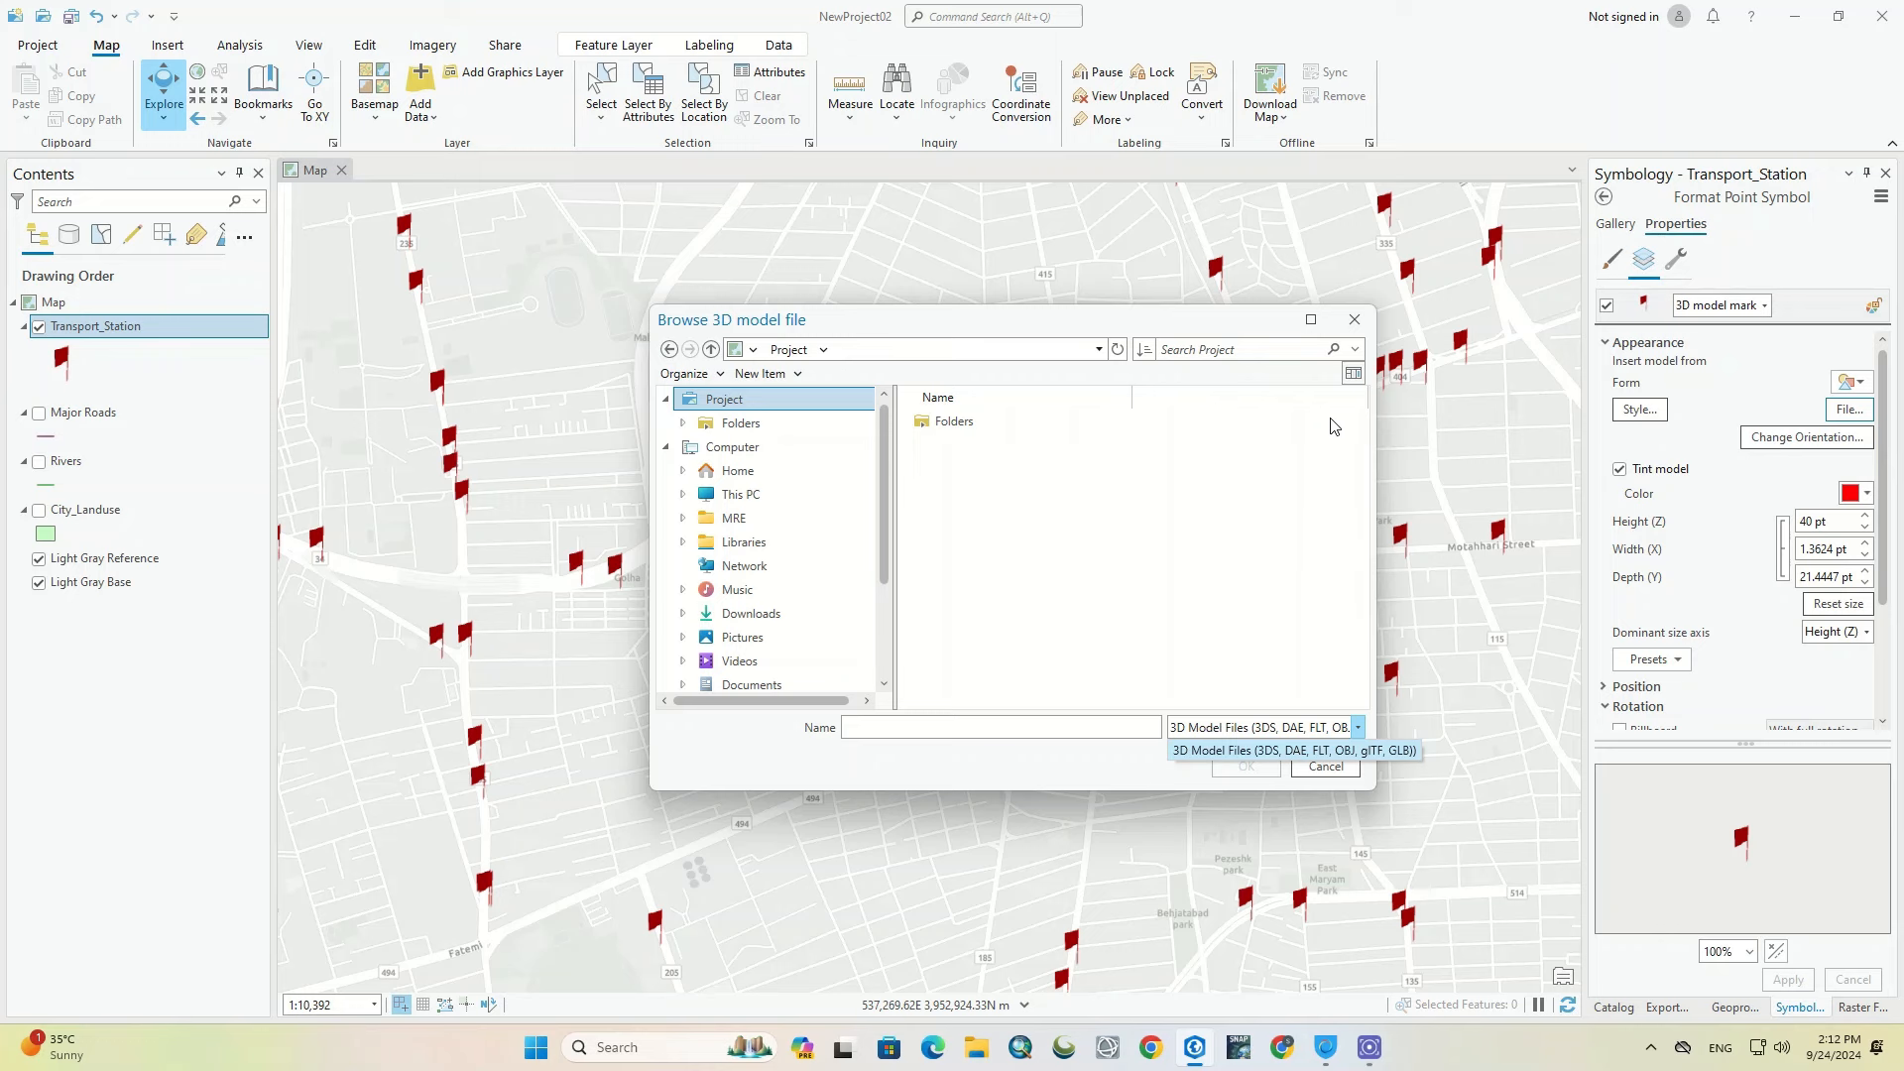
left_click(1356, 323)
left_click(1356, 322)
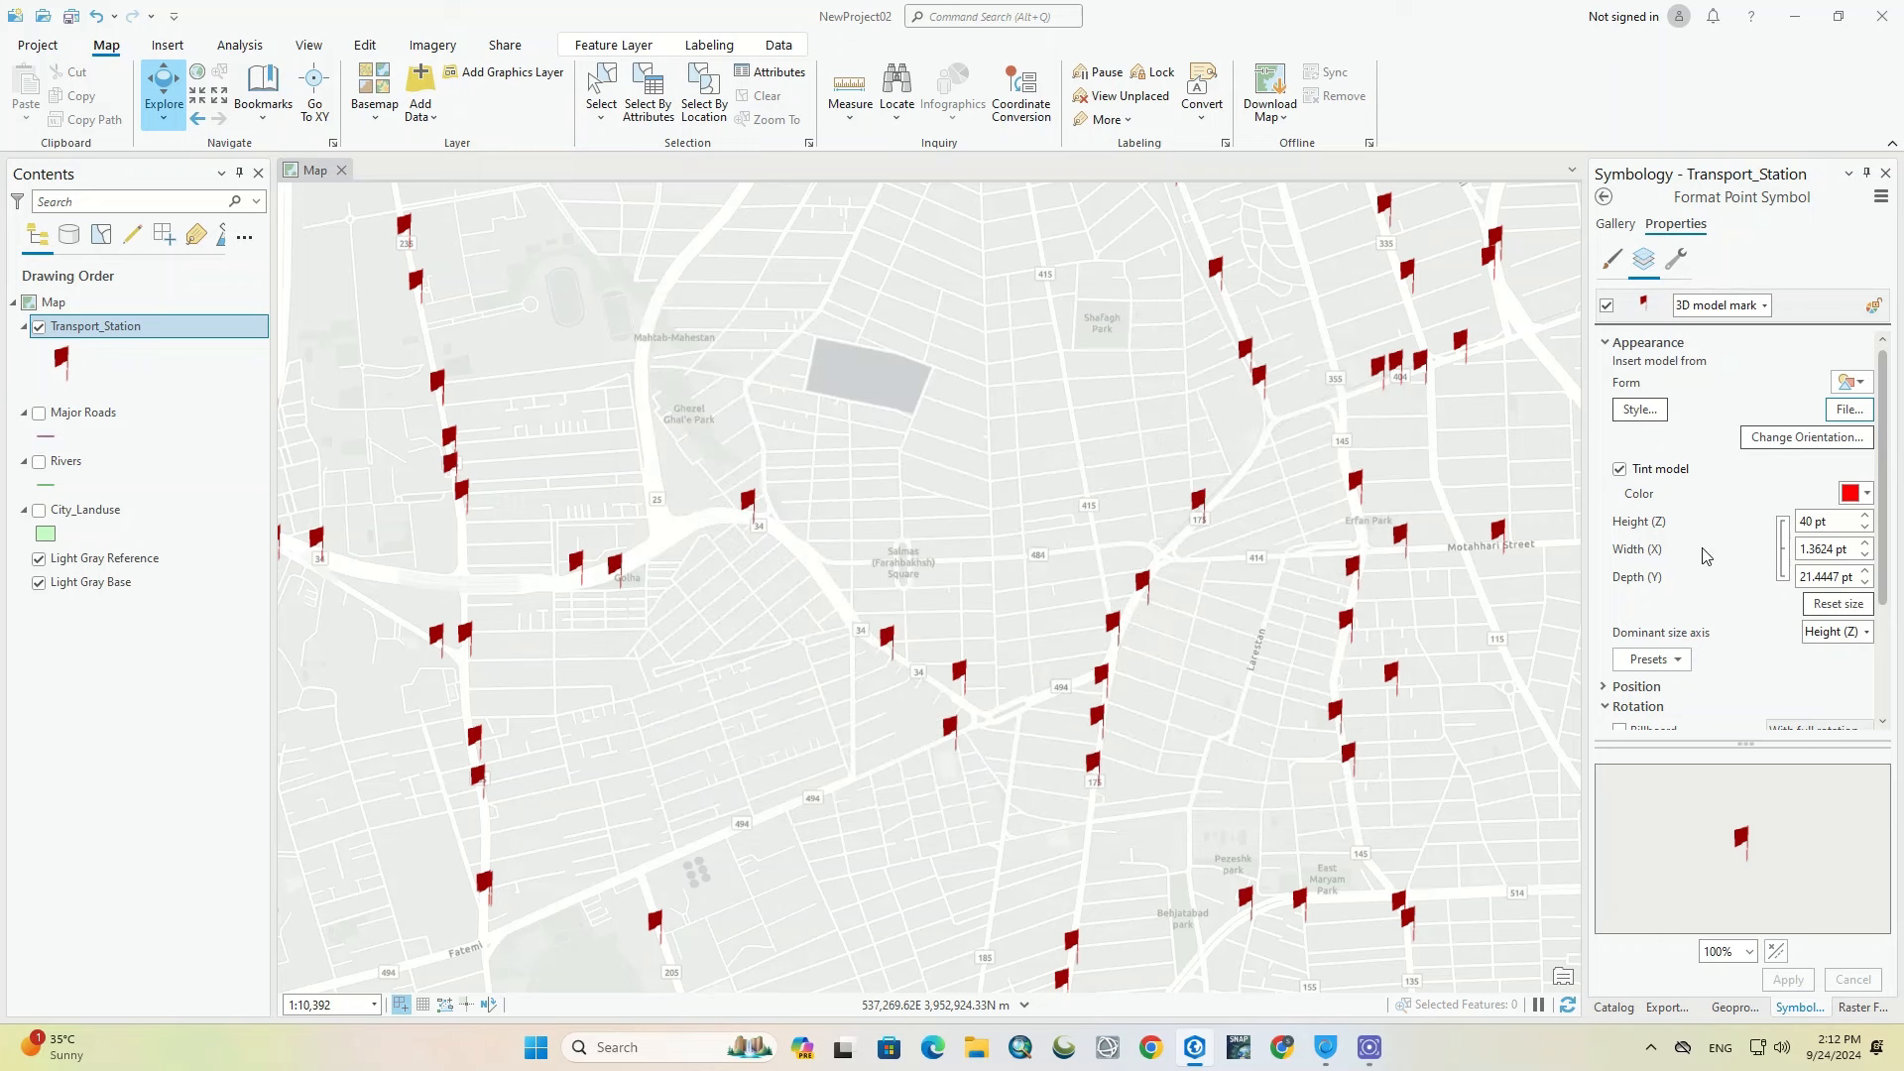
left_click(1865, 384)
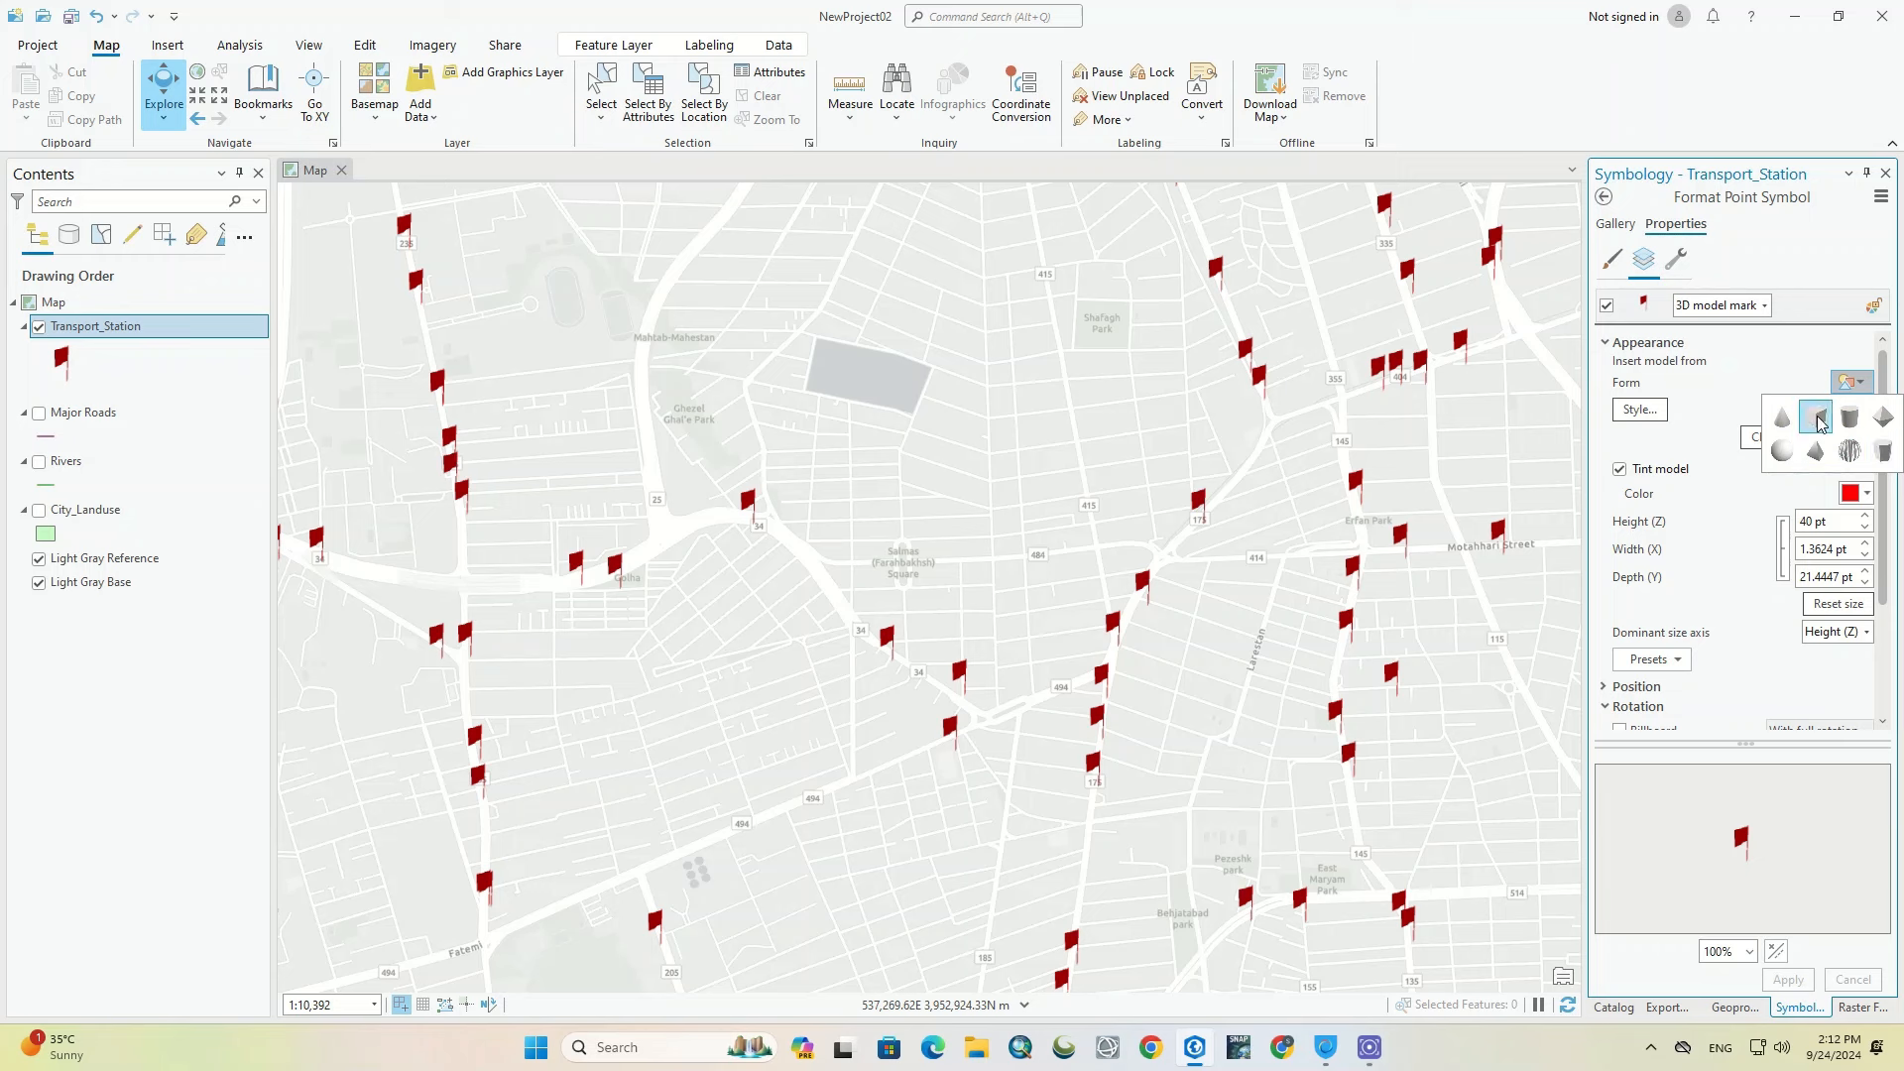
left_click(1708, 388)
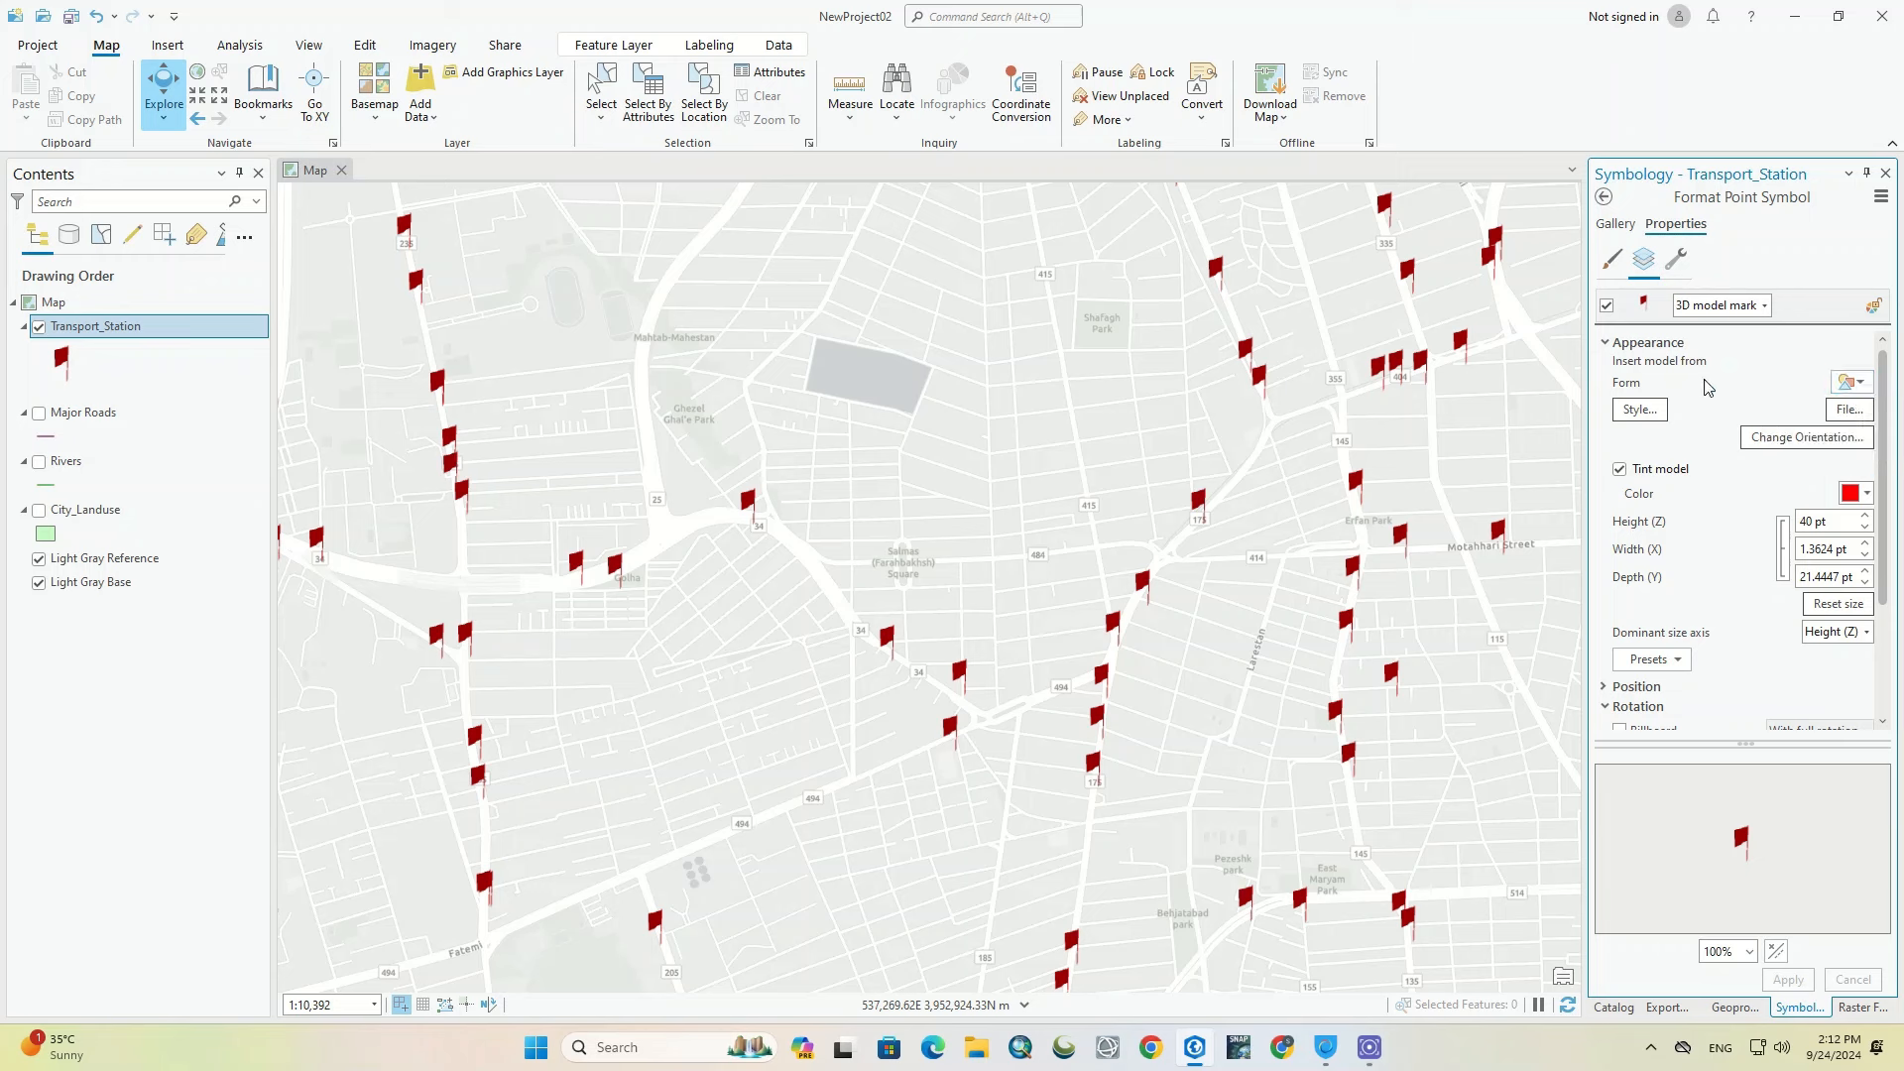
Step: Try the Procedural marker type, inspect its output options and rule package browser, and switch back to 3D model marker
left_click(1765, 307)
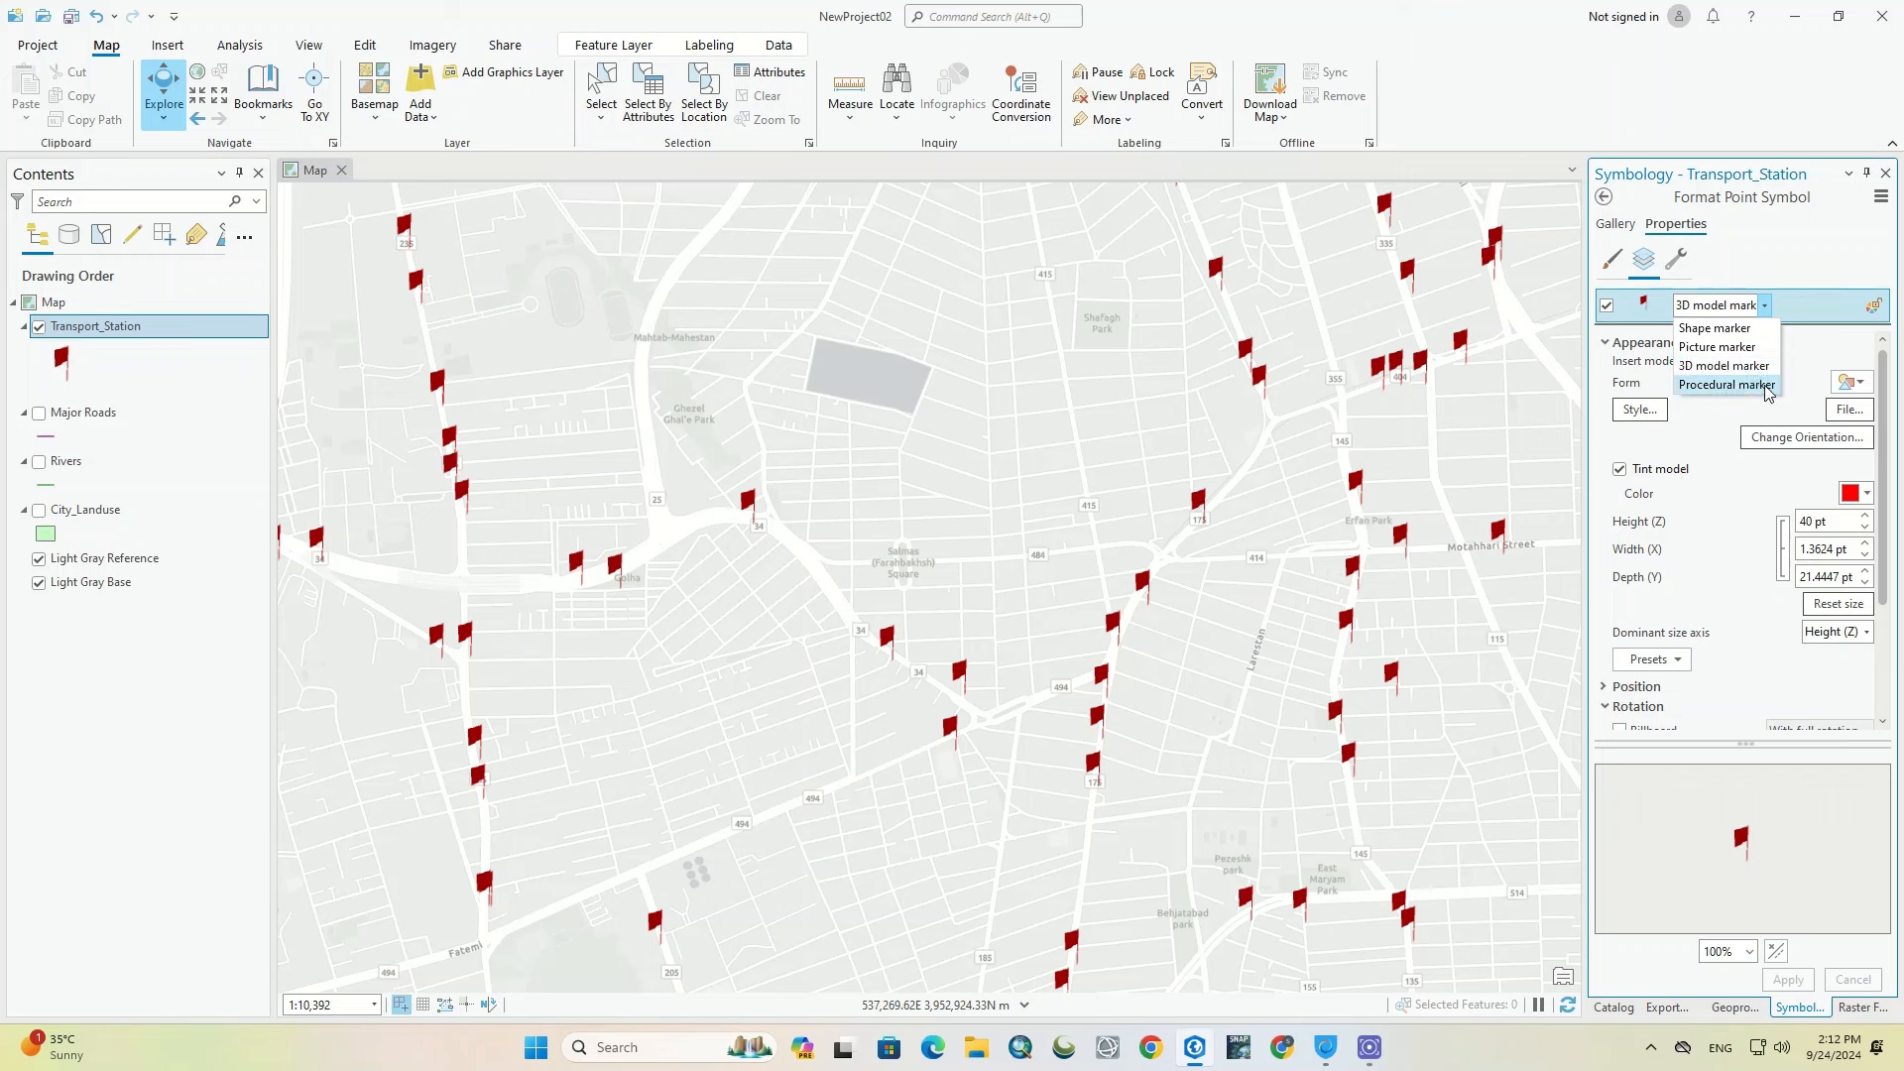
left_click(1769, 387)
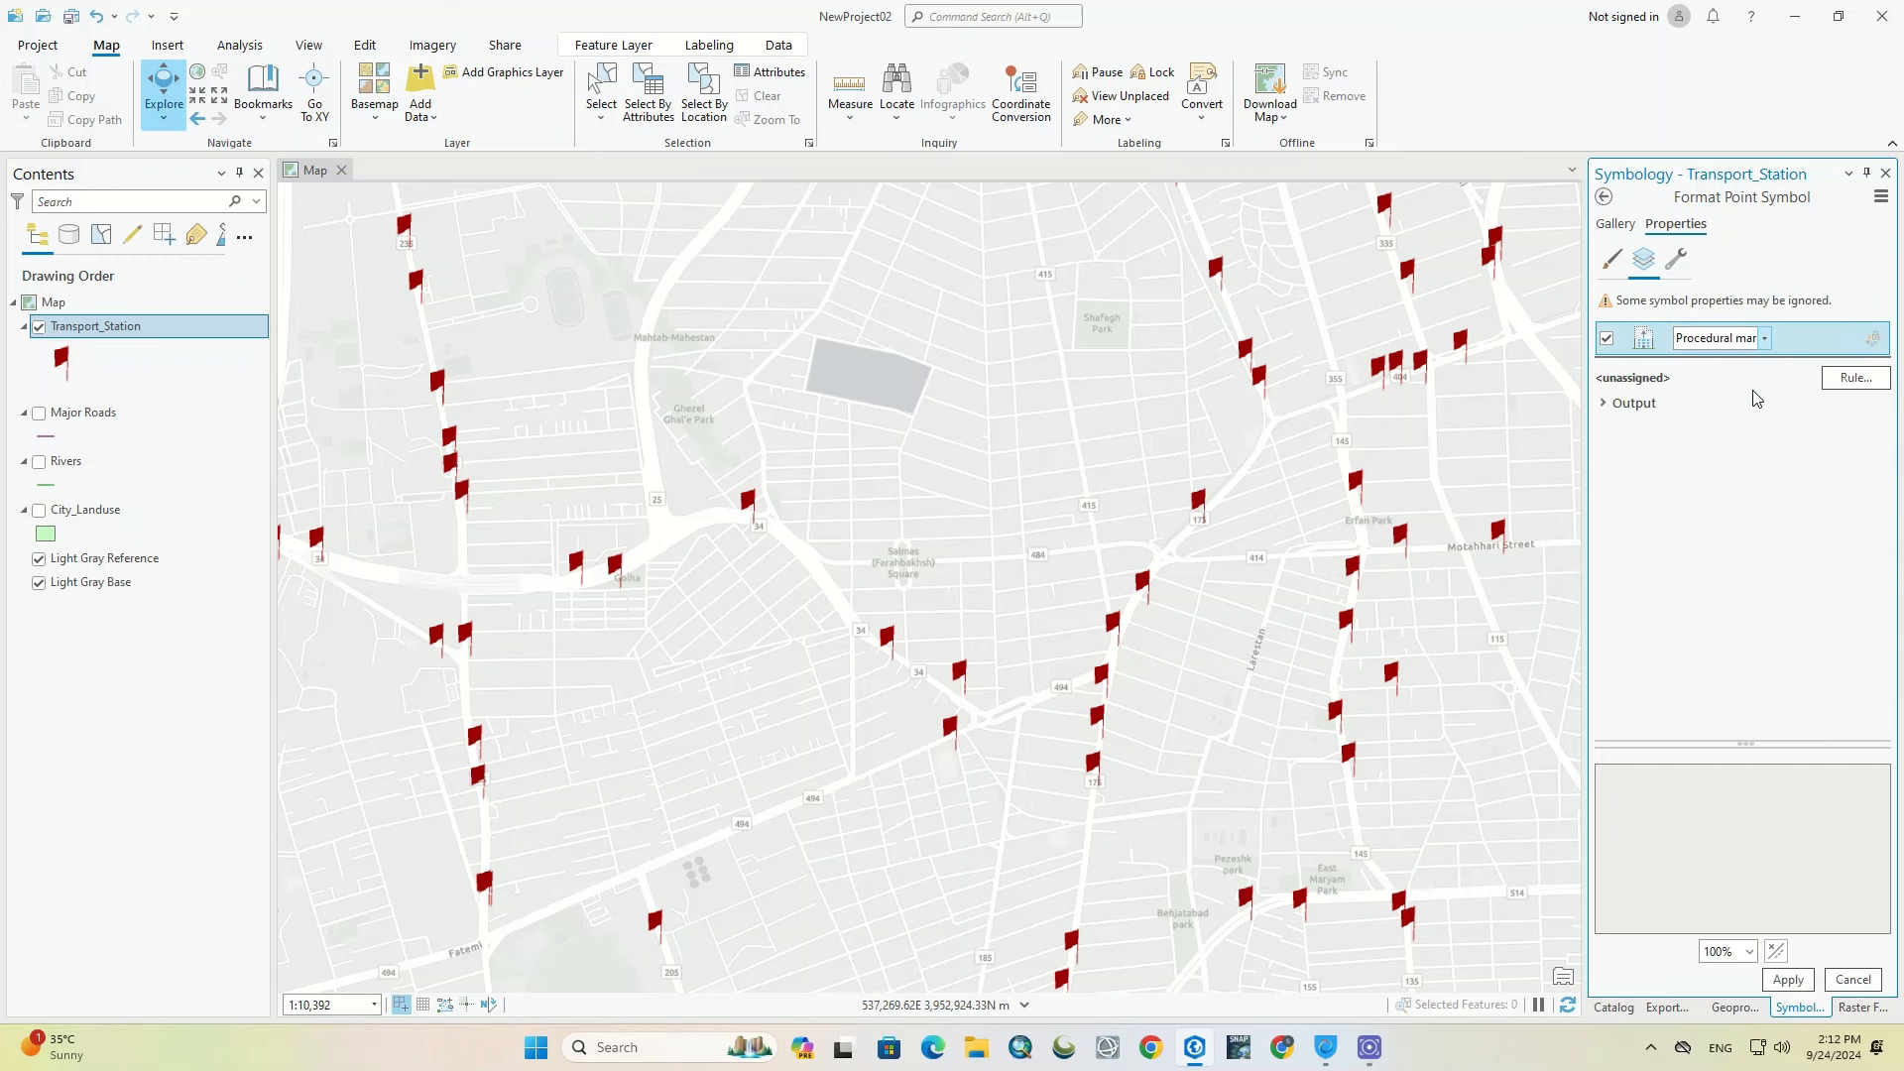
left_click(1635, 405)
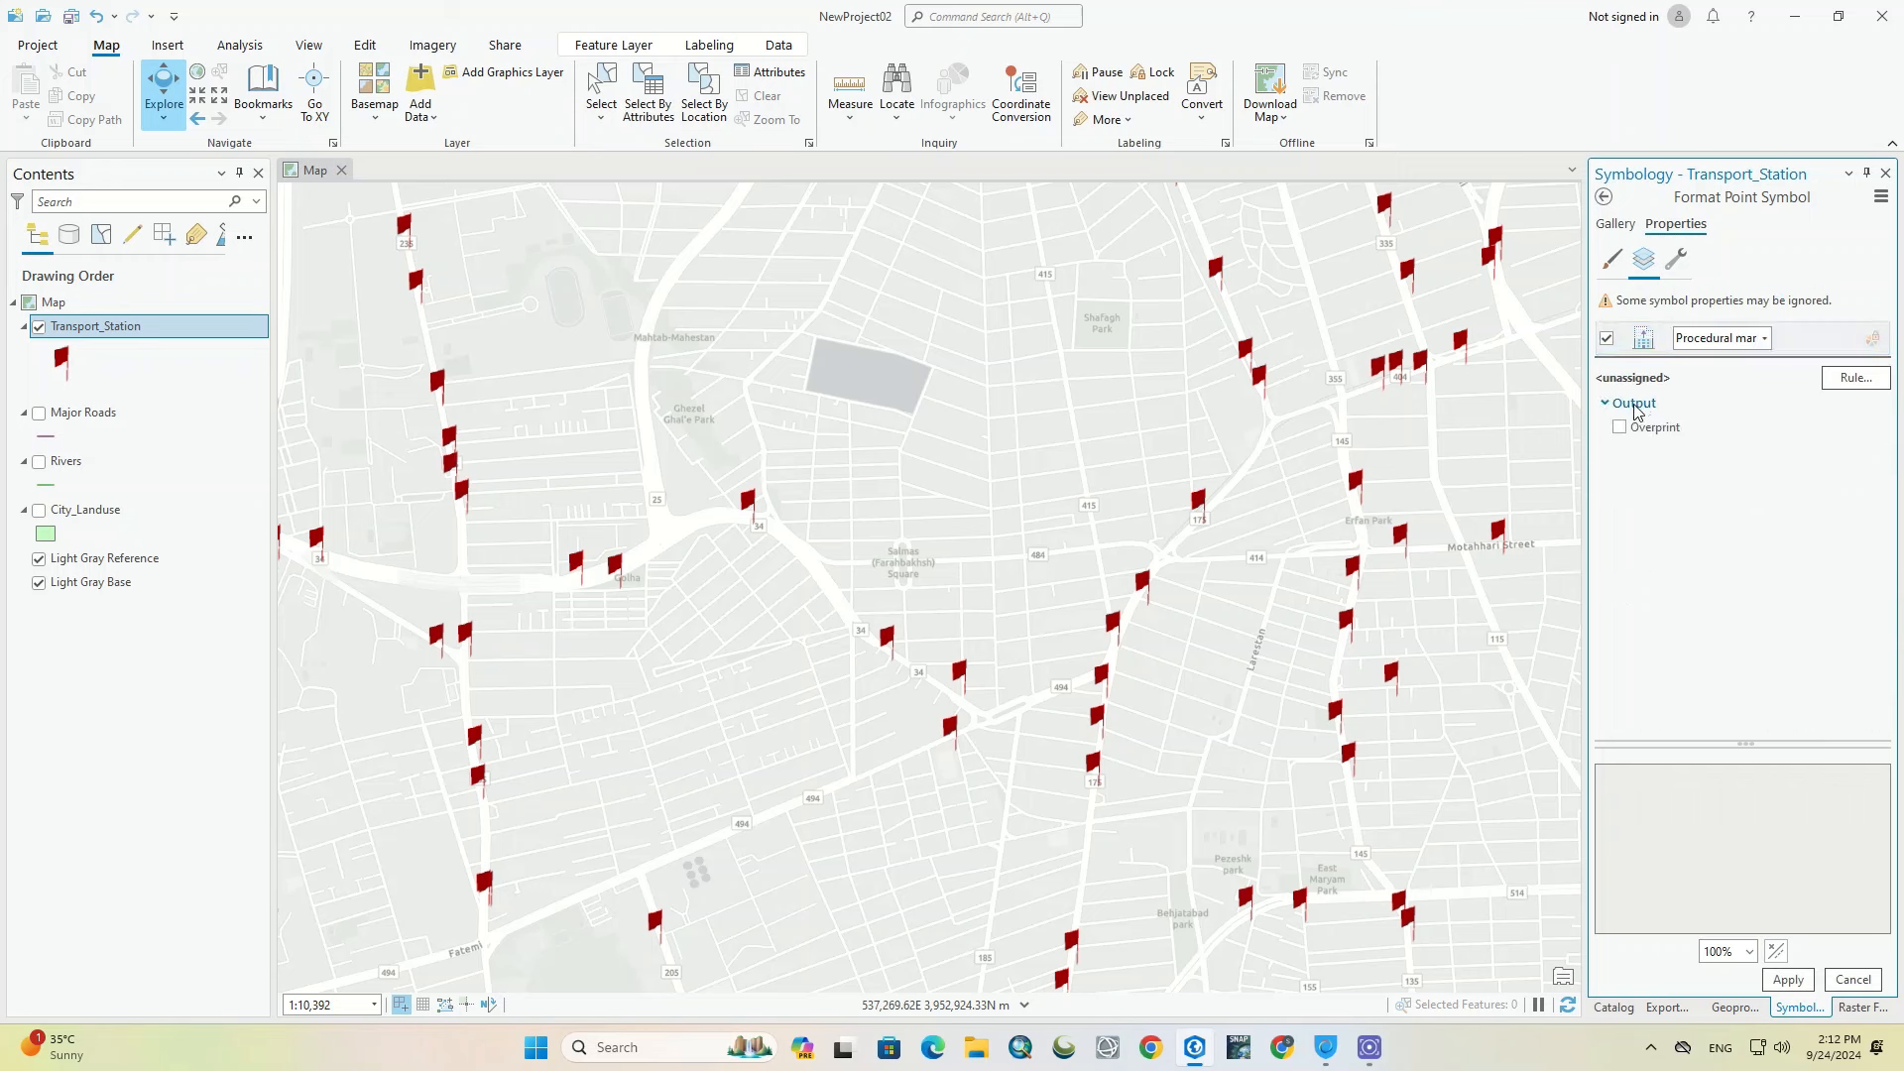
left_click(1634, 406)
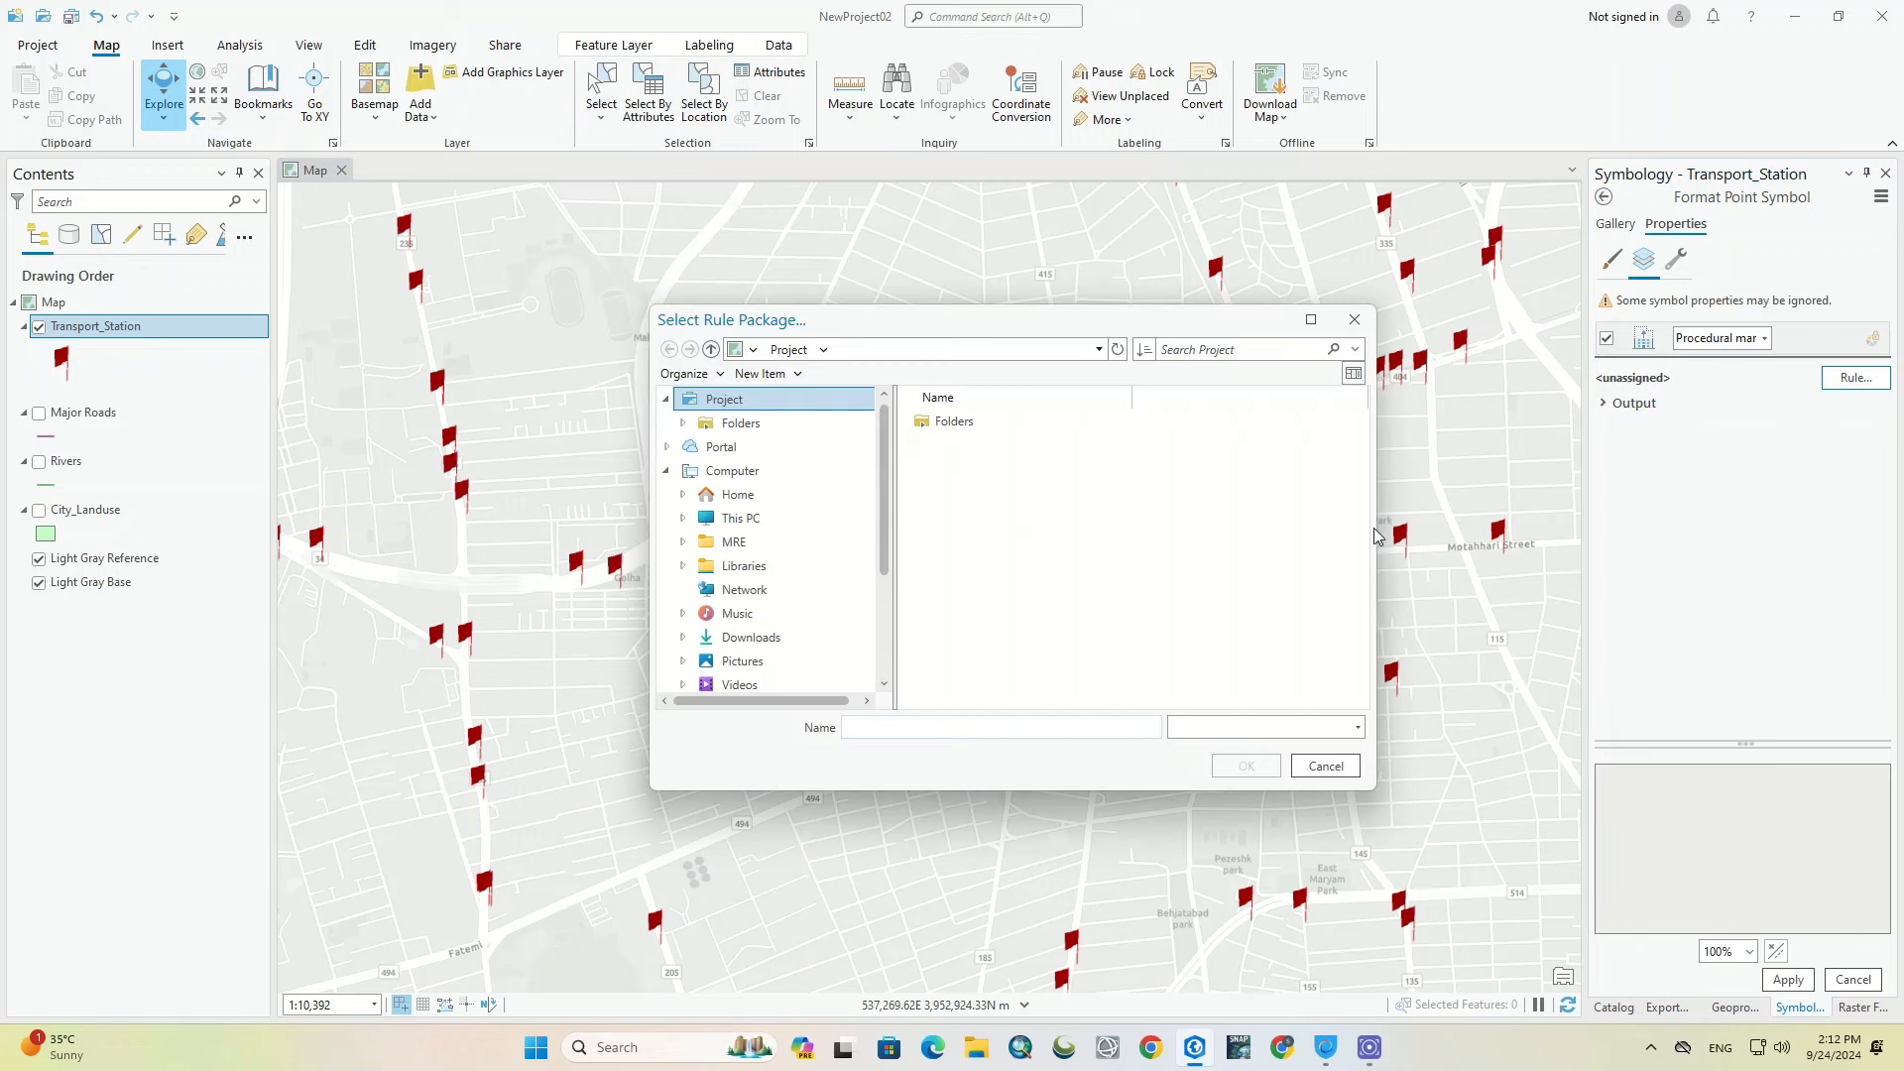
left_click(1355, 319)
left_click(1770, 343)
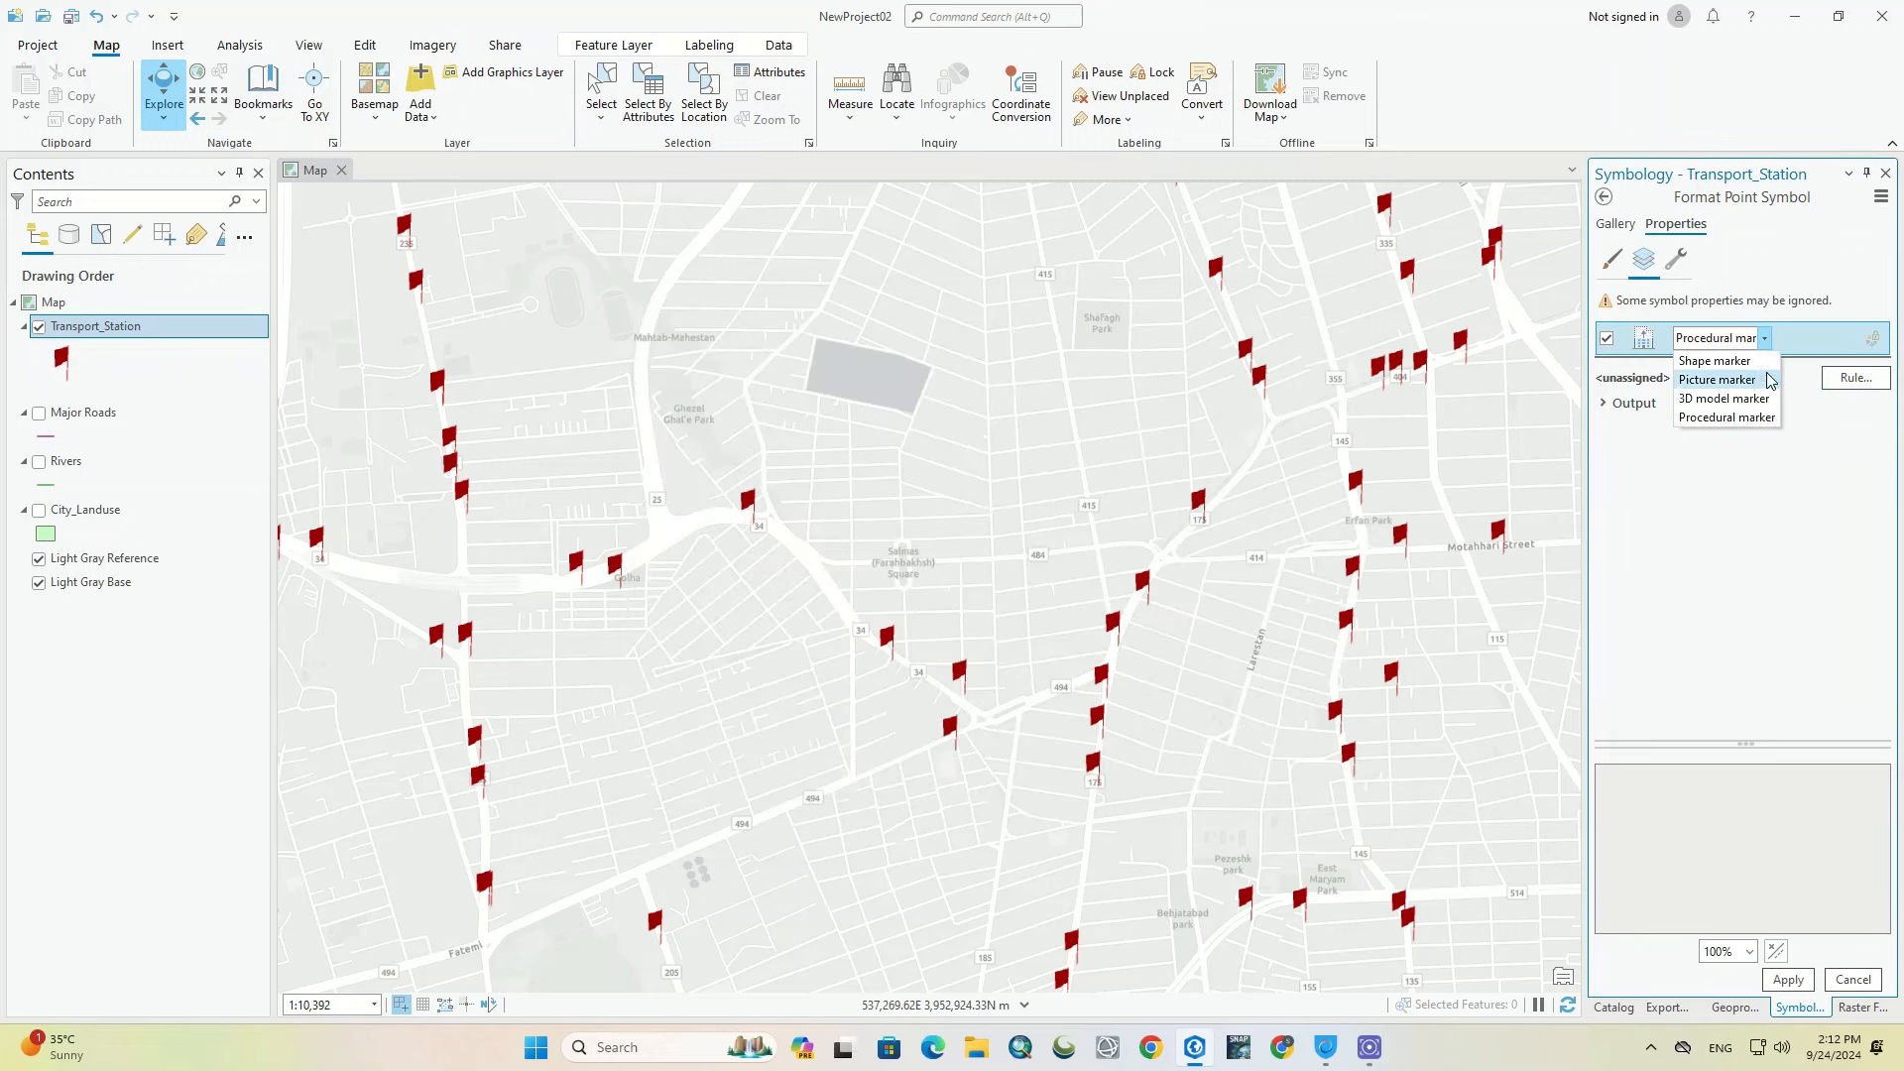
left_click(1741, 398)
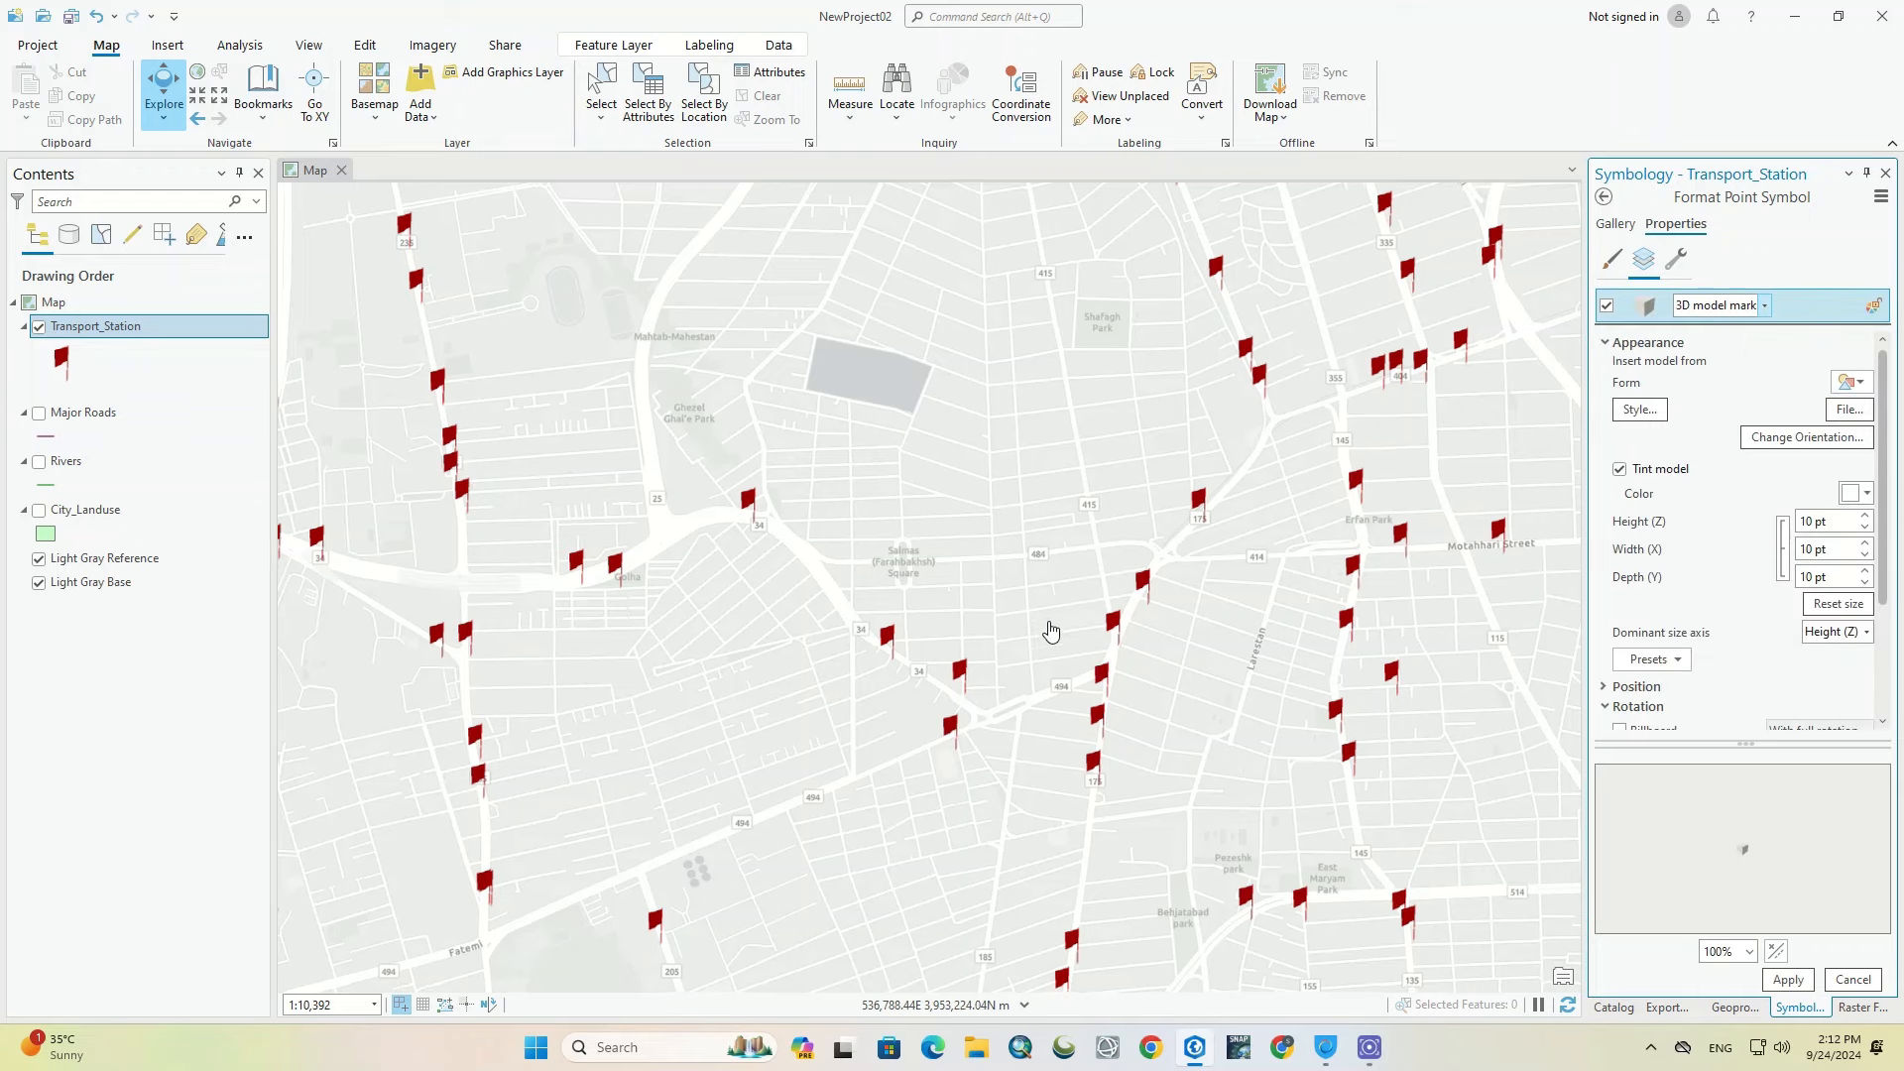
Step: Hide the Transport_Station layer and show the Major Roads layer on the map
scroll(1051, 631, "down", 3)
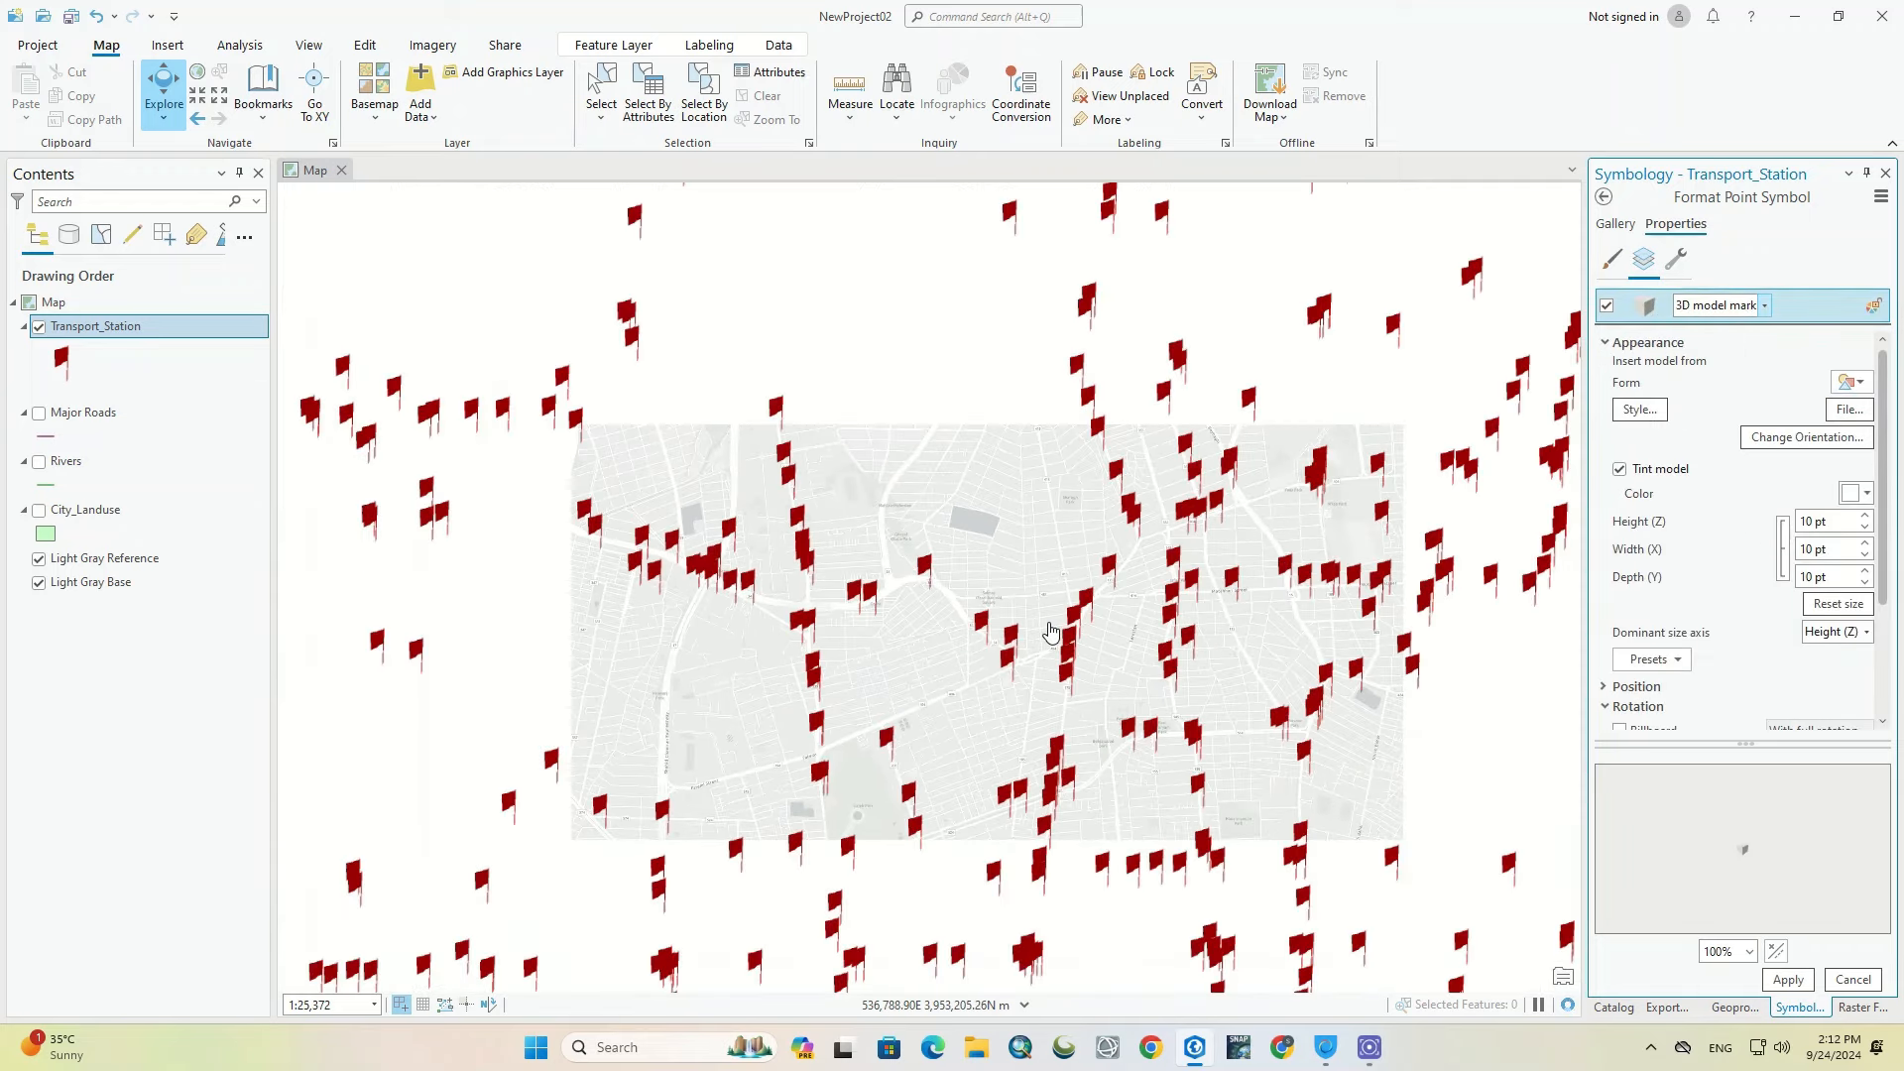
scroll(1042, 595, "down", 2)
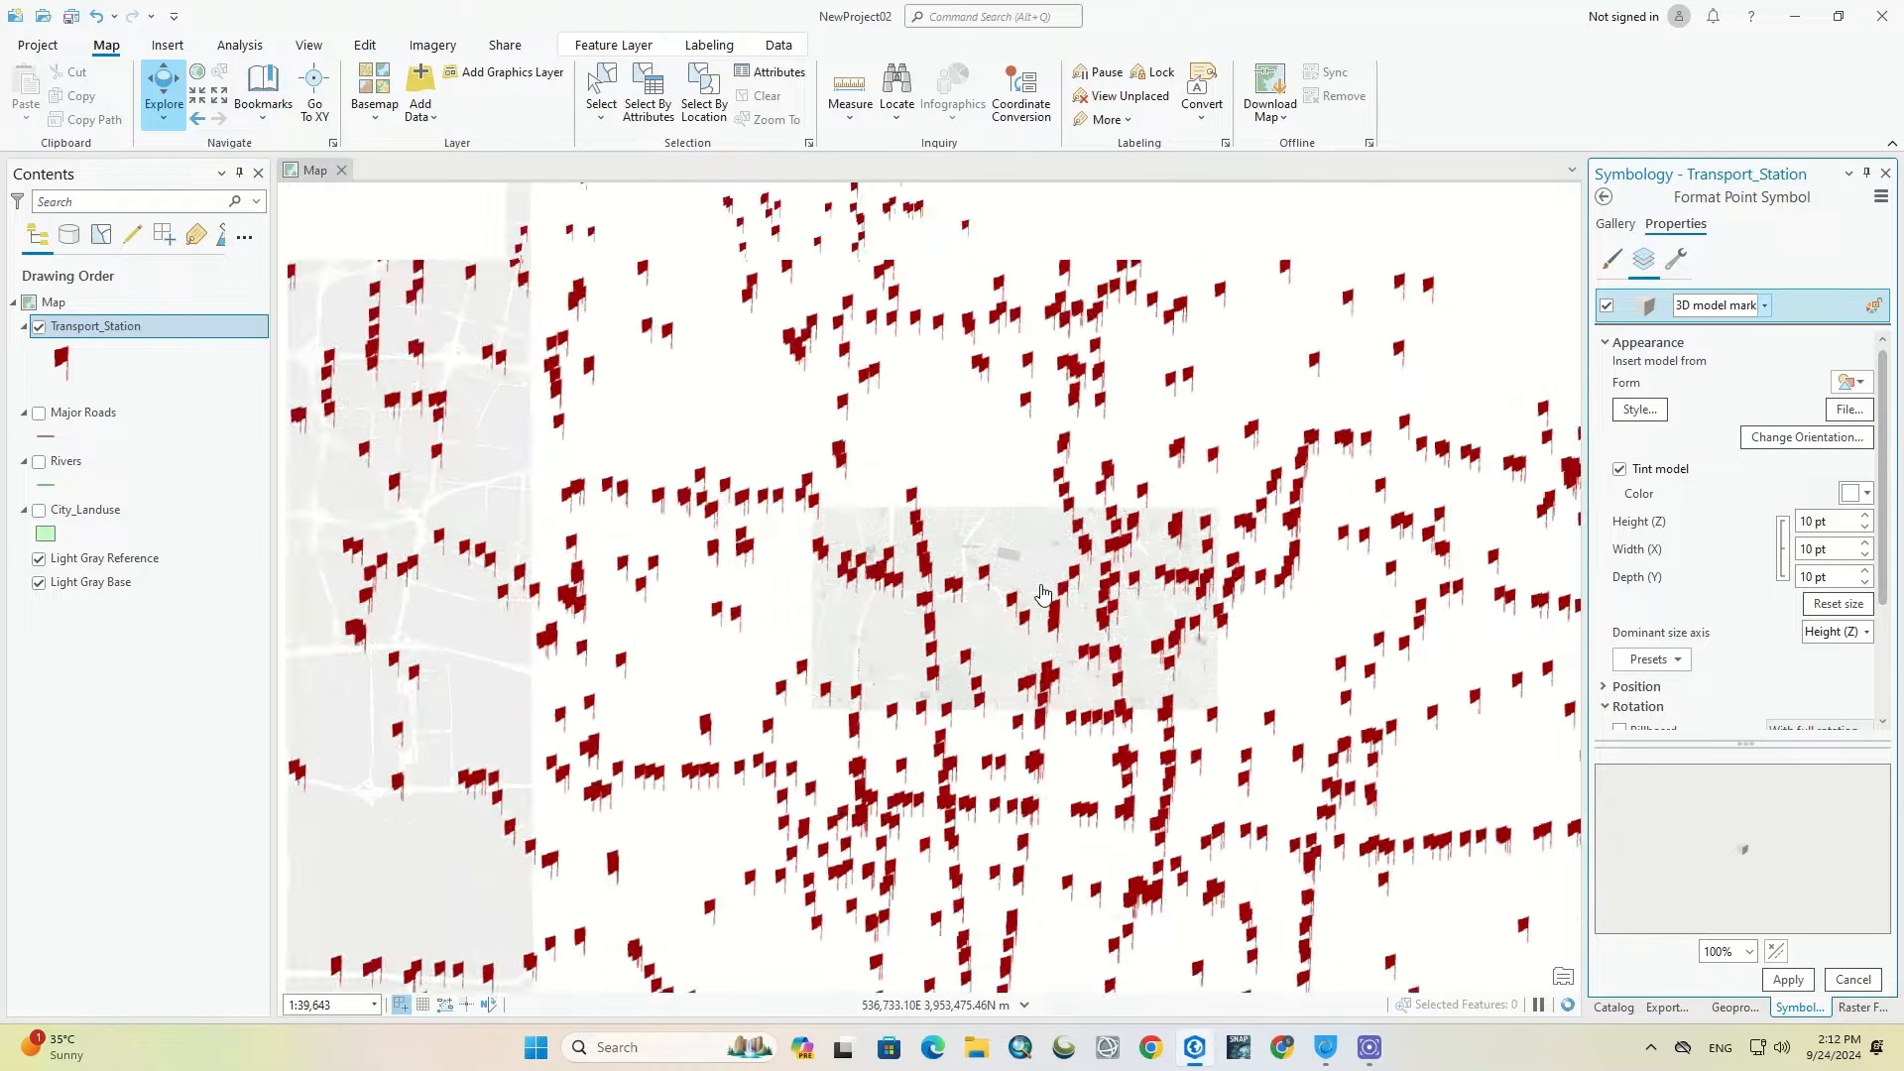
scroll(1042, 595, "down", 2)
scroll(1040, 593, "down", 1)
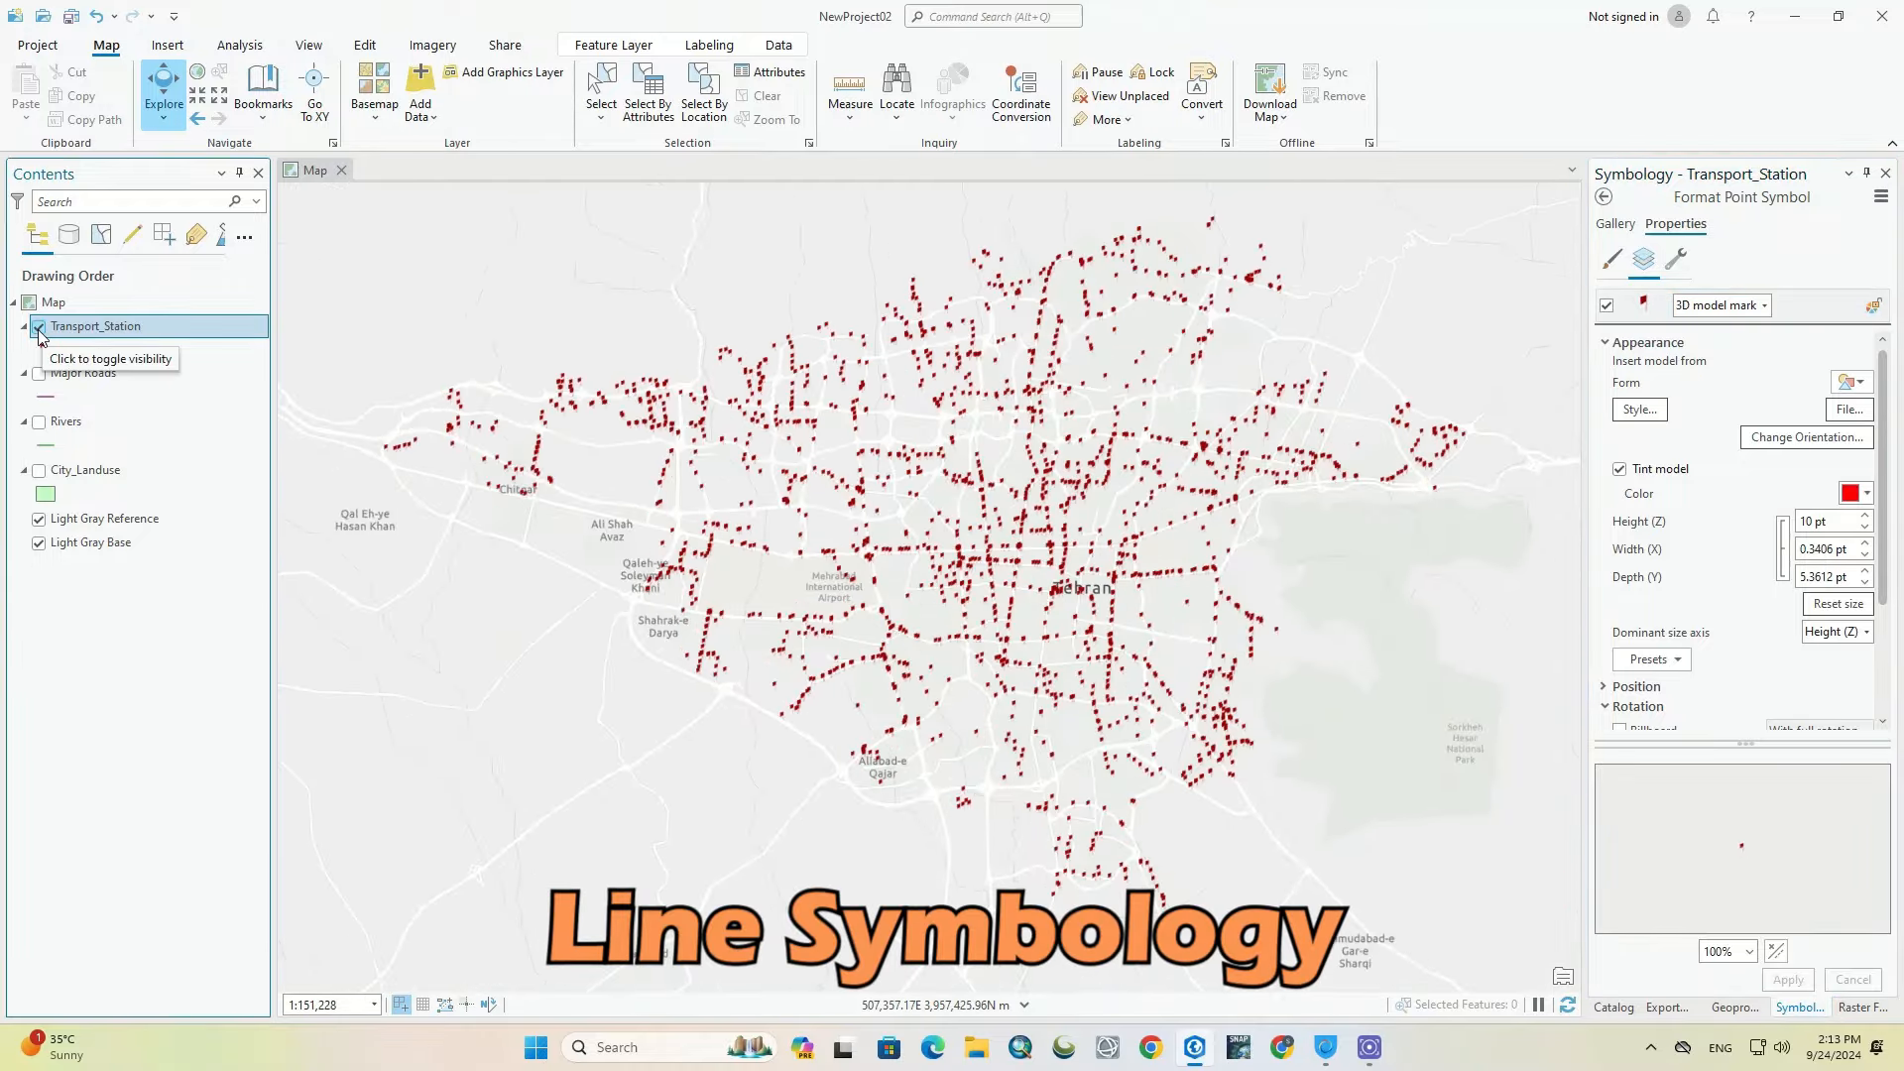
left_click(39, 326)
left_click(39, 374)
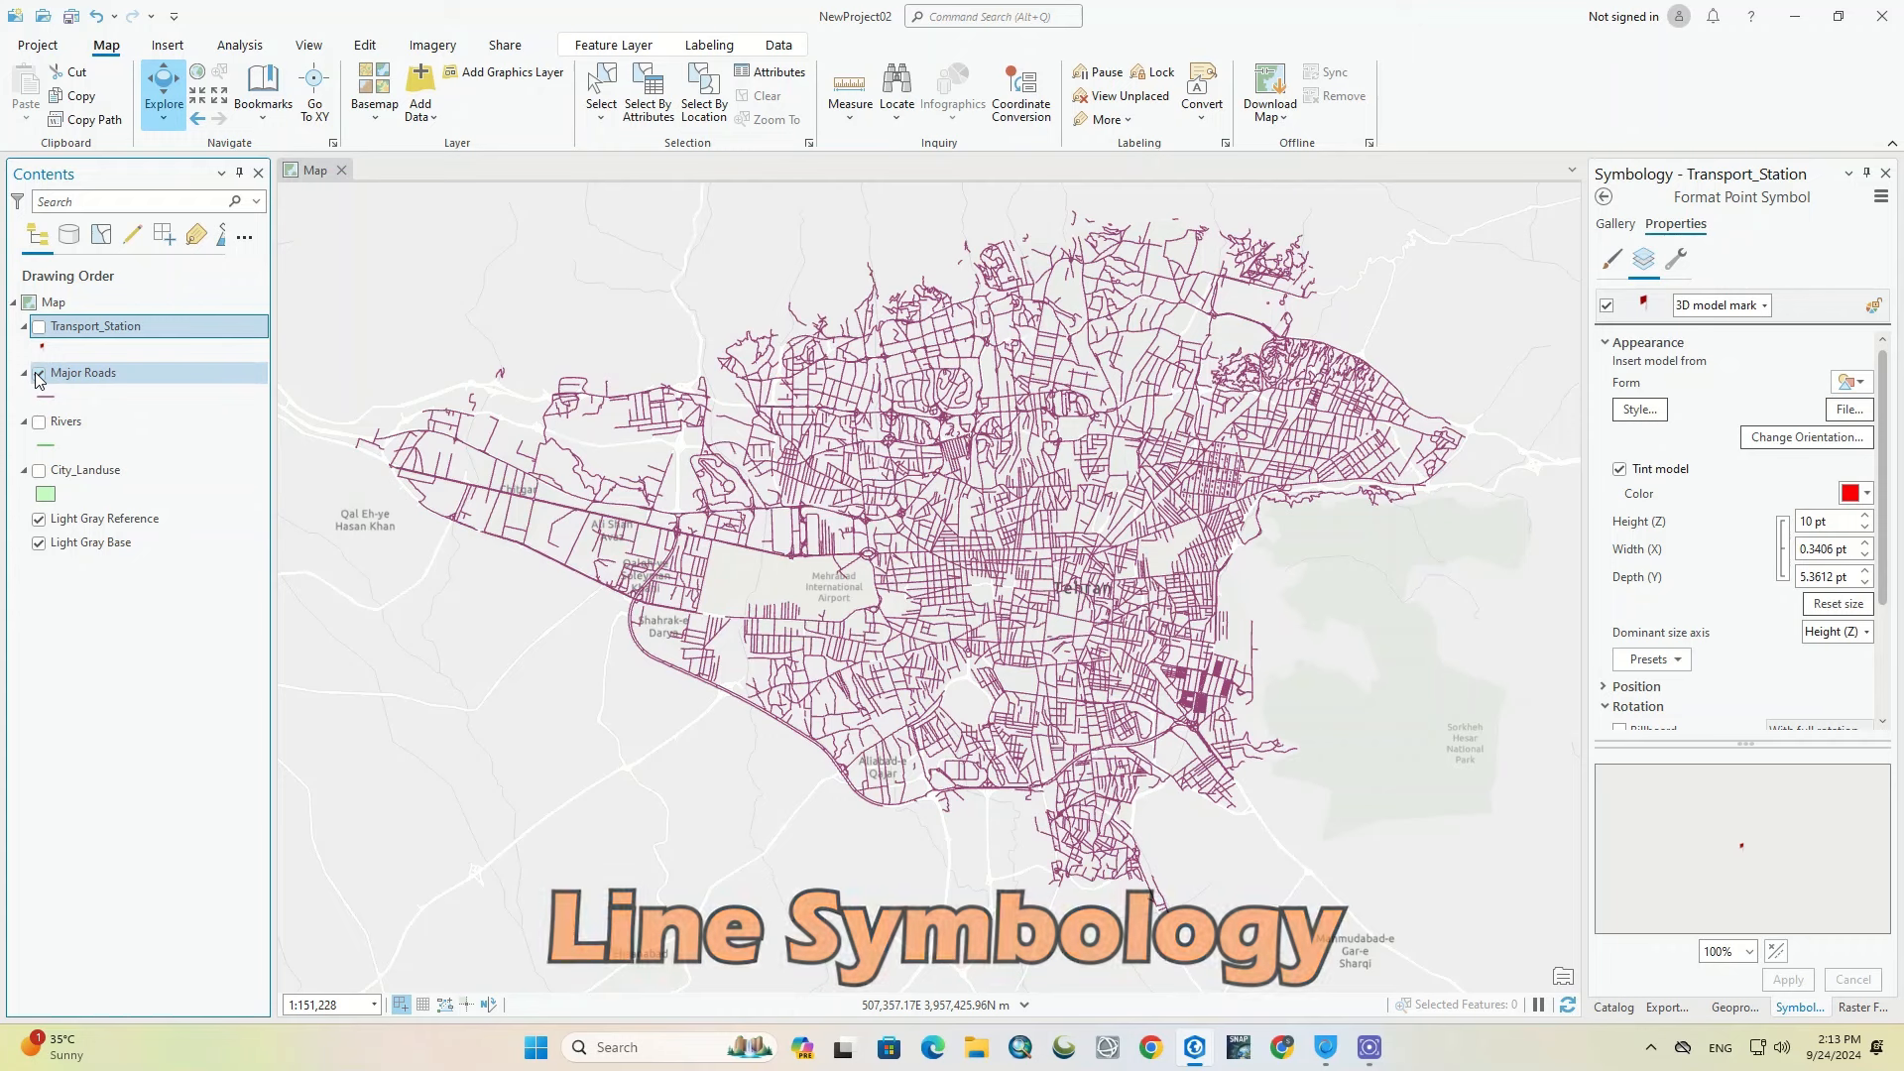
Step: Open the Major Roads line symbol's layer properties and check the available stroke types, keeping Solid stroke
left_click(92, 367)
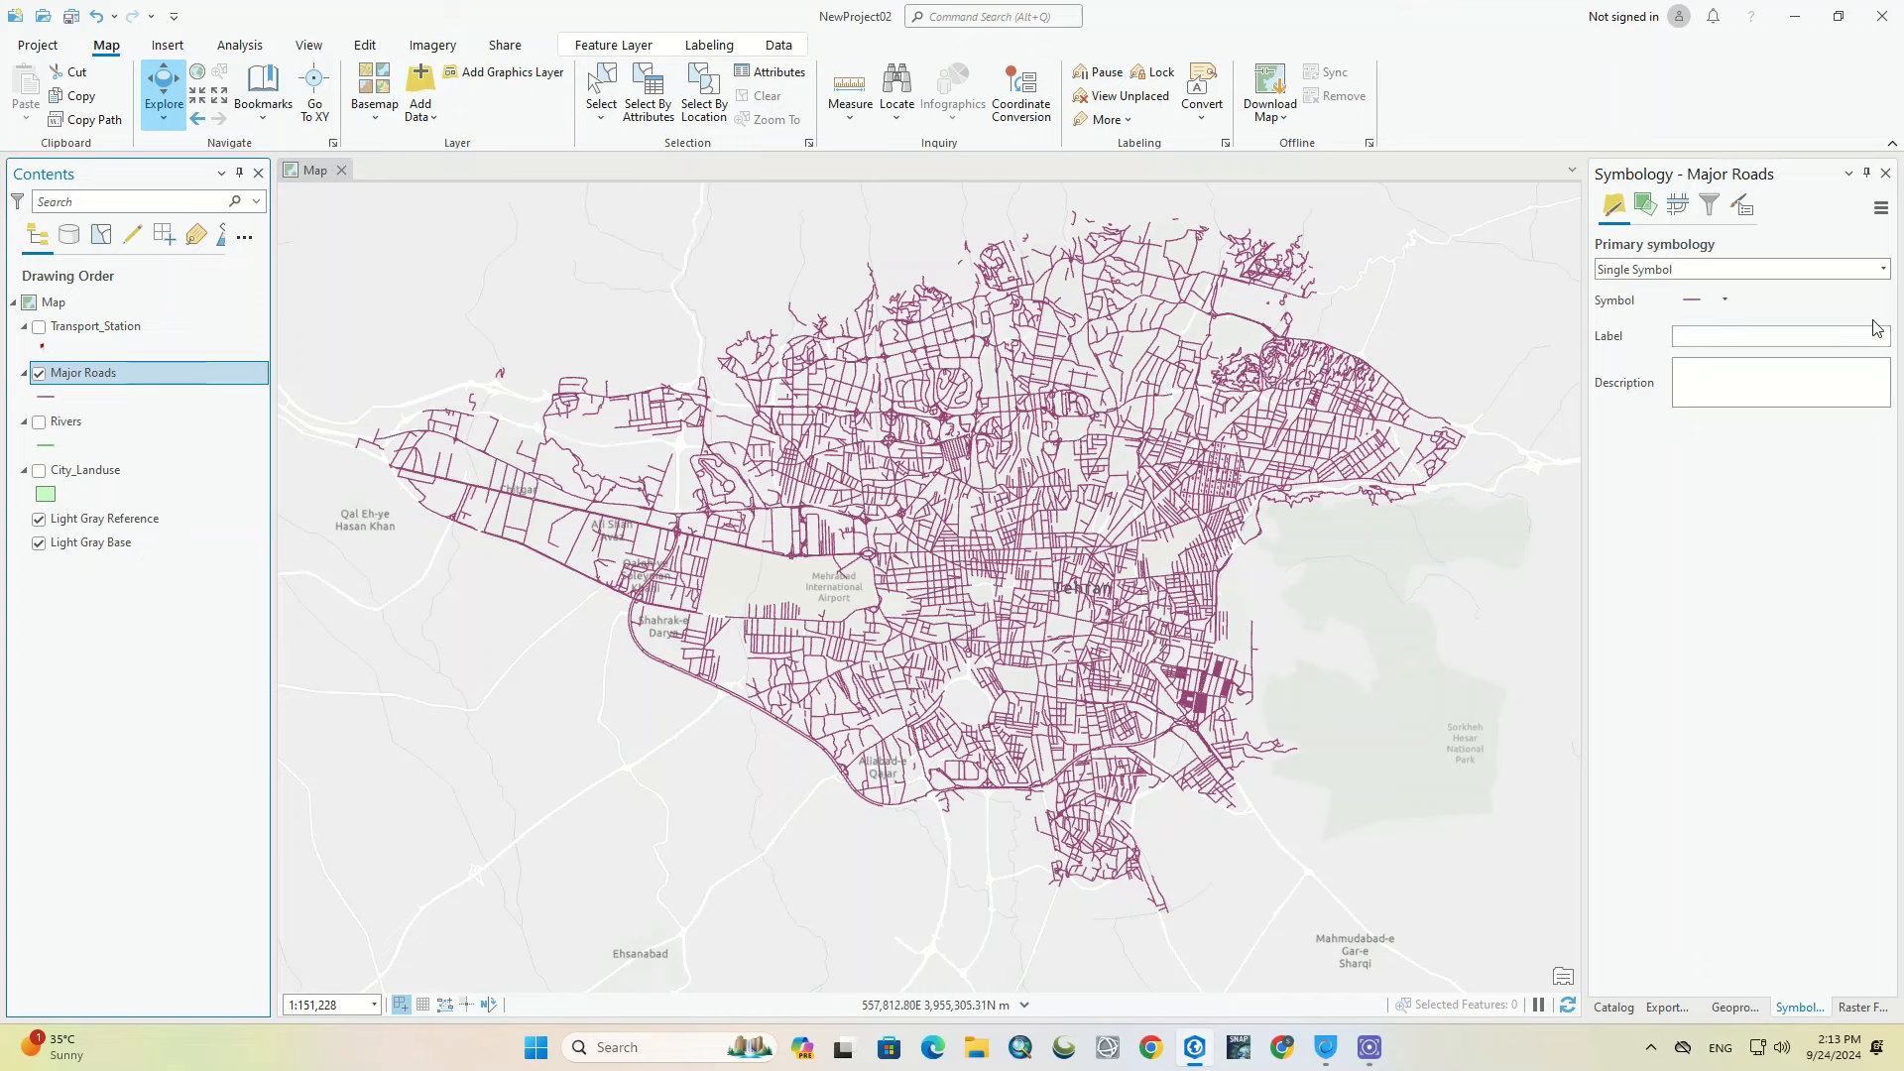
right_click(266, 372)
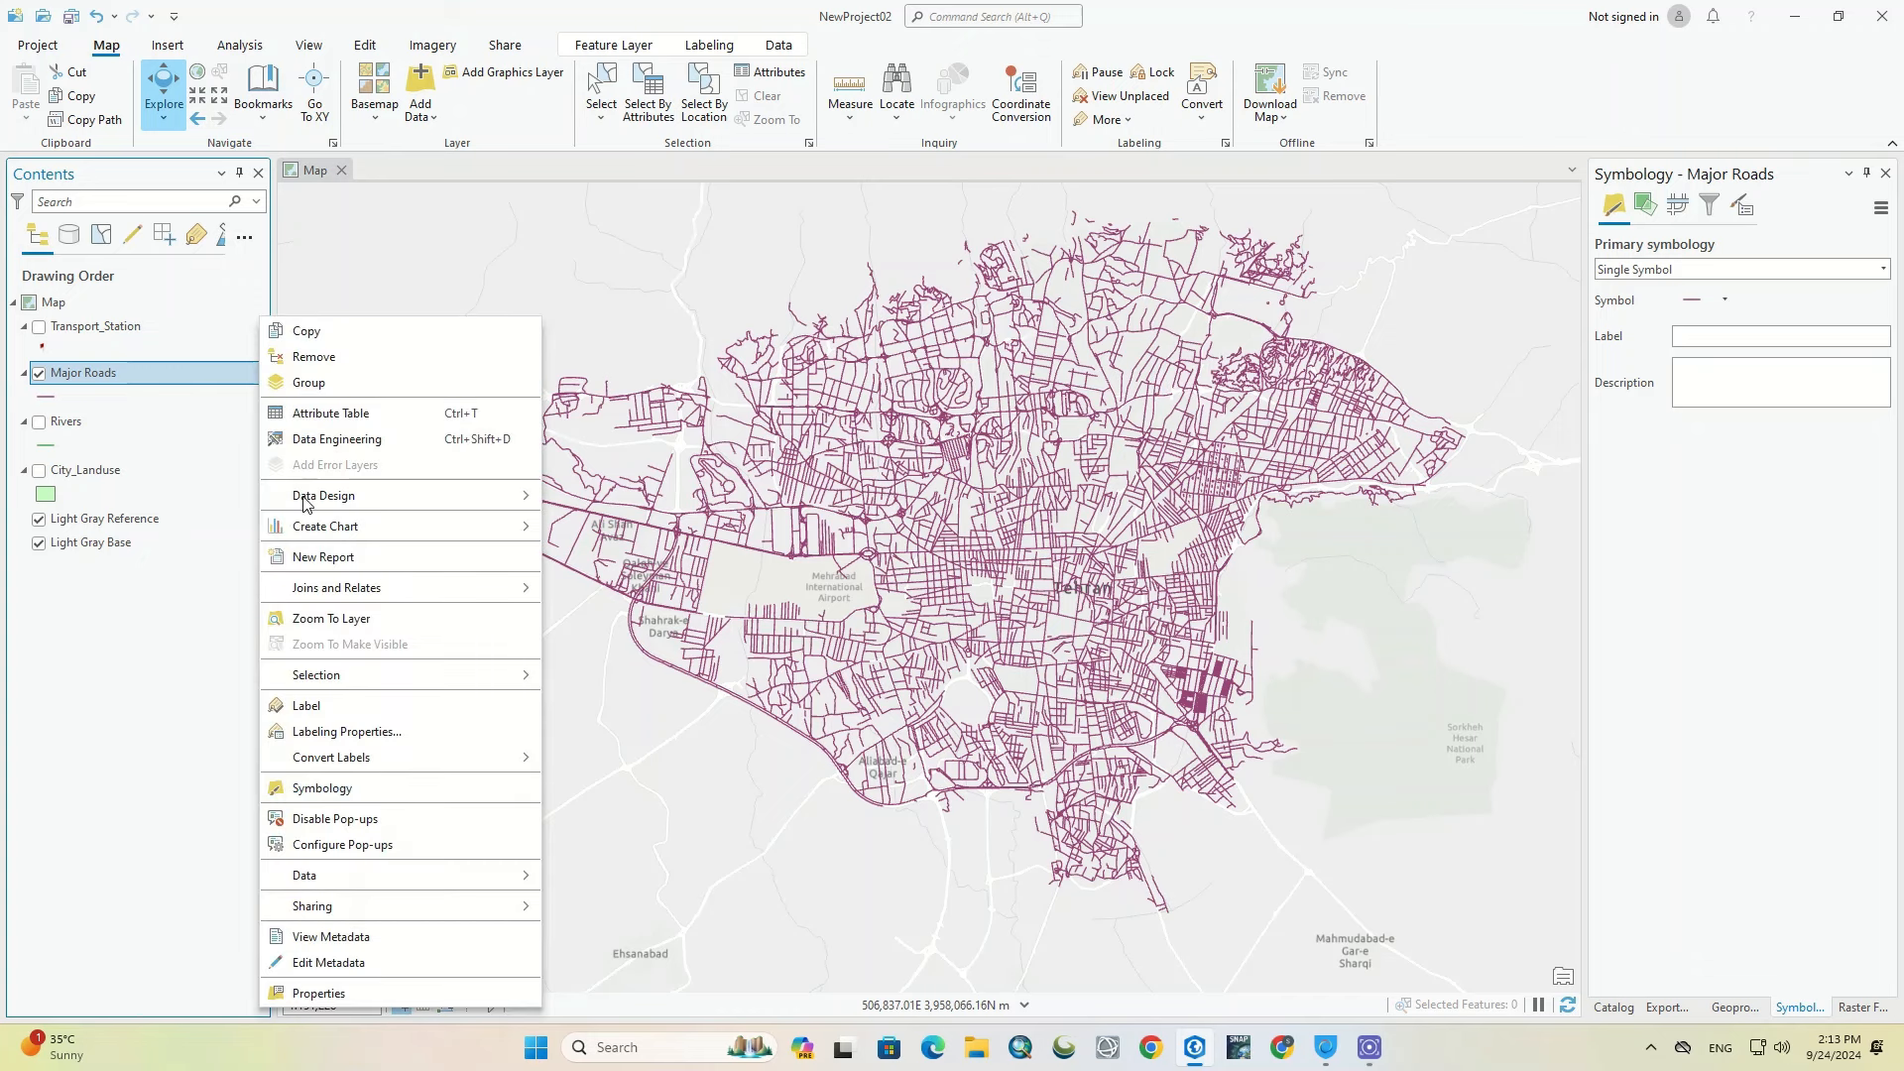
left_click(387, 790)
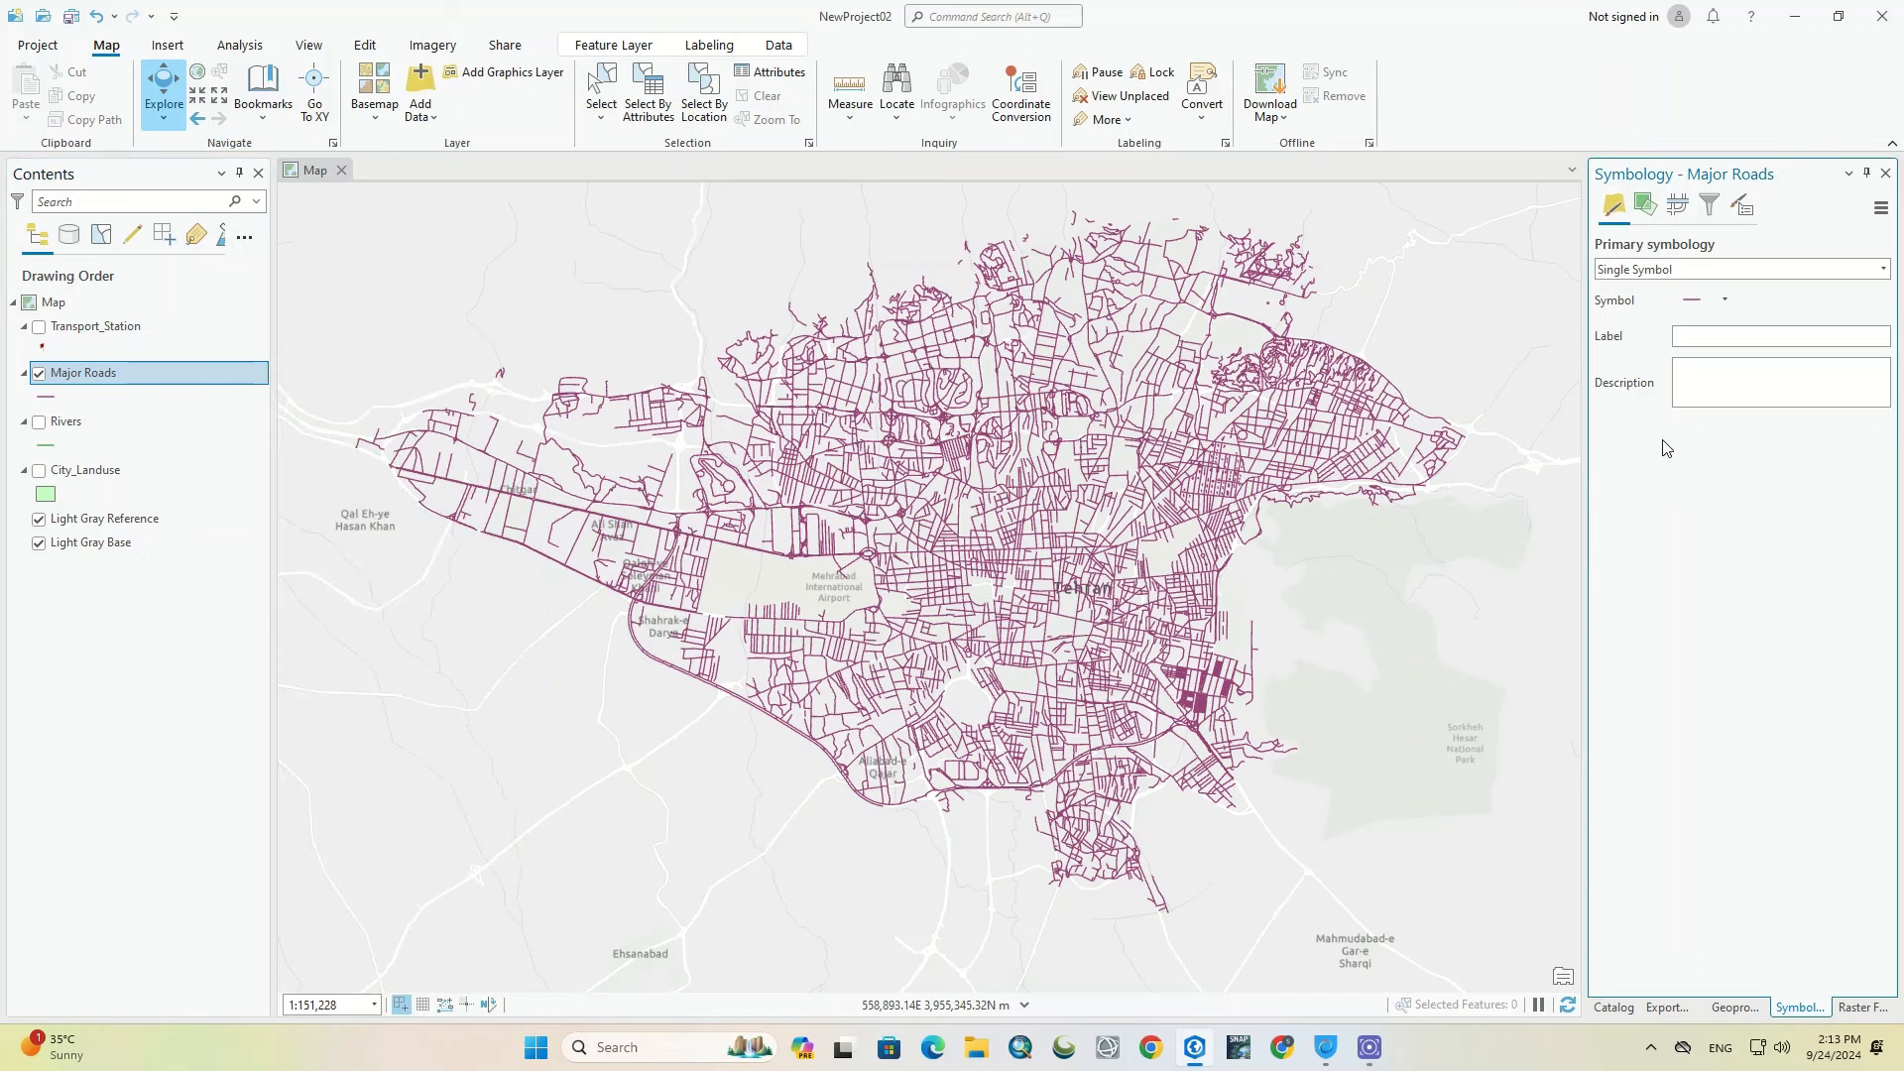
left_click(1694, 300)
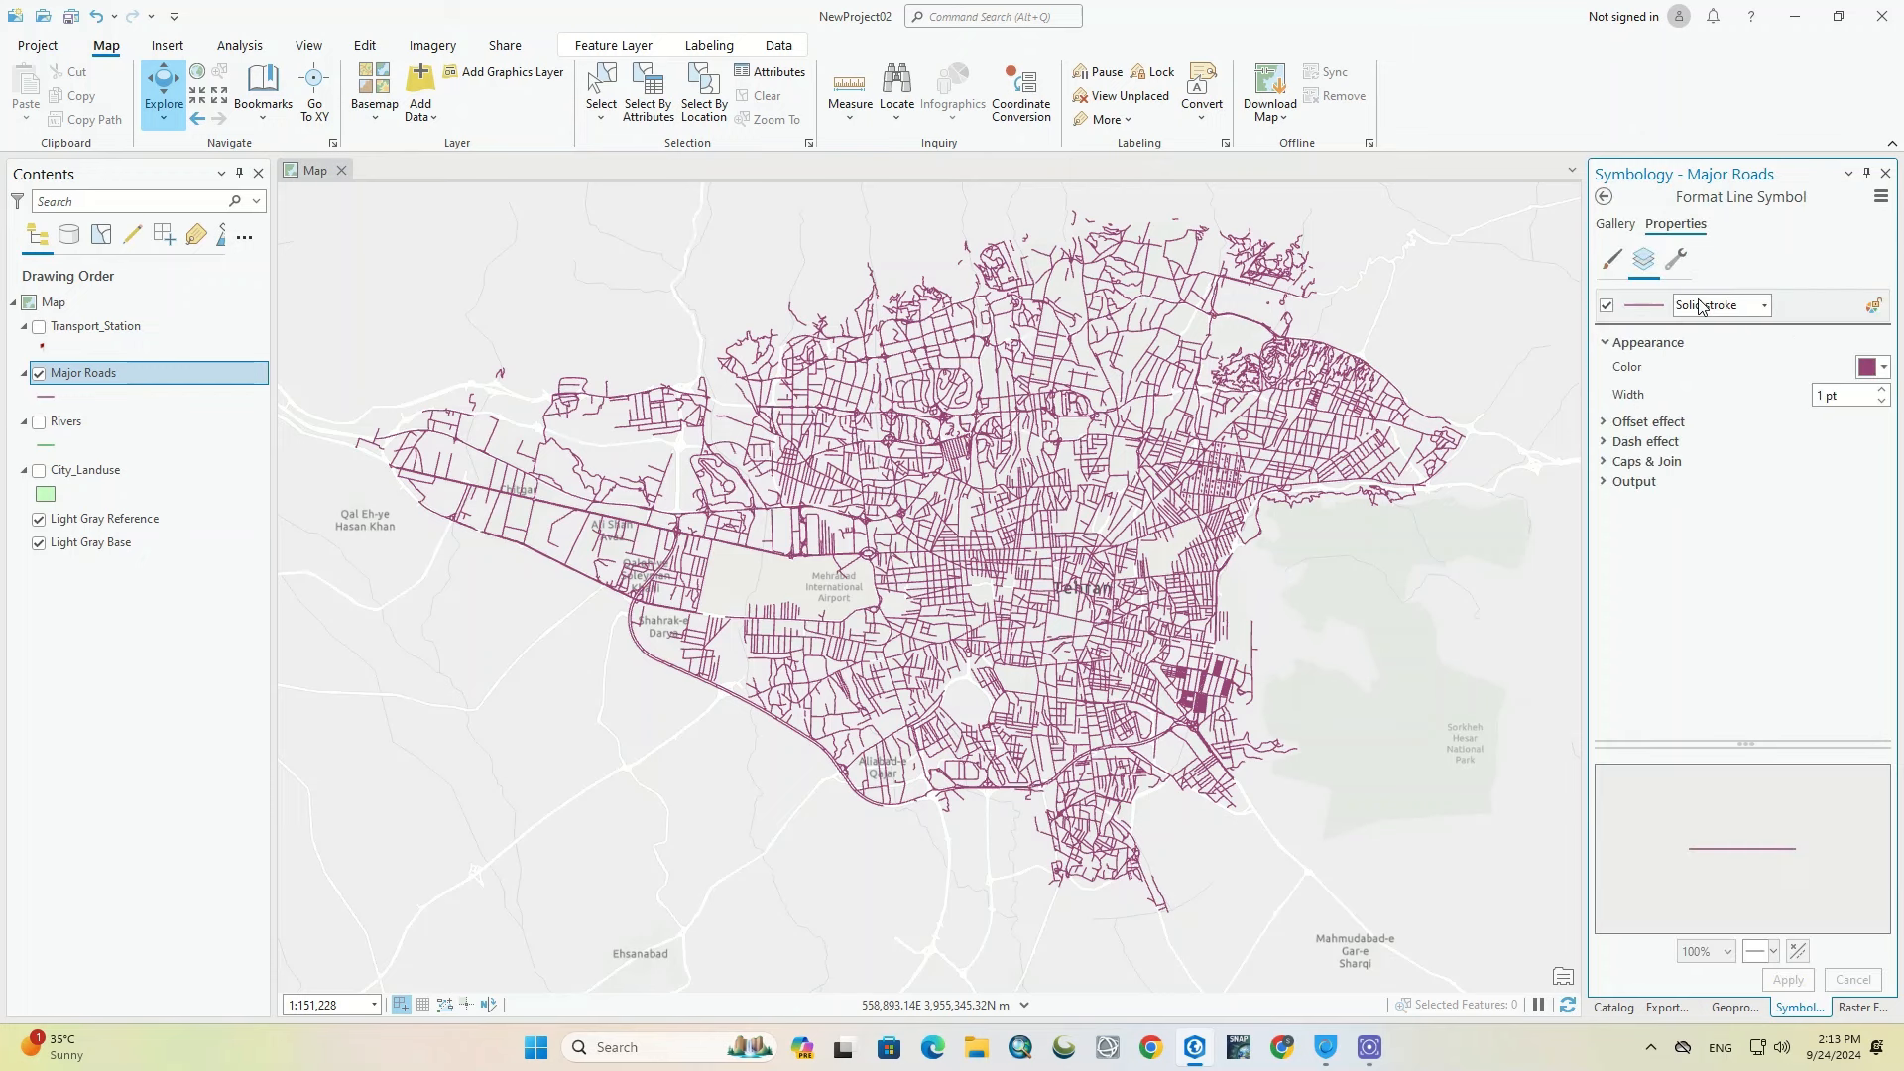
left_click(1763, 308)
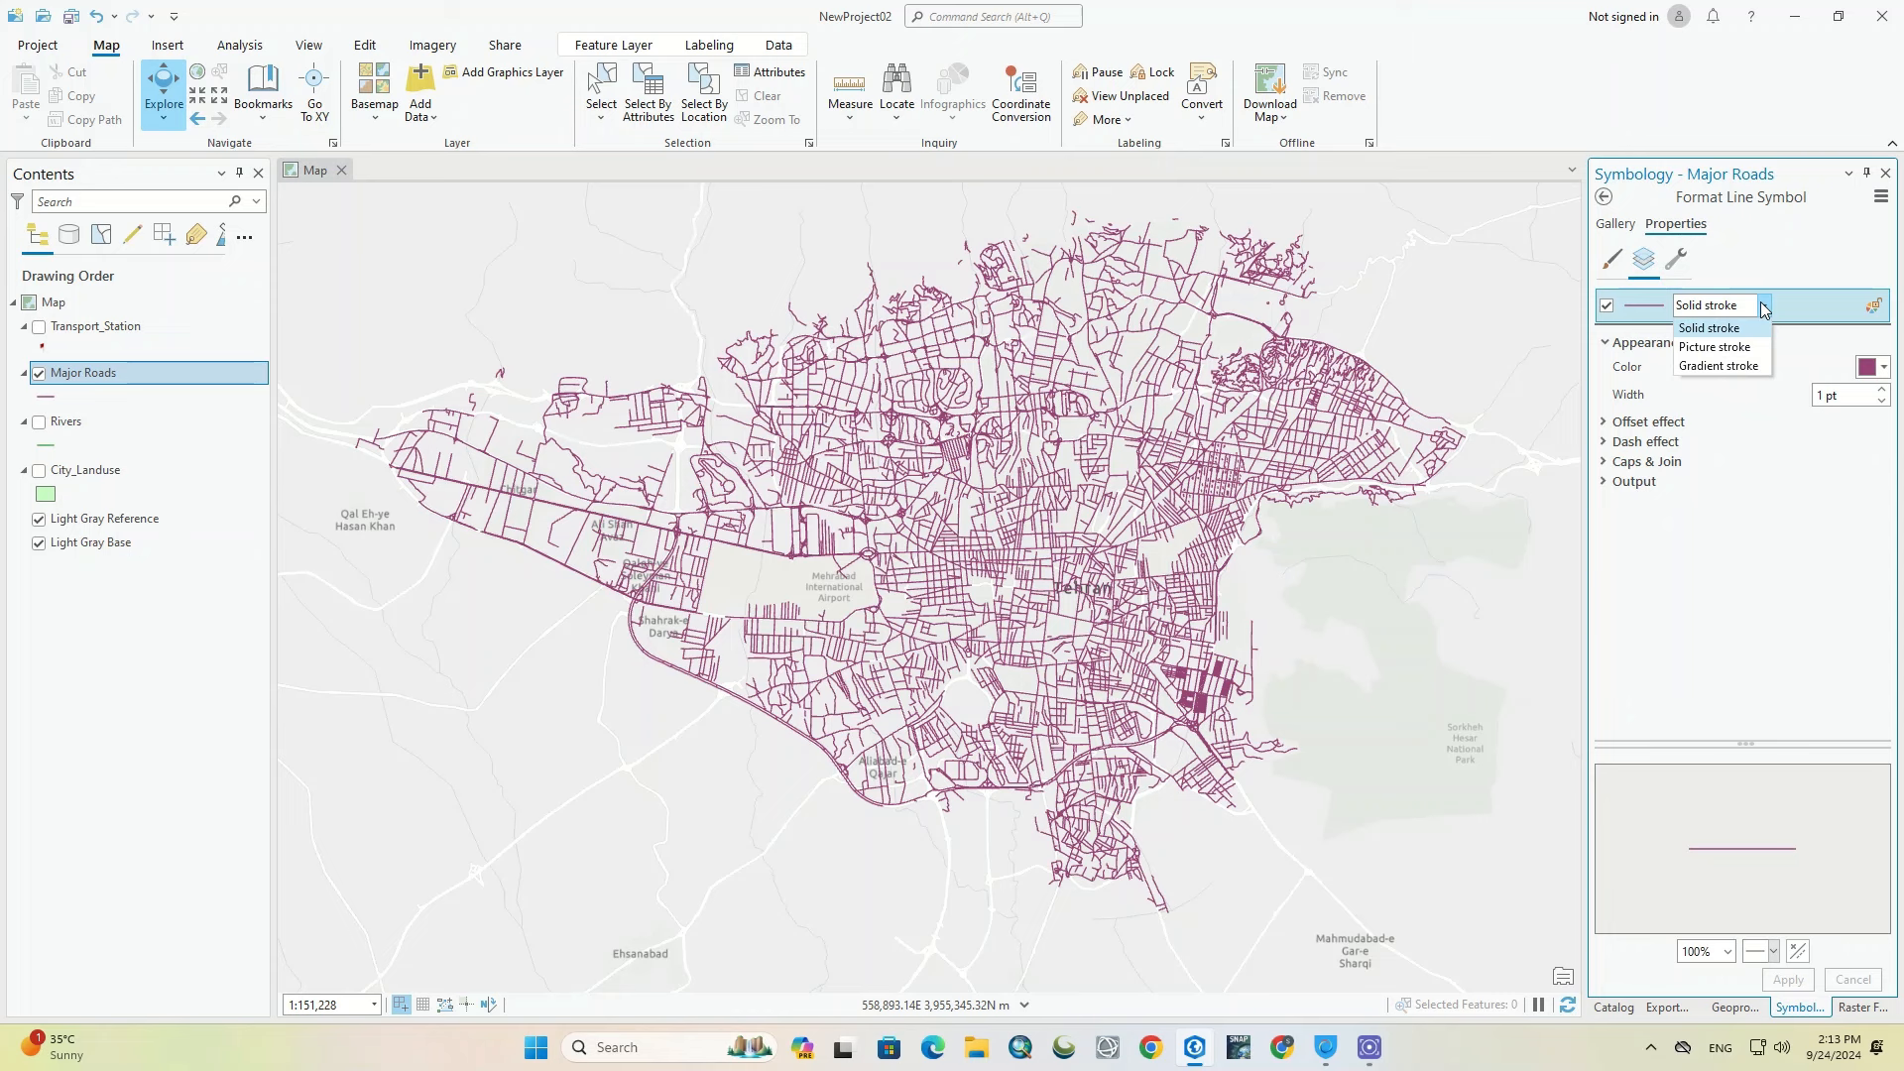
left_click(1764, 308)
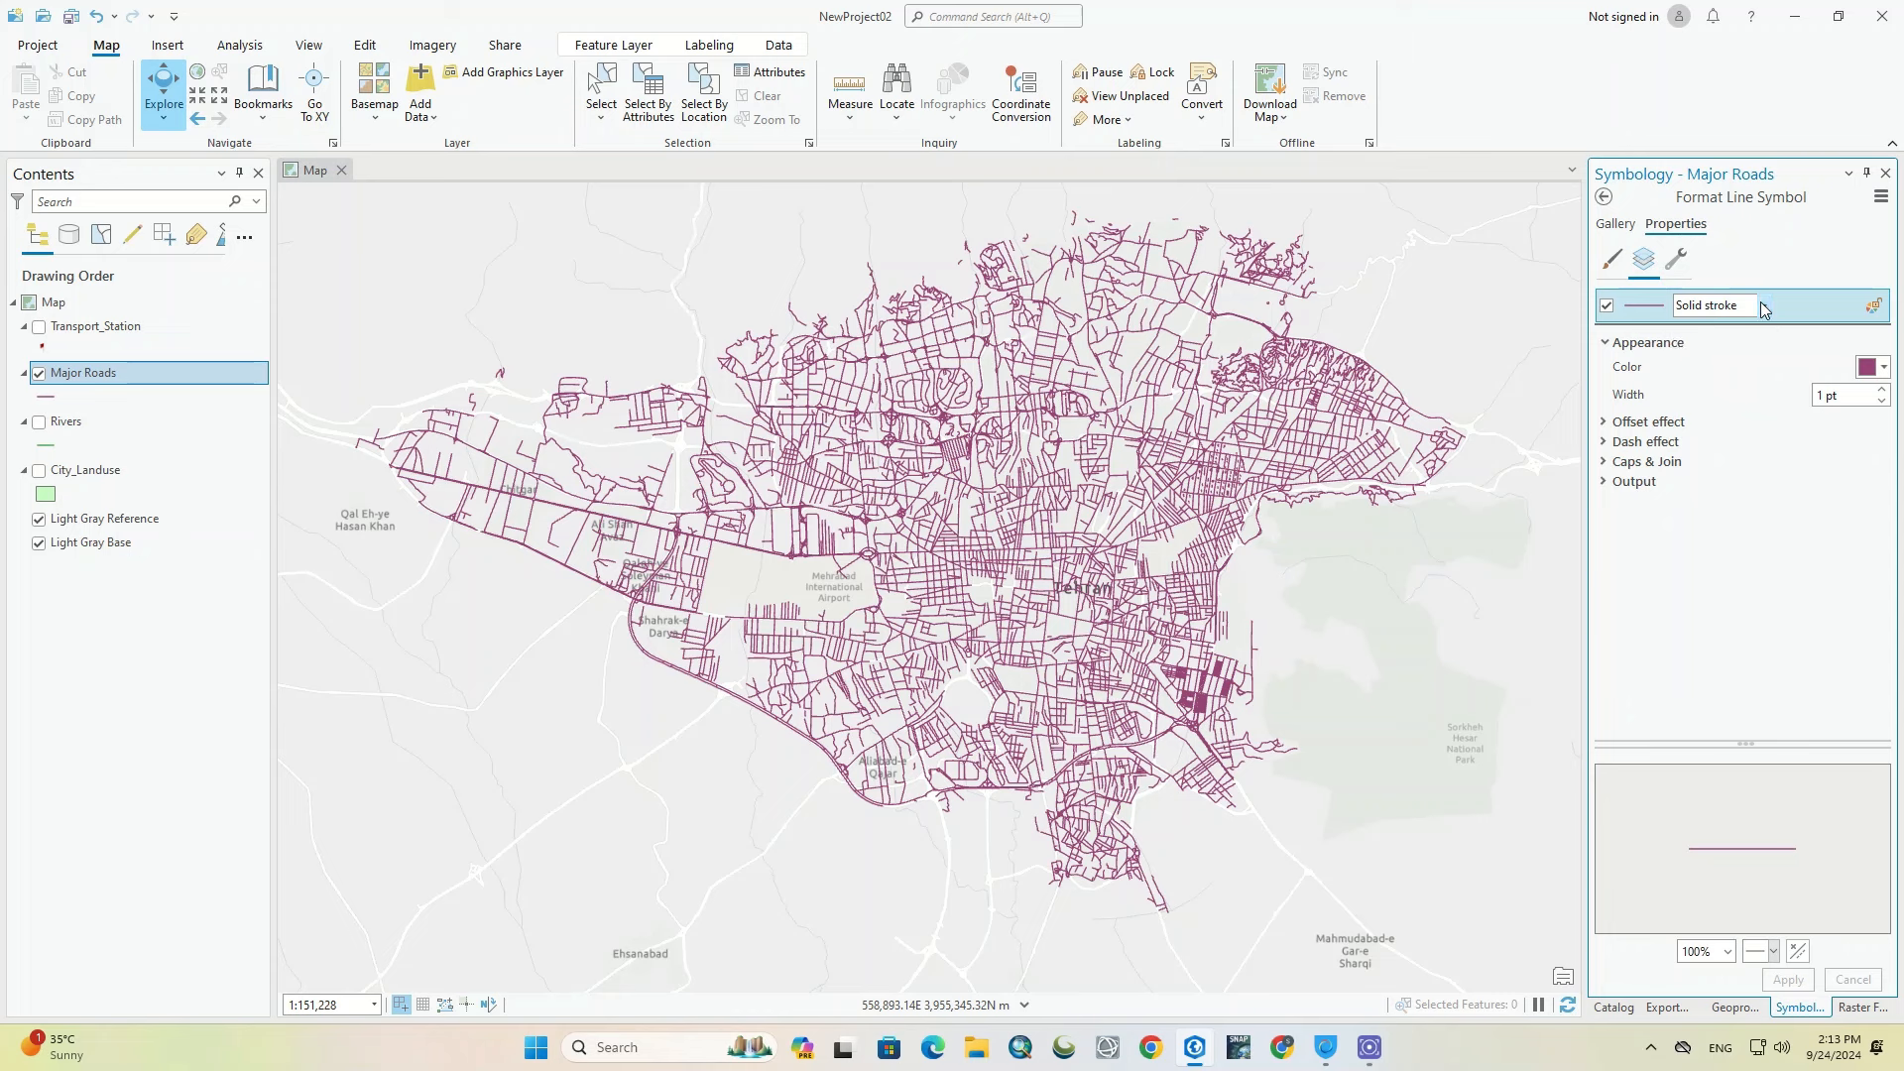
Step: Try a 3 pt line width on the Major Roads symbol, and return it to 1 pt
left_click(1869, 371)
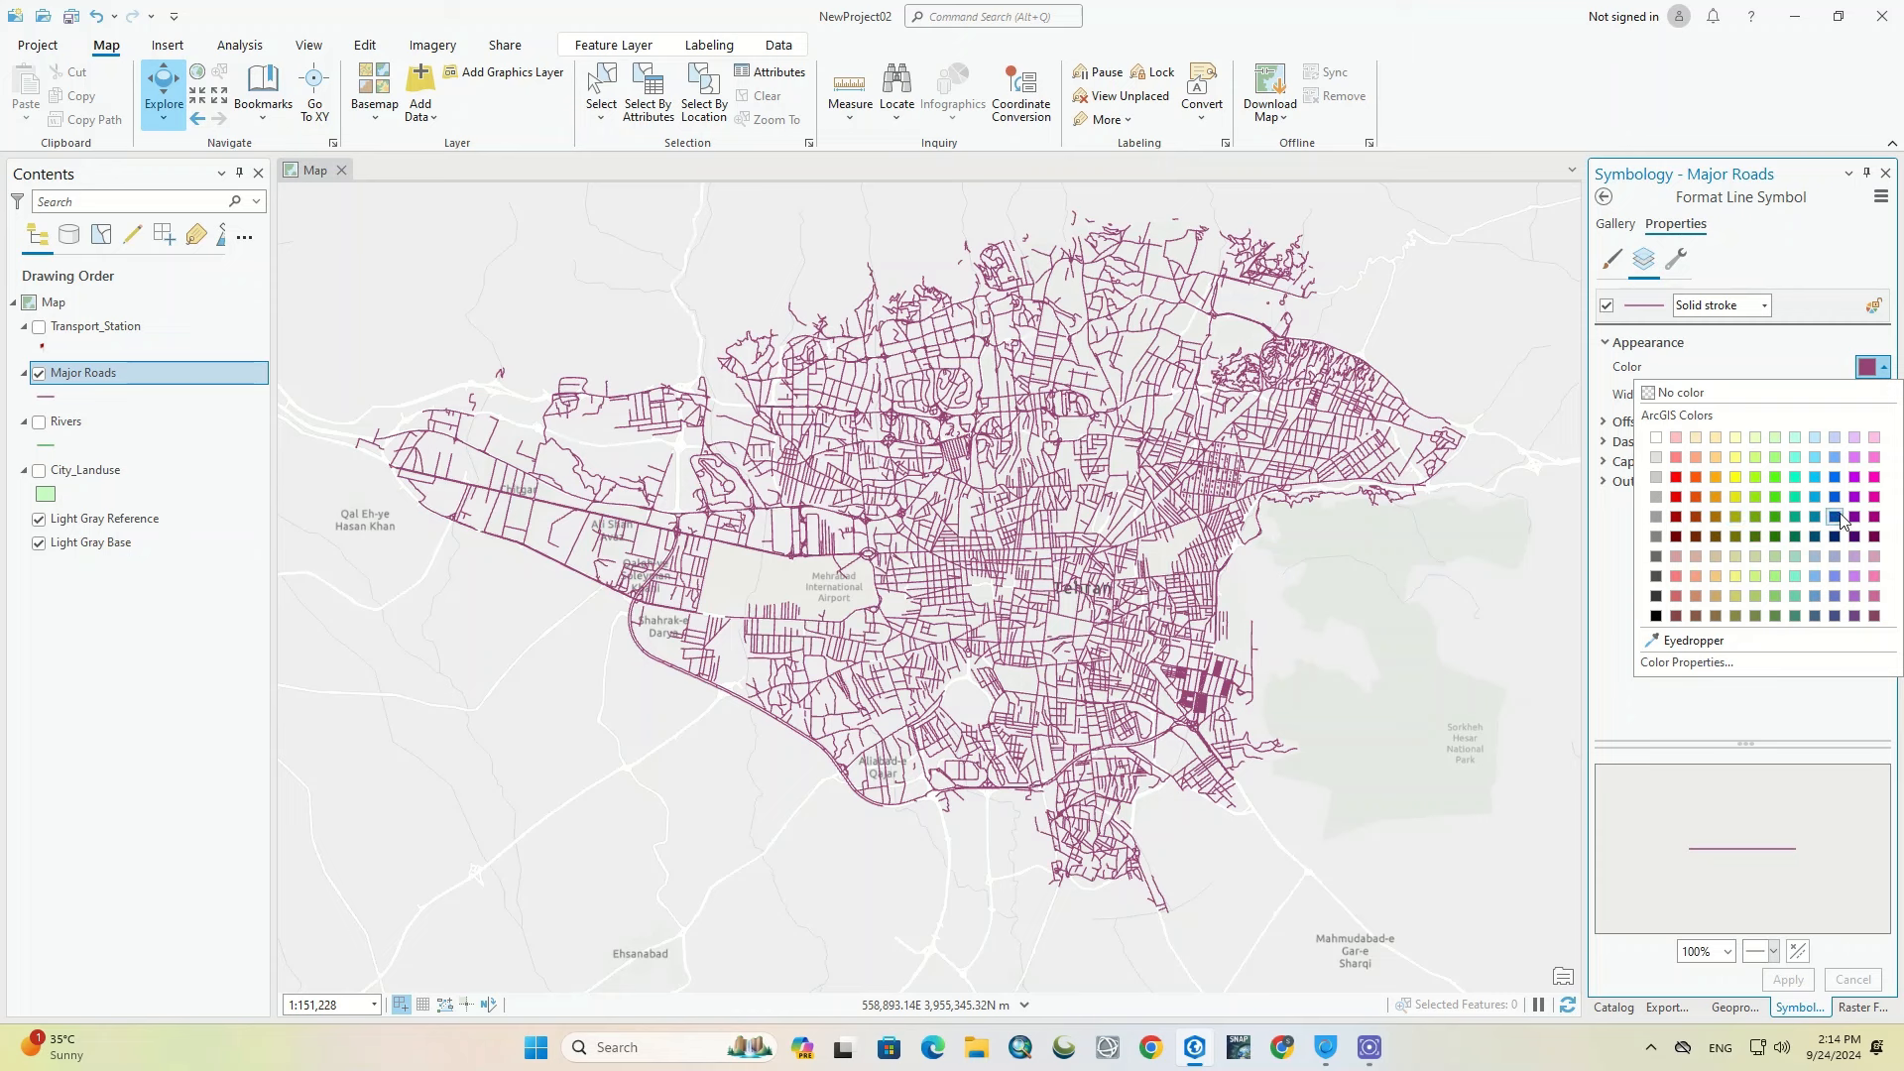
left_click(1797, 378)
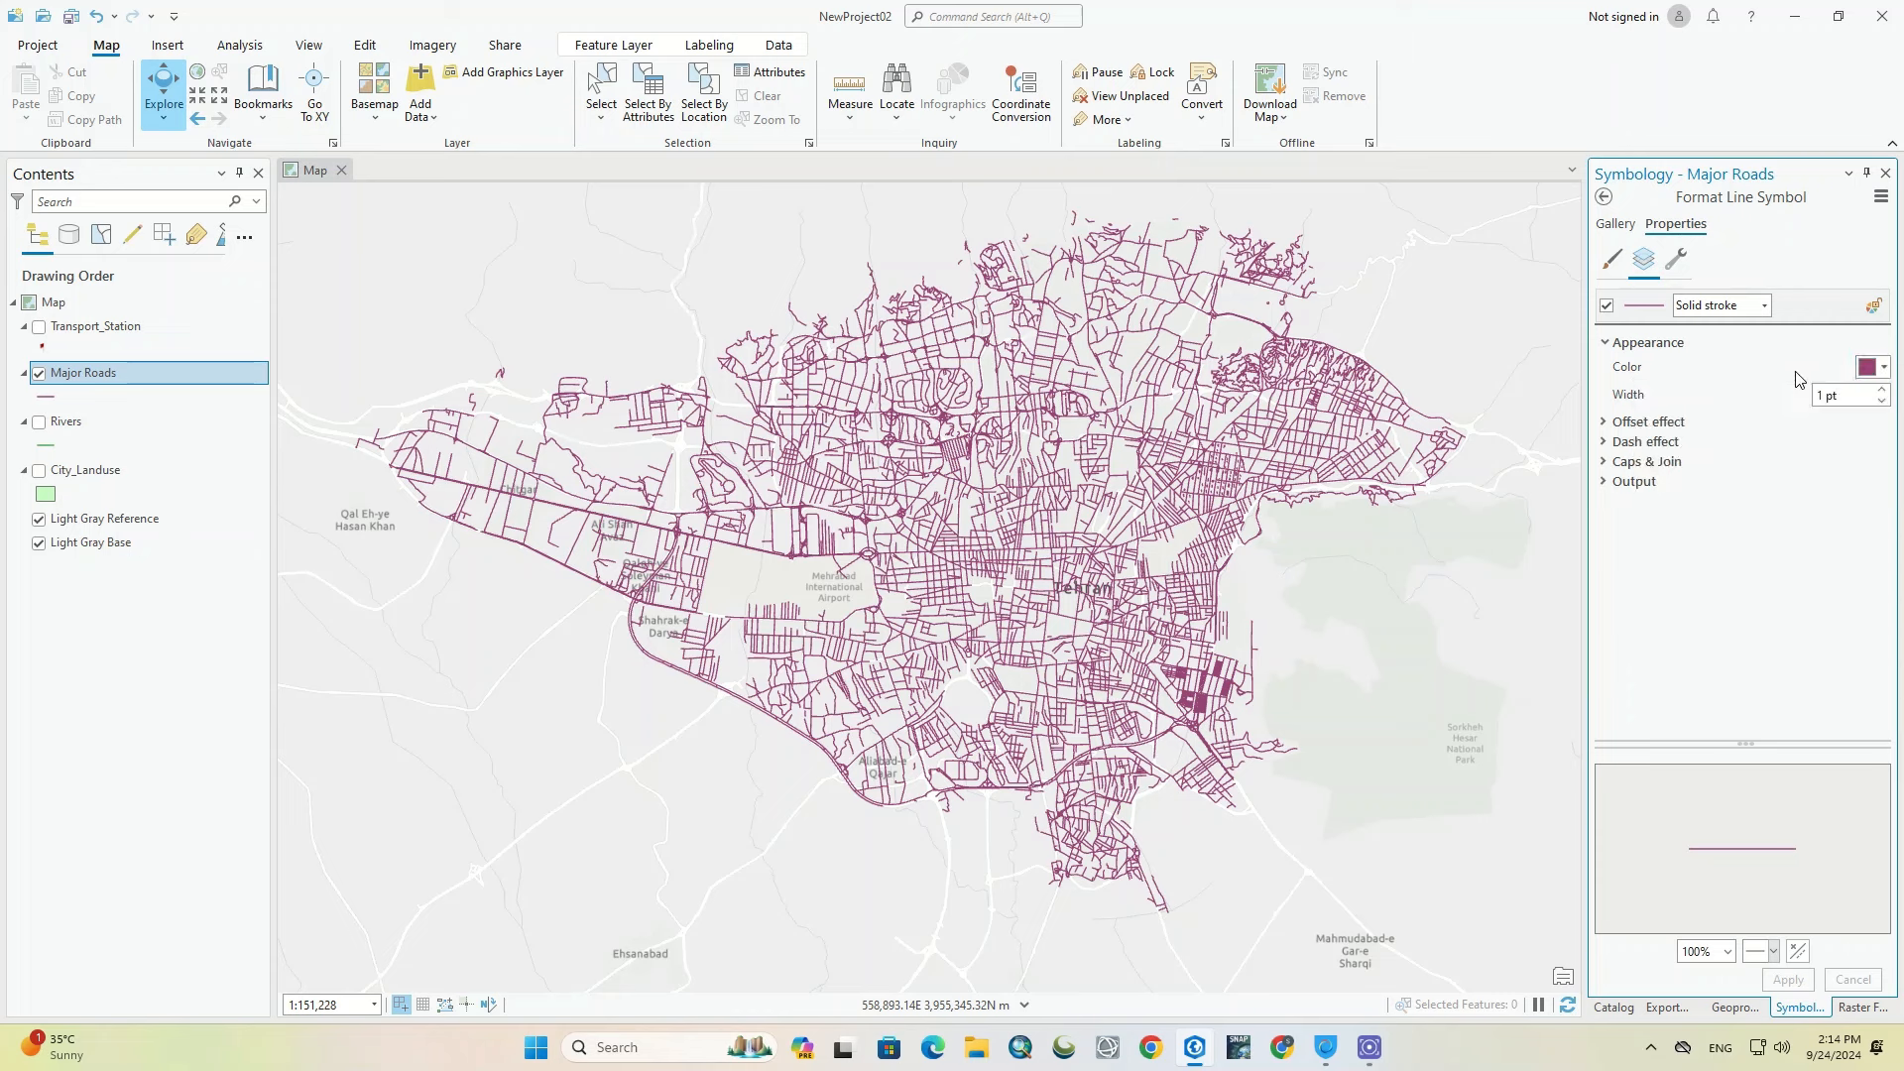
left_click(1882, 389)
left_click(1881, 390)
left_click(1882, 391)
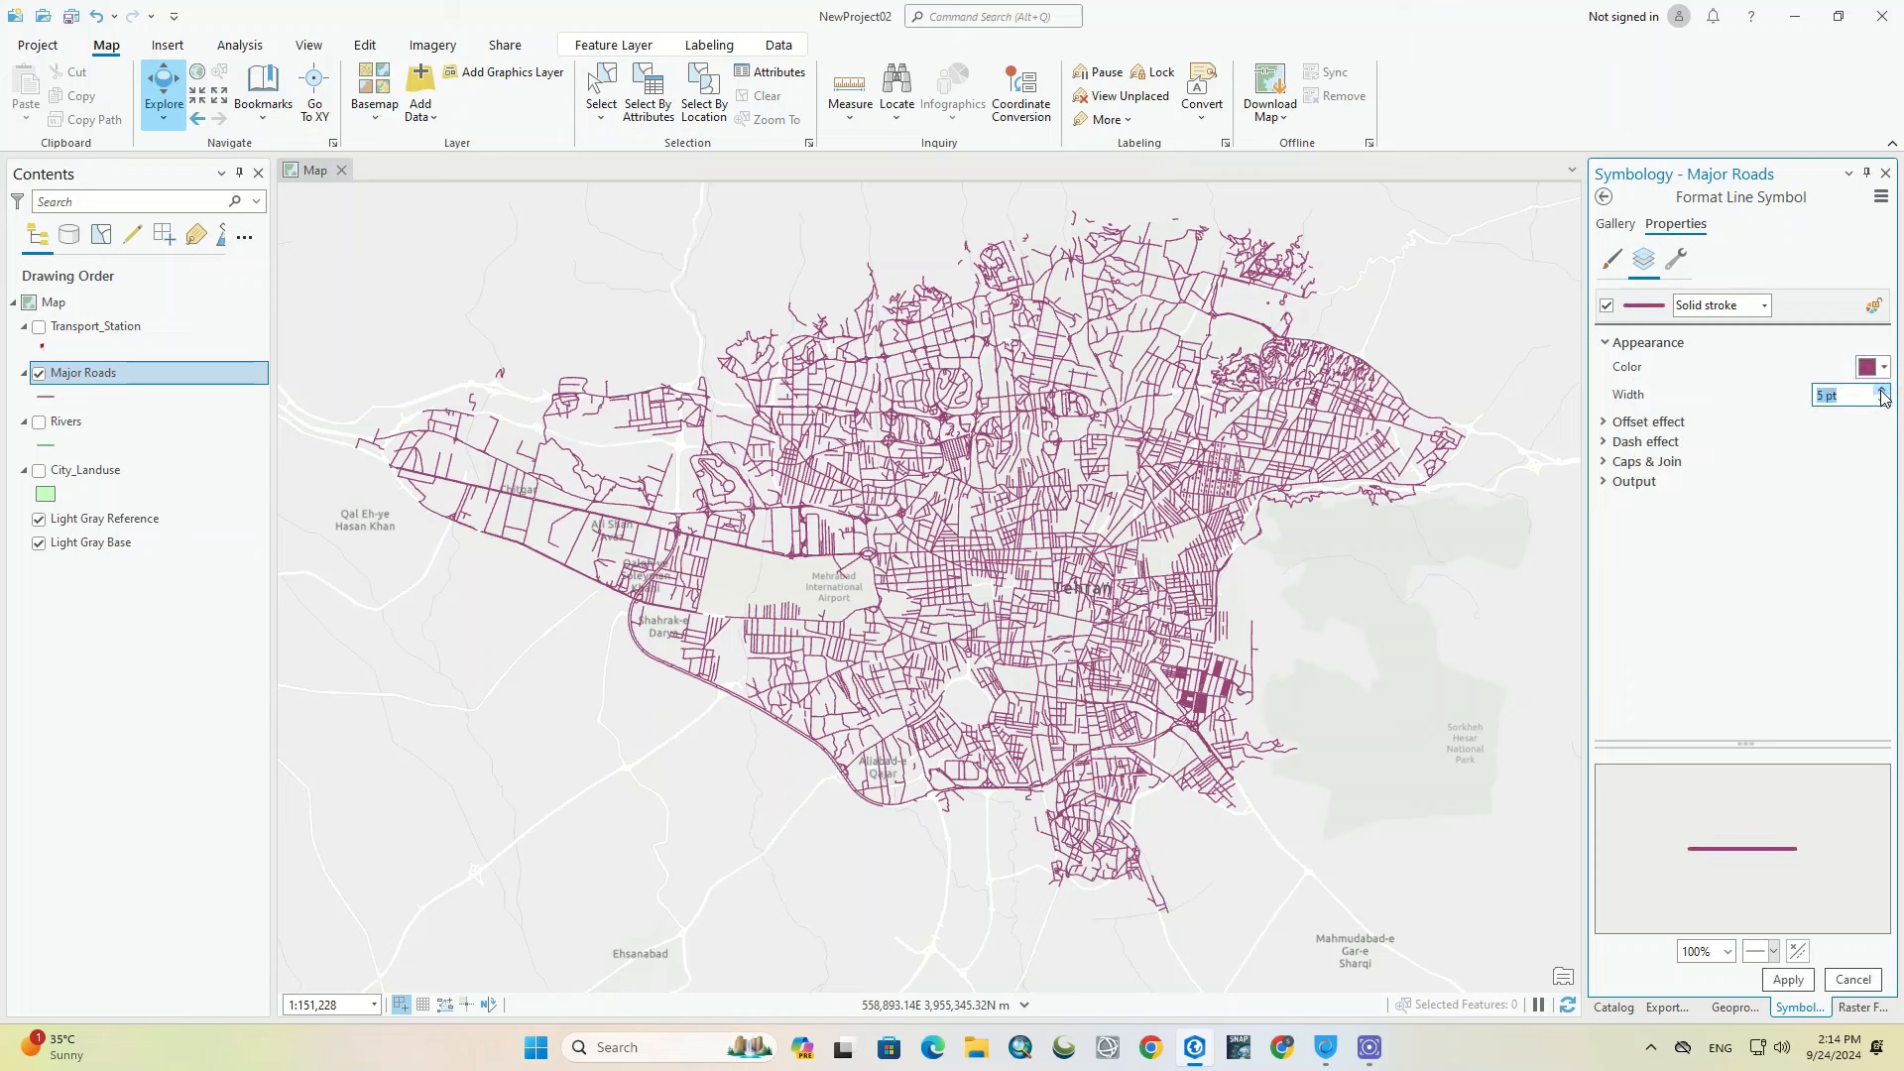
left_click(1882, 390)
left_click(1881, 403)
left_click(1788, 979)
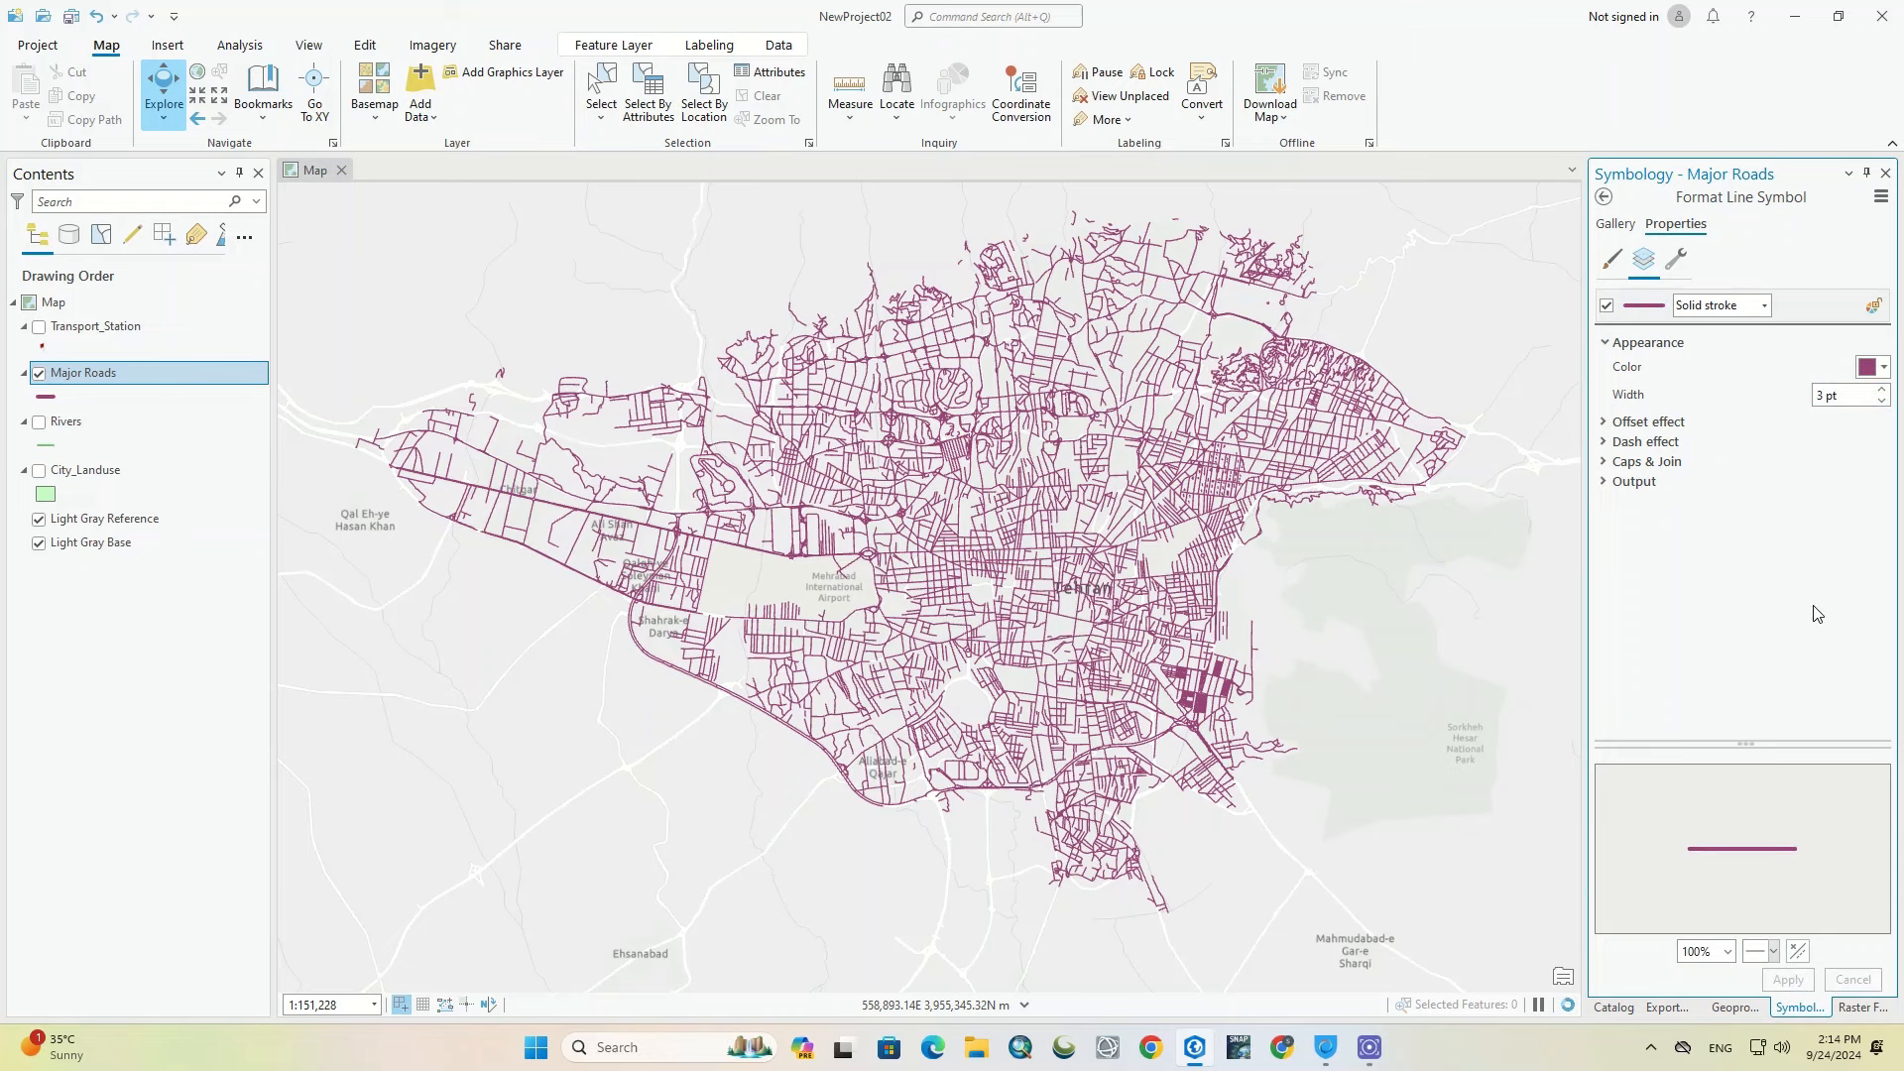
left_click(1882, 403)
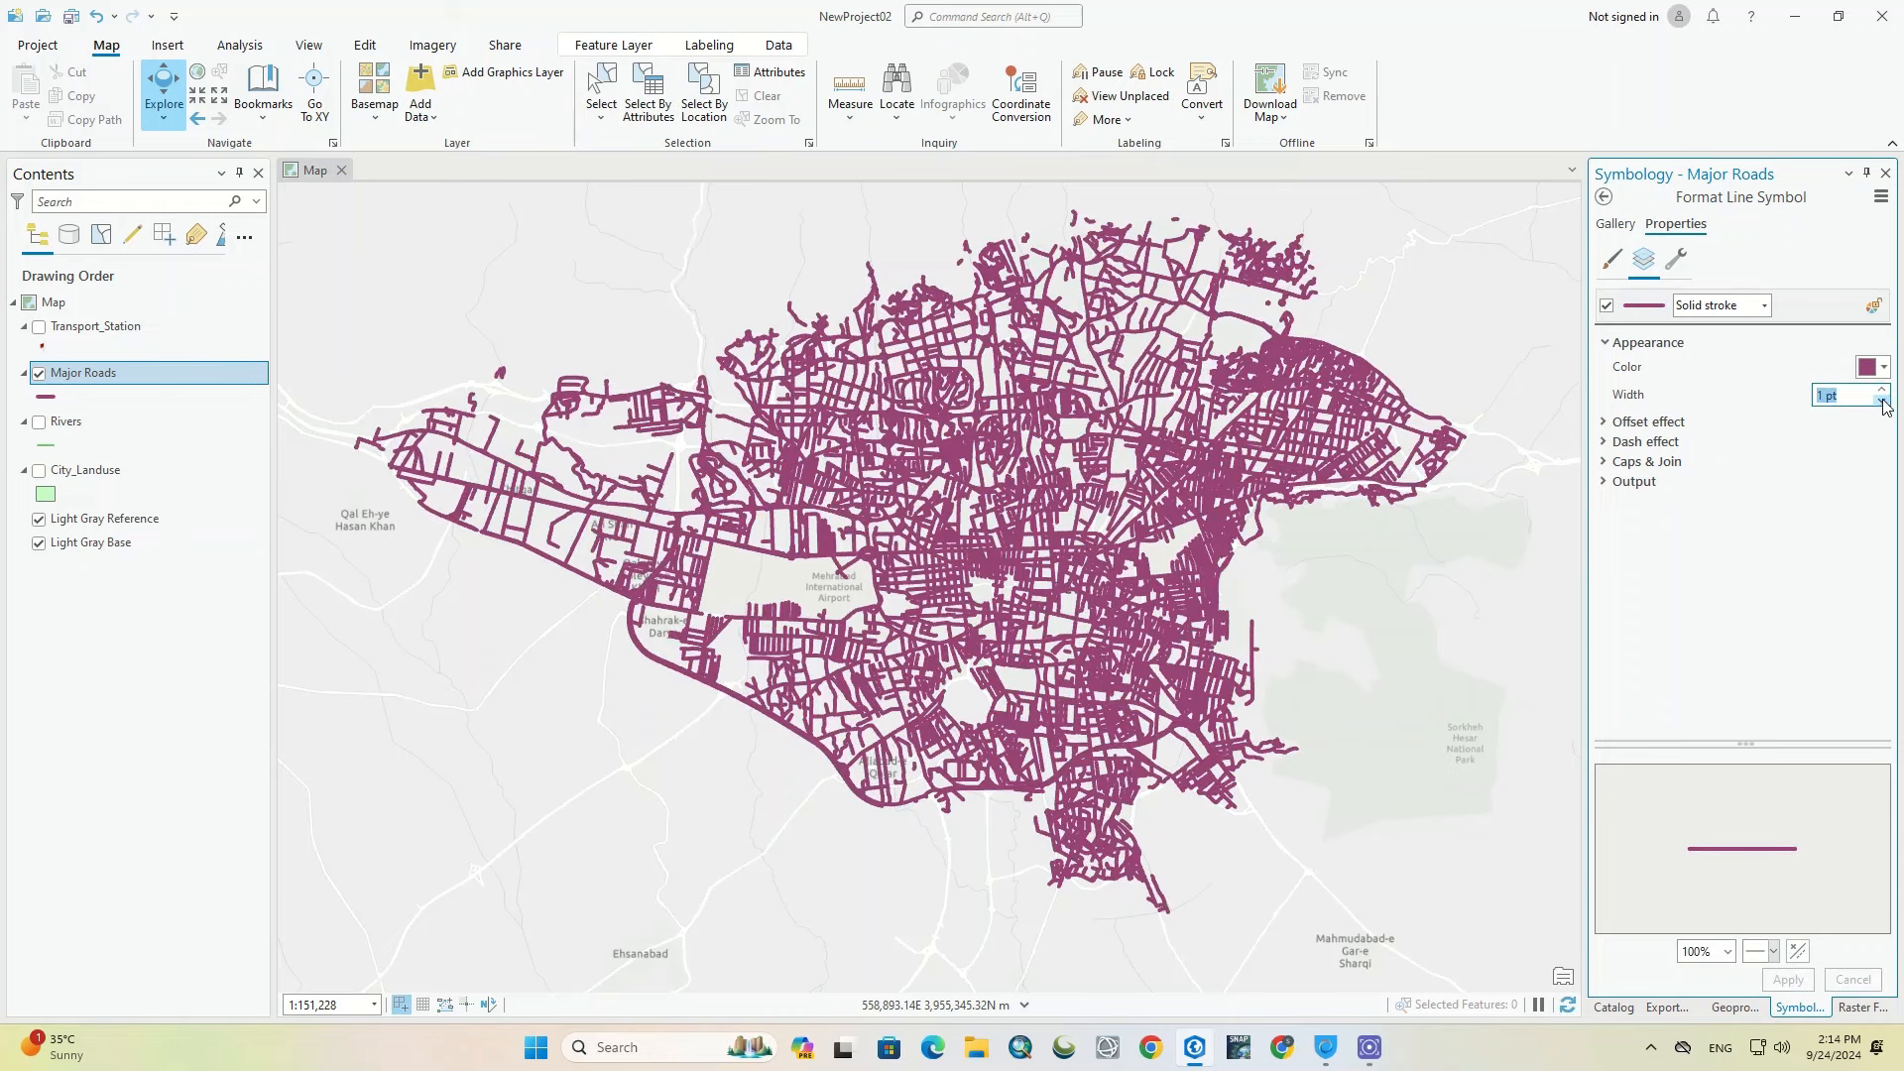
Step: Apply a dash effect with the 5 5 dash template to the Major Roads line and inspect it on the map
left_click(1646, 441)
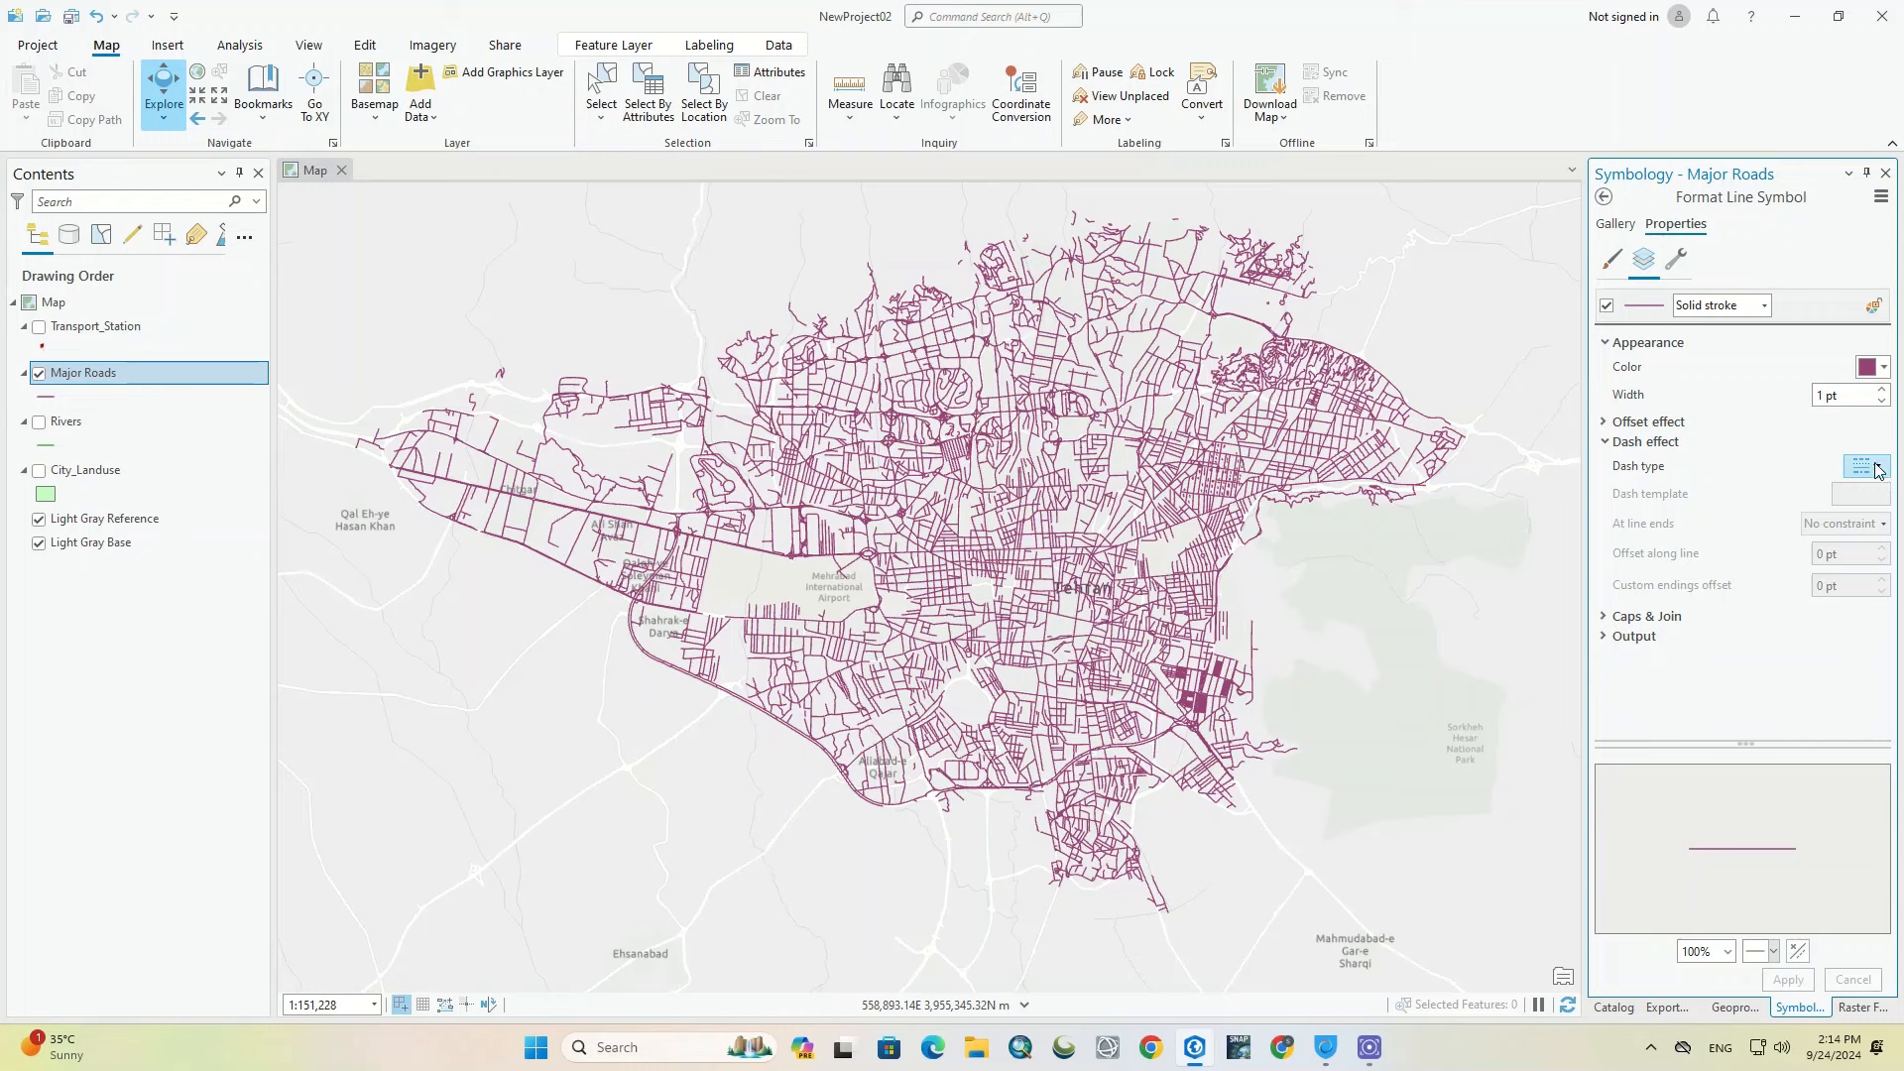
left_click(1875, 469)
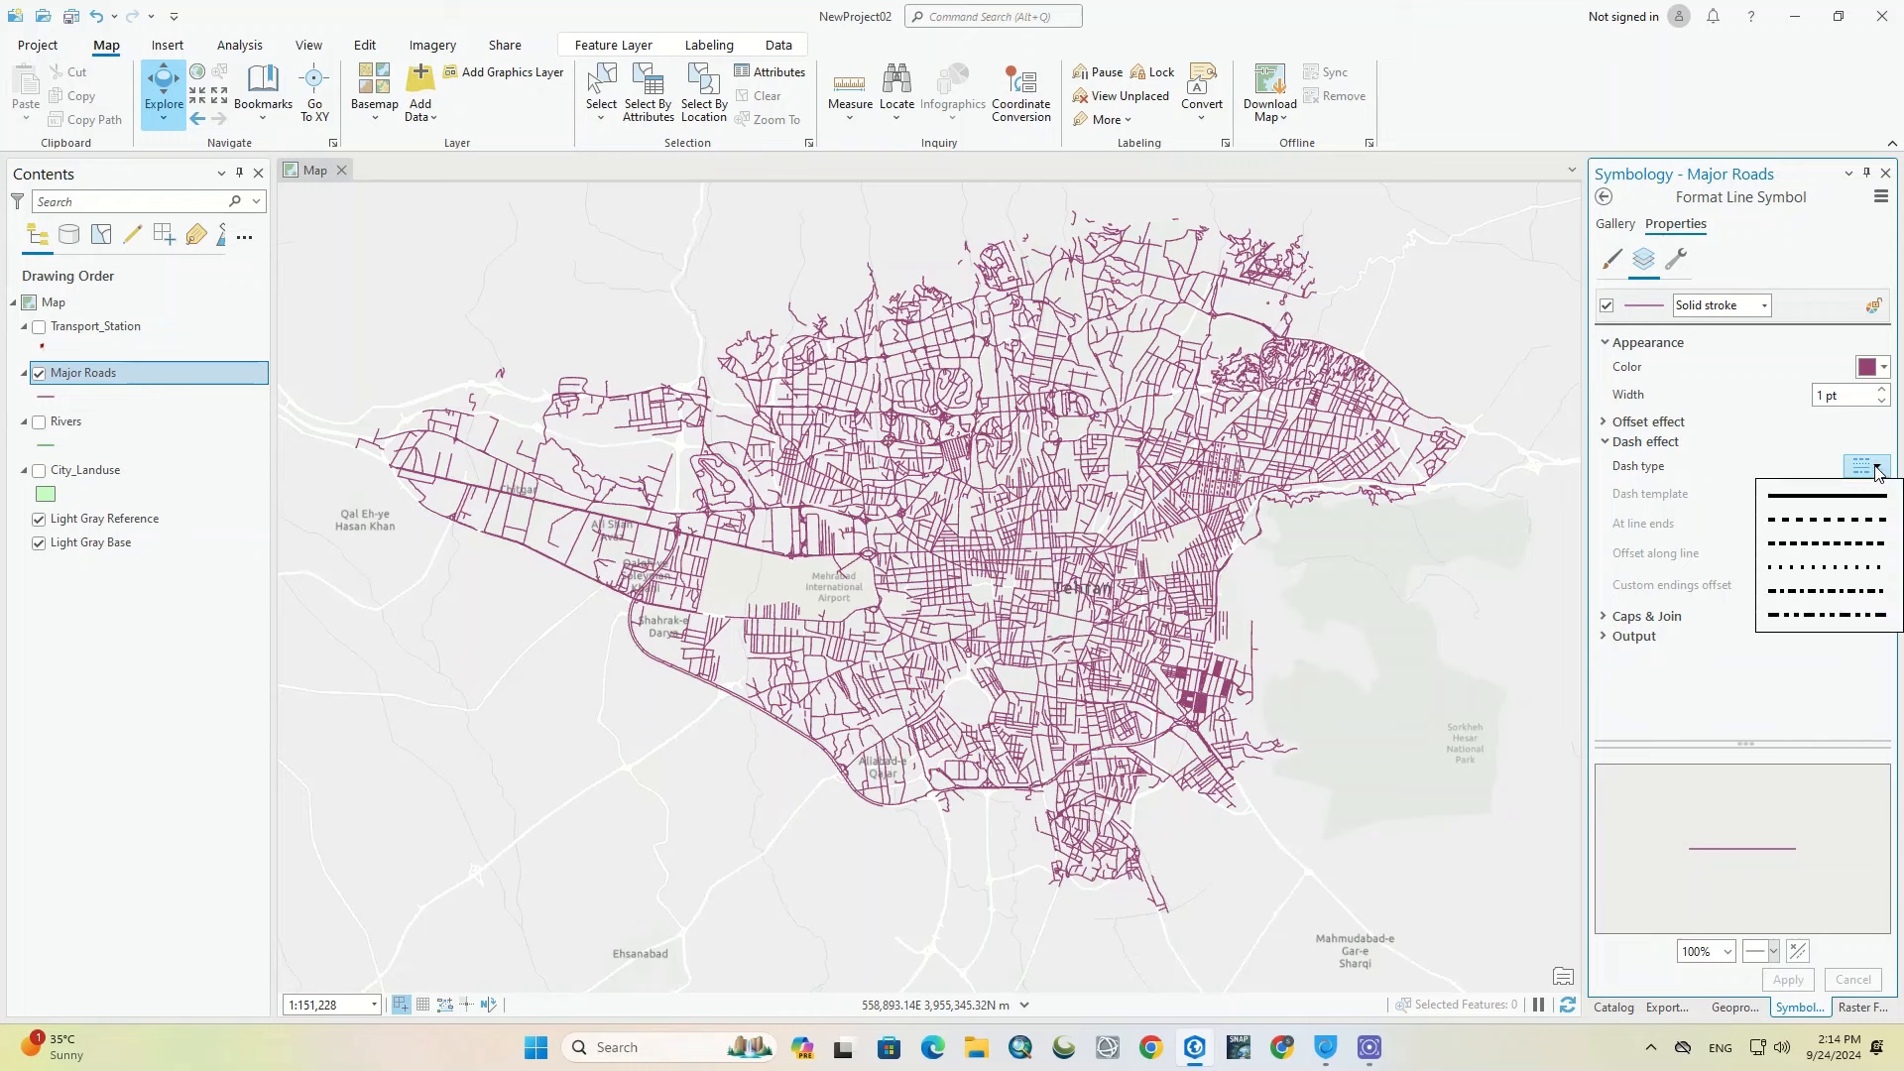
left_click(1847, 527)
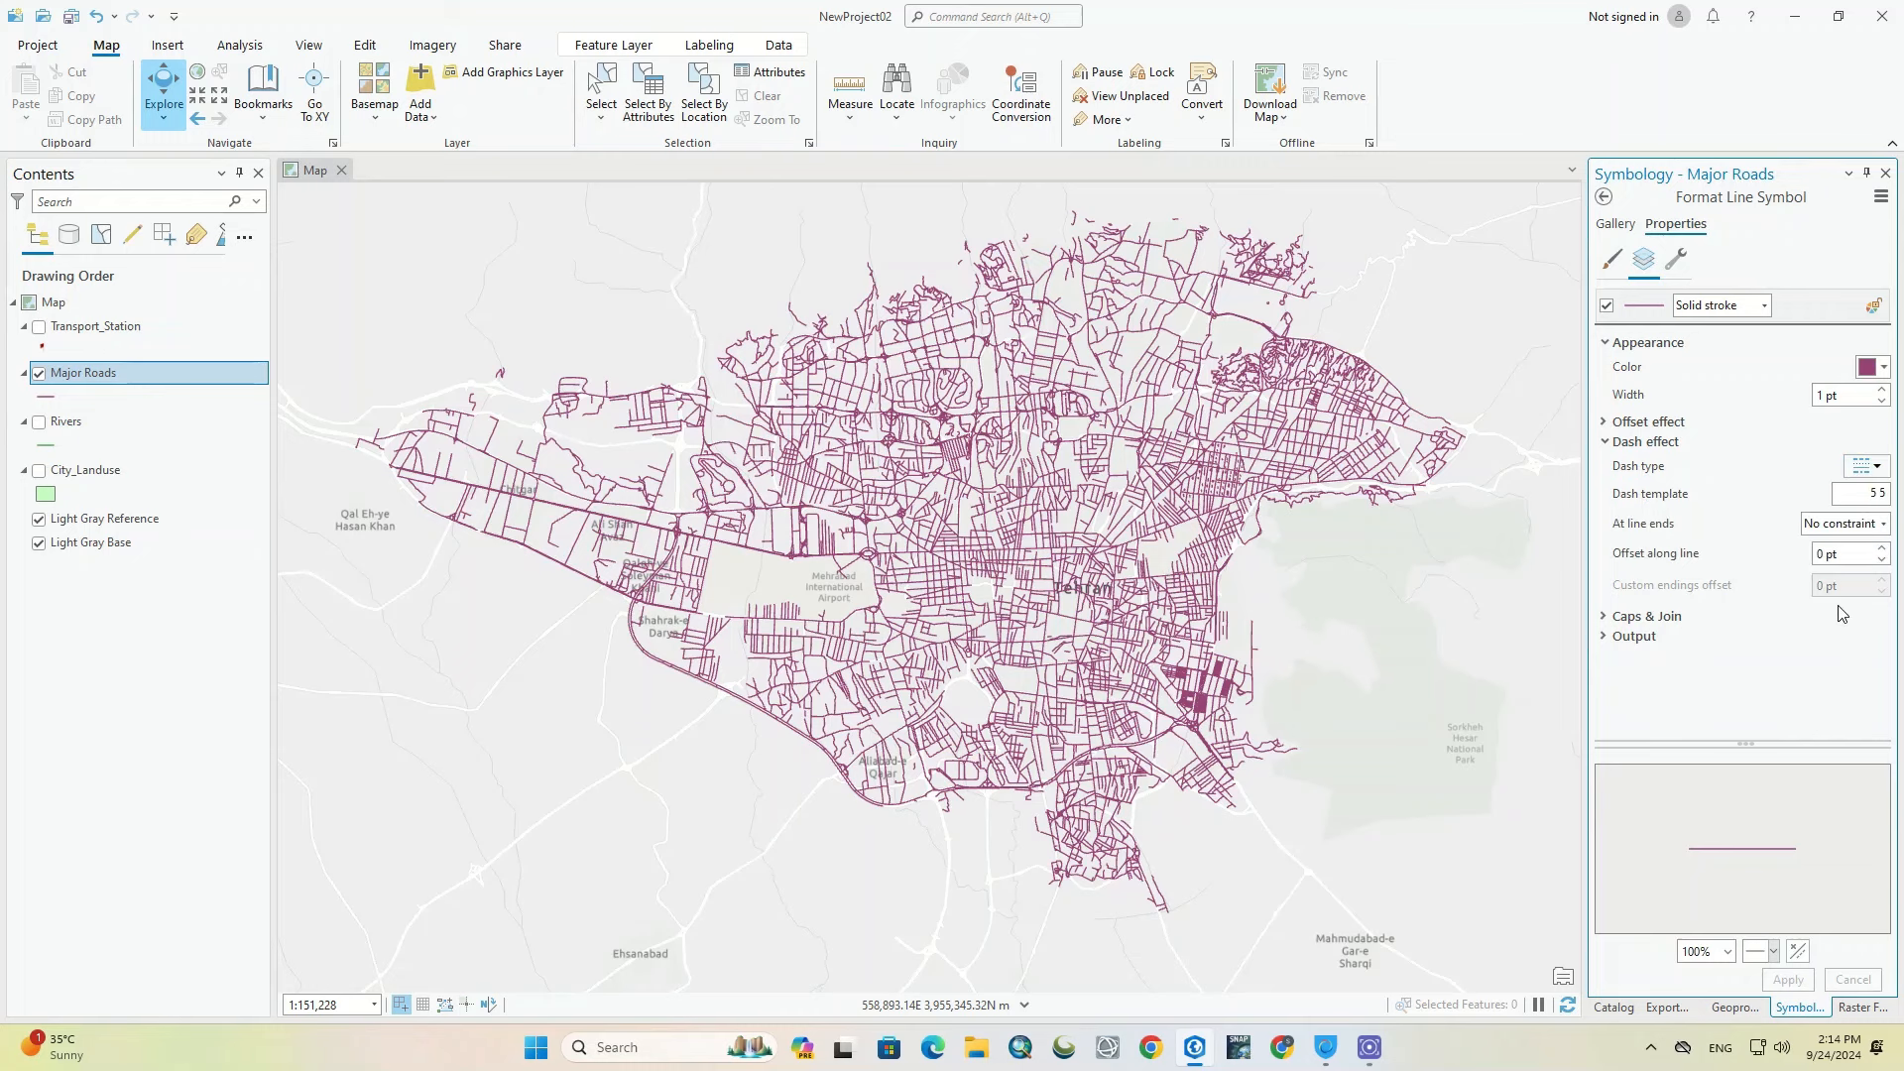
left_click(1789, 979)
scroll(949, 765, "up", 4)
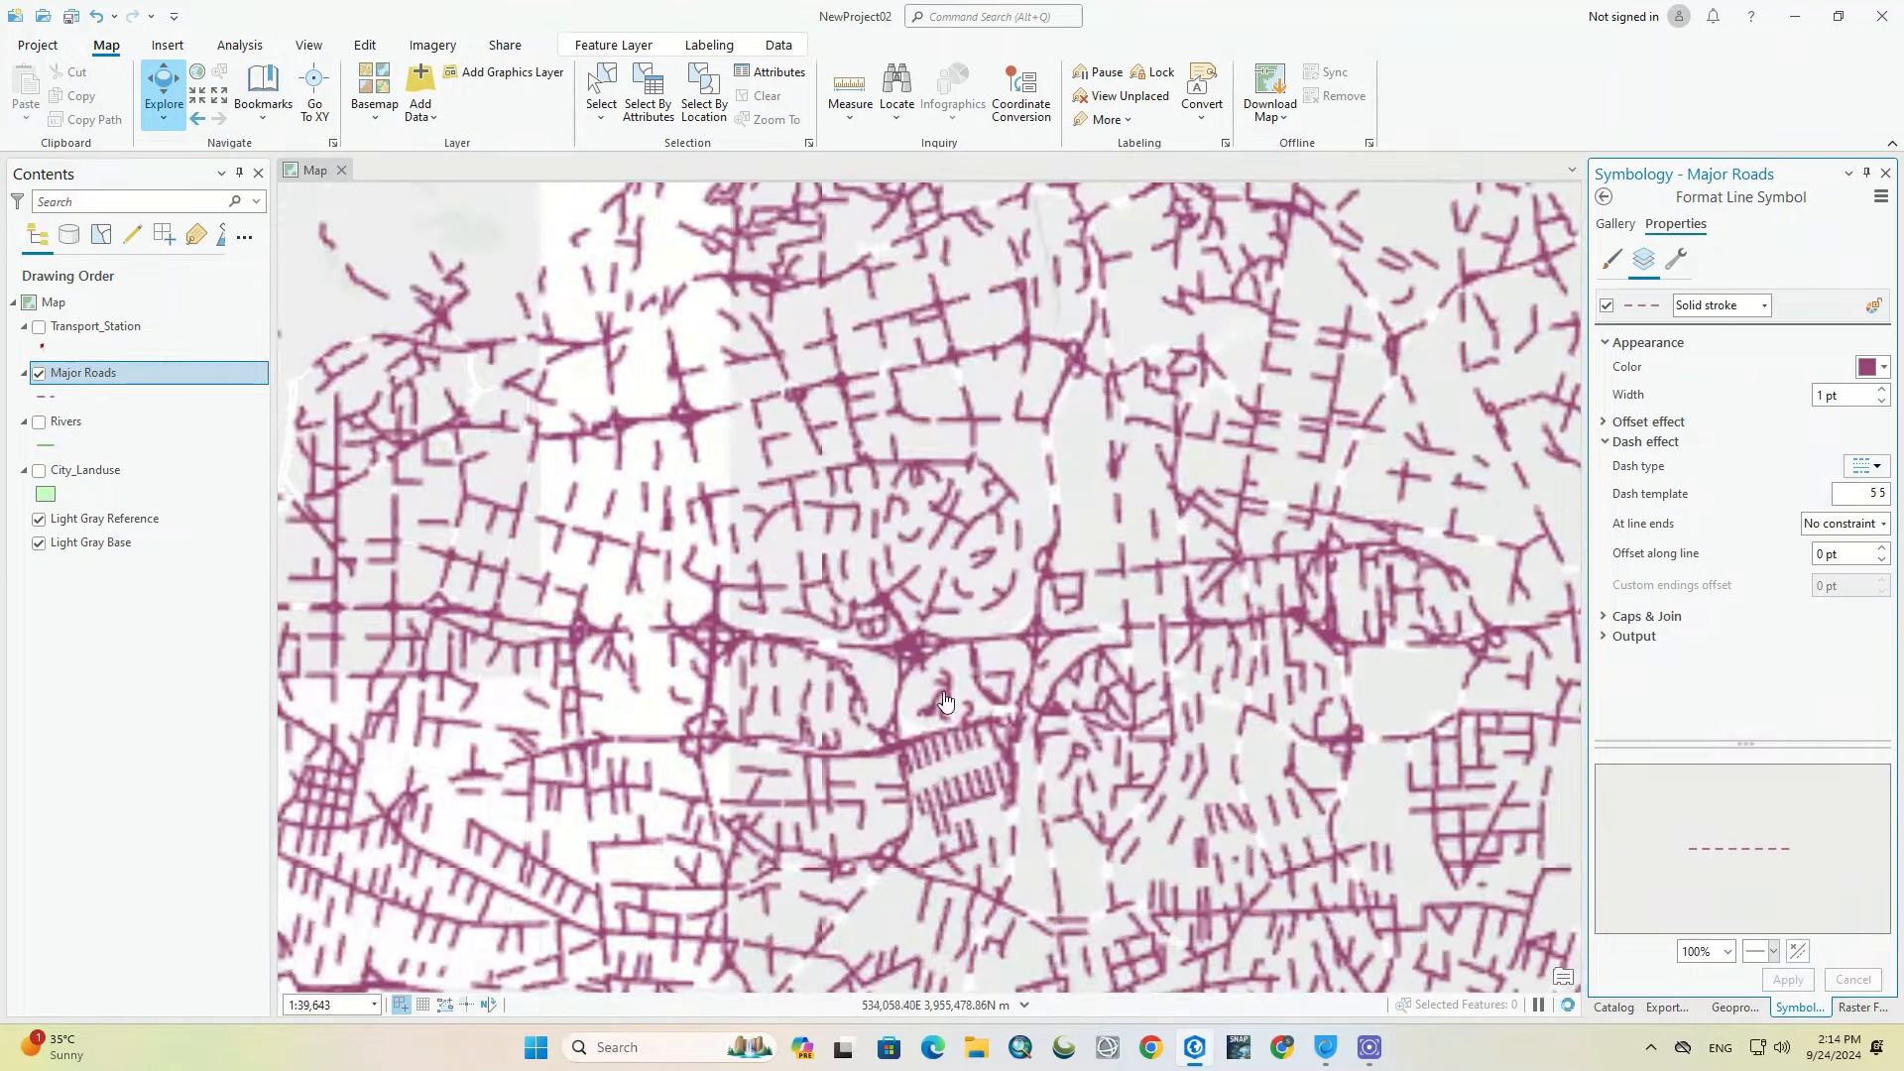
scroll(923, 859, "up", 2)
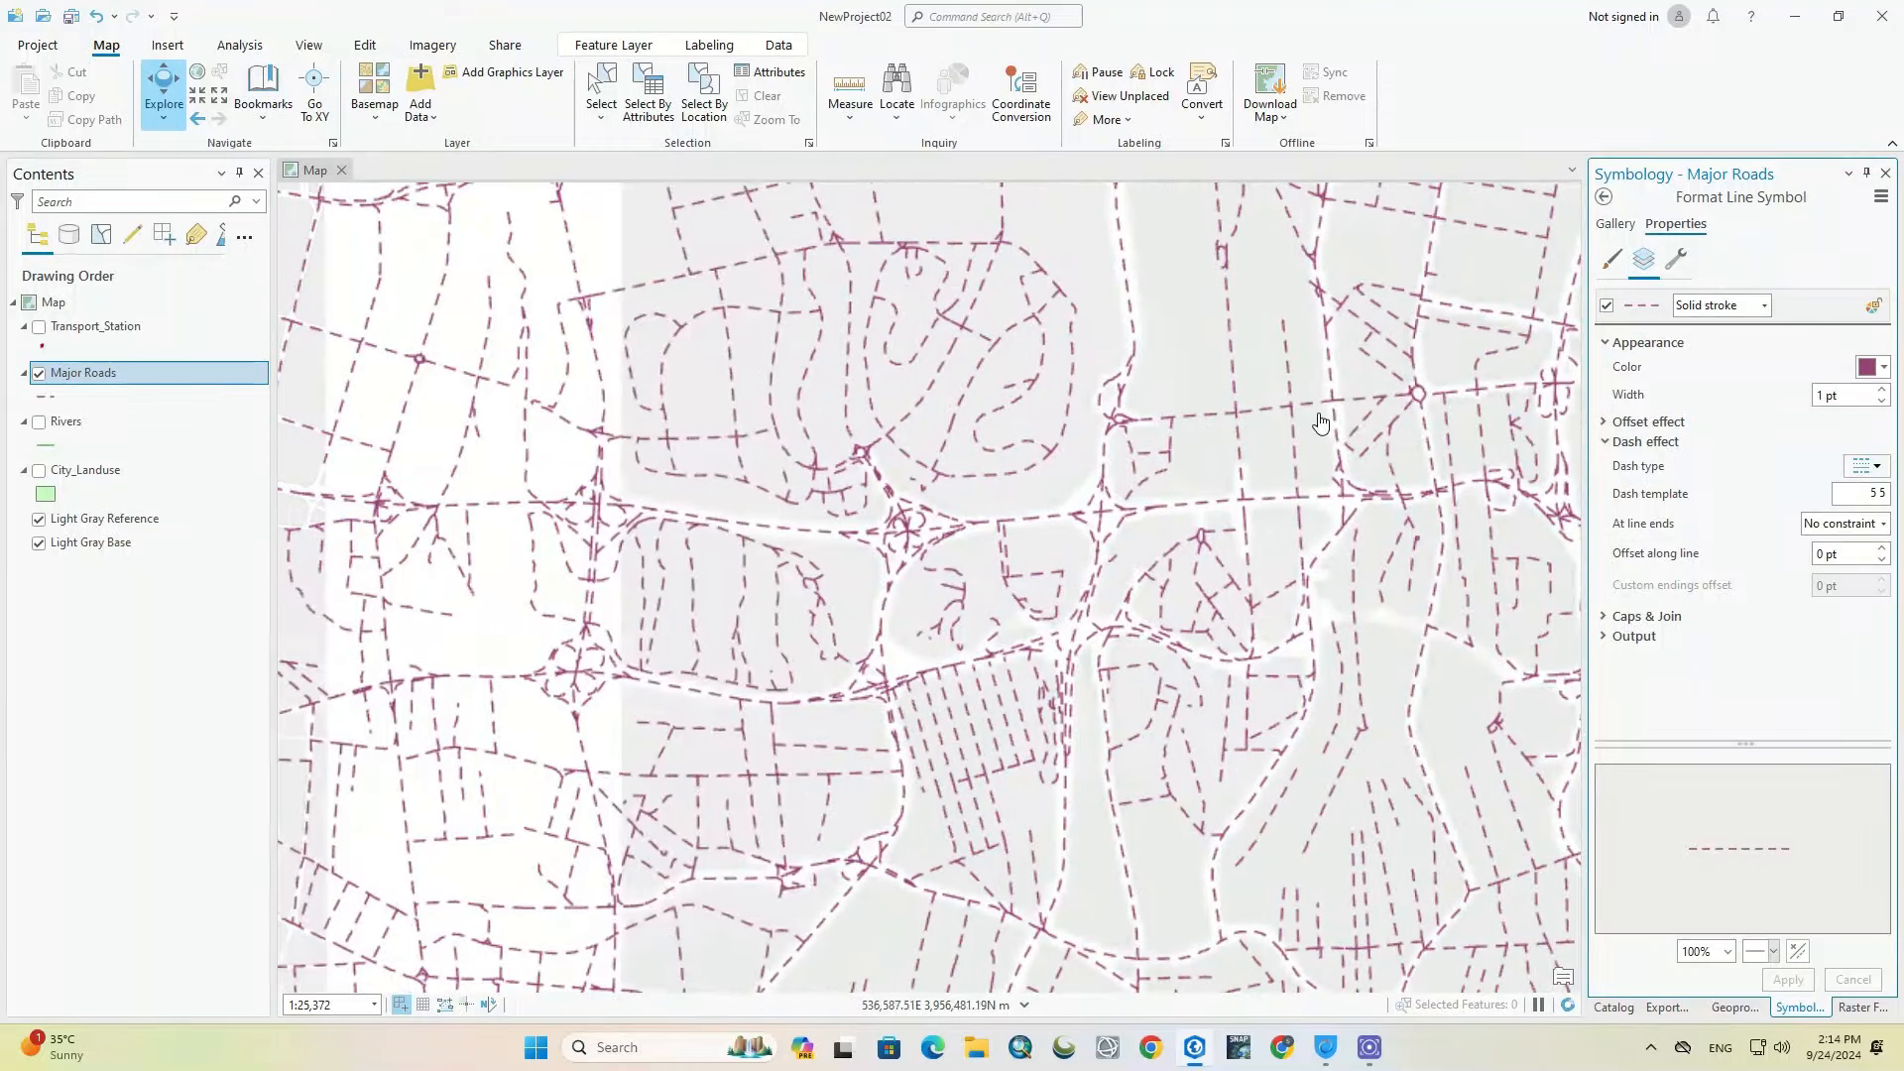
Step: Try the 2 6 dash template on Major Roads, and replace it with the dash-dot-dot pattern using template 8 4 4 4 4 4
left_click(1869, 468)
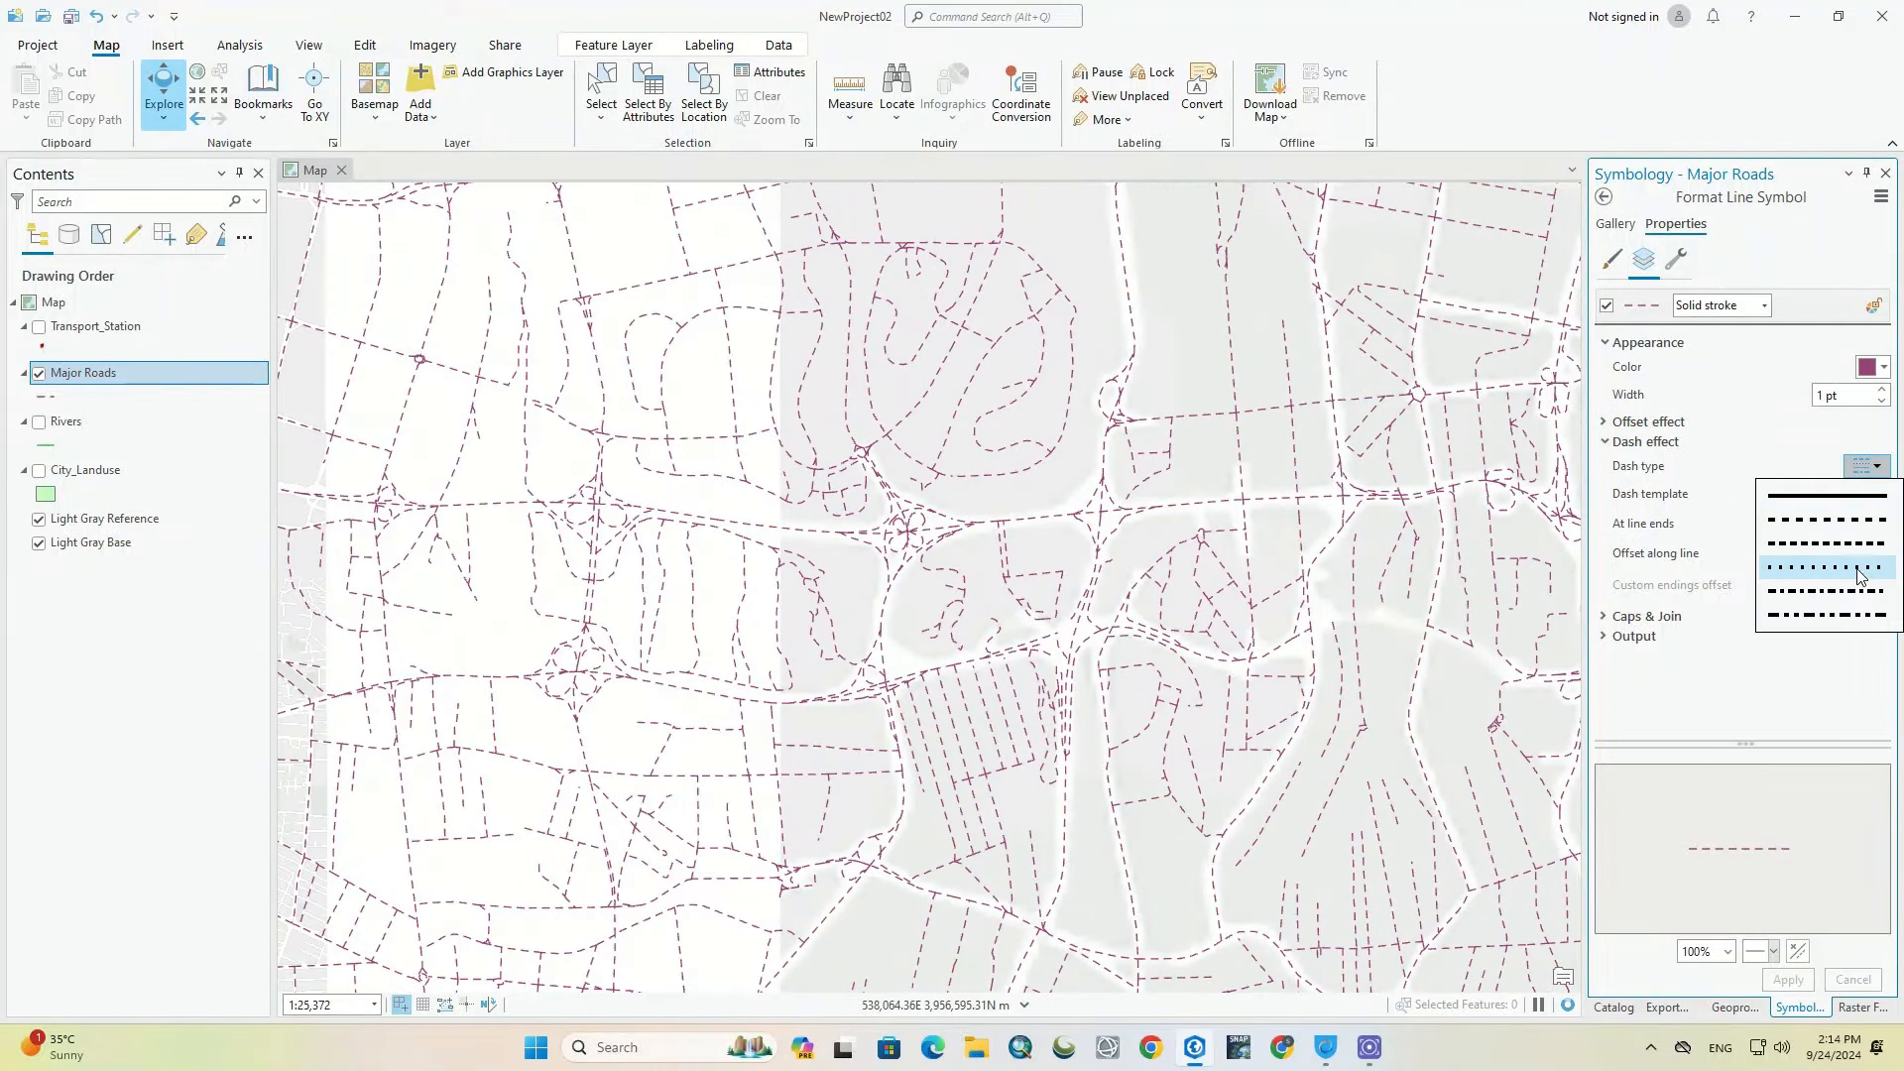
left_click(1863, 543)
left_click(1789, 980)
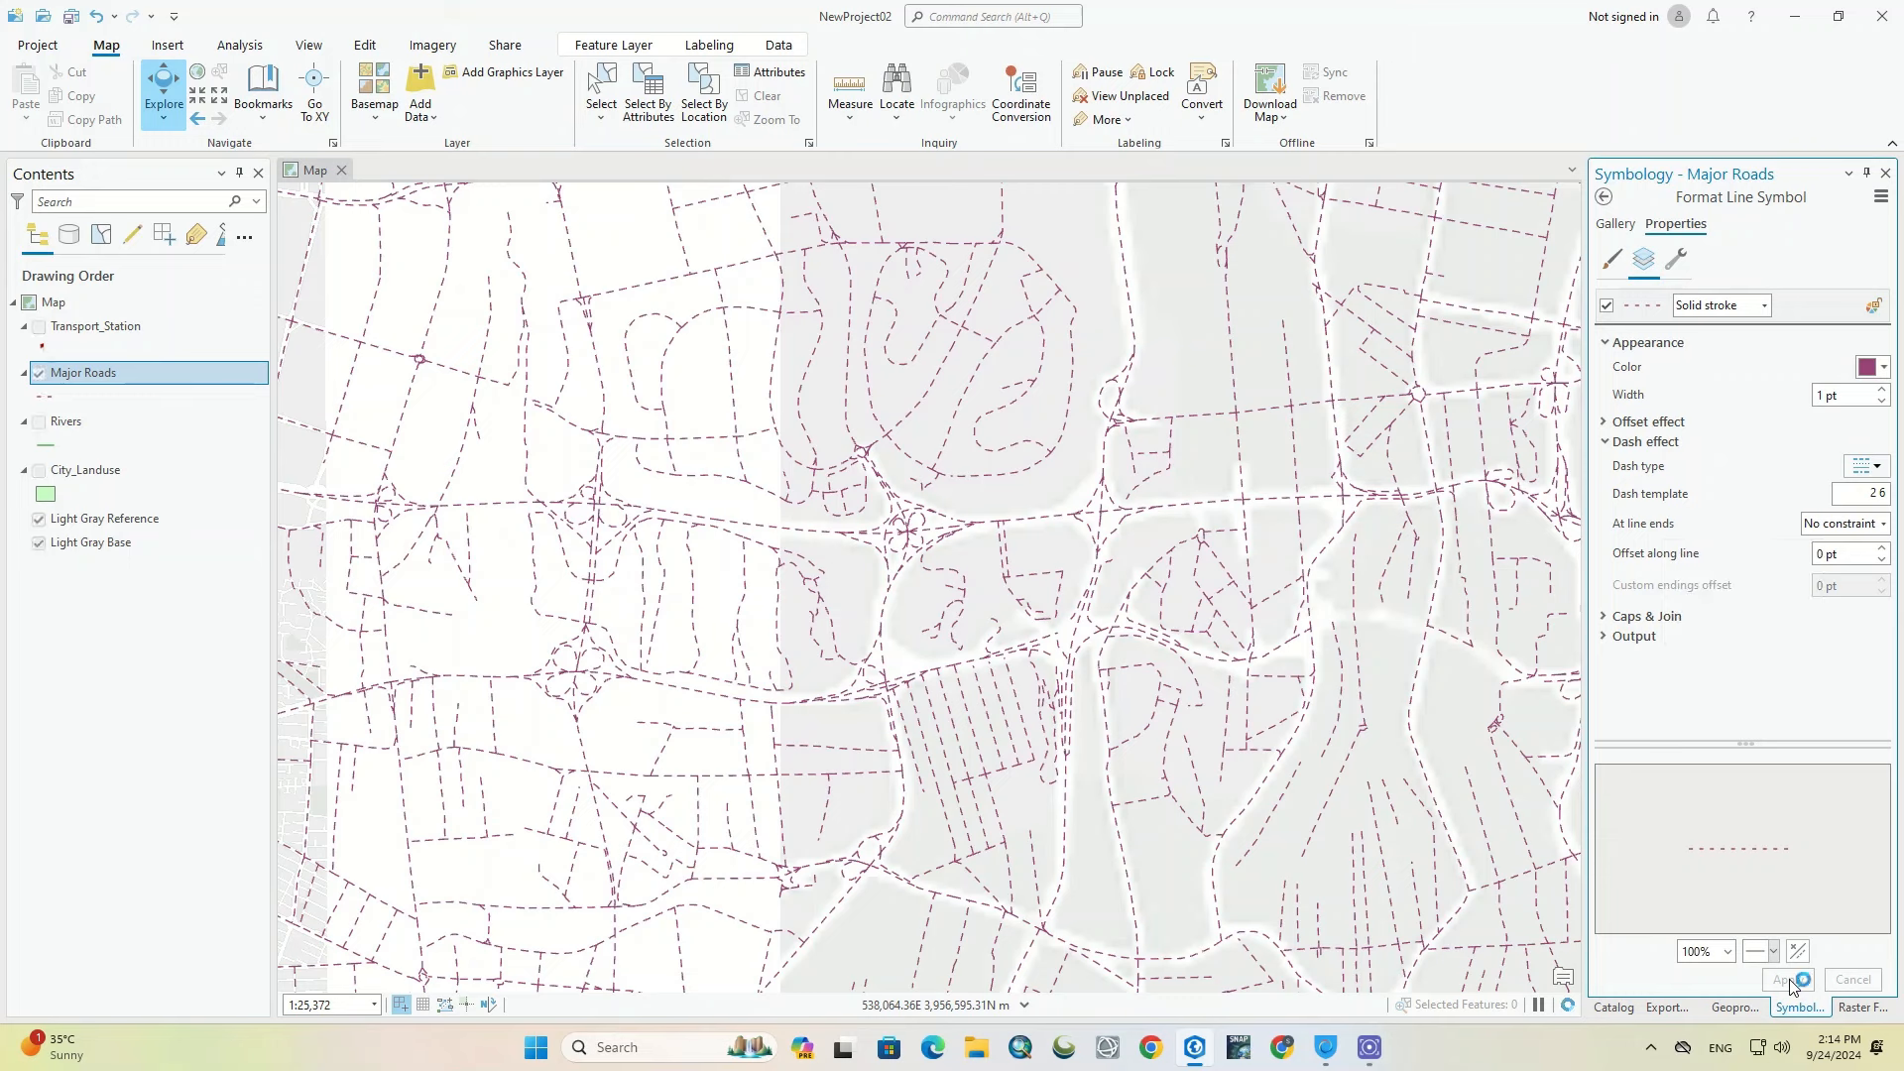
left_click(1882, 470)
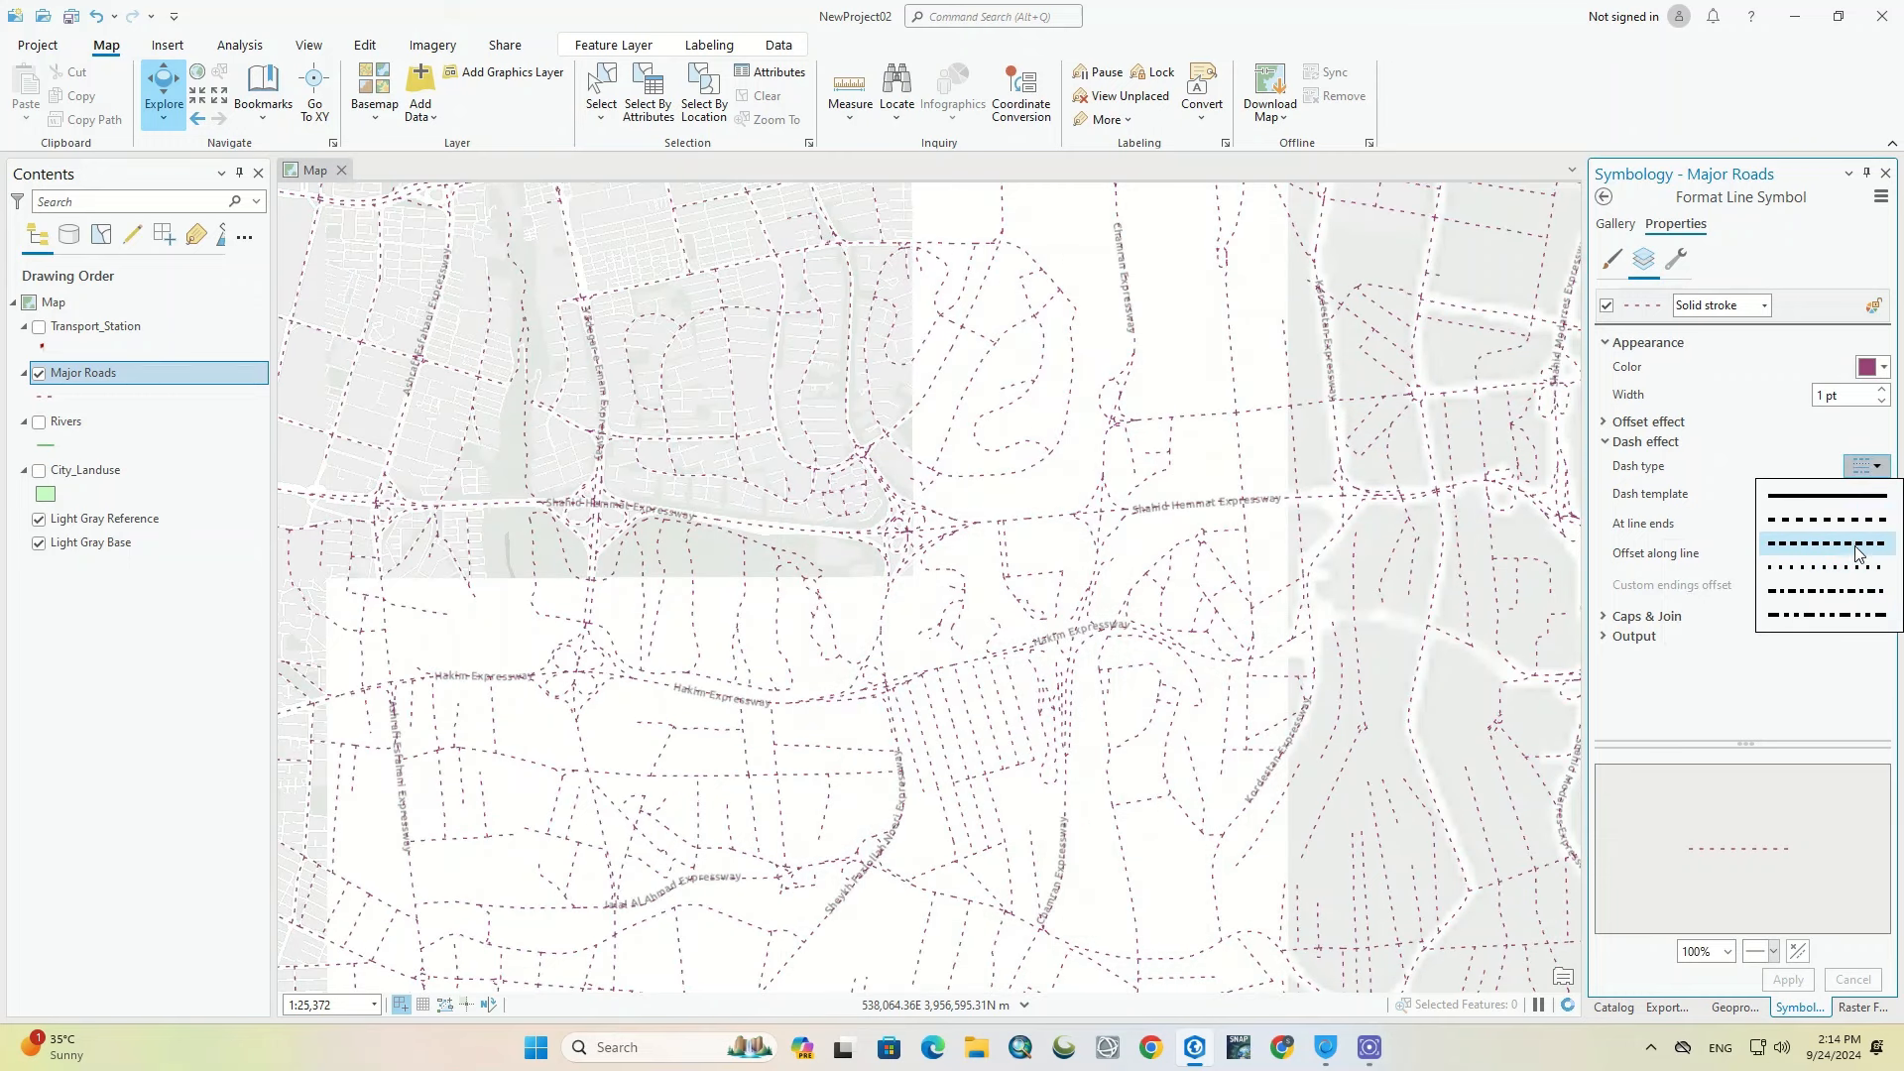
left_click(1858, 615)
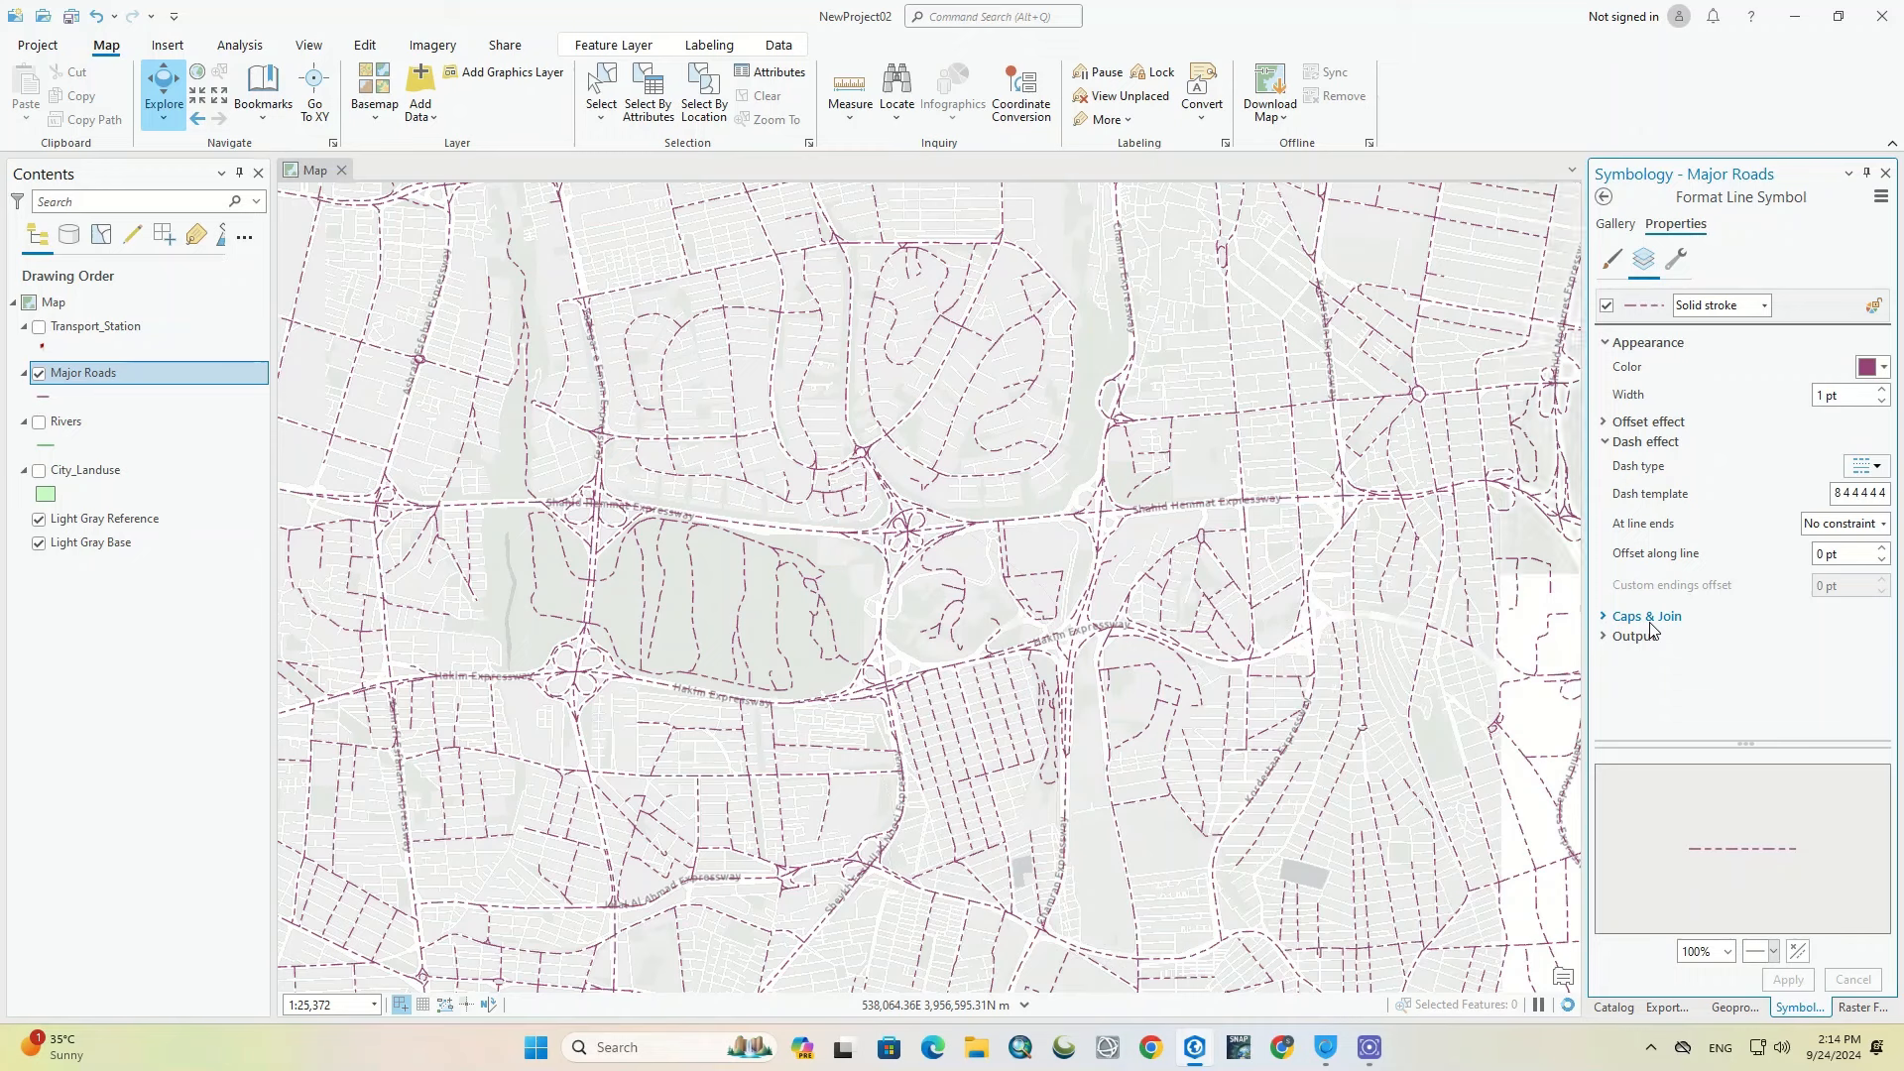
Step: Switch Major Roads to Picture stroke and check which picture file formats can be loaded, without choosing a file
left_click(1765, 308)
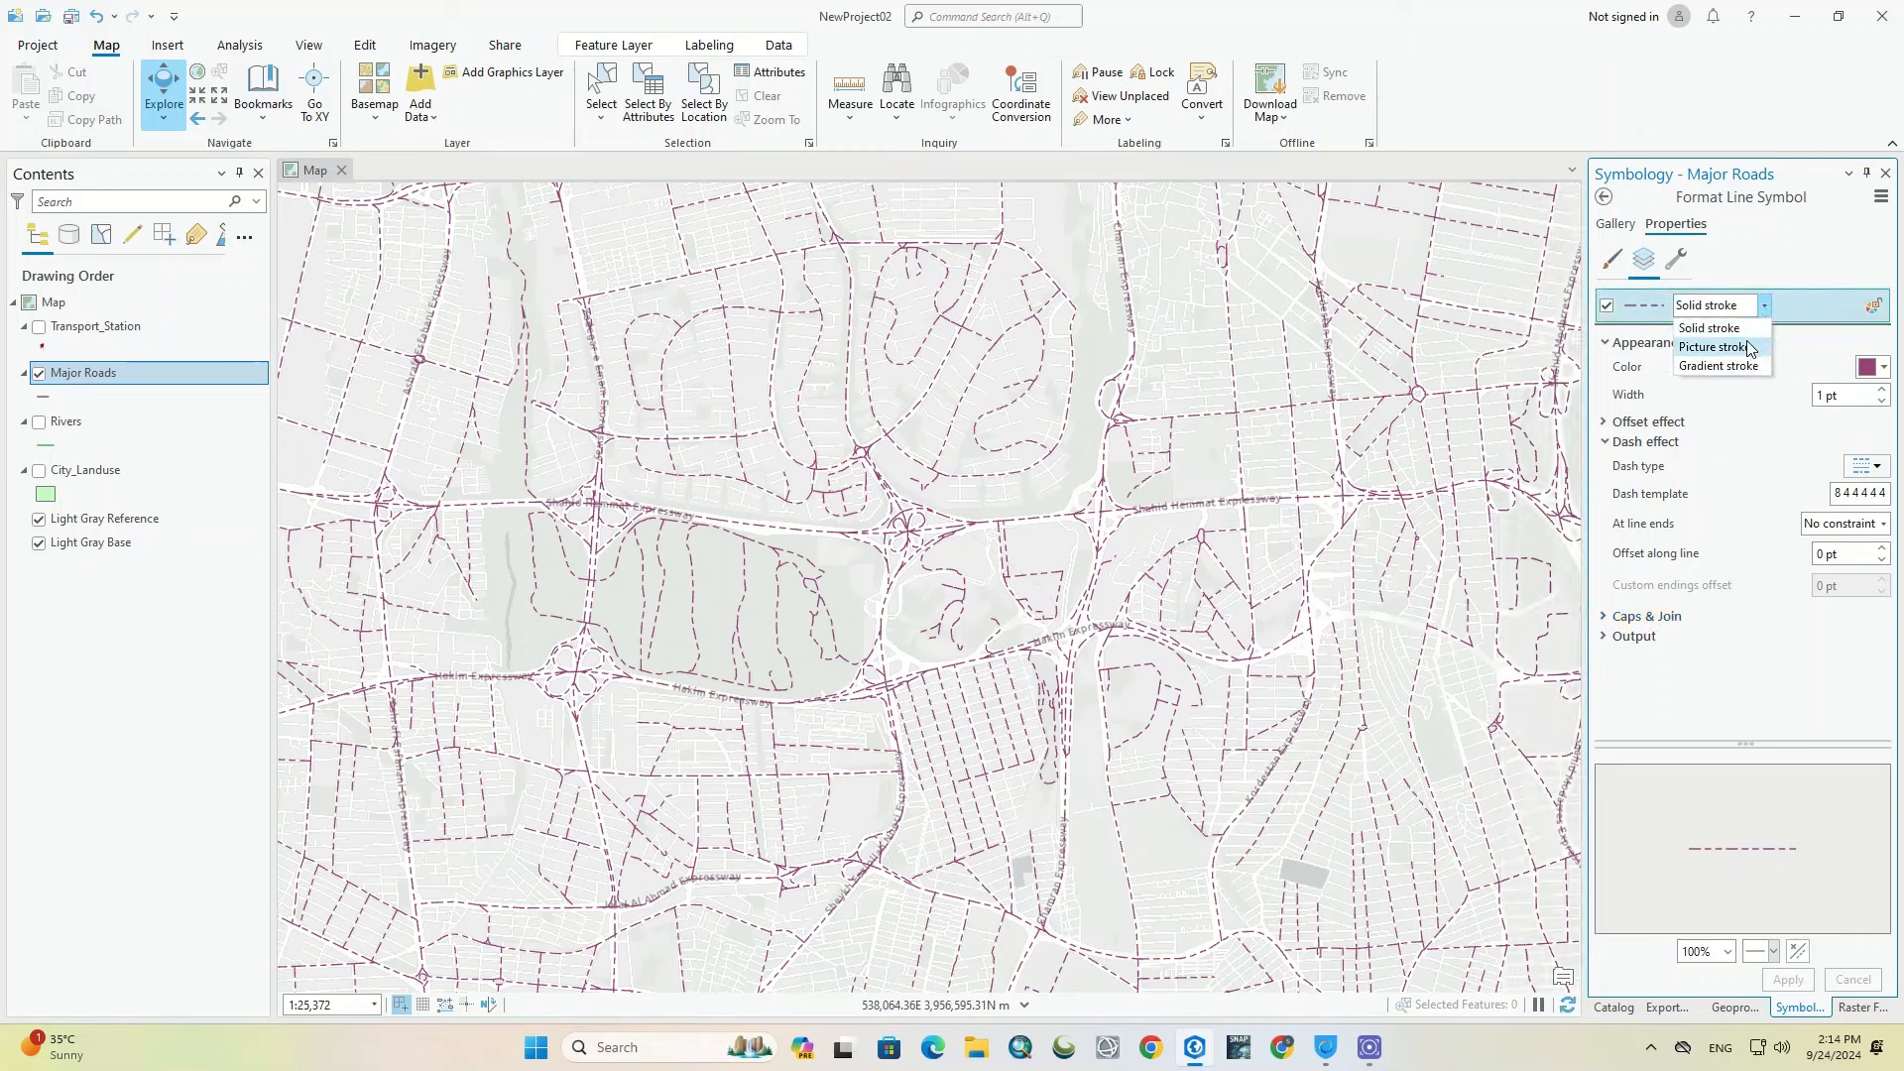
left_click(1714, 347)
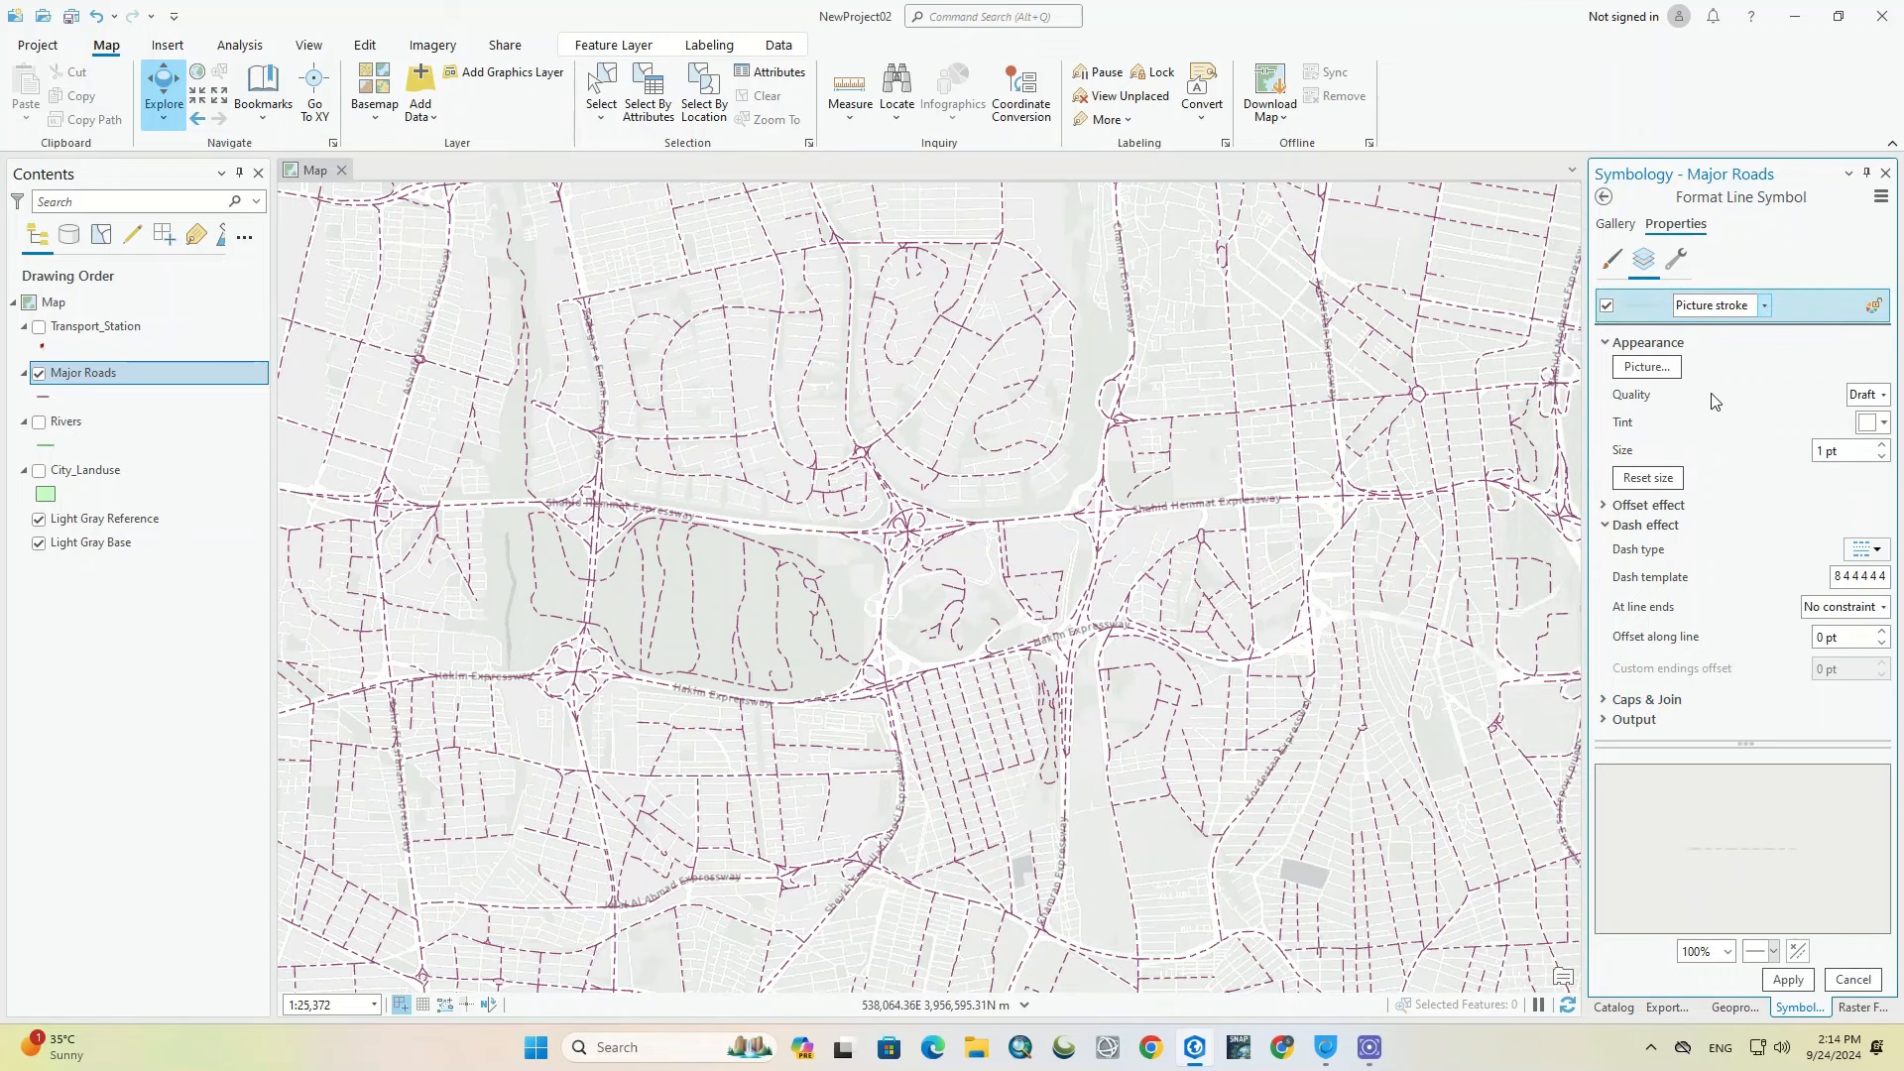
left_click(1647, 367)
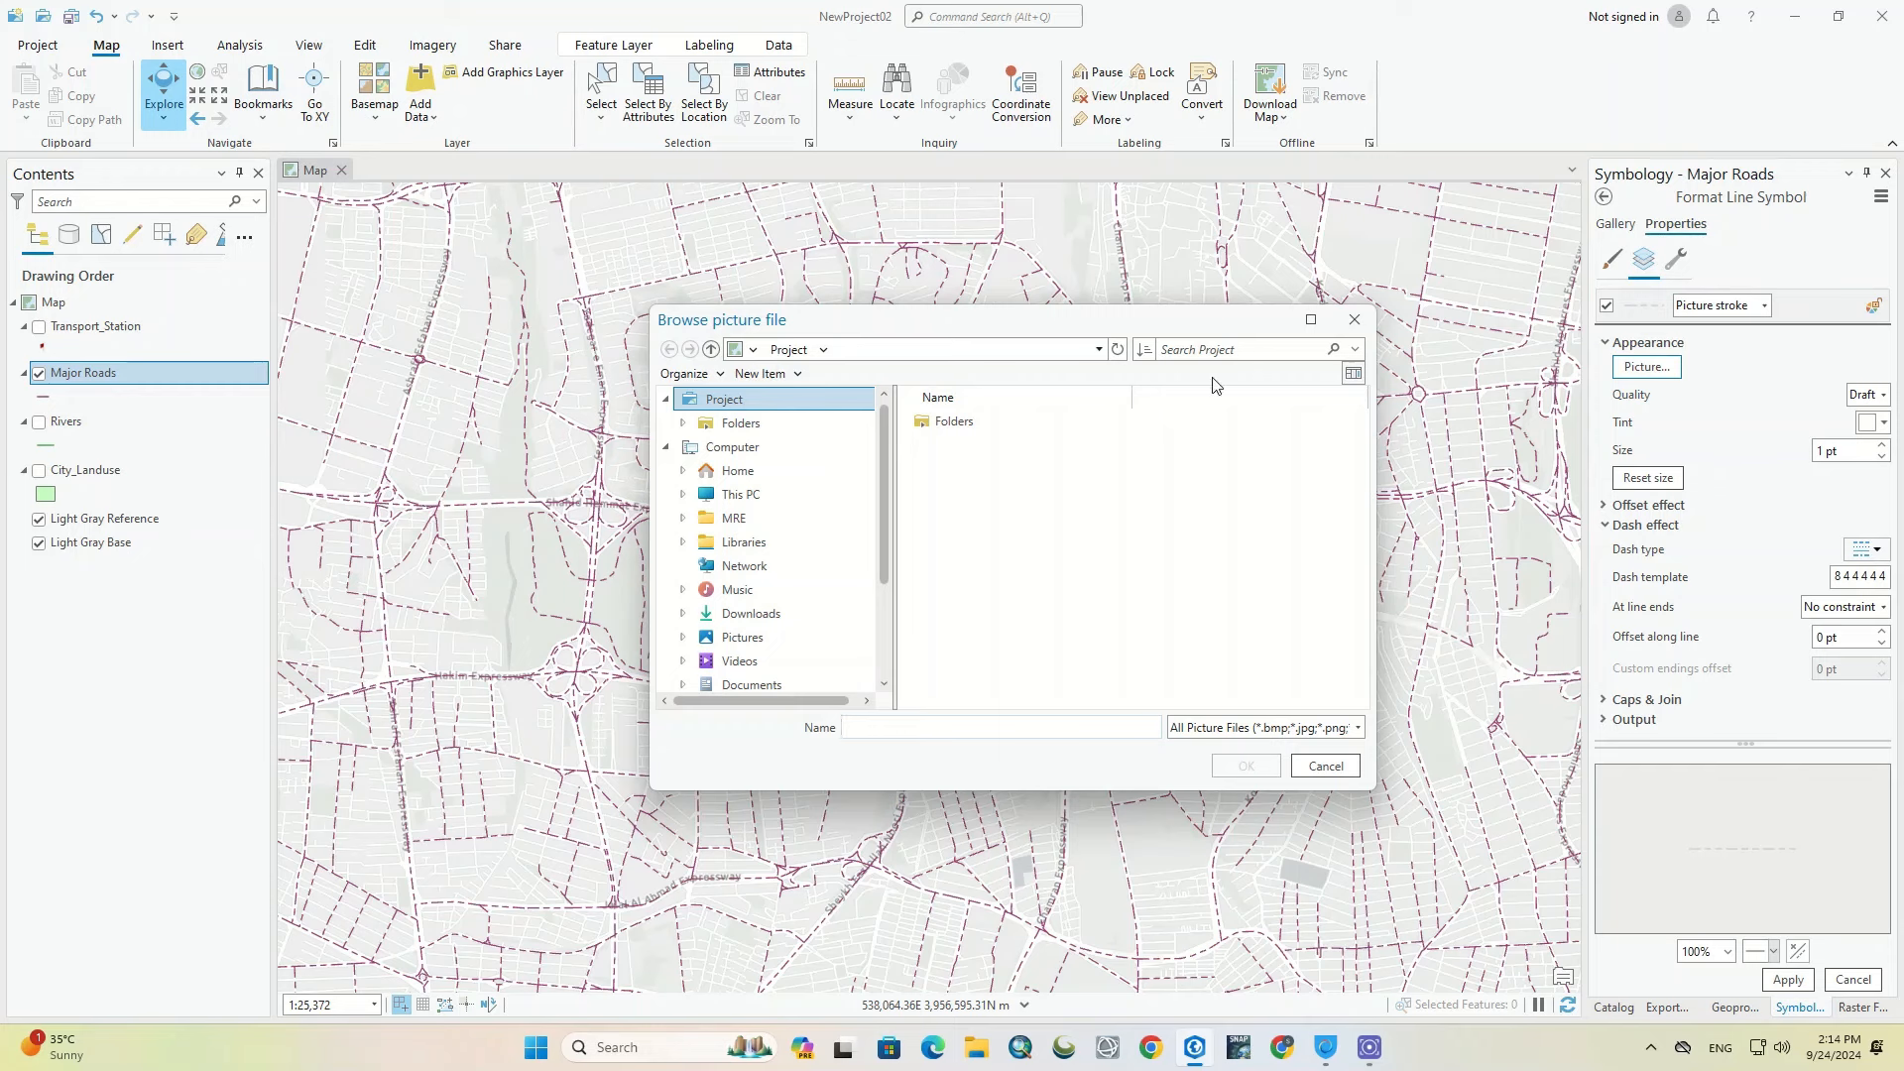
left_click(1278, 736)
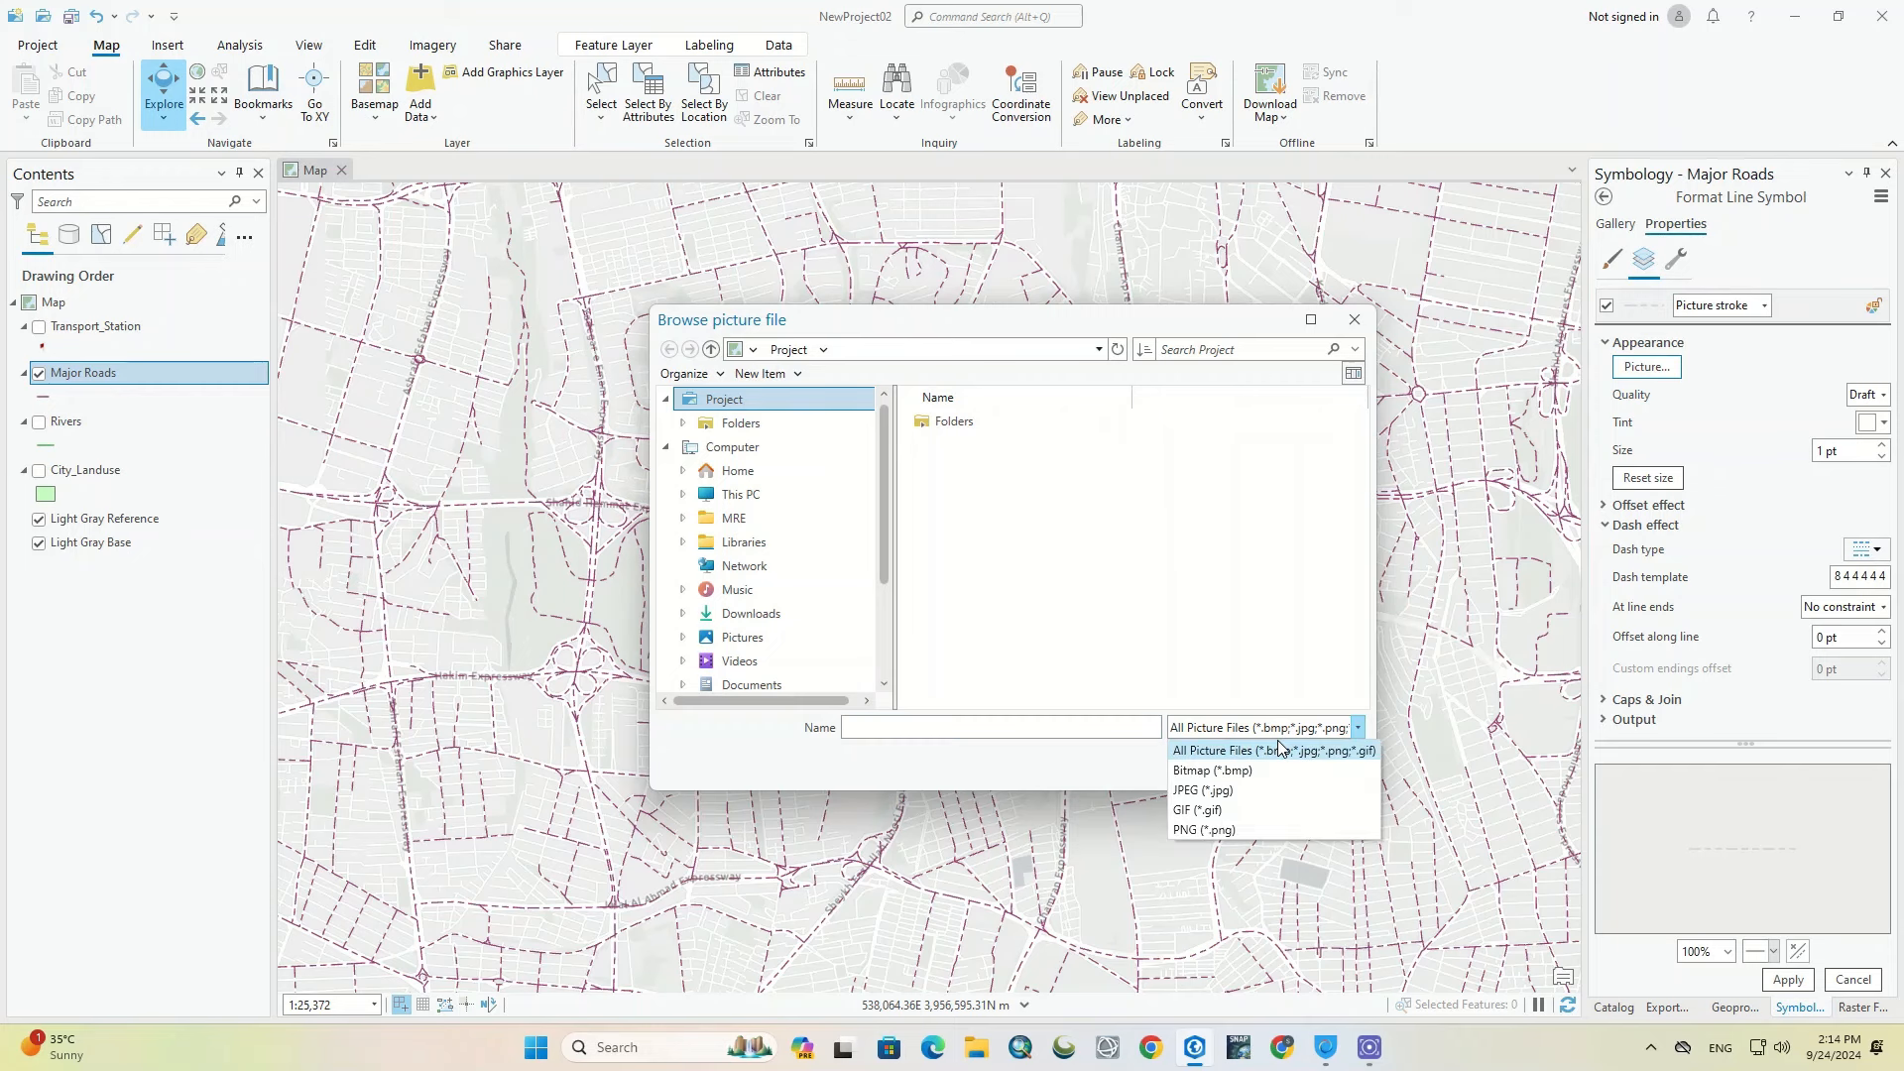
left_click(1354, 321)
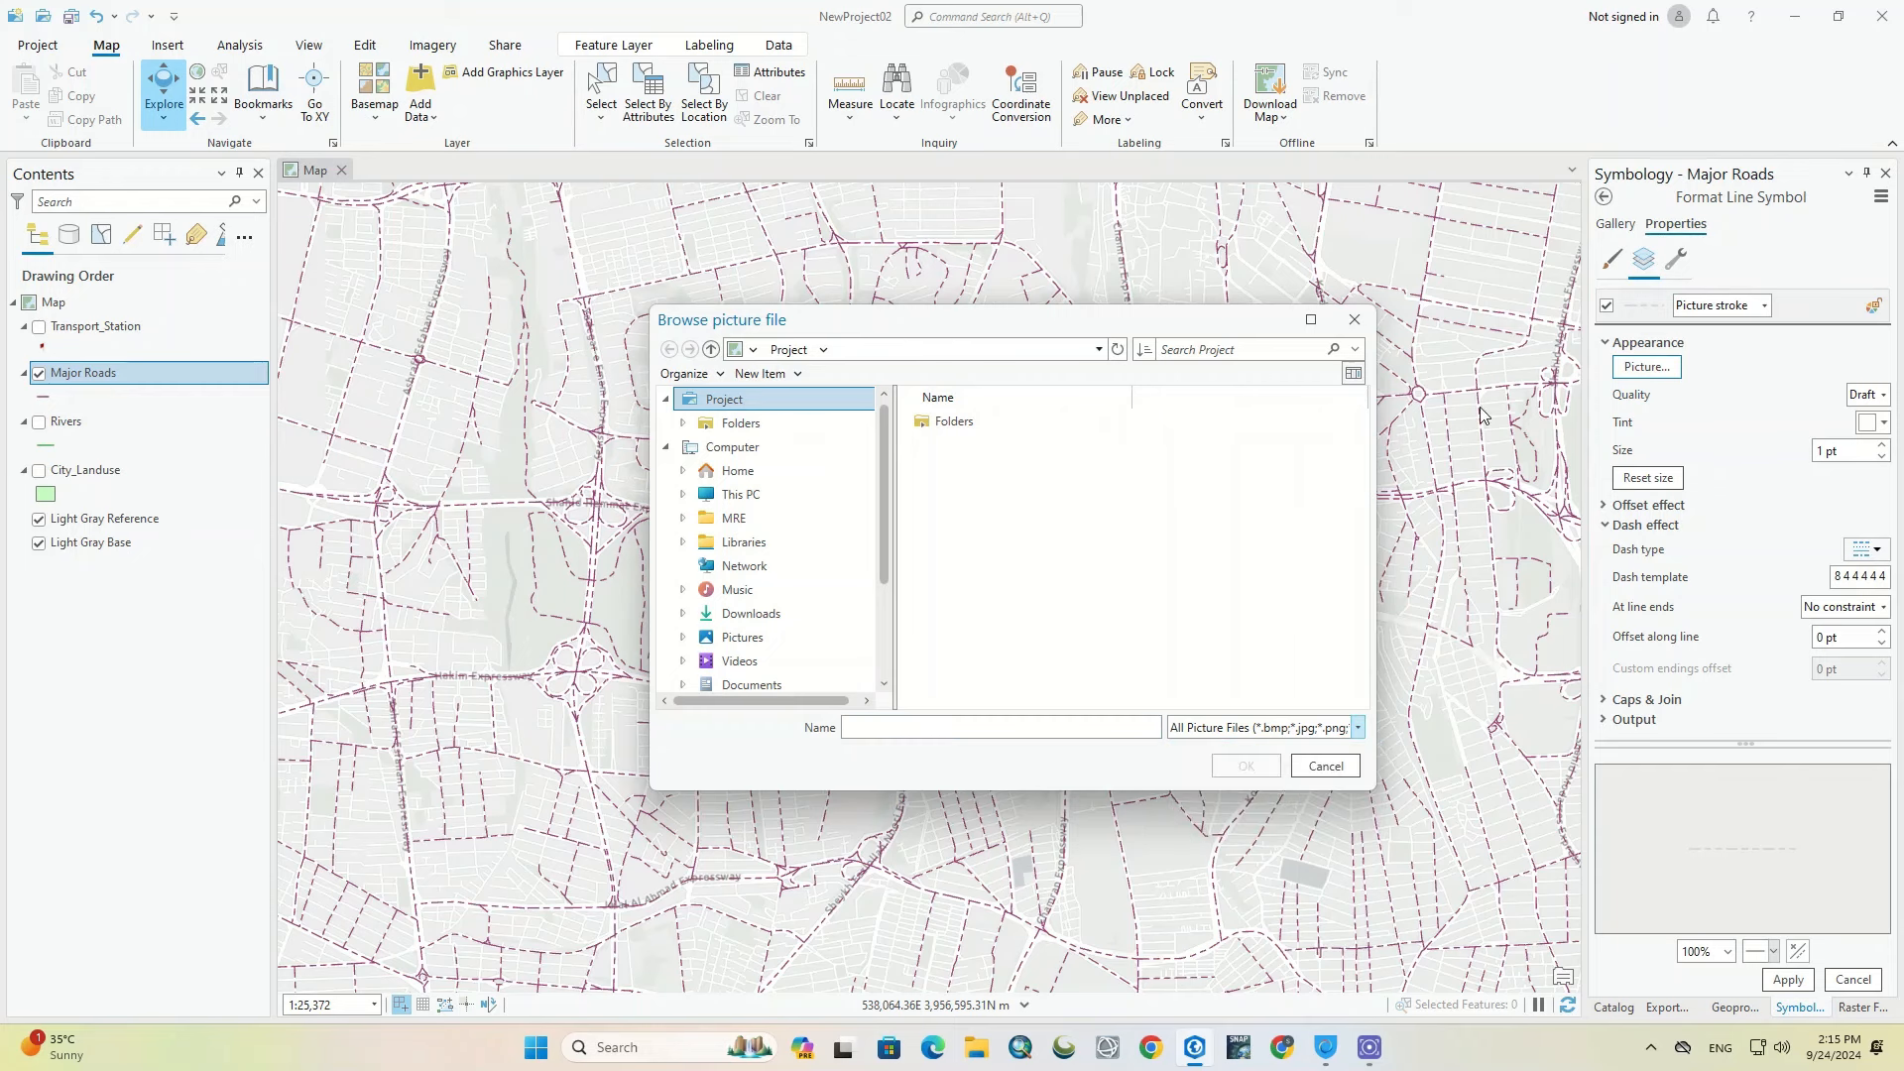
left_click(1354, 320)
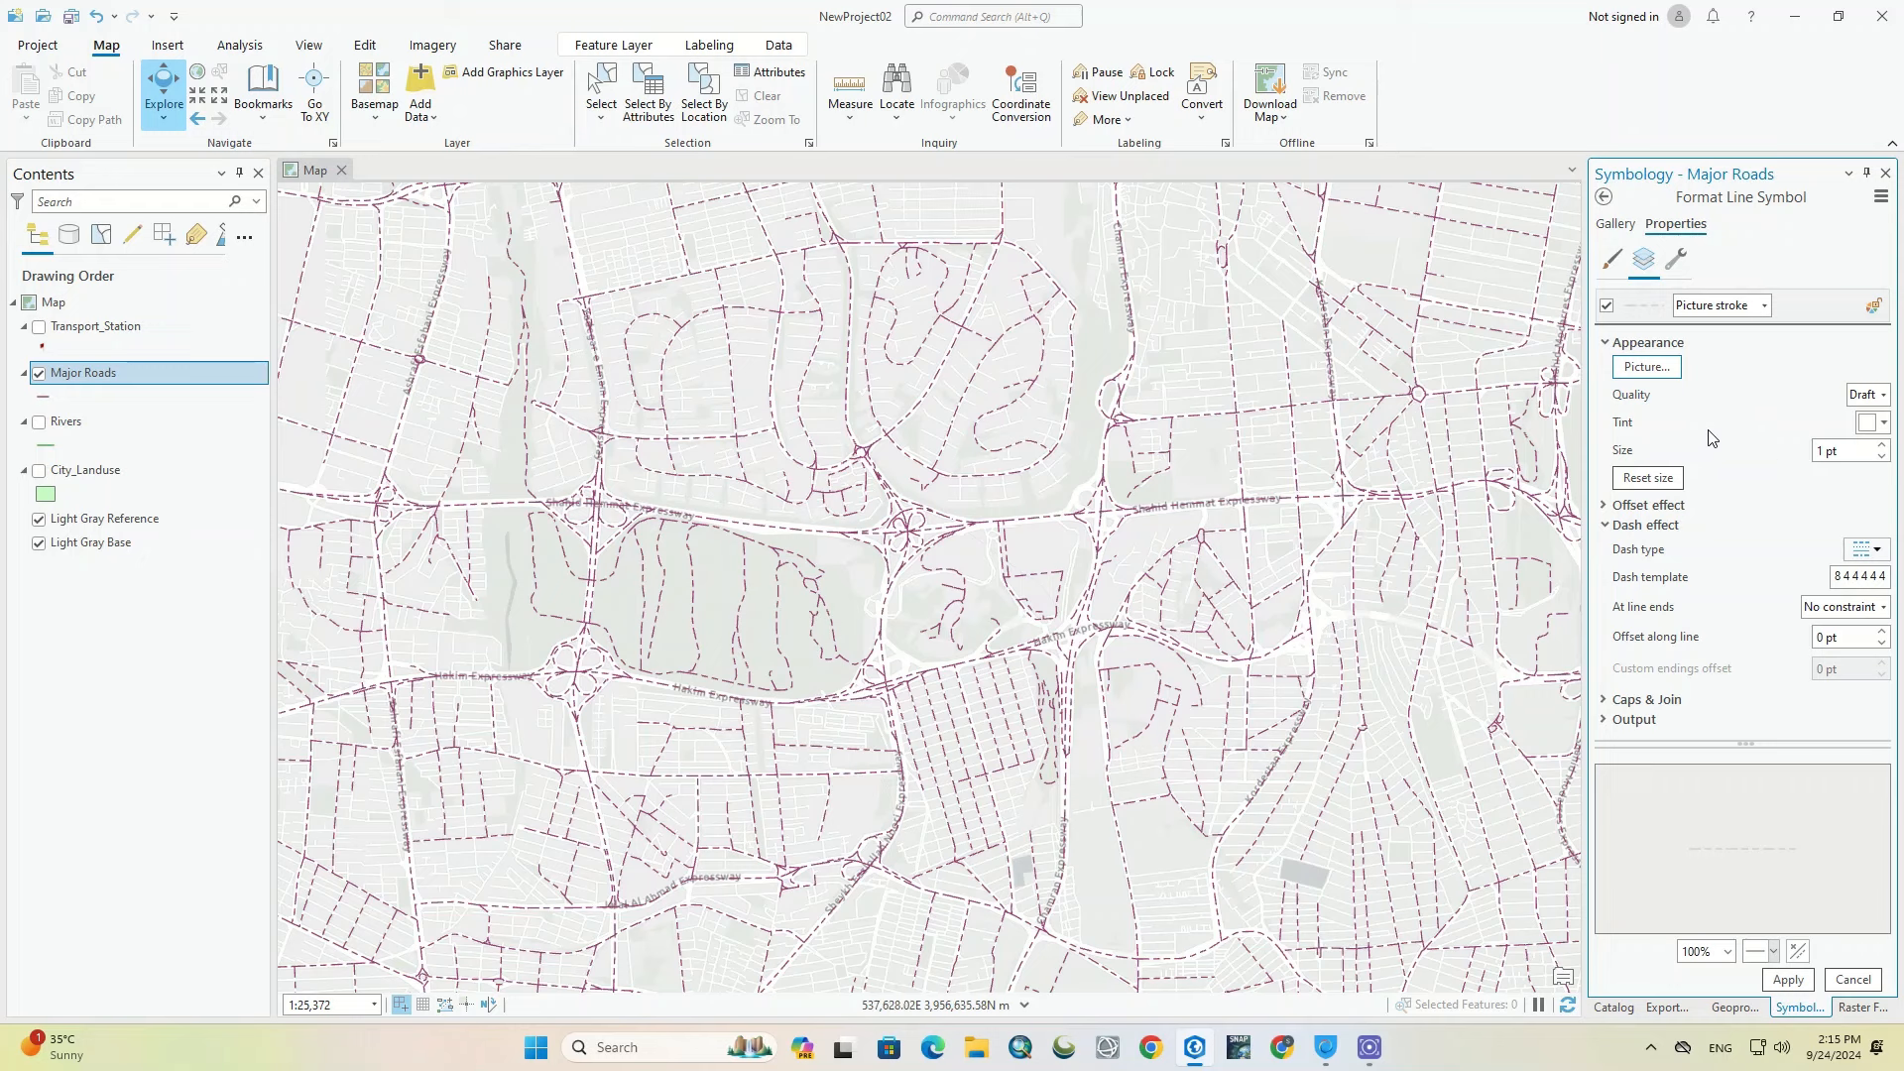
Step: Try Gradient stroke for Major Roads and view its color scheme options without choosing one
left_click(1742, 308)
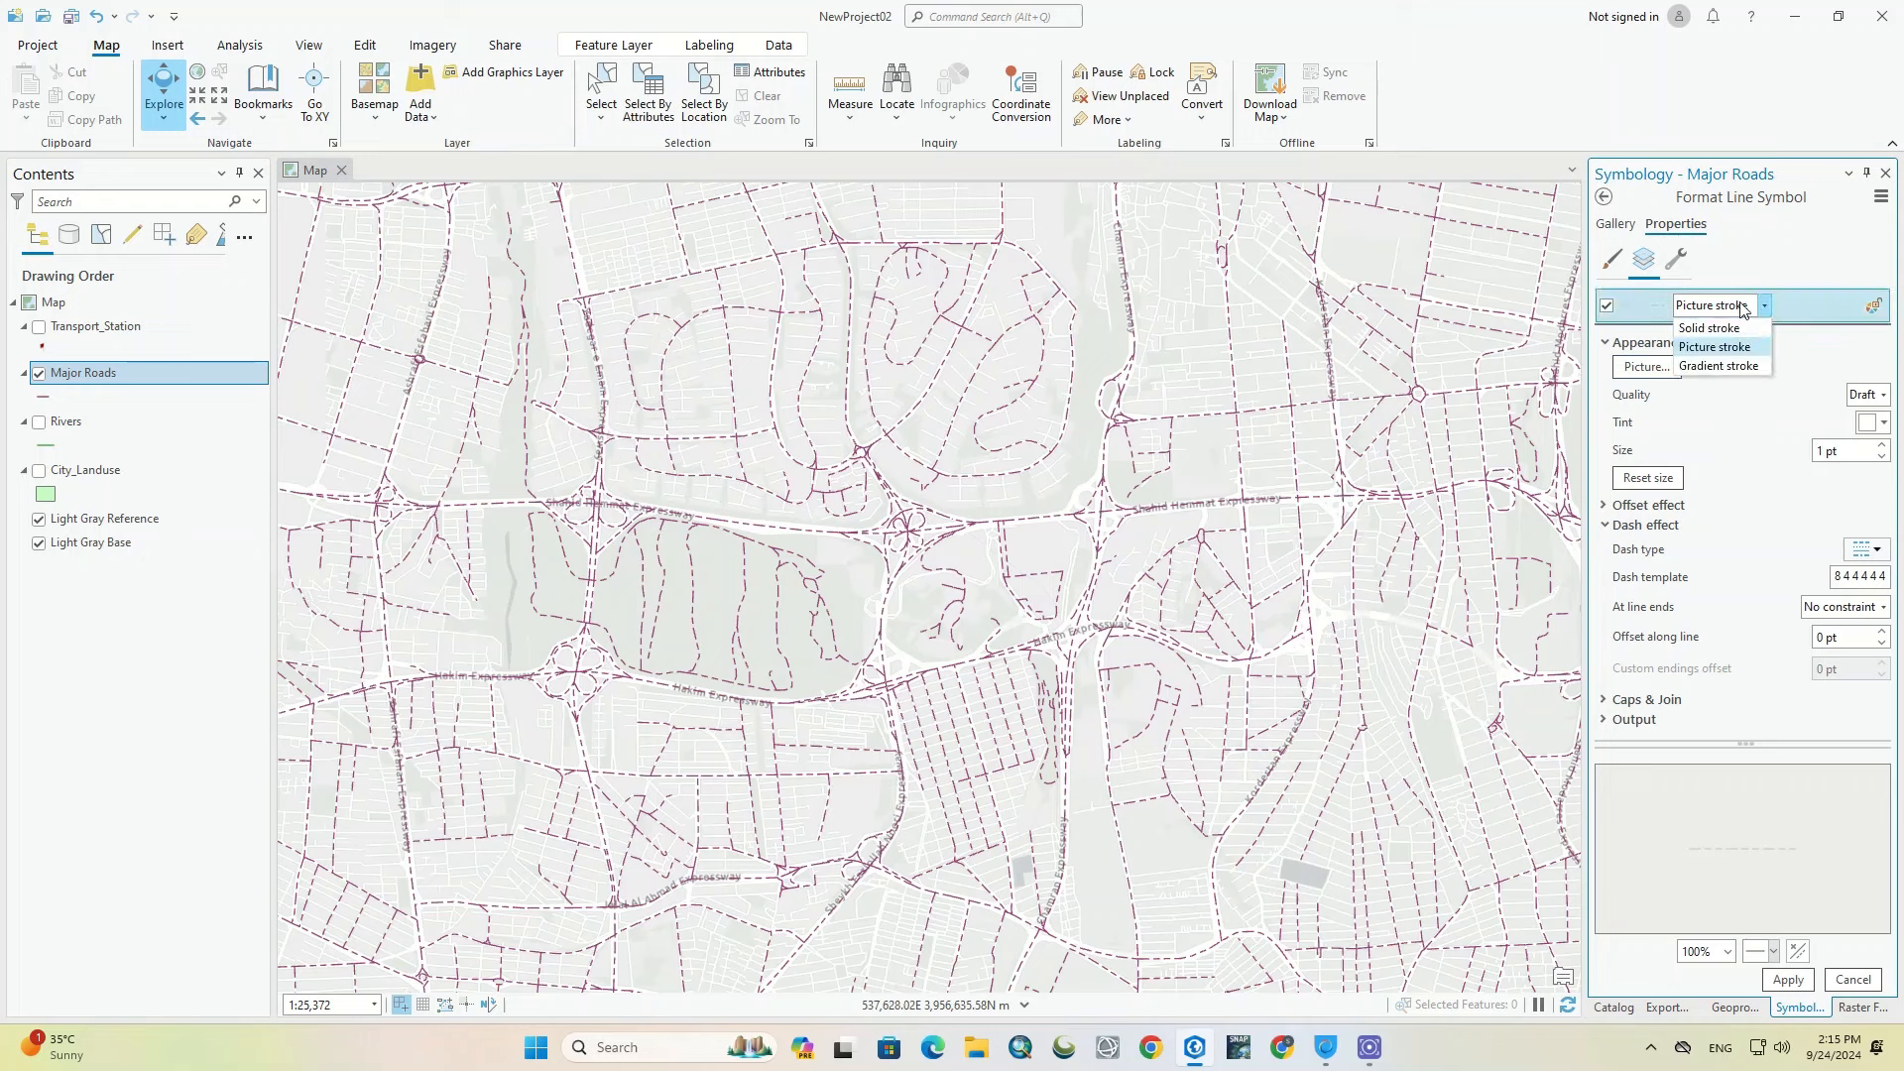
left_click(1718, 366)
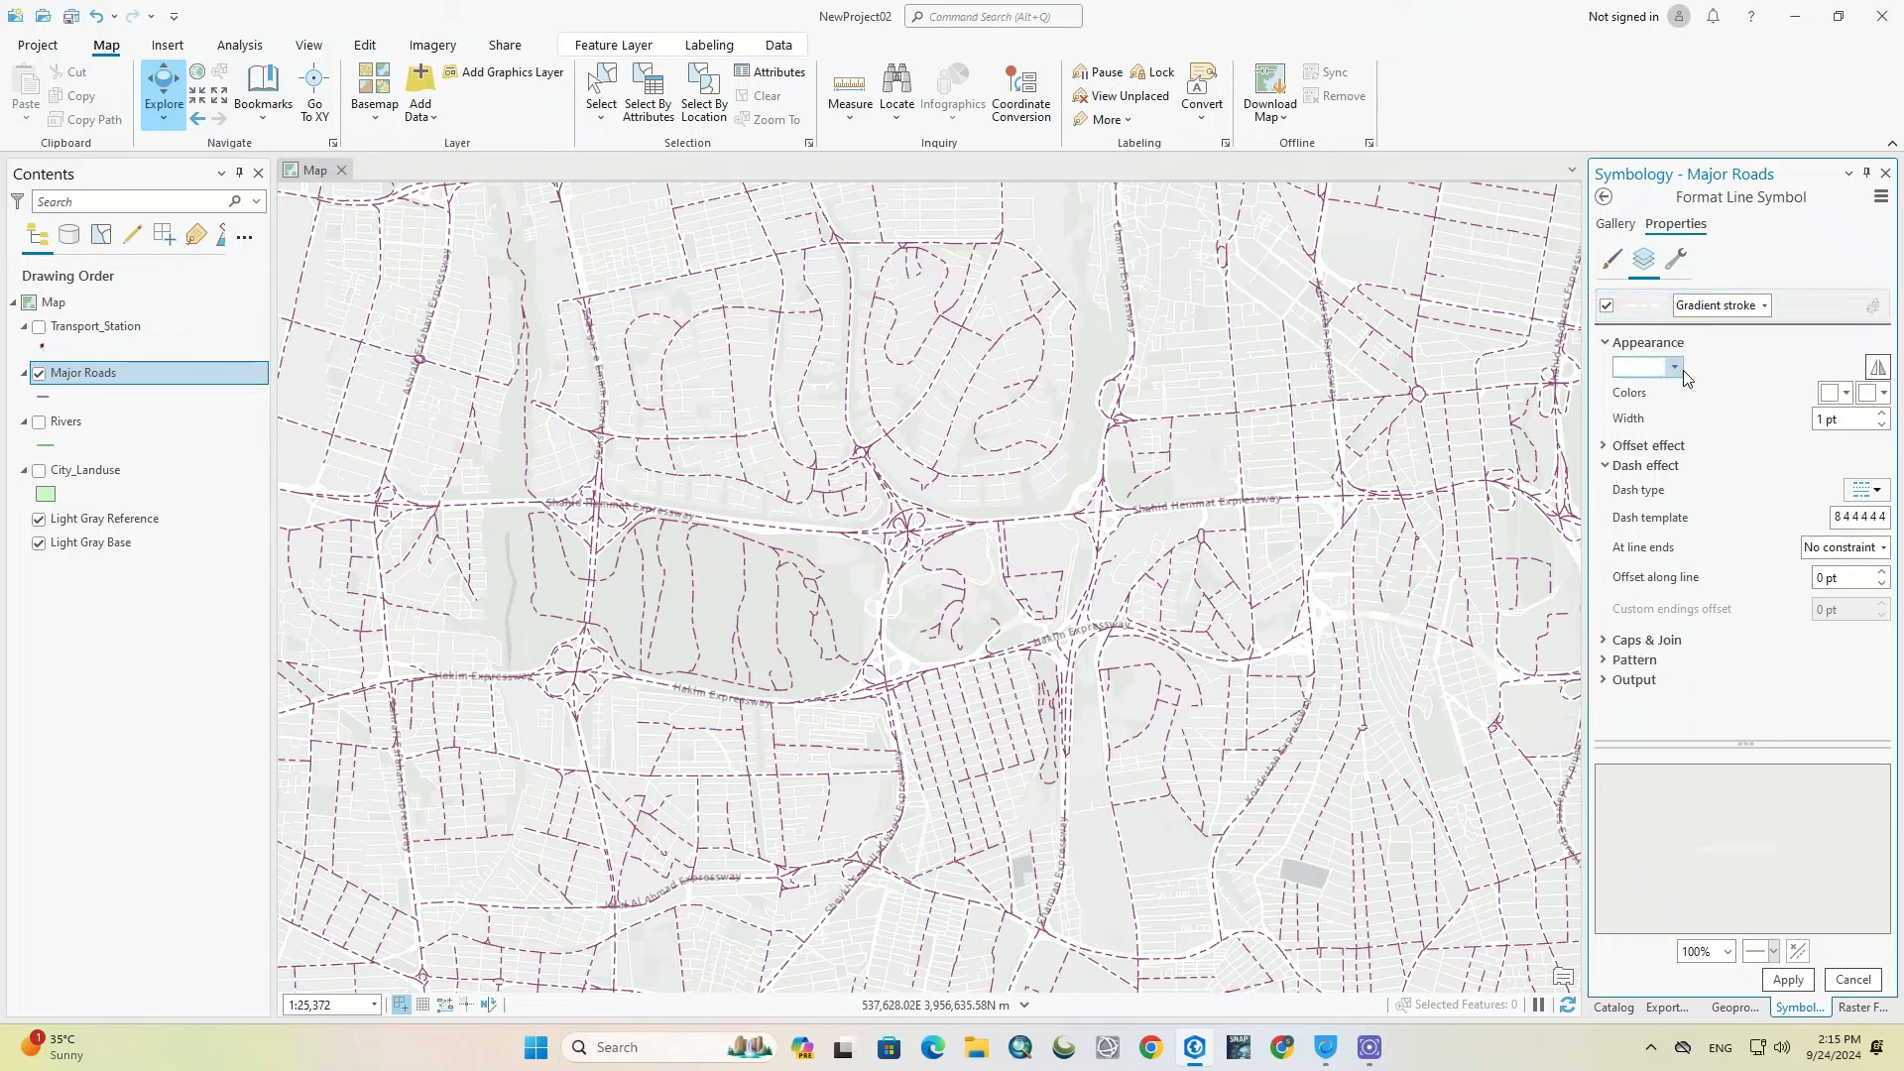
left_click(1675, 368)
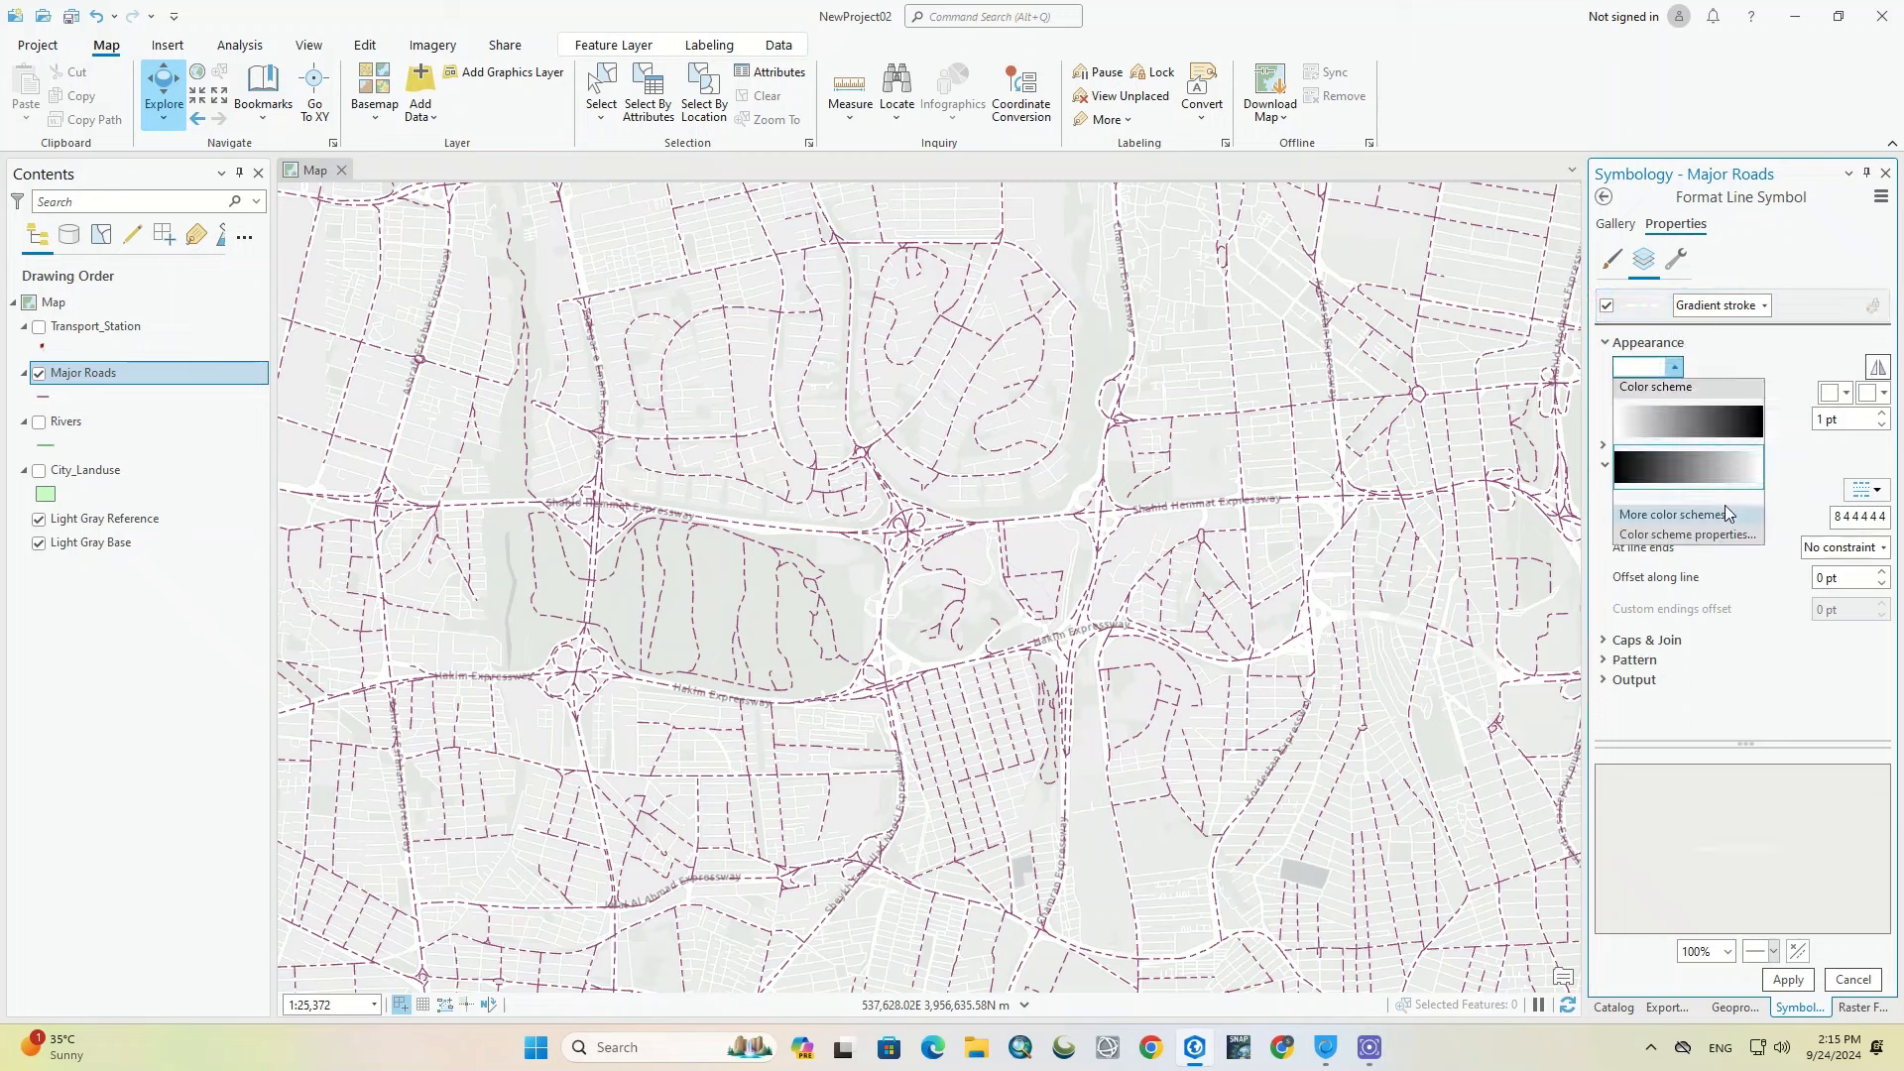
left_click(1746, 357)
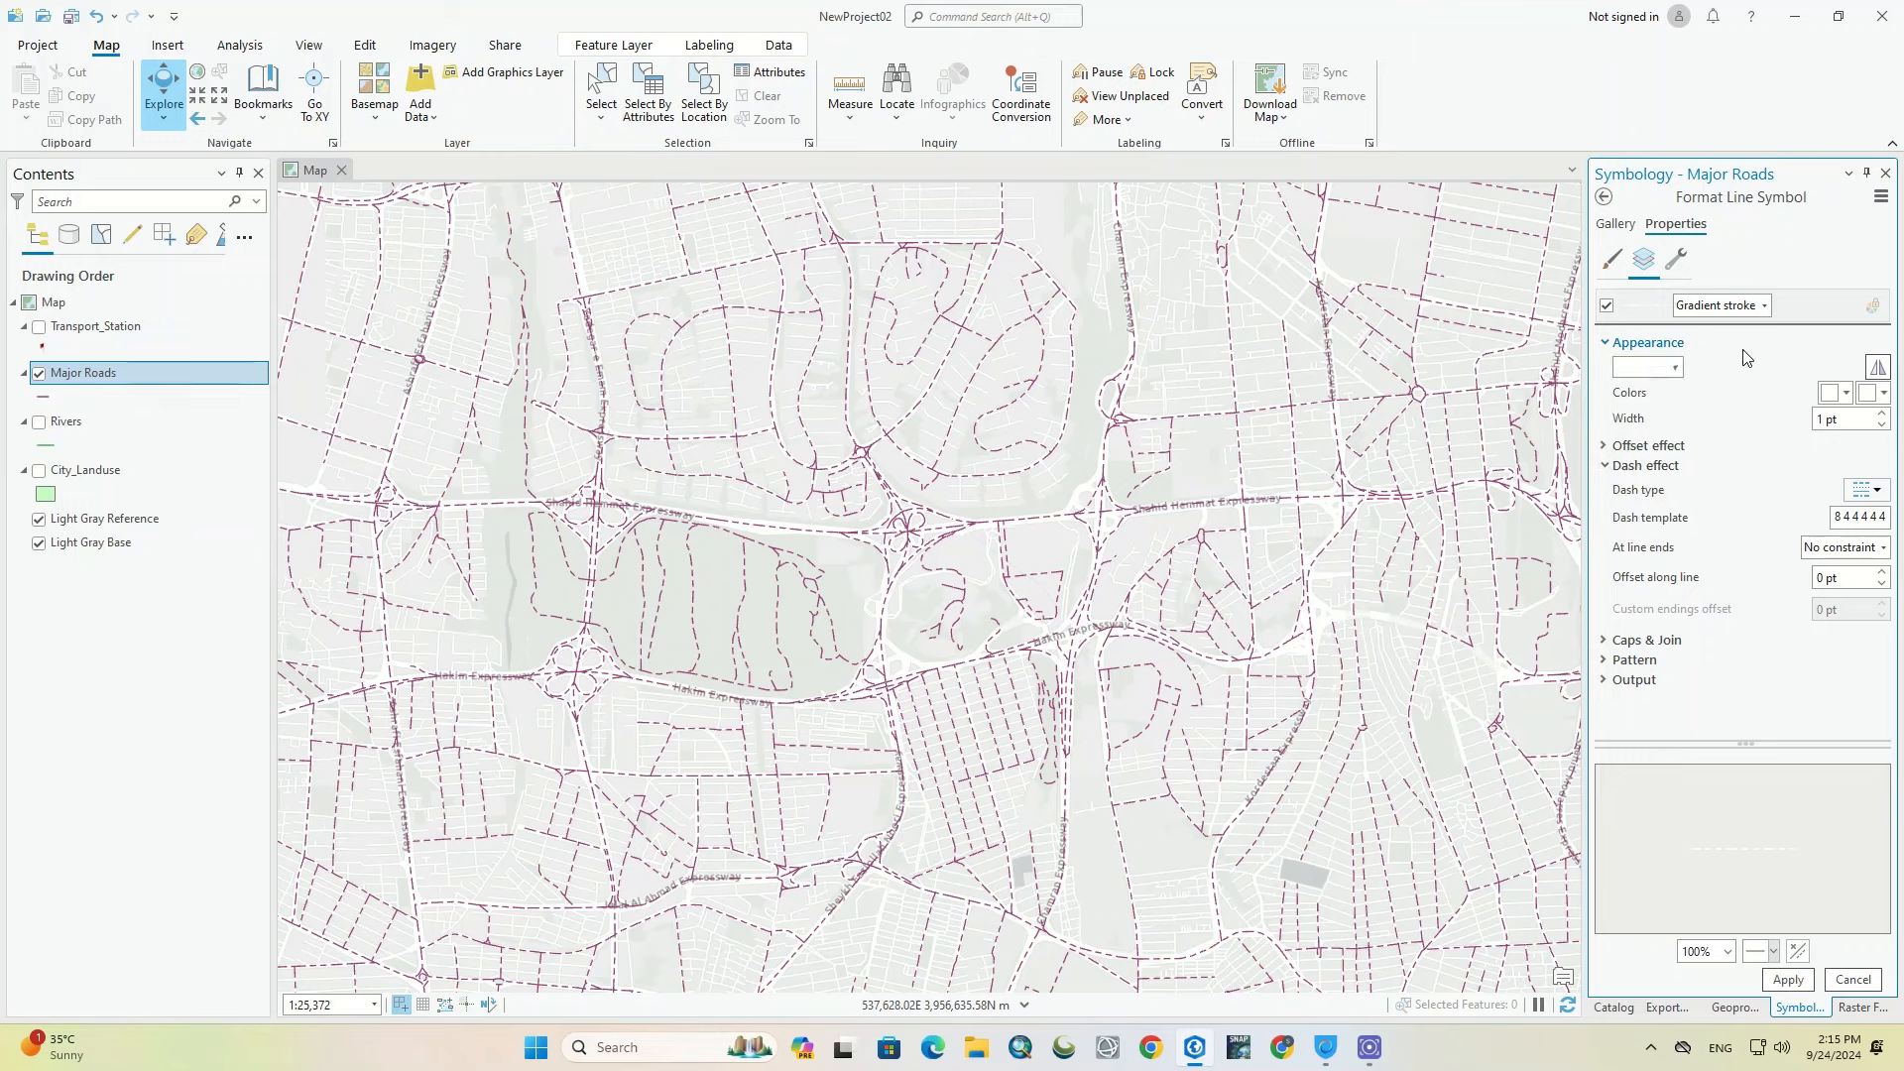
Step: Return the Major Roads symbol to Solid stroke and apply a red line color
left_click(1674, 318)
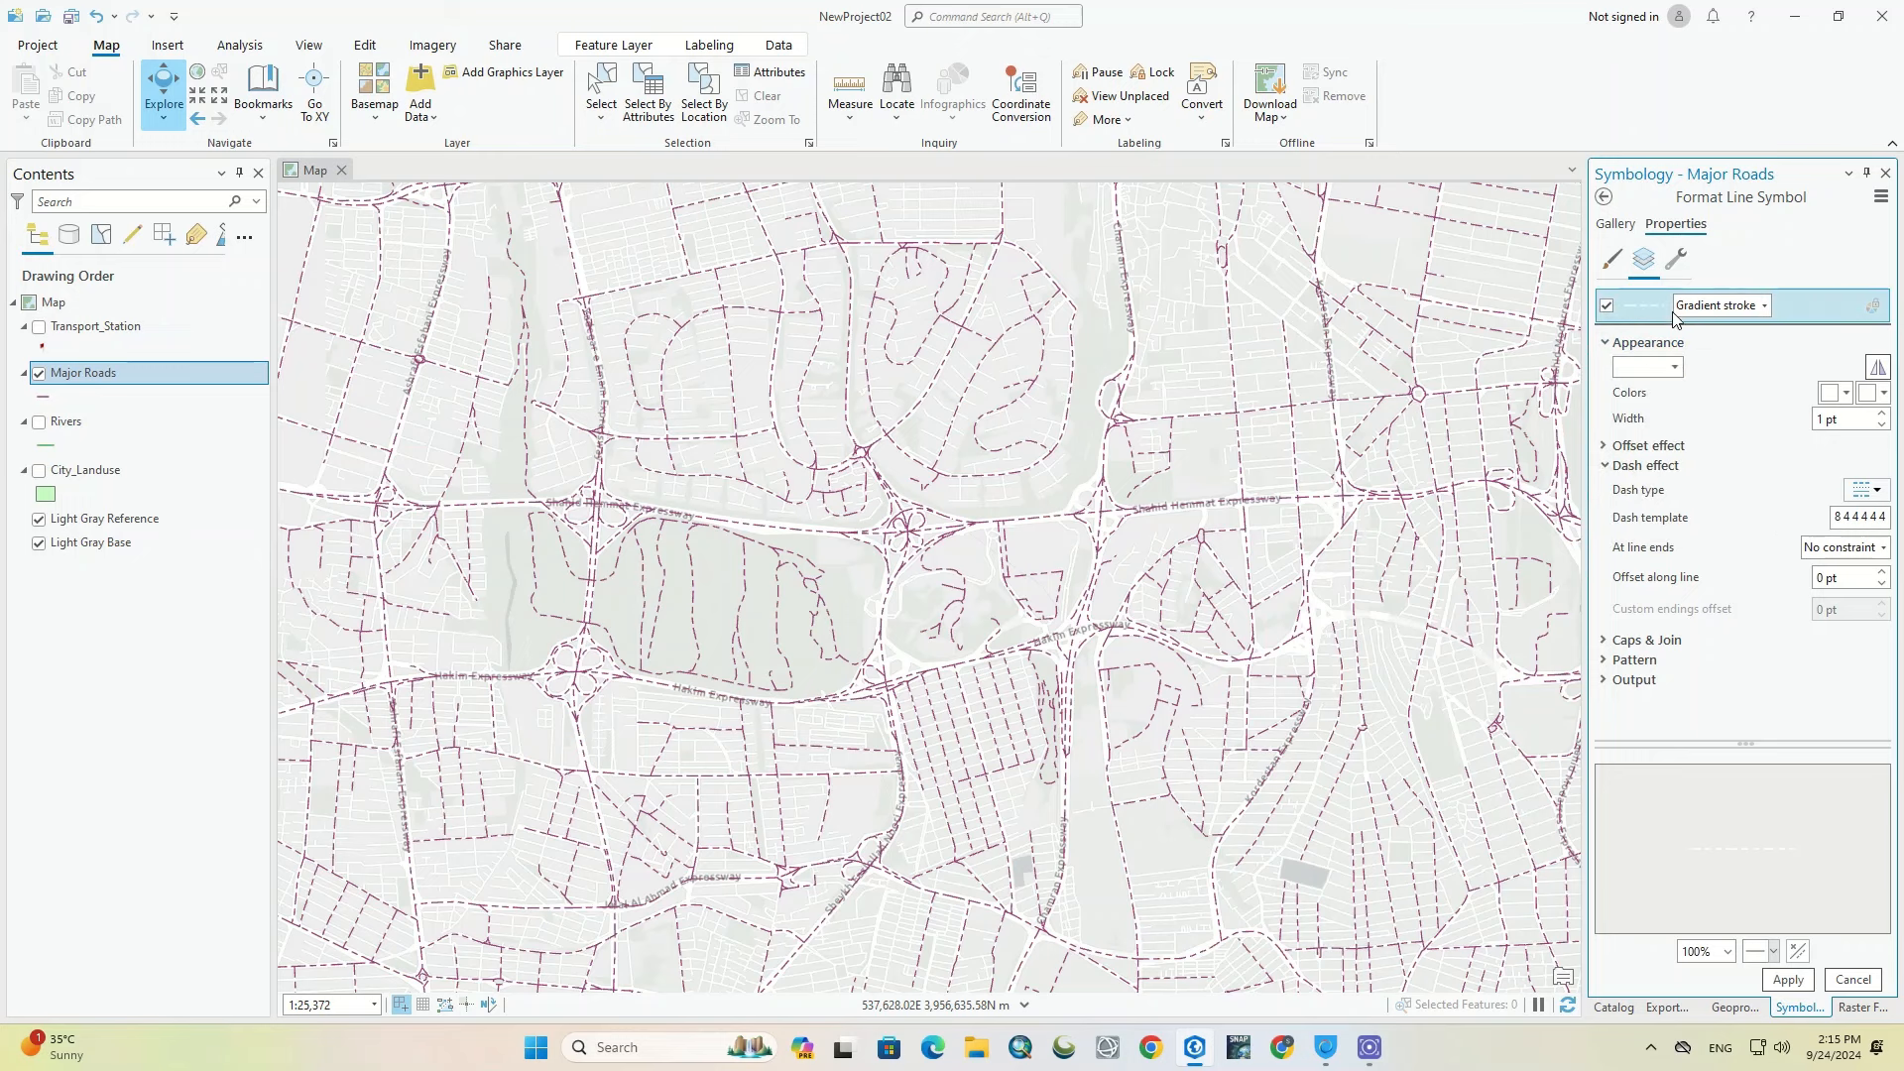
left_click(1702, 319)
left_click(1706, 327)
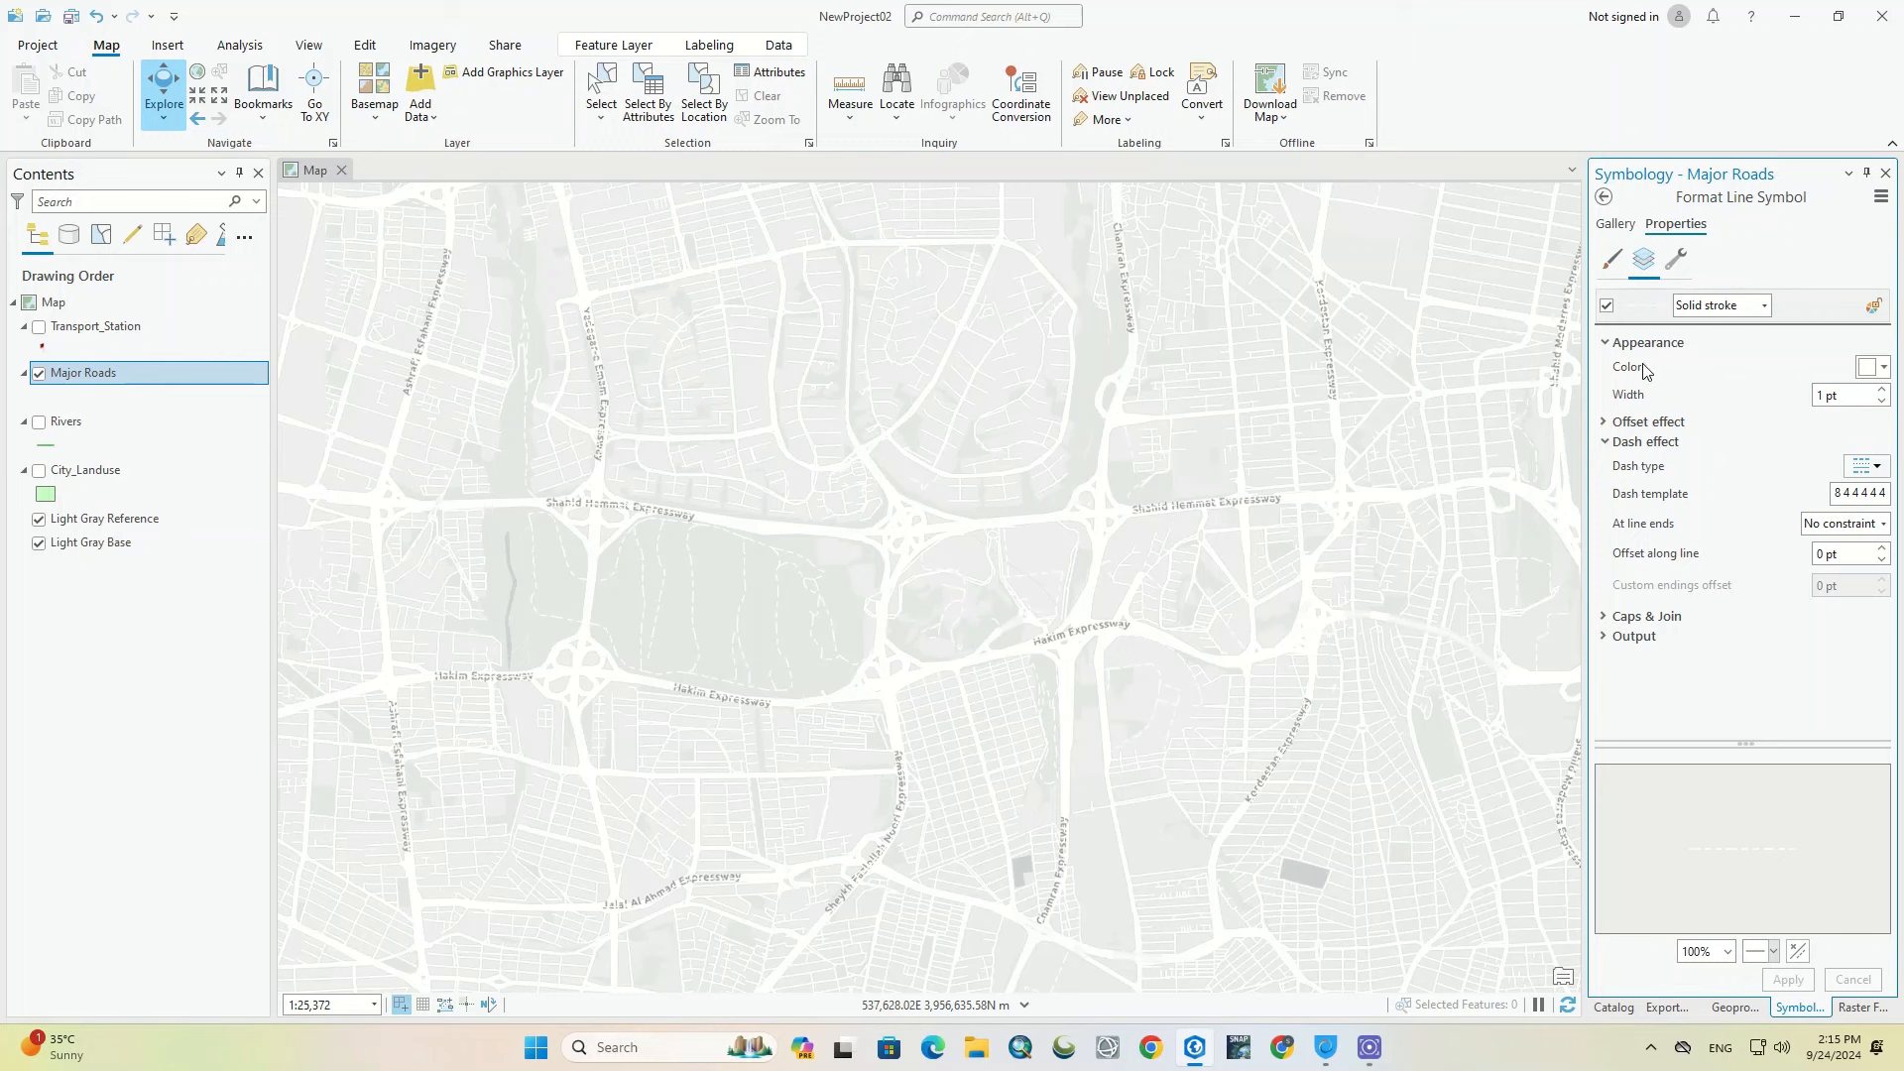
left_click(1871, 367)
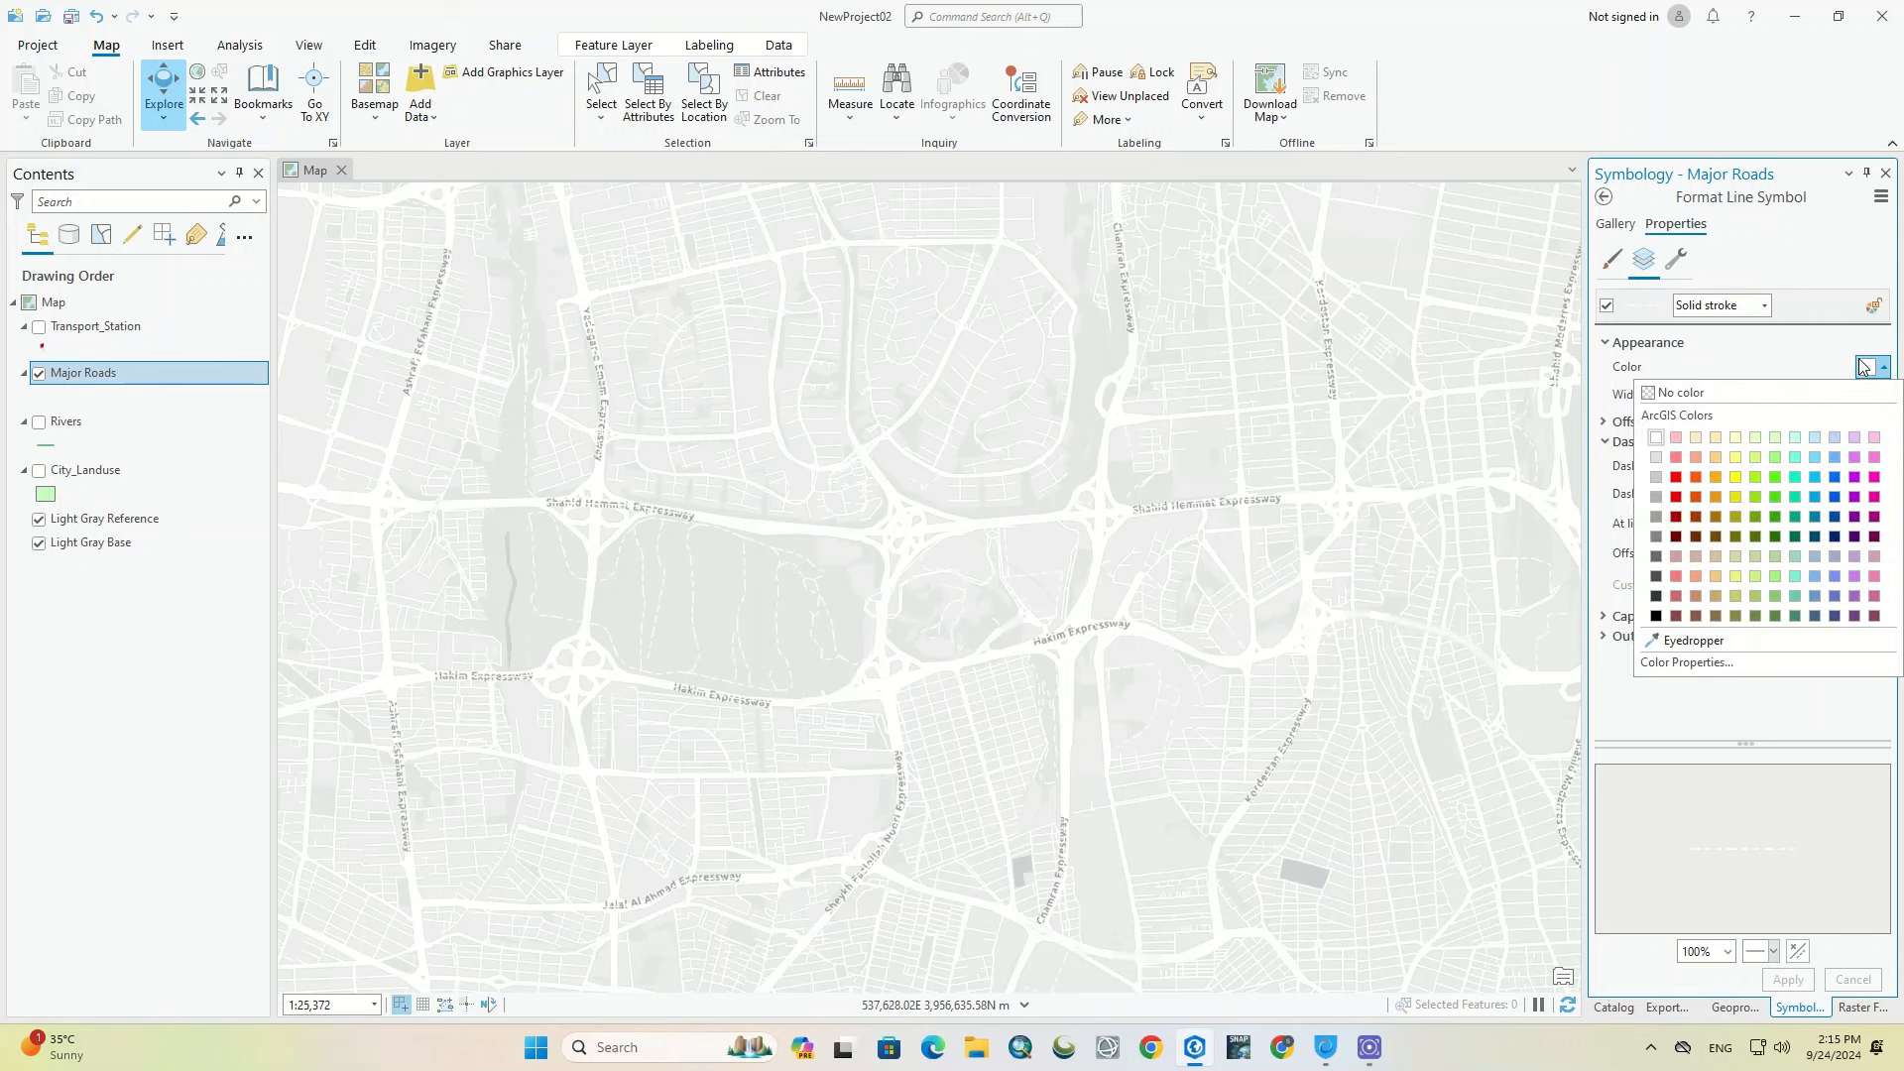
left_click(1676, 478)
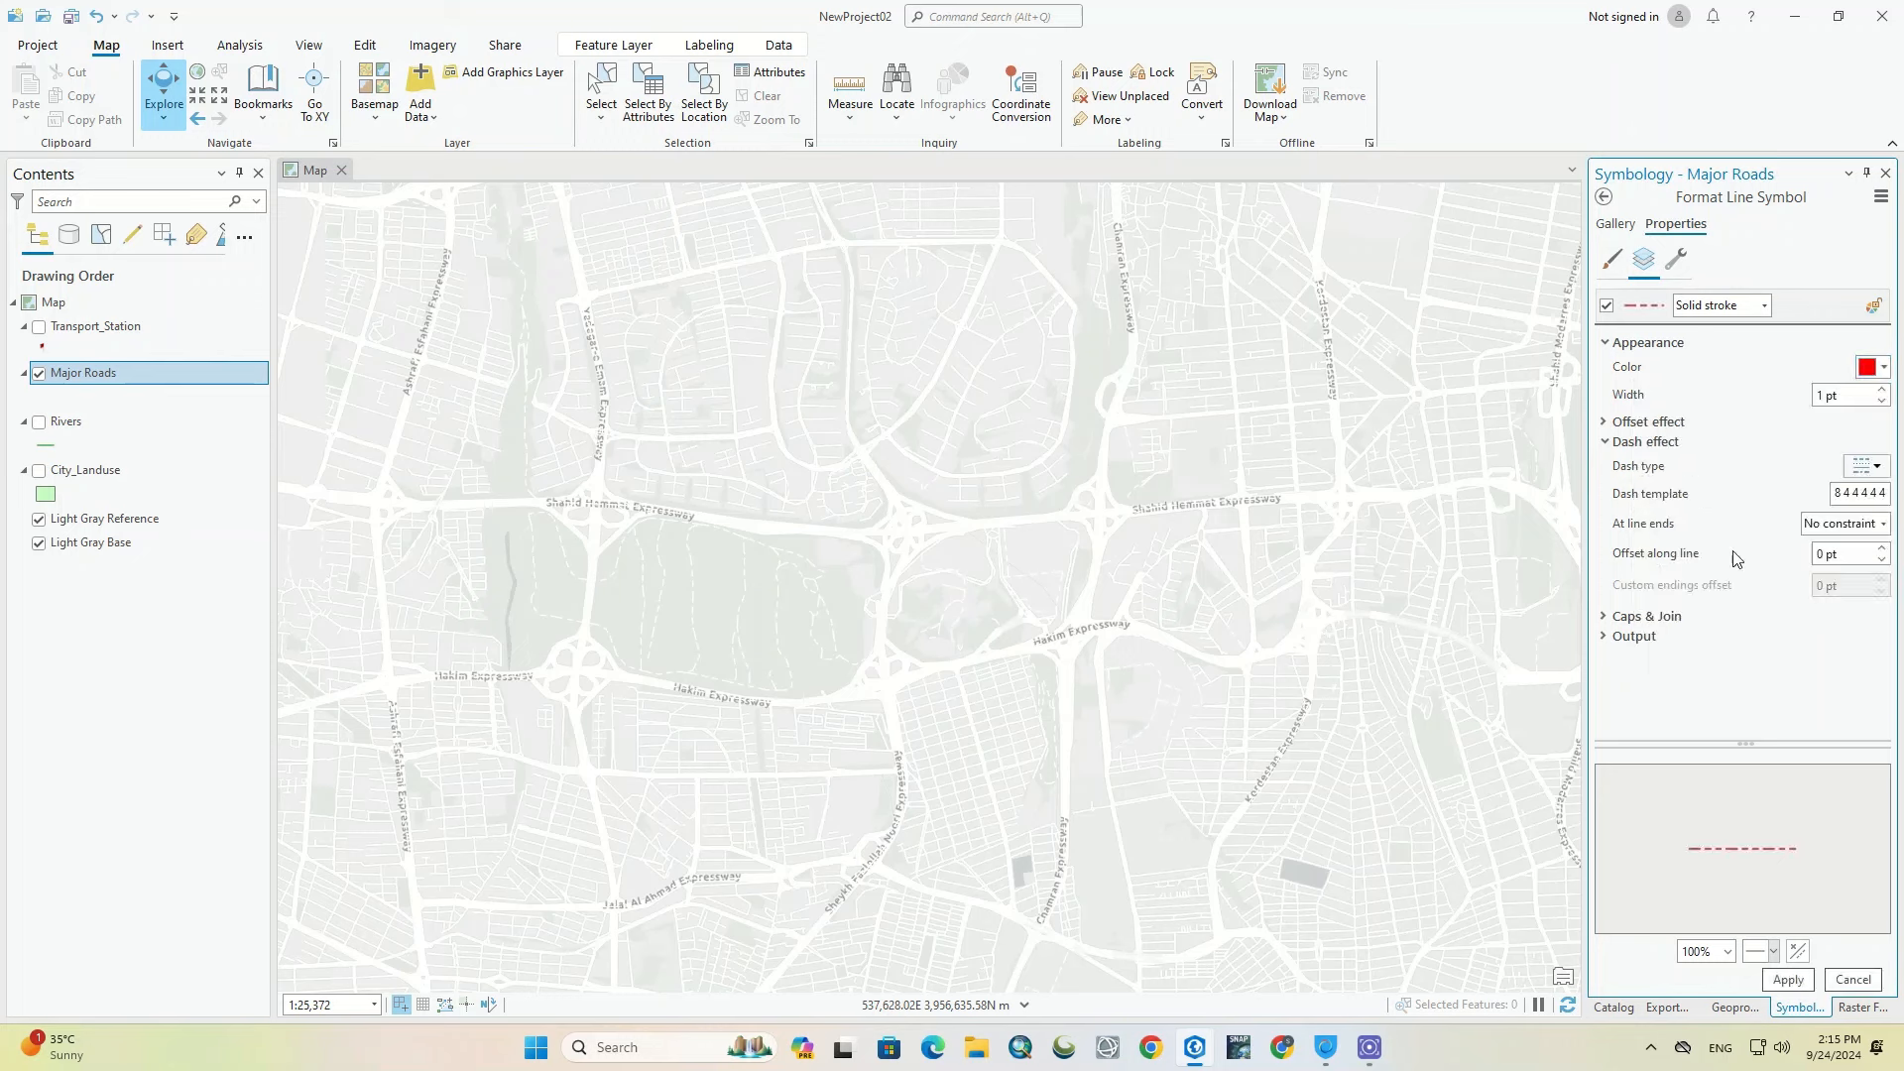
left_click(1788, 980)
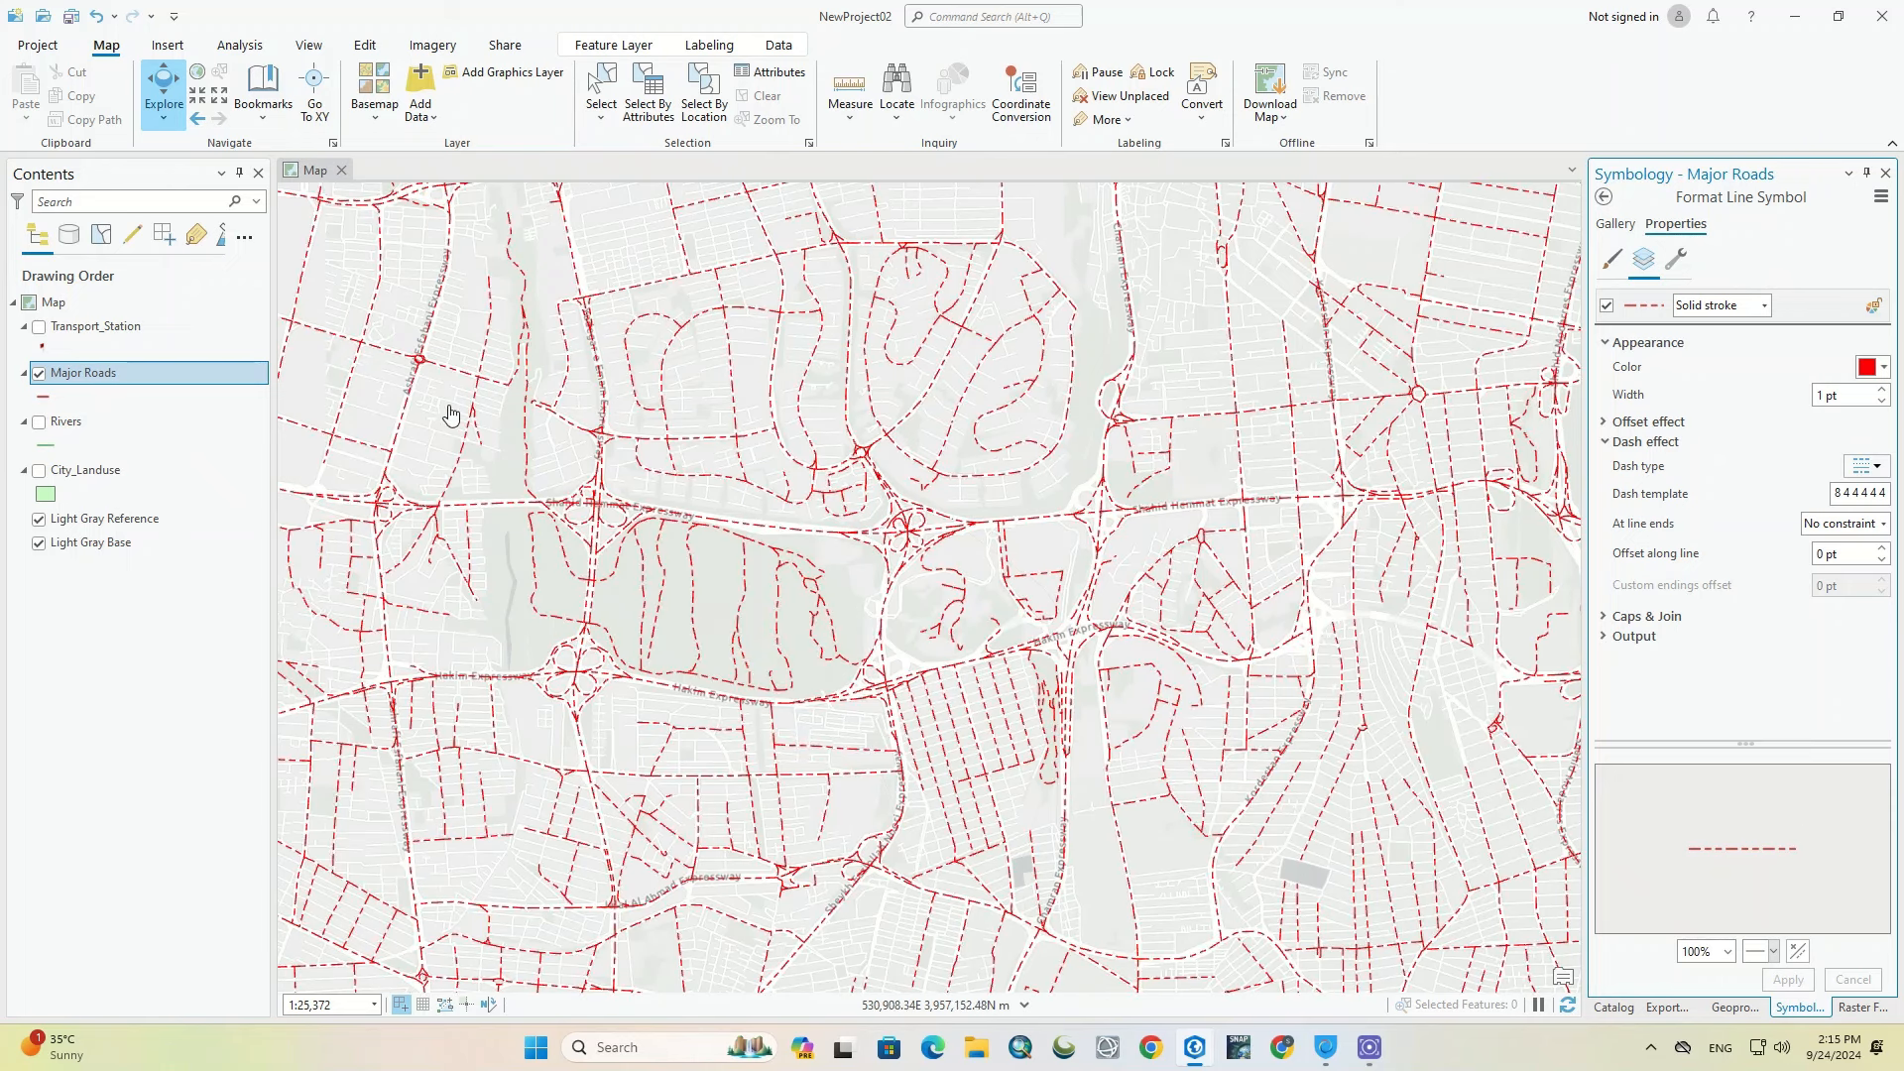
Step: Display the Rivers layer instead of Major Roads and open the Rivers line symbol's formatting properties
left_click(39, 421)
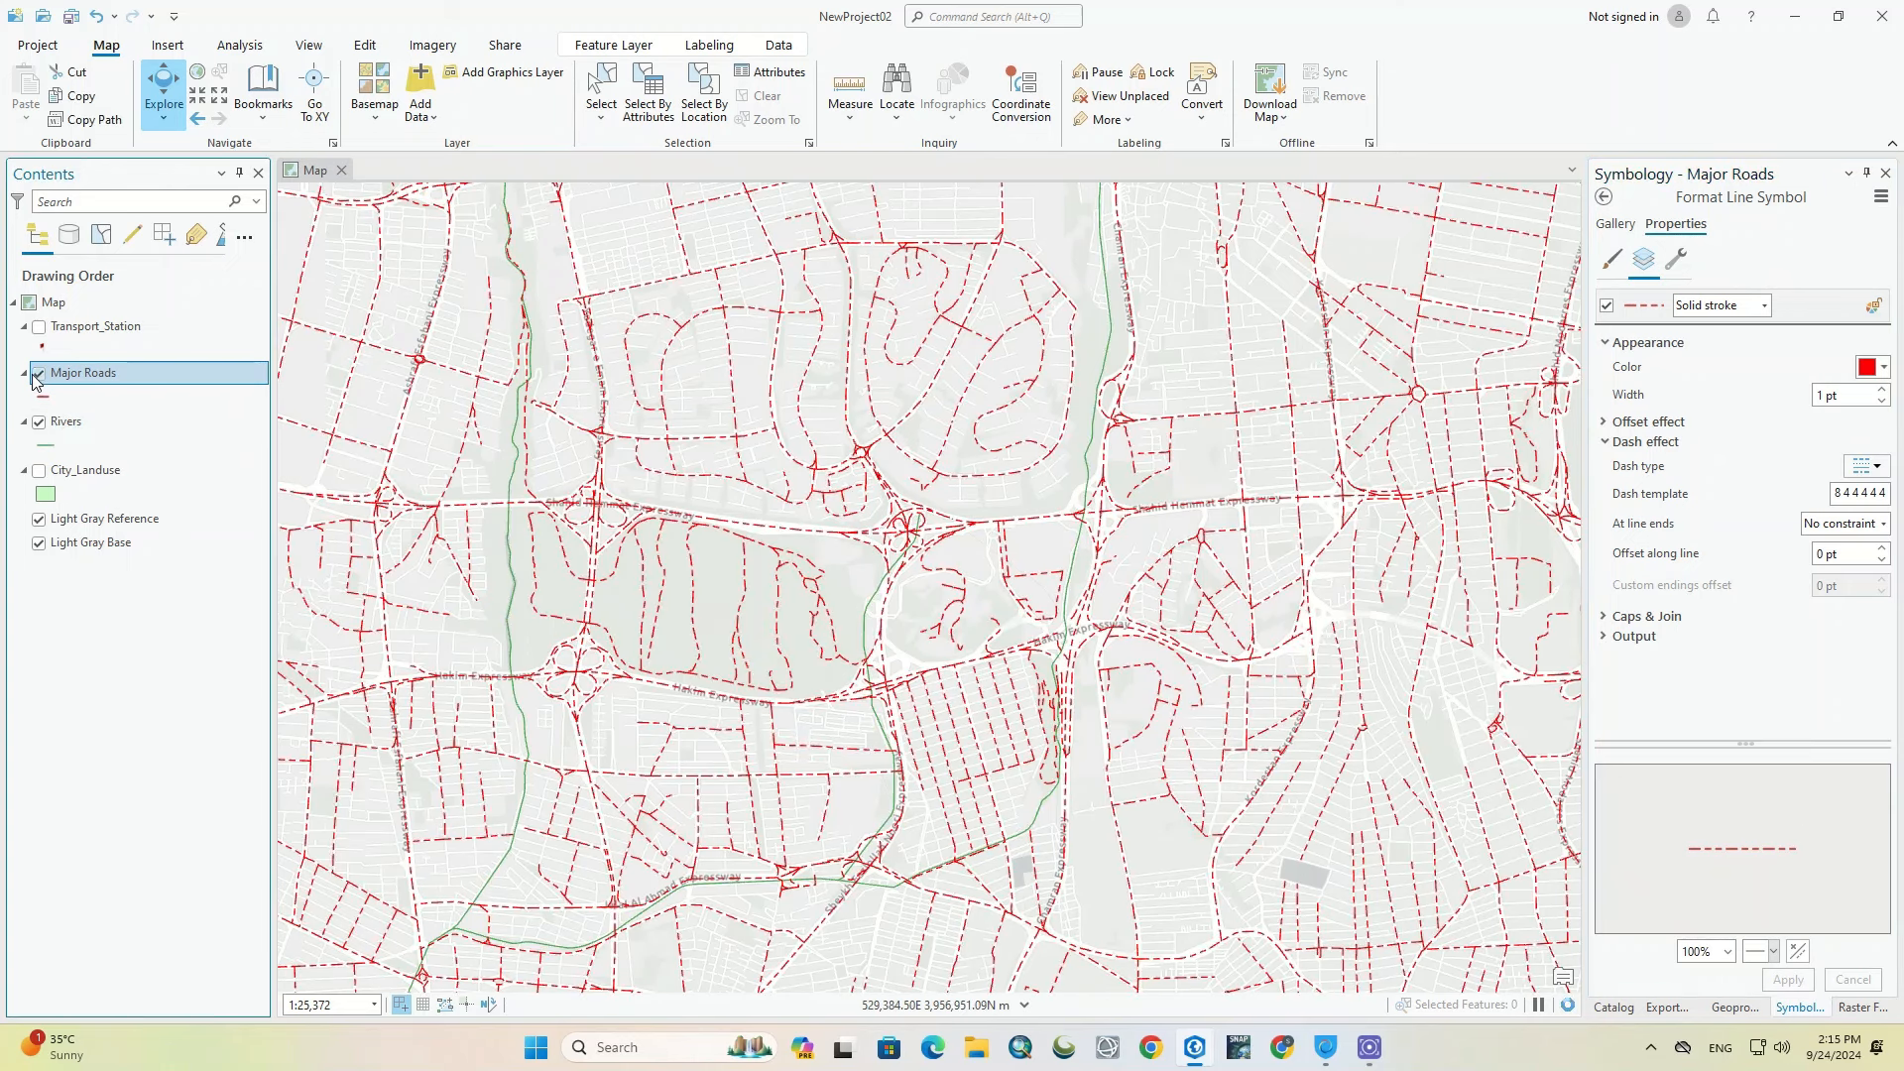
left_click(36, 375)
left_click(60, 447)
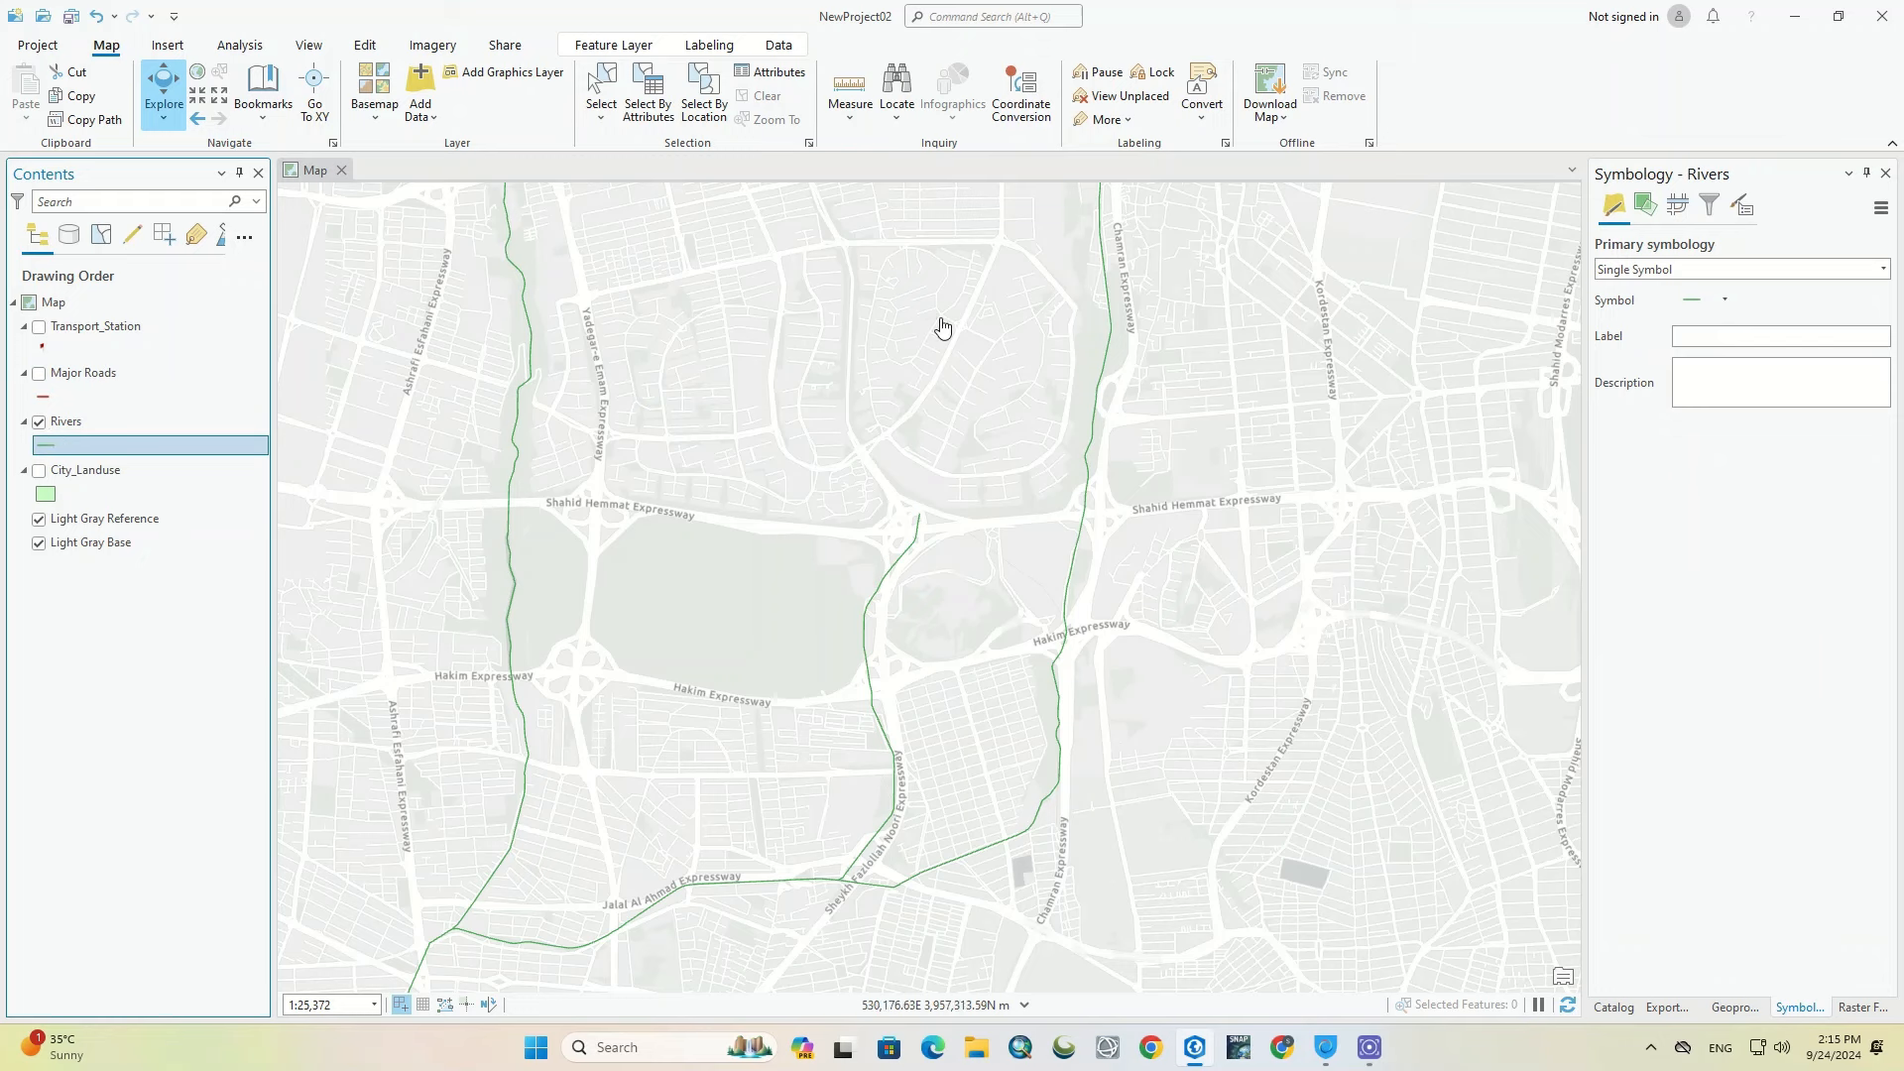
left_click(1693, 302)
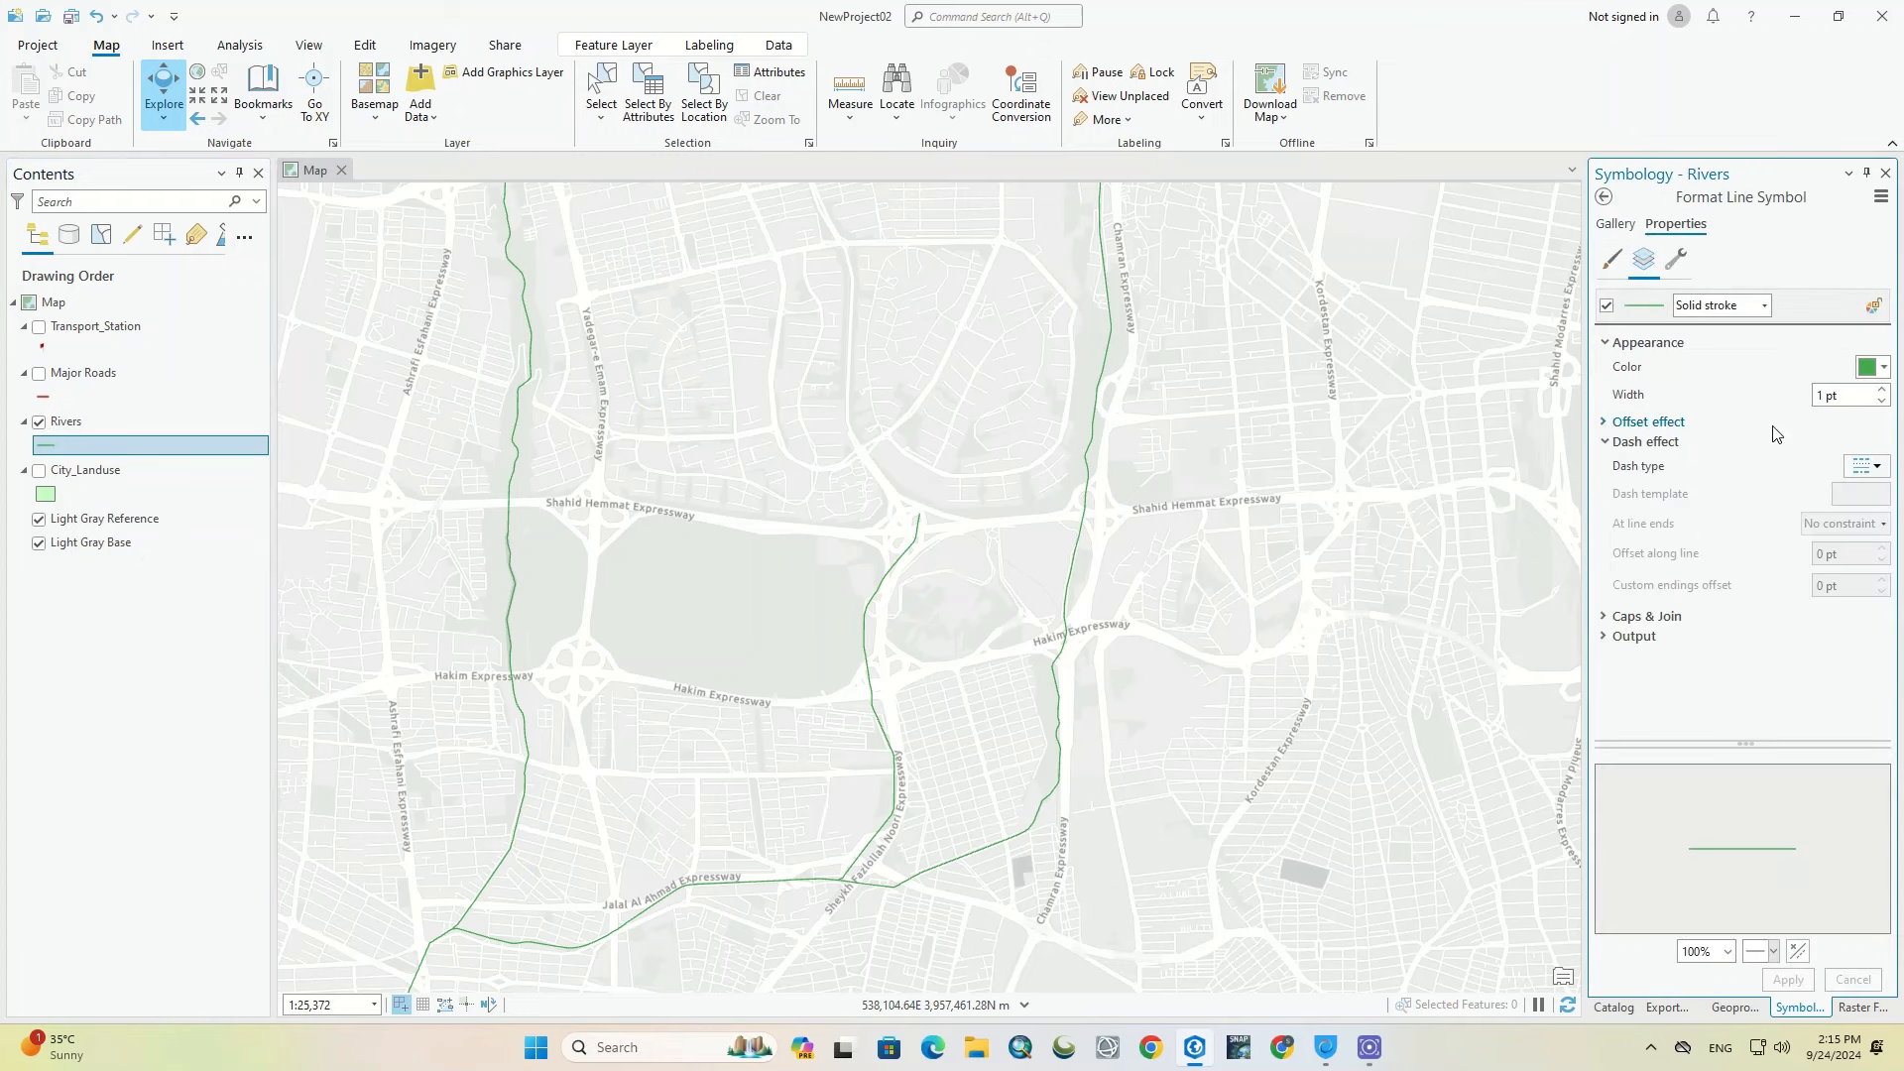
Step: Apply a blue line color to the Rivers symbol
left_click(1883, 370)
left_click(1834, 478)
left_click(1791, 981)
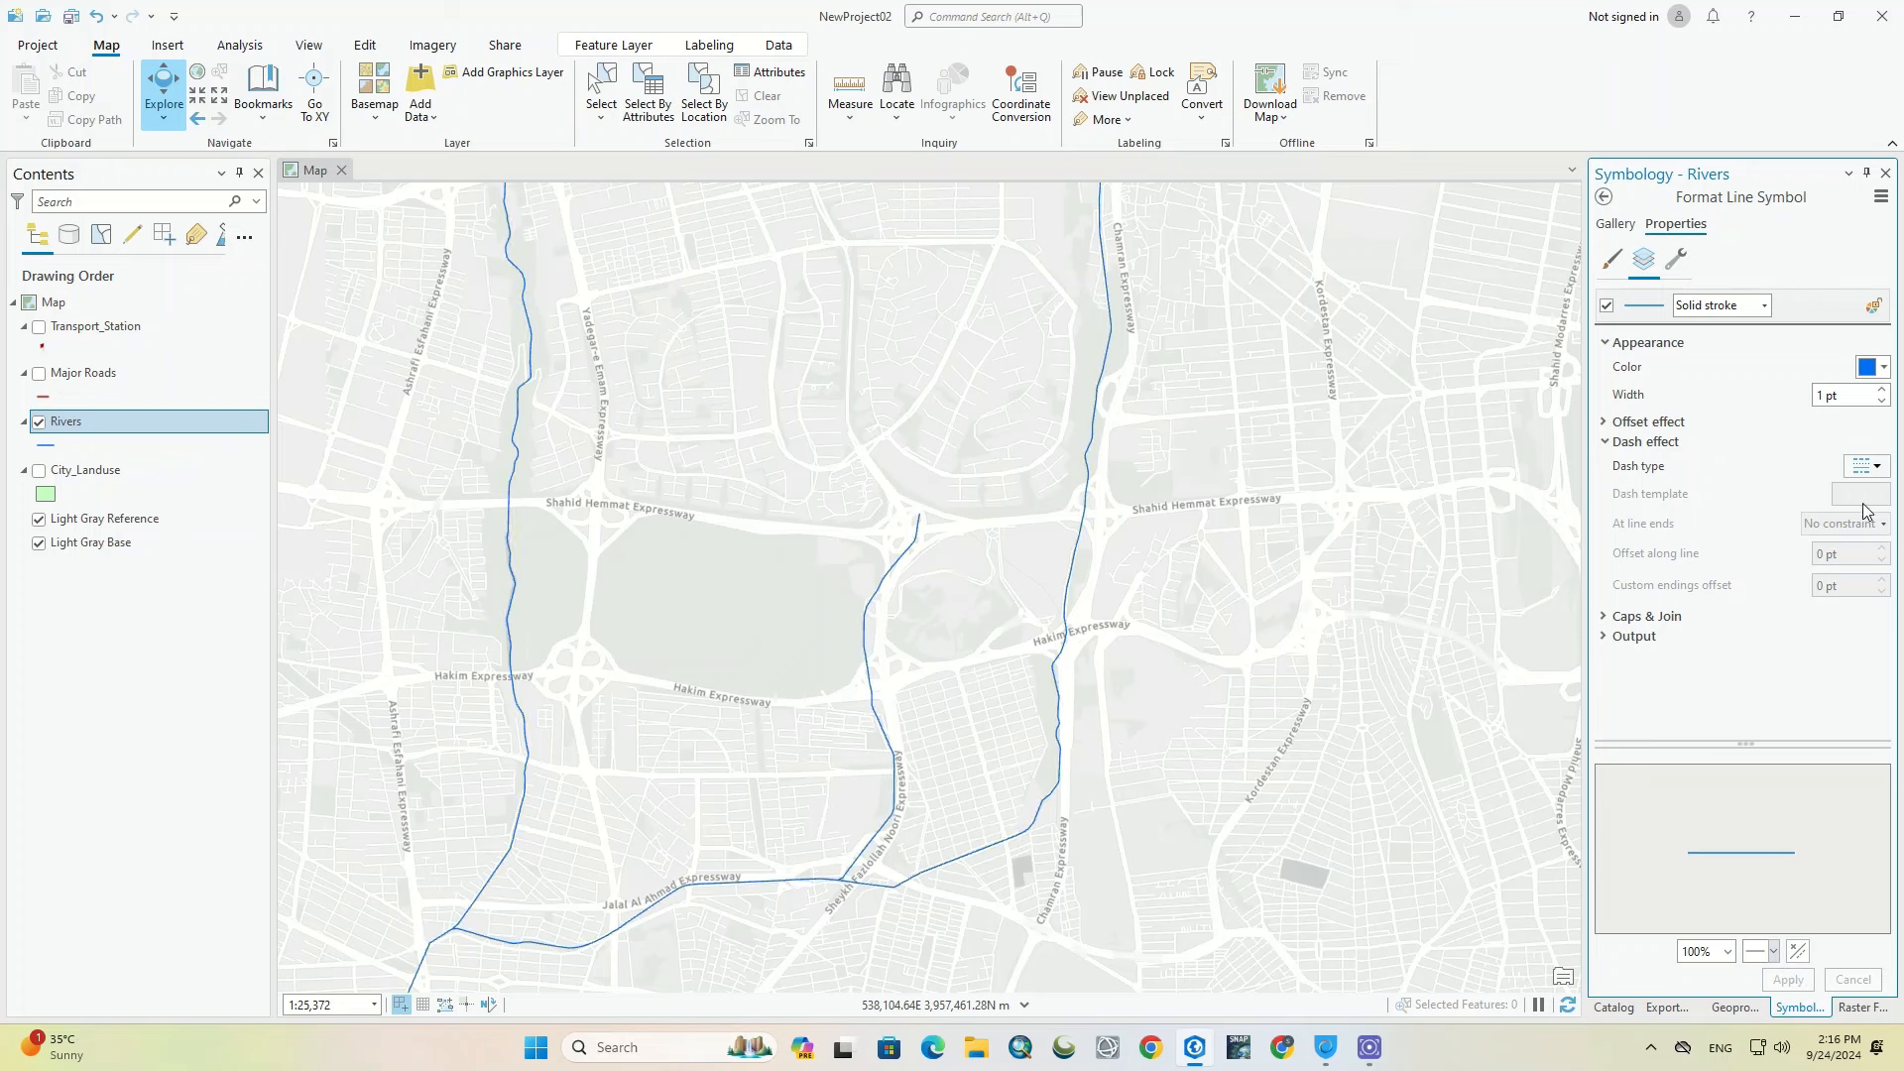
Step: Set the Rivers line width to 2 pt and apply it to the map
left_click(1882, 389)
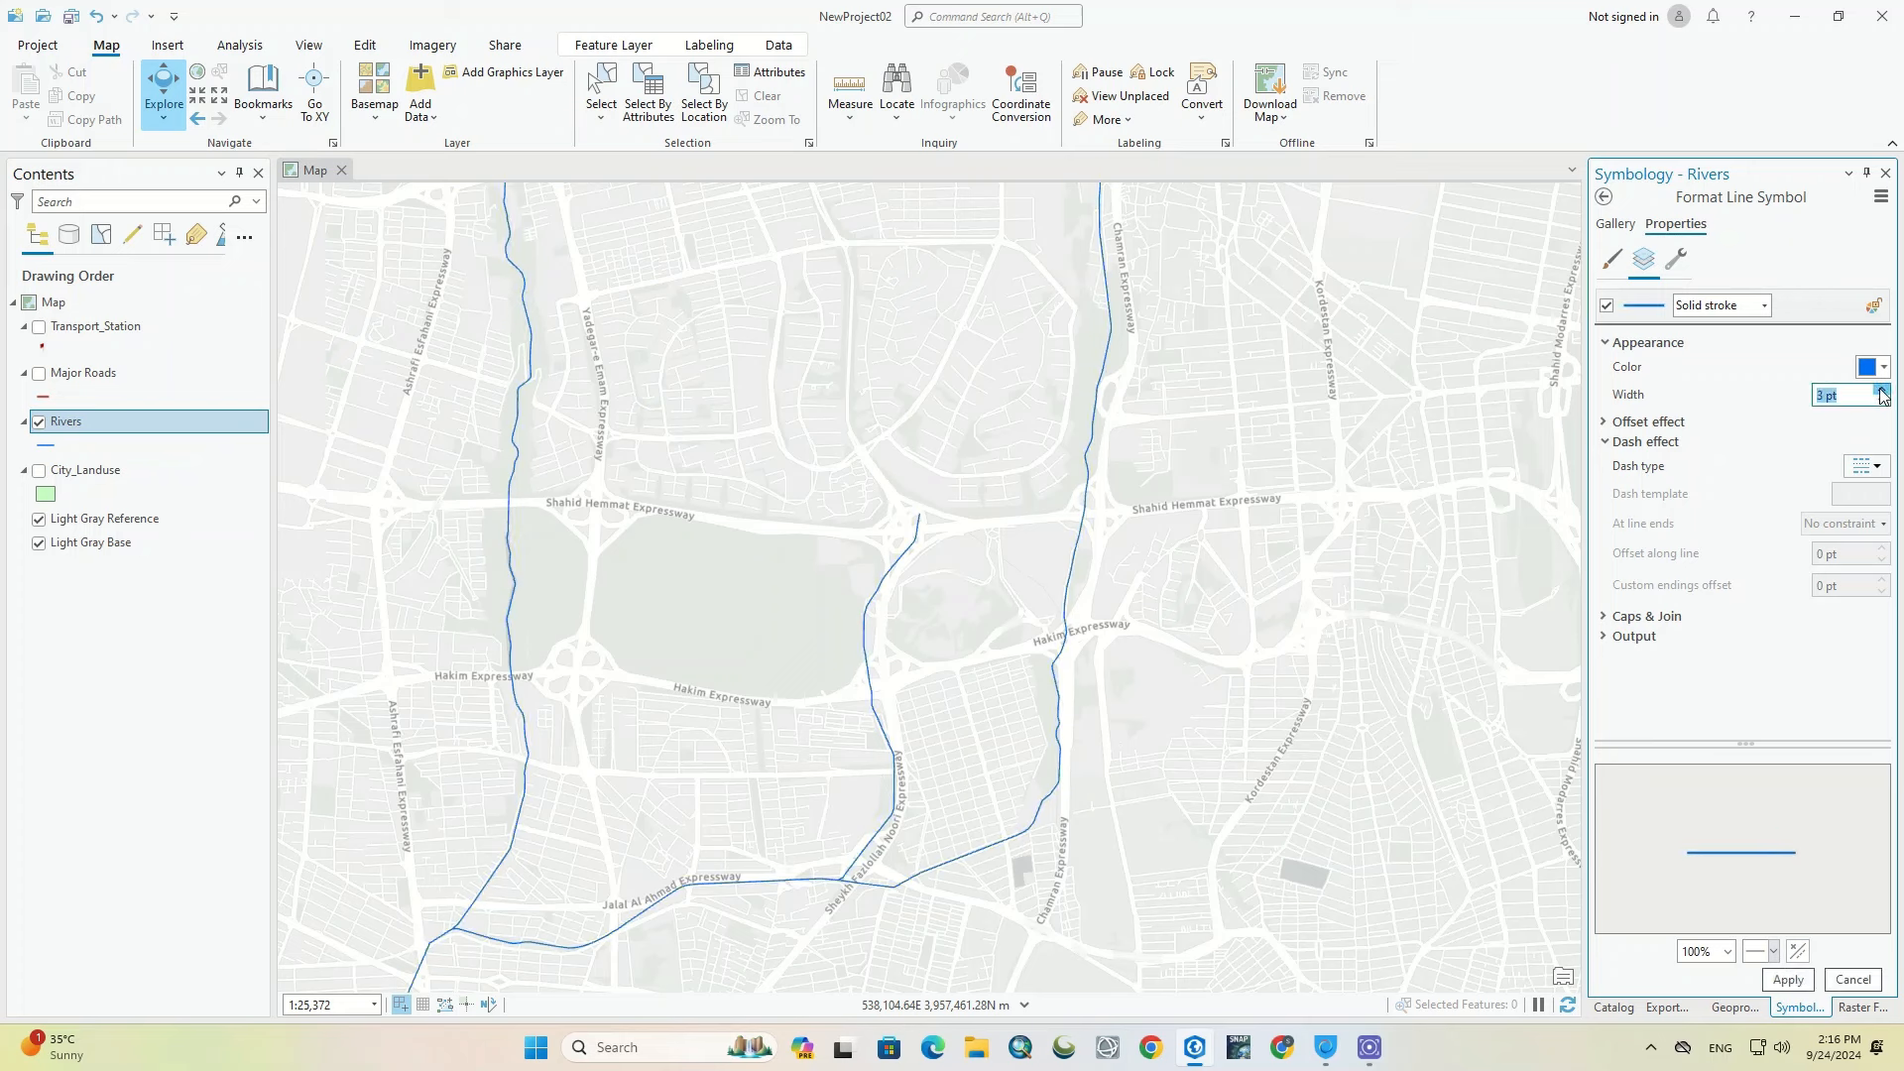
left_click(1882, 388)
left_click(1882, 402)
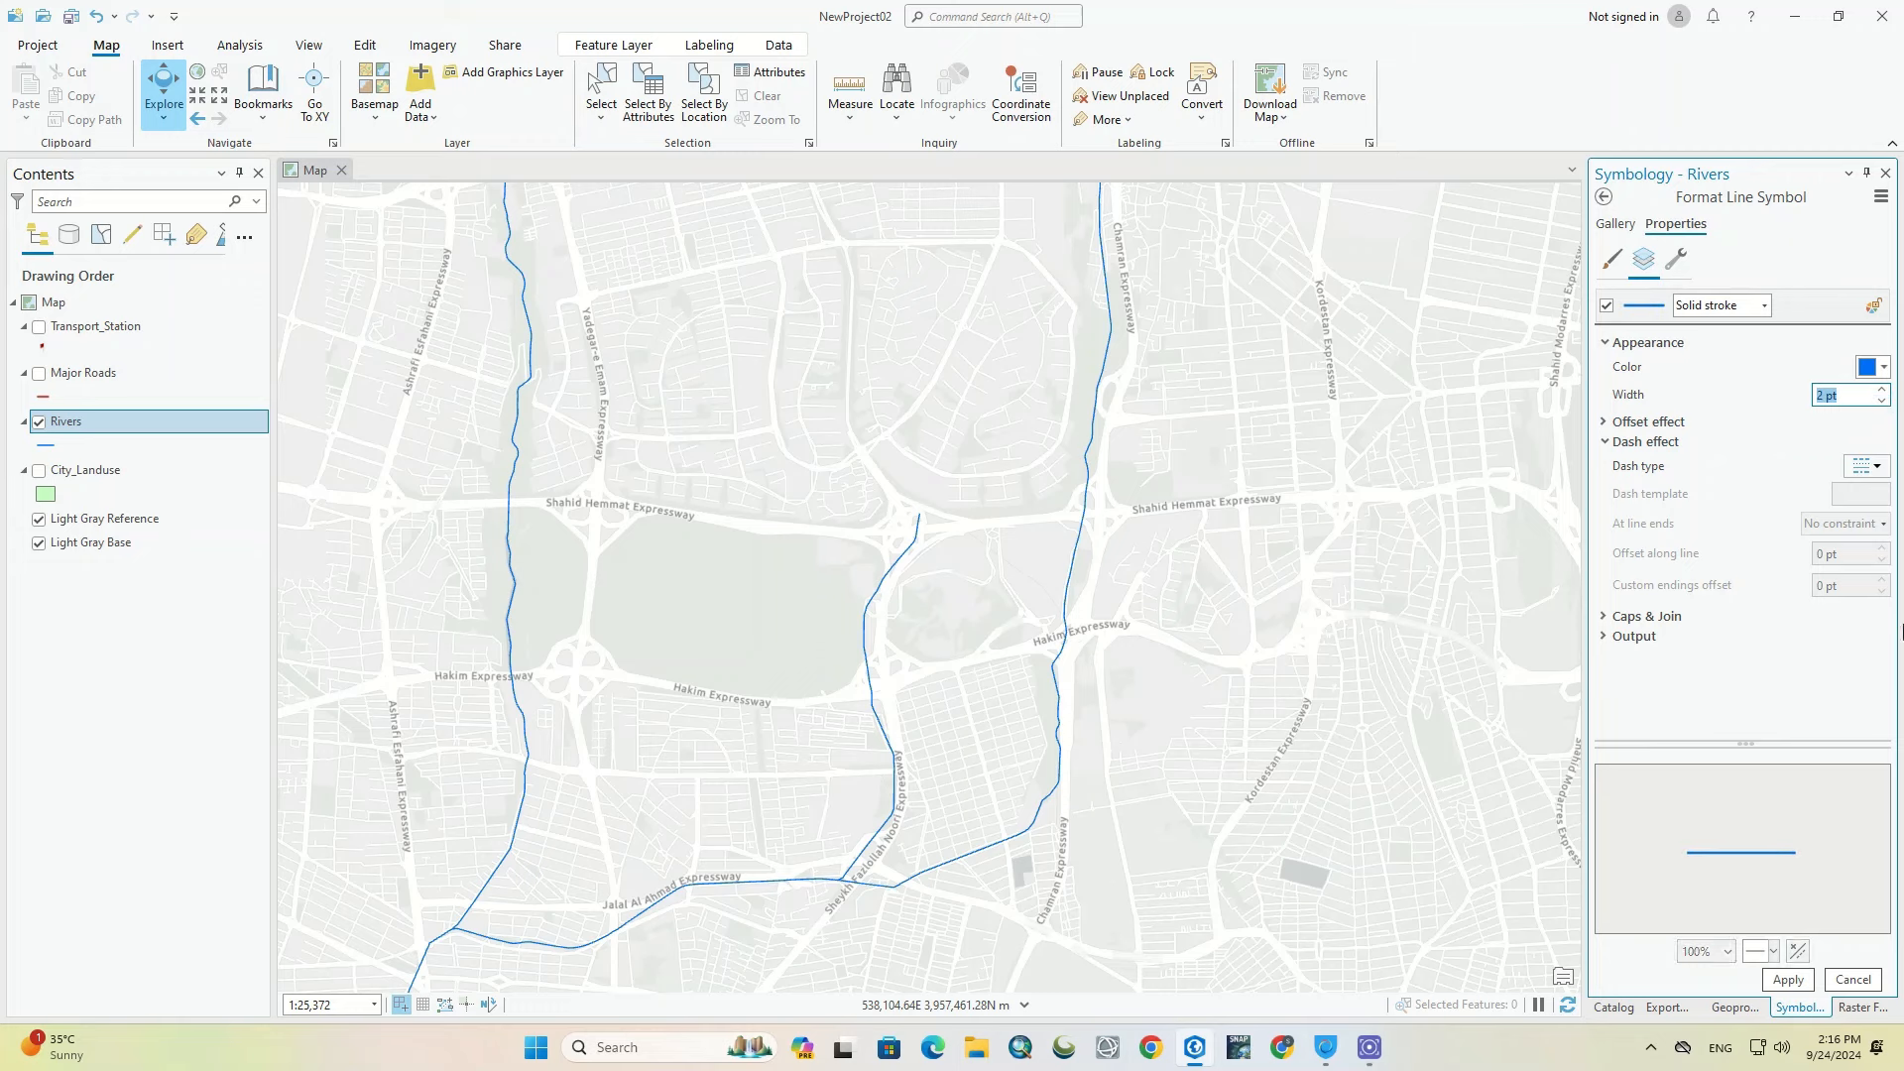
left_click(1794, 979)
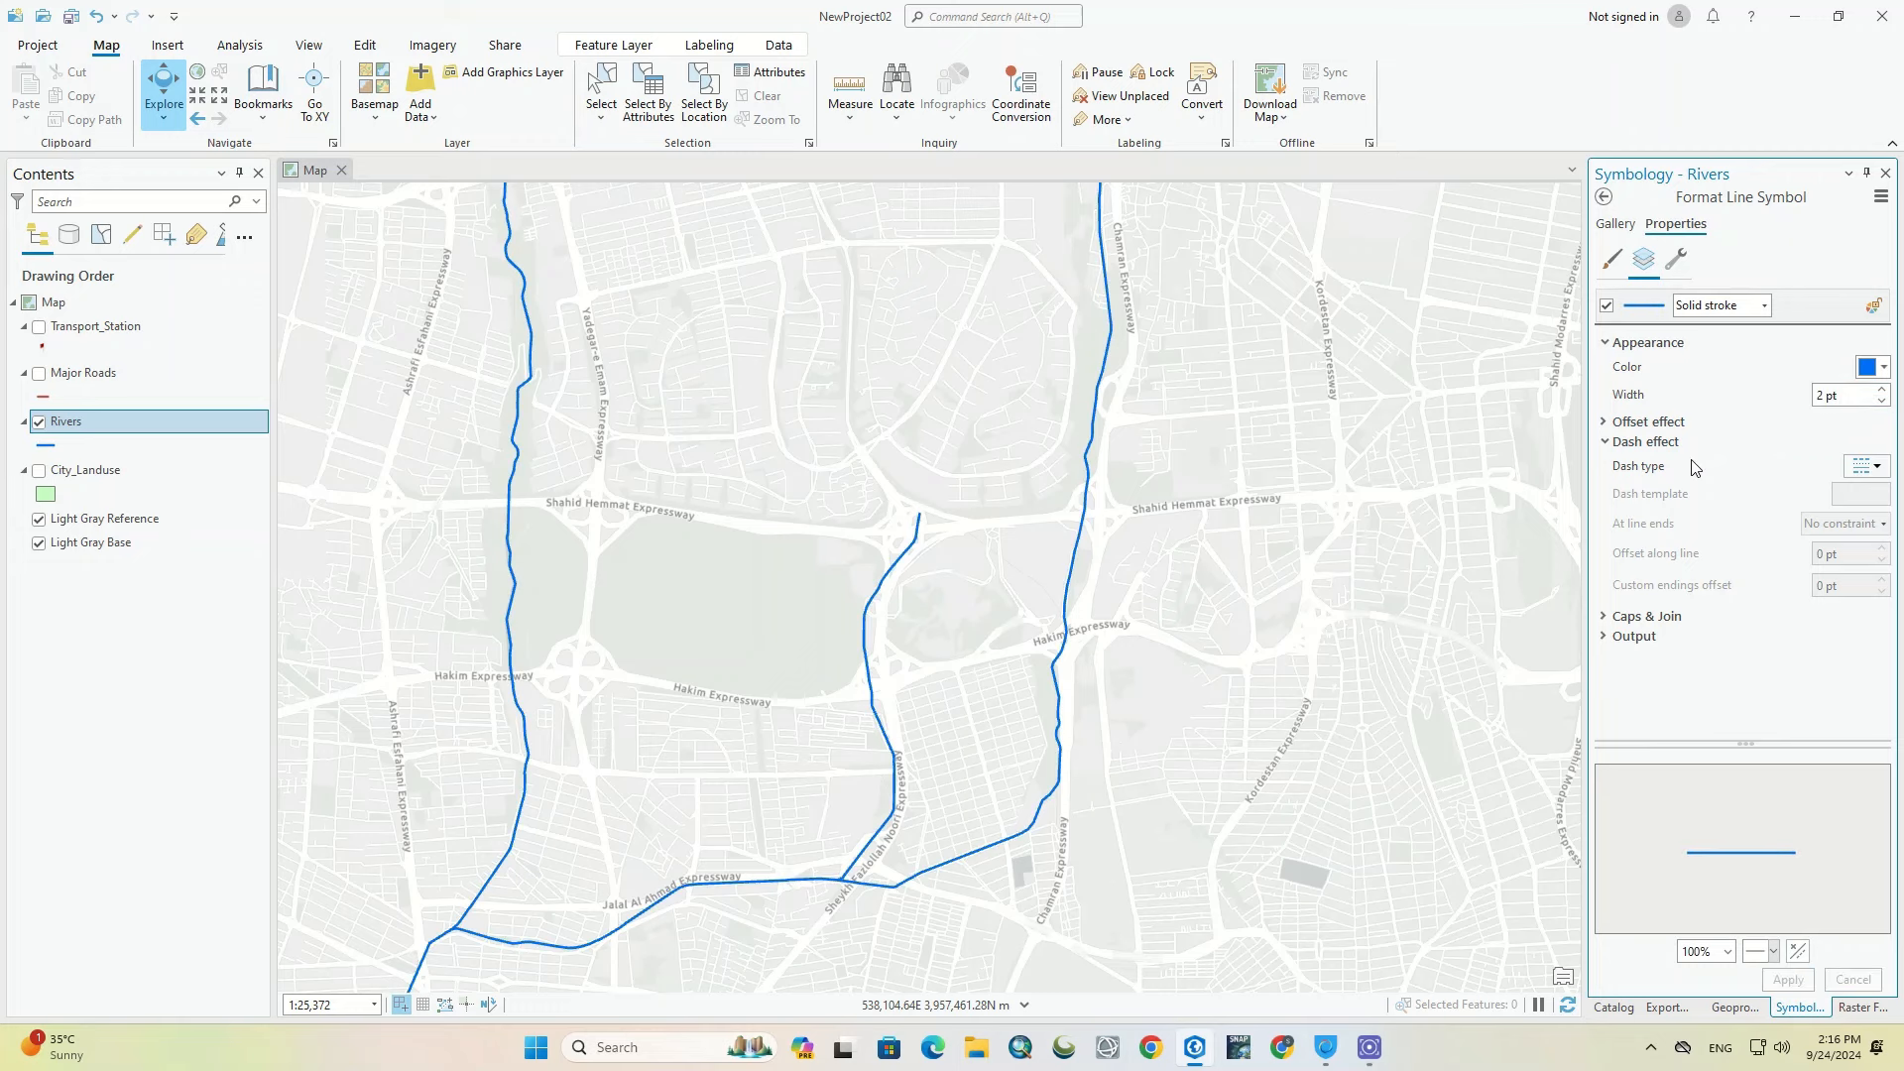
scroll(697, 450, "down", 2)
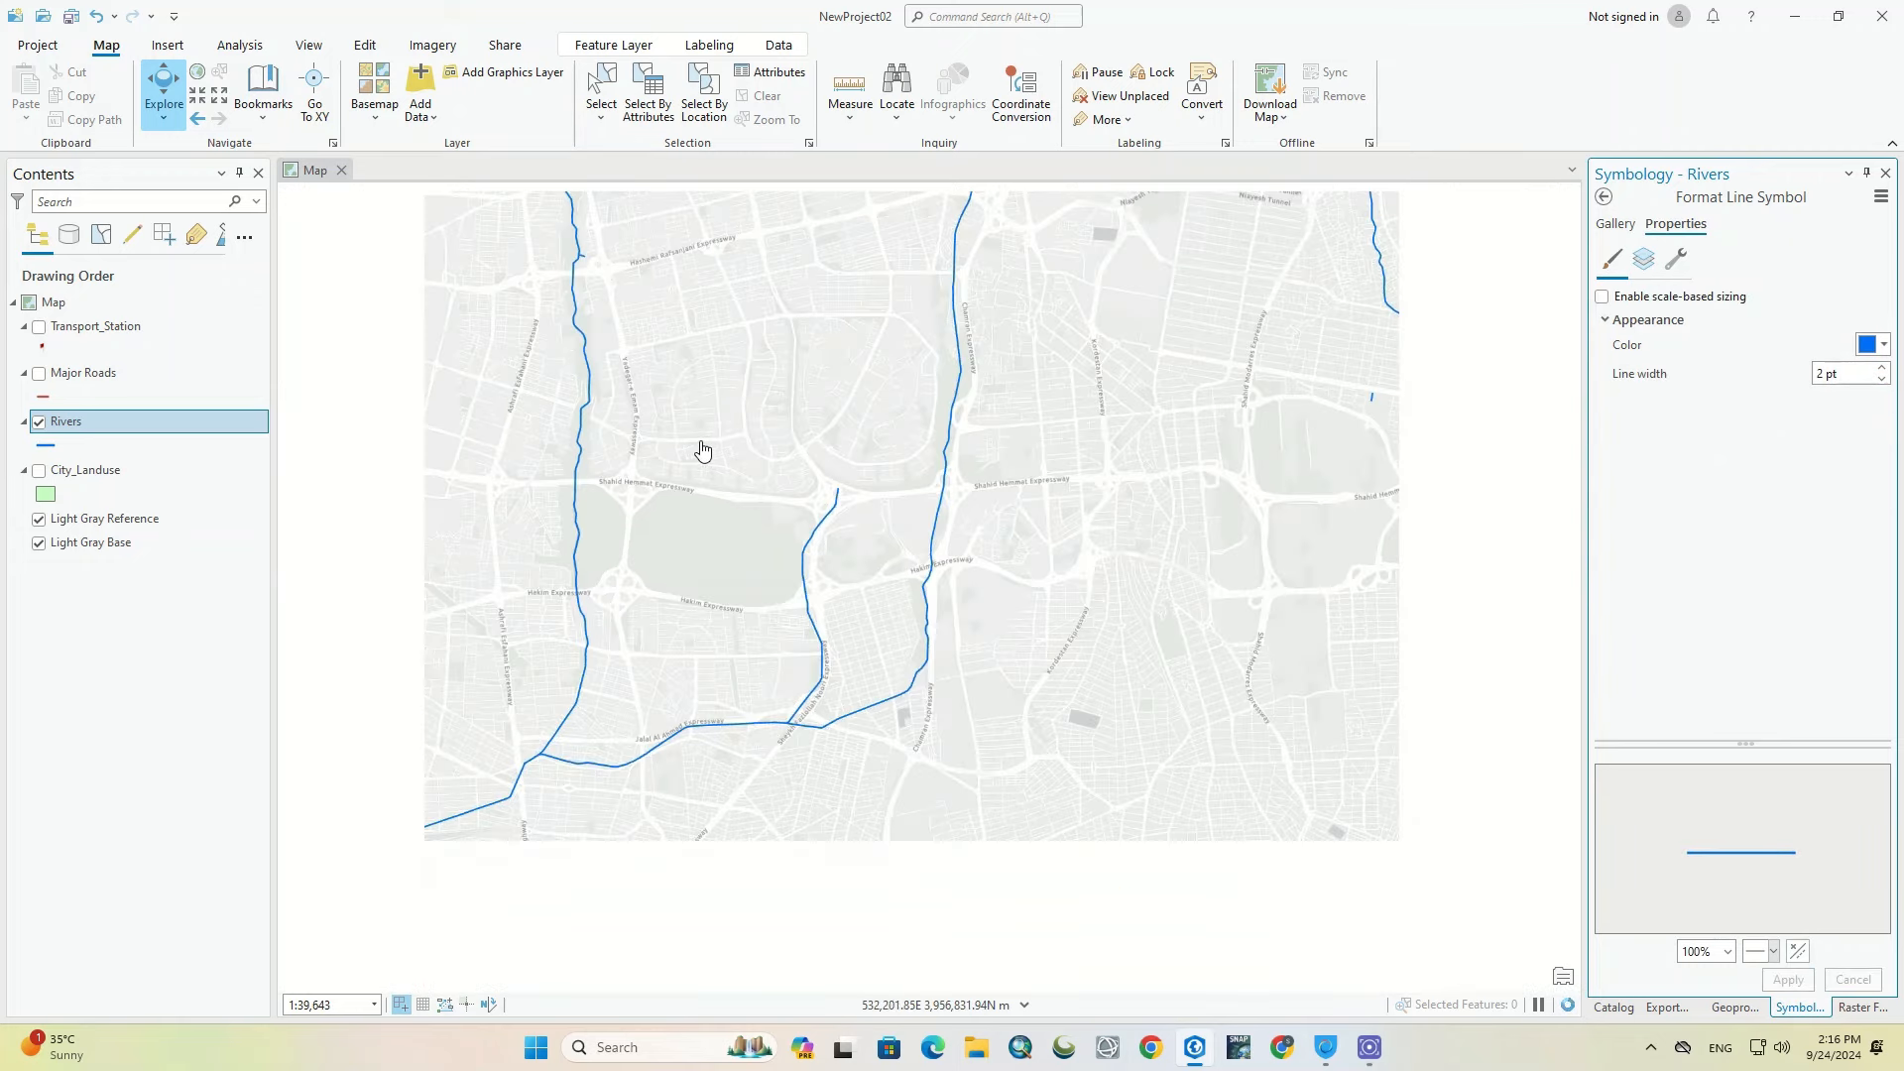
Step: Display the City_Landuse layer instead of Rivers and open the City_Landuse polygon symbol's formatting properties
left_click(39, 421)
left_click(39, 470)
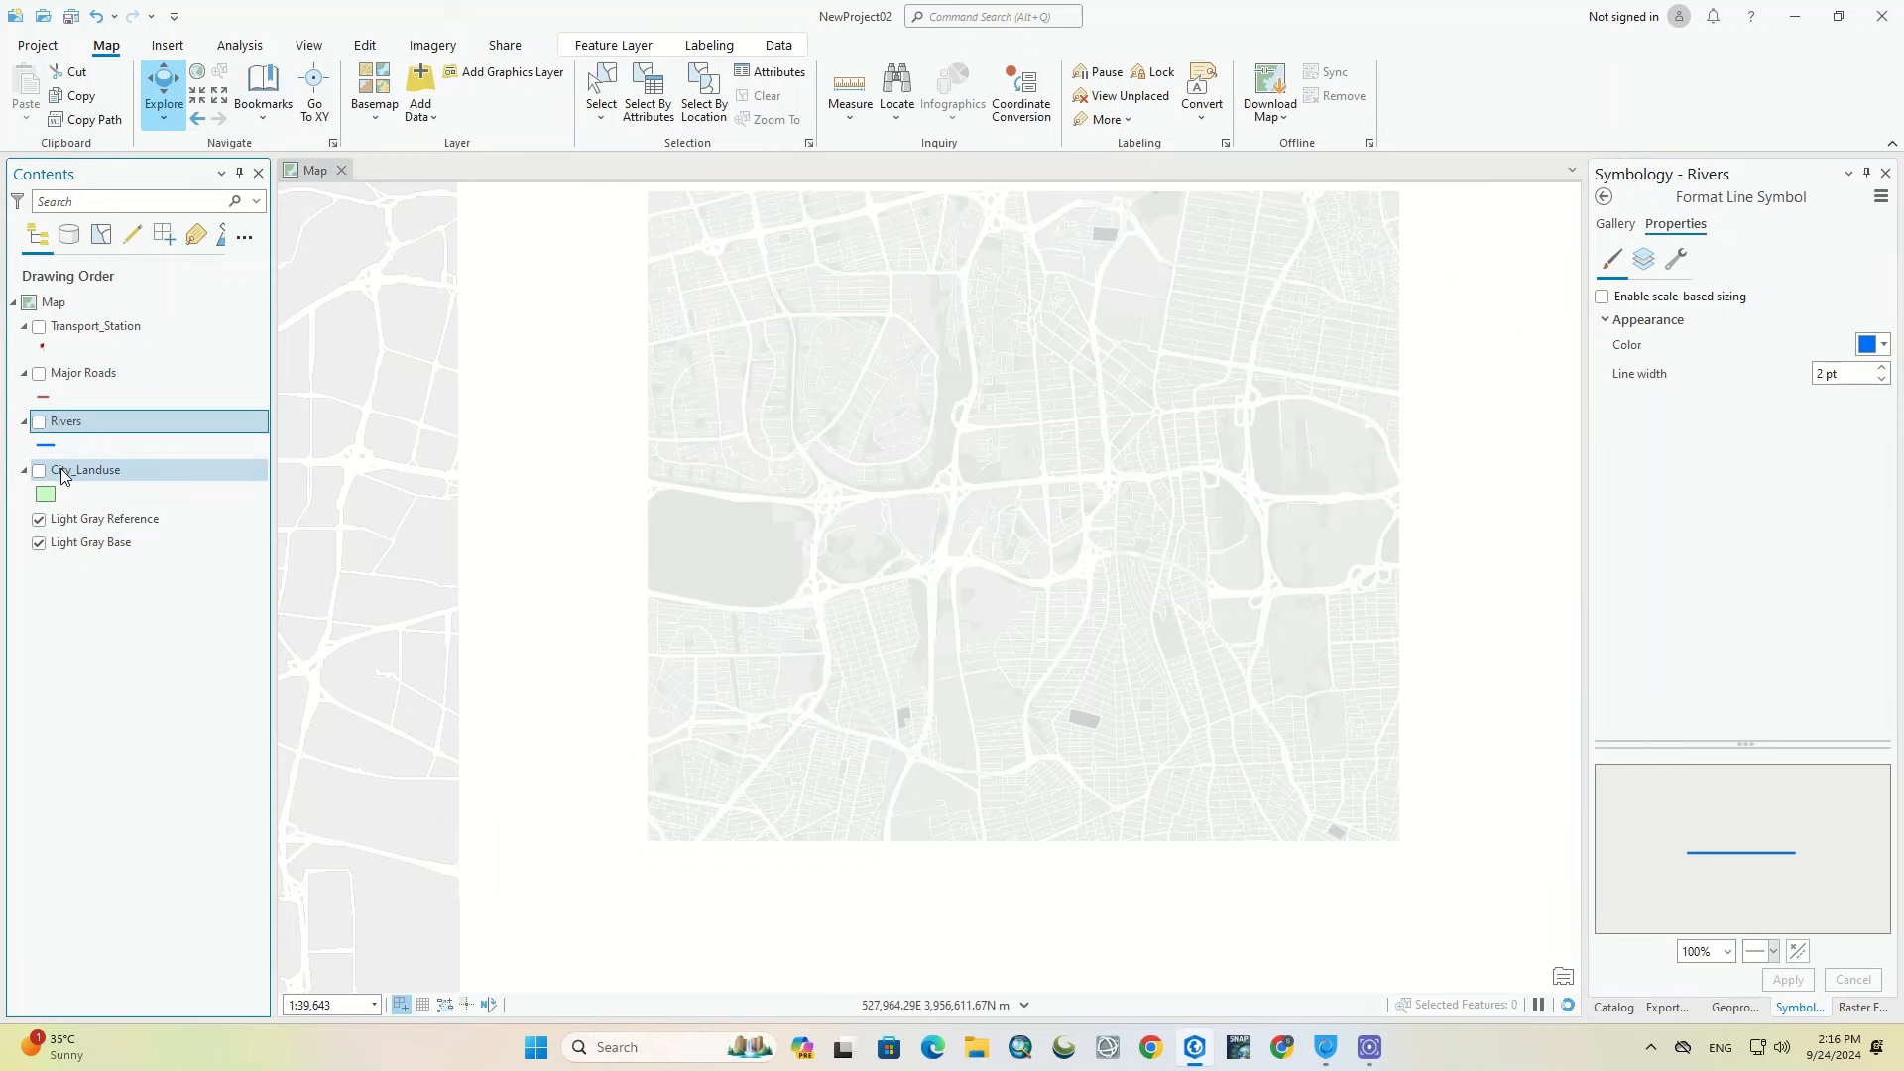
left_click(39, 472)
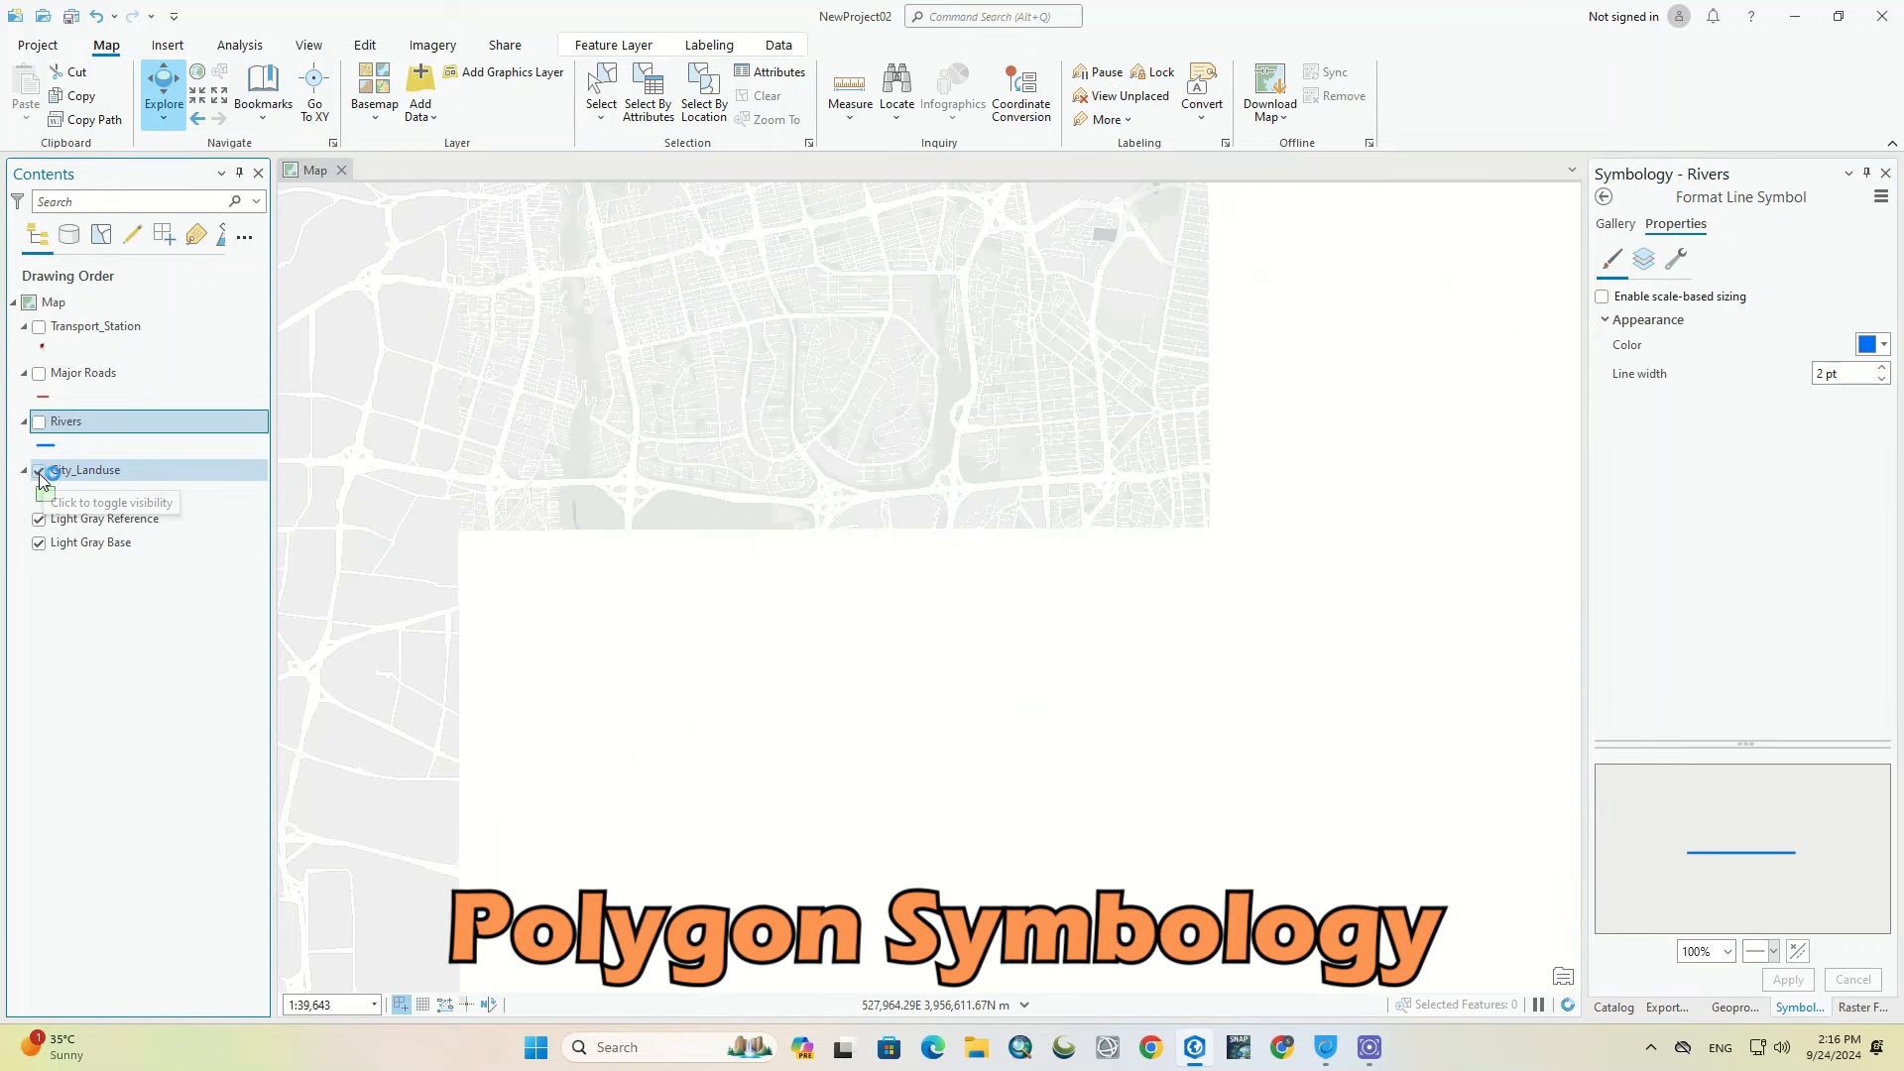
left_click(95, 478)
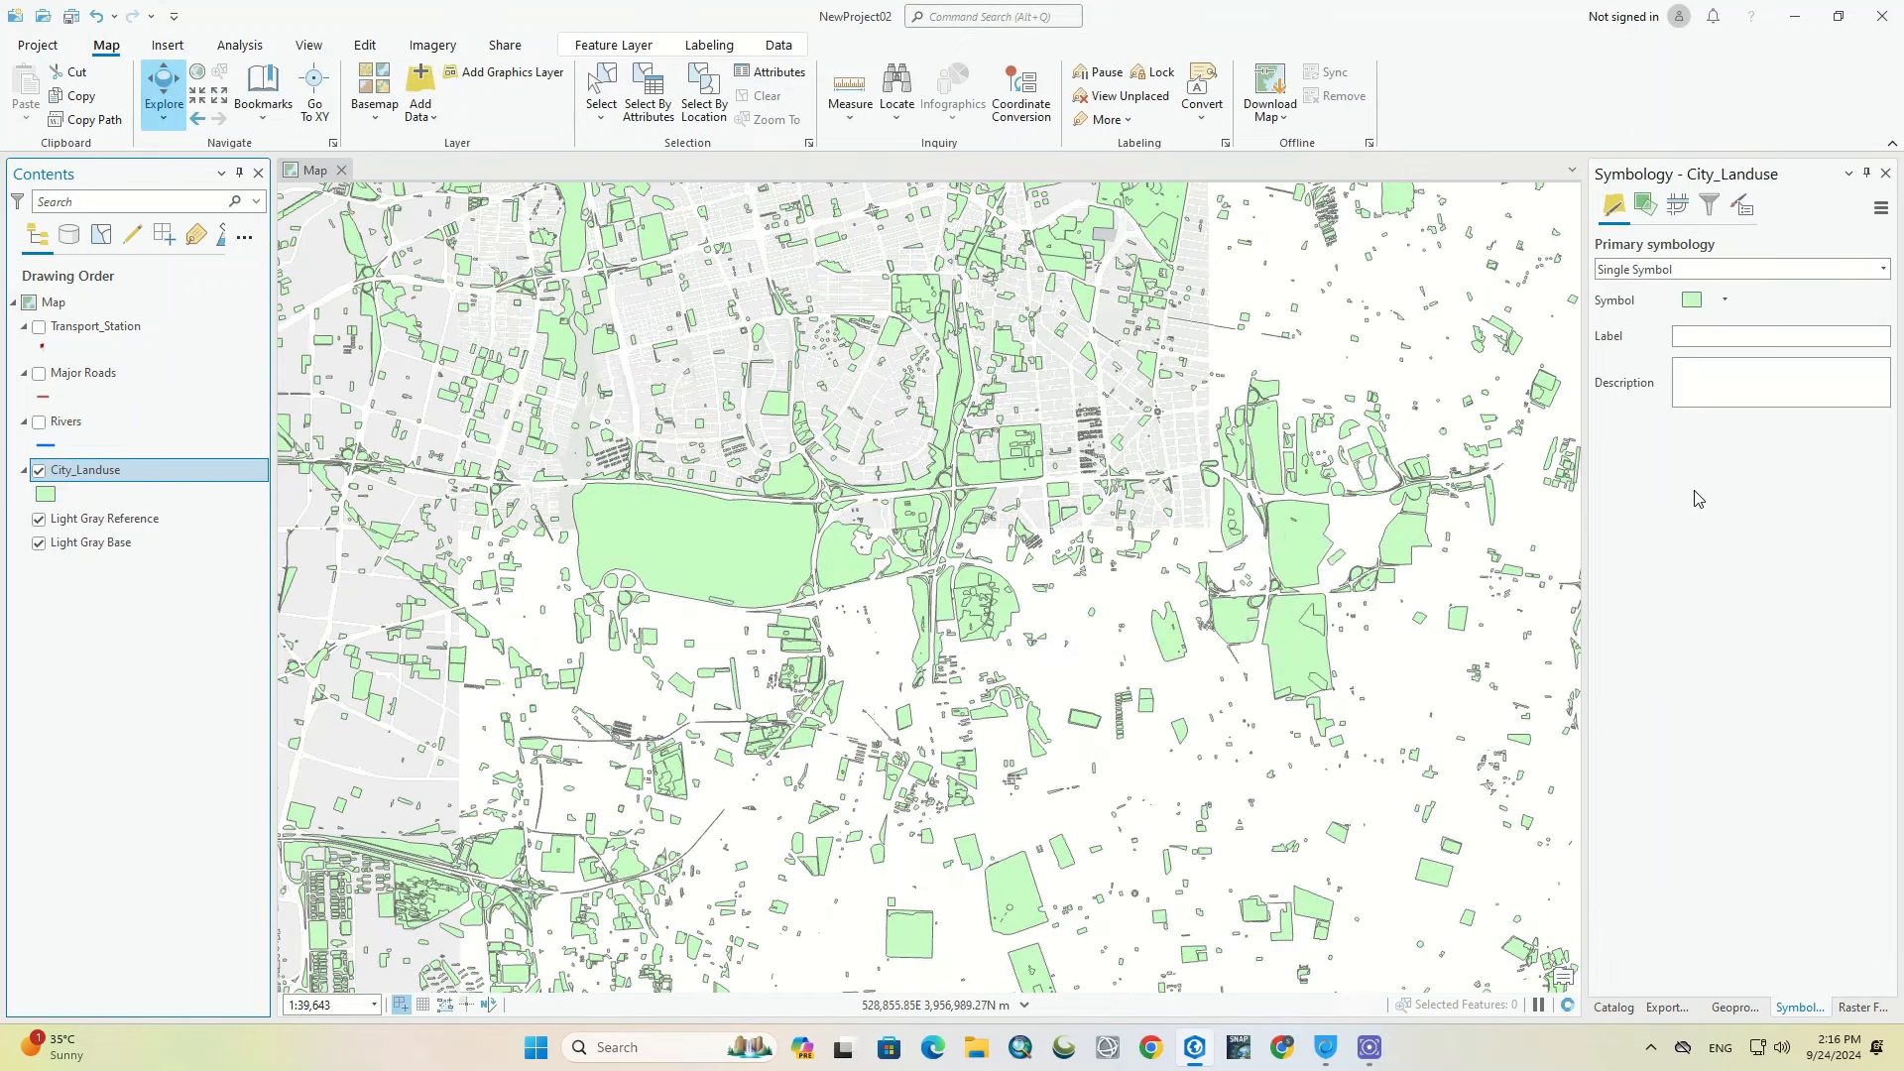
left_click(1695, 308)
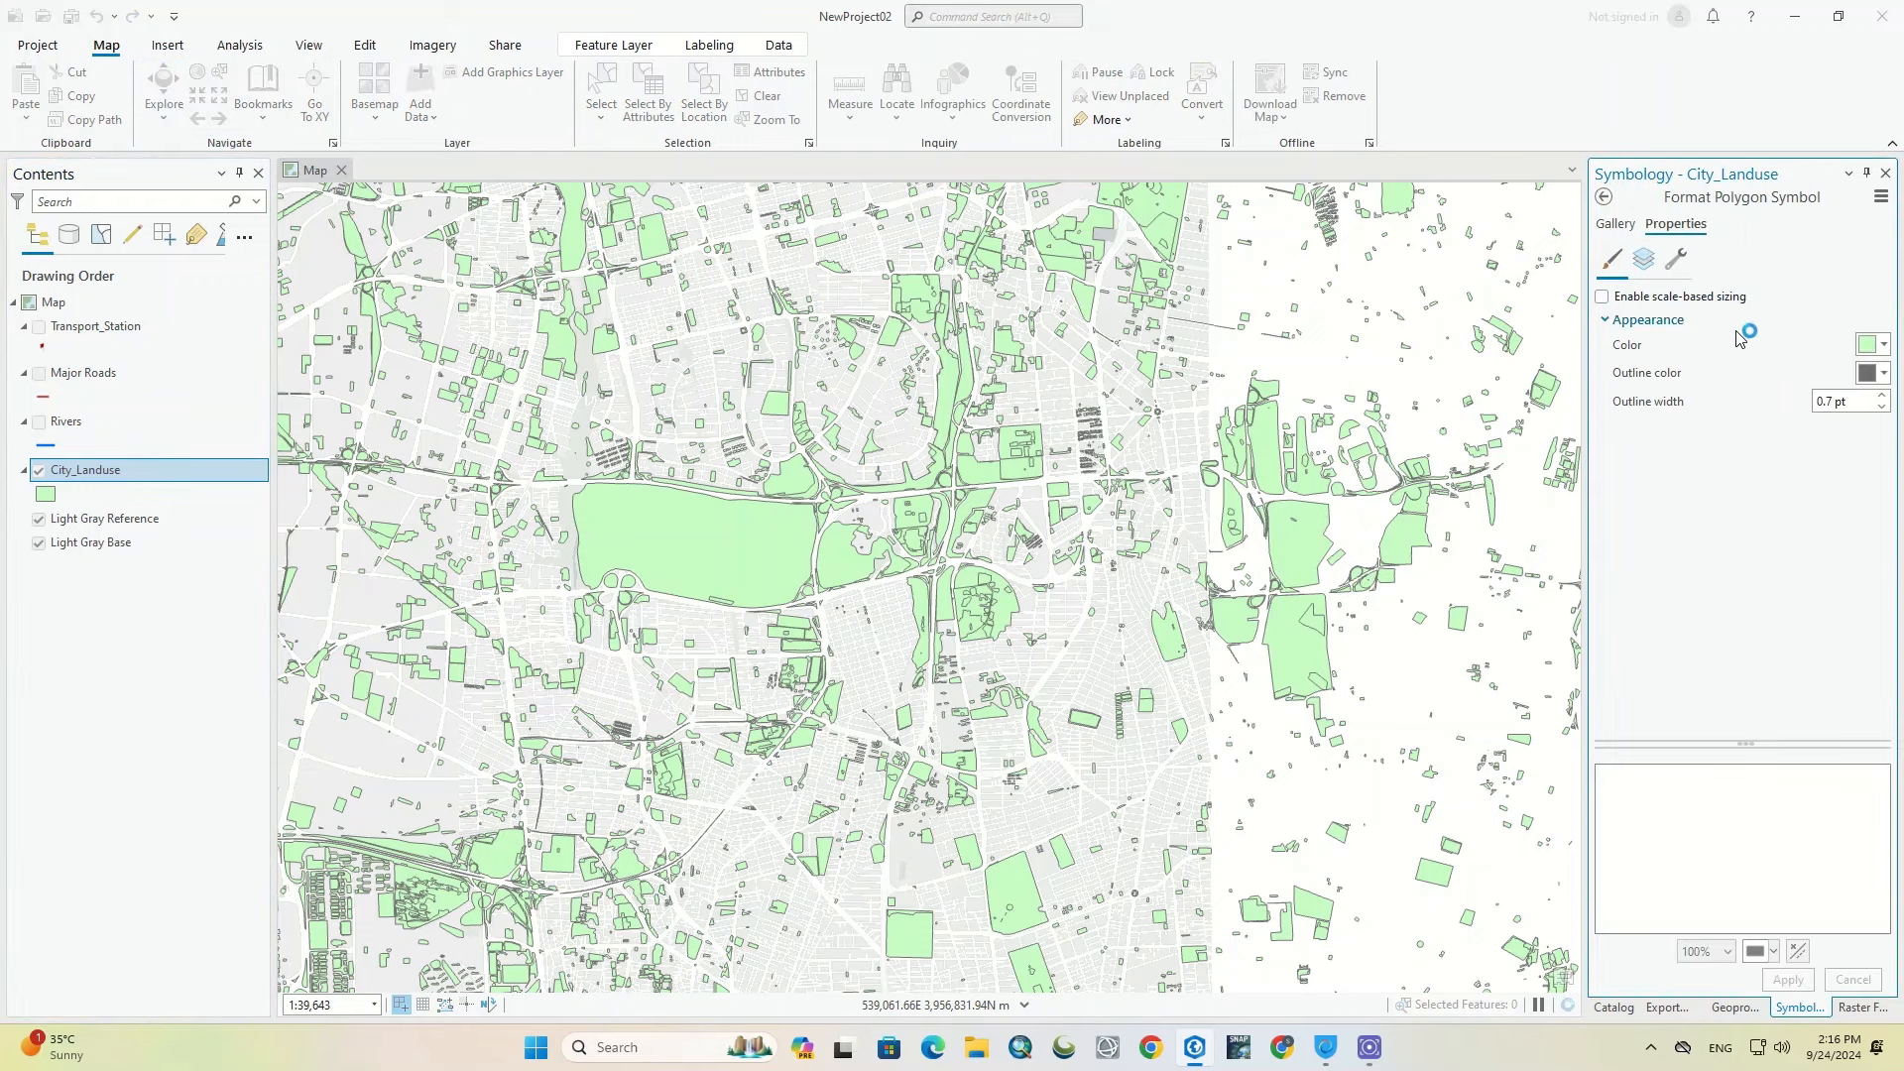
Step: Apply a turquoise-green fill and a black outline 1 pt wide to the City_Landuse polygon symbol
left_click(1868, 348)
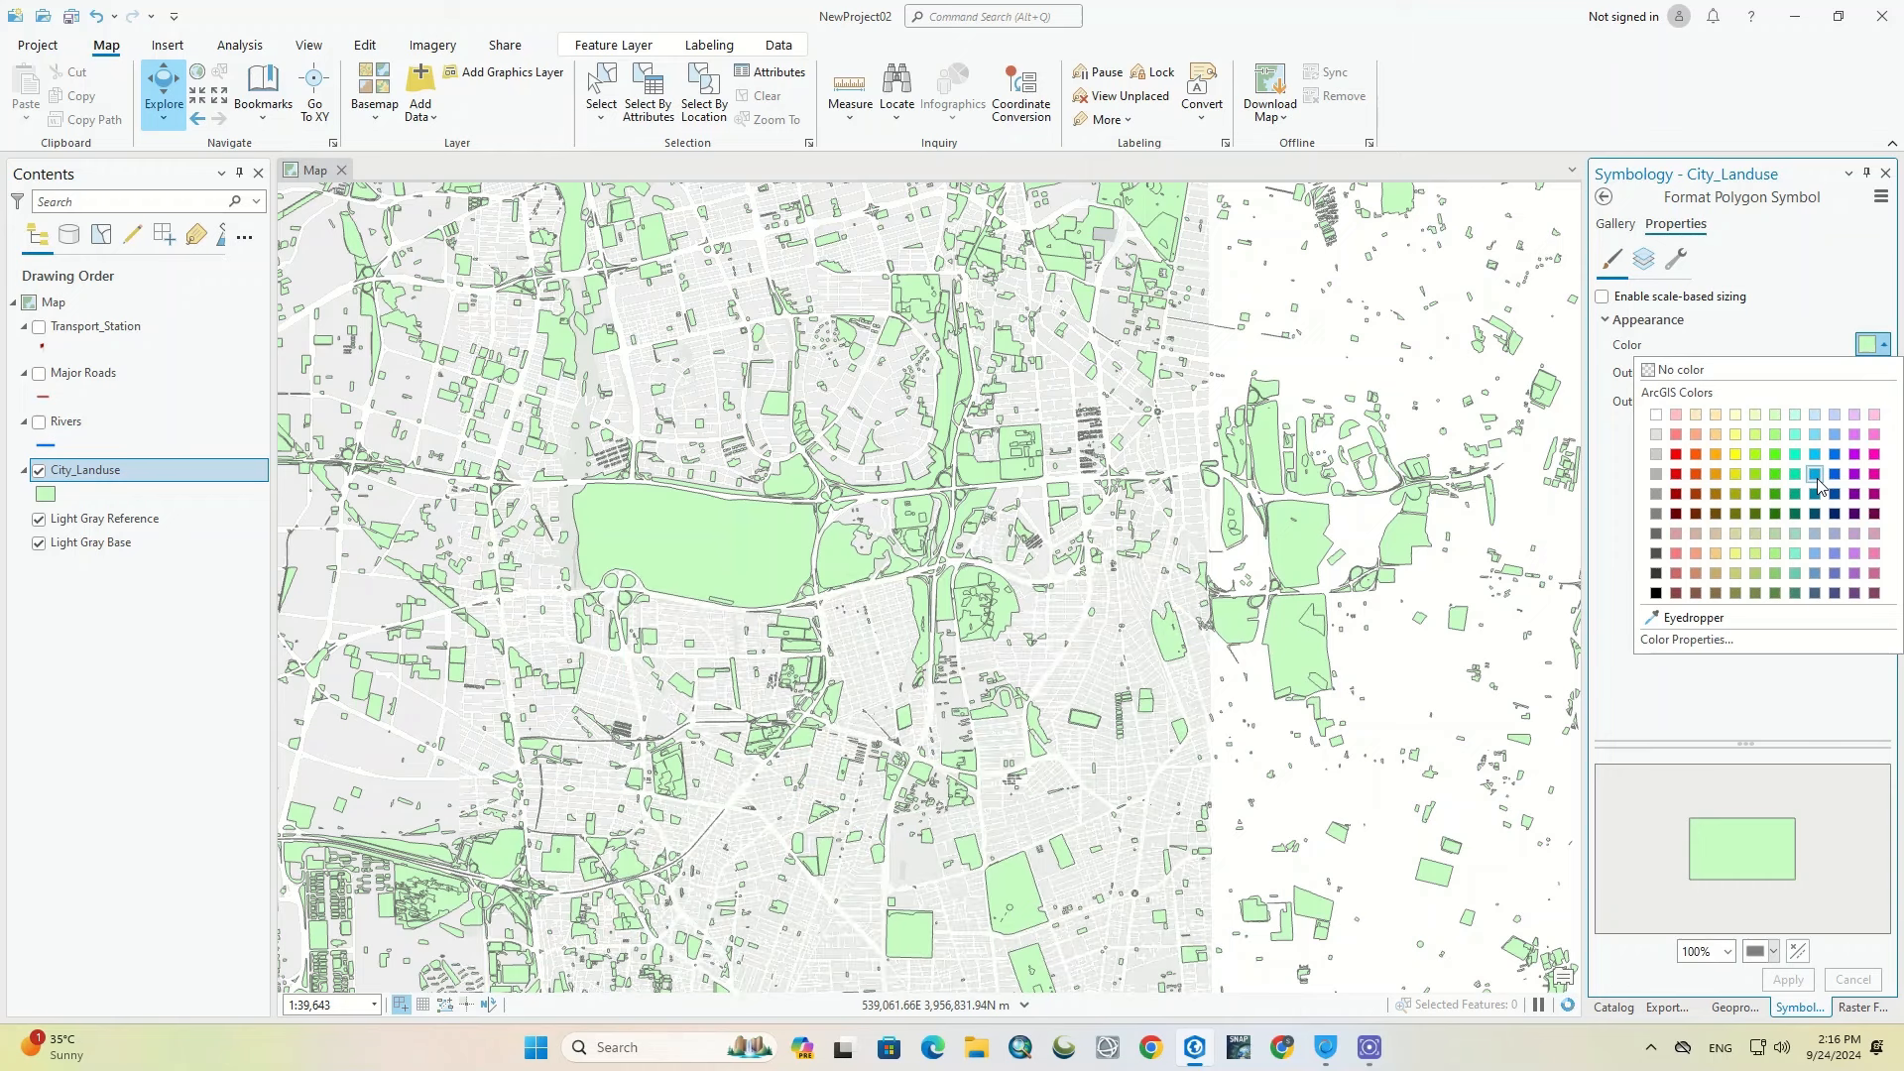
left_click(1813, 475)
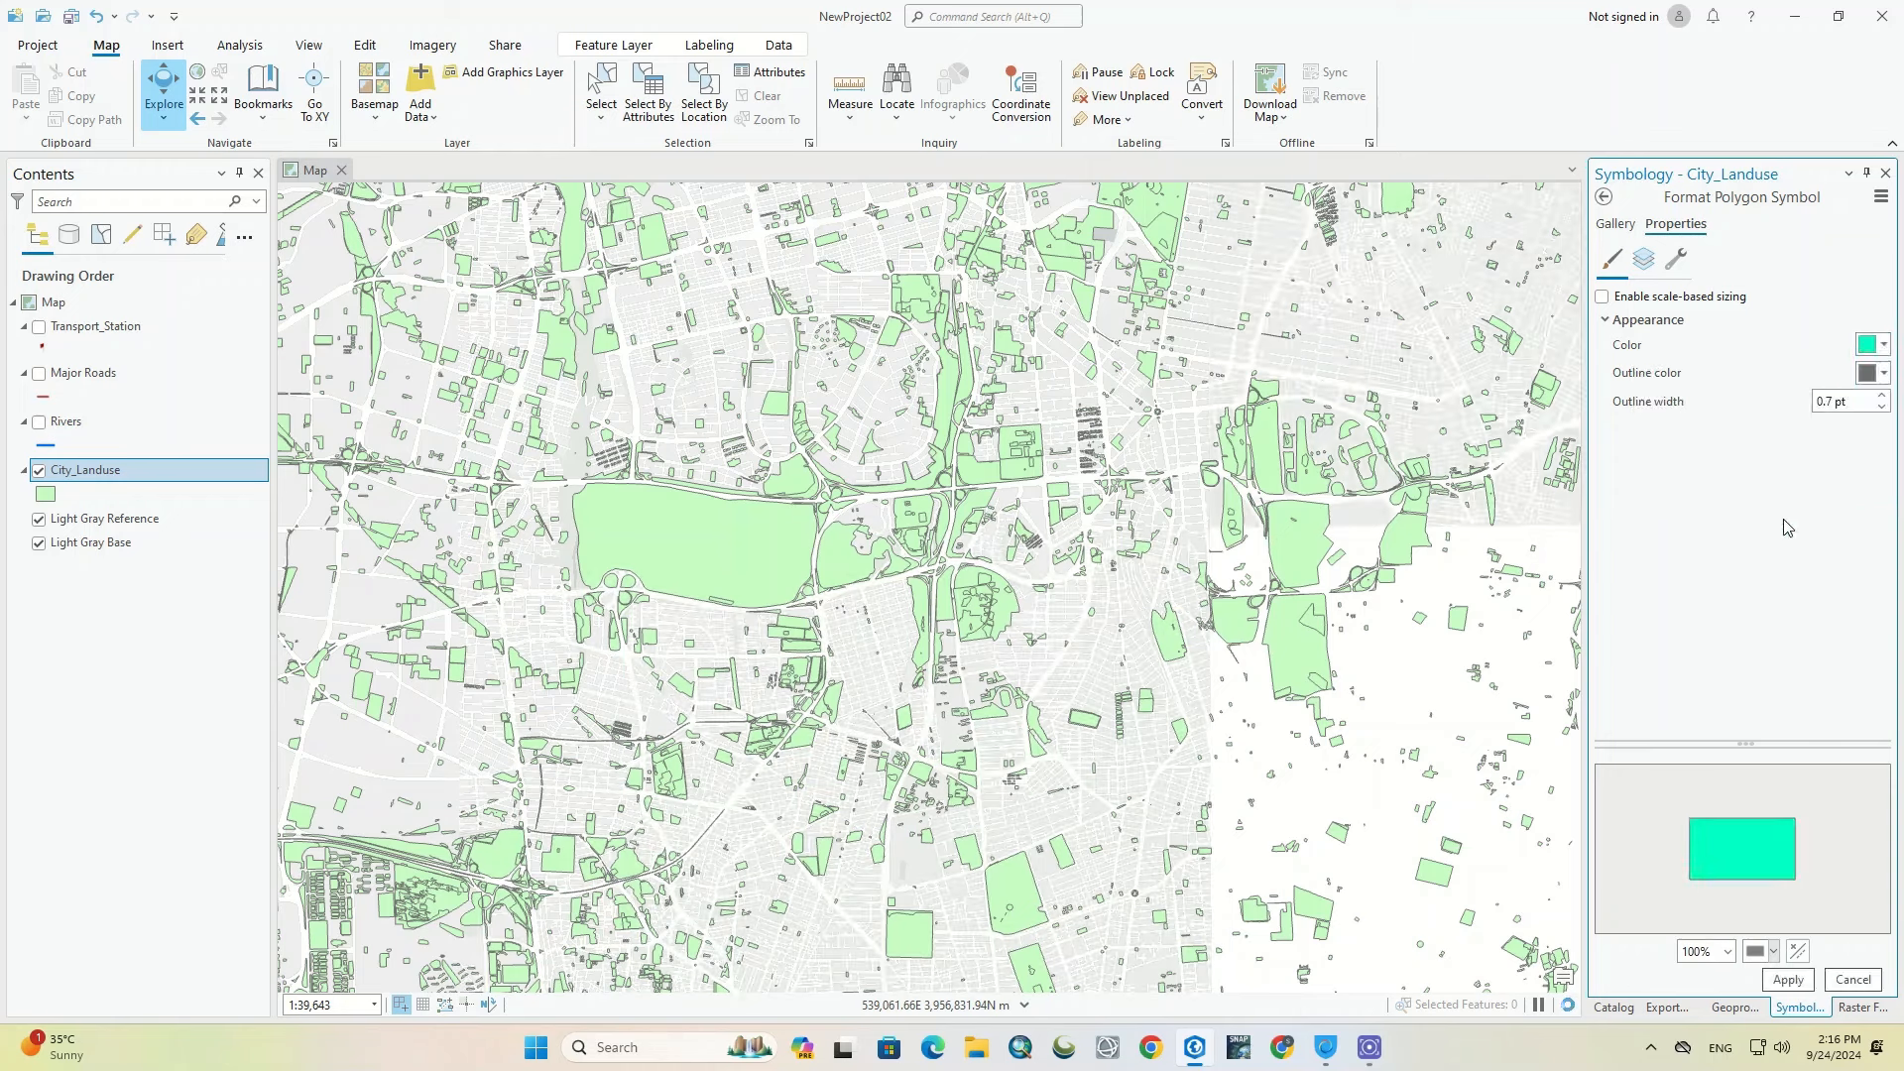
left_click(1783, 980)
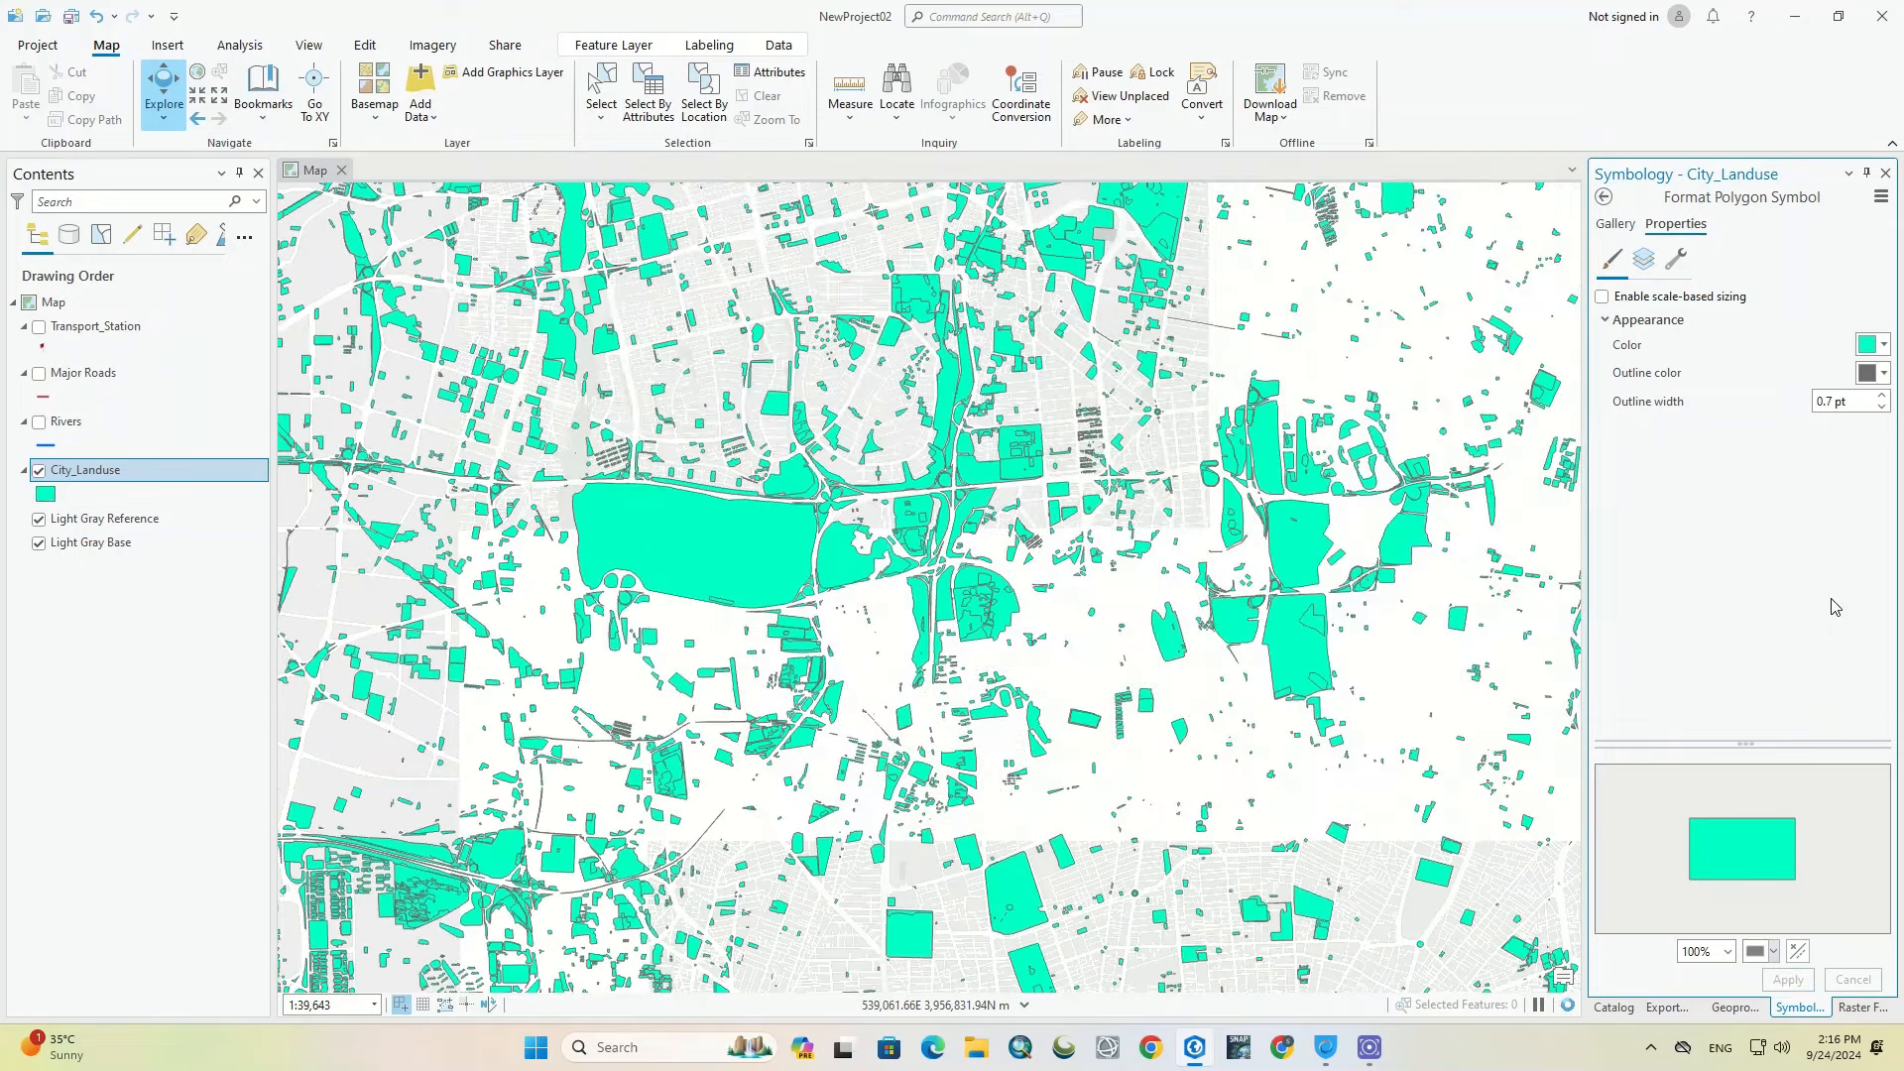
left_click(1882, 374)
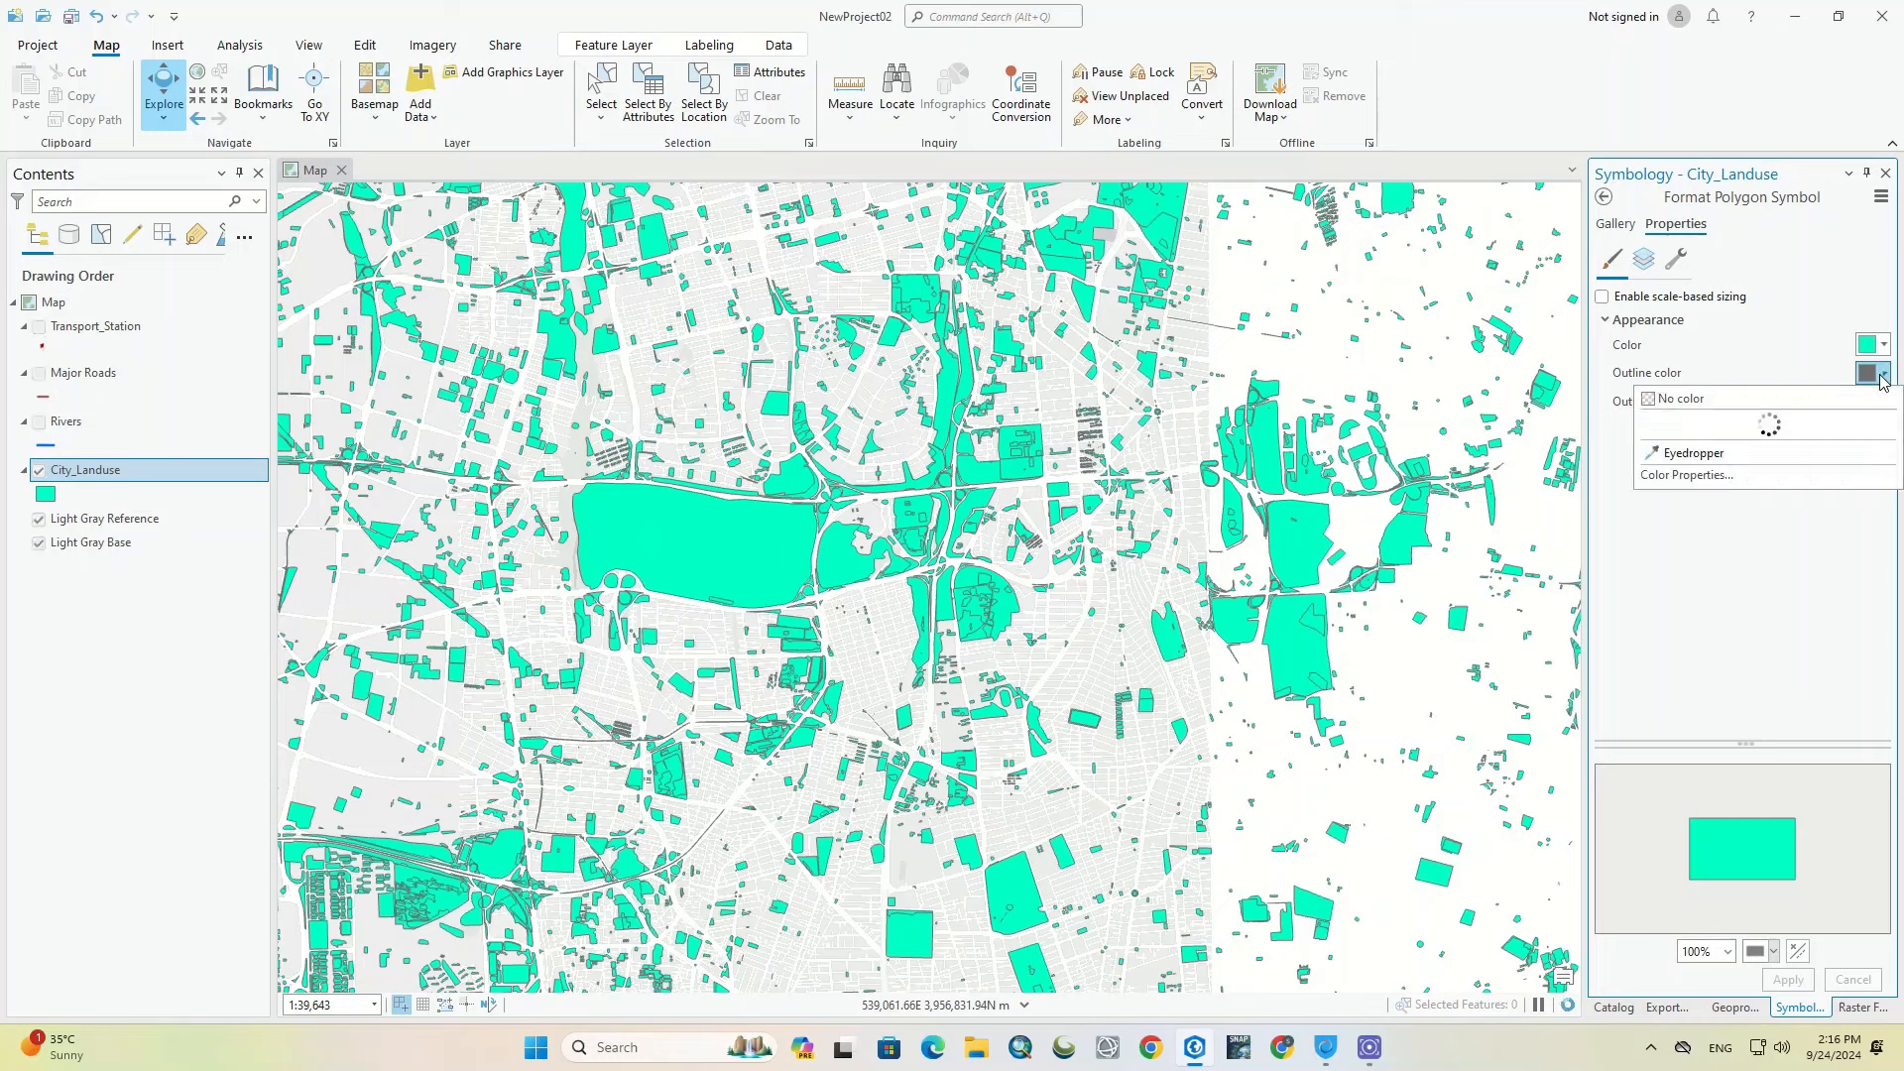
left_click(1656, 622)
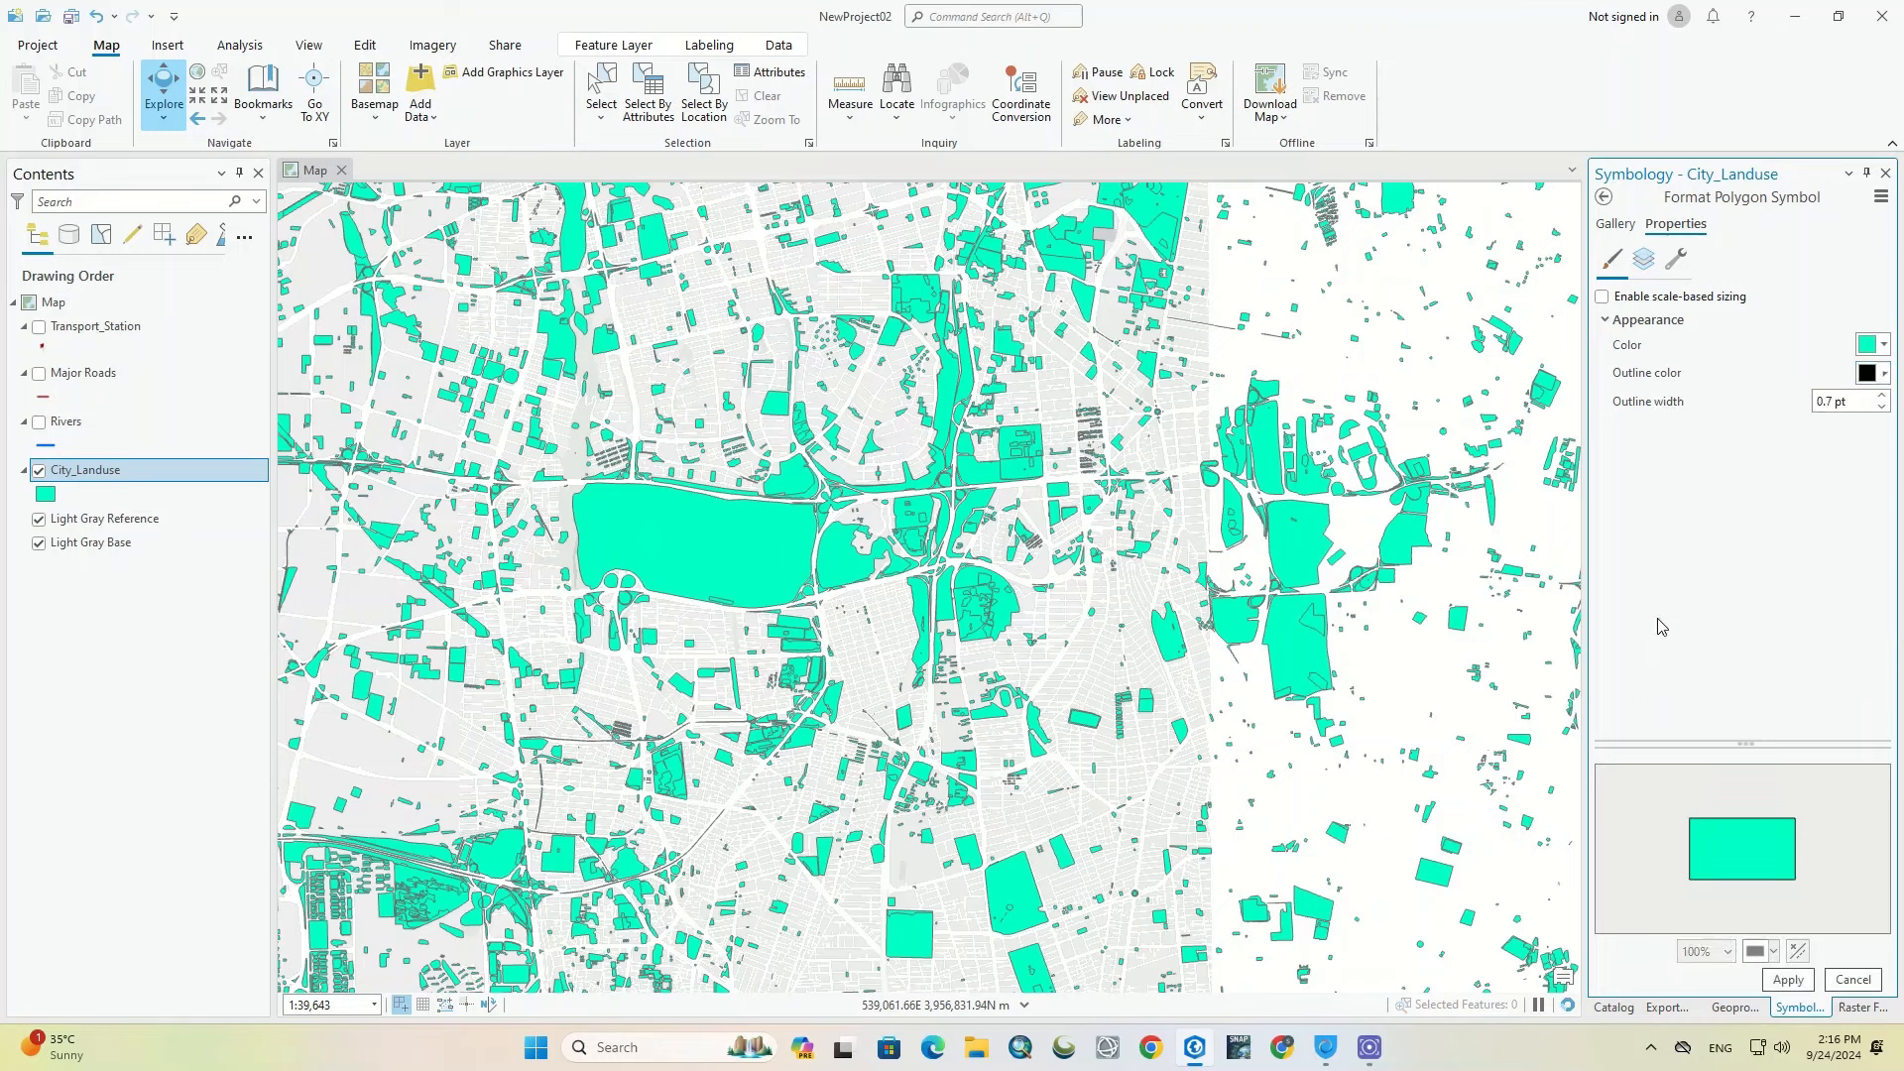
left_click(1882, 395)
left_click(1785, 979)
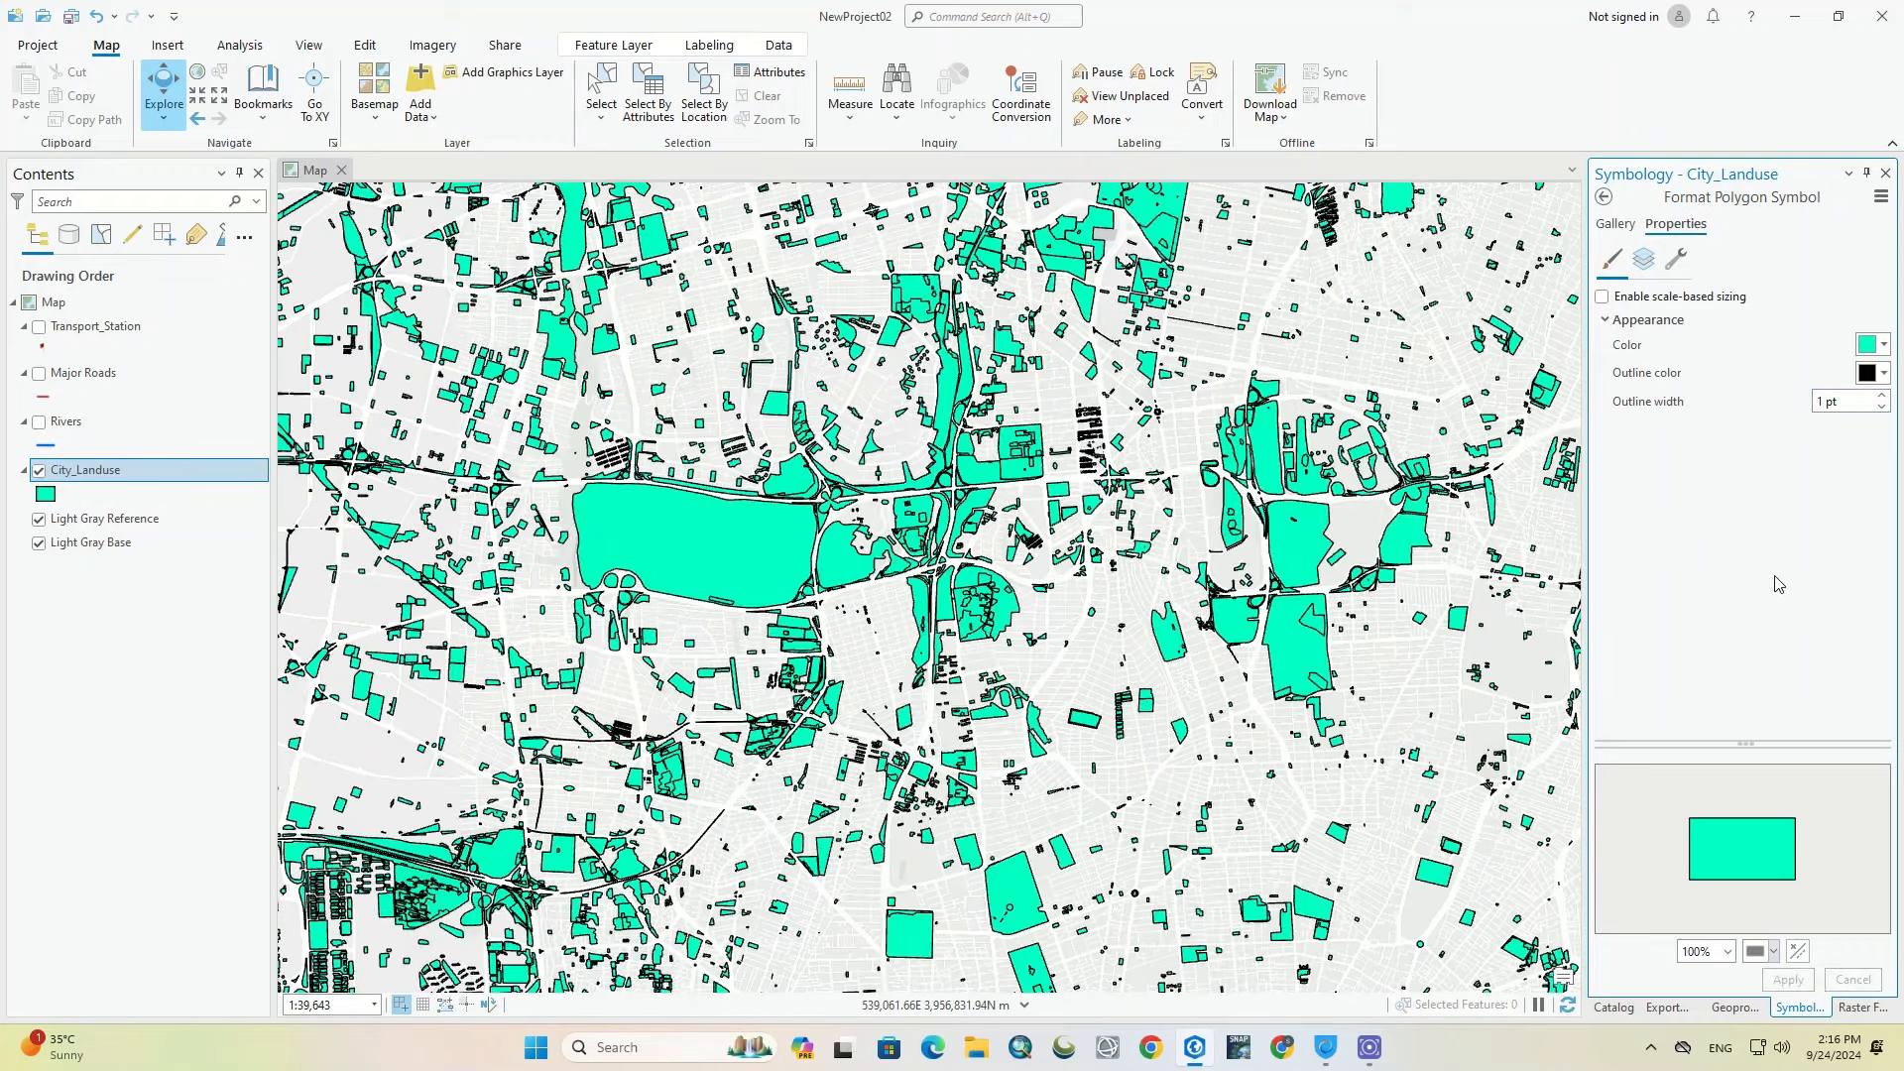
Step: Try scale-based sizing on the City_Landuse outline with an adjusted scale range, and turn it off again
left_click(1601, 297)
left_click_drag(1661, 426, 1743, 427)
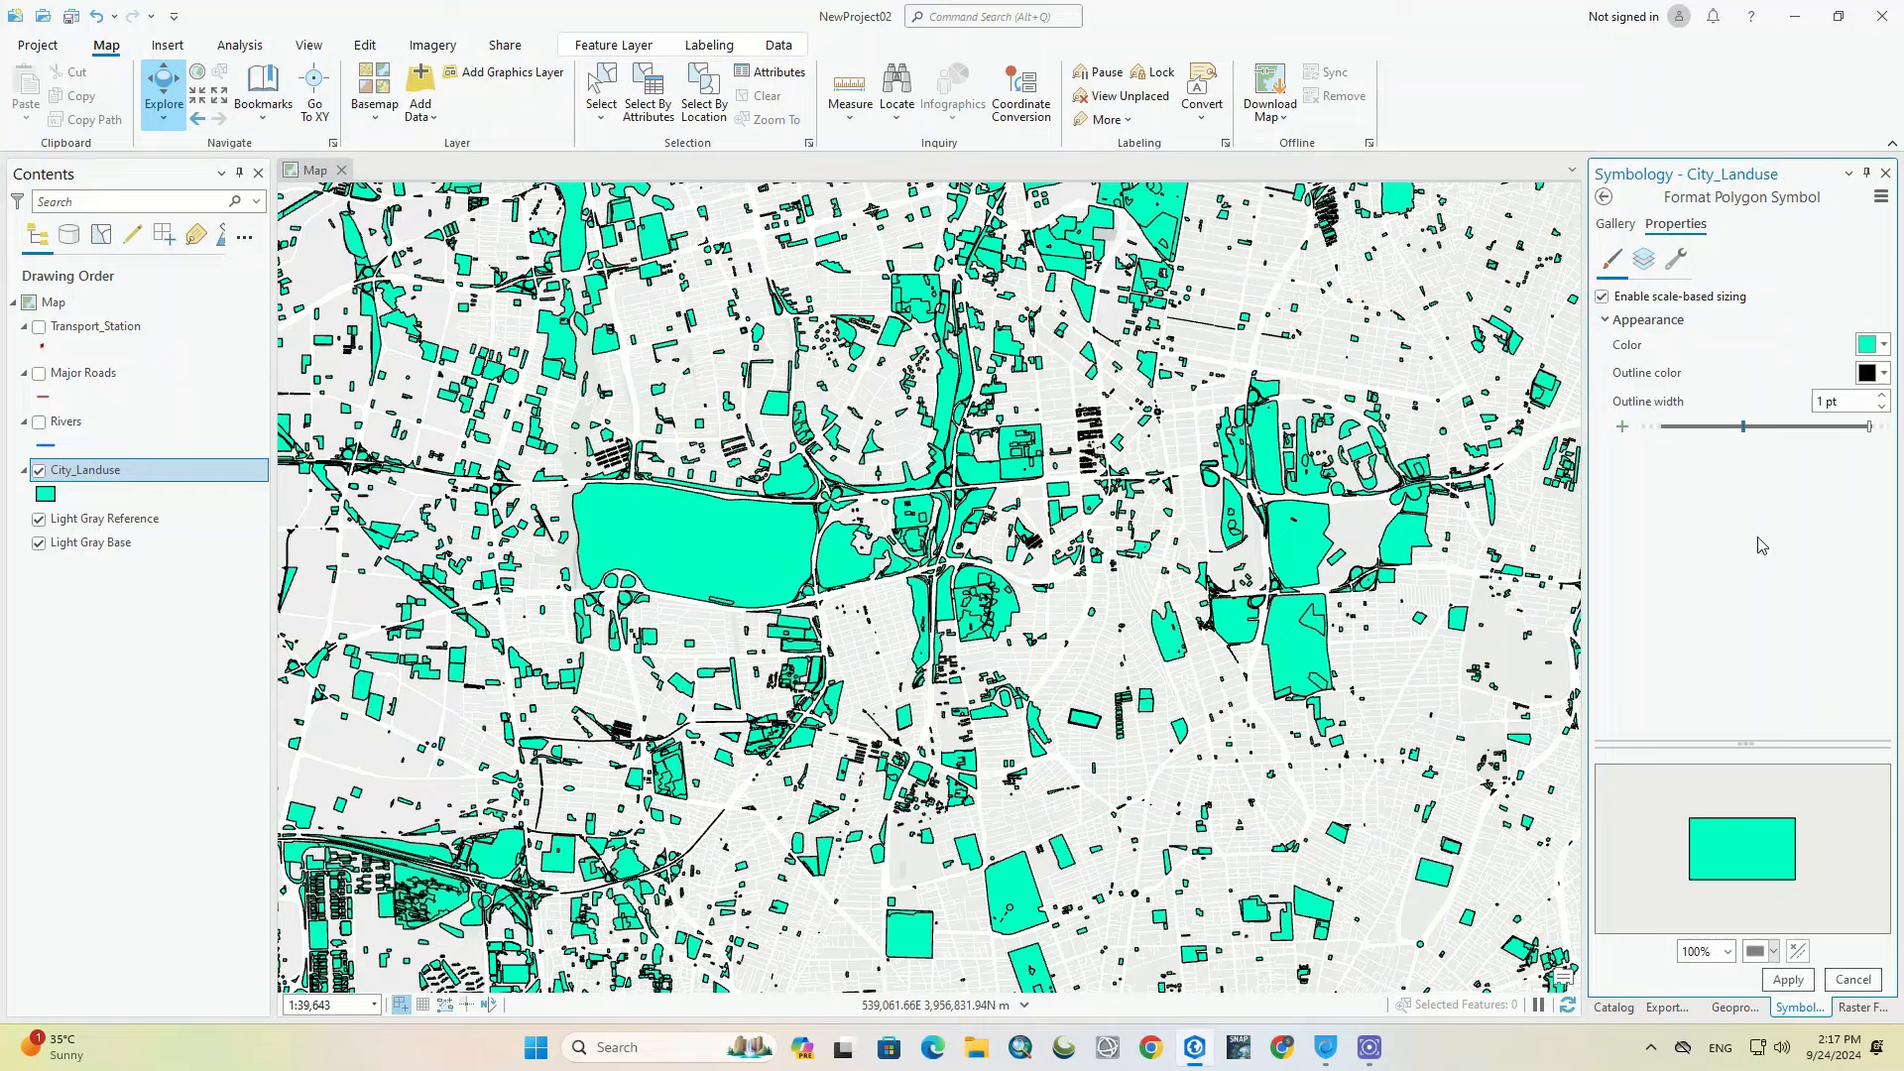
left_click(1788, 978)
left_click_drag(1743, 428, 1659, 427)
left_click(1603, 297)
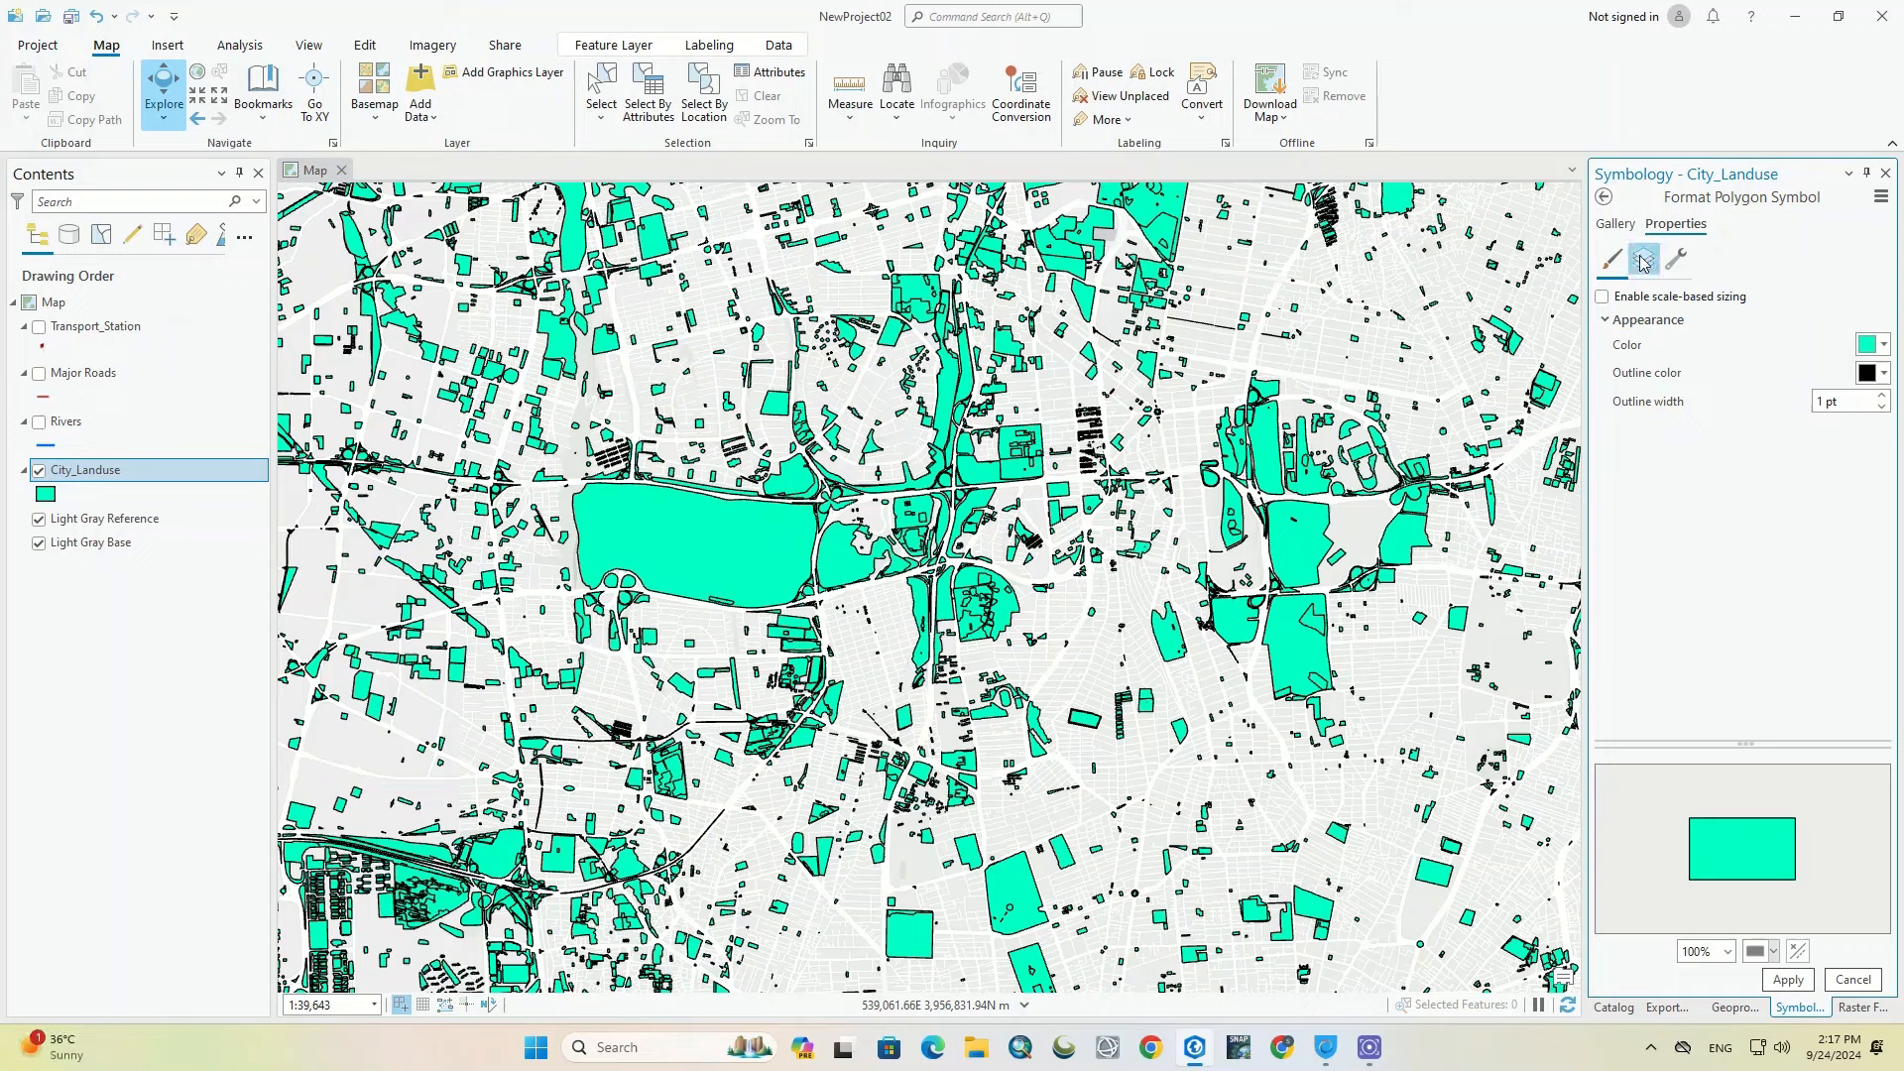
Step: Review the stroke and fill types offered for the City_Landuse symbol layers, keeping Solid stroke and Solid fill
left_click(1644, 261)
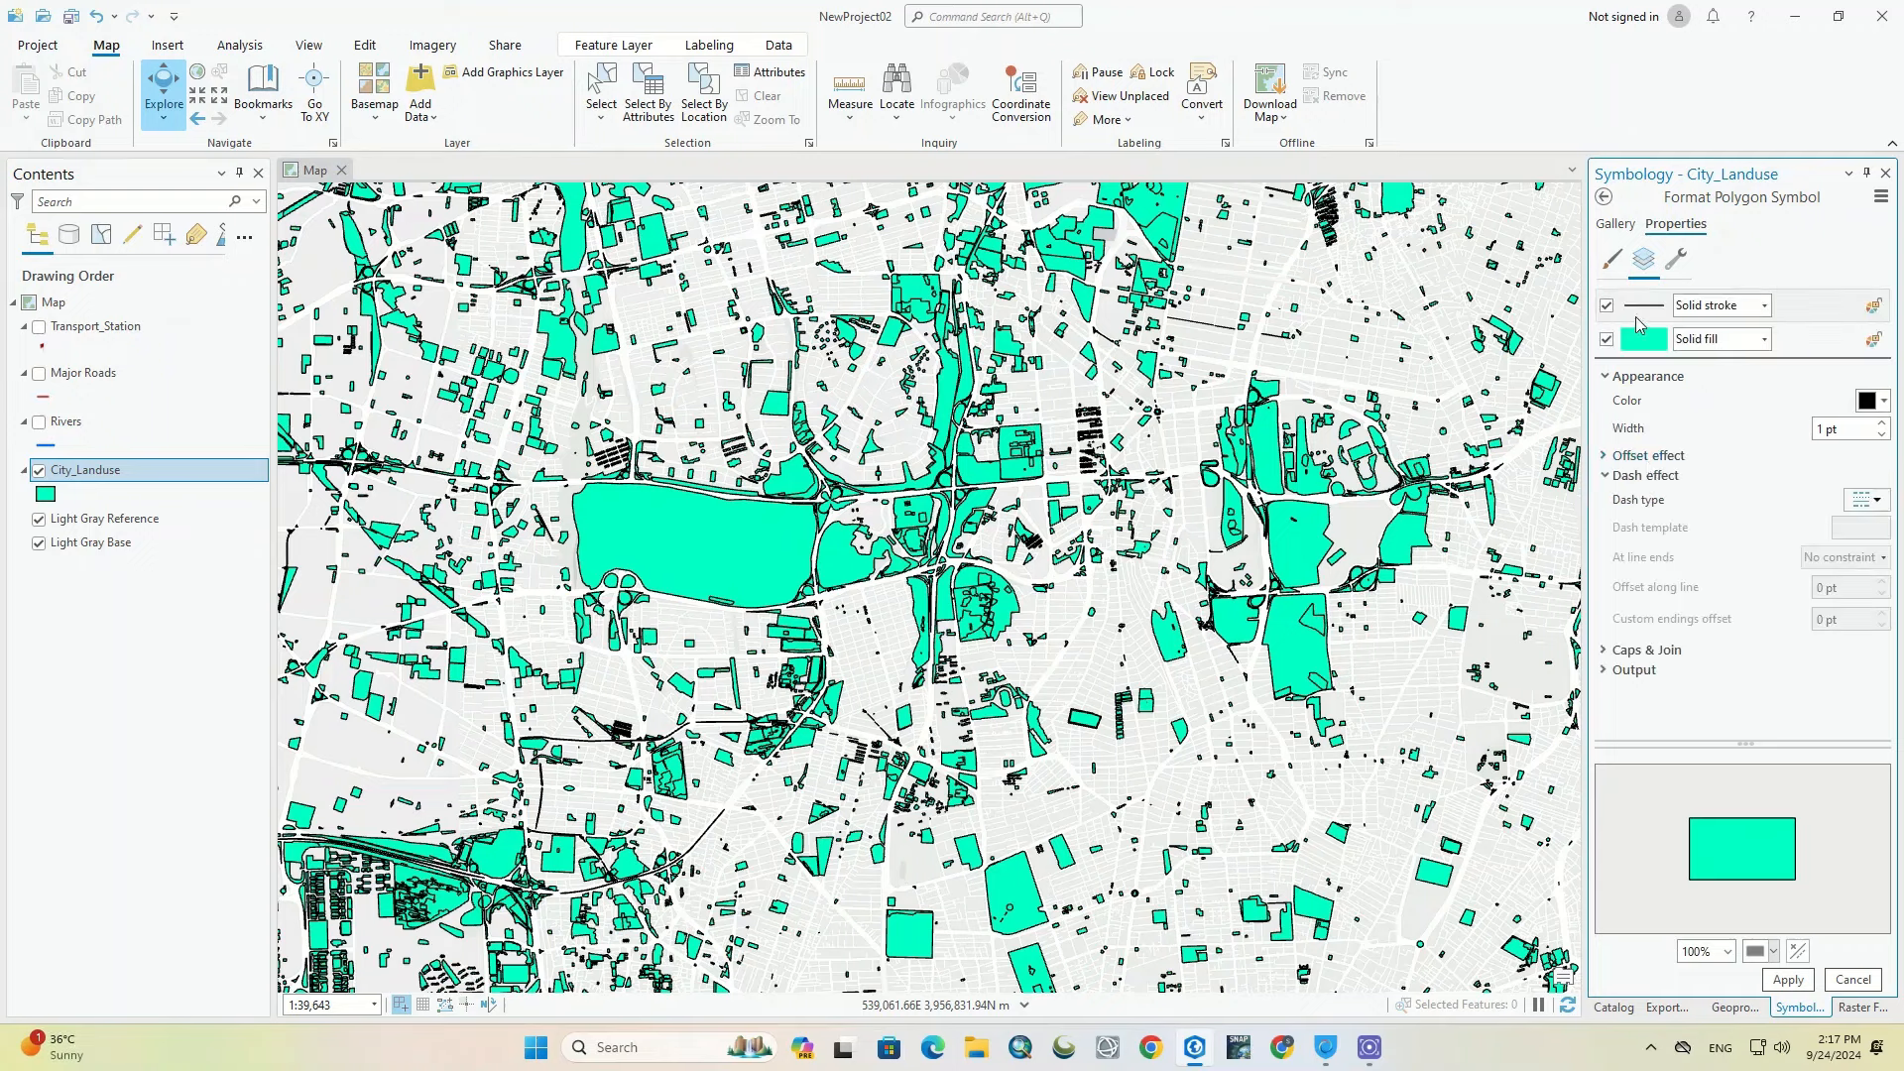
left_click(1766, 307)
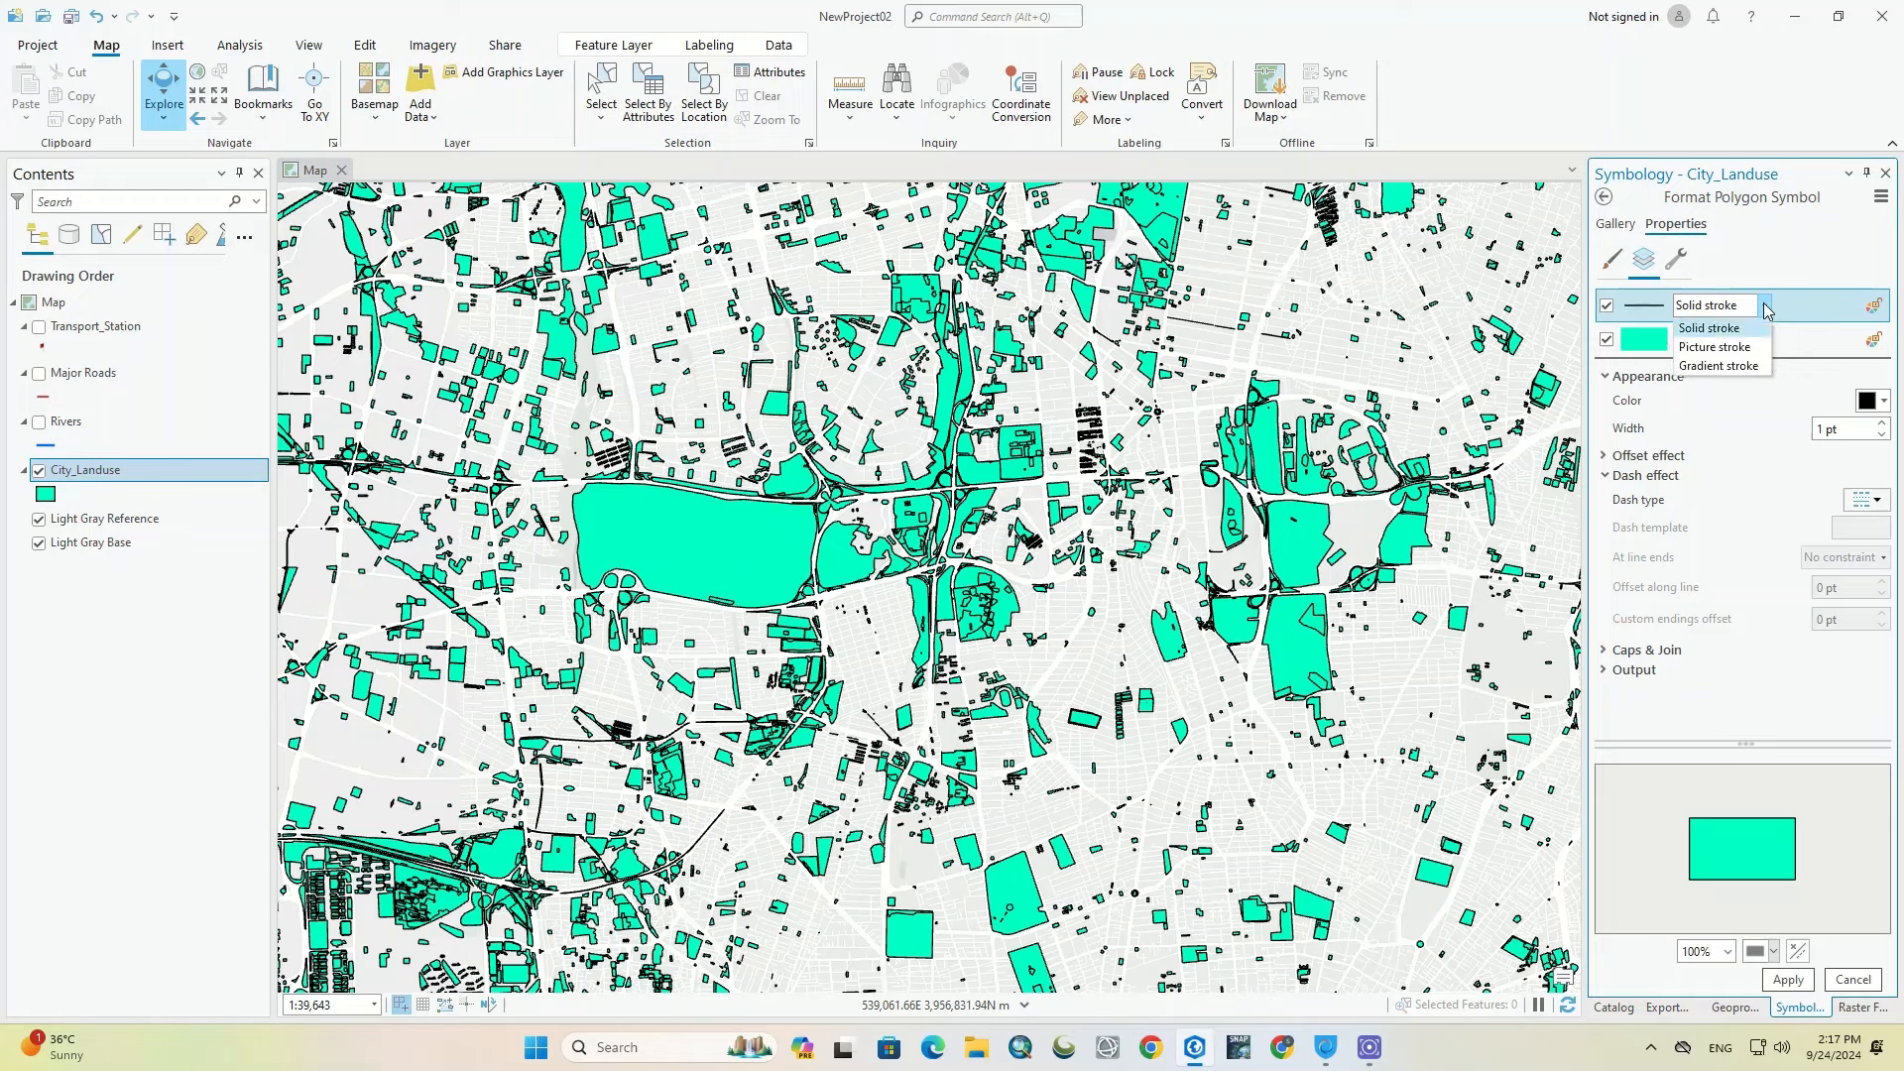
left_click(1765, 307)
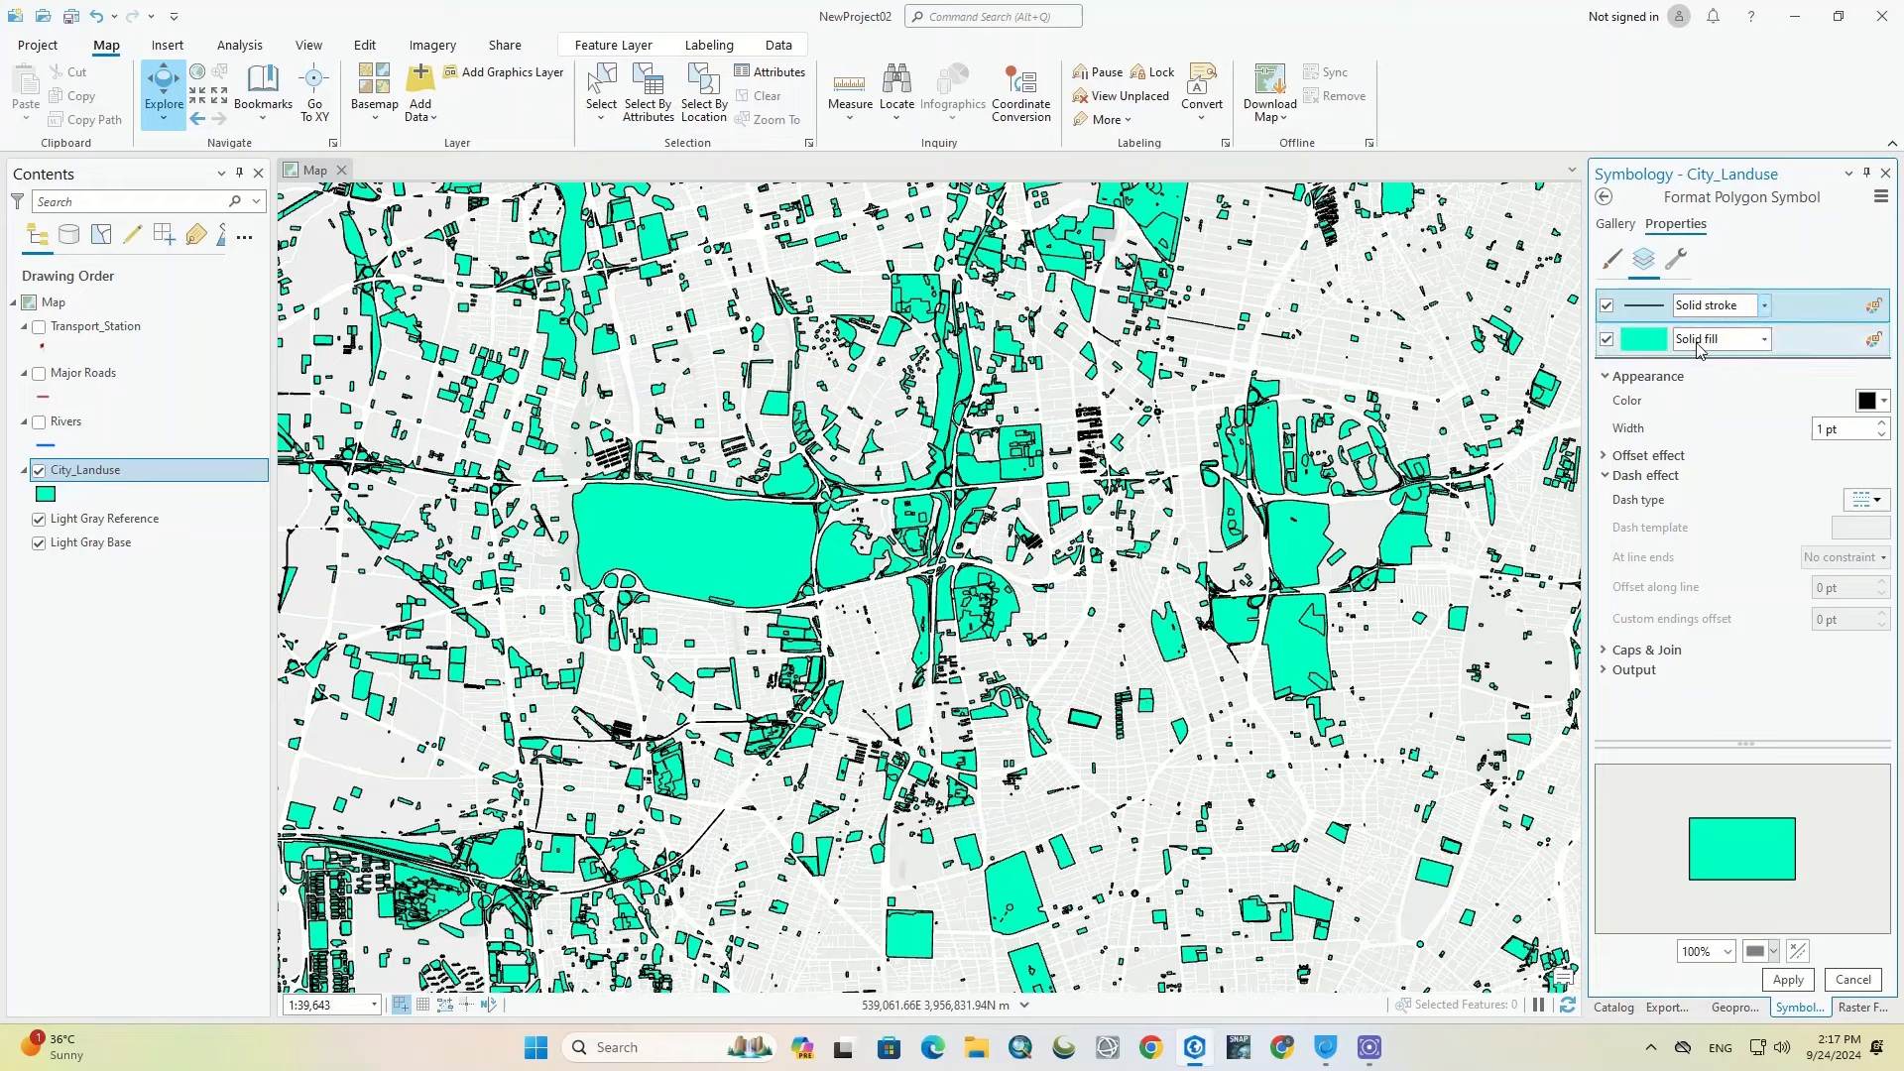
left_click(1764, 340)
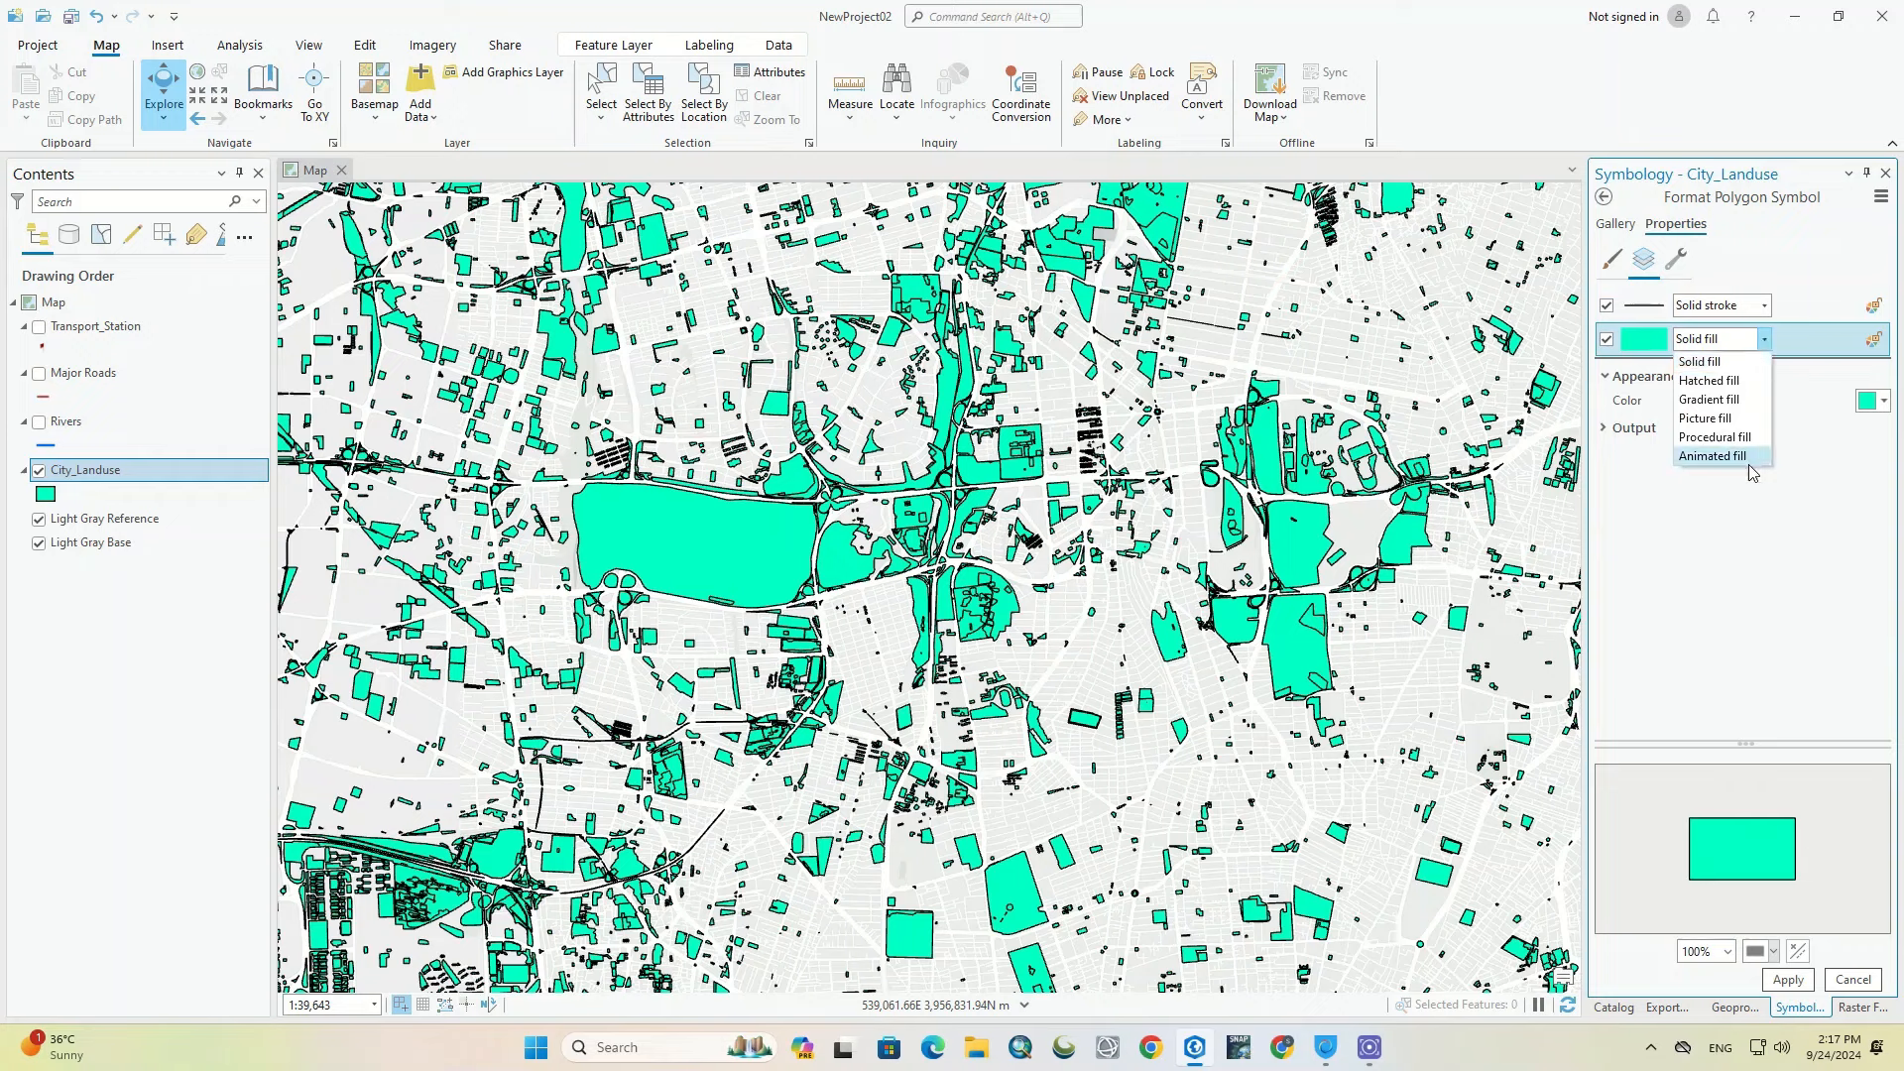
left_click(1700, 362)
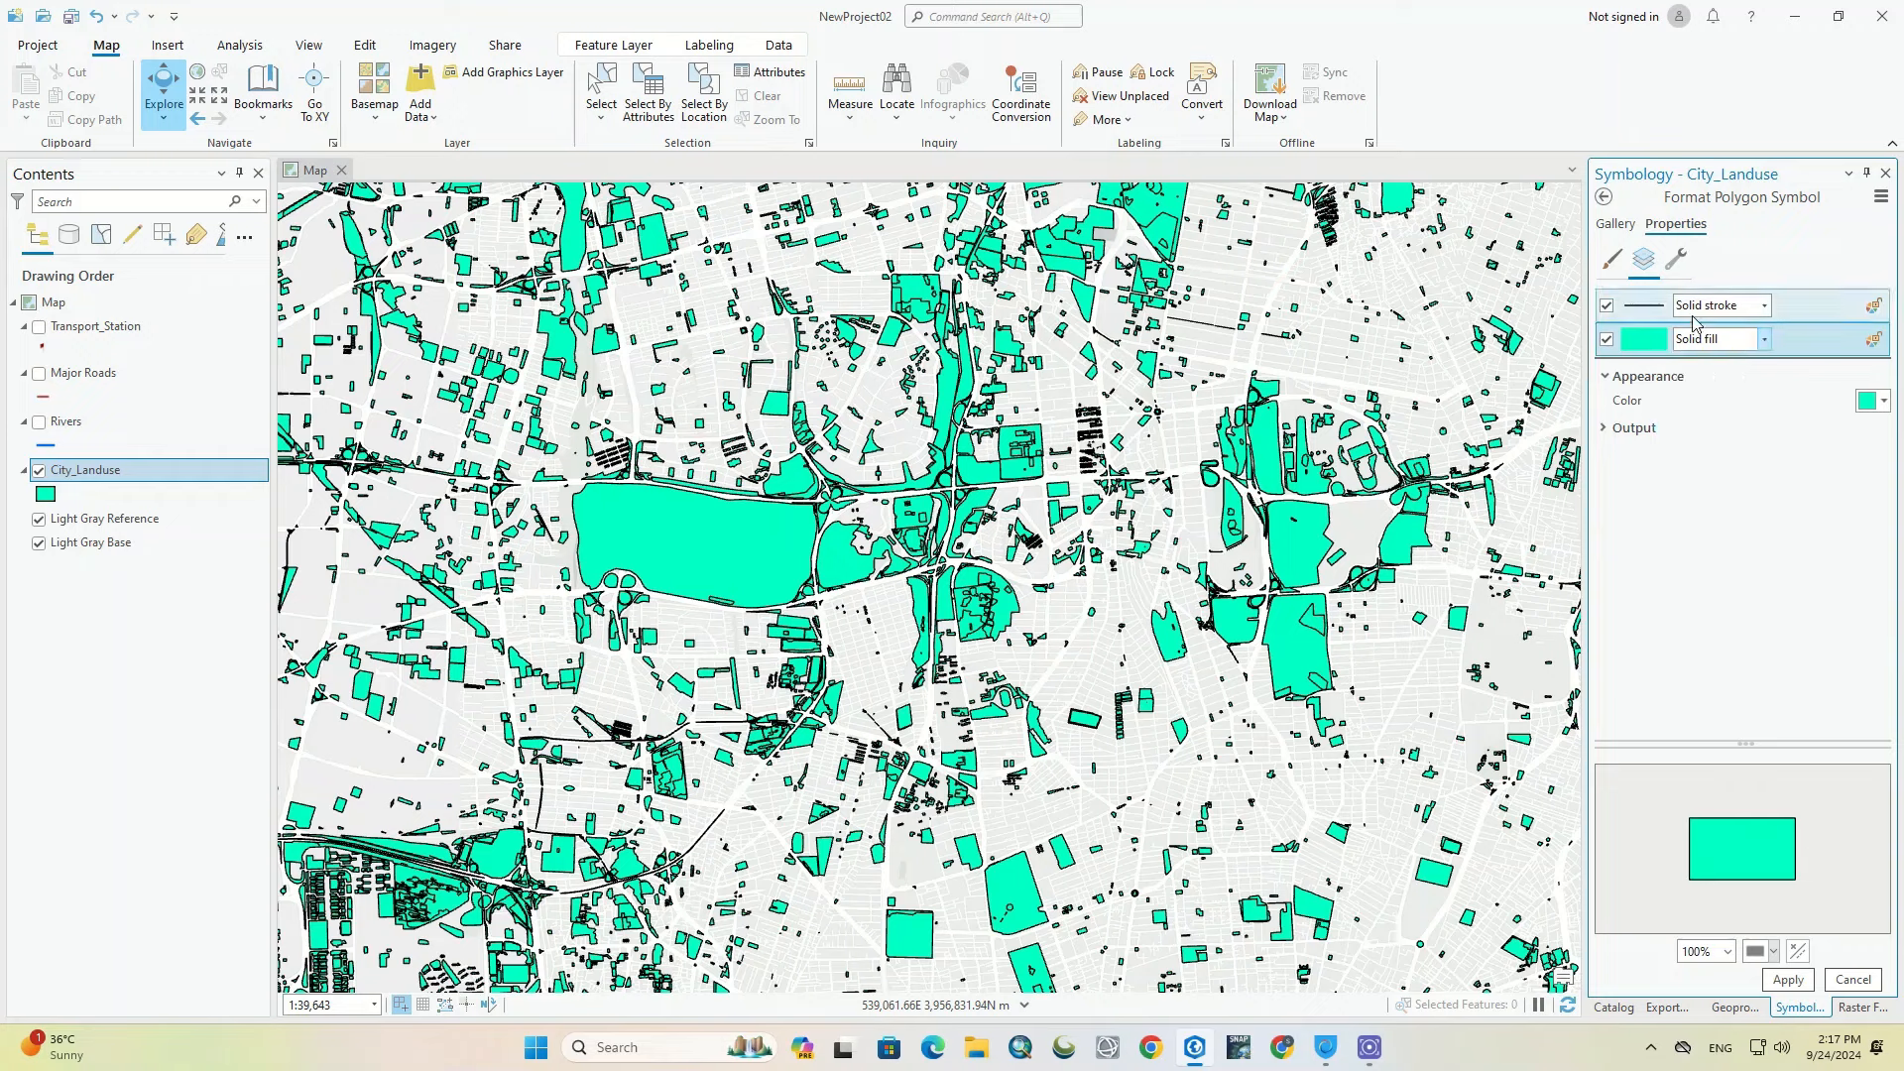
Step: Apply a blue color to the solid stroke layer of the City_Landuse symbol
left_click(1653, 314)
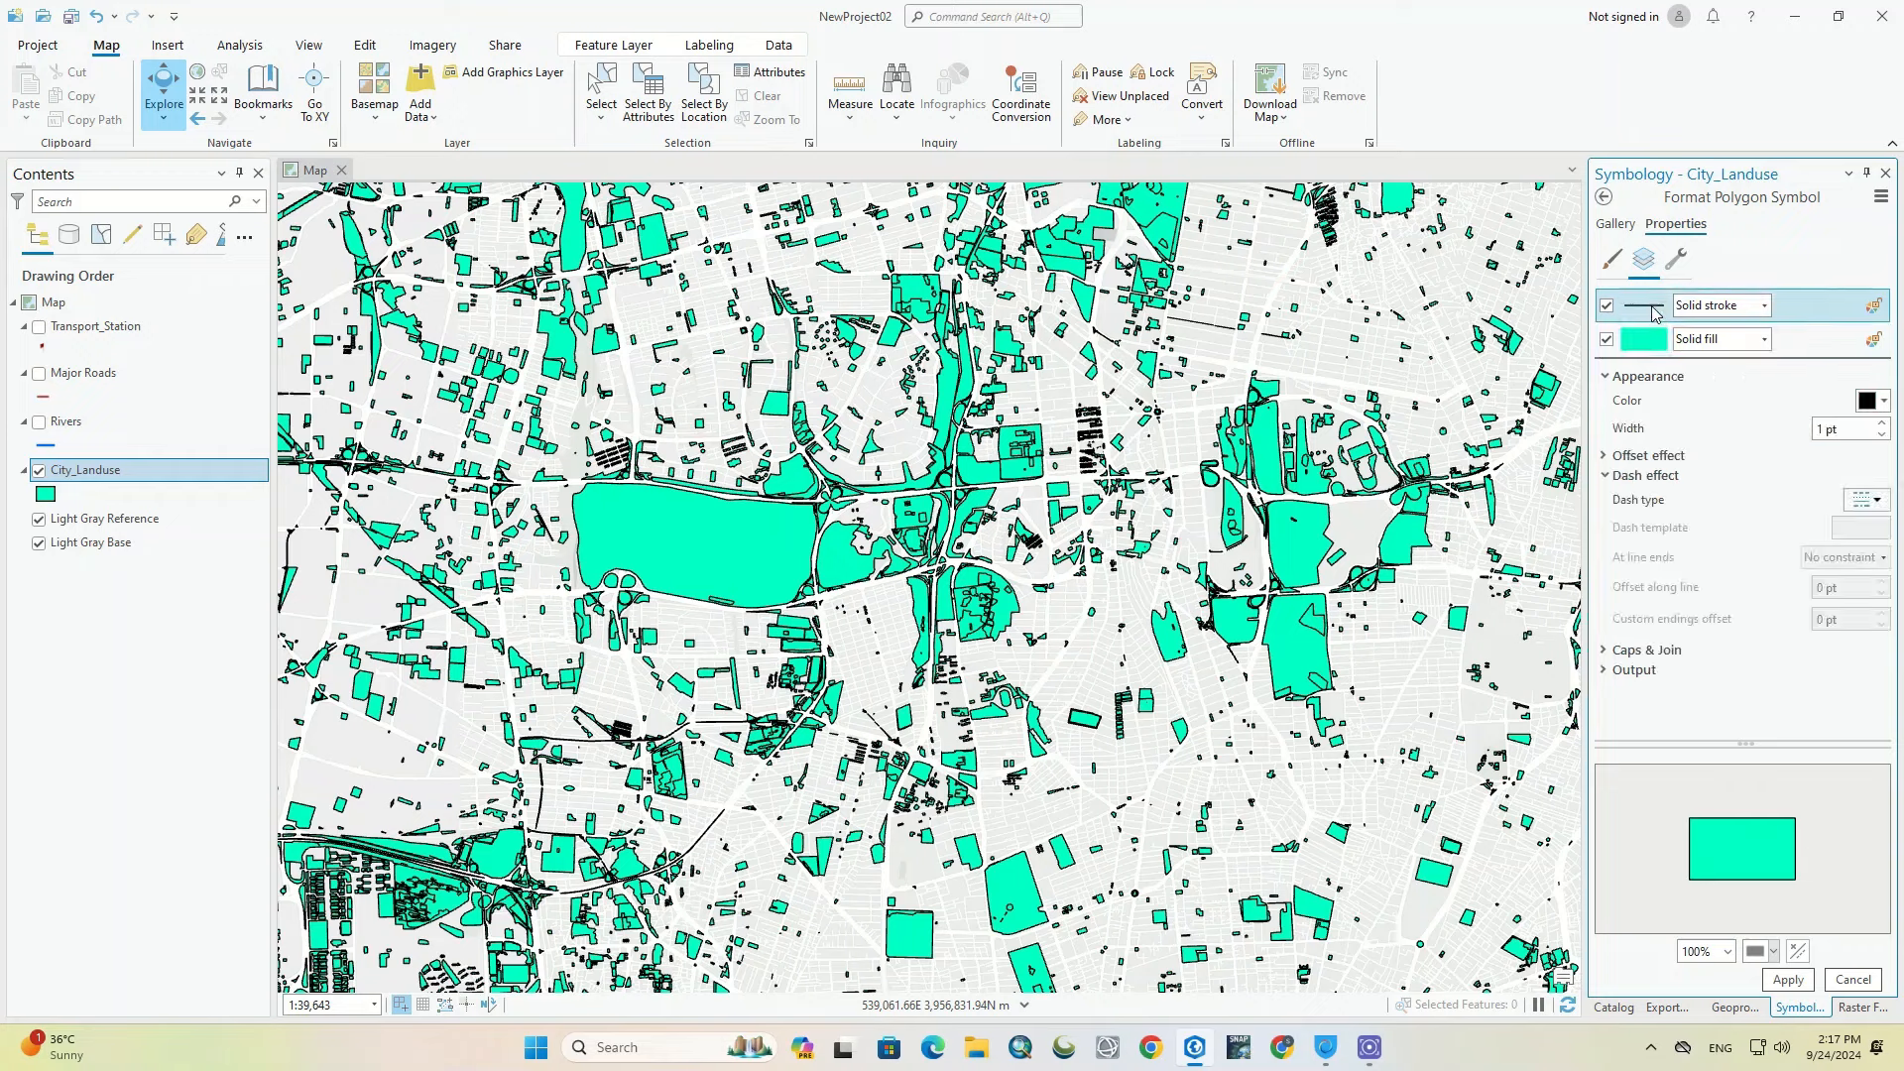
left_click(1866, 401)
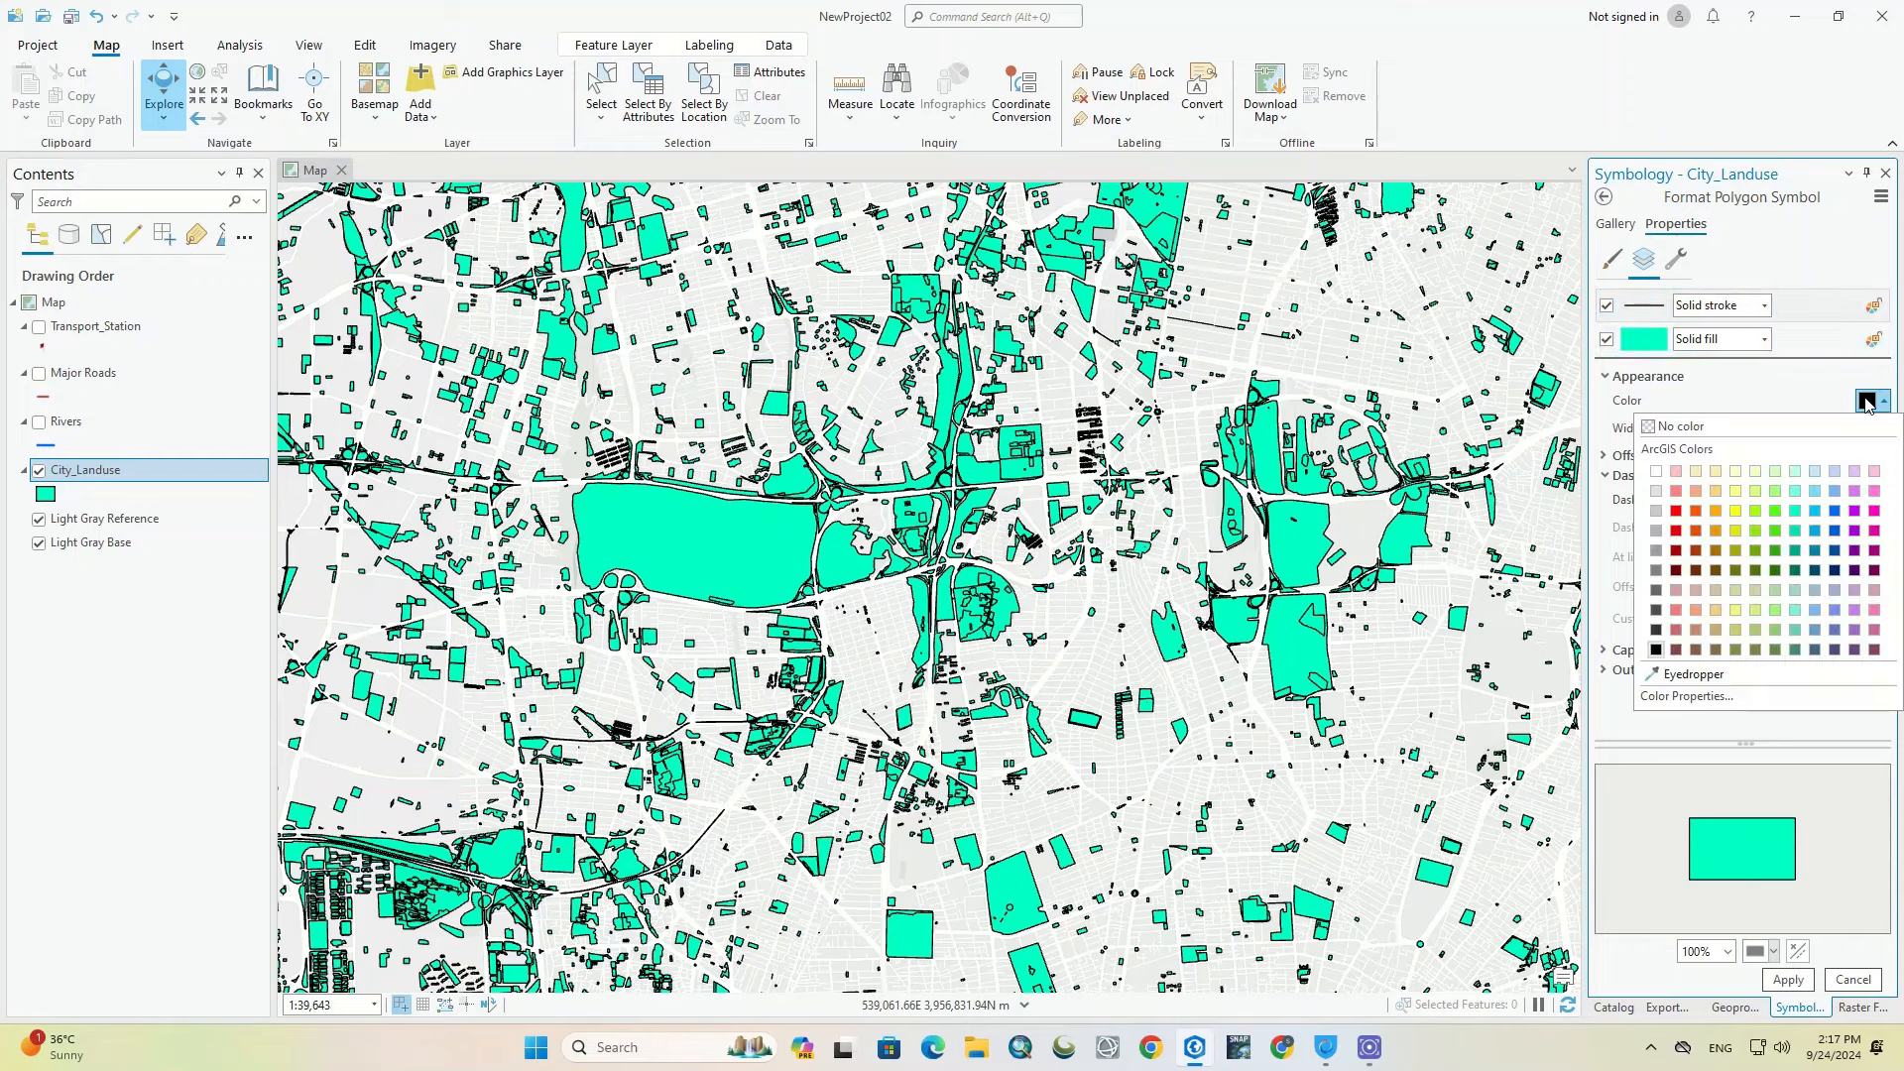
left_click(1836, 530)
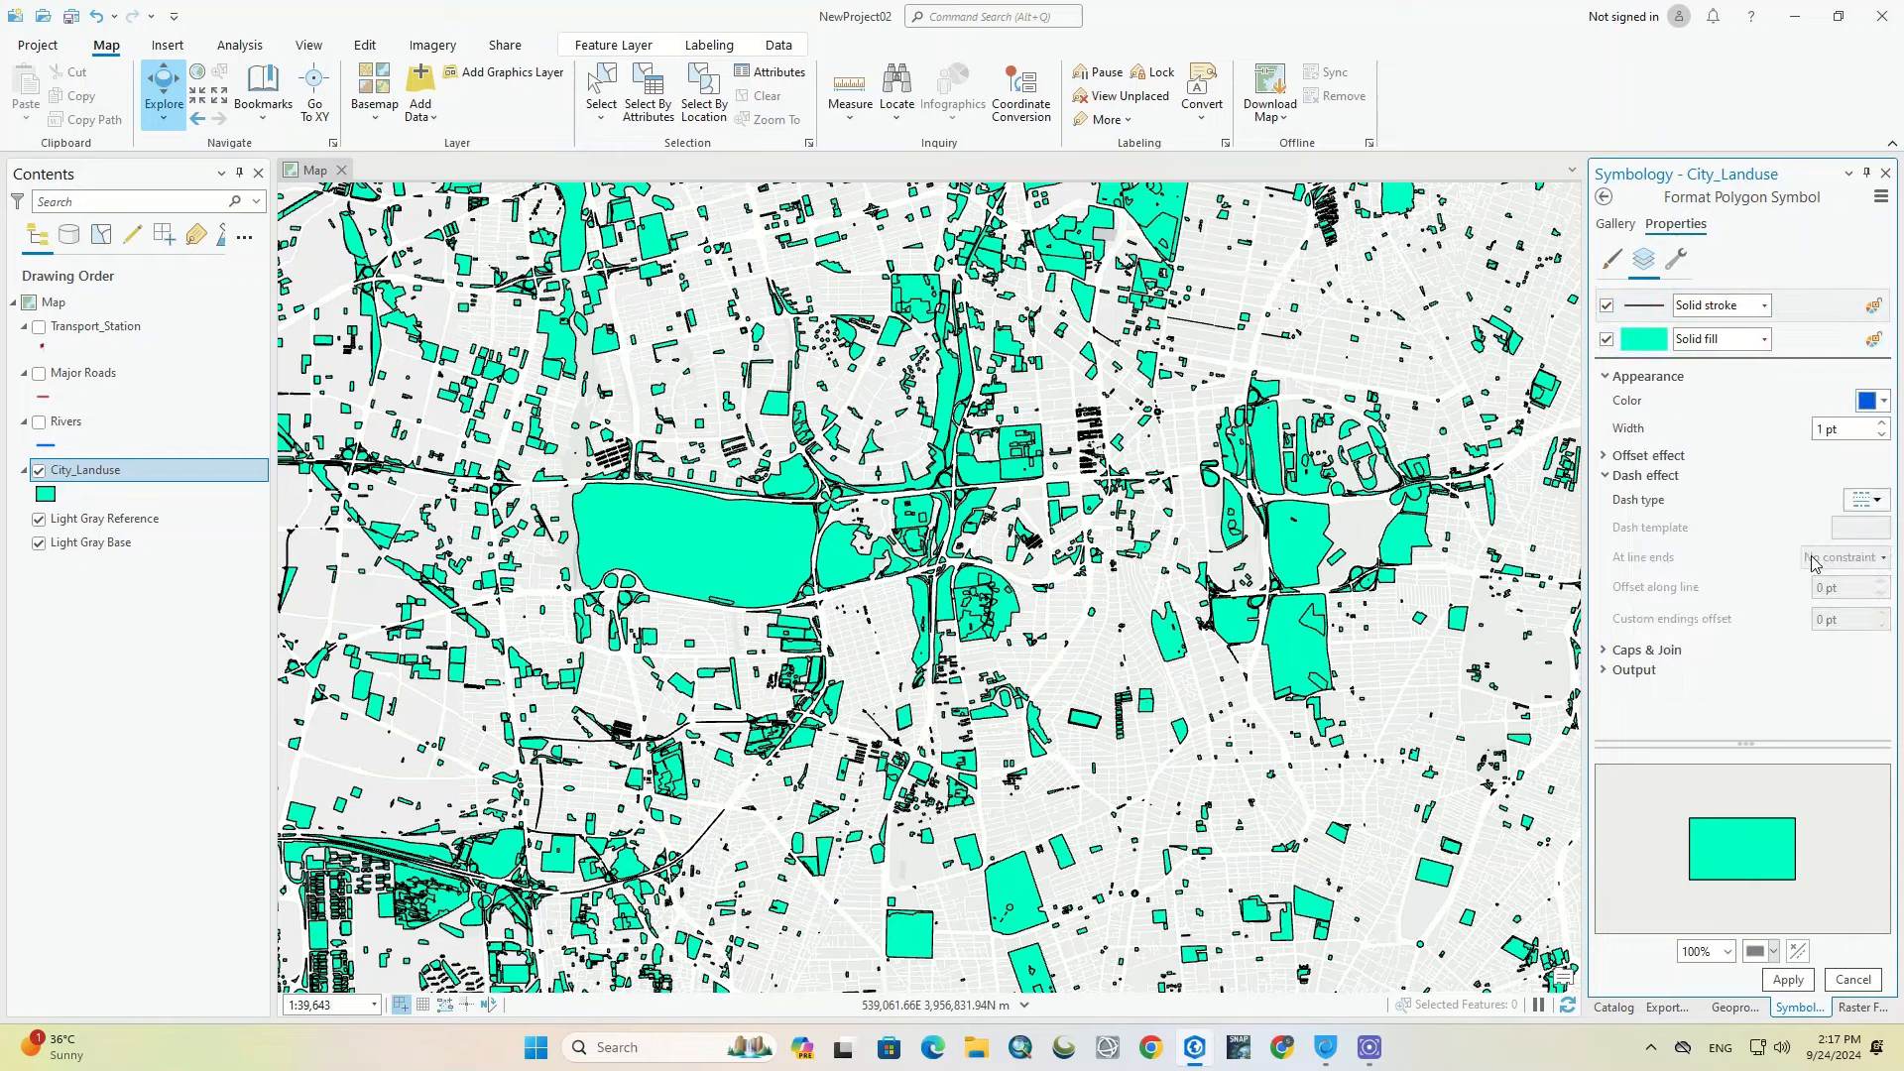
left_click(1788, 980)
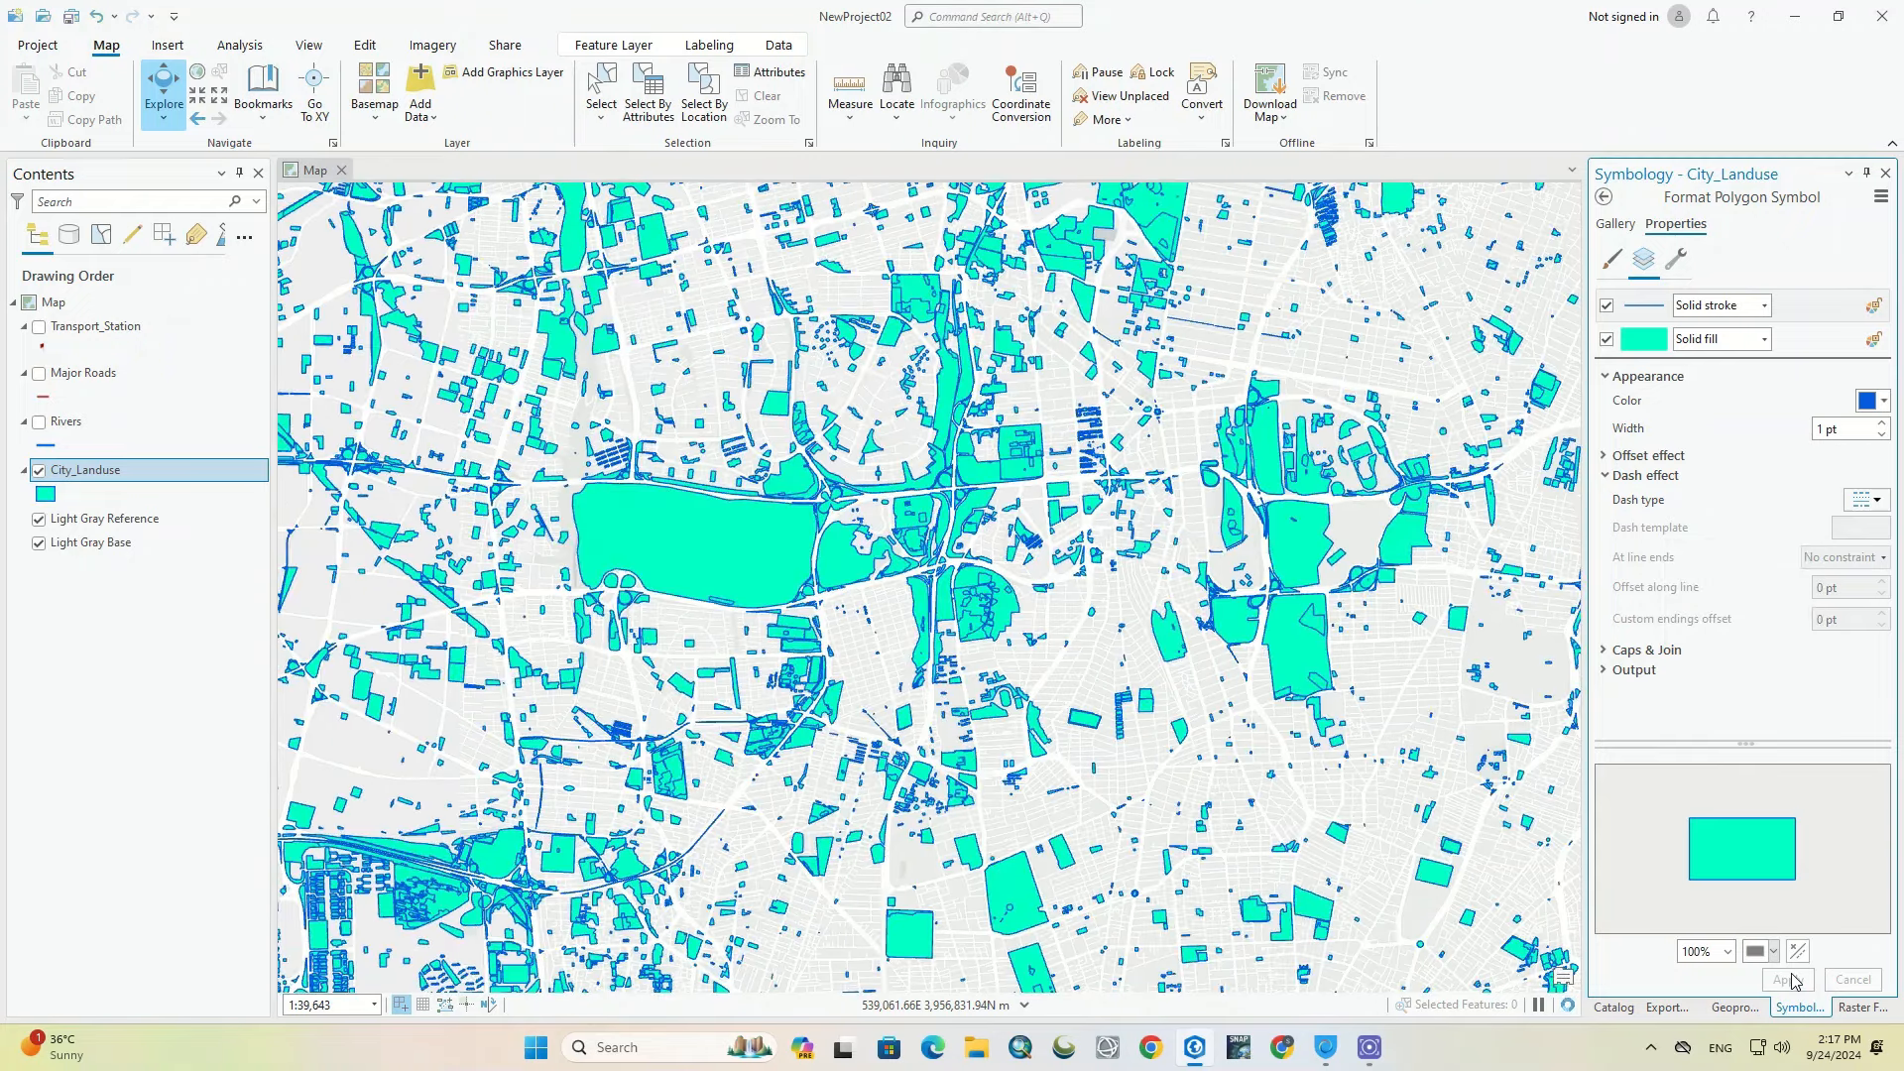
Step: Set the City_Landuse stroke layer to black with a width of 0.5 pt and apply the changes
left_click(1870, 401)
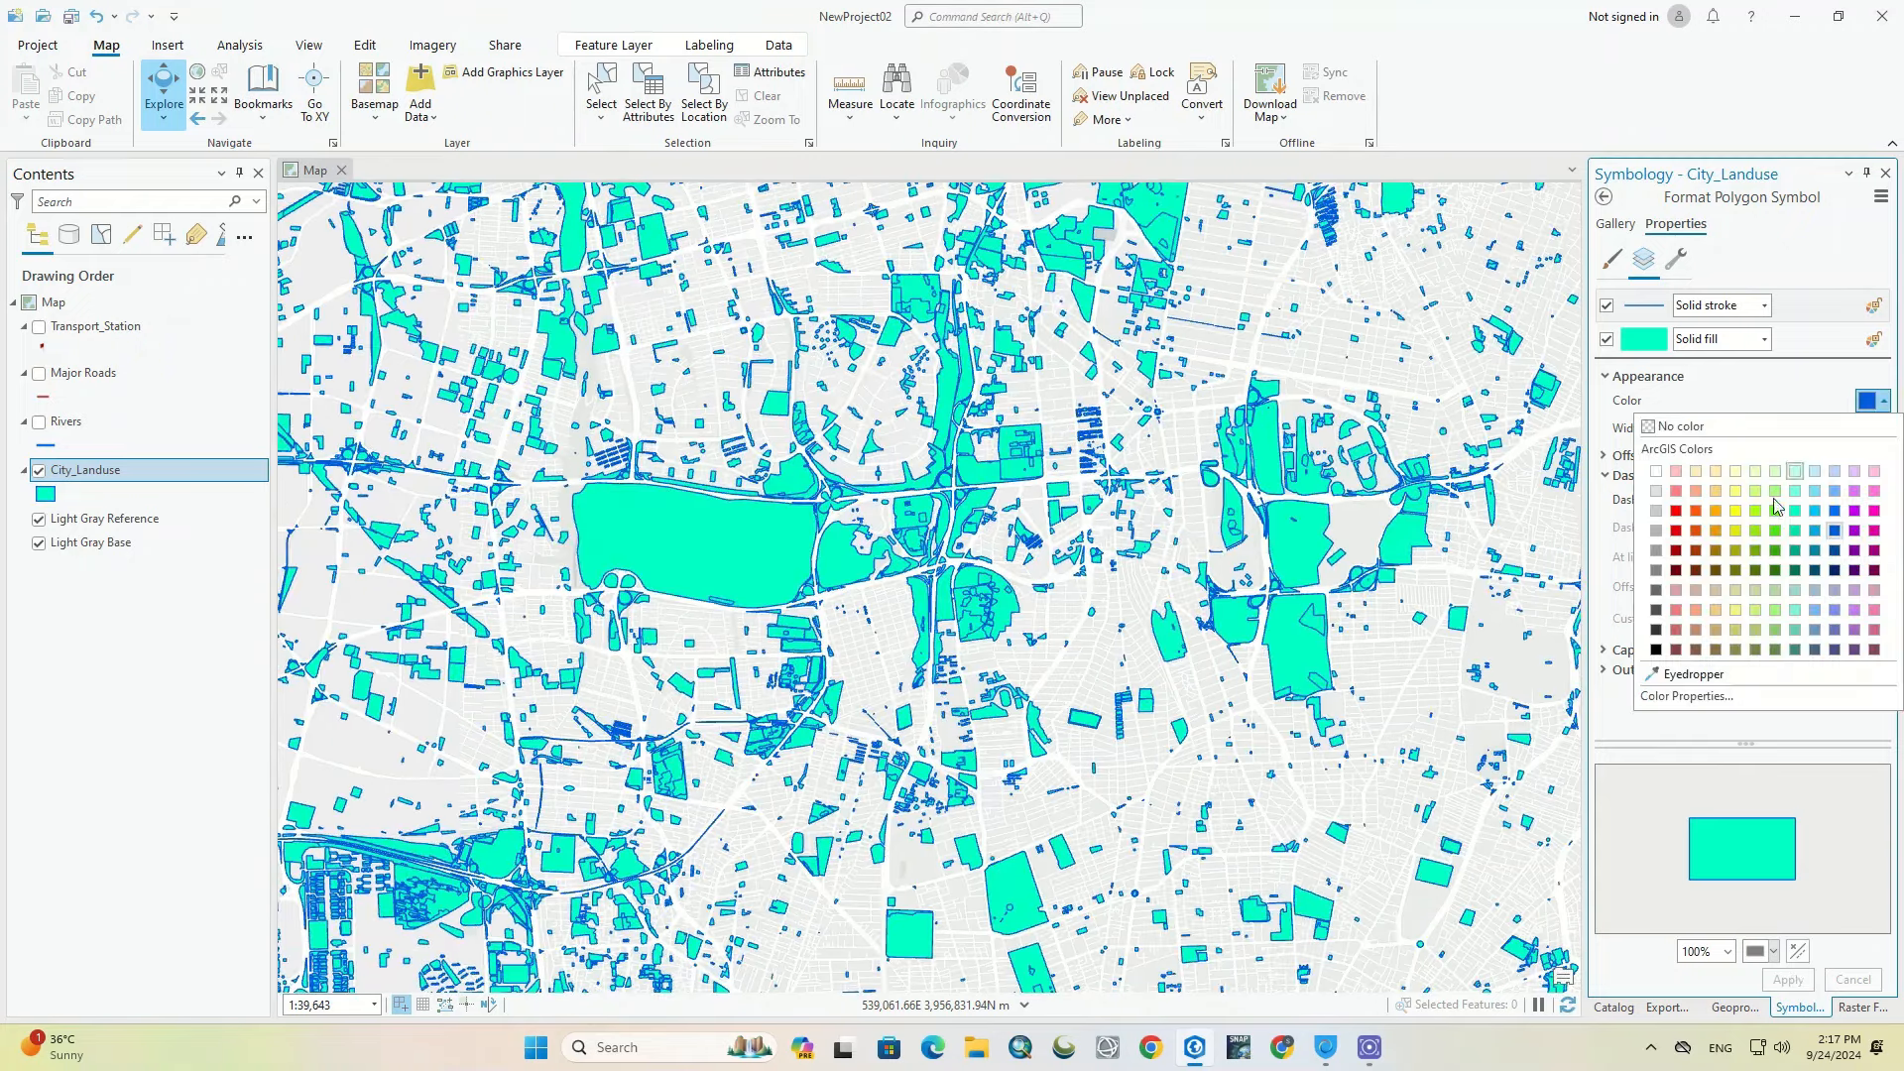
left_click(1656, 650)
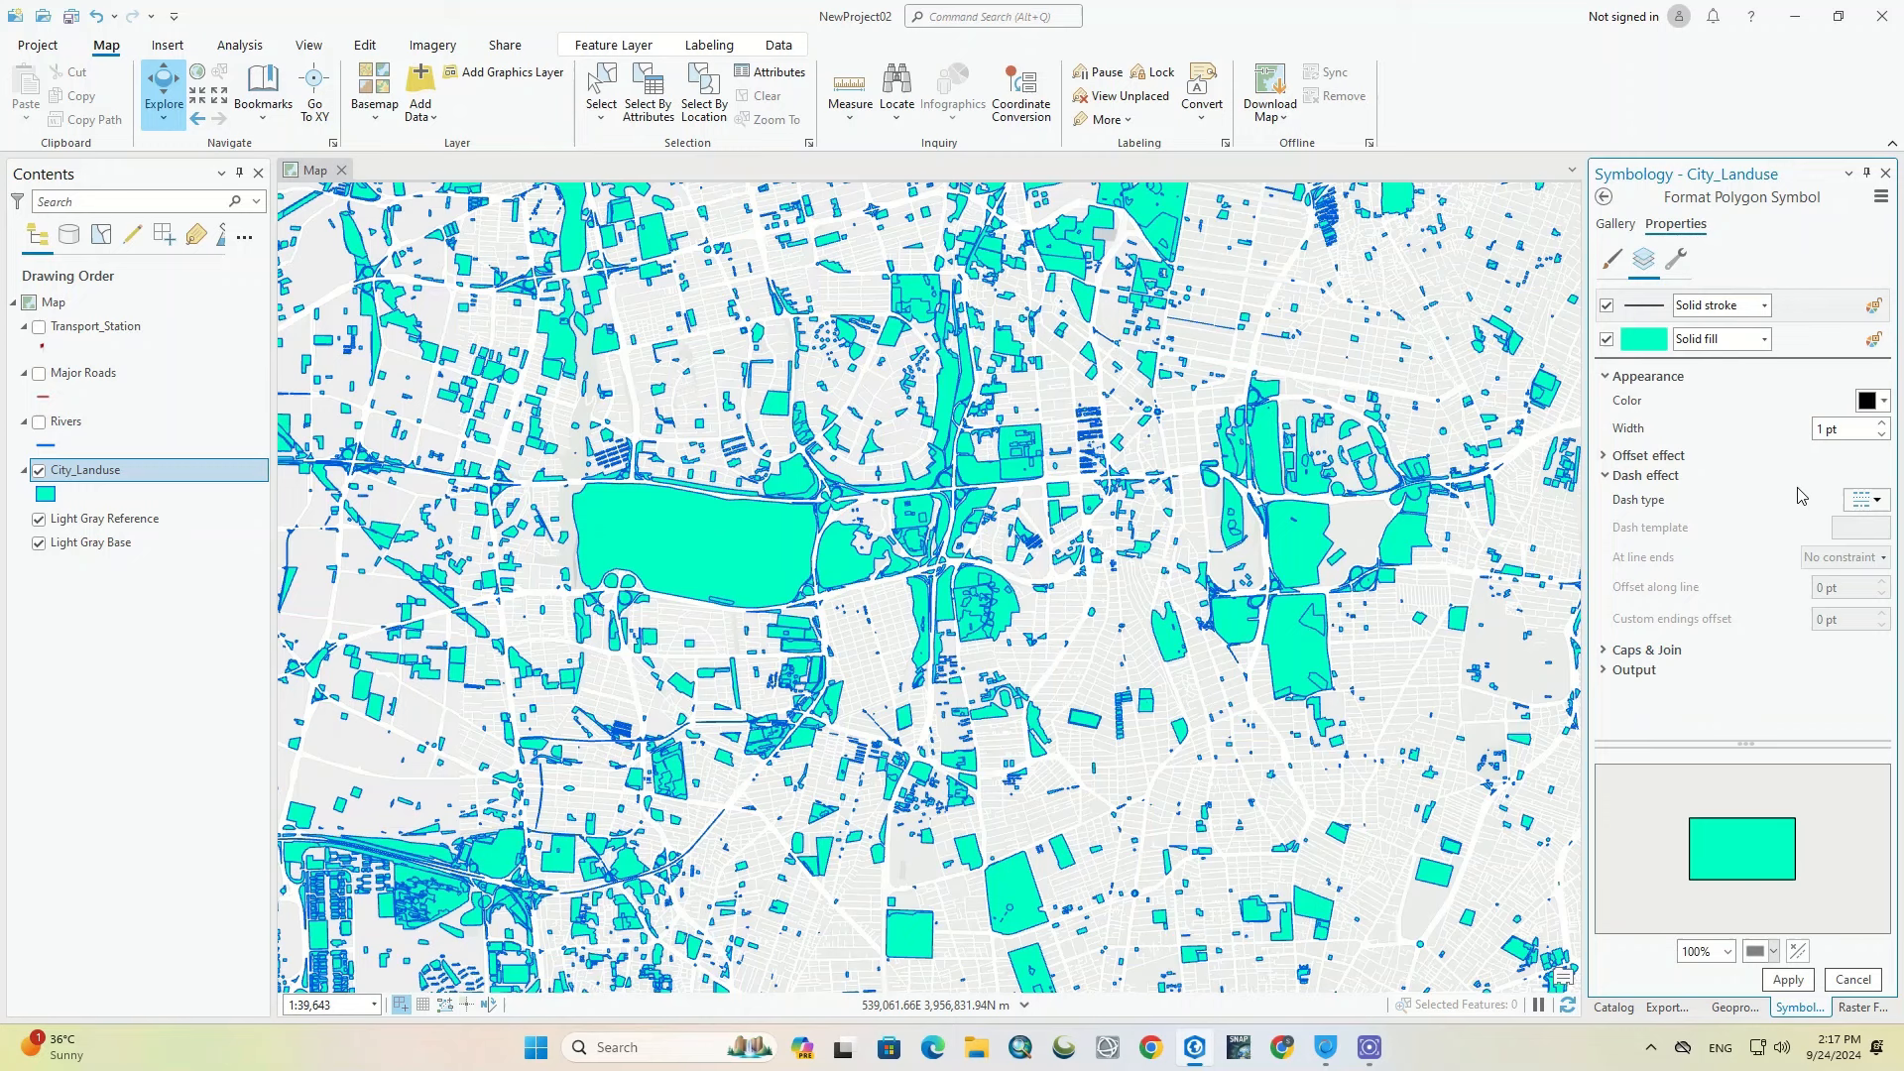
left_click(1820, 430)
type("0.5")
left_click(1808, 474)
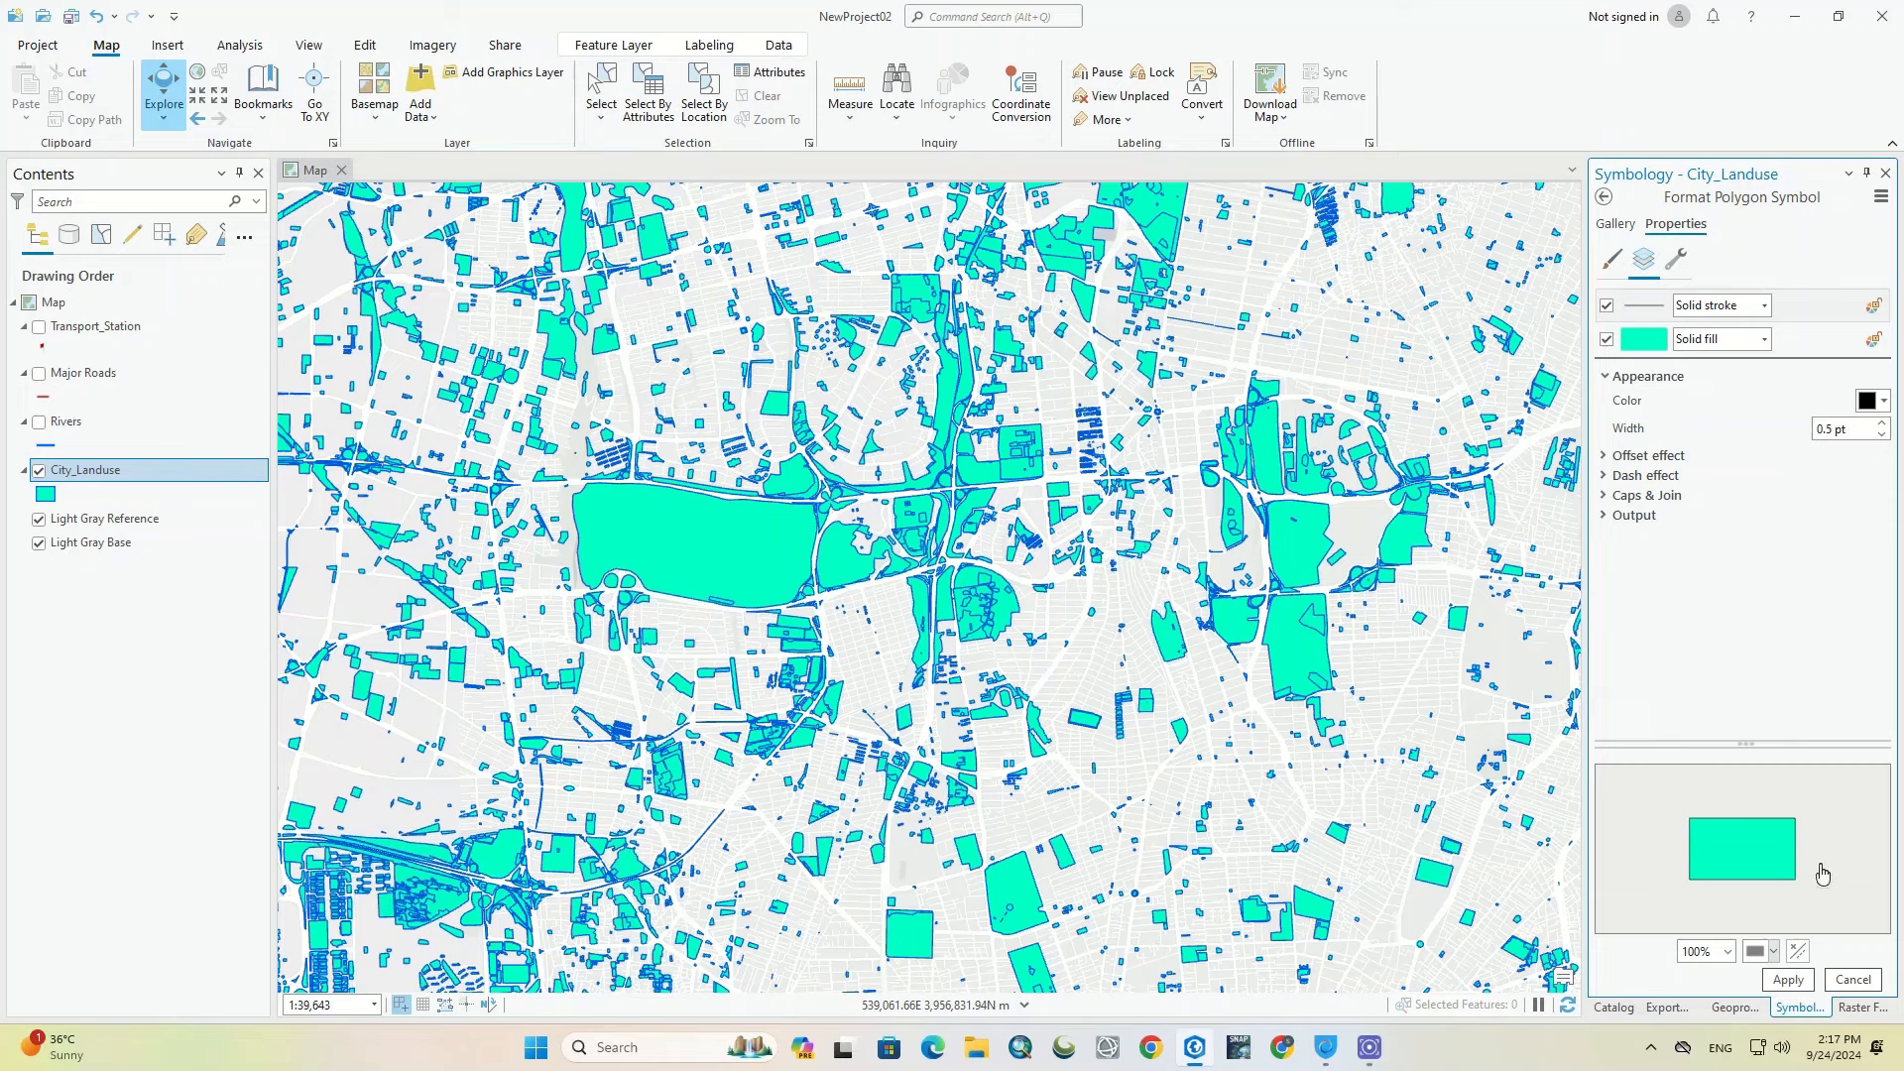
left_click(1789, 980)
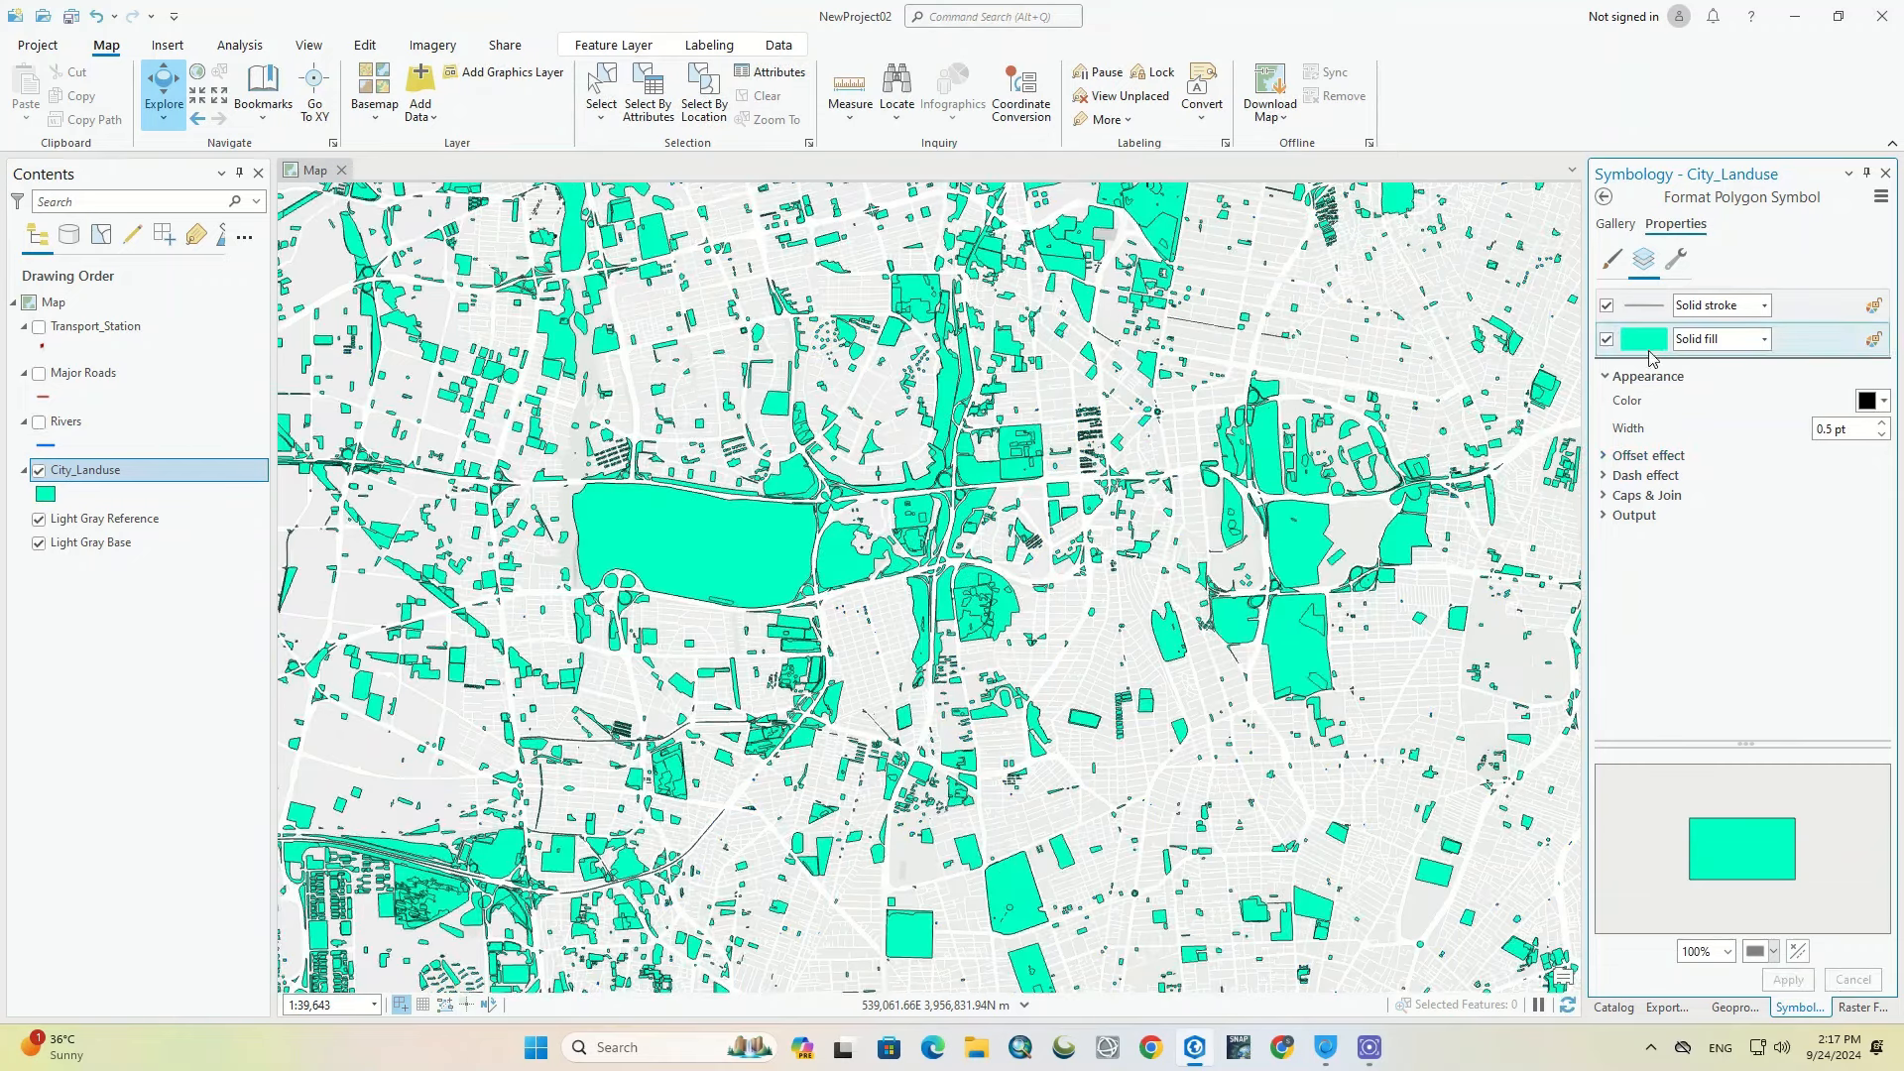
Step: Add a fill layer to the City_Landuse symbol structure and move it beneath the existing stroke and fill layers
left_click(1676, 259)
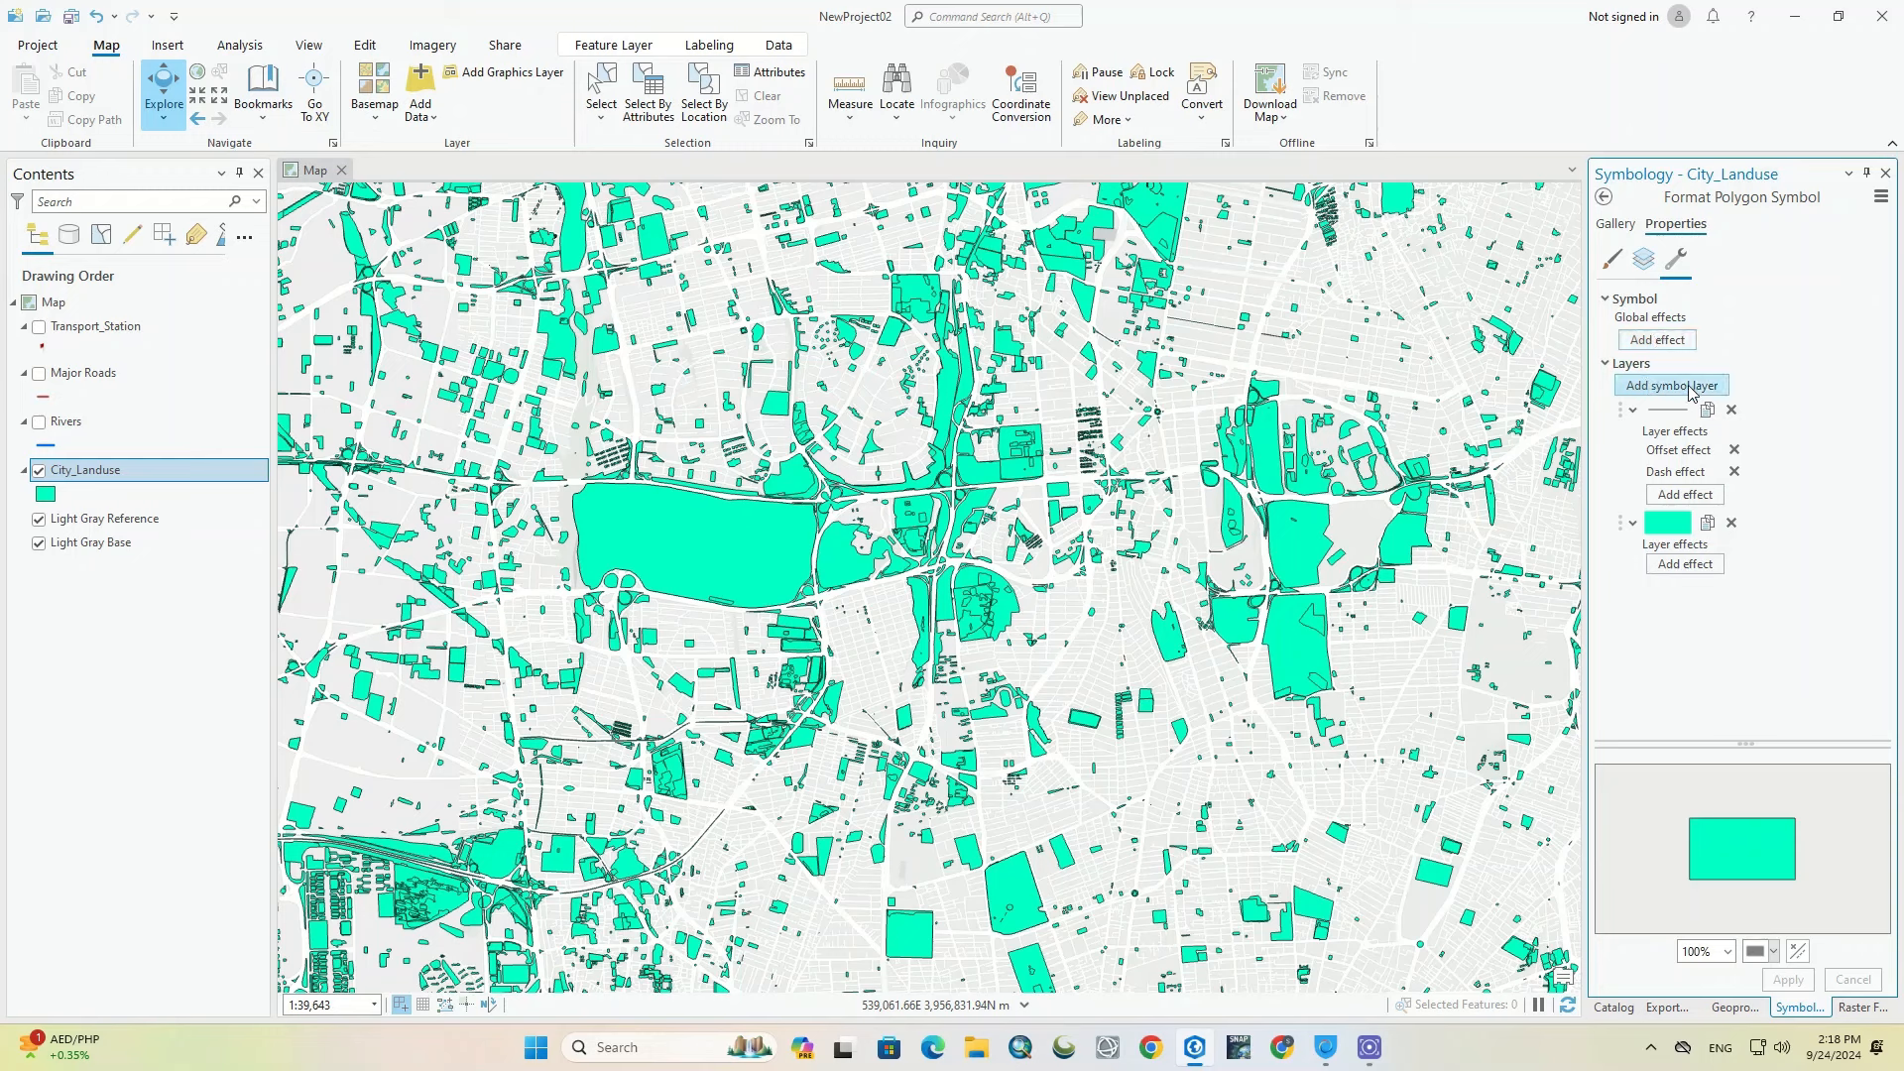
left_click(1633, 410)
left_click(1632, 439)
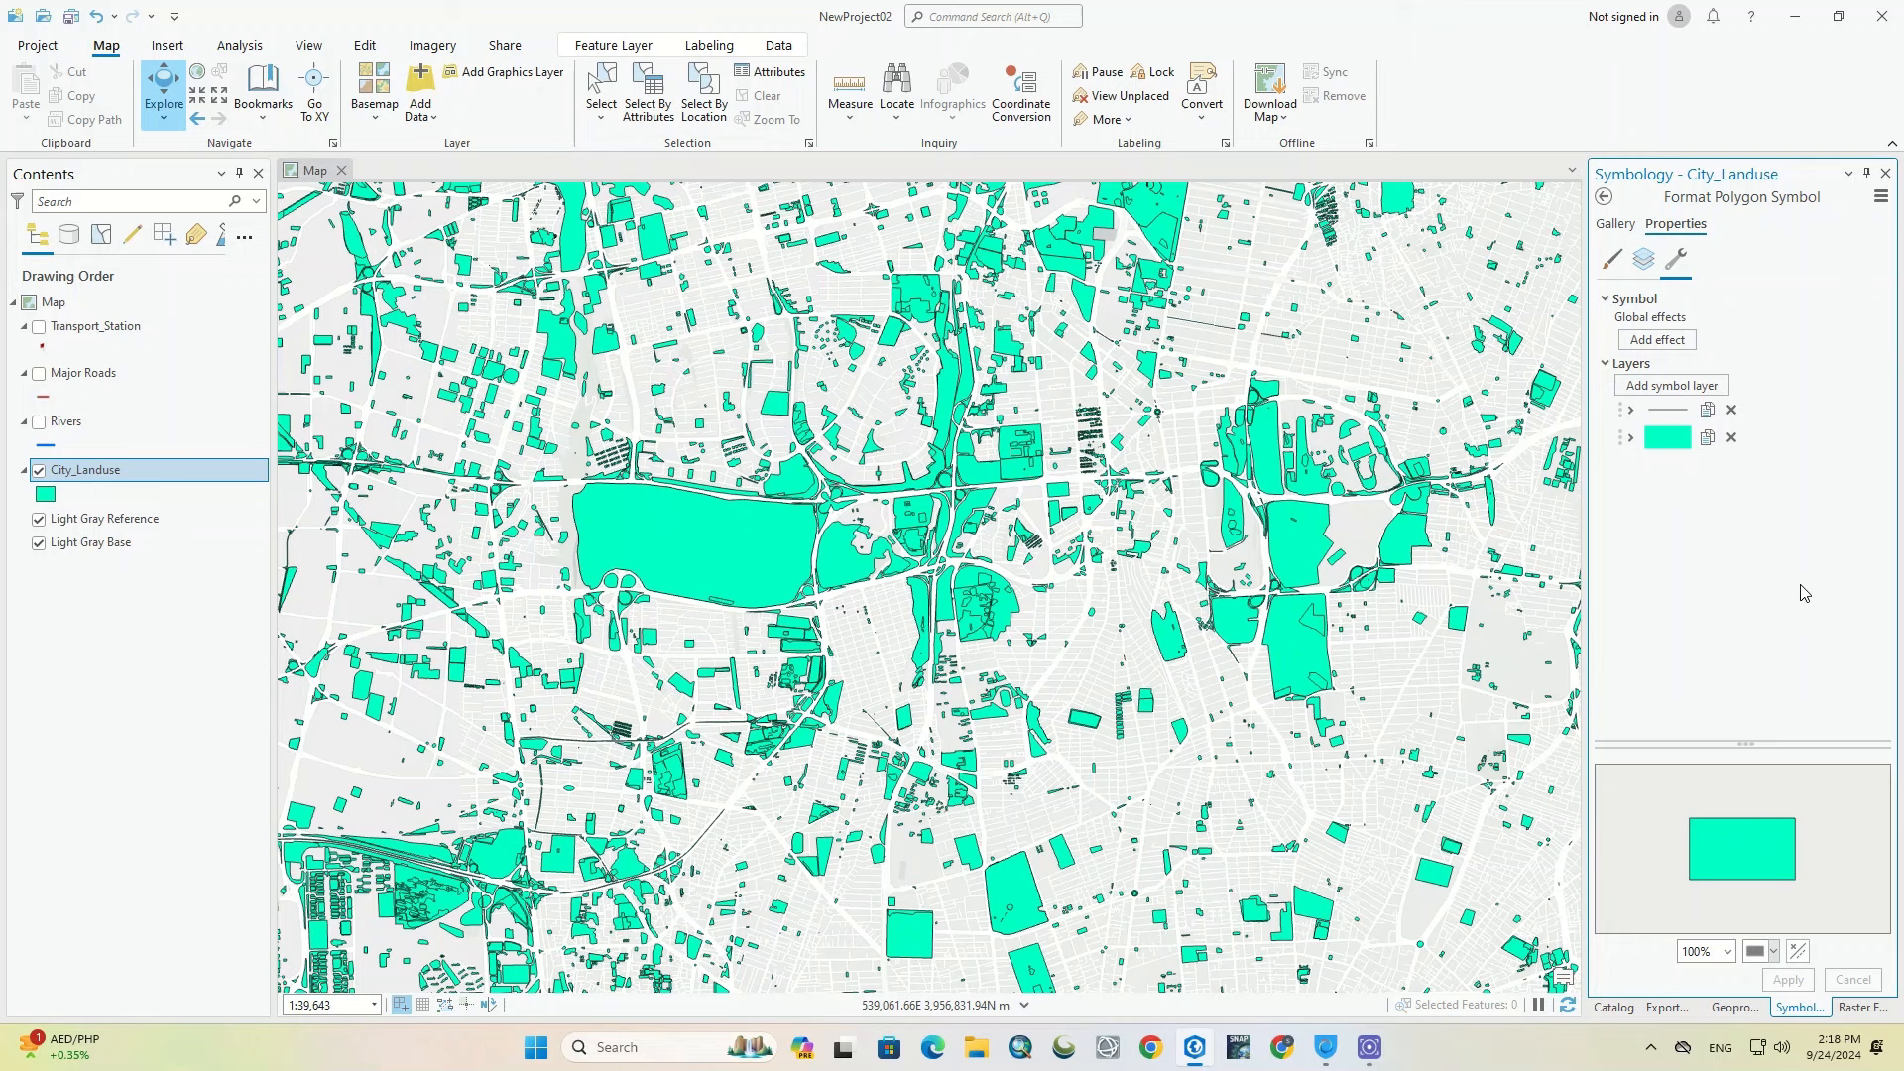
left_click(1680, 395)
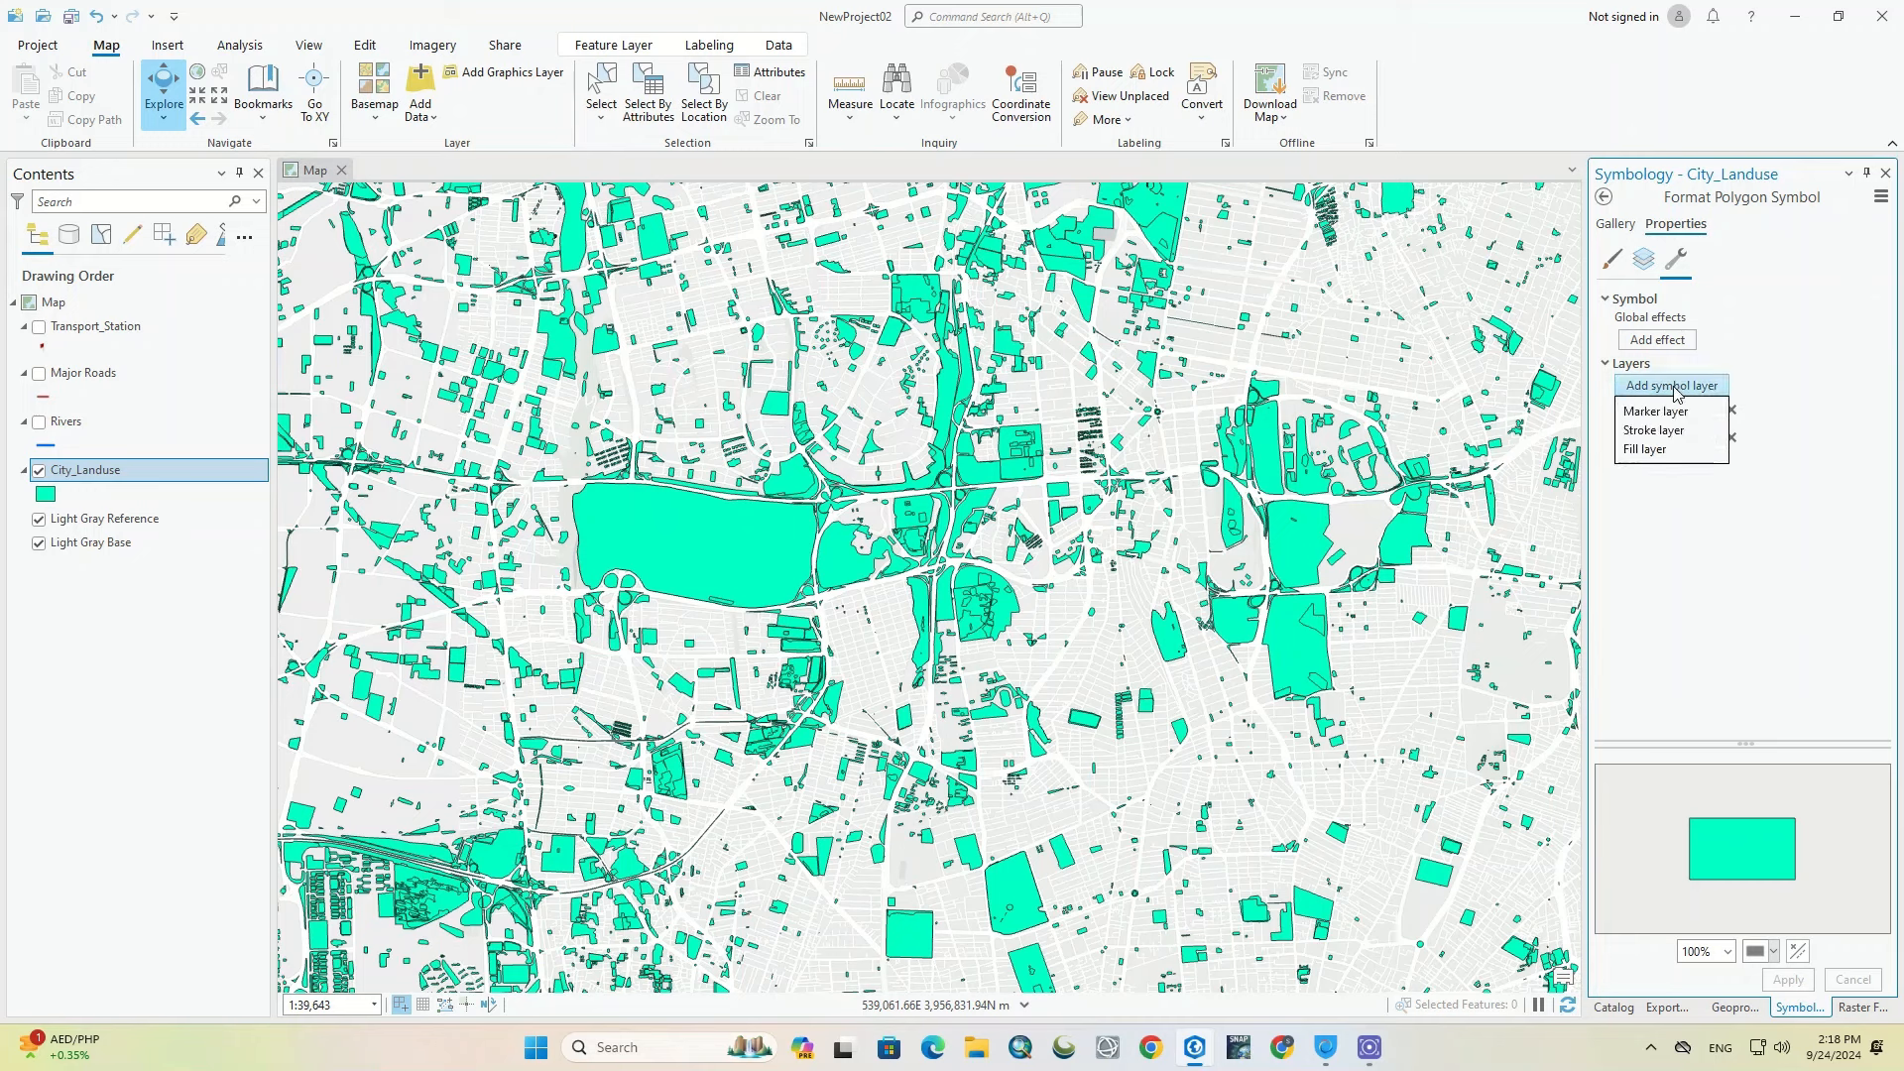
left_click(1662, 448)
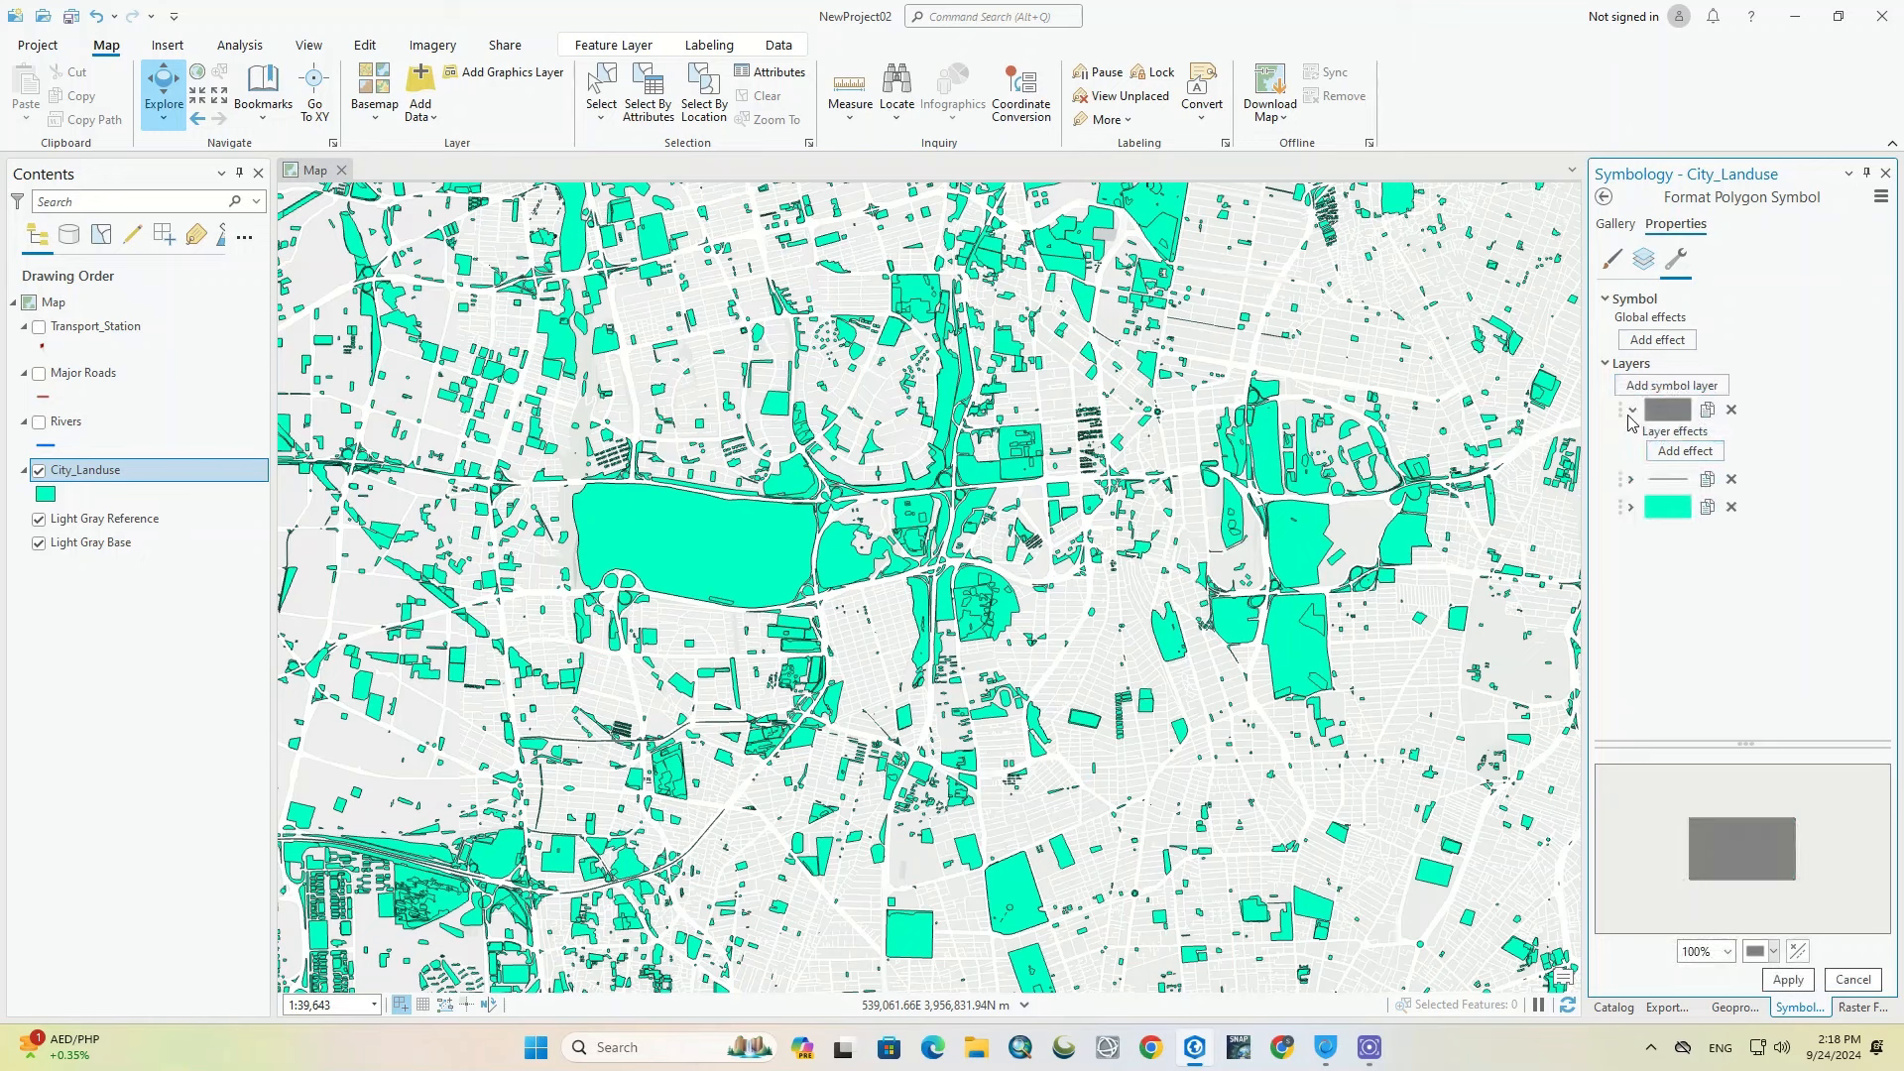
left_click_drag(1630, 422, 1629, 529)
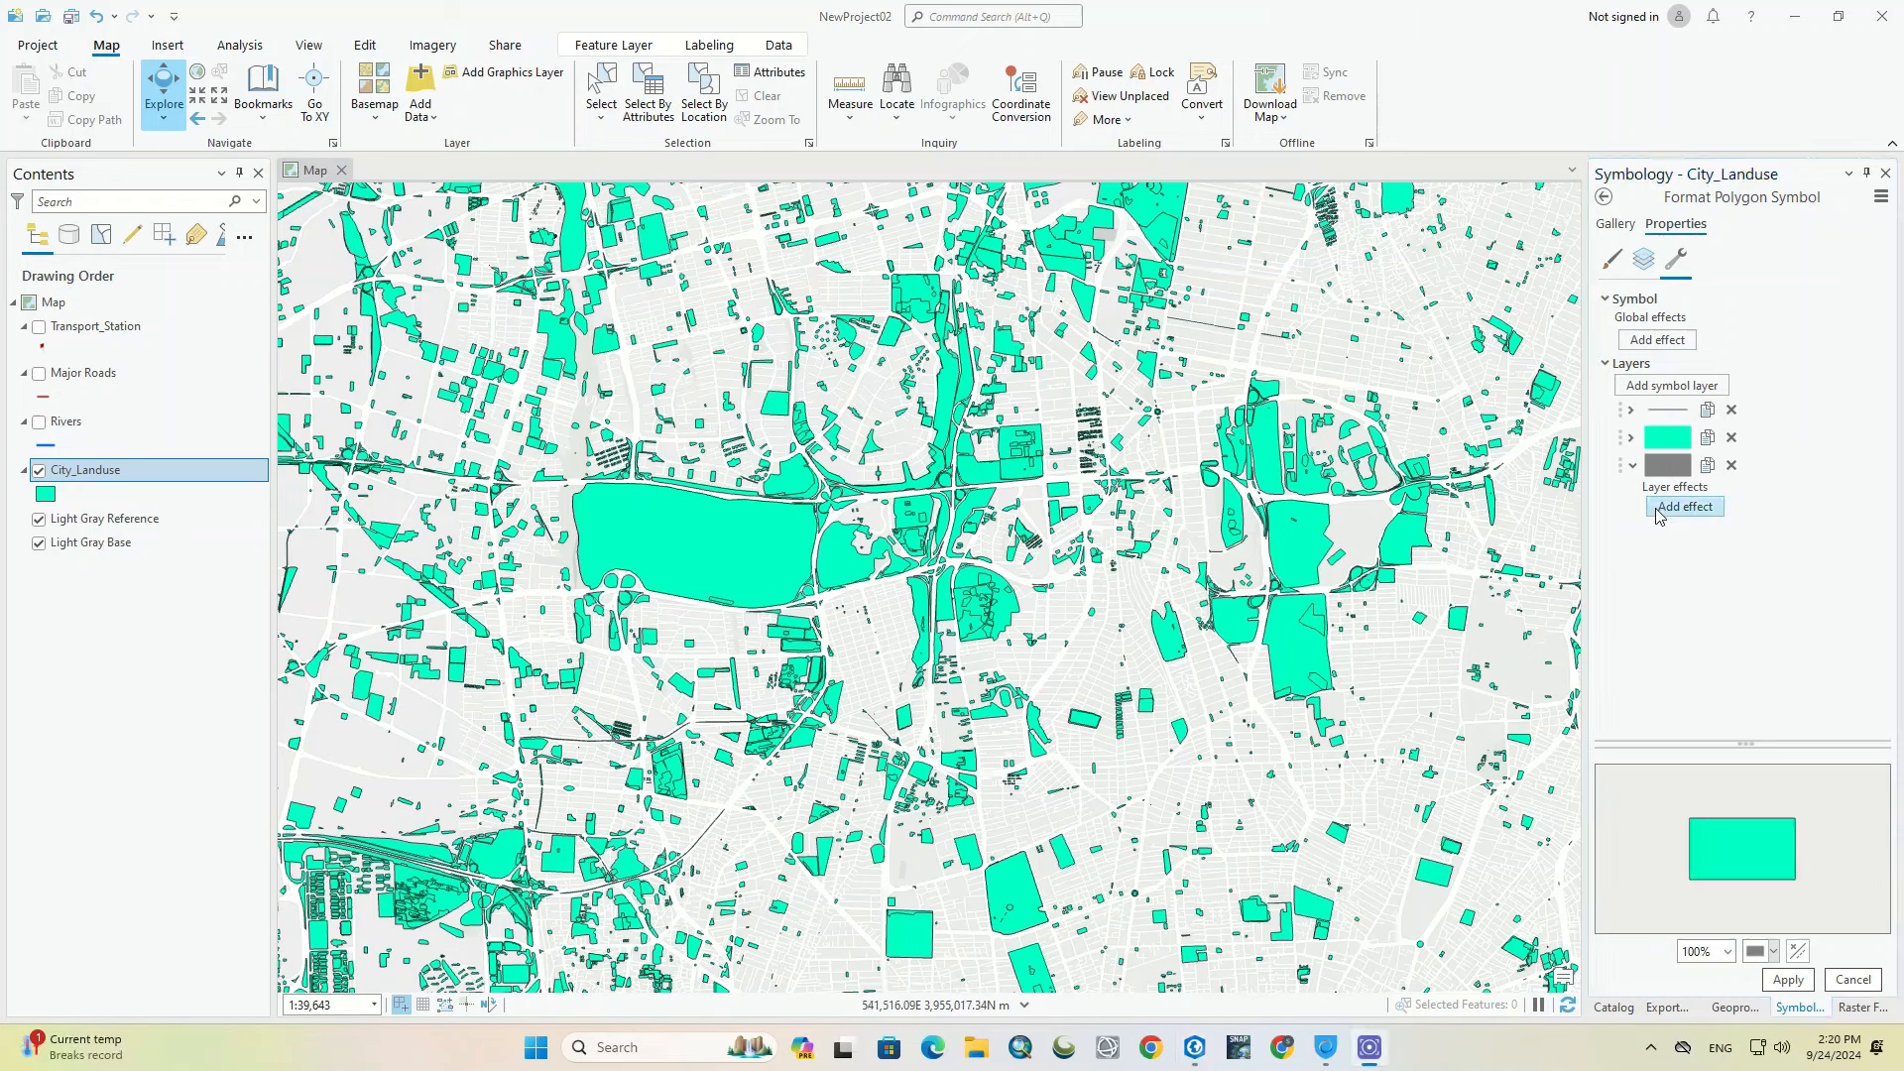
Step: Add a Move effect to the gray bottom fill layer of the City_Landuse symbol with X and Y offsets of 2 pt
left_click(1657, 516)
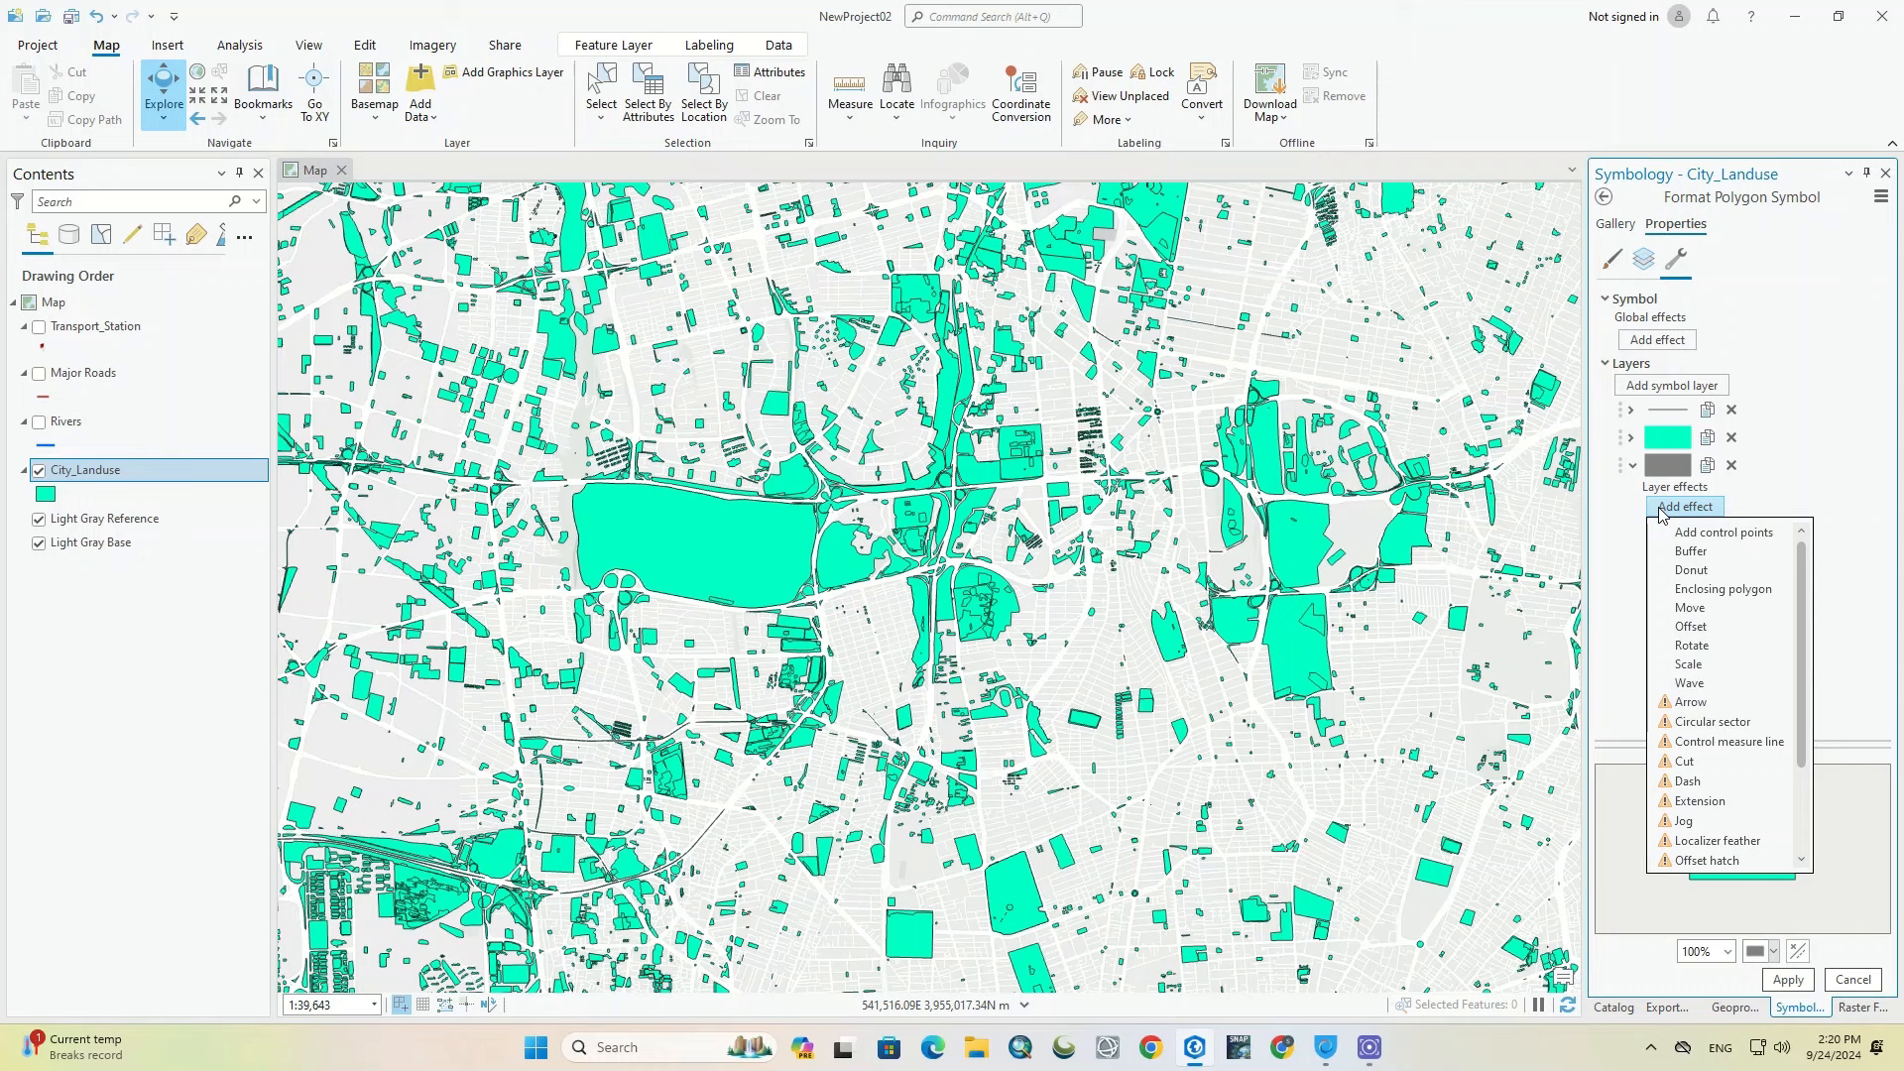
left_click(1690, 608)
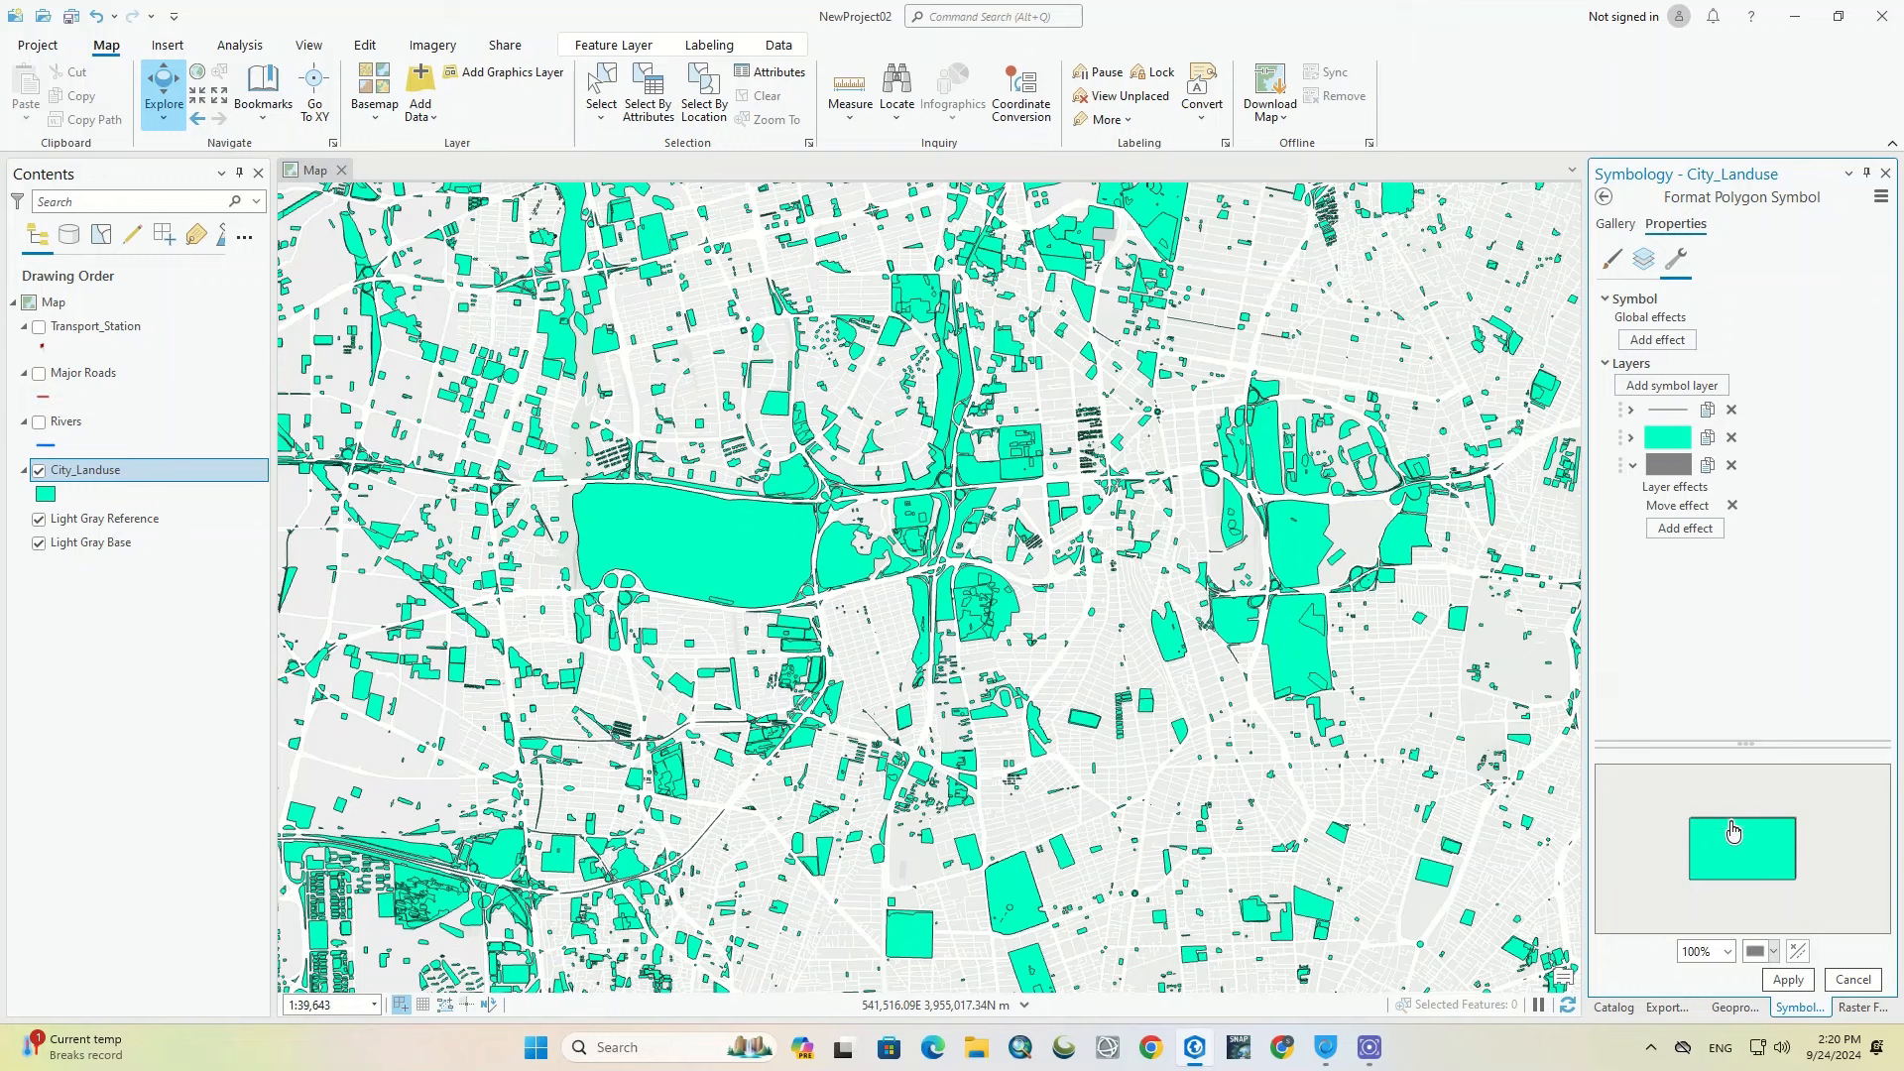
left_click(1642, 266)
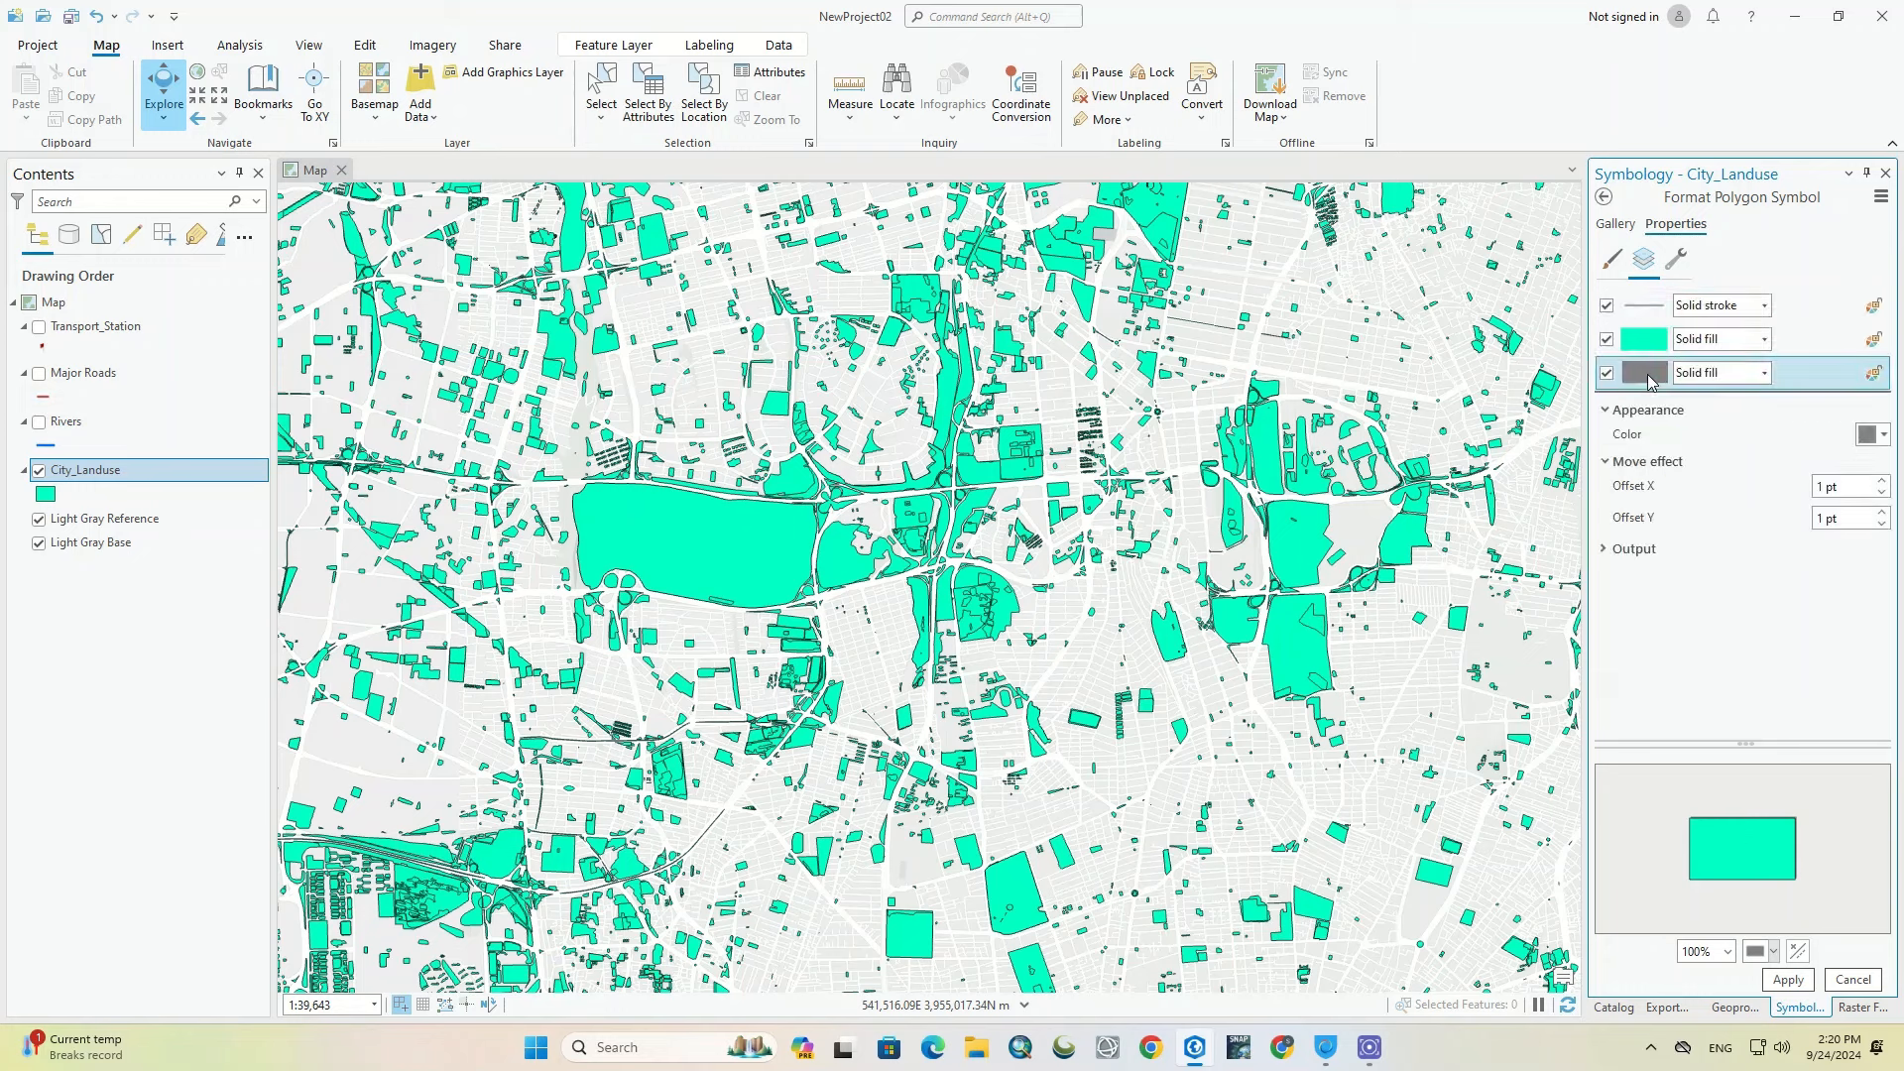
left_click(1825, 487)
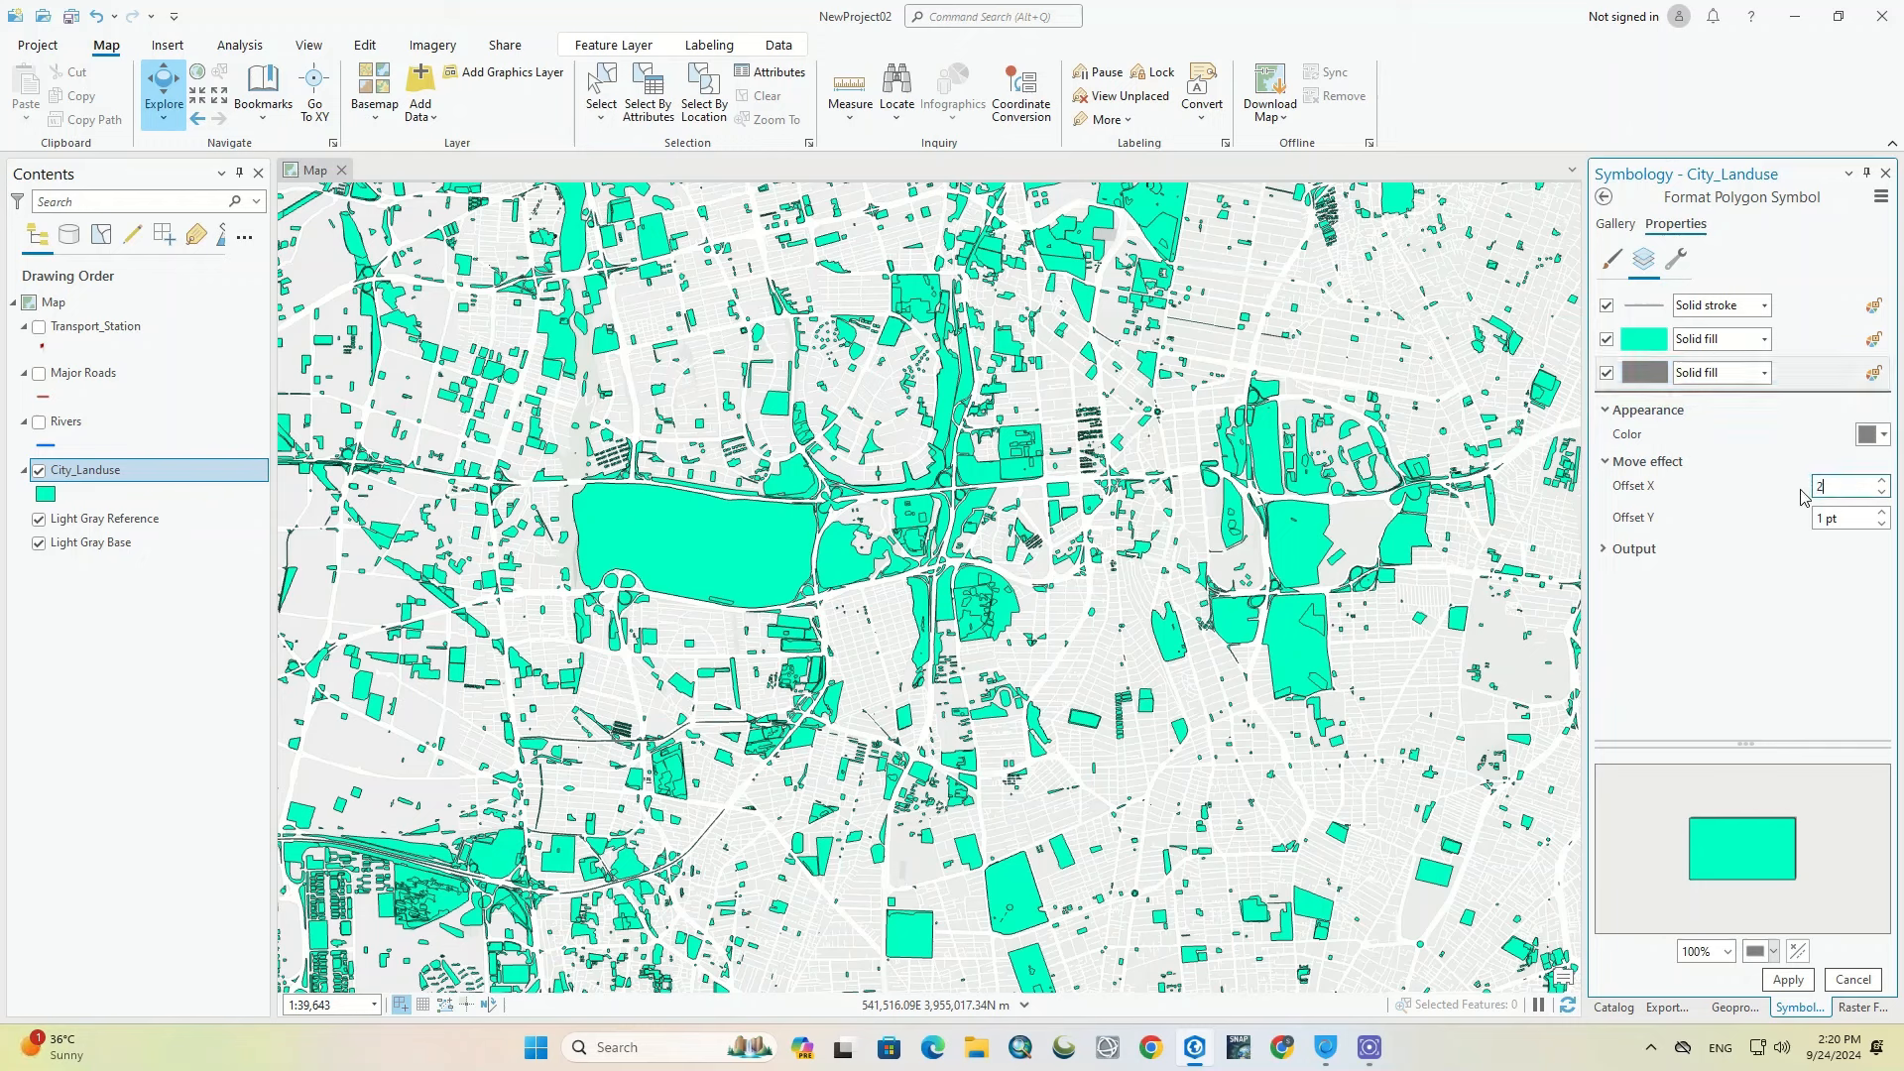
type("2")
left_click(1853, 517)
left_click(1768, 593)
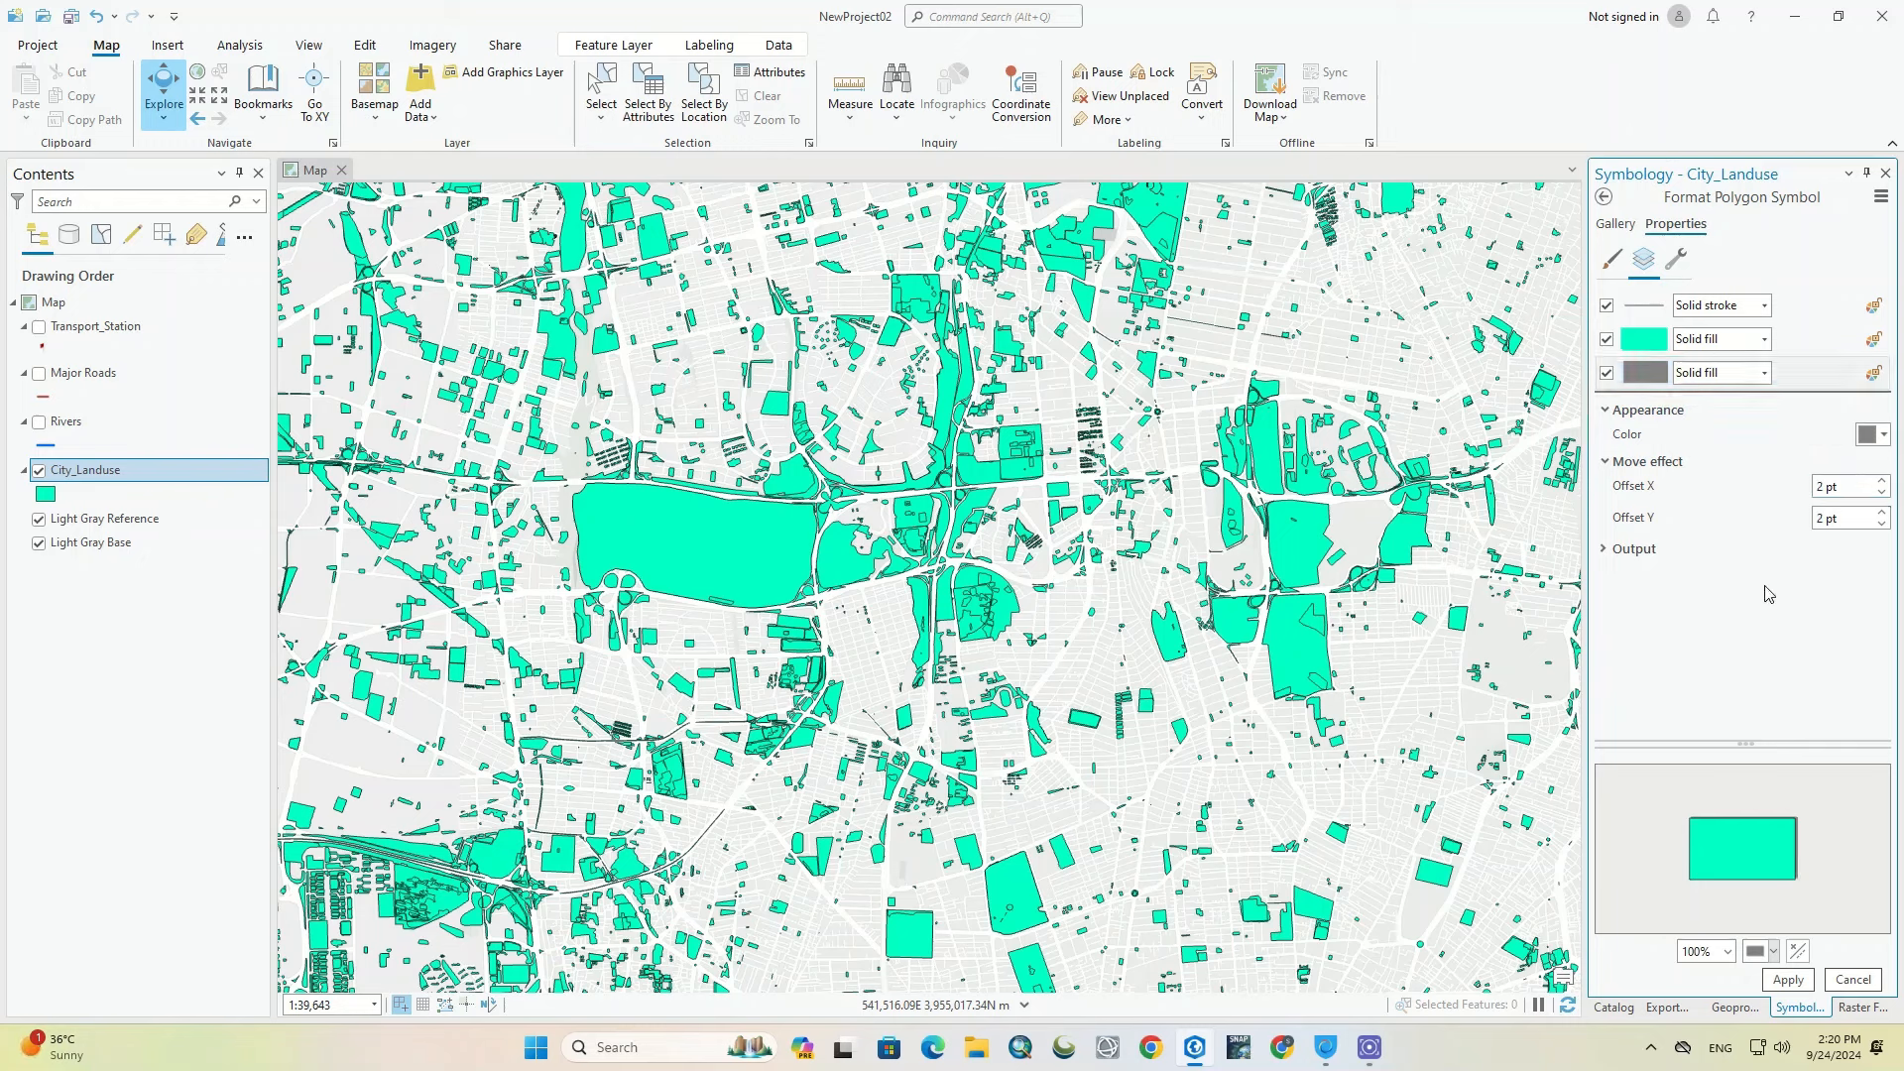
Step: Set the Move effect's X and Y offsets to 3 pt on the gray fill layer and apply the changes
left_click(1817, 490)
left_click(1853, 517)
left_click(1749, 587)
left_click(1785, 980)
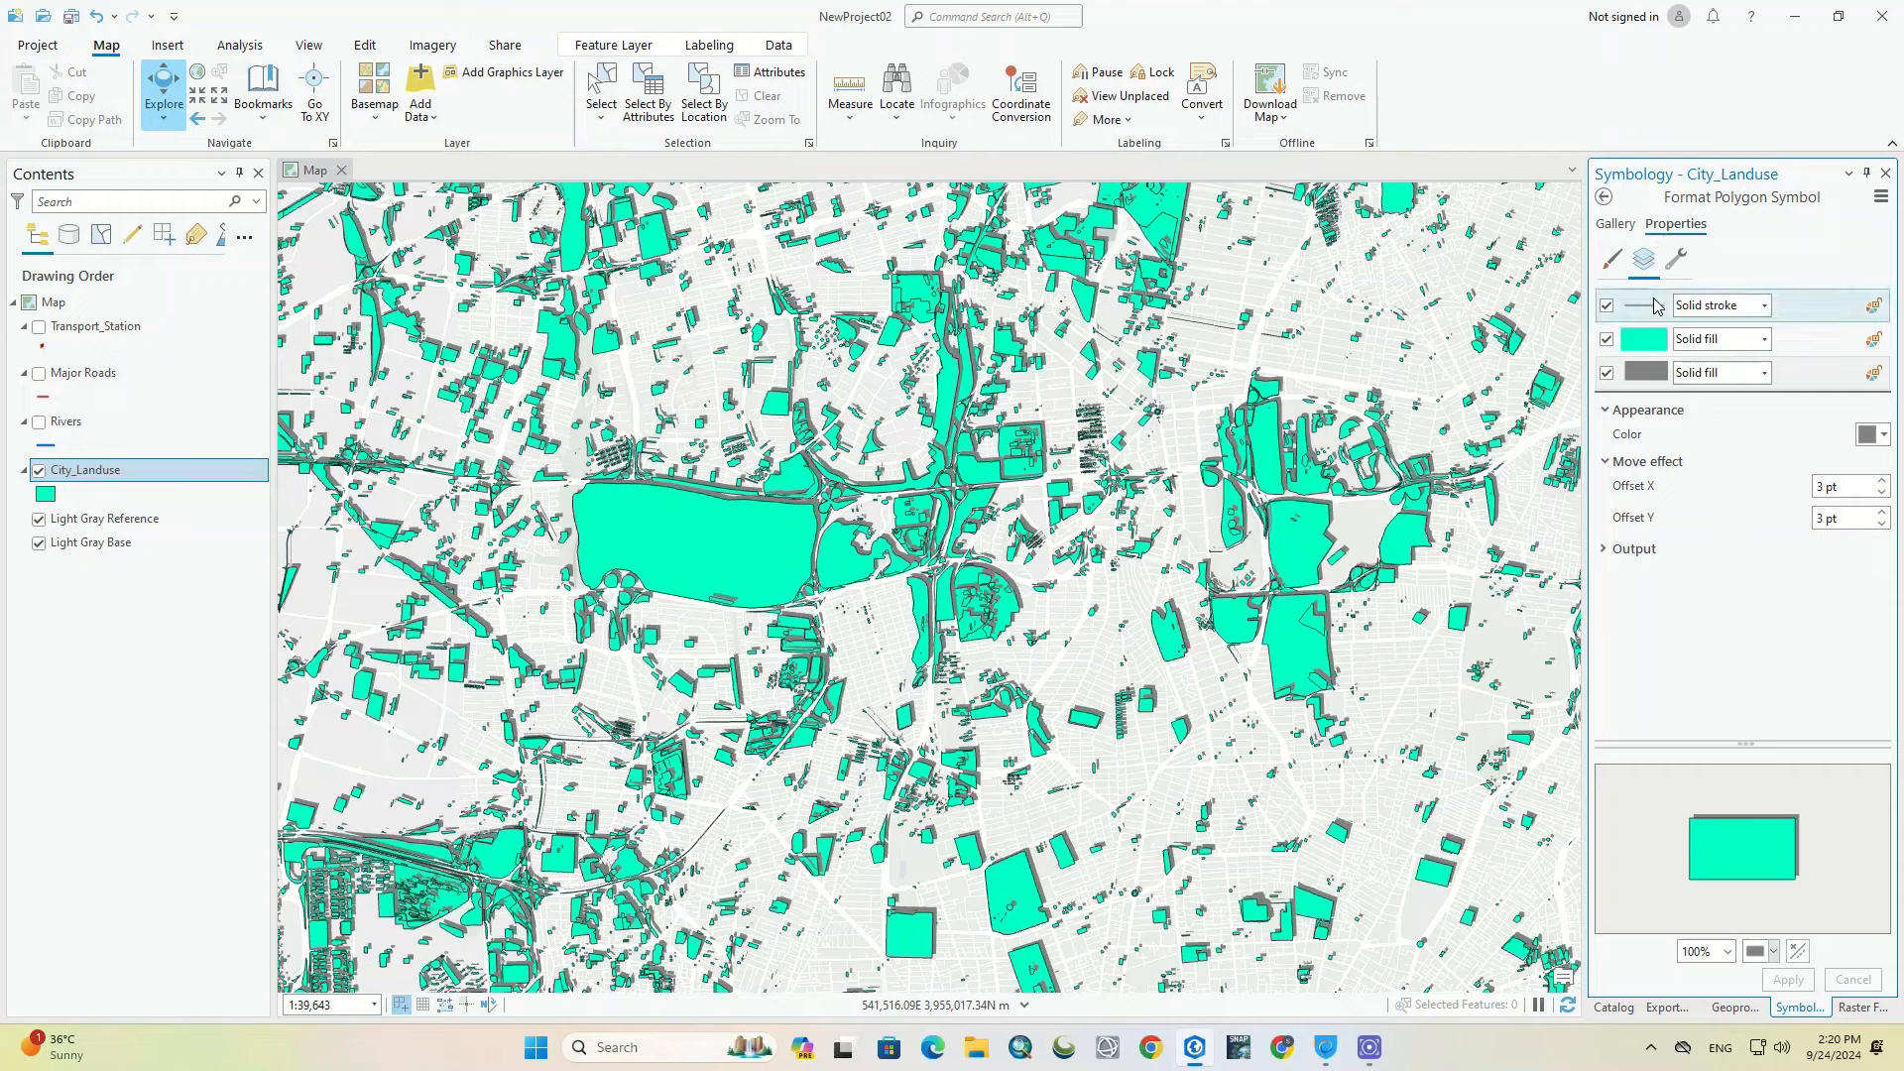
Step: Turn off the solid stroke layer, set the gray fill's Move effect offsets to 2 pt in X and Y, and apply
left_click(1608, 314)
left_click(1607, 307)
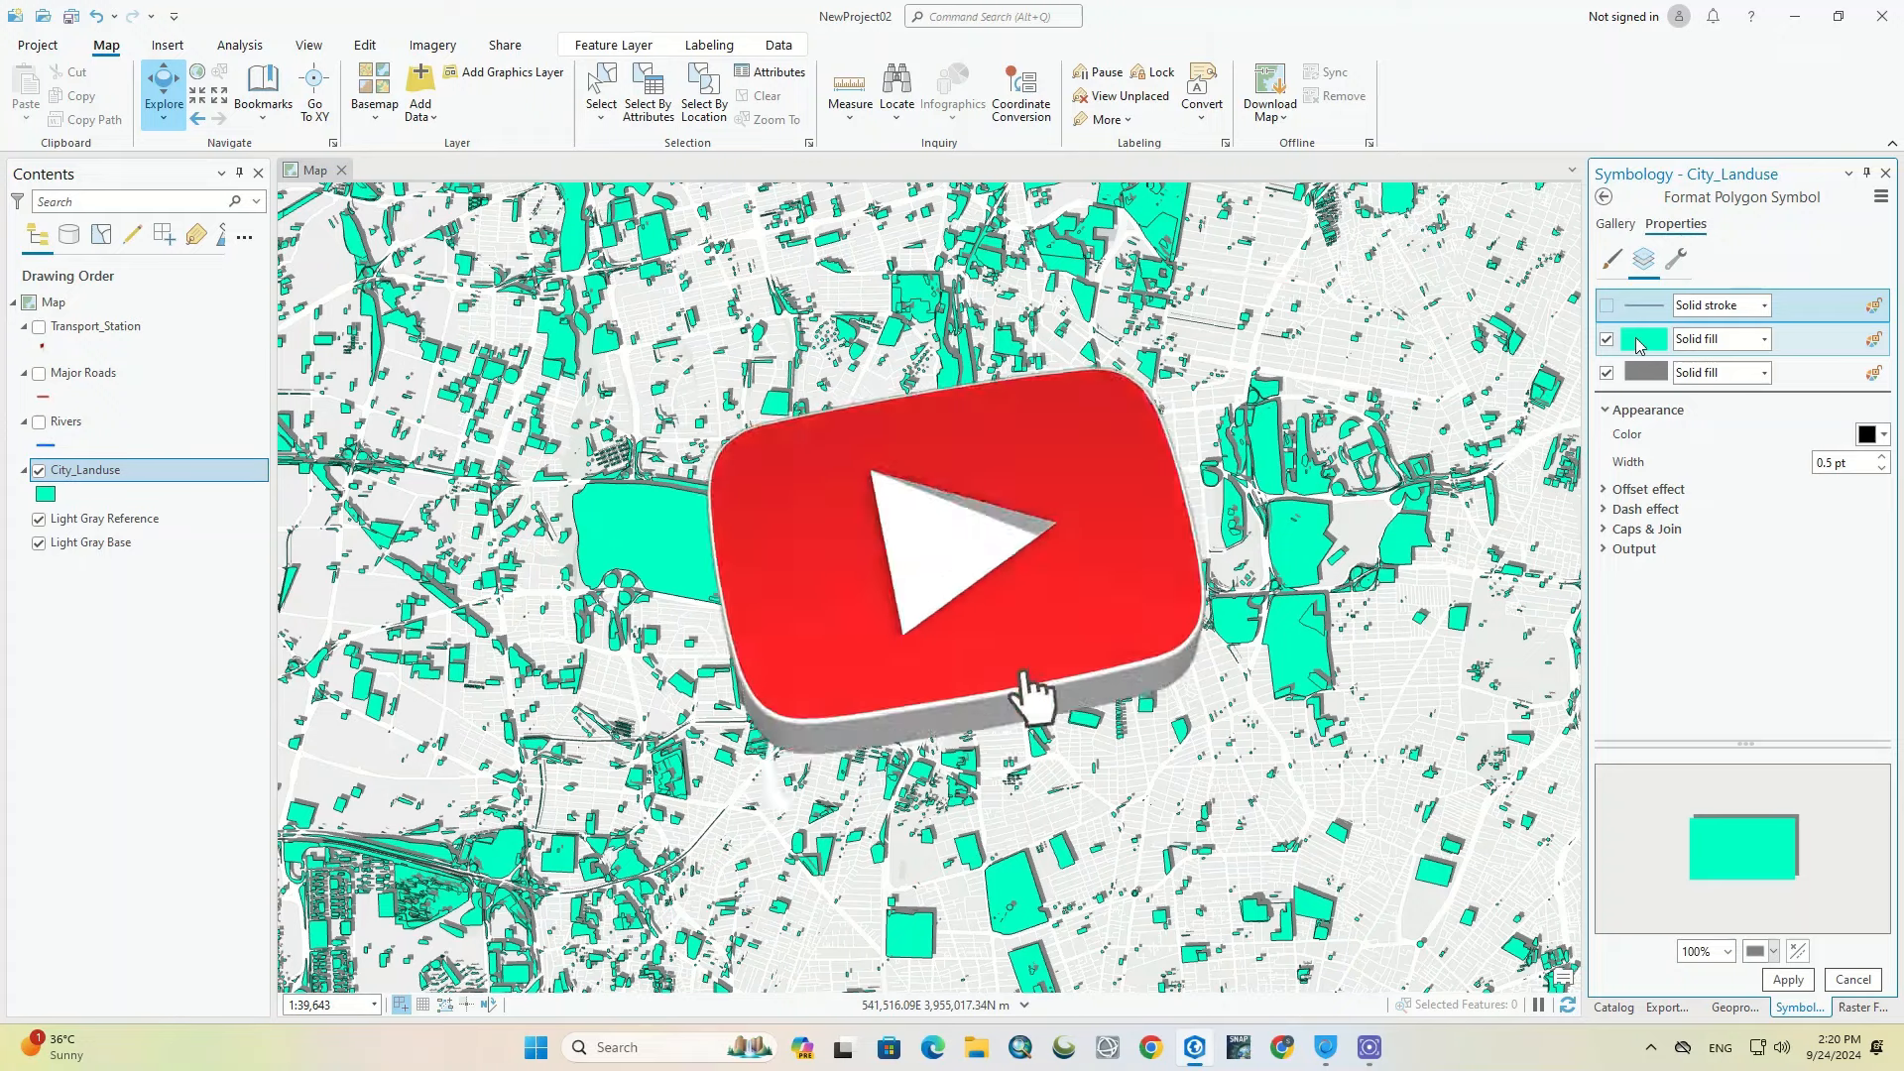
left_click(1639, 342)
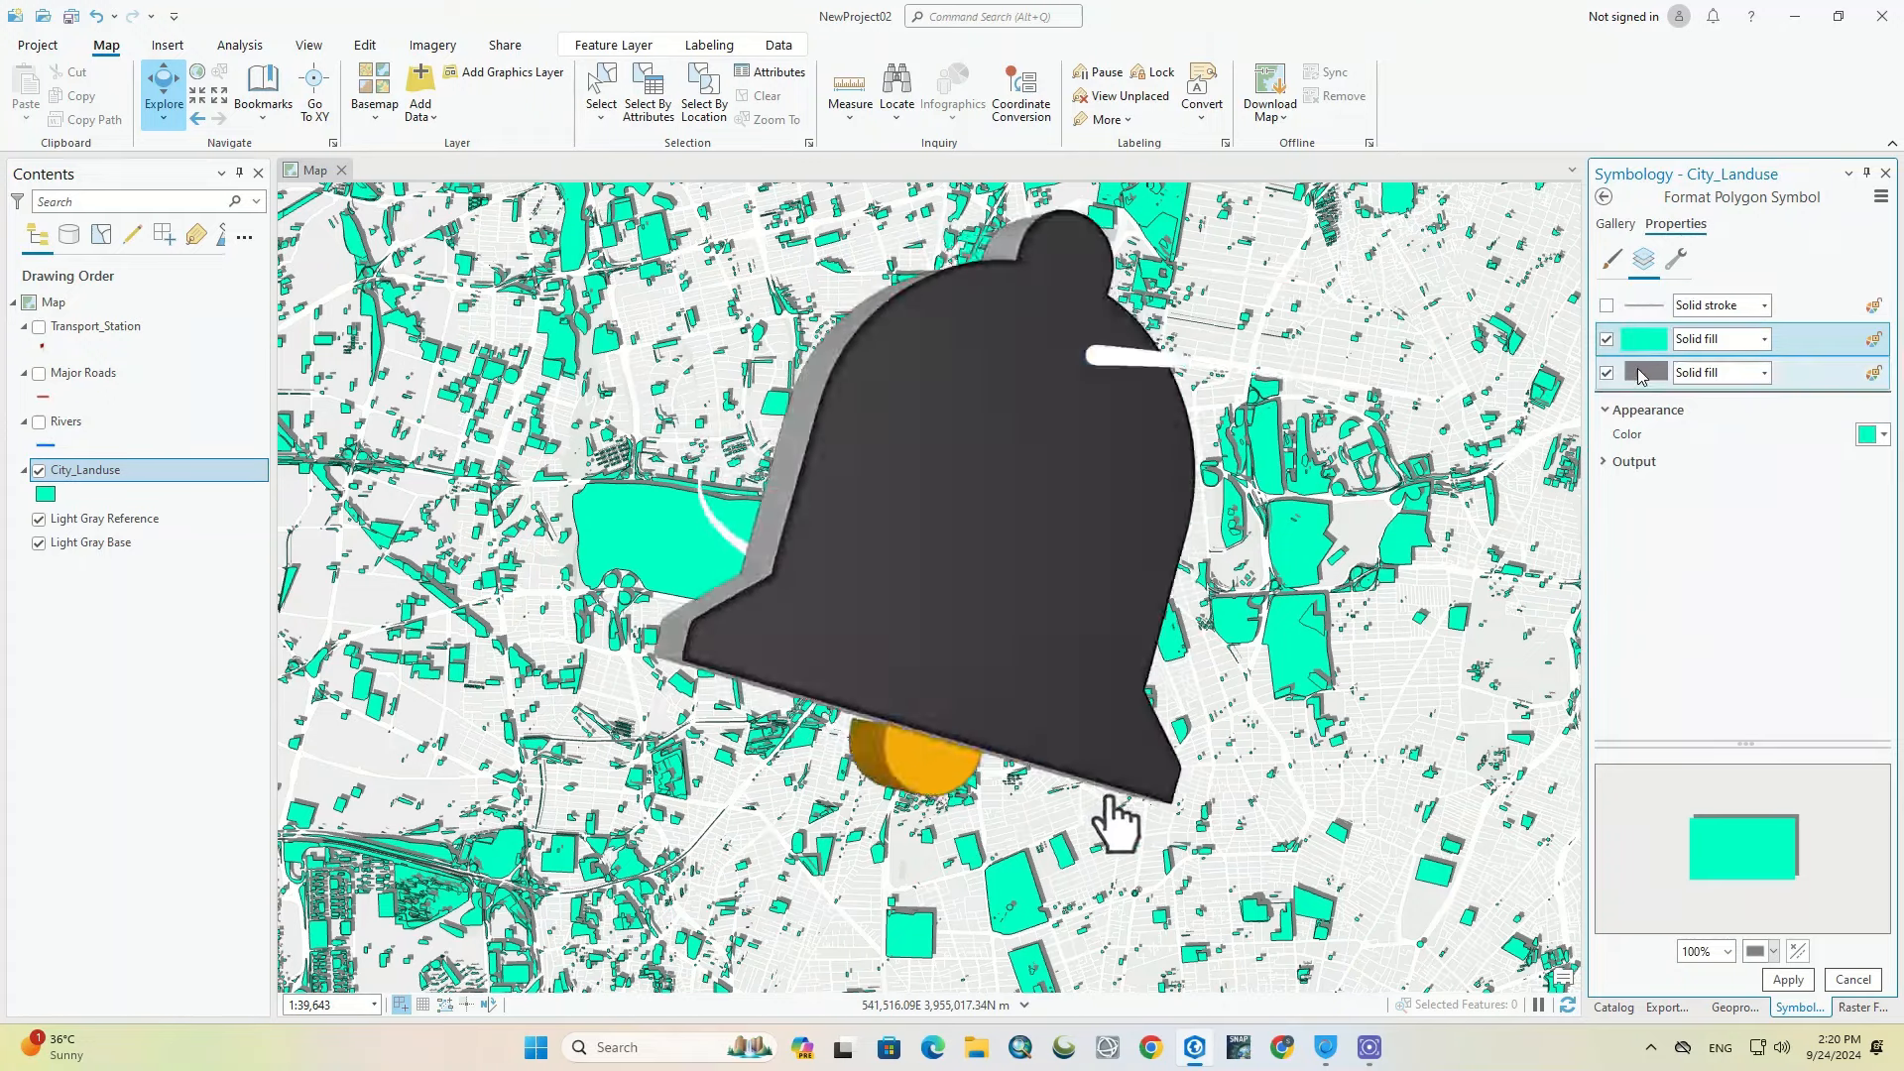
left_click(1638, 375)
left_click(1830, 486)
type("2")
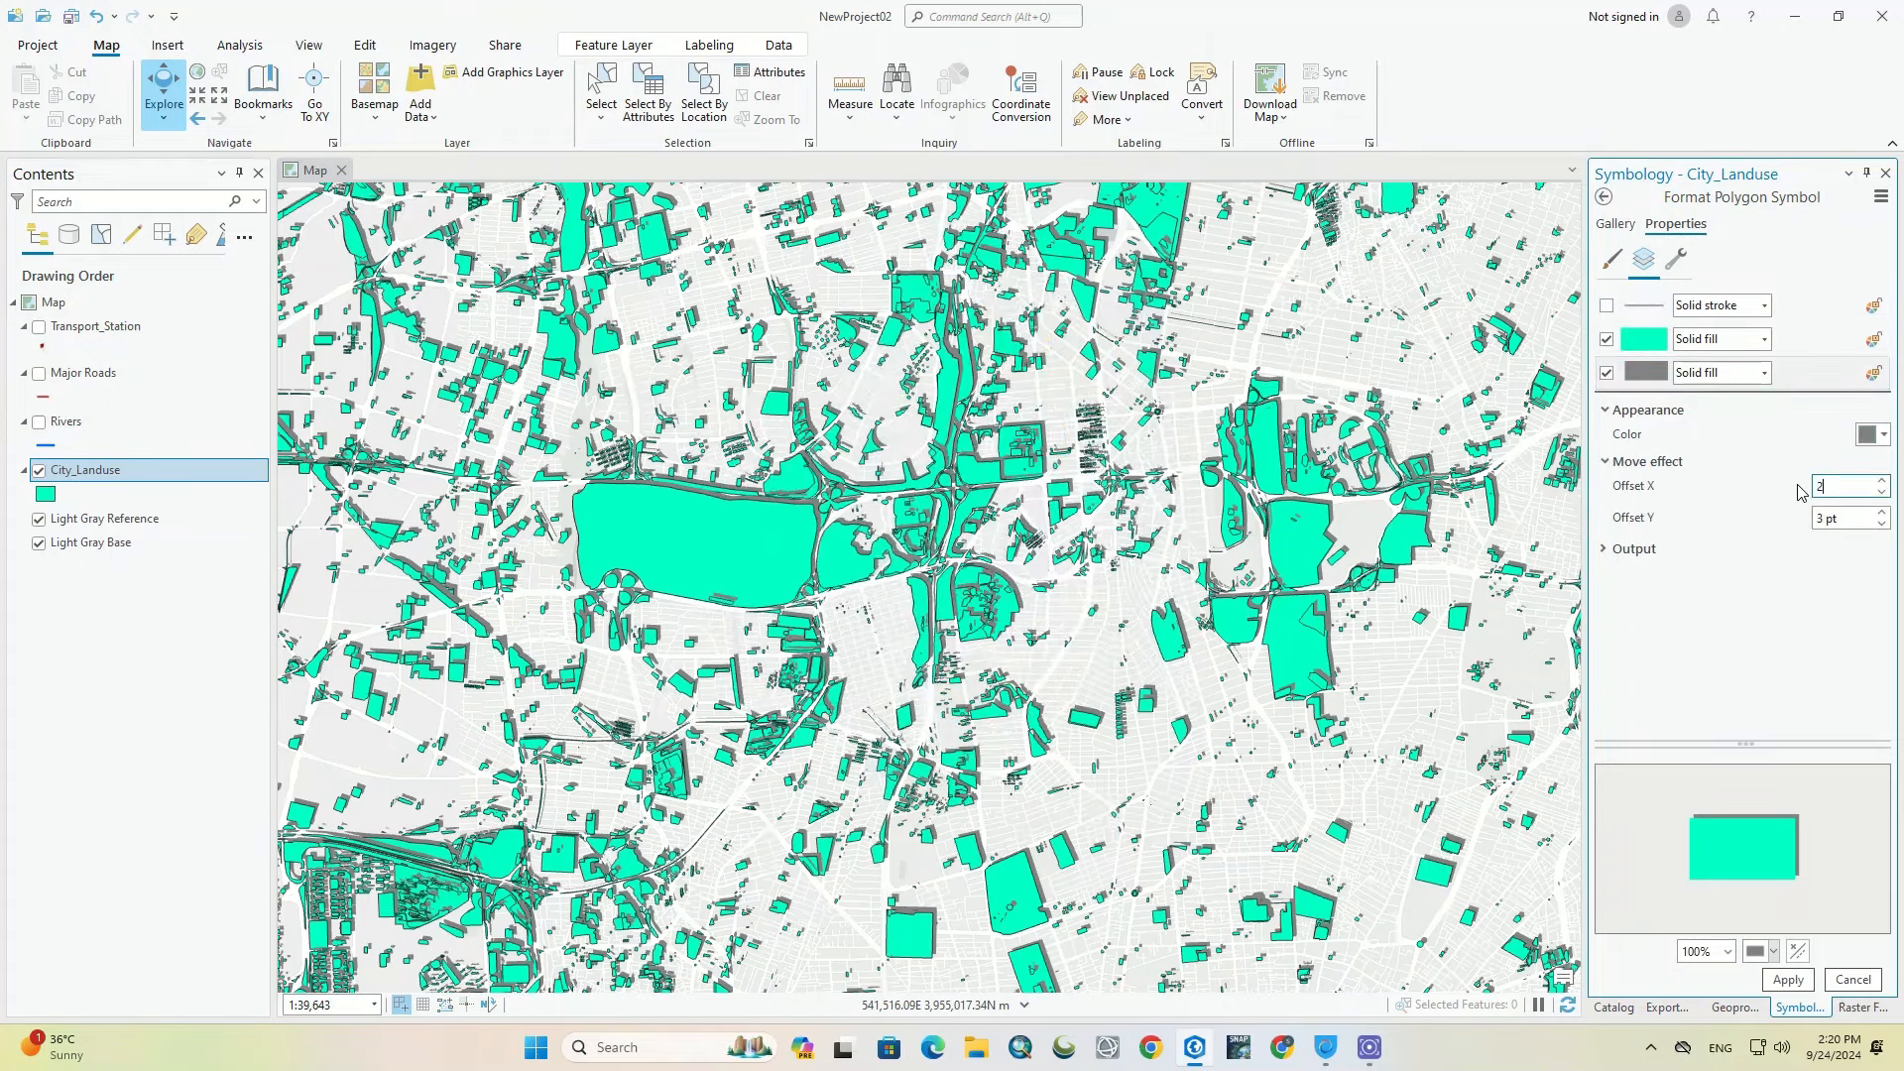
key("Tab")
type("2")
key("Tab")
left_click(1788, 980)
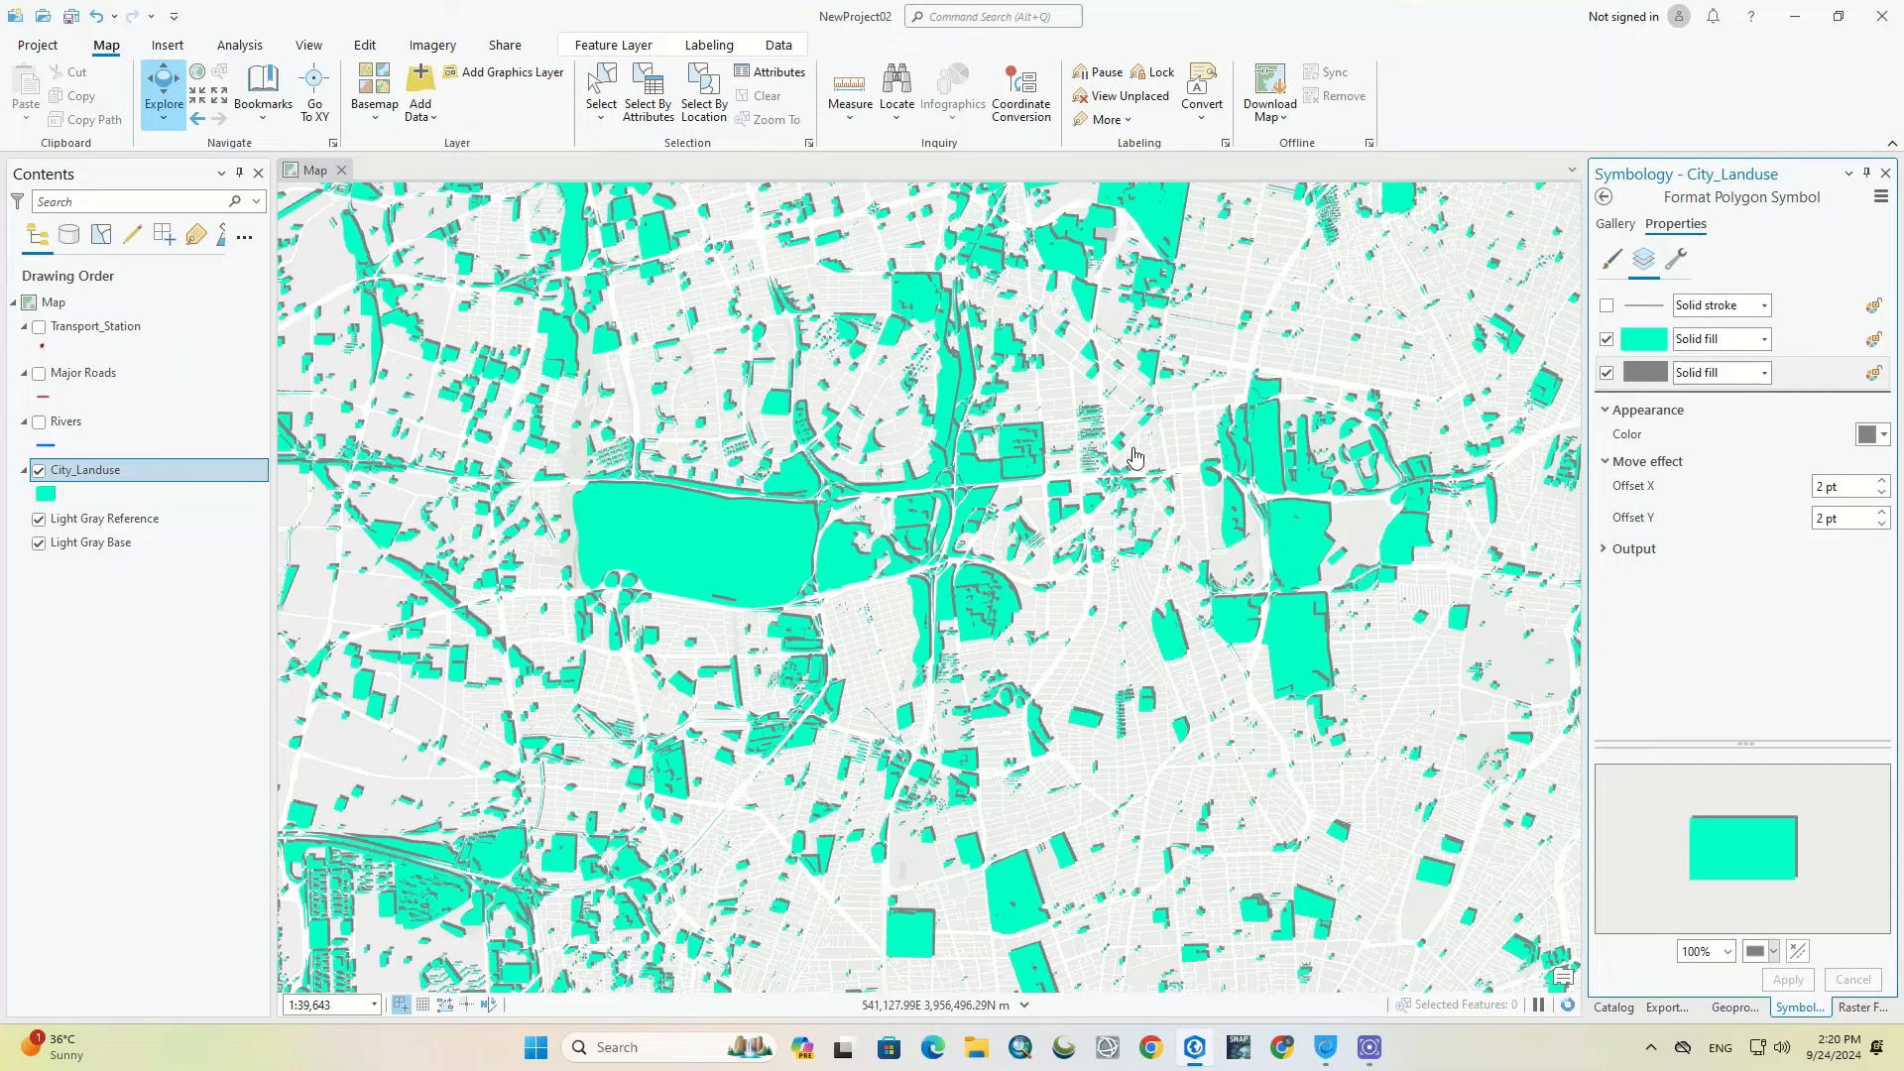
Step: Hide the Light Gray Base and Light Gray Reference layers and inspect the City_Landuse shadow effect across the map
left_click_drag(977, 636, 1042, 556)
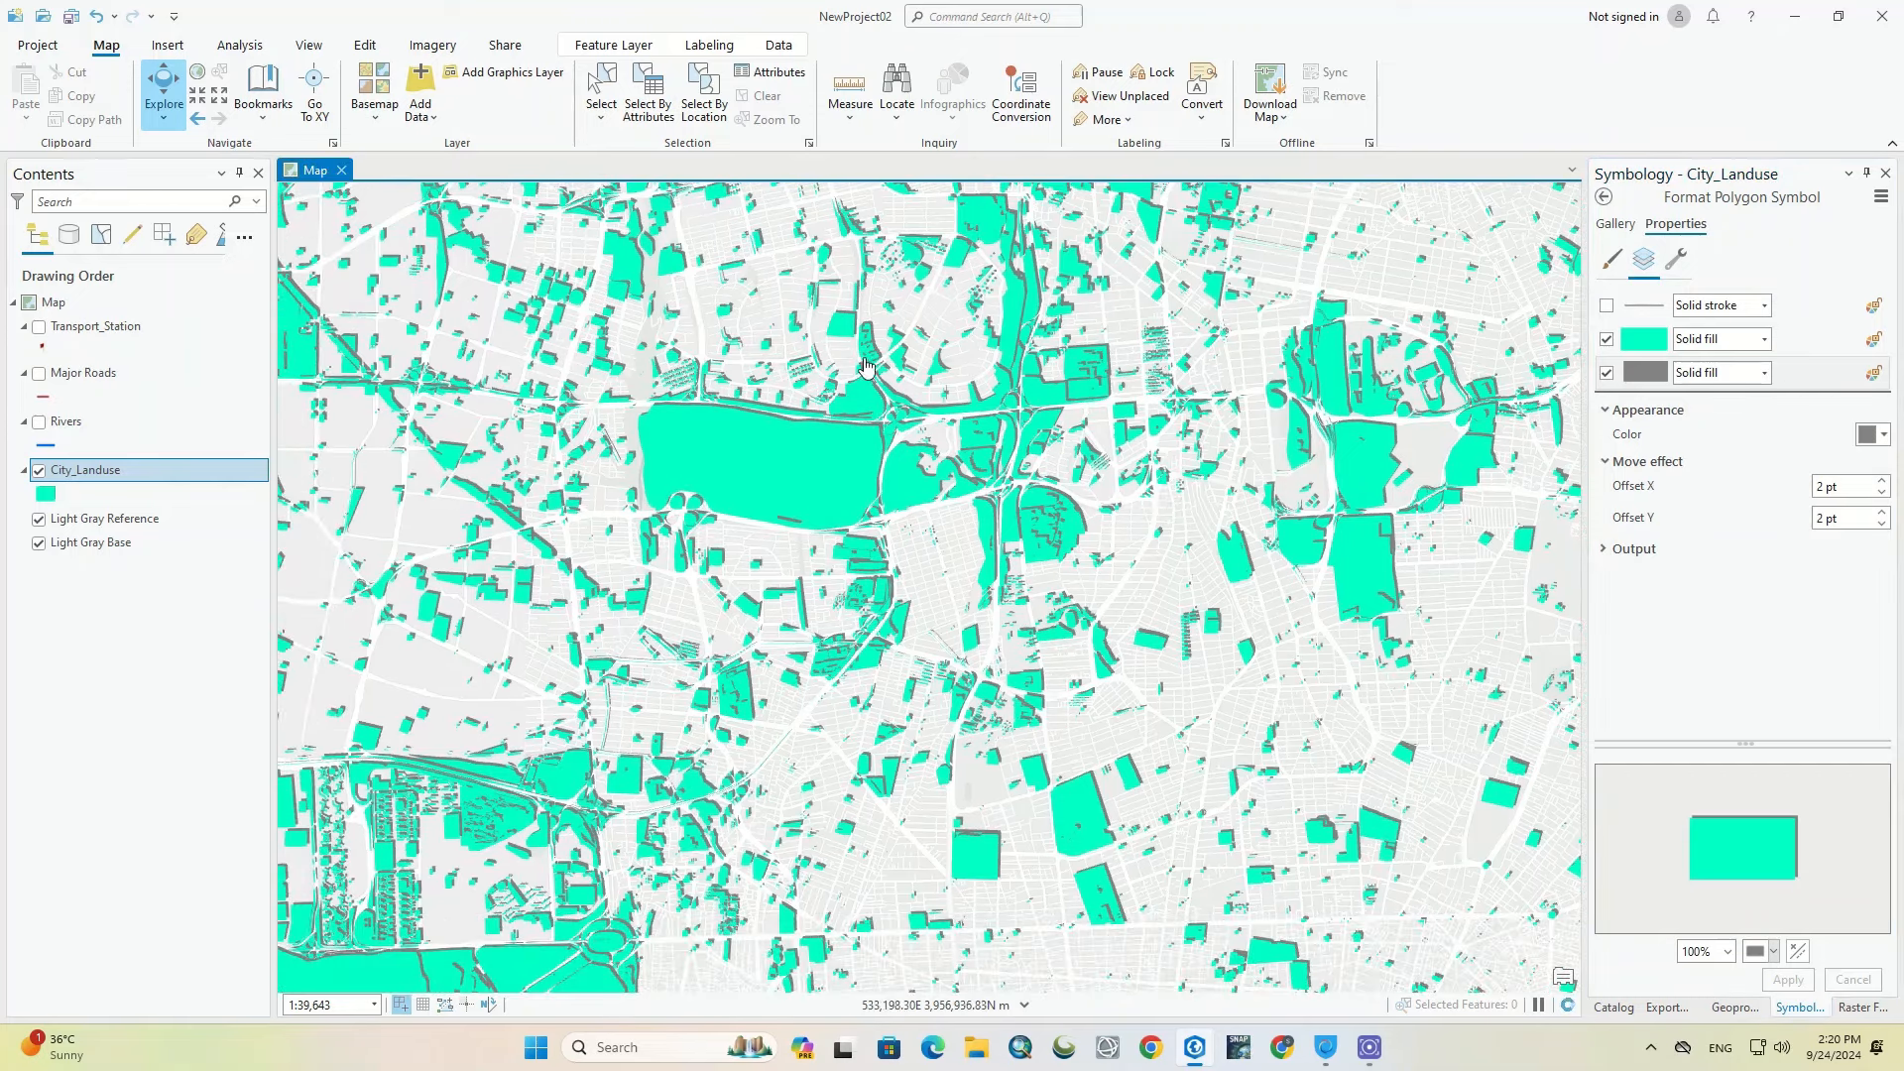
left_click_drag(867, 367, 932, 665)
left_click_drag(1073, 430, 1044, 517)
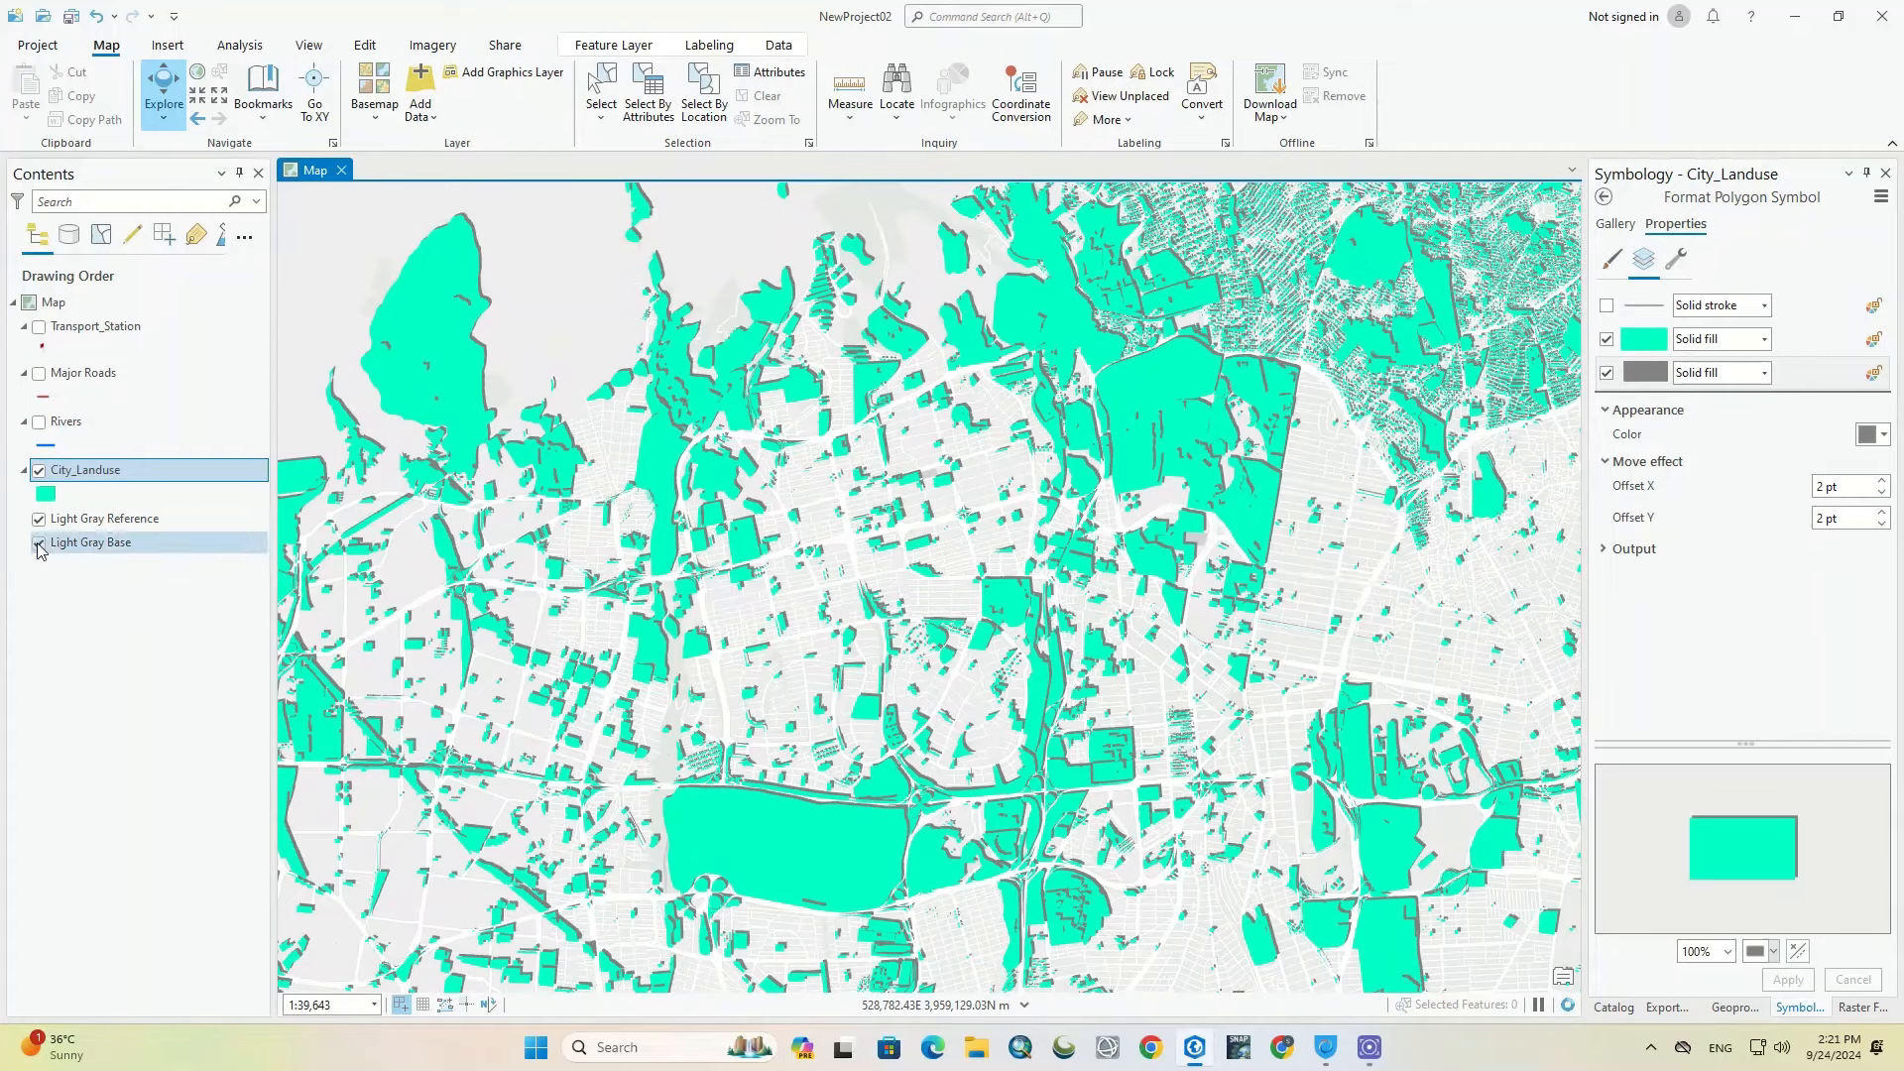
left_click(39, 543)
left_click(39, 519)
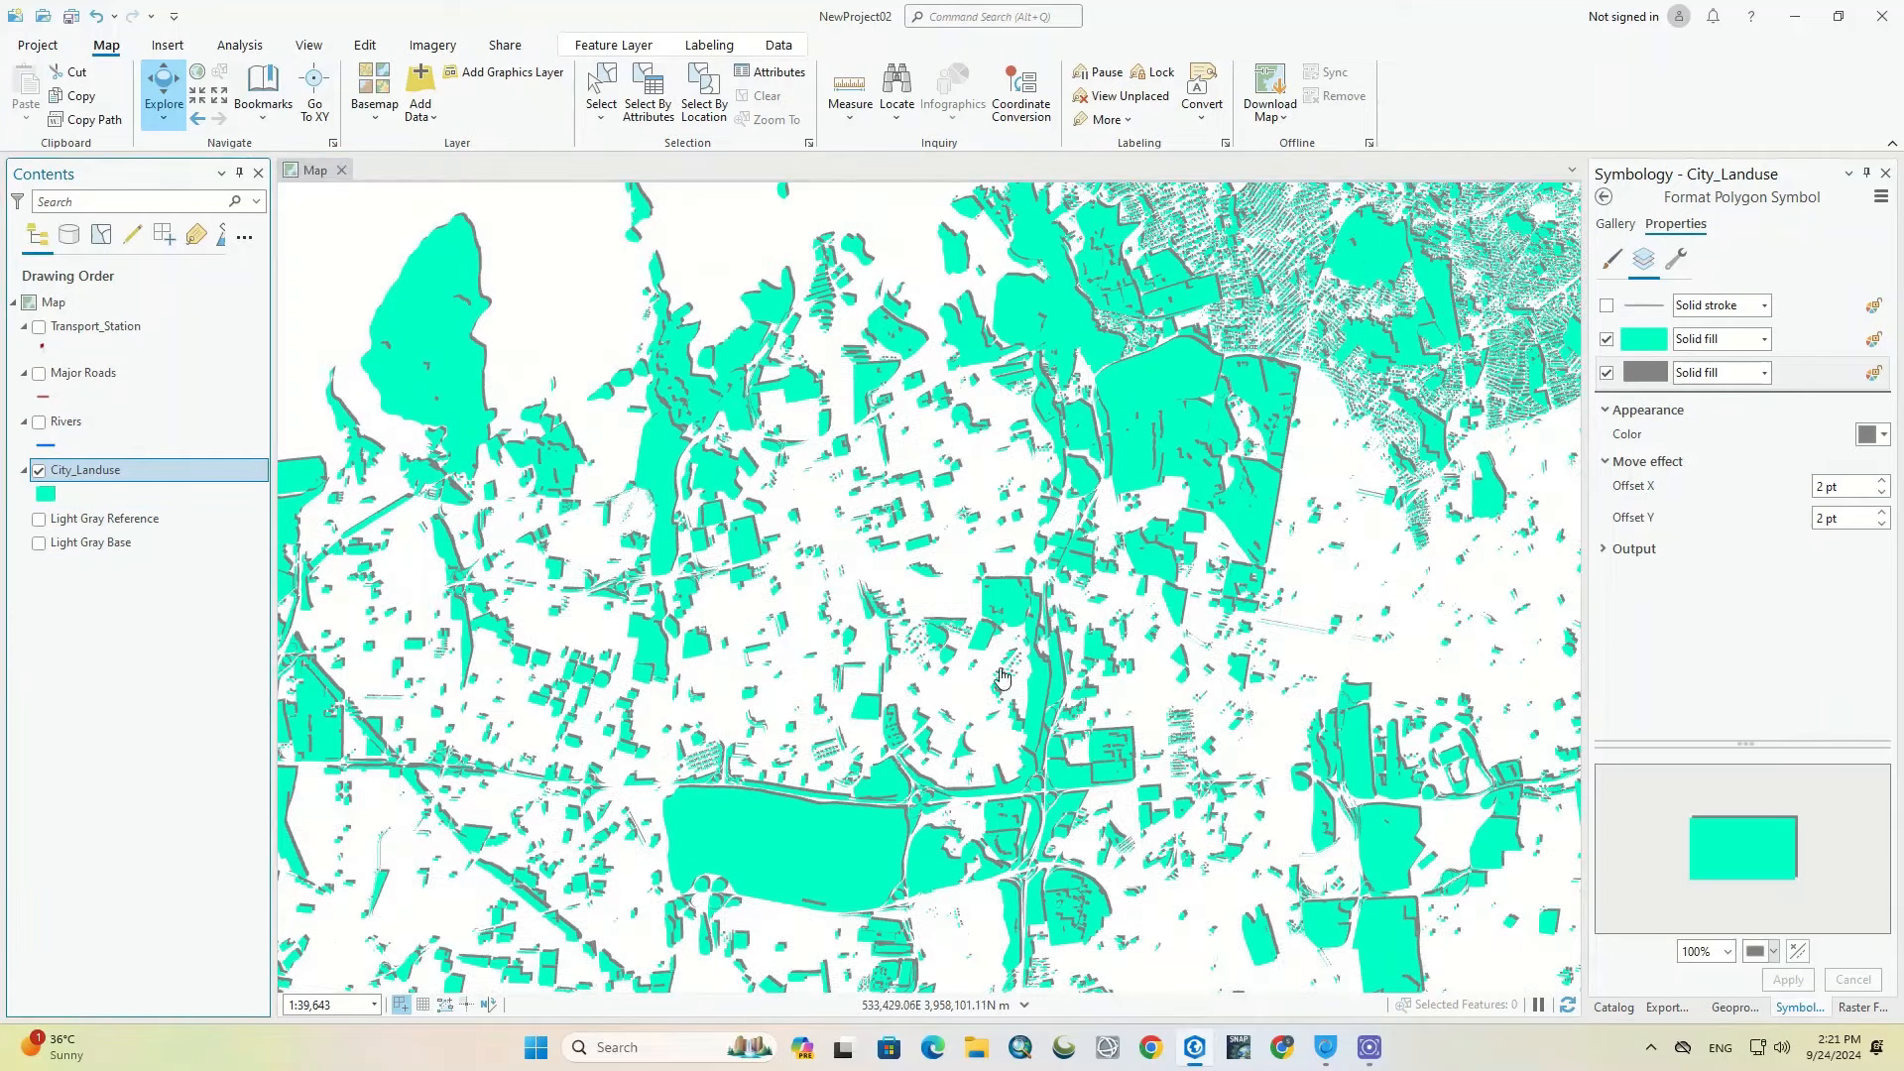
left_click_drag(1002, 678, 964, 439)
left_click_drag(905, 771, 1047, 686)
left_click_drag(678, 748, 960, 742)
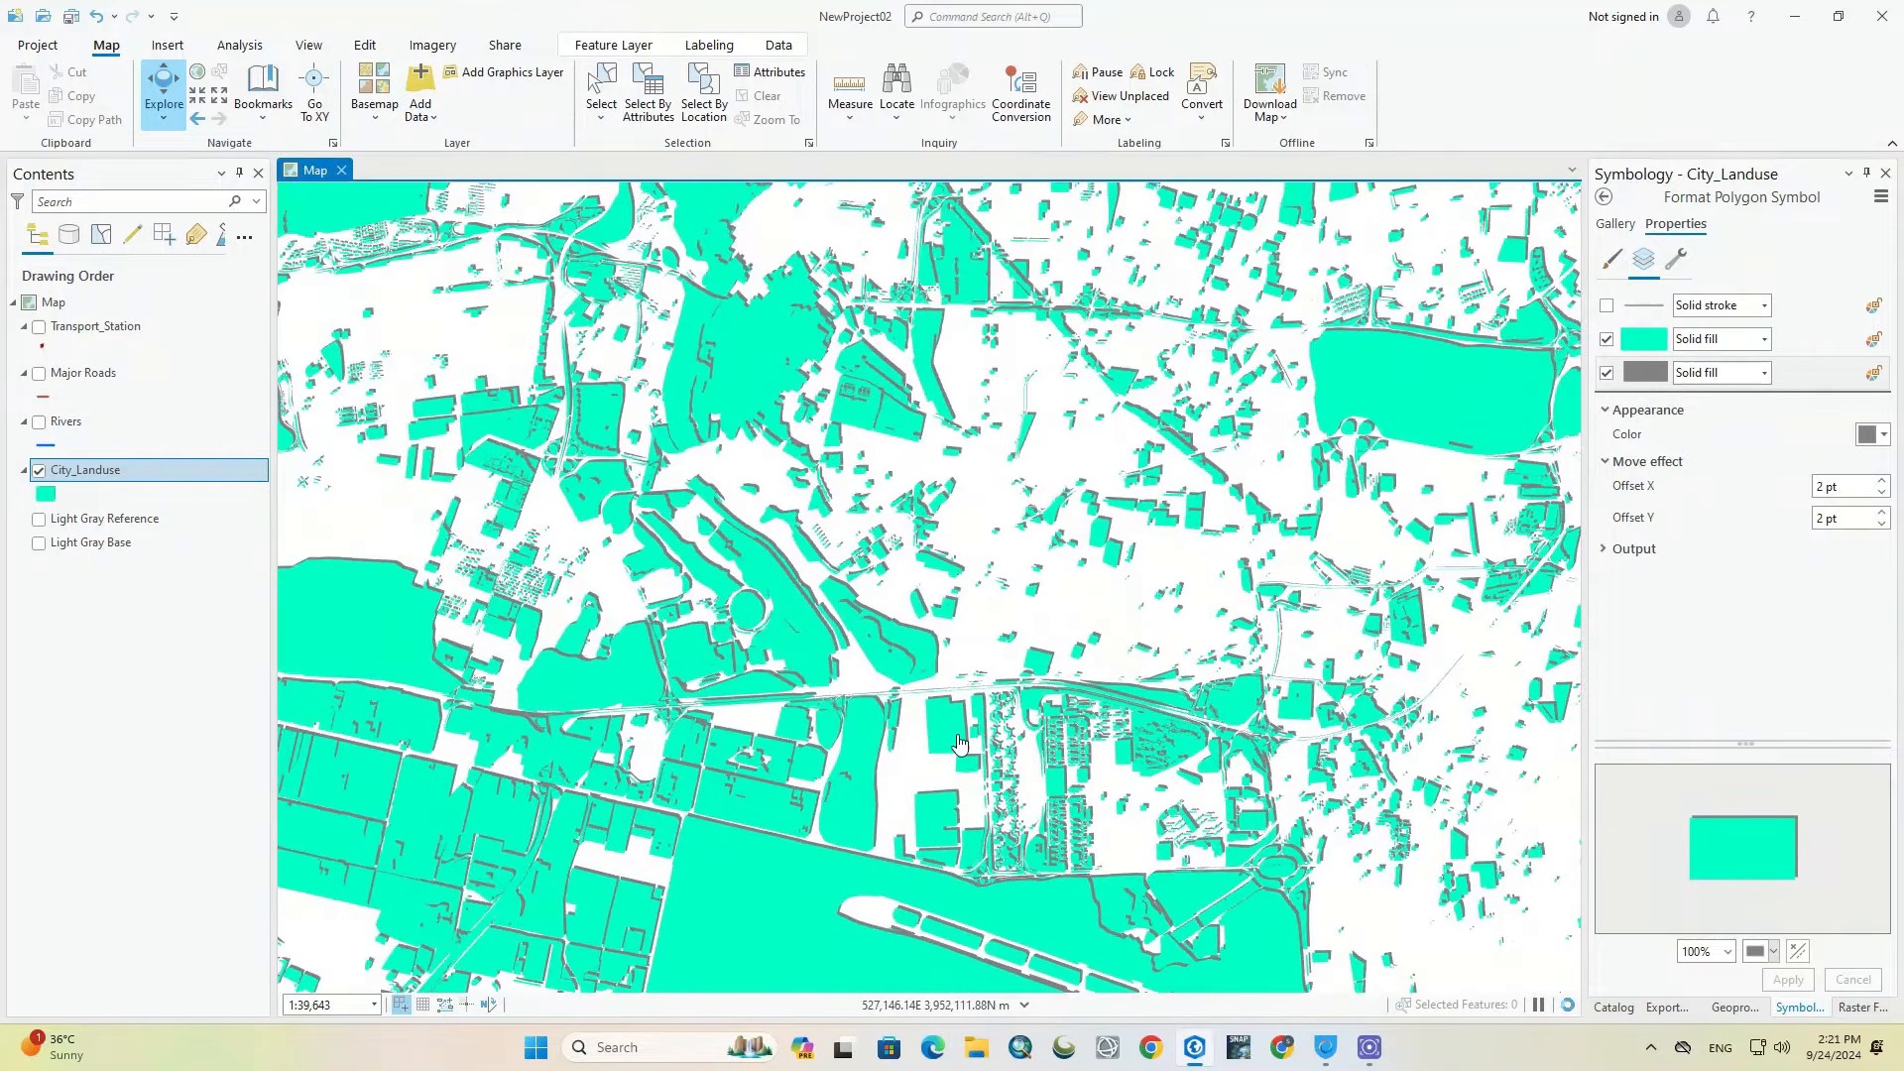
left_click_drag(903, 442, 856, 647)
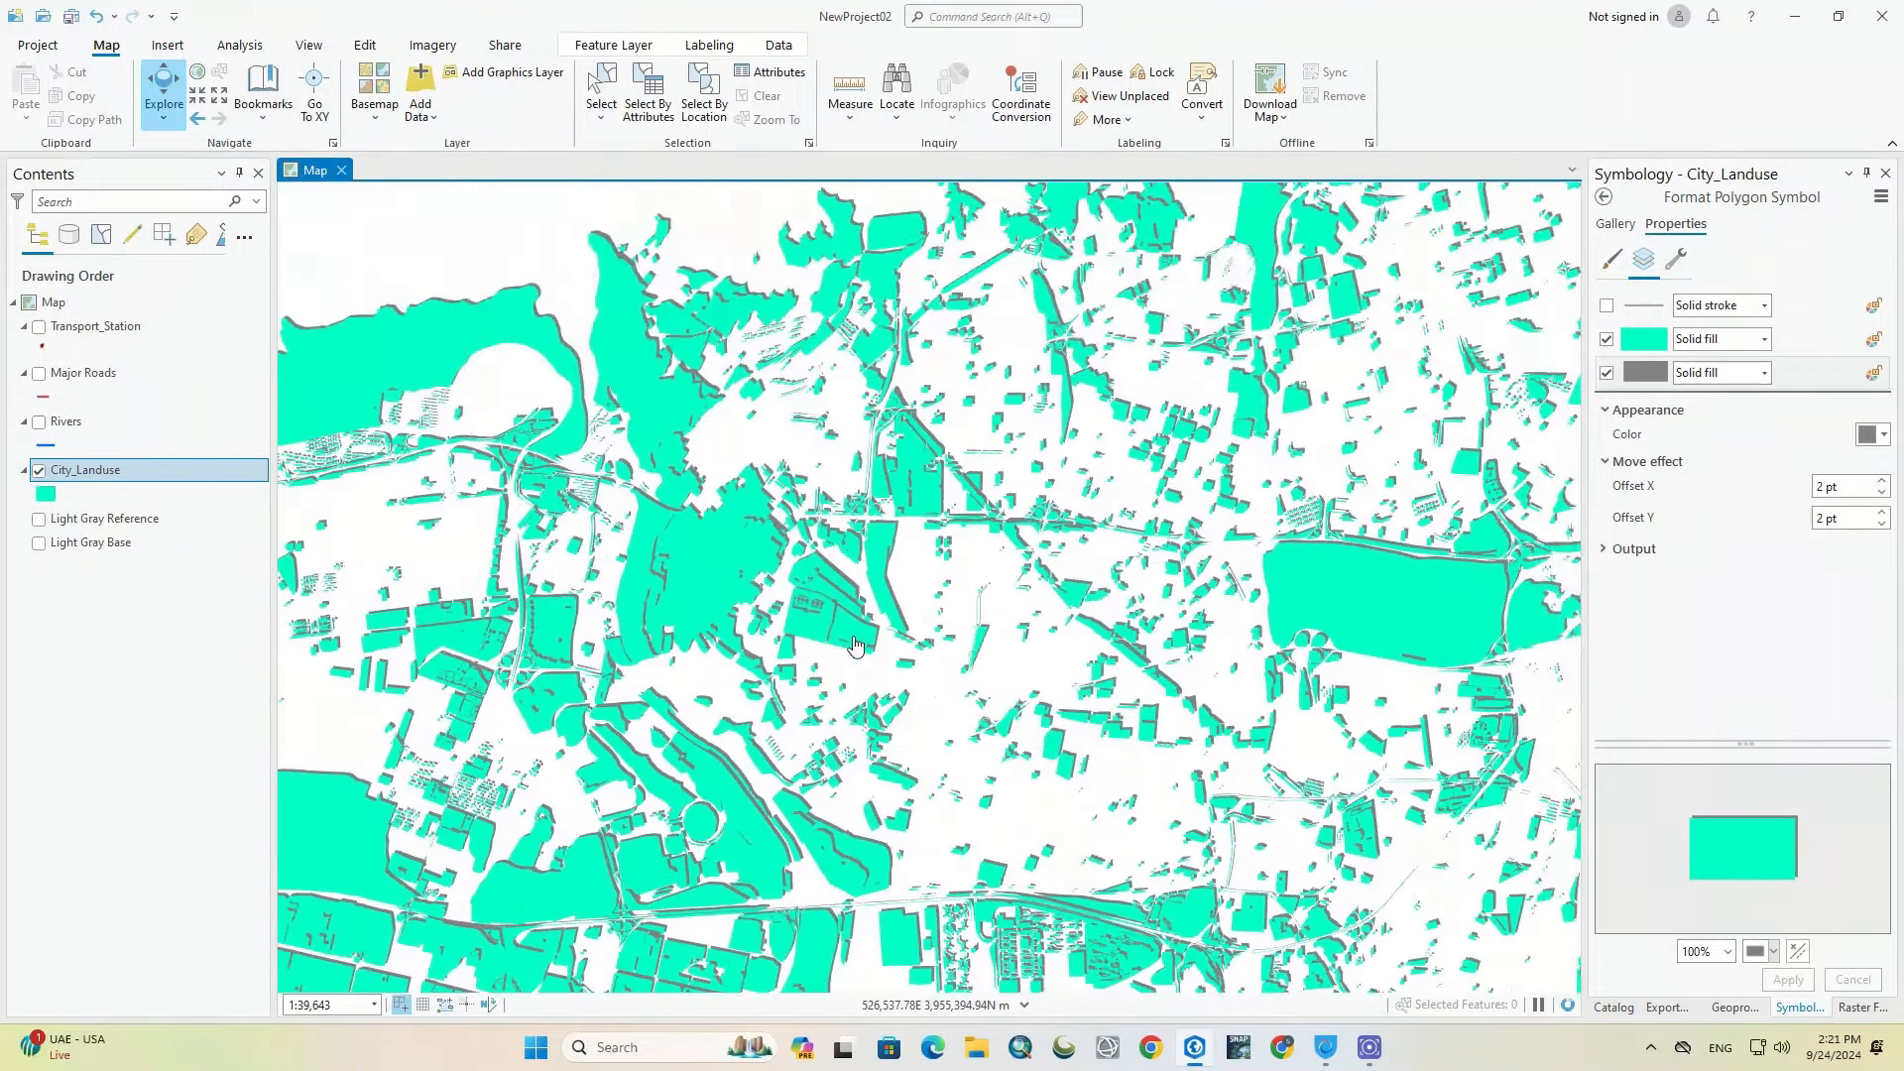
Step: Preview the Imagery basemap beneath City_Landuse and restore the Light Gray Canvas basemap
left_click(384, 124)
left_click(433, 193)
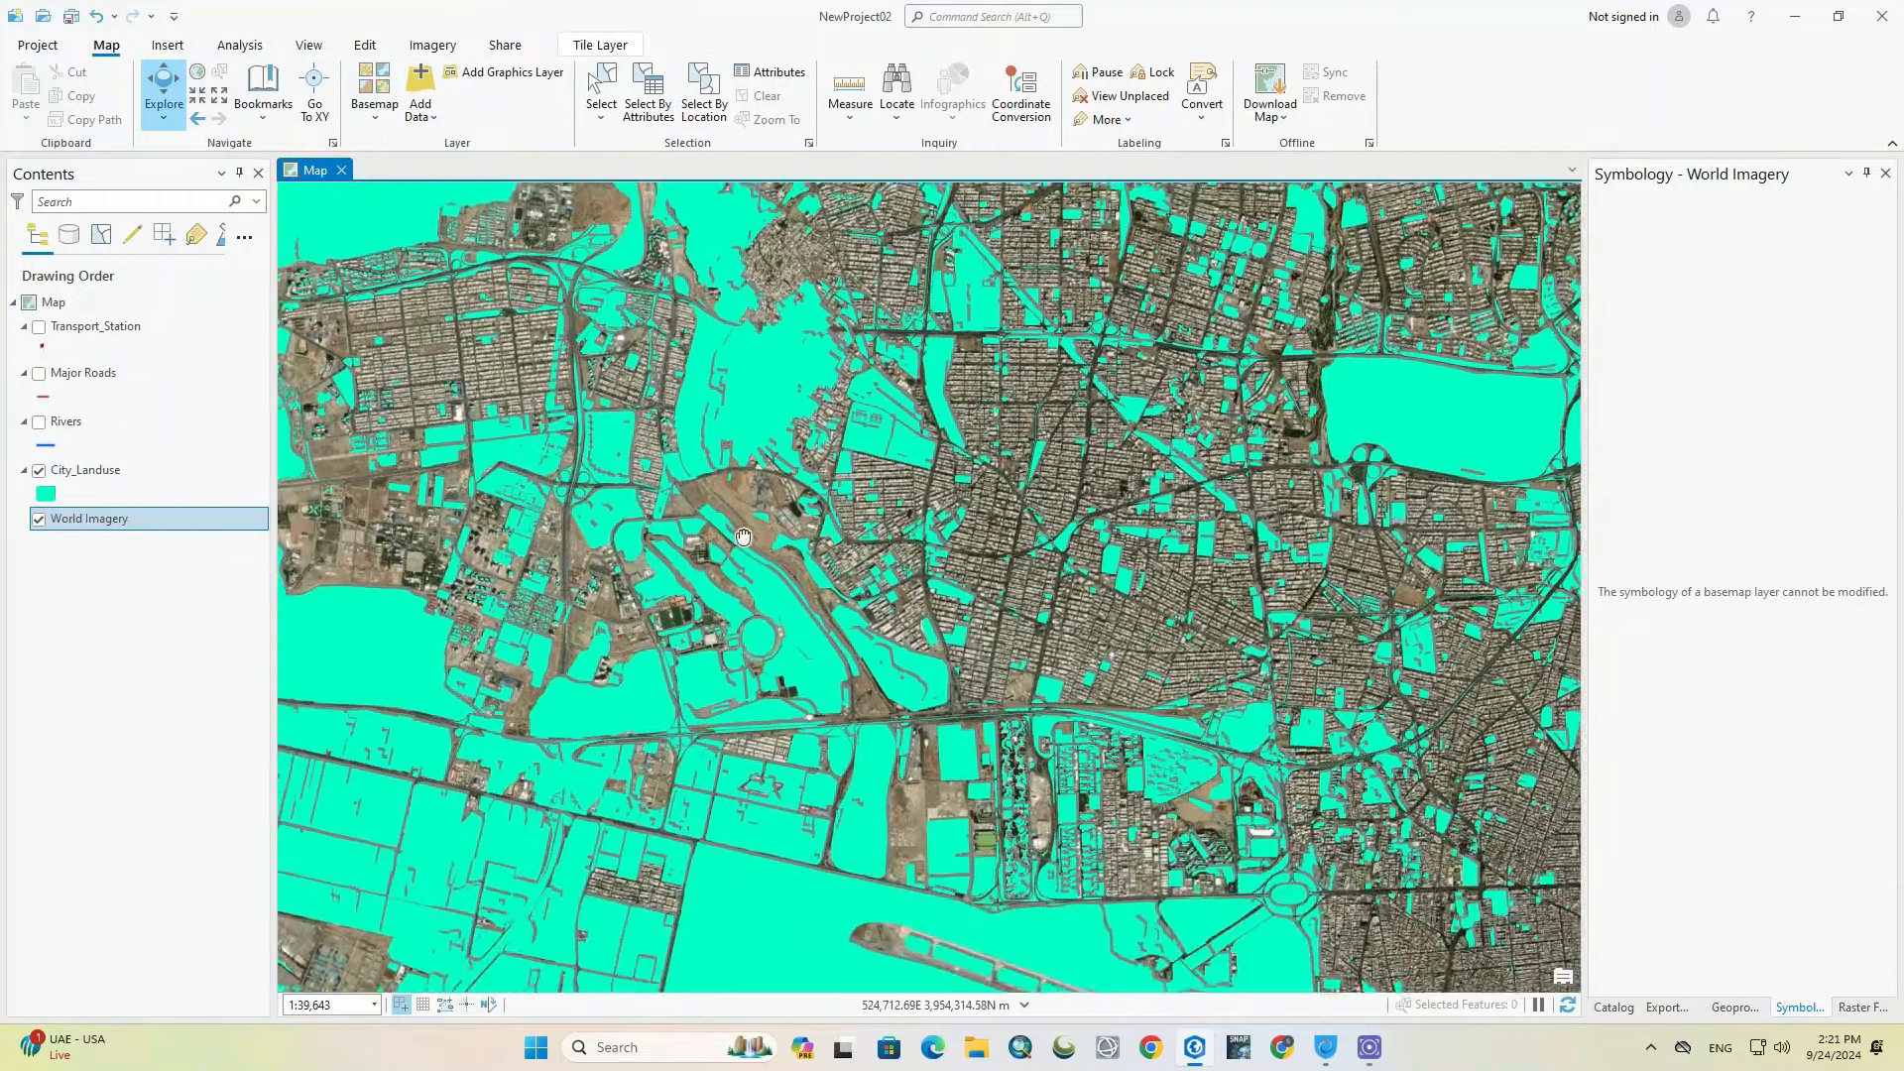
left_click(383, 133)
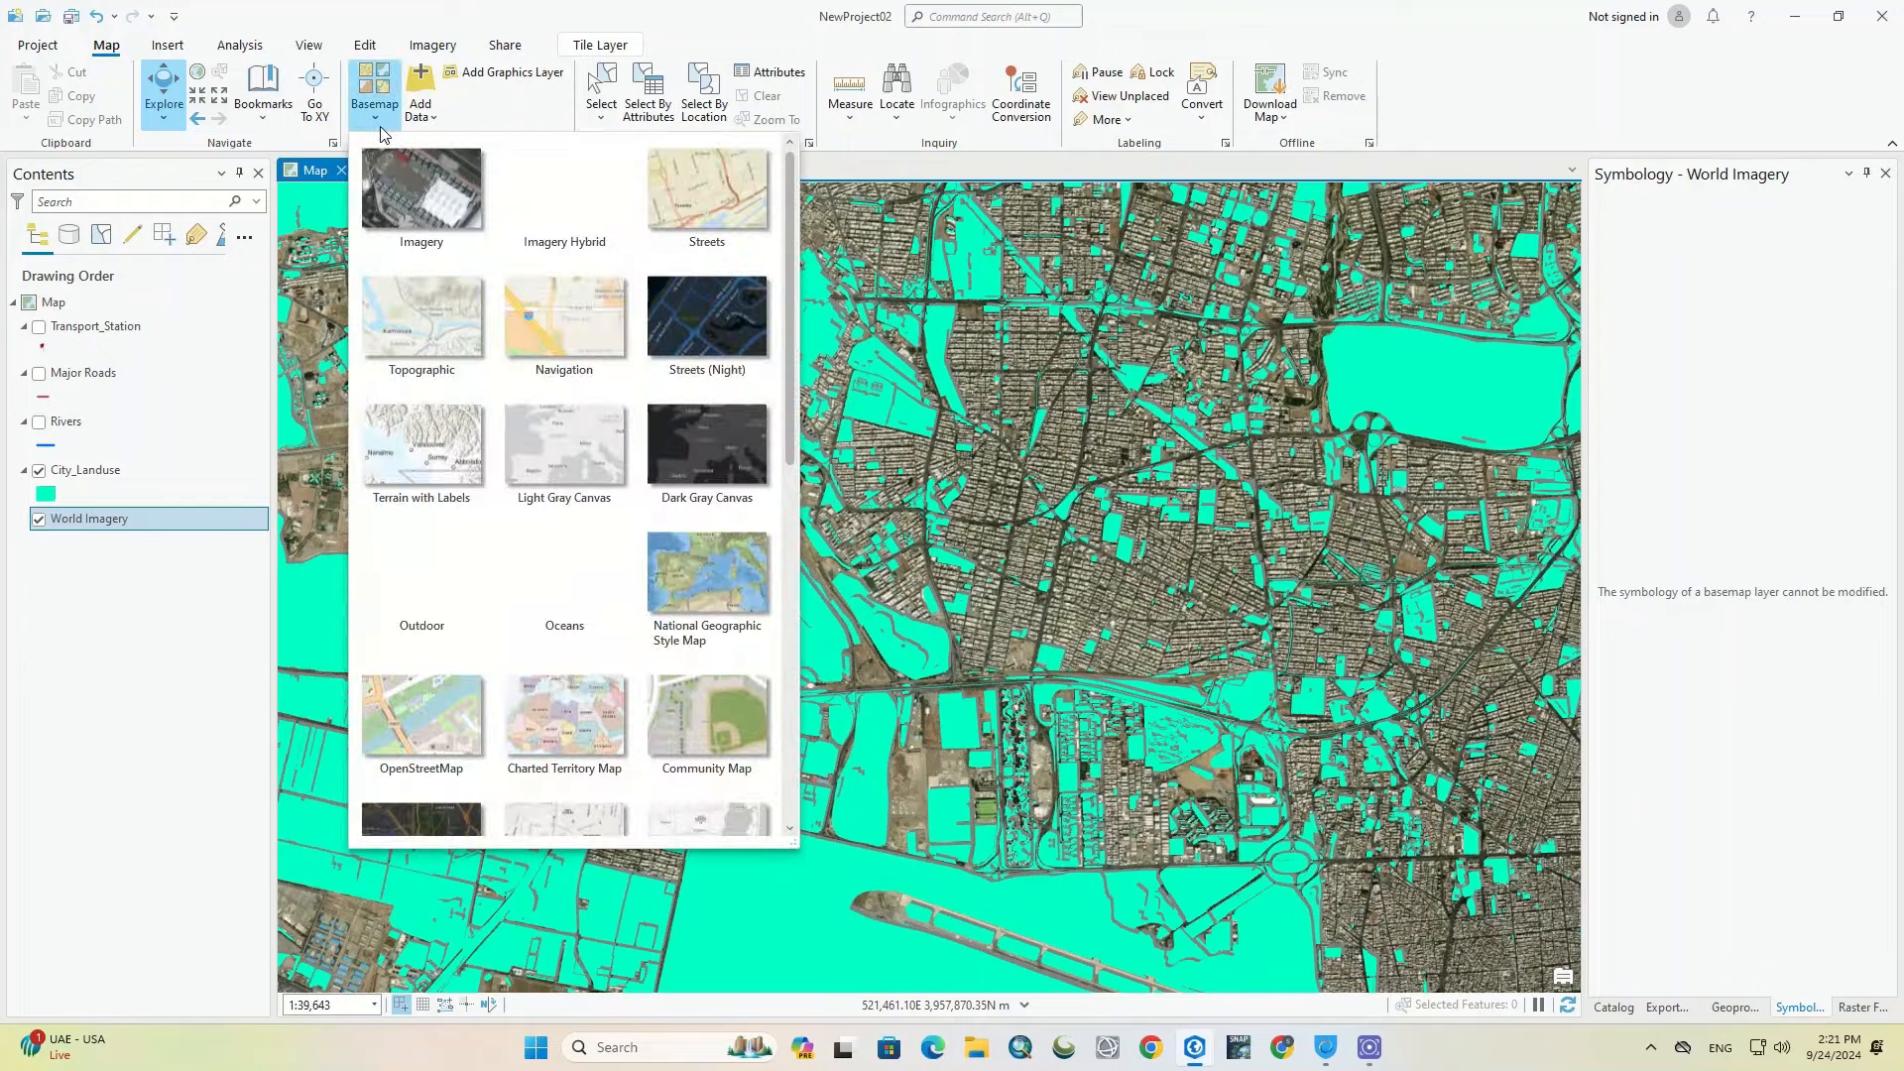
left_click(565, 446)
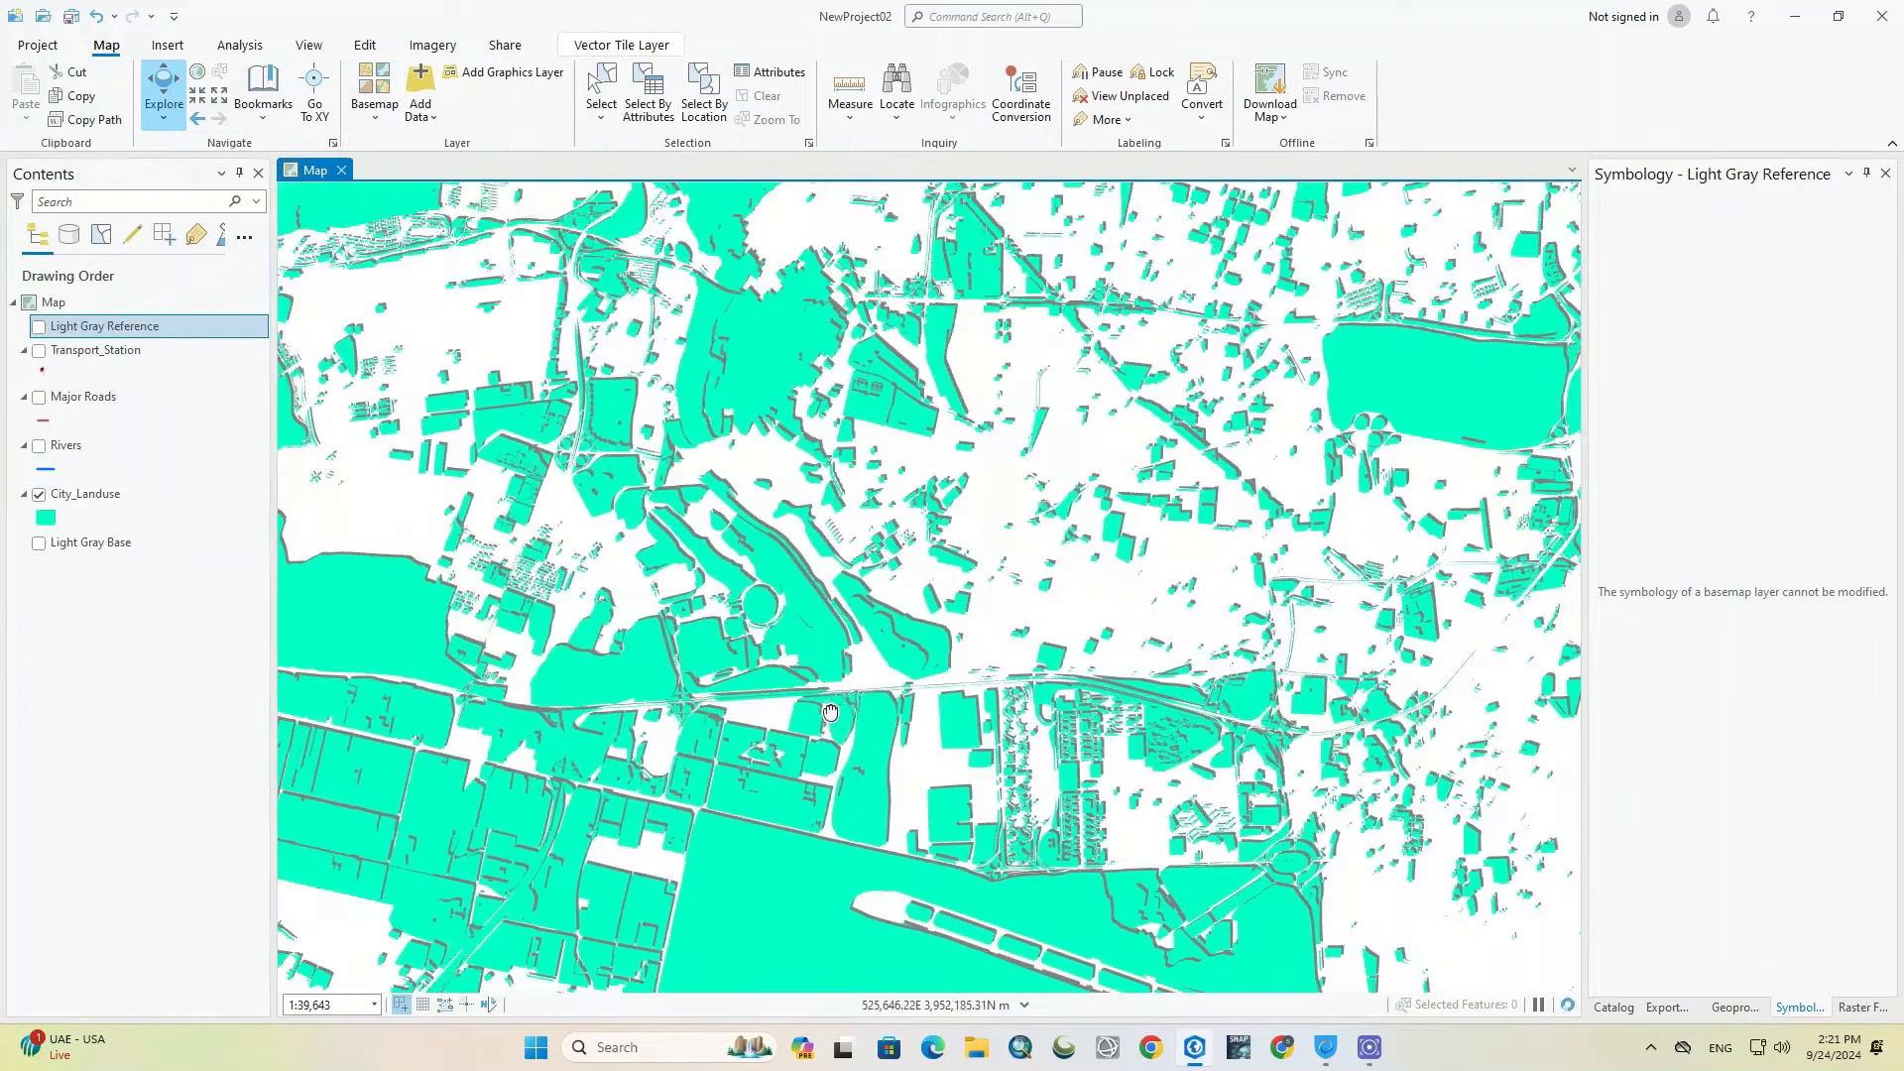
Step: Show the Rivers layer over City_Landuse for comparison and hide it again
left_click_drag(832, 714, 813, 612)
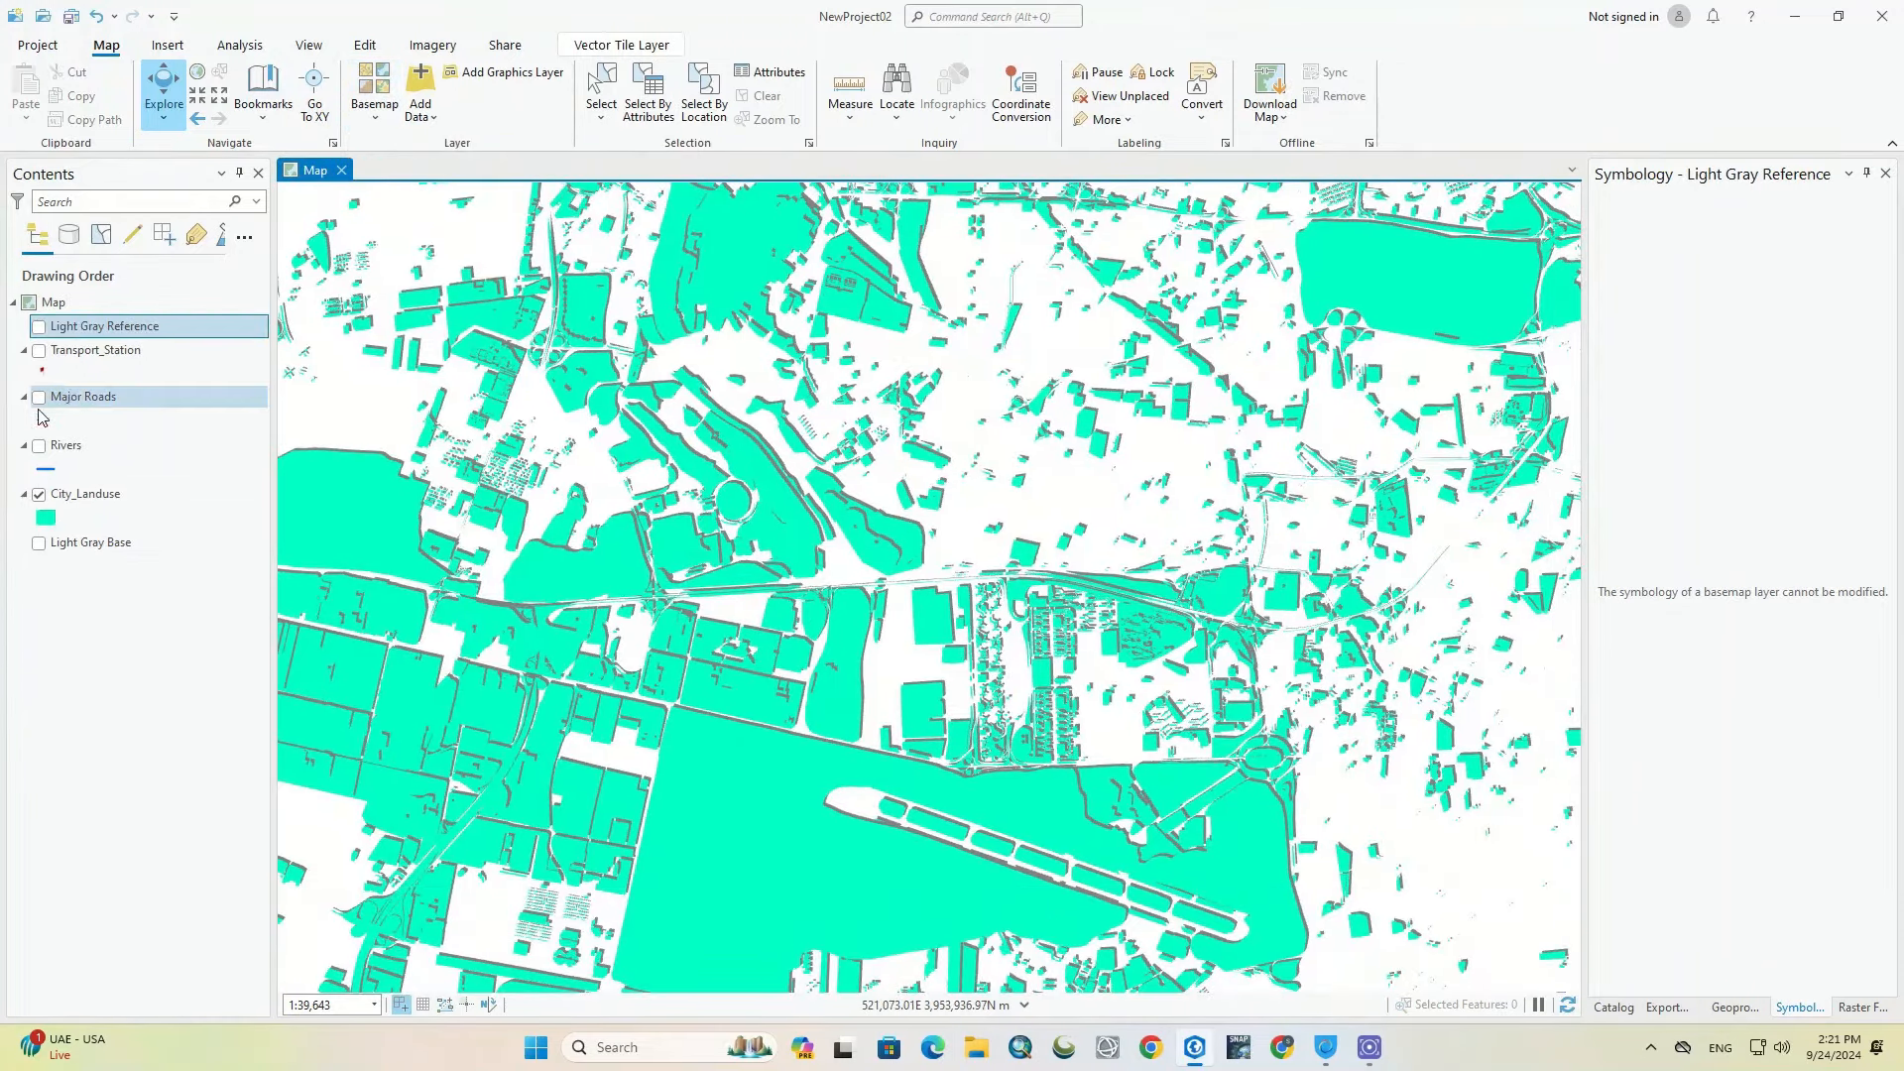
left_click(39, 447)
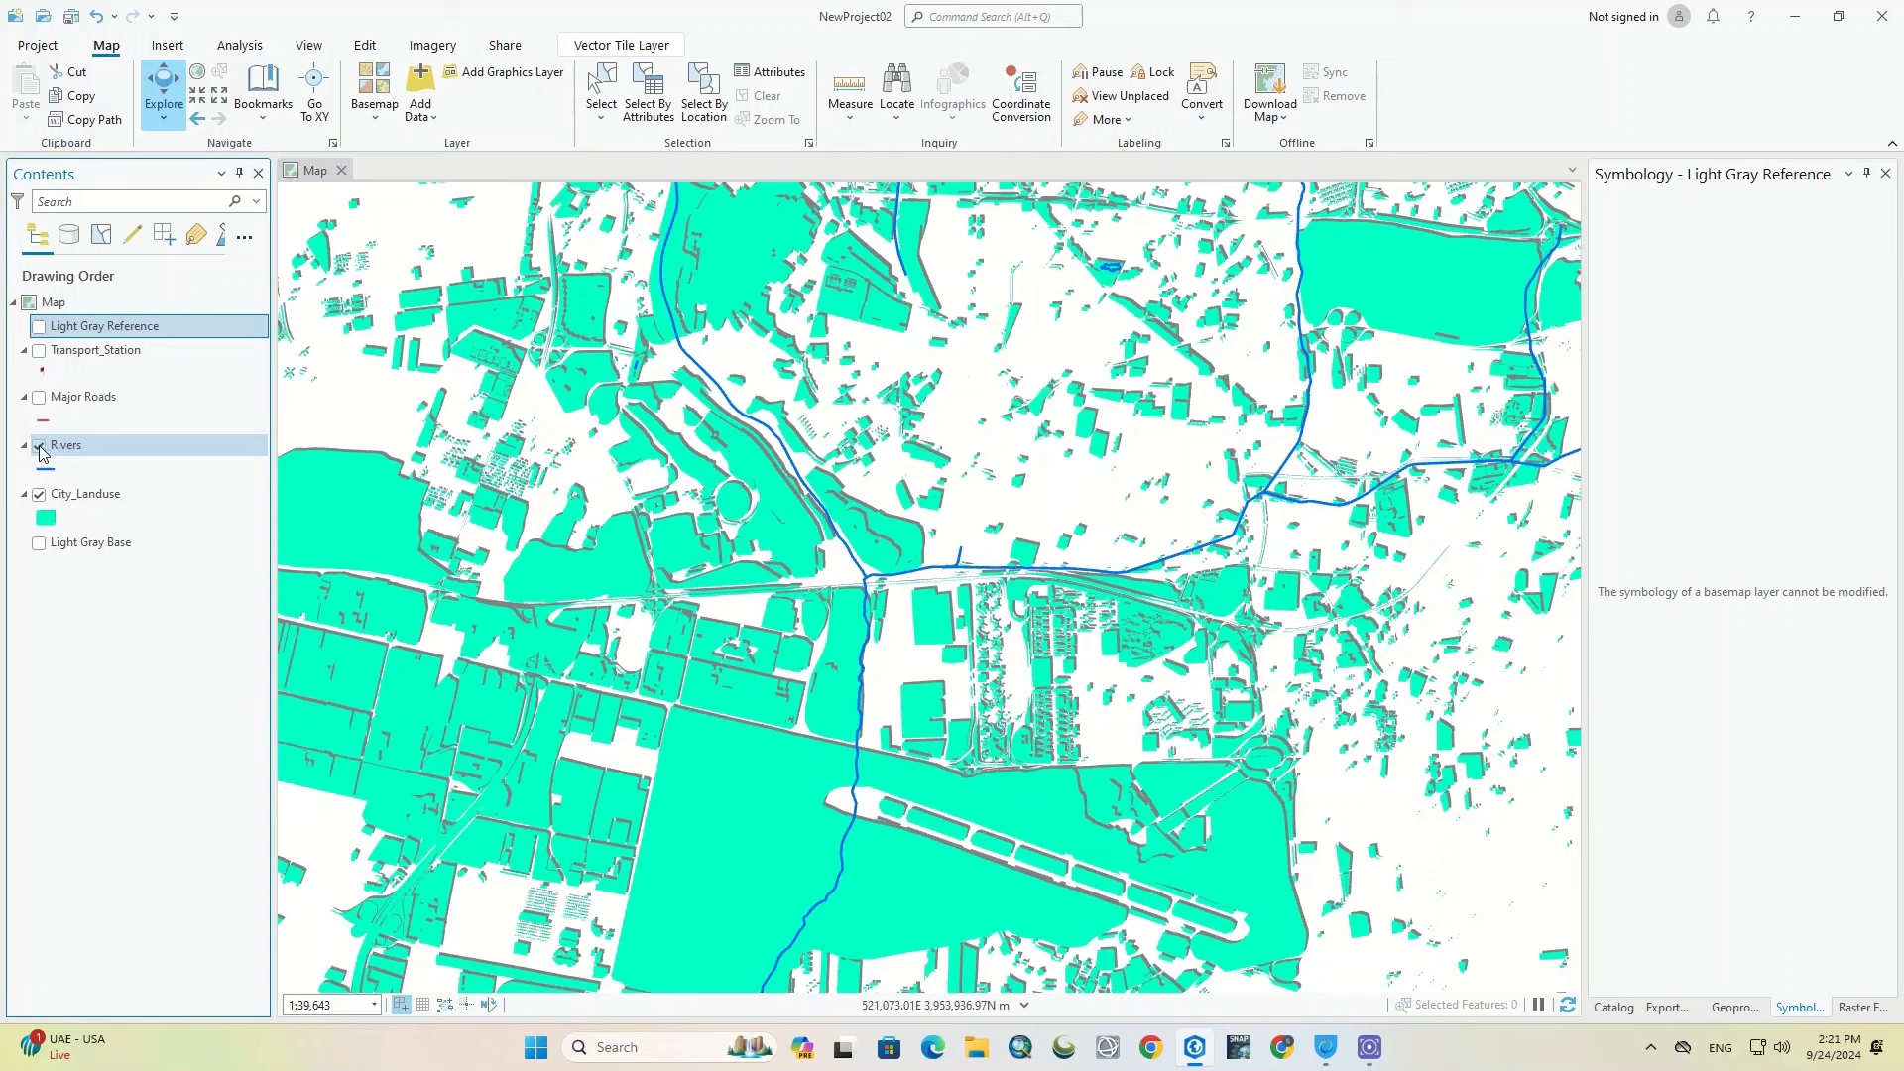
left_click(40, 449)
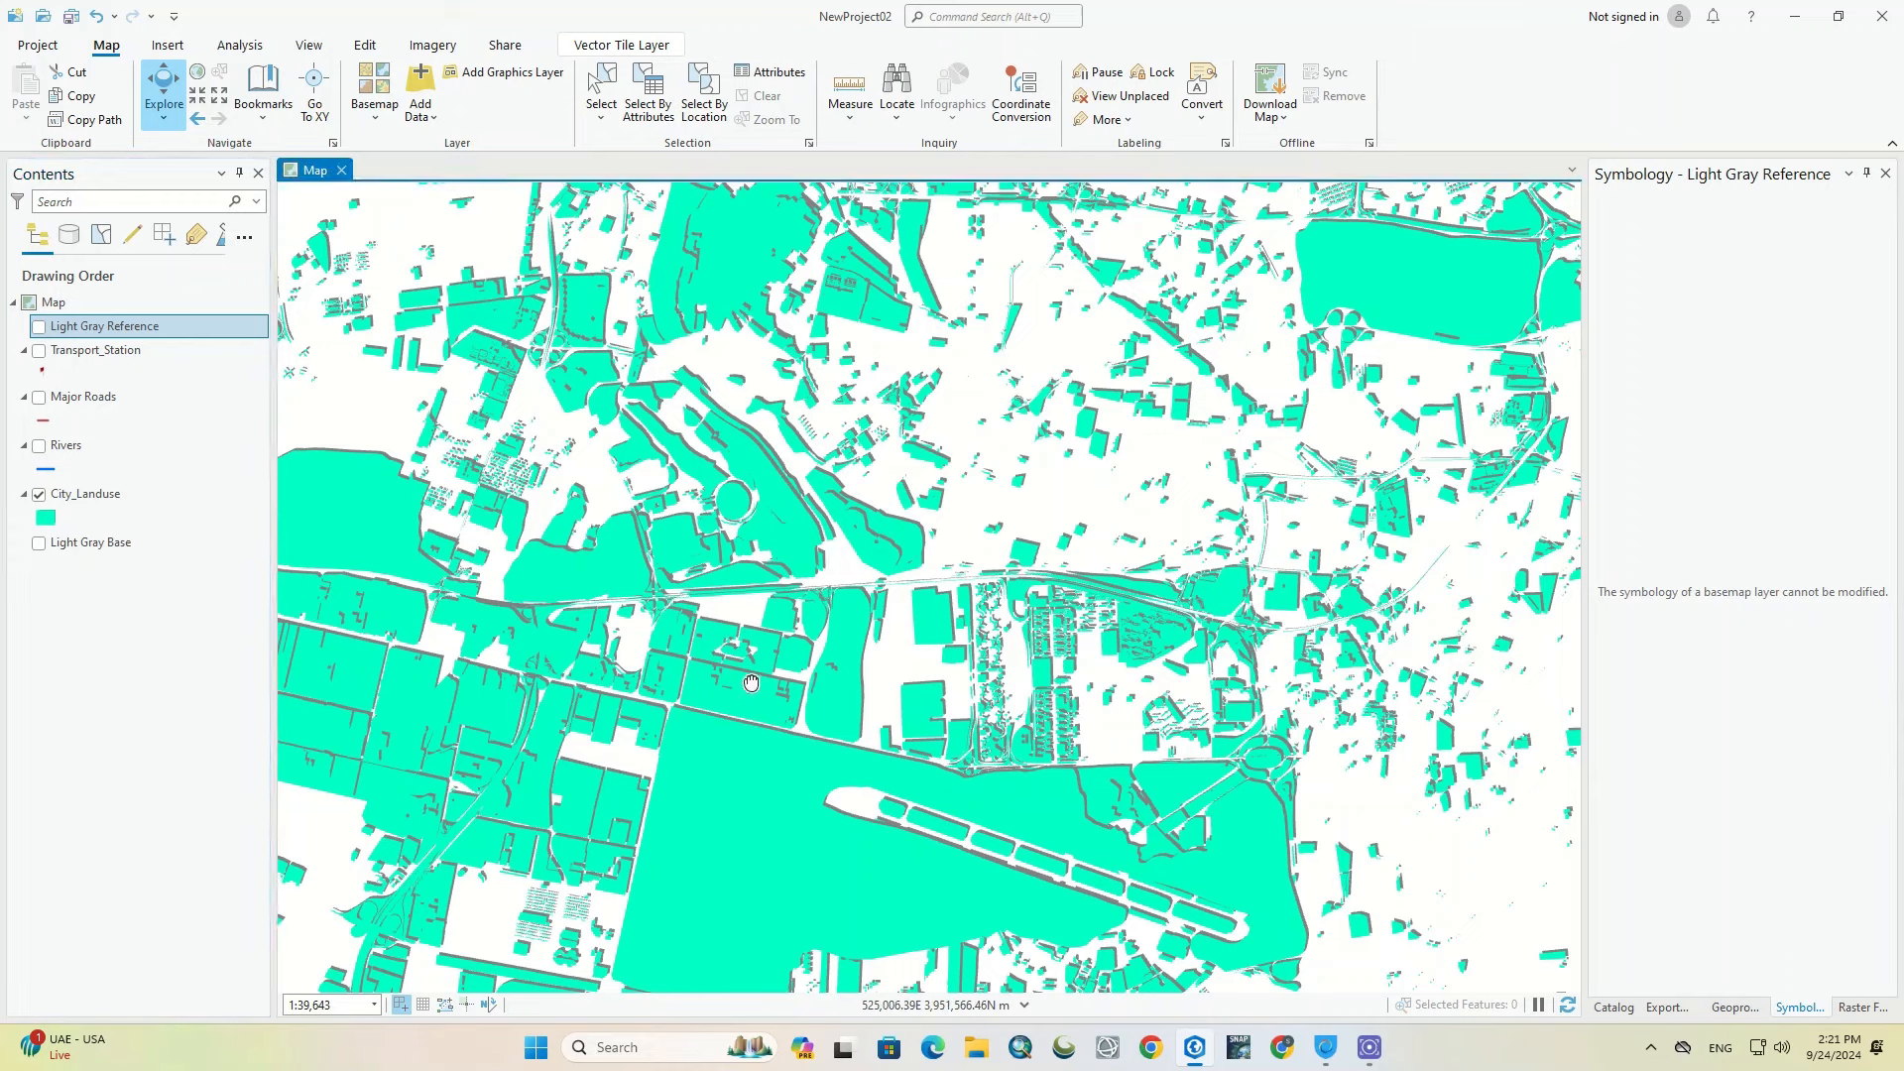
left_click_drag(742, 675, 793, 570)
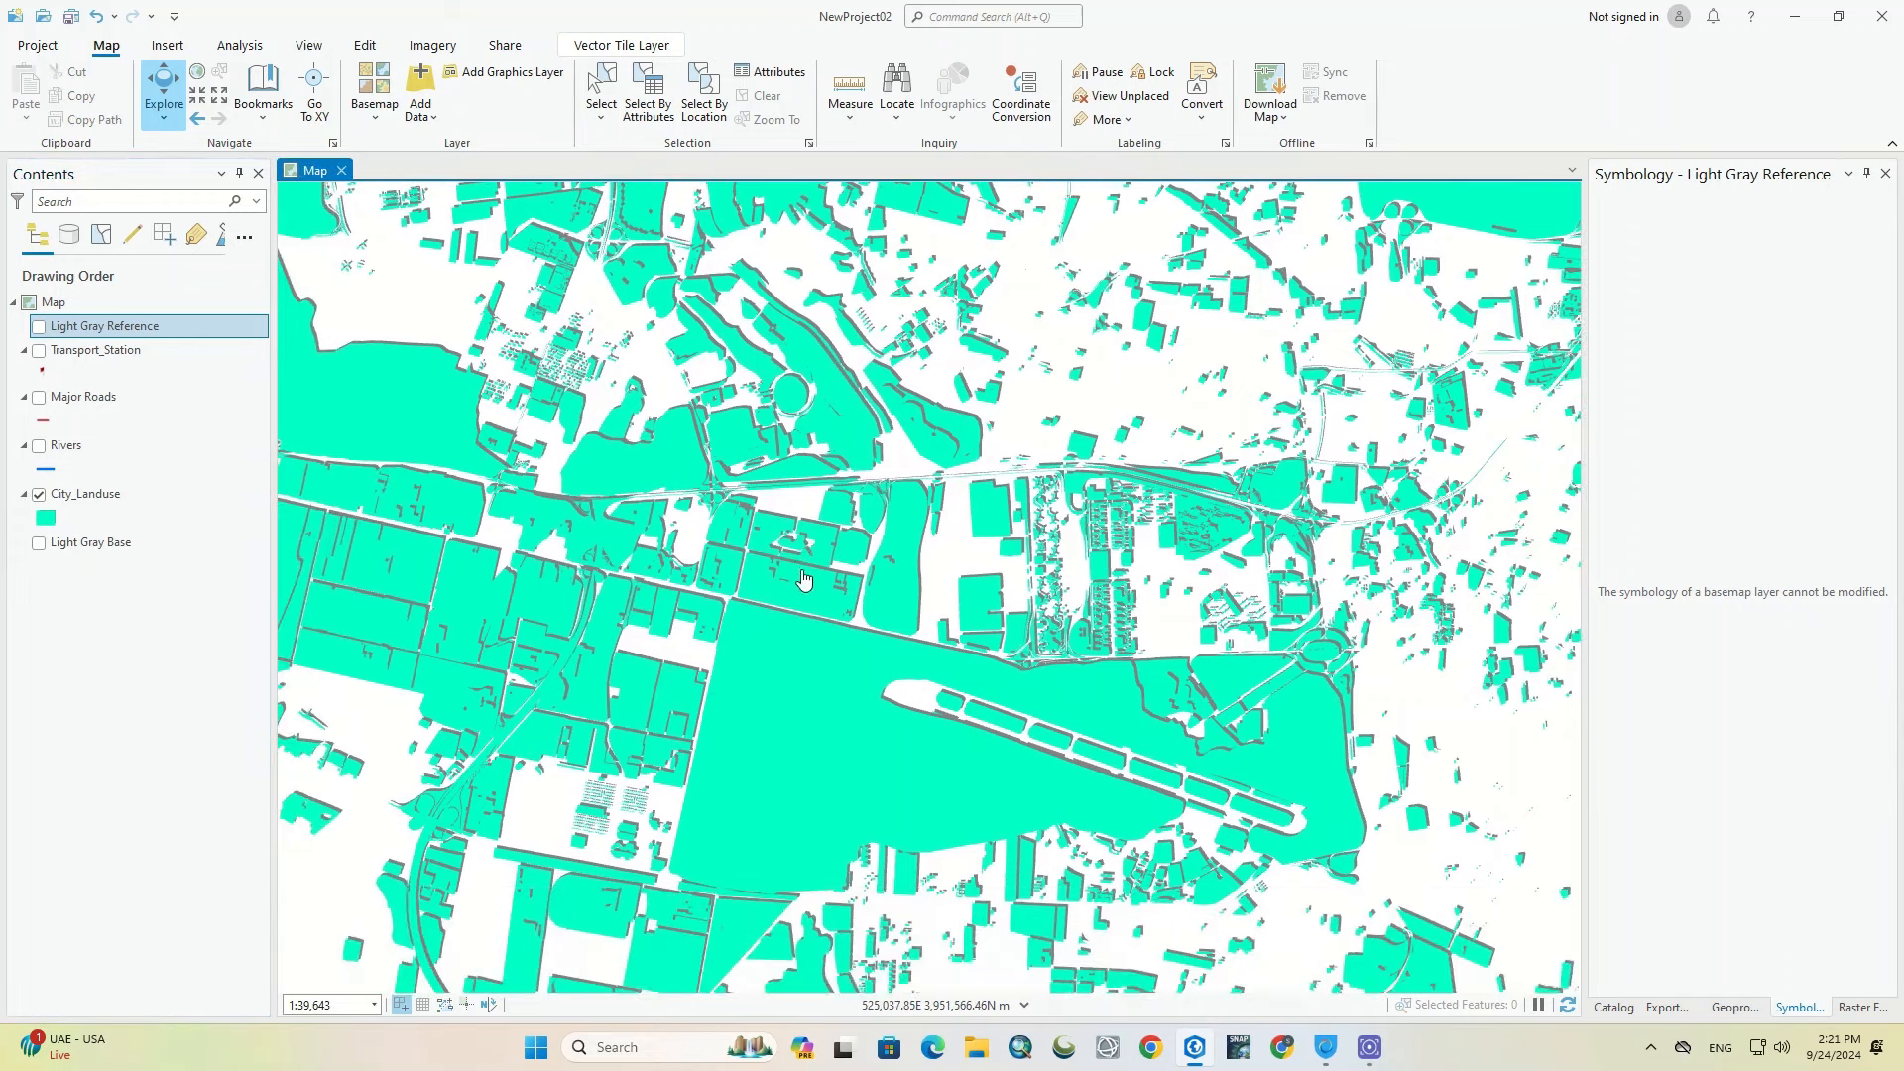
Step: Review the Landuse and Type values in the City_Landuse attribute table, from the first records to the last, and close it
left_click(124, 496)
right_click(132, 503)
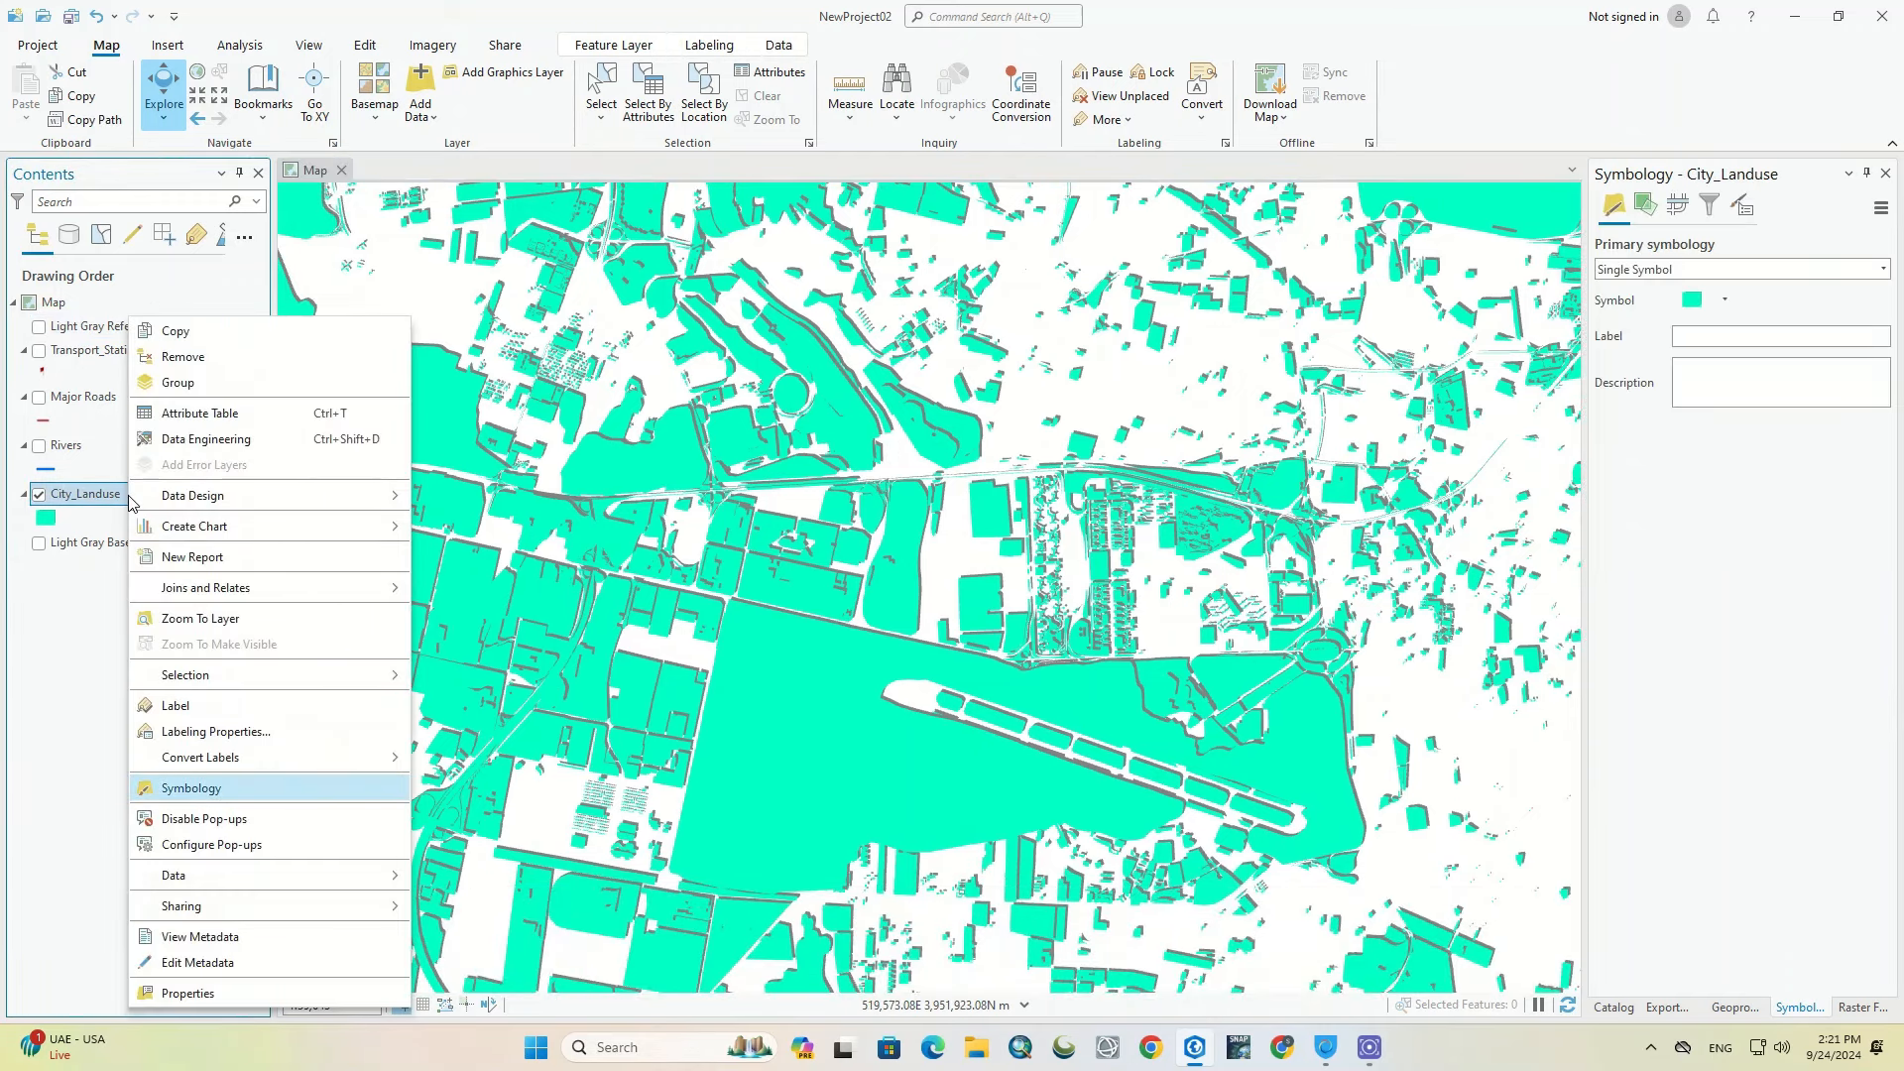
left_click(181, 414)
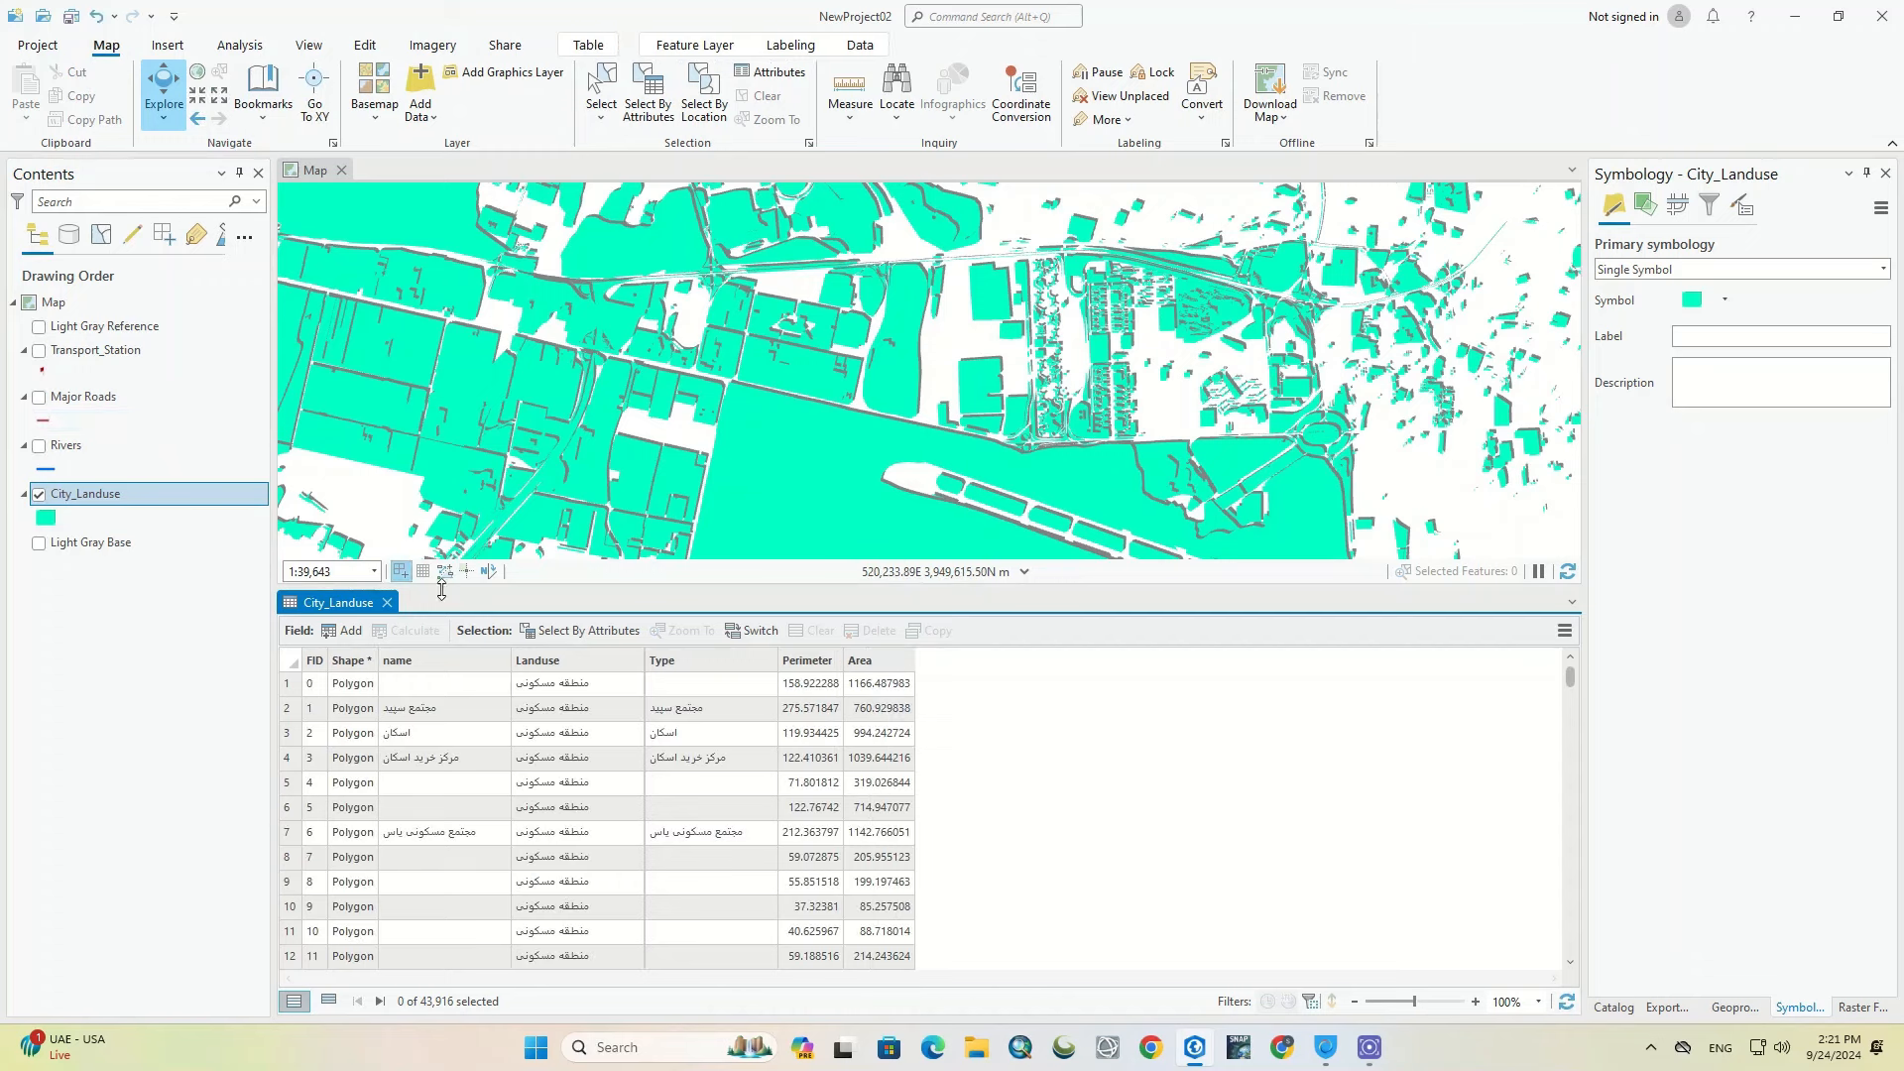
scroll(598, 687, "down", 19)
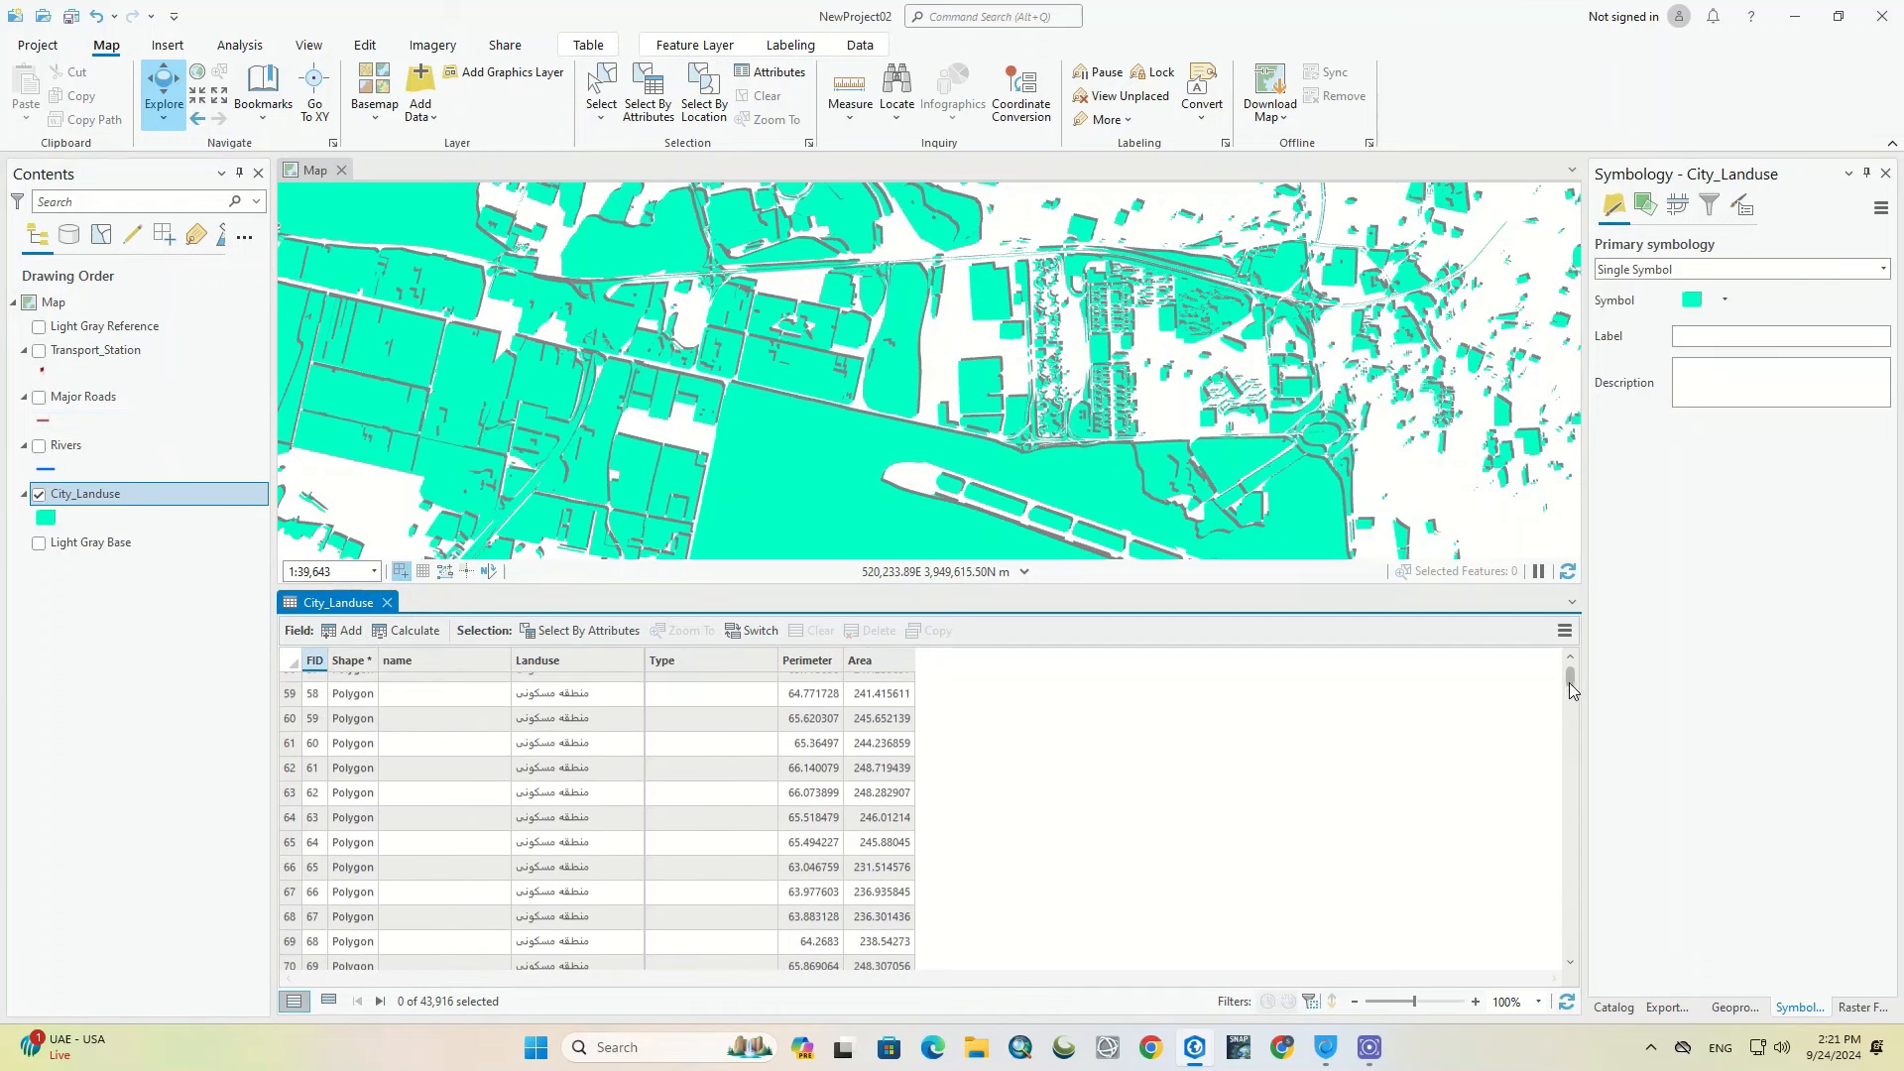
left_click_drag(1569, 676, 1570, 937)
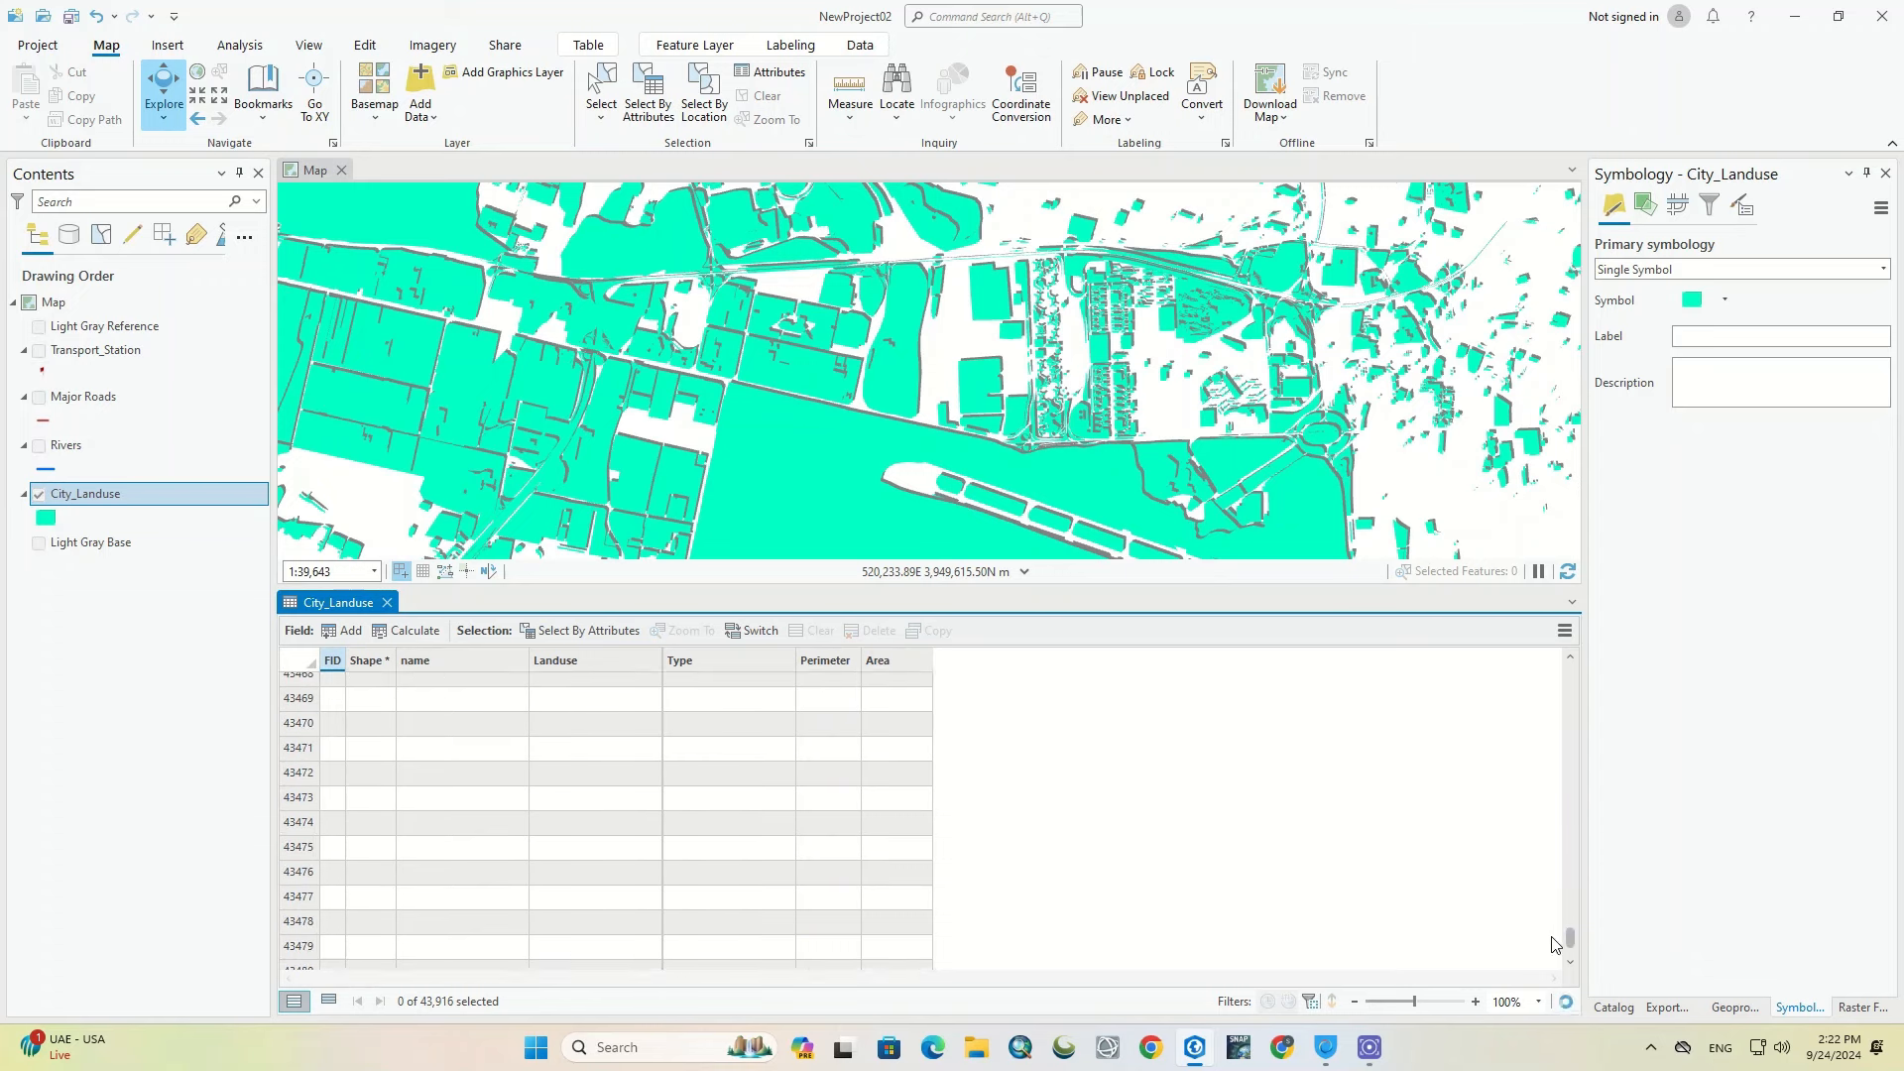
scroll(747, 803, "down", 5)
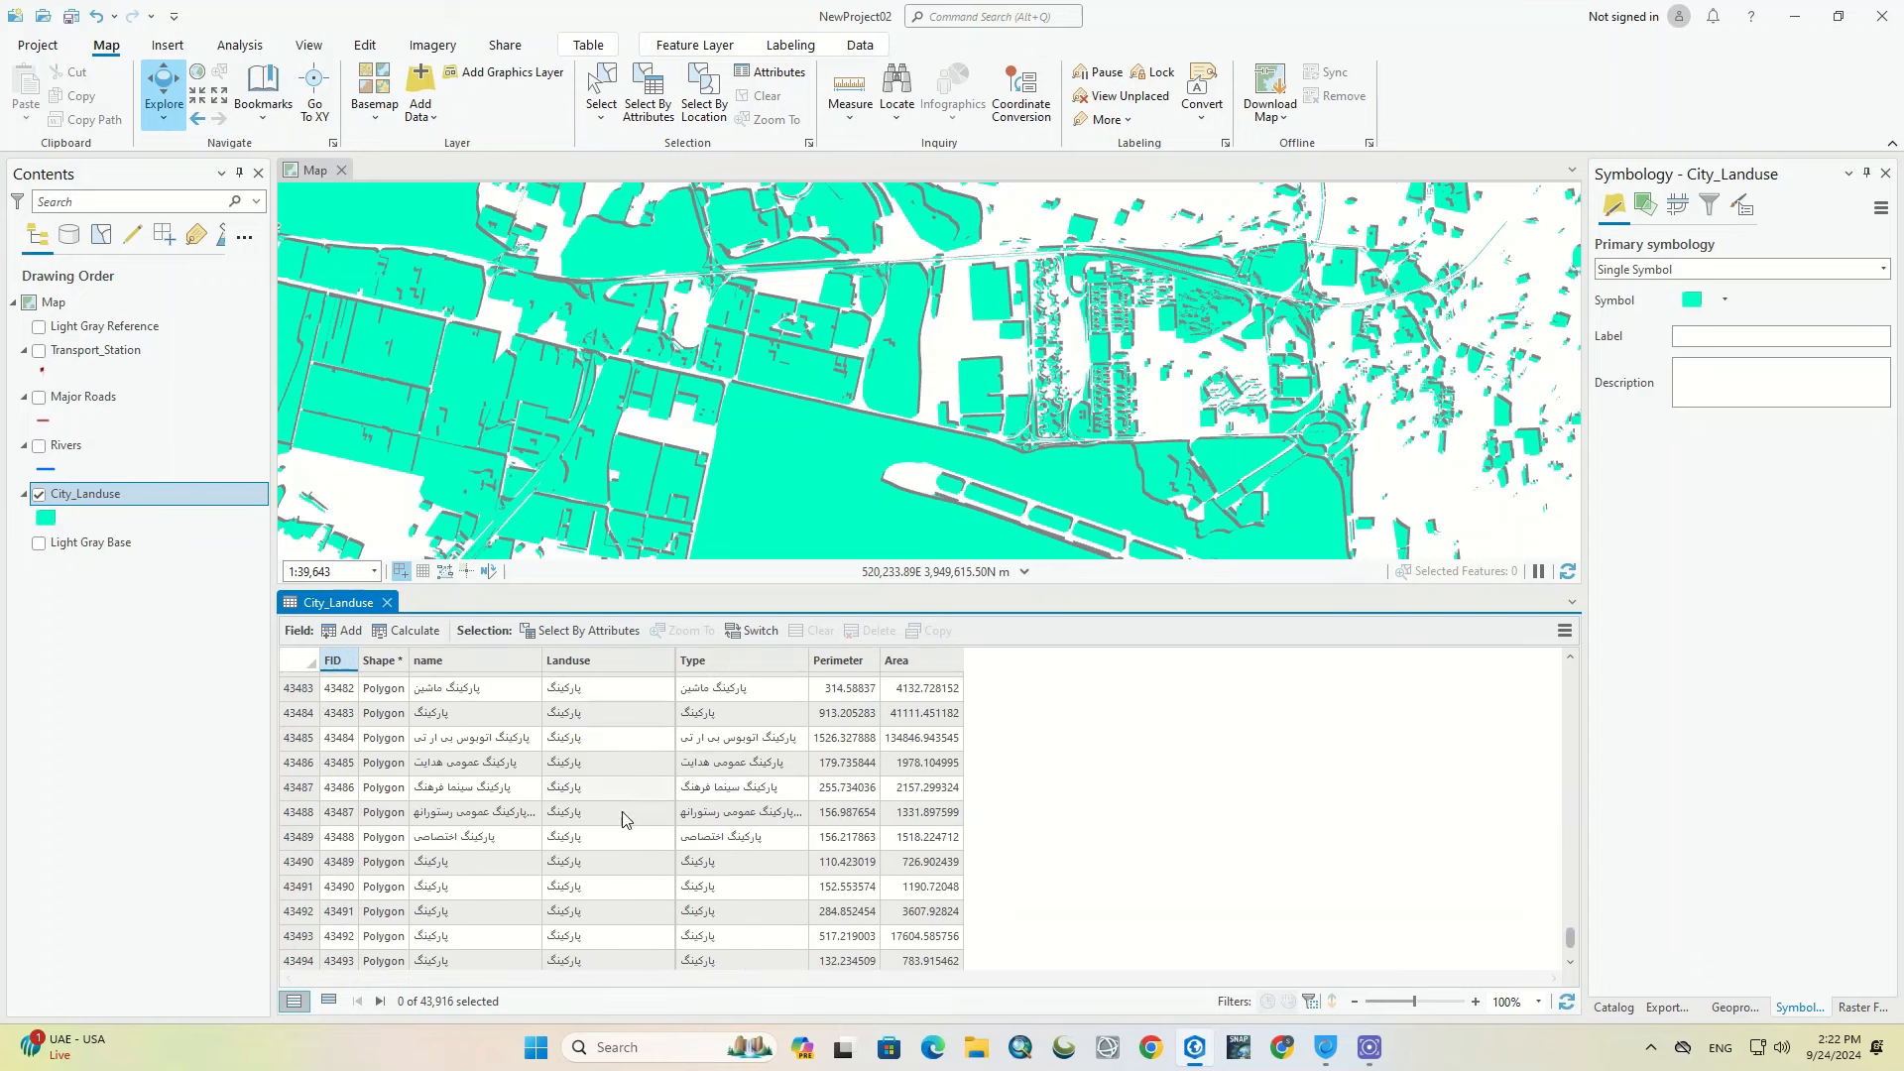
left_click(388, 604)
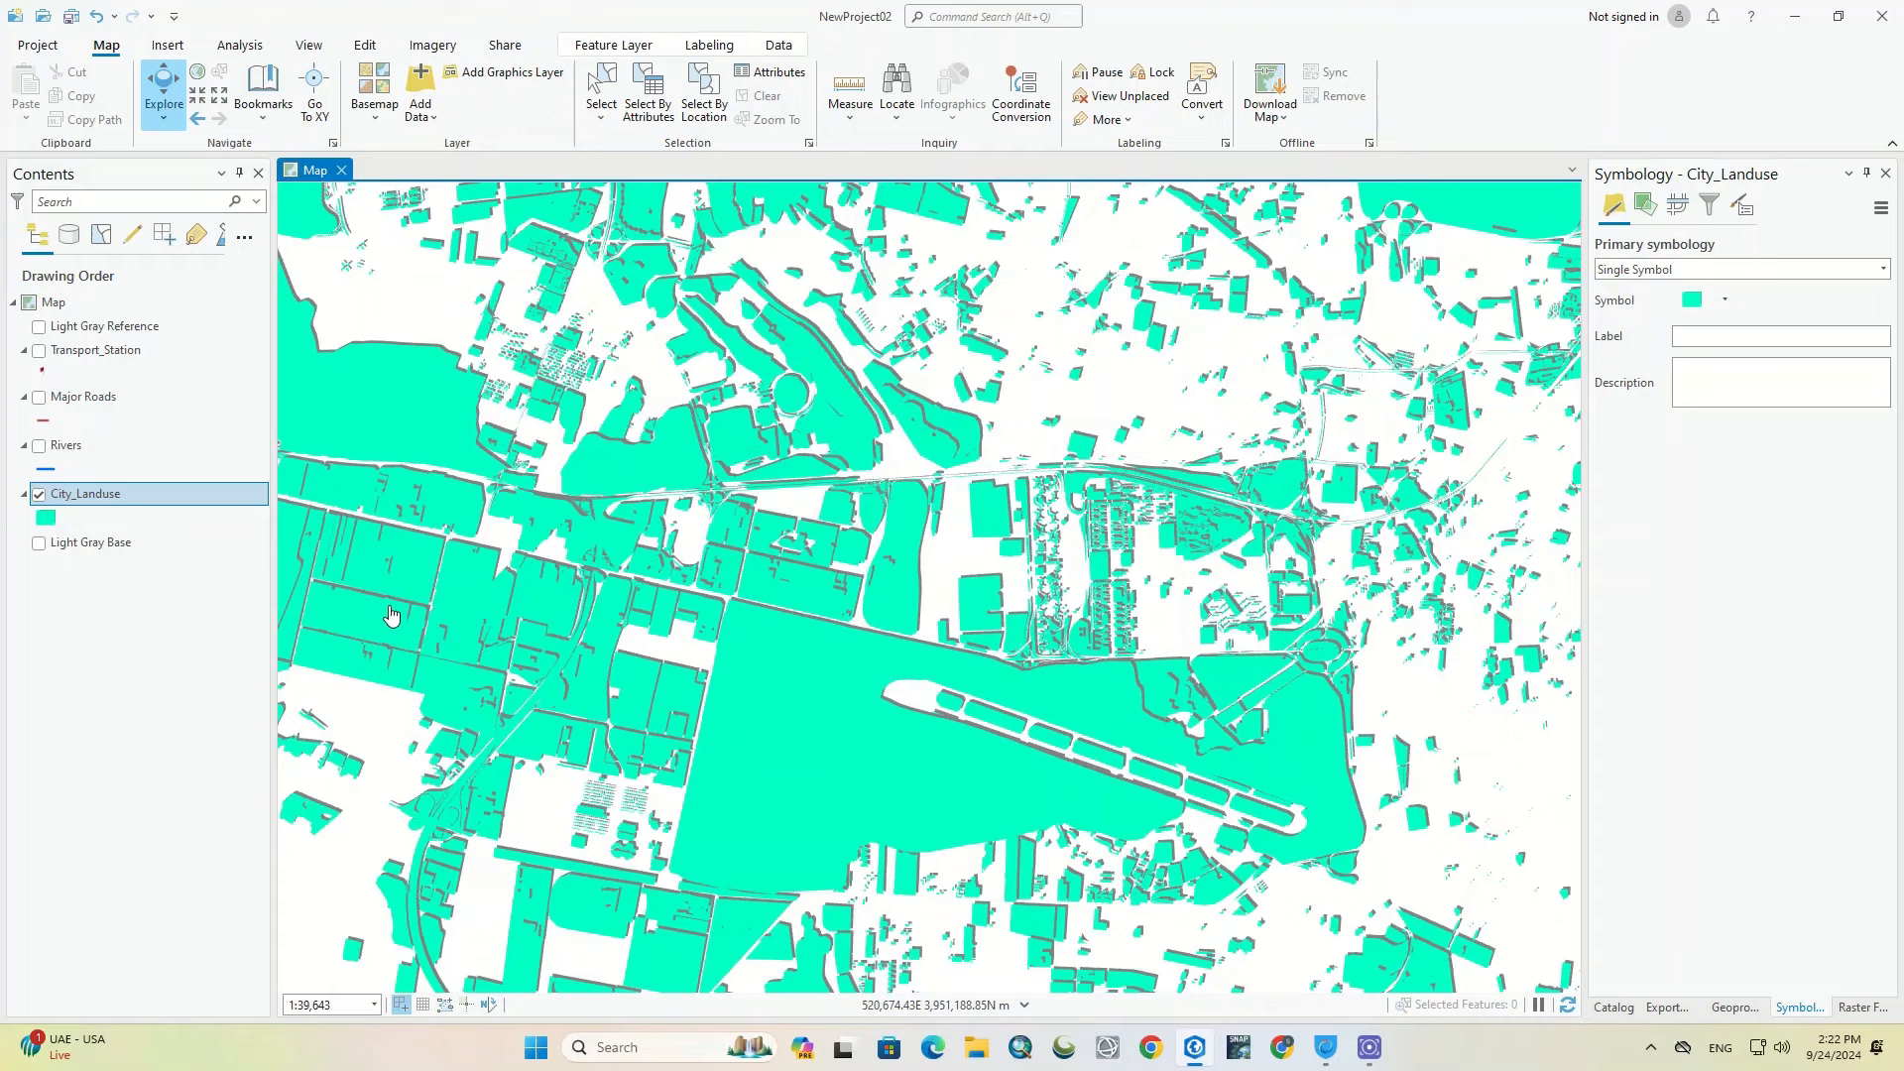
Step: Try to create a definition query for the City_Landuse layer based on the Landuse field
right_click(229, 494)
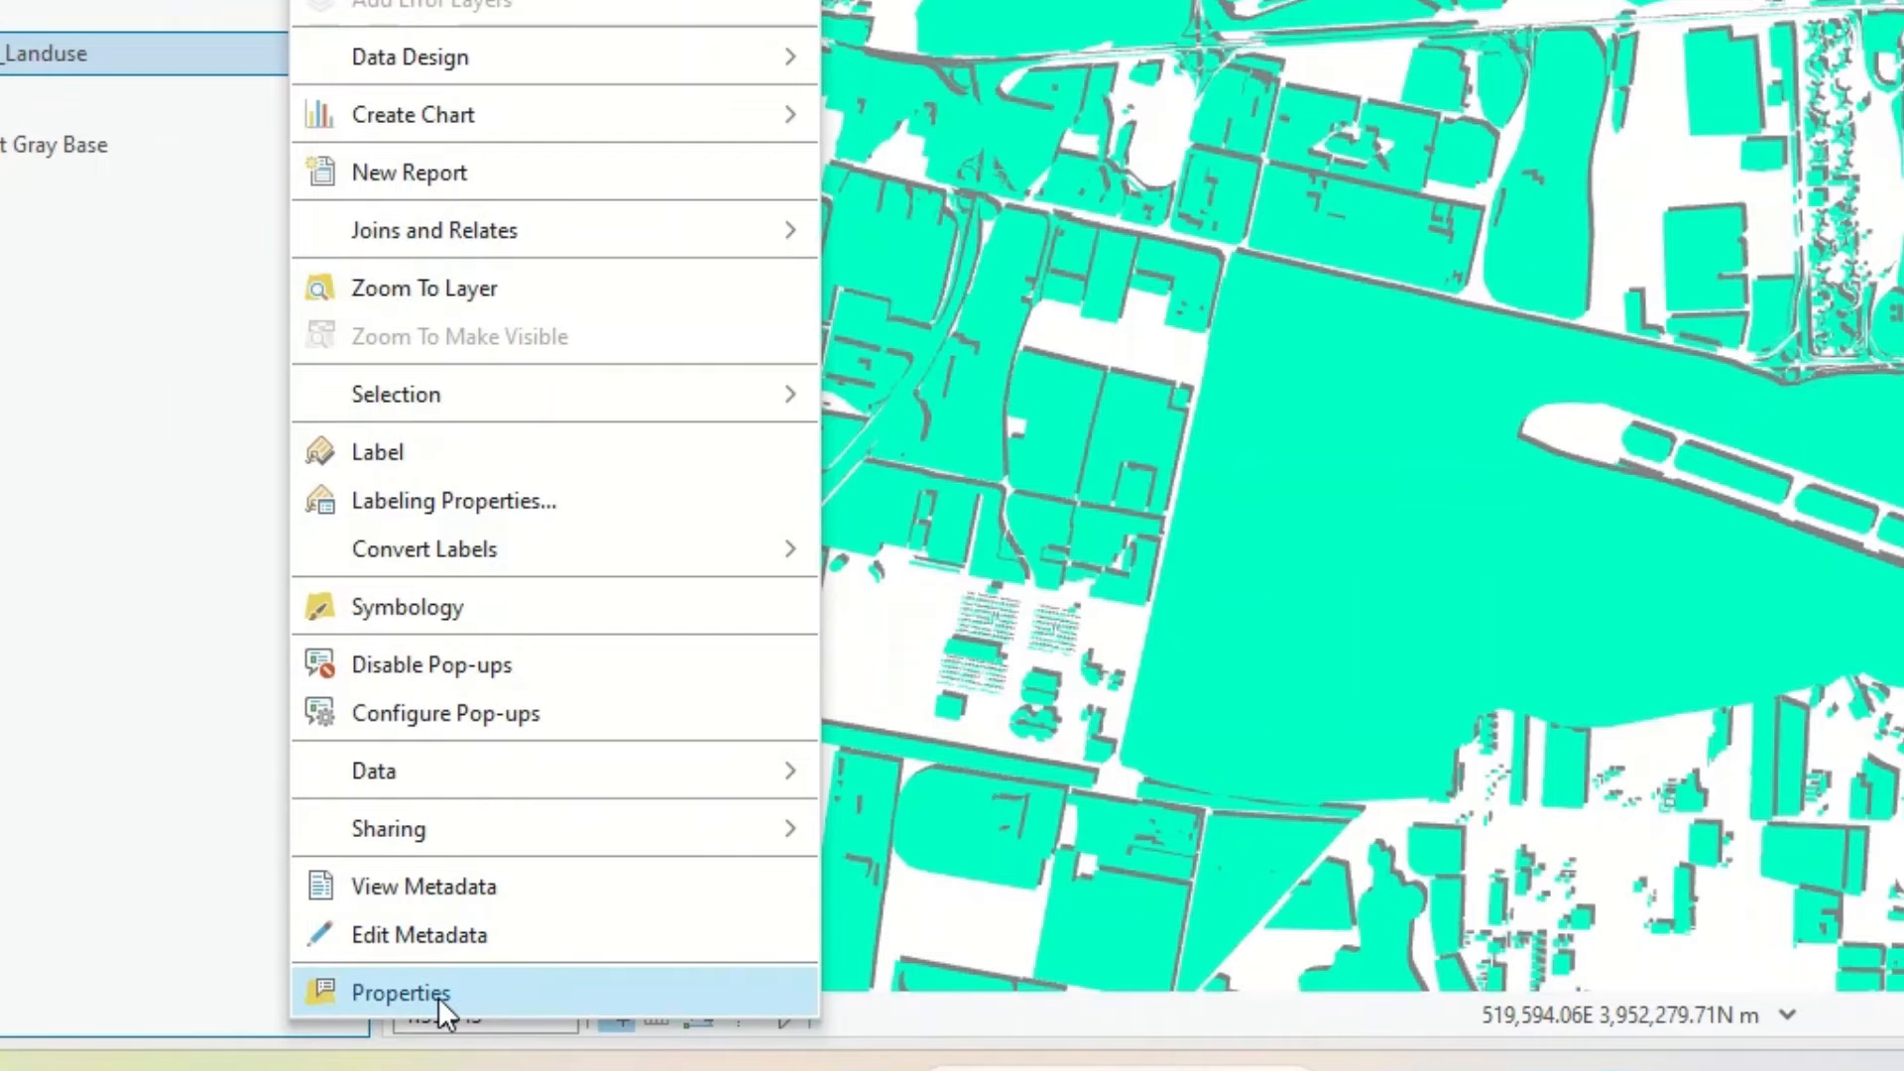
left_click(297, 993)
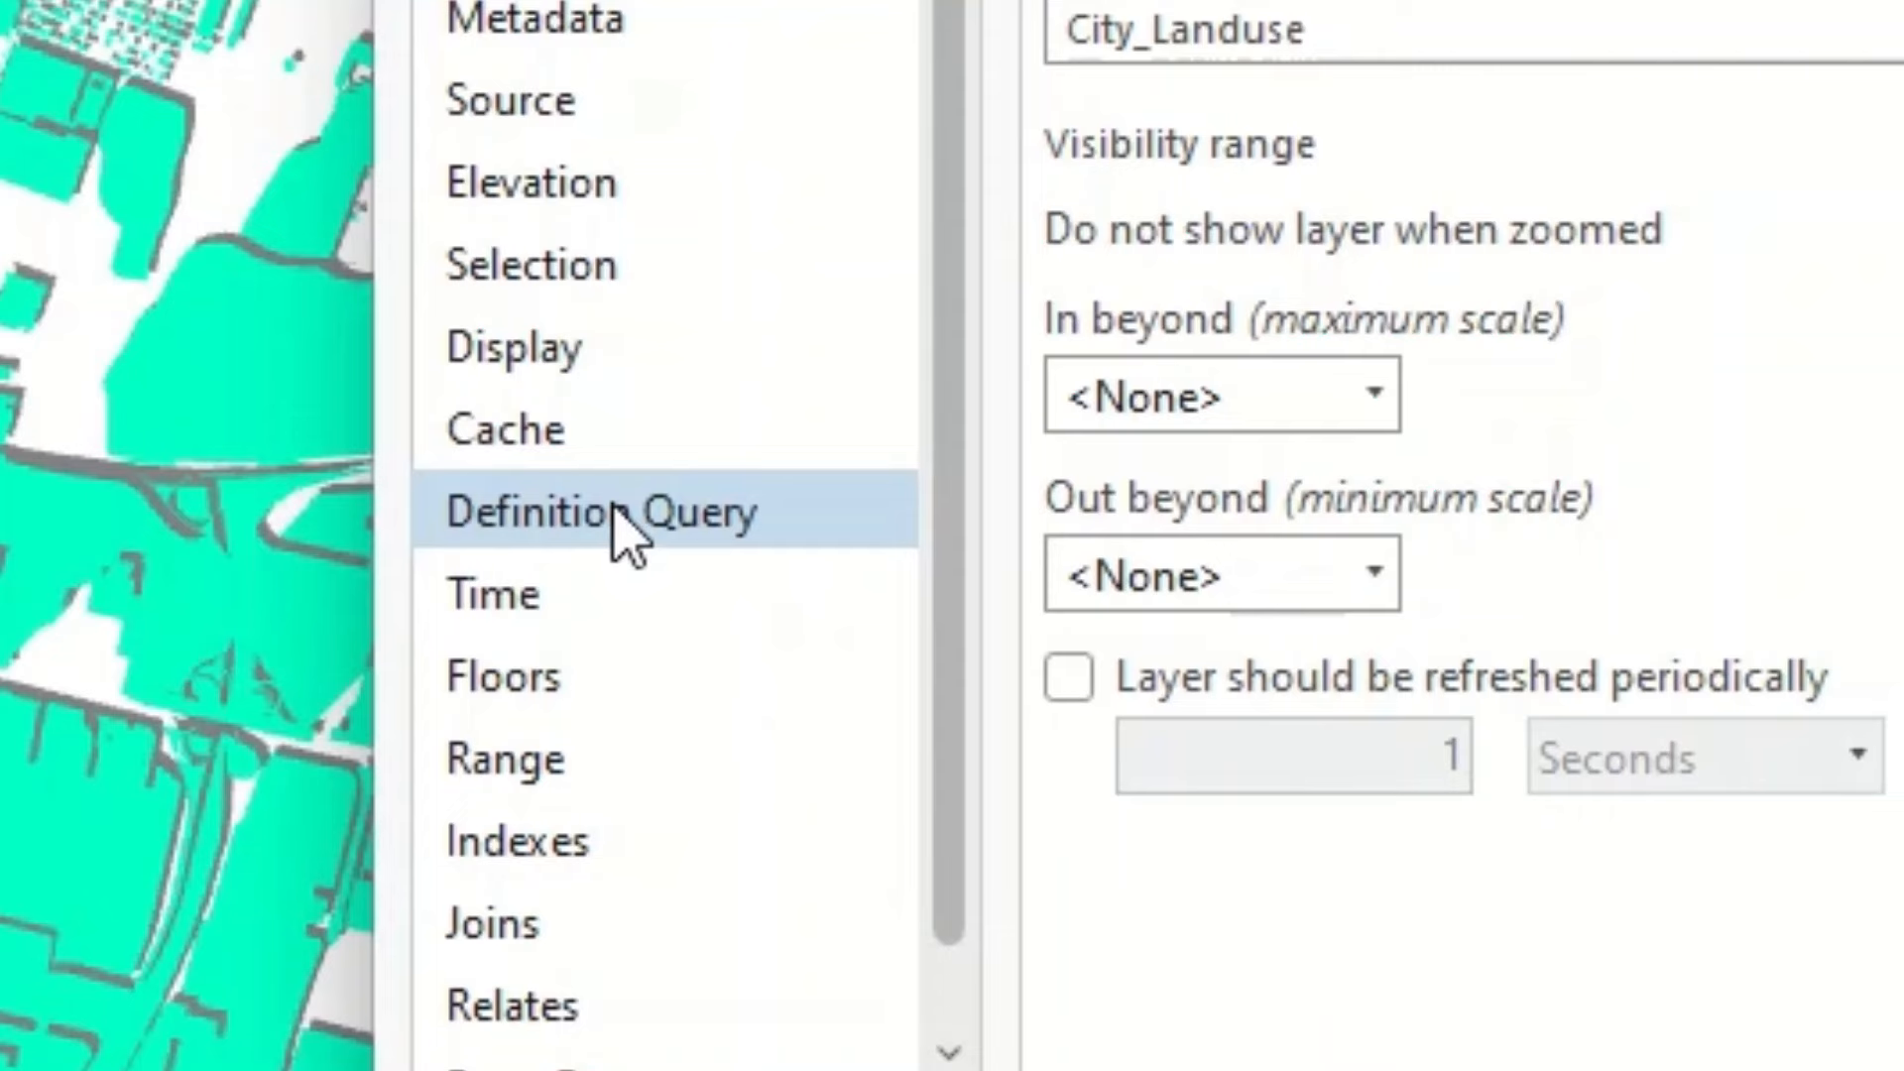
left_click(702, 508)
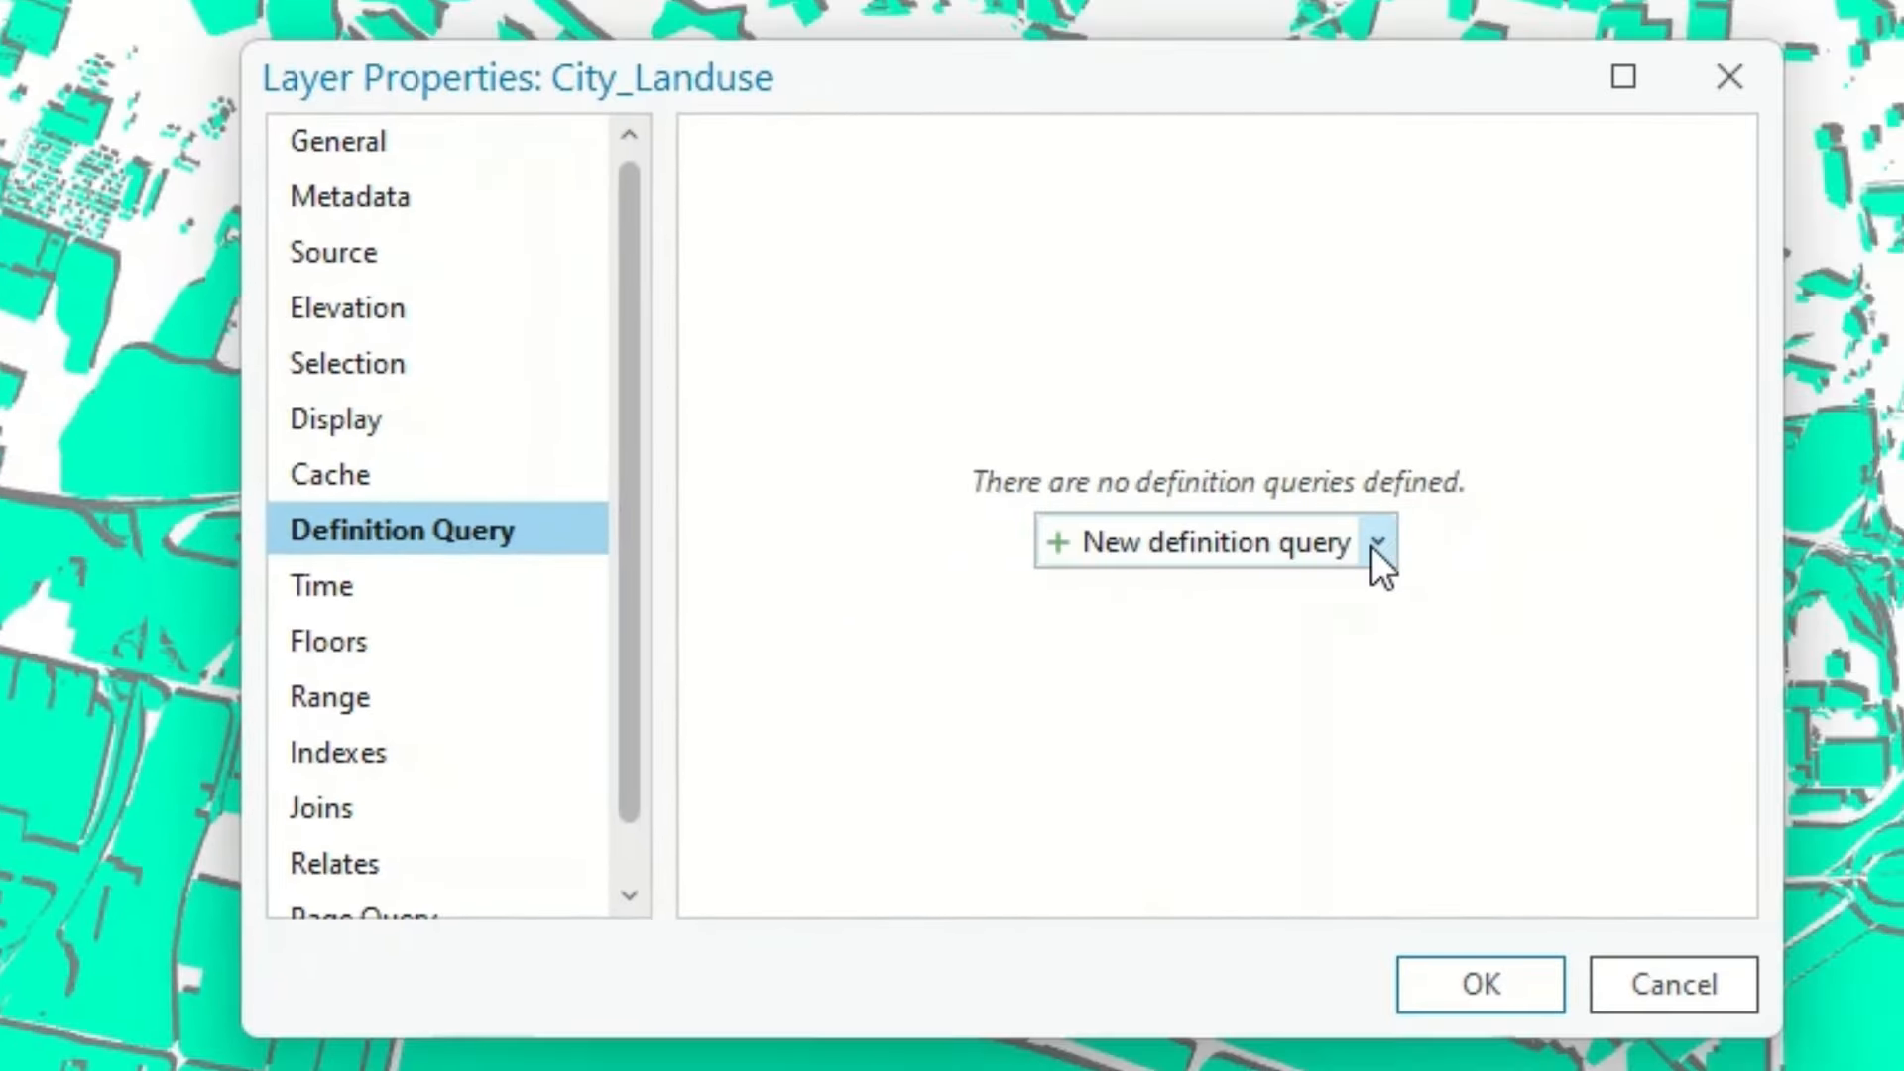
left_click(1378, 544)
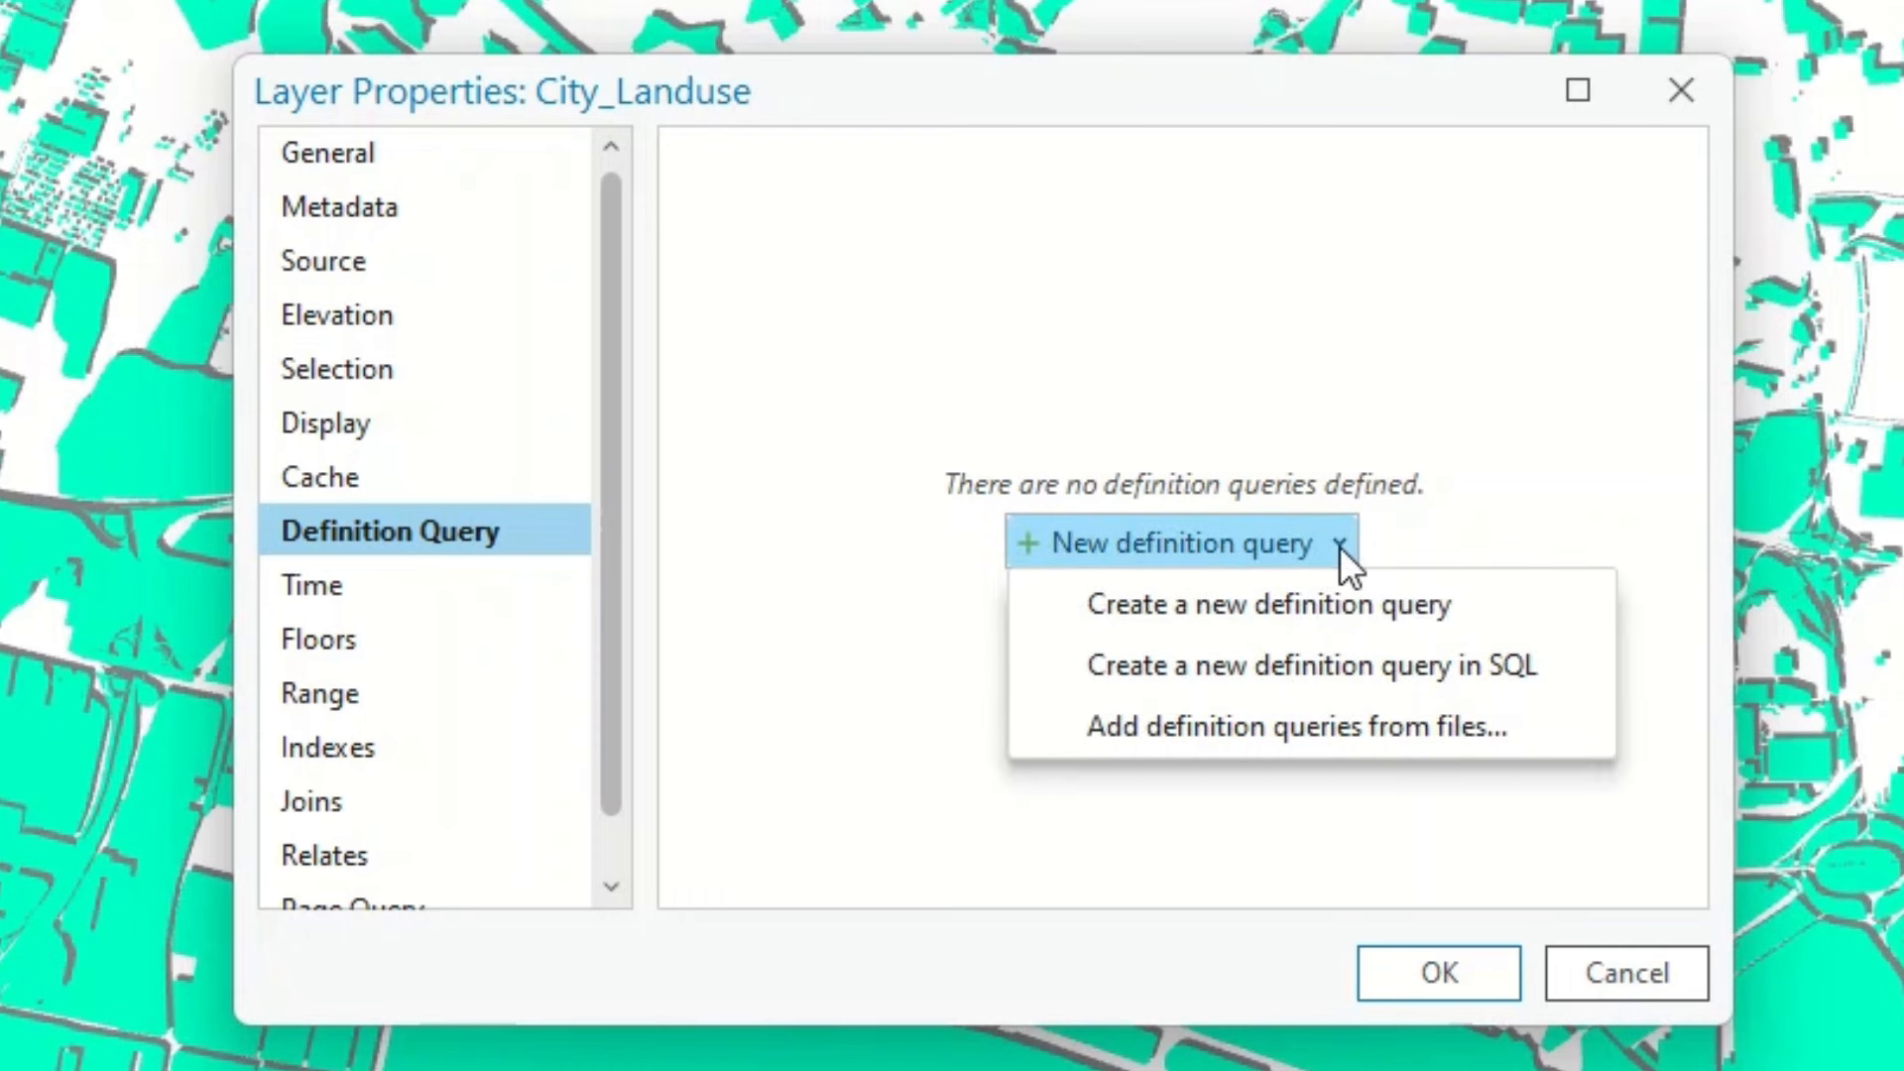
left_click(1446, 601)
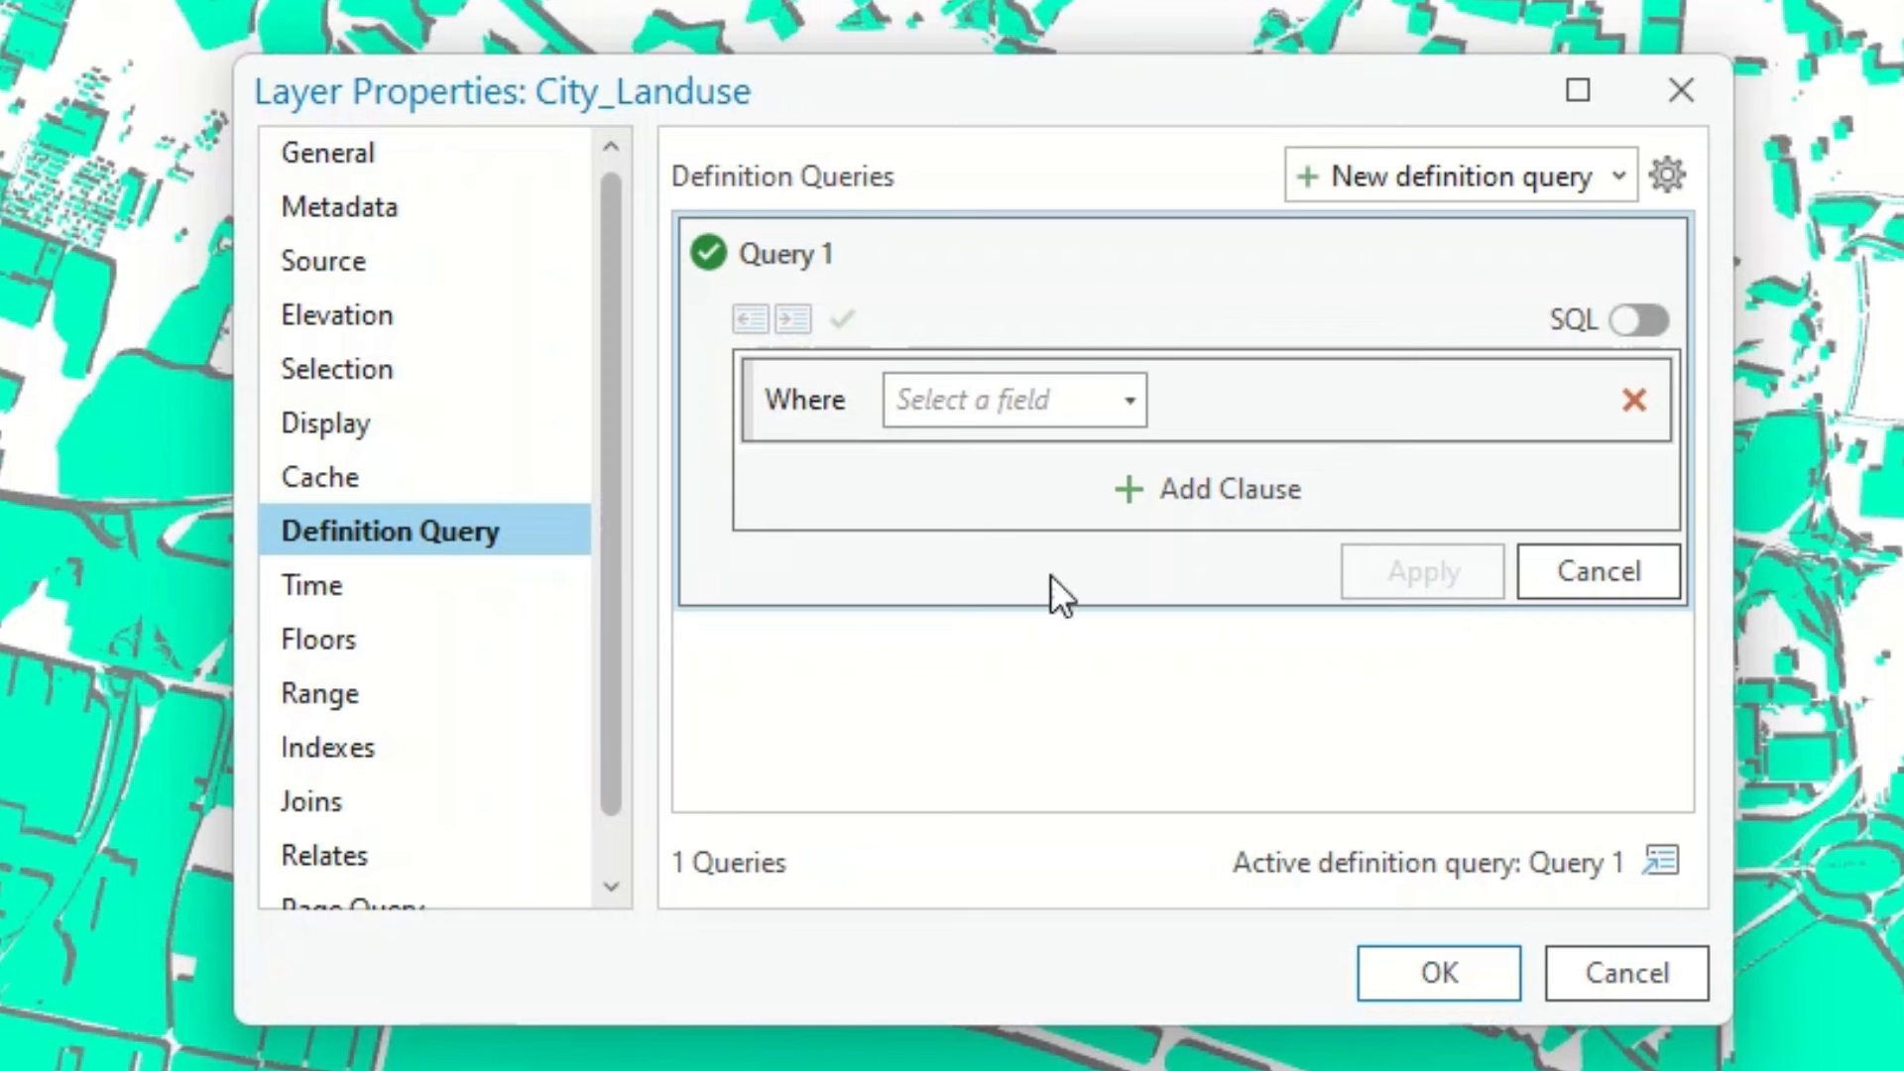
left_click(1127, 398)
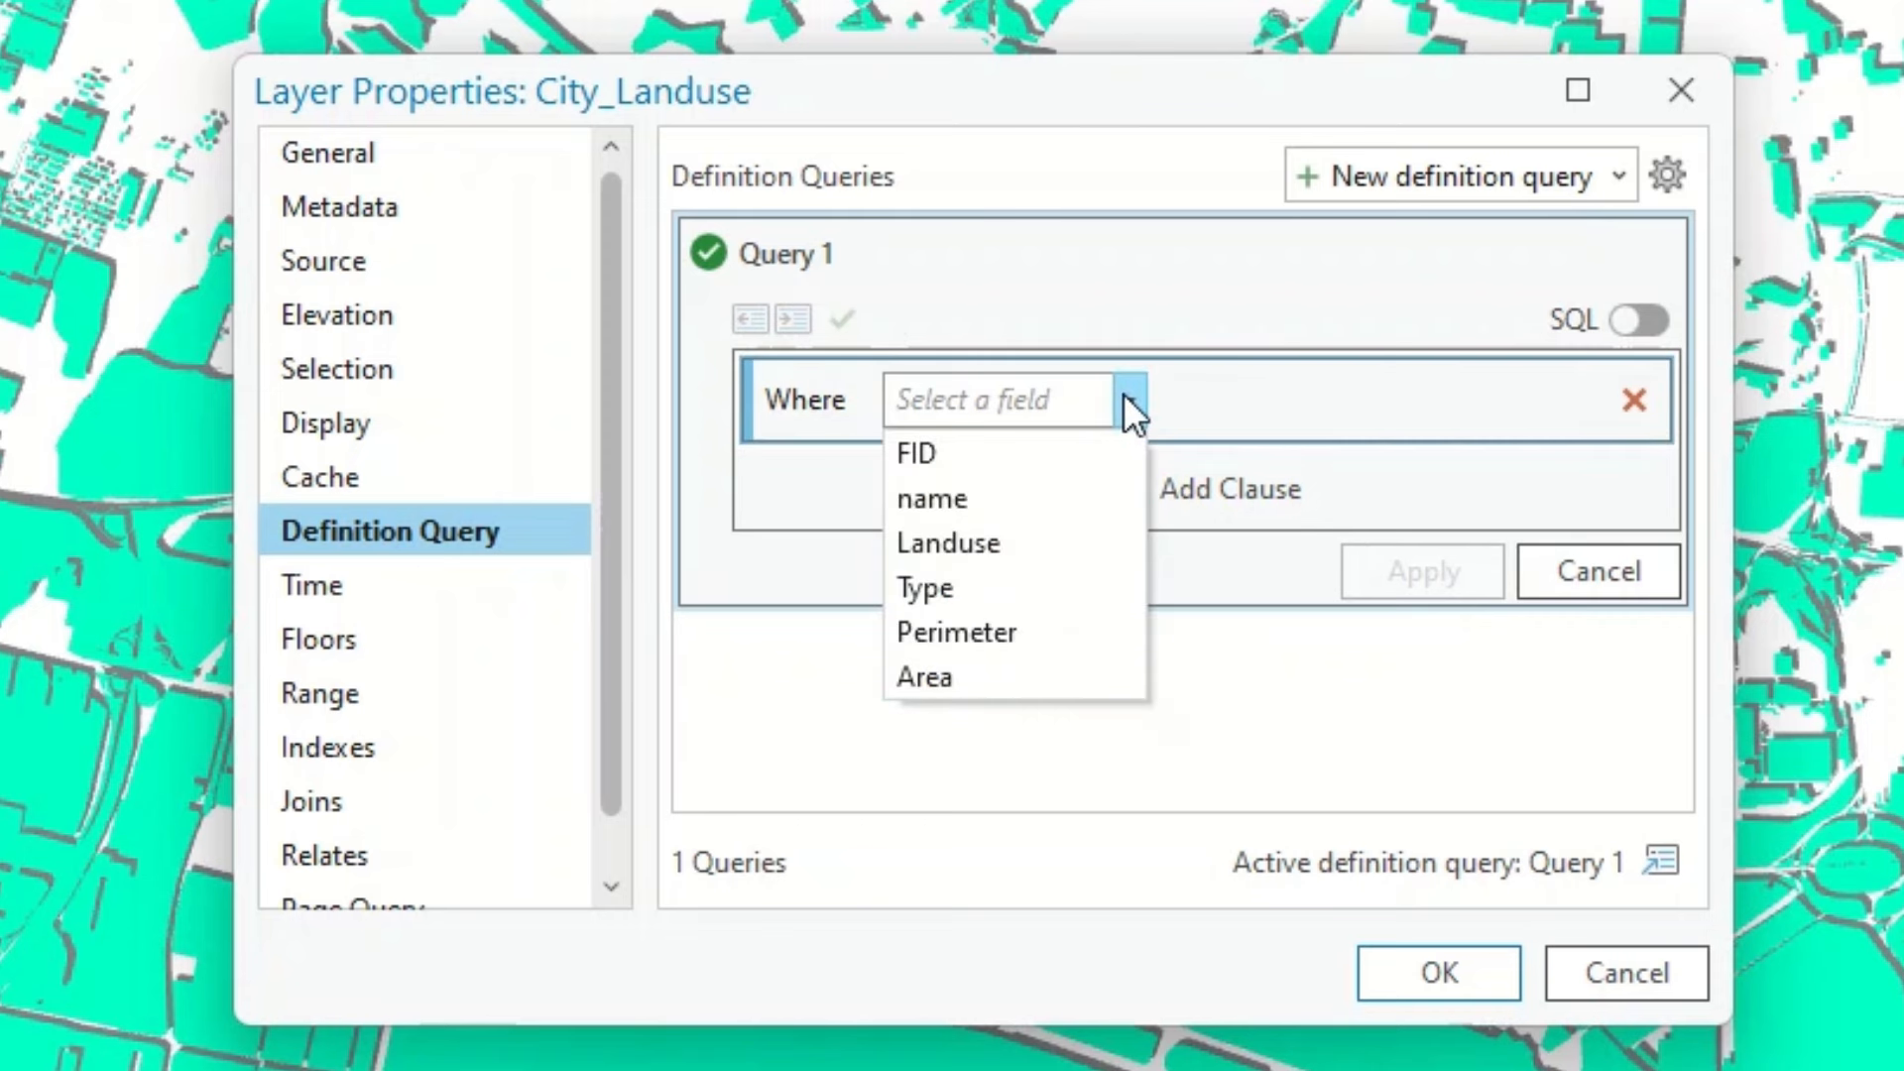
left_click(1061, 552)
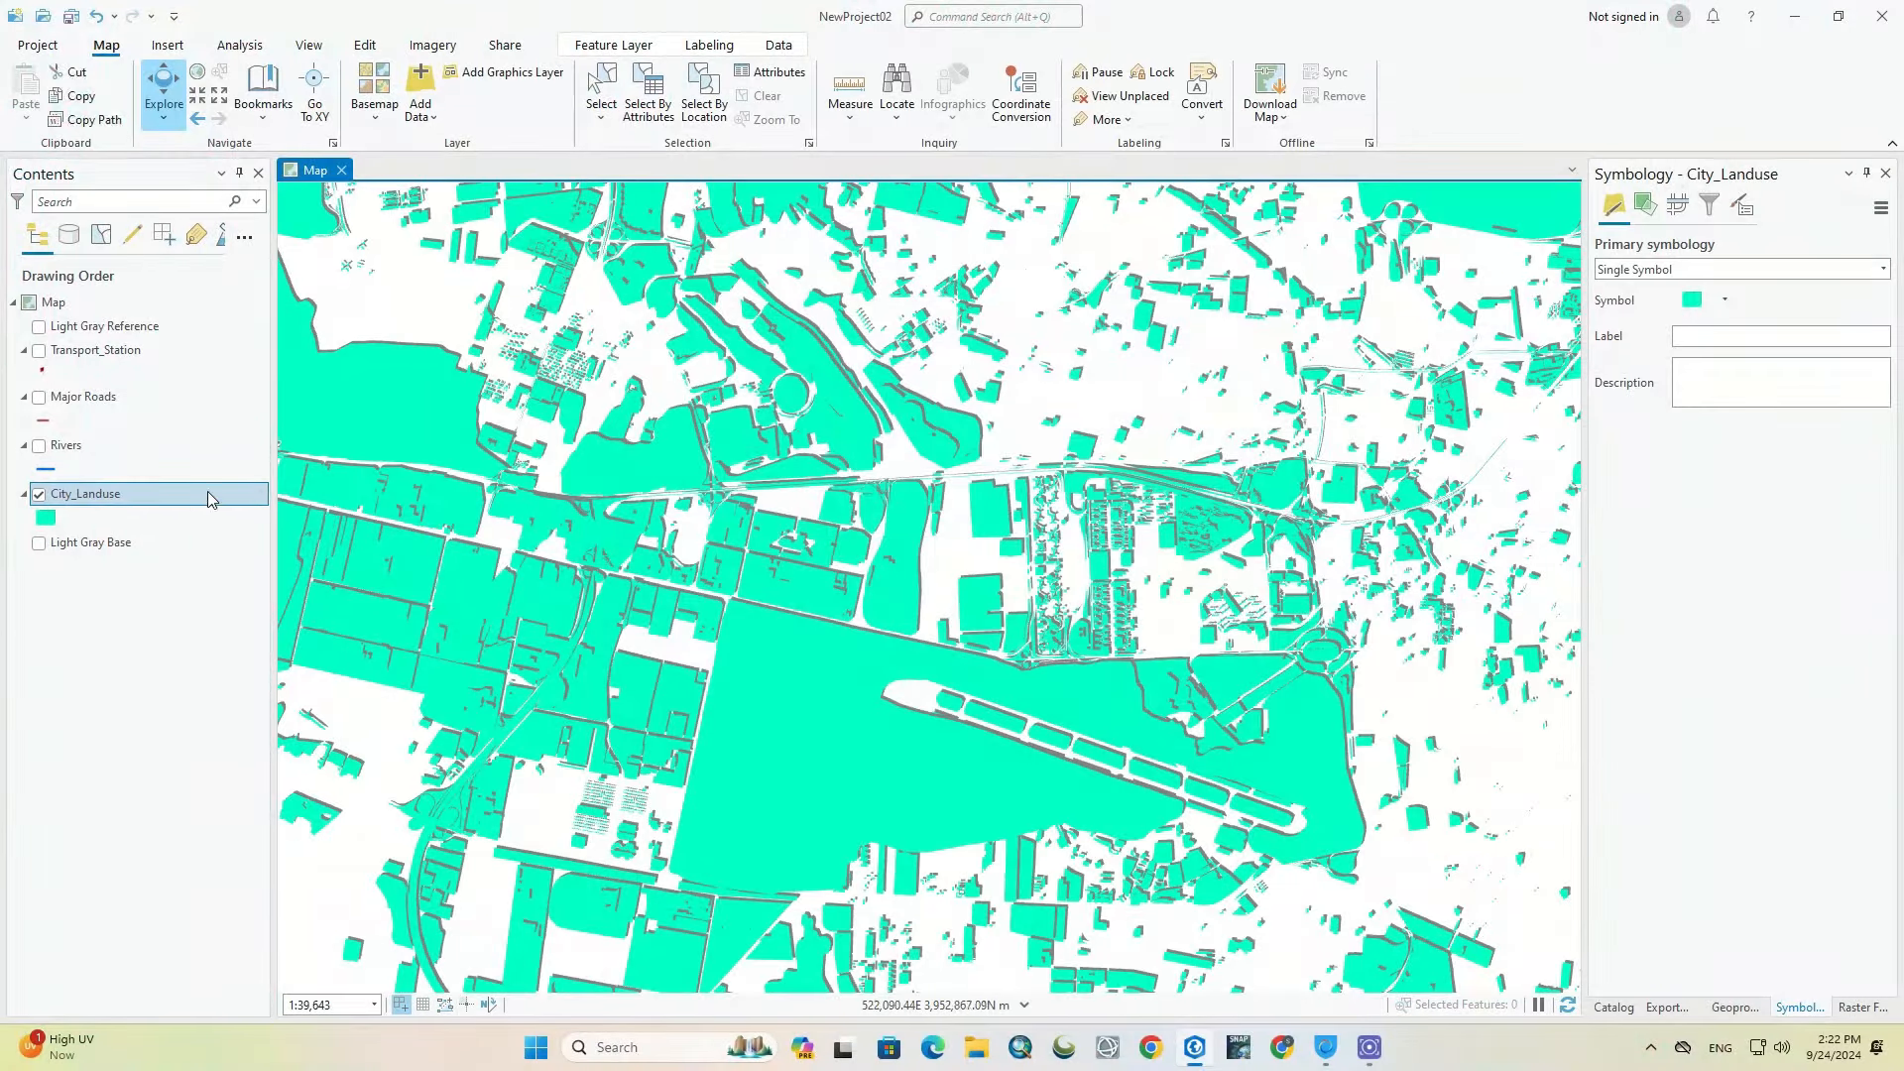
Step: Check the Landuse column in the City_Landuse attribute table and close the table
right_click(138, 501)
left_click(151, 412)
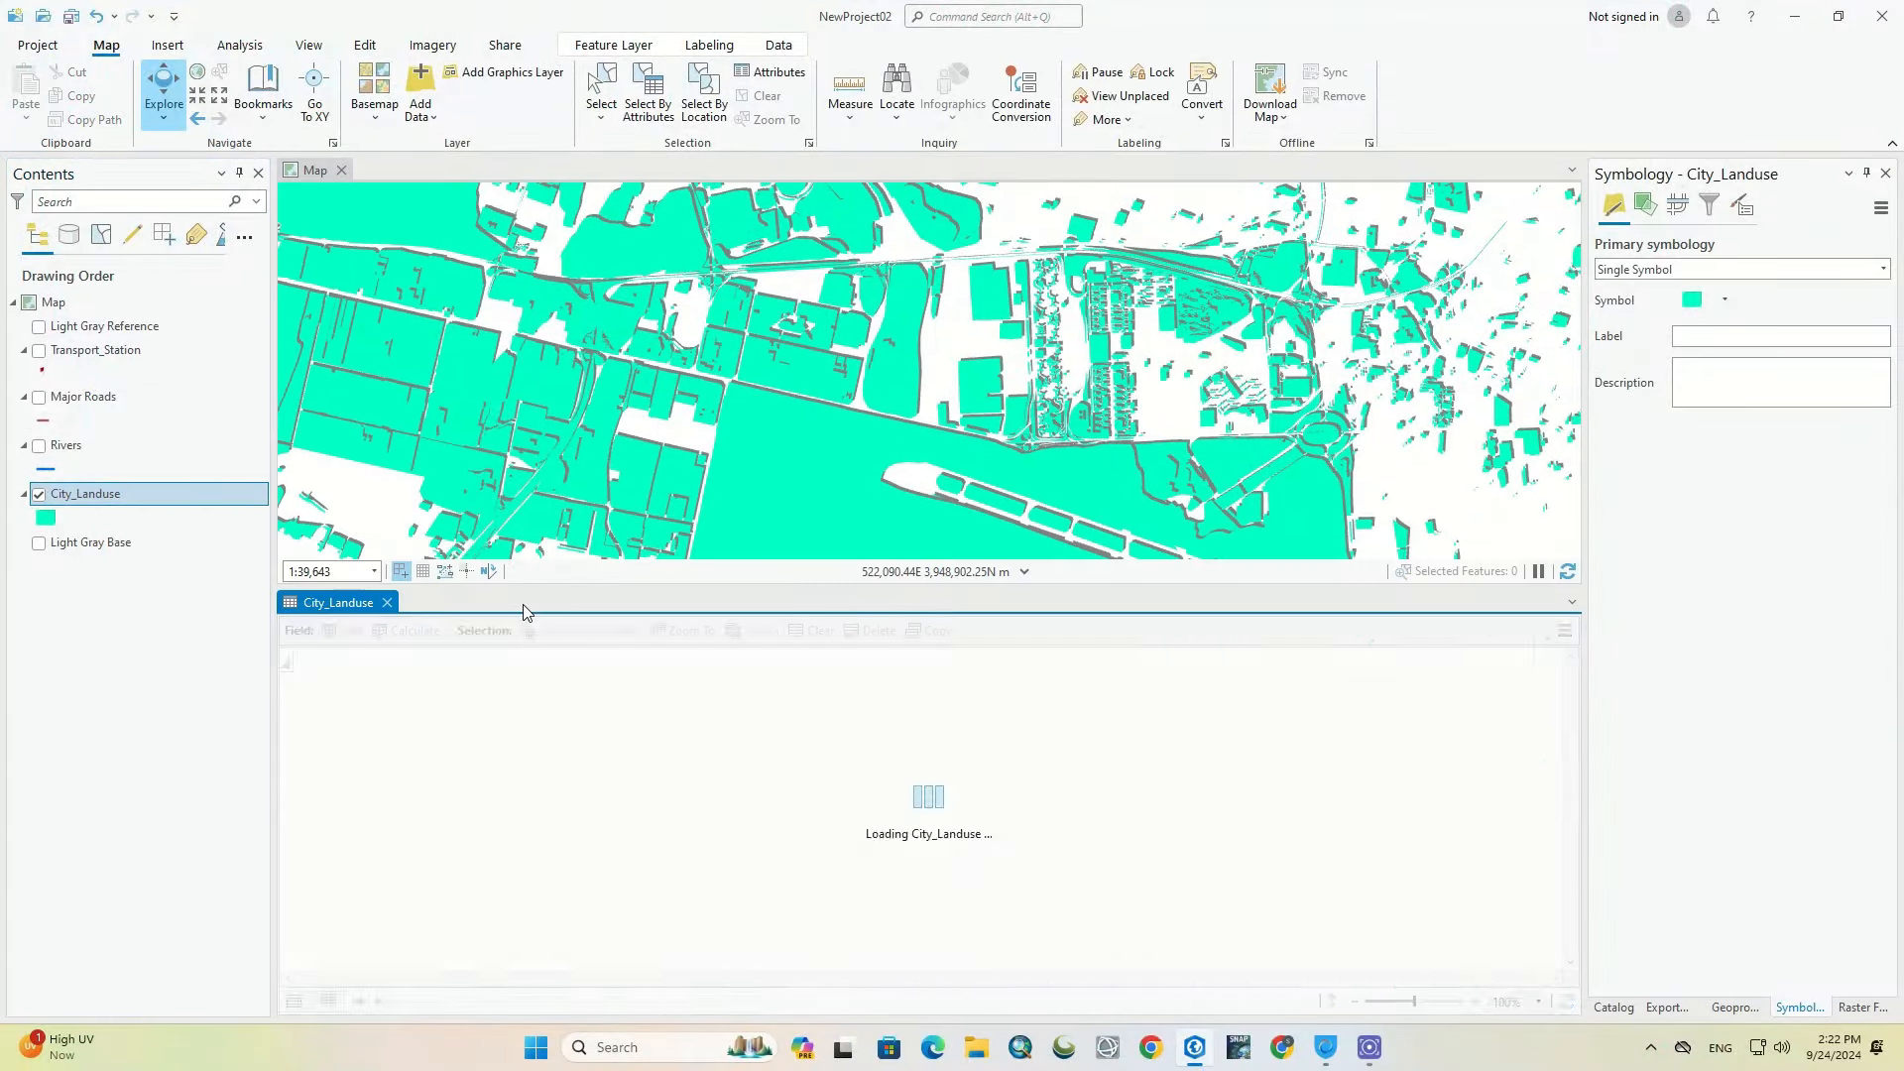
left_click(579, 661)
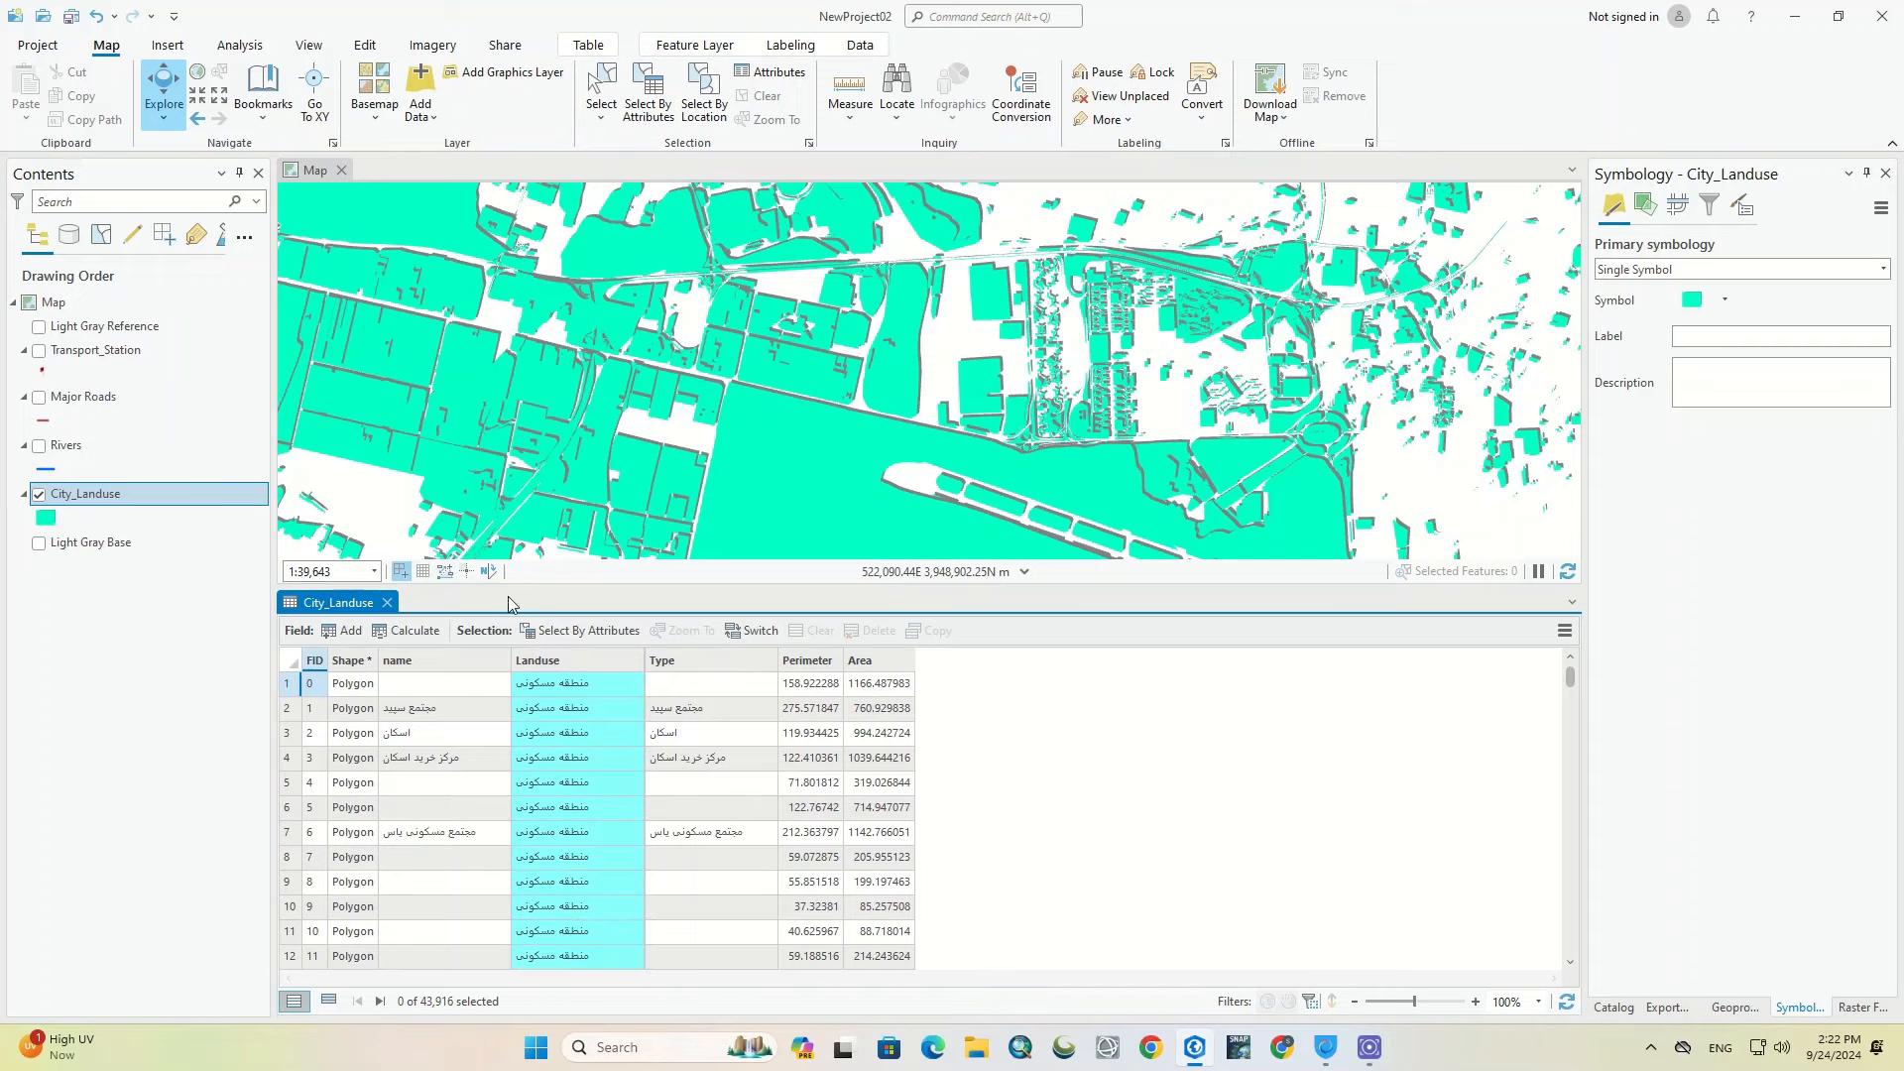
left_click(386, 603)
Step: Create a definition query on the City_Landuse layer where Landuse is equal to منطقه مسکونی
right_click(245, 499)
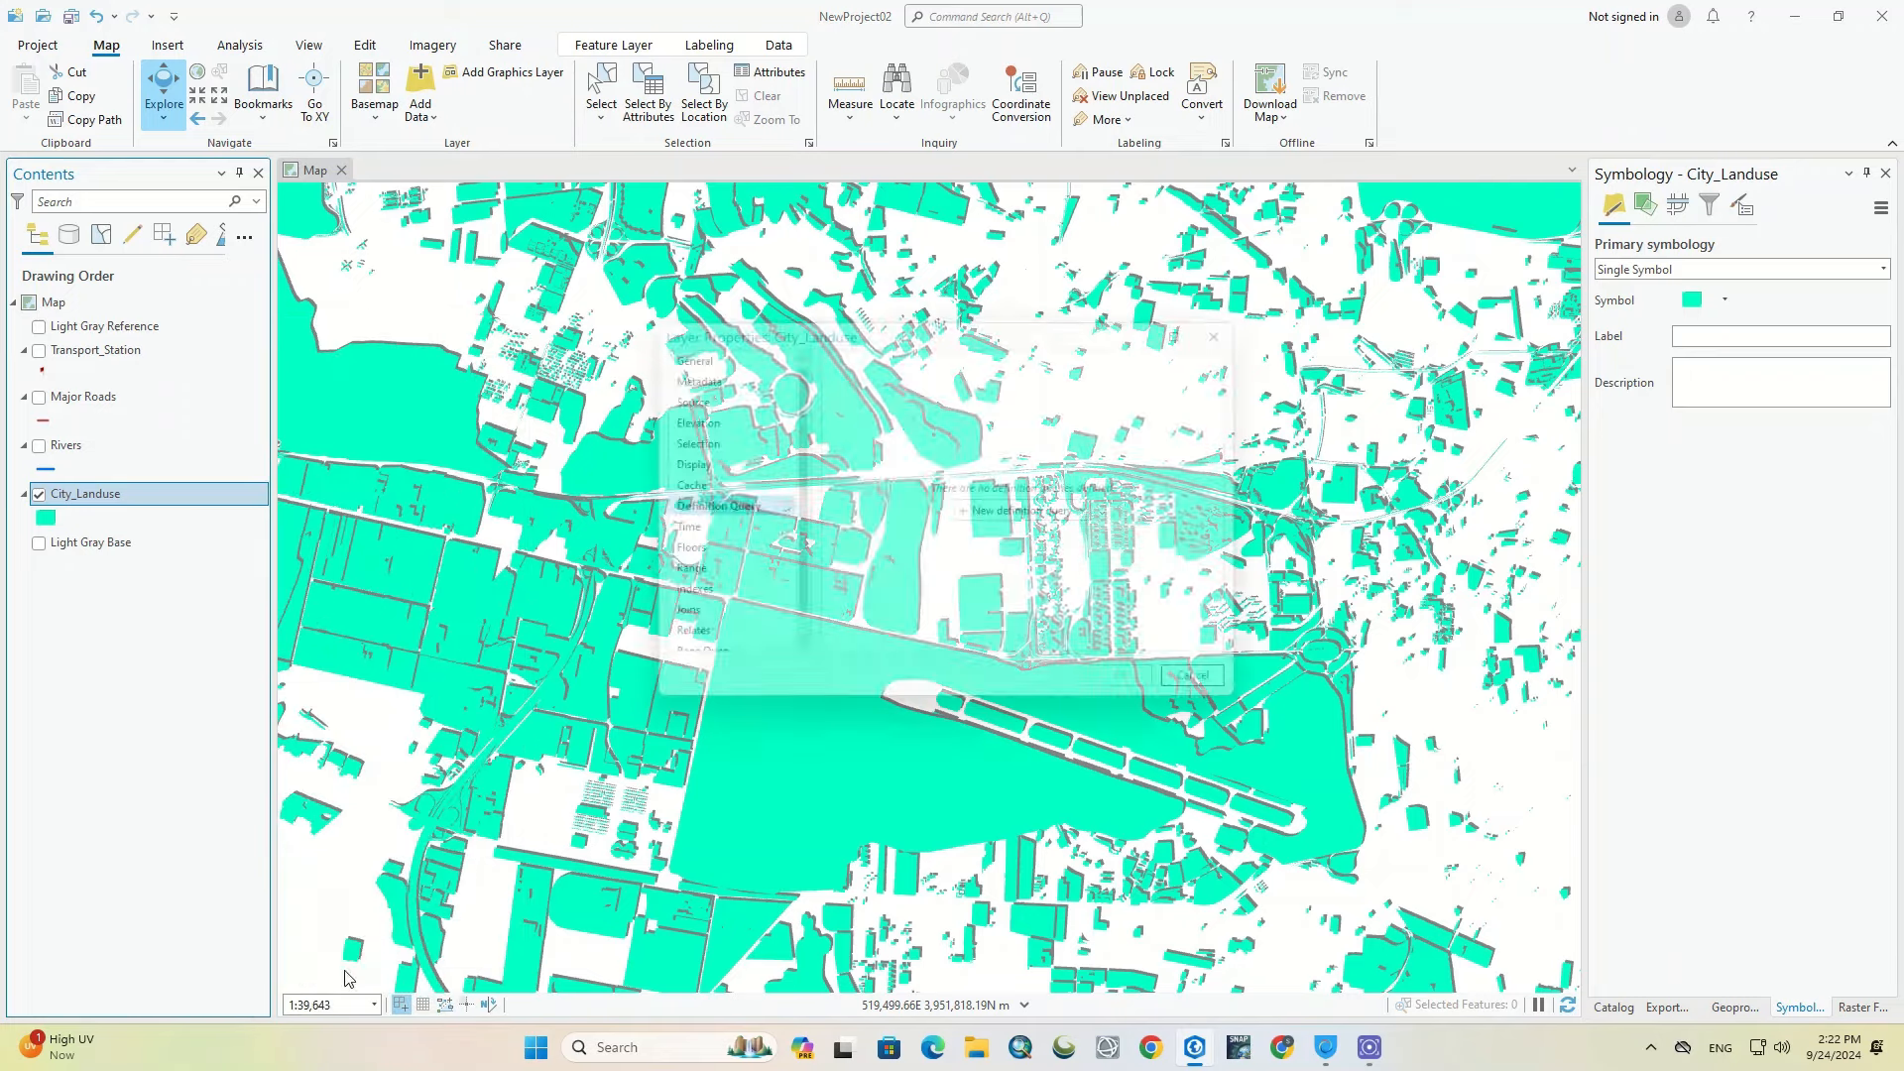
left_click(300, 992)
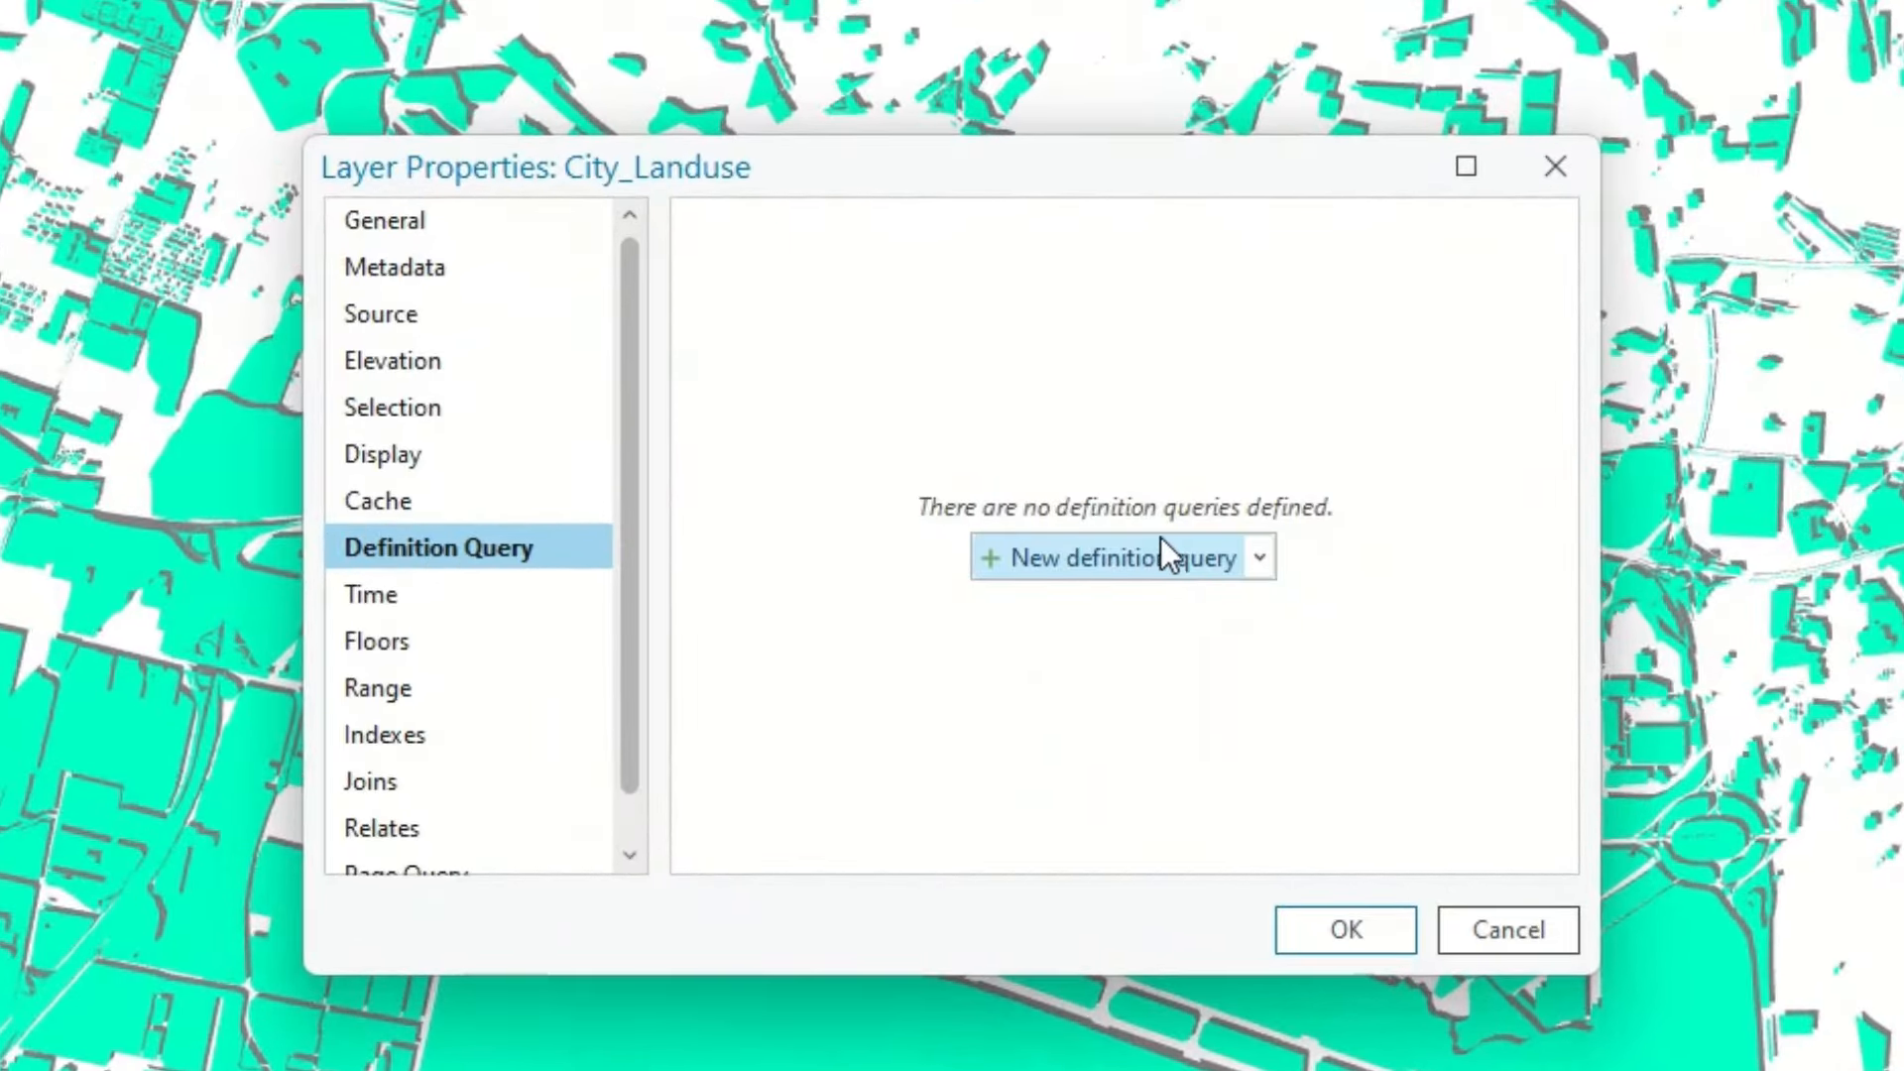
left_click(1160, 542)
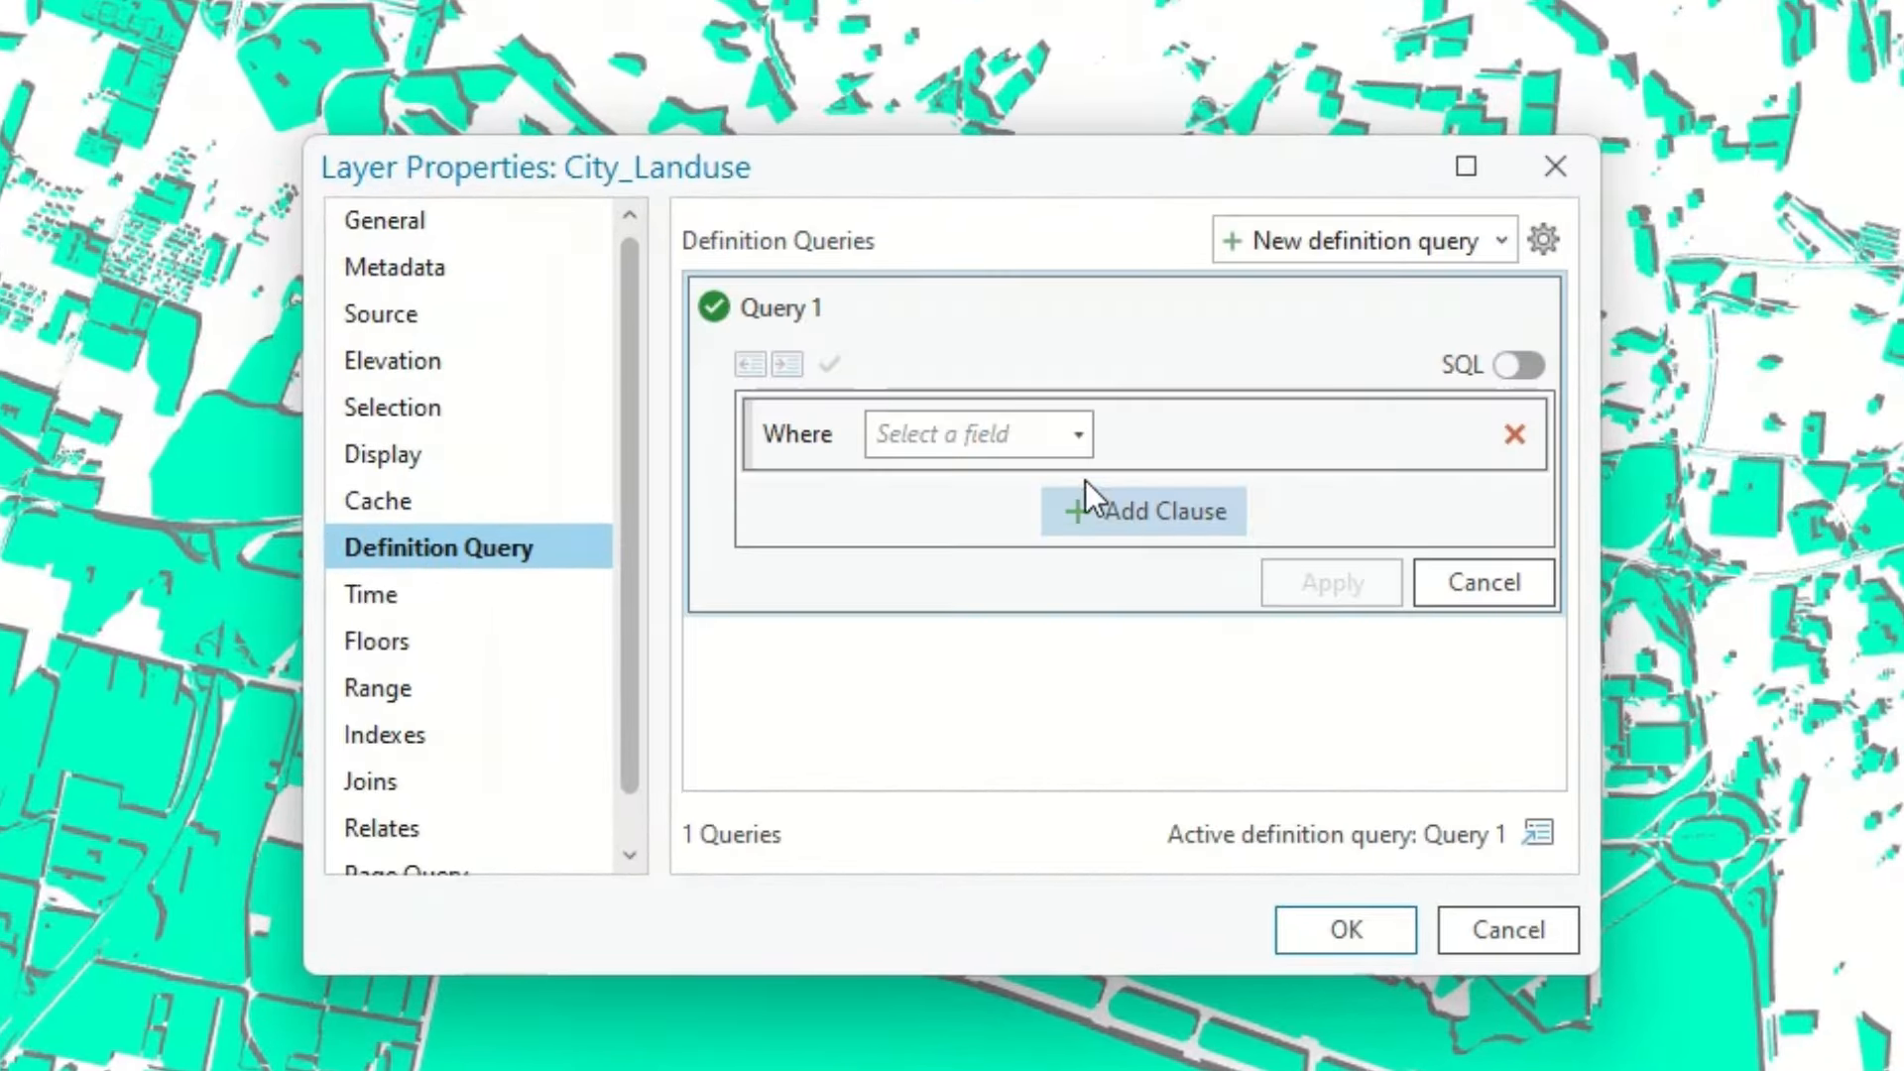
left_click(961, 431)
left_click(944, 556)
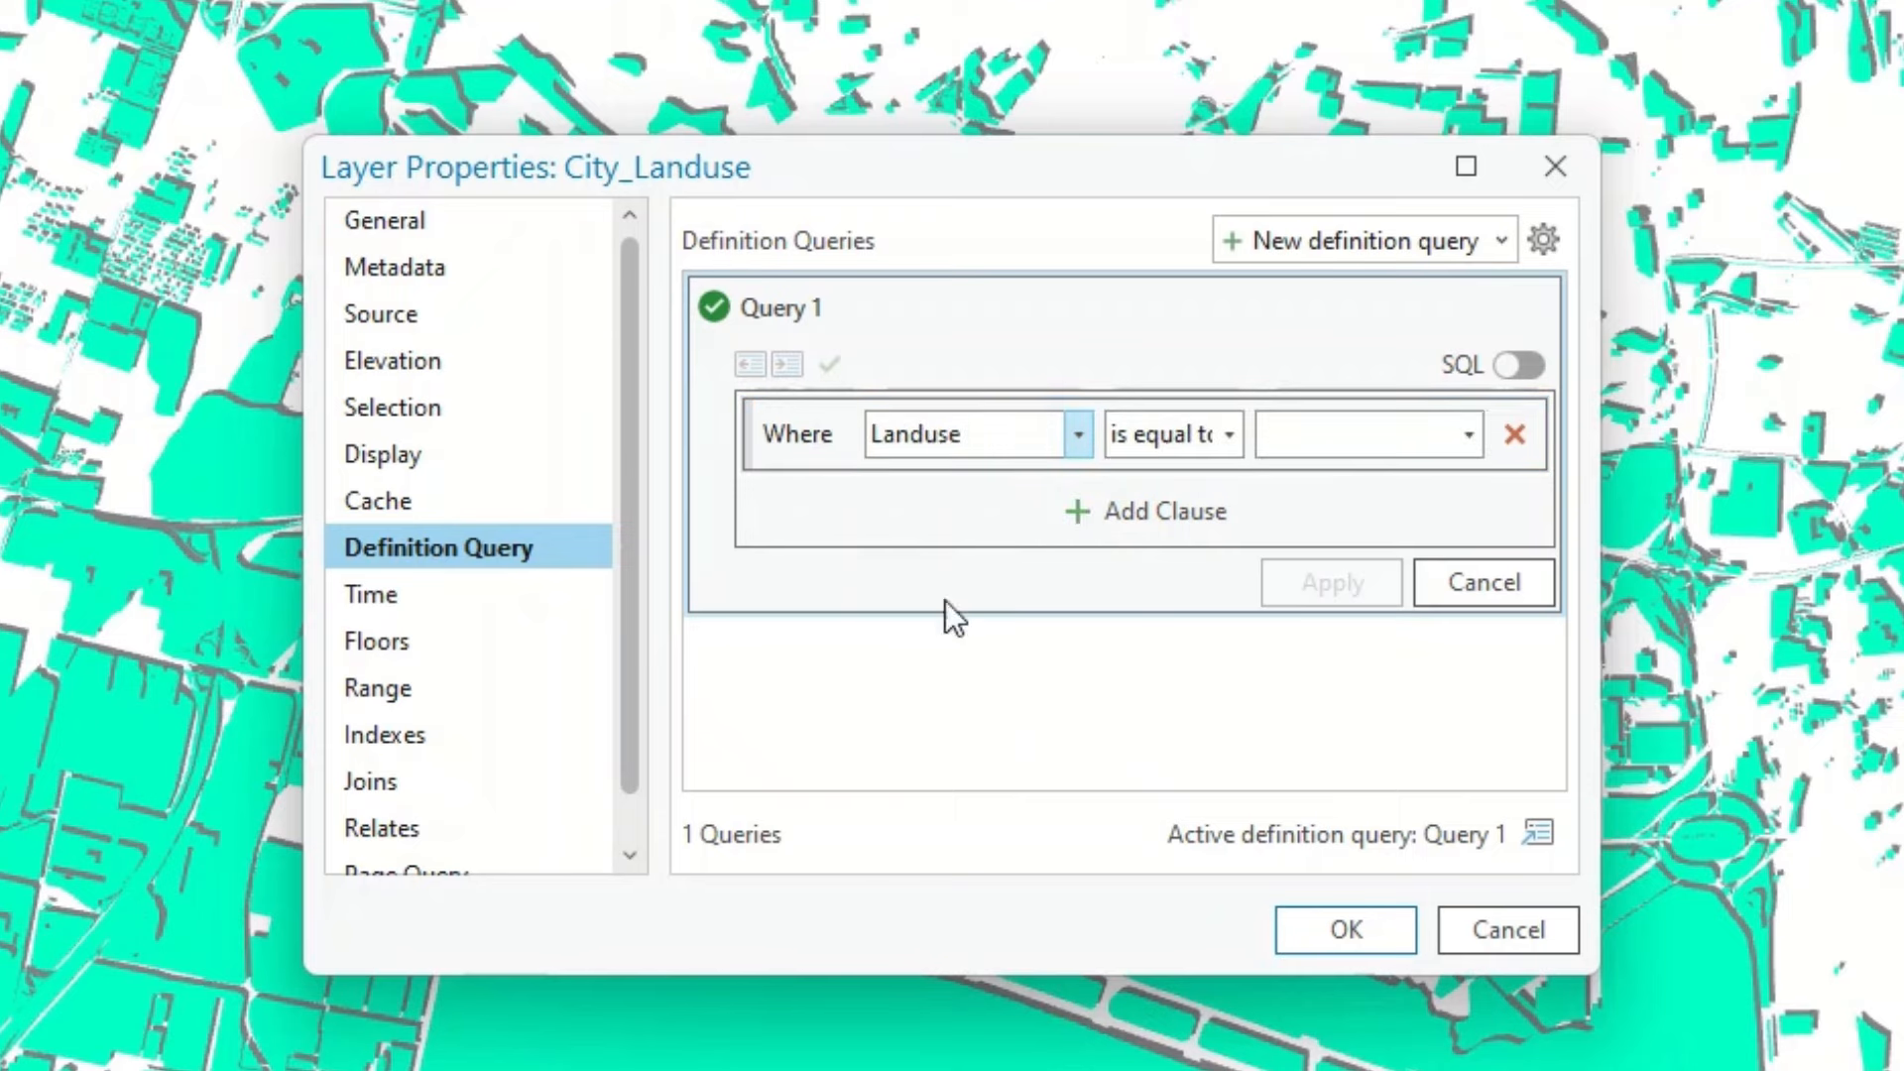
left_click(1227, 434)
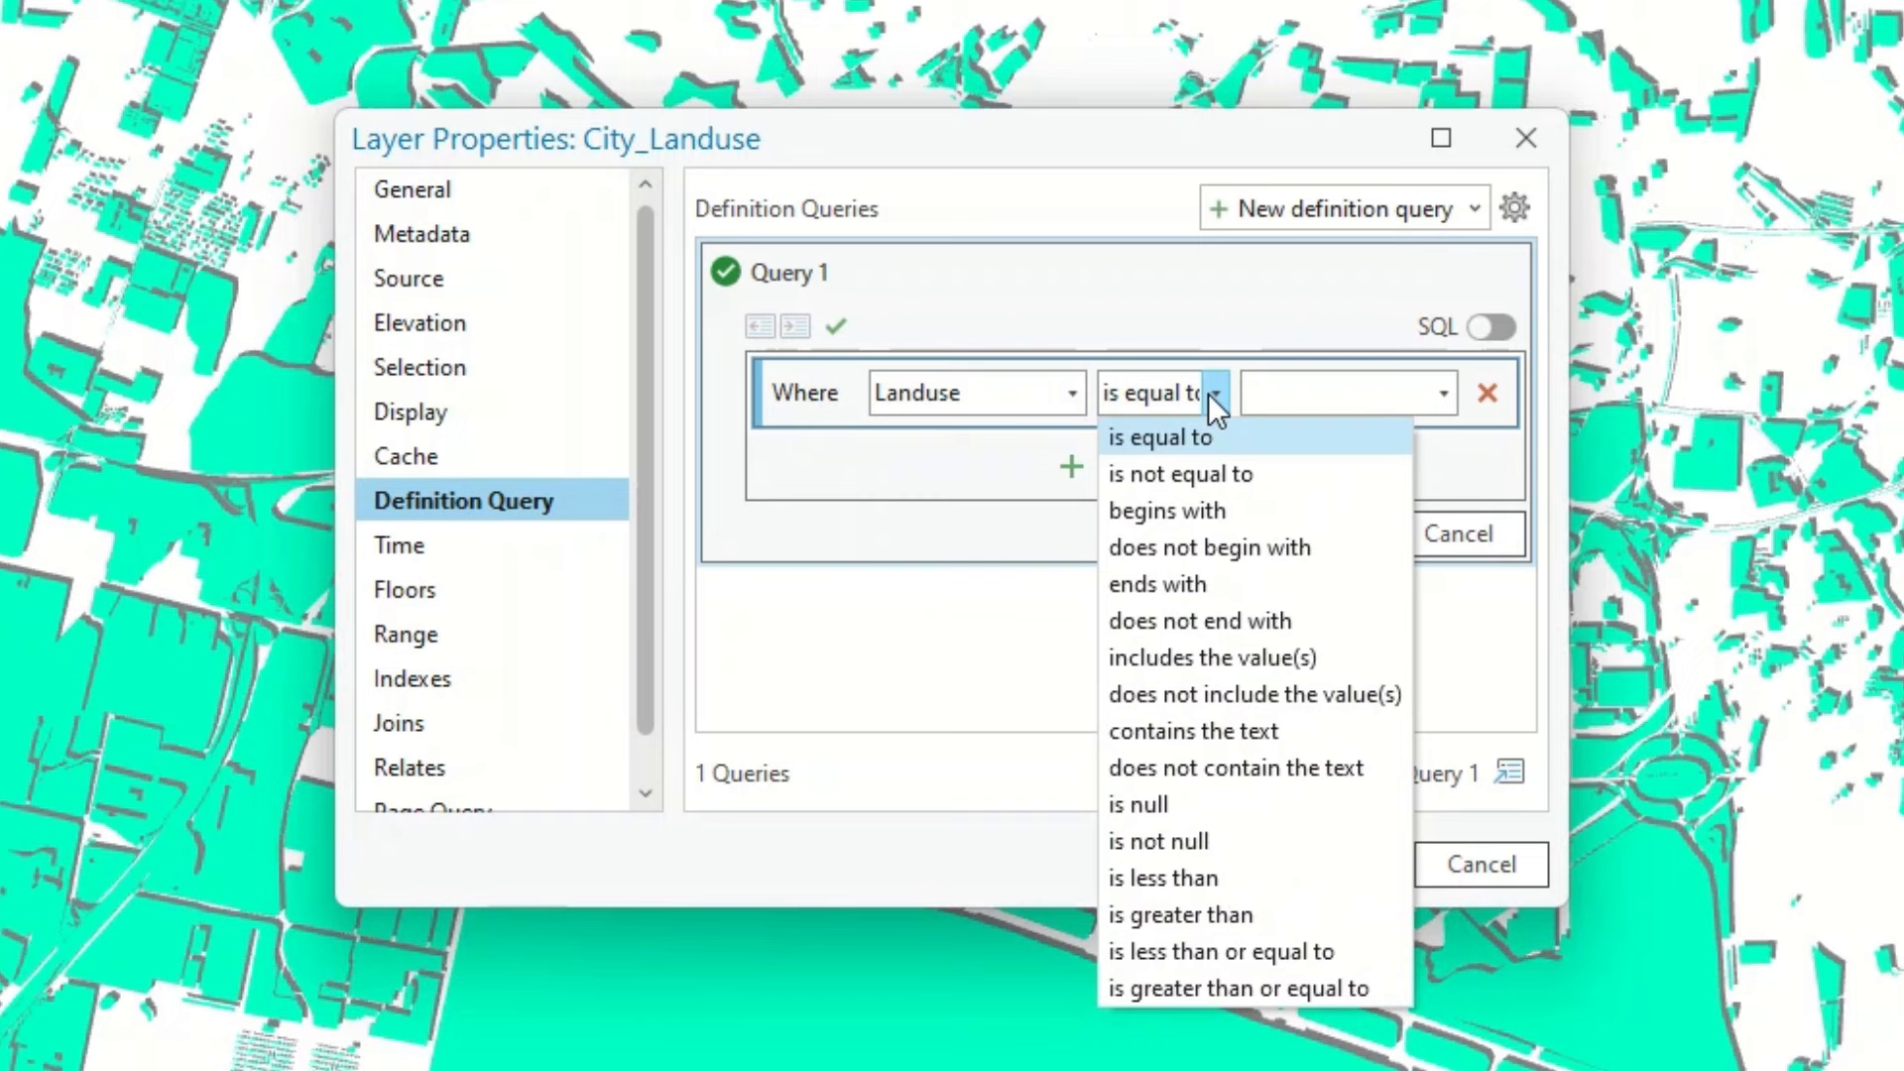
left_click(1318, 443)
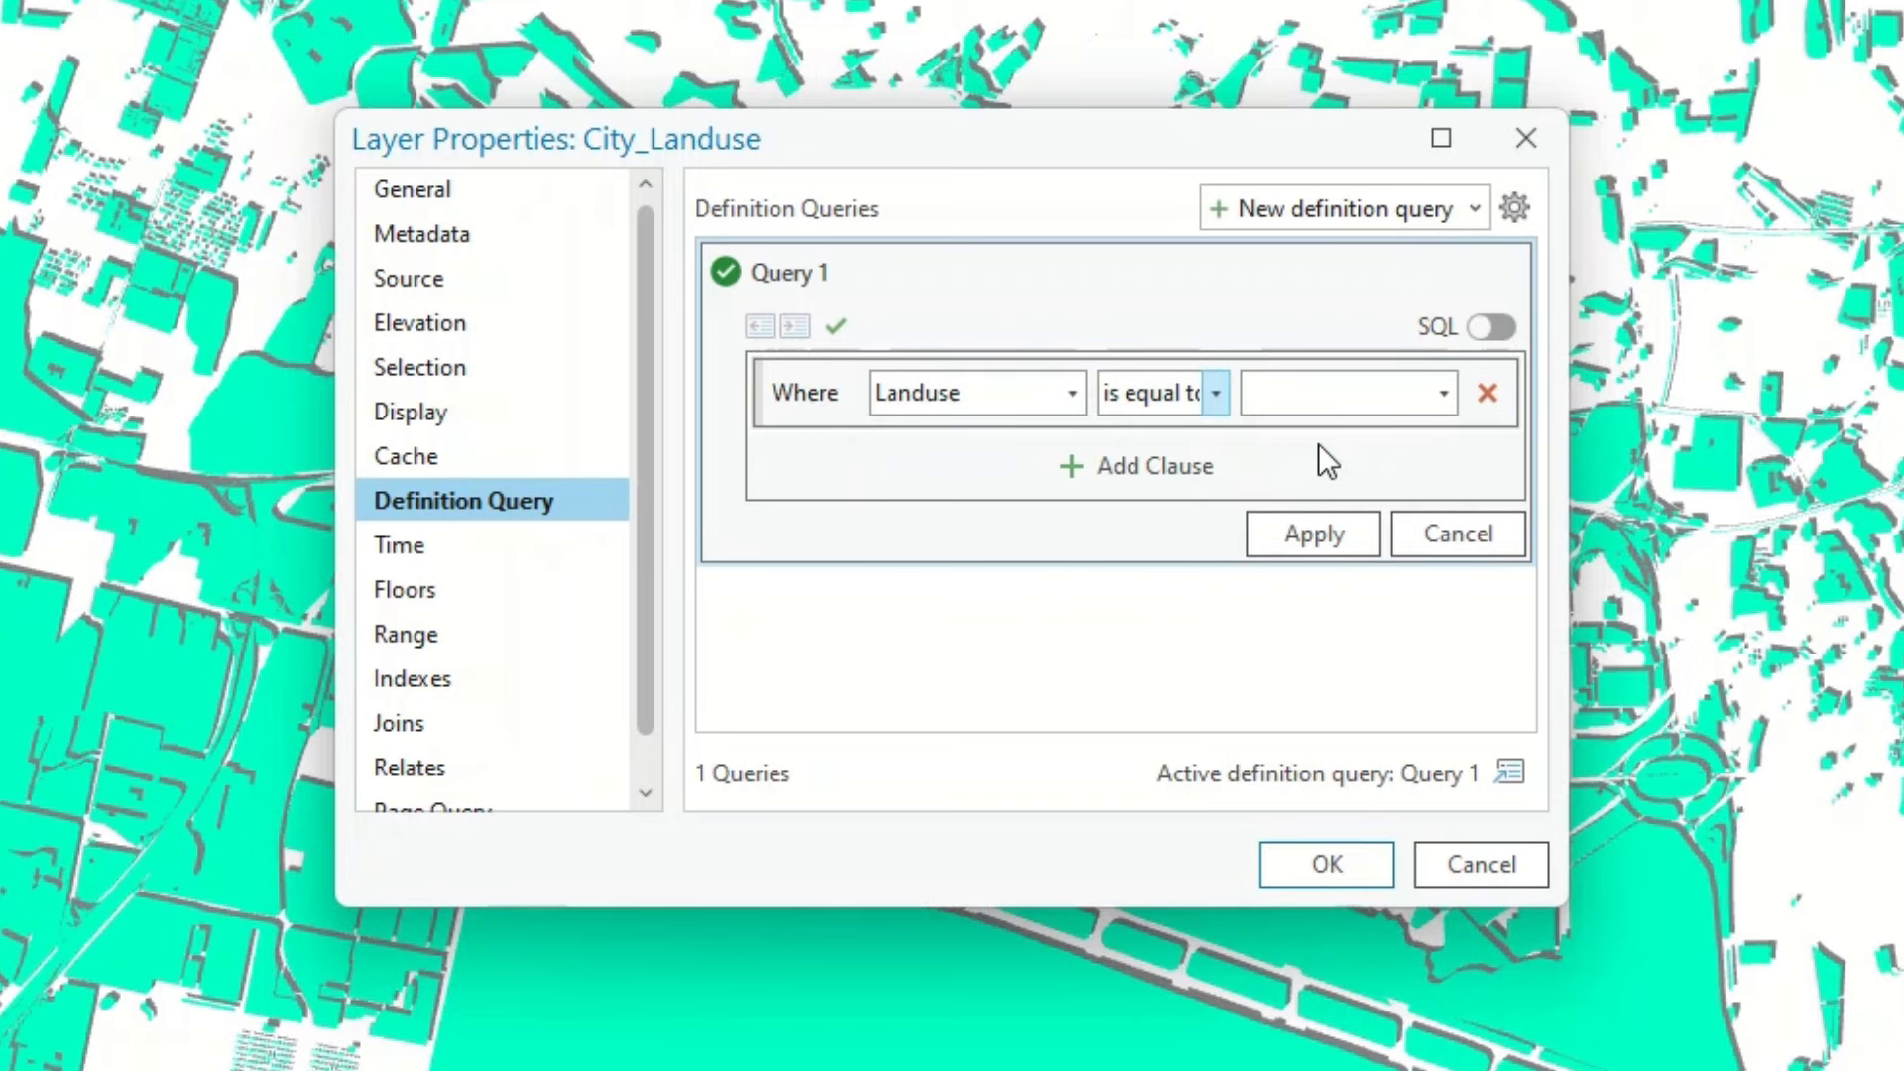
left_click(1442, 390)
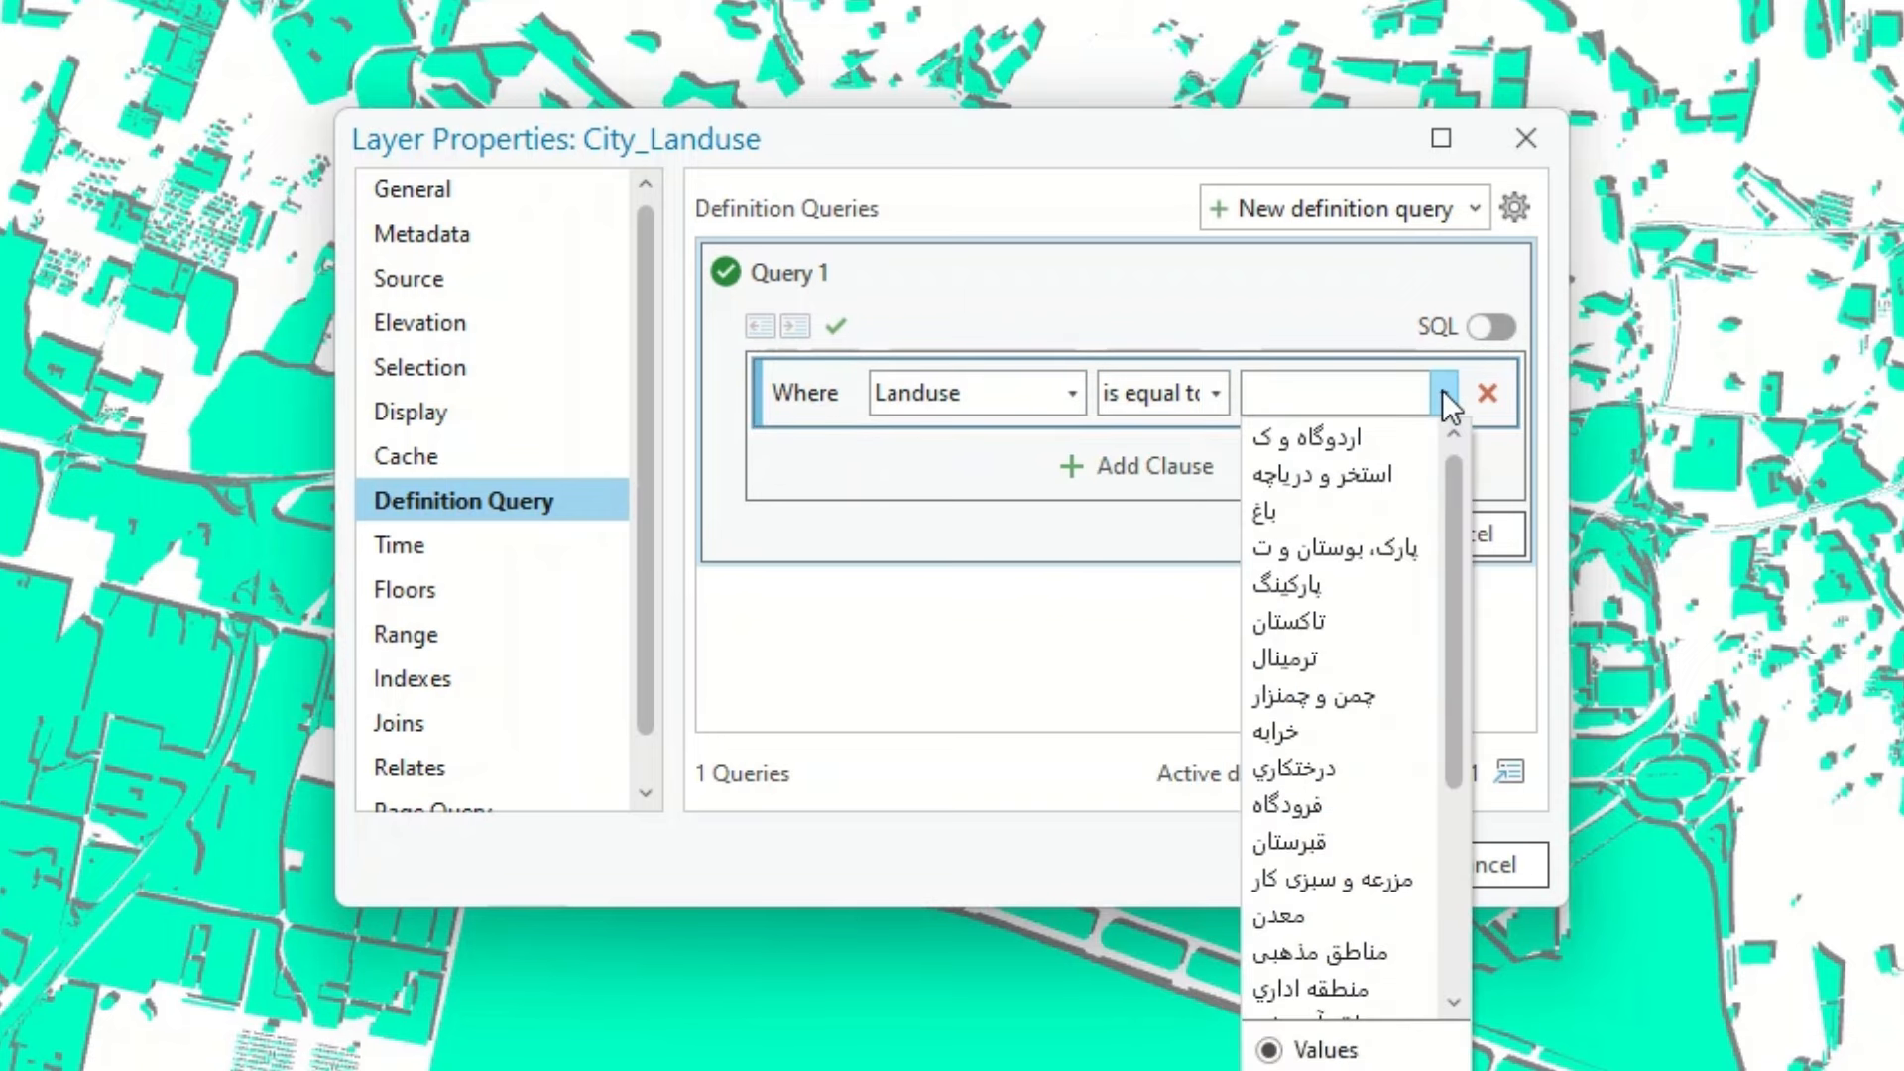
scroll(1397, 484, "down", 3)
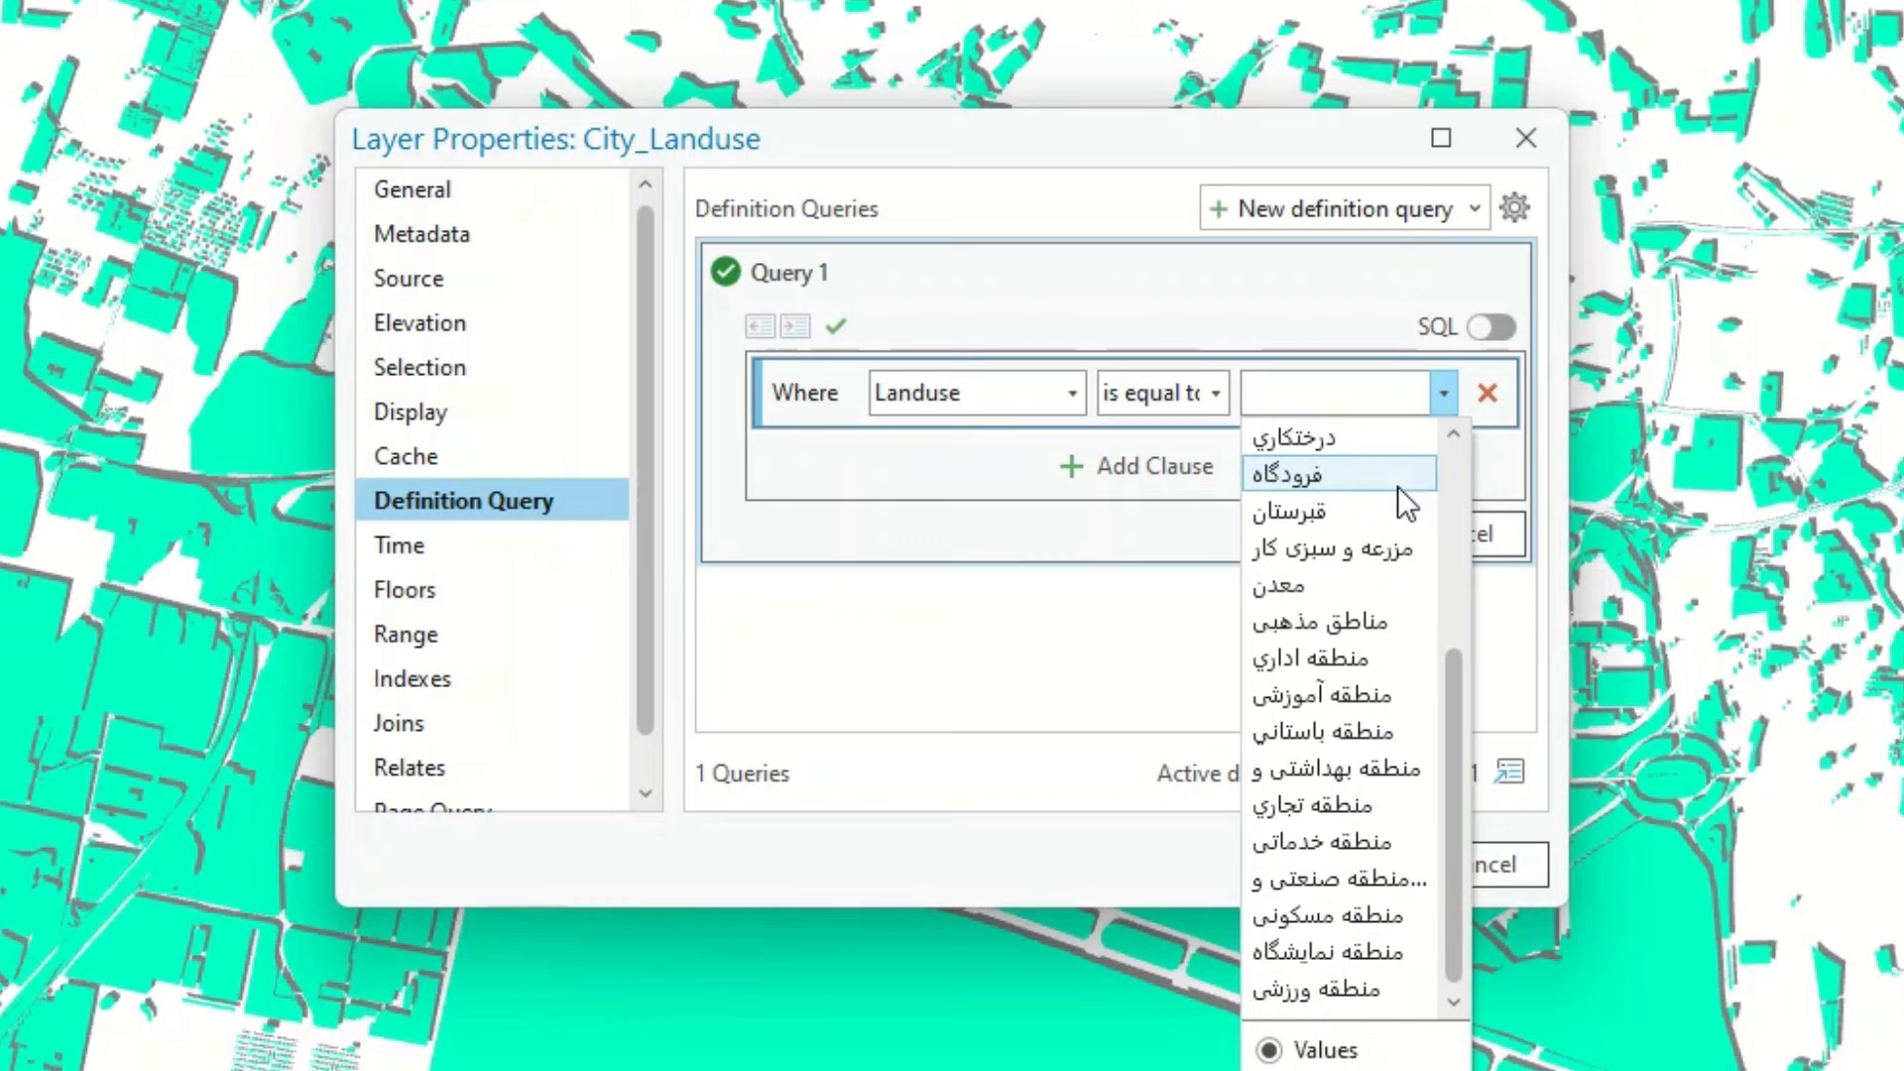
left_click(1339, 916)
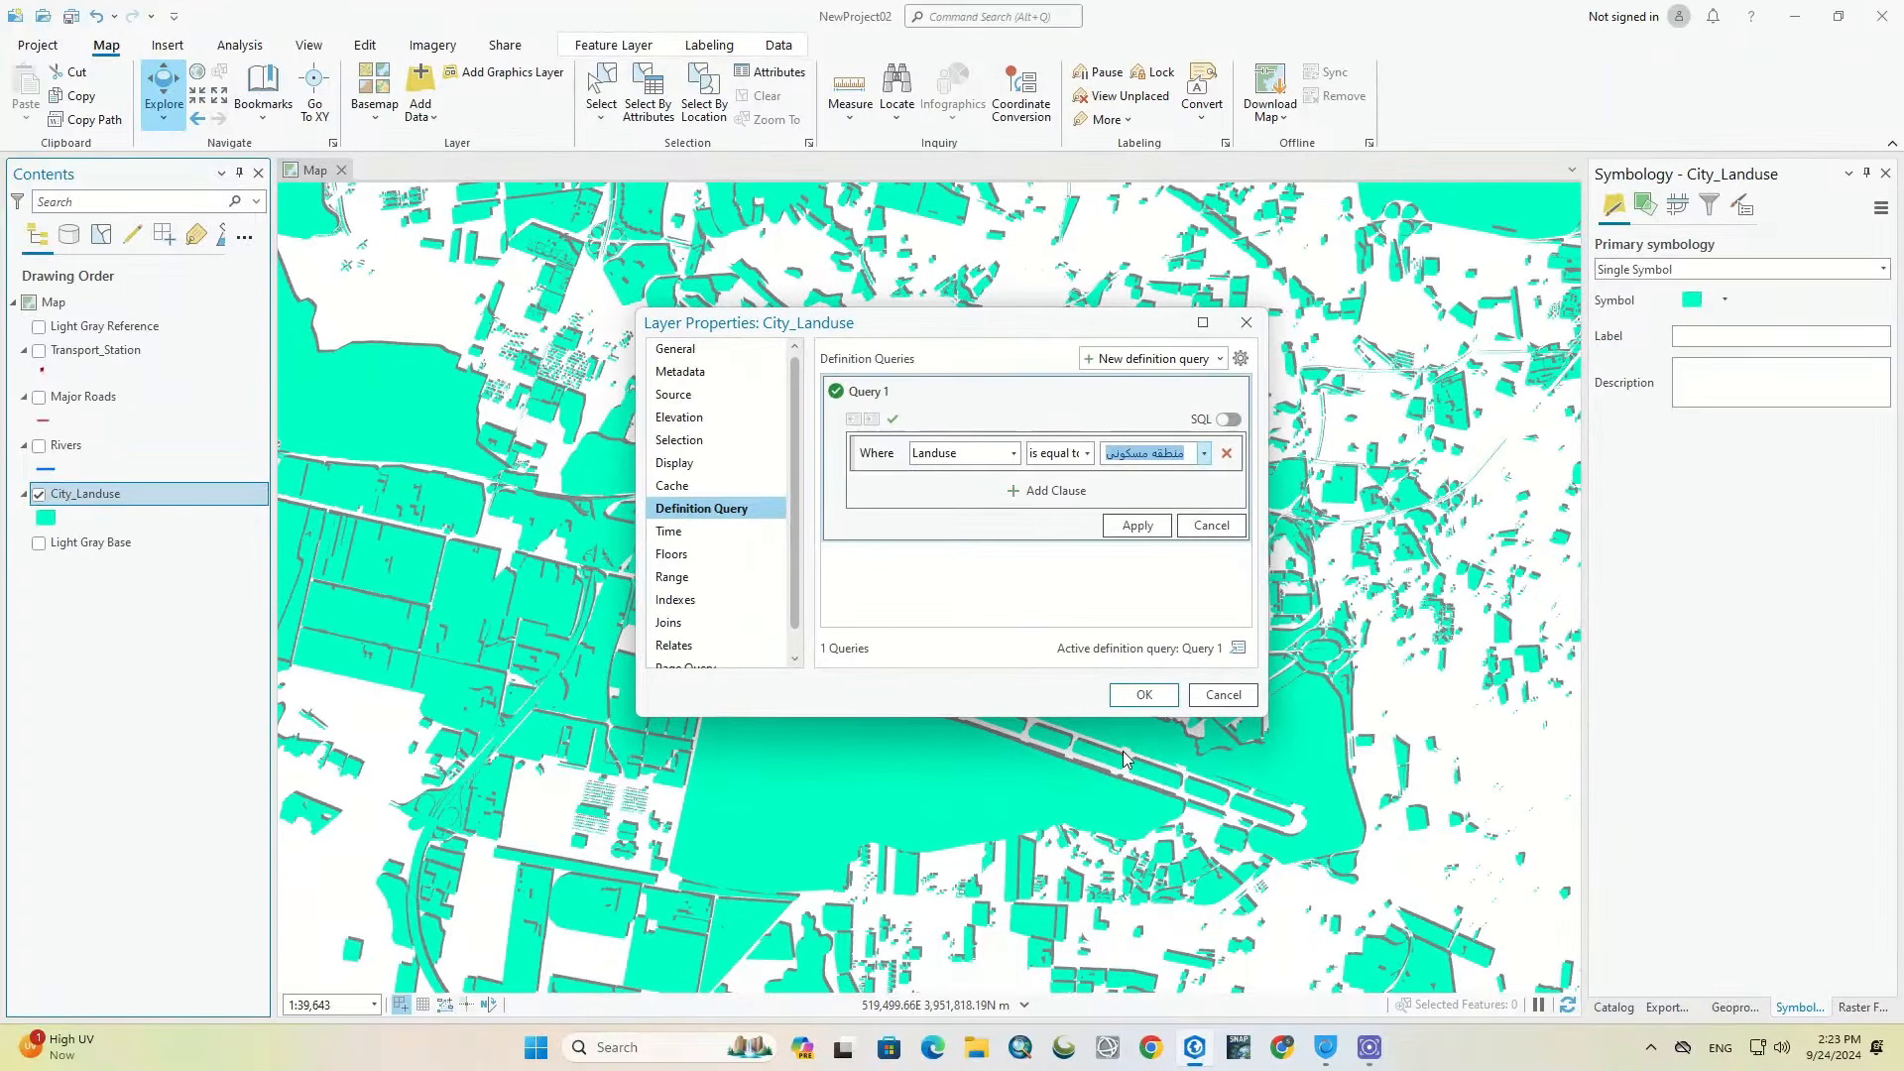
Step: Zoom to the City_Landuse layer, inspect one filtered polygon's Landuse attribute in its pop-up, and examine the filtered polygons across the city
right_click(198, 493)
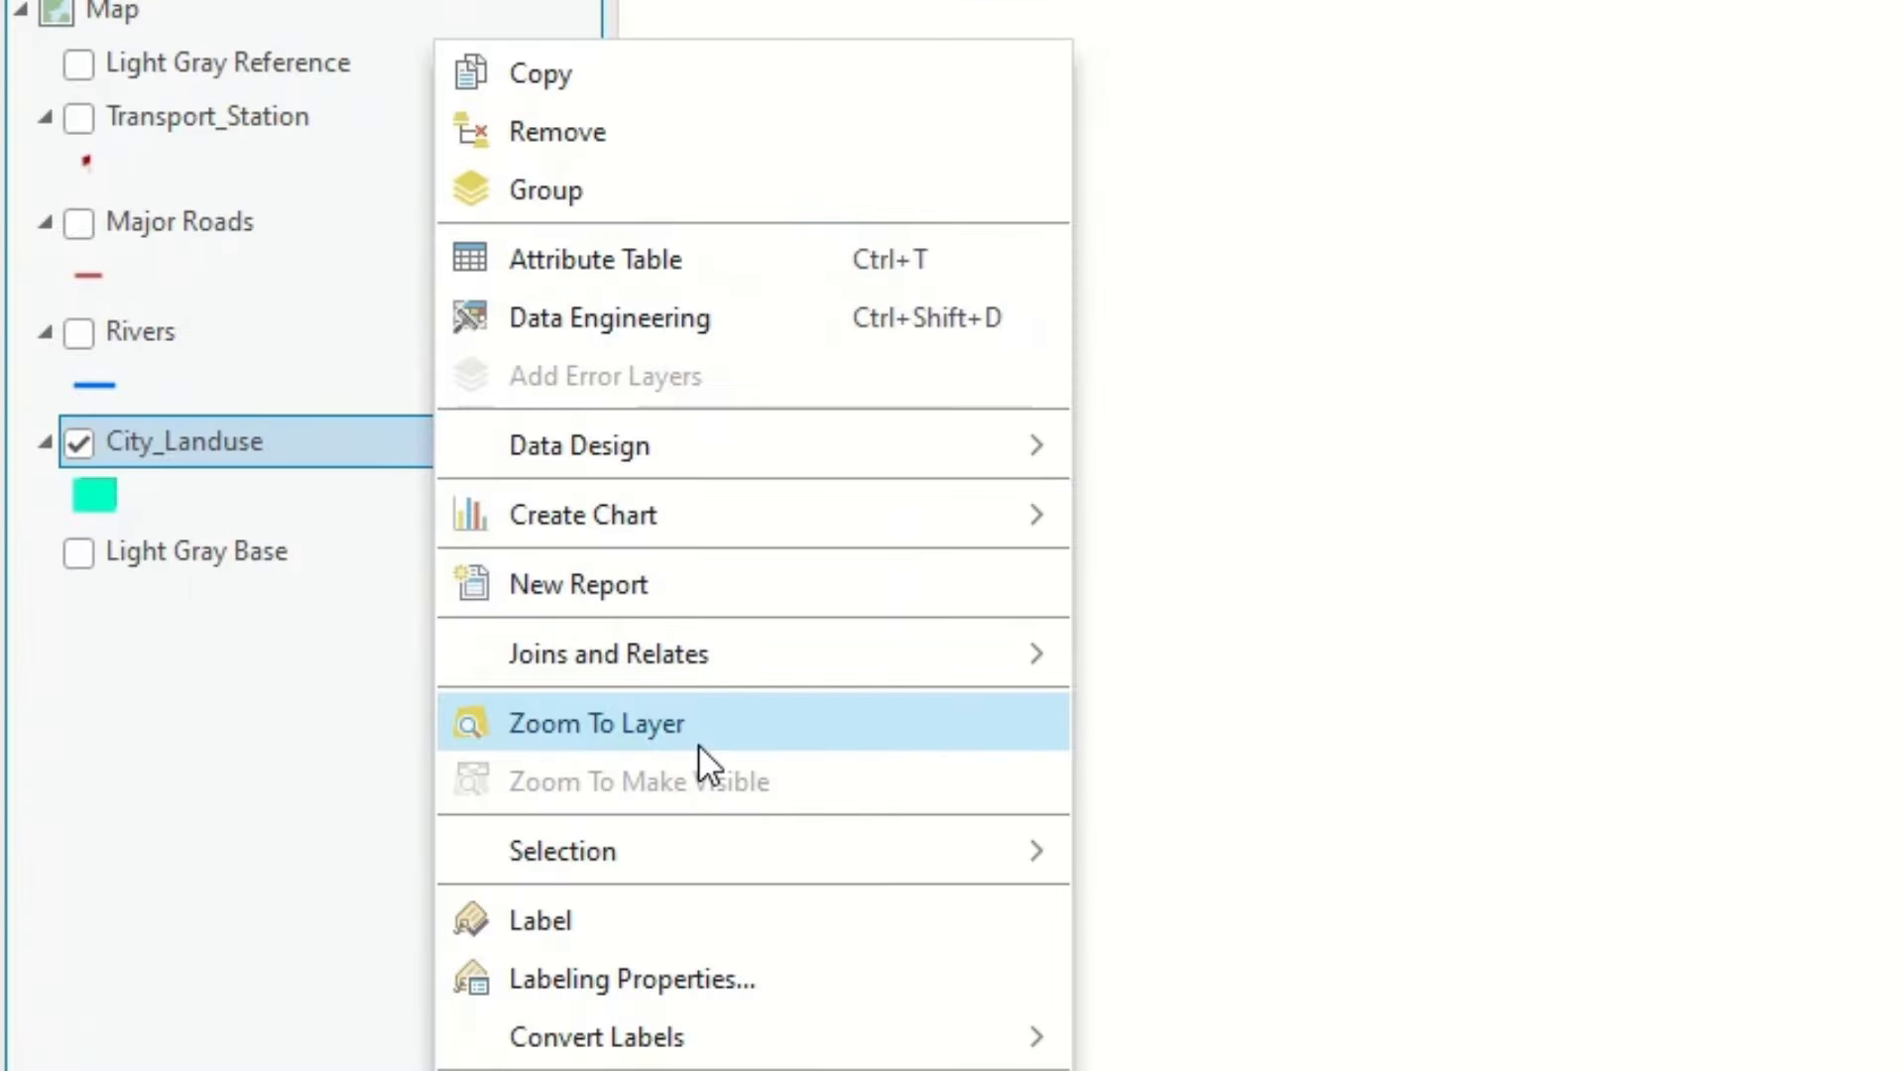
left_click(698, 744)
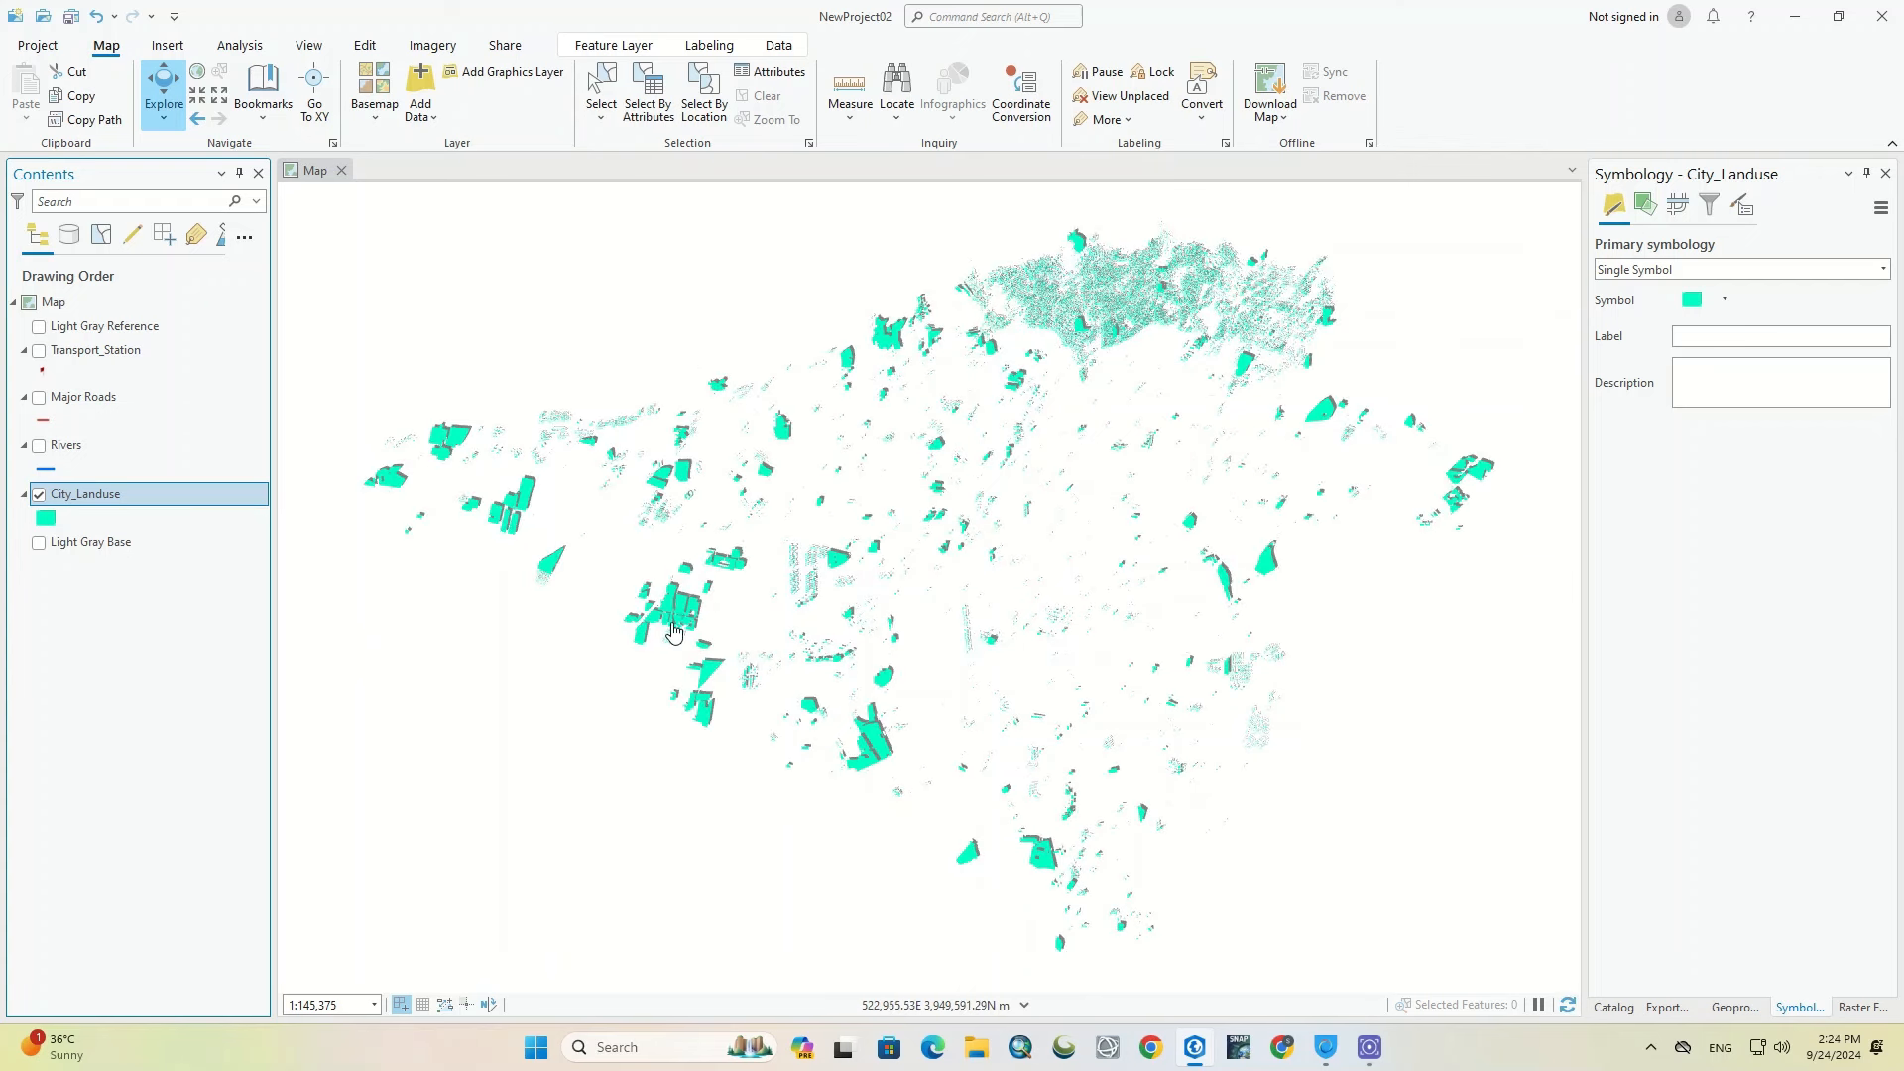
scroll(384, 466, "up", 5)
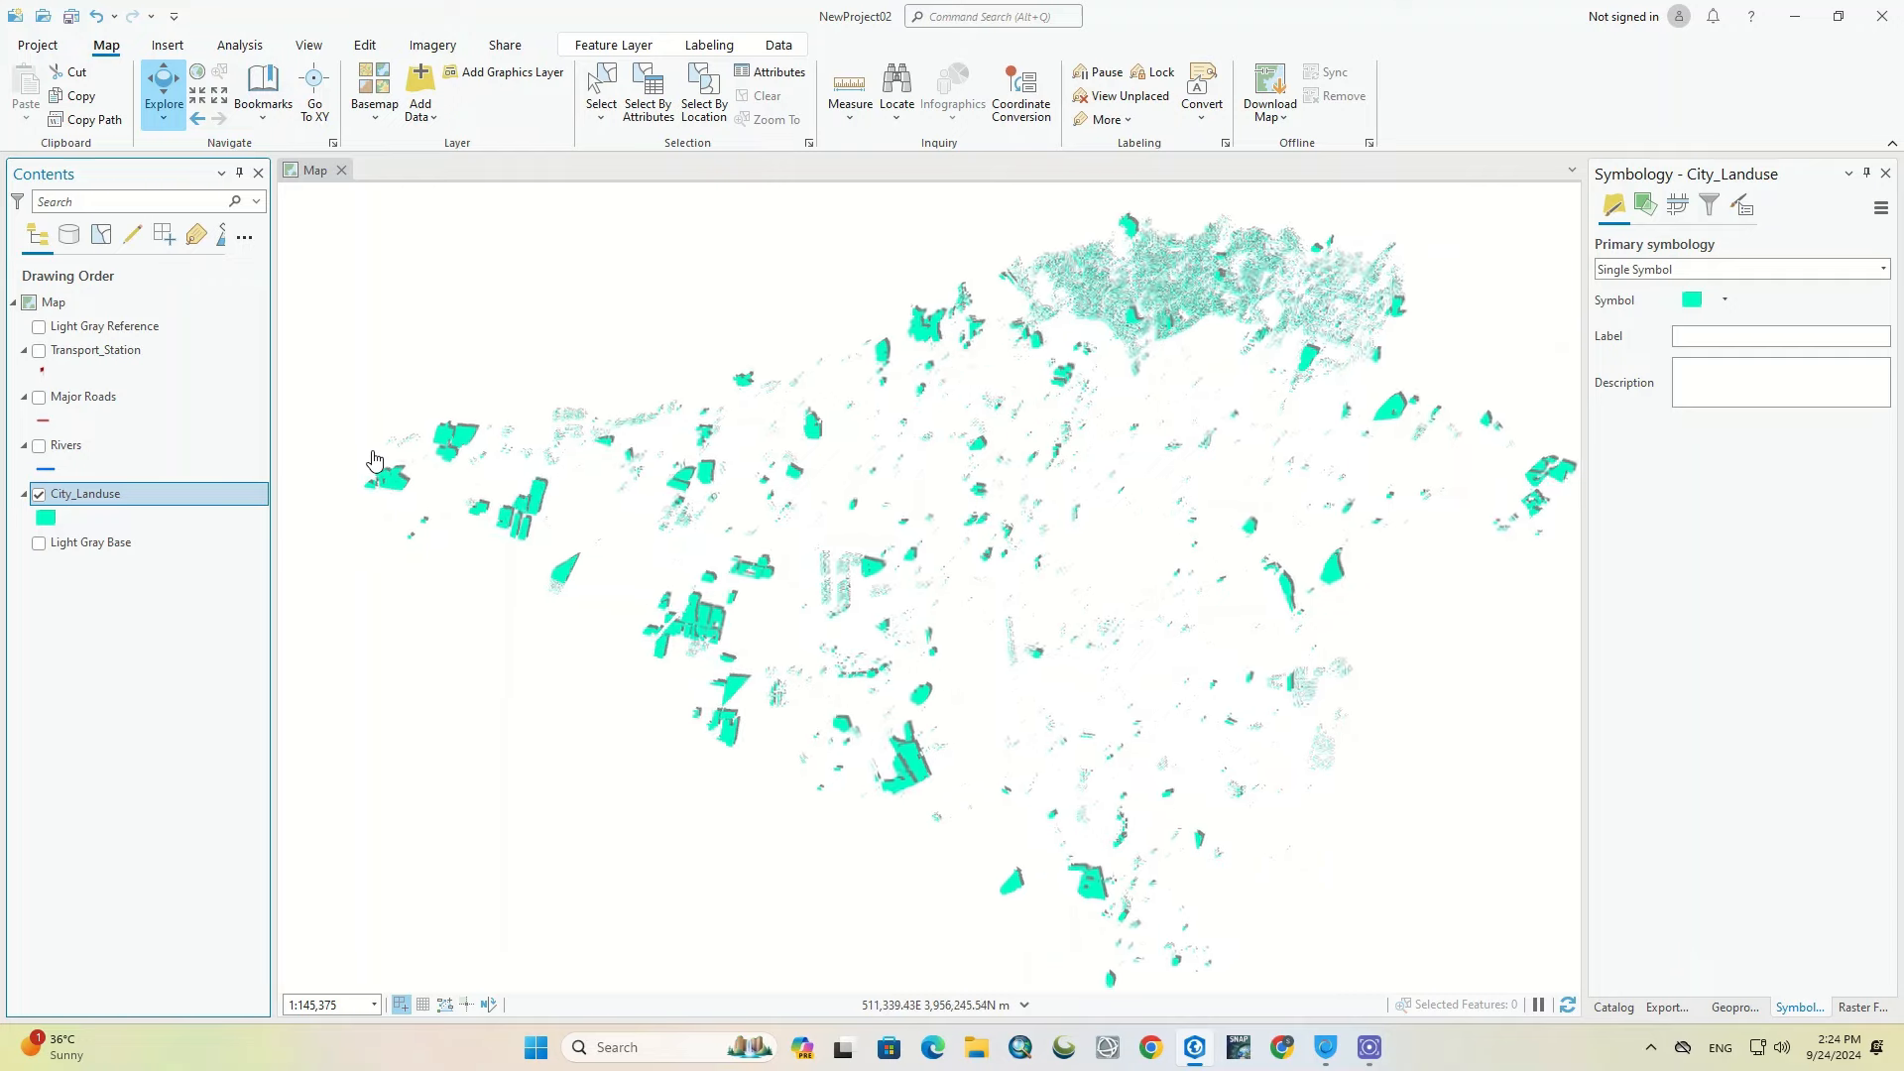
left_click(699, 398)
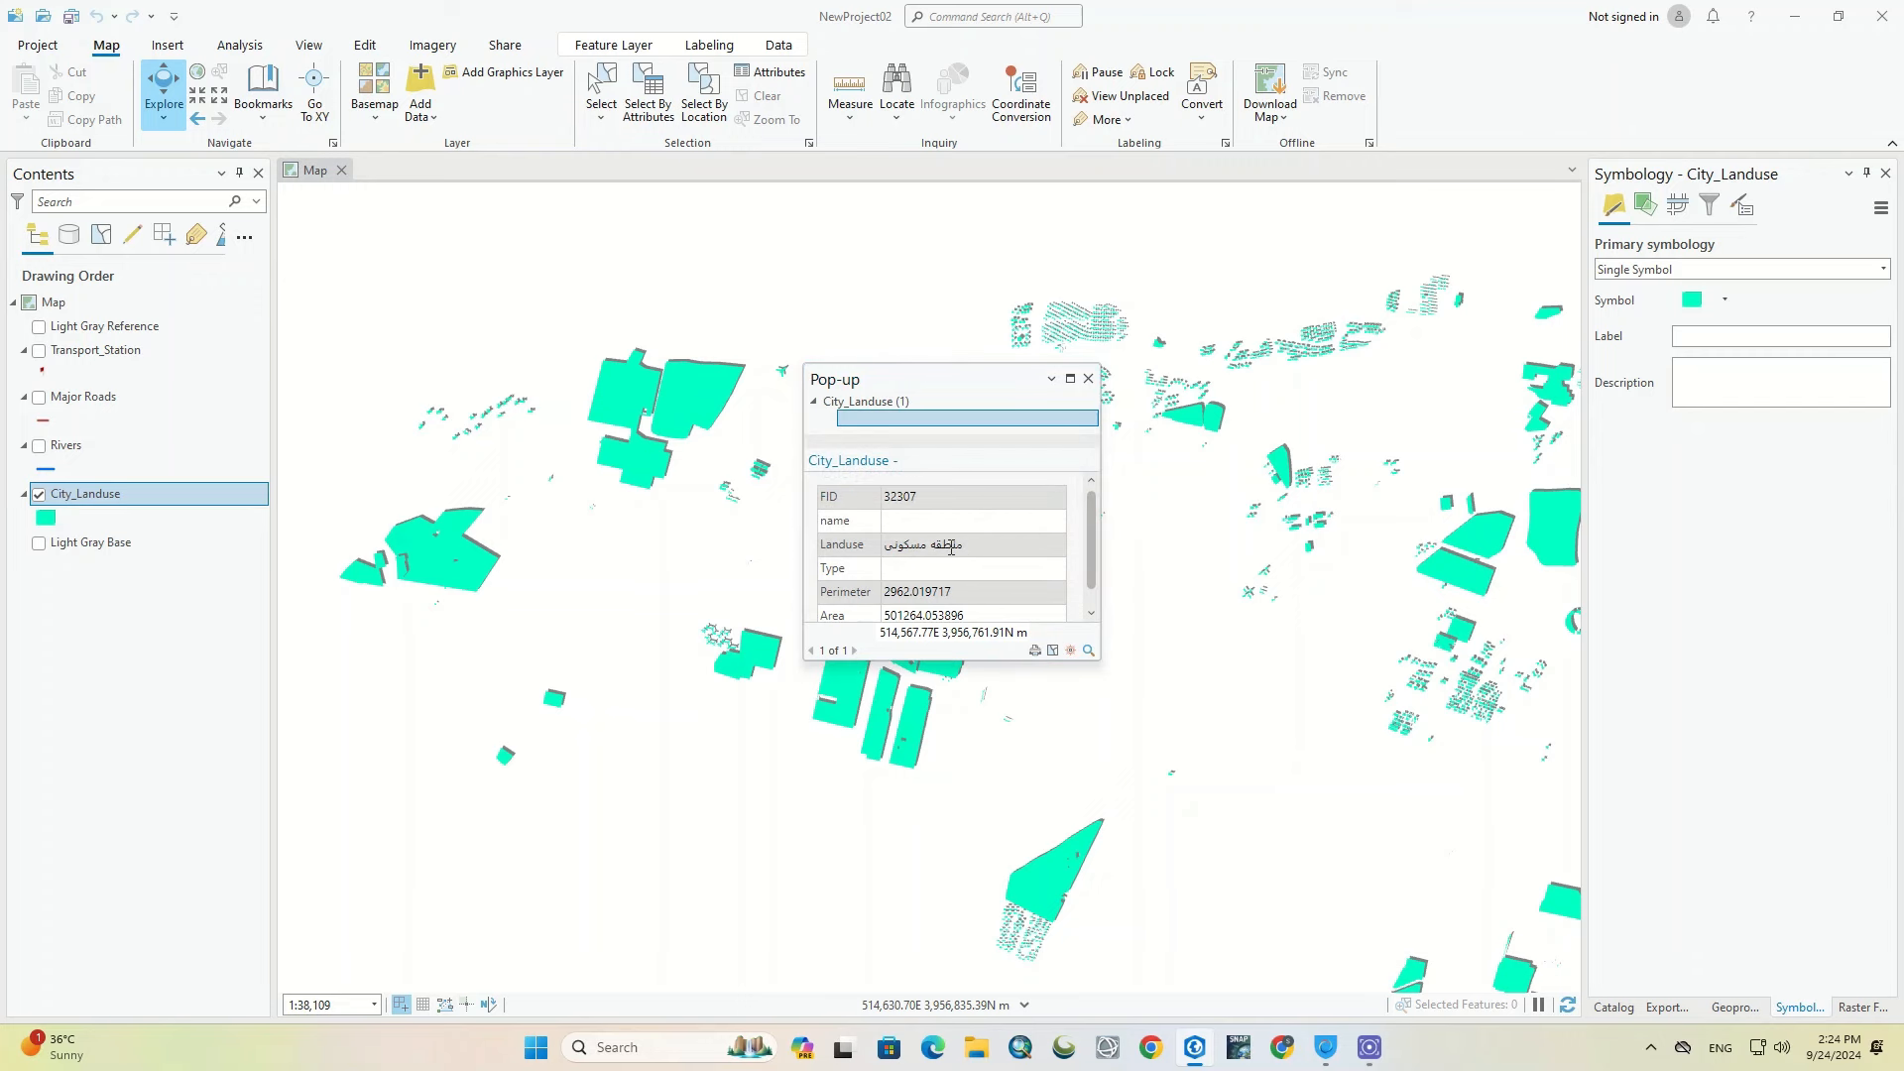
left_click_drag(951, 547, 904, 535)
left_click(1088, 378)
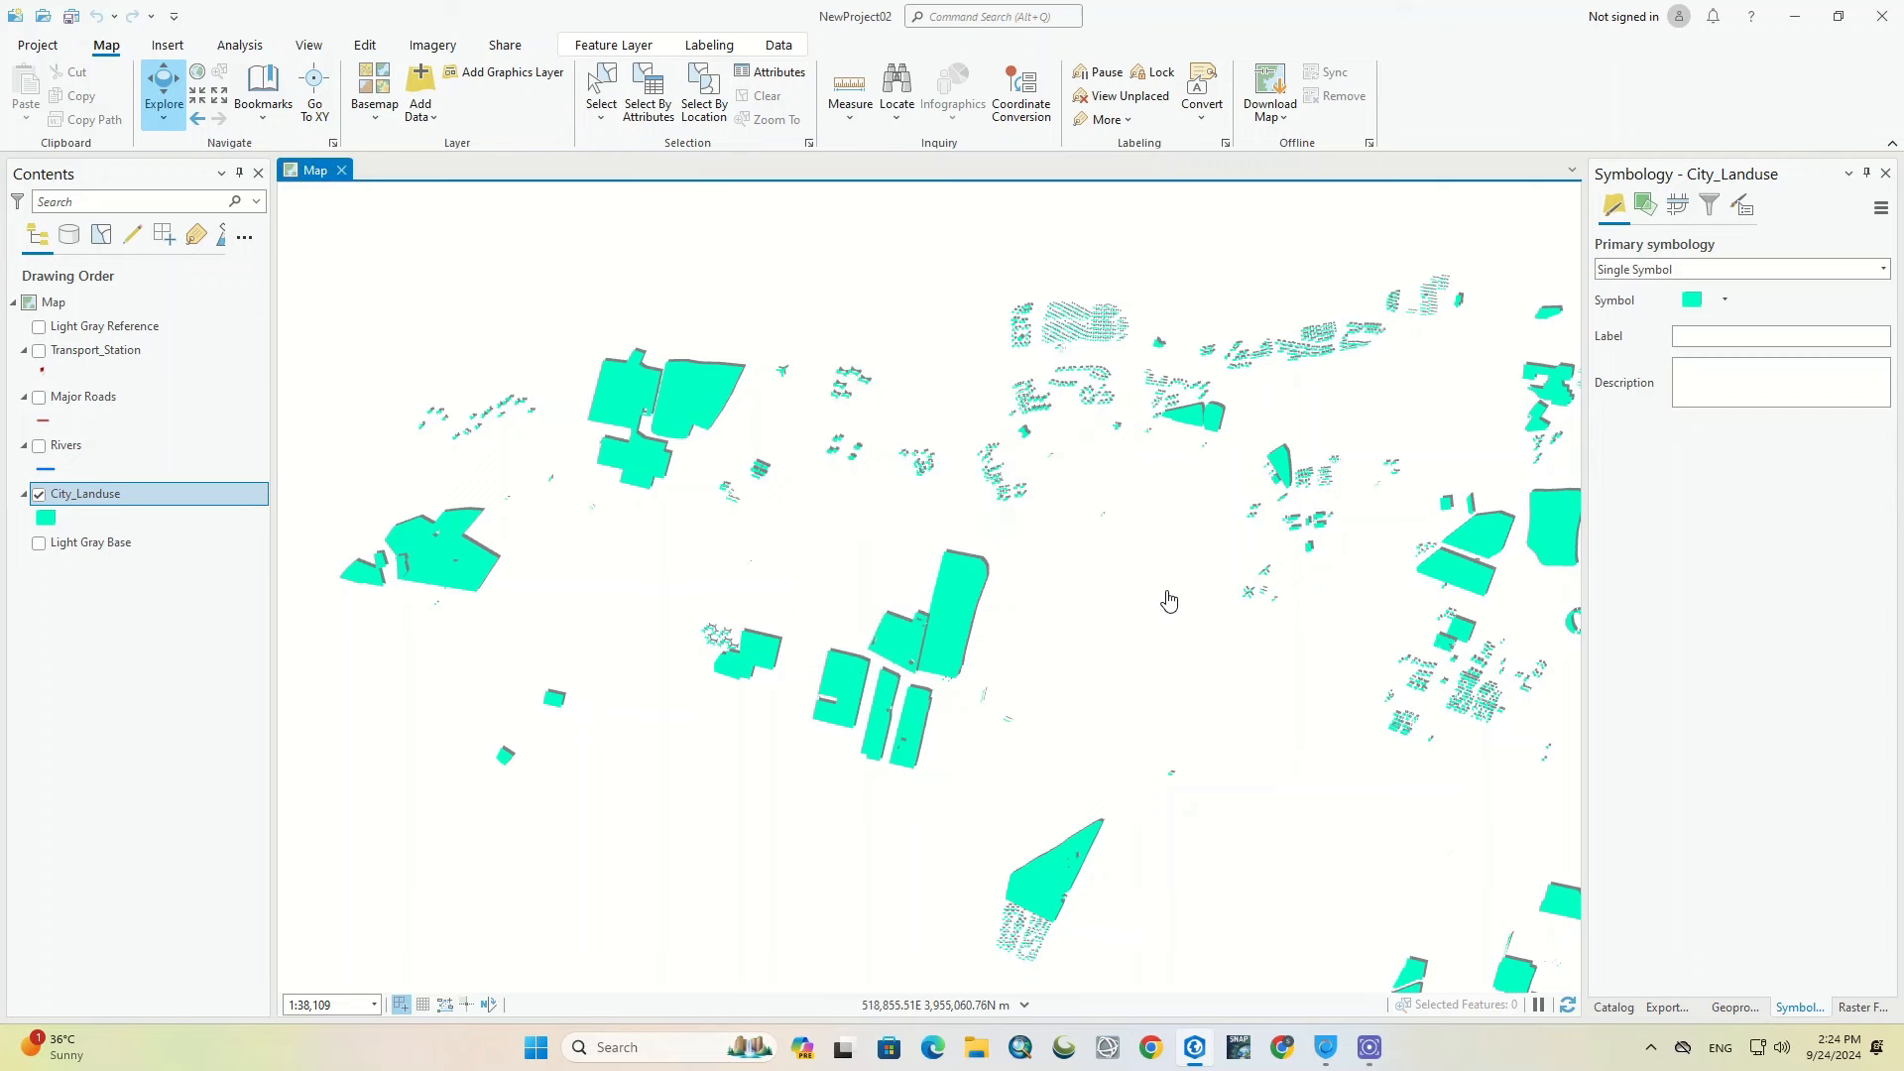
scroll(898, 485, "down", 2)
left_click_drag(1009, 497, 892, 469)
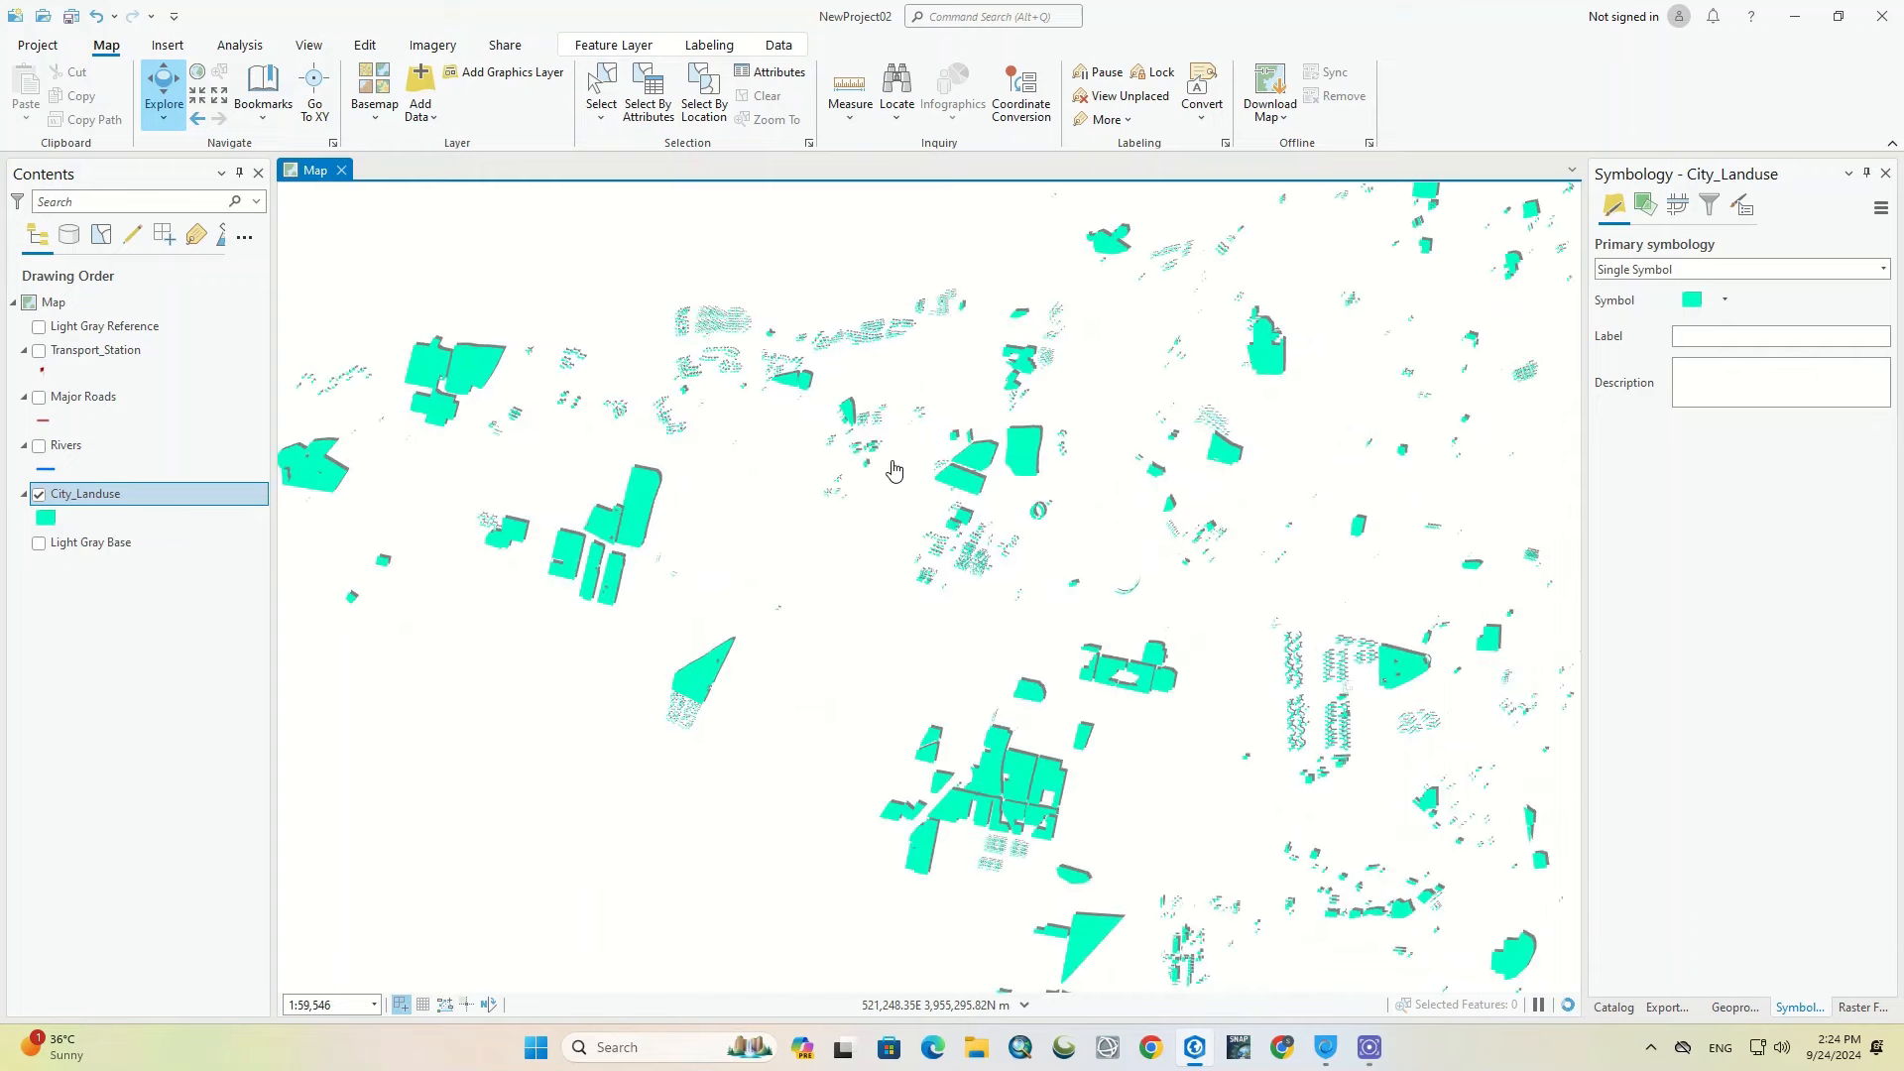
scroll(867, 476, "down", 2)
left_click_drag(1186, 556, 922, 562)
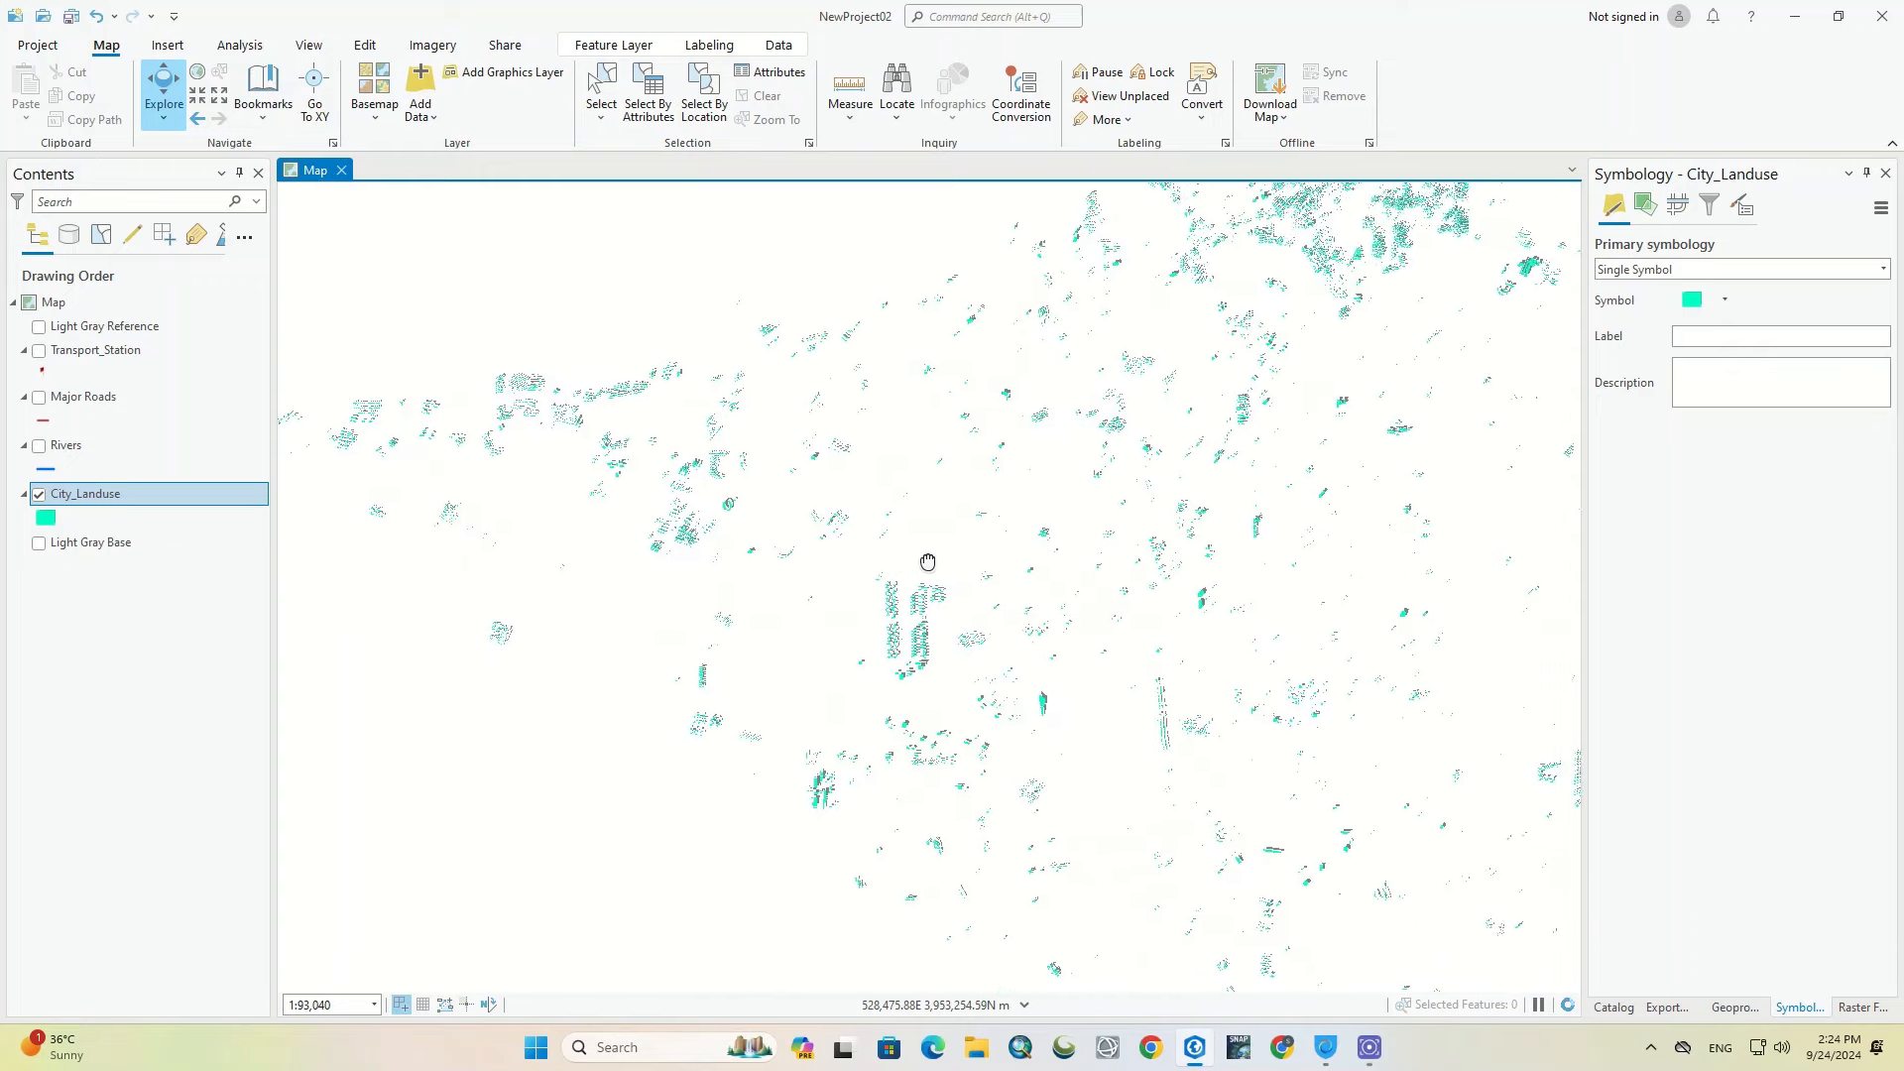
scroll(884, 536, "down", 2)
scroll(536, 493, "down", 1)
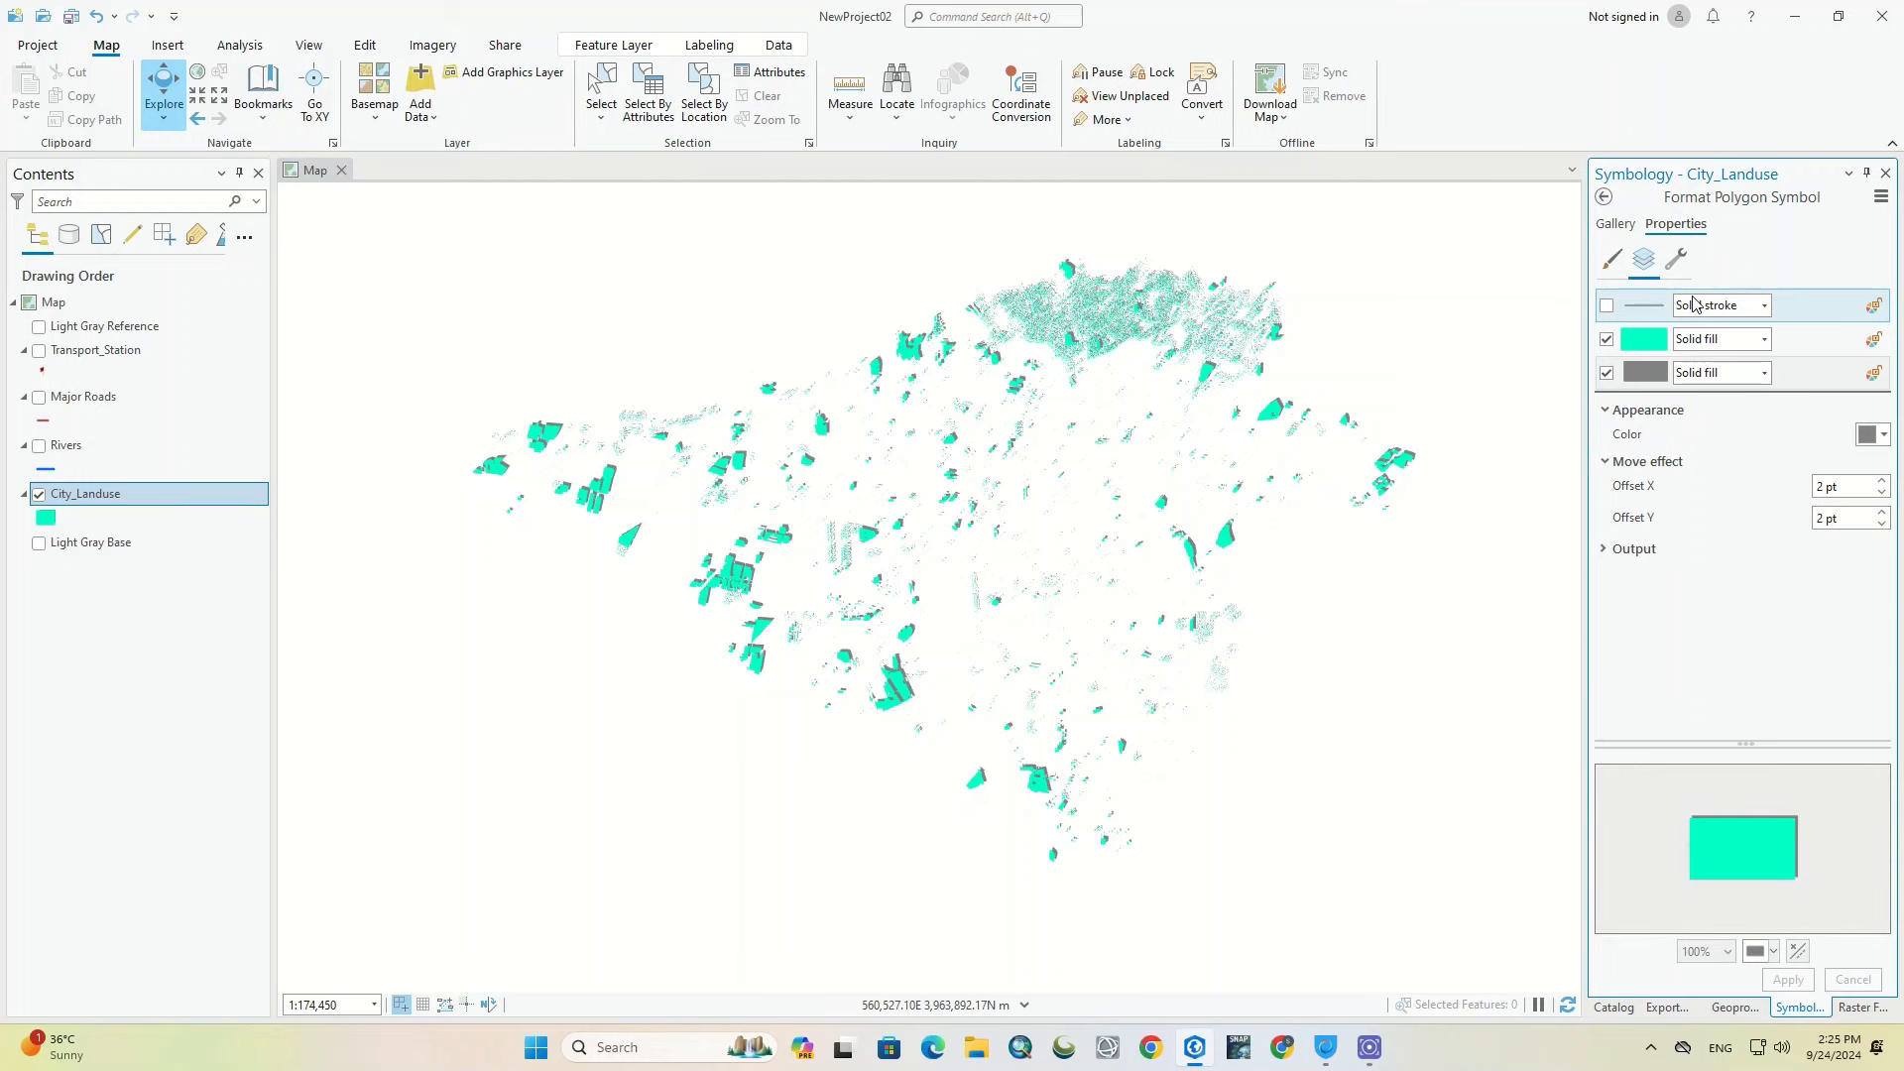
Step: Disable the gray offset fill in the City_Landuse polygon symbol, enable its solid stroke, and apply the changes
left_click(1607, 373)
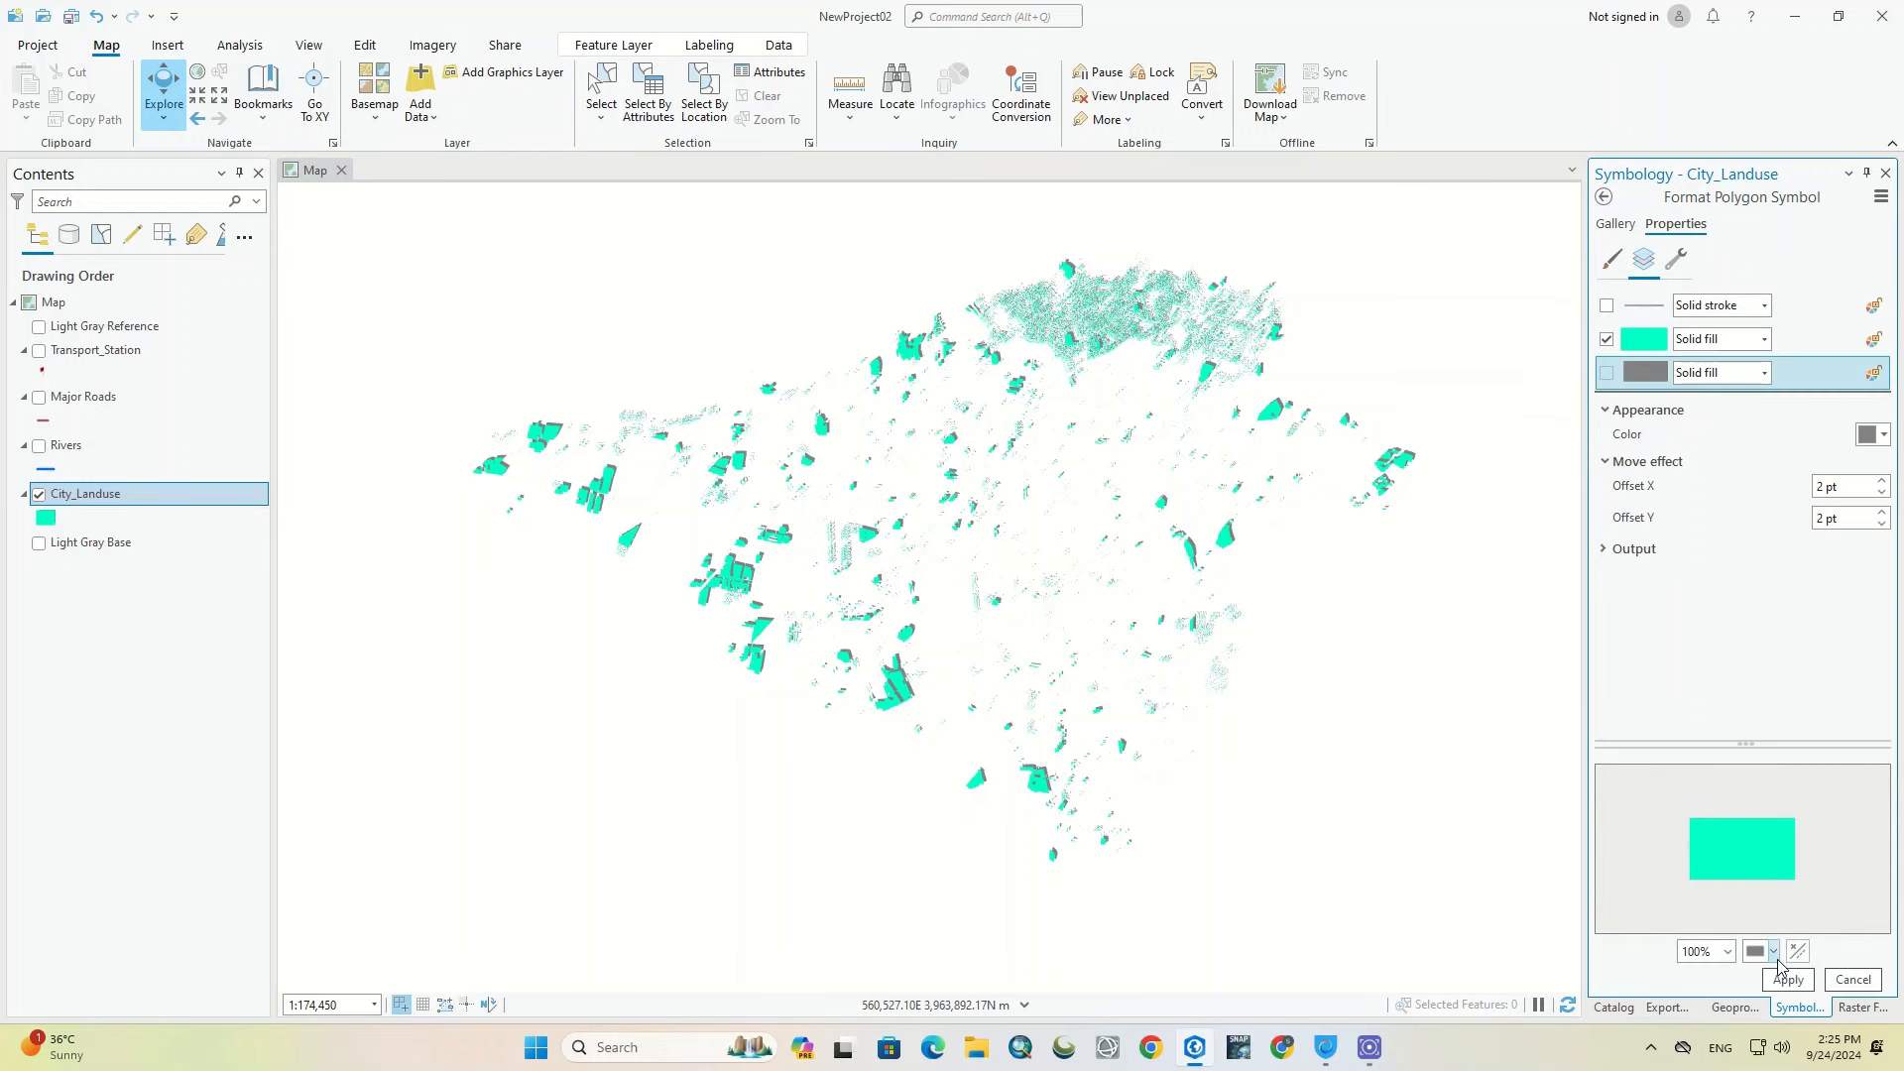
left_click(1607, 305)
left_click(1785, 979)
scroll(927, 482, "up", 2)
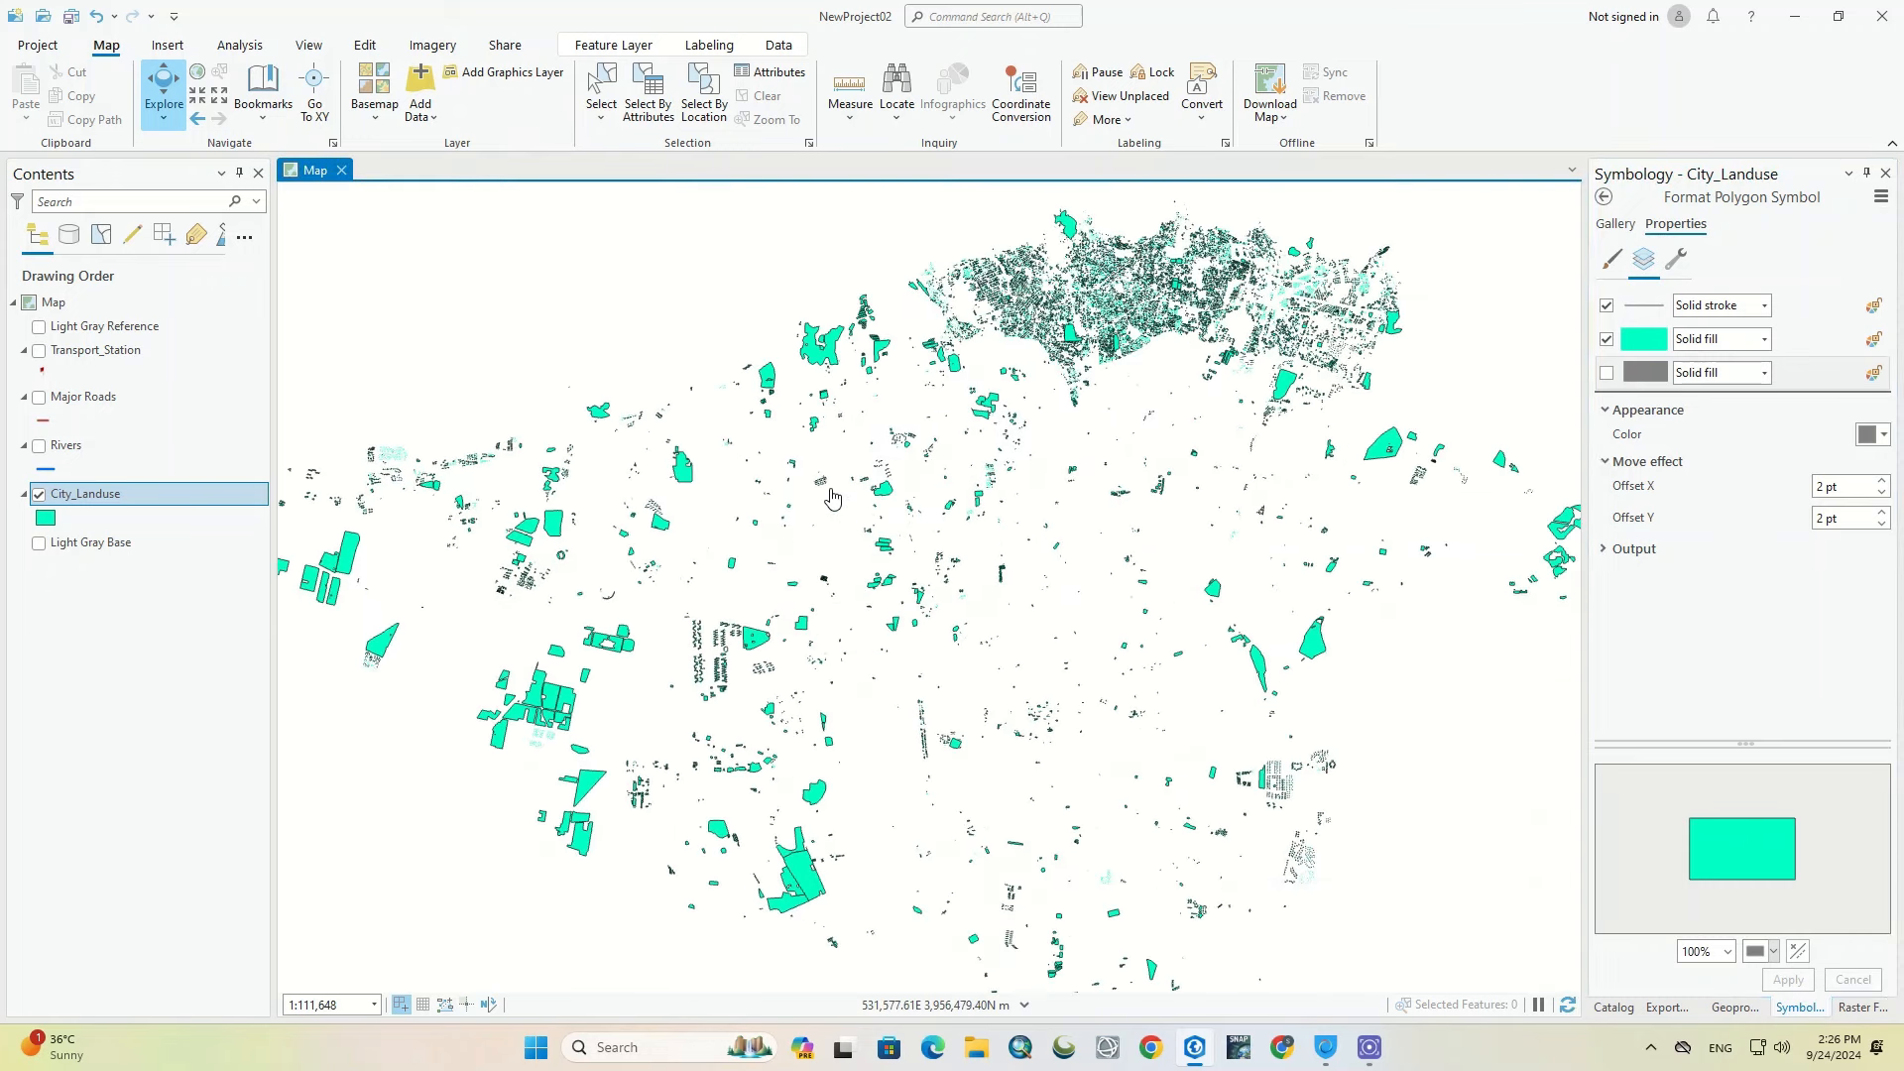
Step: Delete the definition query Query 1 from the City_Landuse layer properties
right_click(80, 495)
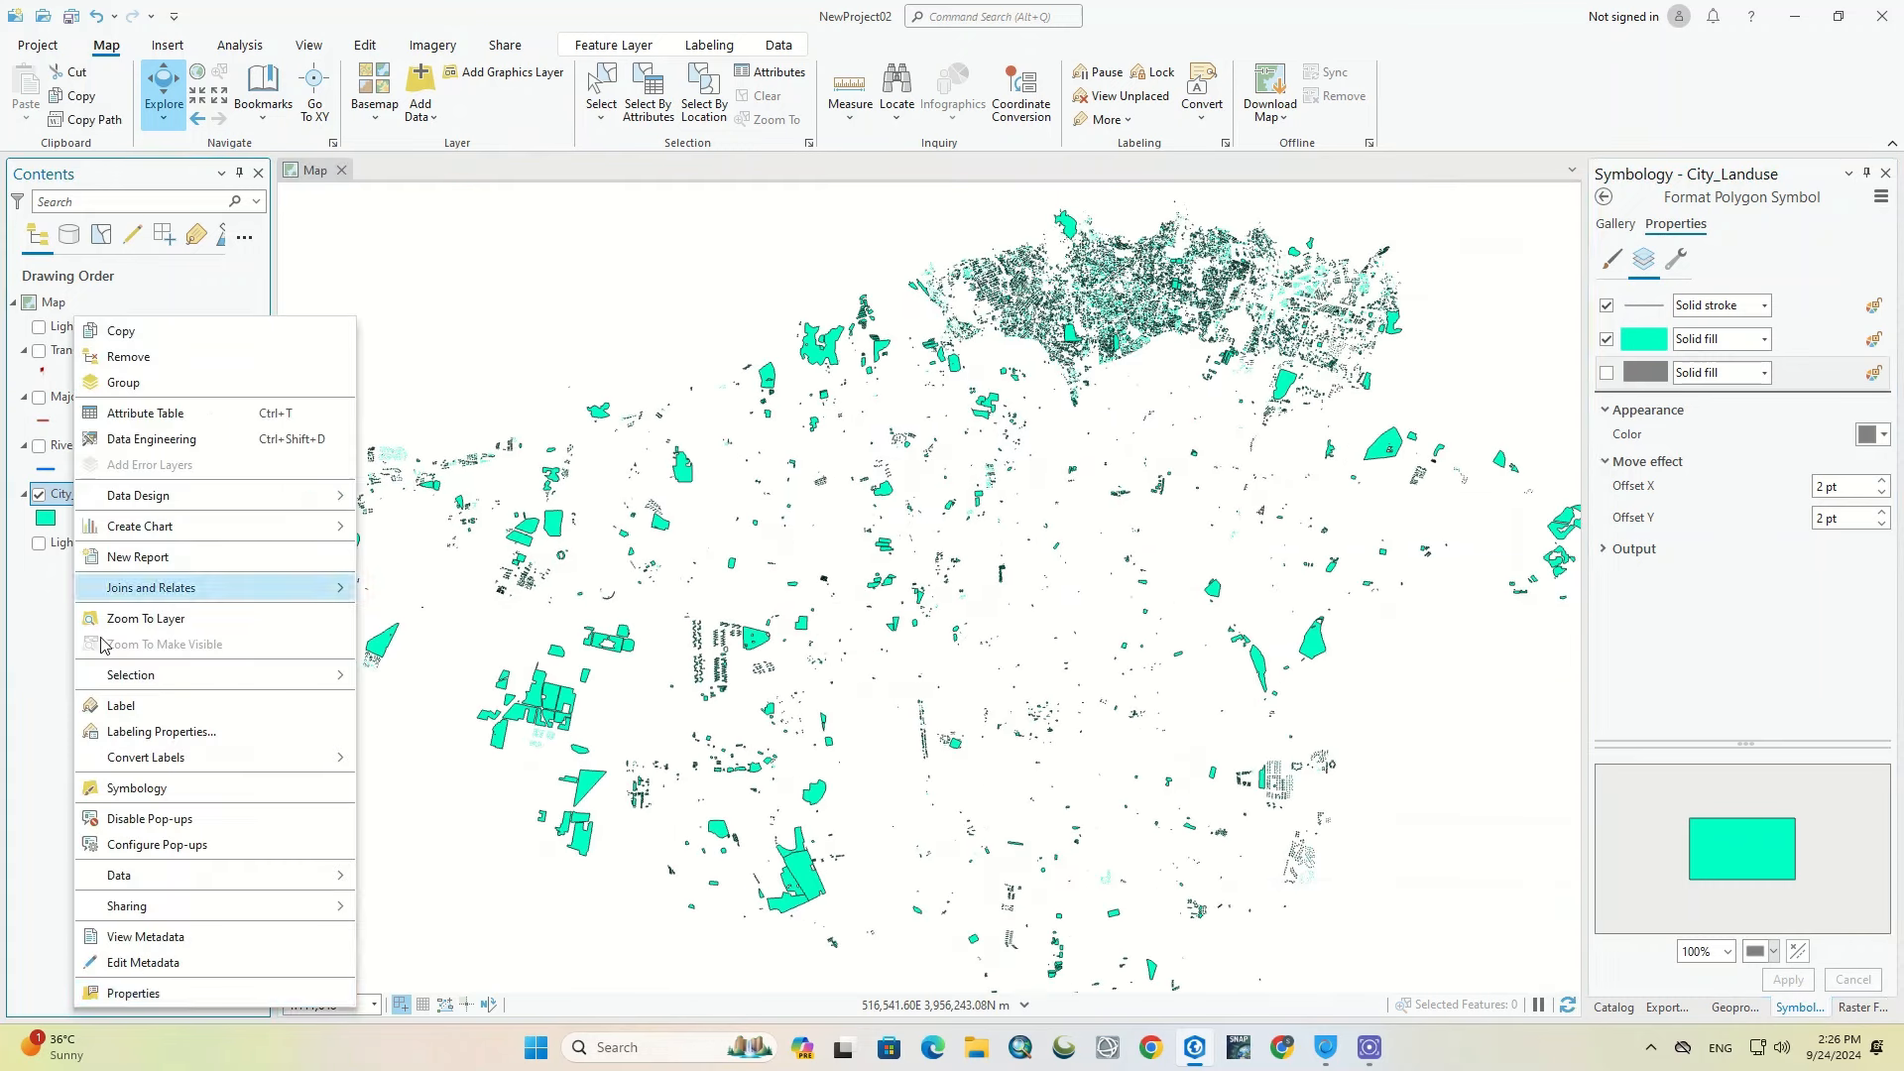
left_click(115, 983)
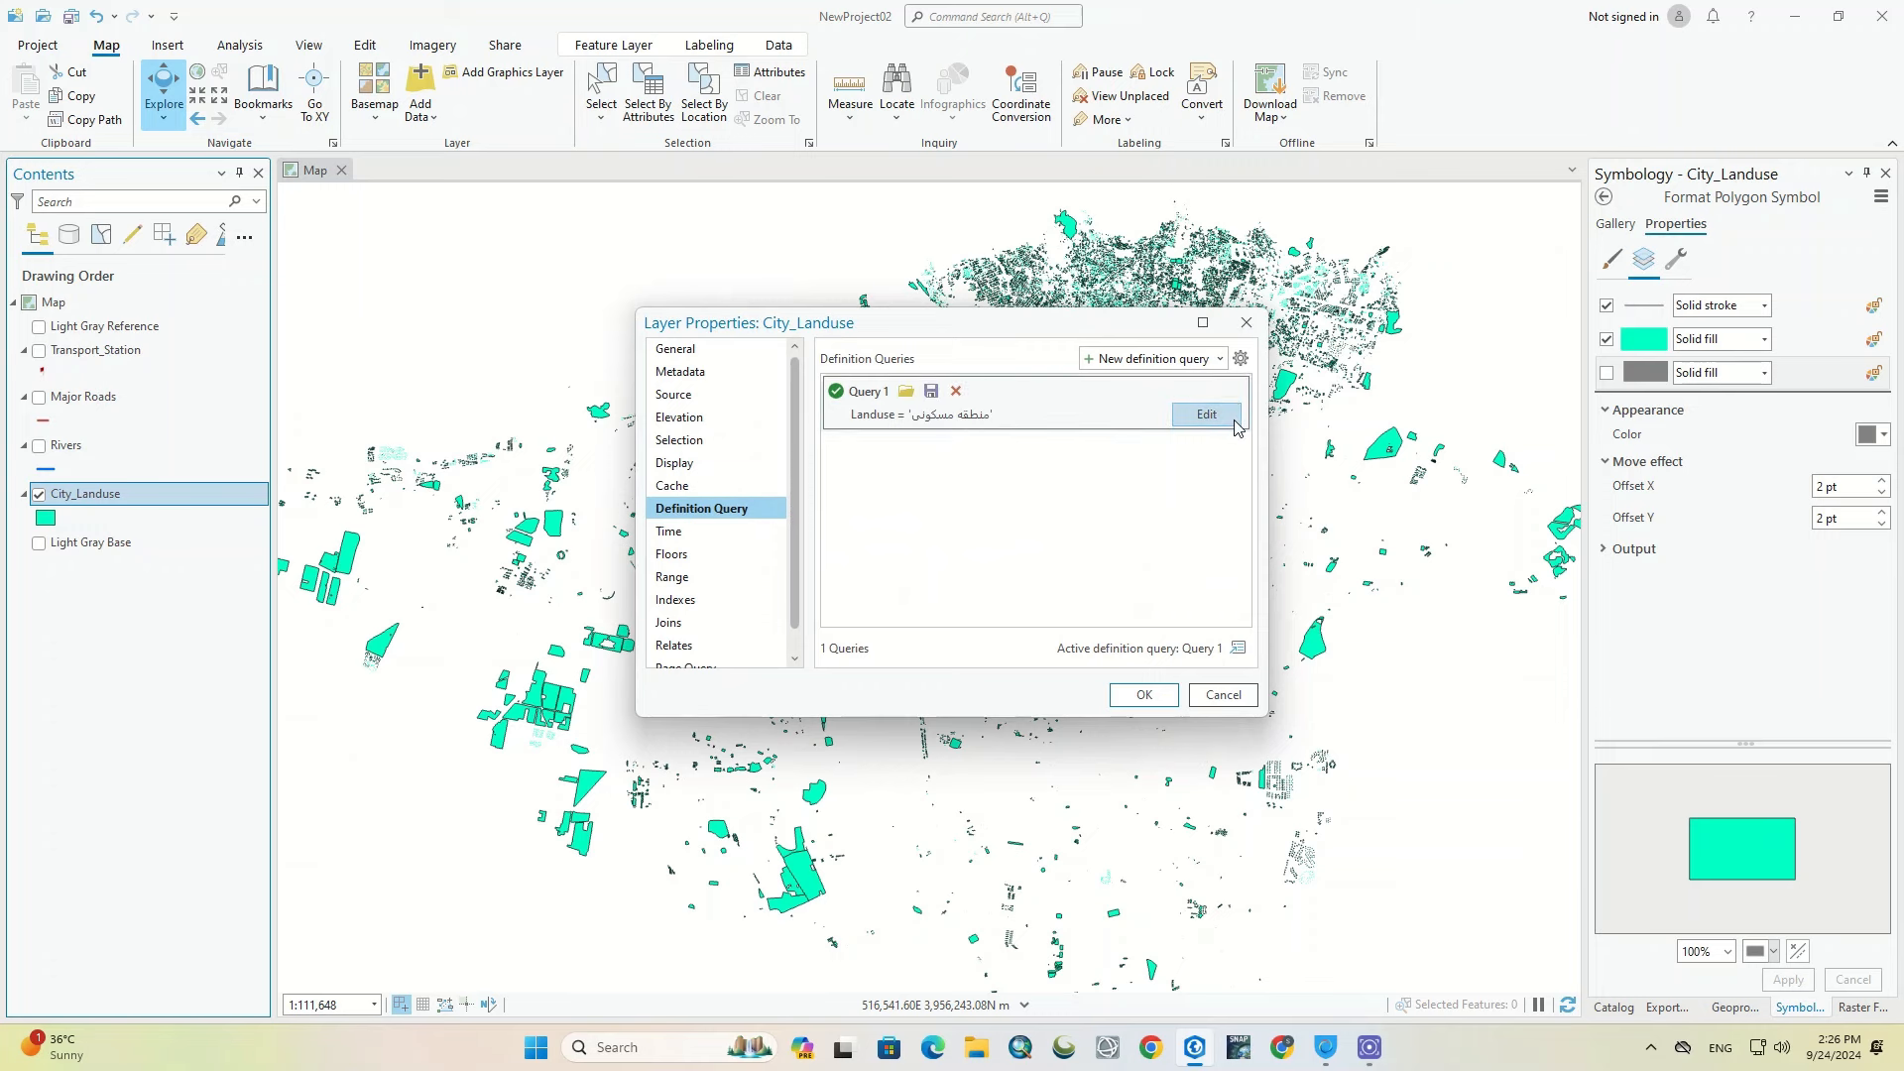
left_click(956, 391)
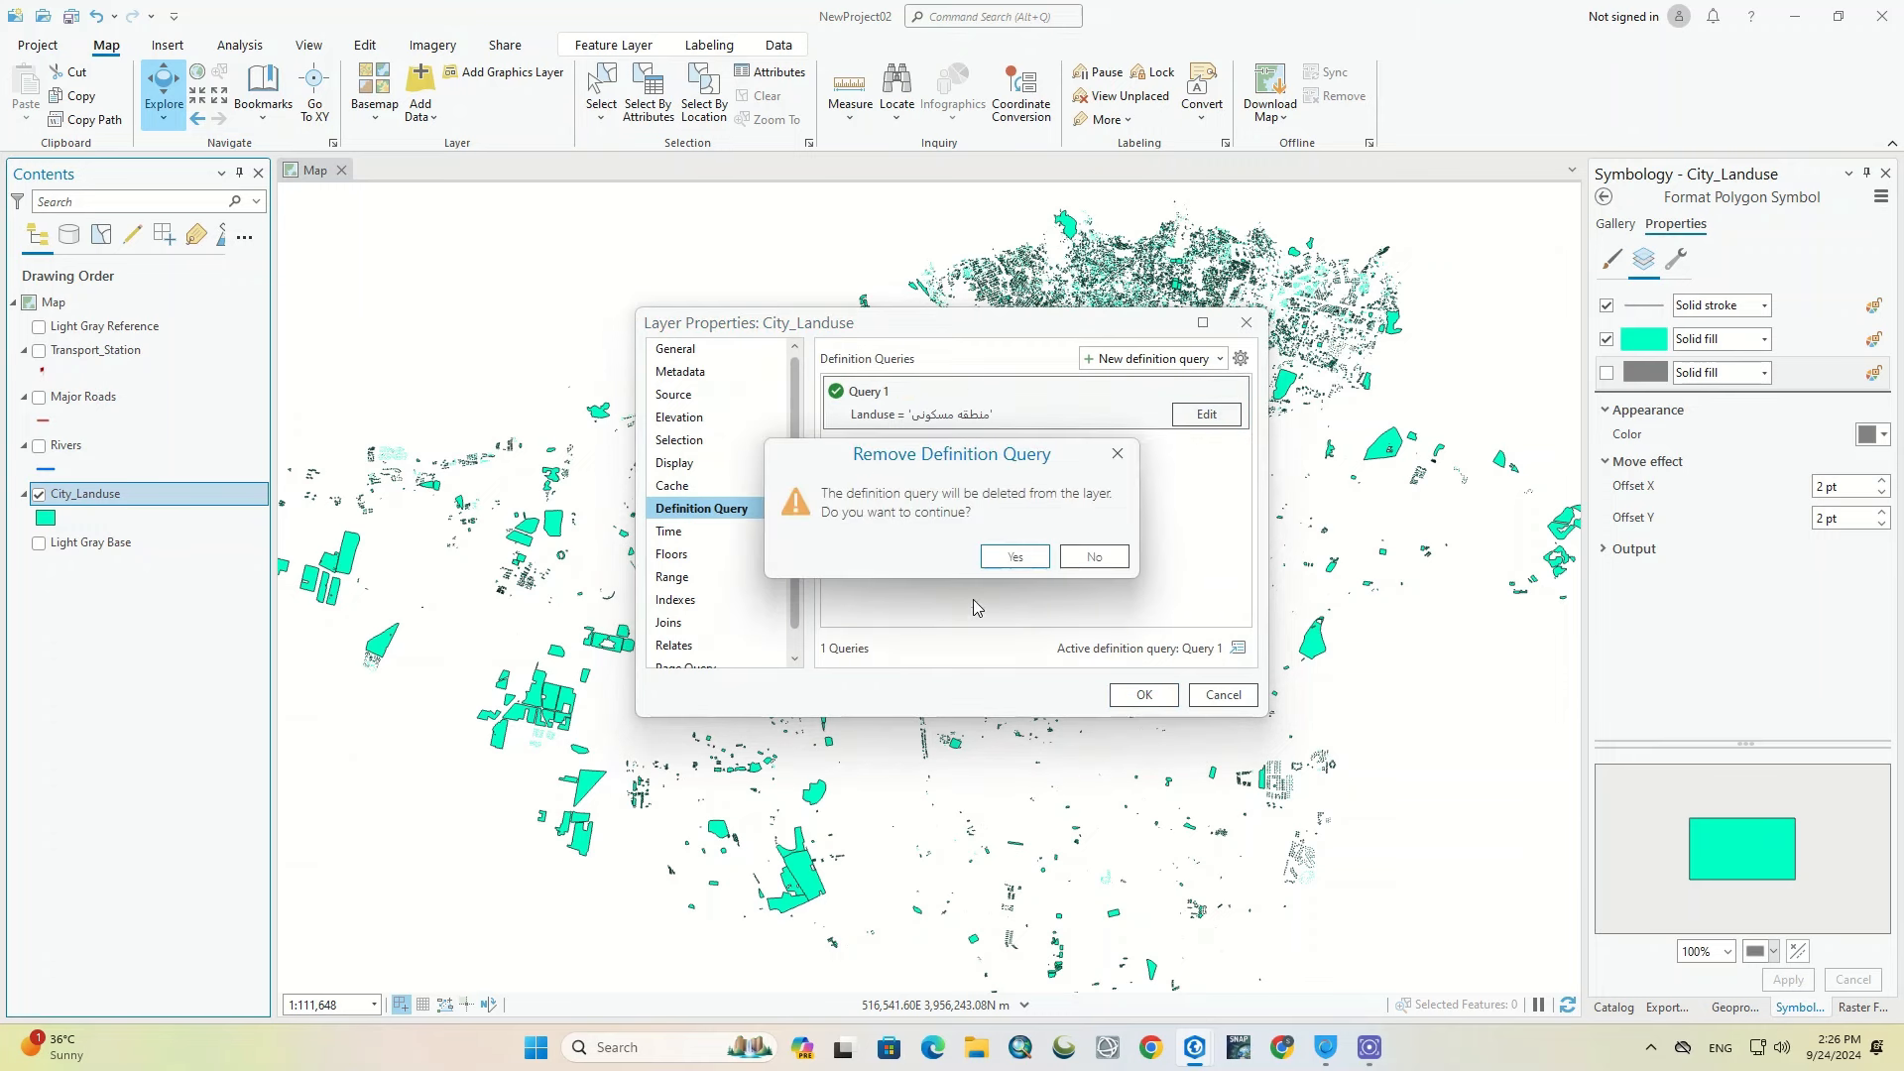
left_click(1015, 558)
left_click(1143, 694)
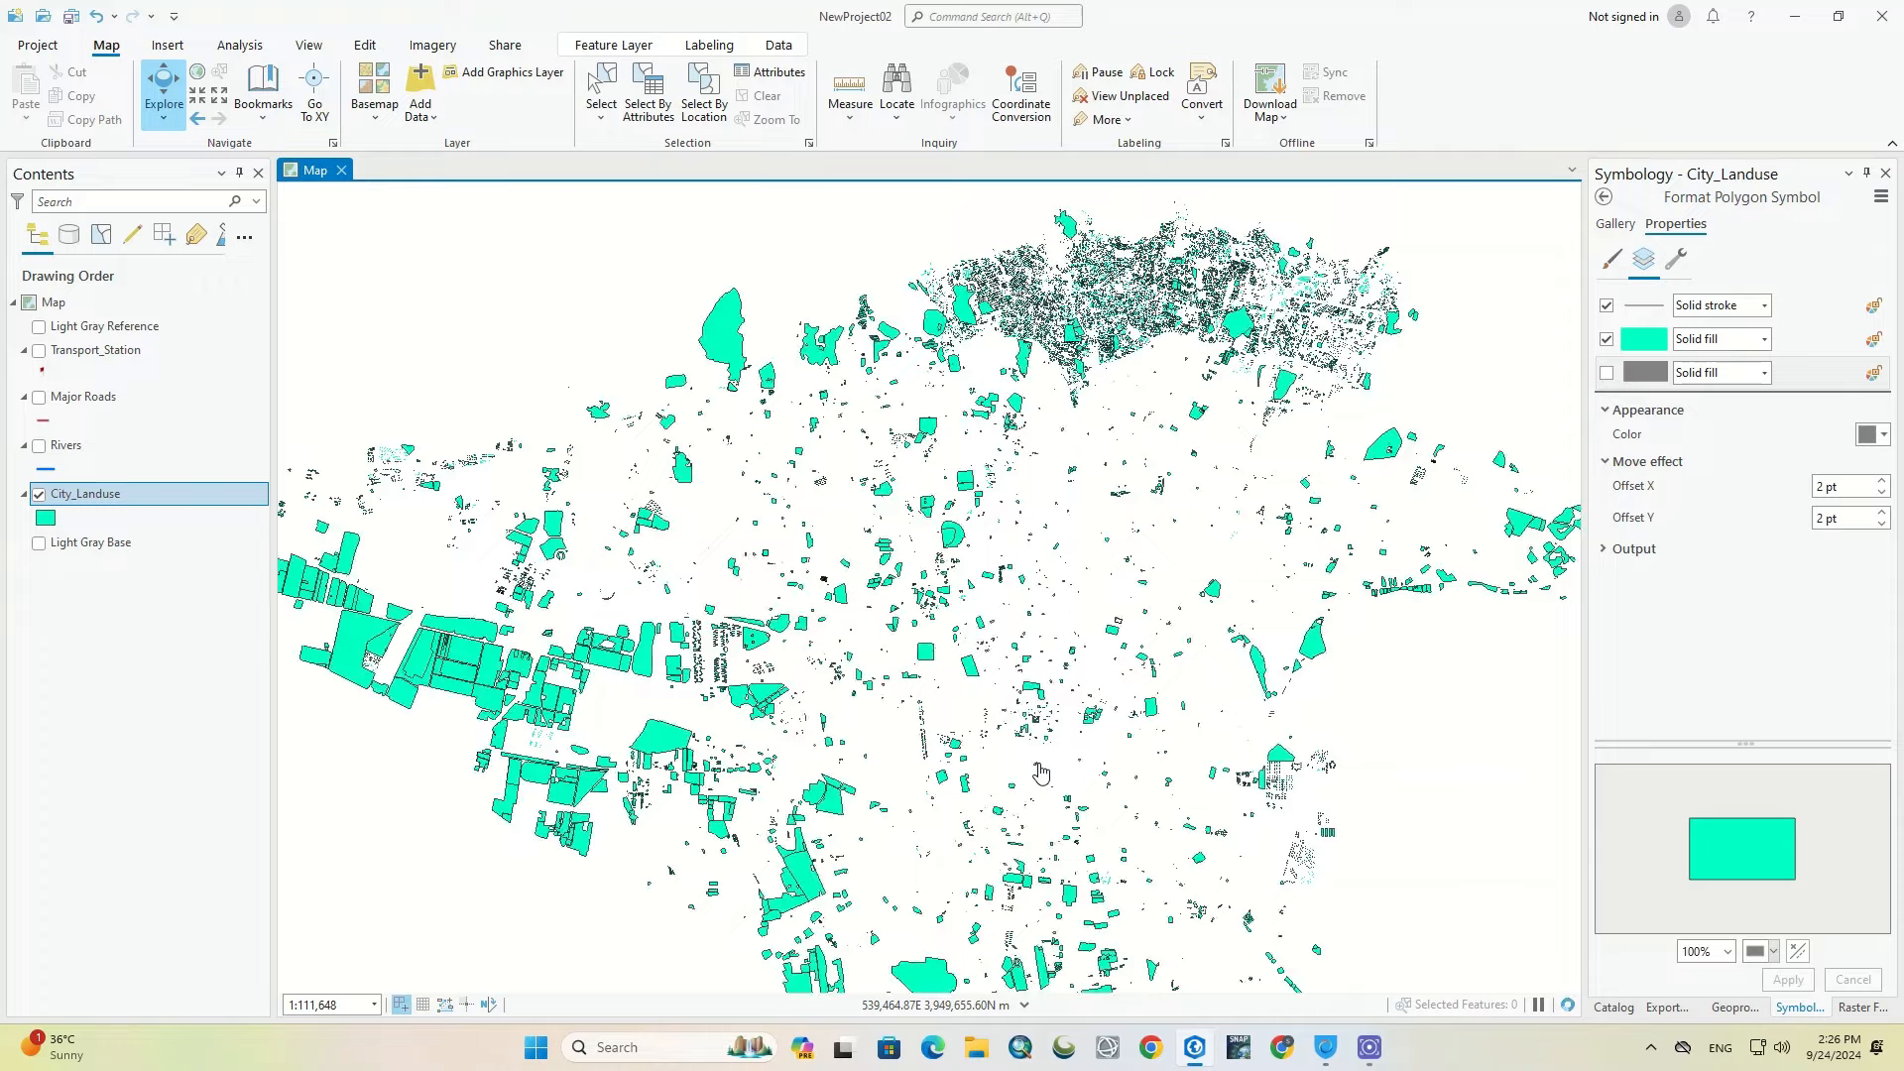
scroll(996, 565, "down", 2)
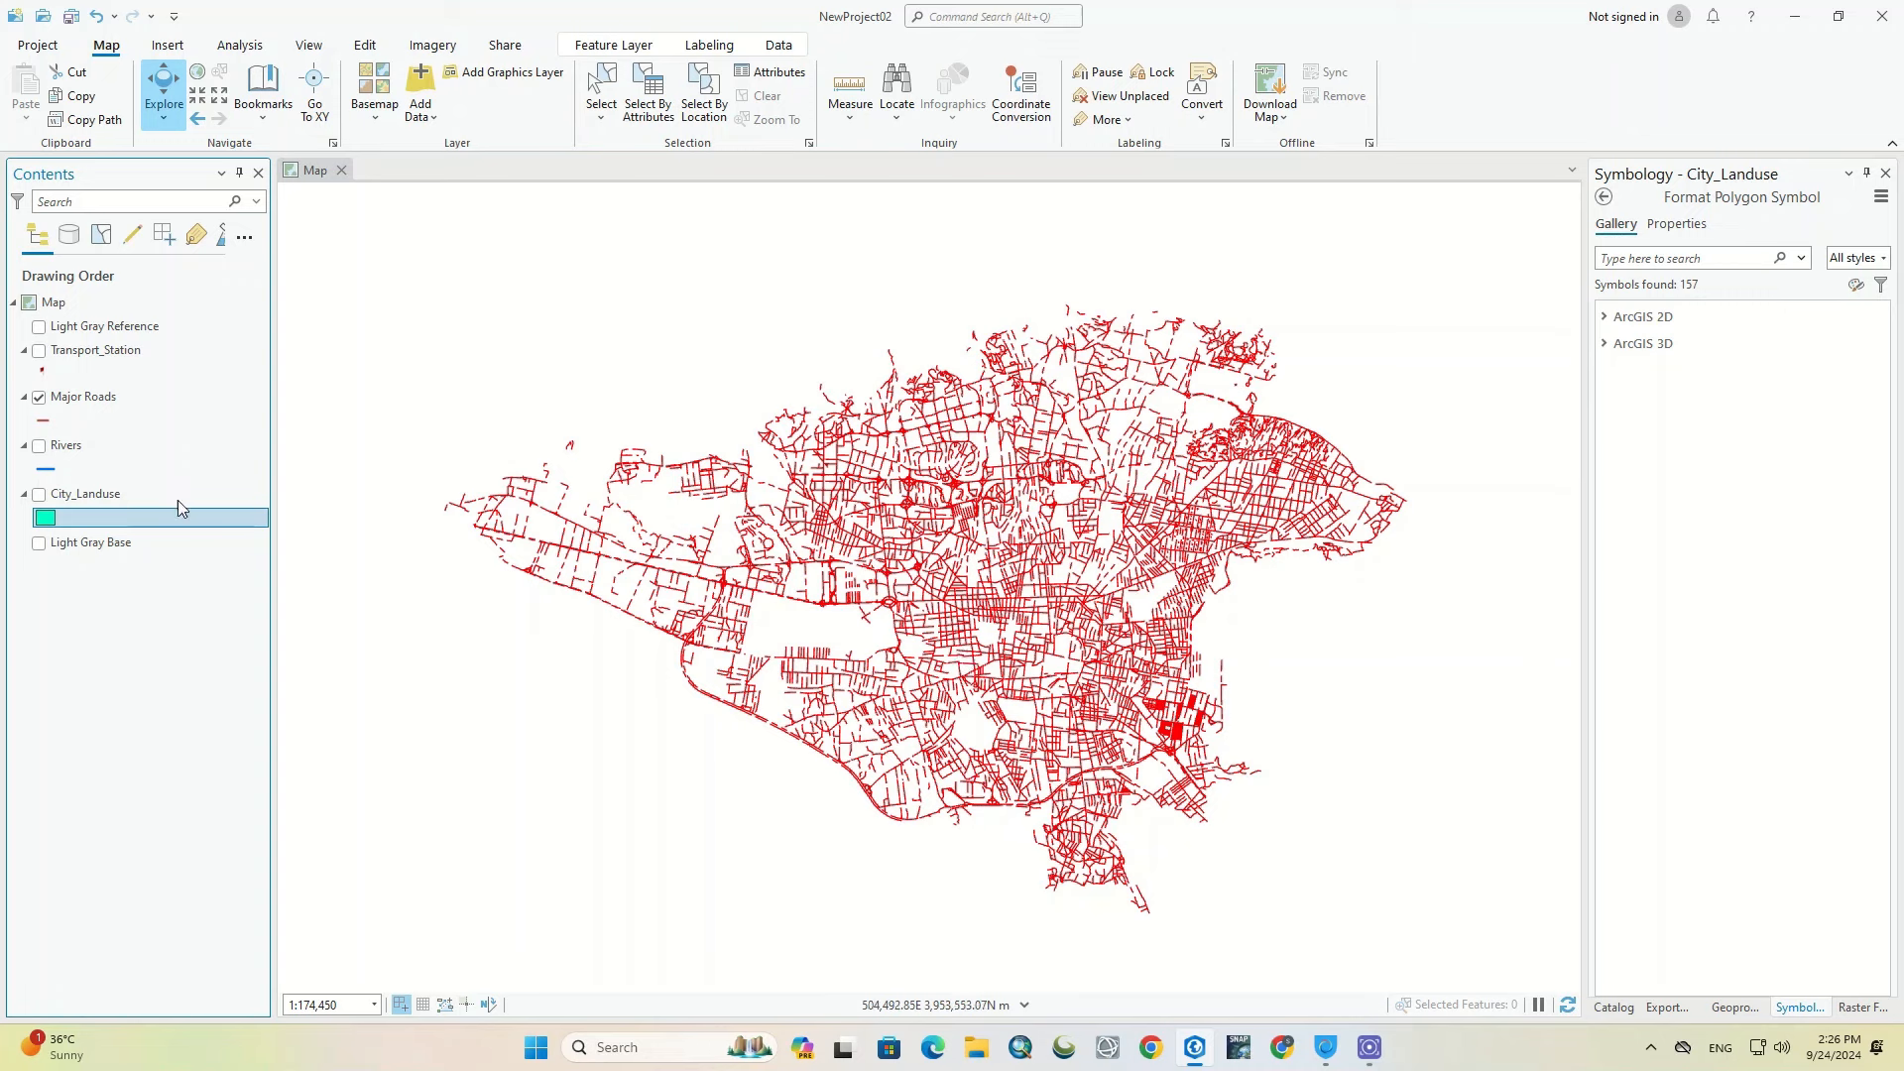
Step: Change the Major Roads layer's primary symbology to Unique Values
left_click(63, 416)
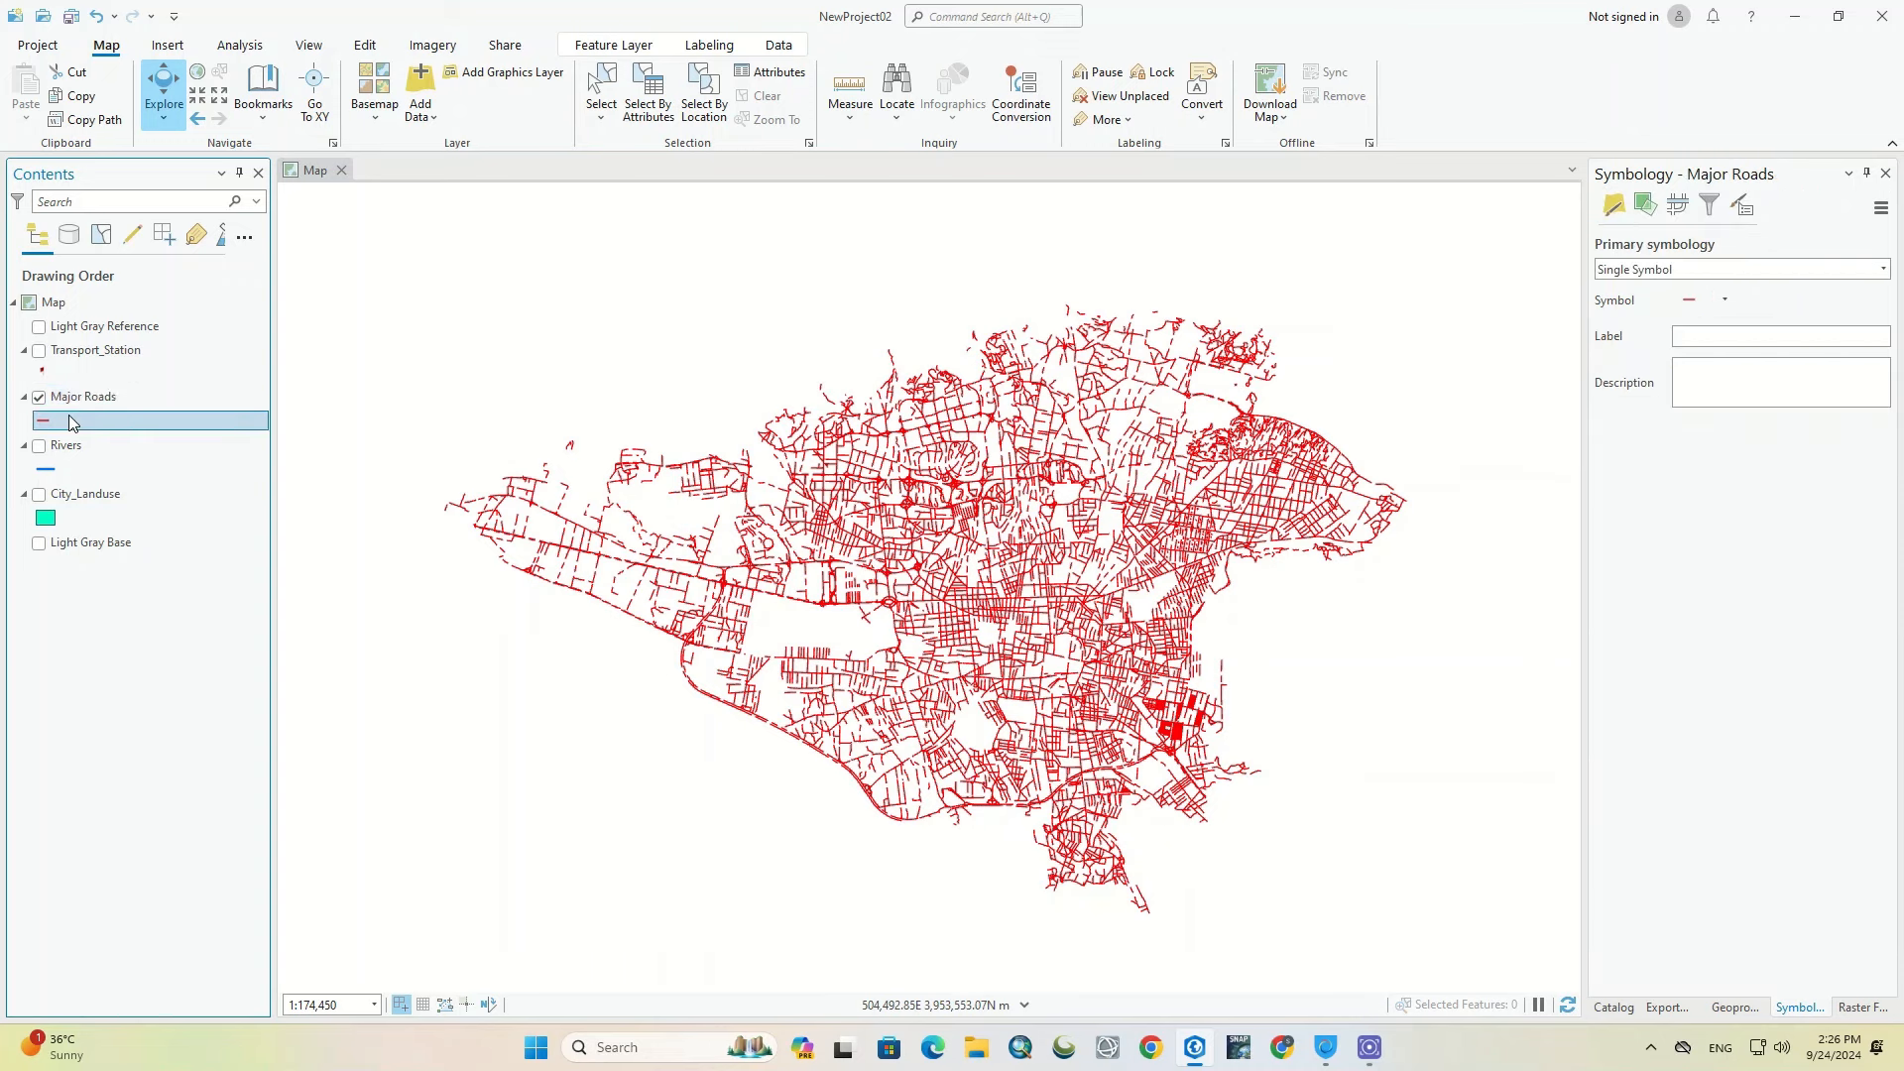
left_click(1883, 269)
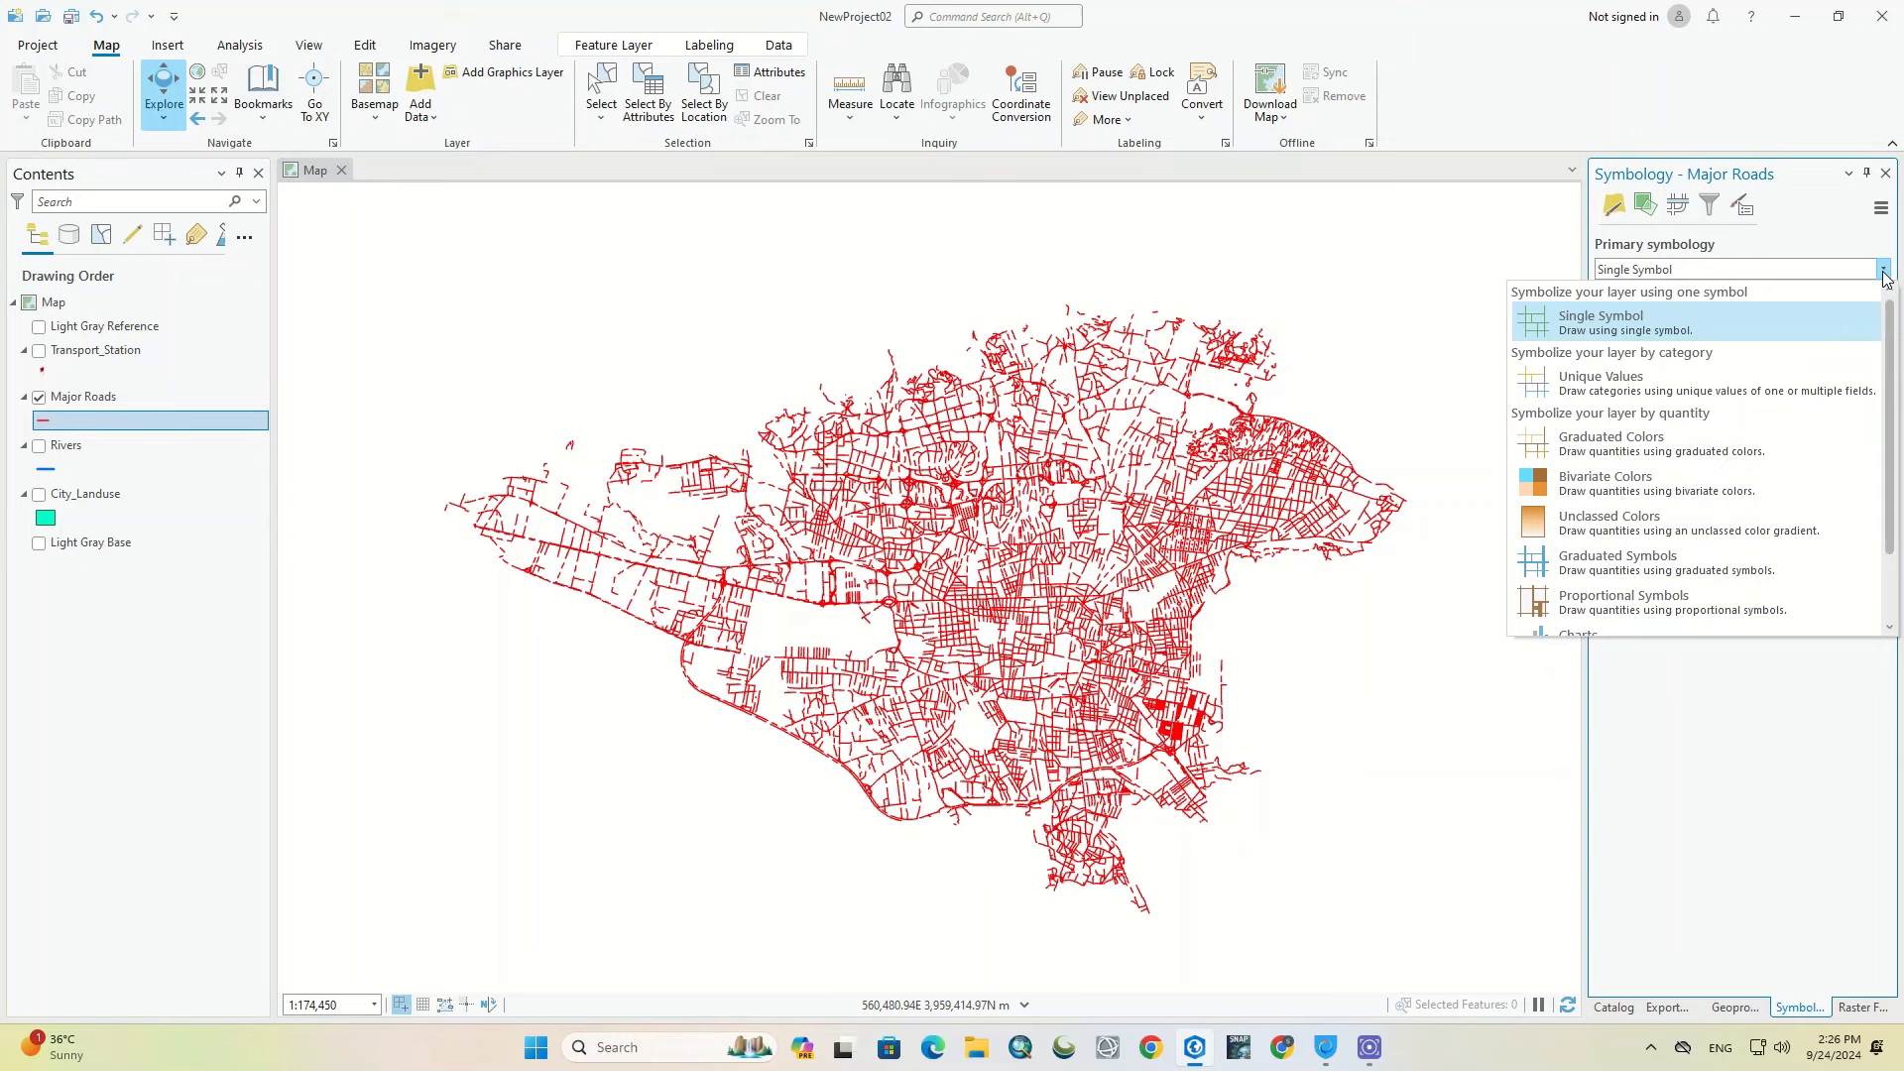
left_click(1651, 387)
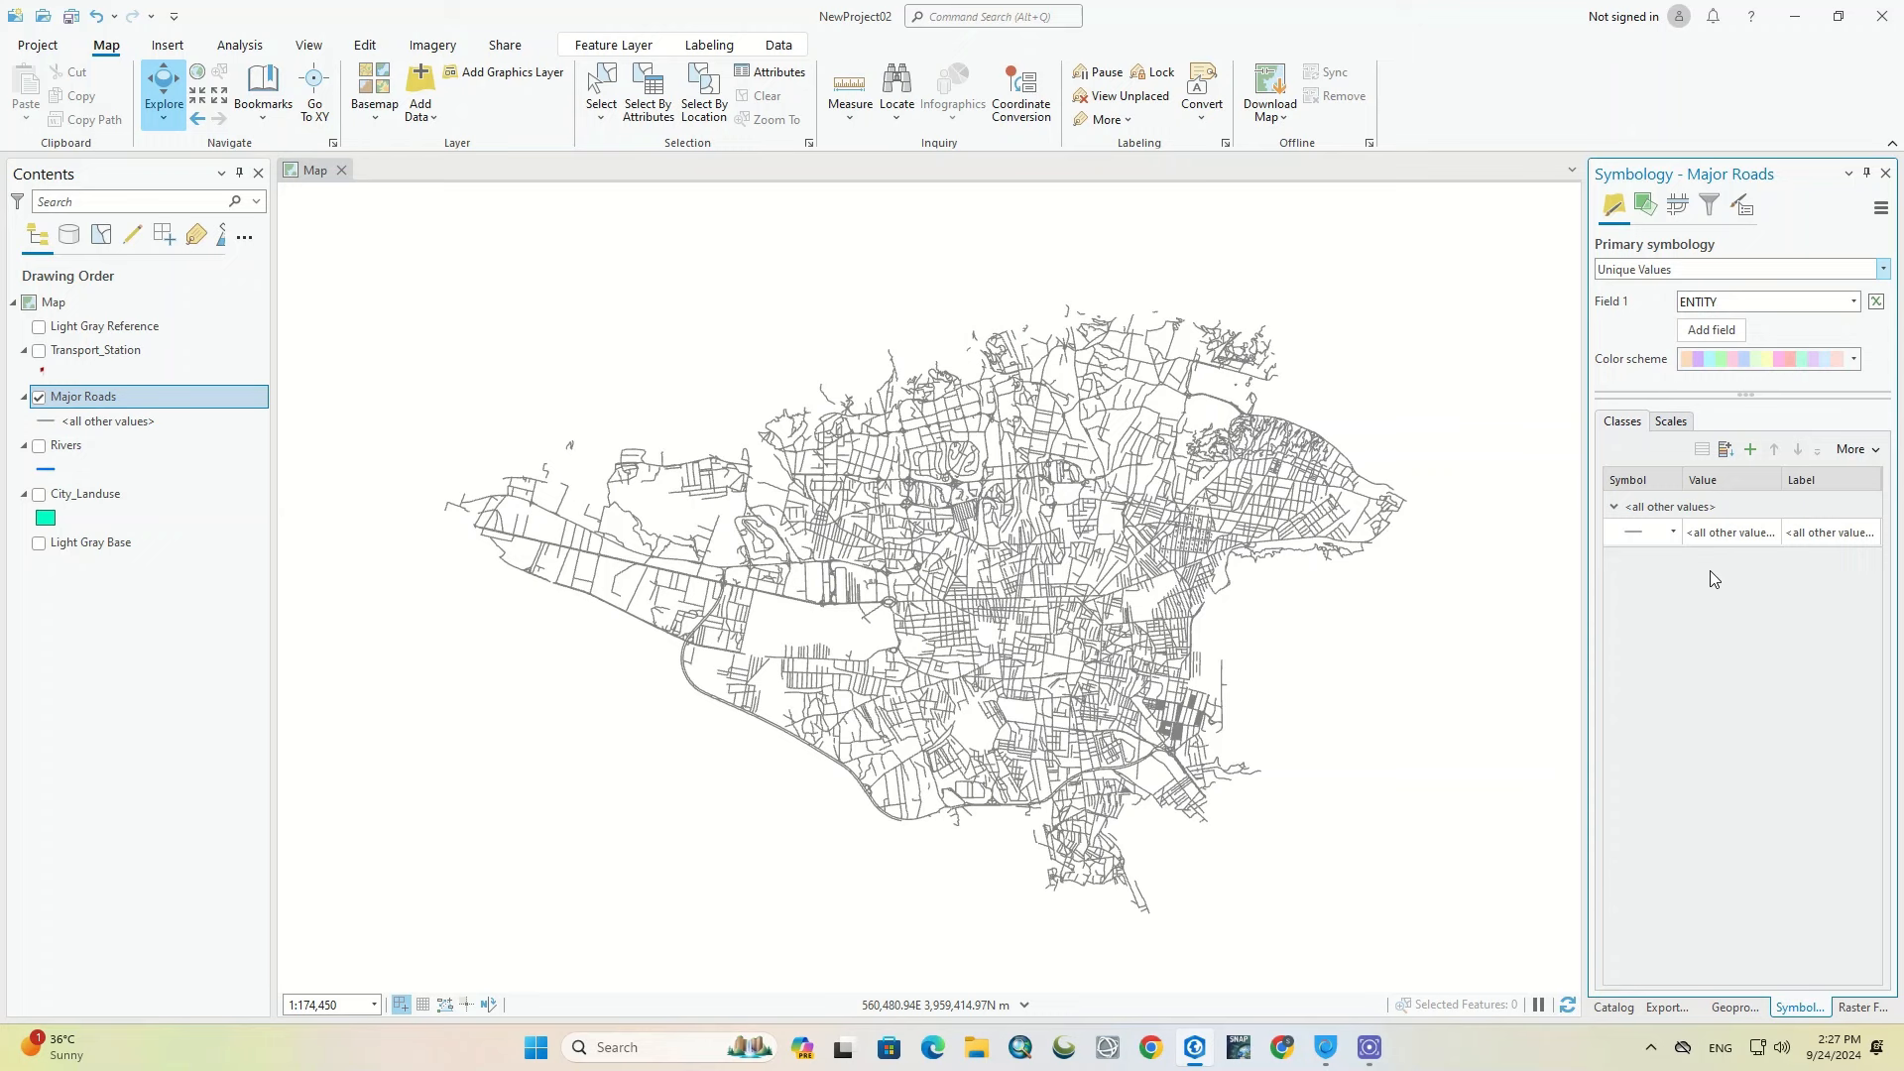
left_click(1673, 535)
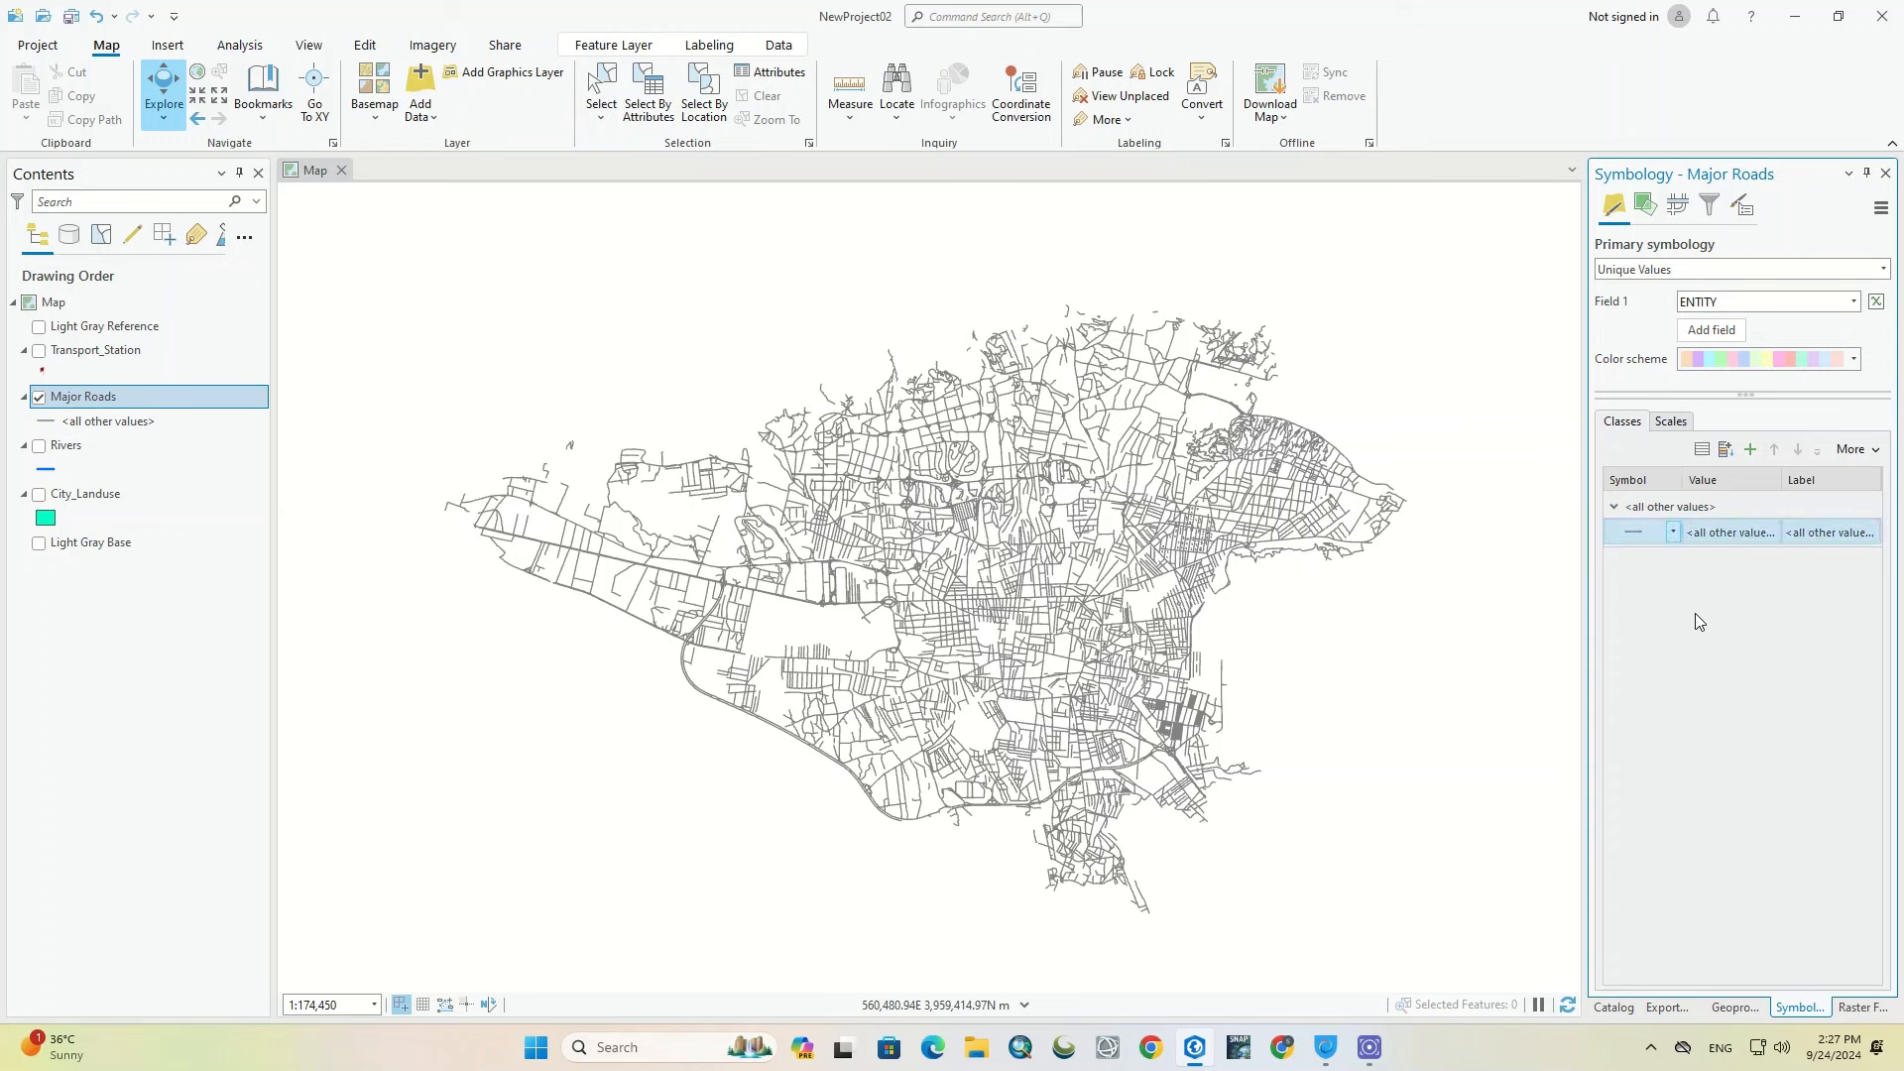
Step: Review the fields in the Major Roads attribute table and set the layer's unique values field to FNAME
right_click(149, 399)
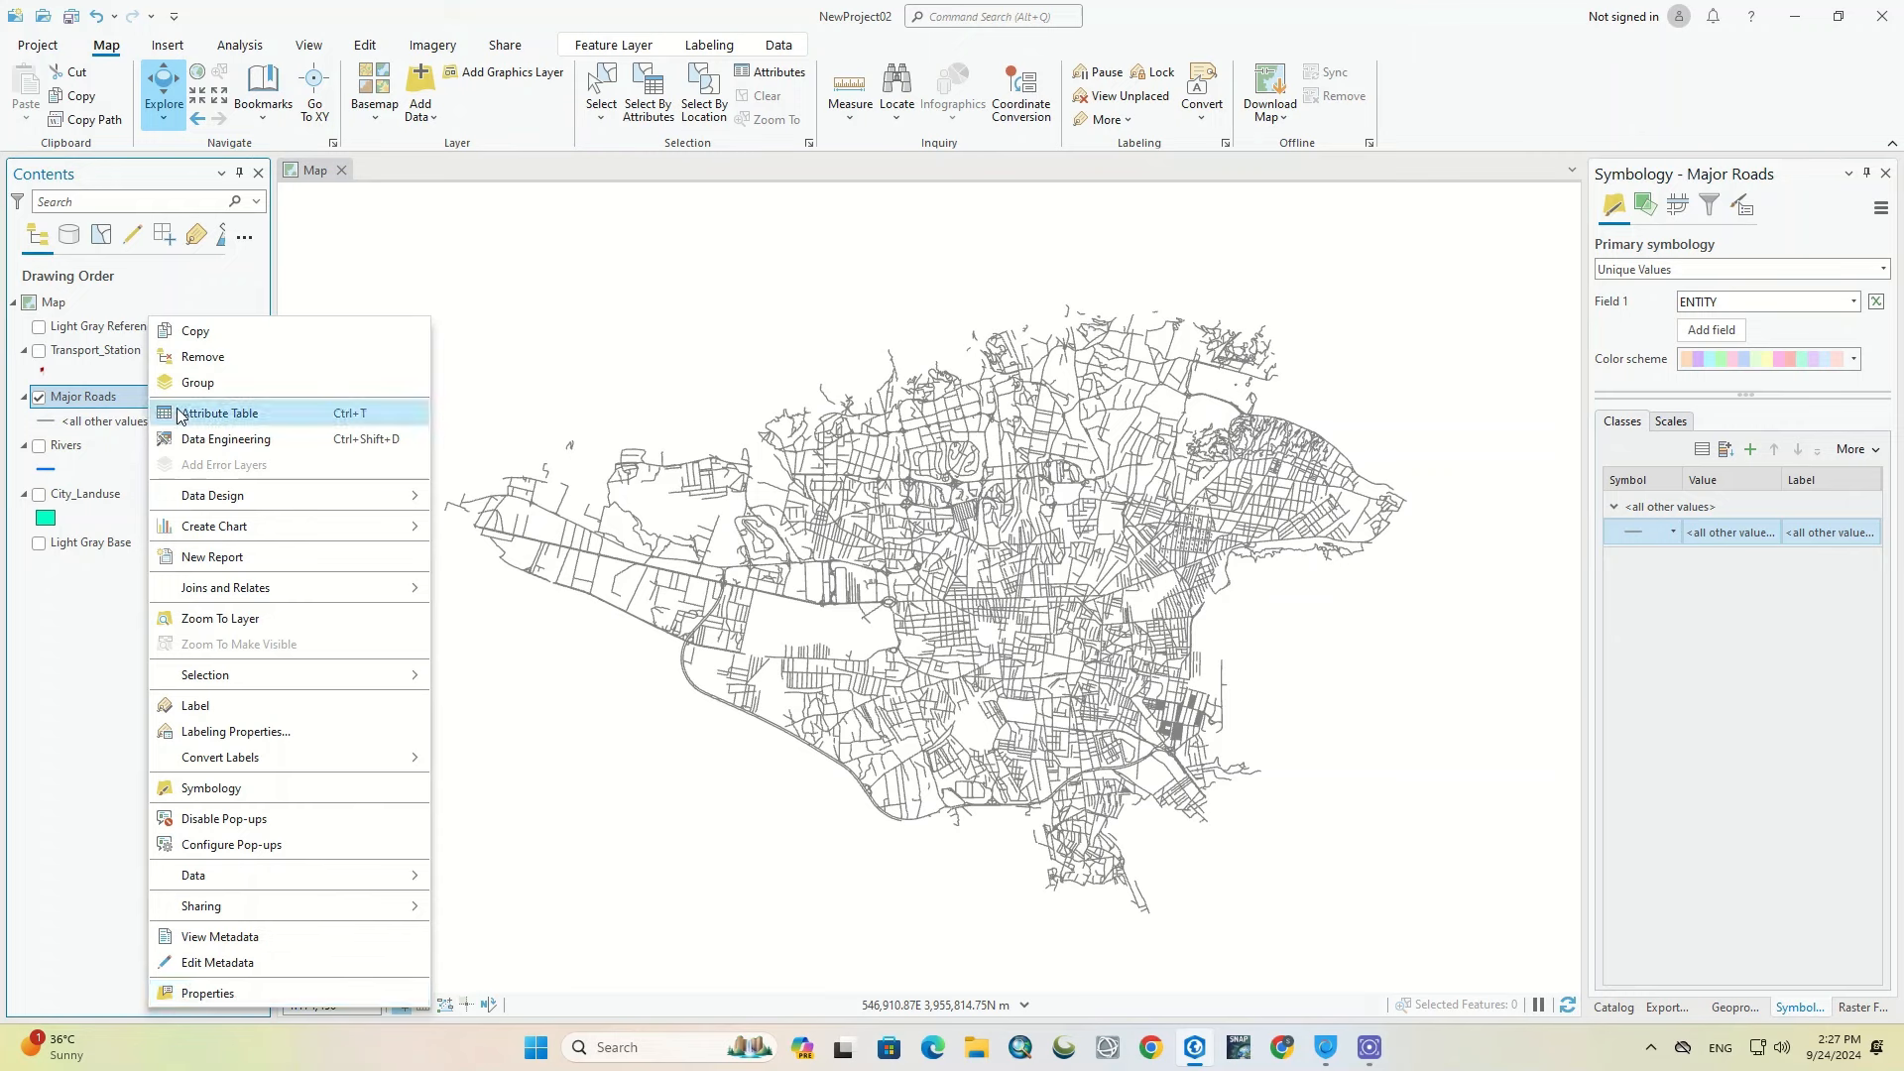
left_click(210, 425)
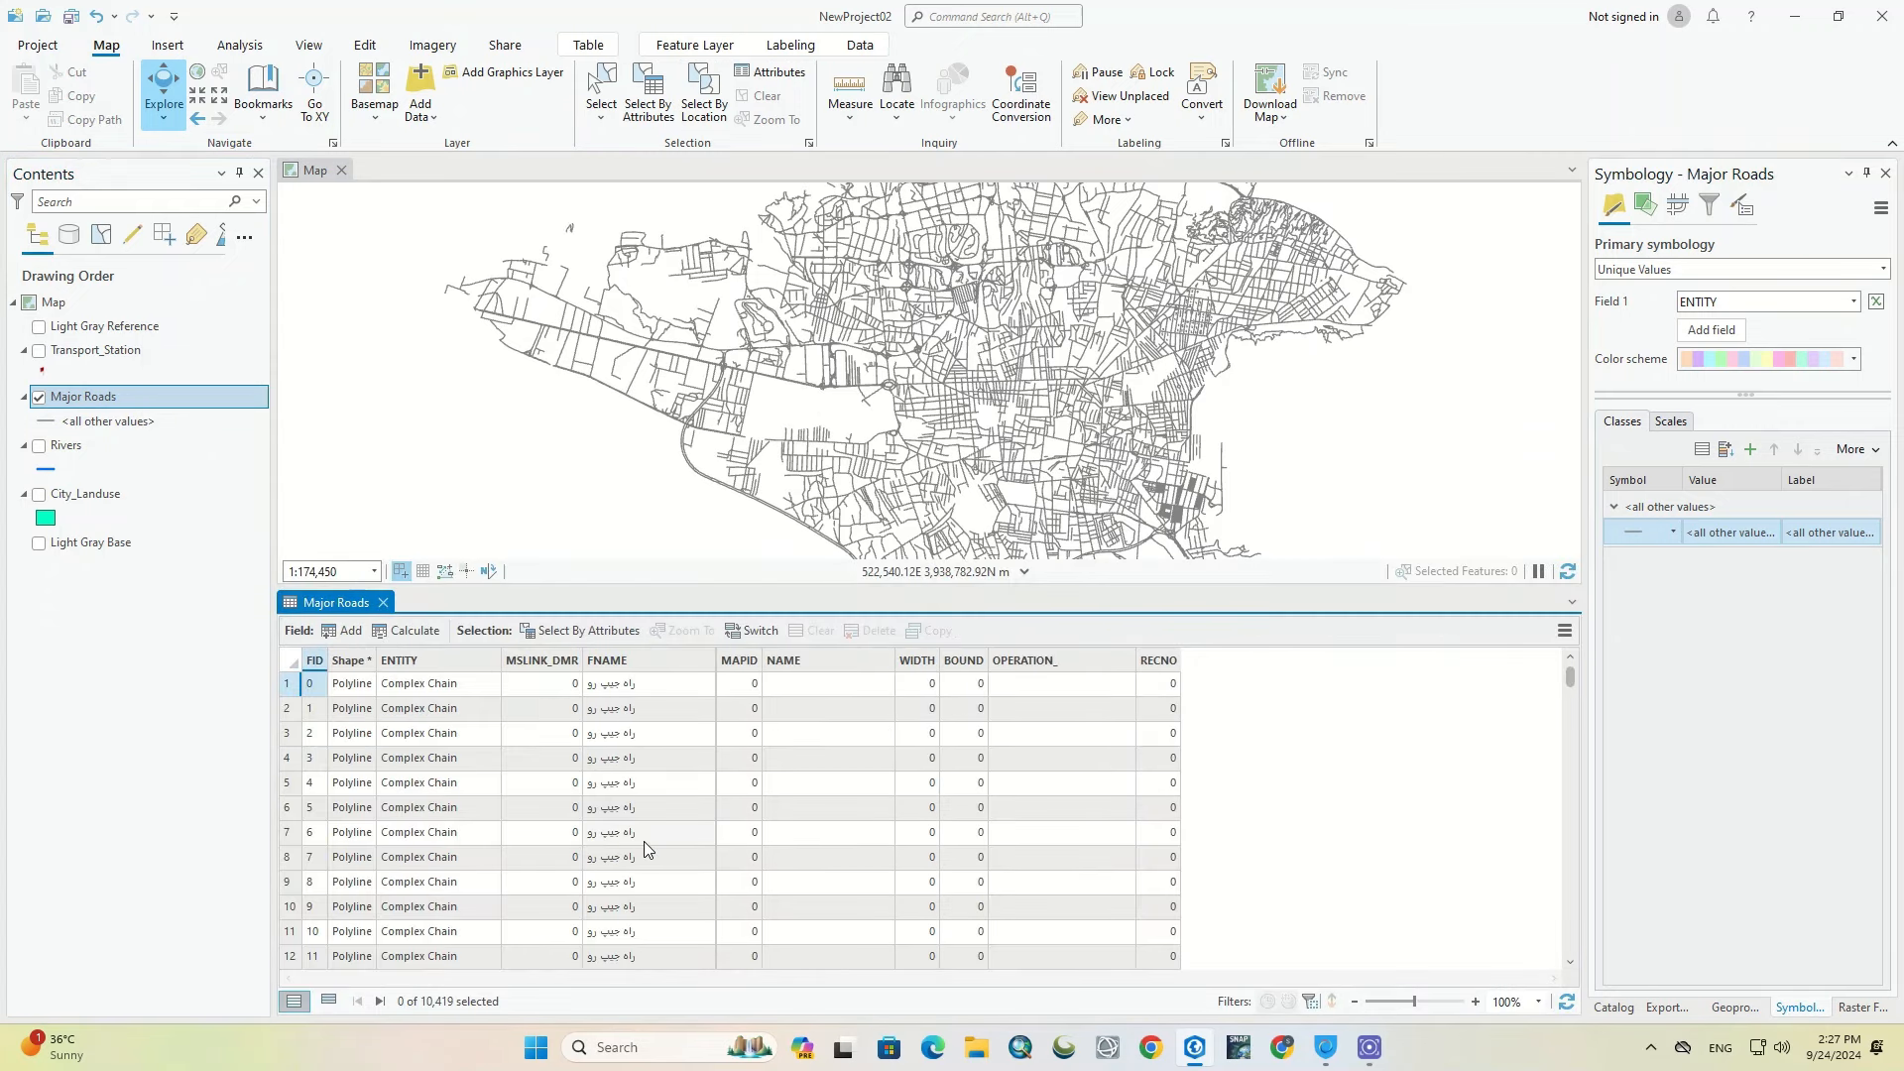
left_click(382, 602)
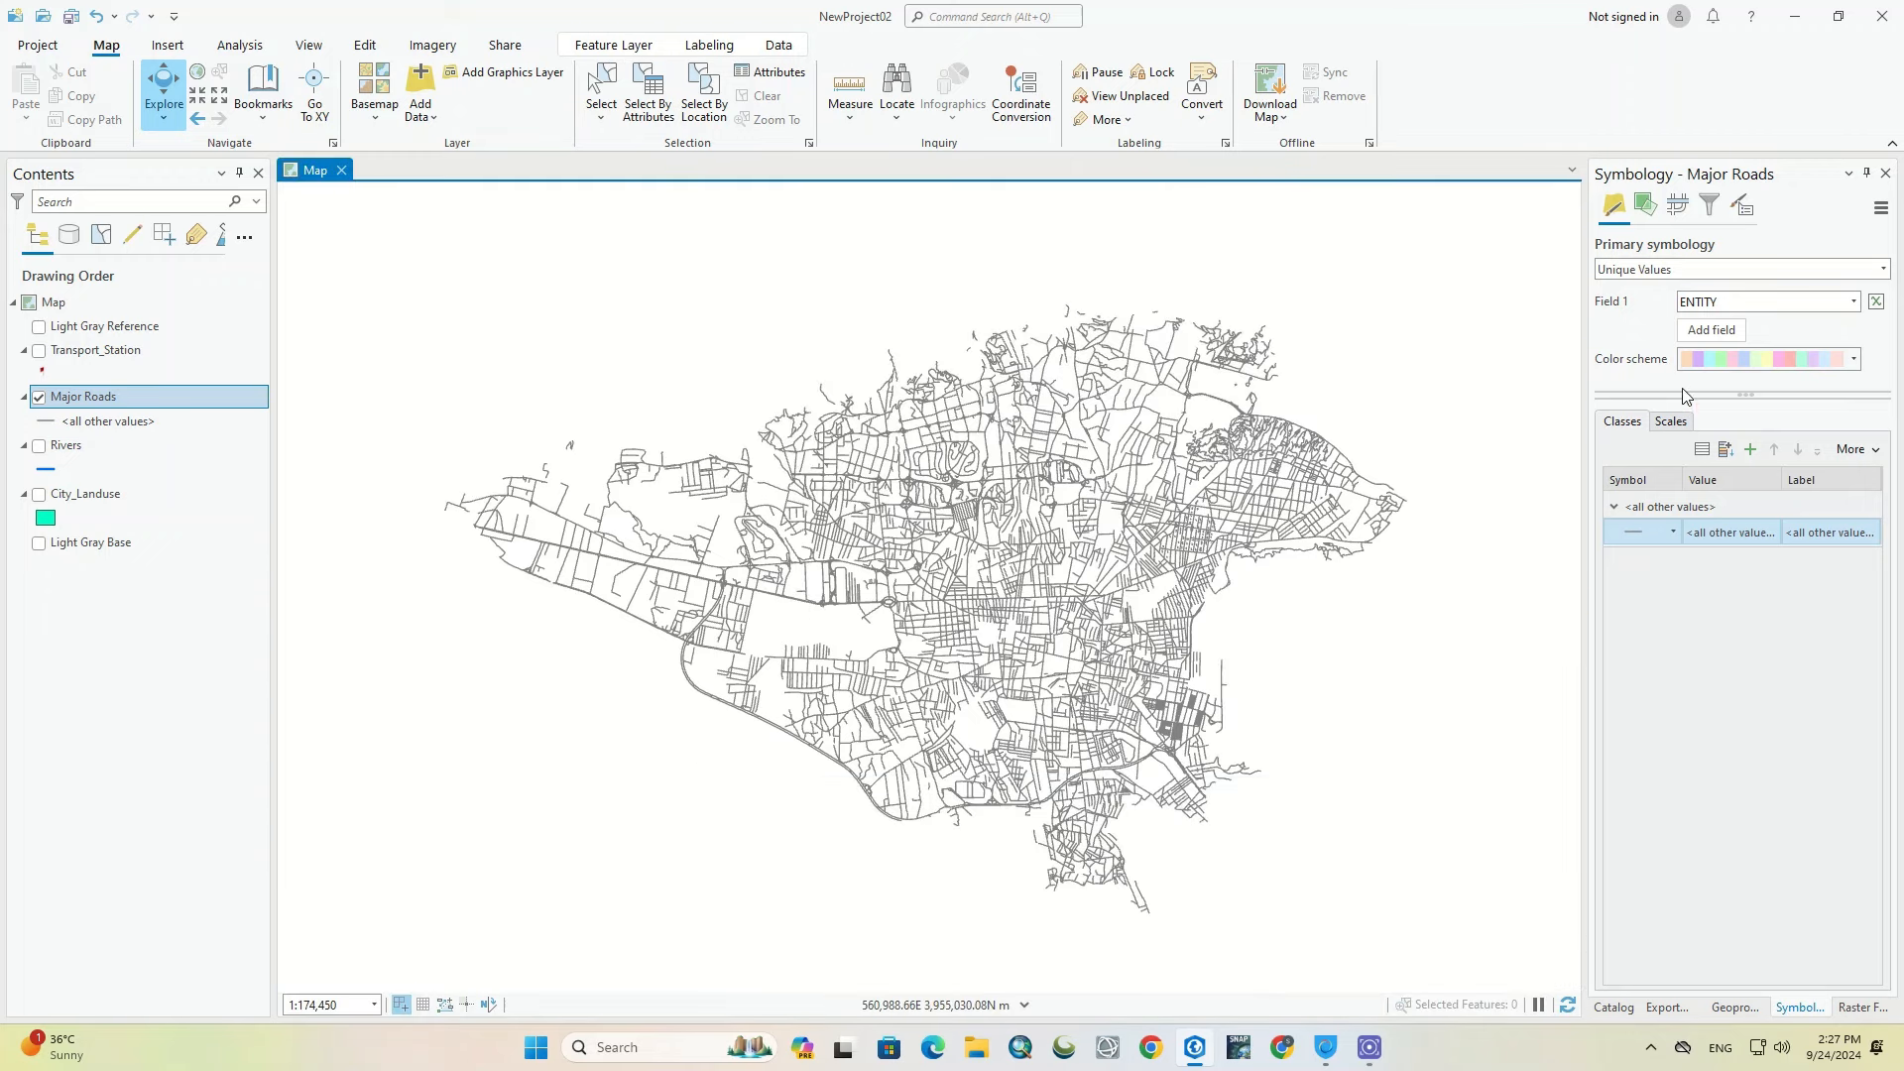
left_click(1851, 302)
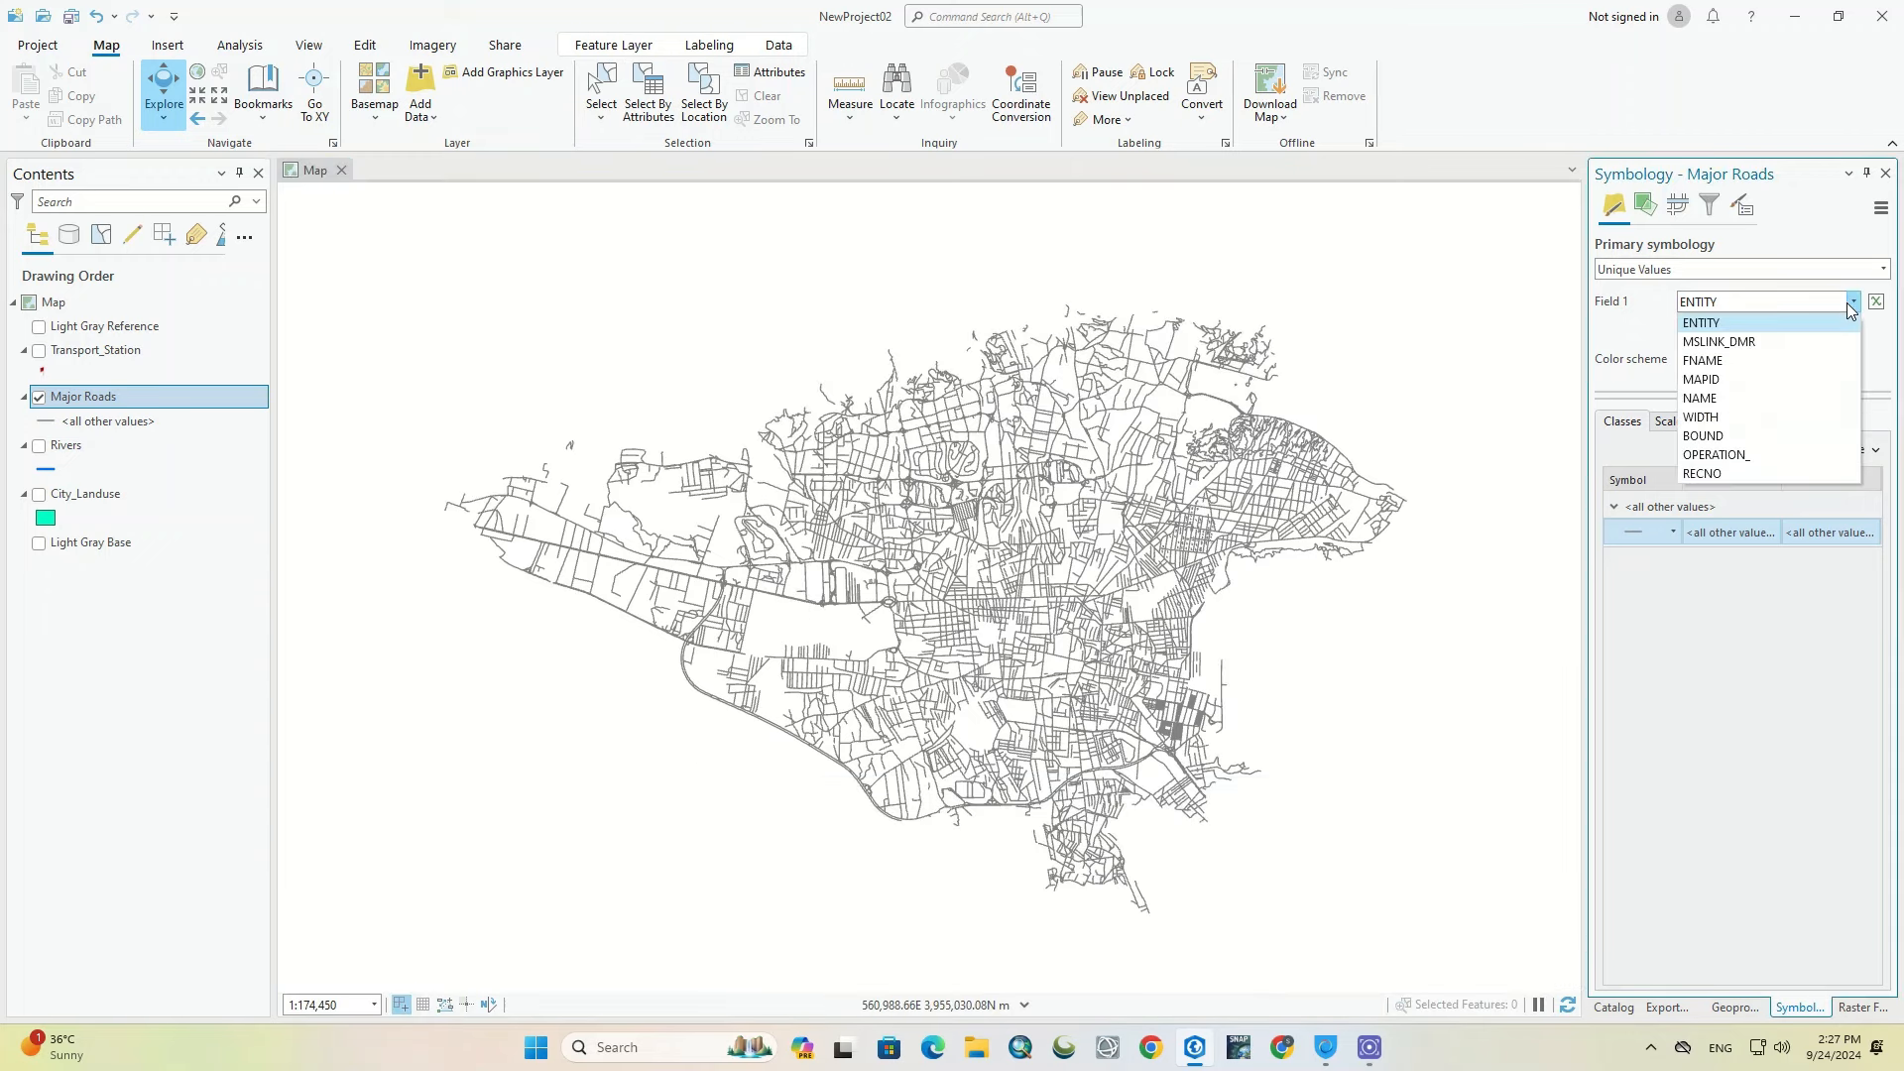
left_click(1736, 360)
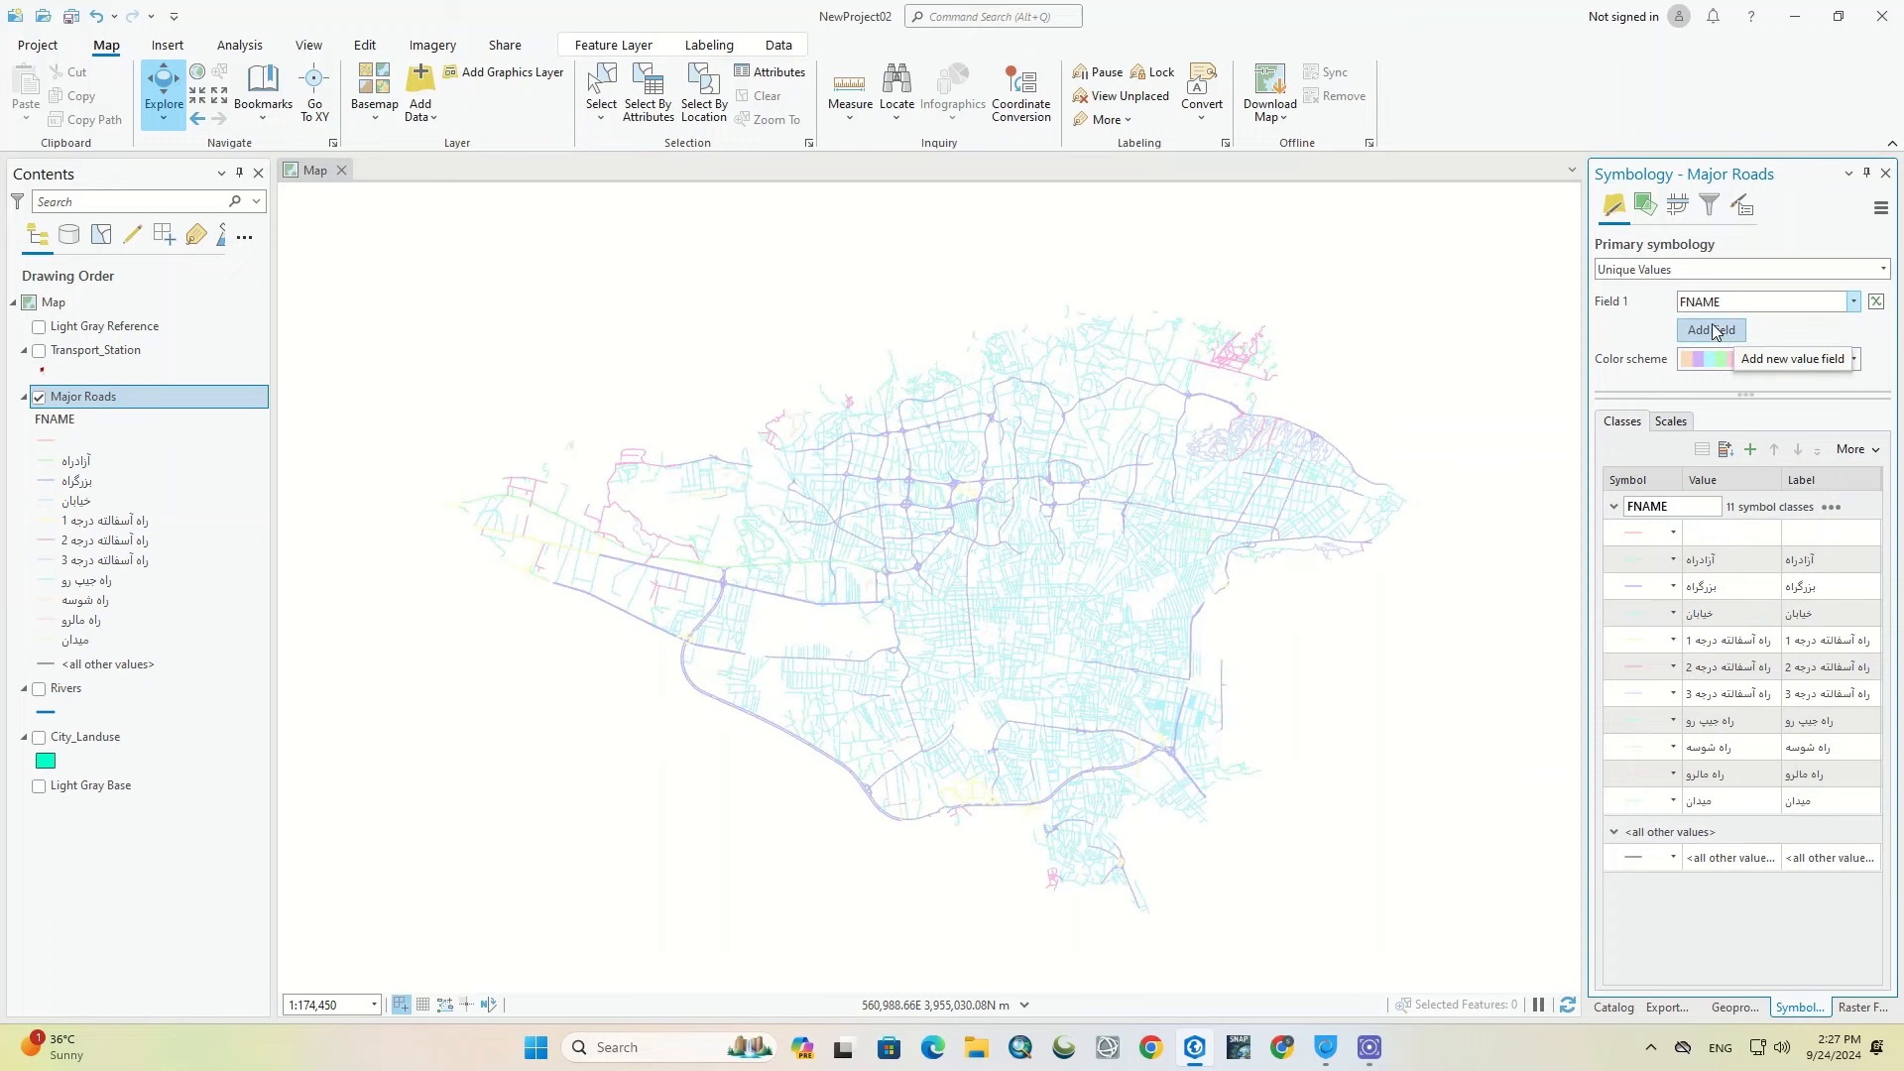
Step: Change the Major Roads unique values color scheme to the bright multicolor scheme that heads the list
left_click(1674, 562)
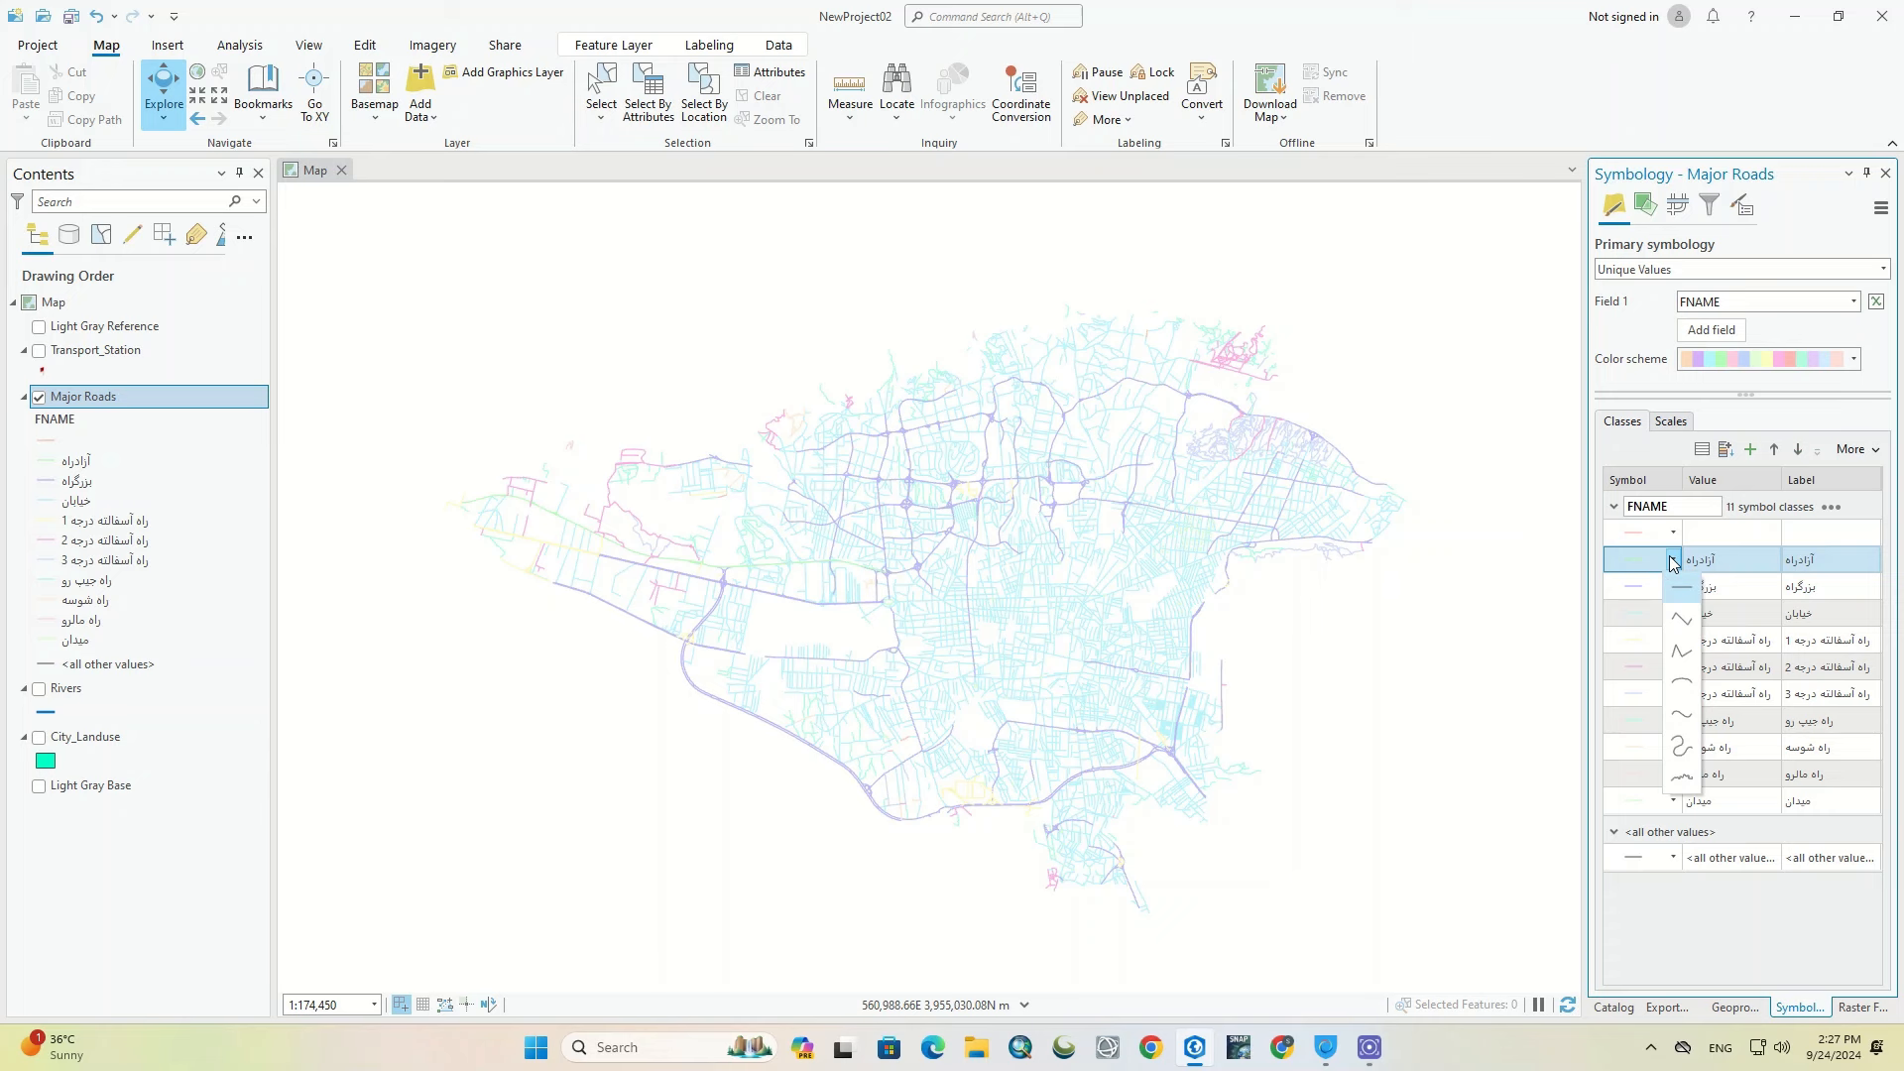
left_click(1673, 562)
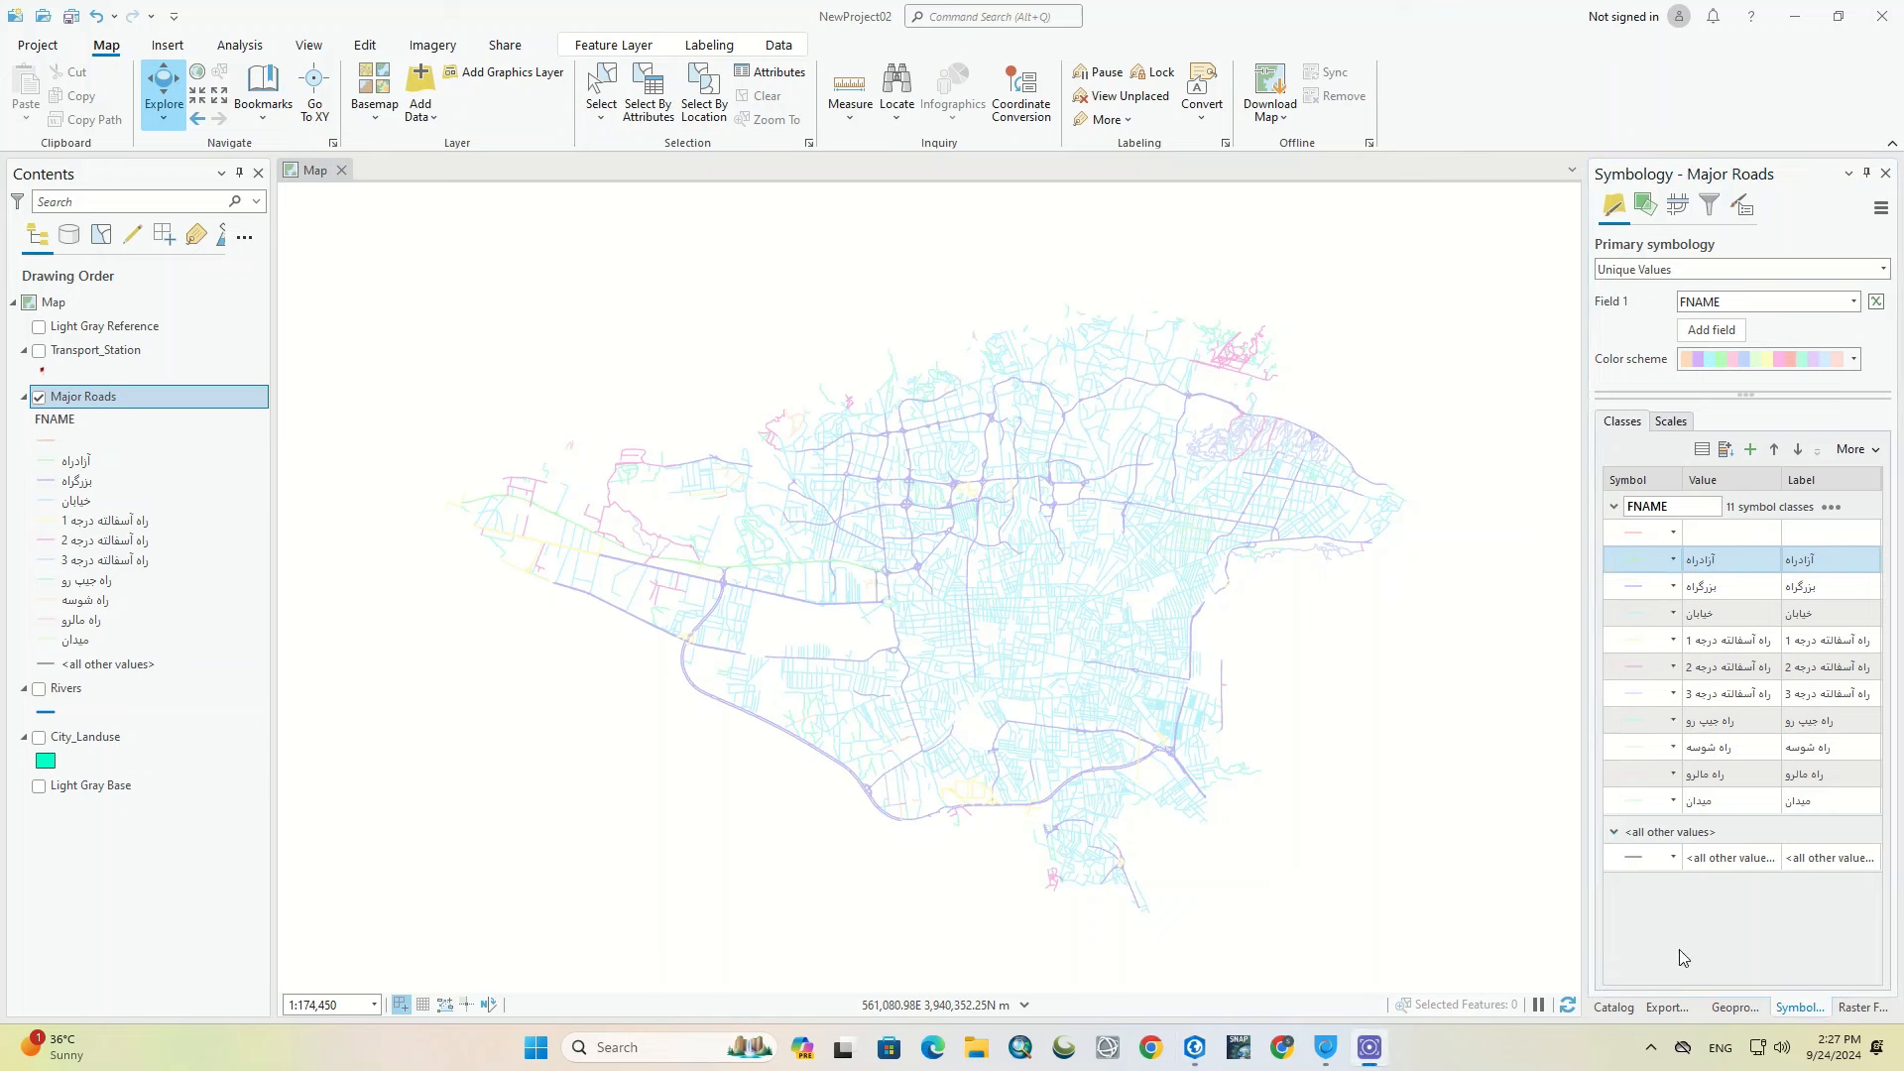
left_click(1854, 360)
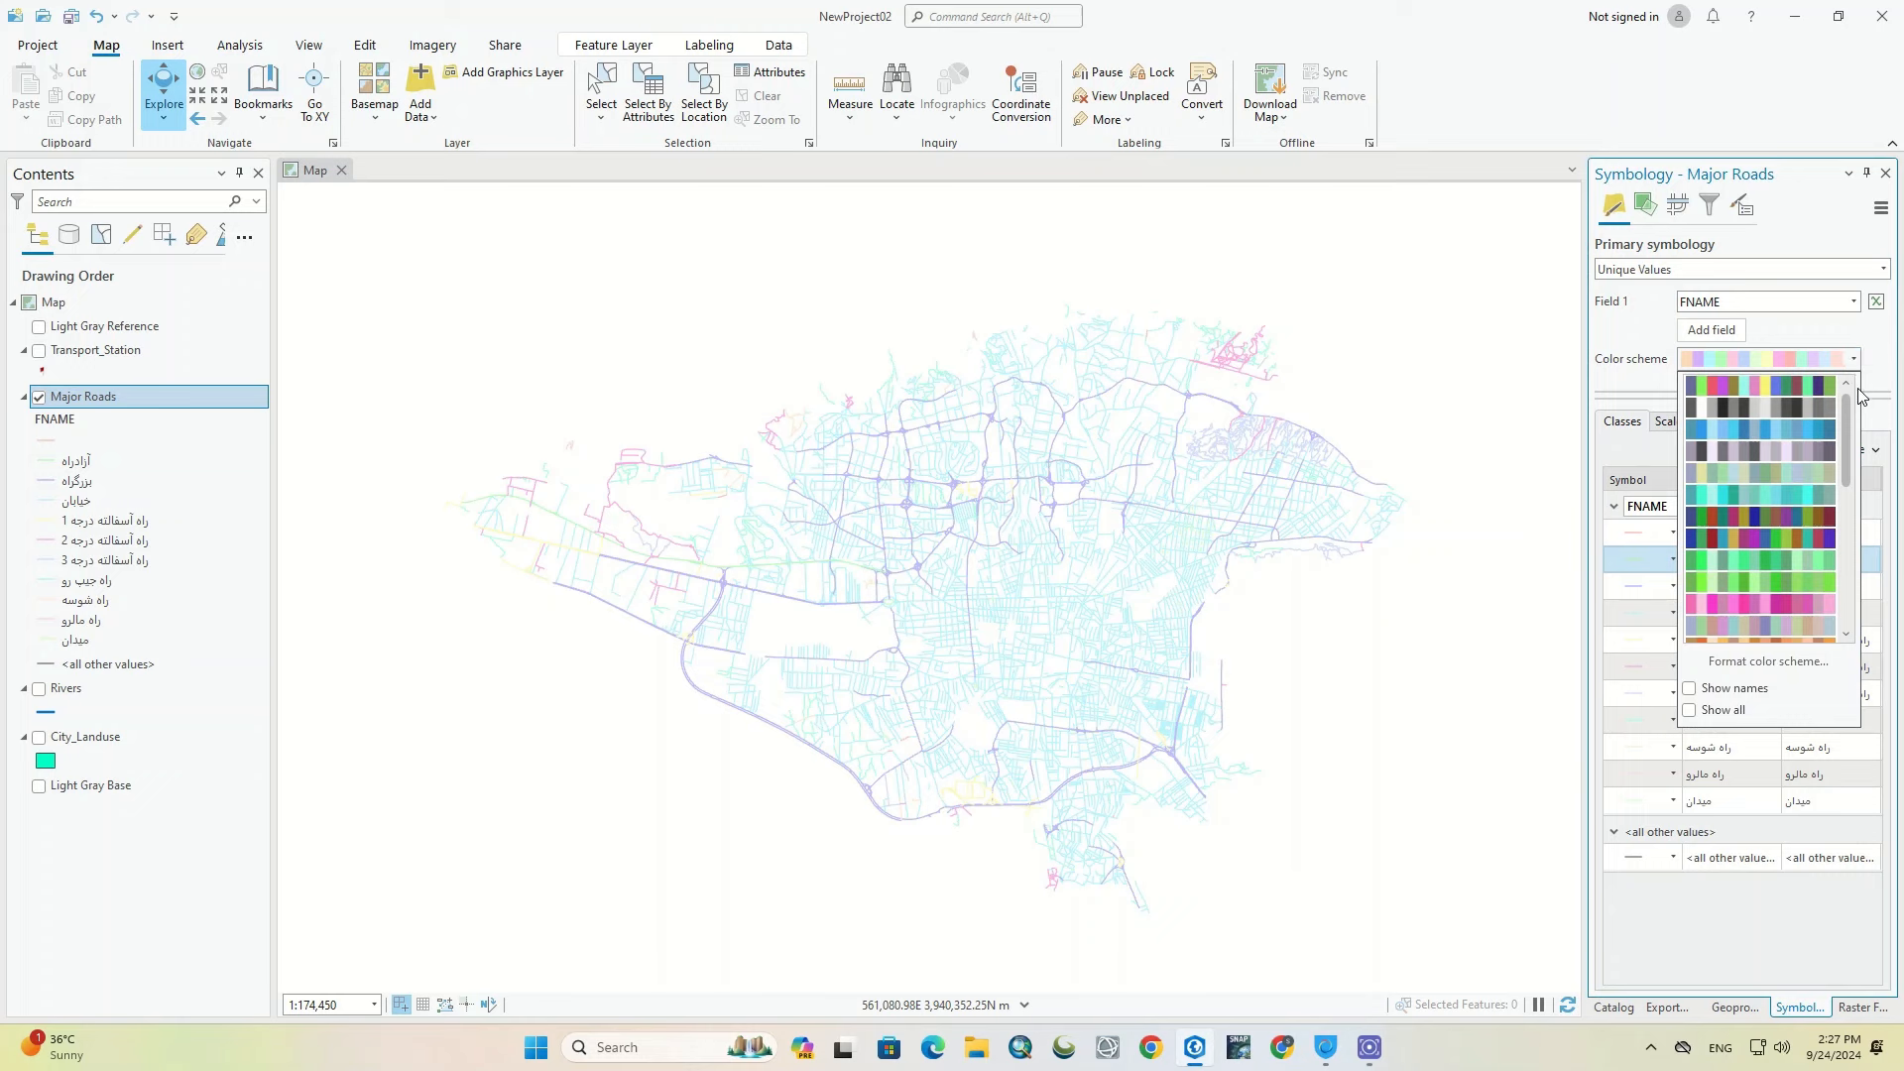
scroll(1778, 553, "down", 10)
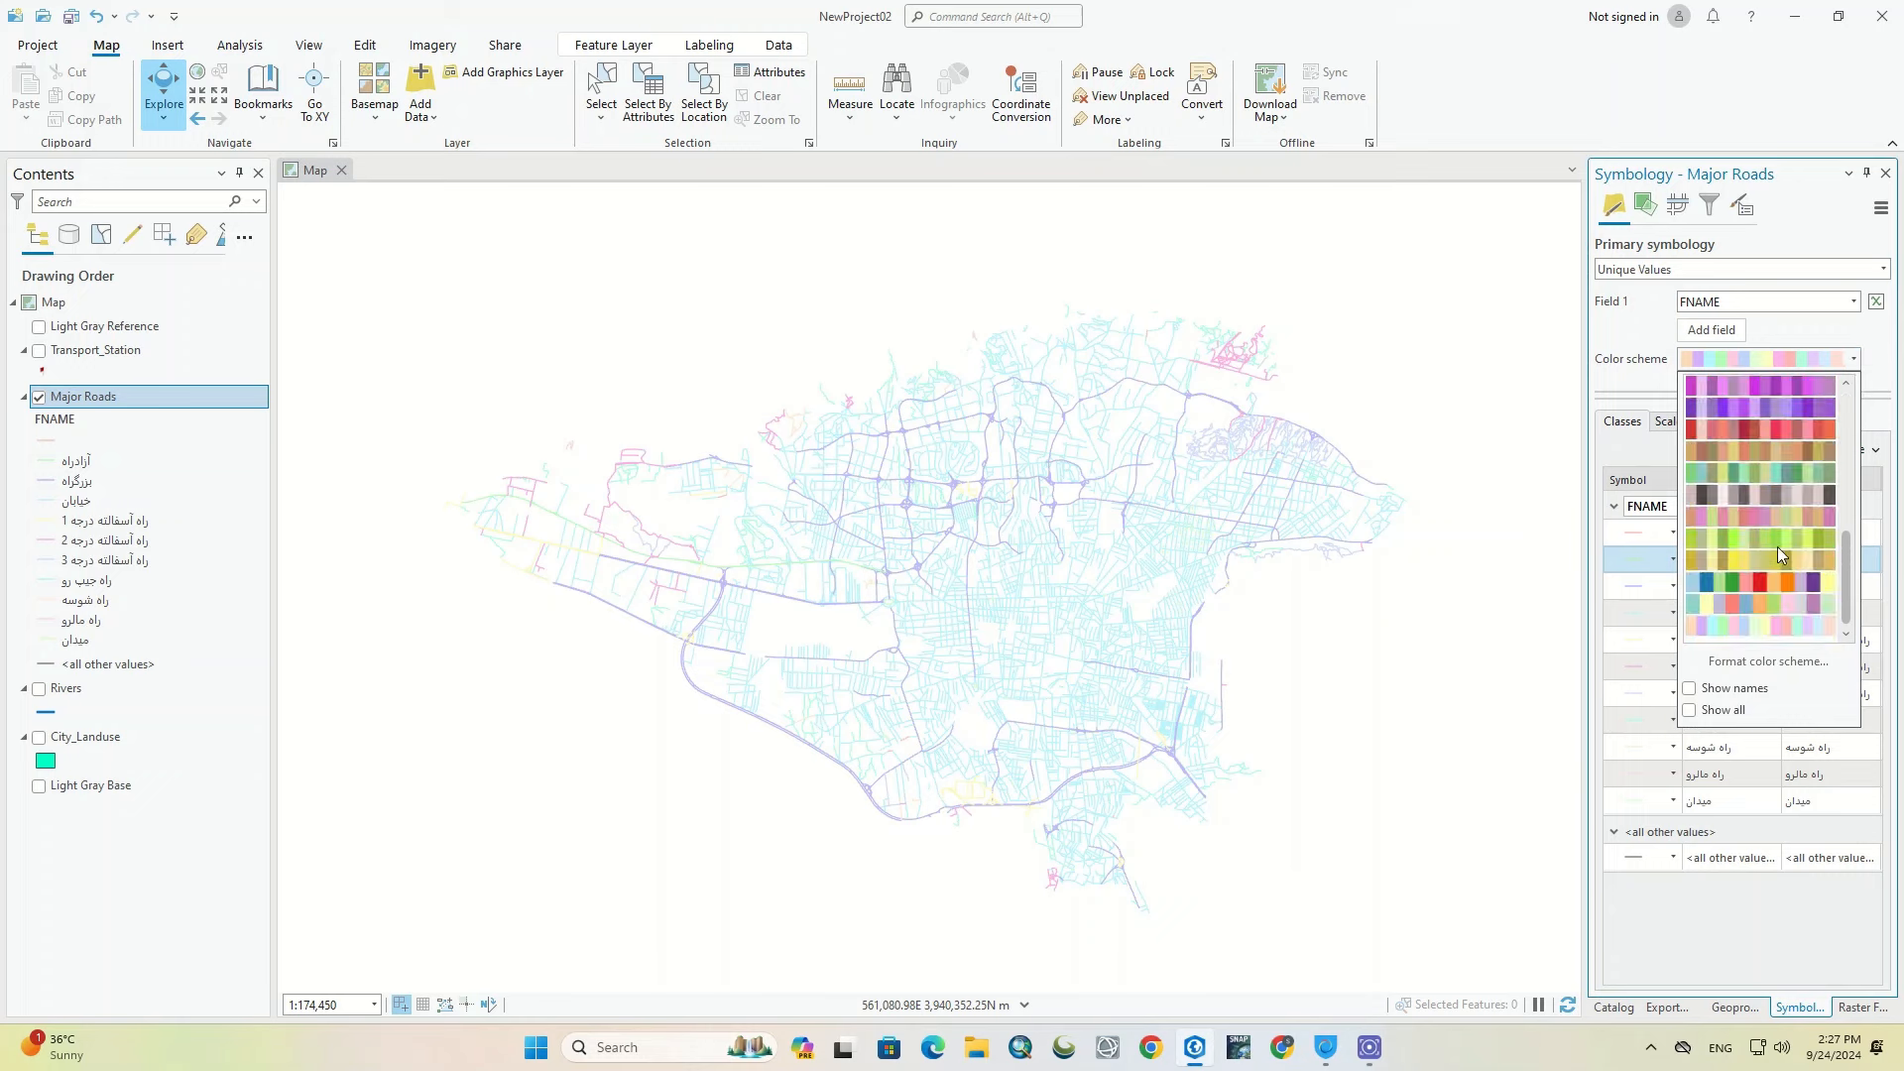
left_click(1768, 581)
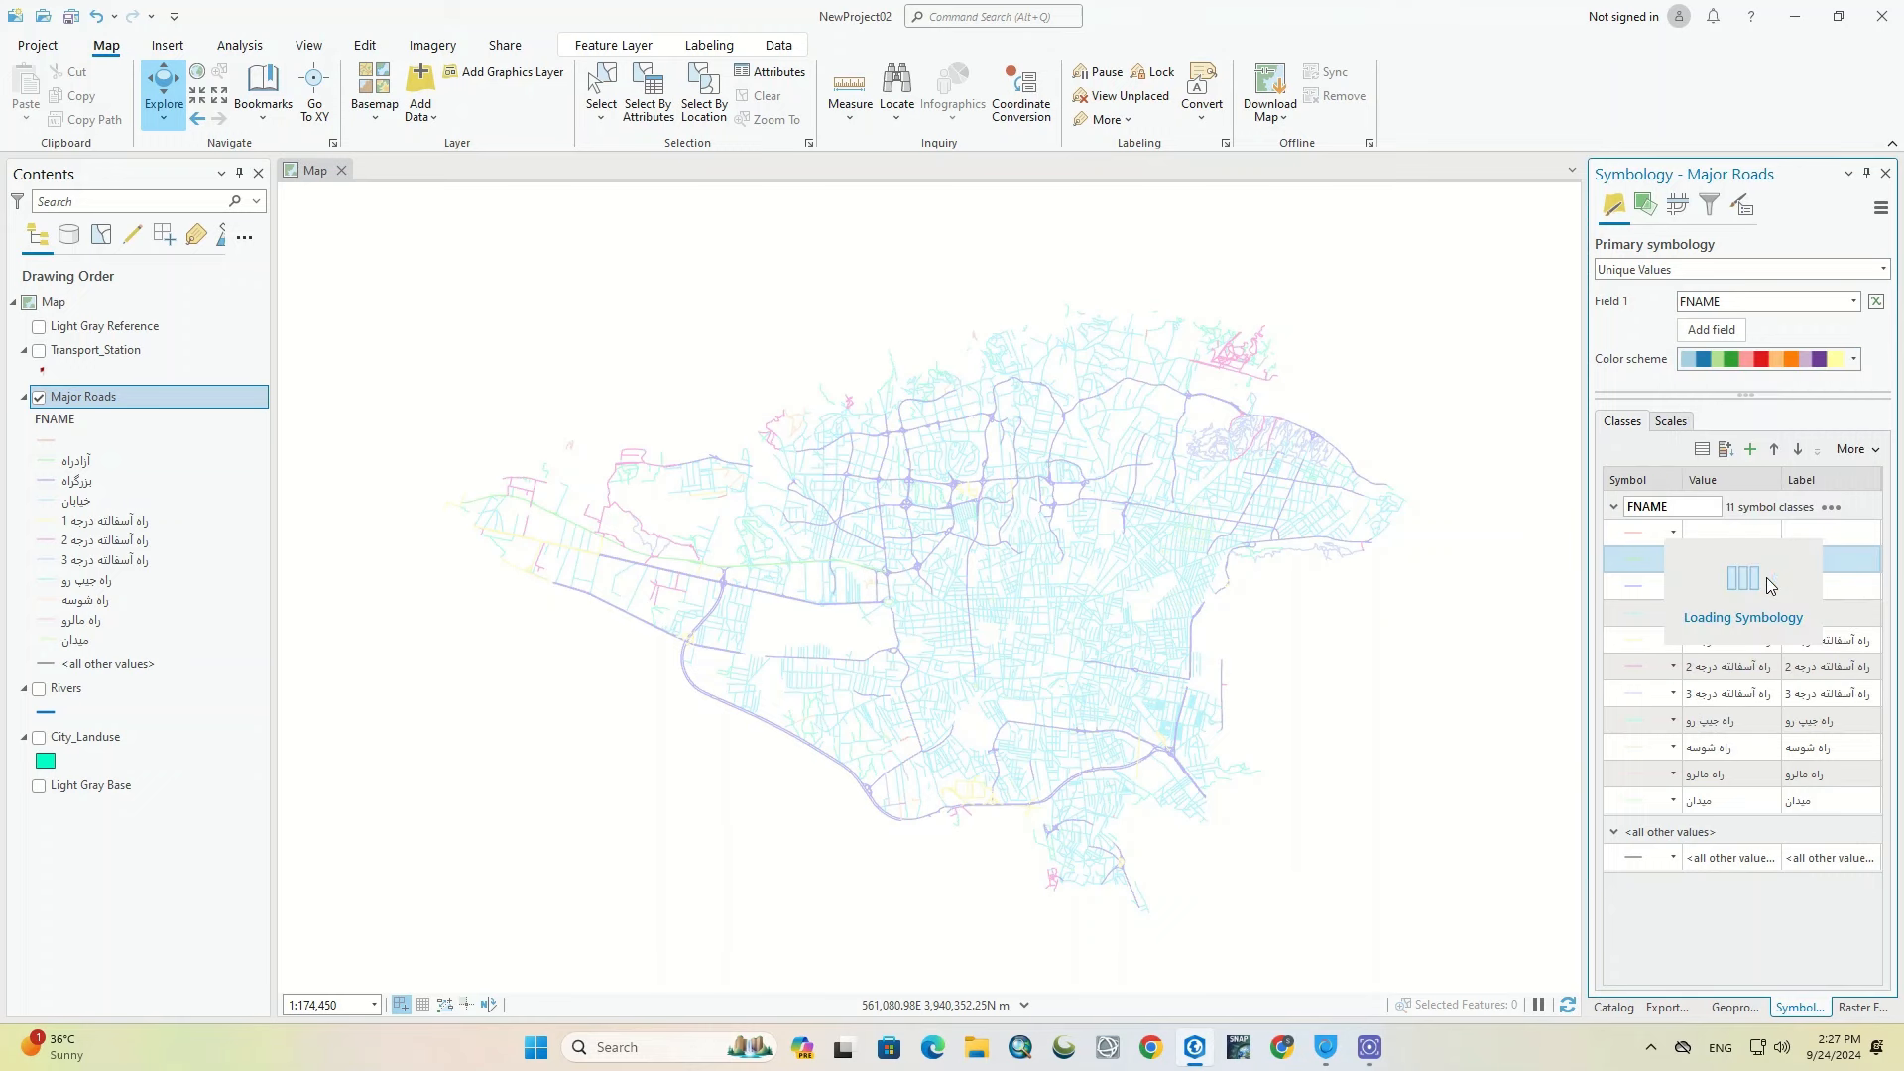
left_click(1855, 361)
scroll(1805, 474, "up", 5)
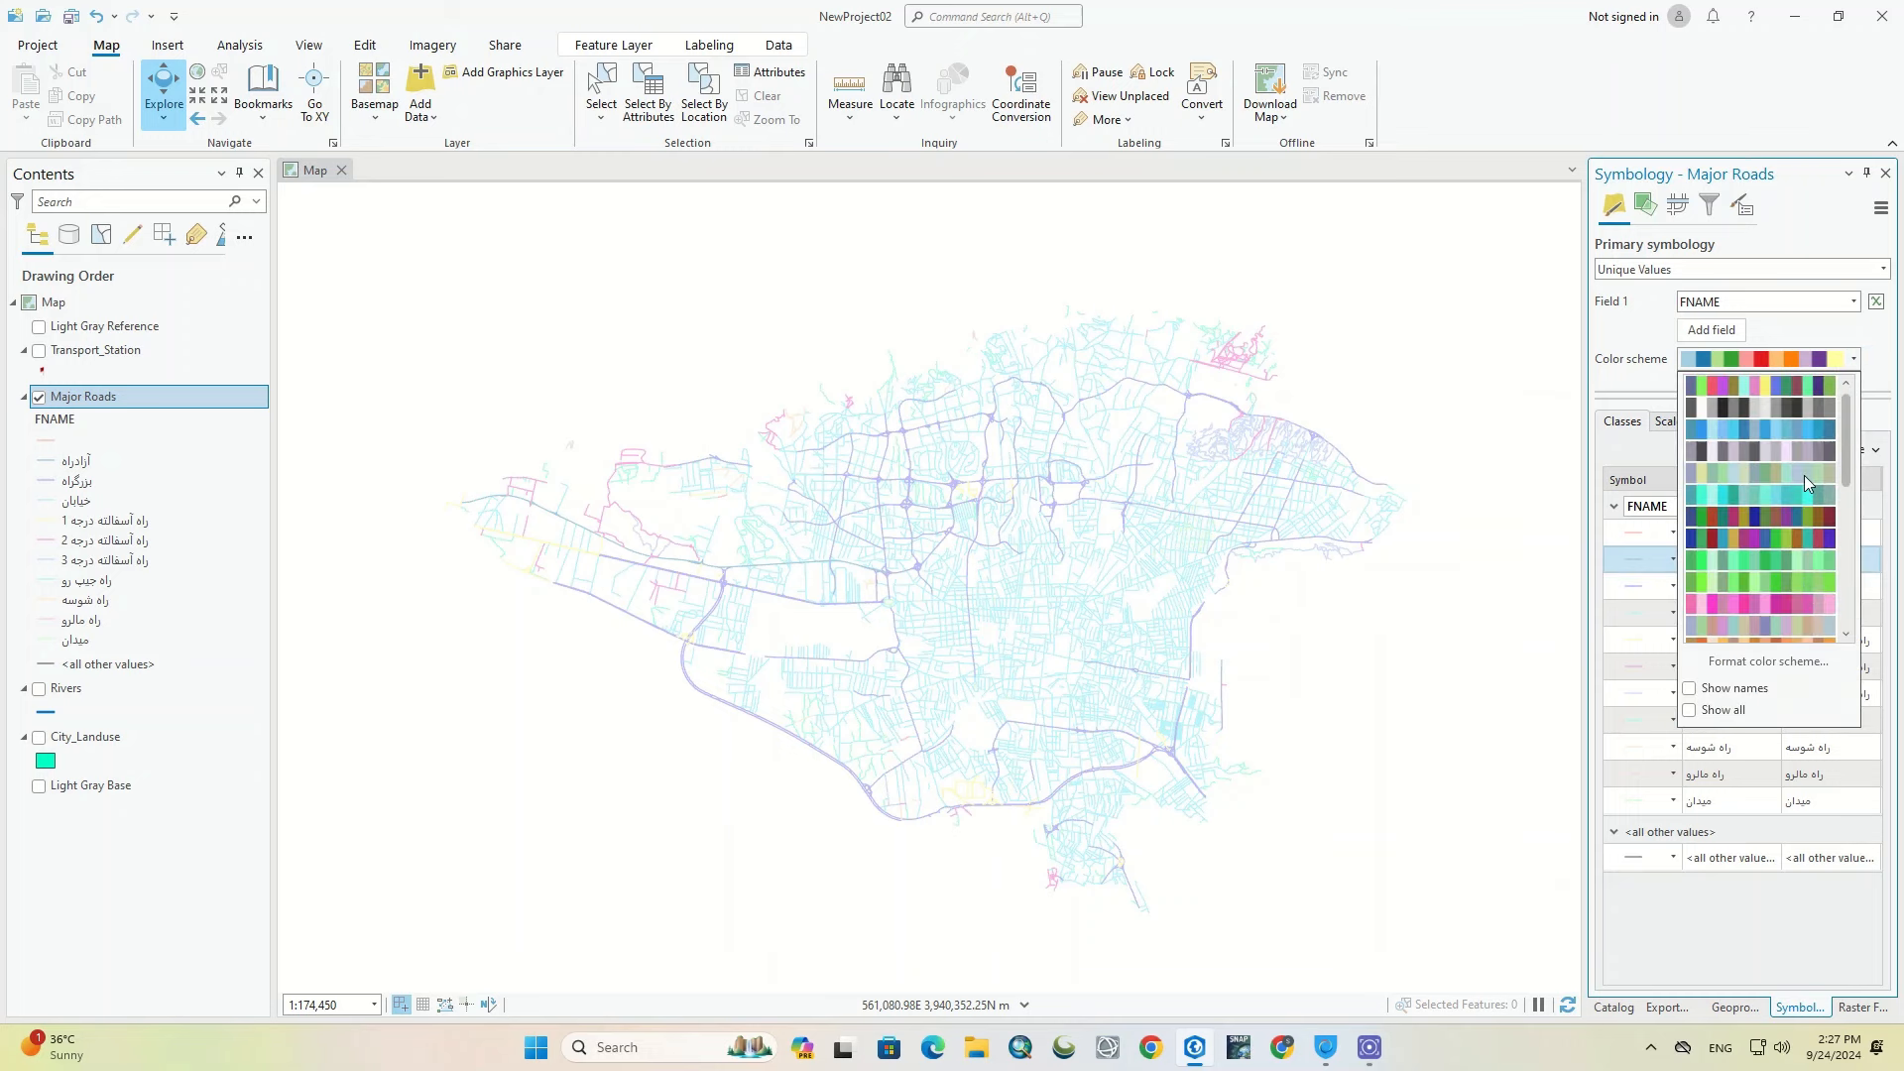
left_click(1813, 391)
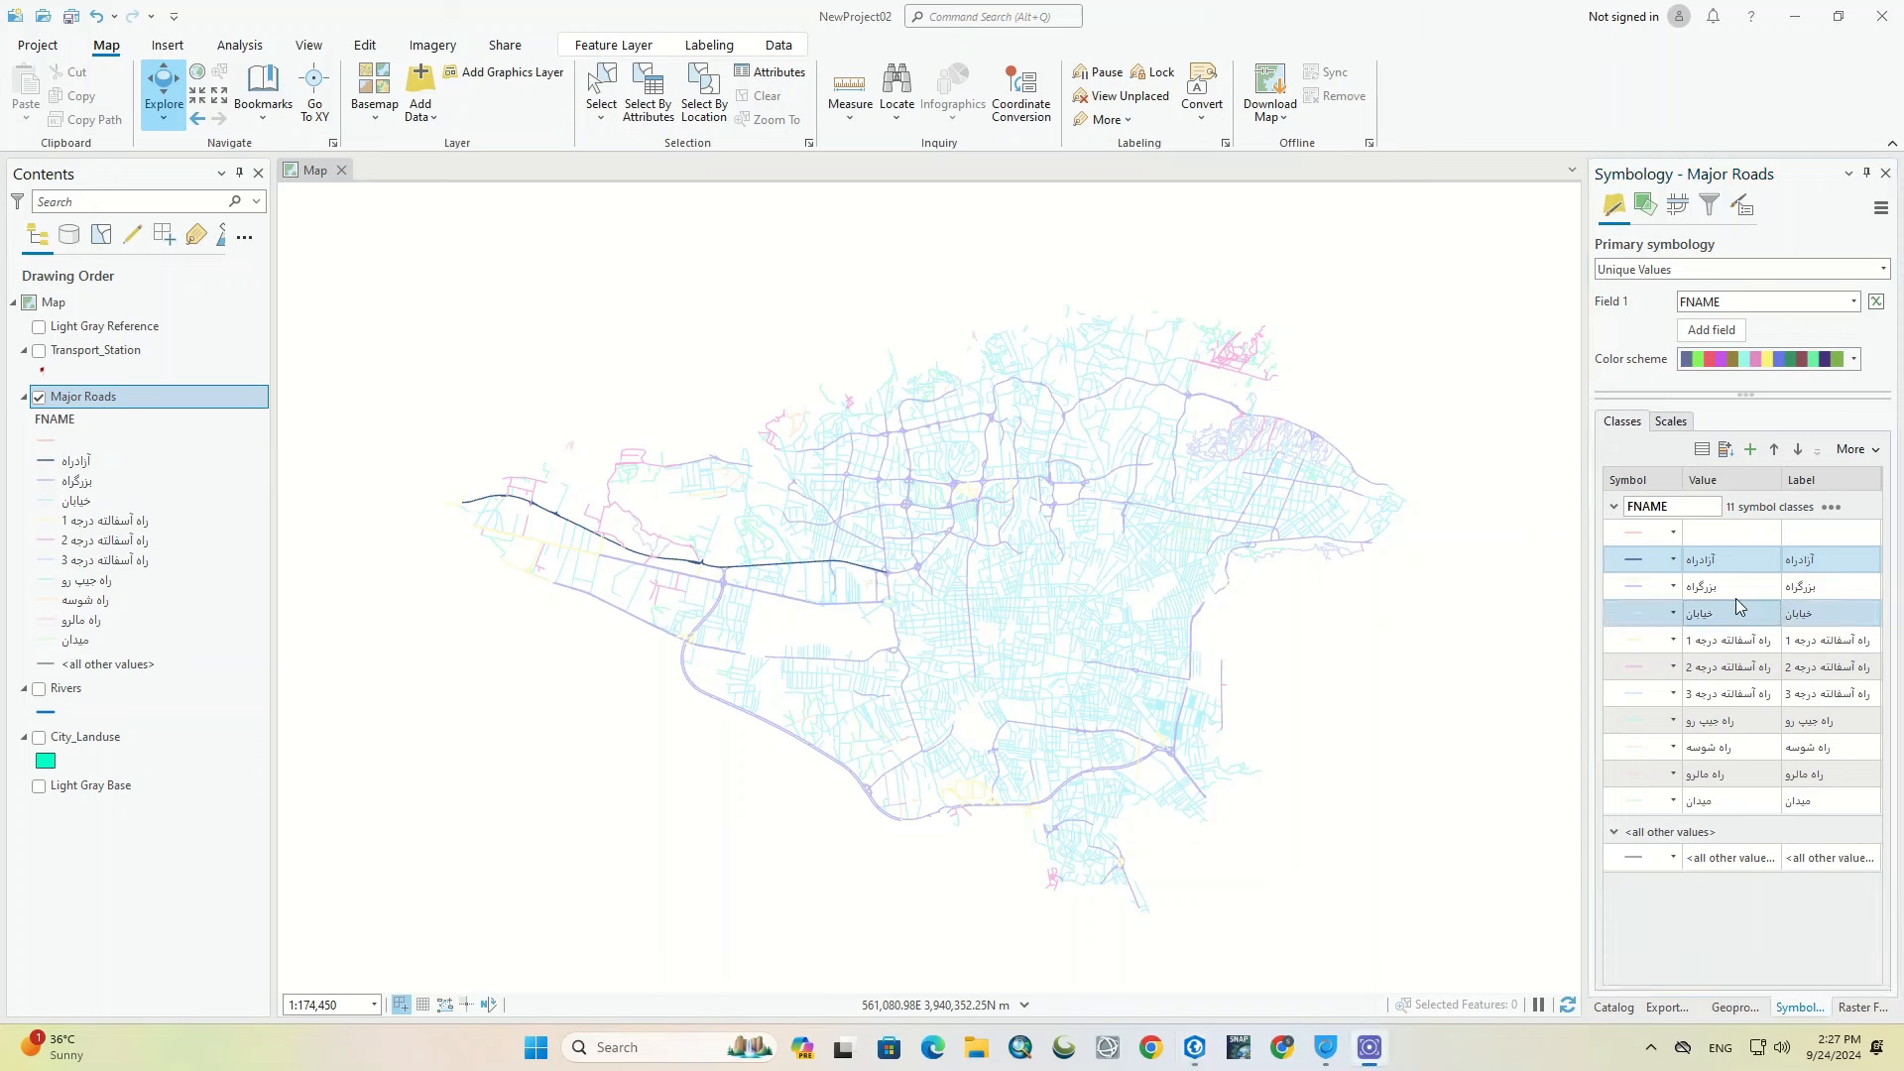
Step: Apply the thick dark red Limited Access symbol to the آزادراه class and the yellow-green Major Road symbol to the بزرگراه class
left_click(1630, 564)
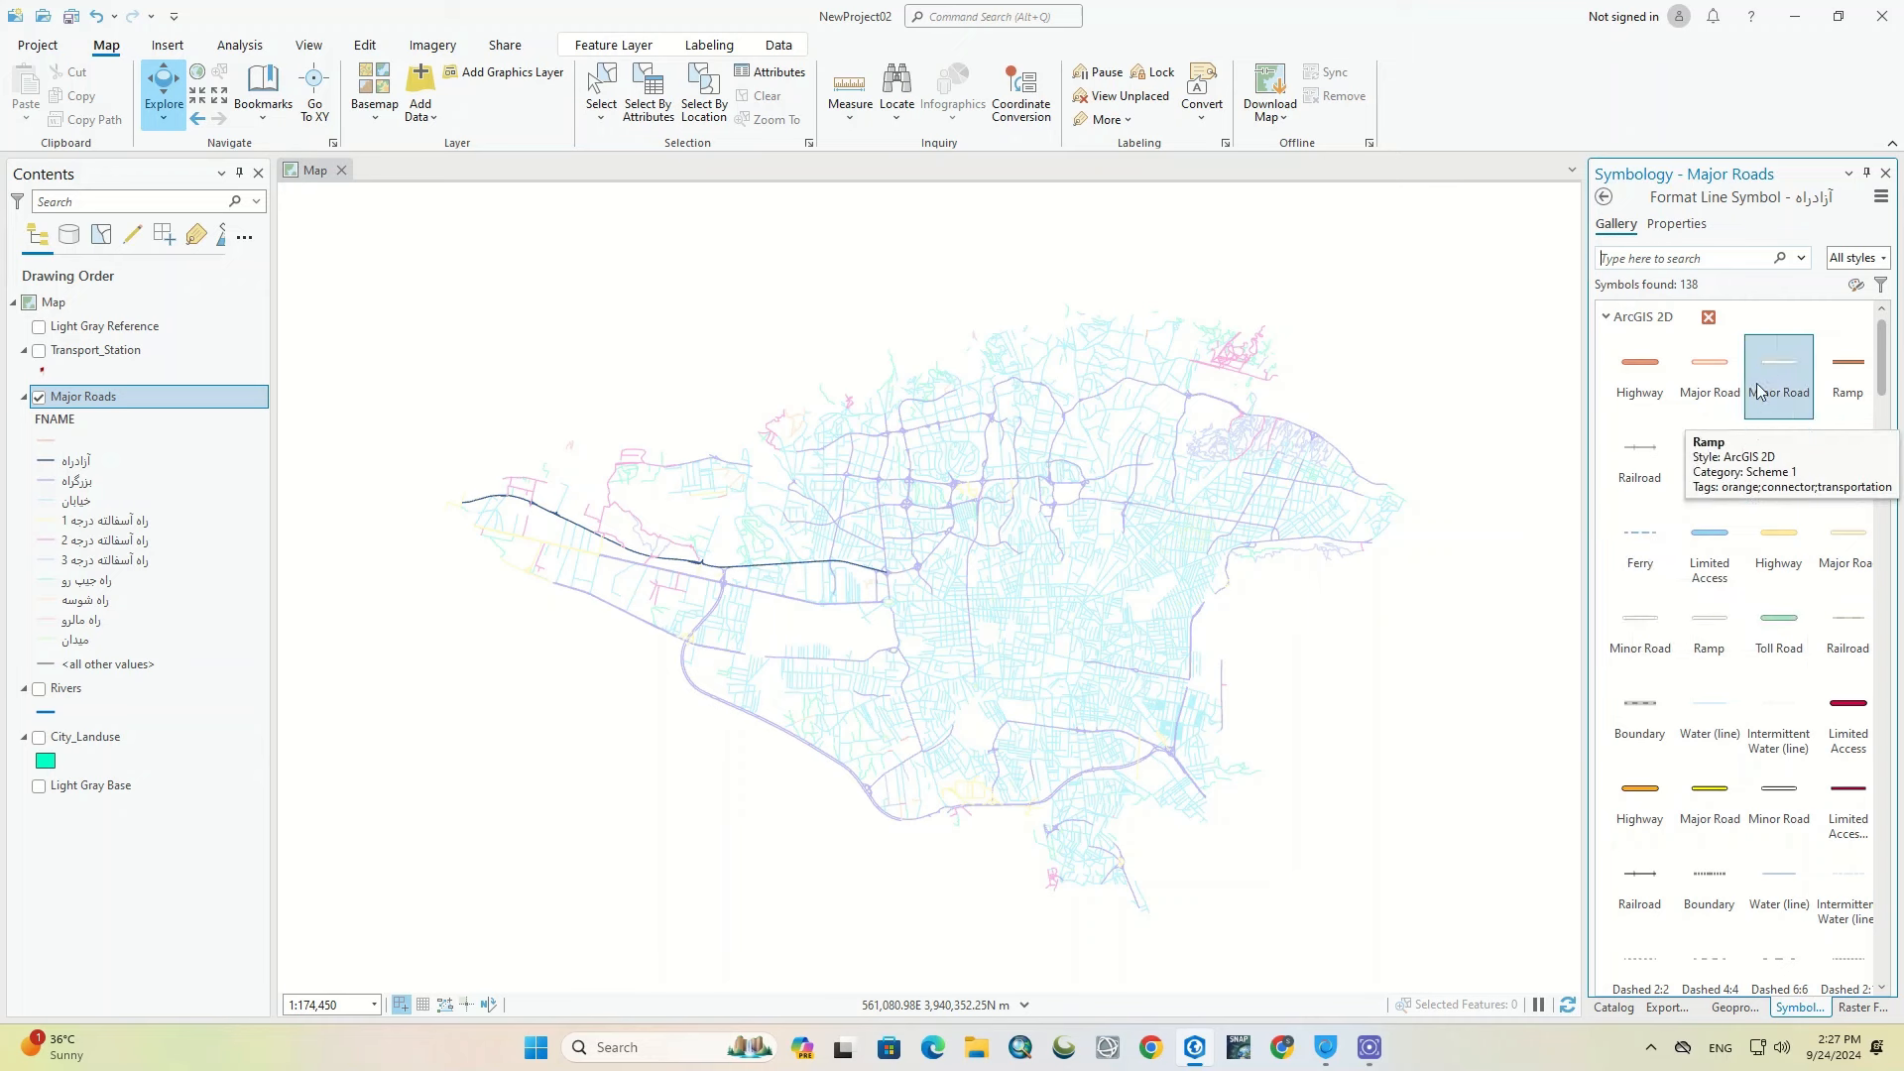
left_click(1833, 736)
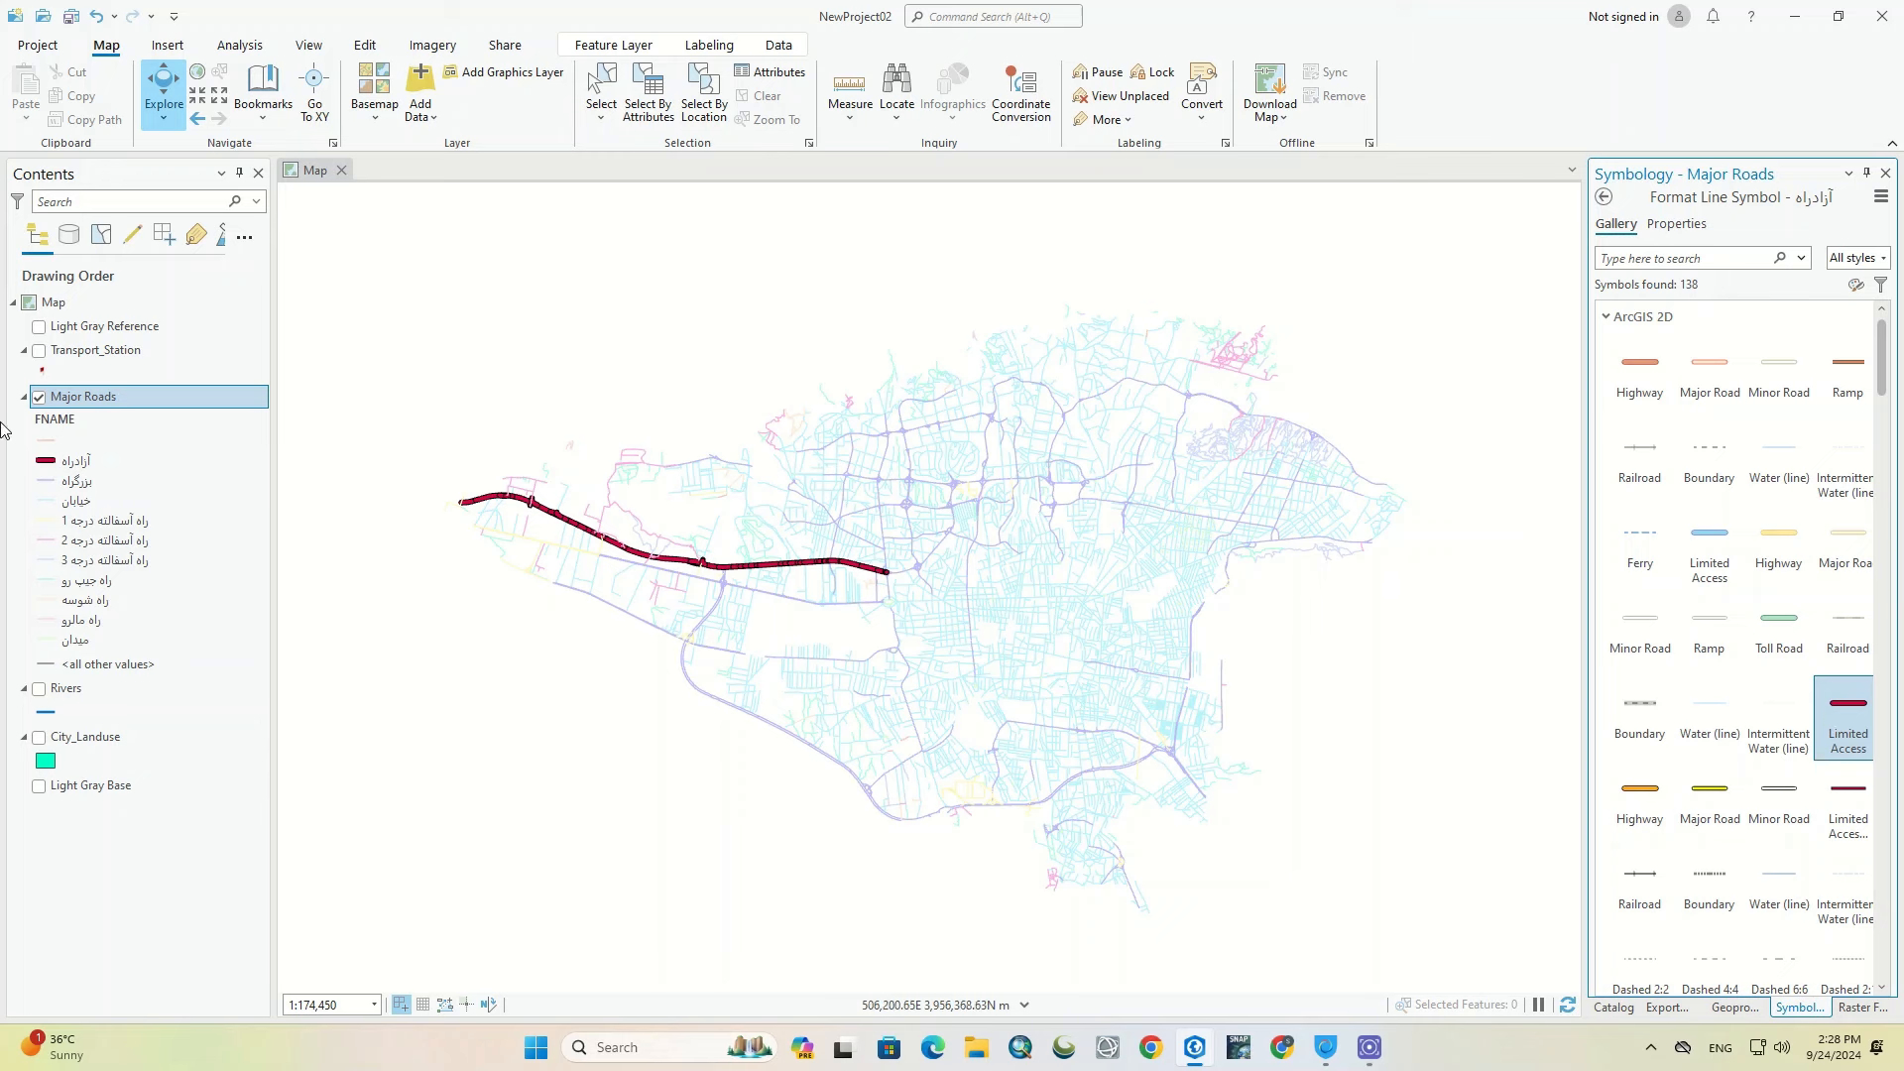
left_click(52, 466)
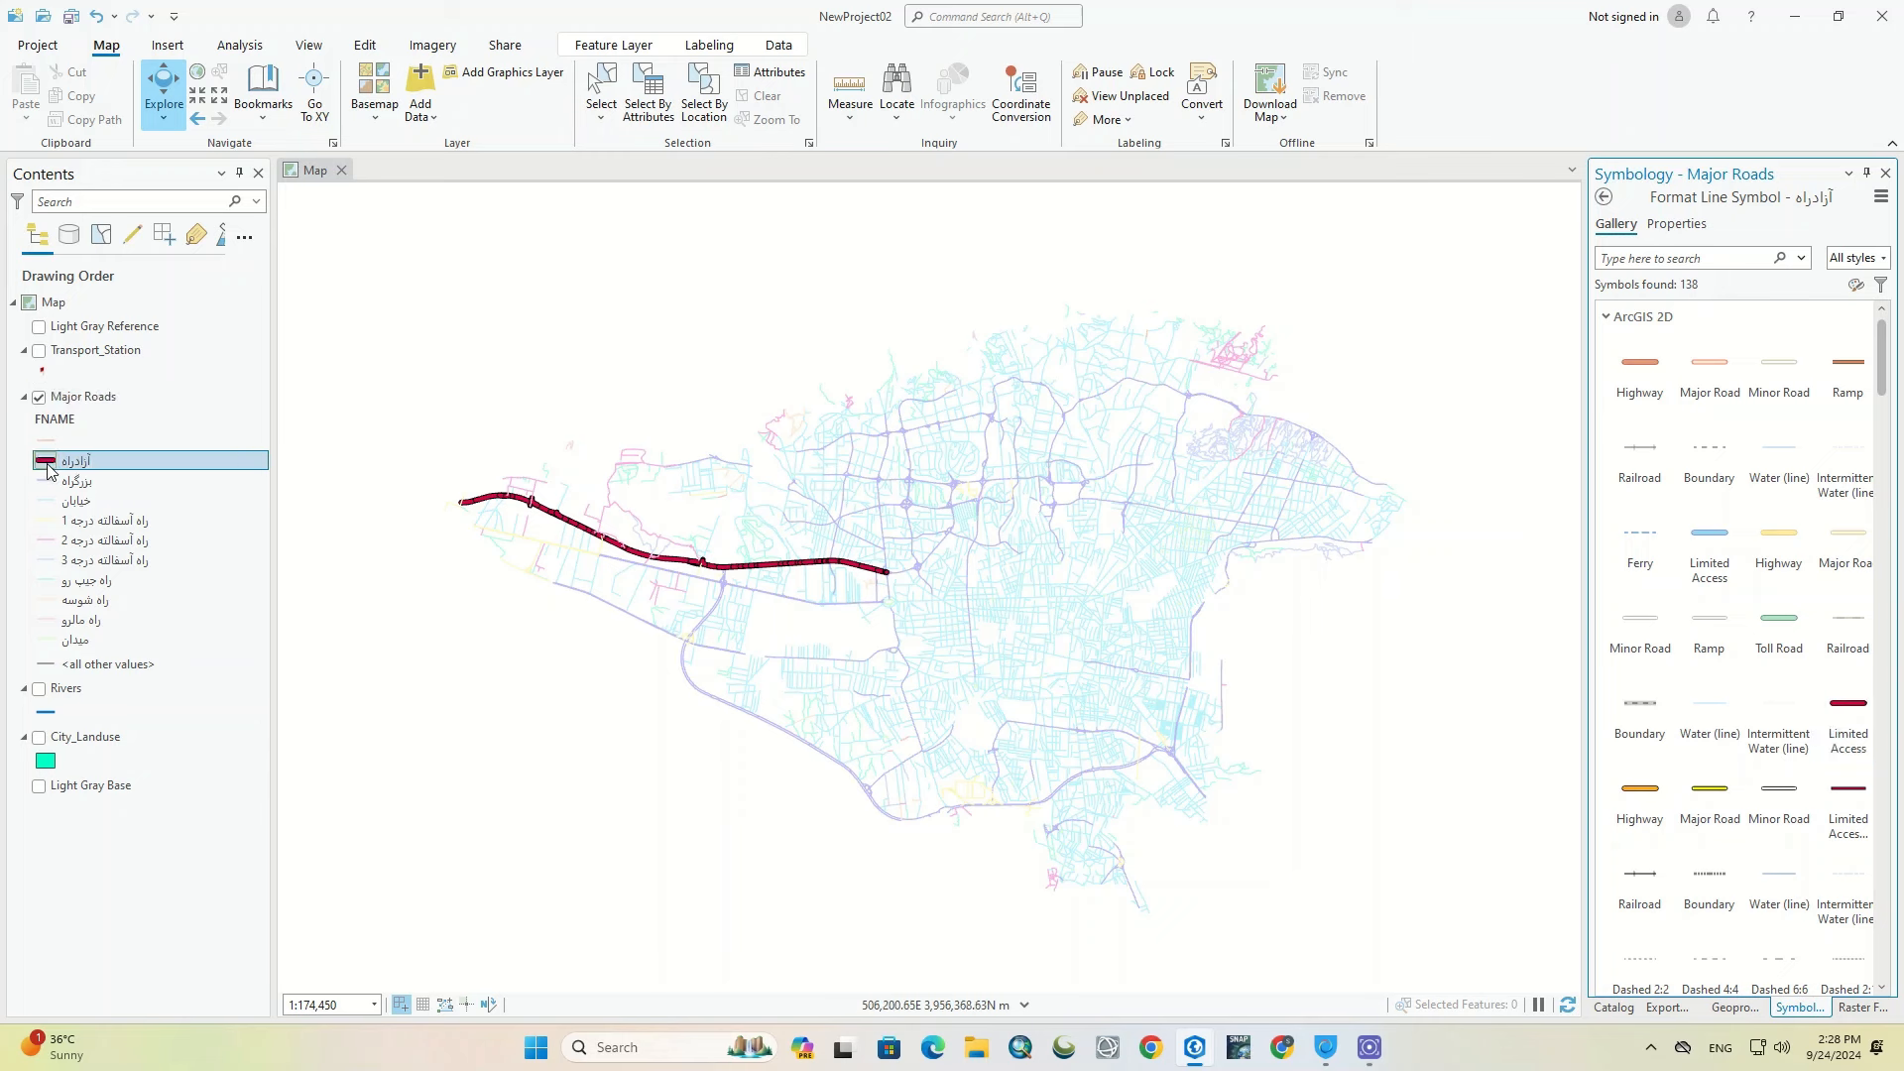
left_click(46, 485)
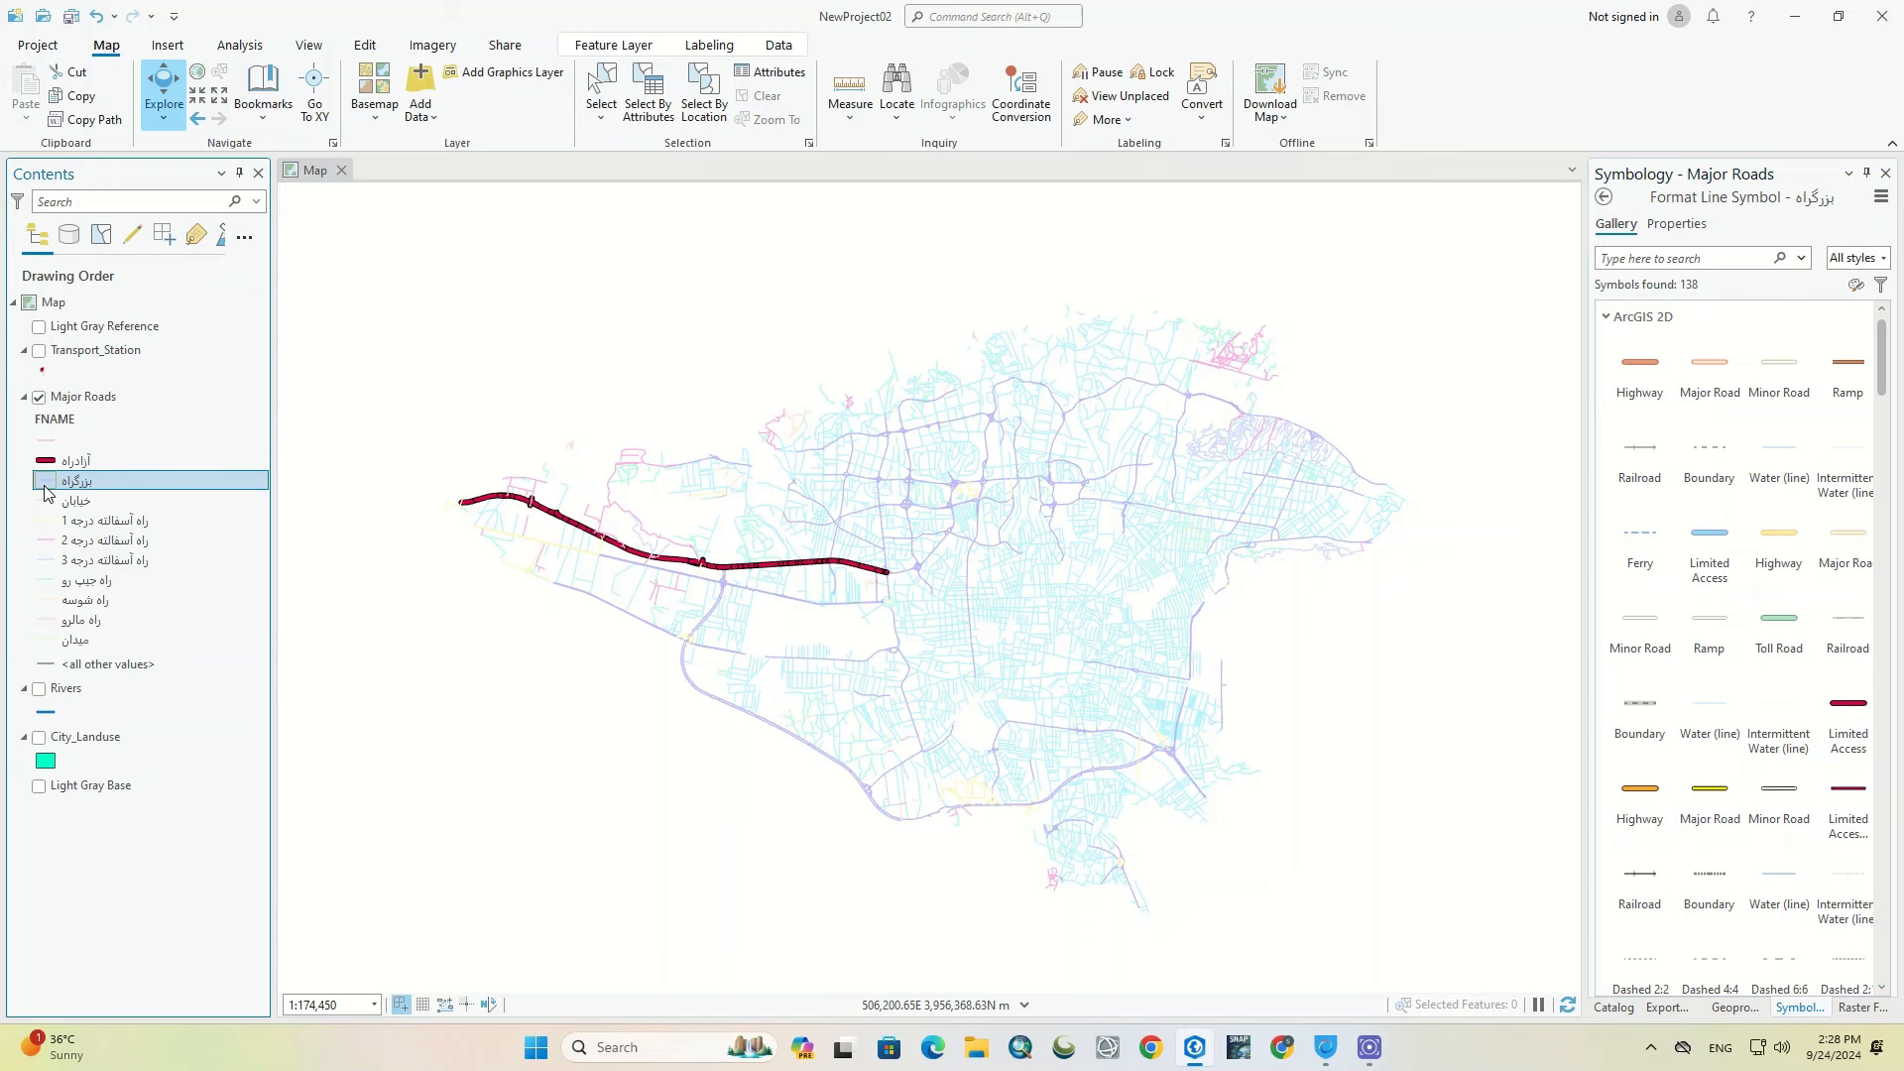
left_click(1683, 802)
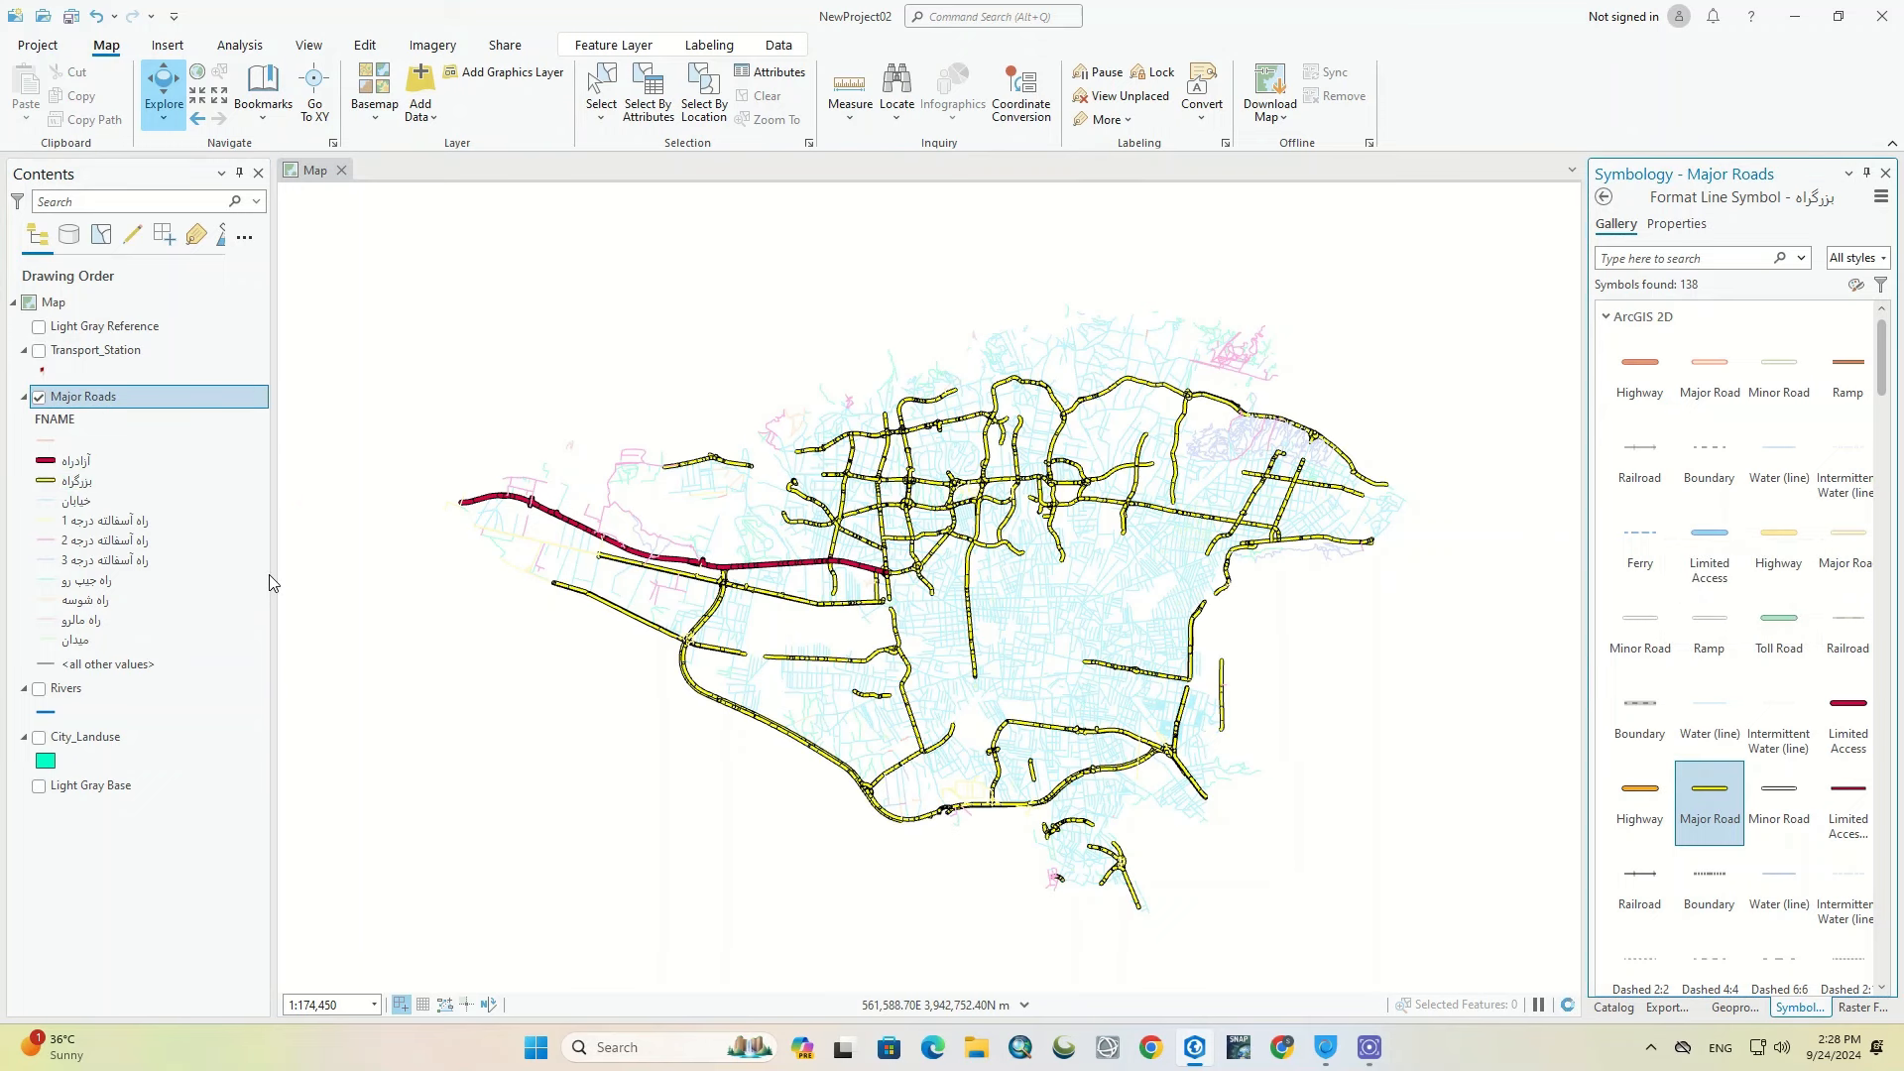
Step: Try the thin gray Railroad symbol from the ArcGIS 2D gallery on the خیابان class
left_click(75, 501)
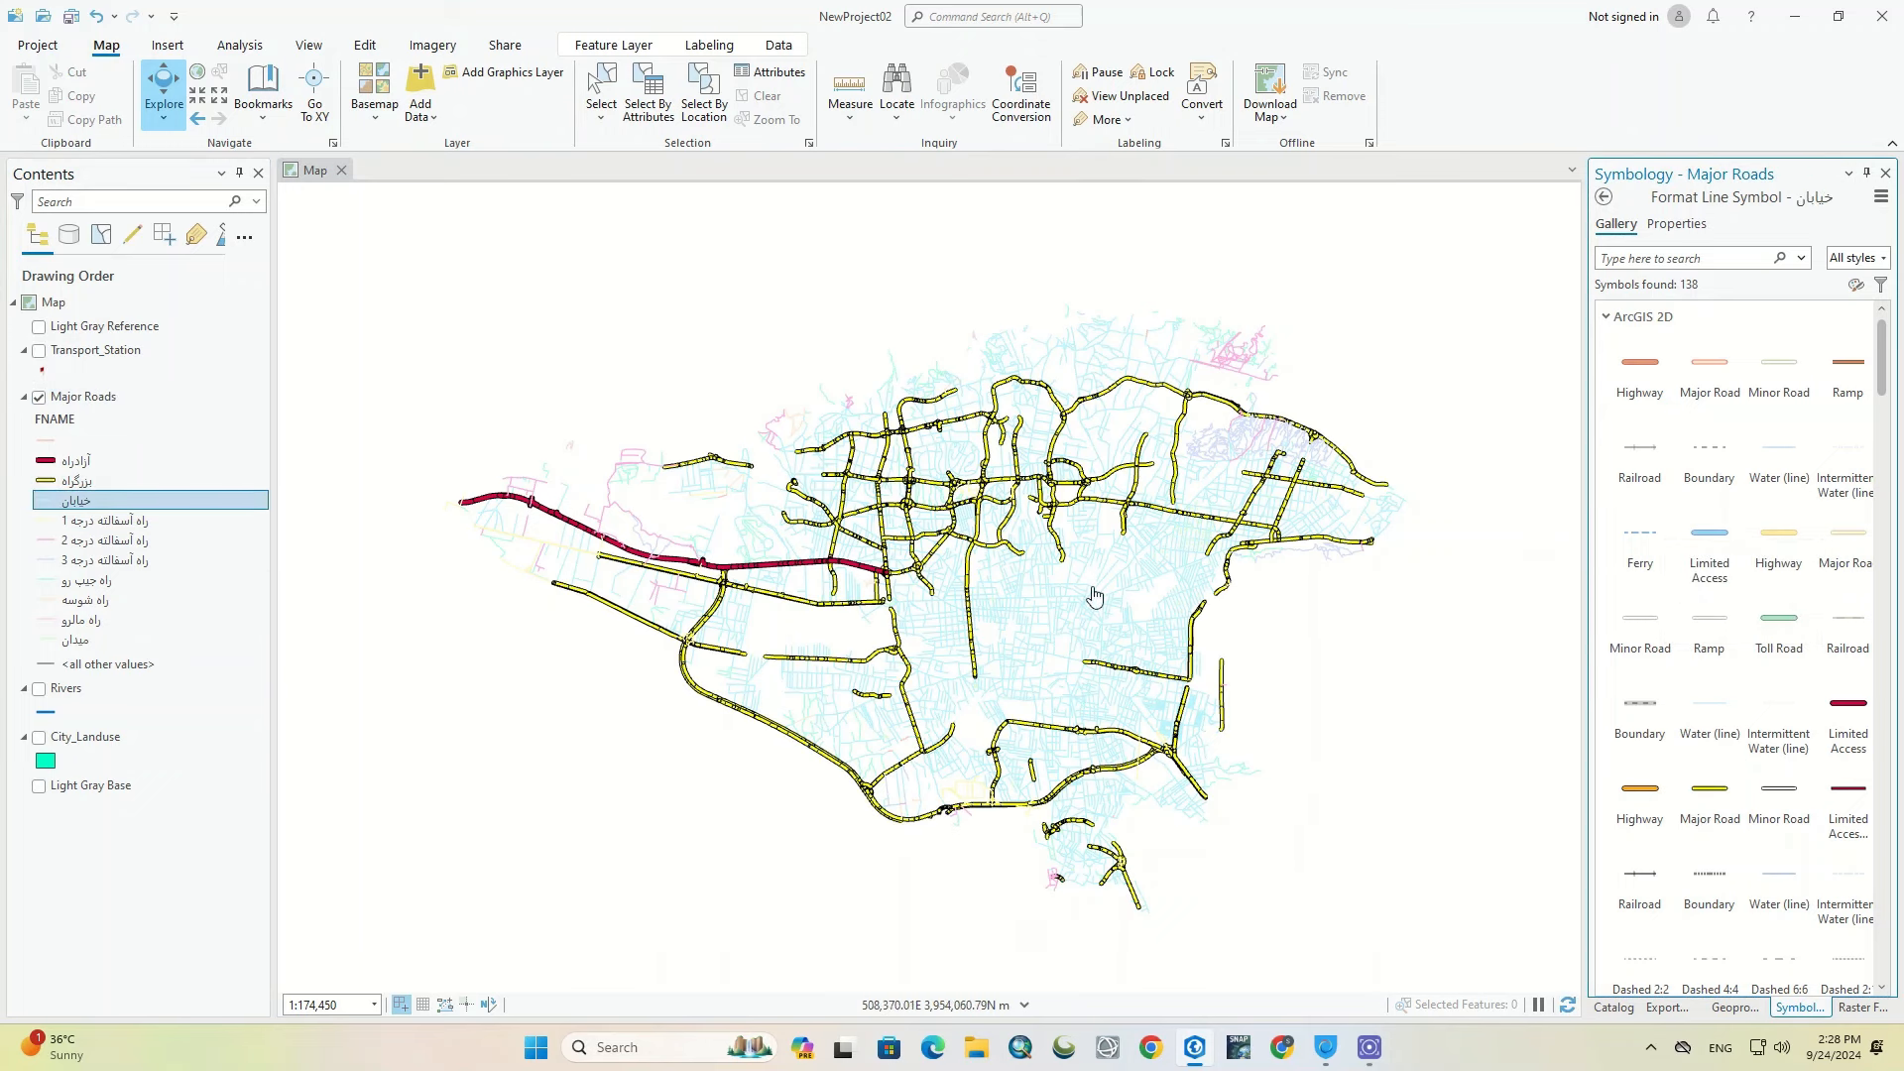
left_click(1847, 634)
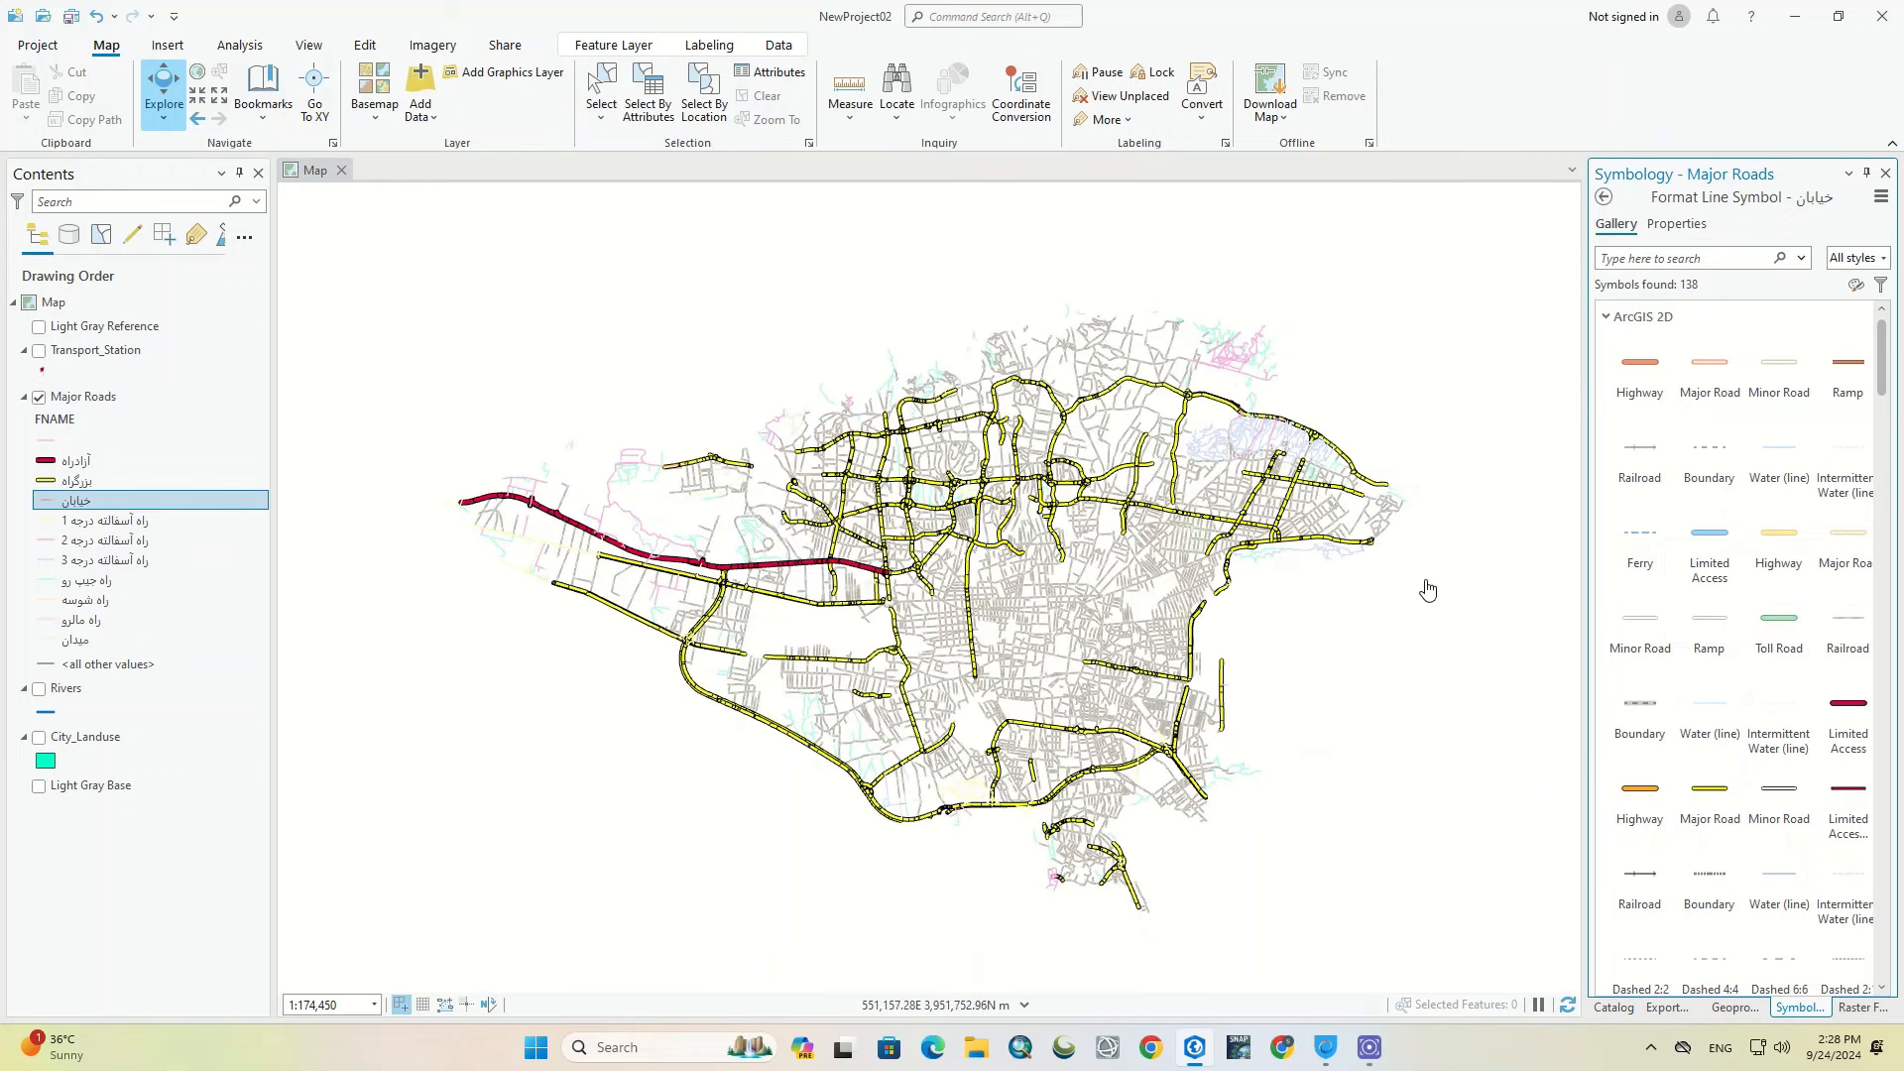
left_click(1857, 624)
Step: Try the Boundary symbol on the میدان class, and replace it with the pale Minor Road symbol from ArcGIS 2D
left_click(46, 641)
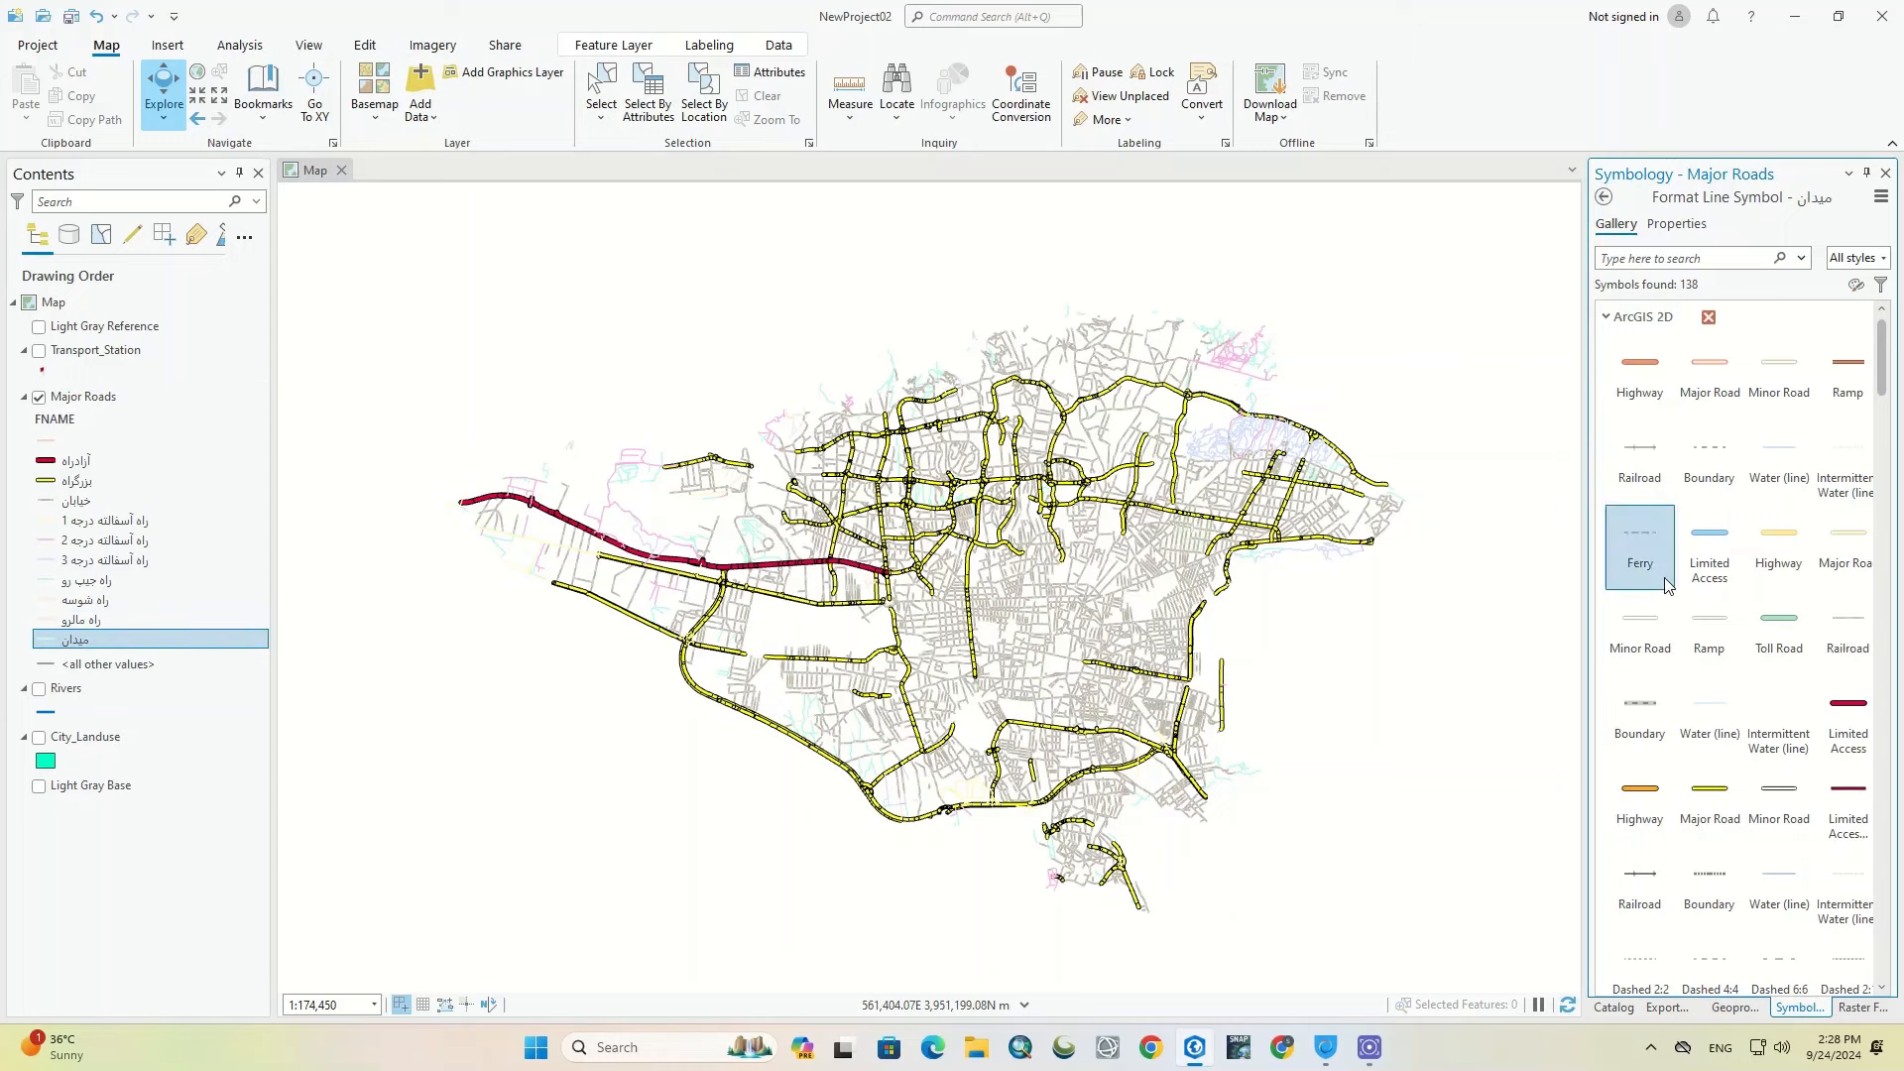
scroll(1665, 586, "down", 3)
scroll(1676, 556, "up", 3)
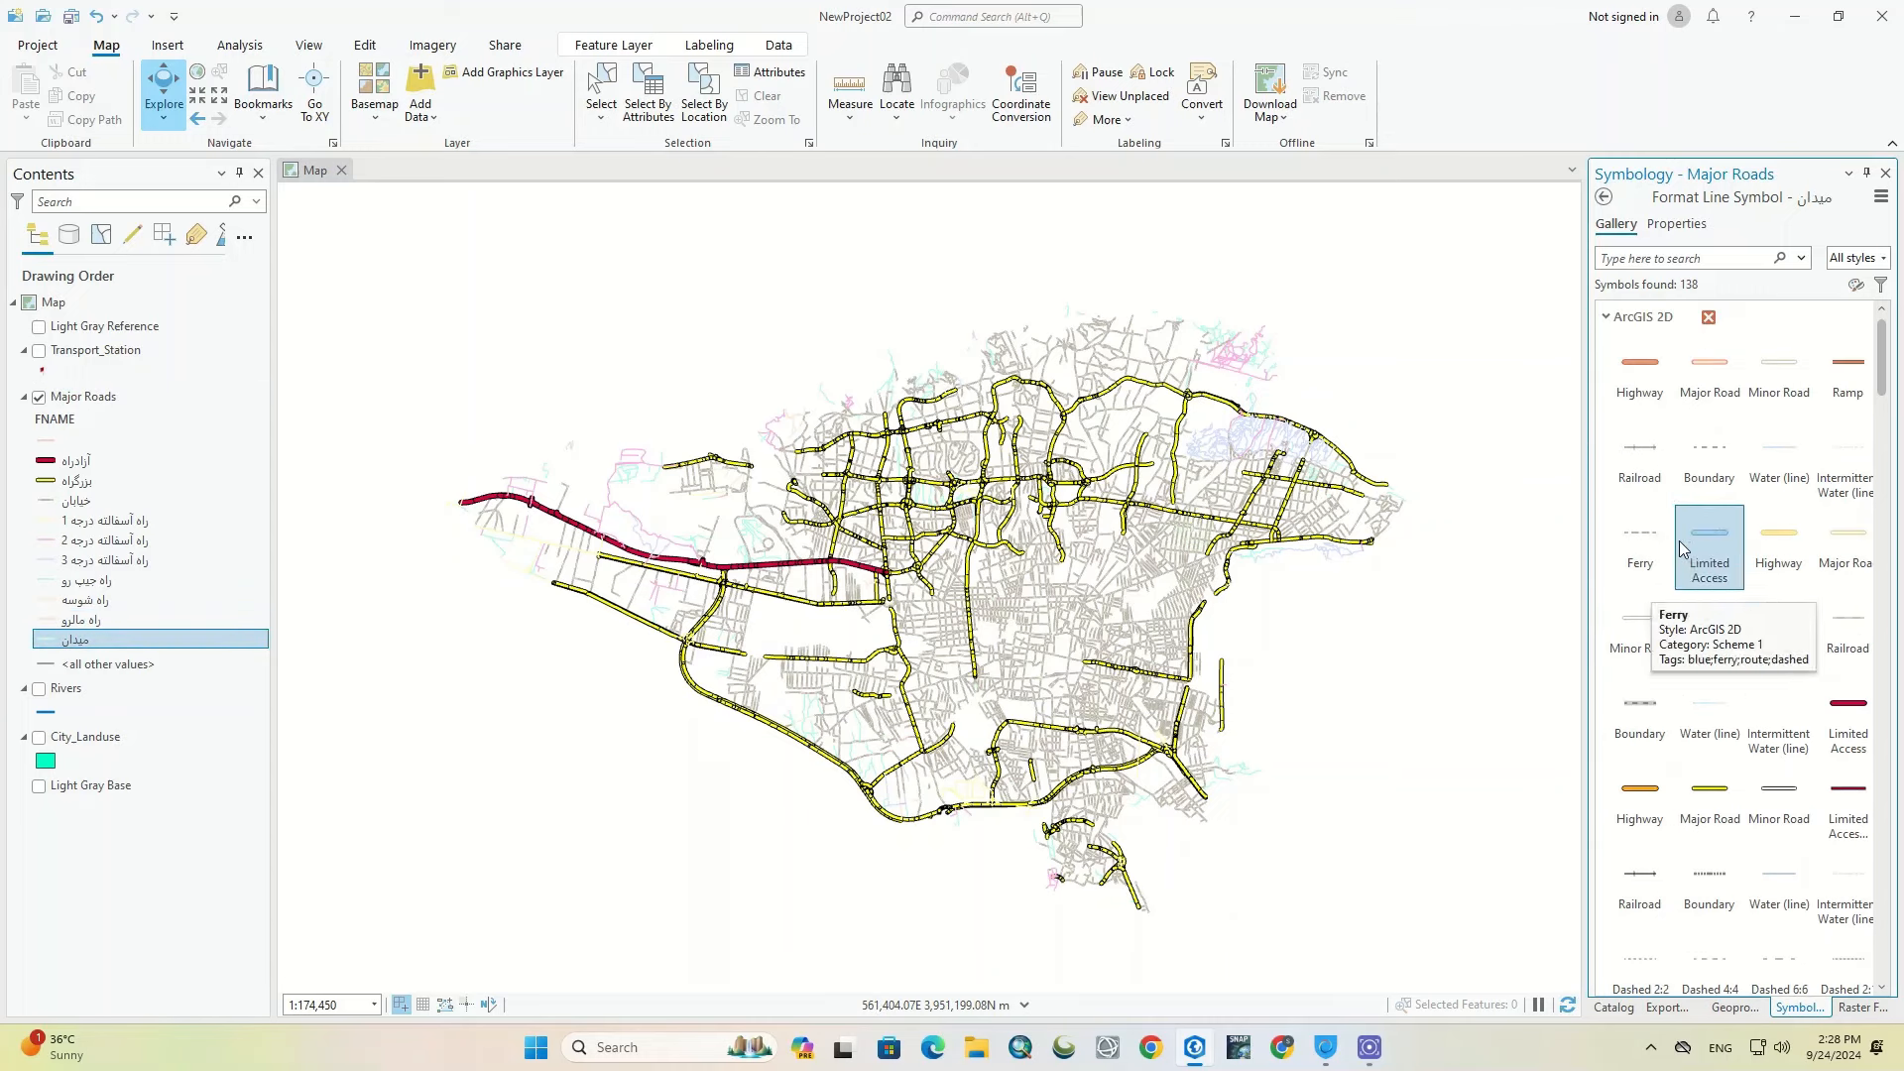
left_click(1704, 476)
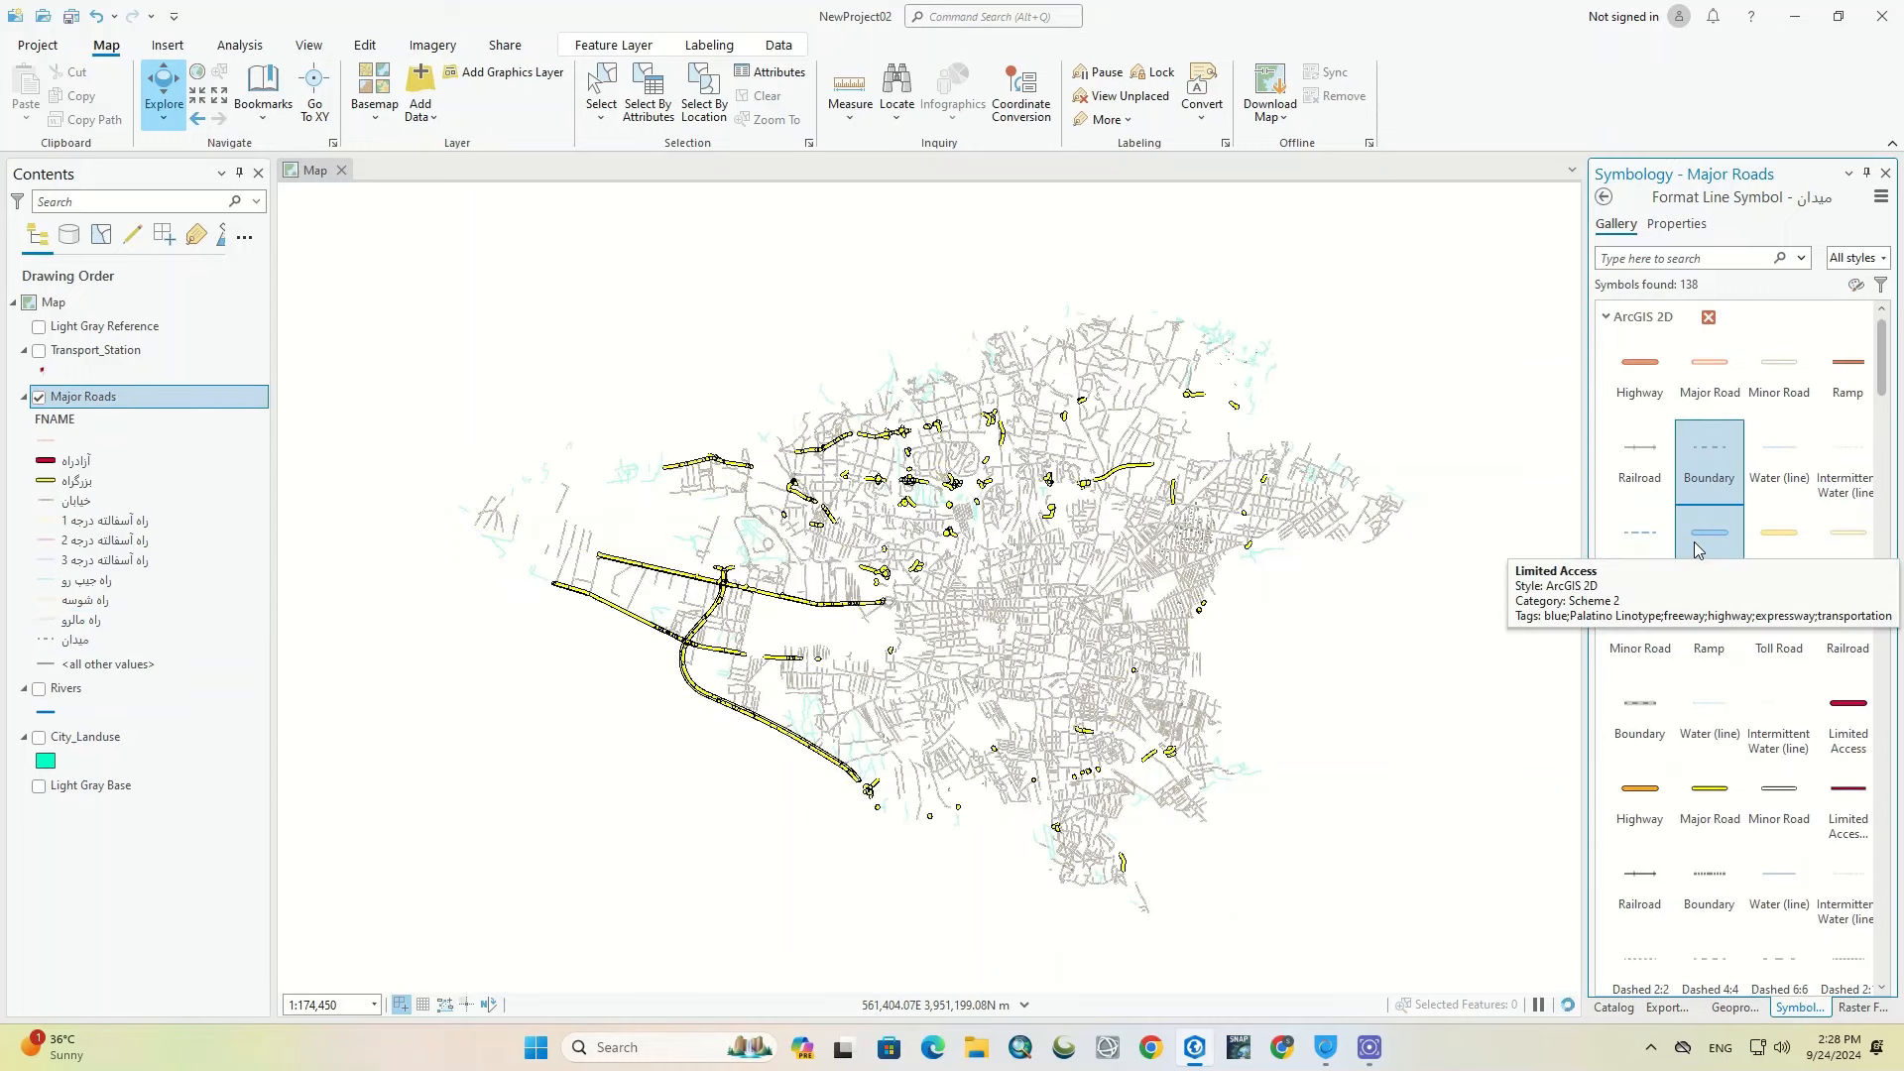
left_click(1779, 377)
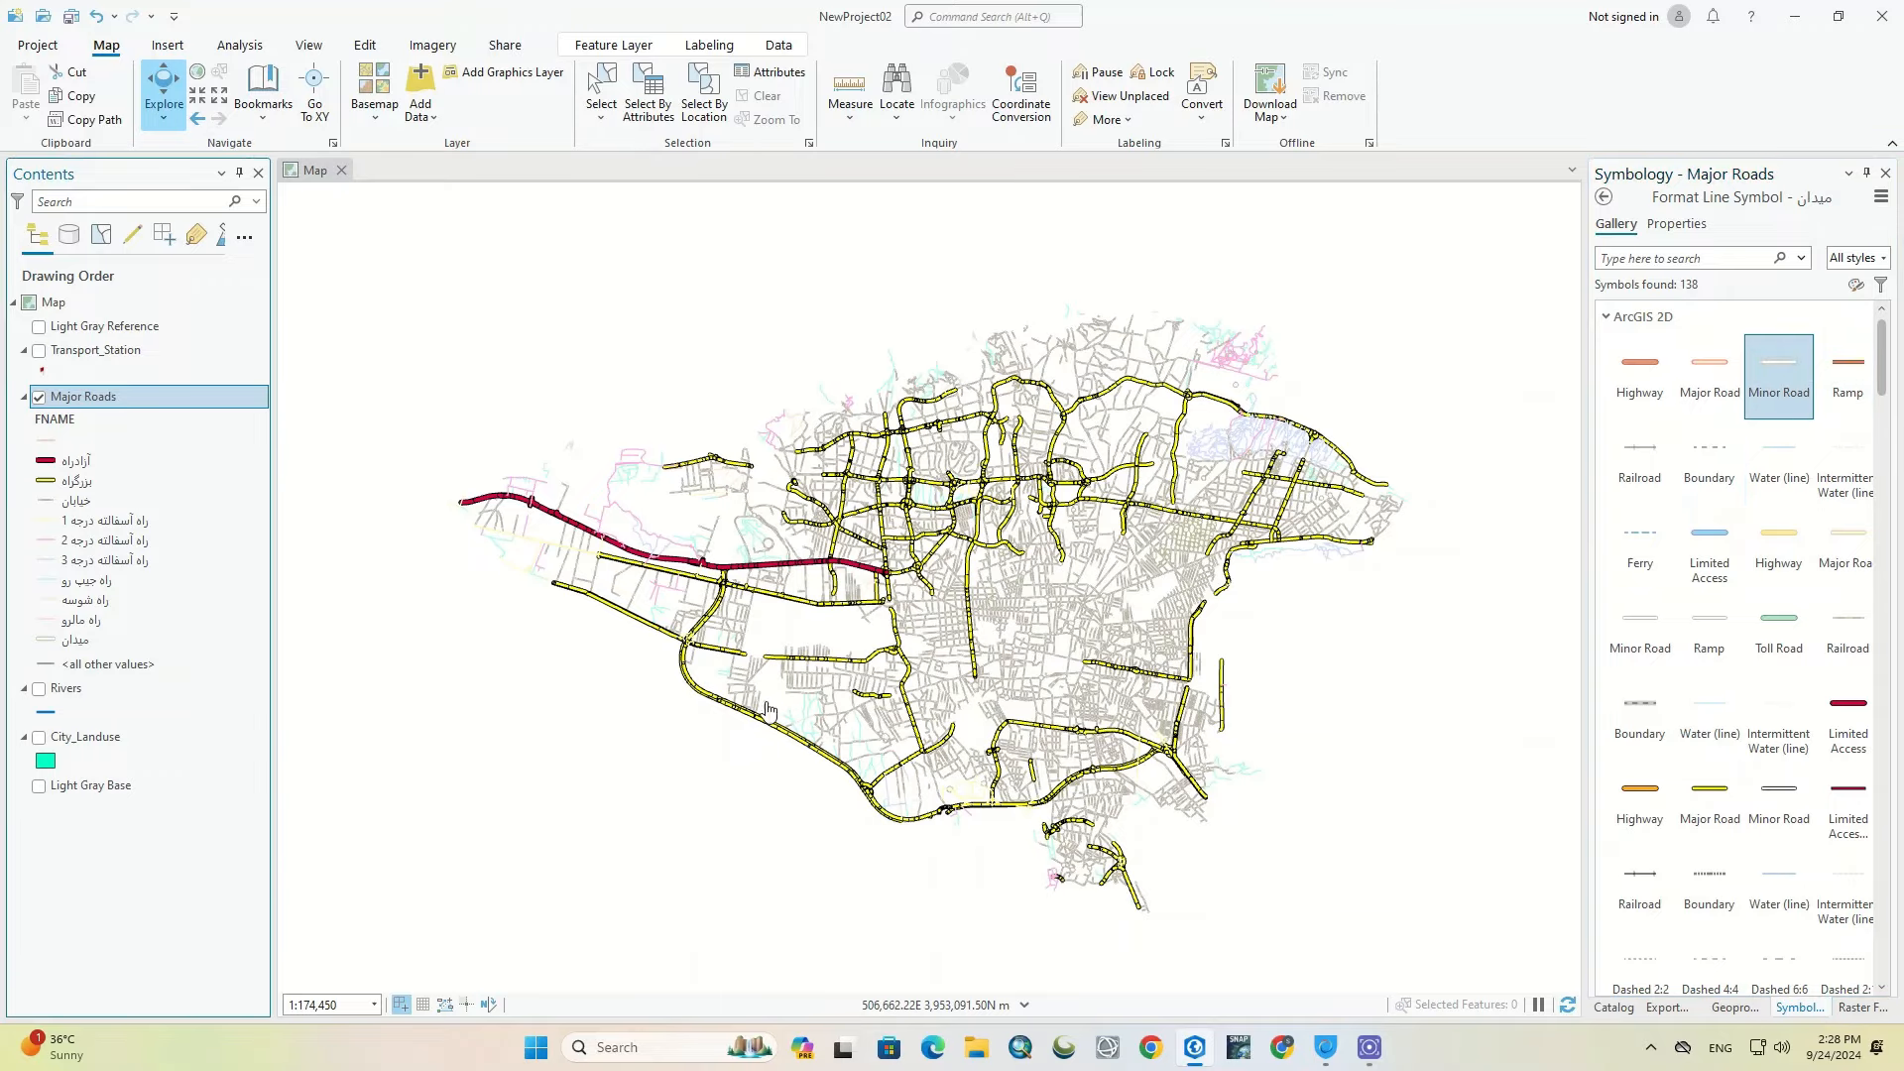
Step: Apply the gray cased Minor Road symbol from the ArcGIS 2D gallery to the خیابان class
scroll(766, 709, "up", 5)
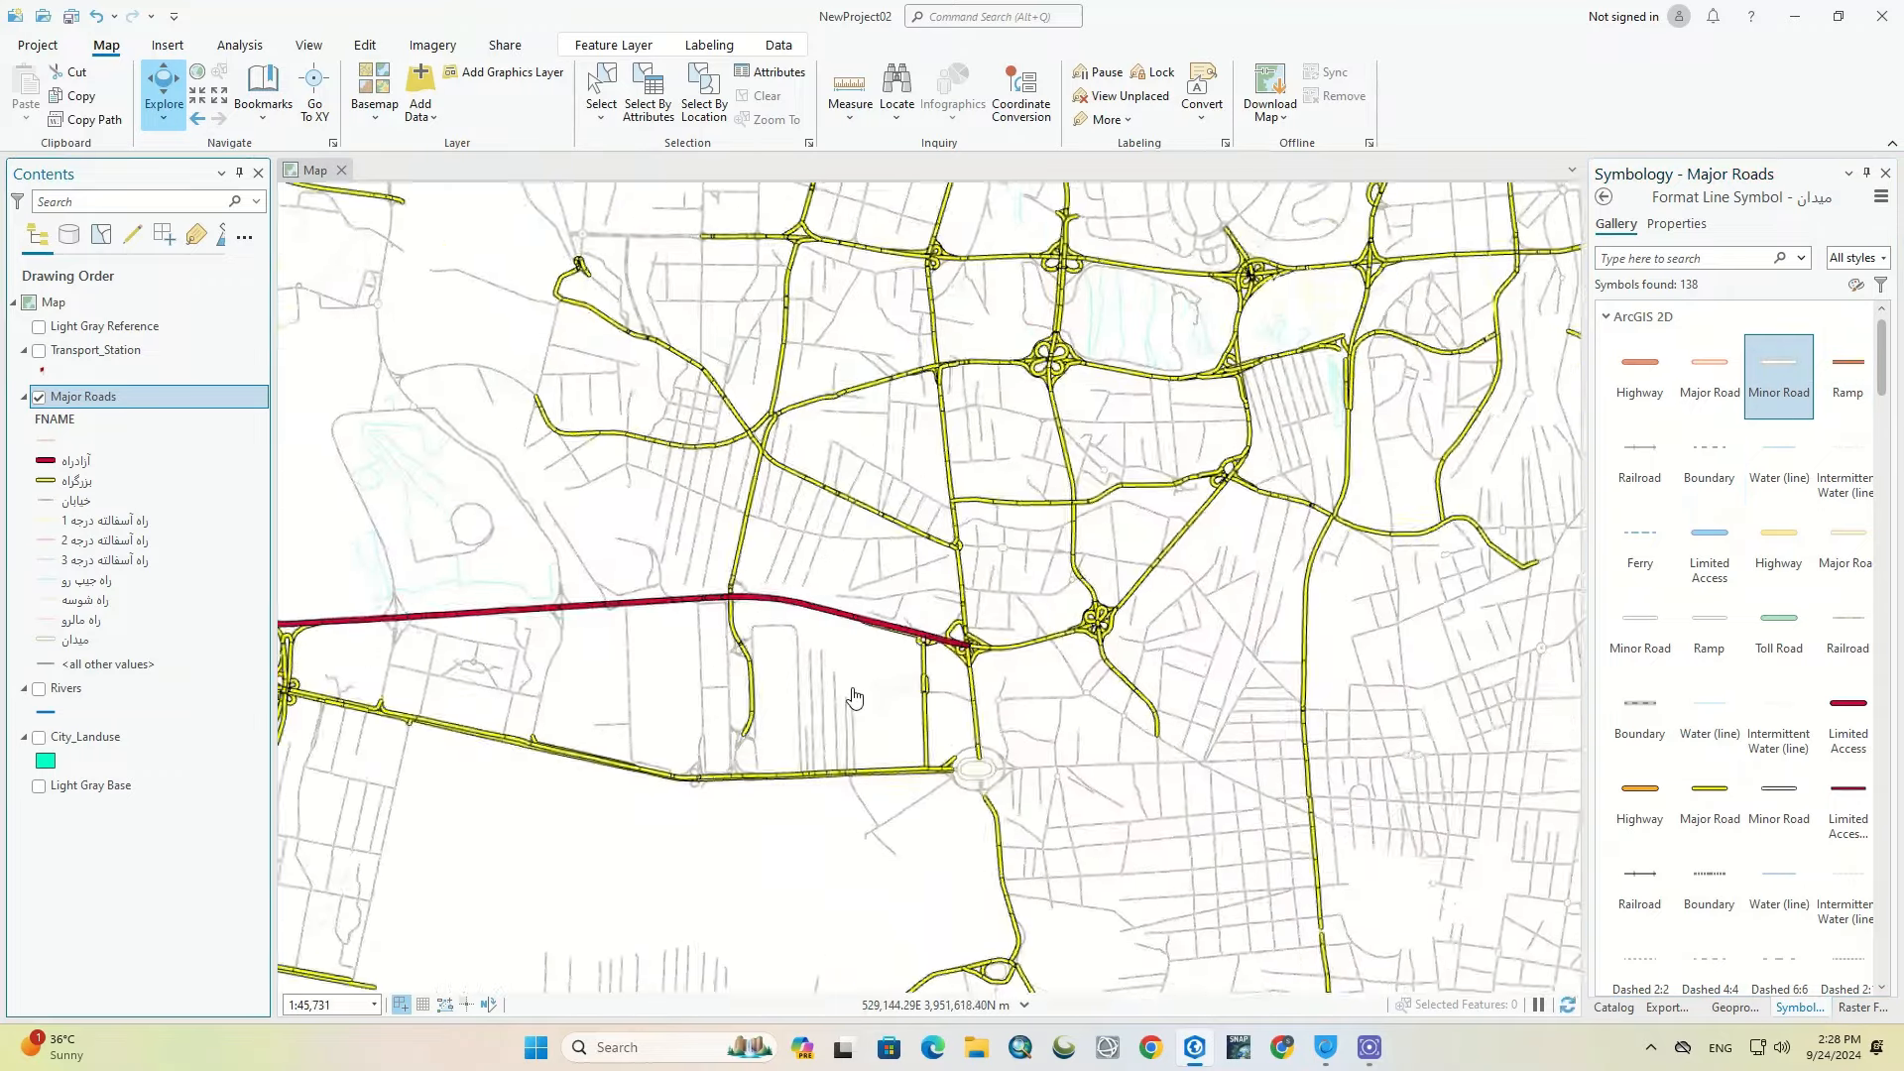
scroll(854, 697, "up", 3)
left_click(55, 507)
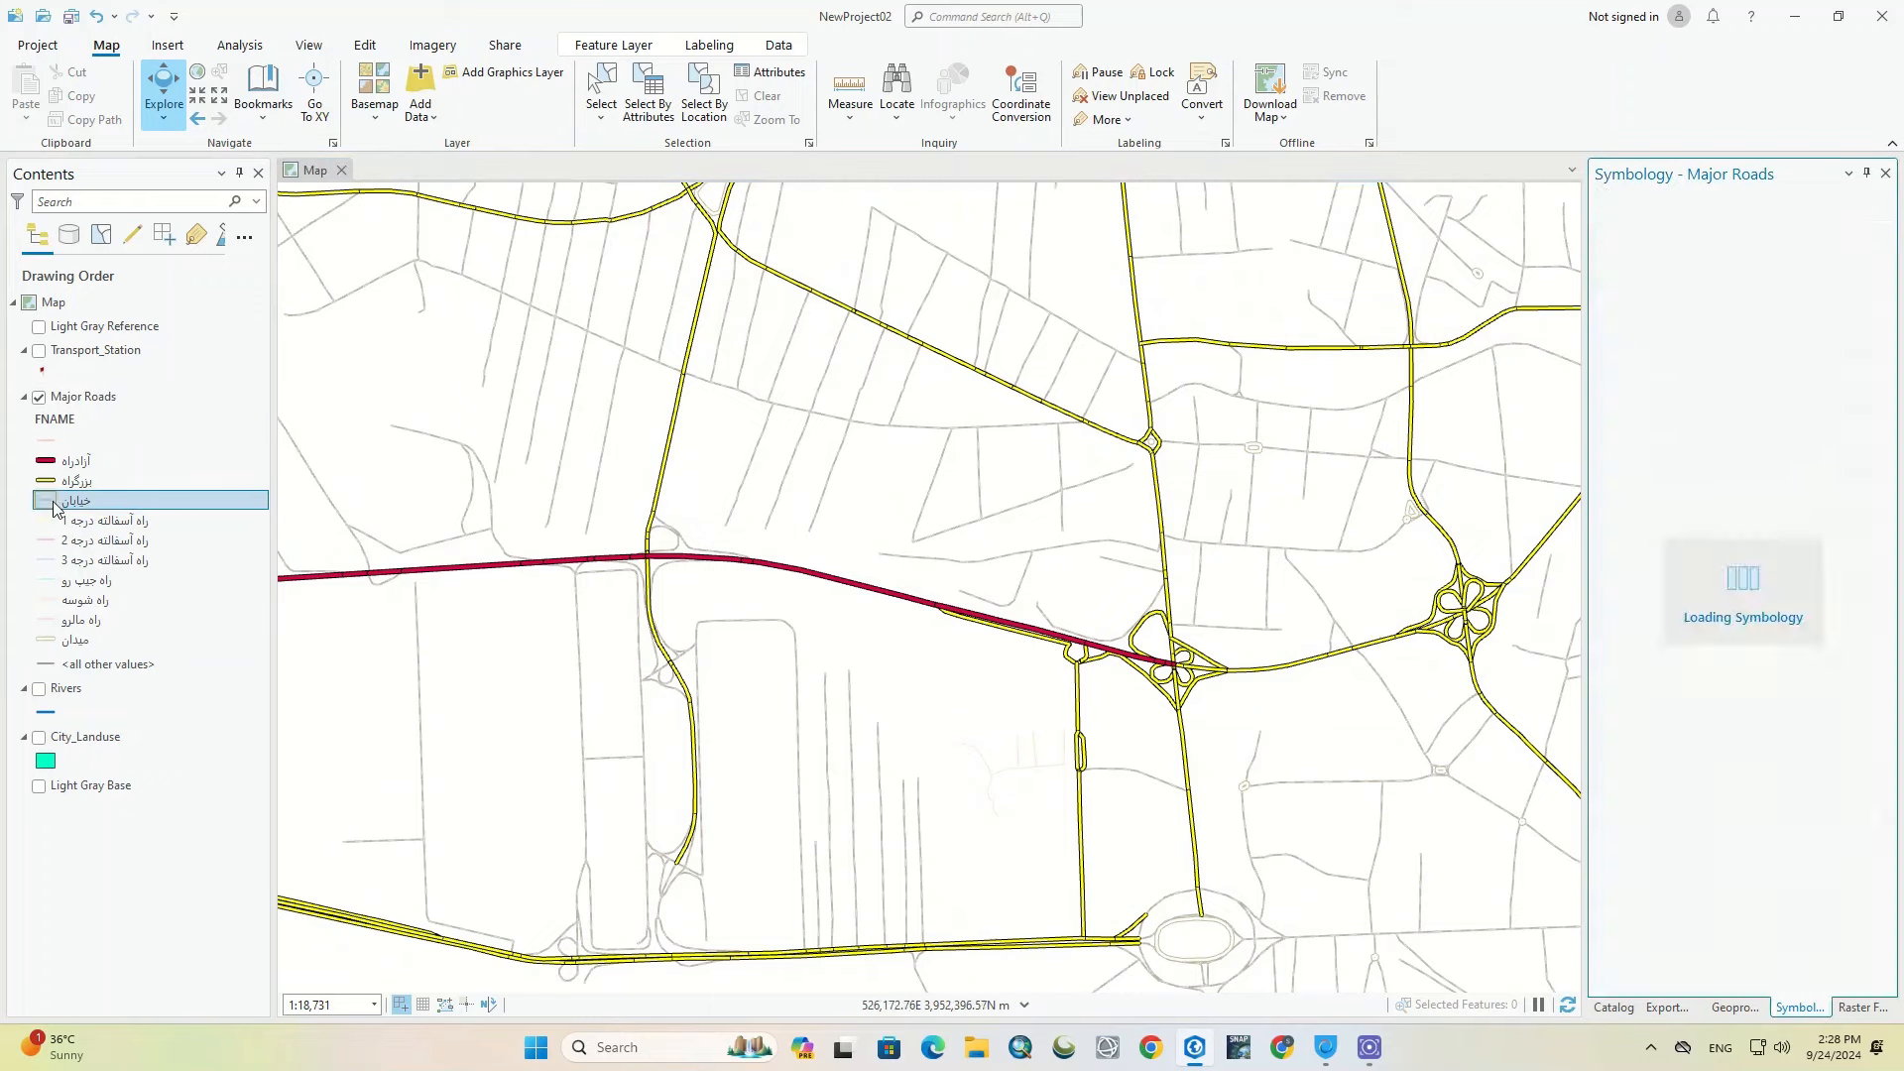
left_click(1778, 798)
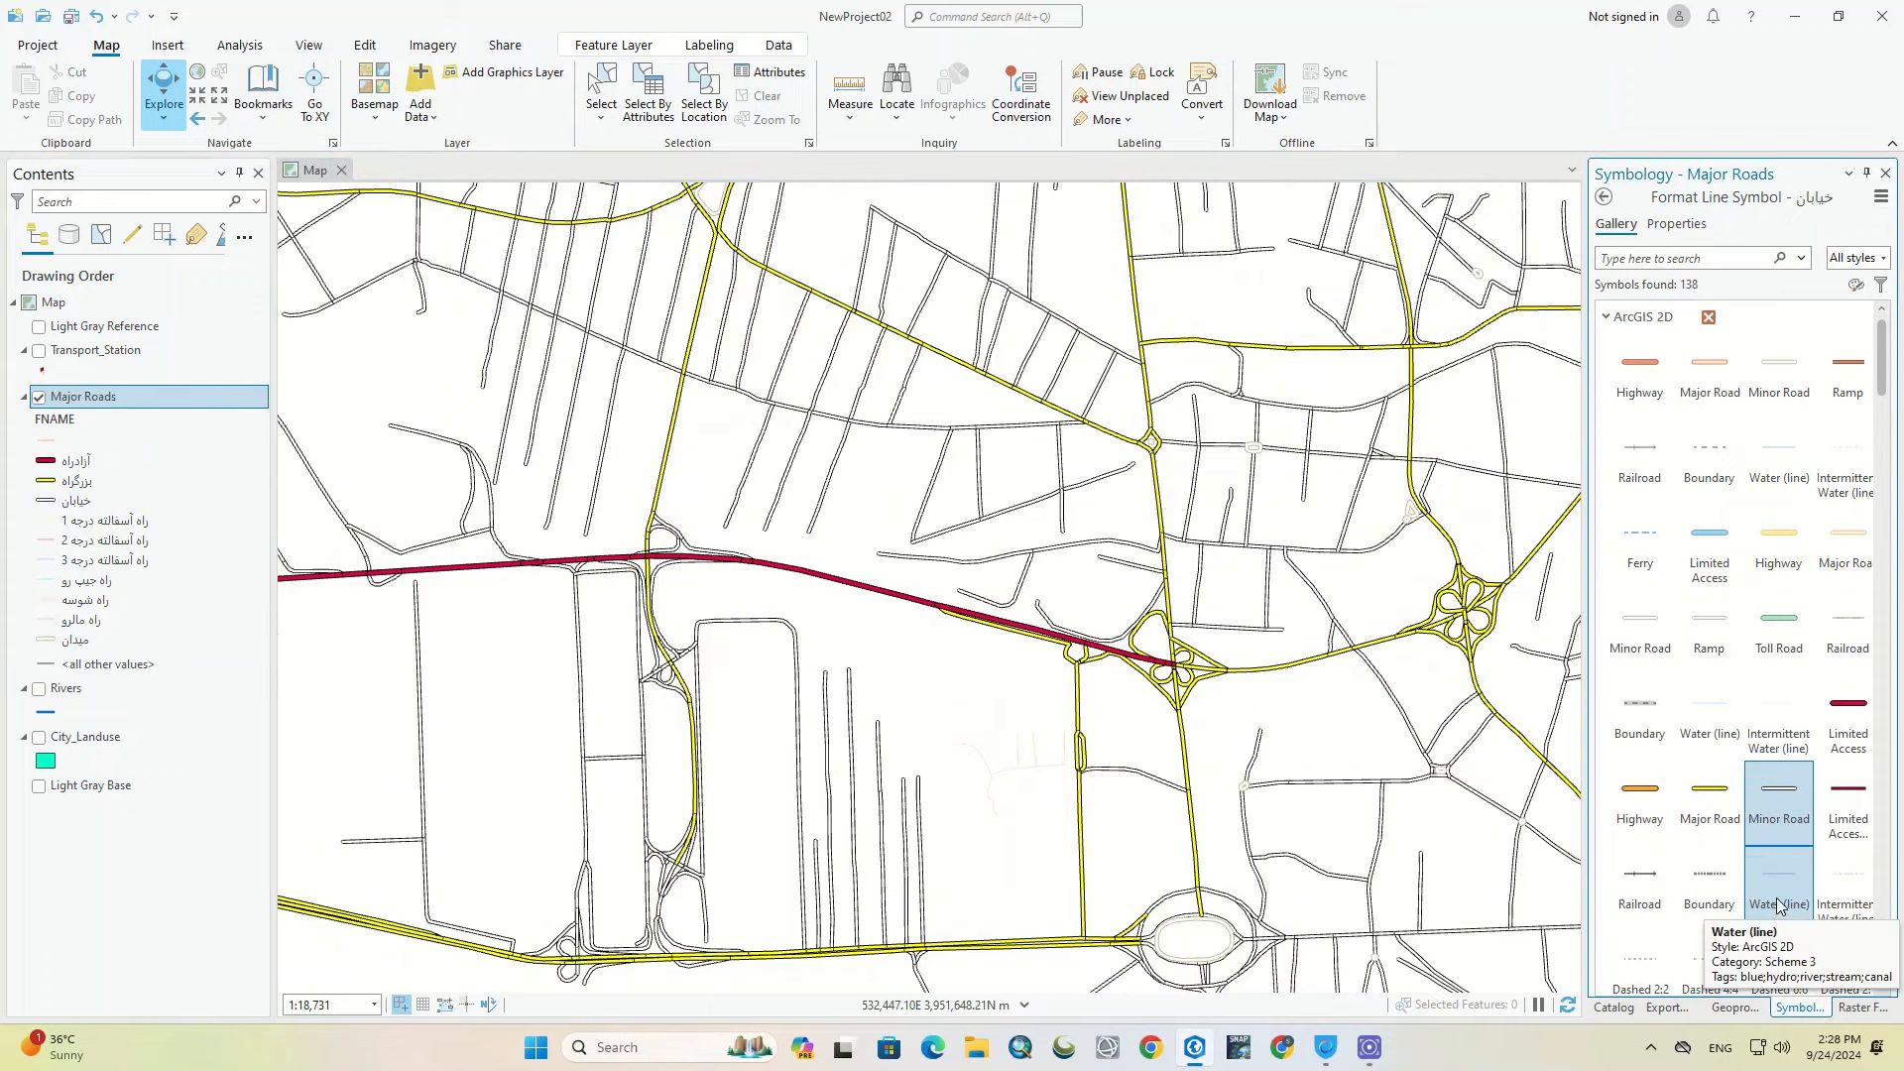
Step: Examine the restyled streets and highways around the interchanges and identify a segment of the dark red freeway
left_click_drag(1199, 360, 1035, 452)
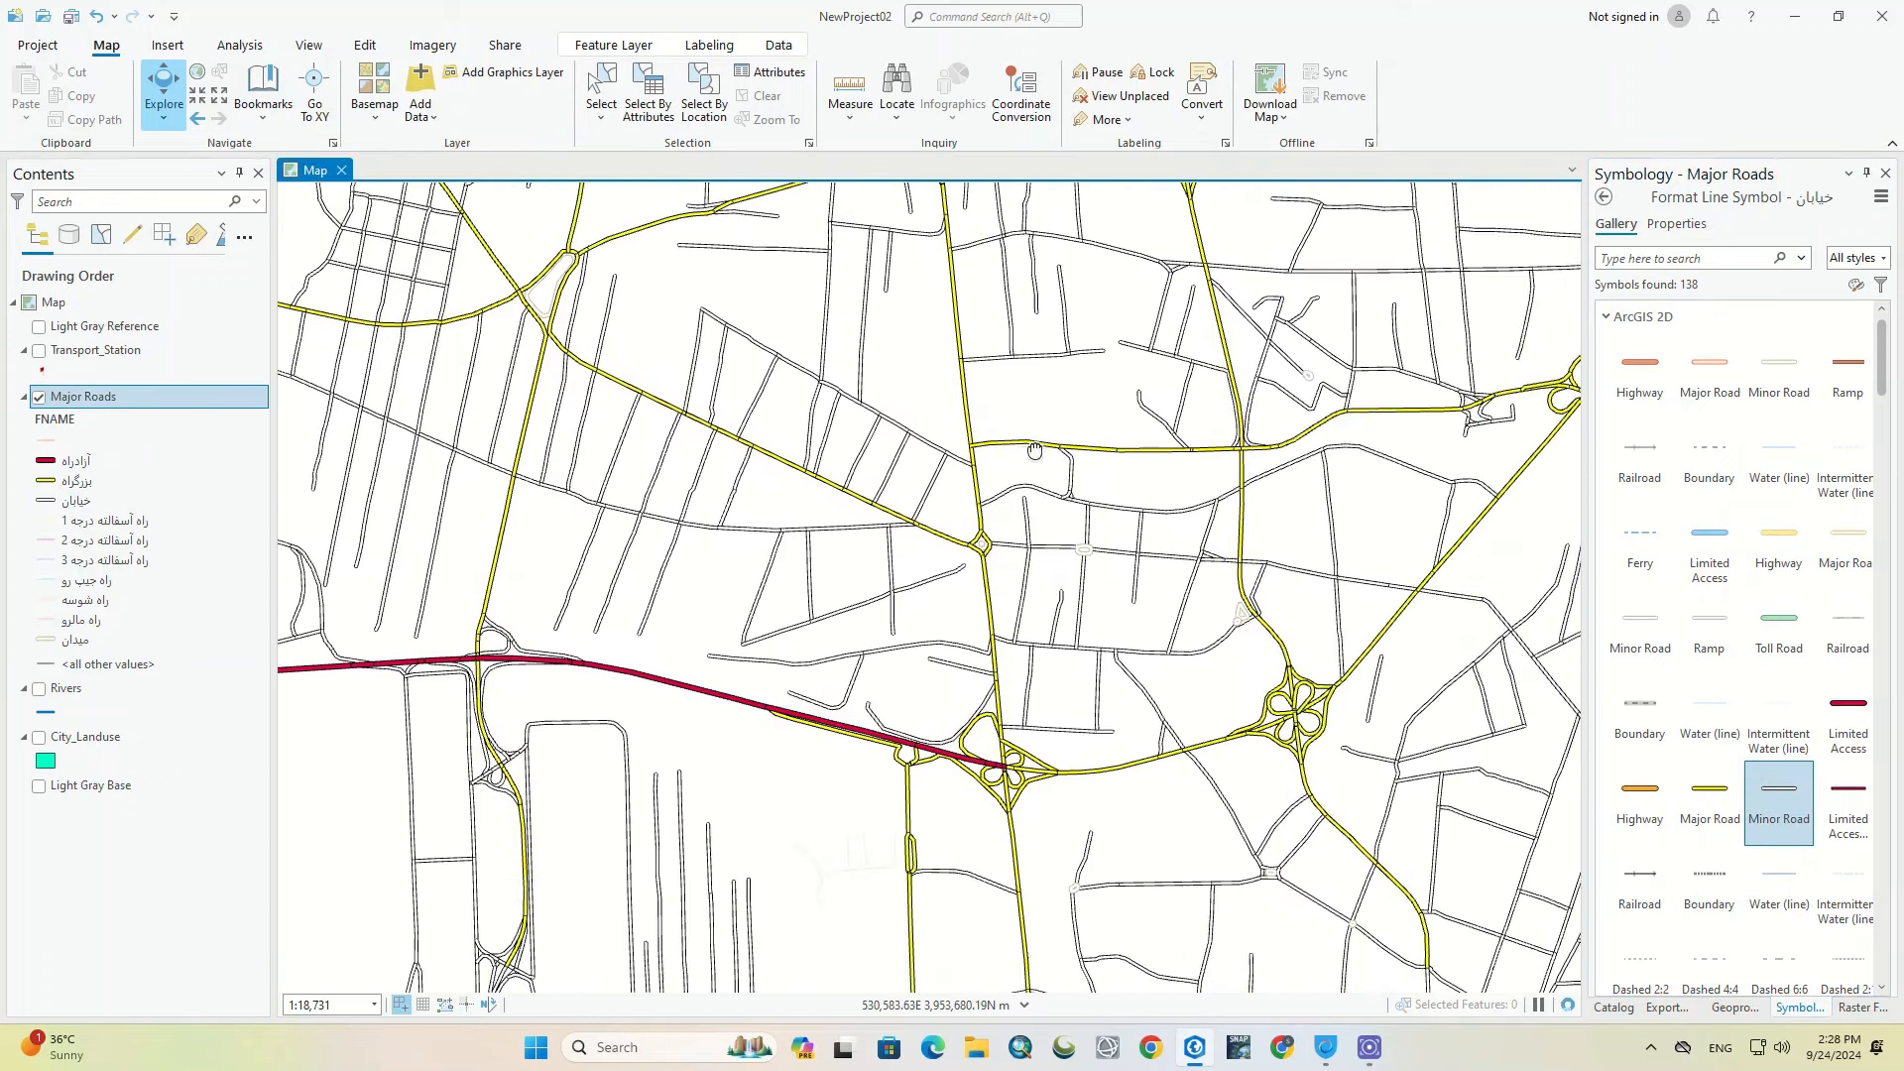
left_click_drag(1215, 827, 1301, 441)
left_click_drag(1018, 543, 1107, 636)
left_click(838, 387)
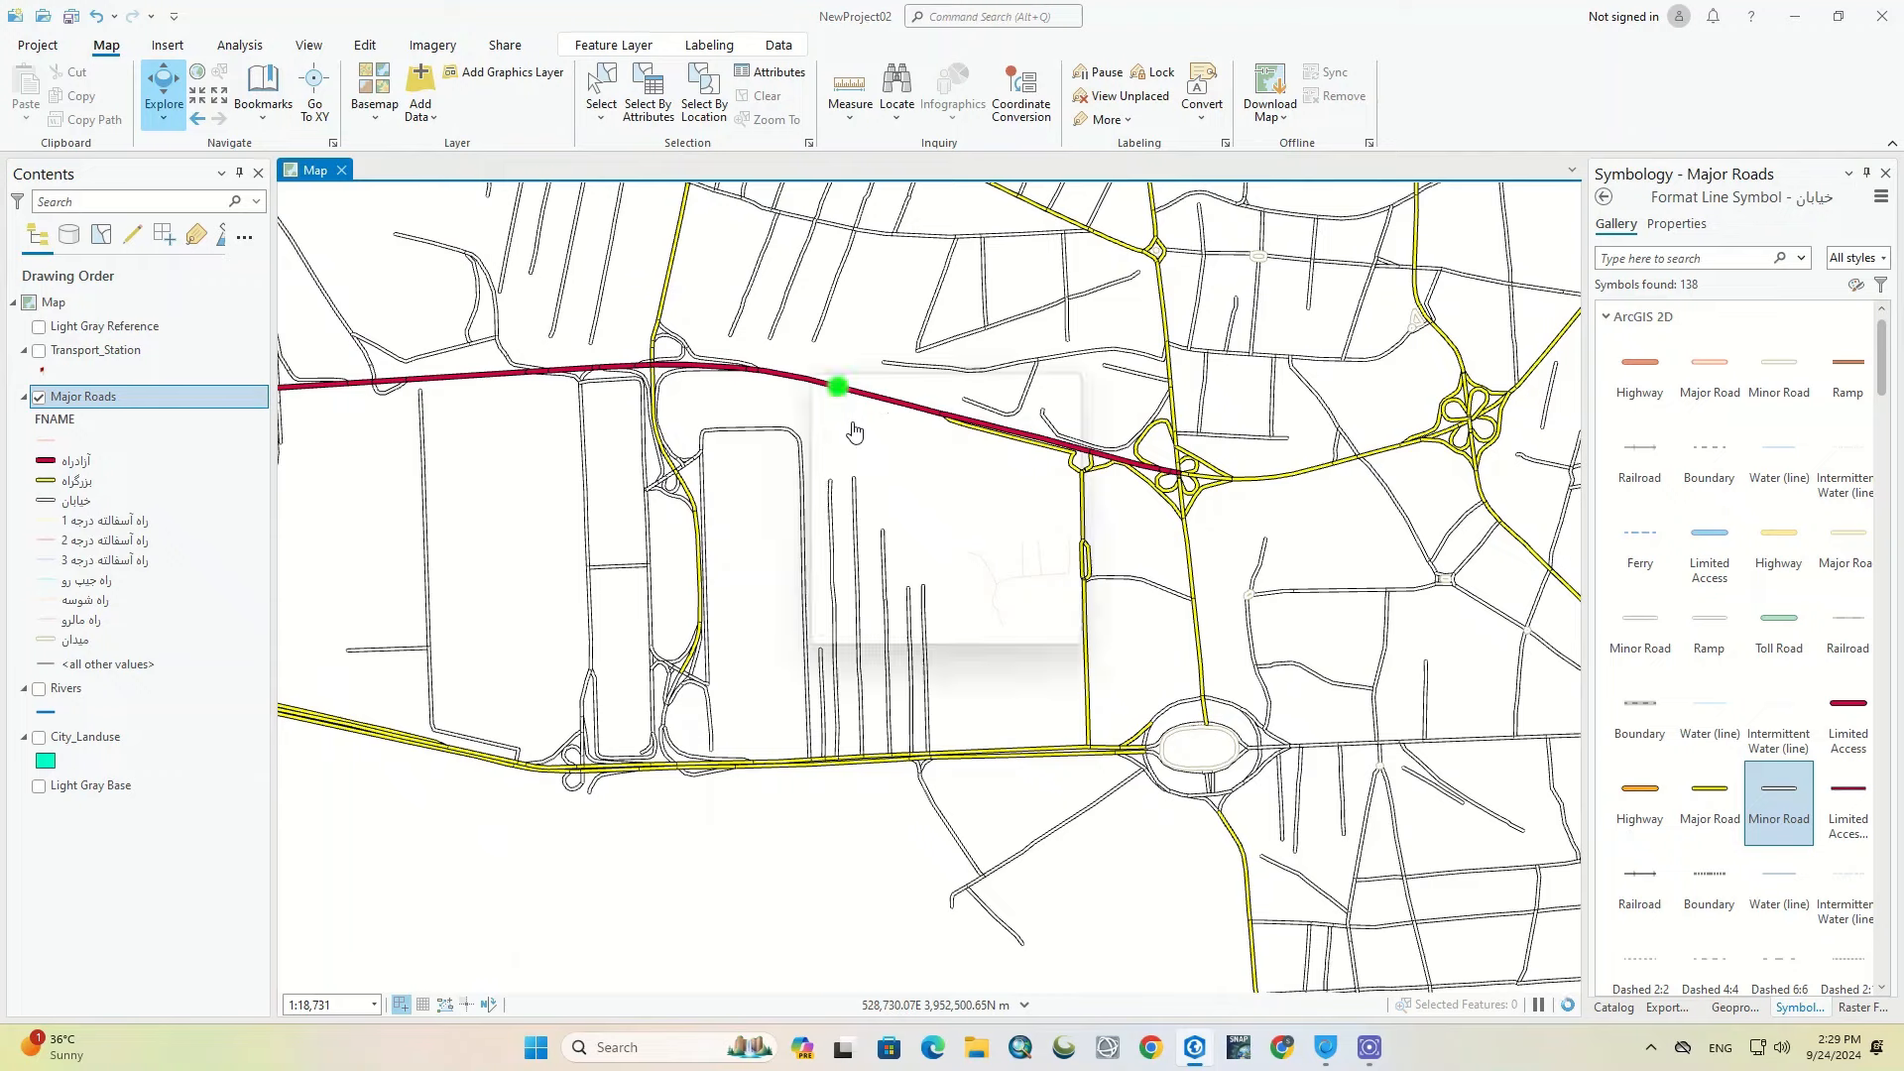
Step: Inspect the attributes of a segment of the red freeway in the Major Roads layer
left_click(476, 375)
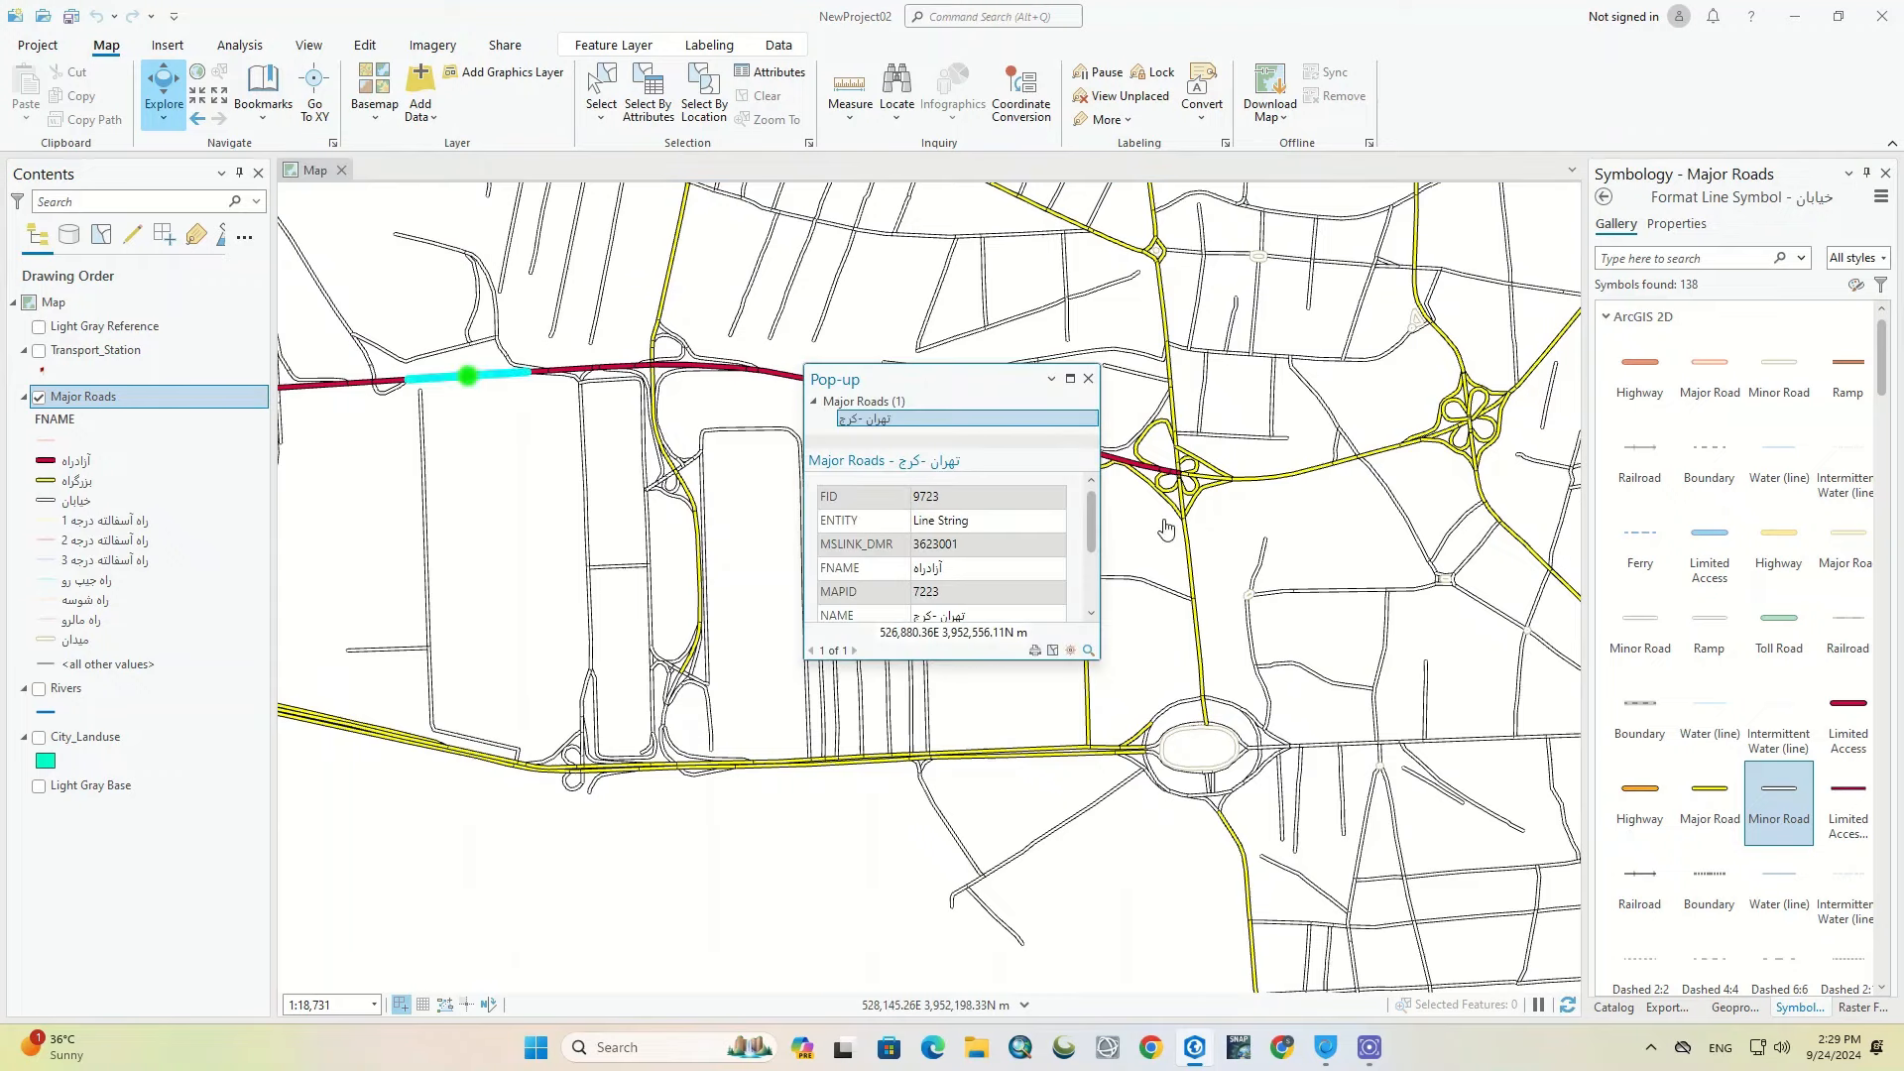
left_click(1089, 380)
left_click(1086, 300)
left_click(1089, 382)
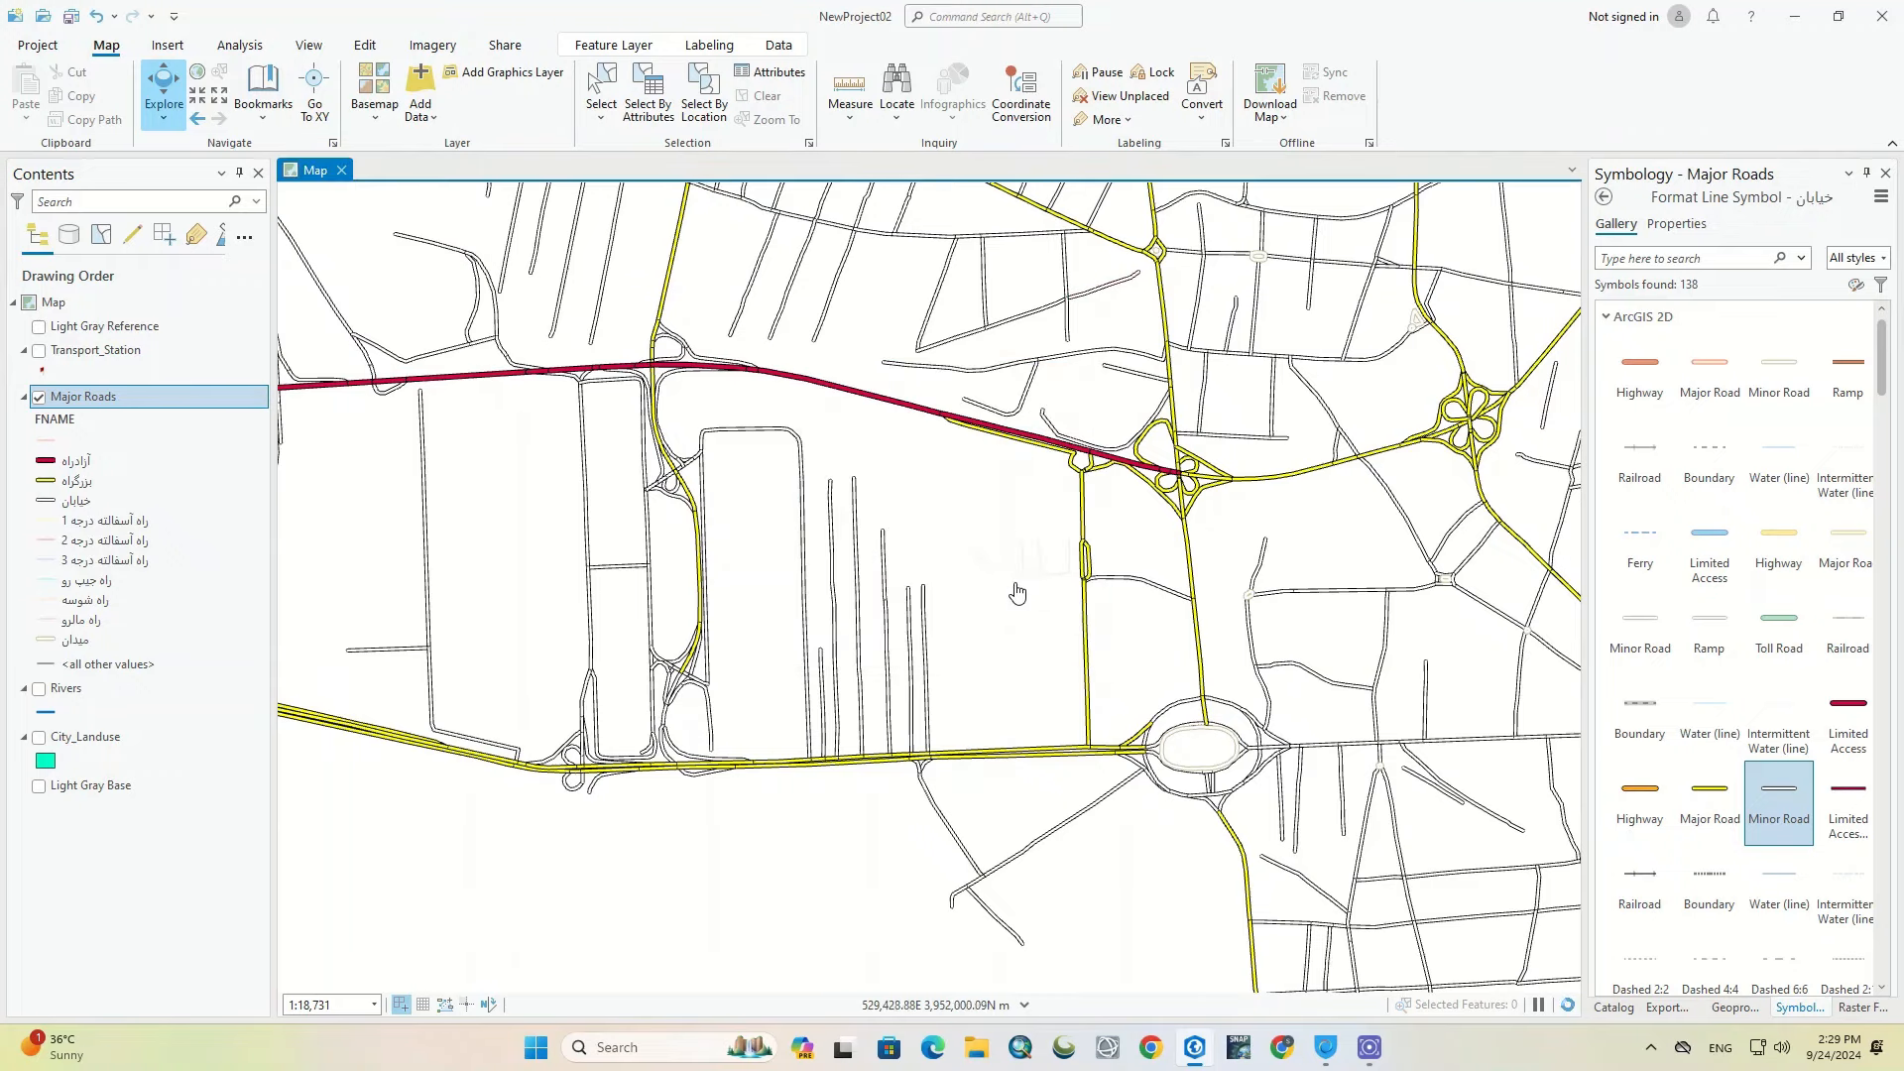
left_click_drag(1017, 592, 1017, 656)
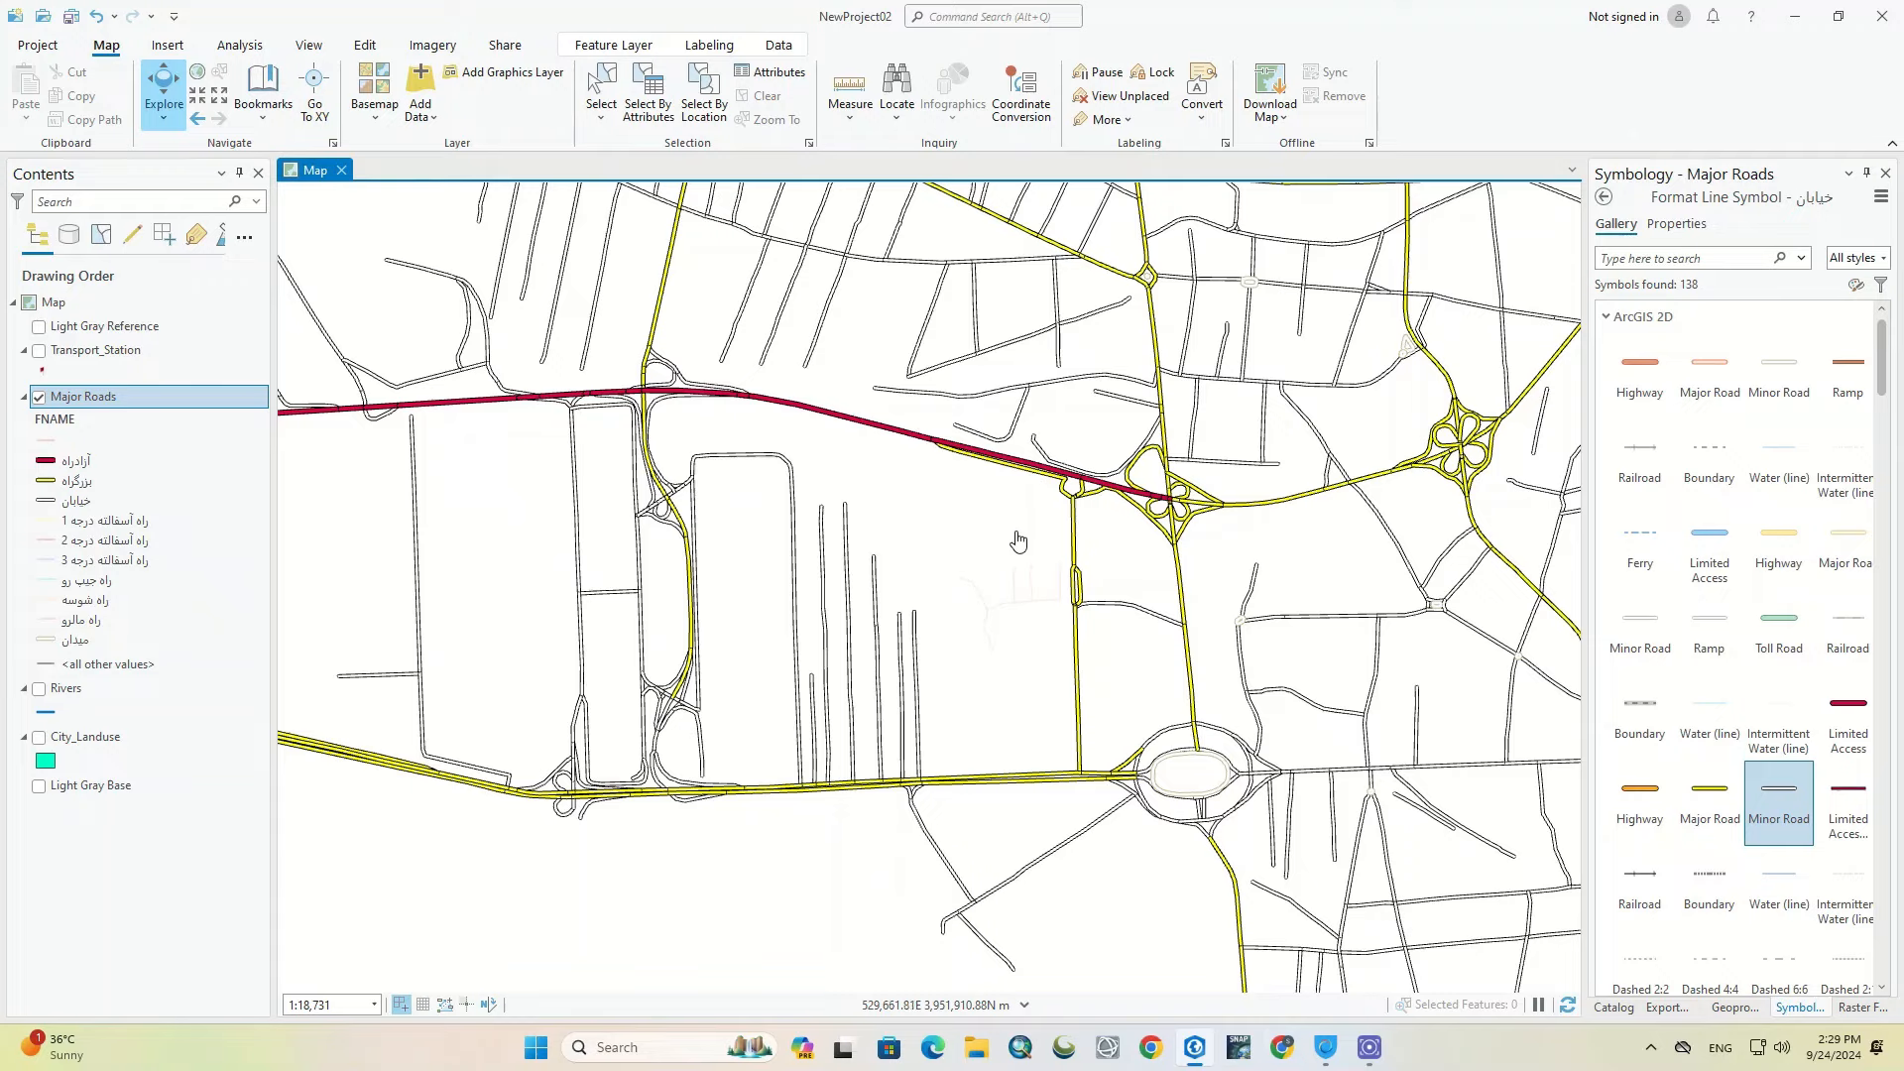
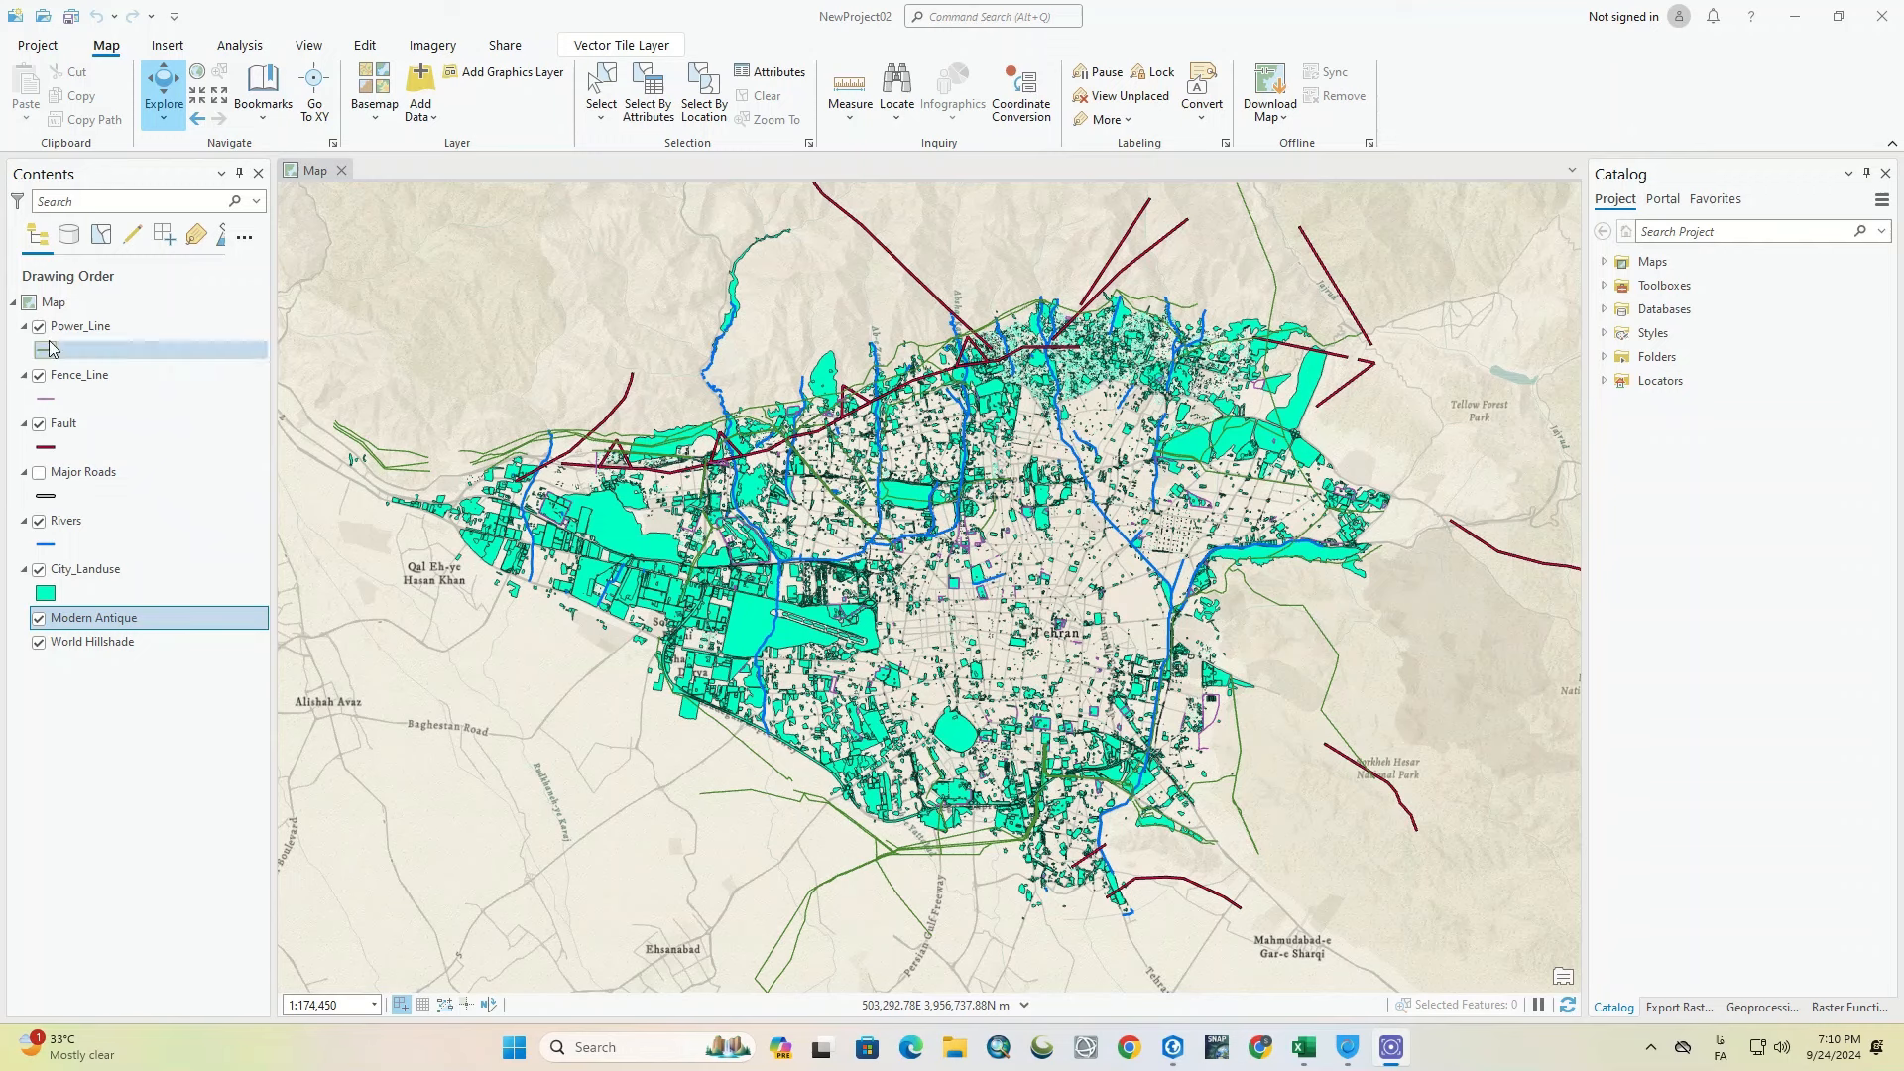
Step: Hide the Fence_Line layer and select the Fault layer
left_click(38, 375)
left_click(119, 423)
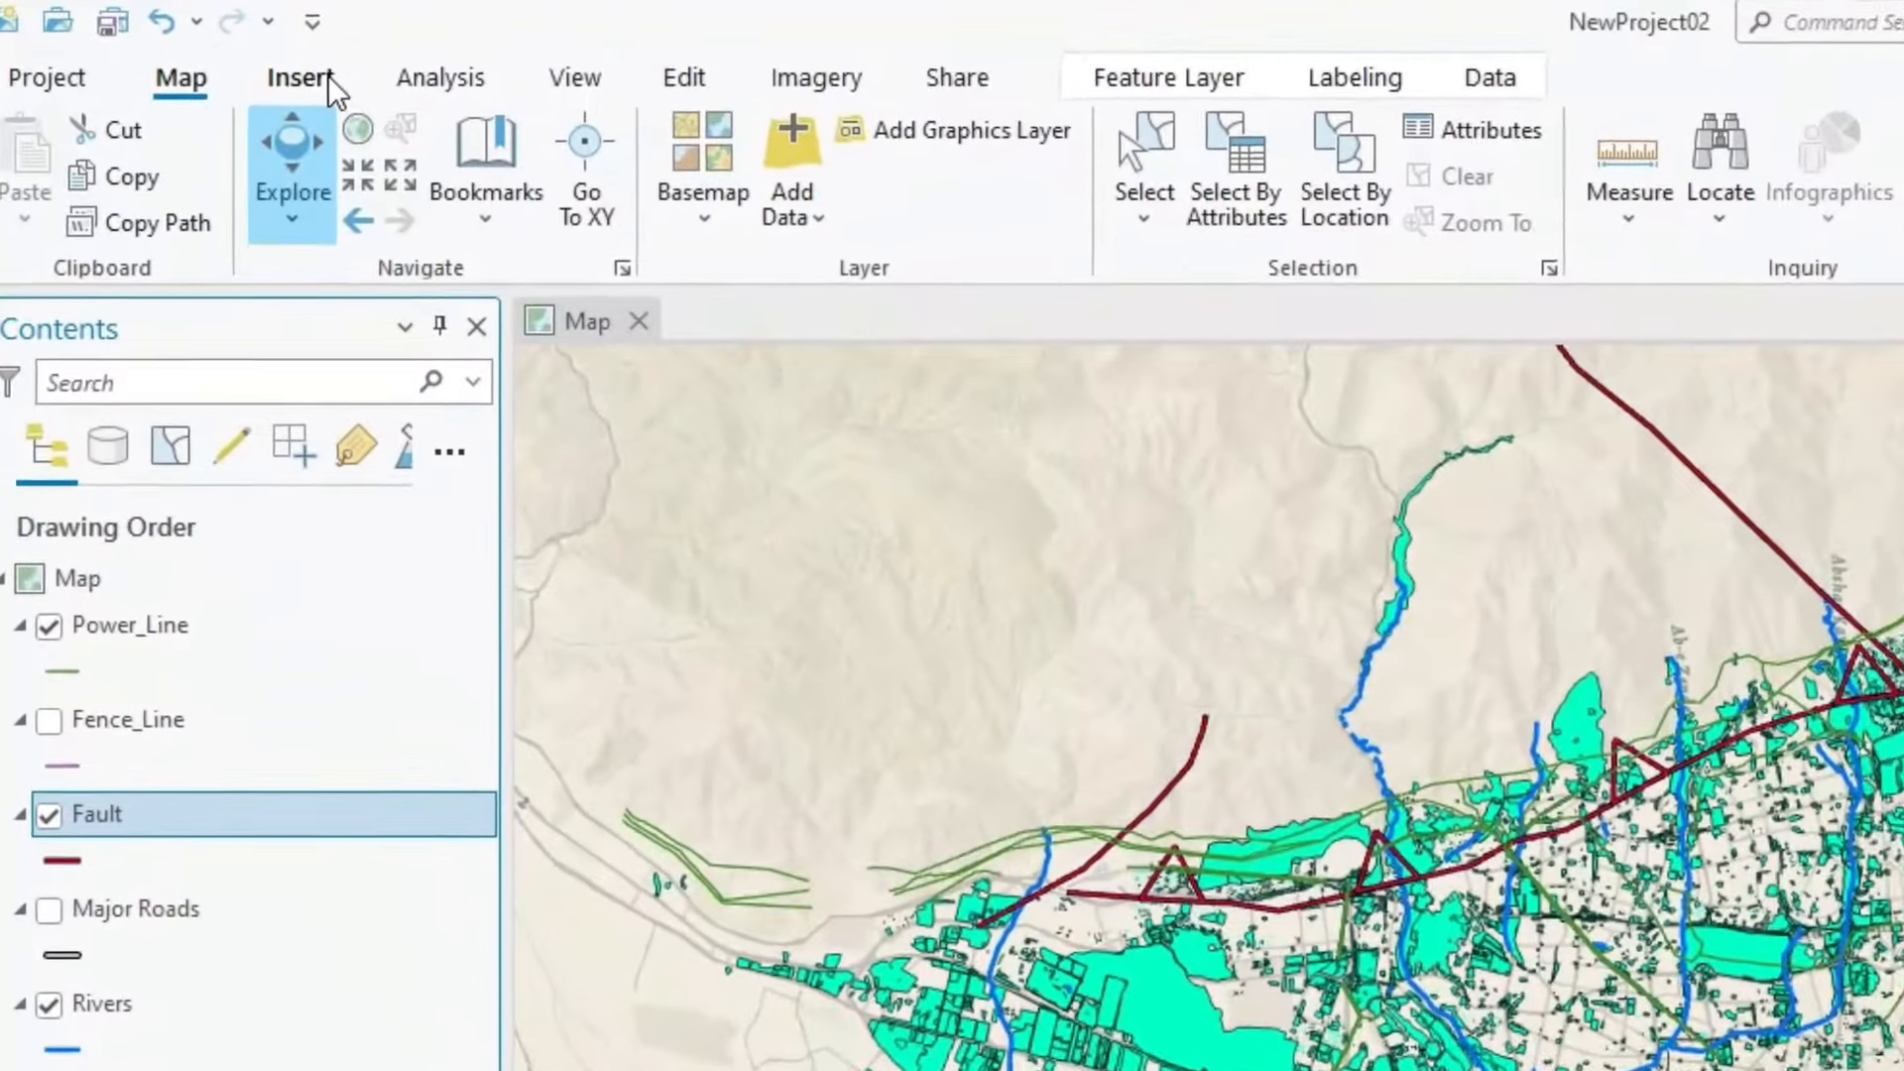
Step: Create a new layout with the ANSI C landscape page size (17" x 22")
left_click(332, 83)
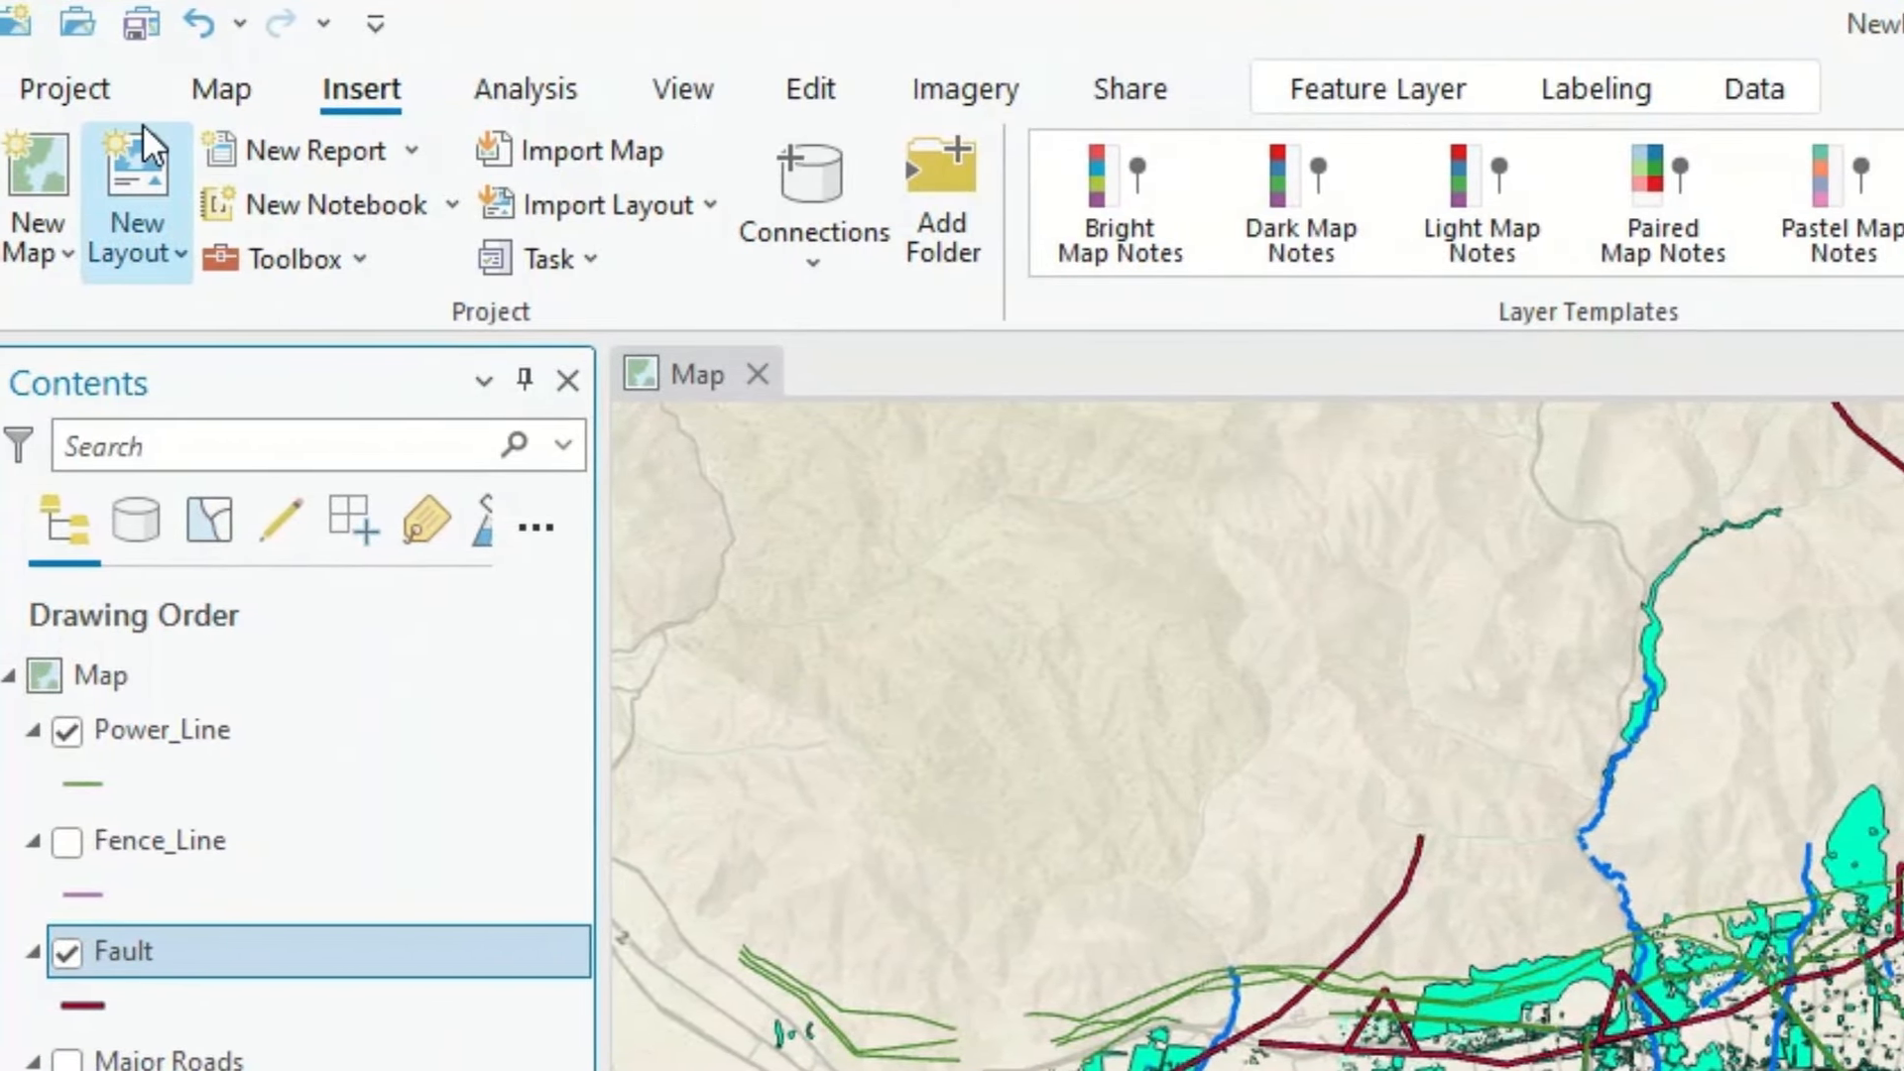
left_click(186, 268)
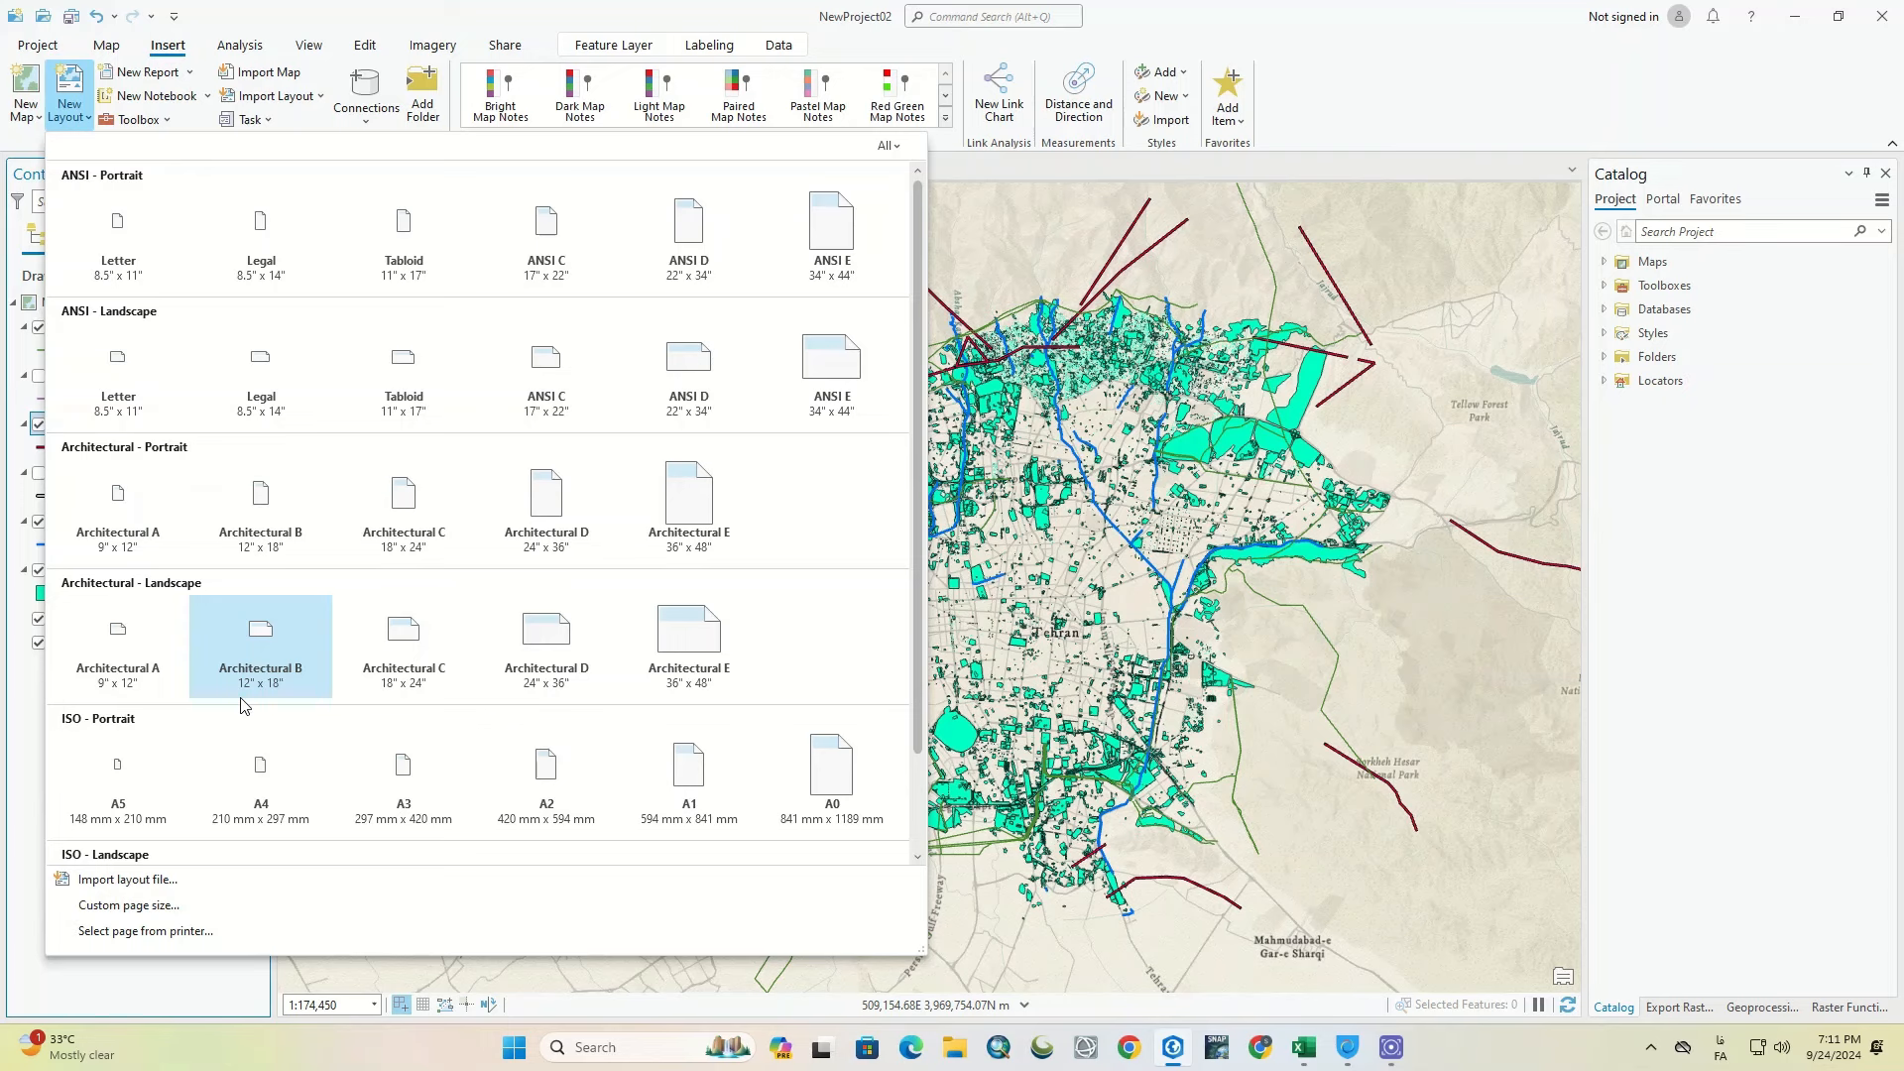
scroll(412, 655, "down", 3)
scroll(407, 684, "up", 3)
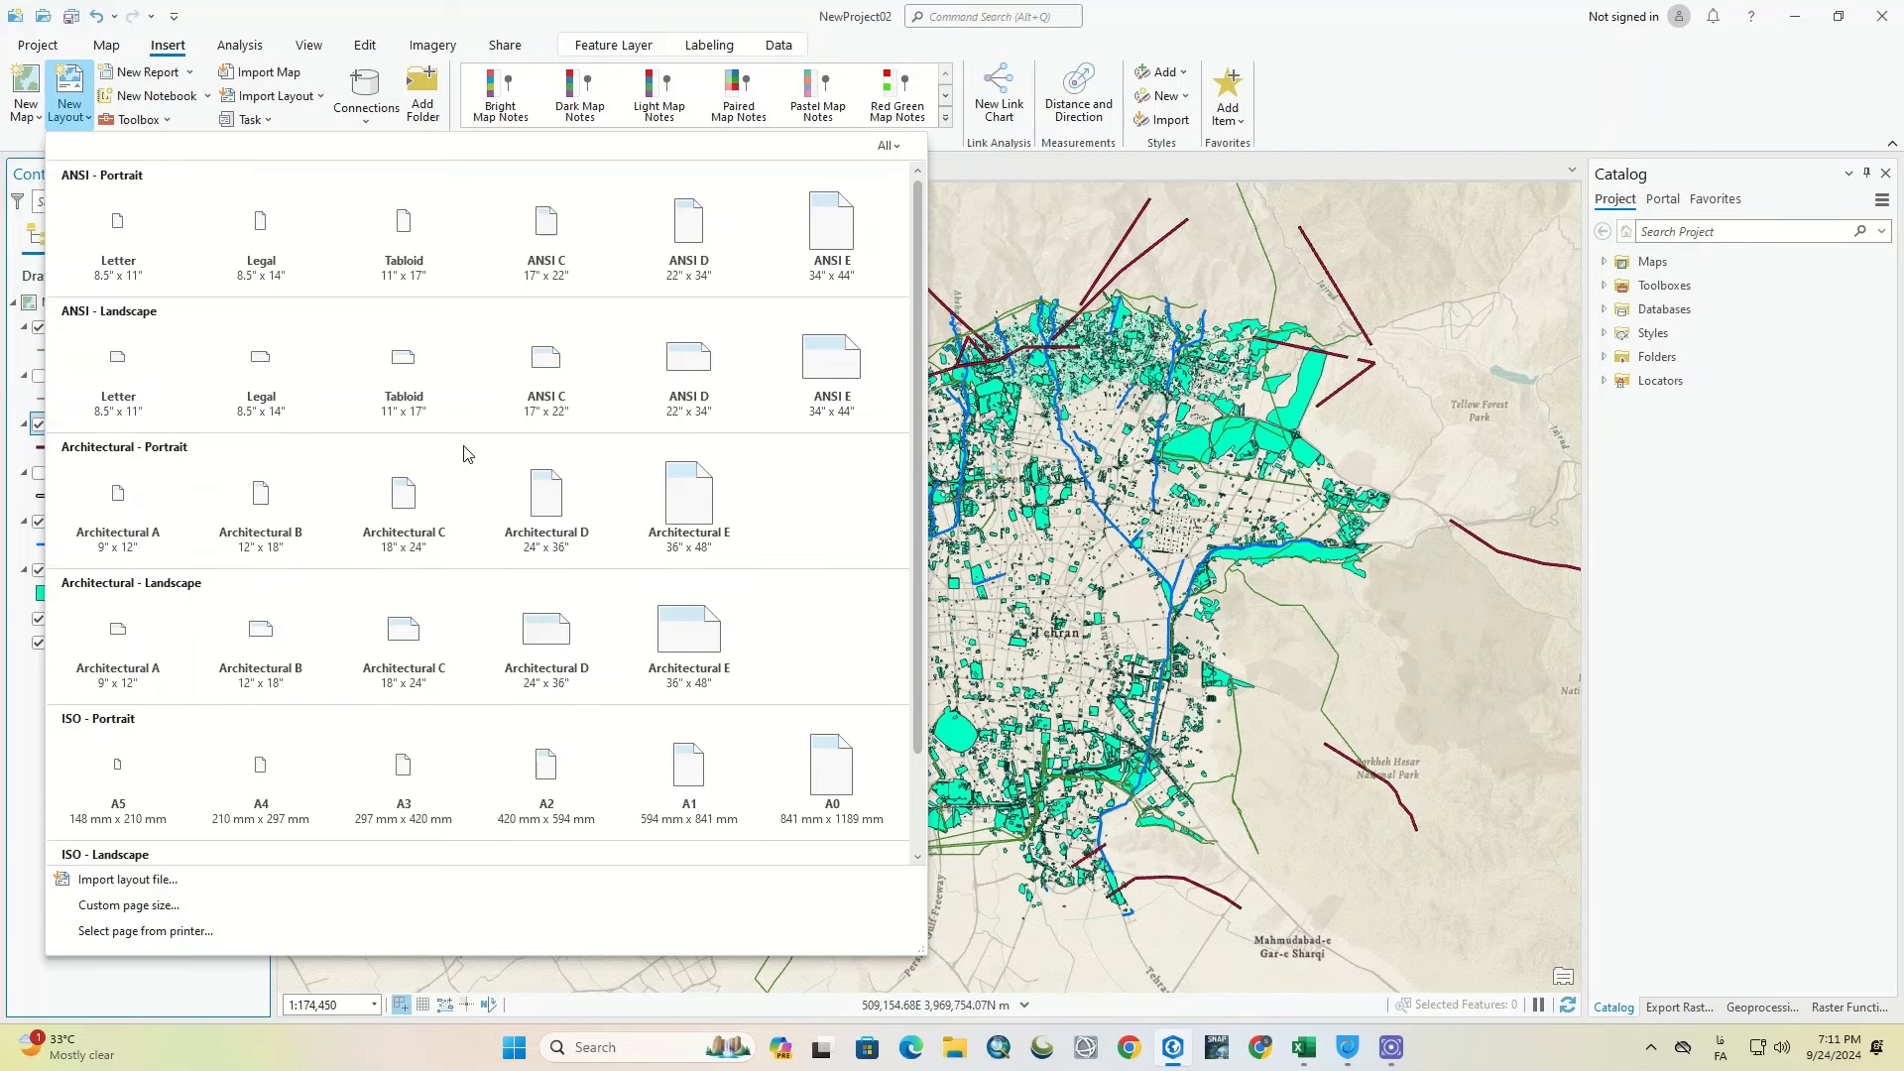
scroll(587, 378, "down", 1)
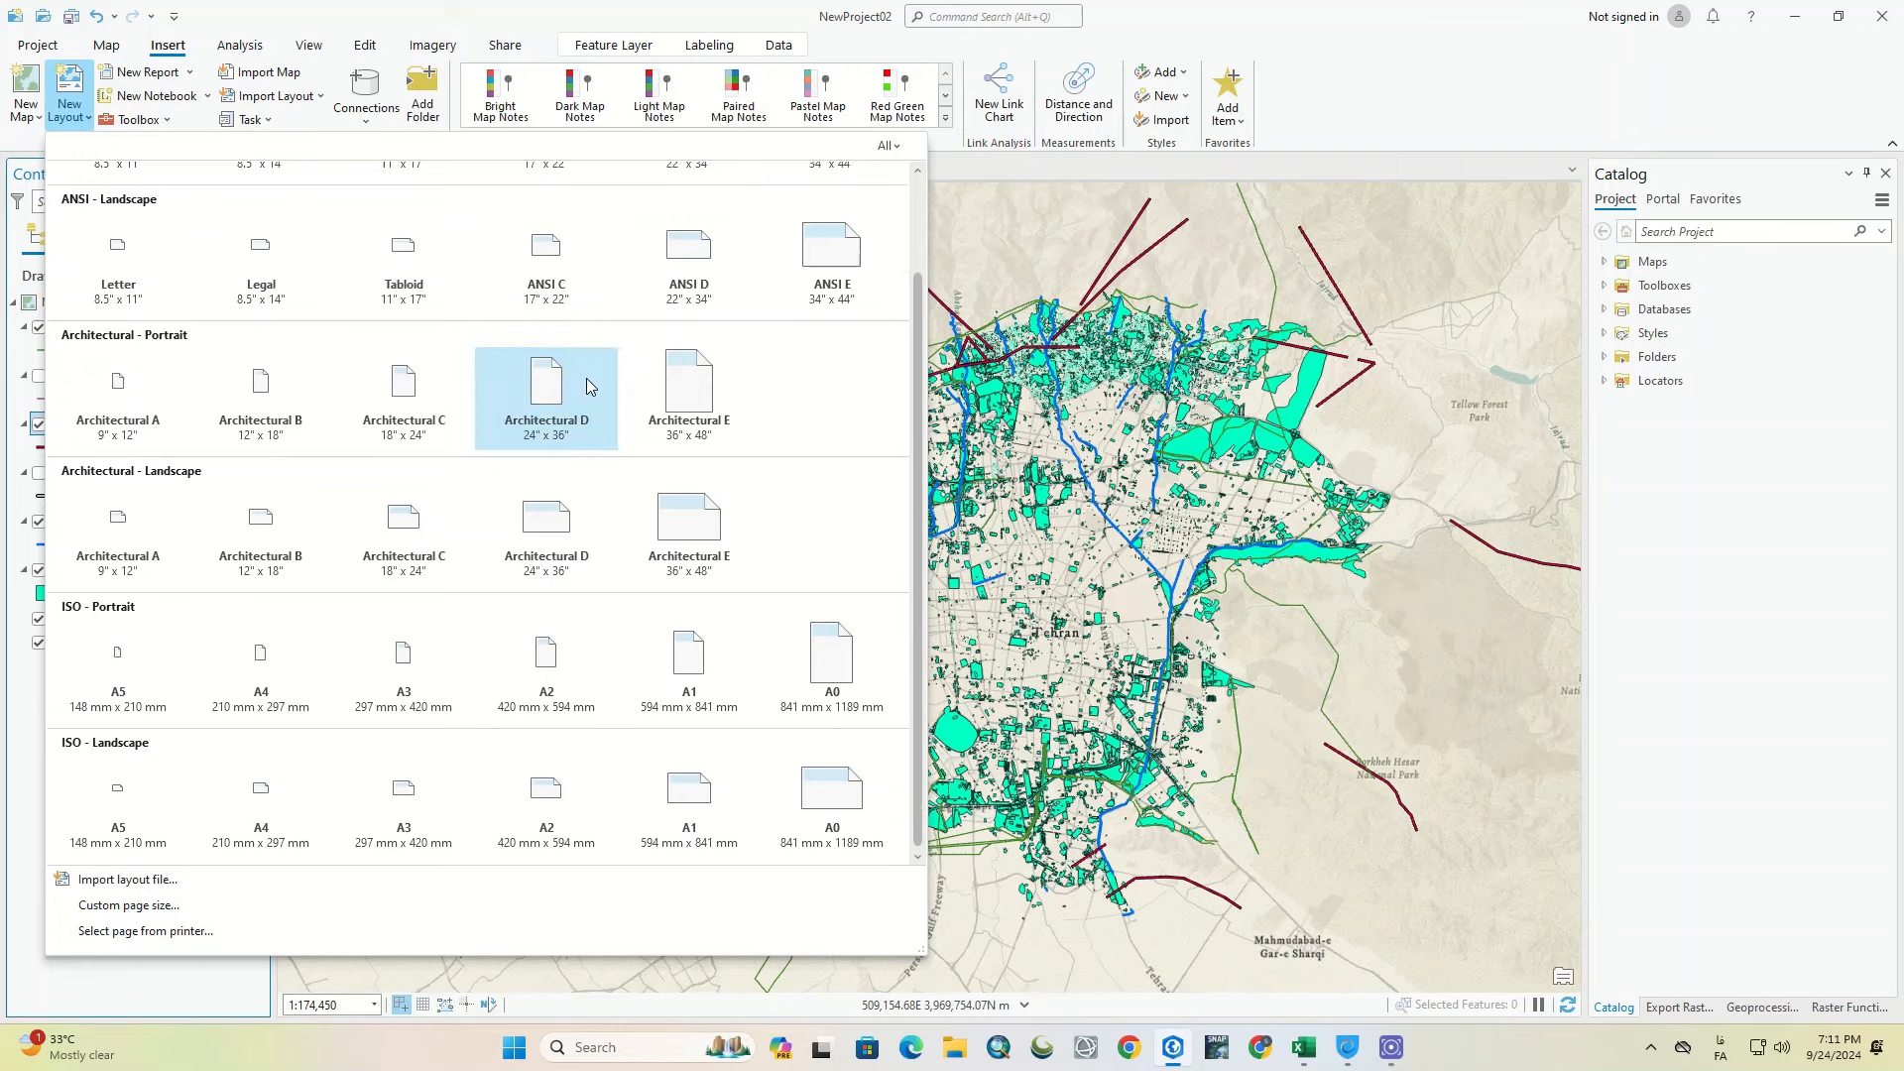
scroll(583, 377, "up", 1)
left_click(568, 366)
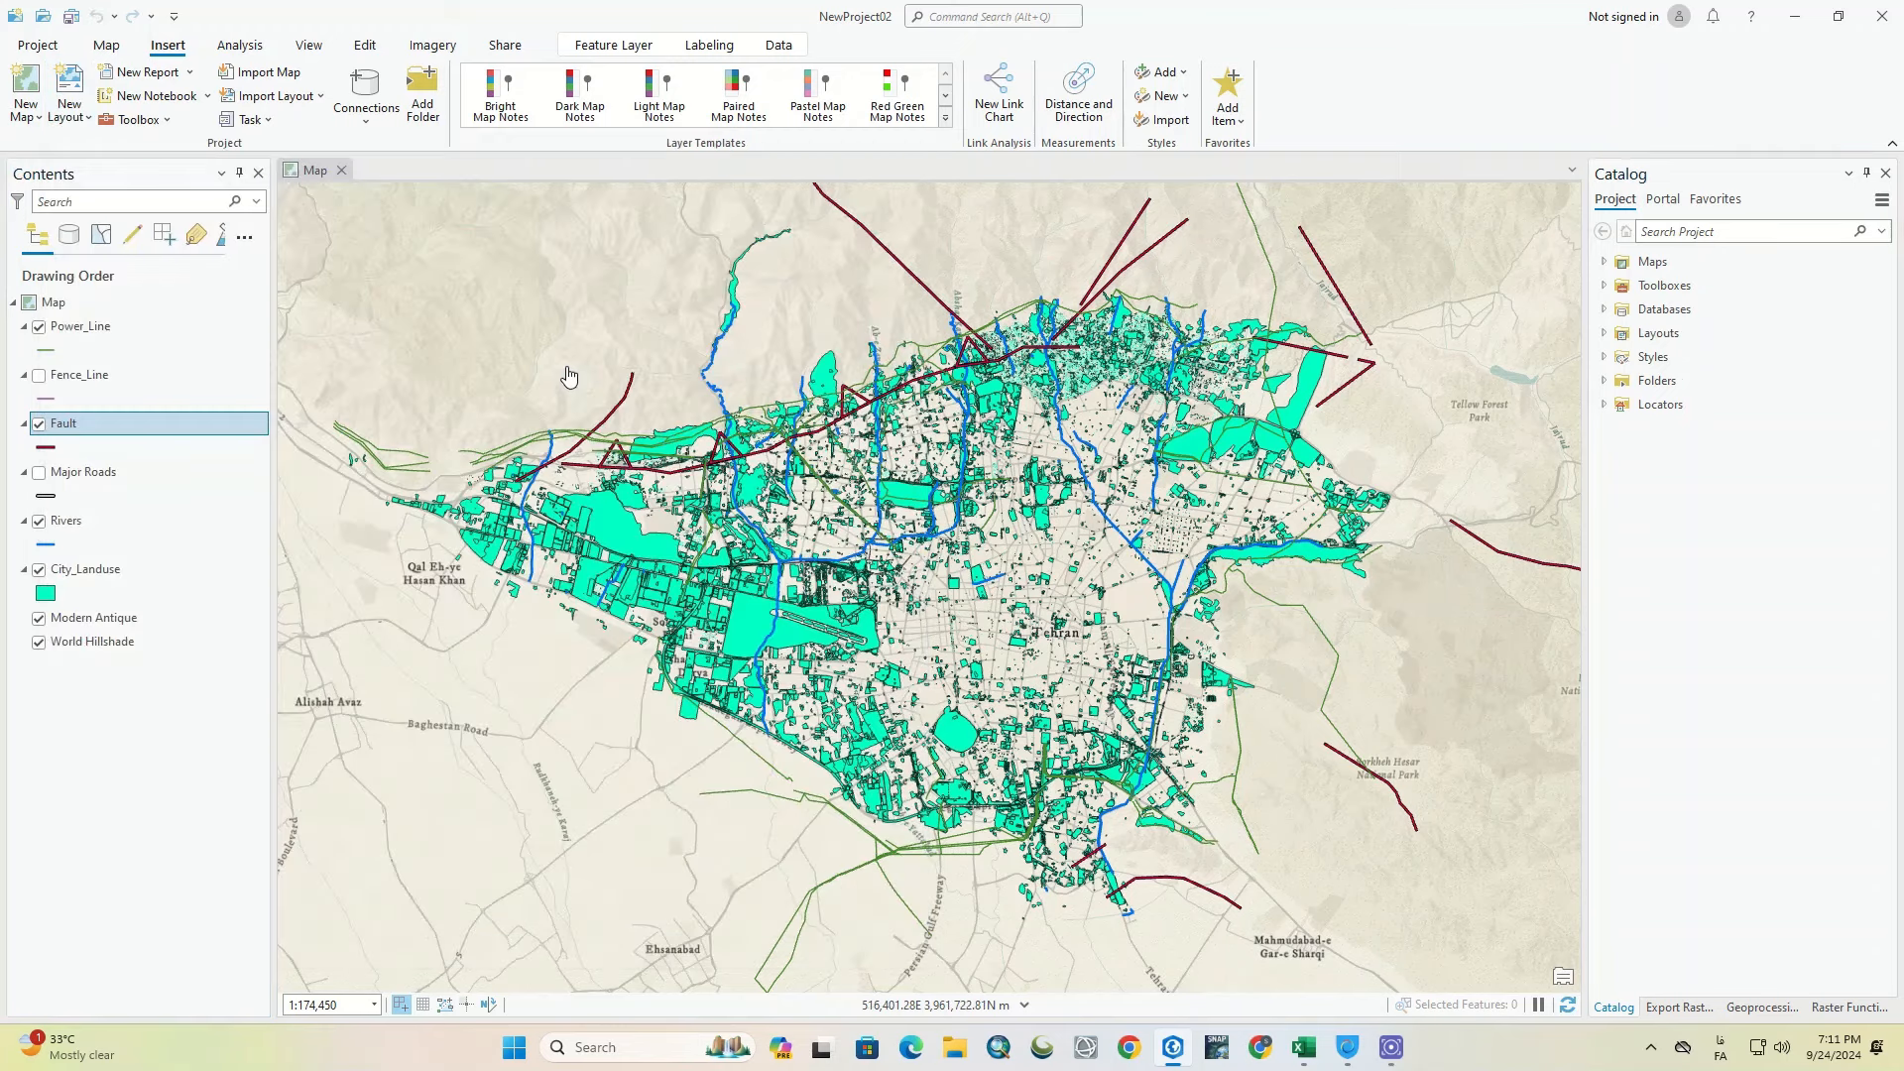
Step: Create a second layout with the ANSI C portrait page size, and close both open layout views
left_click(69, 117)
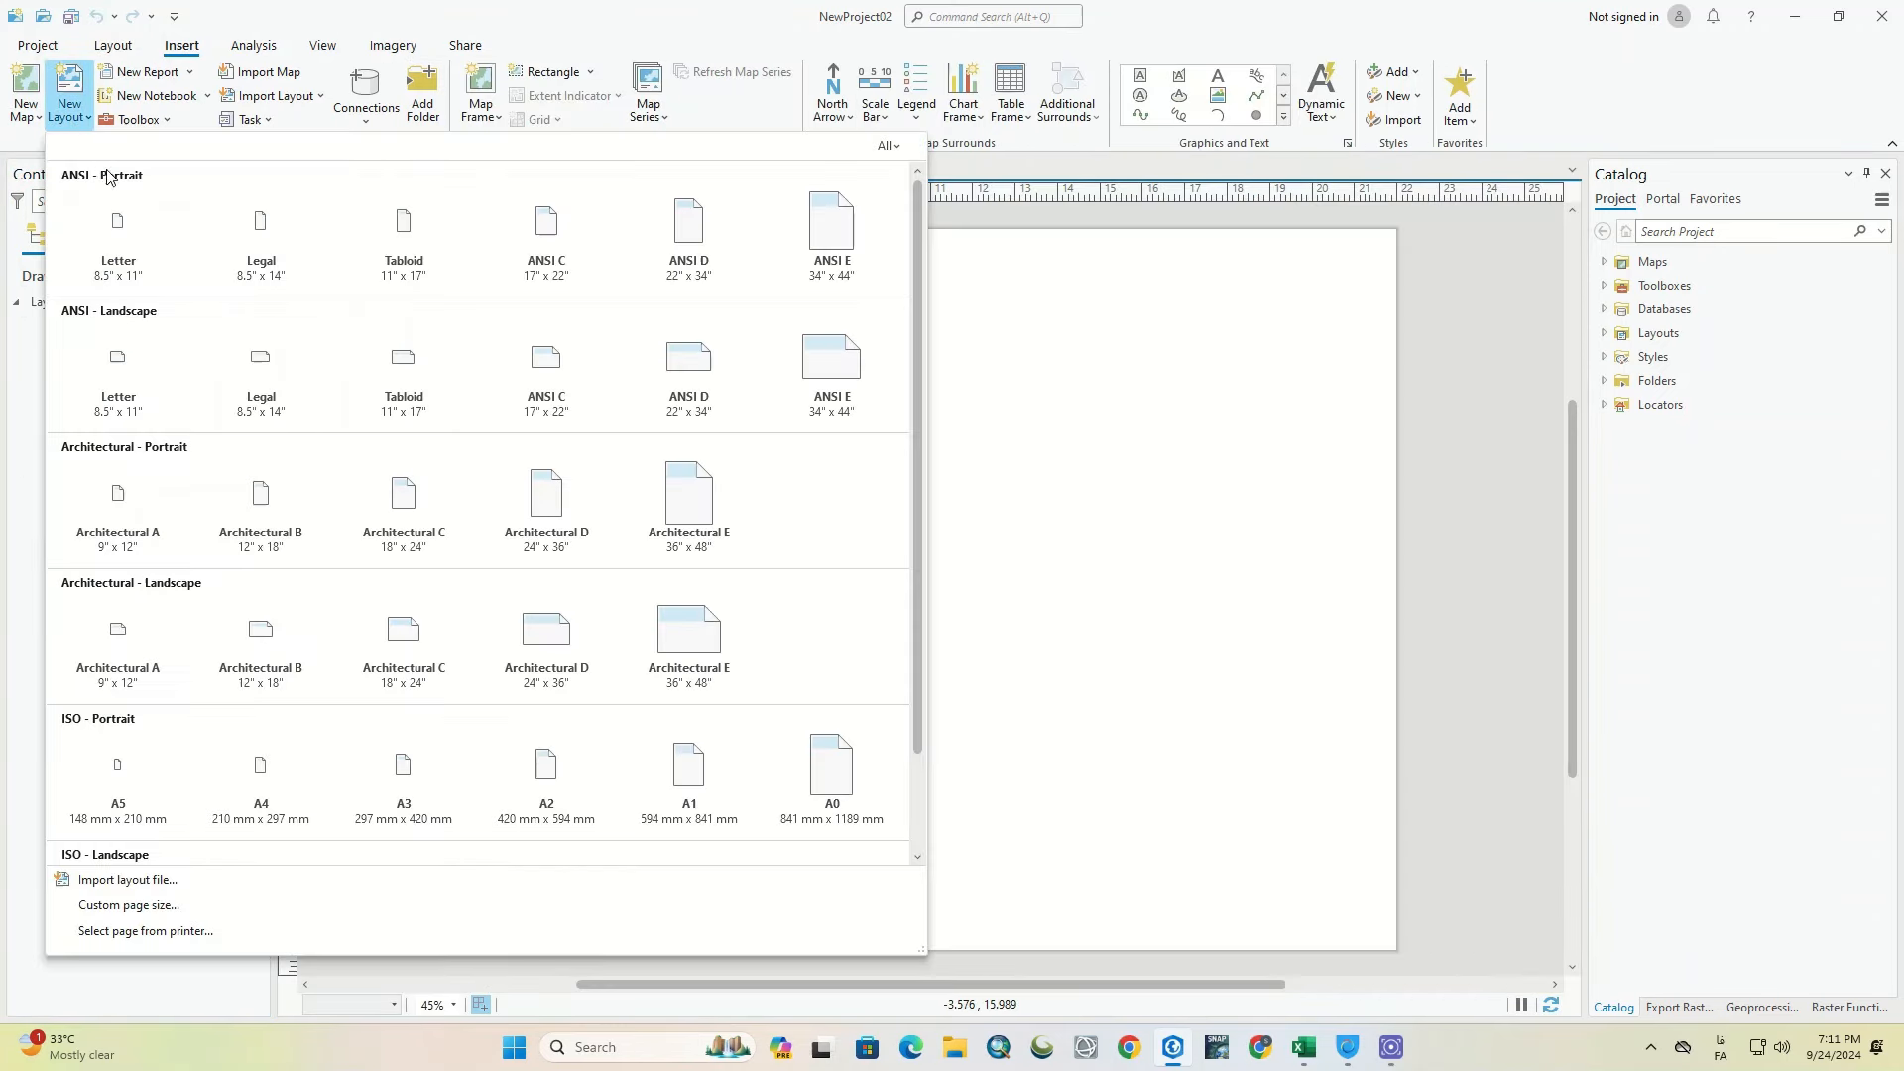
left_click(541, 248)
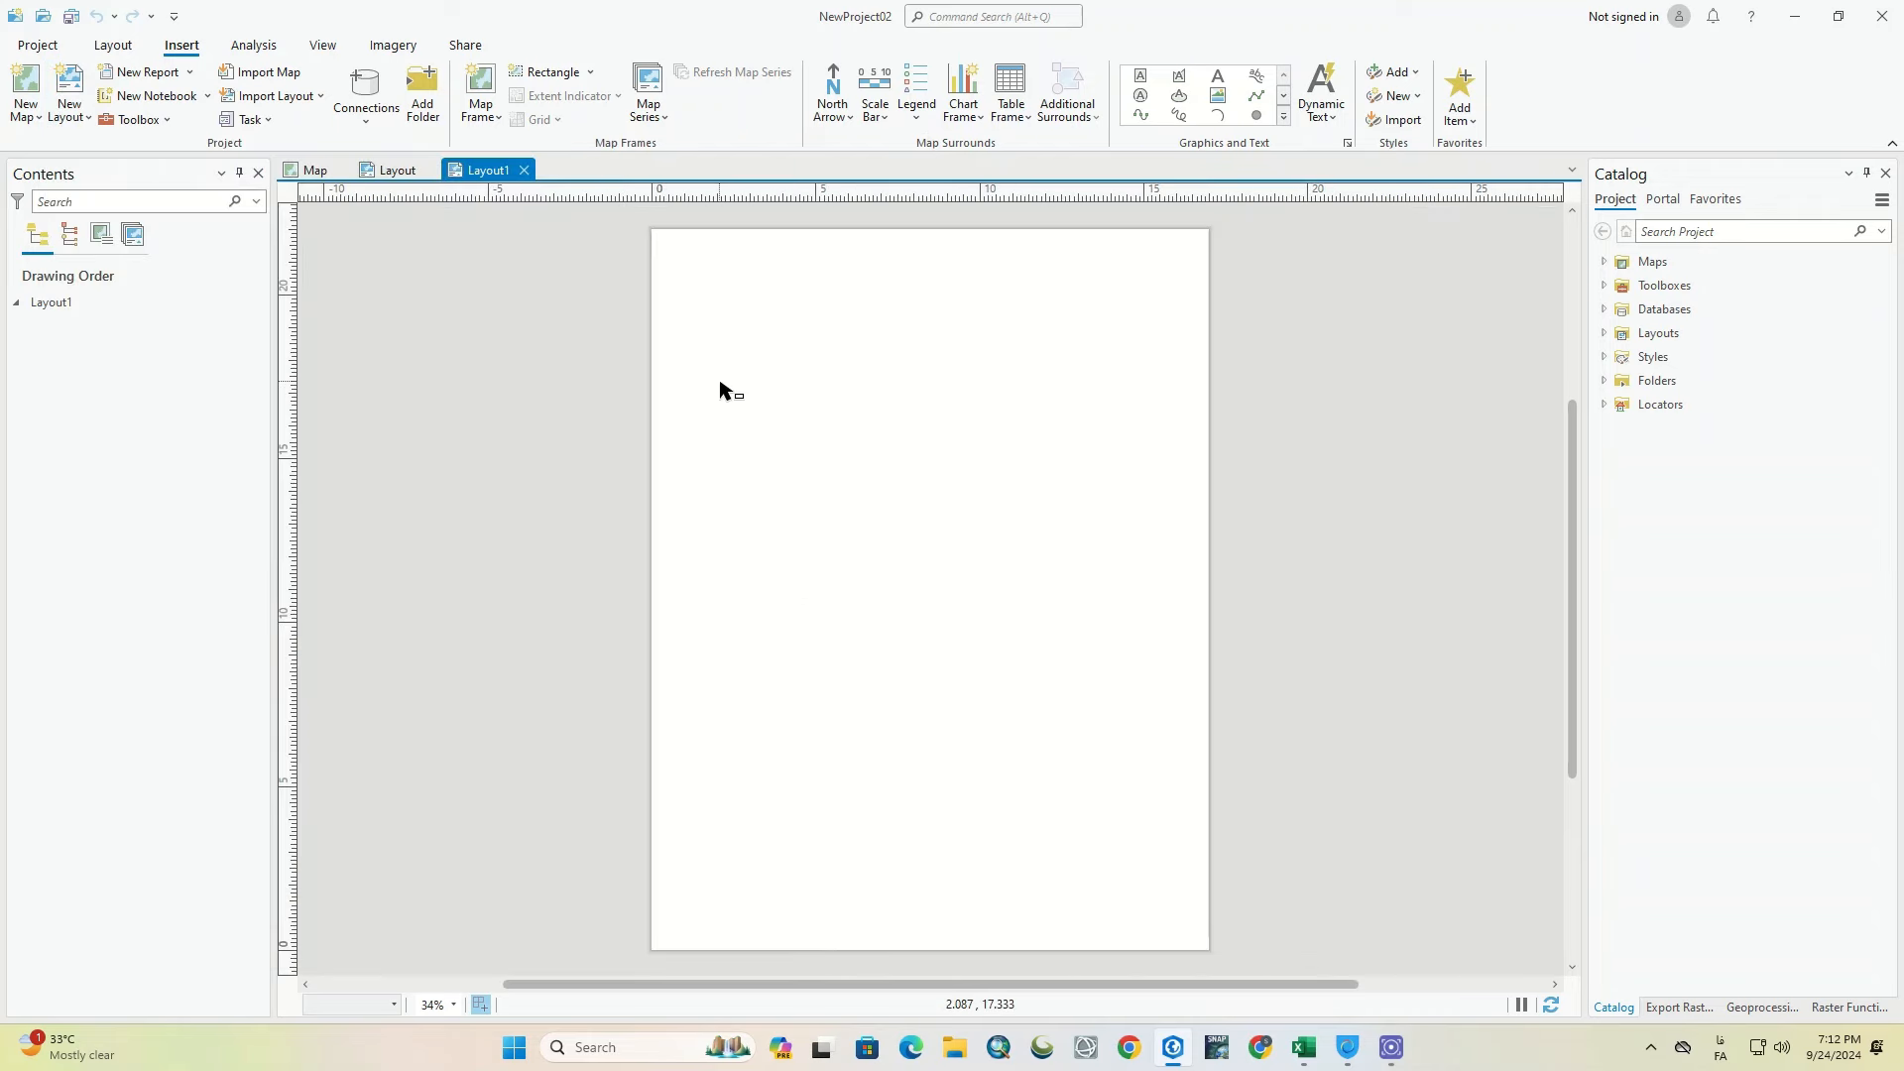
left_click(523, 170)
left_click(430, 170)
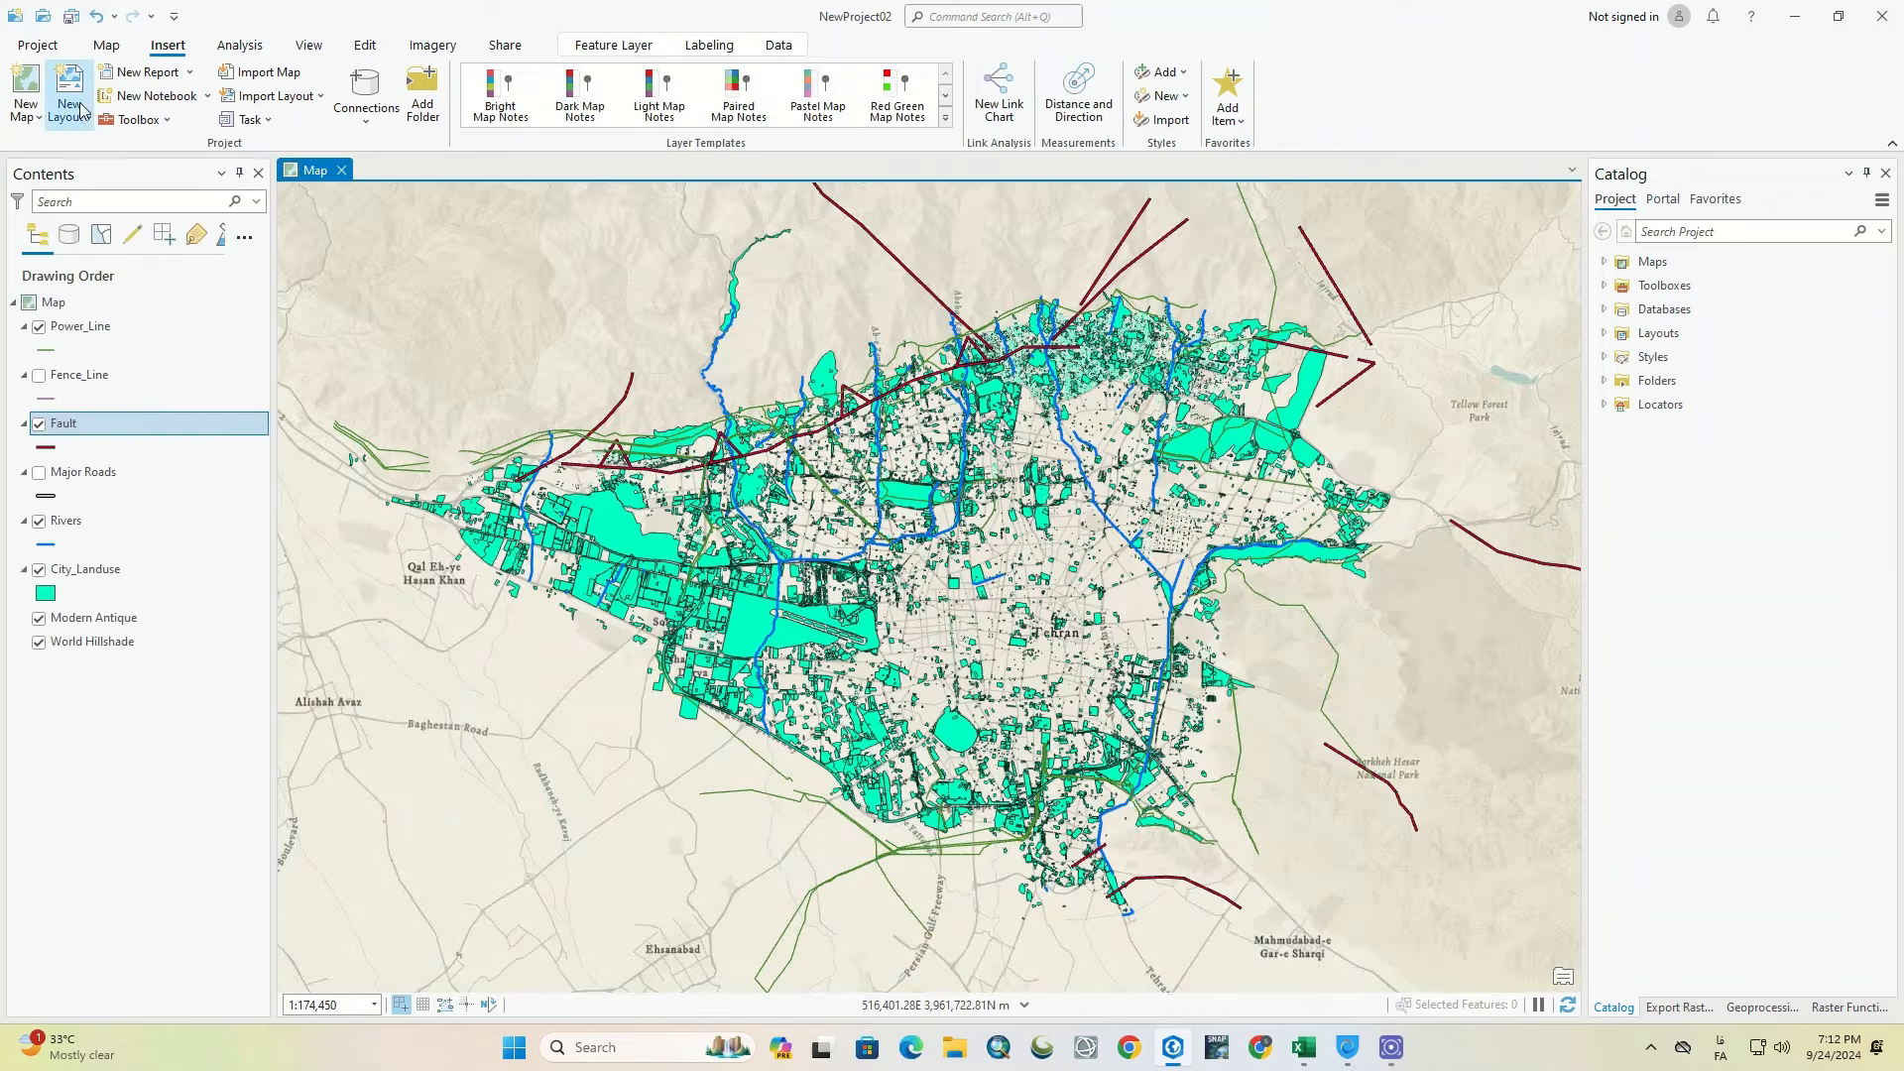
left_click(79, 111)
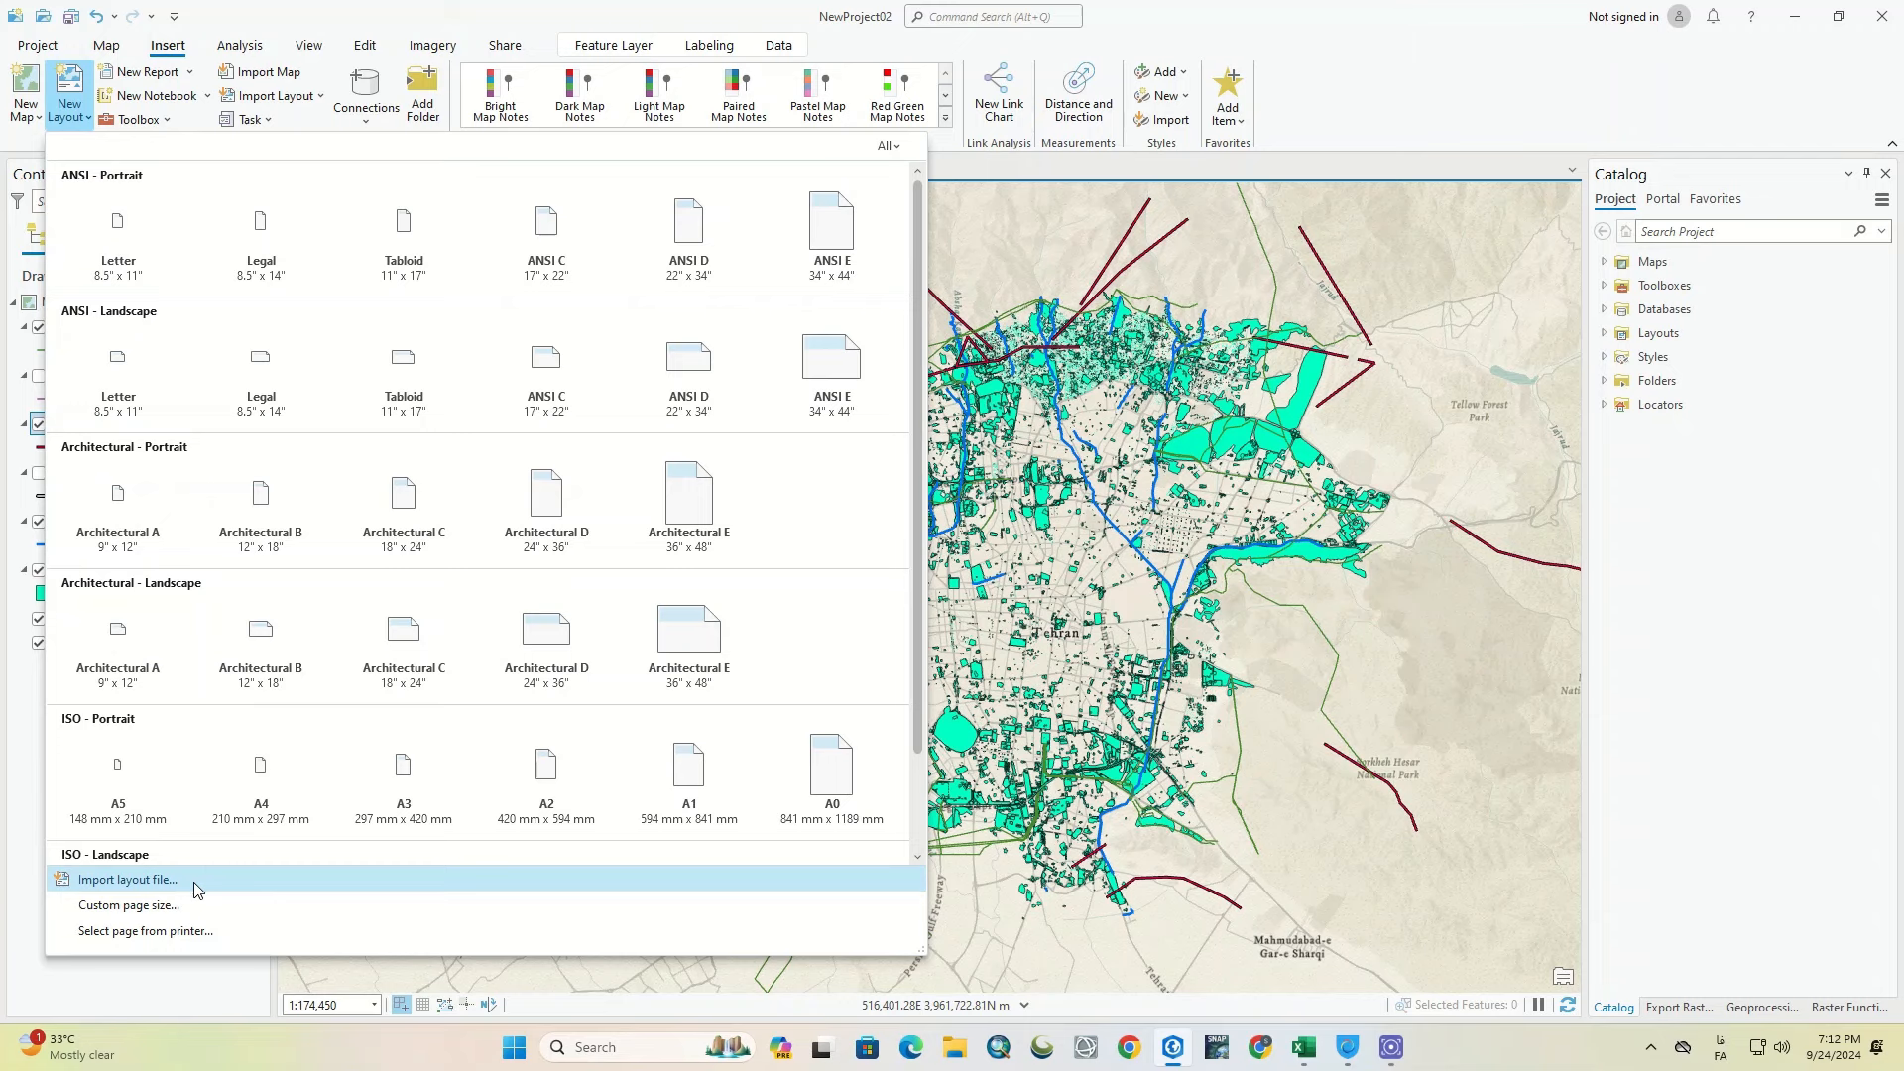
left_click(294, 877)
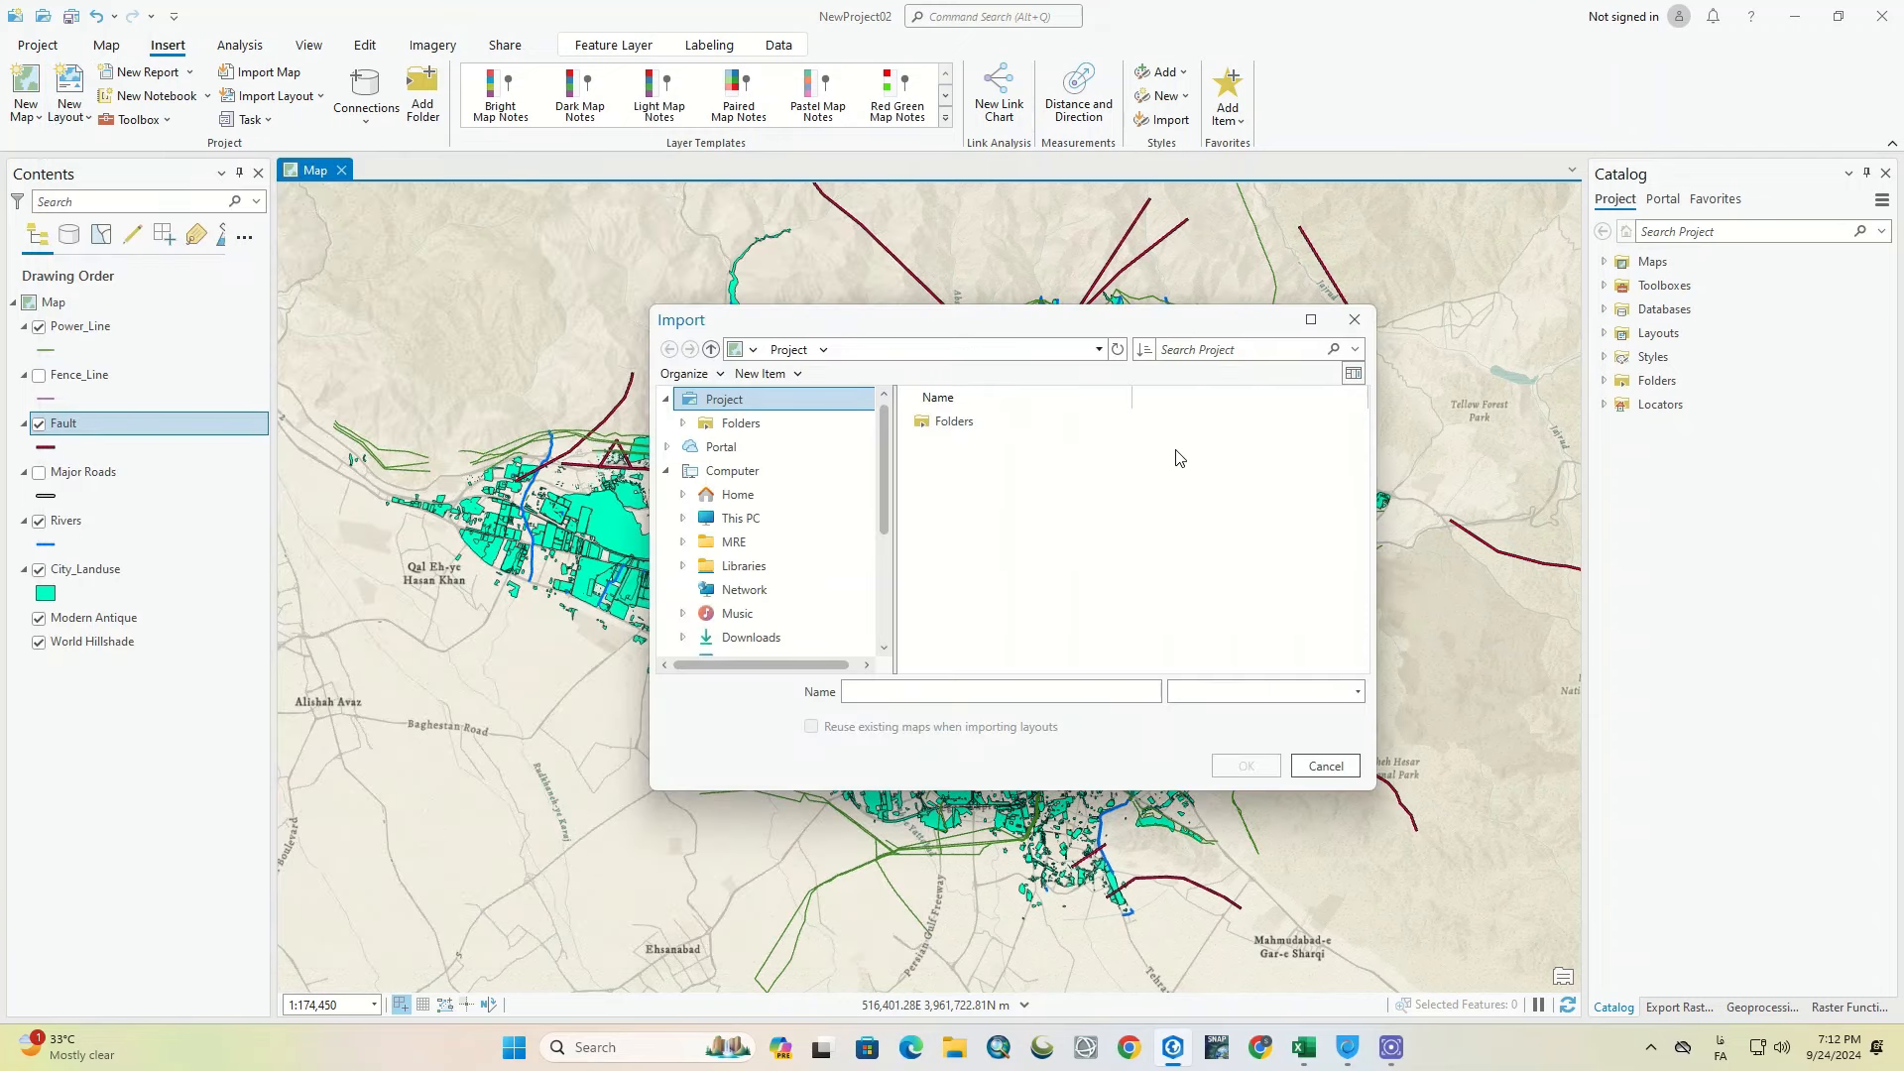
left_click(1355, 319)
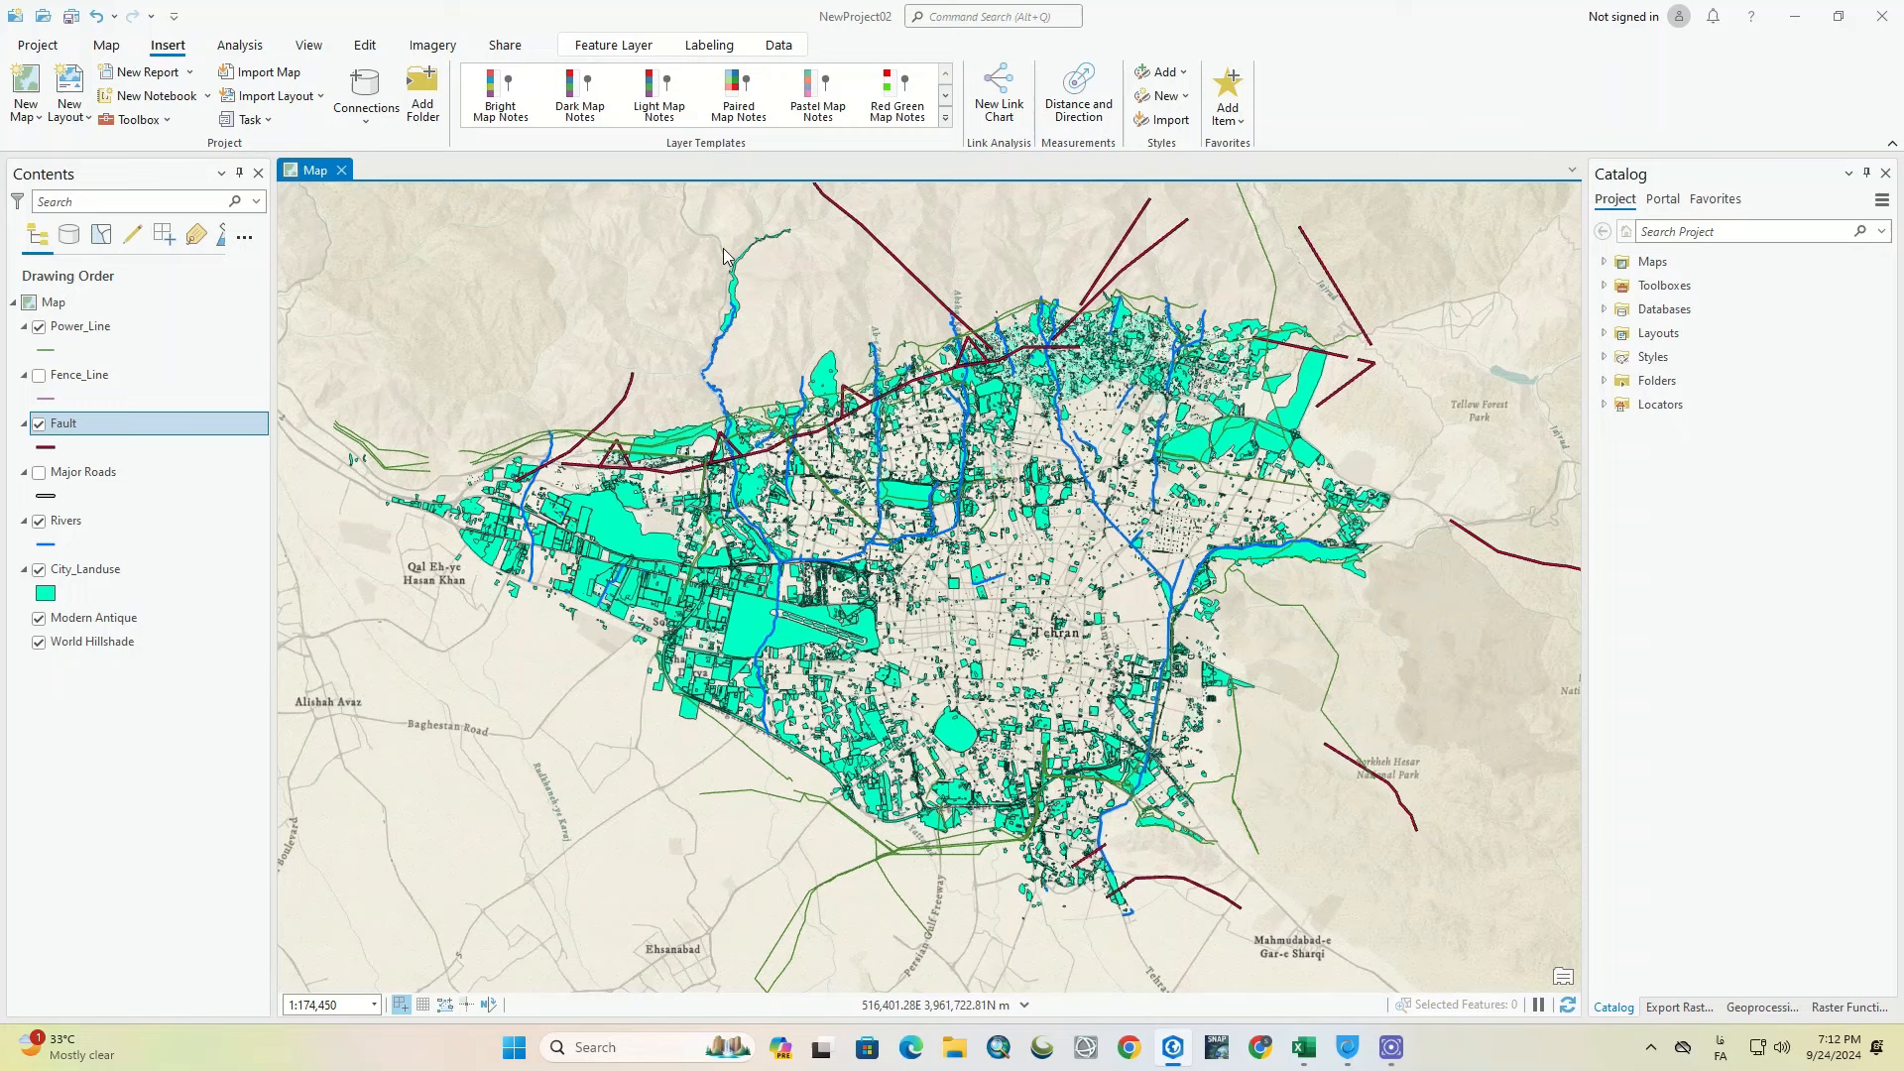
Step: Create a layout with a custom landscape page in centimetres, about 30 cm wide and 23 cm high
left_click(79, 116)
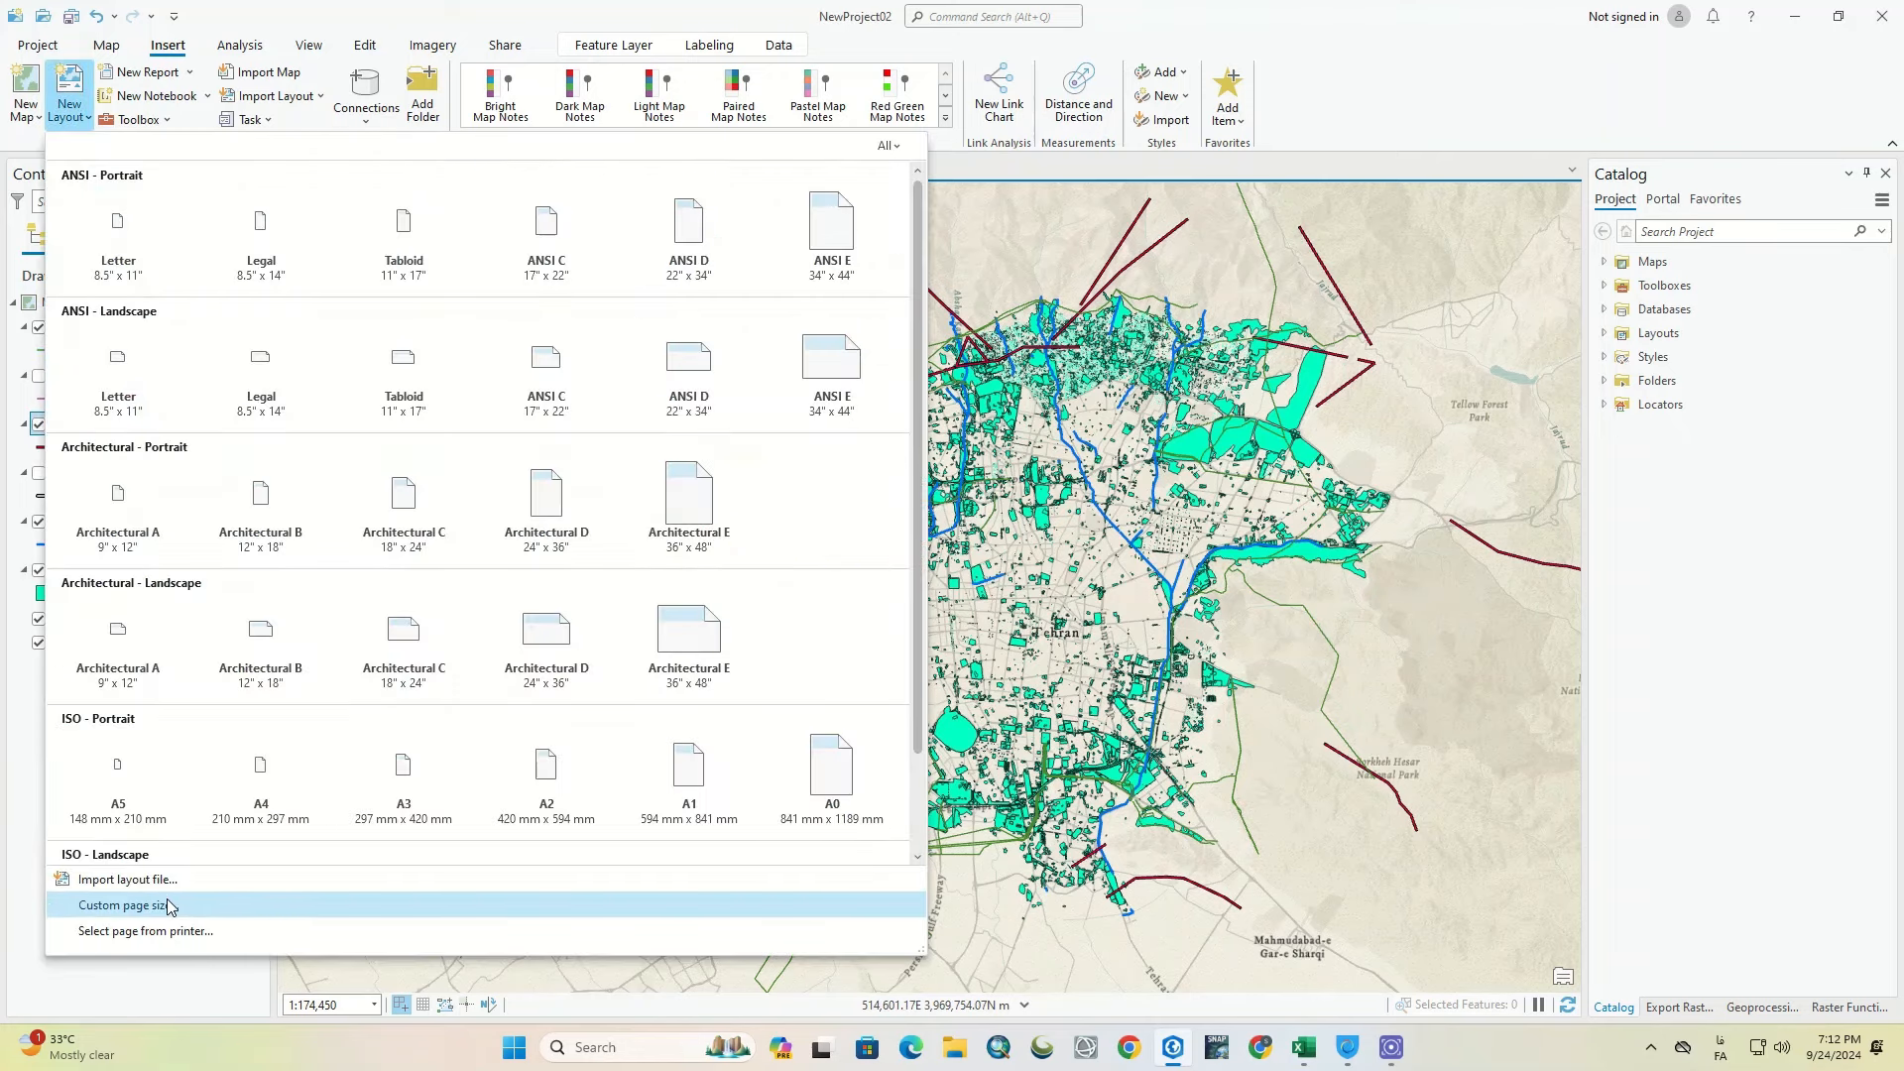
left_click(228, 907)
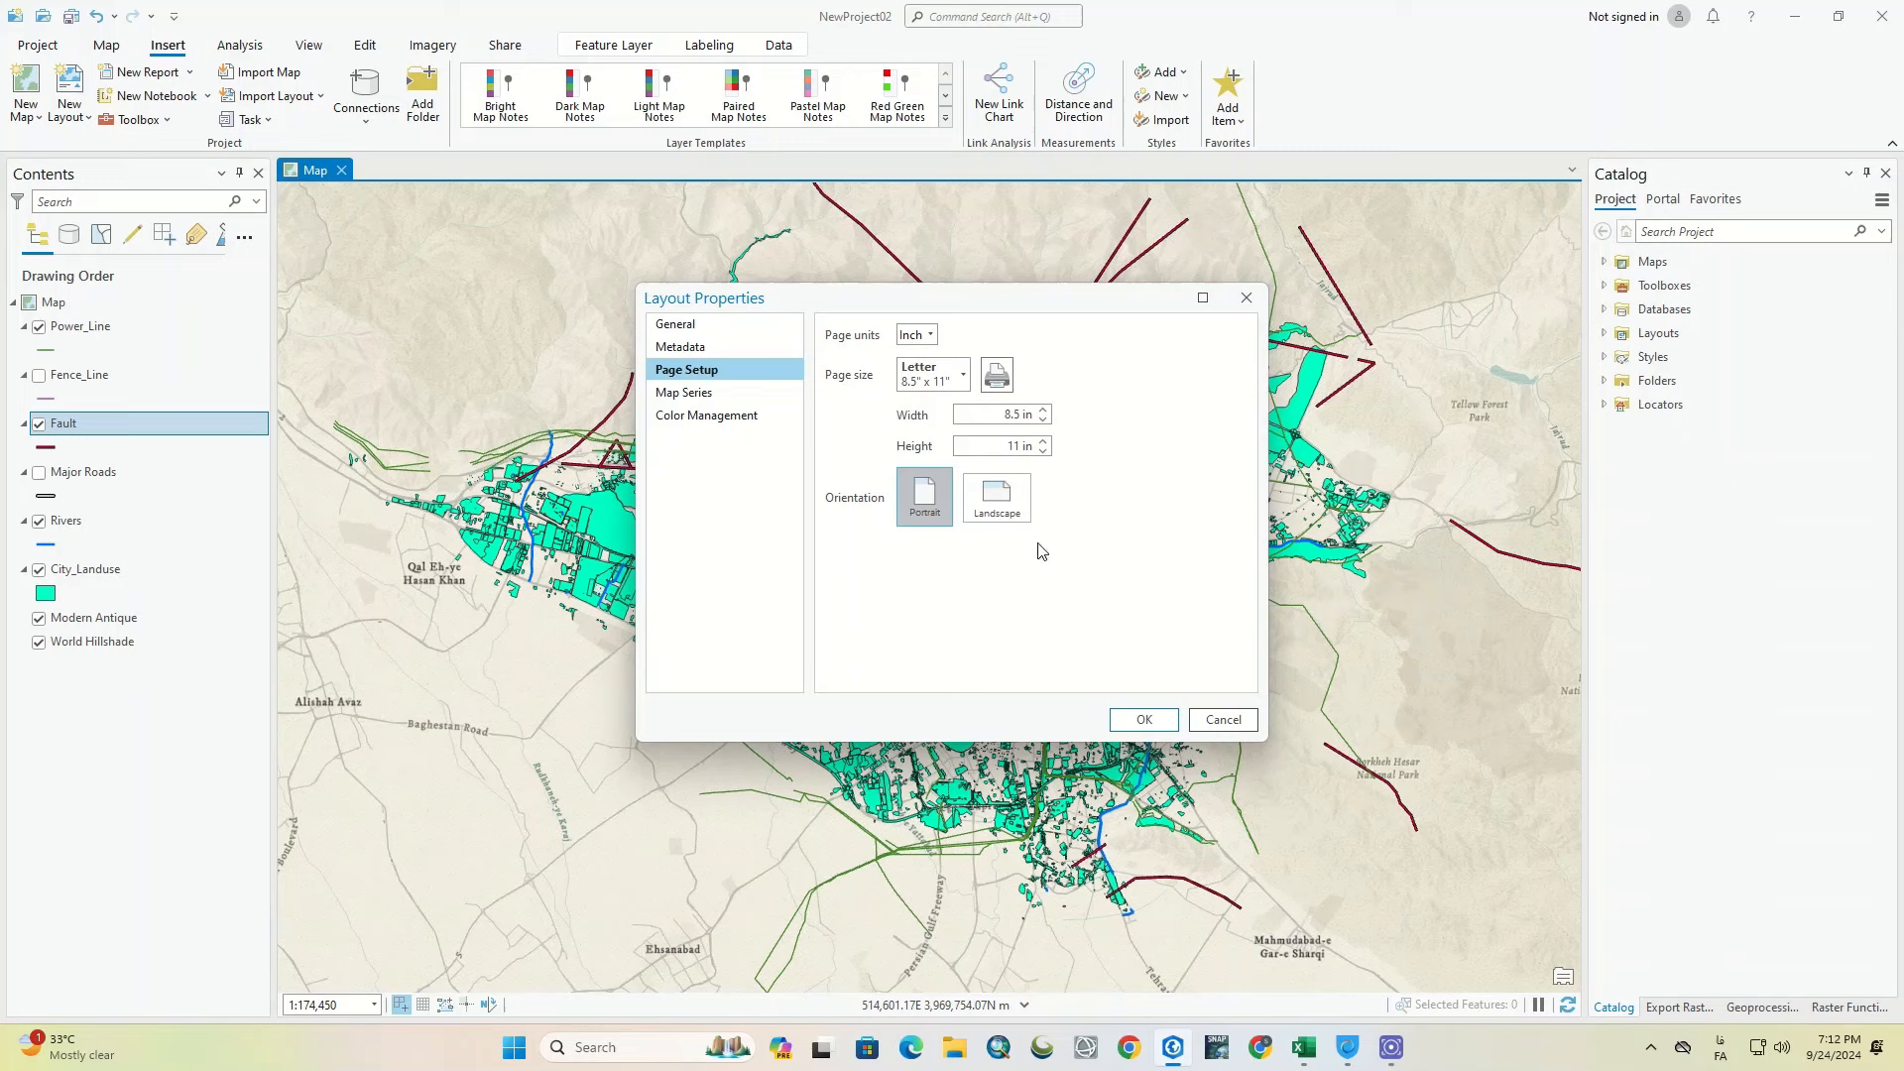
left_click(982, 519)
left_click(930, 334)
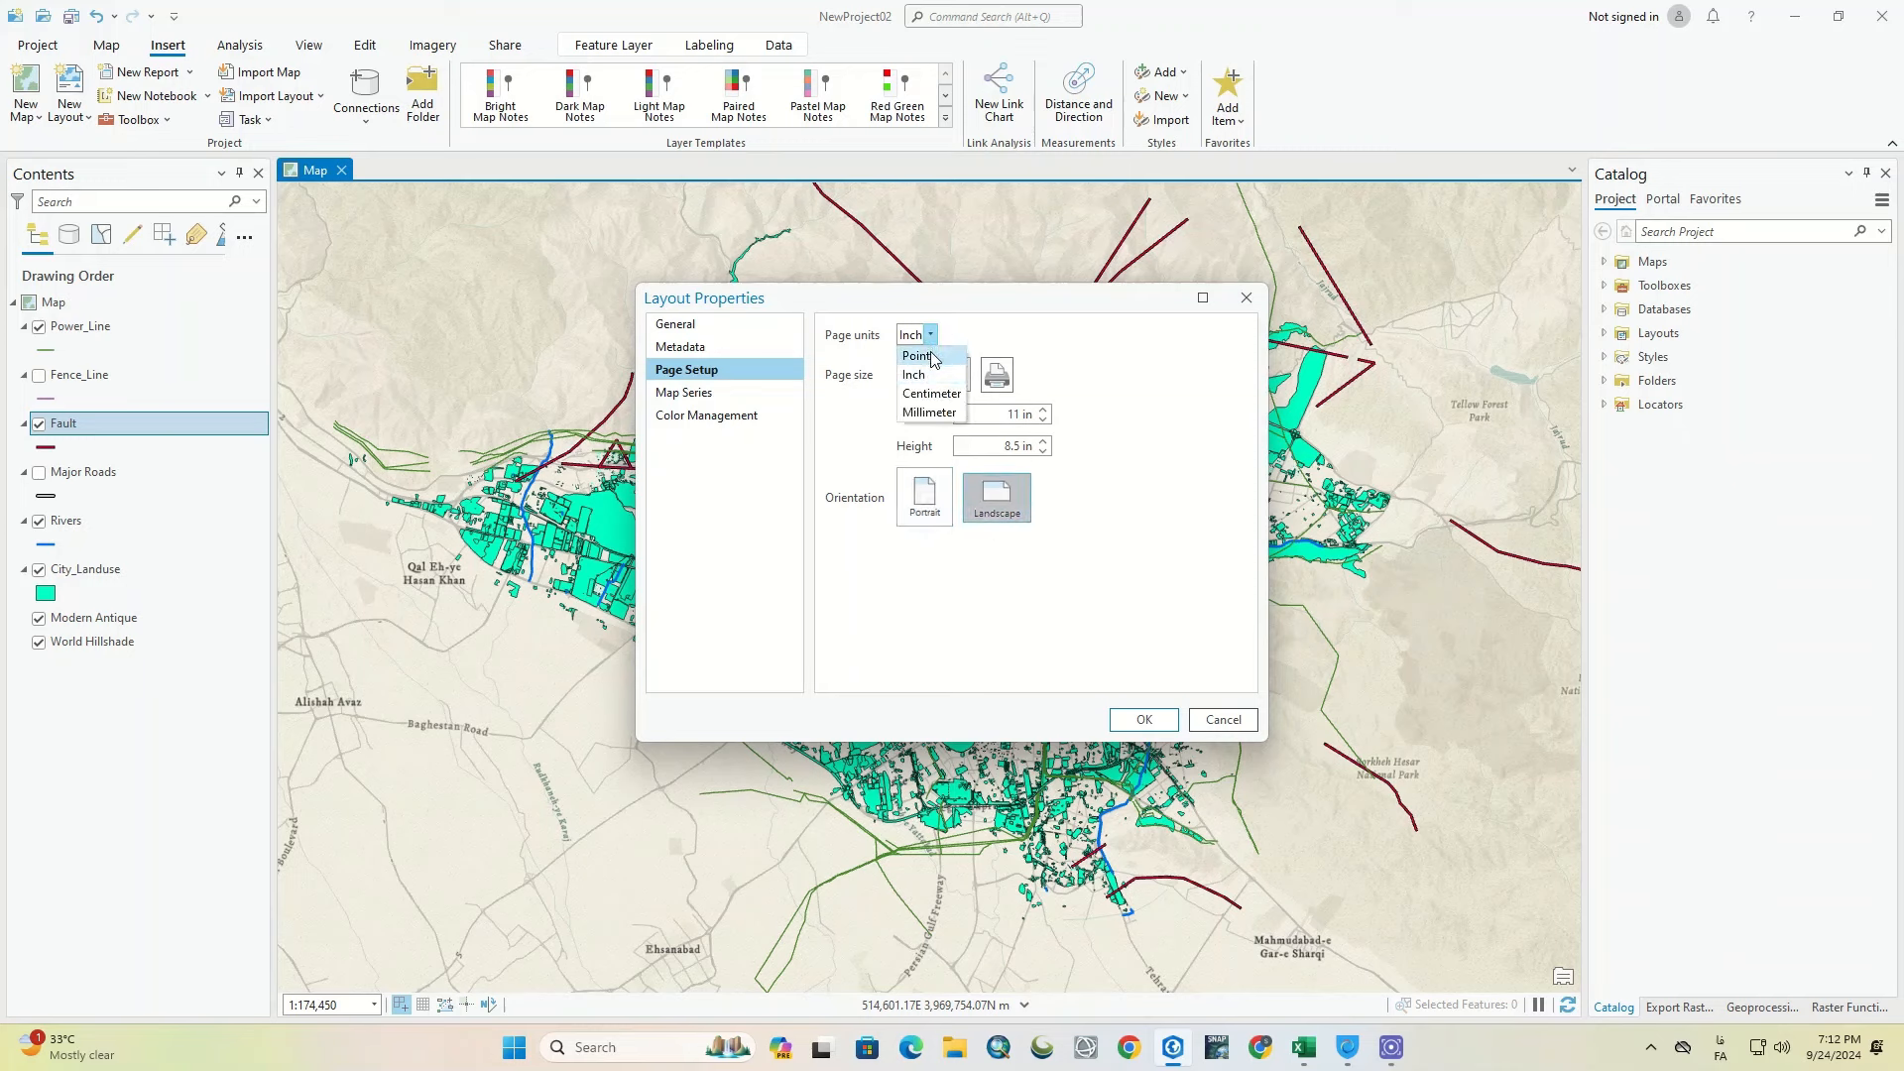
left_click(951, 393)
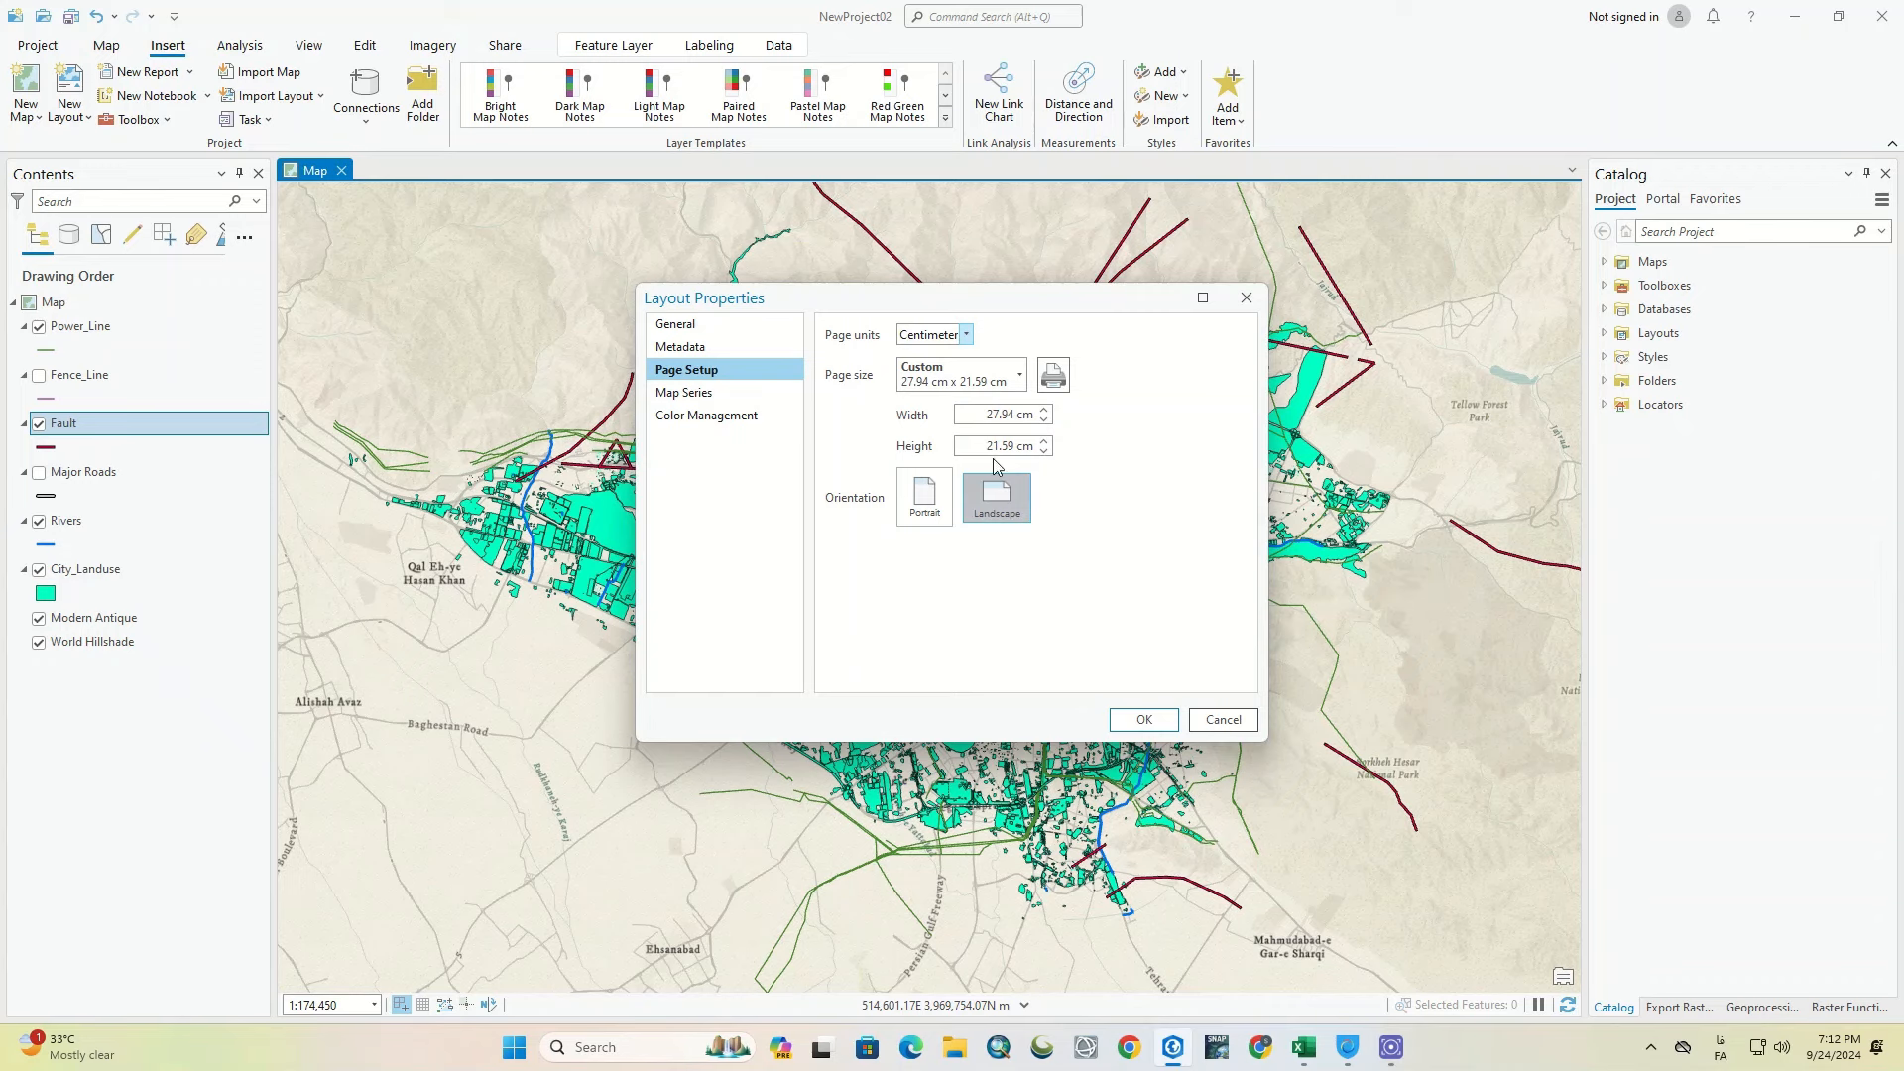
left_click(1044, 411)
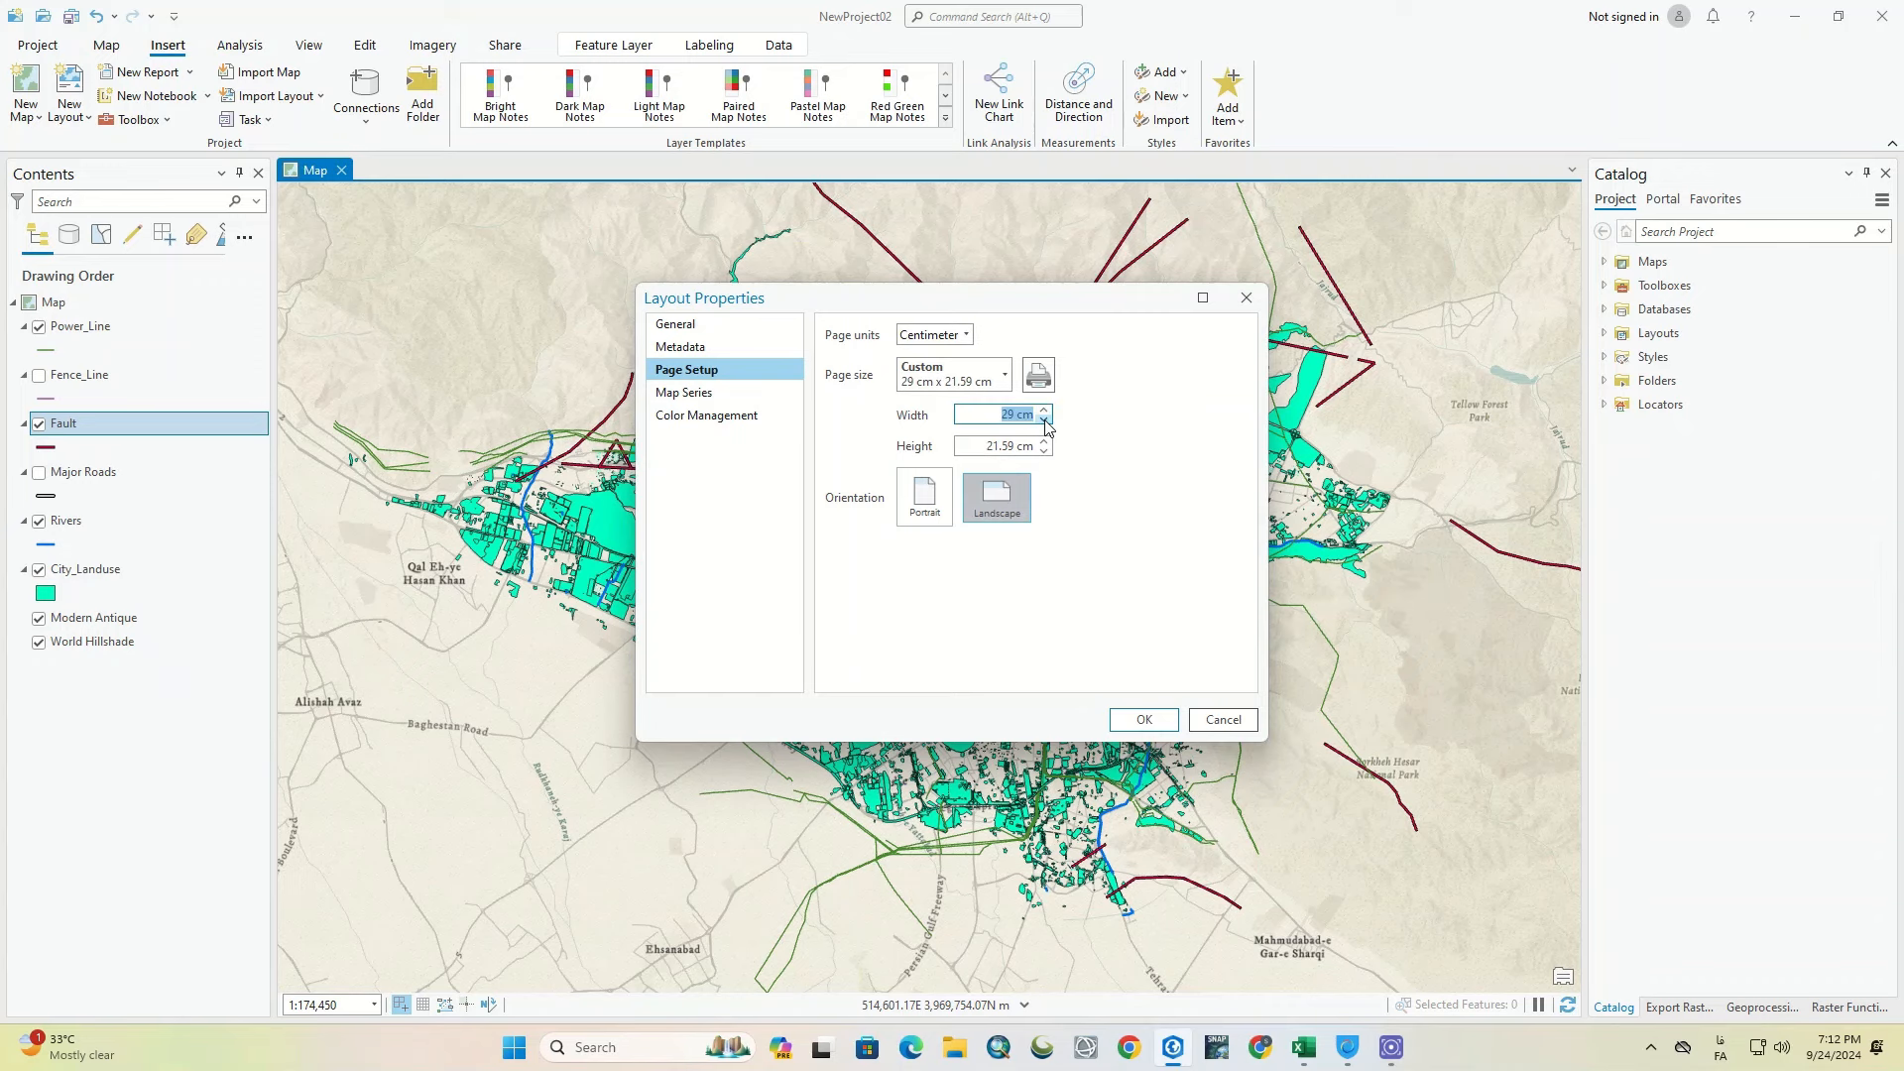
left_click(1044, 442)
left_click(1143, 719)
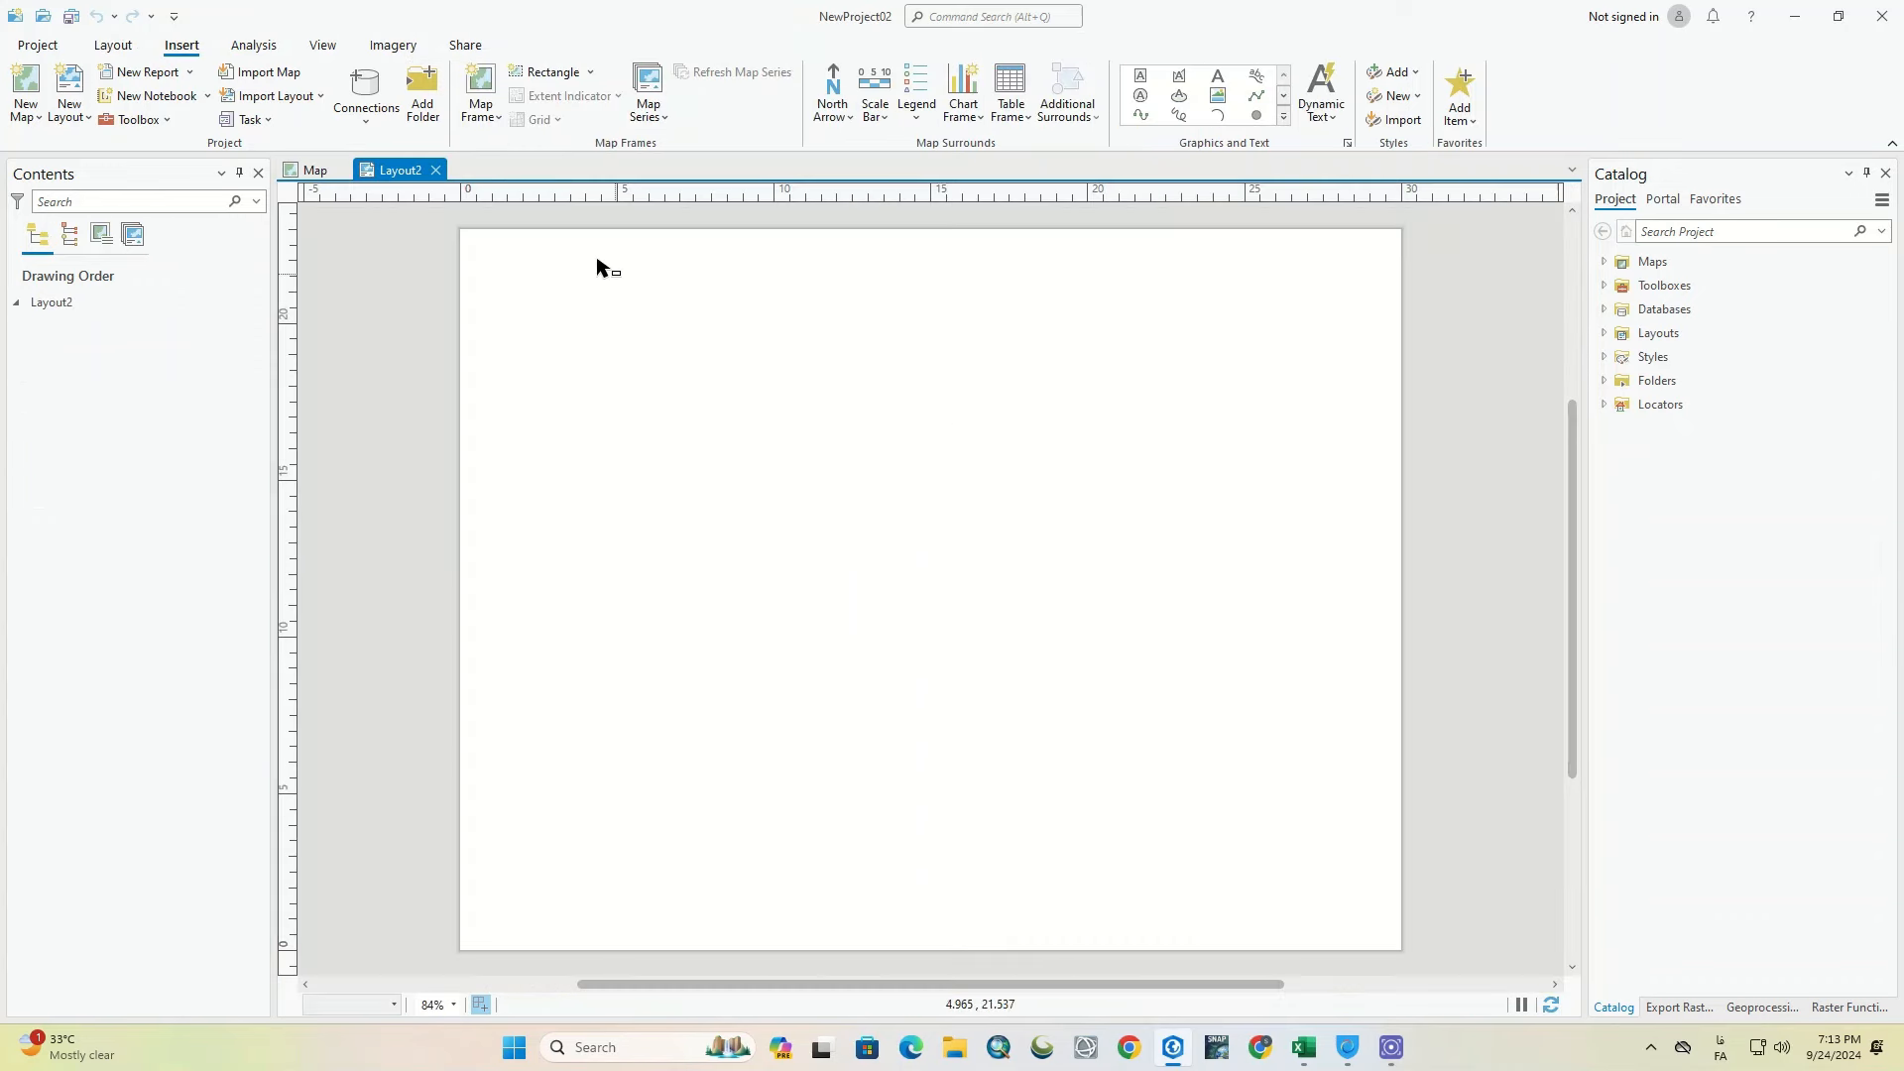
Step: Insert a map frame of the open Map view at 1:174,450, about 29 by 16.5 cm, across the upper part of the page
left_click(474, 115)
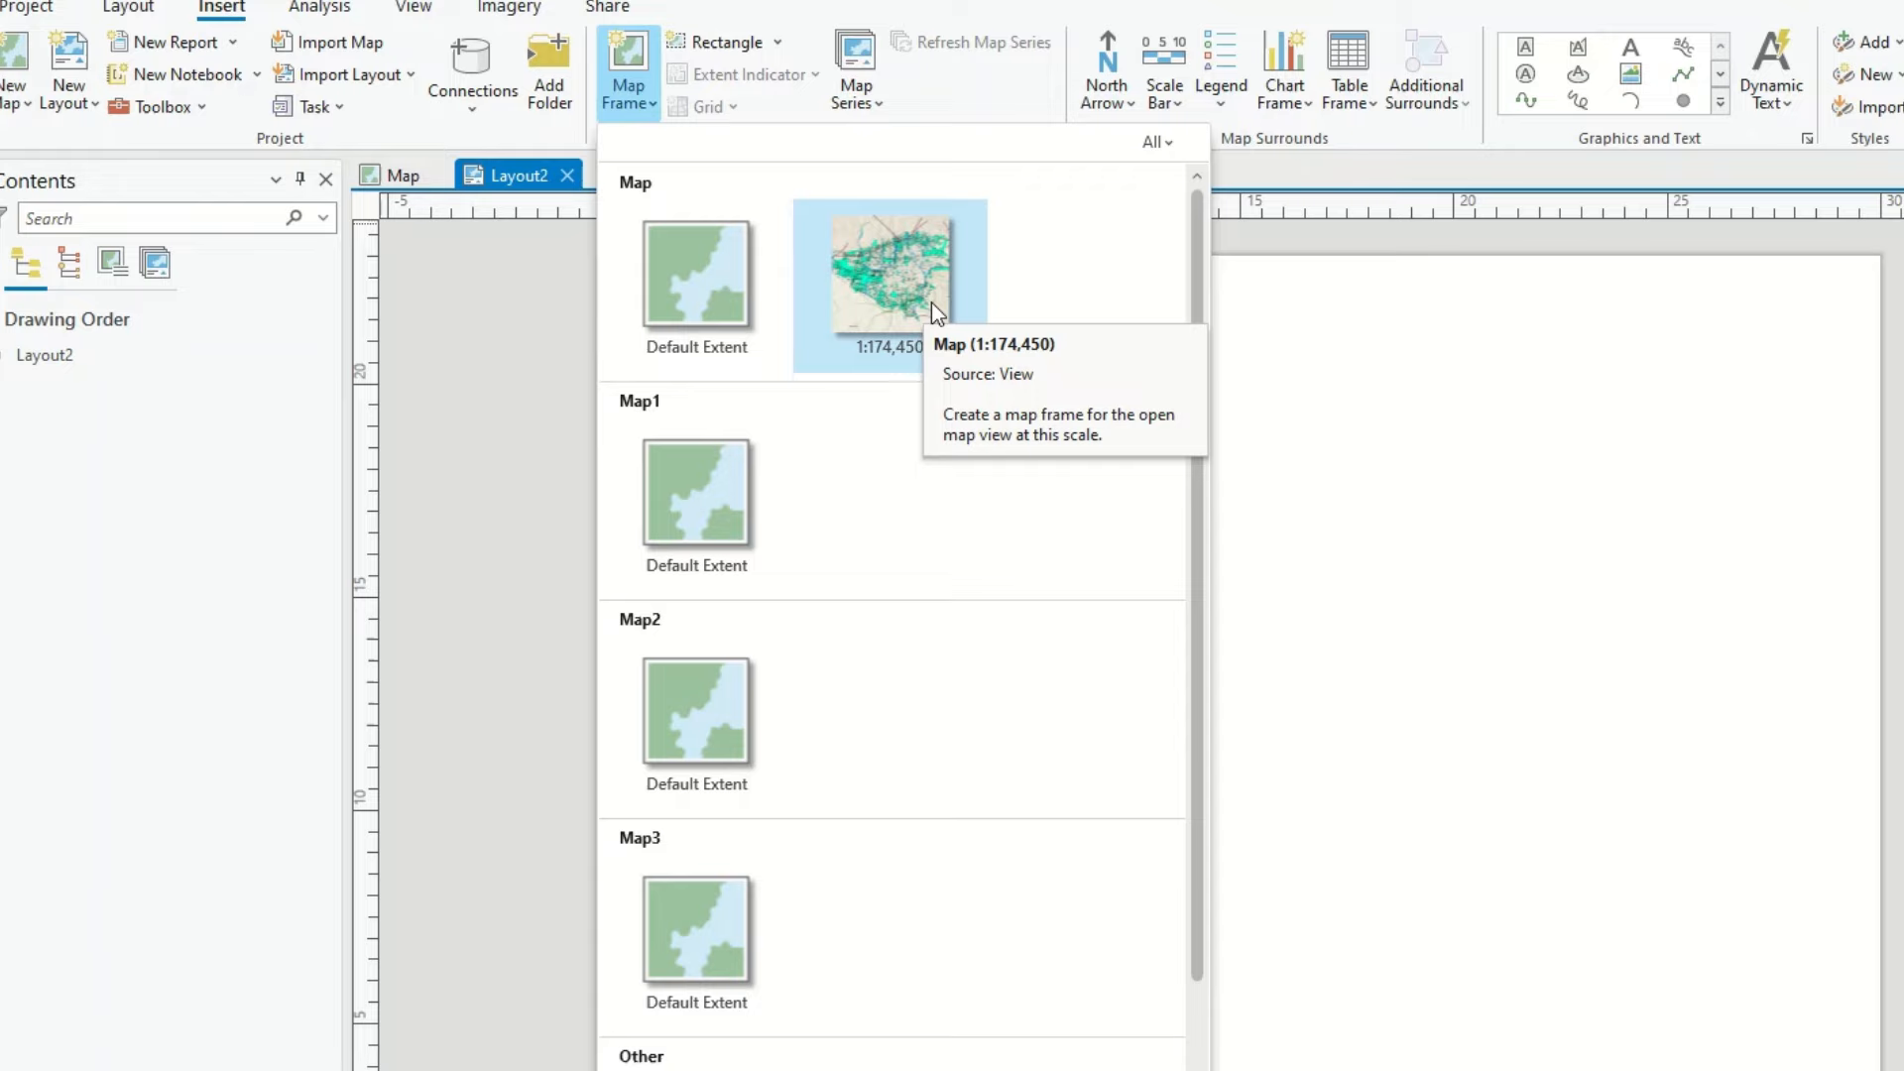
left_click(931, 302)
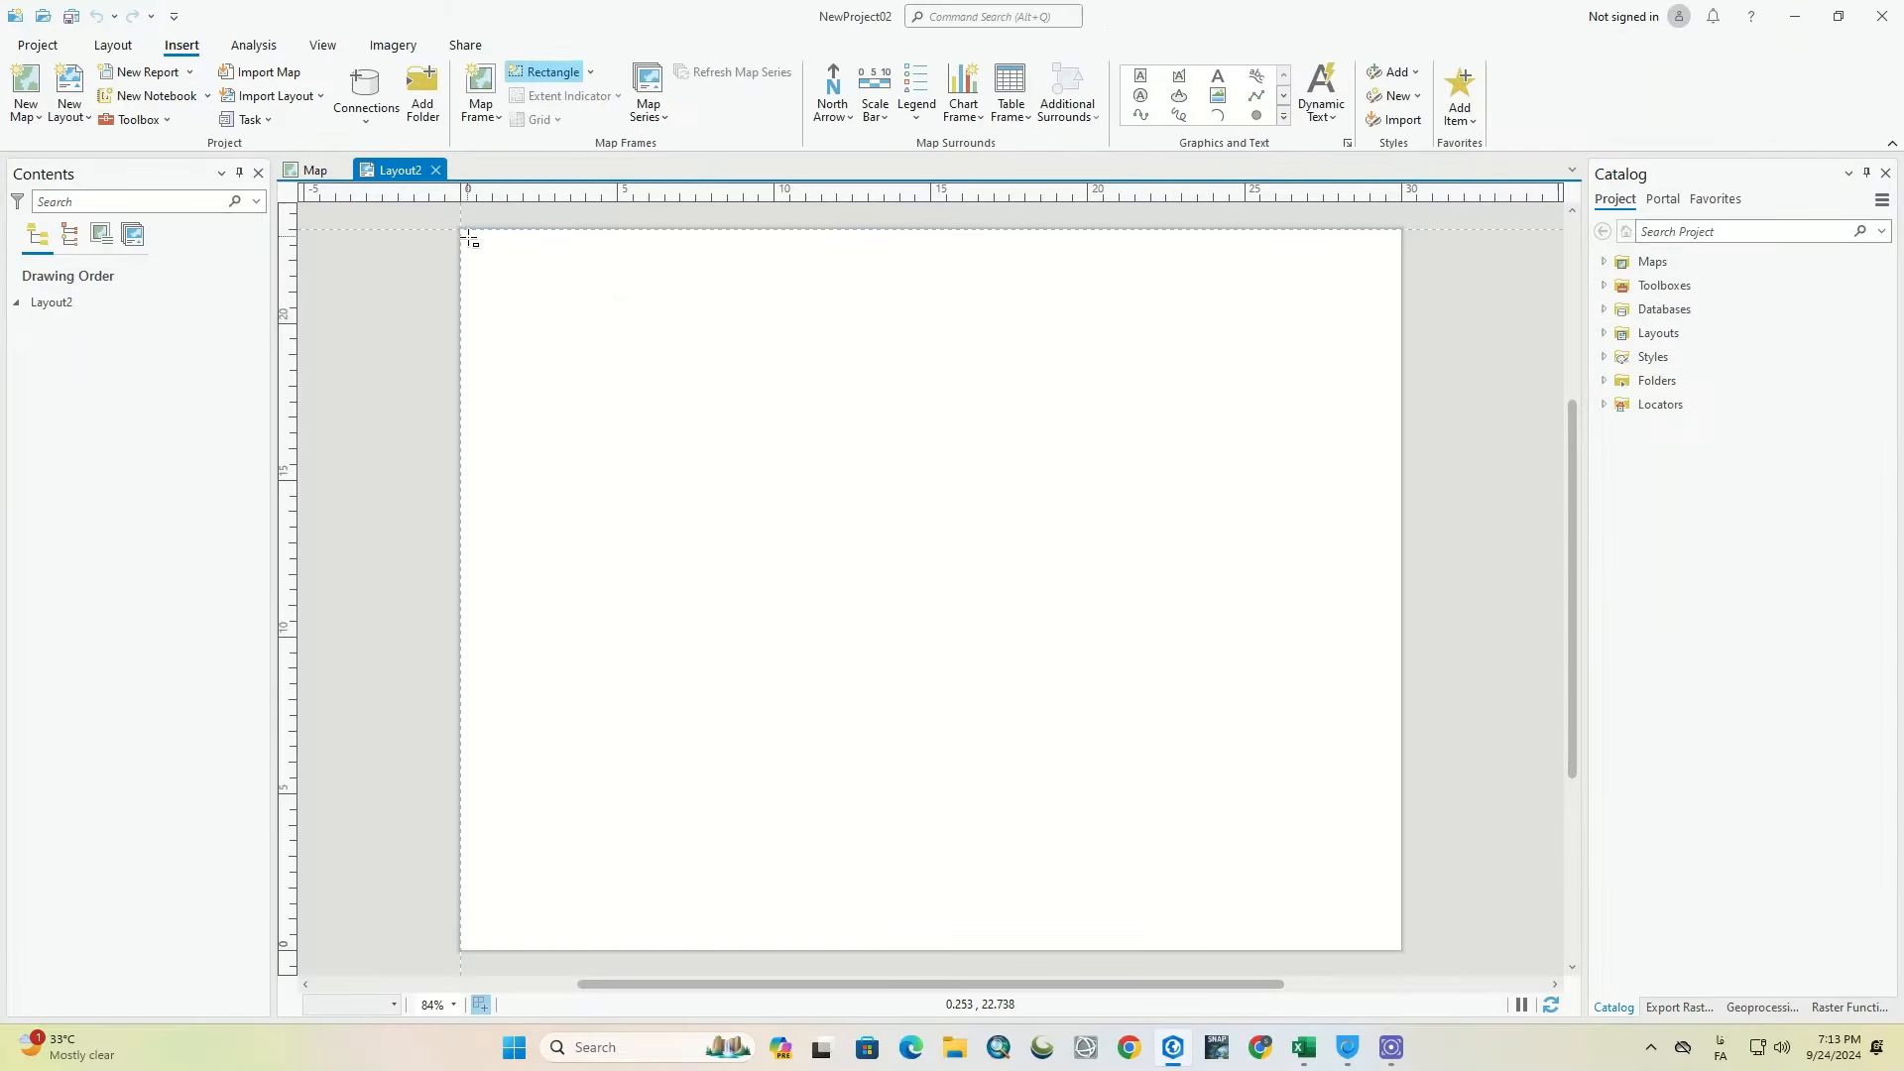
mouse_move(475, 243)
left_mouse_down()
mouse_move(1114, 694)
mouse_move(1343, 820)
mouse_move(1390, 820)
mouse_move(1275, 867)
mouse_move(1190, 935)
mouse_move(1400, 949)
mouse_move(1388, 764)
left_mouse_up()
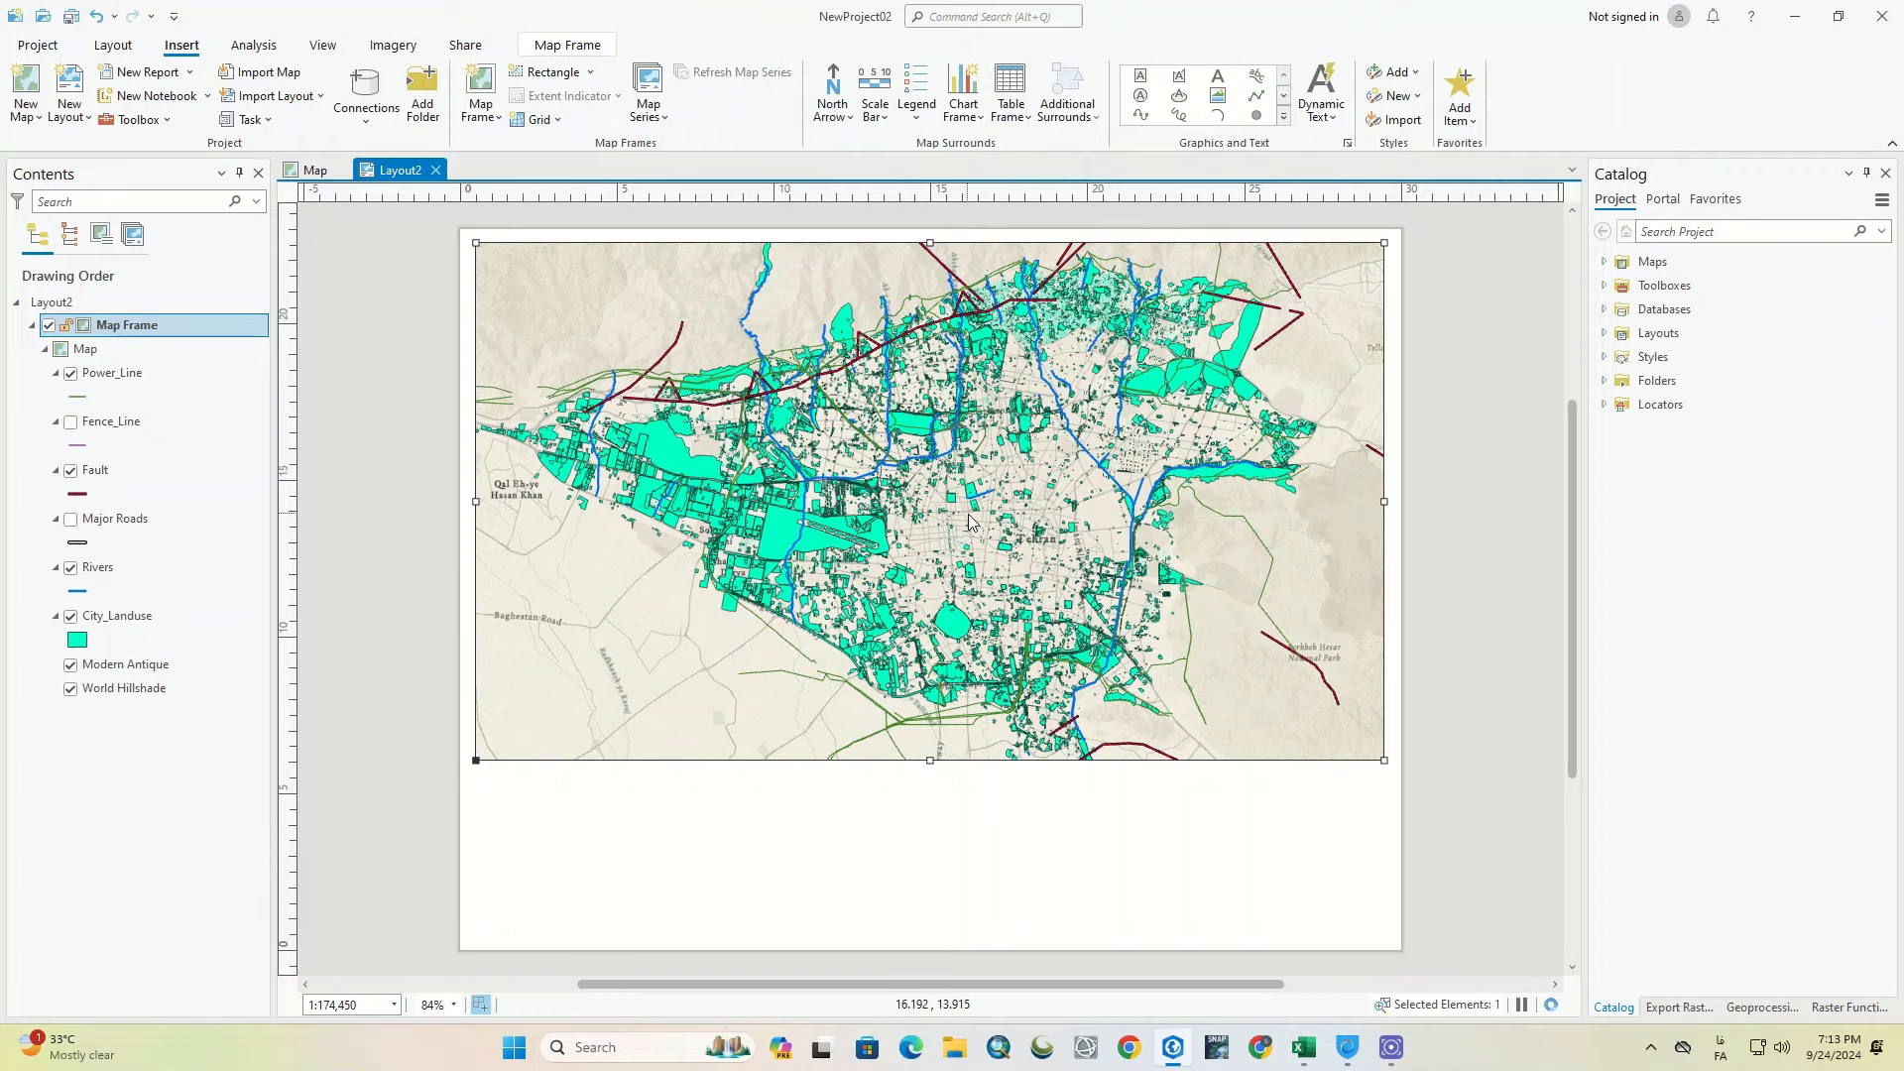
Step: Activate the map frame, zoom its map out to 1:272,578 and shift the city slightly down and left inside the frame
right_click(902, 473)
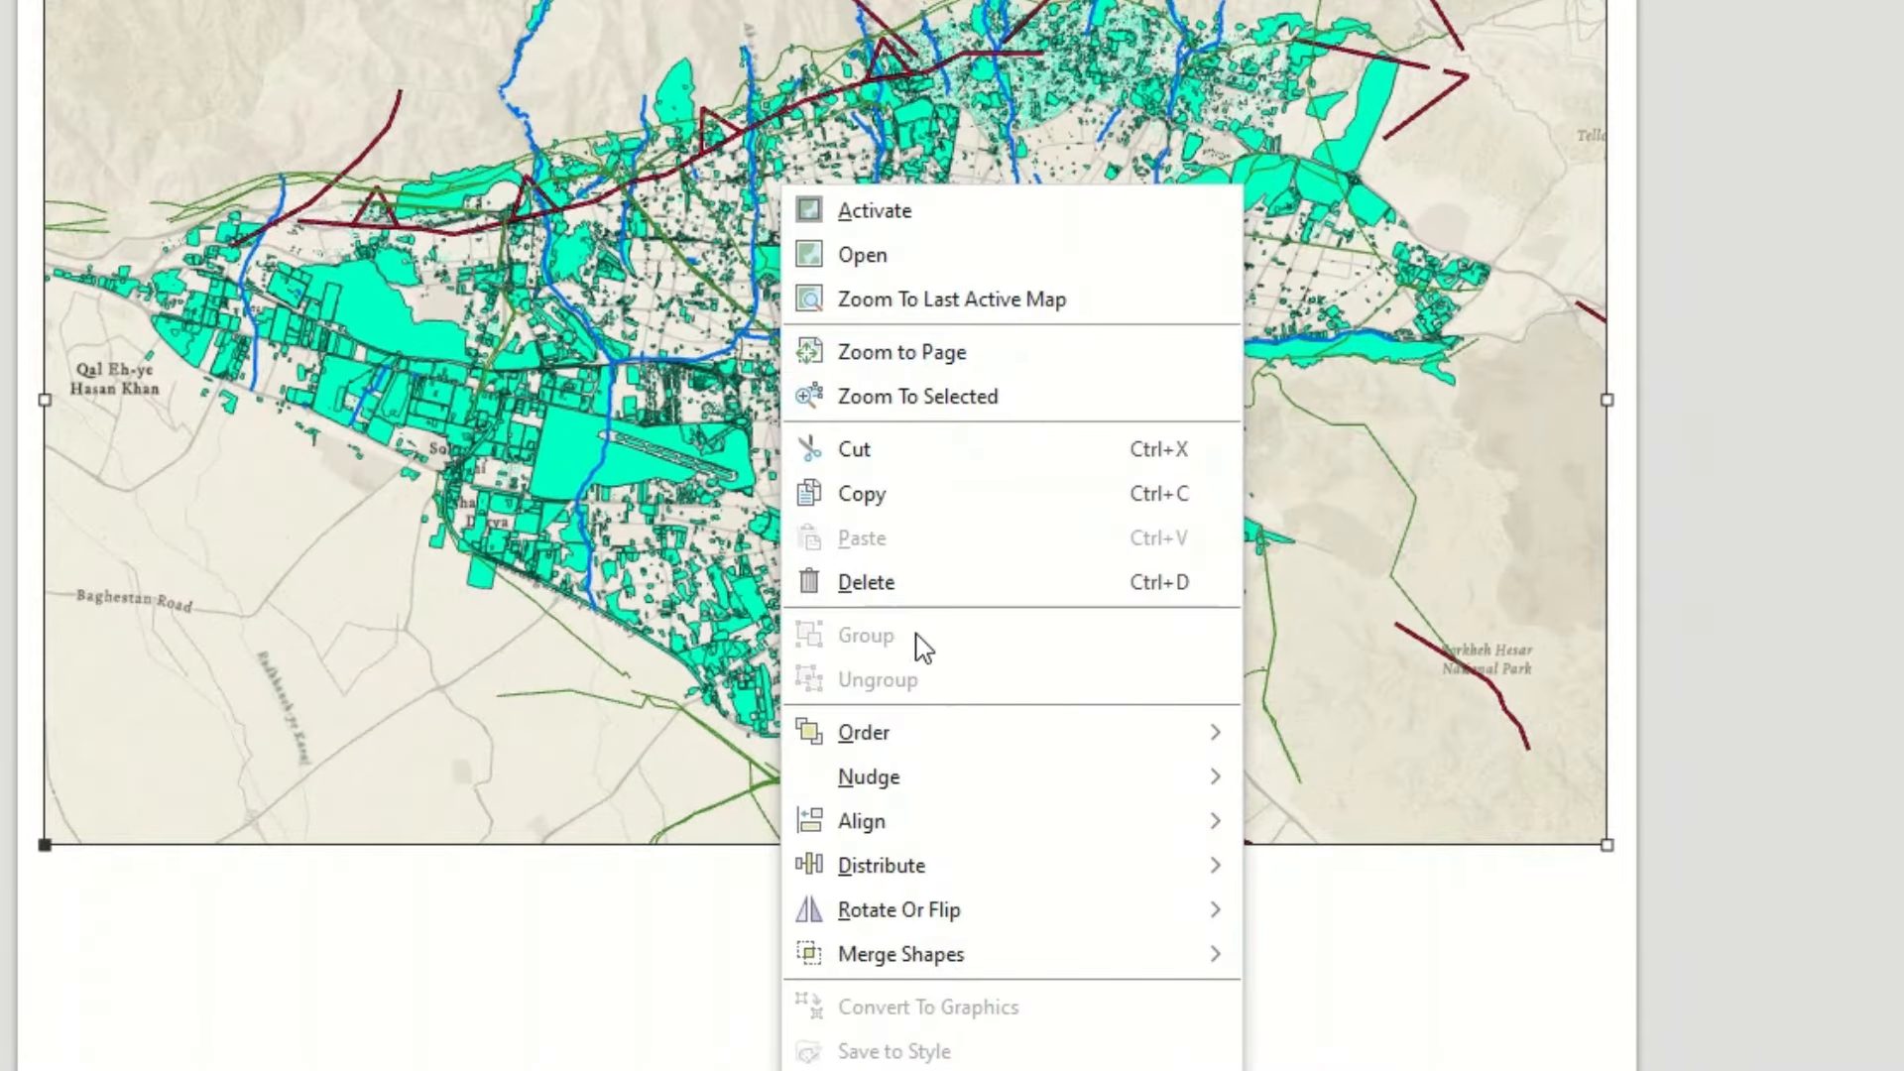
left_click(950, 213)
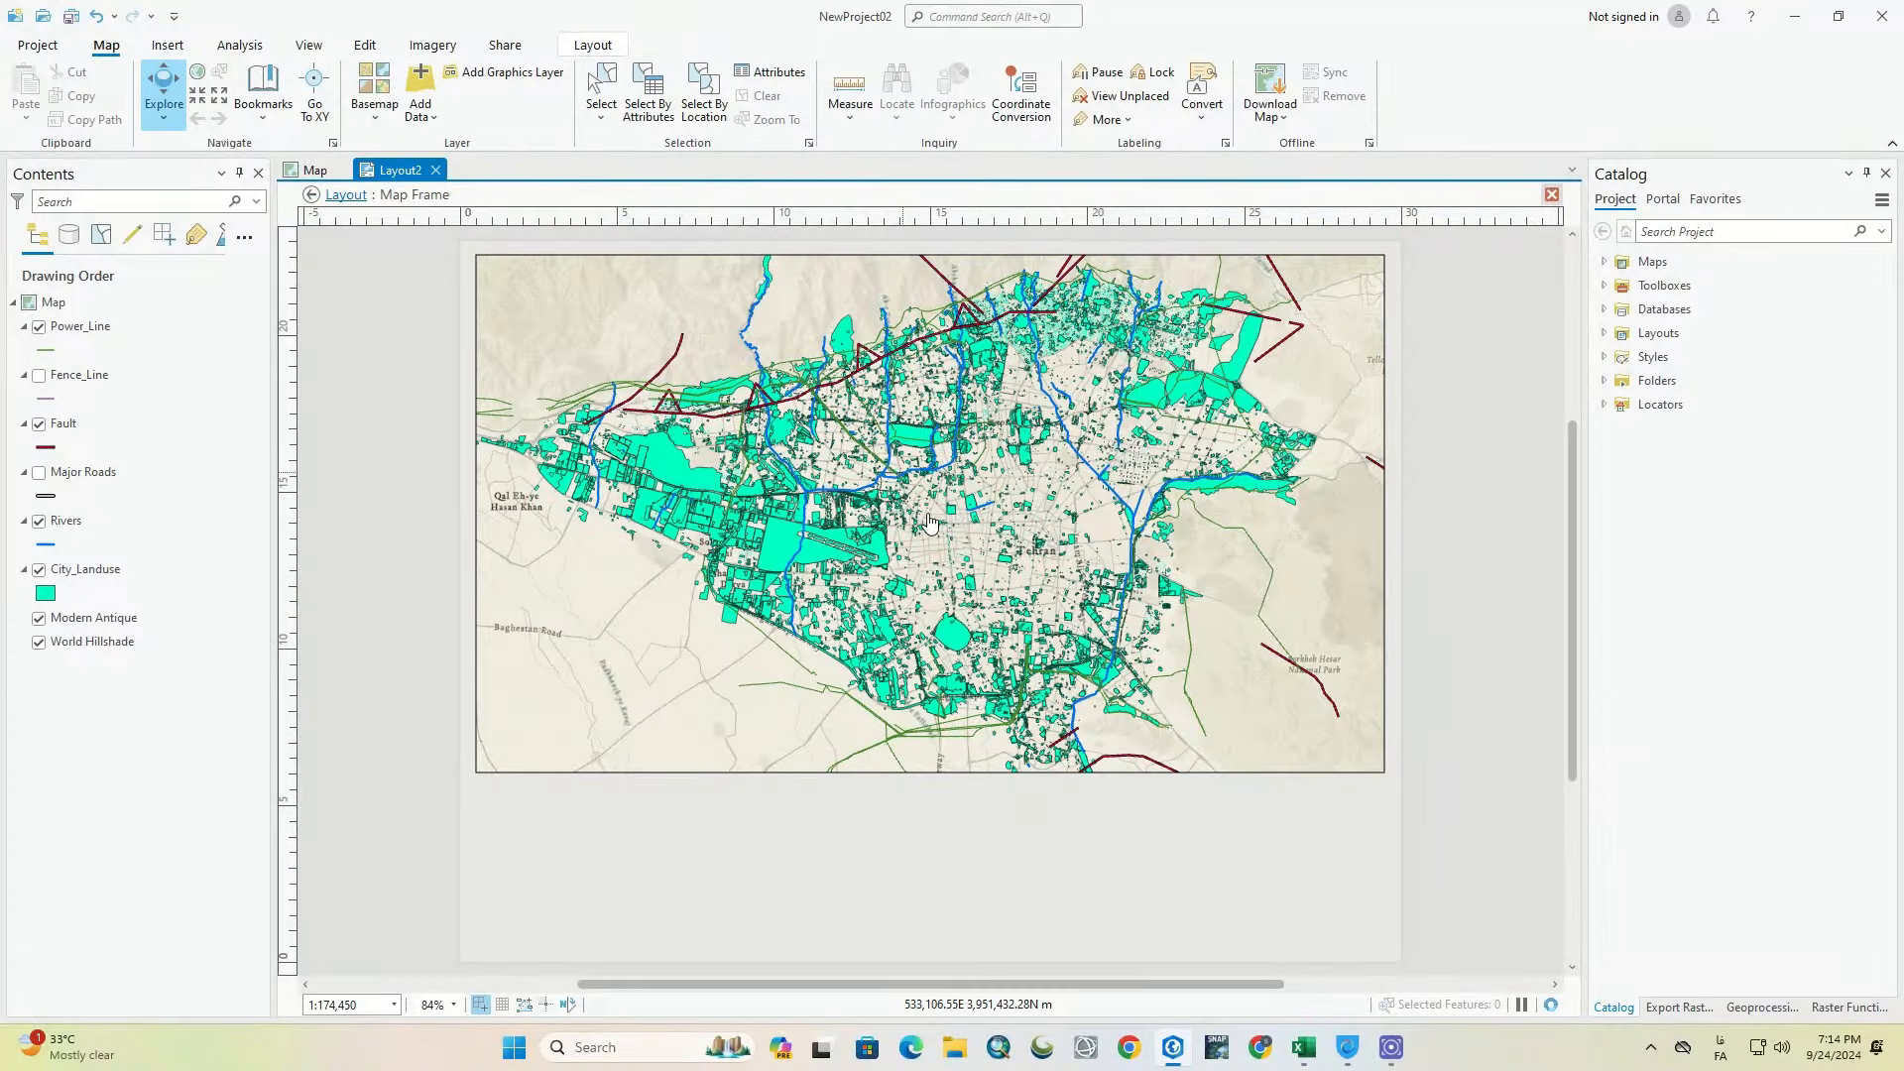
scroll(959, 529, "down", 2)
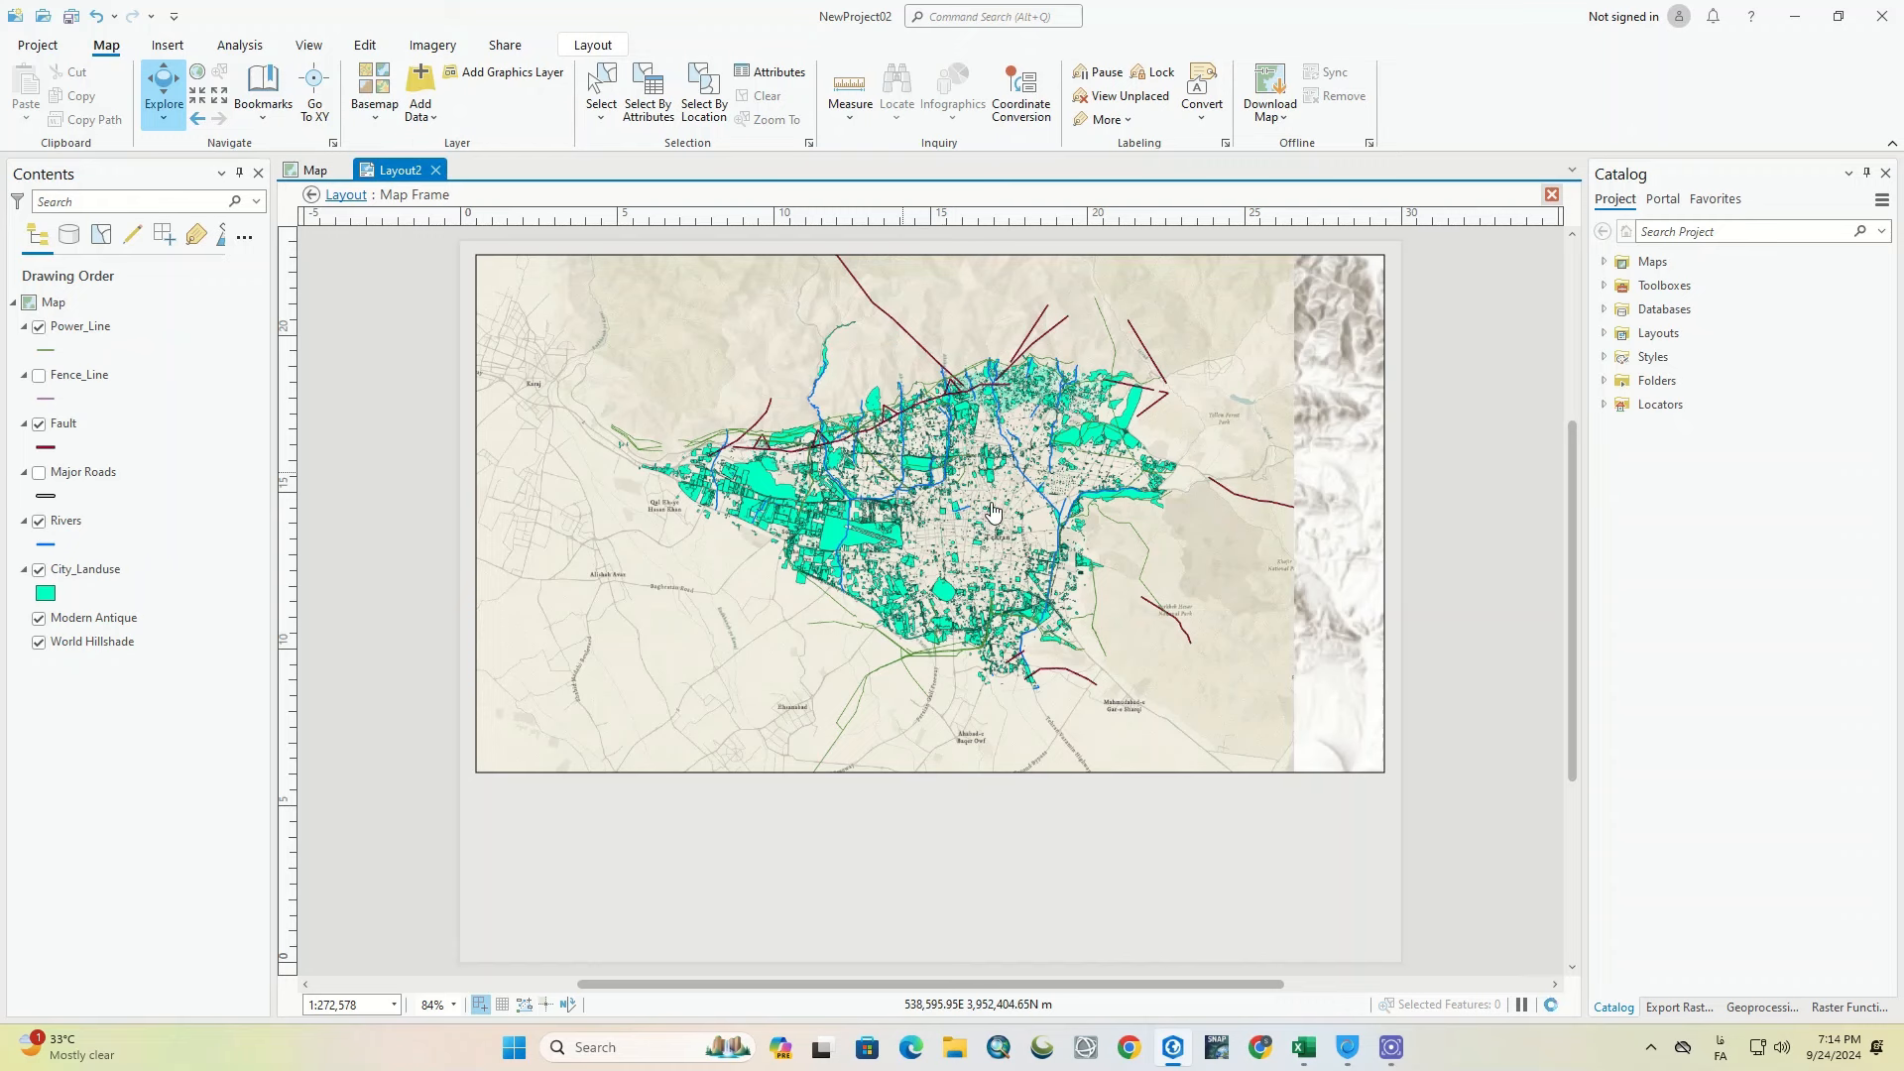
mouse_move(994, 512)
left_mouse_down()
mouse_move(949, 491)
mouse_move(961, 530)
left_mouse_up()
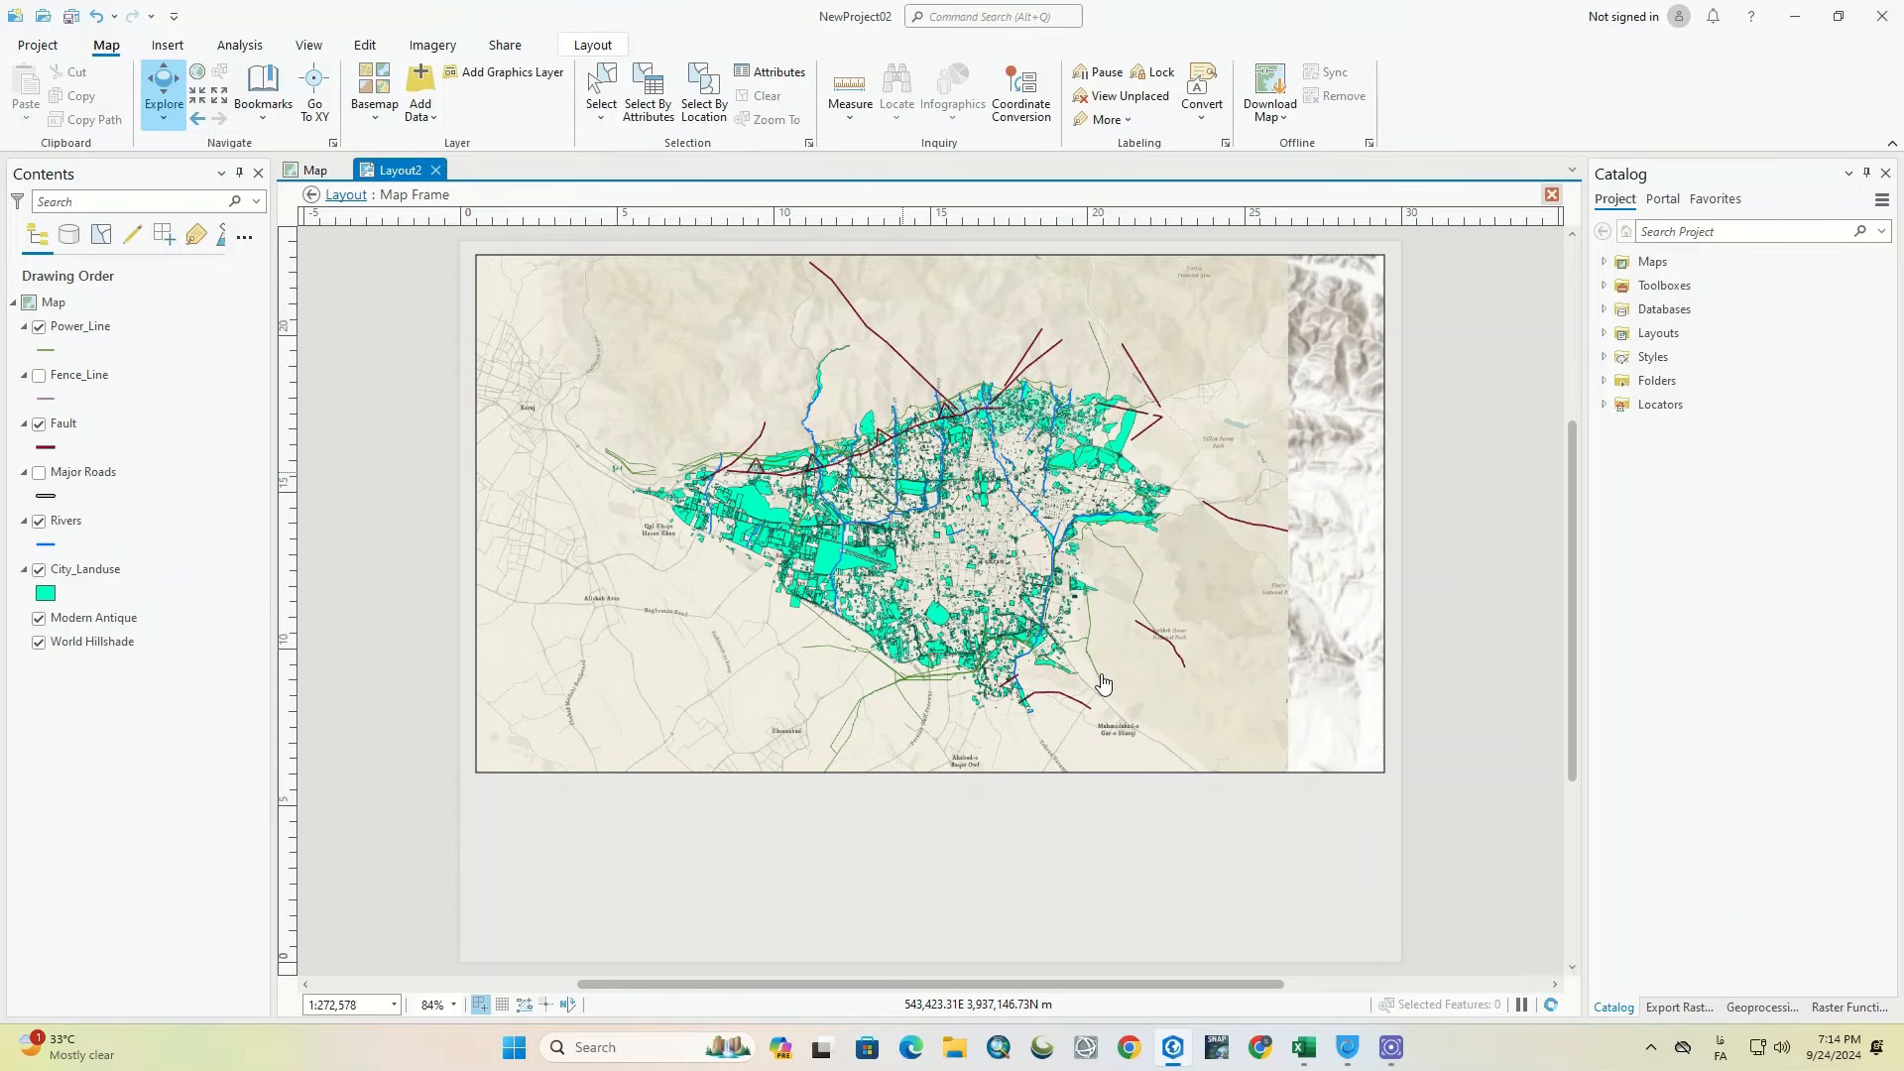
left_click_drag(1105, 679, 1034, 680)
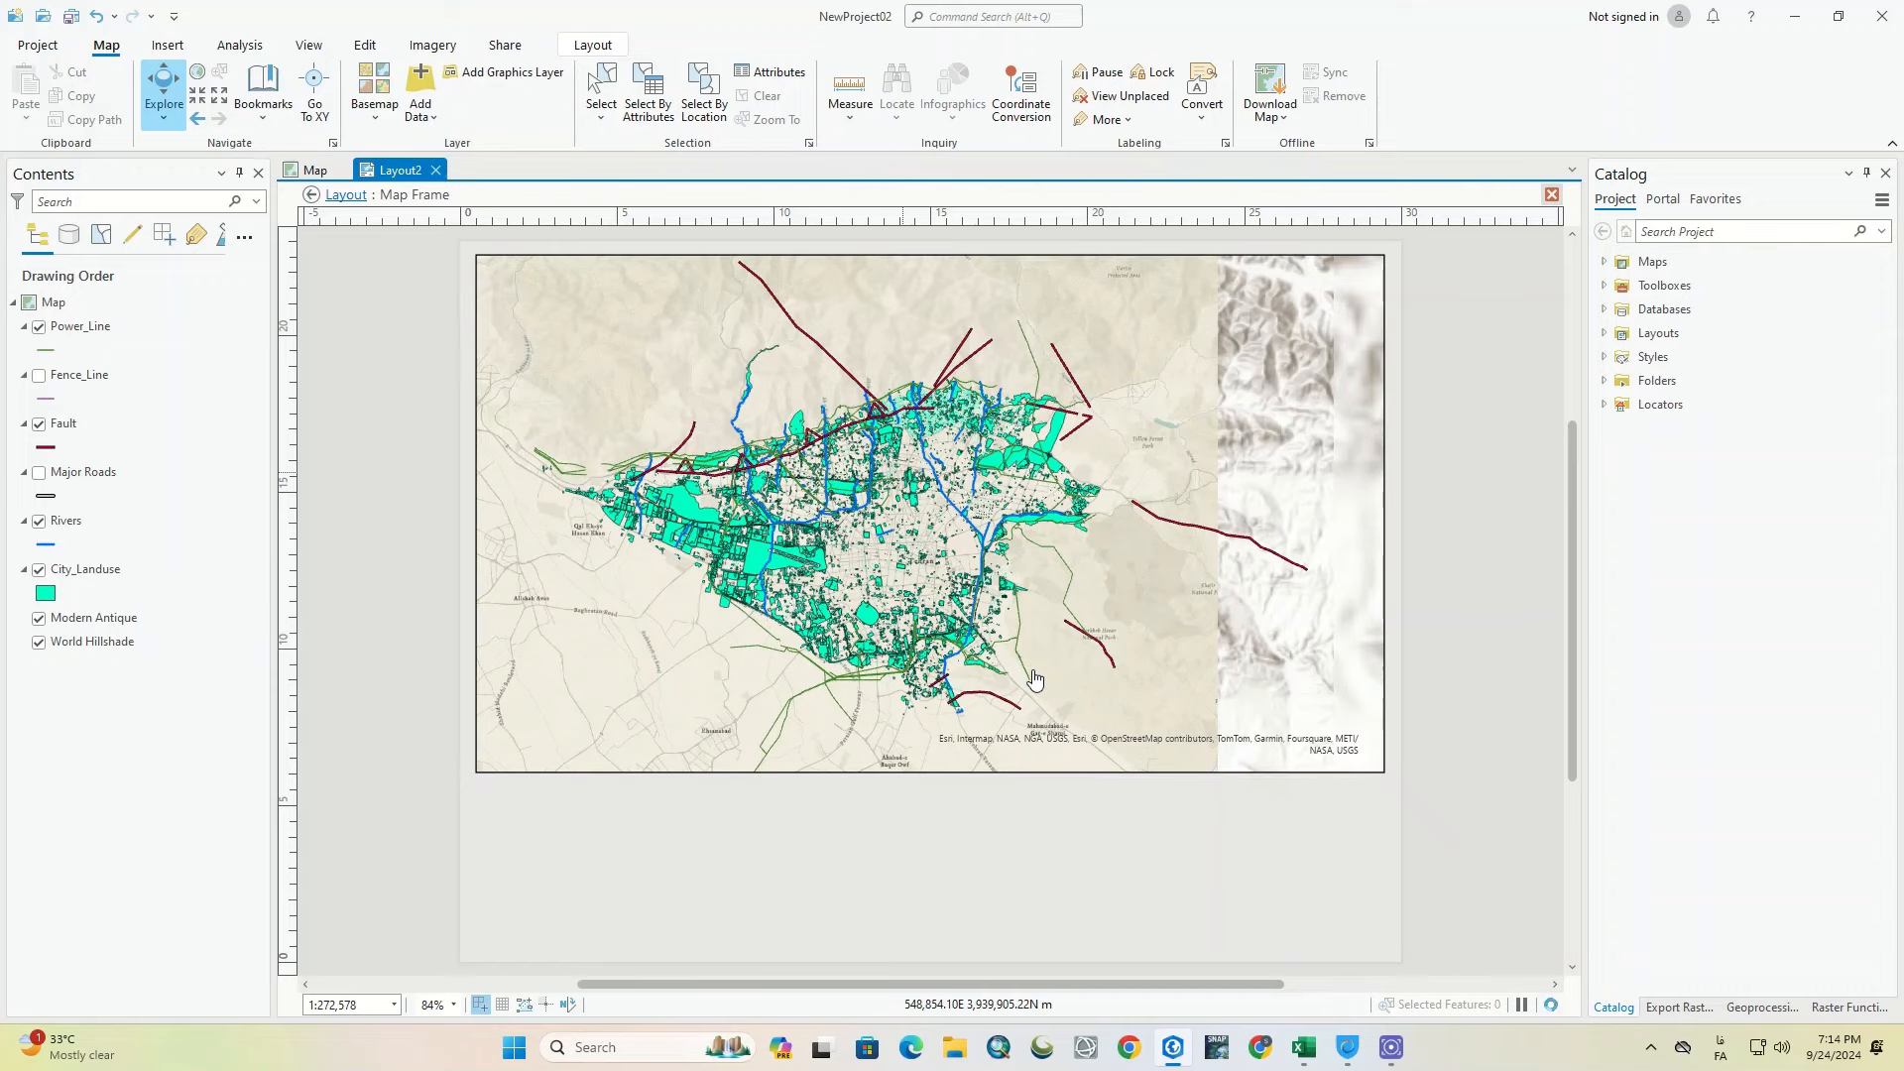
Step: View the original Map at 1:272,578 for comparison with the layout's frame, and return to Layout2
left_click(314, 170)
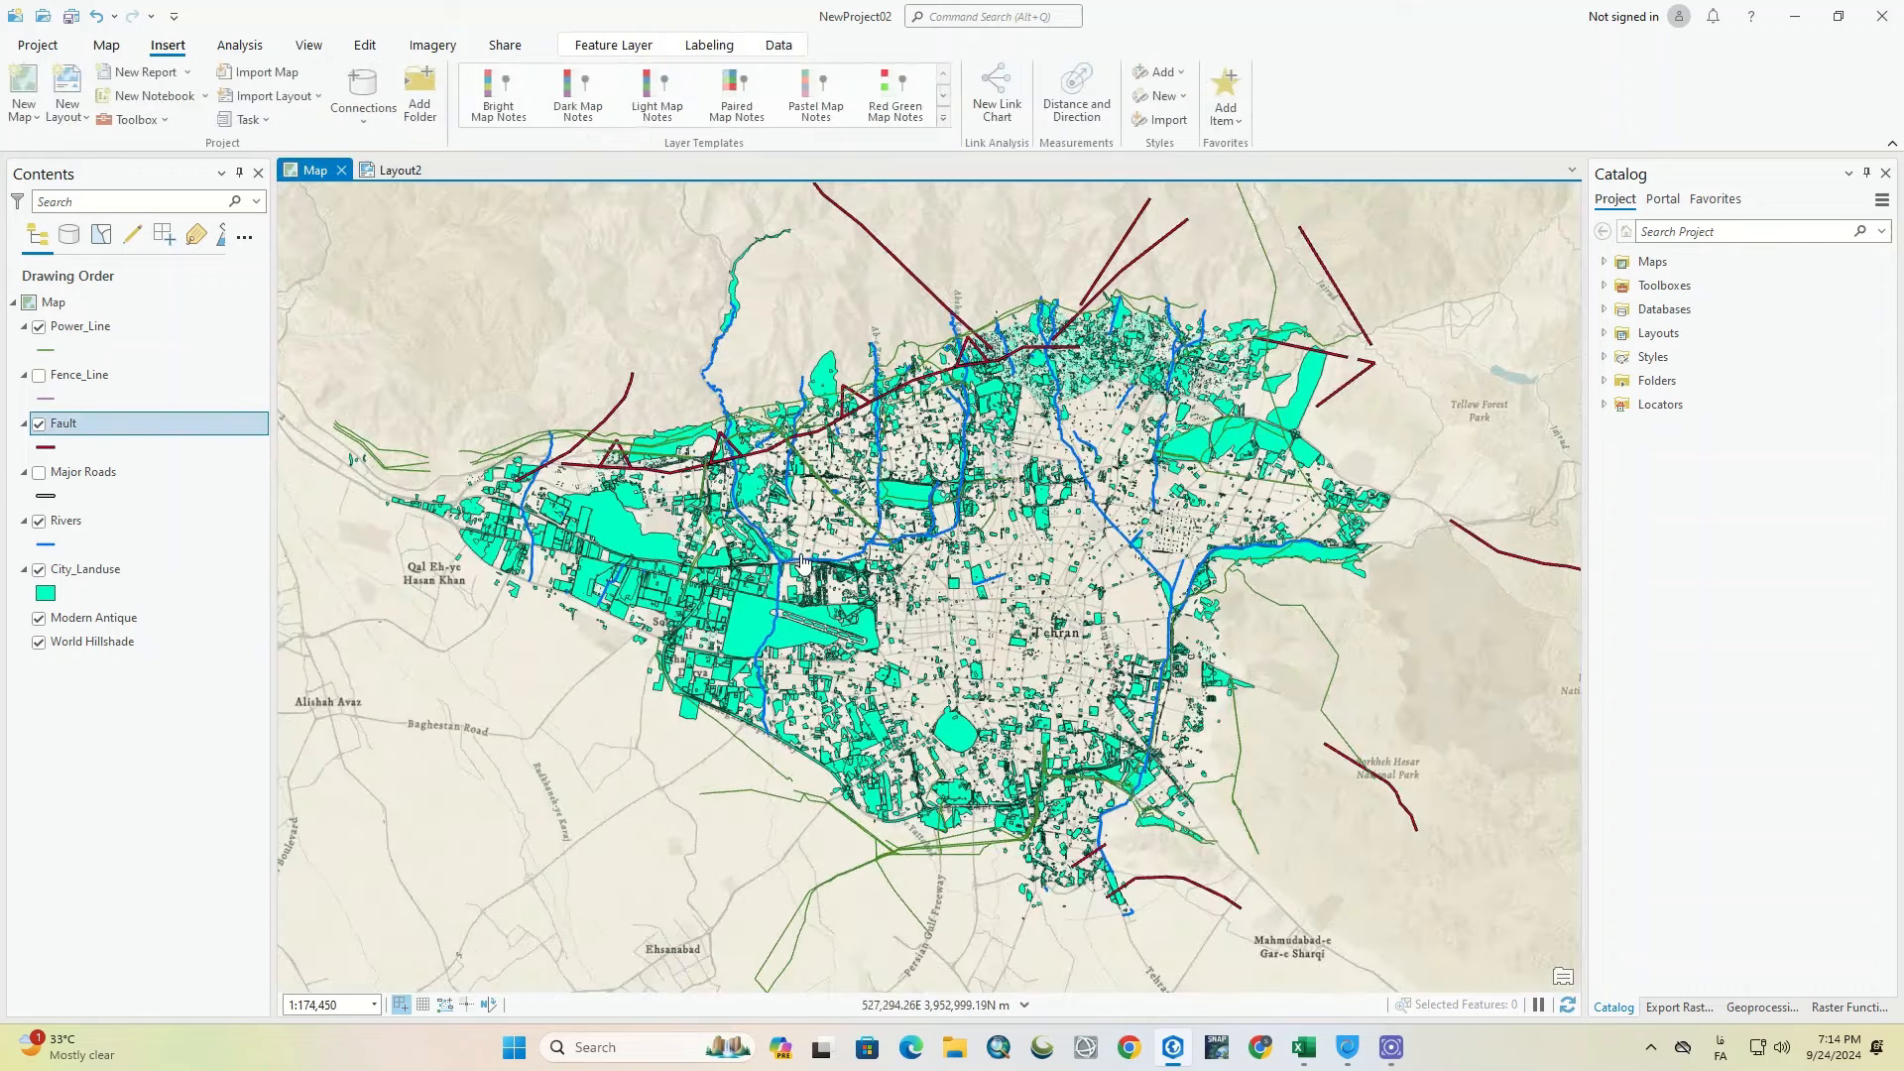
scroll(802, 560, "down", 2)
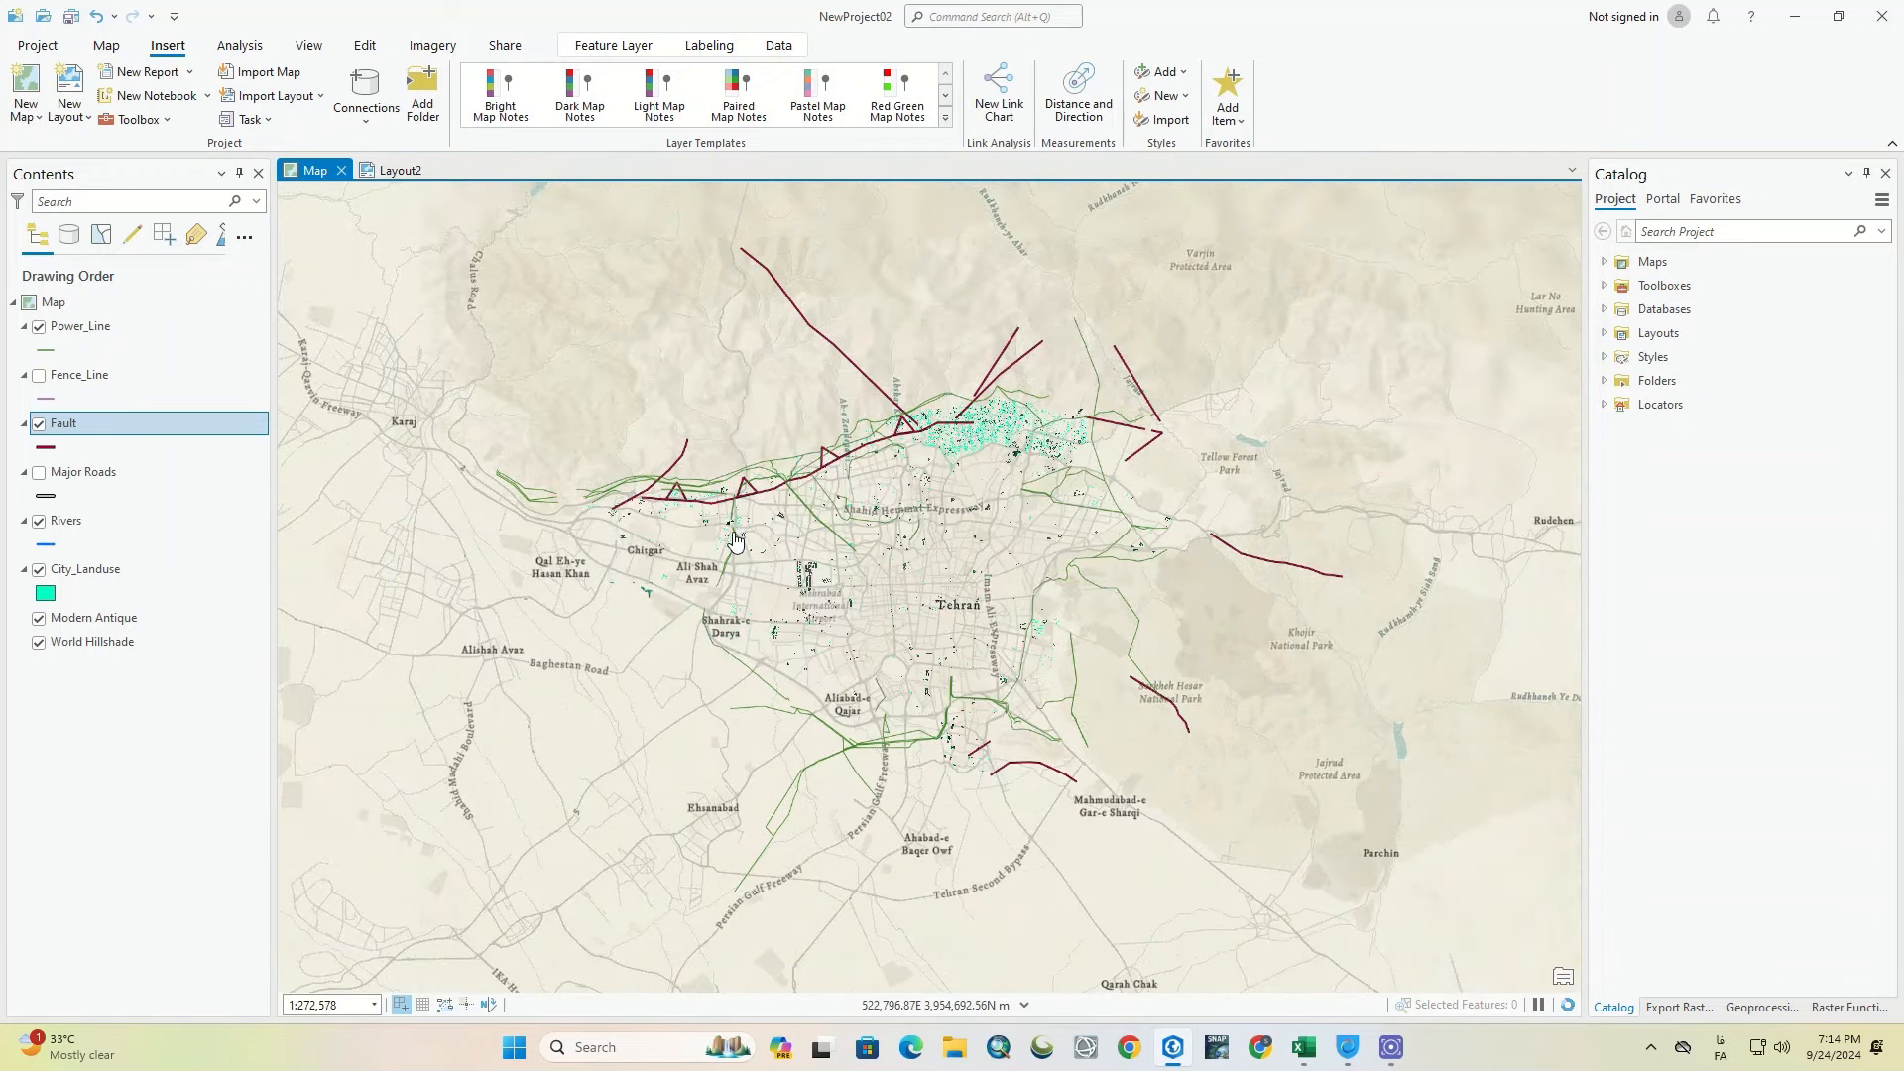
left_click(396, 169)
Step: Shift the city toward the right side of the activated map frame, and return to editing the layout page
left_click_drag(890, 599, 1182, 540)
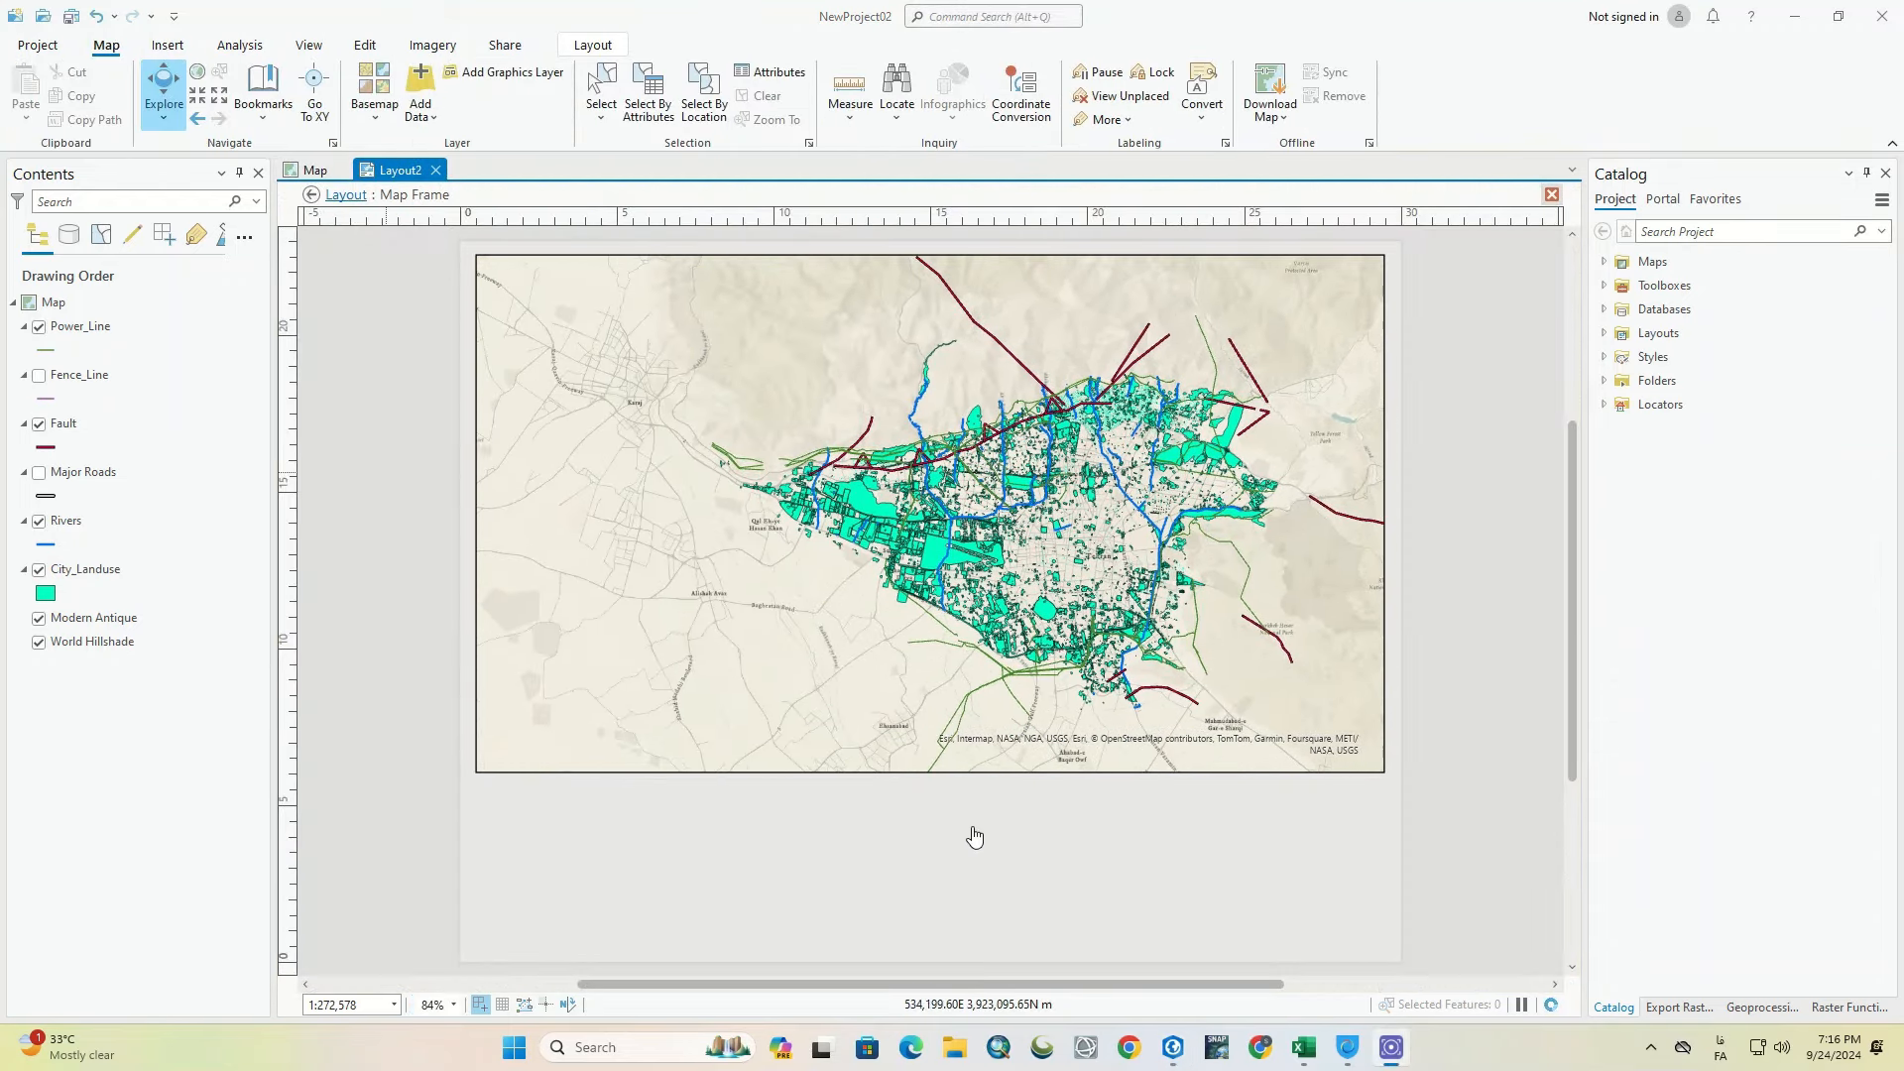
left_click(311, 195)
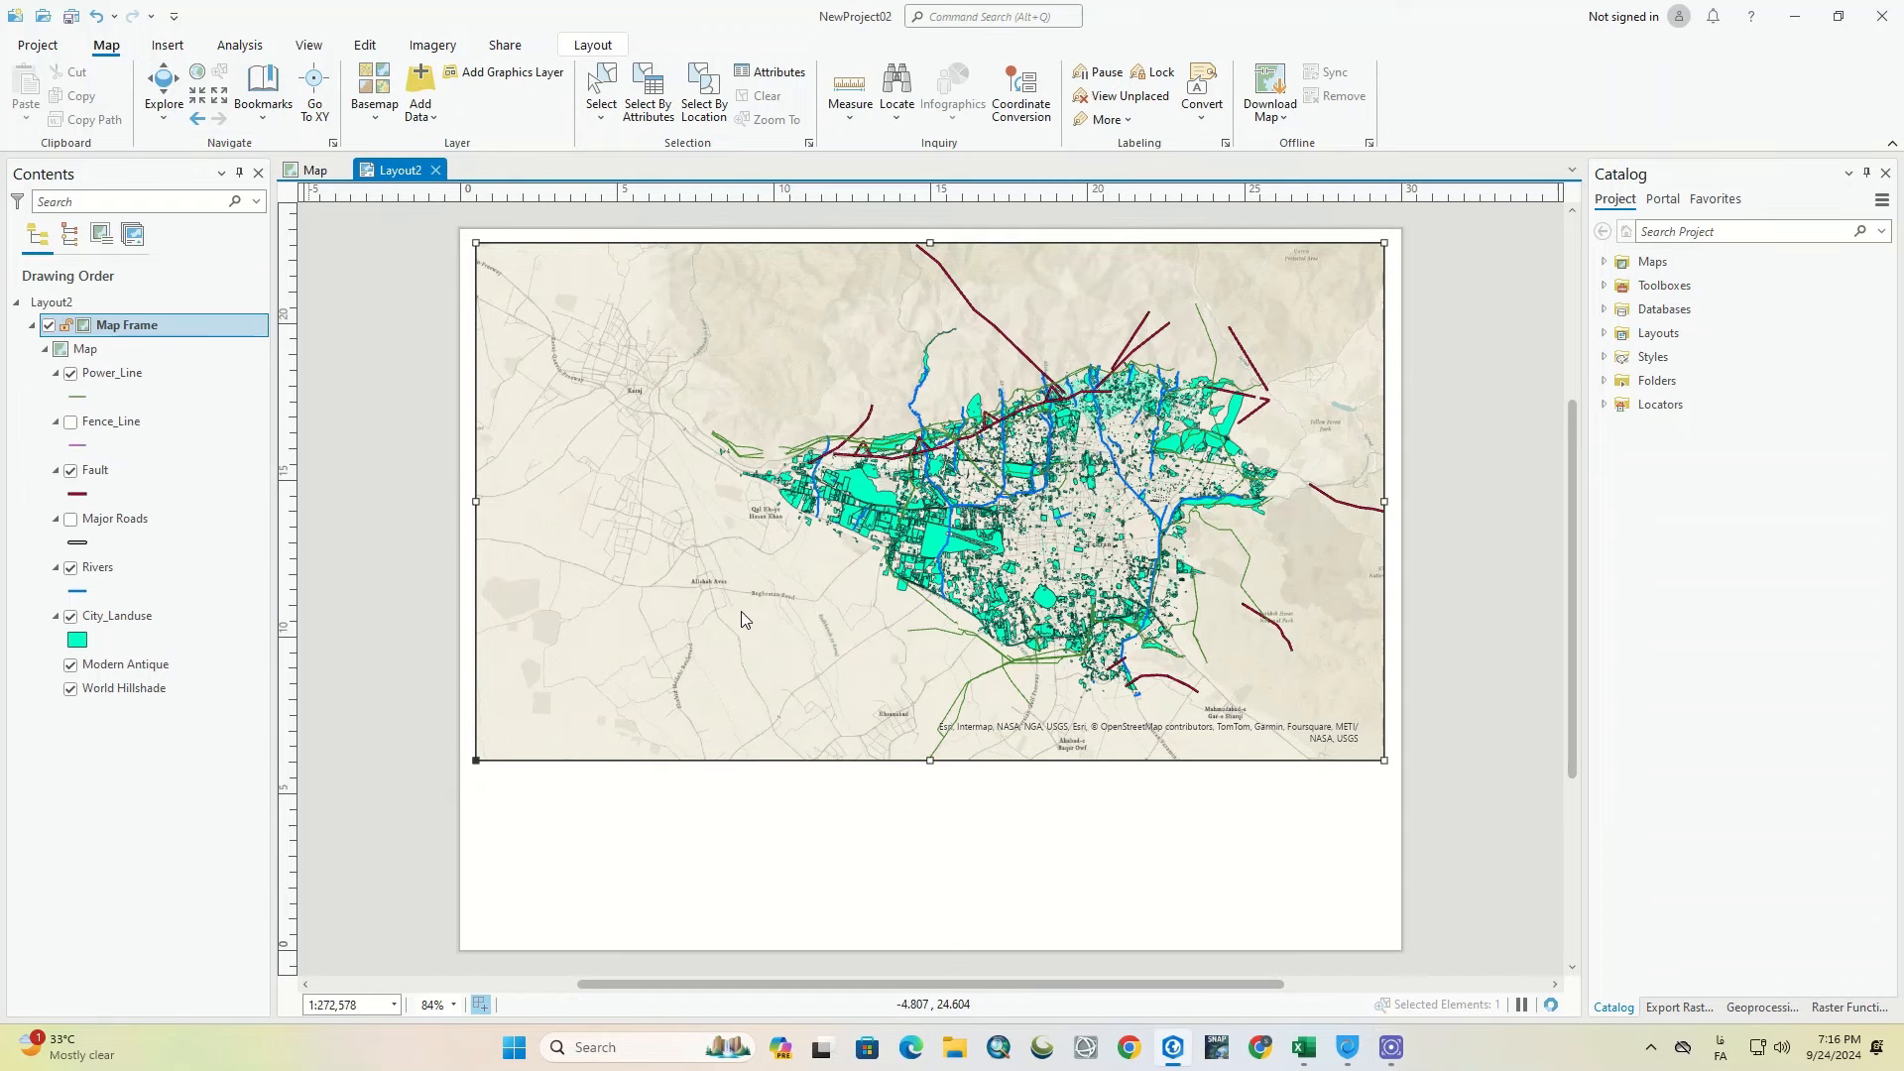
Step: Activate the map frame, shift its map left until the city sits near the middle, and return to editing the layout page
right_click(780, 506)
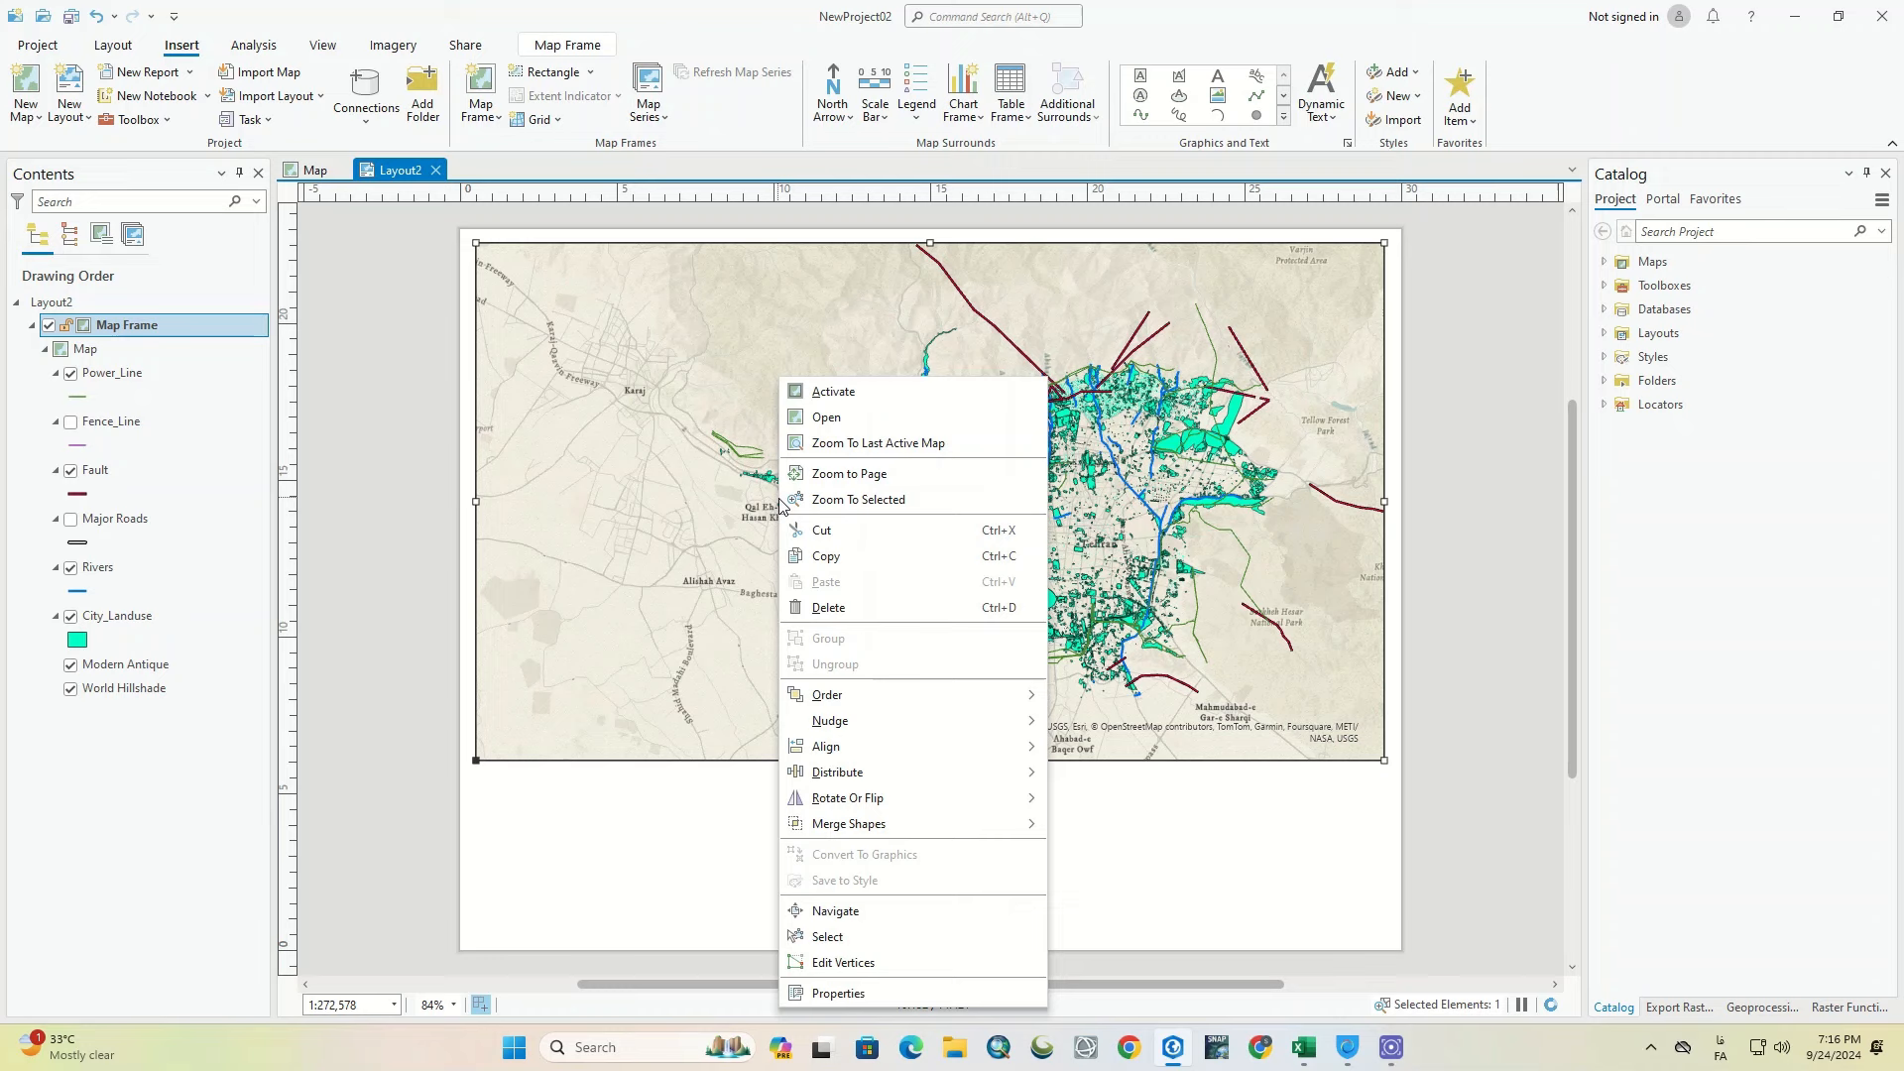
left_click(825, 392)
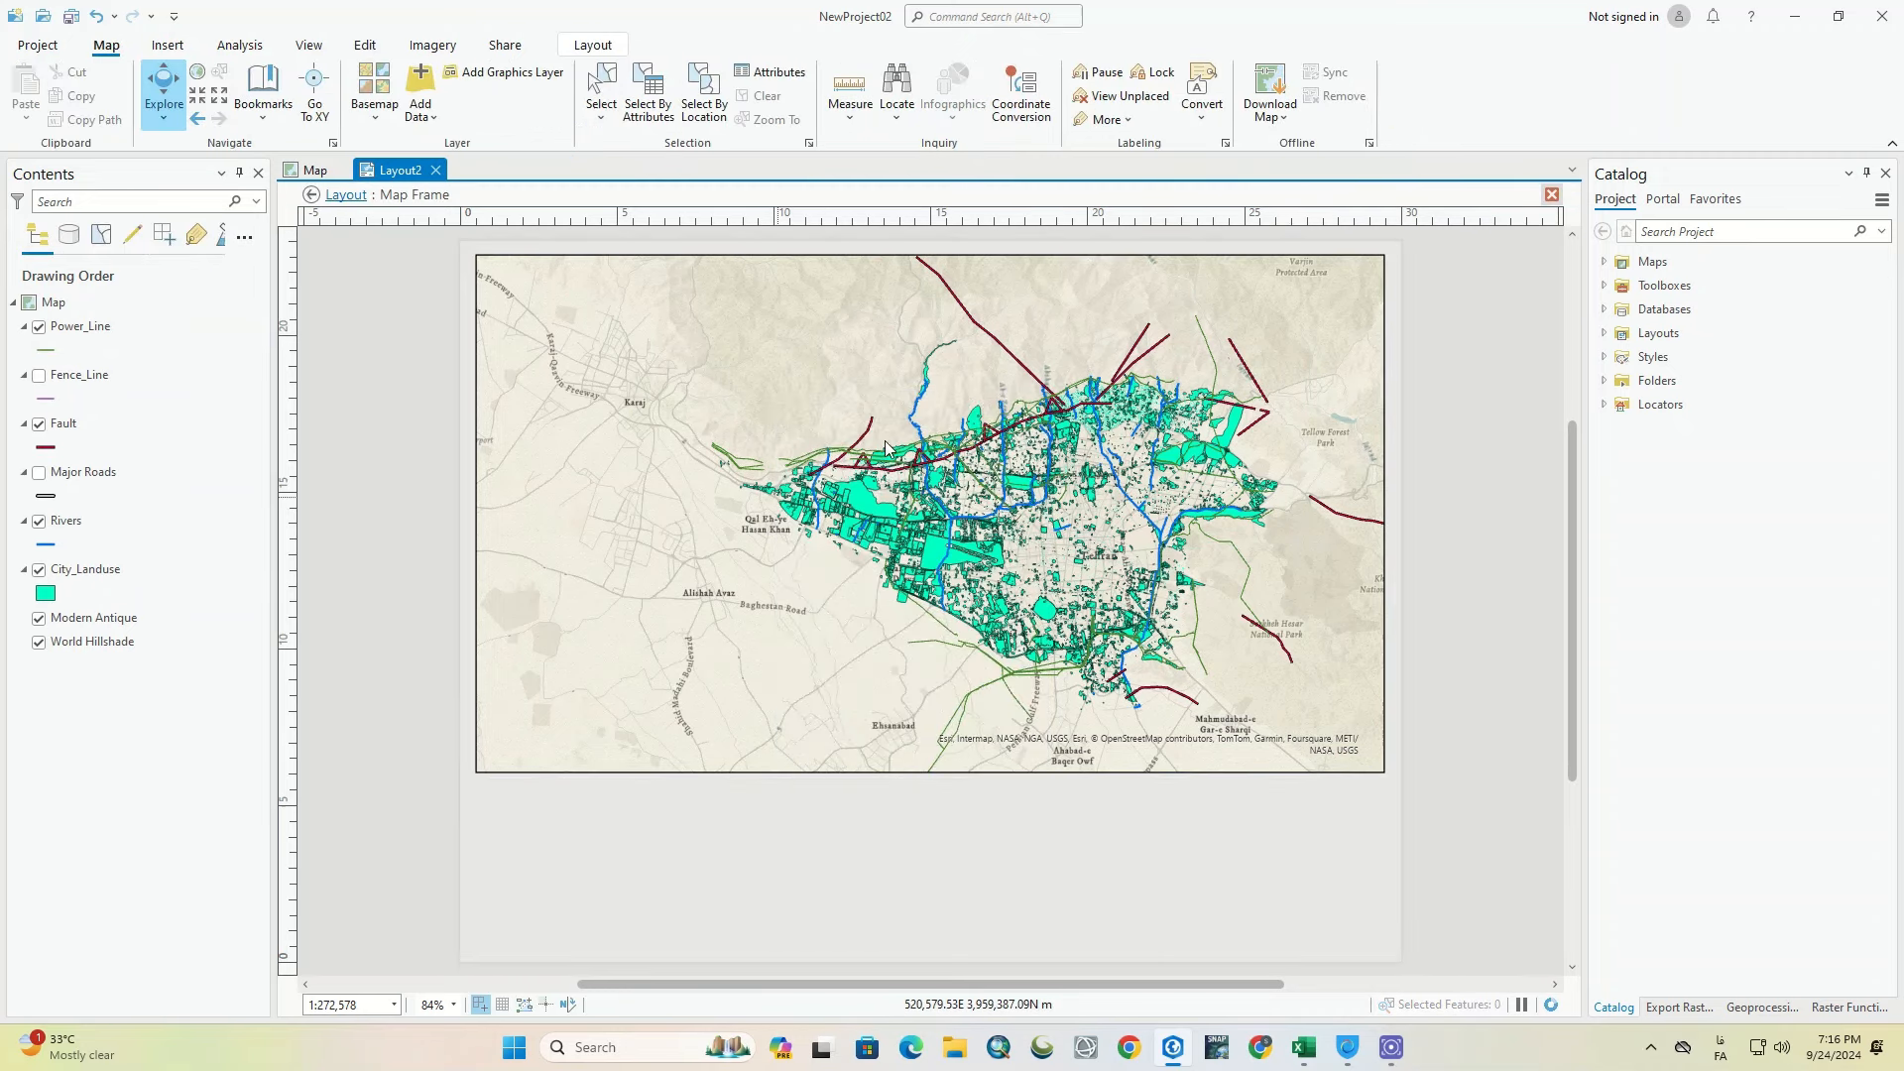
left_click_drag(887, 456, 779, 463)
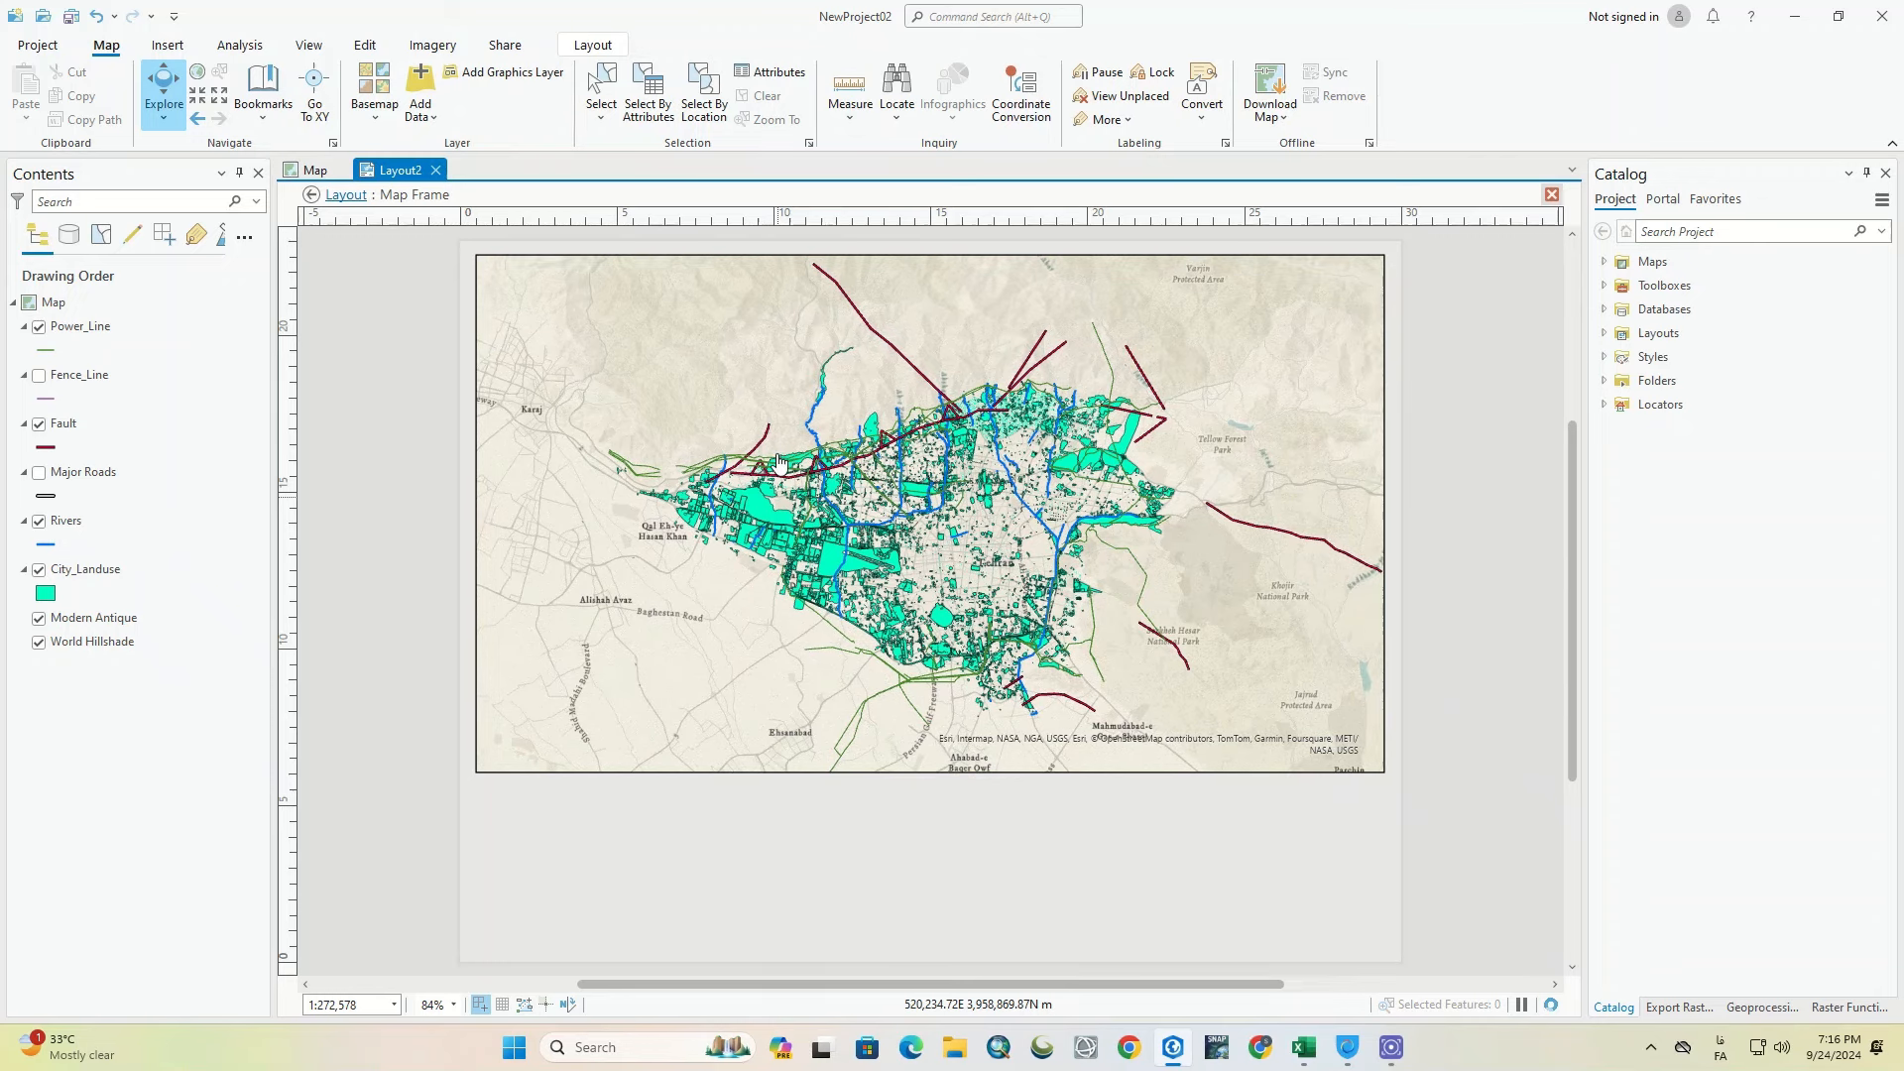
left_click(310, 194)
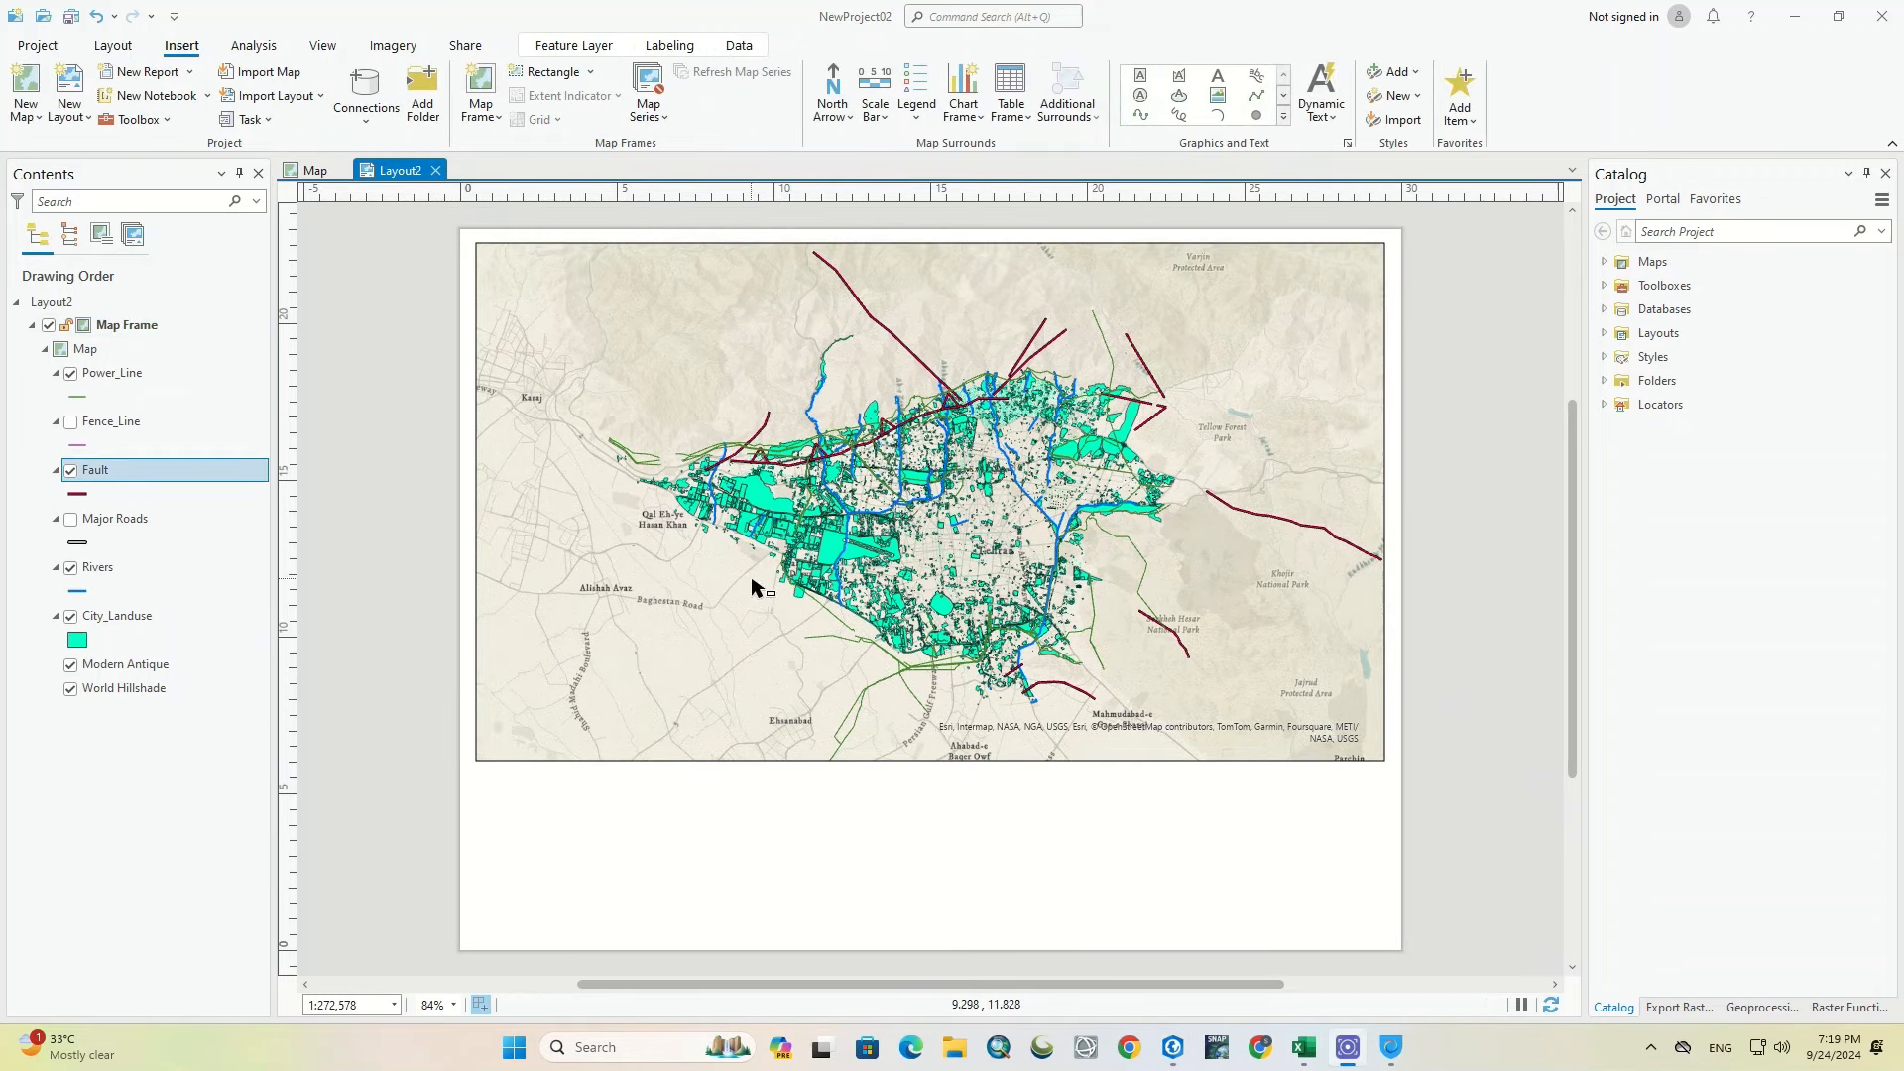
Step: Insert an eight-pointed compass north arrow with N, E, S and W letters in the page's lower-right corner and shrink it to about 3 cm
left_click(832, 121)
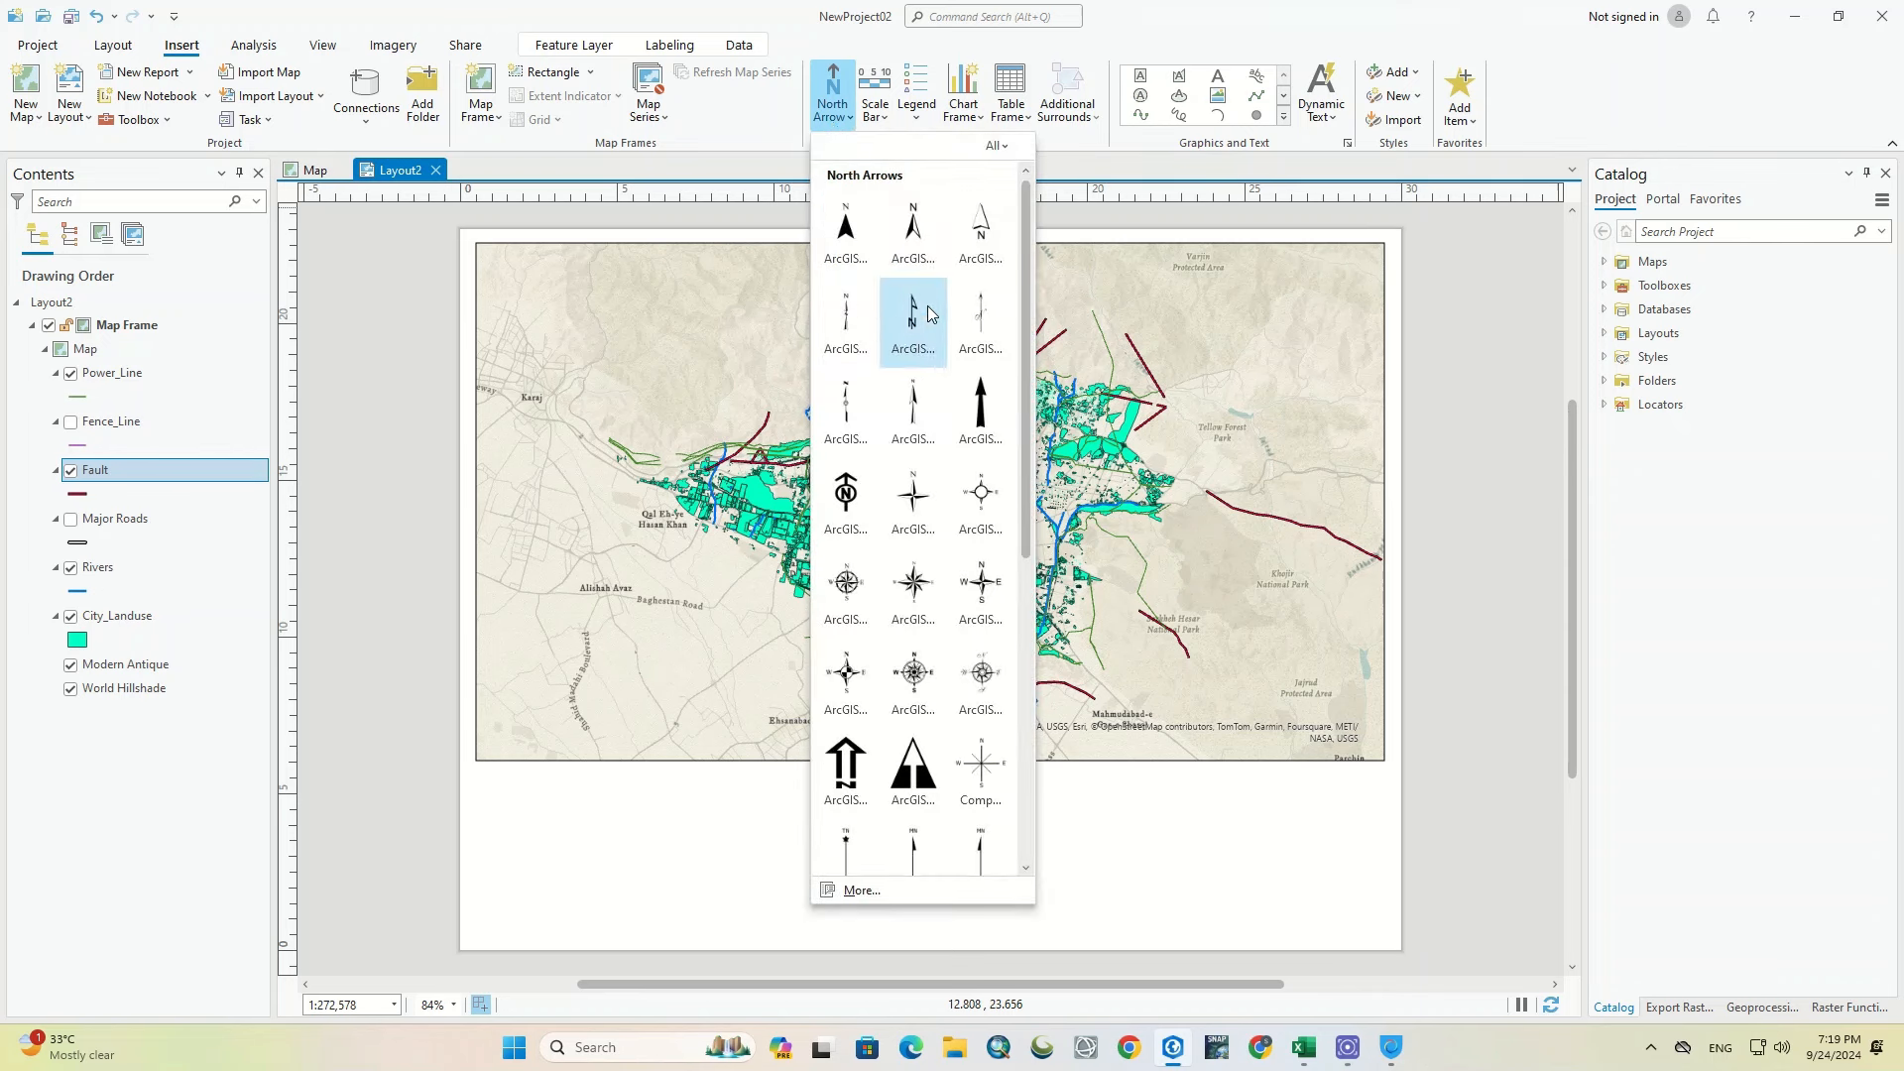
scroll(926, 305, "down", 1)
scroll(926, 305, "down", 5)
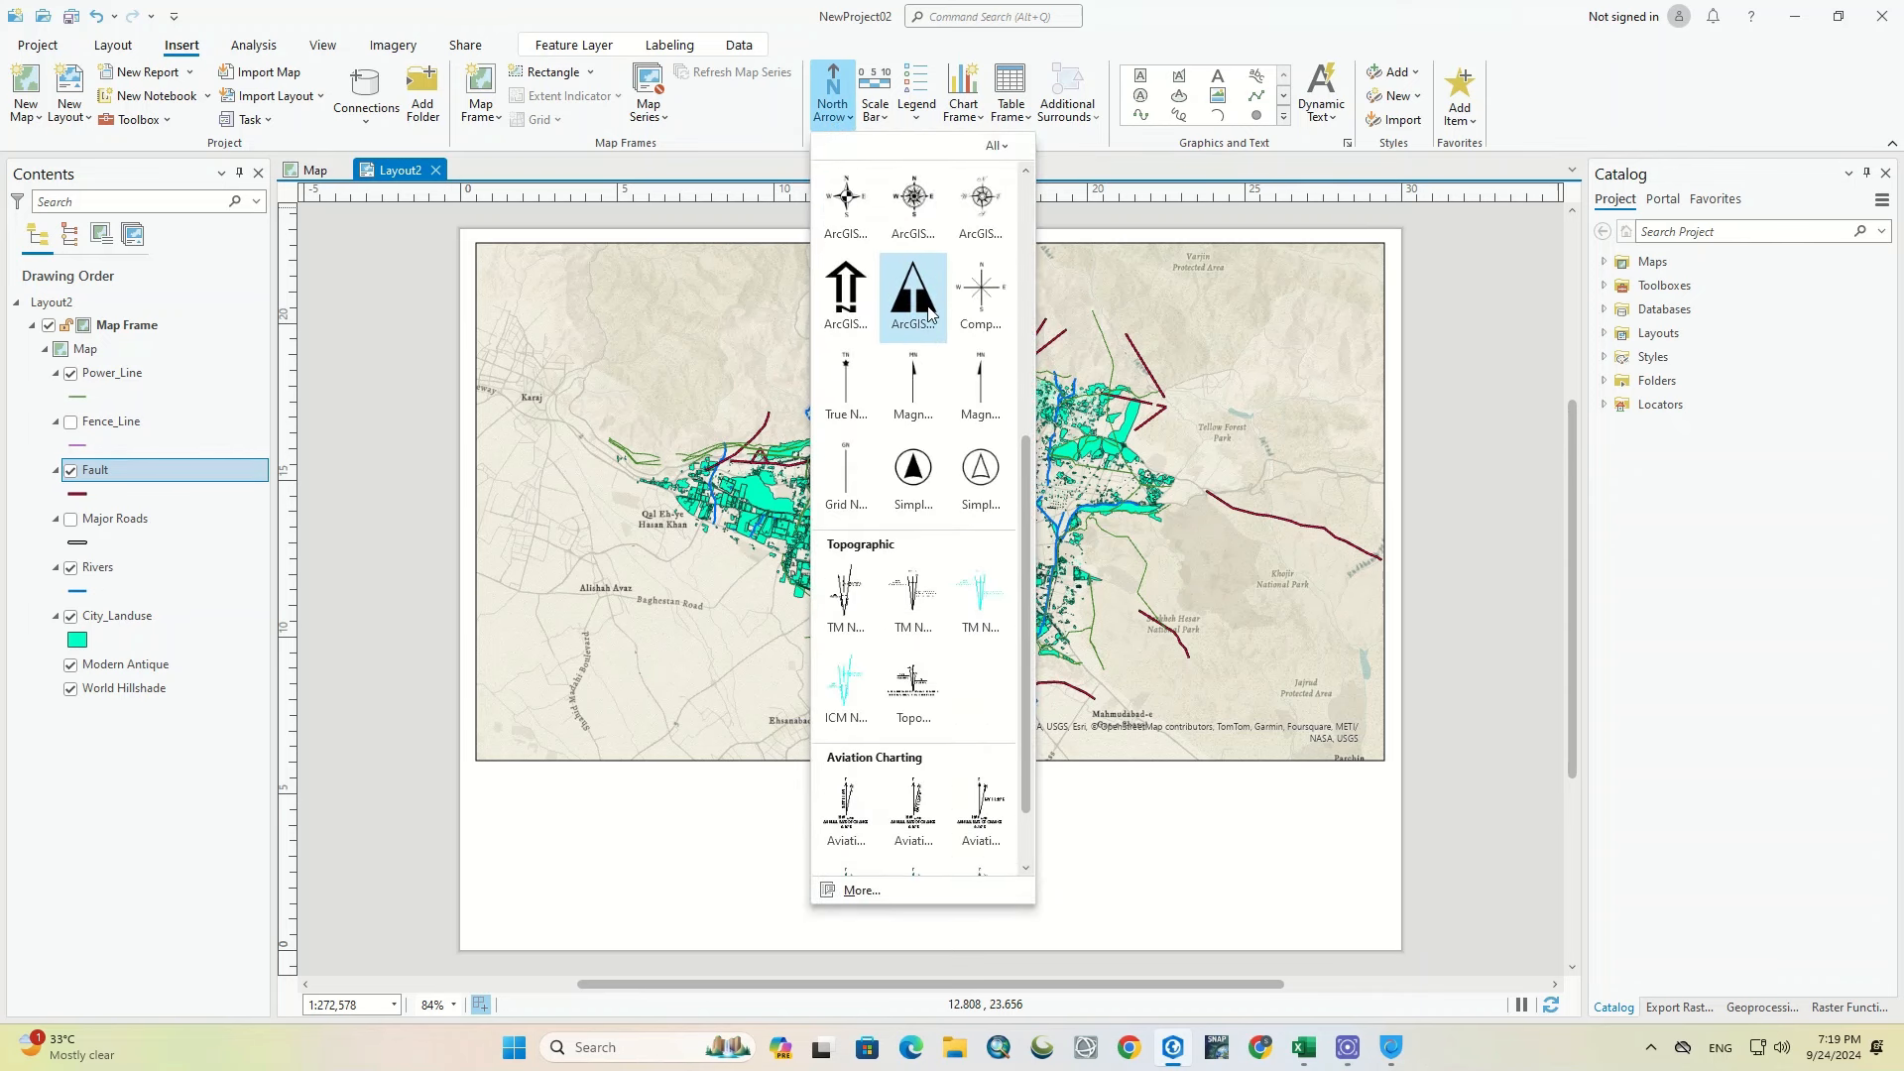
scroll(926, 305, "down", 1)
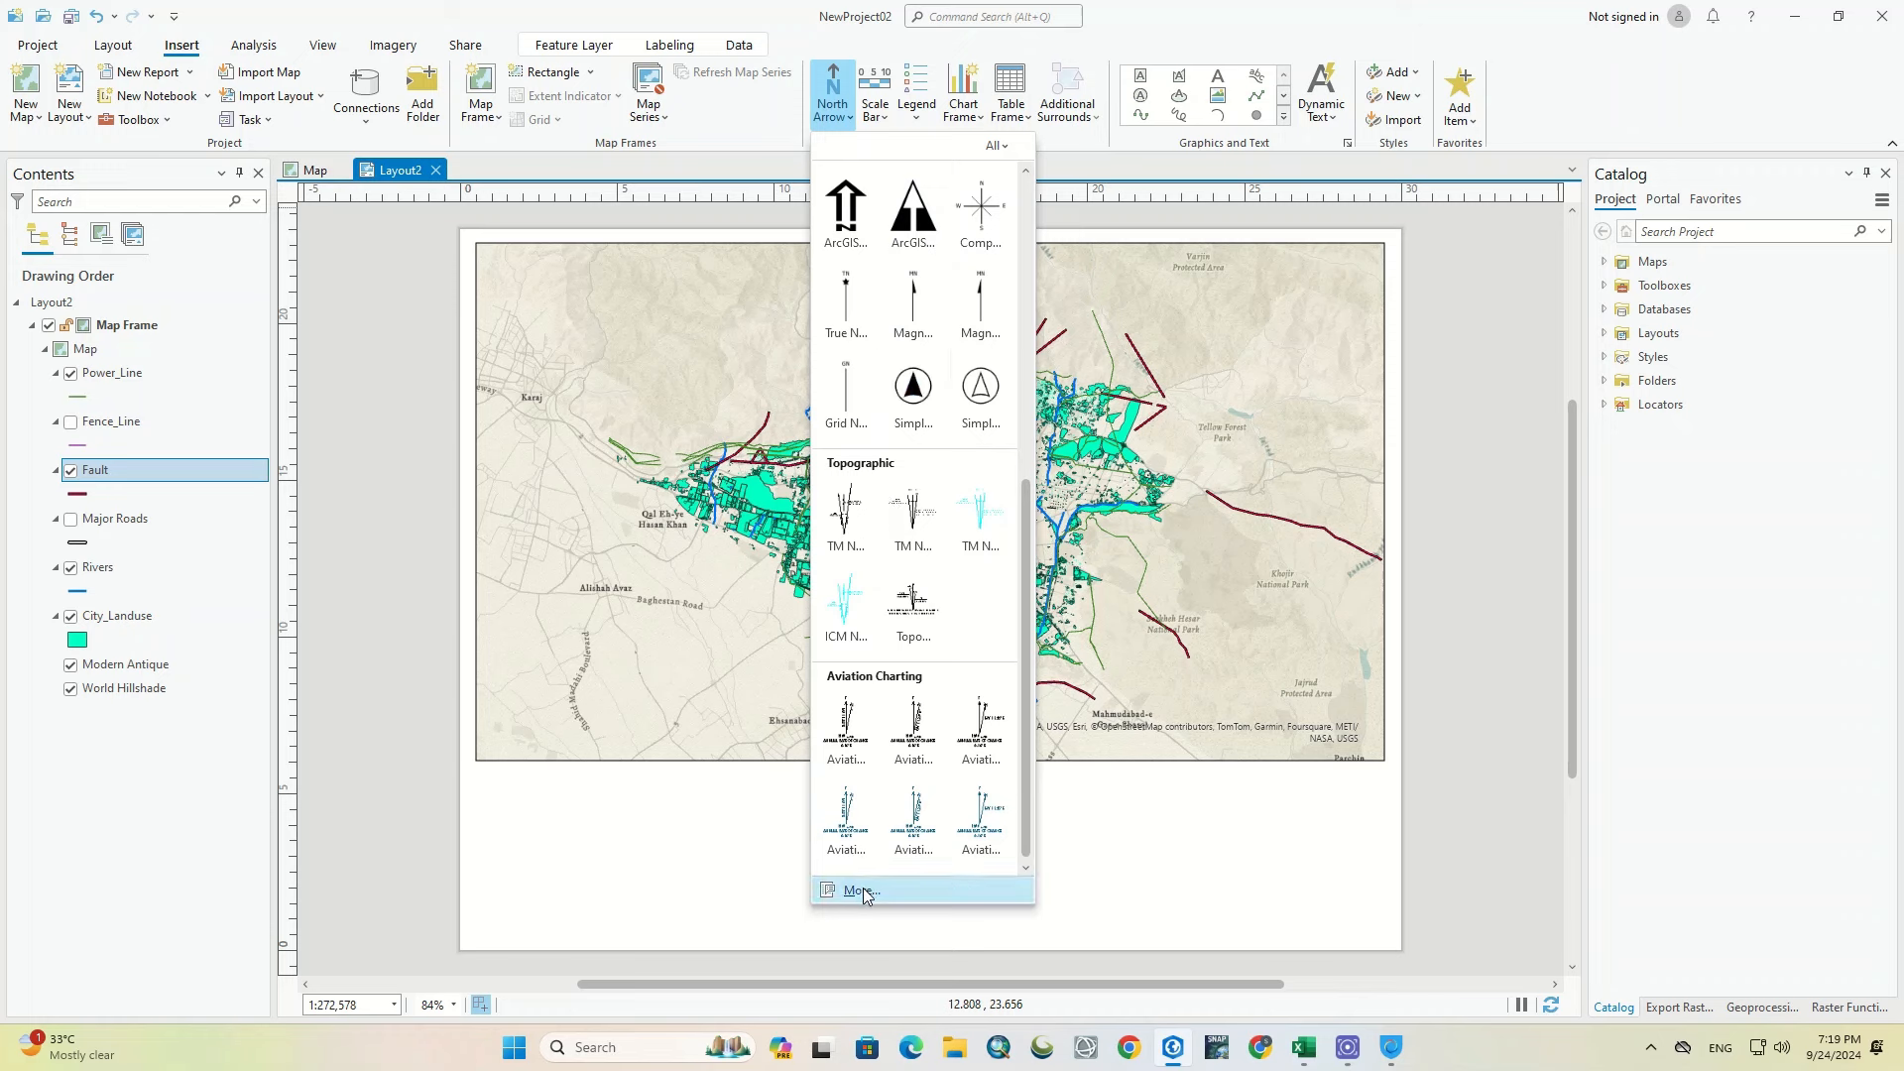
scroll(956, 545, "up", 5)
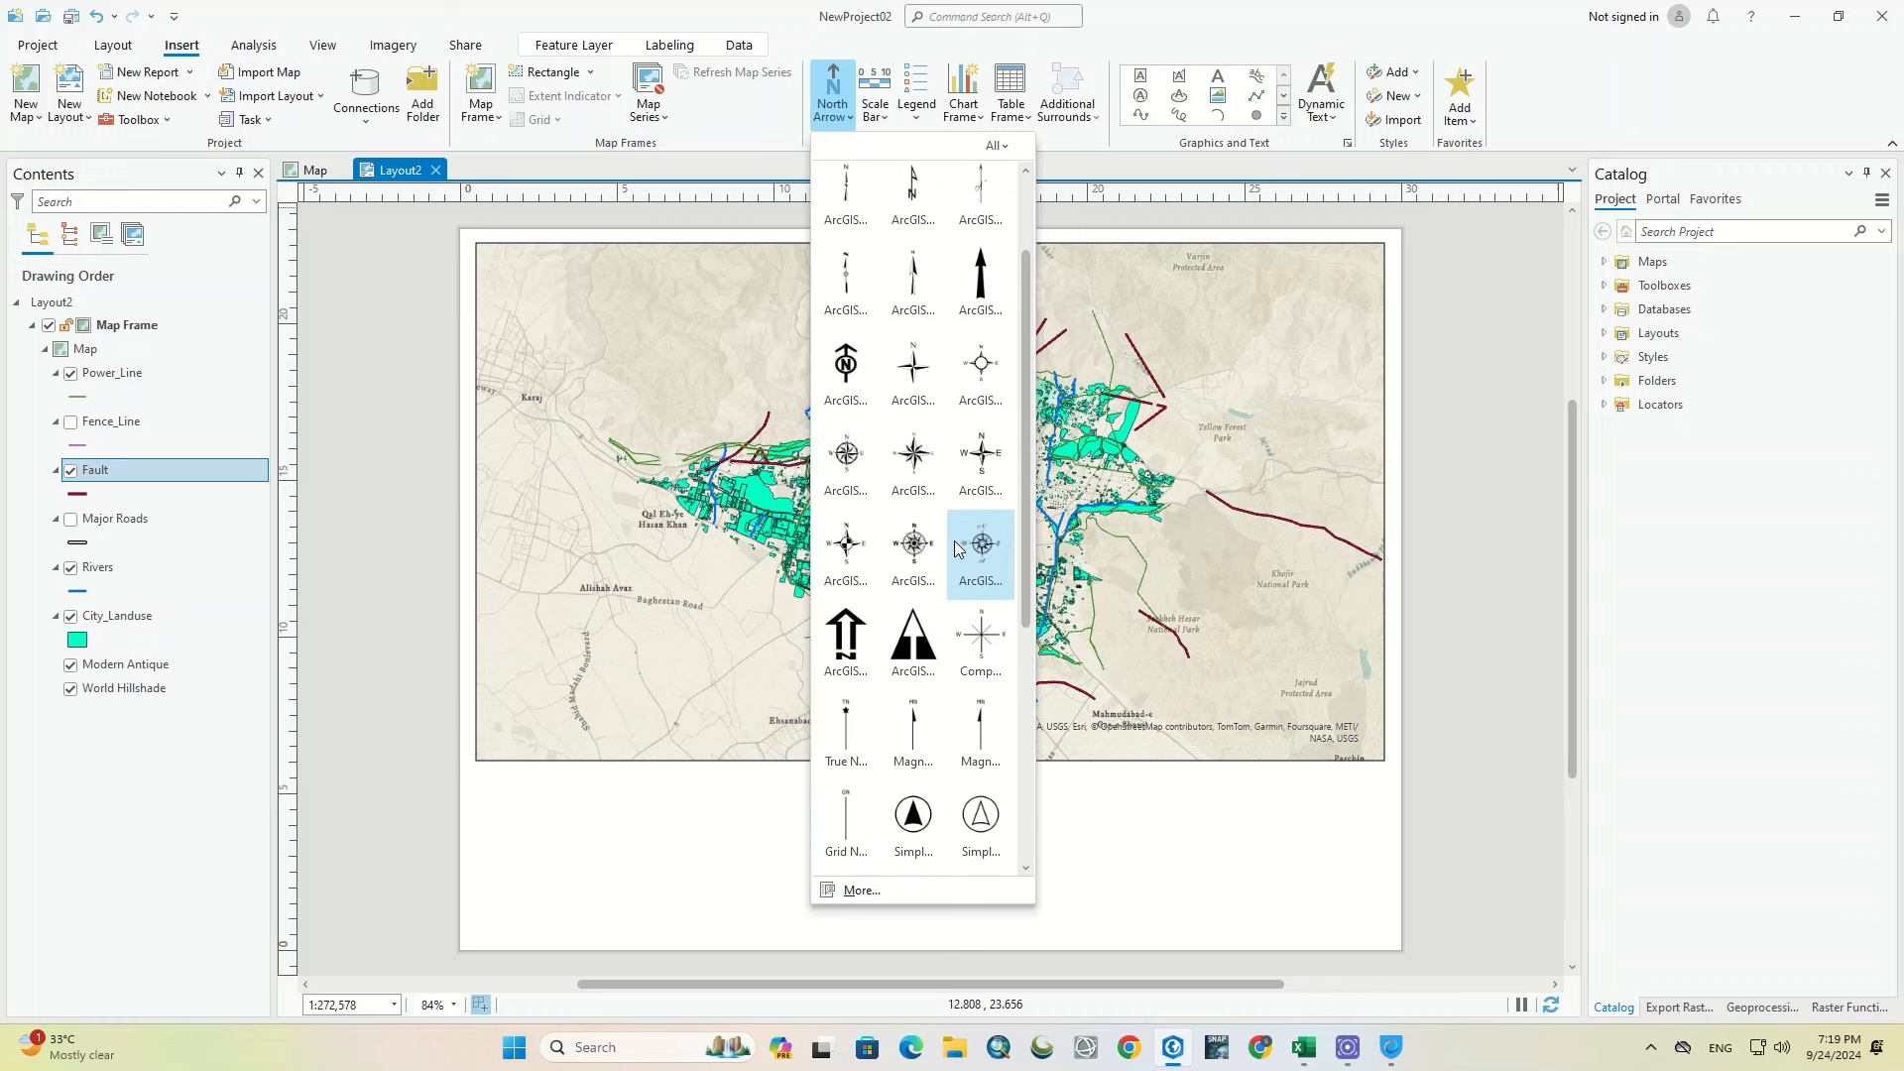
scroll(956, 546, "up", 2)
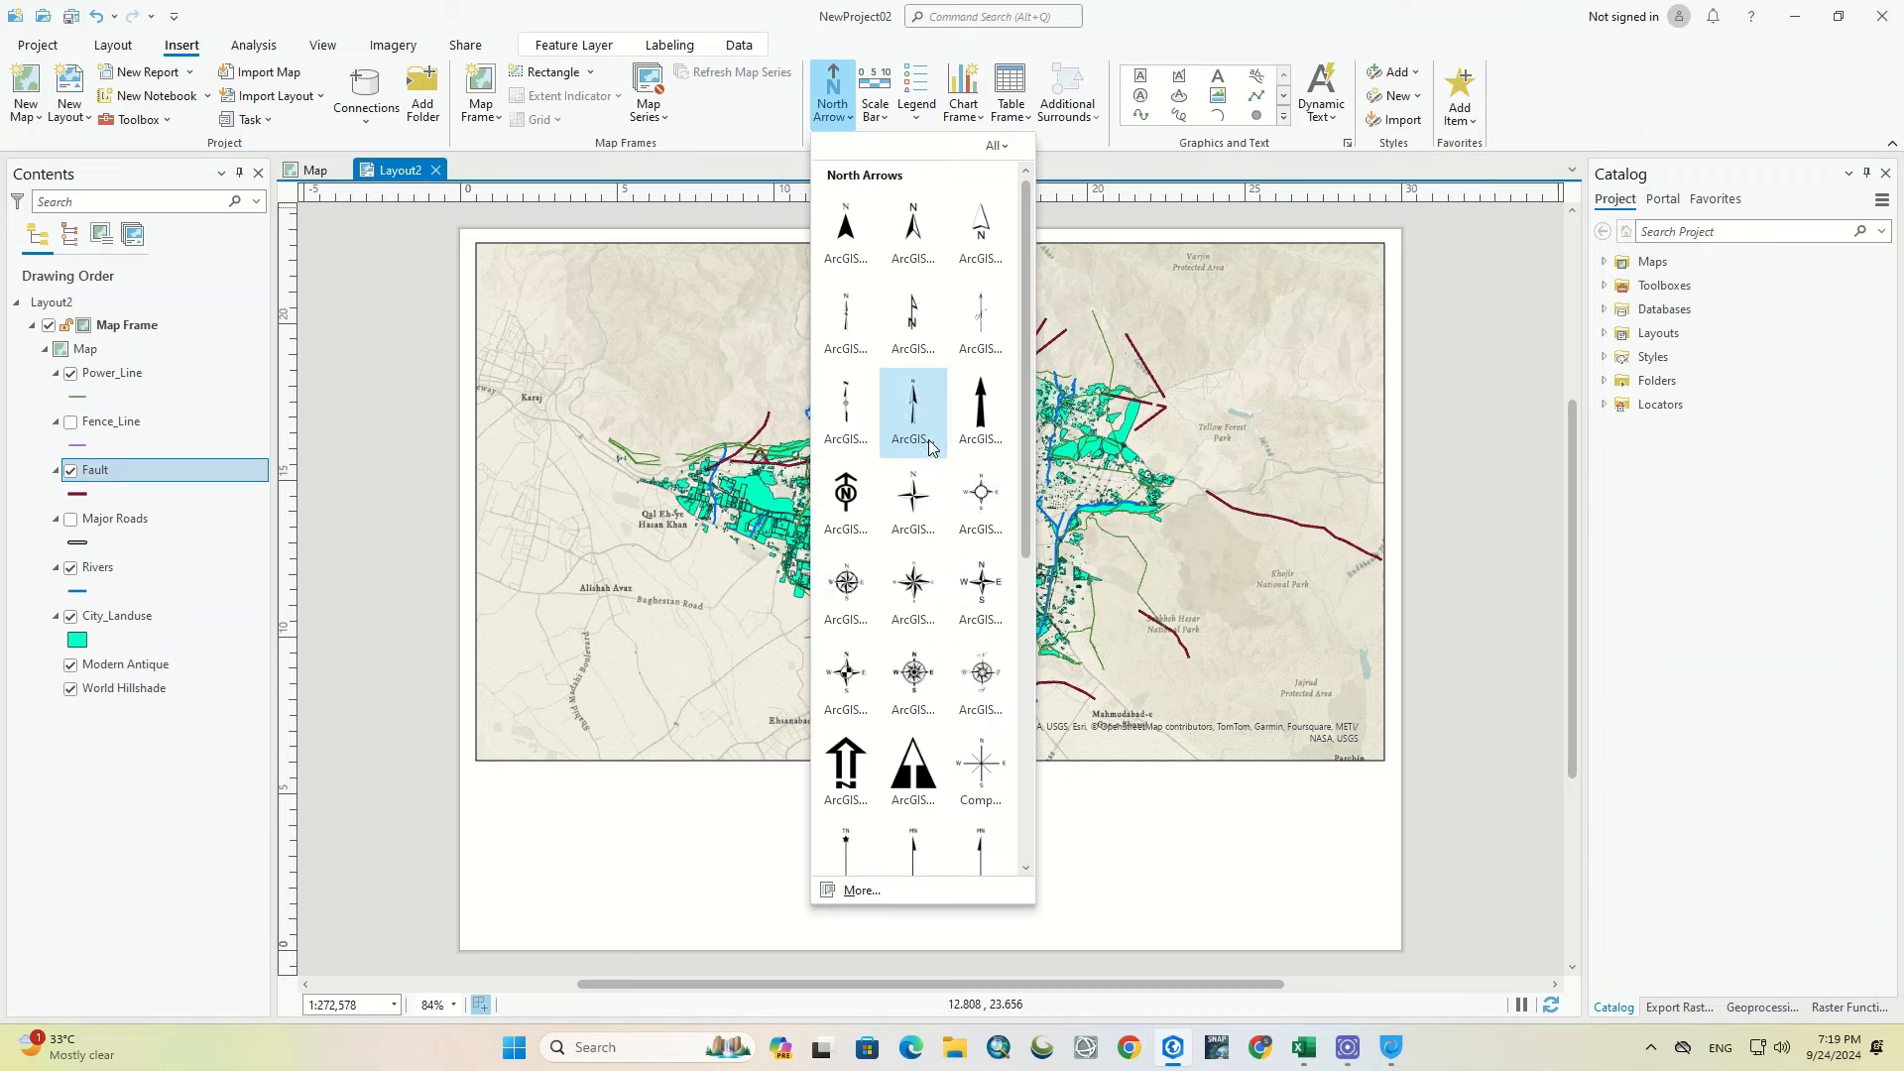
left_click(911, 595)
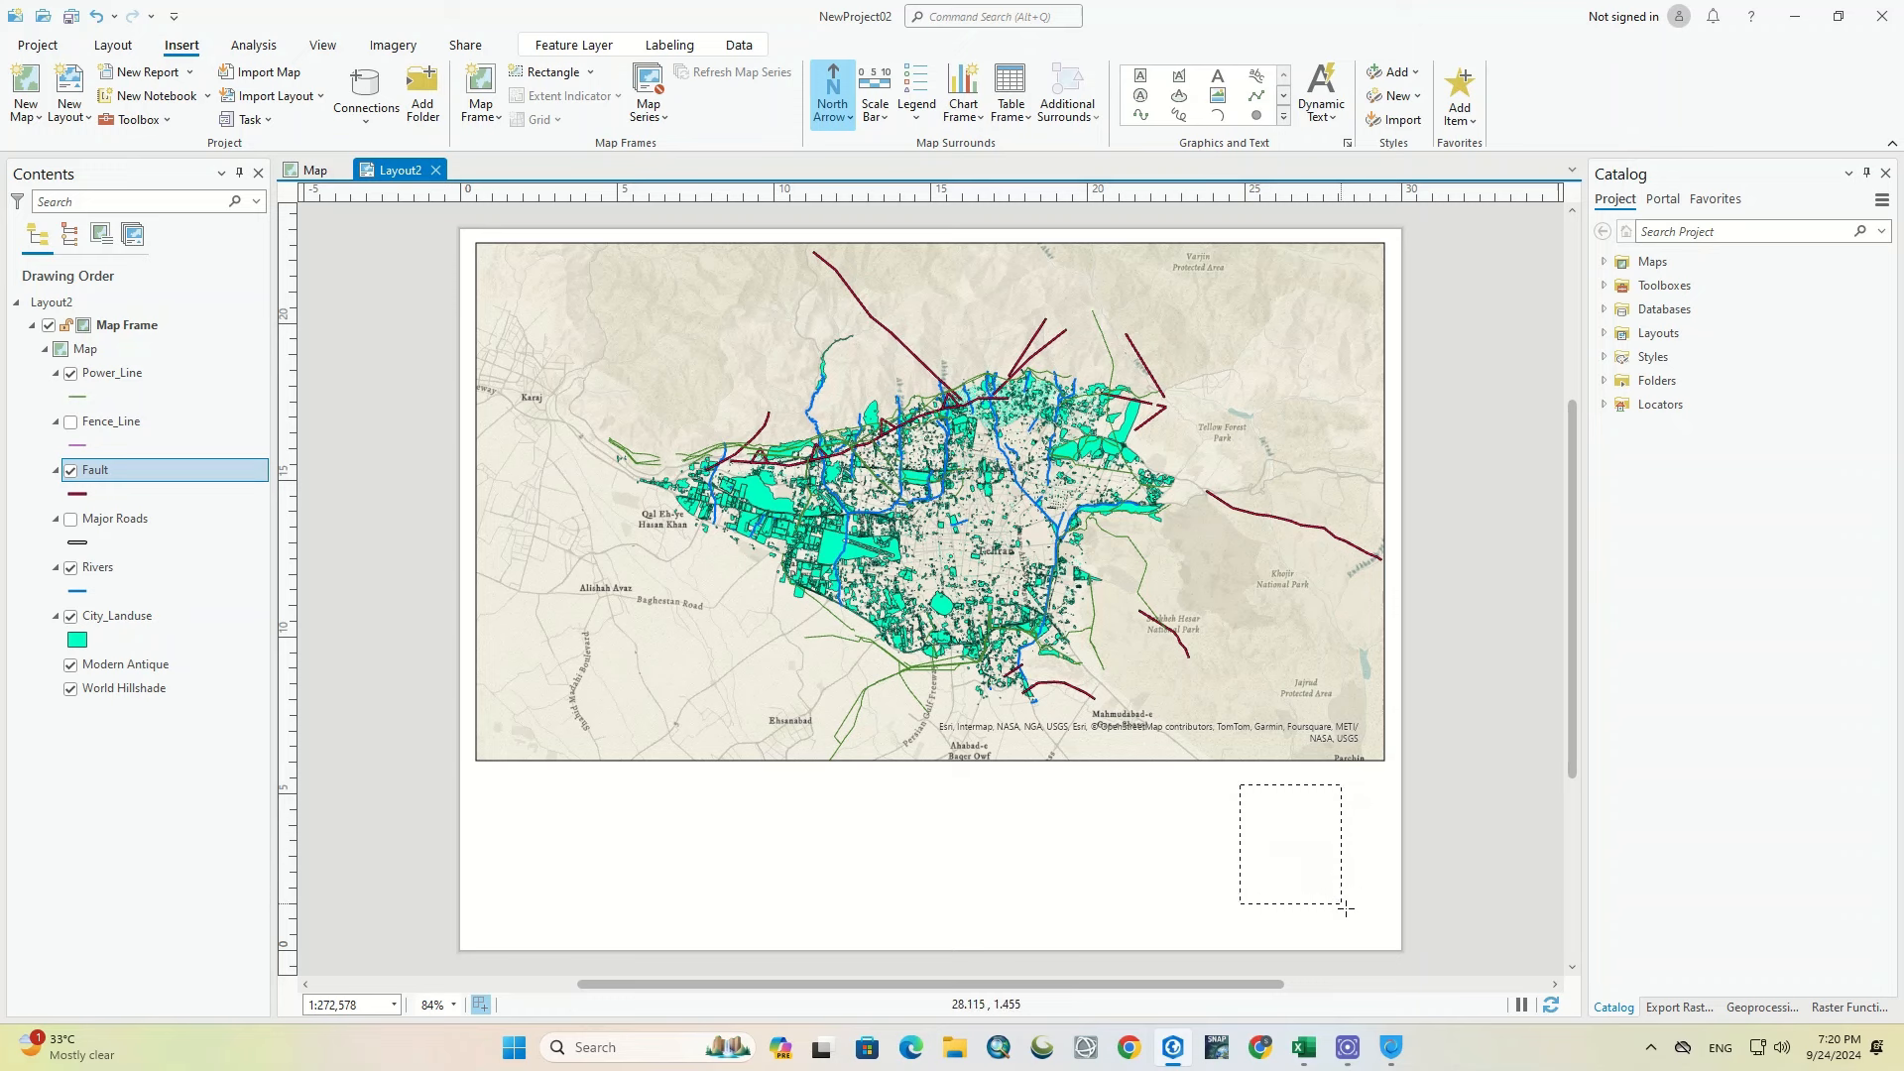
left_click_drag(1345, 906, 1380, 932)
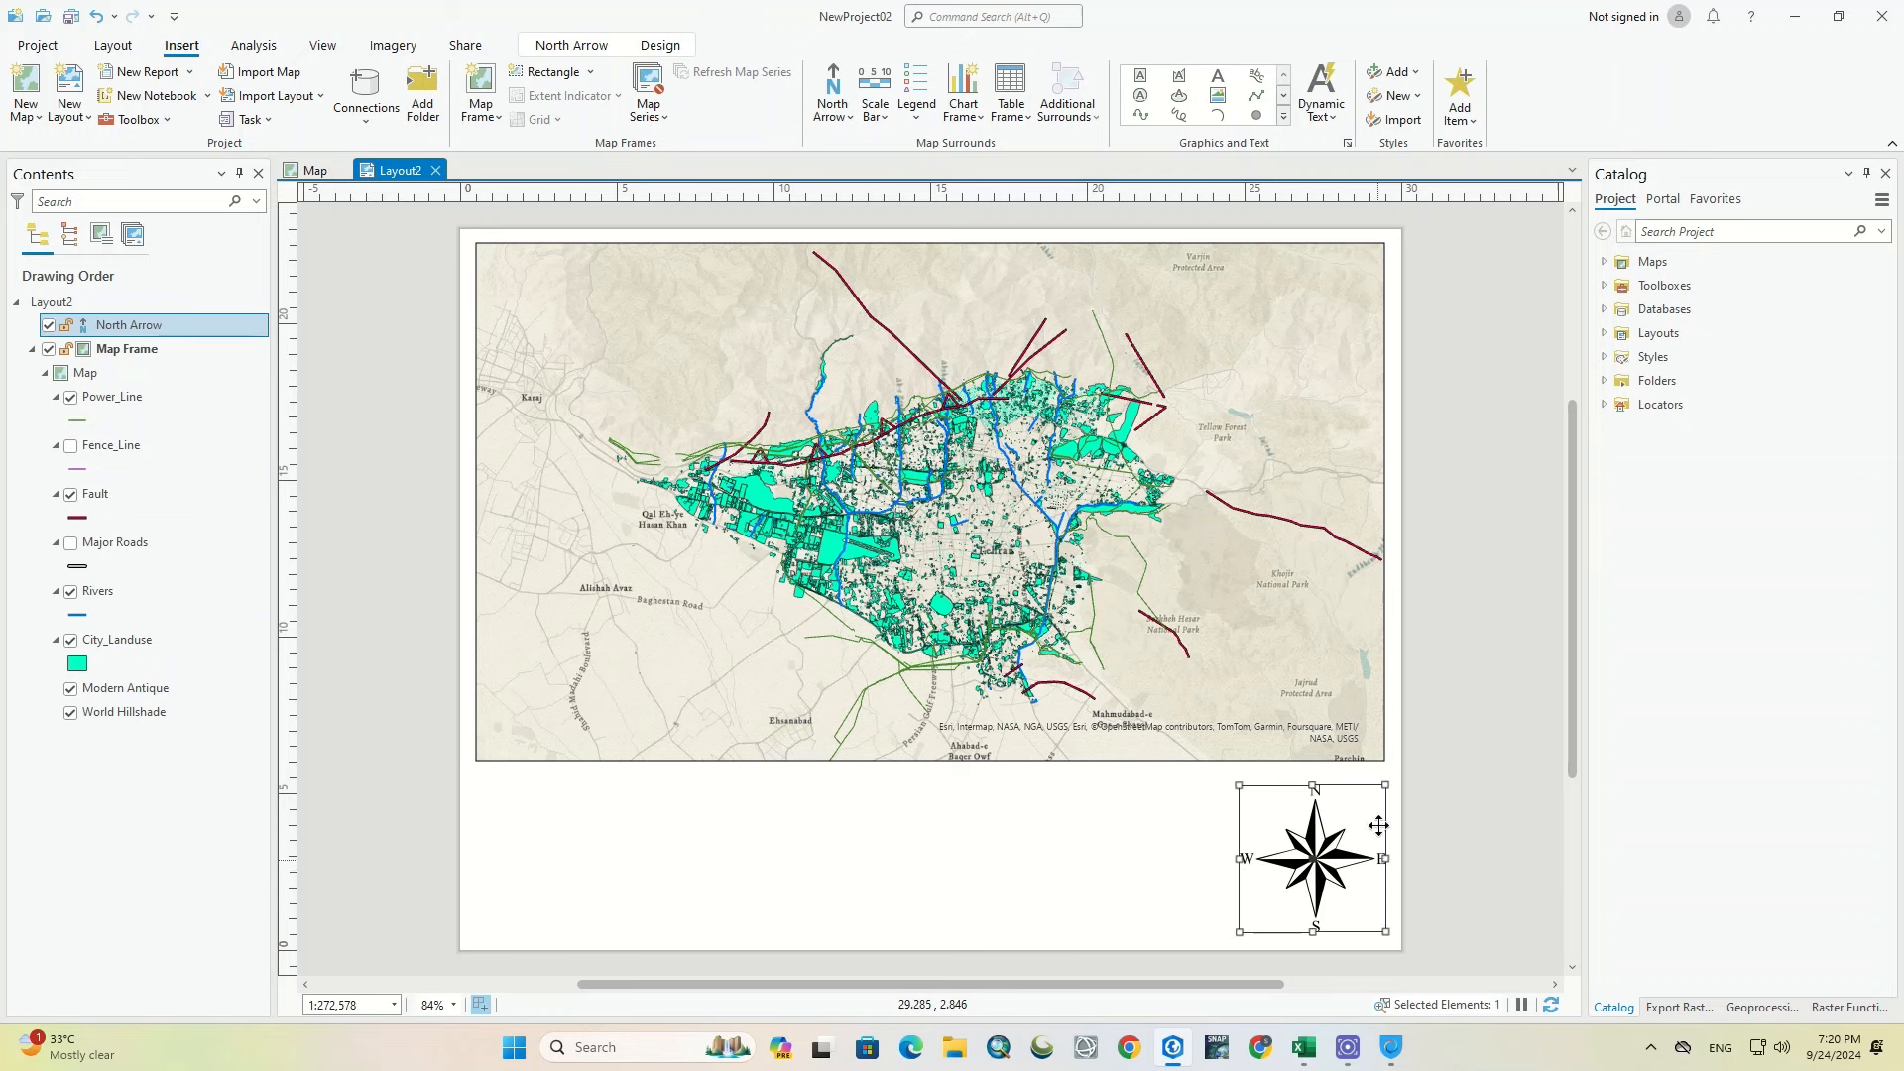
mouse_move(1382, 786)
left_mouse_down()
mouse_move(1379, 831)
mouse_move(1329, 874)
mouse_move(1349, 873)
left_mouse_up()
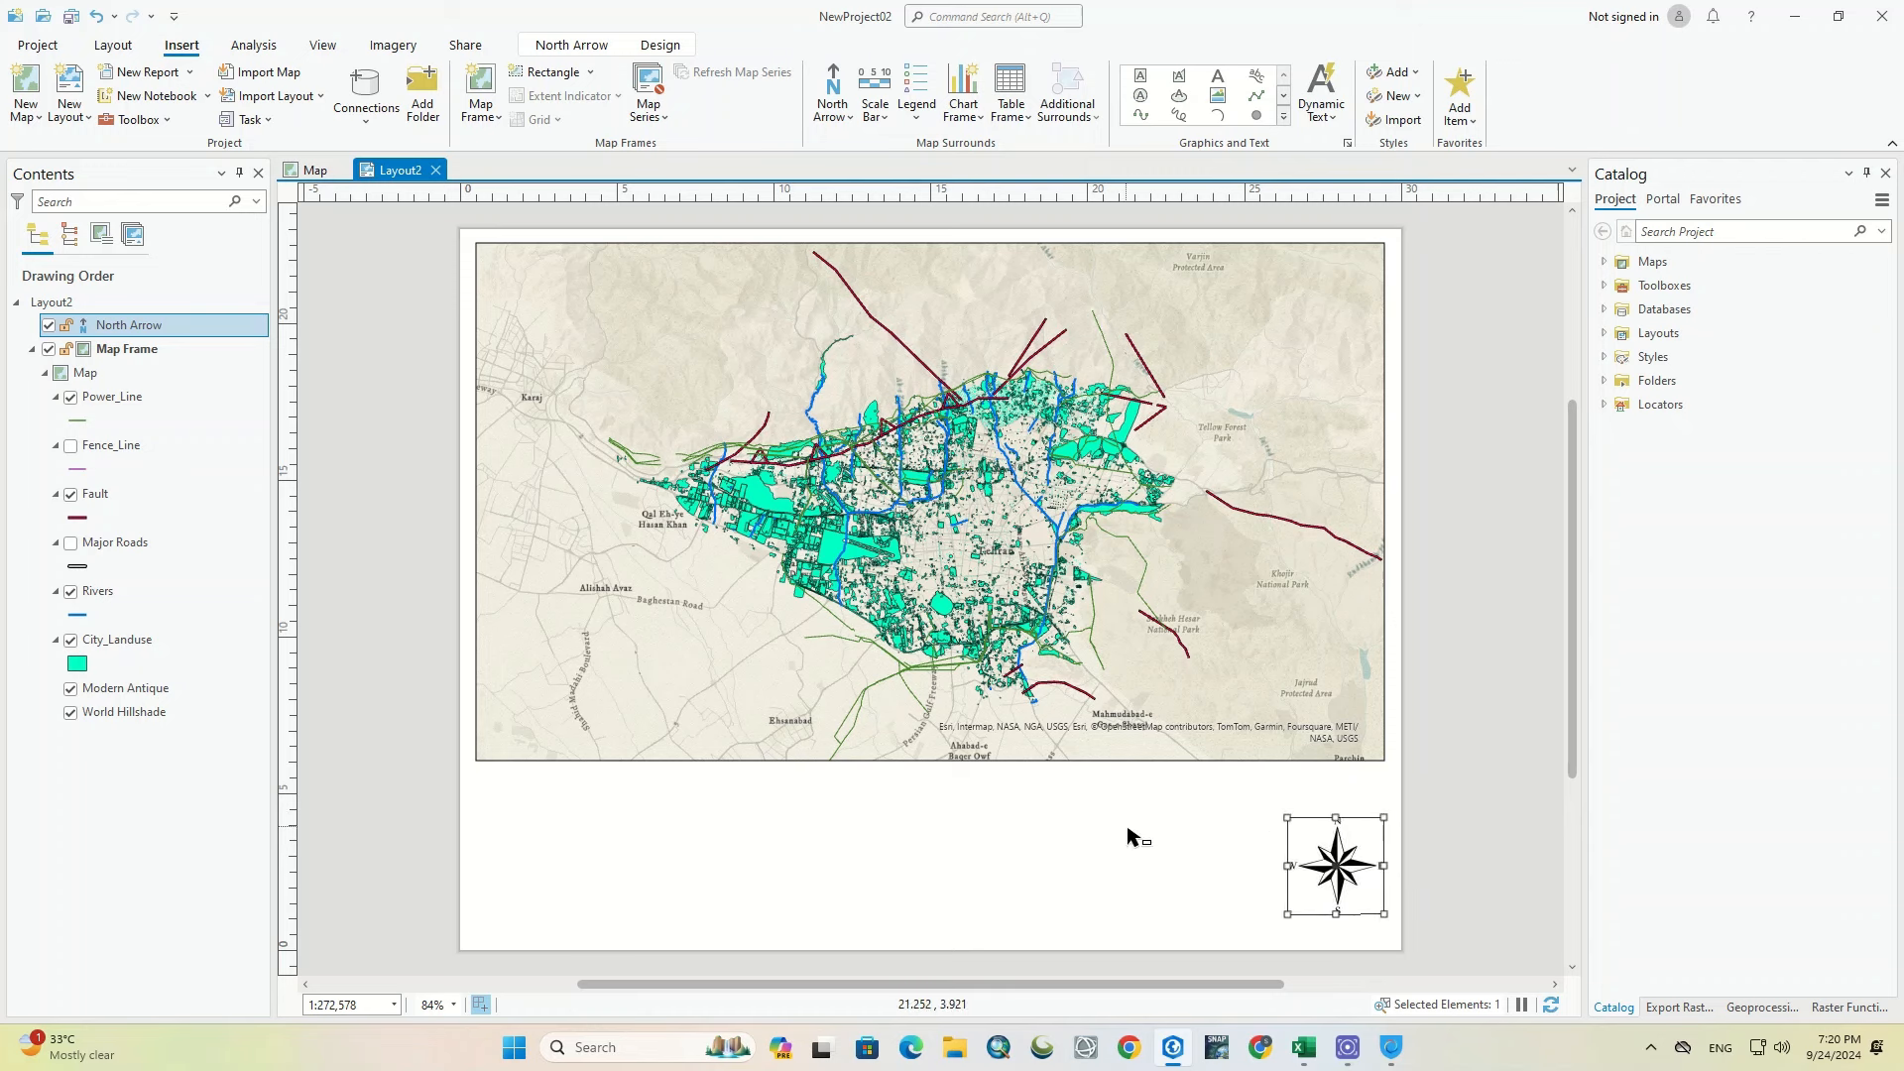
Step: Insert an Alternating Scale Bar 1 Metric below the map frame's middle and move it about 0.74 cm right
left_click(877, 117)
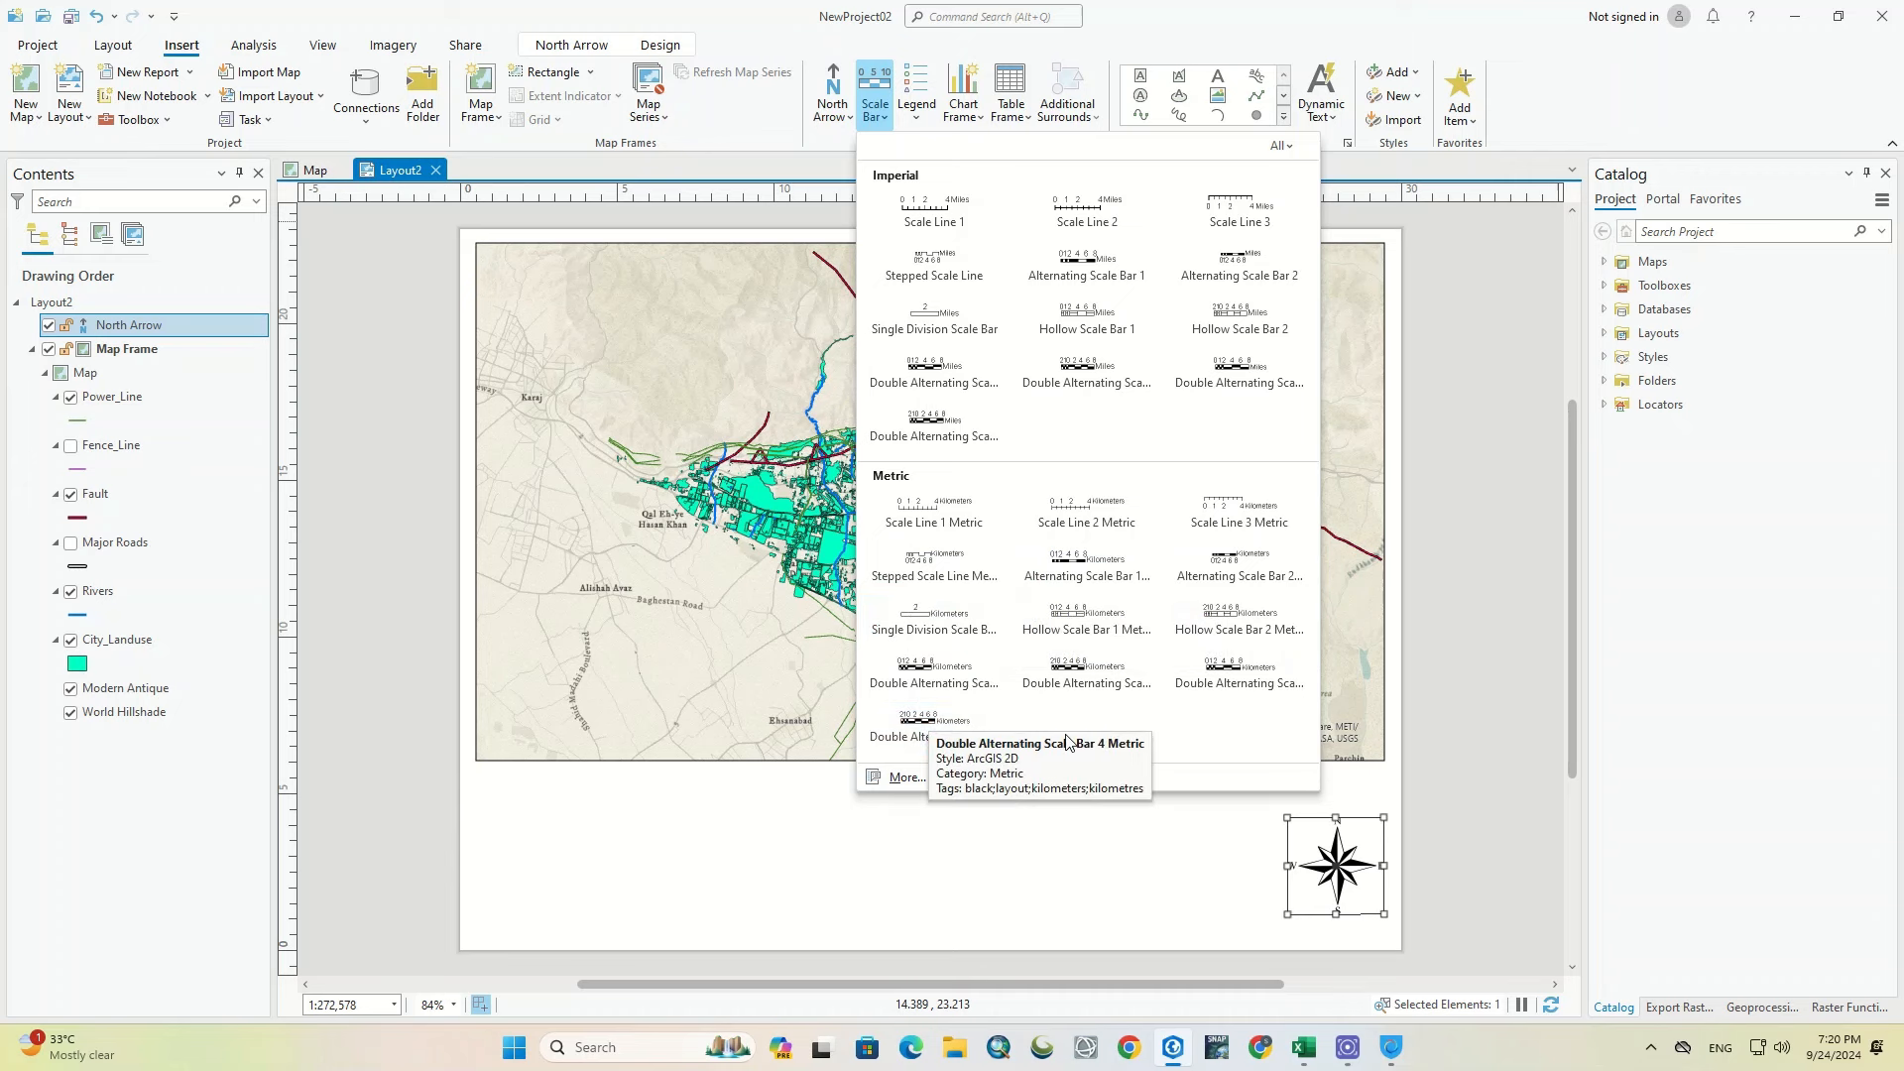
left_click(1091, 563)
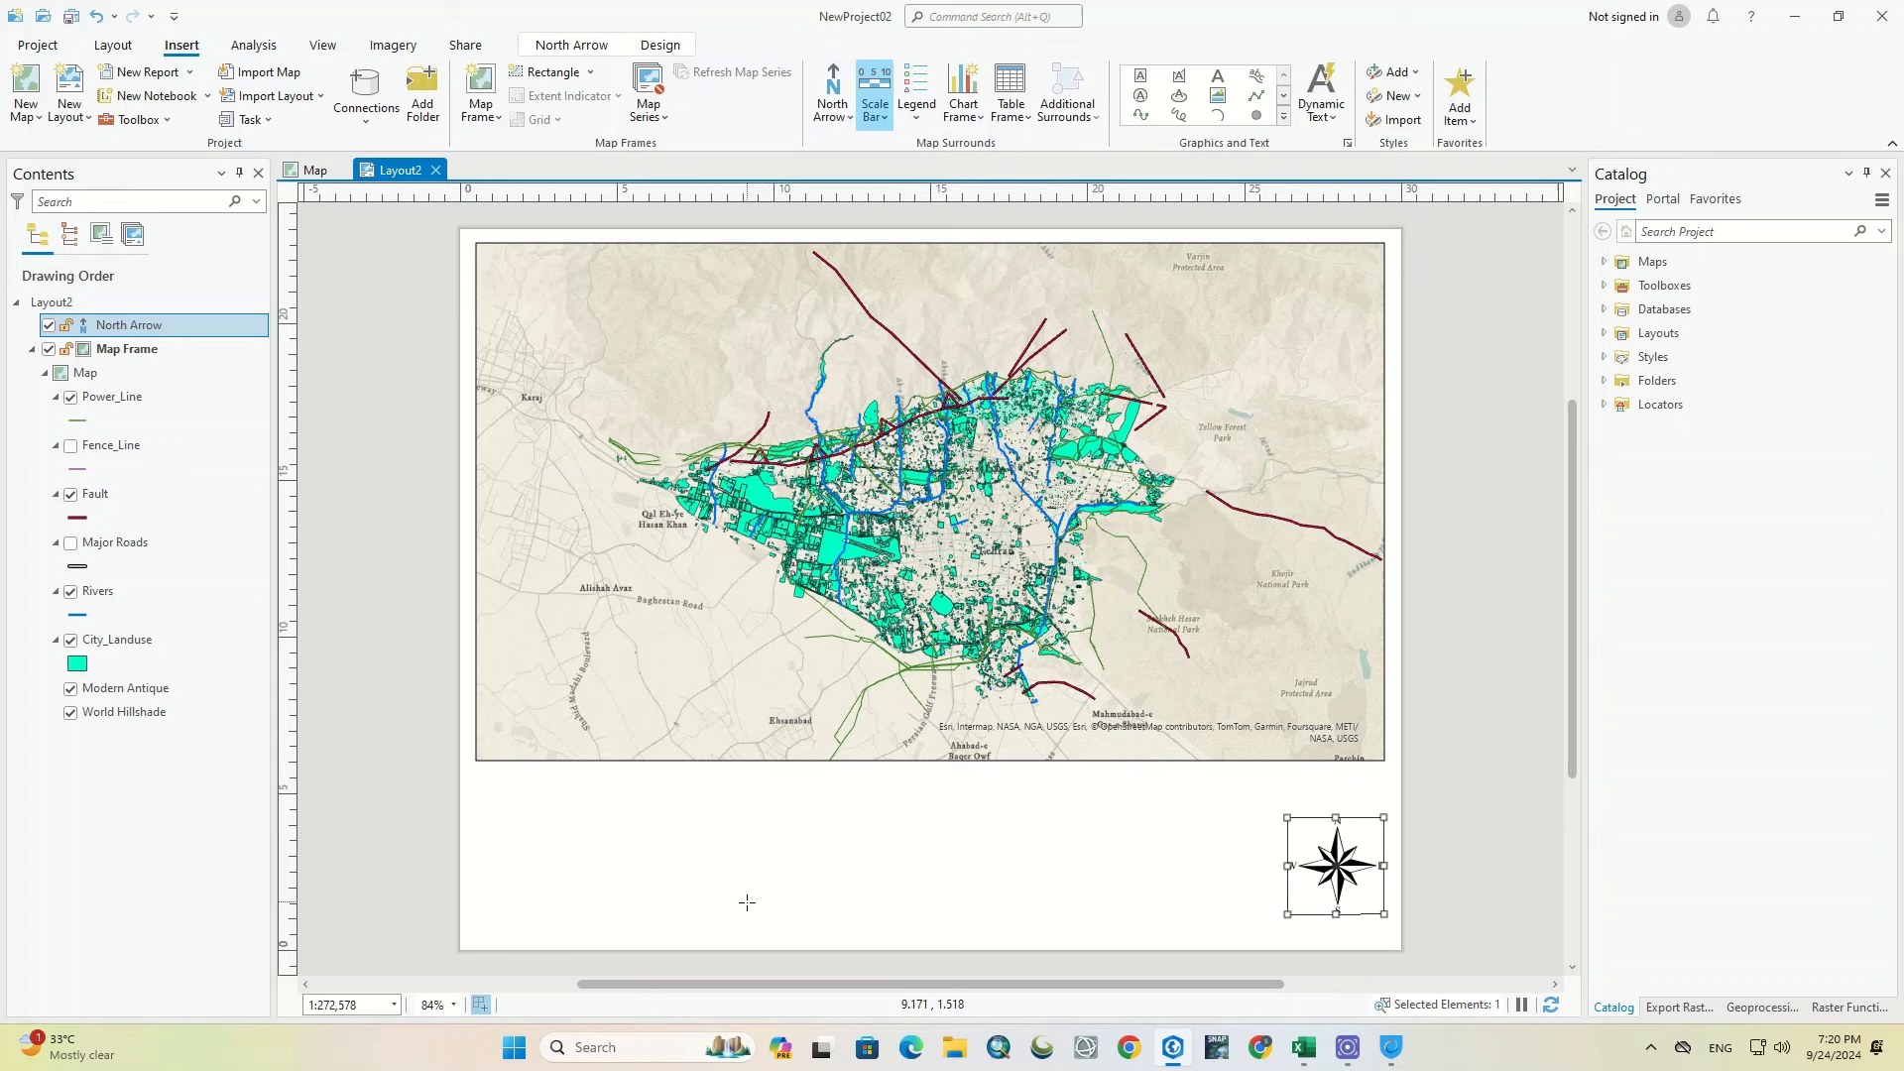
left_click_drag(746, 903, 1080, 919)
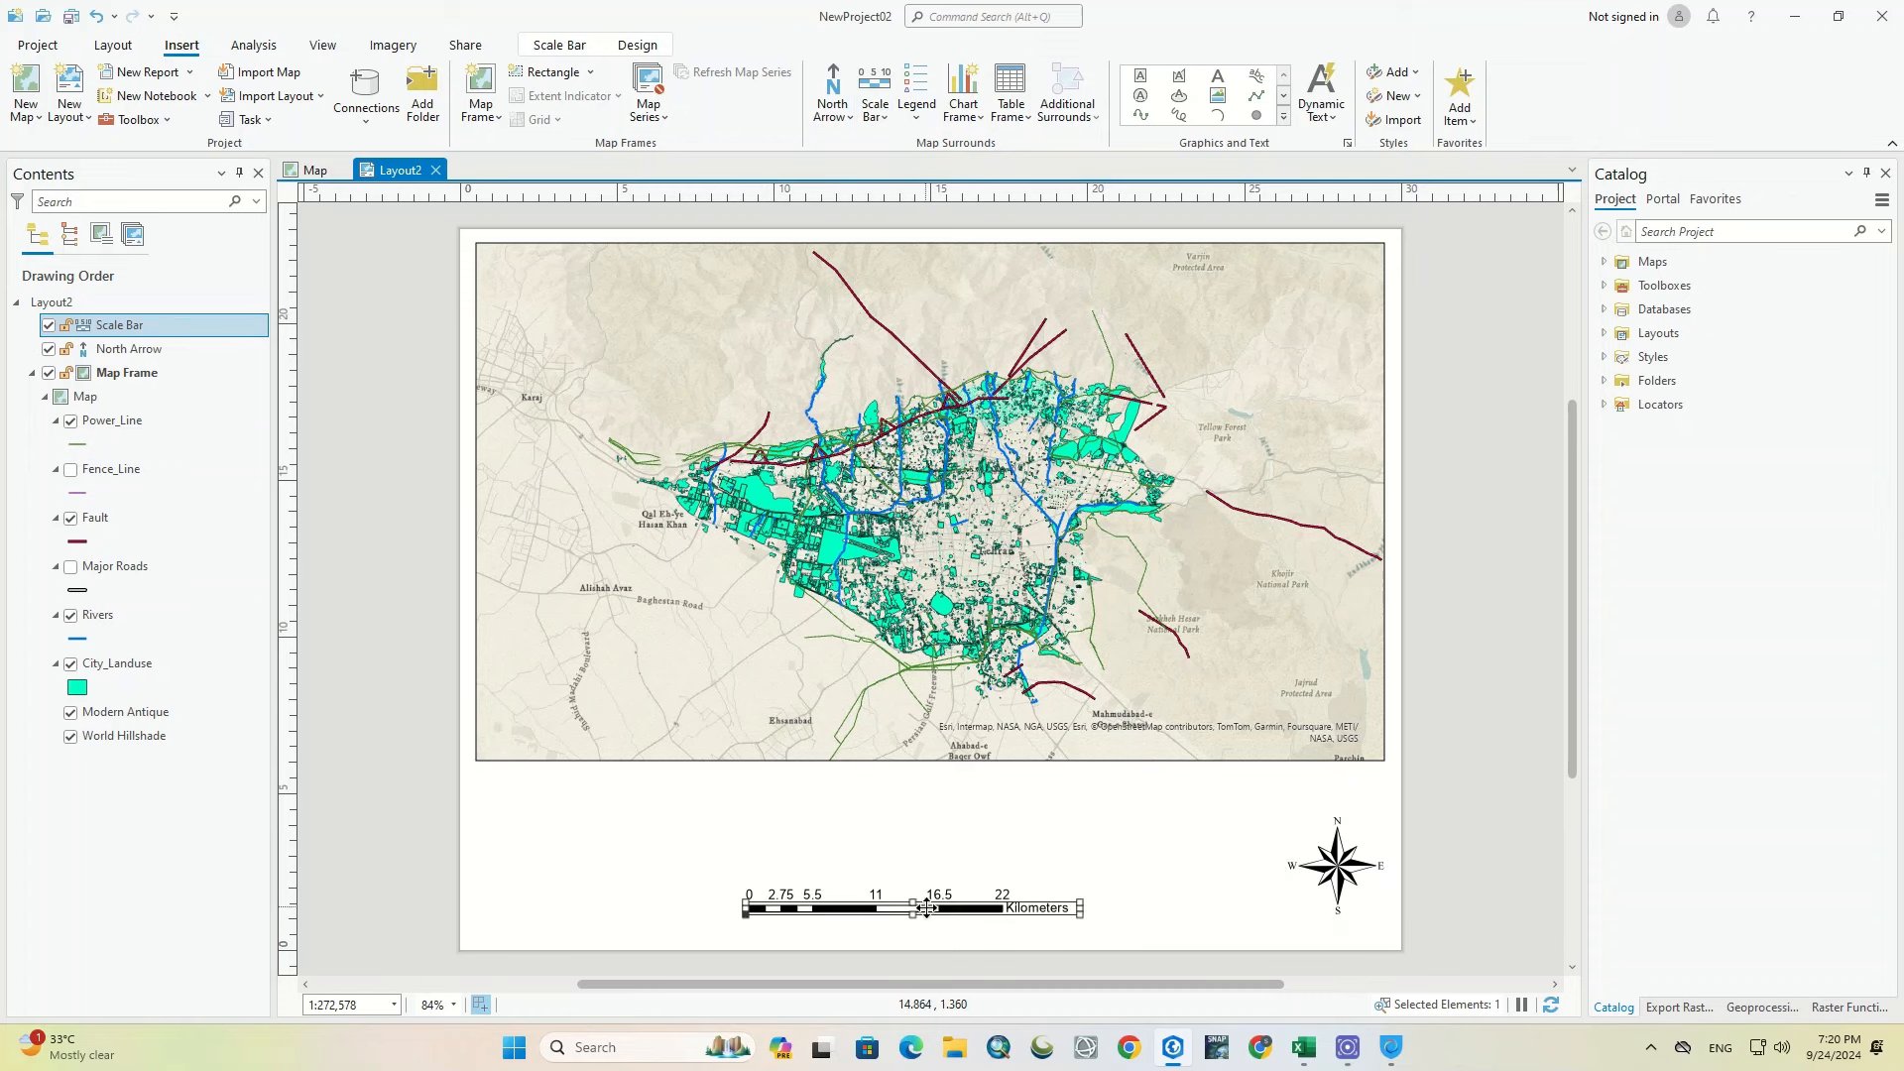
left_click_drag(926, 908, 949, 907)
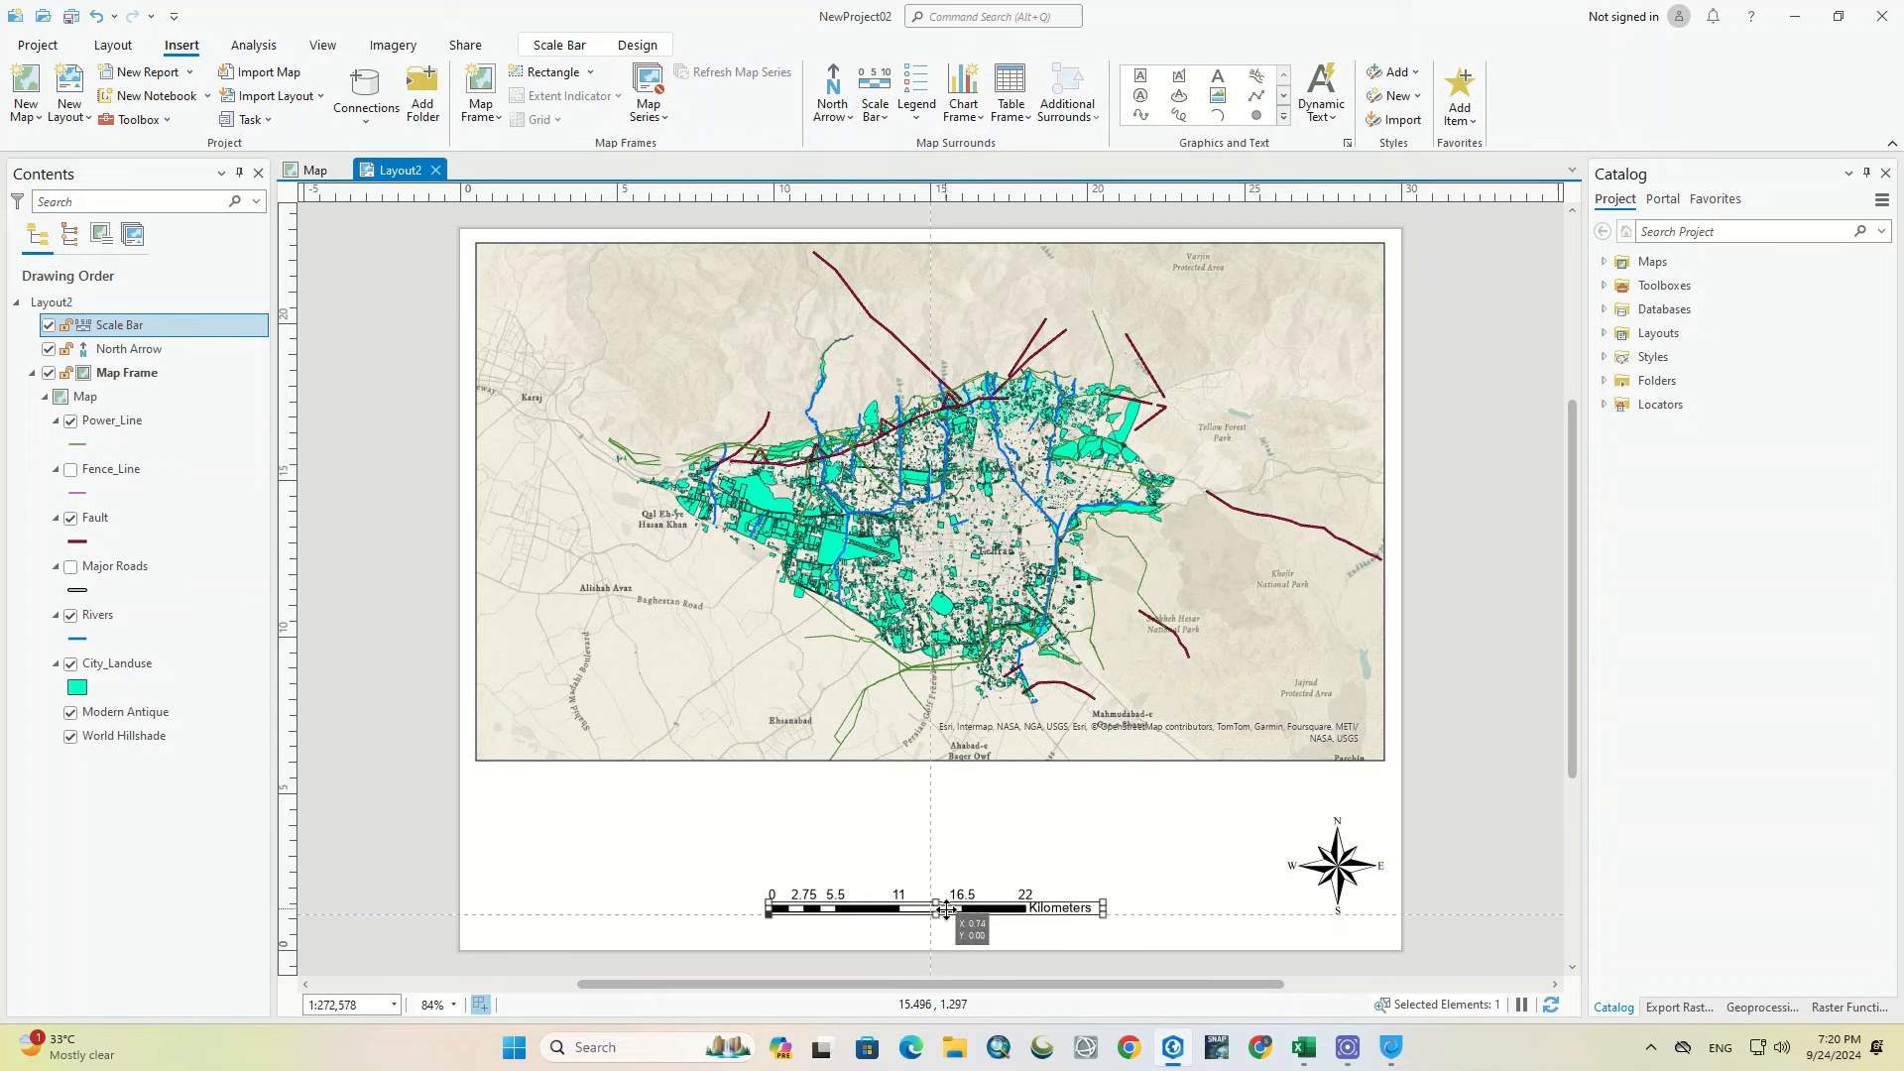
Step: Nudge the north arrow slightly up and shift the scale bar a little further right
left_click(1369, 883)
left_click_drag(1334, 867, 1337, 853)
left_click(921, 910)
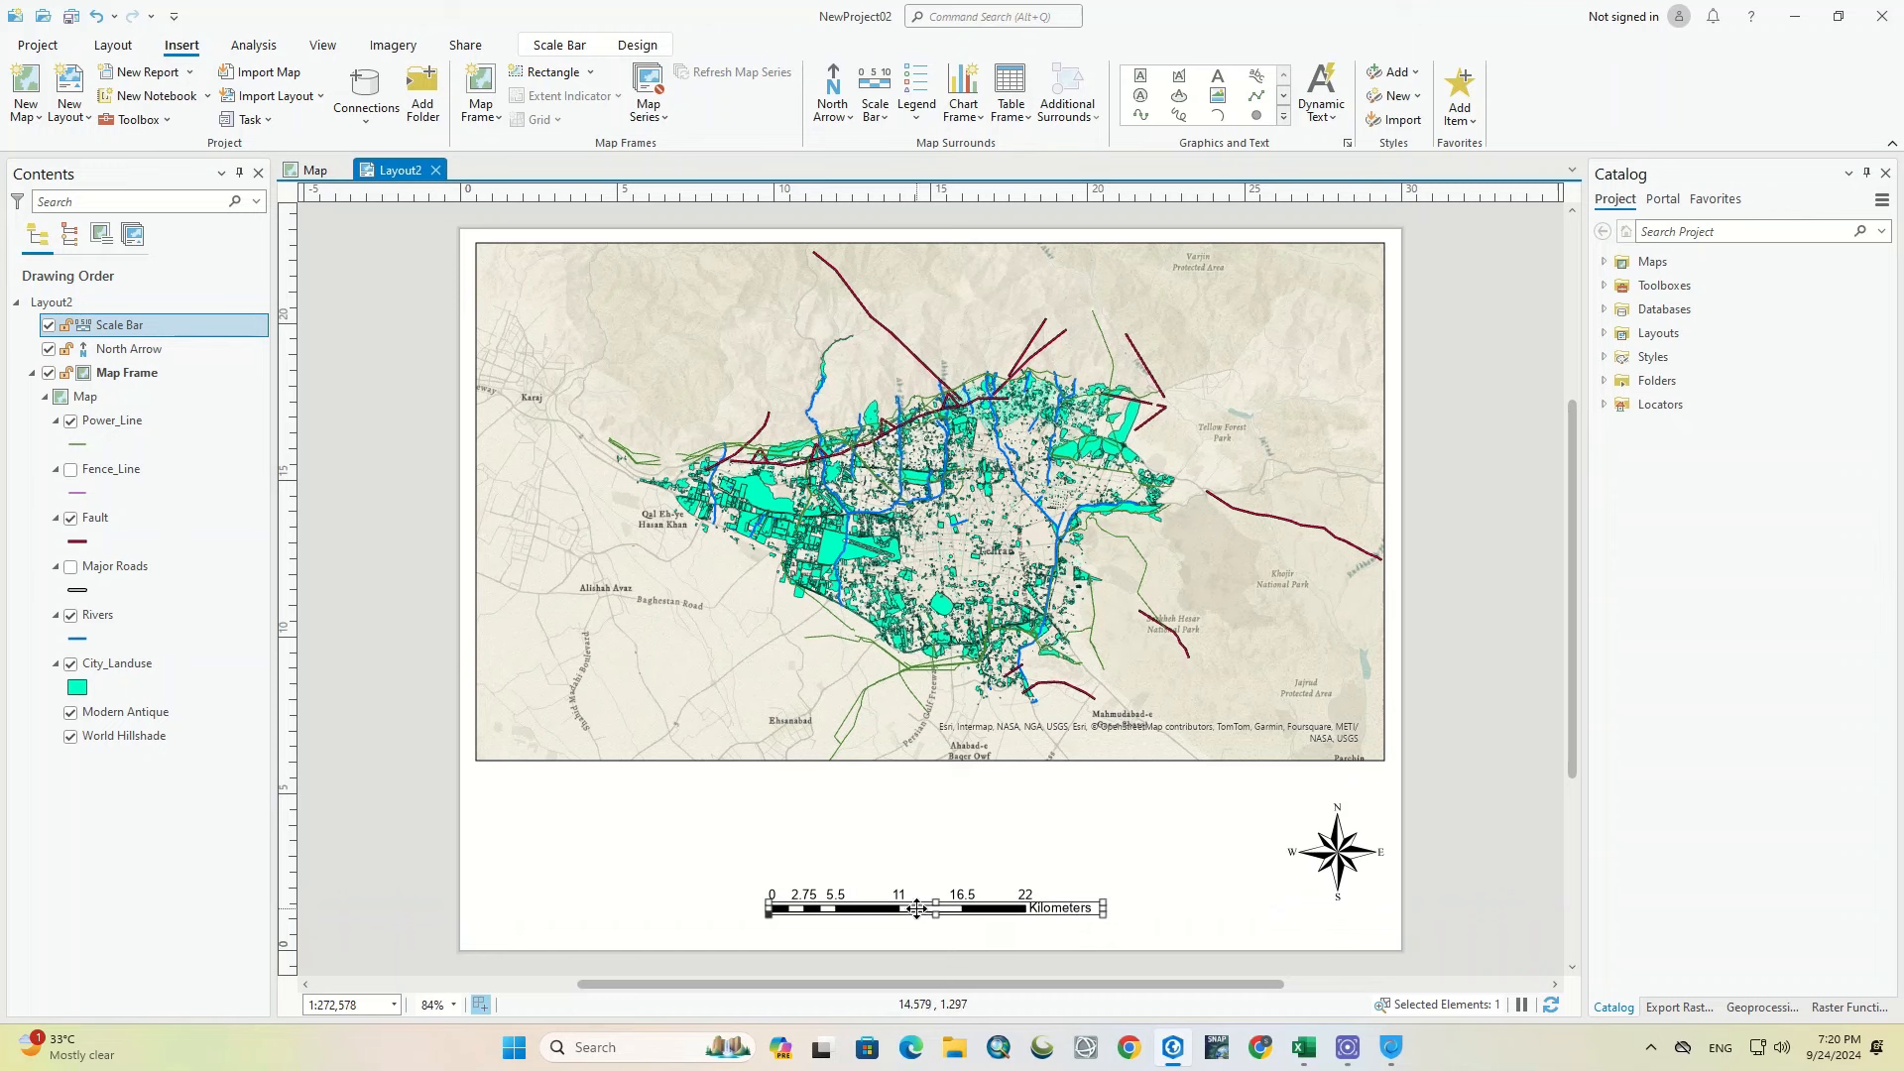
left_click_drag(917, 909, 942, 908)
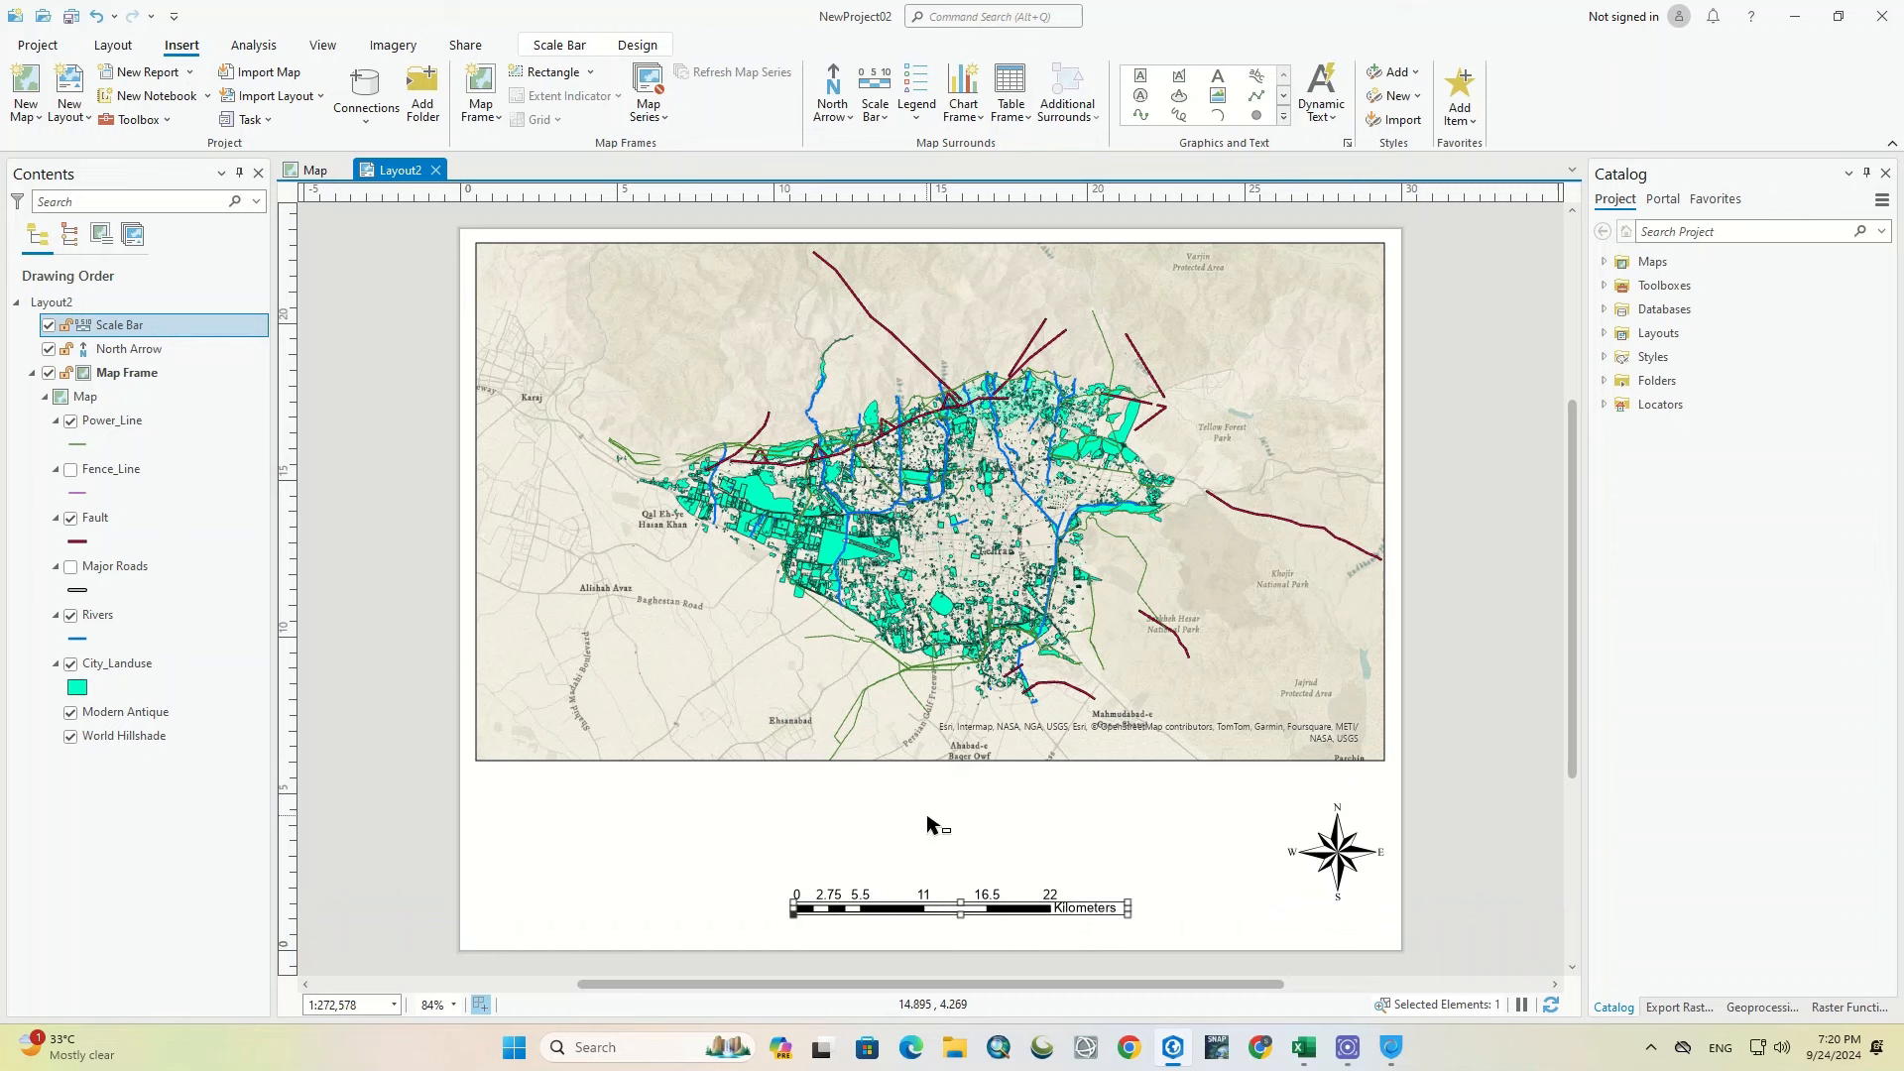
Step: Insert a Legend 2 below the map frame's lower-left corner and resize it to about 6.1 cm wide, reaching the page's lower edge
left_click(918, 126)
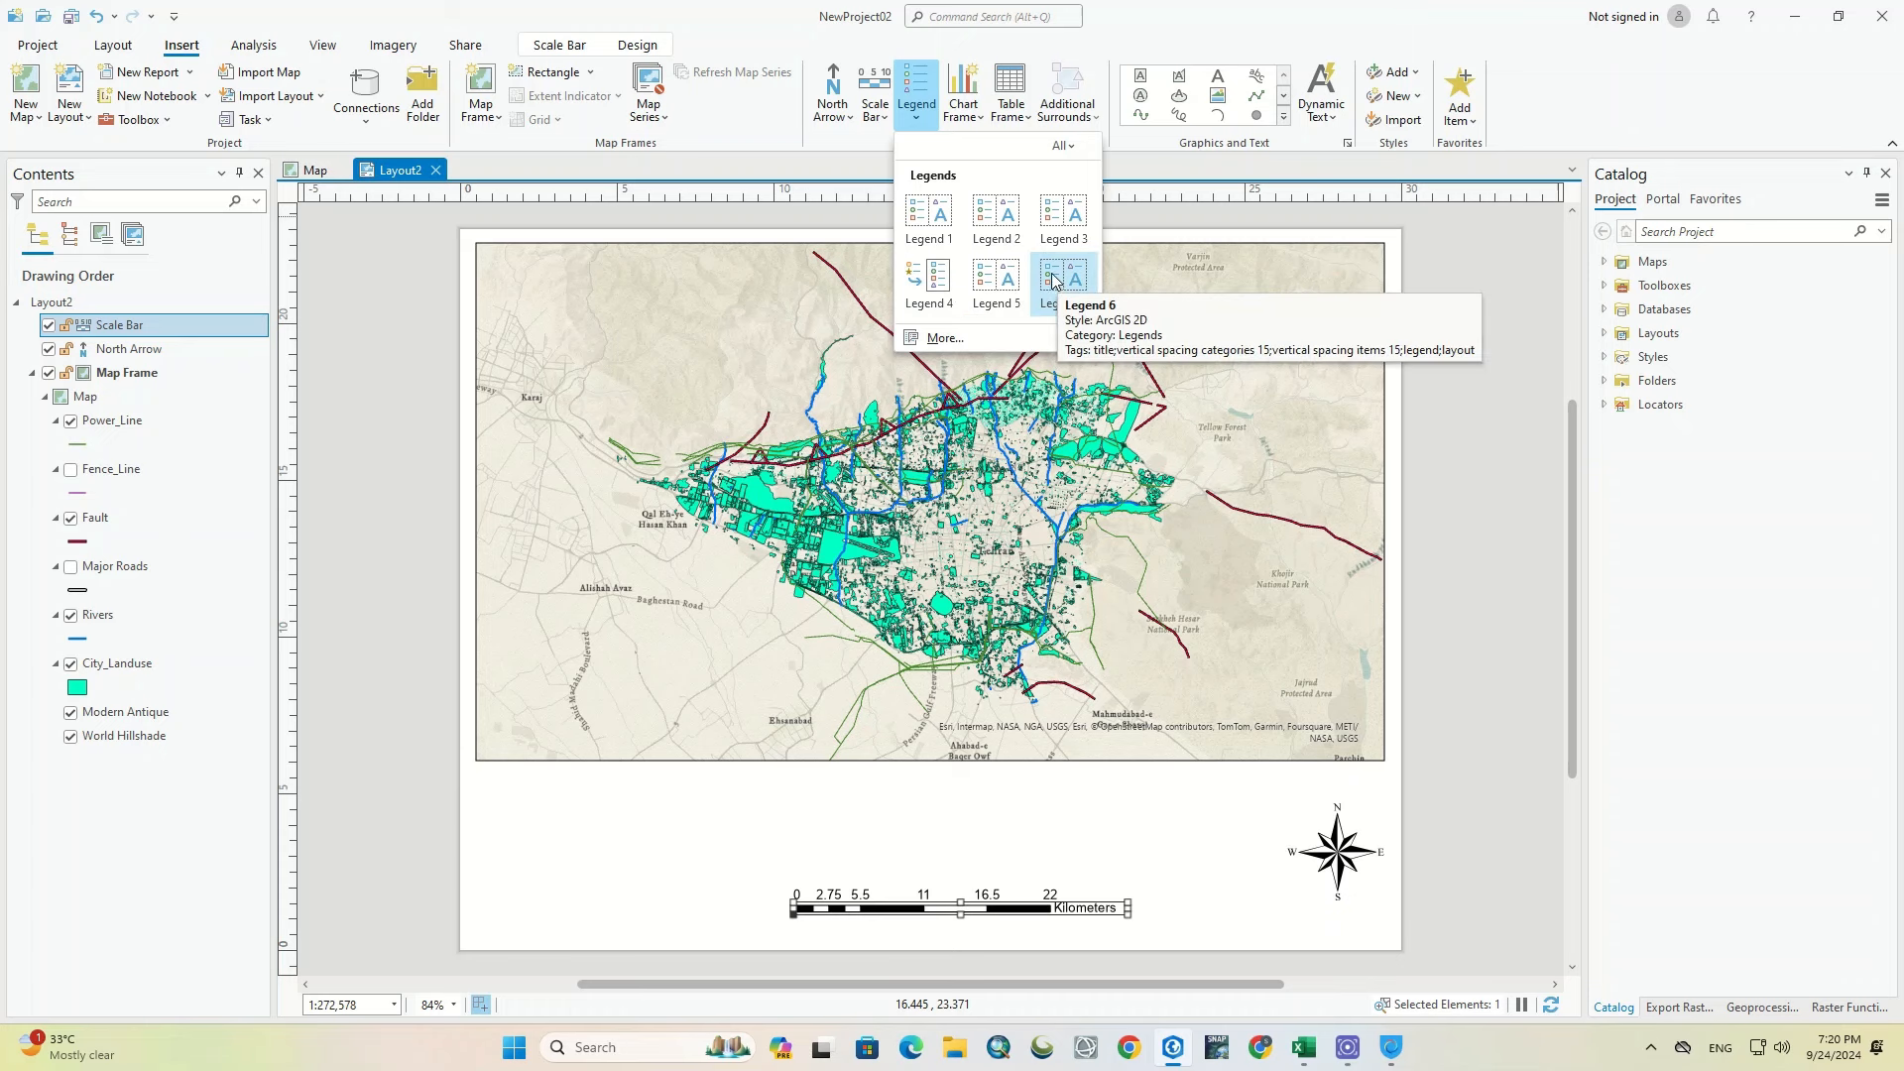
left_click(996, 217)
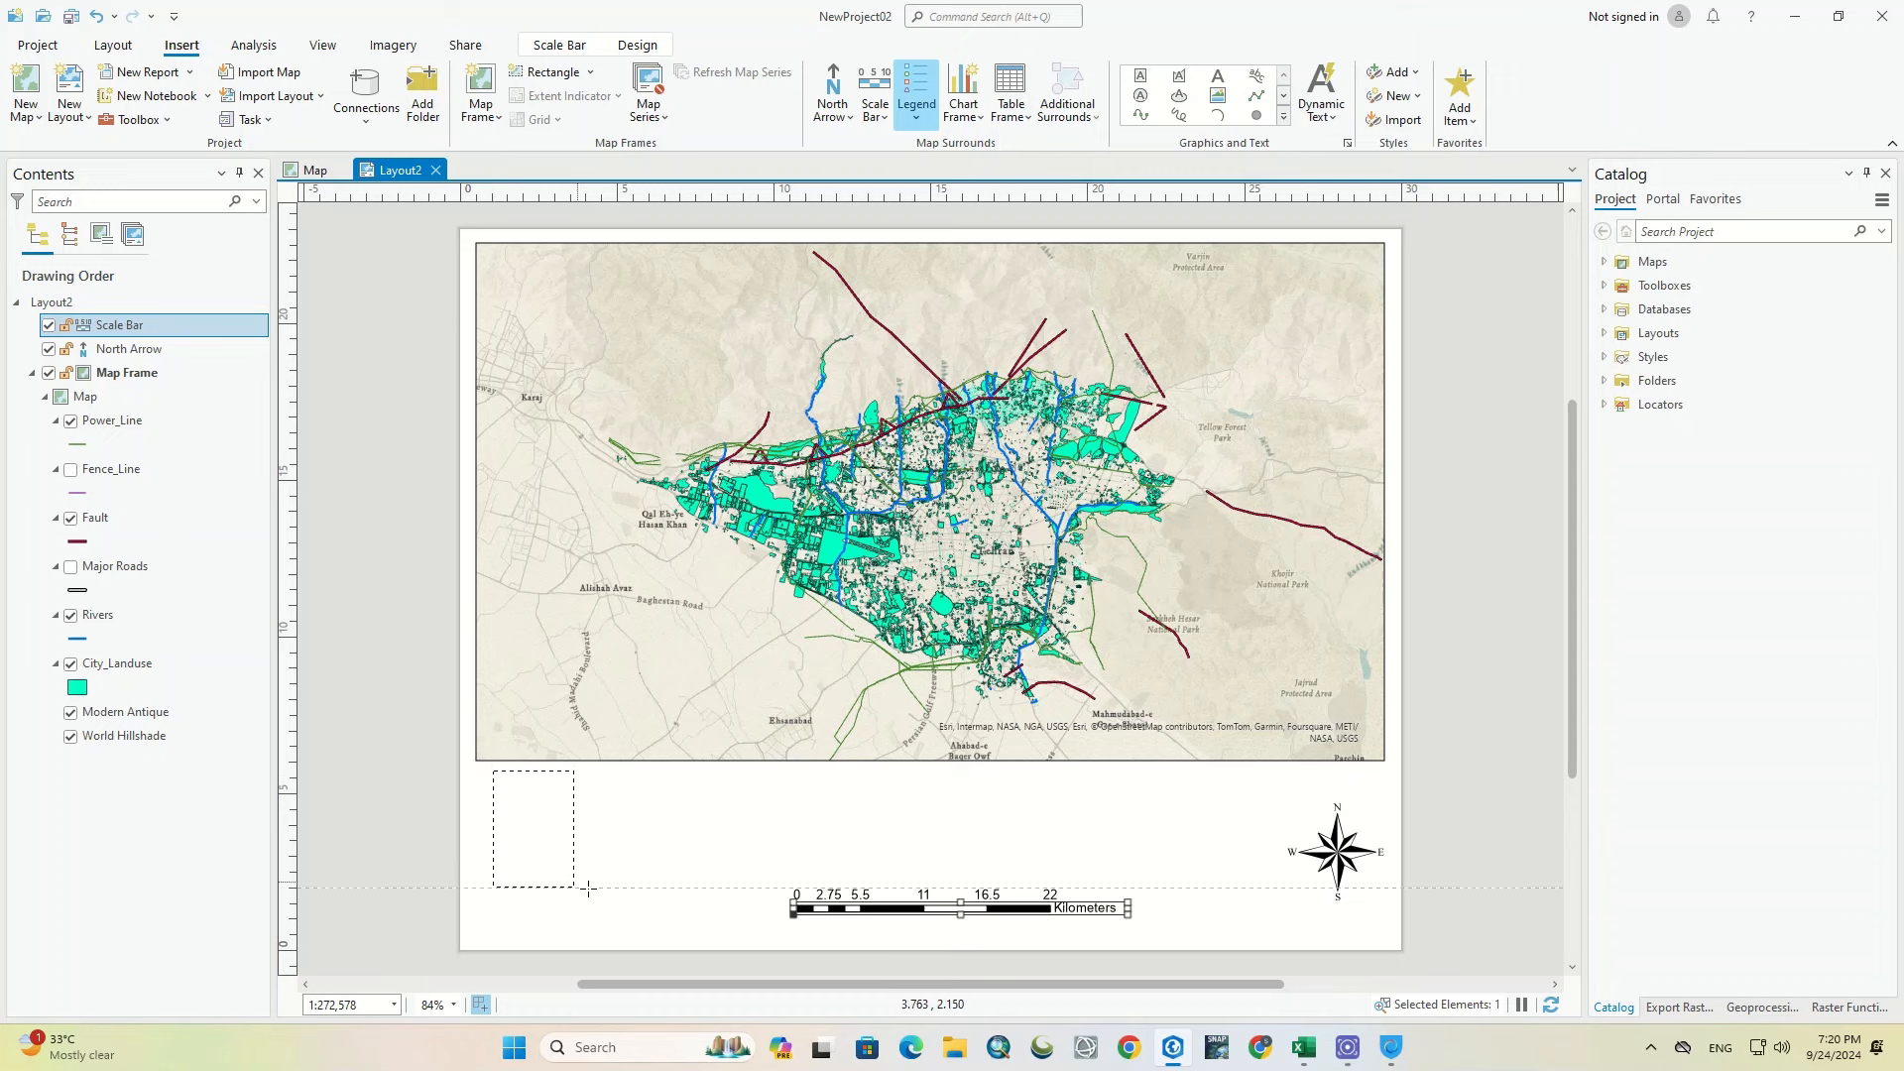
left_click_drag(588, 890, 689, 917)
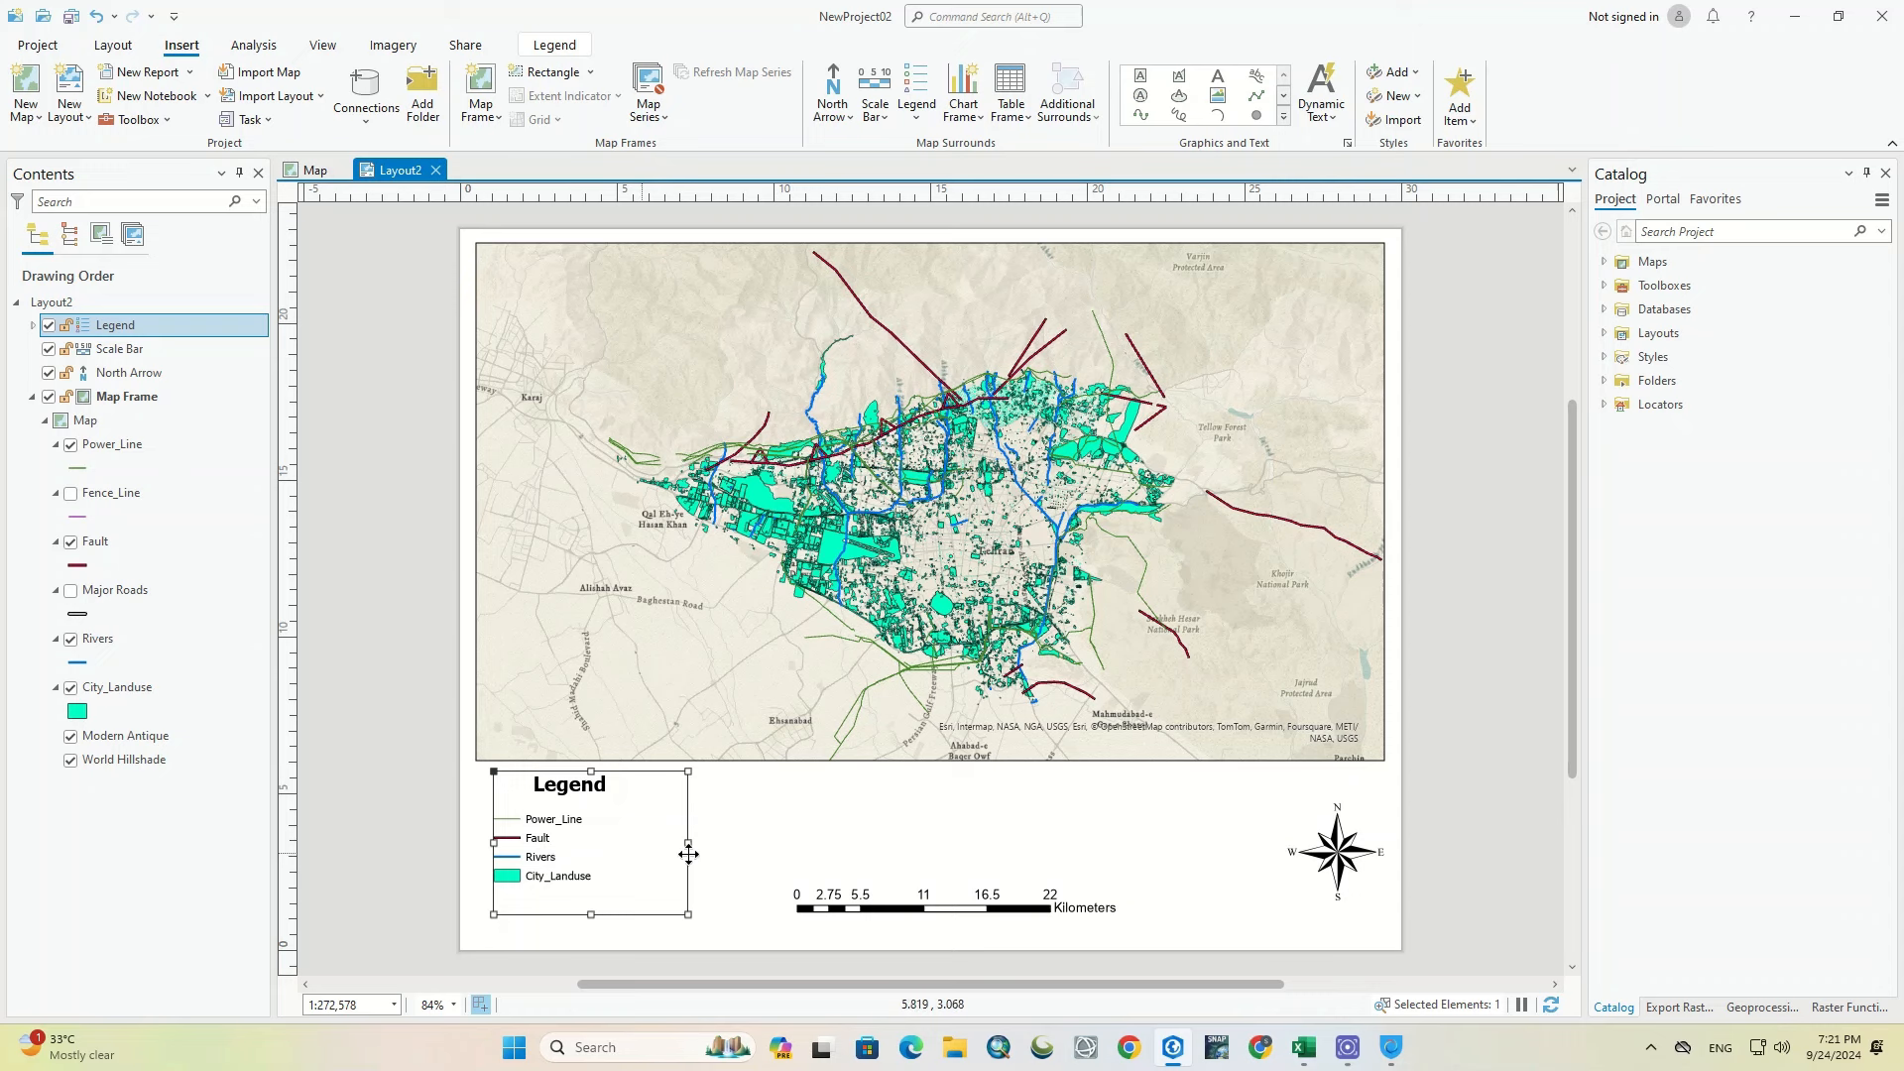
left_click_drag(689, 843, 624, 844)
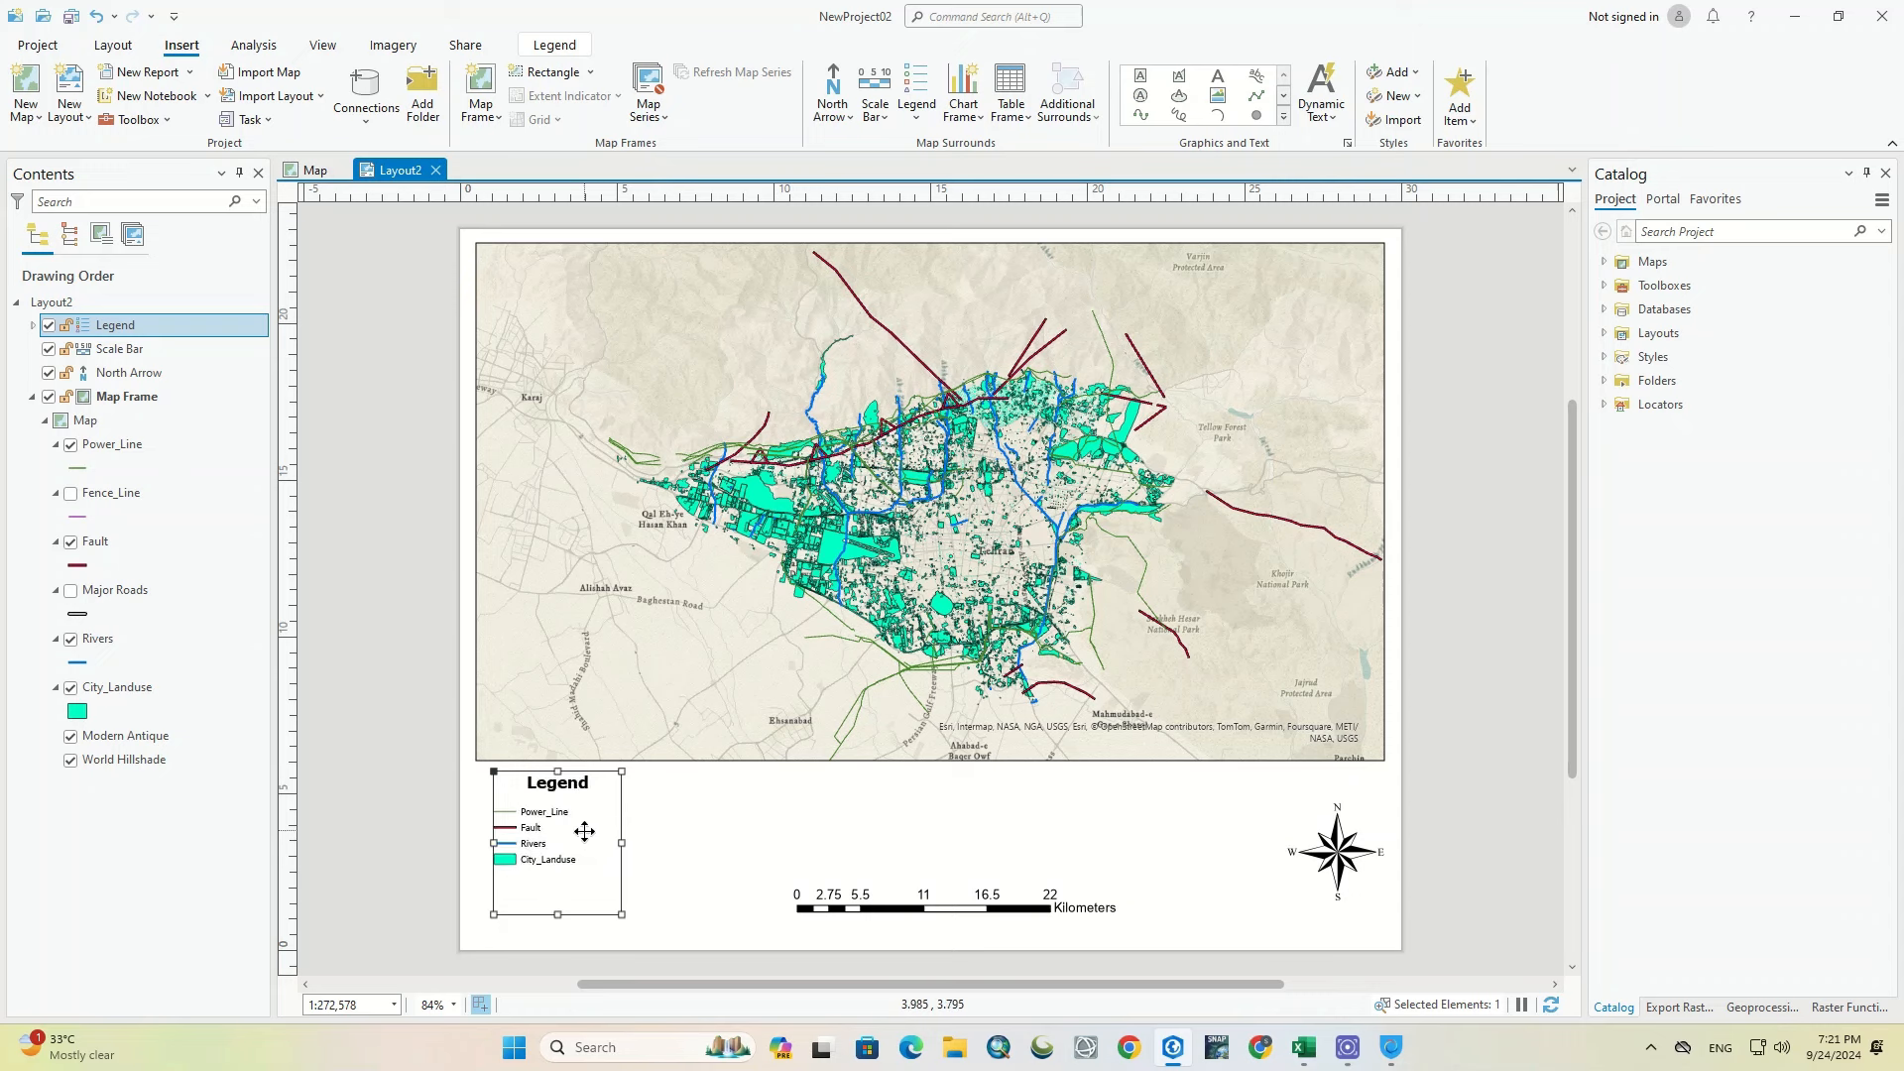
left_click_drag(622, 842, 685, 845)
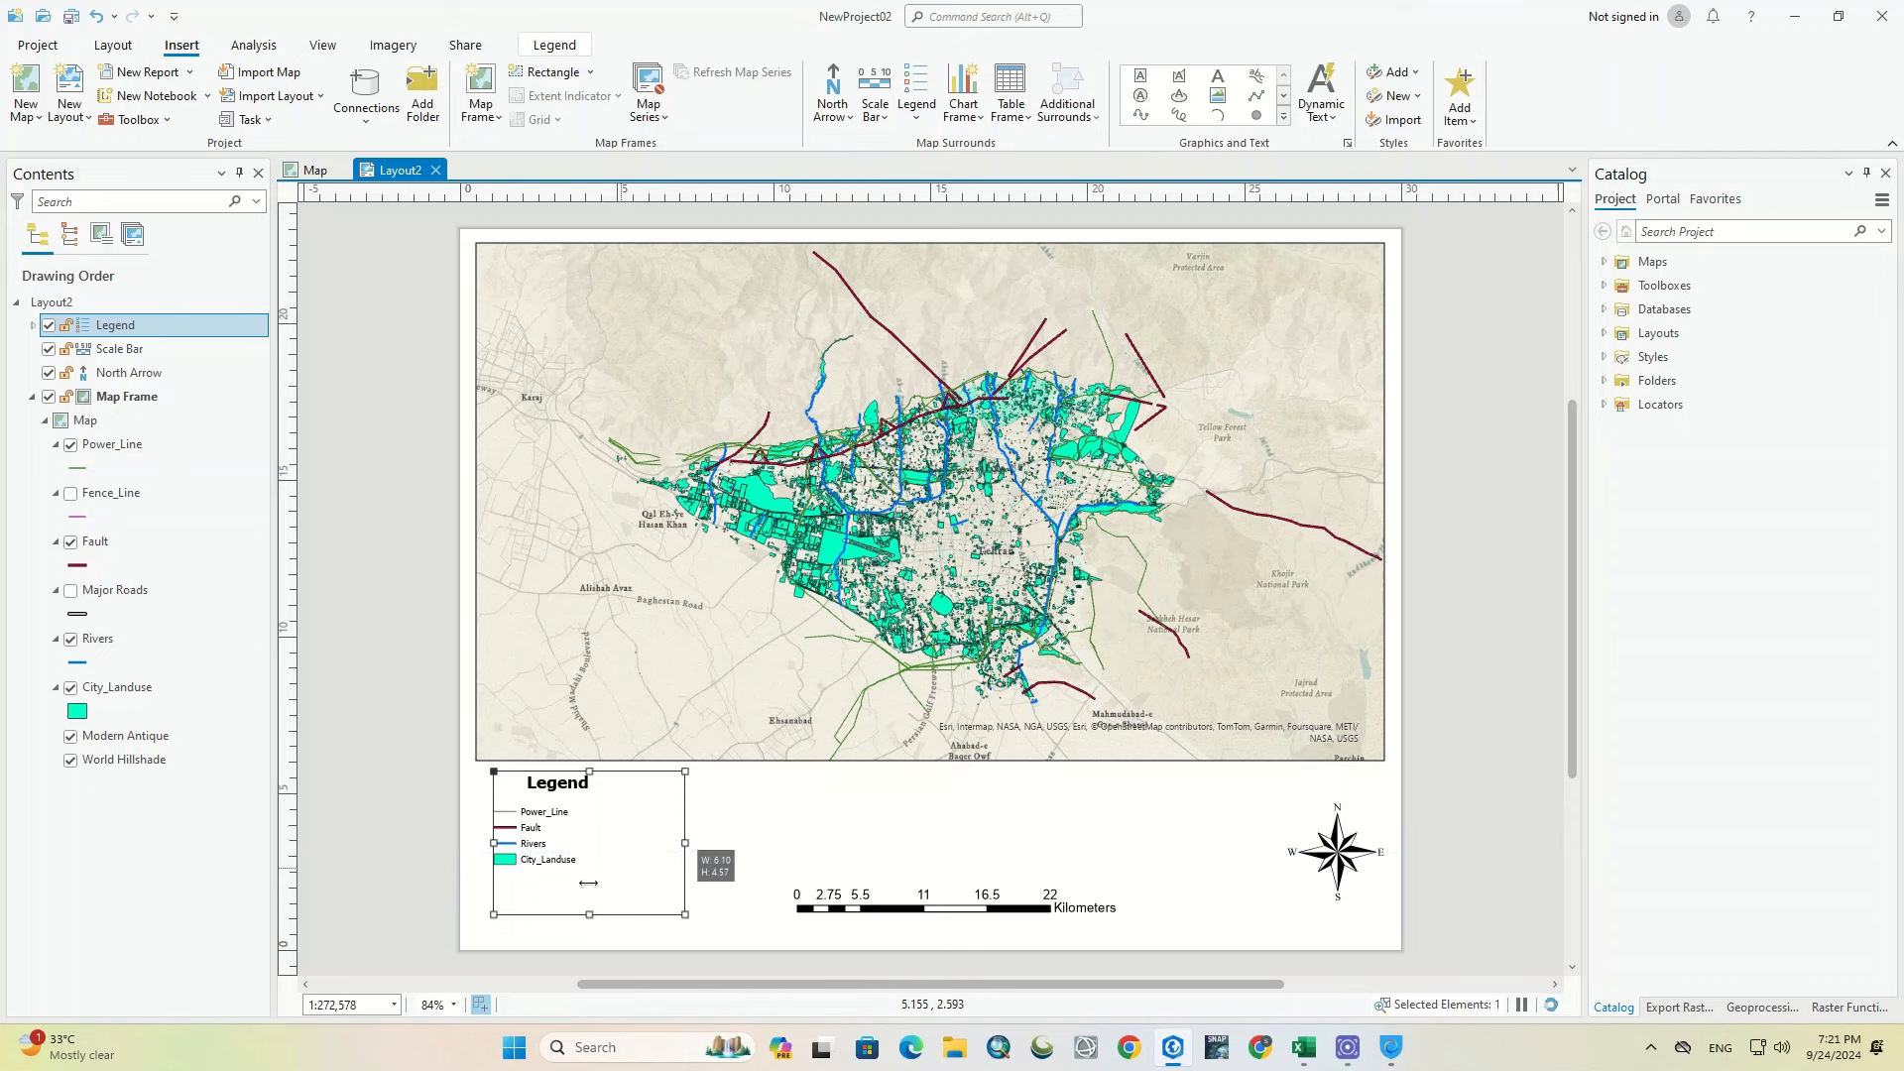
left_click_drag(590, 914, 591, 949)
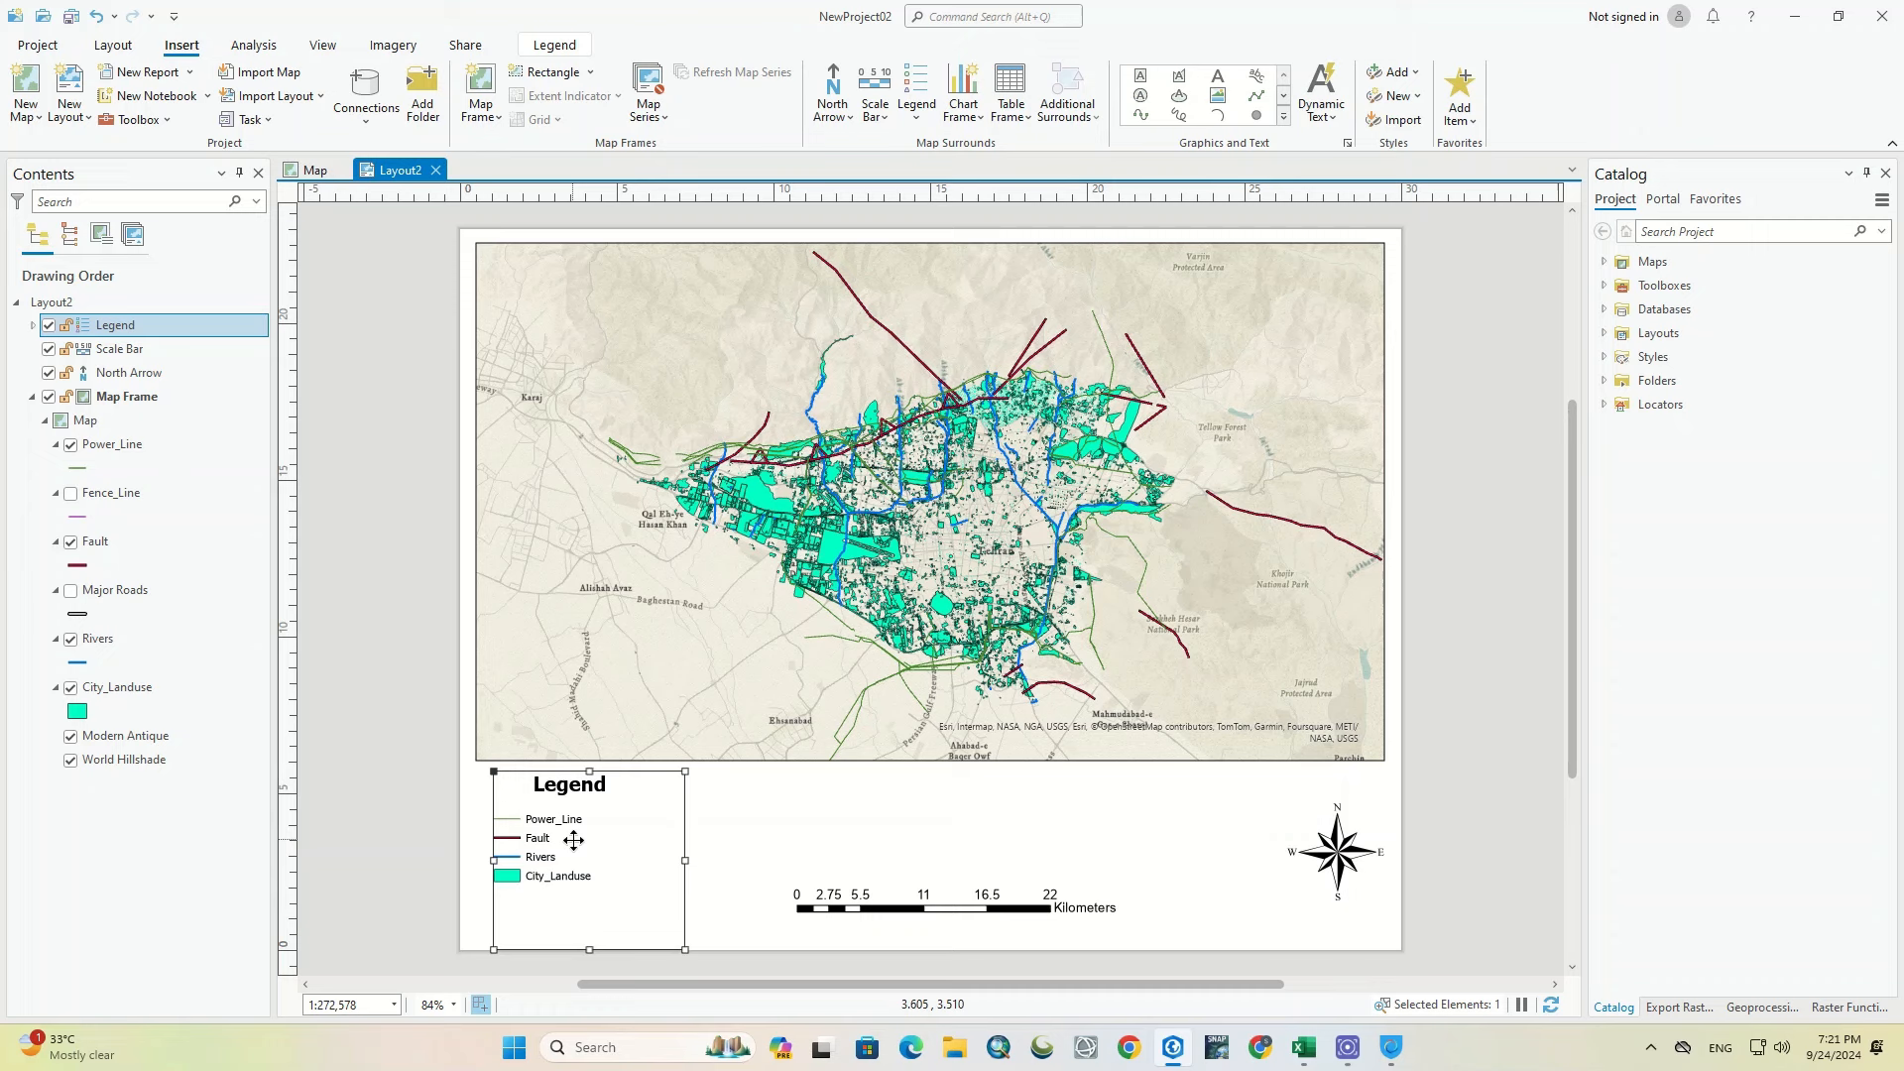
Step: Open the legend's properties and test switching the legend's visibility and its title display off and back on
double_click(574, 841)
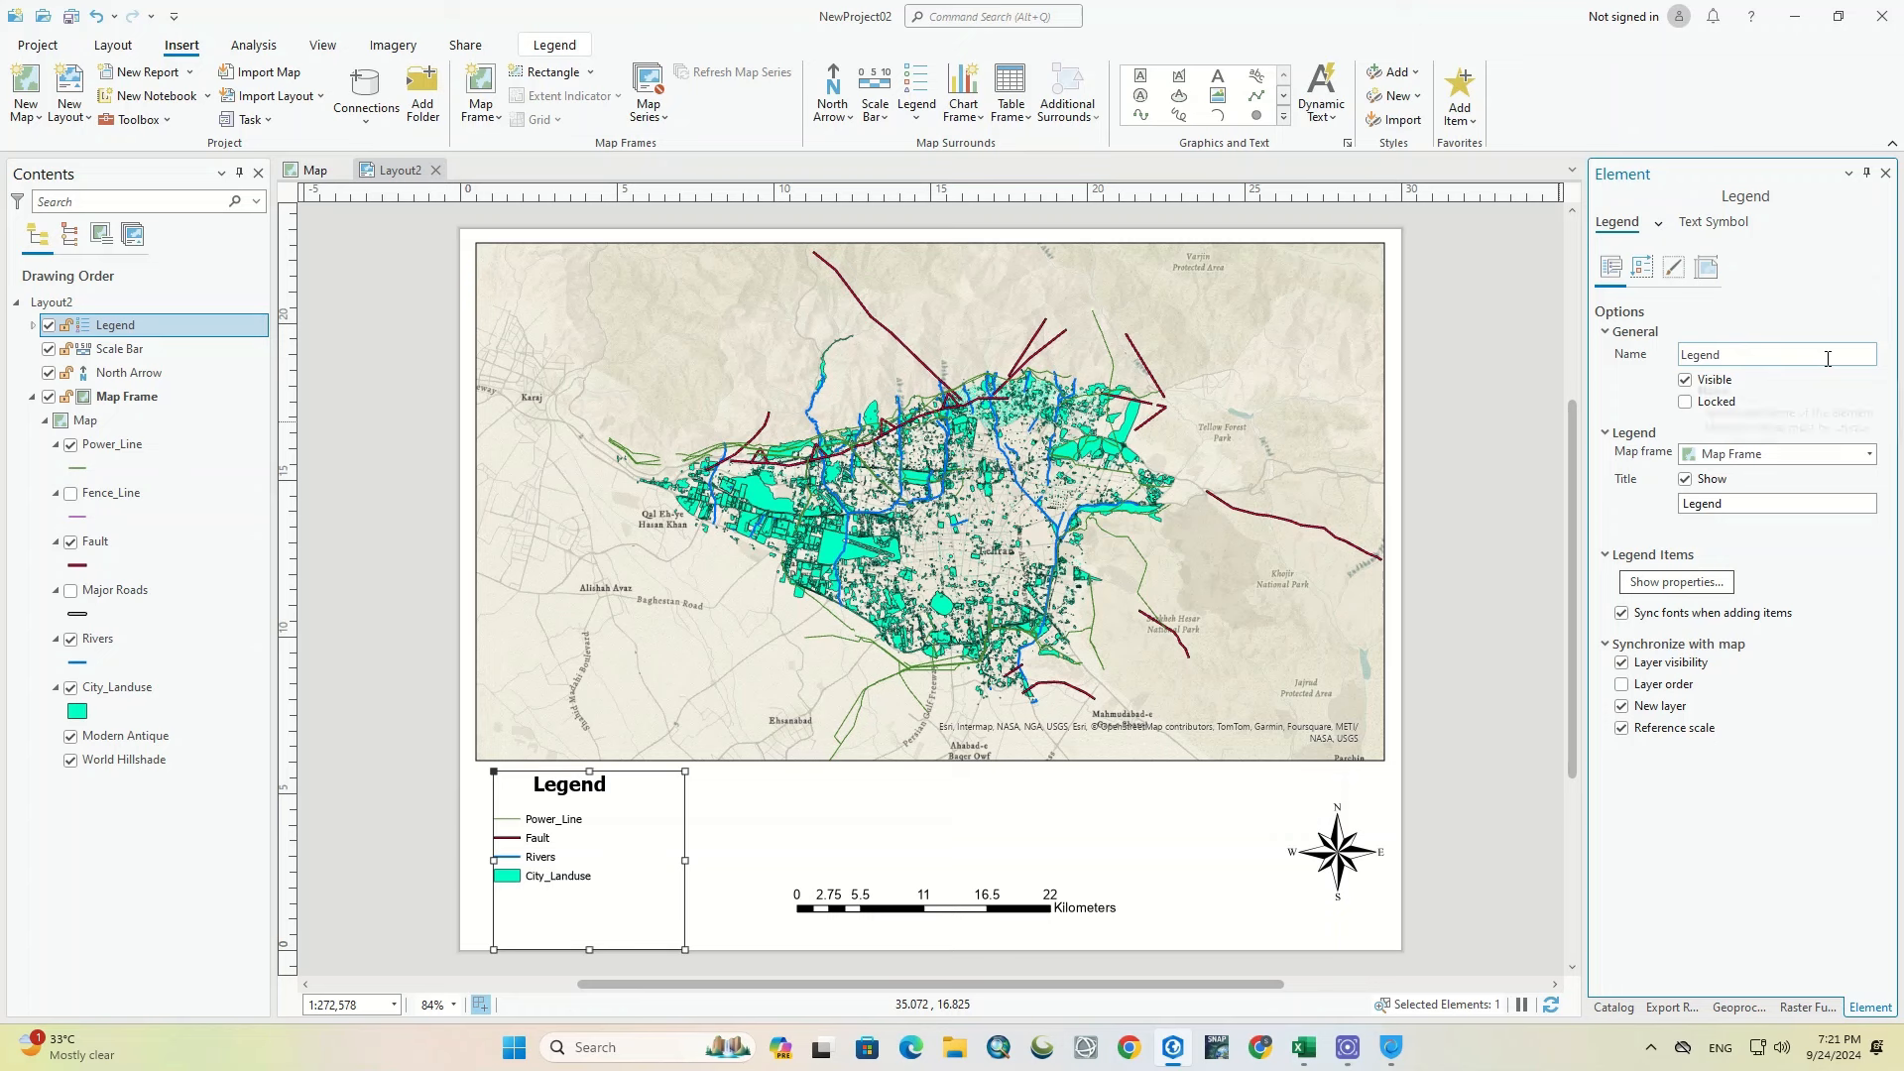
left_click(1686, 381)
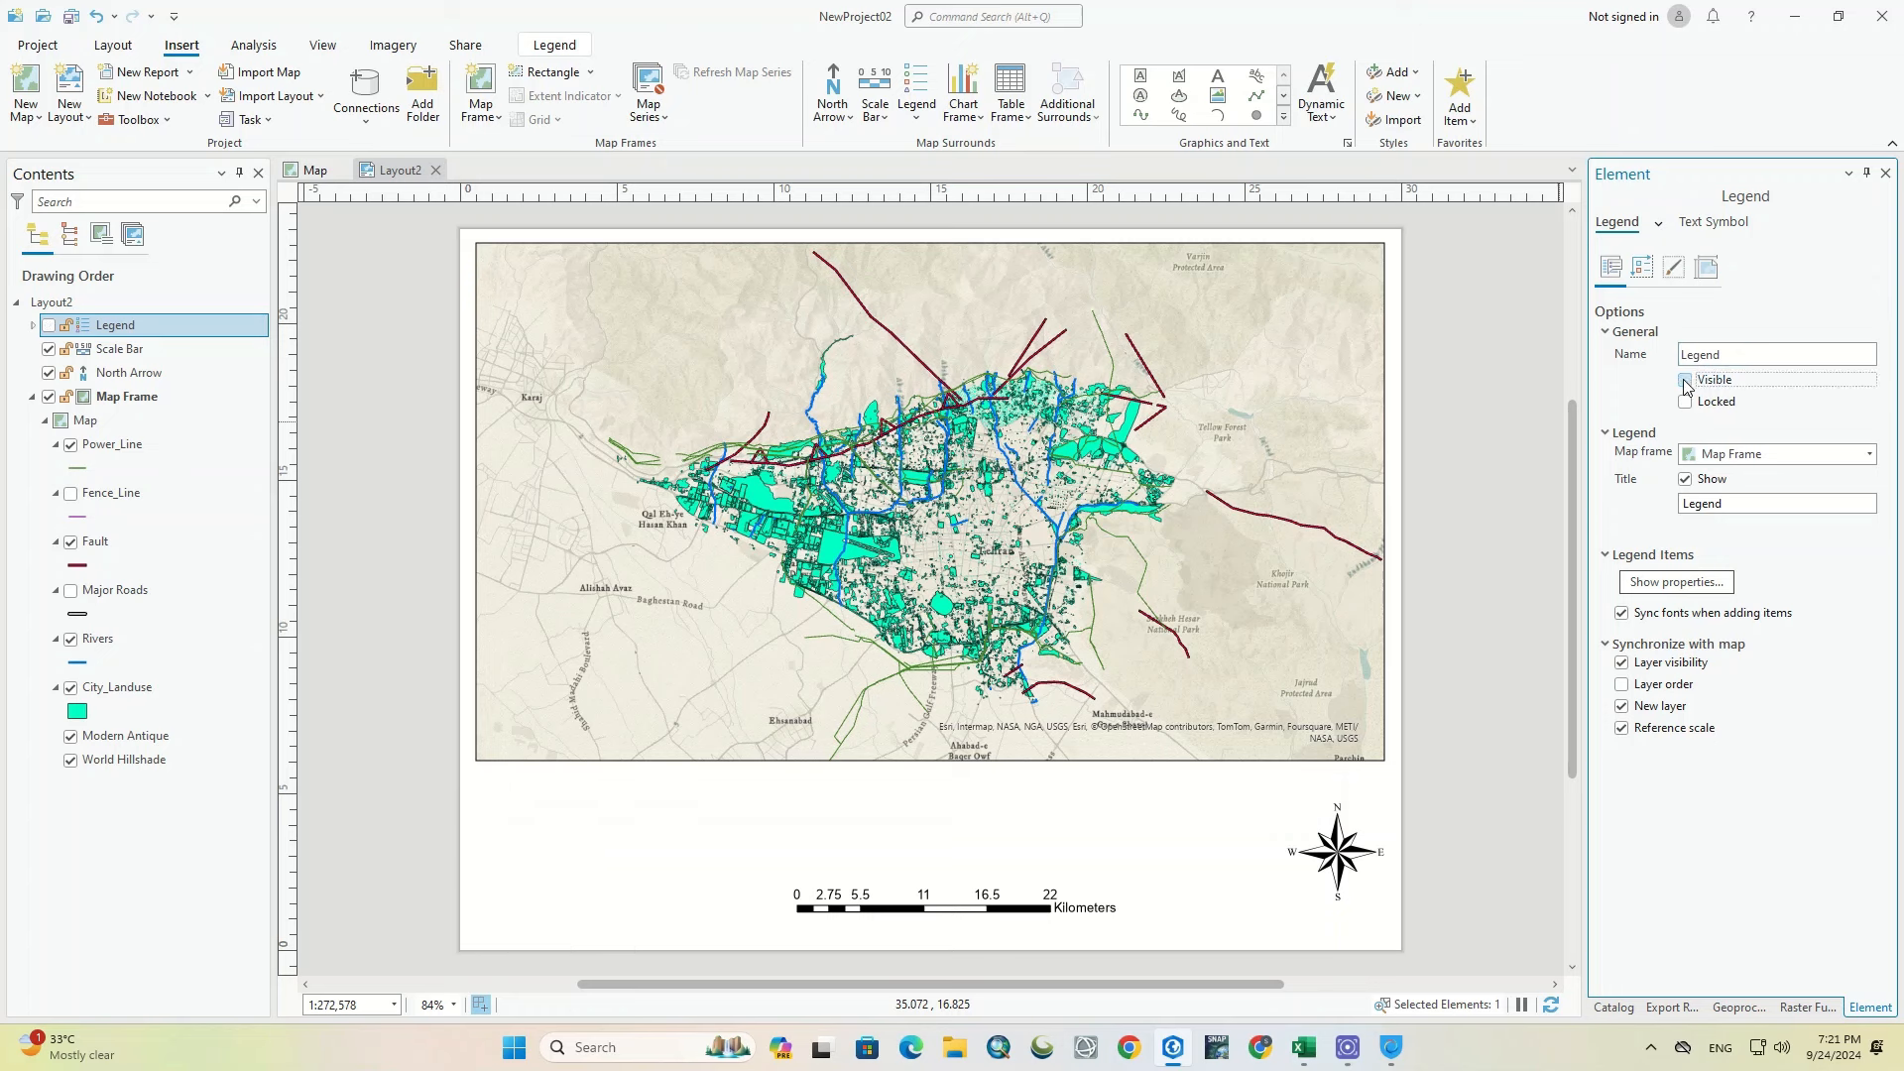
left_click(1686, 381)
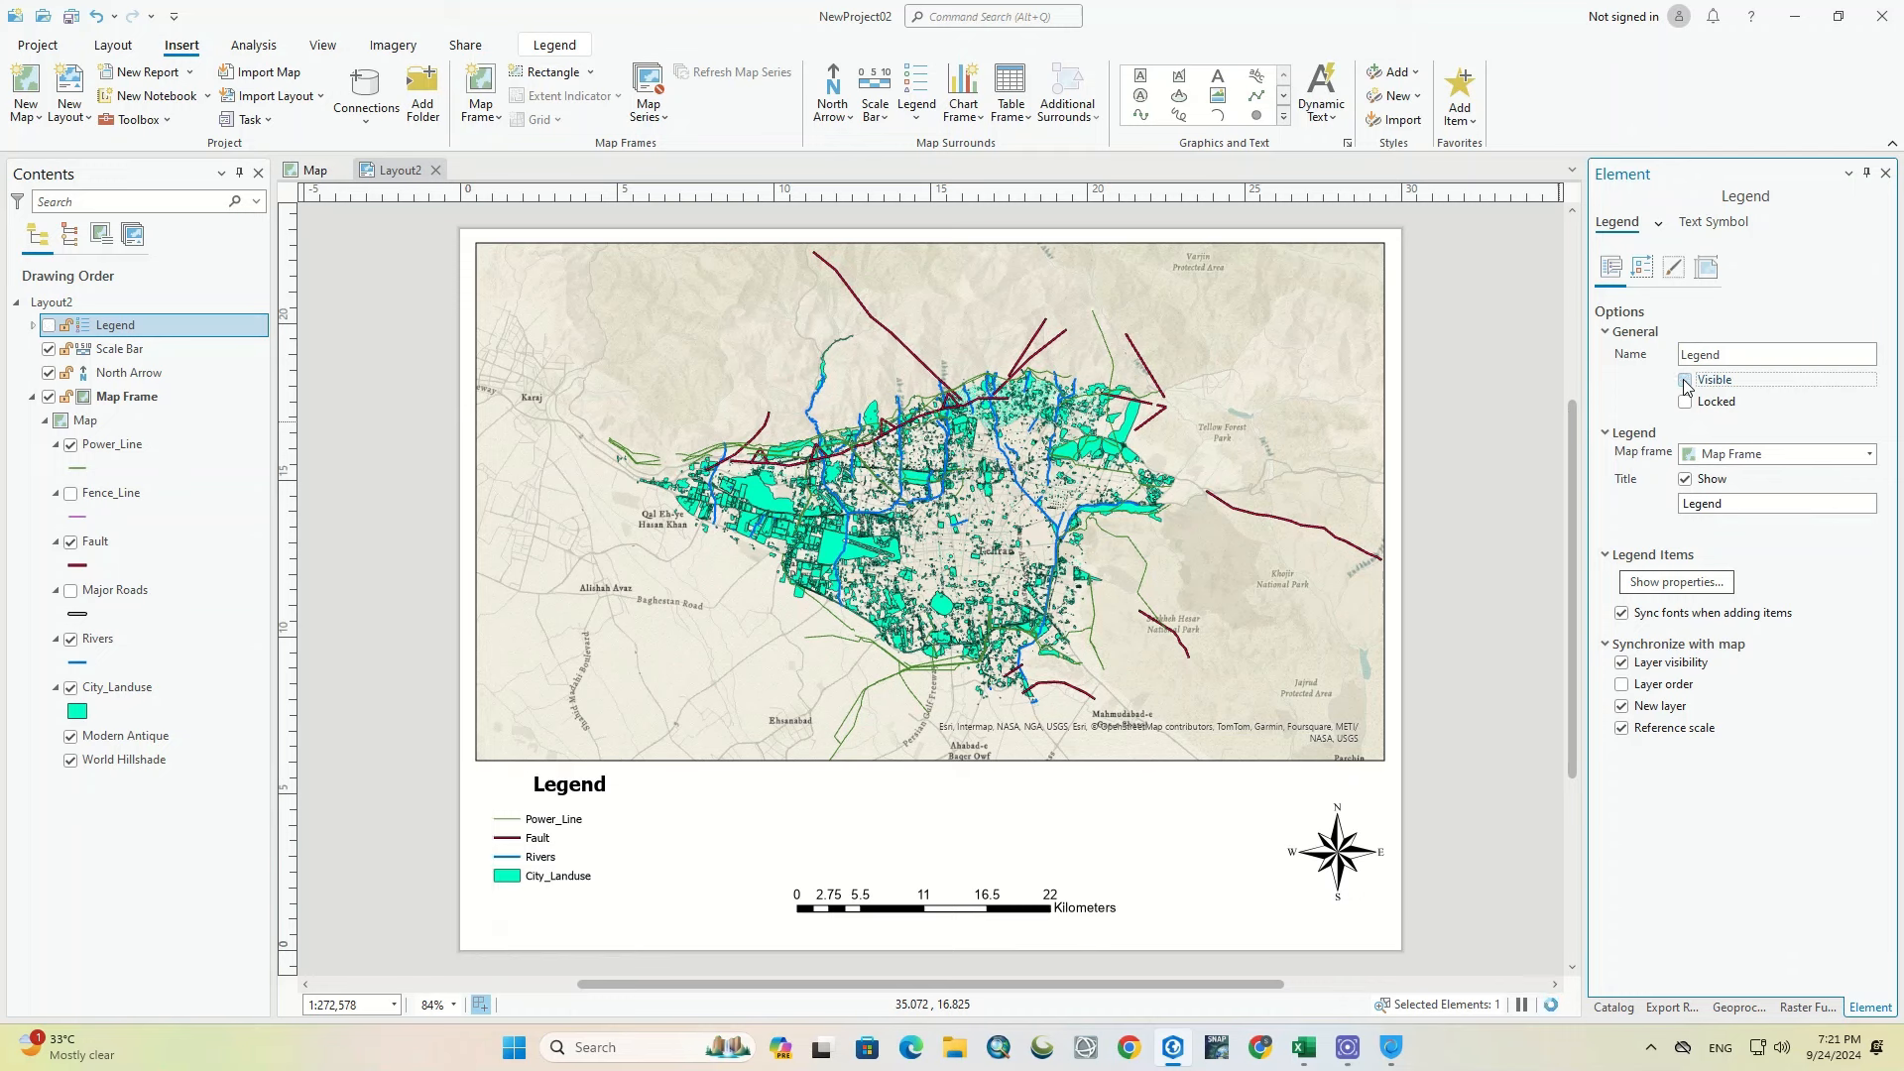
left_click(1686, 380)
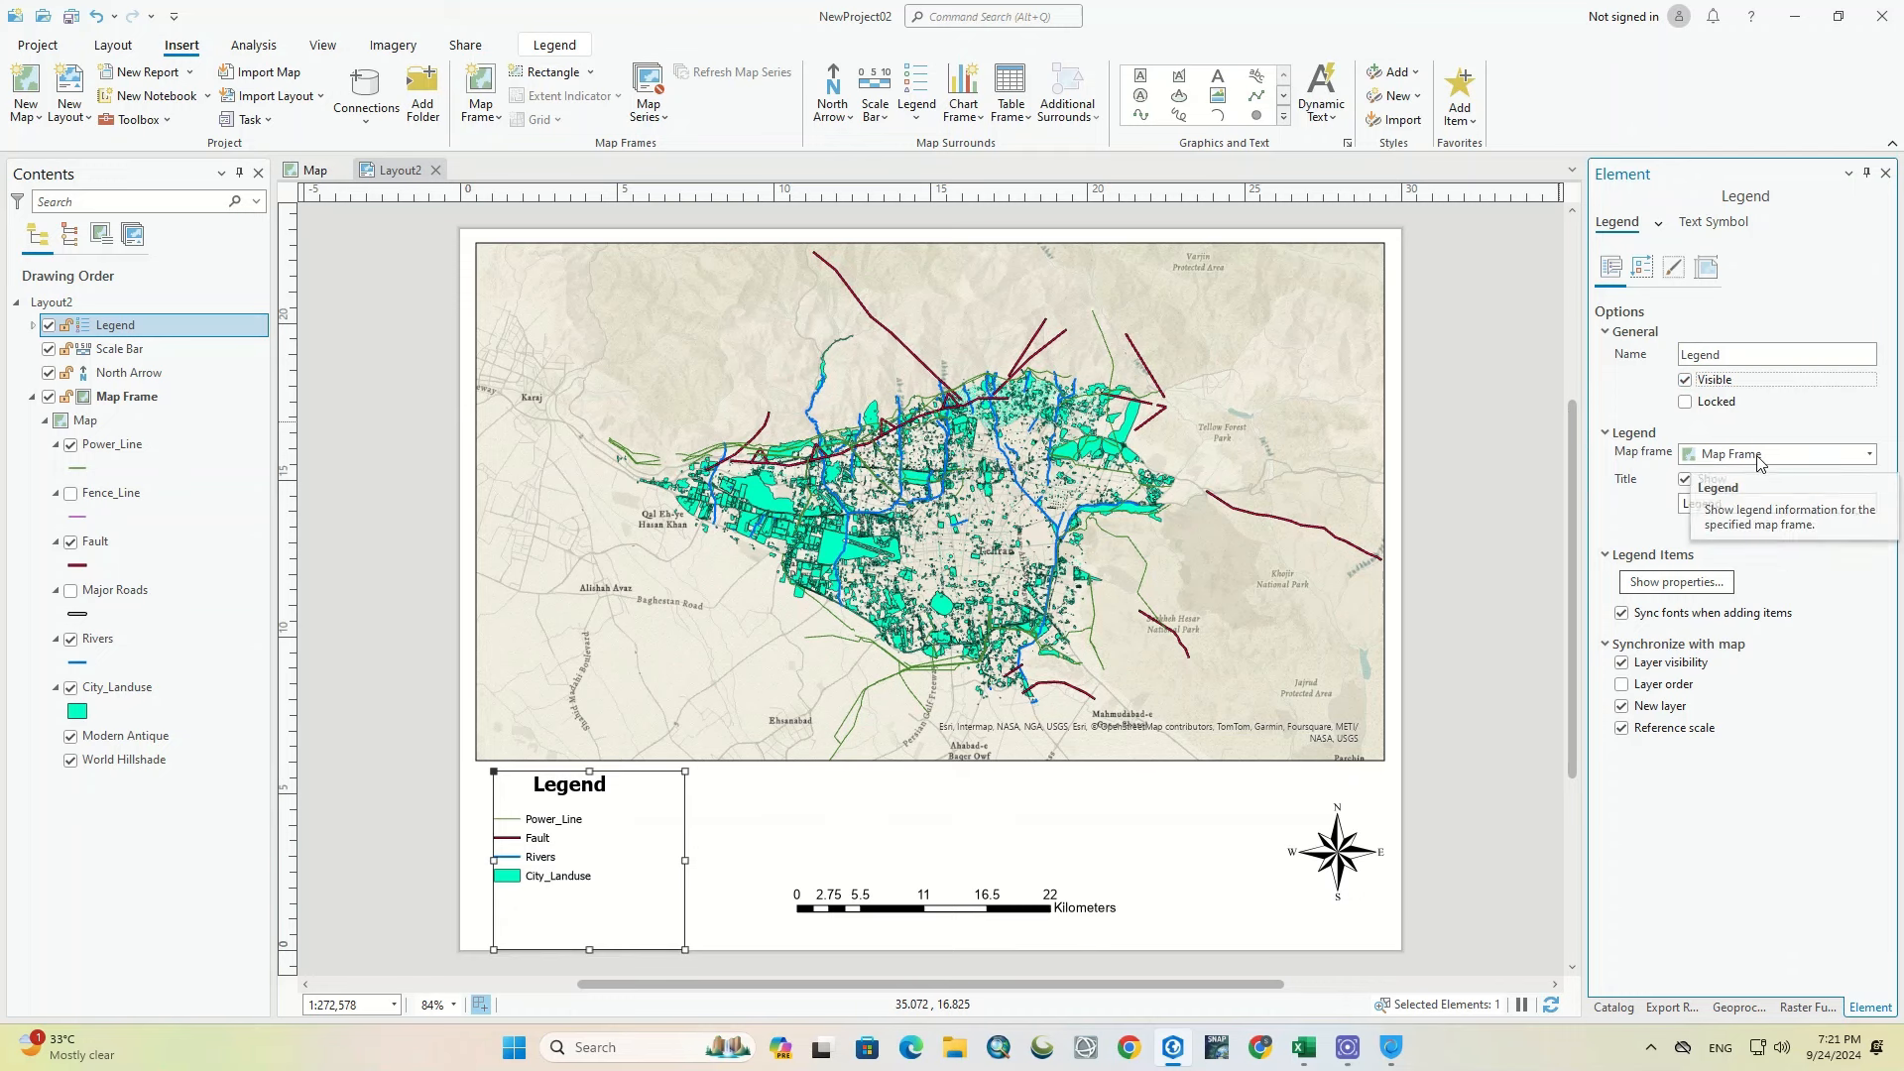
left_click(1685, 480)
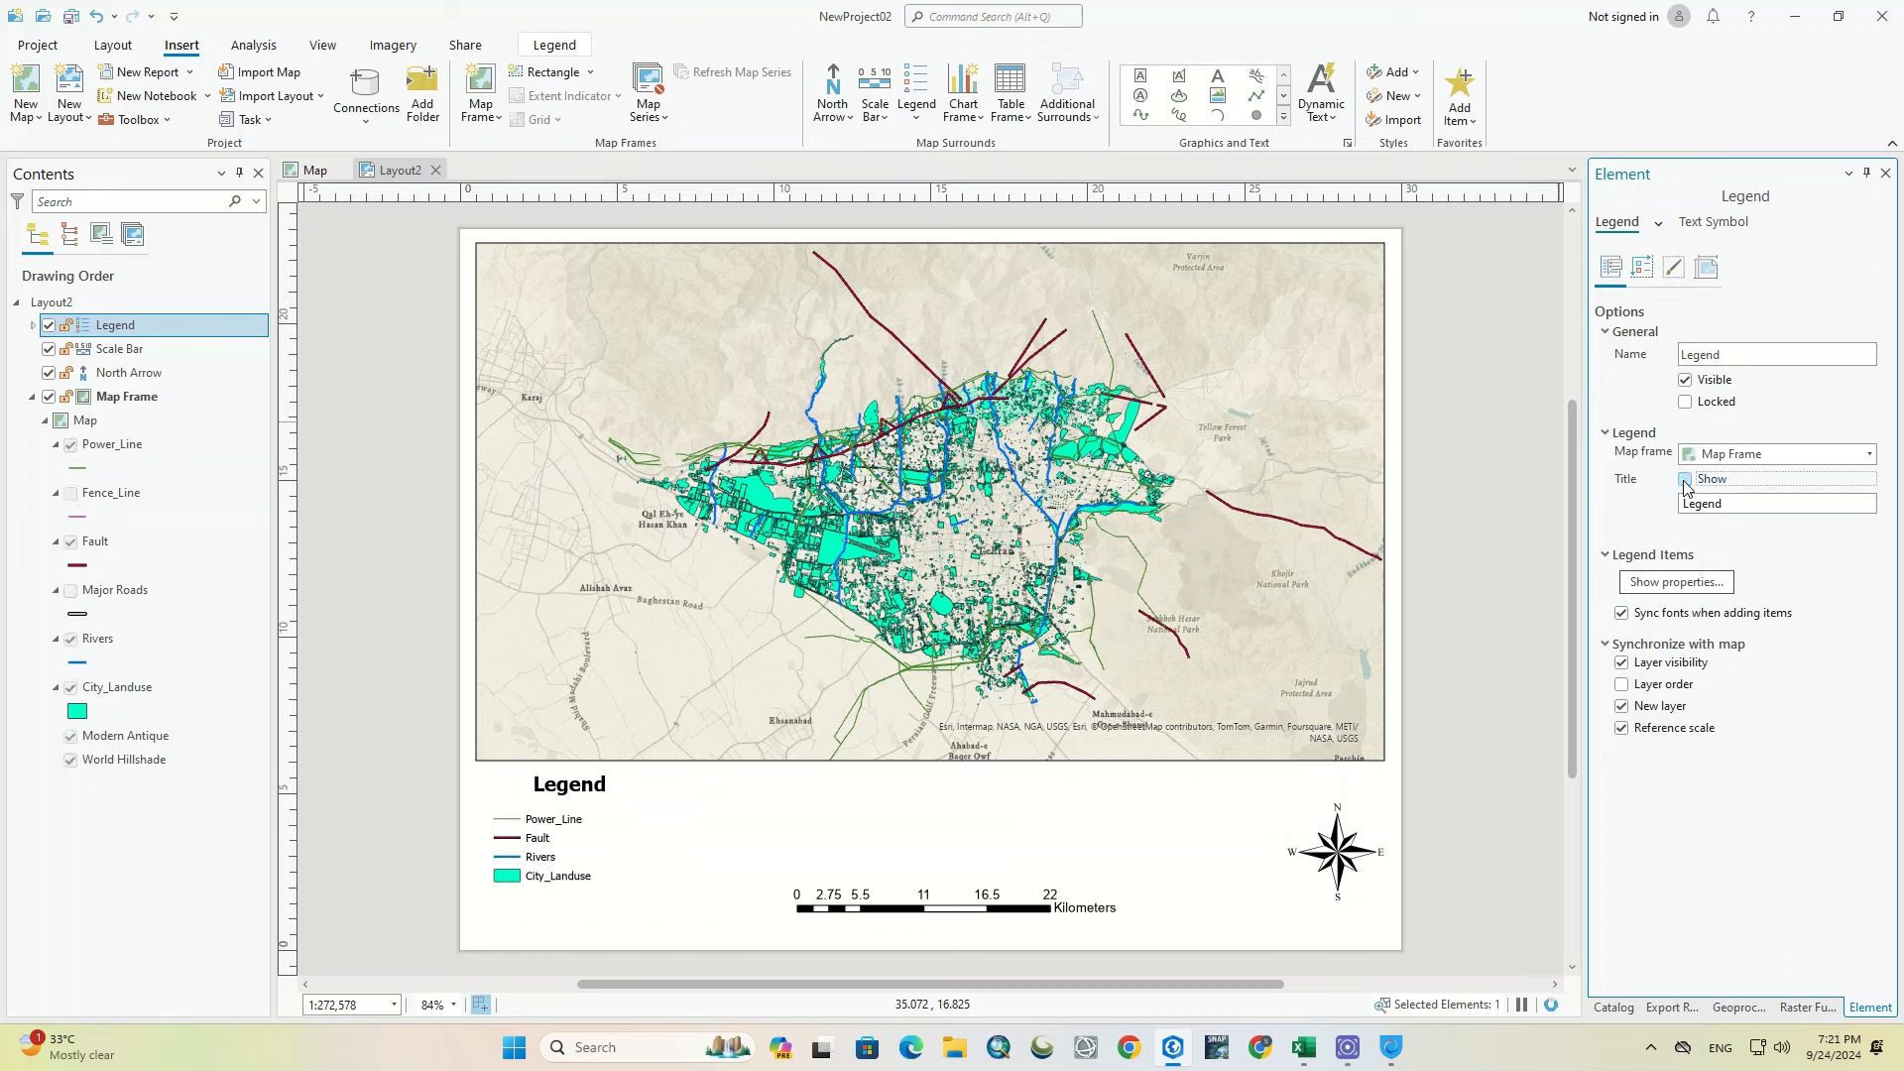
Step: Give the legend a black 1 pt border and a light grey background in its display properties
left_click(1643, 266)
left_click(1674, 266)
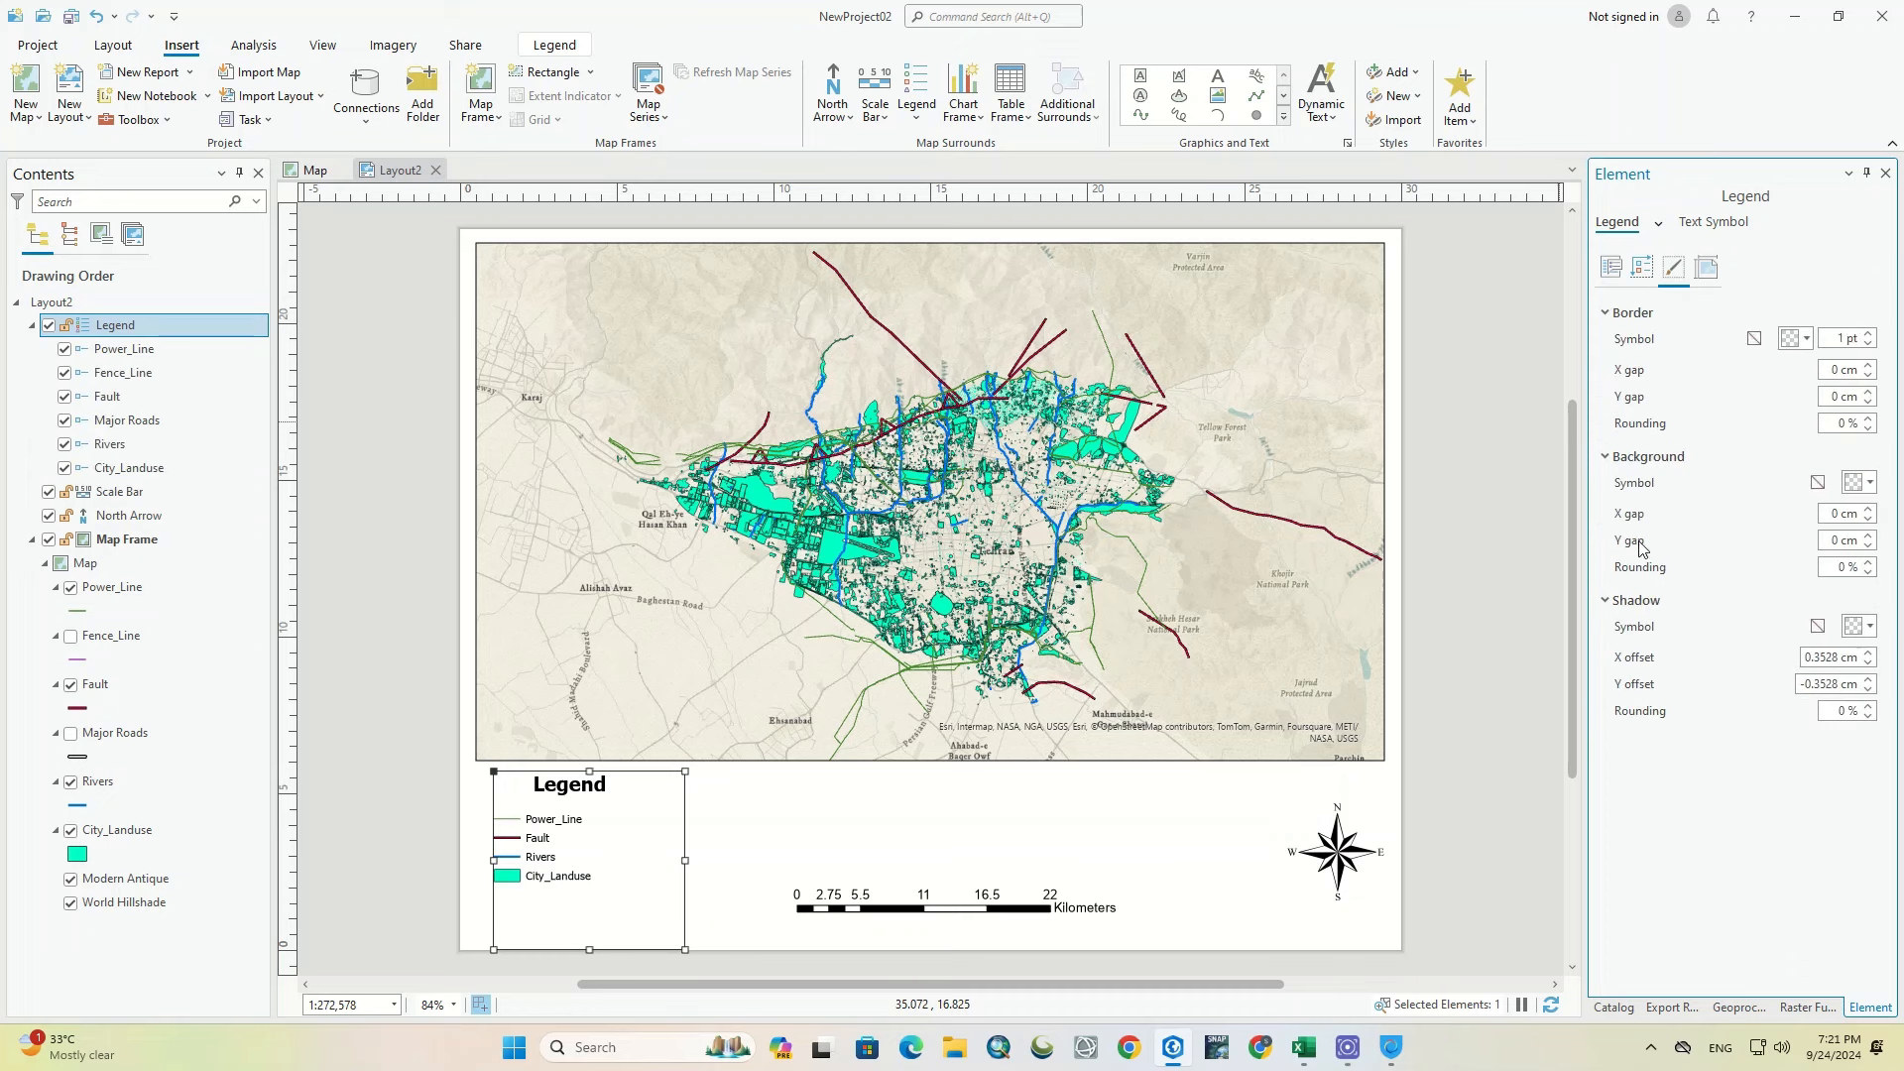
left_click(1783, 339)
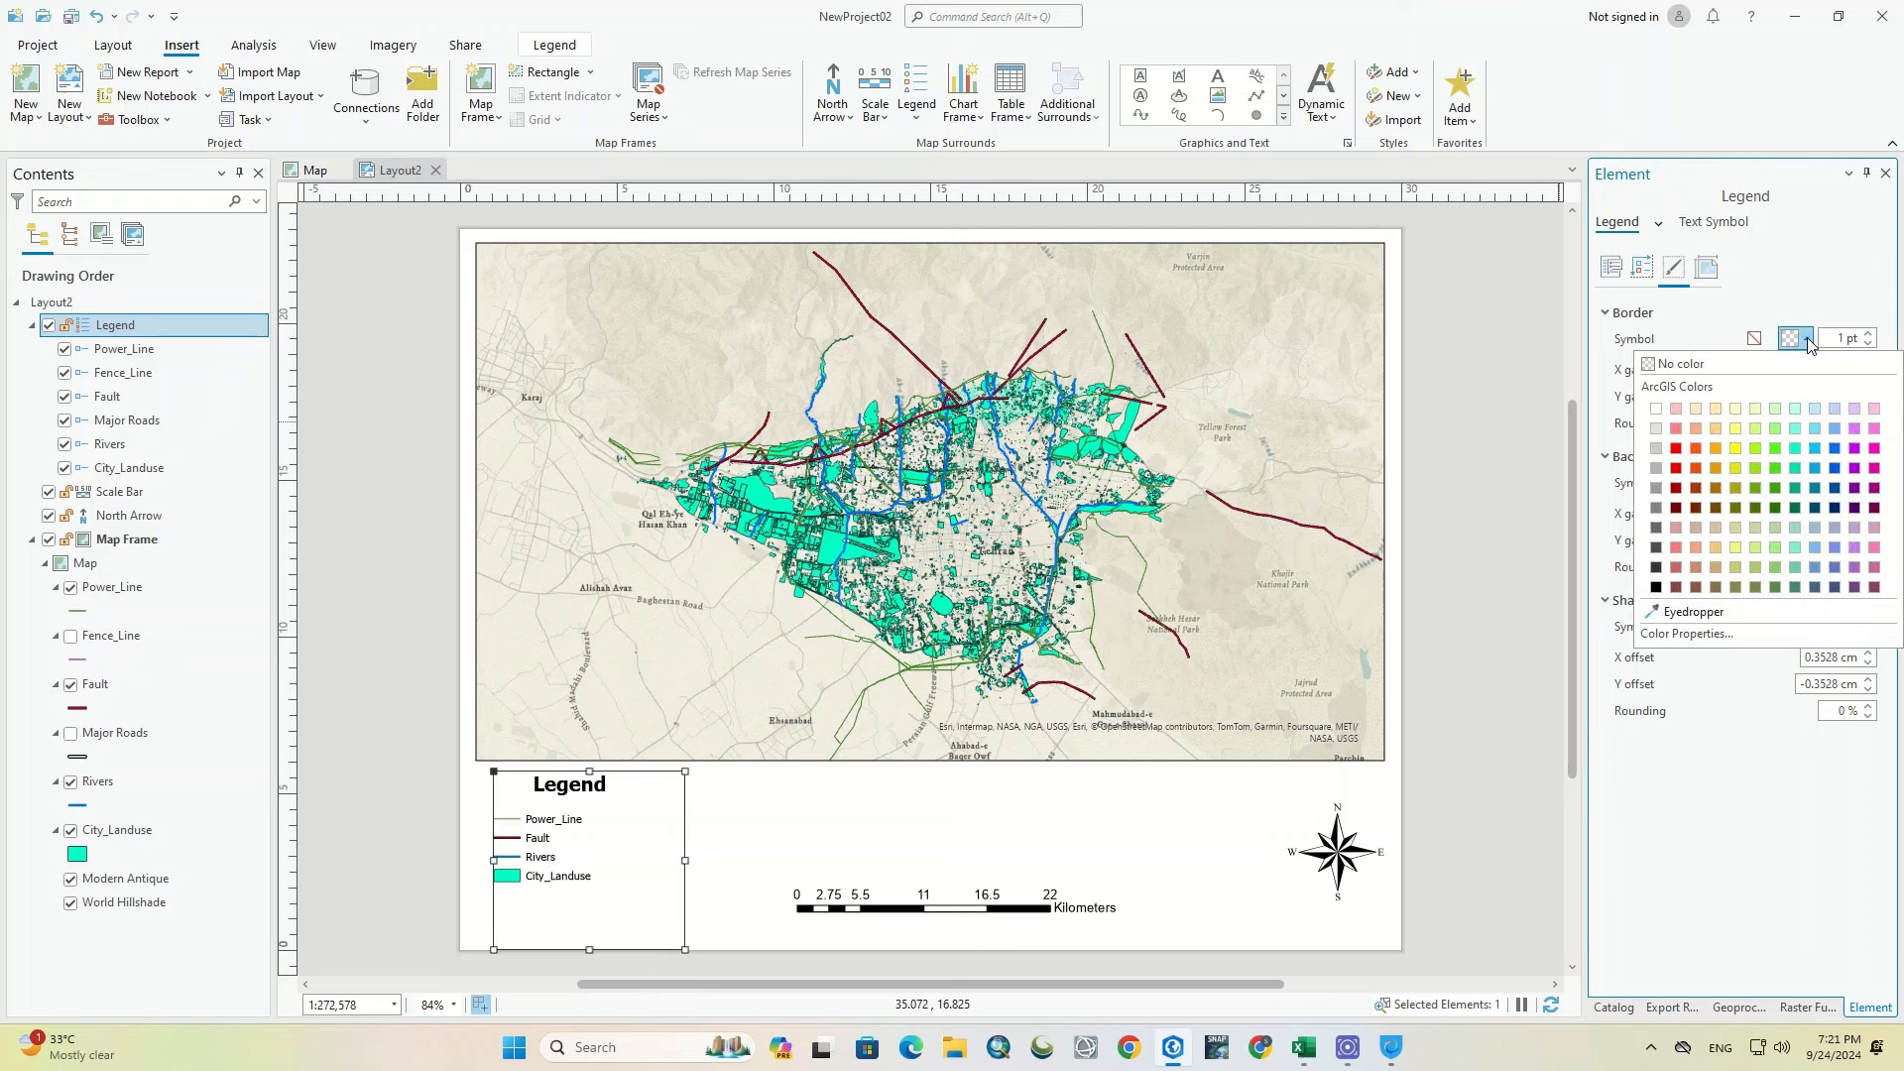
left_click(1655, 587)
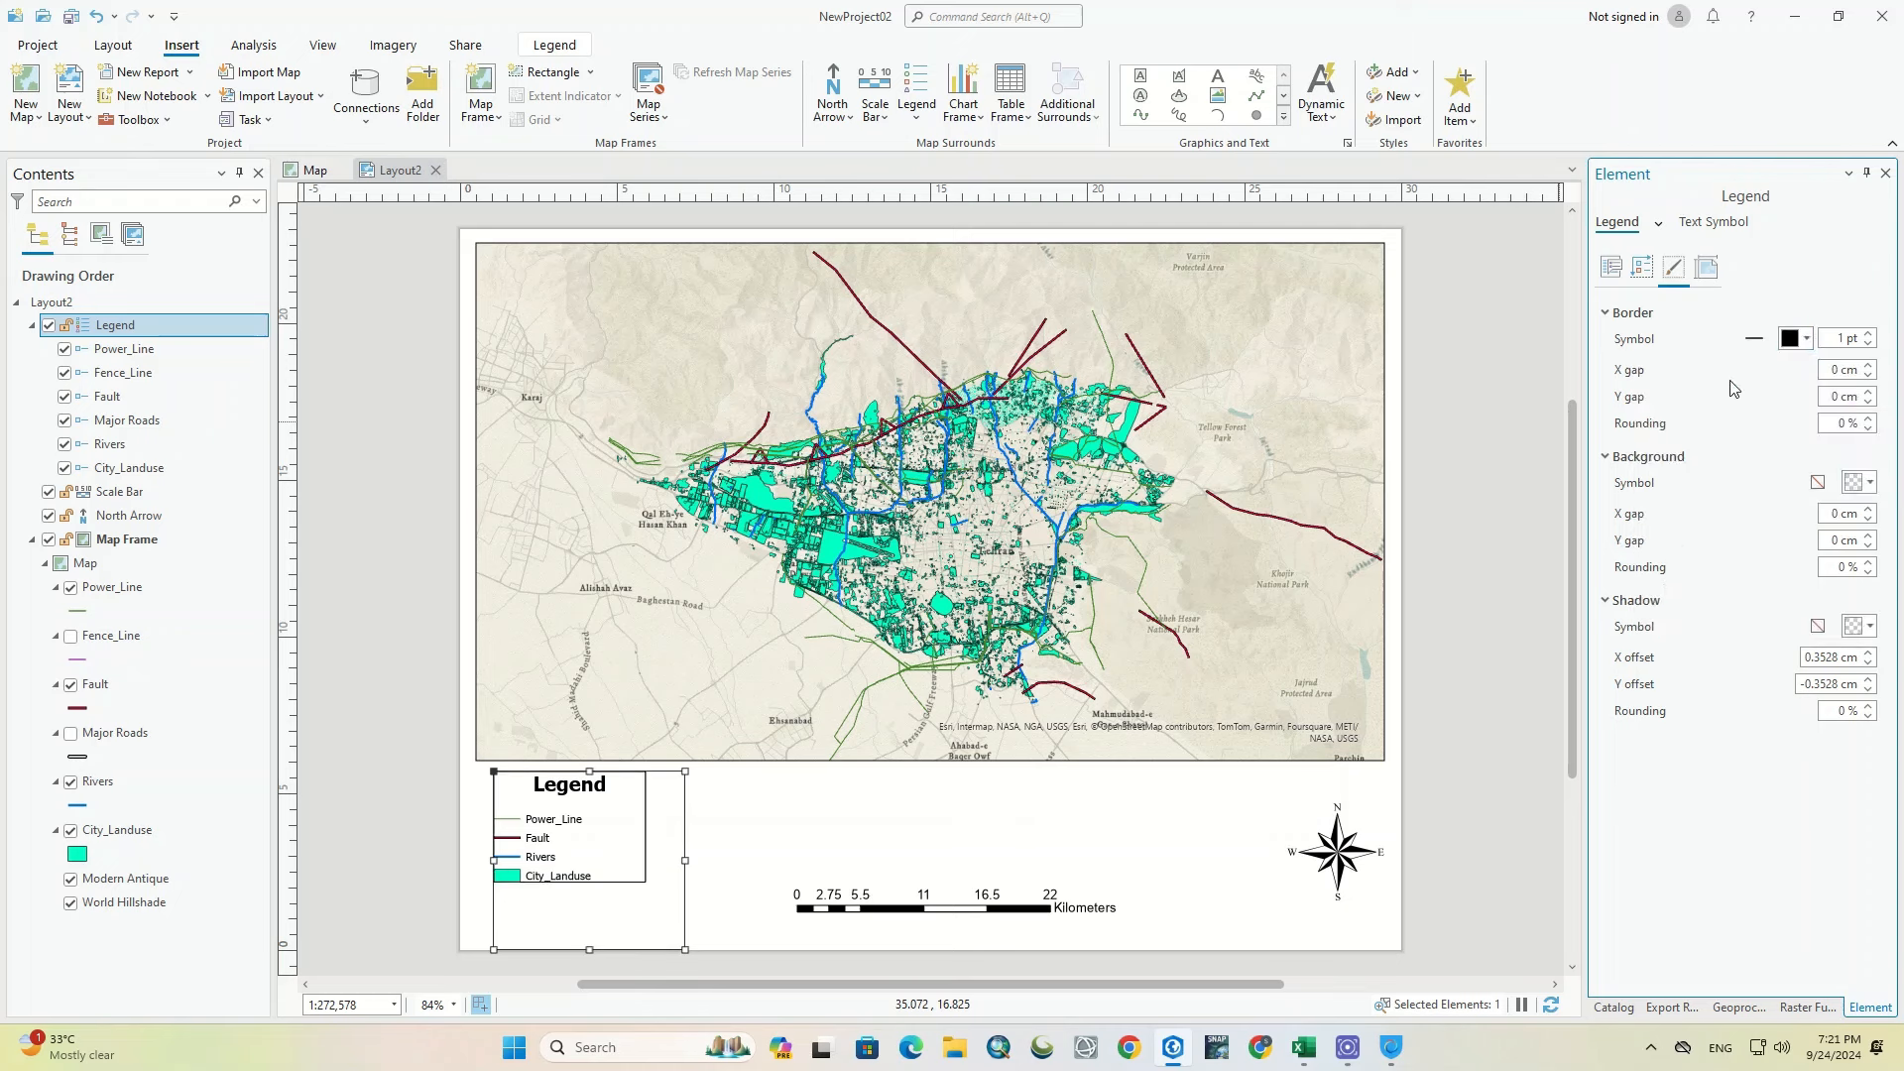
left_click(1868, 483)
left_click(1655, 592)
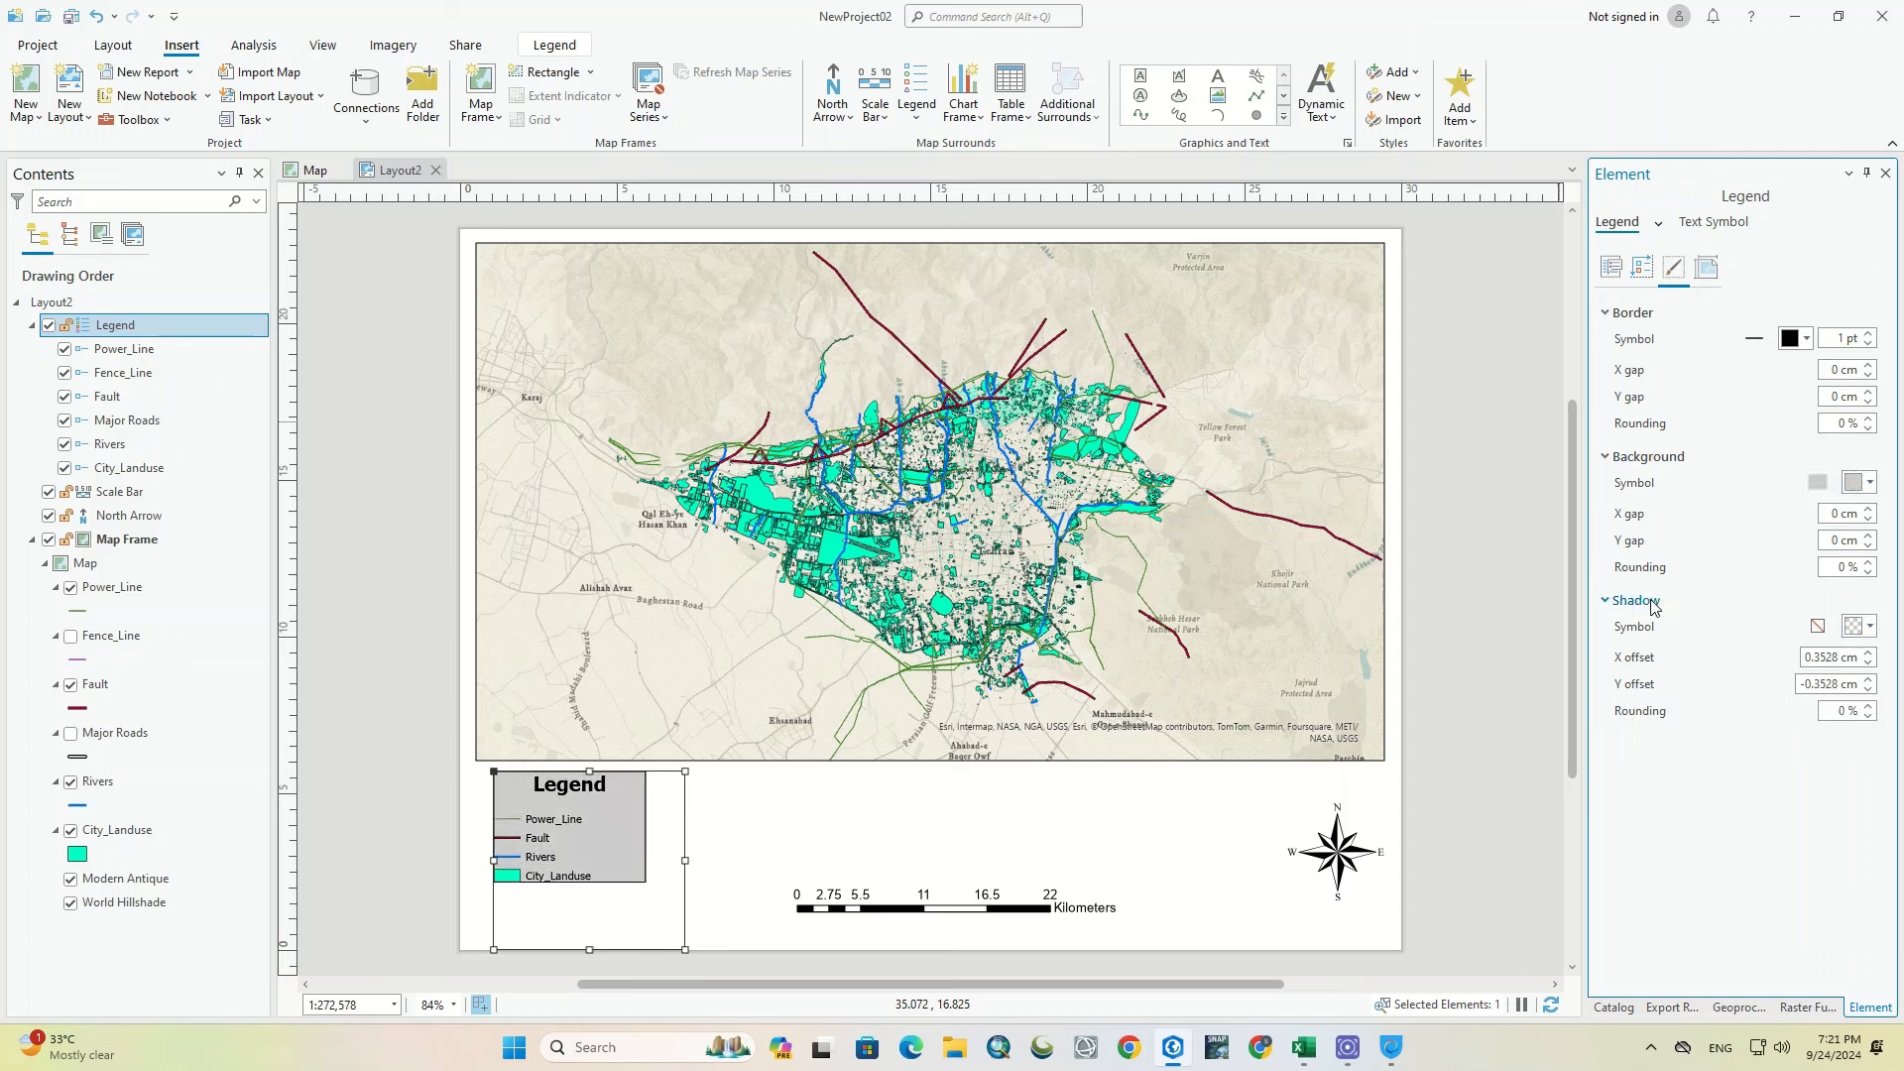
Step: Try a 1 cm X gap on the legend's background and set it back to 0 cm
left_click(1869, 510)
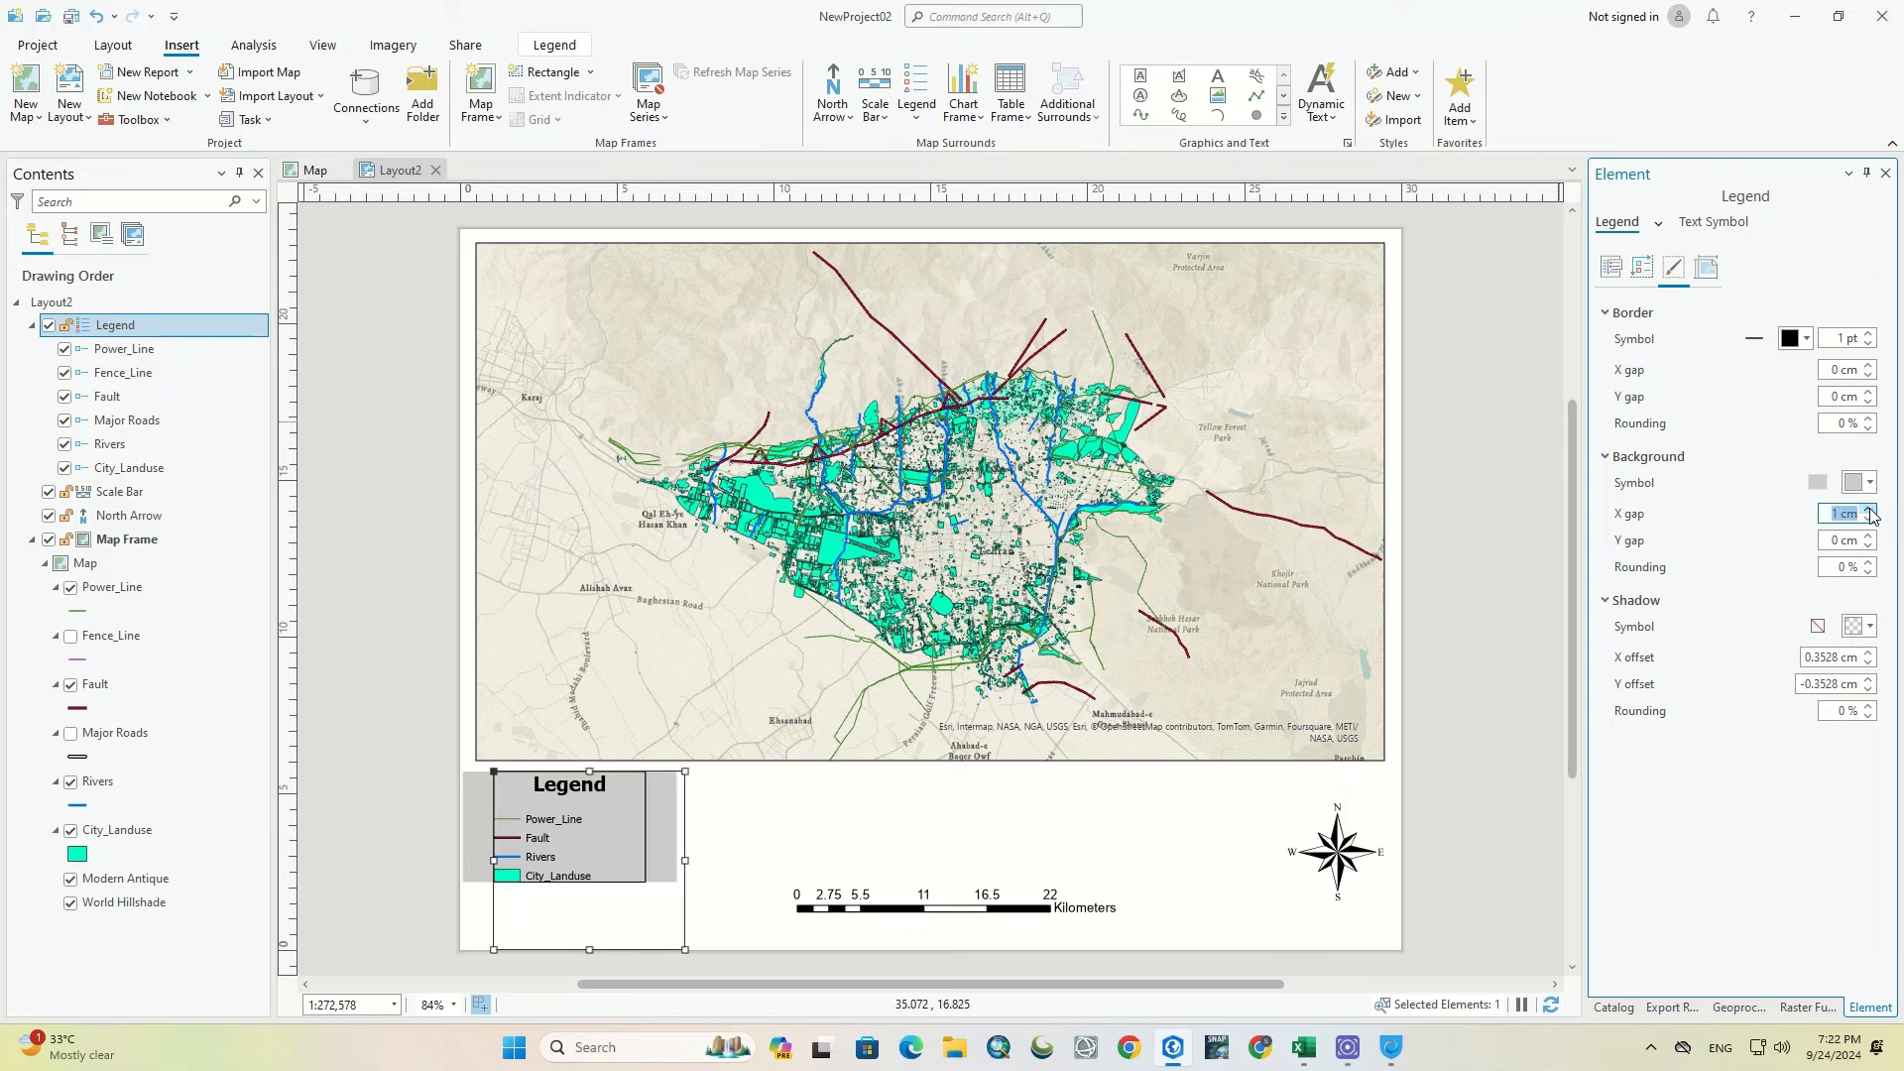
left_click(1869, 521)
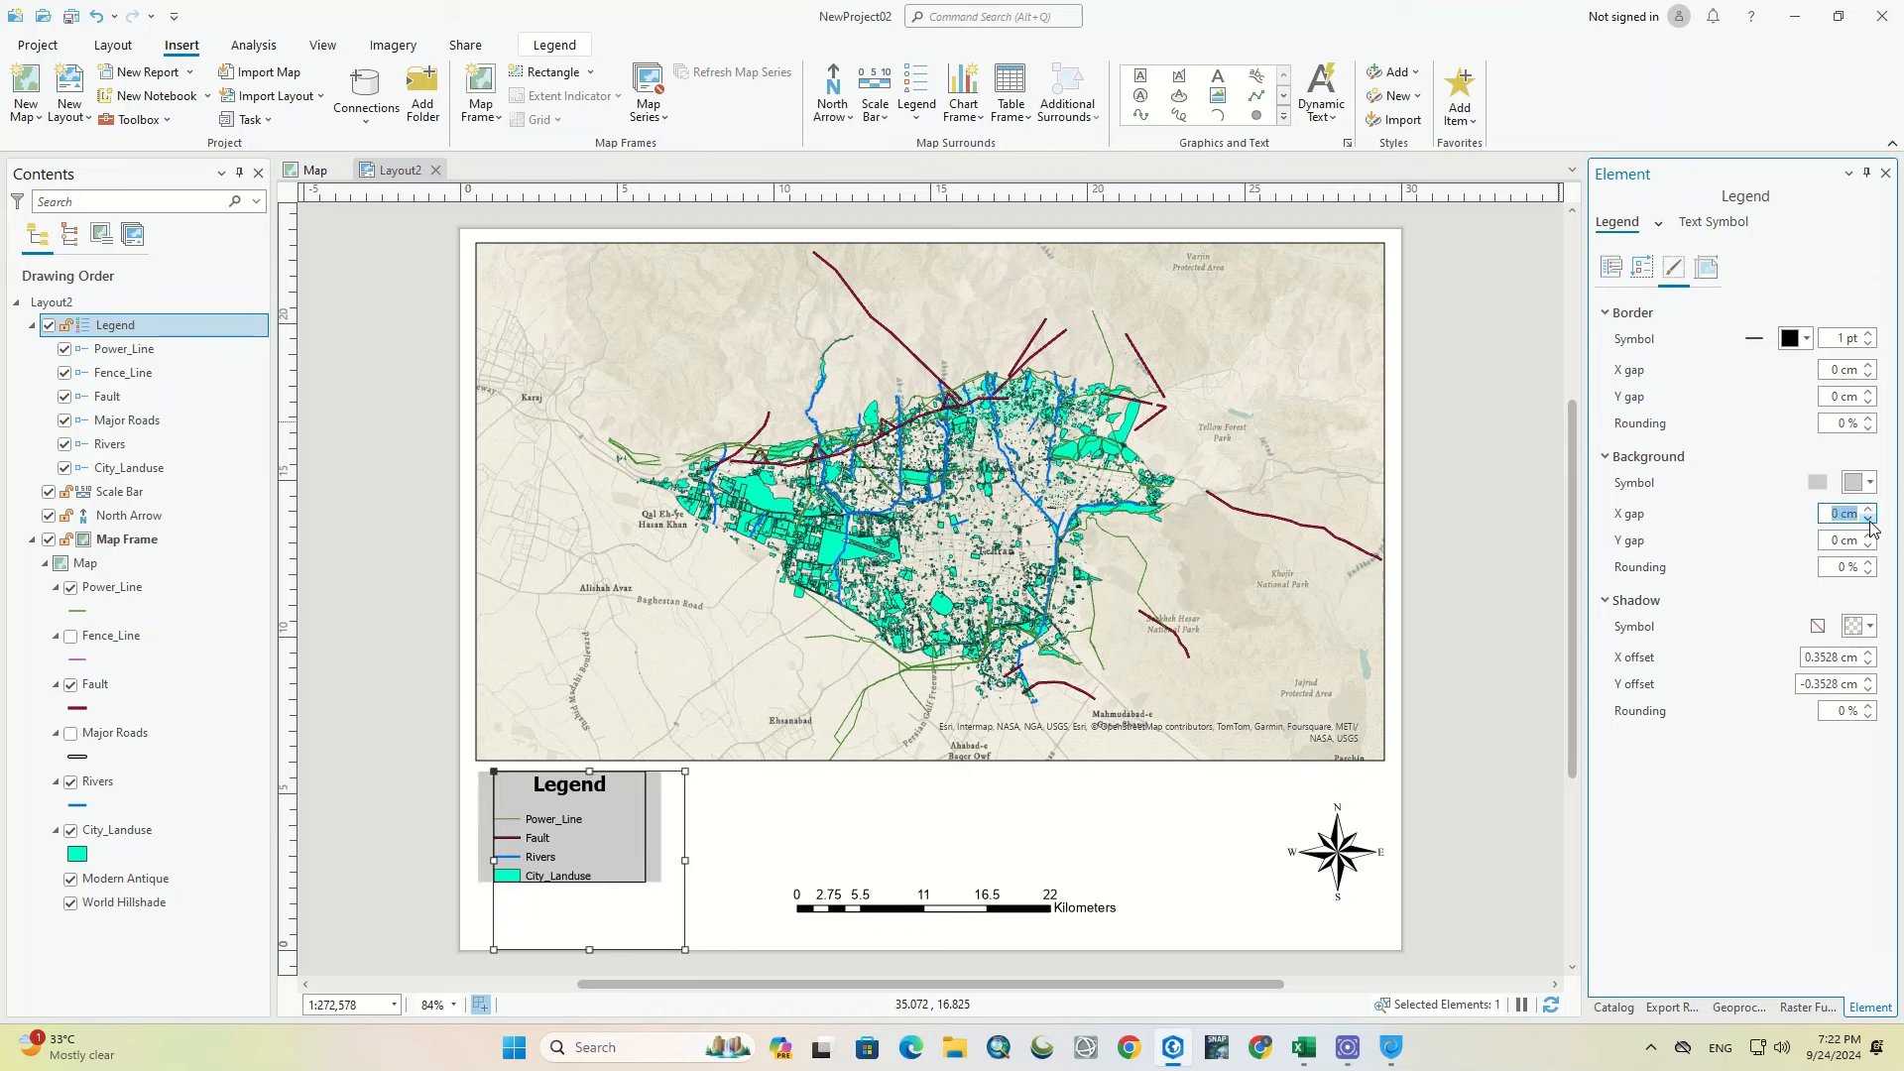
Step: Set the X and Y gaps of both the legend's background and its border to 0.5 cm
left_click(1870, 510)
left_click(1869, 537)
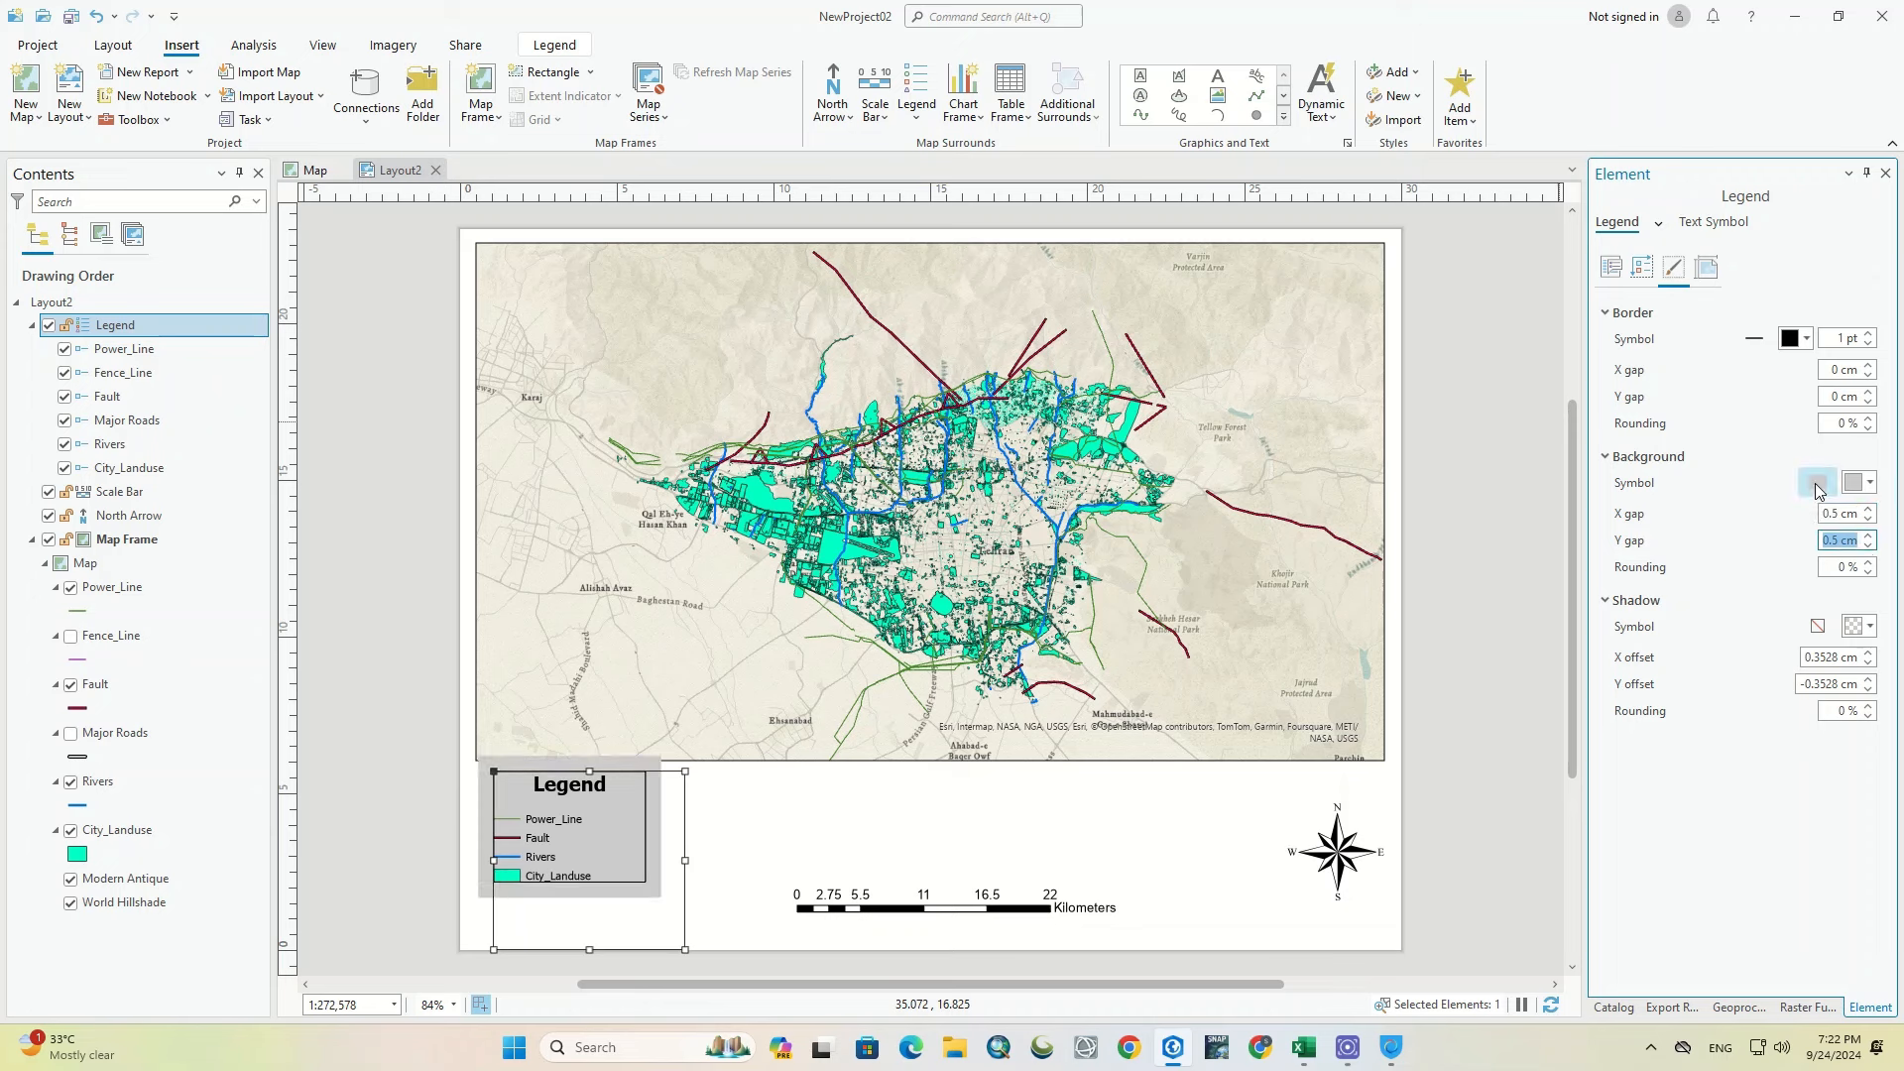
left_click(1869, 365)
left_click(1868, 376)
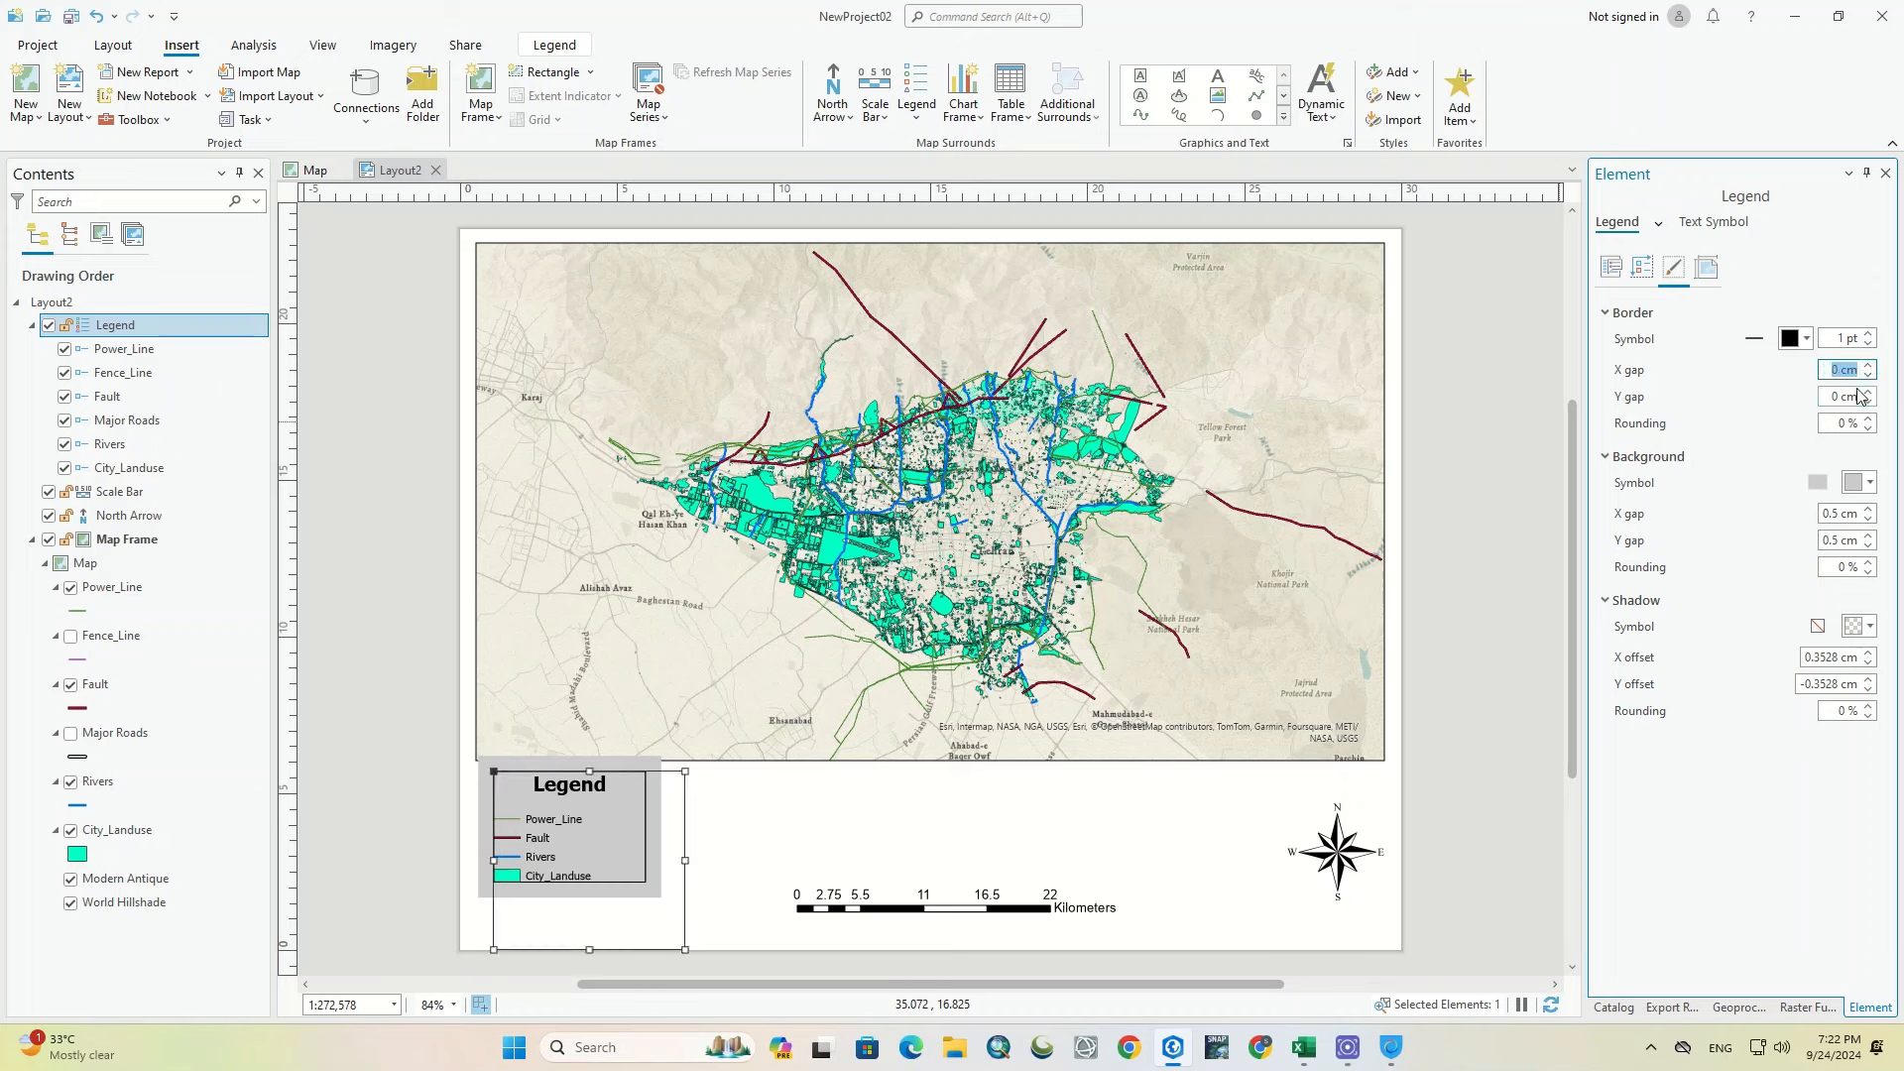
left_click(1868, 365)
left_click(1869, 392)
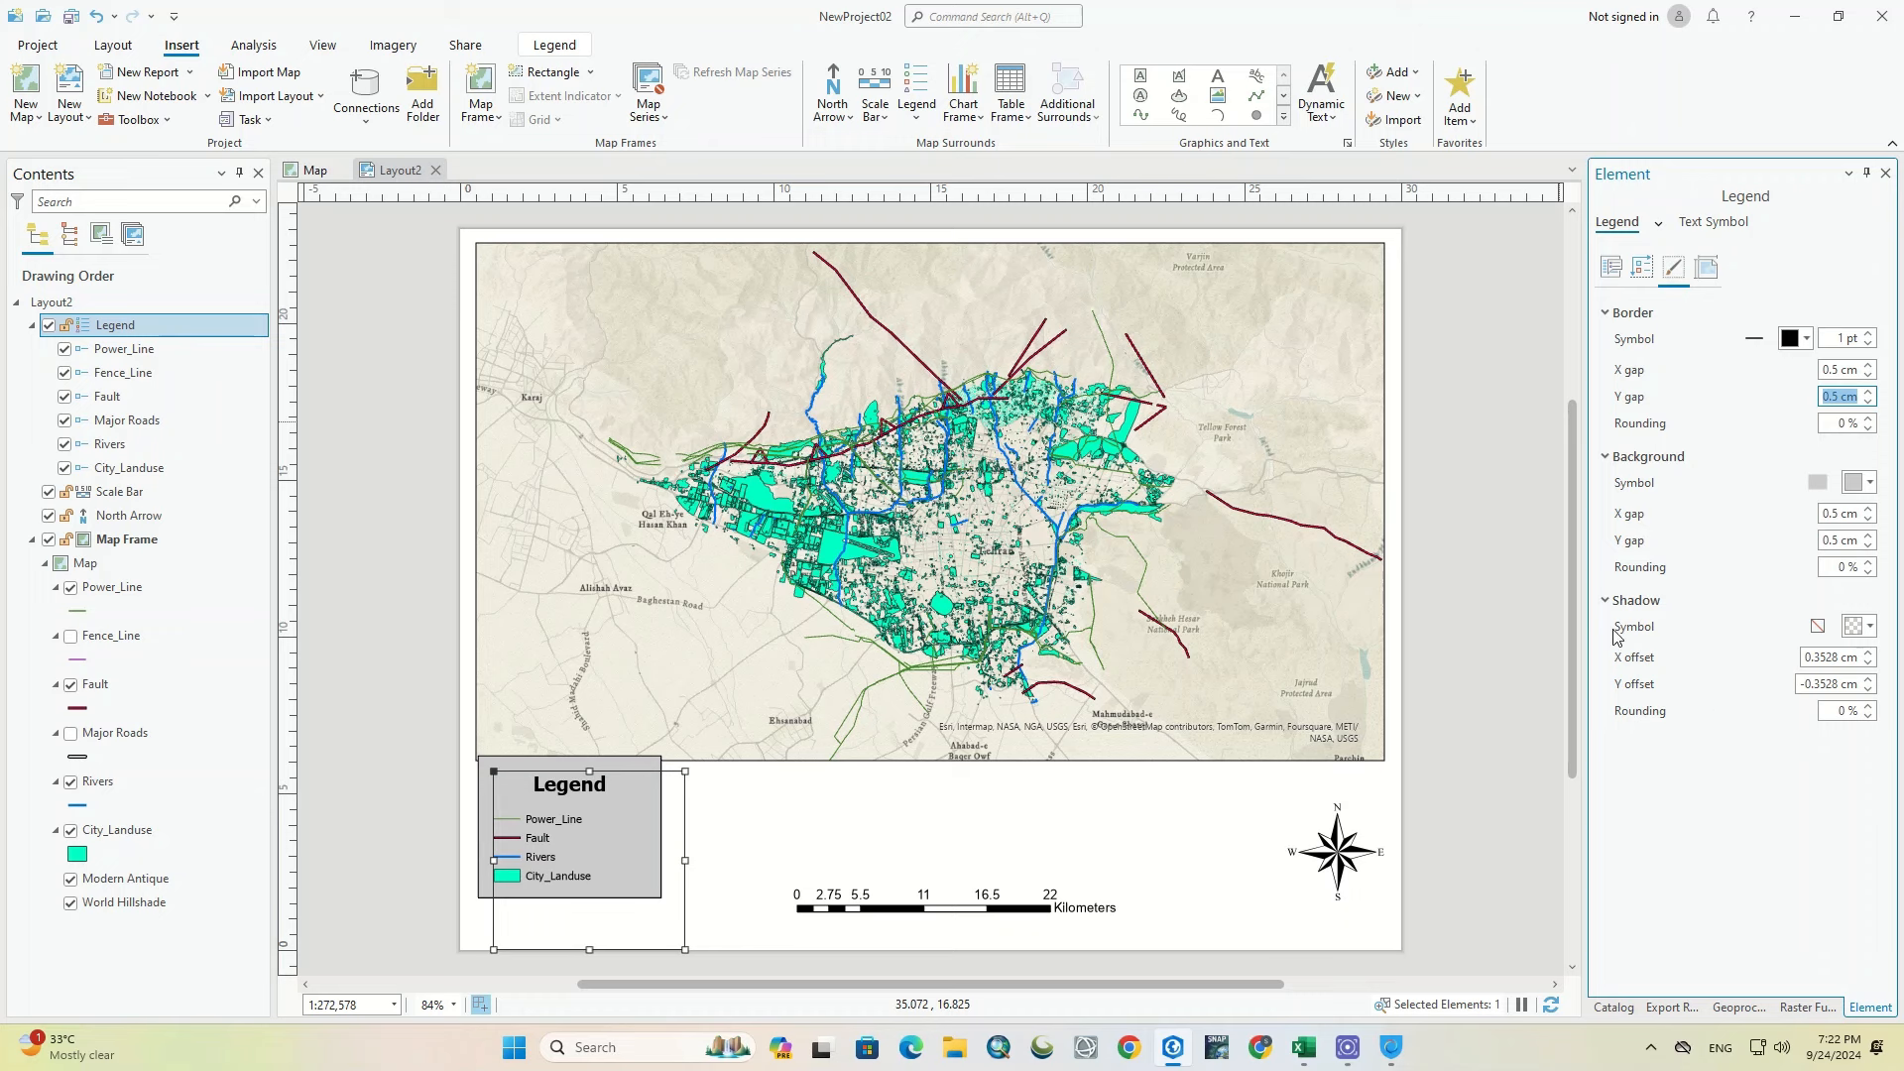
Step: Give the legend a light grey shadow and move it down slightly so it sits clear of the map frame
left_click(1861, 626)
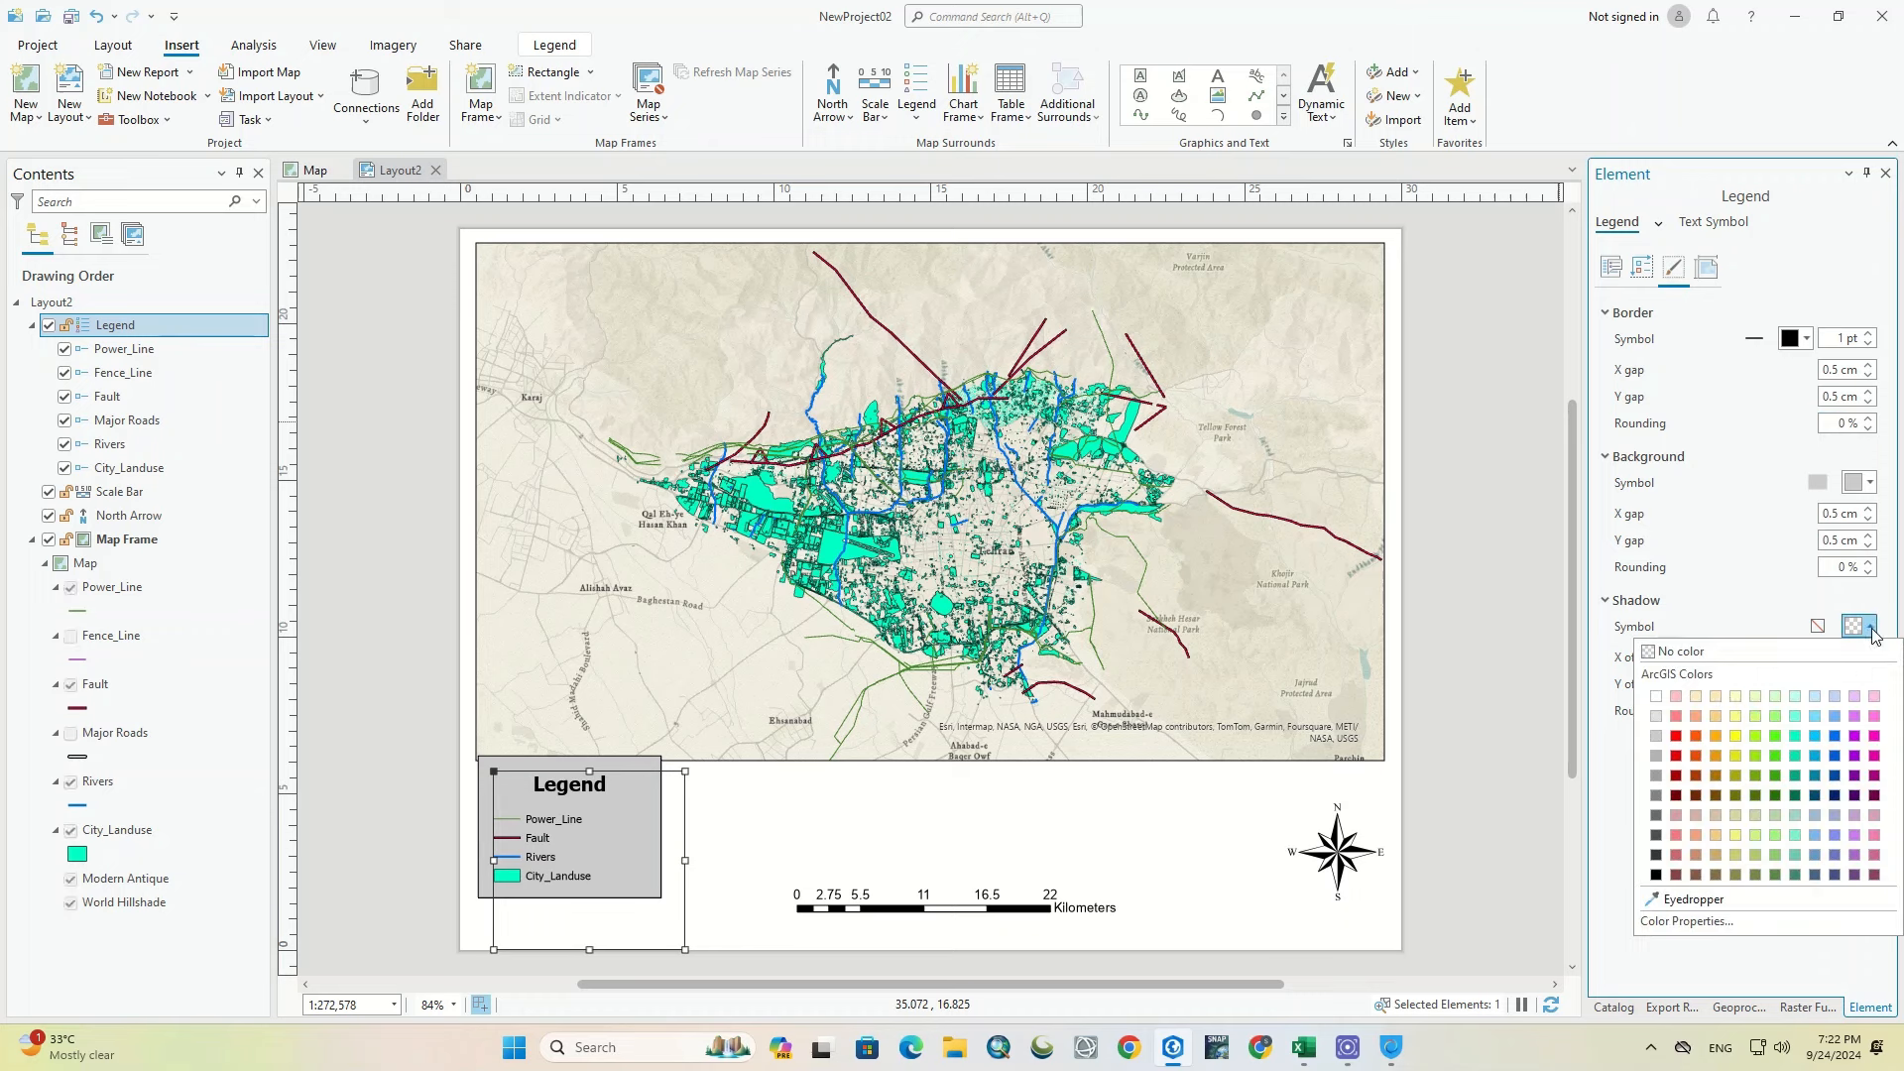
left_click(1657, 736)
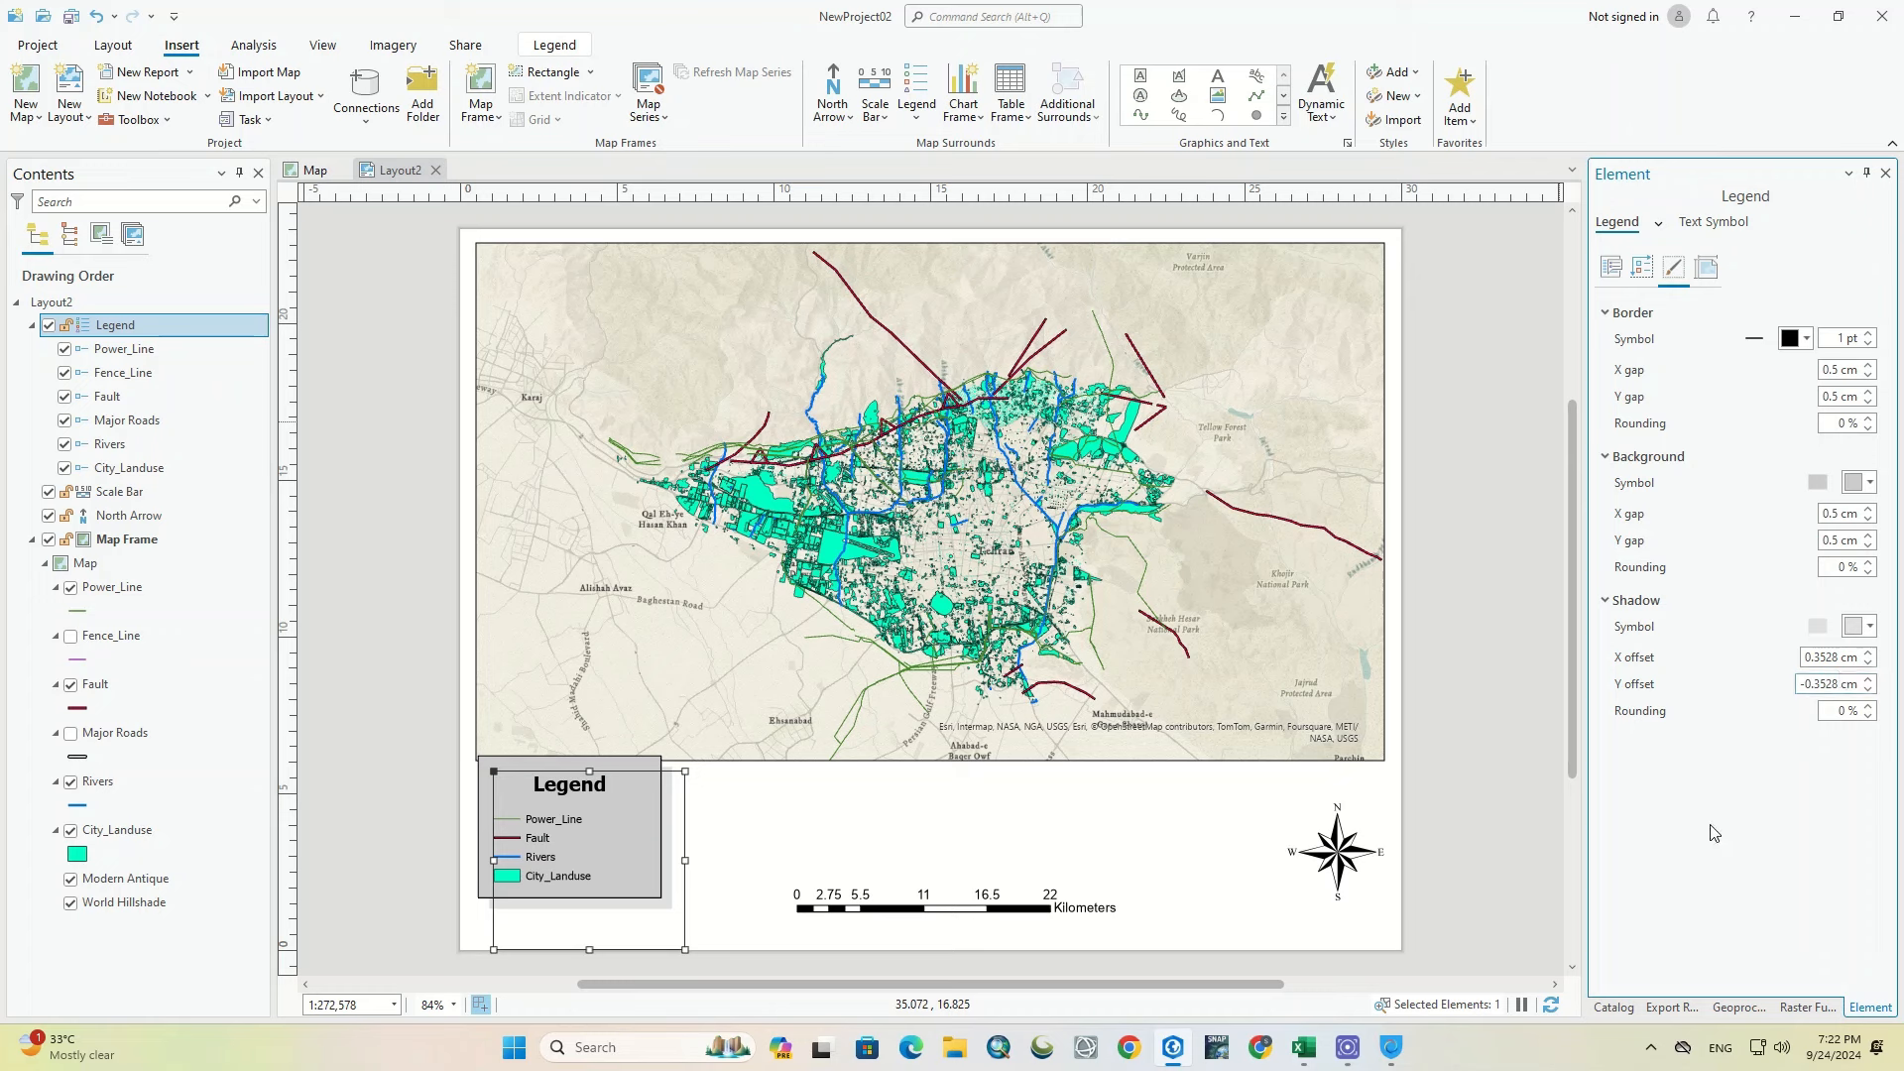
left_click(641, 827)
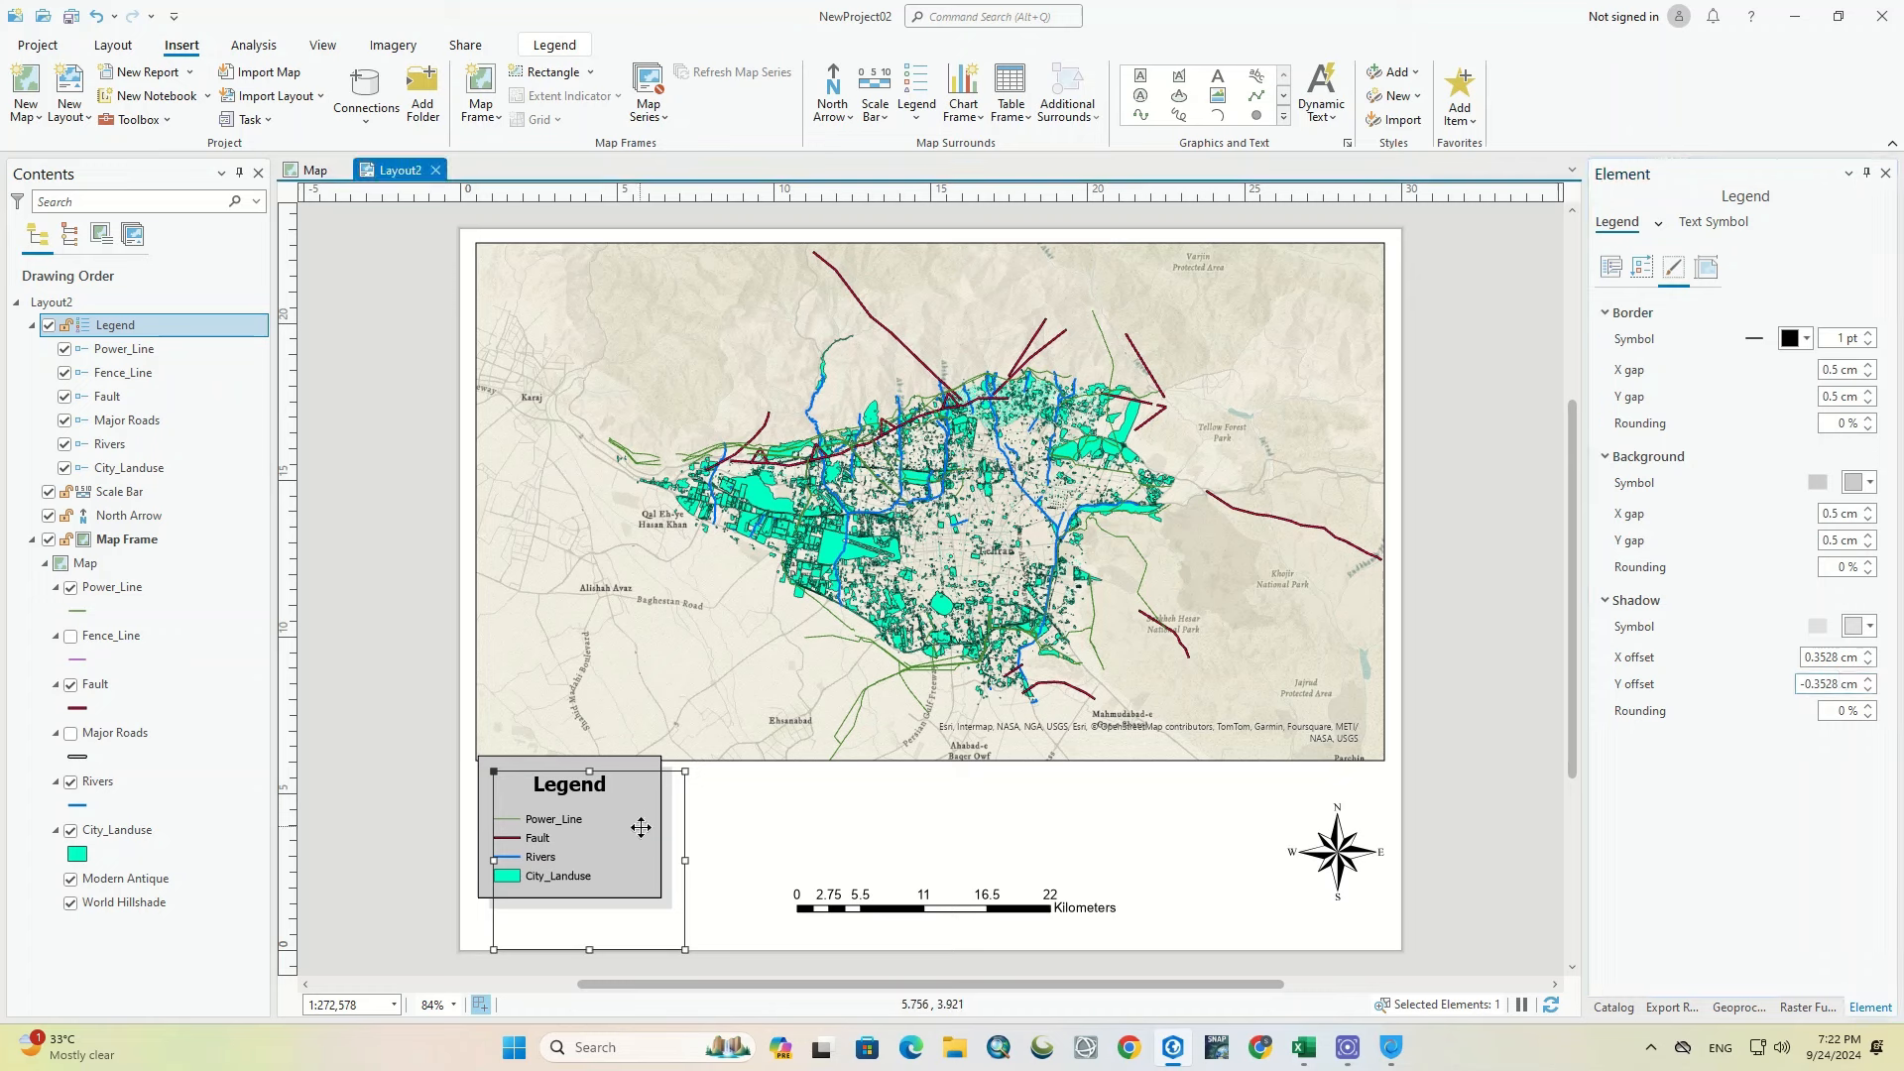
left_click_drag(633, 795, 632, 826)
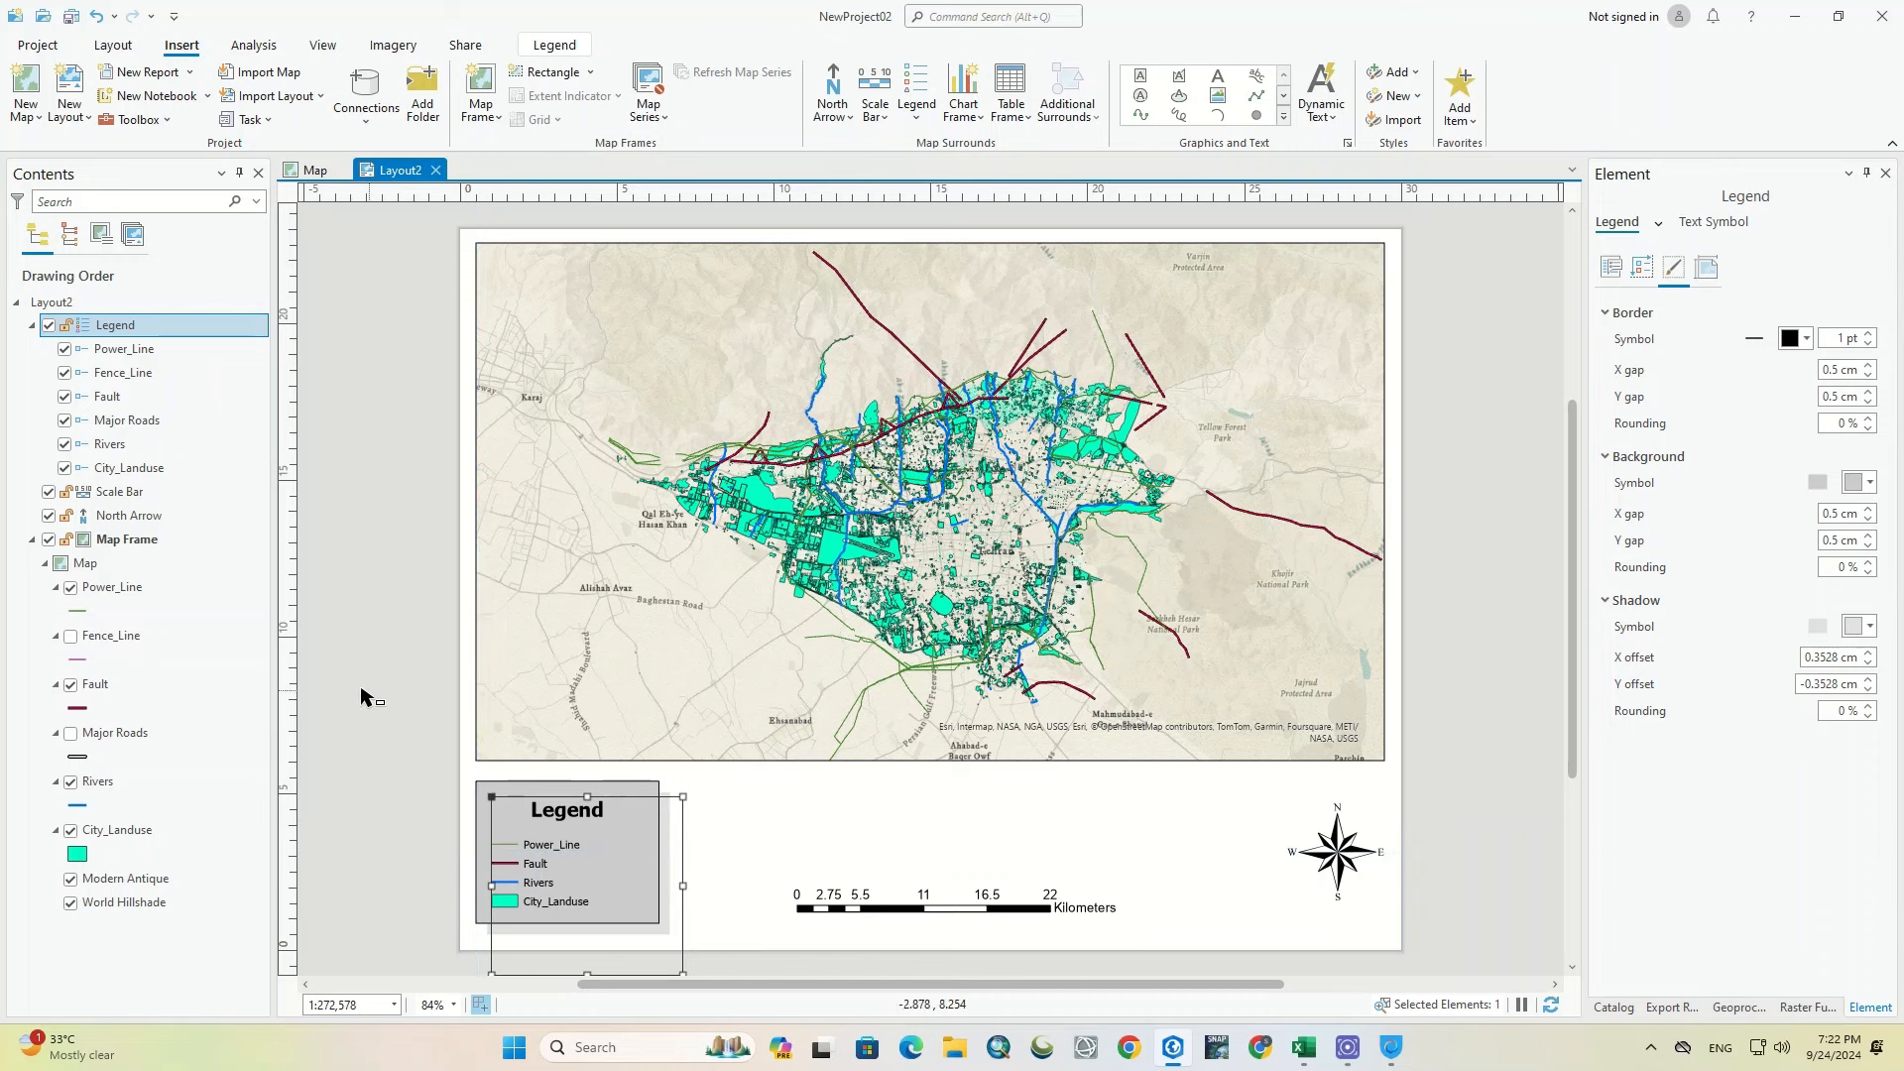
left_click(361, 696)
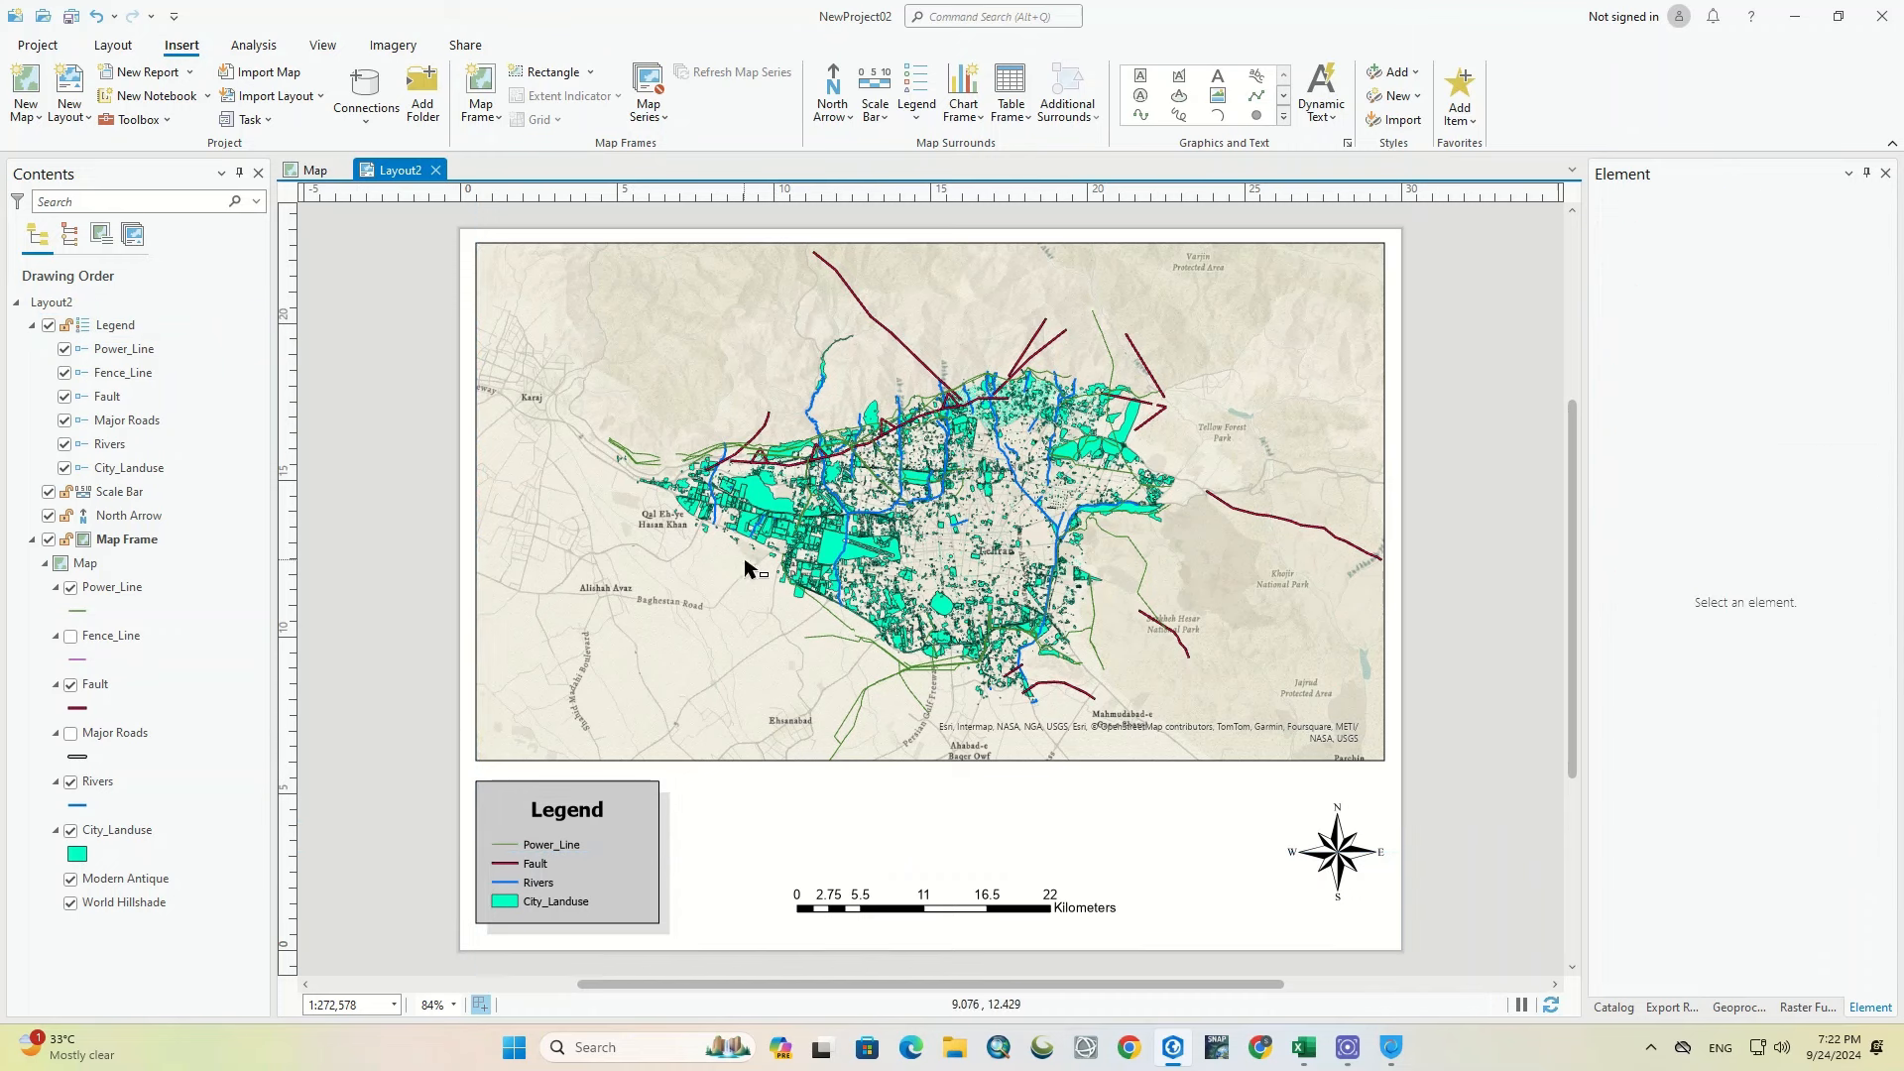
Step: Change the legend's background colour to light green
left_click(895, 908)
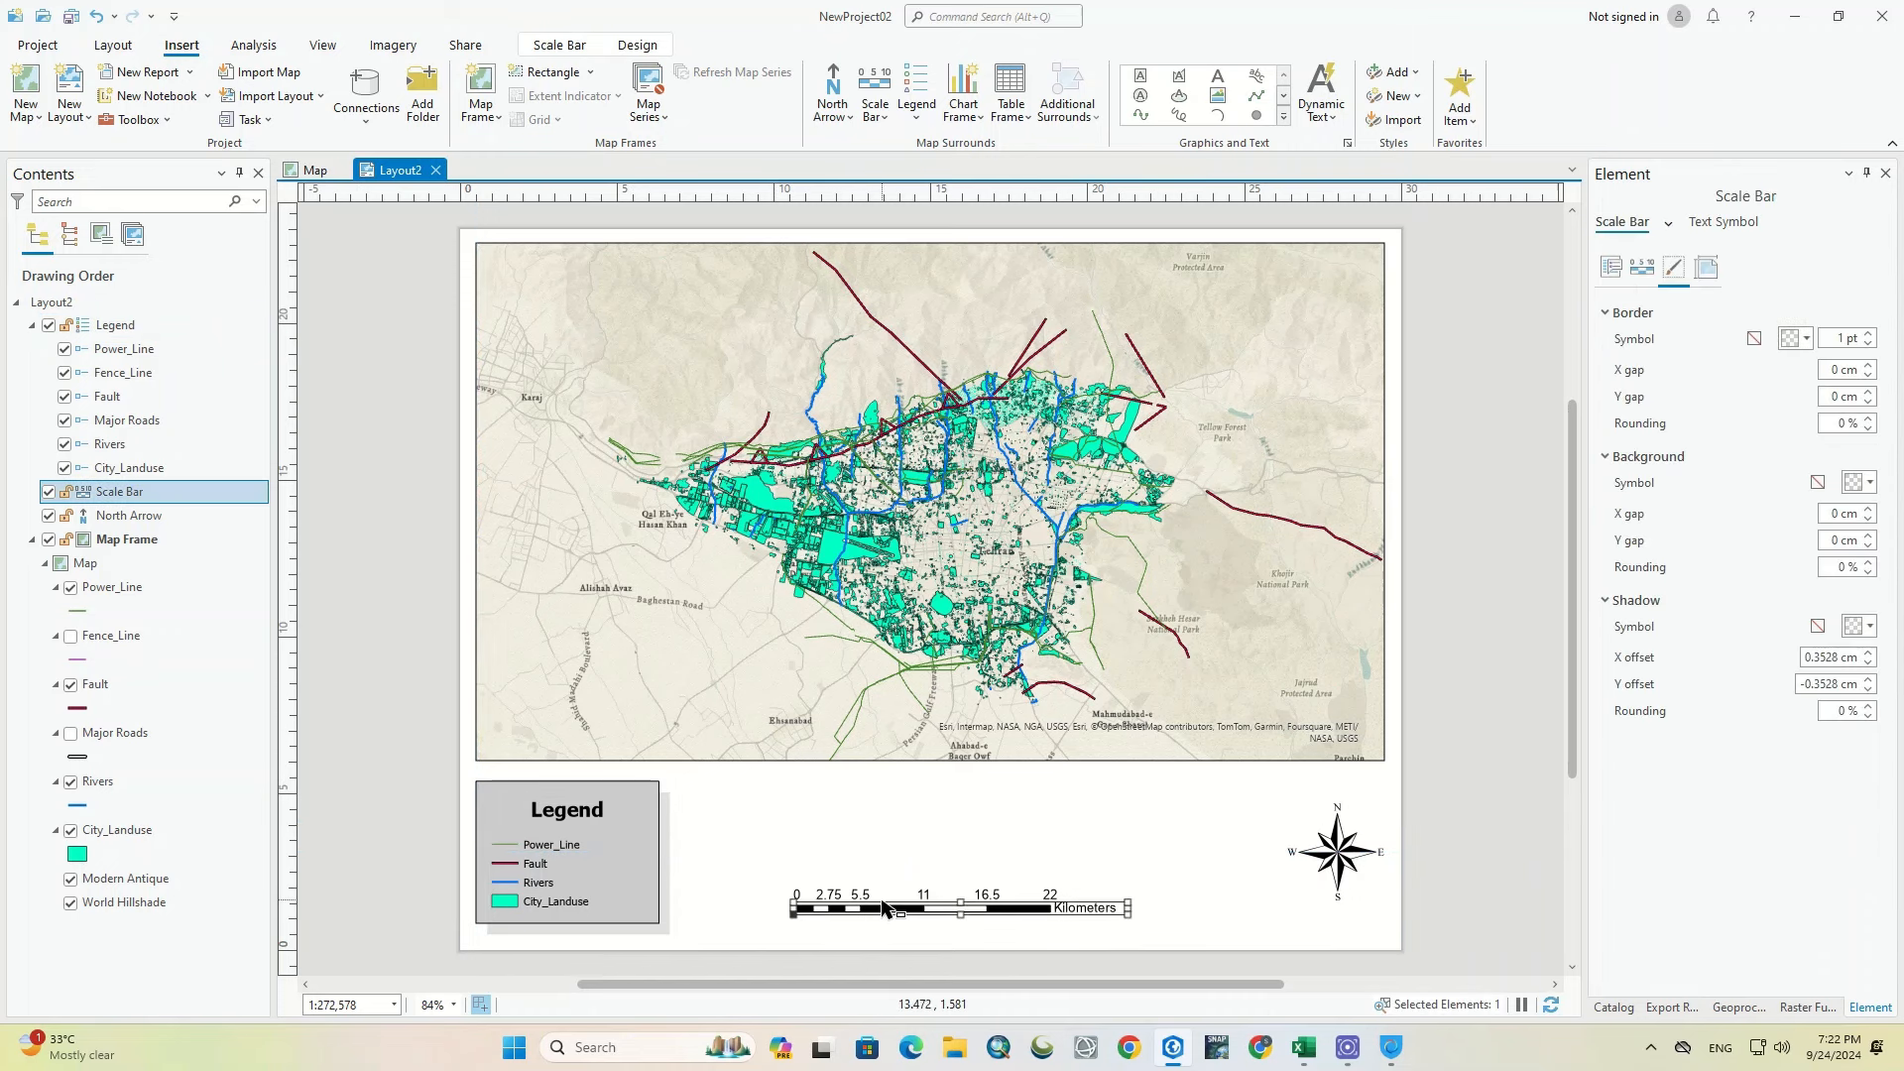
left_click(603, 866)
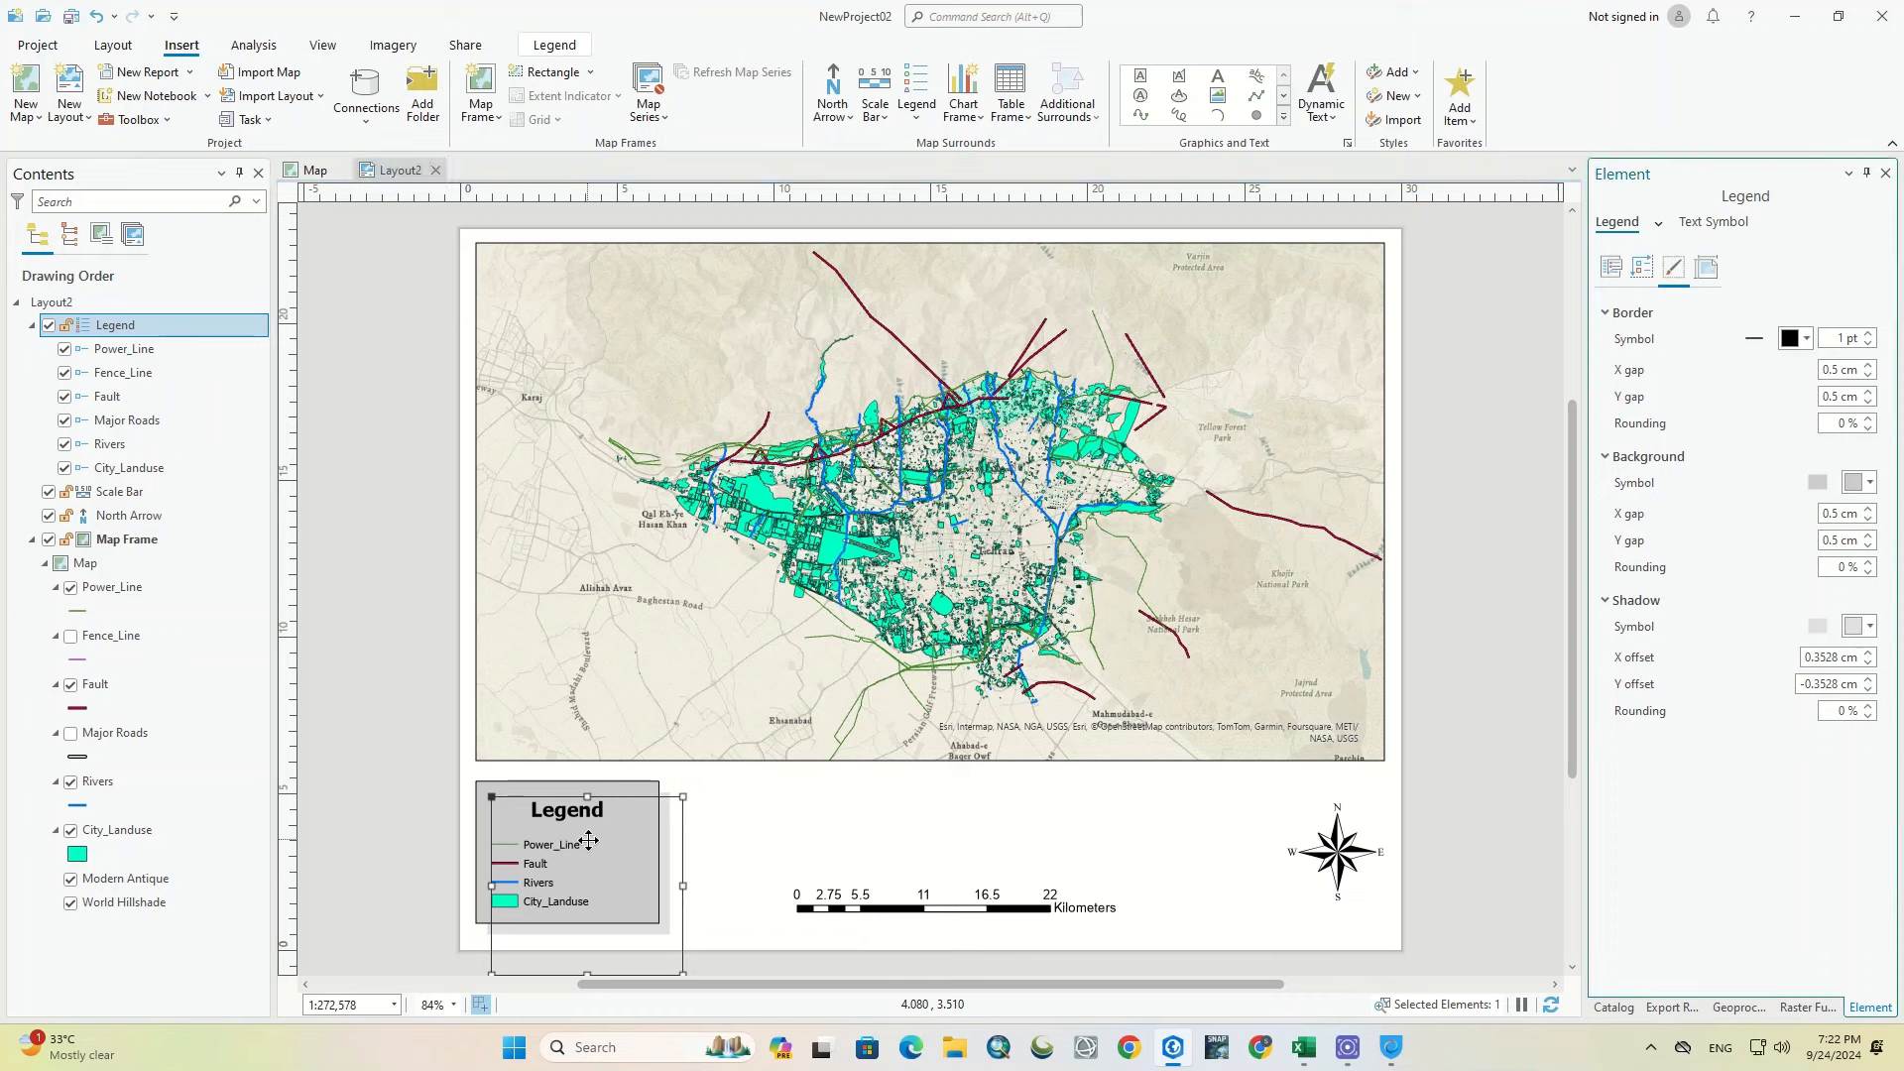
left_click(1682, 271)
left_click(1870, 486)
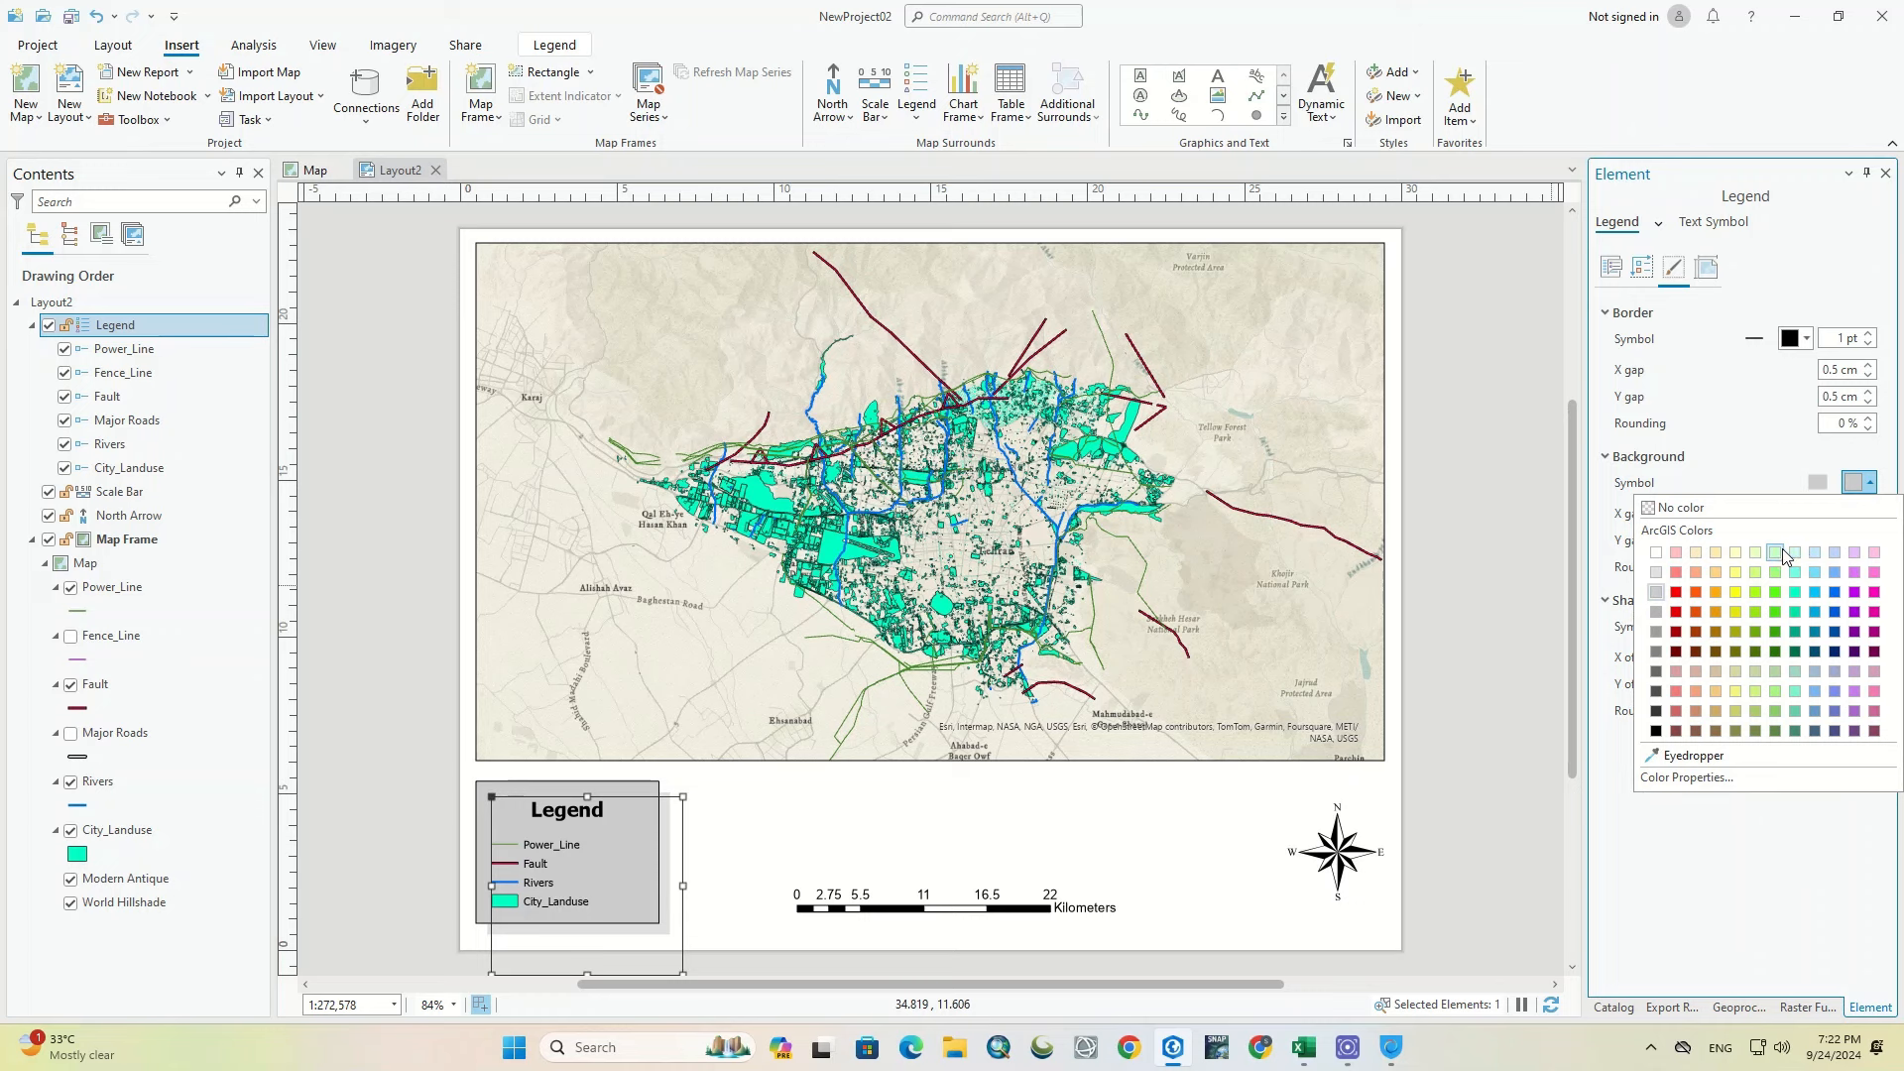
left_click(1775, 553)
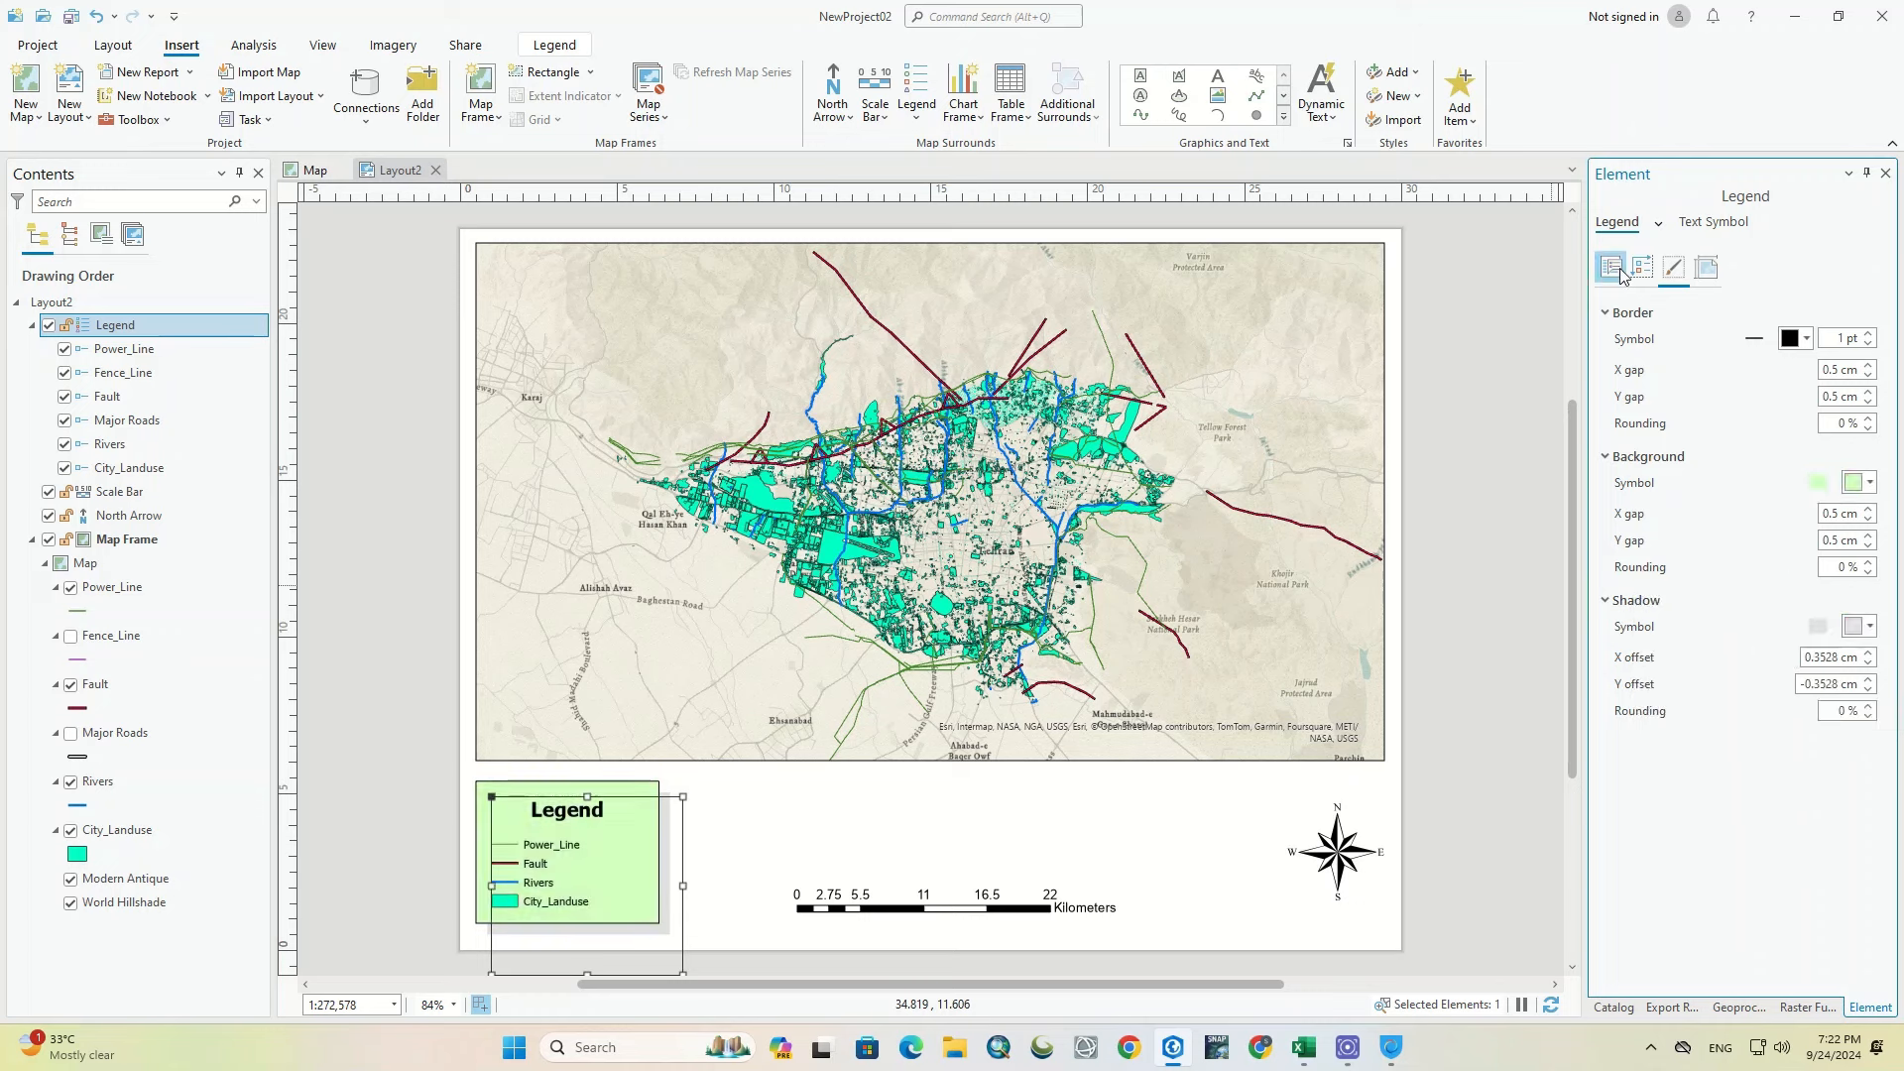
Step: Set the font of the legend's text to Times New Roman and apply it
left_click(1711, 225)
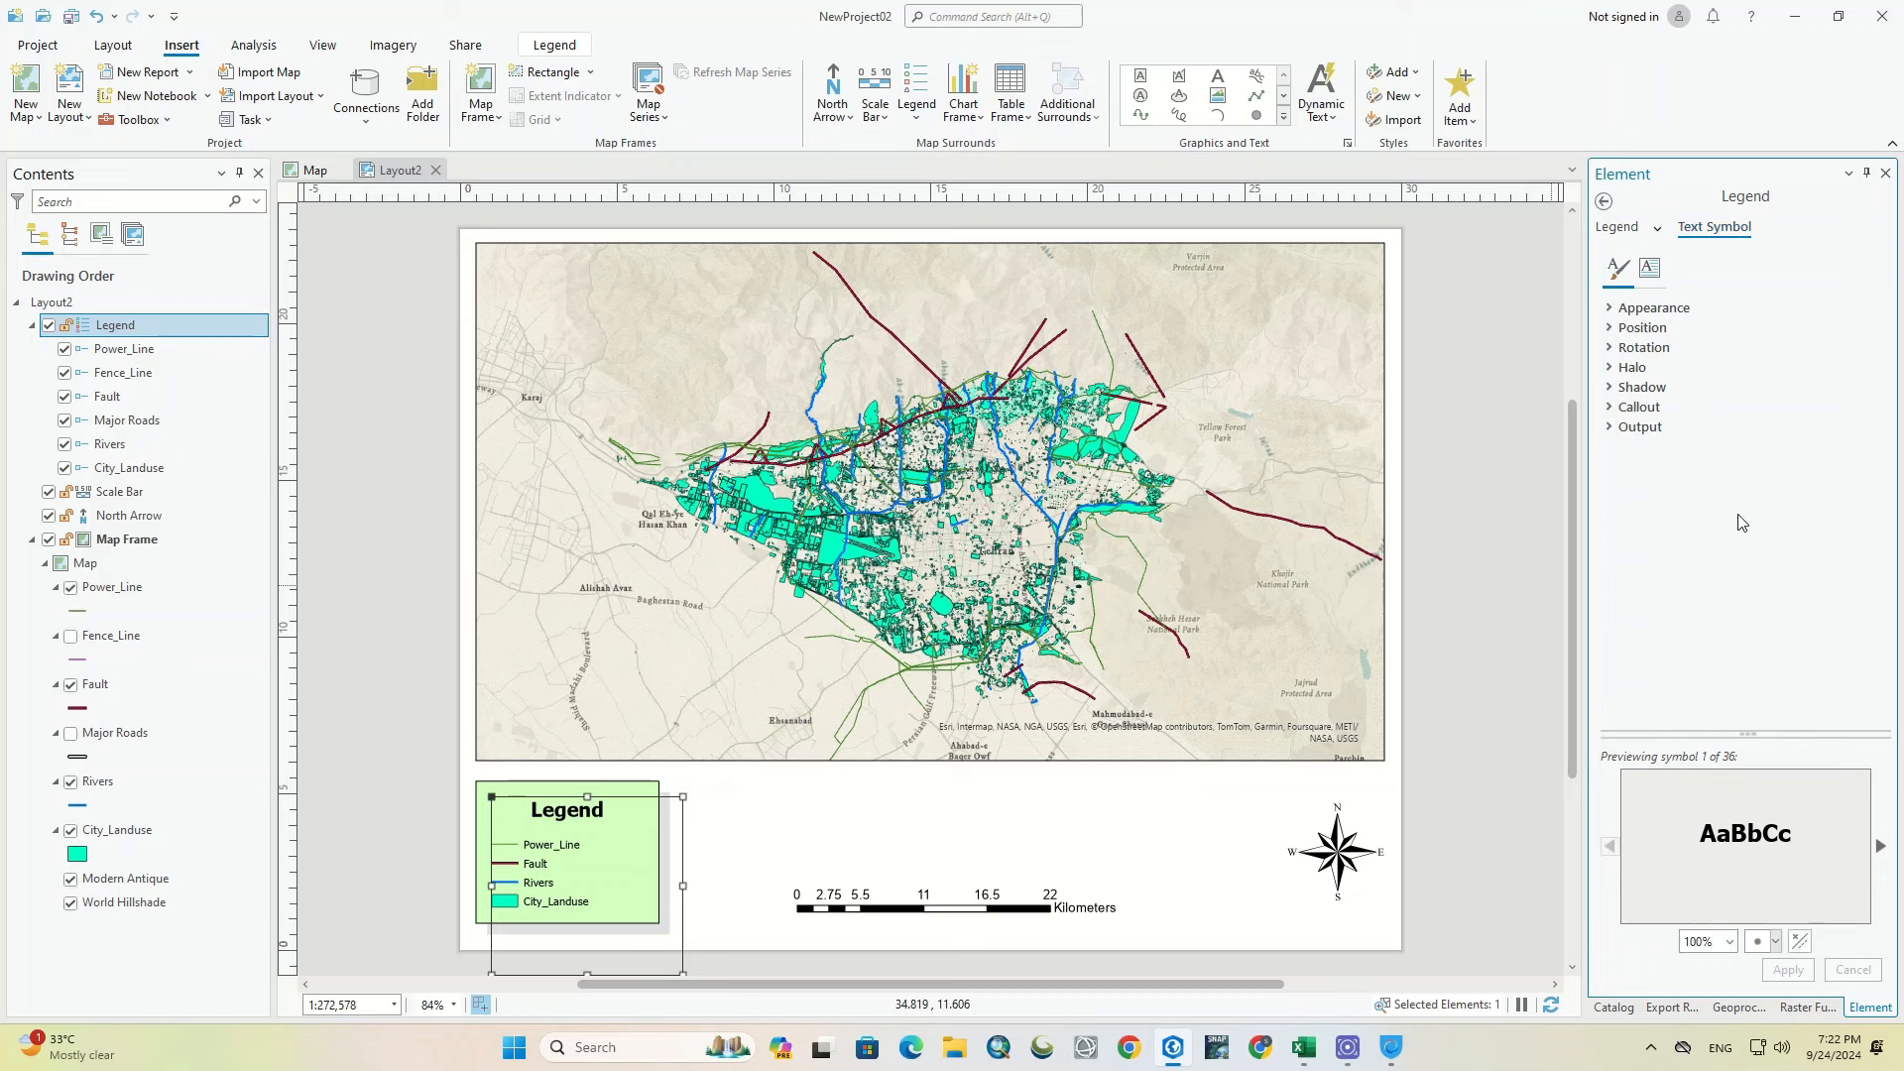
left_click(1610, 309)
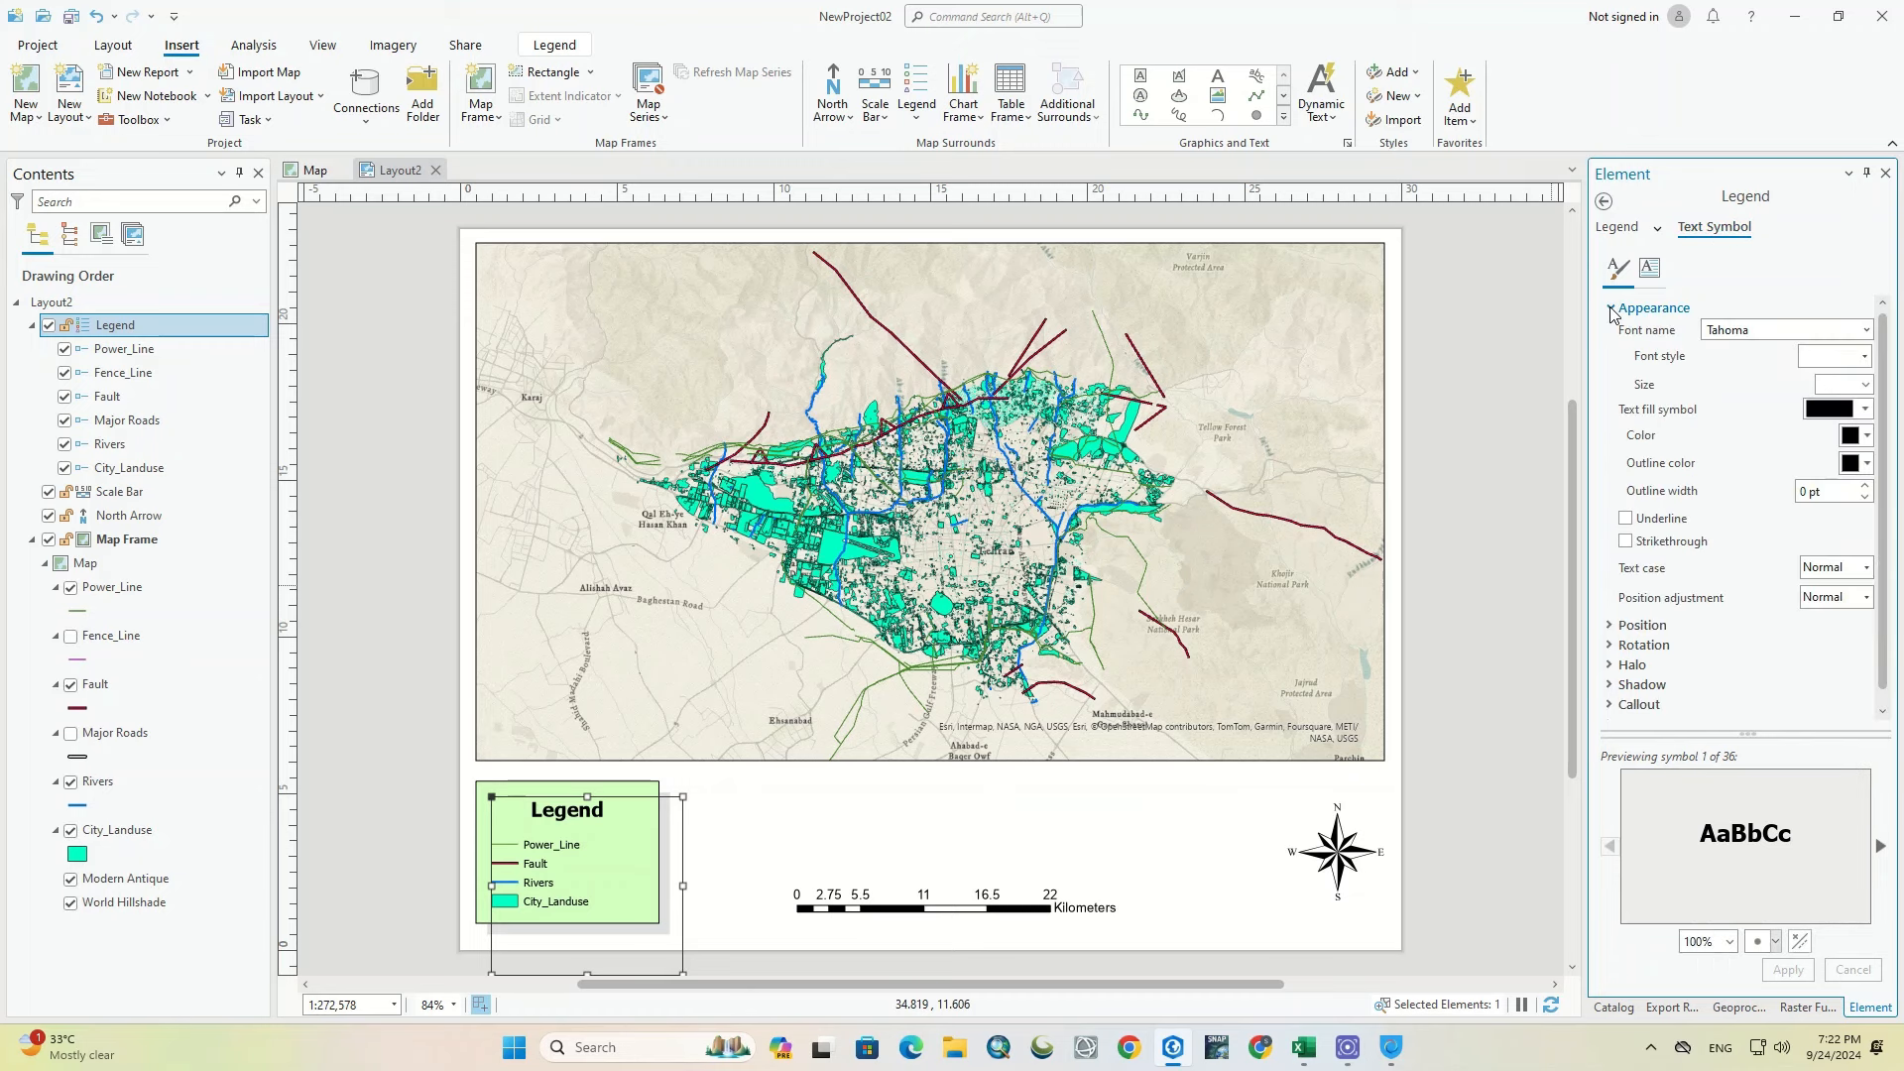
left_click(1866, 330)
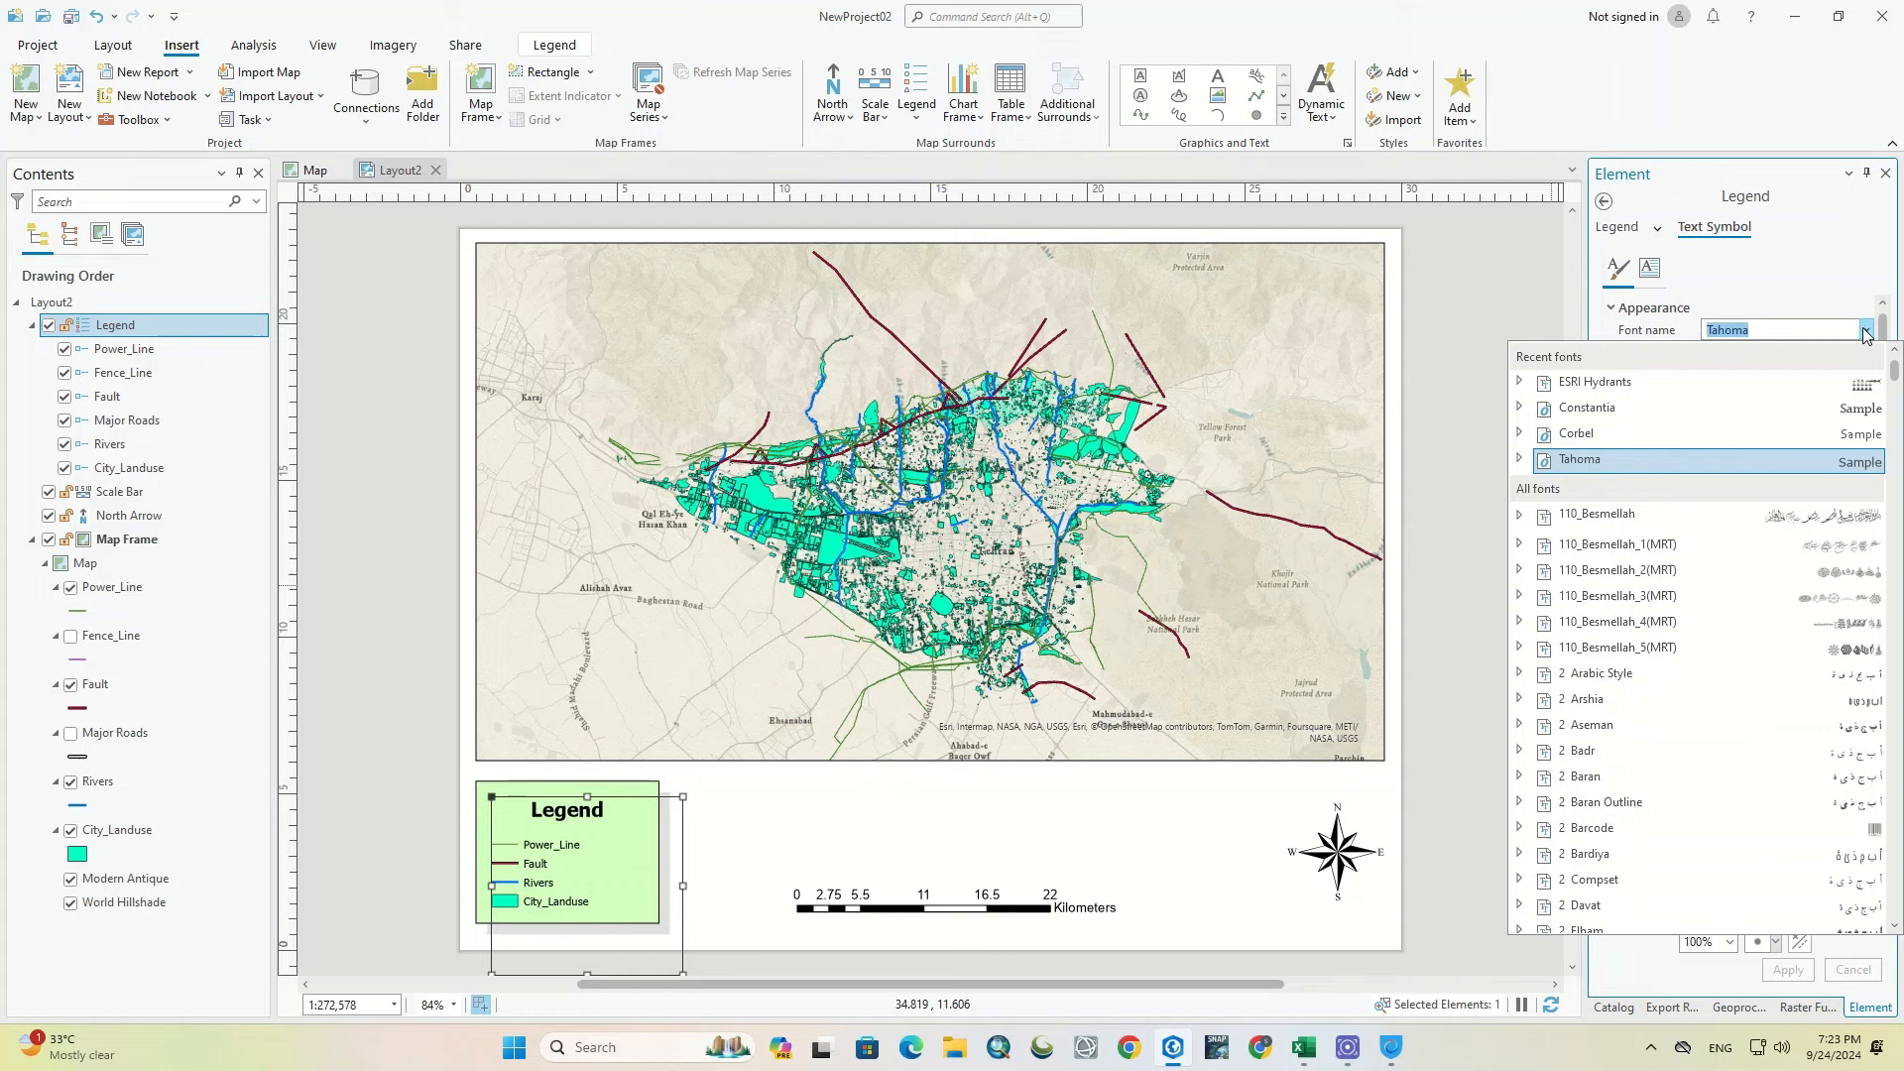
type("Times New R")
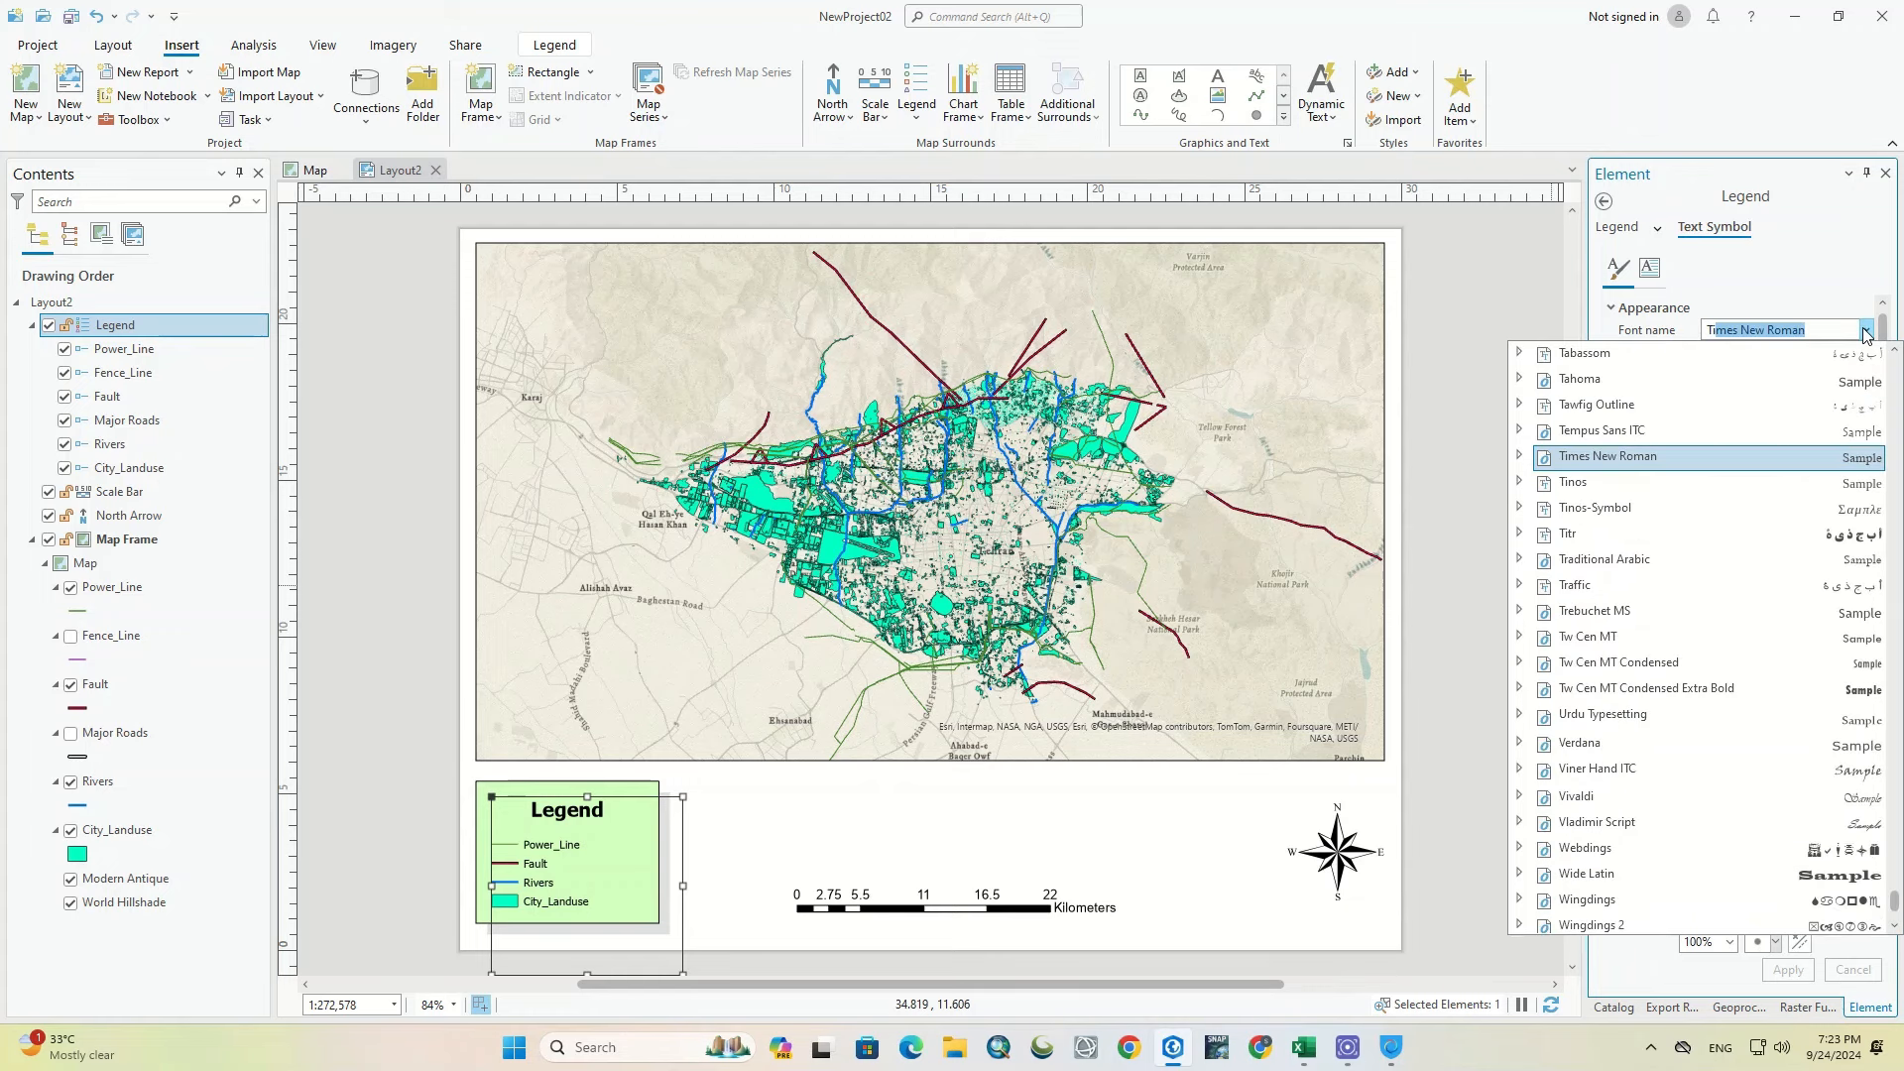
key("Return")
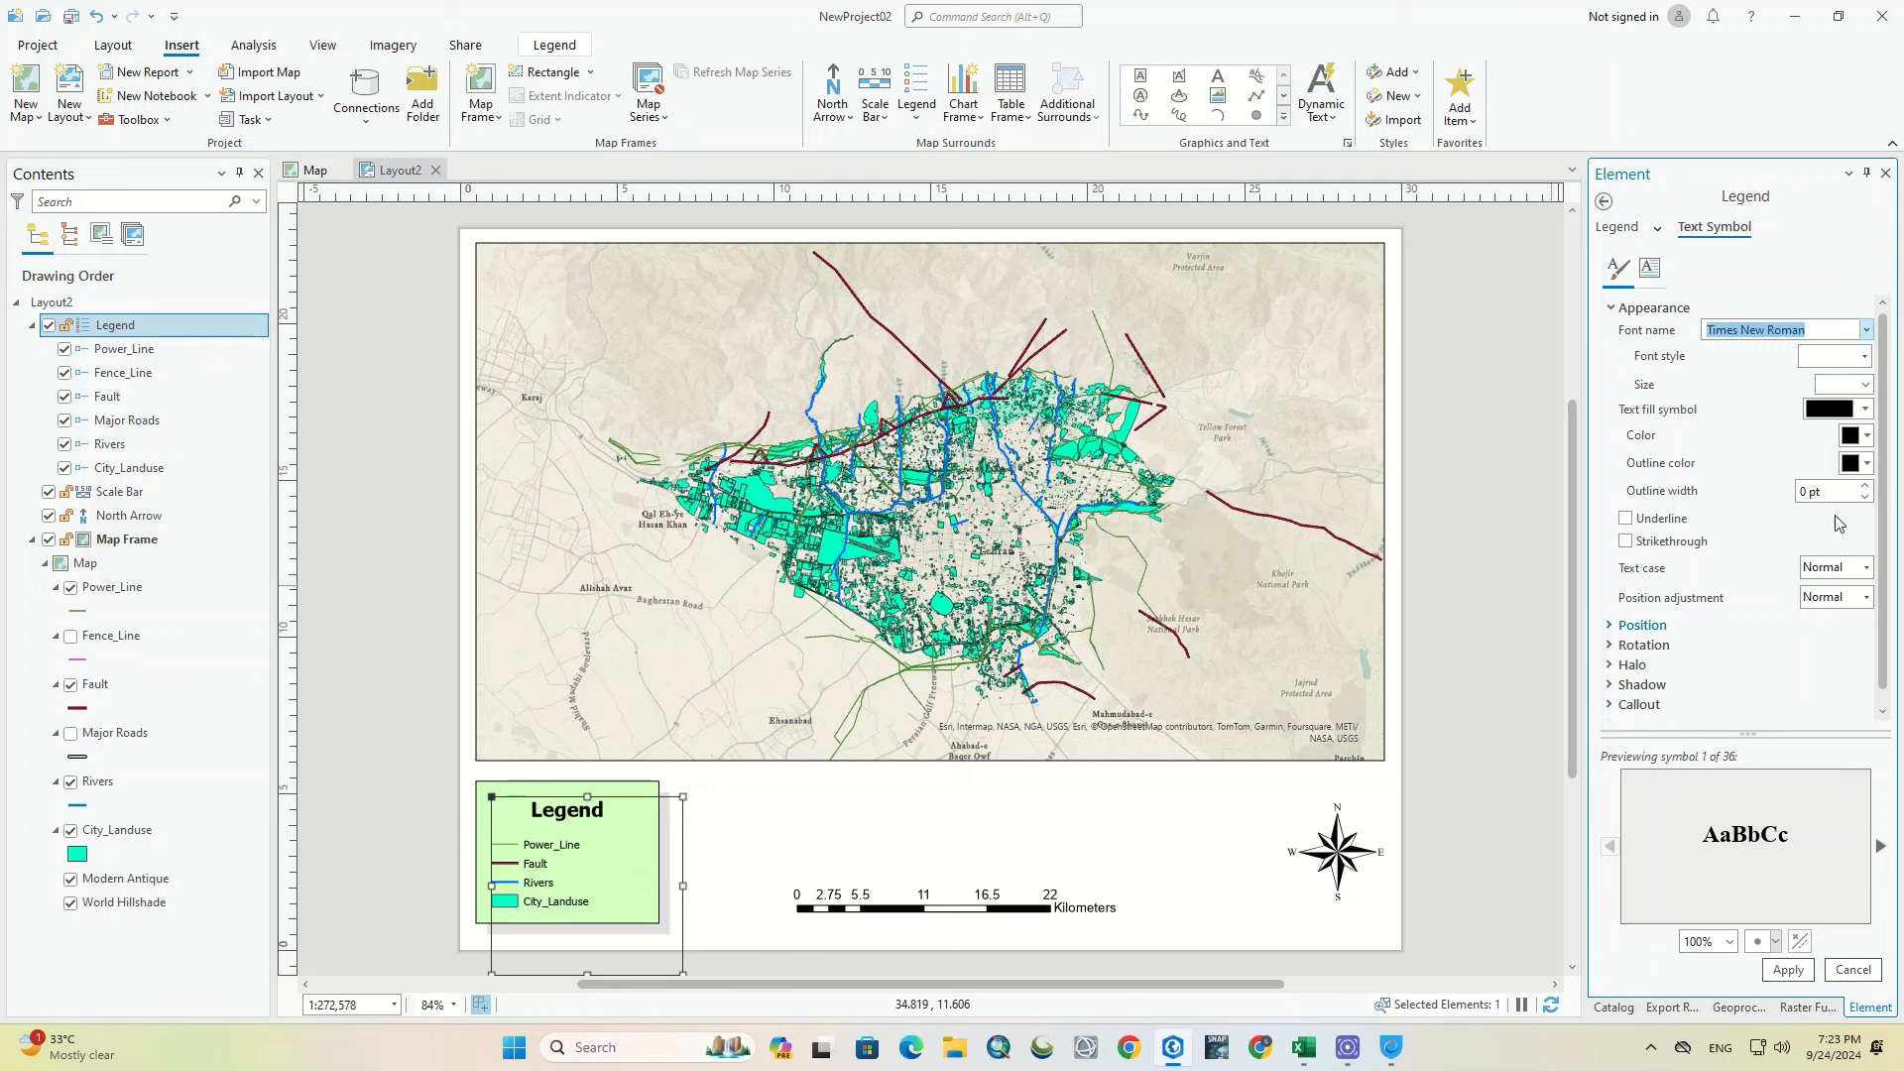
left_click(1787, 969)
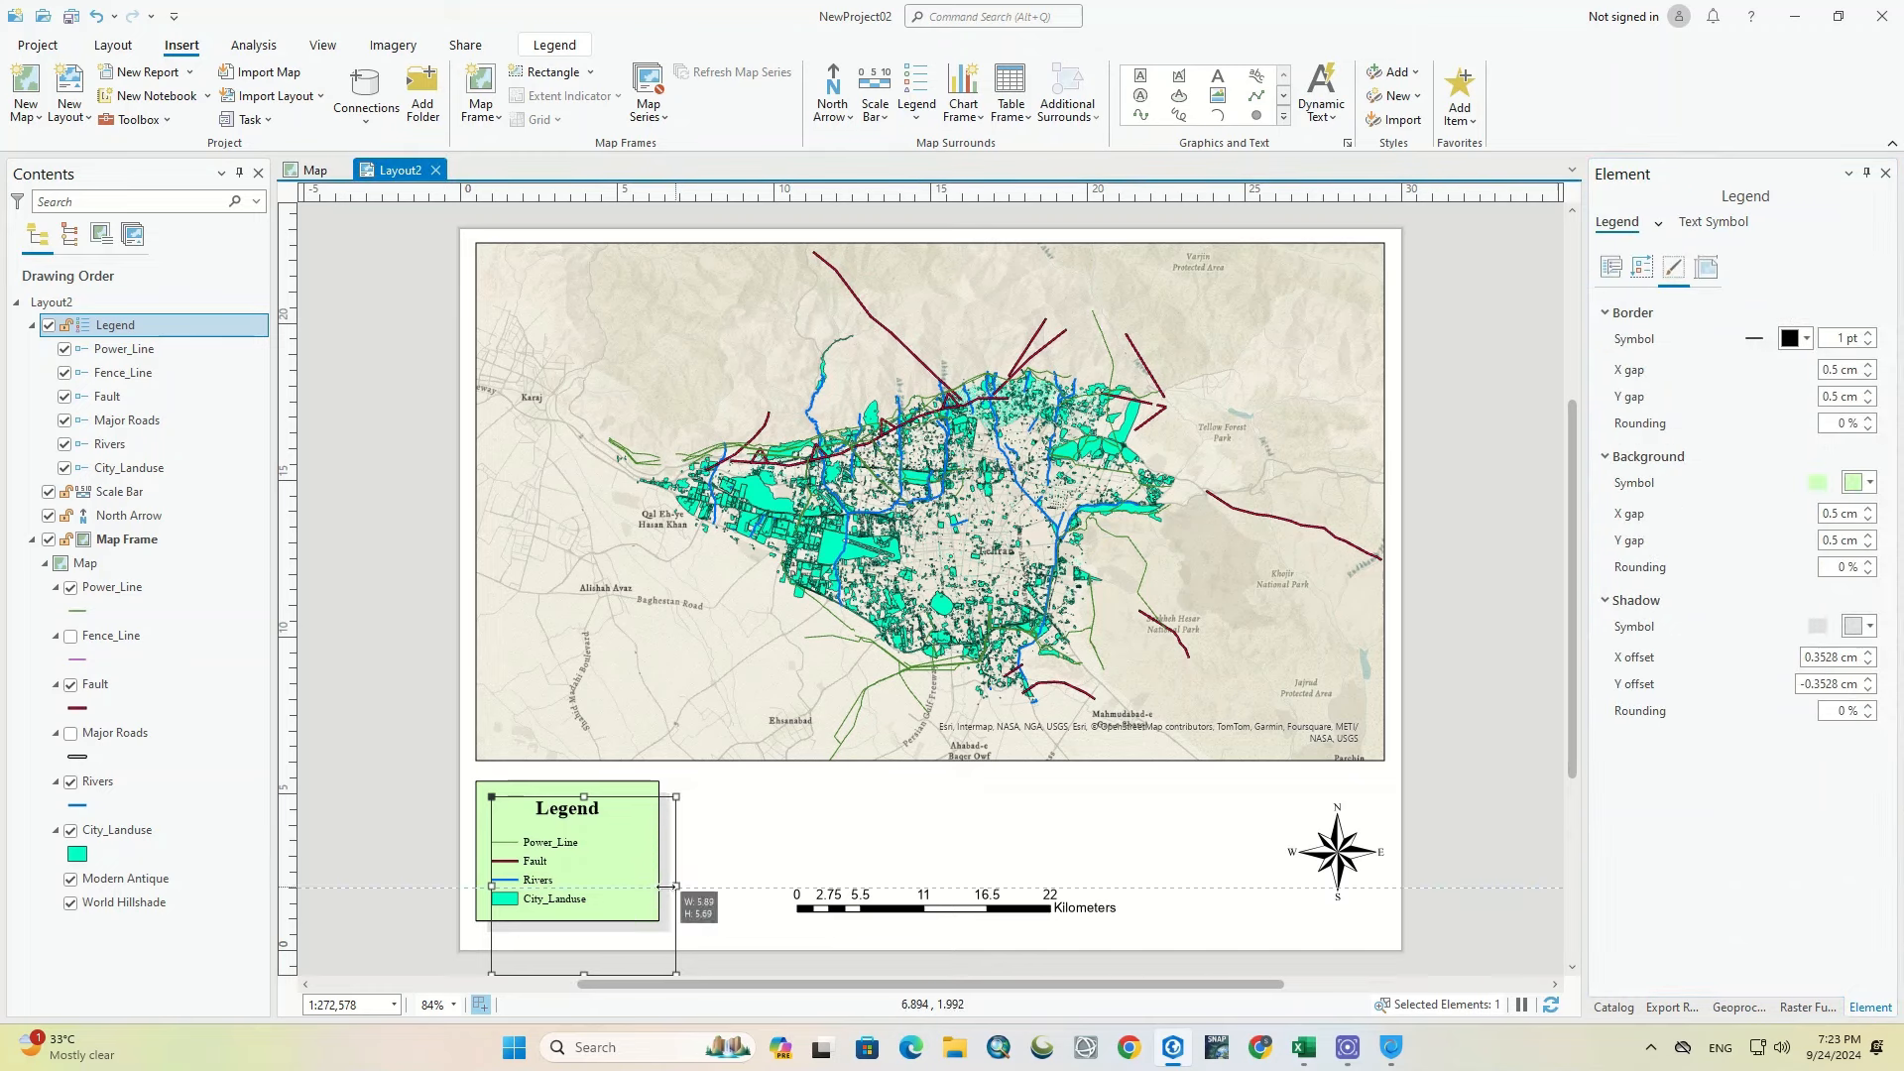
Step: Narrow the legend from its right edge so its frame fits closely around the entries
left_click_drag(683, 885, 633, 885)
left_click(701, 882)
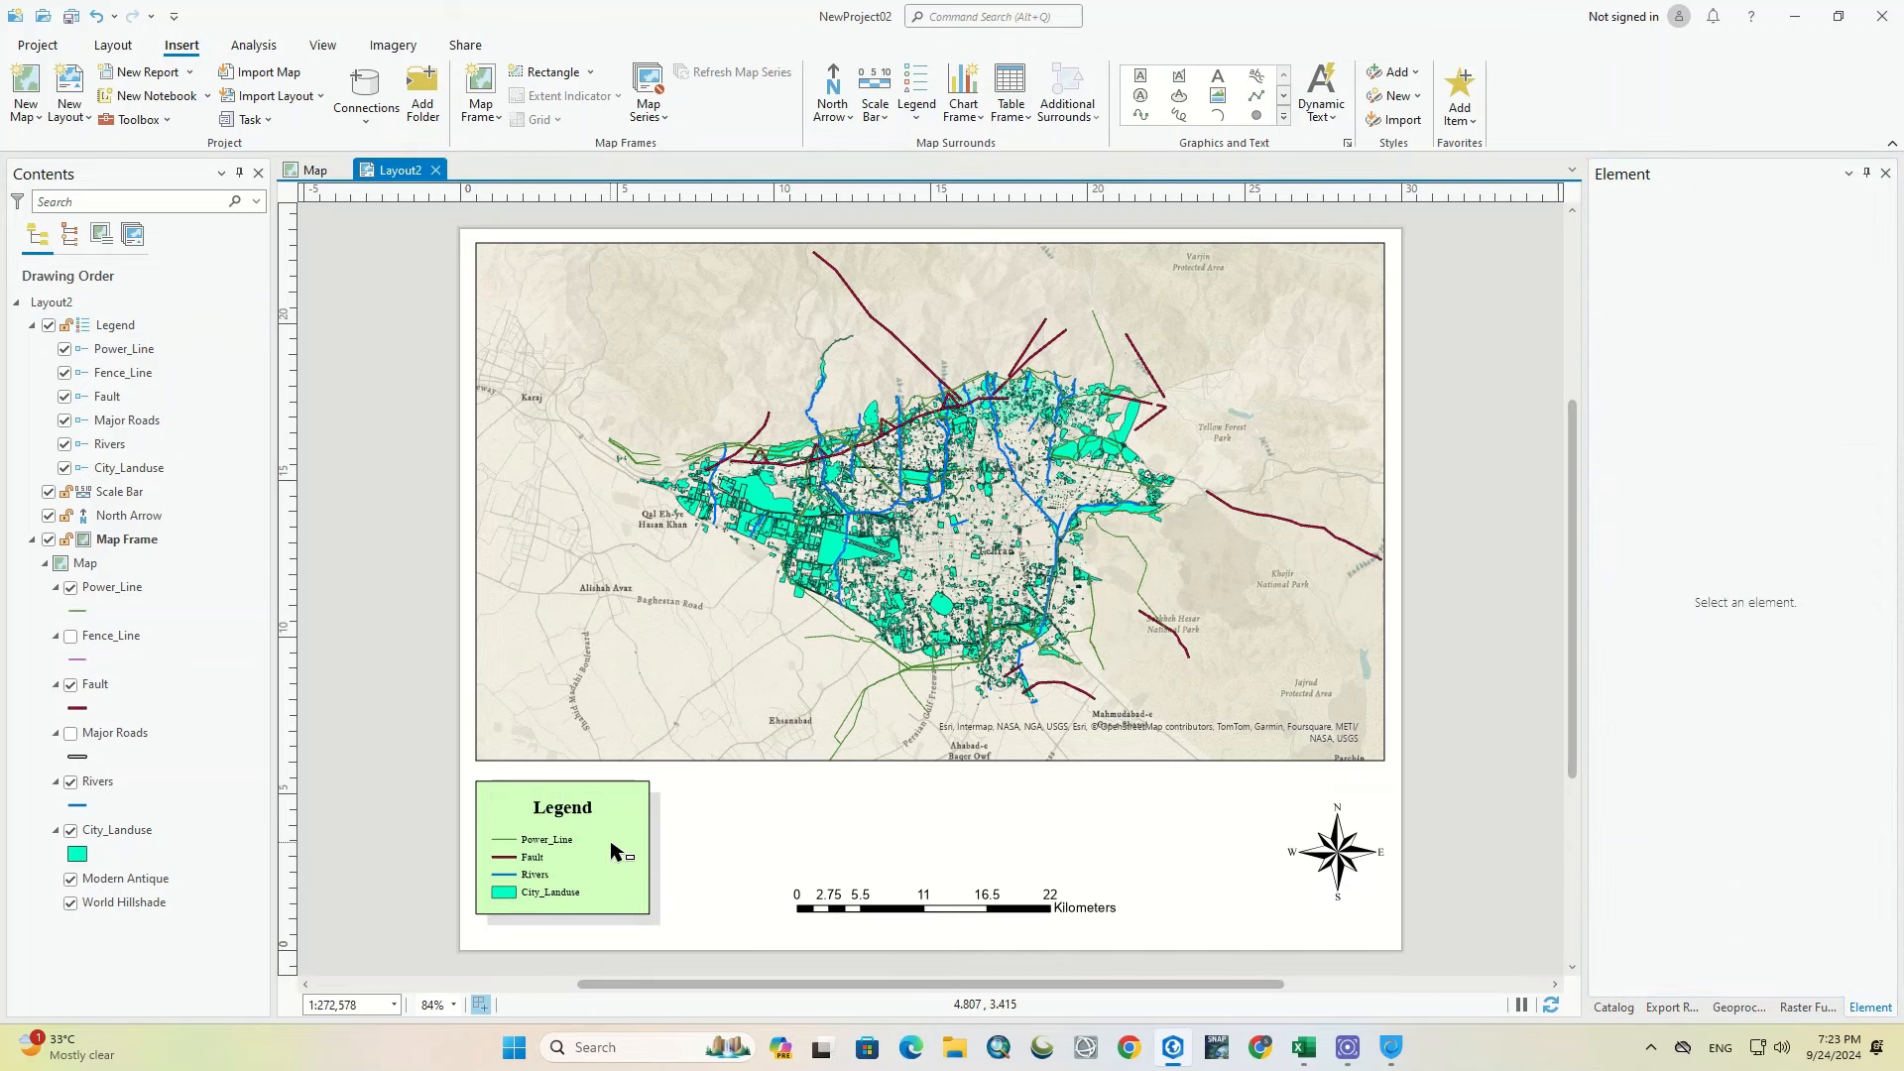
left_click(617, 872)
left_click(429, 779)
Step: Give the scale bar a light grey background with X and Y gaps of 0.5 cm
left_click(1066, 906)
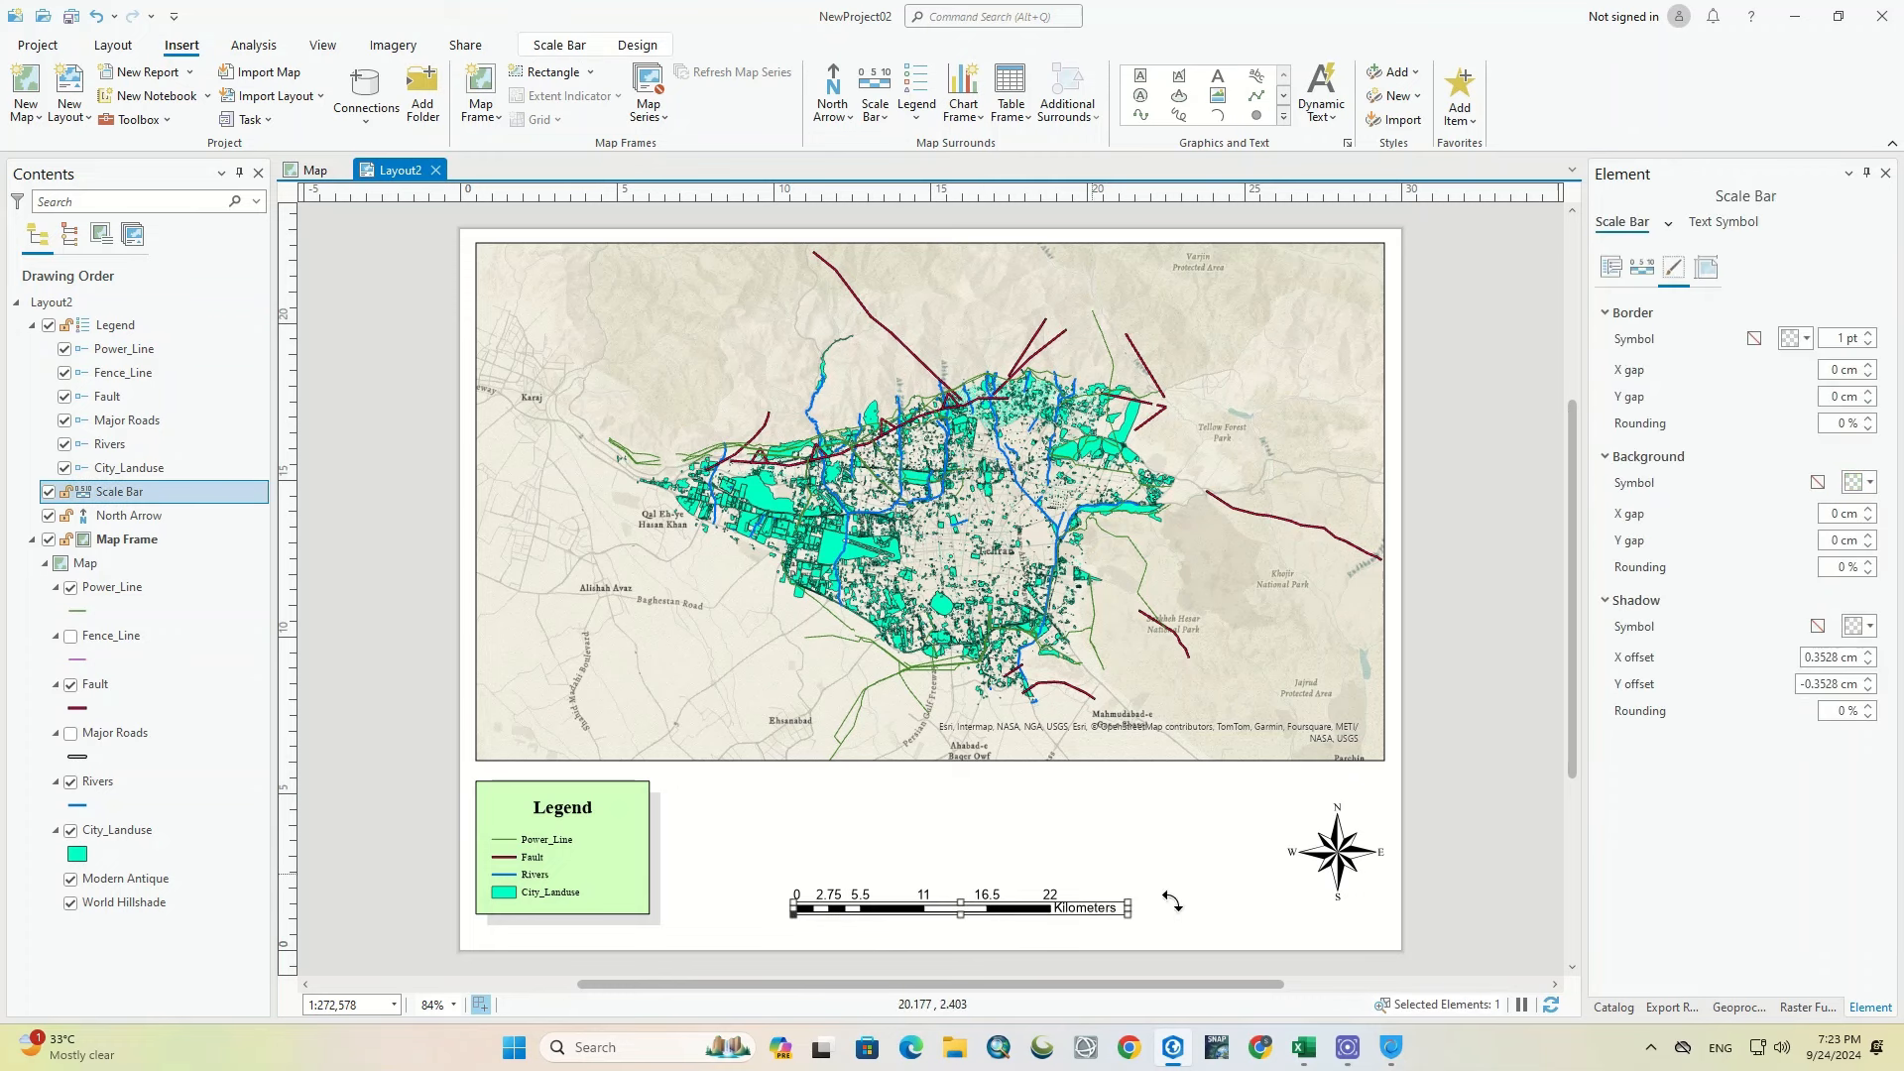
left_click(1692, 770)
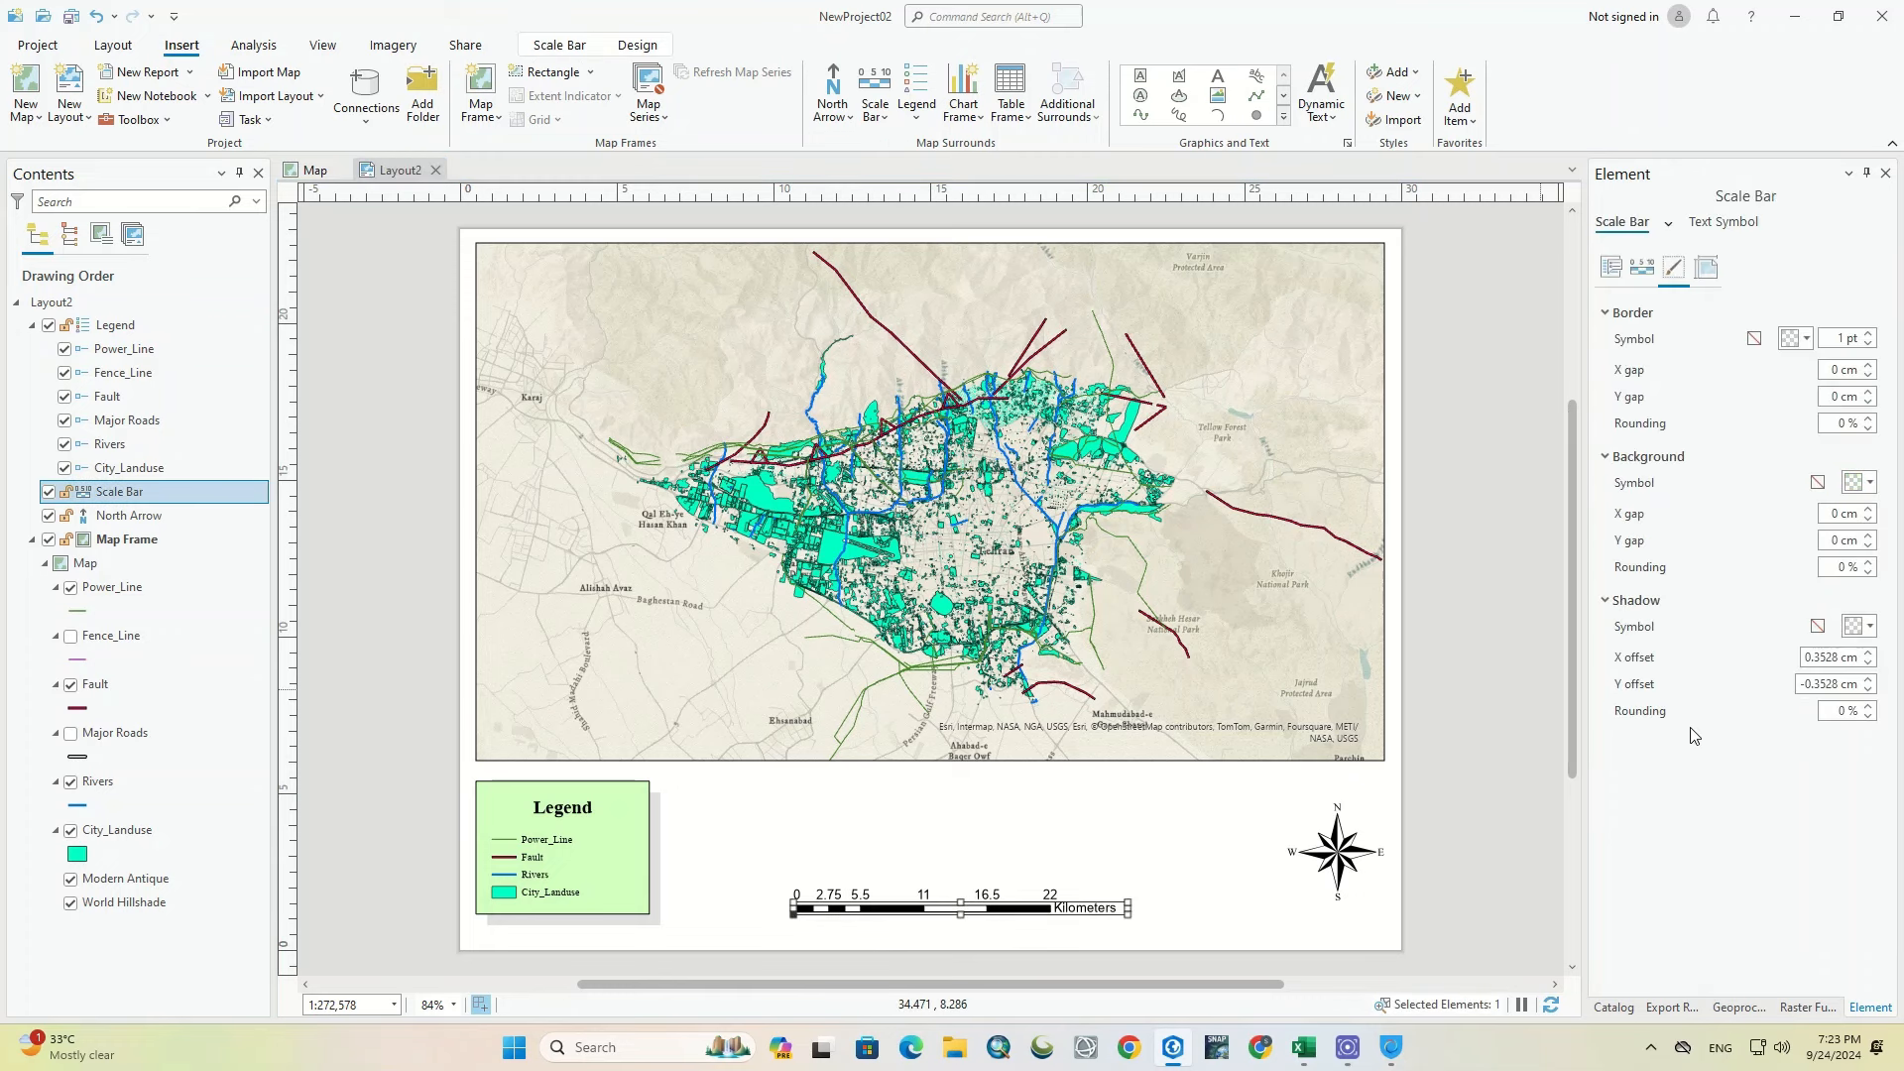
left_click(1870, 484)
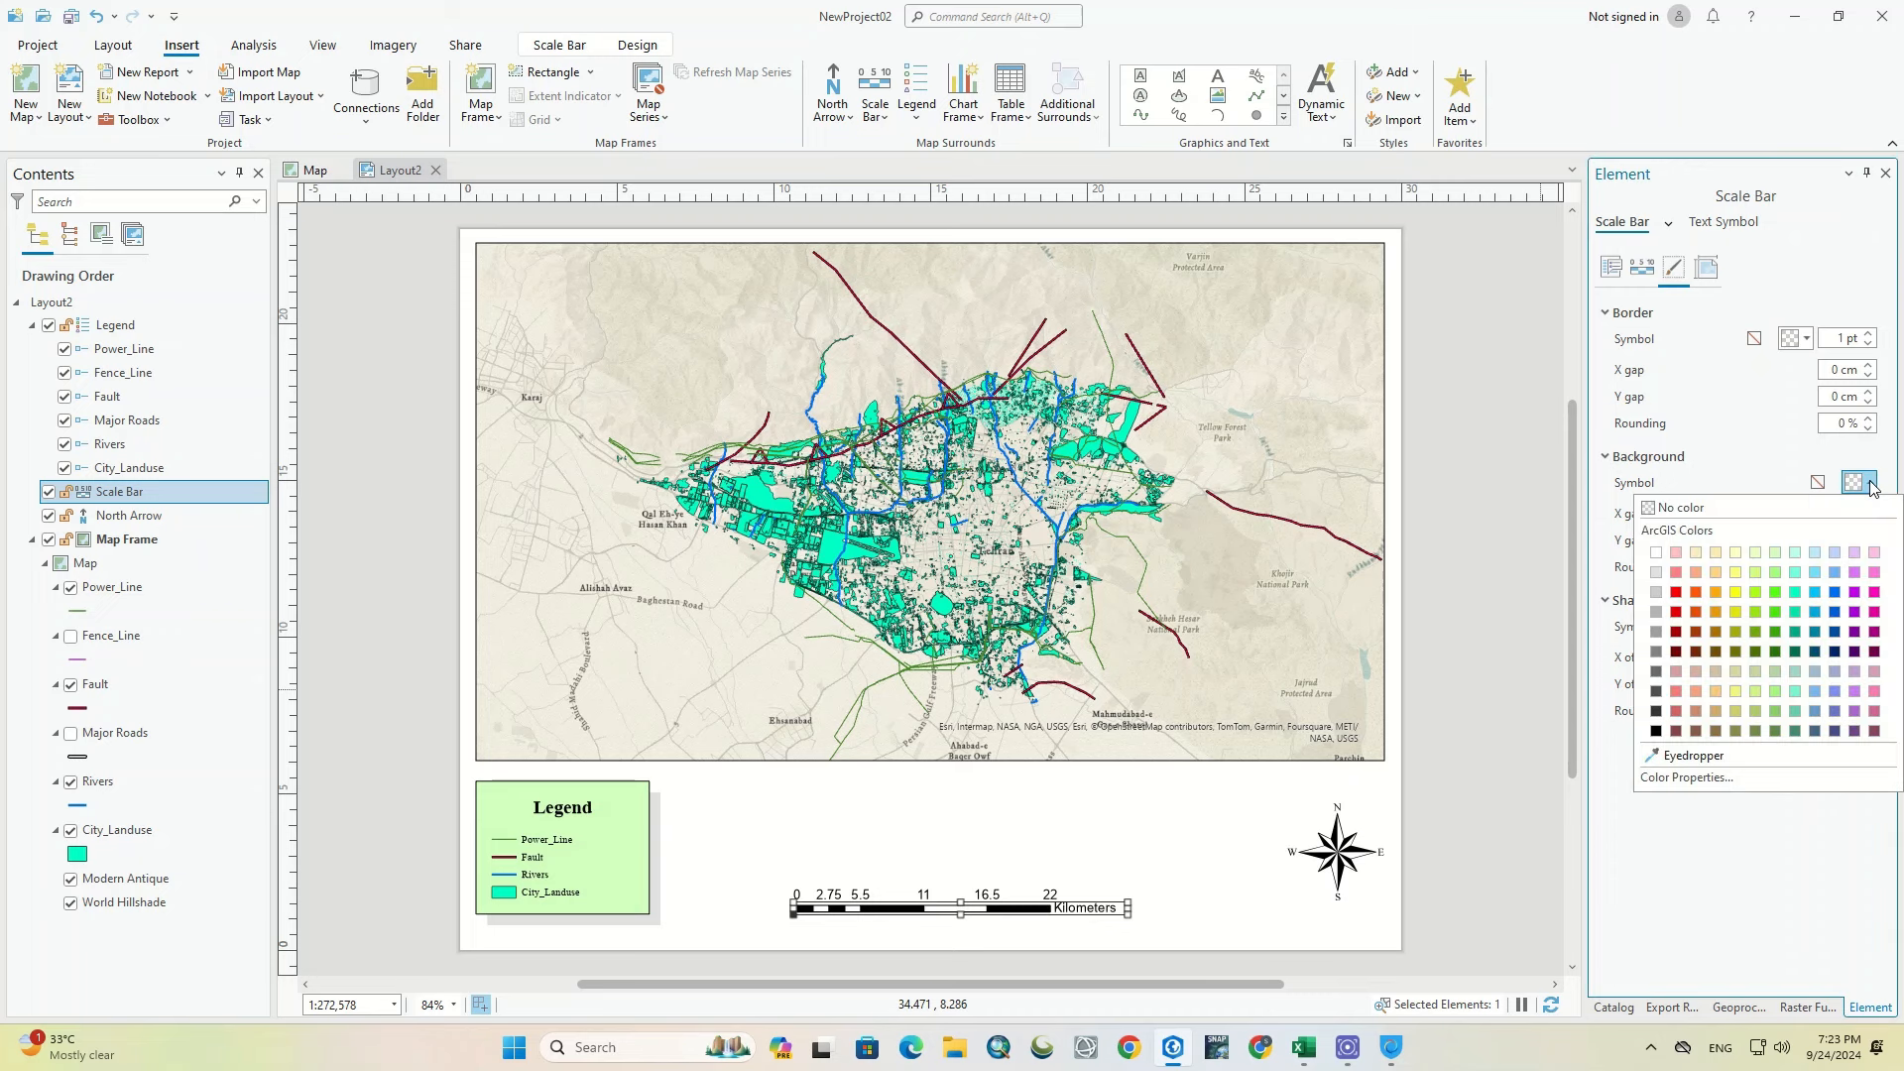
left_click(1797, 553)
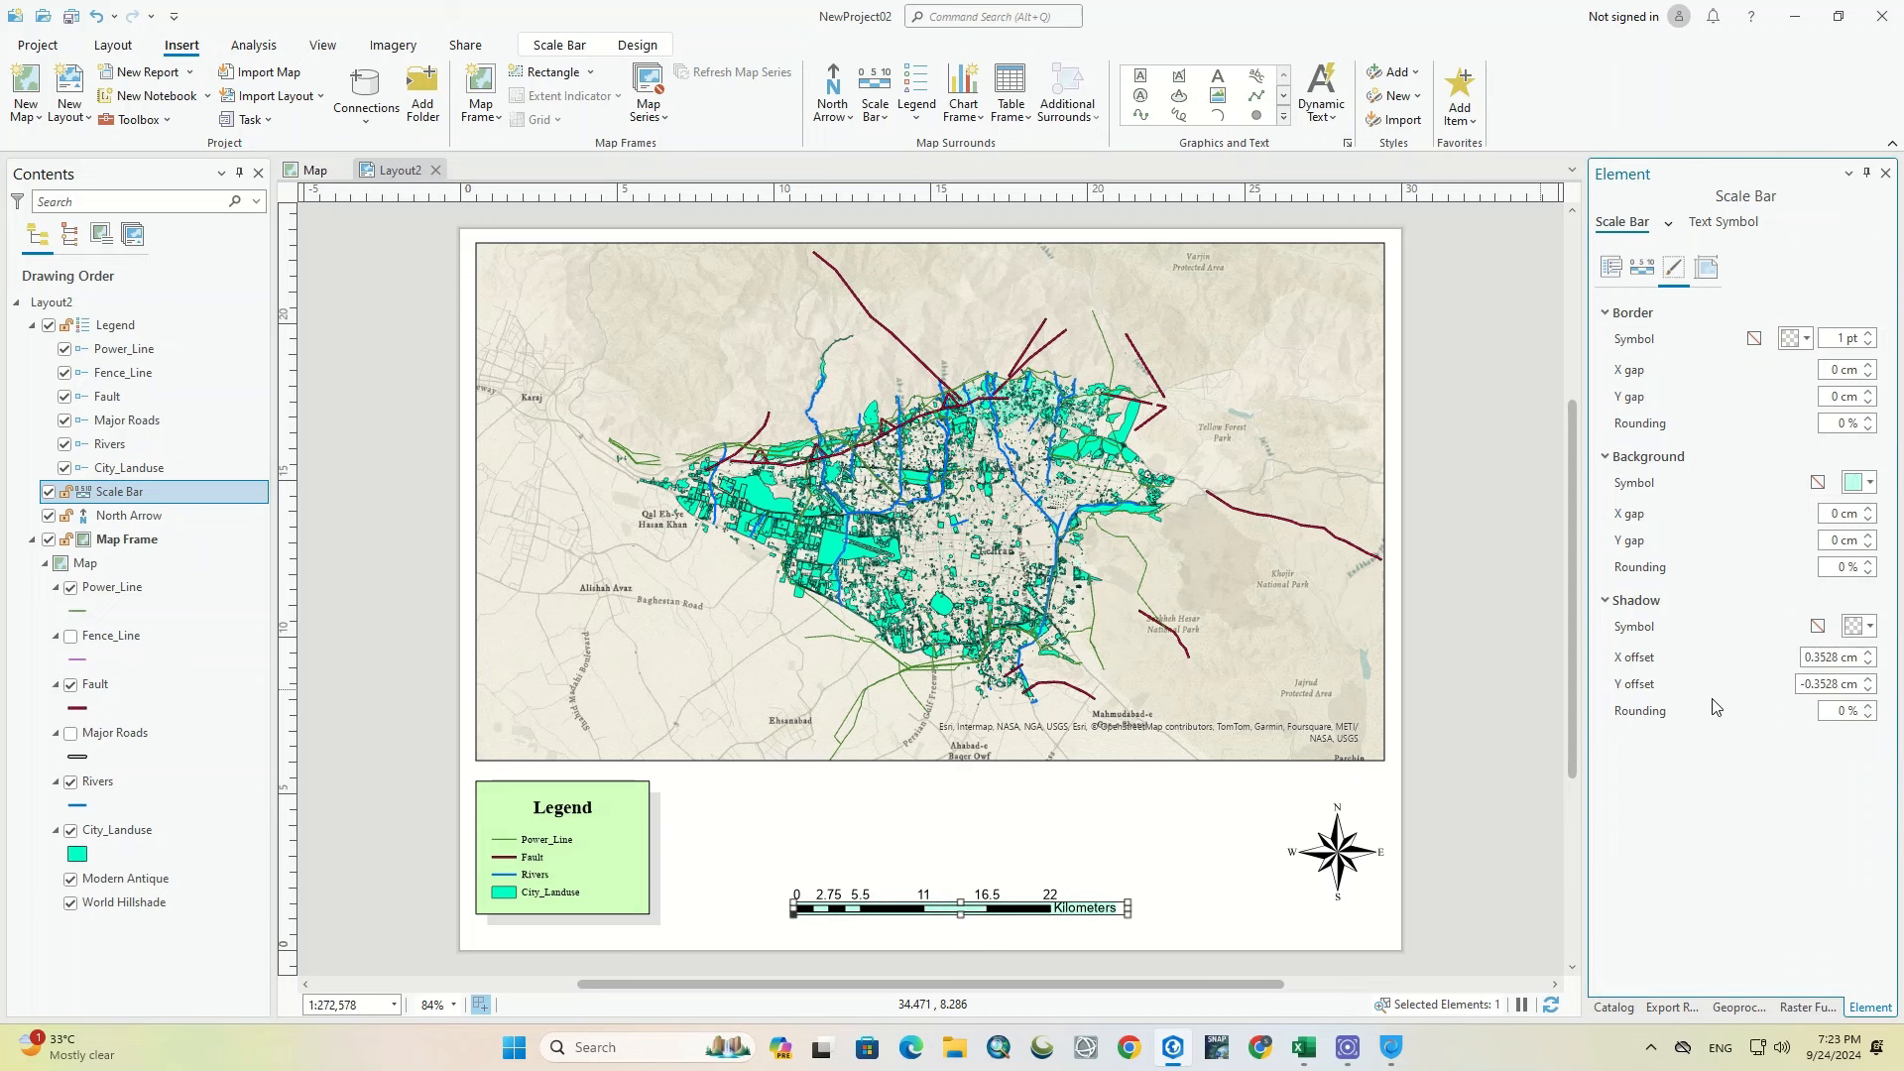
left_click(1871, 484)
left_click(1656, 593)
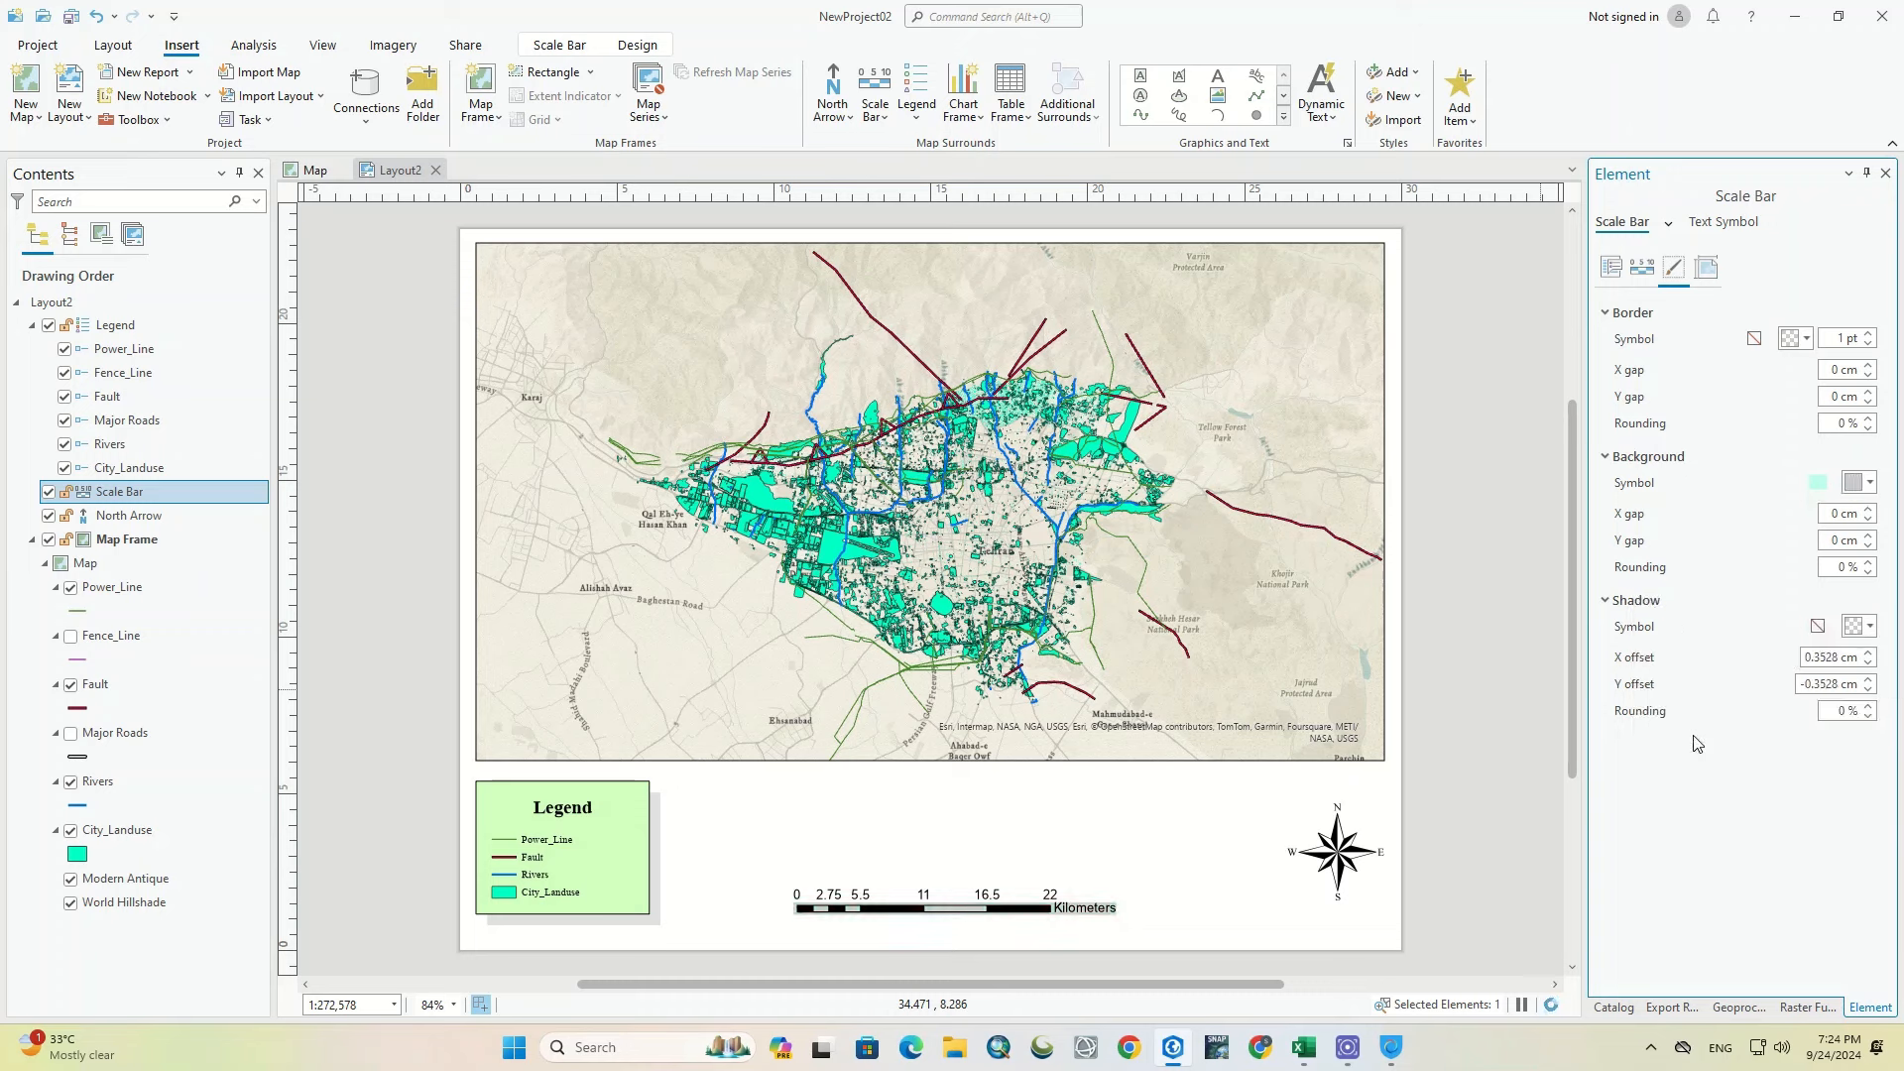
left_click(1859, 485)
left_click(1656, 574)
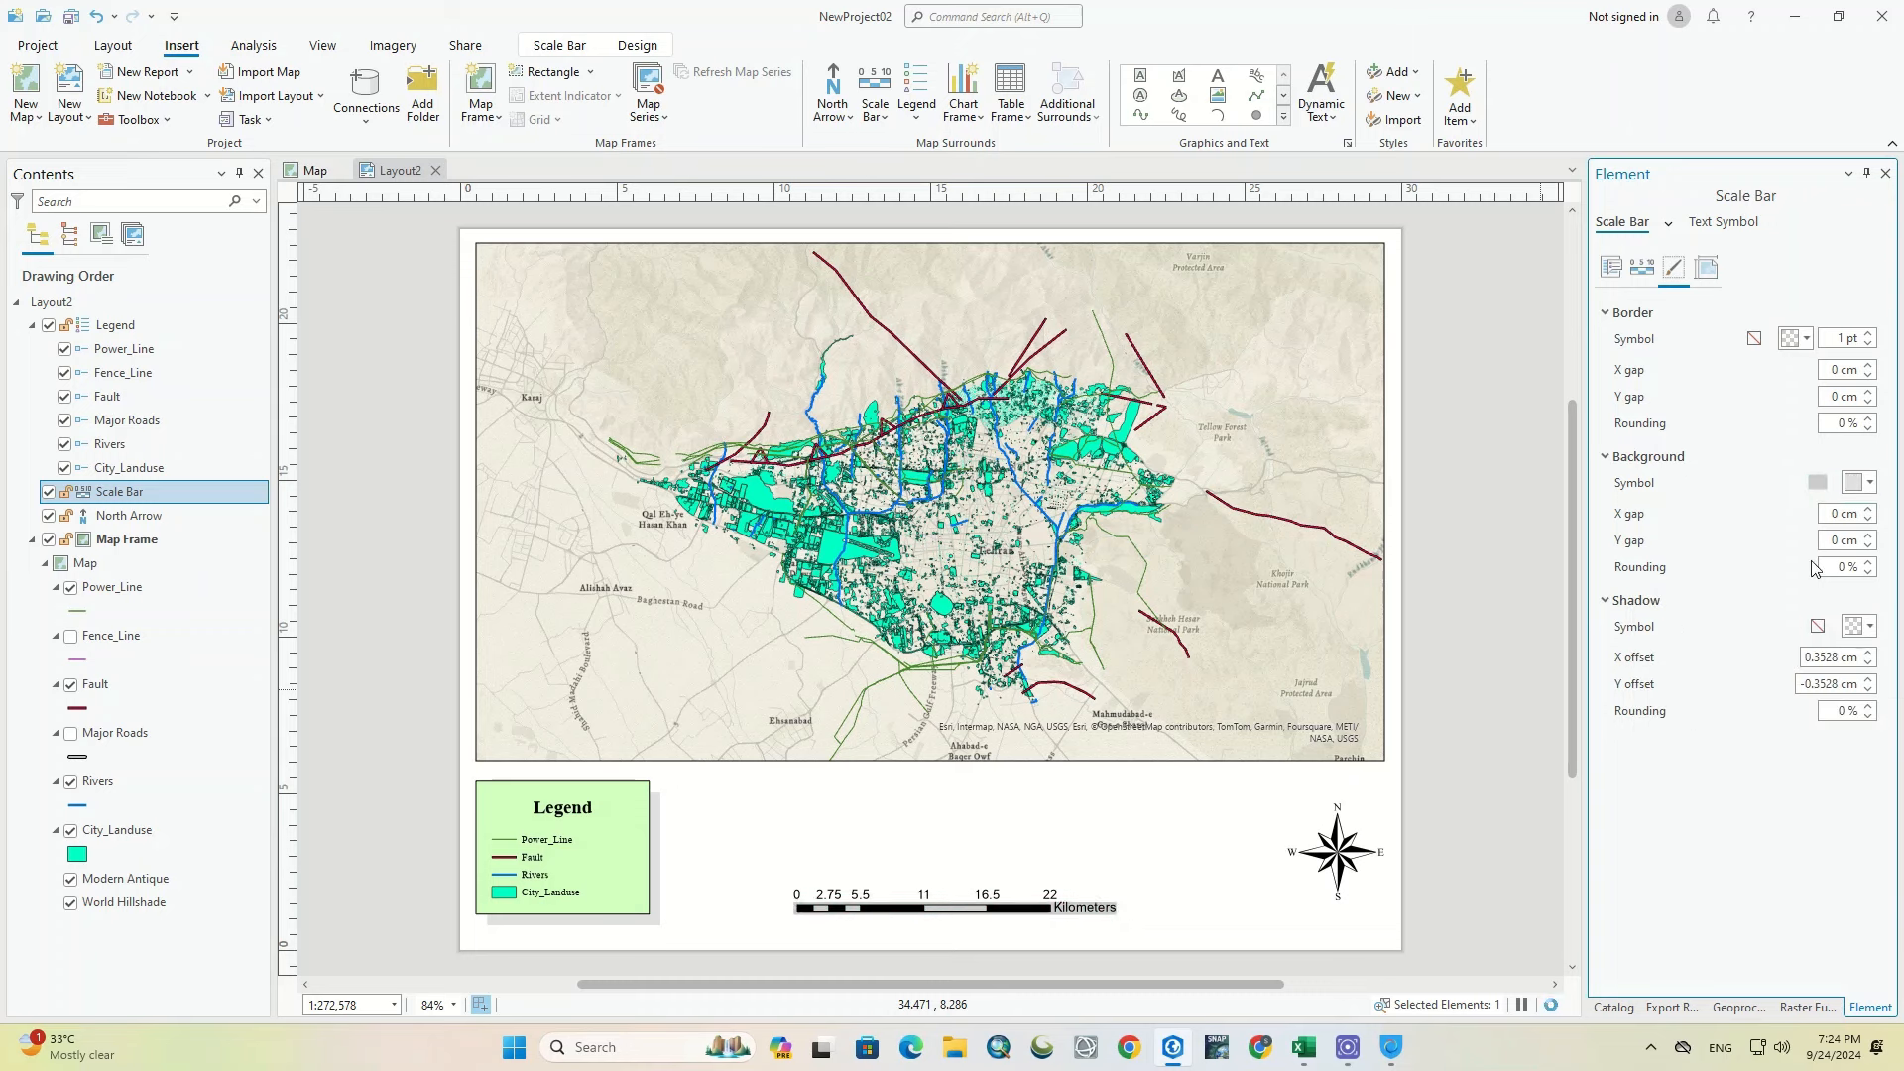
left_click(1870, 510)
left_click(1869, 536)
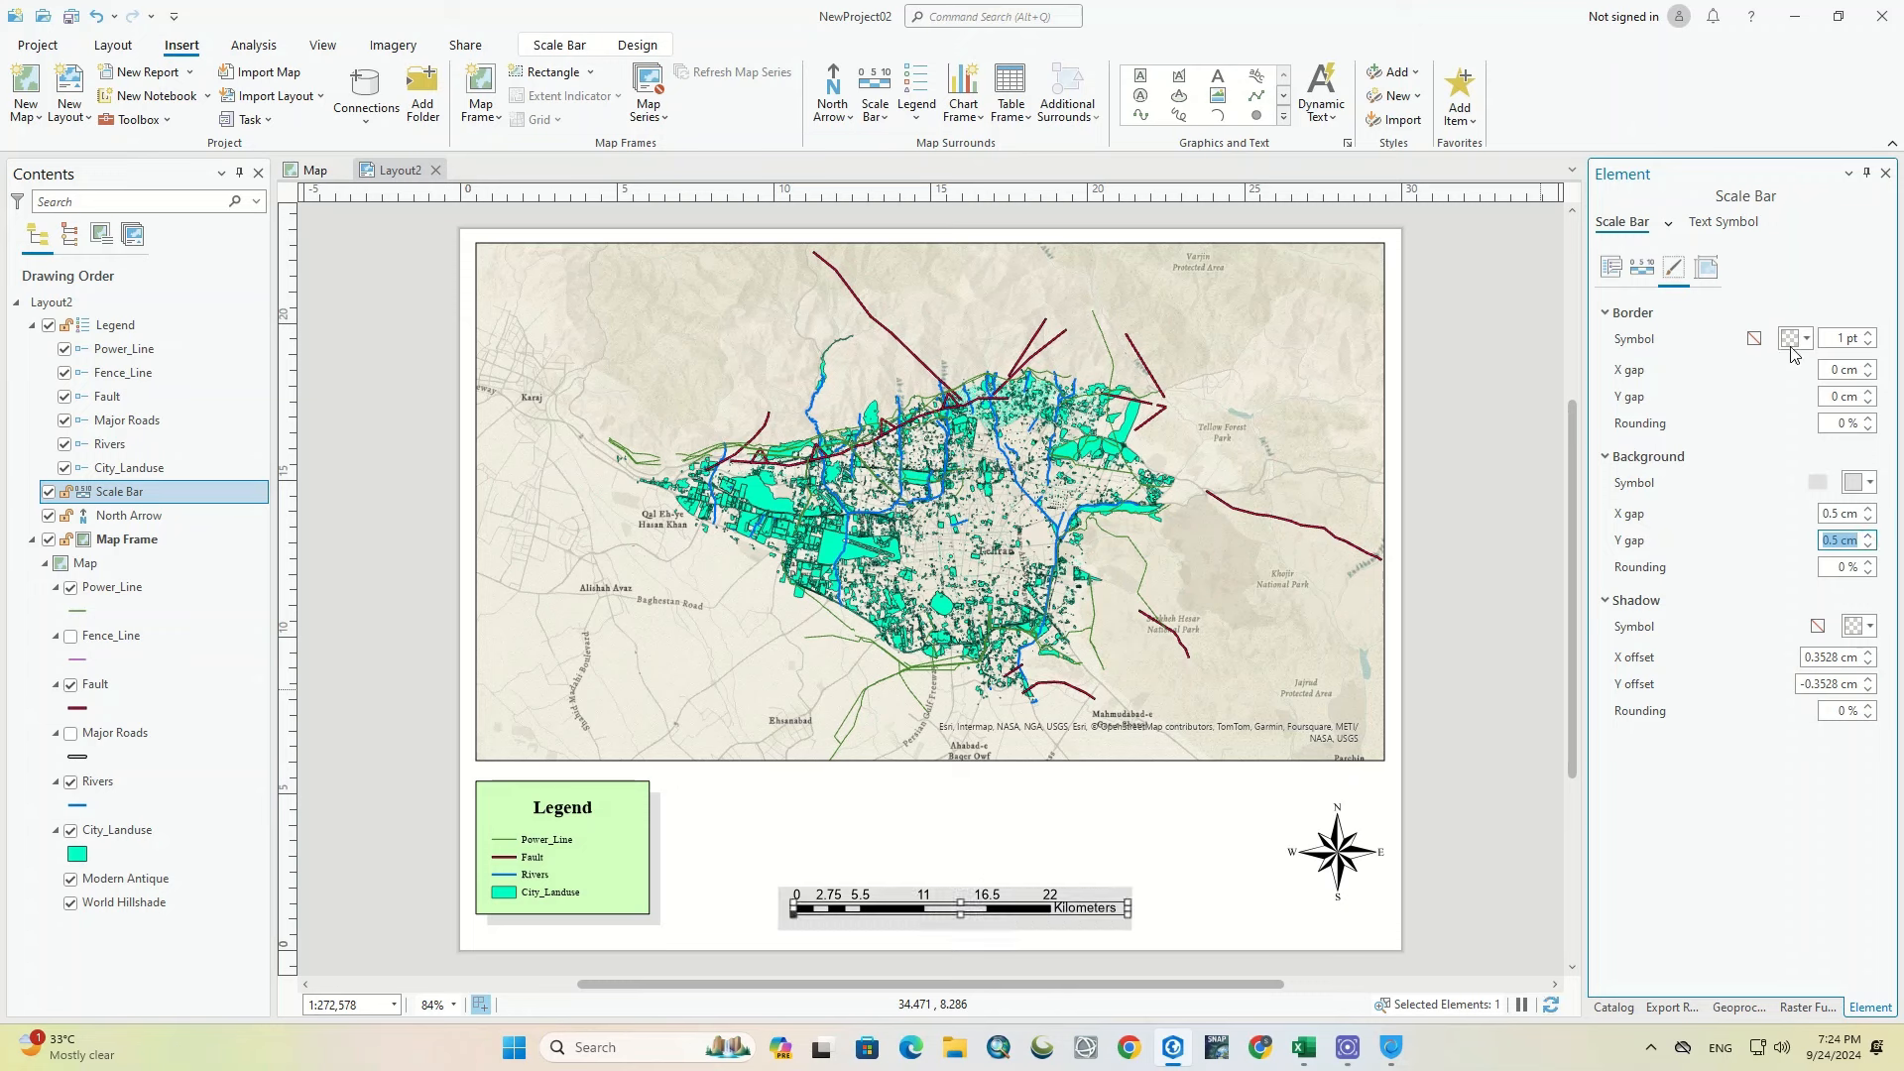
Step: Set the font of the scale bar's text to Times New Roman and apply it
left_click(1726, 222)
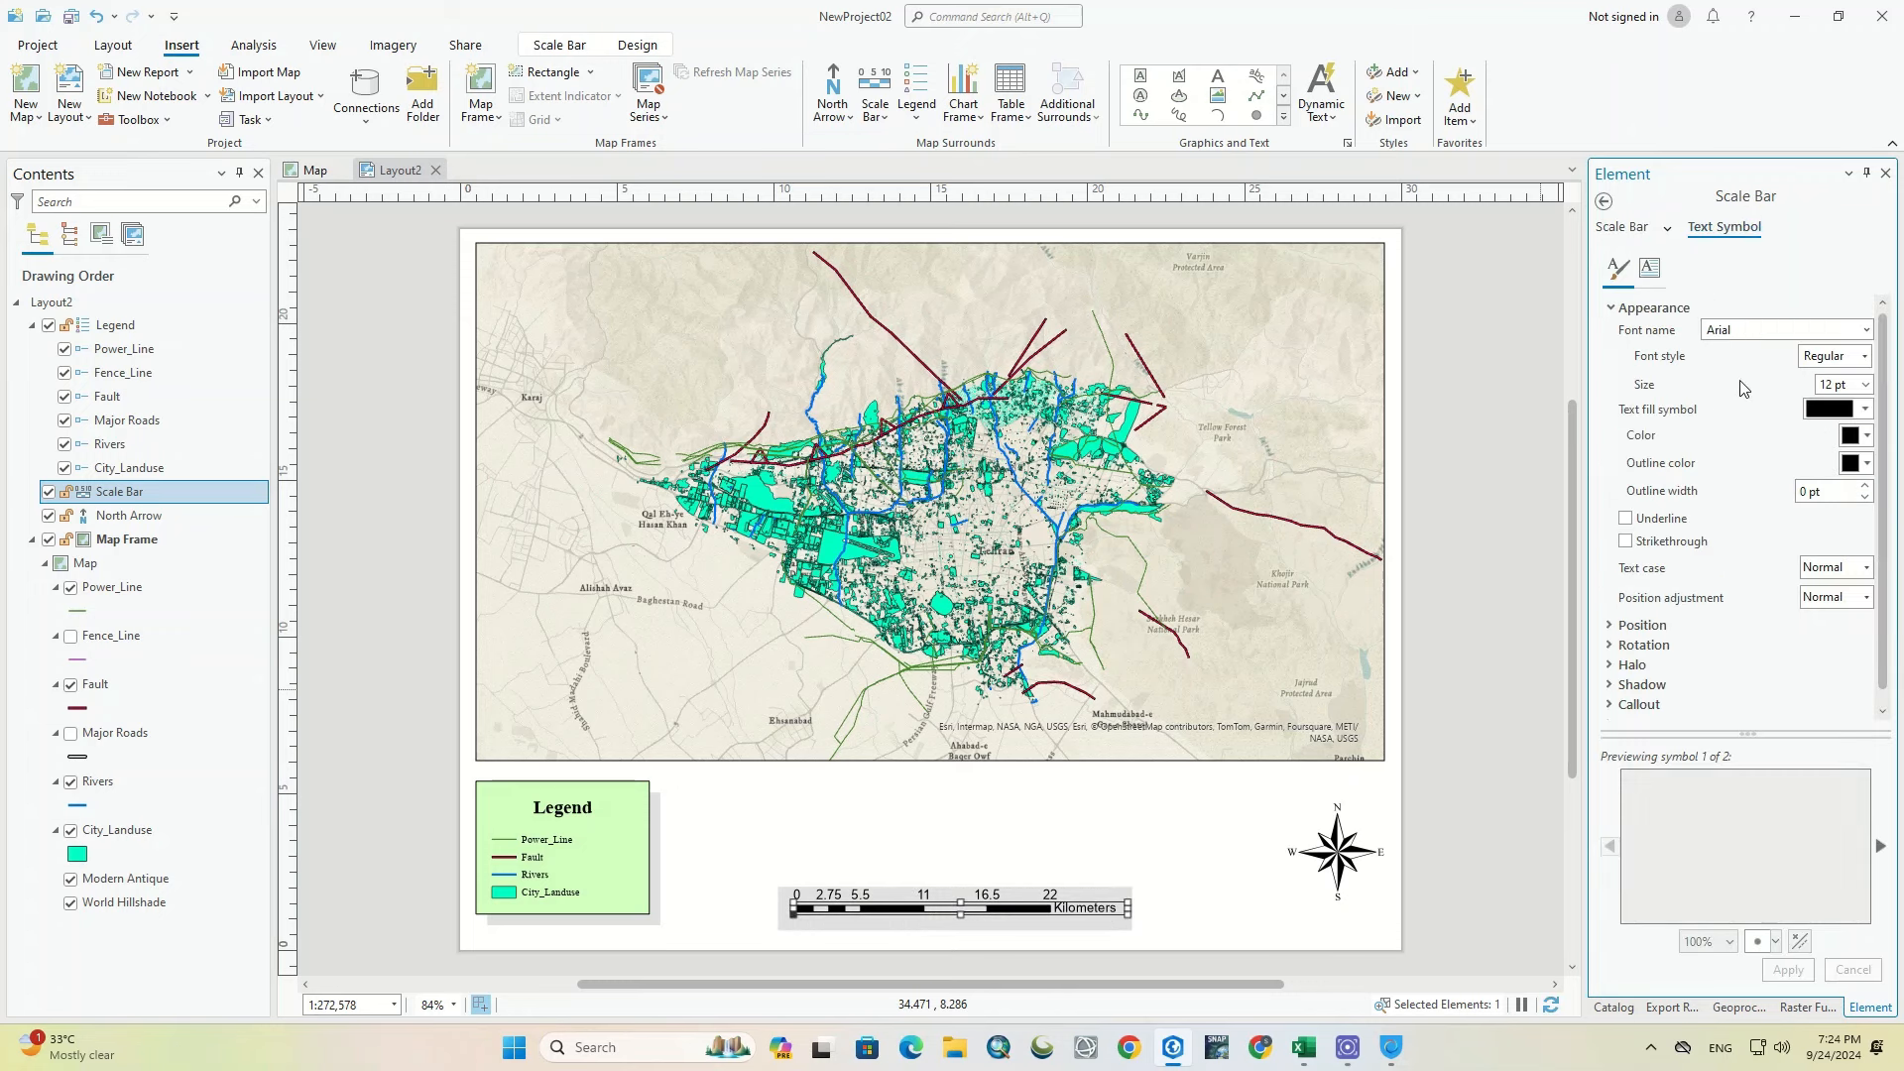
left_click(1768, 335)
left_click(1866, 331)
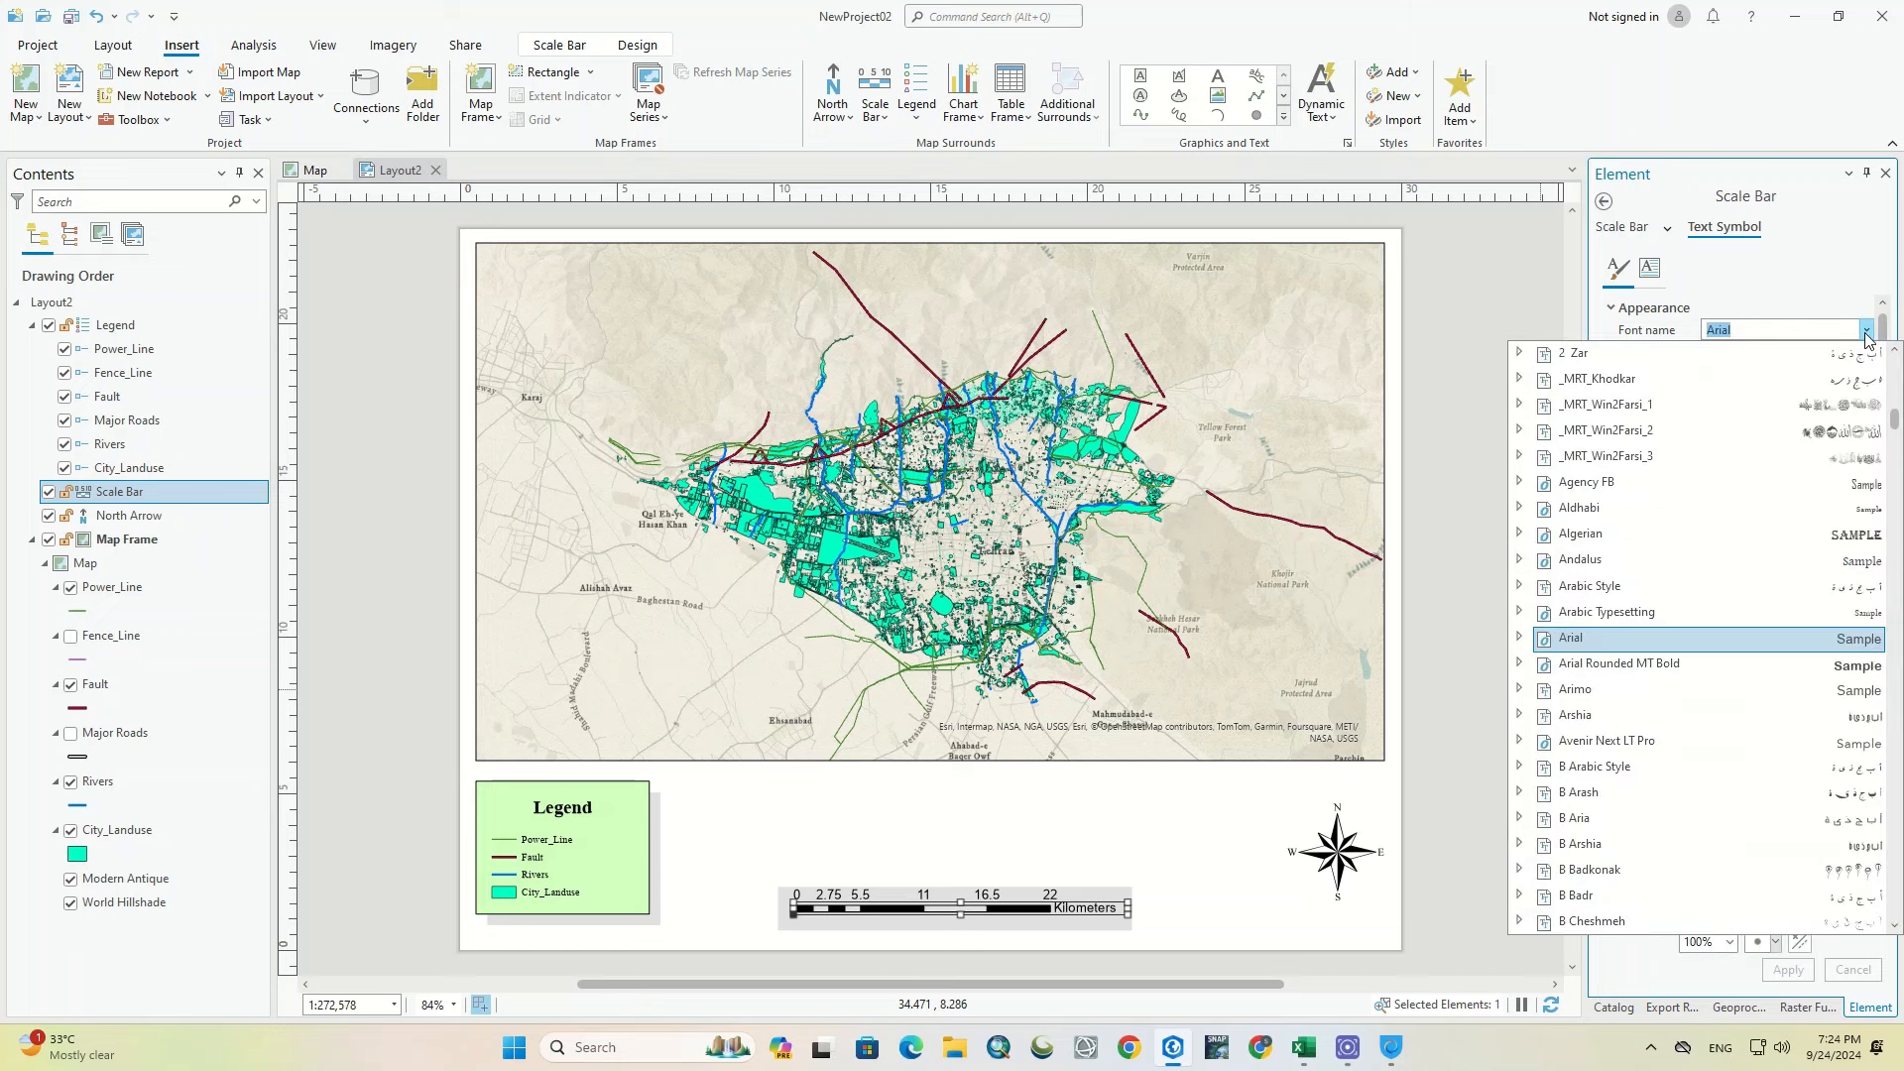
type("Times New Roman")
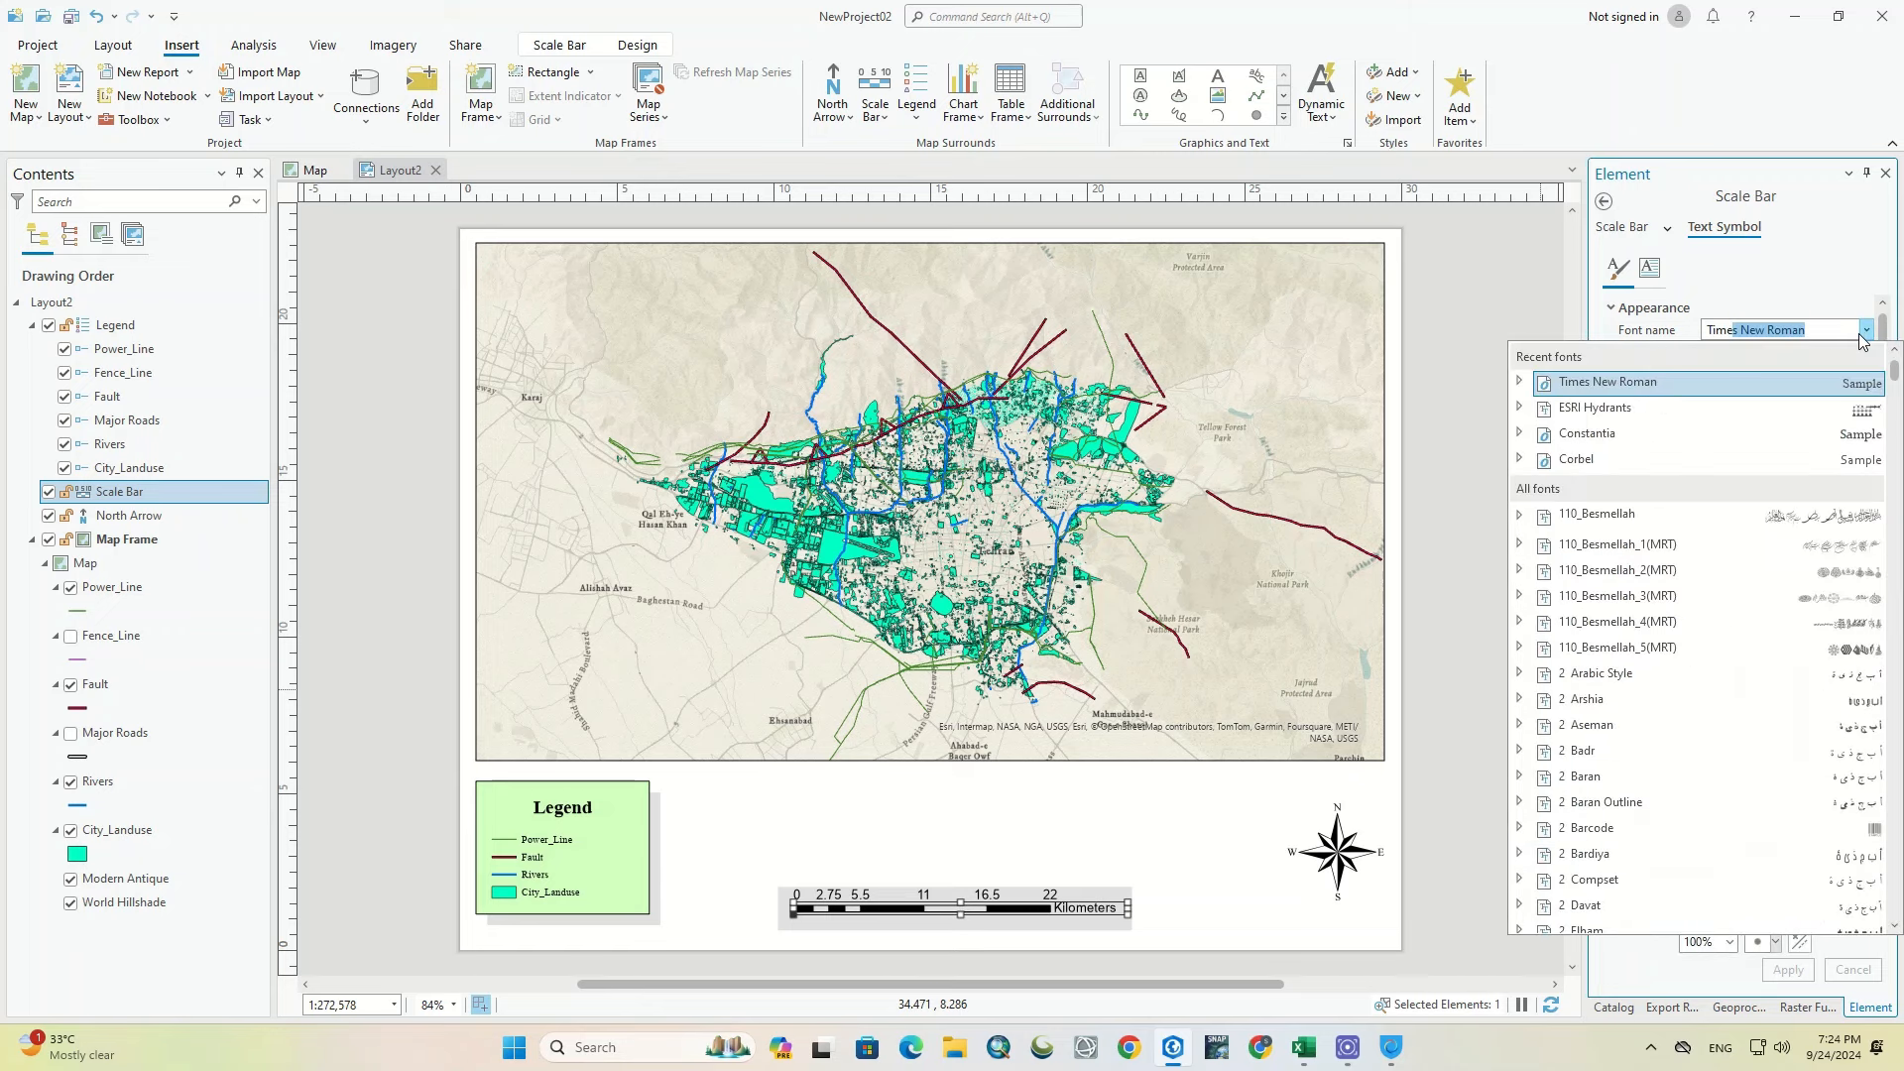
key("Return")
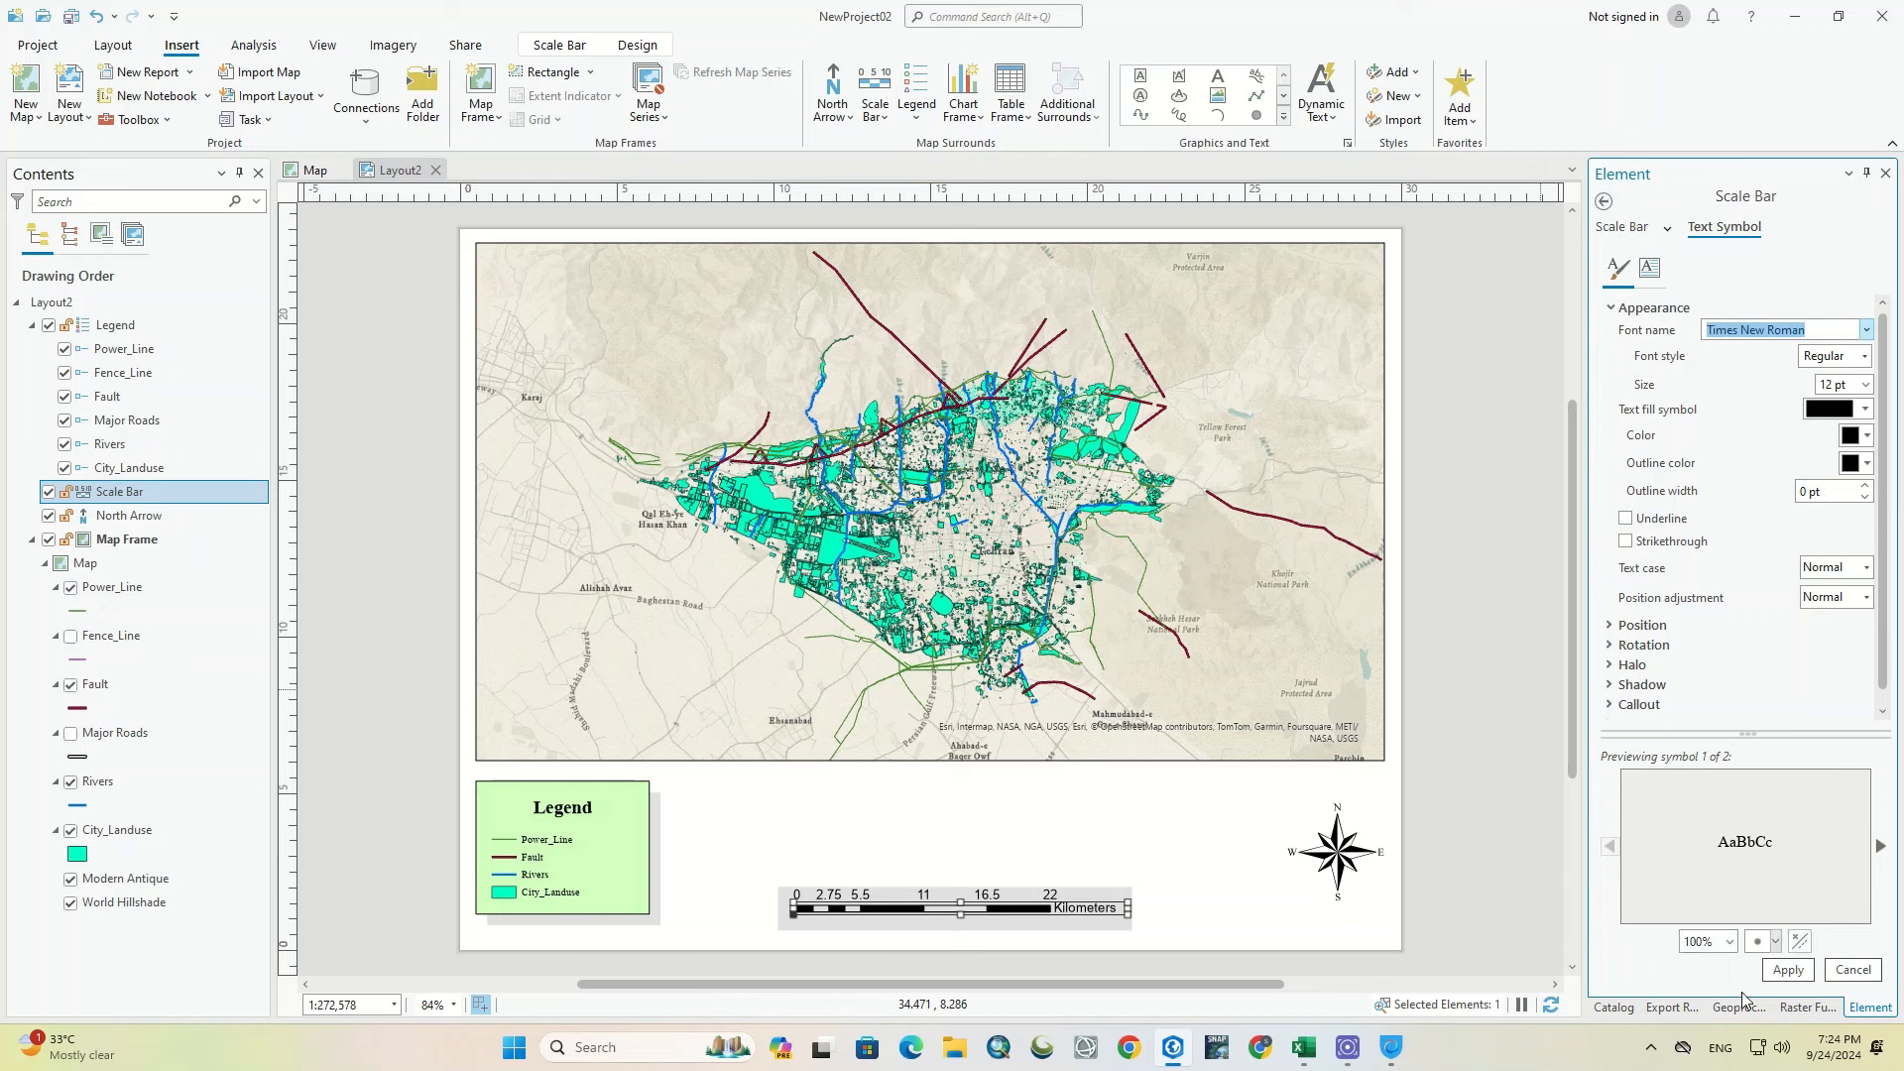
left_click(1786, 971)
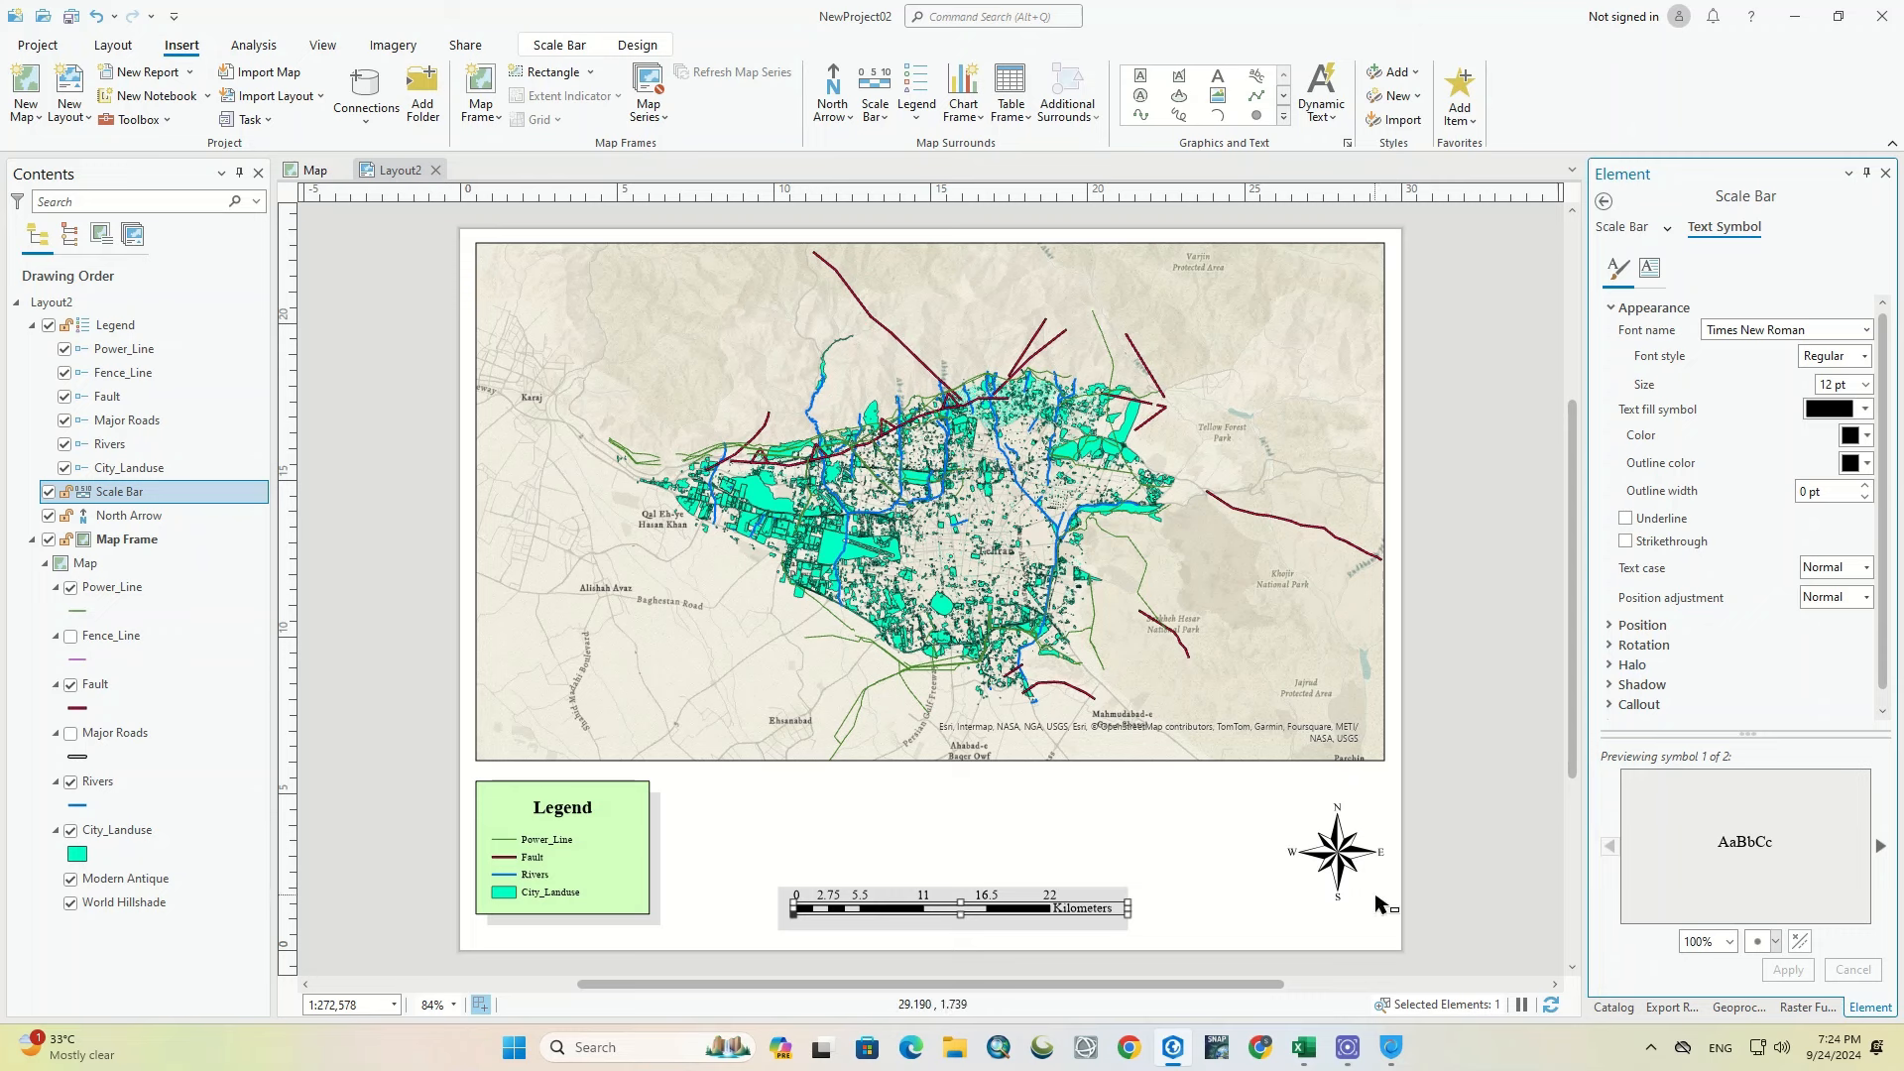
left_click(1252, 889)
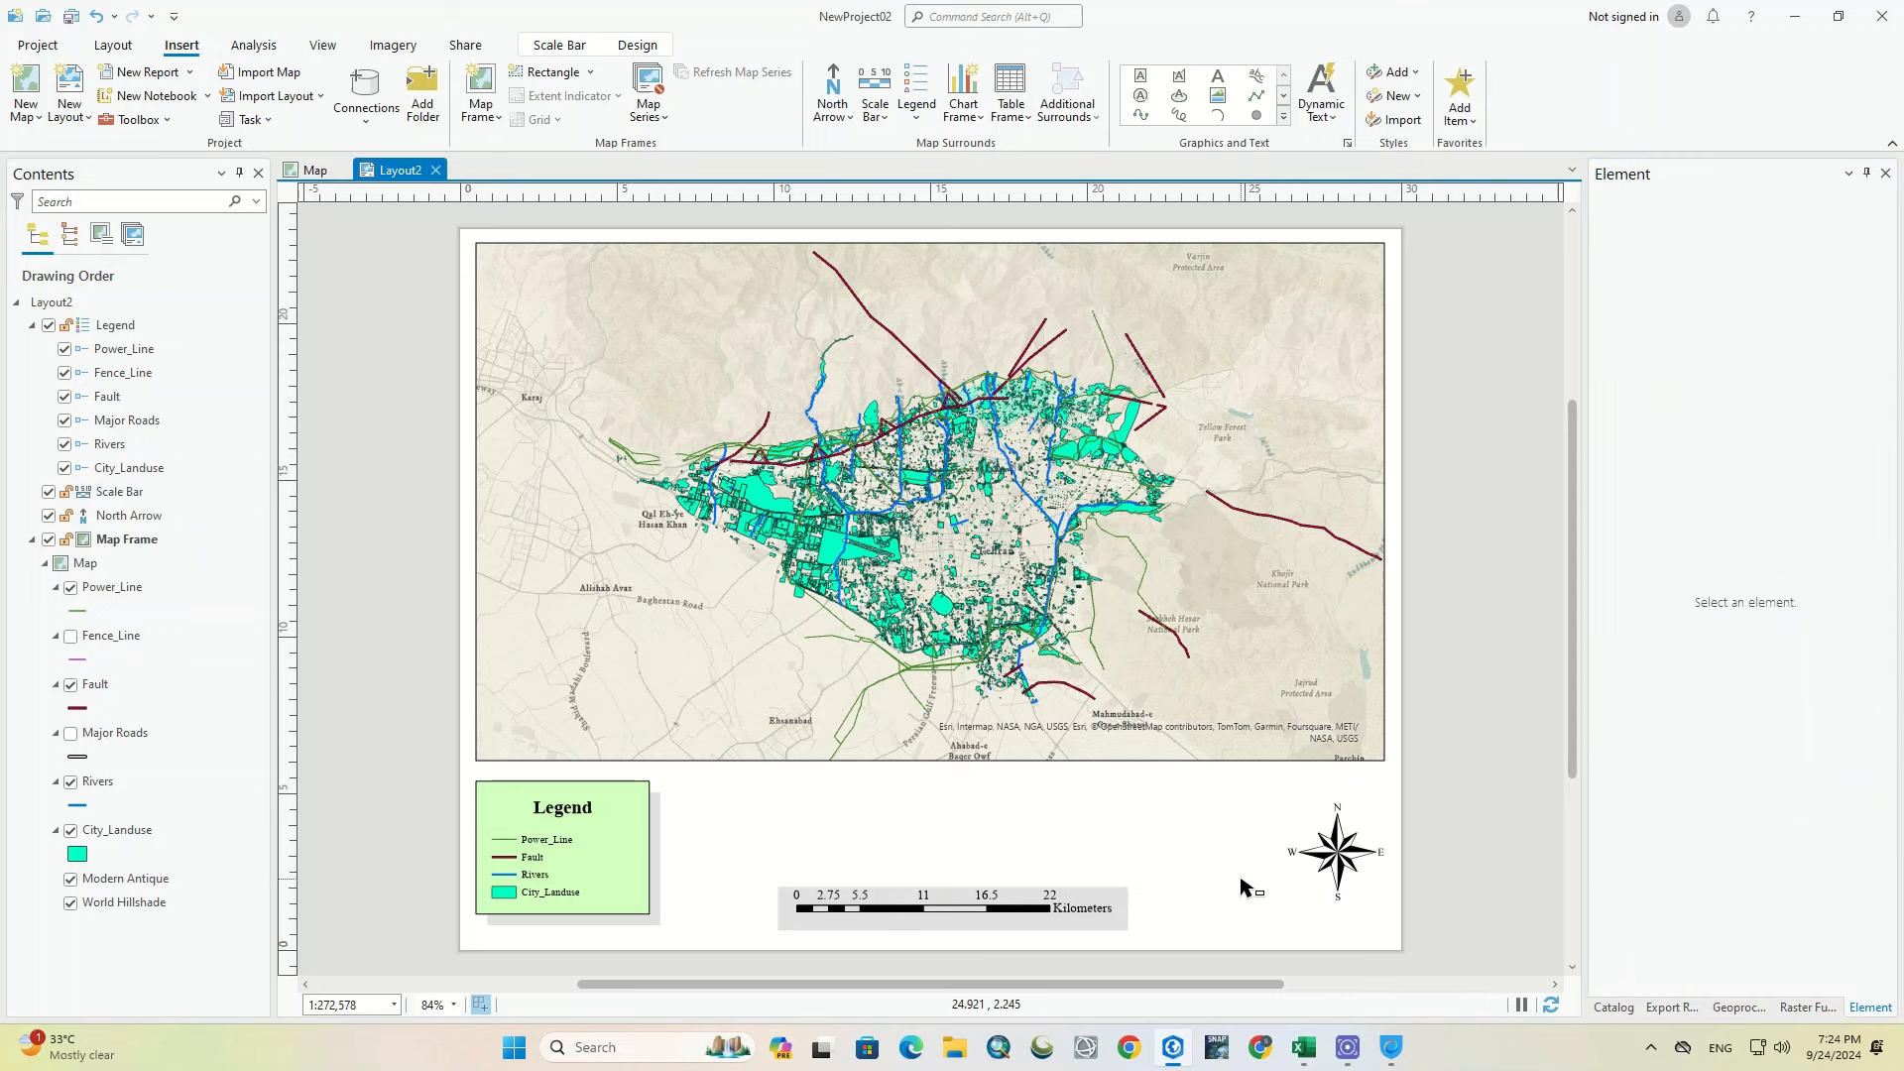
Step: Give the north arrow a light grey background with X and Y gaps of 0.5 cm
left_click(1307, 851)
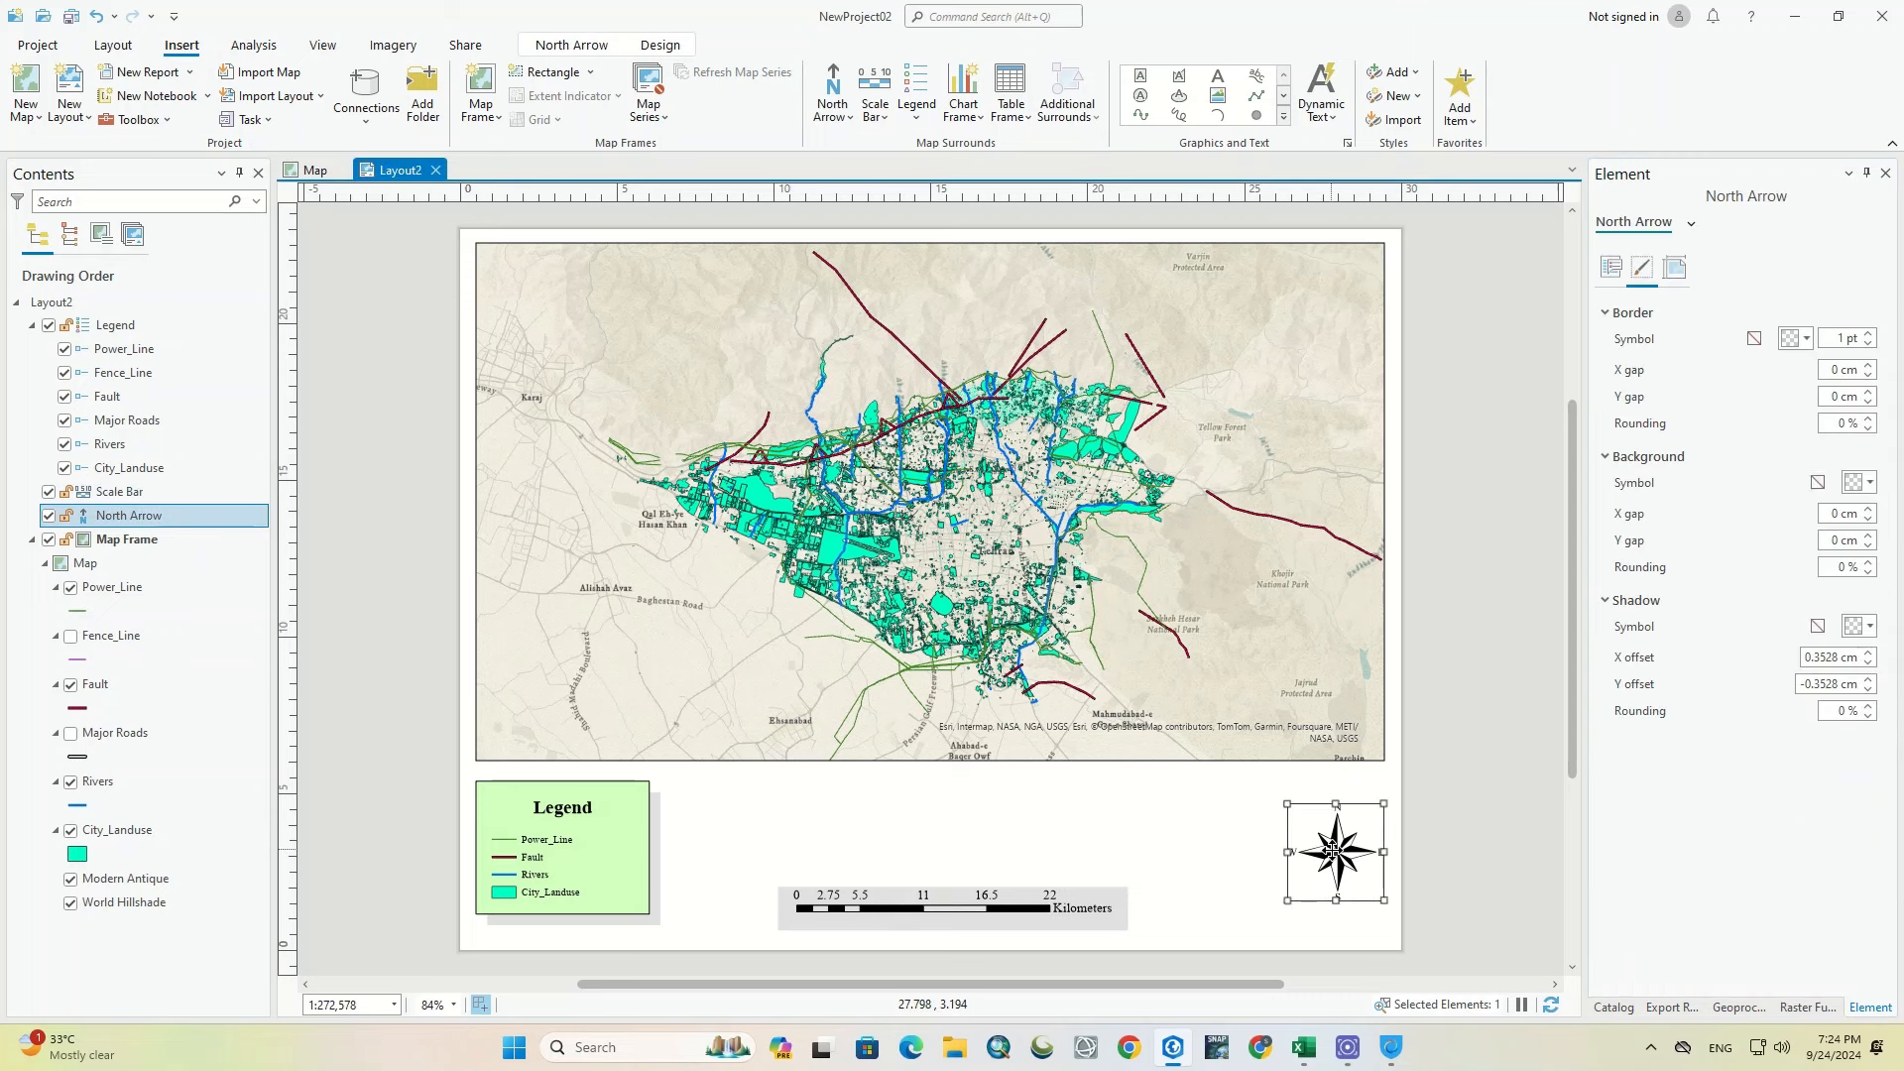
left_click(1865, 483)
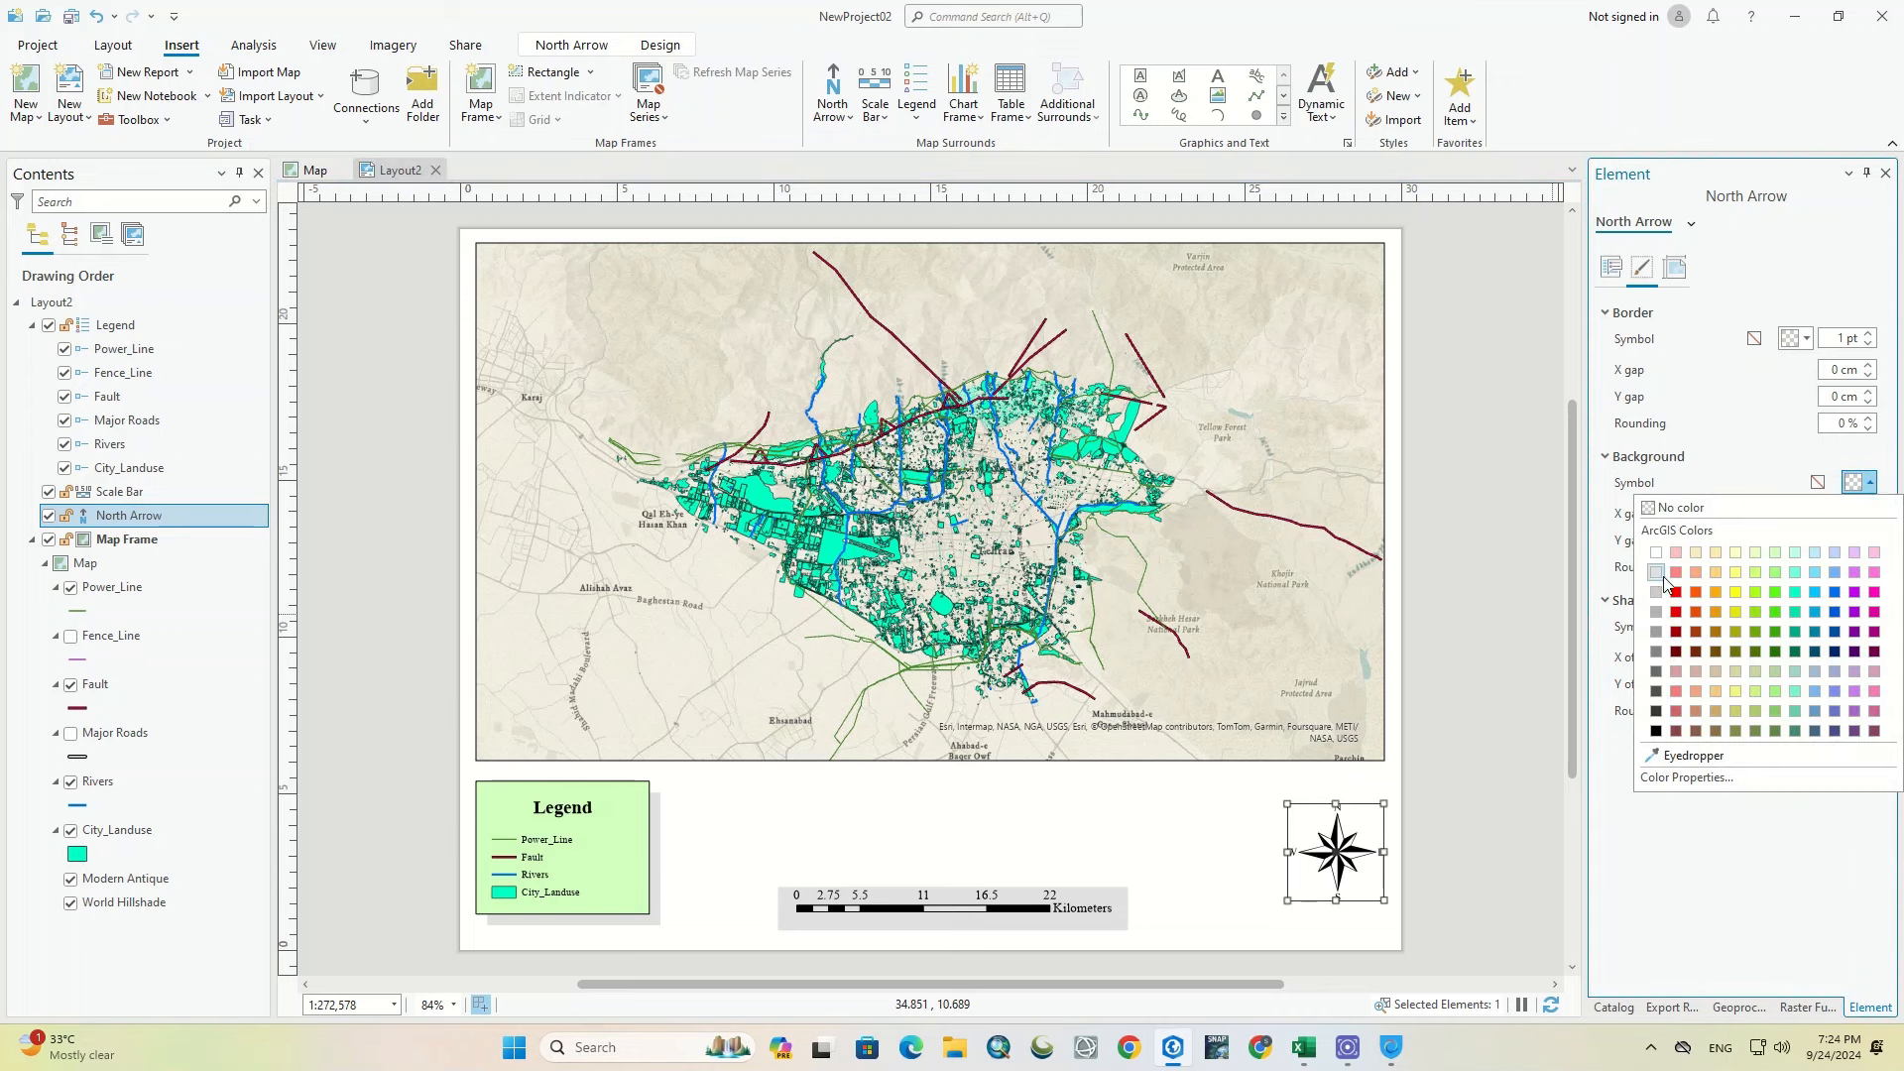
left_click(1657, 572)
left_click(1868, 509)
left_click(1867, 535)
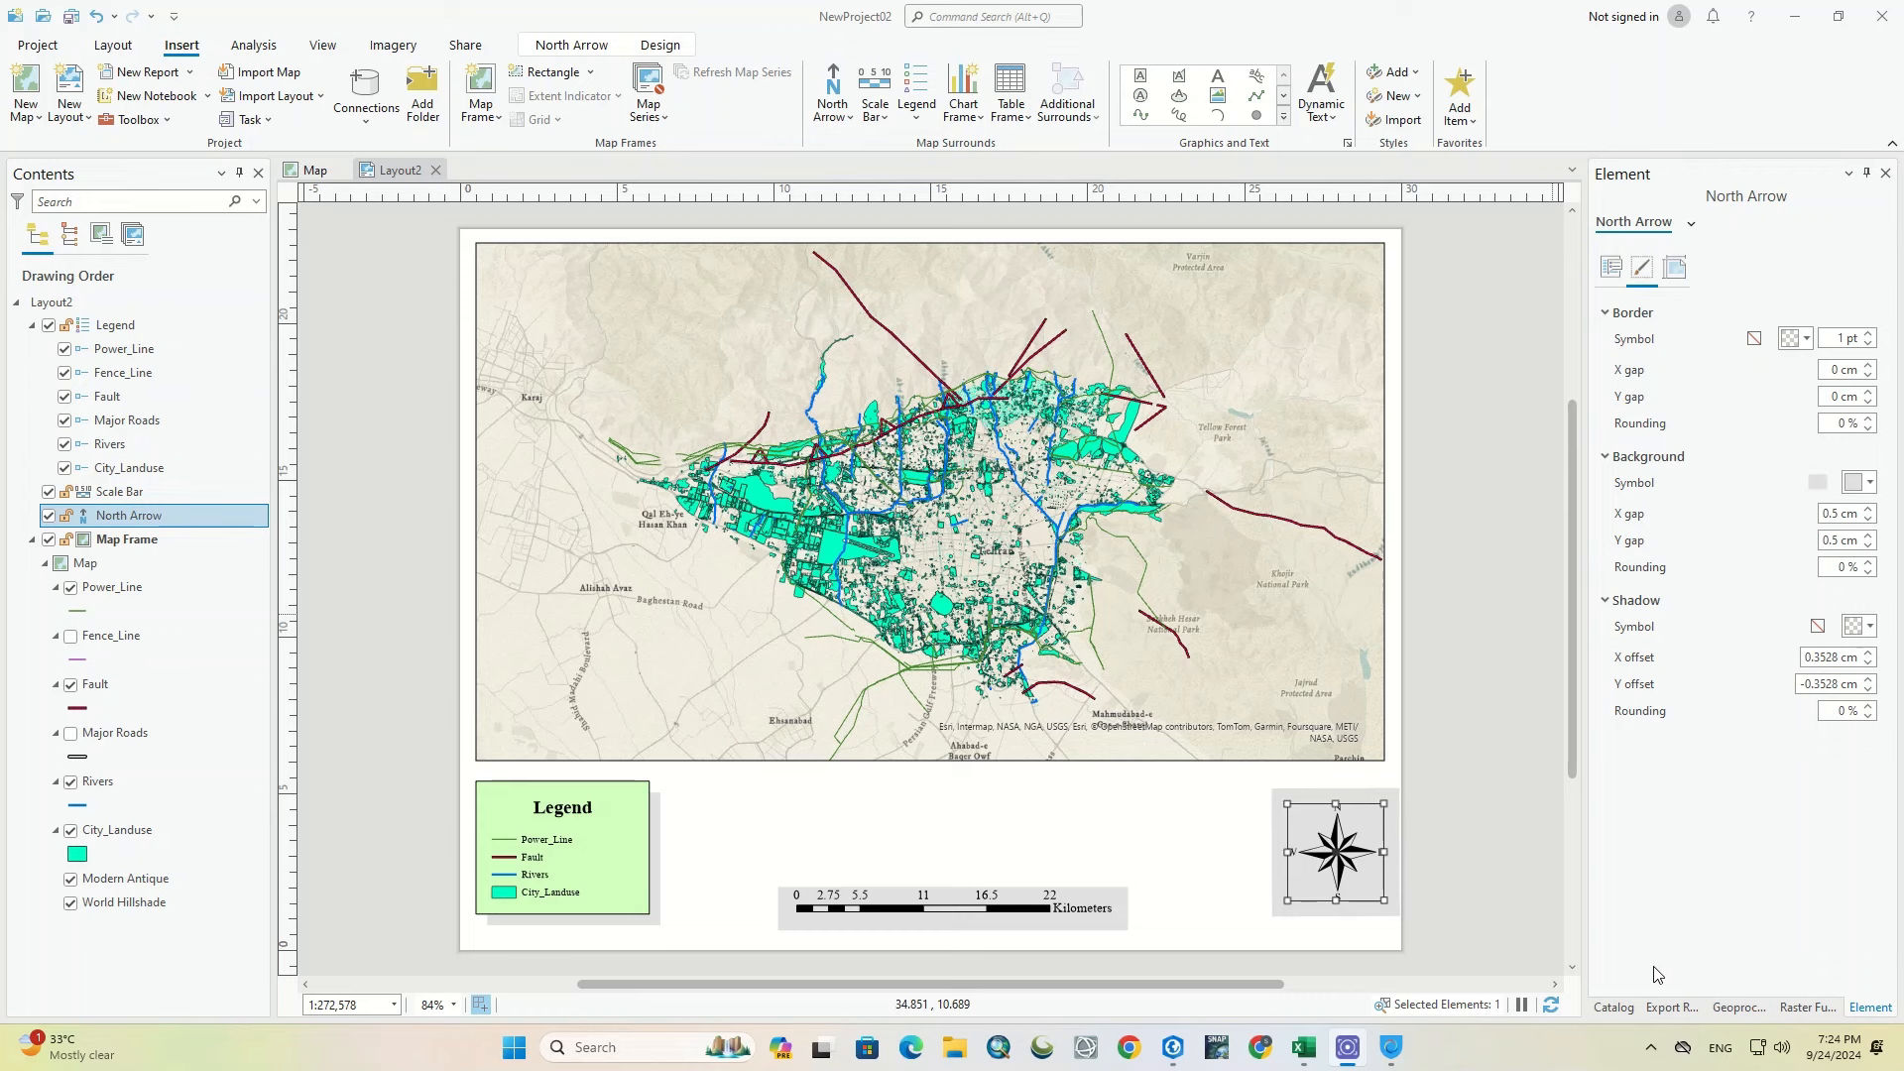
Step: Shift the north arrow slightly inward on the page and give it a light grey shadow with an X offset of 0.4 cm
left_click(1431, 834)
left_click(1388, 842)
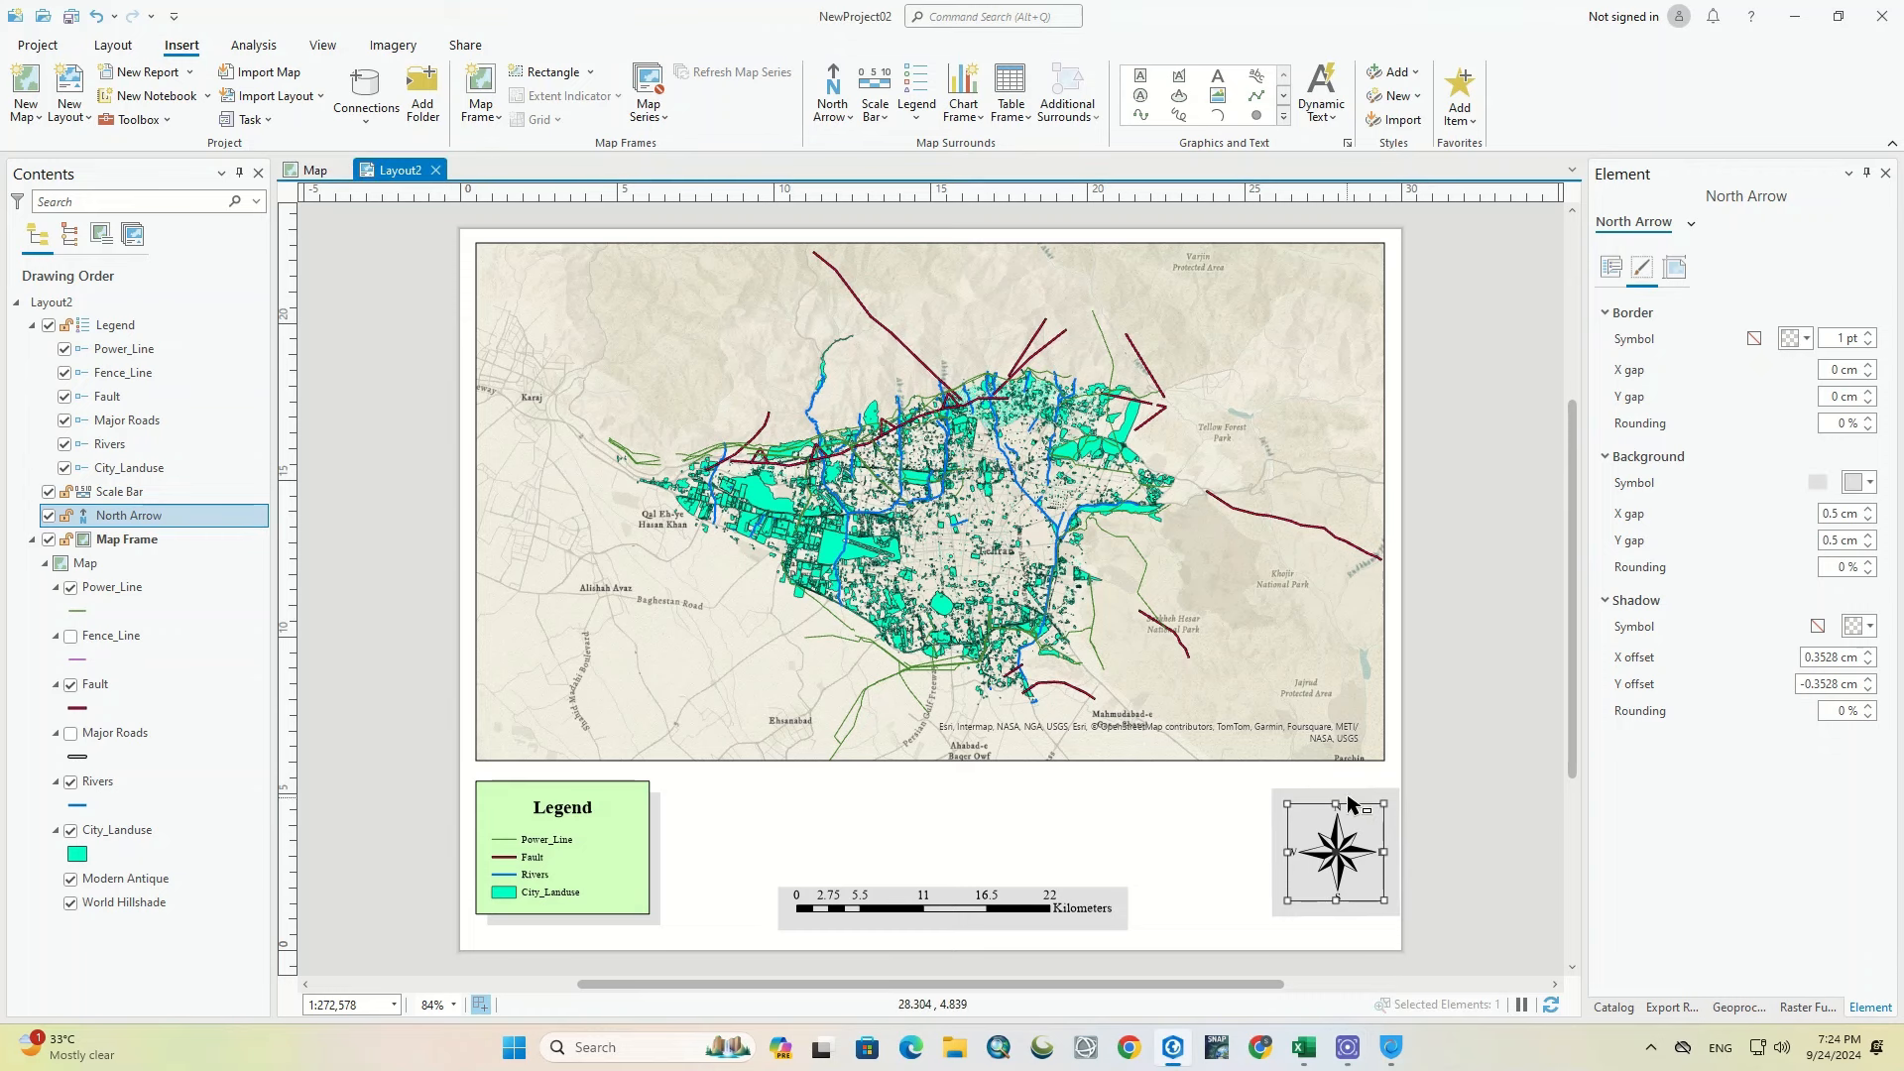
left_click_drag(1345, 849, 1327, 843)
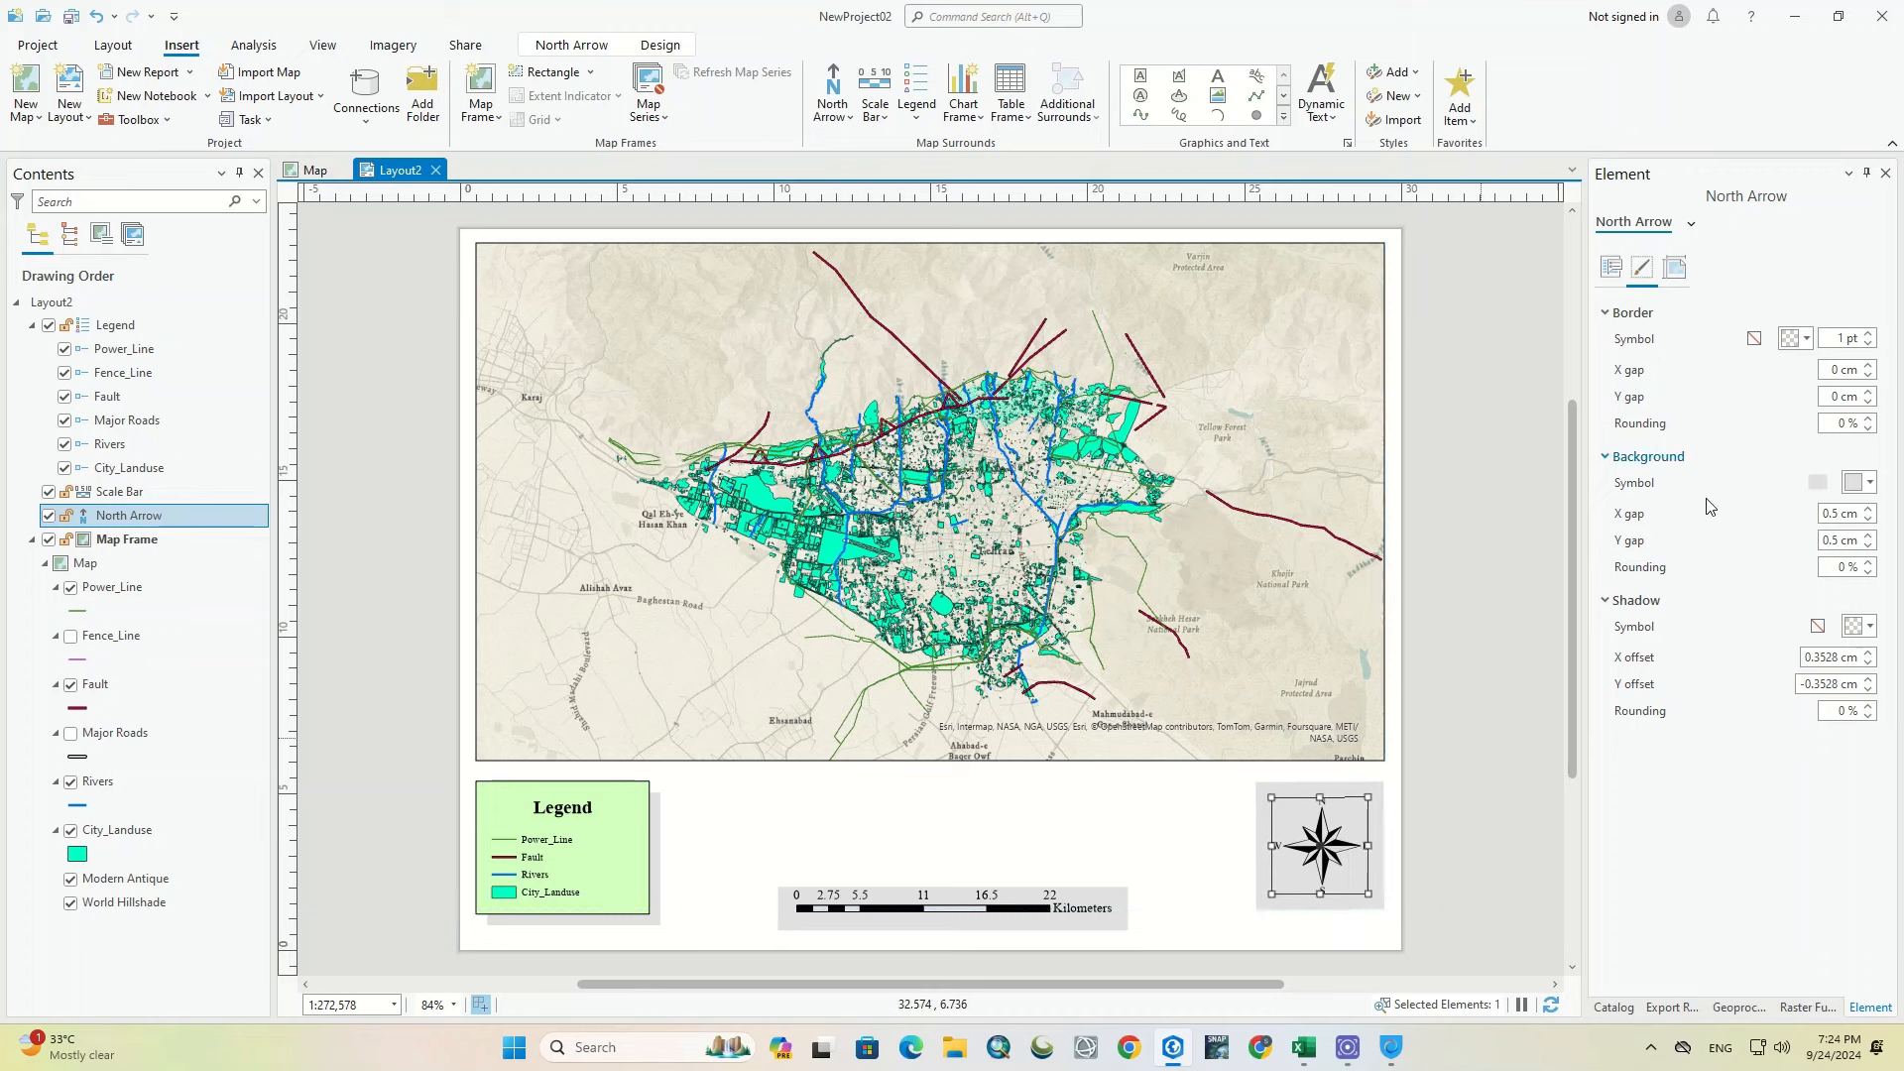
left_click(1866, 626)
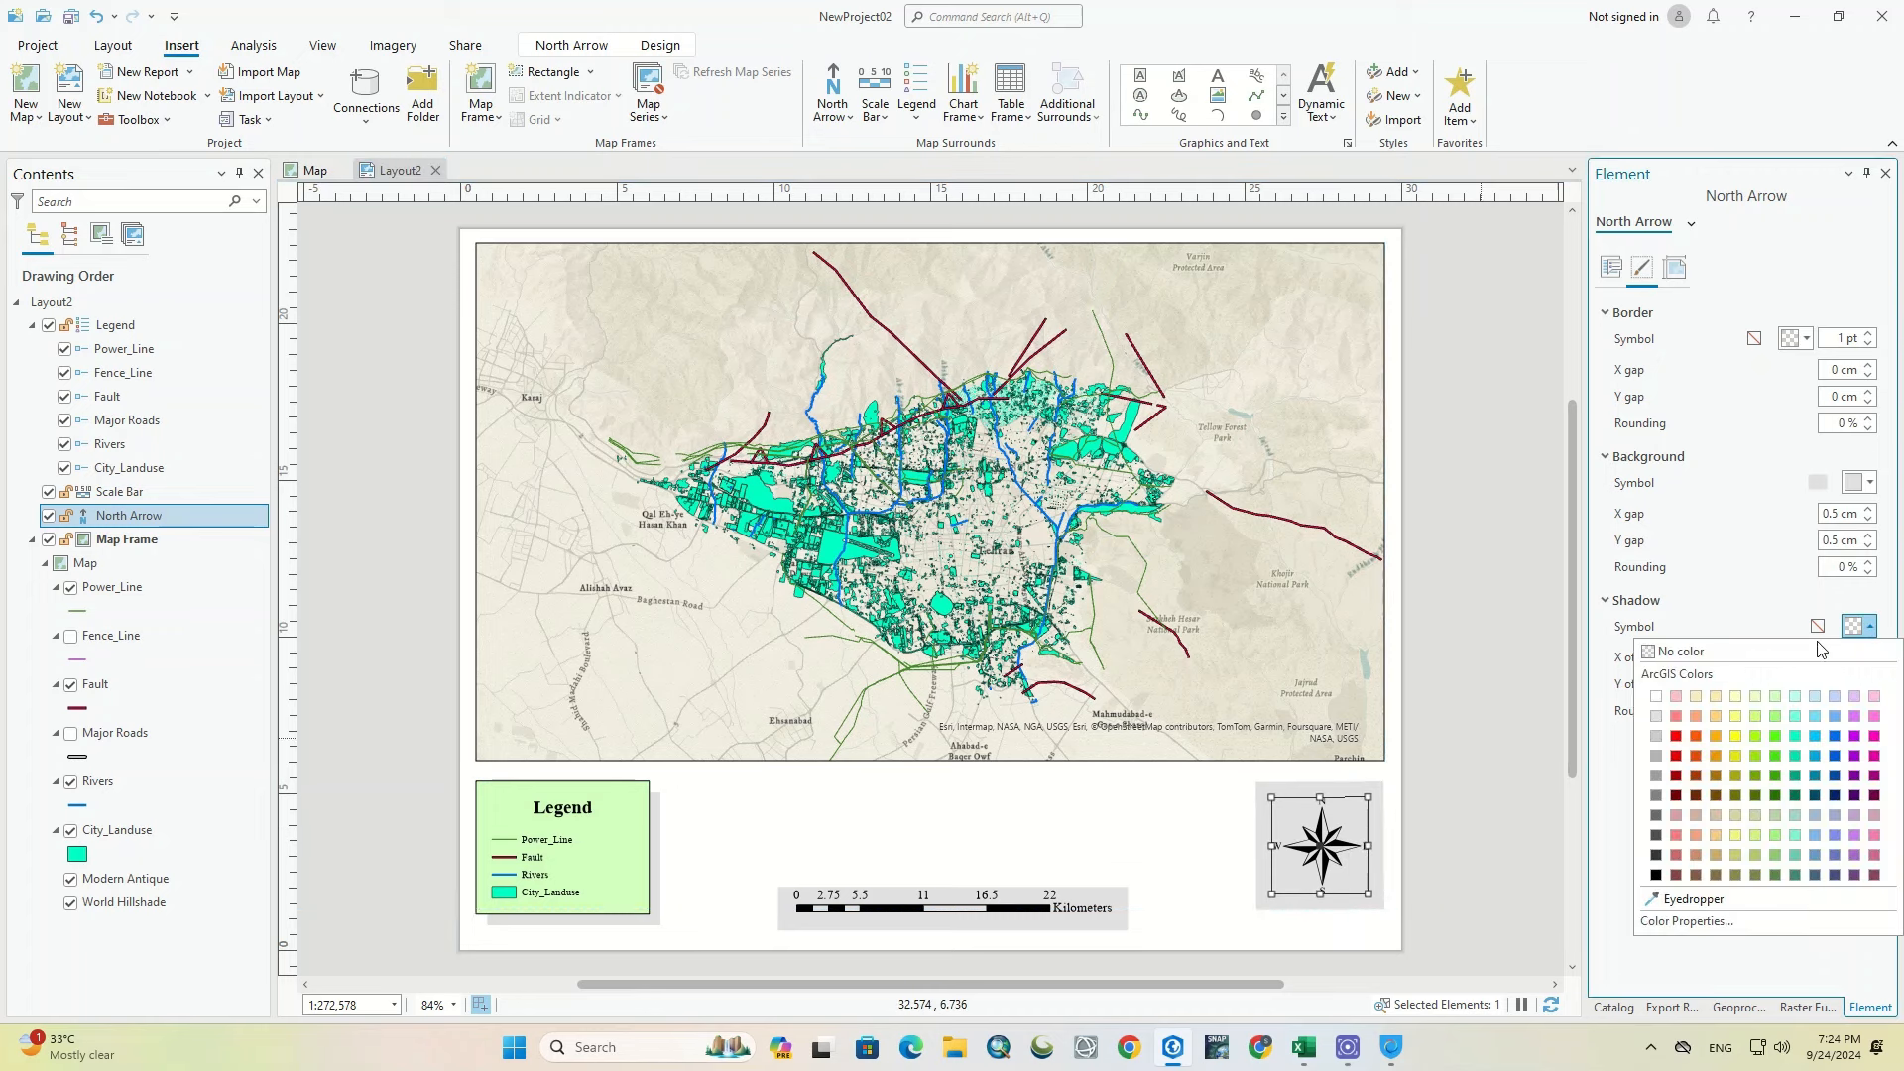
left_click(1659, 718)
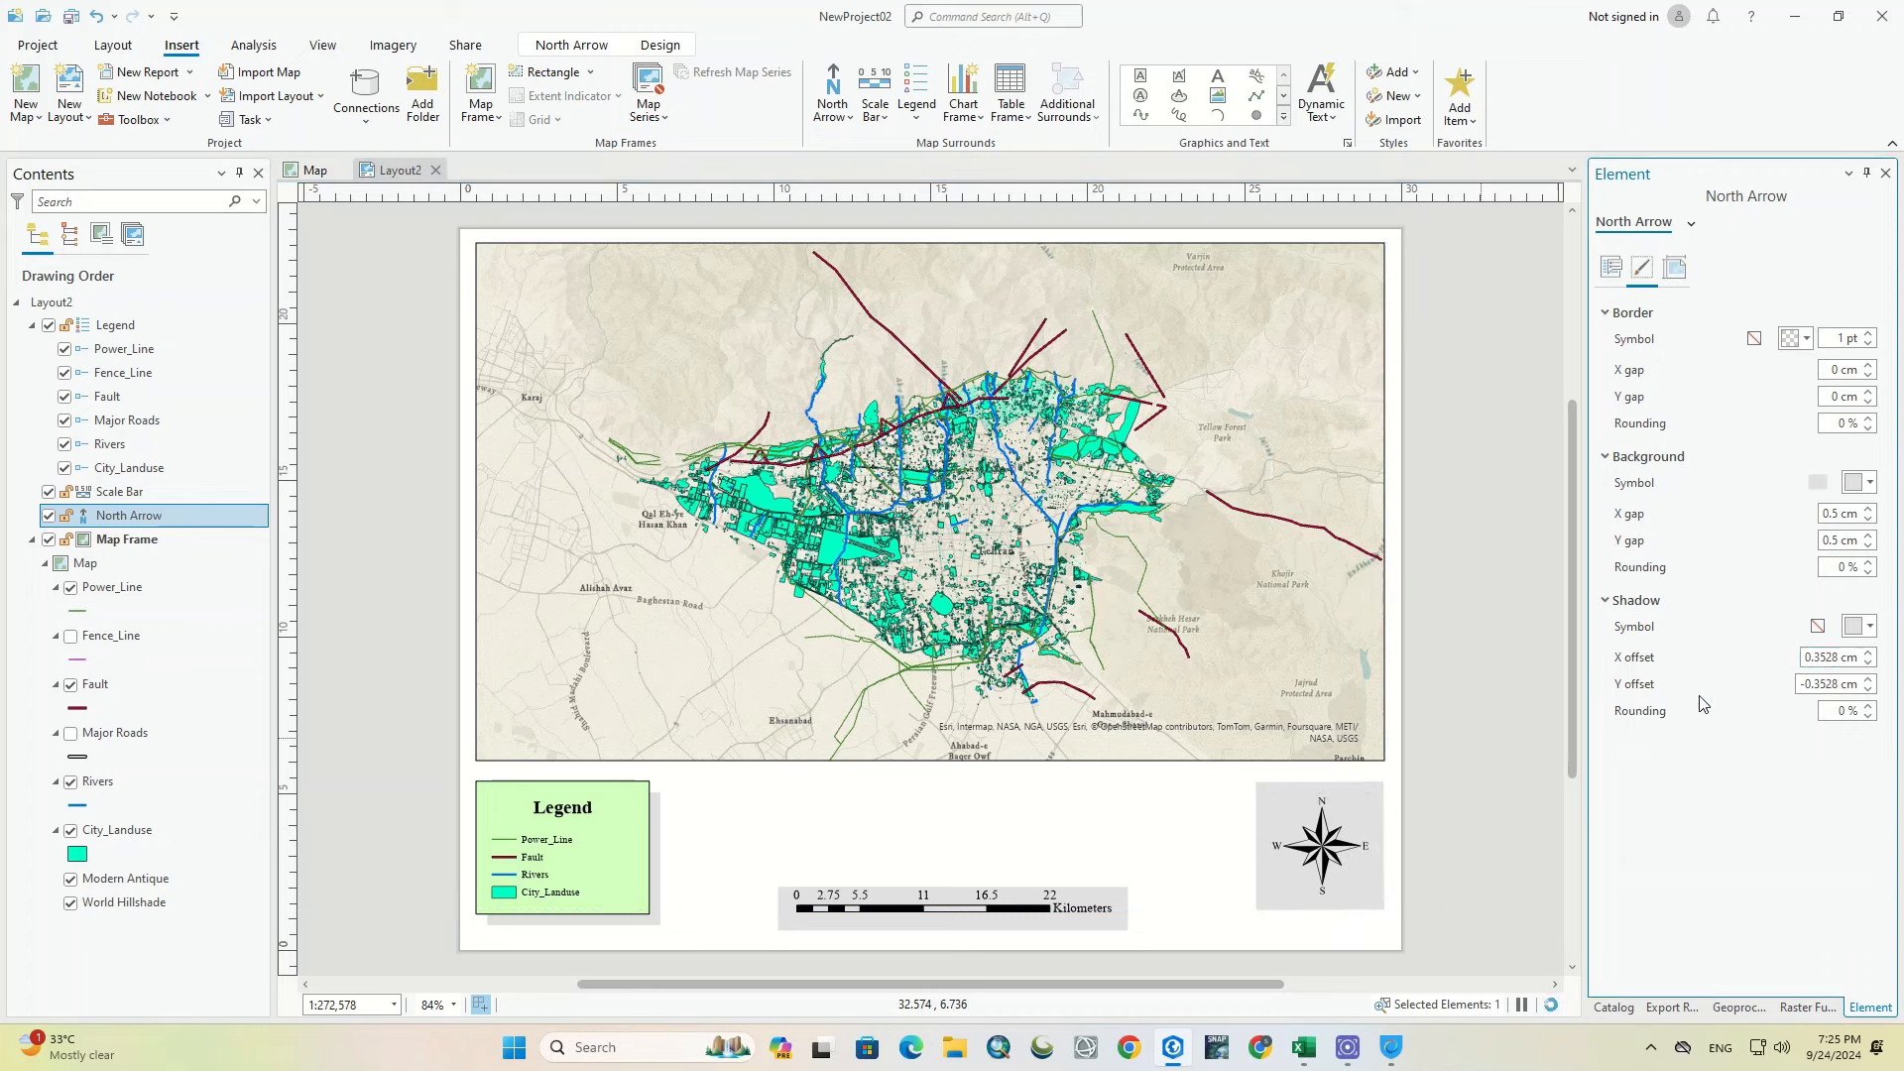
left_click(1868, 655)
left_click(1868, 654)
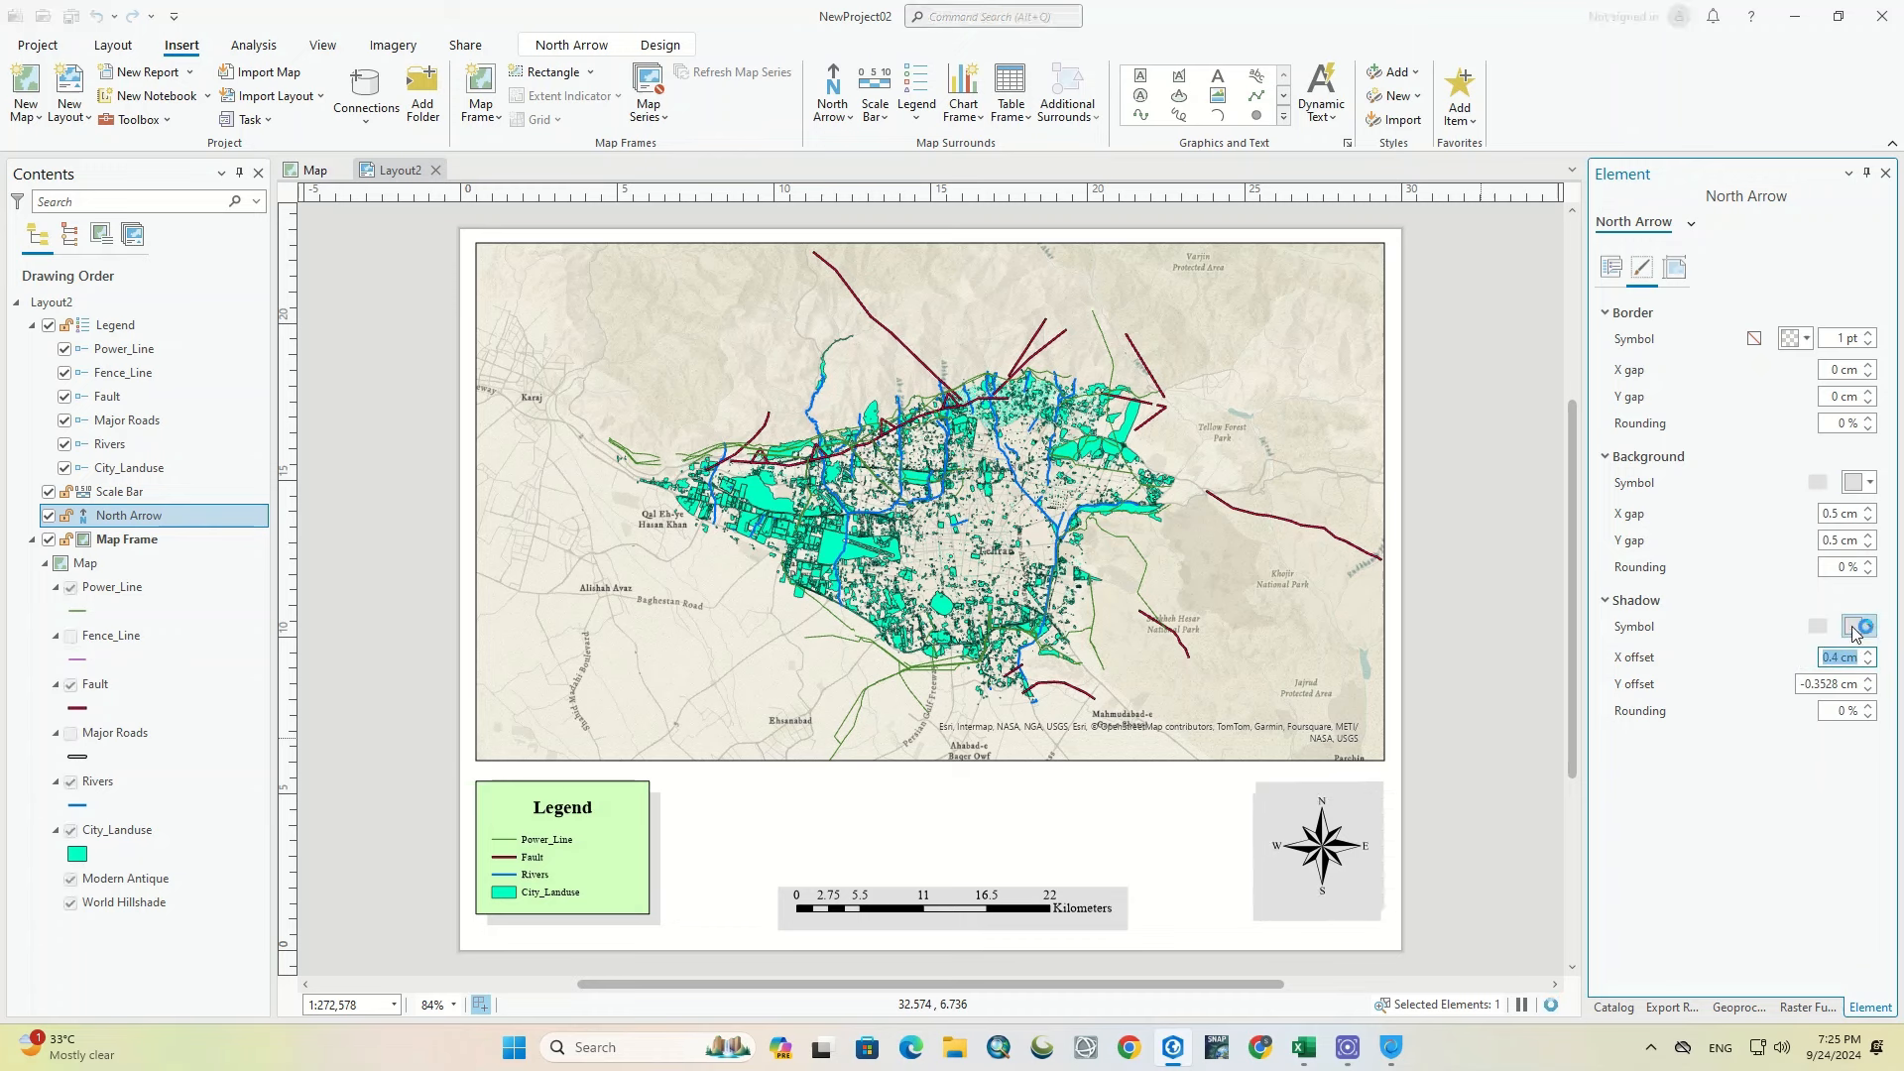
Step: Change the north arrow's background to light green to match the legend
left_click(1860, 489)
left_click(1800, 553)
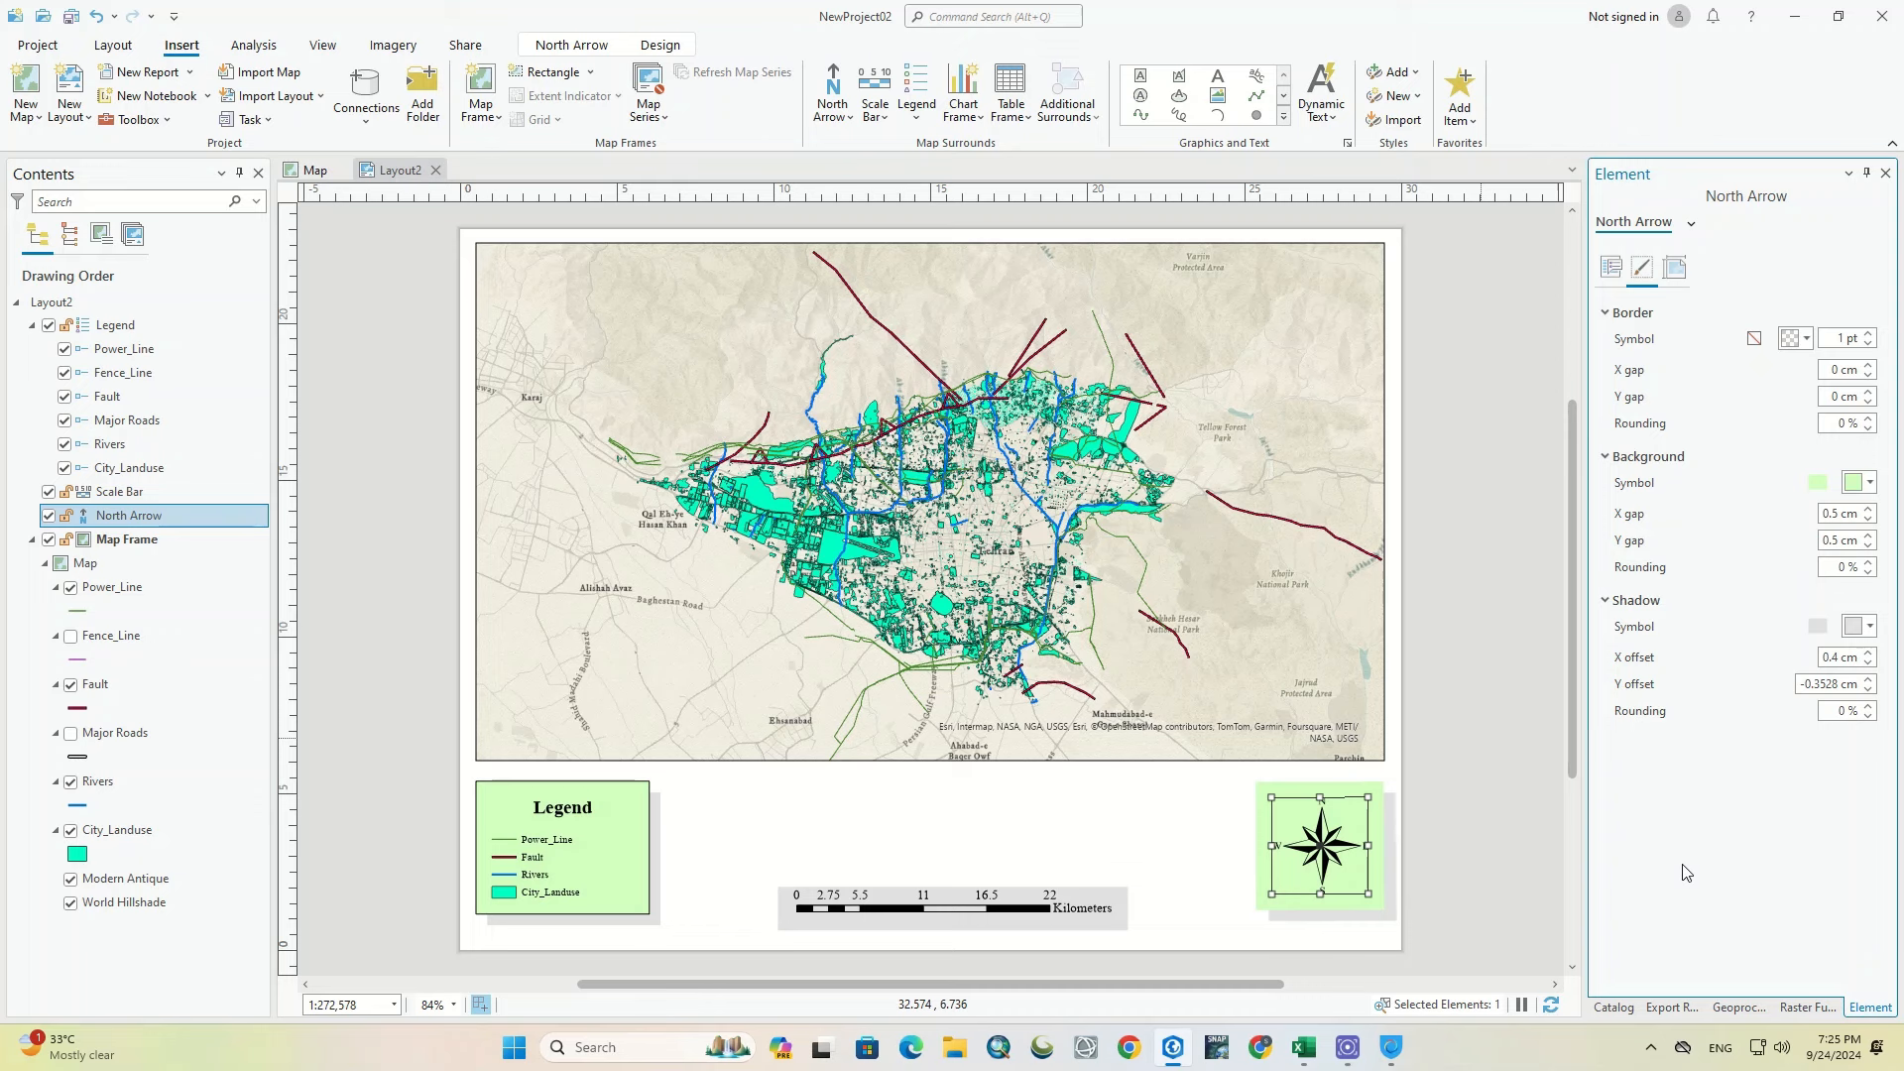
left_click(1134, 831)
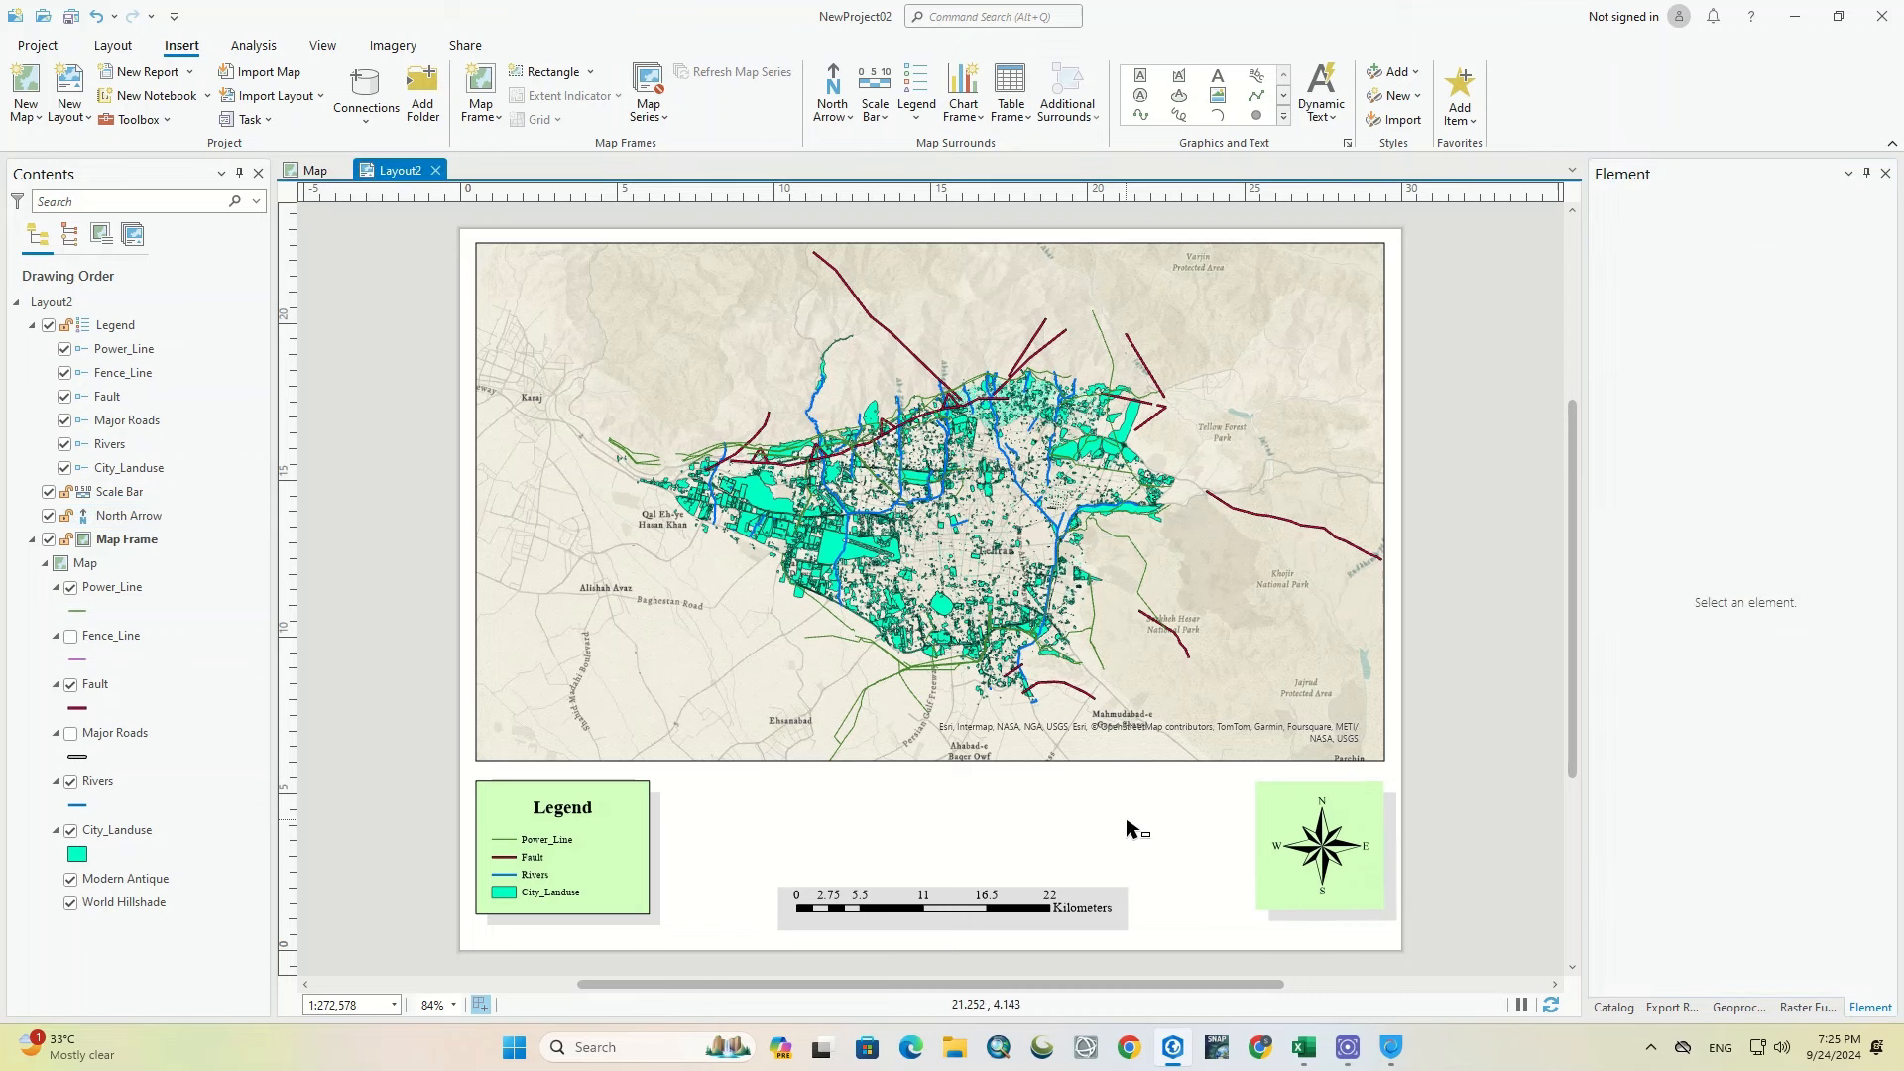
Step: Insert a table frame in the Bold Orange Heading with Borders style in the lower-left corner of the map
left_click(962, 124)
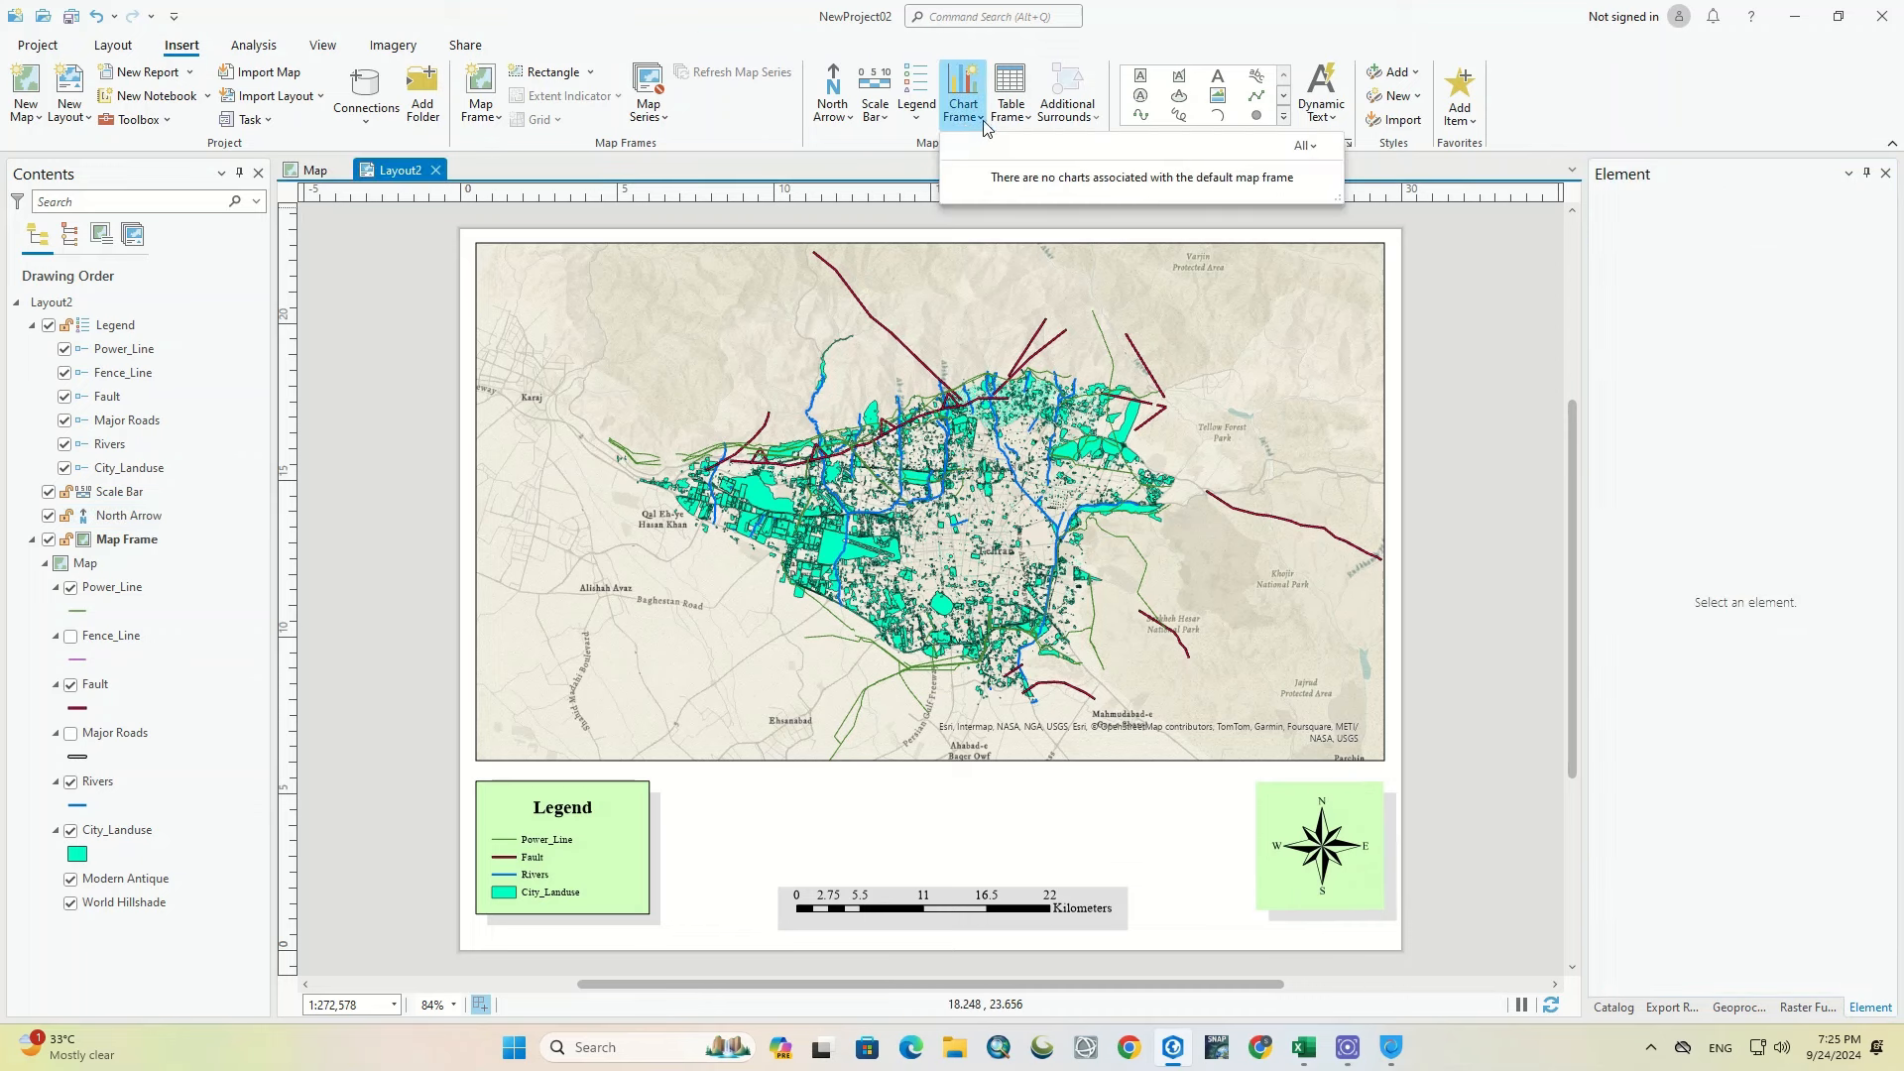
left_click(1003, 115)
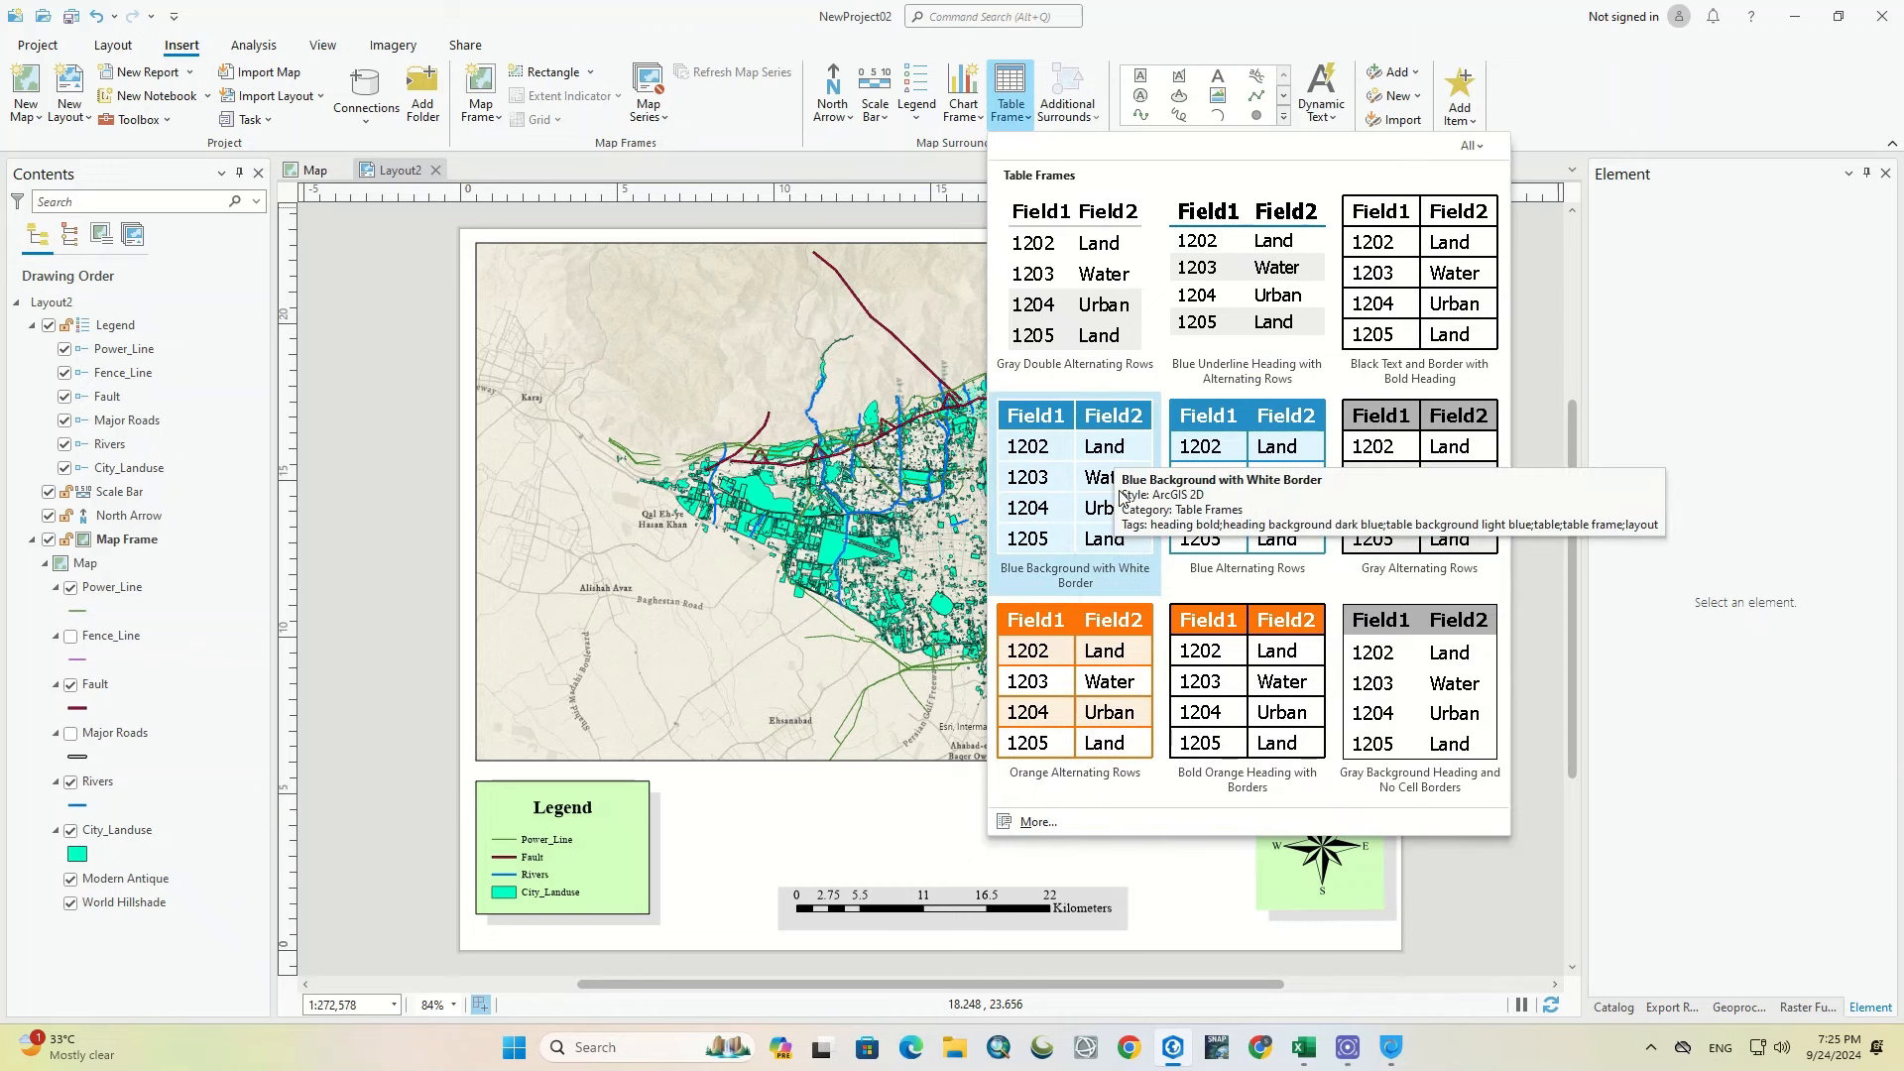
left_click(1206, 621)
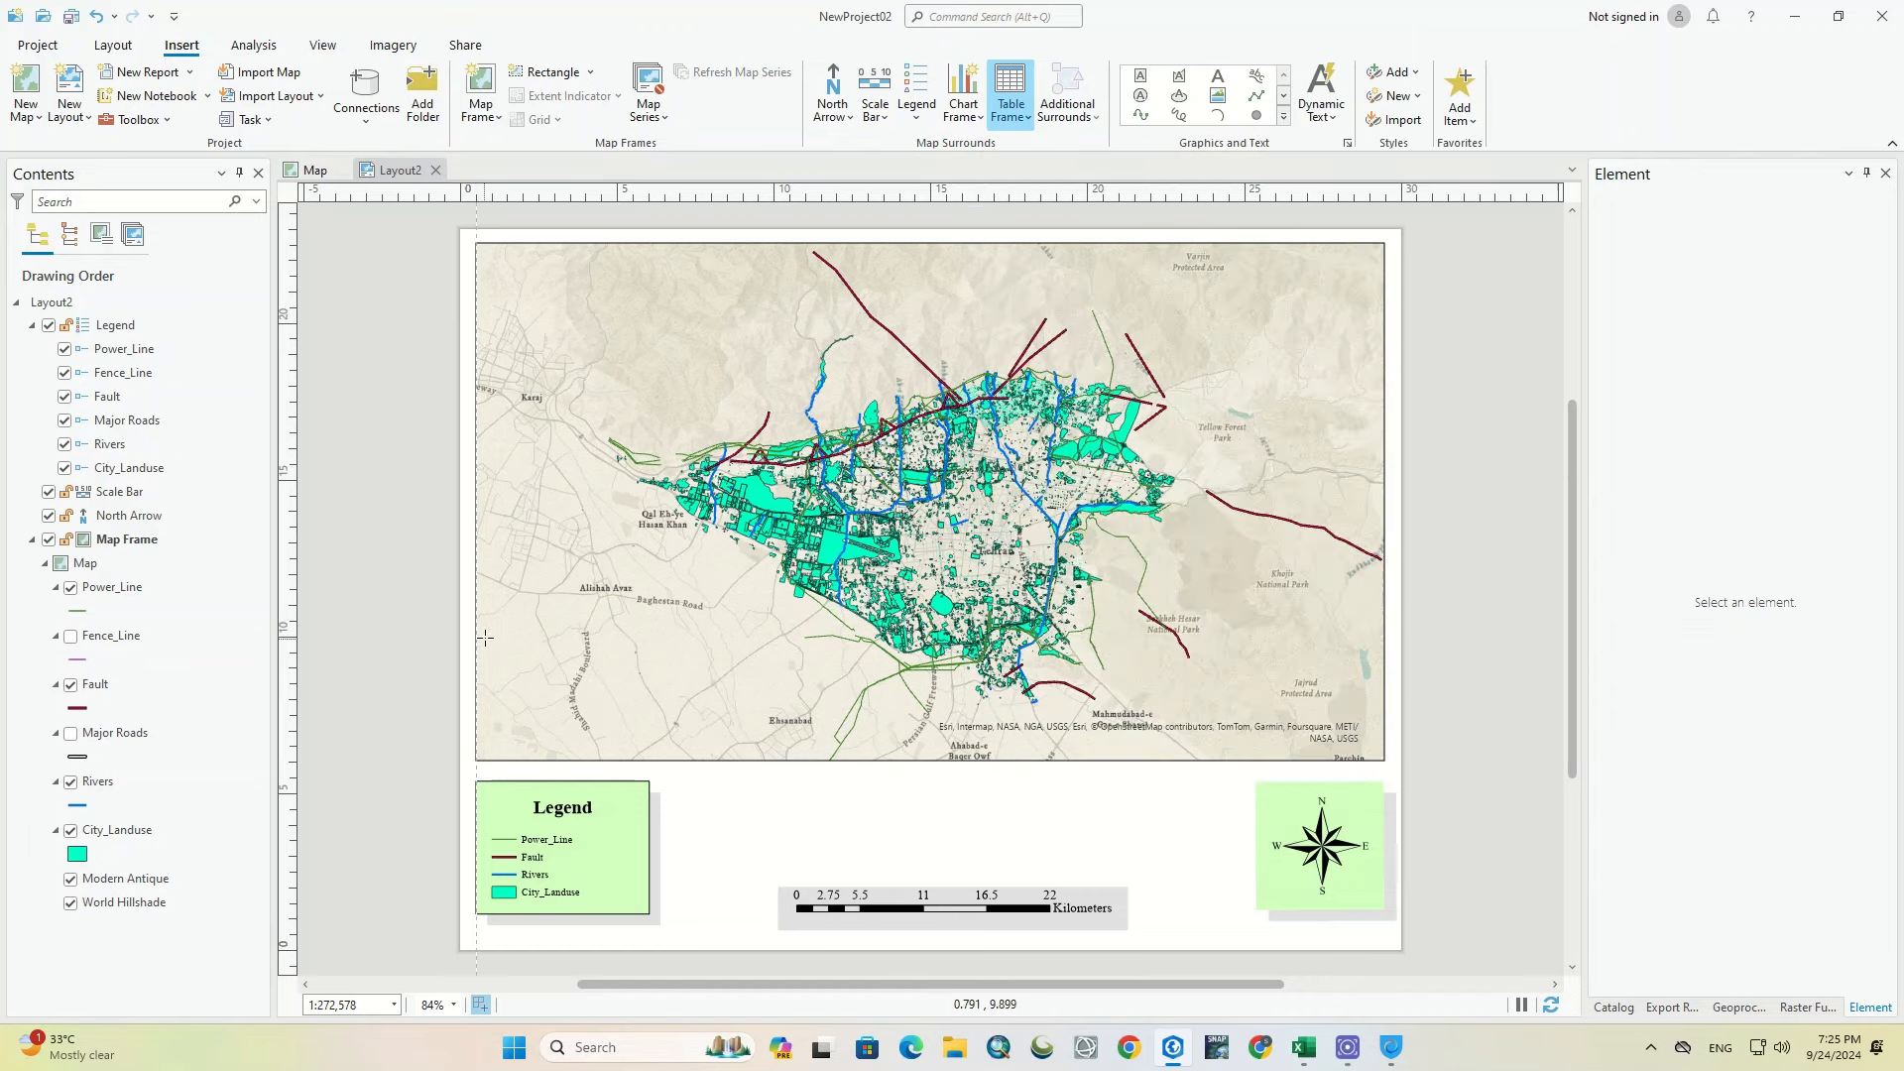
left_click_drag(478, 634, 638, 739)
left_click_drag(660, 751, 690, 761)
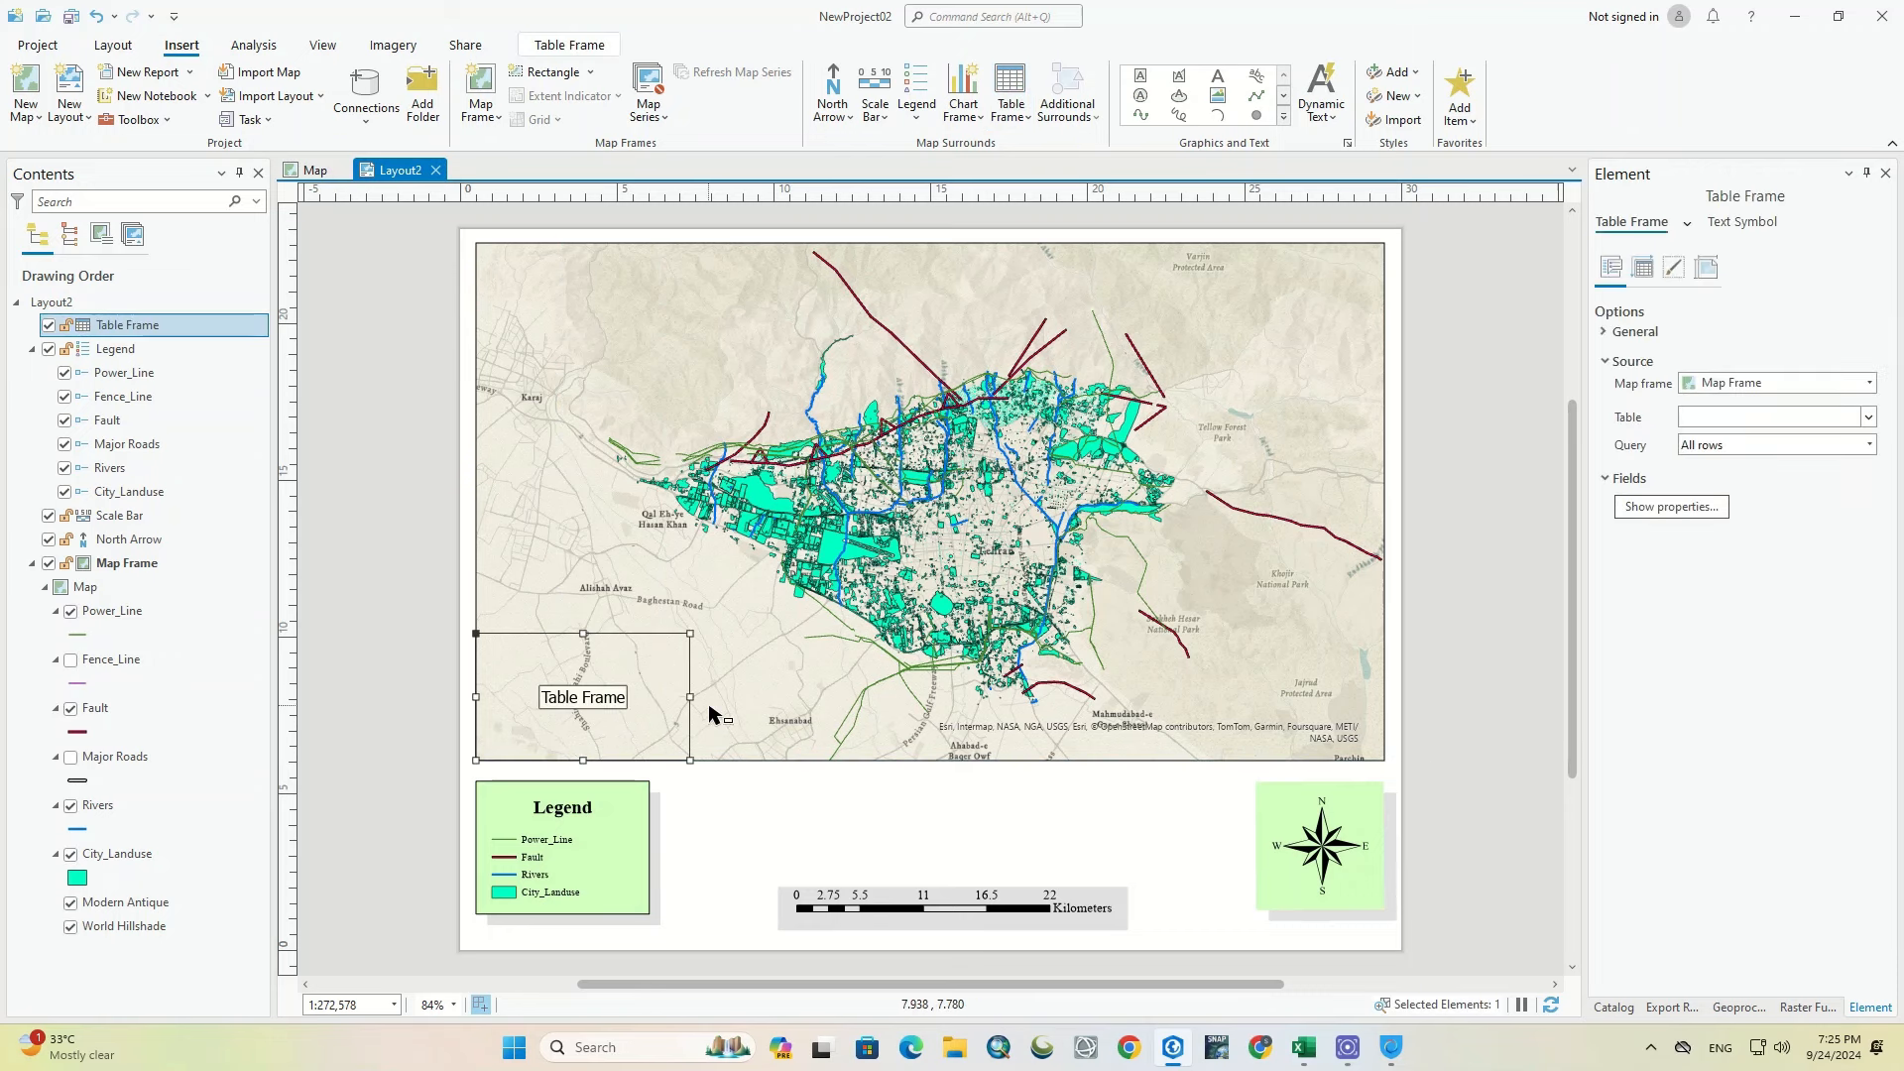
Step: Set the table frame's source to the Fault table of Map Frame, keeping the query on all rows
left_click(1871, 384)
left_click(1845, 427)
left_click(1869, 420)
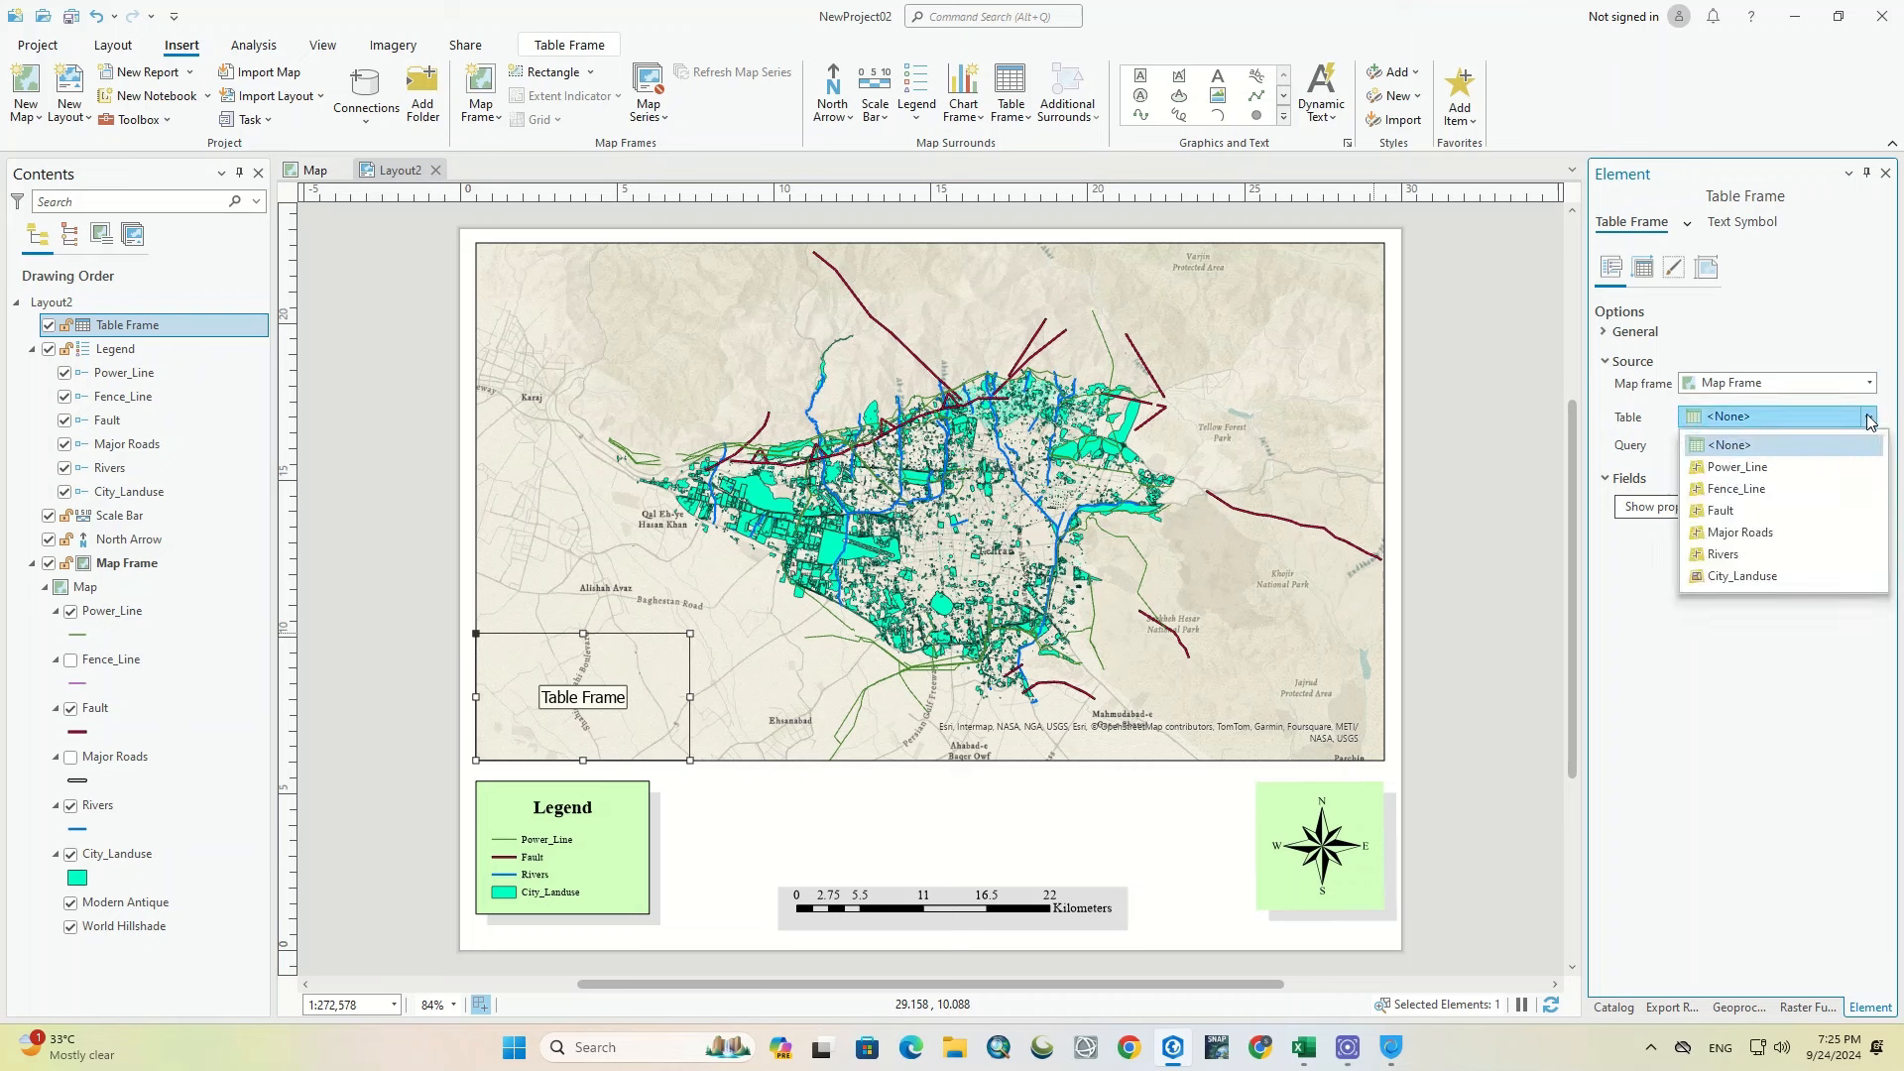
left_click(1726, 509)
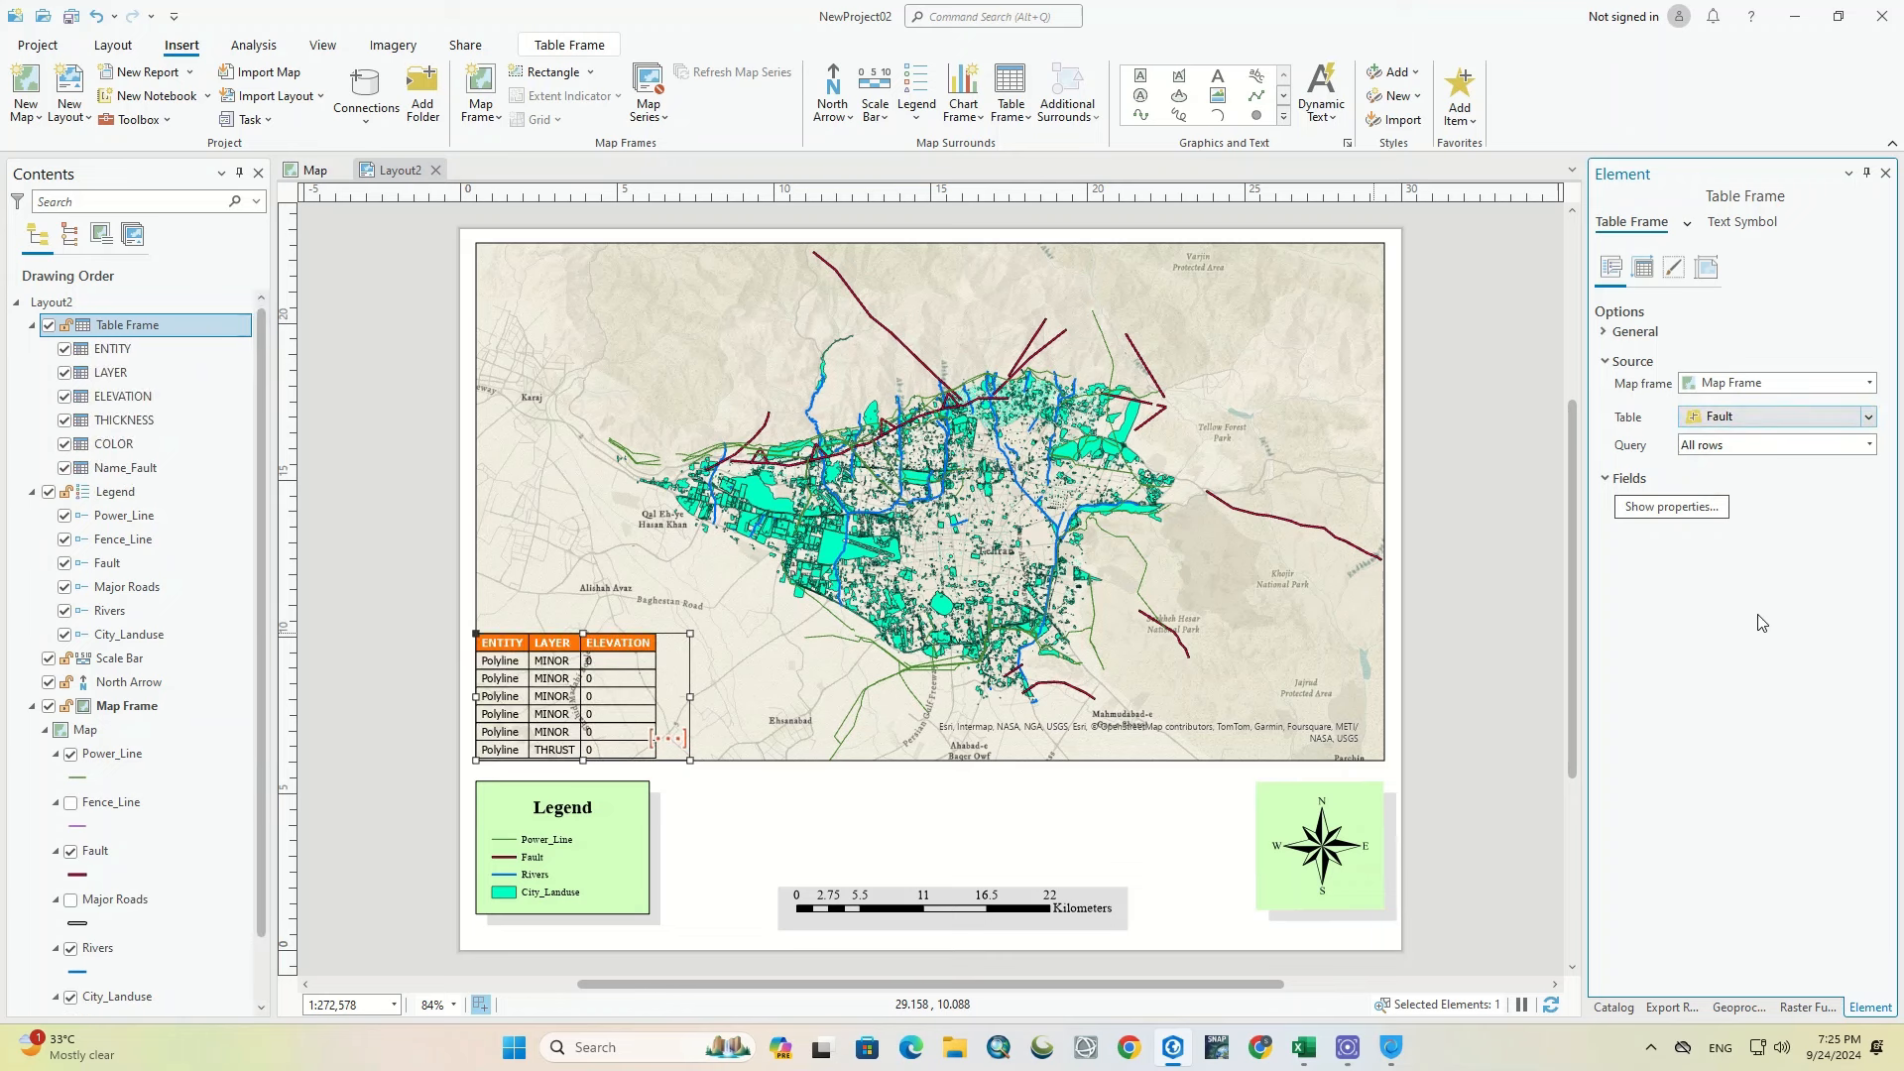
left_click(1871, 446)
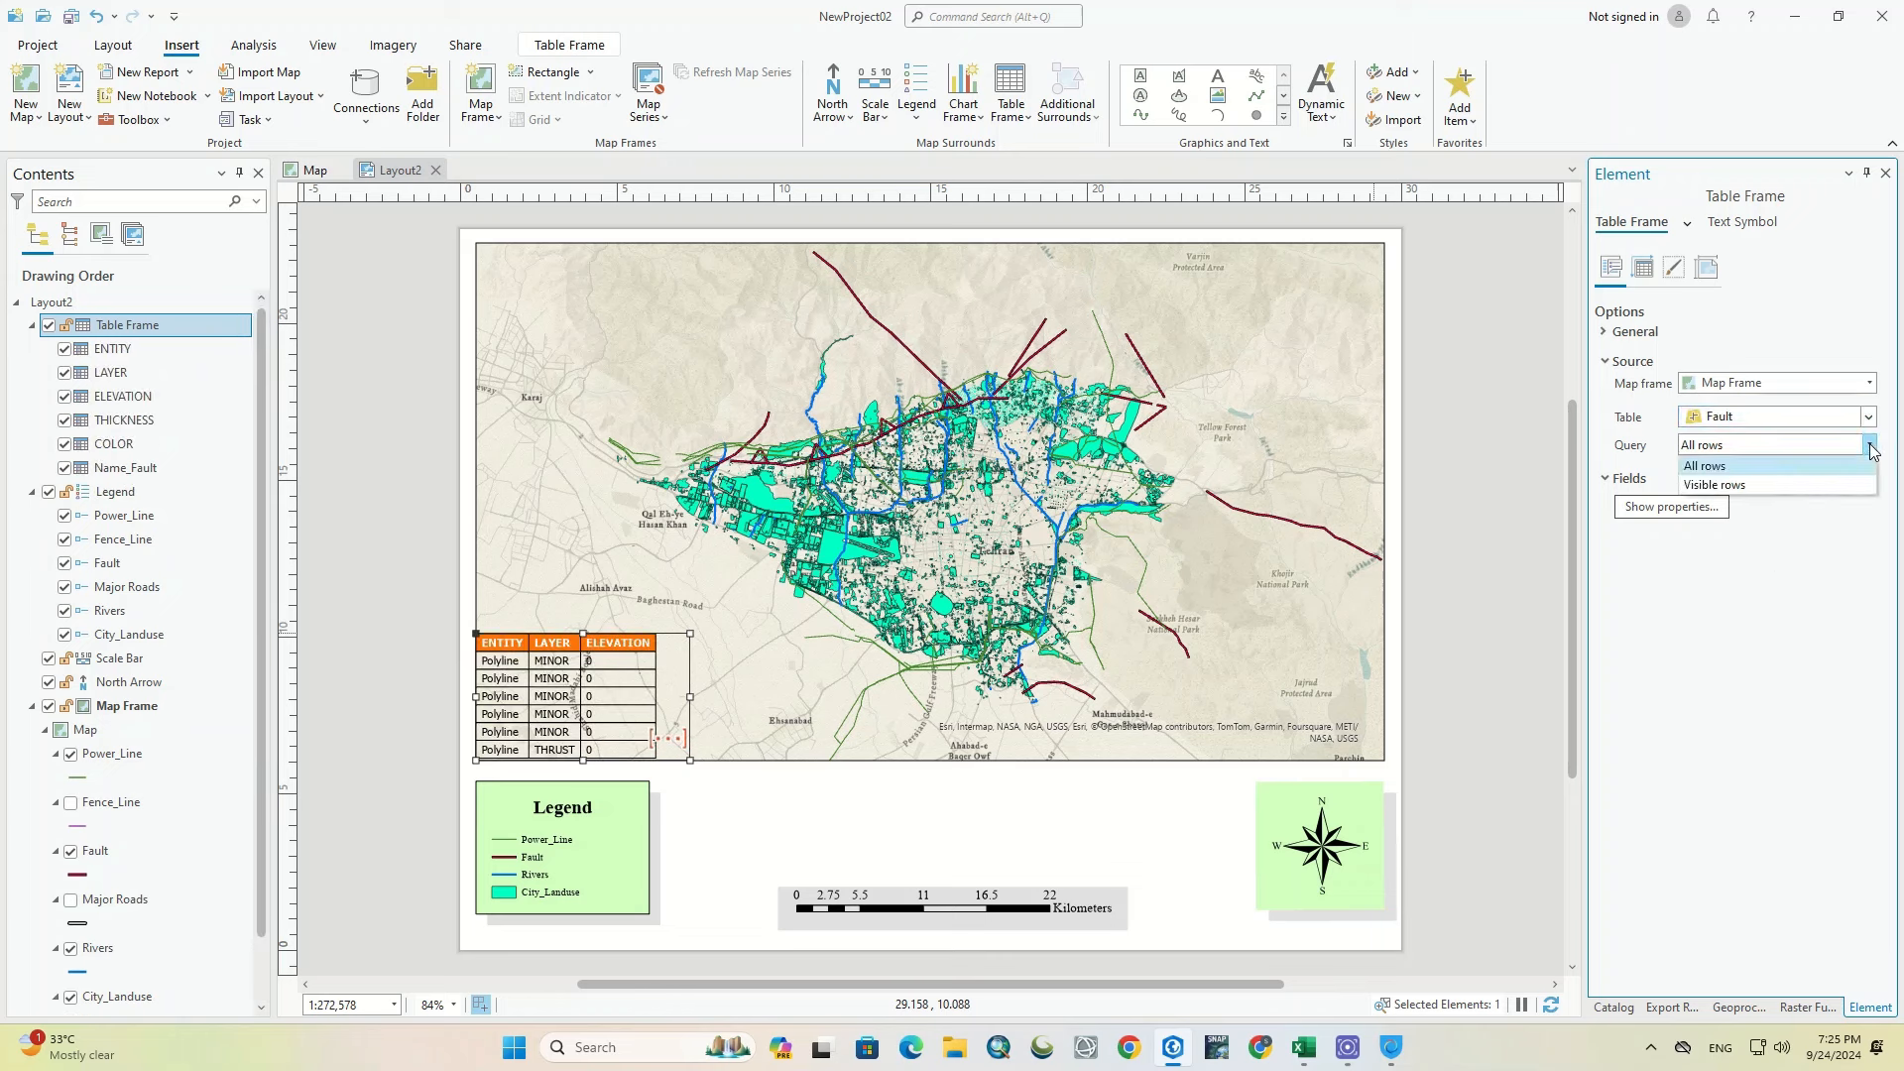
left_click(1872, 446)
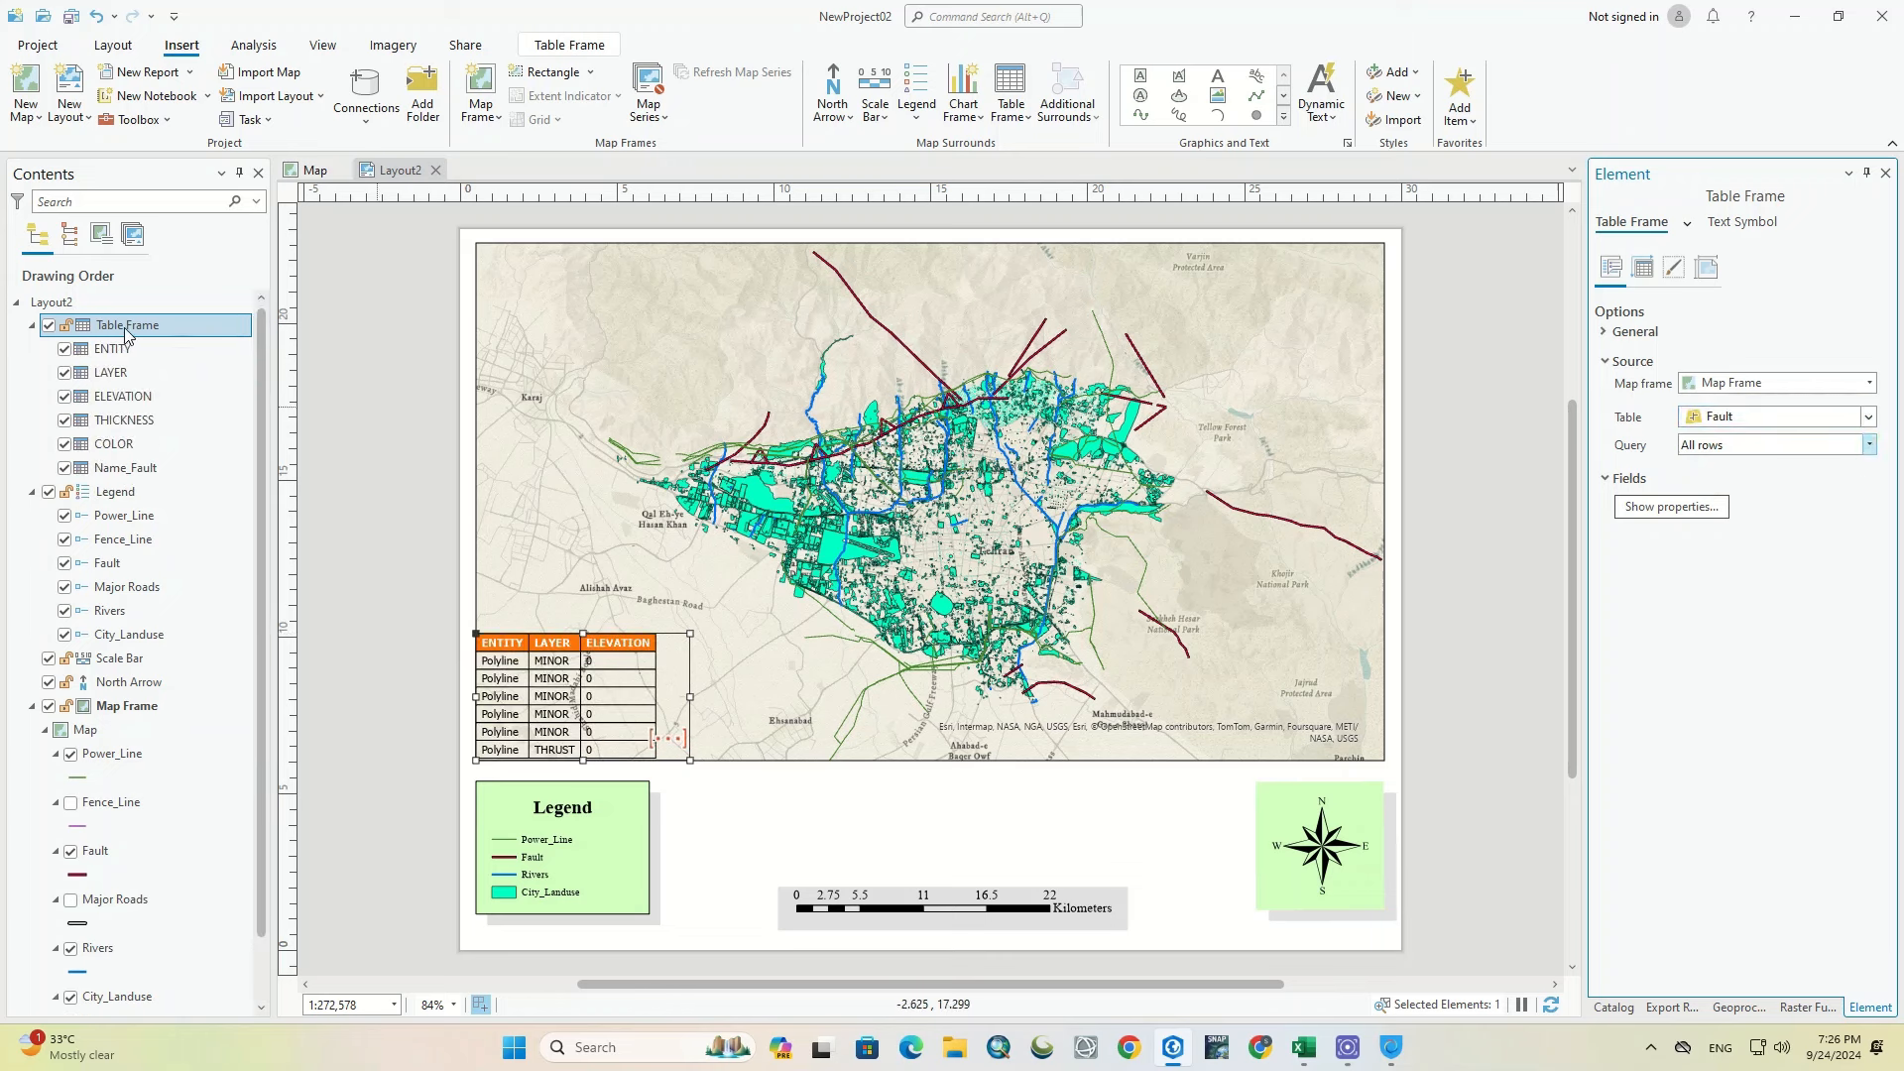
Step: Hide the ELEVATION, THICKNESS and Name_Fault fields of the table frame, keeping ENTITY, LAYER and COLOR
left_click(65, 397)
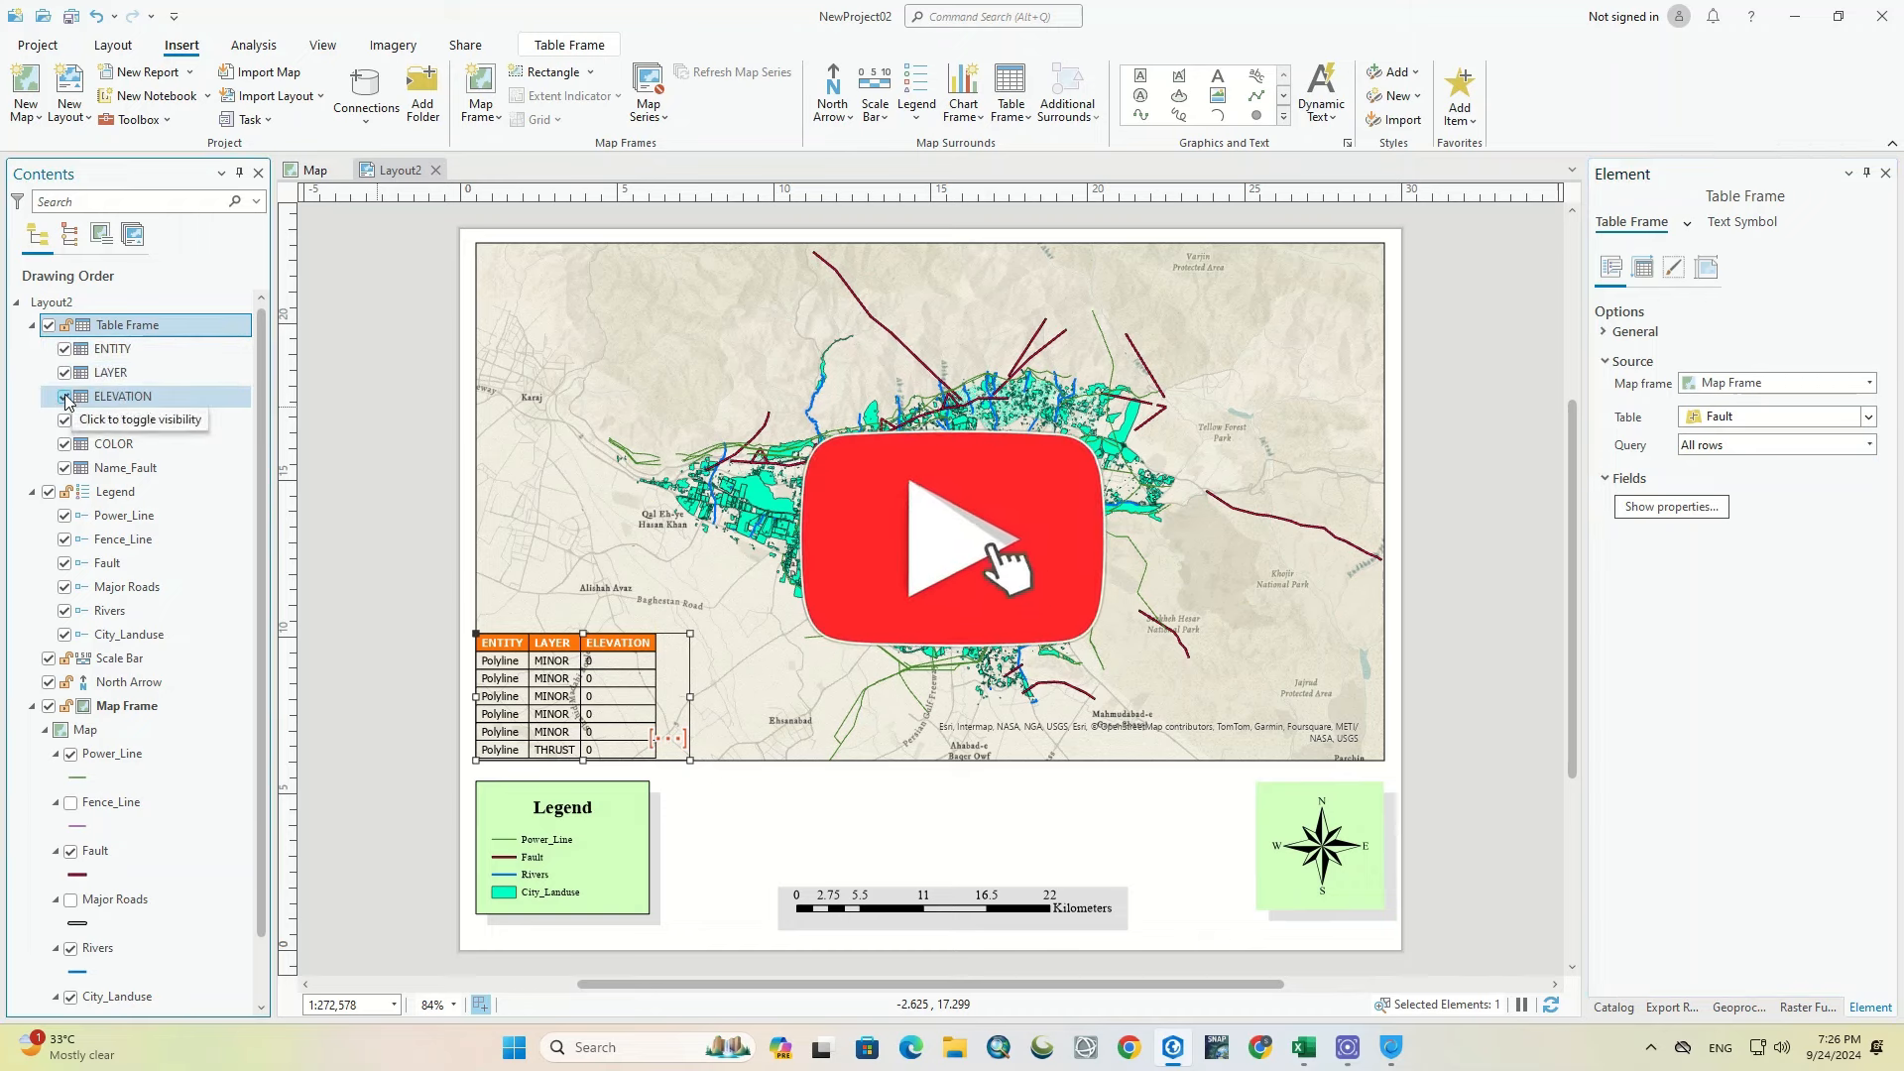
left_click(65, 420)
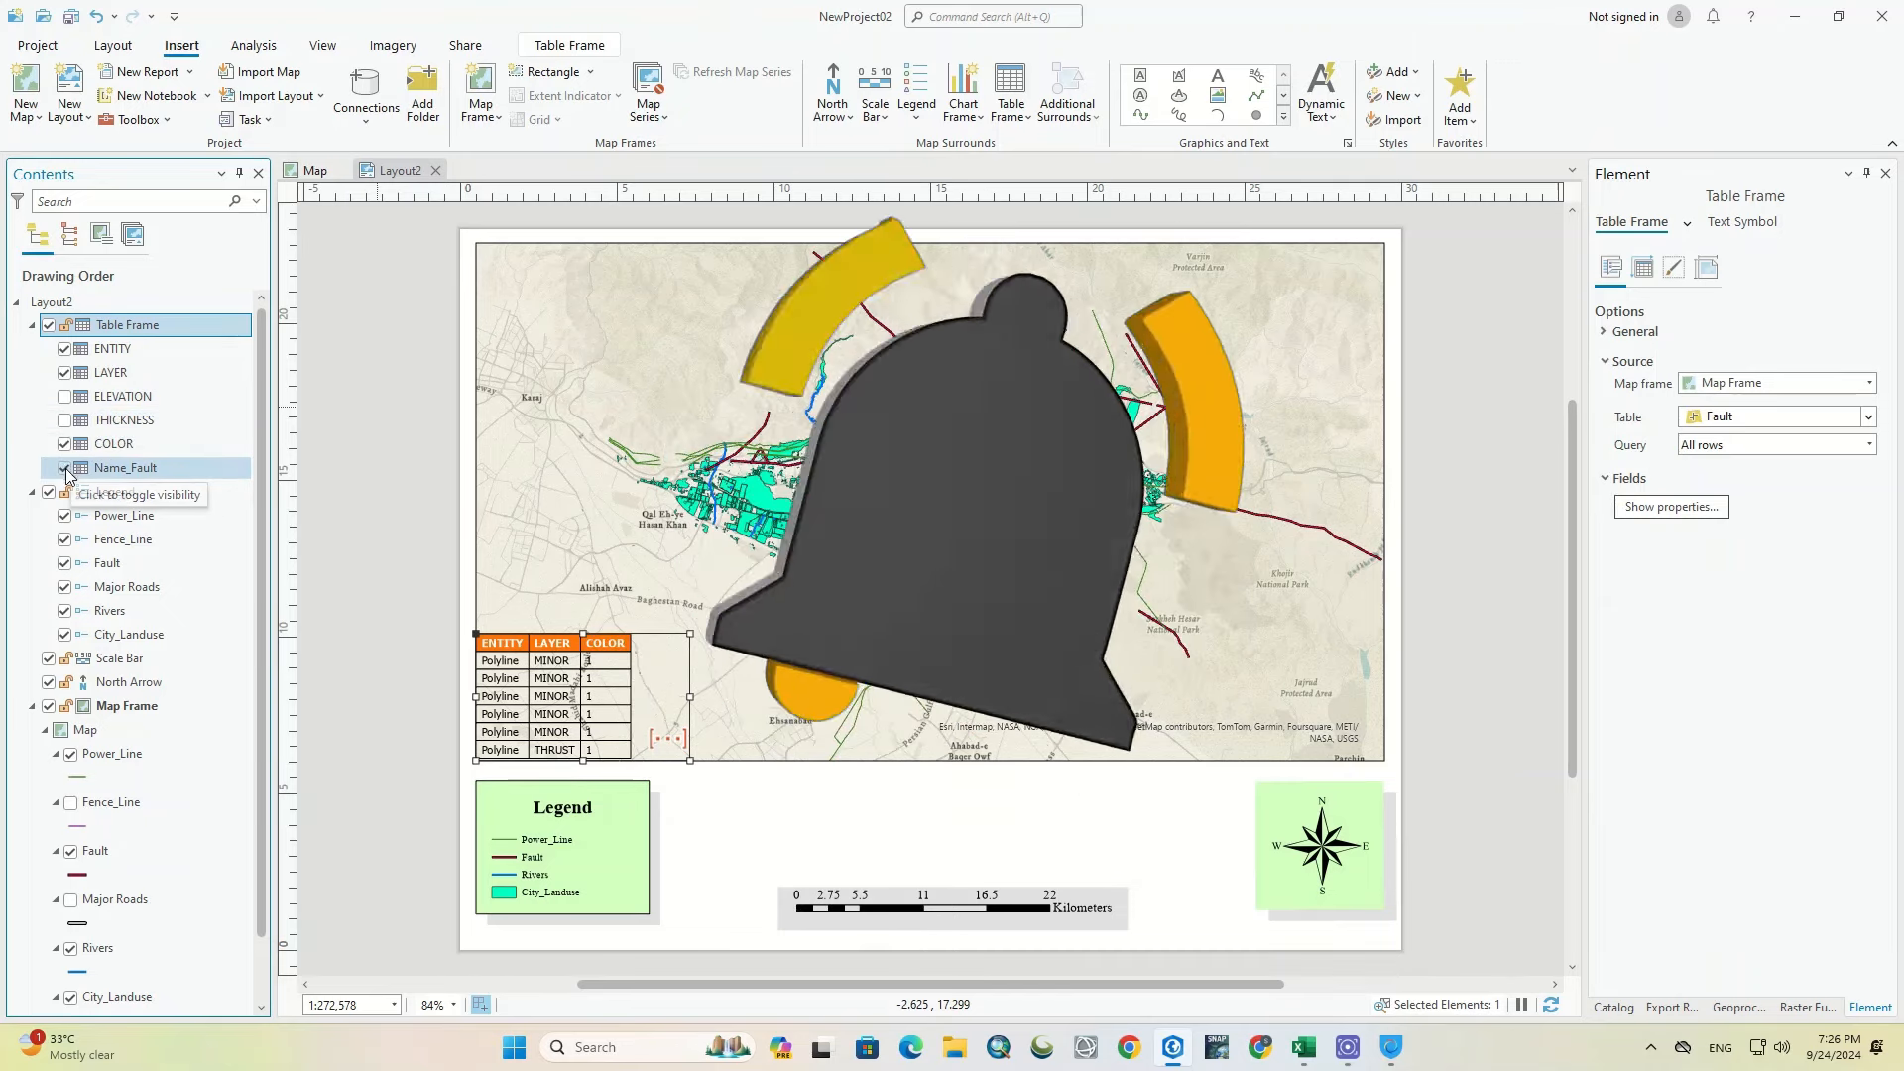
left_click(65, 445)
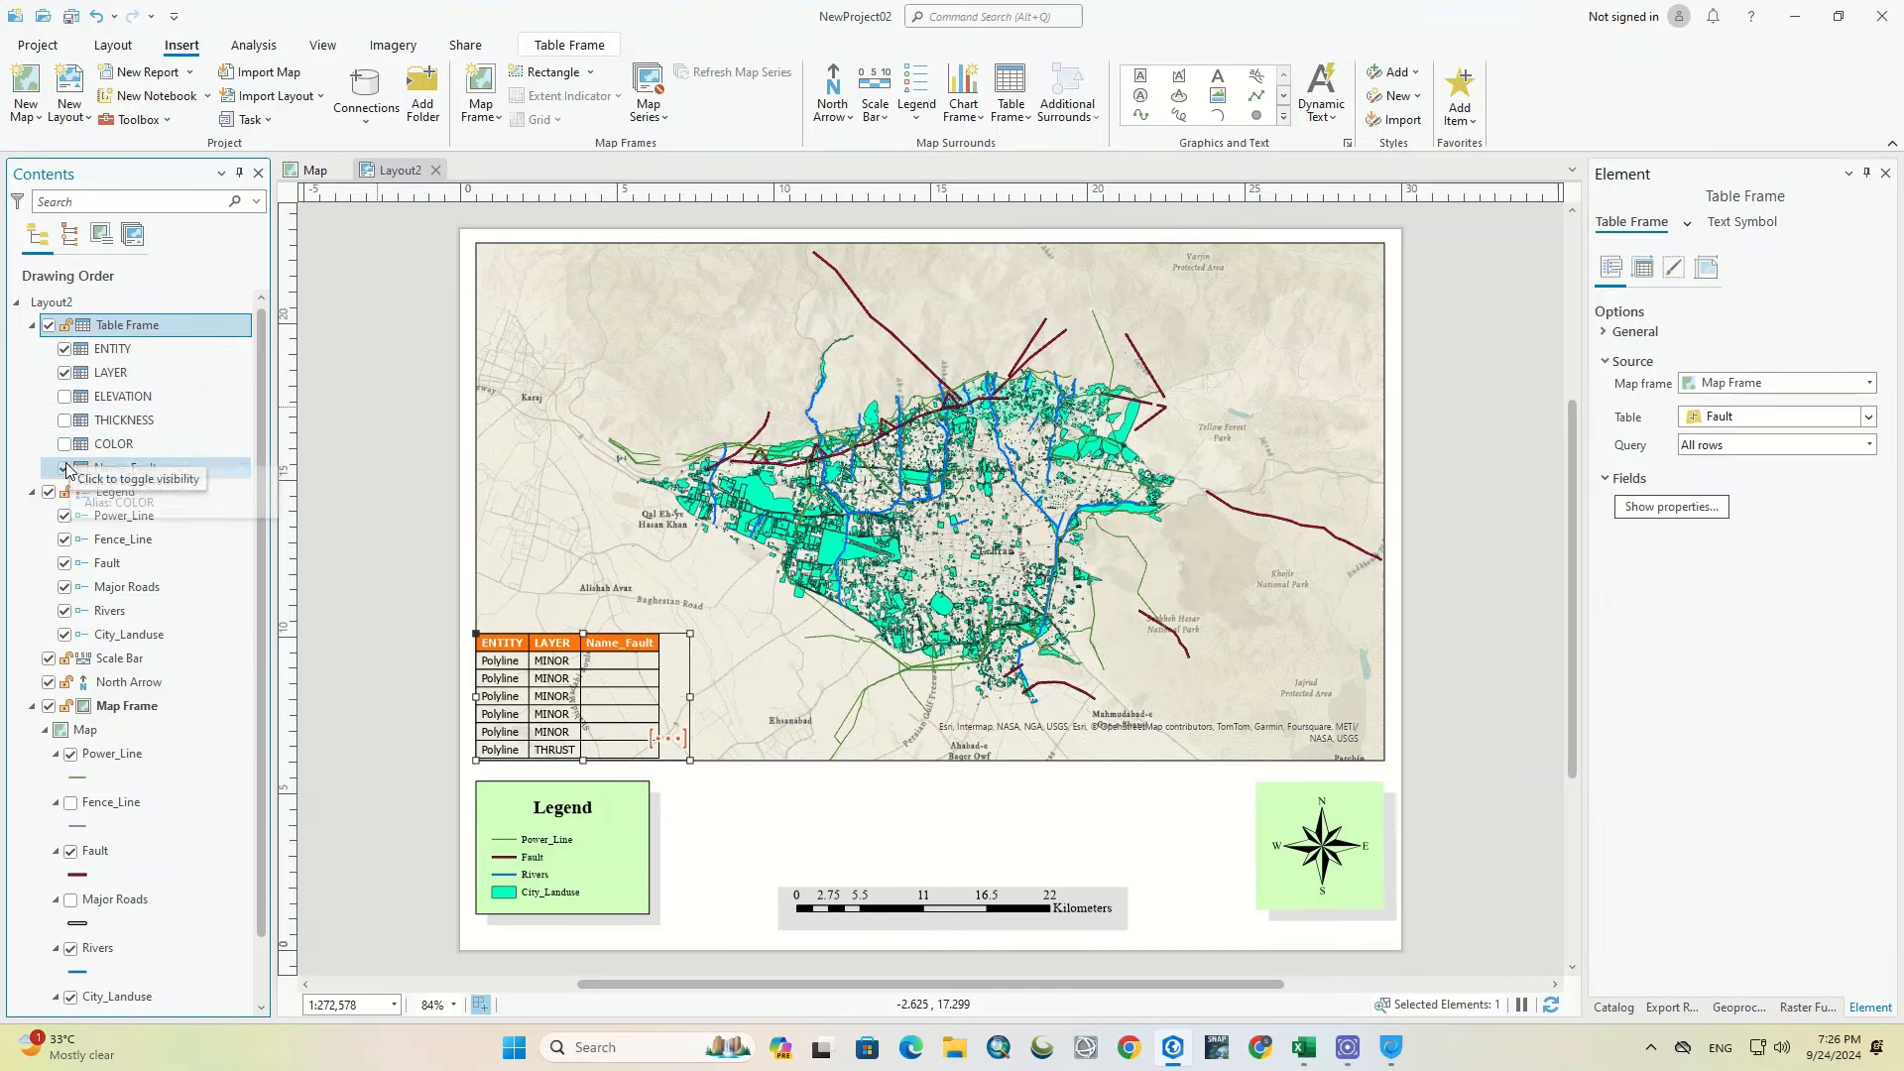
left_click(64, 468)
left_click(65, 444)
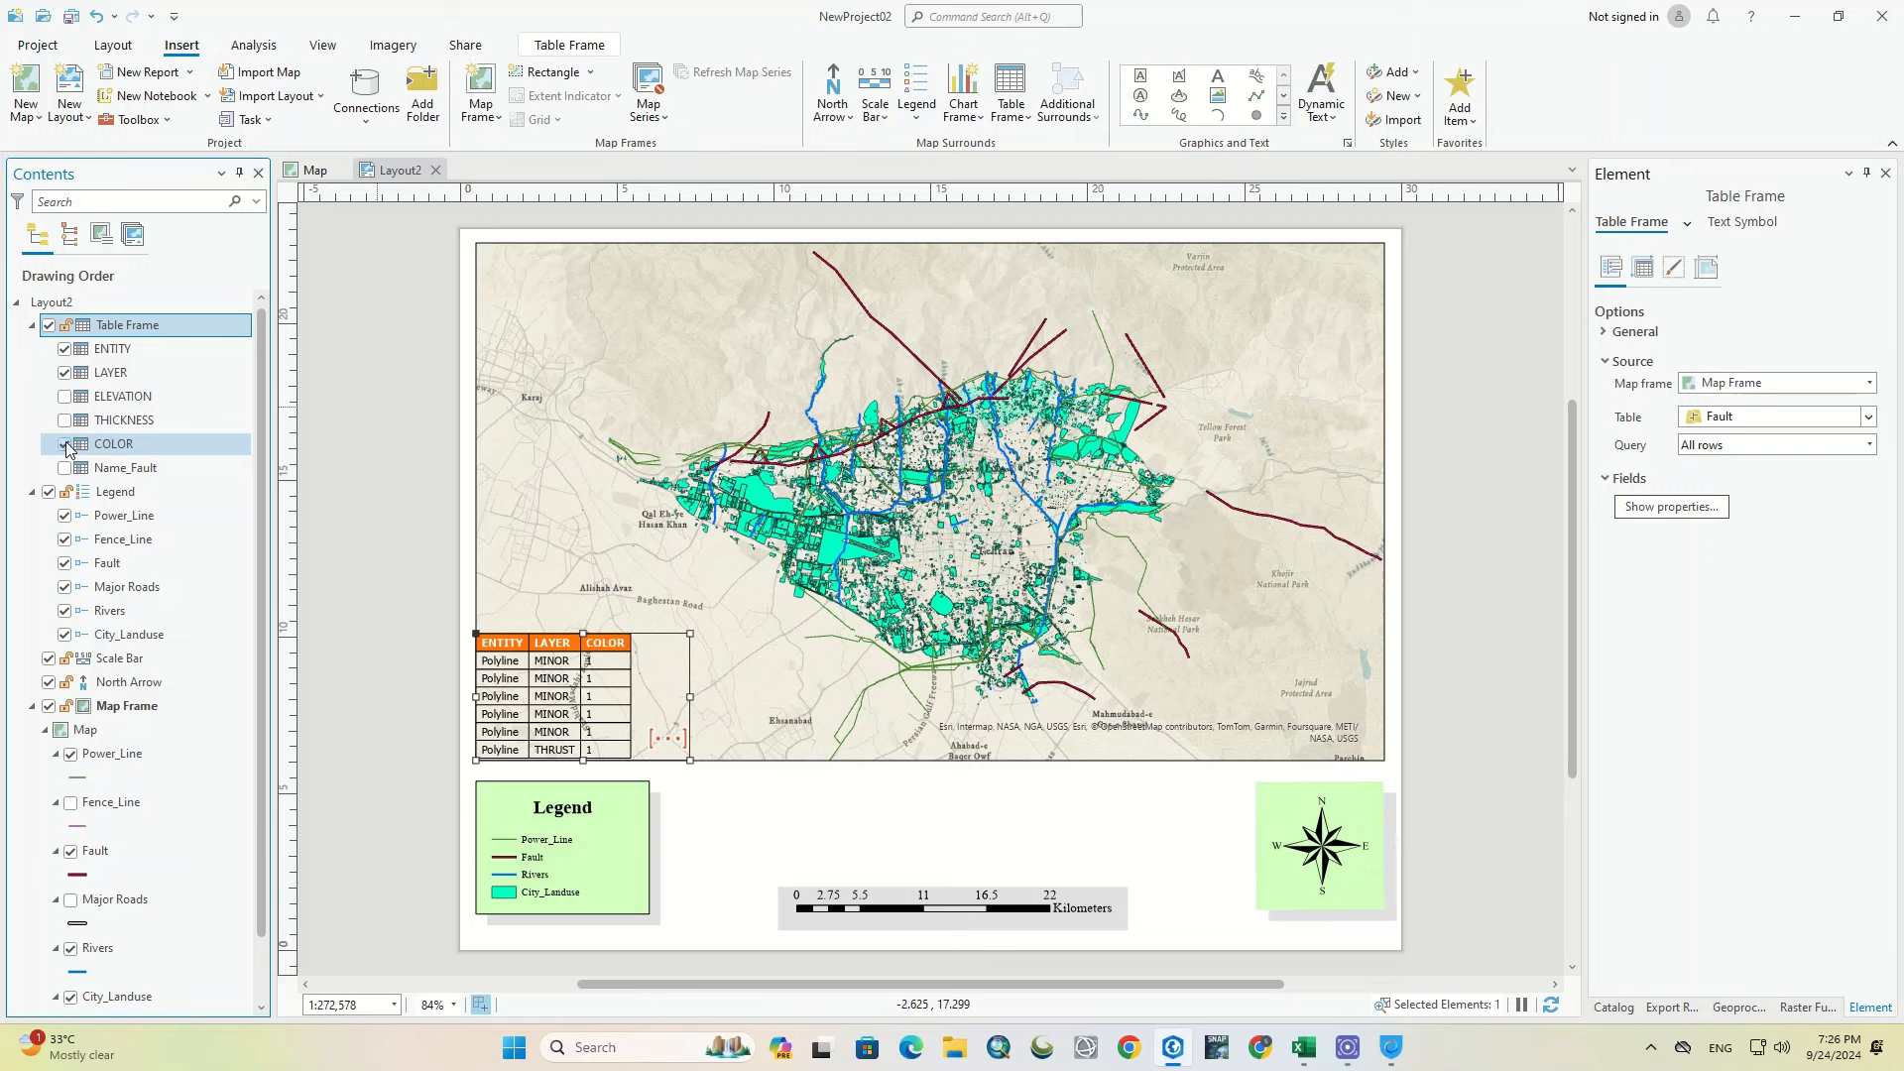
left_click(342, 585)
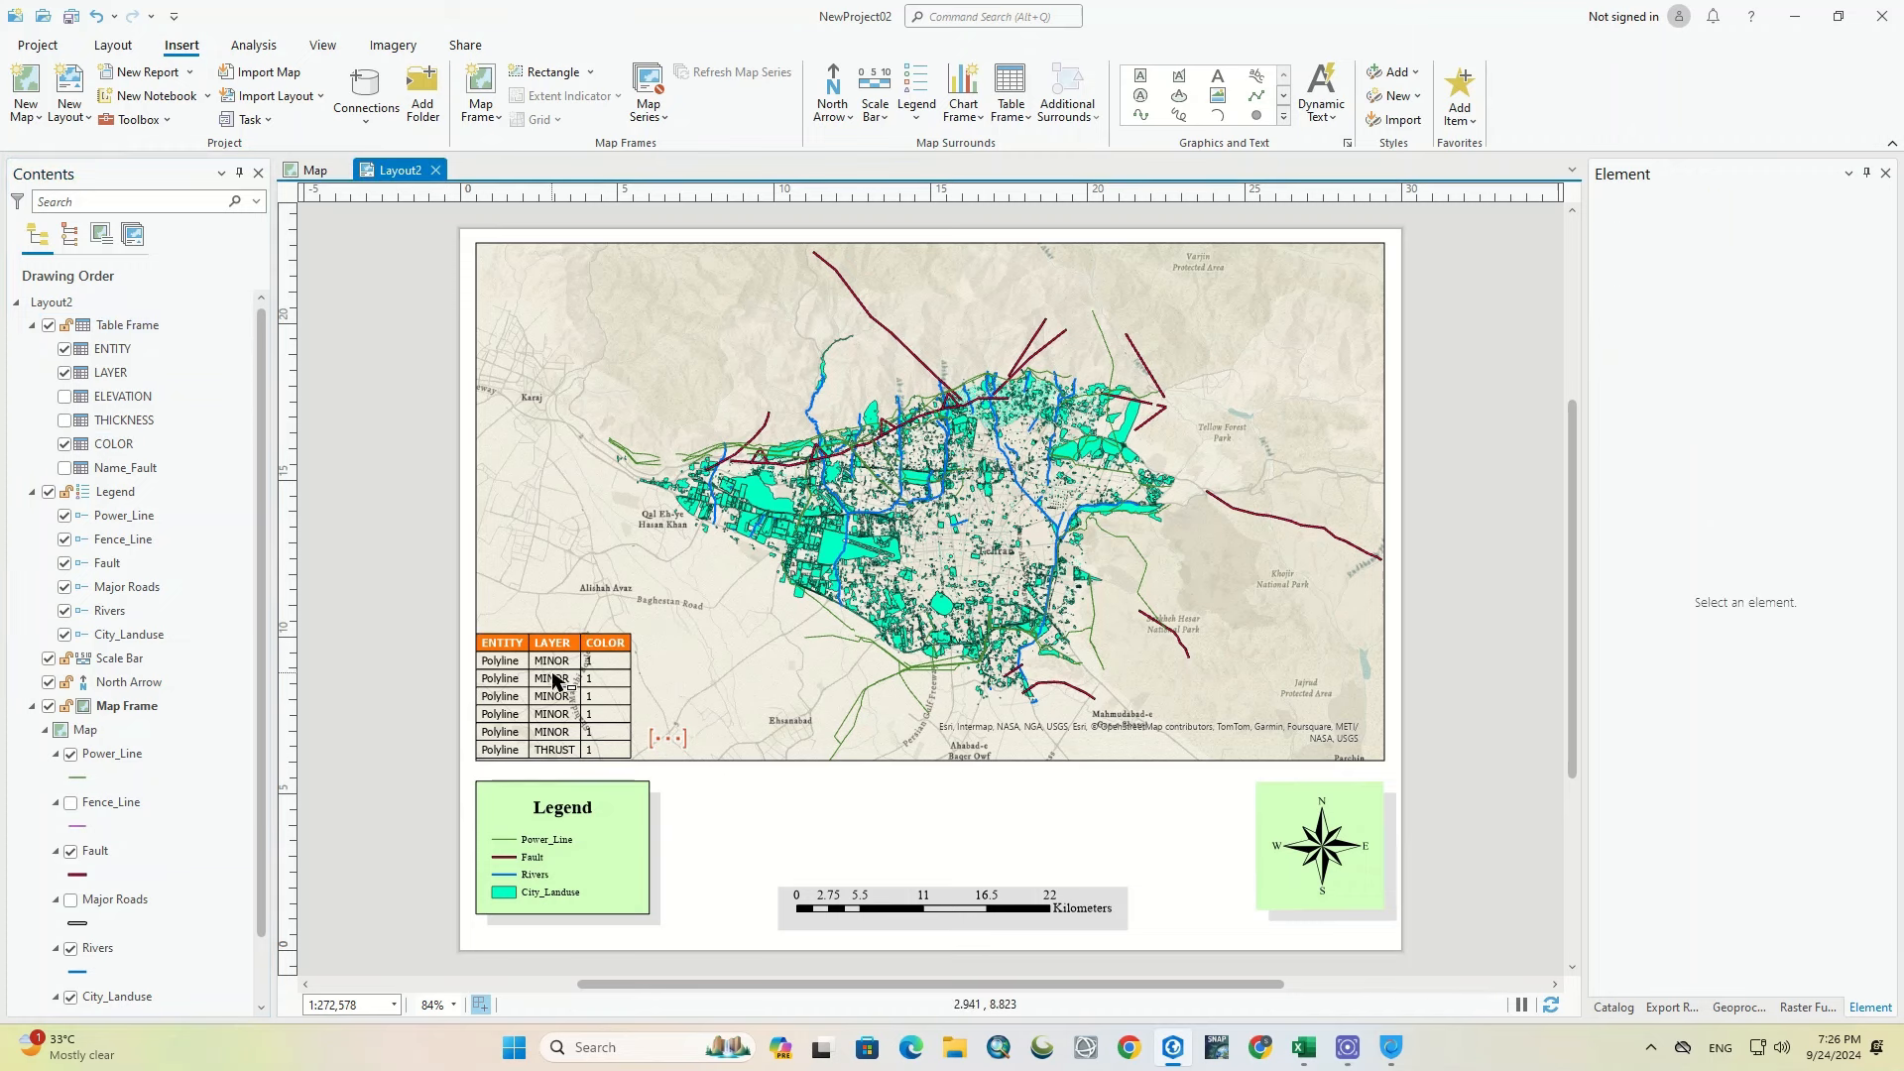
Step: Shrink the north arrow and move it into the map's upper-right corner, and move the table frame to the space below the map's lower-right corner
left_click(1277, 890)
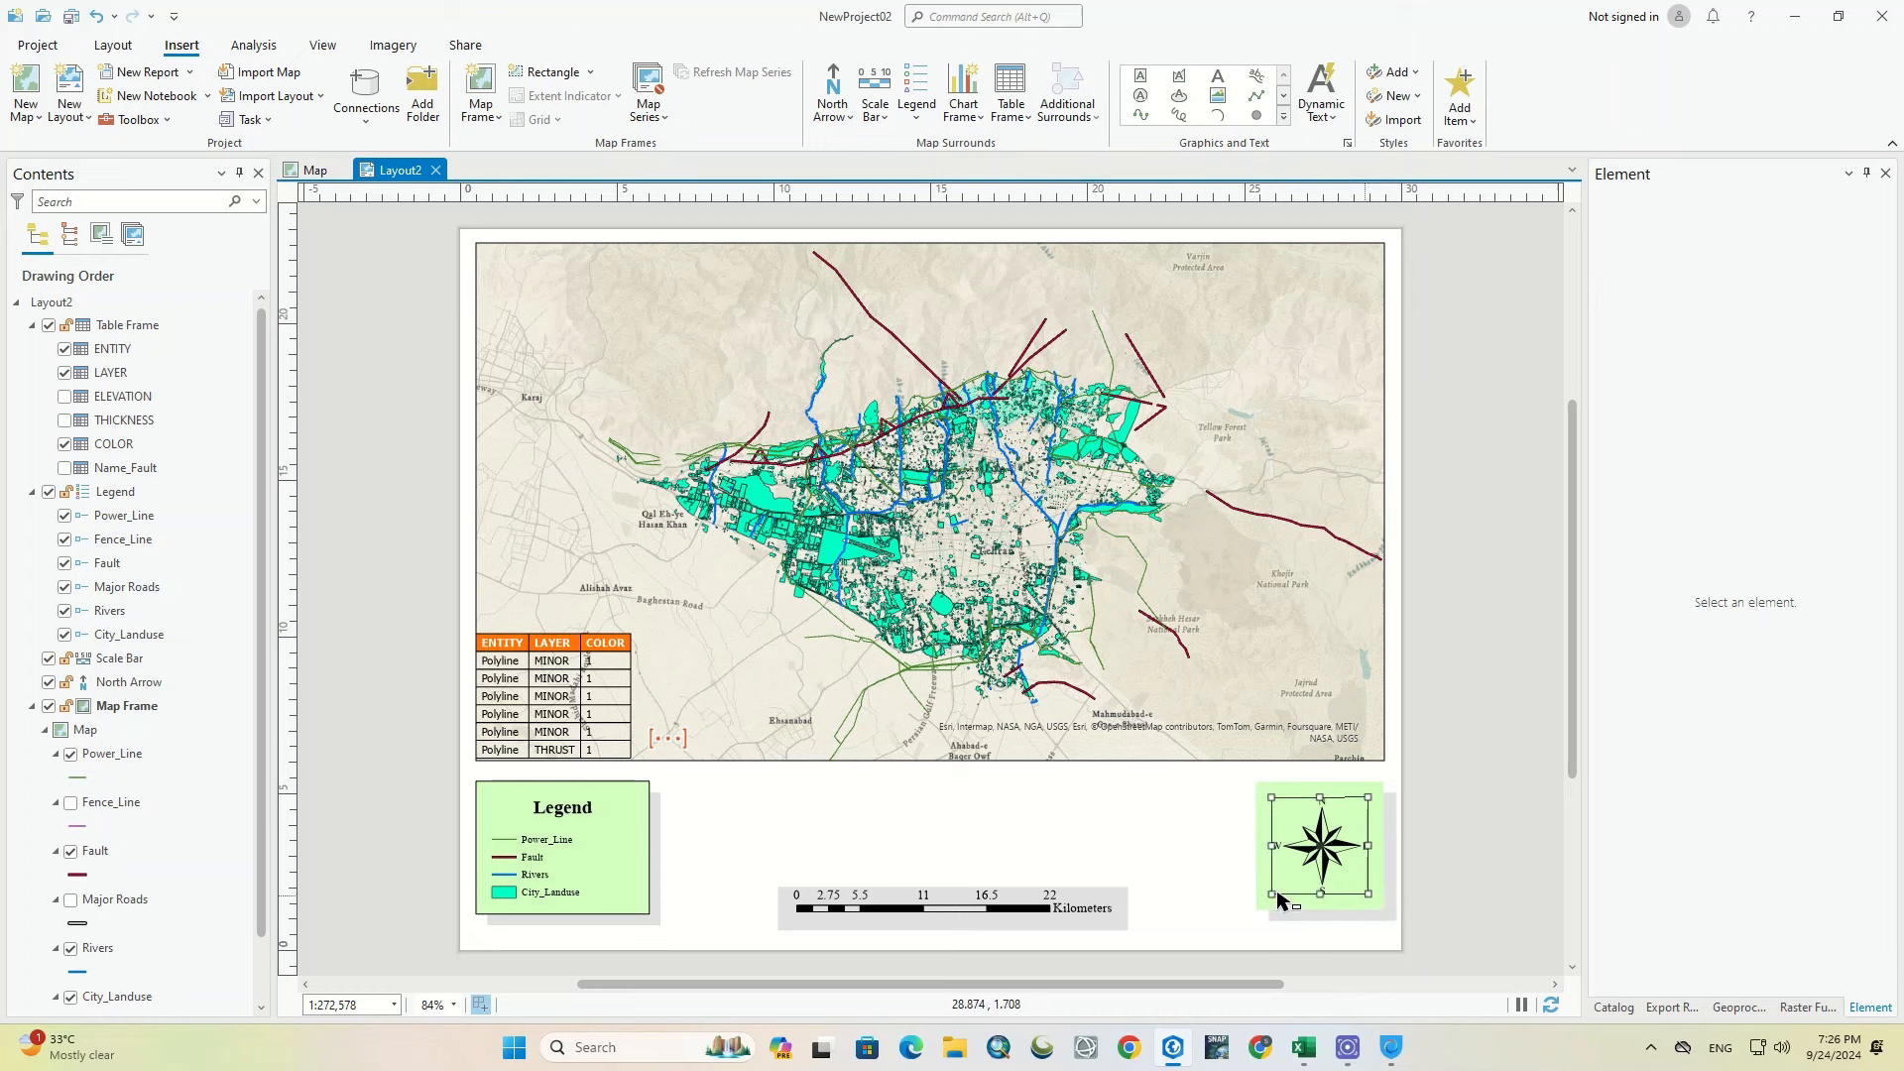
left_click_drag(1272, 895, 1308, 310)
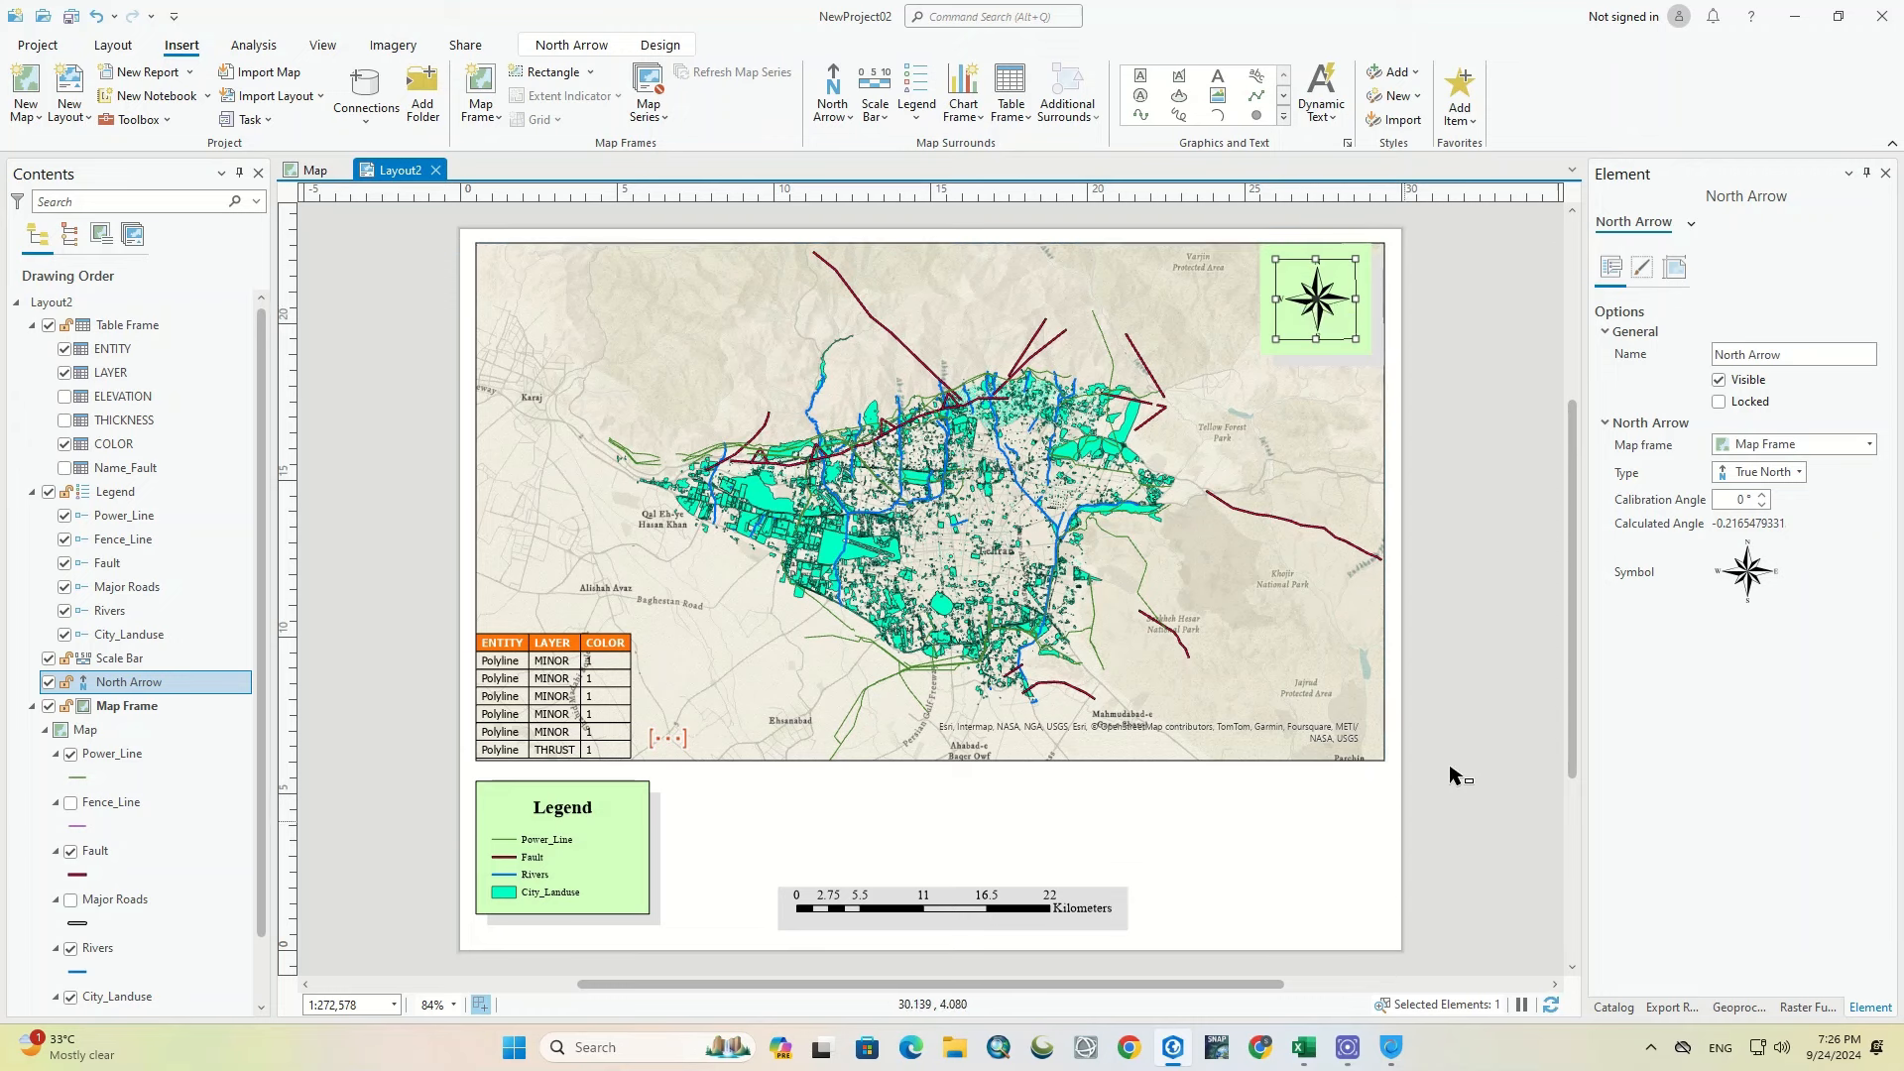
left_click(1479, 739)
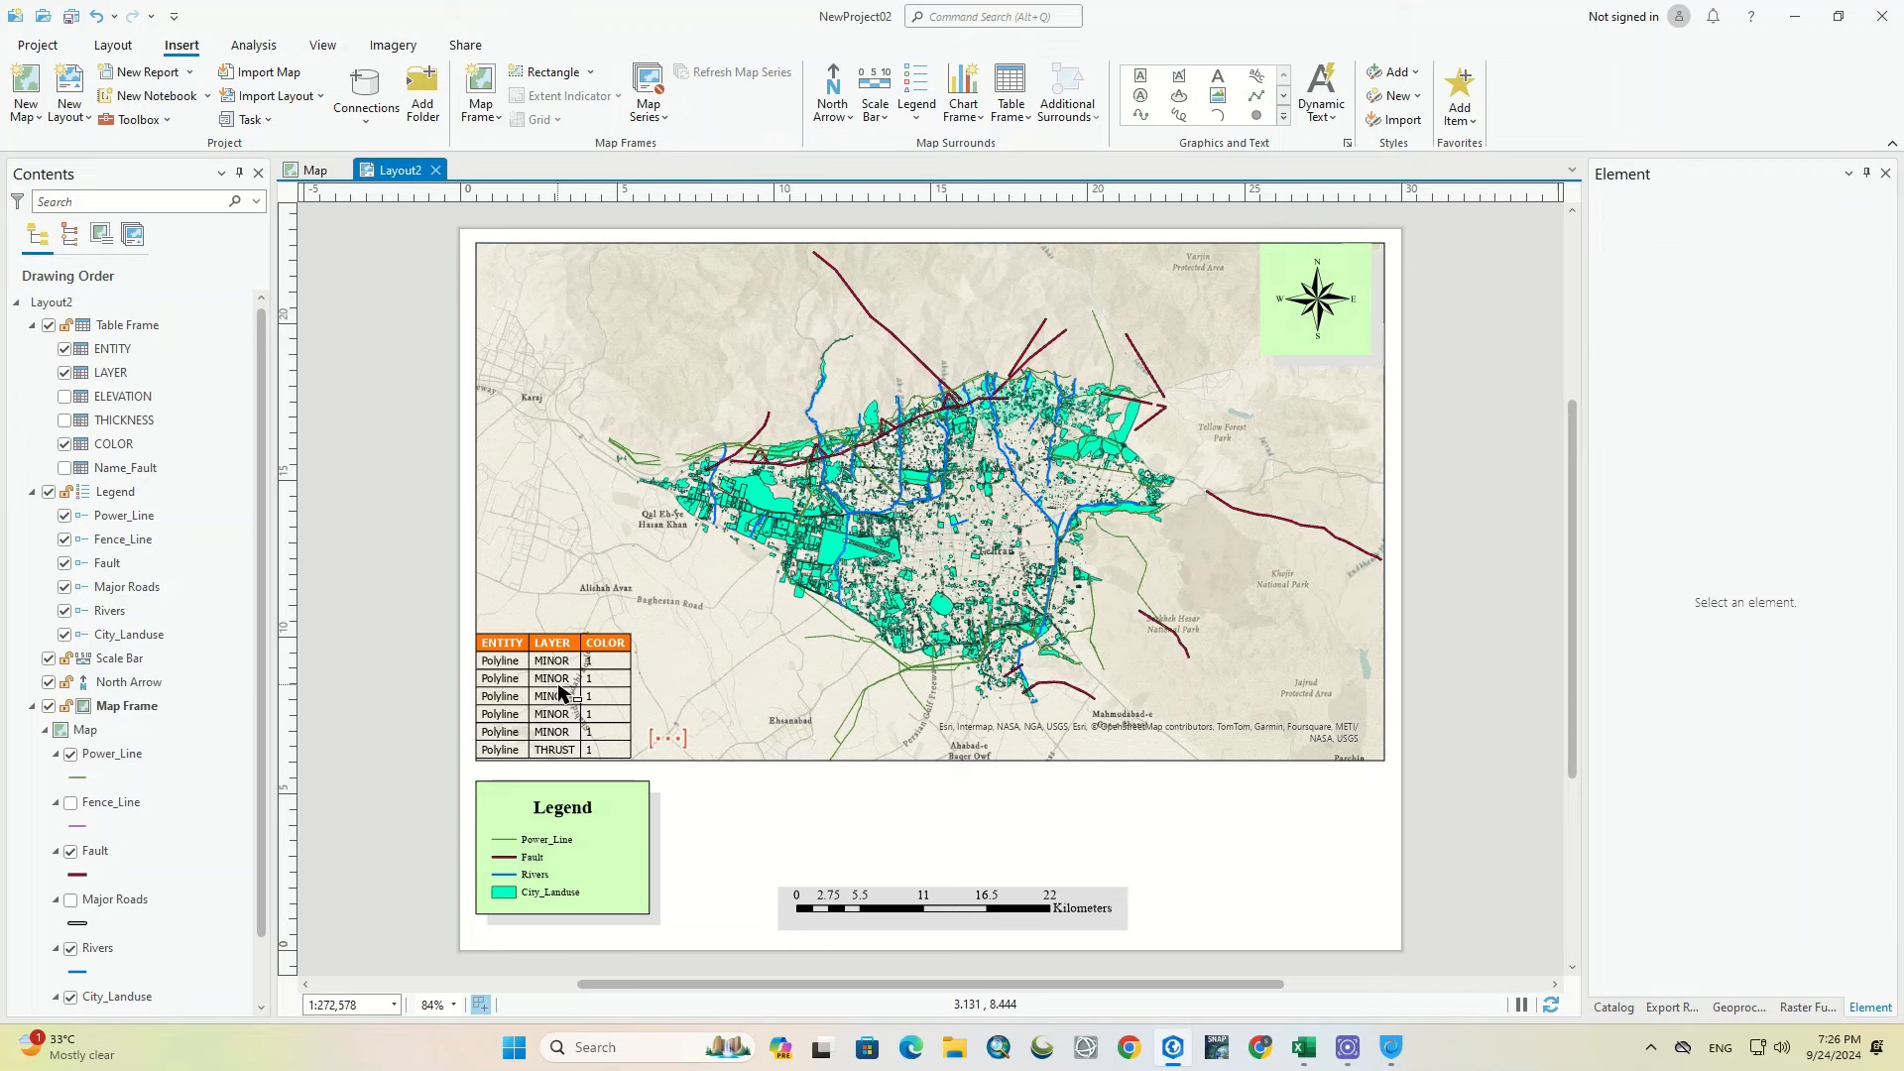
left_click(671, 738)
left_click_drag(671, 738, 1280, 879)
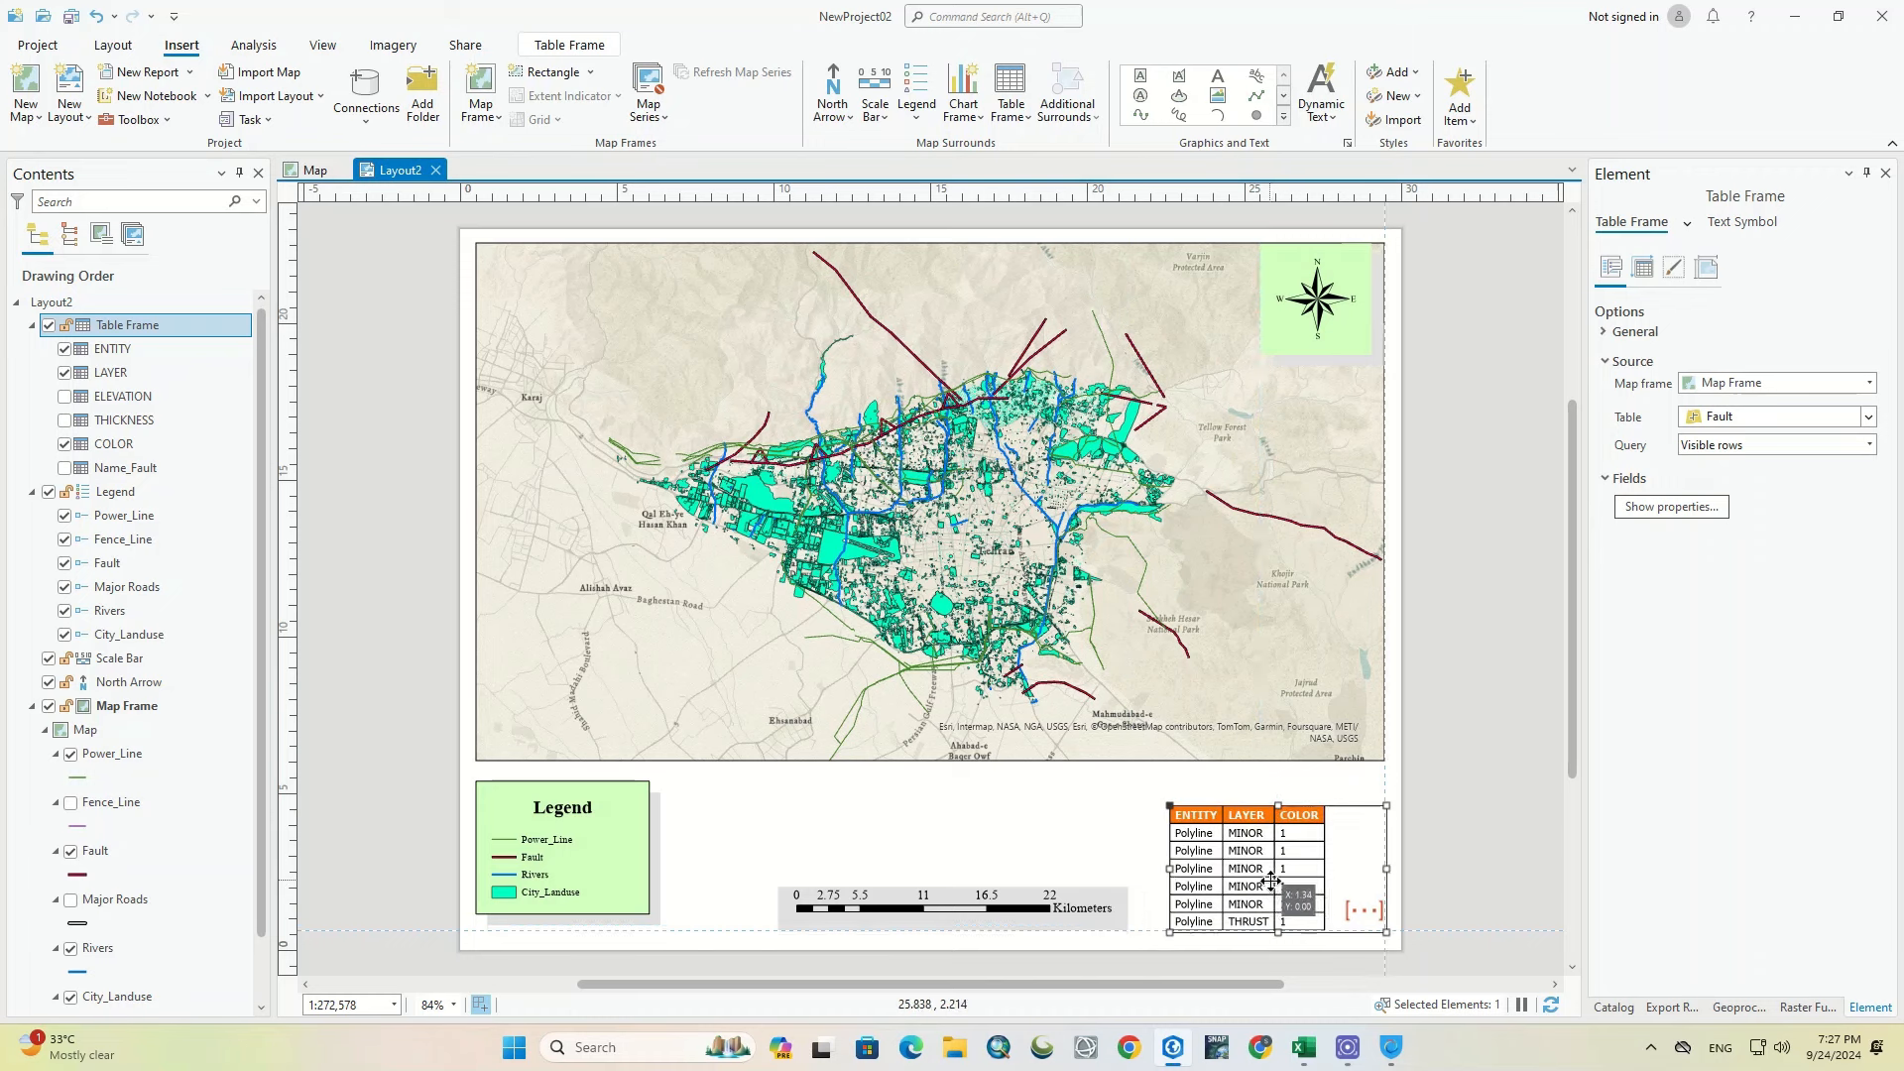
Step: Reduce the north arrow a little more and position it just inside the map's upper-right corner
left_click(1298, 310)
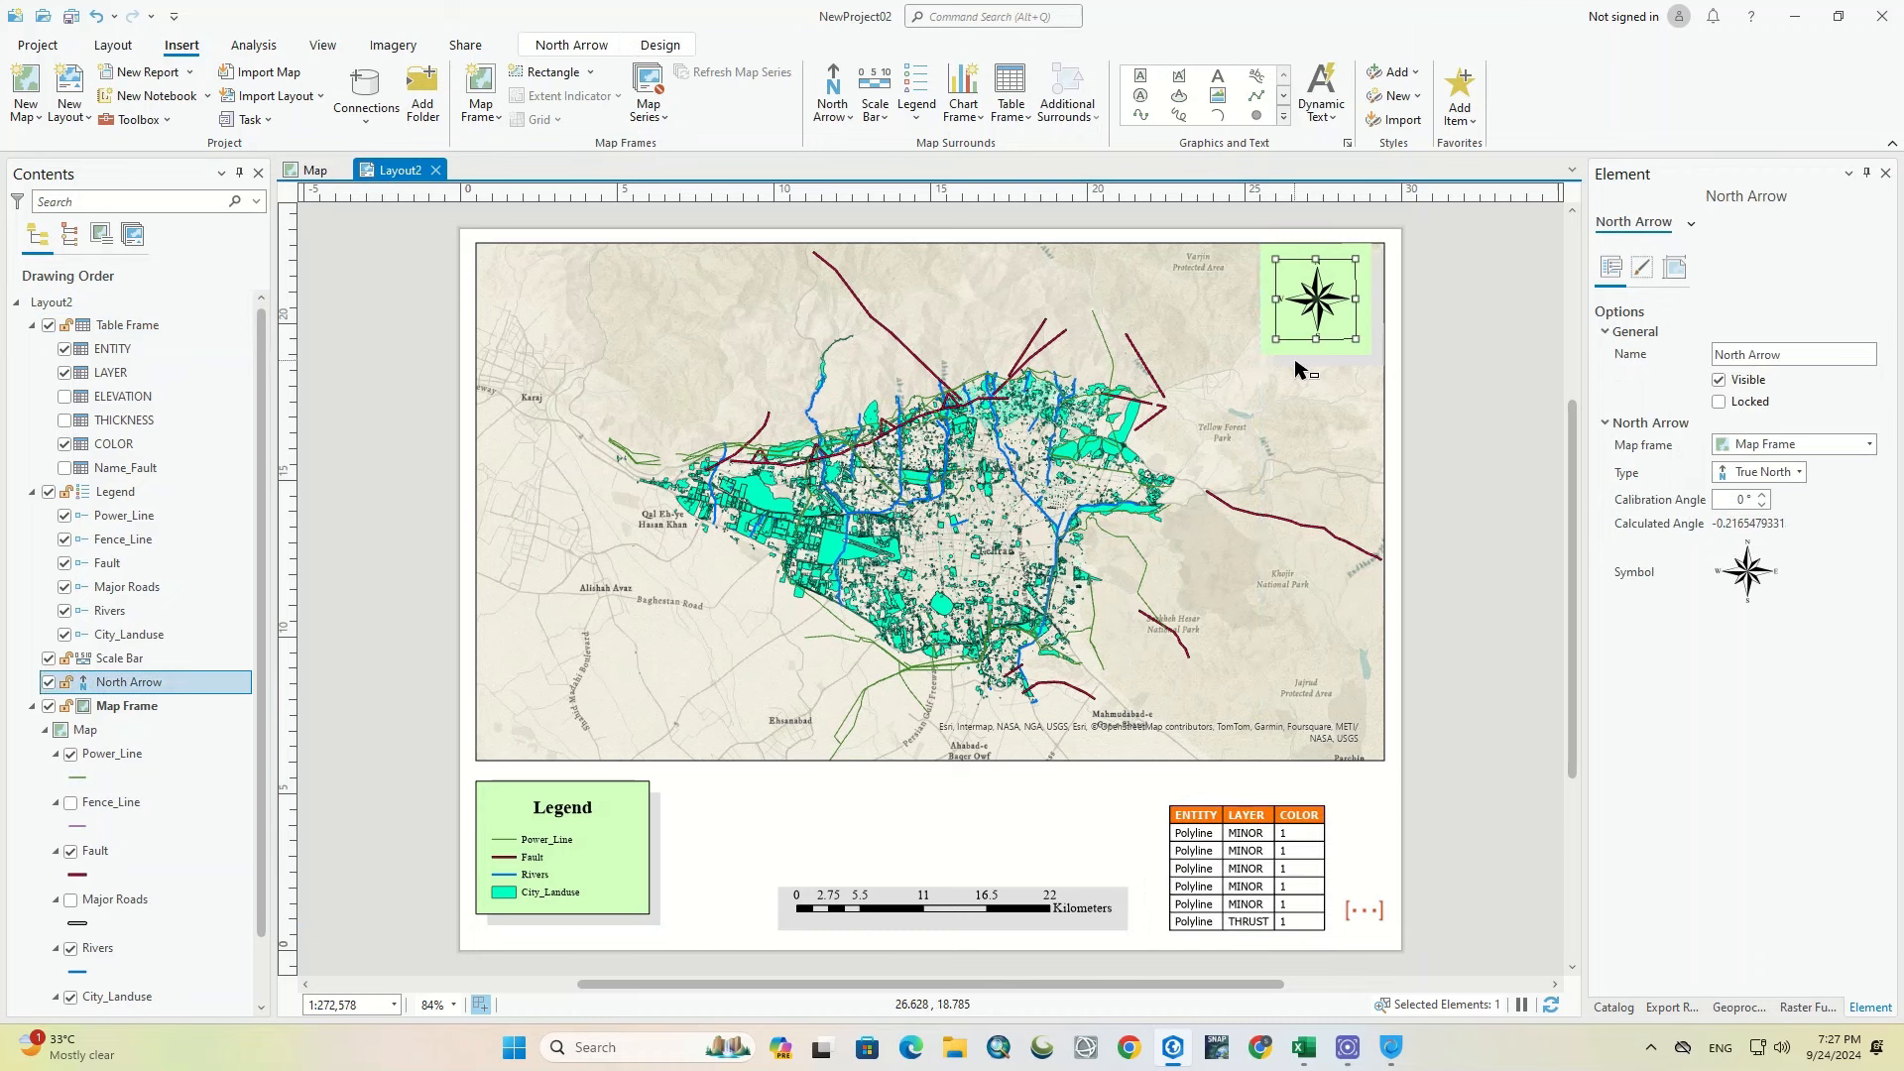
left_click_drag(1275, 339, 1327, 313)
left_click(1492, 486)
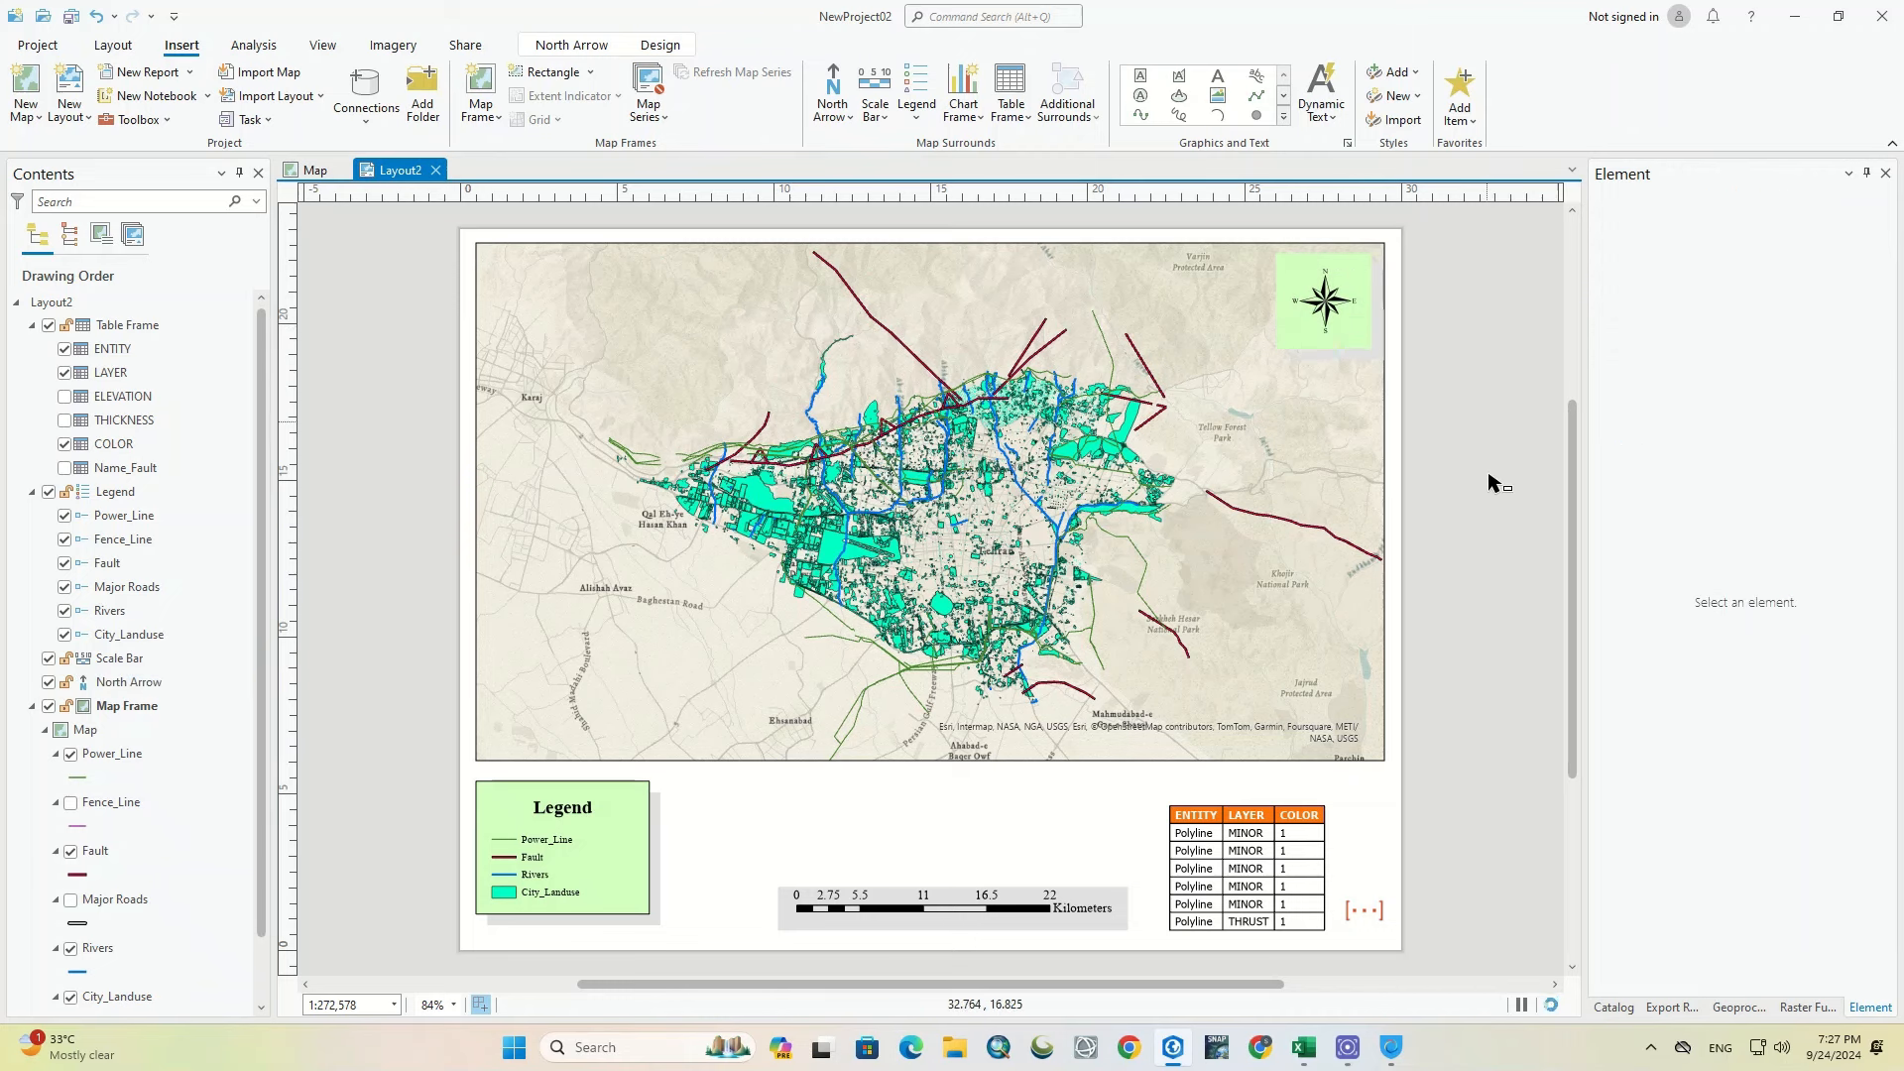
Step: Shift the scale bar slightly towards the legend, leaving more room beside the table frame
left_click(1001, 902)
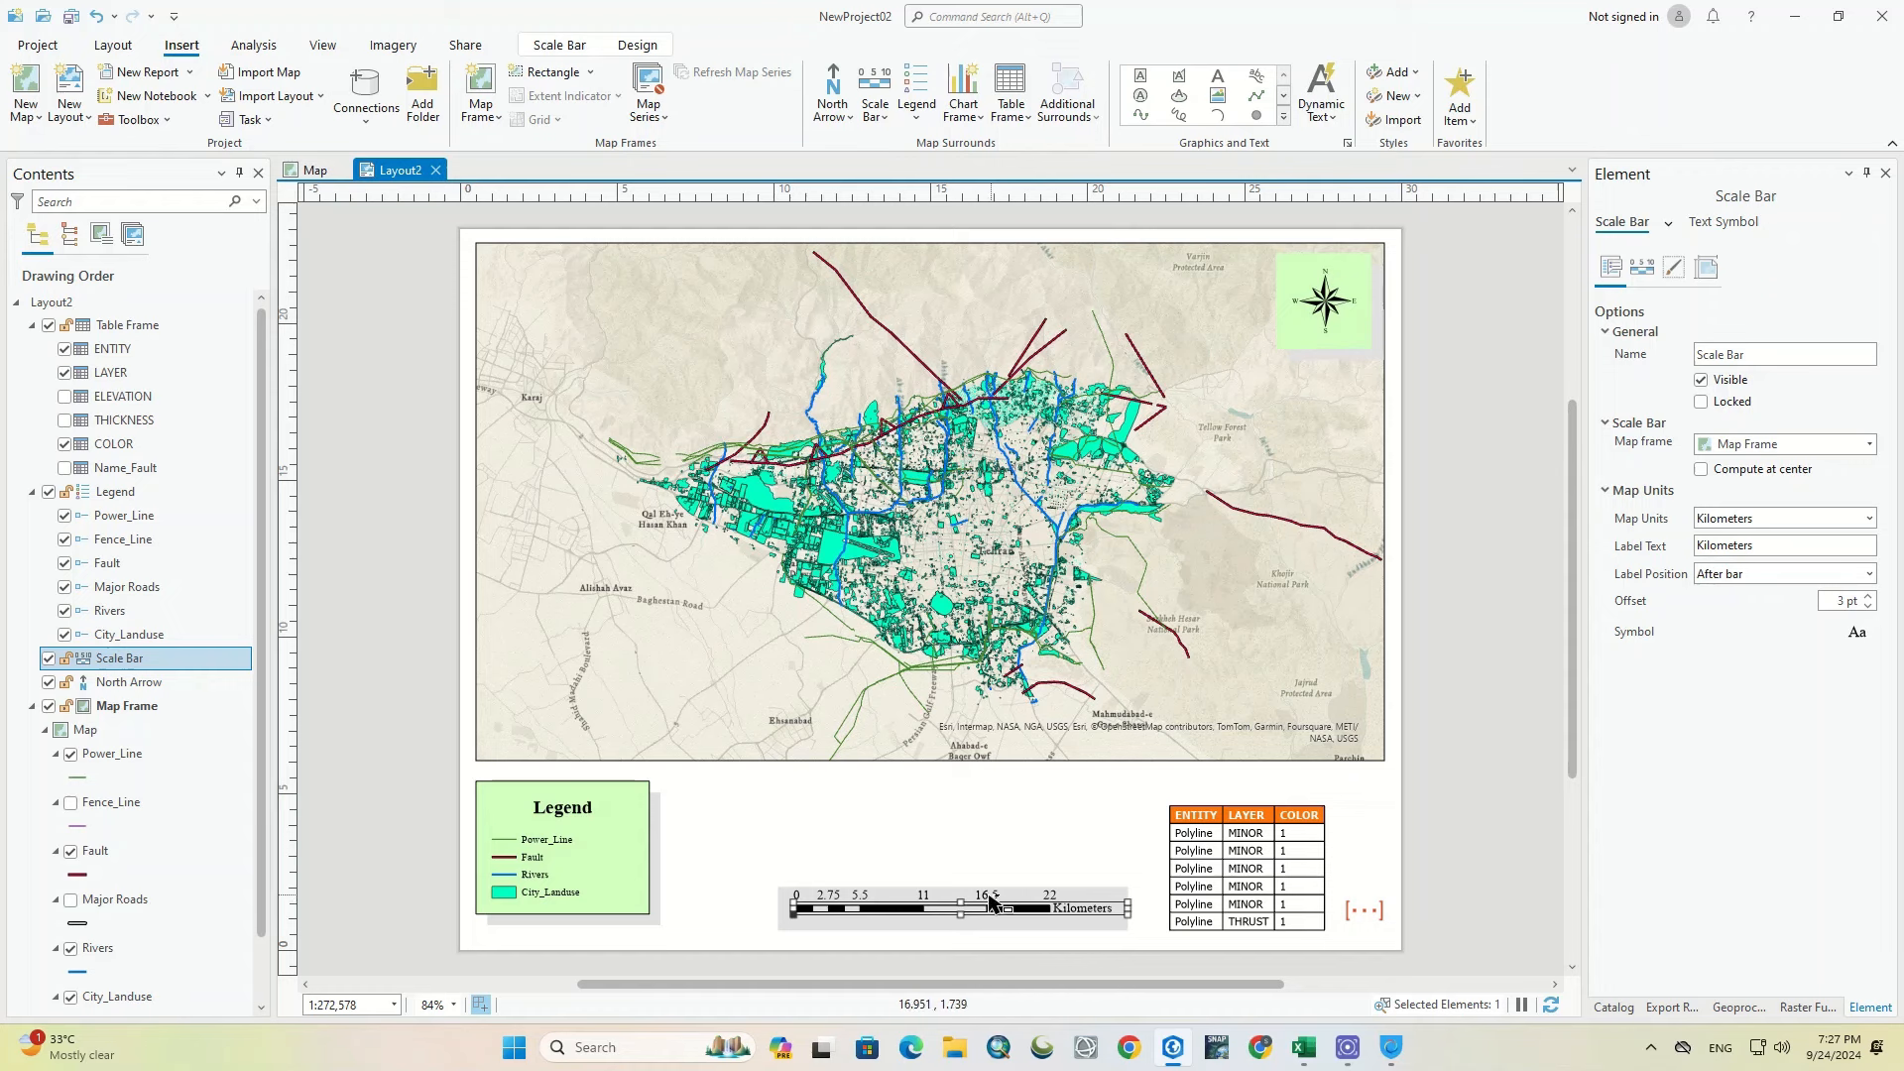
left_click_drag(980, 906, 970, 906)
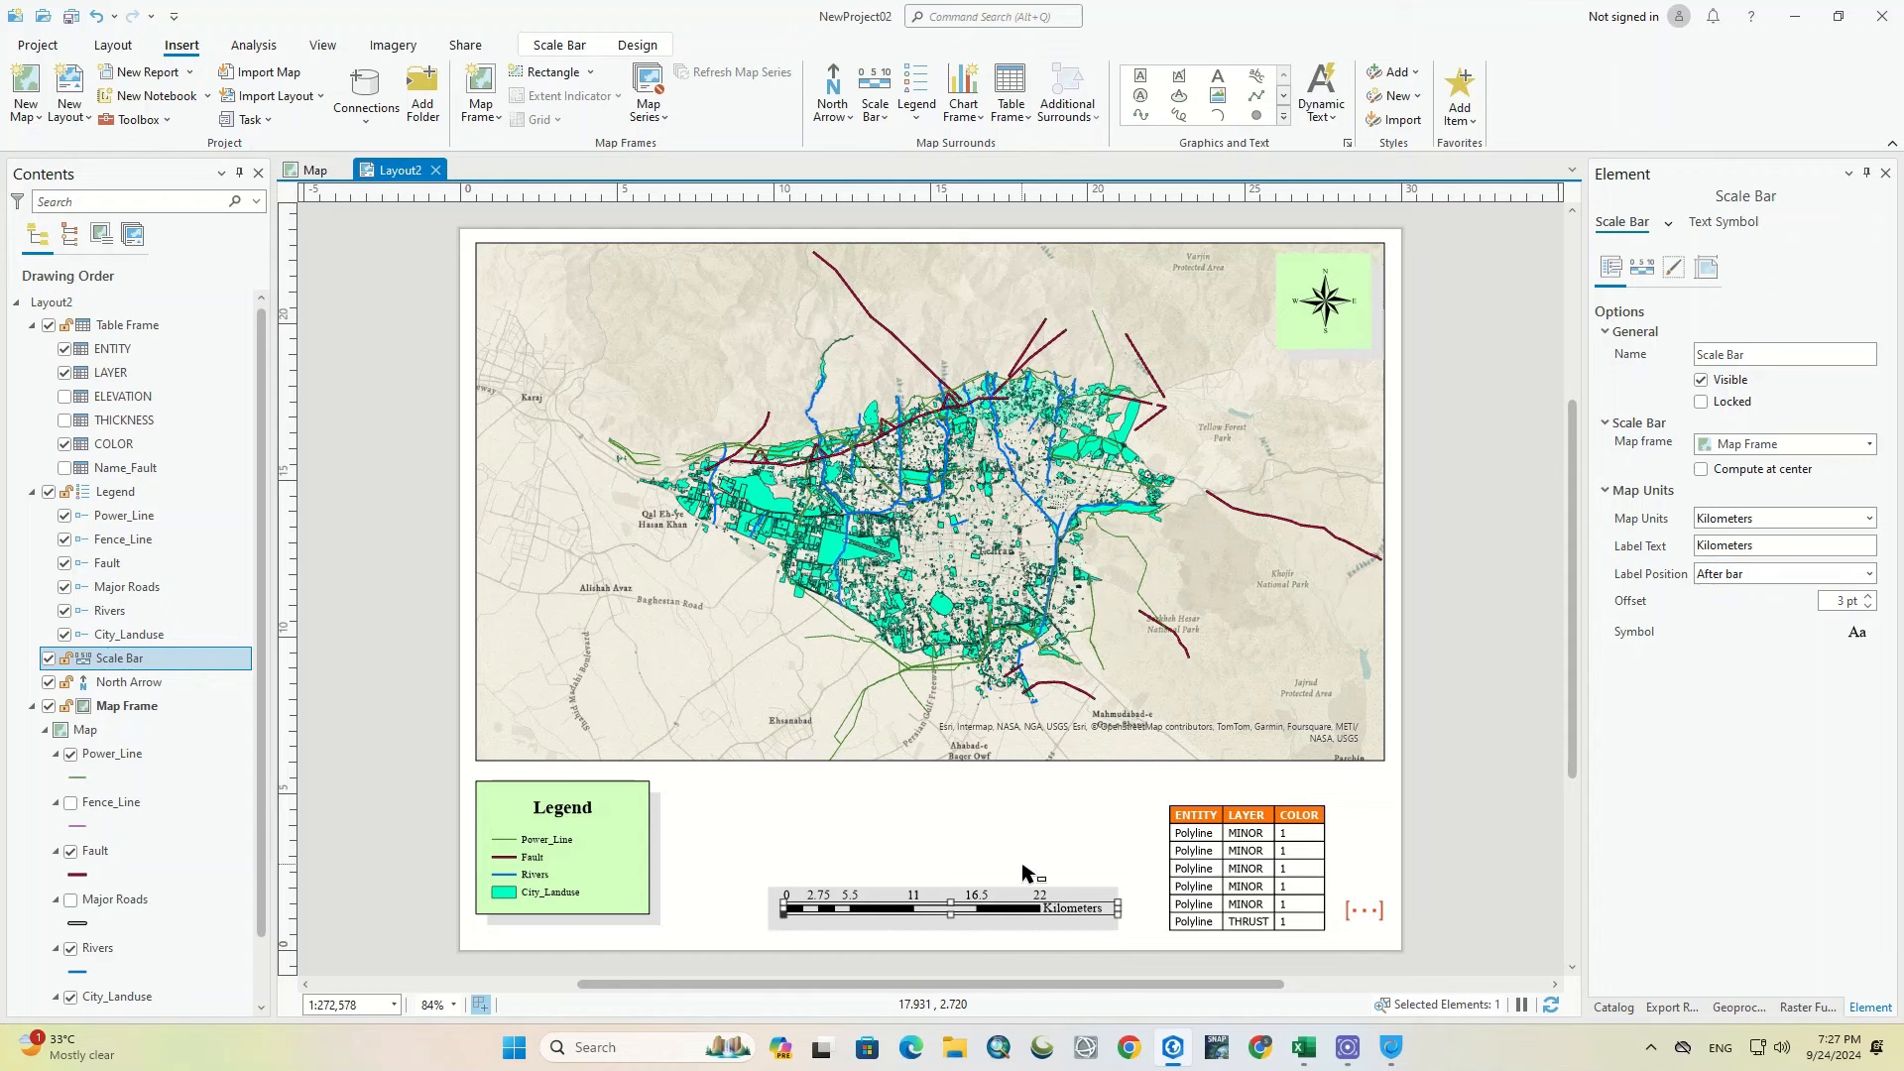
left_click(1341, 119)
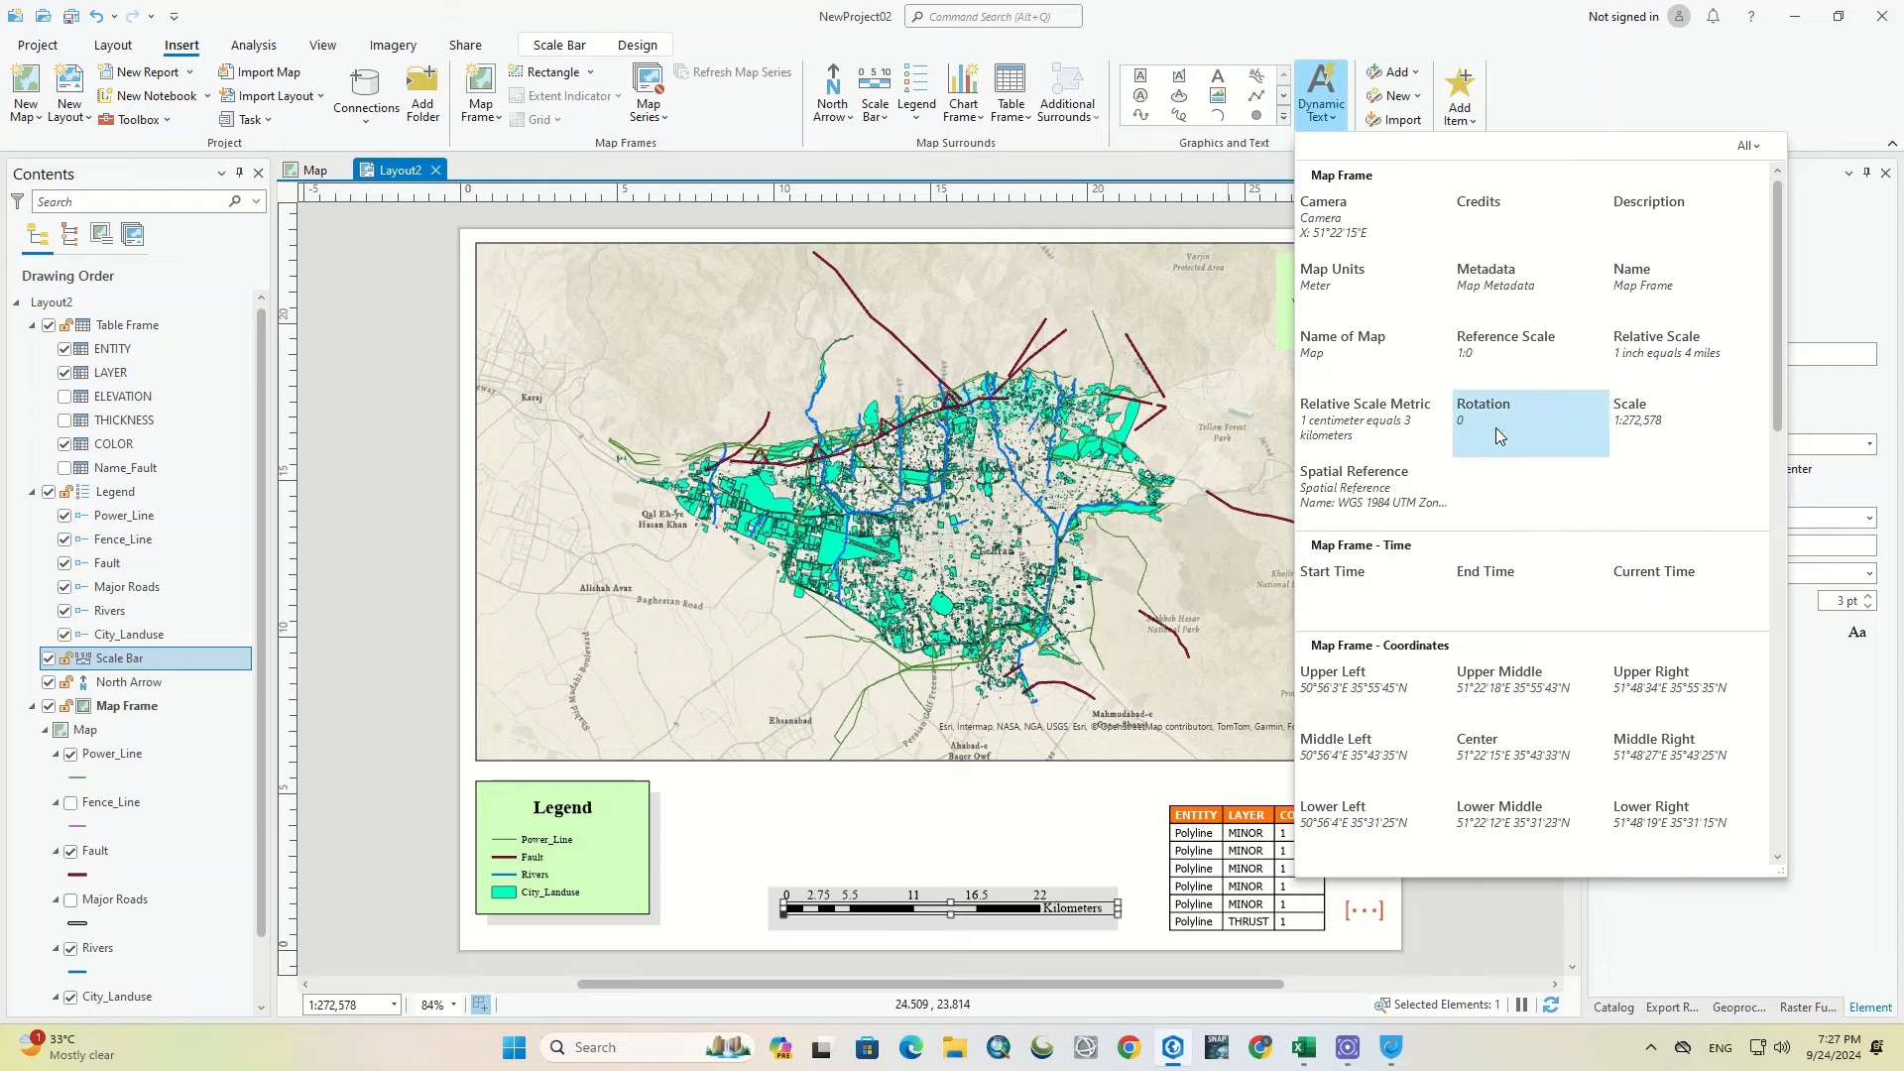
left_click(888, 809)
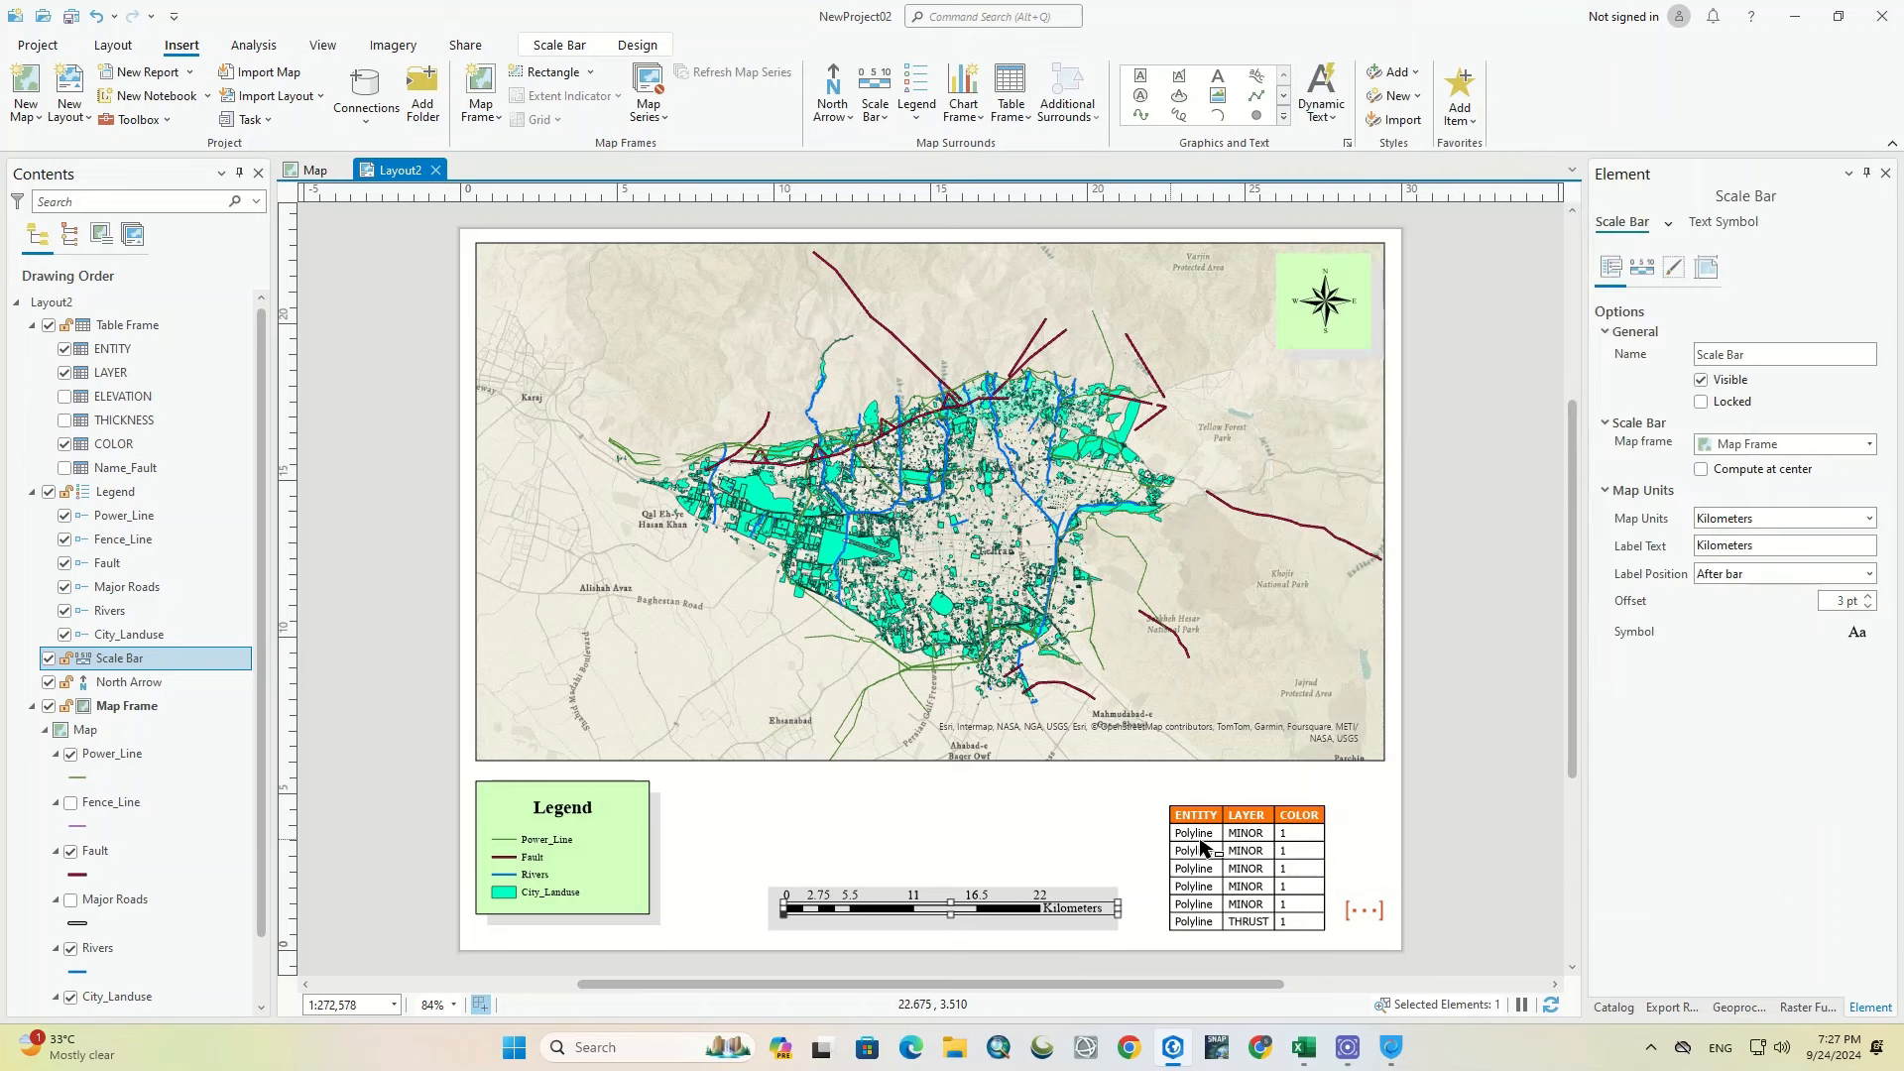
left_click(1088, 828)
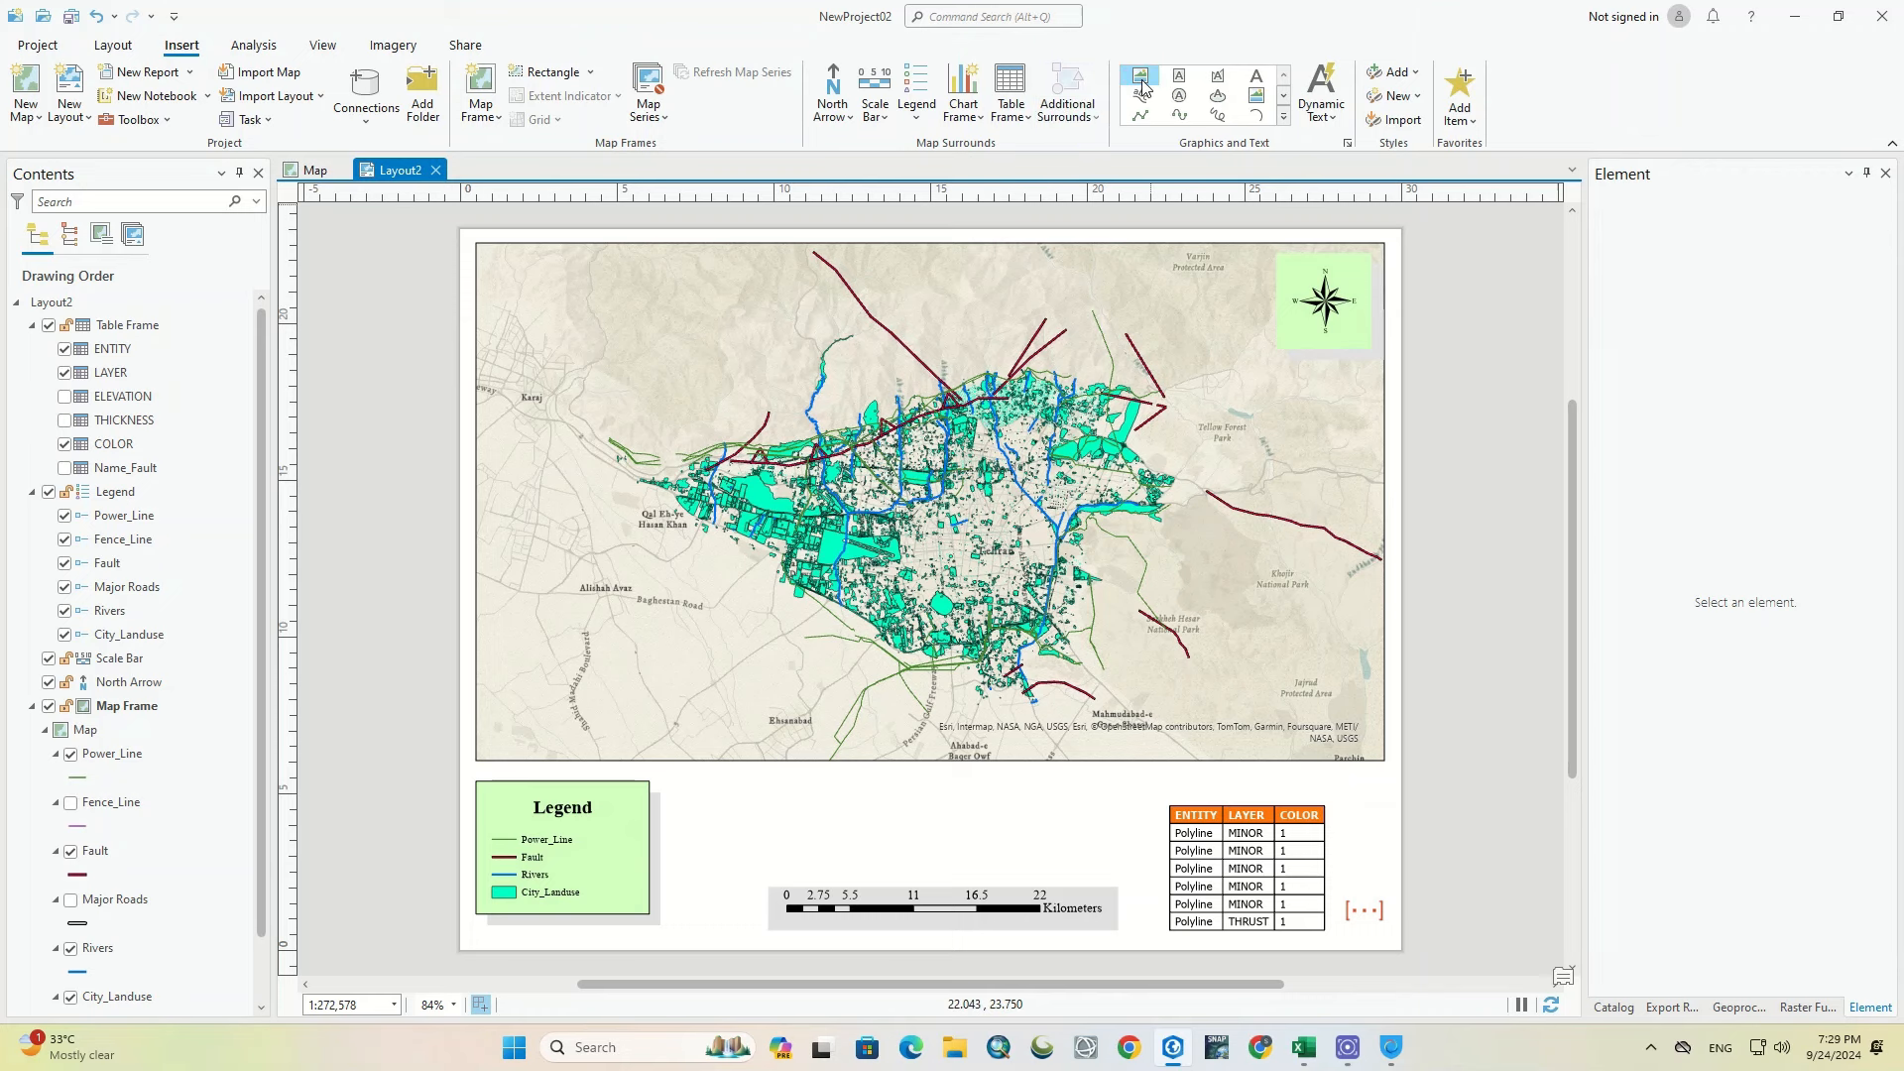
Step: Insert the PNG picture 7477724-middle.png from the Desktop into the layout, placing it between the map frame and the scale bar
left_click(1141, 81)
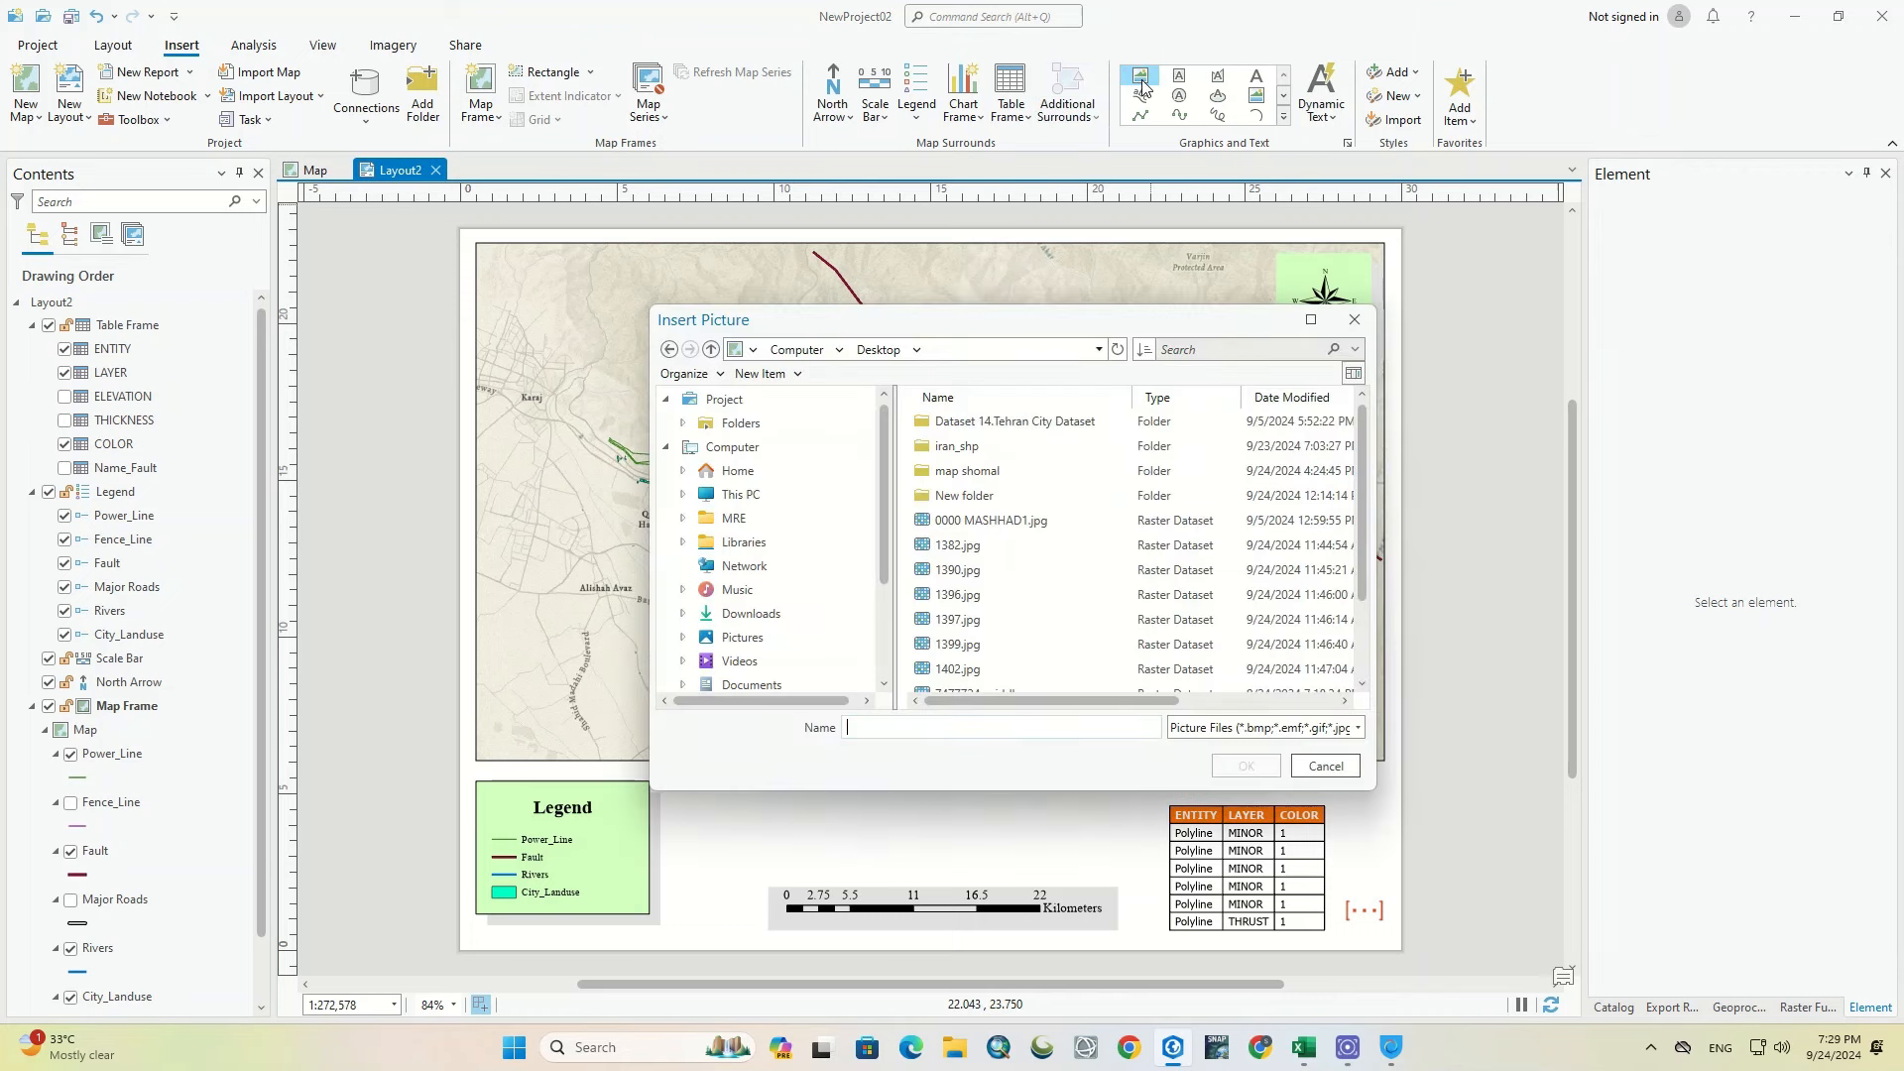
left_click(1220, 736)
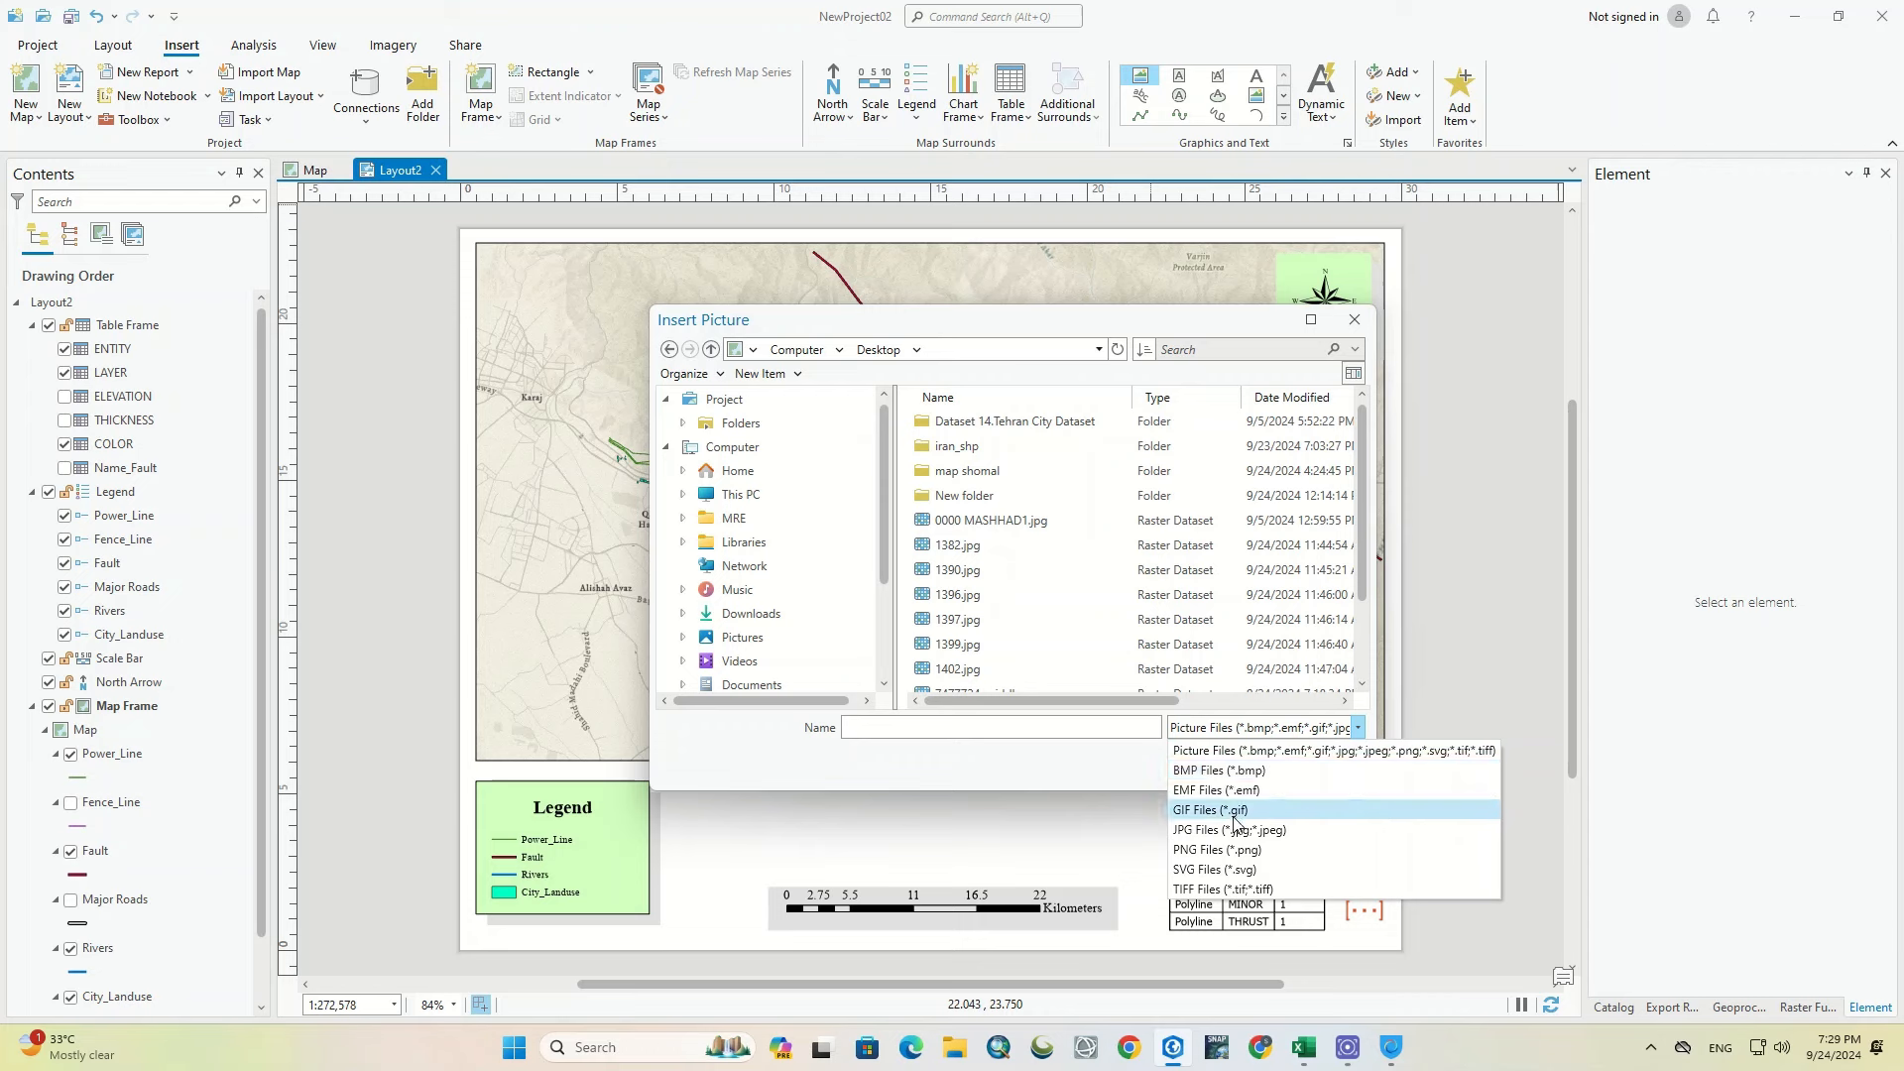
left_click(1220, 850)
left_click(1012, 522)
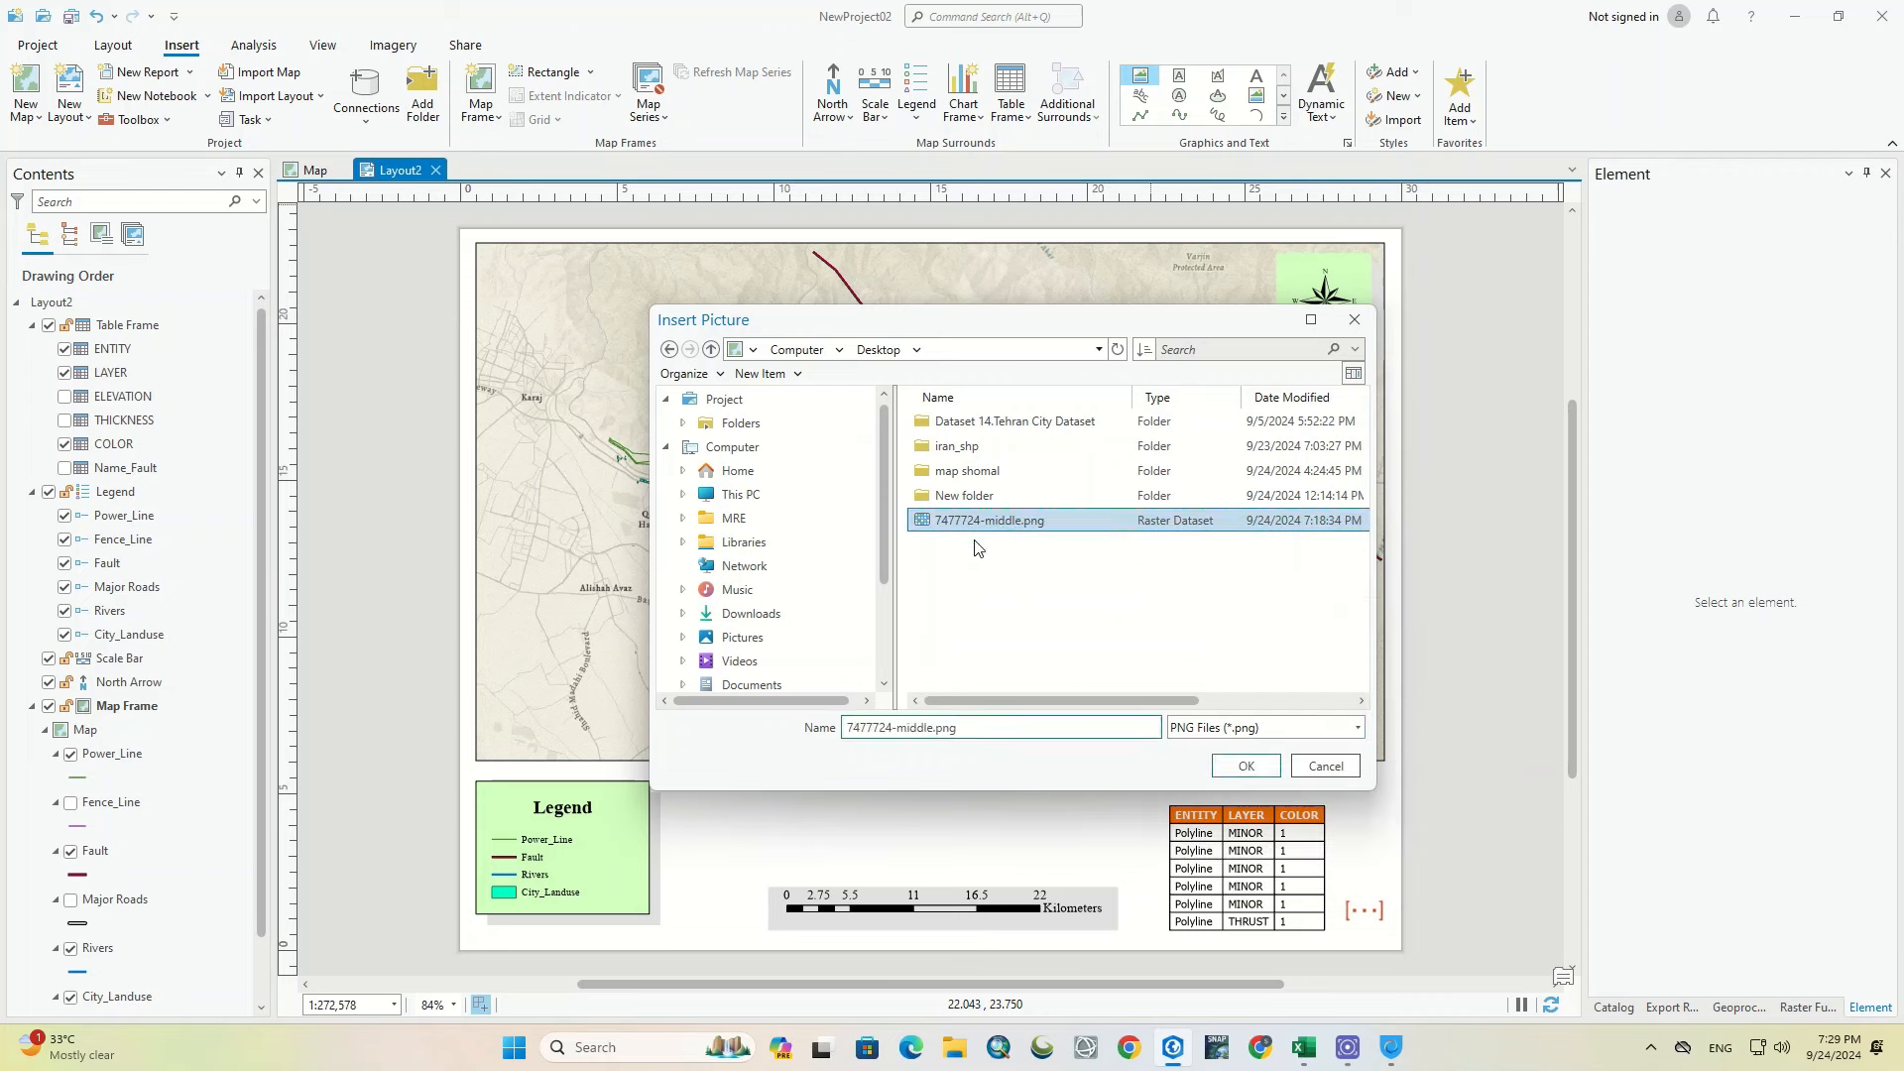
left_click(1245, 766)
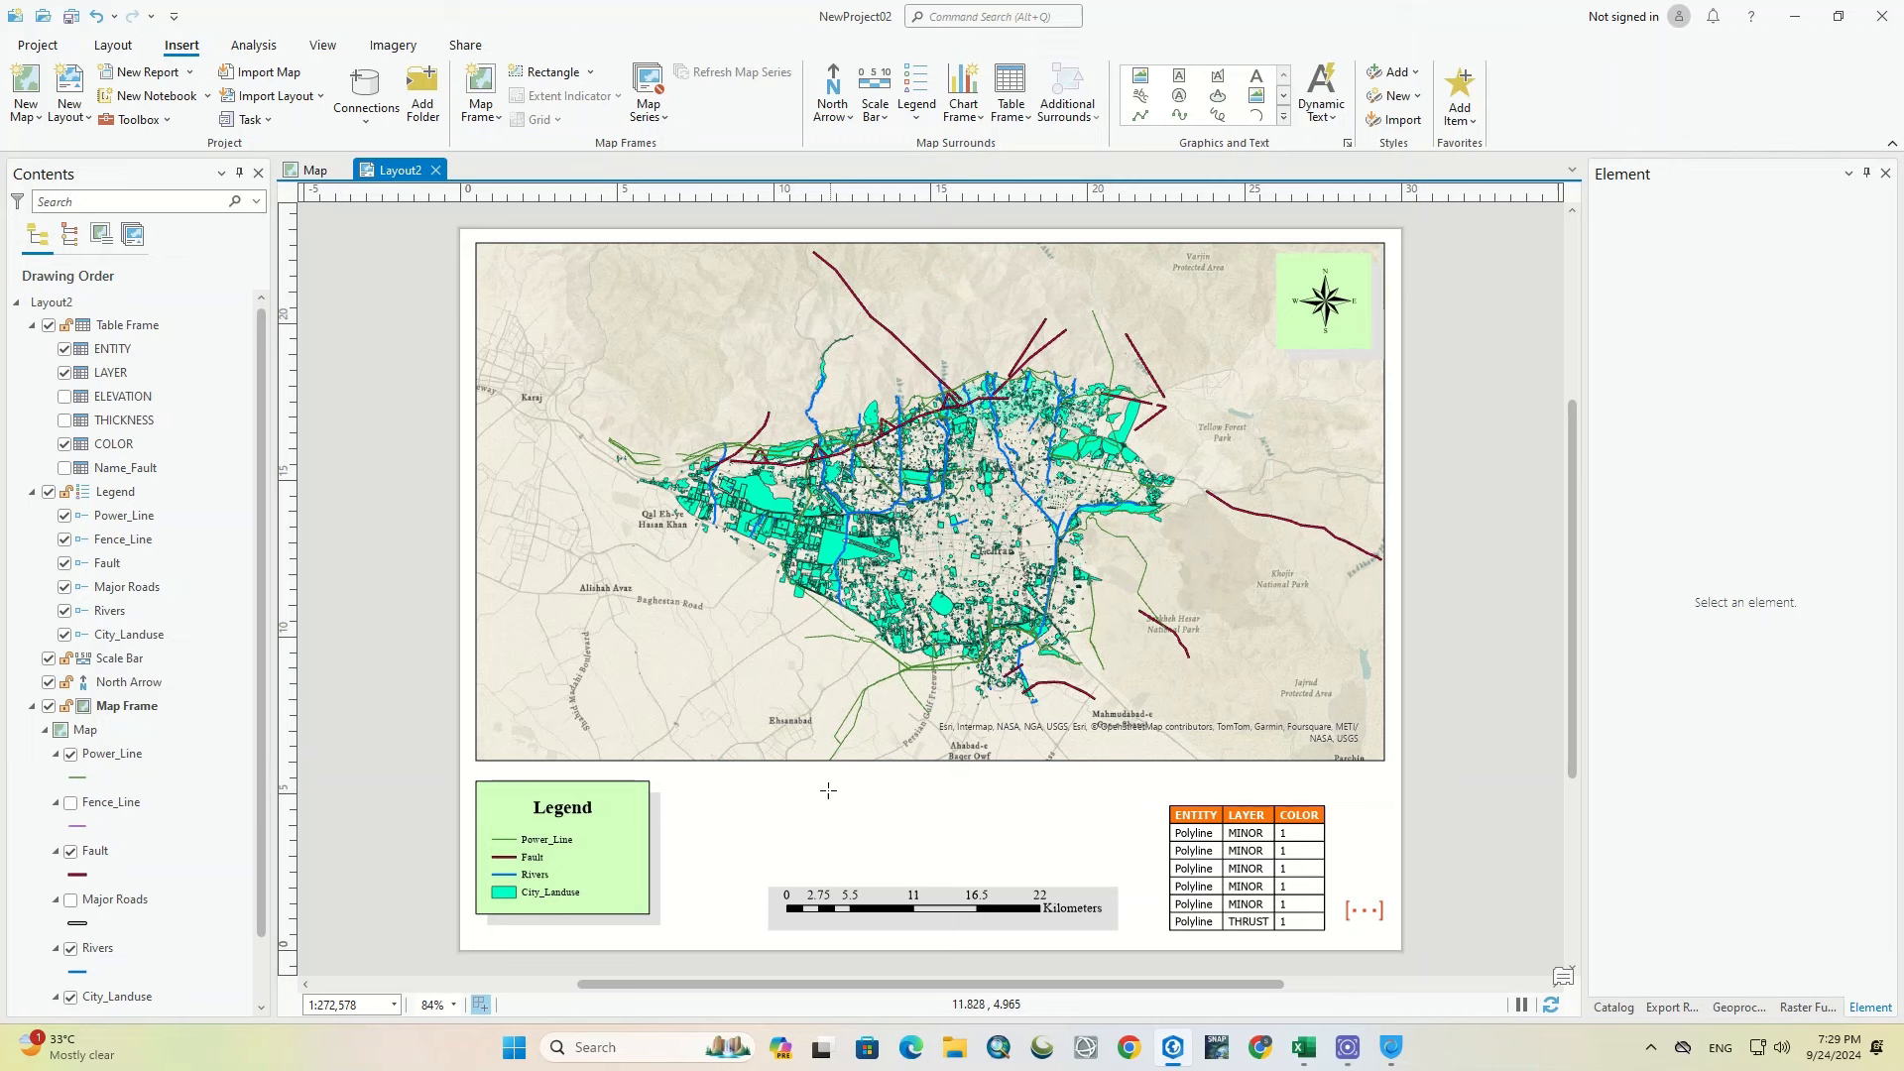
mouse_move(807, 781)
left_mouse_down()
mouse_move(944, 843)
mouse_move(963, 881)
mouse_move(987, 835)
left_mouse_up()
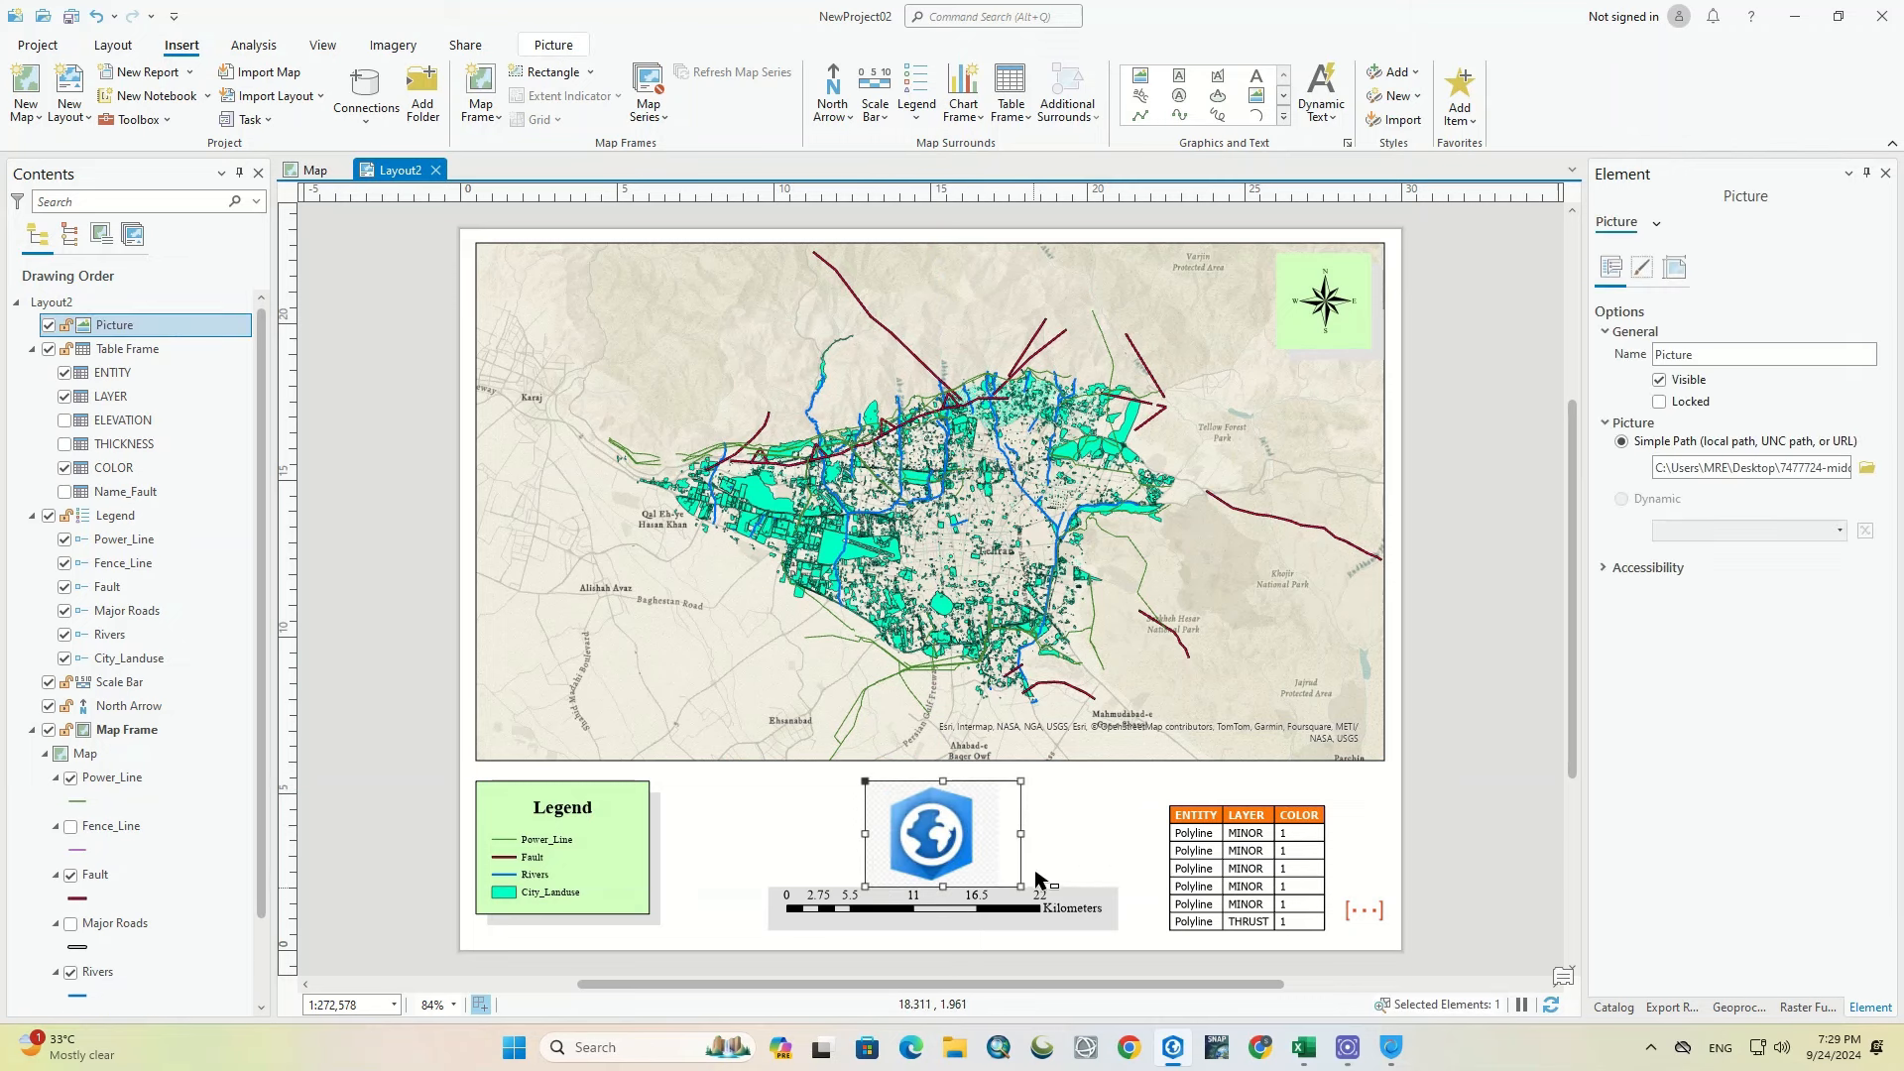
Step: Shrink the picture and center it above the scale bar, and align the legend below the map's lower-left corner
left_click(593, 845)
left_click_drag(593, 845, 597, 663)
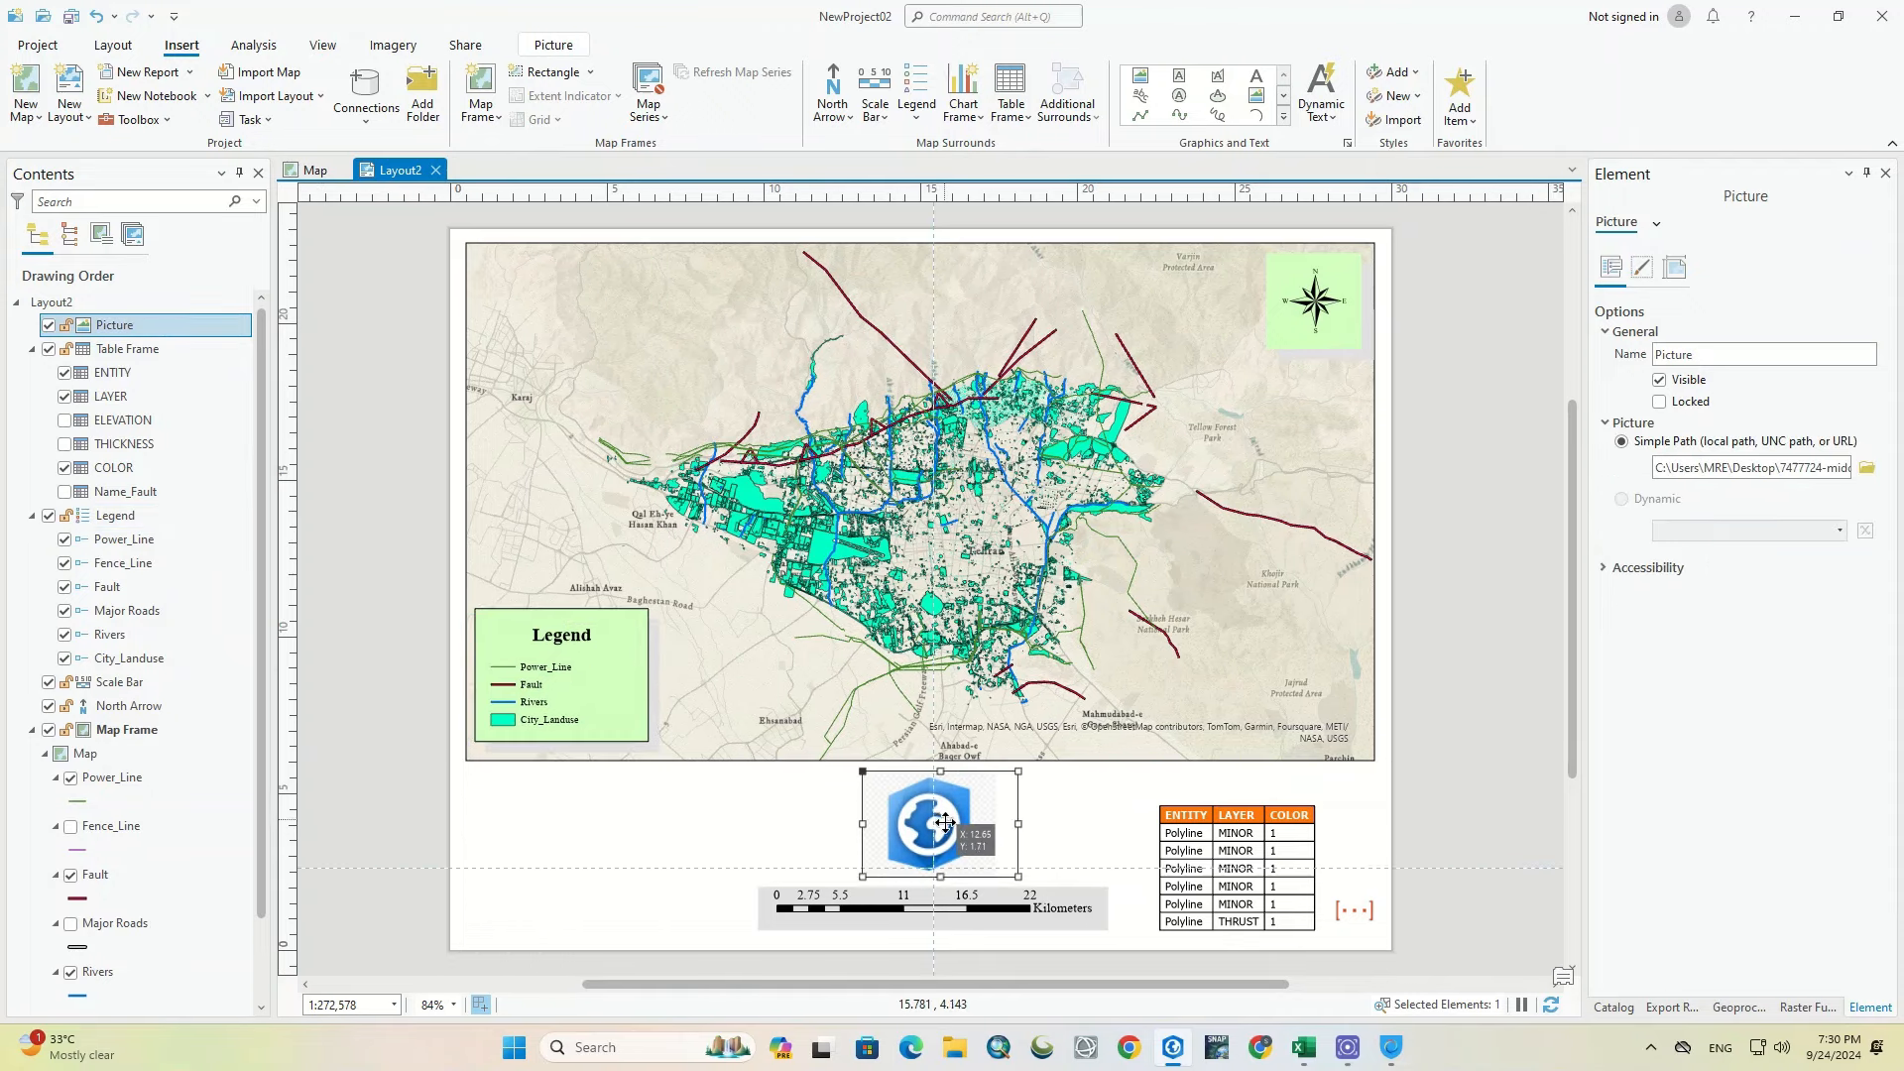
left_click_drag(946, 822, 943, 822)
left_click_drag(1019, 773, 933, 838)
left_click_drag(592, 663, 583, 841)
left_click(1511, 750)
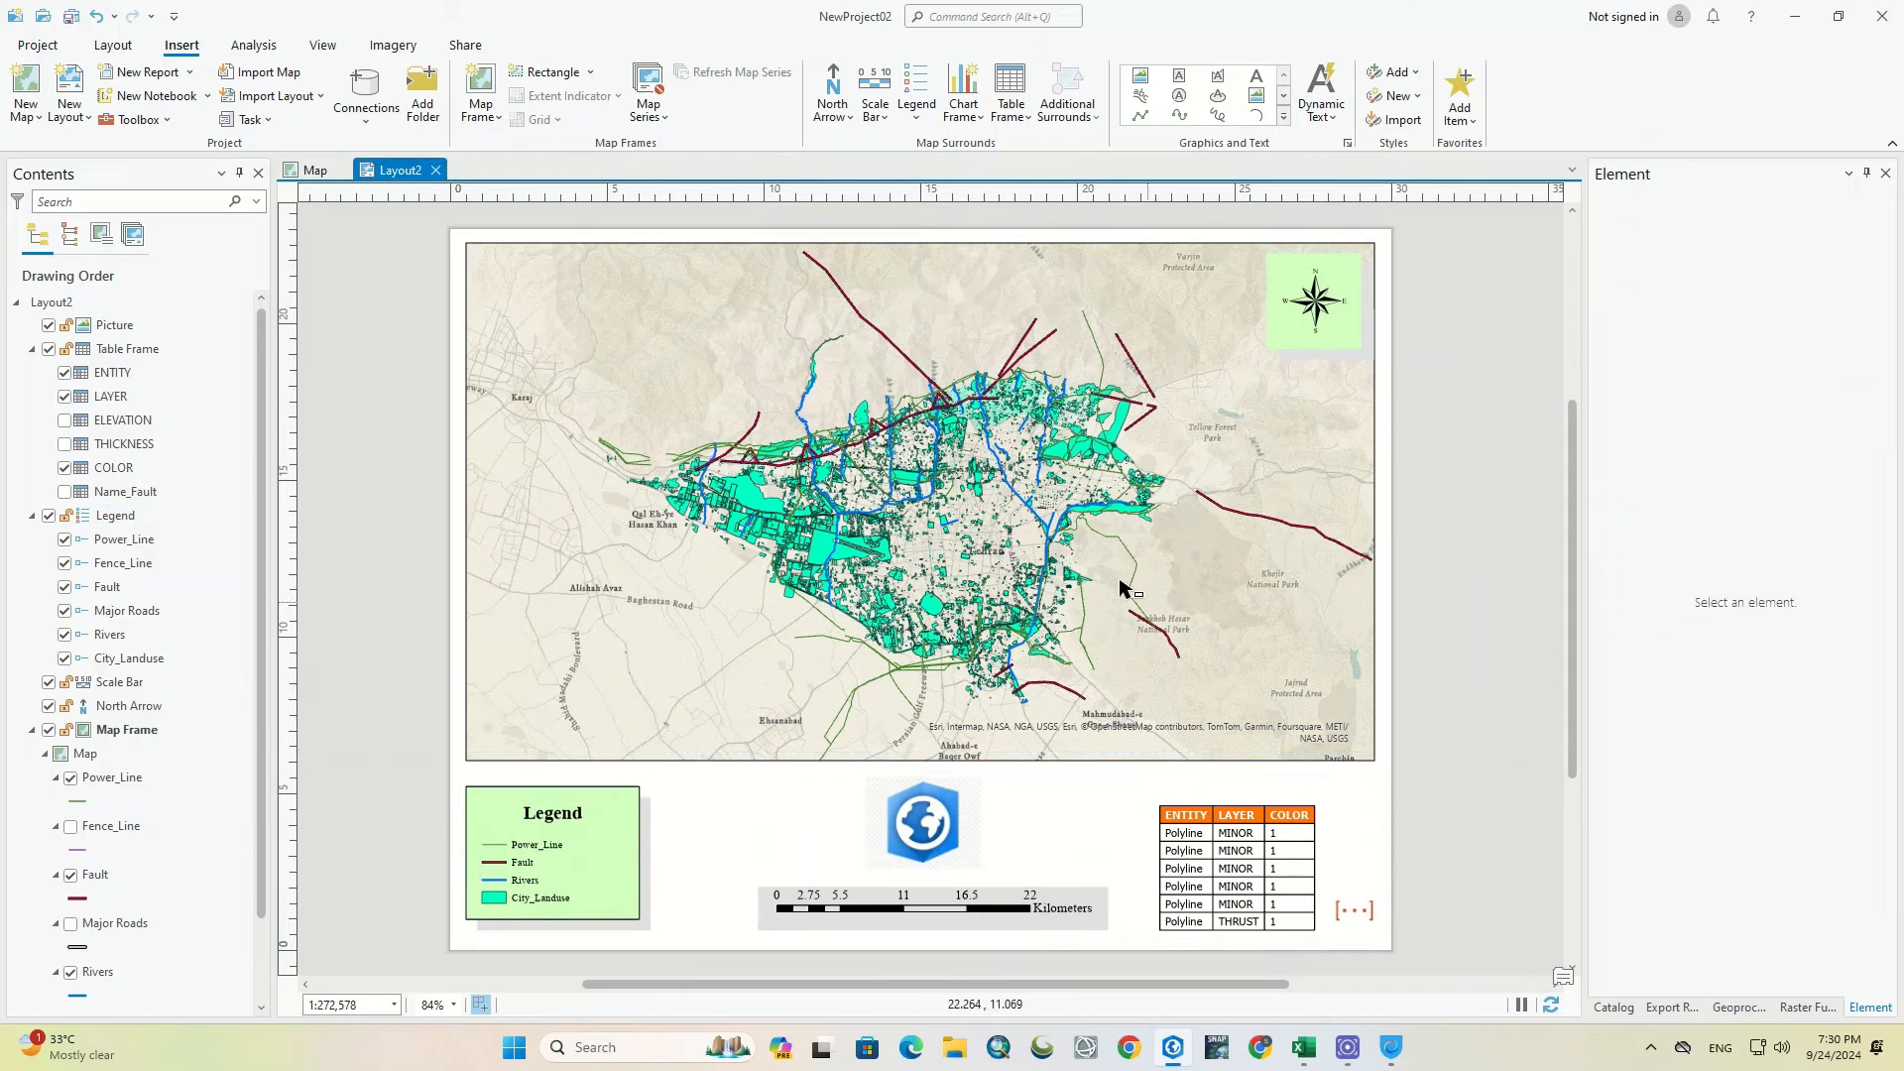
Step: Start a layout export using the Web JPEG preset
left_click(467, 45)
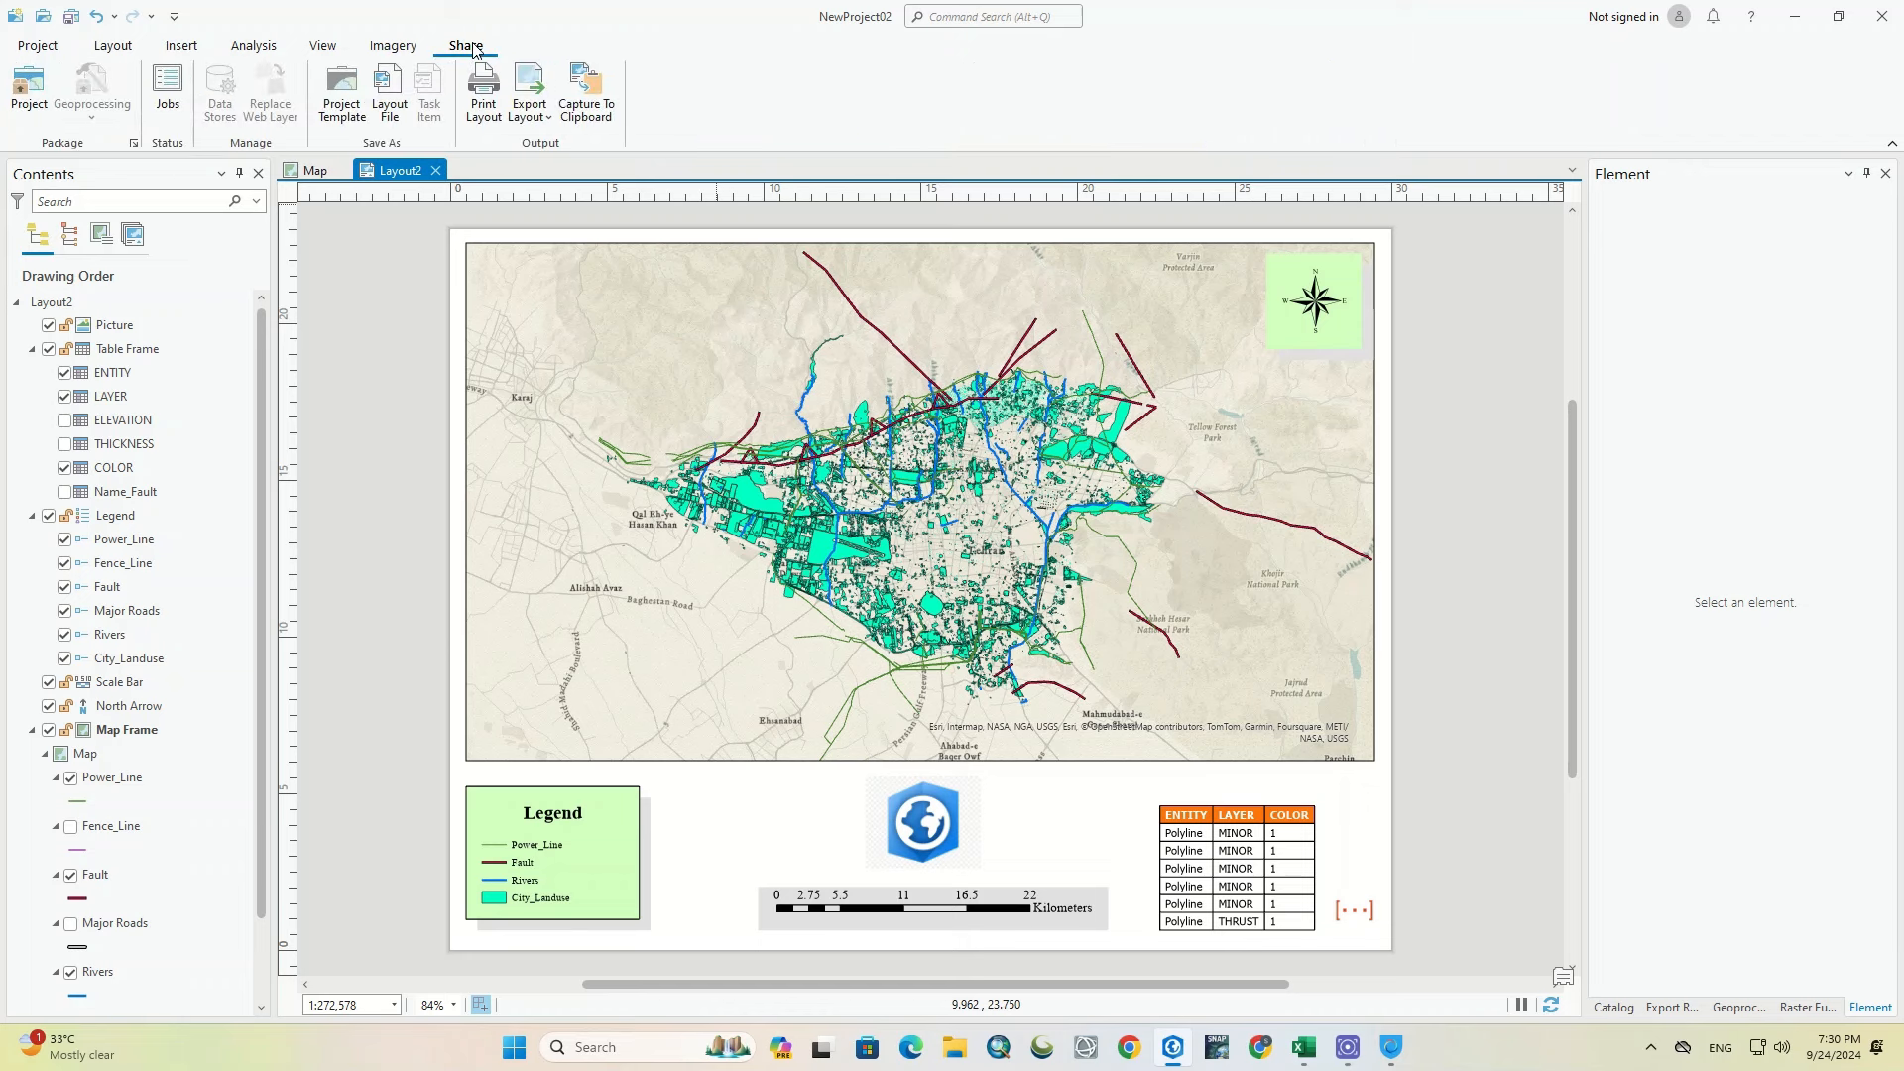
left_click(548, 121)
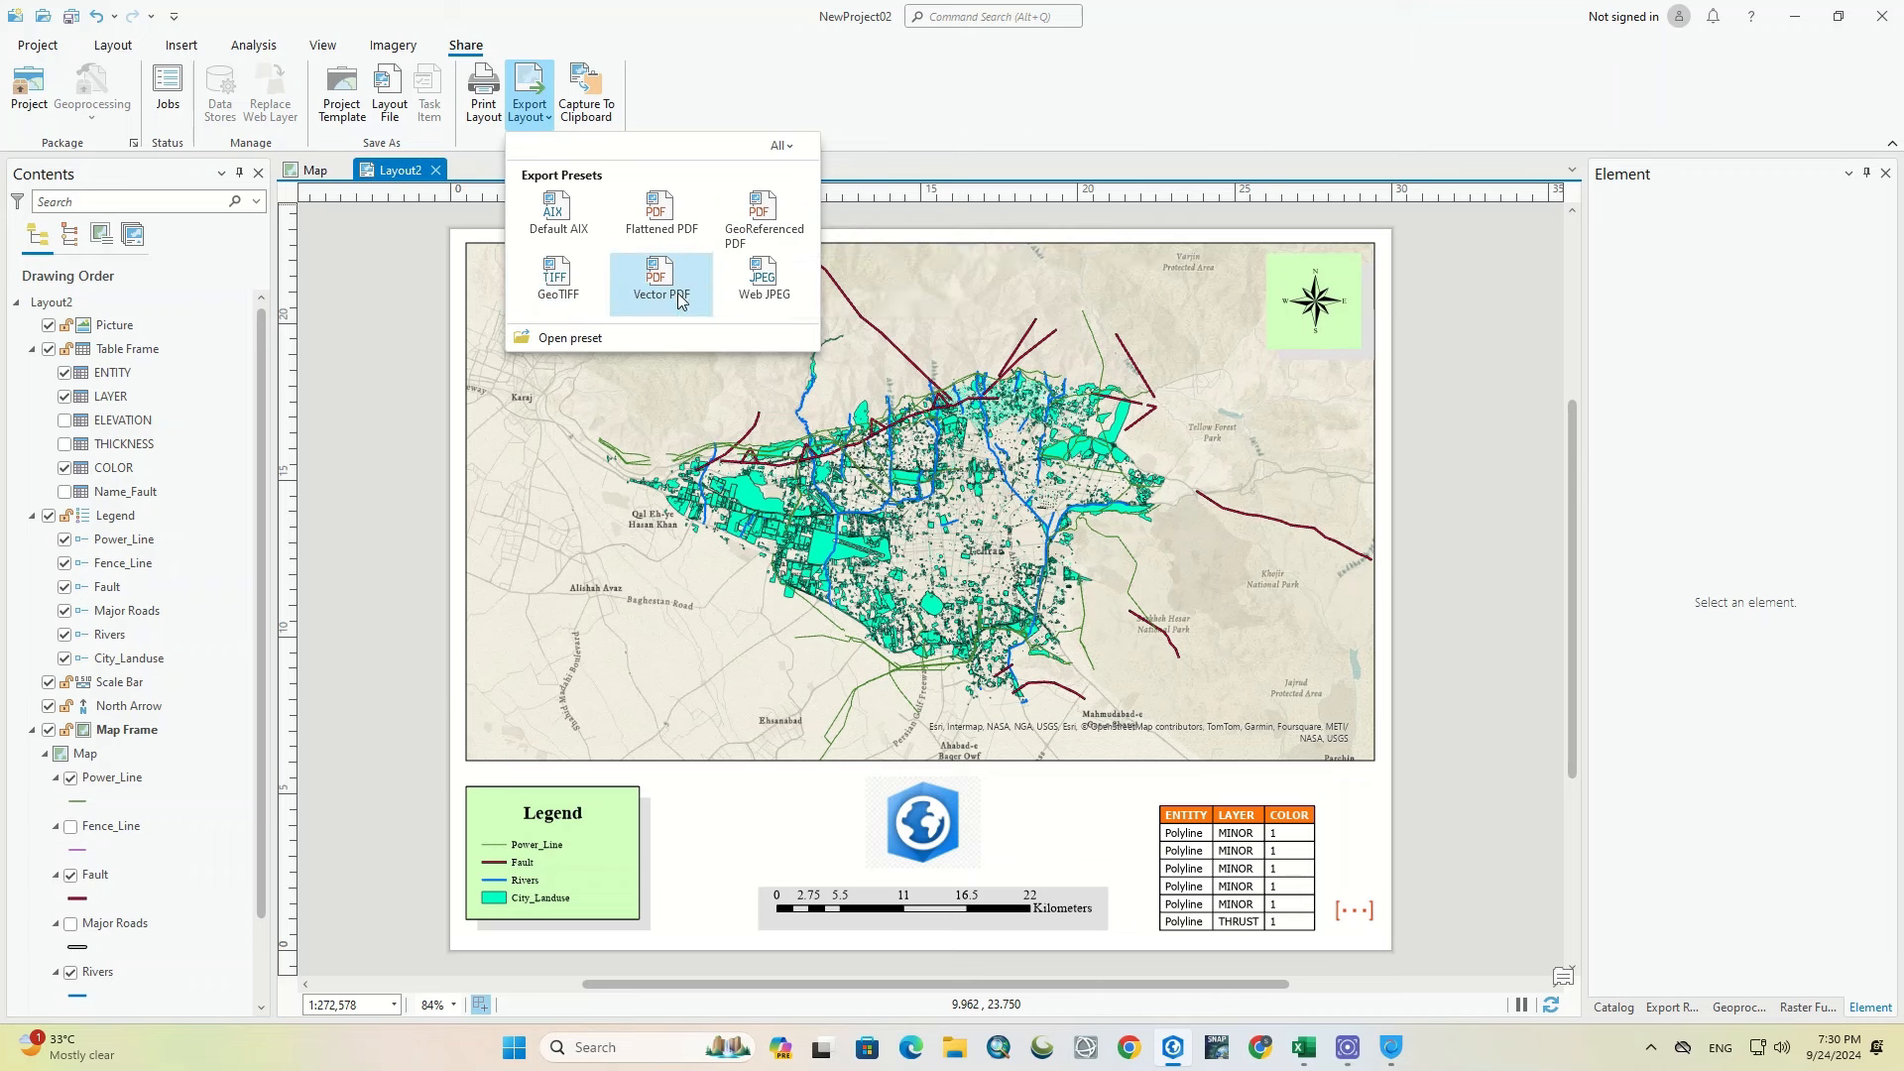
left_click(779, 286)
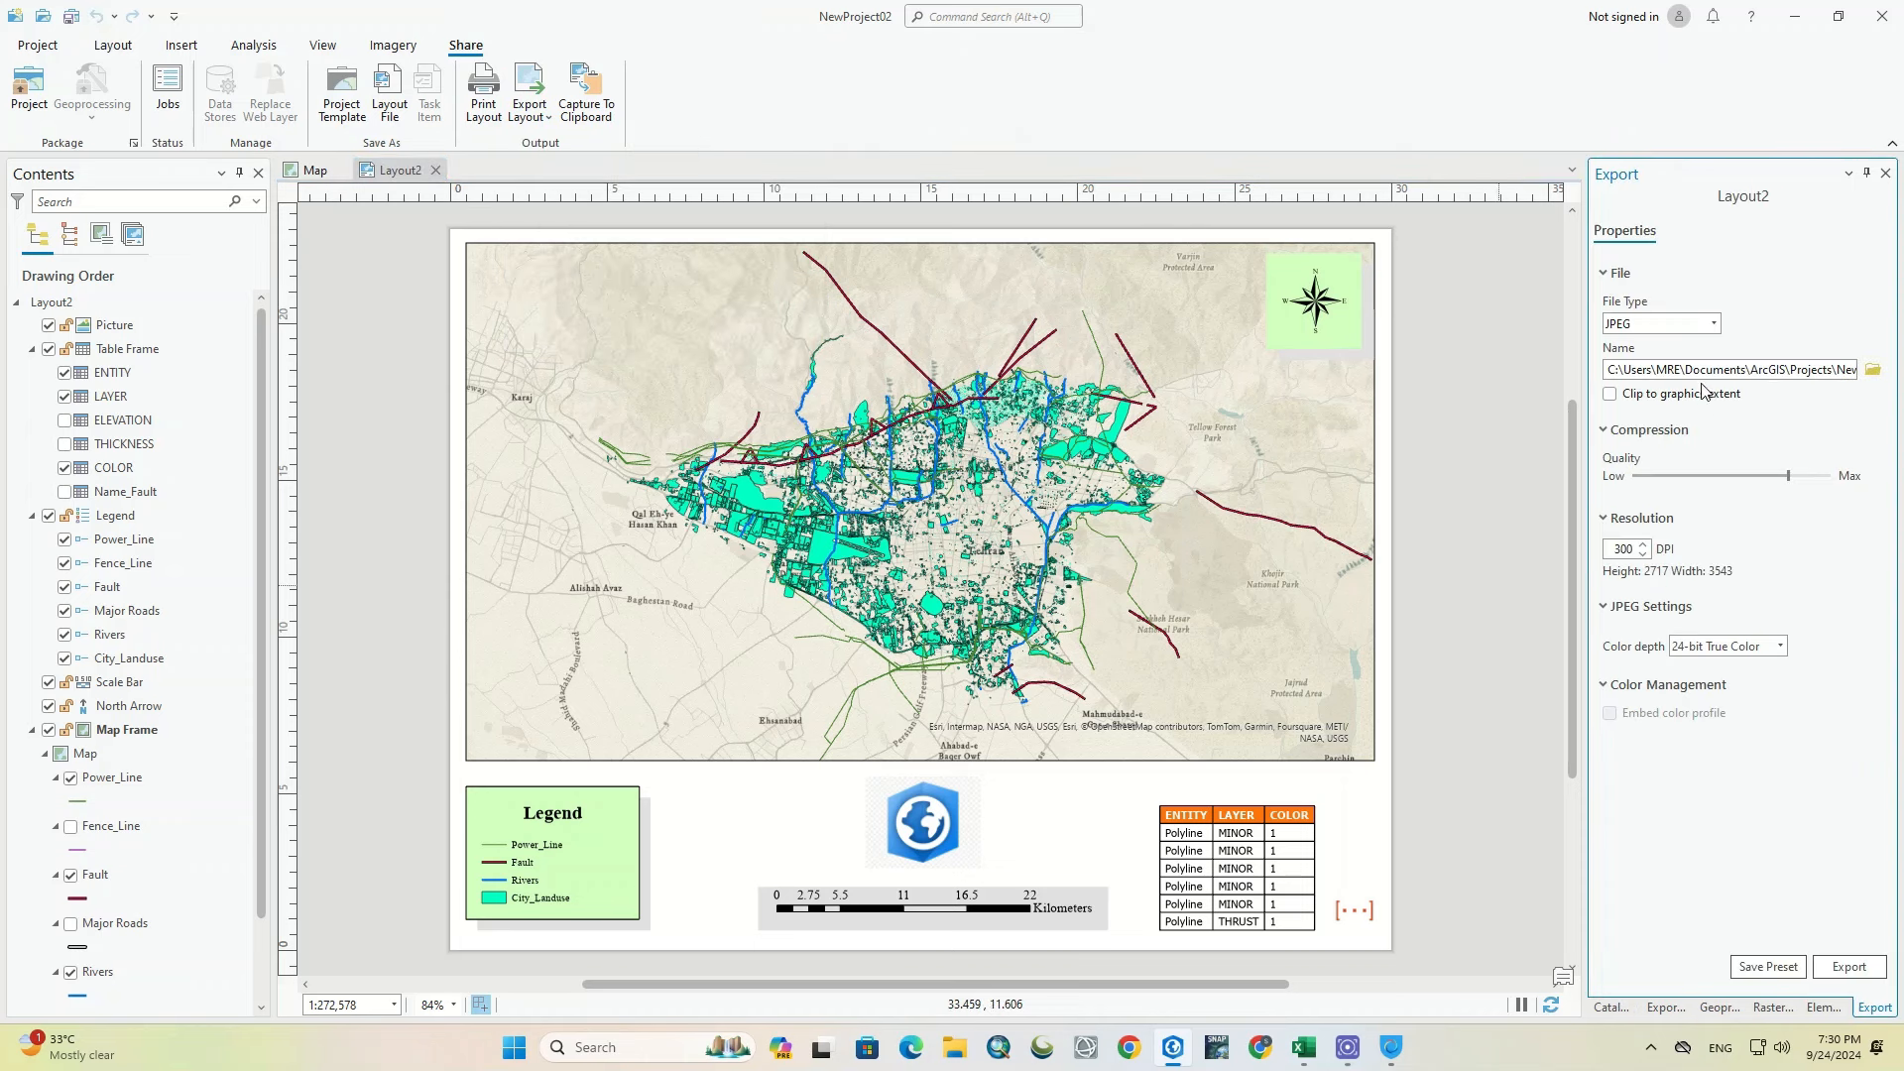
Step: Try PNG as the export file type, returning to JPEG
left_click(1714, 325)
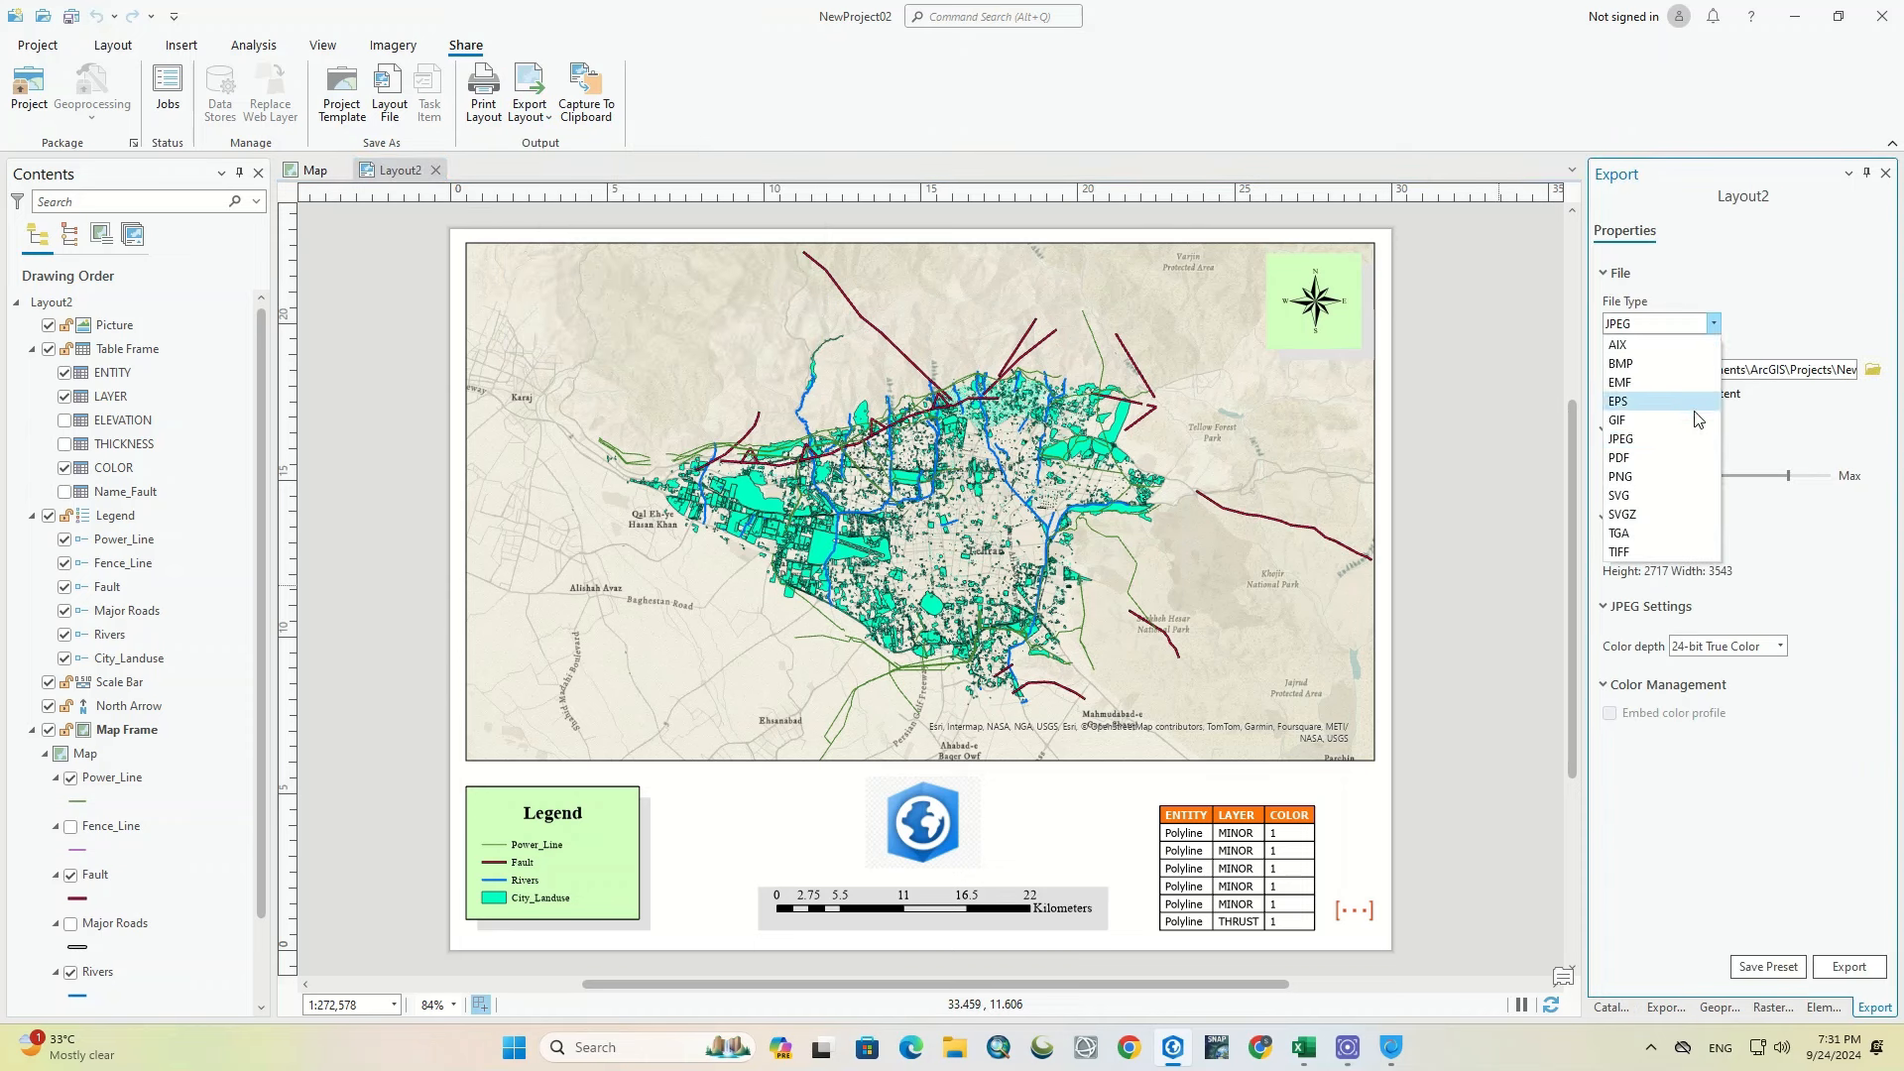
left_click(1680, 478)
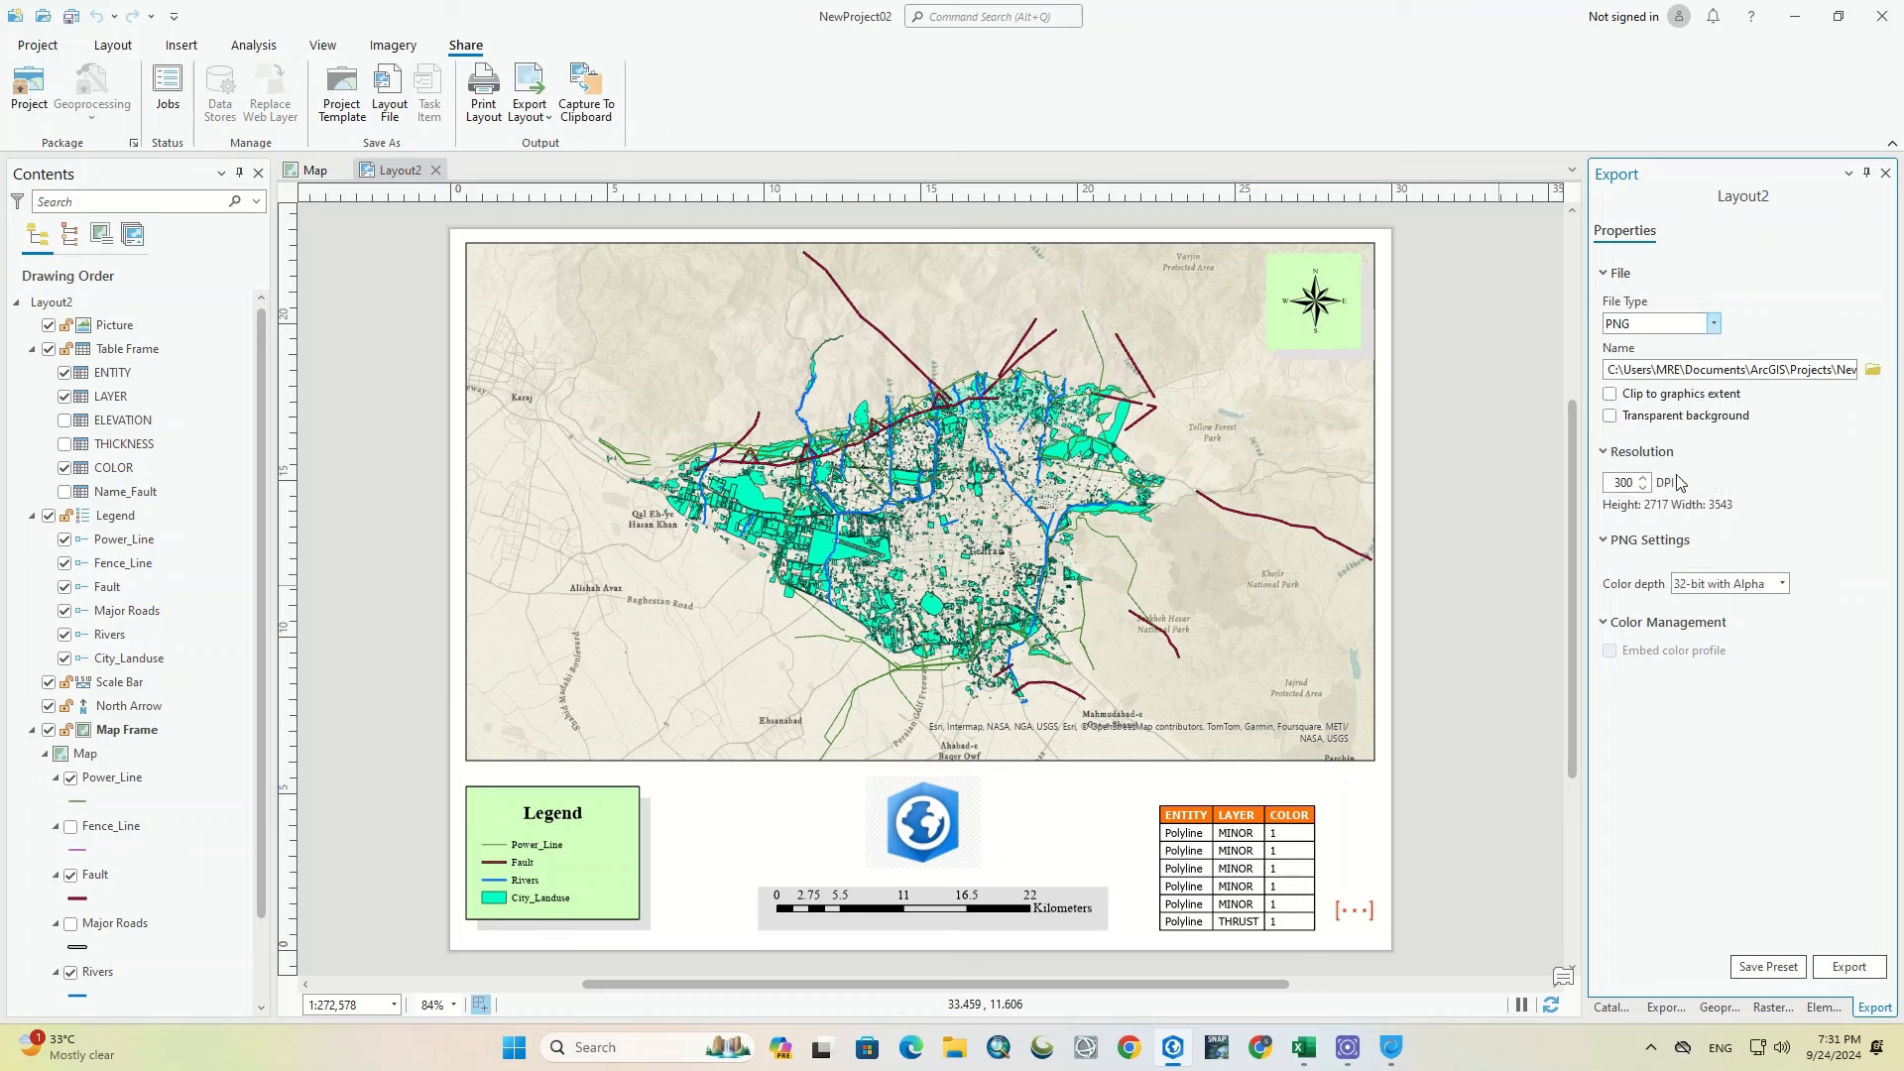
left_click(1712, 325)
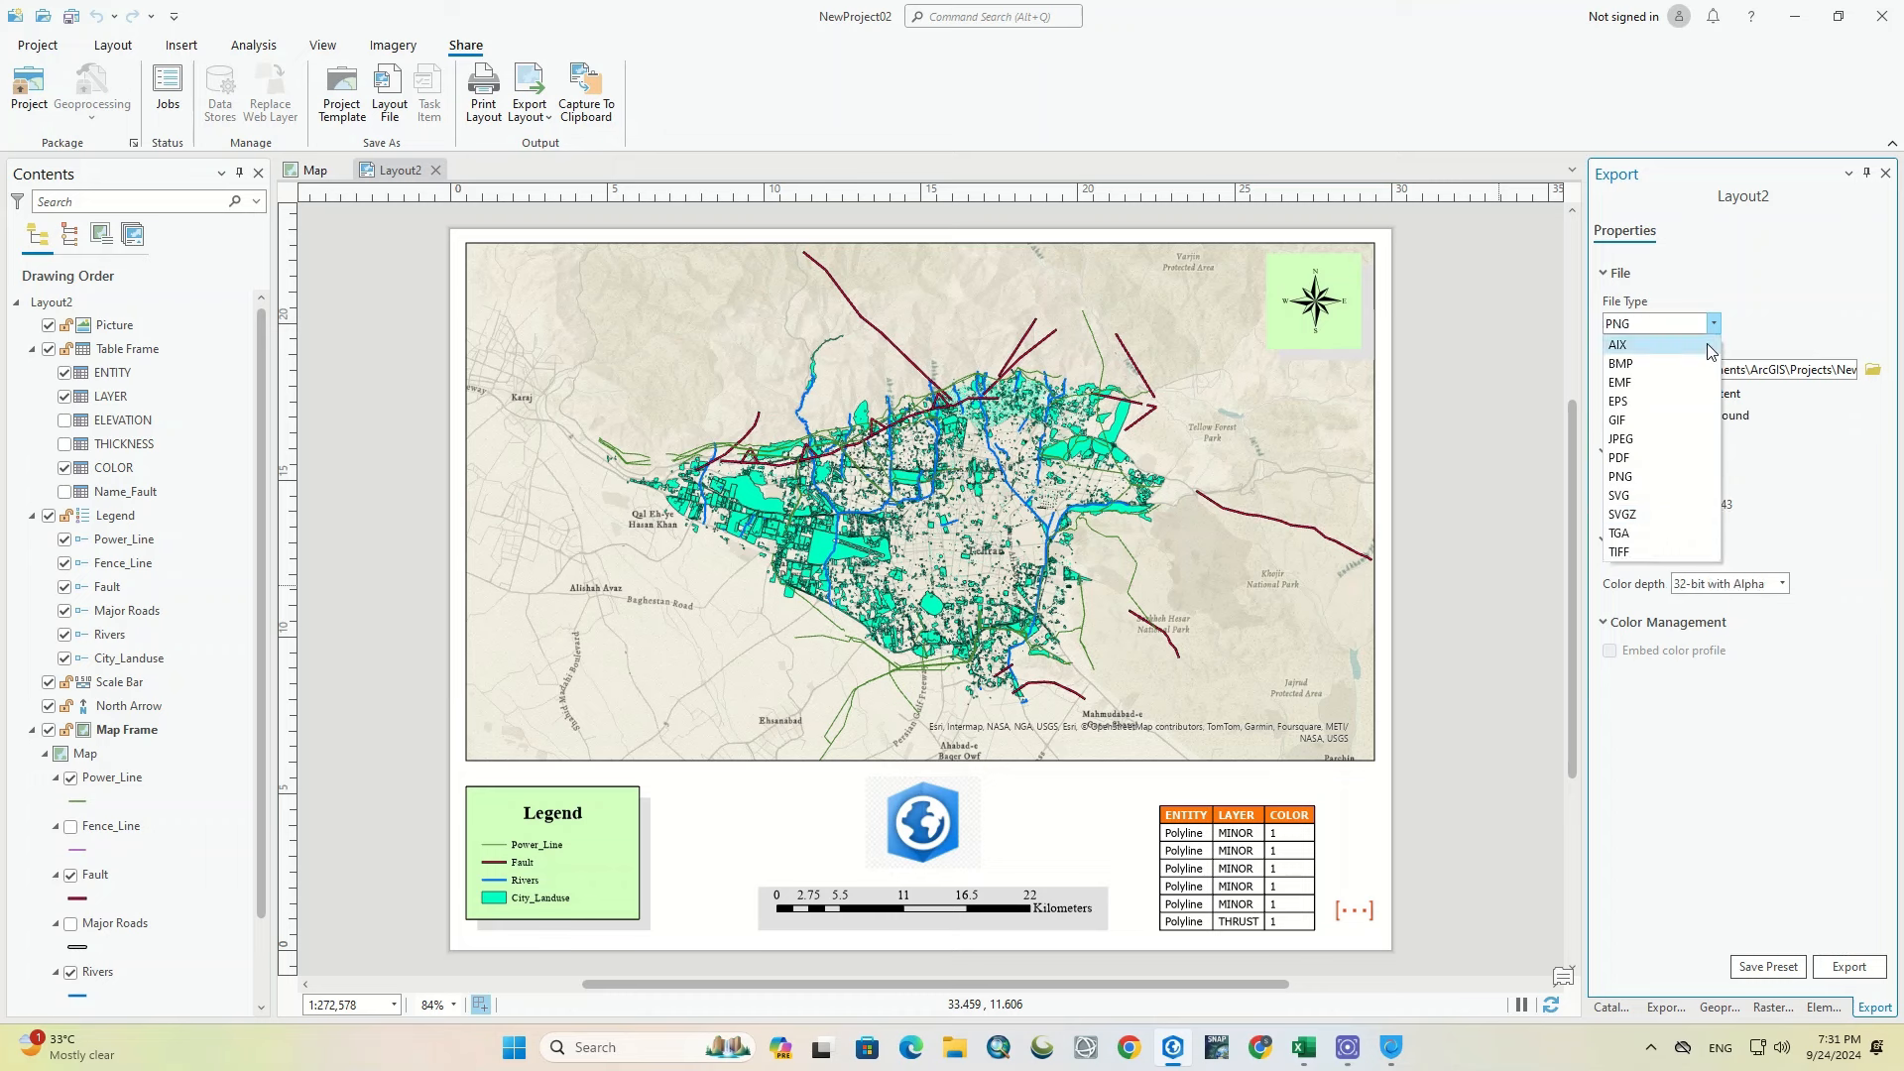
left_click(1672, 443)
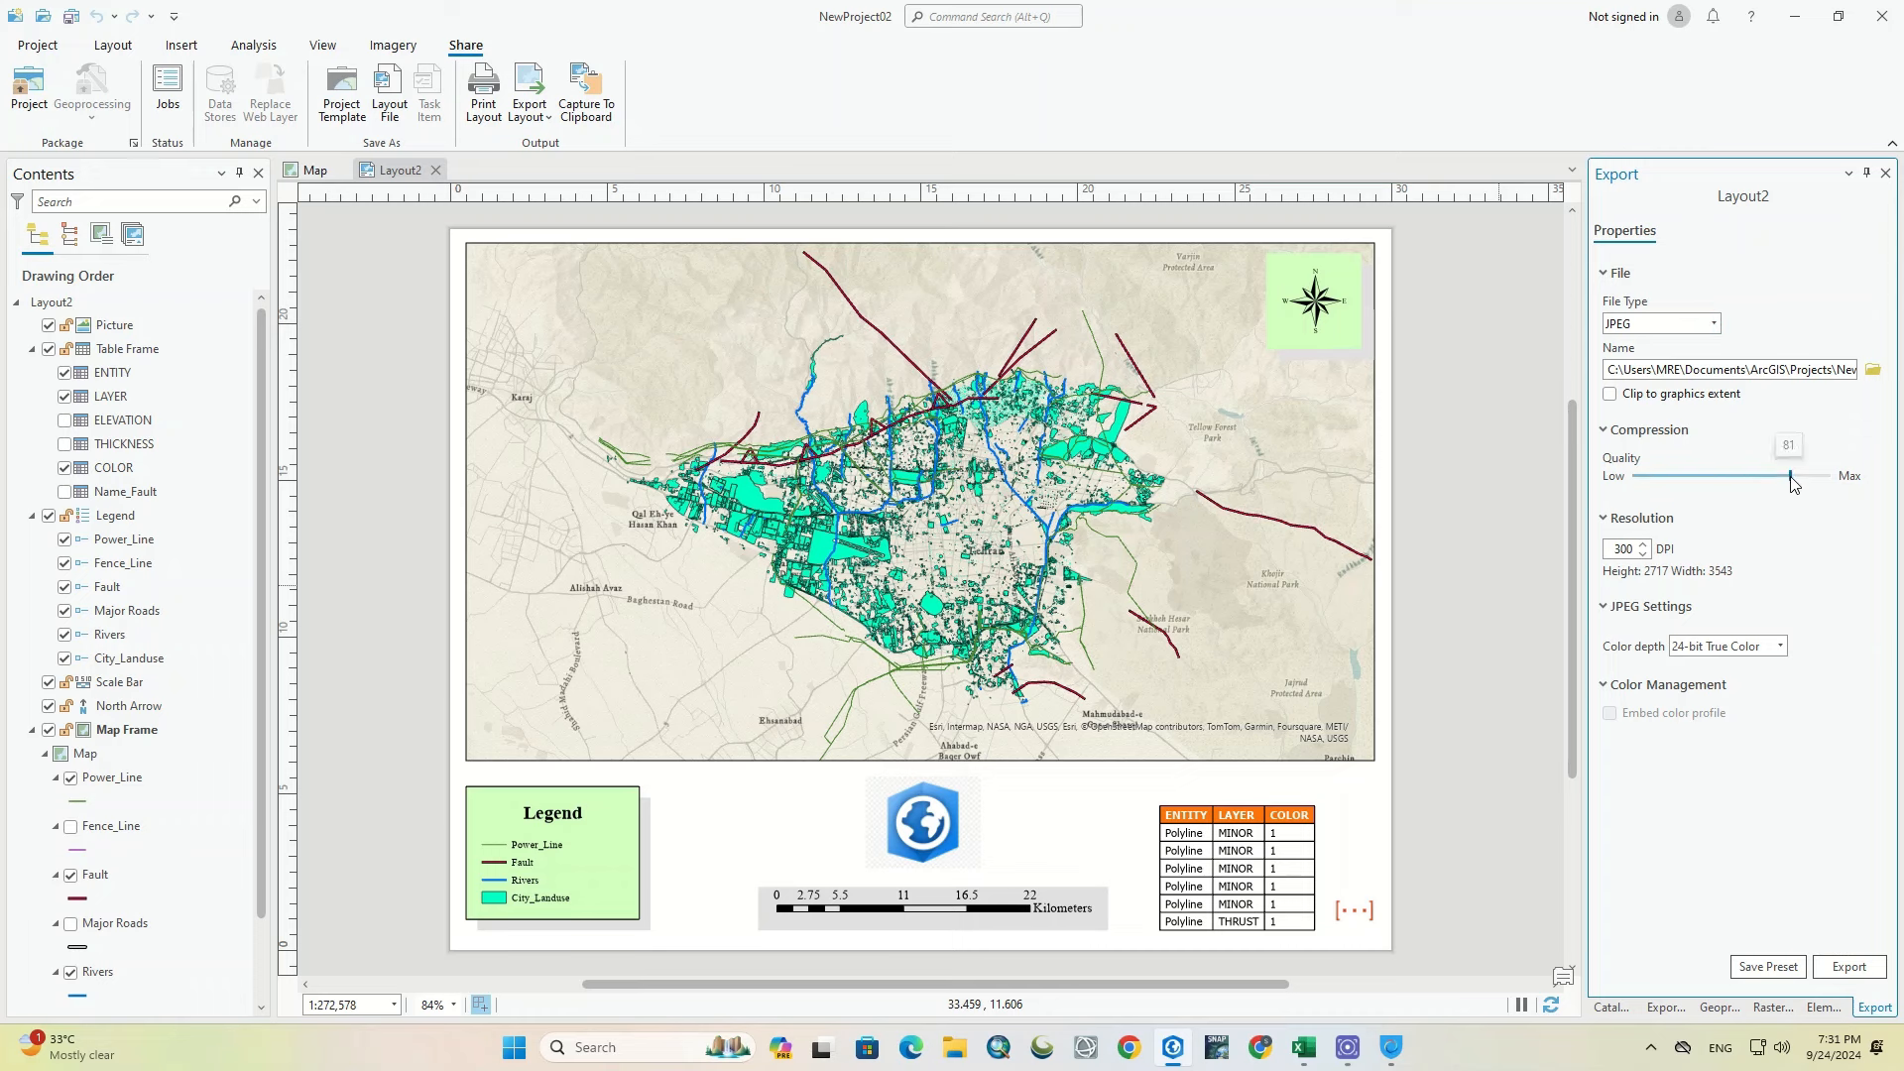
Step: Raise the JPEG quality to the maximum and set the output file to Layout2.jpg on the Desktop
left_click_drag(1788, 477, 1828, 477)
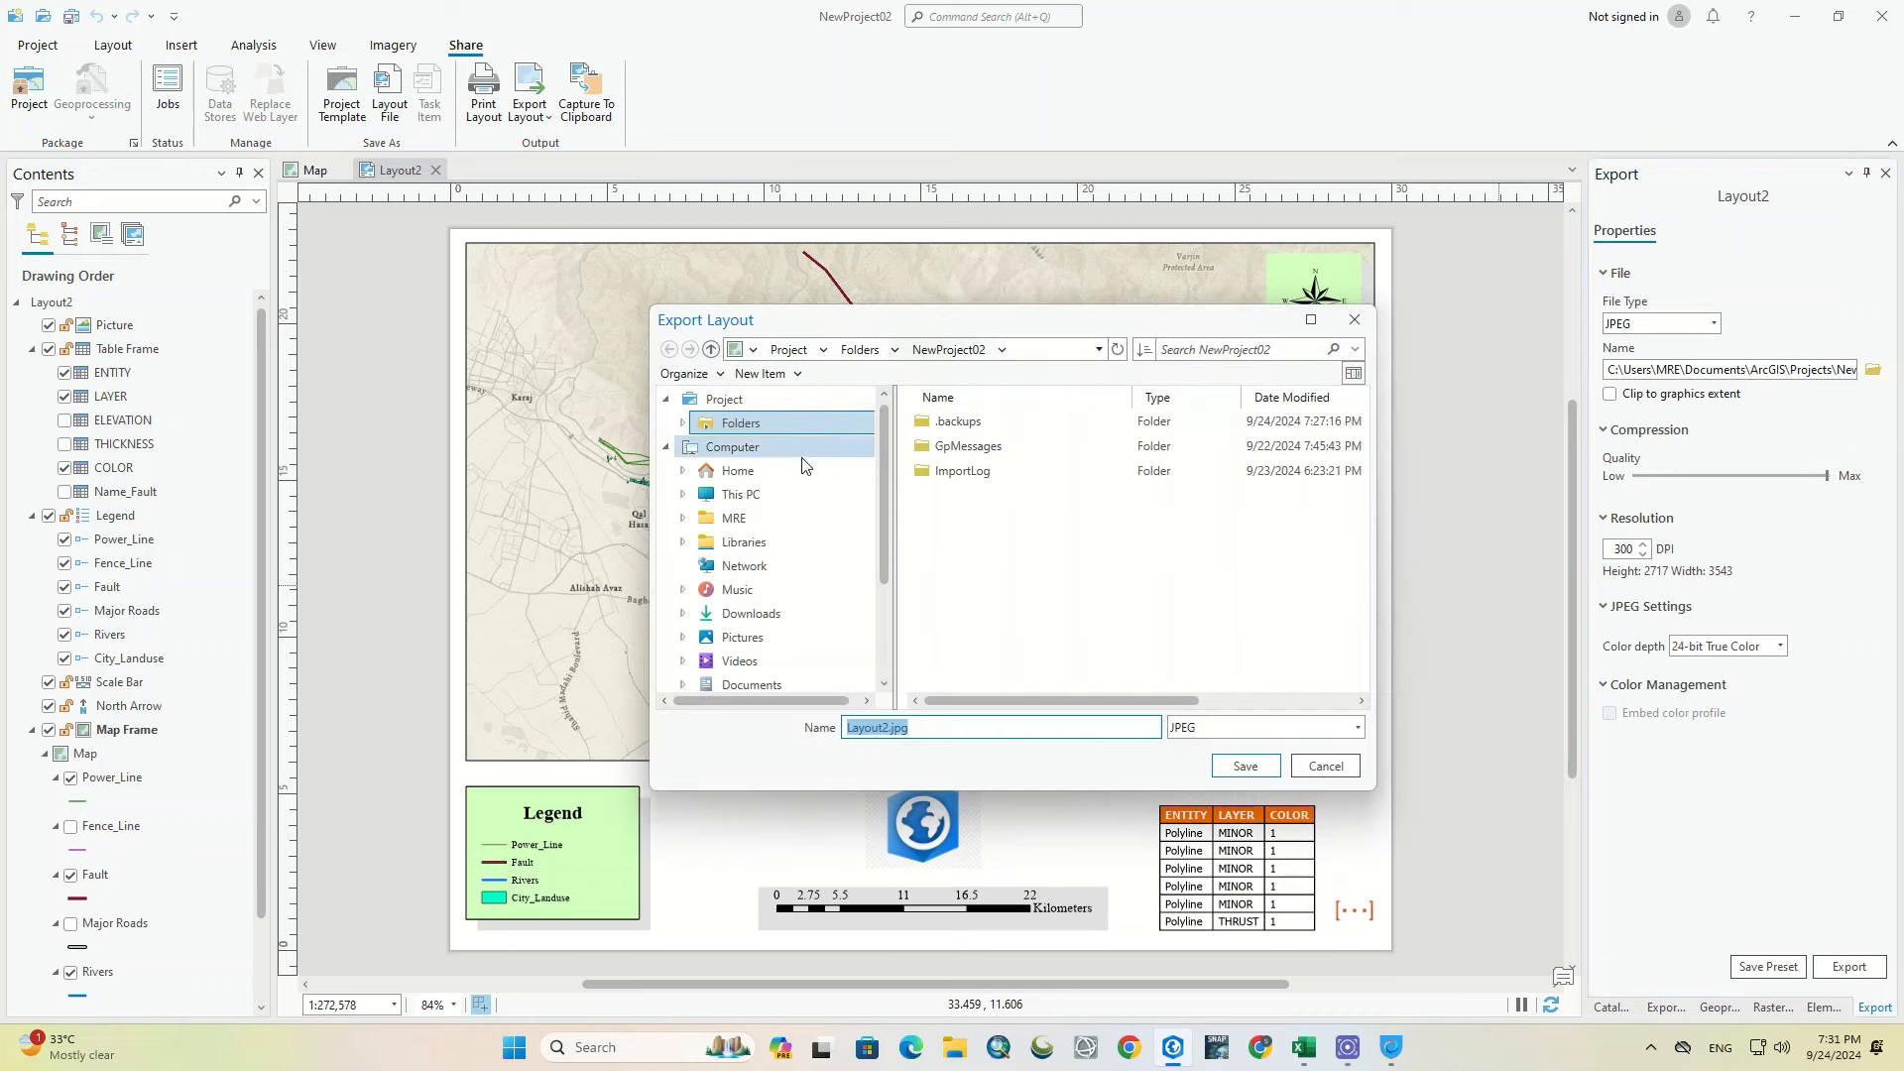
scroll(800, 461, "down", 2)
left_click(744, 613)
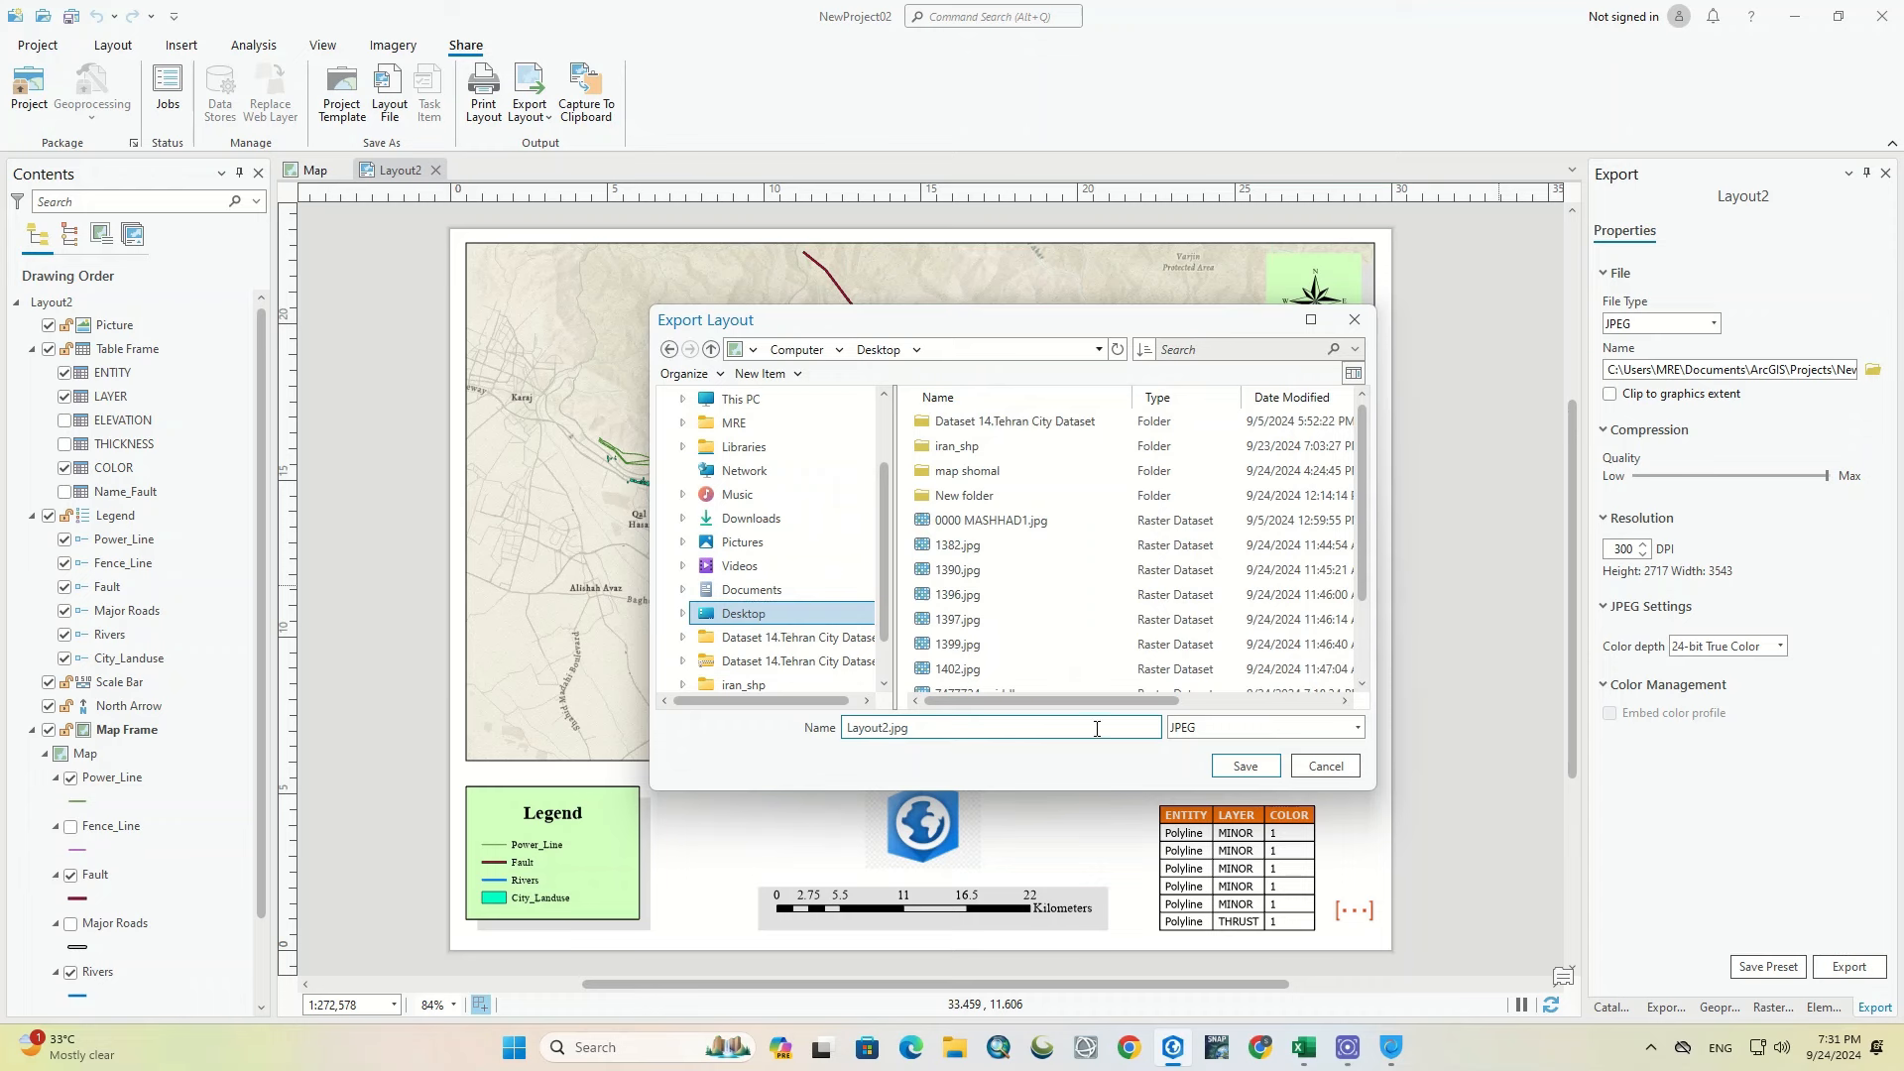
left_click(1246, 767)
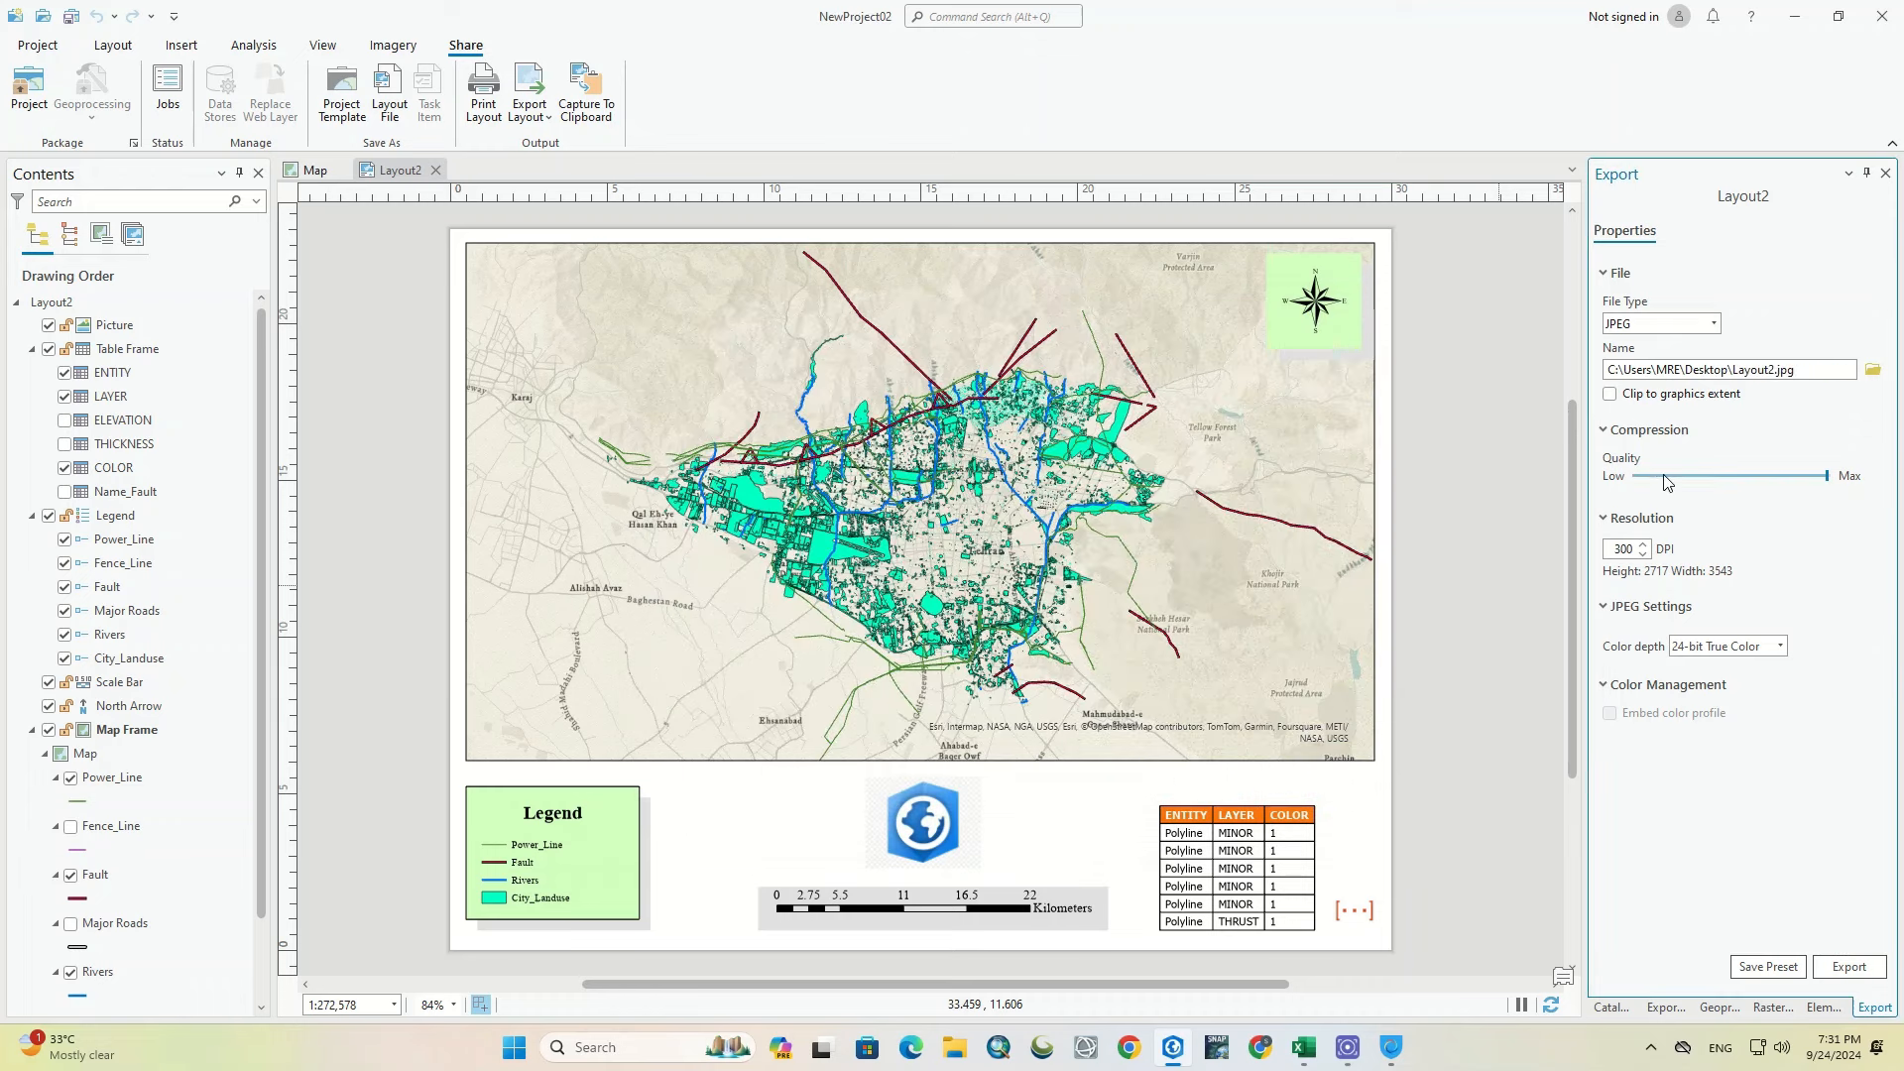
Step: Keep the resolution at 300 DPI and the color depth at 24-bit True Color, and export the layout
left_click(1642, 544)
left_click(1797, 823)
left_click(1781, 647)
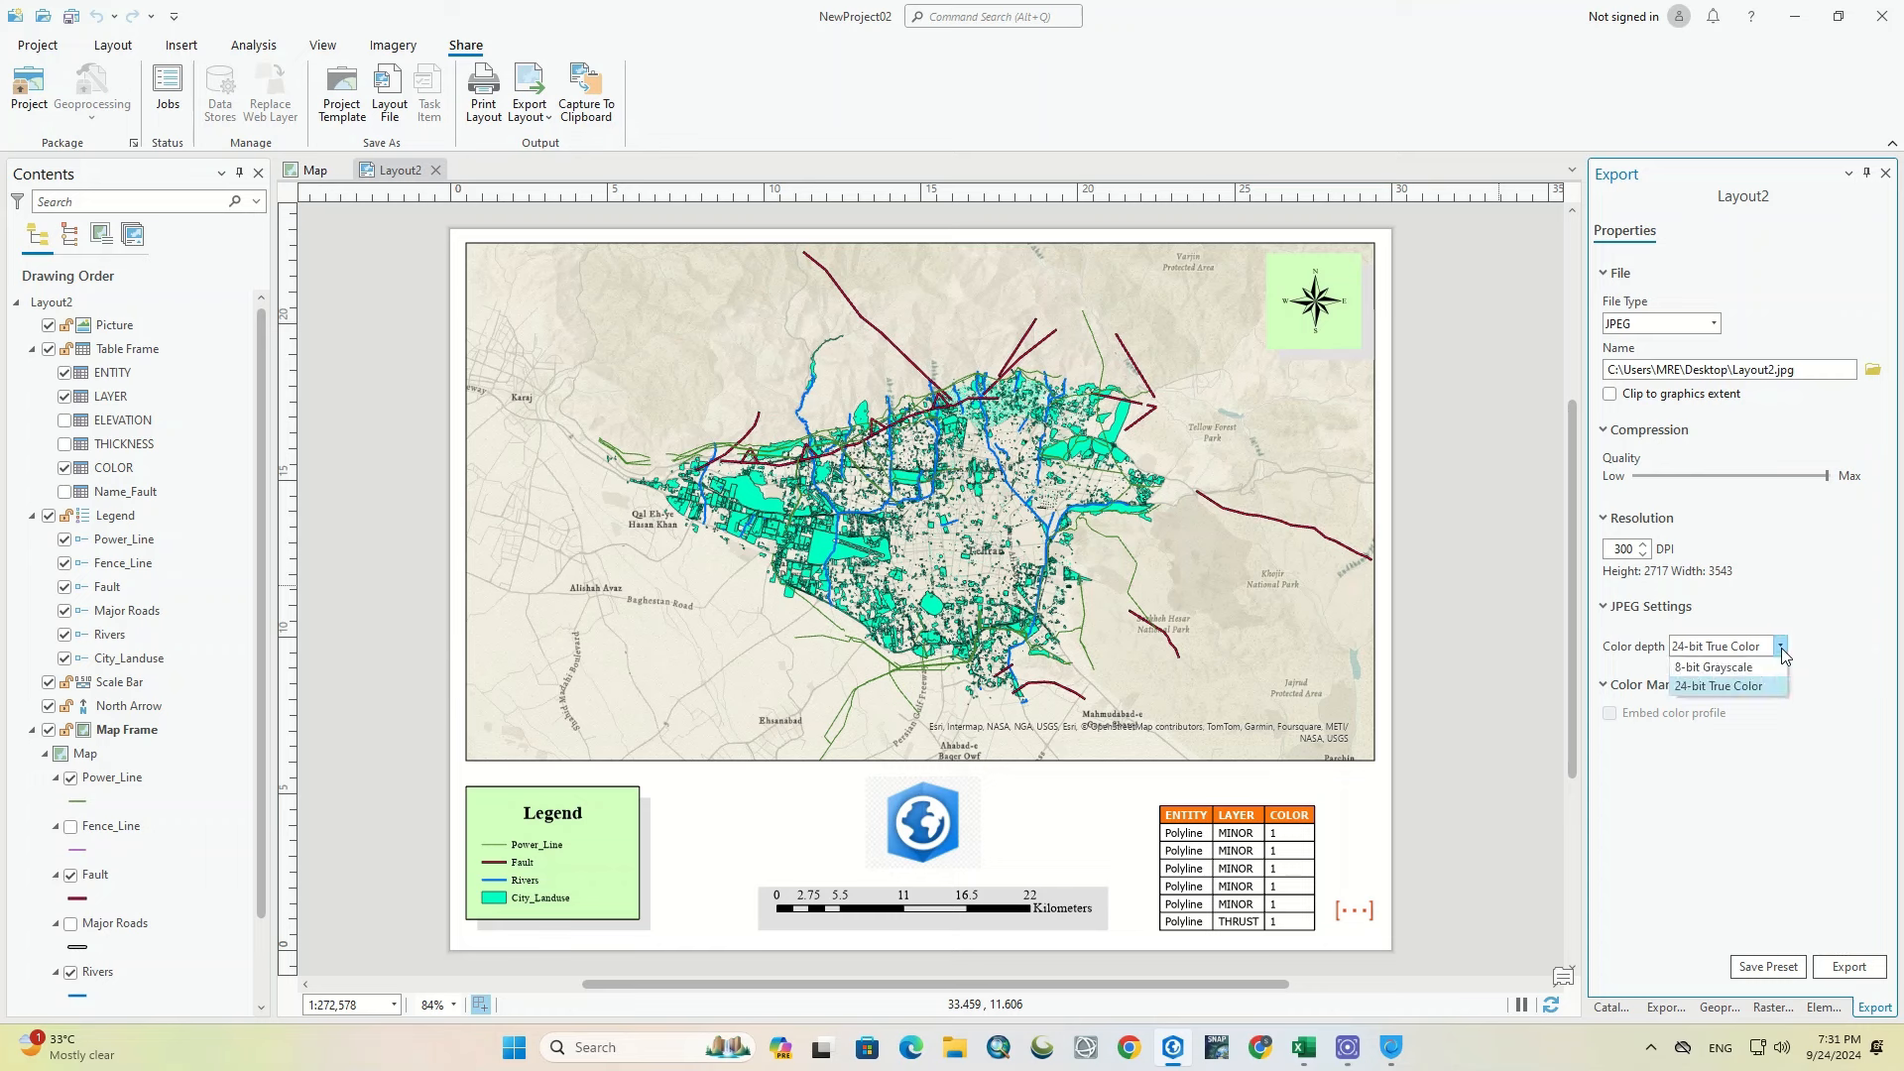
left_click(1761, 686)
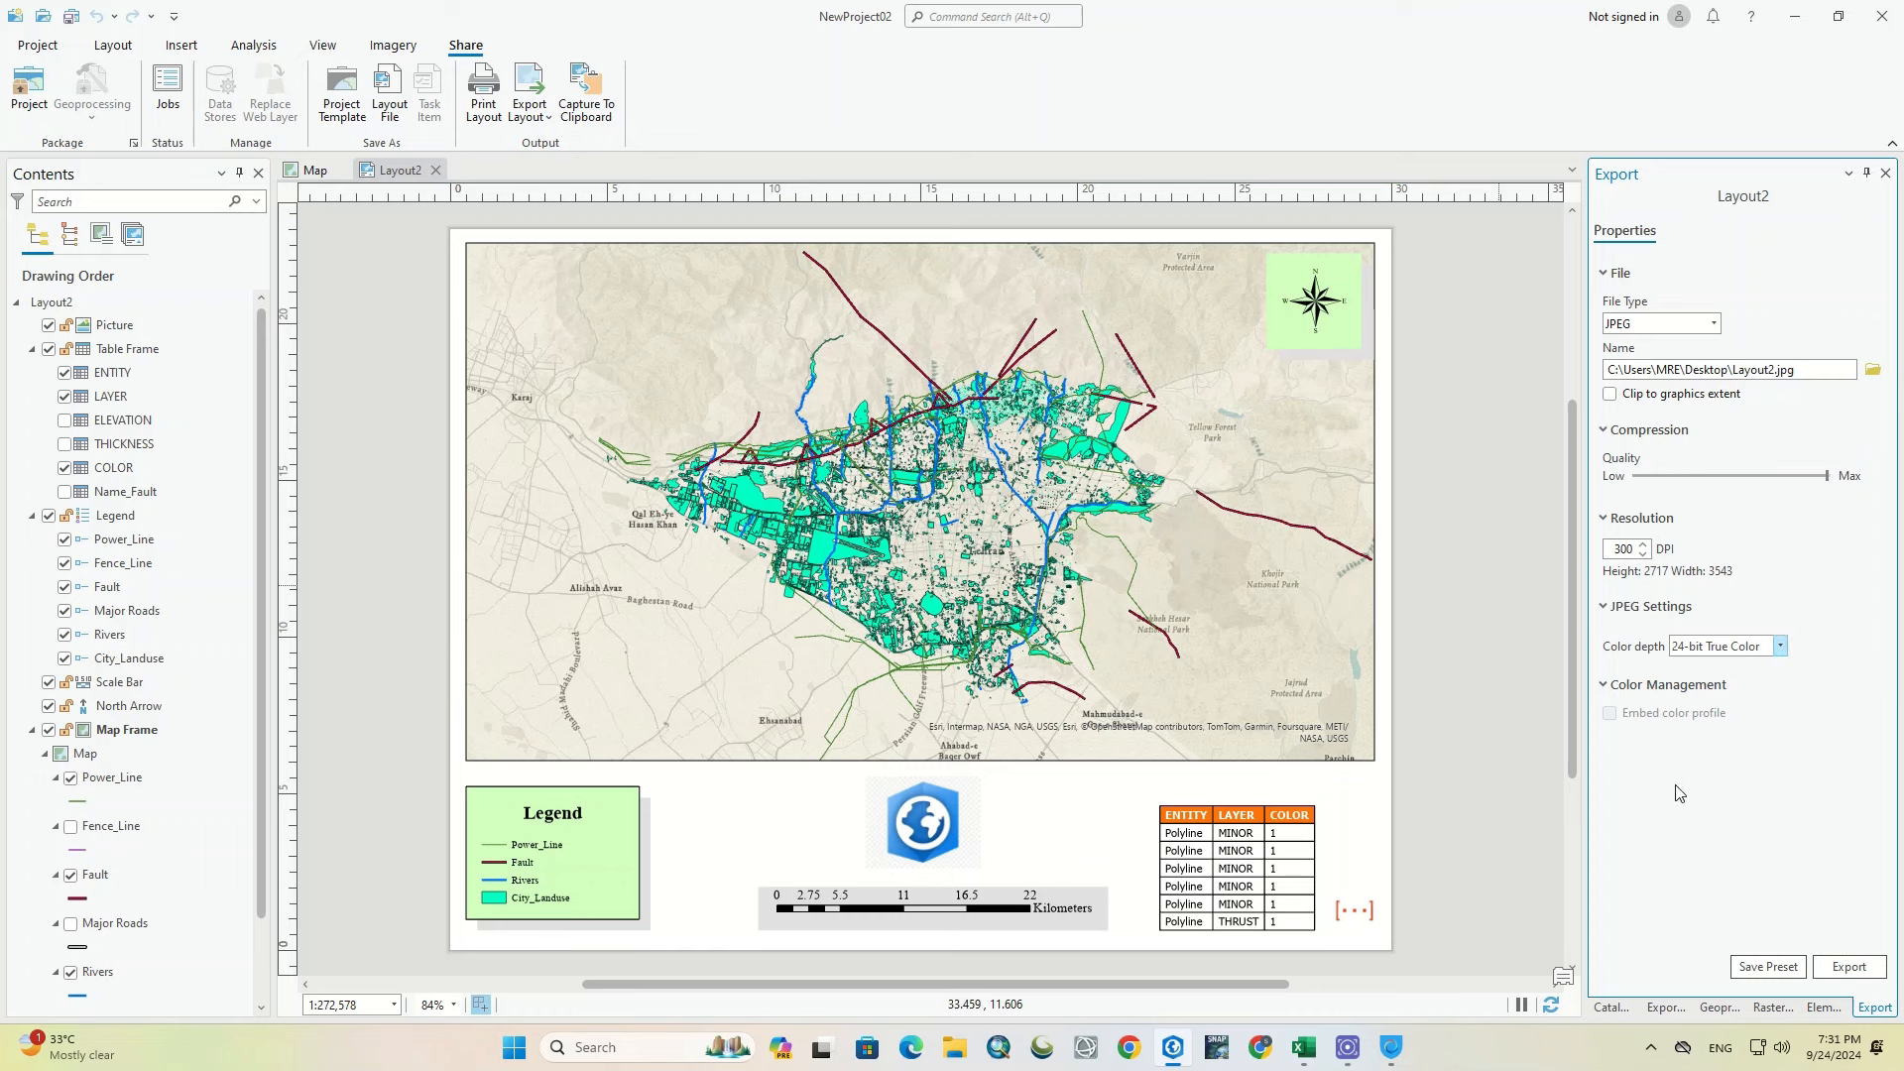
left_click(1850, 966)
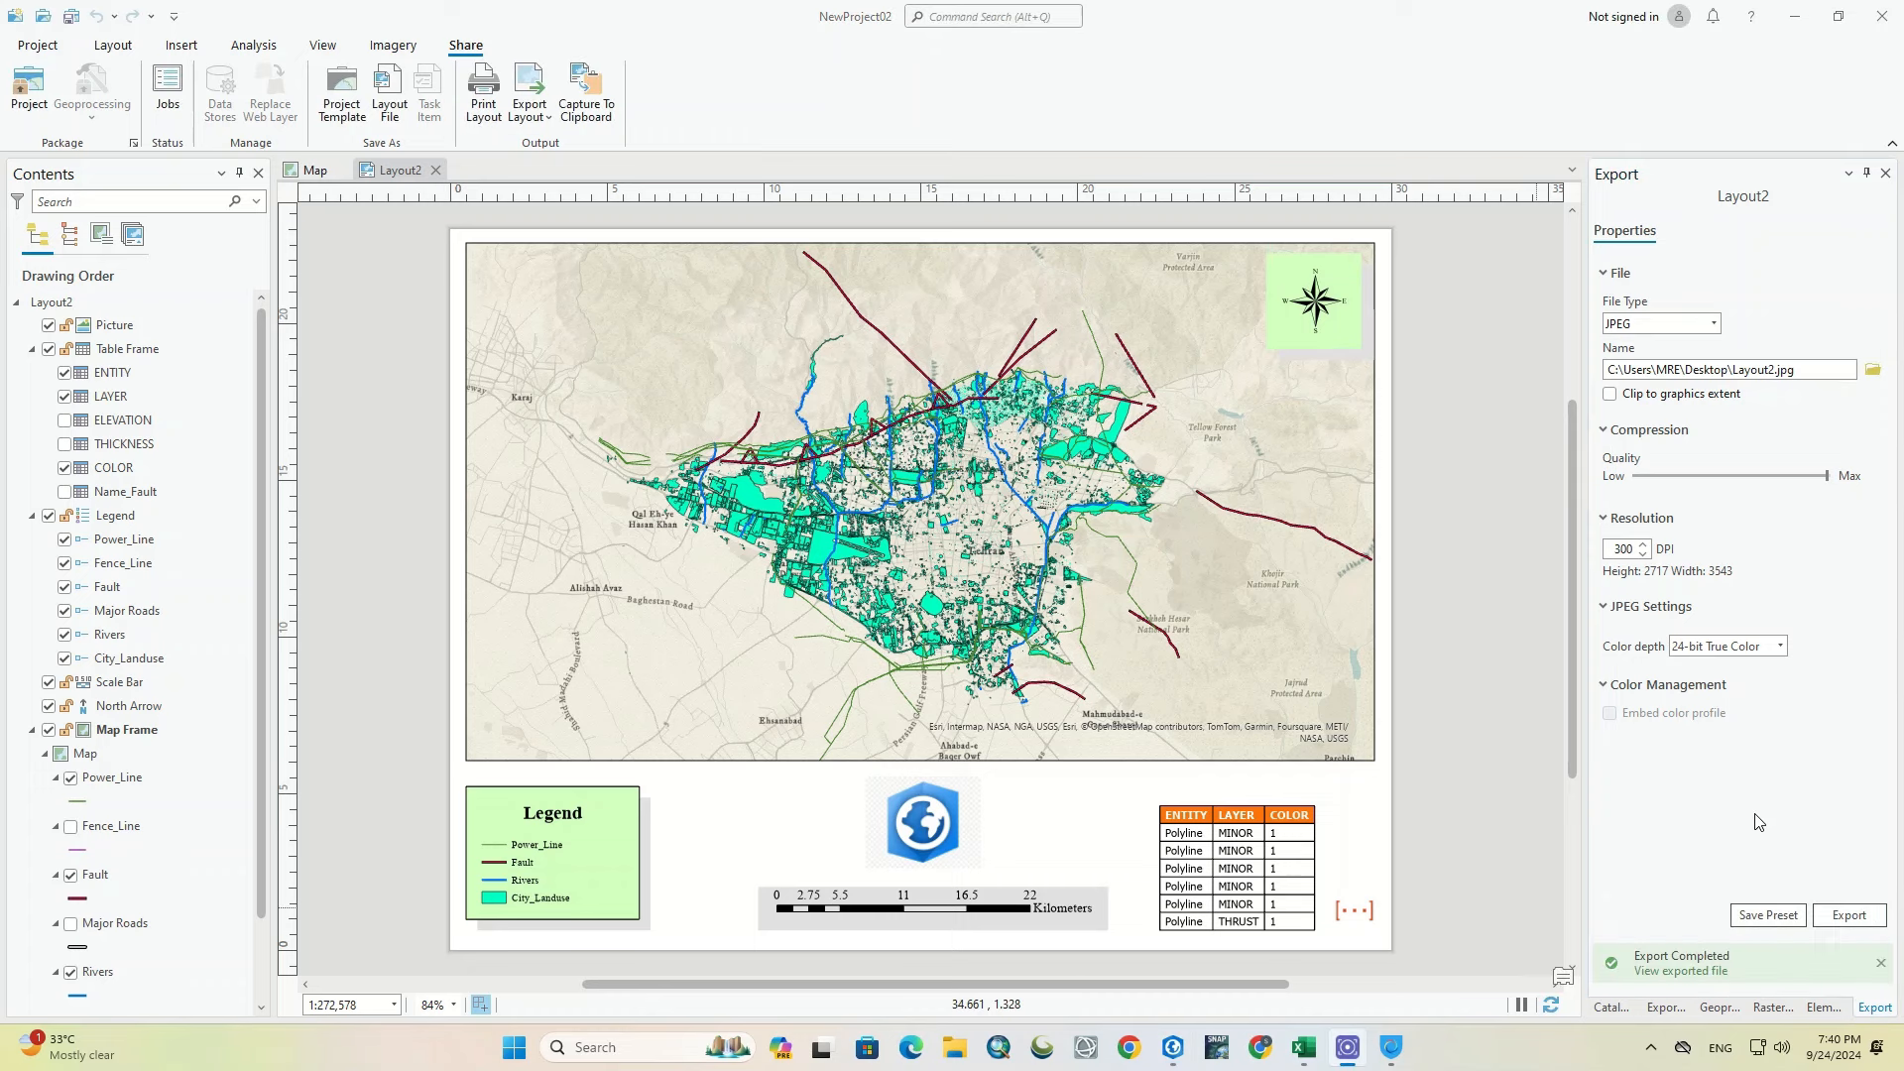
Step: Open the exported Layout2.jpg and examine the basemap and line detail of the Tehran map up close
left_click(1667, 971)
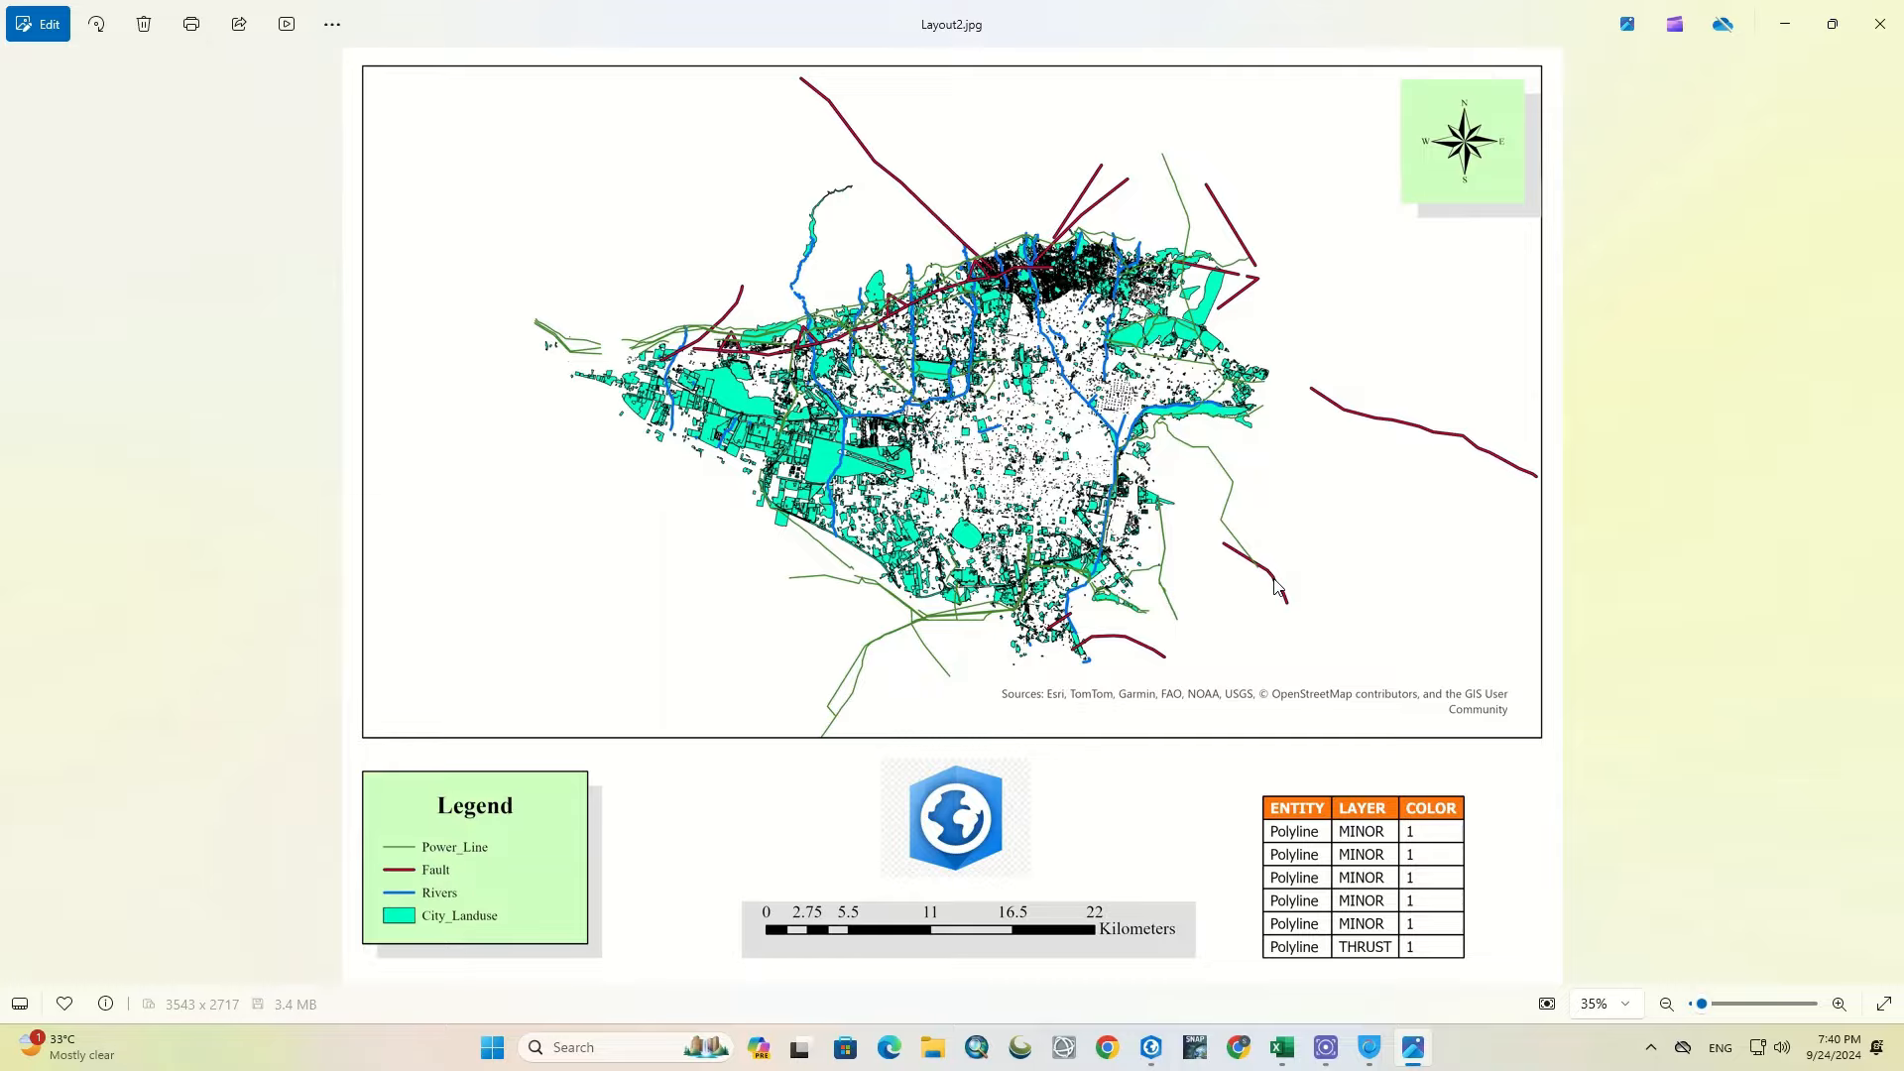
scroll(914, 458, "up", 3)
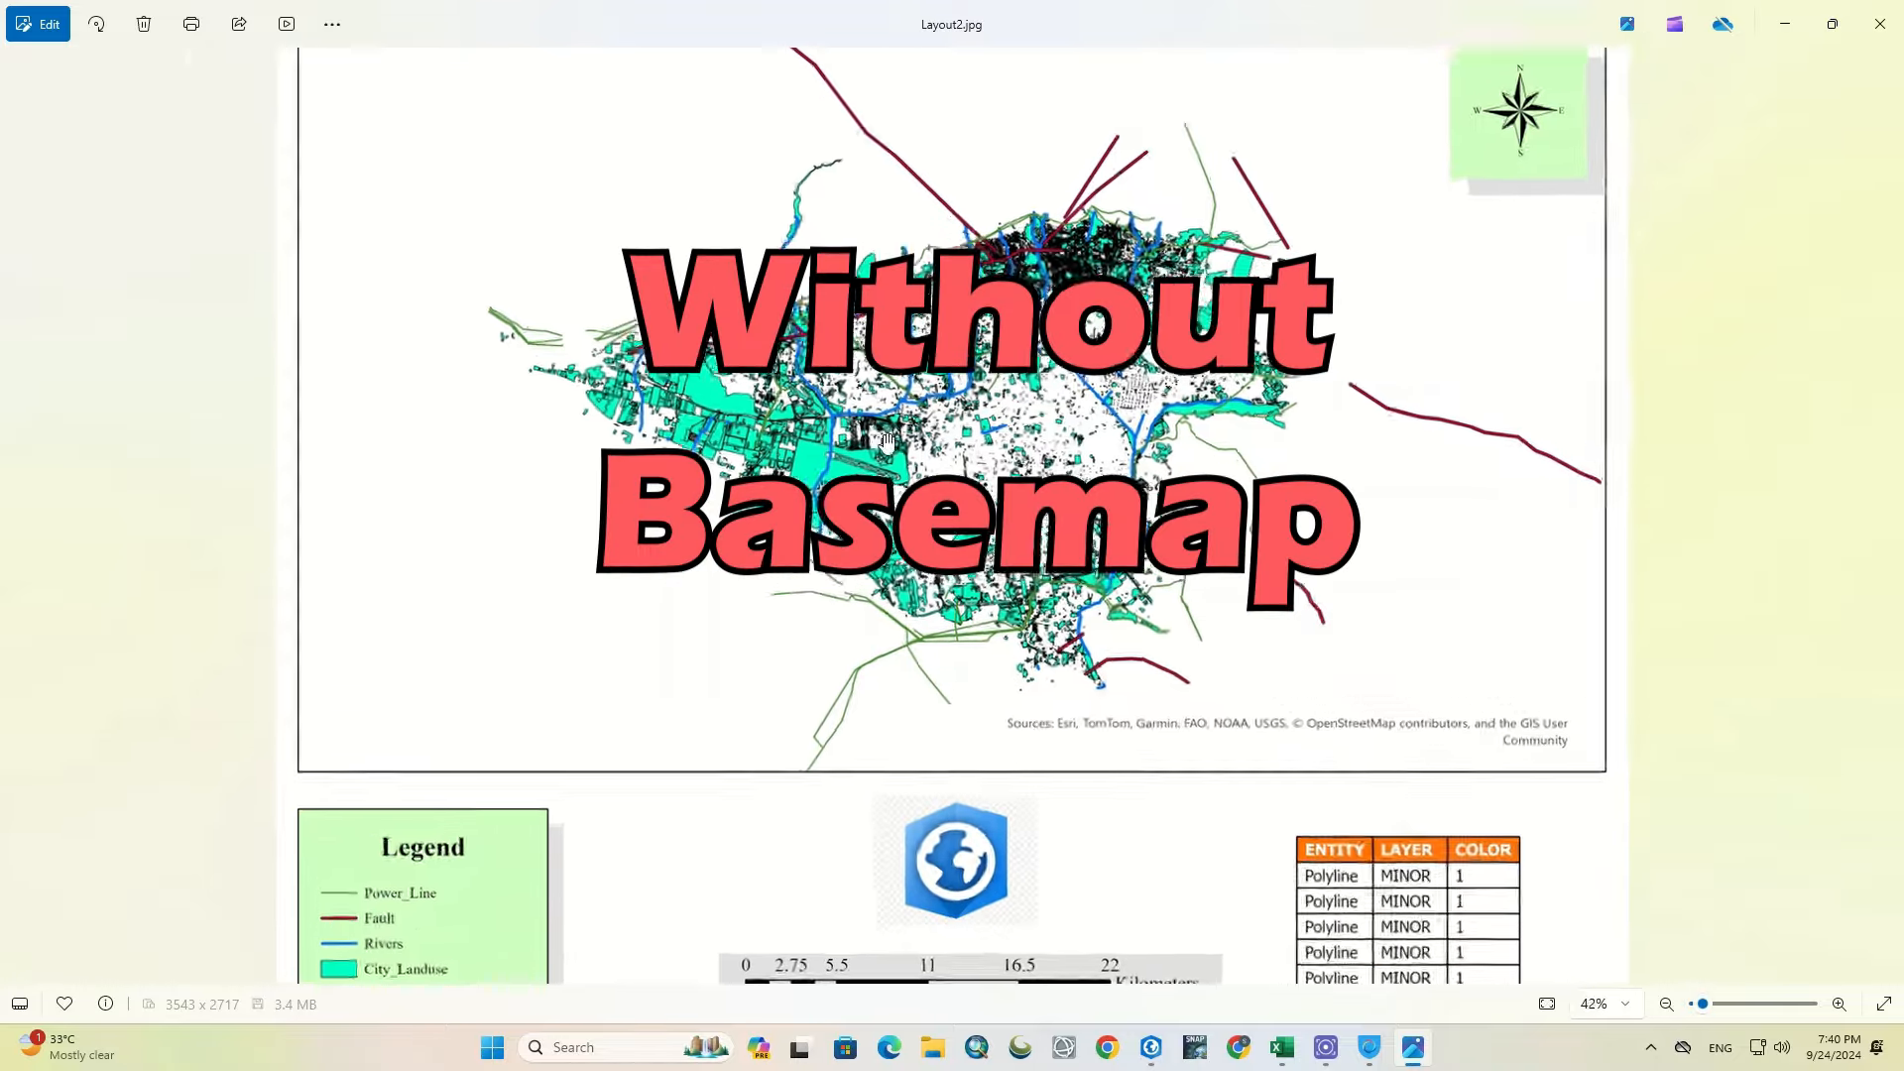
scroll(914, 459, "up", 6)
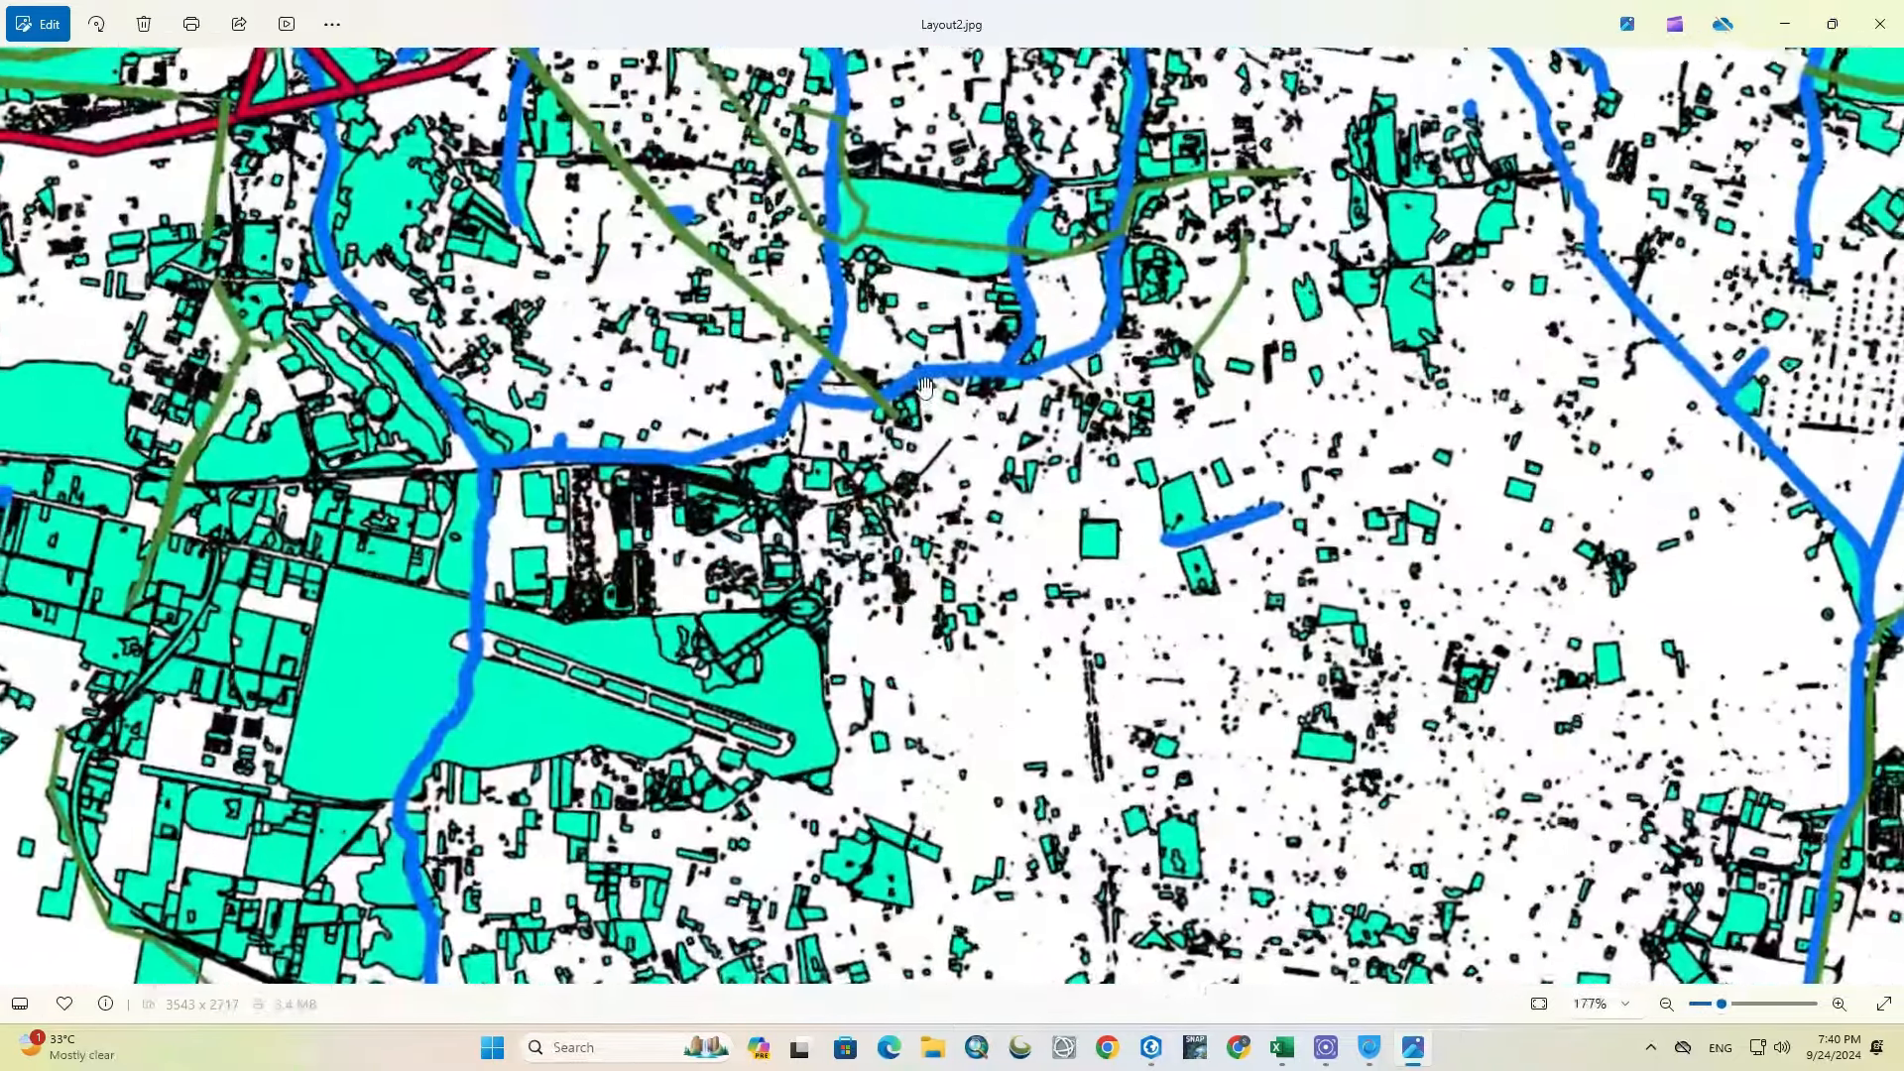
scroll(922, 385, "down", 7)
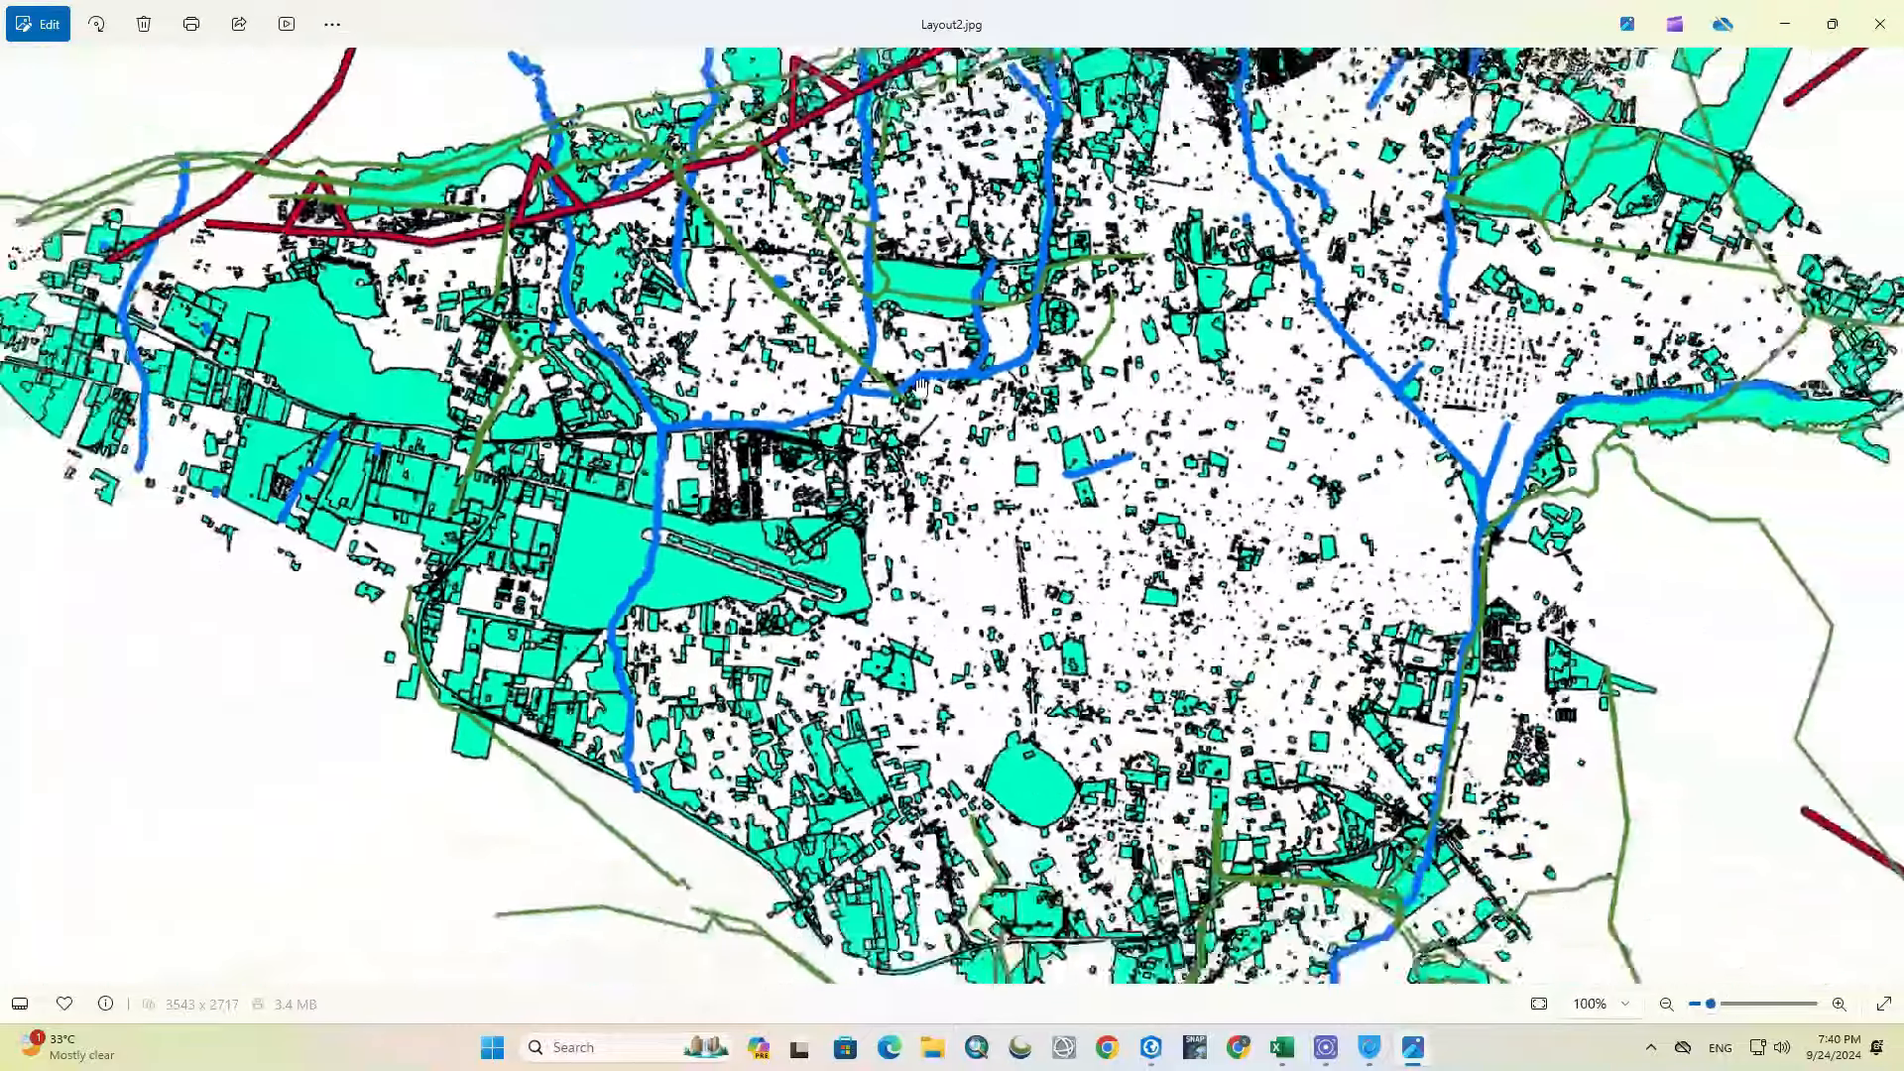
scroll(923, 384, "down", 1)
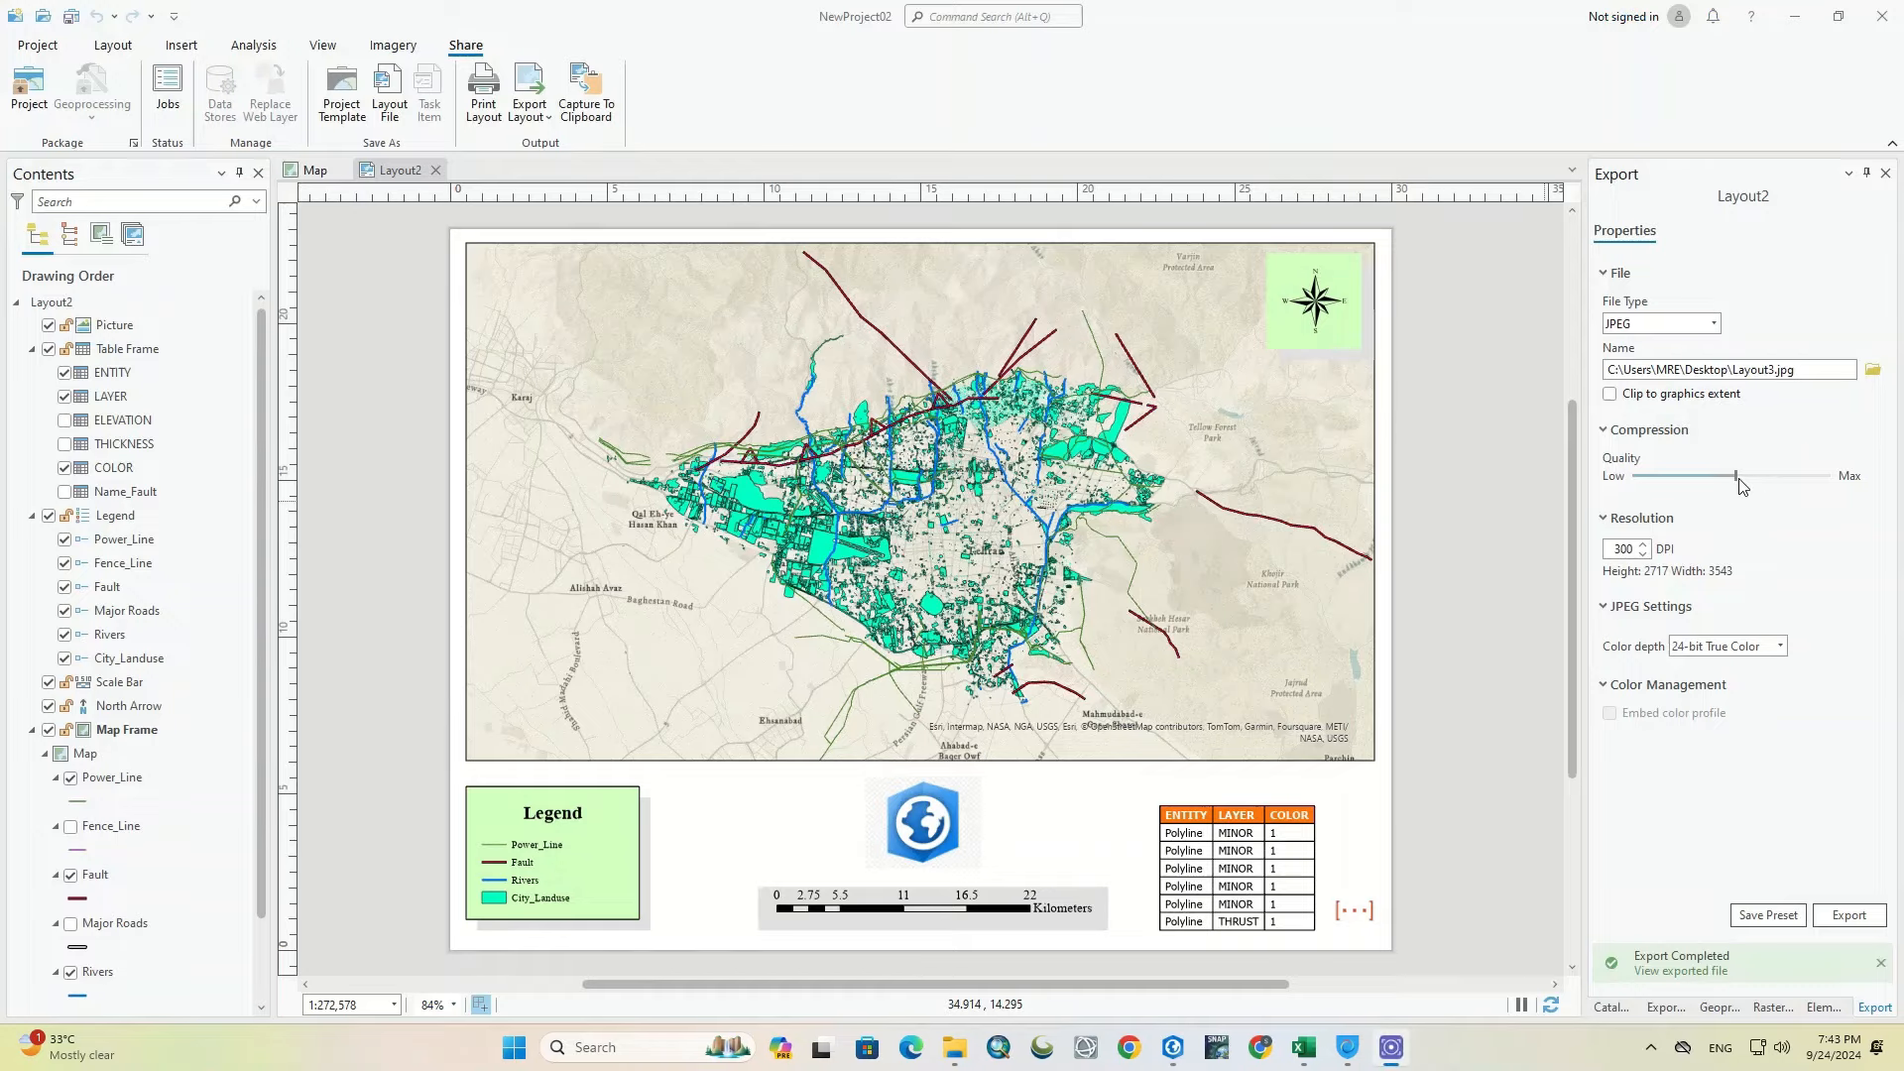
Step: Set the JPEG quality to about the middle of its range, change the output file to Layout4.jpg and export the layout
mouse_move(1749, 480)
left_mouse_down()
mouse_move(1818, 480)
mouse_move(1732, 494)
left_mouse_up()
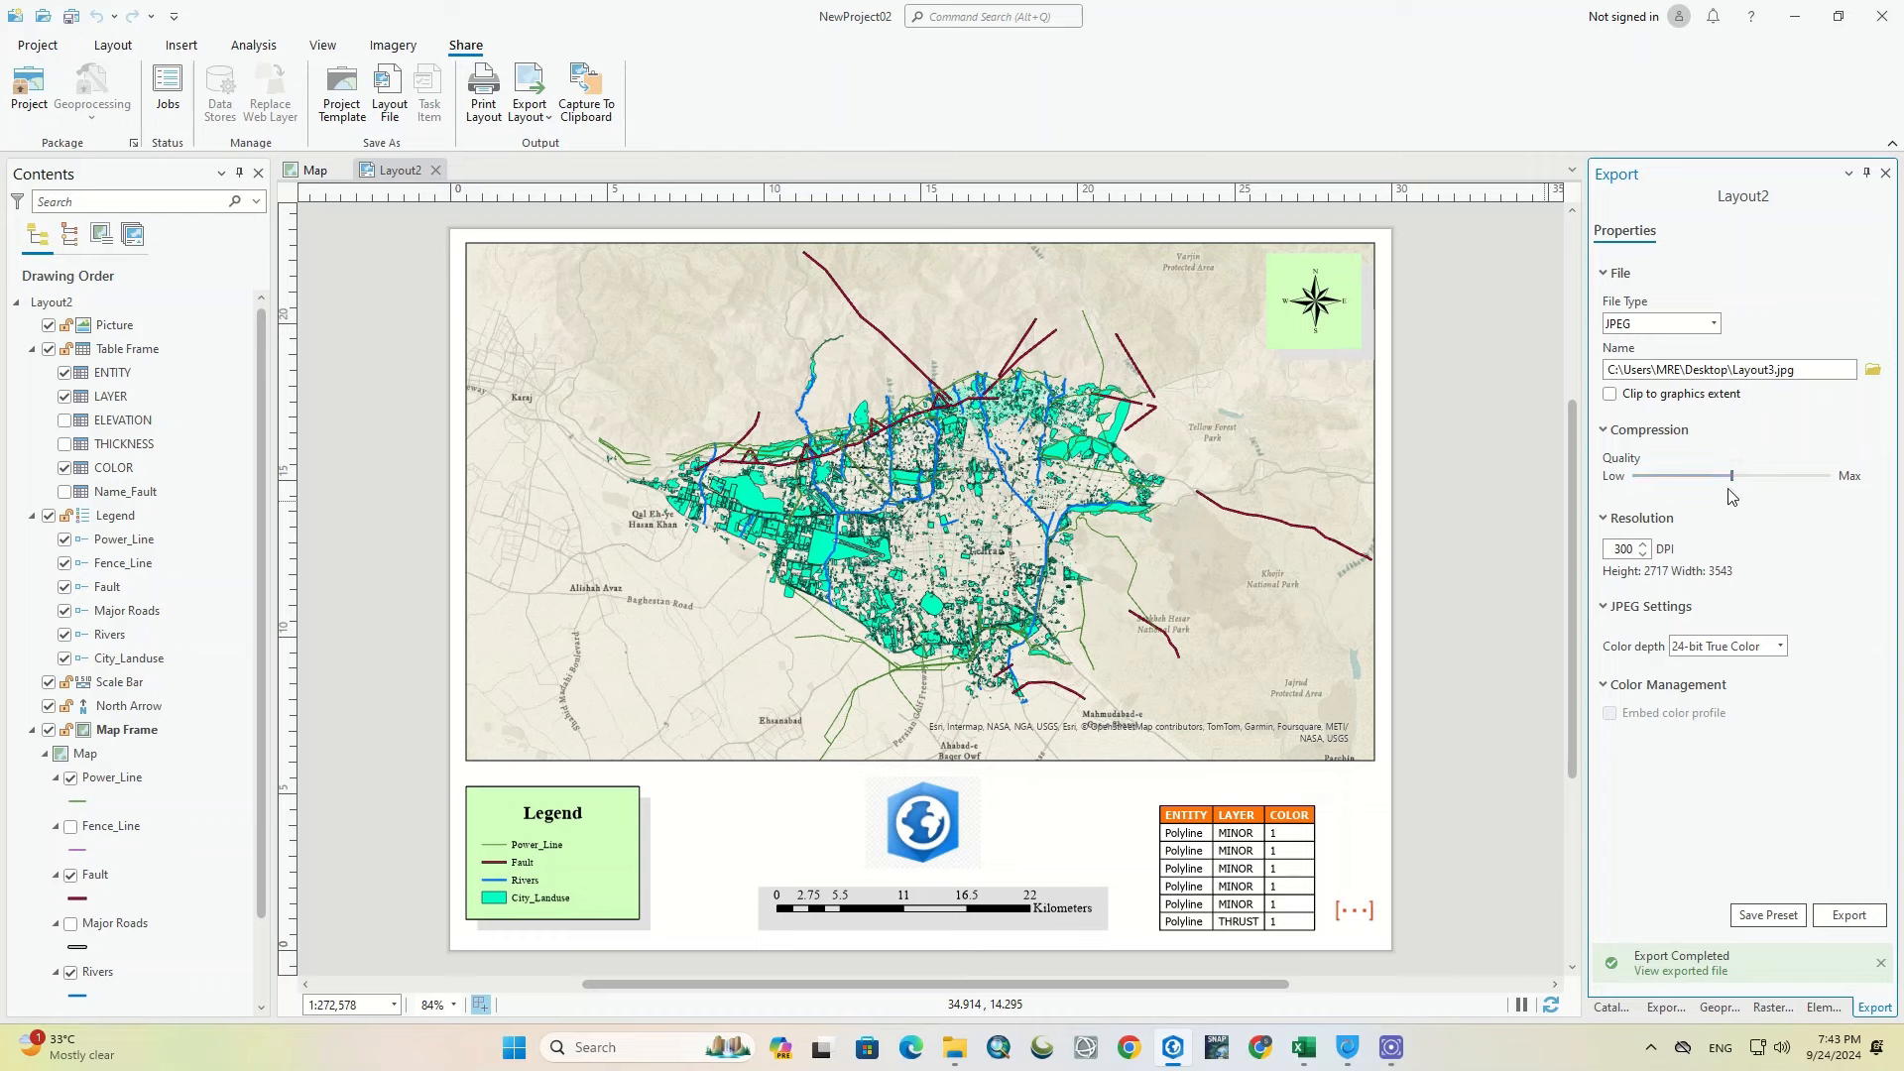
left_click(1775, 374)
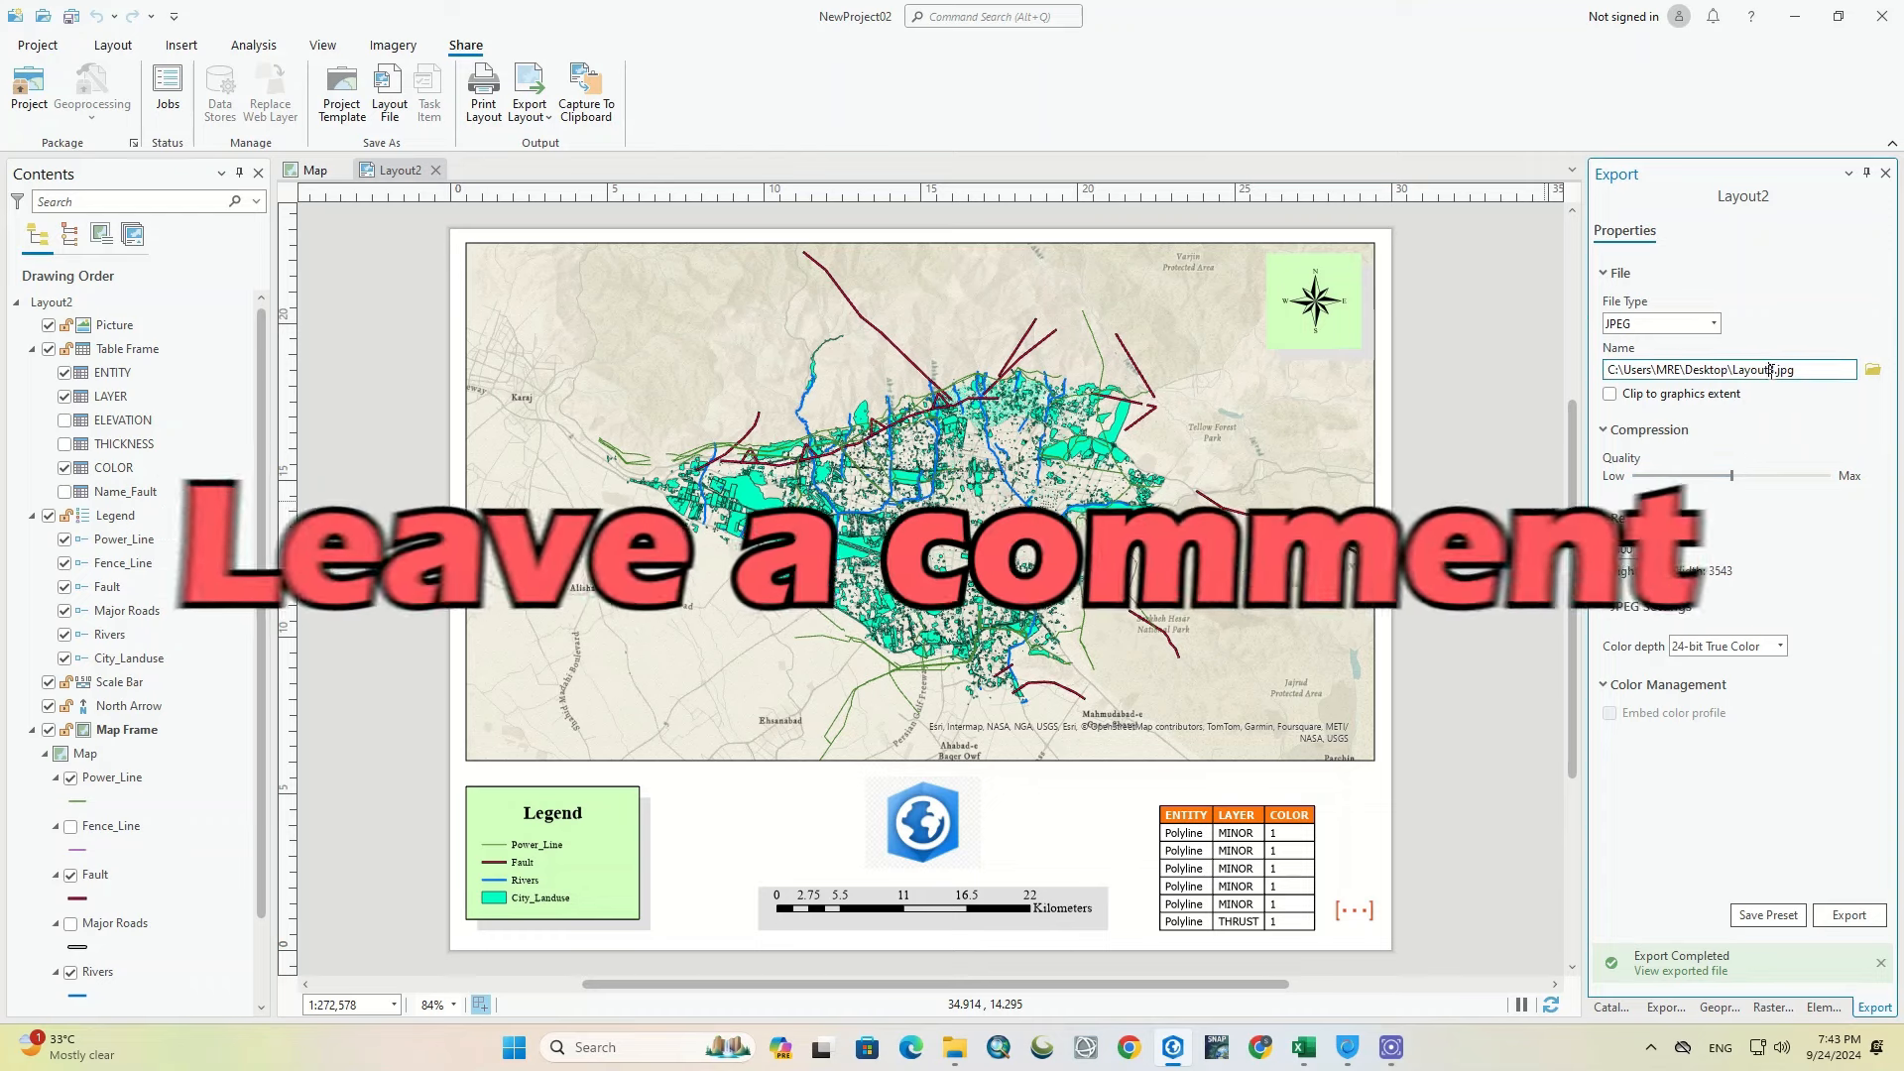
type("4")
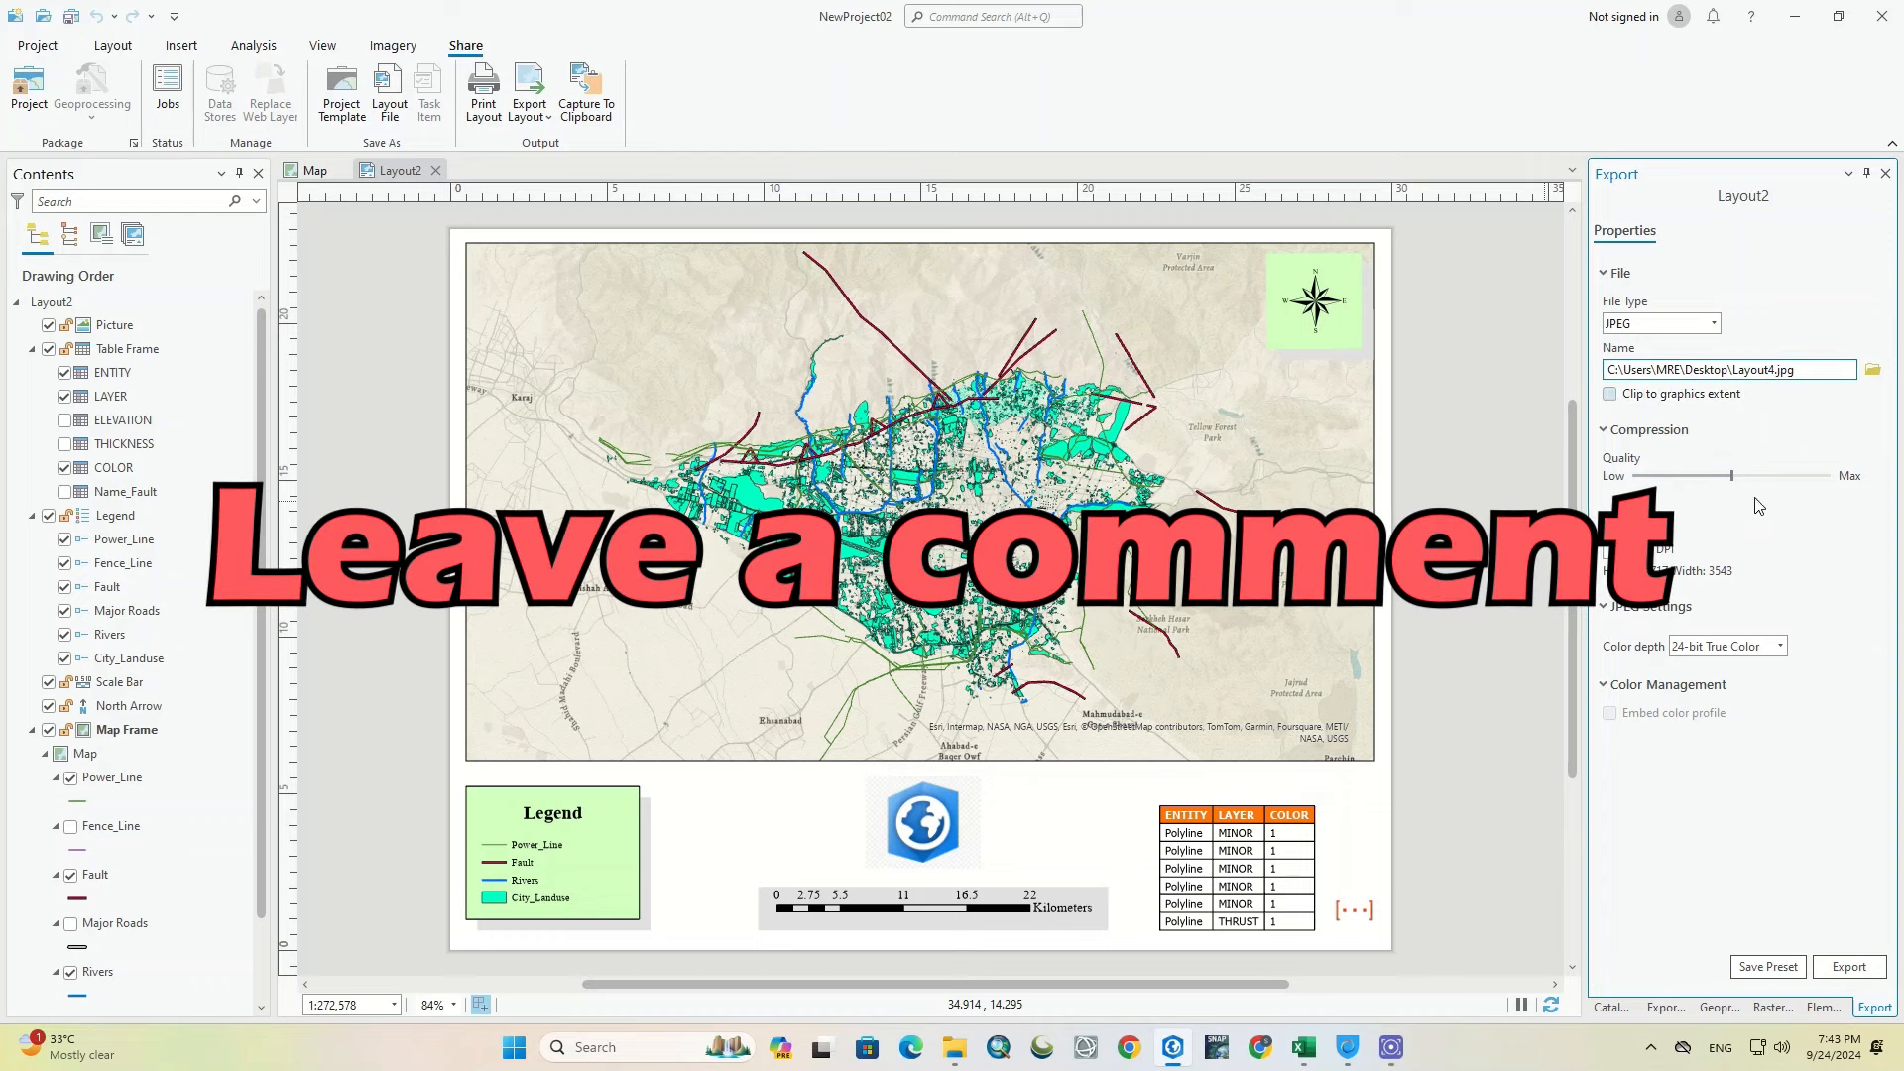
left_click(1849, 967)
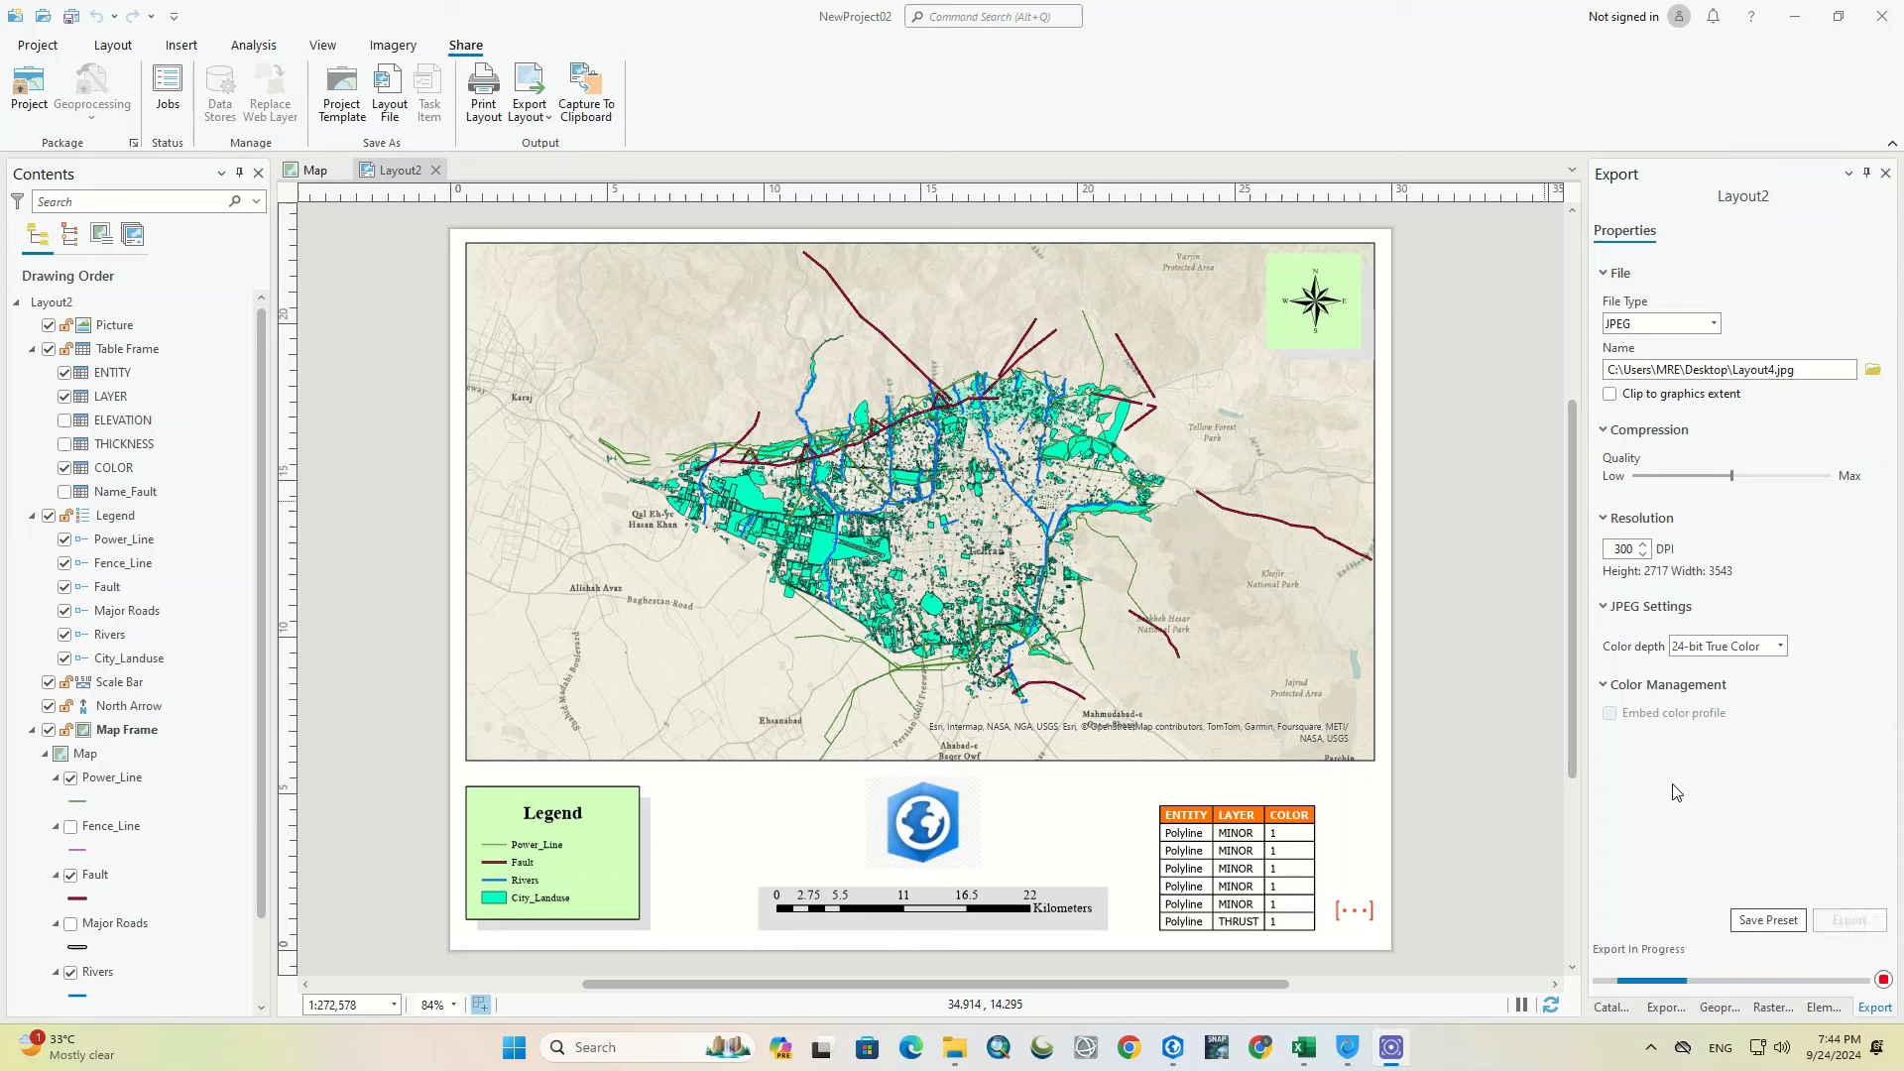
Step: View the exported Layout4.jpg and compare its basemap with that of Layout2.jpg
left_click(1666, 971)
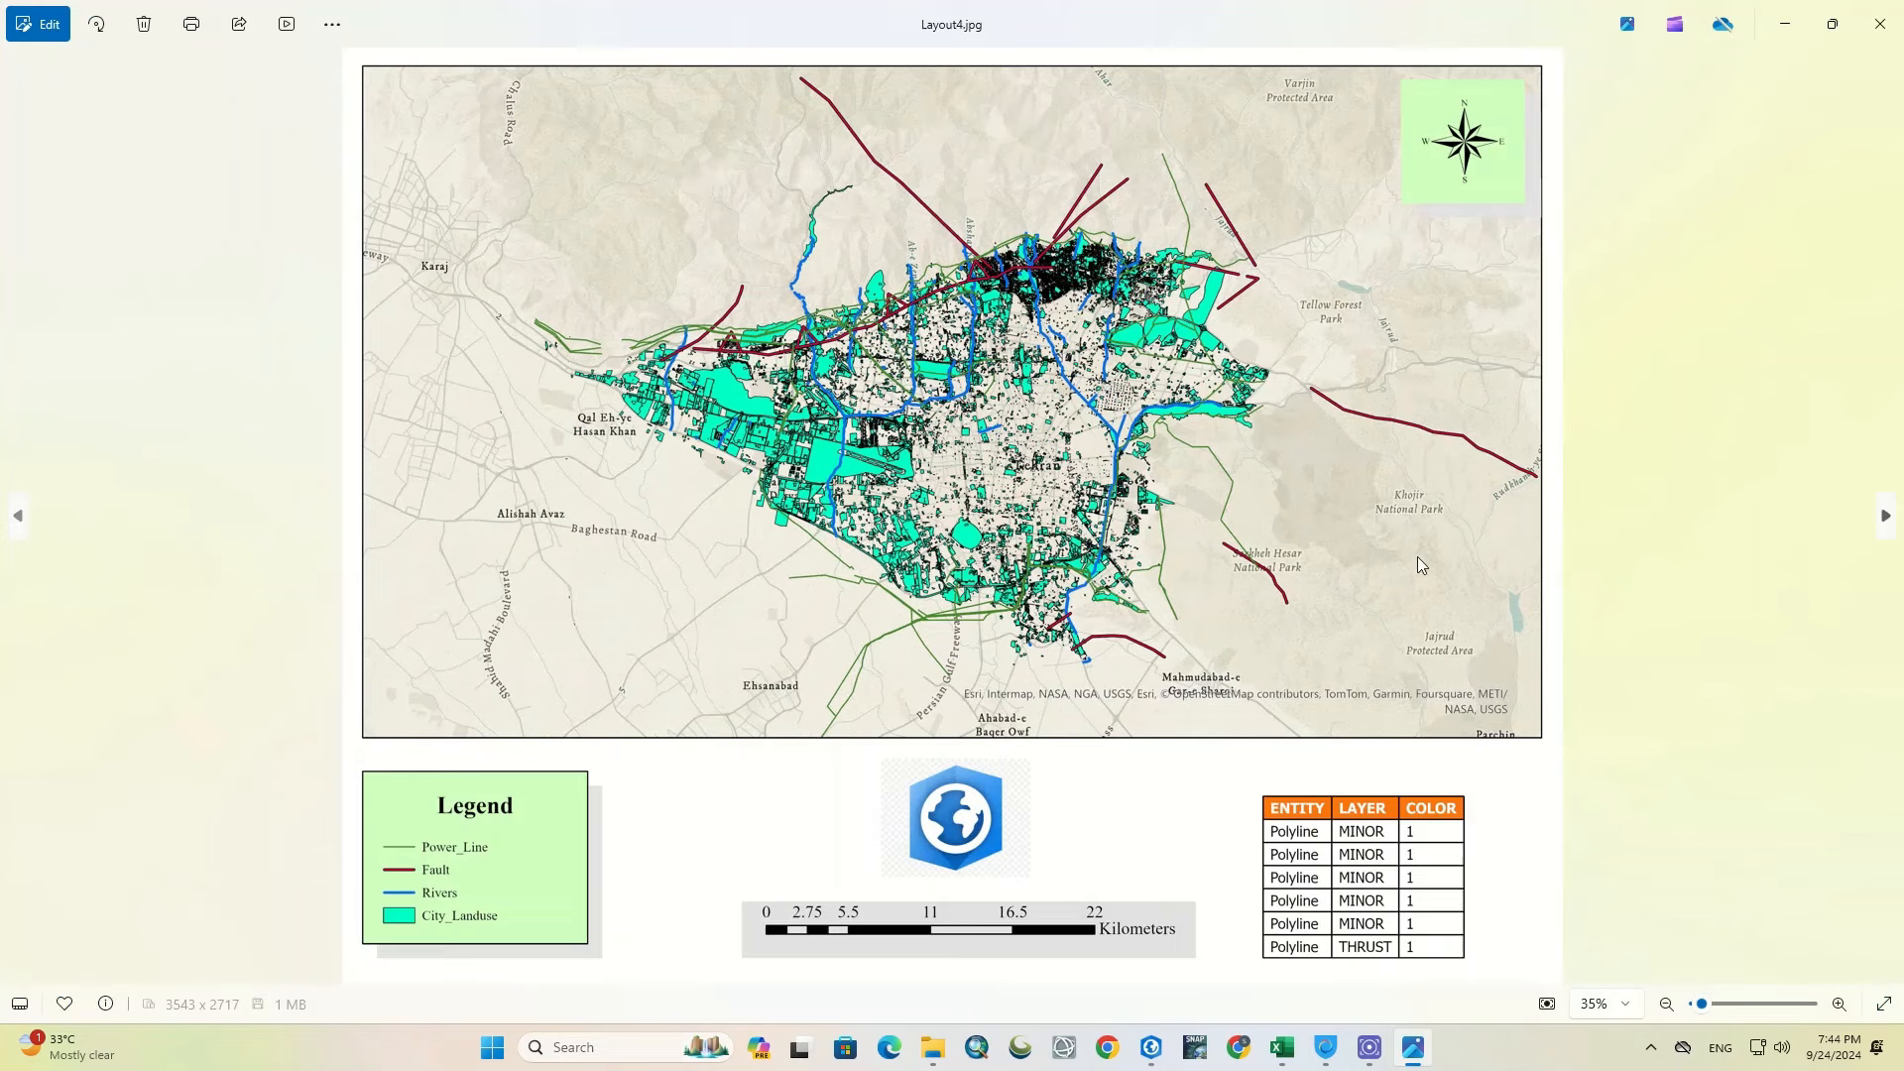
left_click(27, 529)
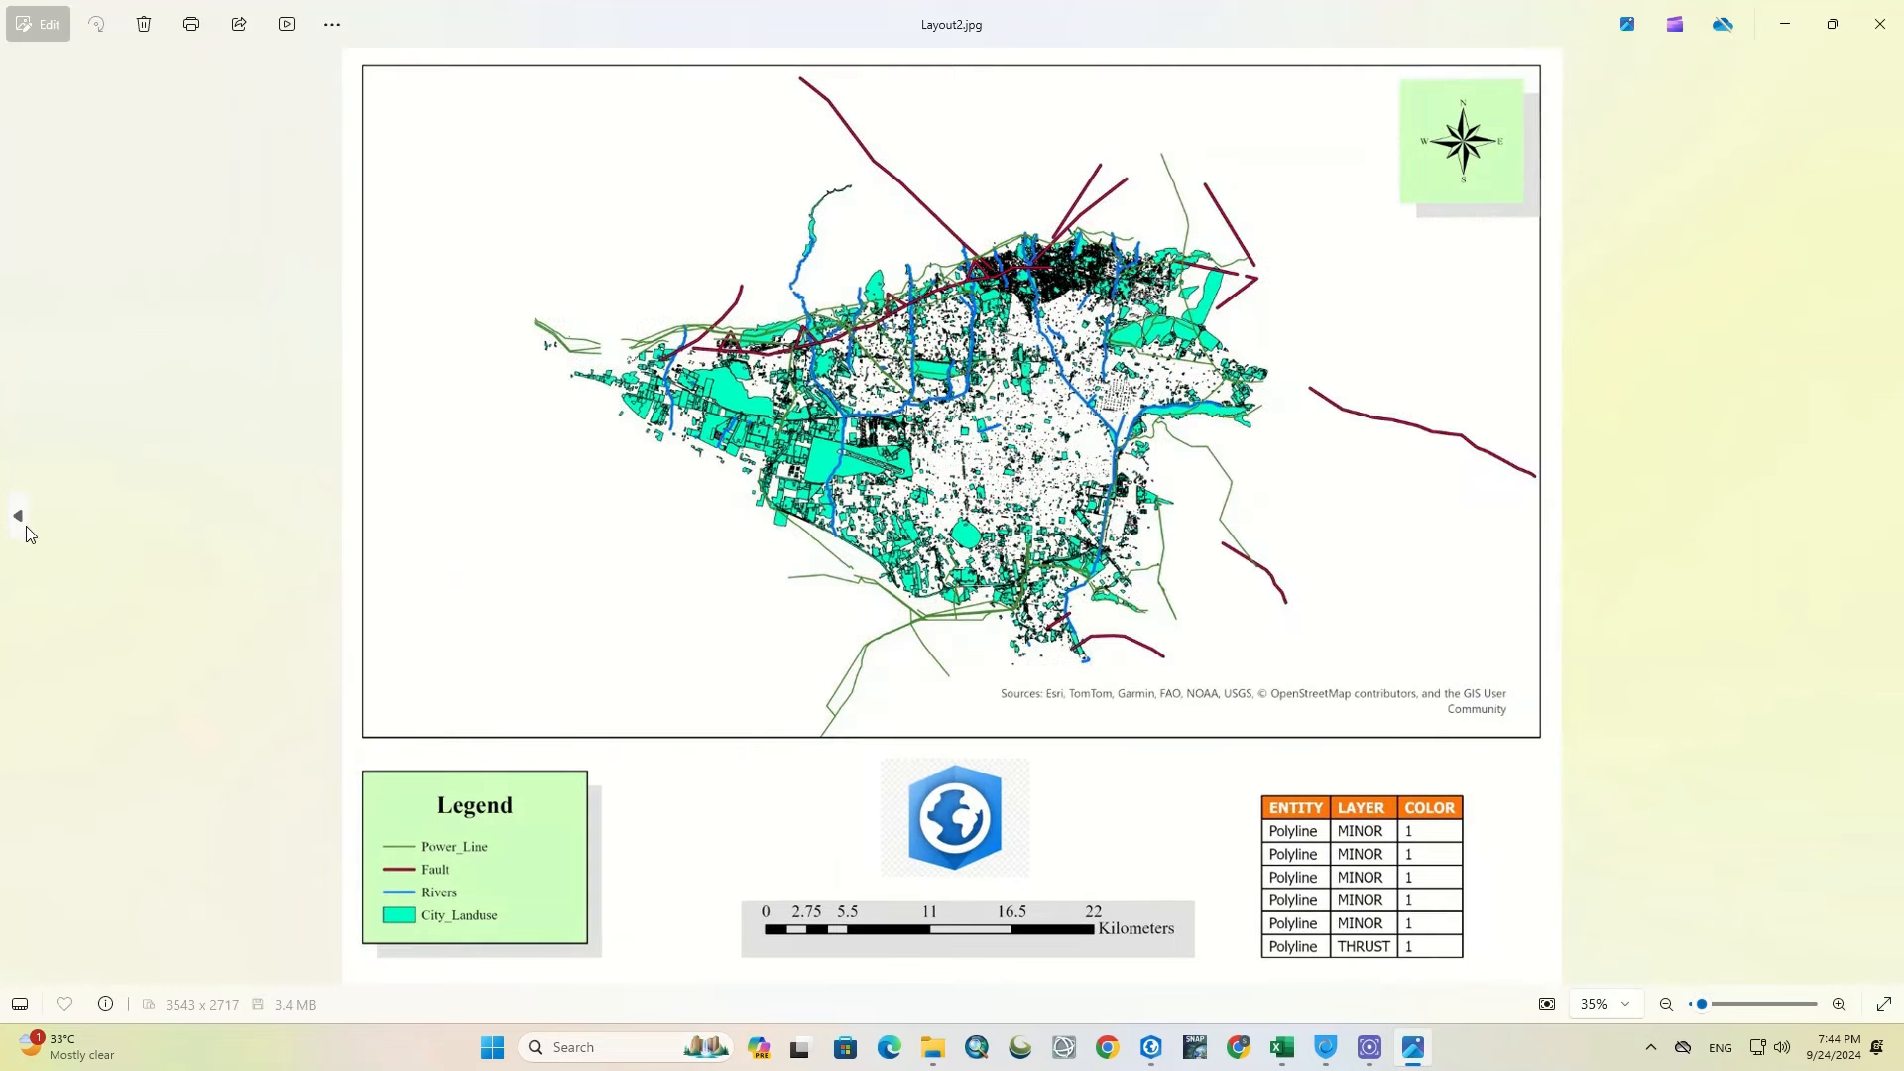
left_click(1877, 486)
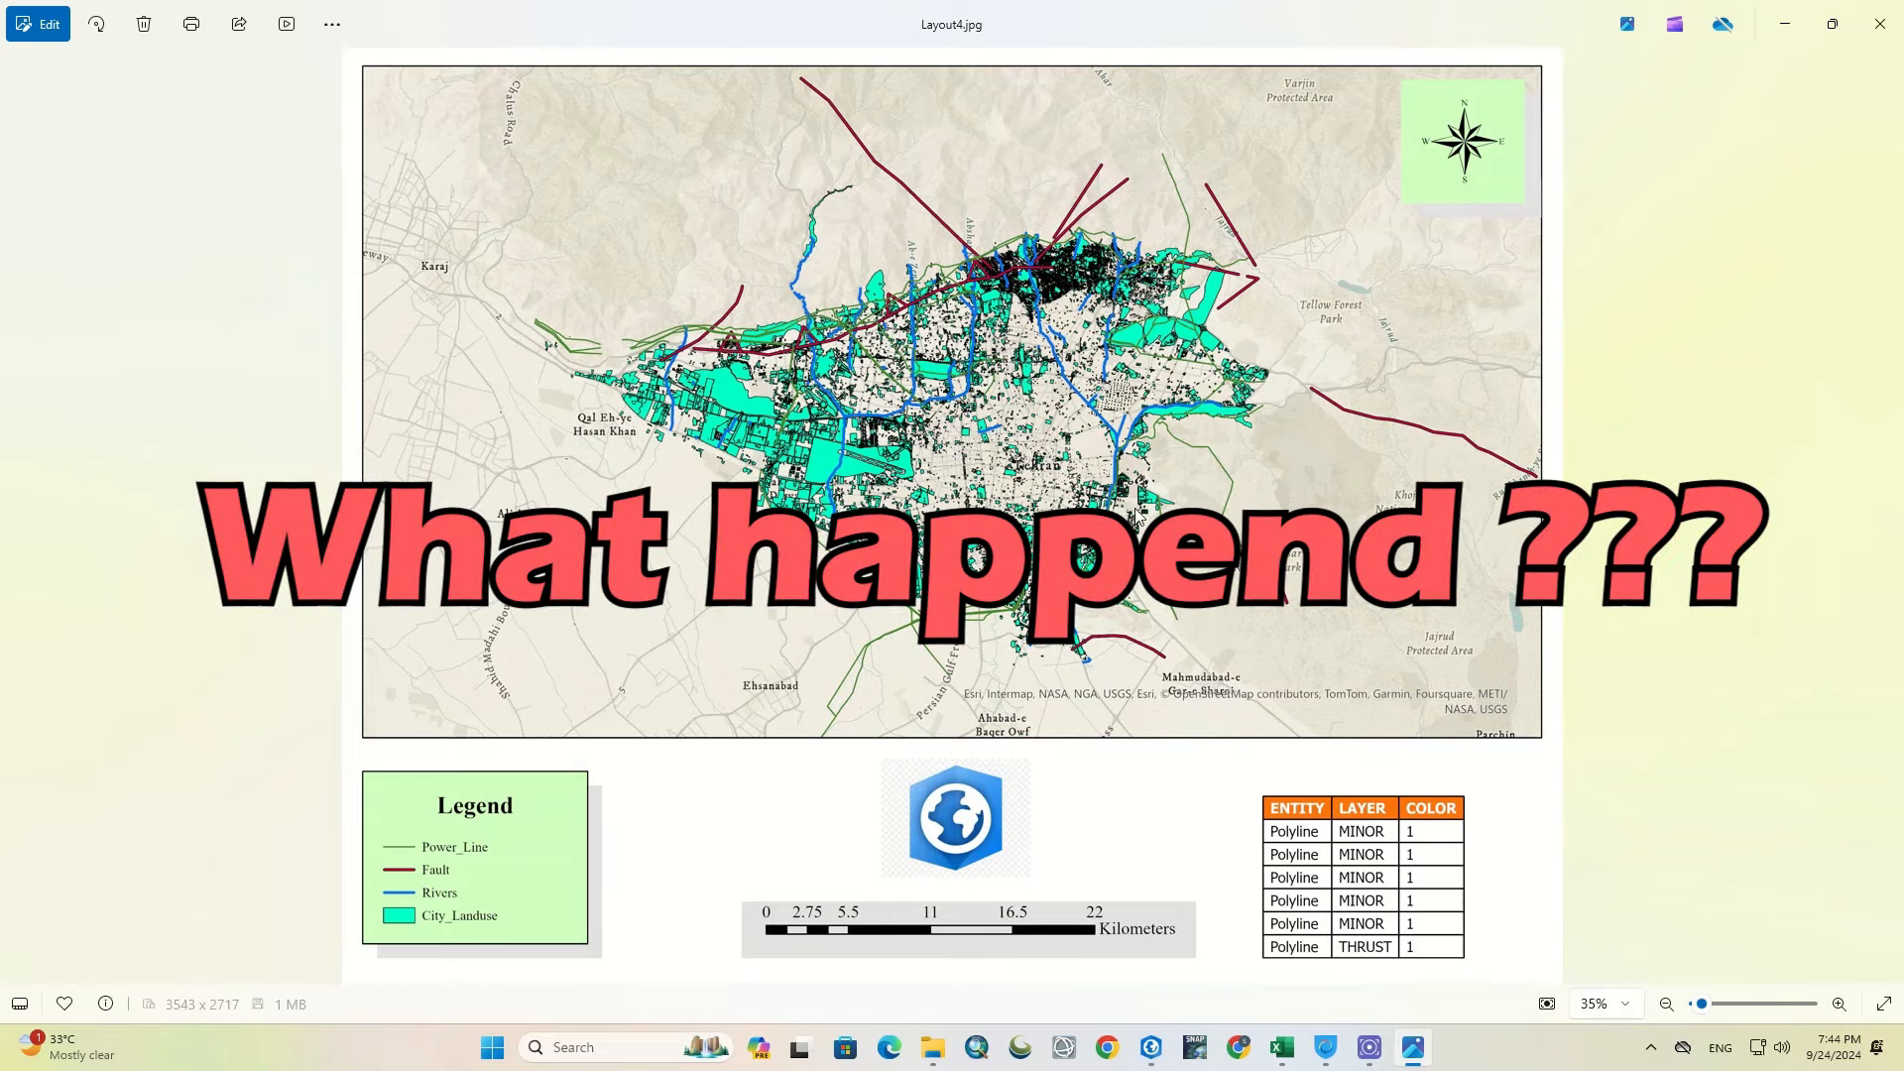
Step: Switch back to ArcGIS Pro, select the Rivers layer and turn its visibility off and on again
left_click(1151, 1045)
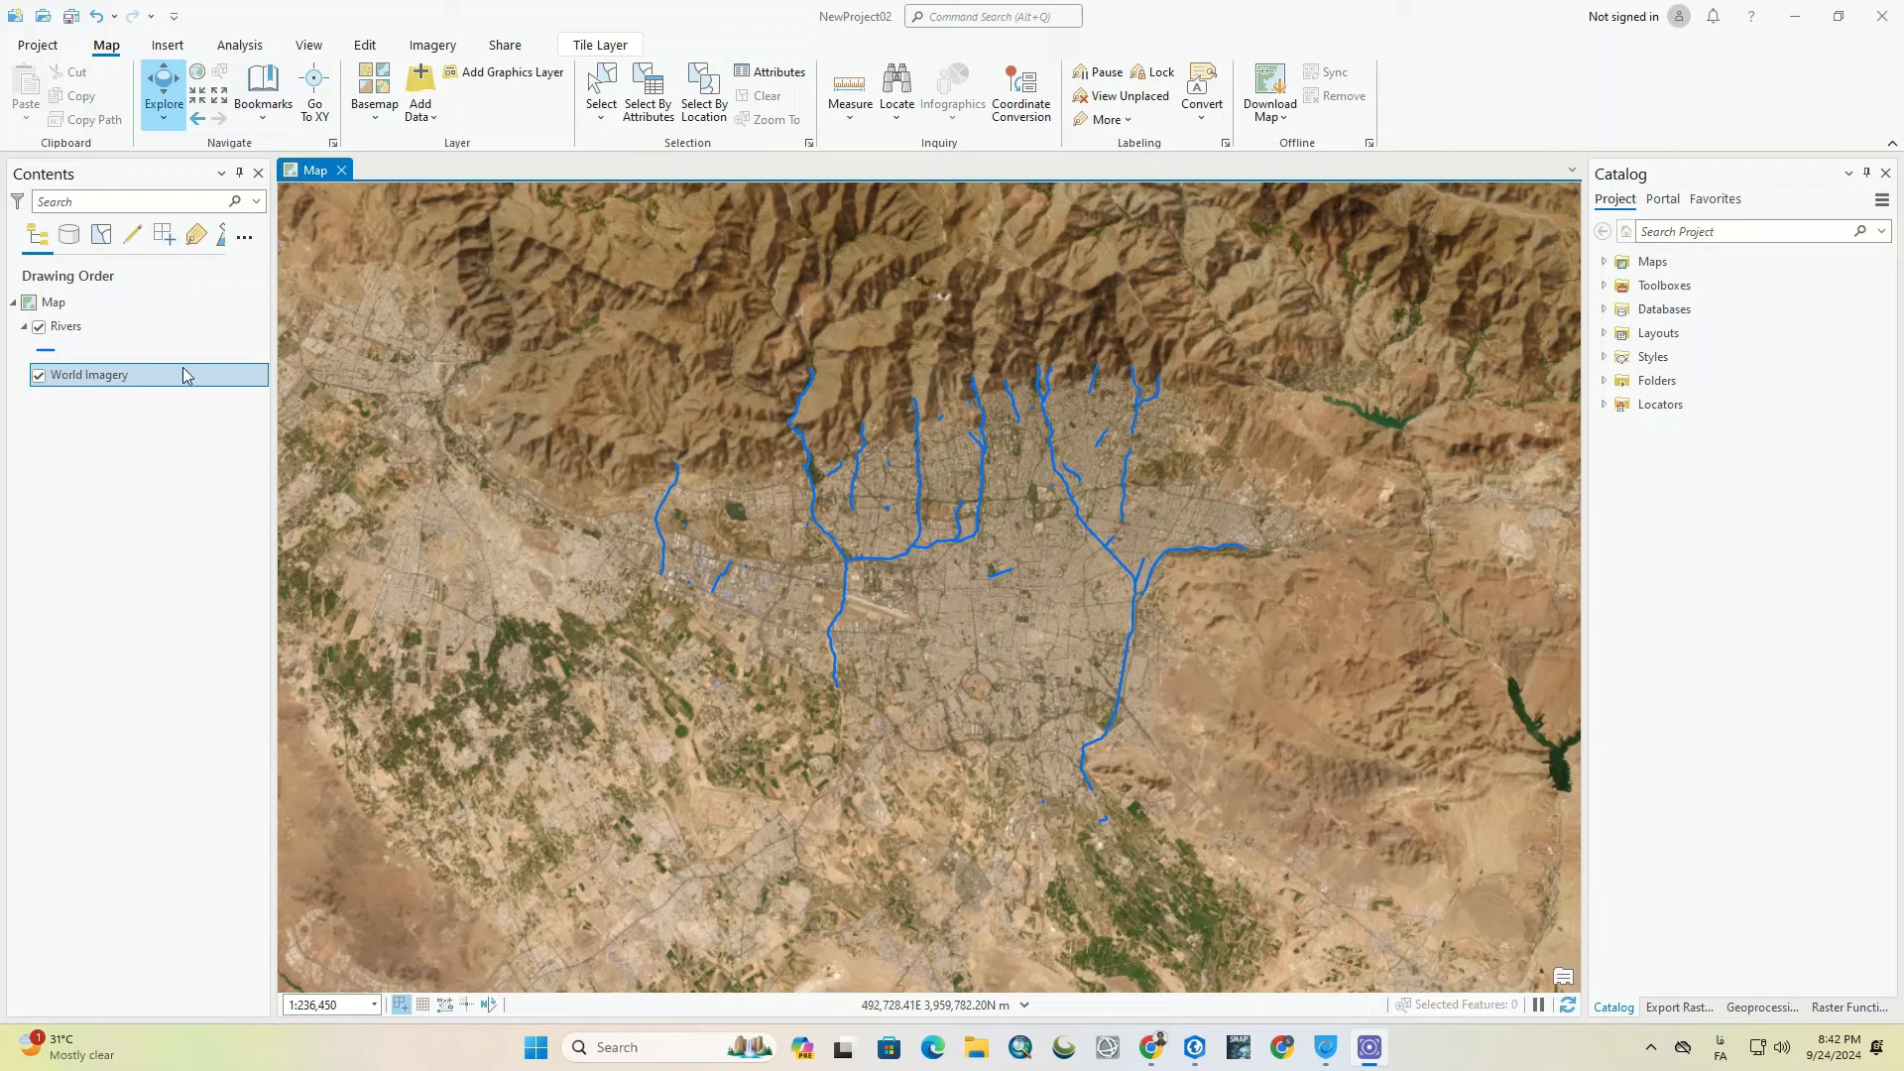
left_click(96, 334)
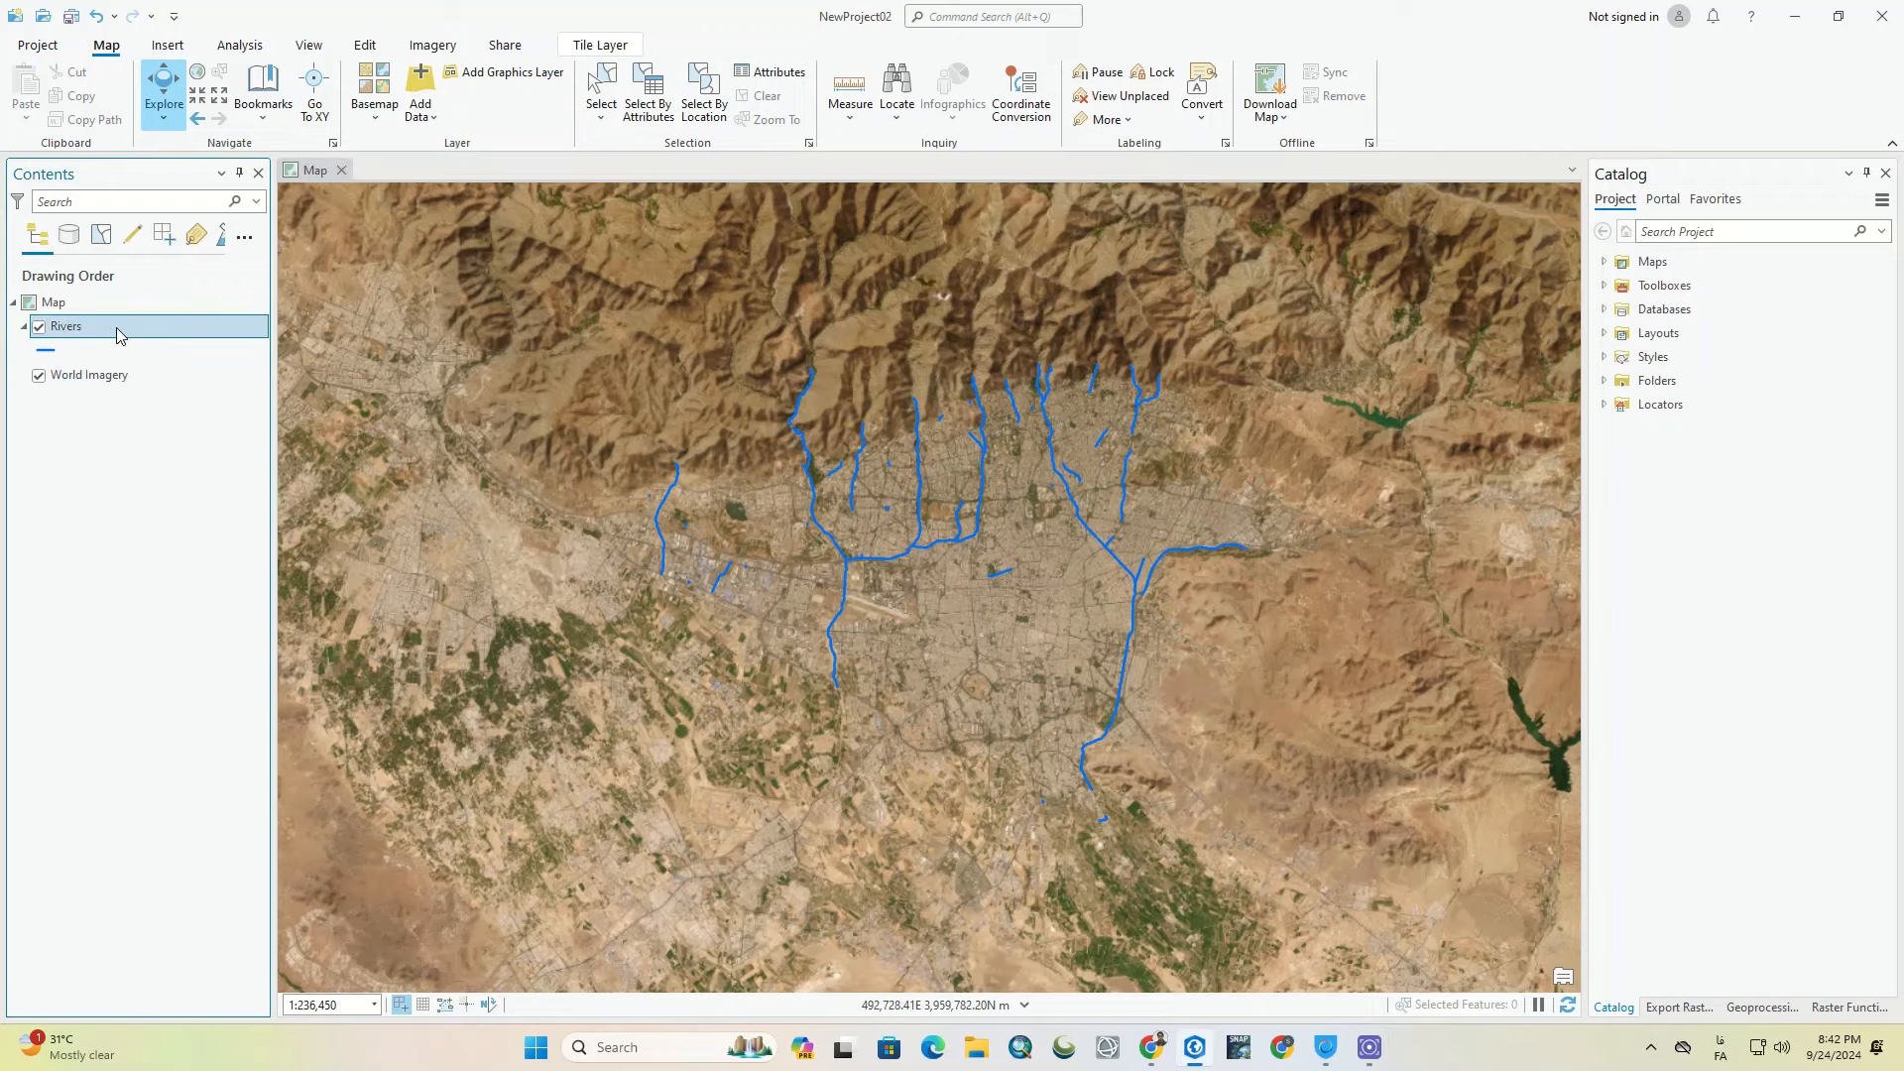
left_click(40, 328)
left_click(39, 328)
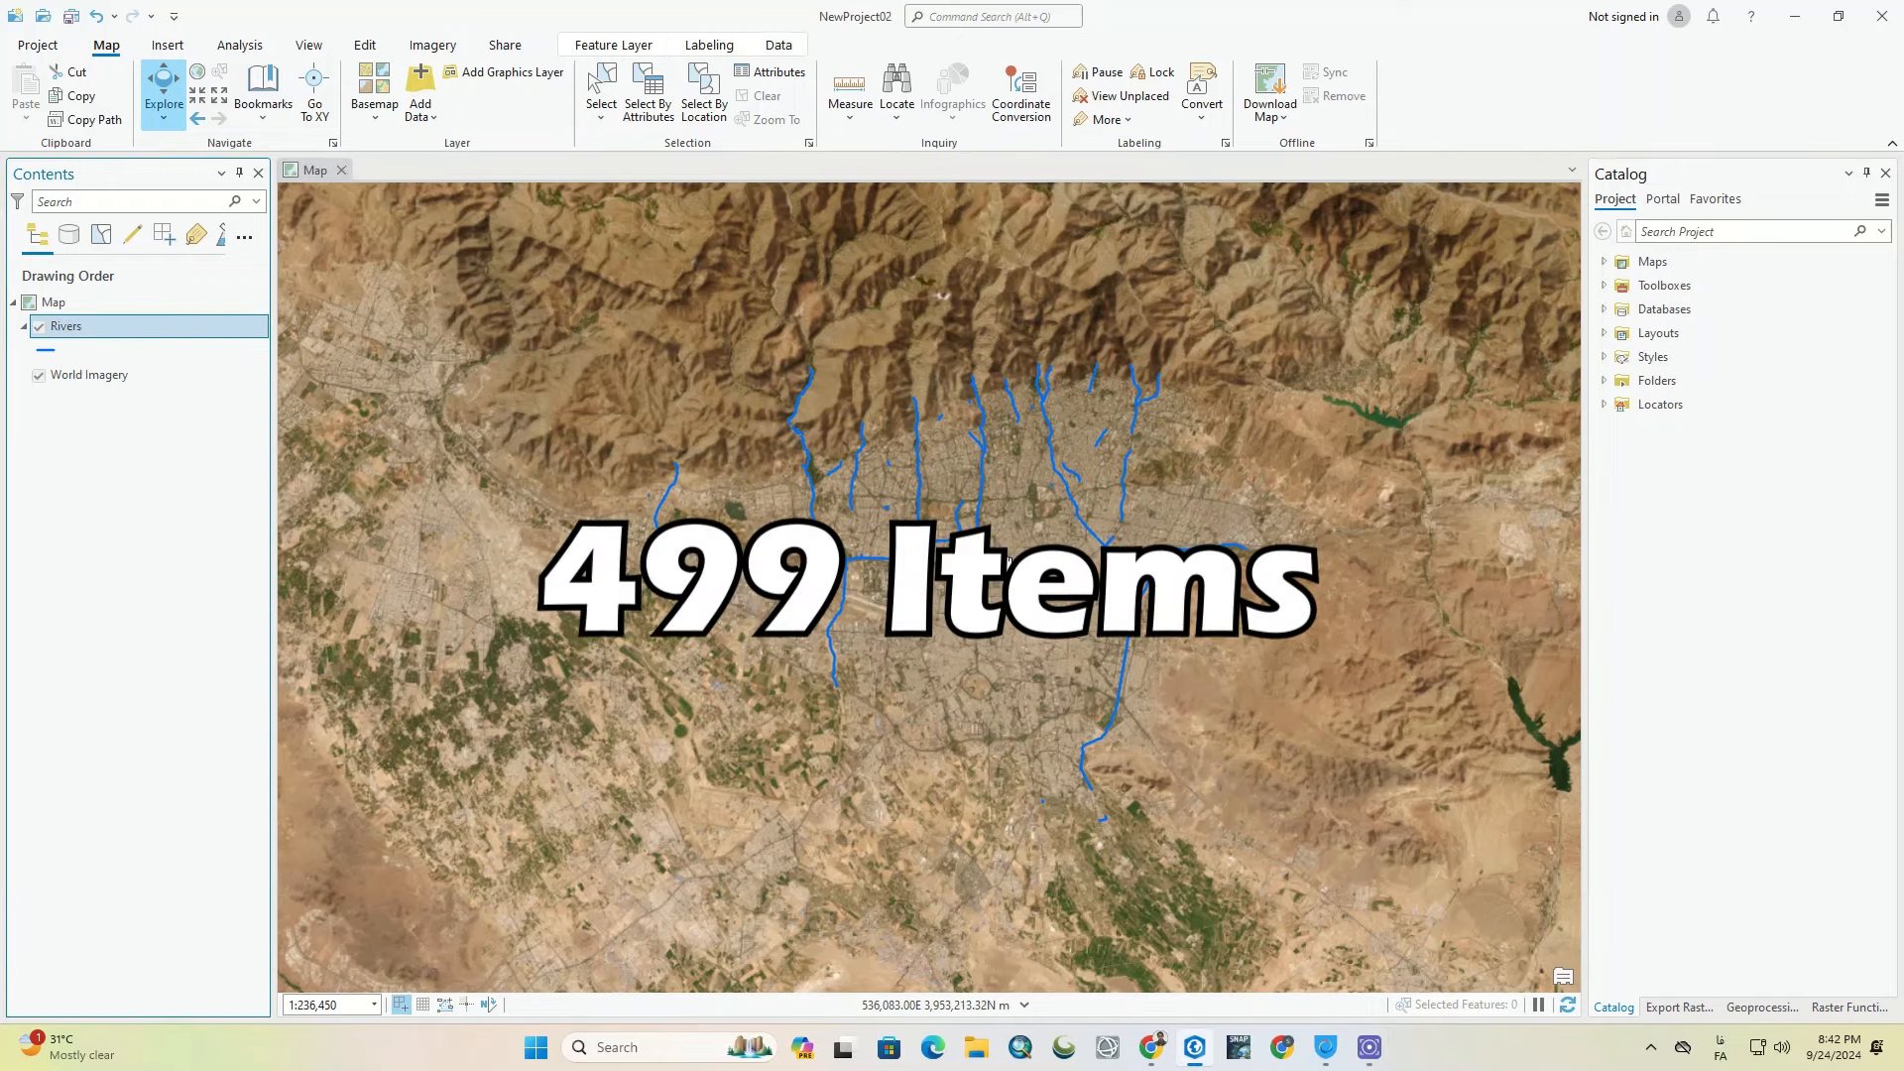
Step: Open the attribute table of the Rivers layer and look through the name and type values of its records
scroll(941, 589, "up", 2)
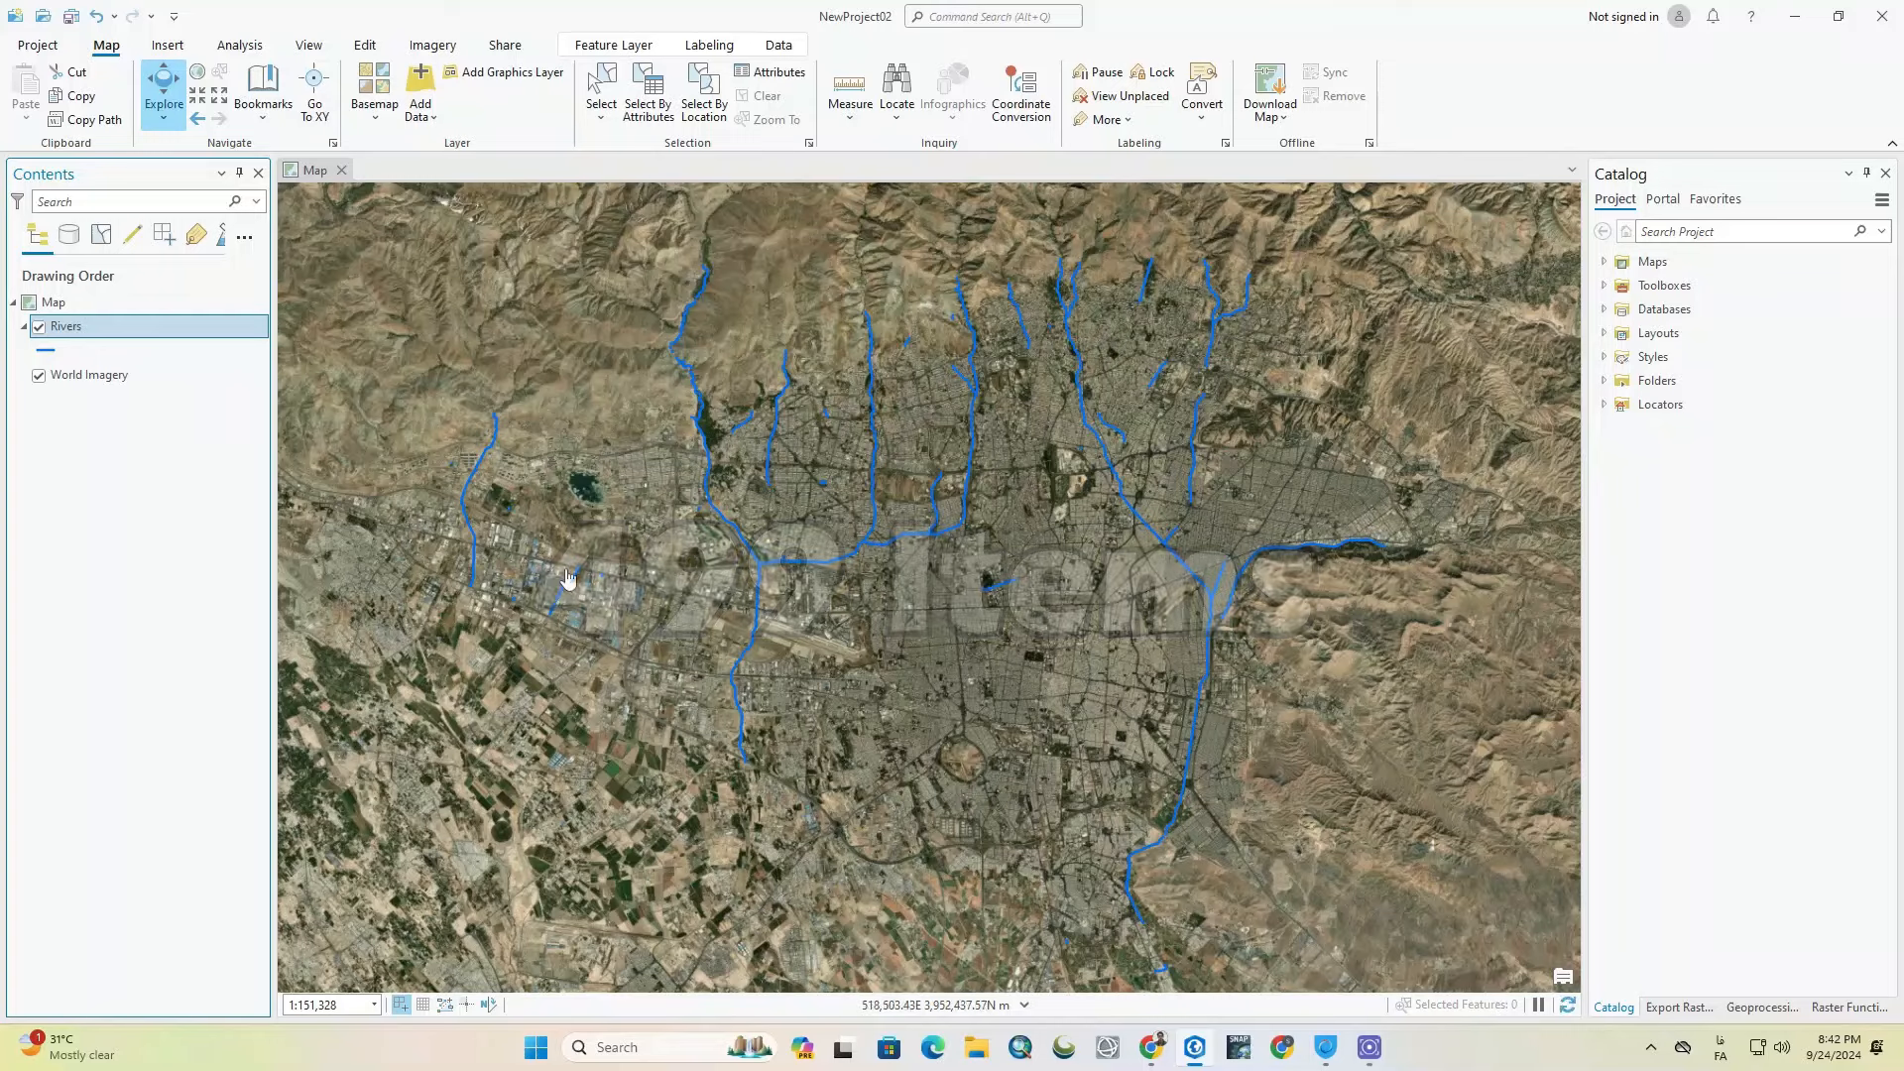
right_click(121, 327)
left_click(239, 344)
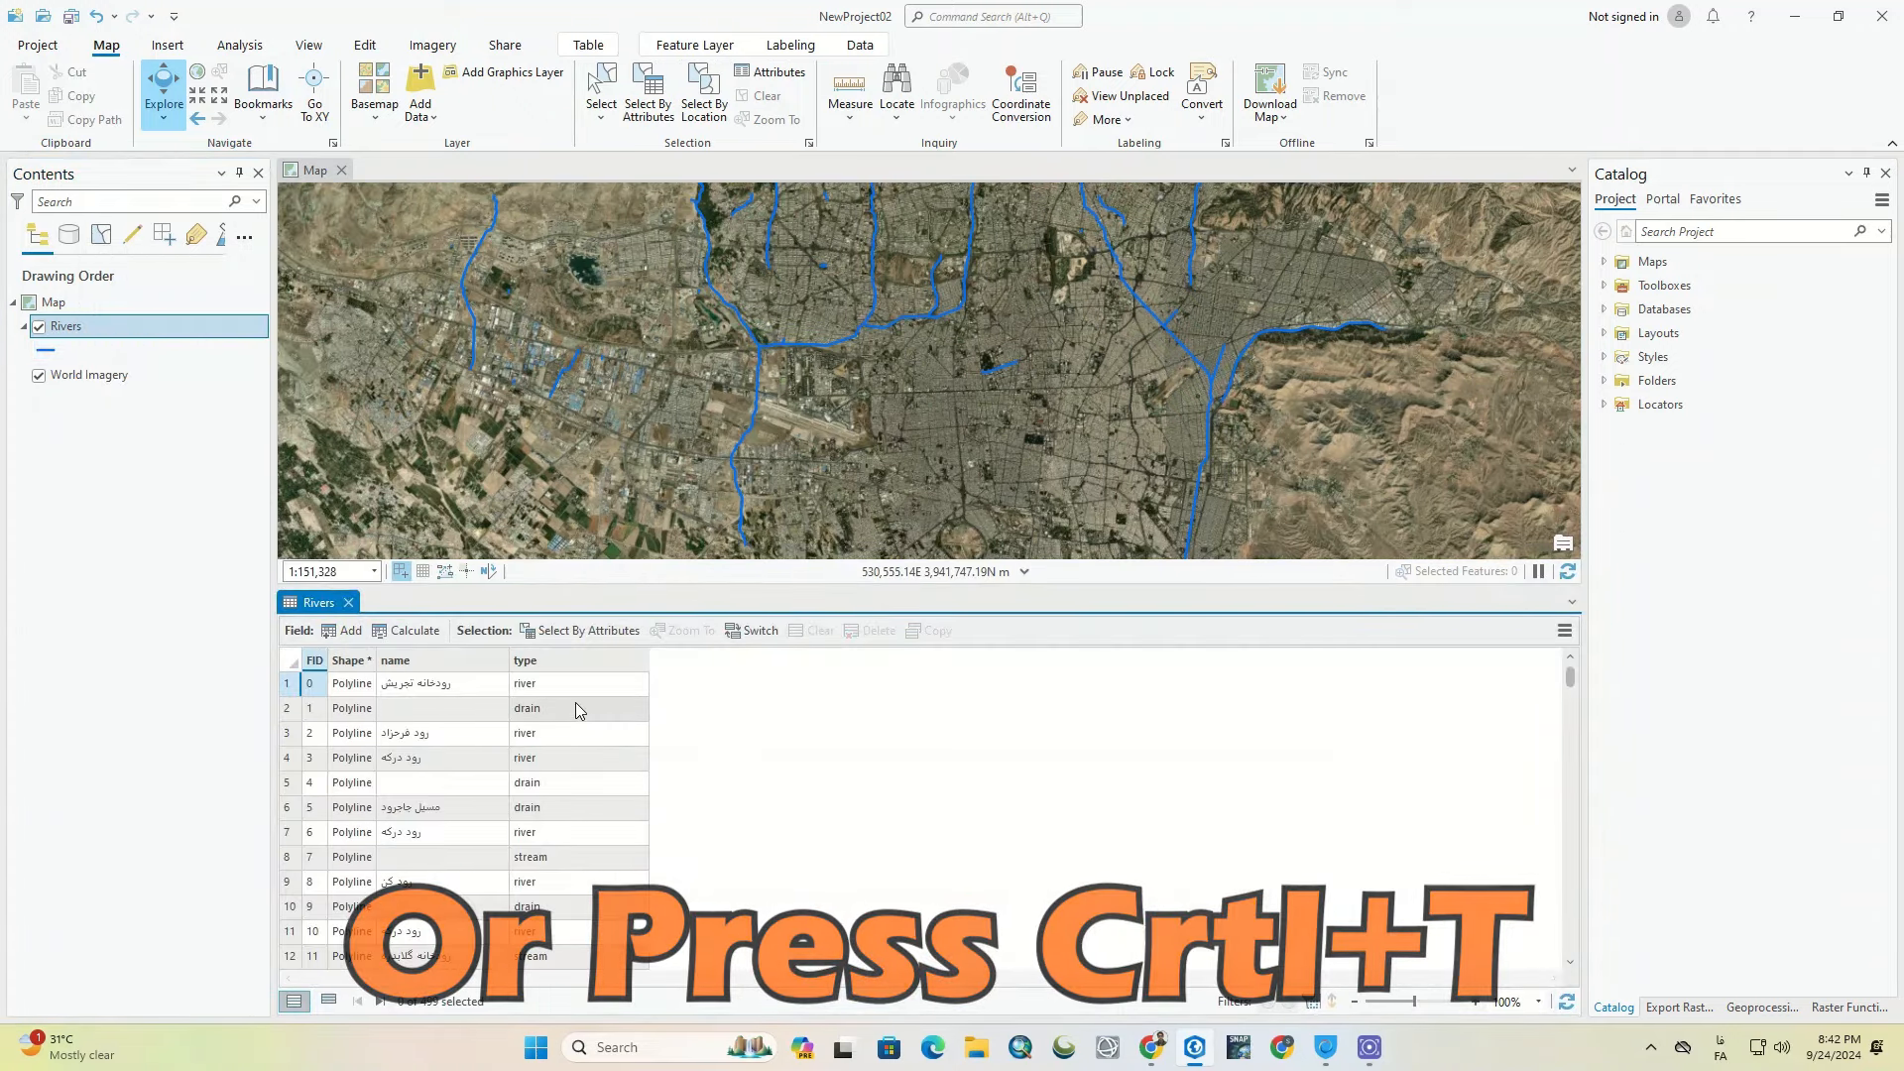
scroll(576, 702, "down", 5)
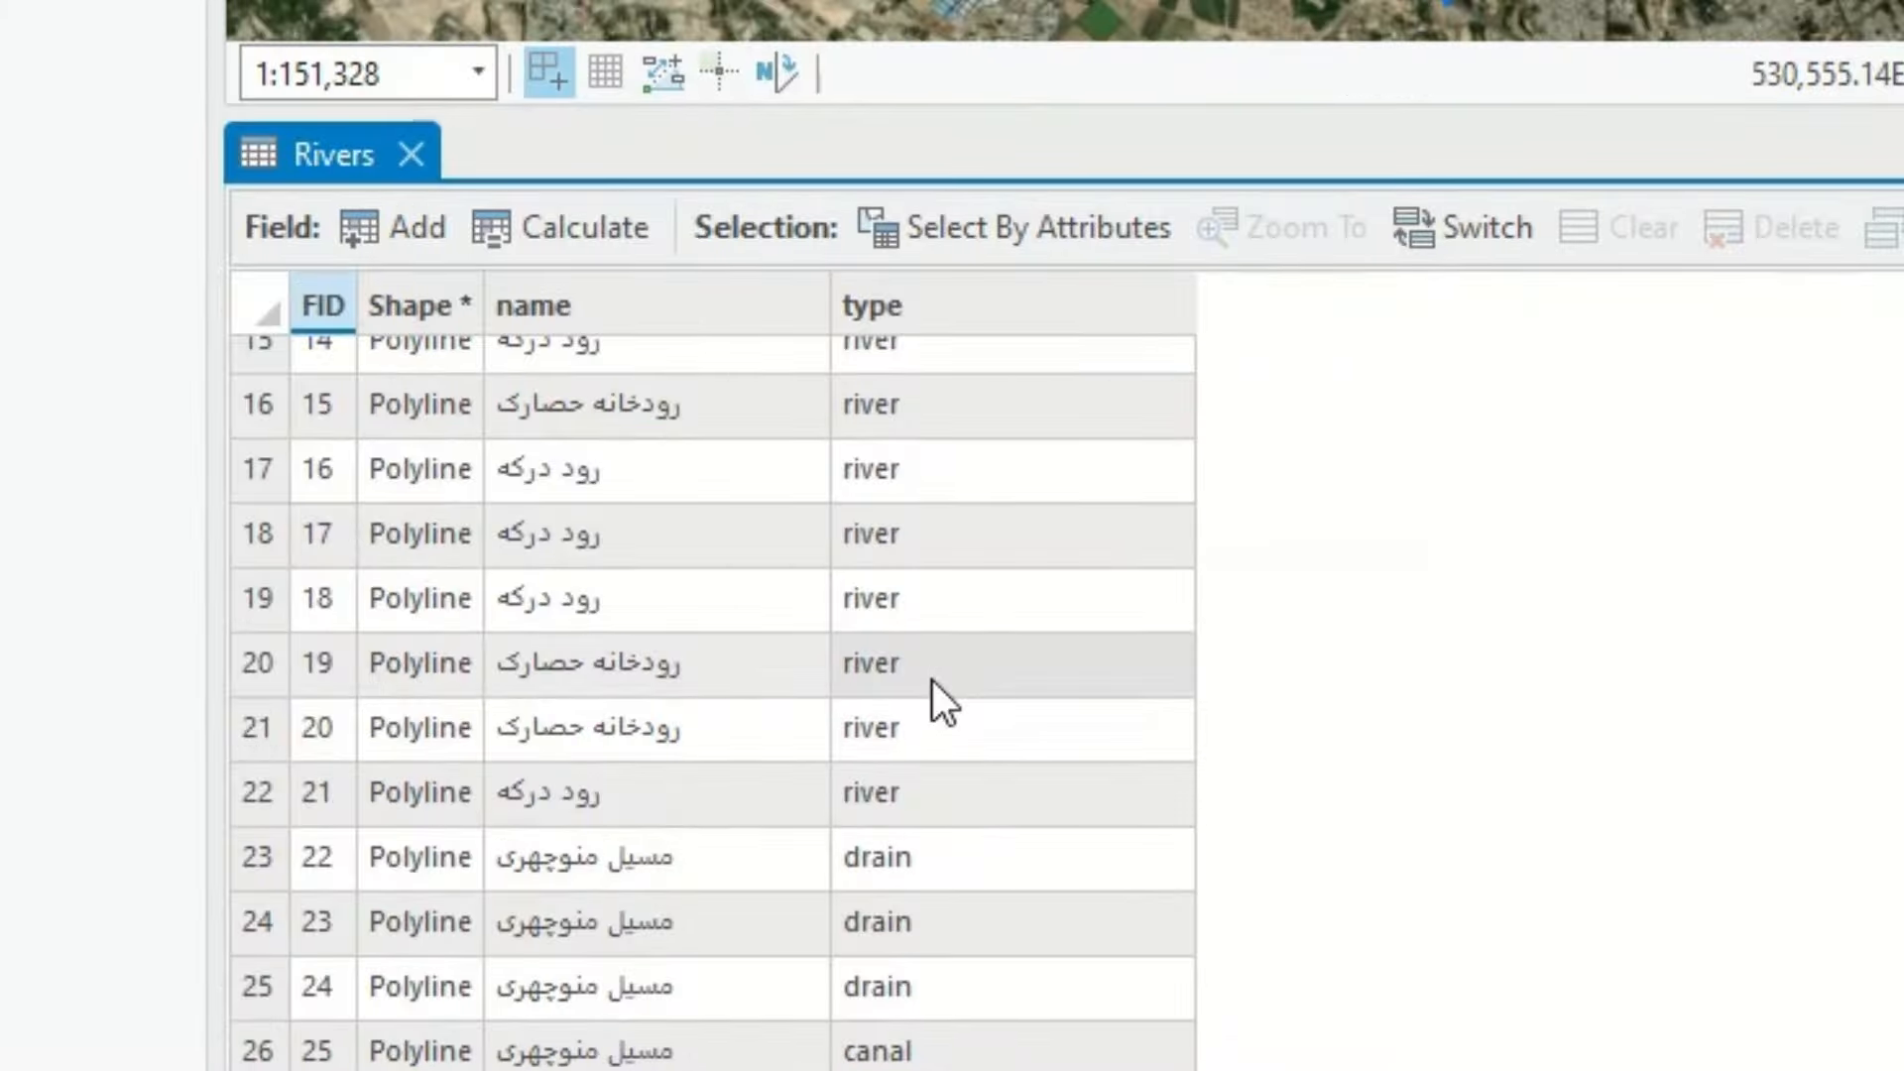
scroll(714, 846, "down", 2)
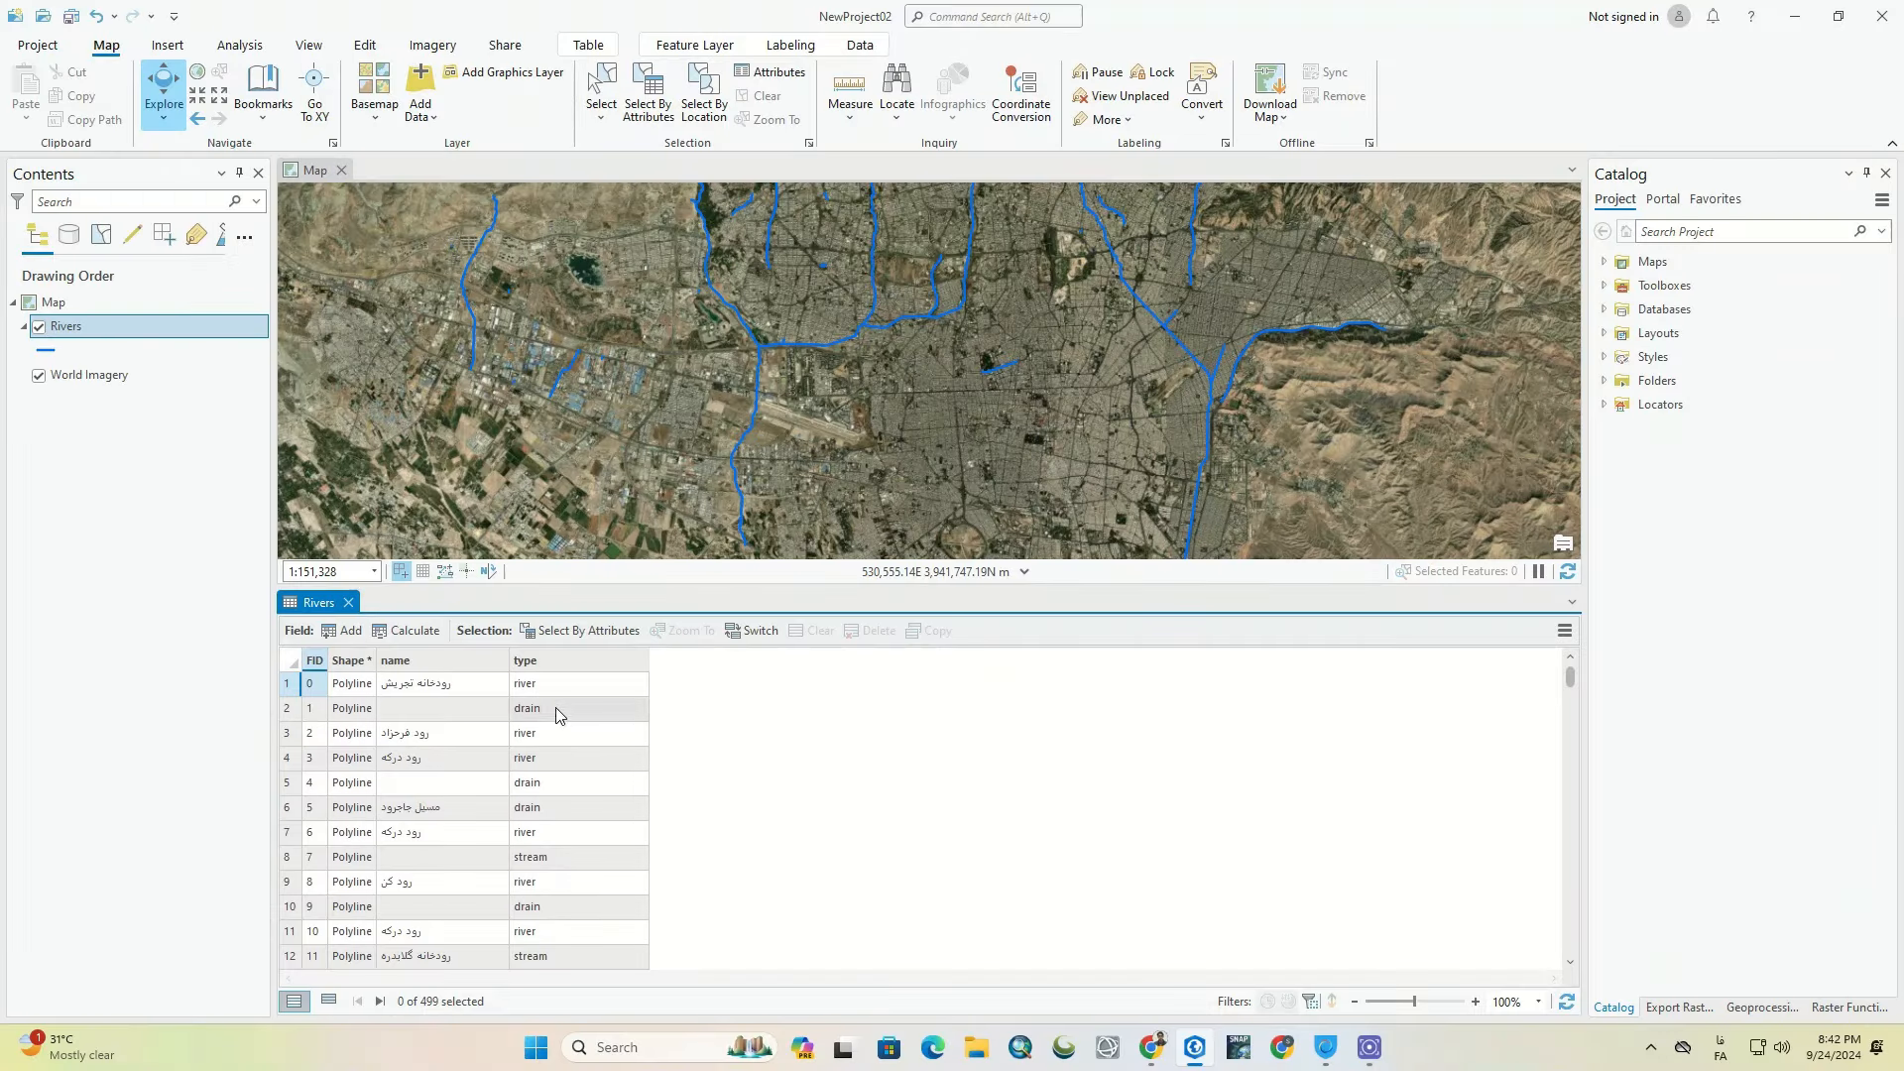
left_click(533, 692)
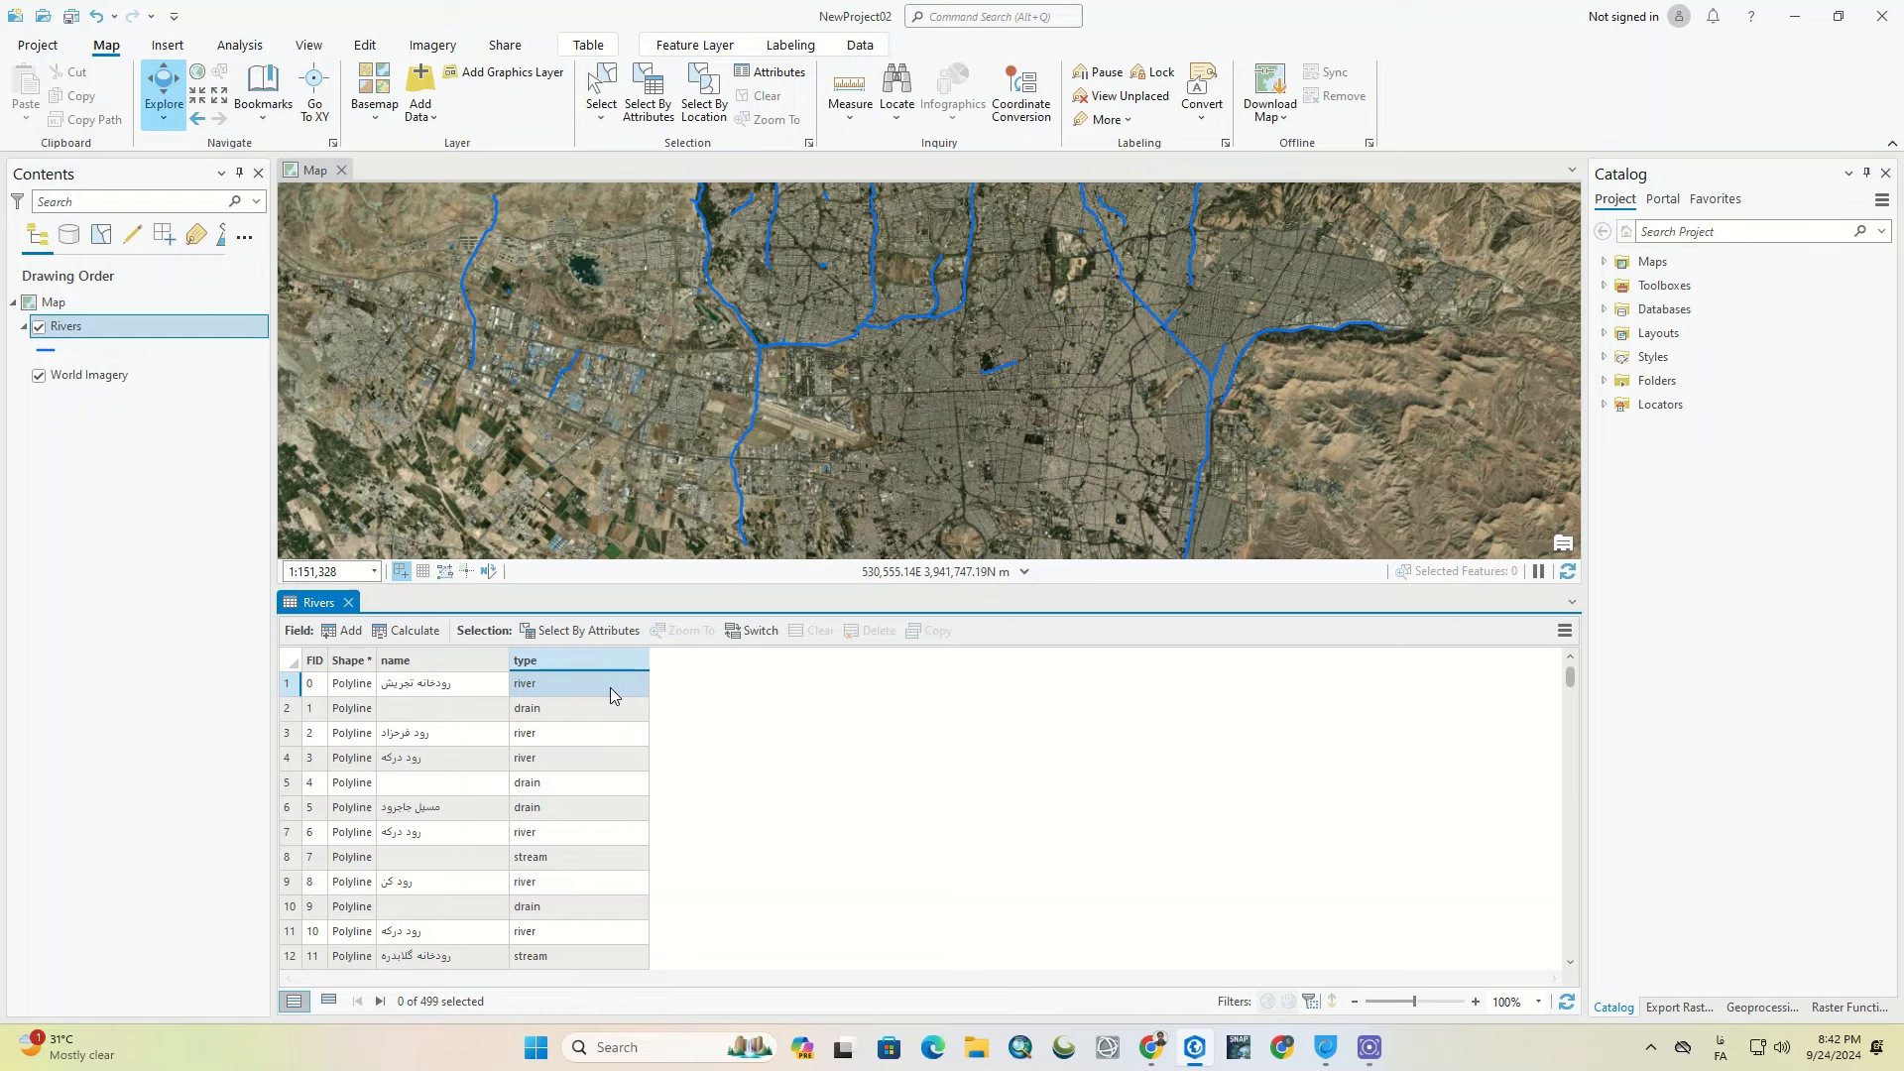
key("Home")
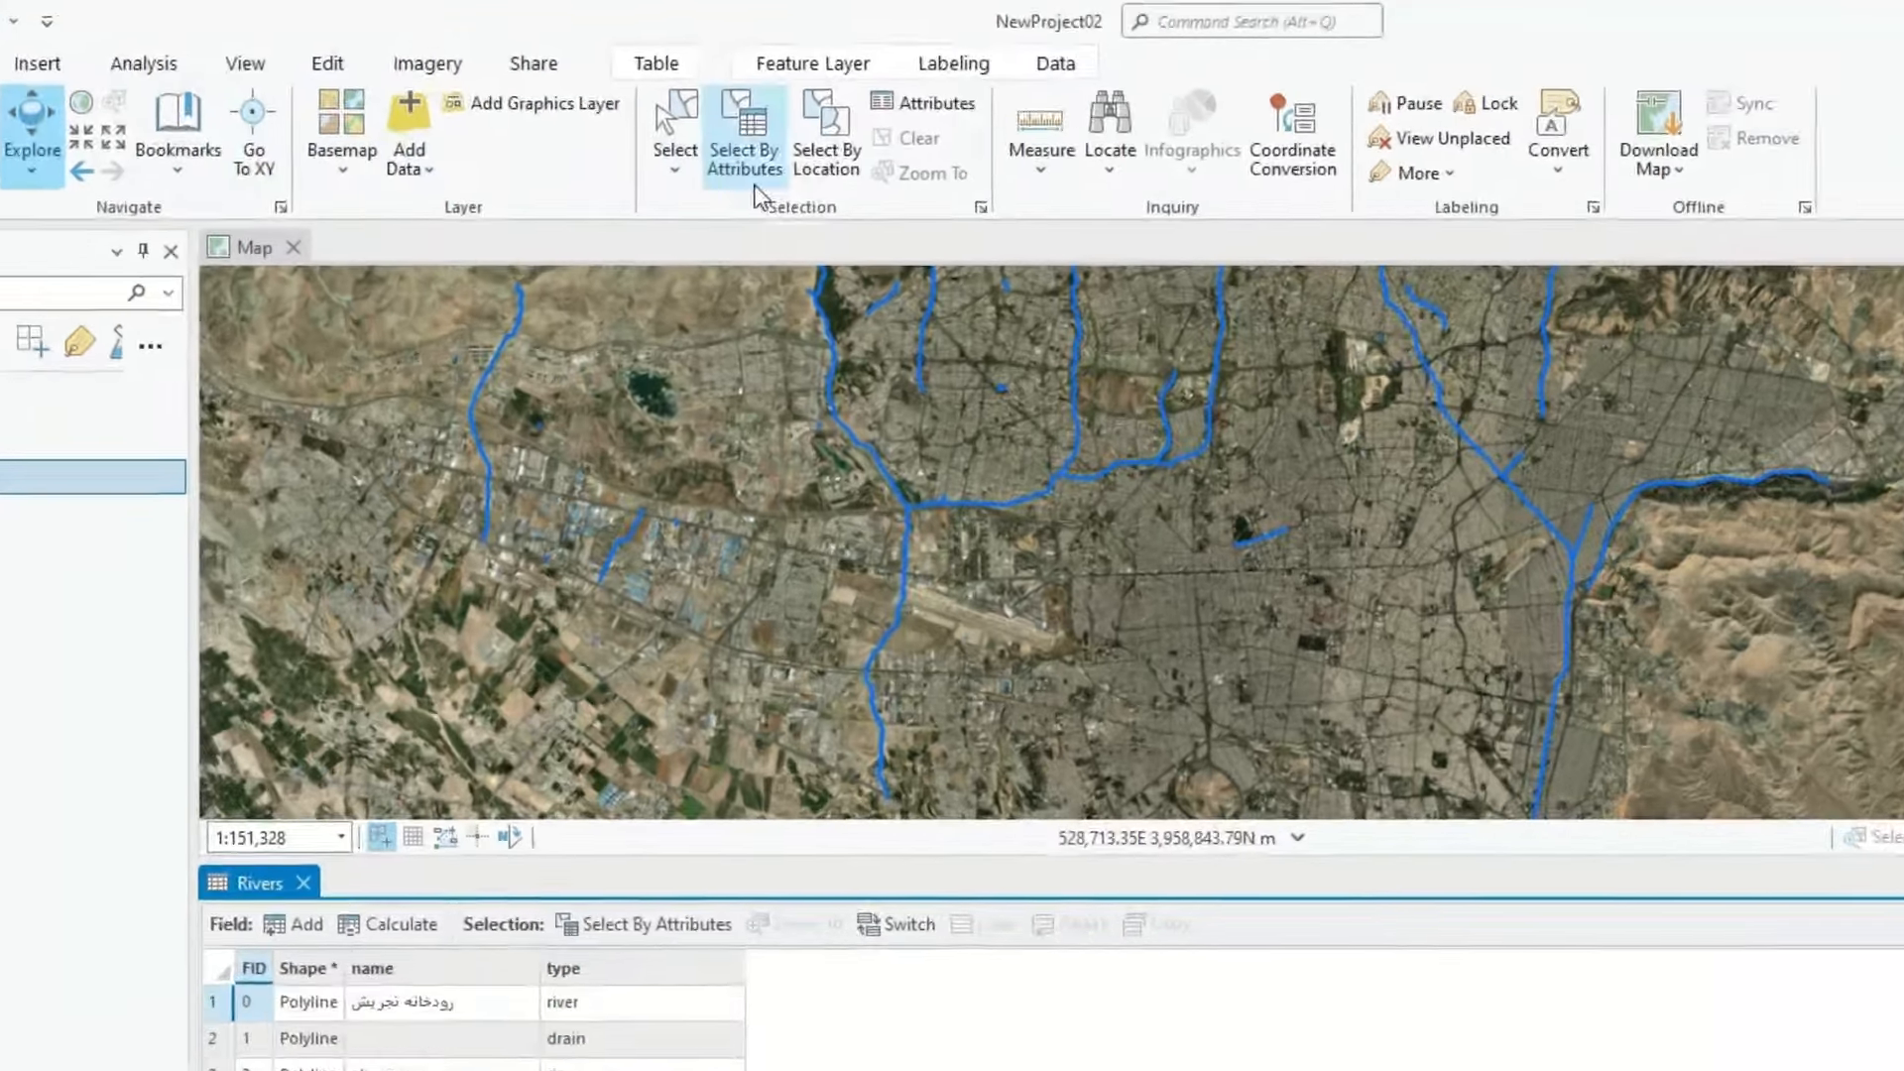
Step: Start Select By Attributes with Rivers as the input rows and New selection as the selection type
left_click(661, 117)
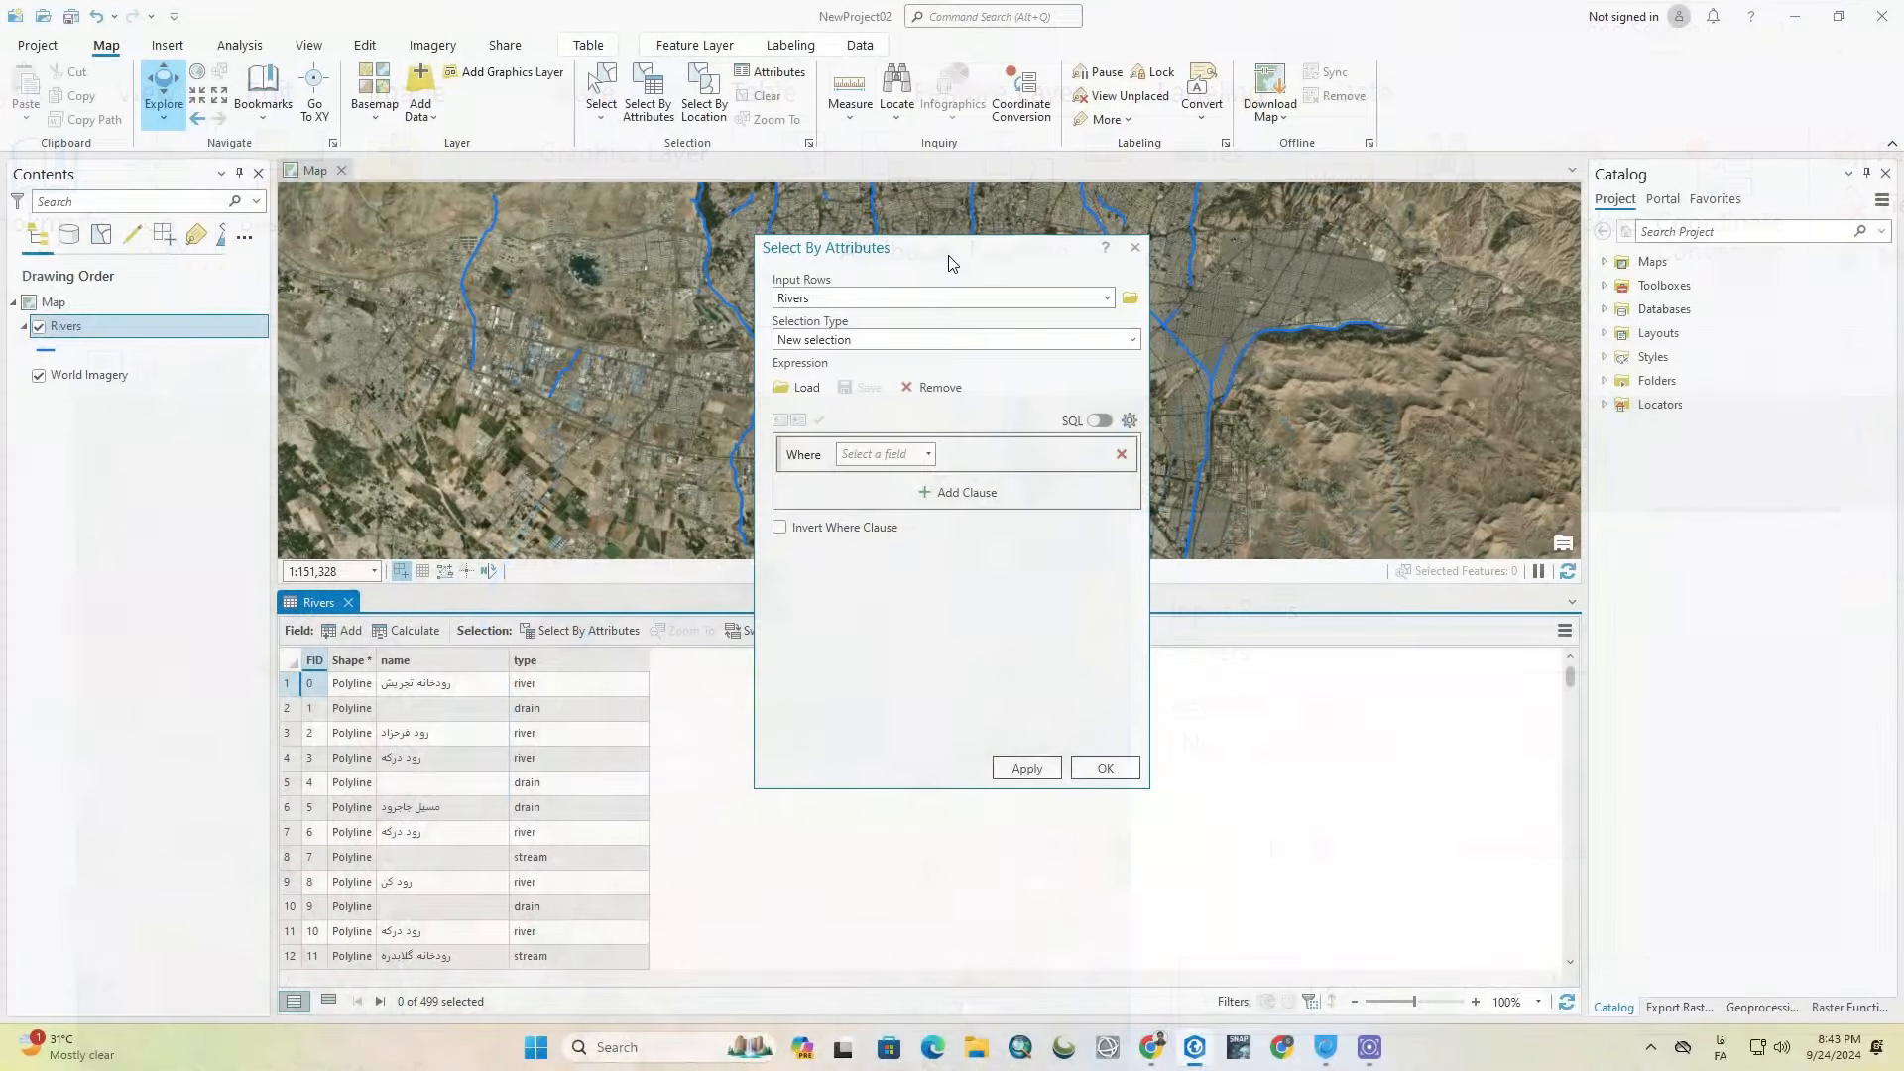
left_click_drag(956, 256, 1706, 251)
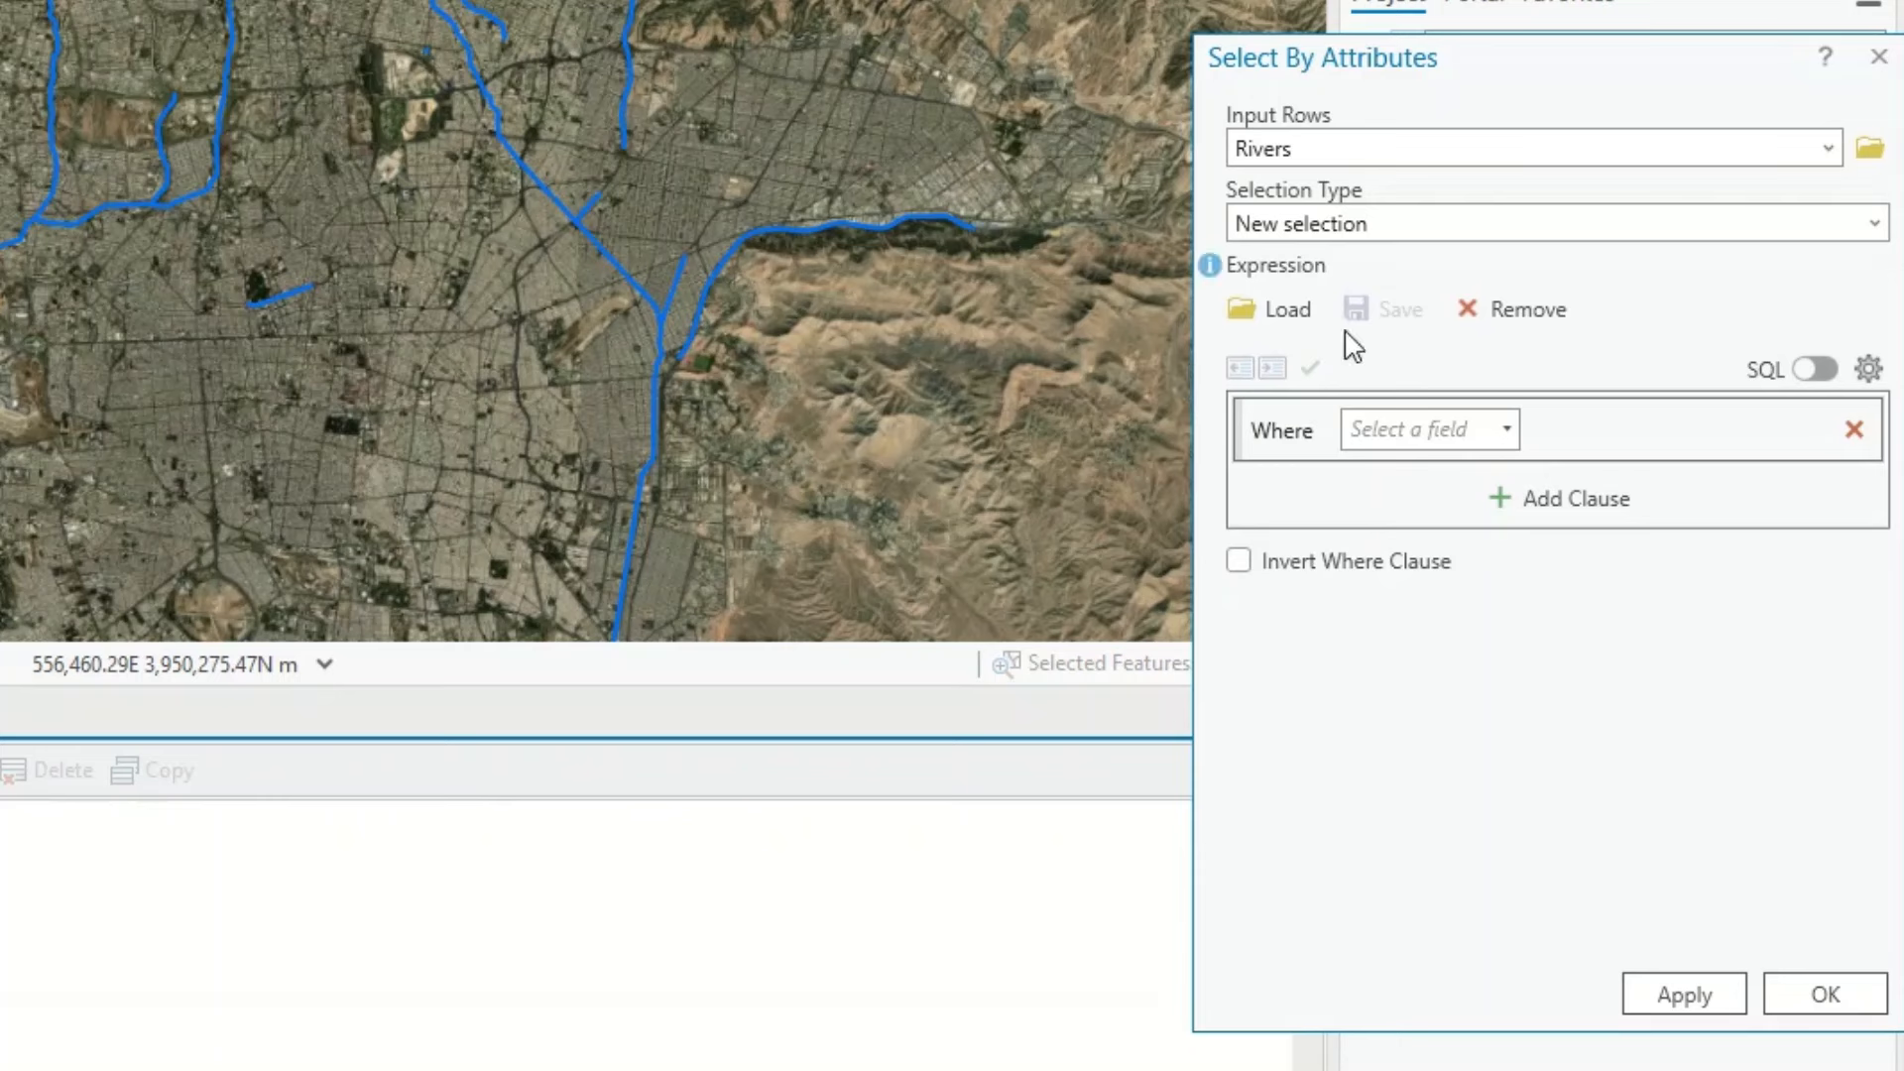
left_click(1827, 147)
left_click(1736, 190)
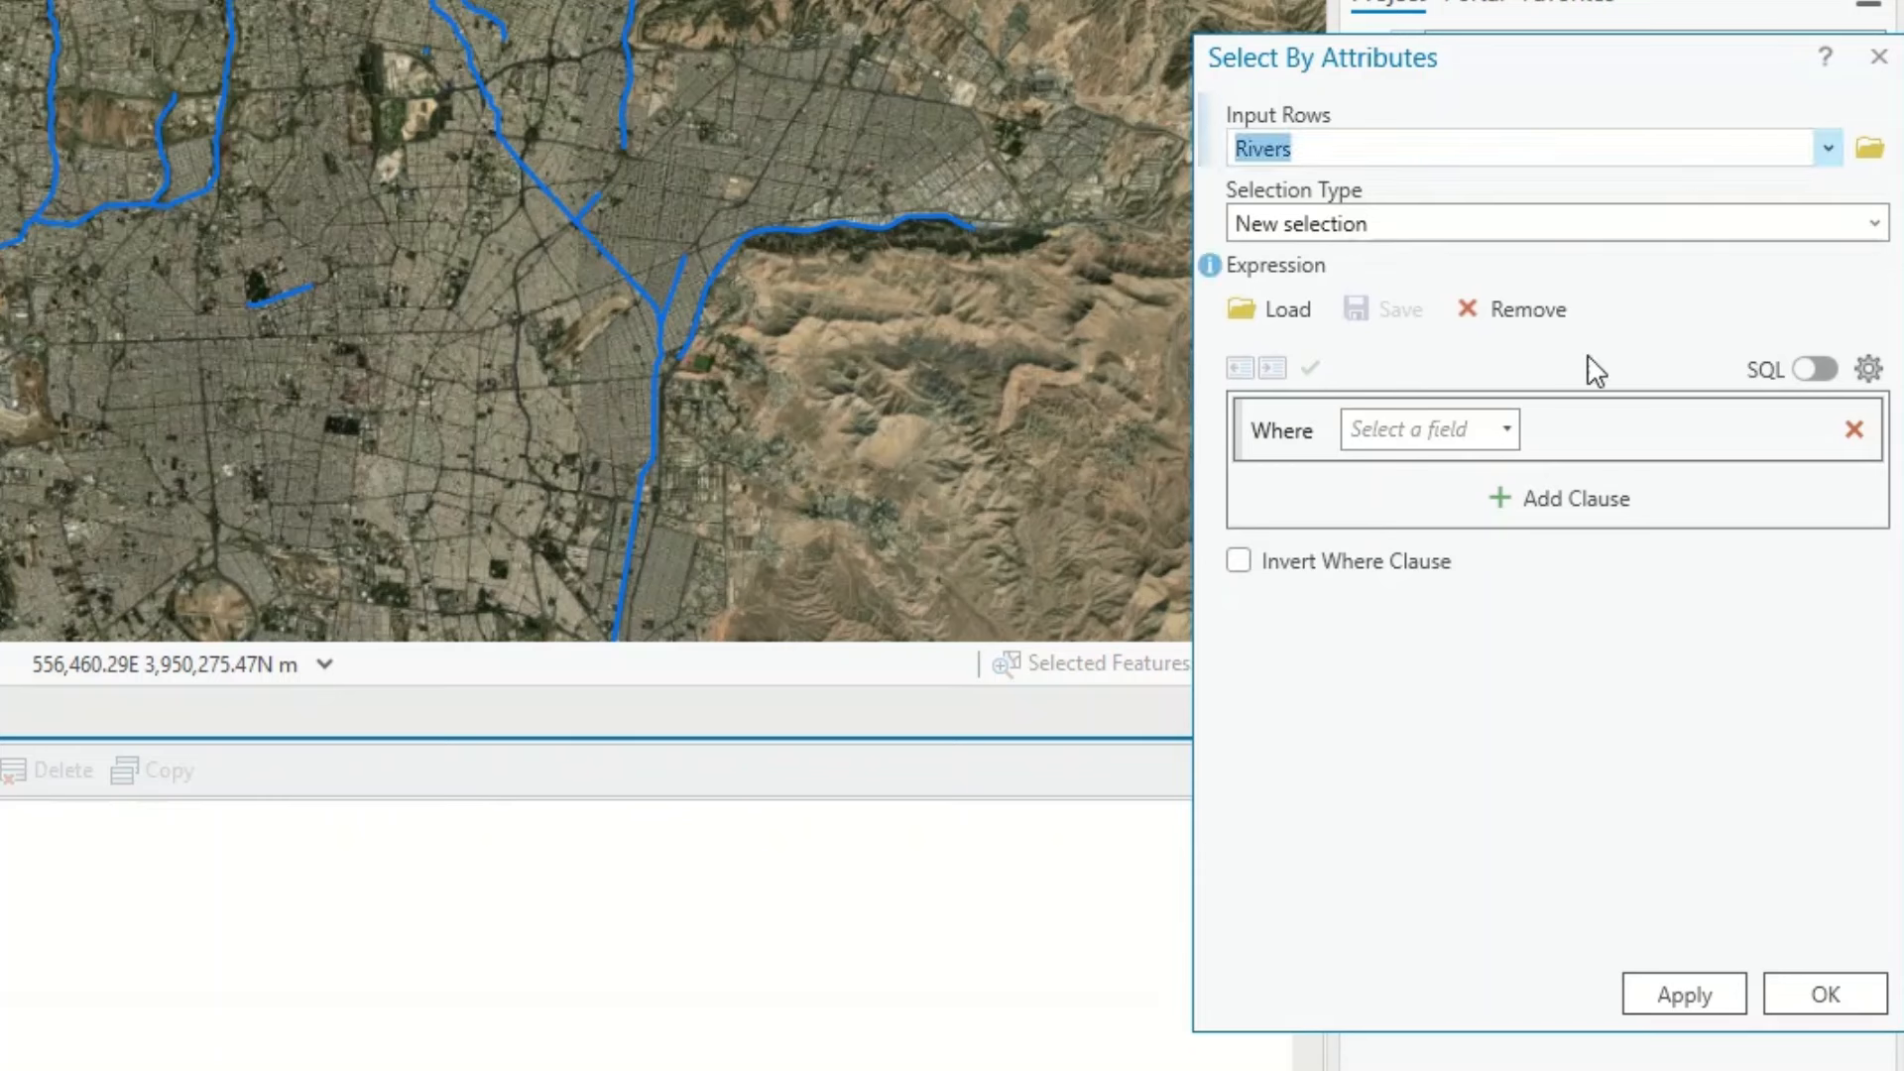
left_click(1875, 225)
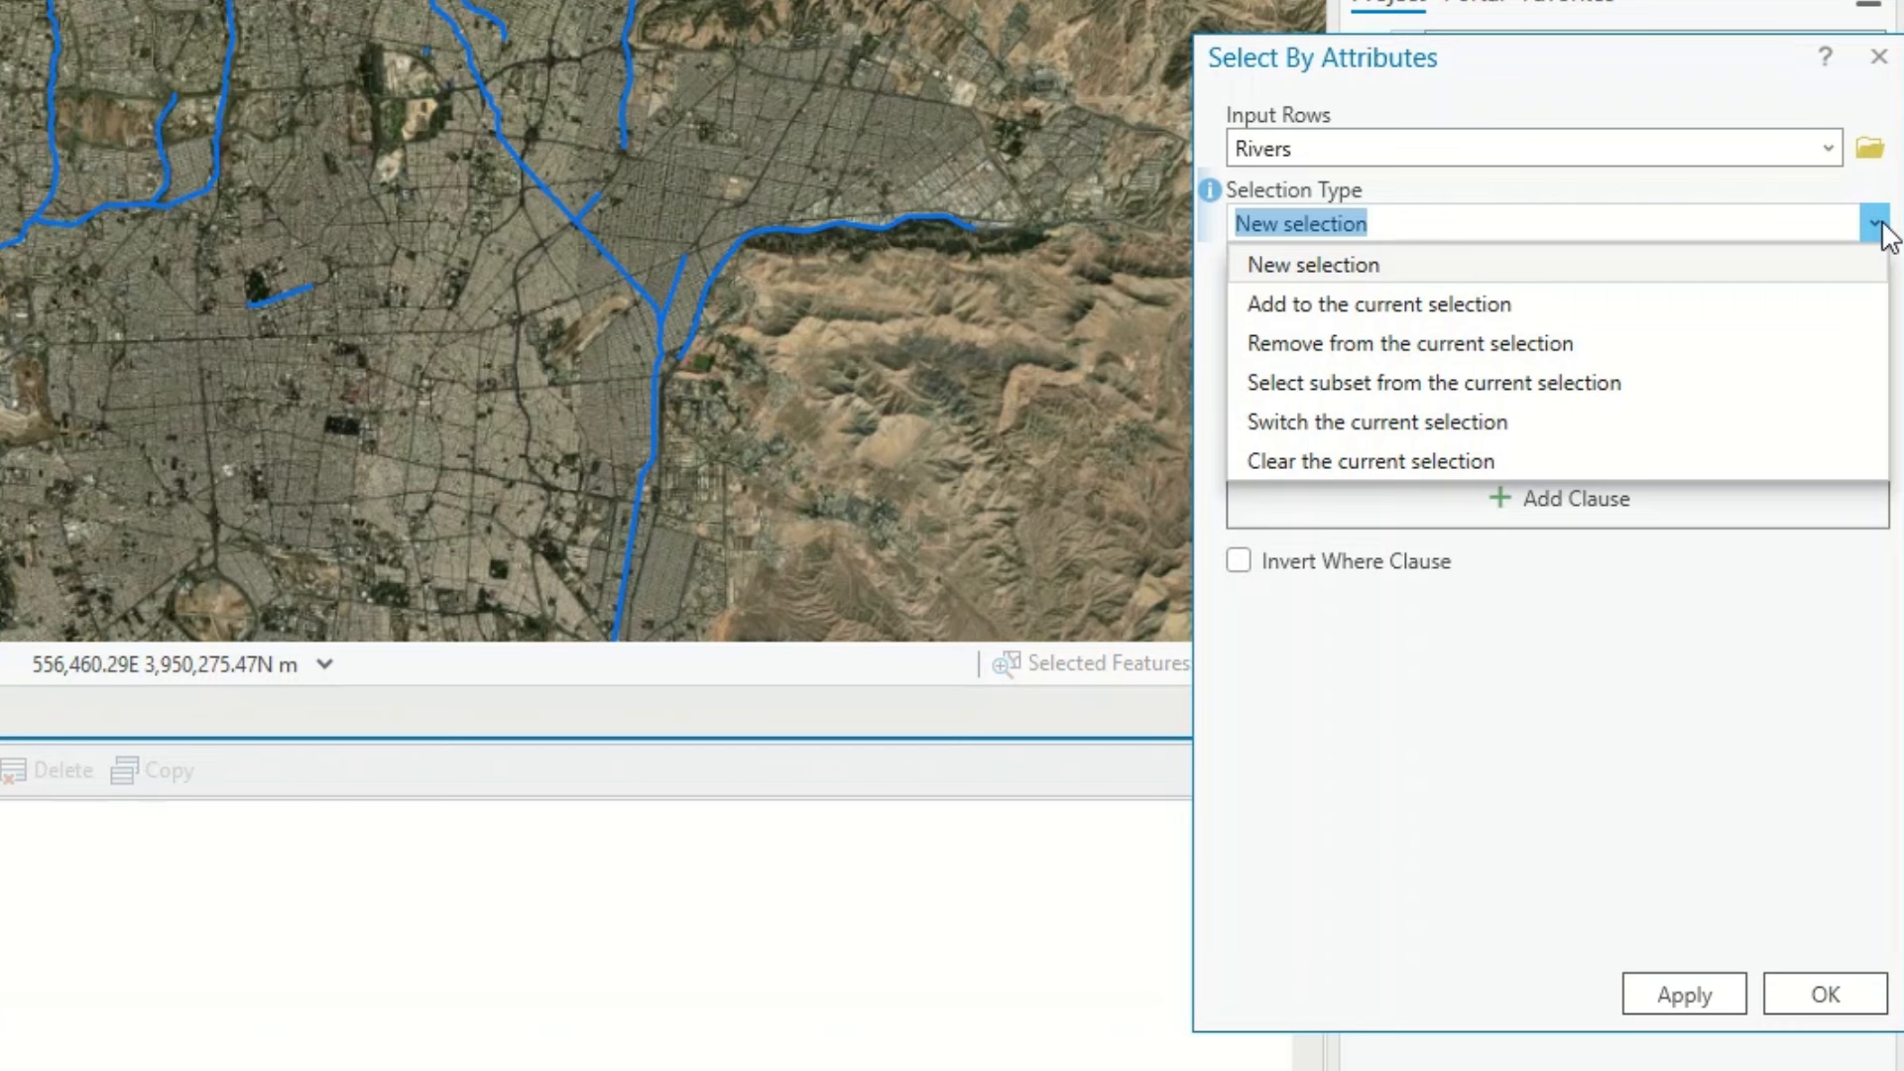
left_click(1875, 225)
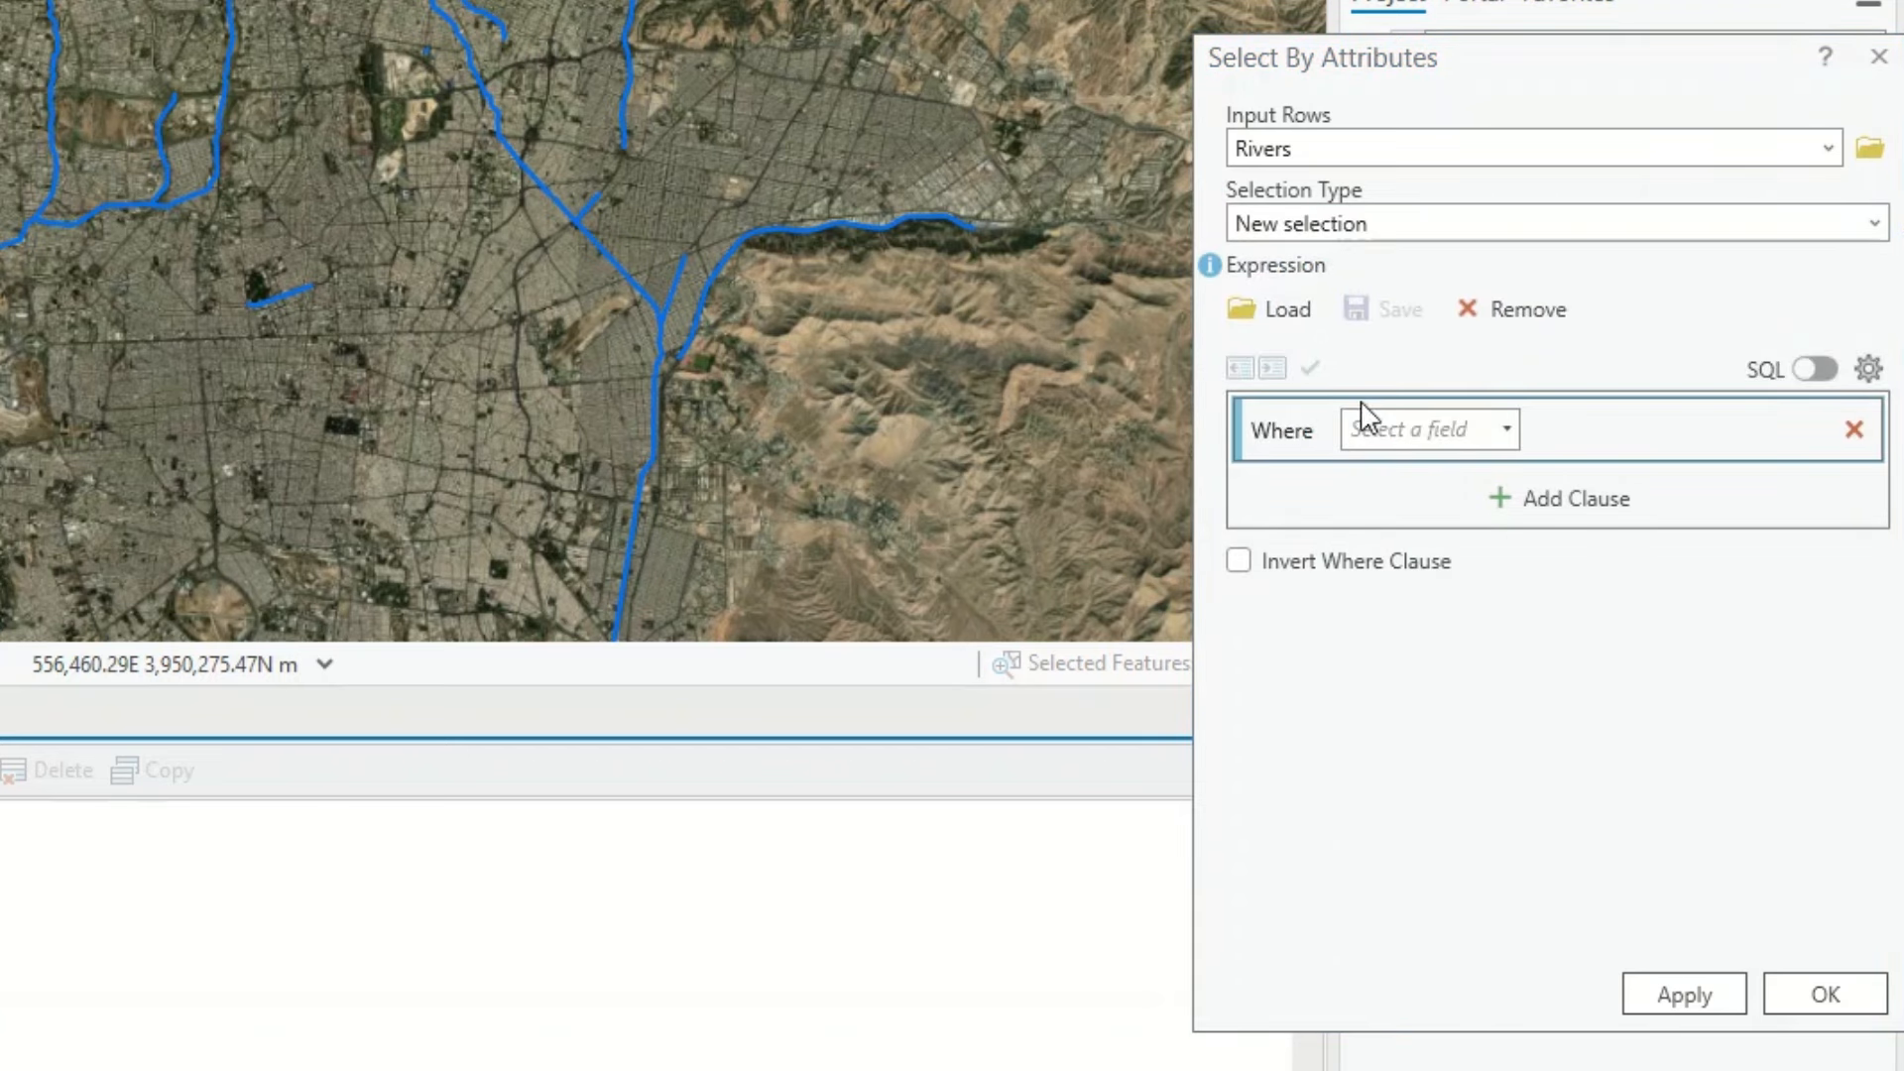
Step: Select the Rivers features where type is equal to river, close the query and view the selected lines on the map
left_click(1506, 433)
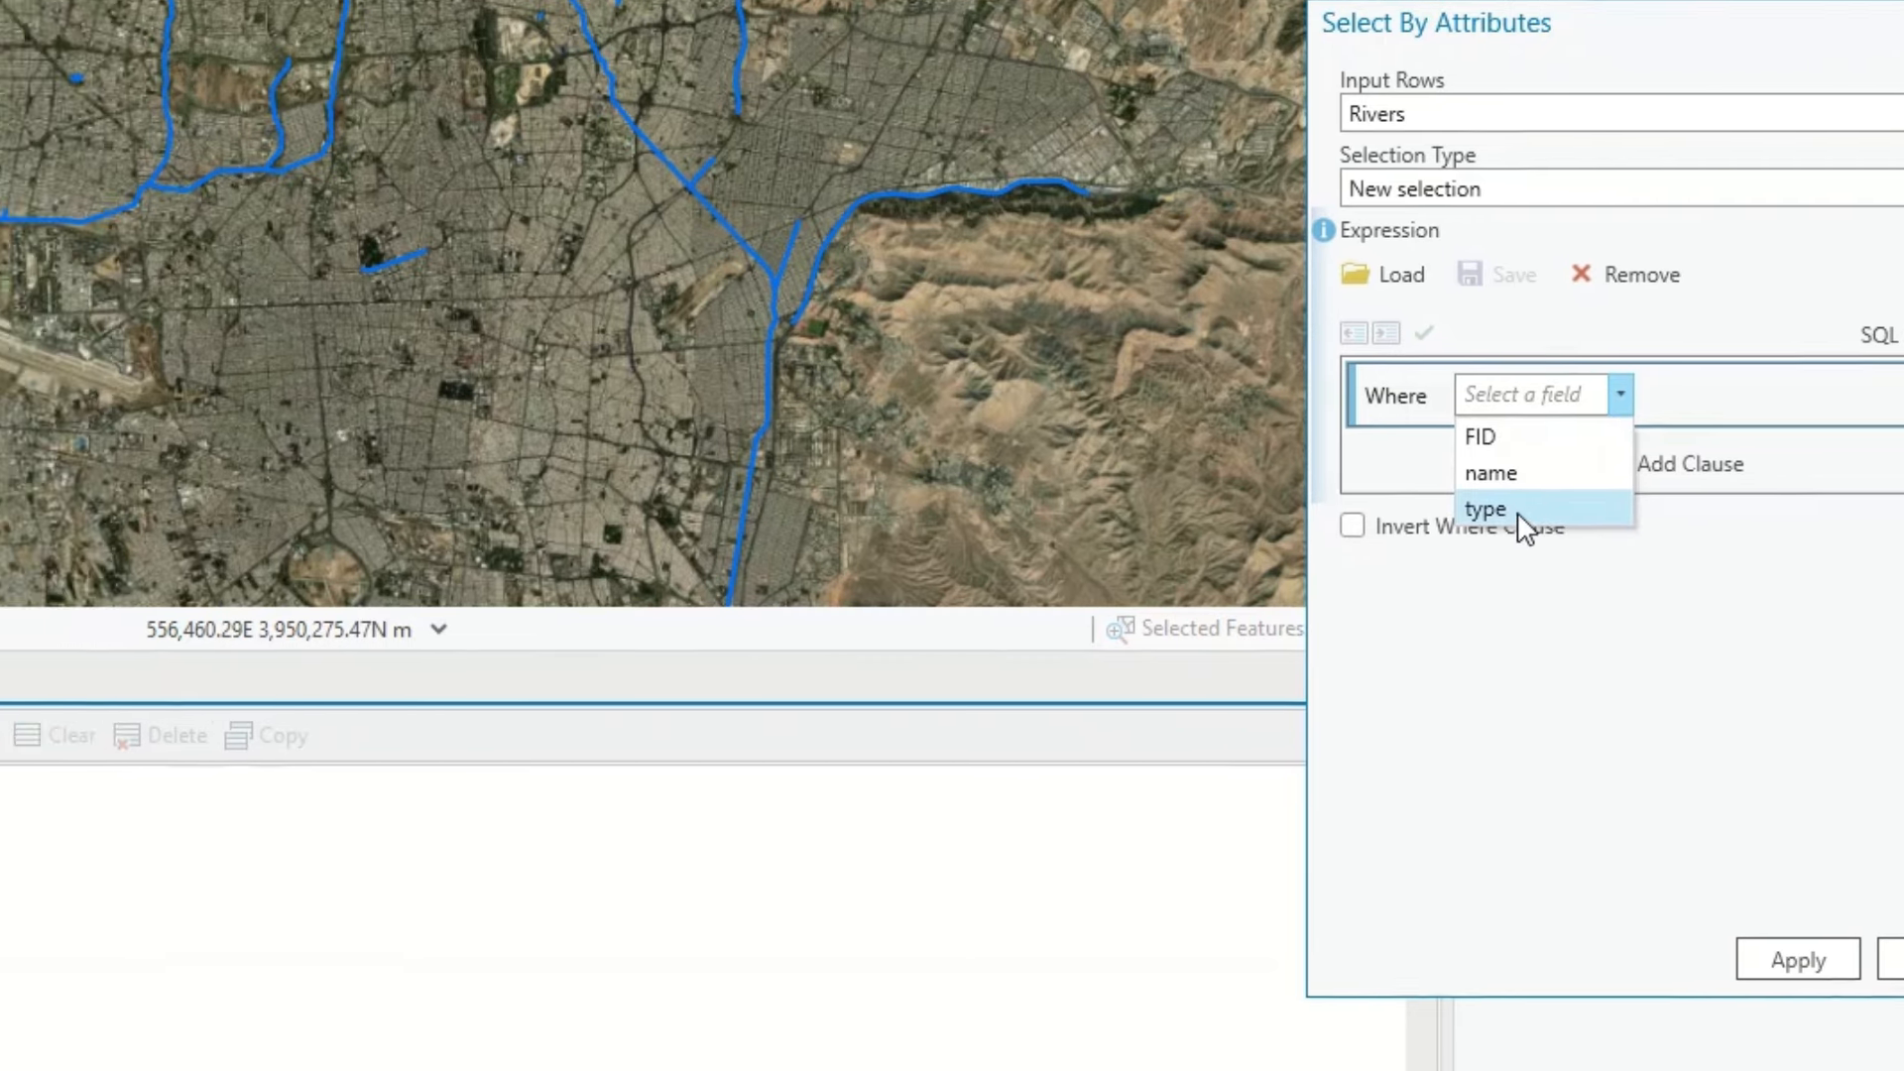
left_click(1401, 552)
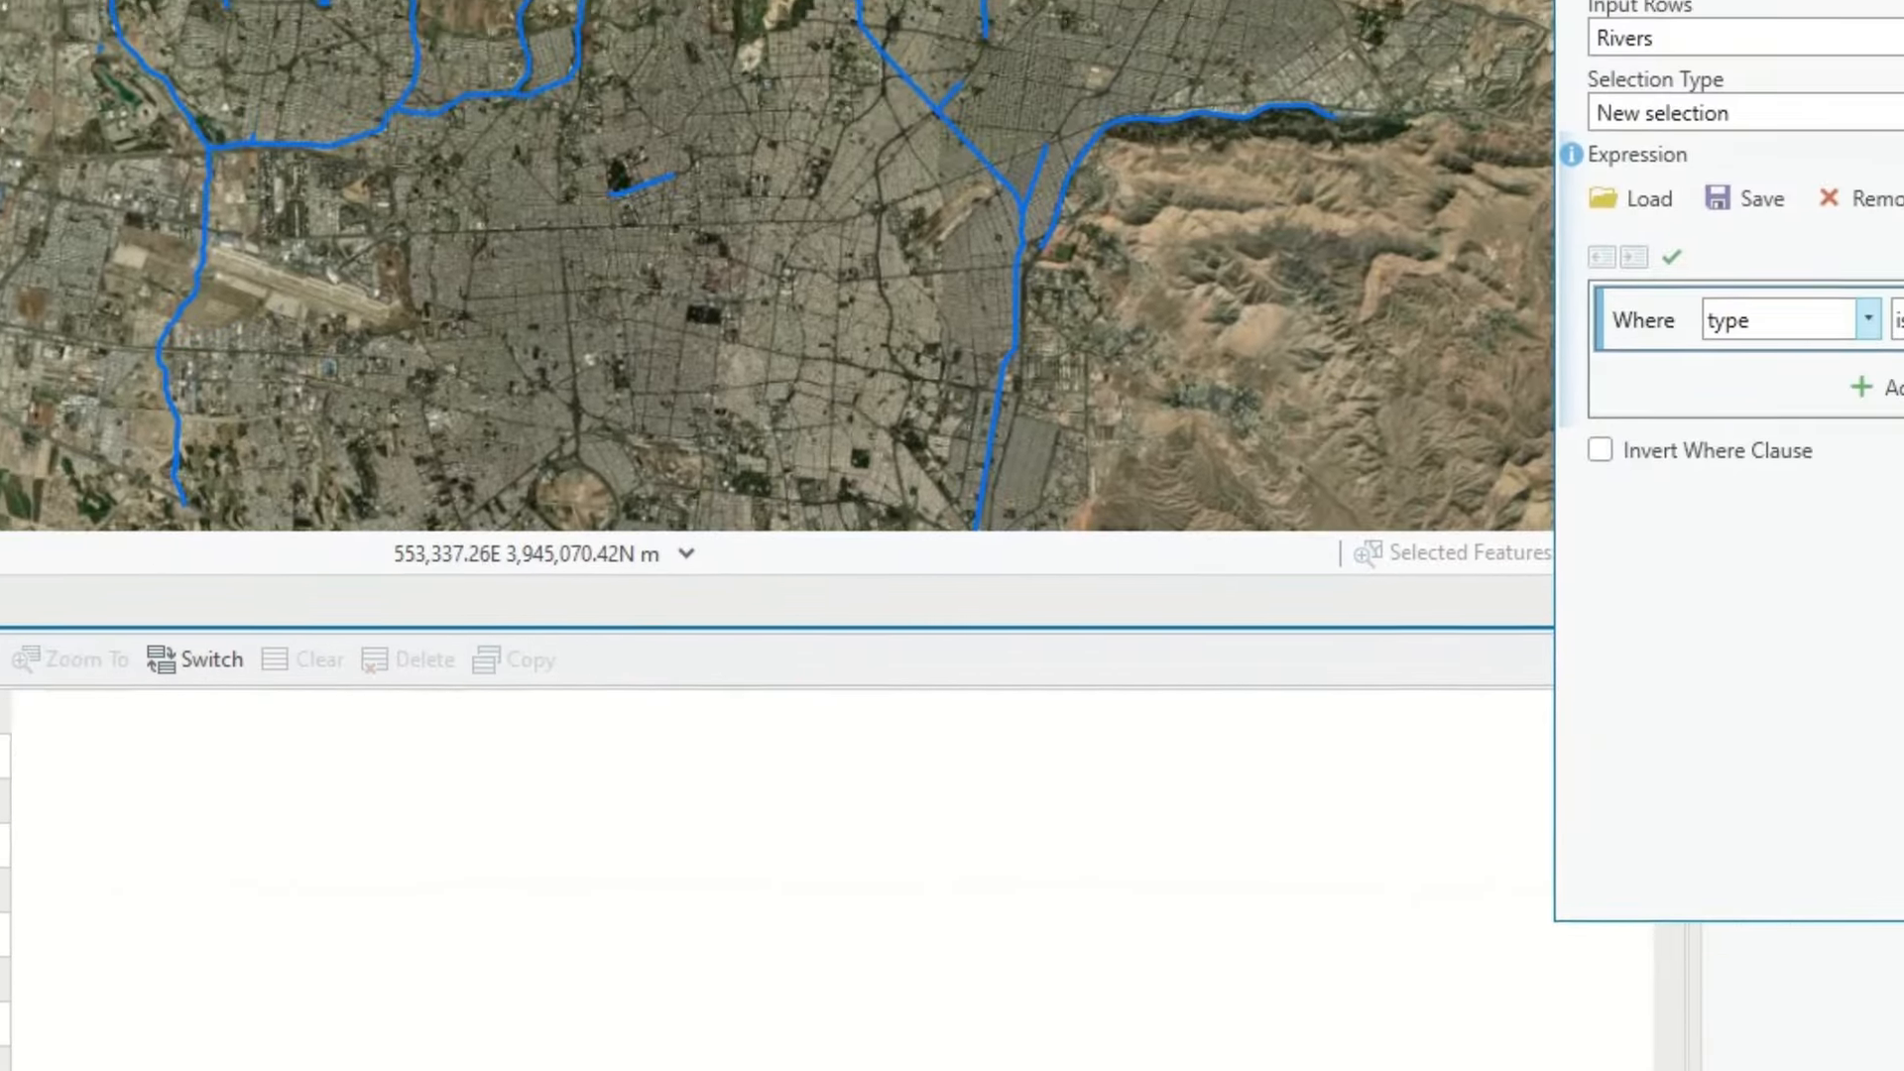
left_click(1625, 430)
left_click(1627, 474)
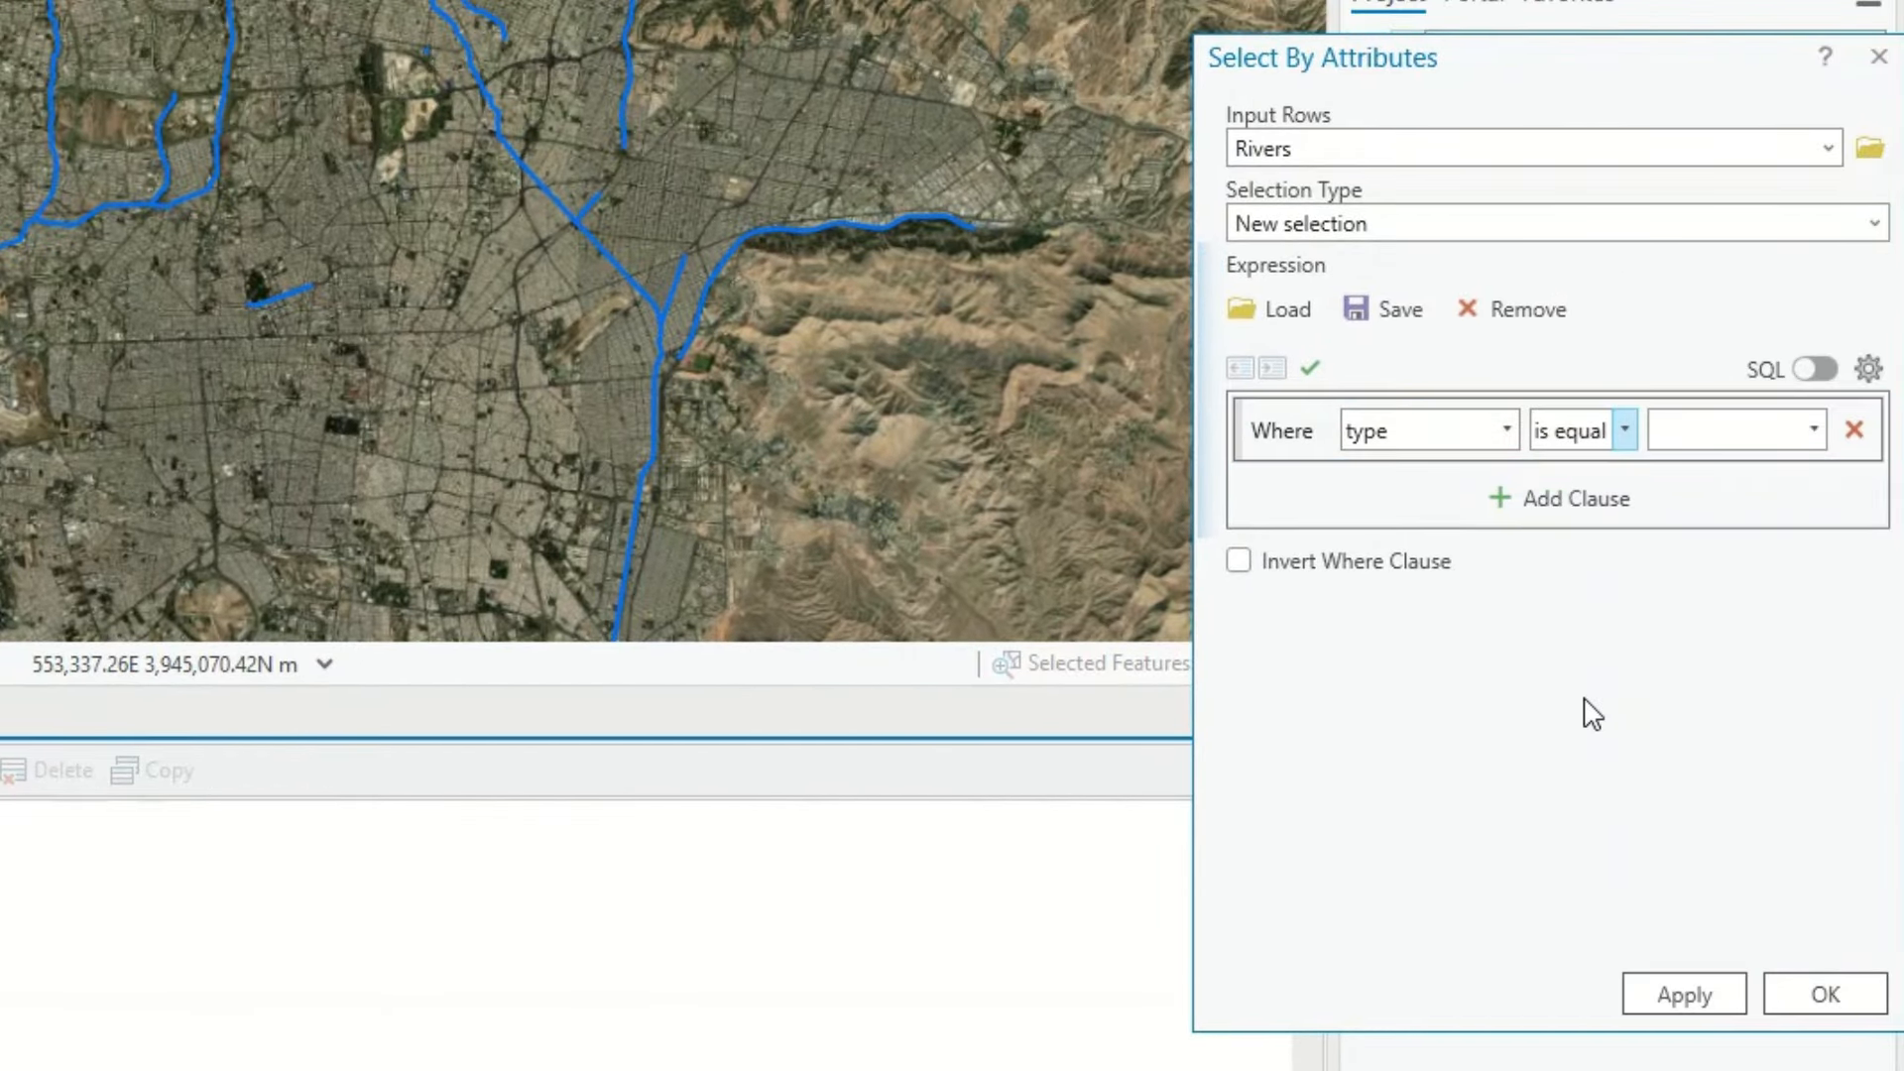
left_click(1814, 433)
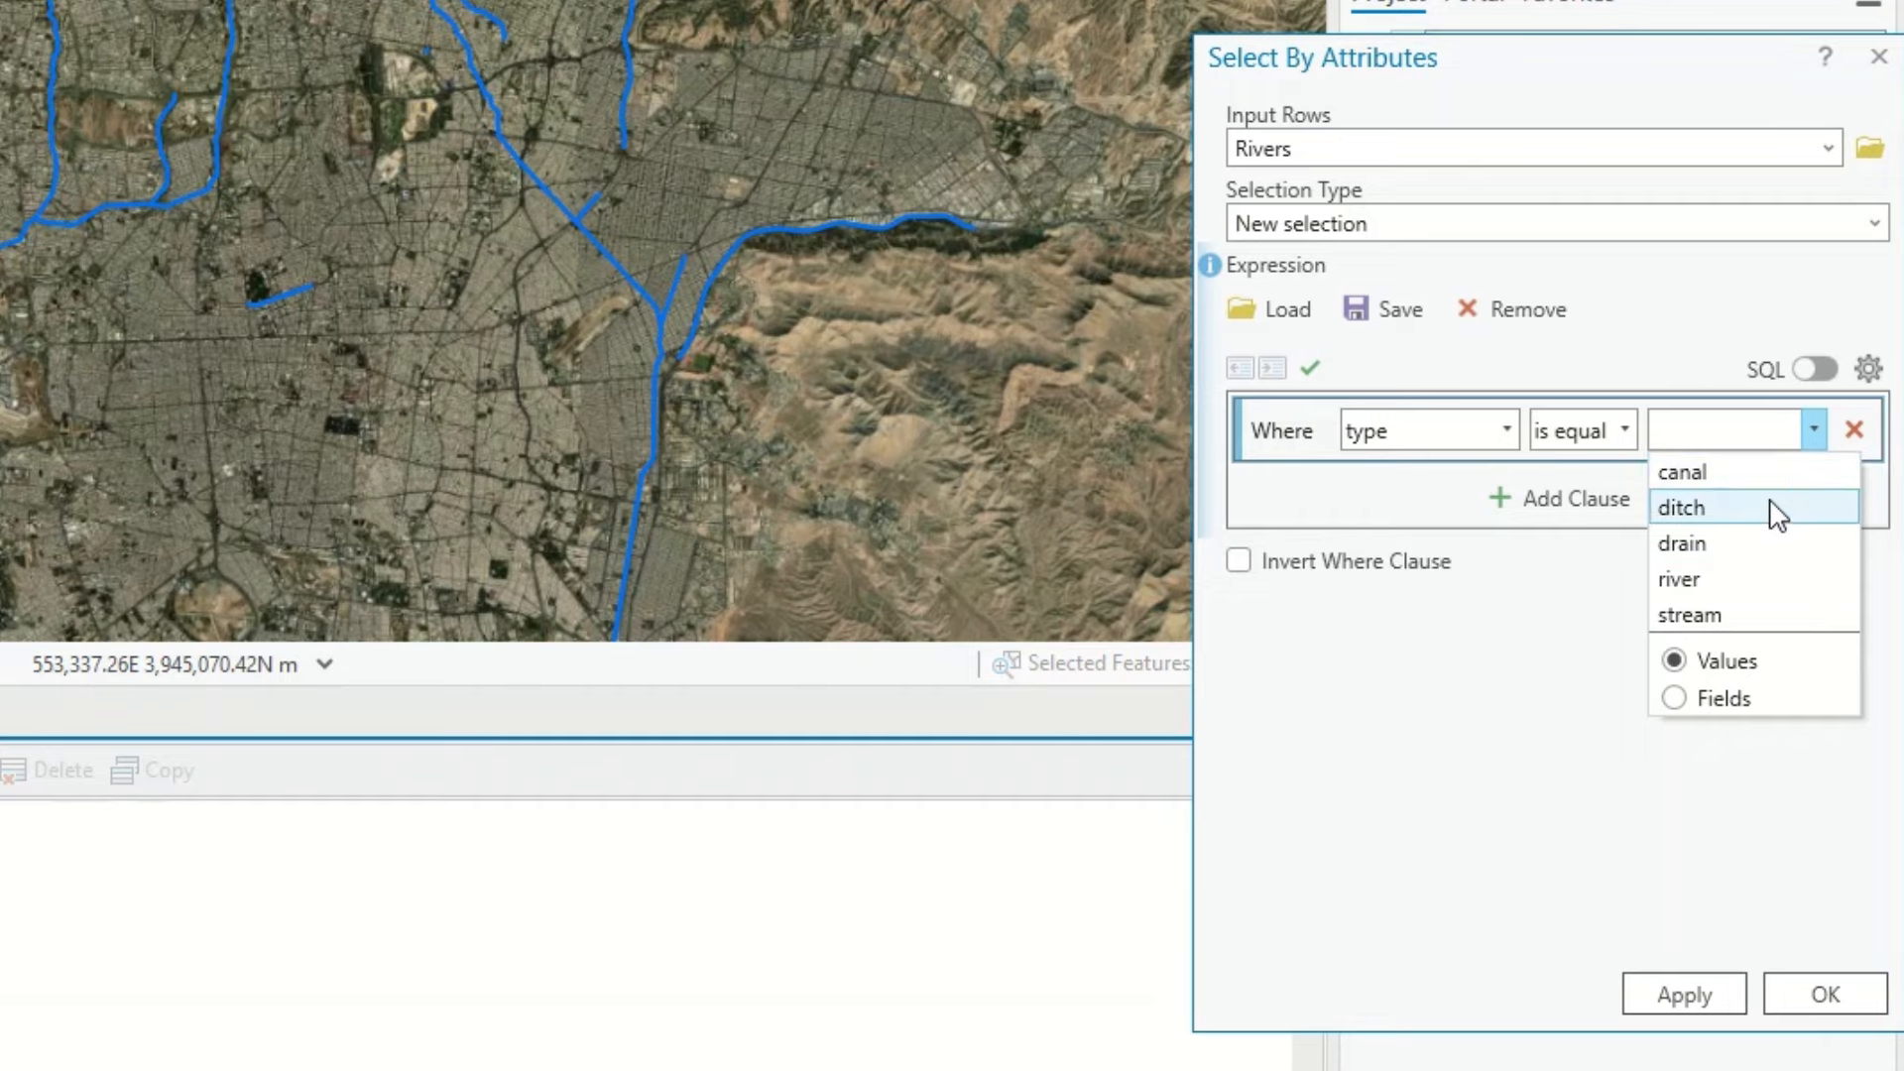
left_click(1716, 592)
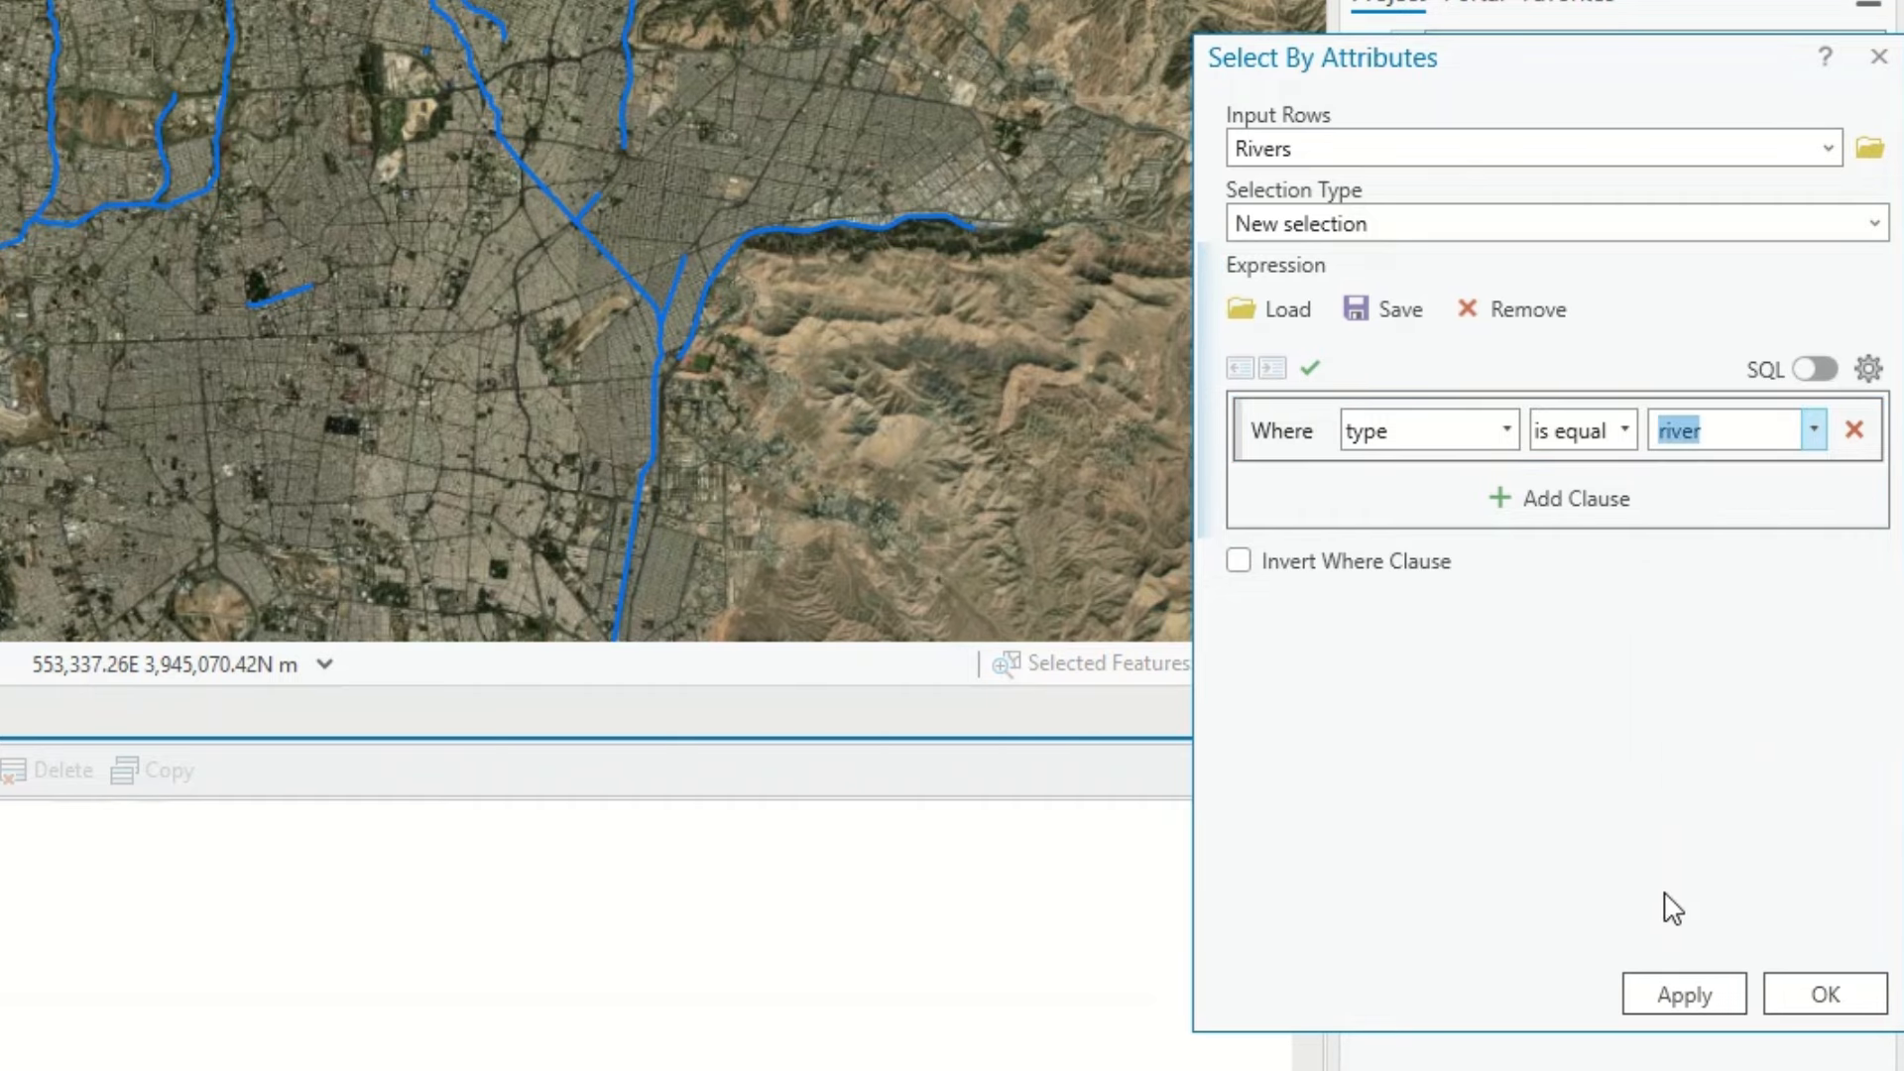
left_click(1684, 995)
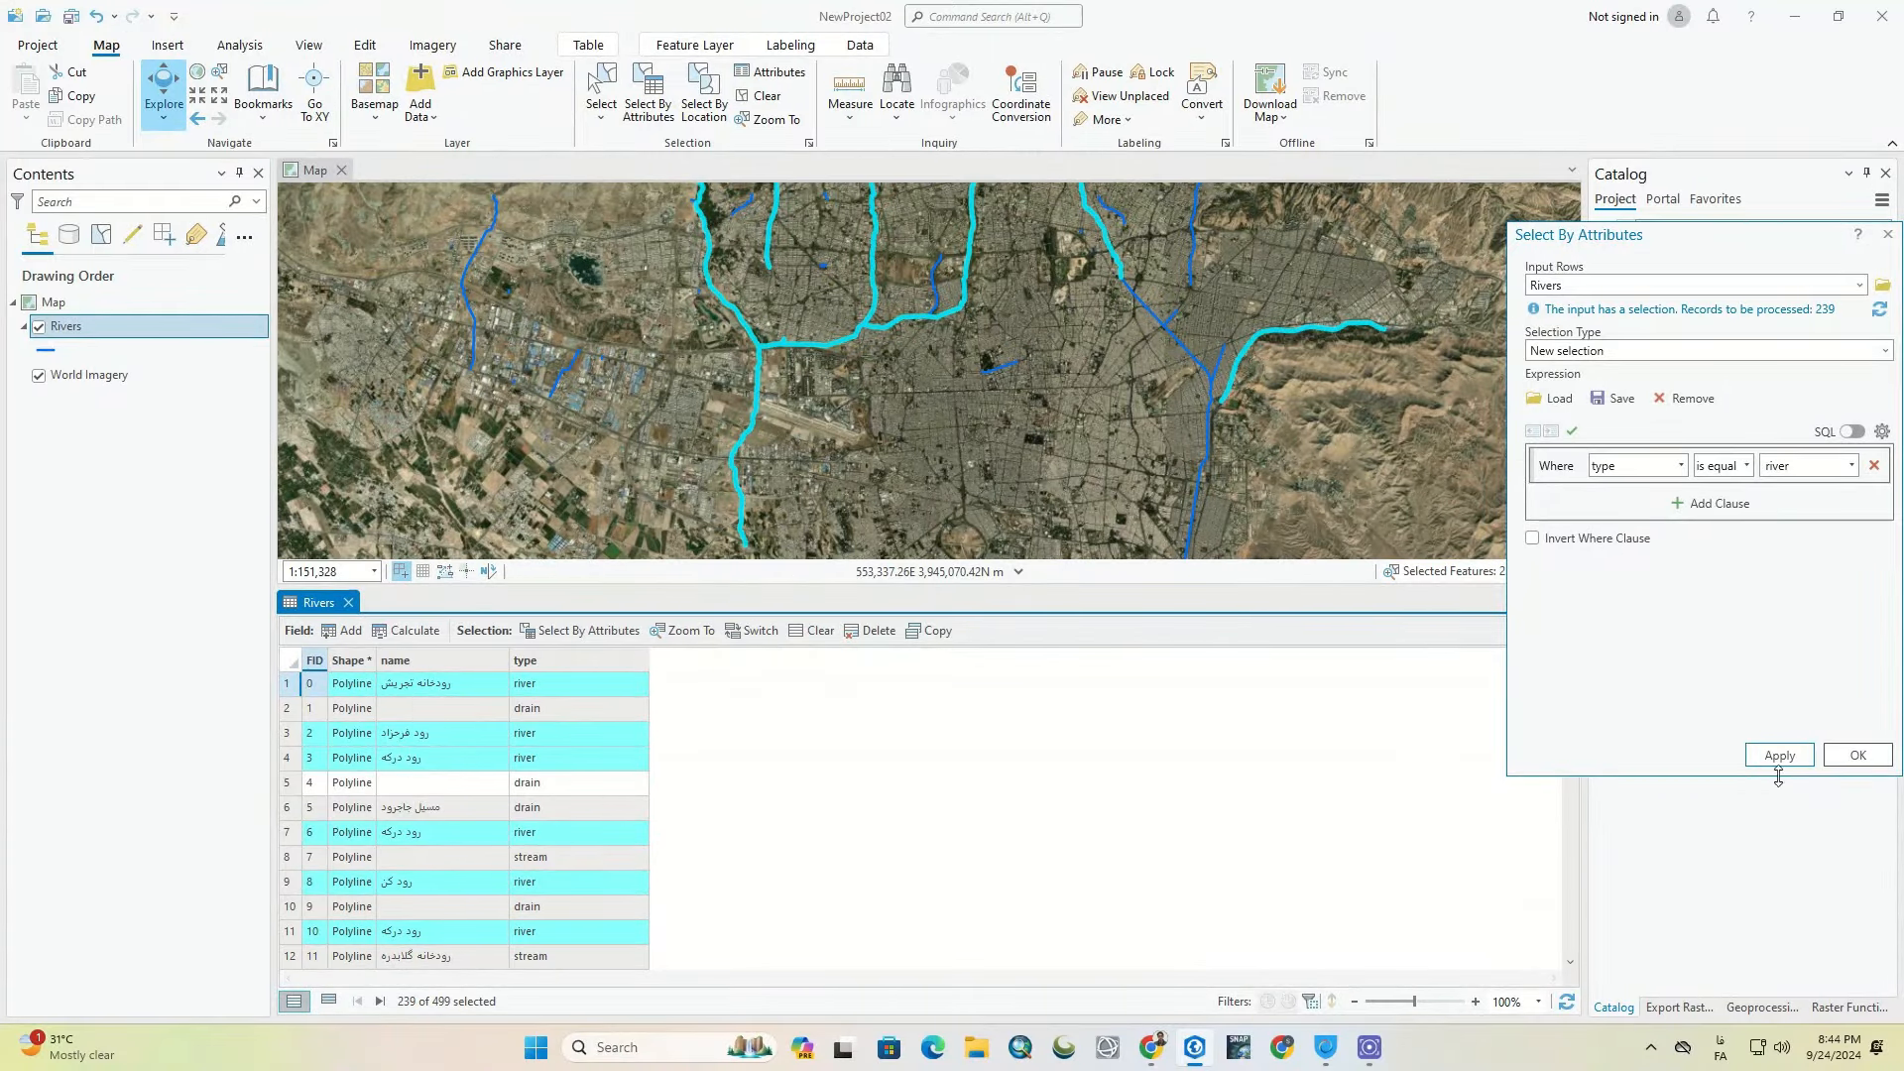
left_click(1854, 757)
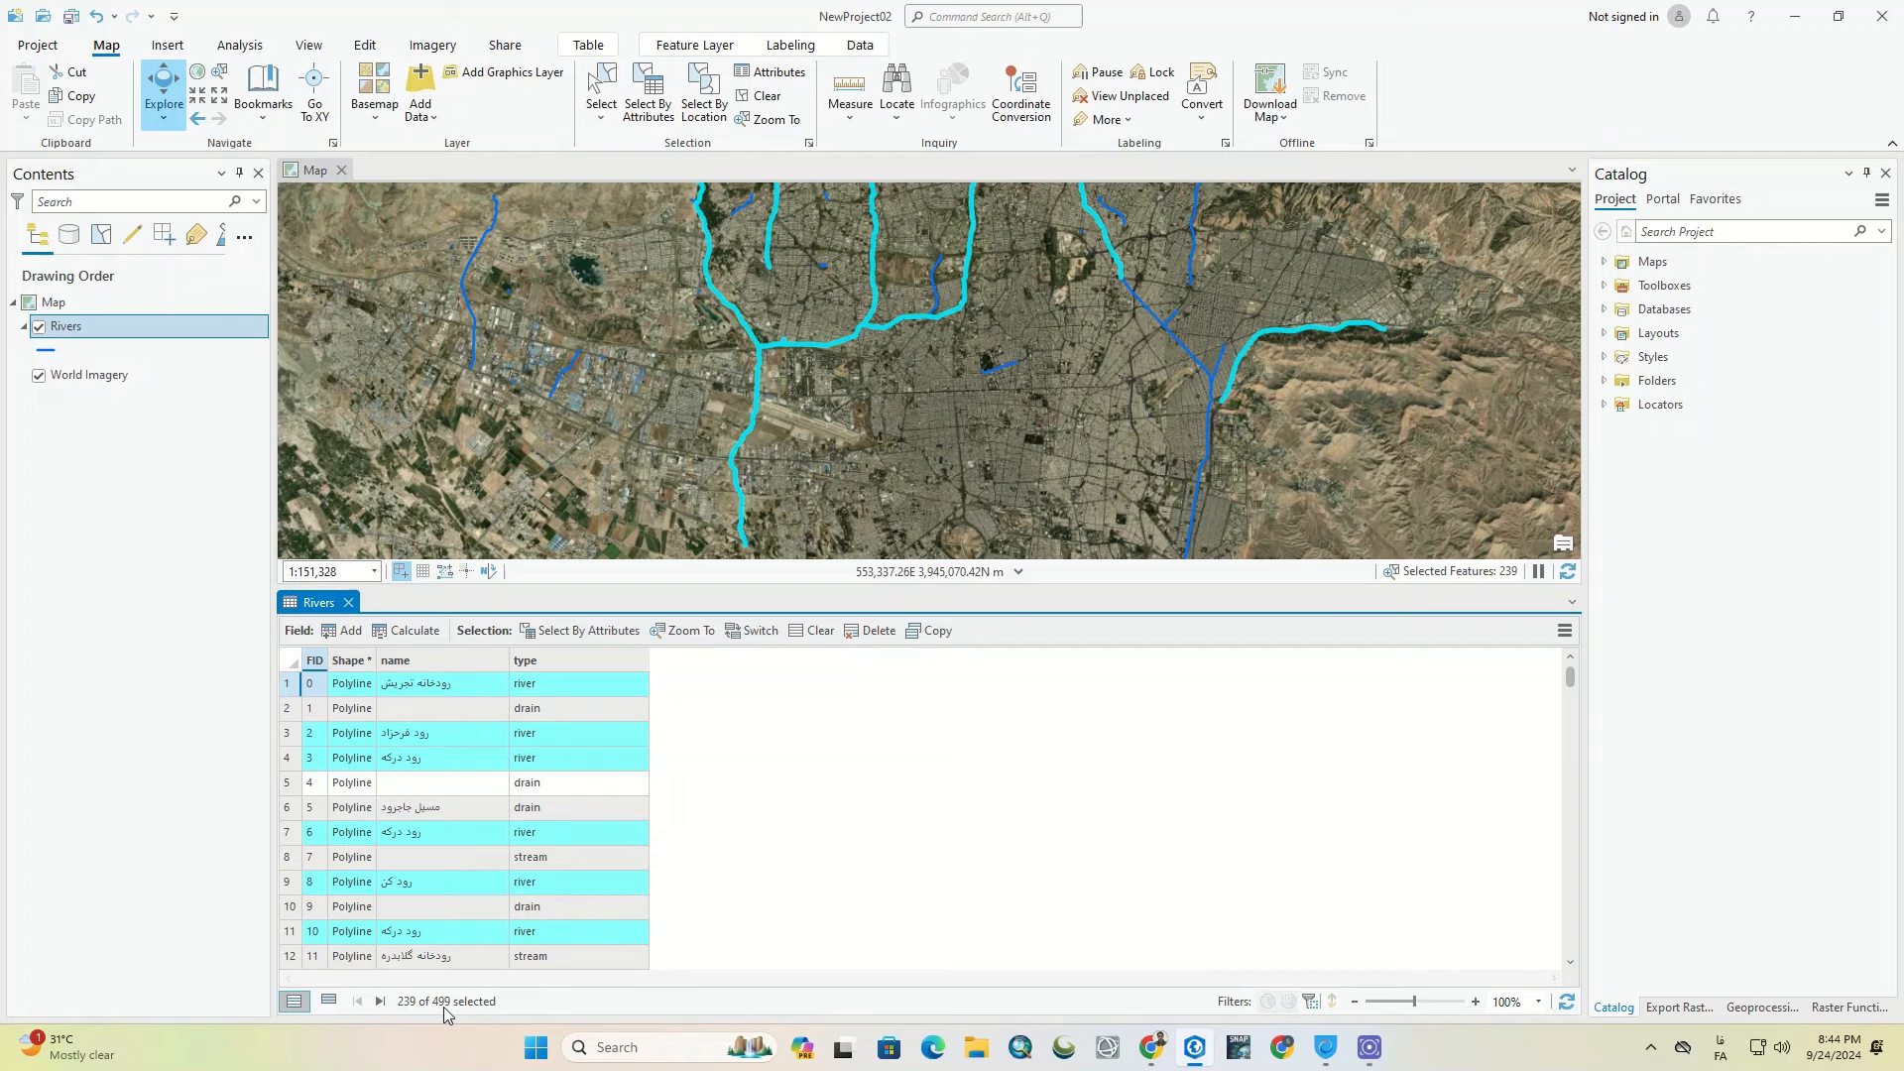
scroll(1006, 428, "down", 2)
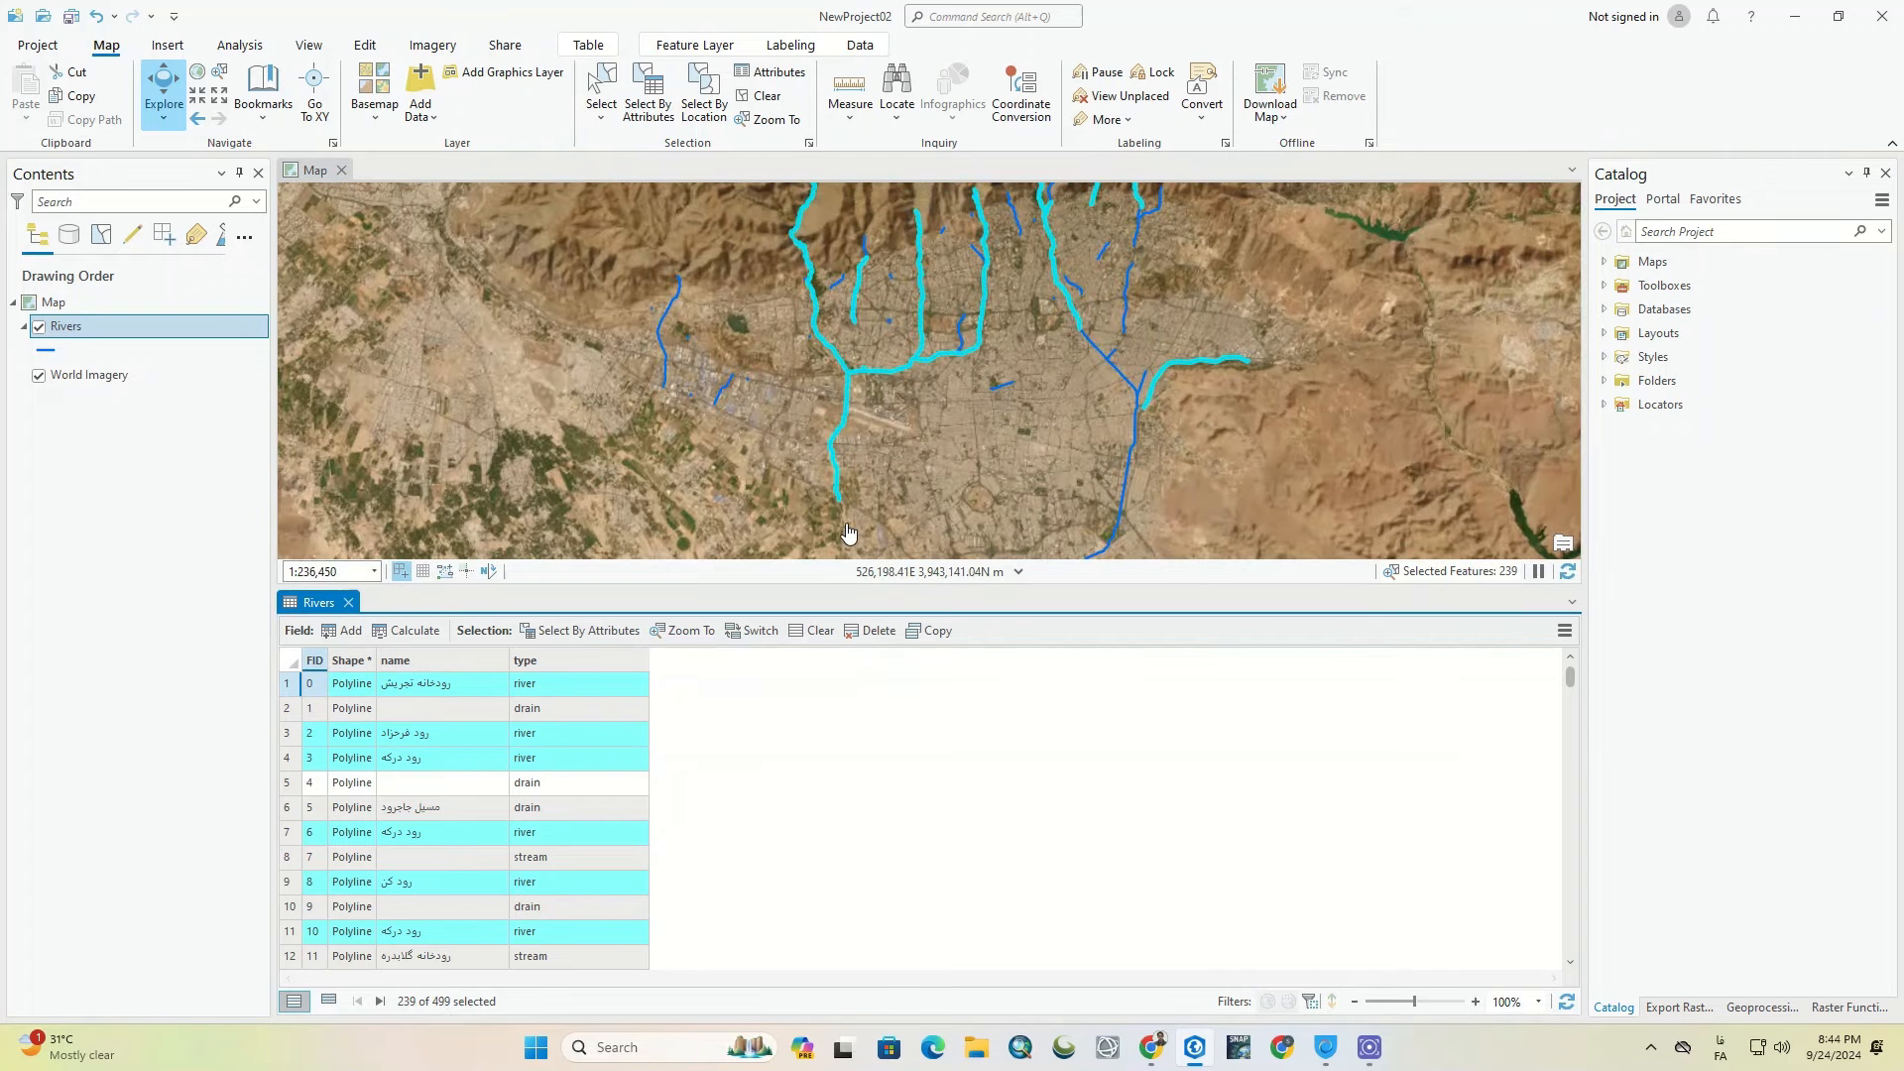
scroll(928, 488, "down", 2)
left_click_drag(928, 488, 912, 458)
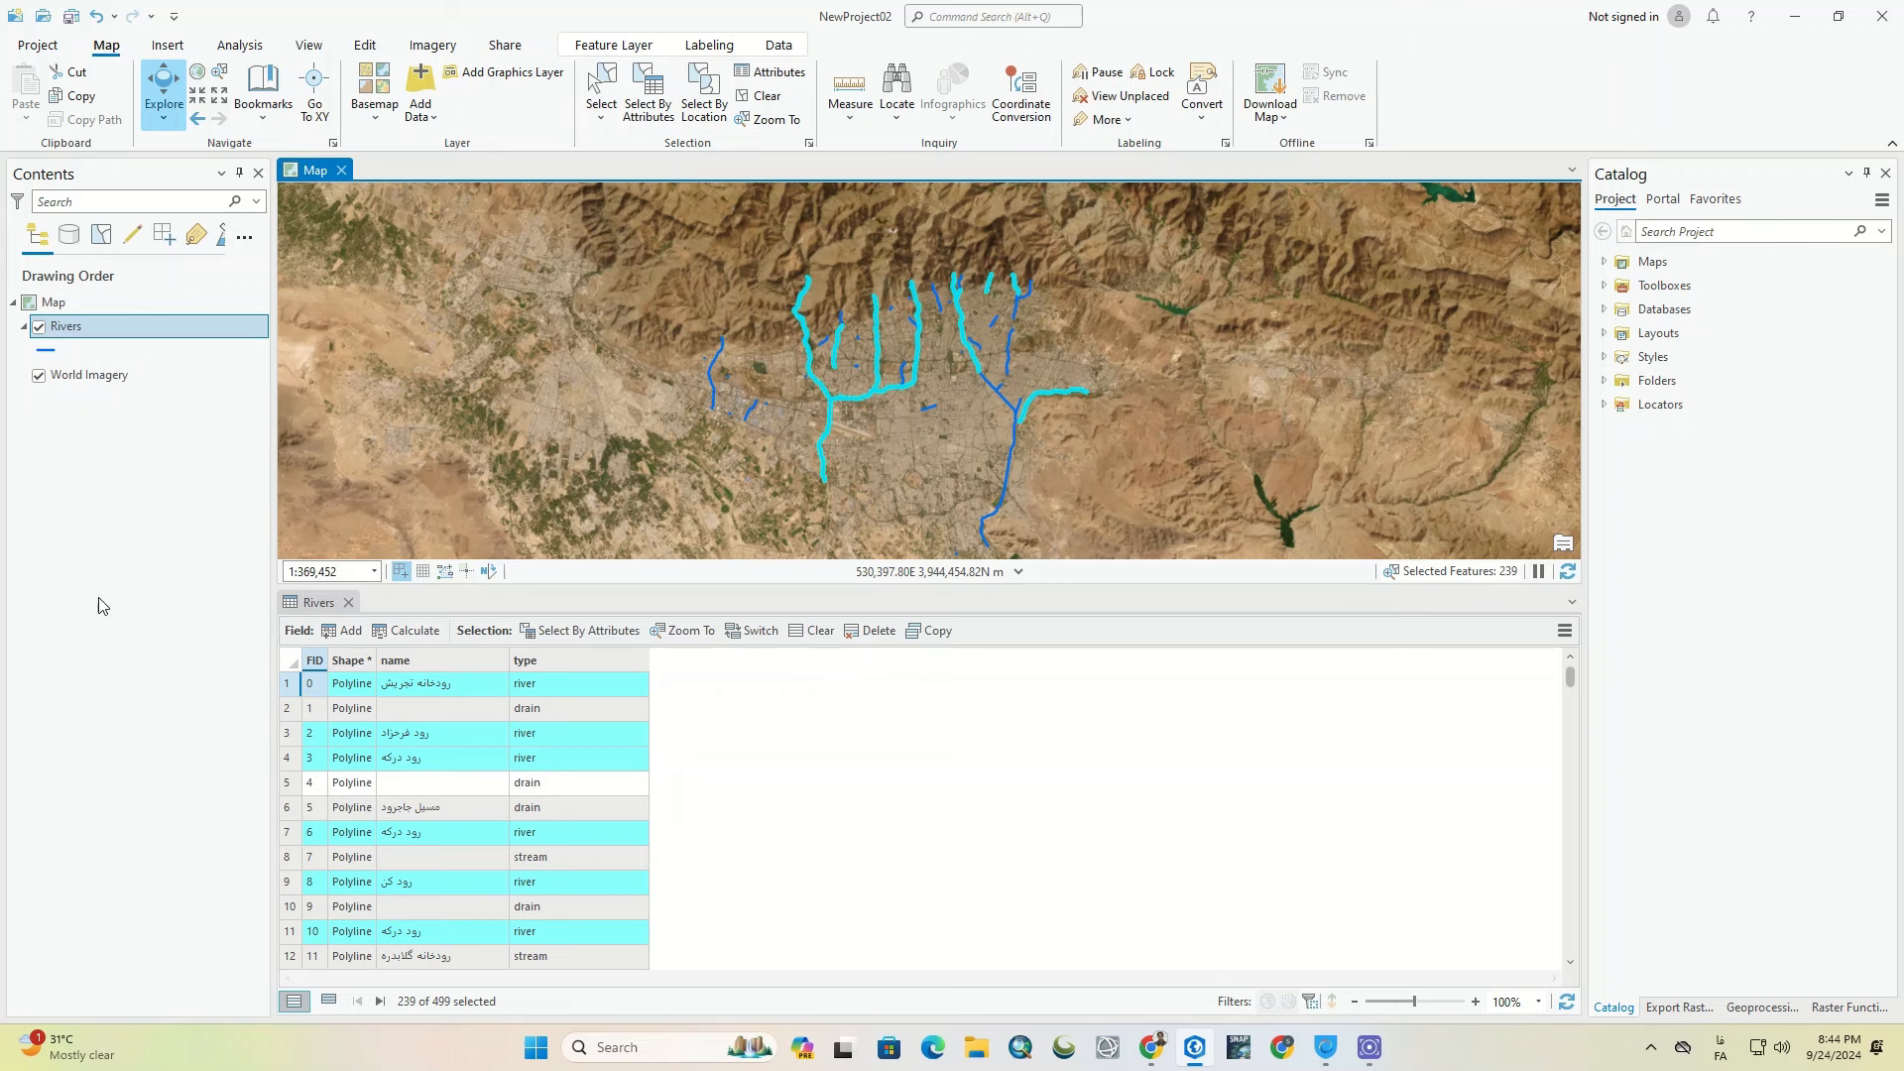
Step: Add a field named Length with data type Double to the Rivers table, save it and close the field design view
left_click(348, 632)
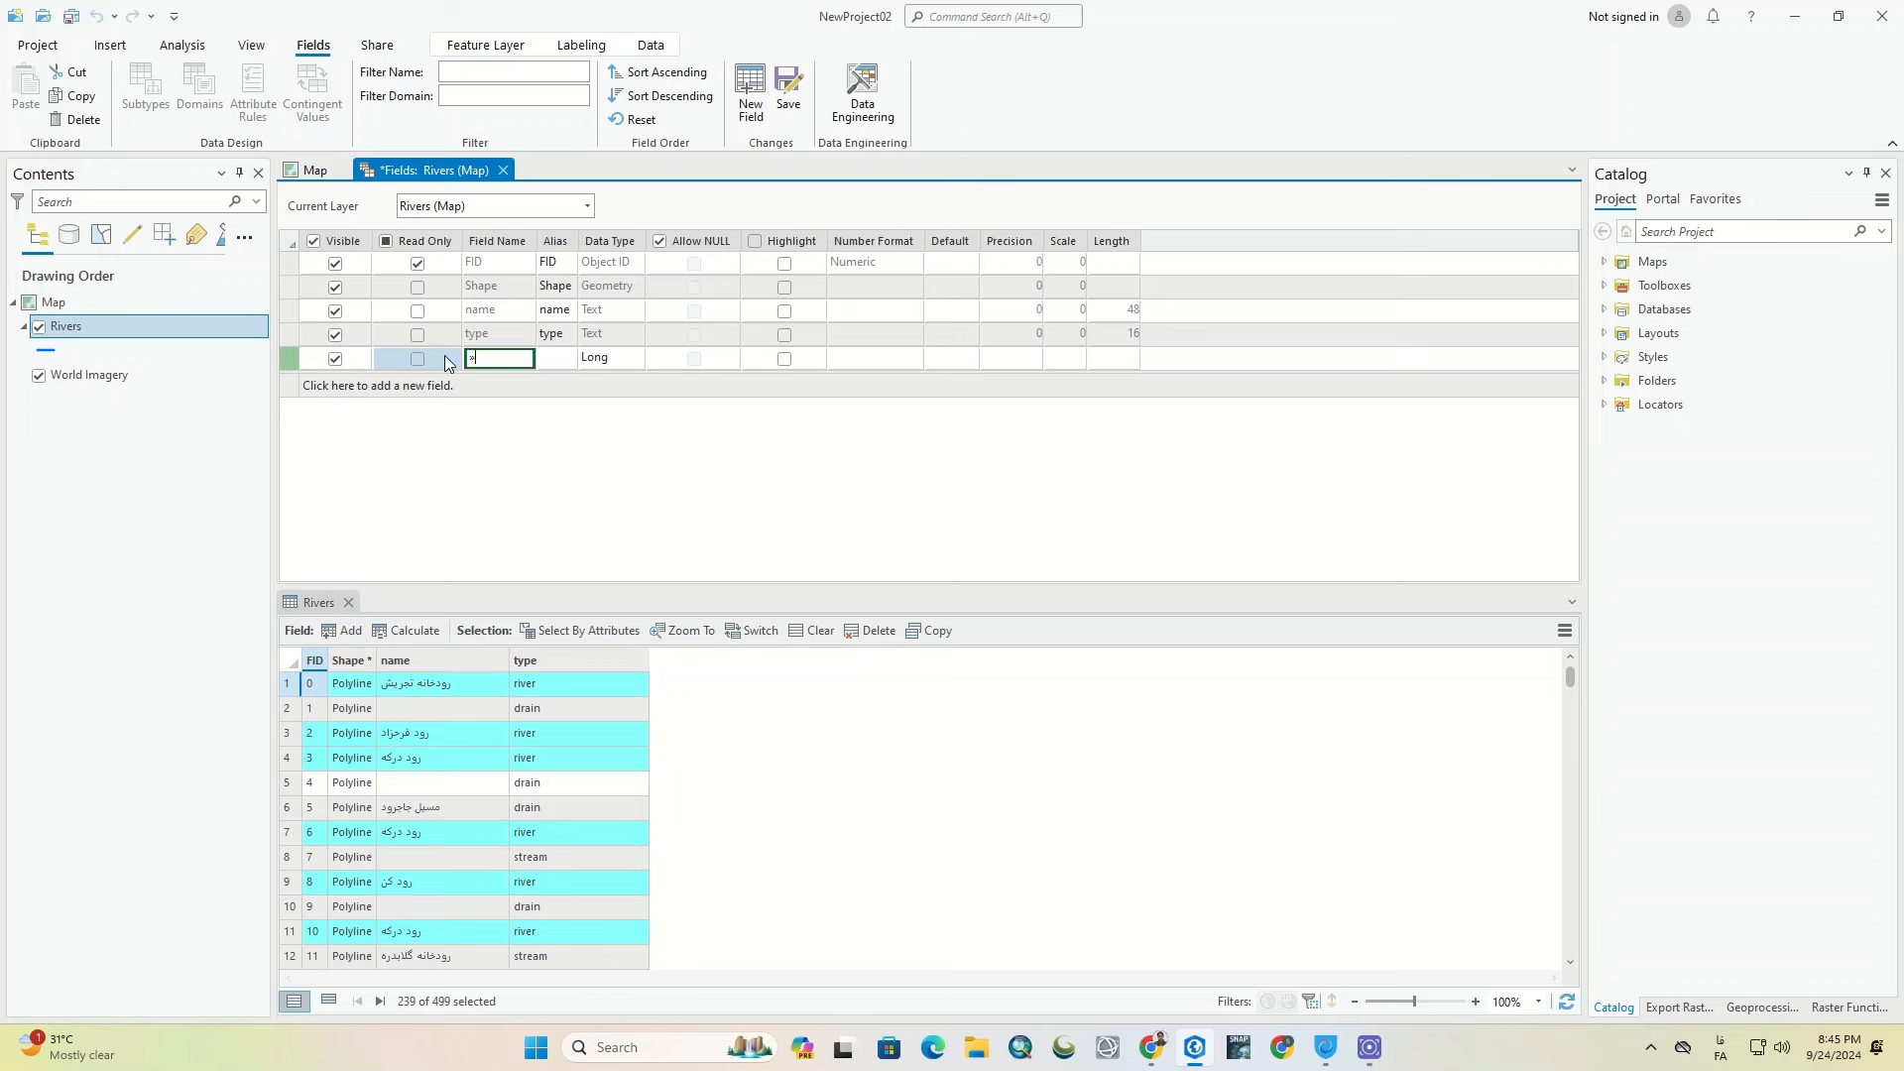
key("alt+shift")
left_click(619, 359)
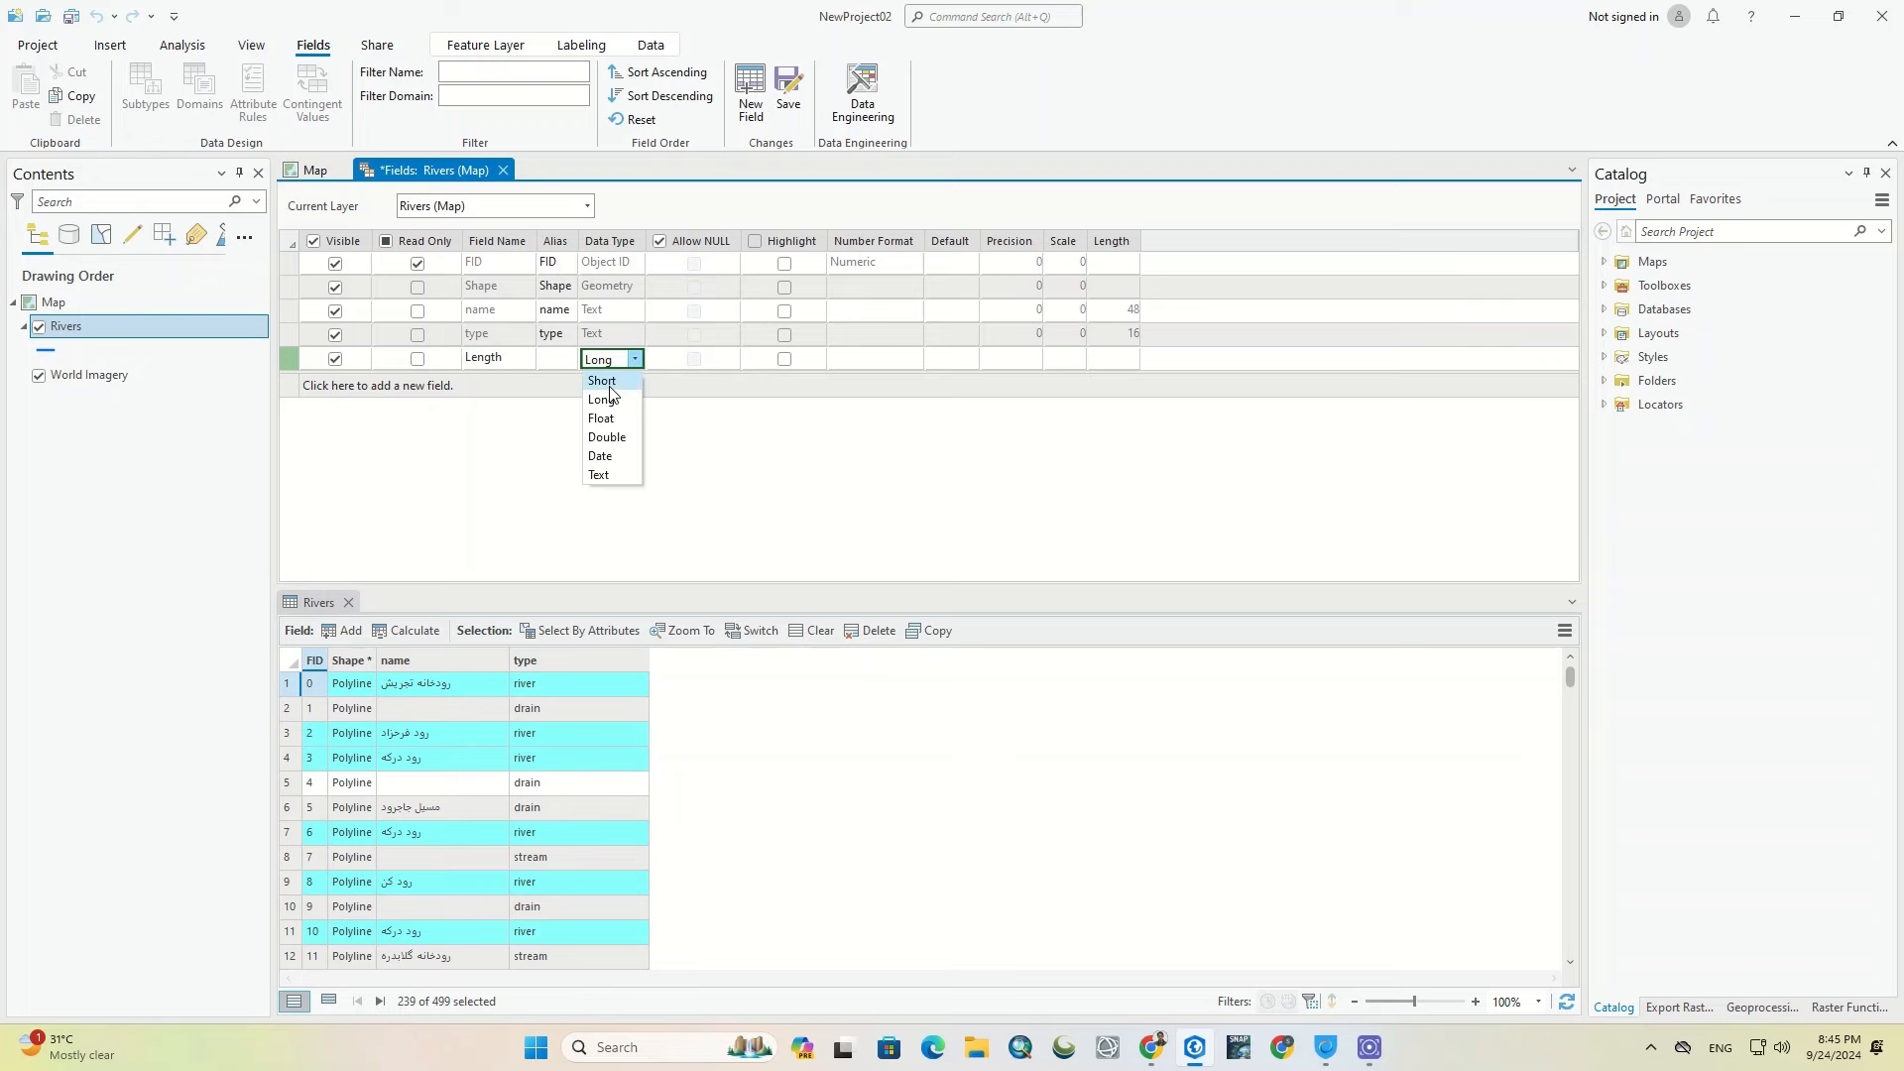
left_click(617, 436)
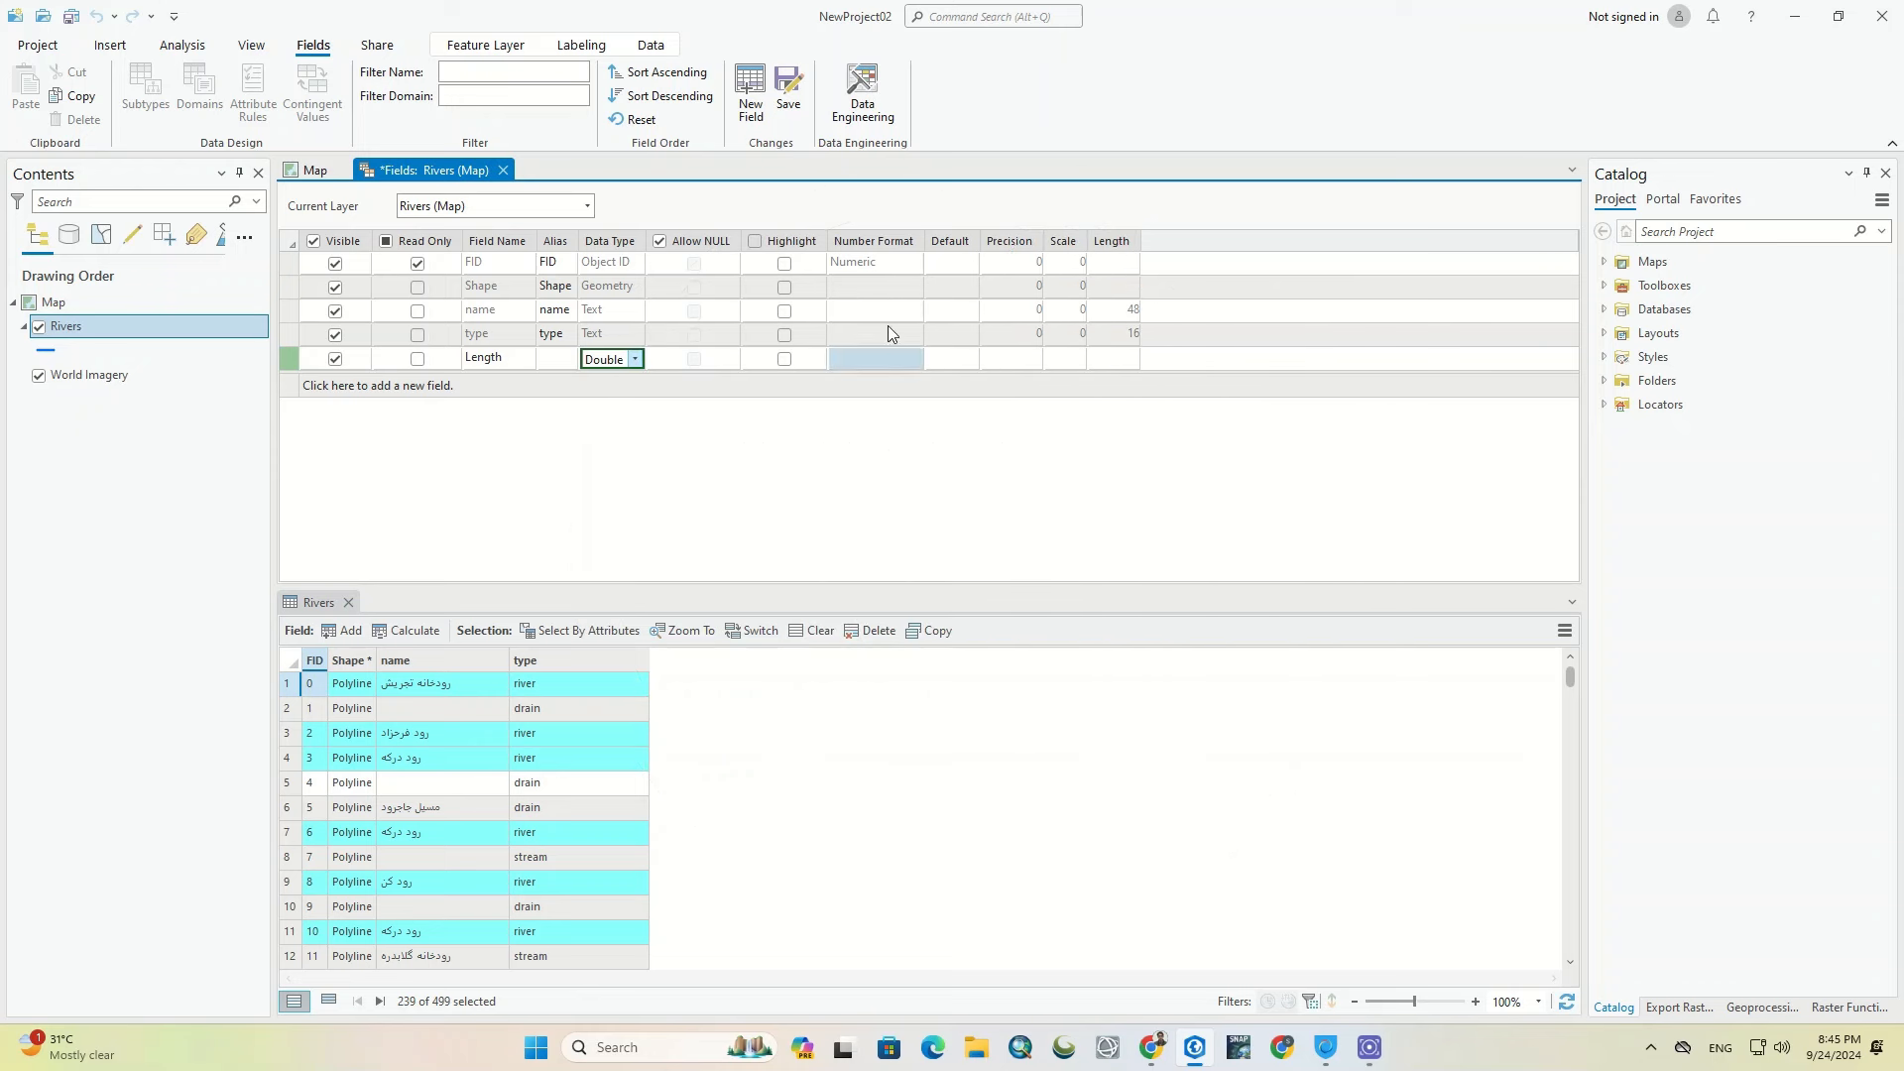
left_click(788, 89)
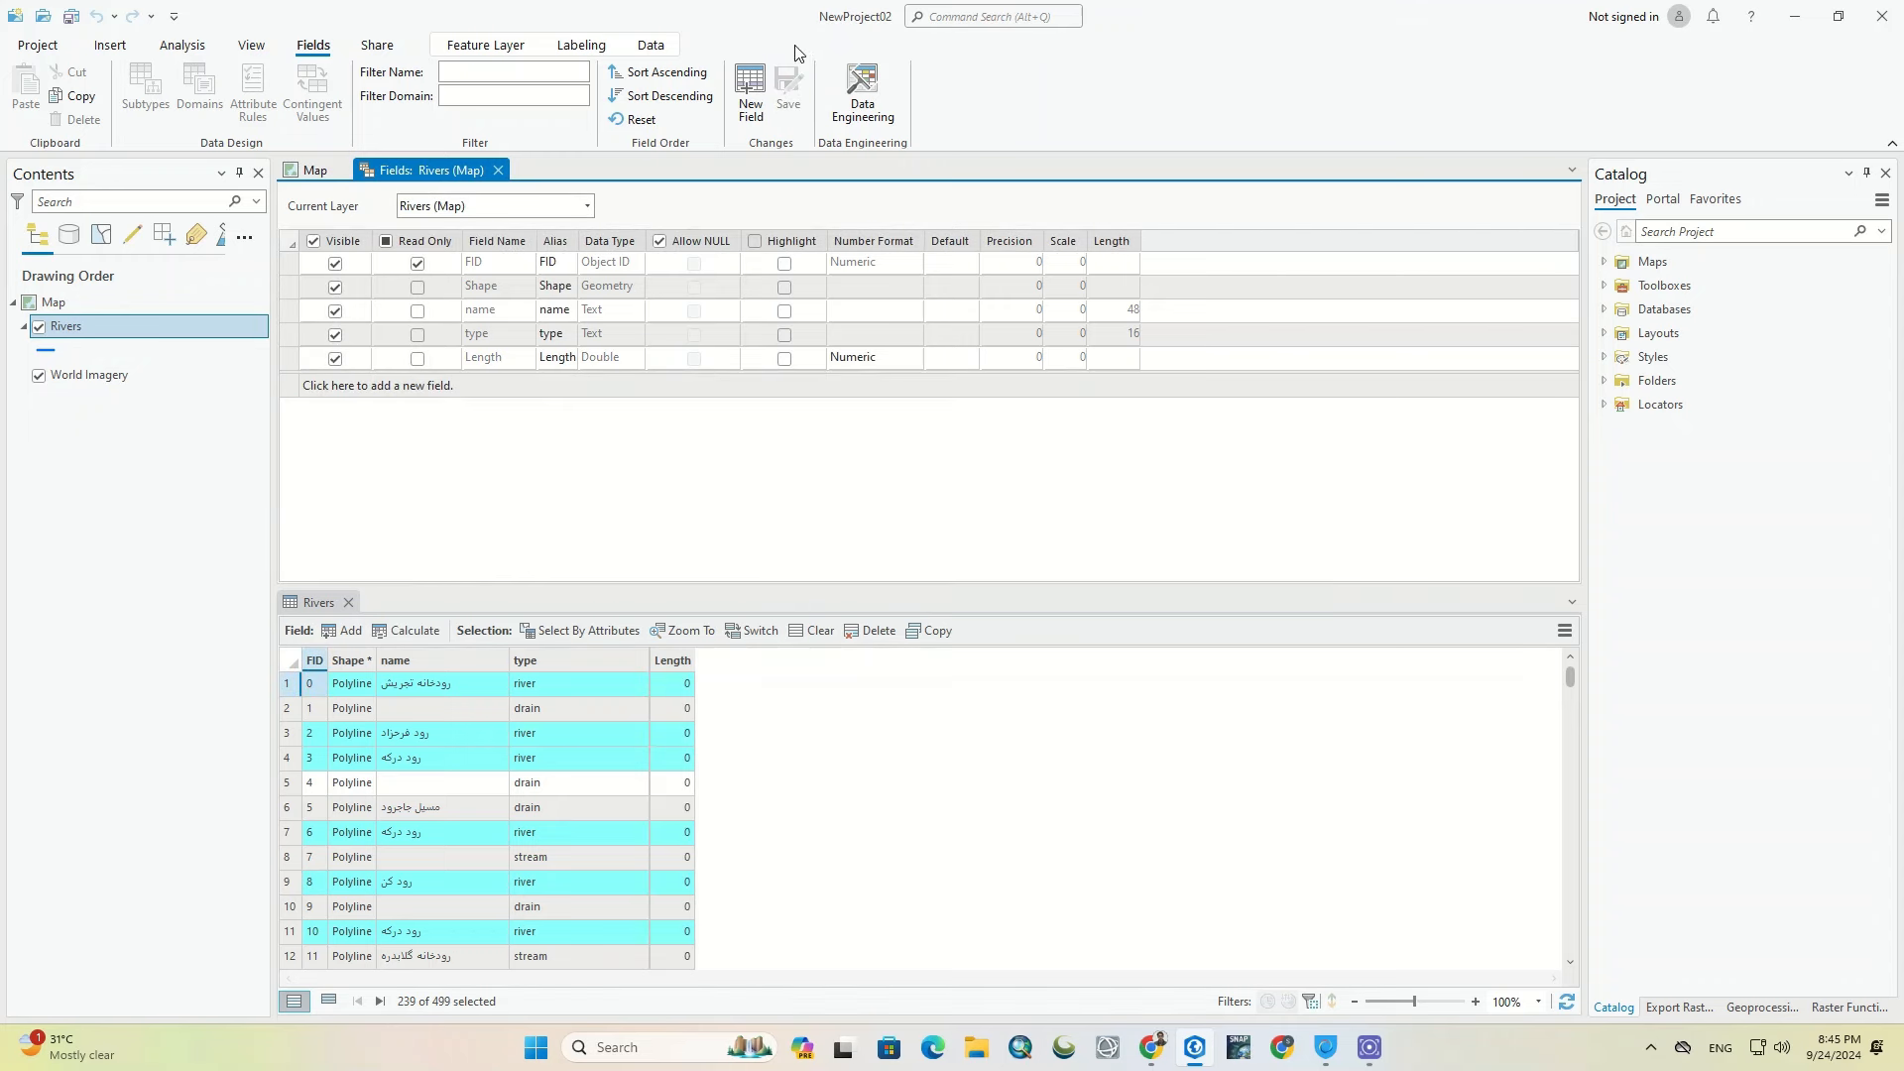
left_click(498, 173)
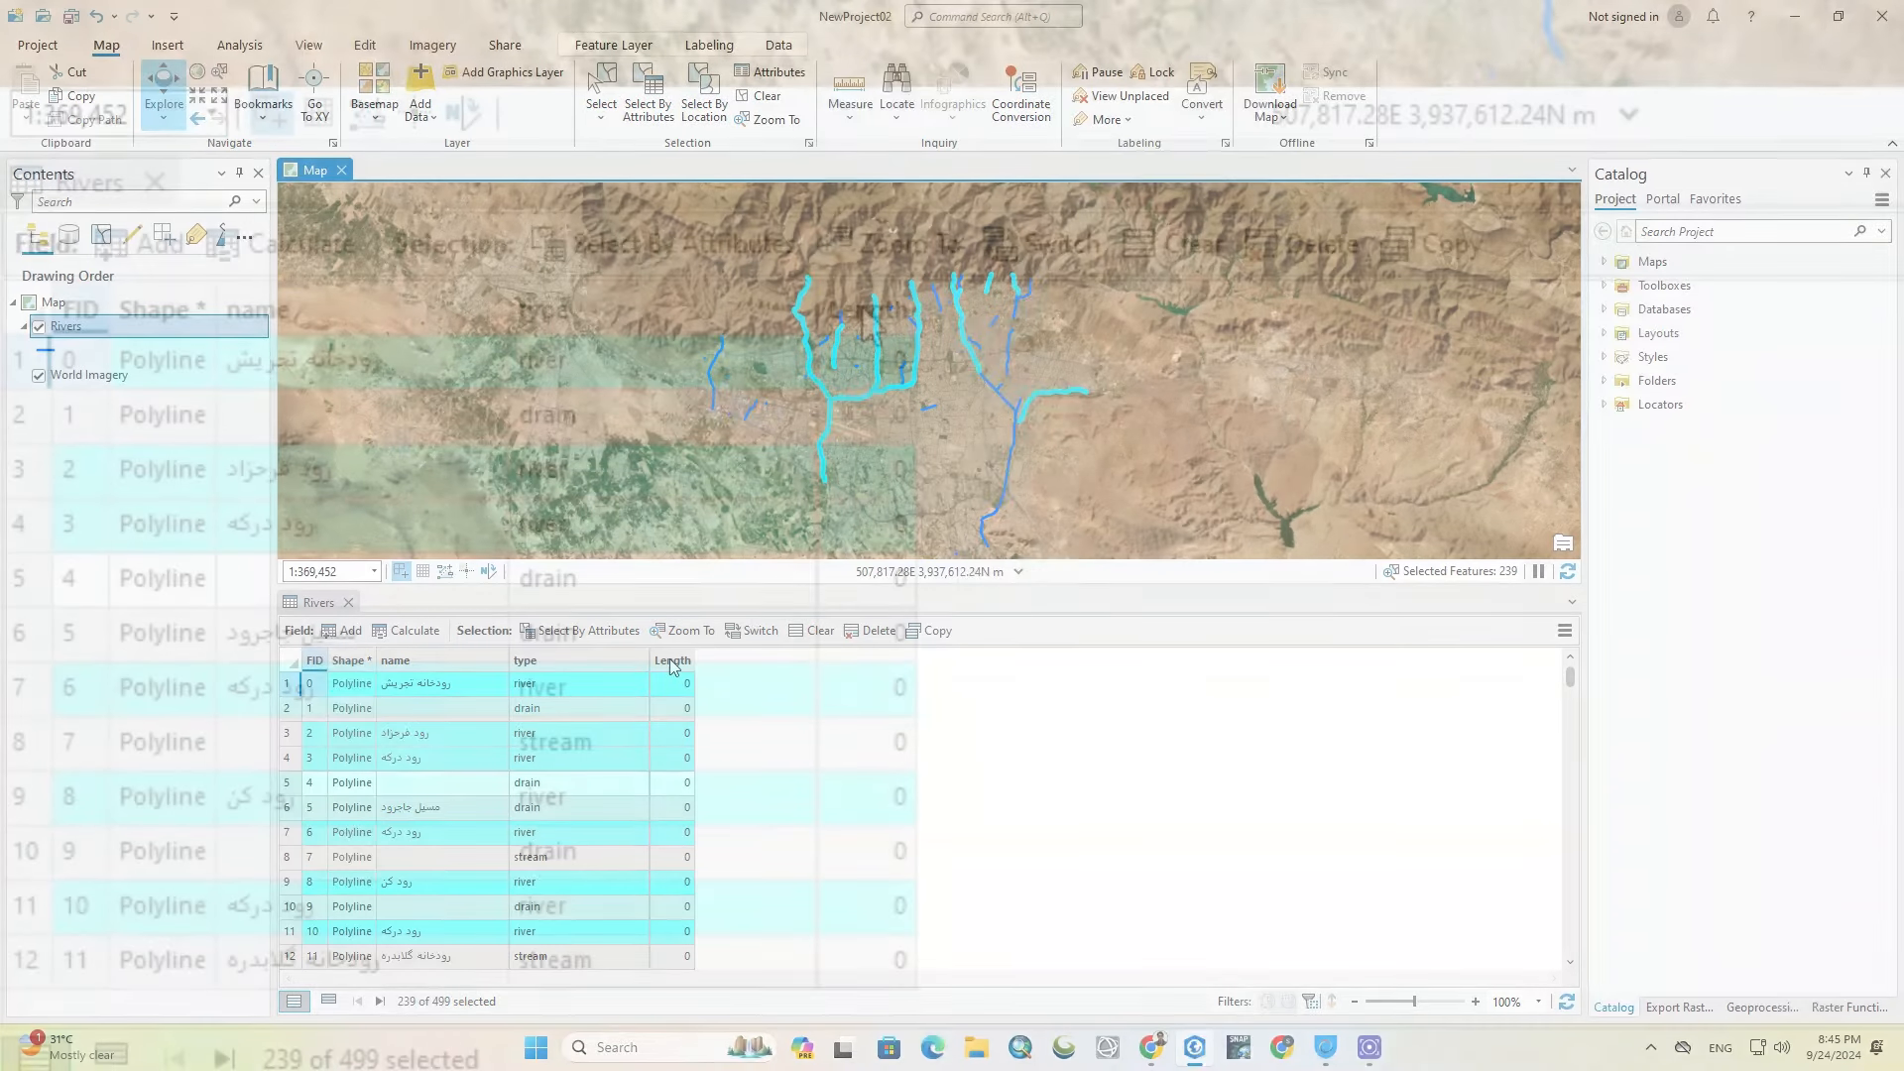
Step: Start Calculate Geometry on the Length column with Rivers as the input features and Length as the target field
right_click(670, 662)
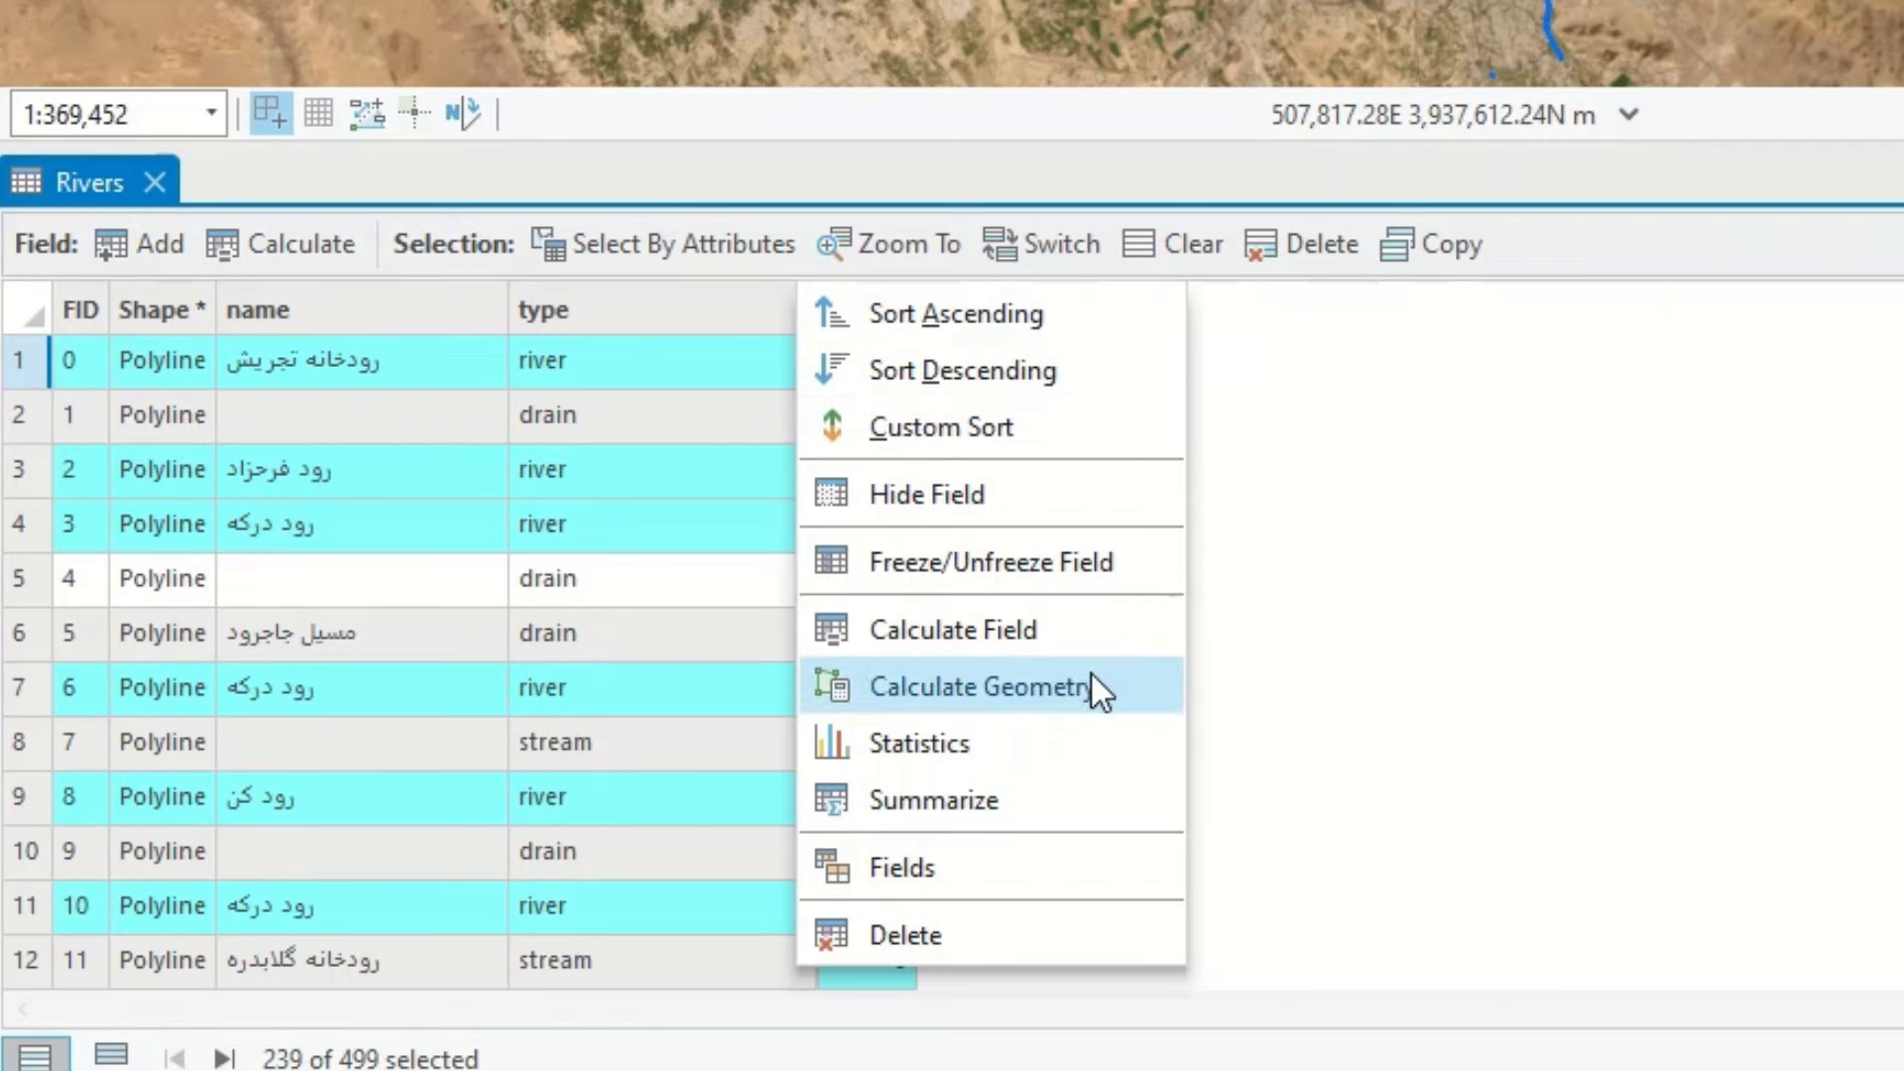
left_click(1134, 690)
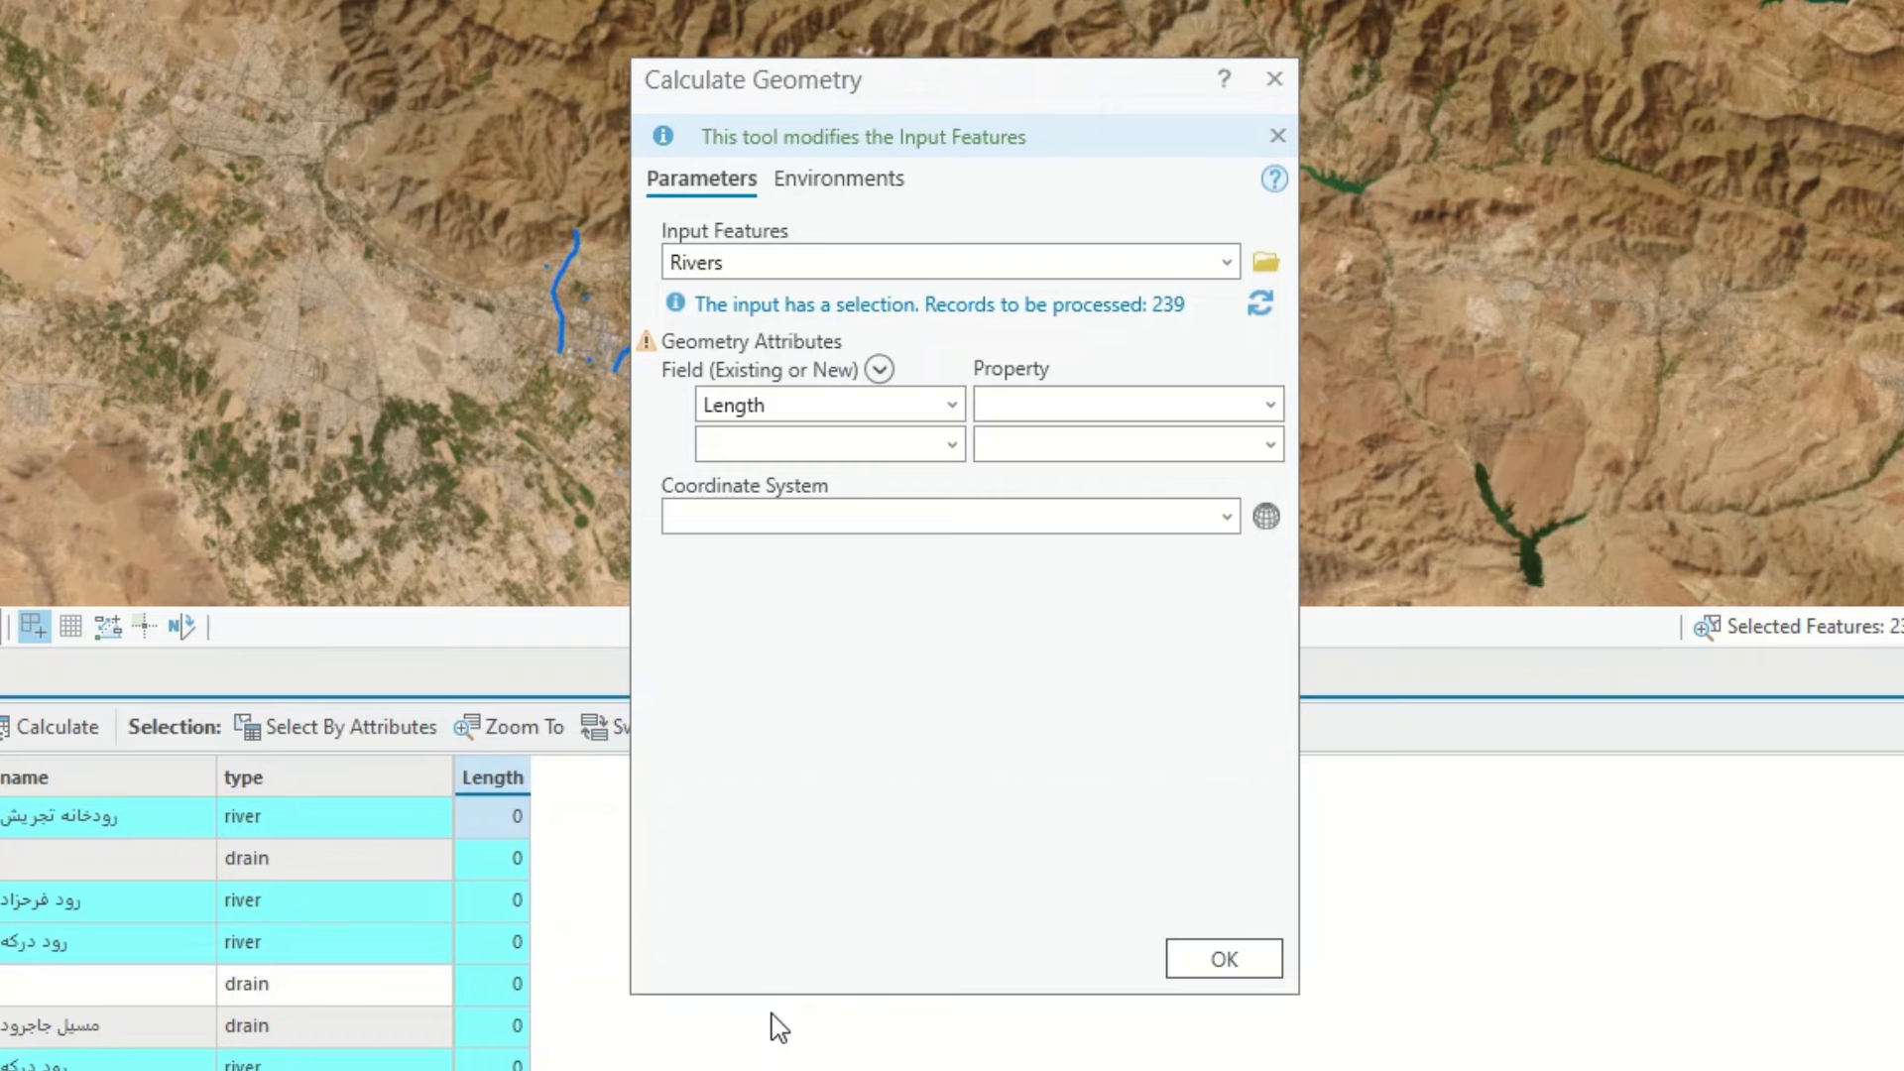
left_click(1227, 262)
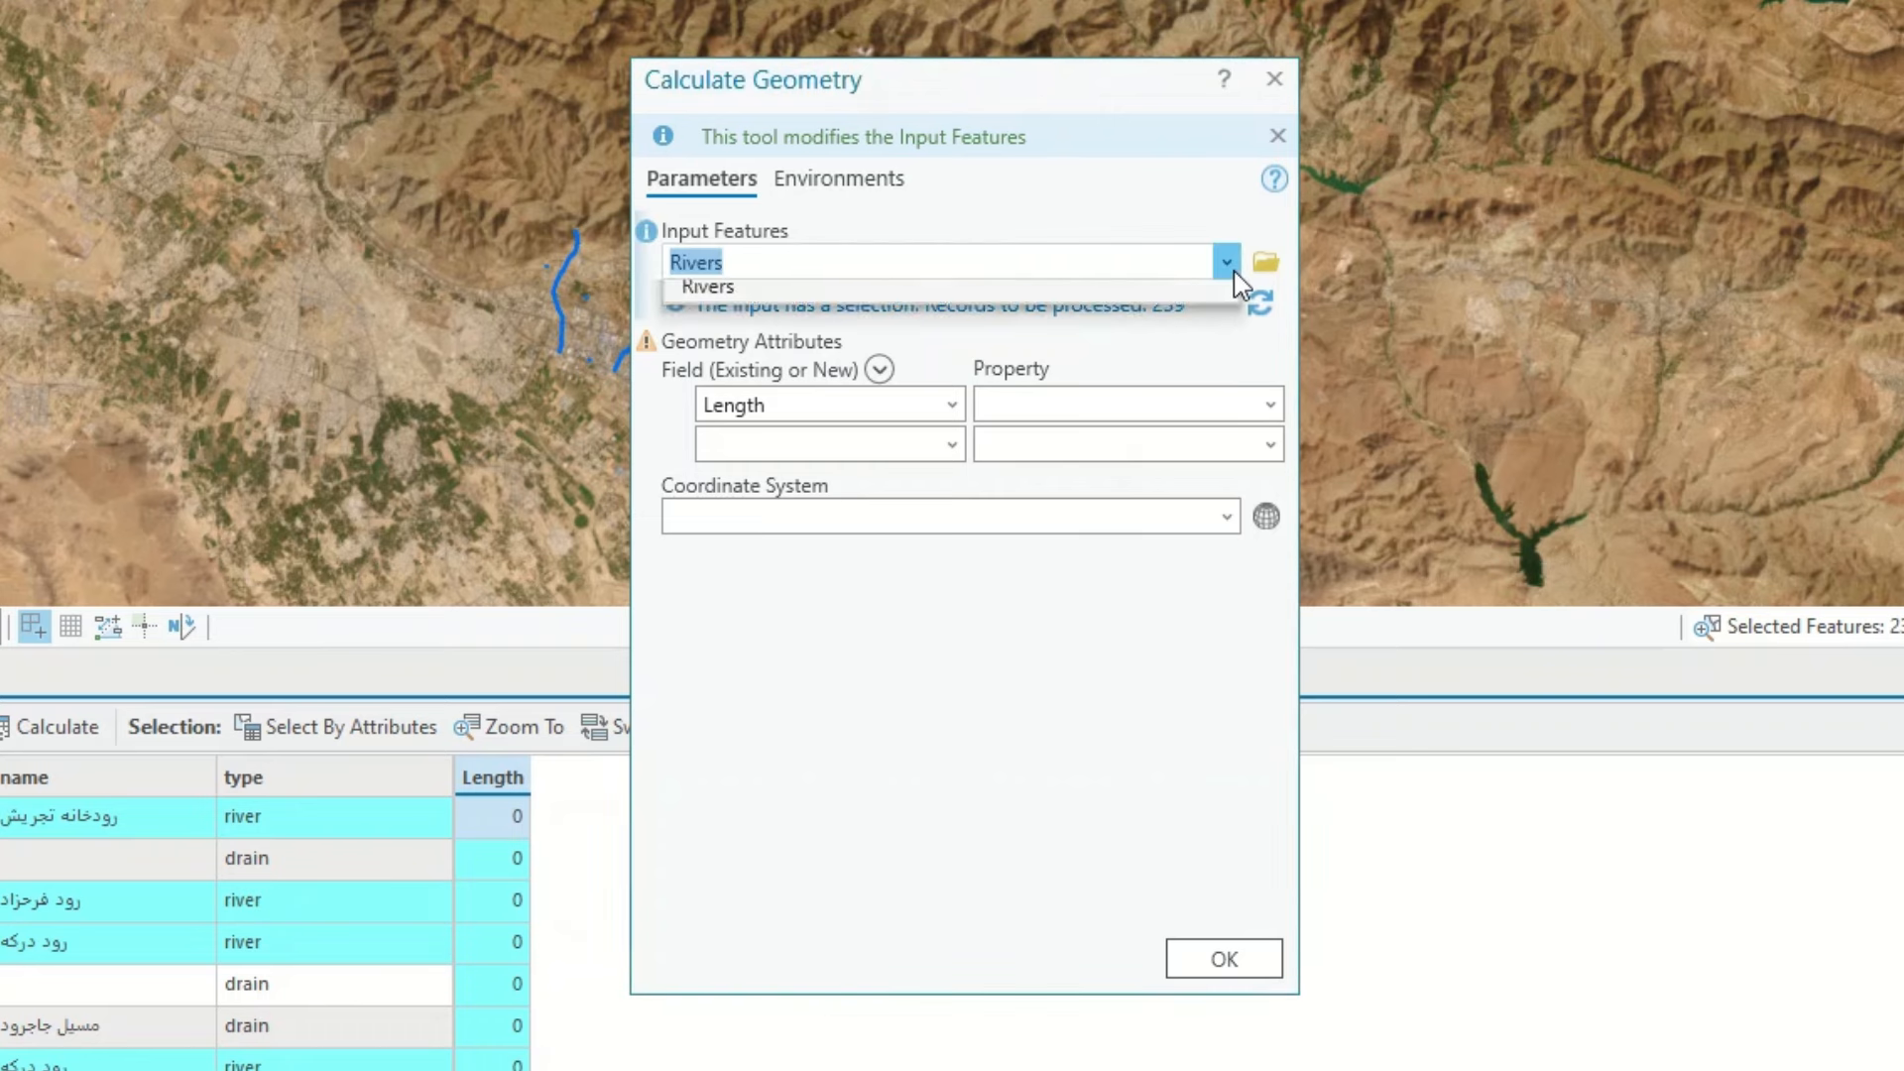
left_click(1138, 304)
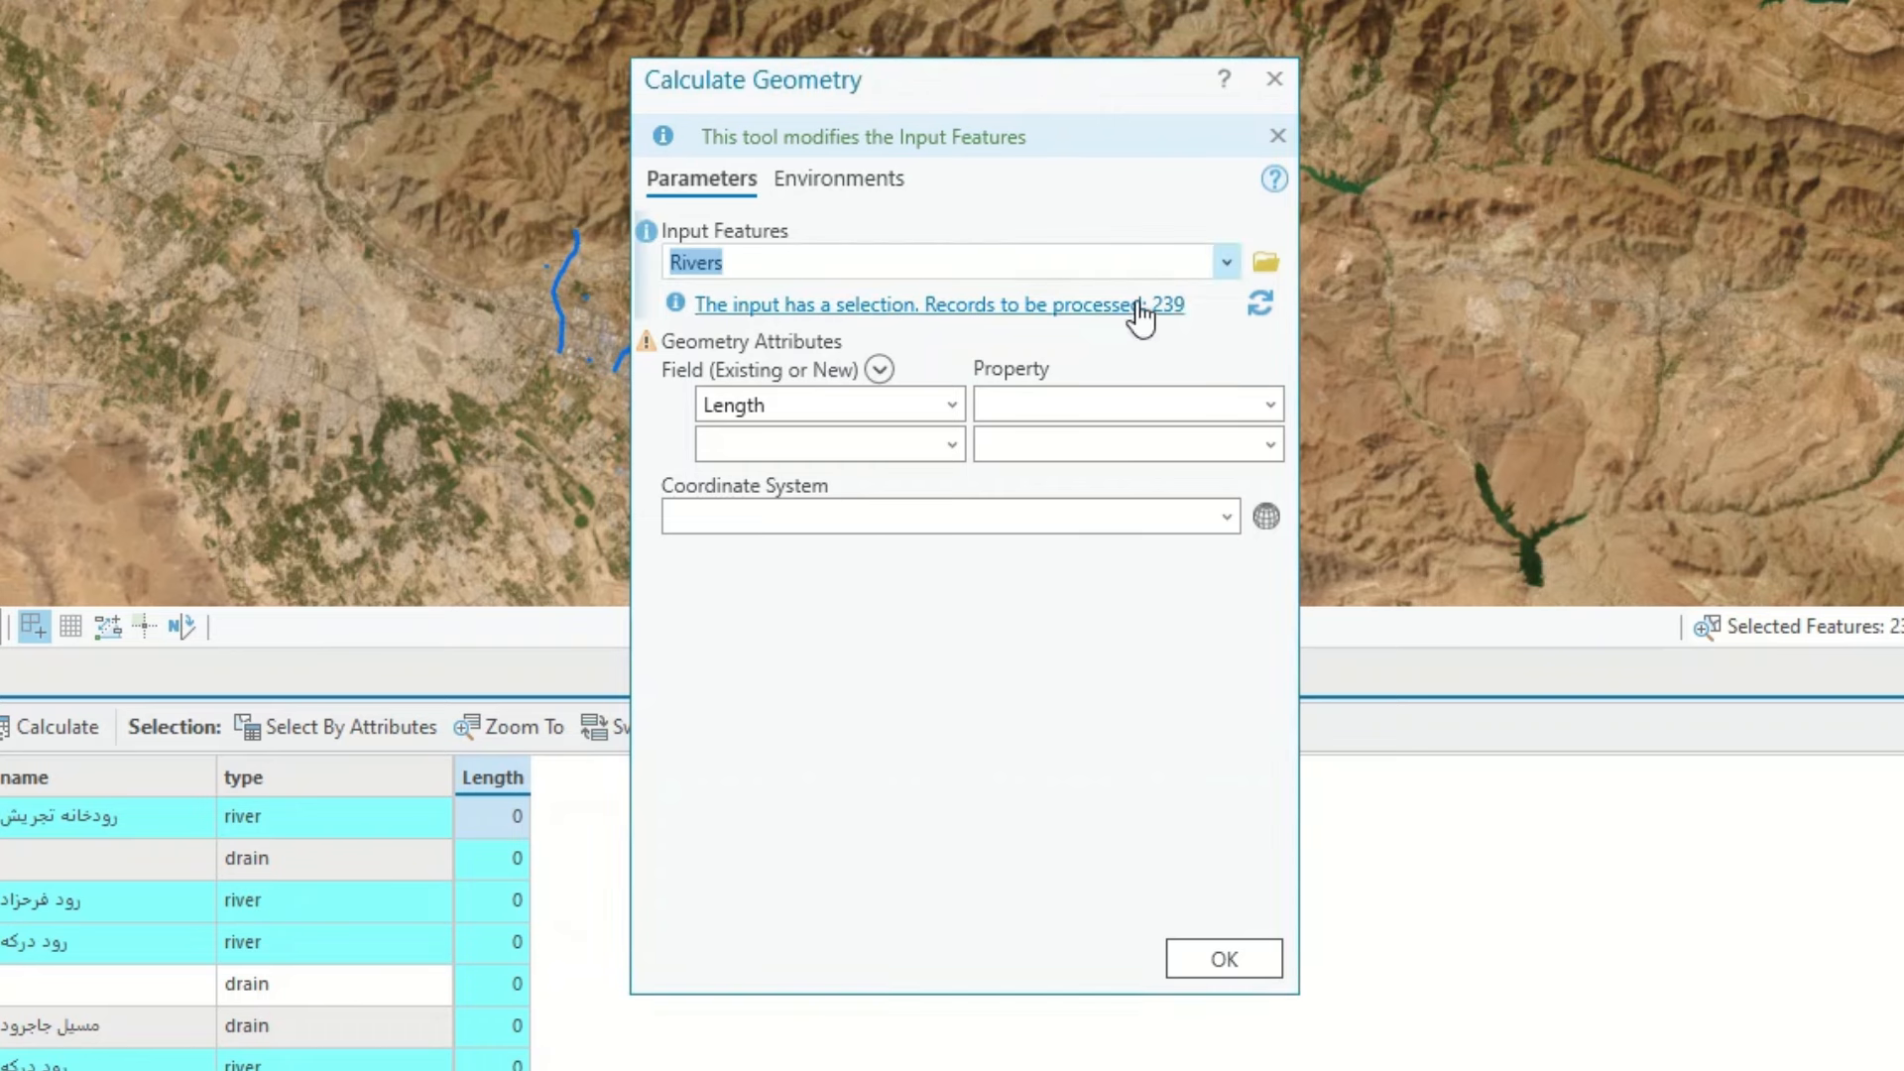
left_click(952, 405)
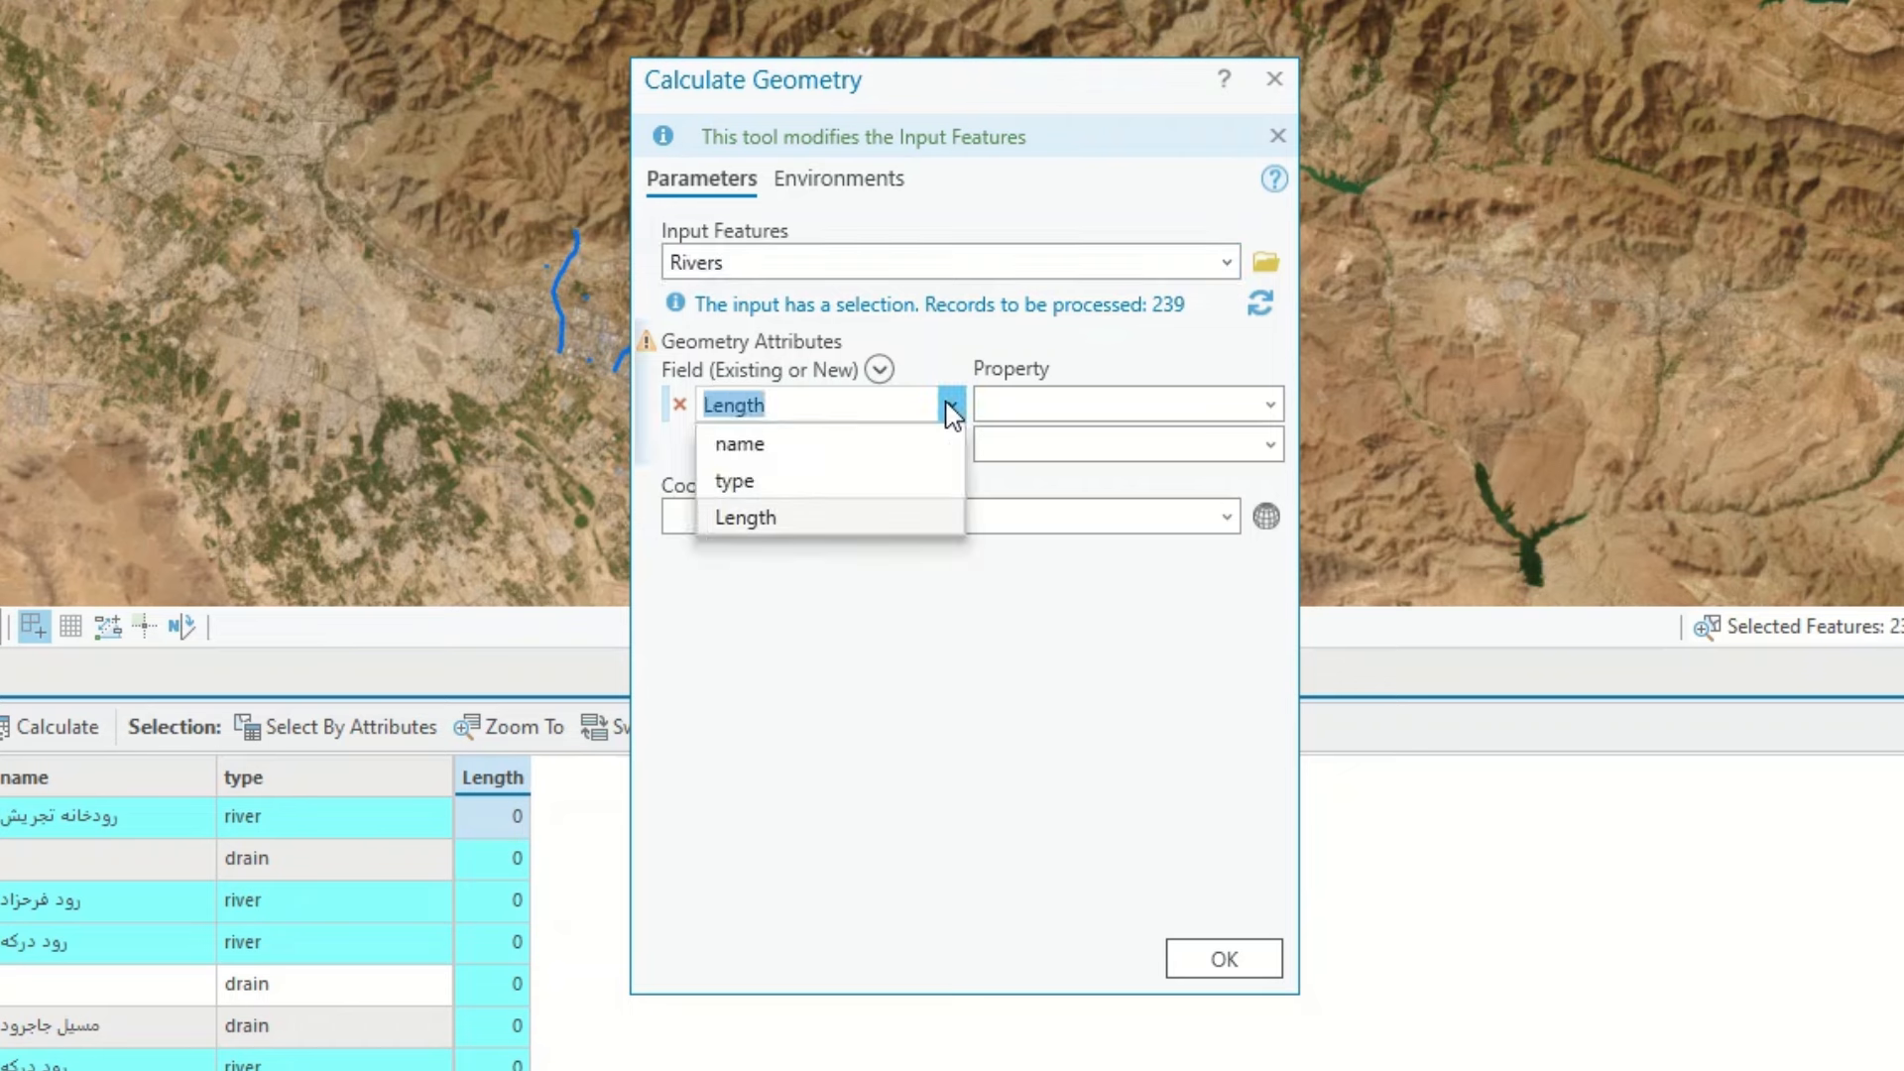
left_click(783, 518)
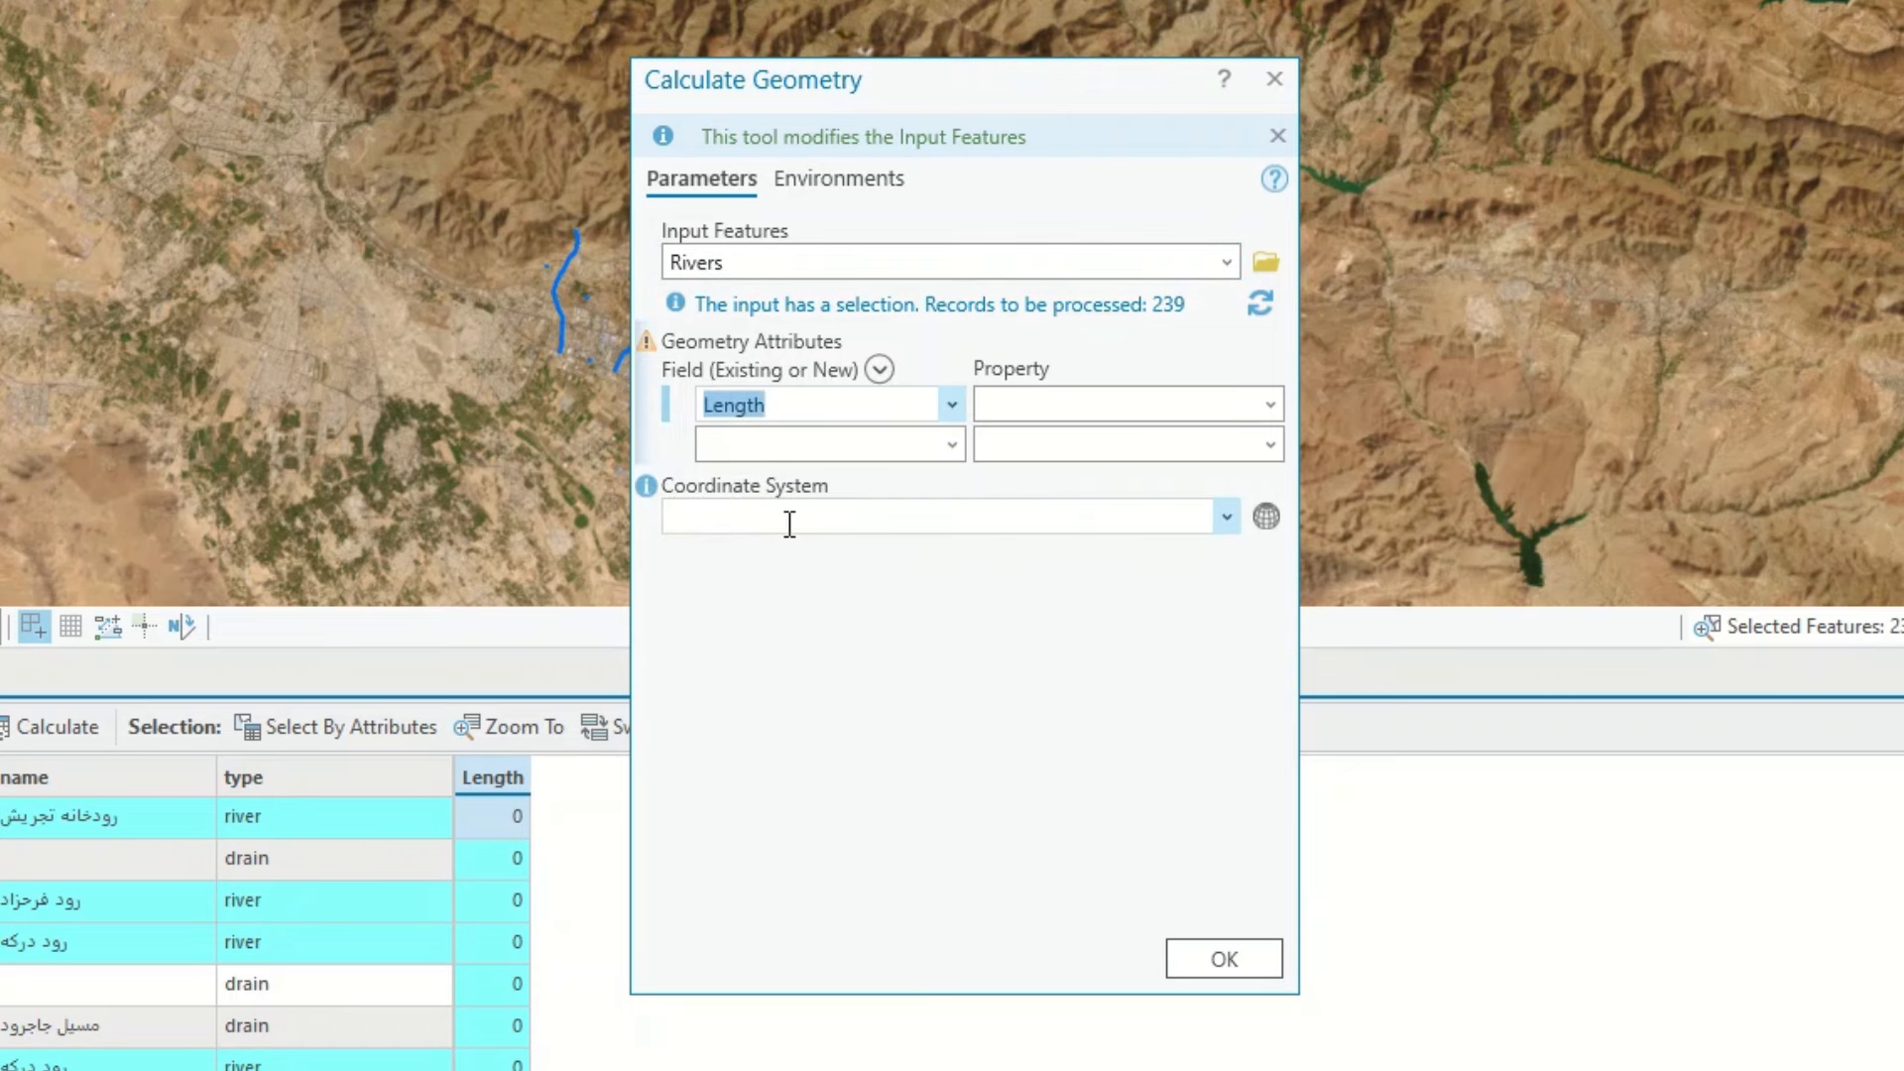
Step: Calculate the geodesic length of the selected Rivers features in kilometers into the Length field
left_click(1269, 405)
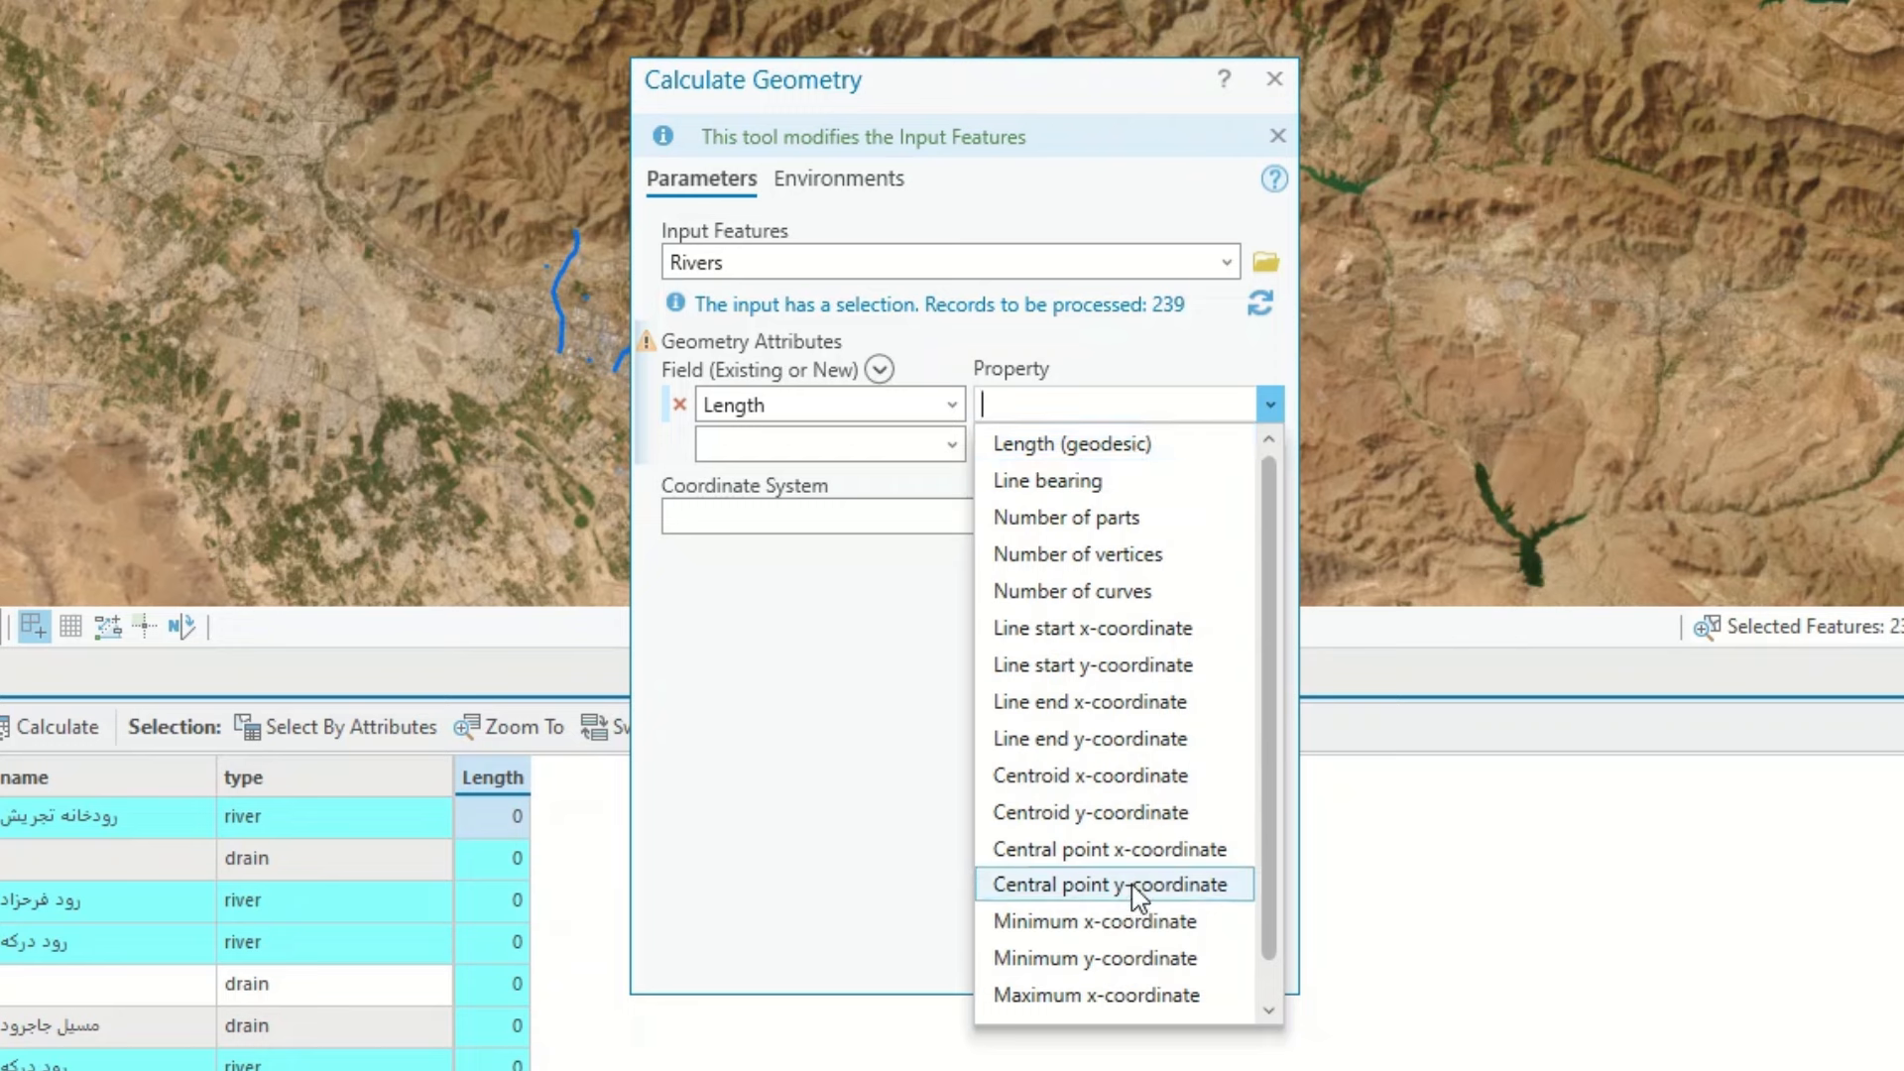
scroll(1131, 819, "down", 1)
scroll(1132, 789, "up", 1)
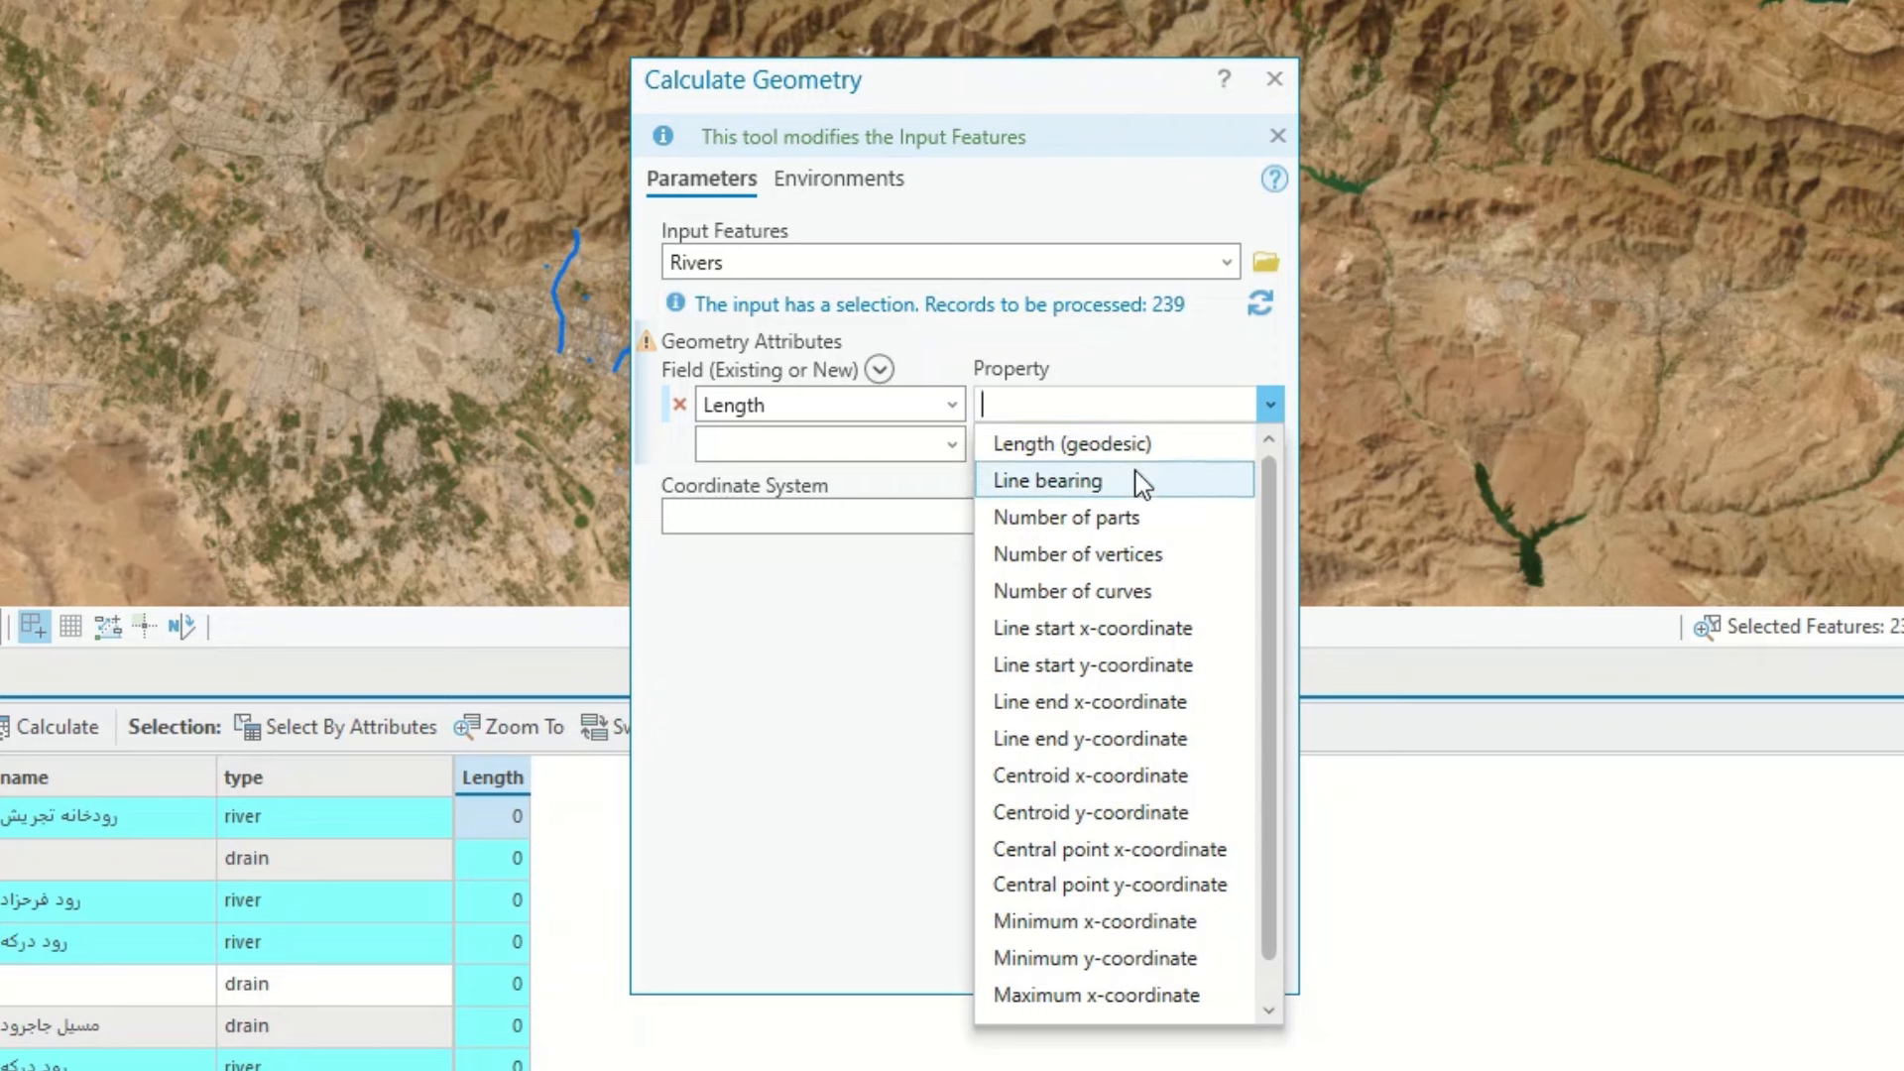
left_click(1188, 447)
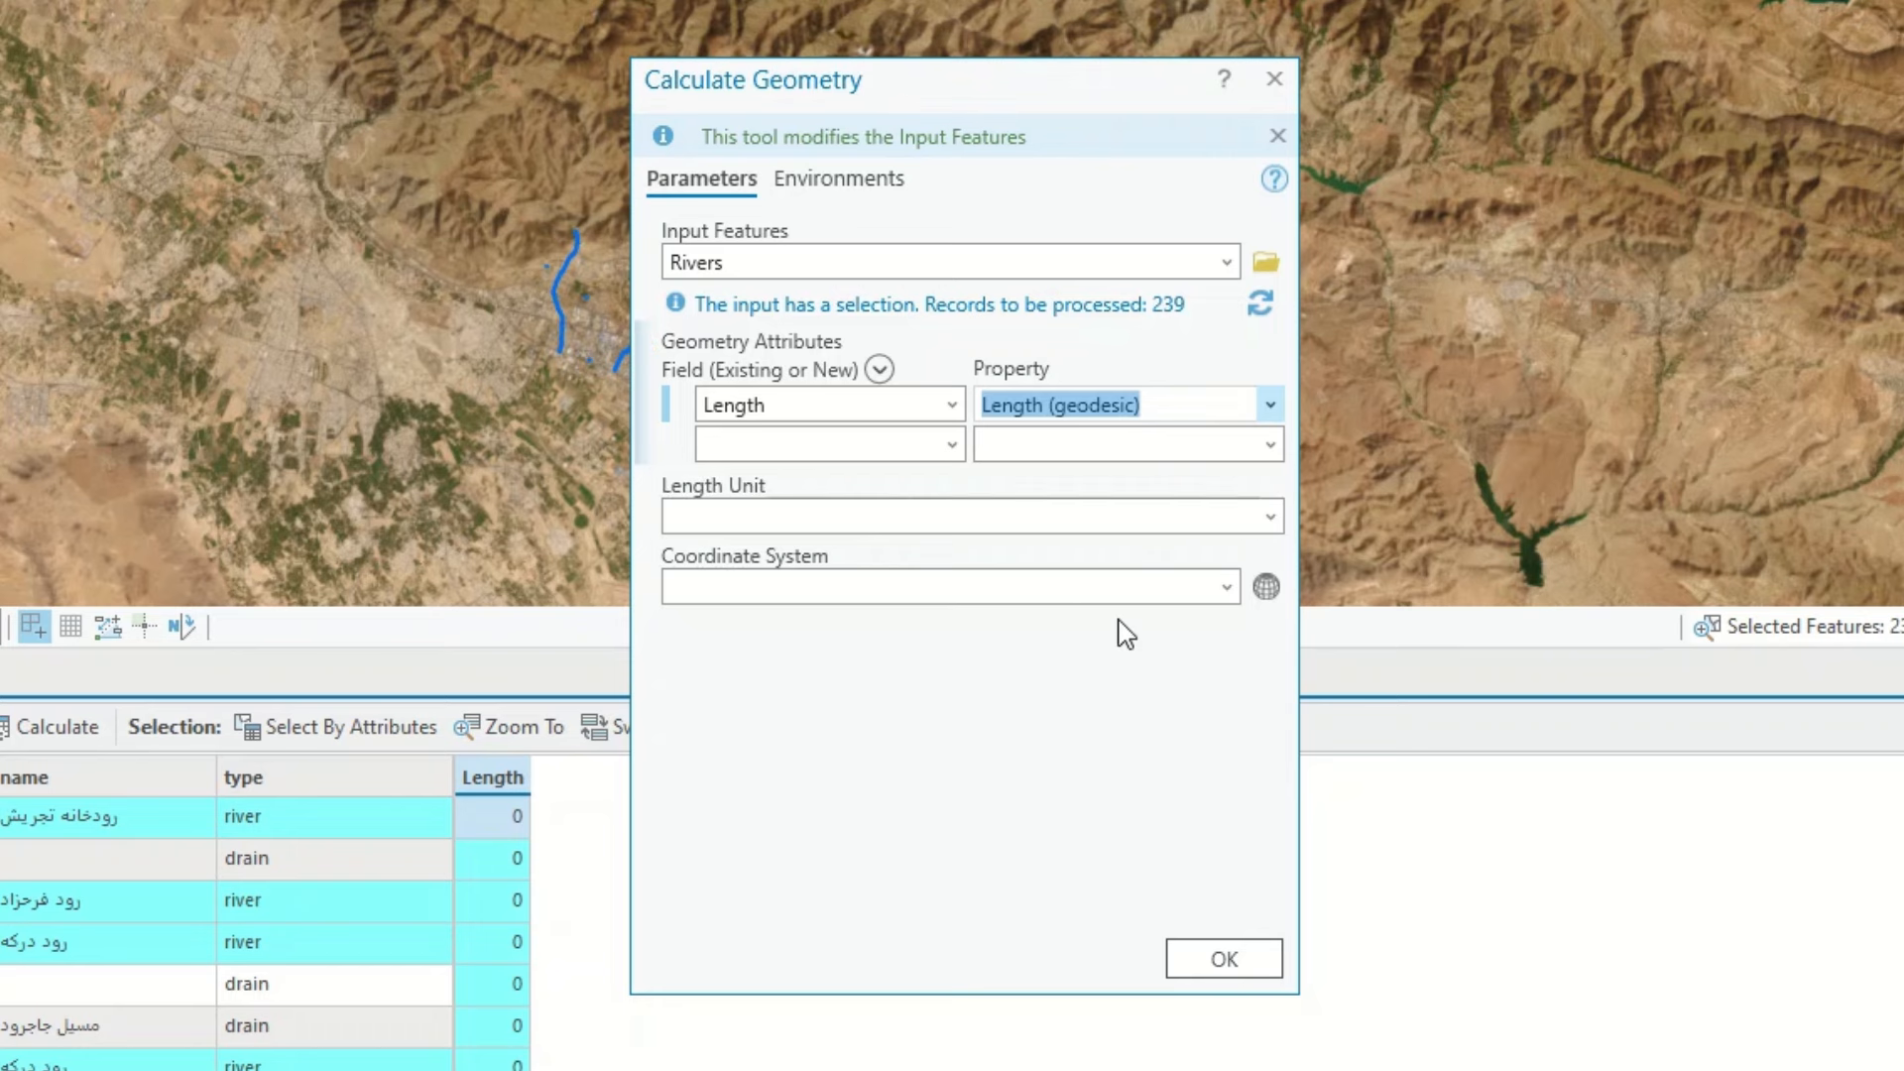
left_click(1270, 518)
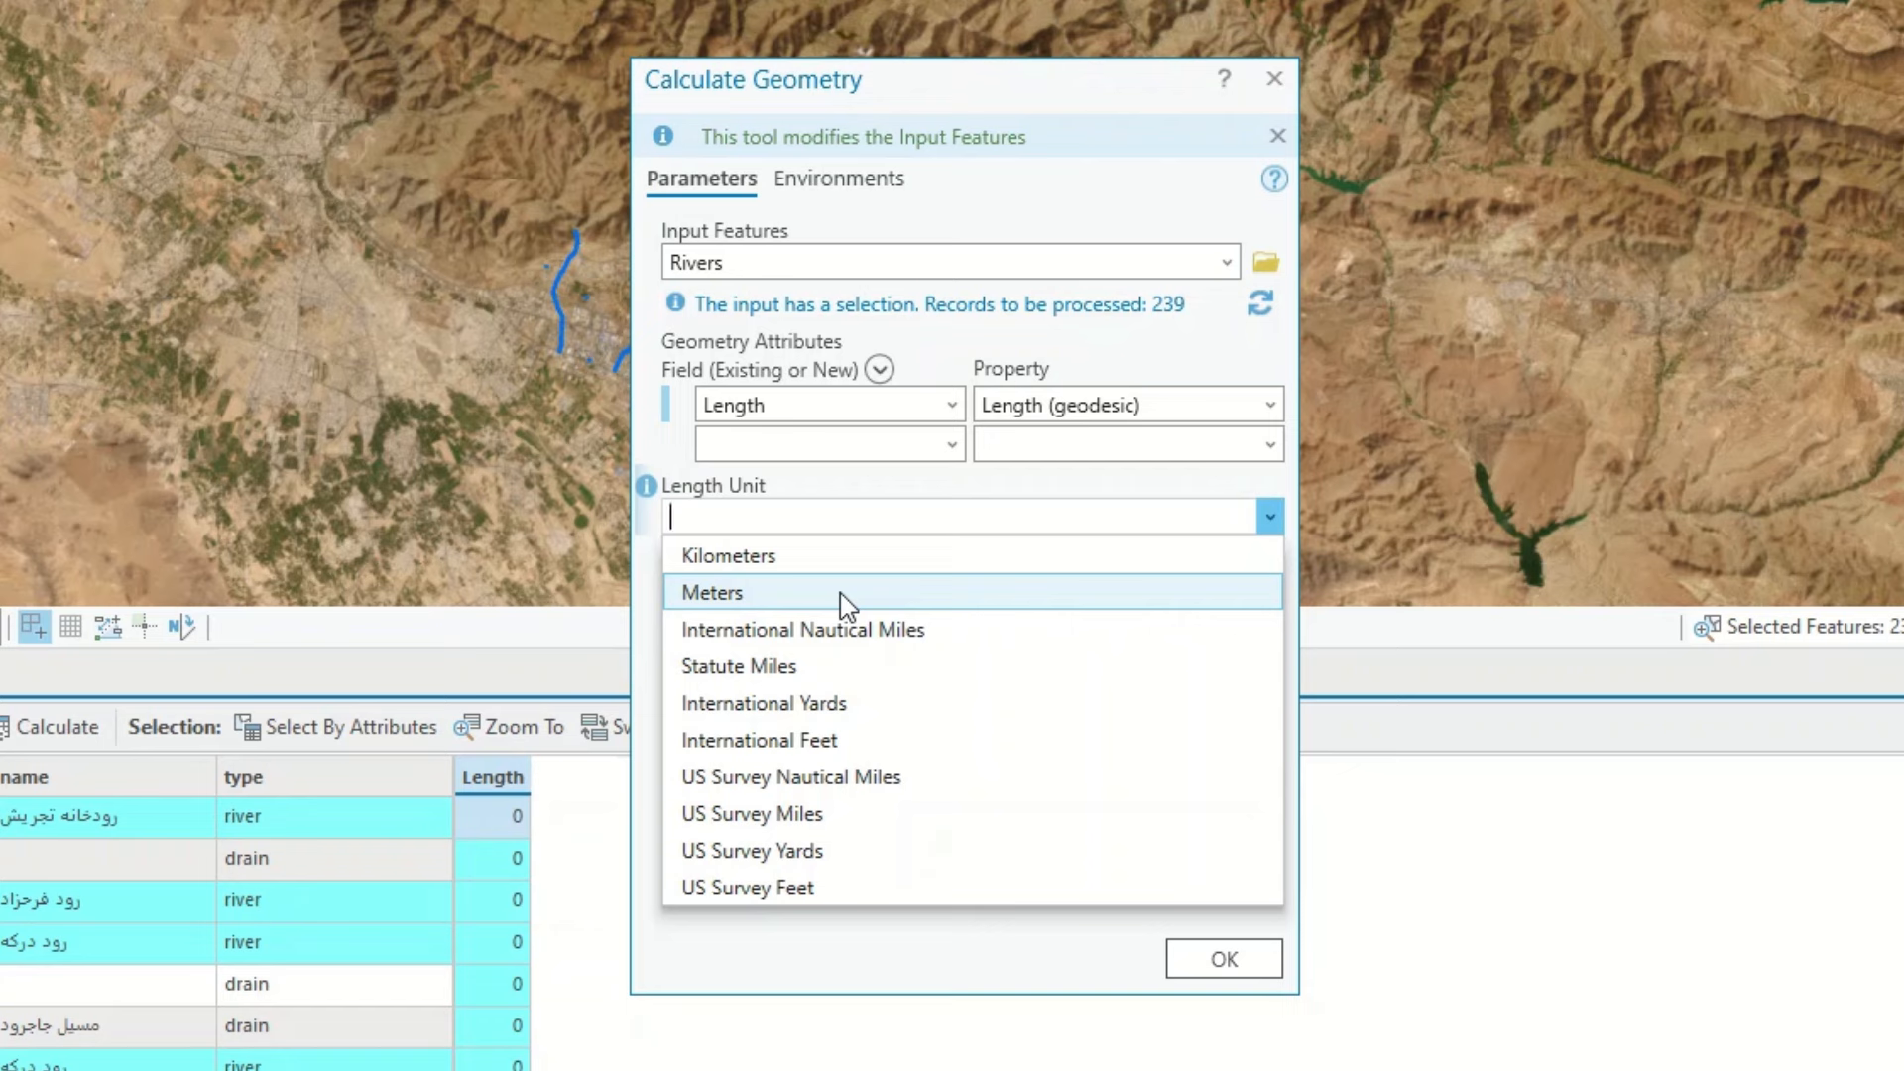
left_click(935, 573)
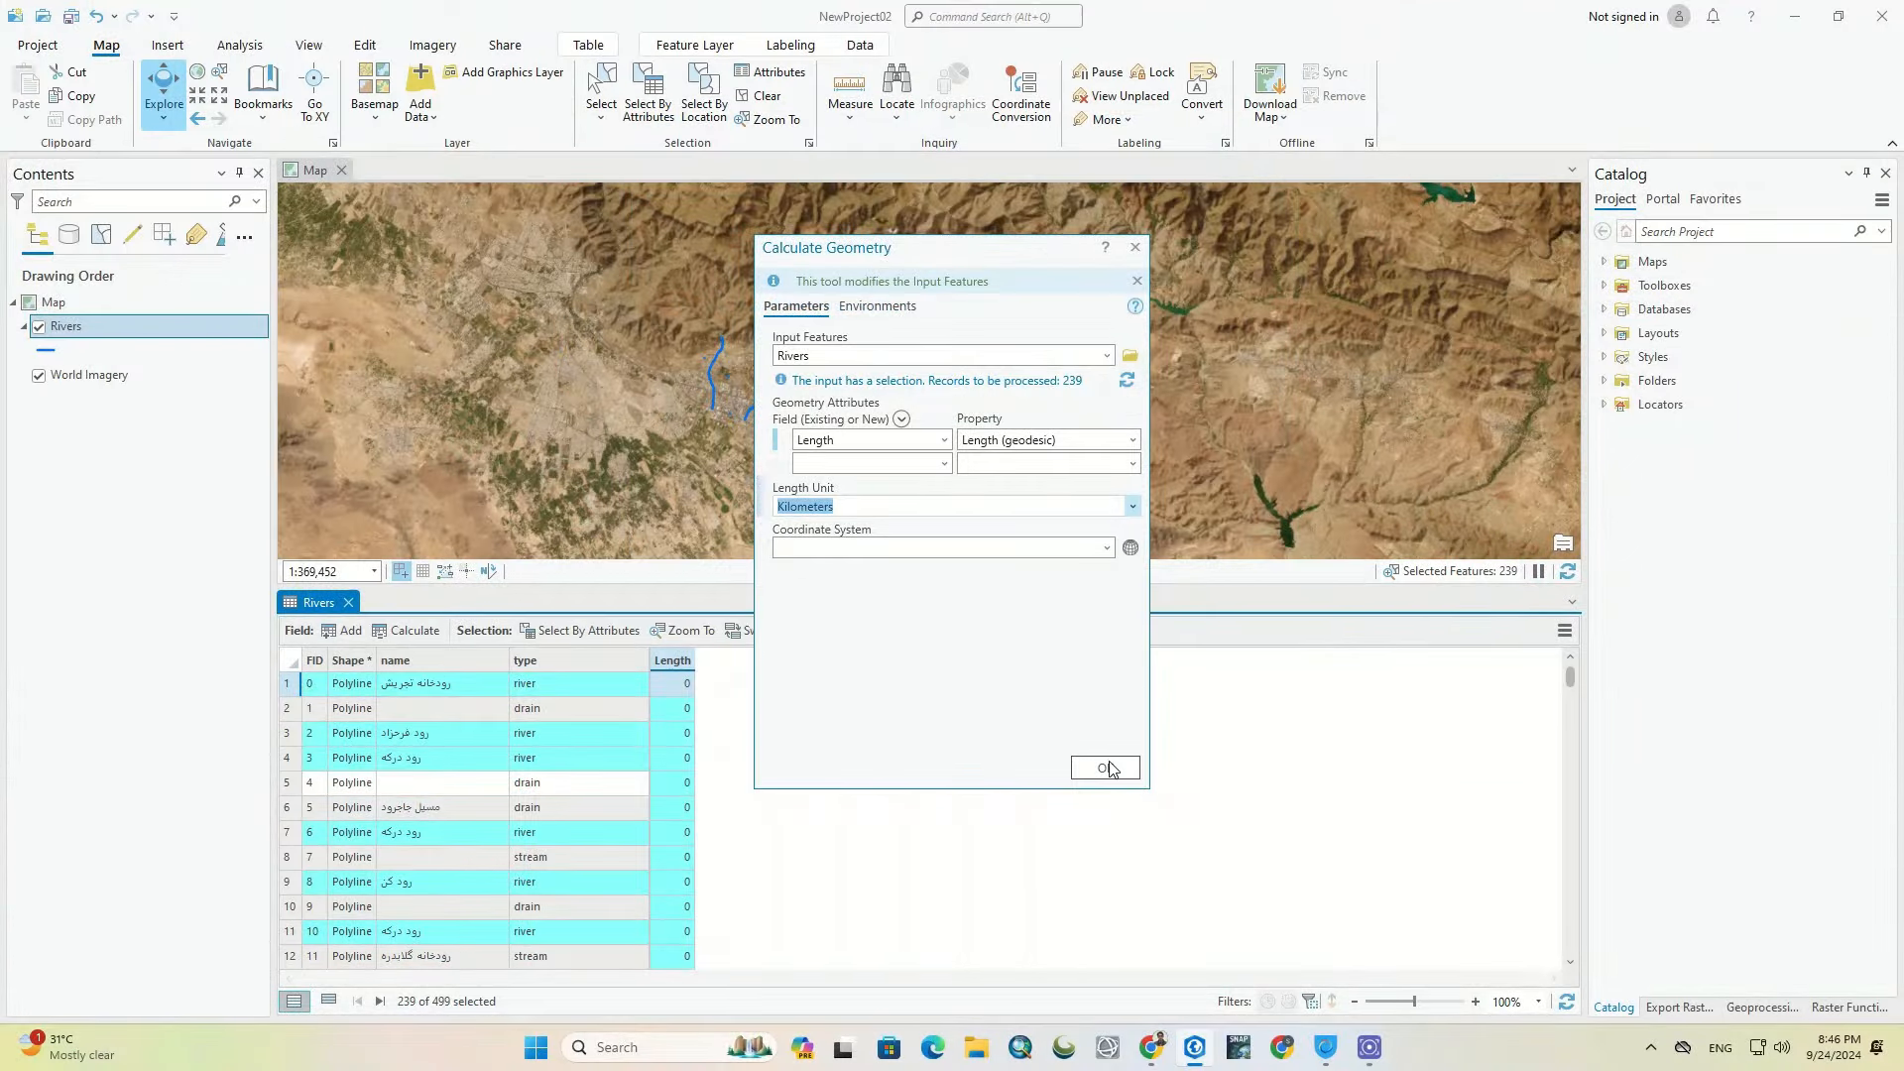
left_click(1106, 768)
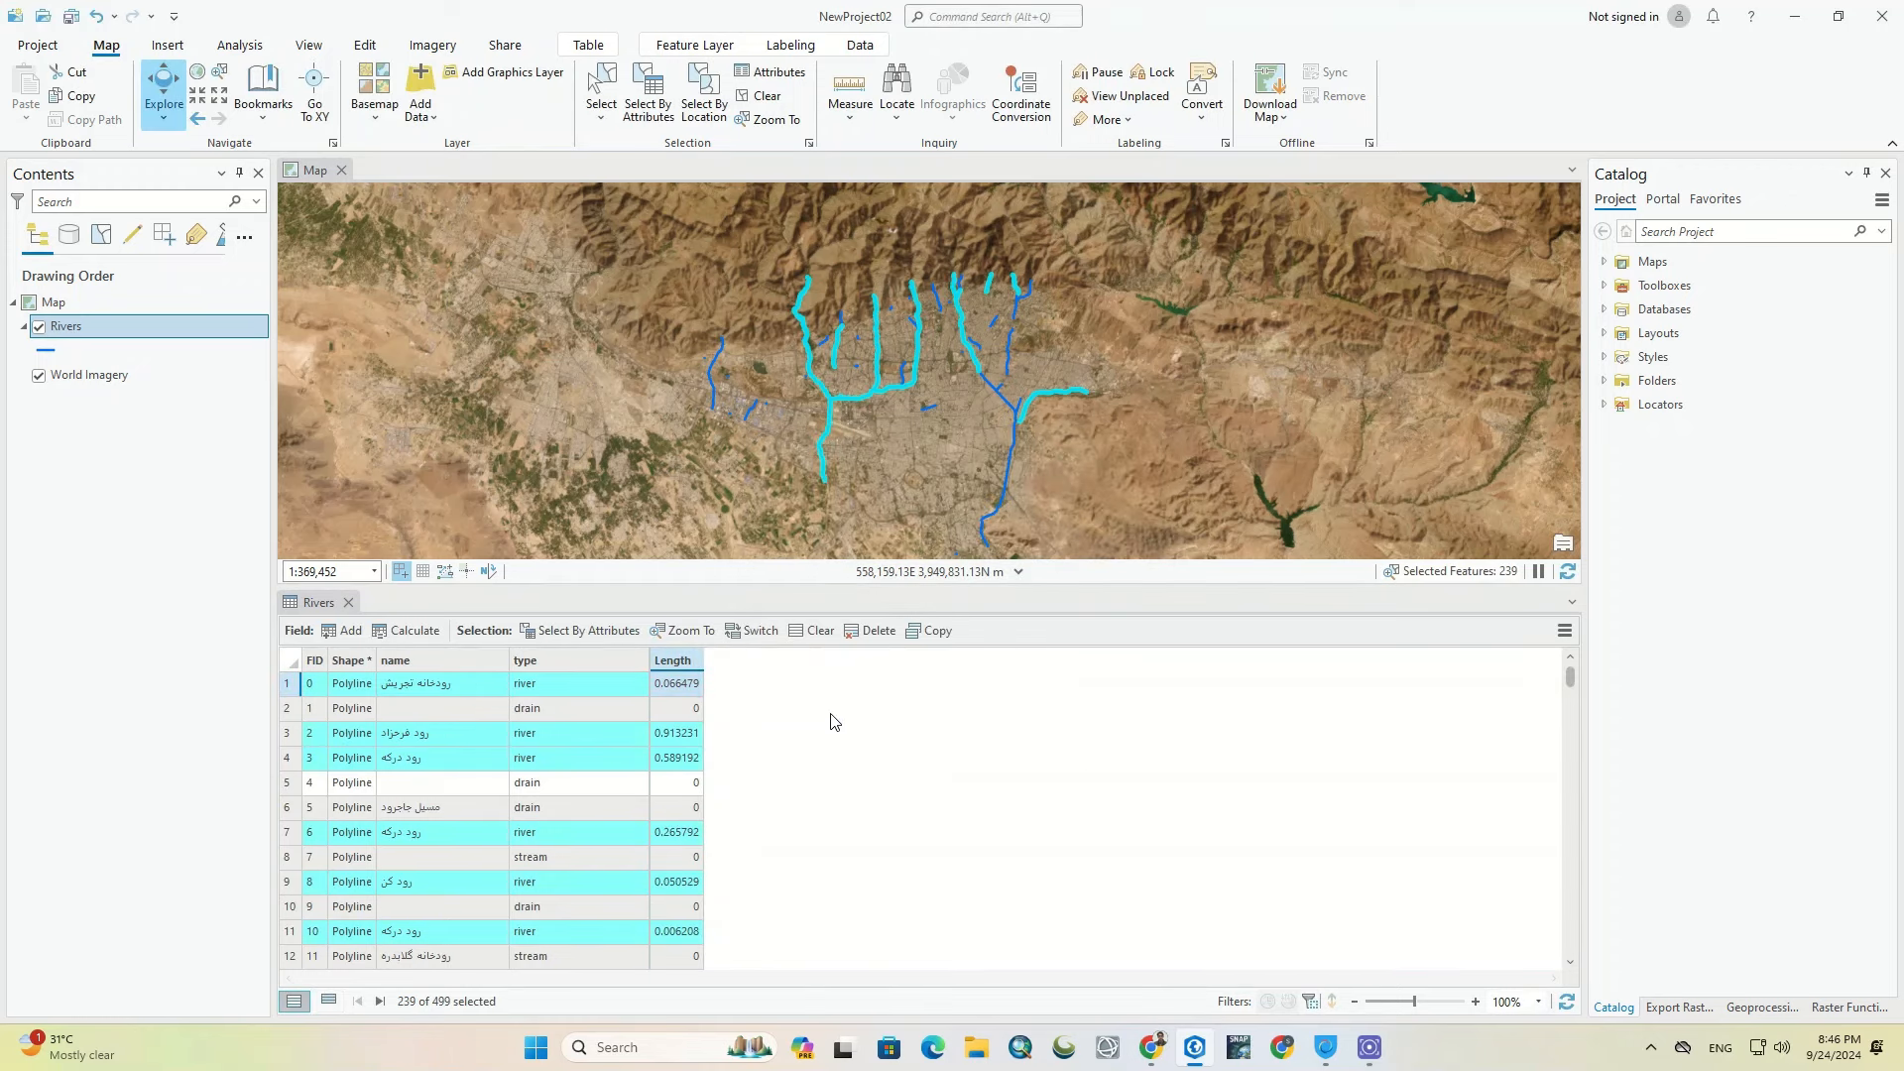
Step: Sort the Rivers table by Length in descending order and inspect the first record's river on the map, closing the table when done
right_click(681, 668)
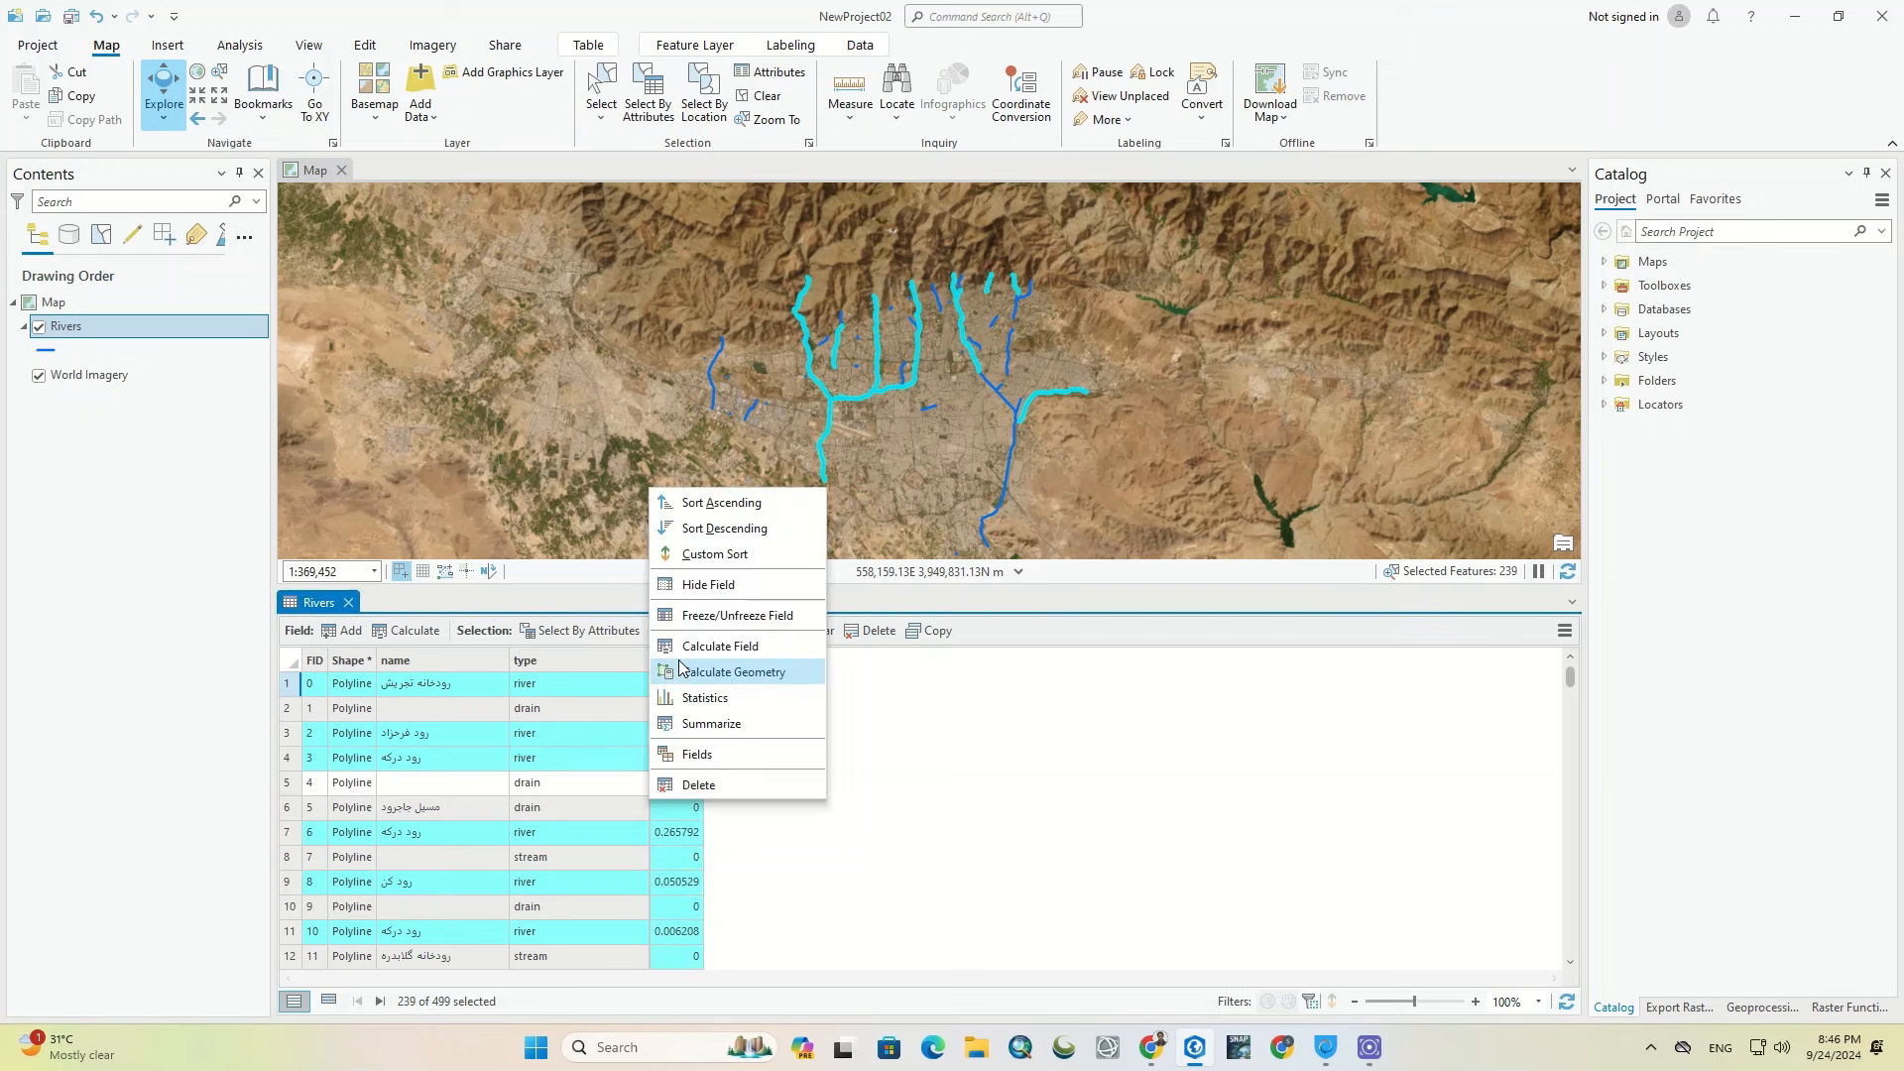
left_click(722, 529)
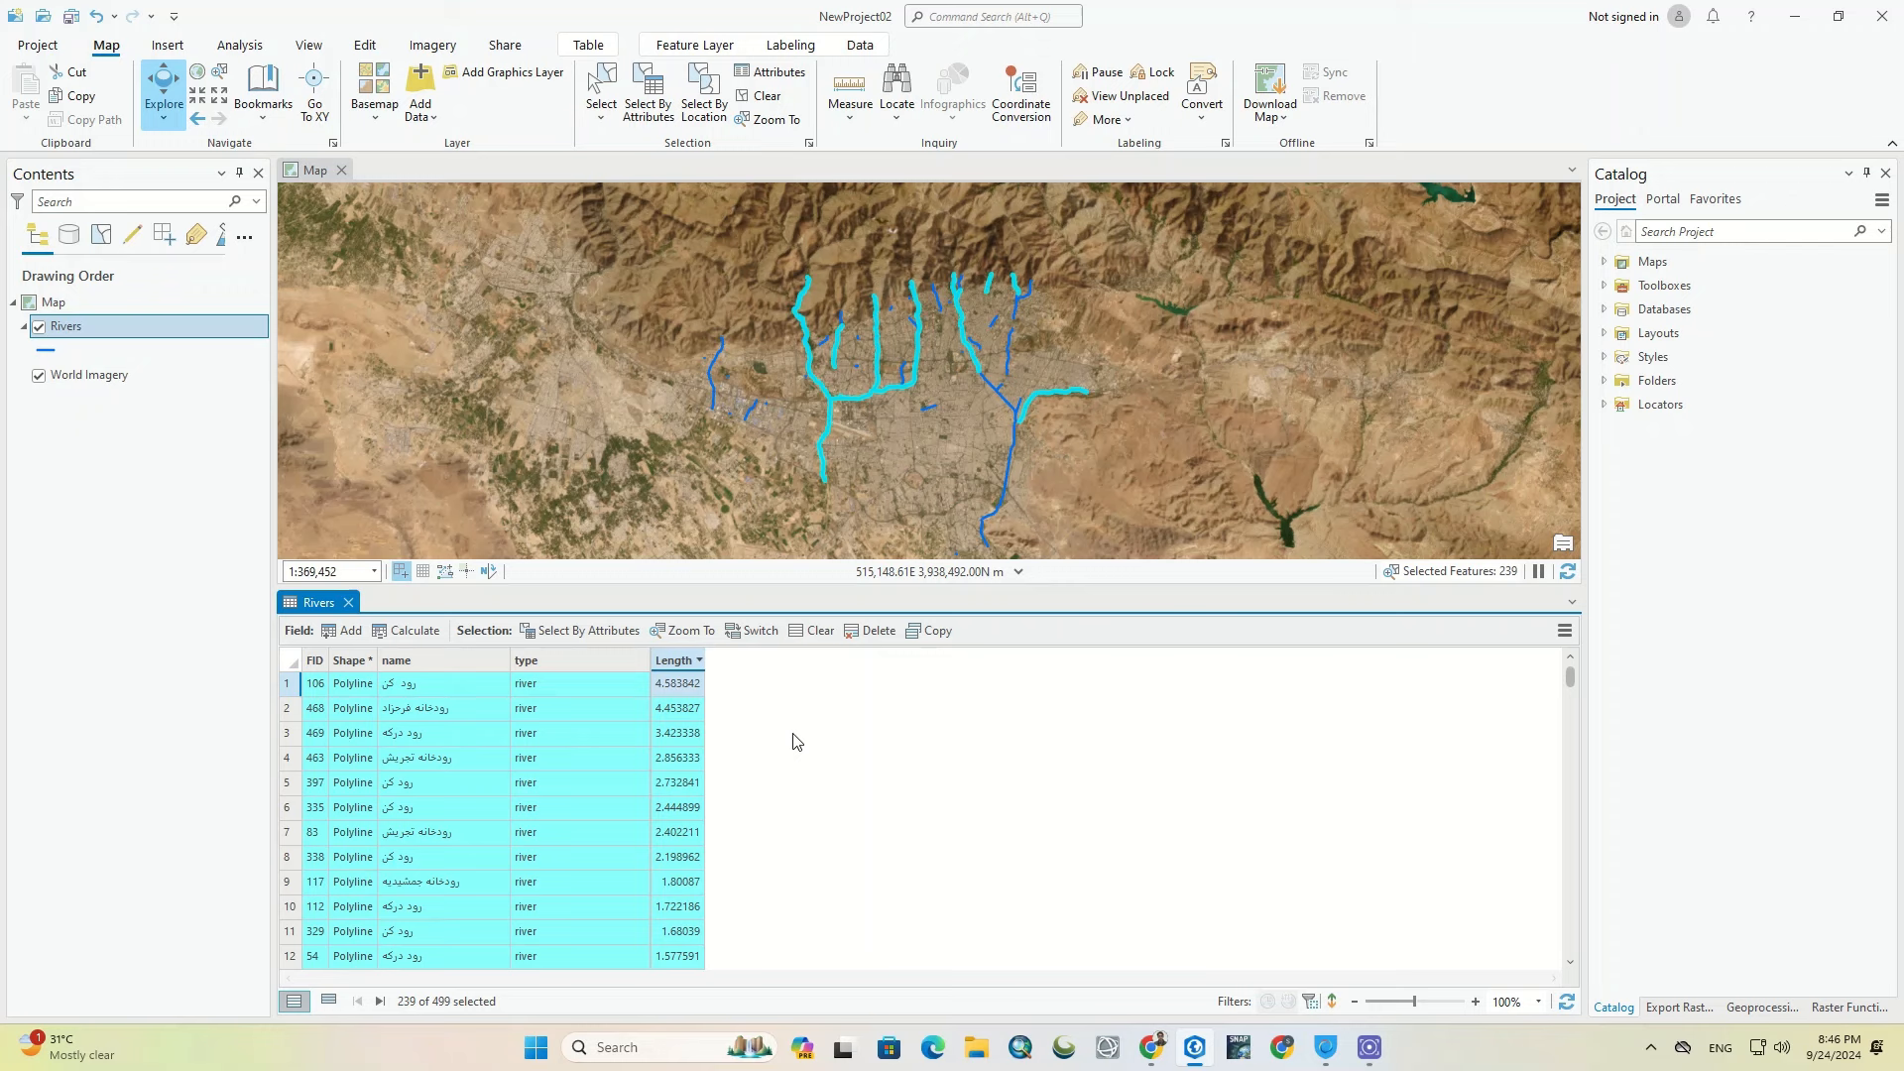
left_click(288, 693)
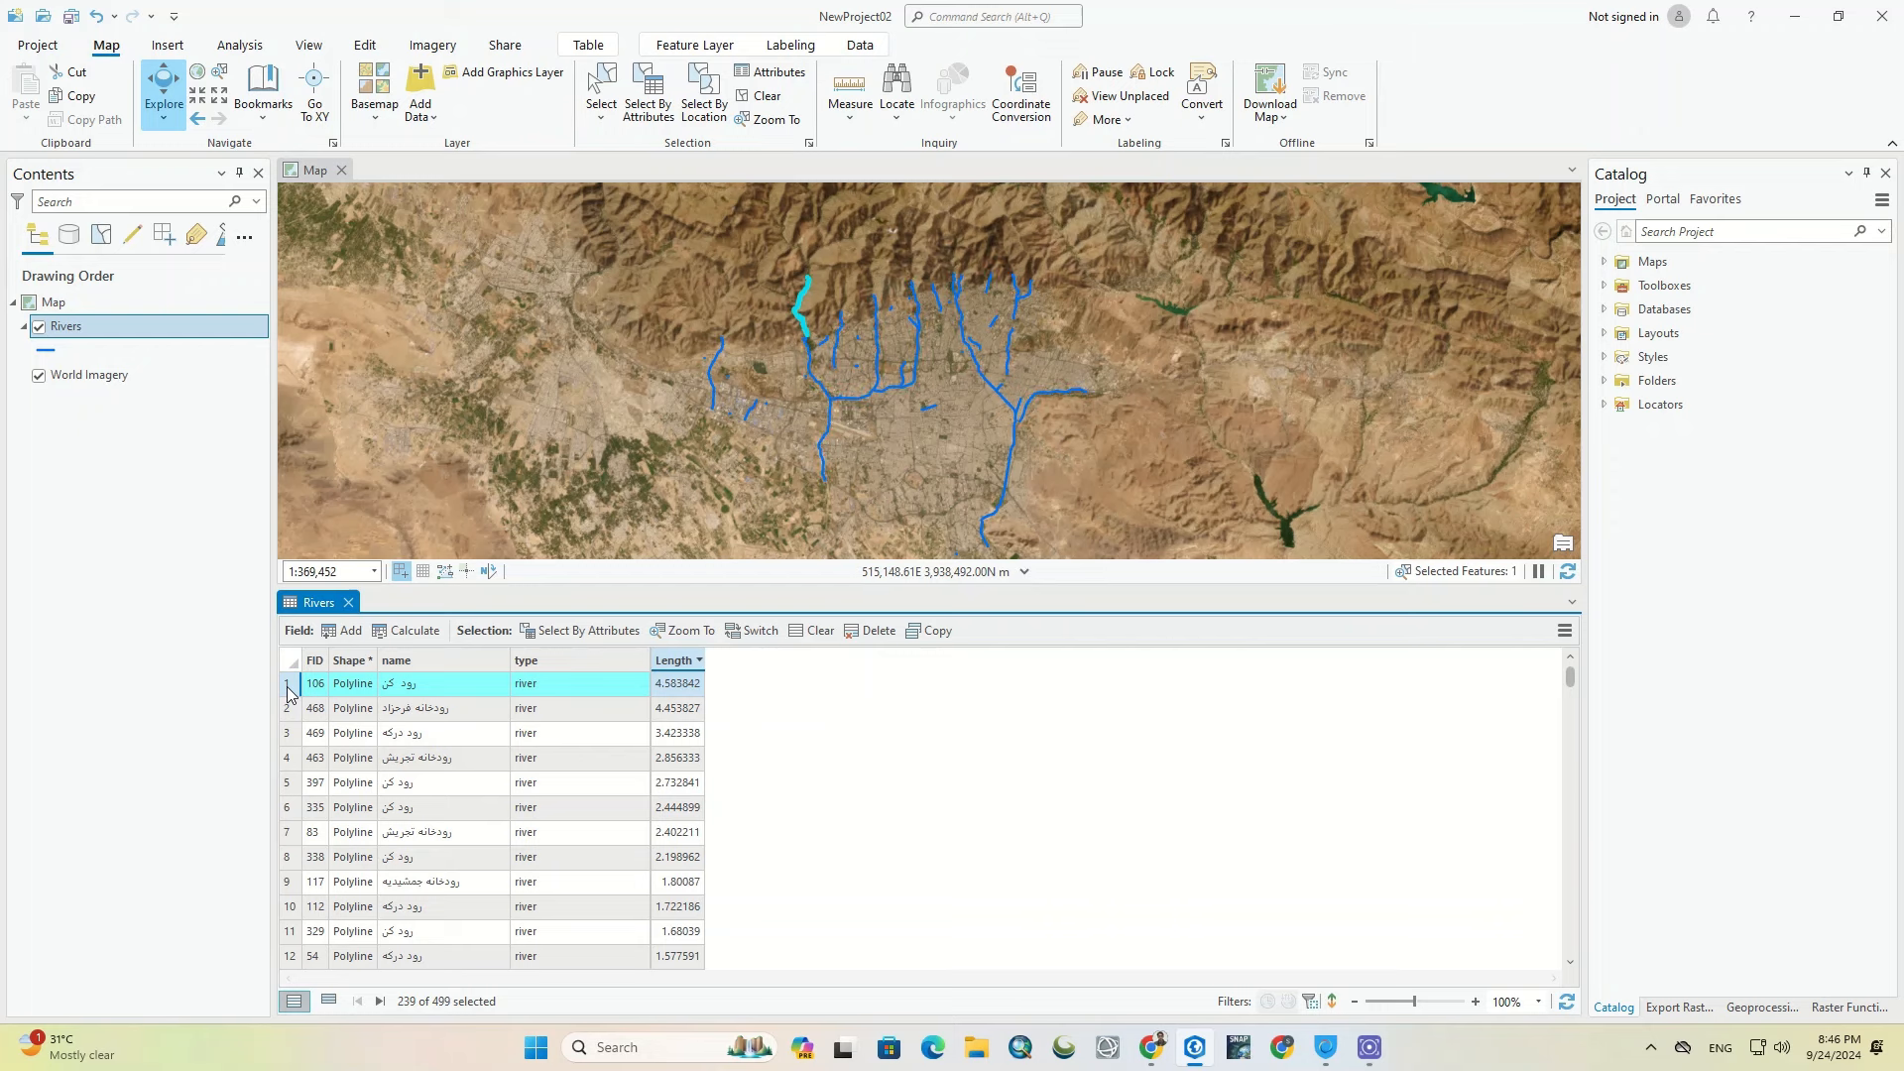
double_click(288, 693)
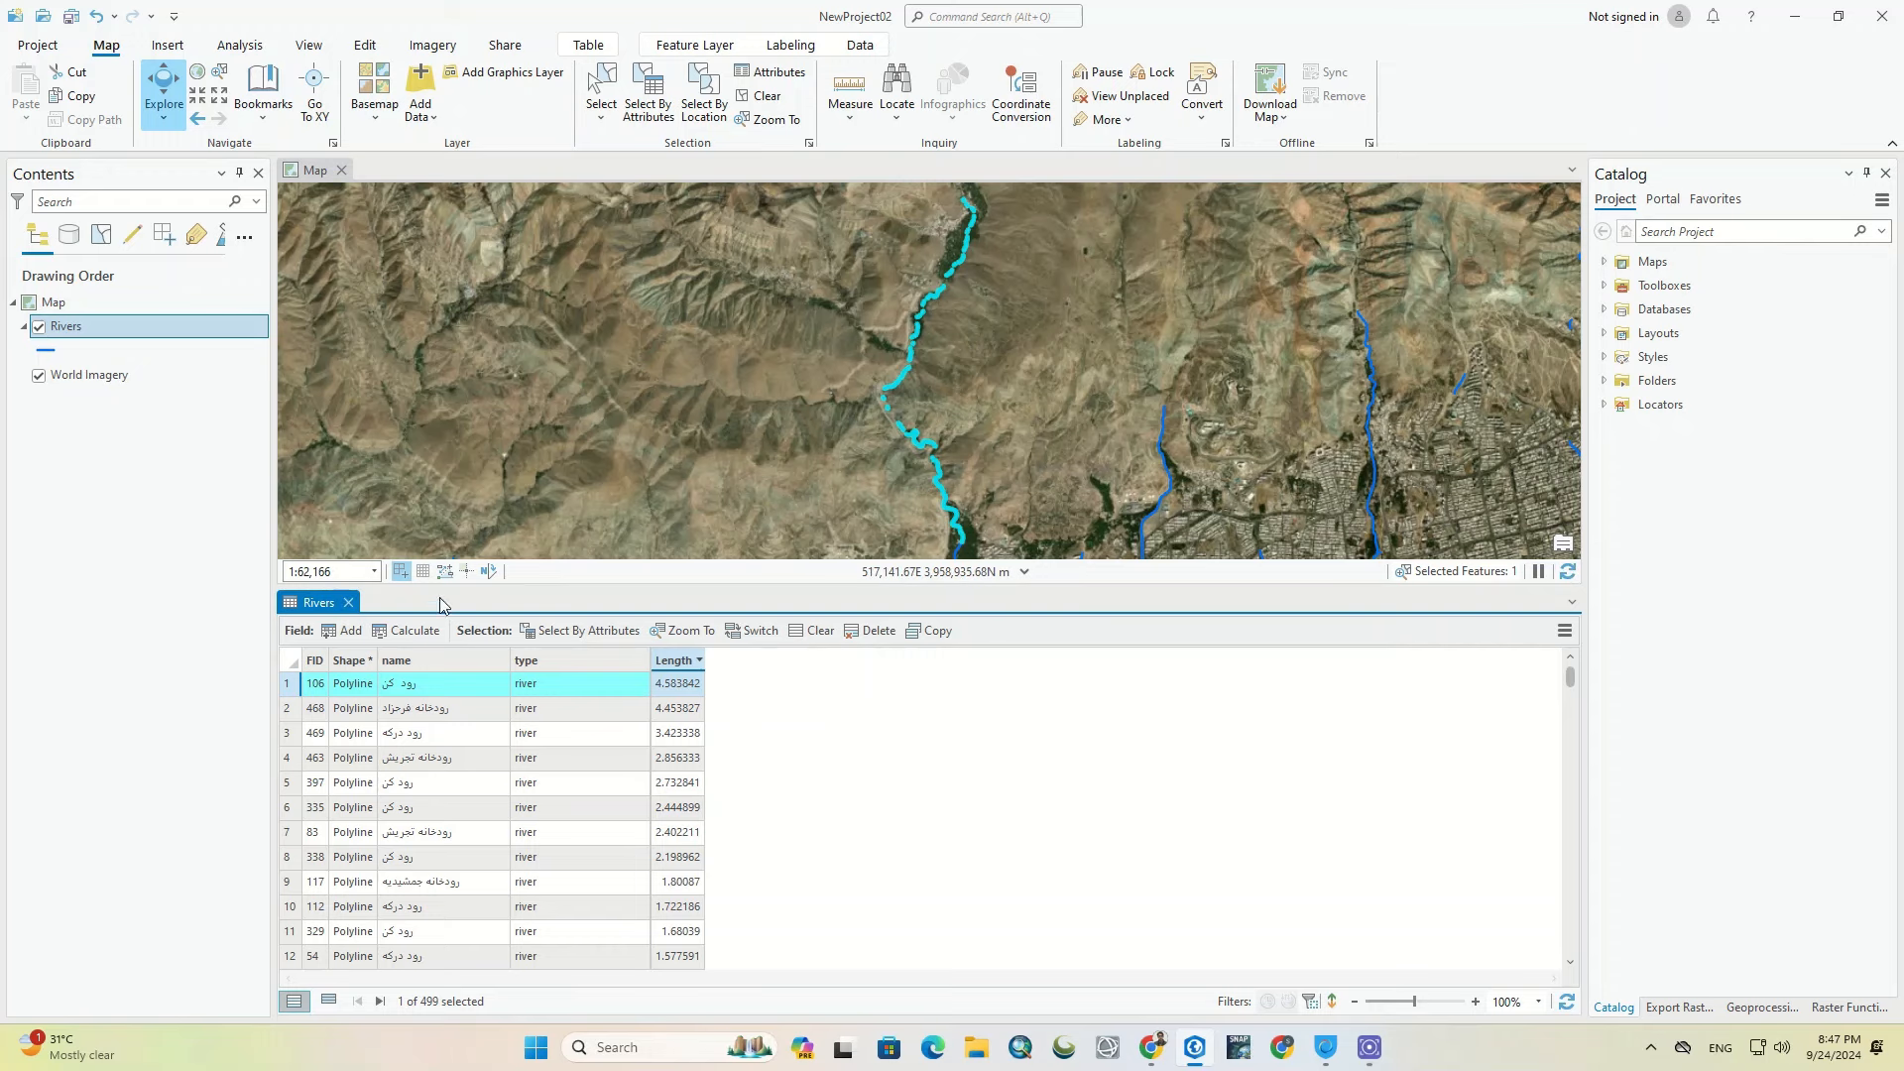
scroll(952, 486, "up", 5)
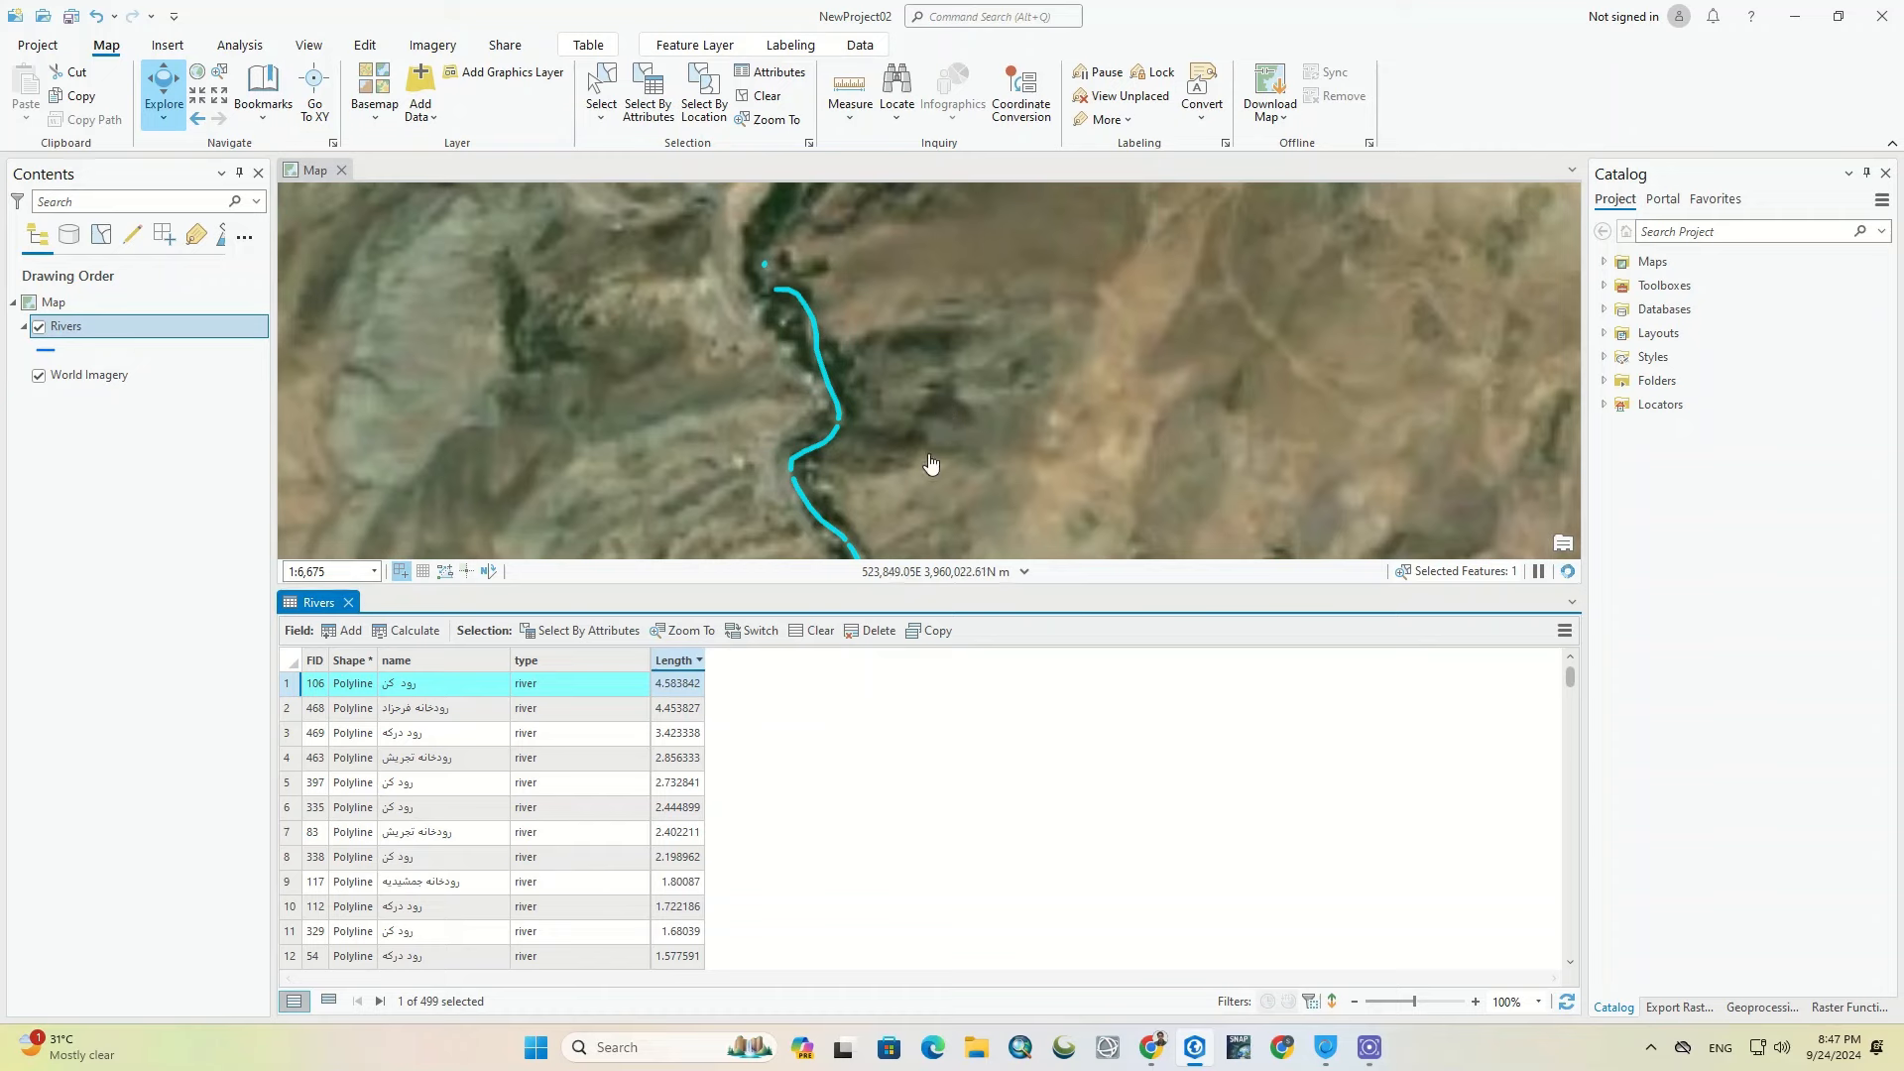
scroll(931, 467, "down", 1)
scroll(931, 464, "down", 4)
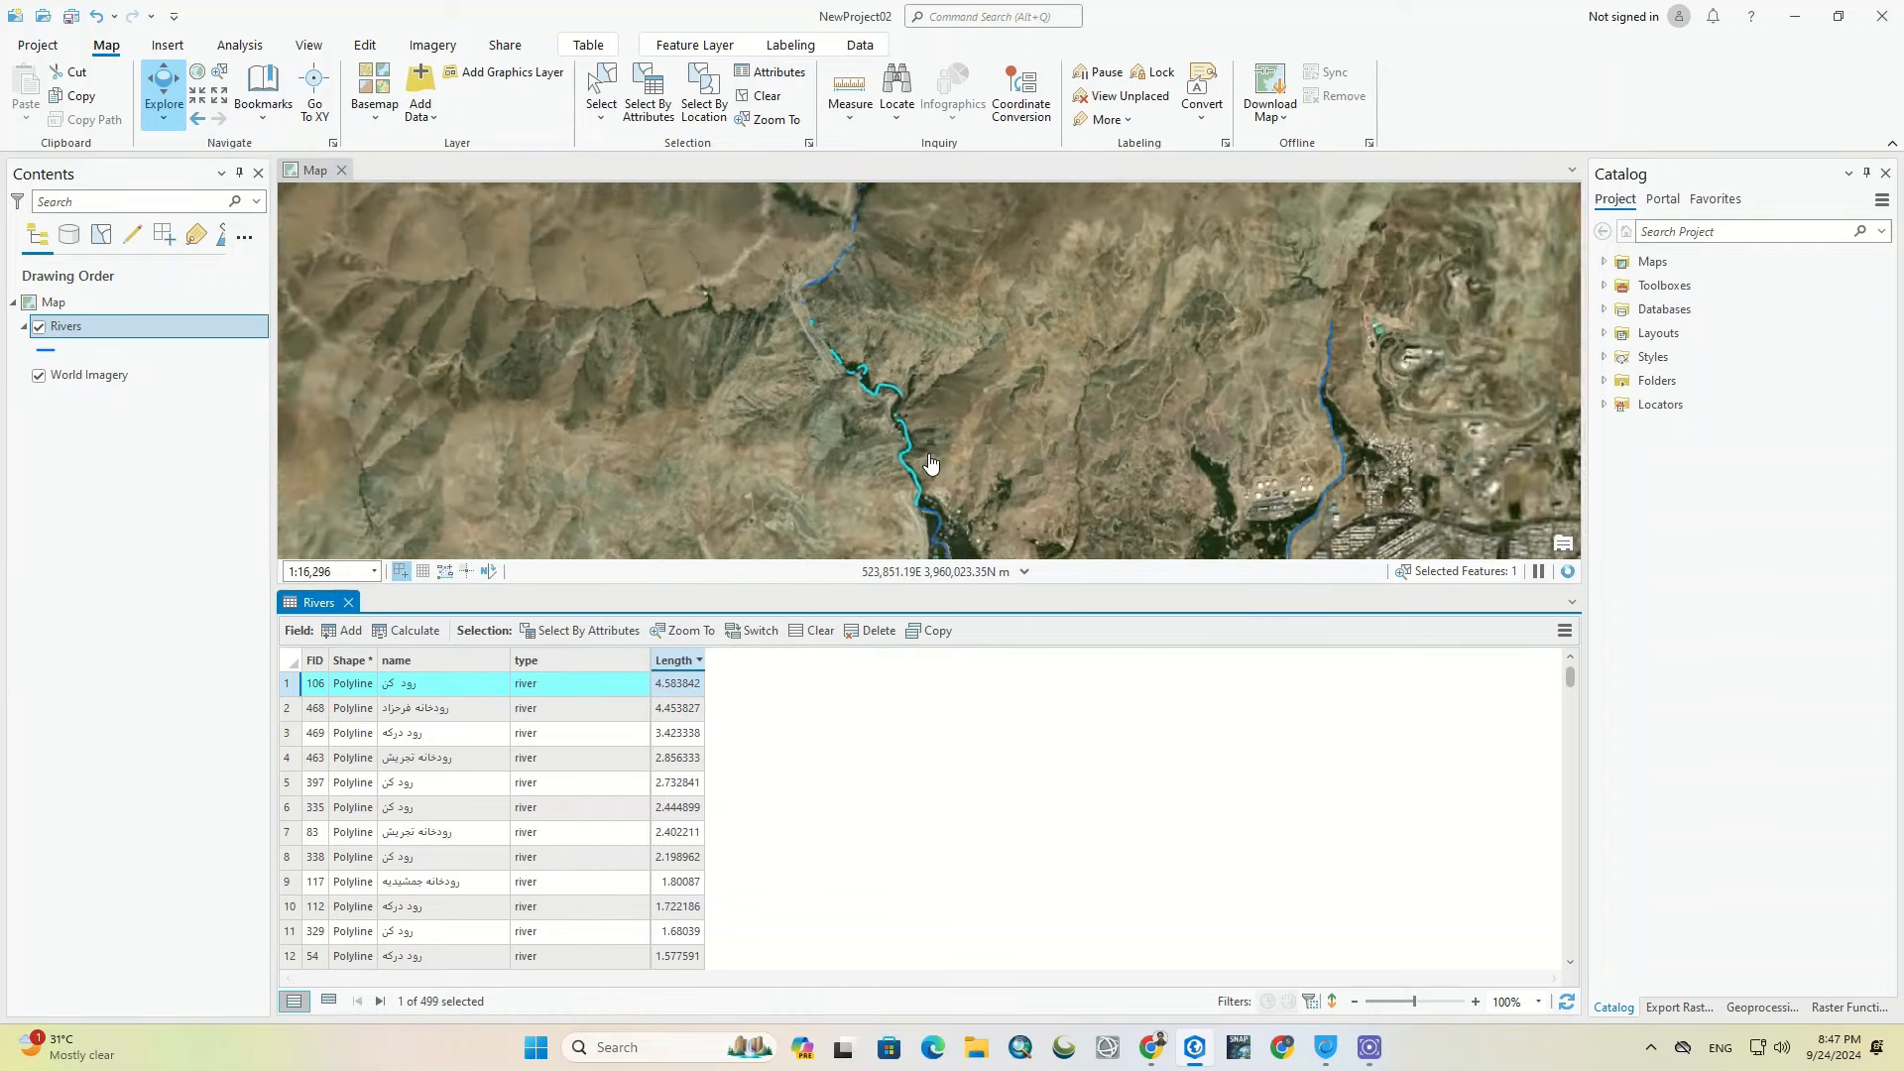
scroll(1005, 416, "down", 1)
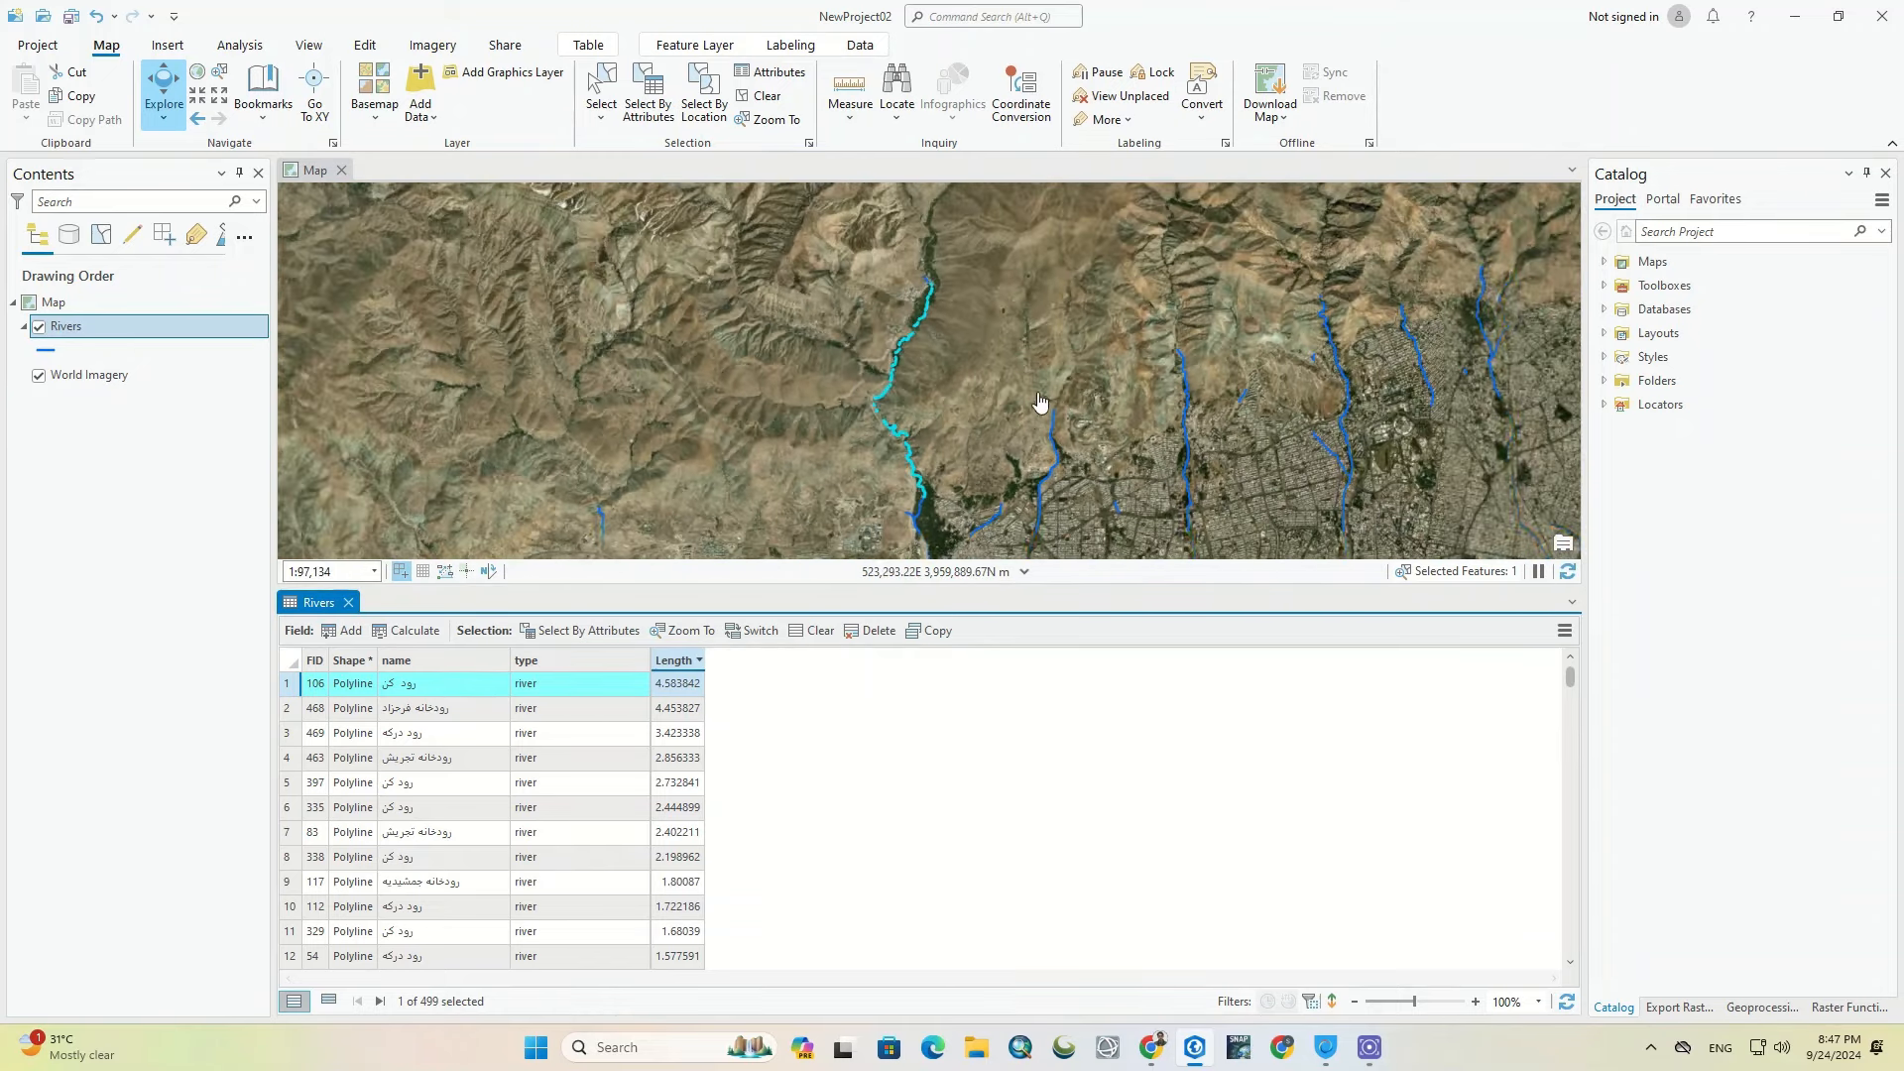
left_click(348, 602)
scroll(928, 585, "up", 3)
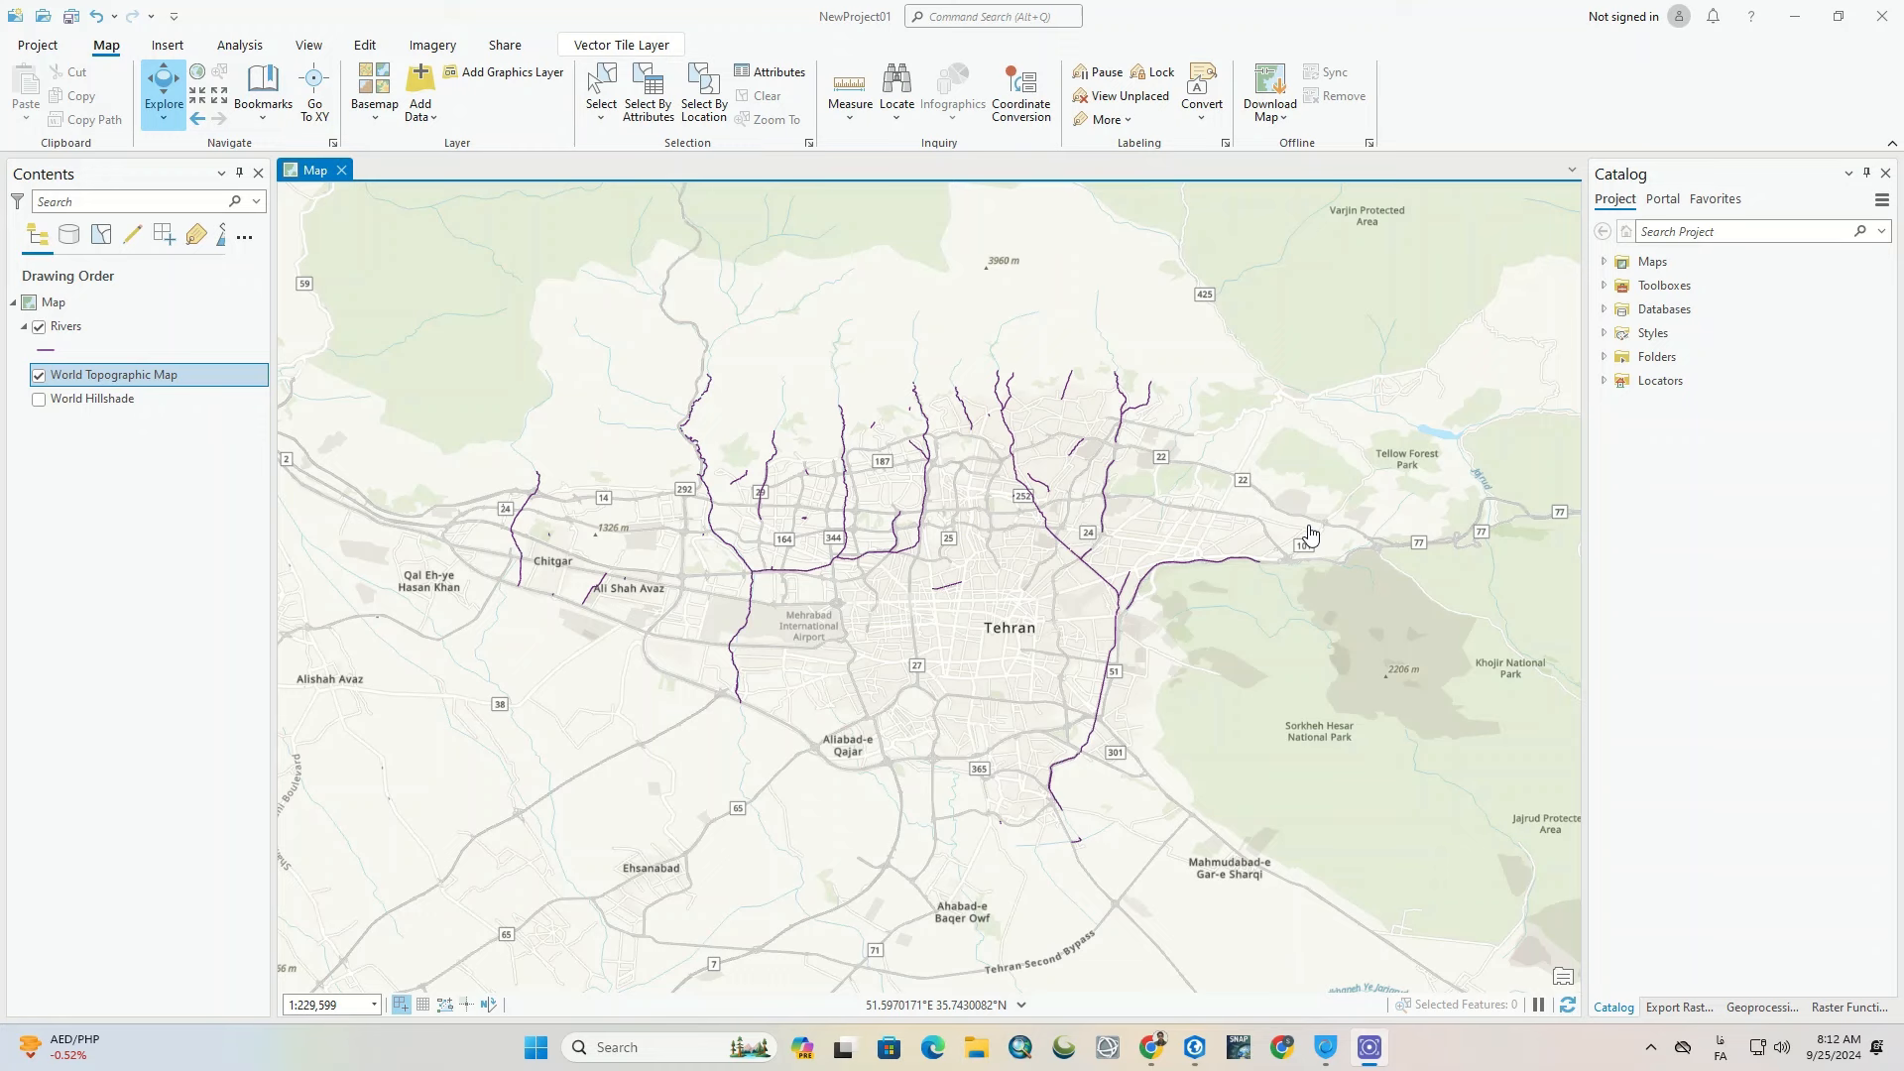
Step: Open the attribute table of the Rivers layer and start Select By Attributes with New selection as the selection type
left_click(132, 323)
right_click(125, 321)
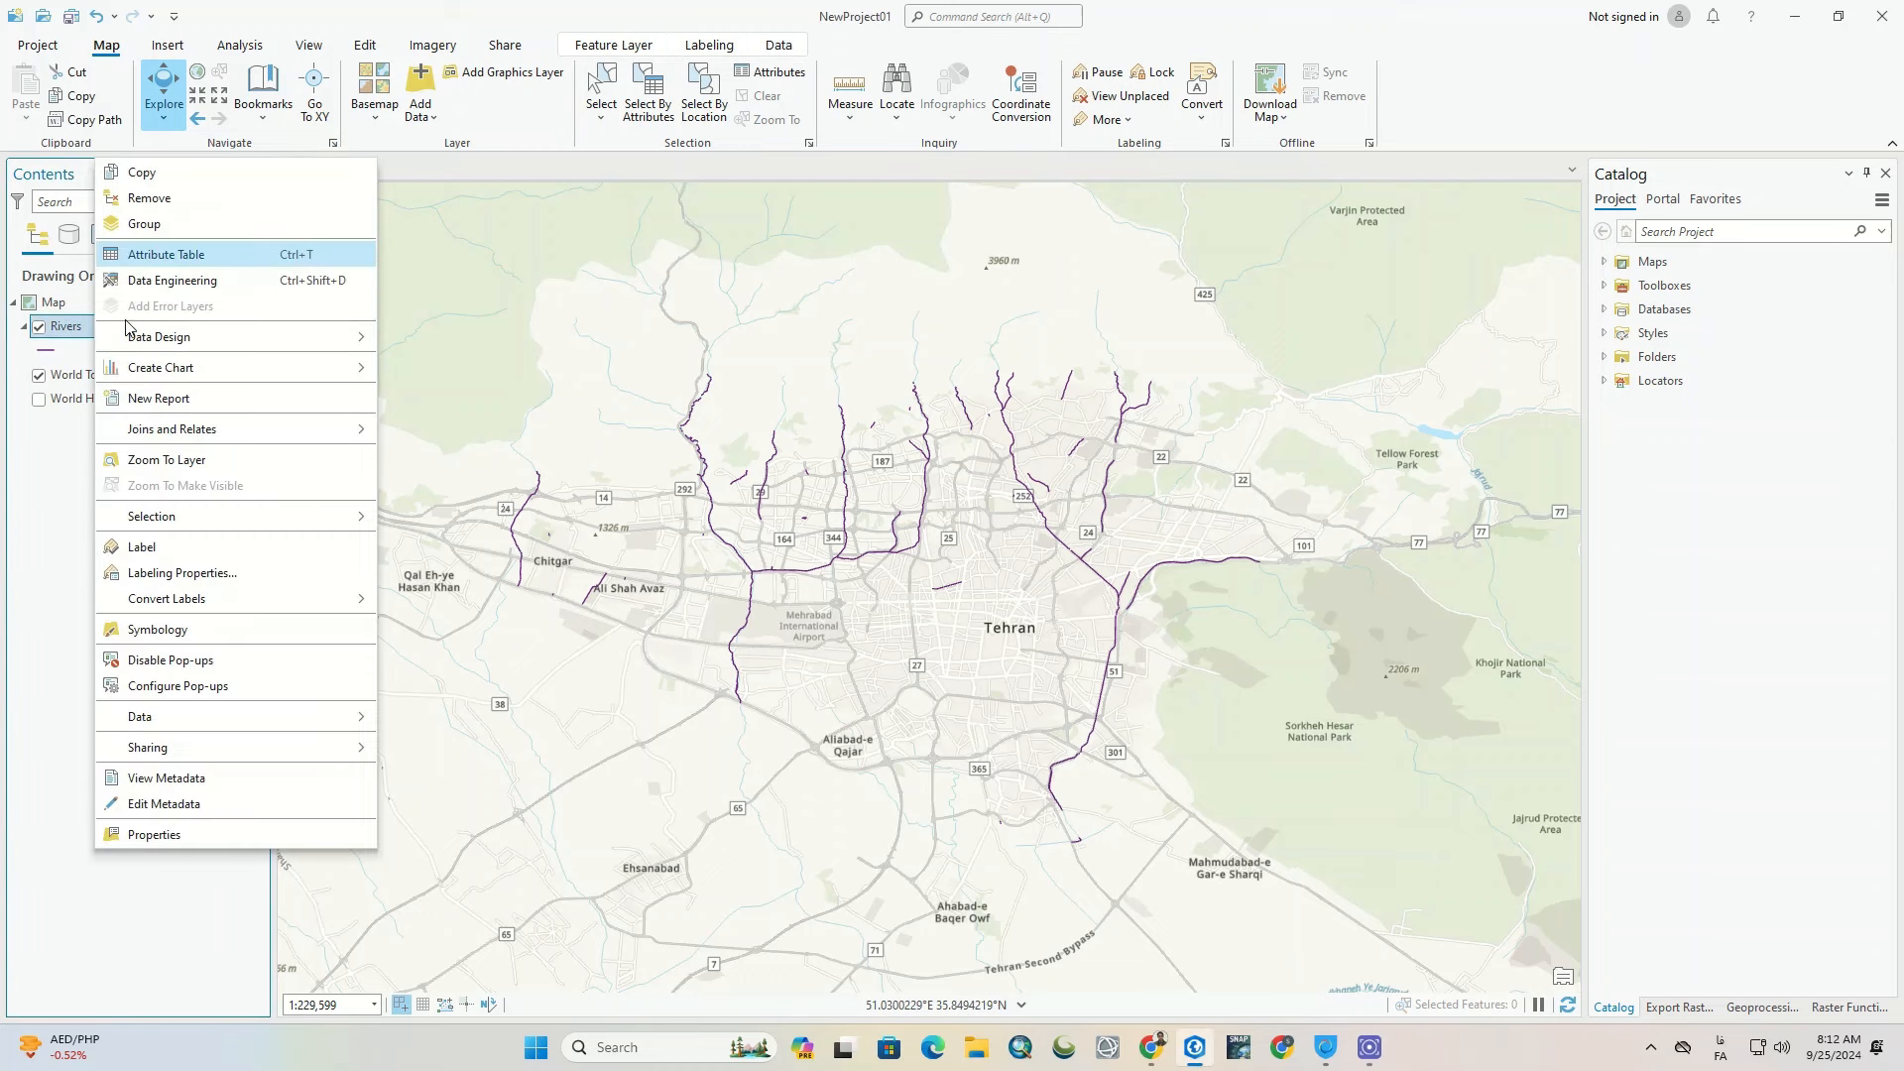
left_click(220, 256)
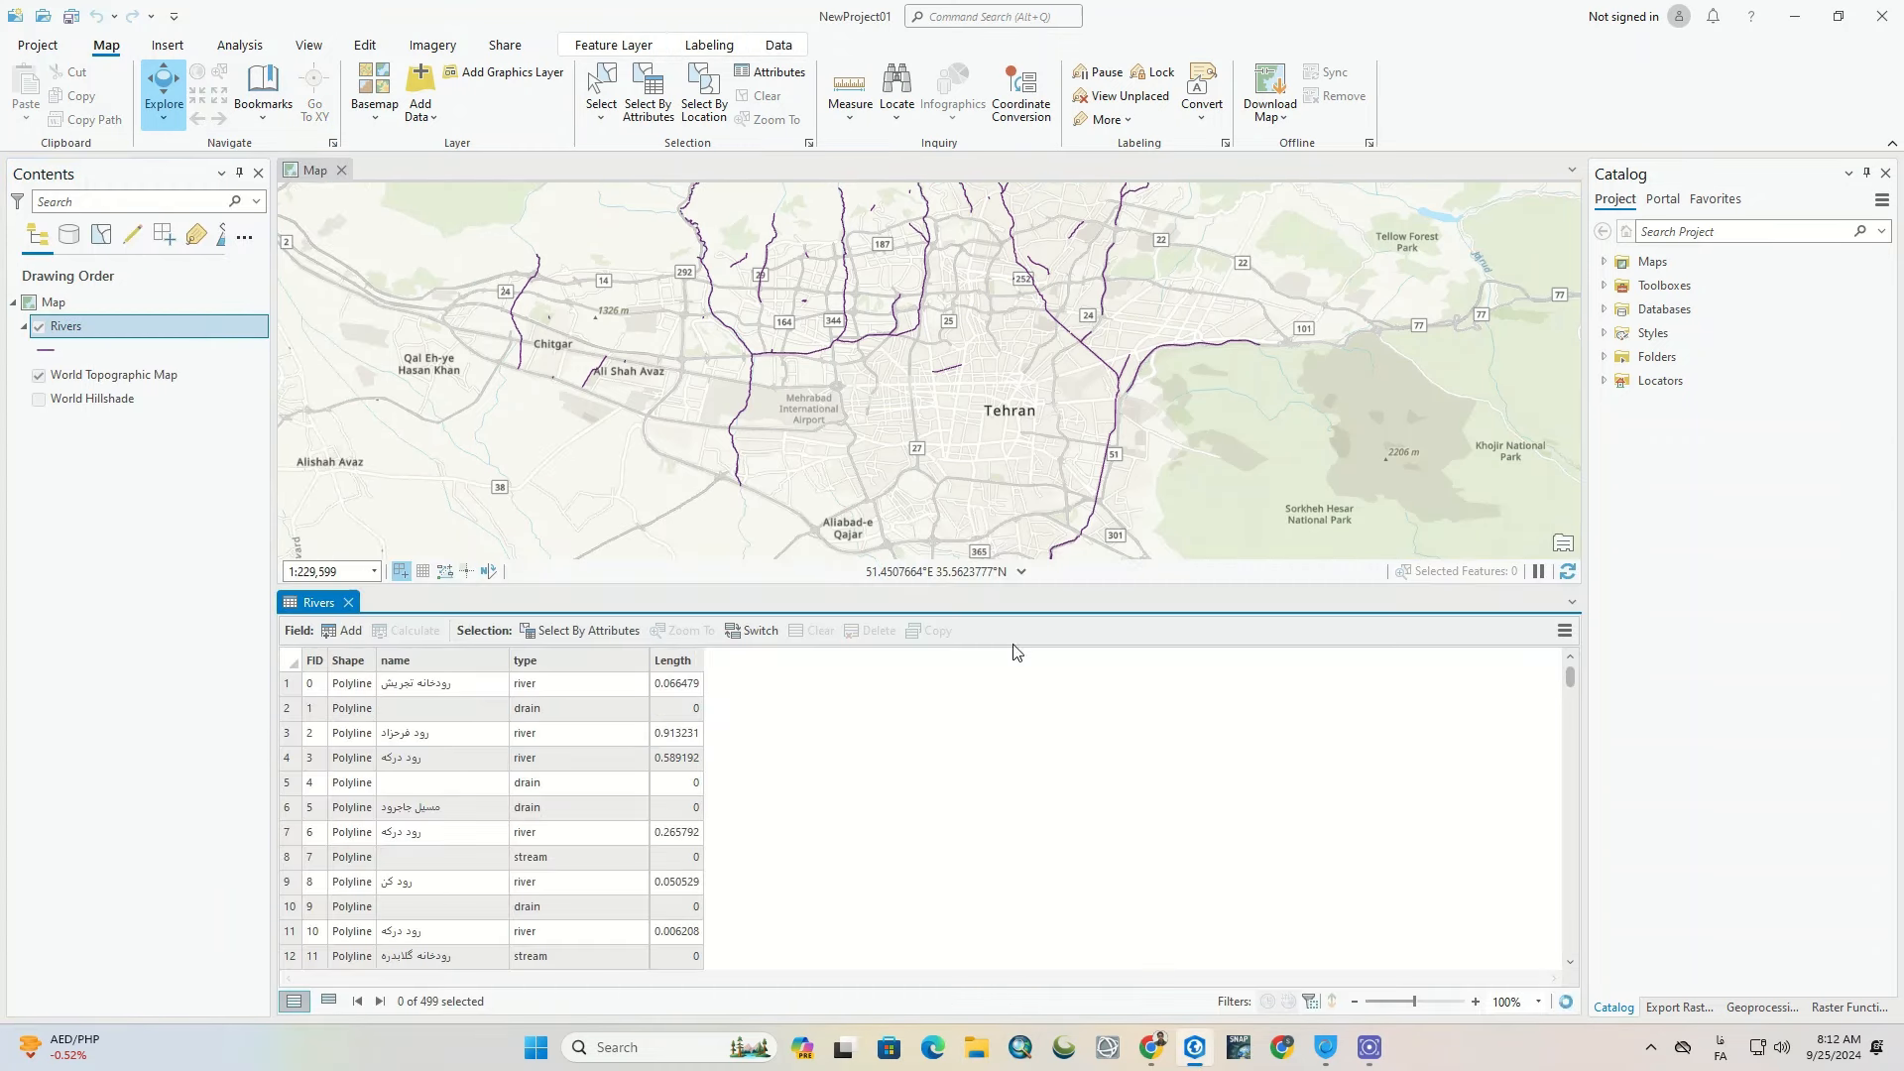
left_click(540, 685)
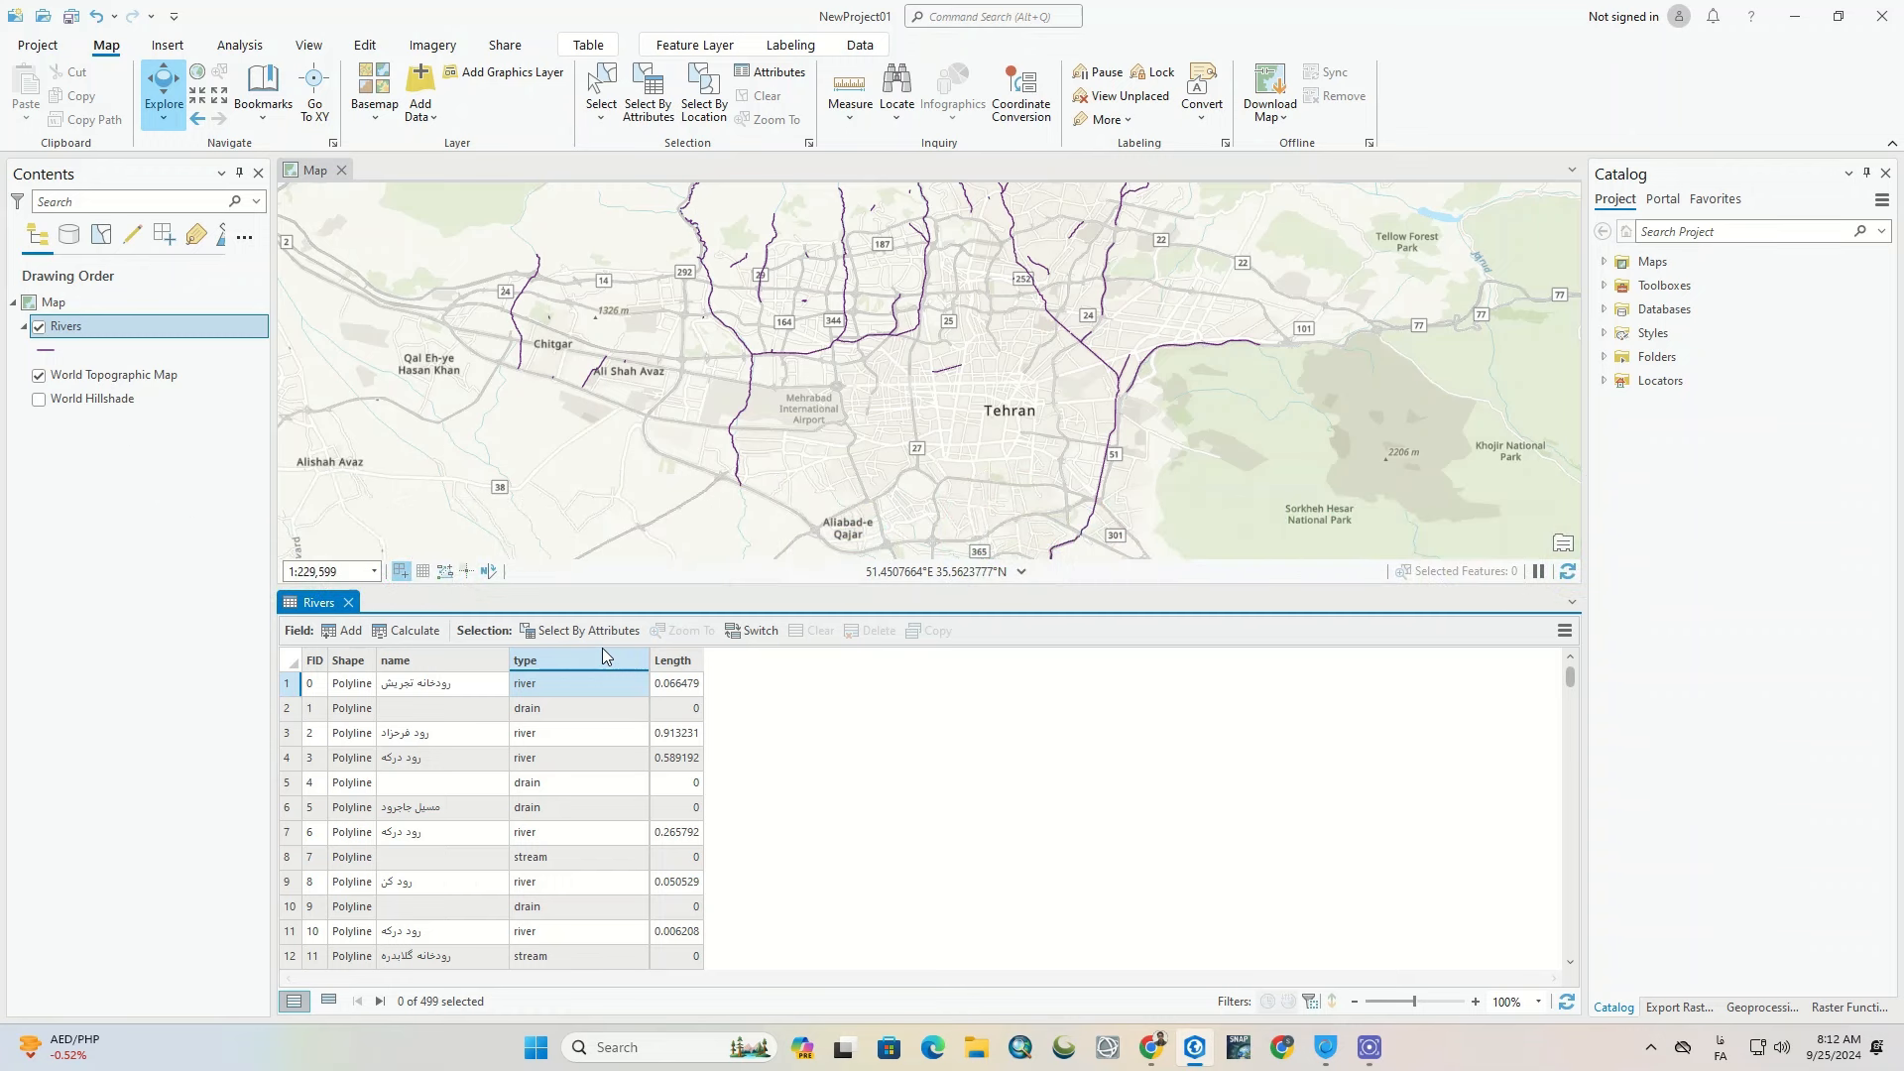
left_click(561, 631)
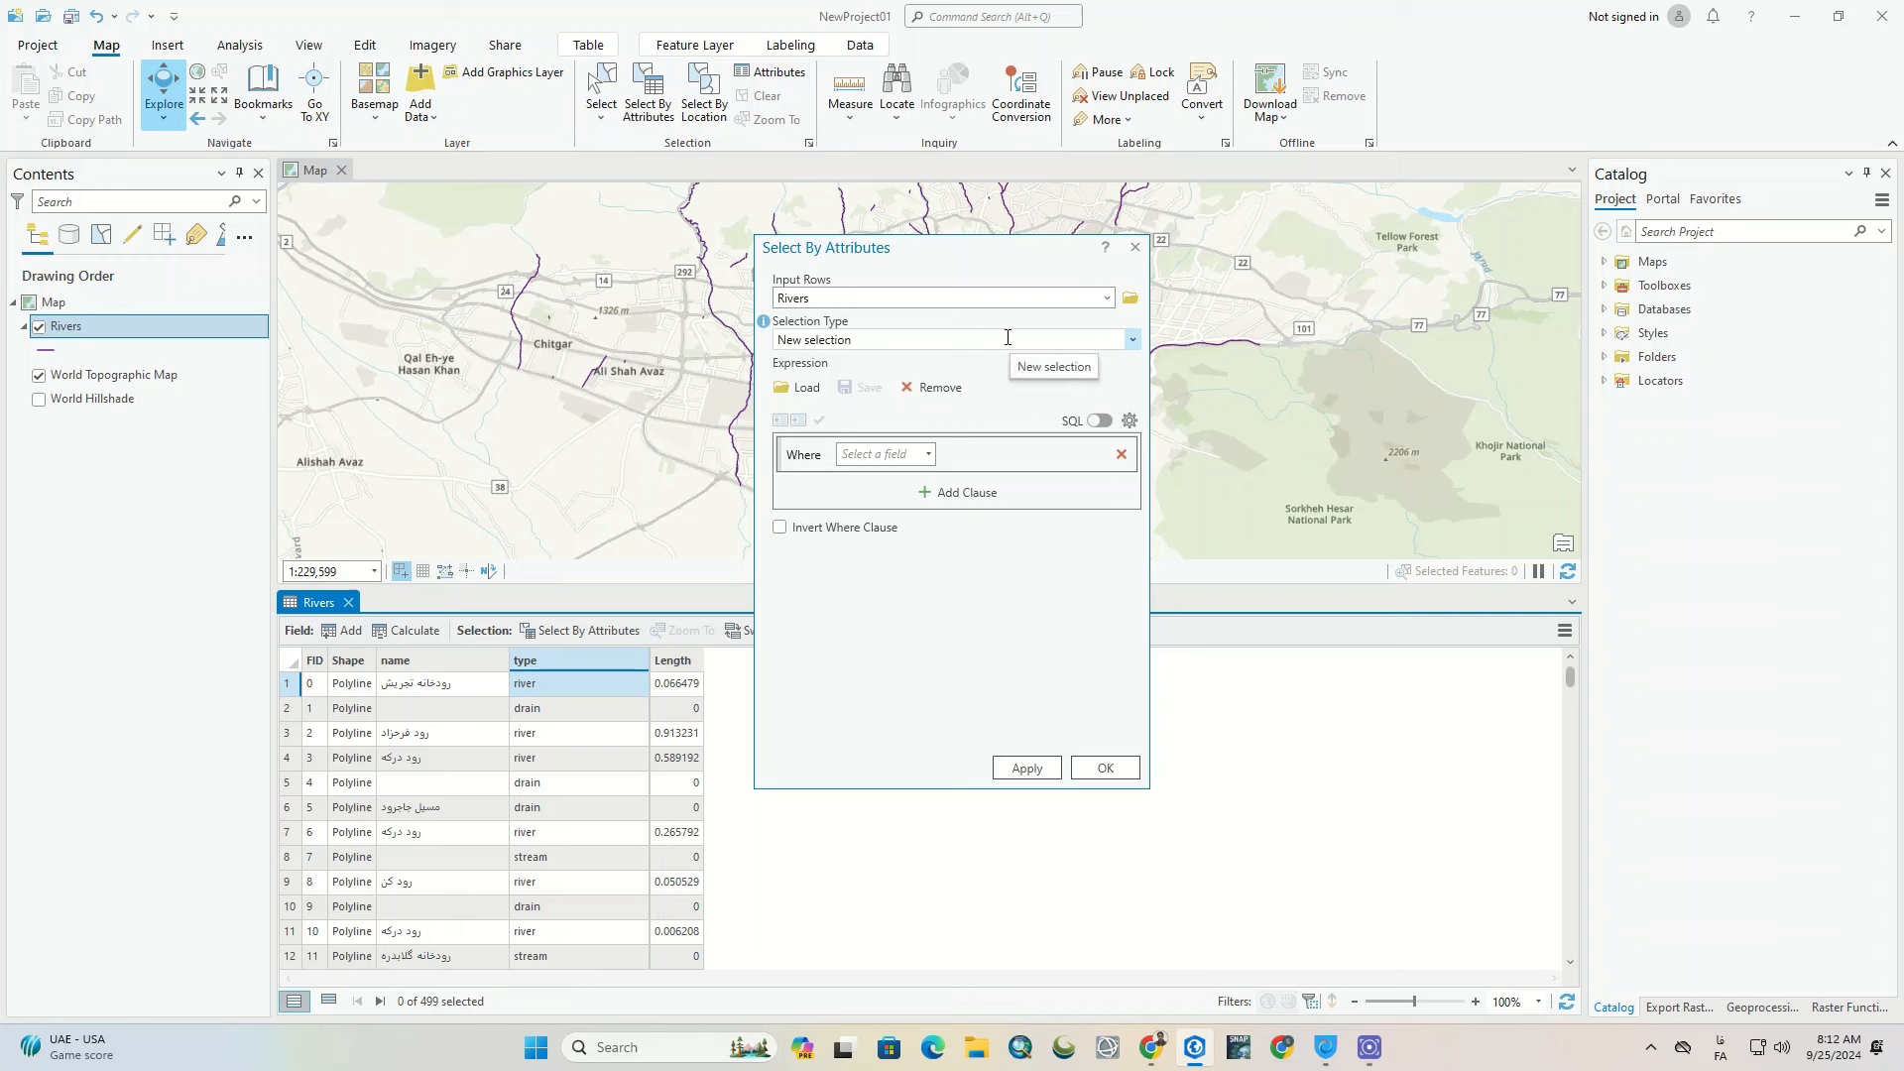
left_click(913, 462)
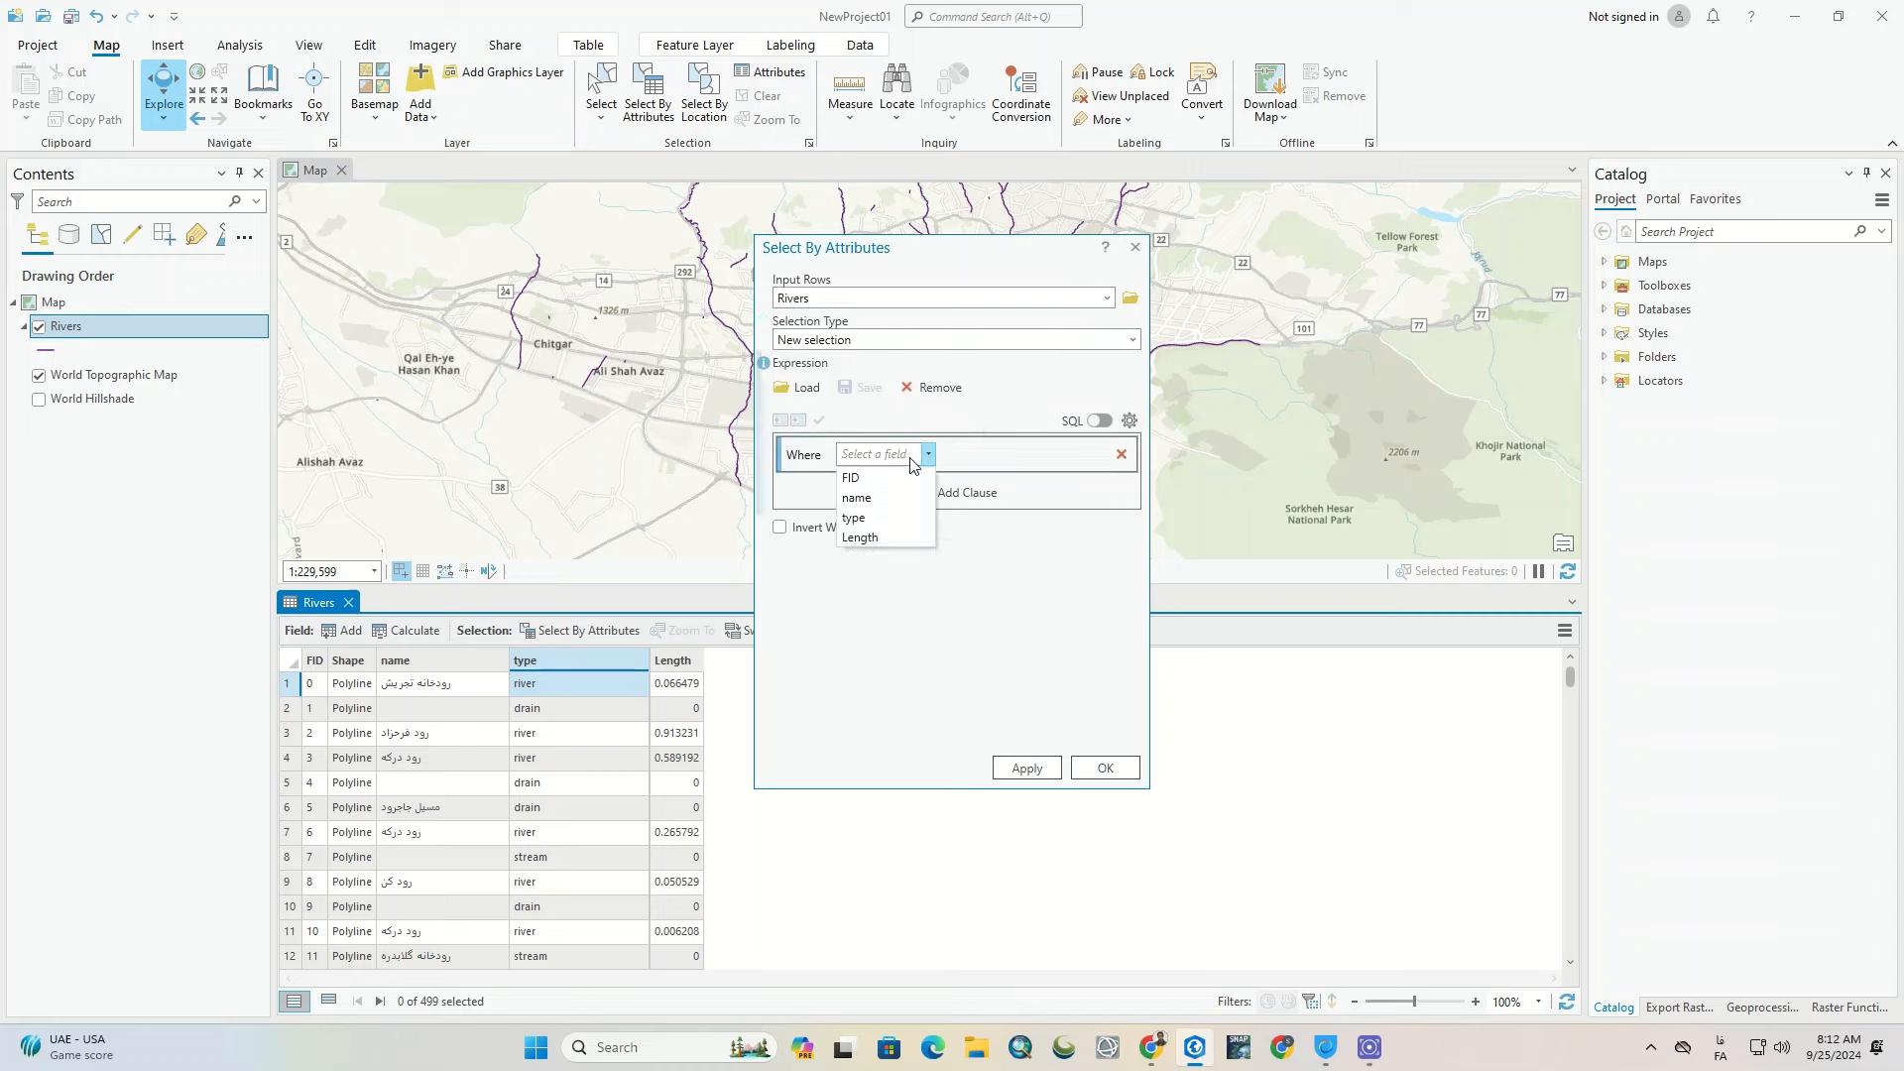
left_click(880, 505)
left_click(995, 454)
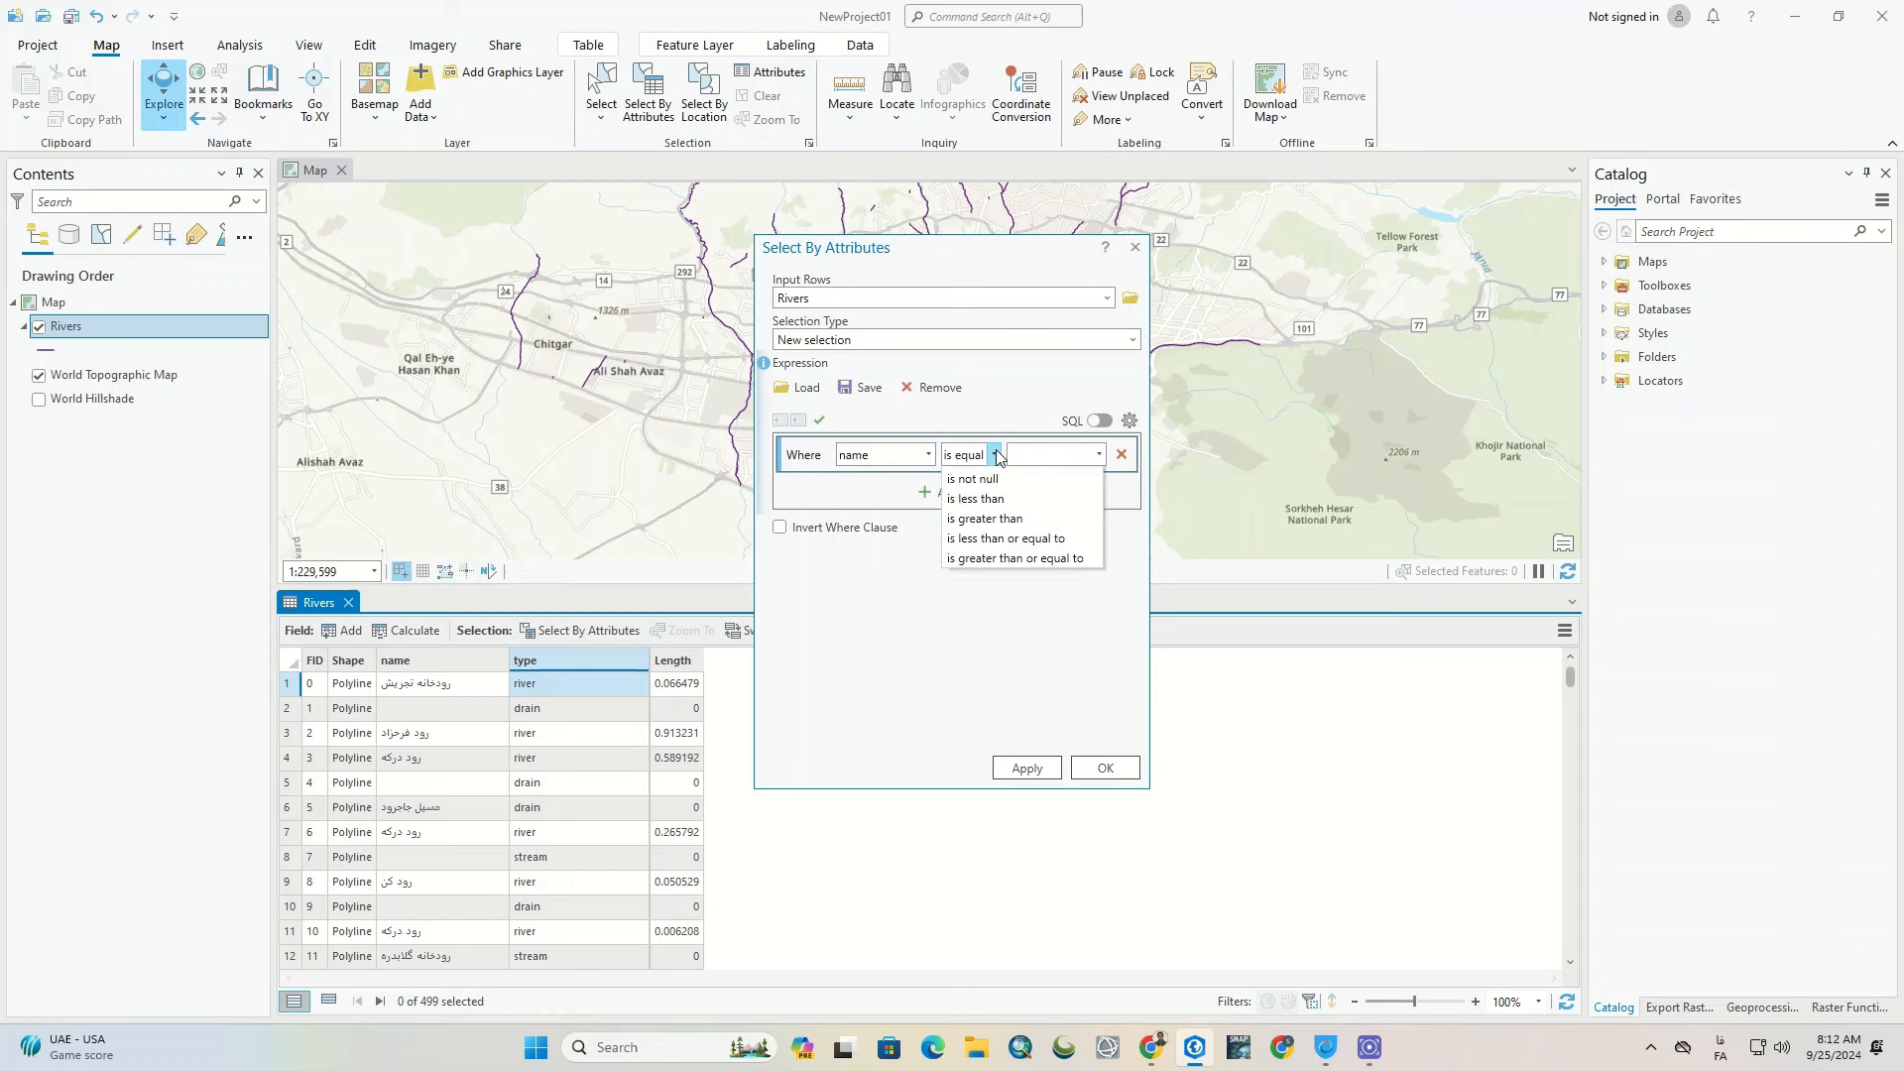
left_click(1010, 478)
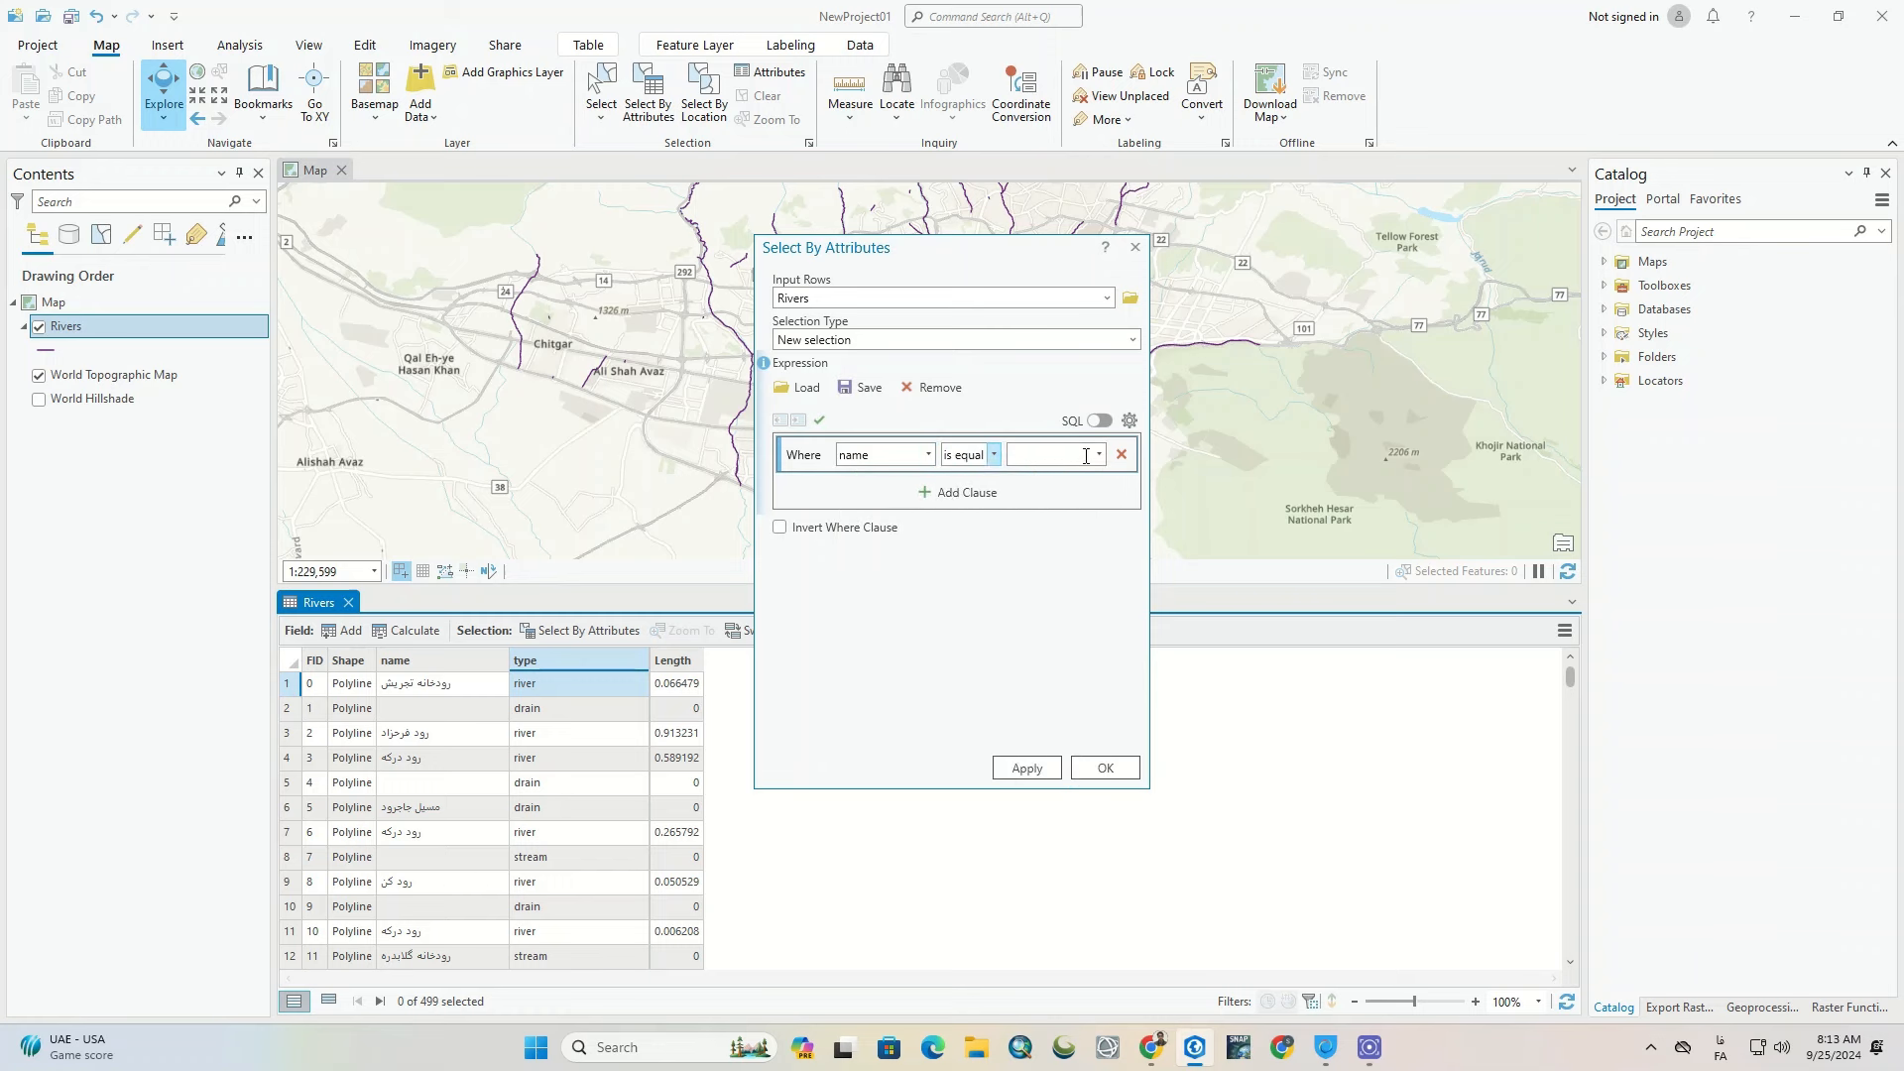
left_click(1101, 455)
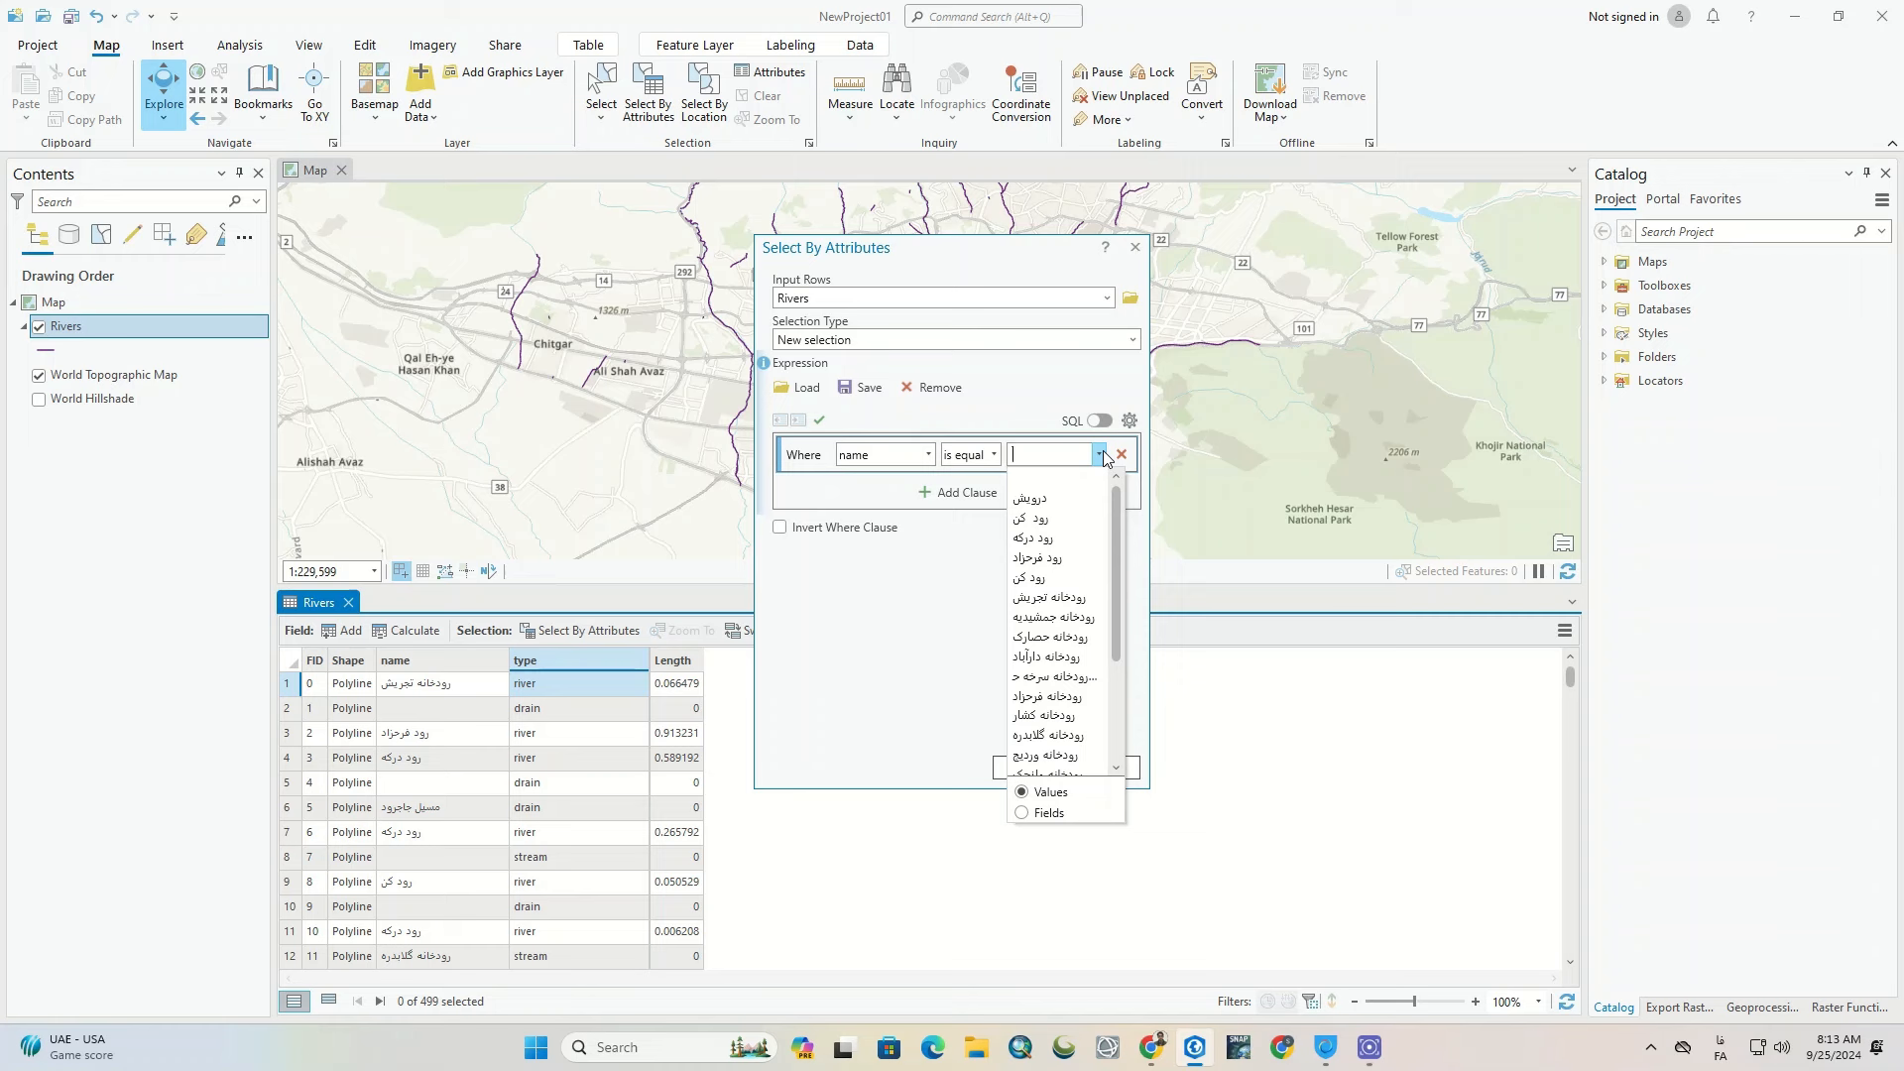
left_click(1103, 455)
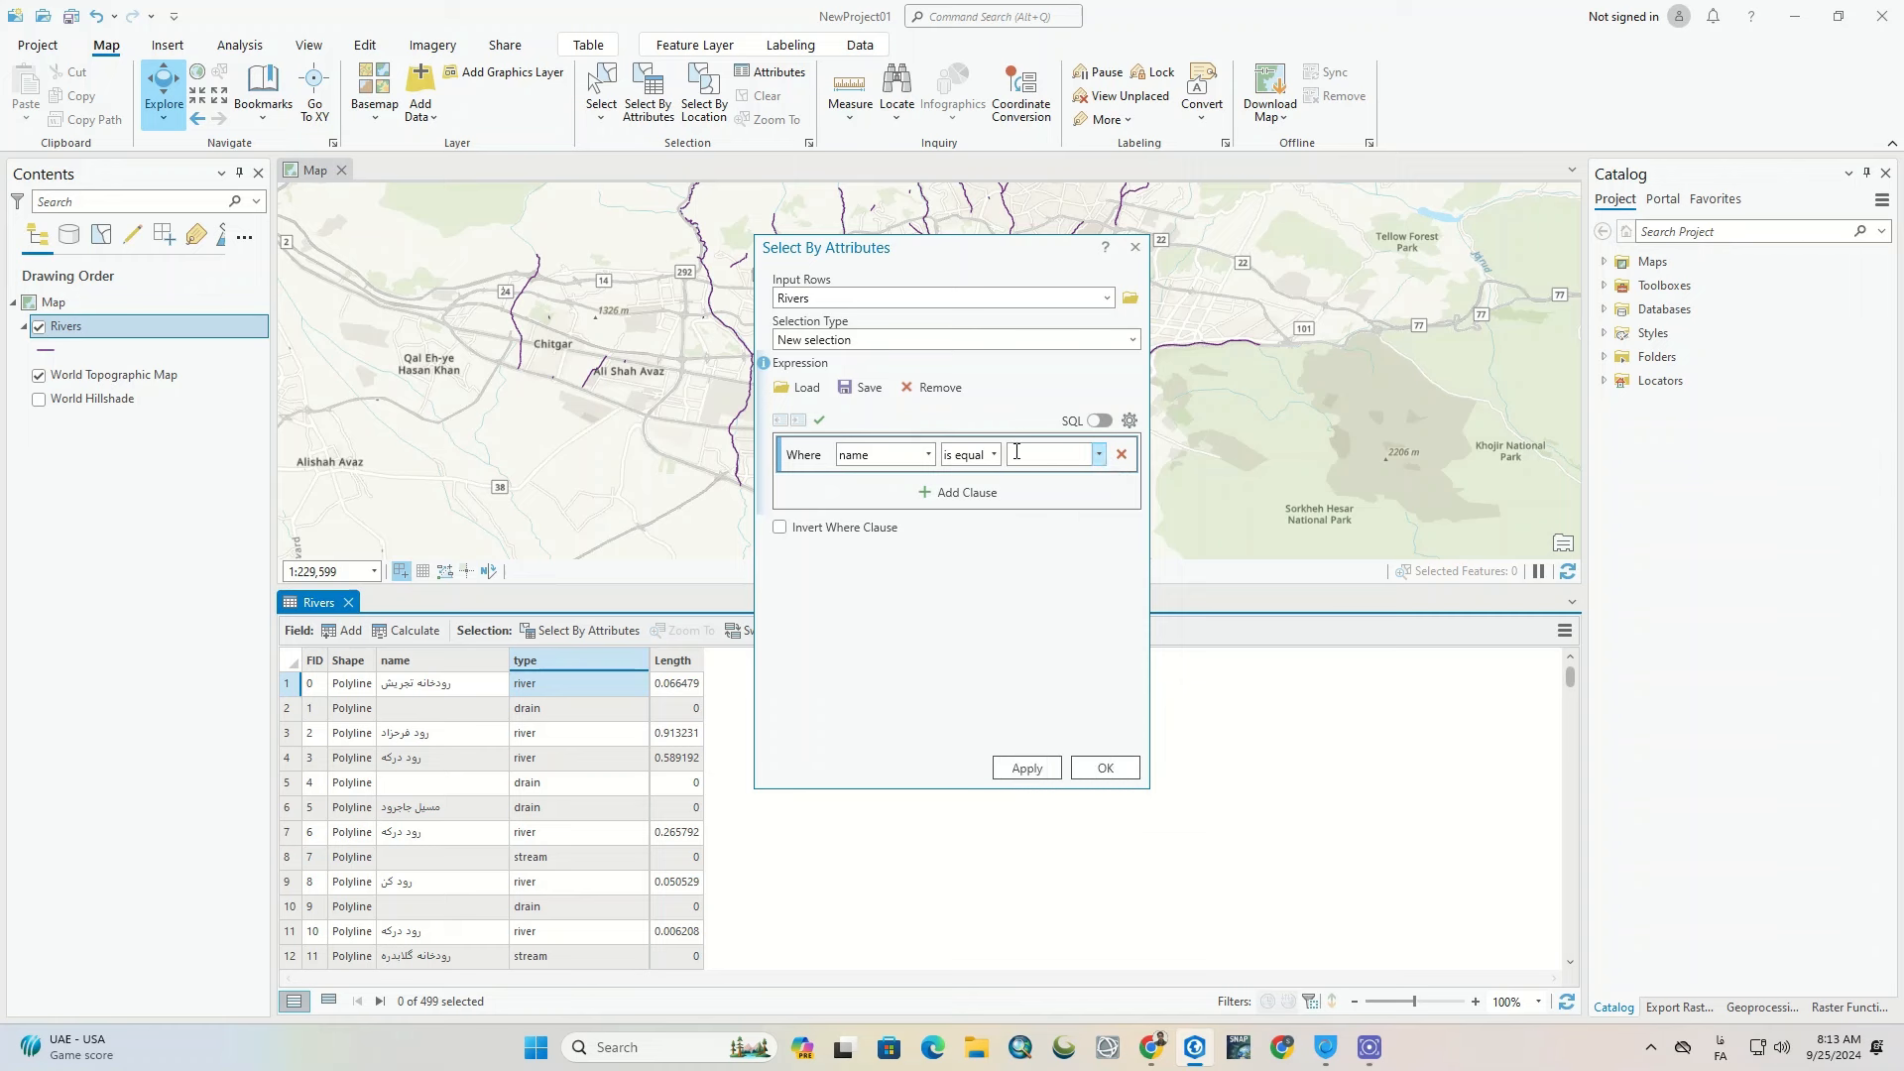
Step: Select the Rivers features where type is equal to river and close the query
left_click(929, 456)
left_click(913, 500)
left_click(1099, 455)
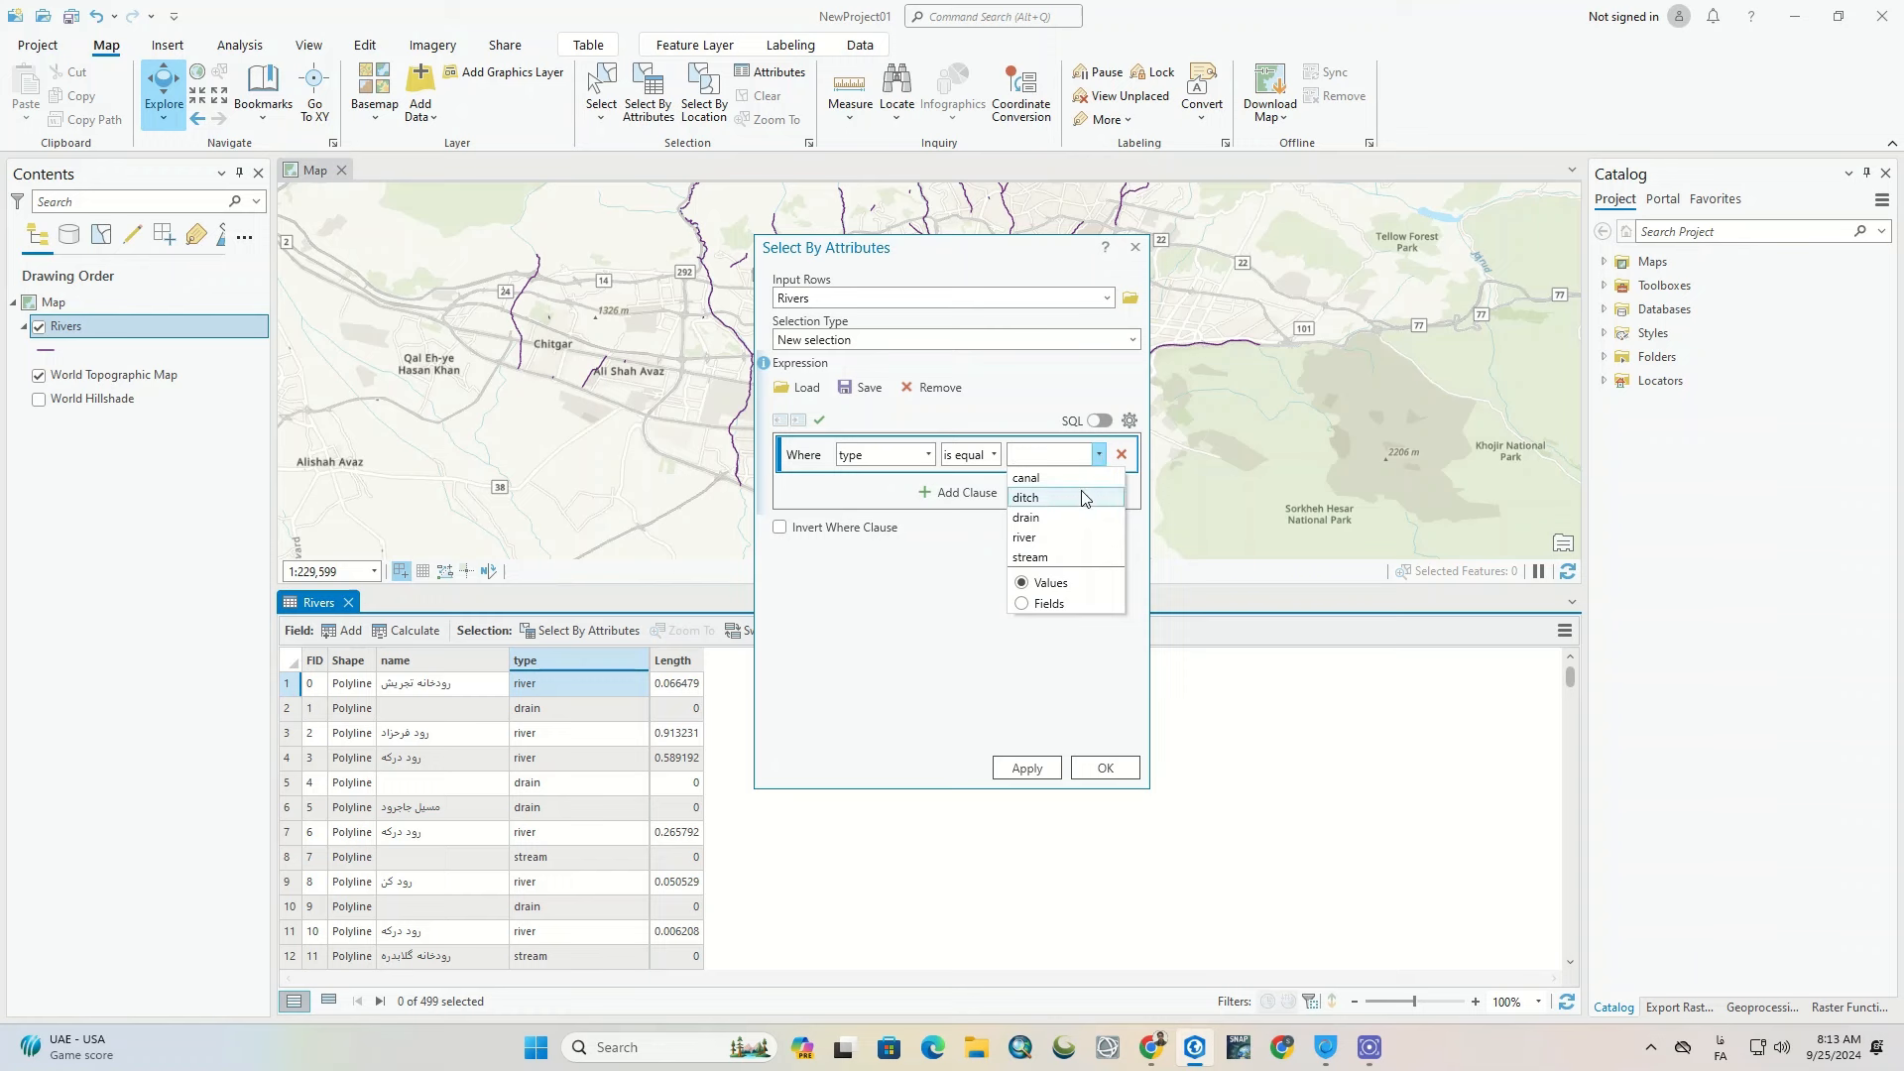
left_click(1025, 537)
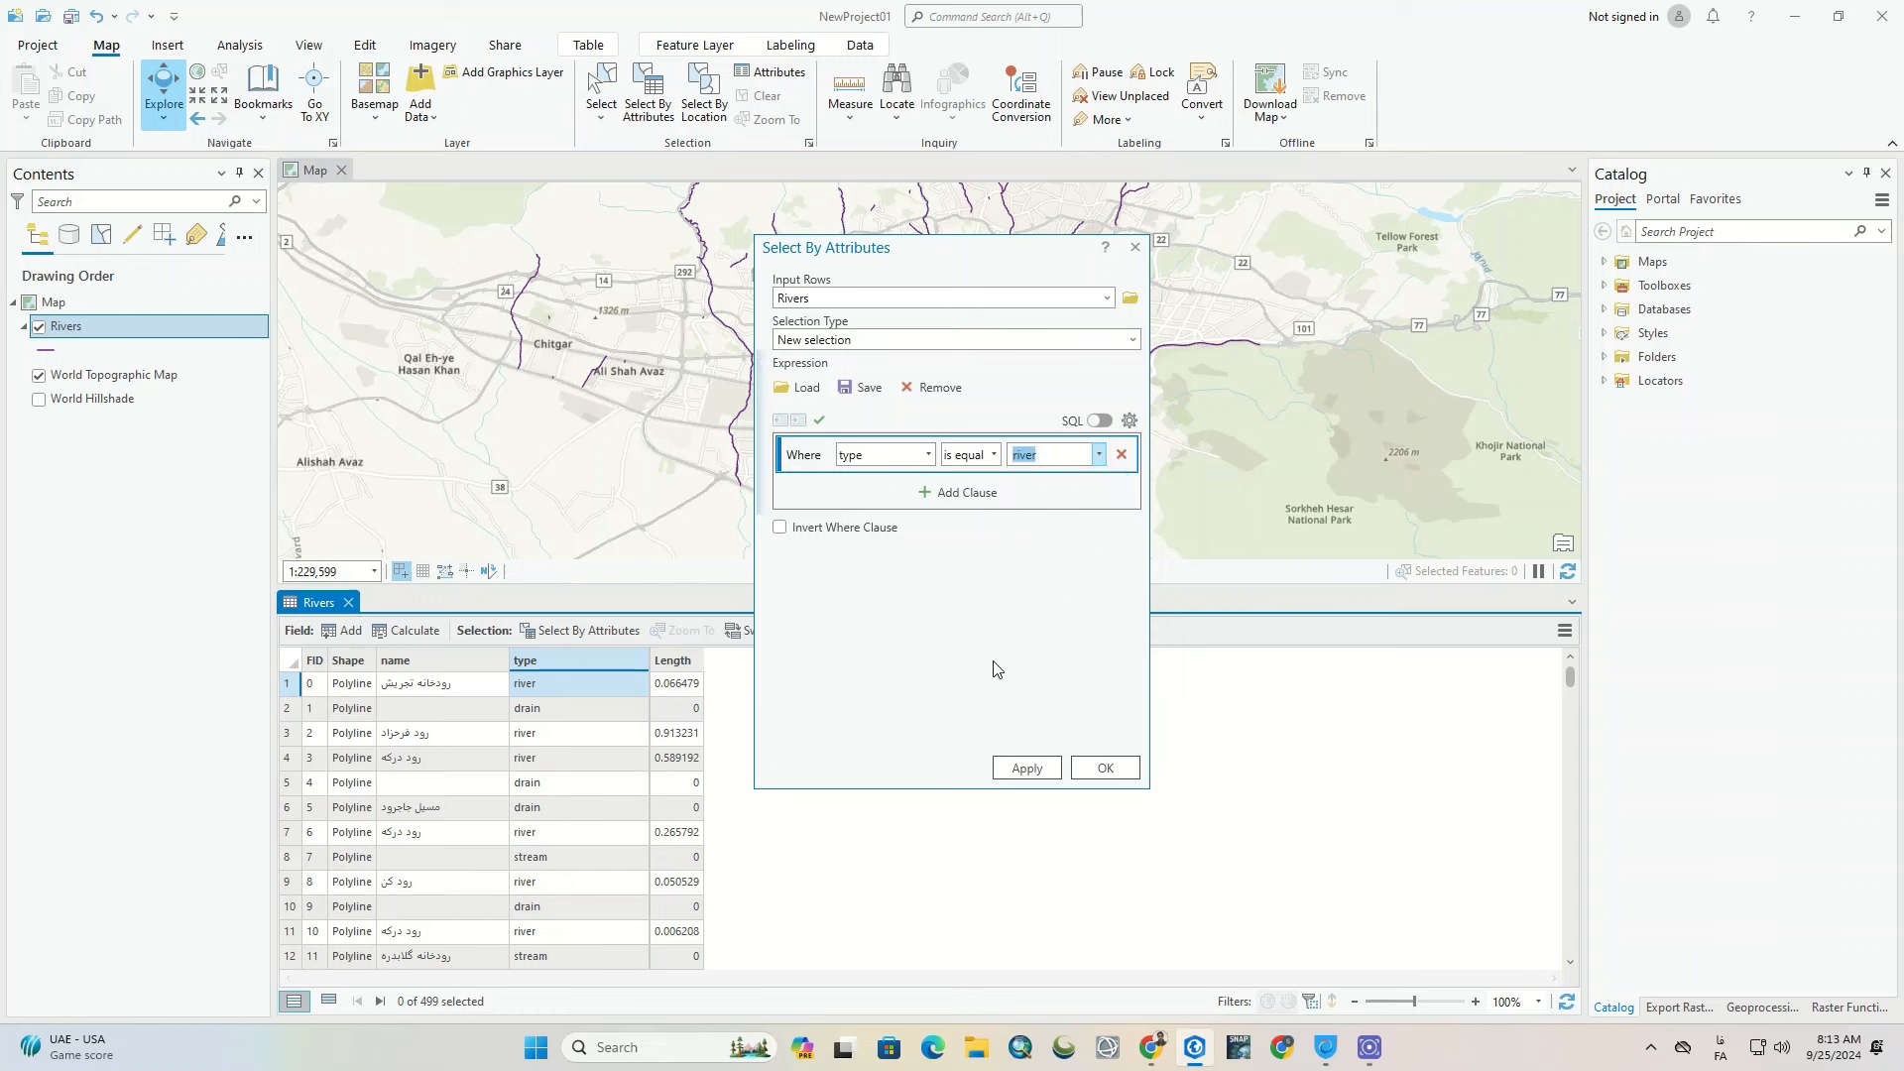
left_click(1025, 769)
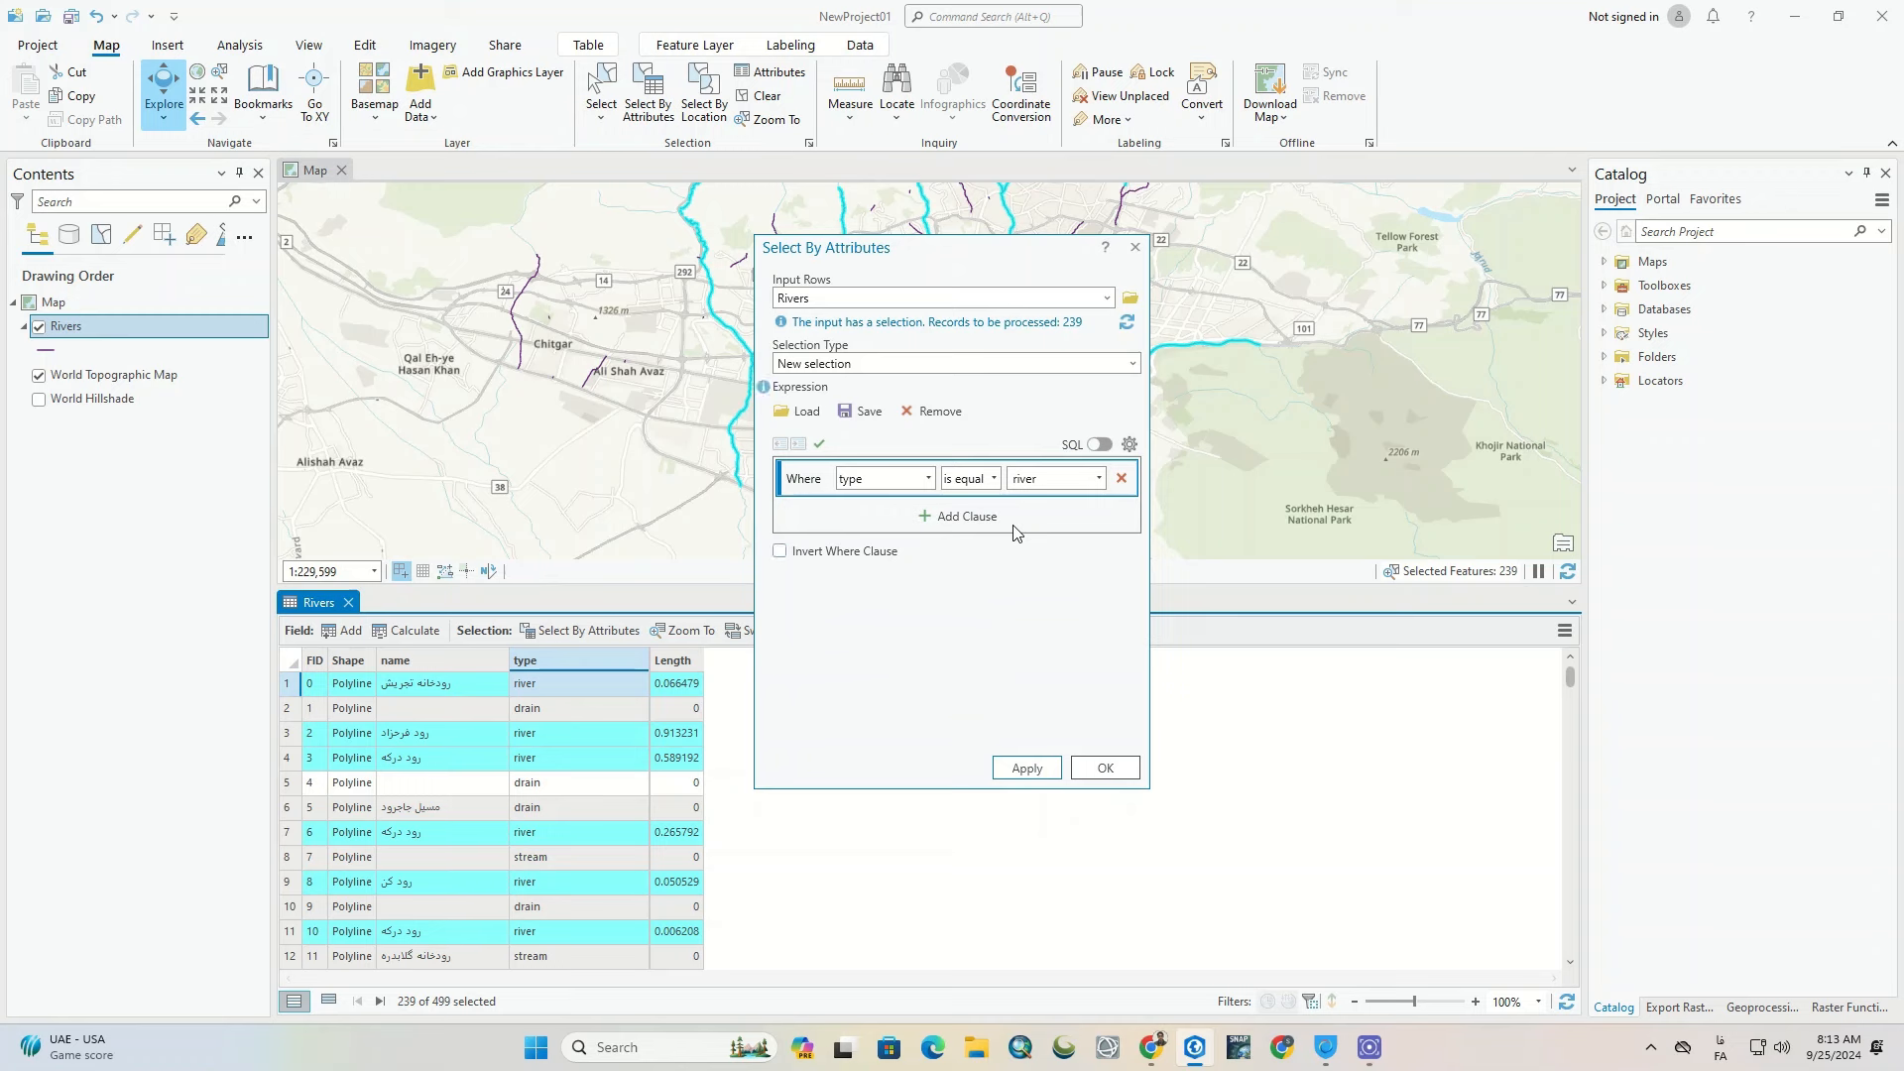
left_click(1135, 247)
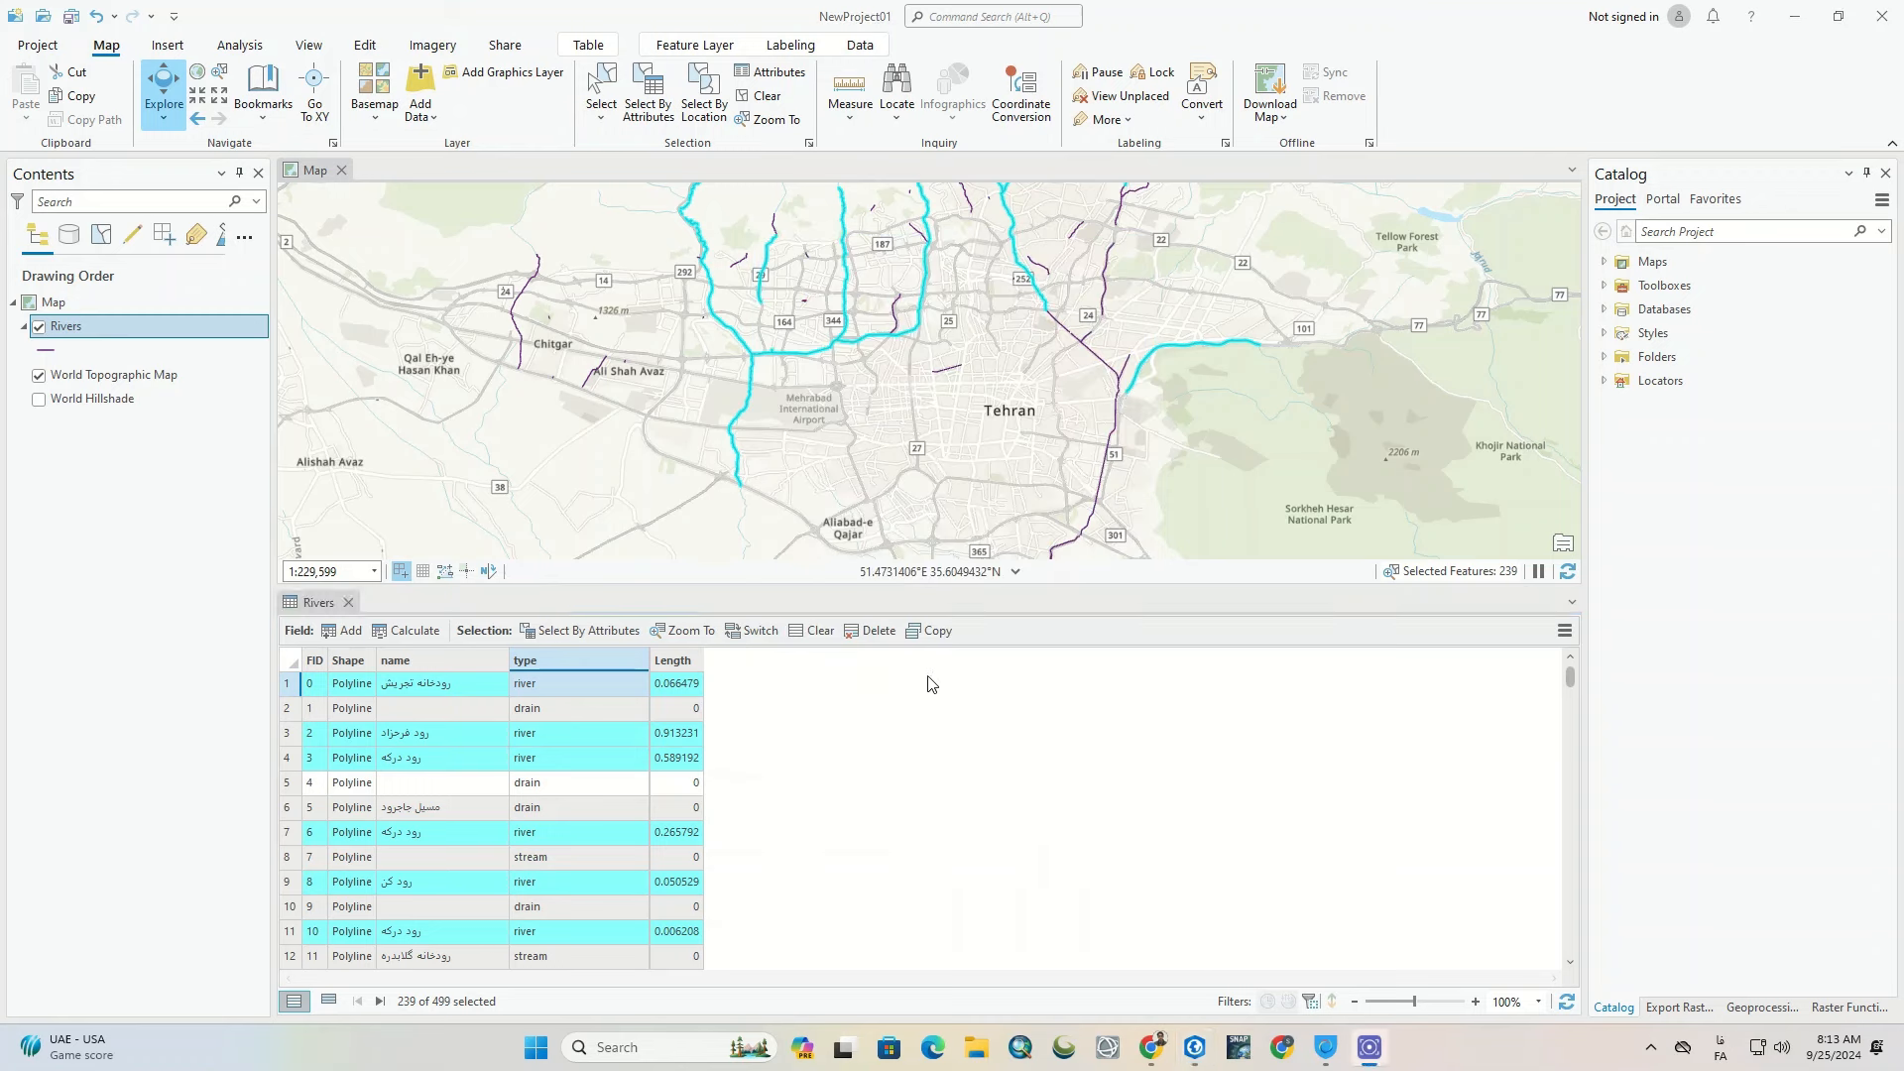
Step: Start Export Features for the selected Rivers features and browse the output location to the inner Dataset 14.Tehran City Dataset folder
right_click(123, 331)
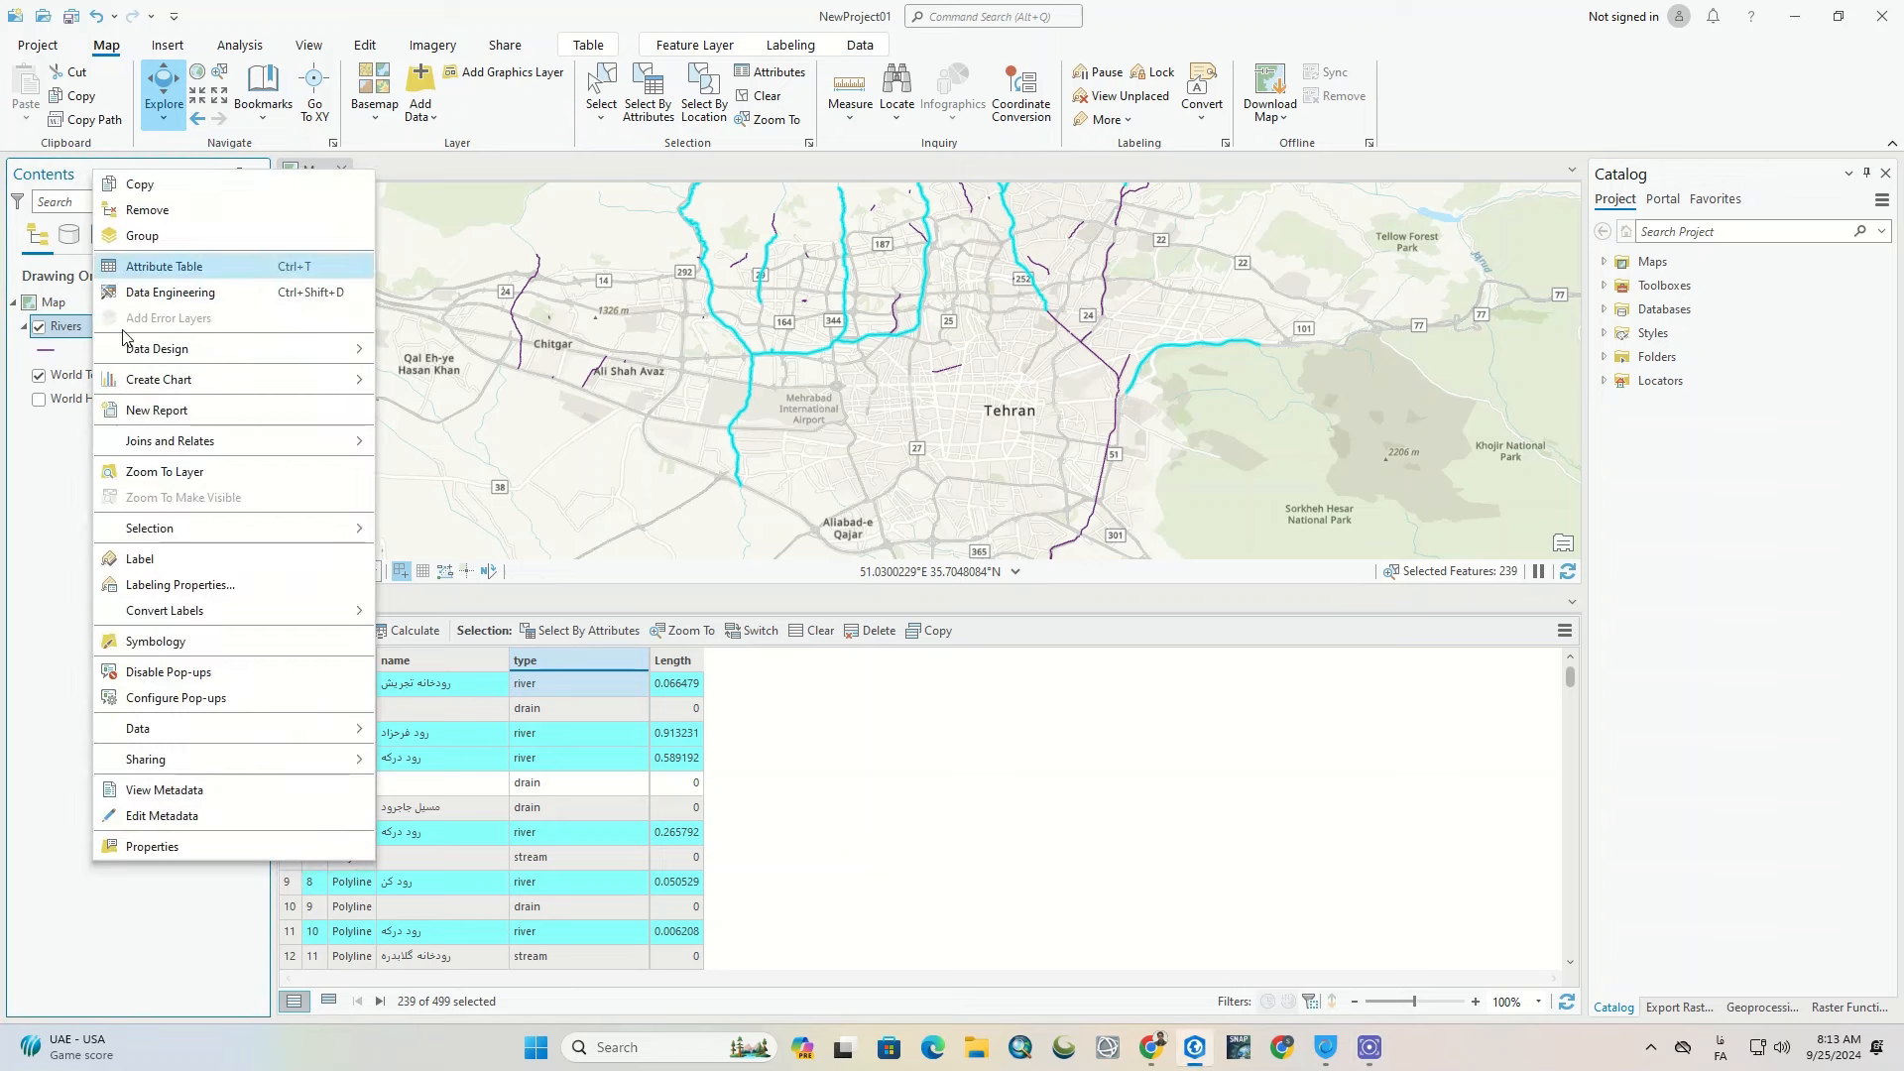
mouse_move(265, 734)
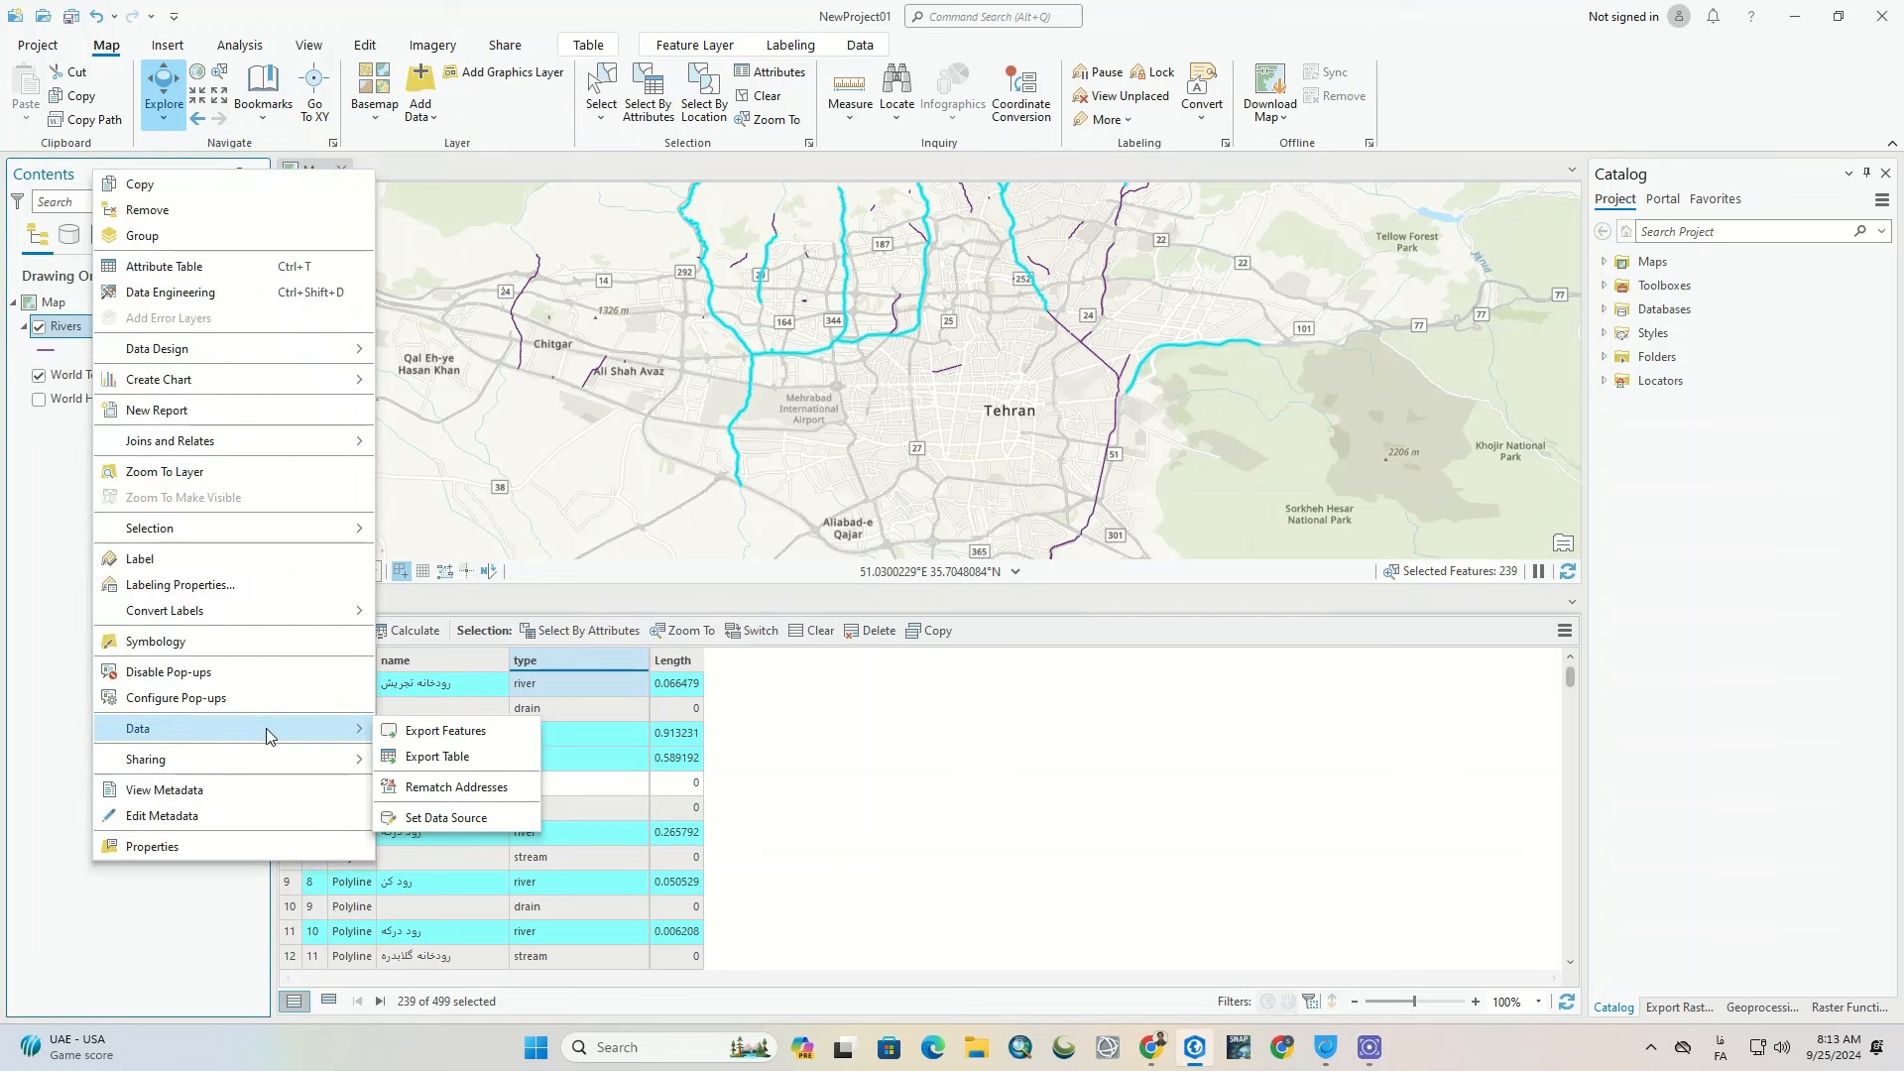
left_click(501, 734)
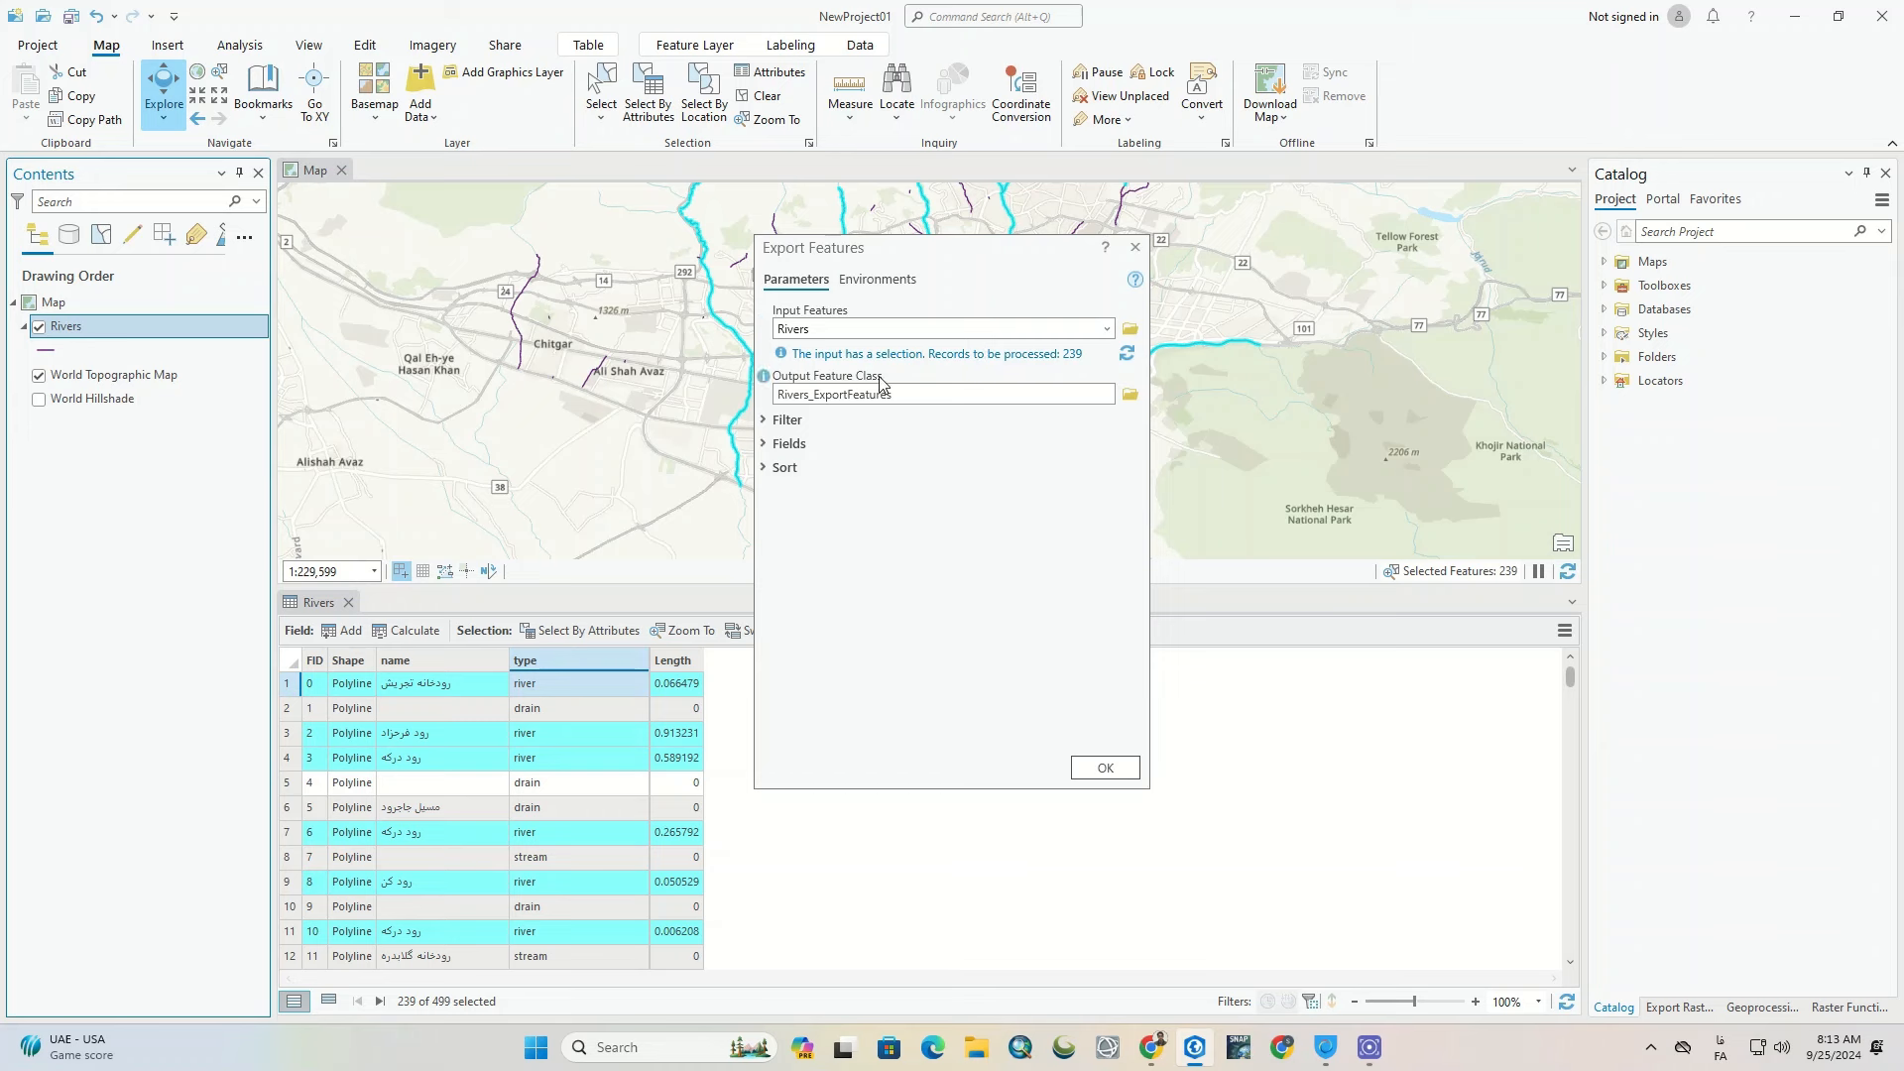
left_click(944, 392)
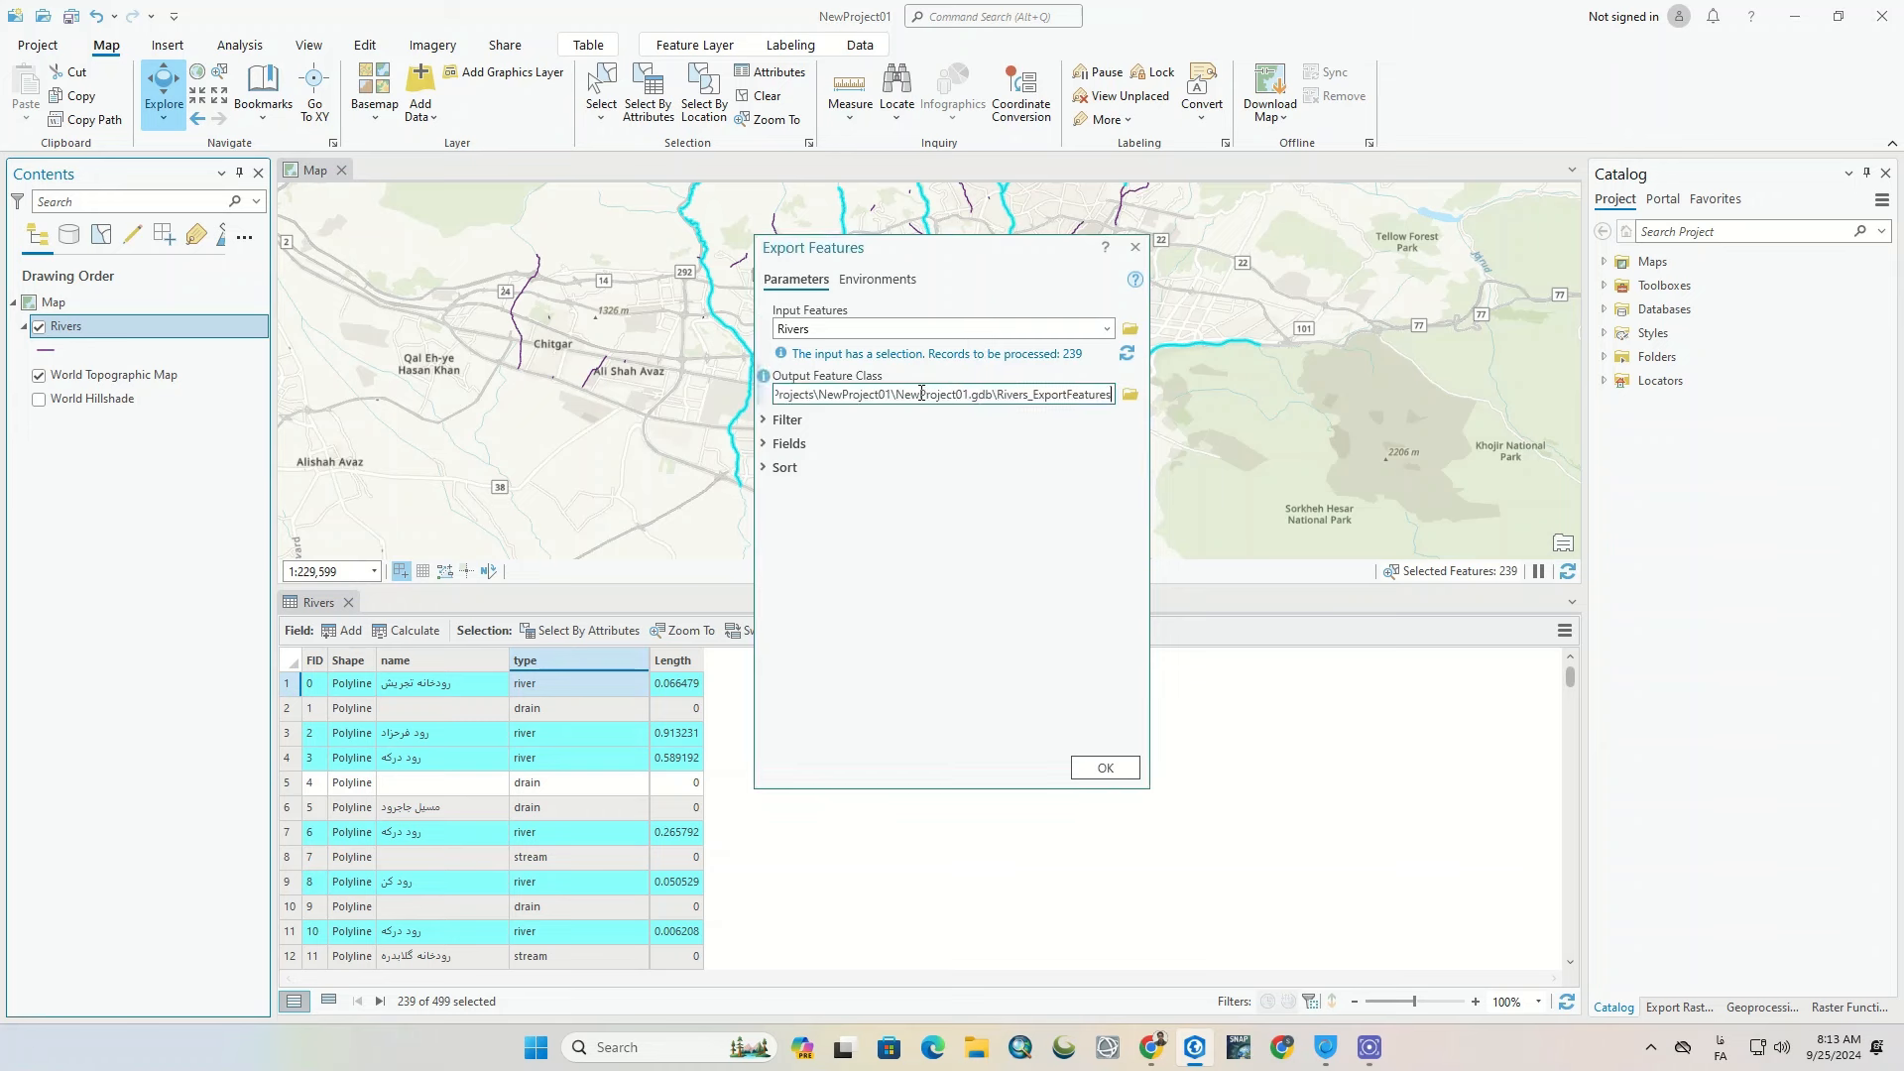
left_click(1129, 395)
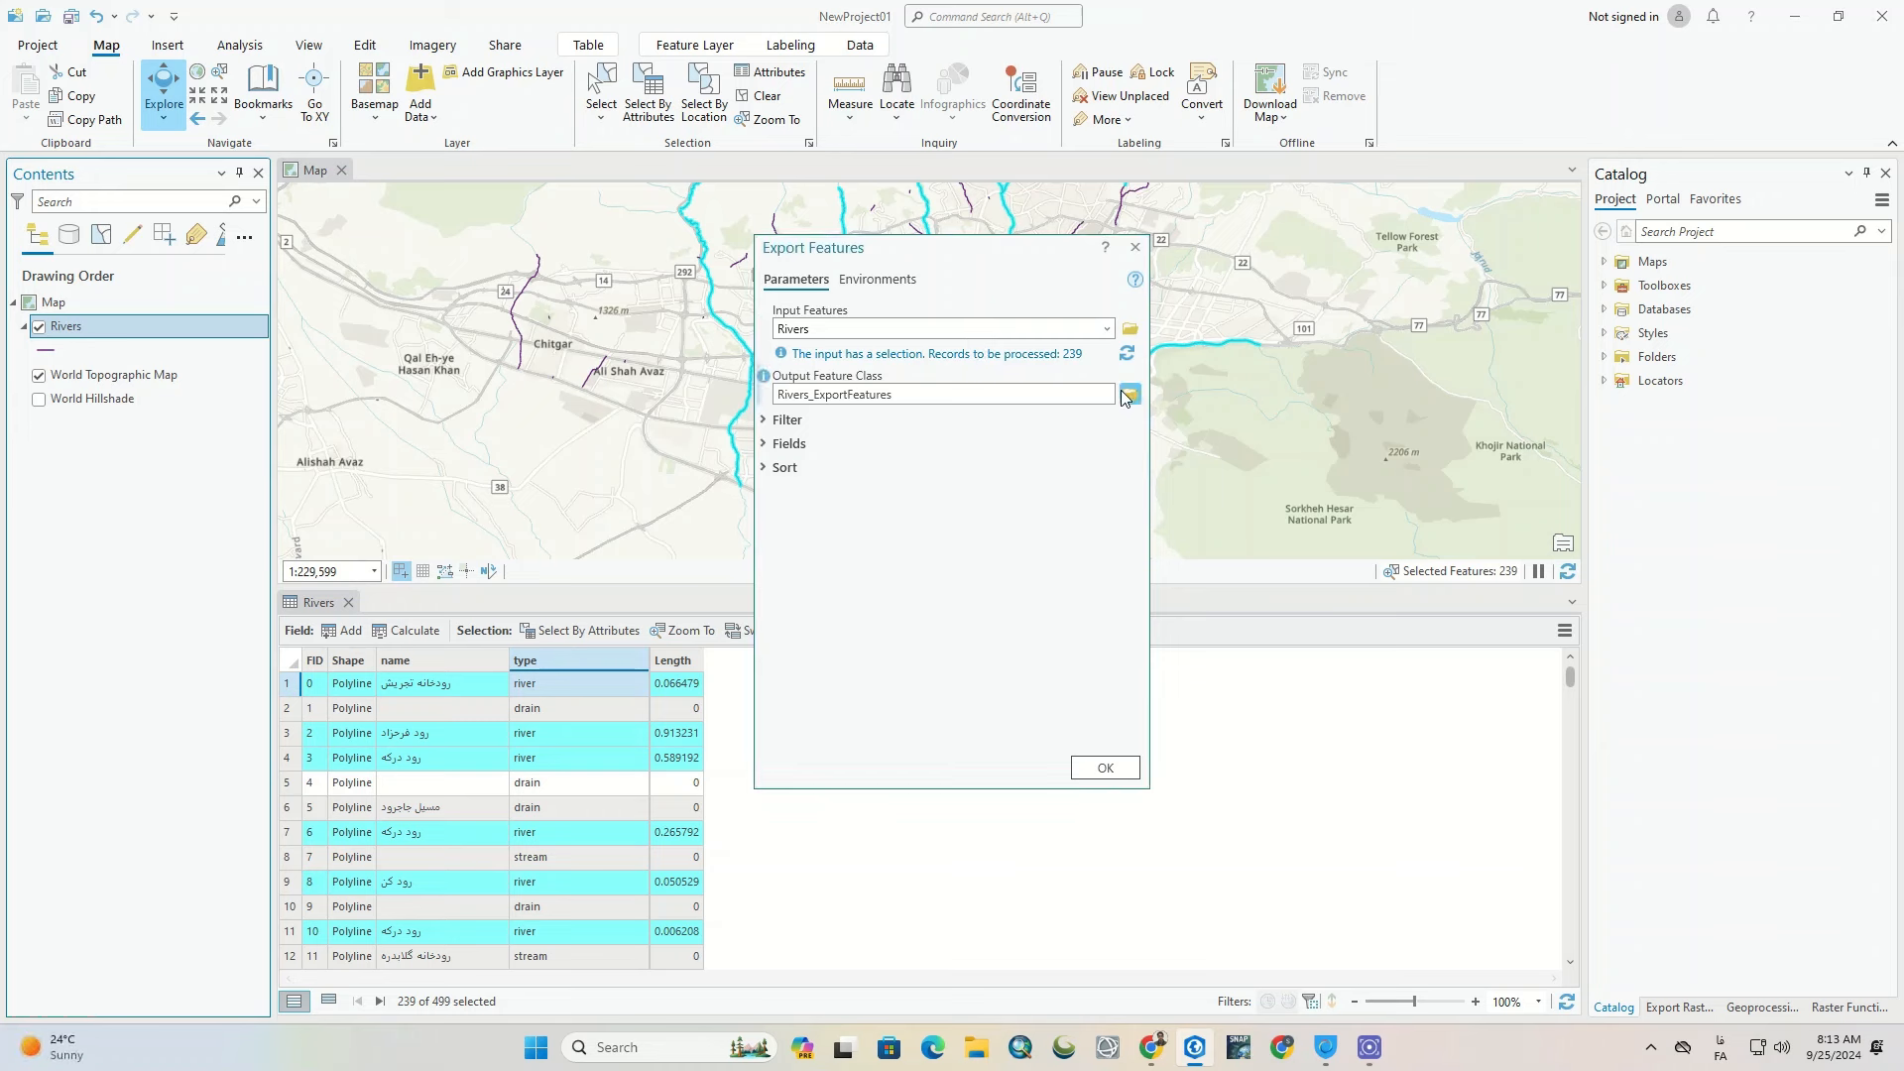
scroll(788, 548, "down", 3)
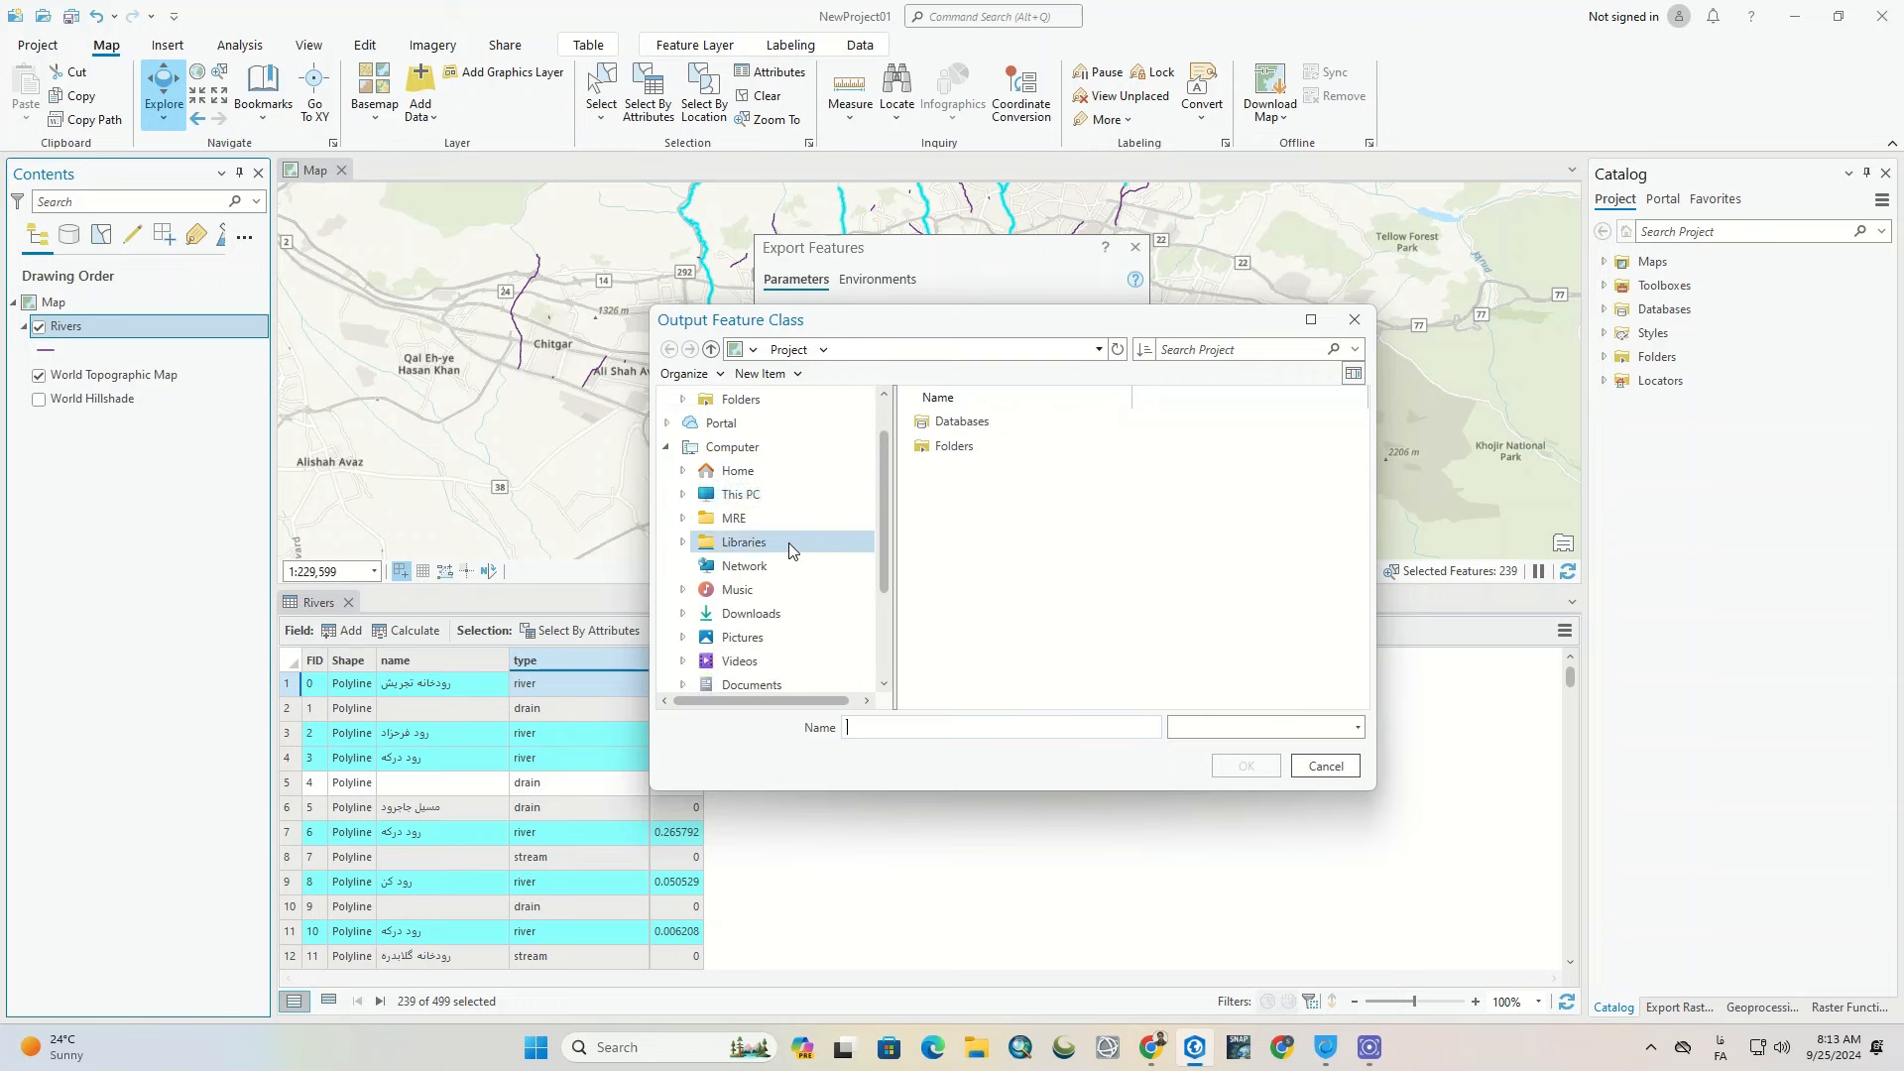
scroll(788, 548, "down", 2)
left_click(769, 679)
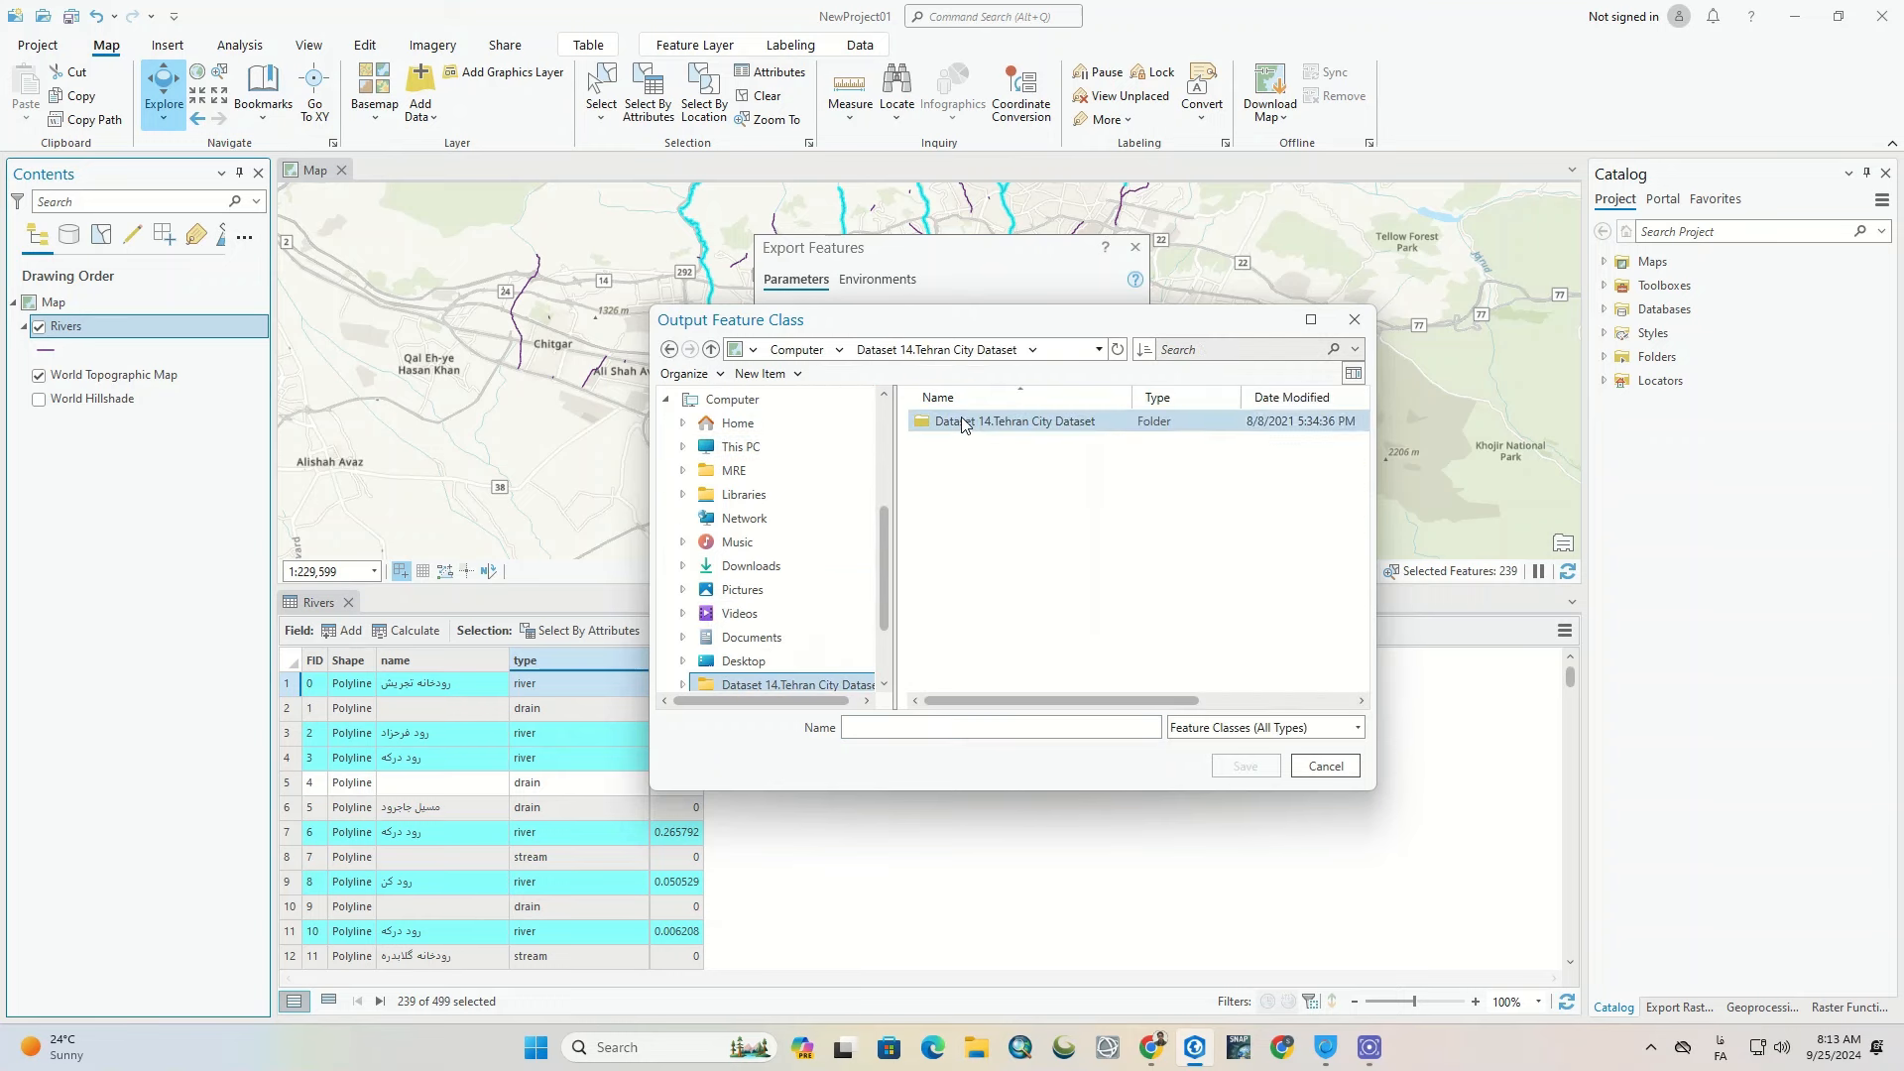
double_click(963, 420)
Step: Name the output feature class River2, save it as the output, and run the export
left_click(1127, 727)
key("alt+shift")
type("River2")
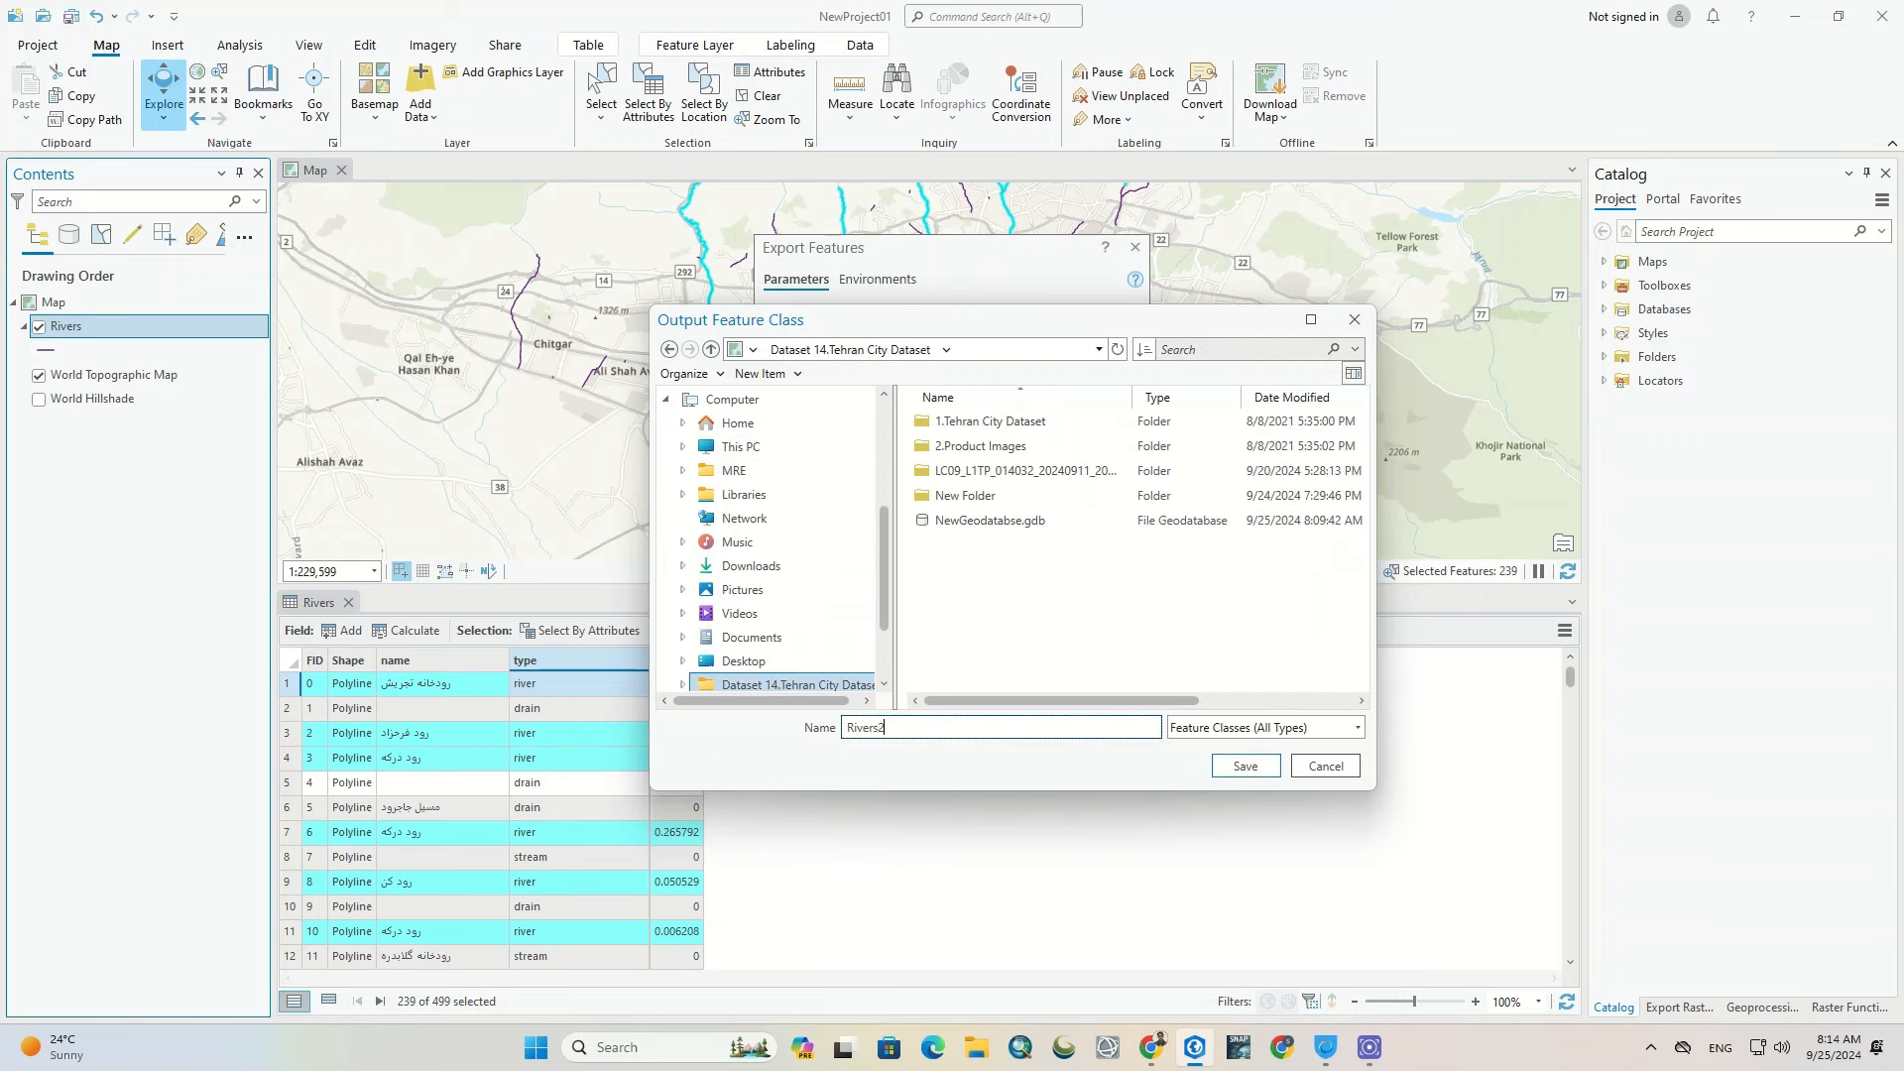
key("Return")
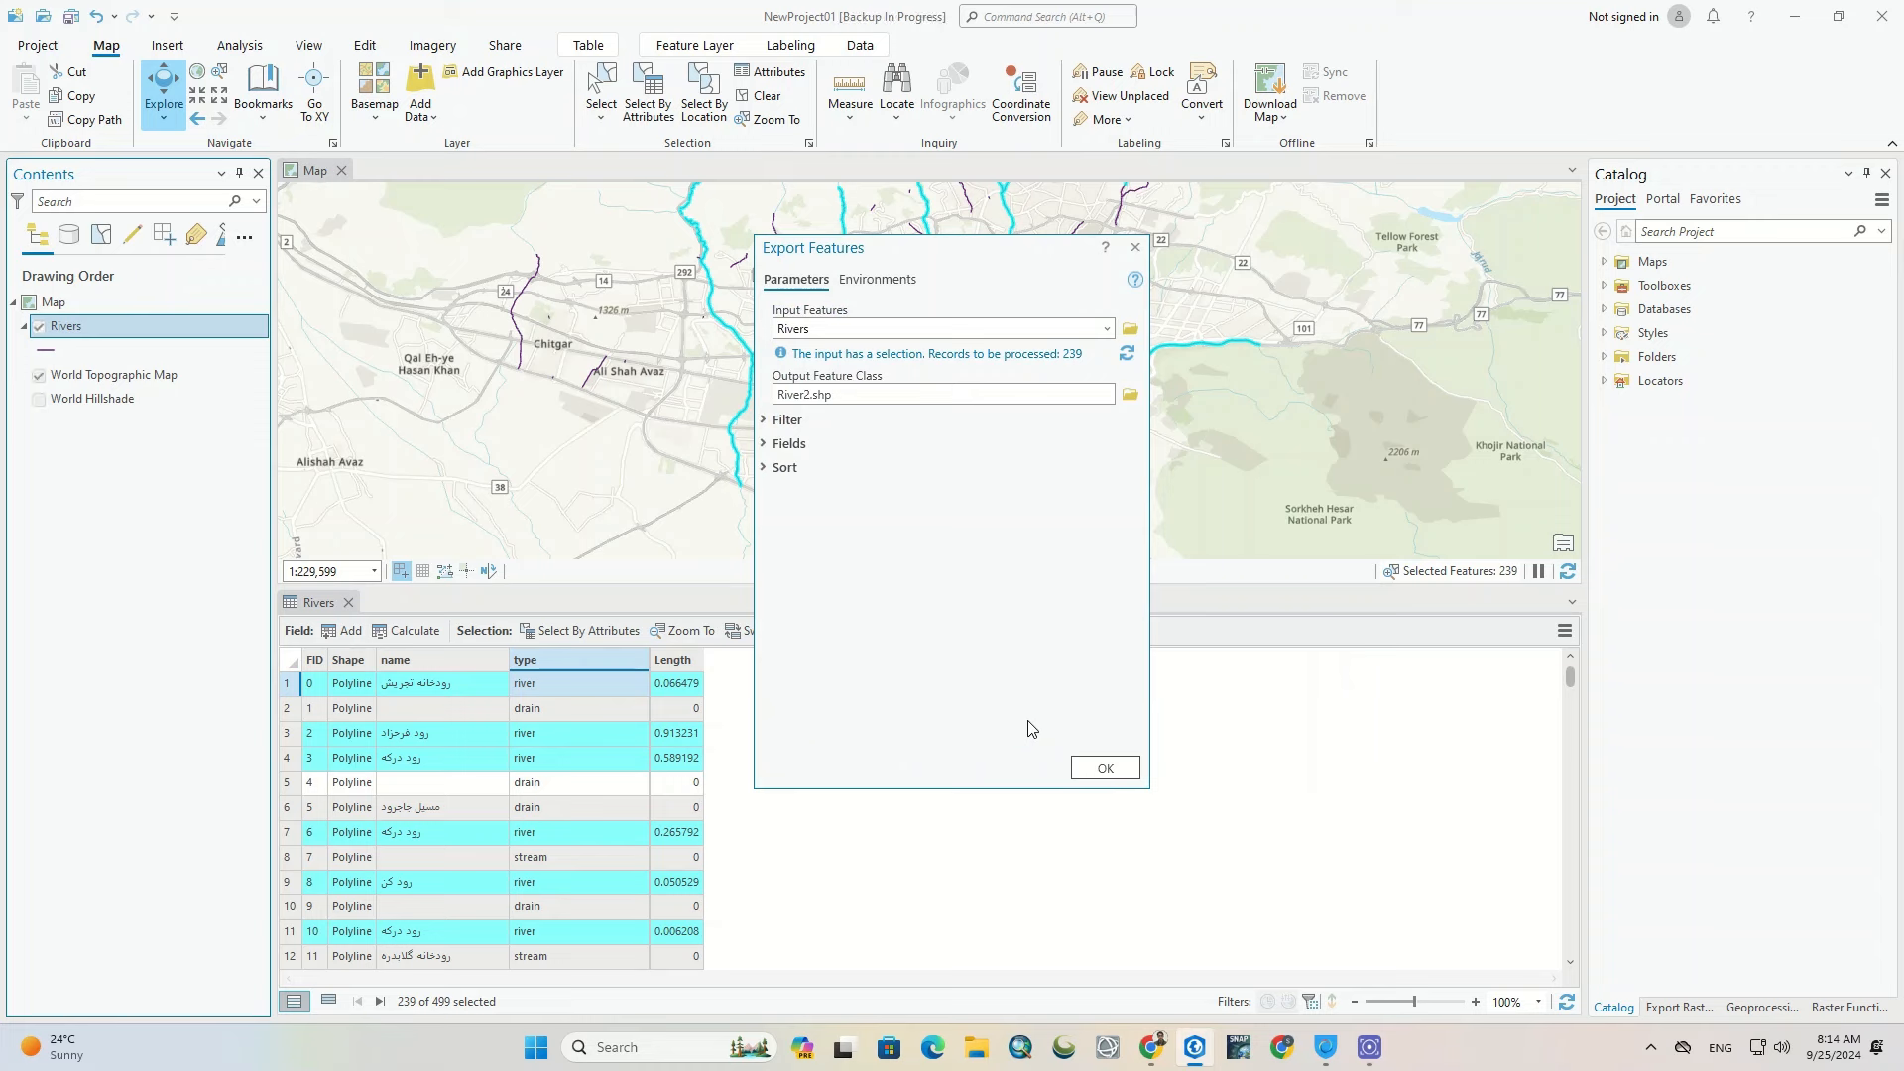
left_click(1091, 772)
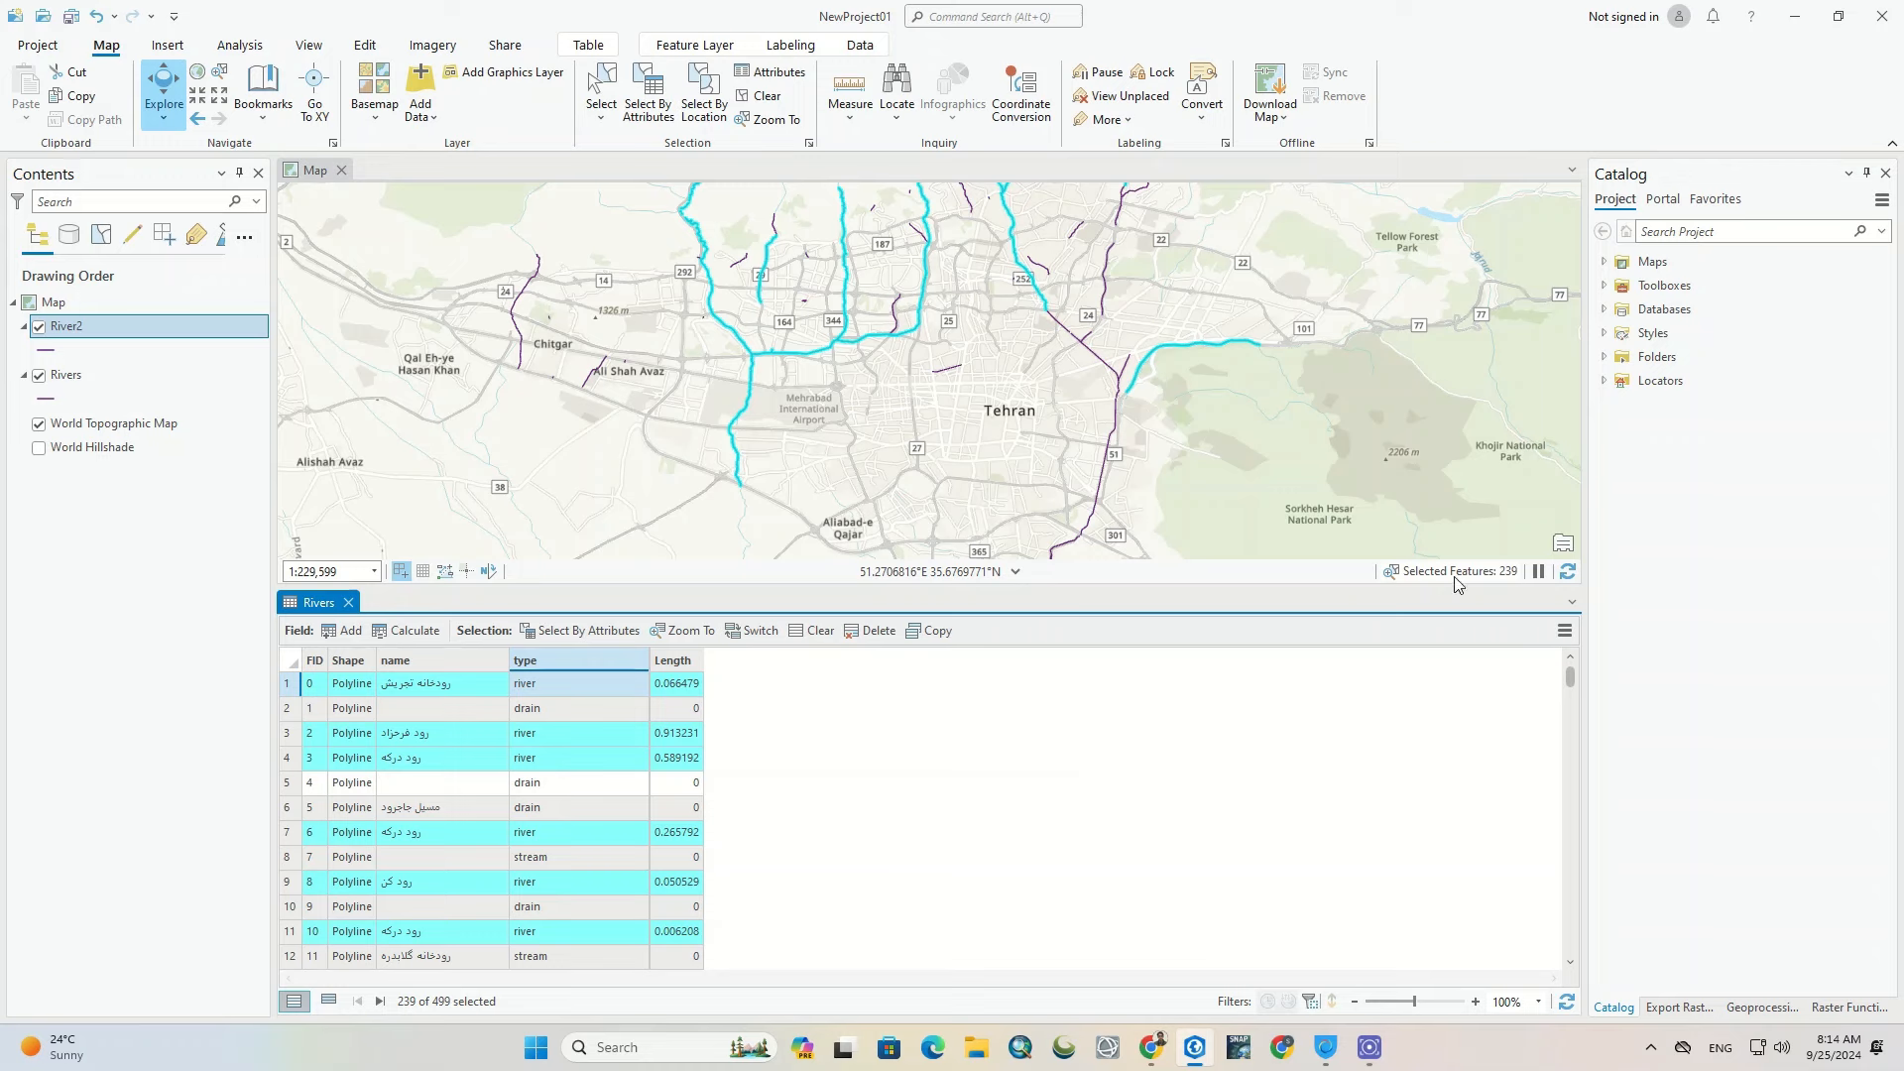
Step: Close the Rivers attribute table and remove the Rivers layer from the map
left_click(348, 602)
left_click(62, 375)
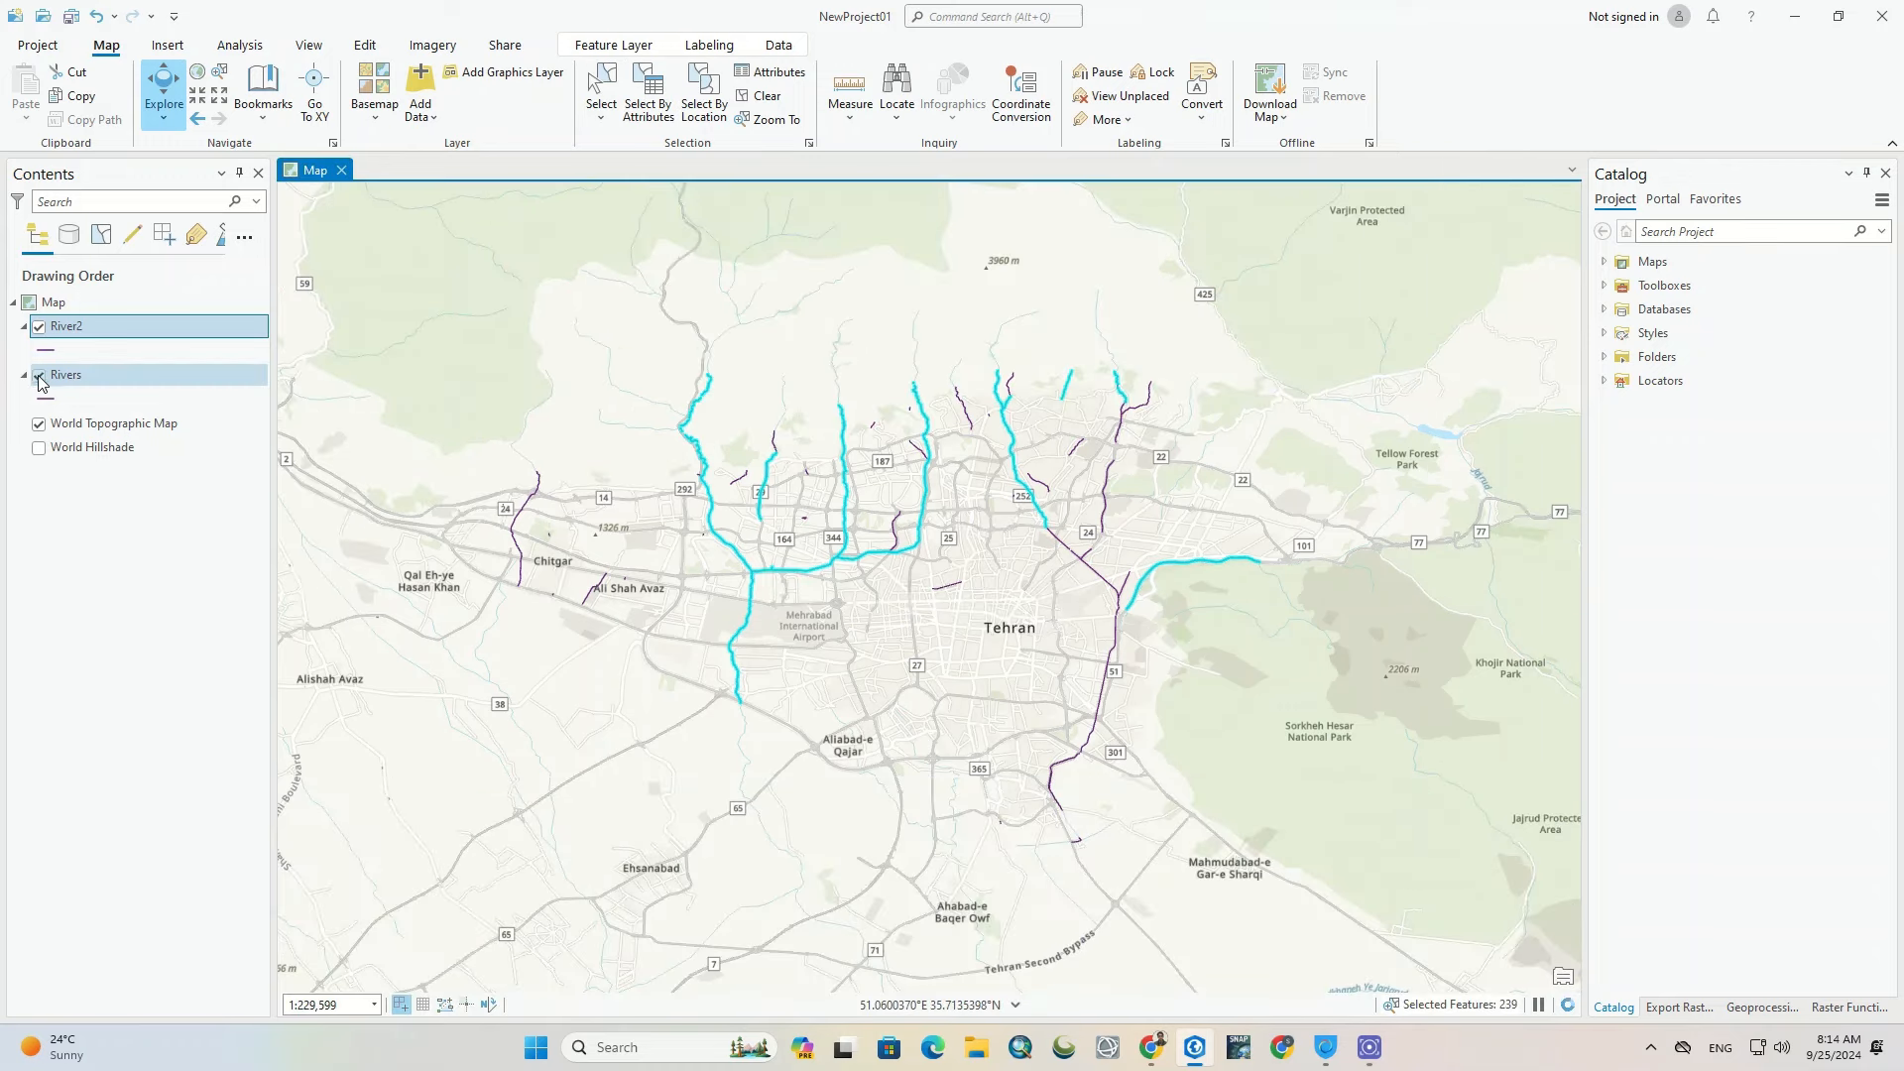
key("Delete")
Step: Open the attribute table of the River2 layer and generate statistics for its Length field
left_click(70, 330)
right_click(70, 331)
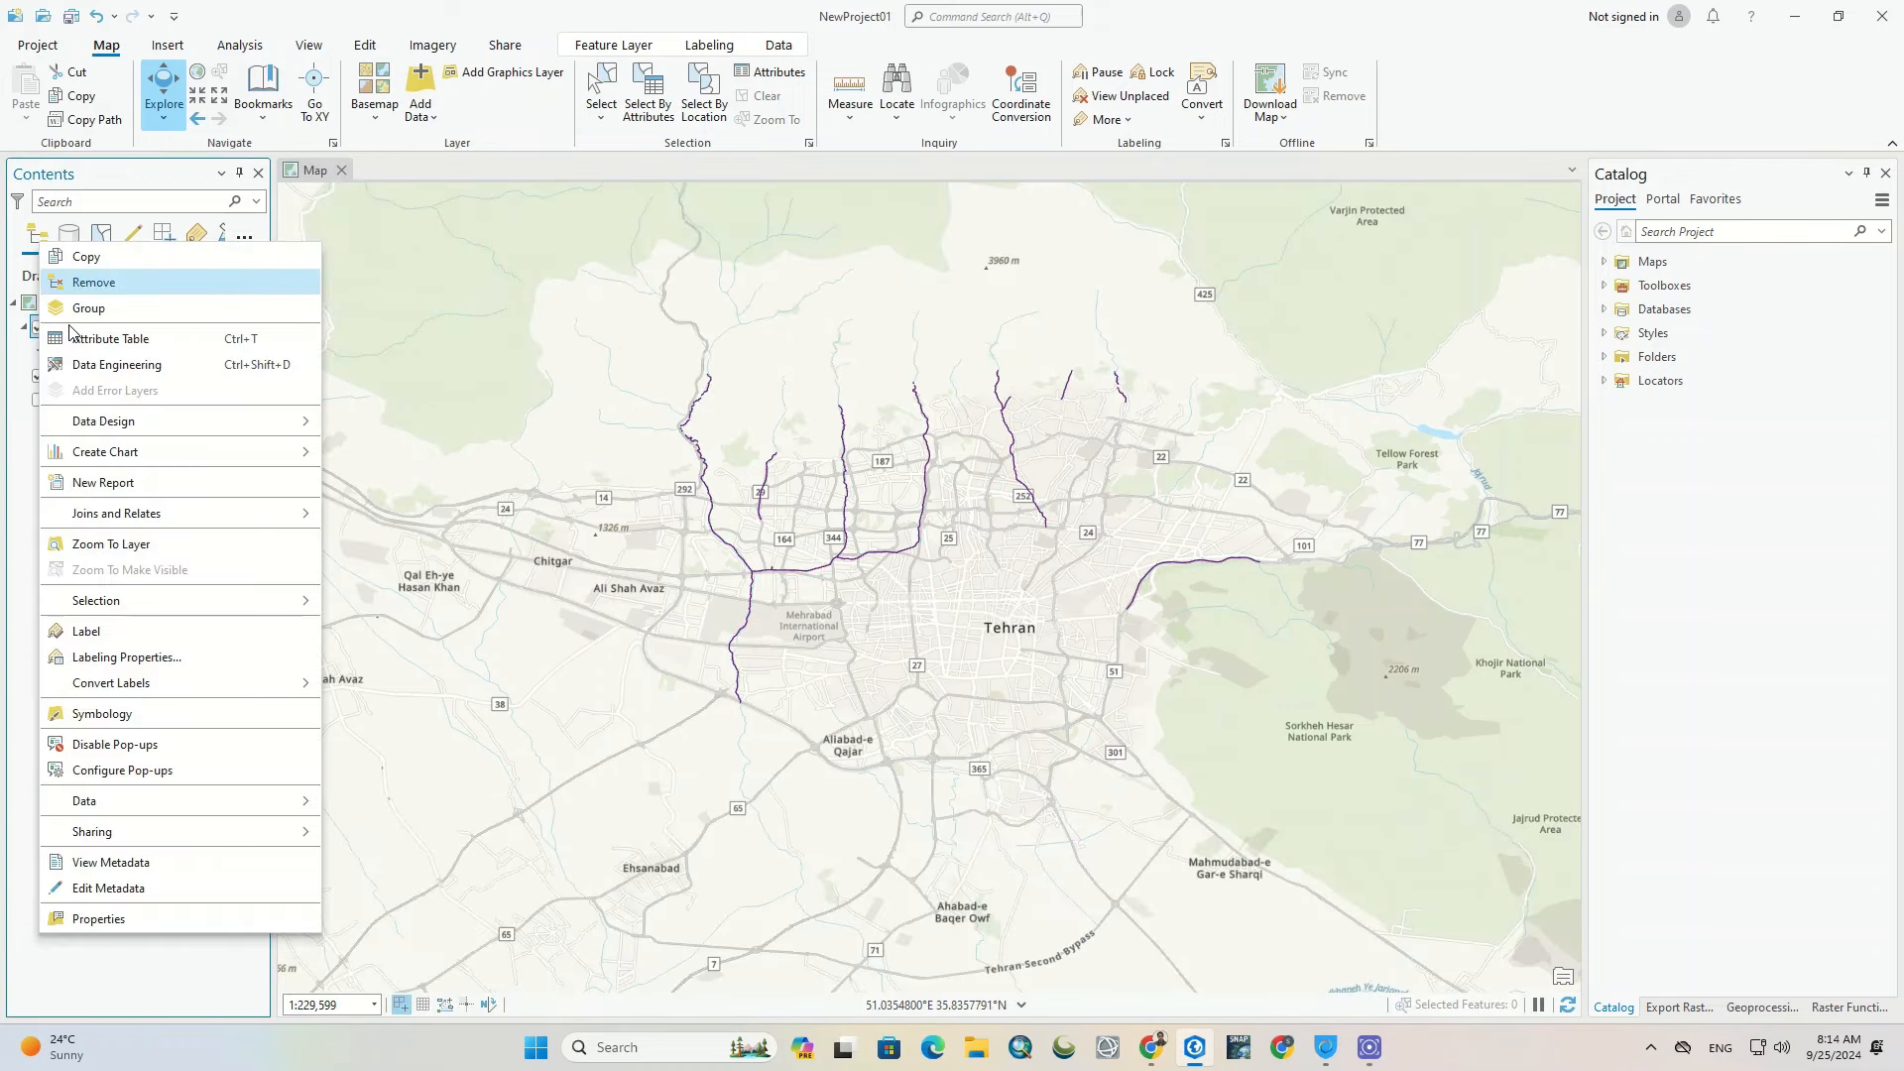
left_click(174, 340)
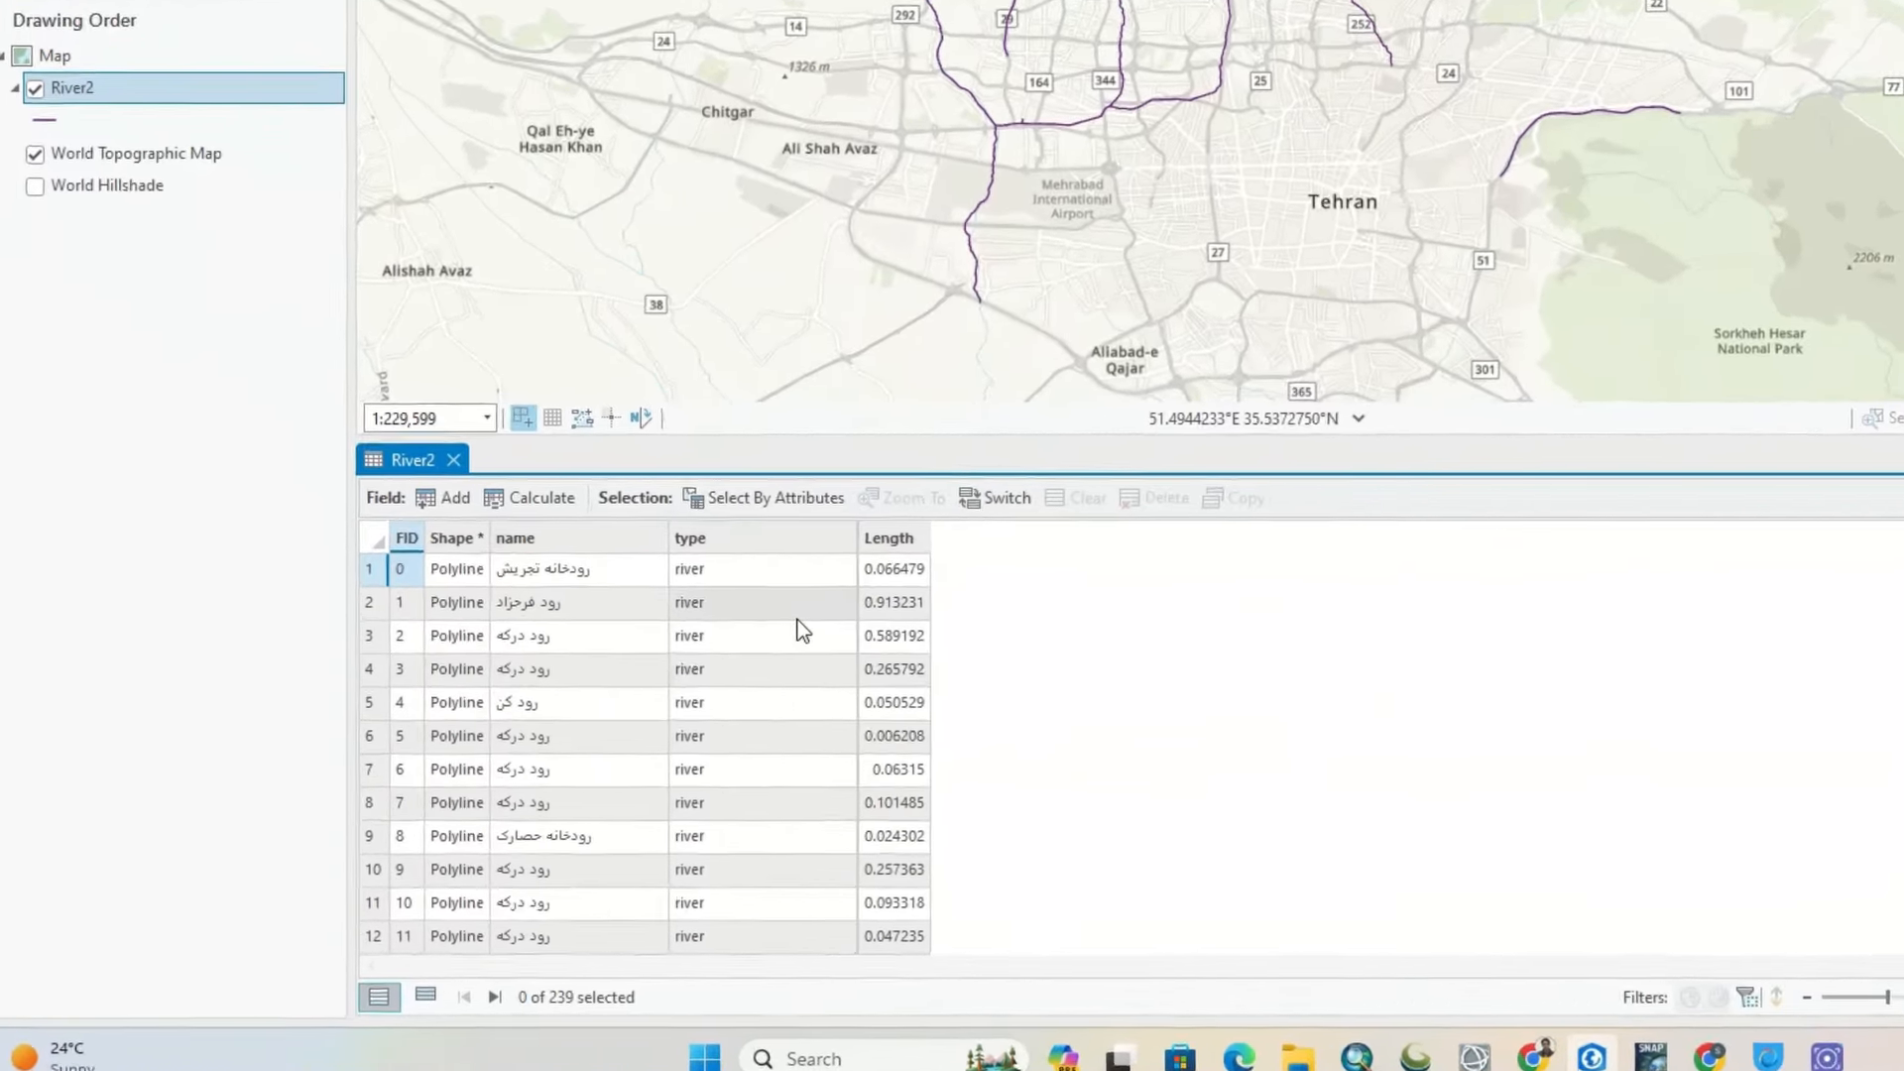
left_click(899, 544)
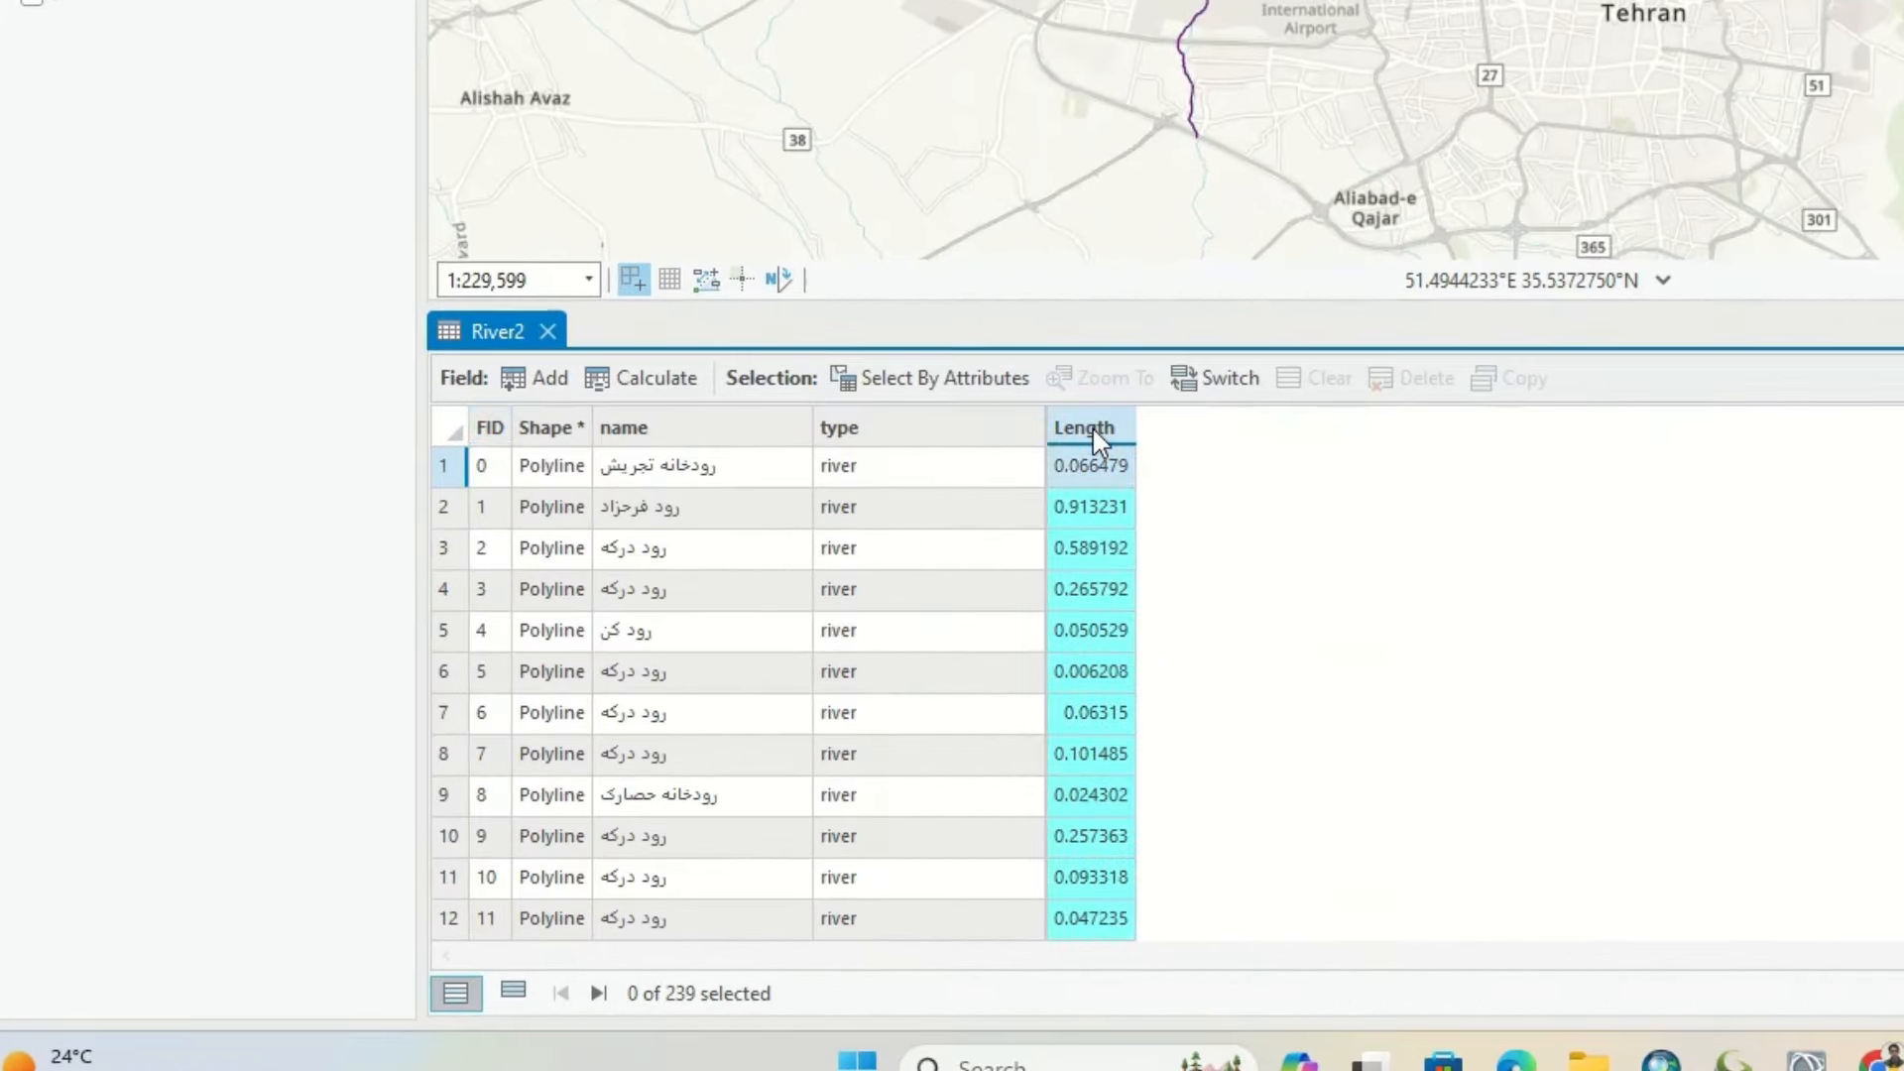
right_click(1097, 439)
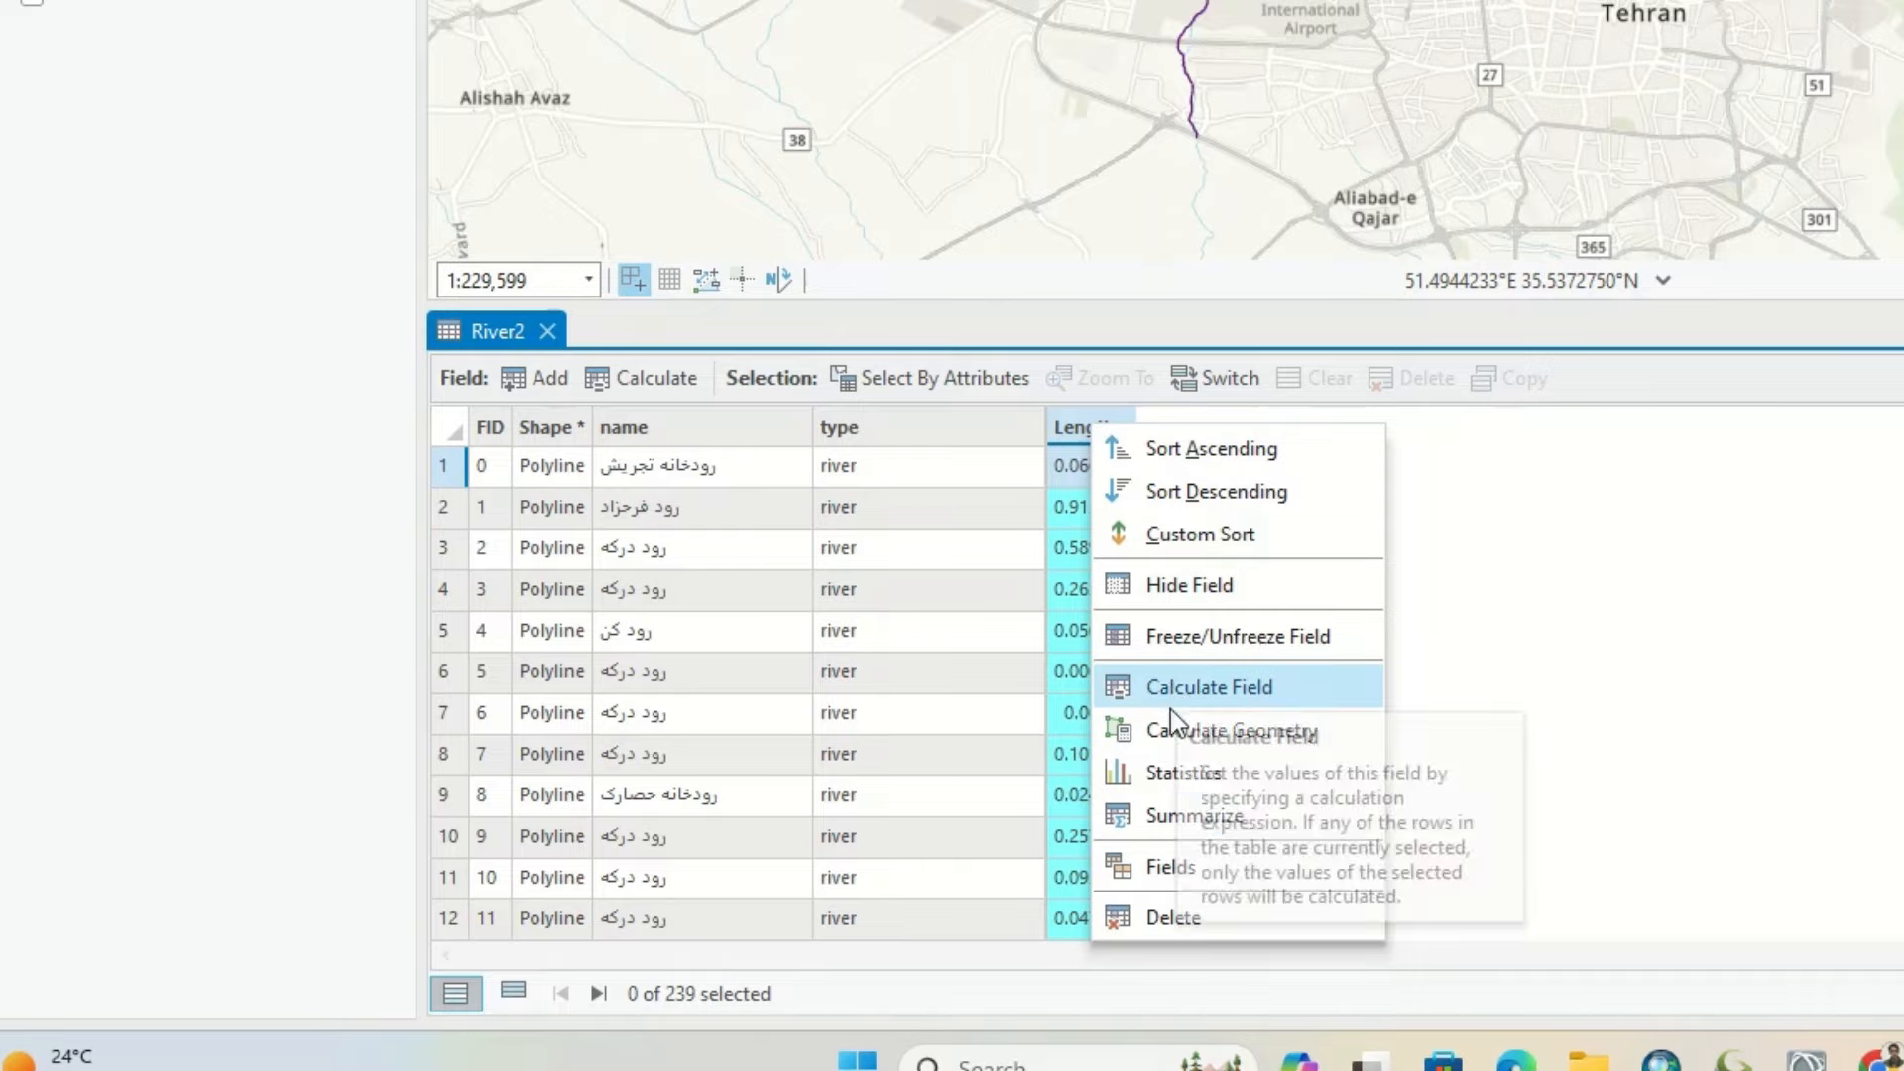
left_click(1290, 779)
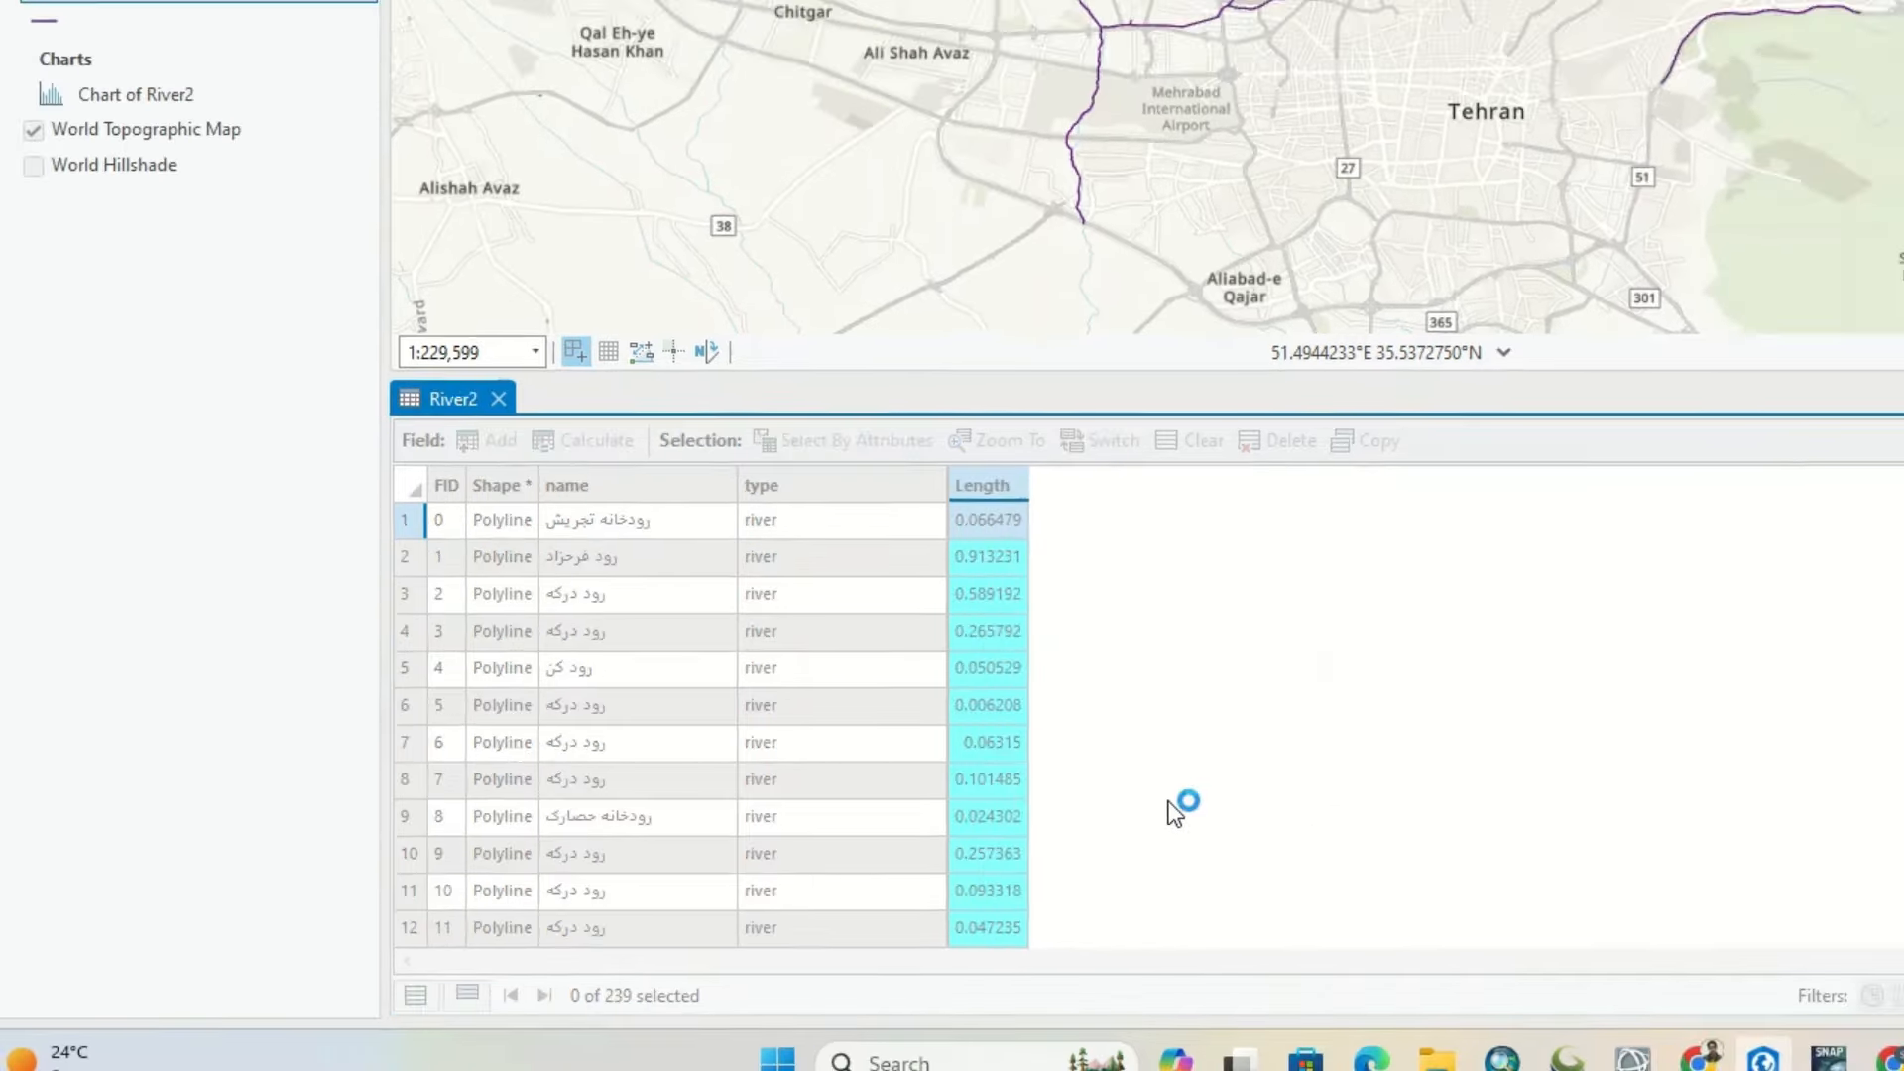
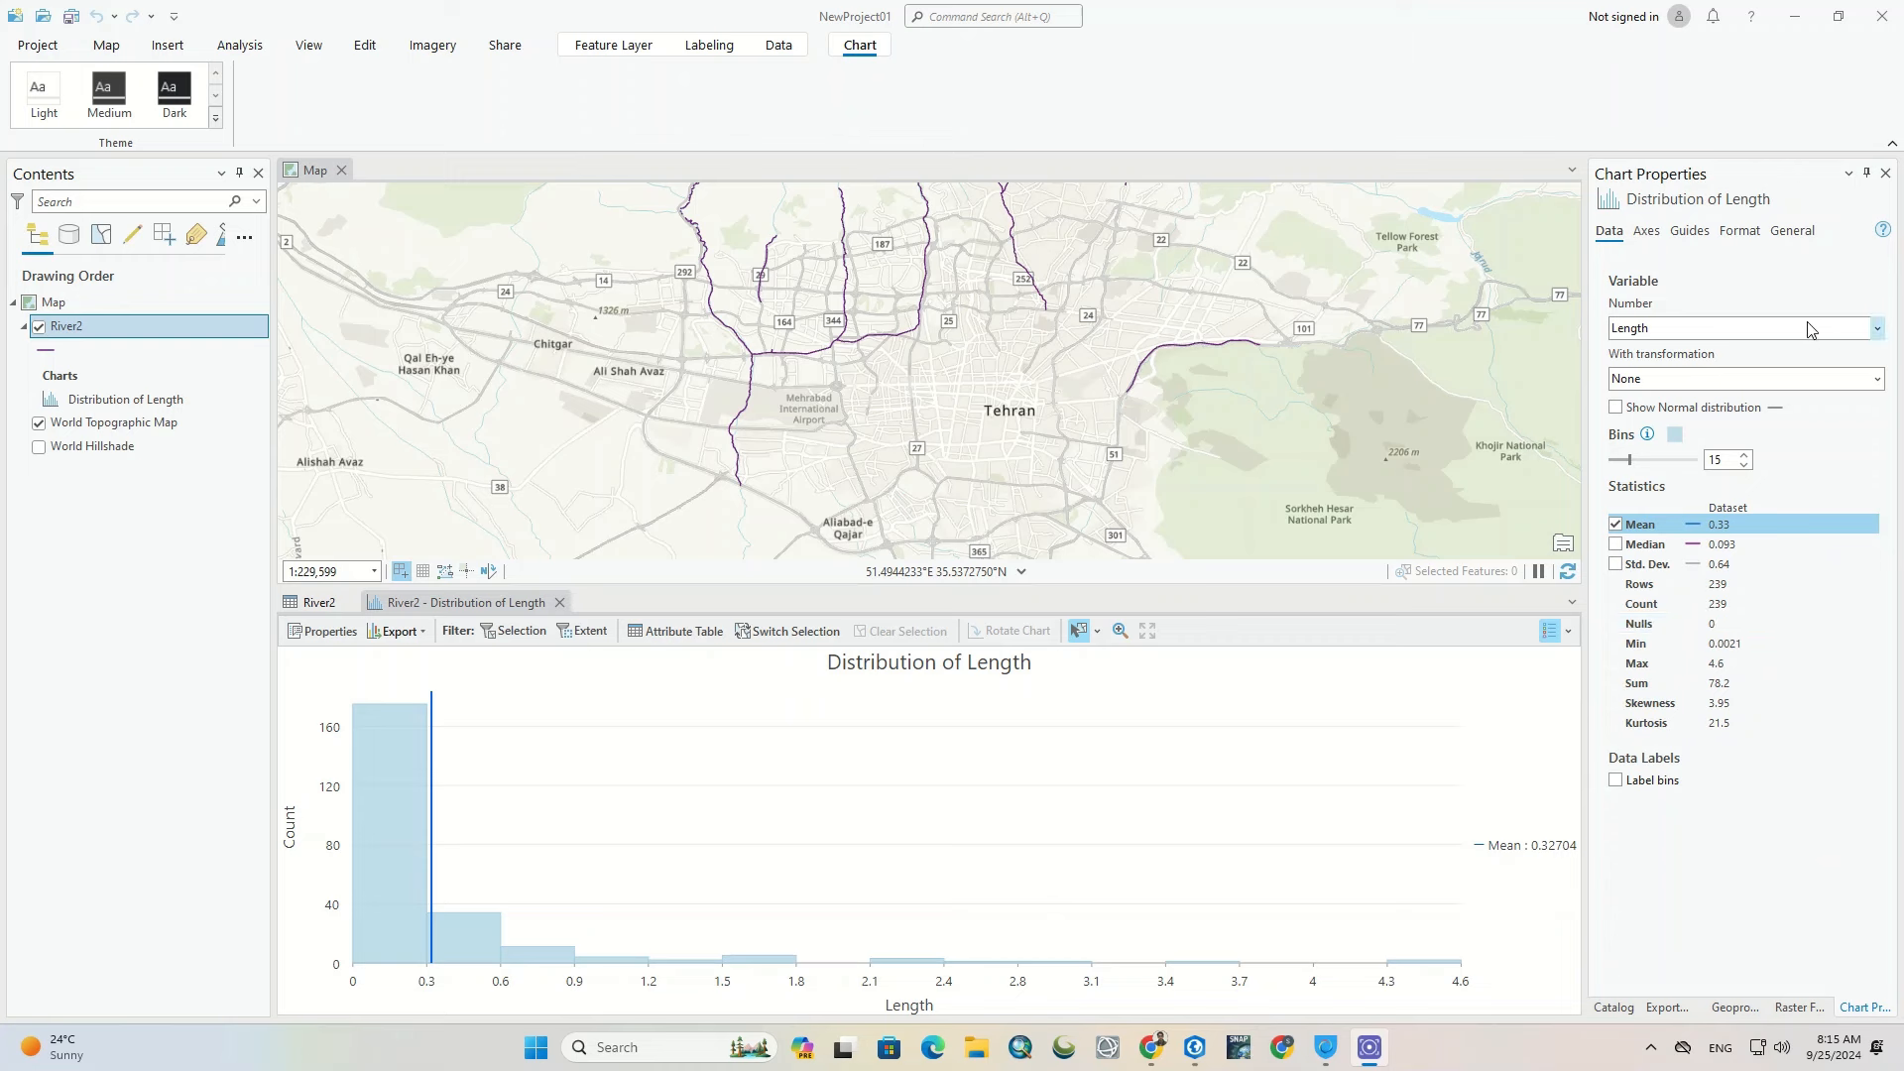
Step: Keep Length as the histogram variable, show the normal distribution curve, and set the number of bins to 44
left_click(1875, 331)
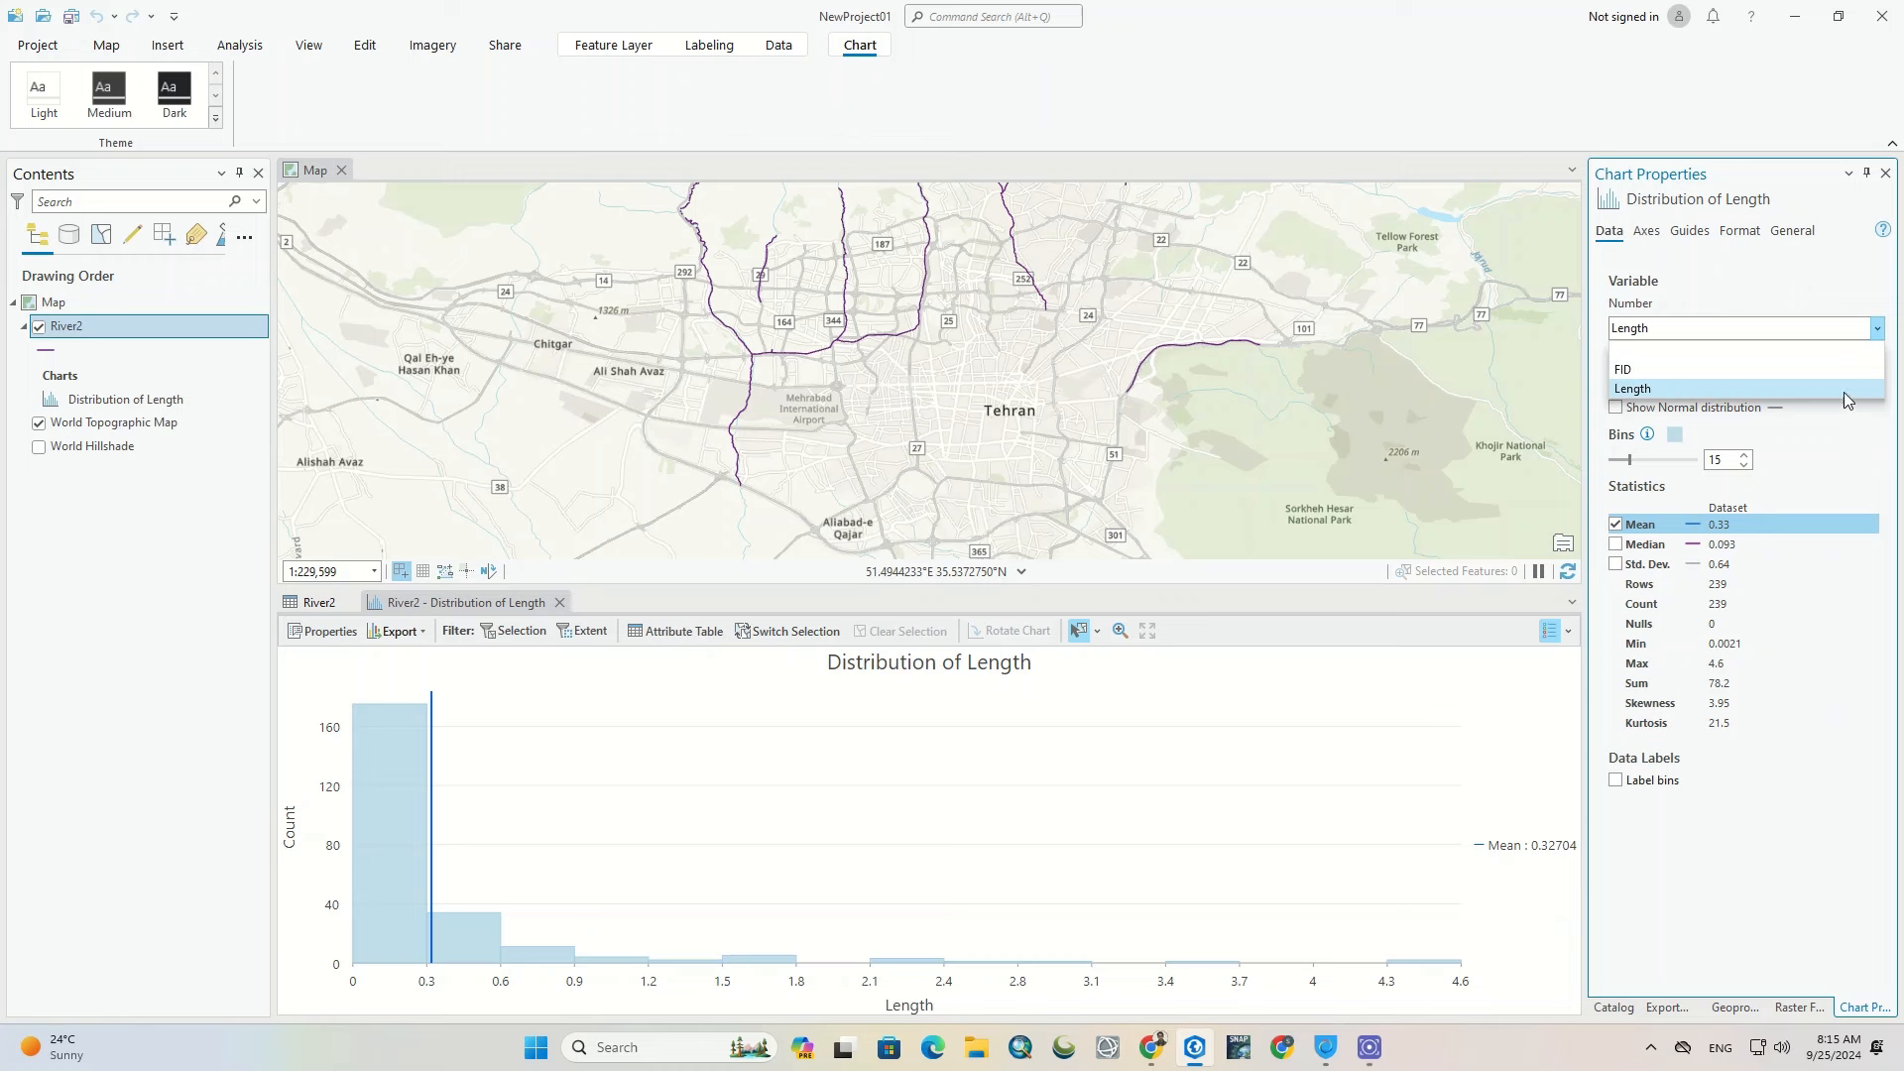
left_click(1843, 390)
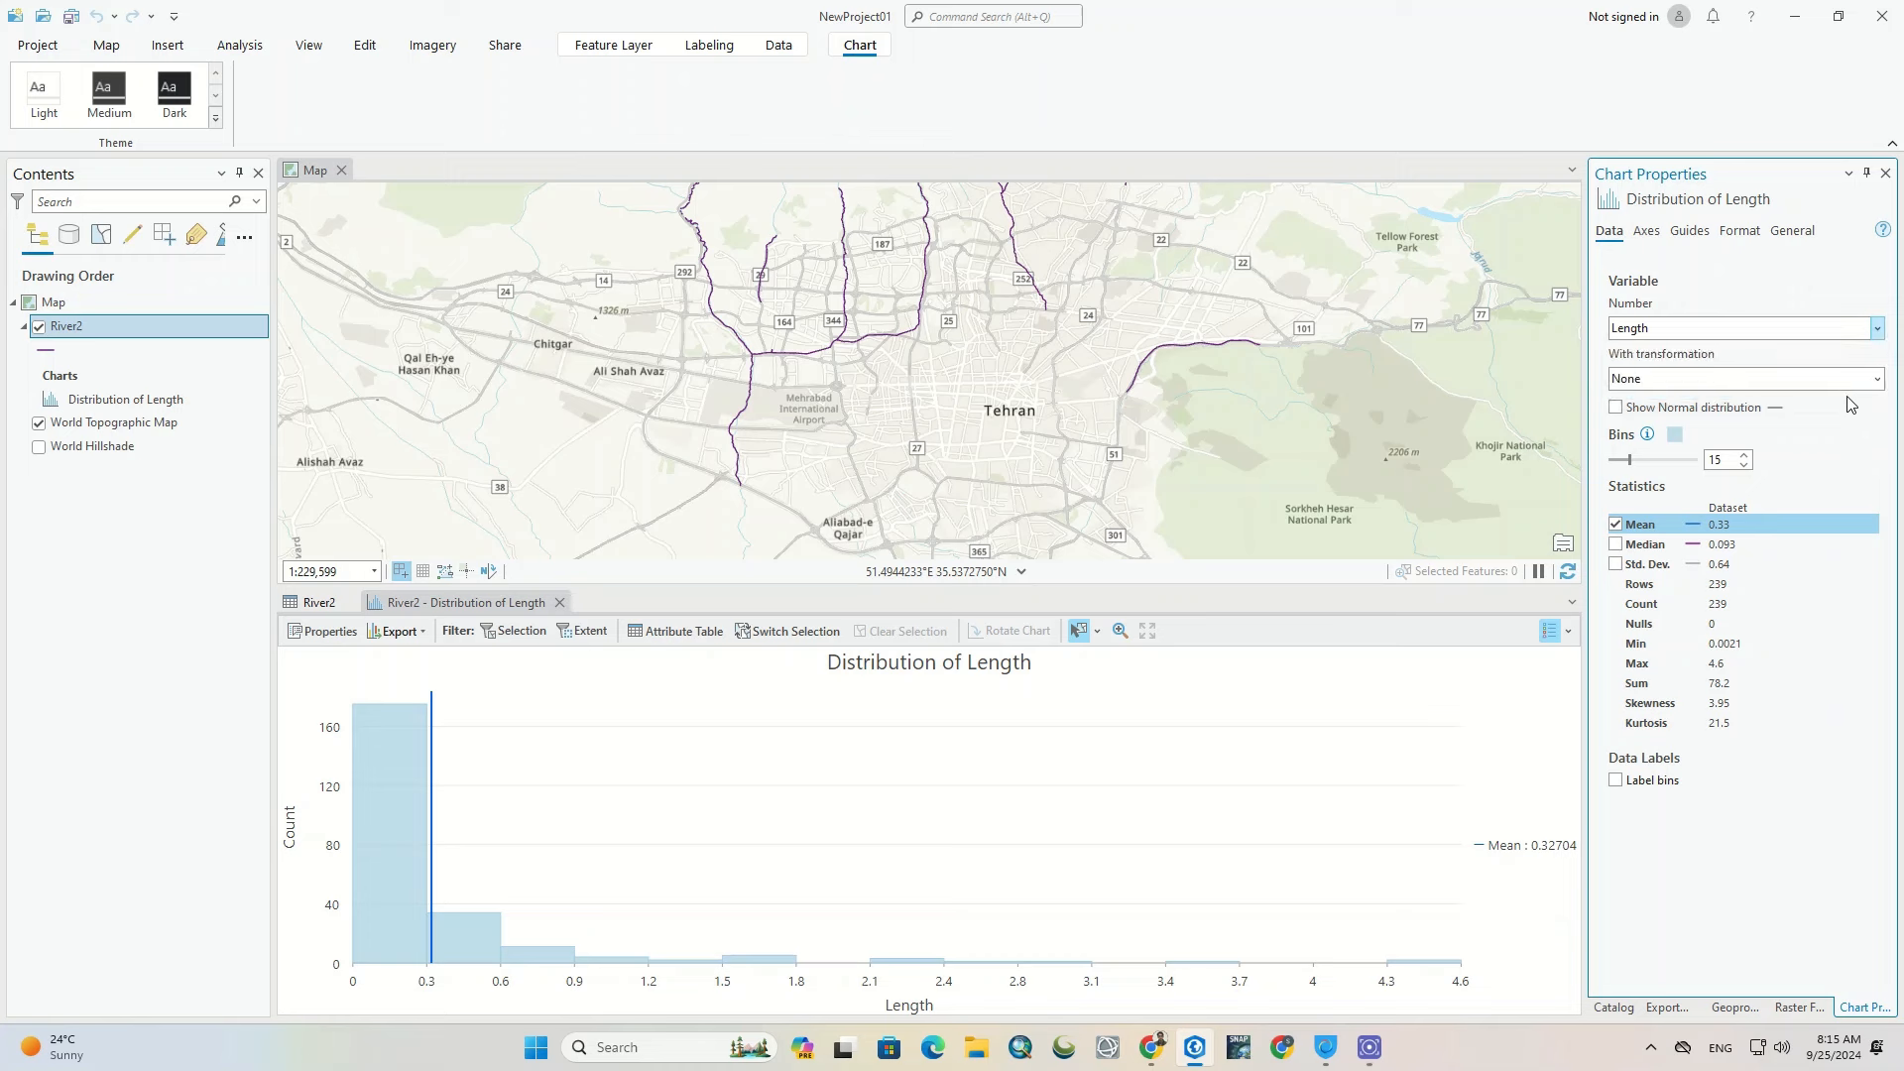
left_click(1617, 407)
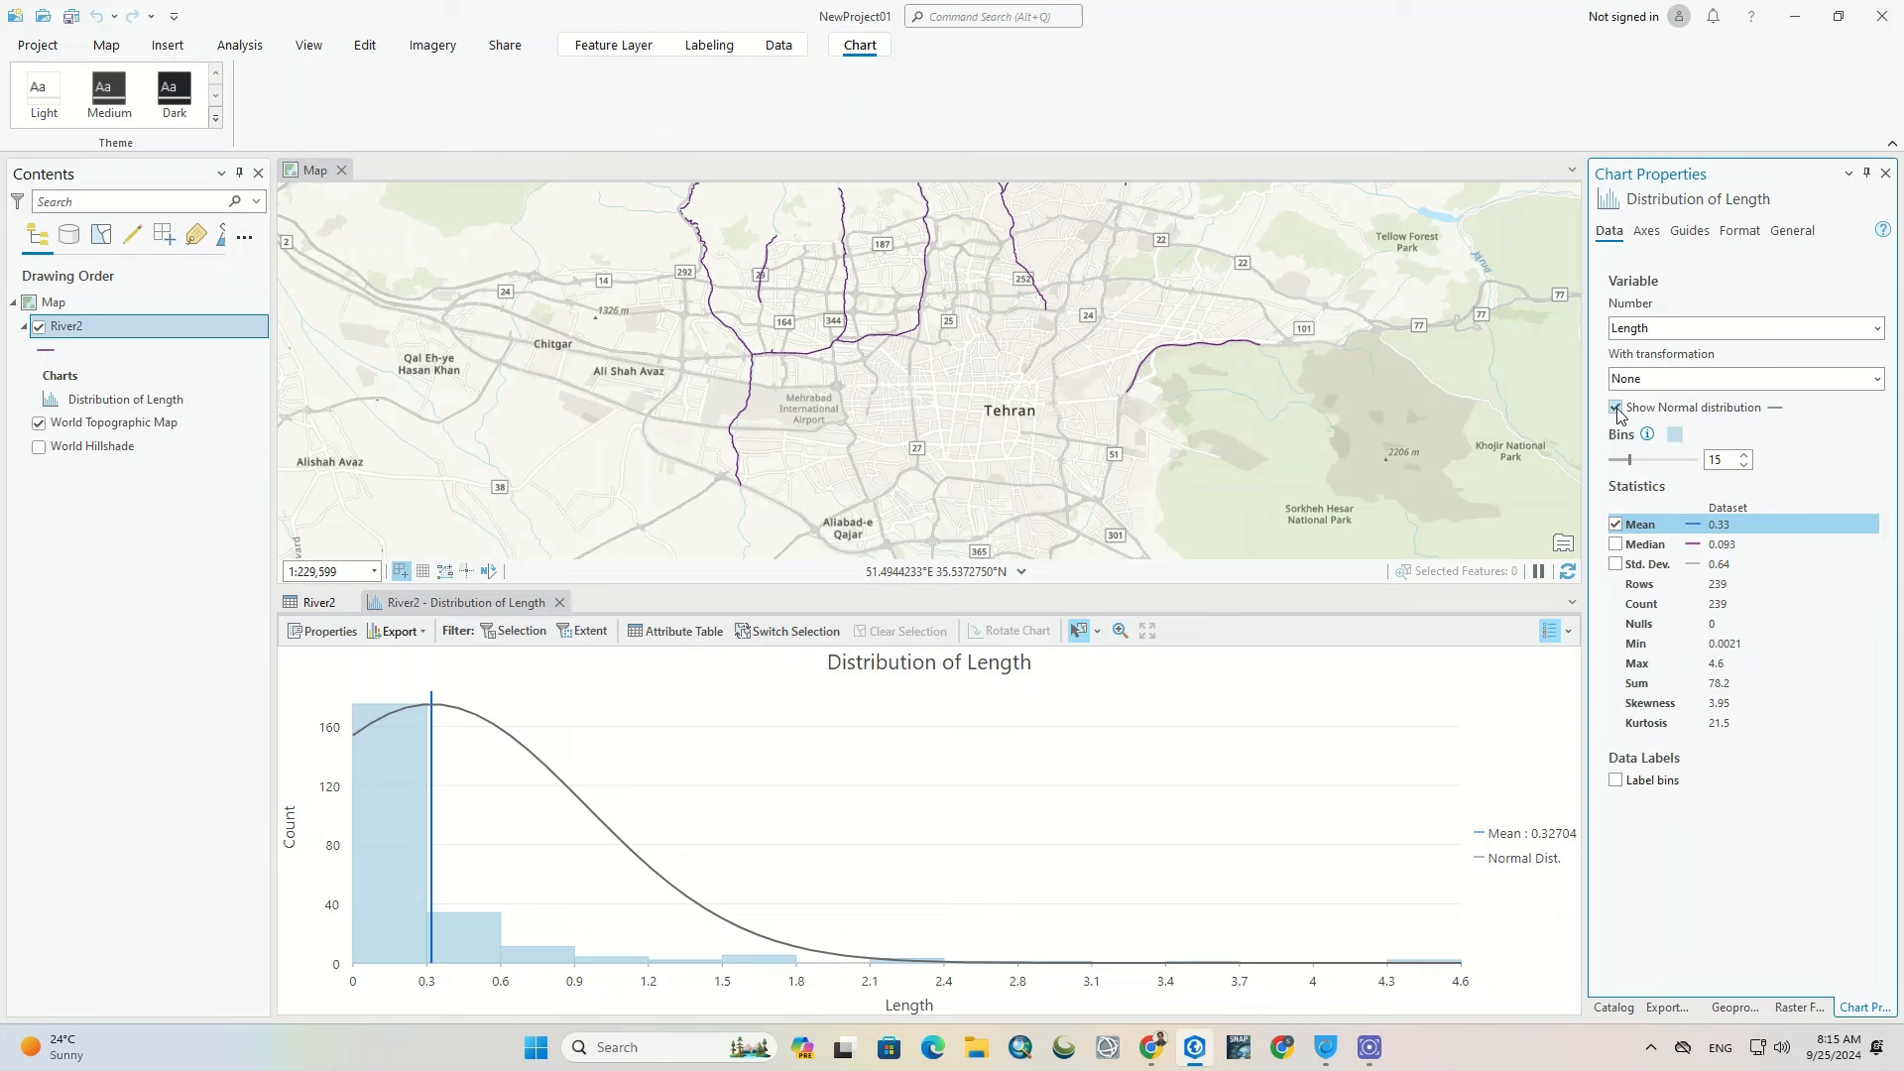
left_click_drag(1631, 461, 1668, 474)
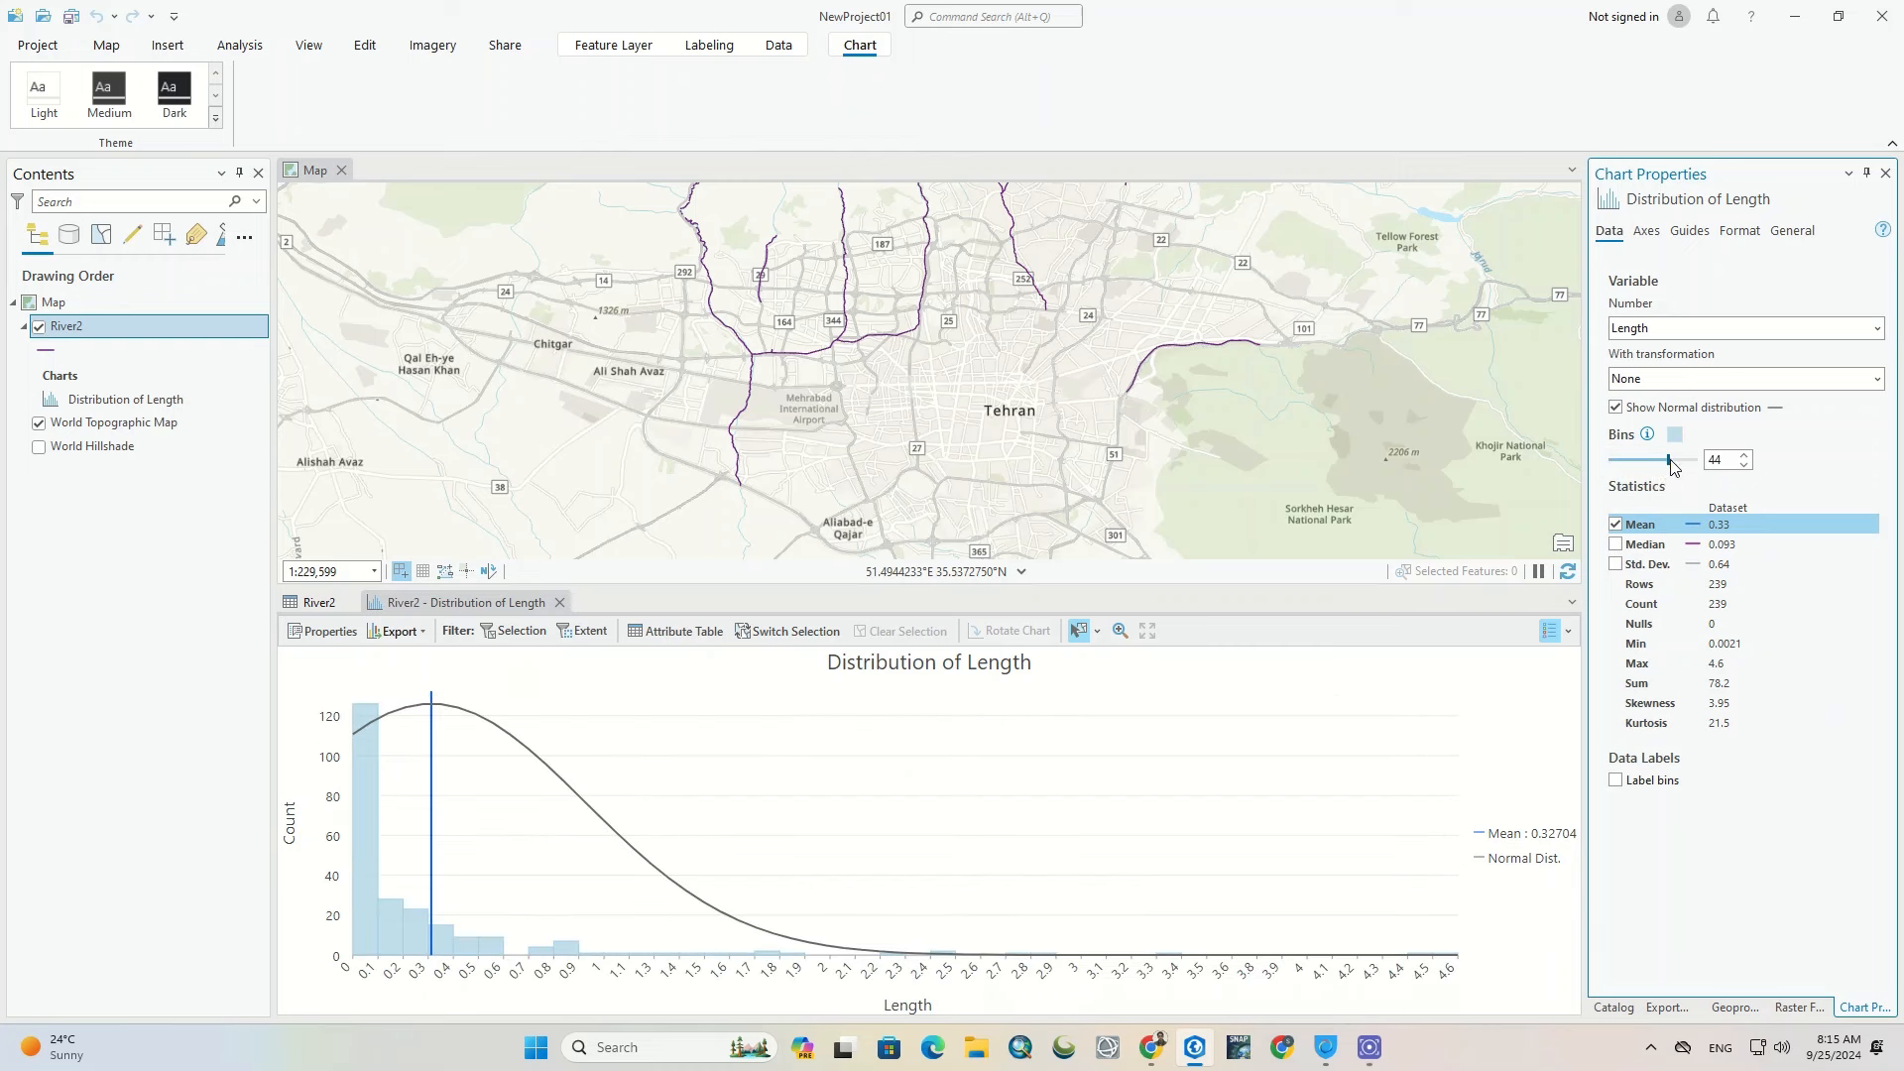
Step: Try several fill colors for the histogram bins and settle on magenta pink
left_click(1676, 437)
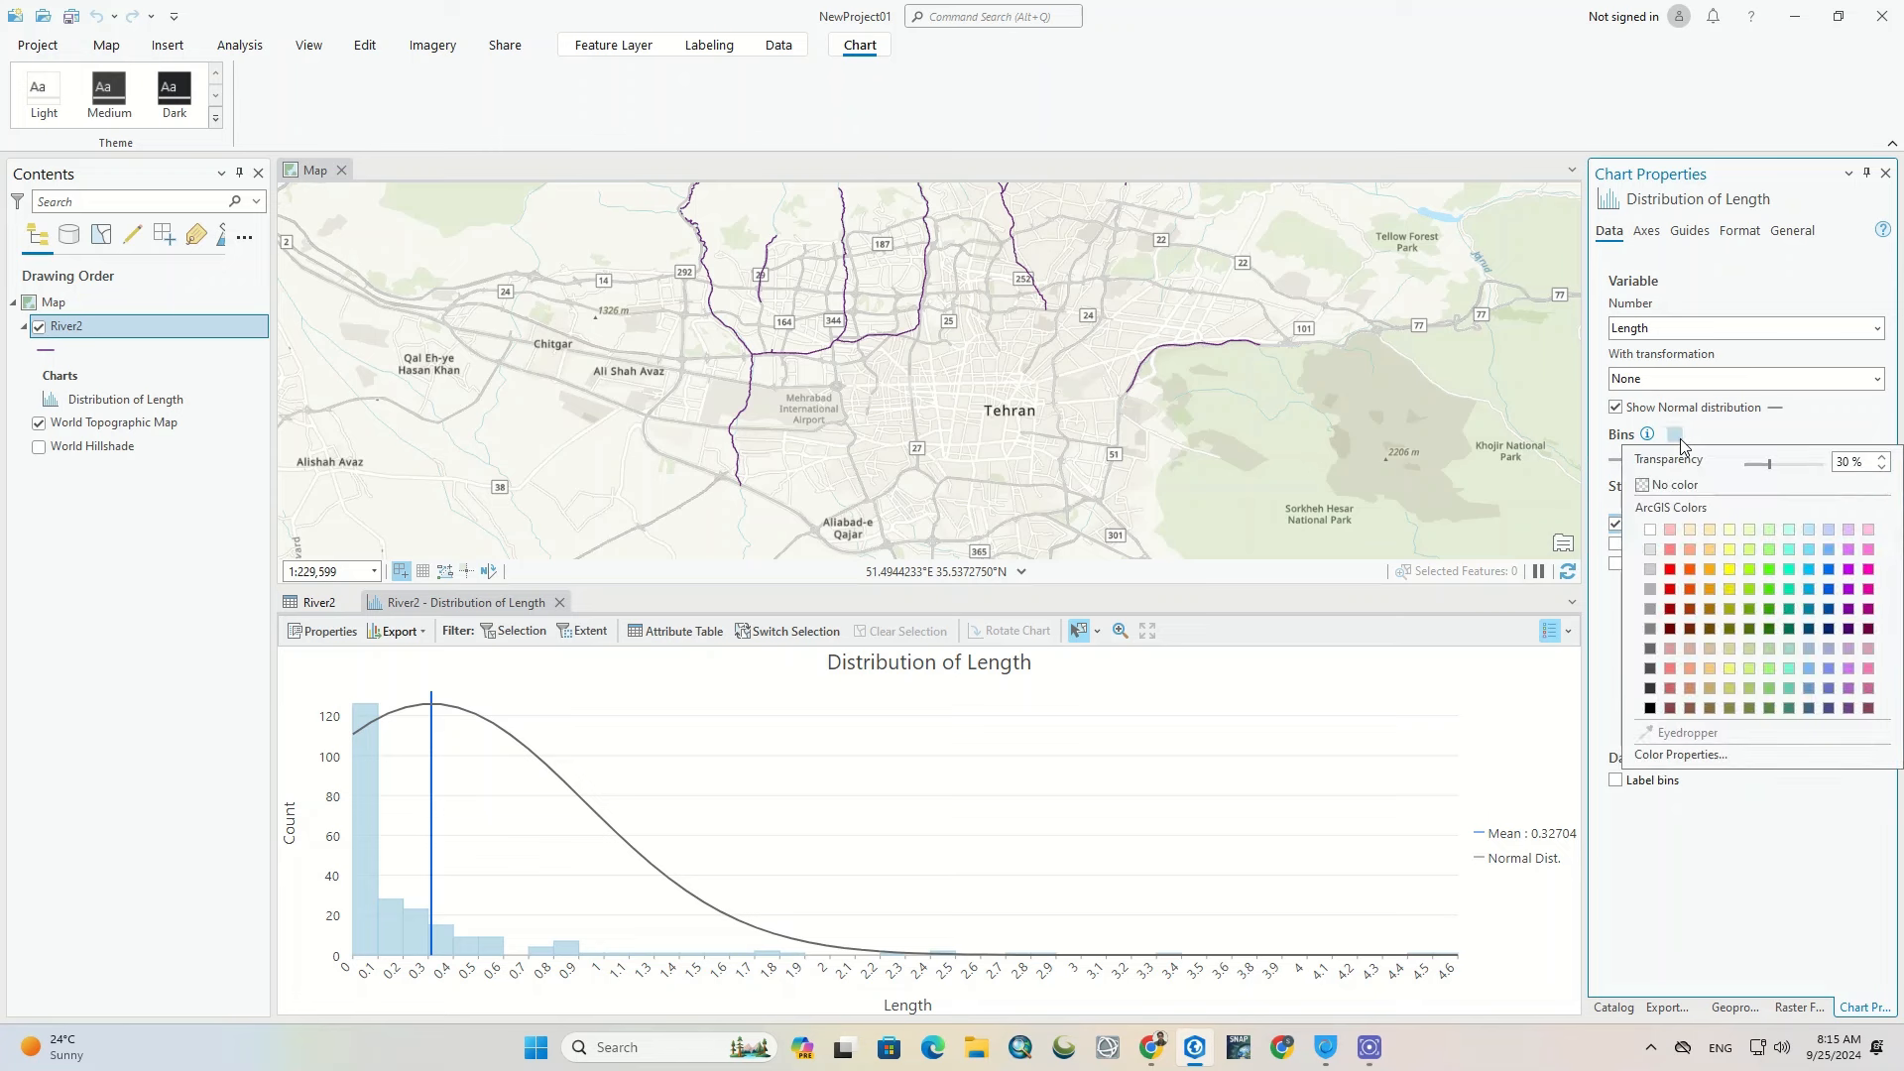
left_click(1750, 549)
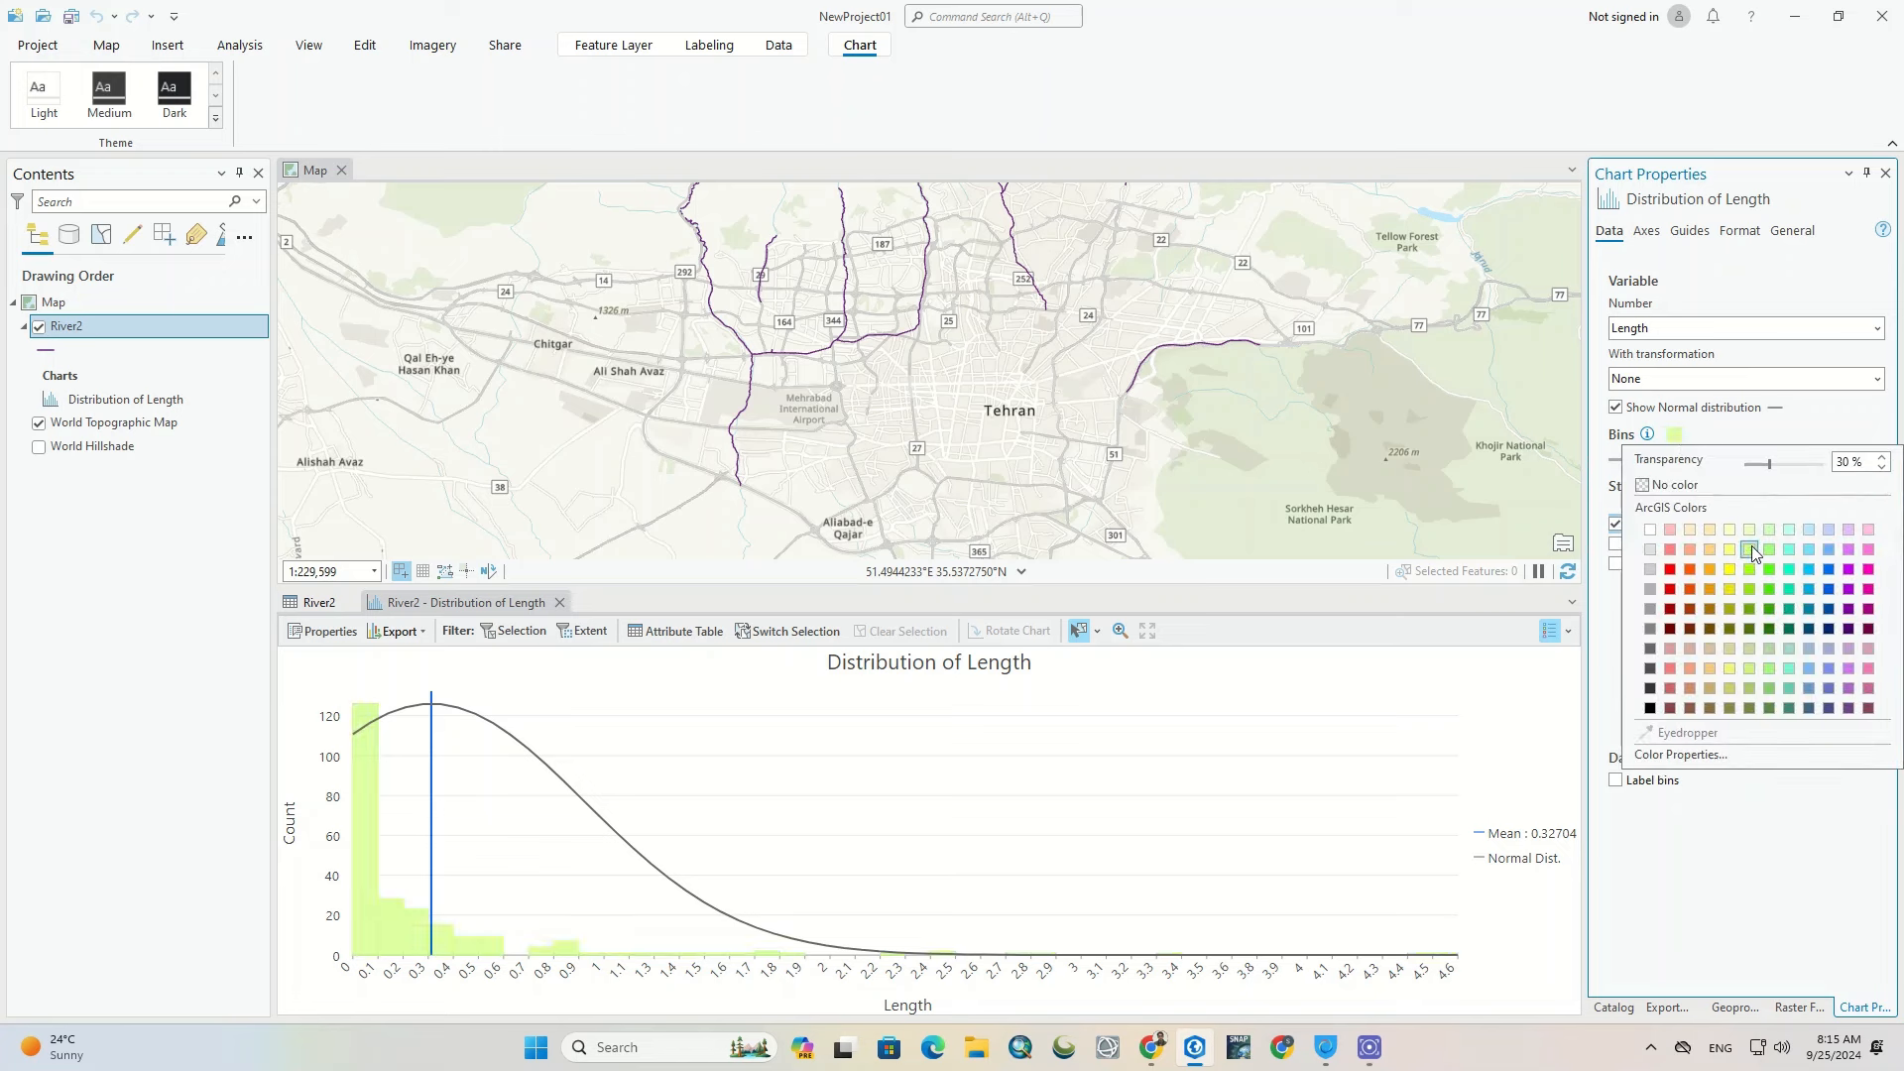
left_click(1869, 590)
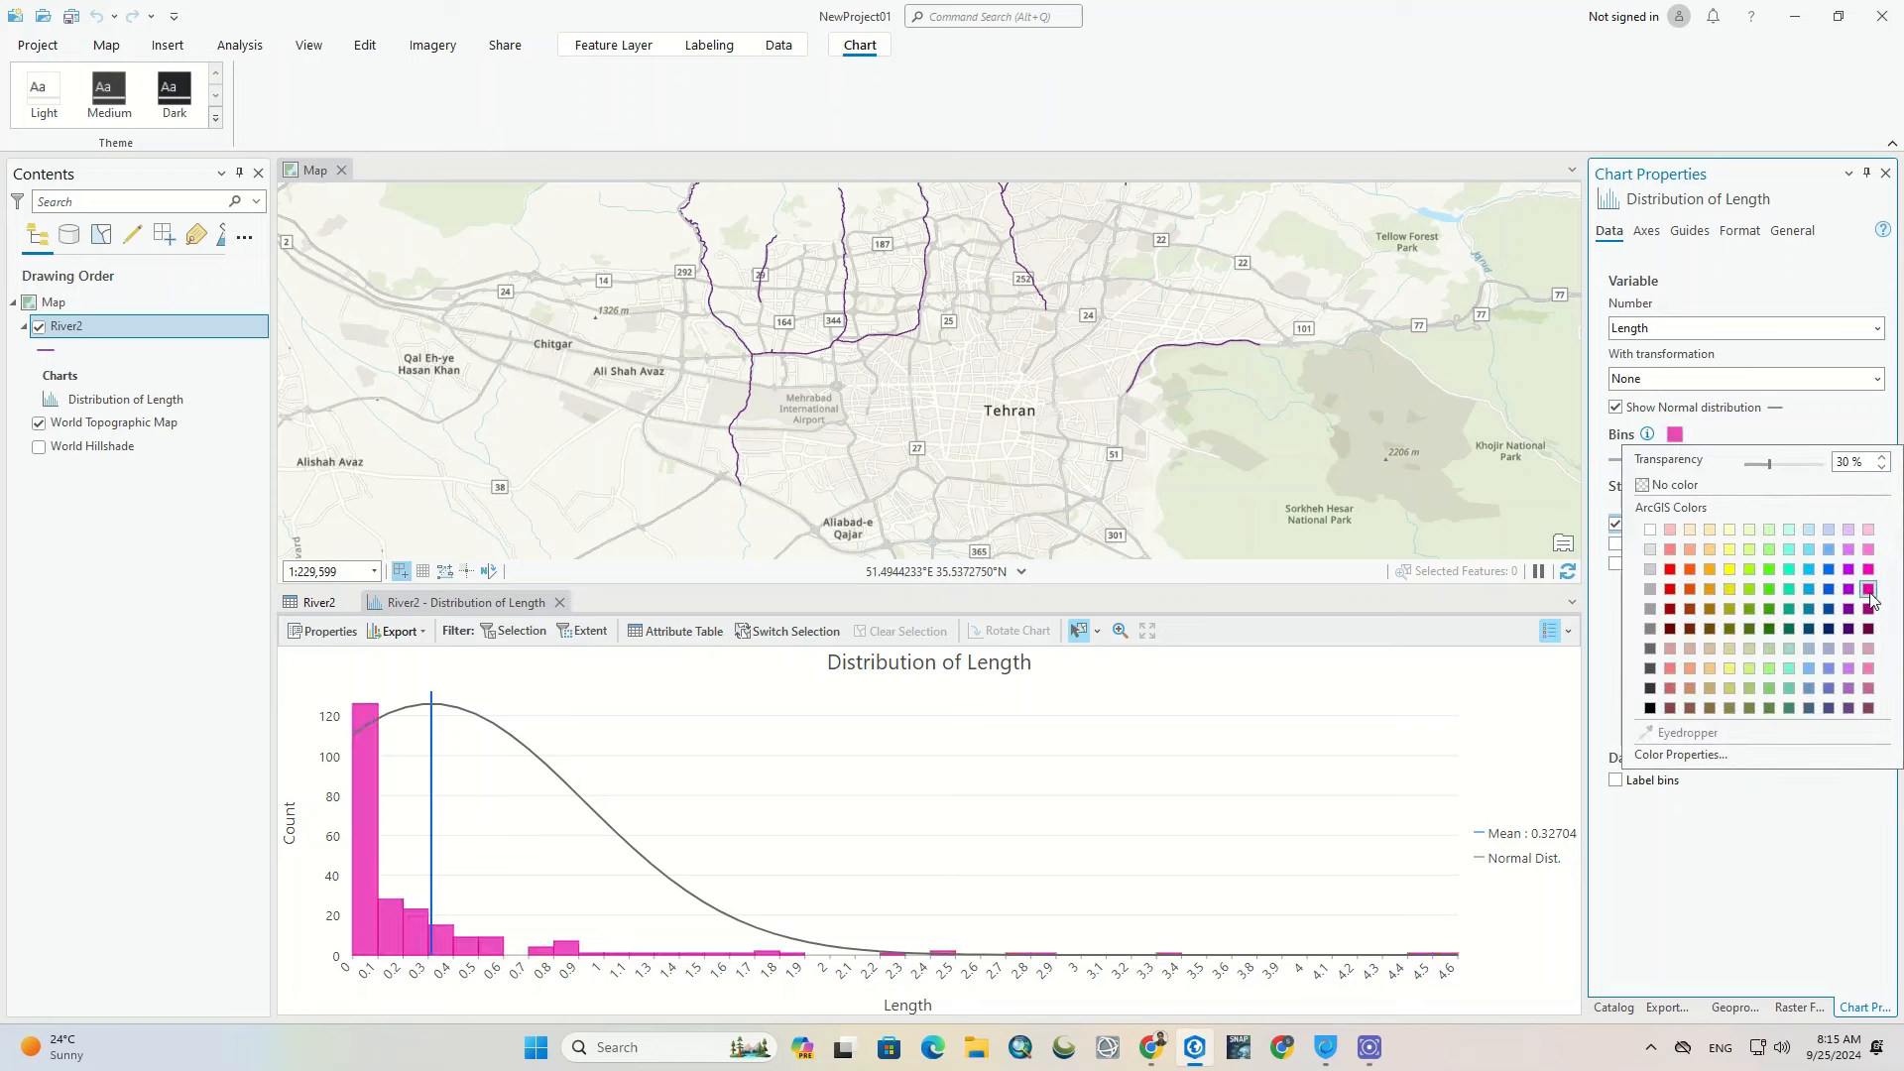
left_click(1809, 589)
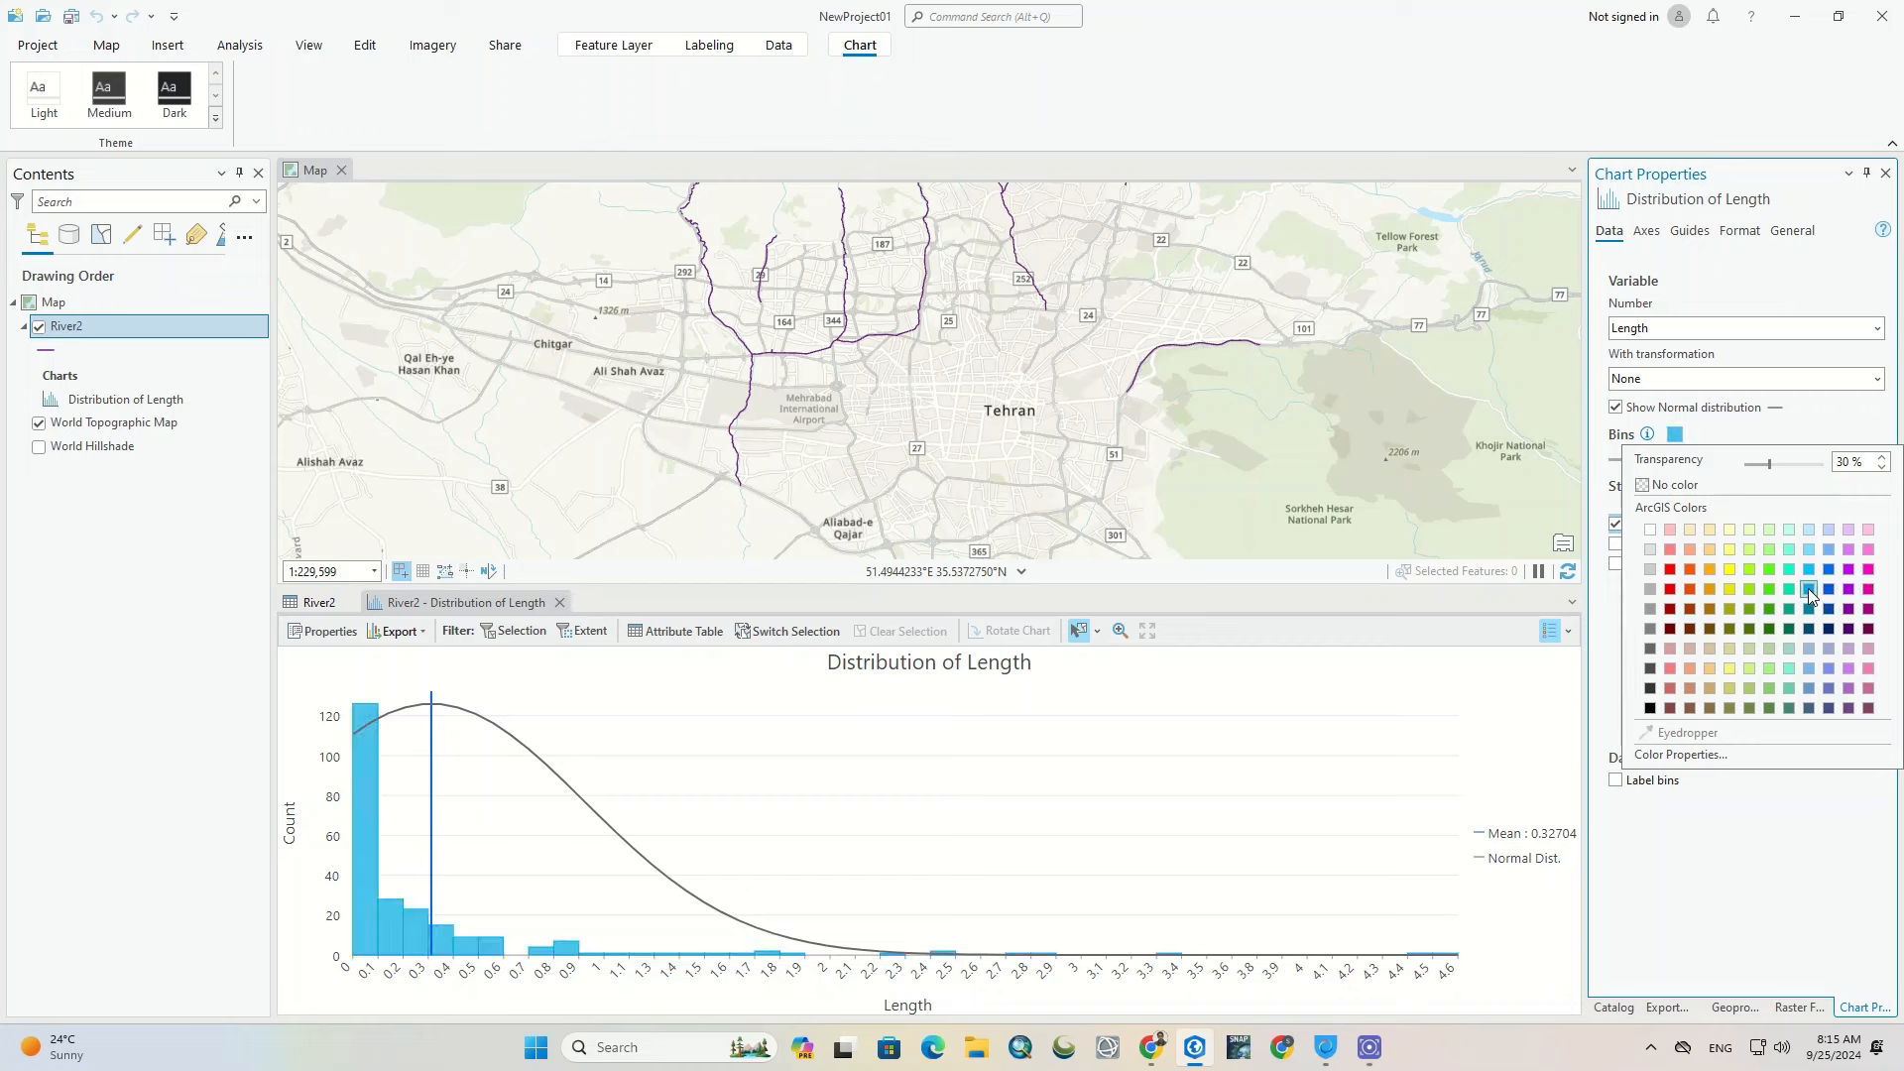
left_click(1789, 589)
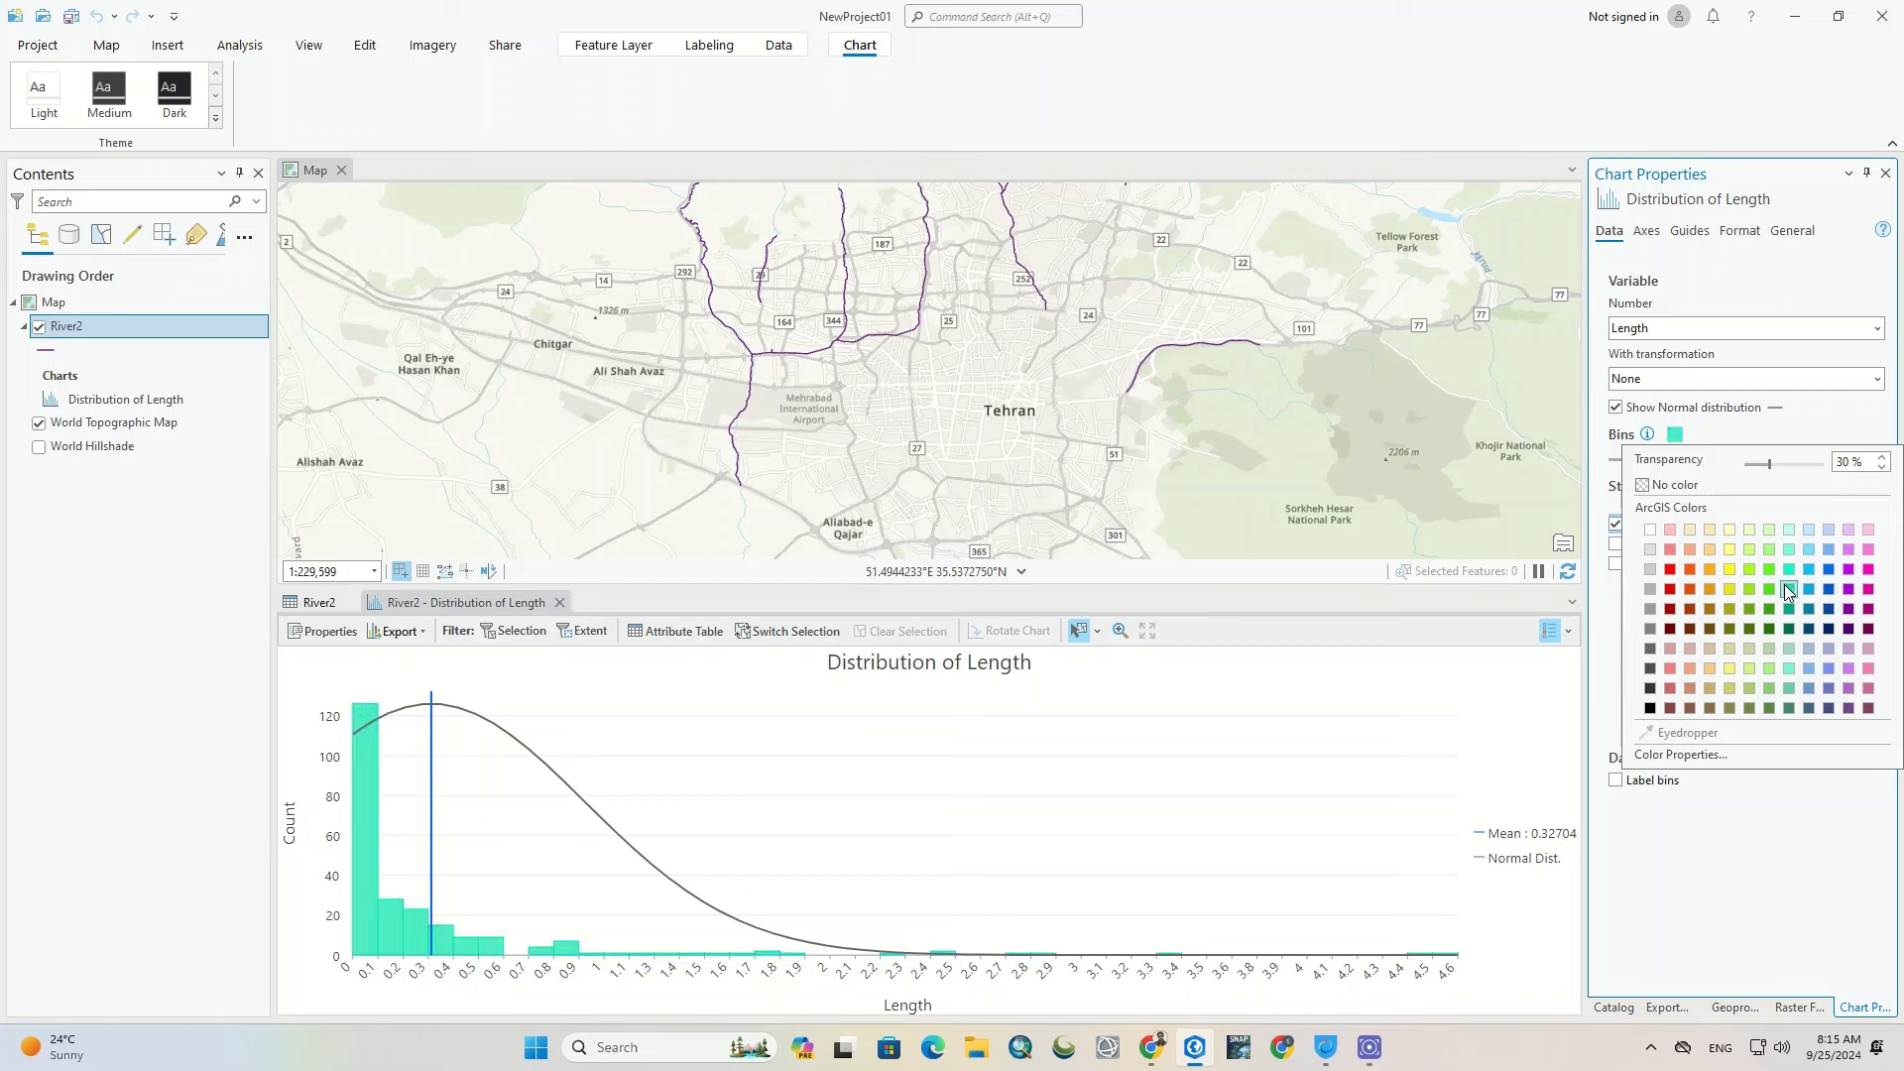
left_click(1869, 591)
left_click(1782, 873)
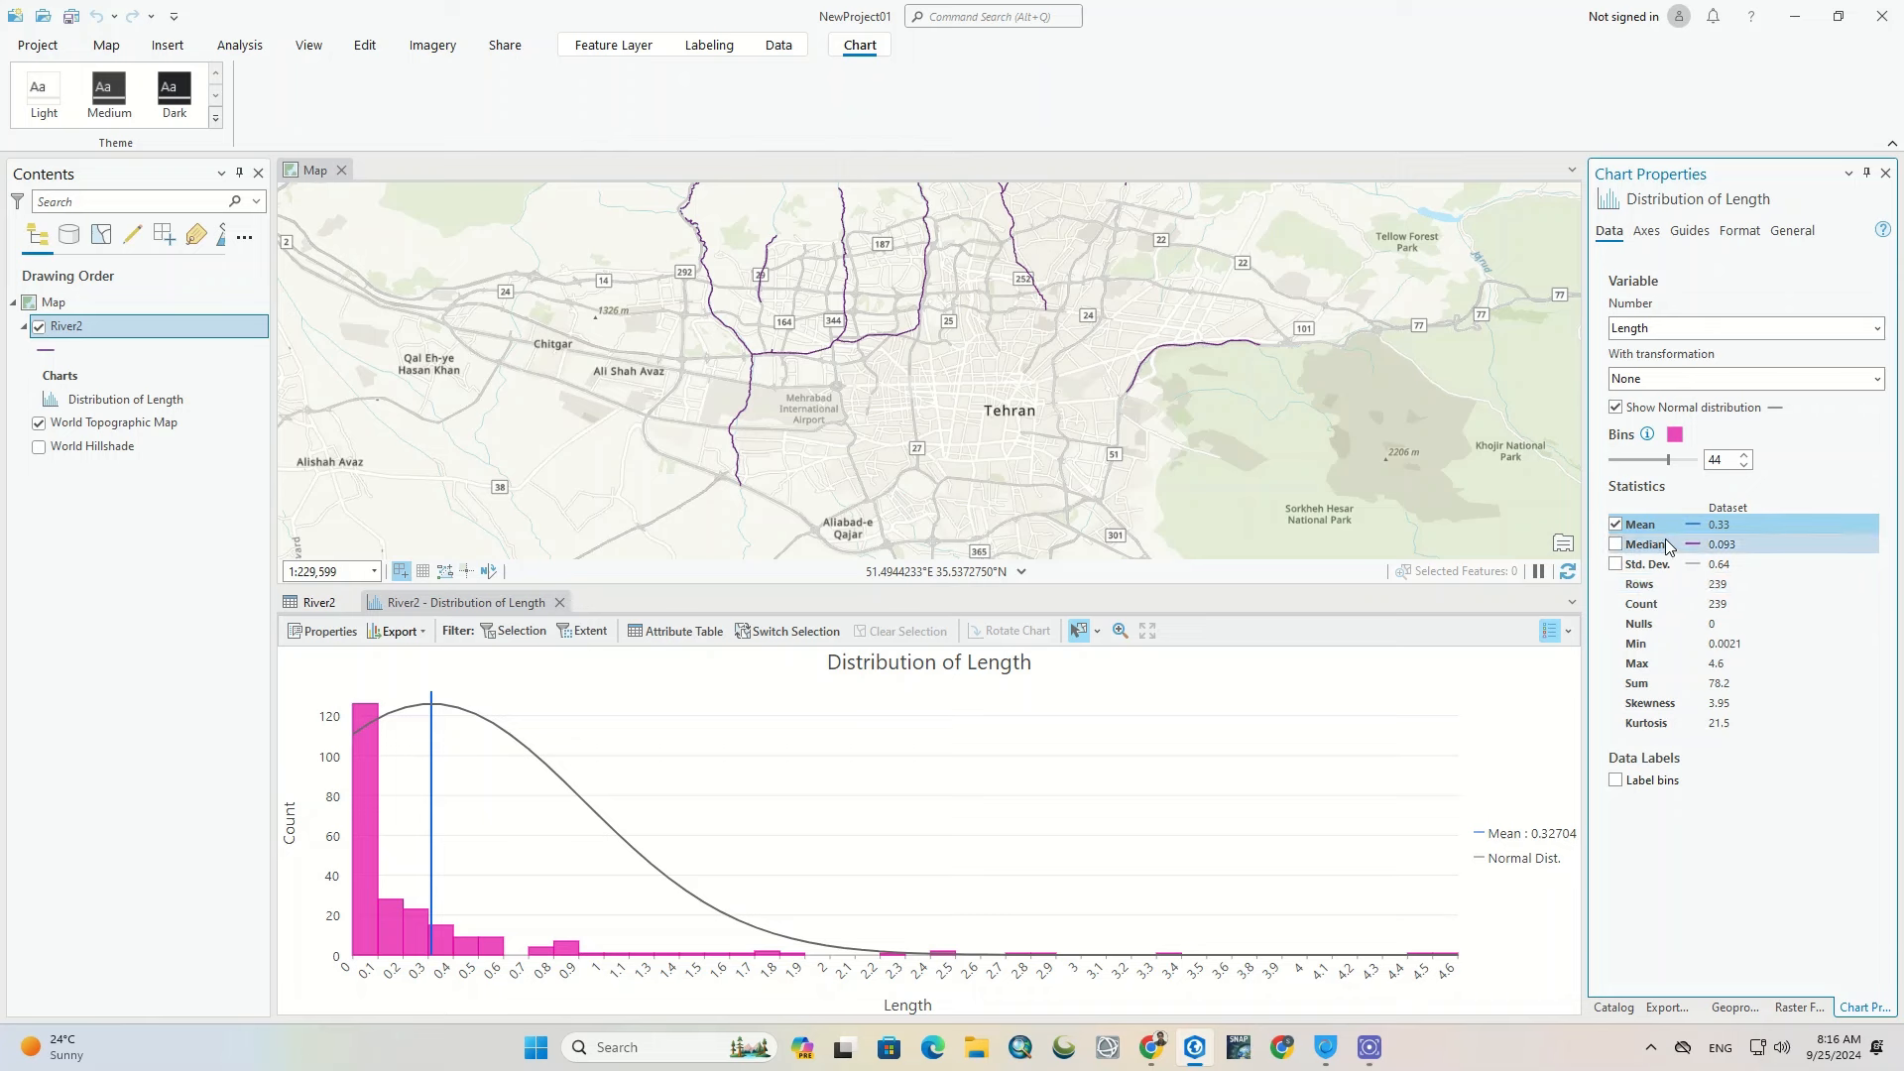
Step: Show the median and standard deviation lines on the histogram, and try out bin labels, leaving them off
left_click(1615, 546)
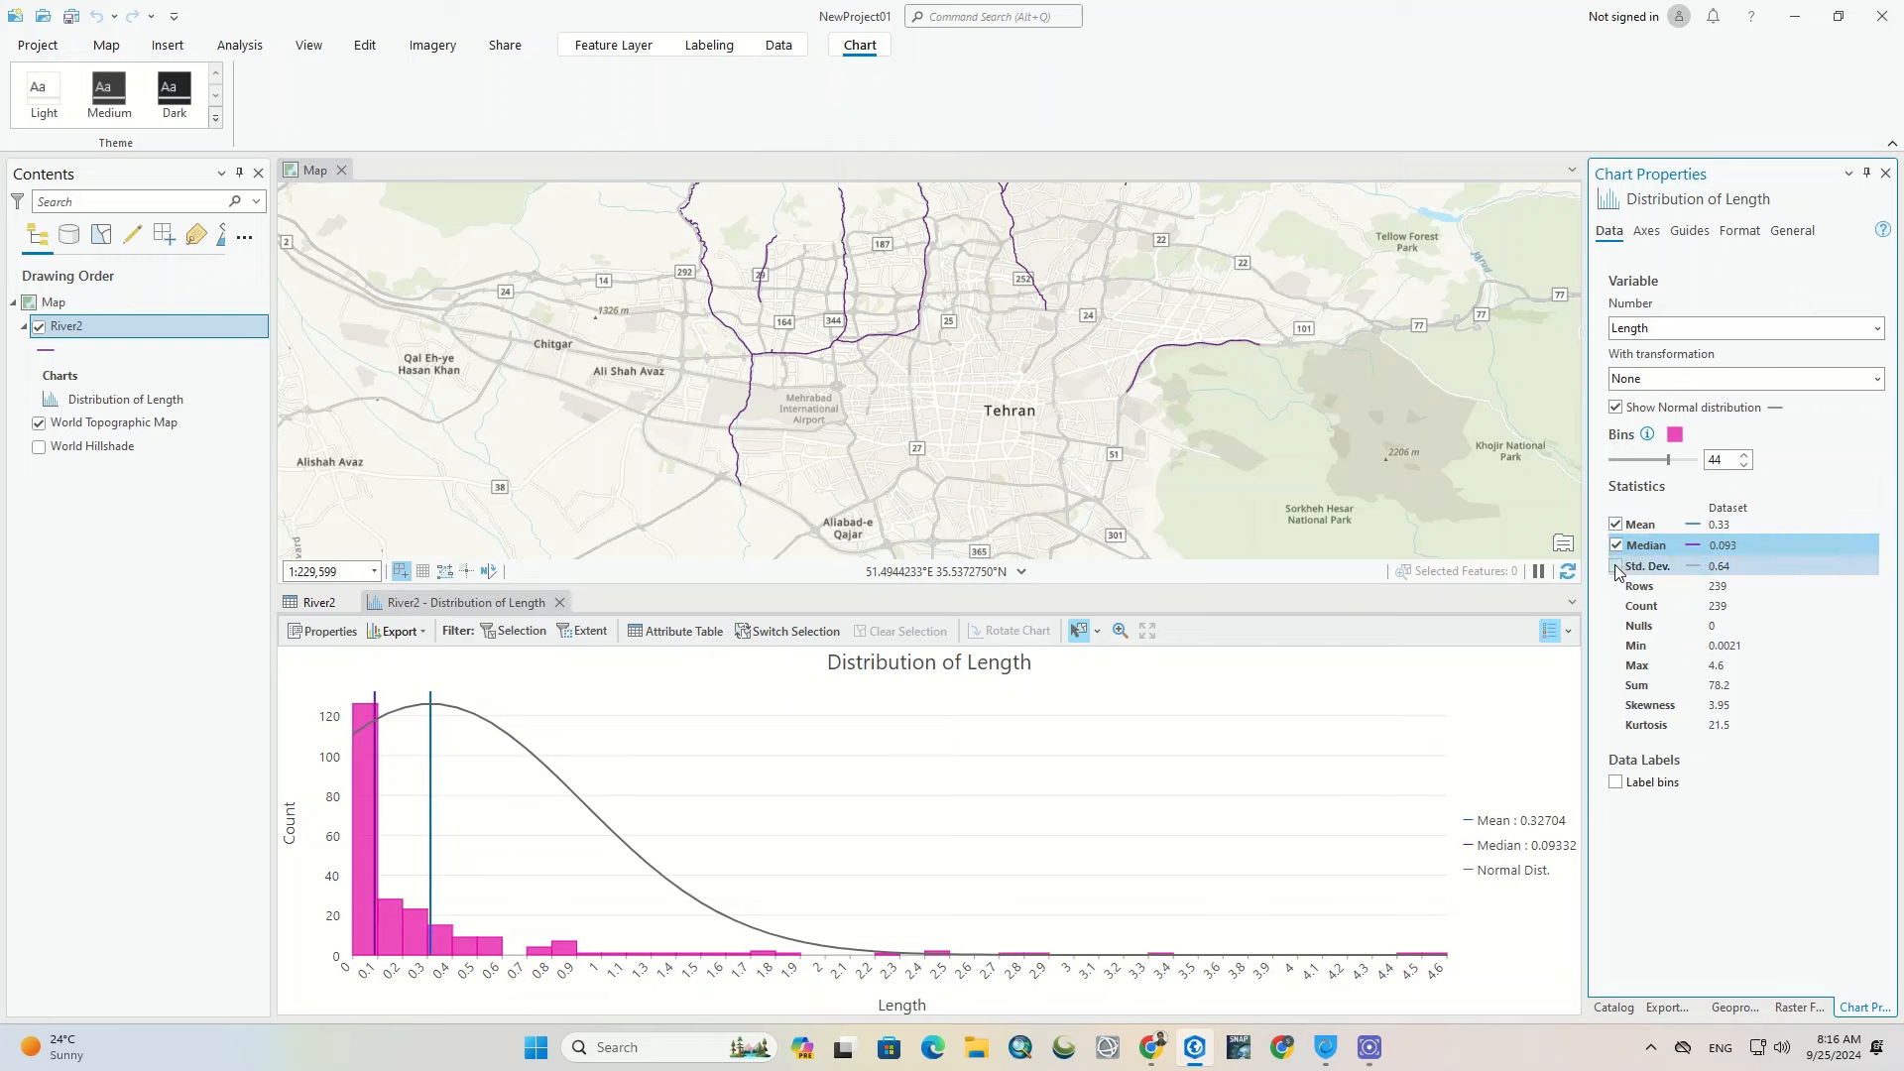
left_click(1615, 569)
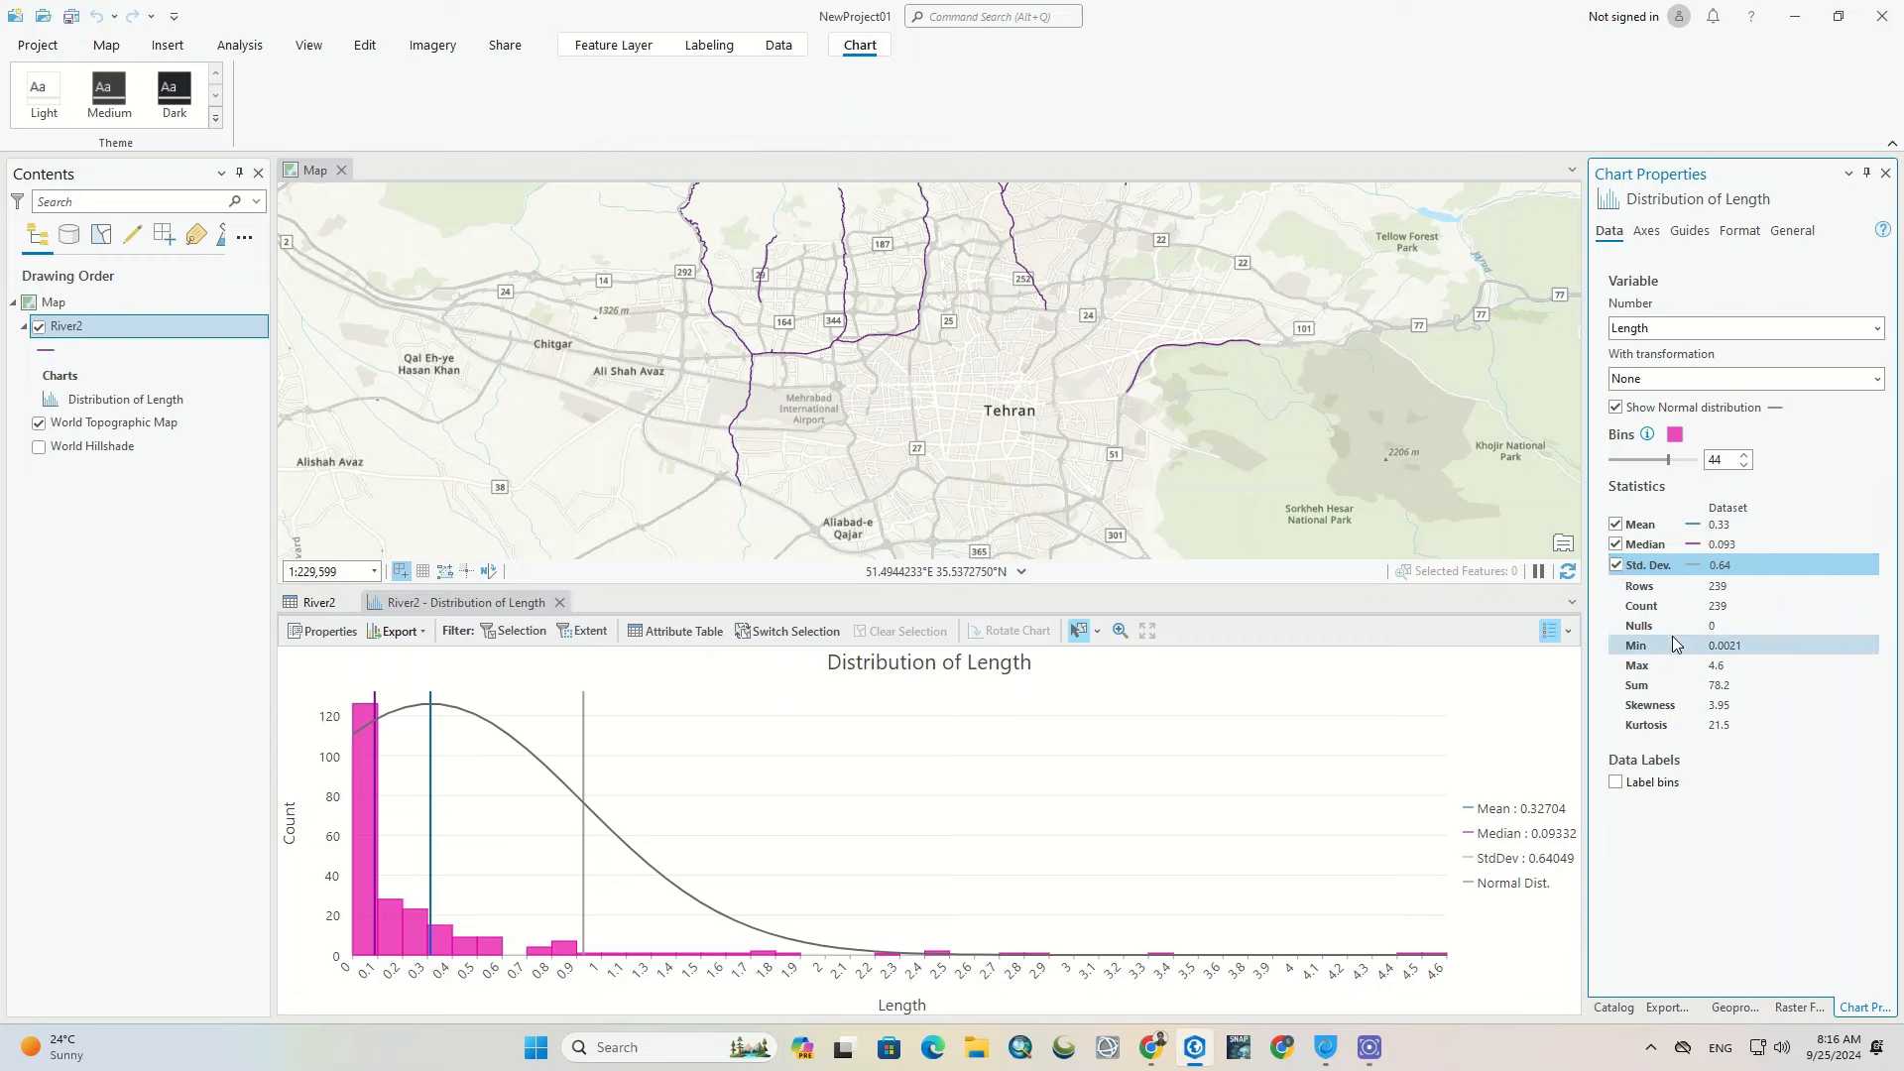
left_click(1719, 683)
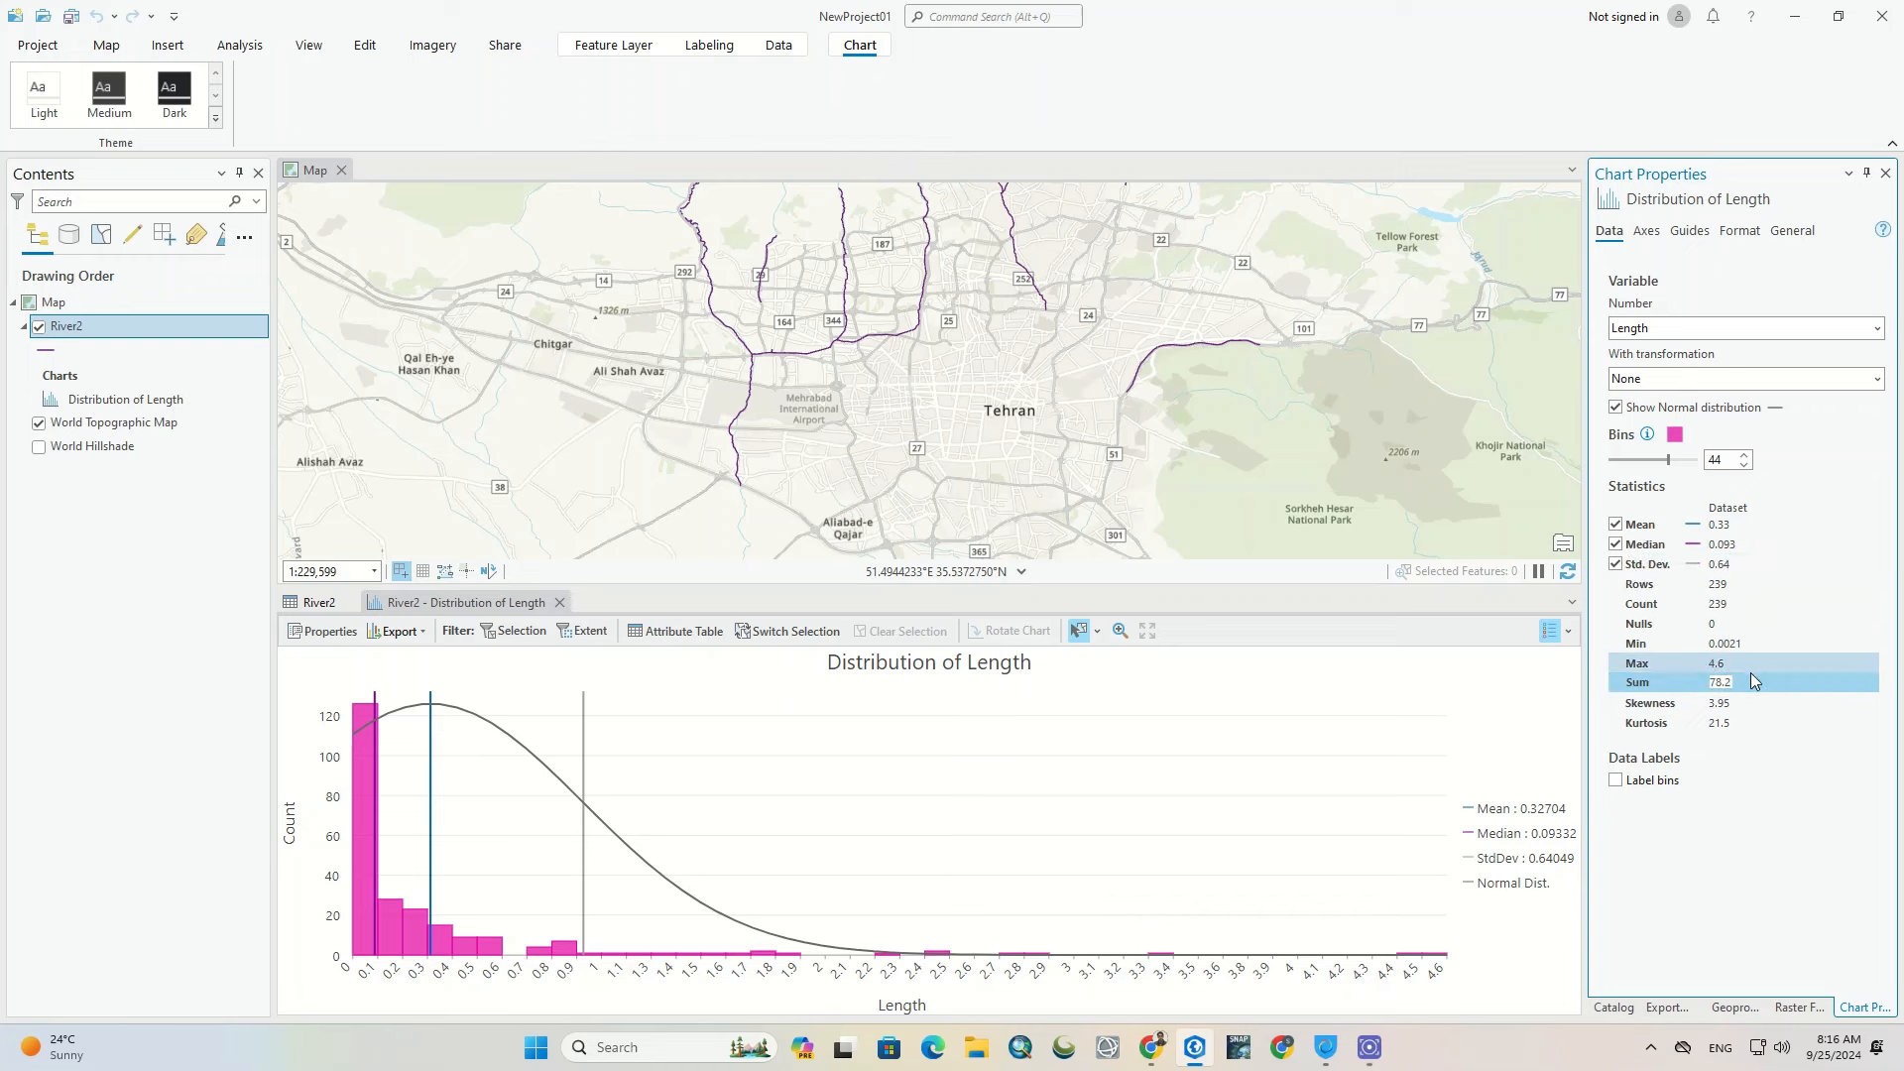
left_click(1616, 780)
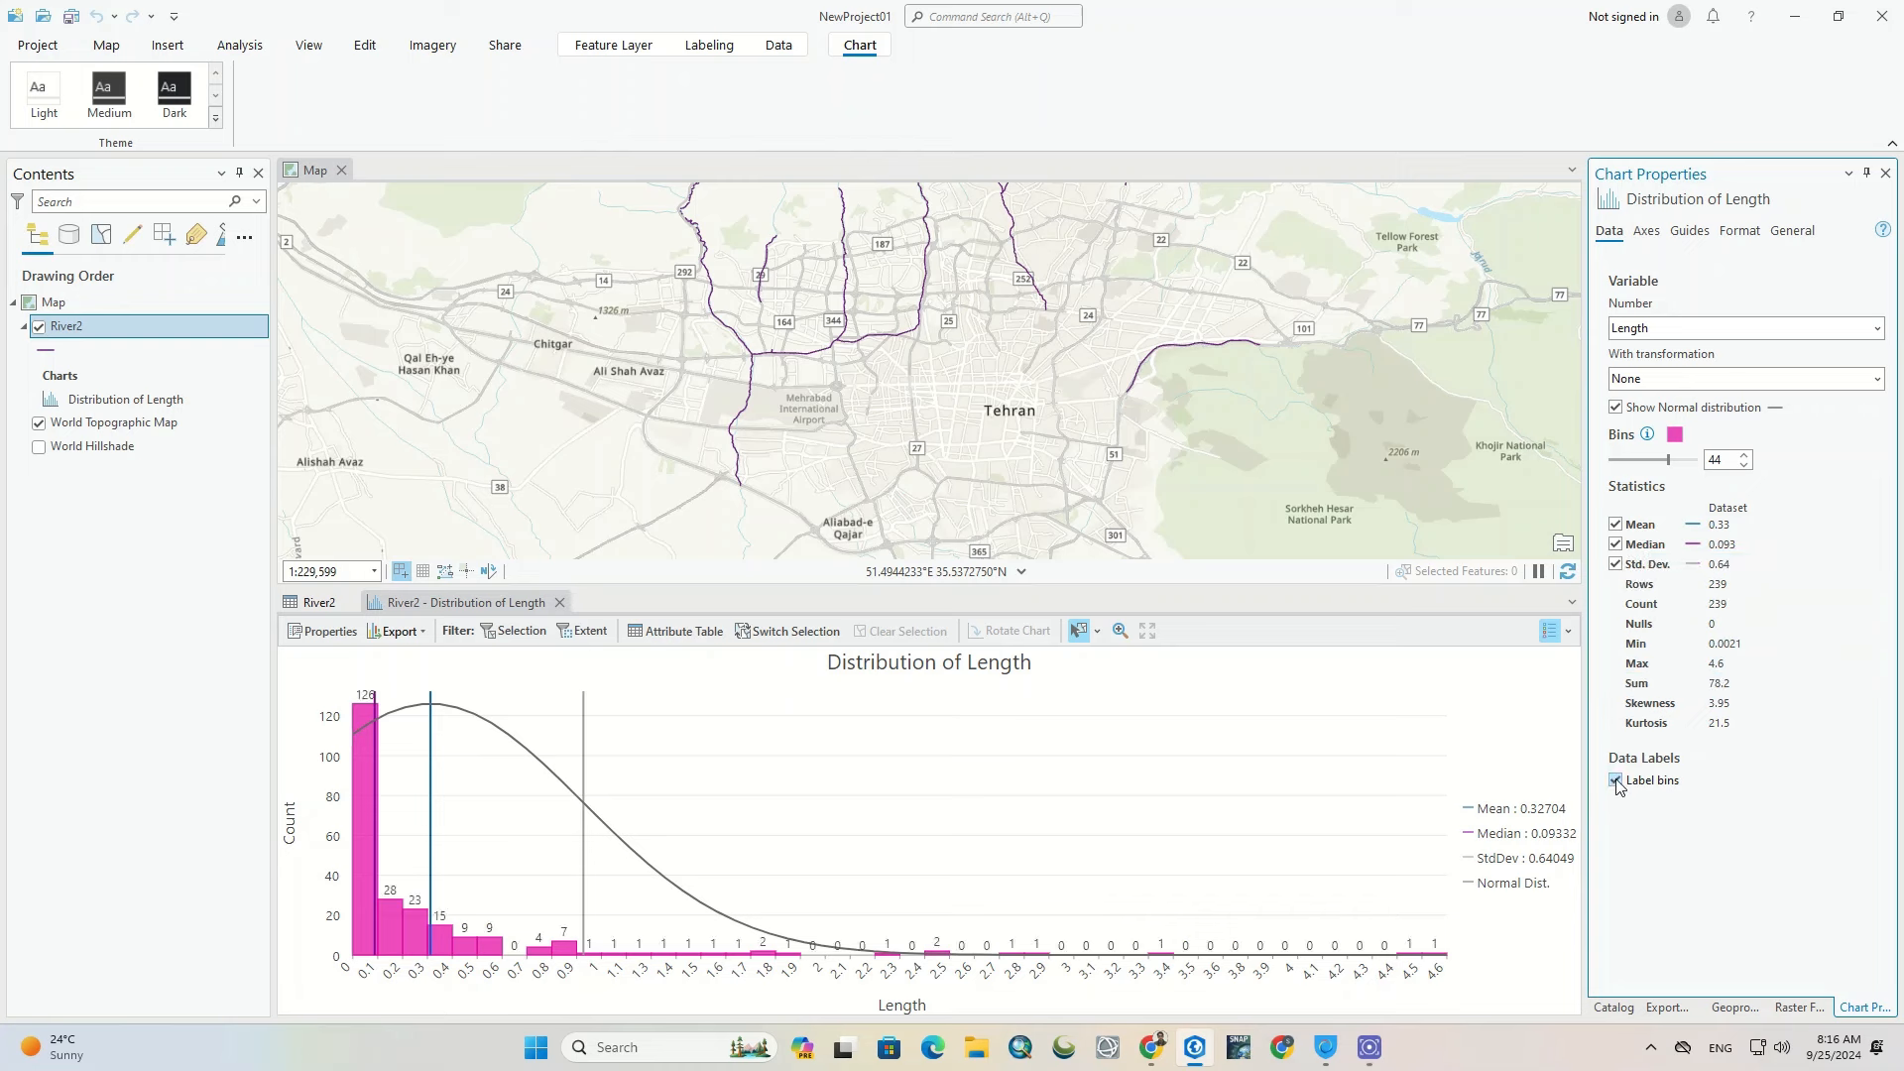
left_click(1616, 780)
Step: Try white, light blue and other colors for the normal distribution curve and settle on dark gray
left_click(1776, 409)
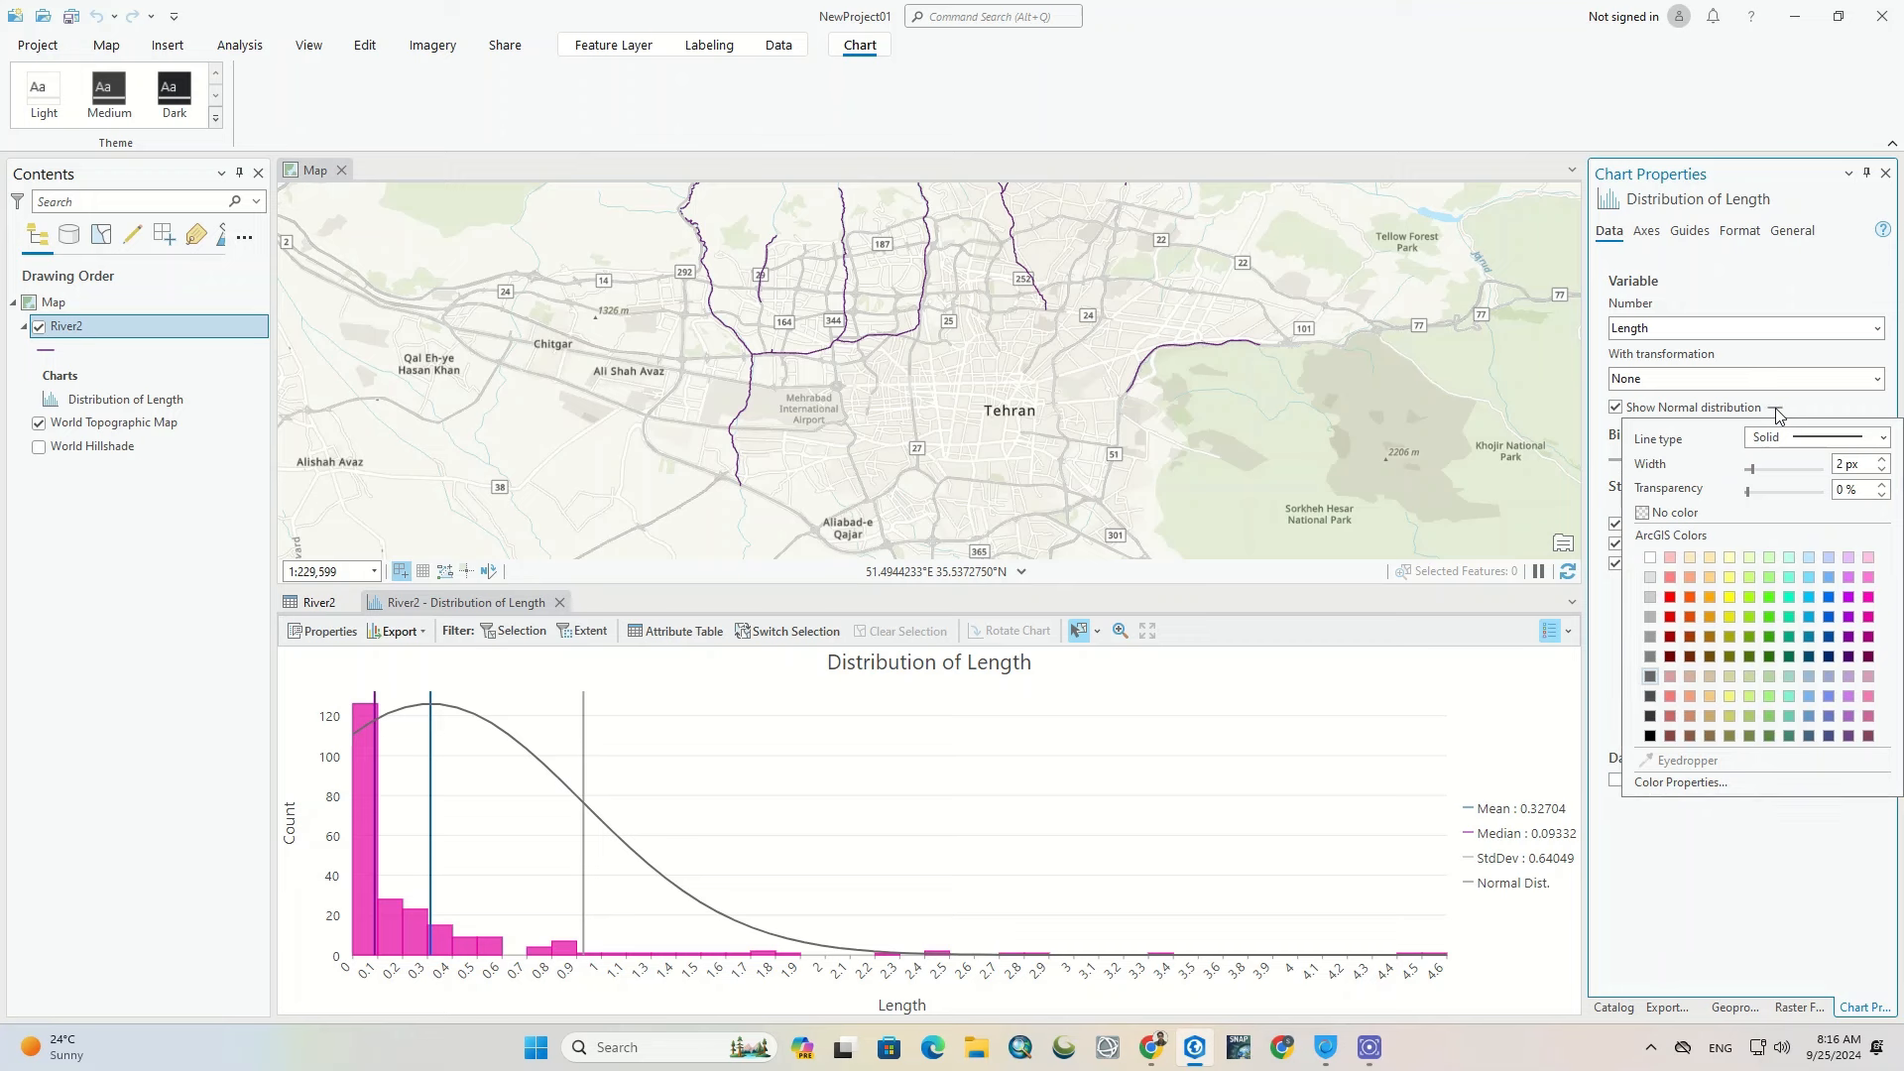
left_click(1725, 582)
left_click(1671, 599)
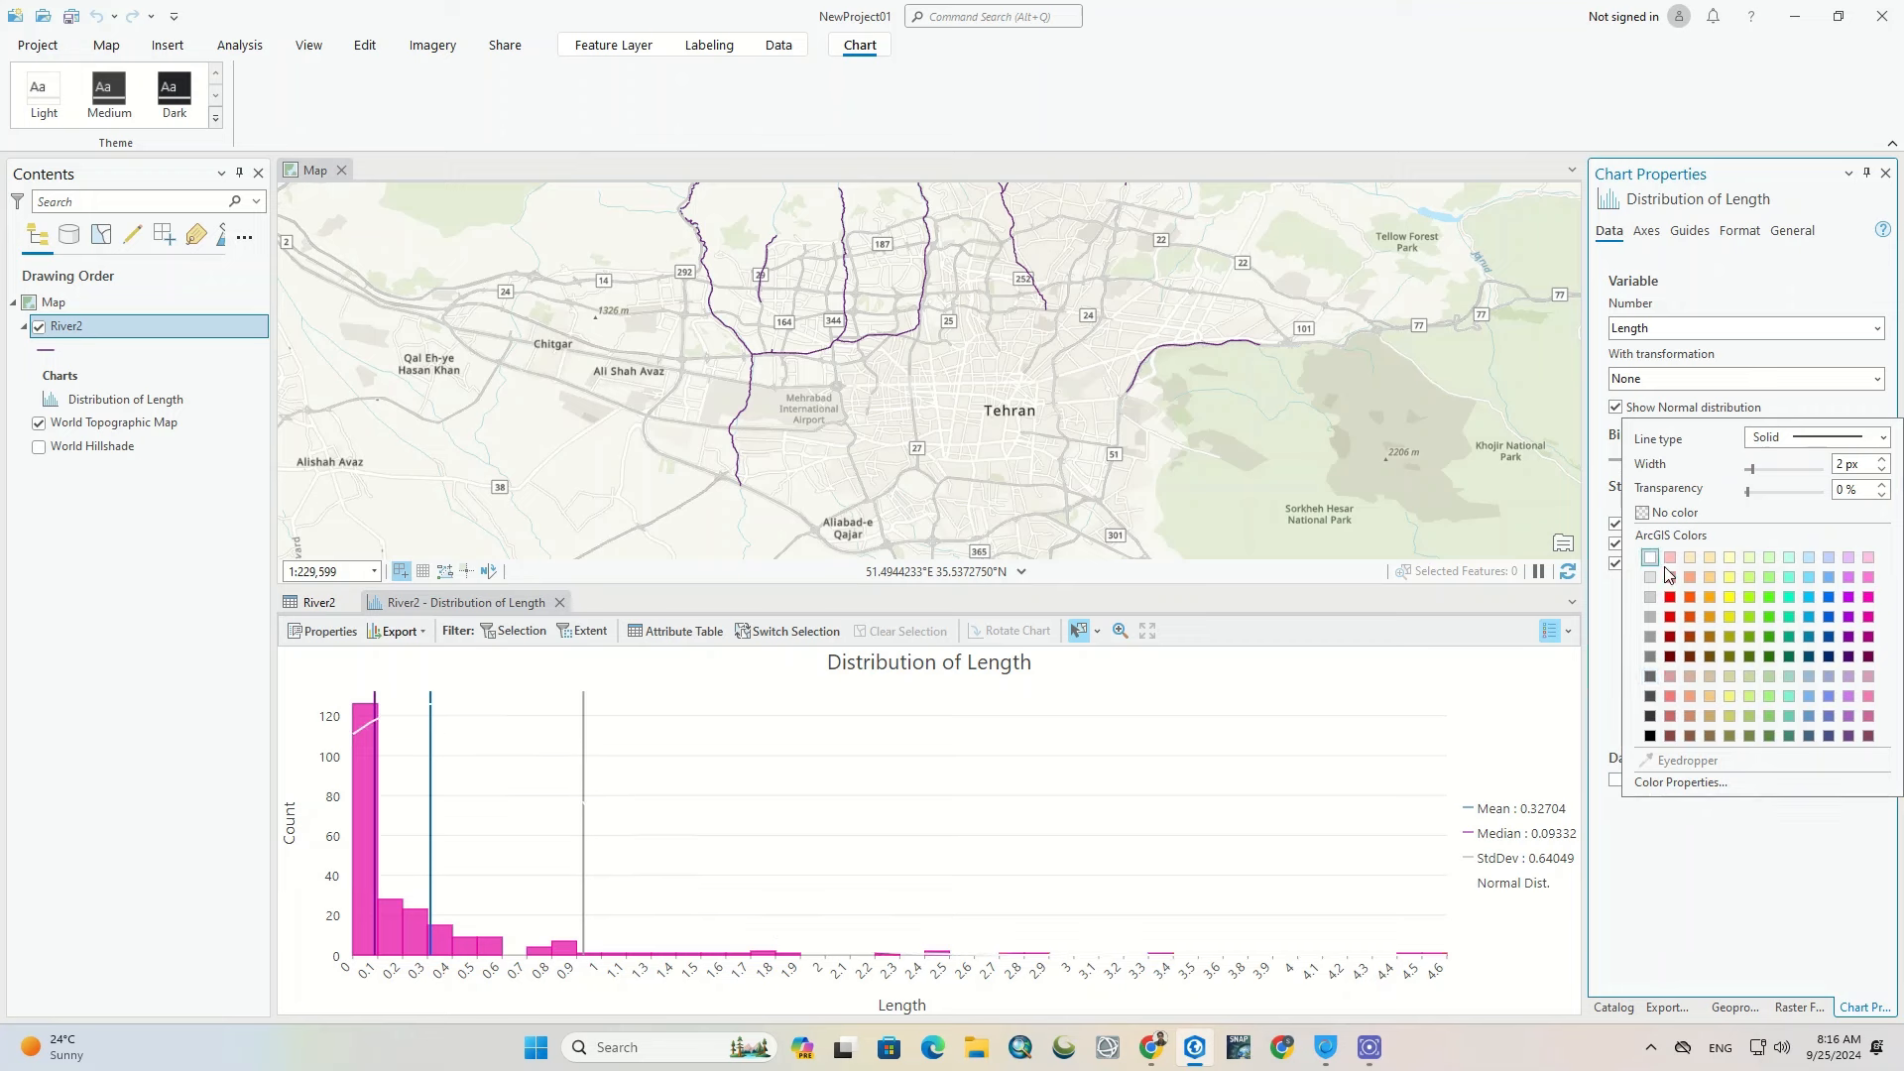
left_click(1829, 598)
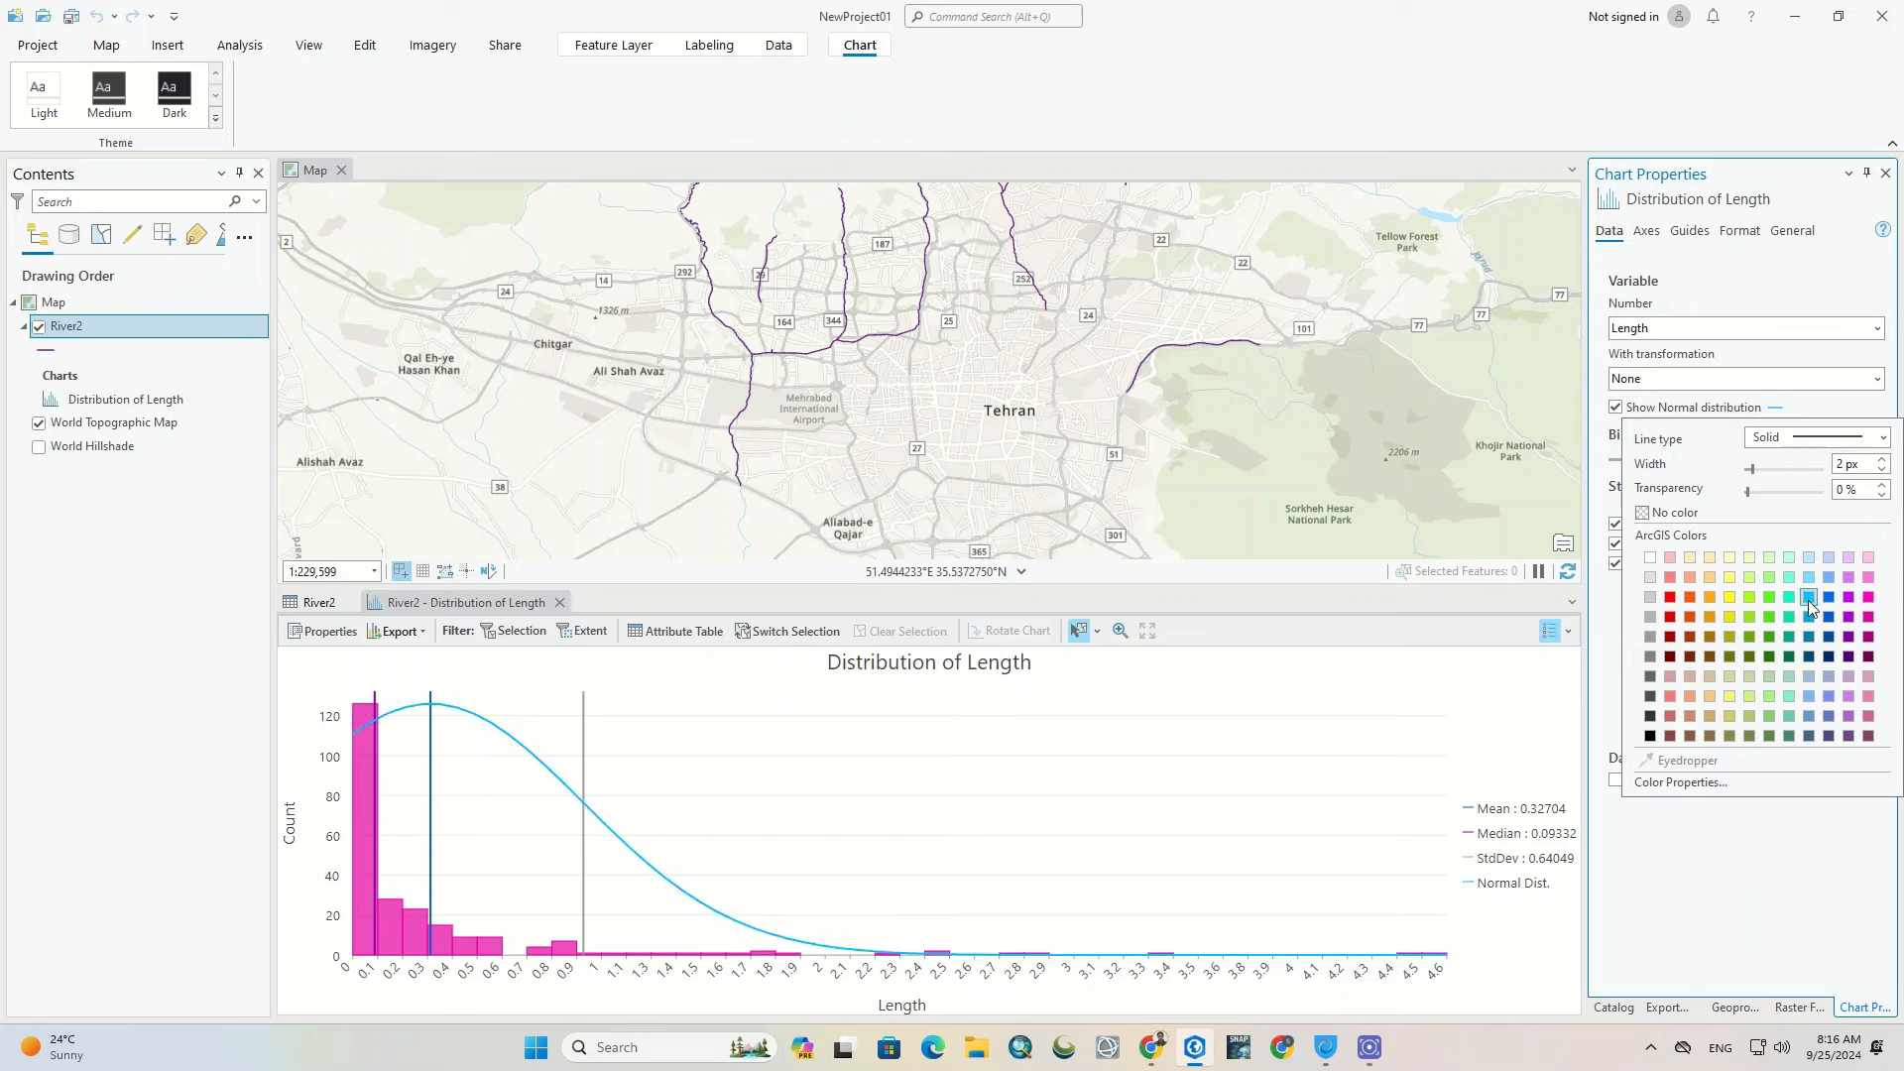
left_click(1731, 599)
left_click(1670, 600)
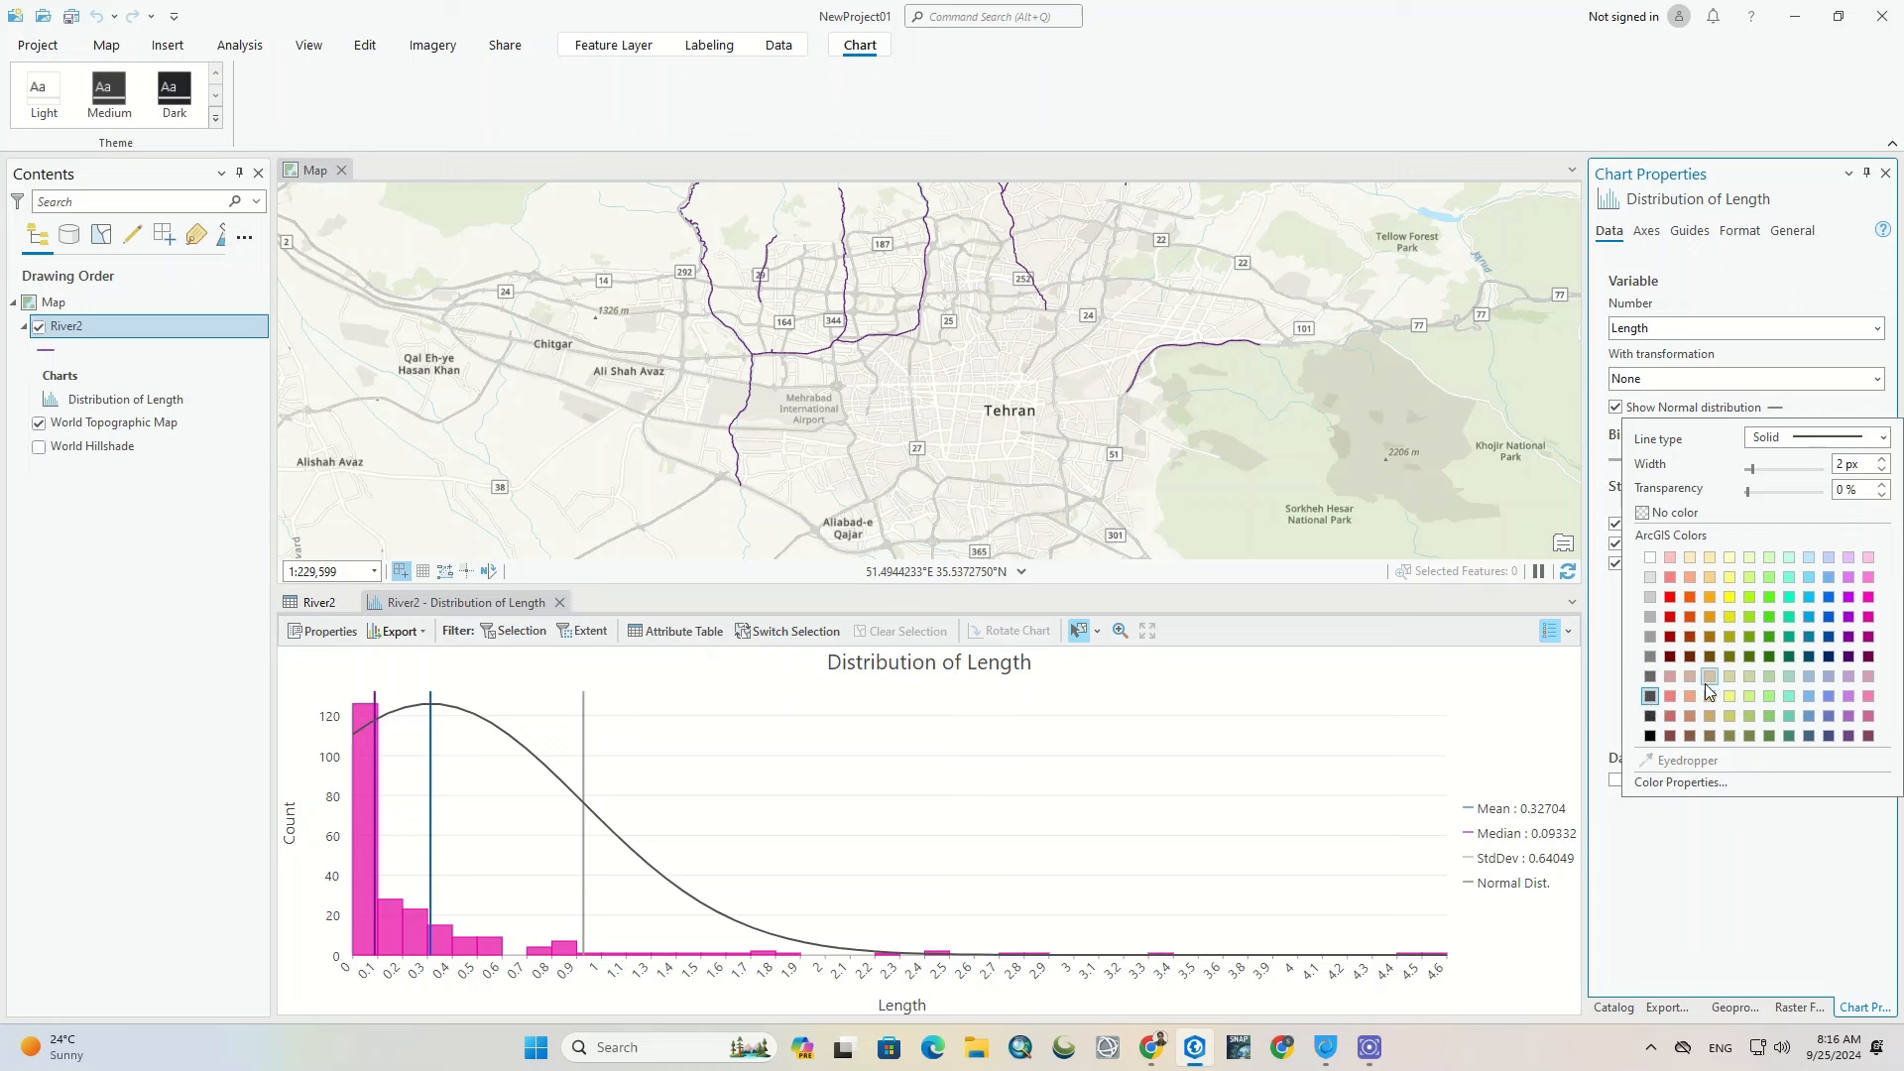
left_click(1694, 847)
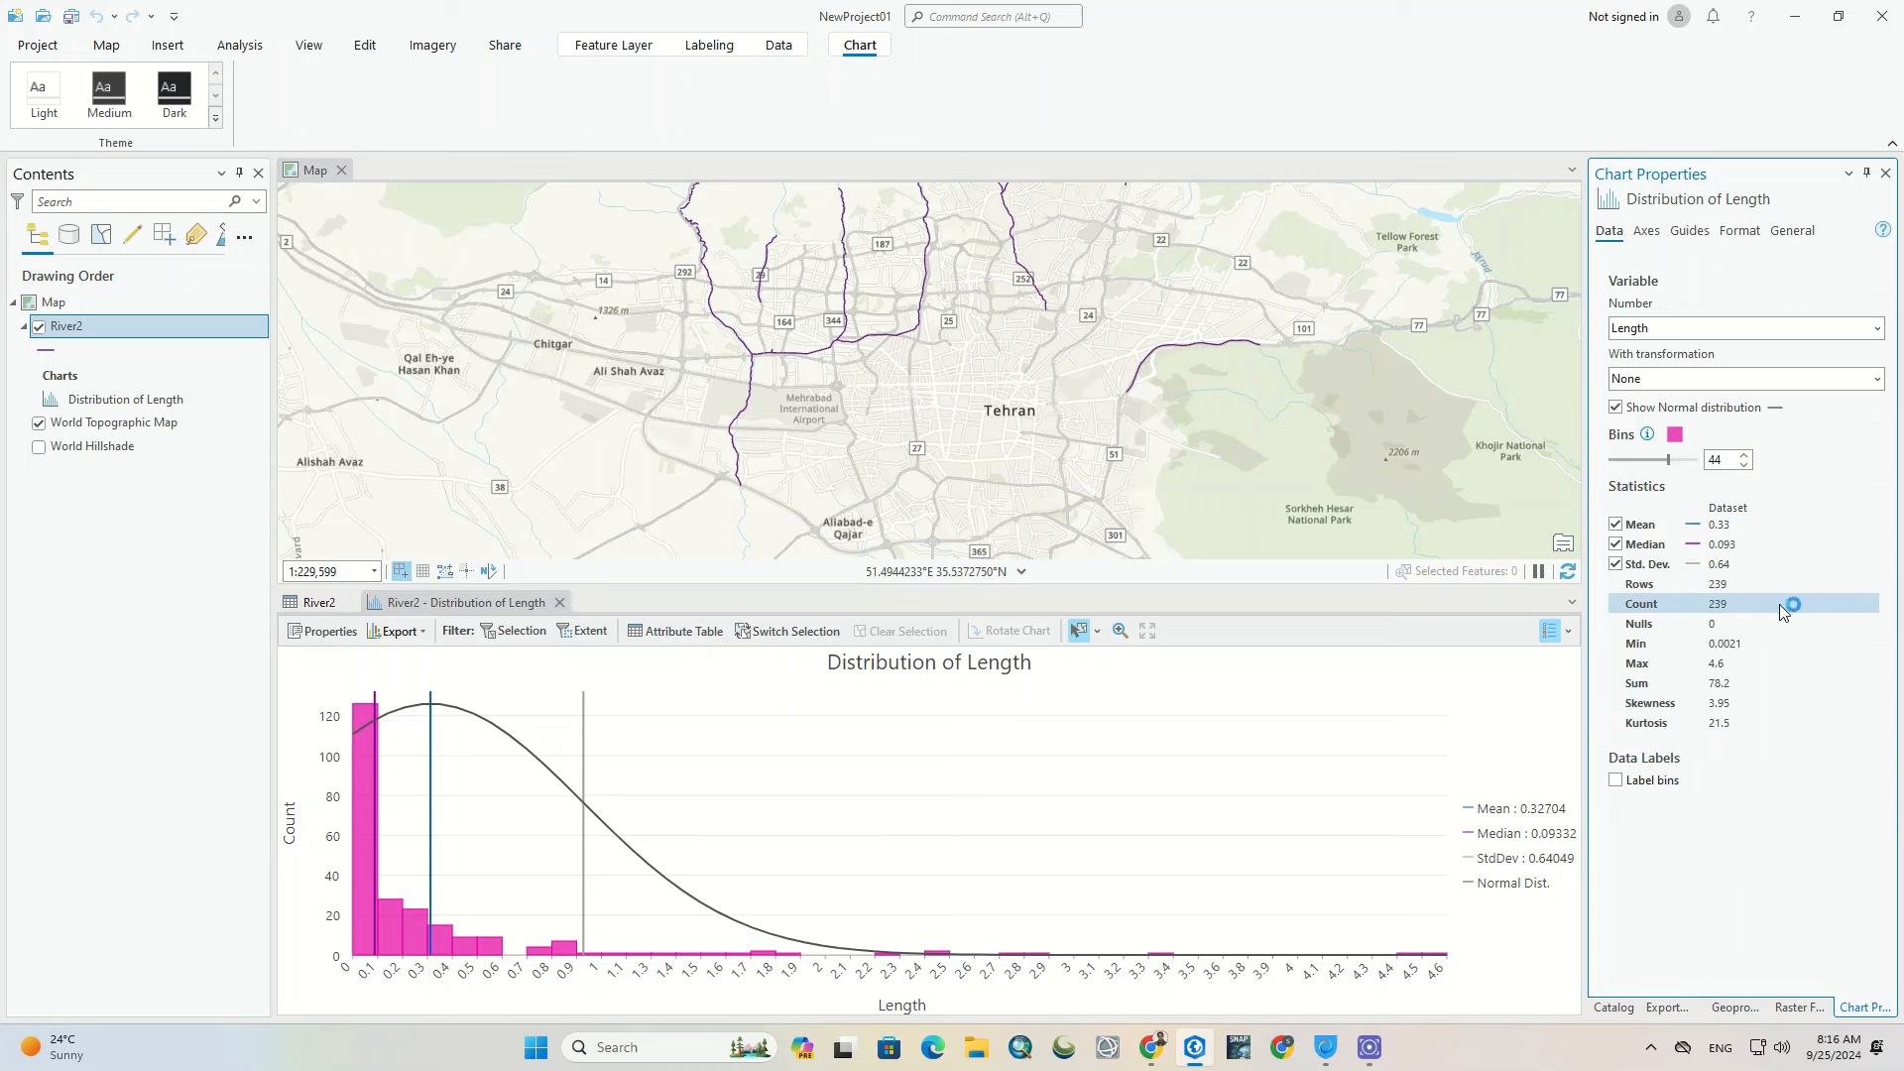
Step: Try Y-axis maximum bounds of 133 and 129 for the histogram, and restore the default maximum
left_click(1648, 232)
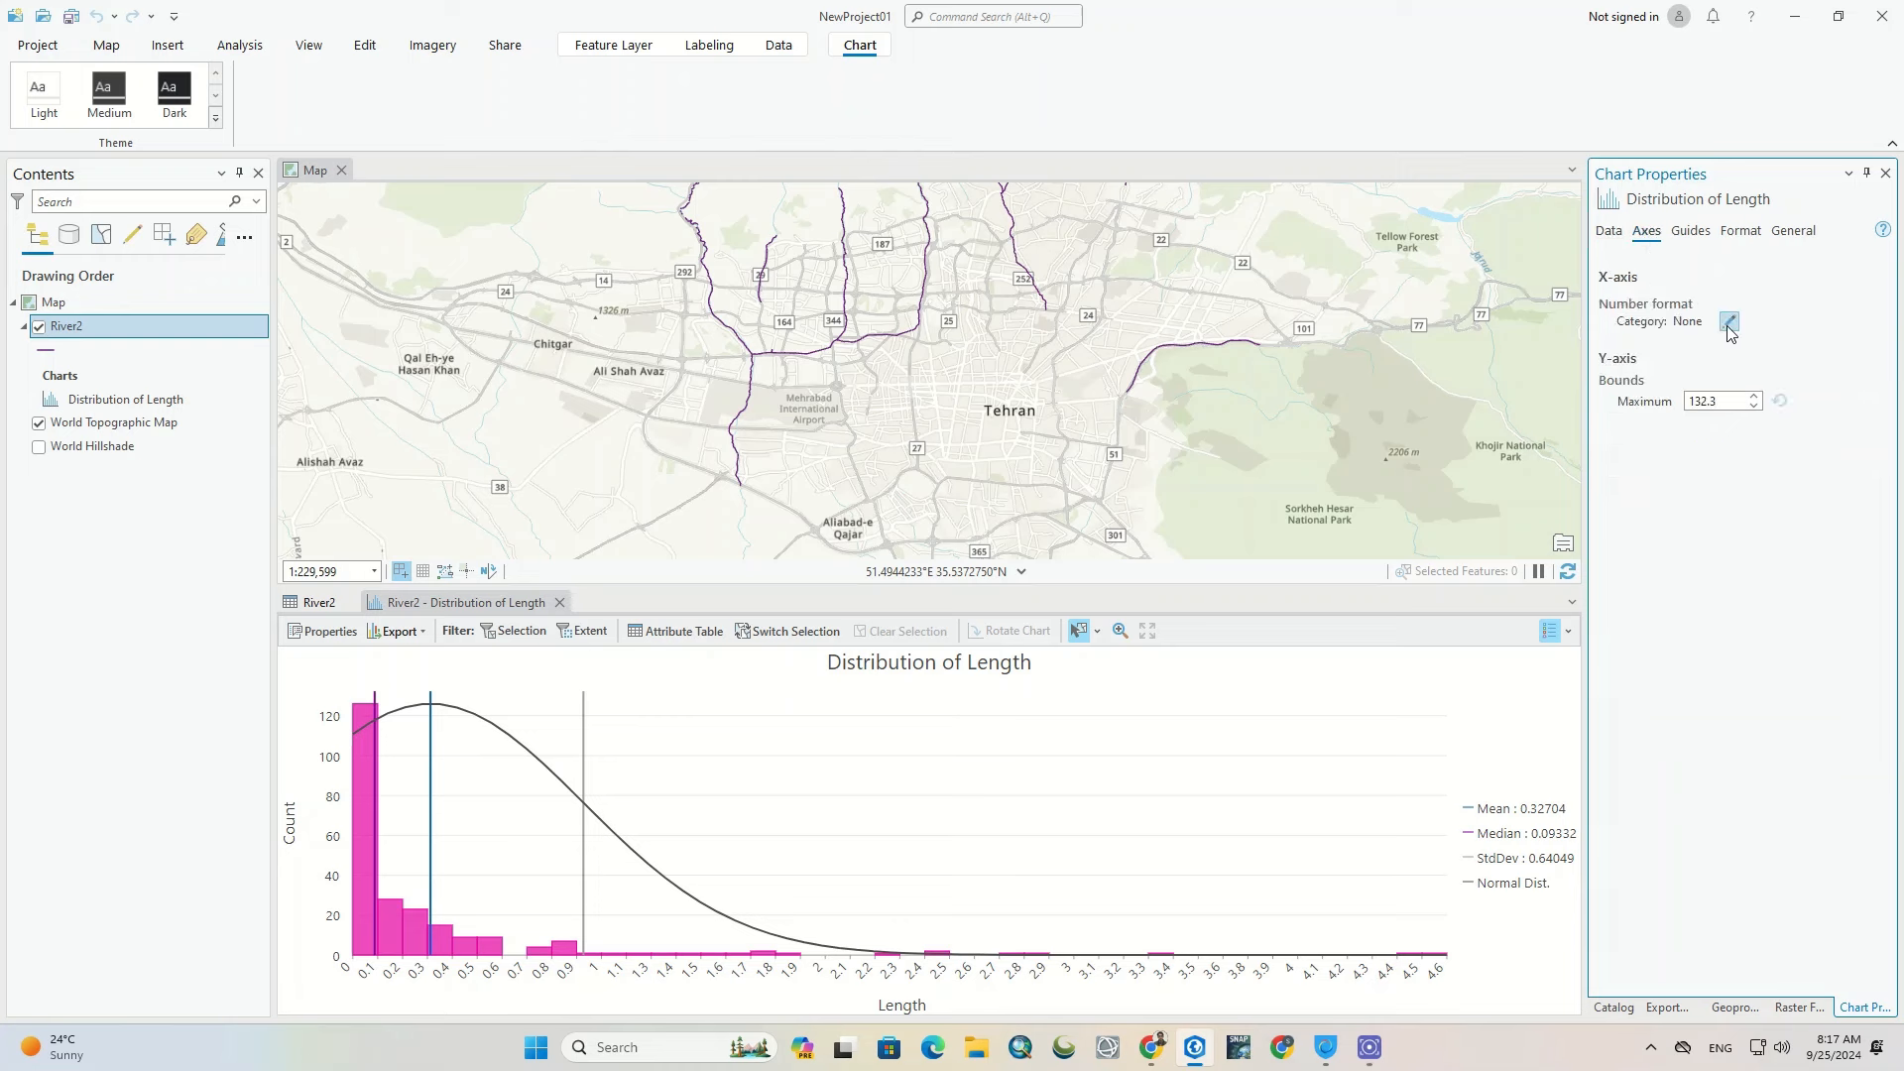
left_click(1753, 395)
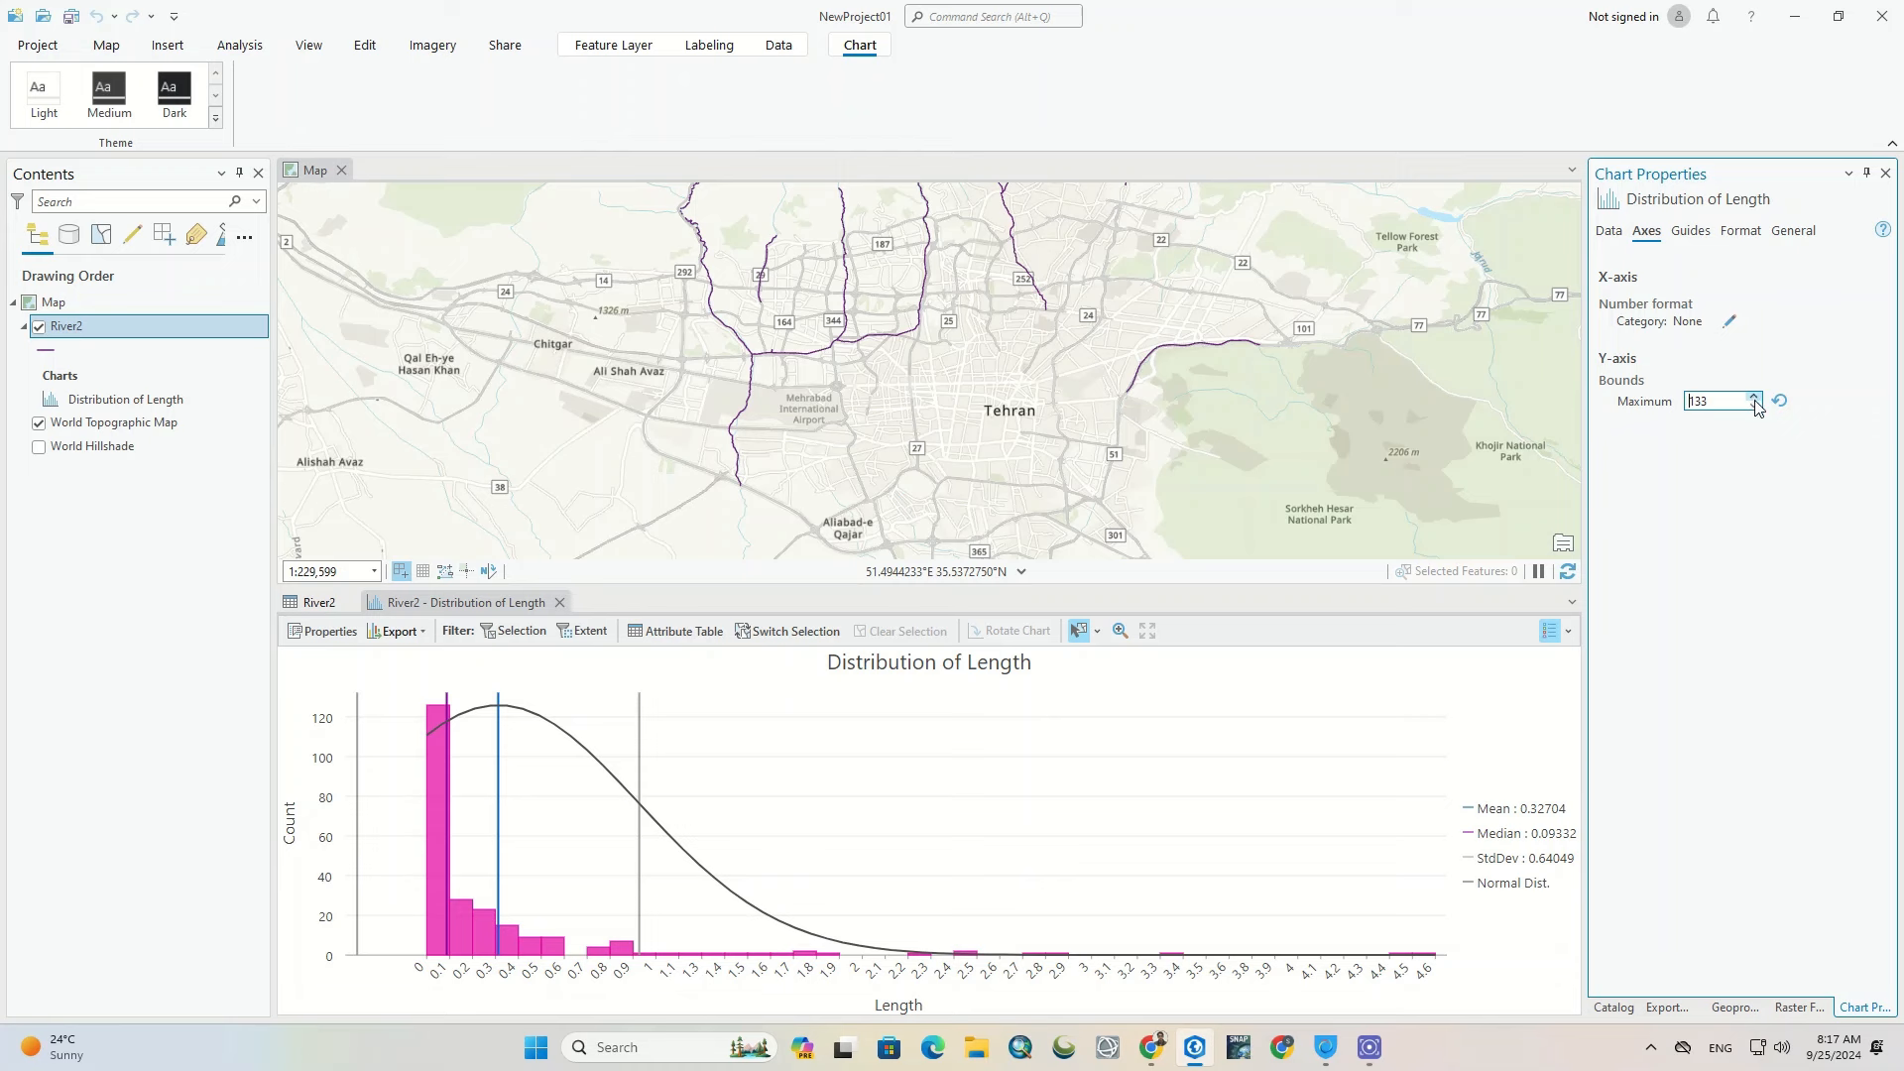
left_click(1755, 407)
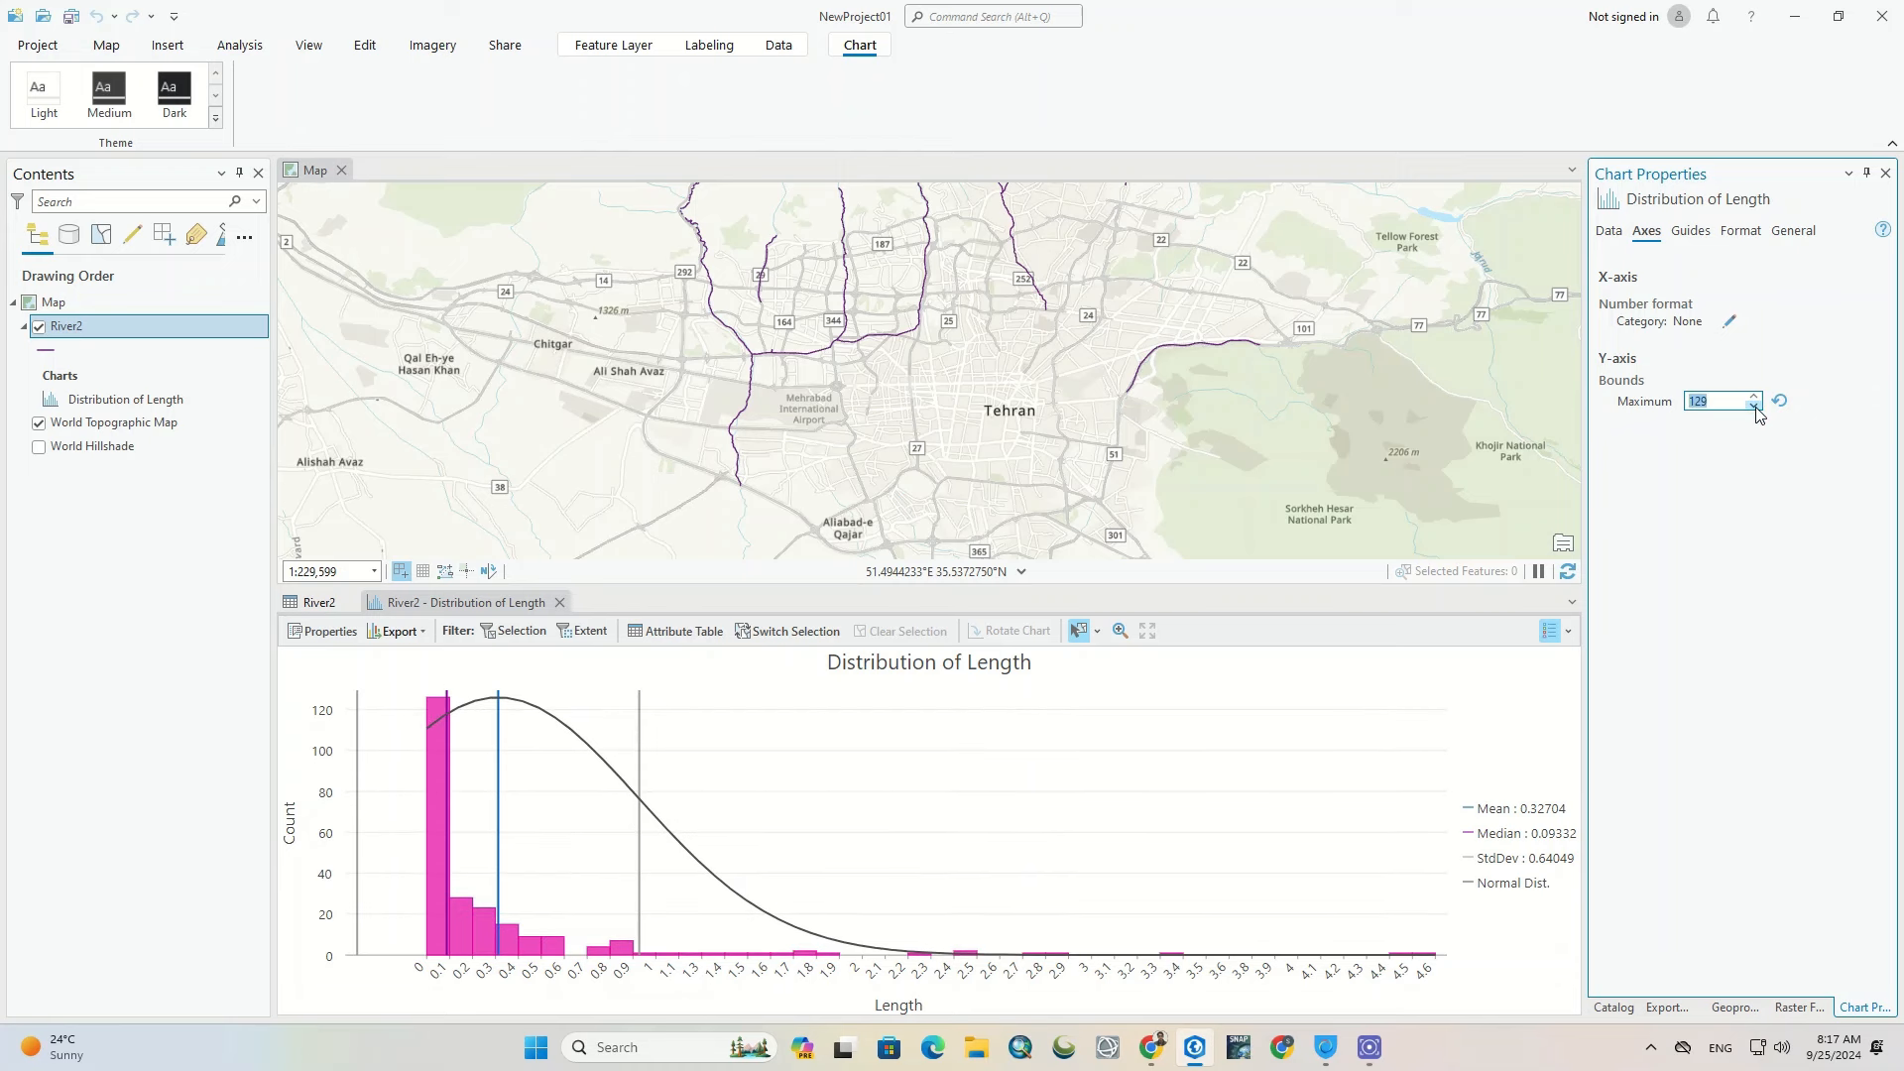
left_click(1779, 401)
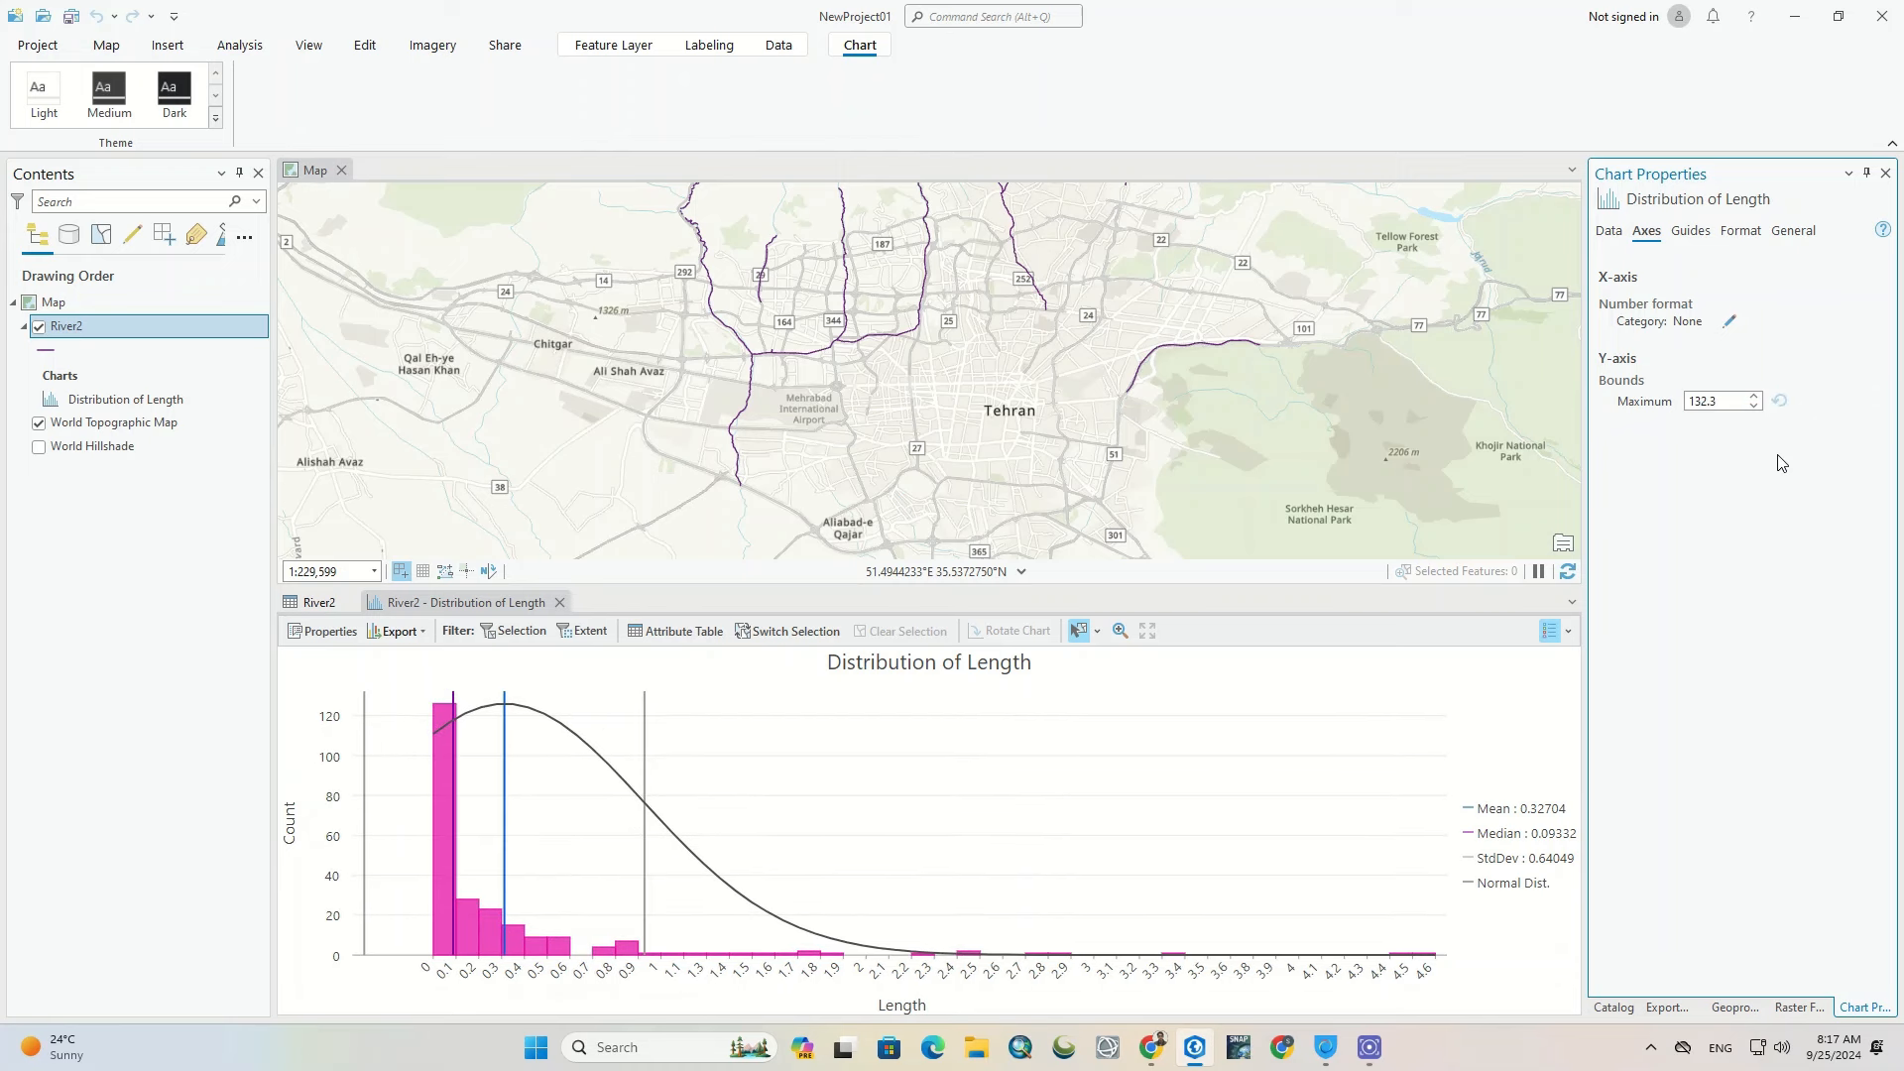
Step: Try lower and higher Y-axis maximums between 126 and 140, enter 133, and reset the bound to its default
left_click(1755, 407)
left_click(1754, 407)
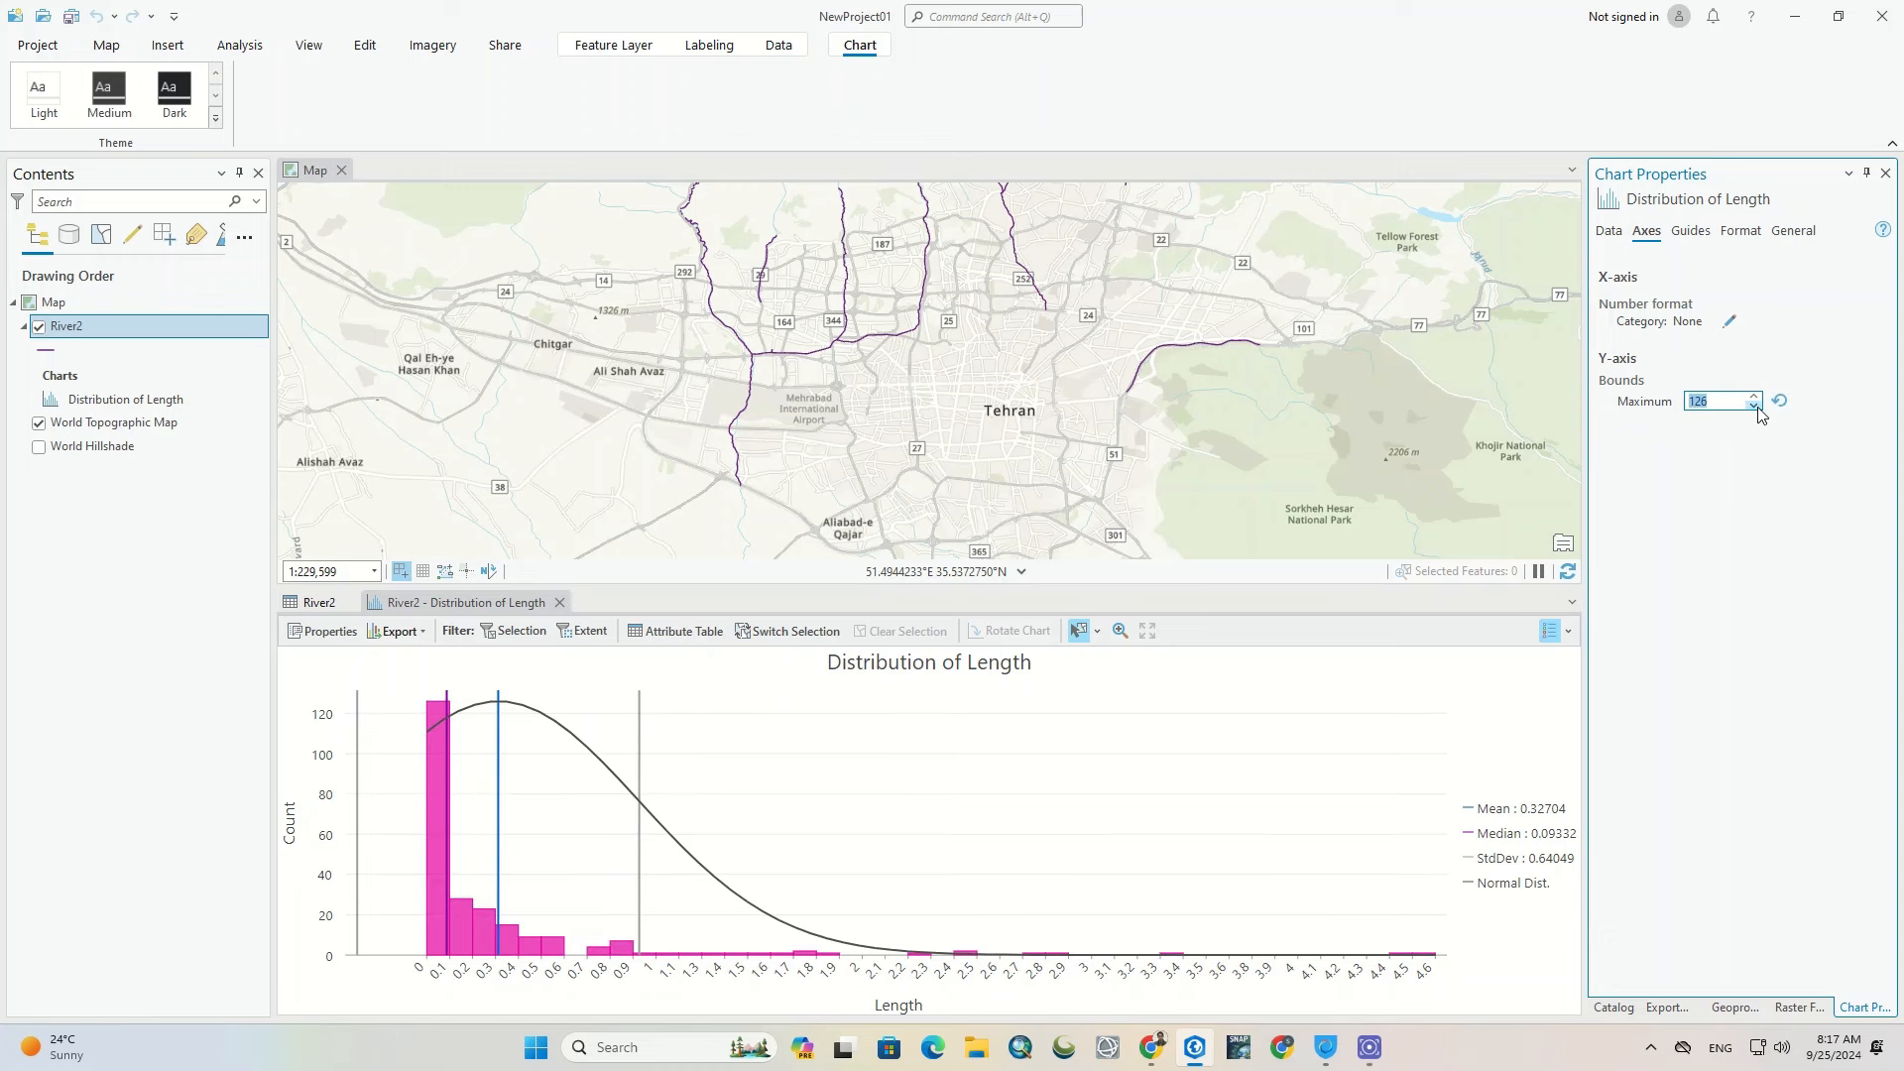
left_click(1755, 406)
left_click(1755, 395)
left_click(1754, 395)
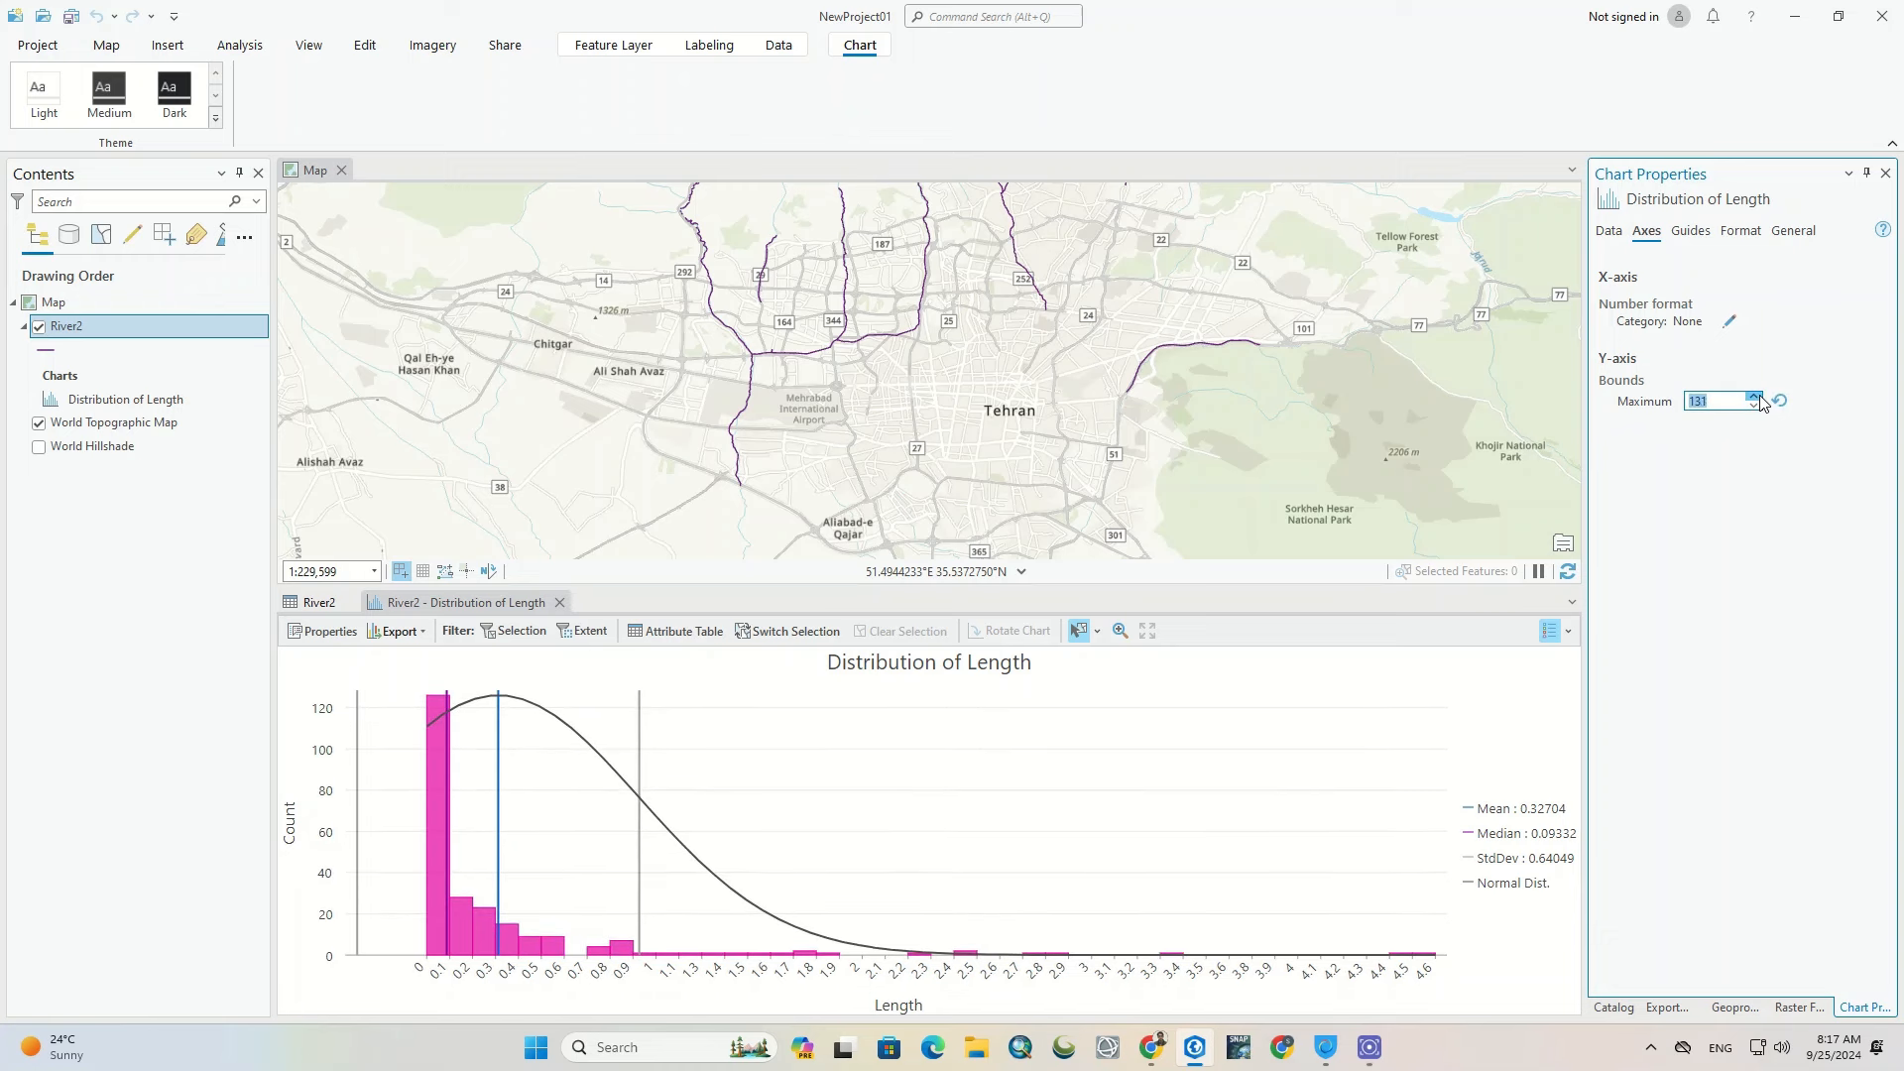
left_click(1755, 396)
left_click(1756, 396)
left_click(1755, 396)
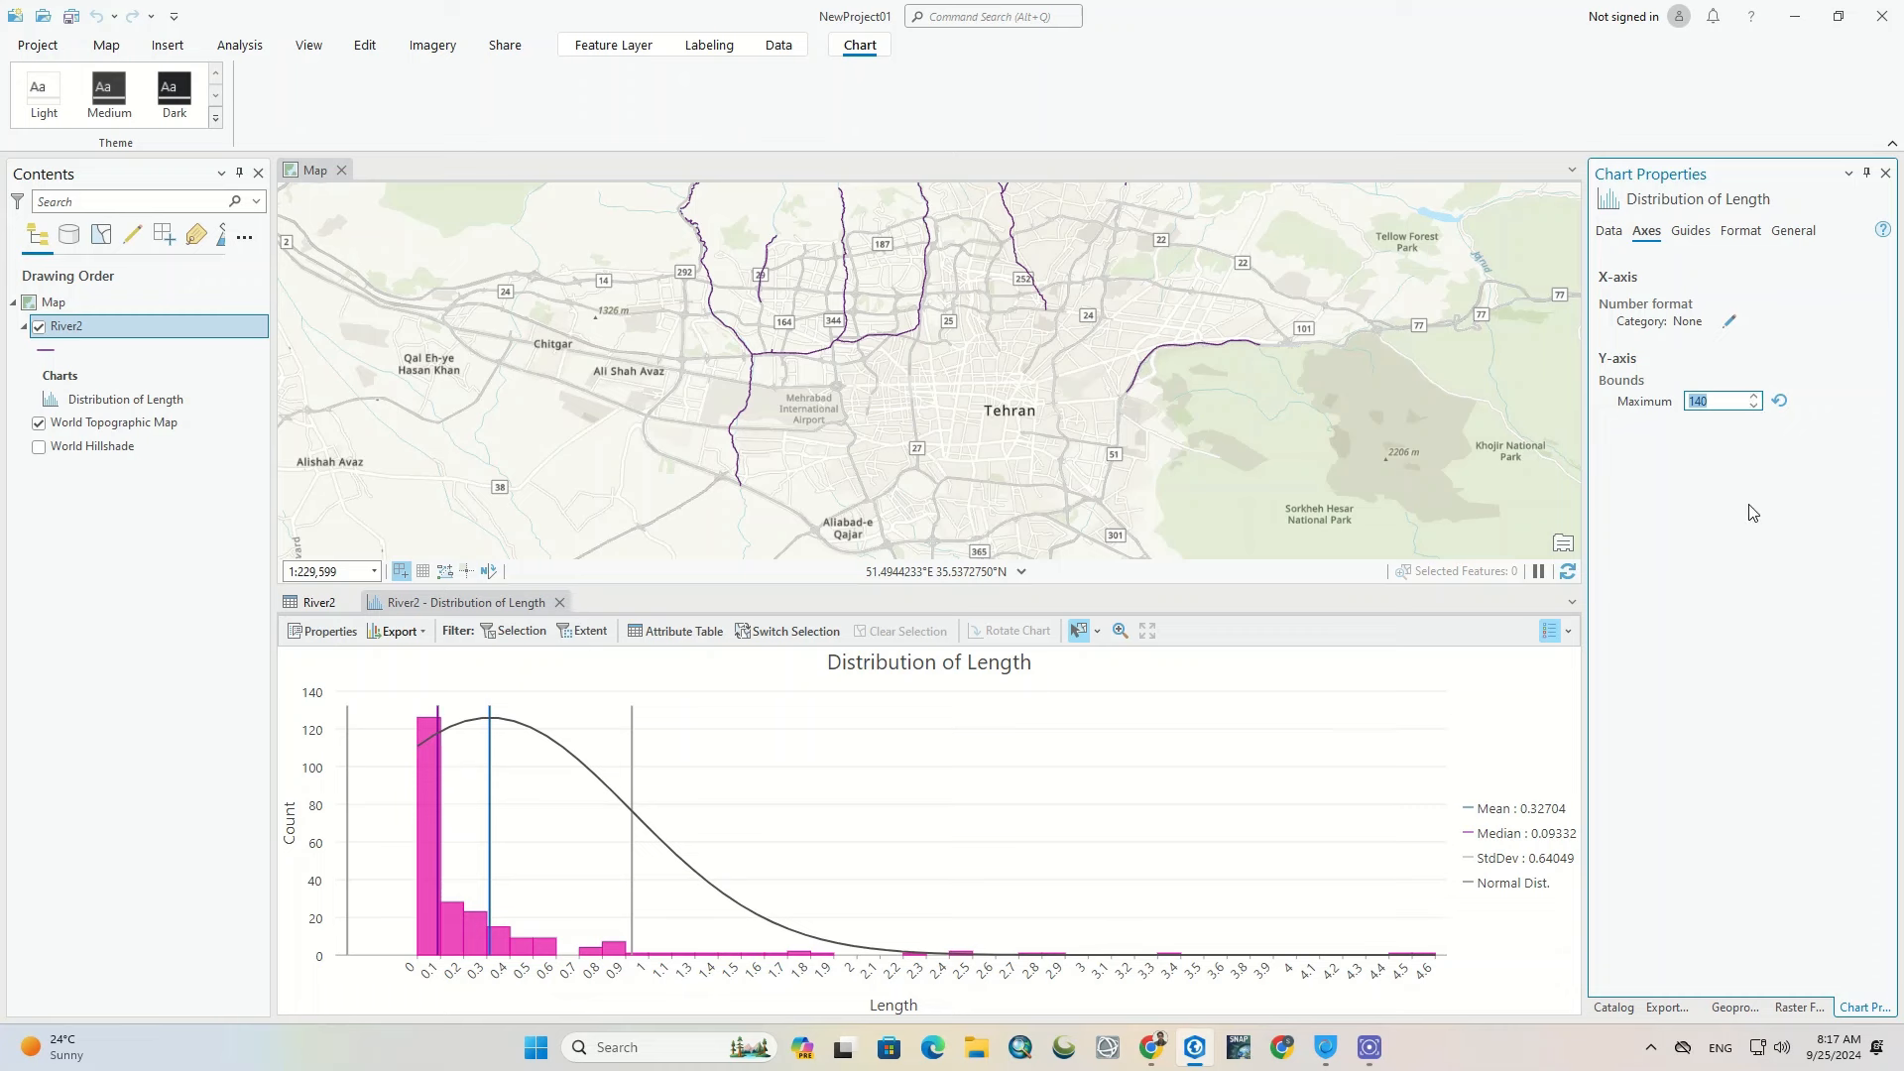
double_click(1713, 401)
type("133")
left_click(1692, 561)
left_click(1778, 401)
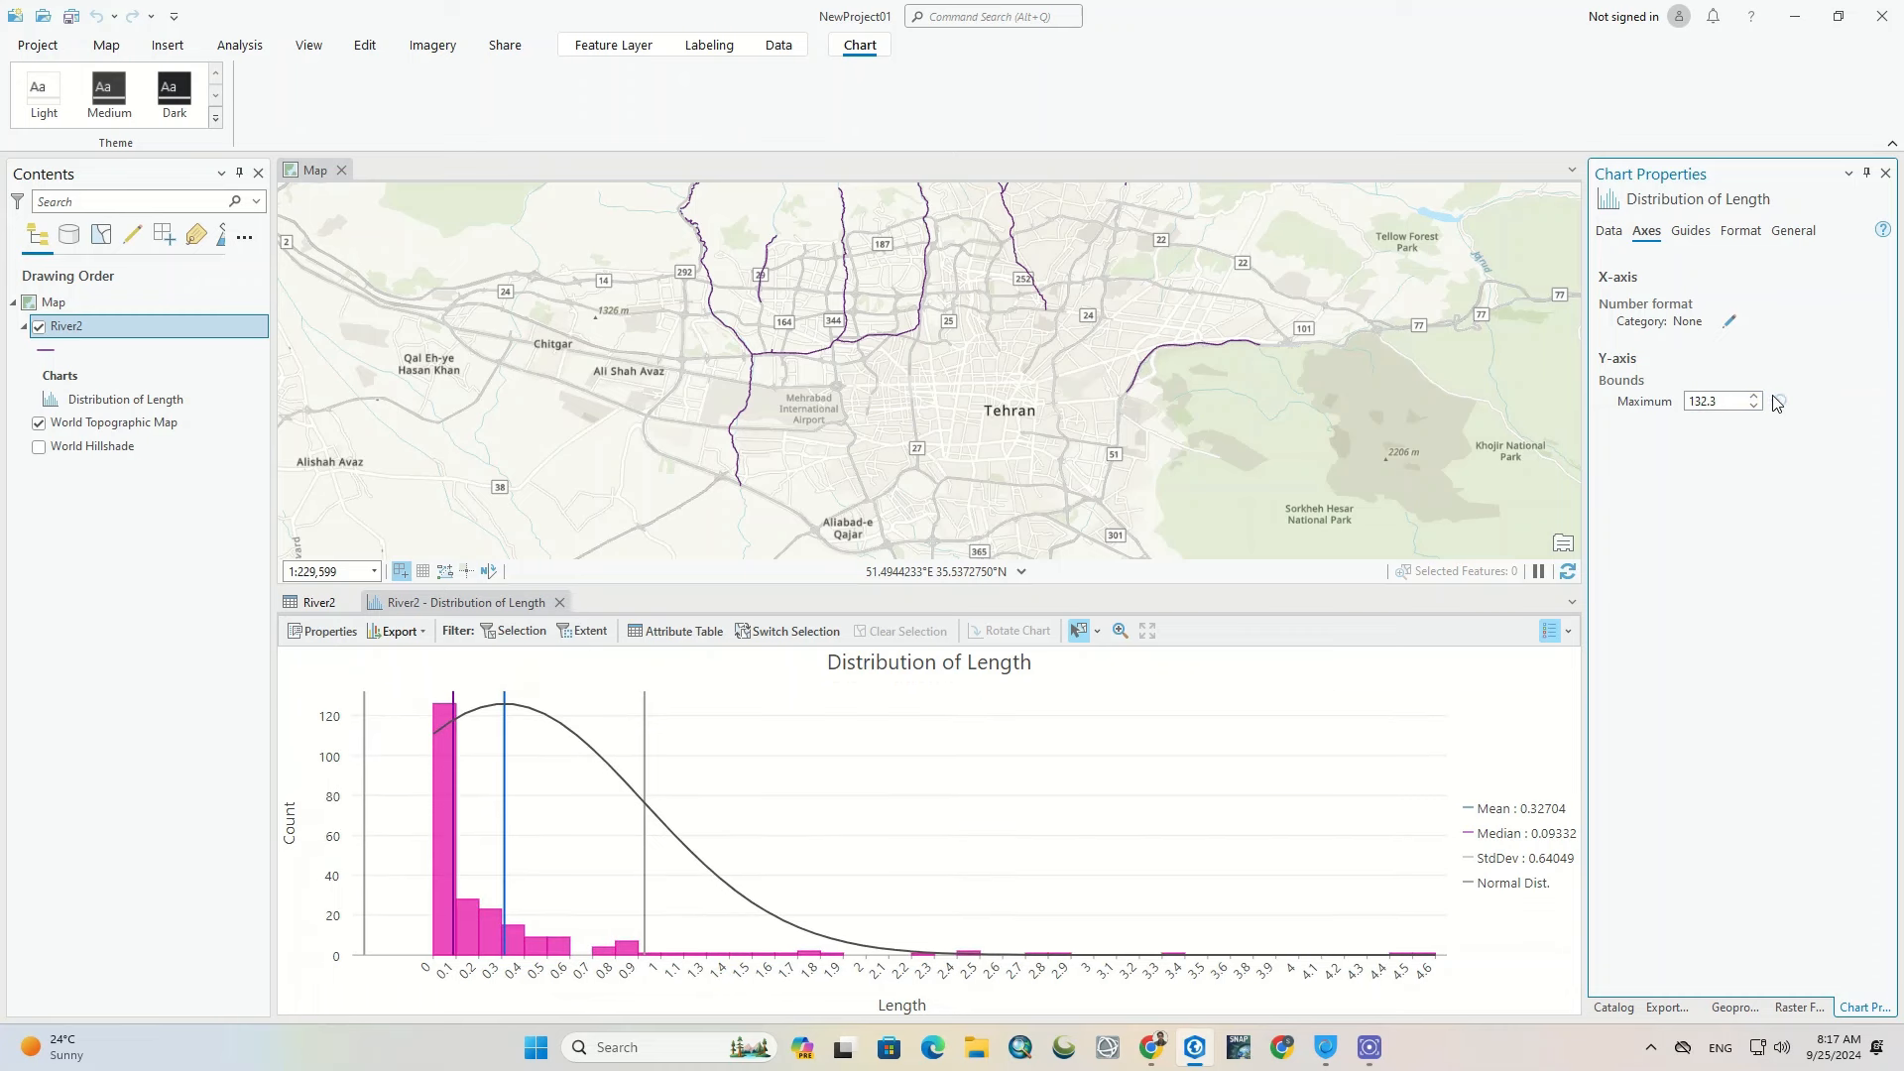
Step: Add a vertical guide line to the histogram
left_click(1698, 234)
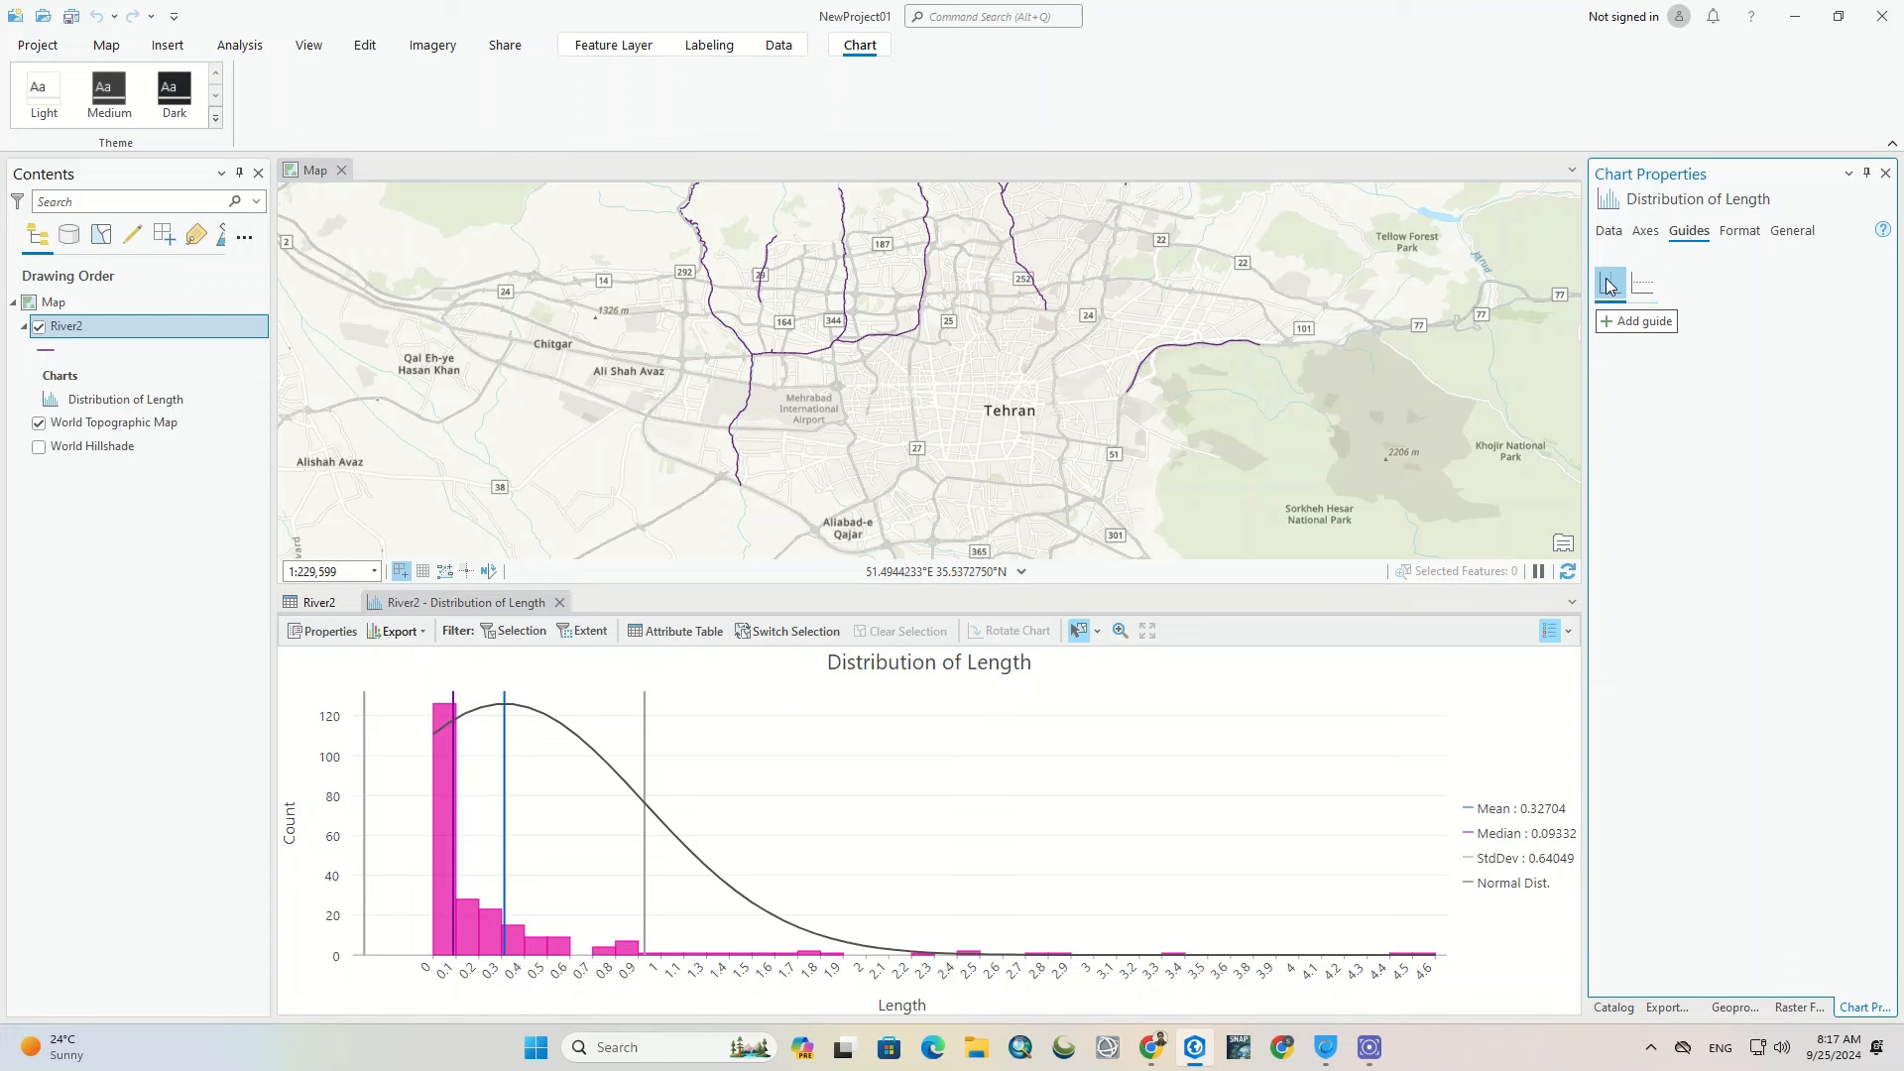
left_click(1546, 1022)
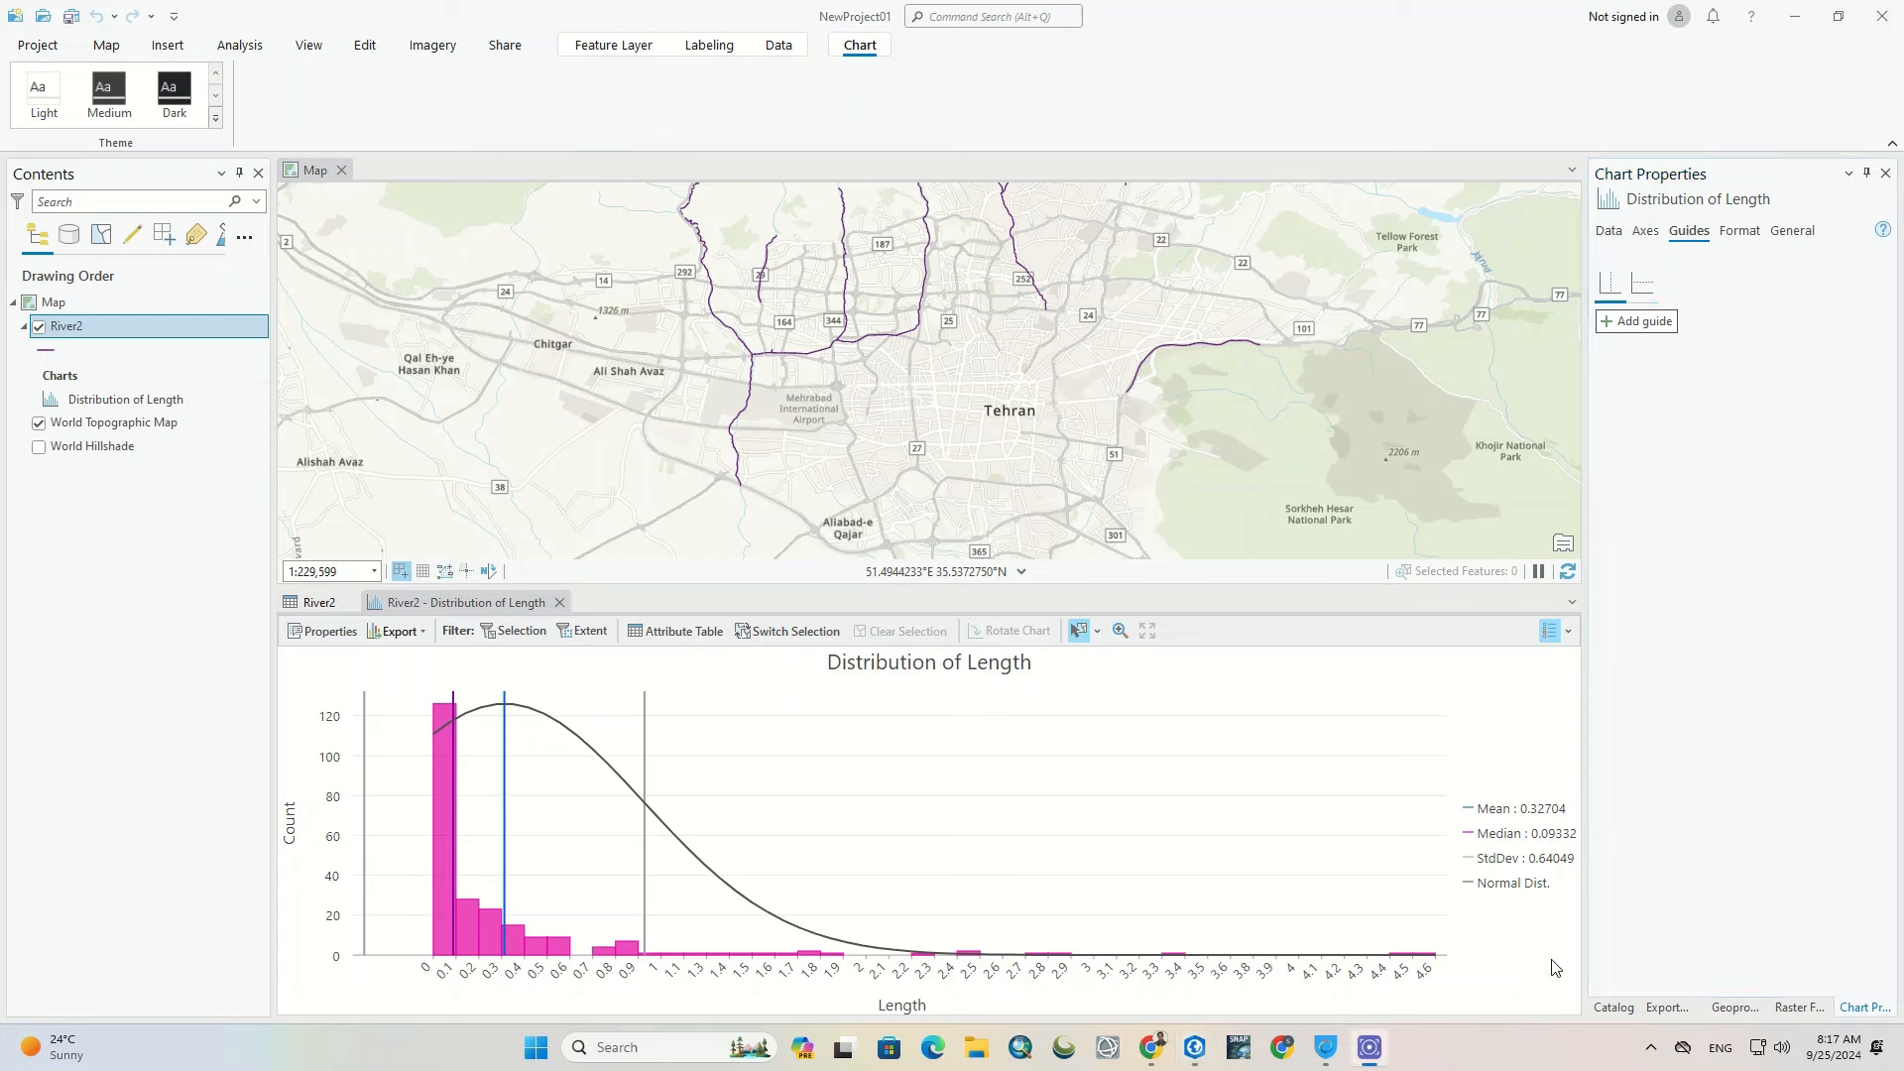
left_click(1640, 320)
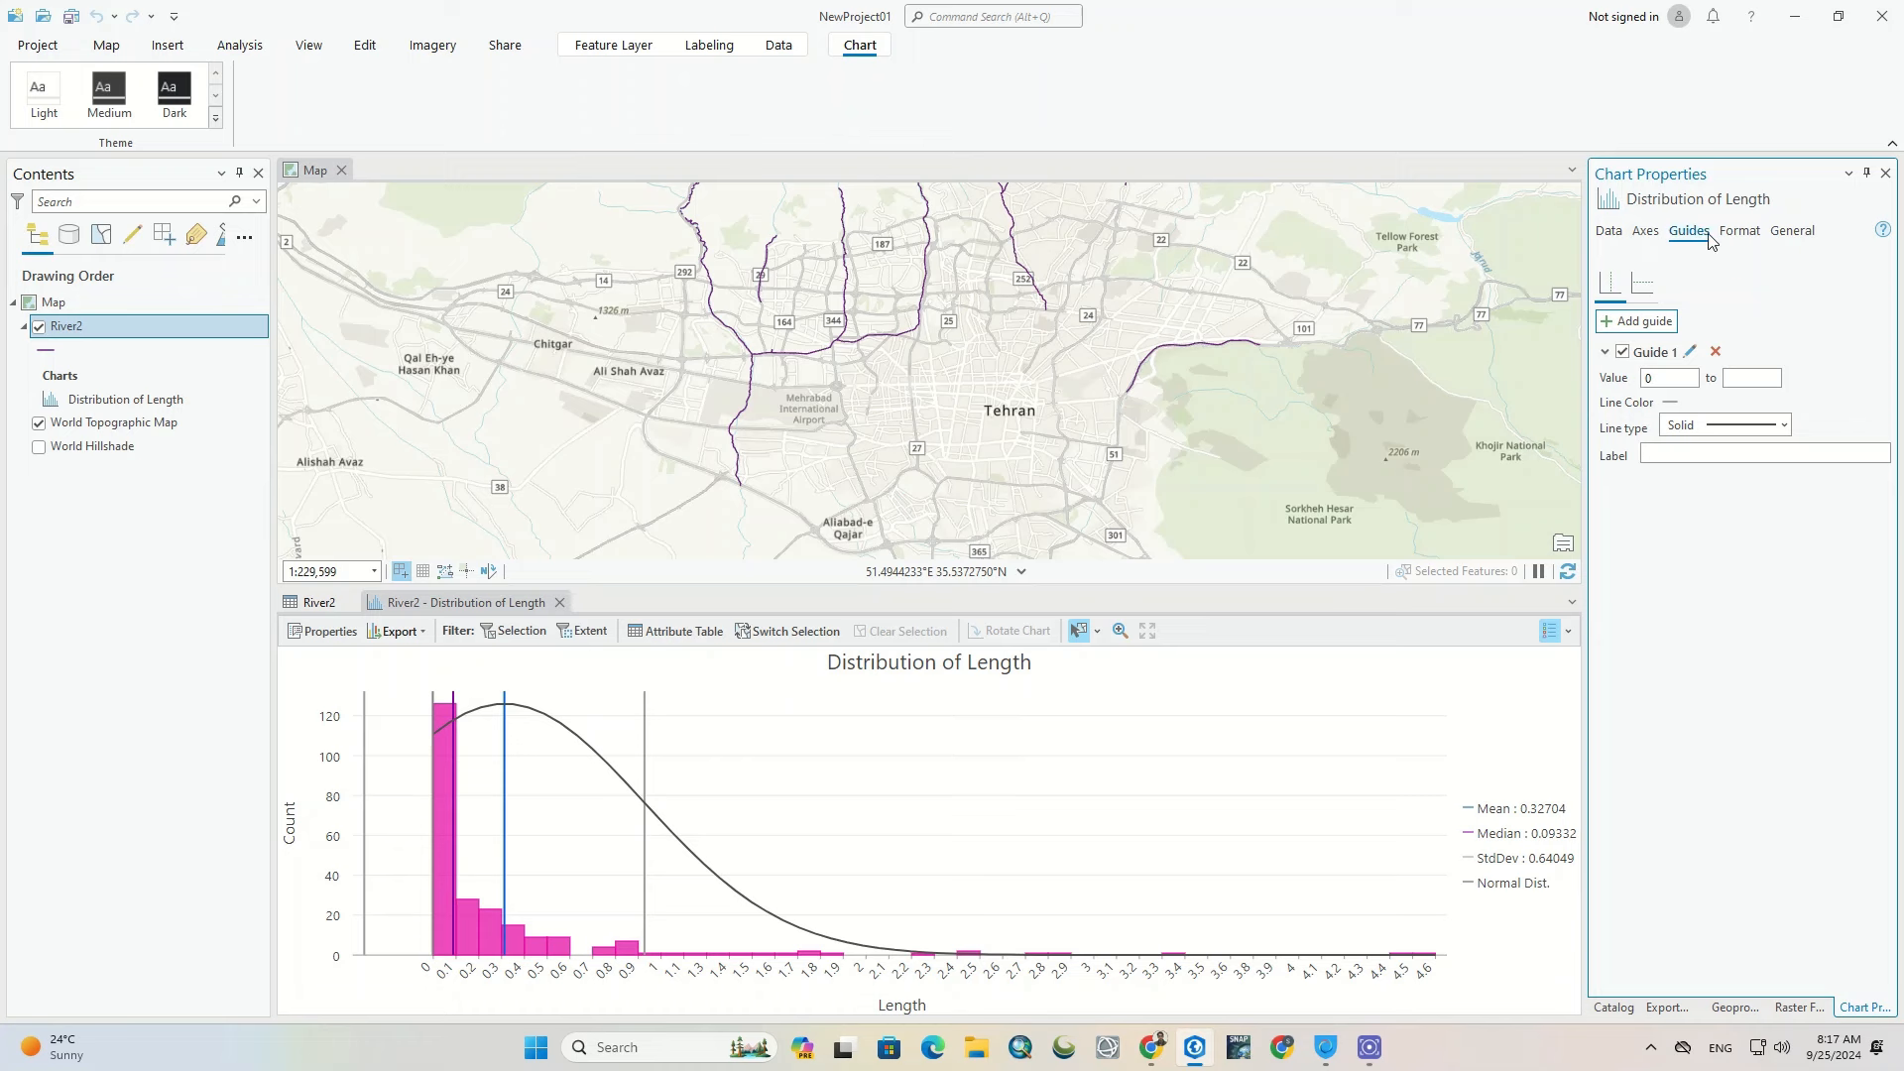
Step: Try the Medium and Dark themes on the histogram and return to the Light theme
left_click(1743, 234)
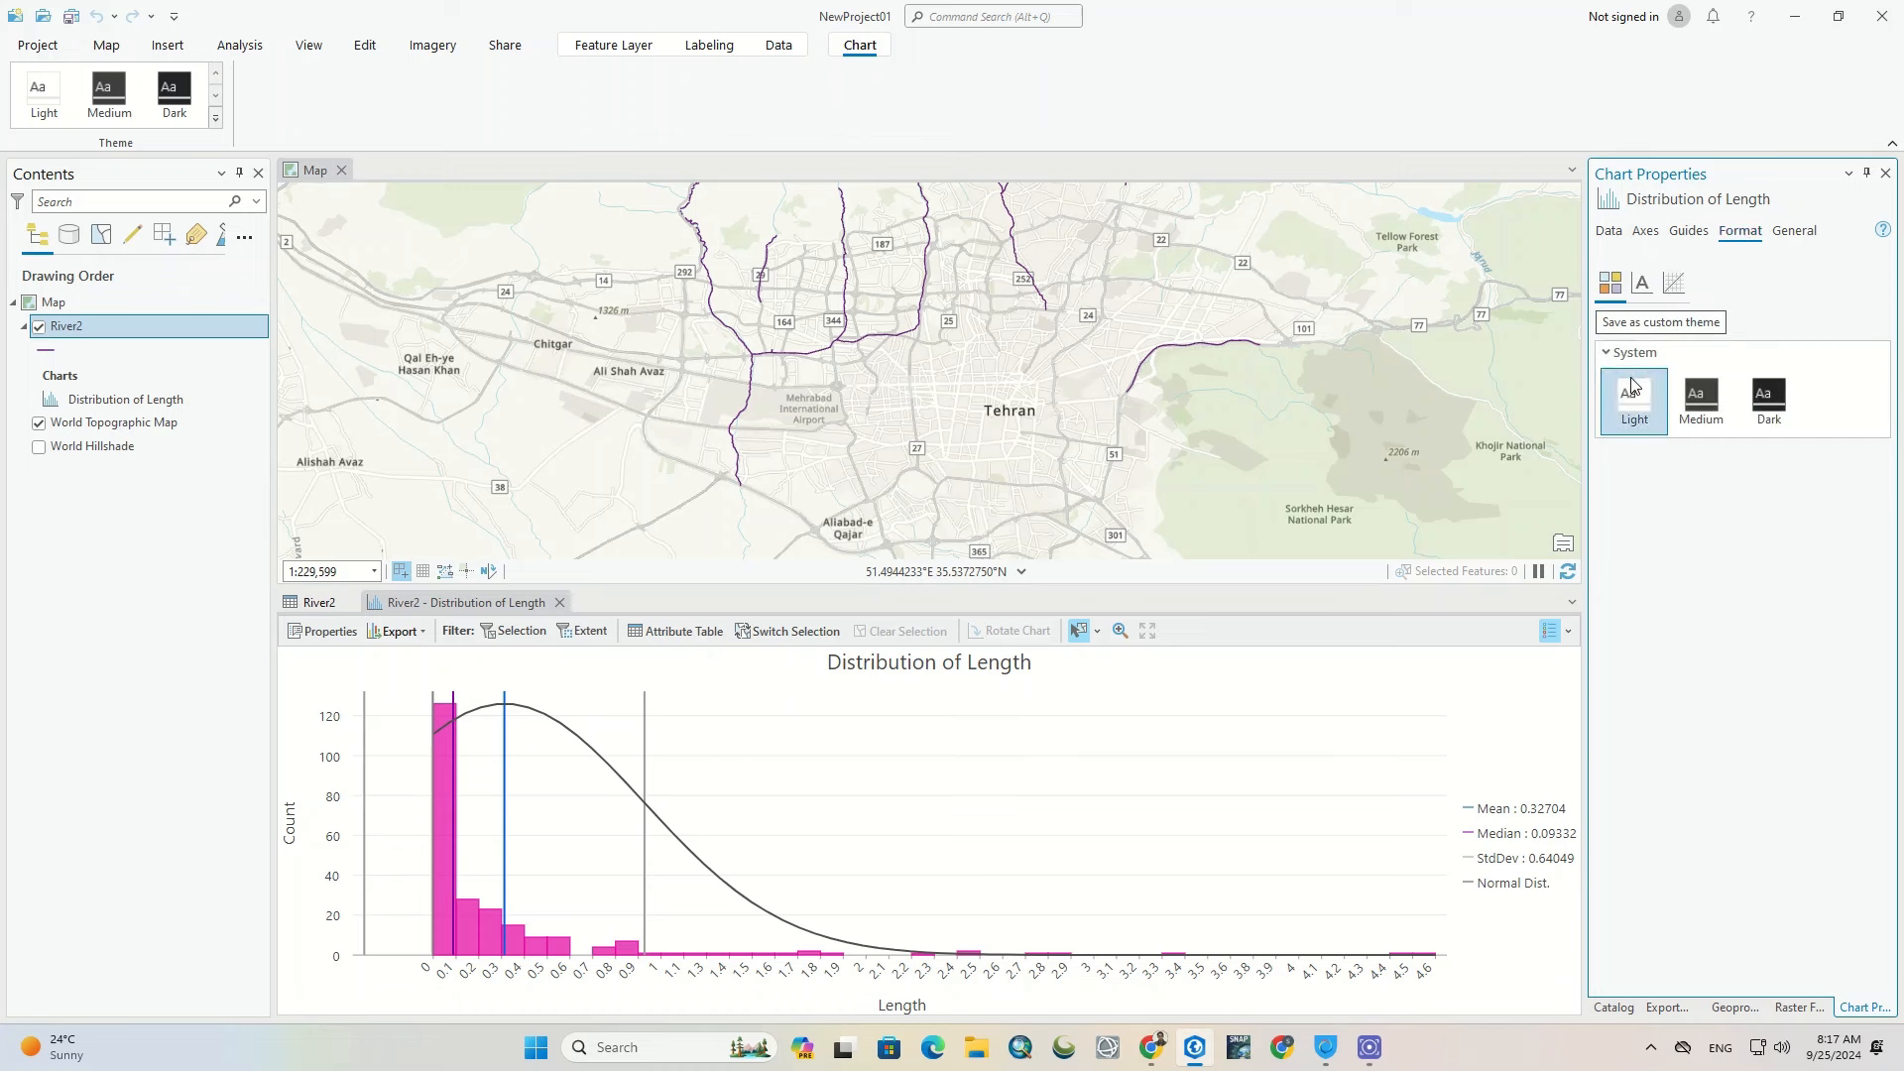
left_click(1699, 399)
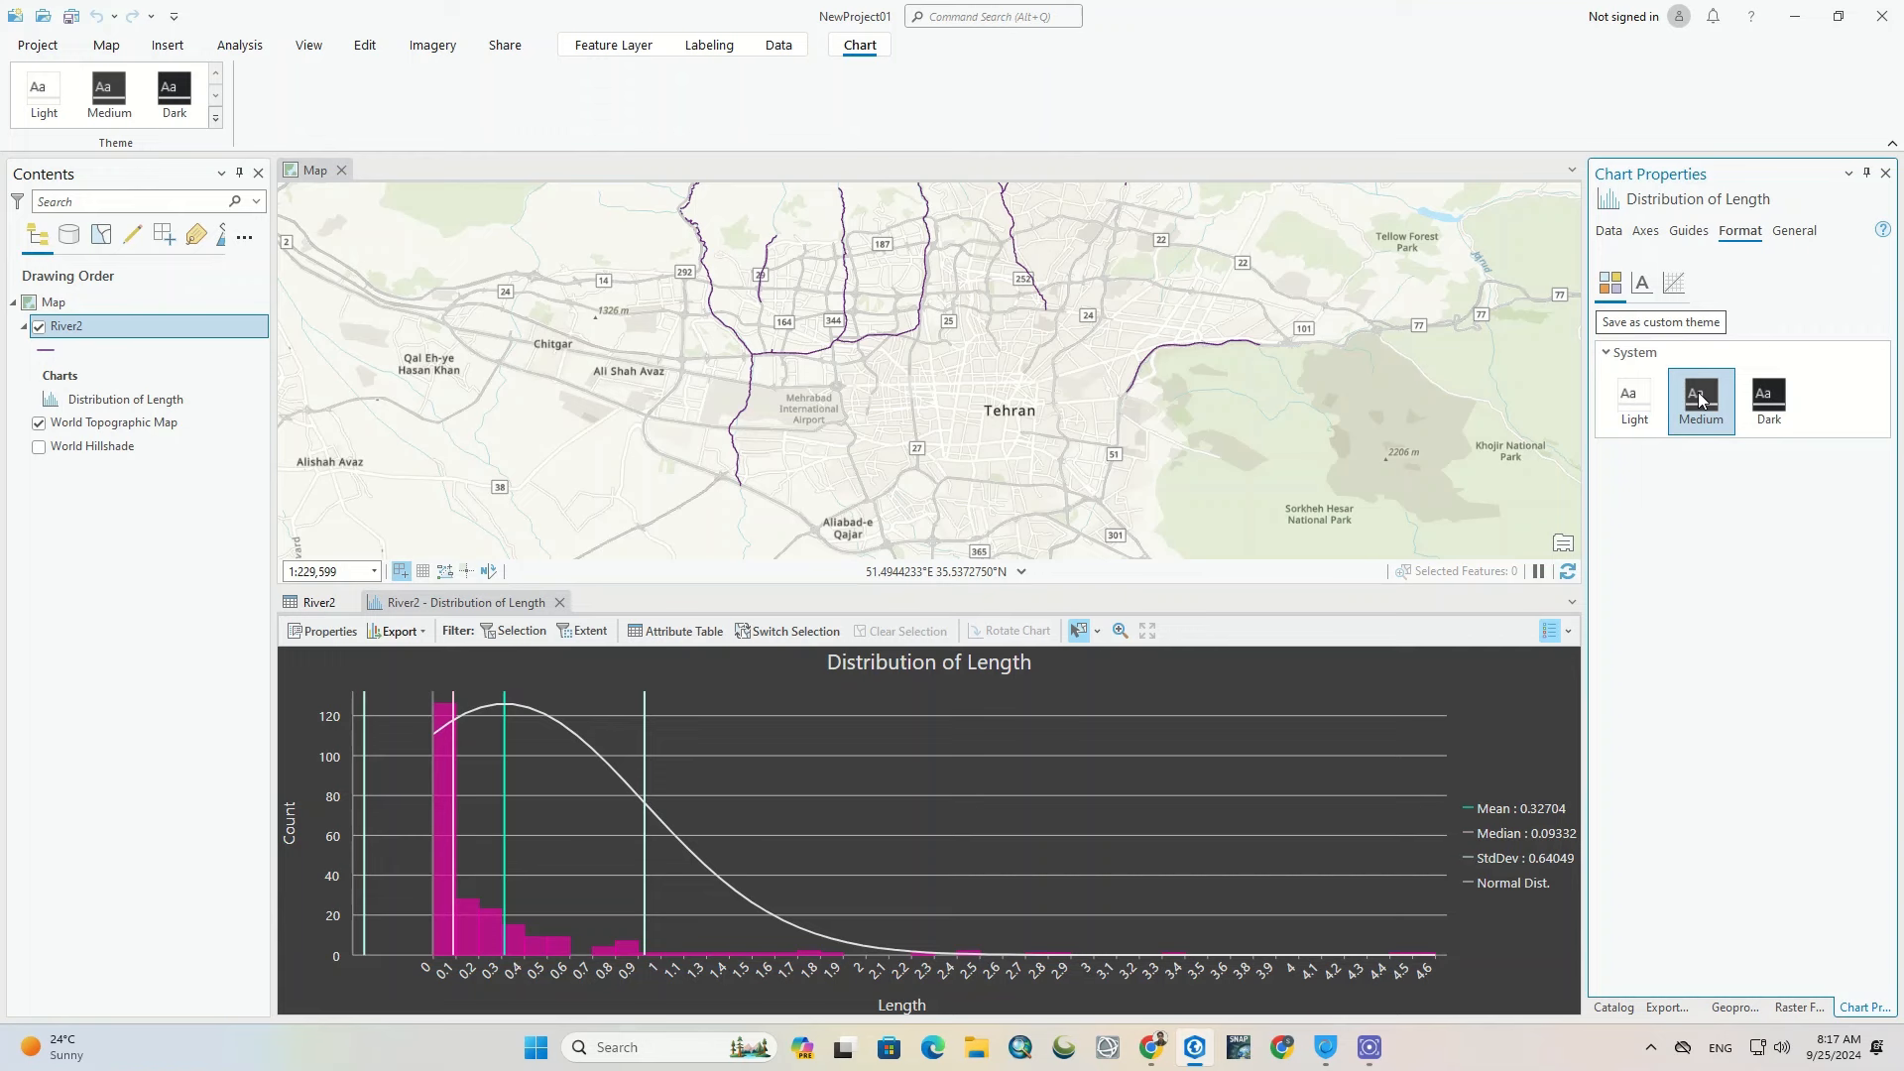
left_click(1773, 404)
left_click(1719, 398)
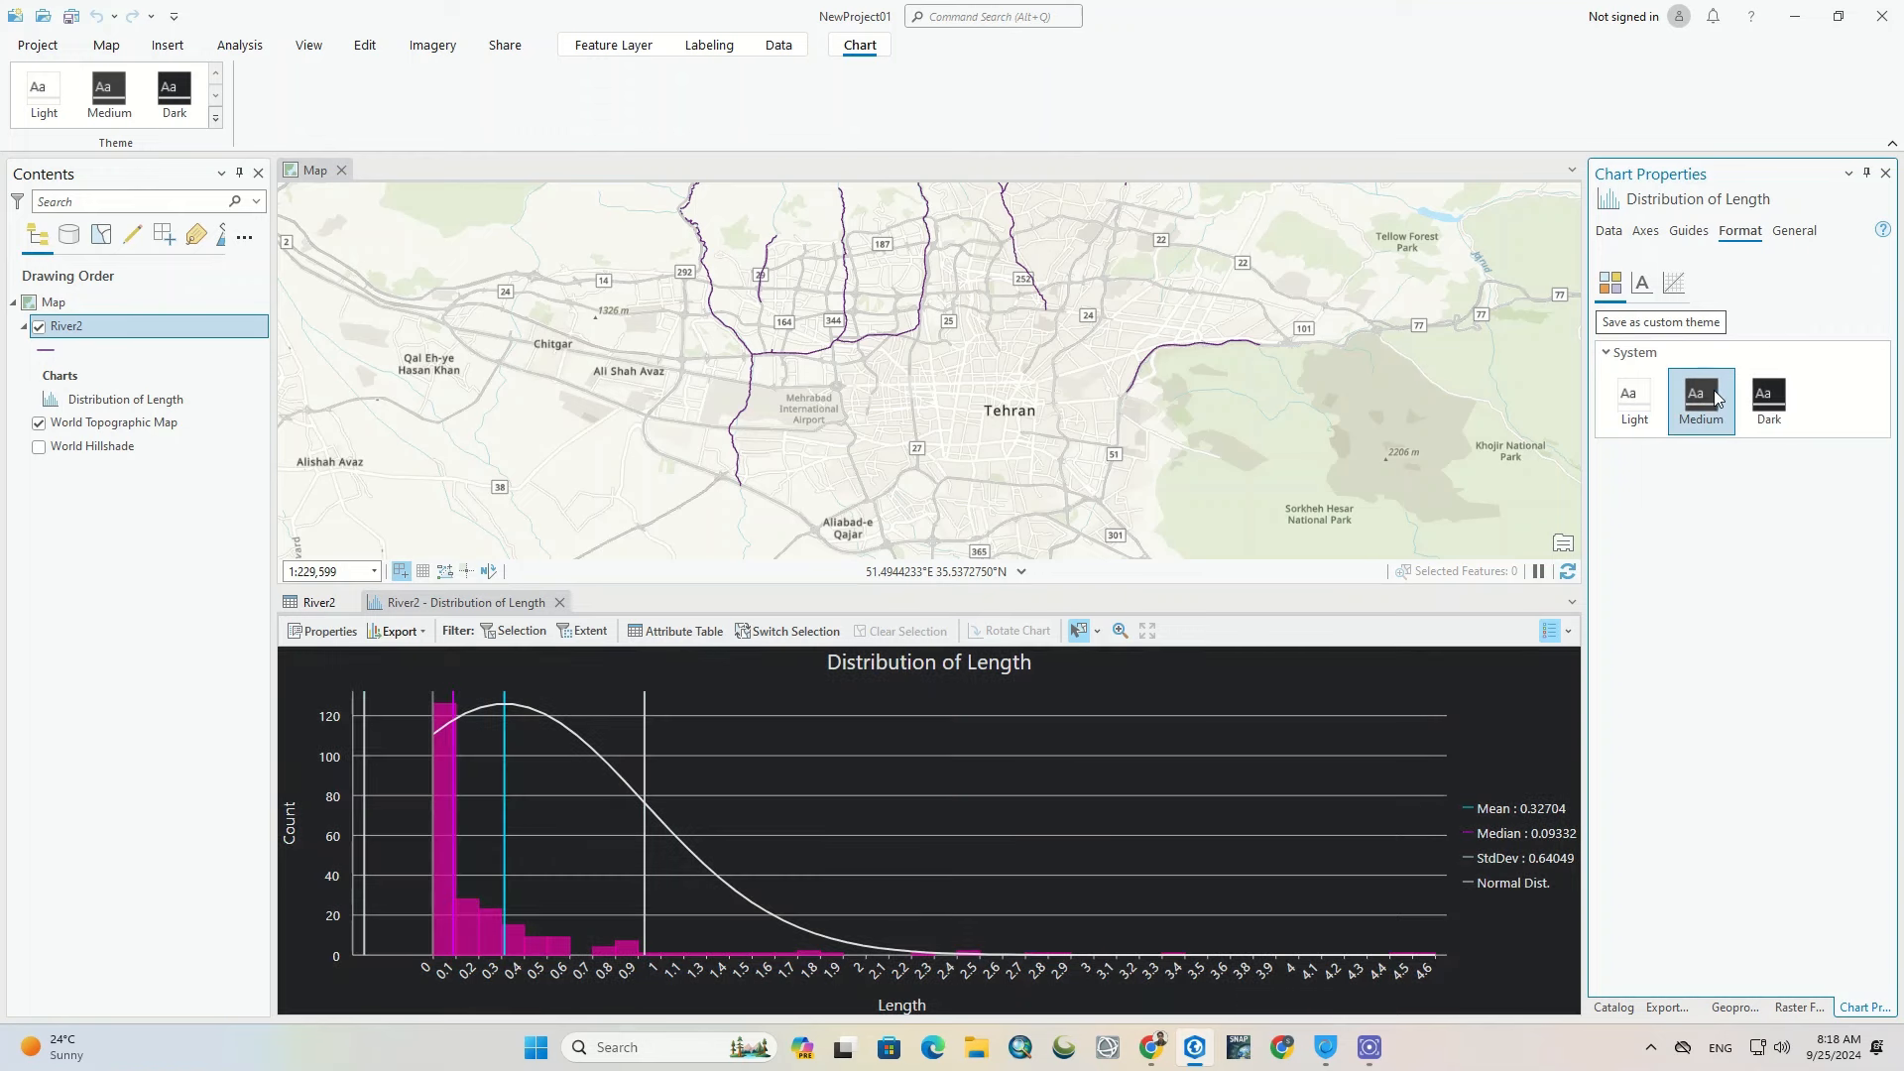
left_click(1635, 399)
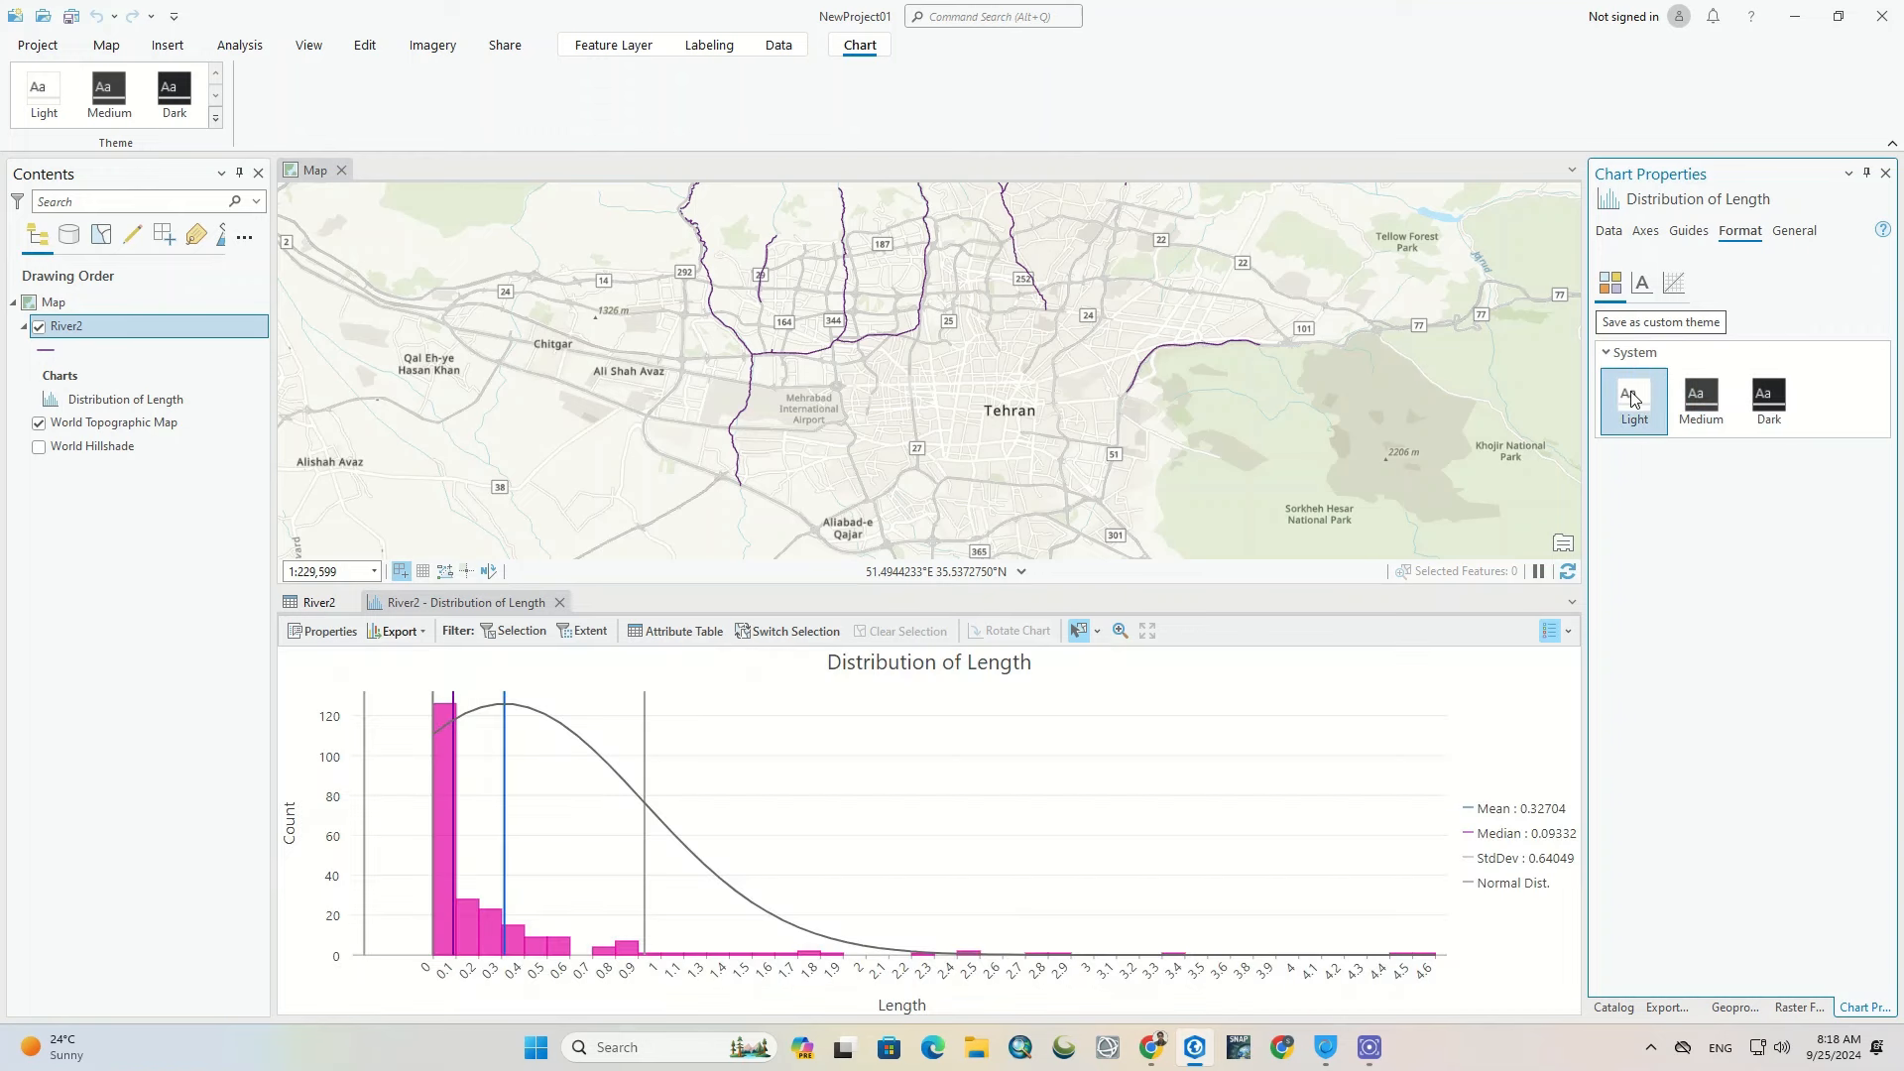
Step: Set all chart text to Times New Roman, and change the background to light orange after trying black and light green
left_click(1645, 285)
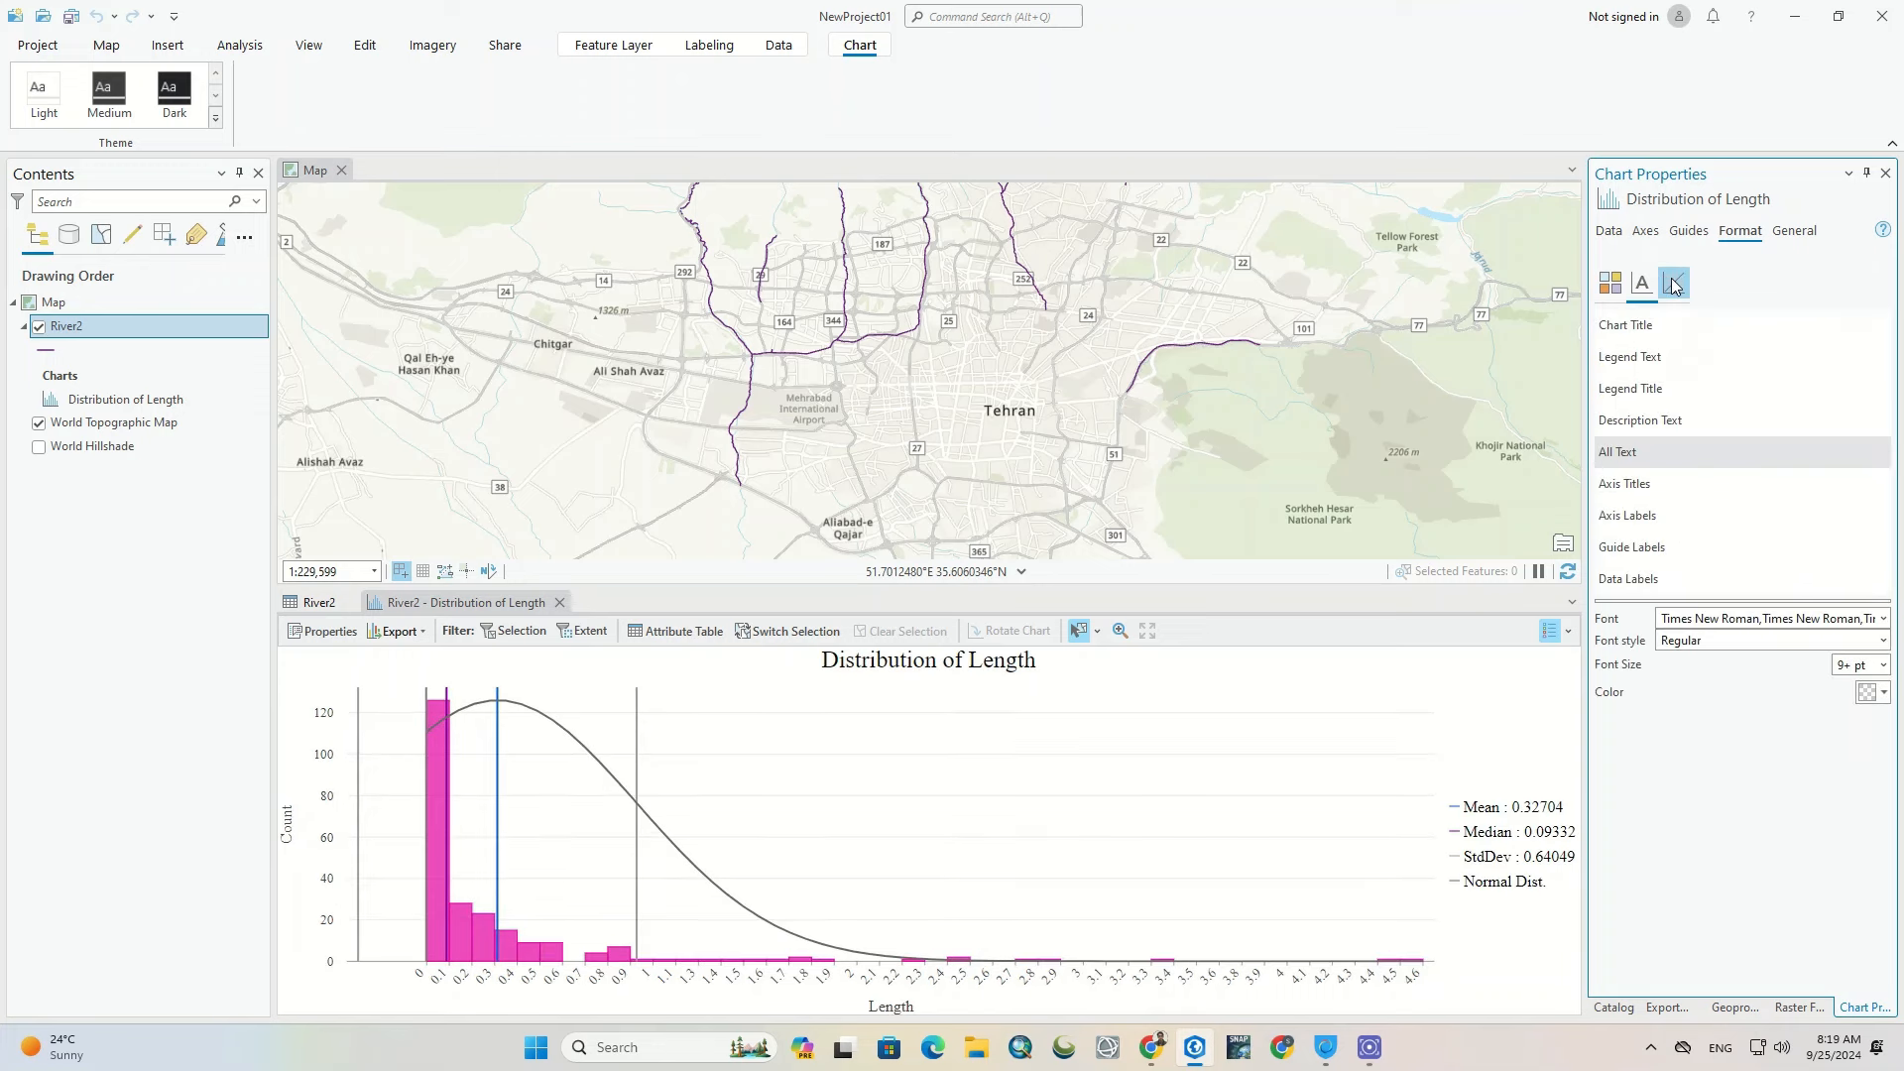
left_click(1674, 286)
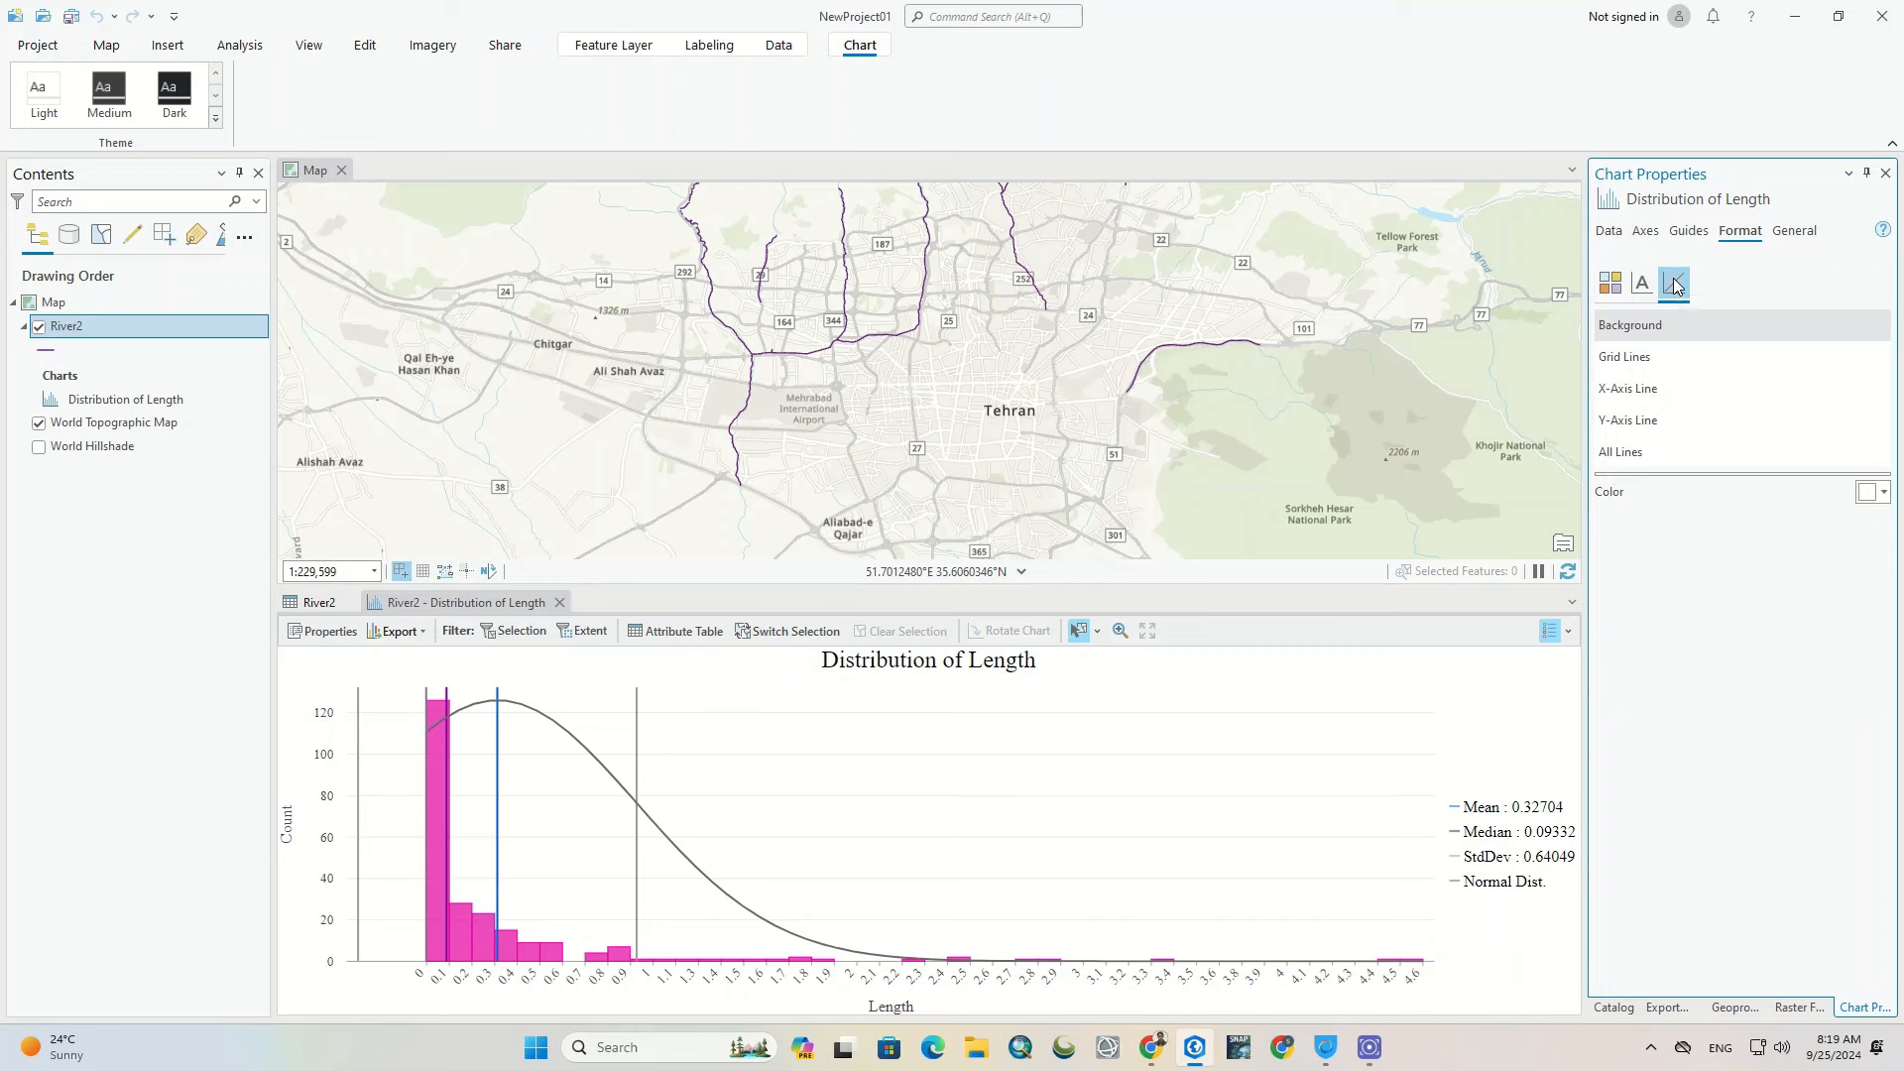
left_click(1874, 493)
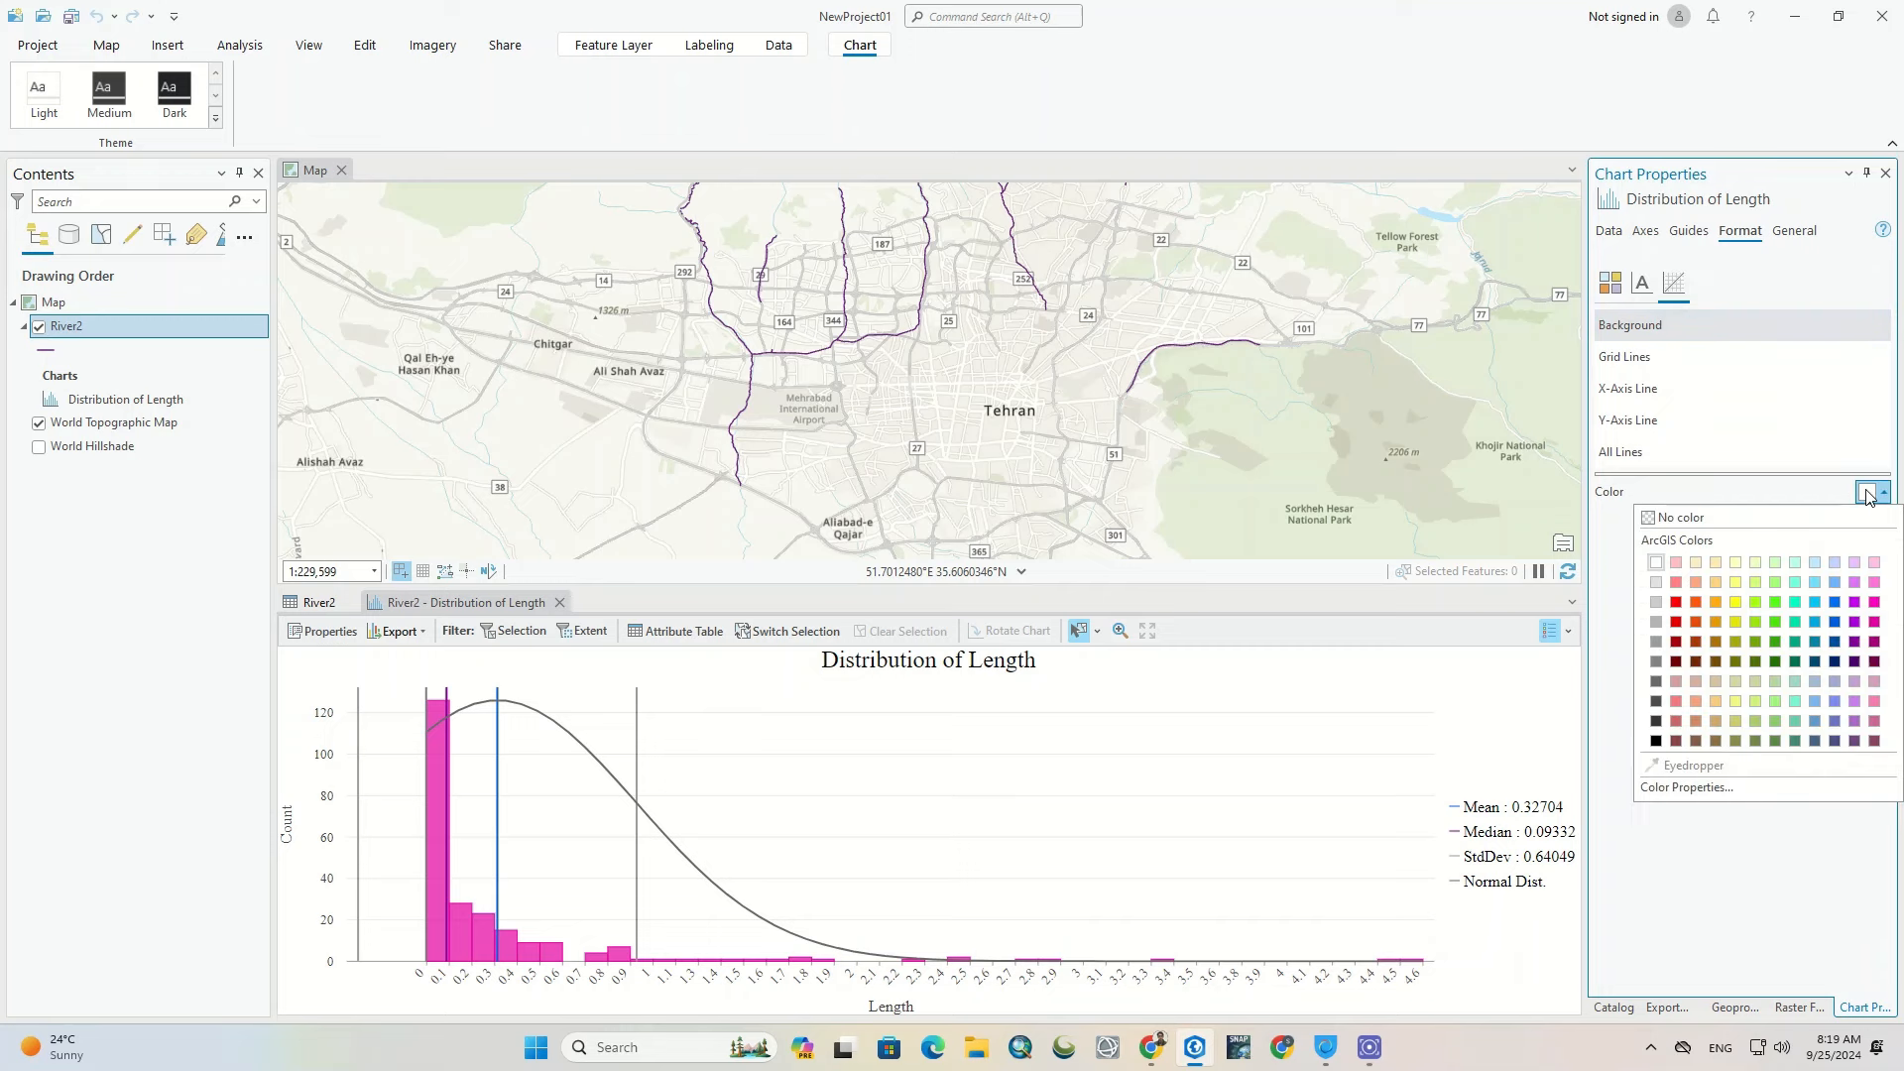
left_click(1658, 741)
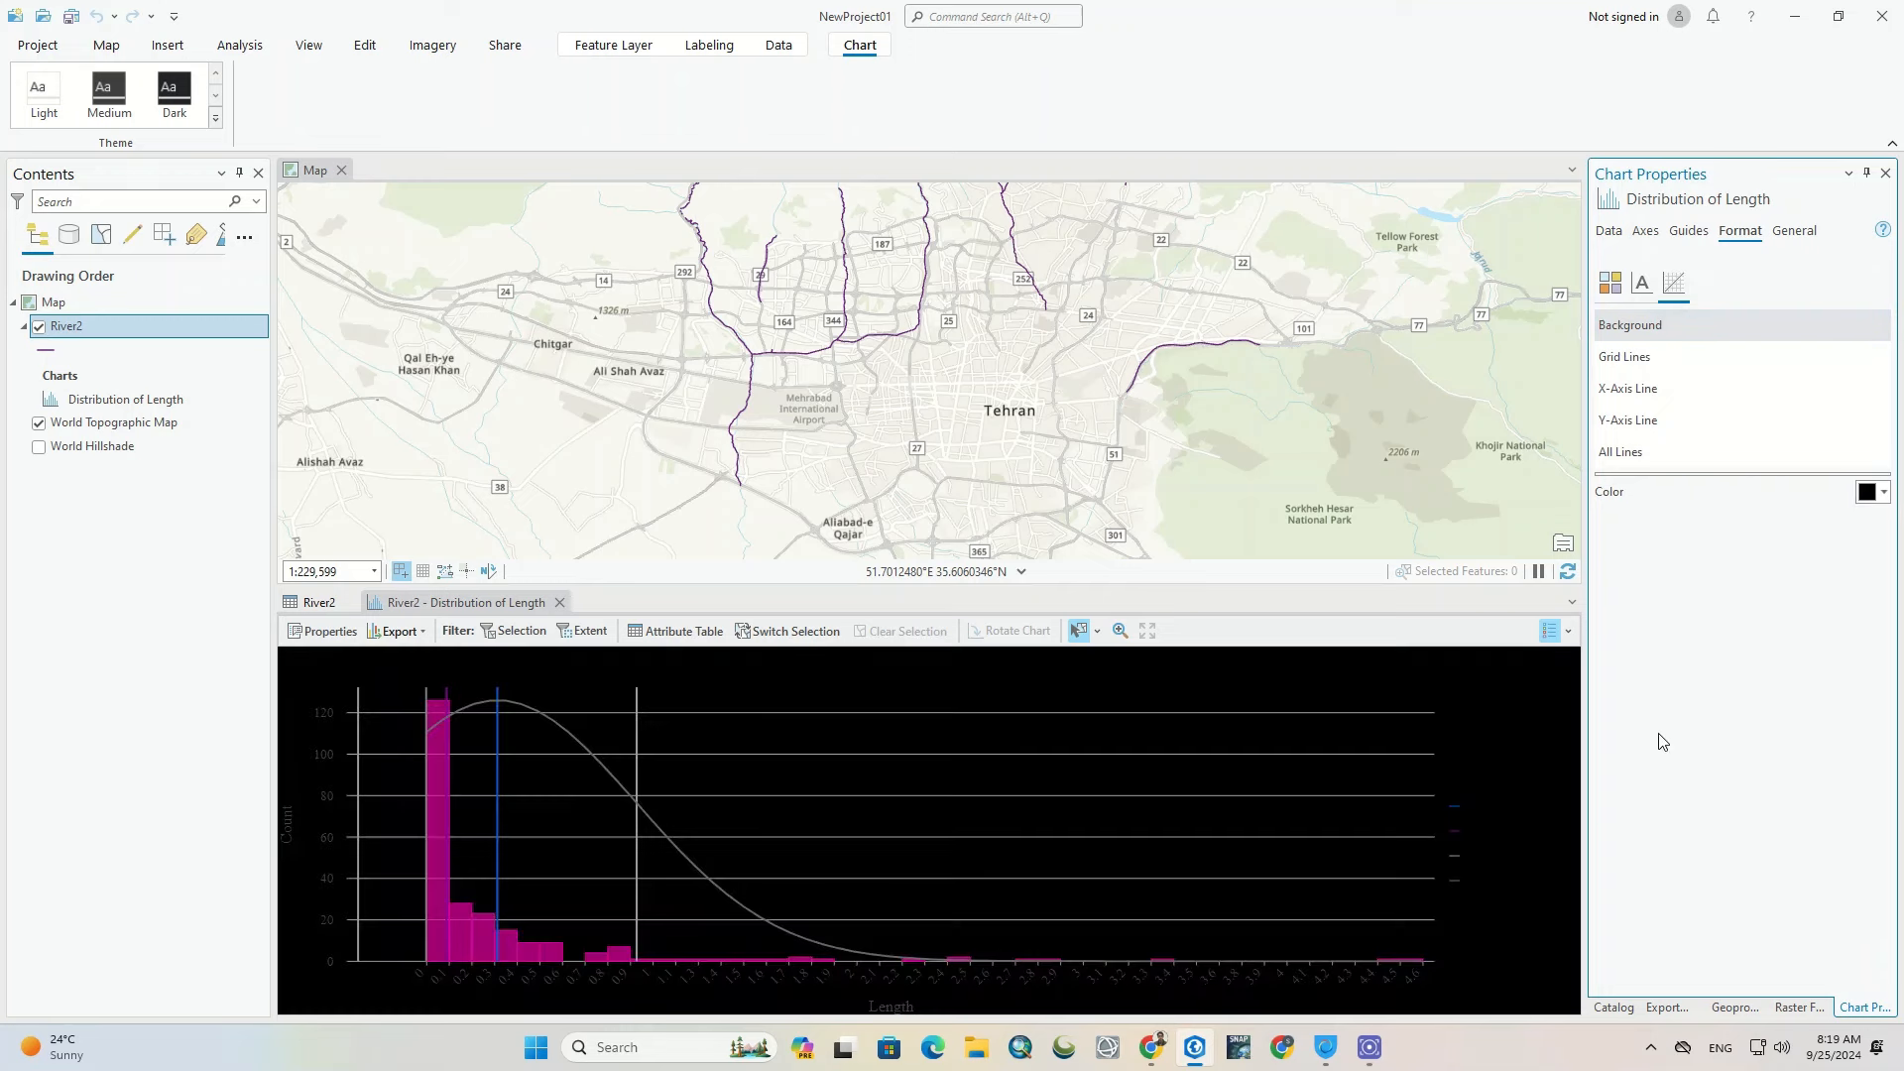
left_click(1874, 493)
left_click(1785, 581)
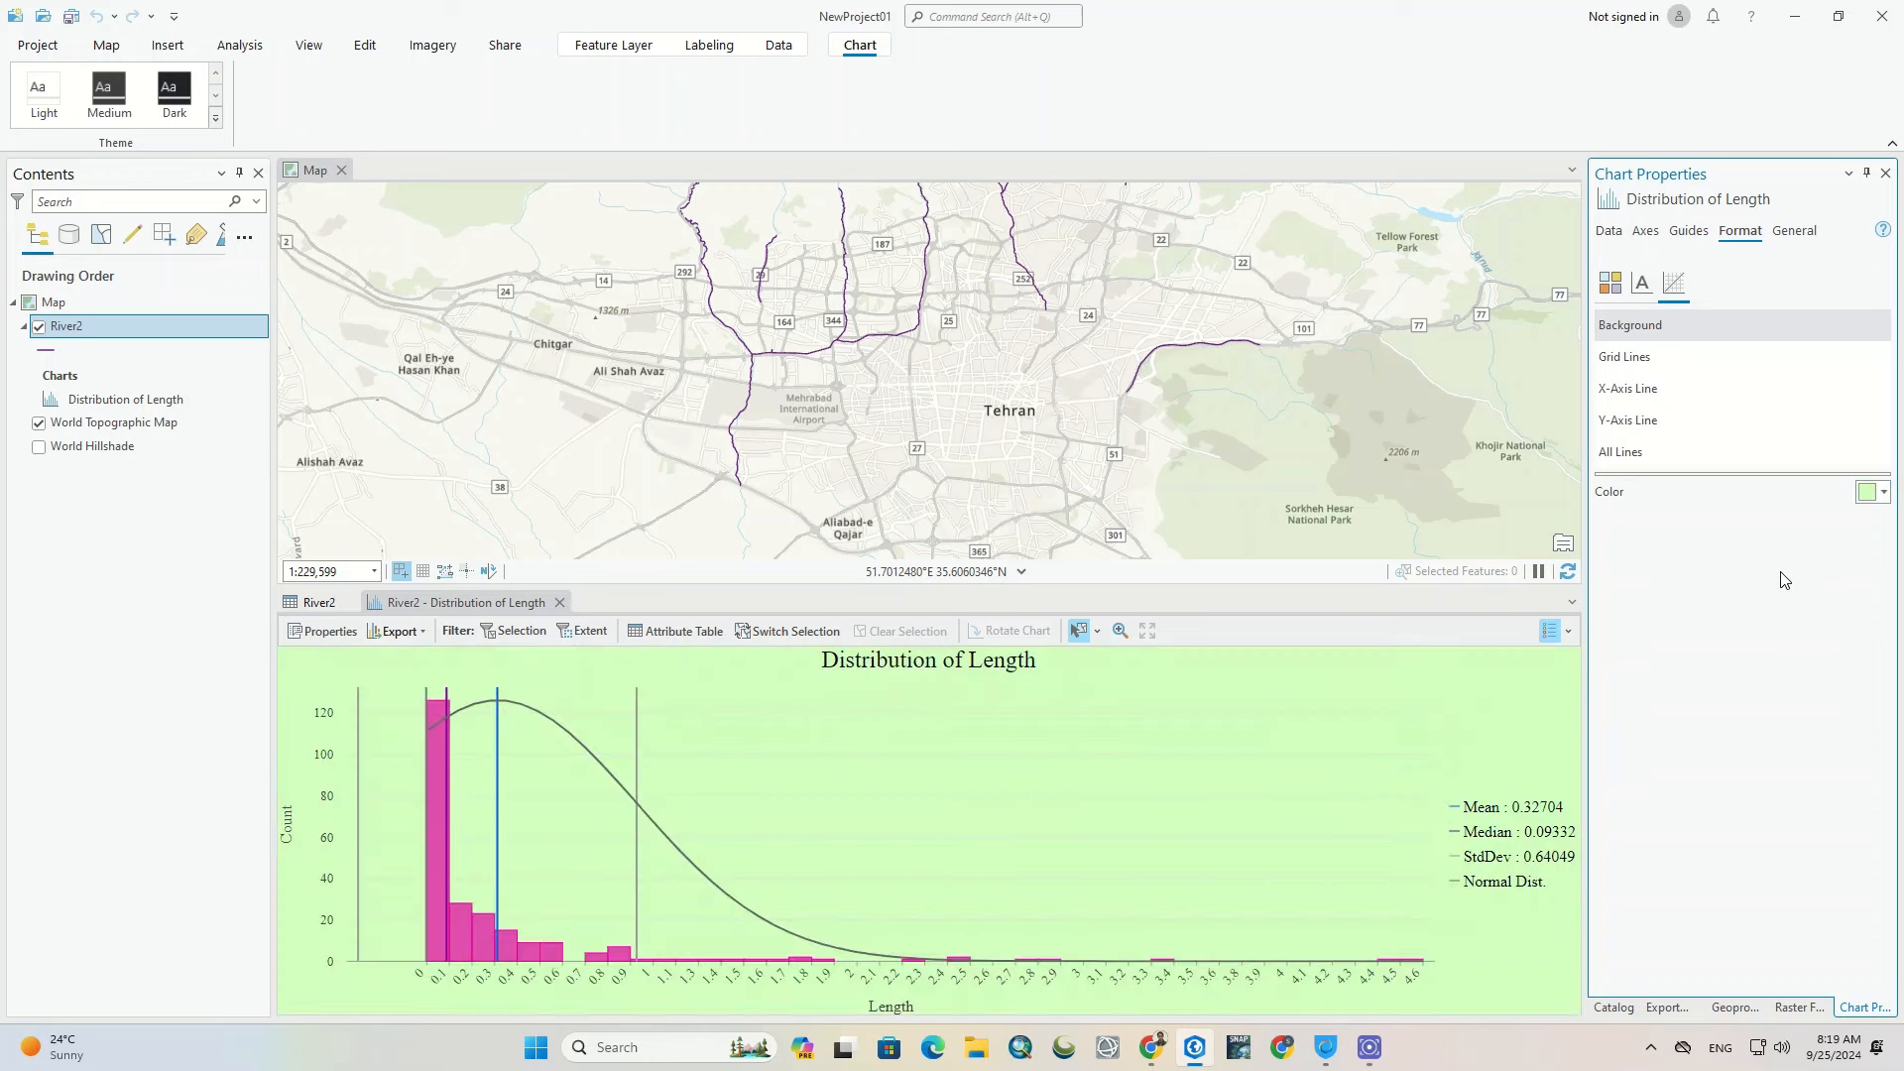
left_click(1873, 493)
left_click(1722, 563)
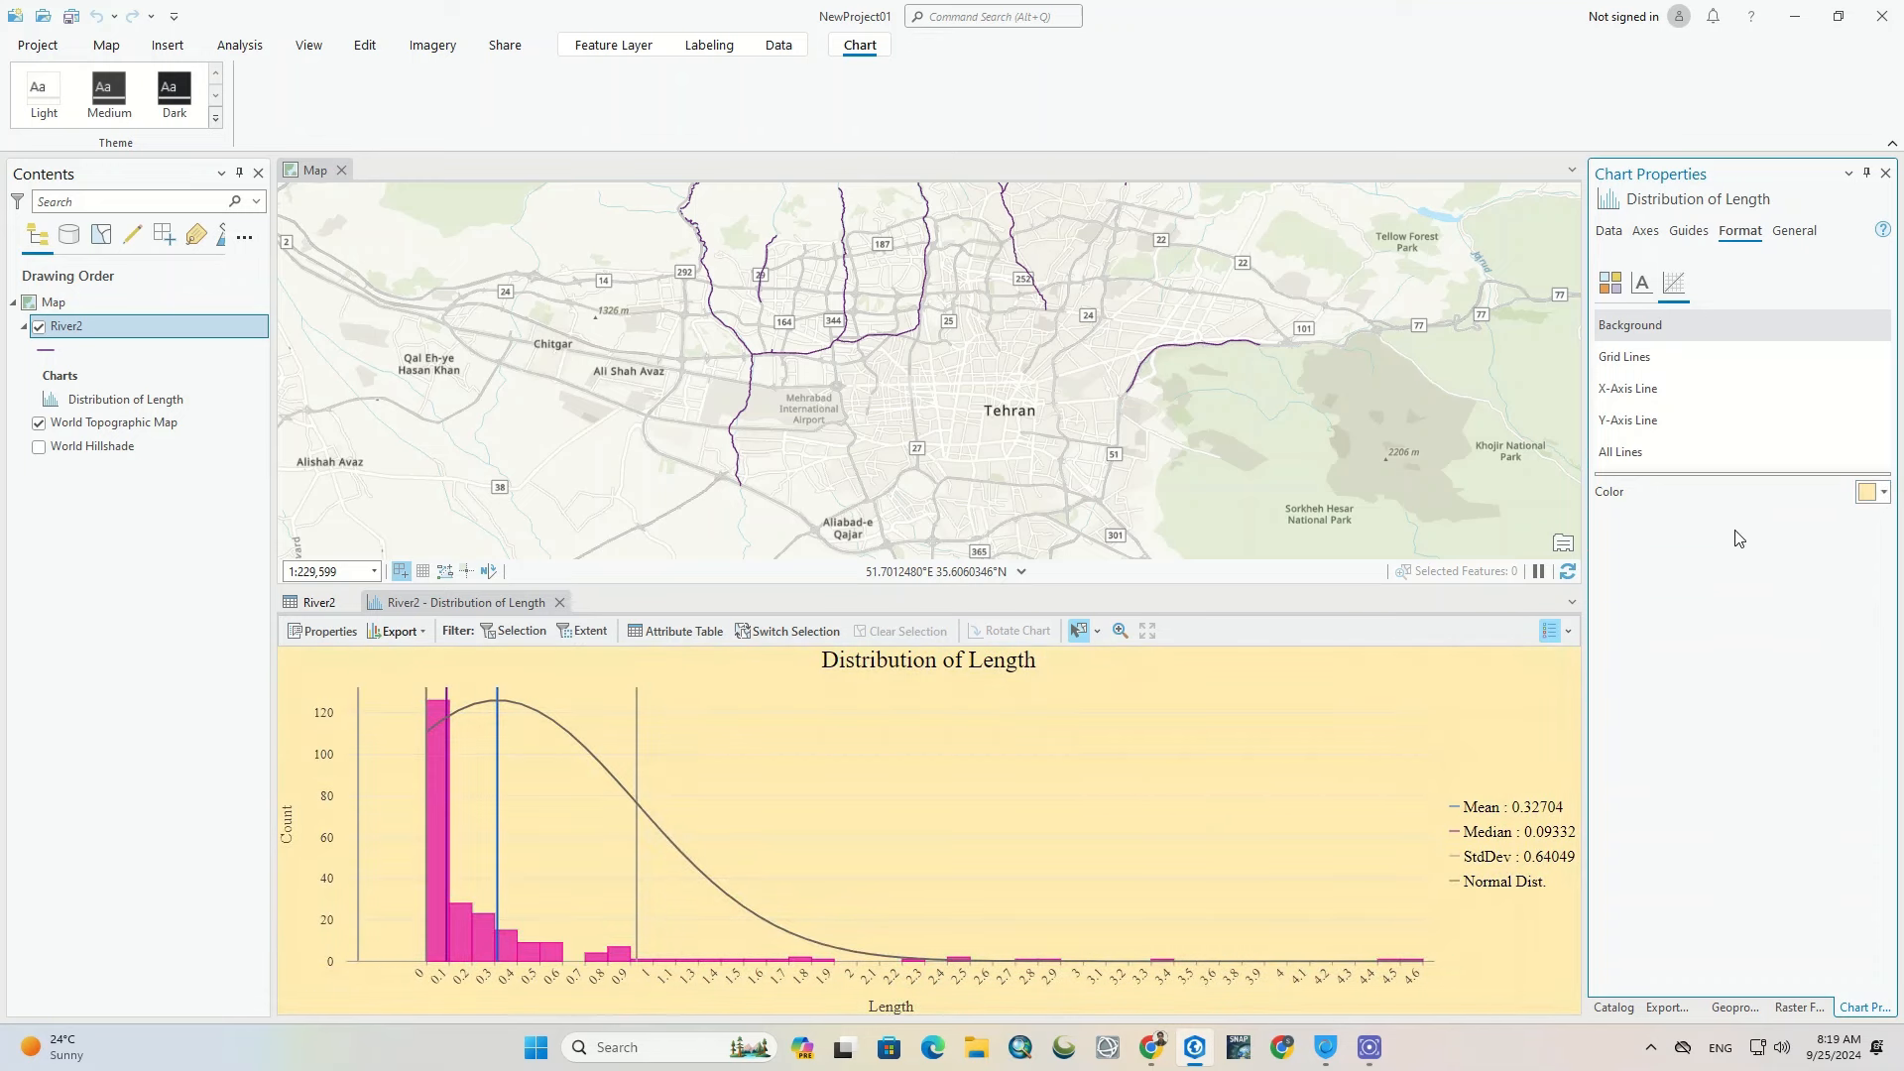
Step: Give the grid lines a broken line type, trying Dot and Dash Dot, and color them gray after trying black
left_click(1673, 367)
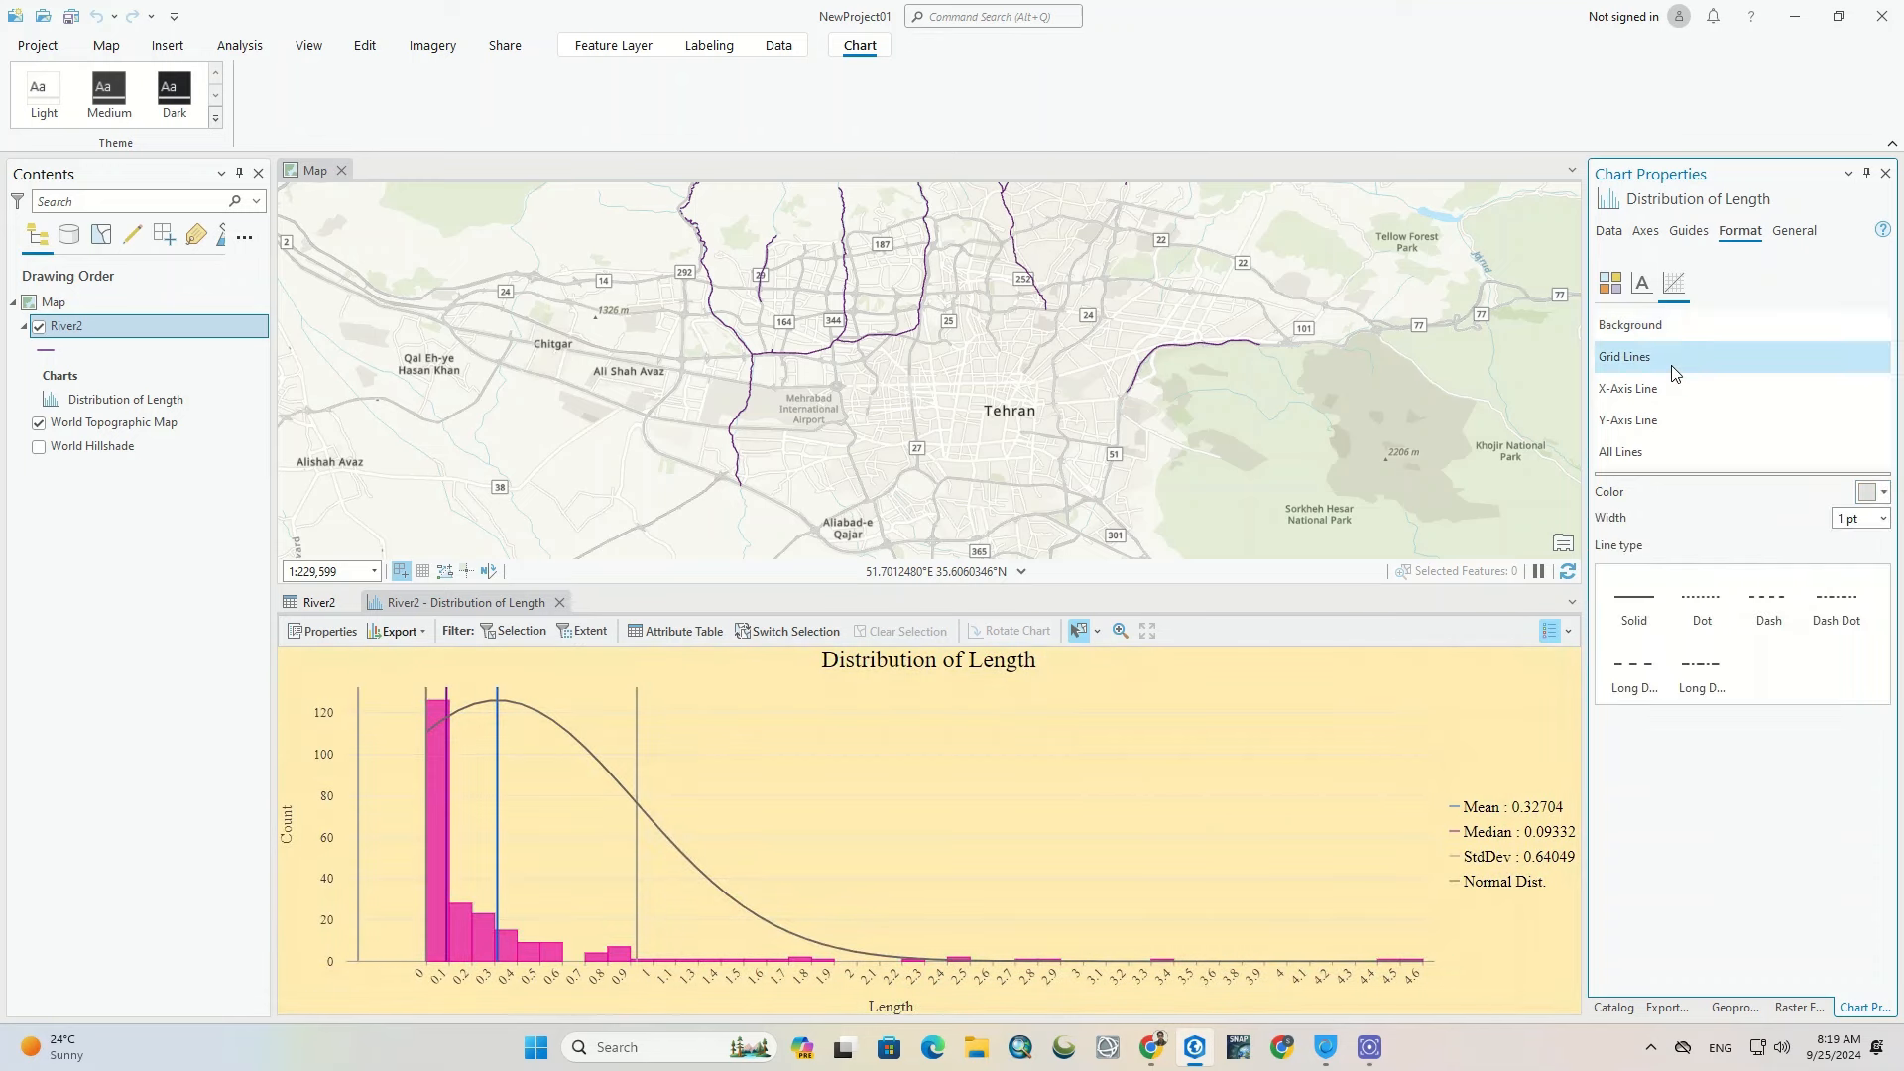
left_click(1626, 611)
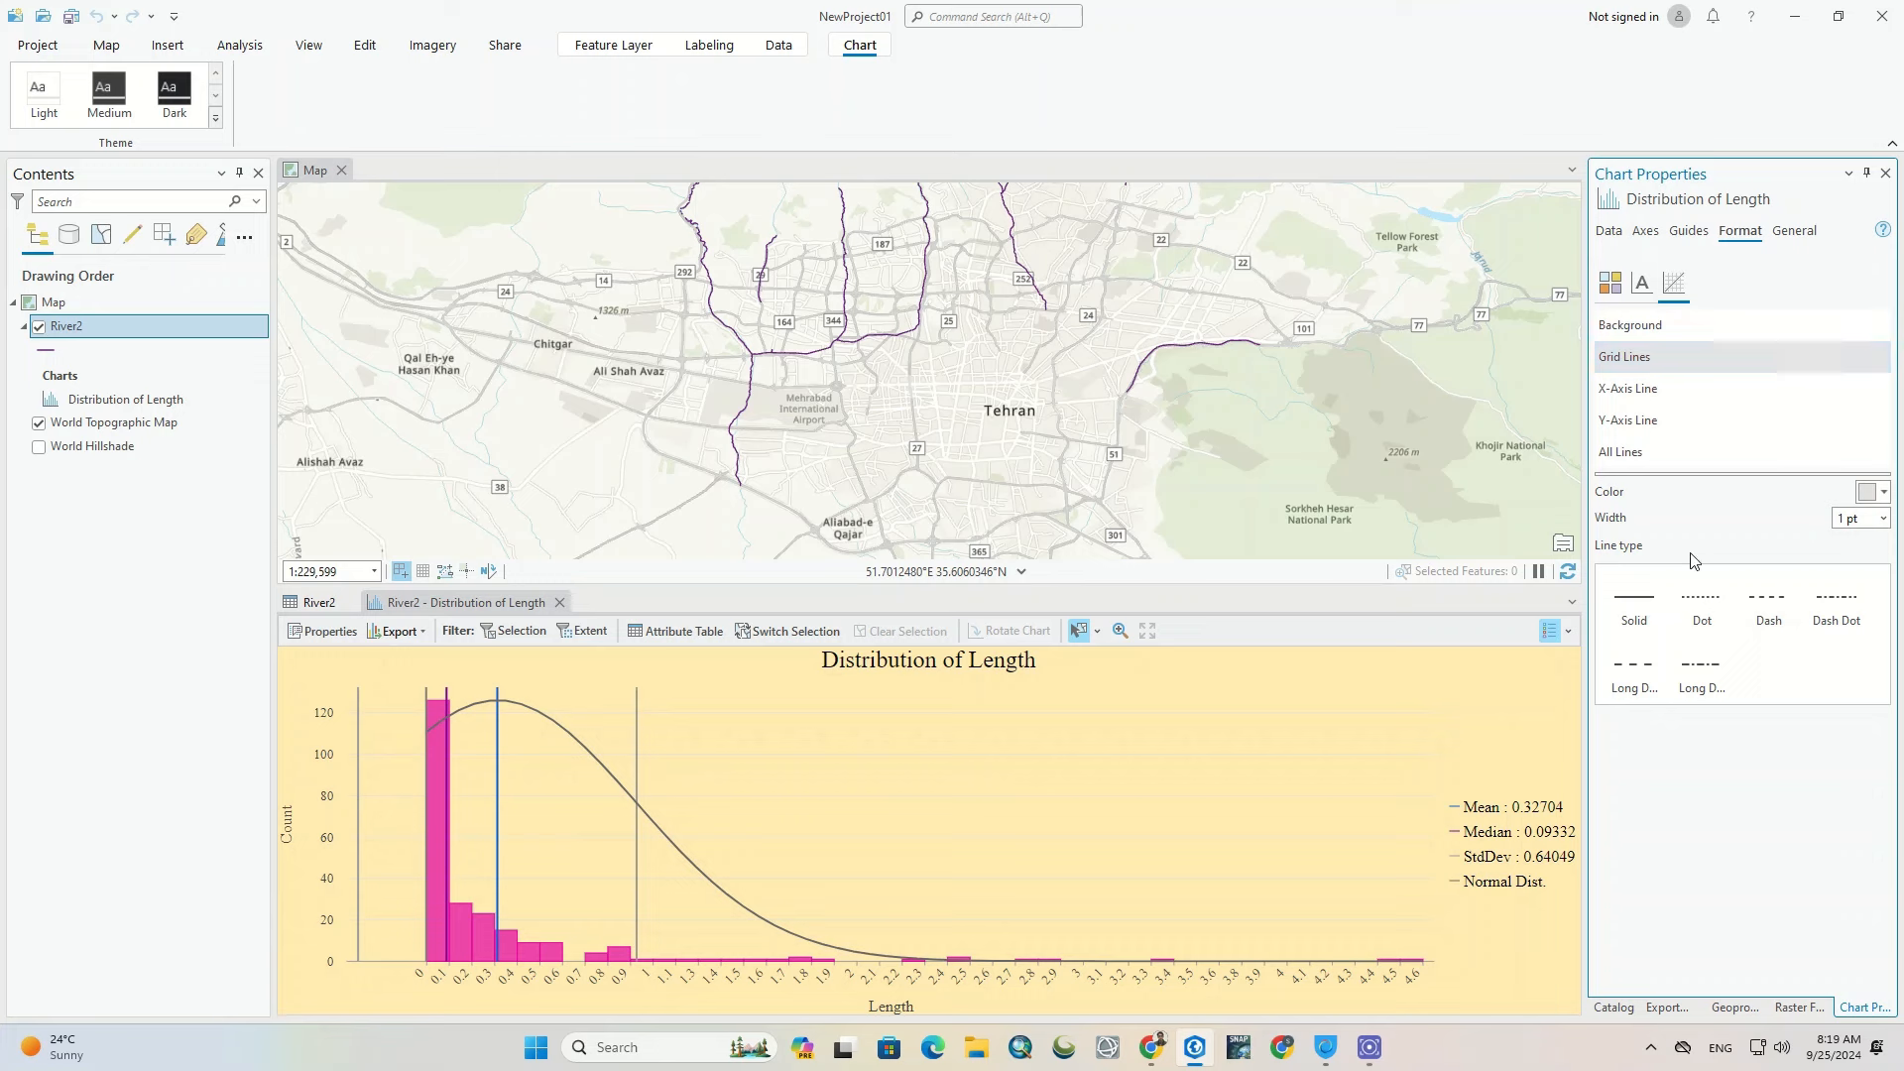
left_click(1868, 493)
left_click(1655, 722)
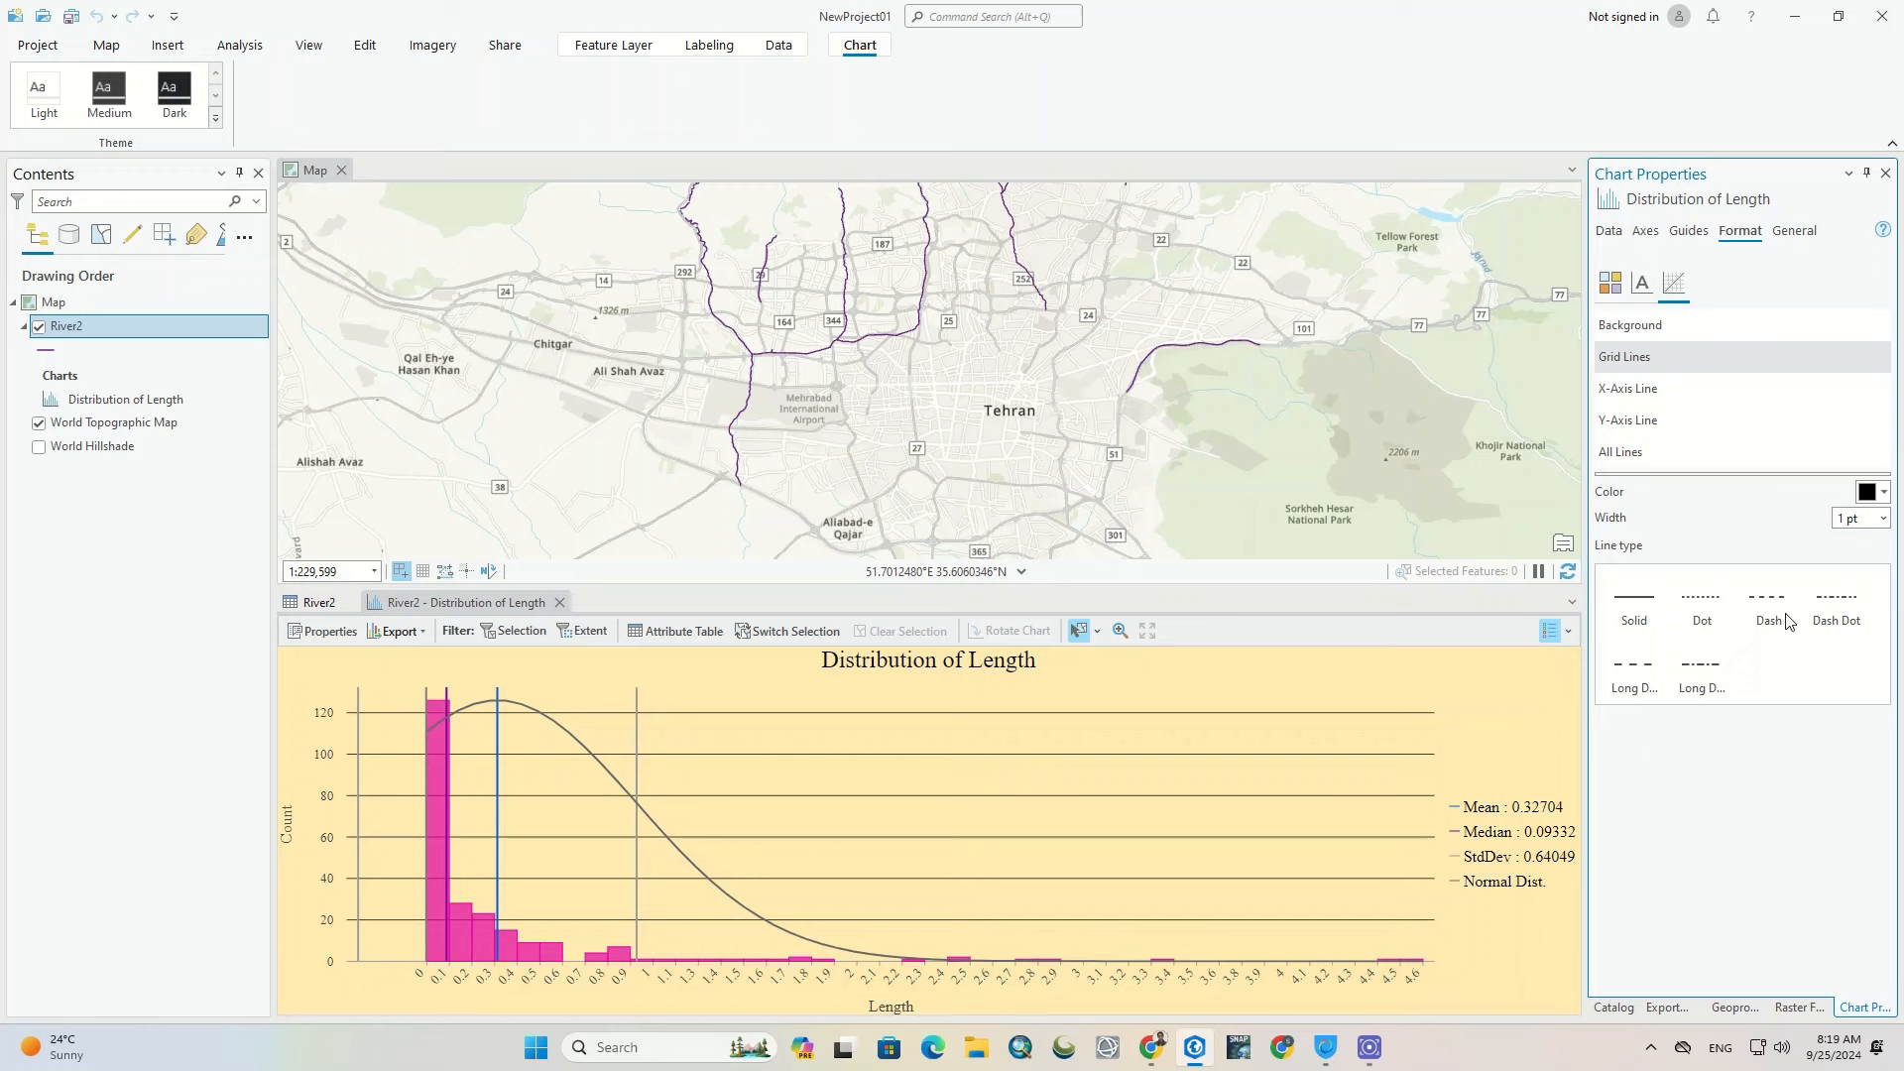
left_click(1703, 609)
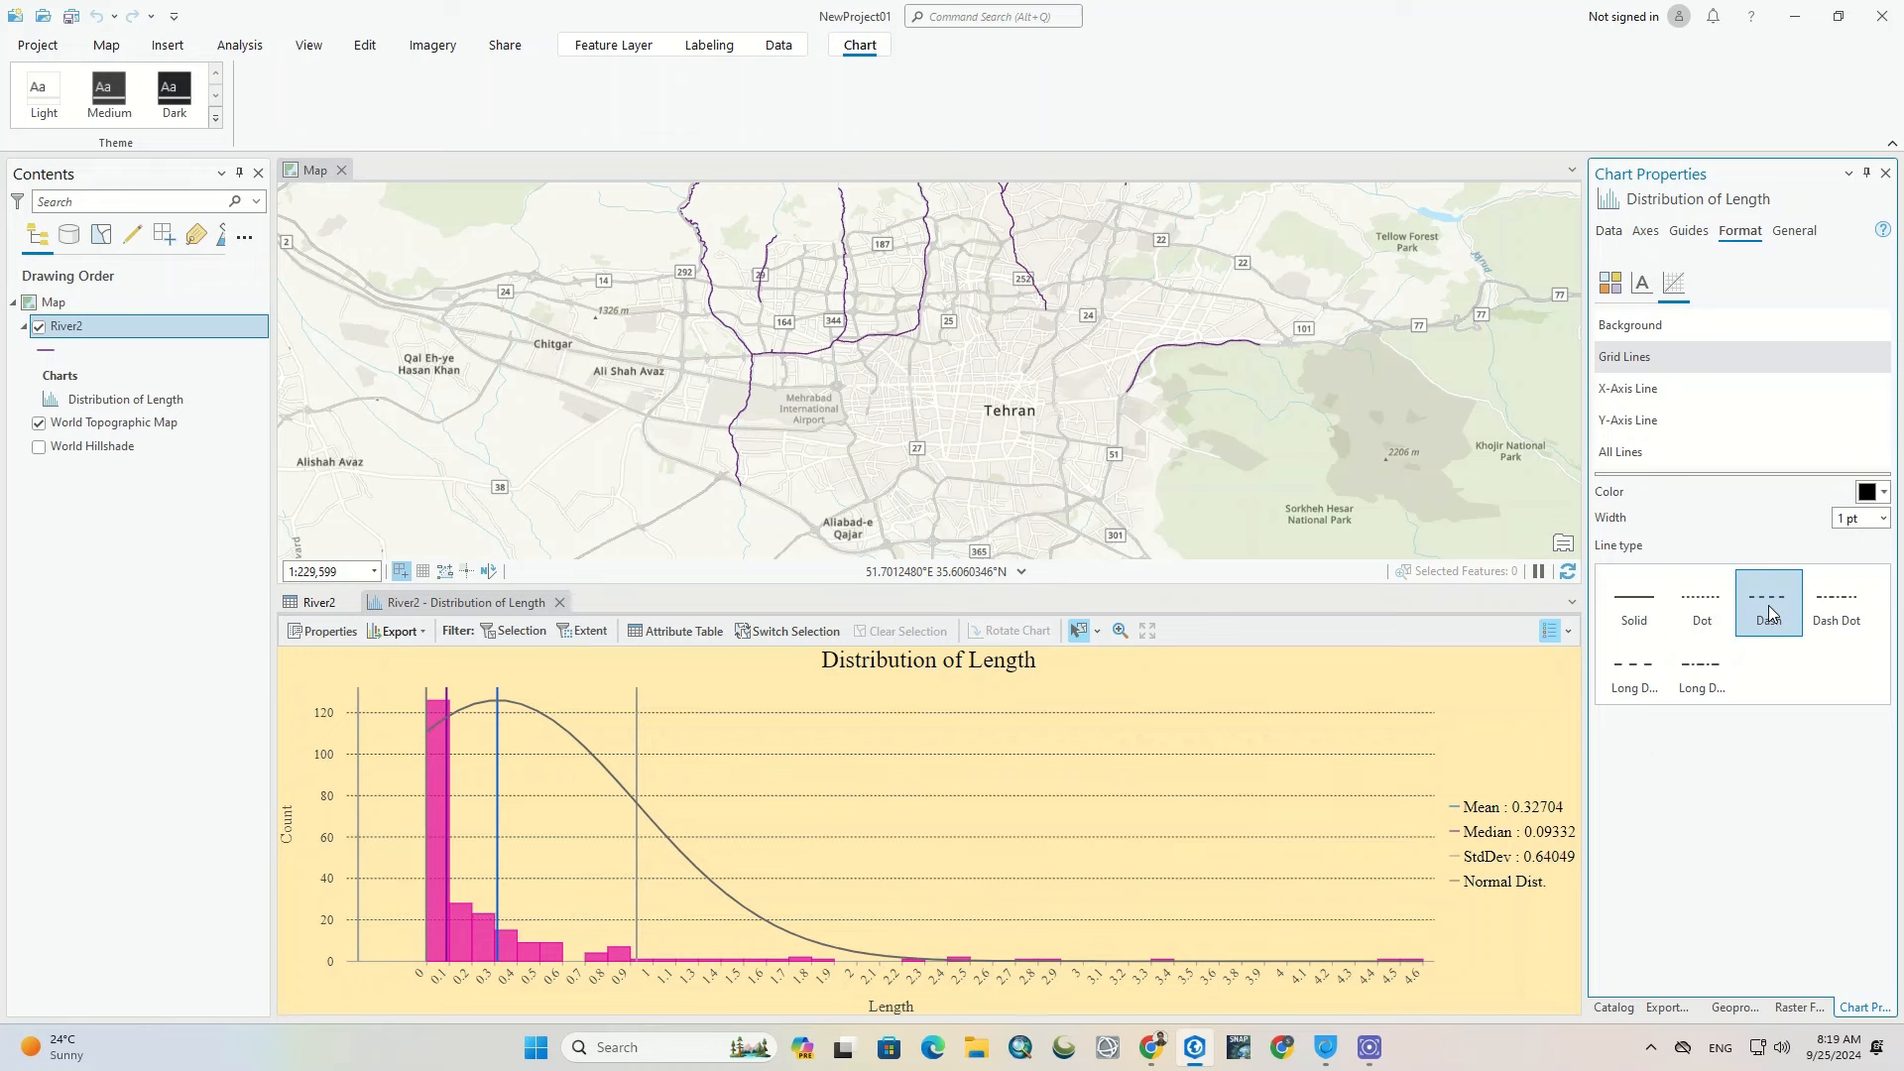
left_click(1838, 607)
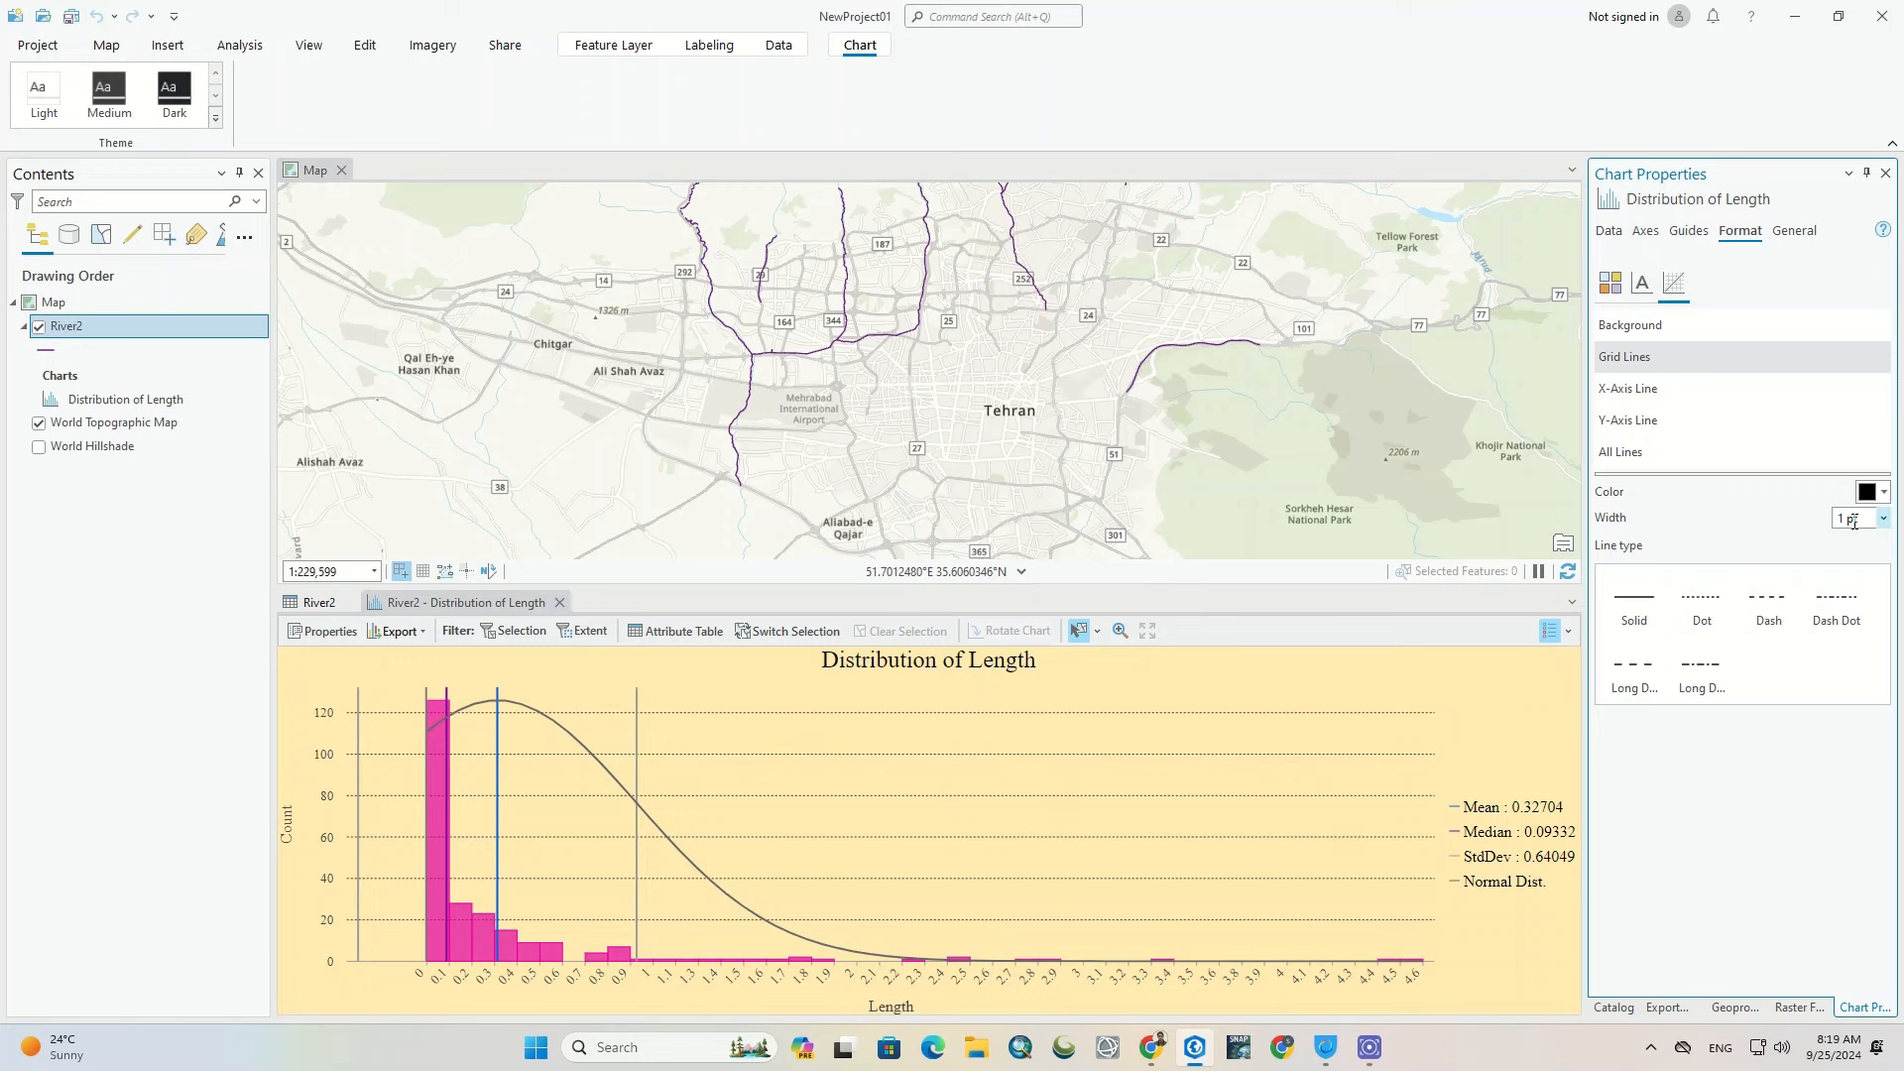
left_click(1882, 493)
left_click(1656, 661)
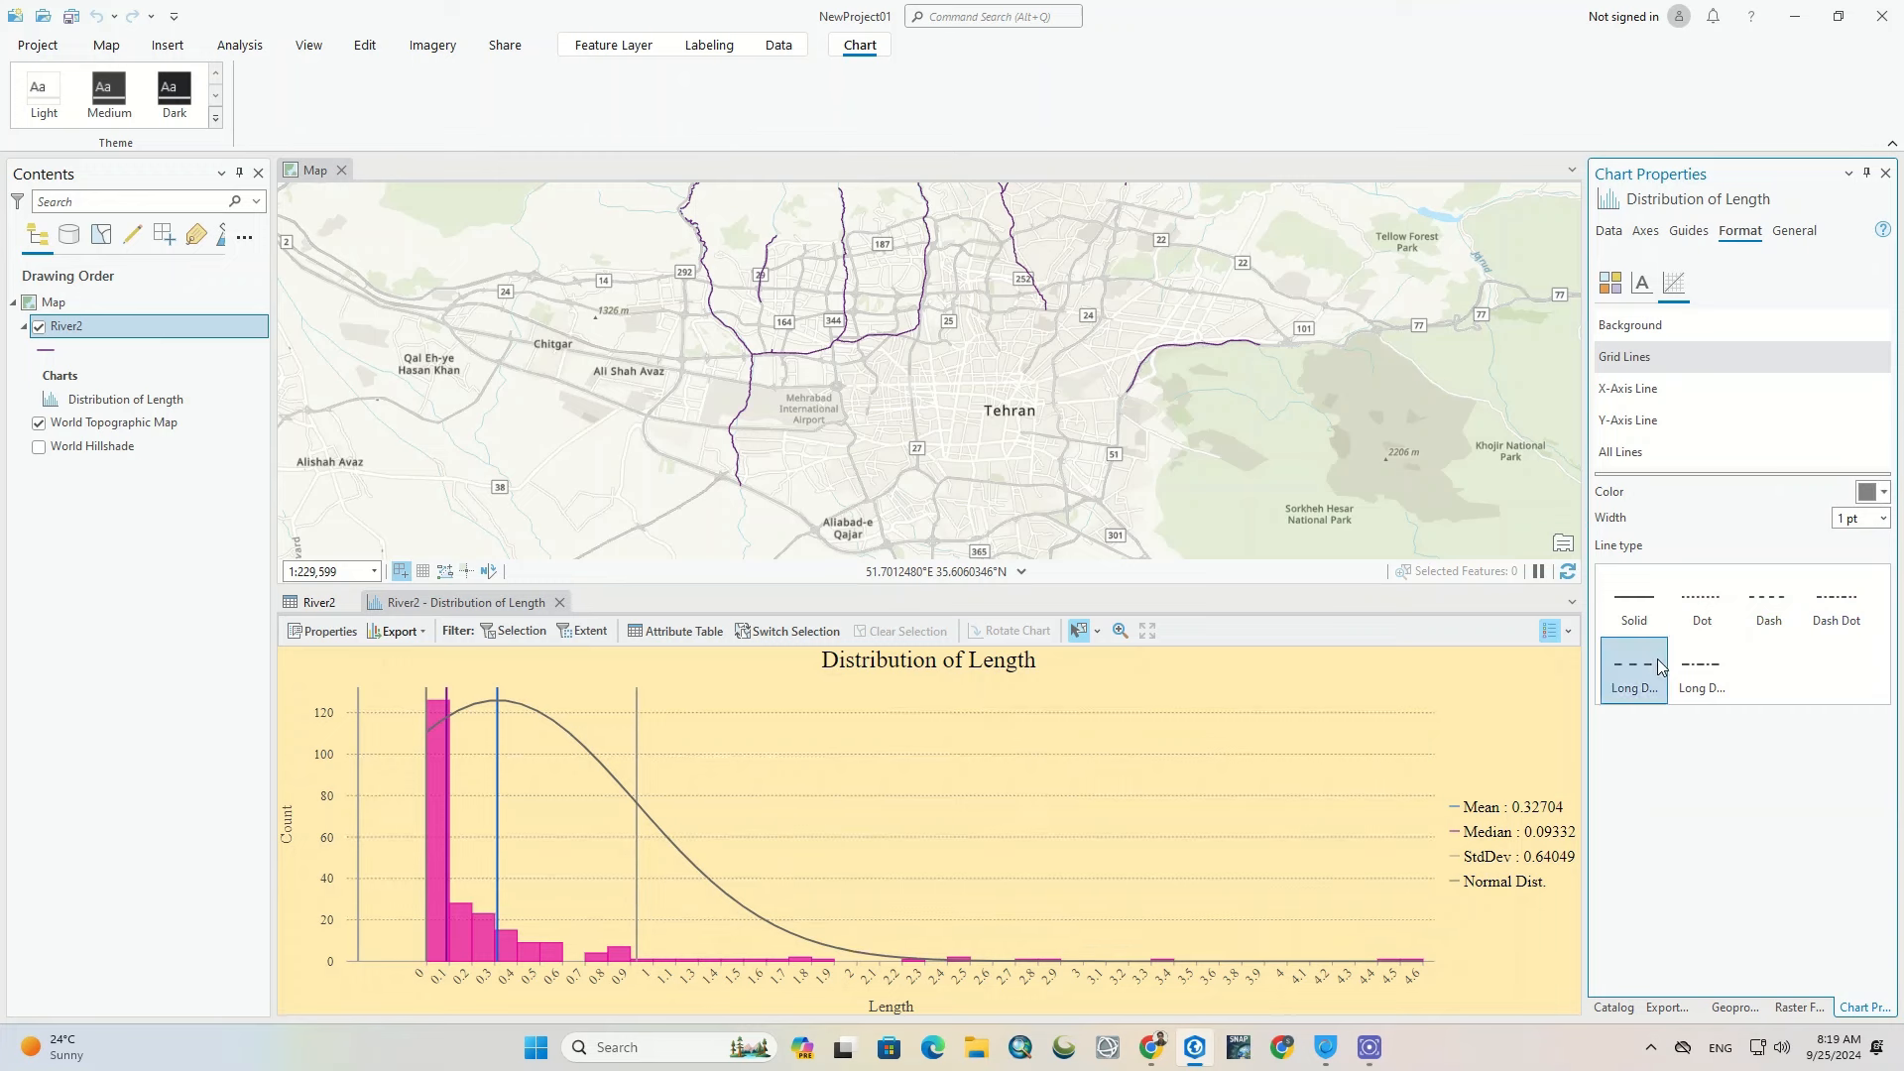
Step: Set the color of the histogram's X-axis line to black
left_click(1638, 396)
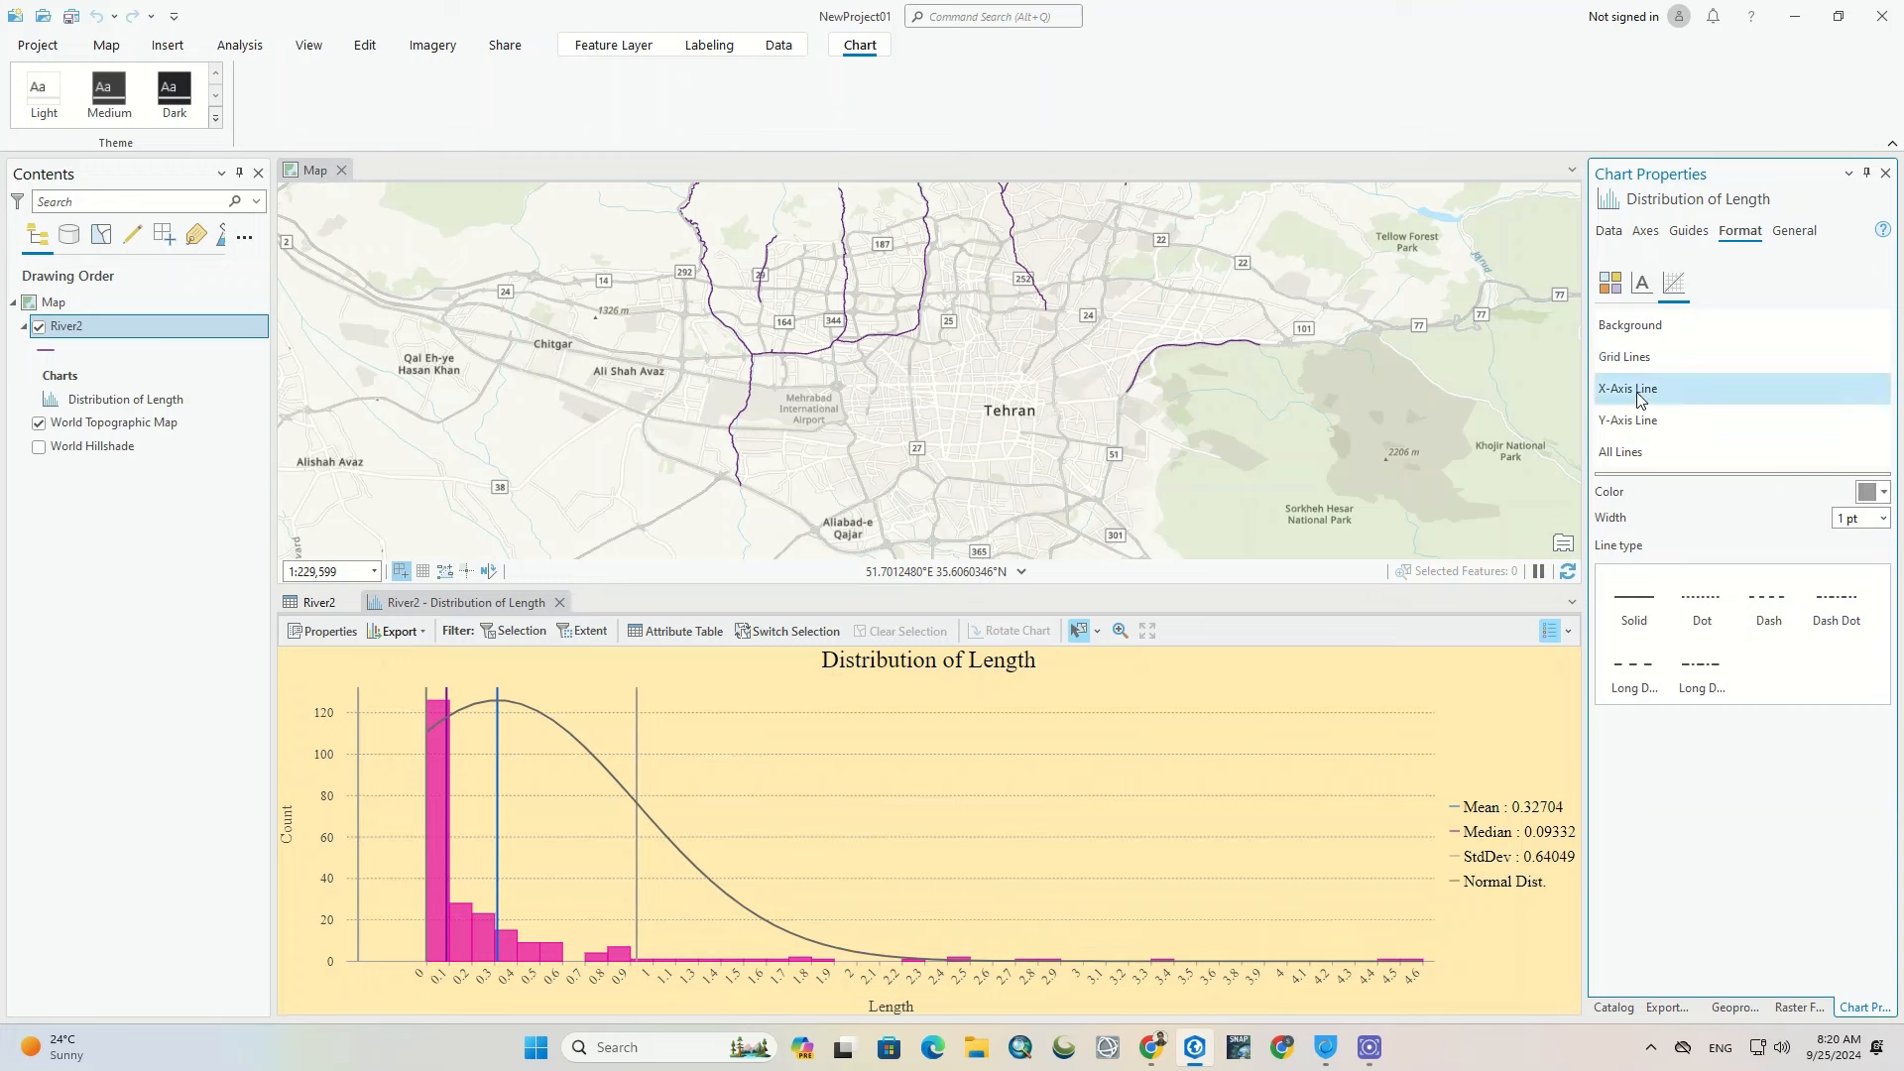
left_click(1883, 493)
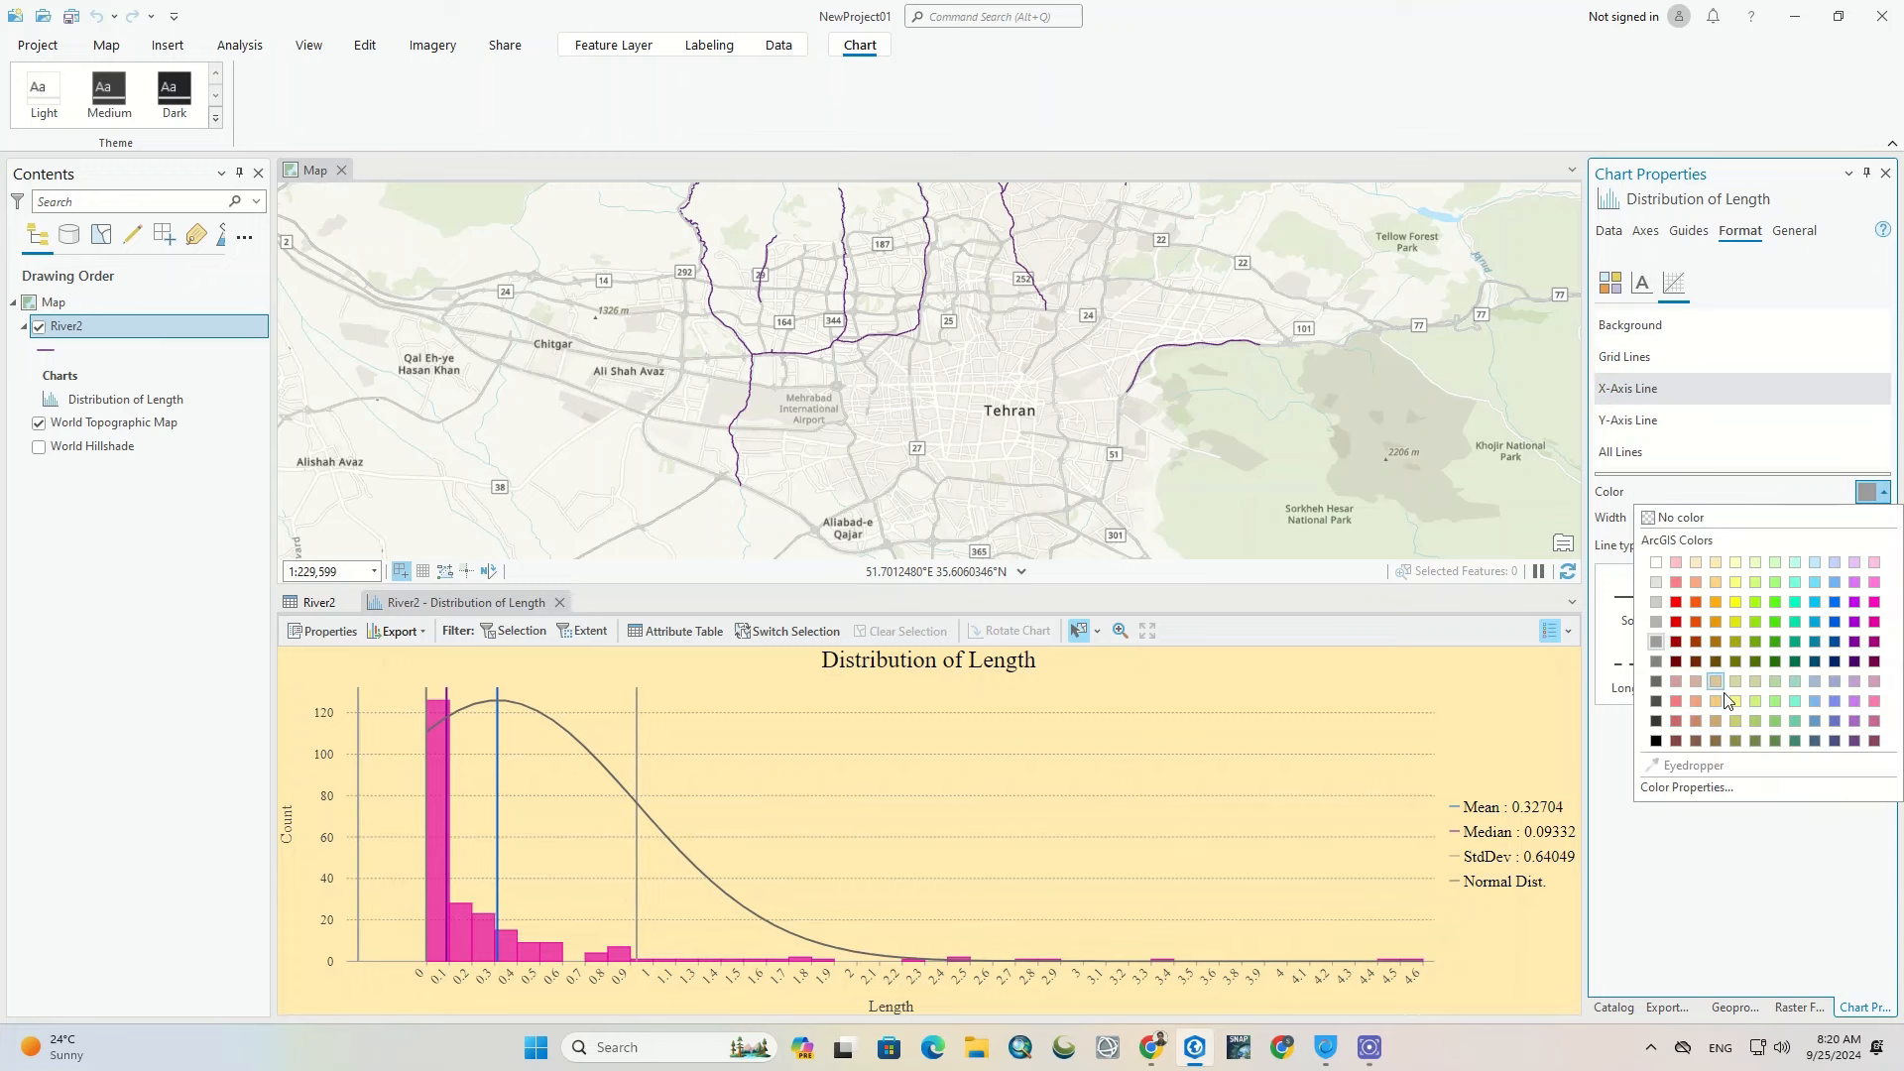
left_click(1657, 742)
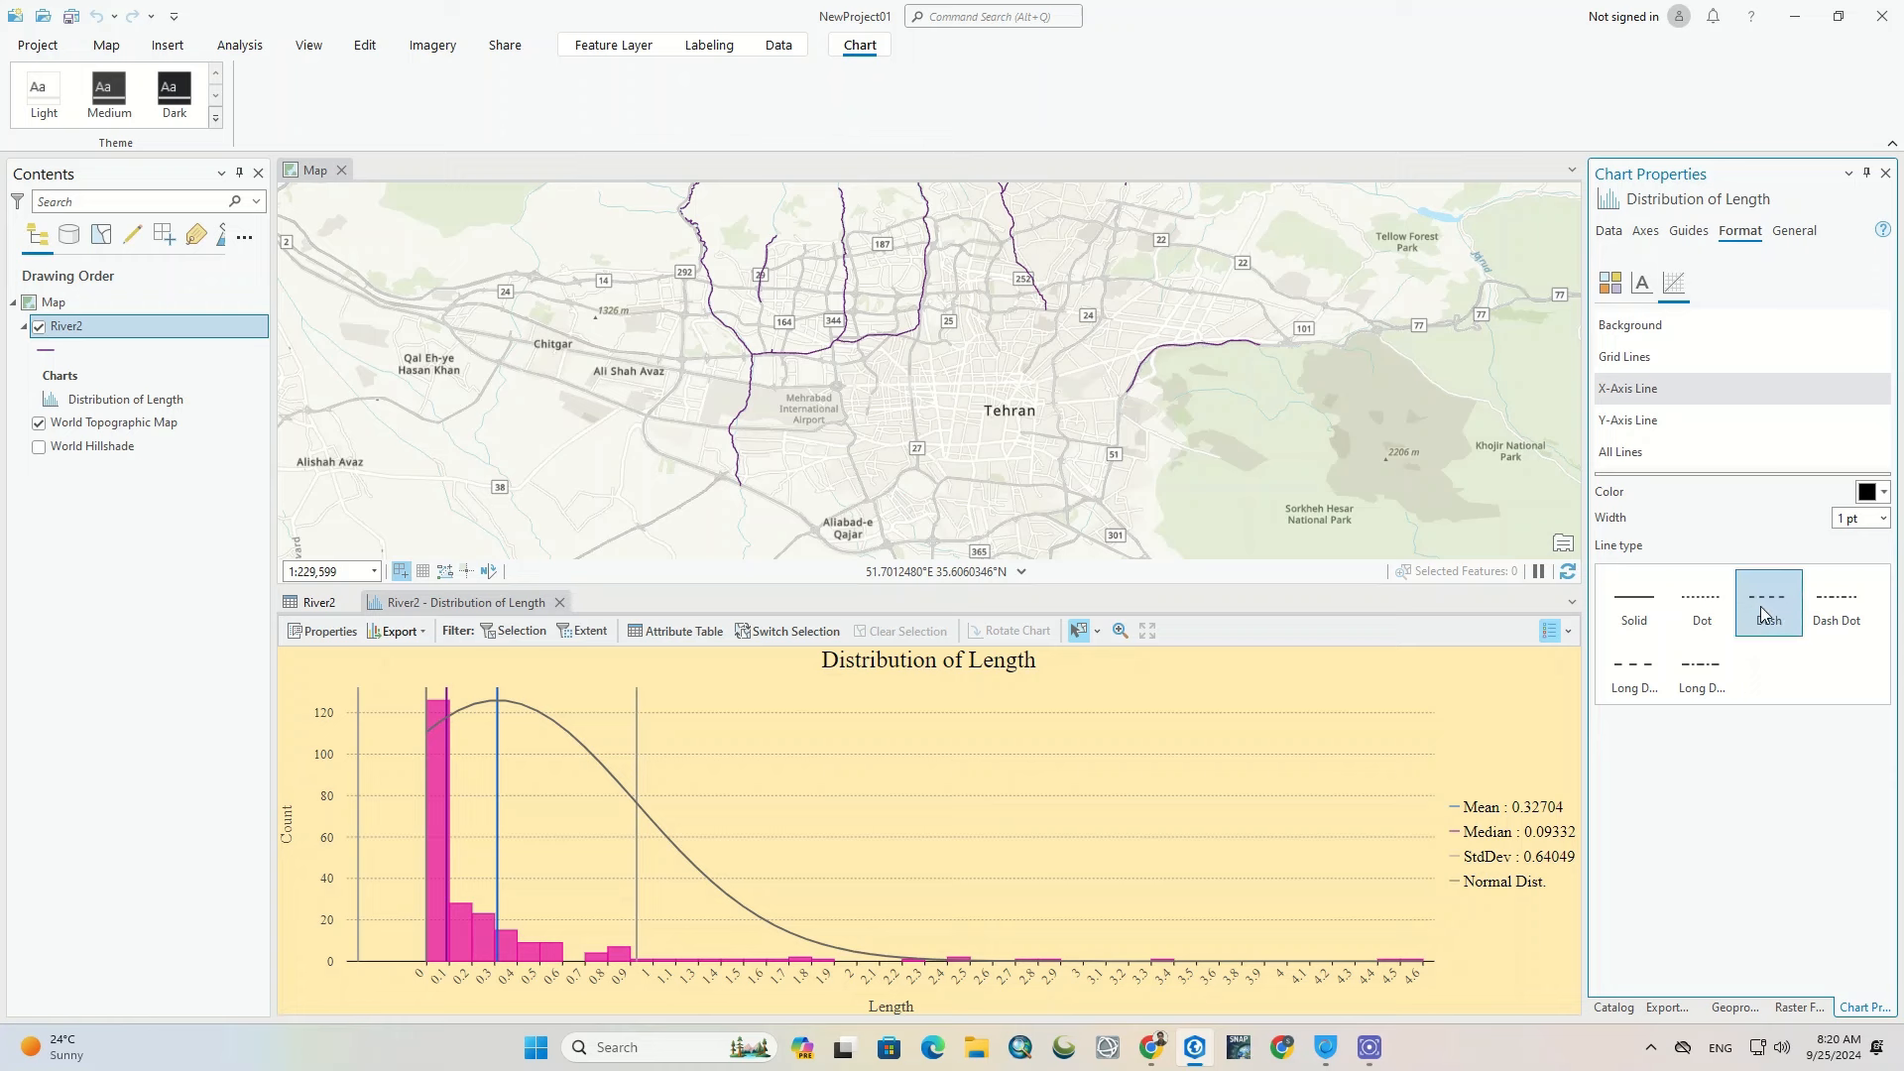
Step: In the histogram's general properties, hide the X-axis title and the Y-axis title and show each again
left_click(1686, 420)
left_click(1803, 236)
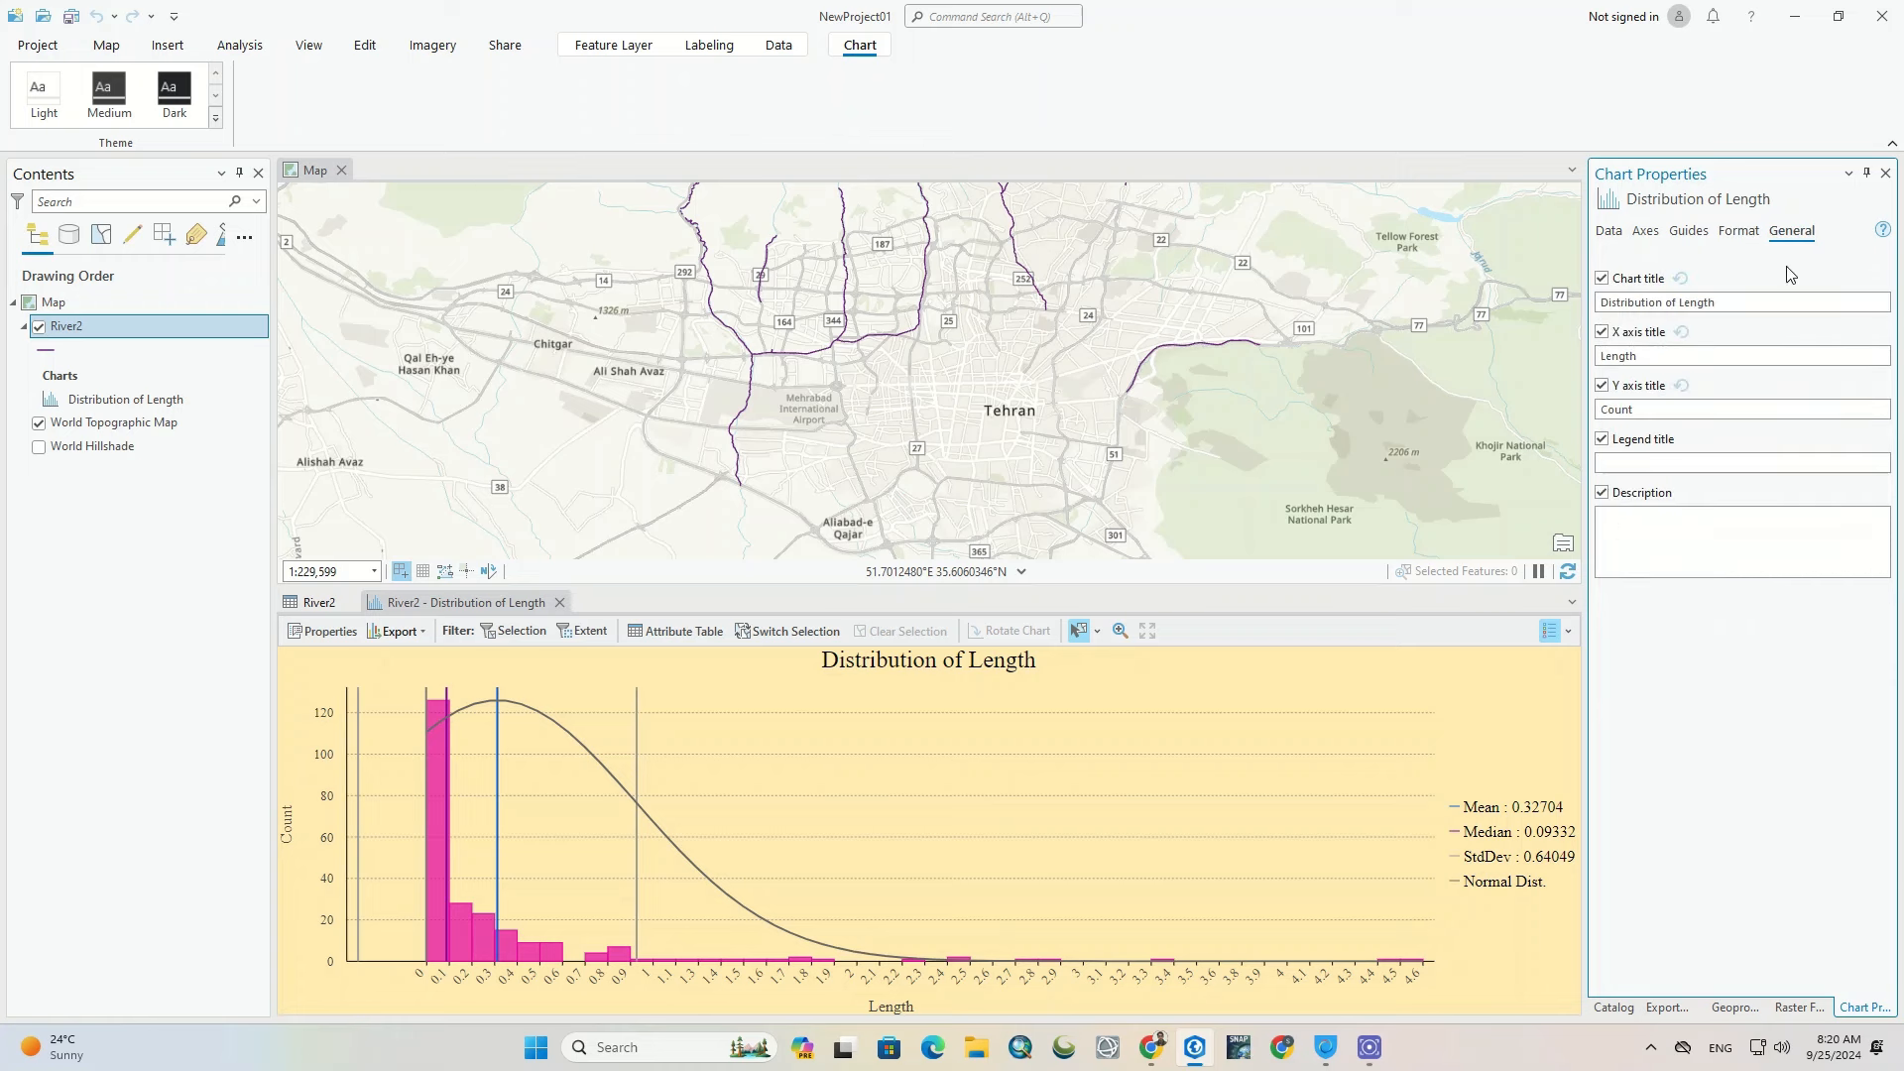
left_click_drag(1759, 299, 1578, 287)
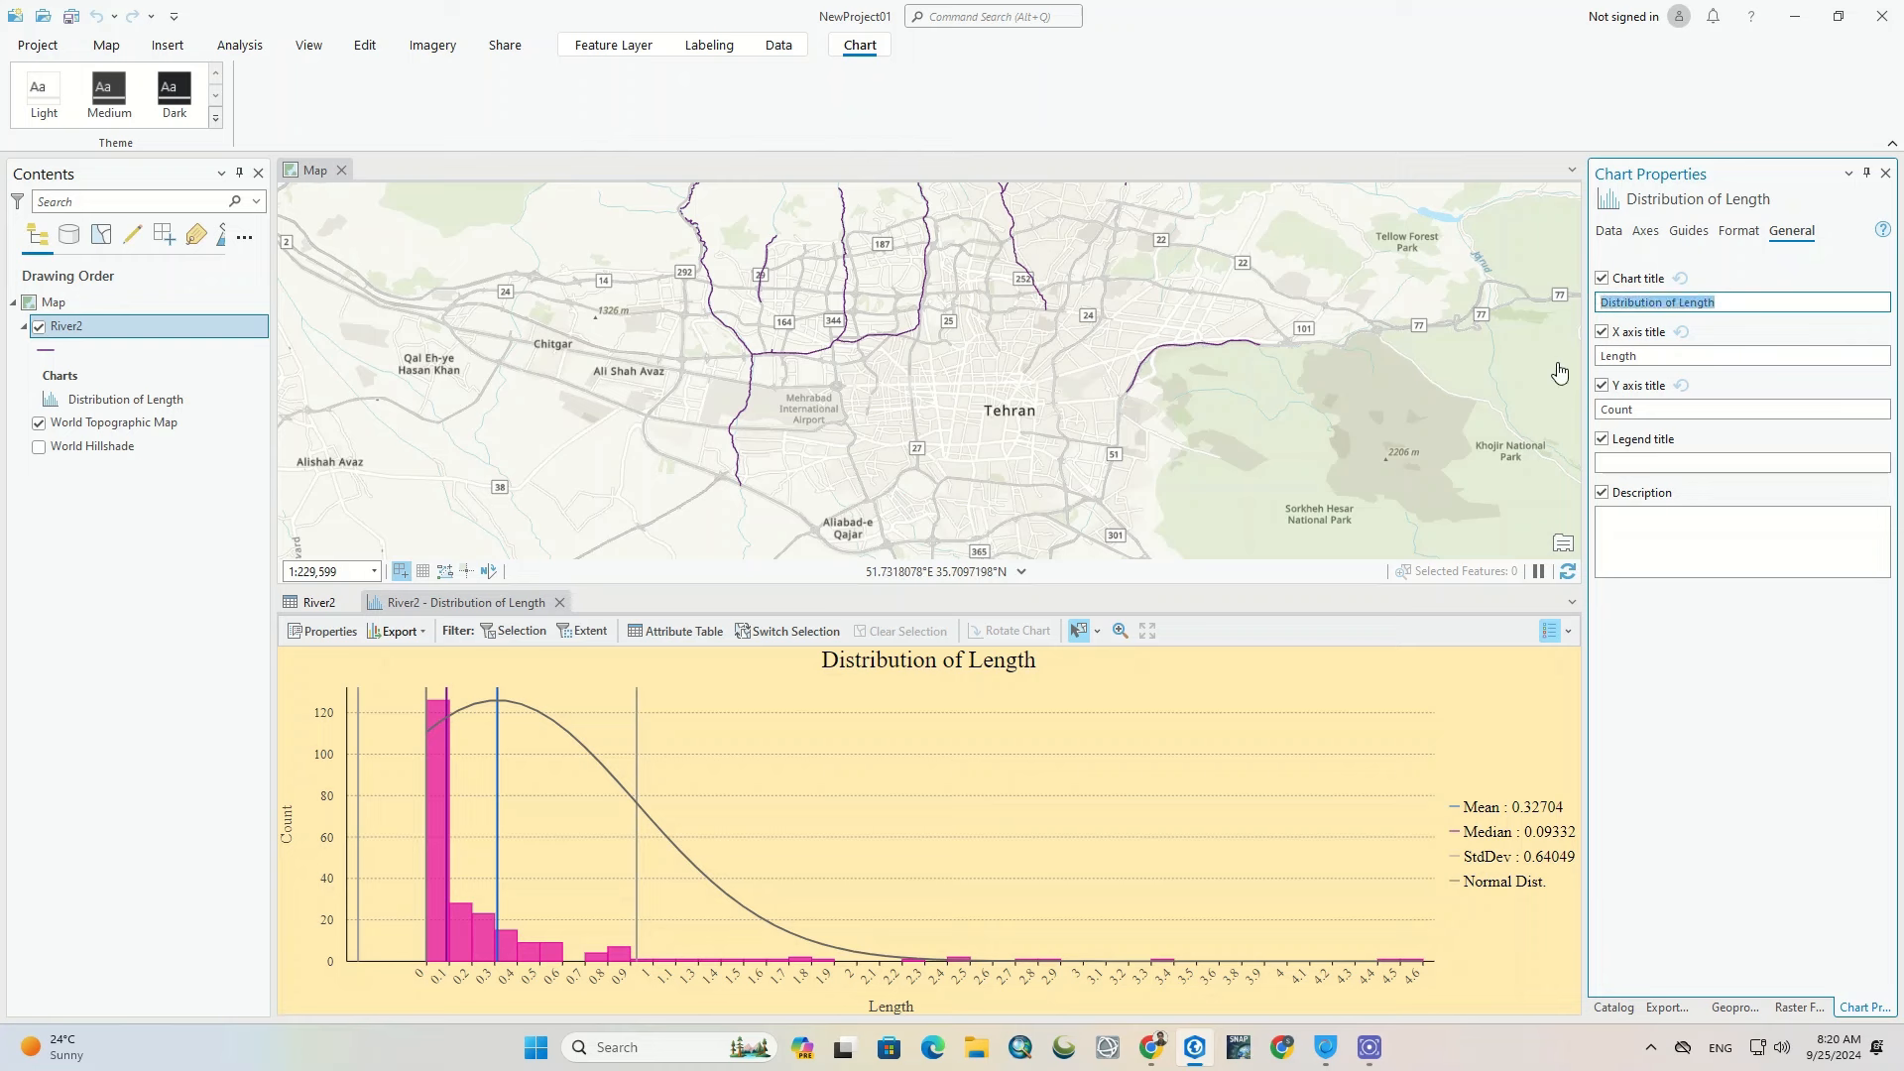
left_click(1604, 334)
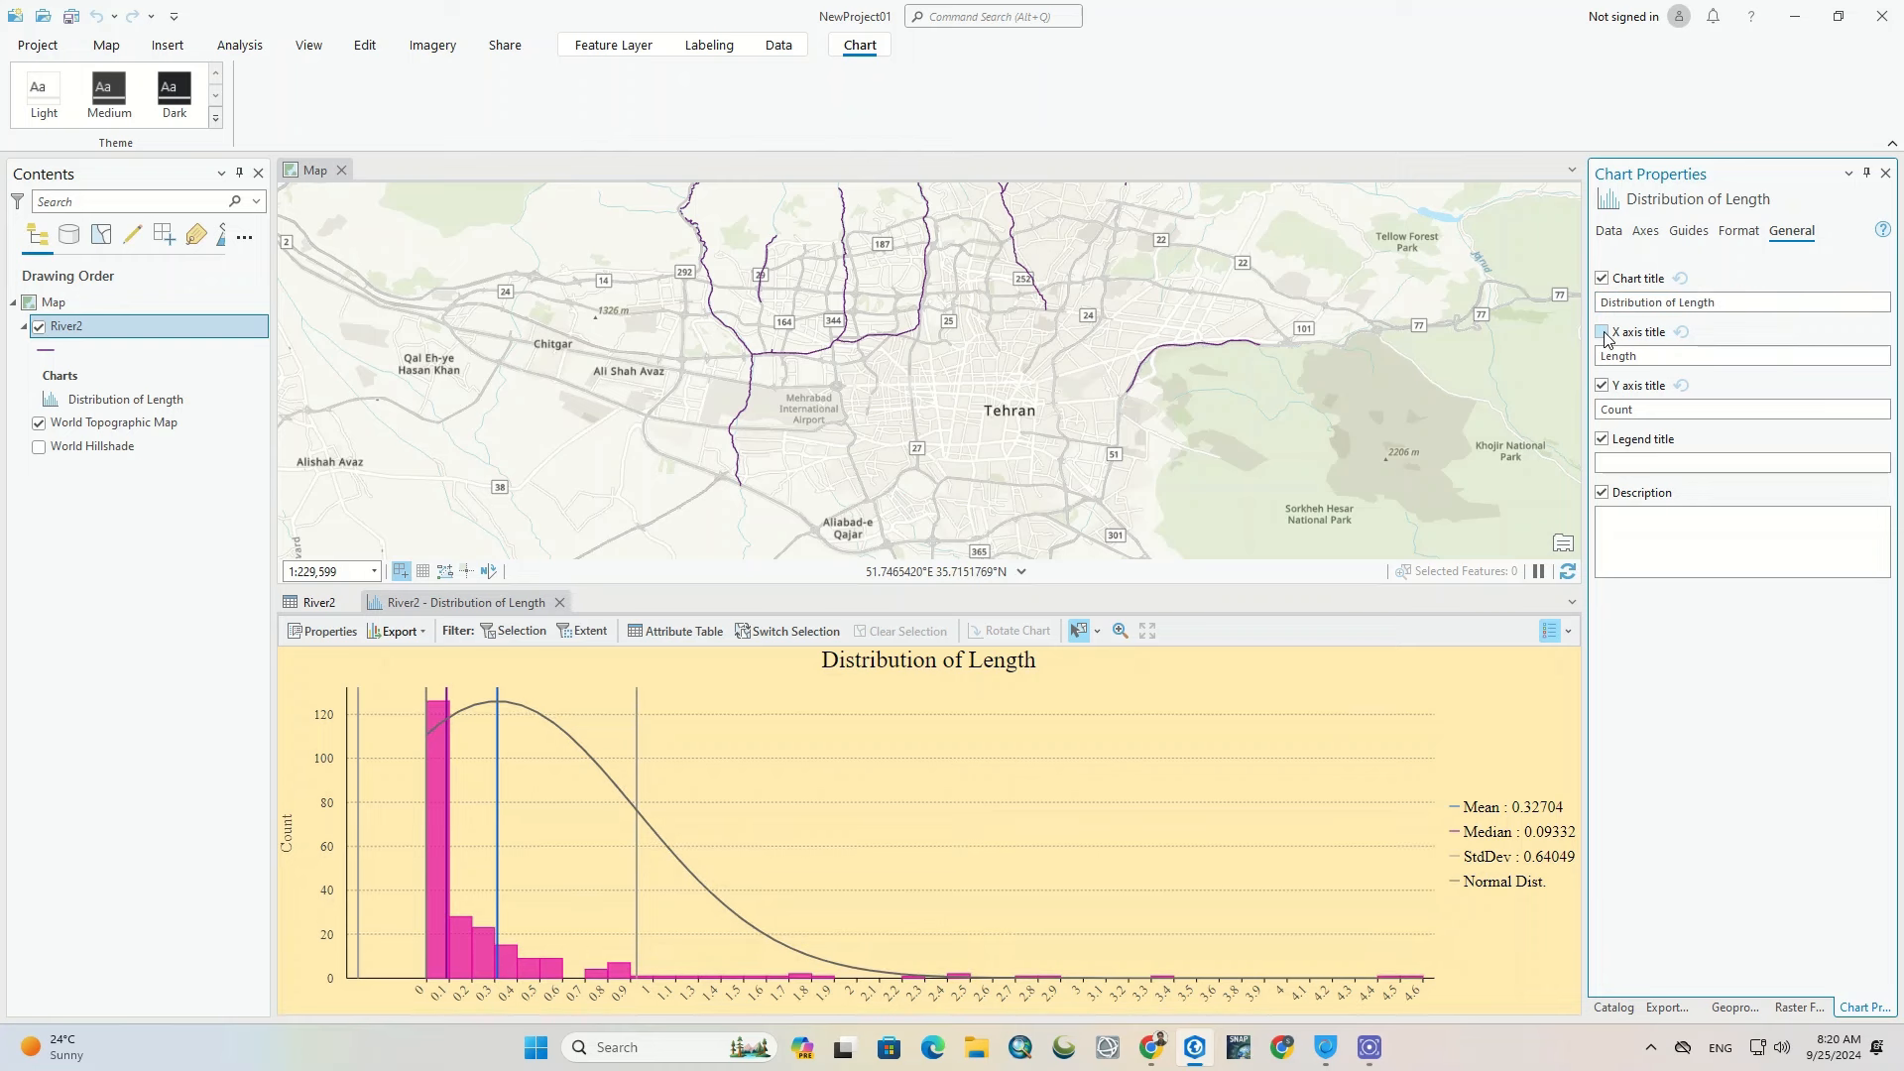
left_click(1604, 334)
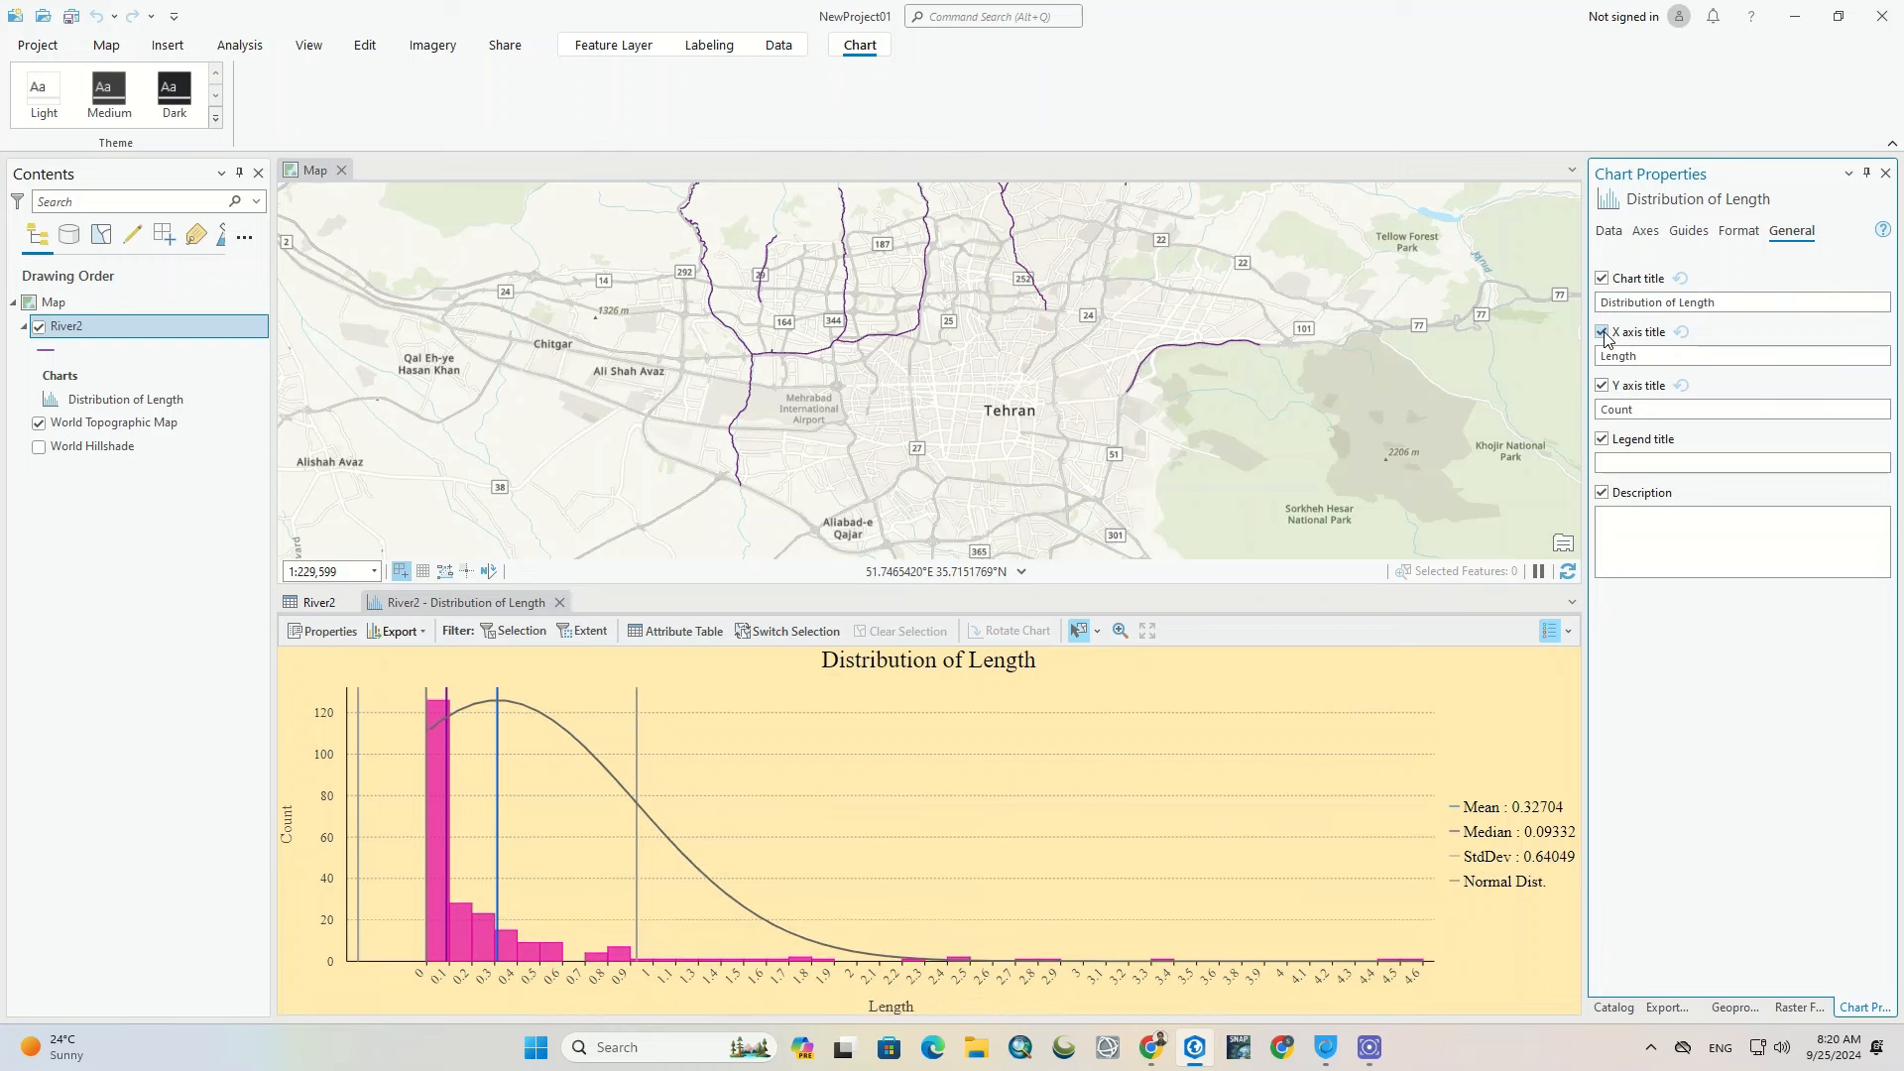
left_click(1603, 386)
left_click(1603, 387)
Step: Export the histogram as a JPEG graphic named G1 into the Dataset 14.Tehran City Dataset folder
left_click(424, 633)
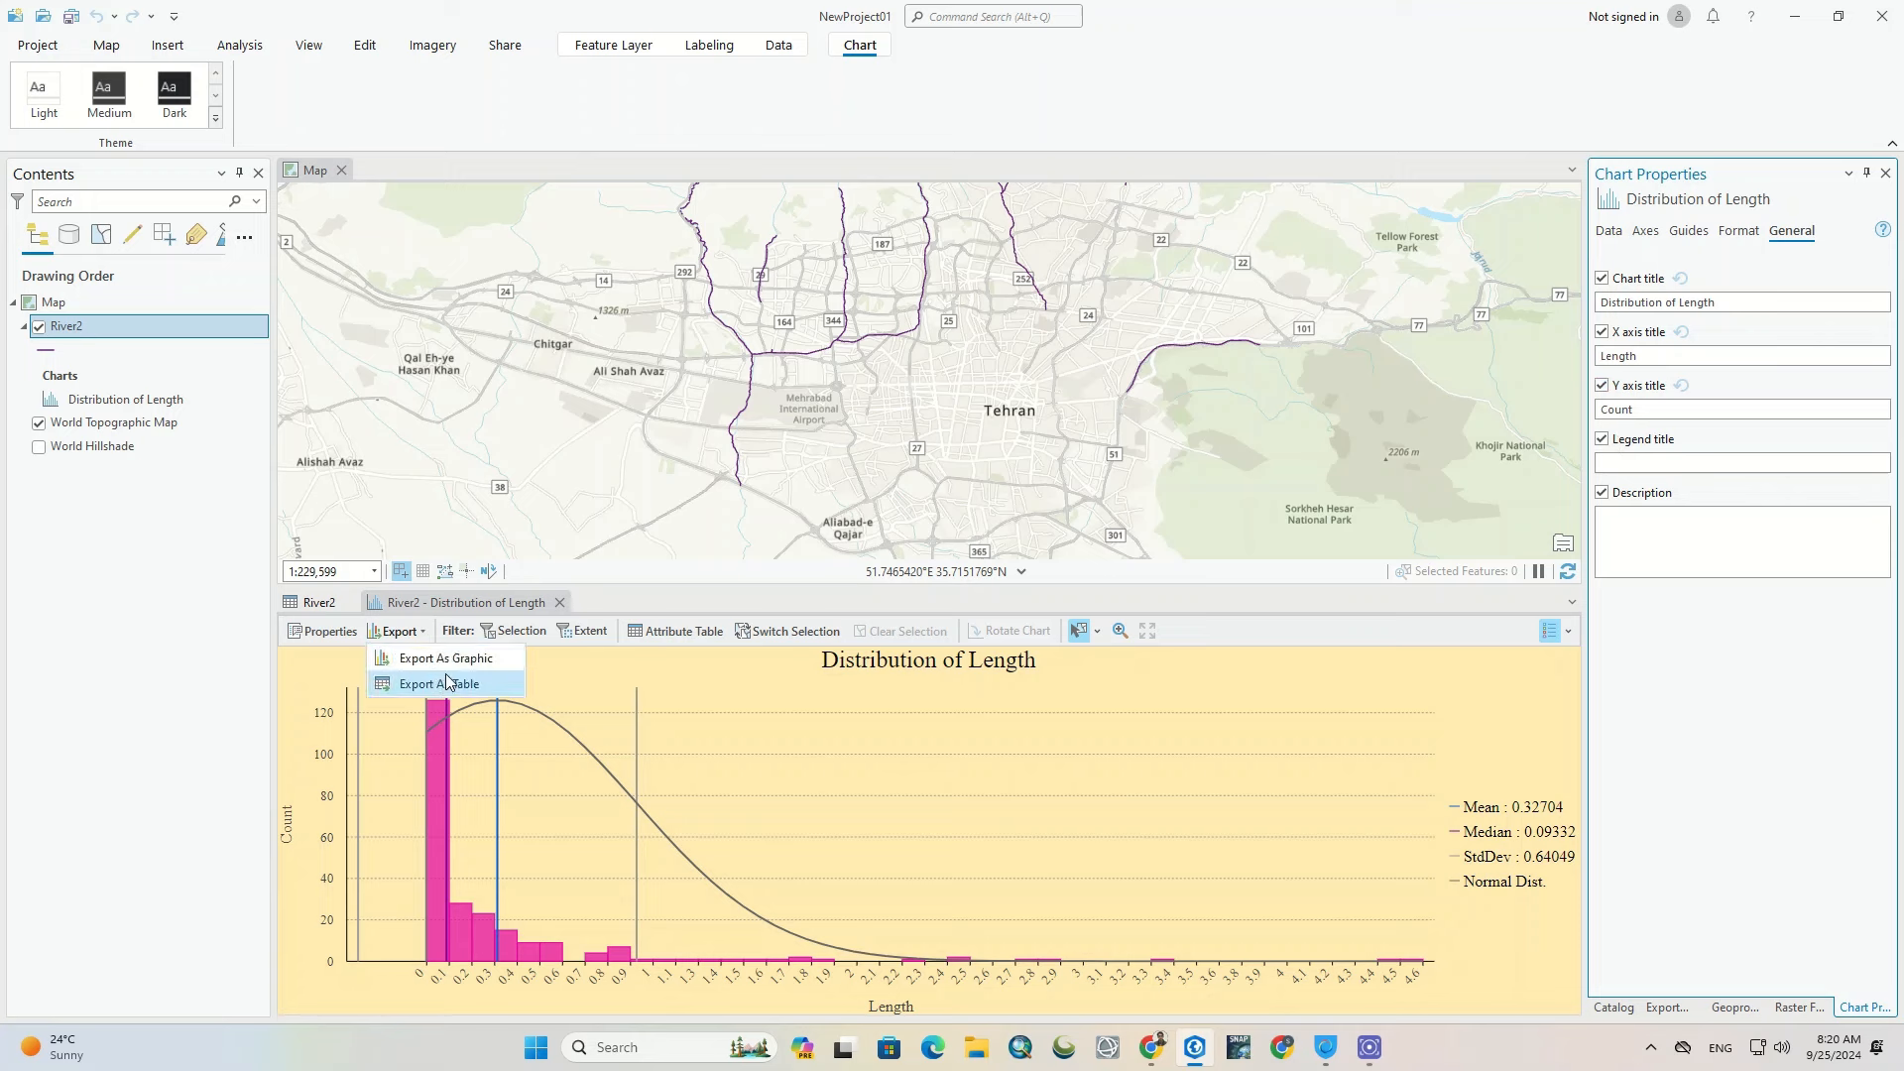
left_click(506, 659)
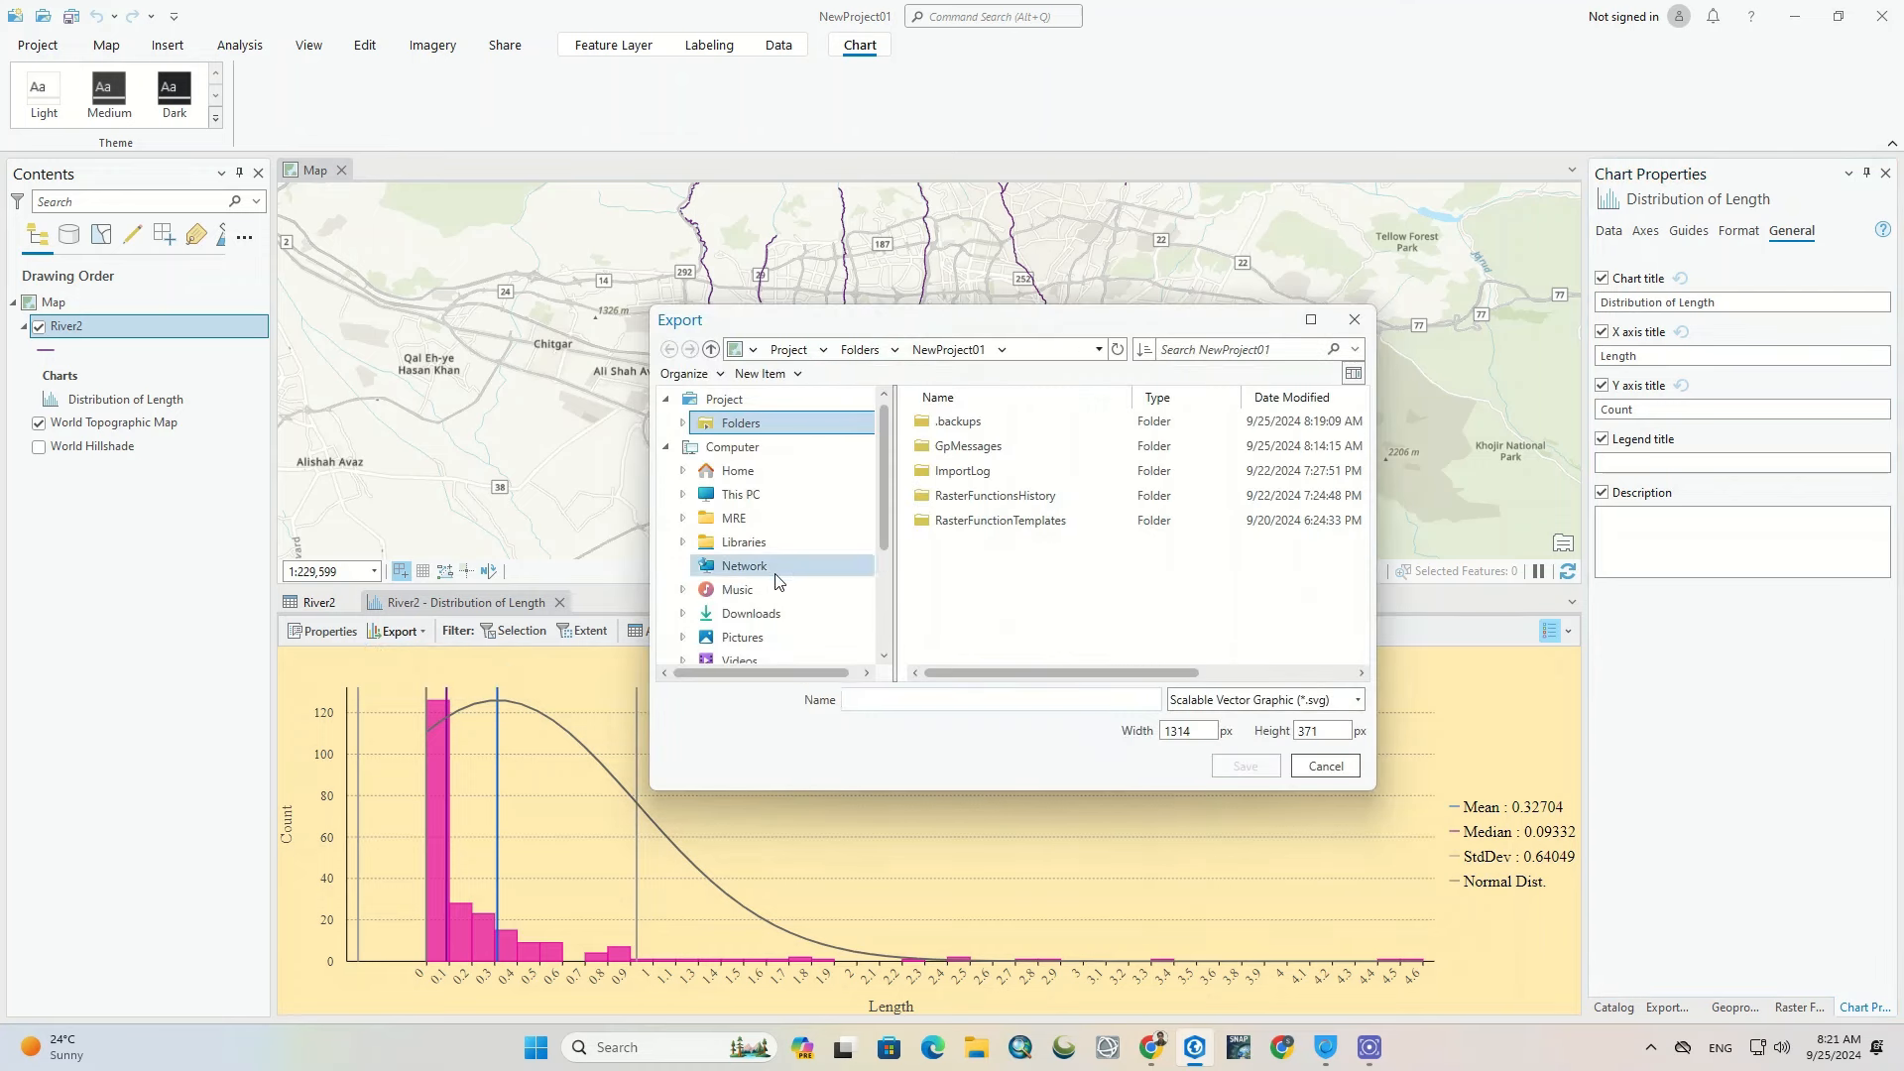
scroll(777, 558, "down", 2)
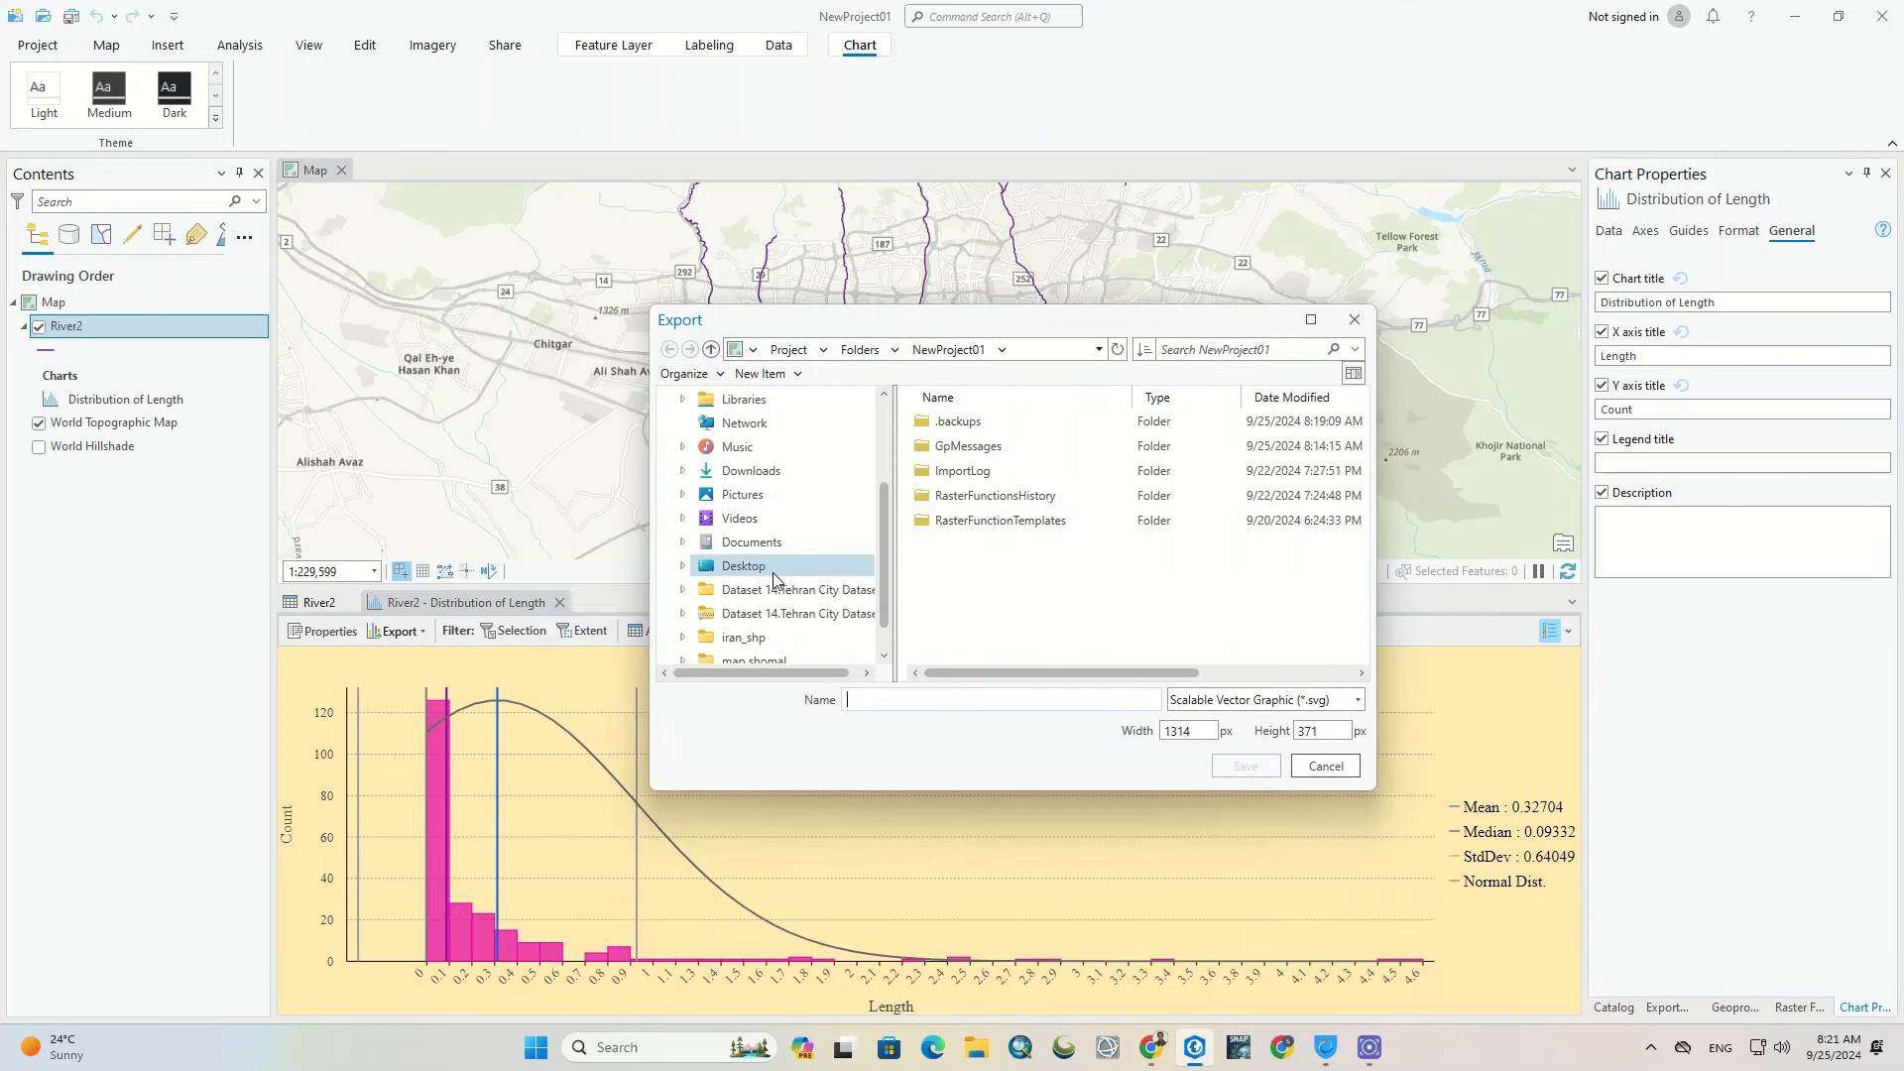
left_click(793, 589)
left_click(967, 699)
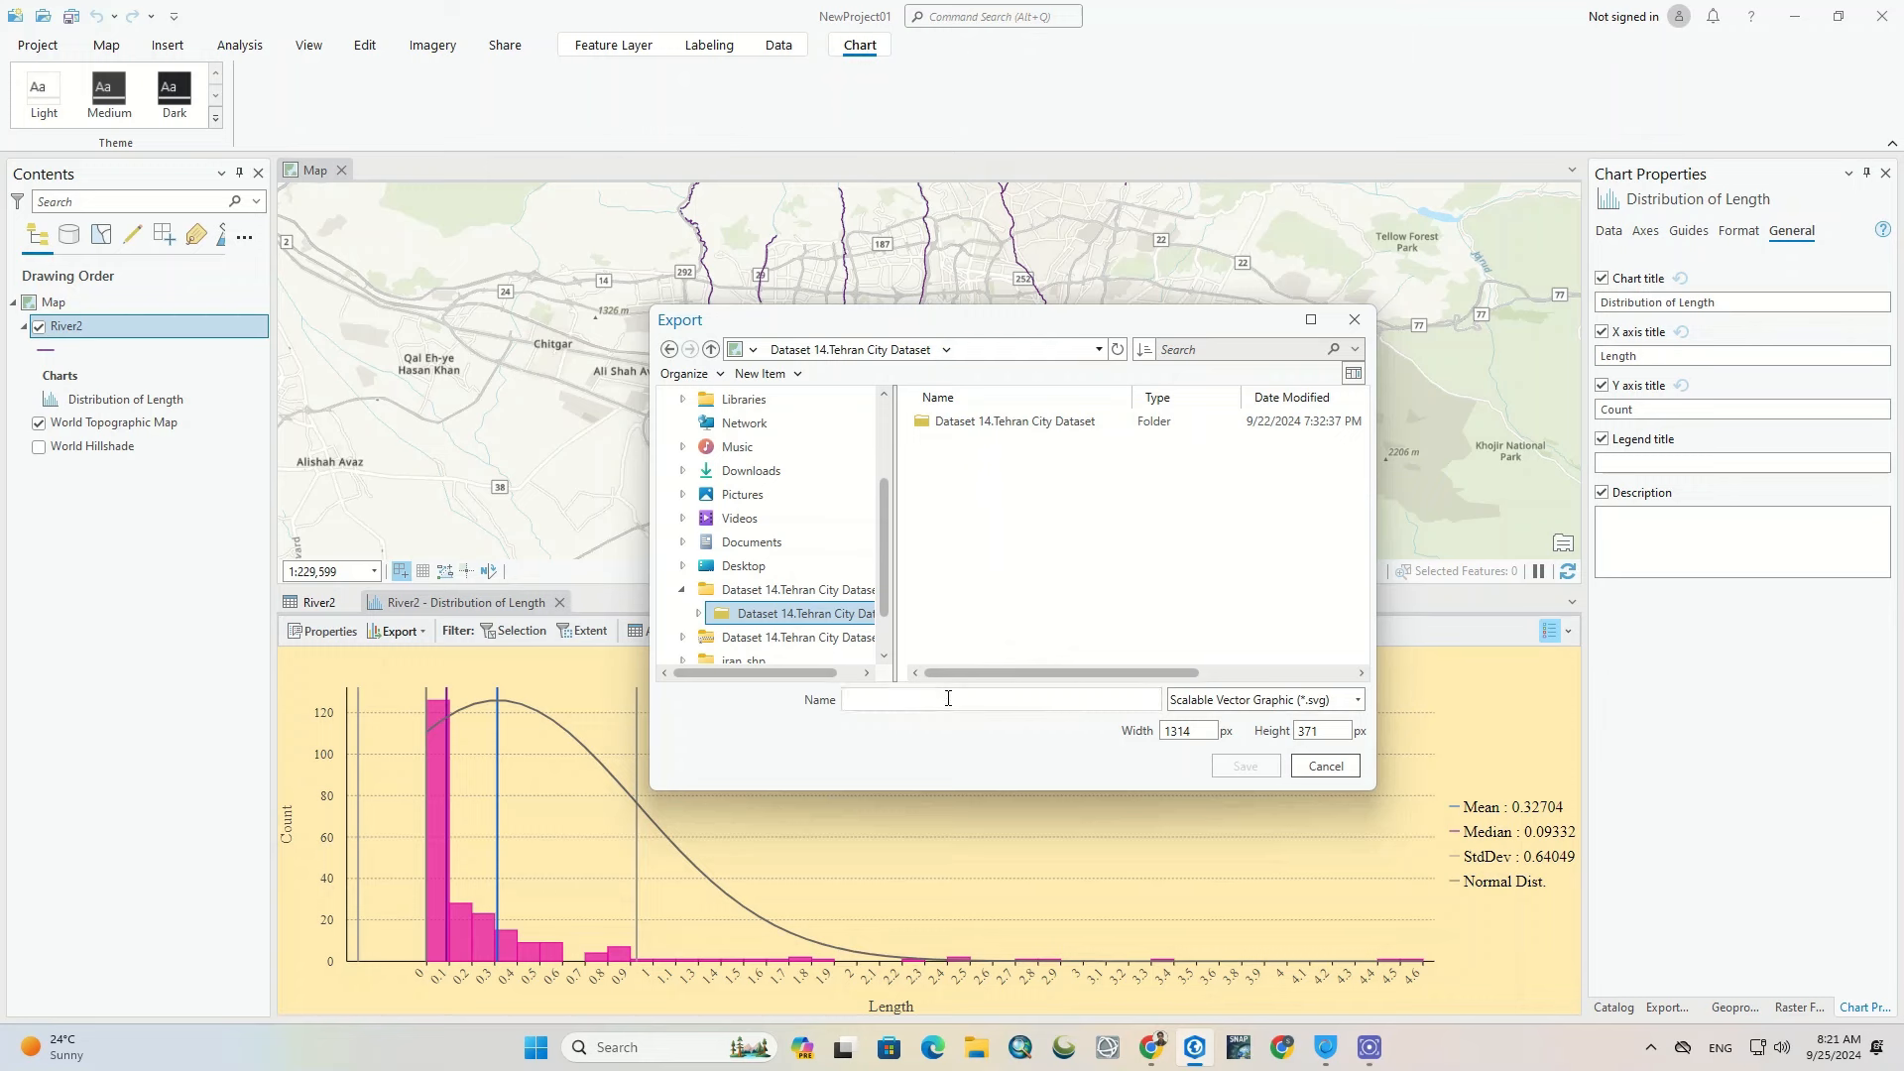
type("G1")
left_click(1357, 699)
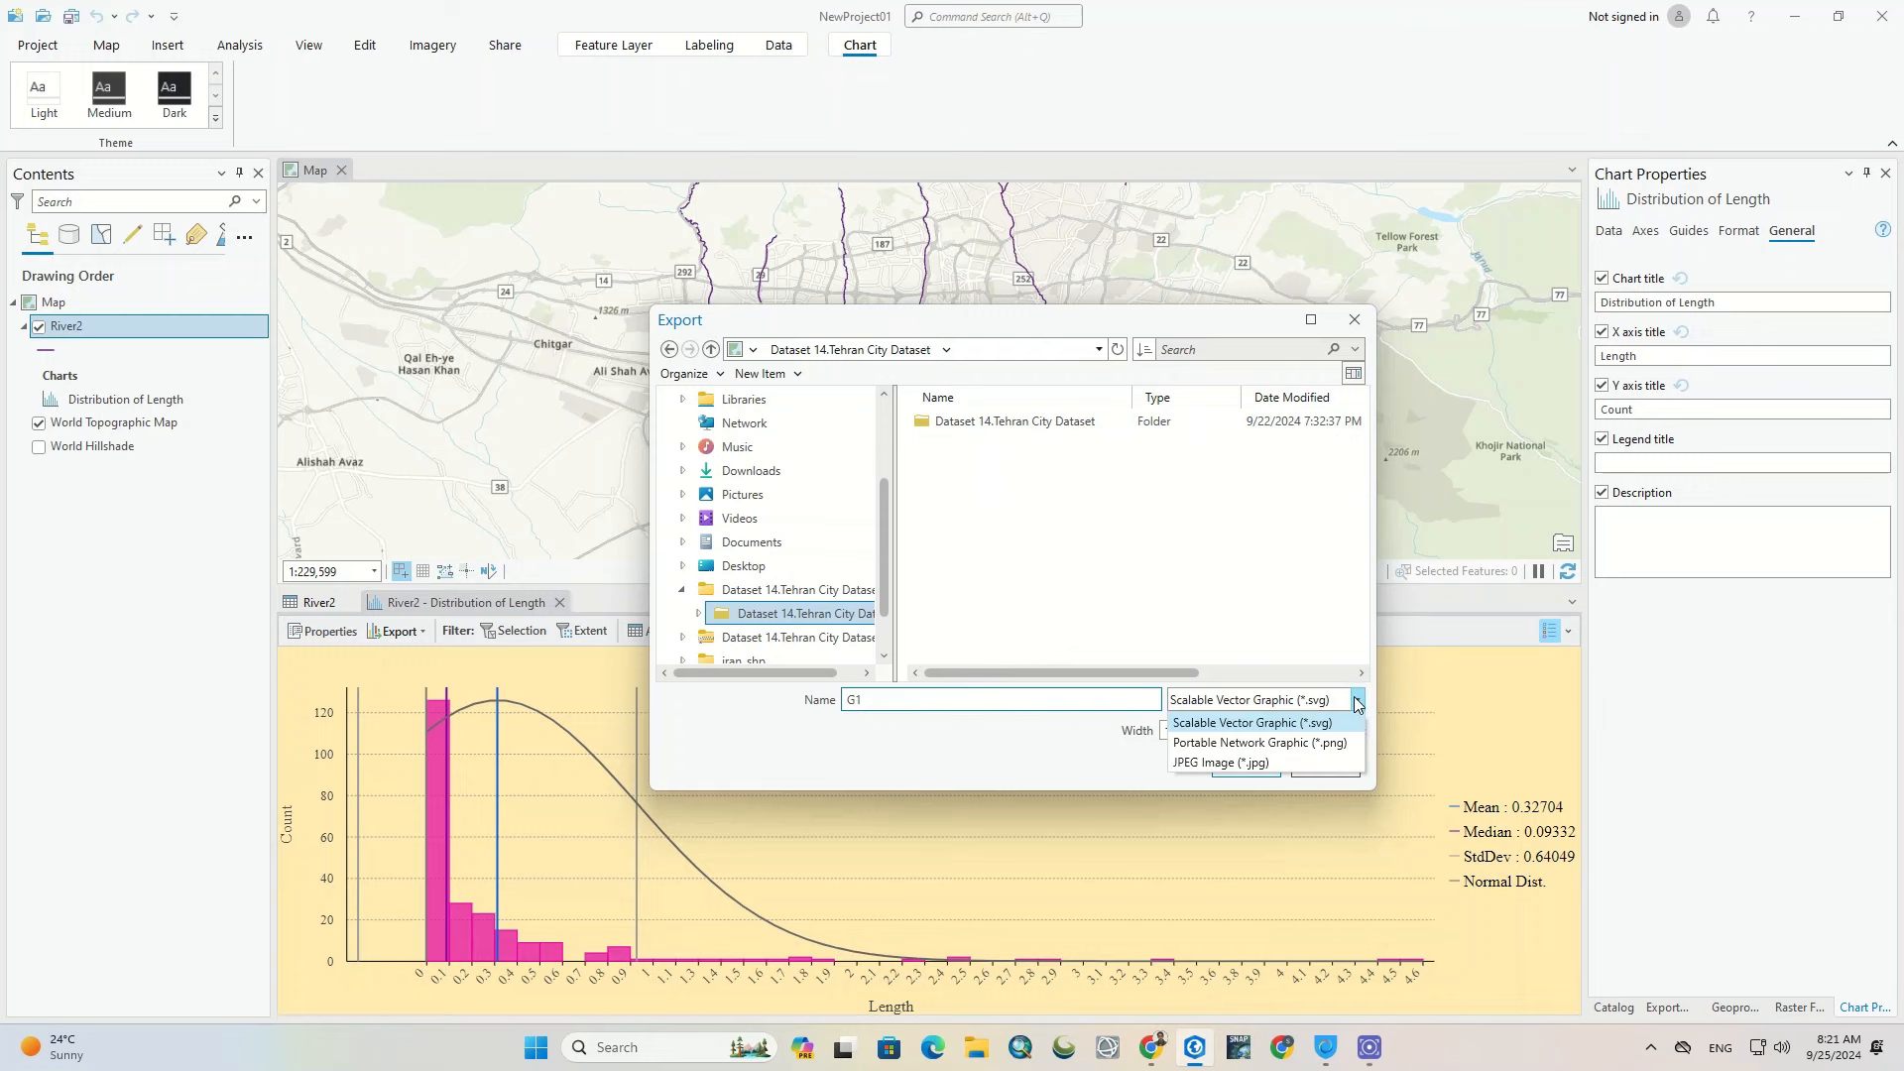
left_click(1321, 753)
left_click(1224, 759)
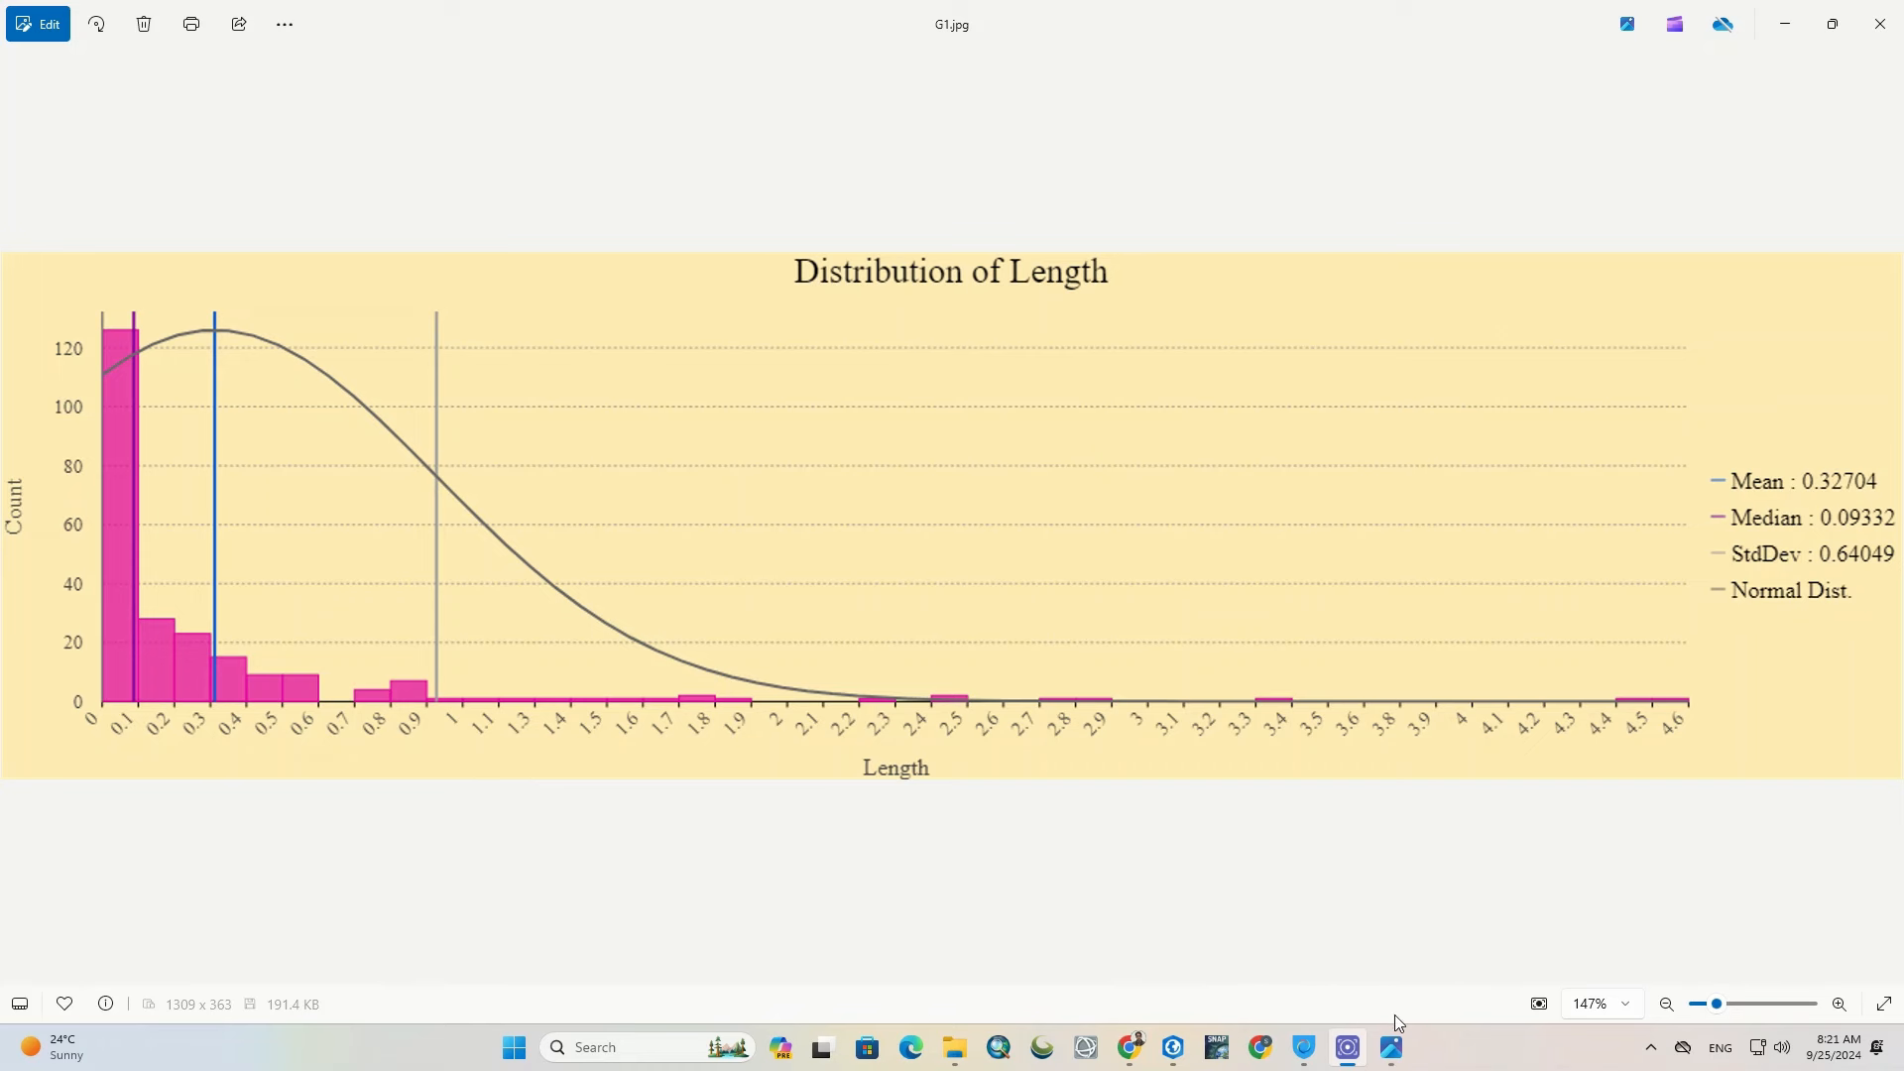
Step: Switch back from the exported image to ArcGIS Pro, close the Distribution of Length chart and reopen it from River2's charts
left_click(1174, 1048)
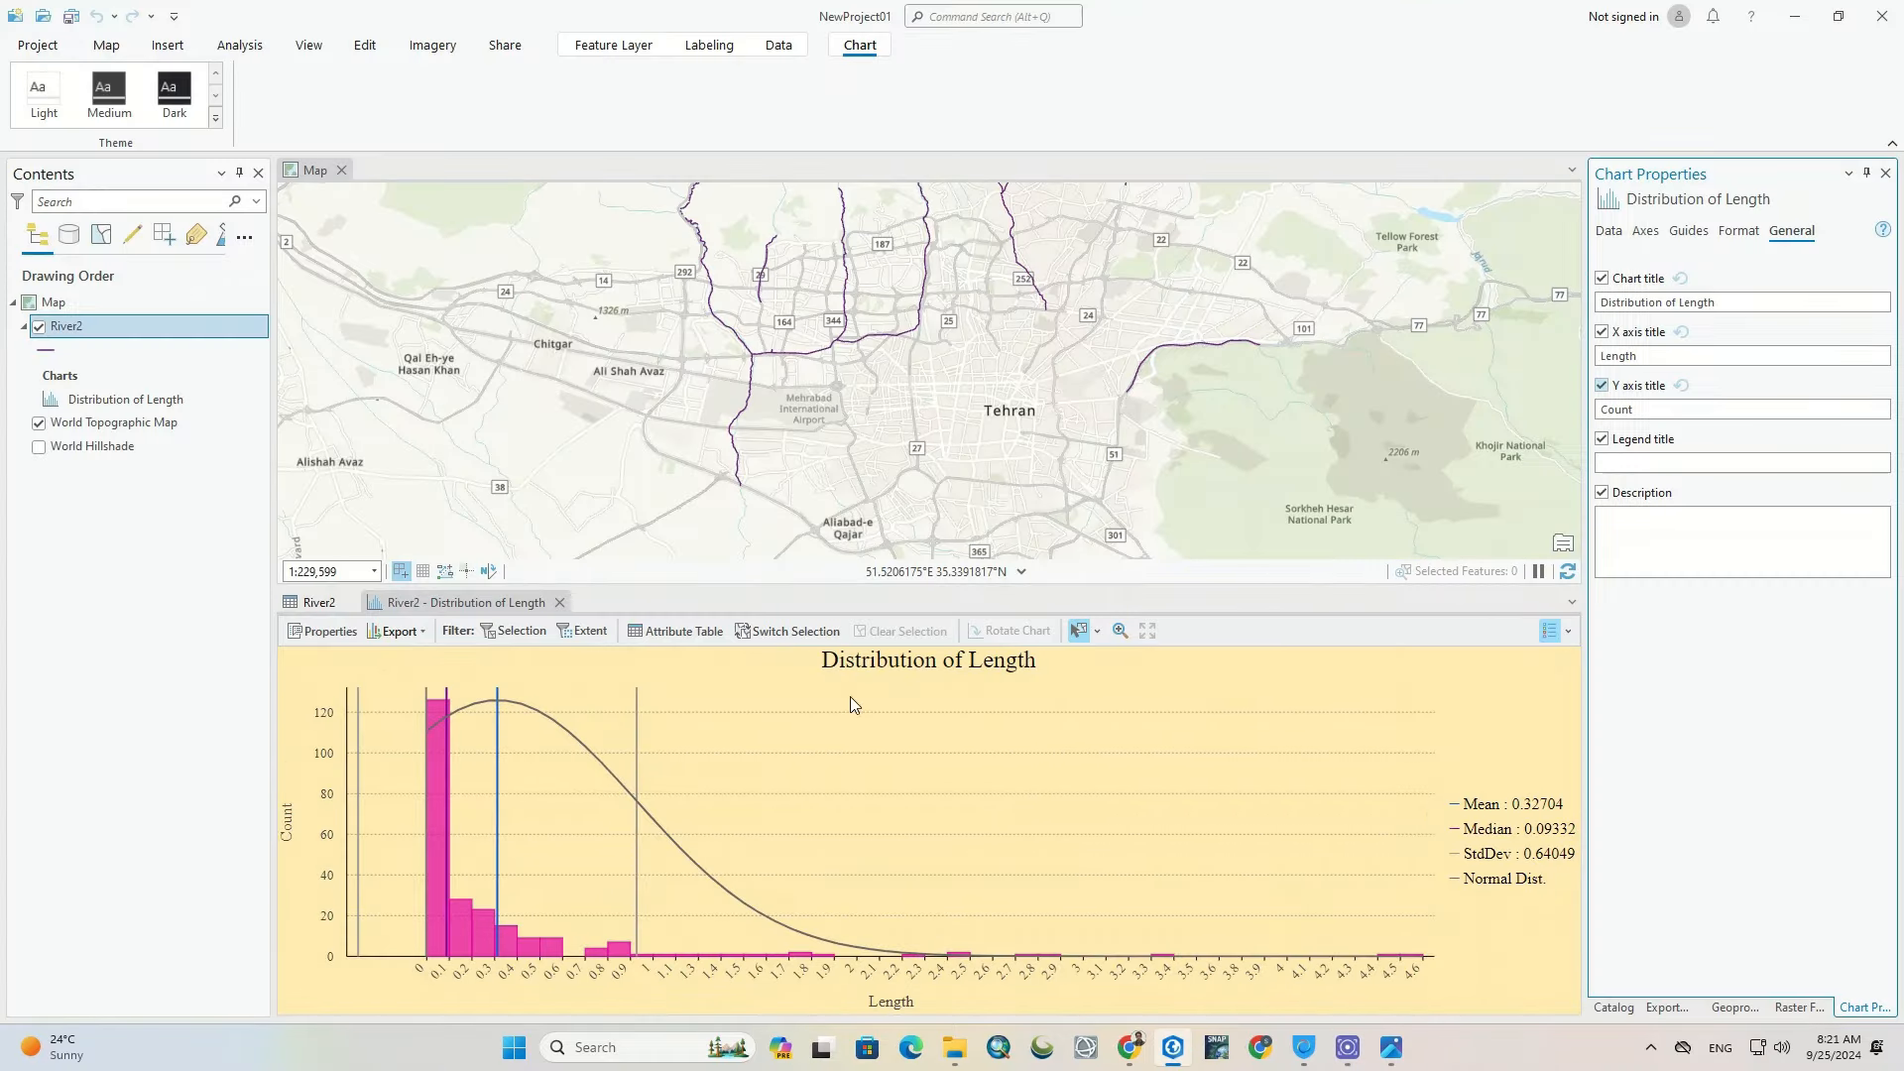
left_click(560, 603)
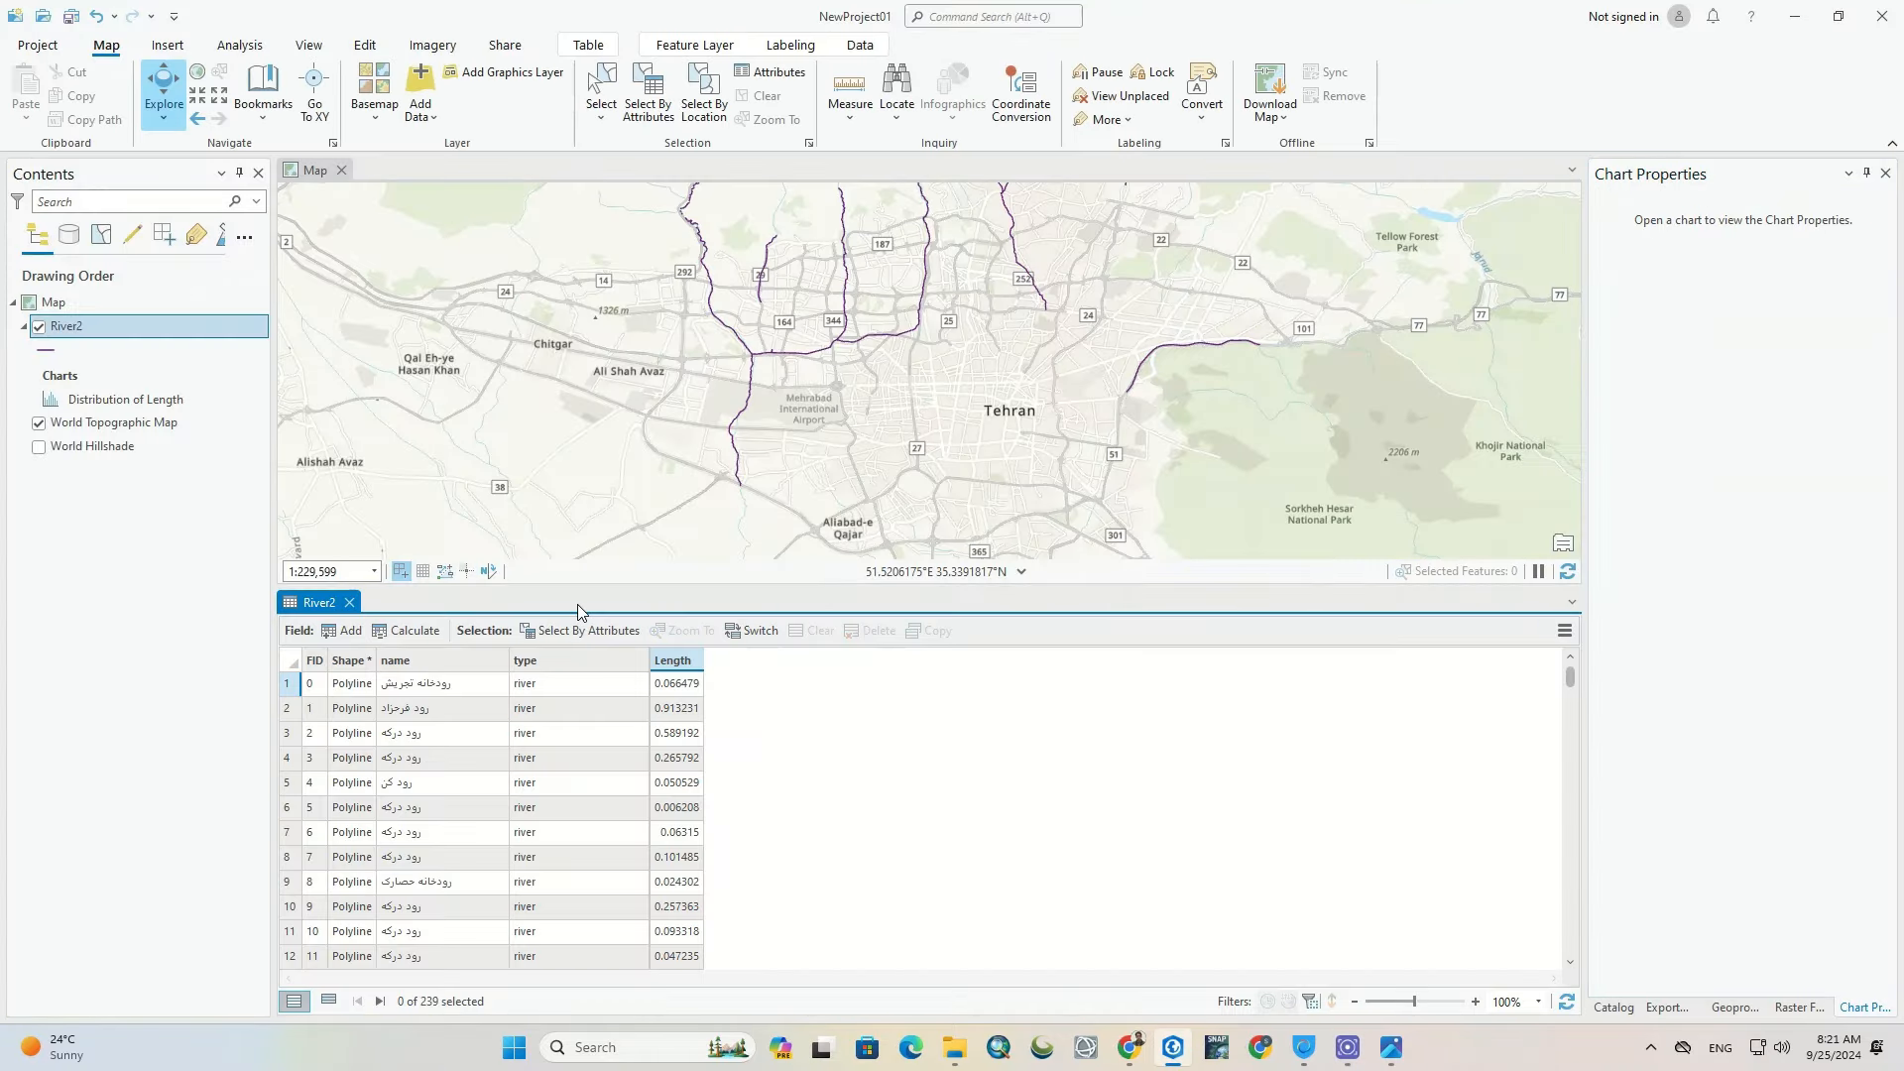
left_click(150, 401)
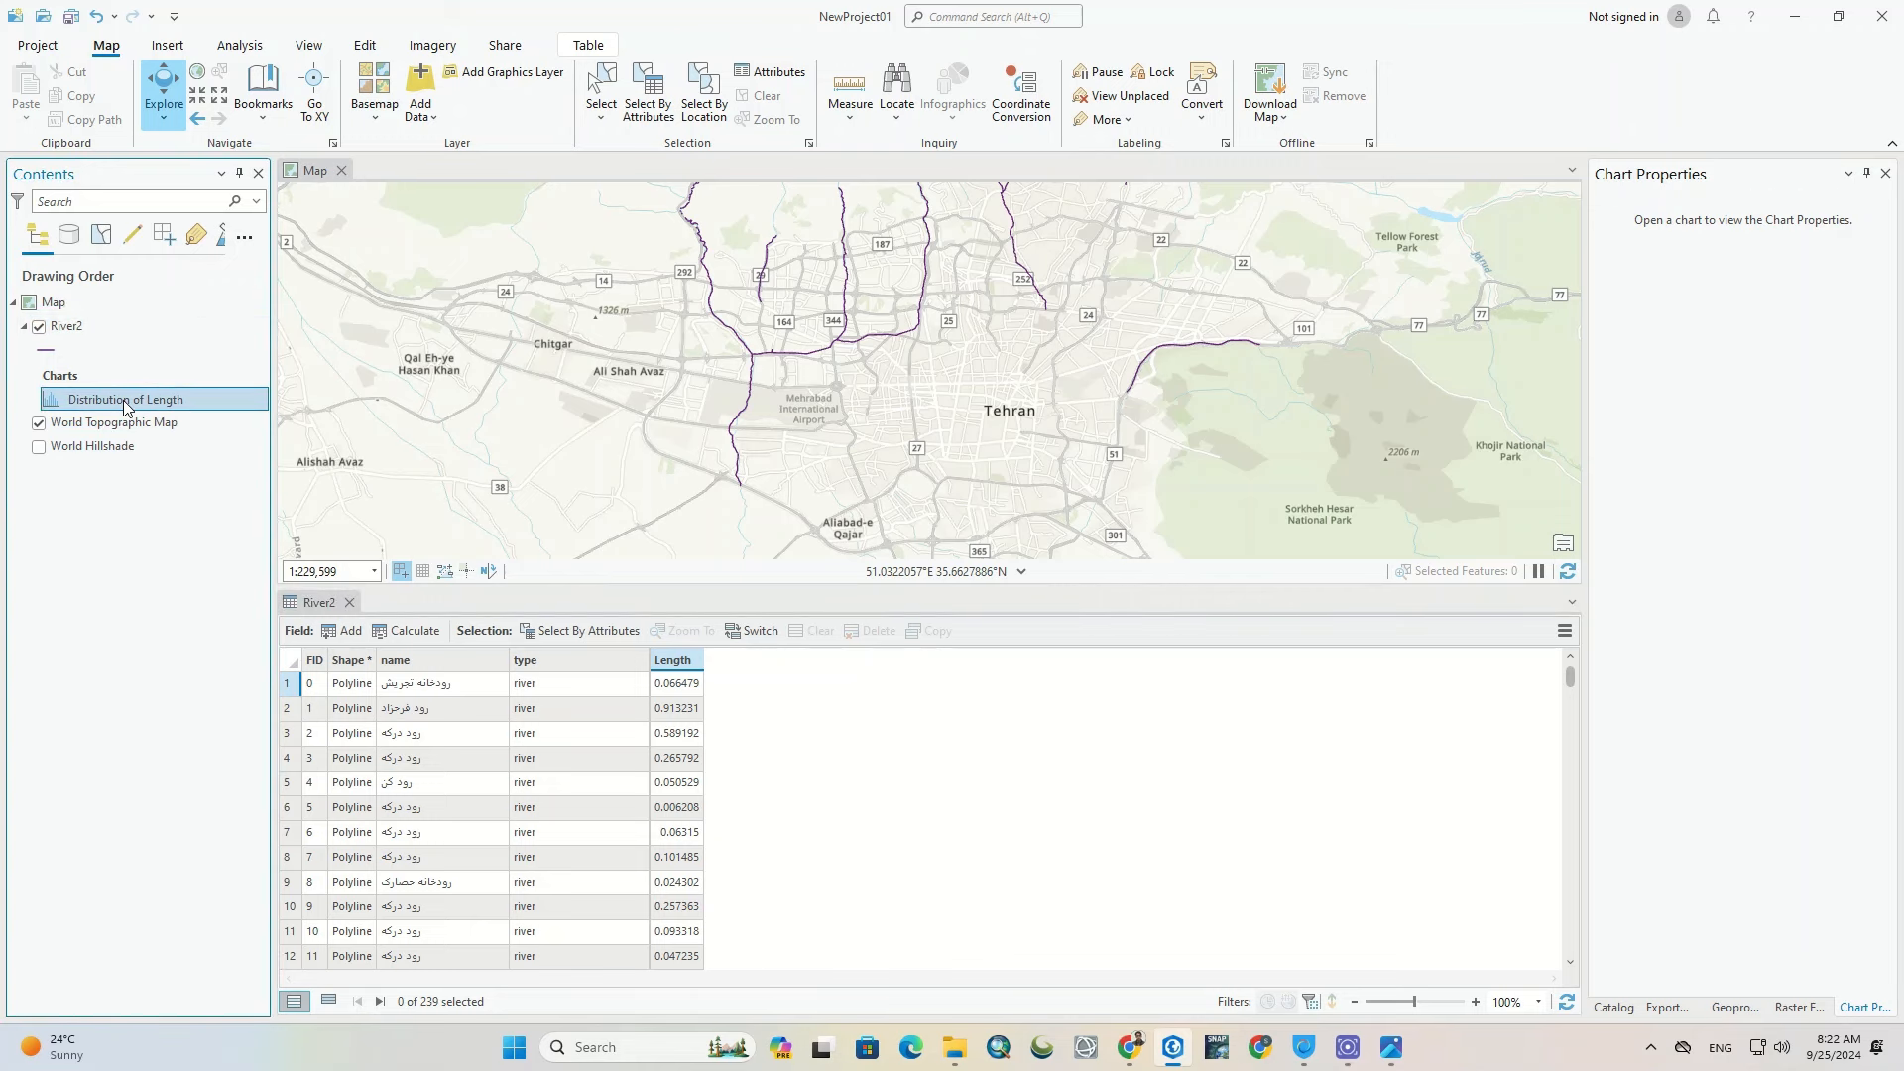
right_click(126, 407)
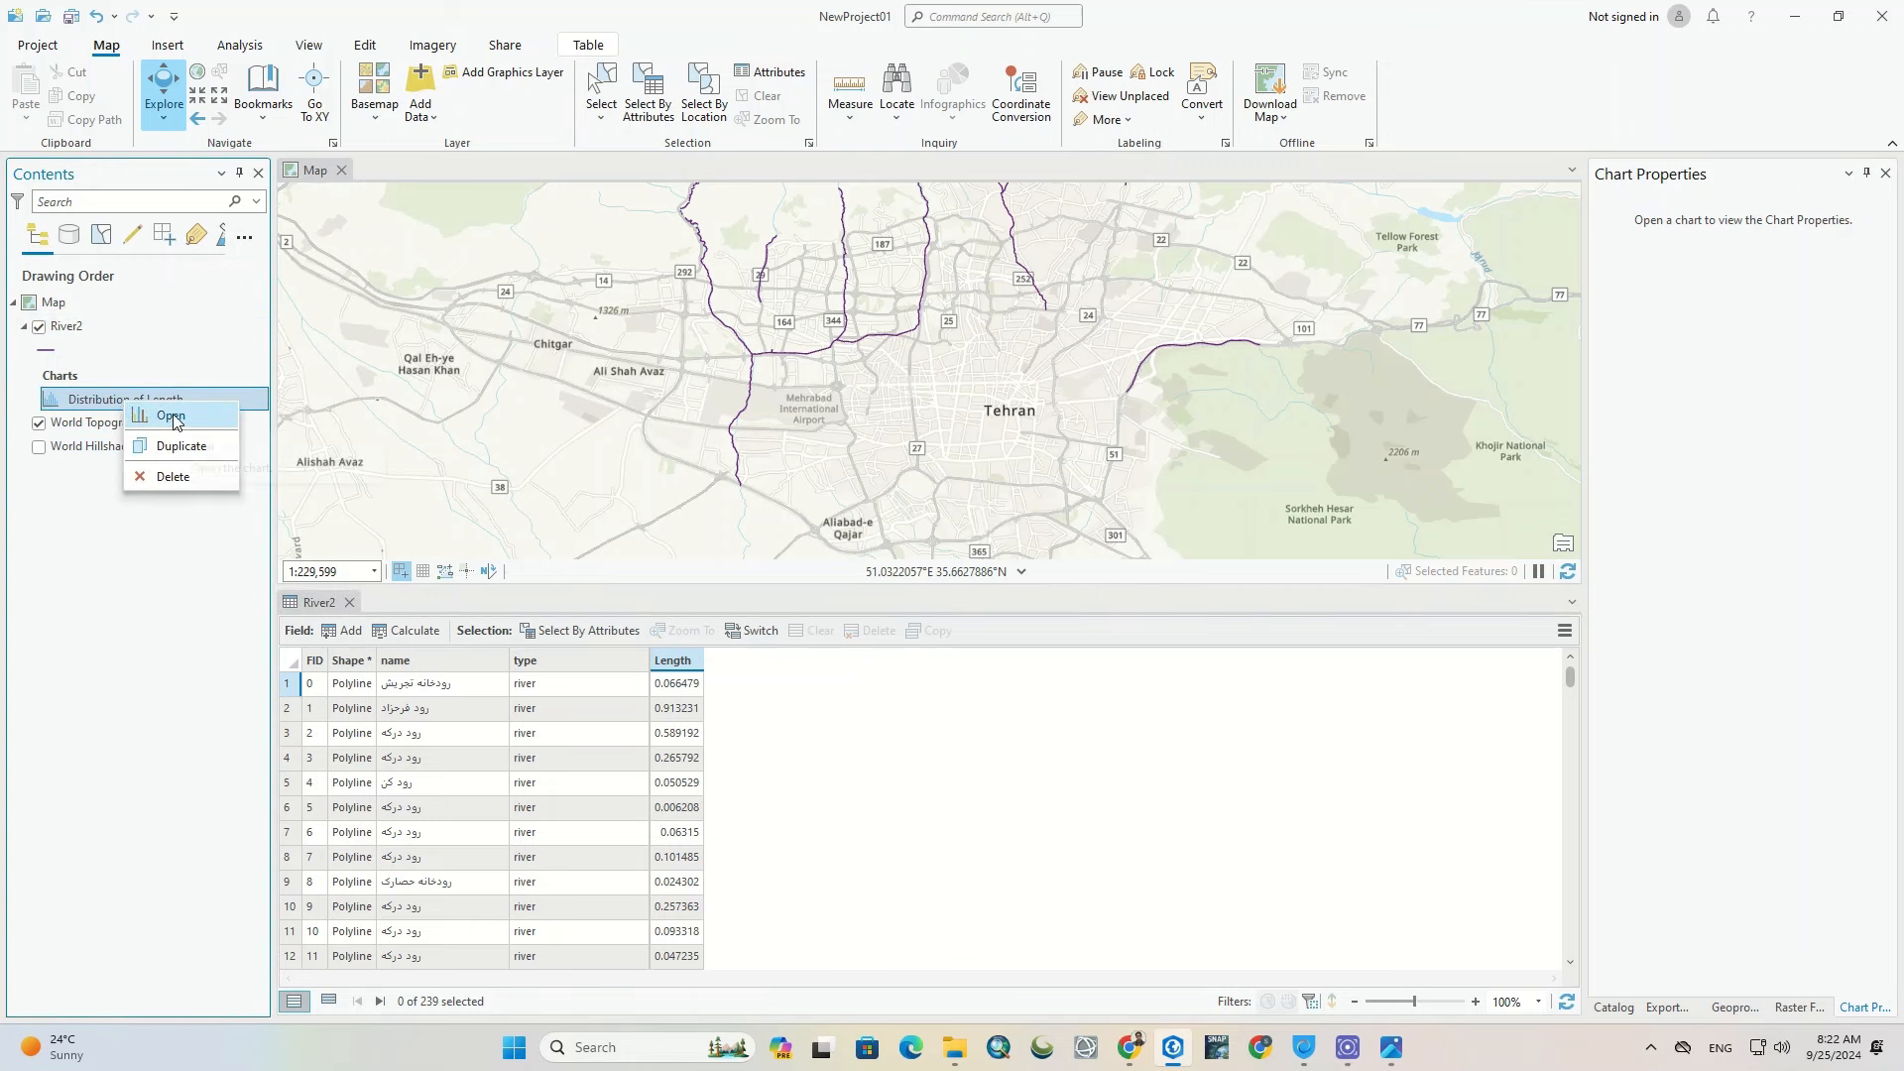
left_click(171, 416)
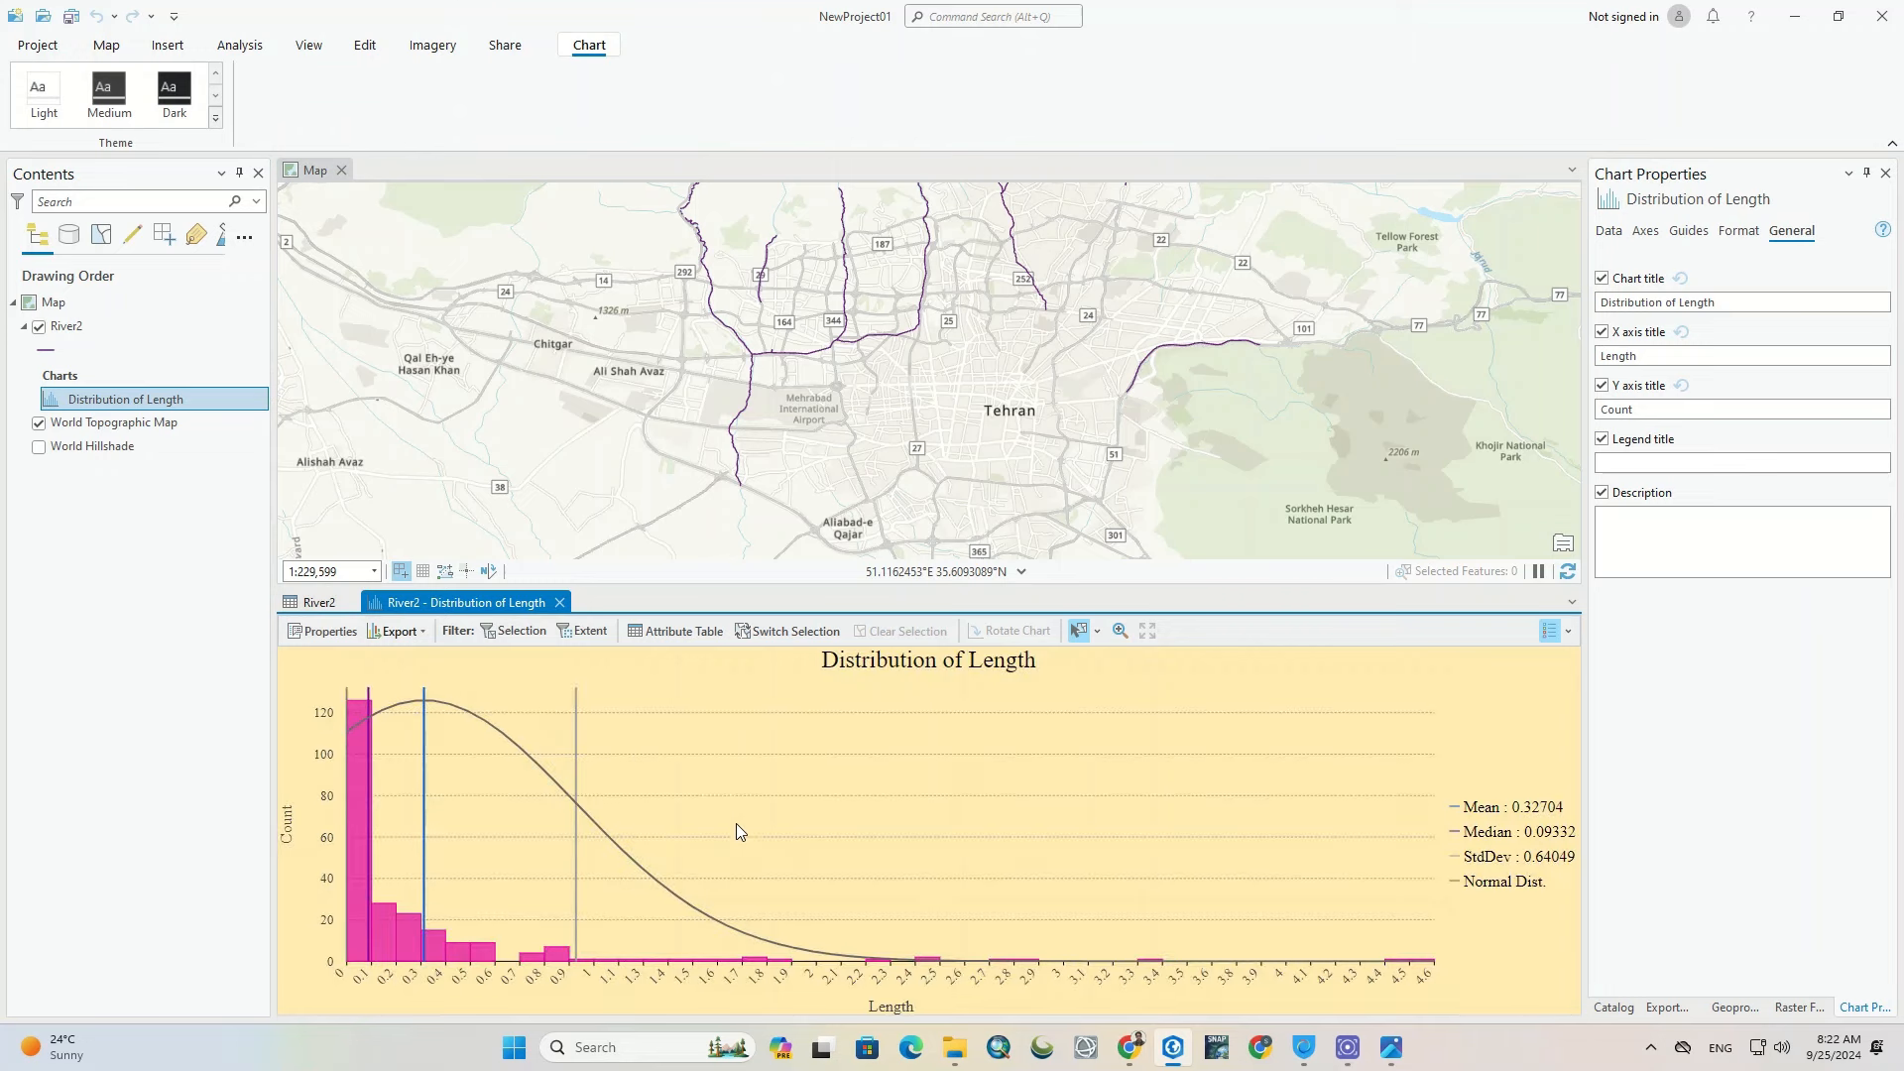
Step: Delete the Distribution of Length chart from River2 and close the layer's attribute table
right_click(169, 403)
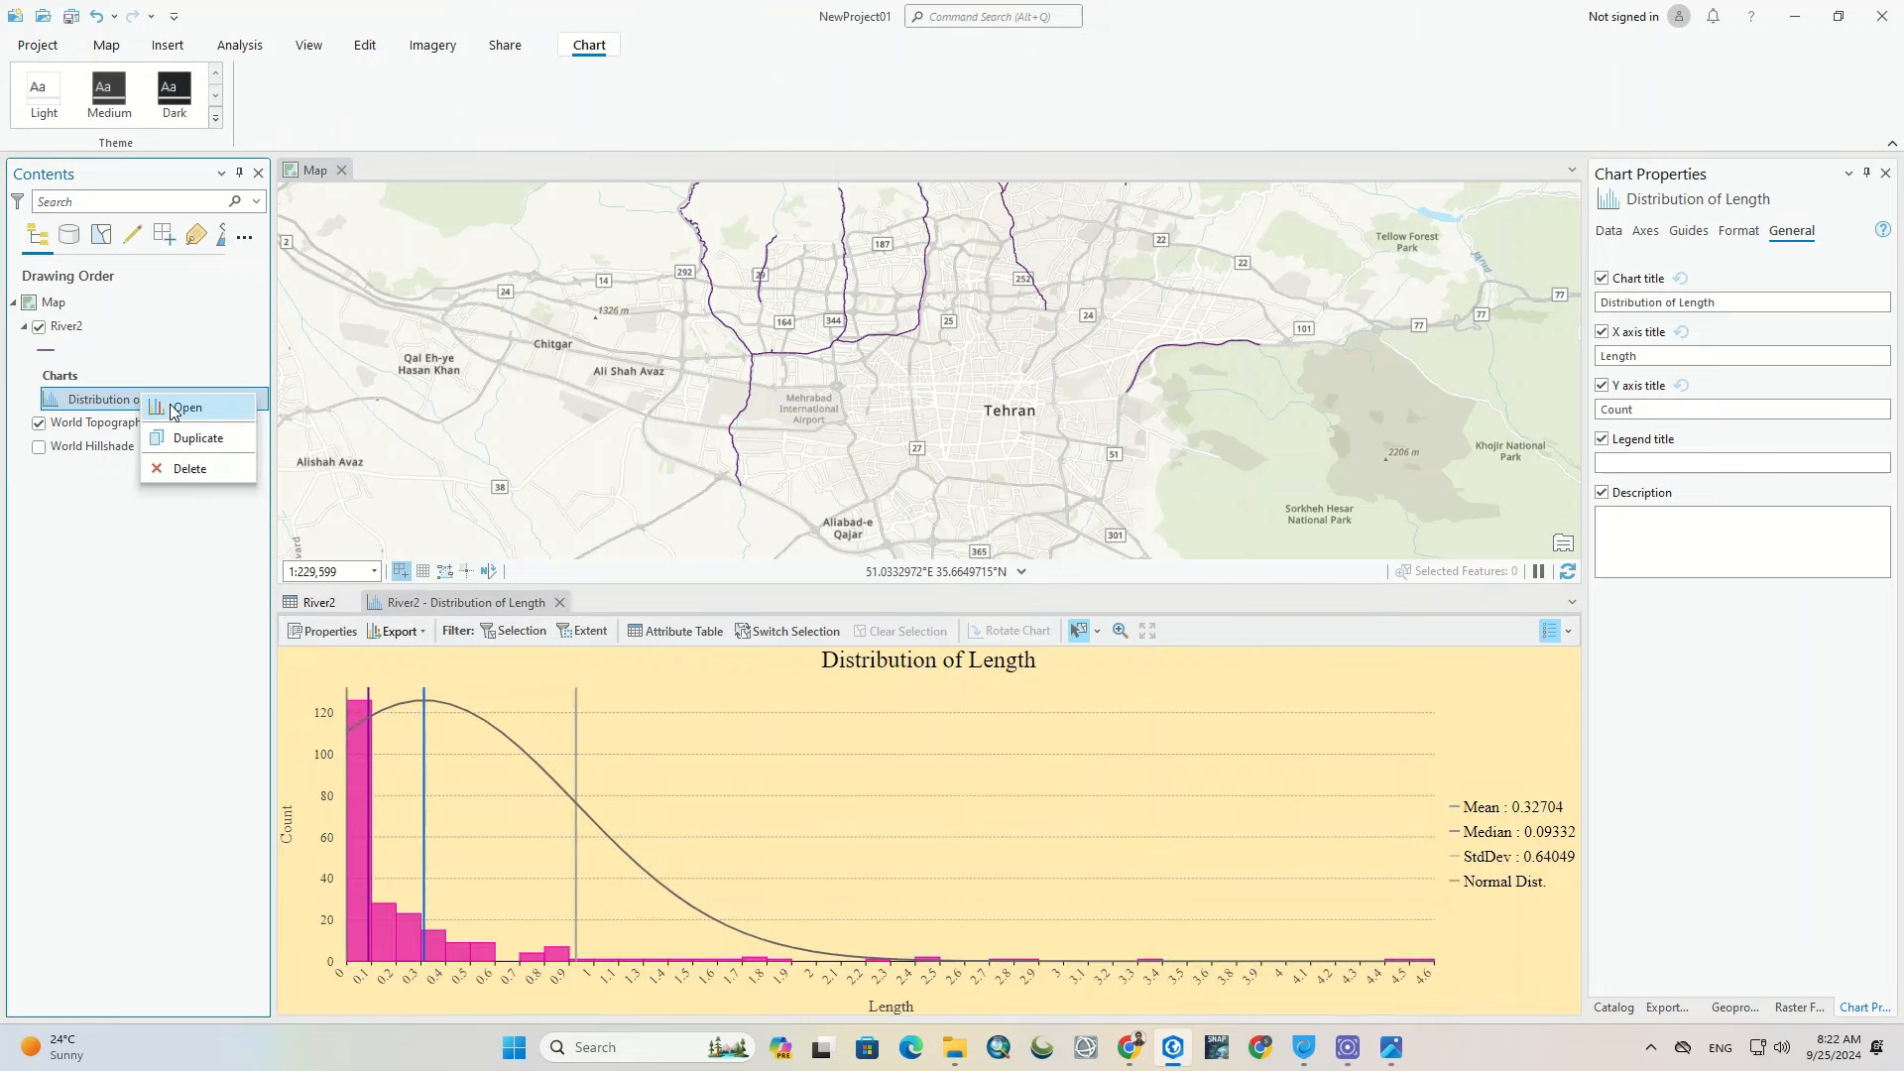
left_click(231, 468)
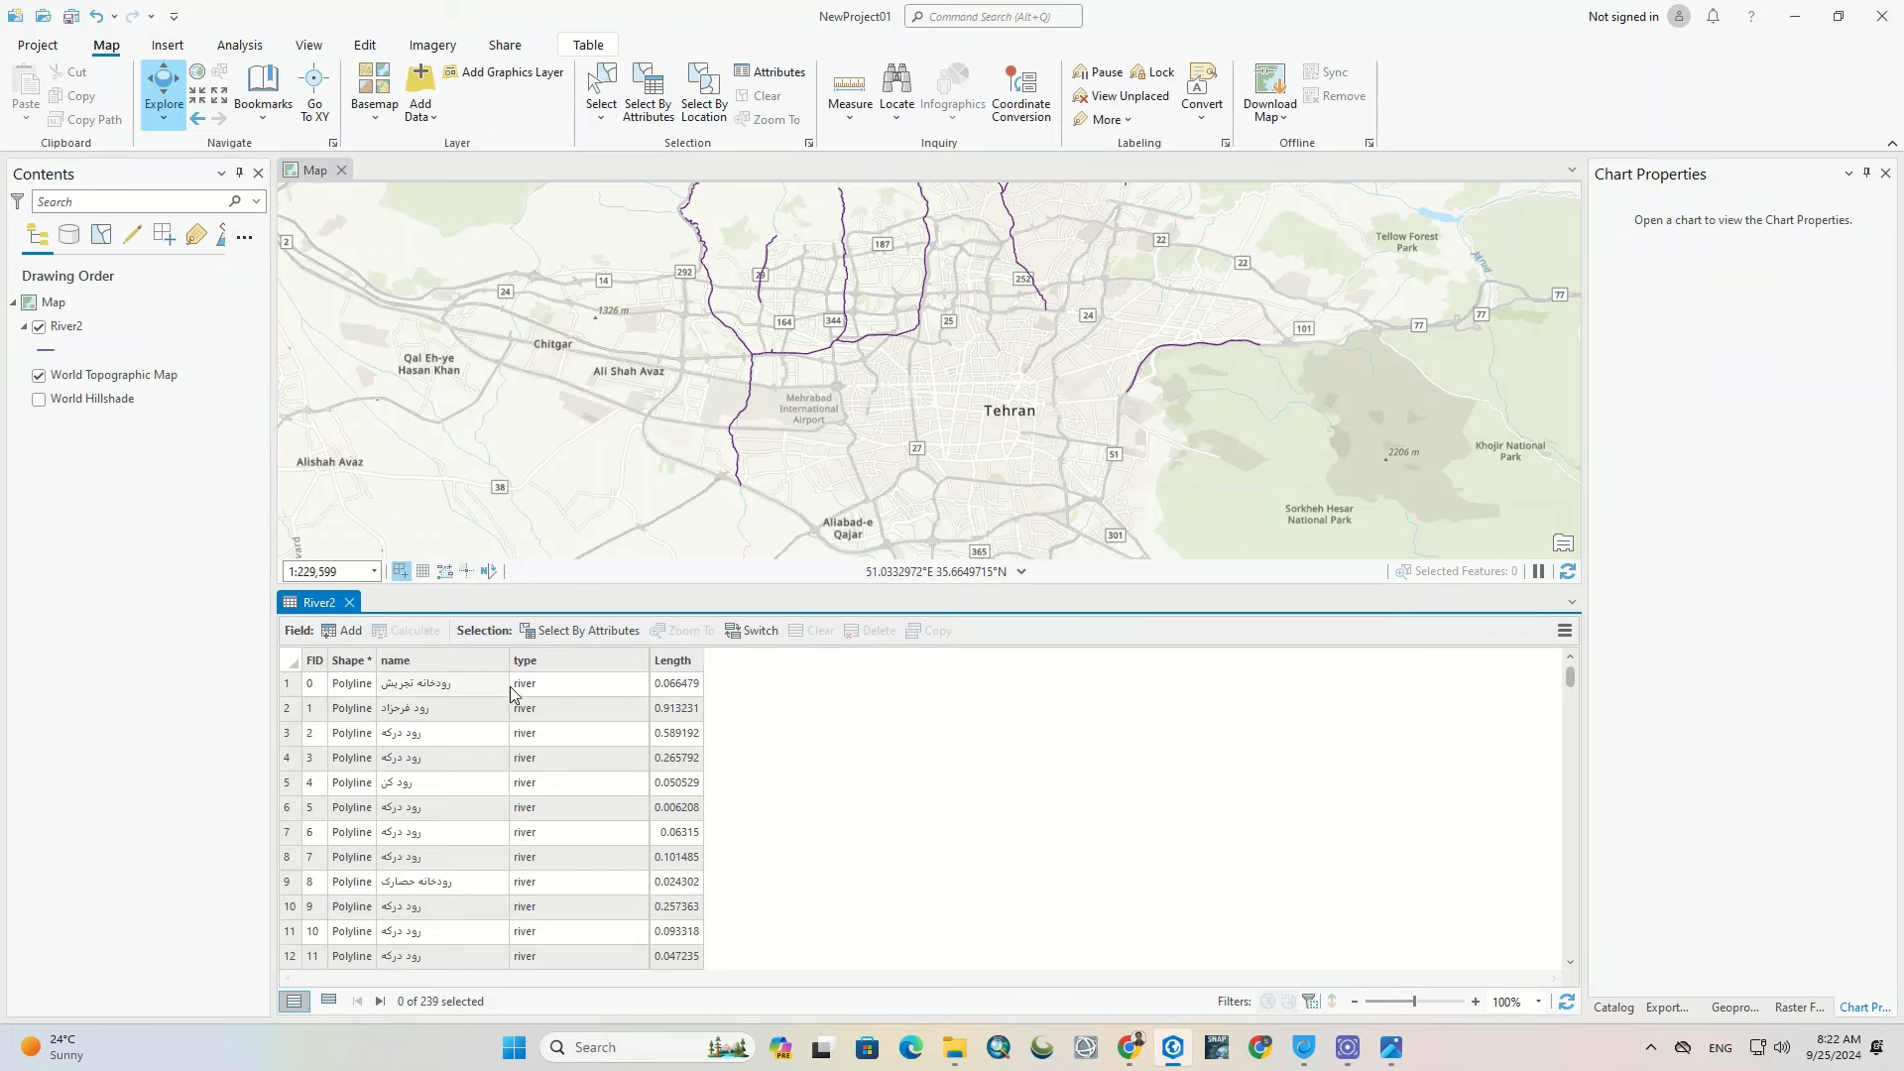
left_click(350, 604)
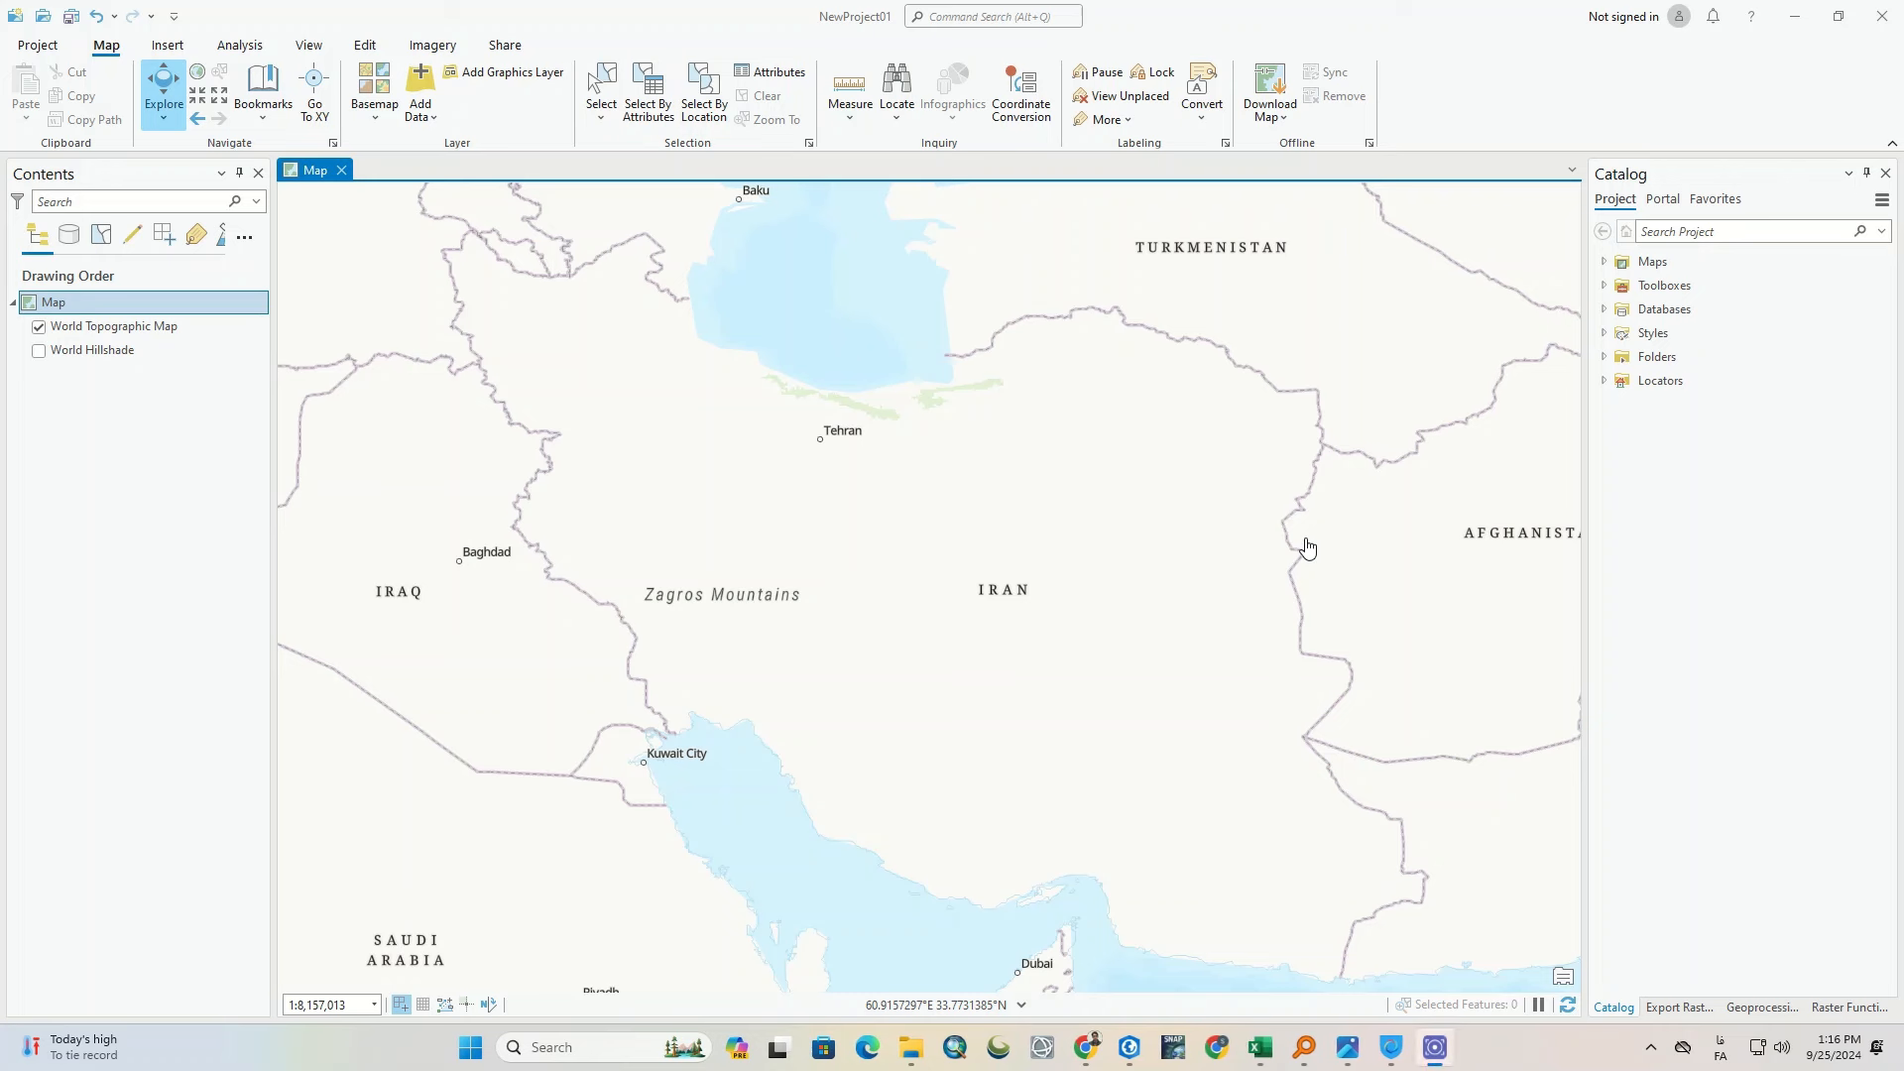
Step: Add the scanned map image 0000 MASHHAD1.jpg from the Desktop to the map
left_click(423, 130)
left_click(464, 147)
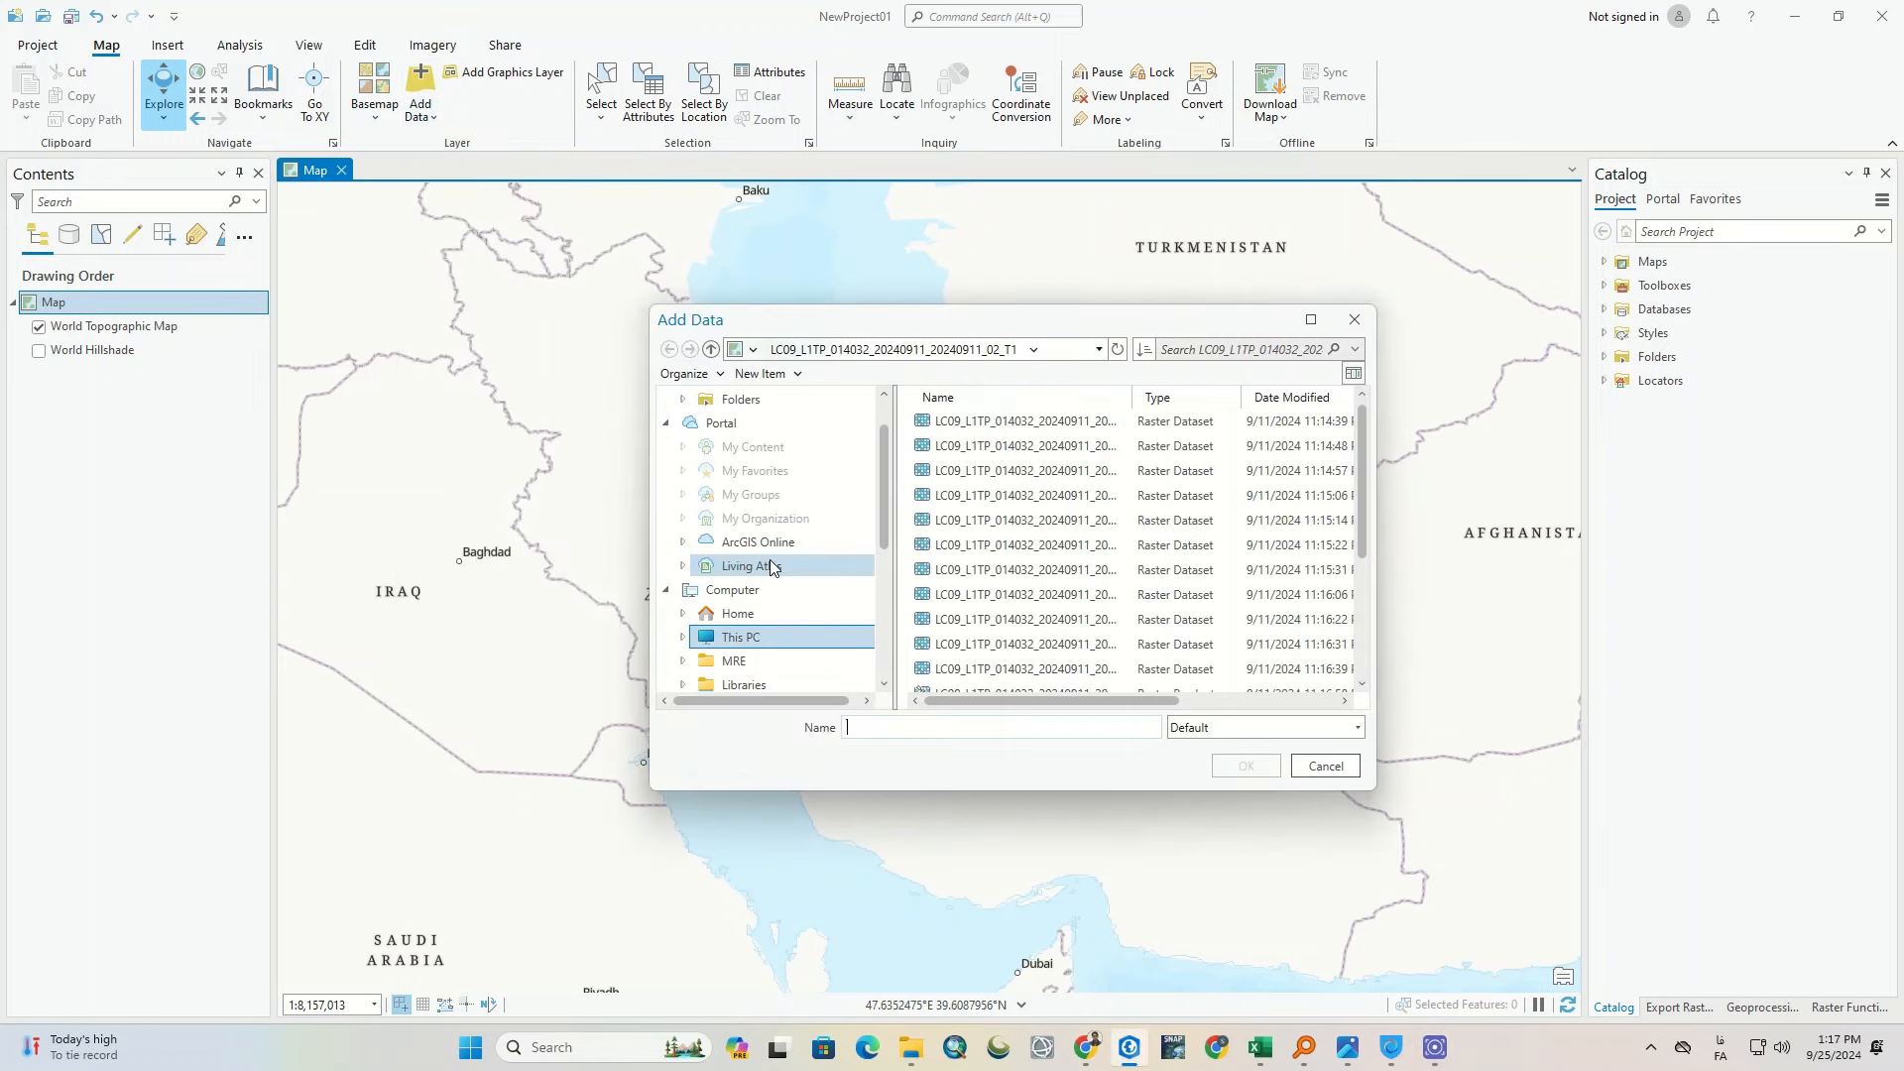
scroll(773, 566, "up", 1)
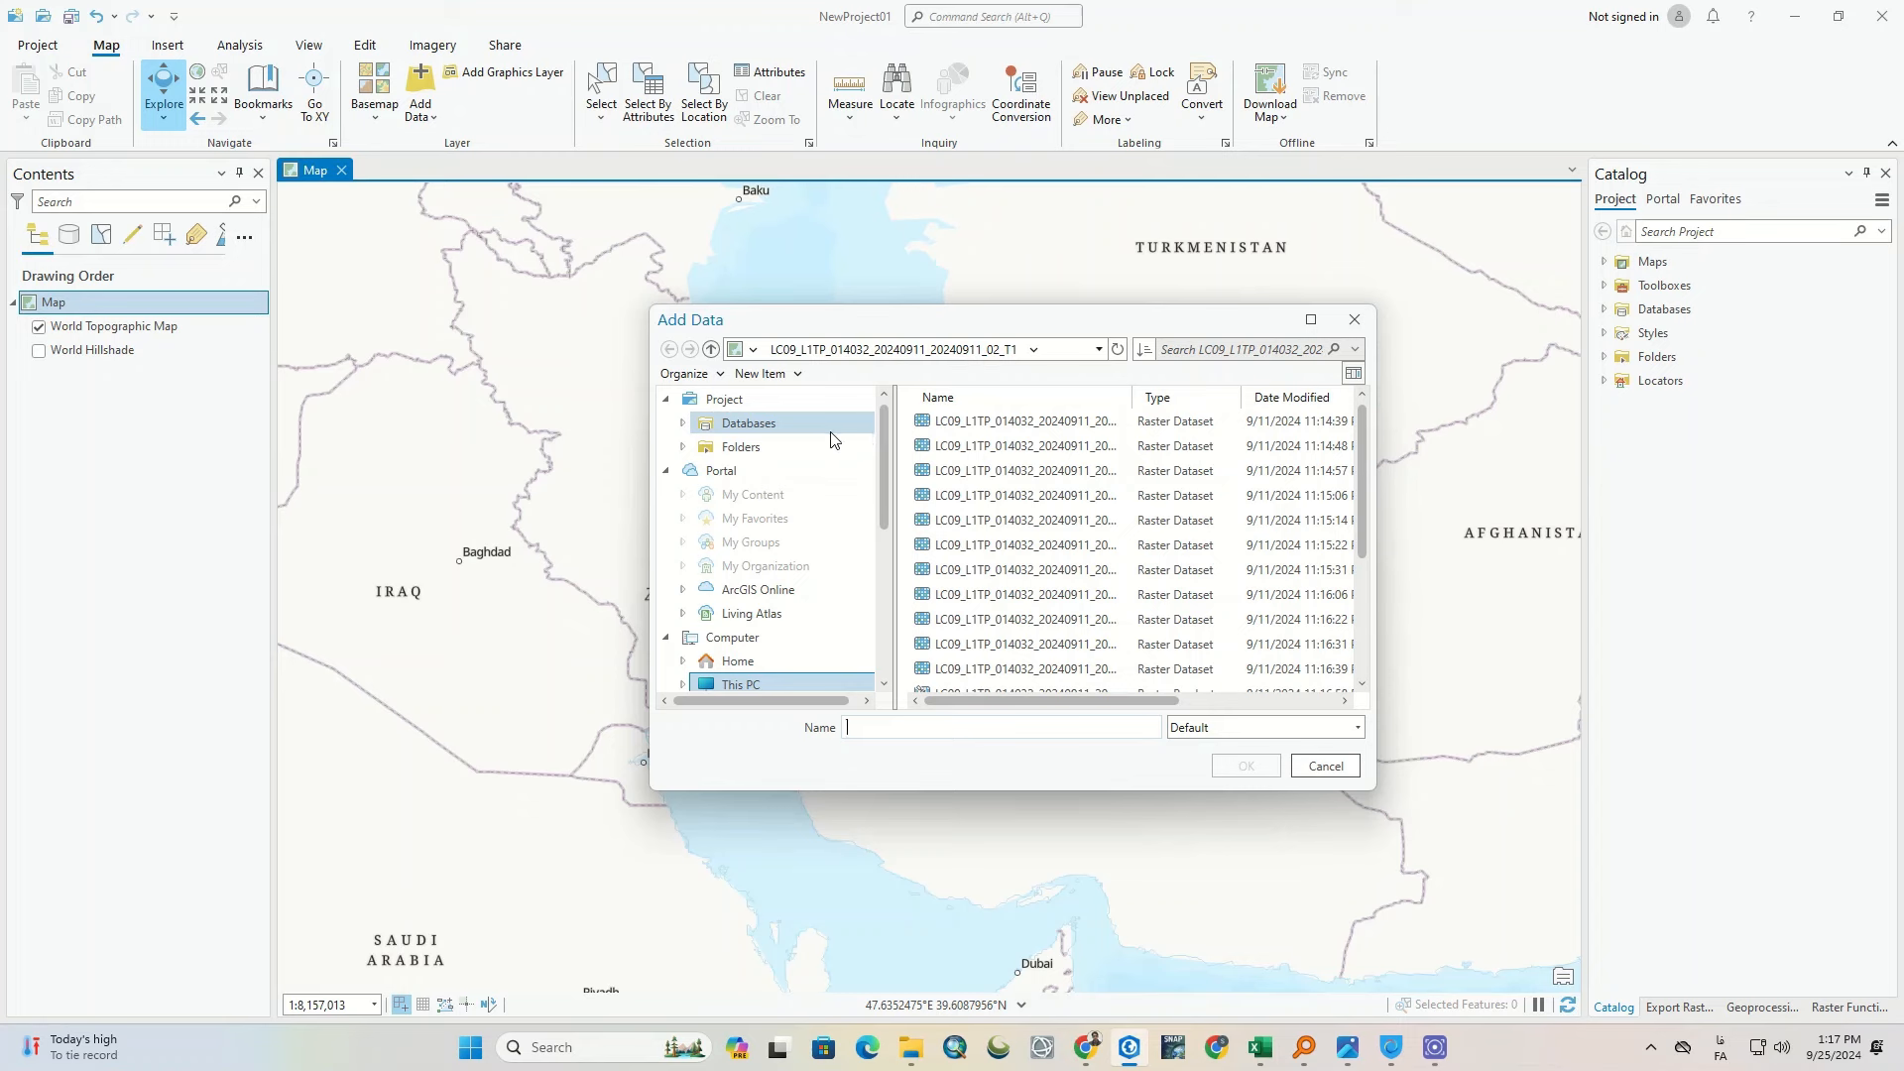
scroll(813, 496, "down", 4)
left_click(744, 614)
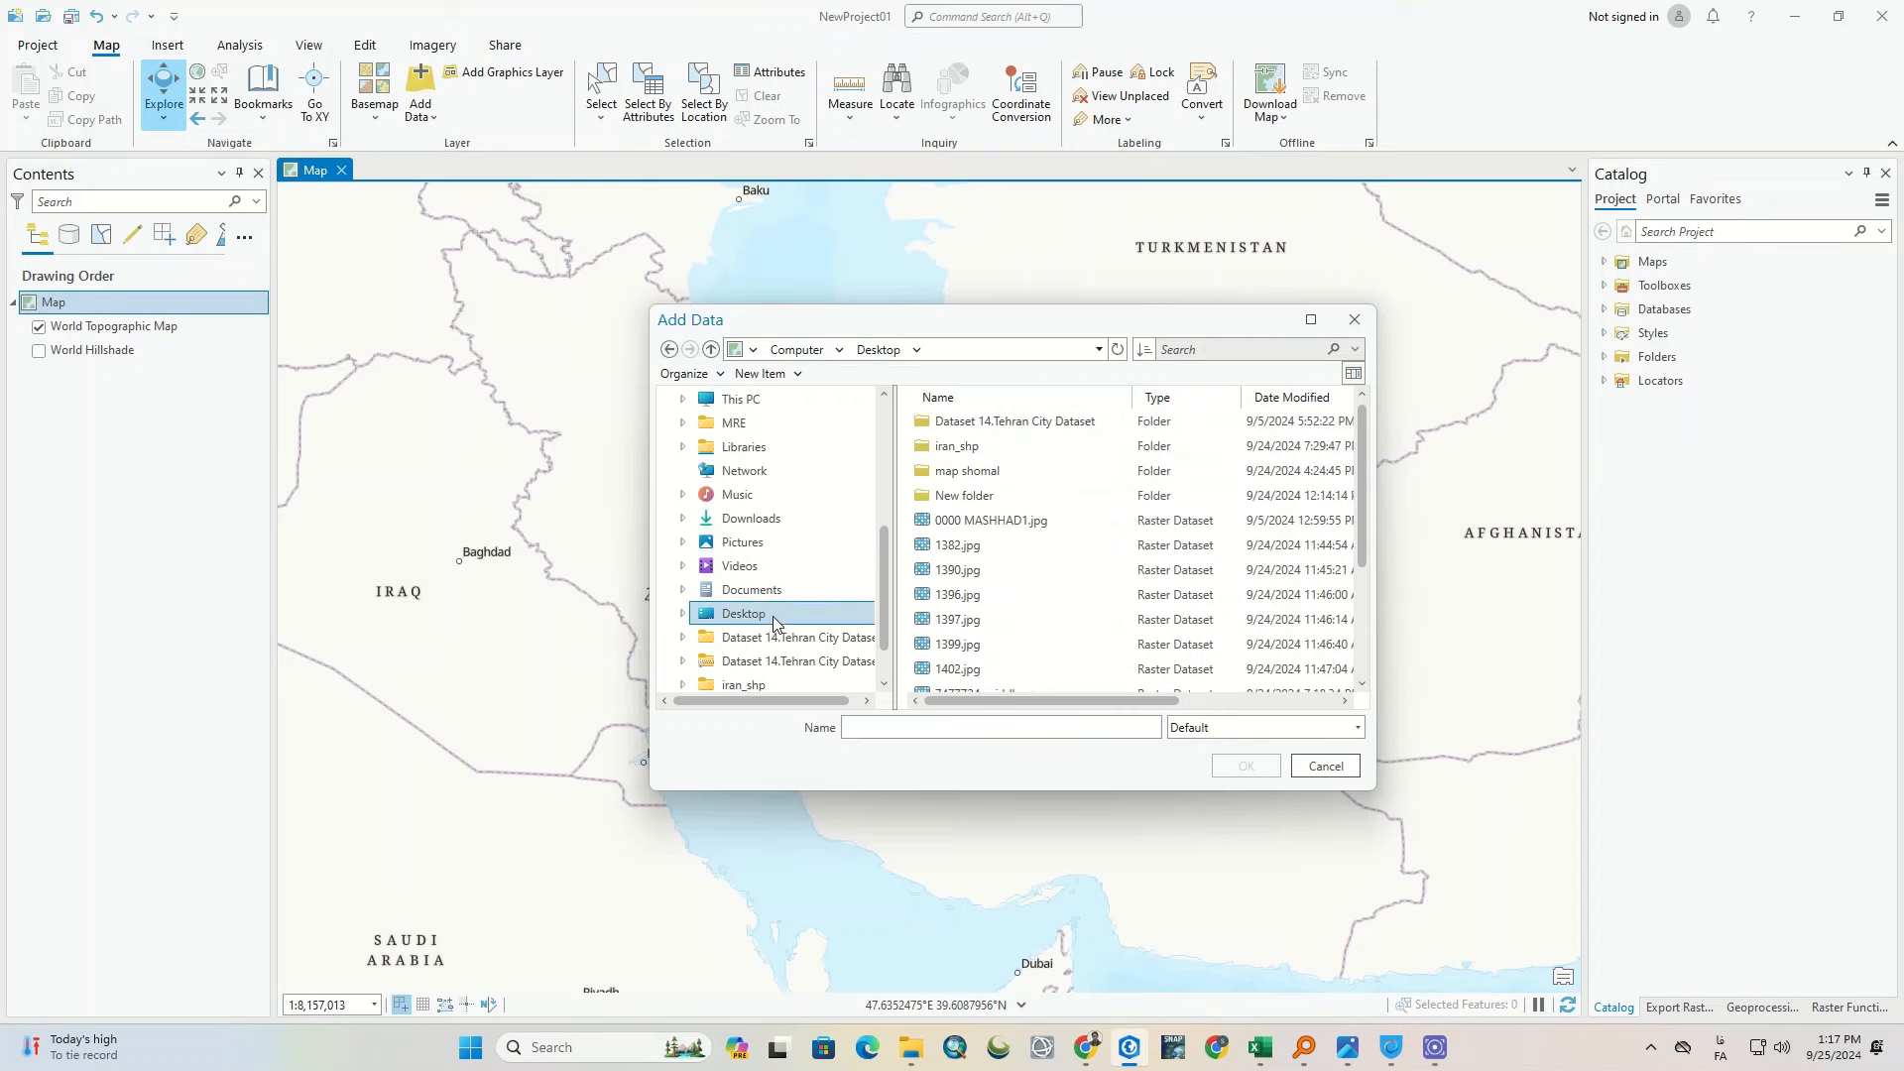
left_click(1071, 519)
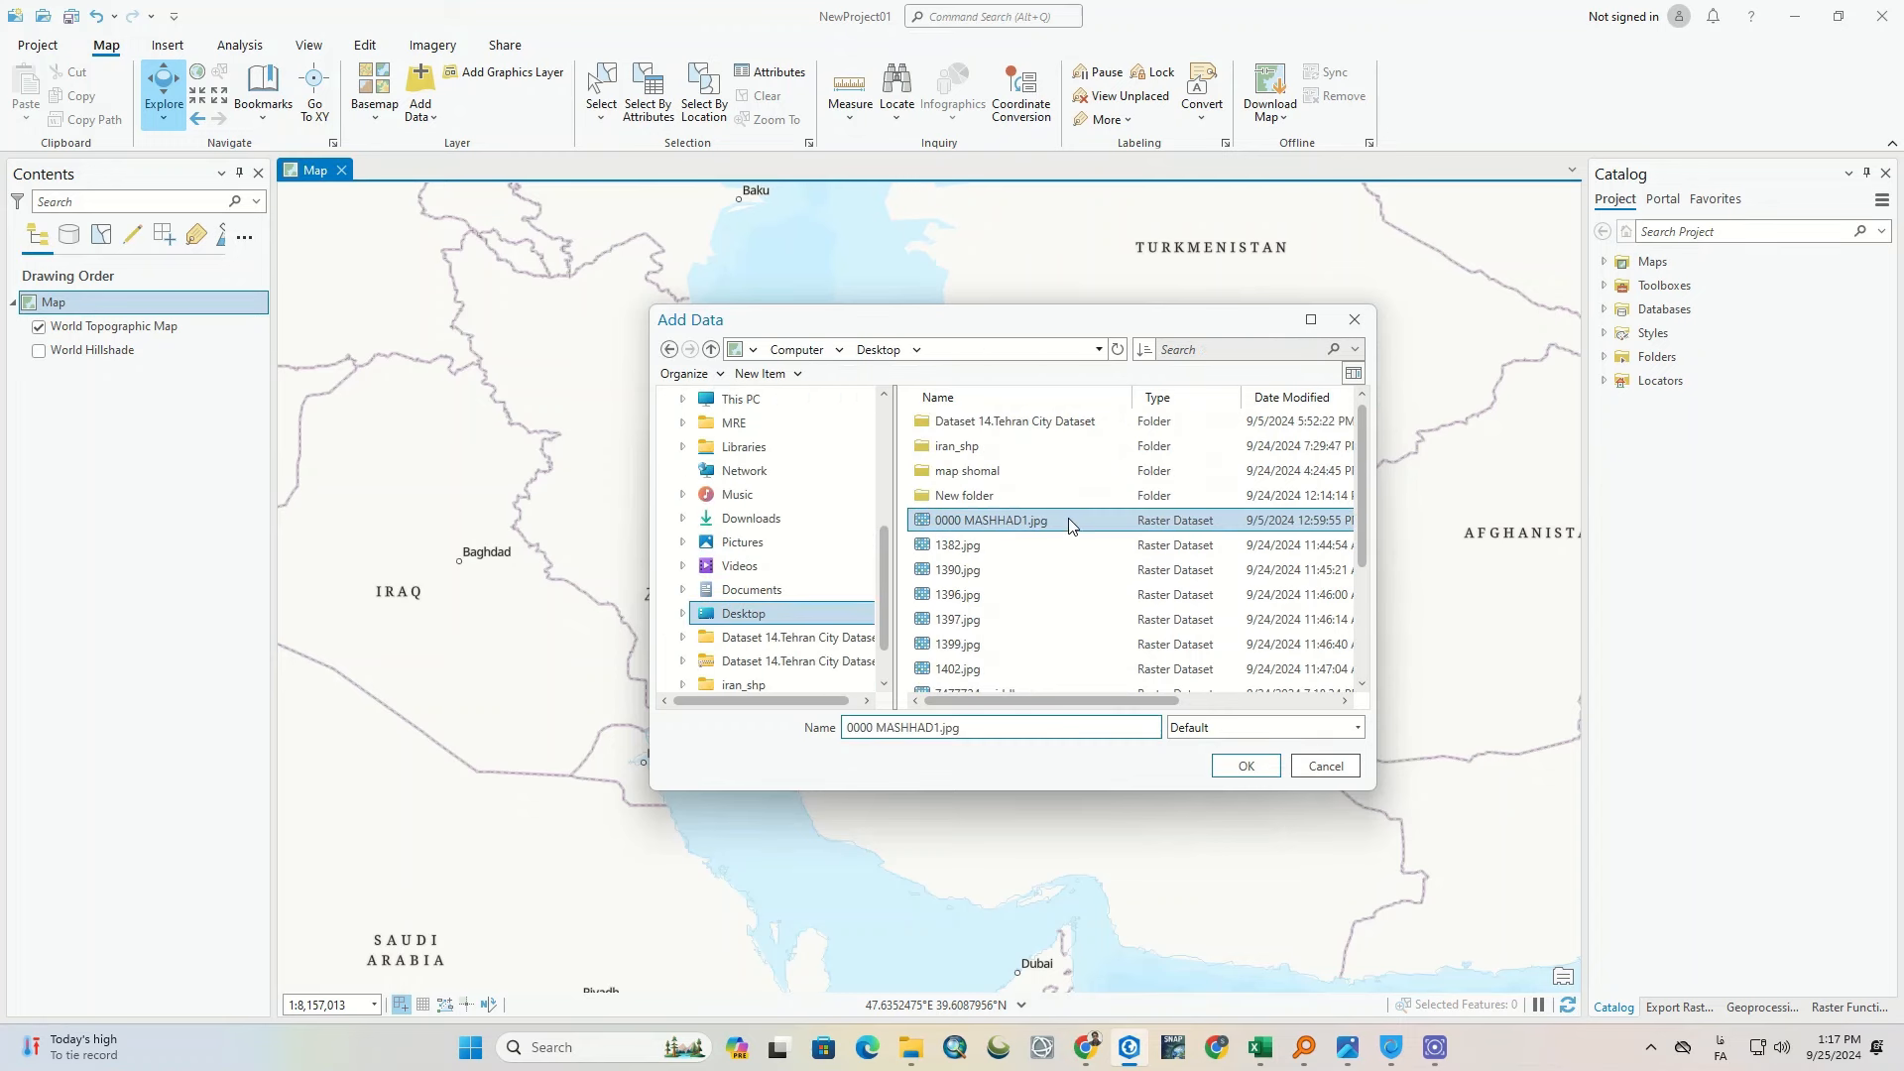
left_click(1245, 764)
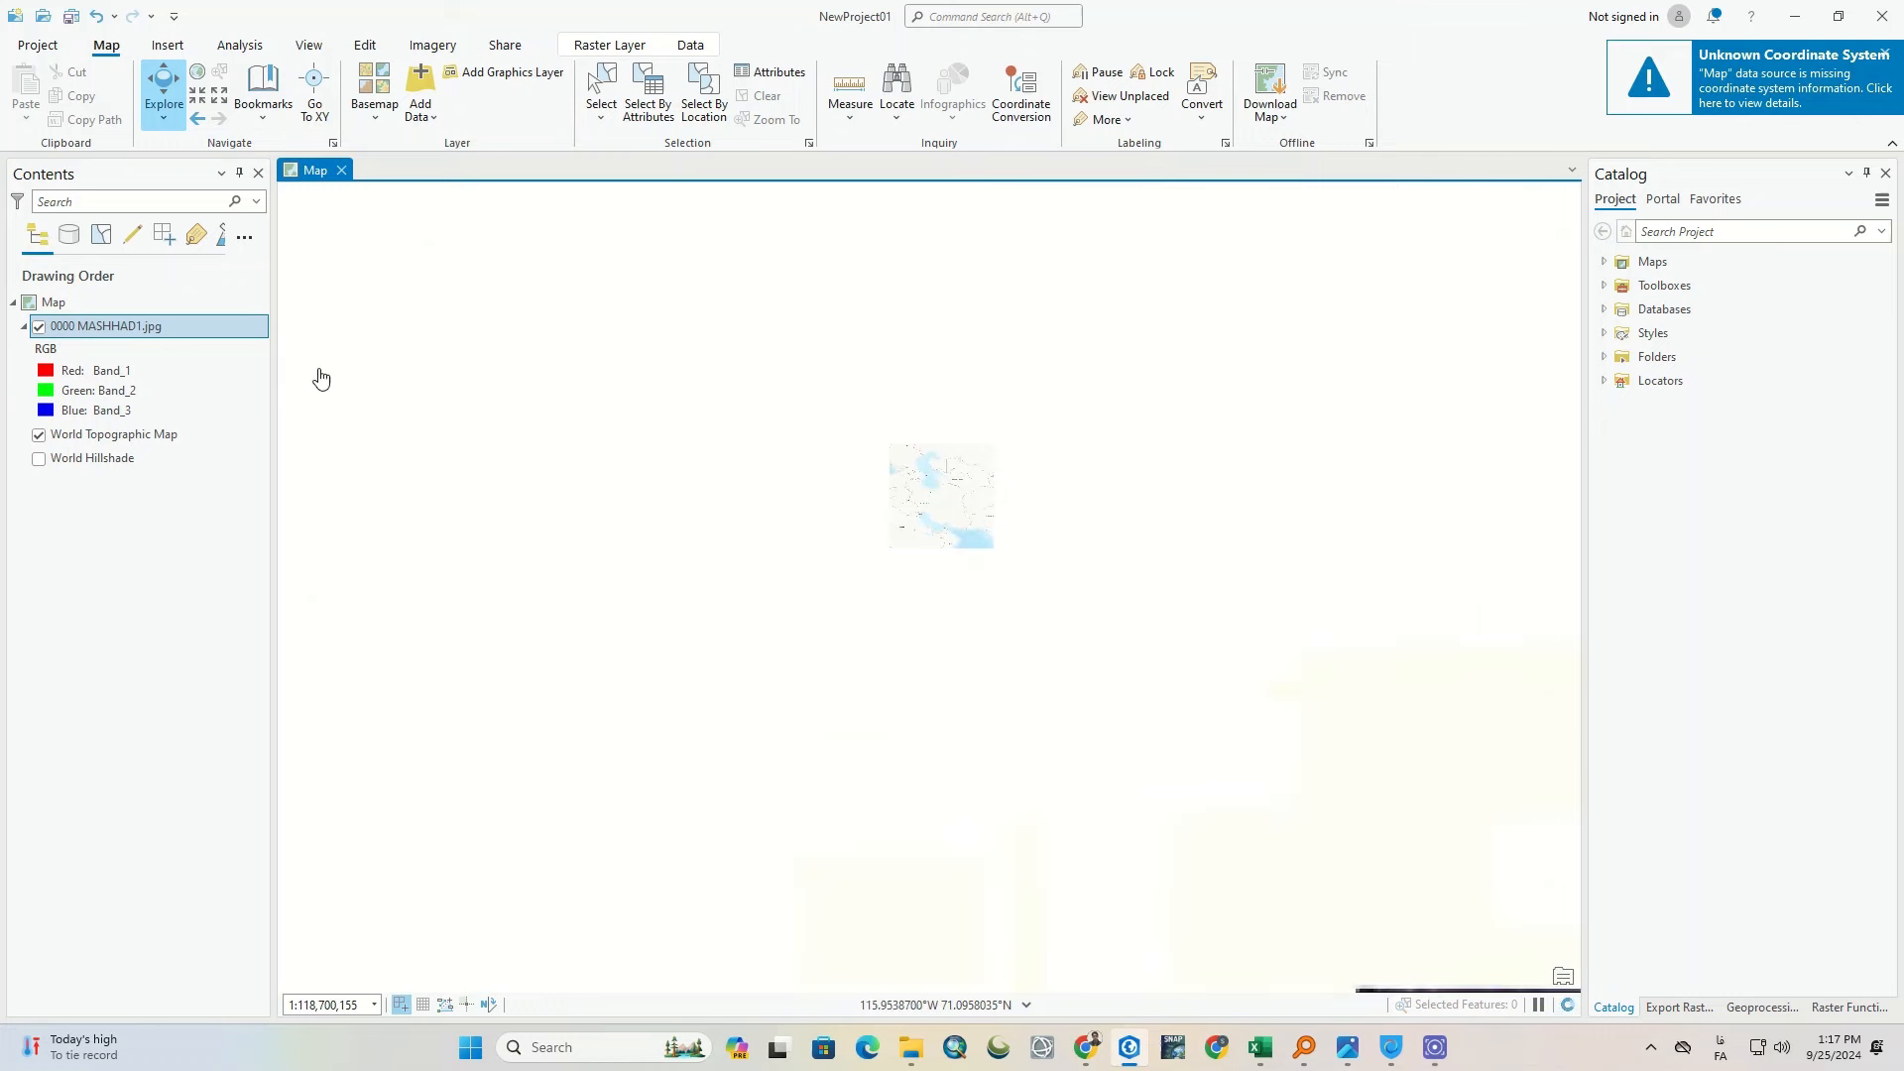
Step: Zoom to the 0000 MASHHAD1.jpg layer and examine the coordinate labels at the northwest corner of the geological map
right_click(180, 327)
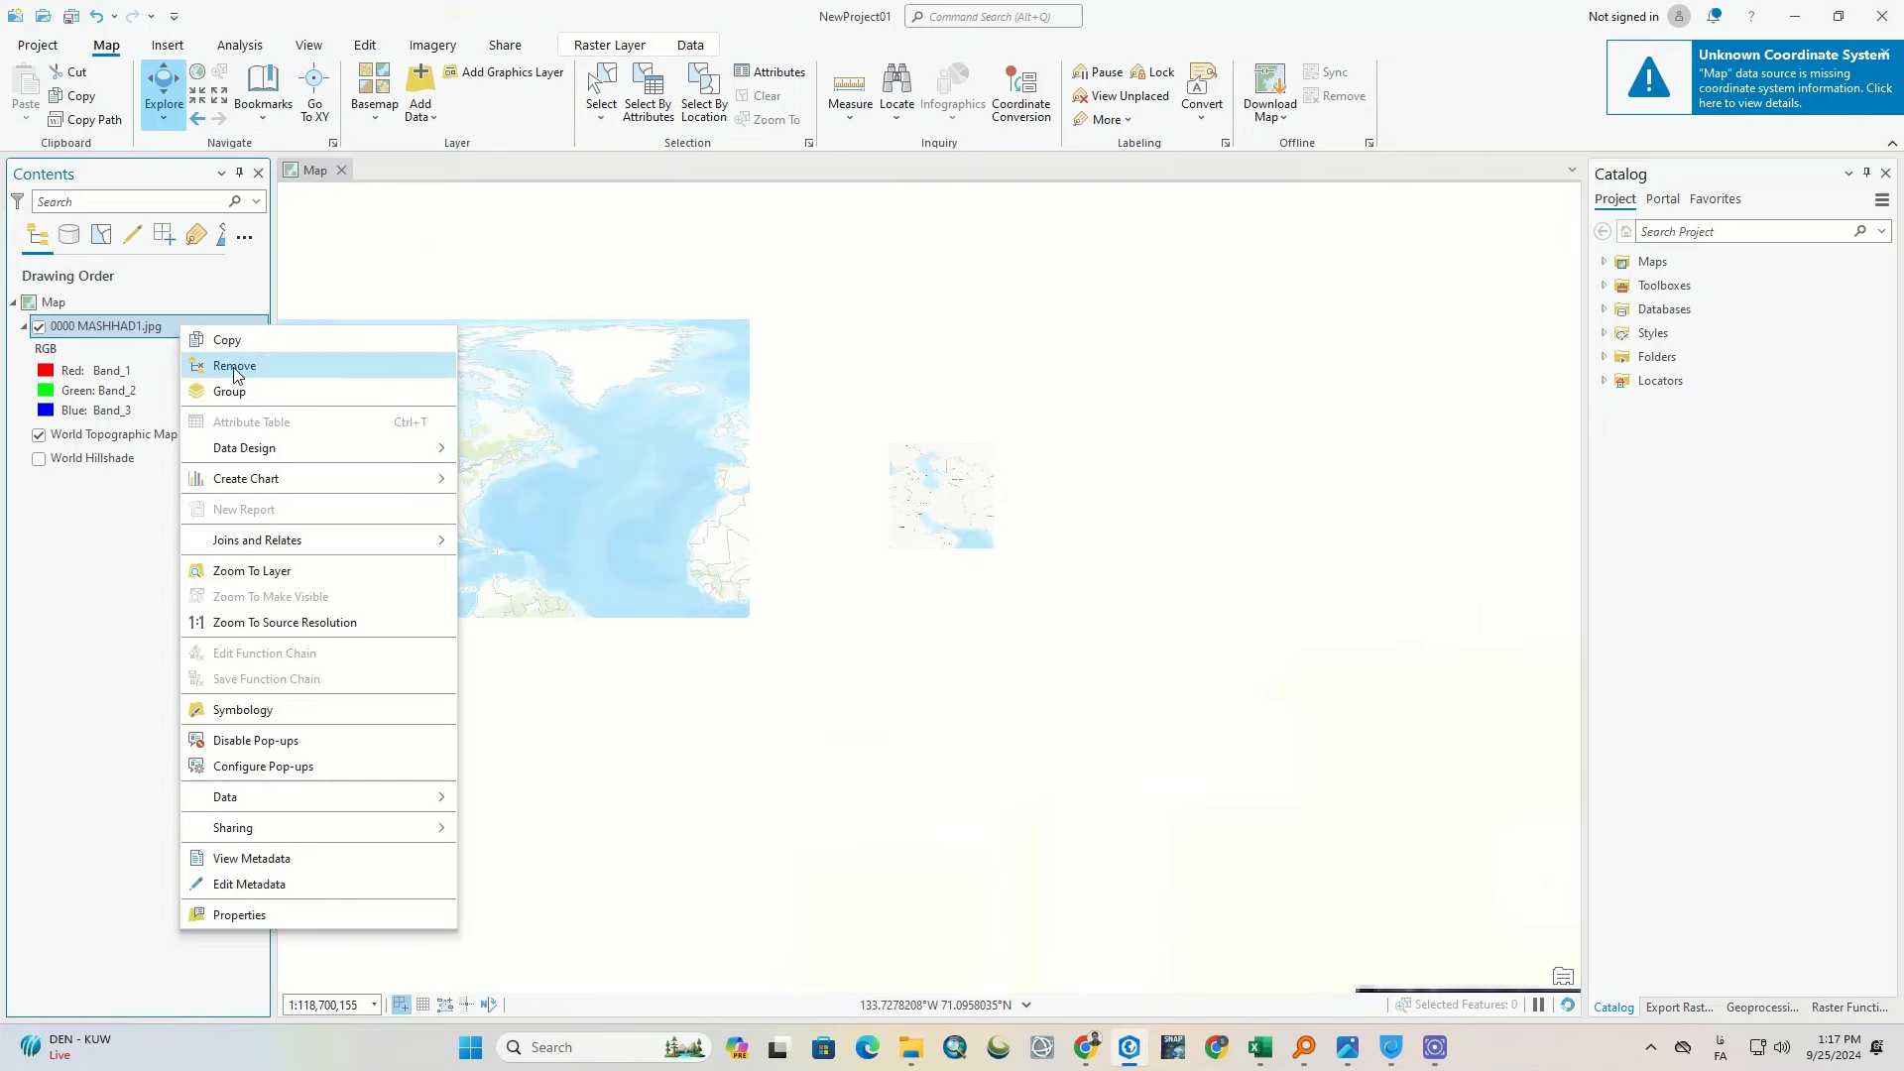
left_click(248, 570)
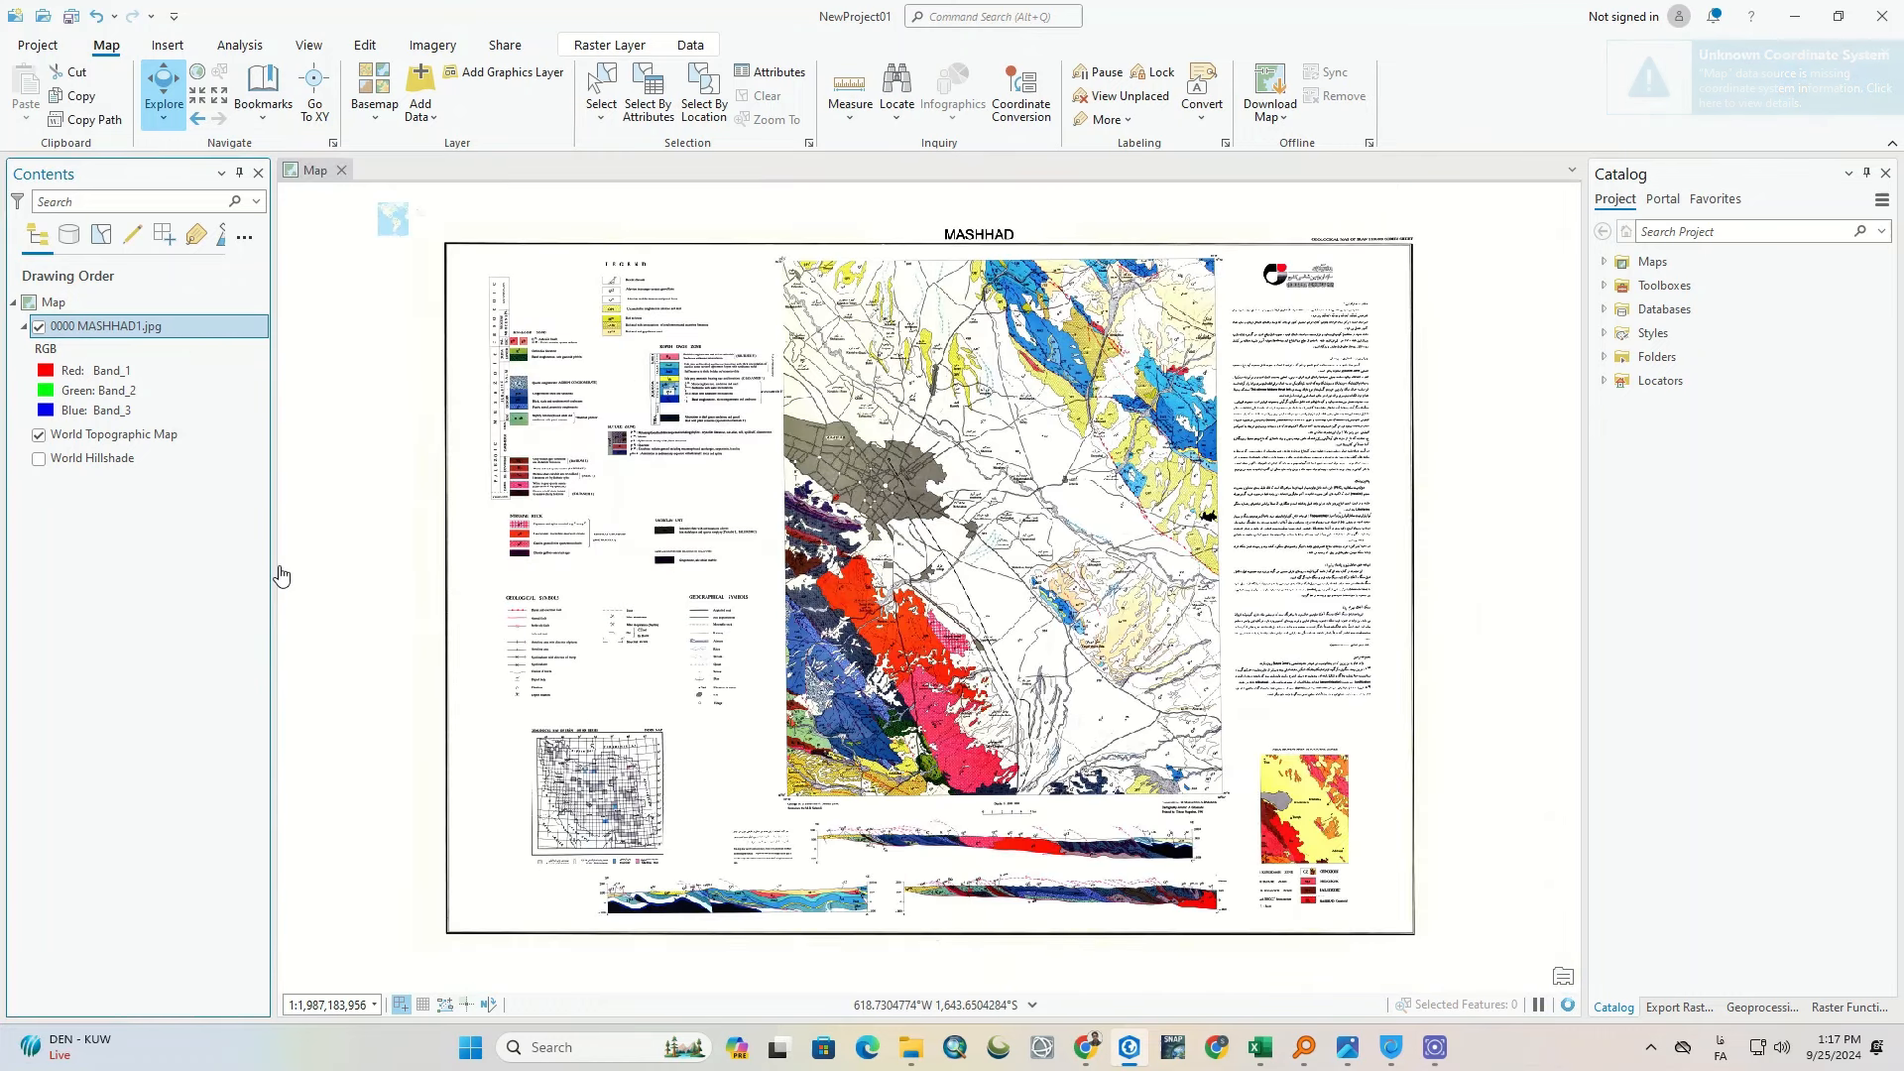
scroll(921, 596, "down", 2)
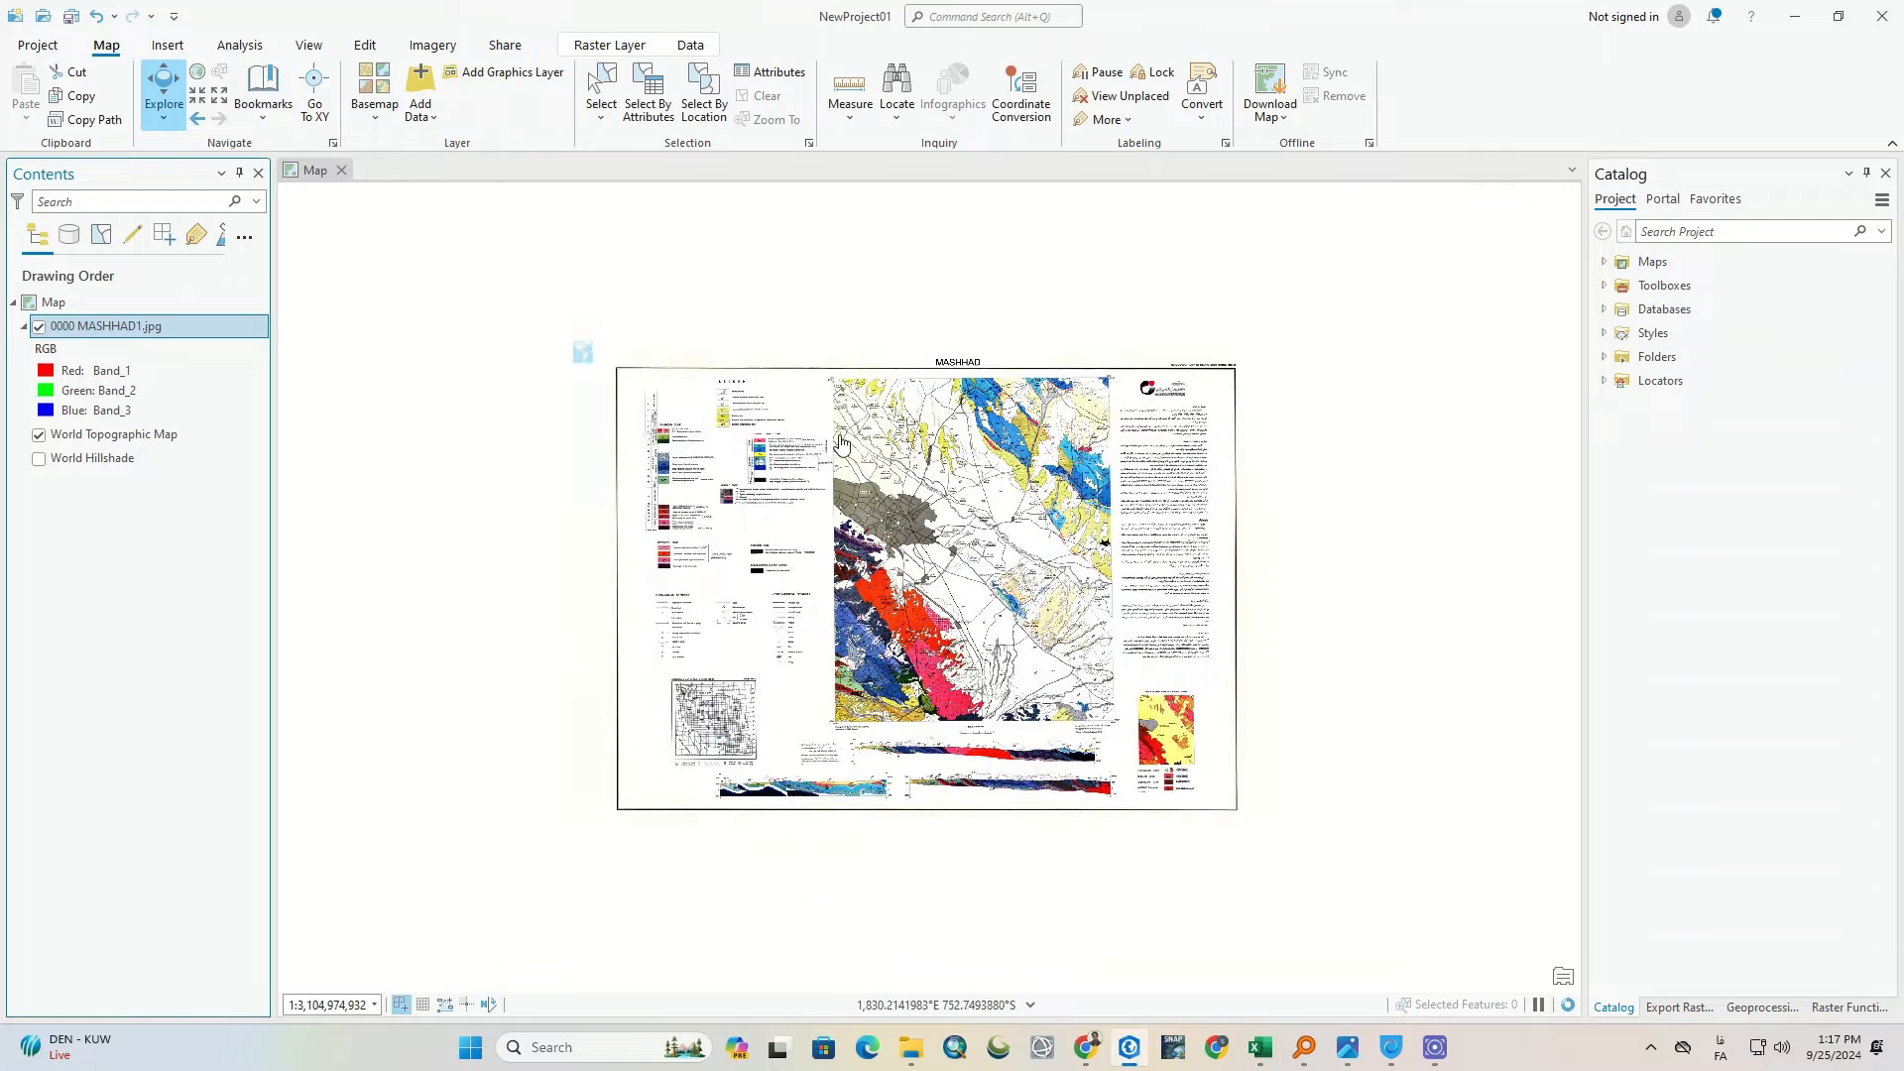
scroll(833, 392, "up", 5)
scroll(881, 480, "up", 1)
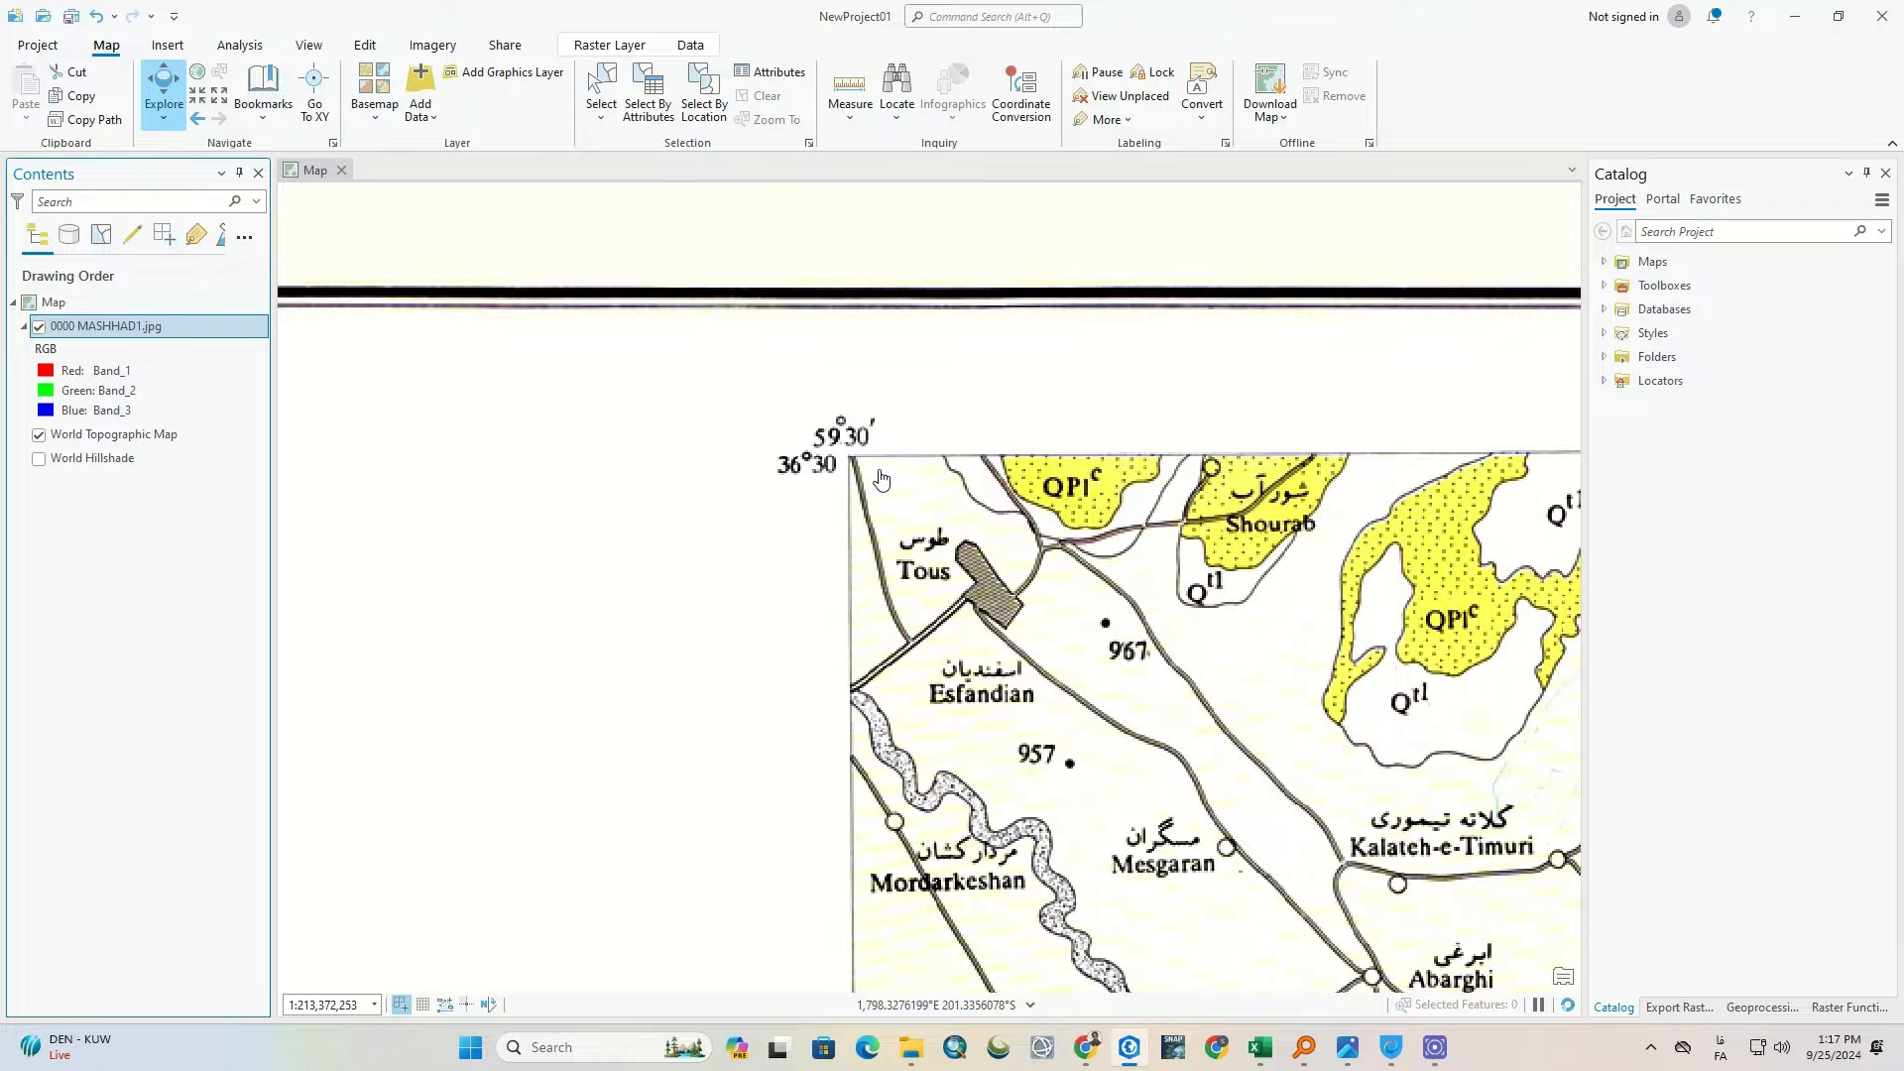
scroll(865, 420, "down", 3)
scroll(865, 420, "down", 5)
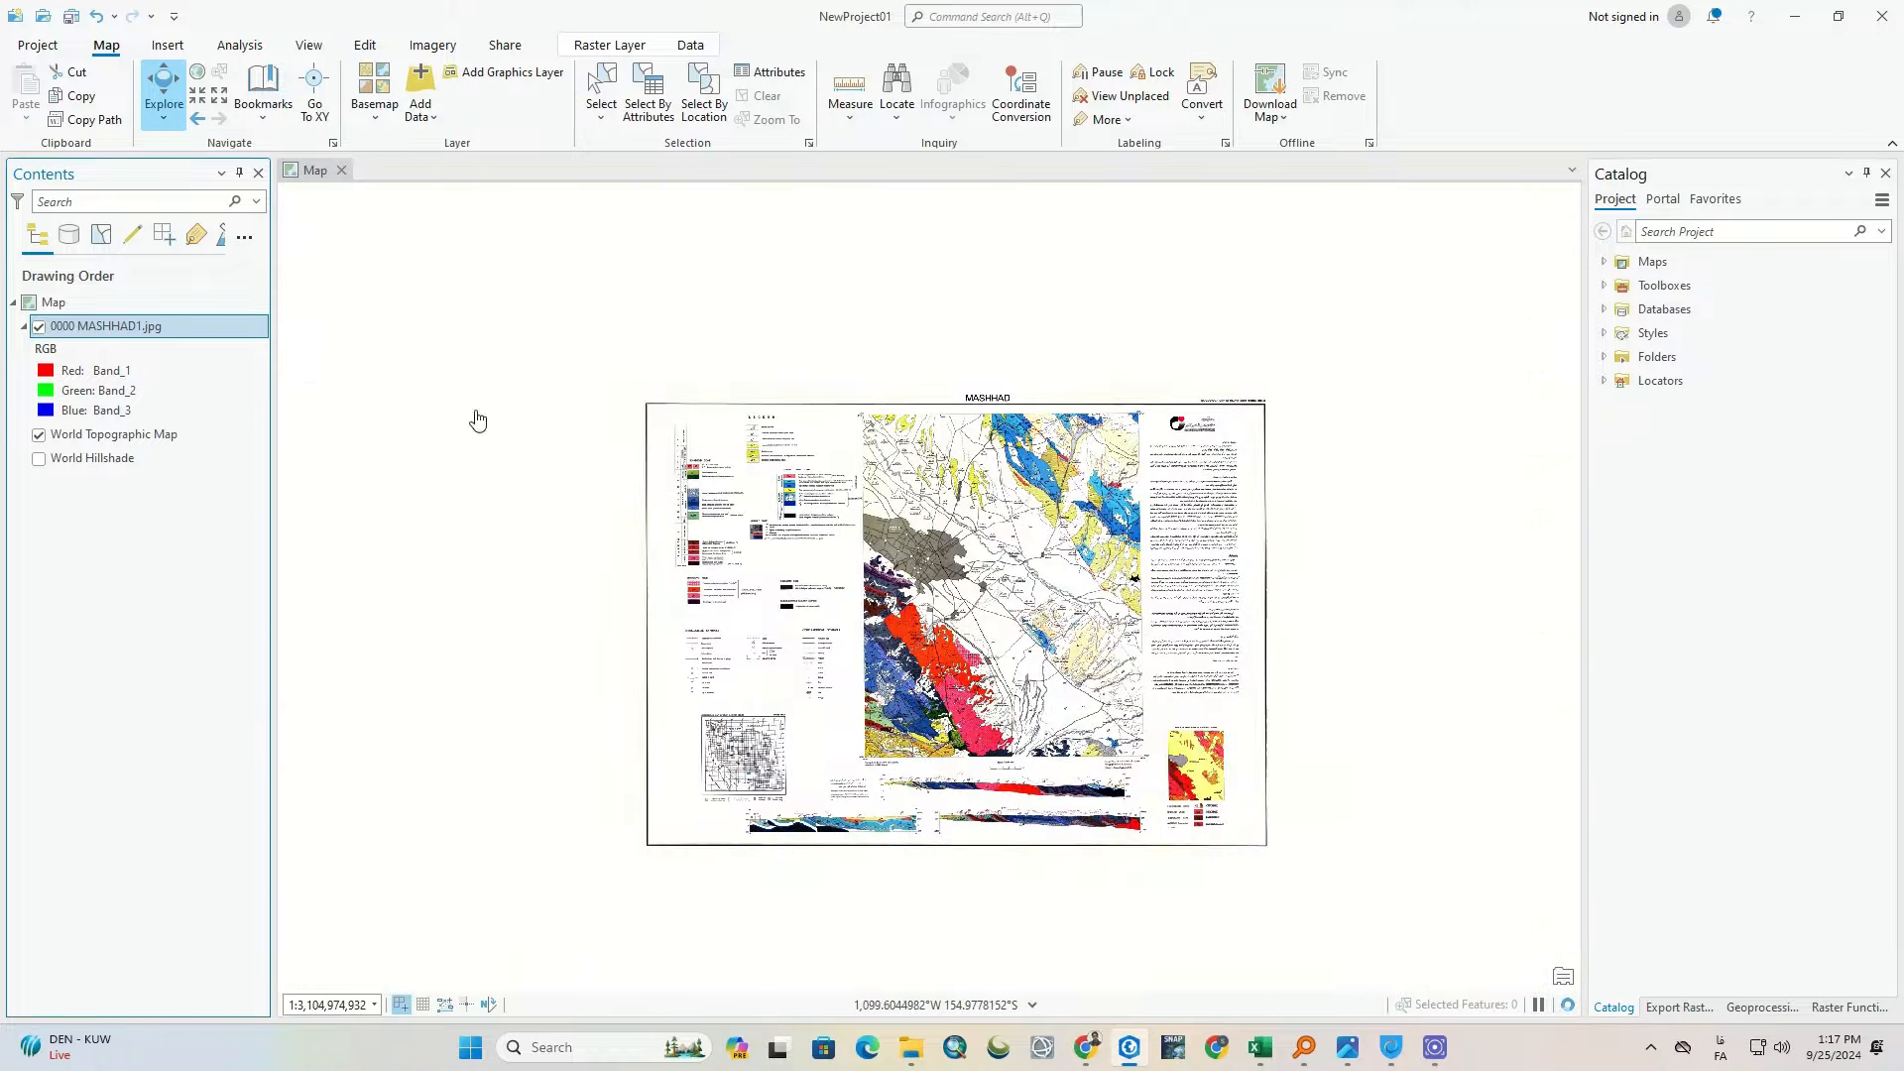
Step: Locate the World Topographic Map beside the scanned image and examine northeastern Iran, where the Mashhad sheet belongs
right_click(94, 437)
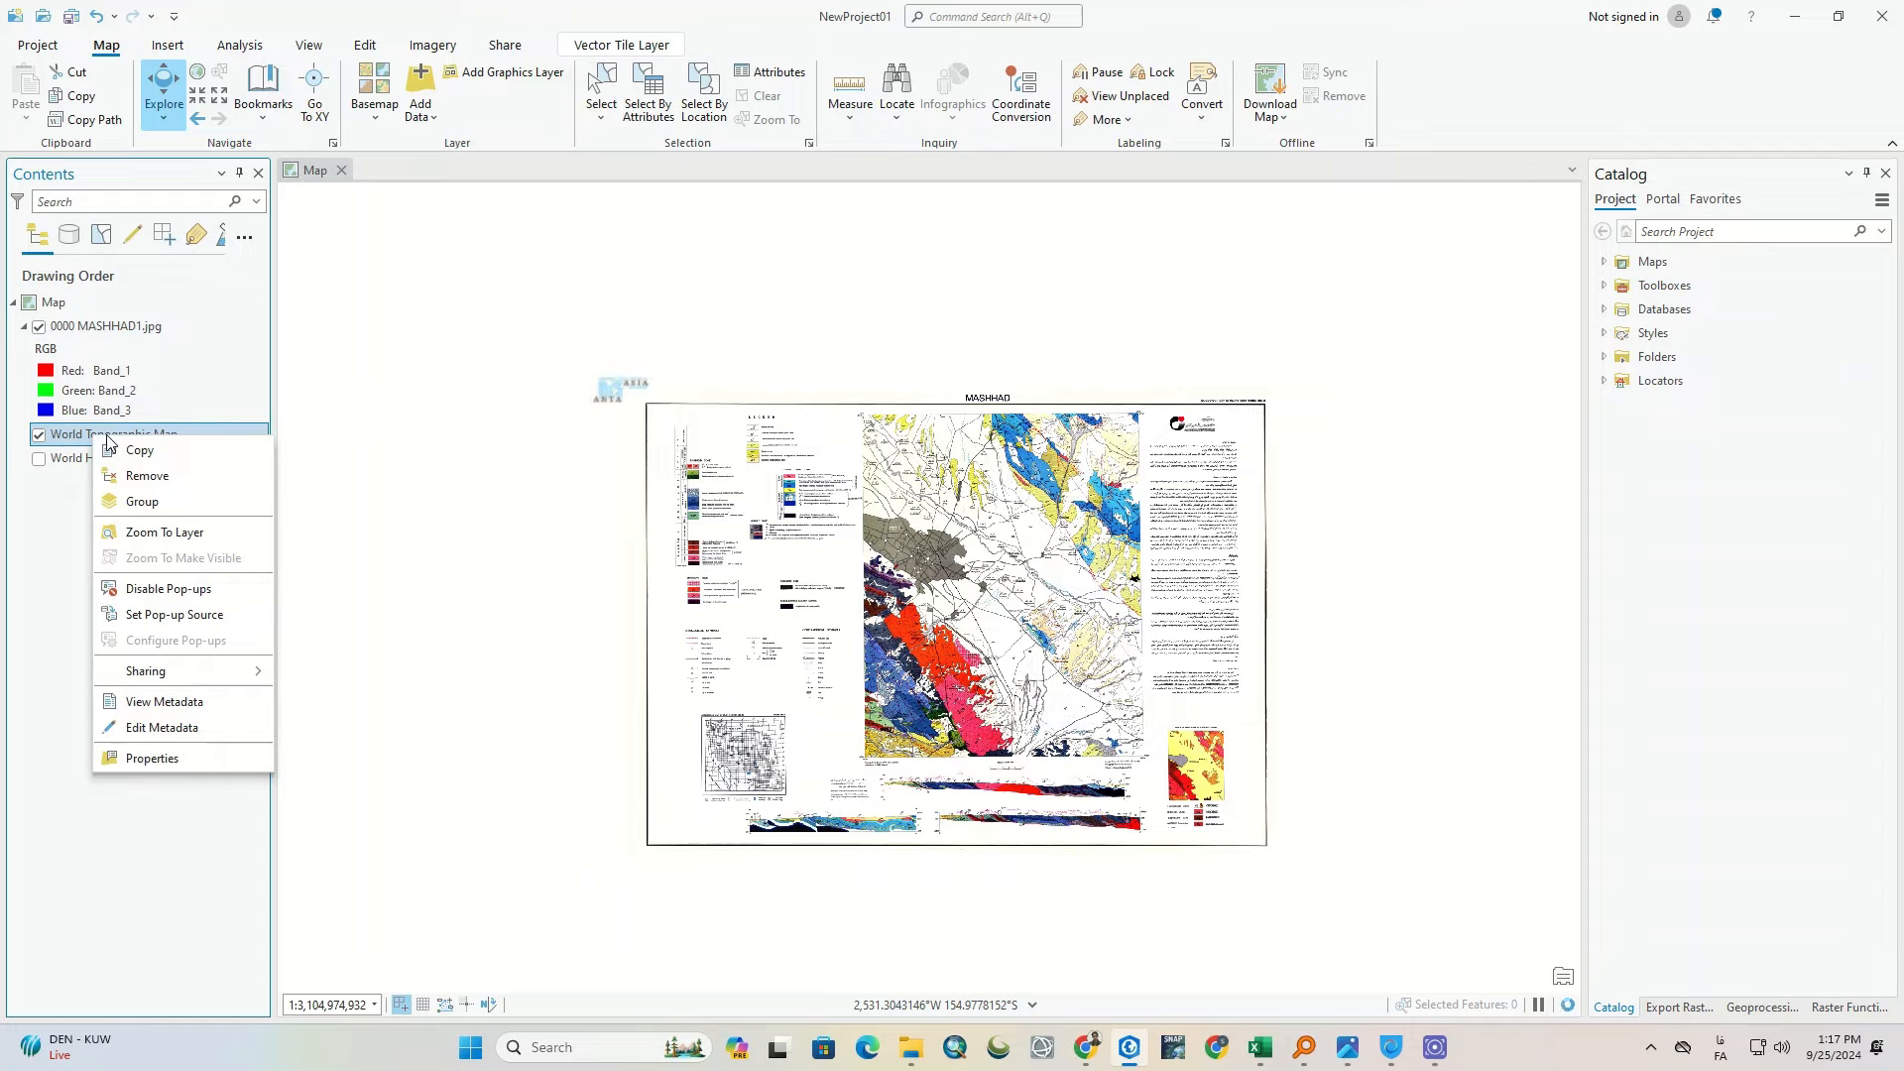
scroll(595, 396, "up", 3)
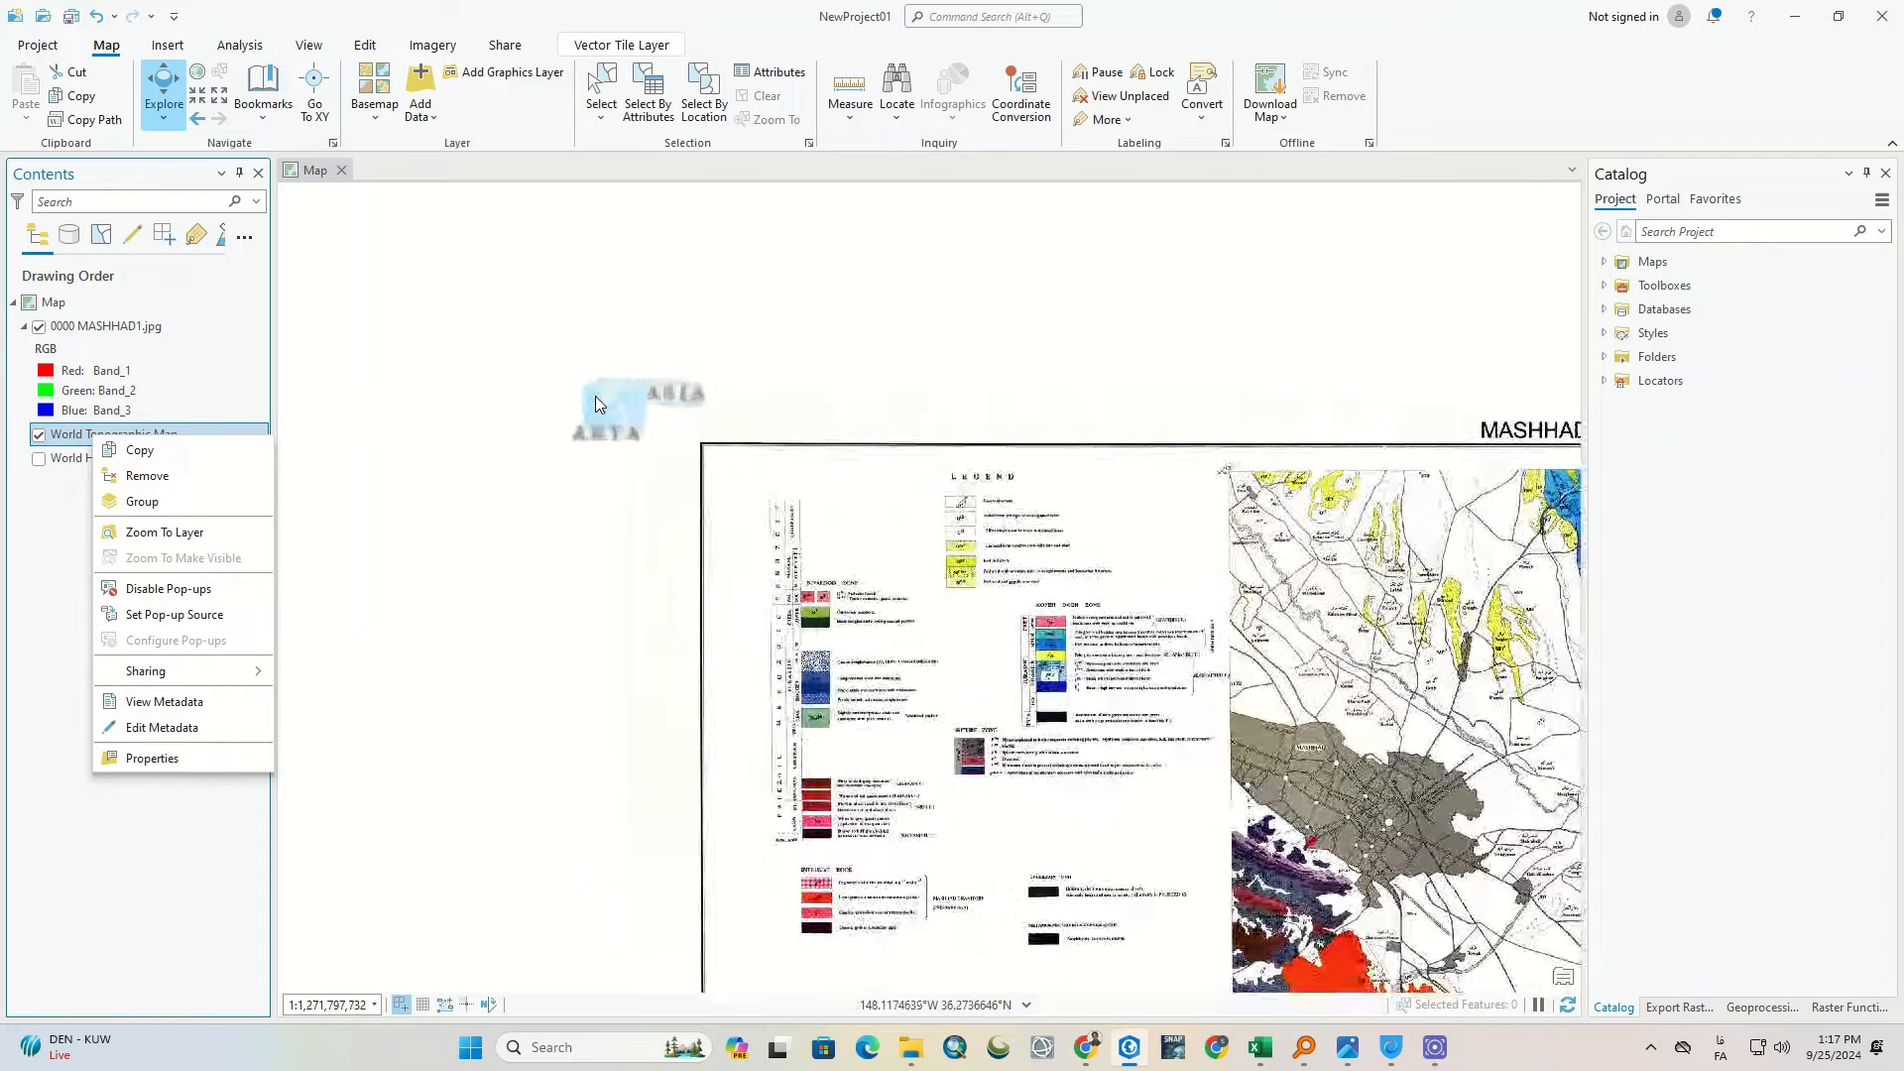
left_click(511, 496)
scroll(616, 394, "up", 5)
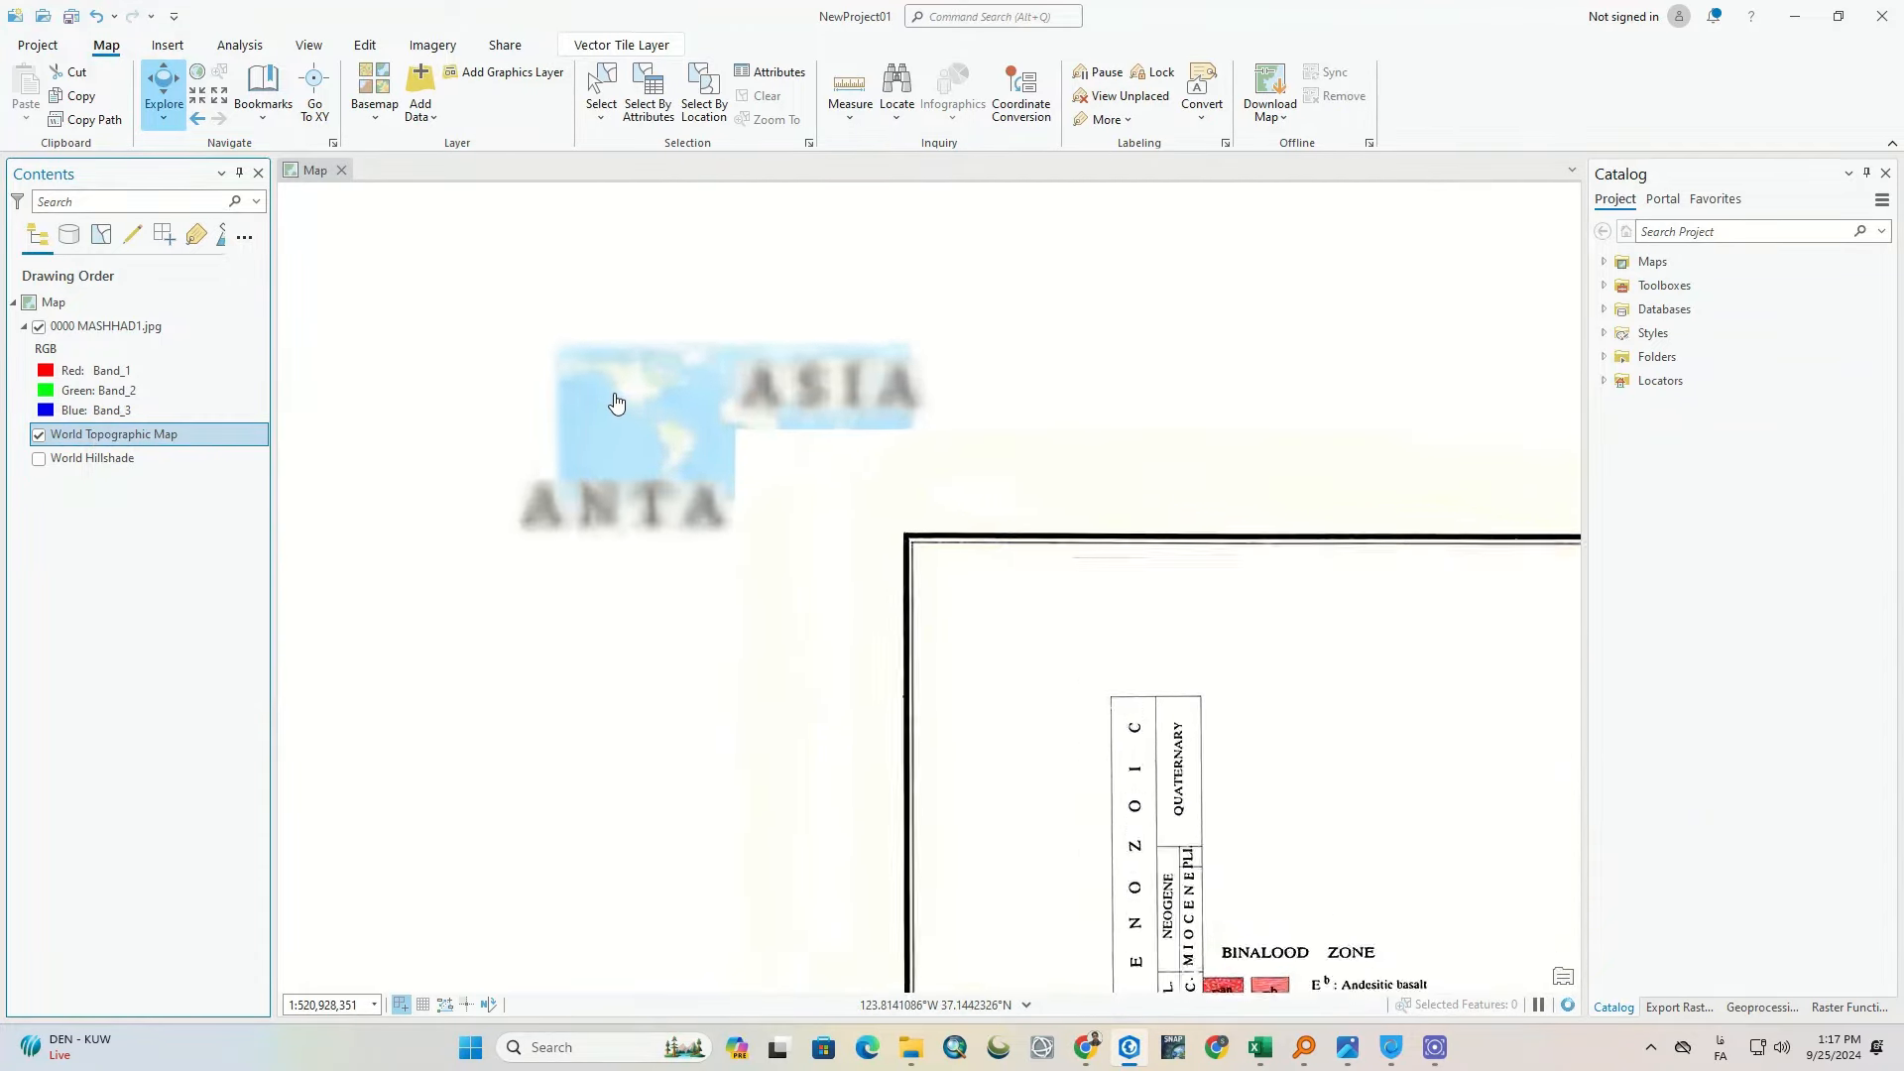
scroll(868, 478, "up", 5)
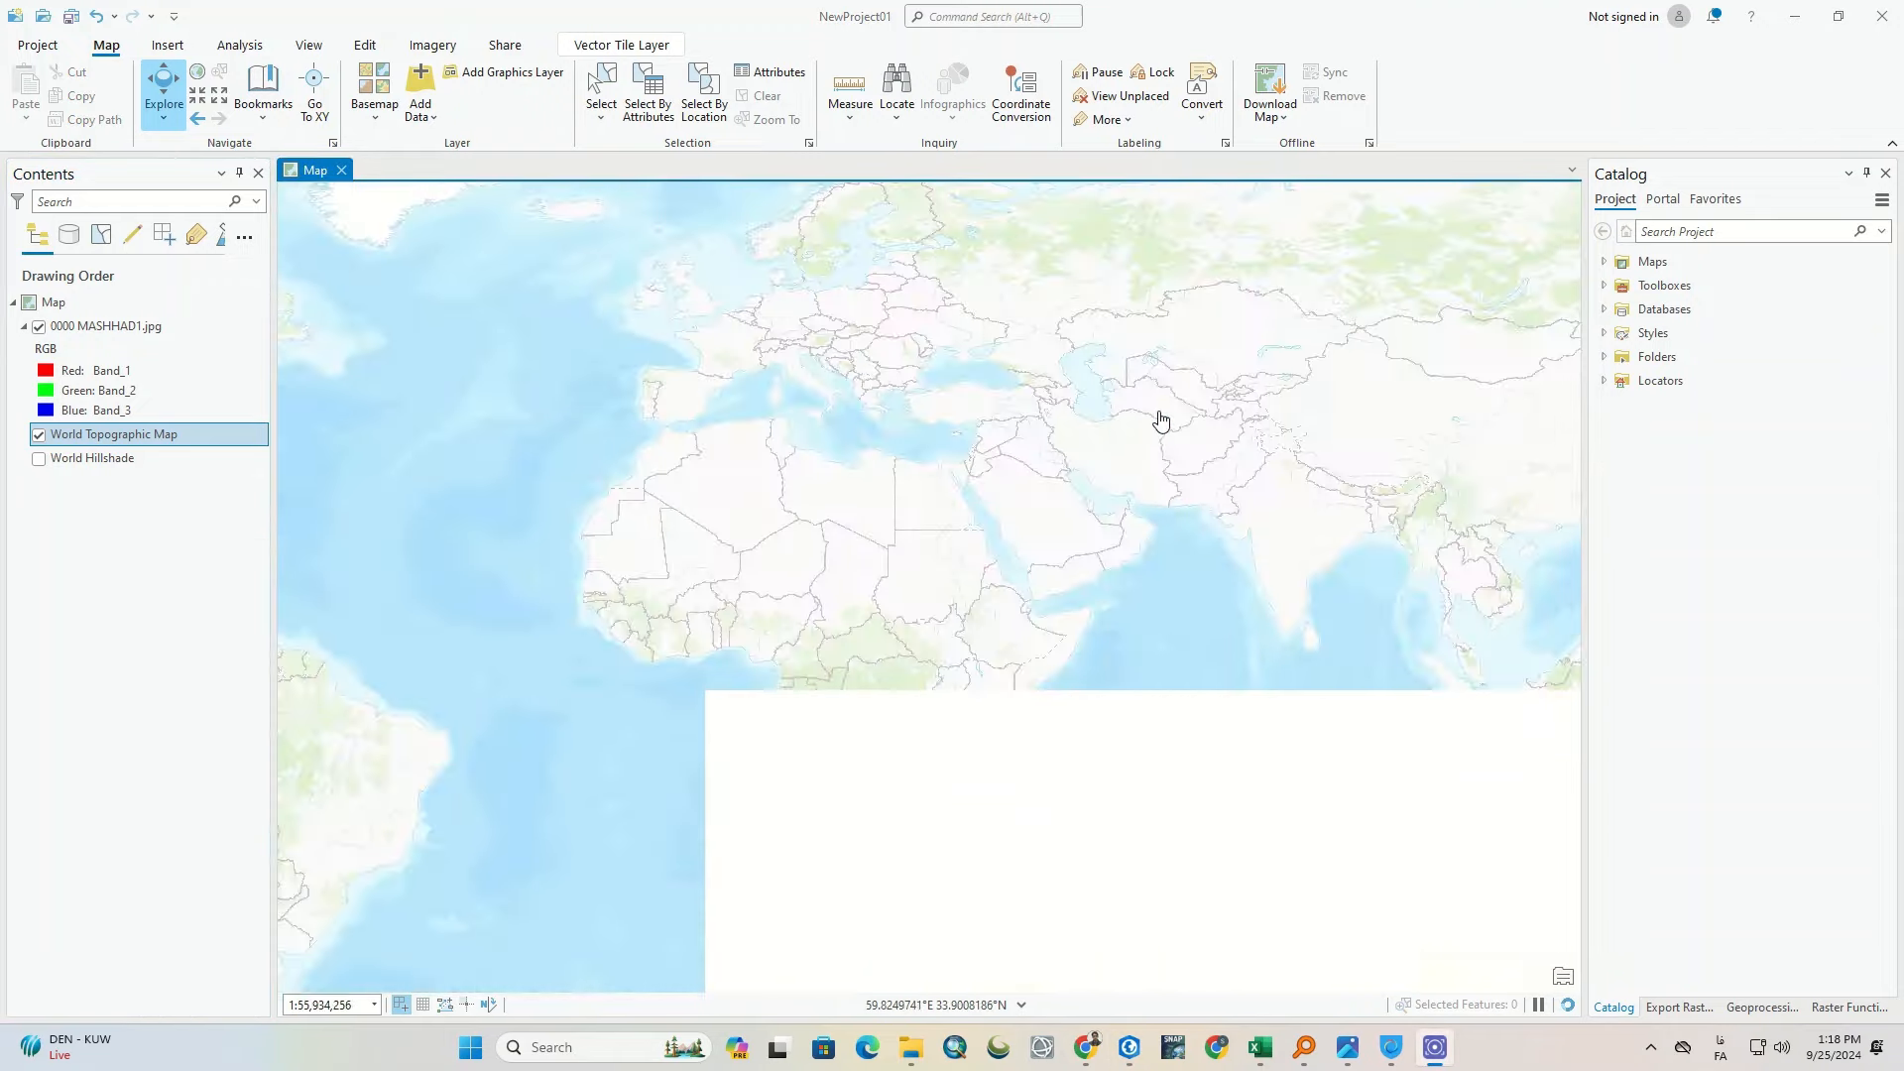
scroll(904, 659, "up", 3)
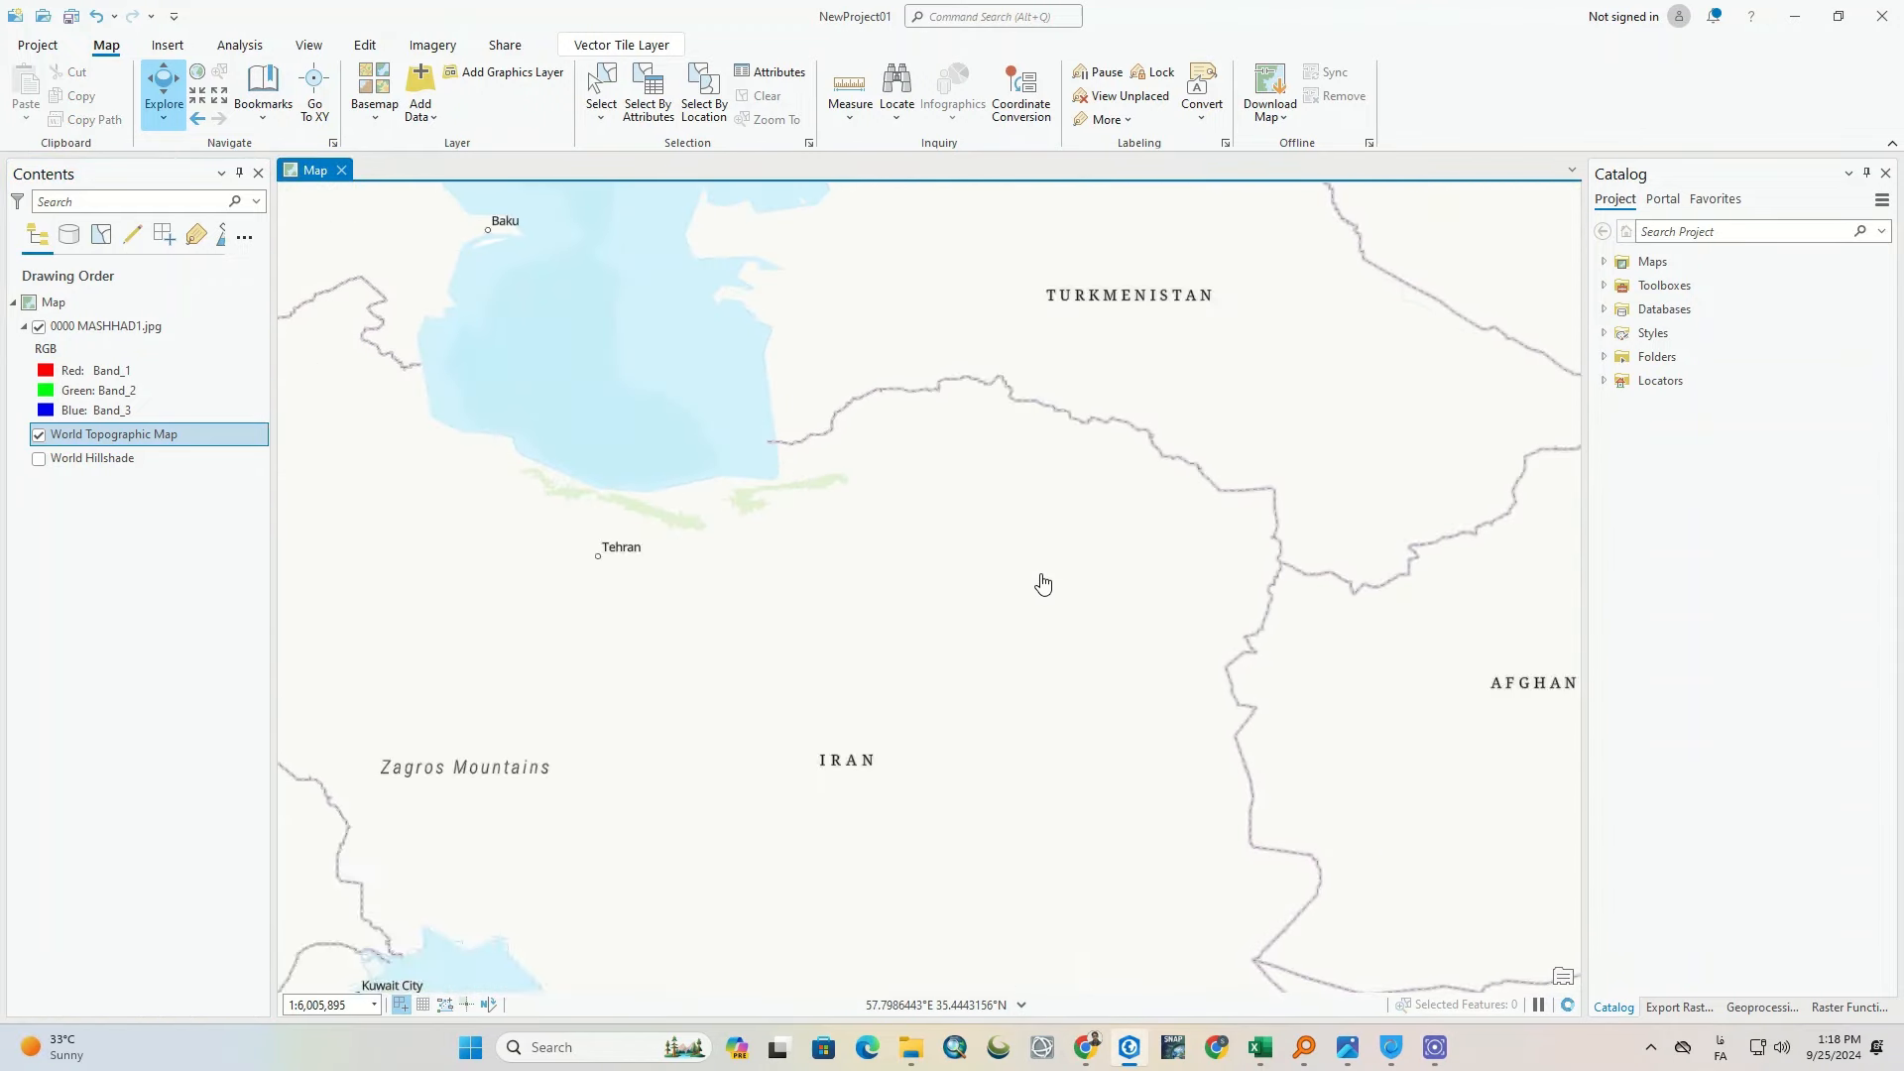
scroll(1042, 585, "up", 2)
left_click_drag(1020, 604, 901, 502)
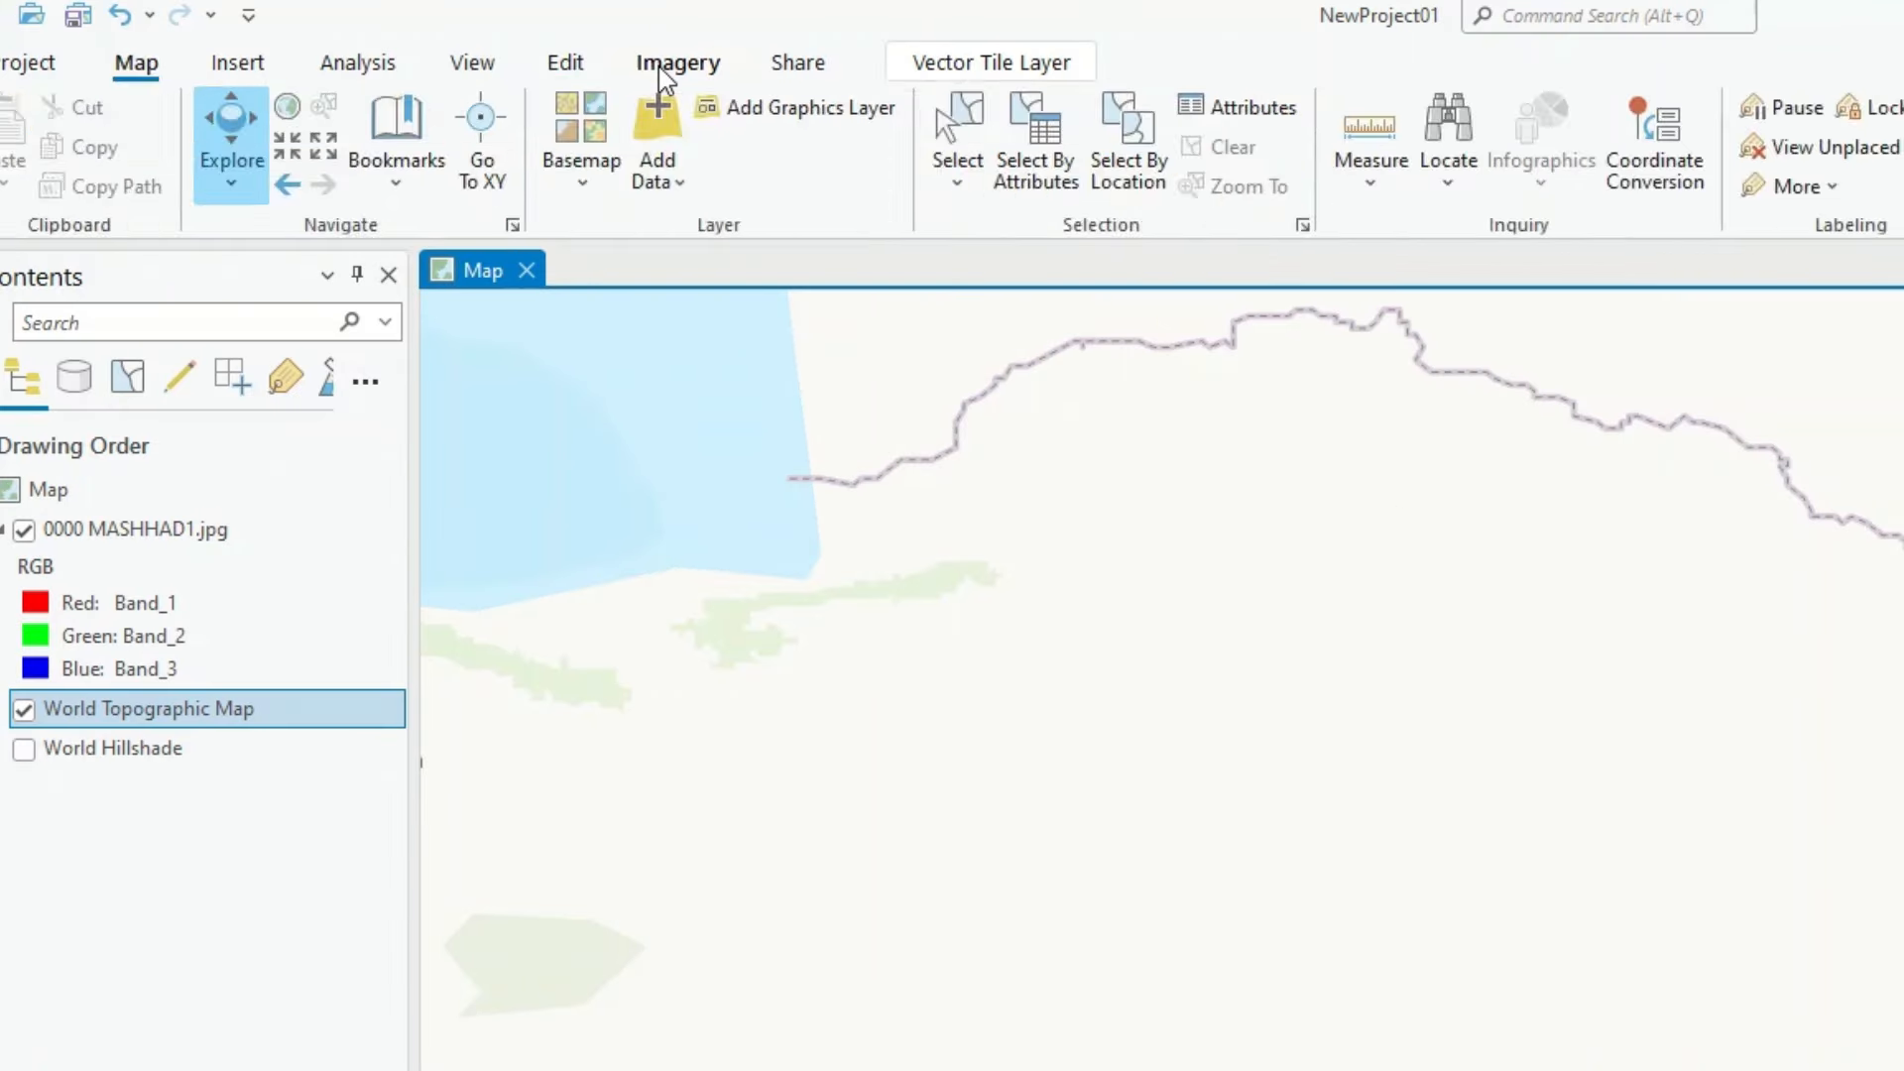
Step: Start georeferencing the 0000 MASHHAD1.jpg raster layer and fit it to the current map display
left_click(425, 47)
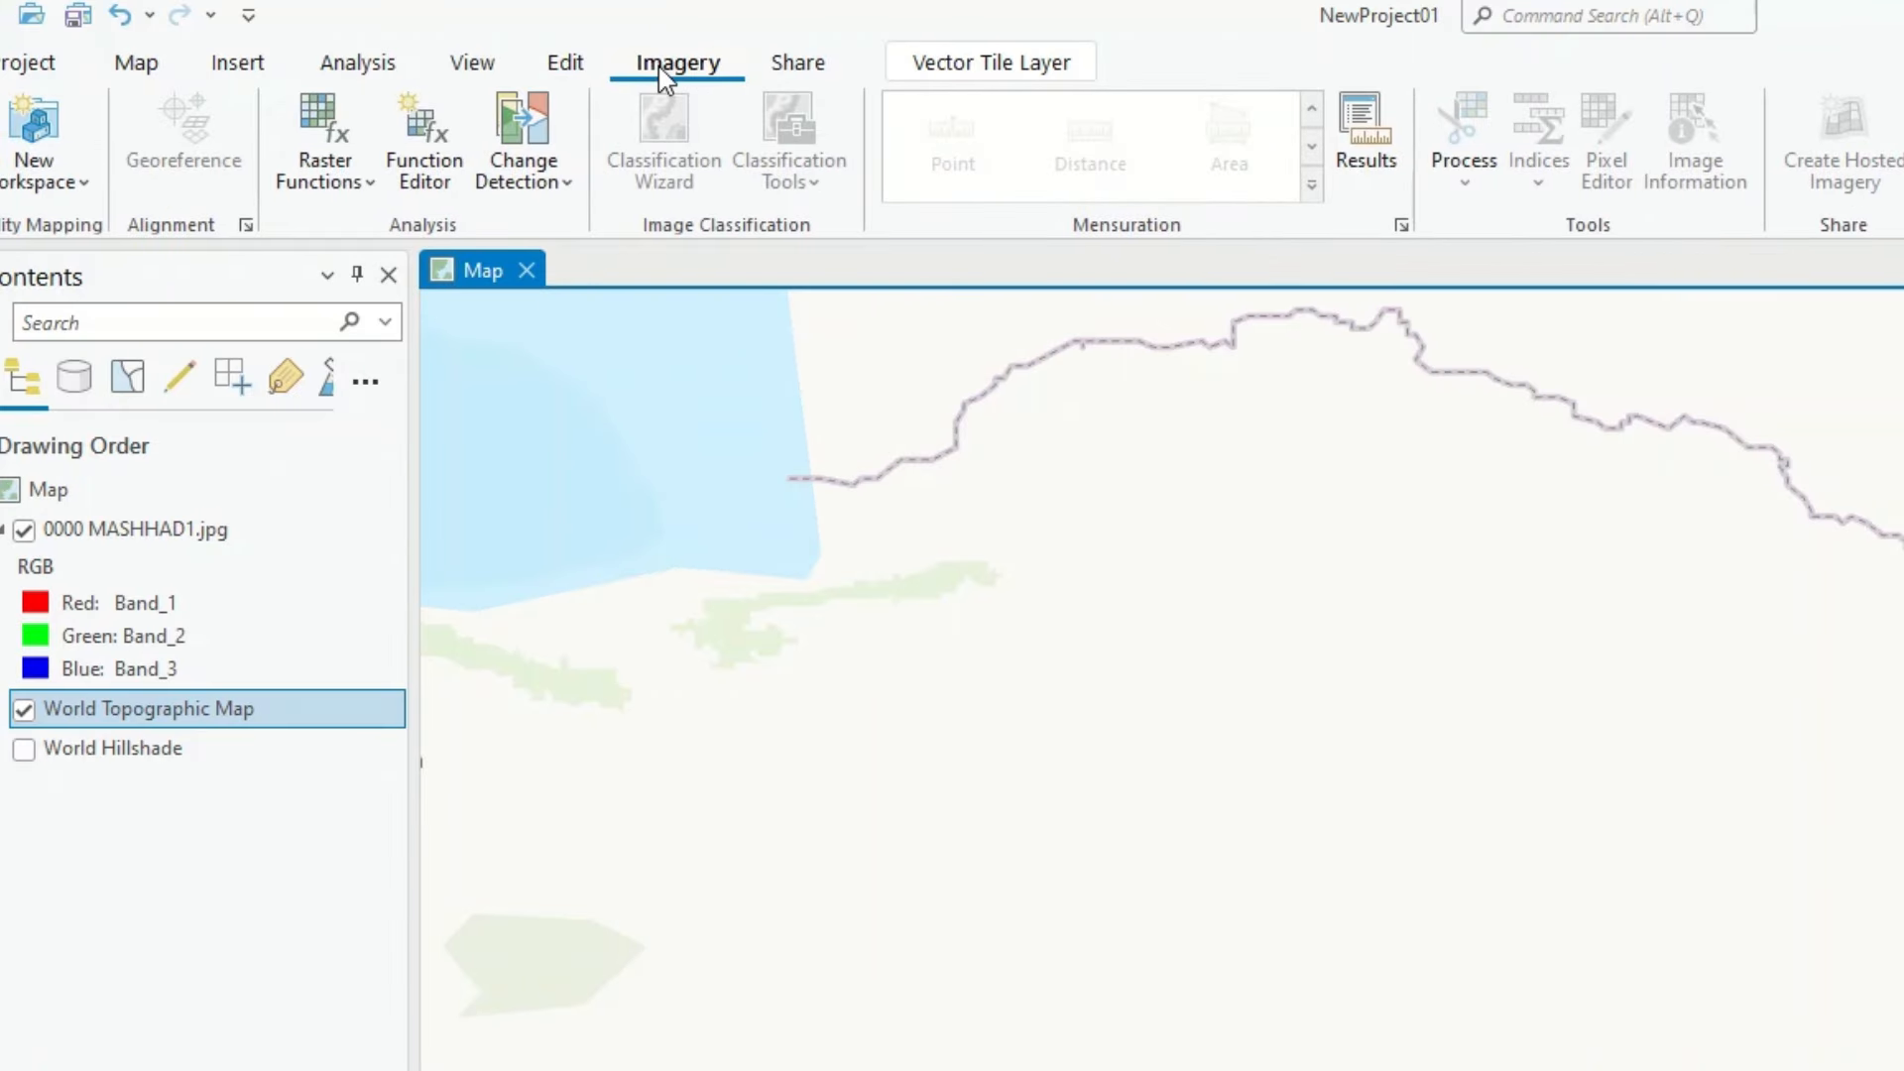
left_click(137, 532)
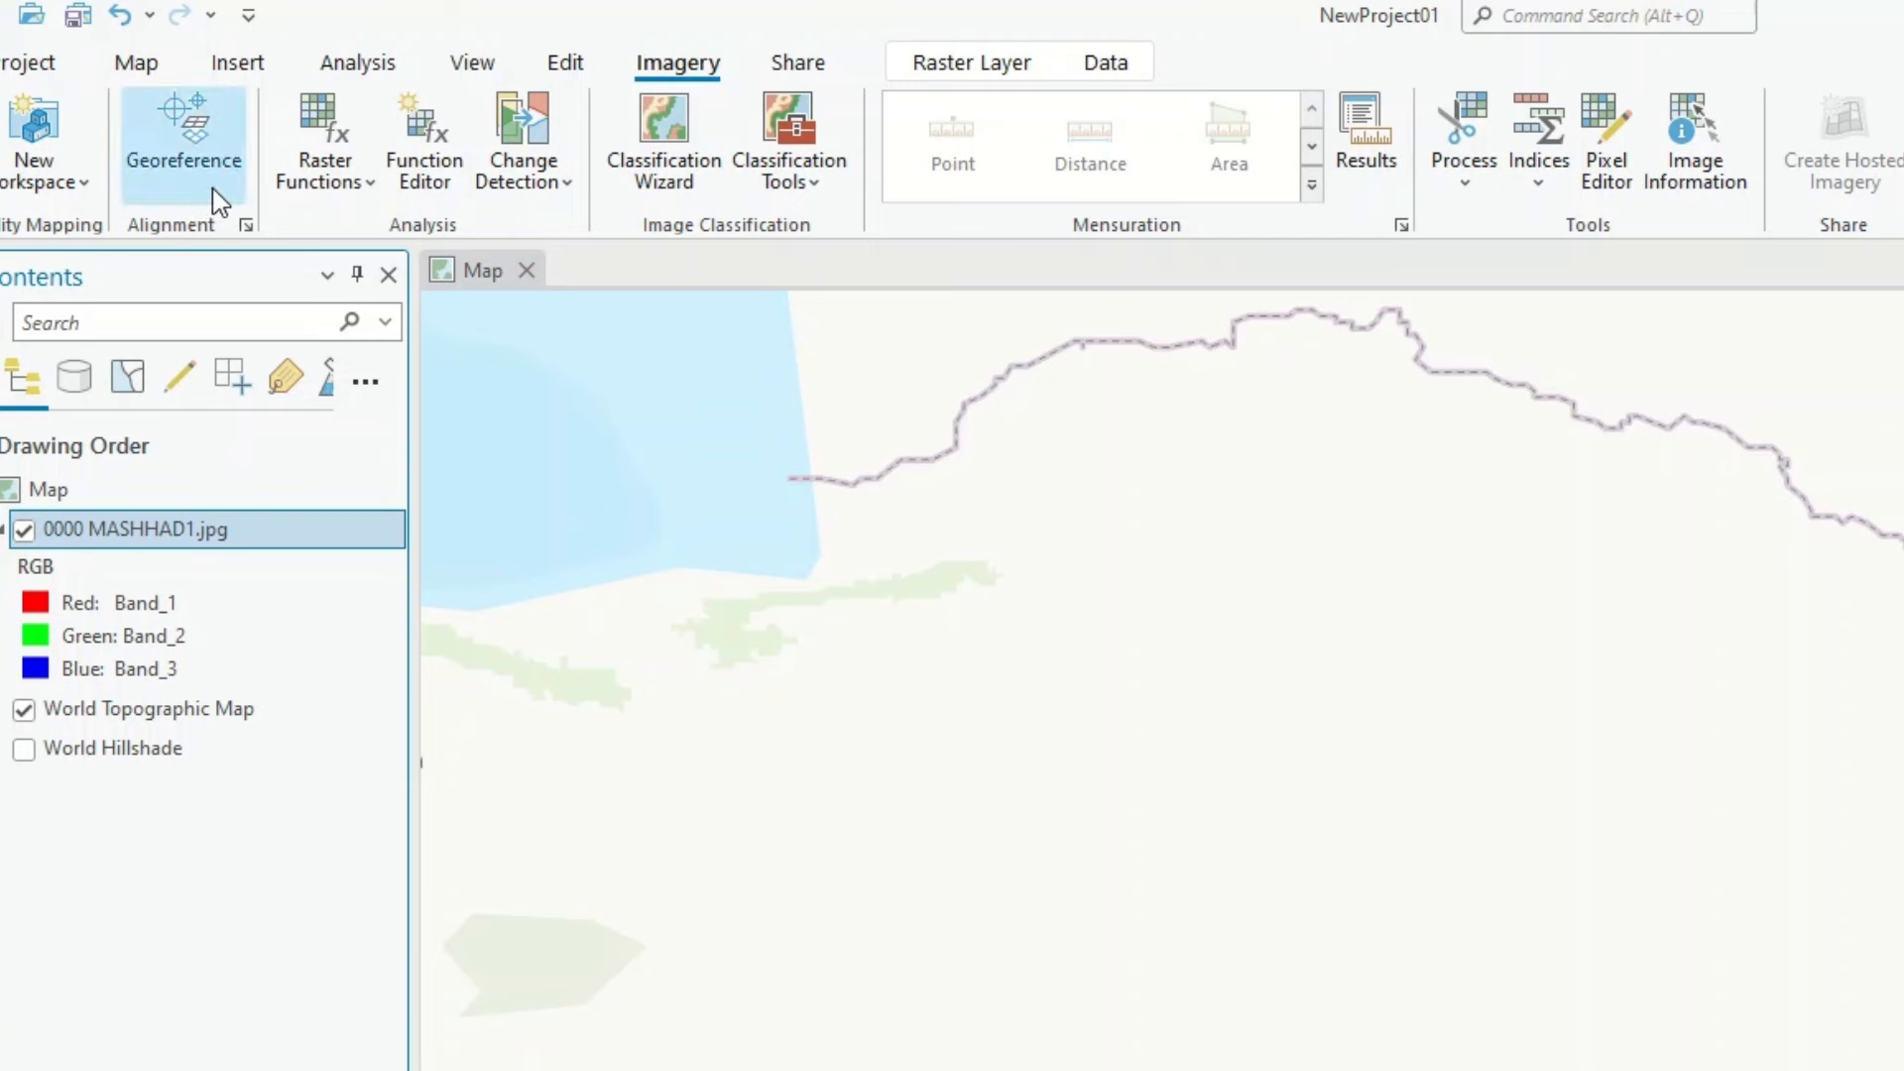
left_click(202, 142)
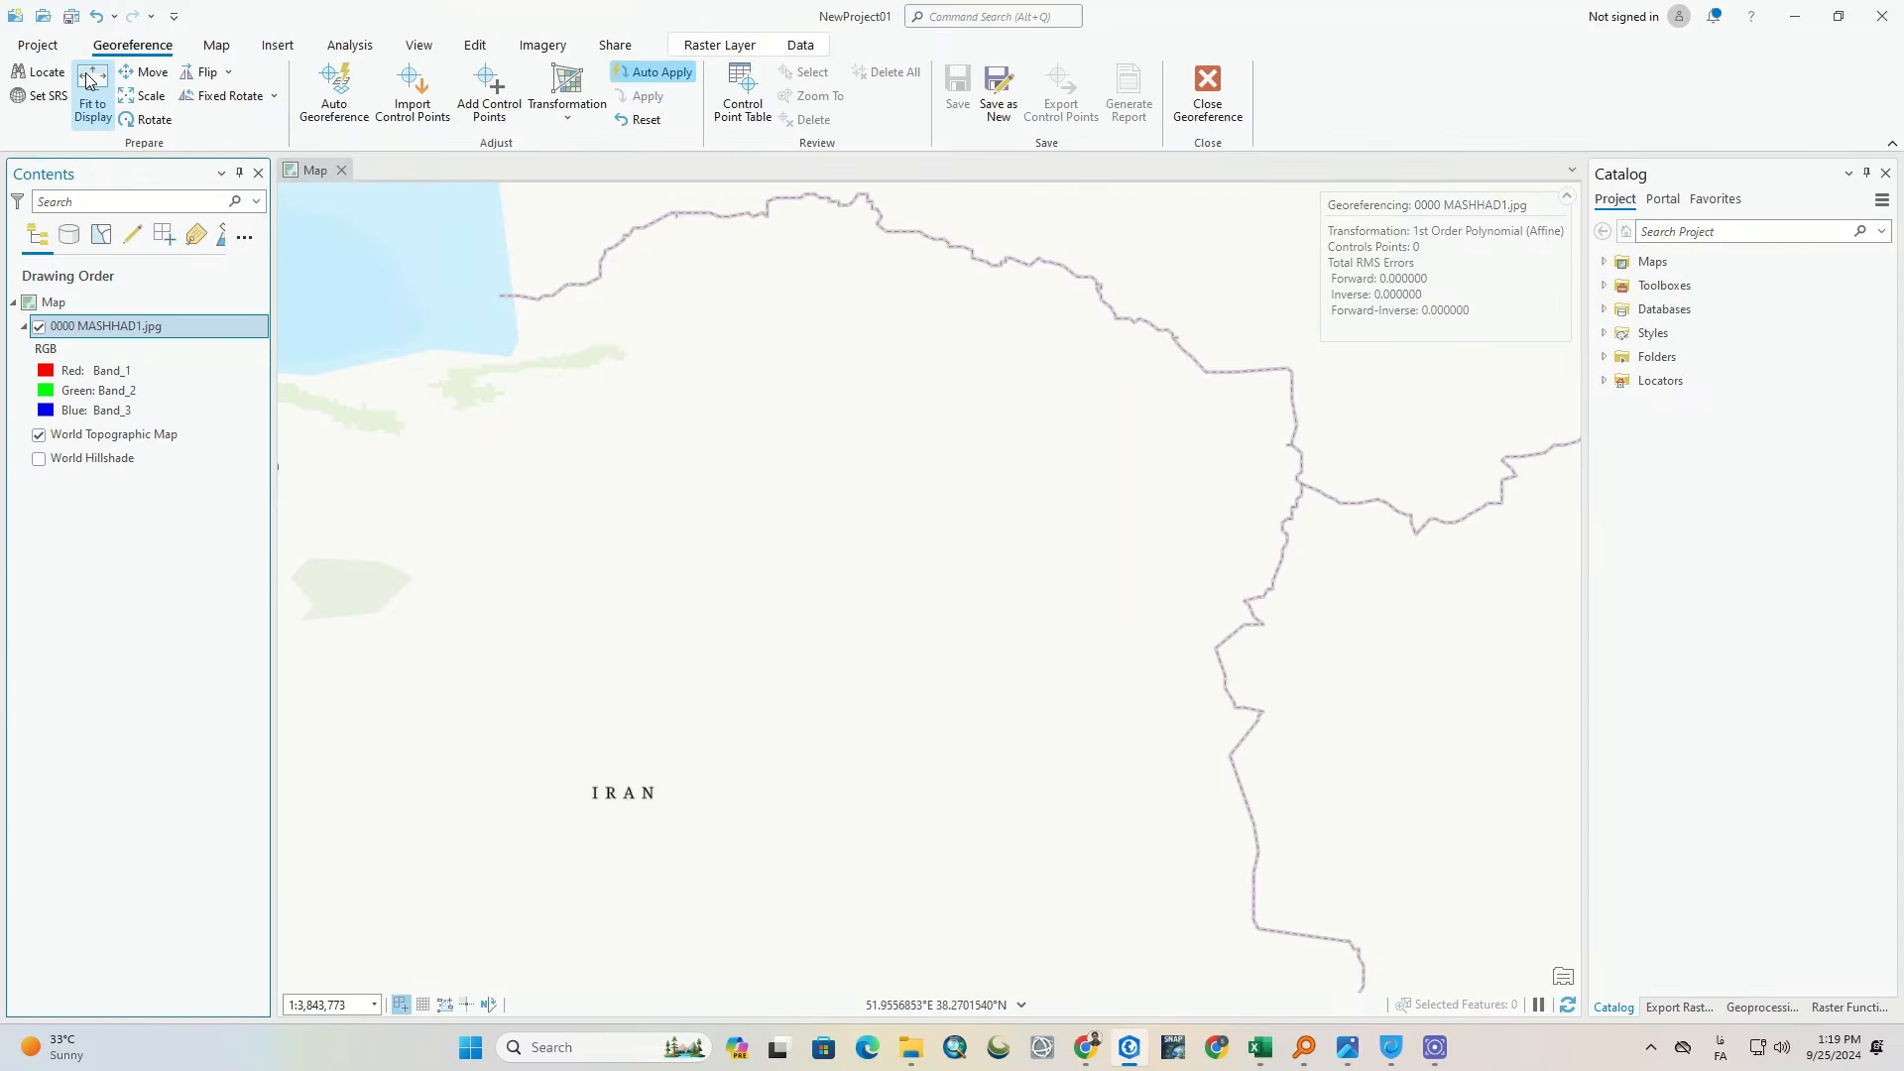
left_click(109, 124)
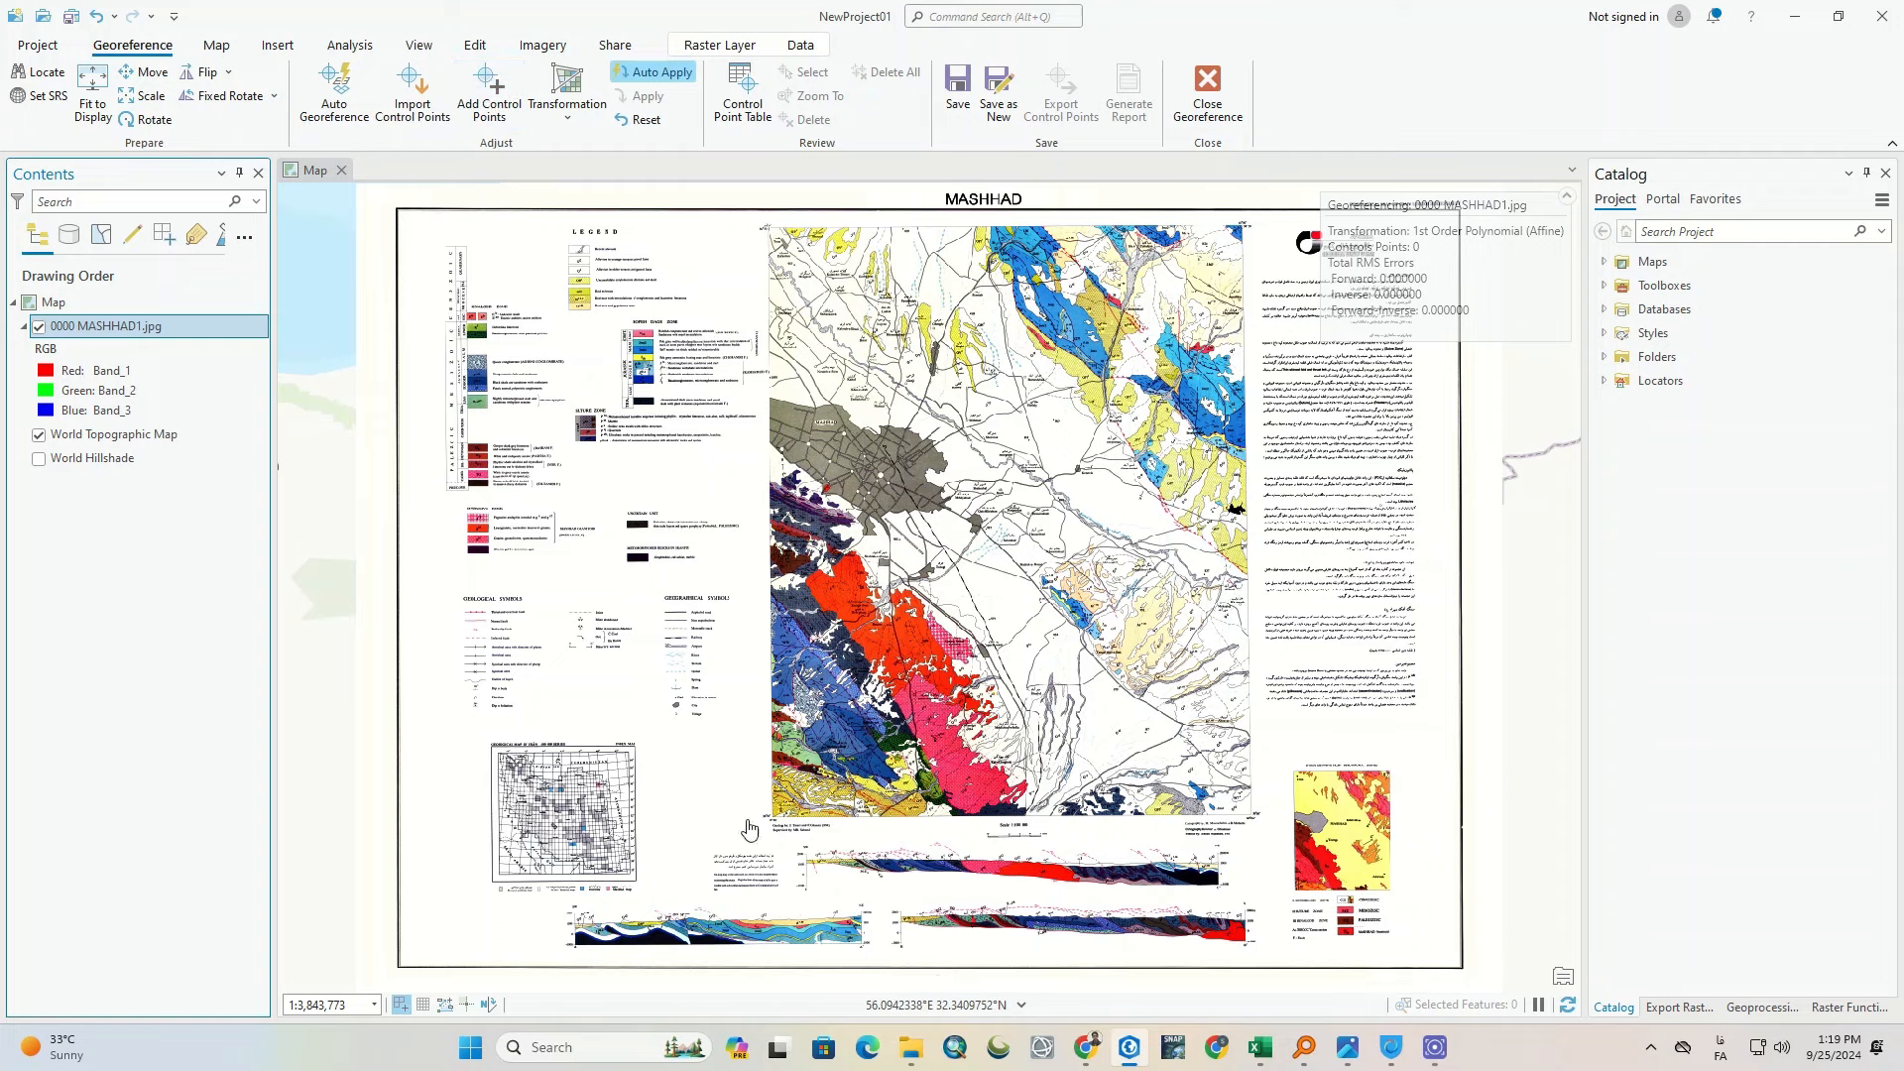
Step: Add a source control point on the northwest corner of the geological map frame, at the 59°30' / 36°30' label
scroll(773, 226, "up", 2)
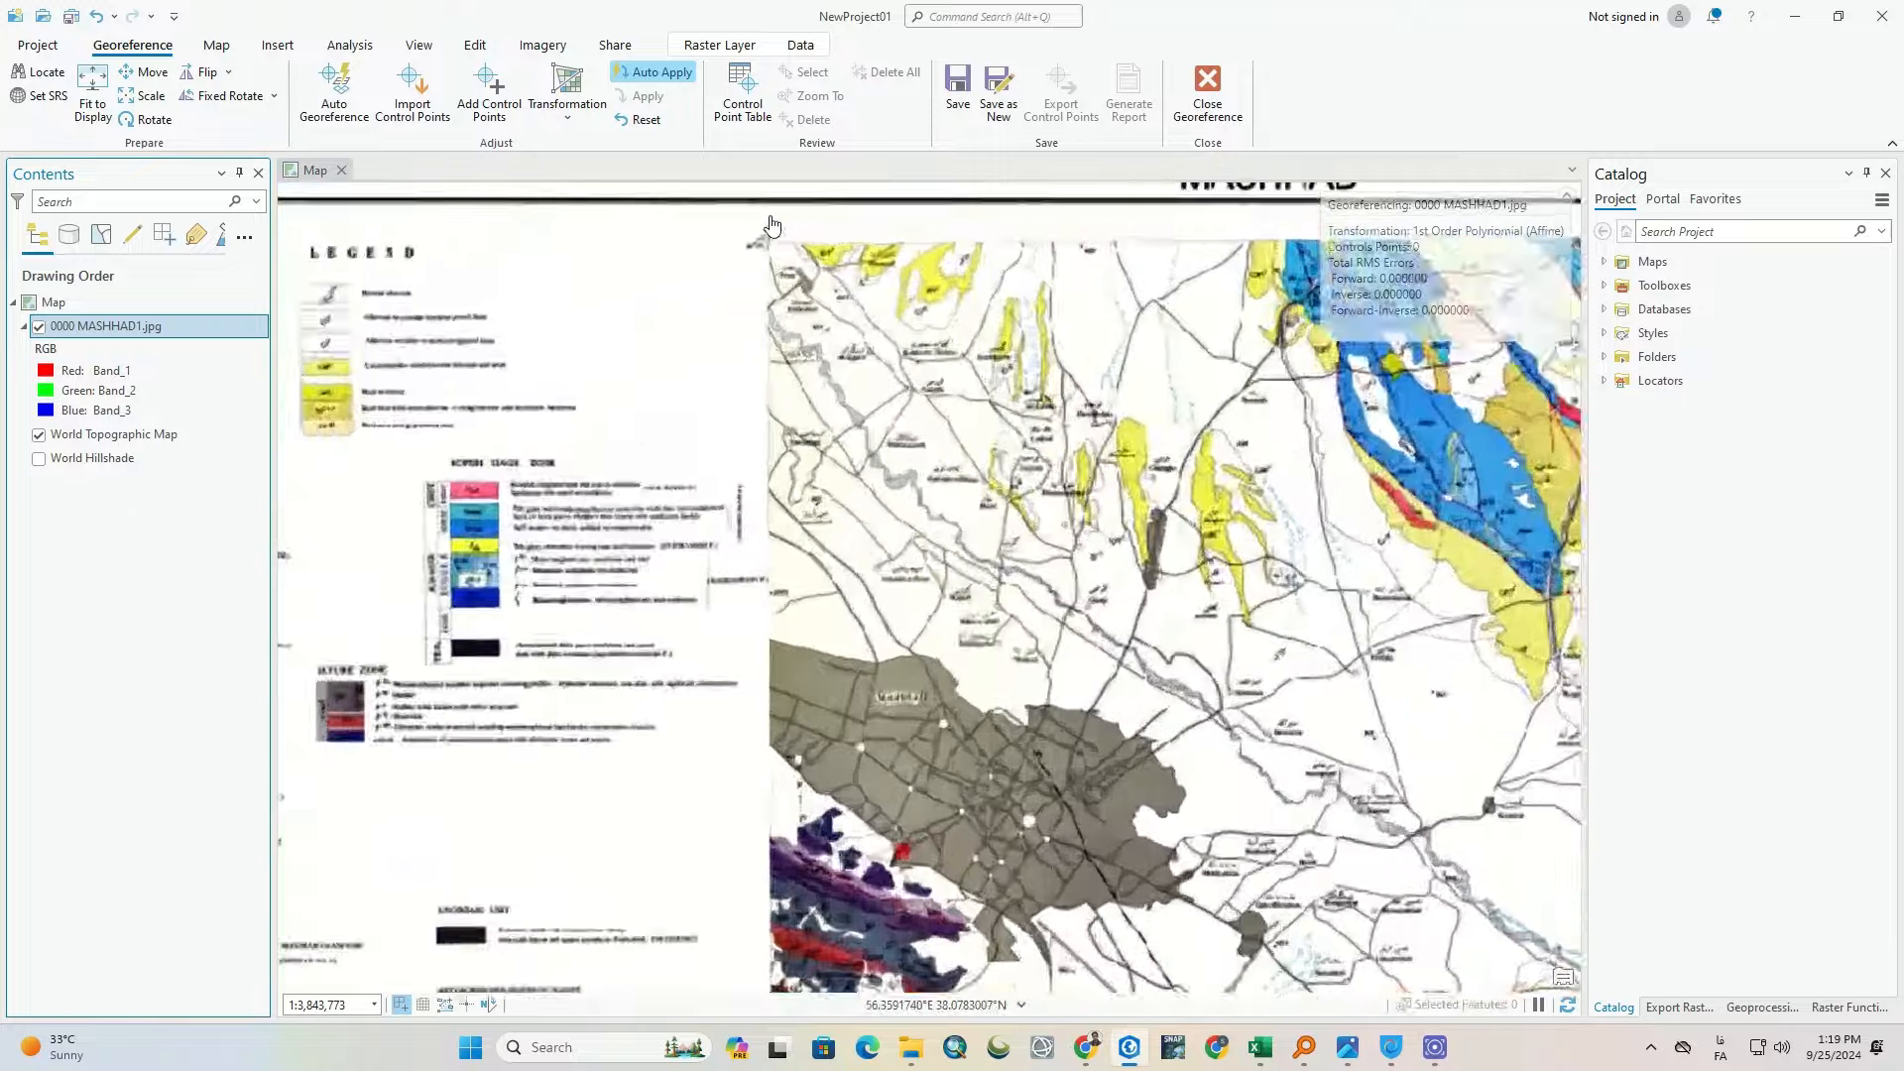
scroll(772, 226, "up", 10)
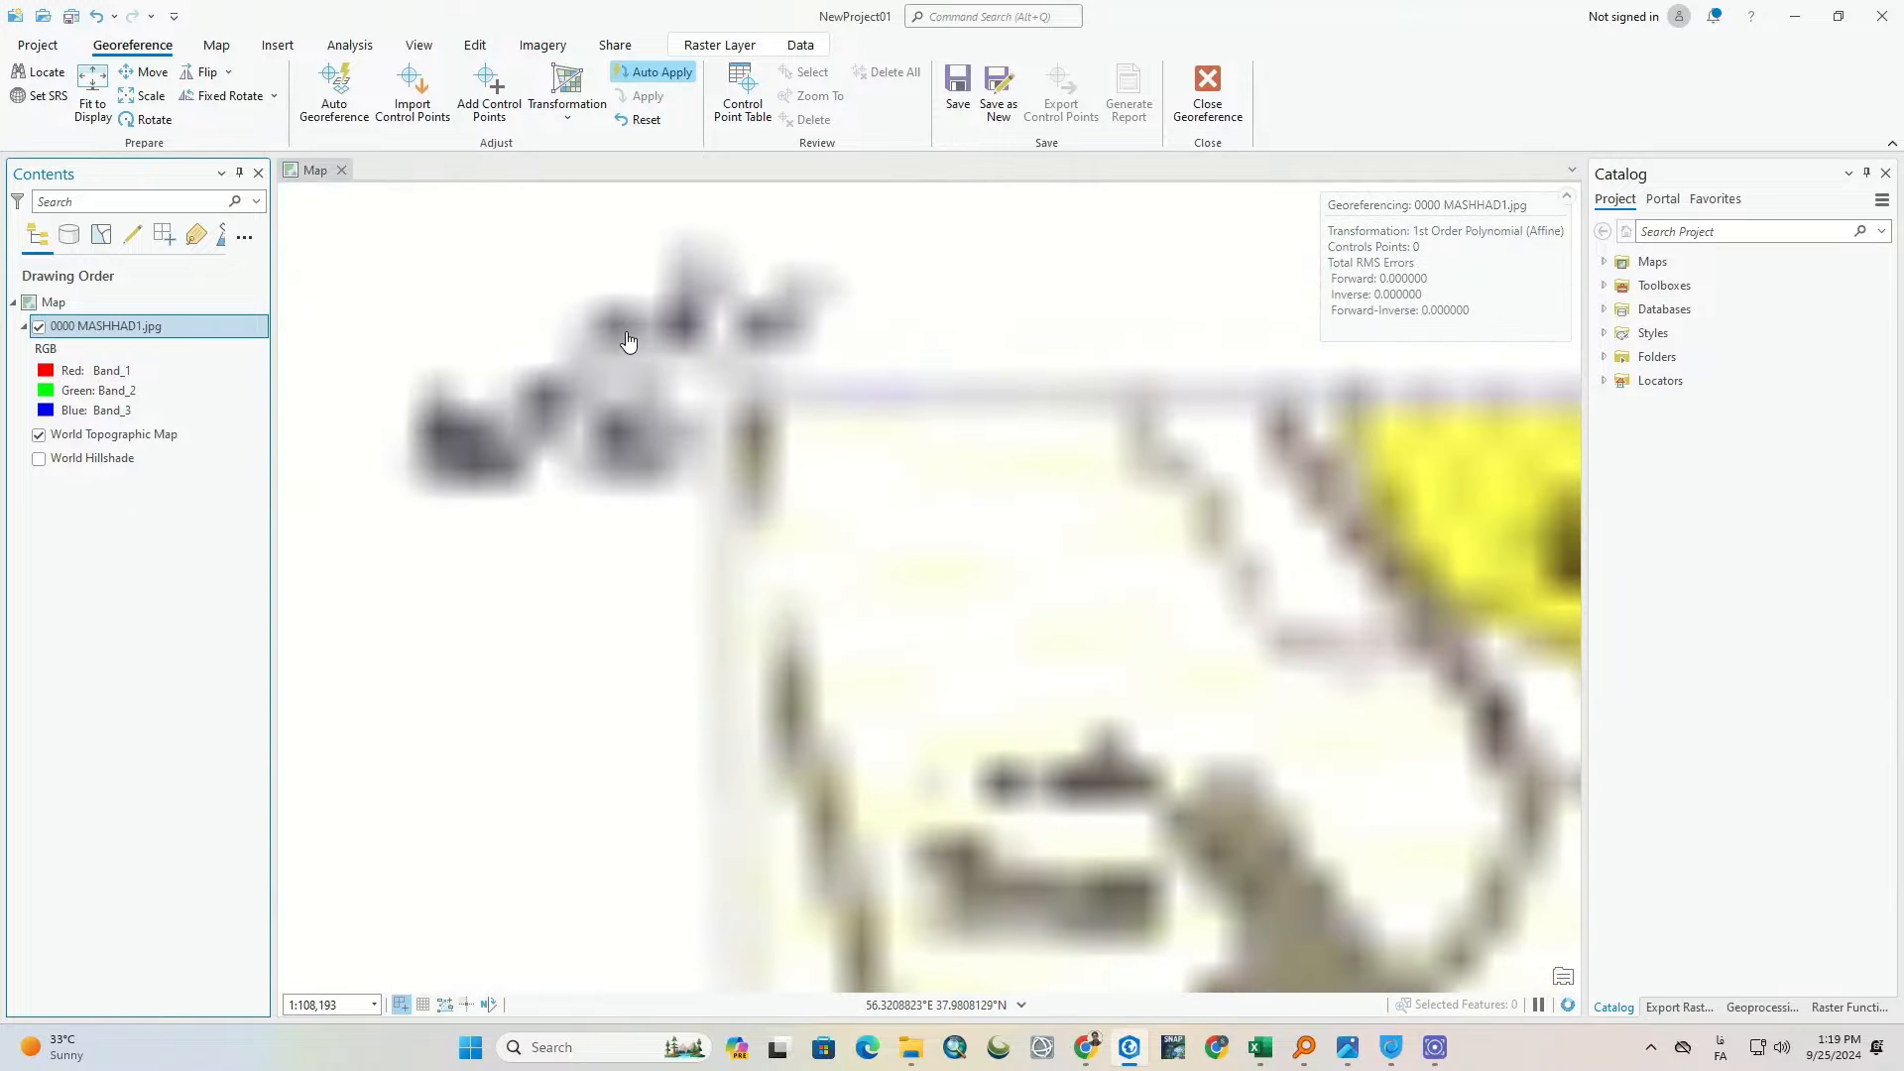
scroll(811, 550, "down", 2)
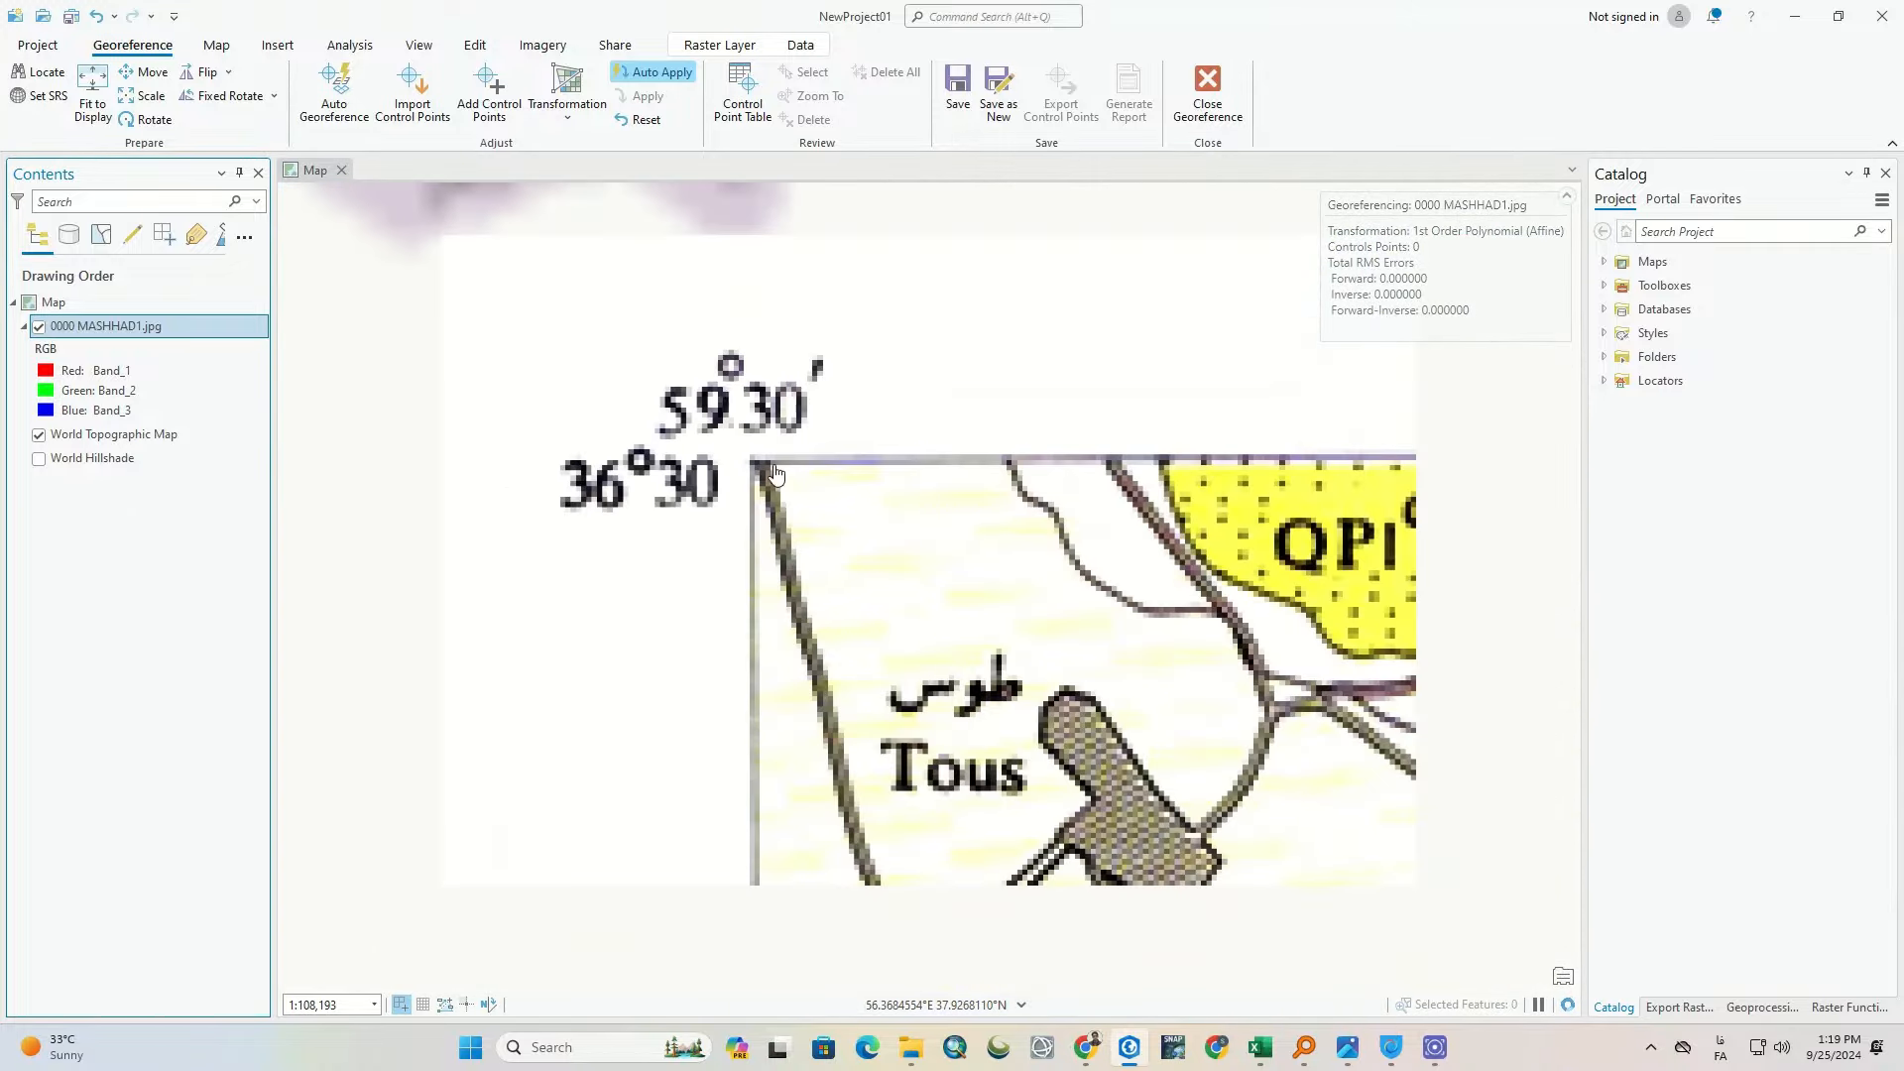
left_click(485, 106)
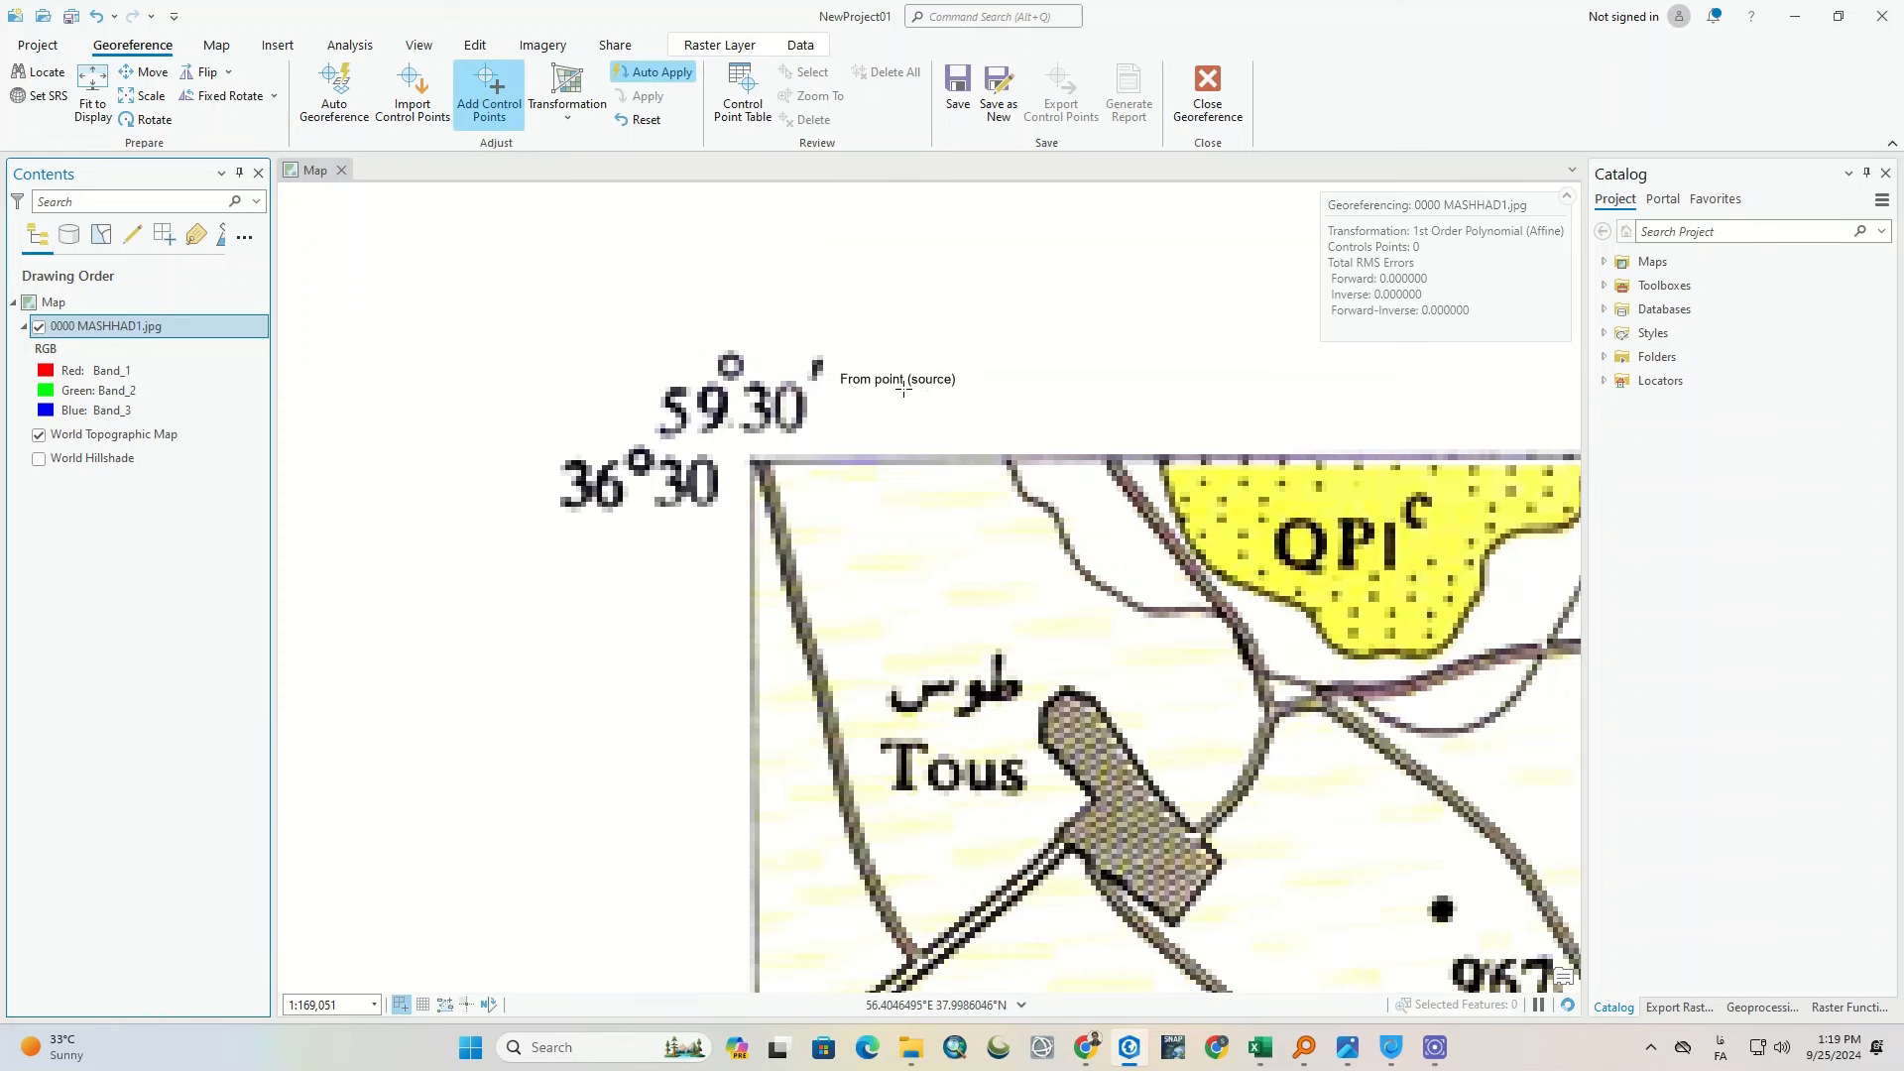
left_click(754, 462)
Step: Show the northwest point's target coordinates in DMS and set the longitude to 59 degrees 30 minutes 0 seconds E
right_click(885, 331)
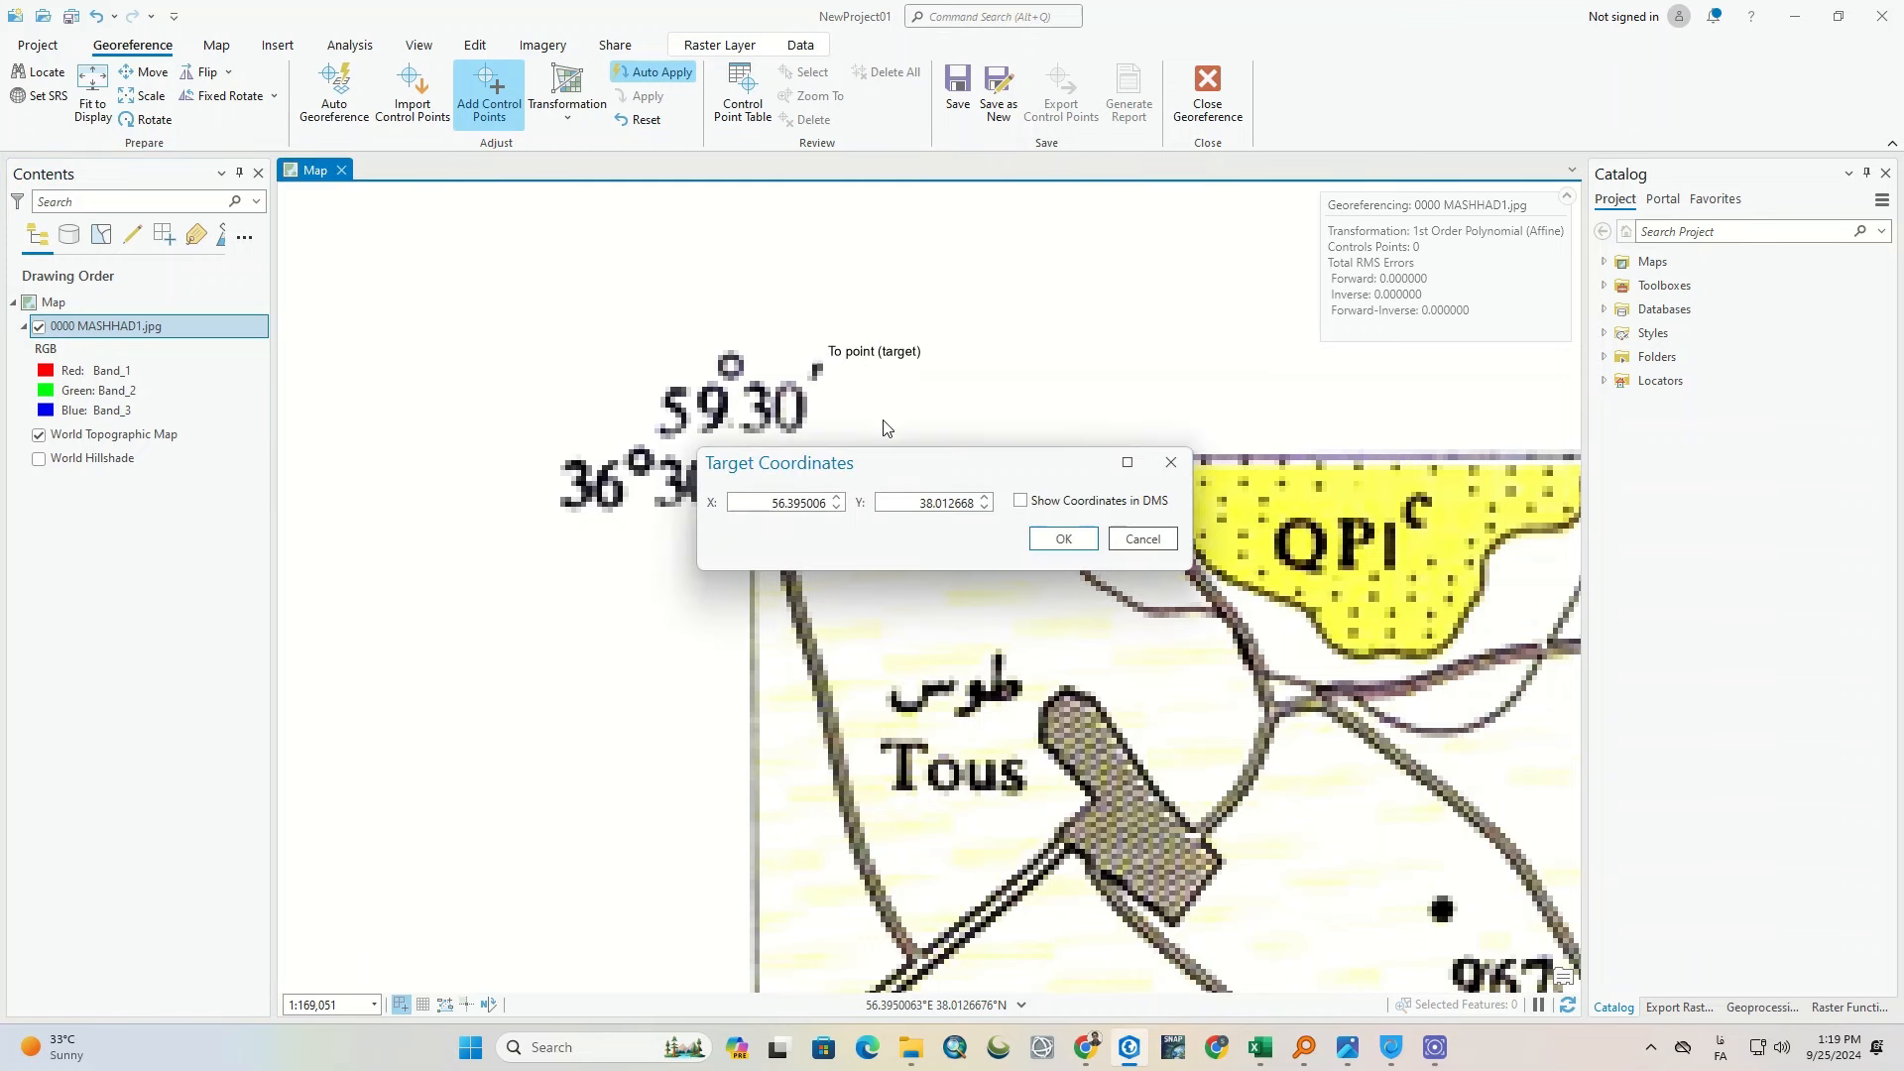
left_click_drag(885, 474, 700, 635)
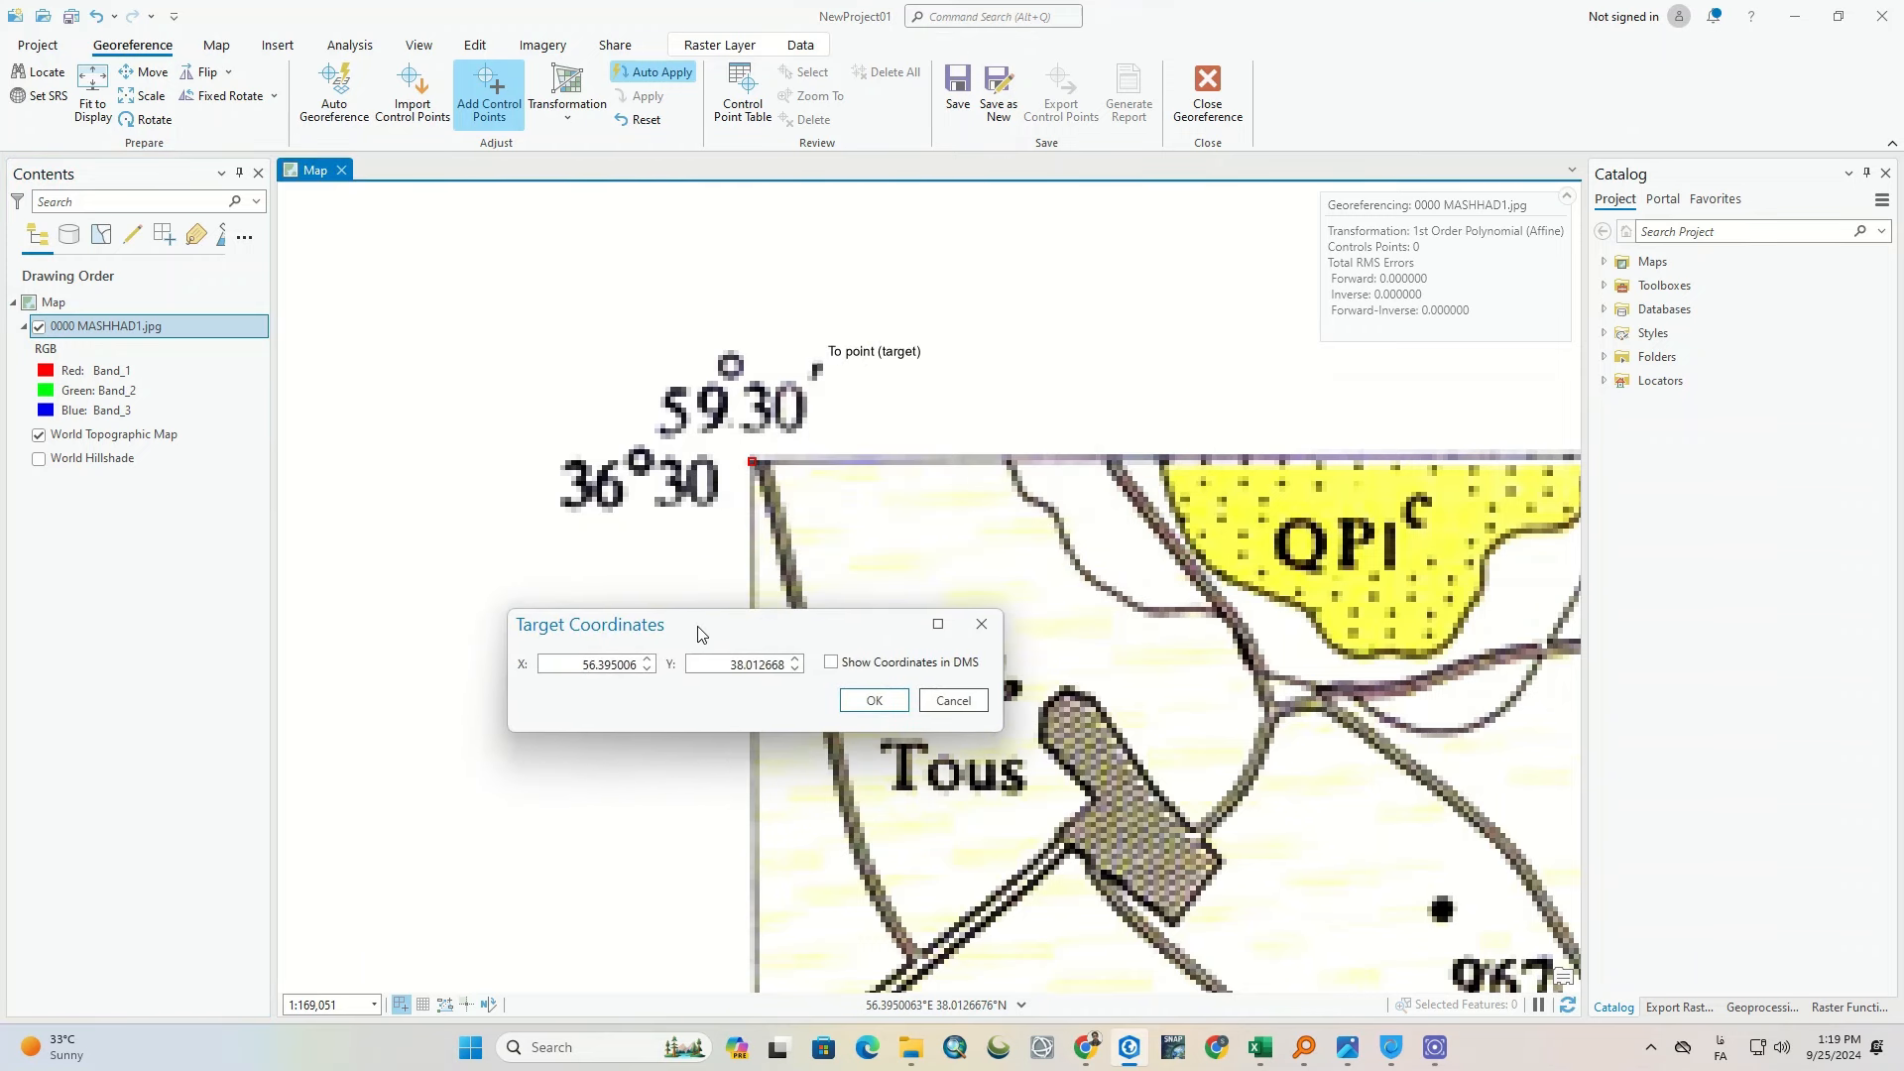
left_click(849, 672)
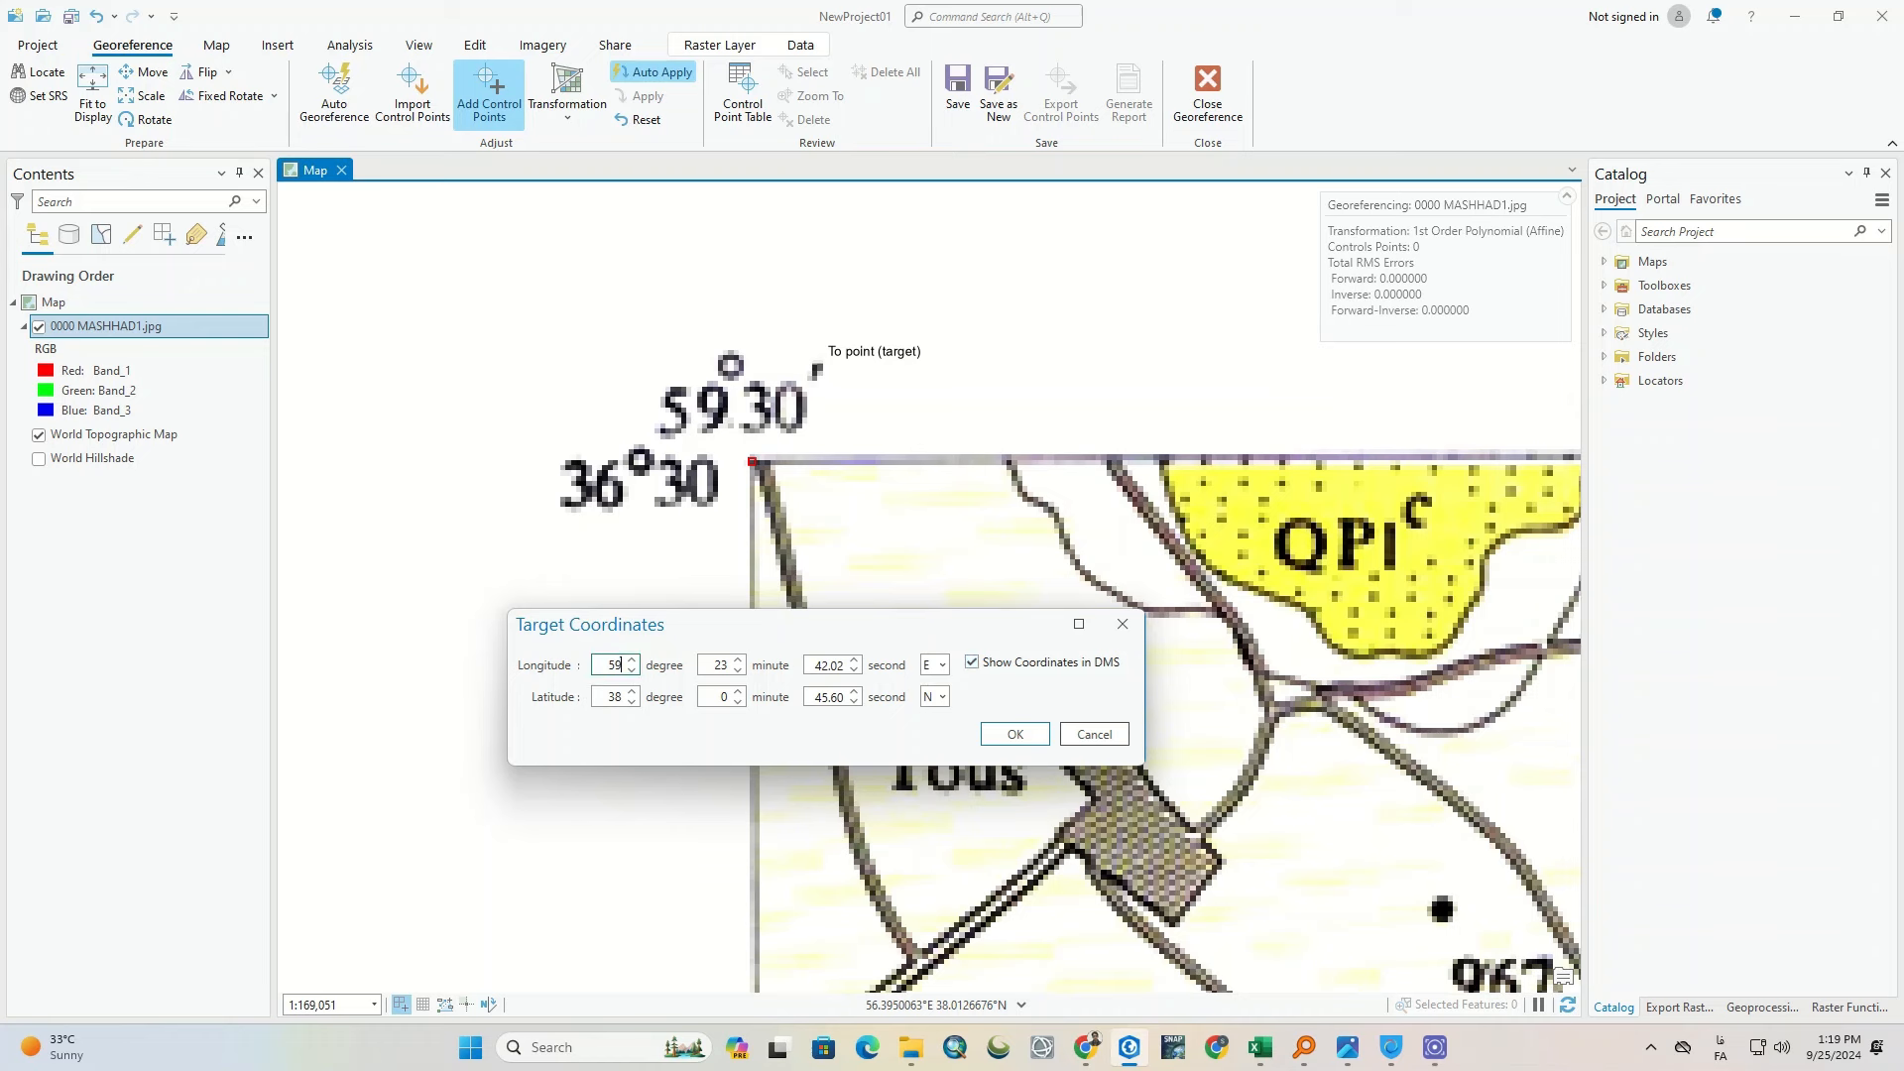
left_click(729, 670)
left_click(852, 660)
left_click(946, 669)
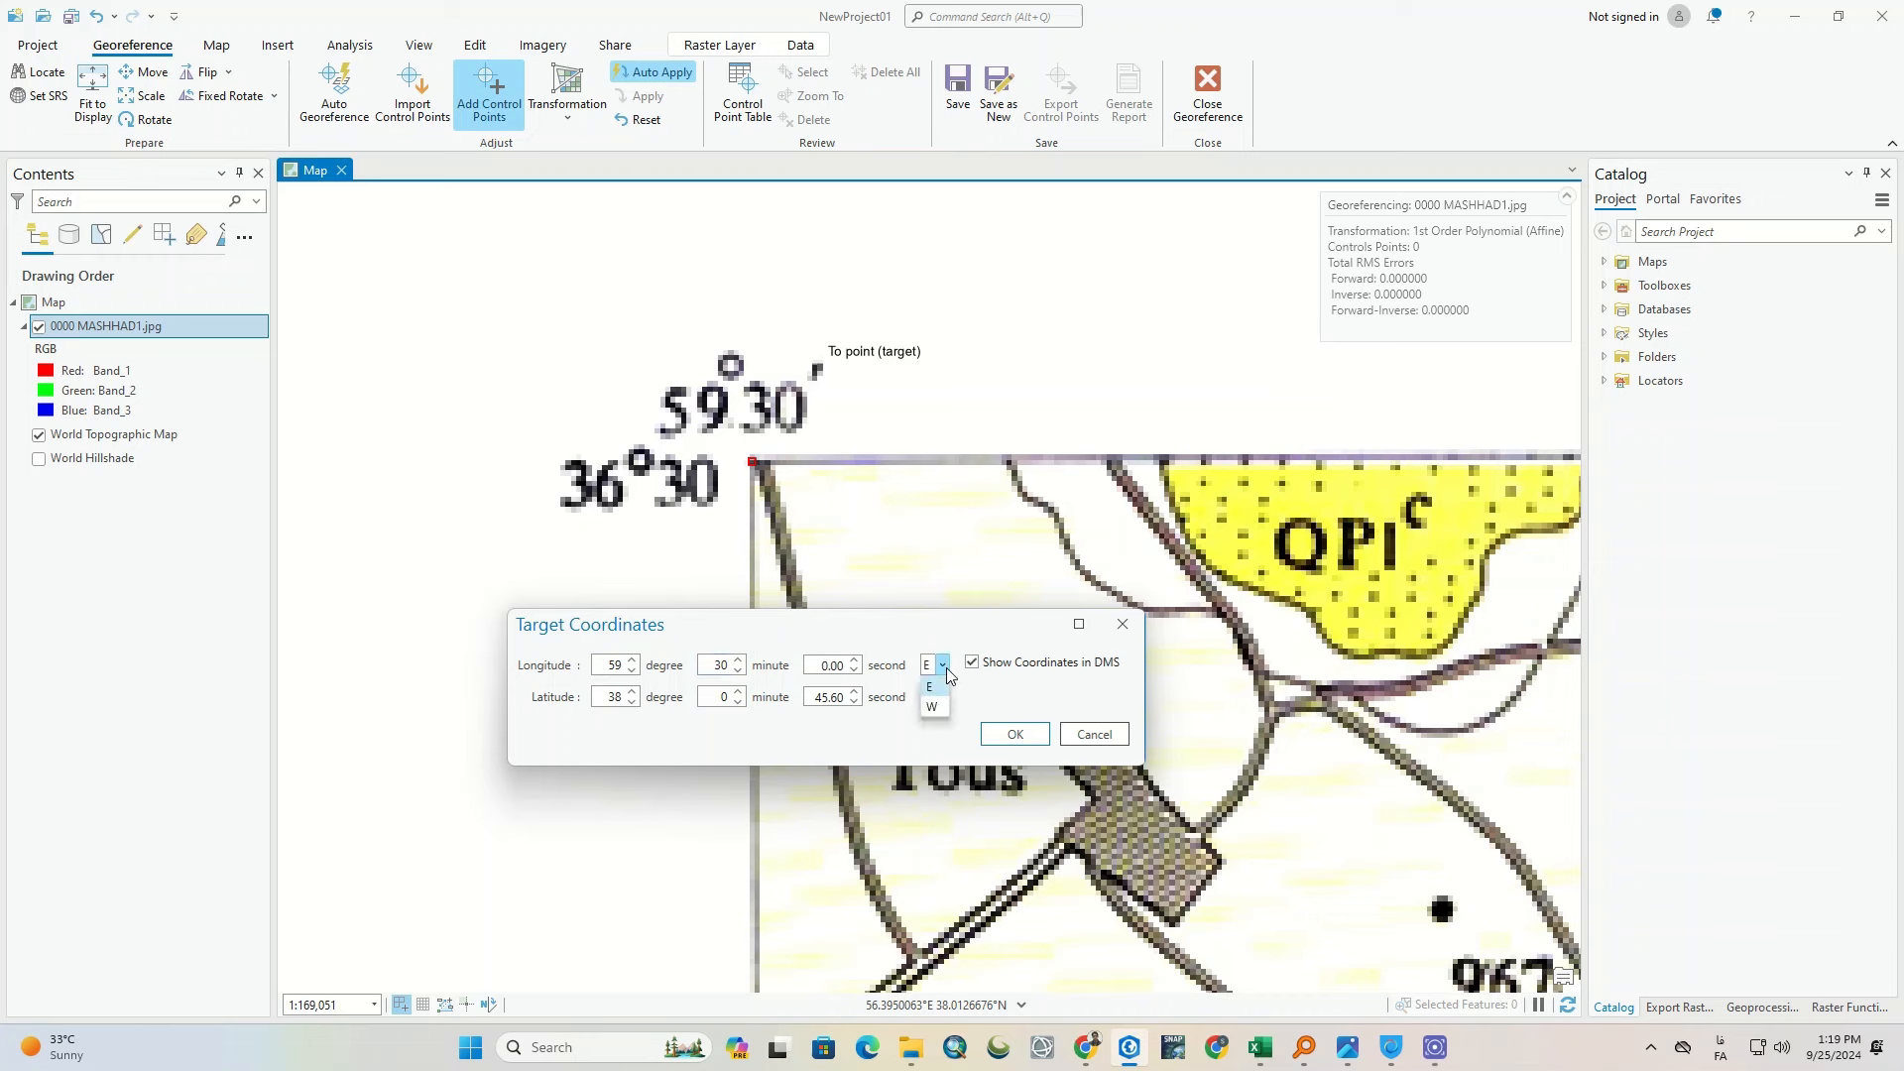
left_click(946, 689)
Step: Set the northwest point's target latitude to 36 degrees 30 minutes 0 seconds N and accept the coordinates
left_click(603, 696)
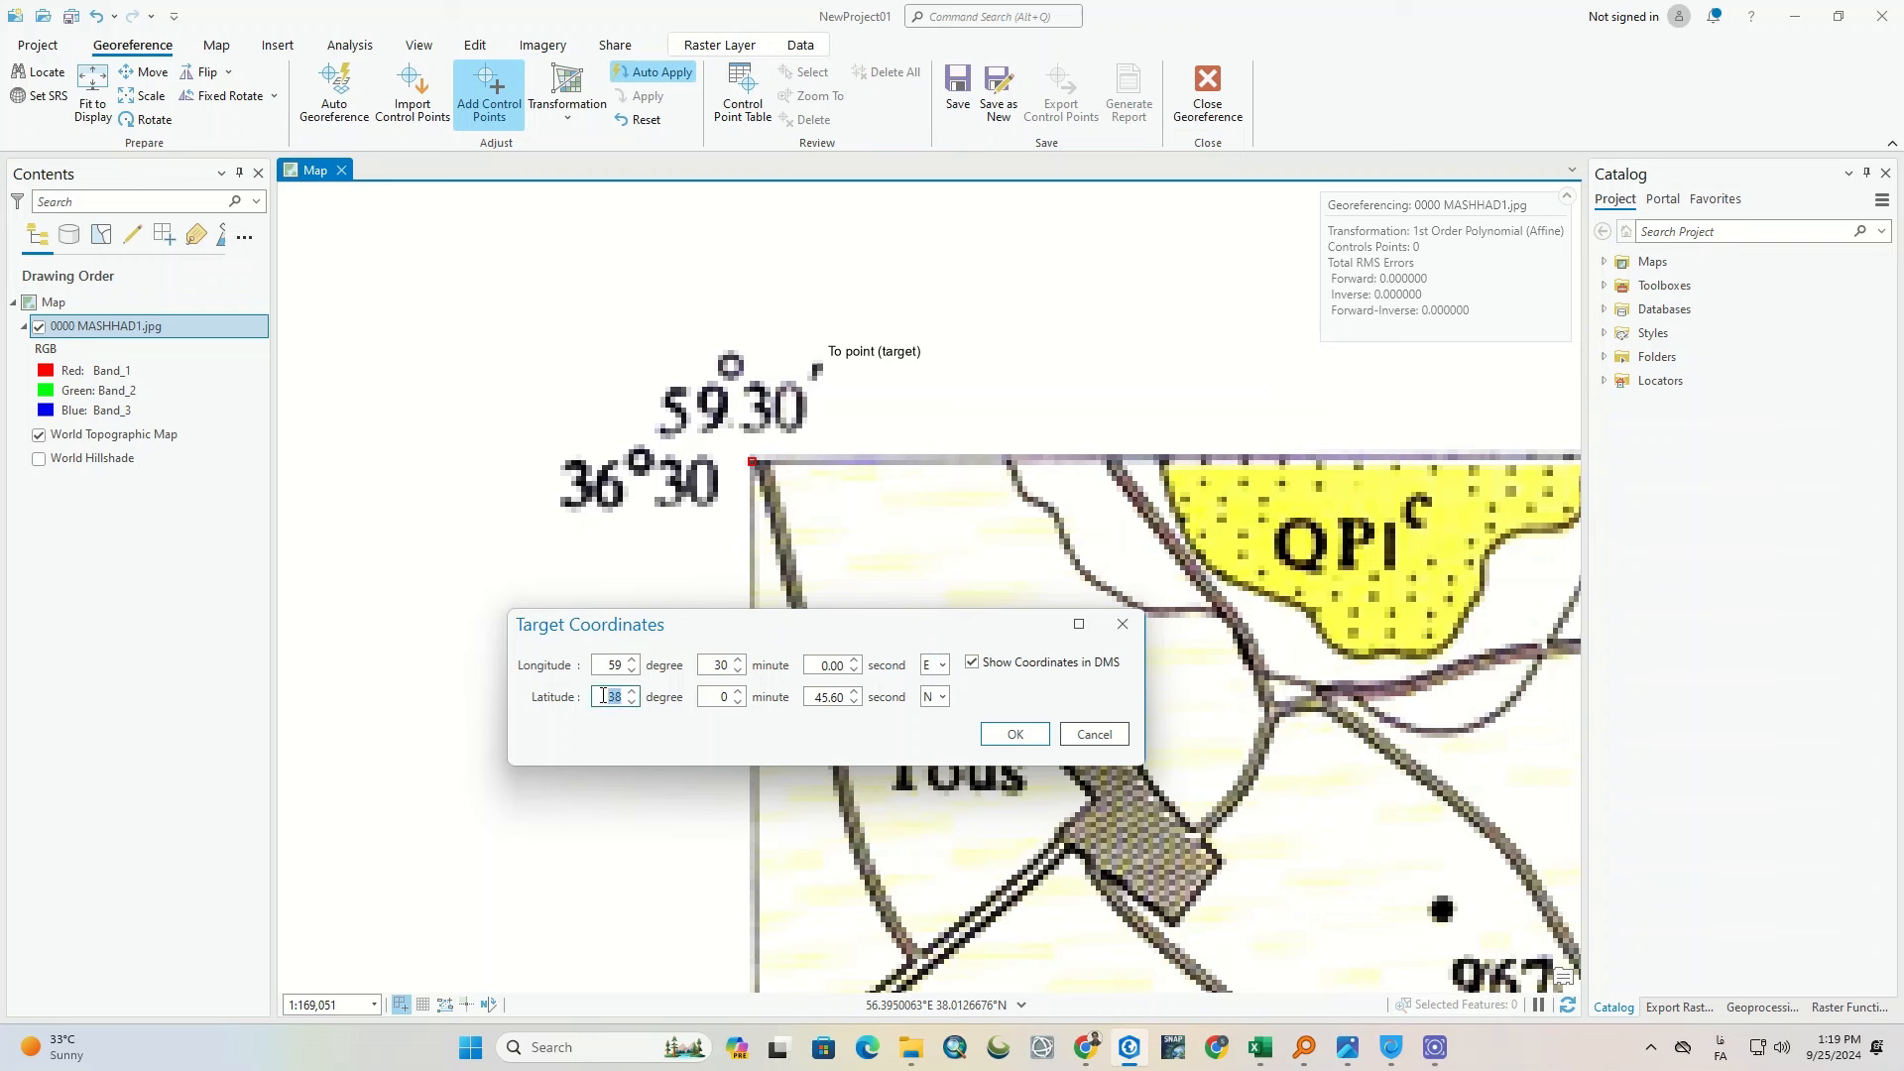
type("36")
left_click(721, 696)
type("30")
left_click(832, 698)
left_click(946, 701)
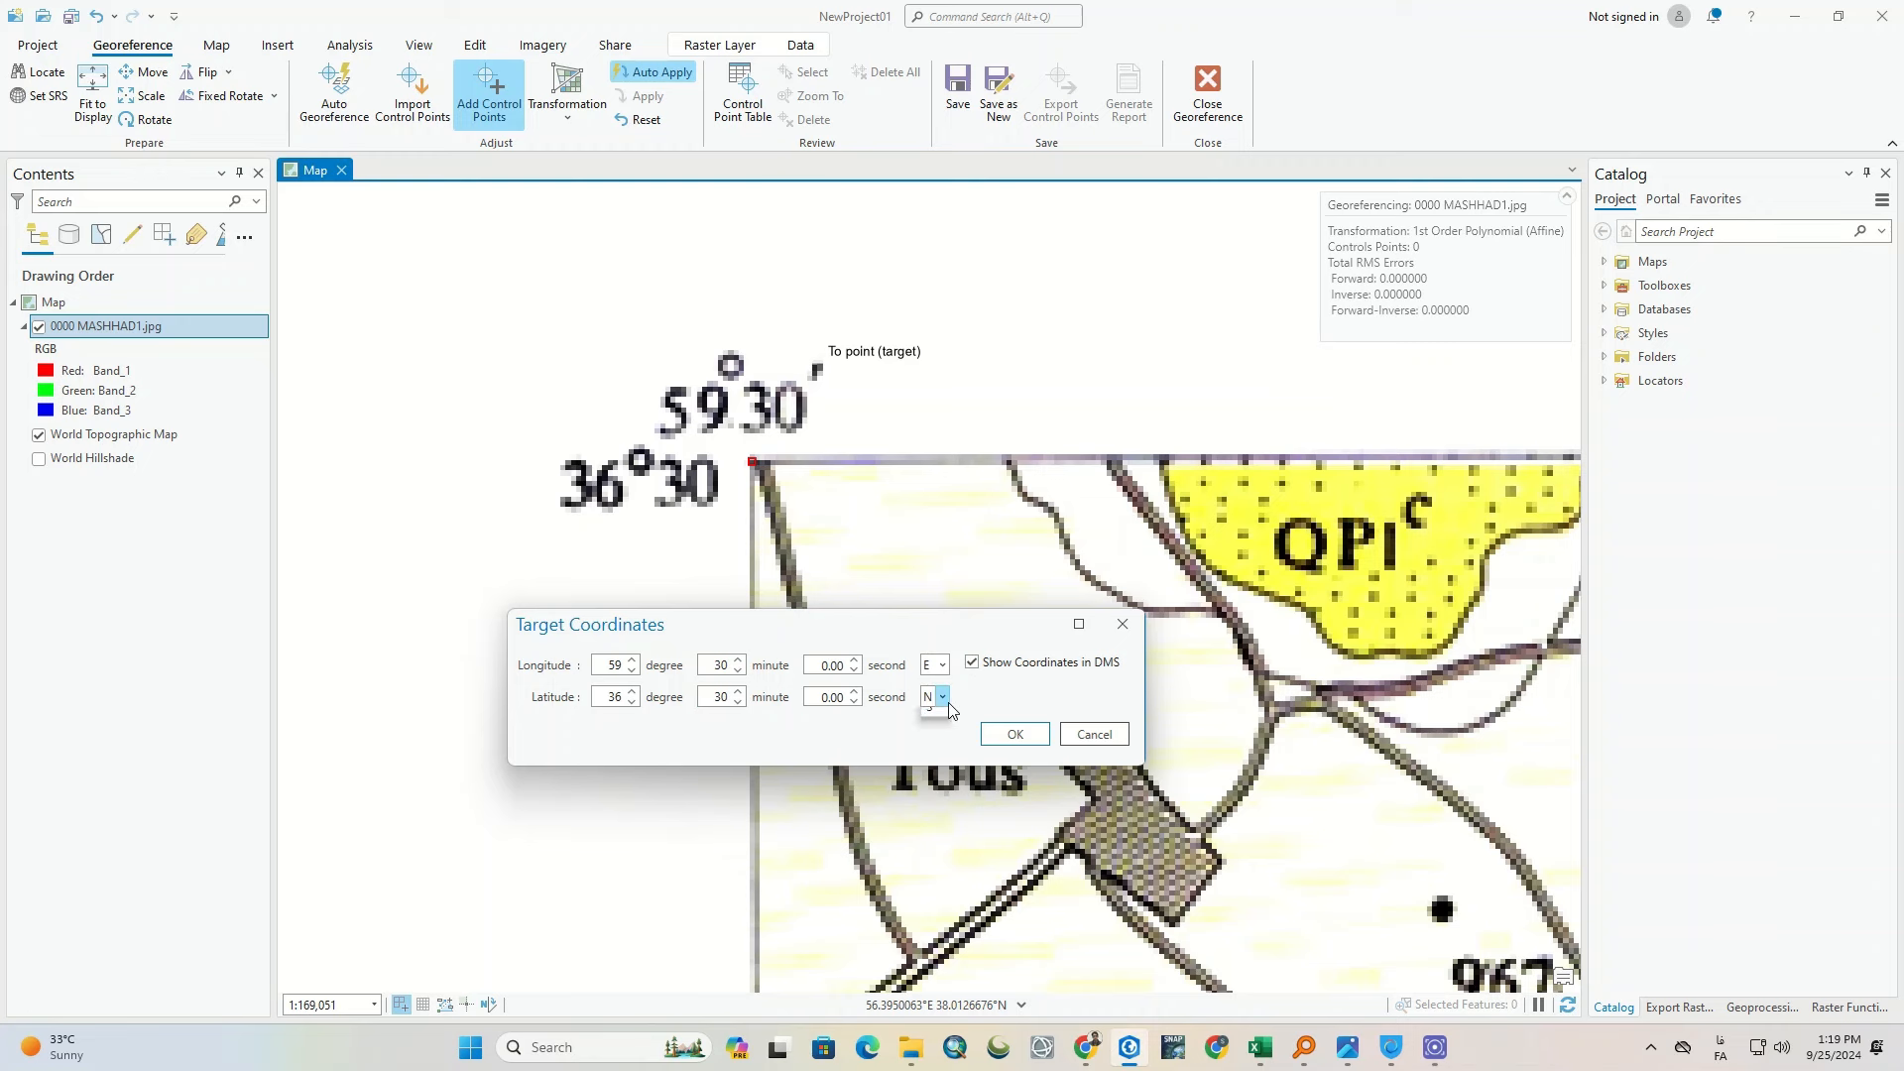
left_click(1016, 734)
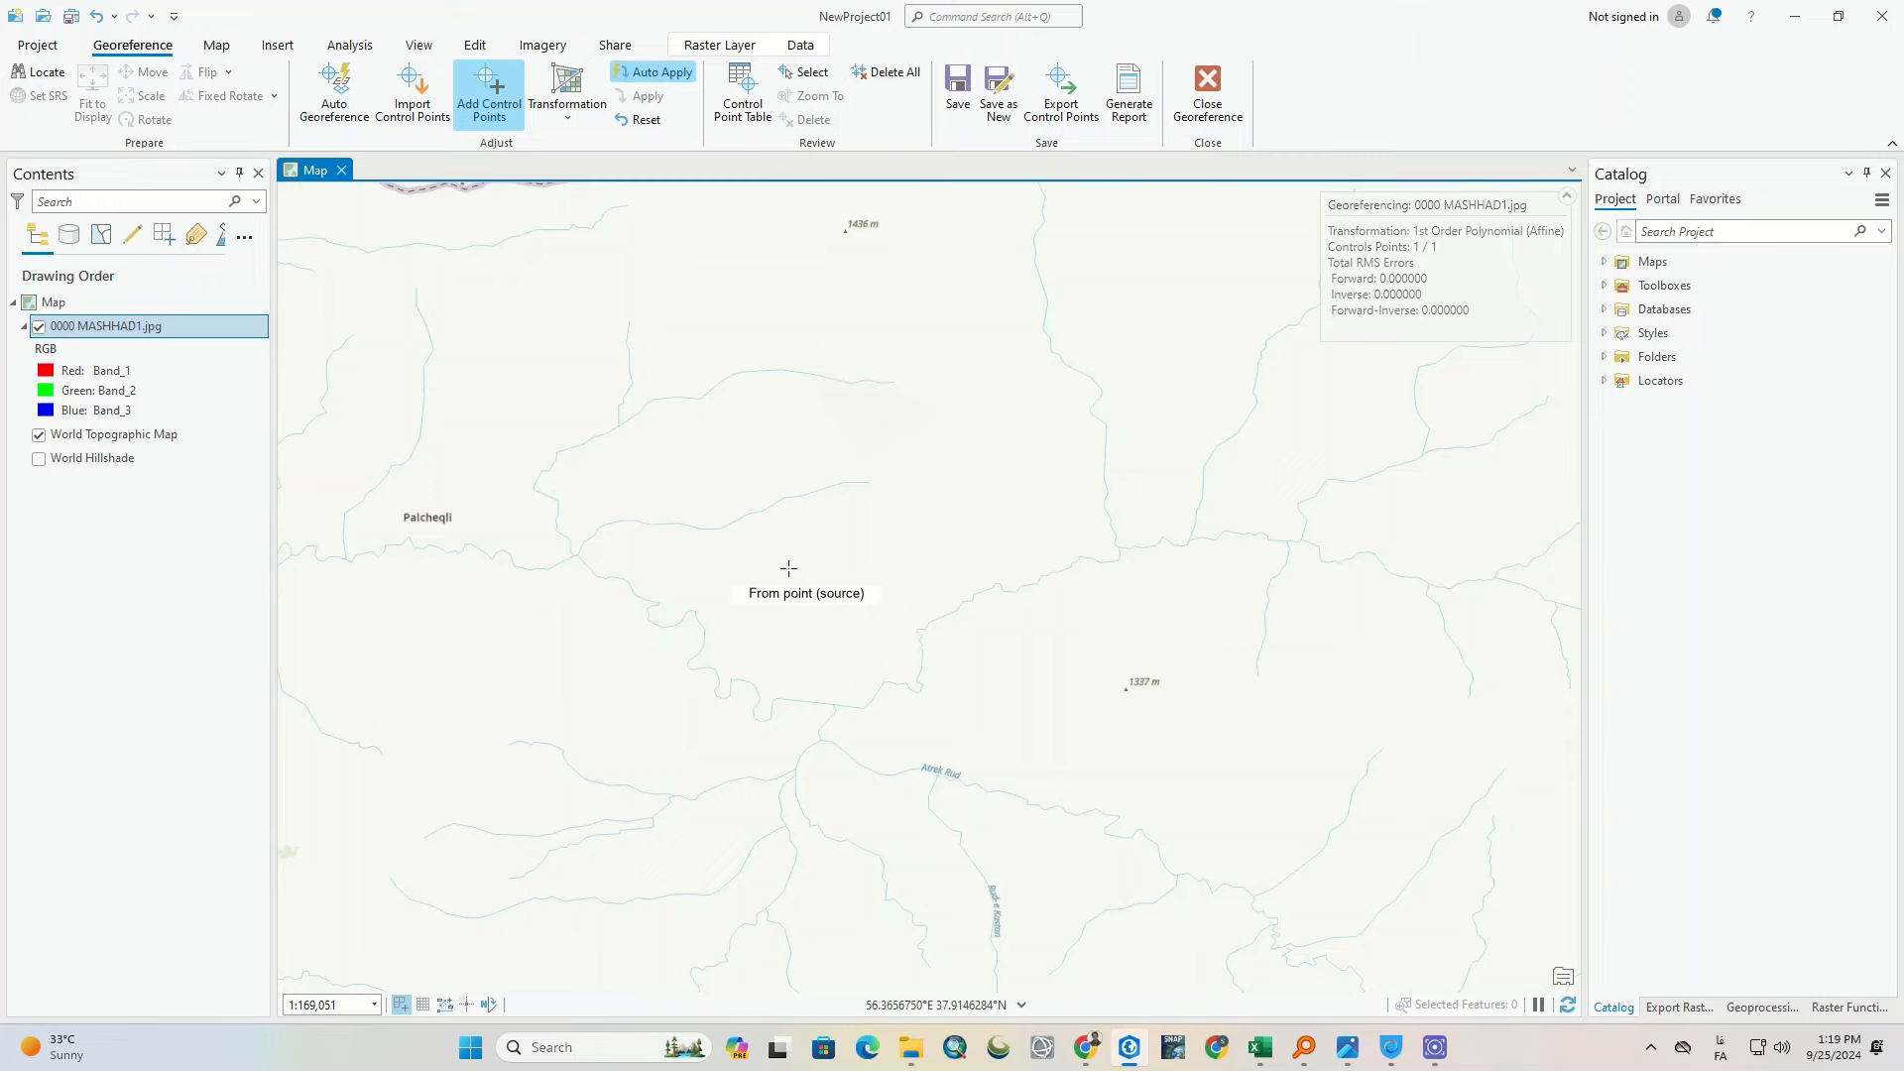
Step: Return to the raster layer's extent and add a source control point on the map frame's southeast corner
left_click(86, 334)
right_click(86, 337)
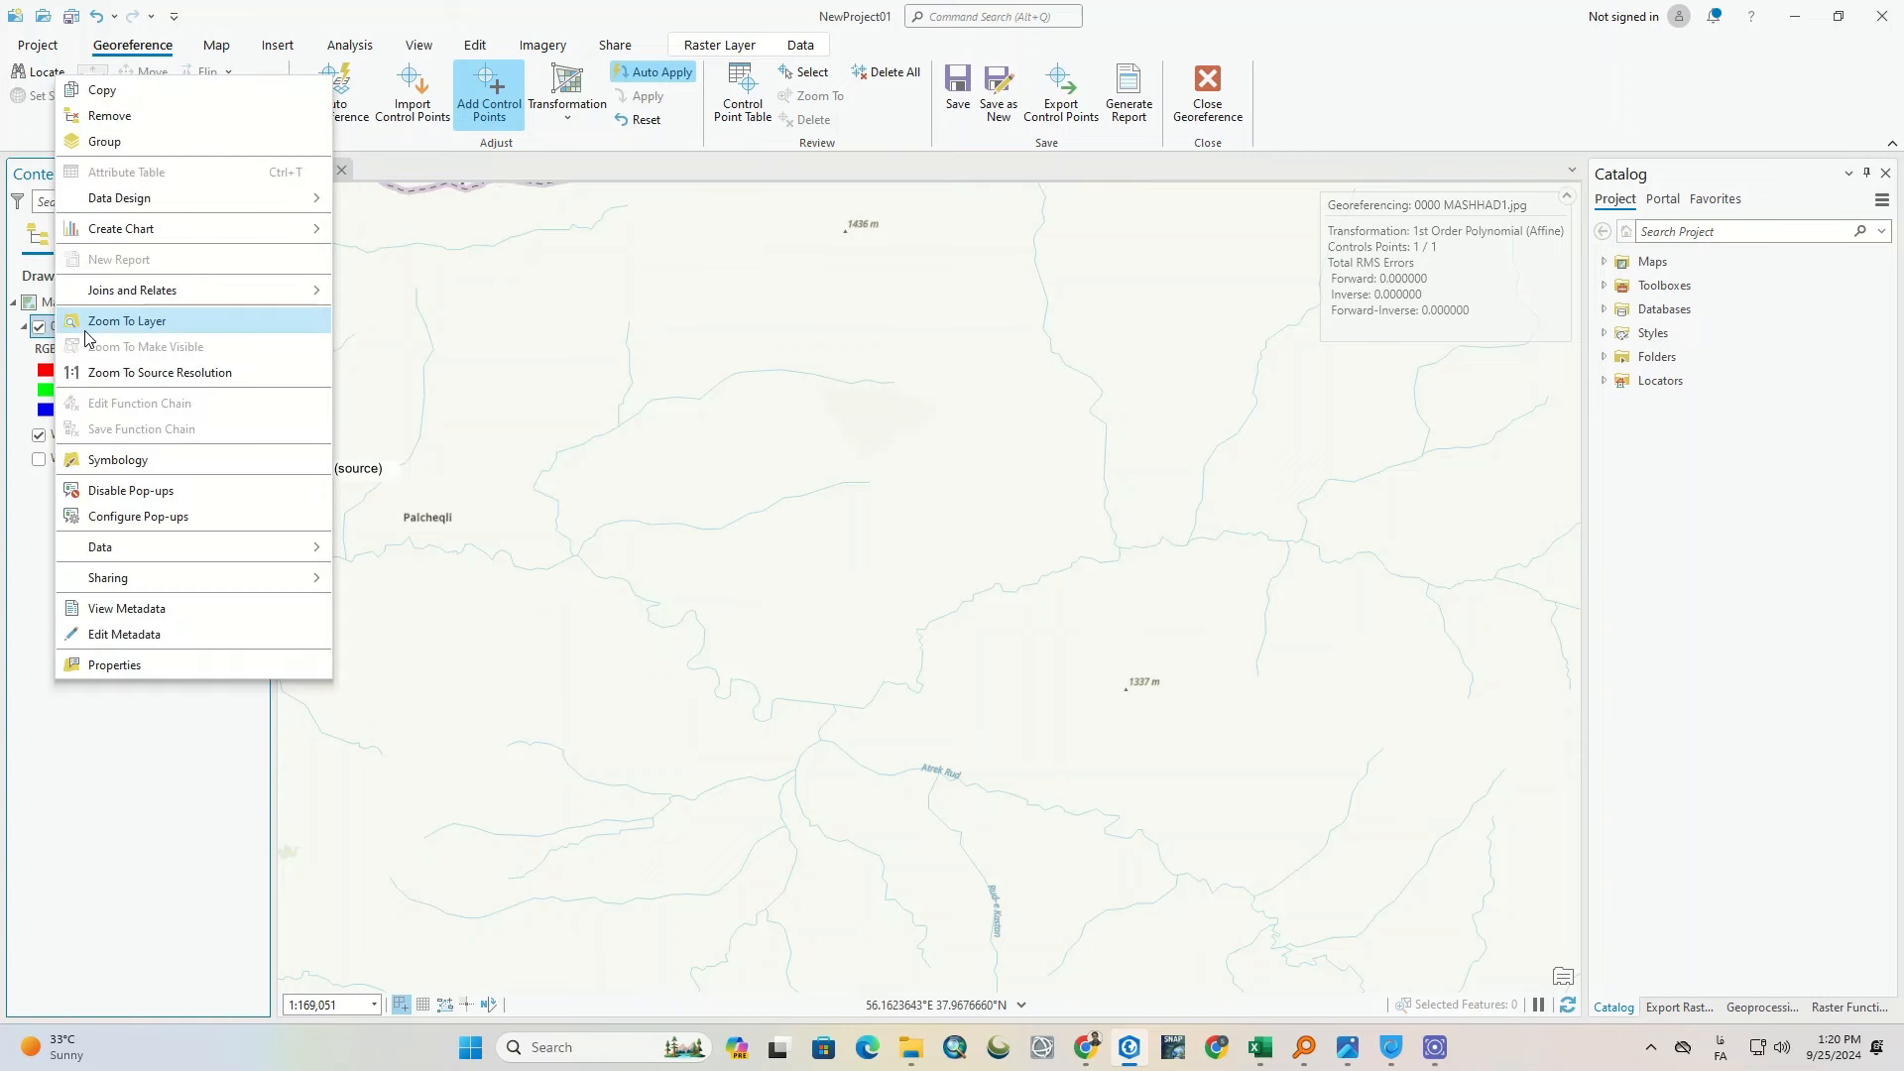
left_click(89, 324)
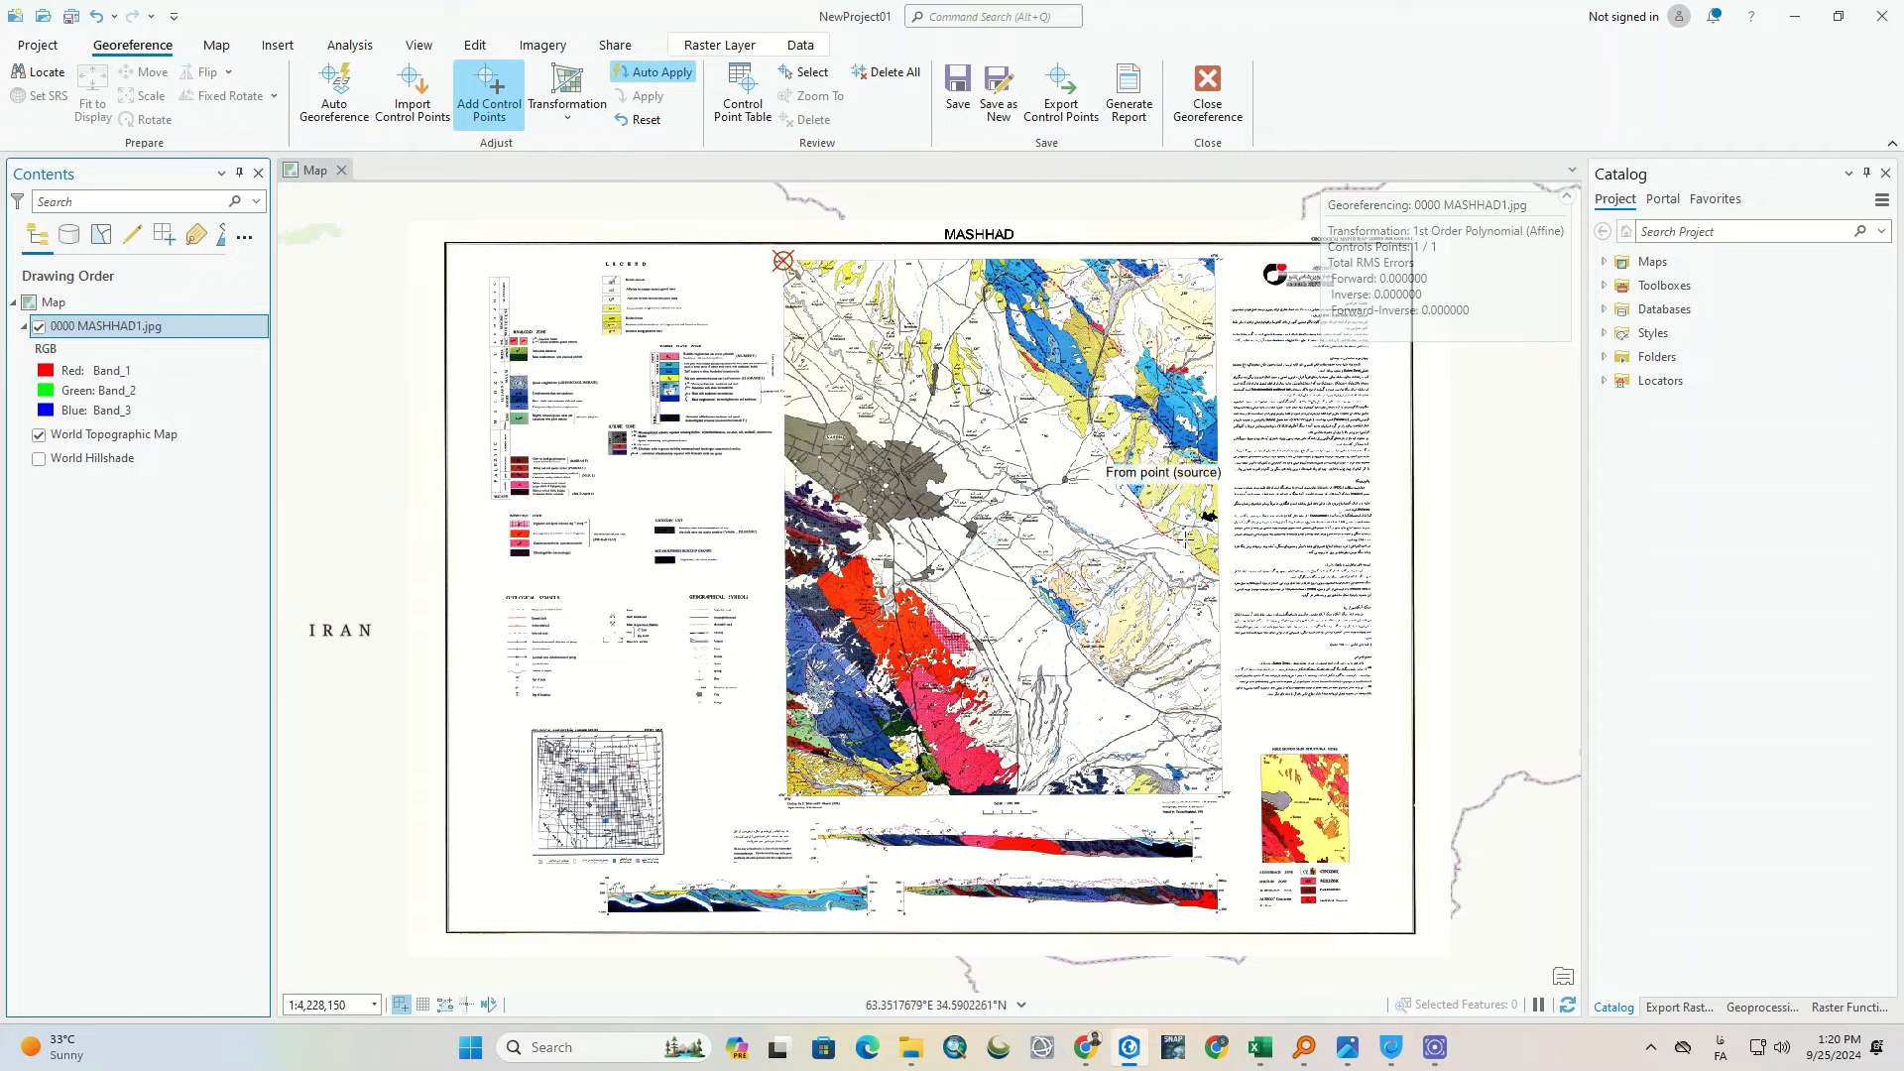
scroll(1229, 798, "up", 16)
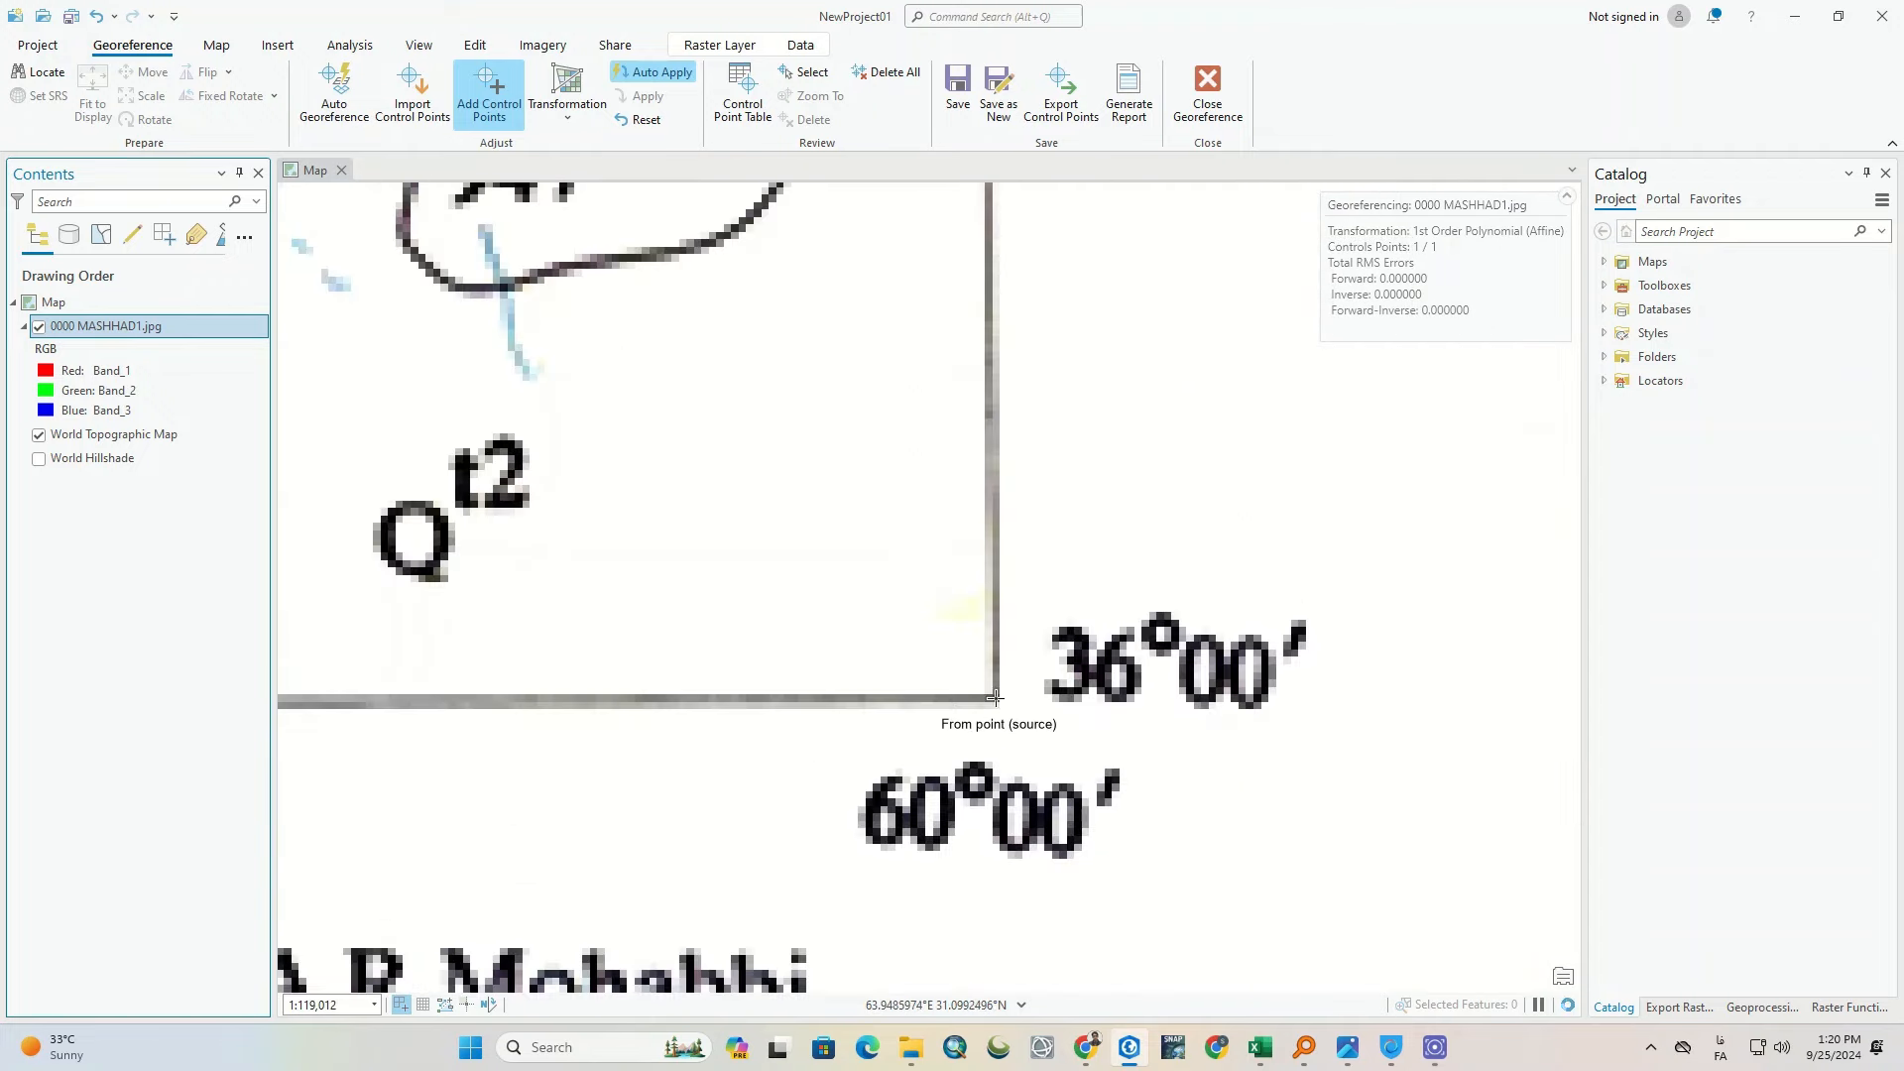
left_click(993, 697)
Step: Show the southeast point's target coordinates in DMS and set the longitude to 60 degrees 0 minutes 0 seconds E
right_click(1155, 470)
left_click(1021, 501)
type("60")
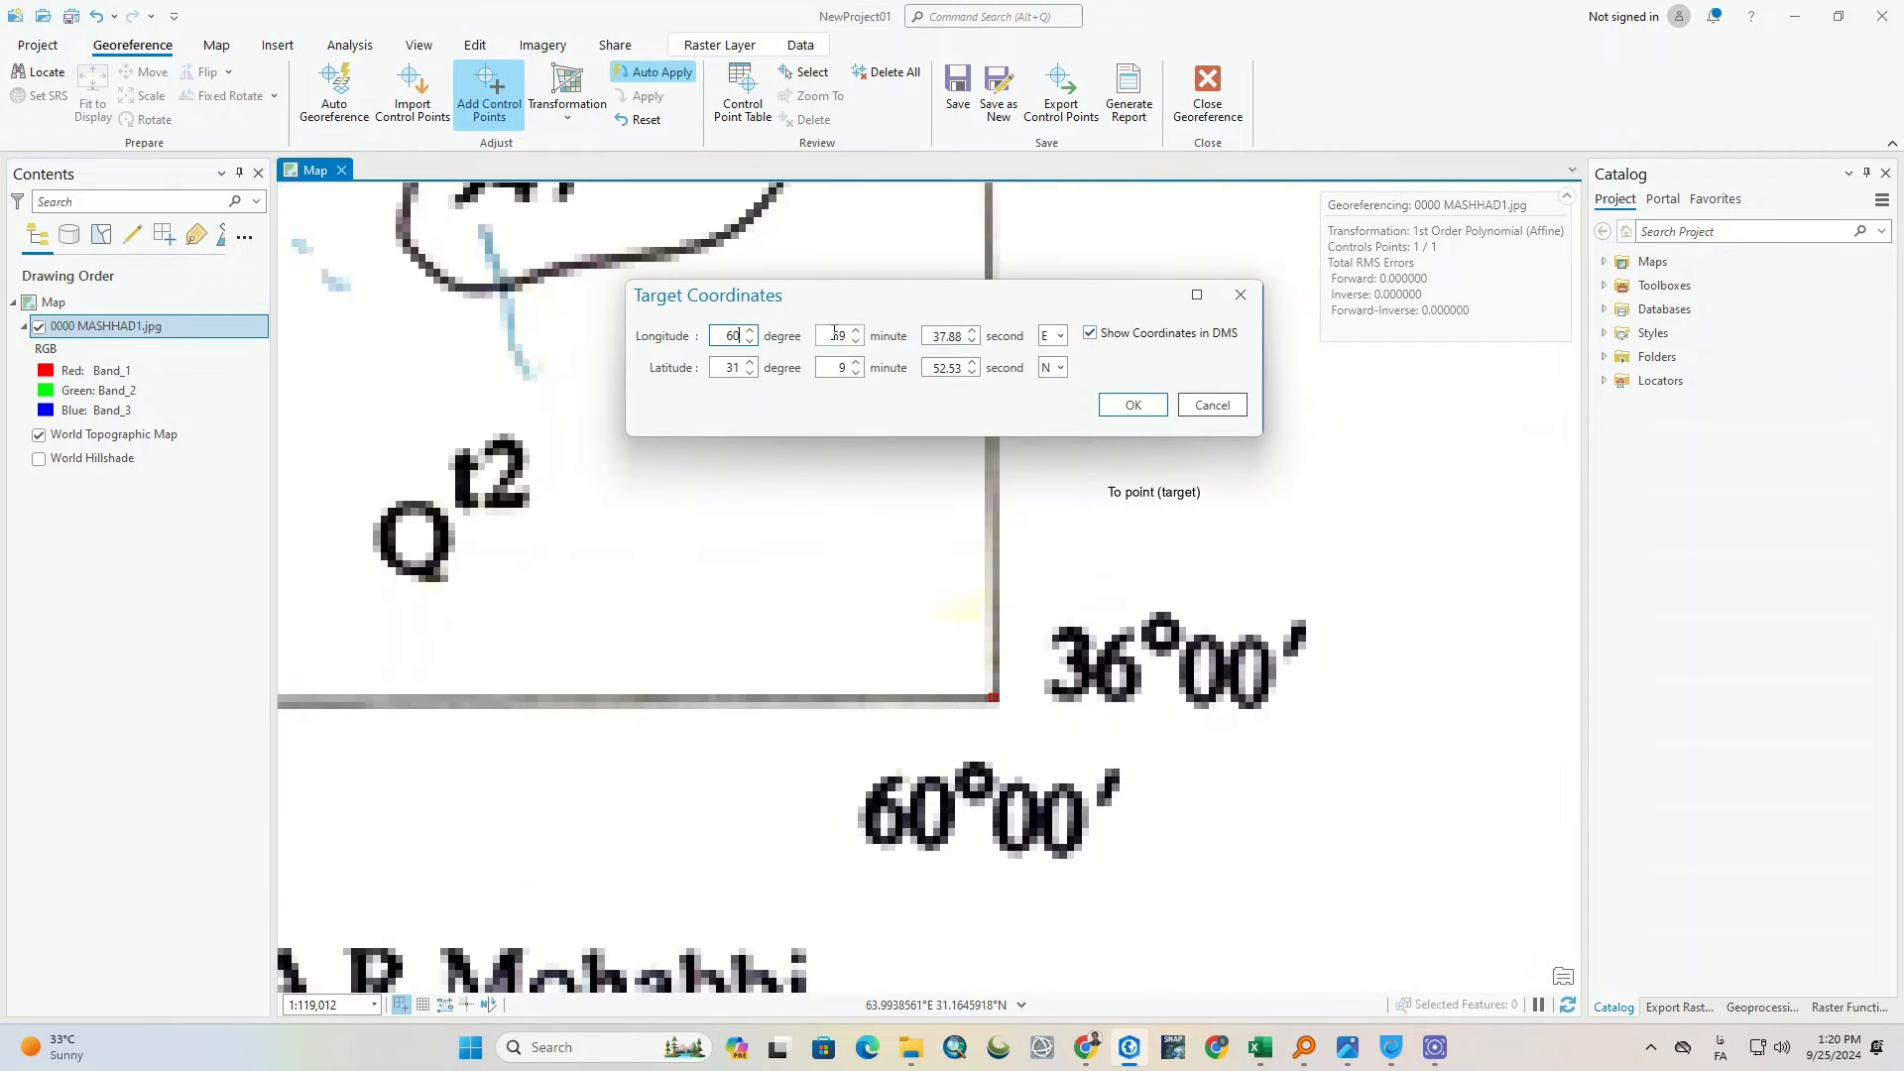
key("Tab")
type("0")
key("Tab")
type("0")
key("Tab")
Step: Set the southeast point's target latitude to 36 degrees 0 minutes 0 seconds N and accept the coordinates
left_click(718, 369)
key("Tab")
type("0")
key("Tab")
type("0")
key("Return")
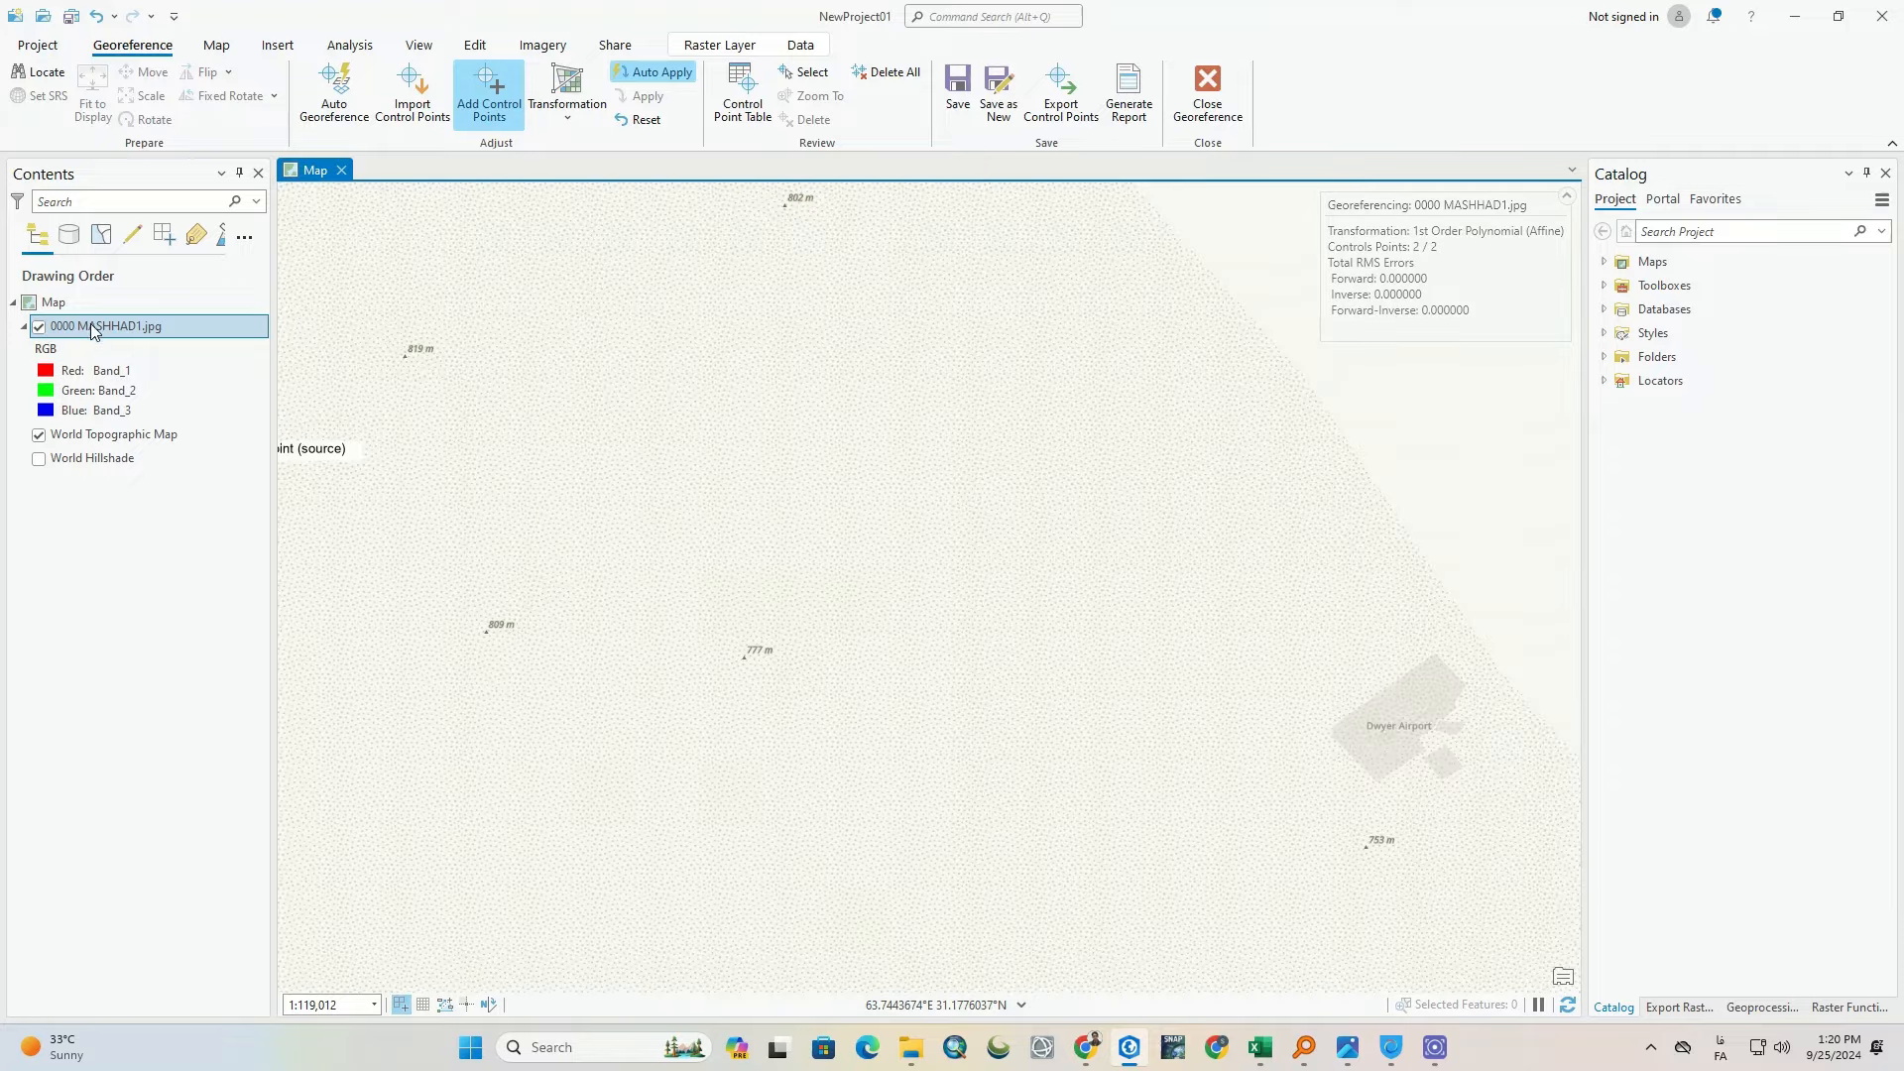
Step: Return to the raster layer's extent and add a source control point on the map frame's northeast corner
right_click(93, 327)
left_click(159, 313)
scroll(1049, 450, "up", 5)
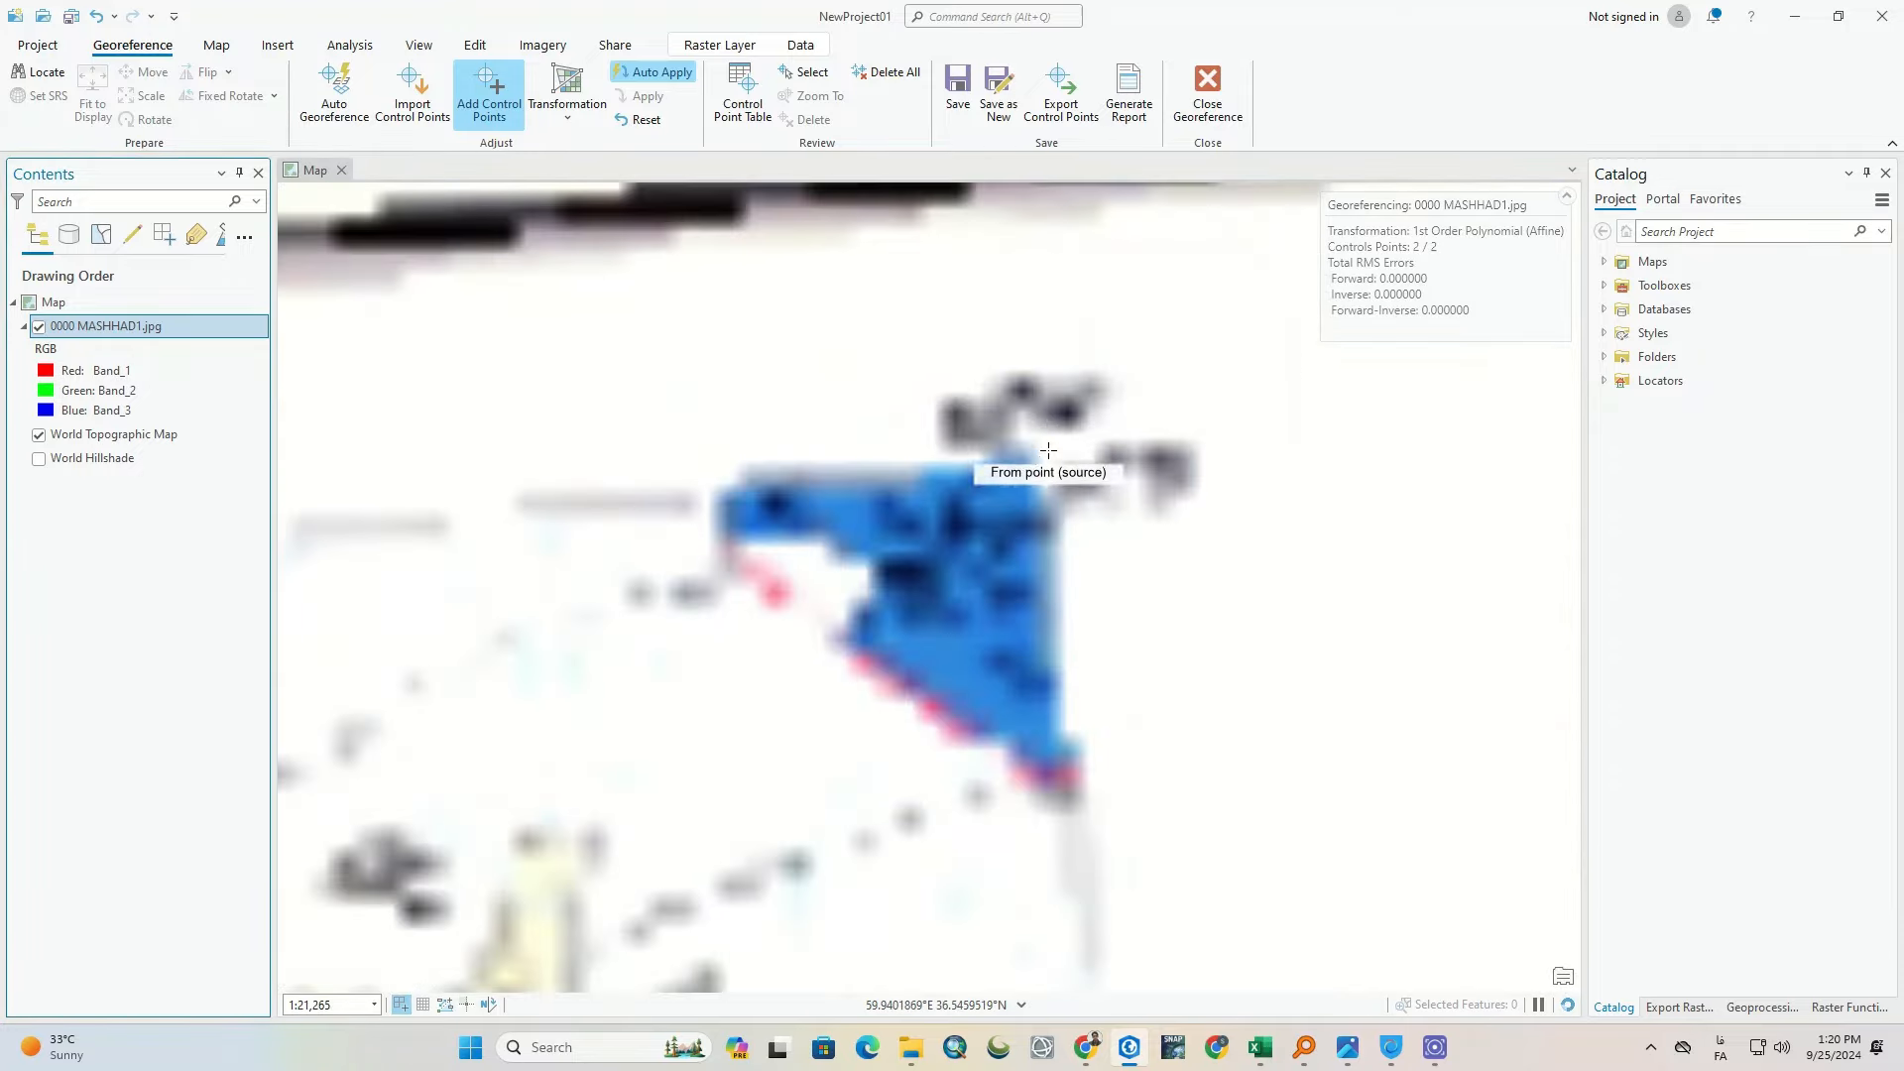
scroll(1048, 450, "up", 2)
left_click(1081, 484)
Step: Set the northeast point's target longitude to 60 degrees 0 minutes 0 seconds E
right_click(1081, 484)
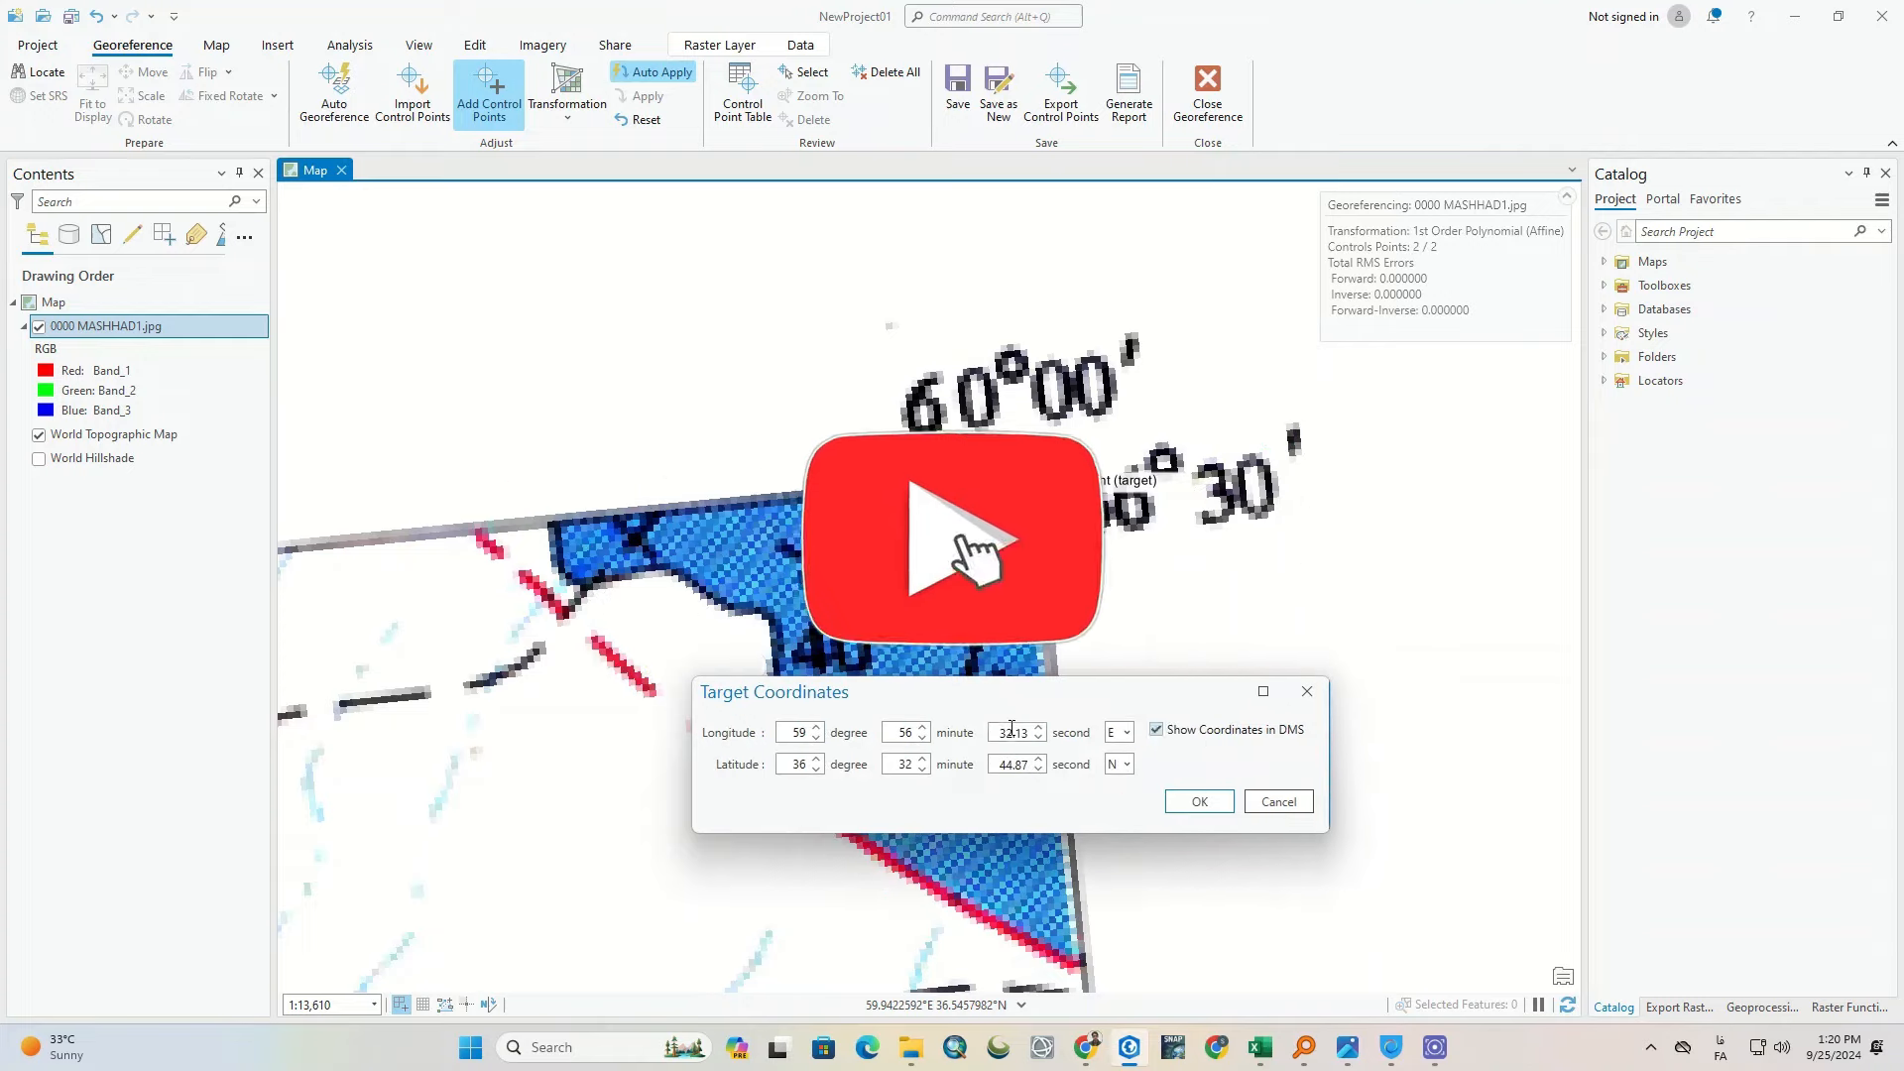
type("60")
key("Tab")
type("0")
key("Tab")
type("00")
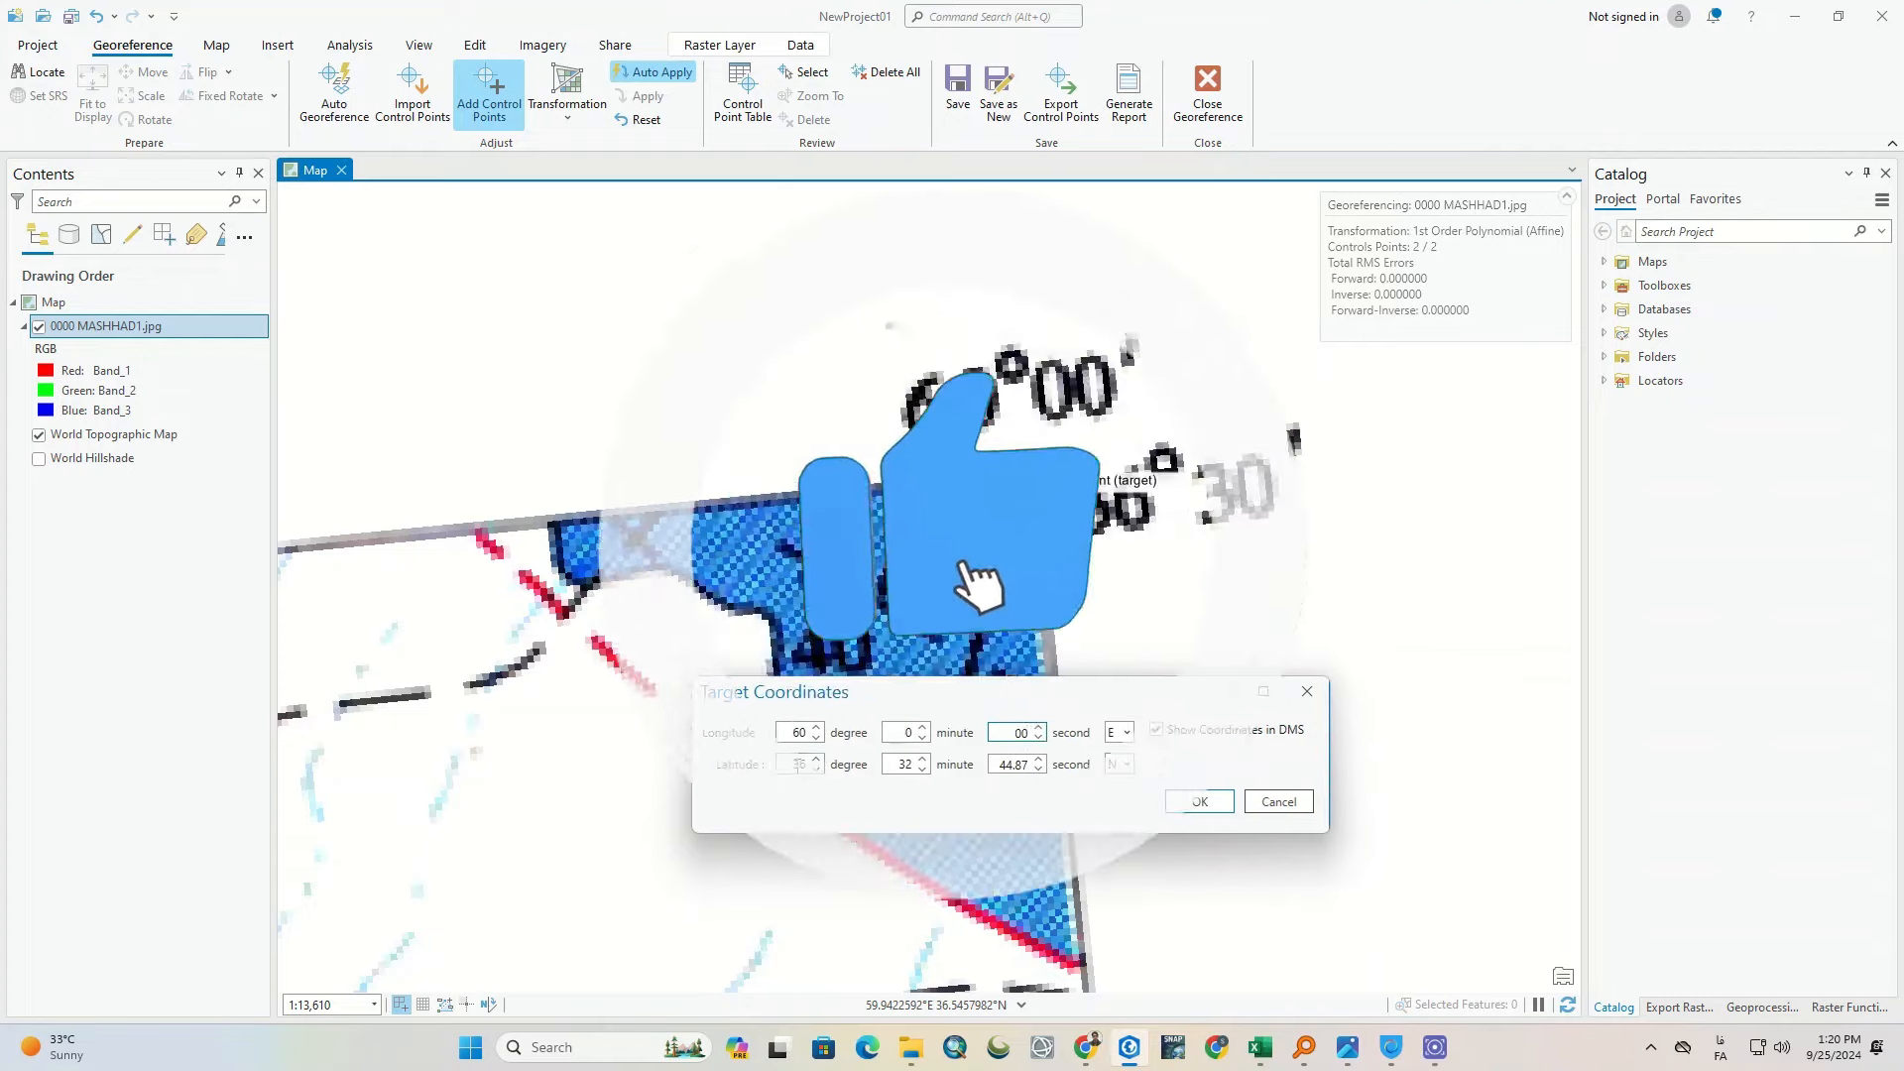
Step: Set the northeast point's target latitude to 36 degrees 30 minutes 0 seconds N and accept the coordinates
key("Tab")
key("Tab")
key("Tab")
type("30")
key("Tab")
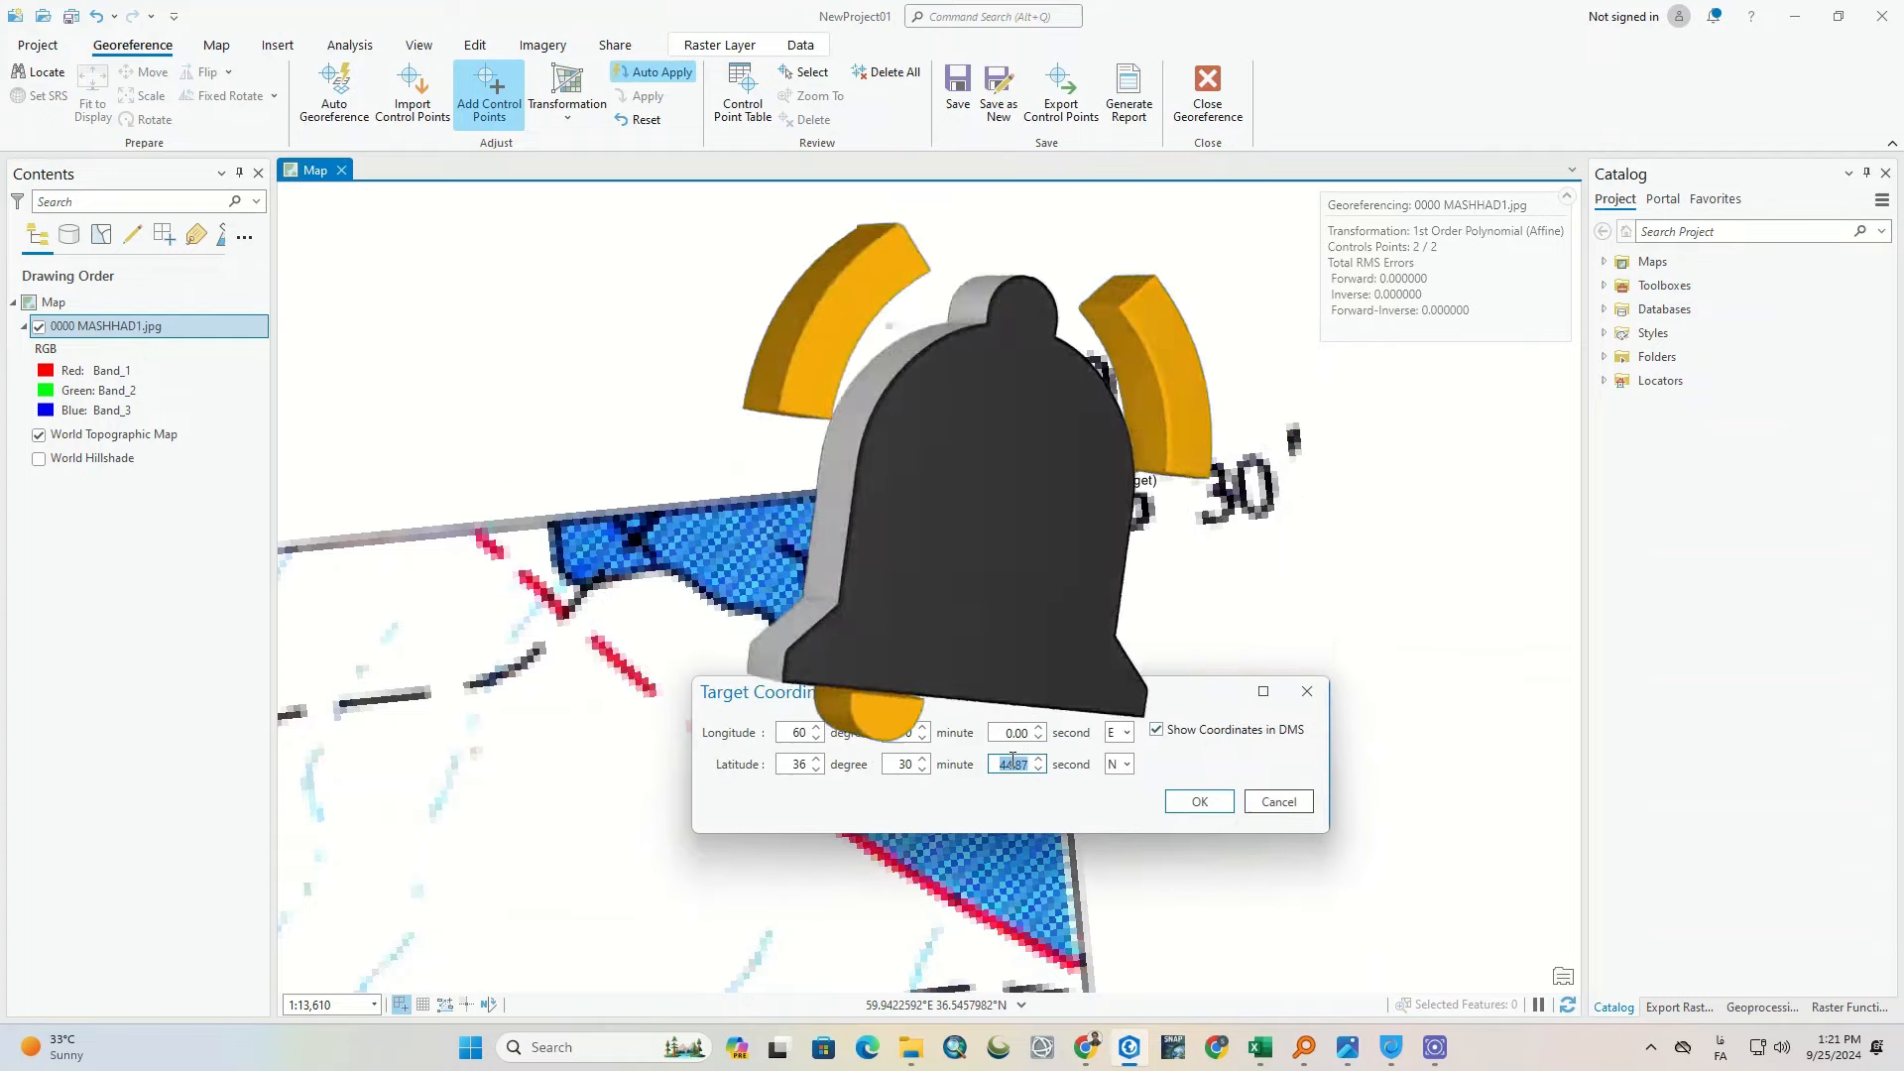
type("00")
left_click(1201, 801)
Step: Return to the raster layer's extent and add a source control point on the map frame's southwest corner
right_click(149, 326)
left_click(192, 310)
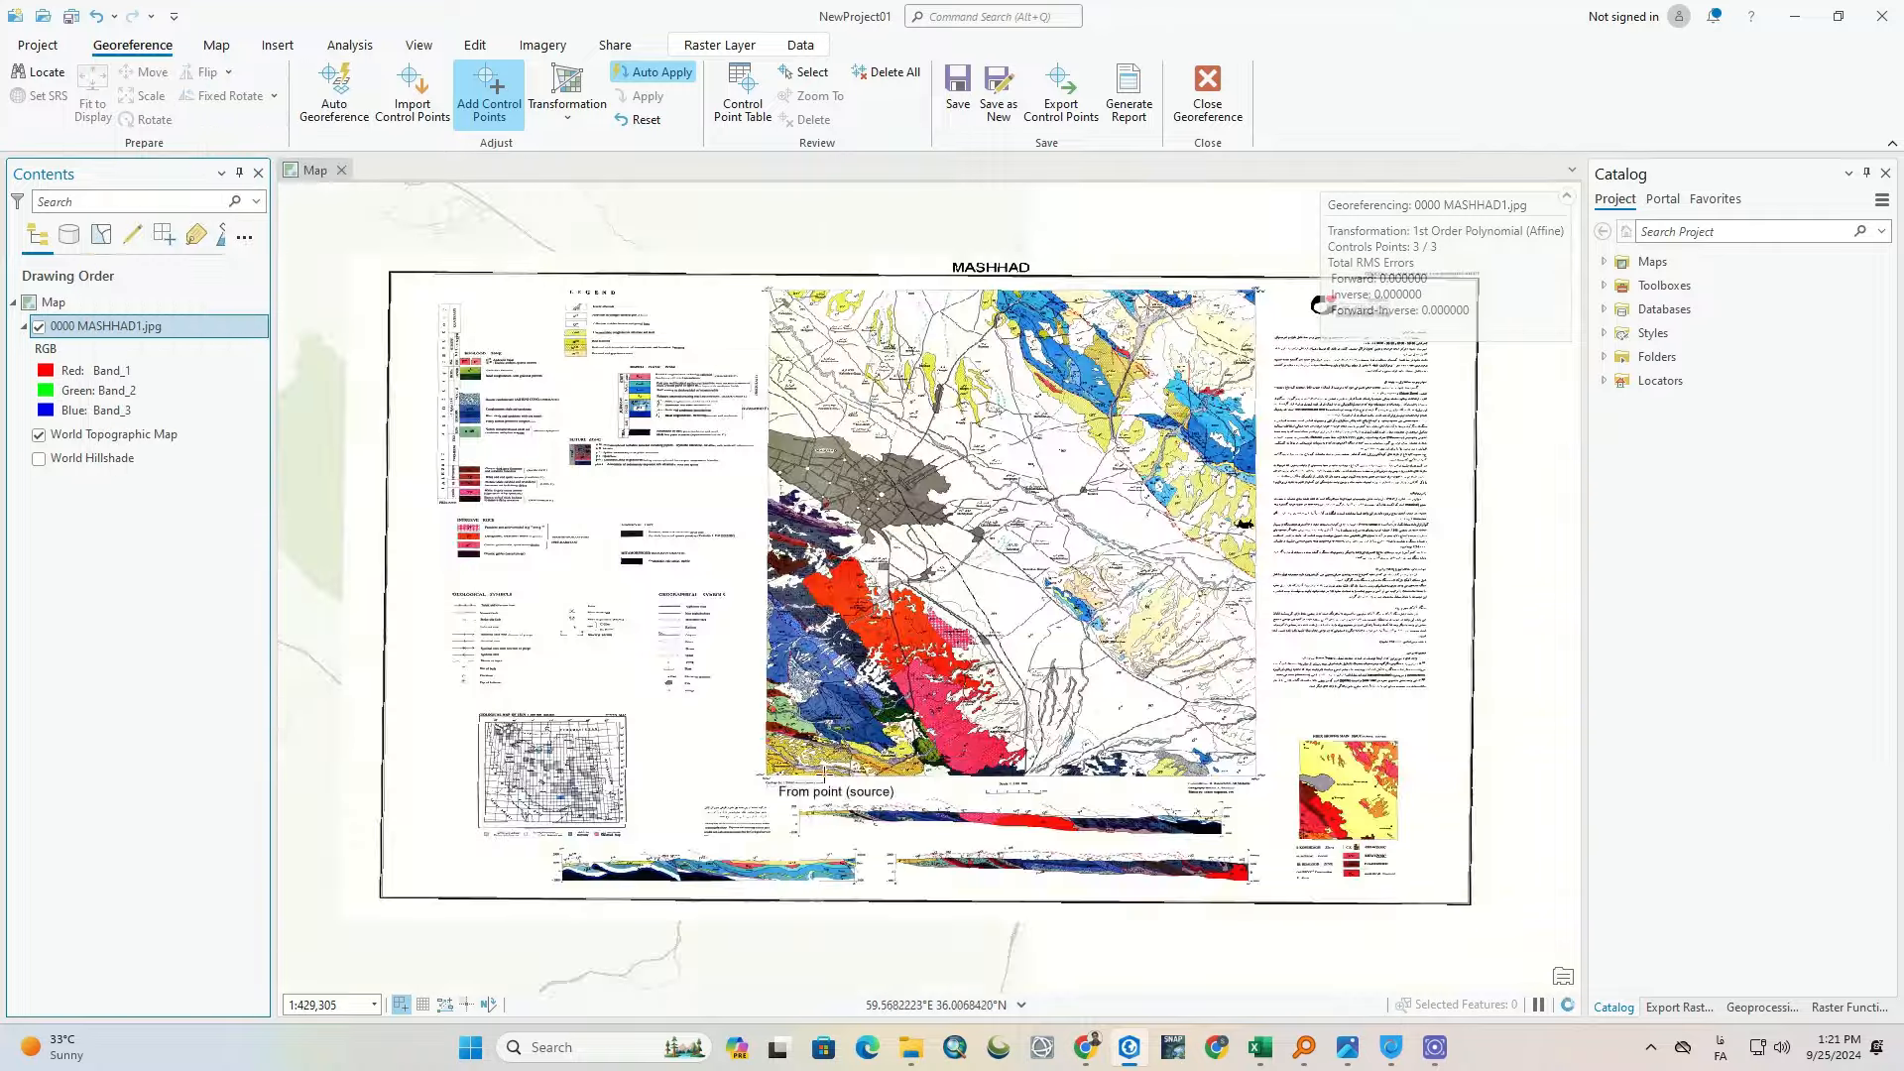
scroll(771, 780, "up", 8)
left_click(675, 683)
Step: Set the southwest point's target to longitude 59 degrees 30 minutes 0 seconds E and latitude 36 degrees 0 minutes 0 seconds N
right_click(1059, 461)
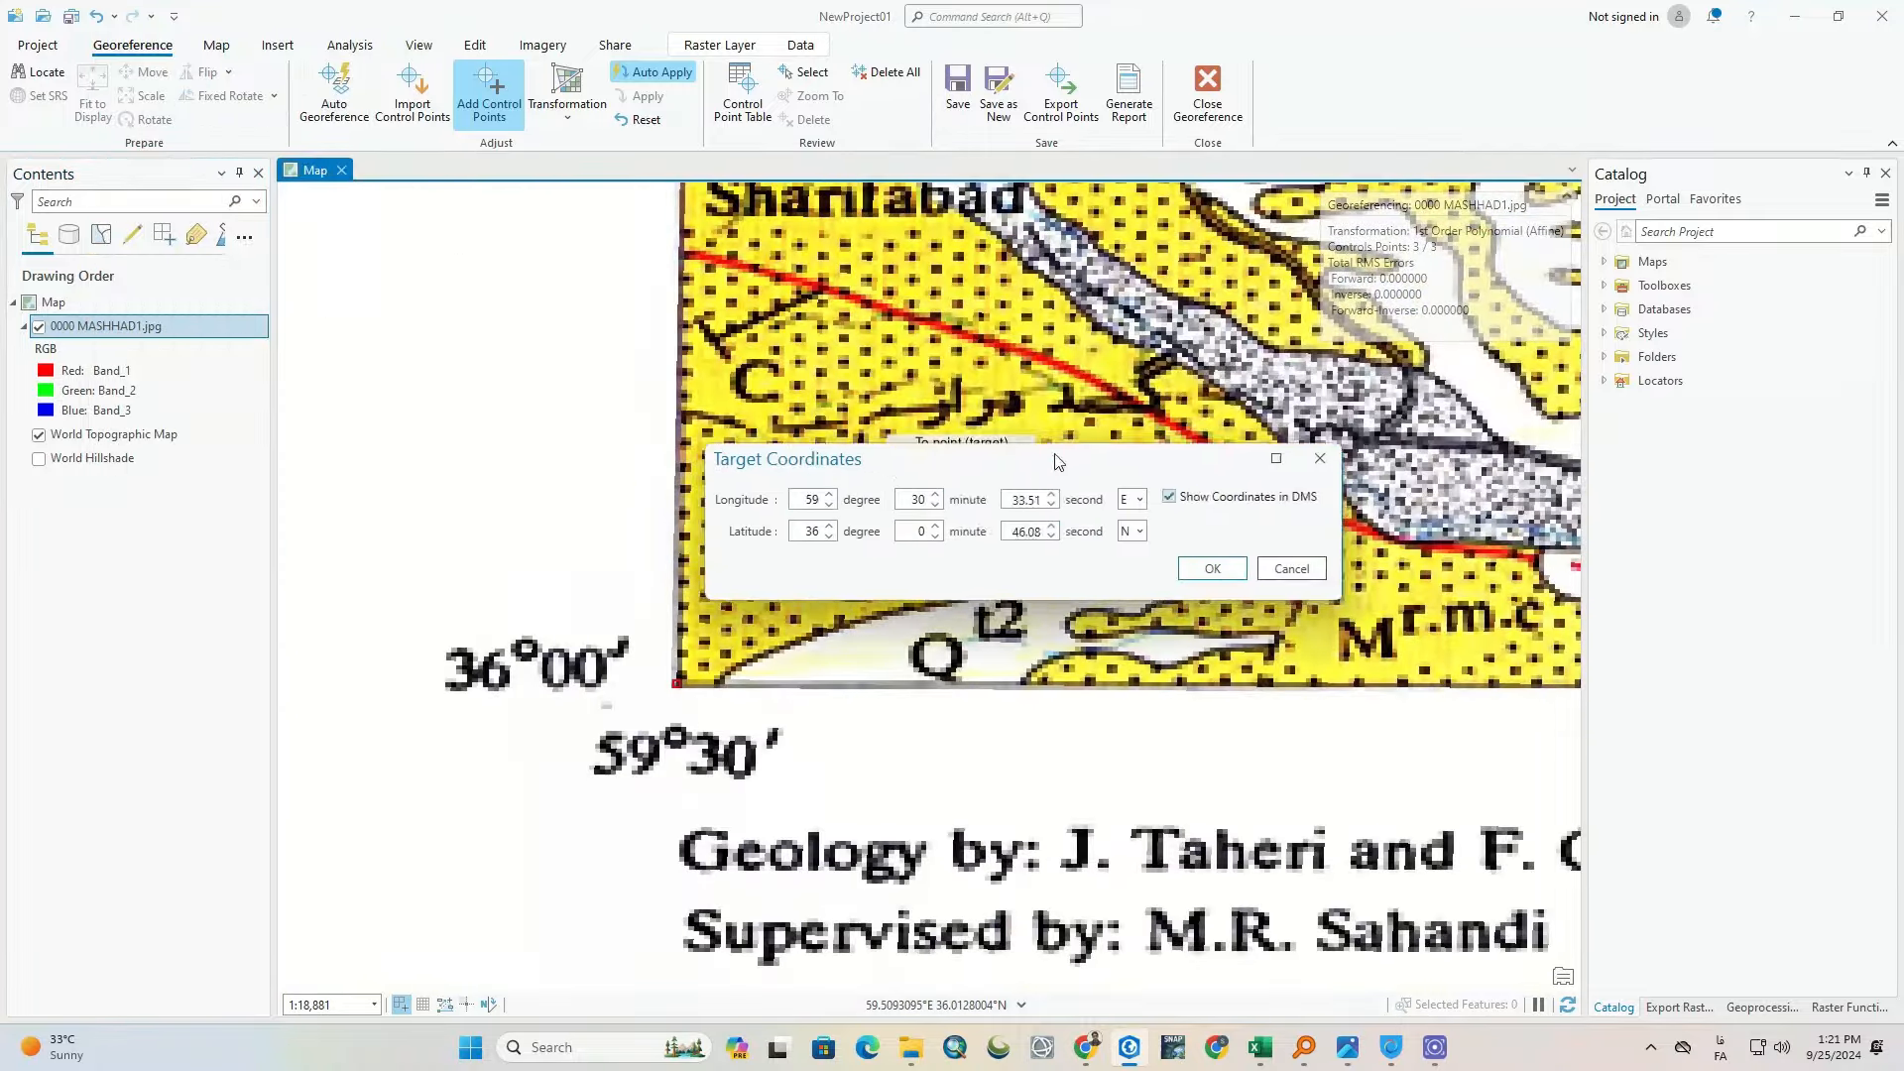
left_click_drag(1058, 461, 1226, 381)
double_click(1189, 423)
type("0")
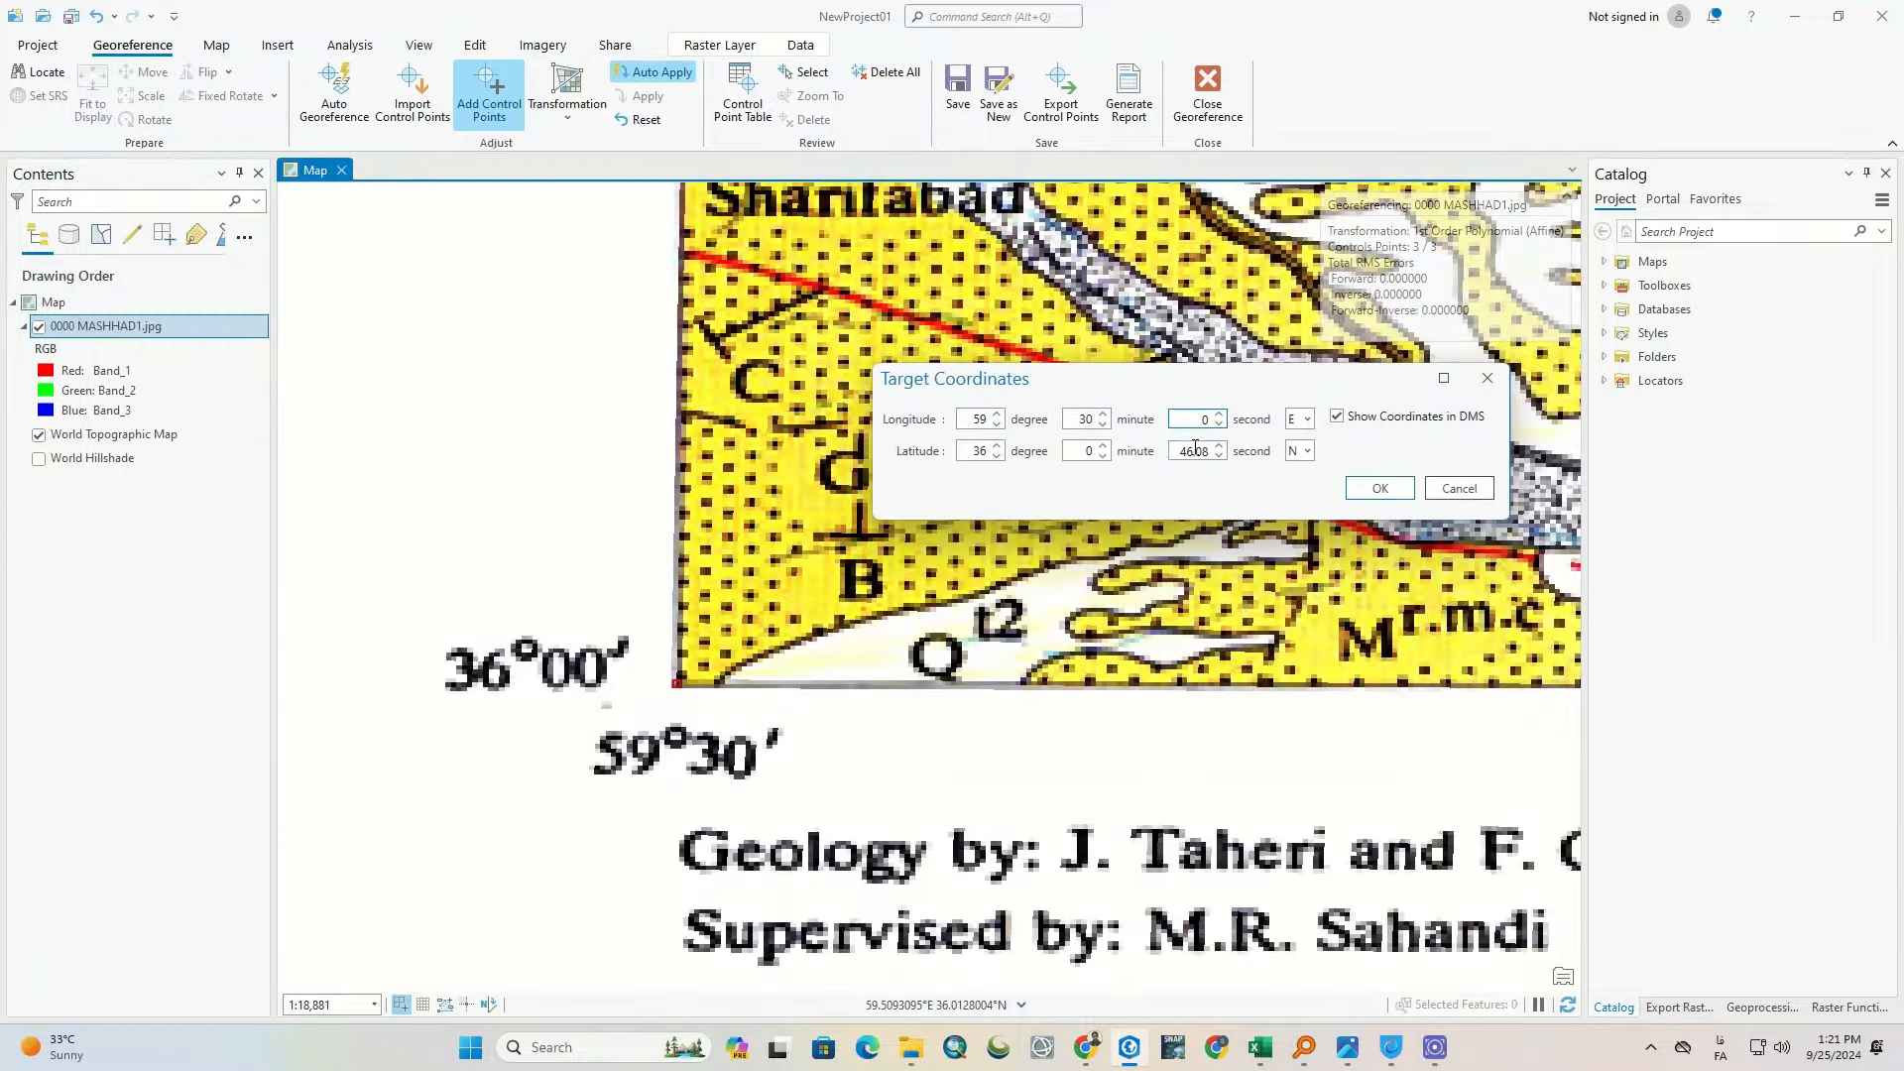
left_click(1379, 488)
Step: Toggle the 0000 MASHHAD1.jpg layer off and on to compare it with the basemap around Mashhad, leaving it hidden
scroll(909, 749, "down", 5)
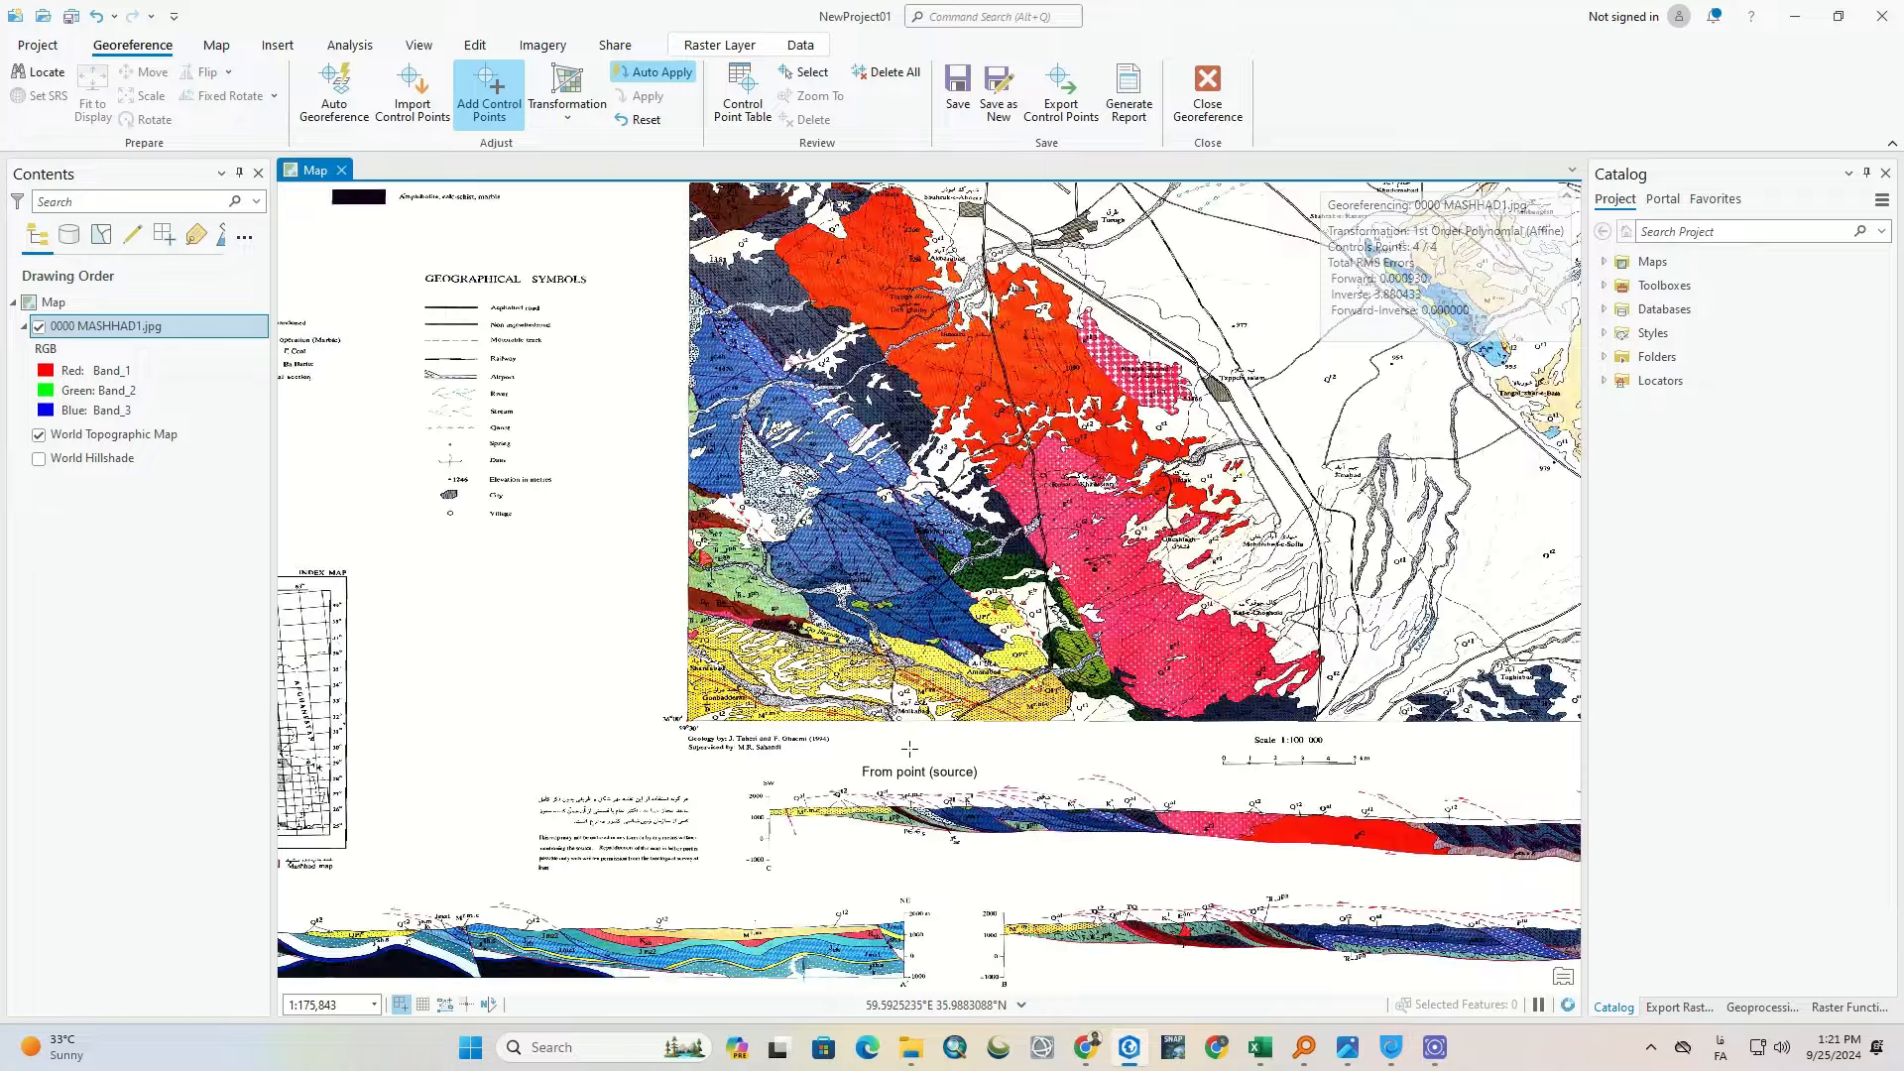
scroll(910, 749, "down", 3)
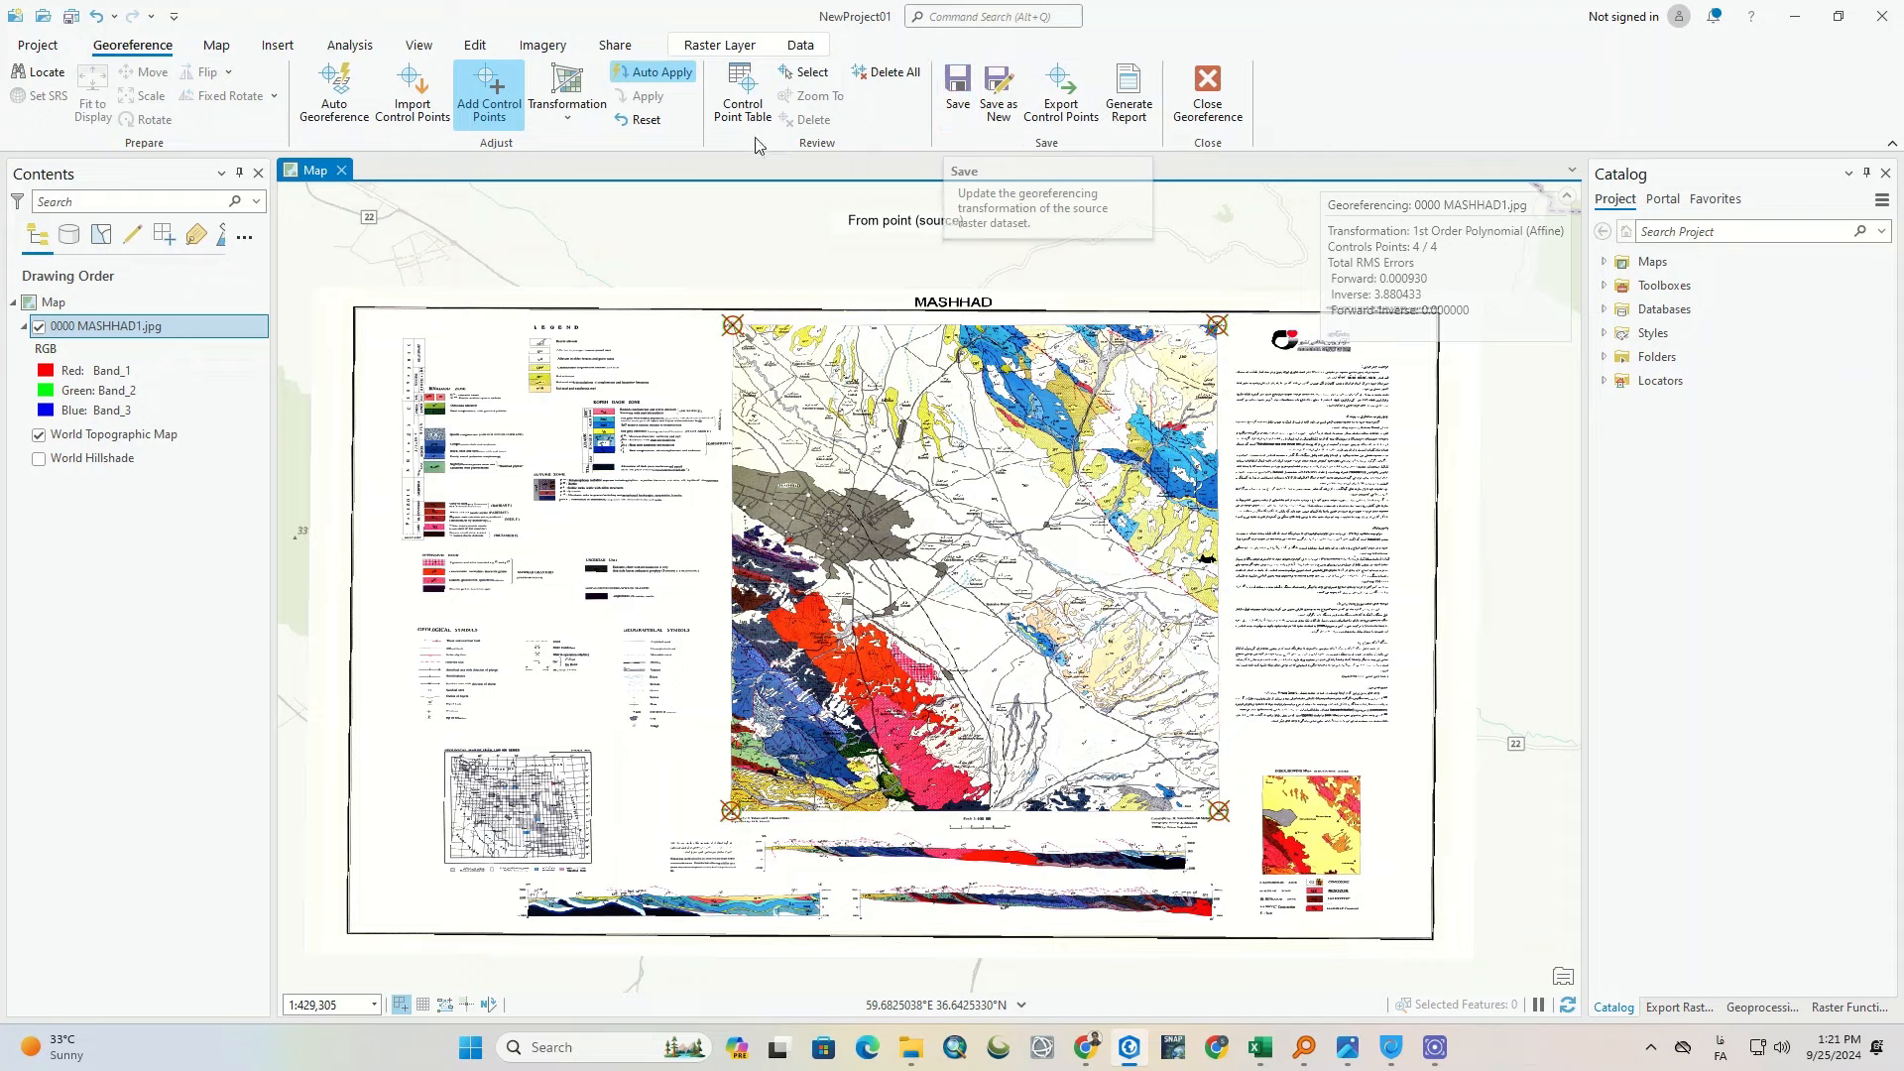
left_click(39, 328)
left_click(40, 329)
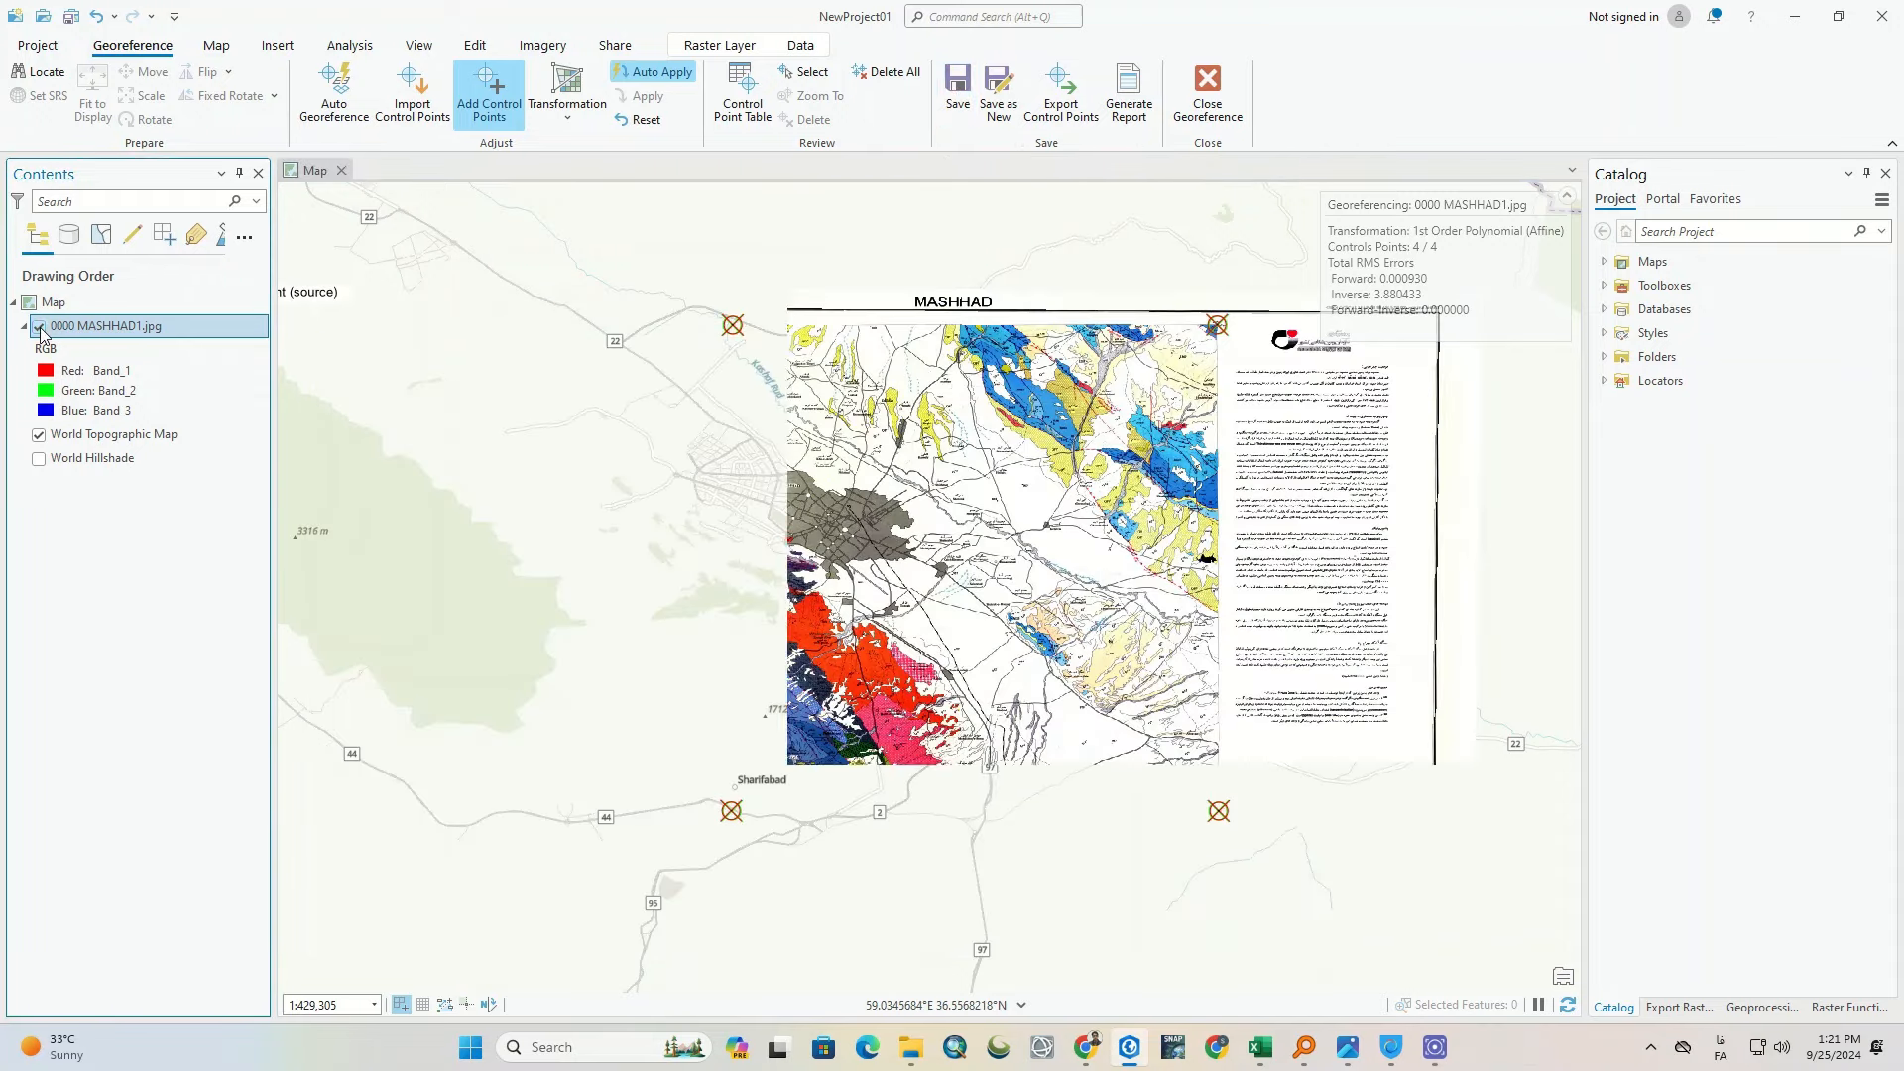
left_click(40, 328)
scroll(868, 516, "up", 3)
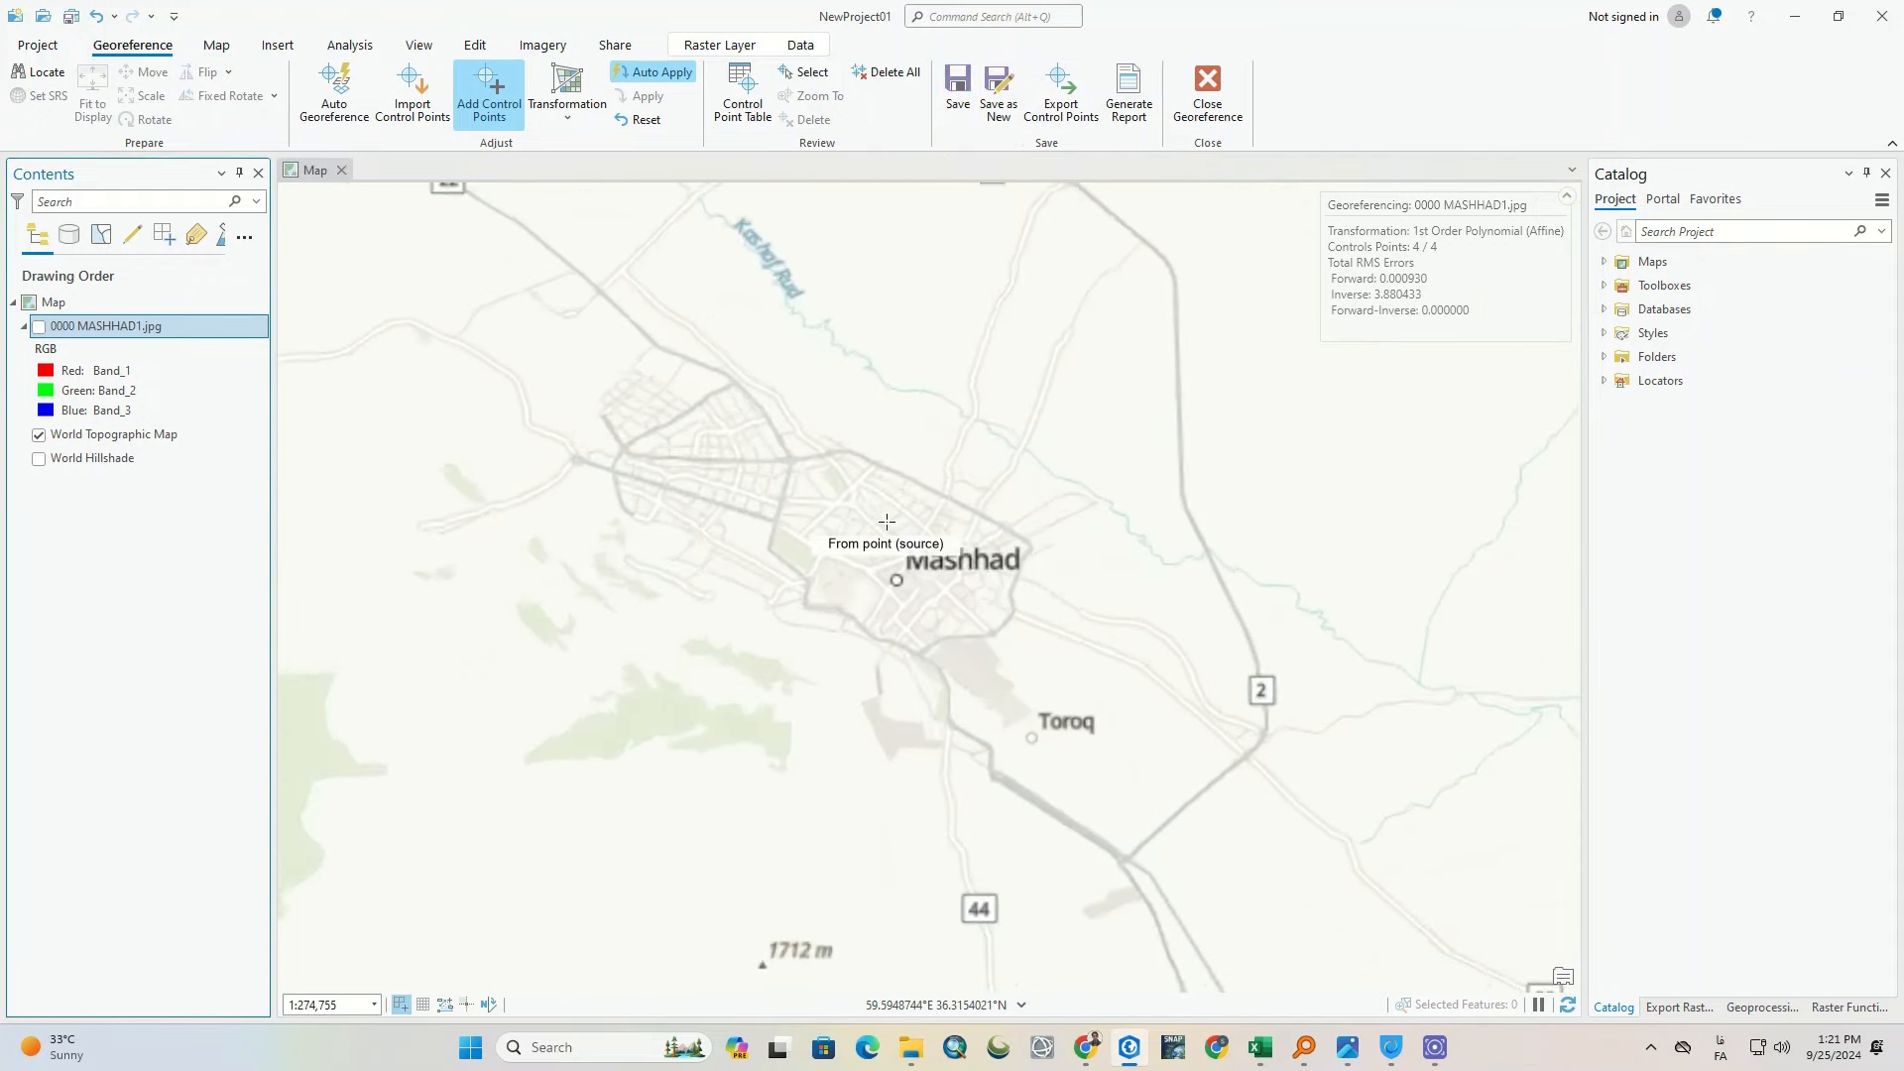
Step: Switch the basemap to Streets and make the 0000 MASHHAD1.jpg layer visible again
left_click(216, 48)
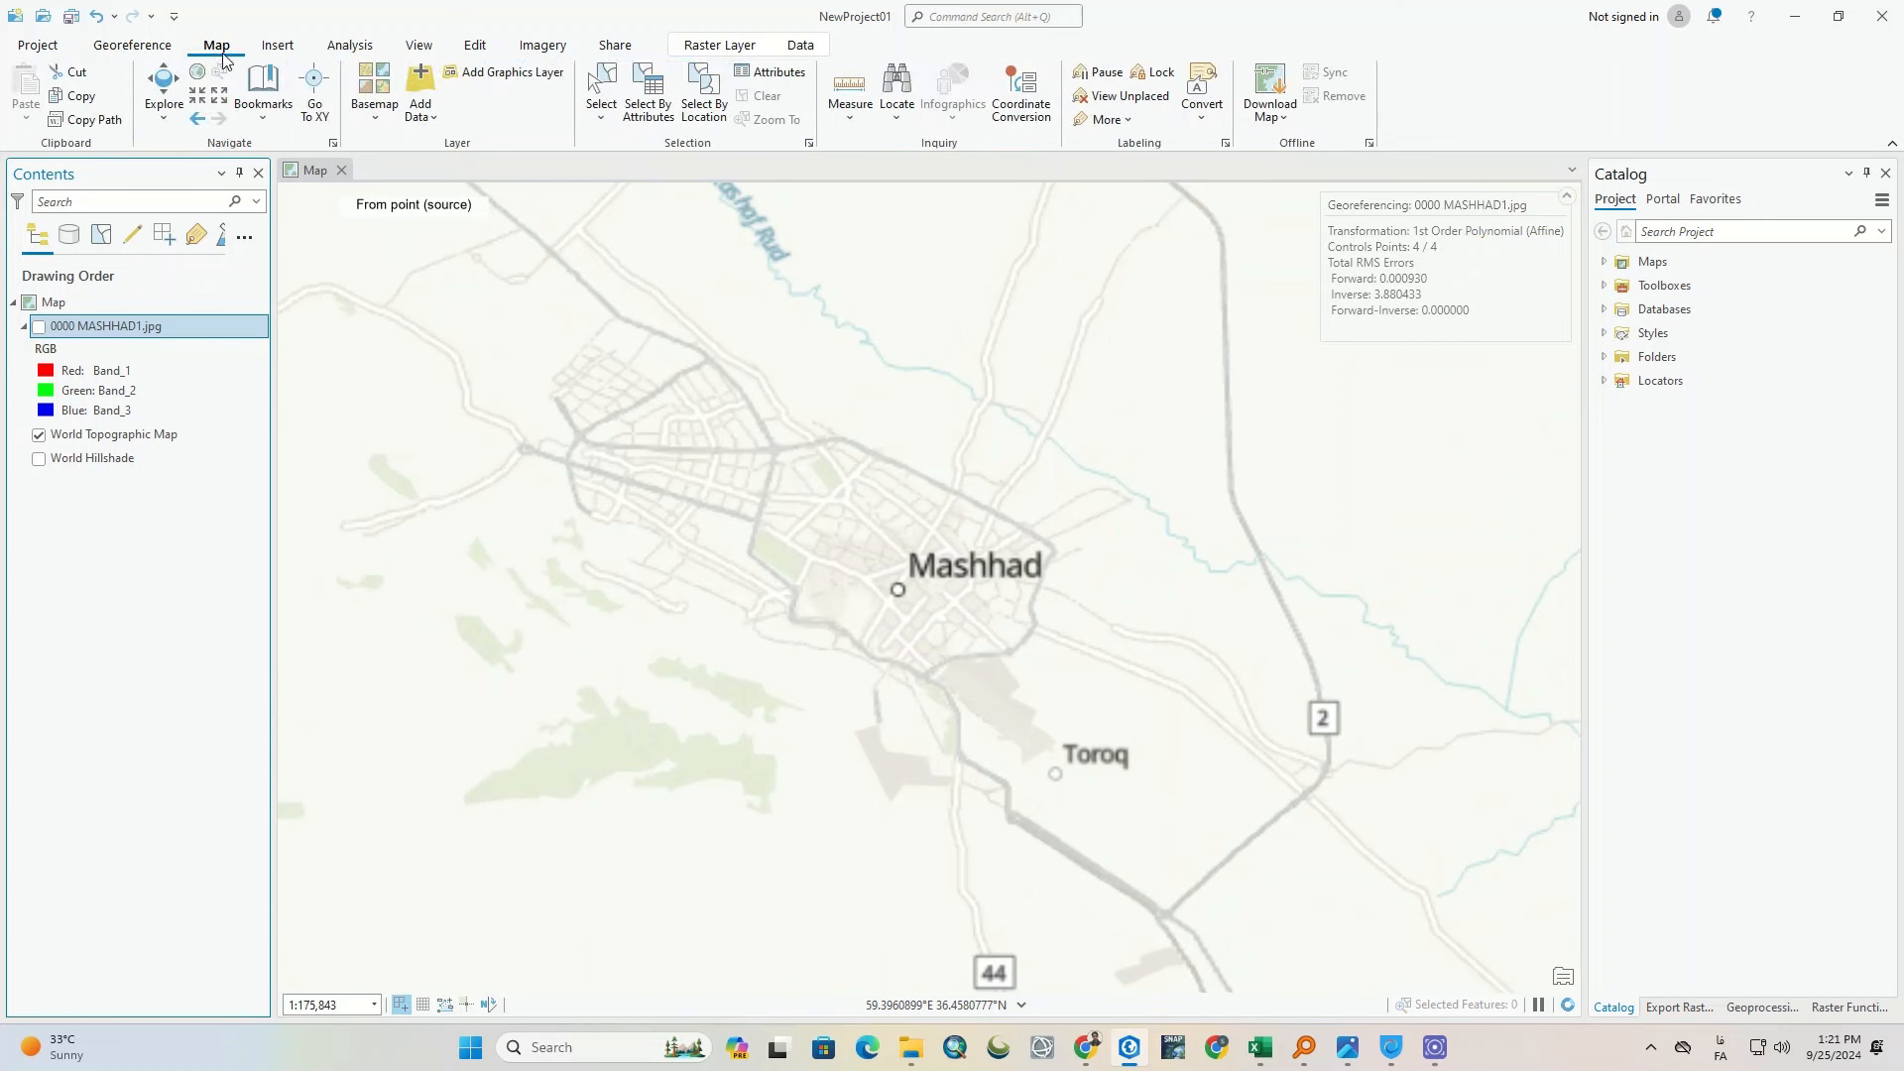
left_click(369, 117)
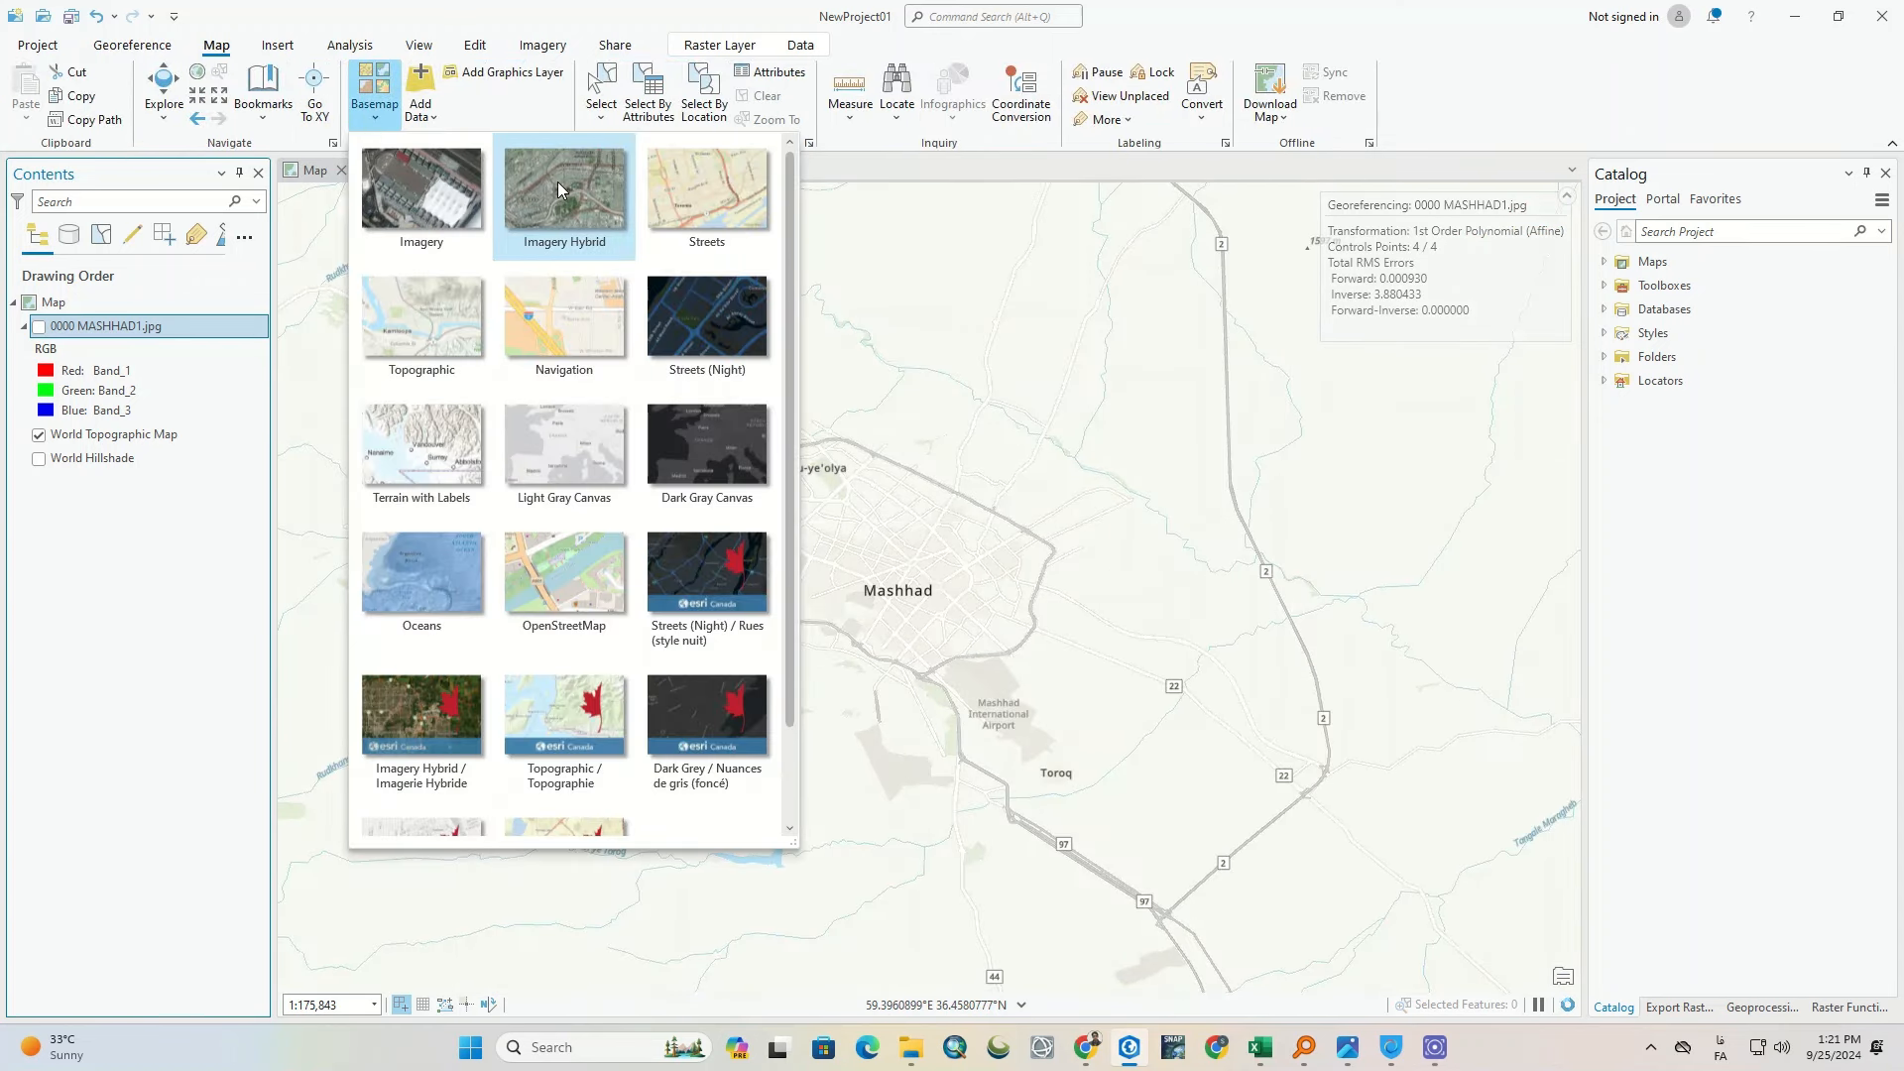
key("Escape")
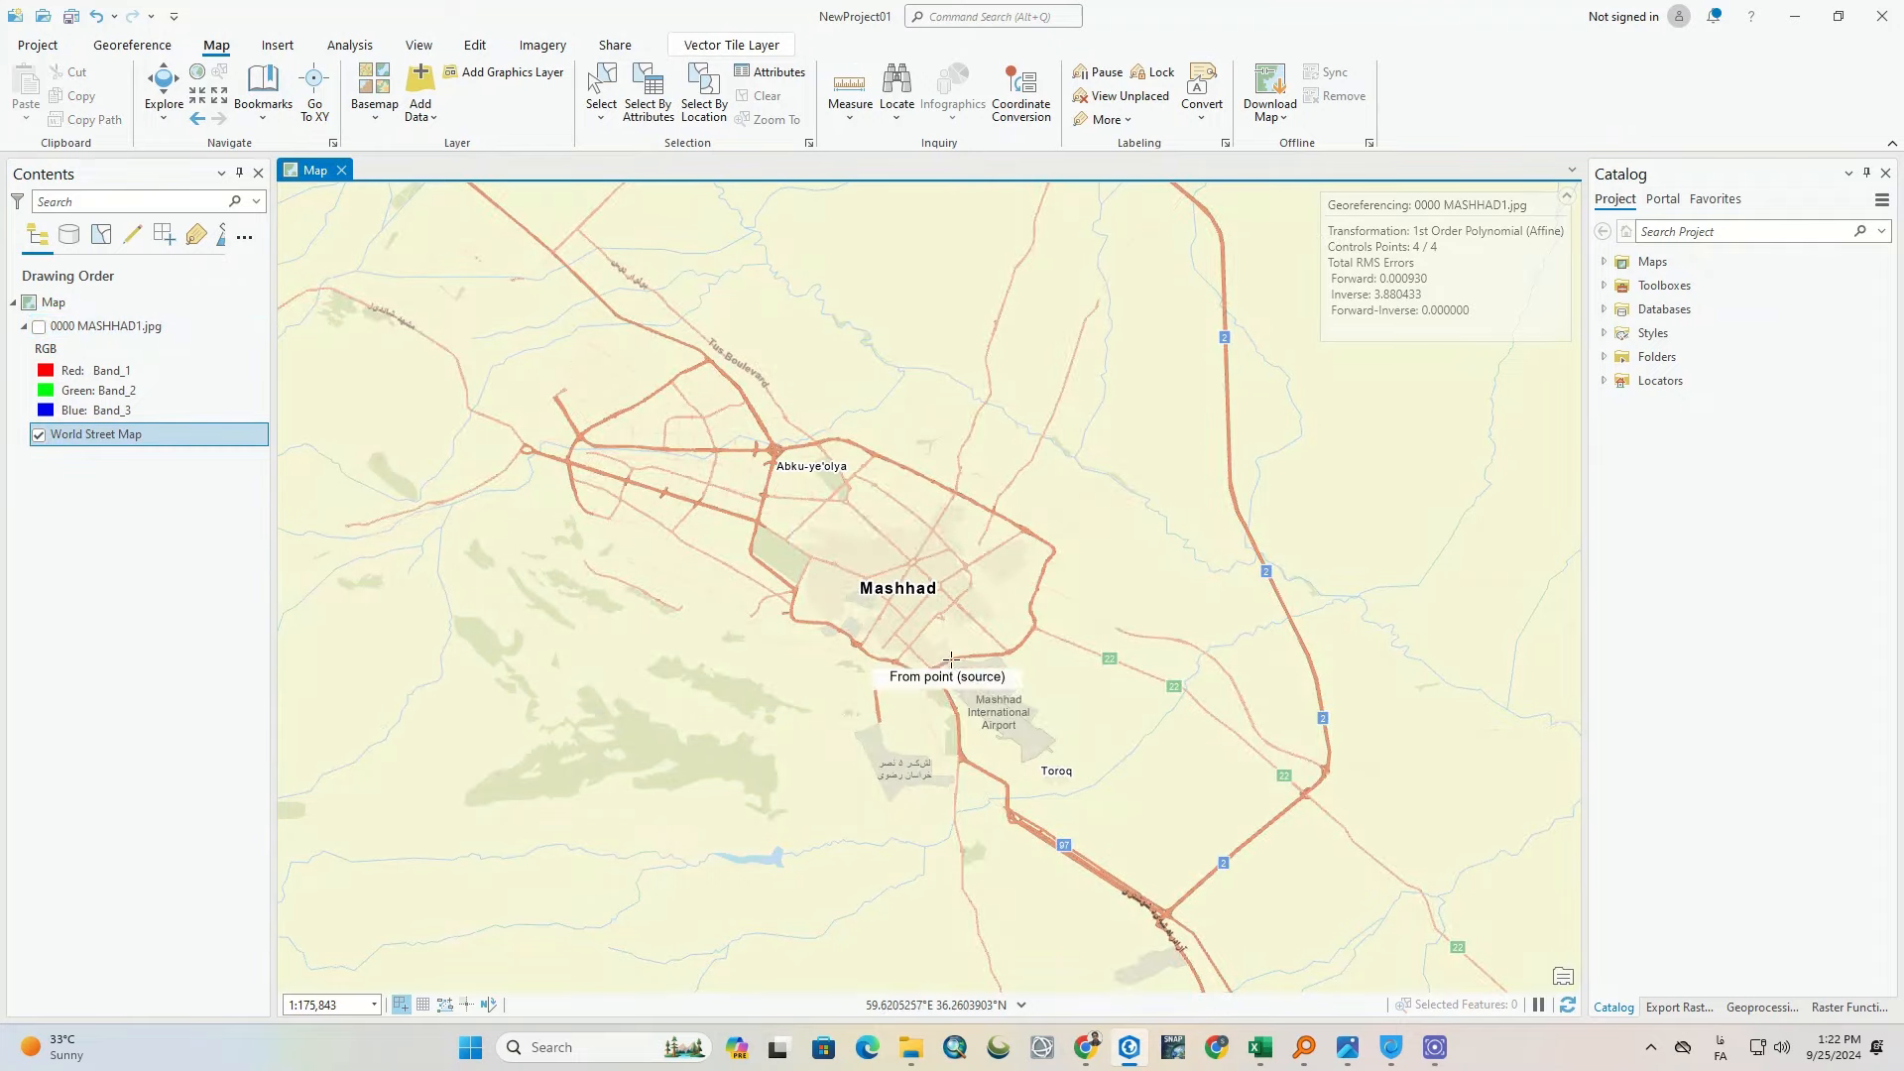
left_click(37, 329)
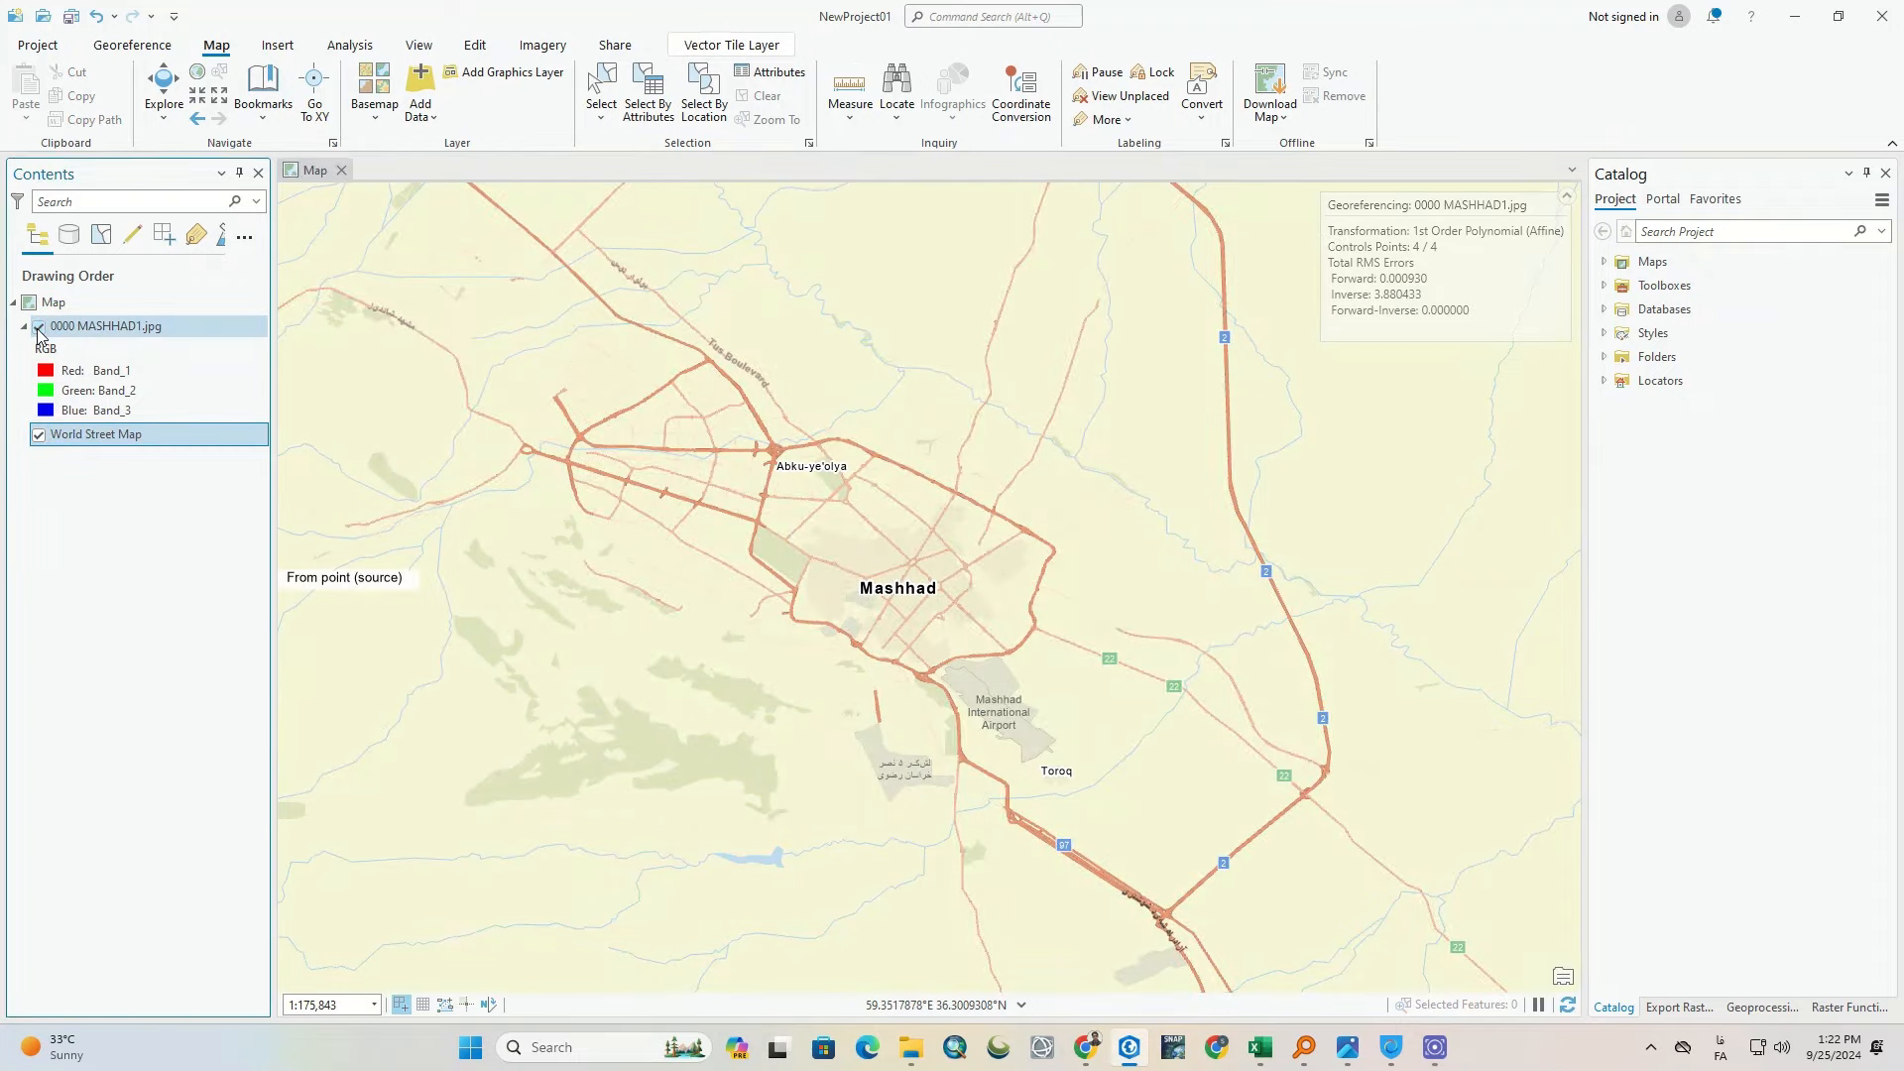
Step: Toggle the 0000 MASHHAD1.jpg layer off and on to compare the city area and roads with World Street Map
left_click(38, 329)
left_click(38, 329)
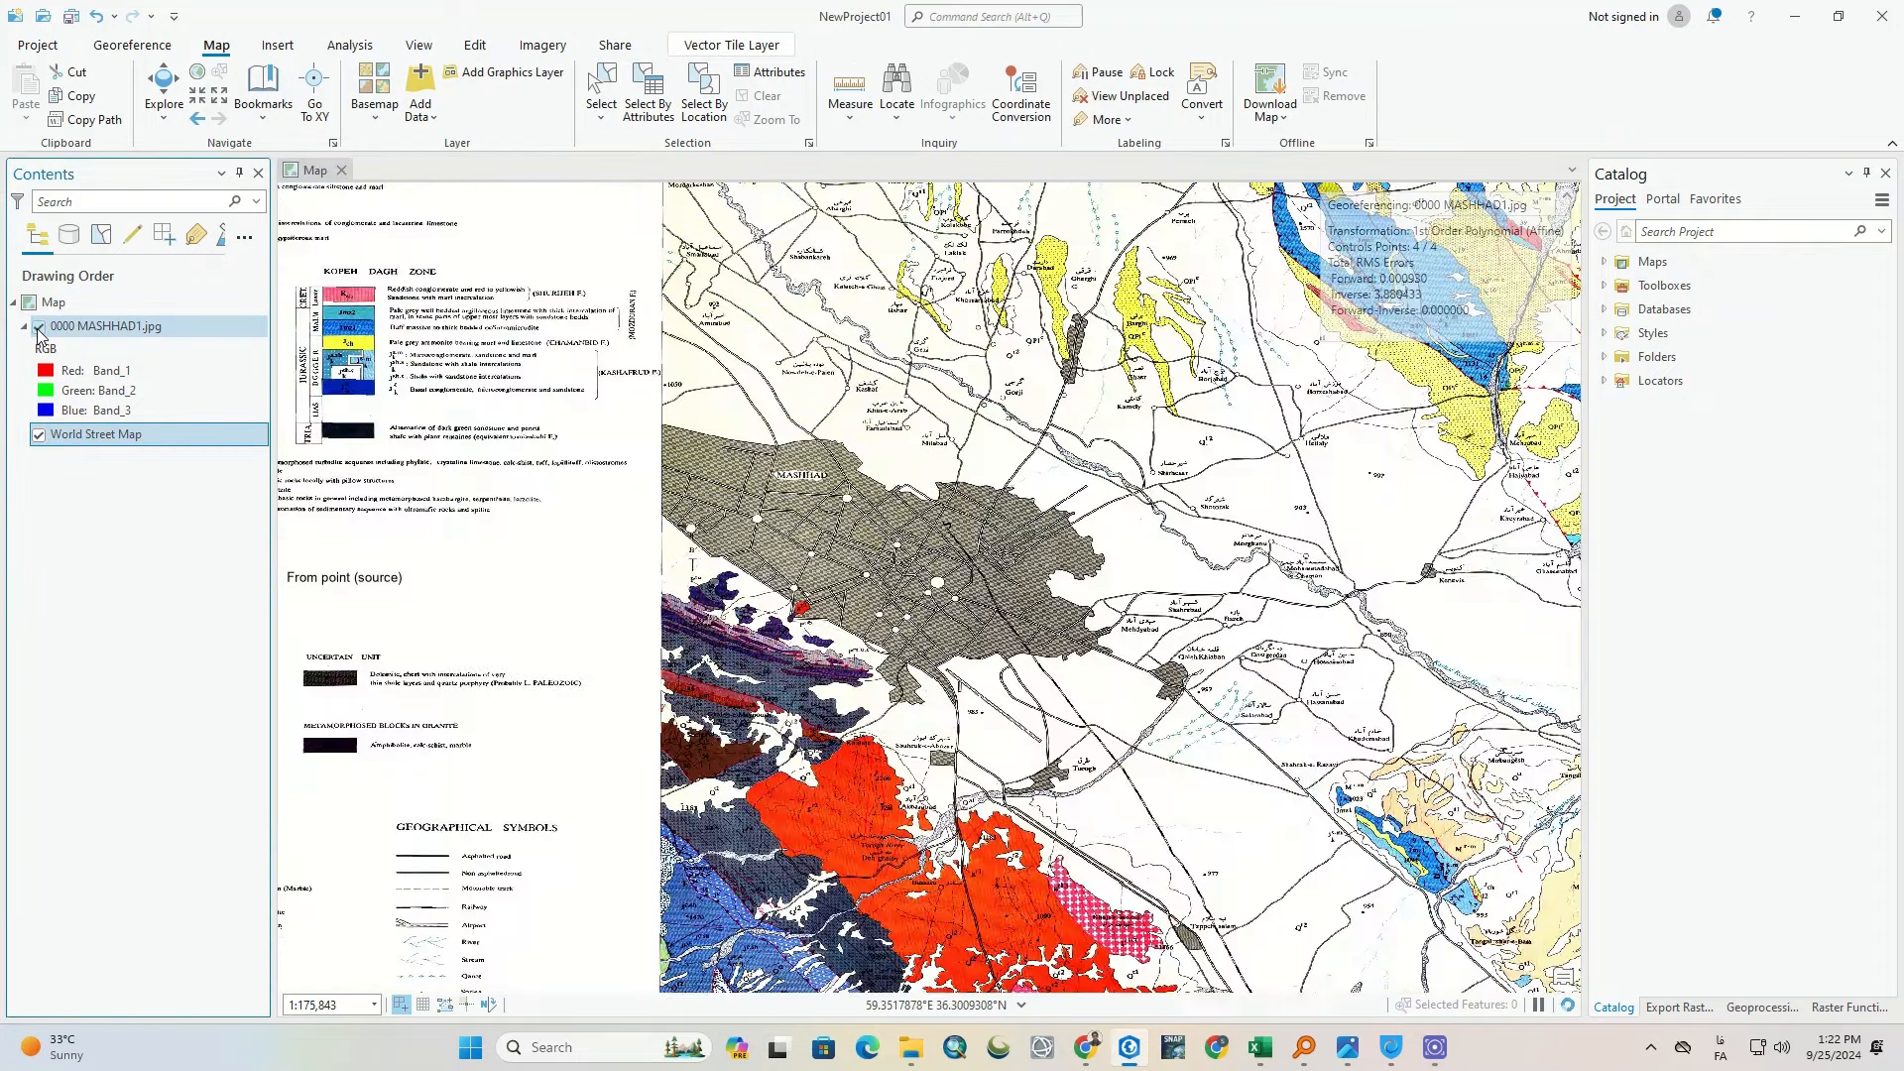
left_click(37, 329)
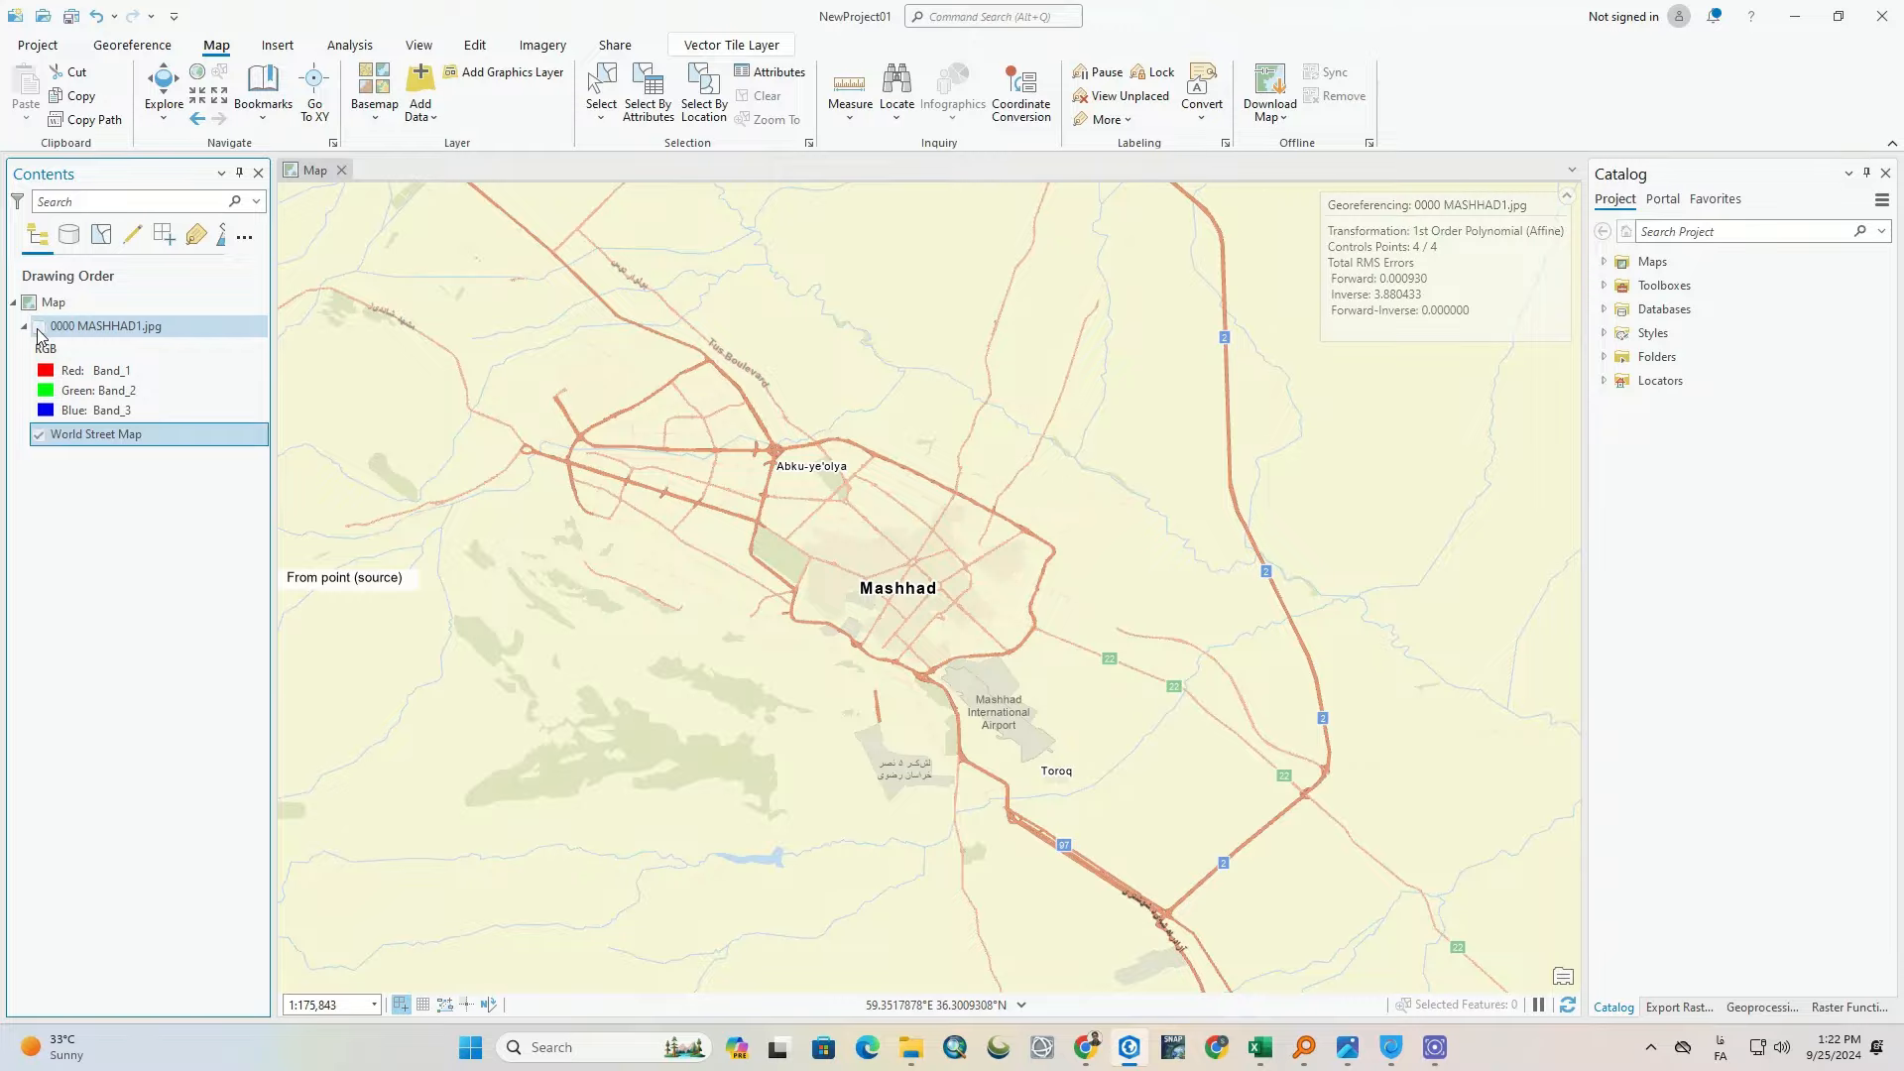
scroll(785, 573, "up", 2)
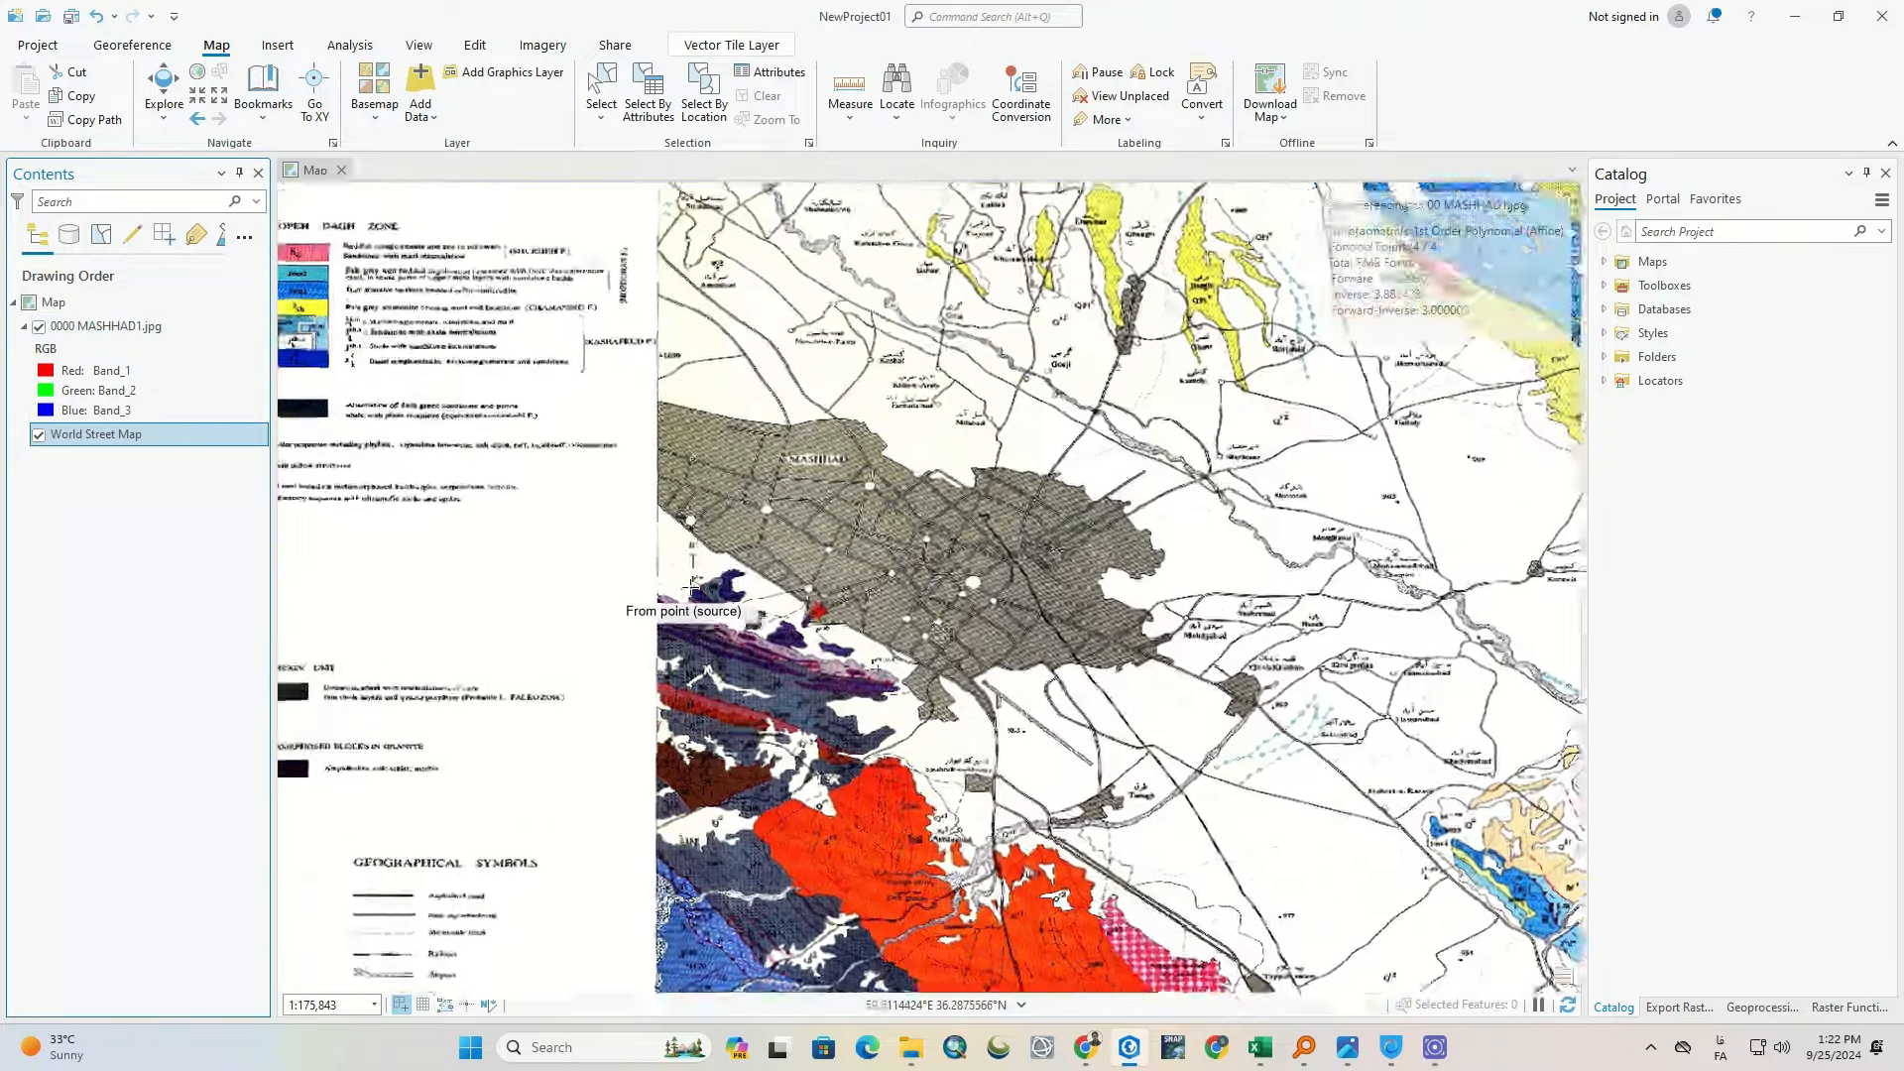
scroll(784, 572, "down", 6)
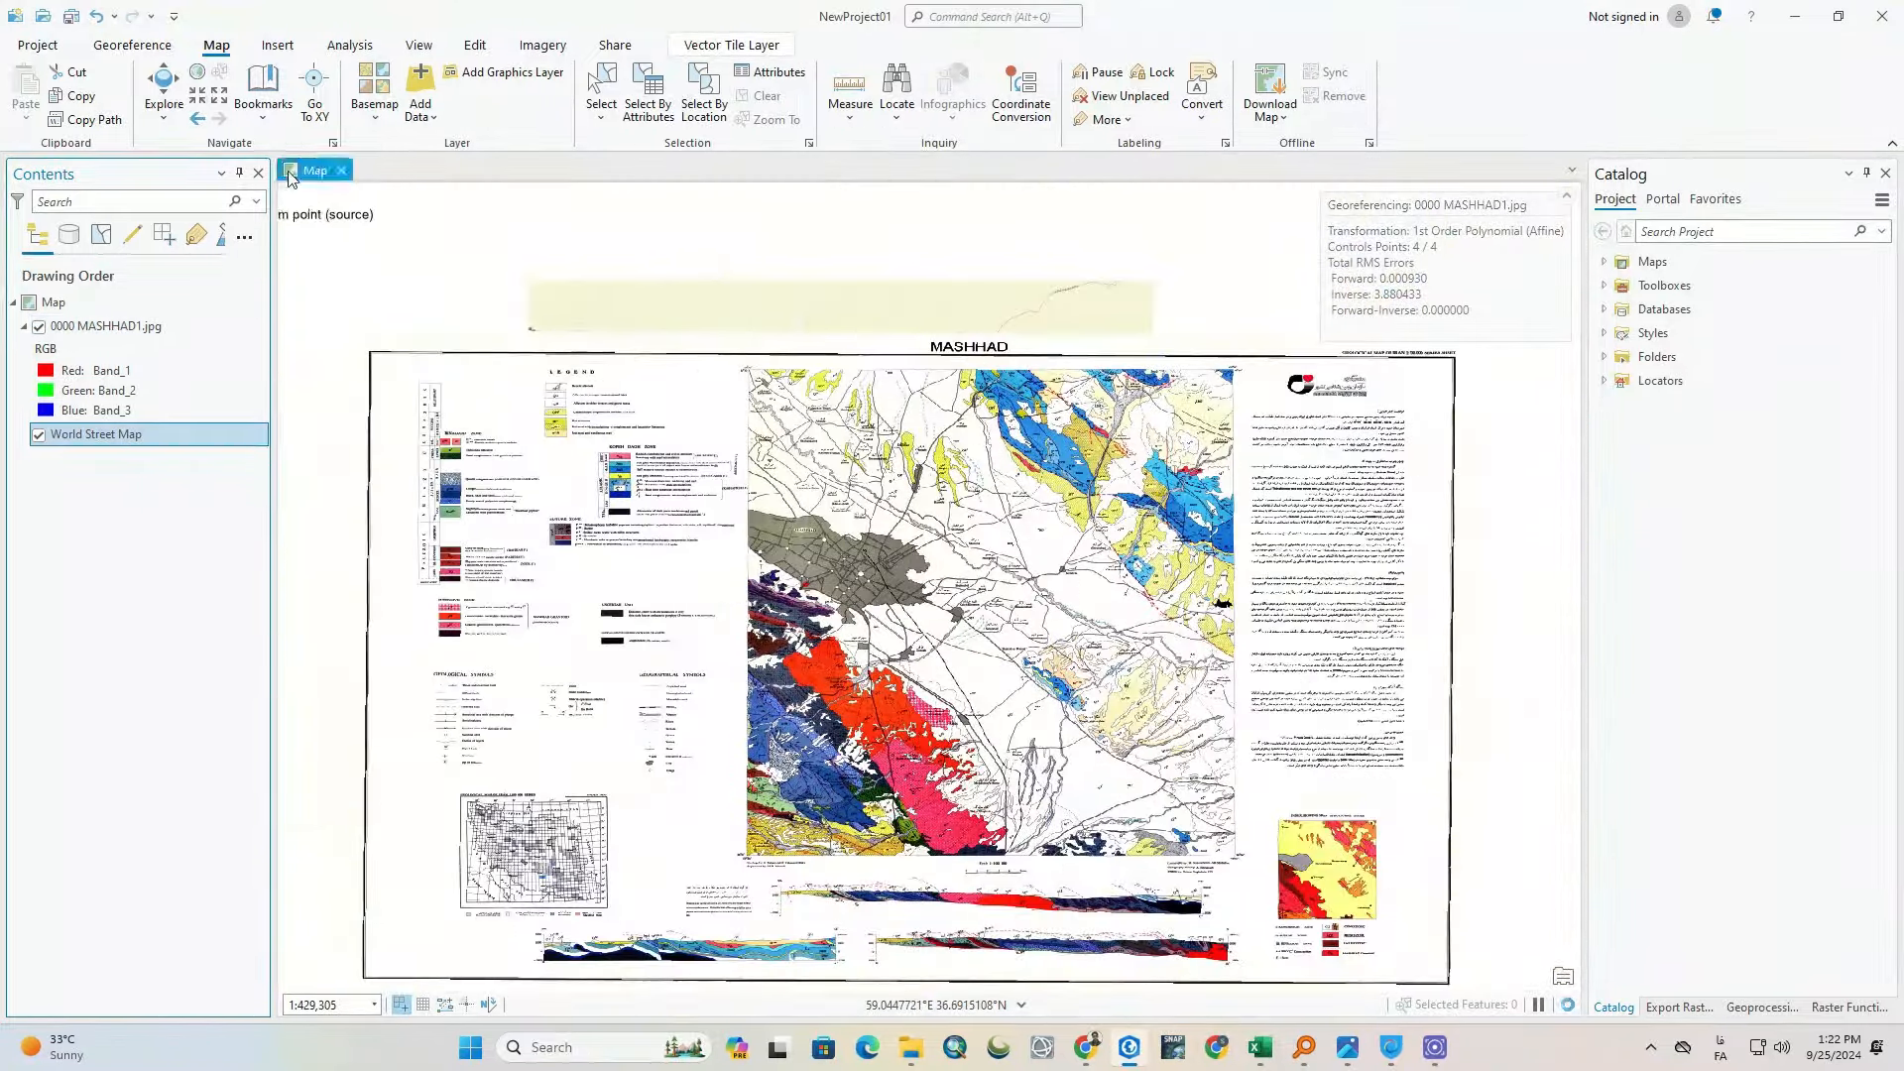
Step: Close the georeferencing session and toggle the 0000 MASHHAD1.jpg layer to recheck its fit against the street basemap
left_click(136, 50)
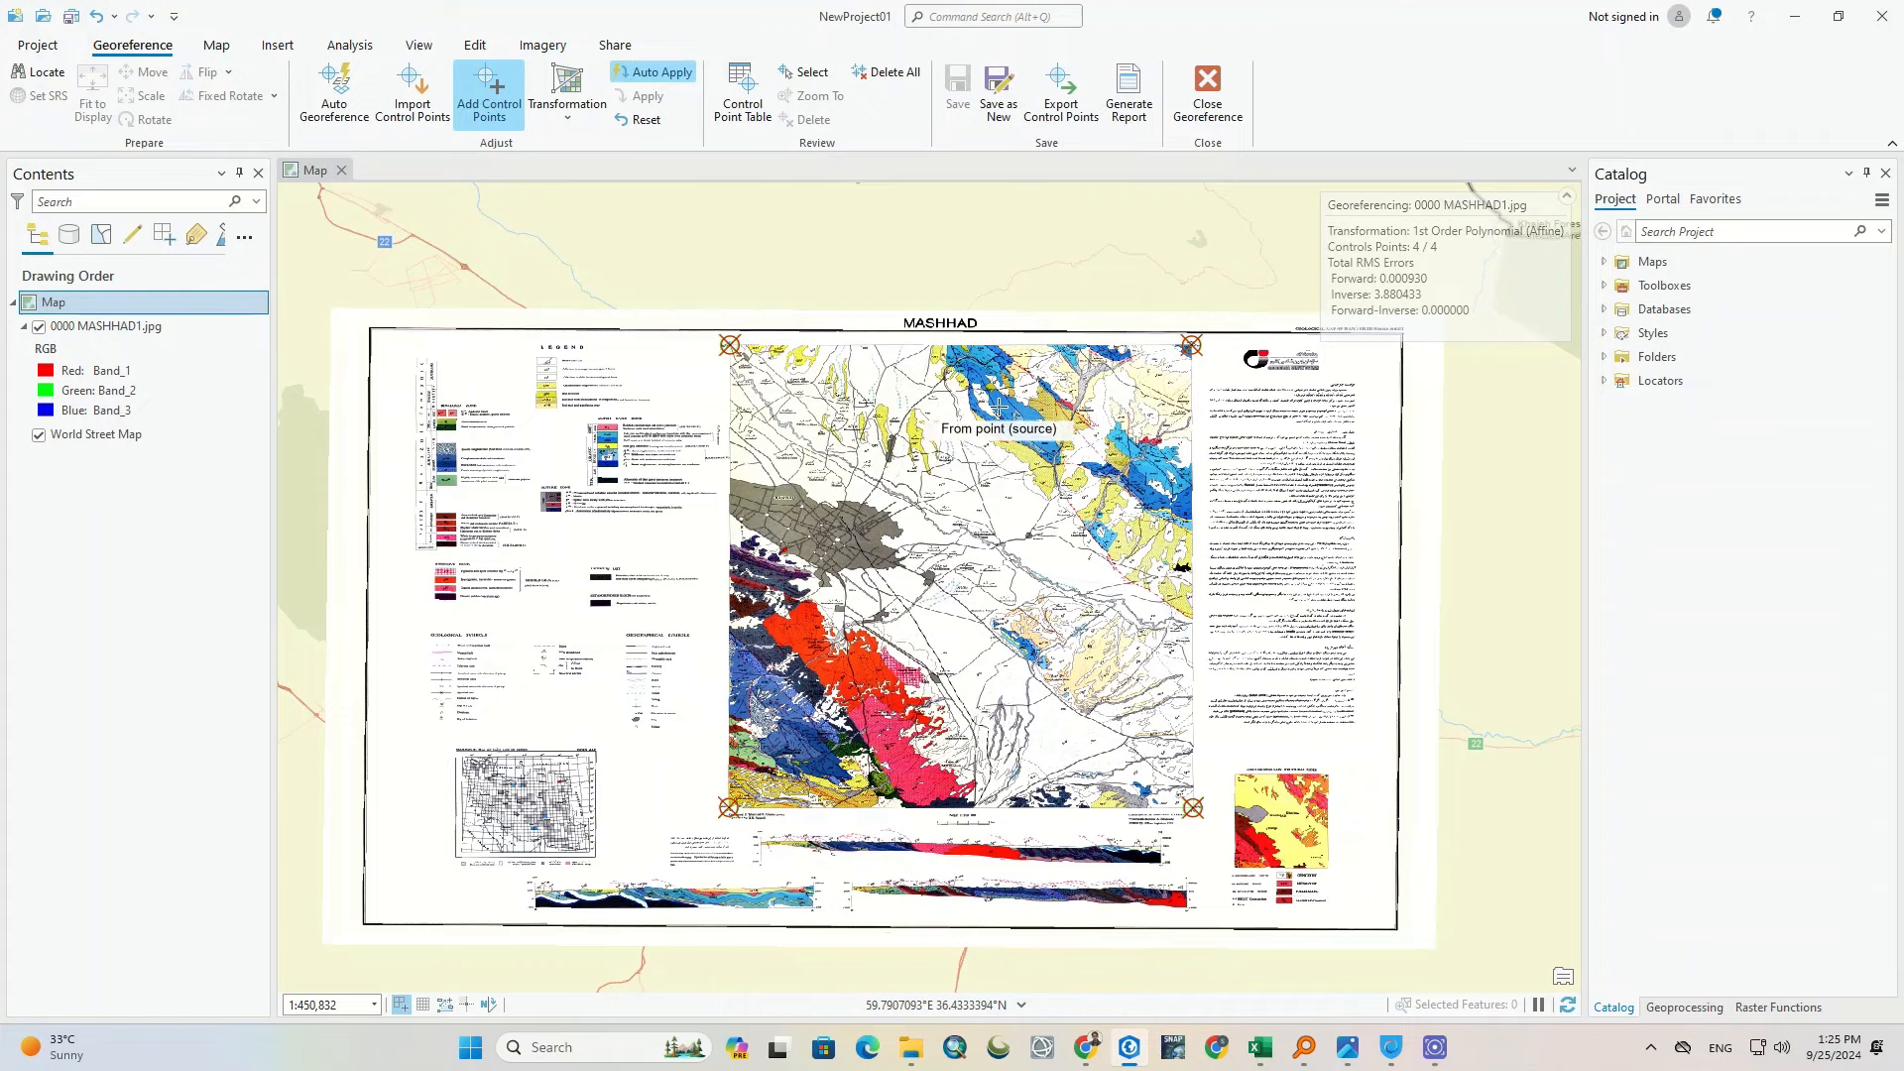
left_click(1208, 85)
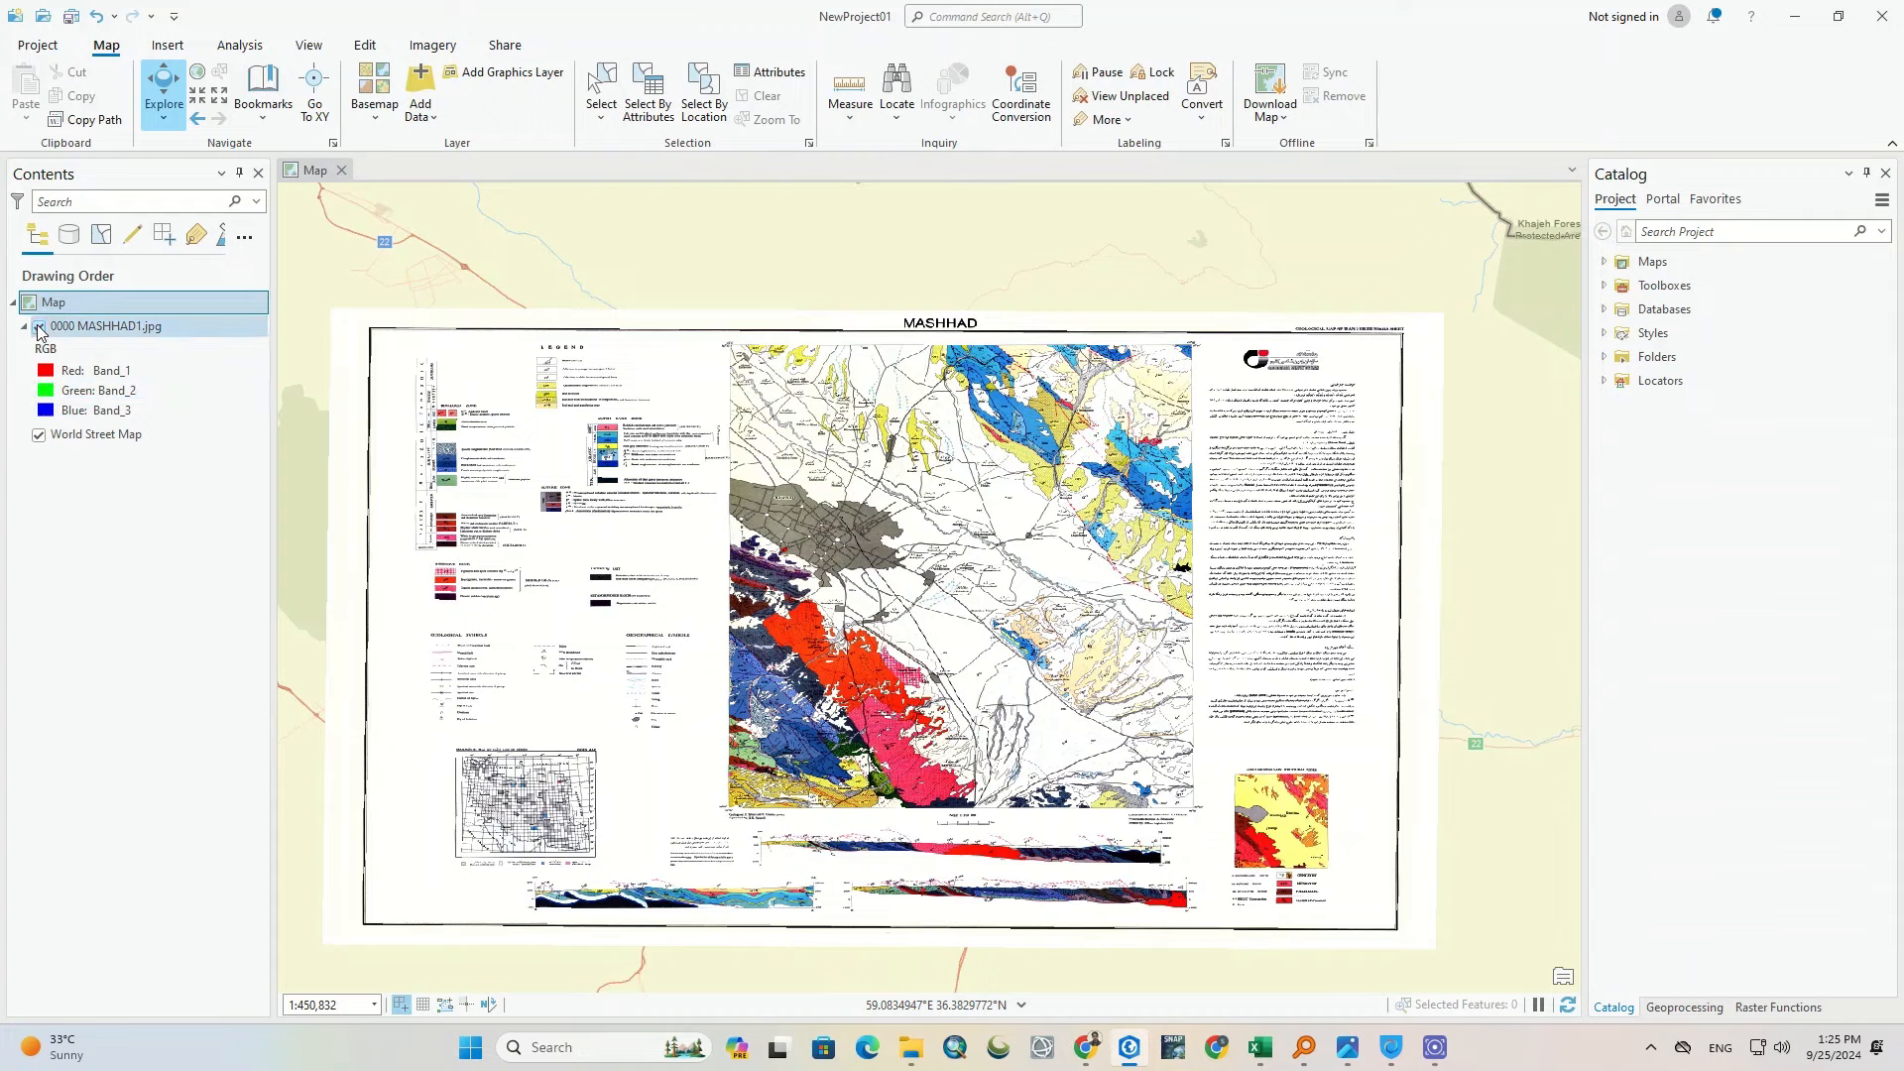
left_click(39, 327)
left_click(39, 327)
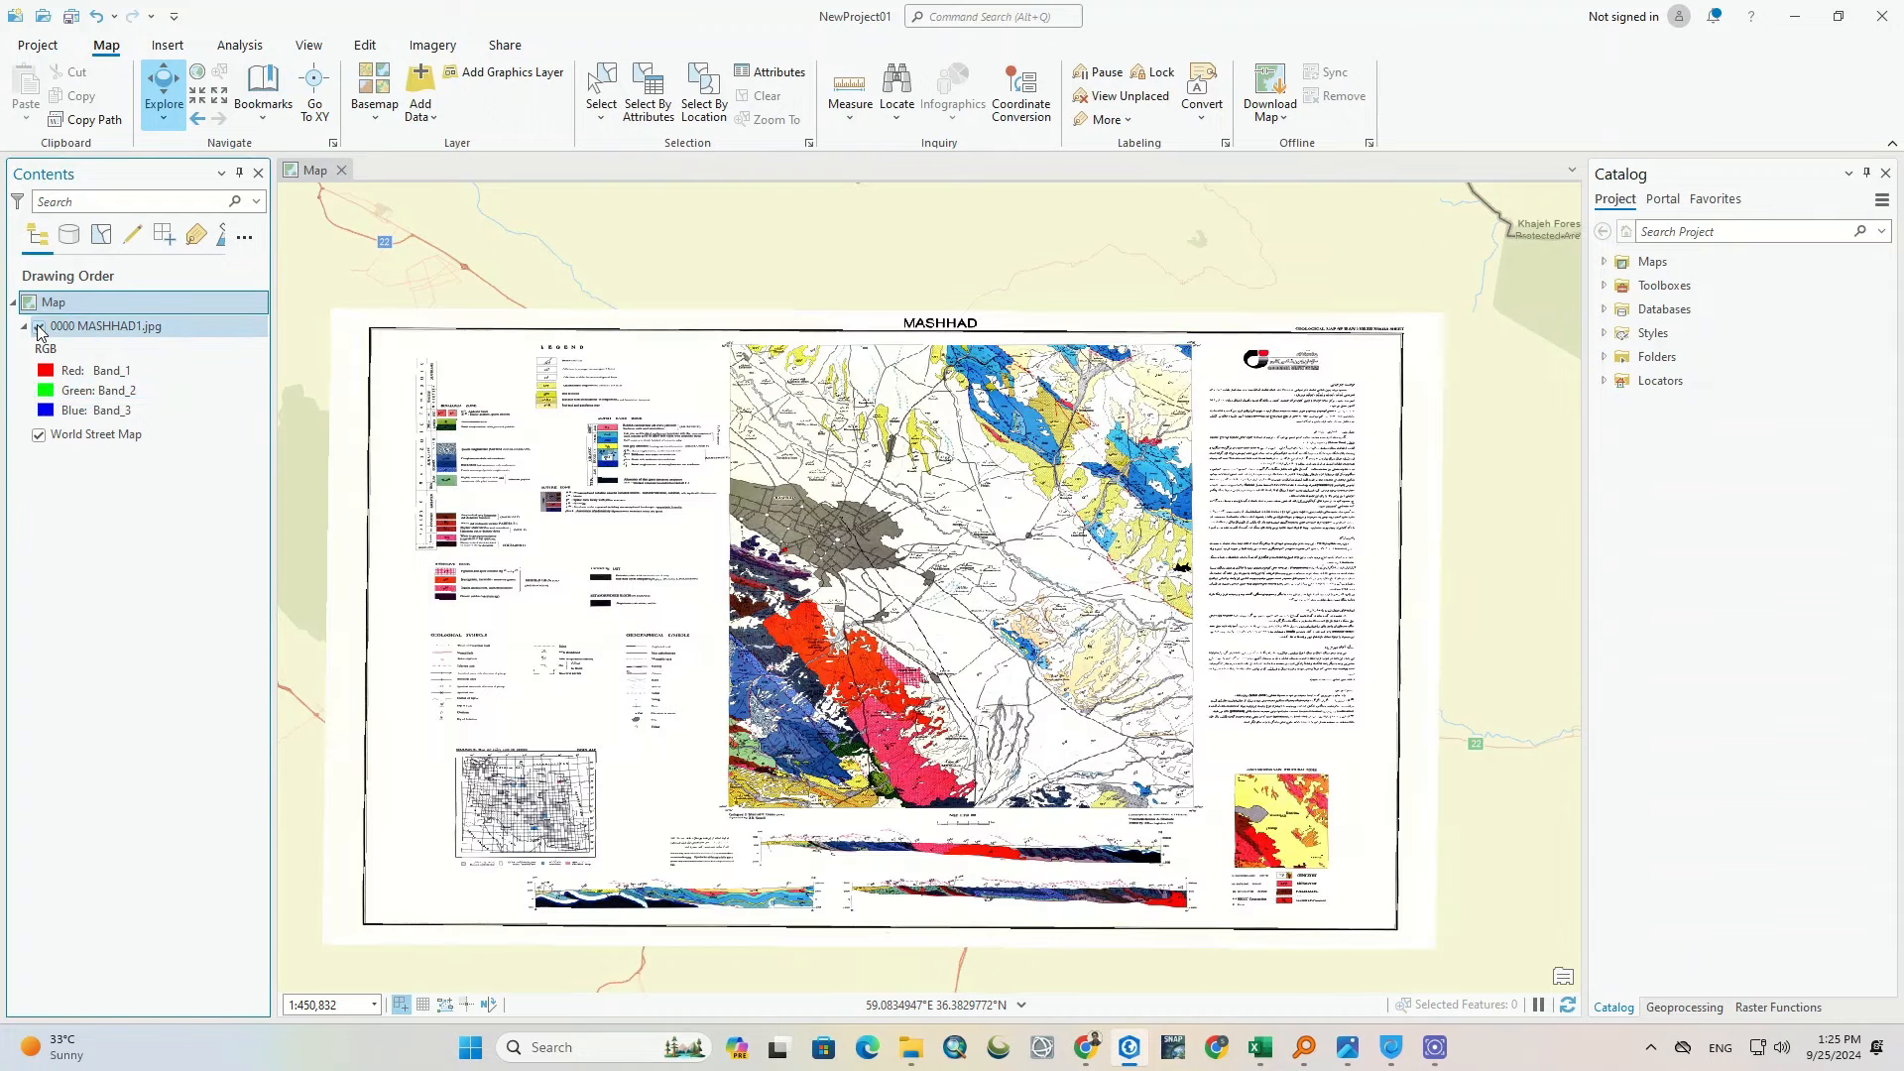
left_click(38, 327)
left_click(38, 327)
Step: Switch the basemap to Imagery and toggle the 0000 MASHHAD1.jpg layer to compare it with the satellite imagery
left_click(371, 112)
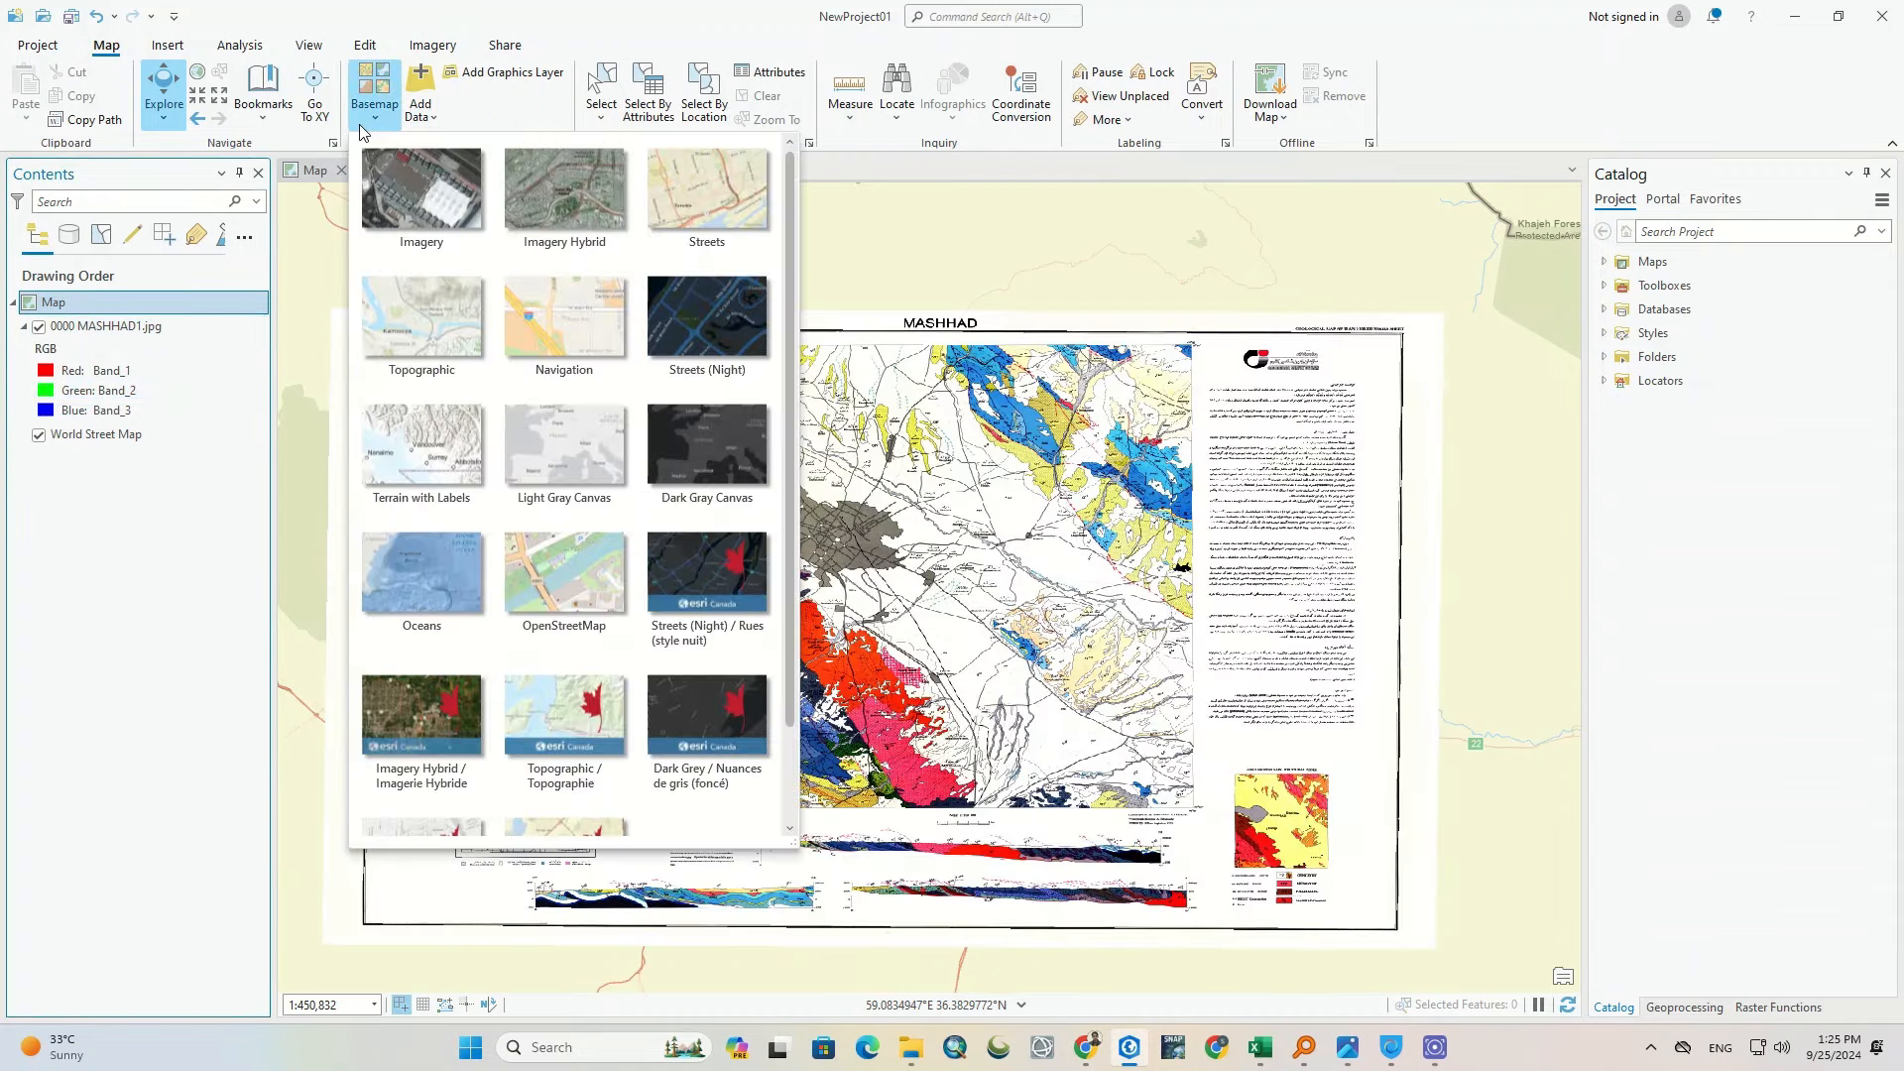
left_click(422, 193)
left_click(38, 326)
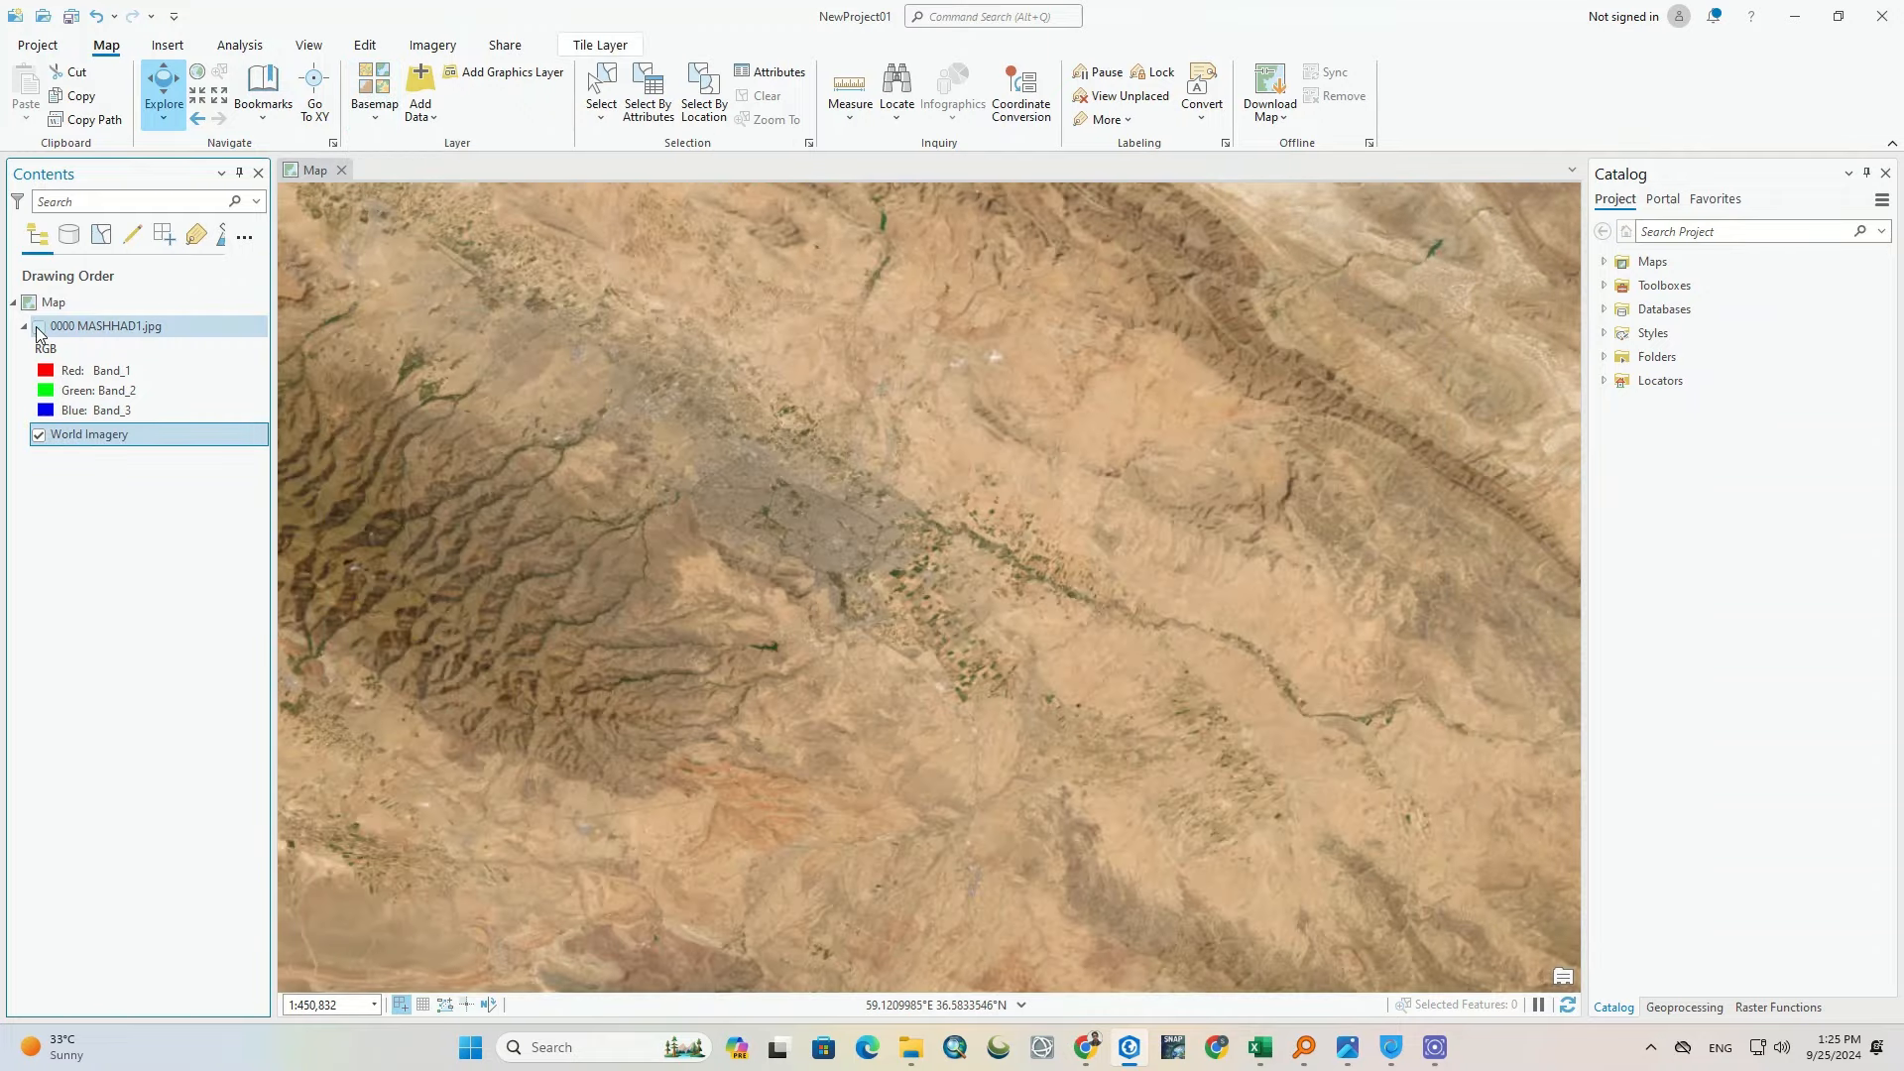
left_click(38, 326)
left_click(37, 327)
left_click(38, 327)
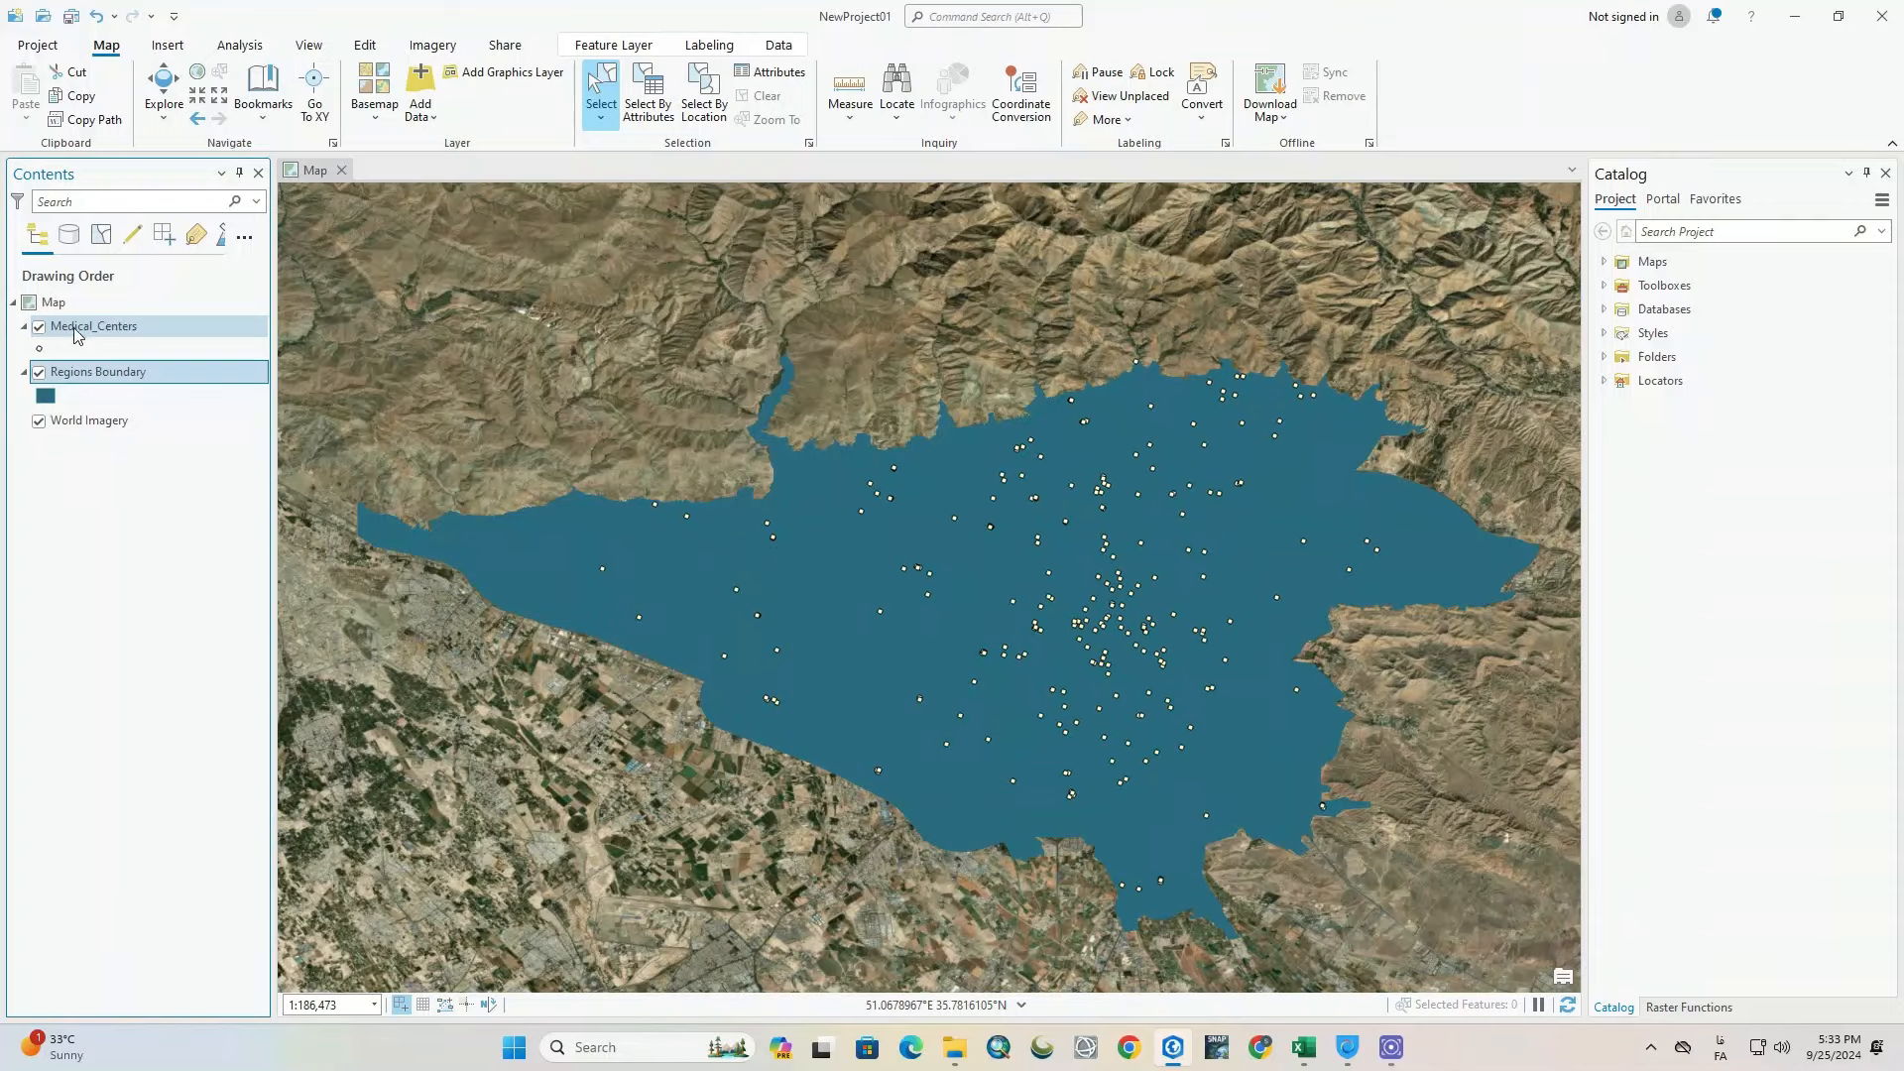
Step: Select the Medical_Centers layer, then find the Euclidean Distance tool among the geoprocessing tools and open it
left_click(107, 331)
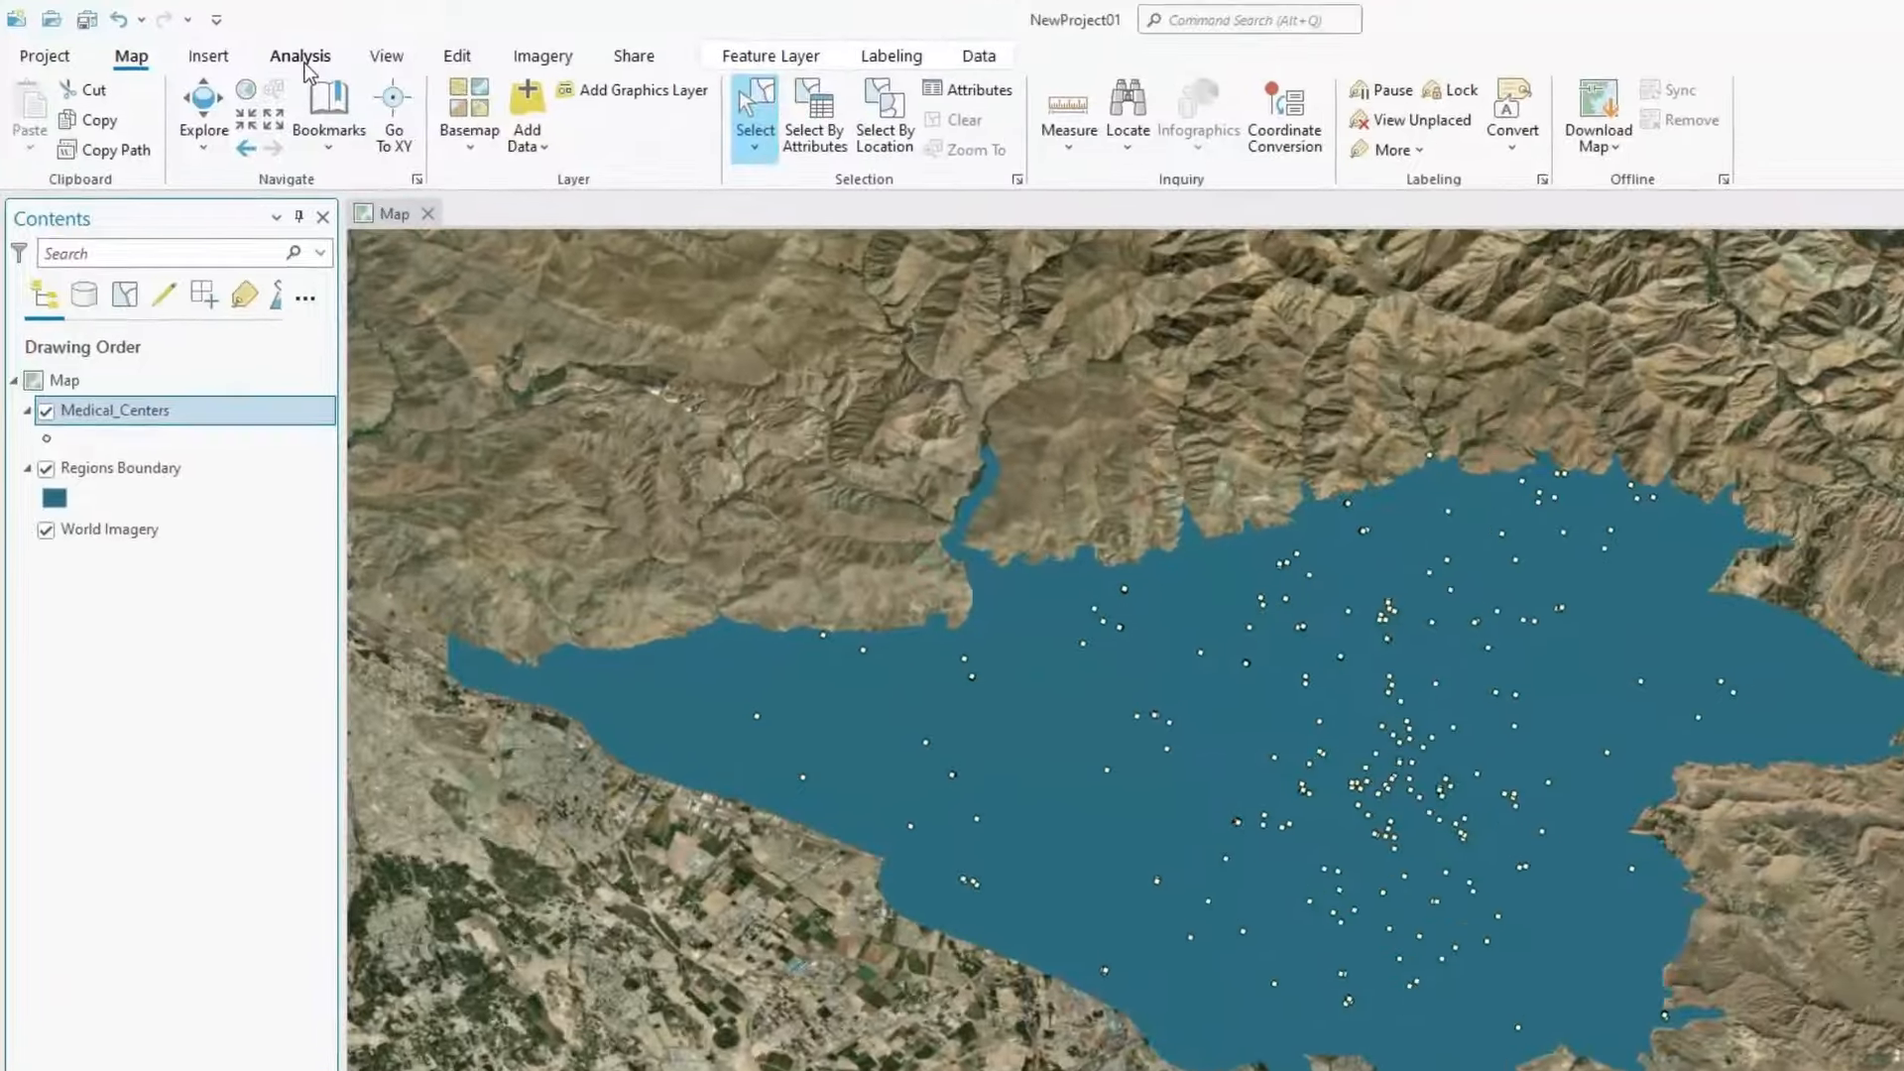
left_click(302, 58)
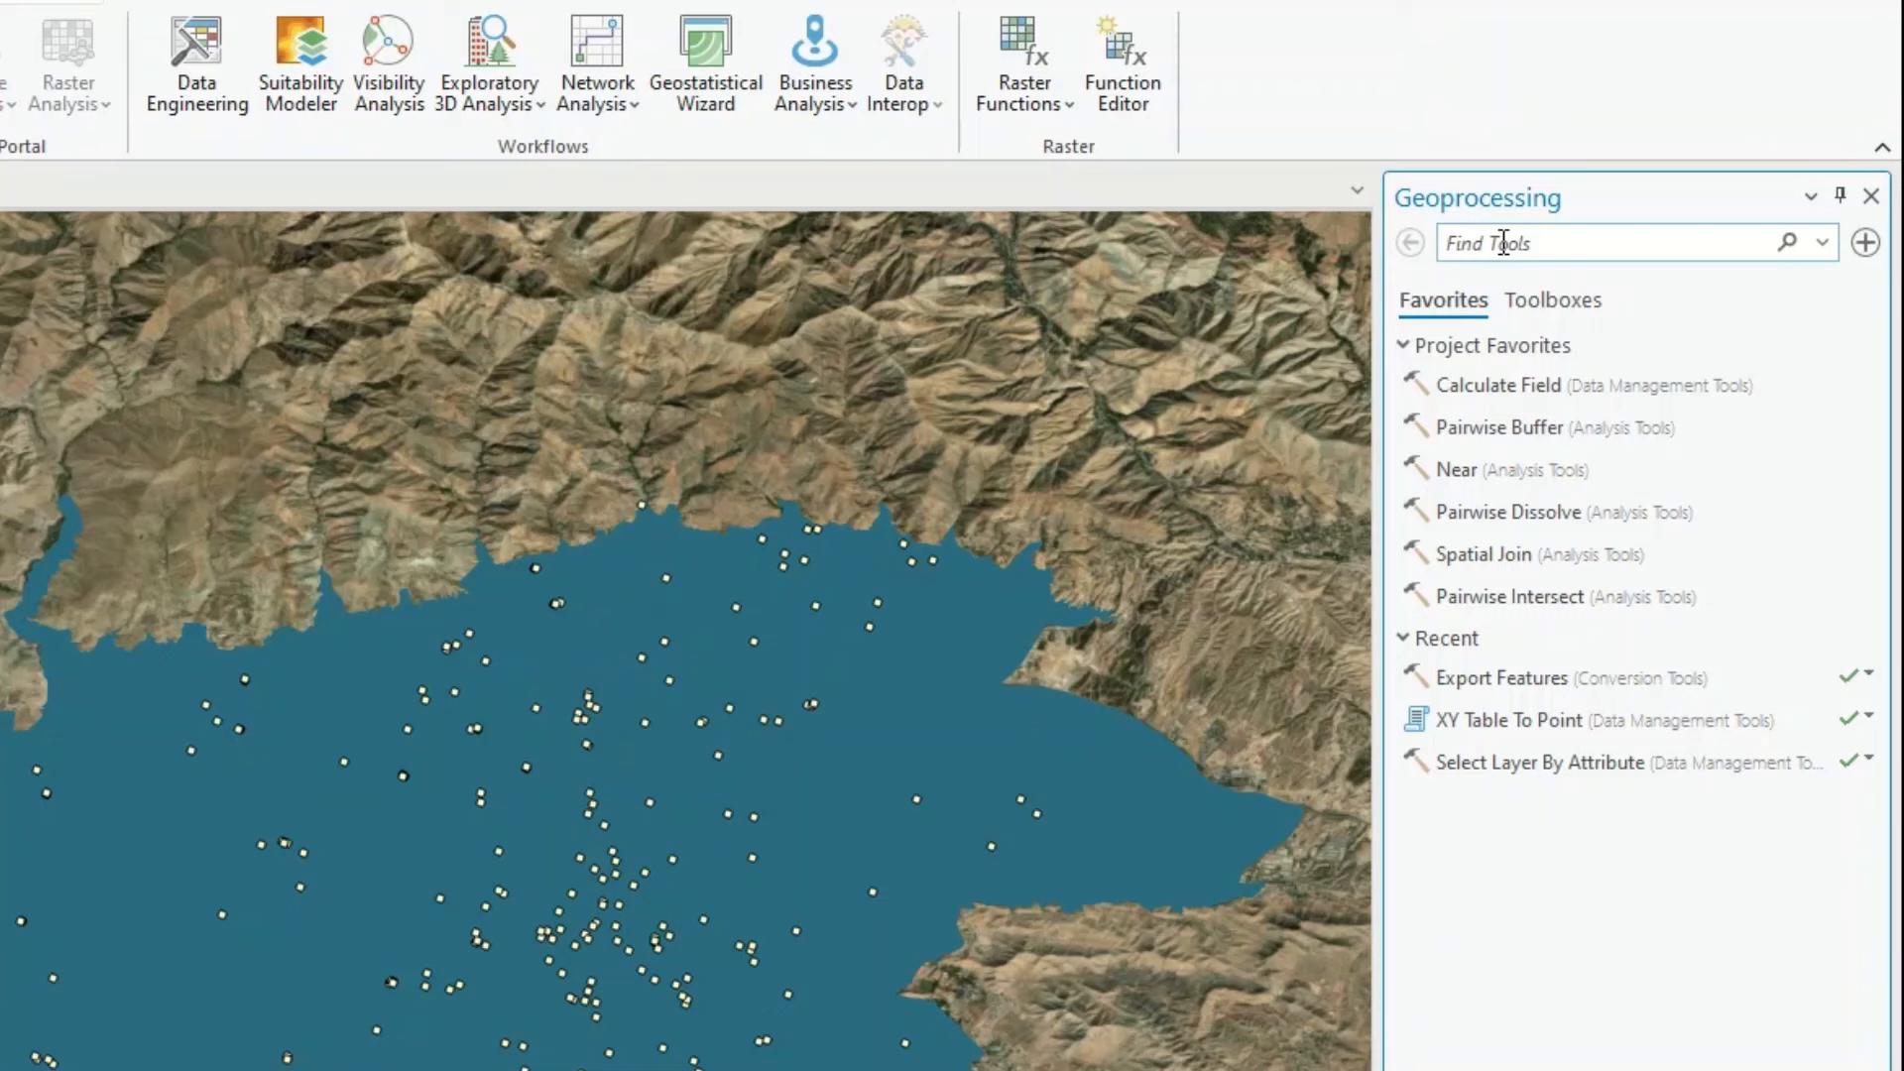
left_click(1503, 242)
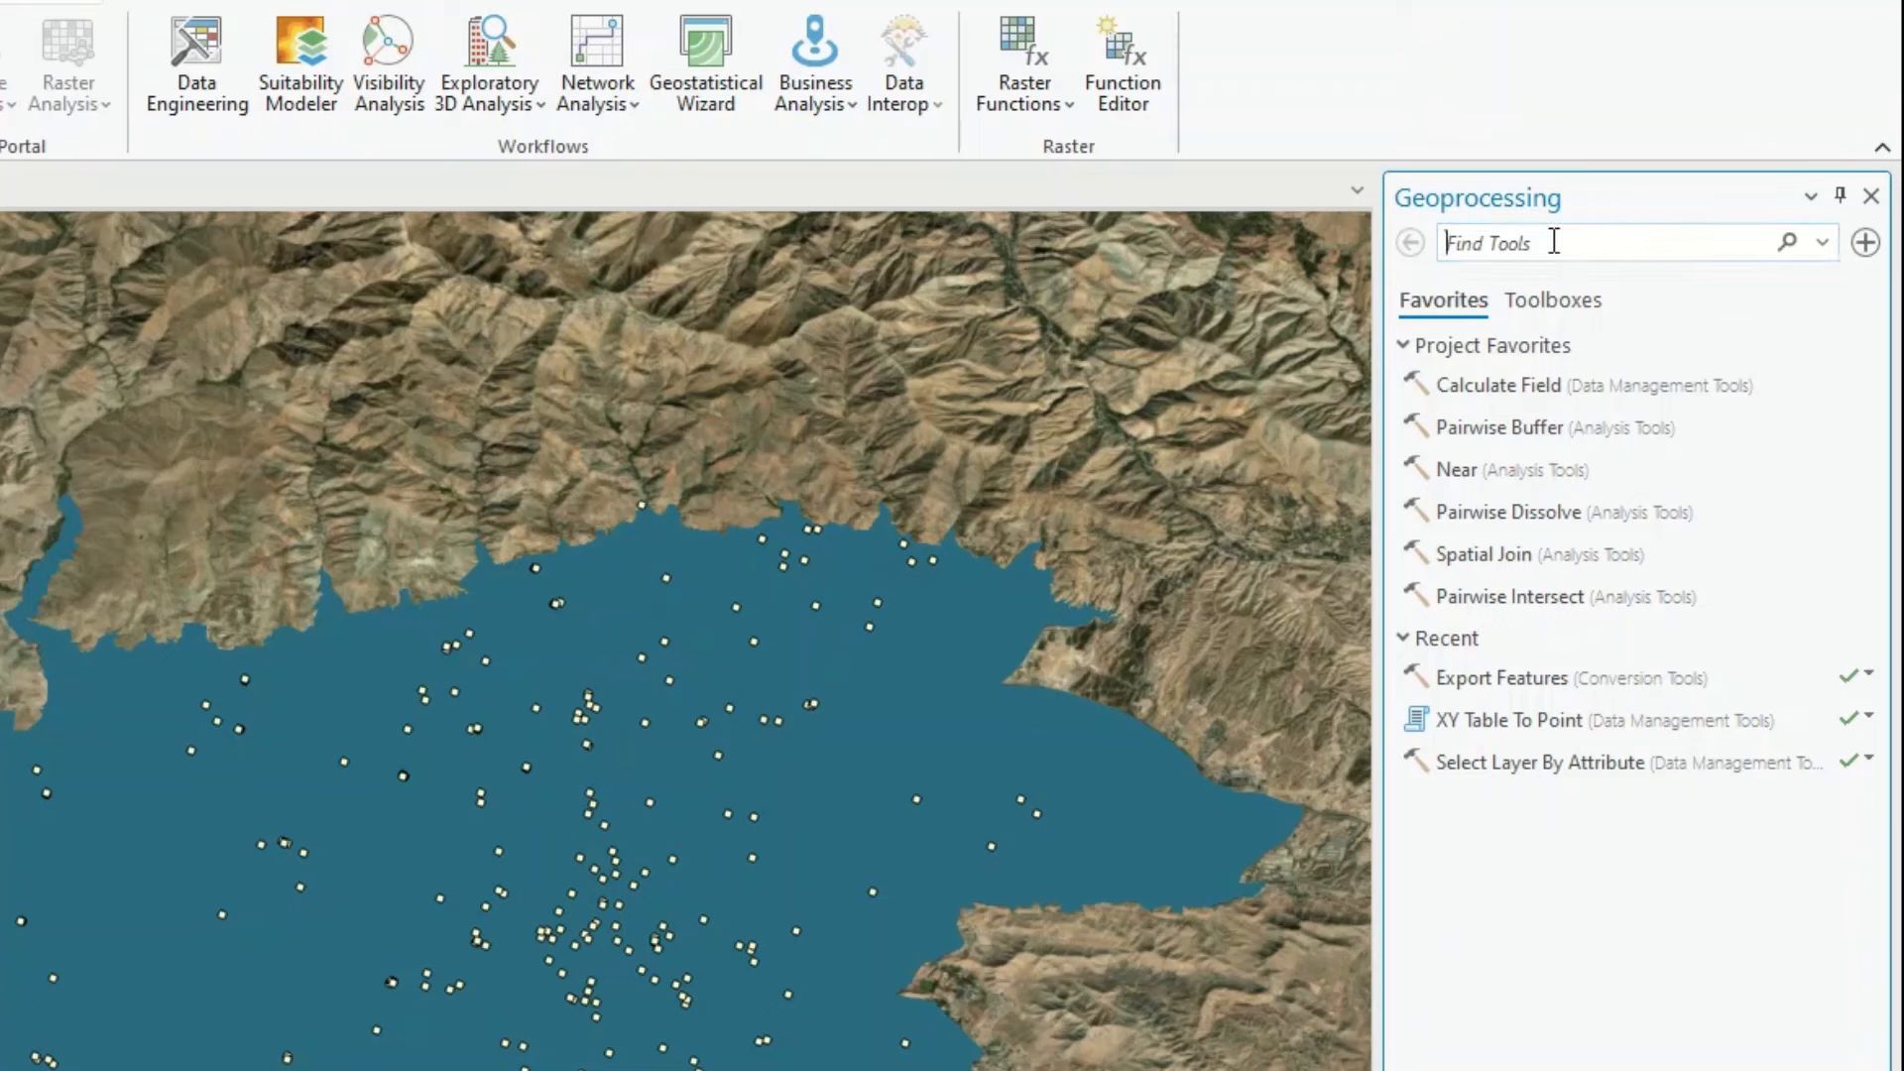
type("E")
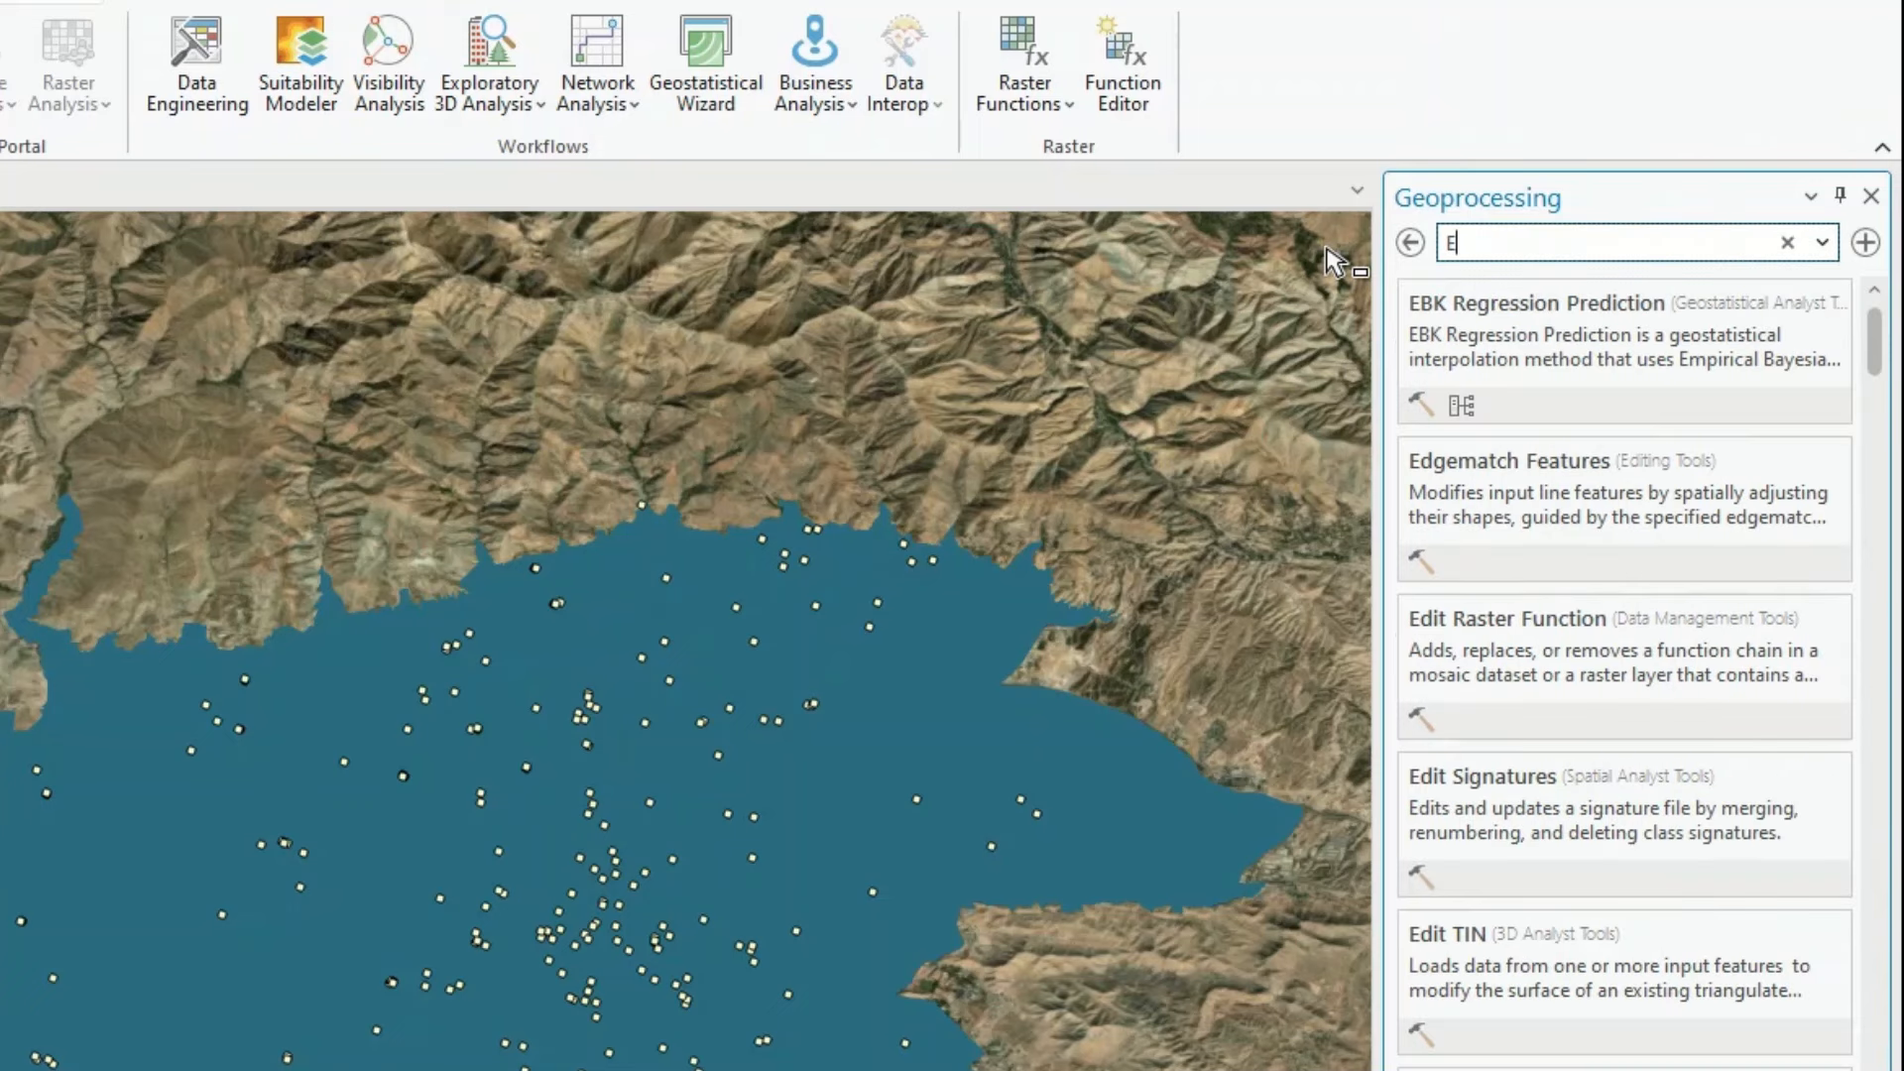
type("uc")
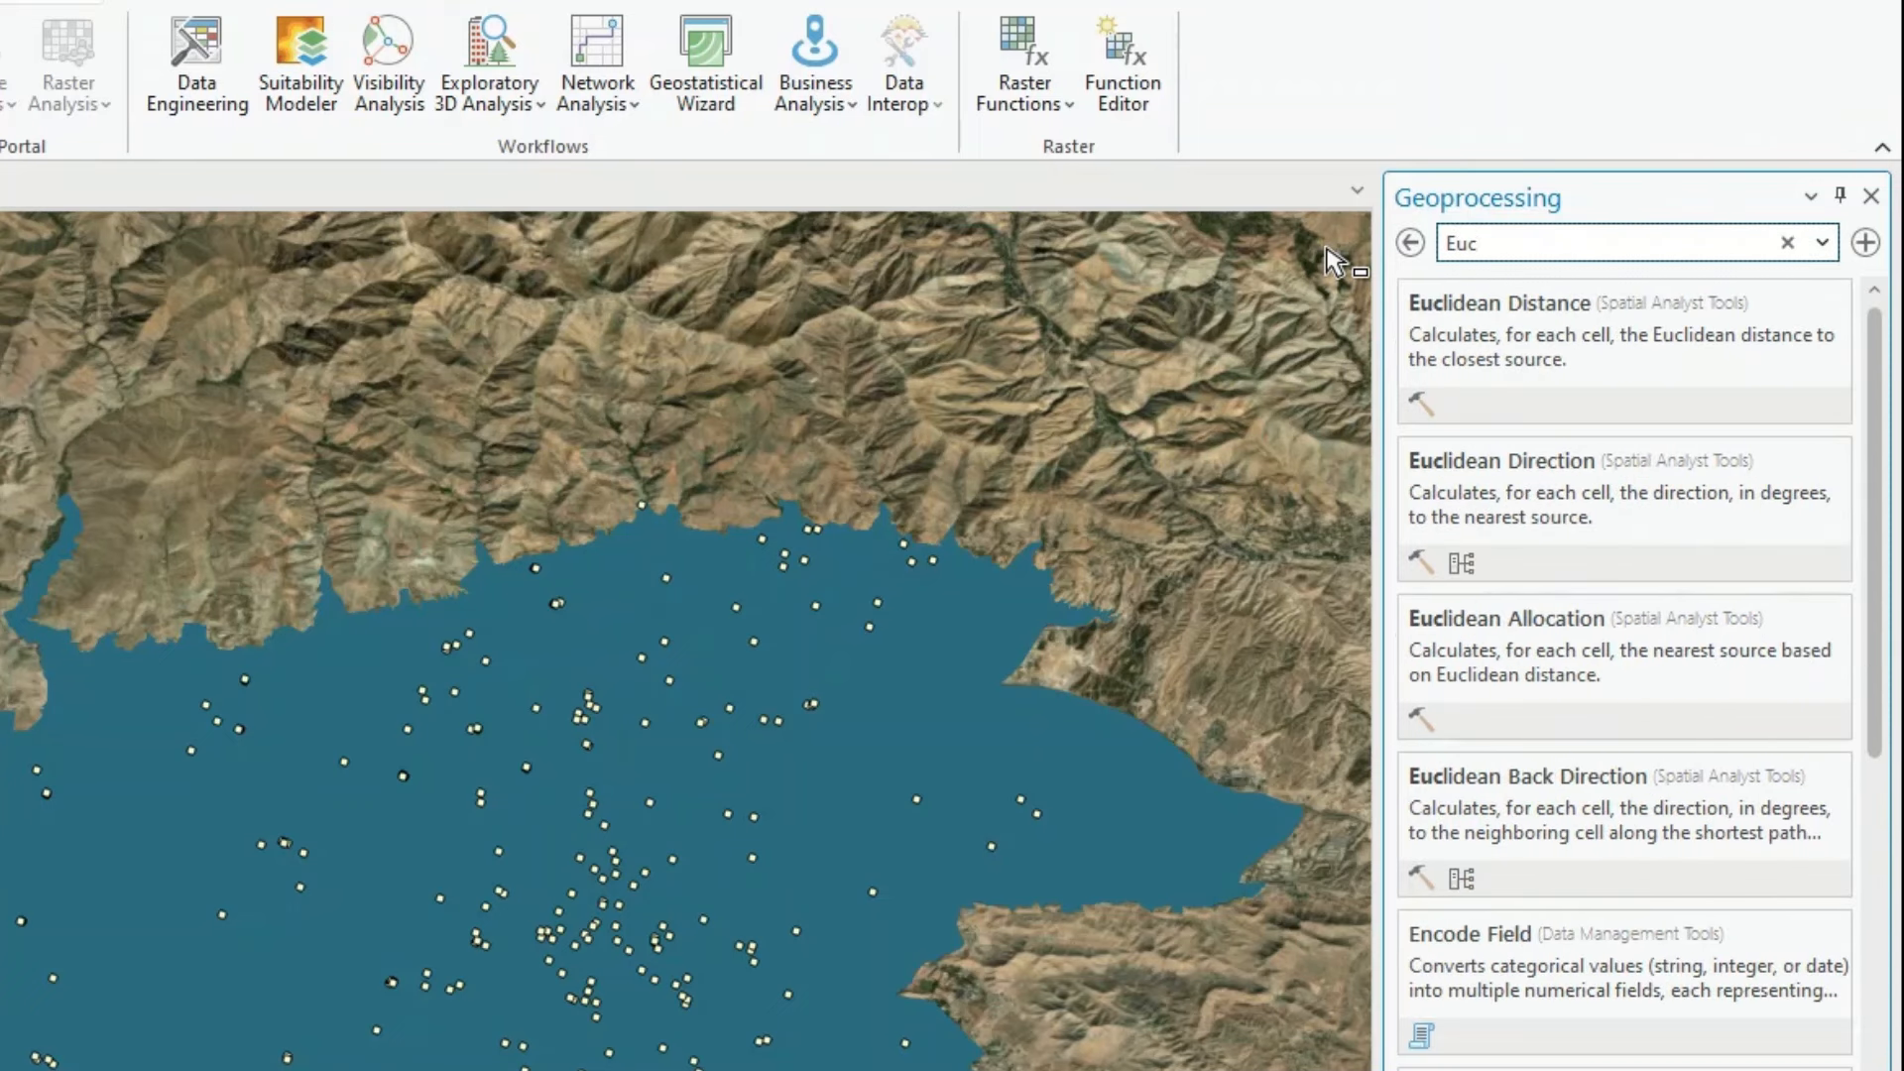
type("lid")
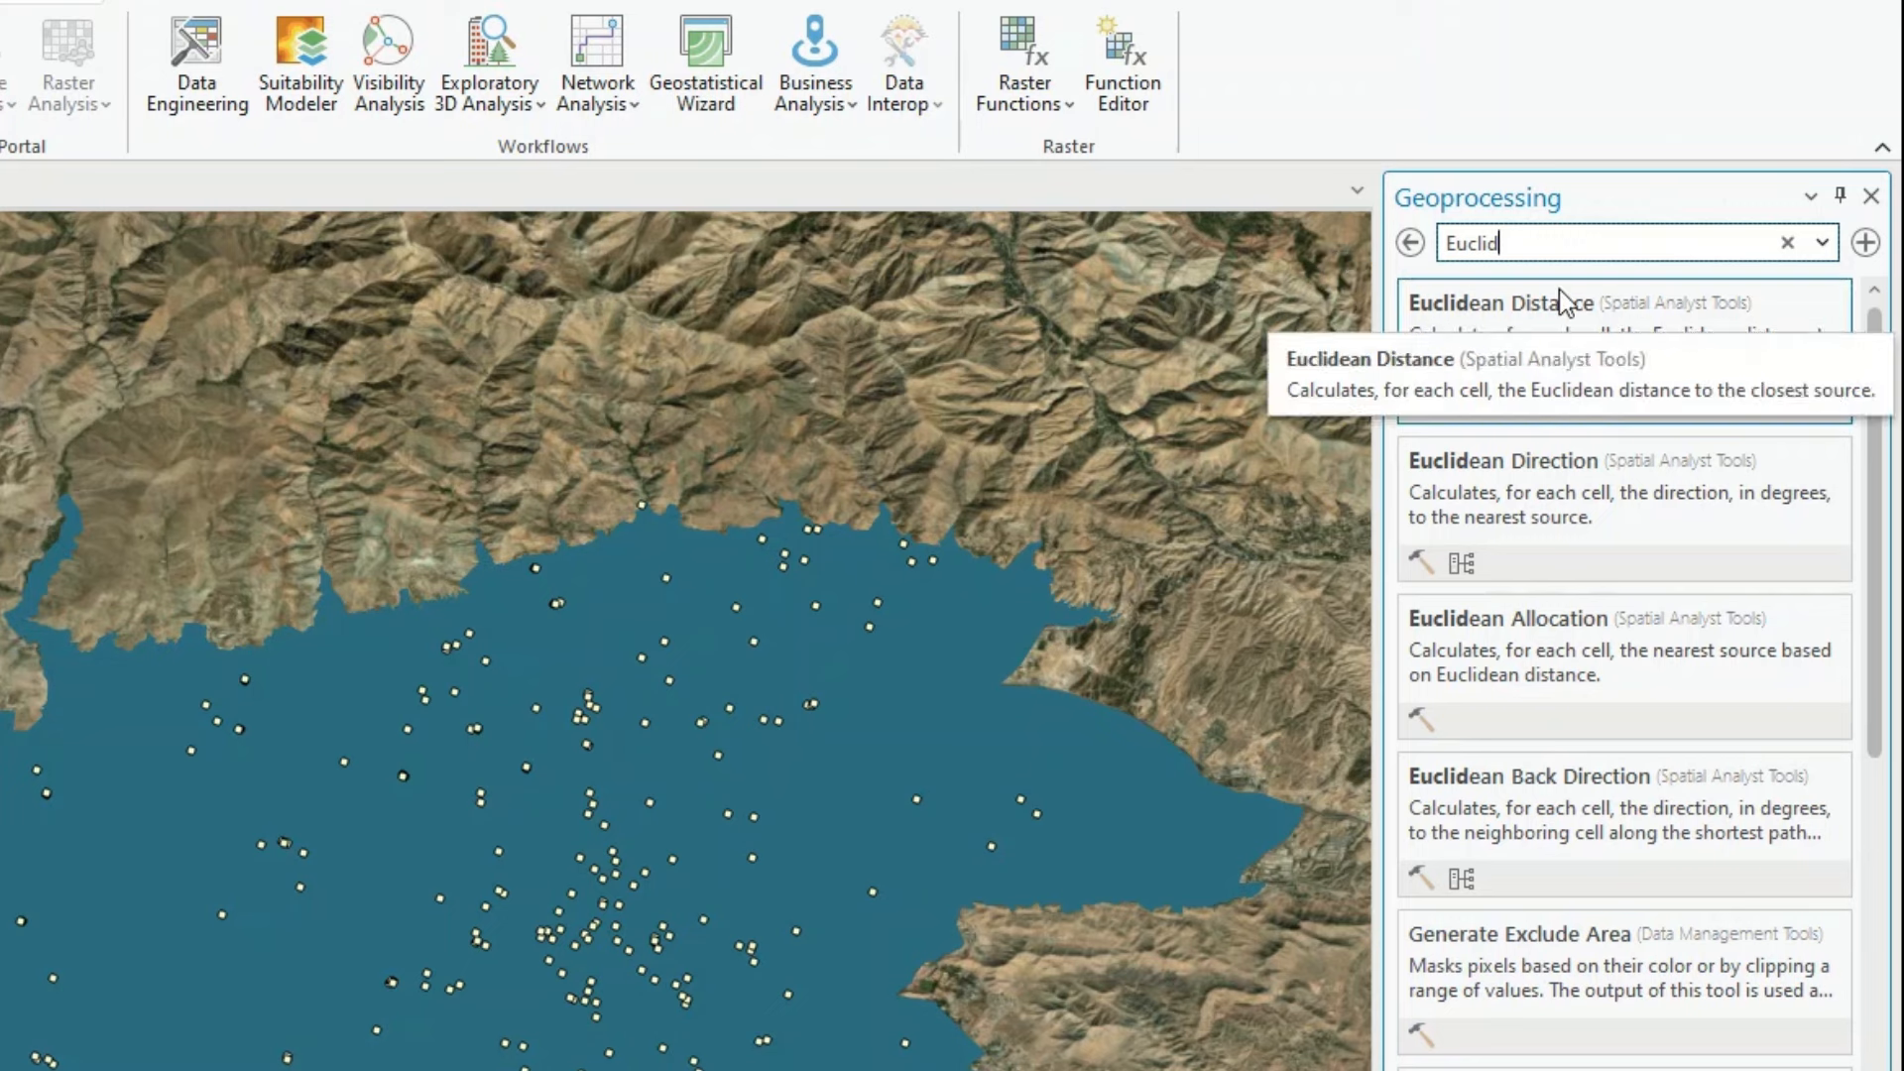
left_click(1505, 314)
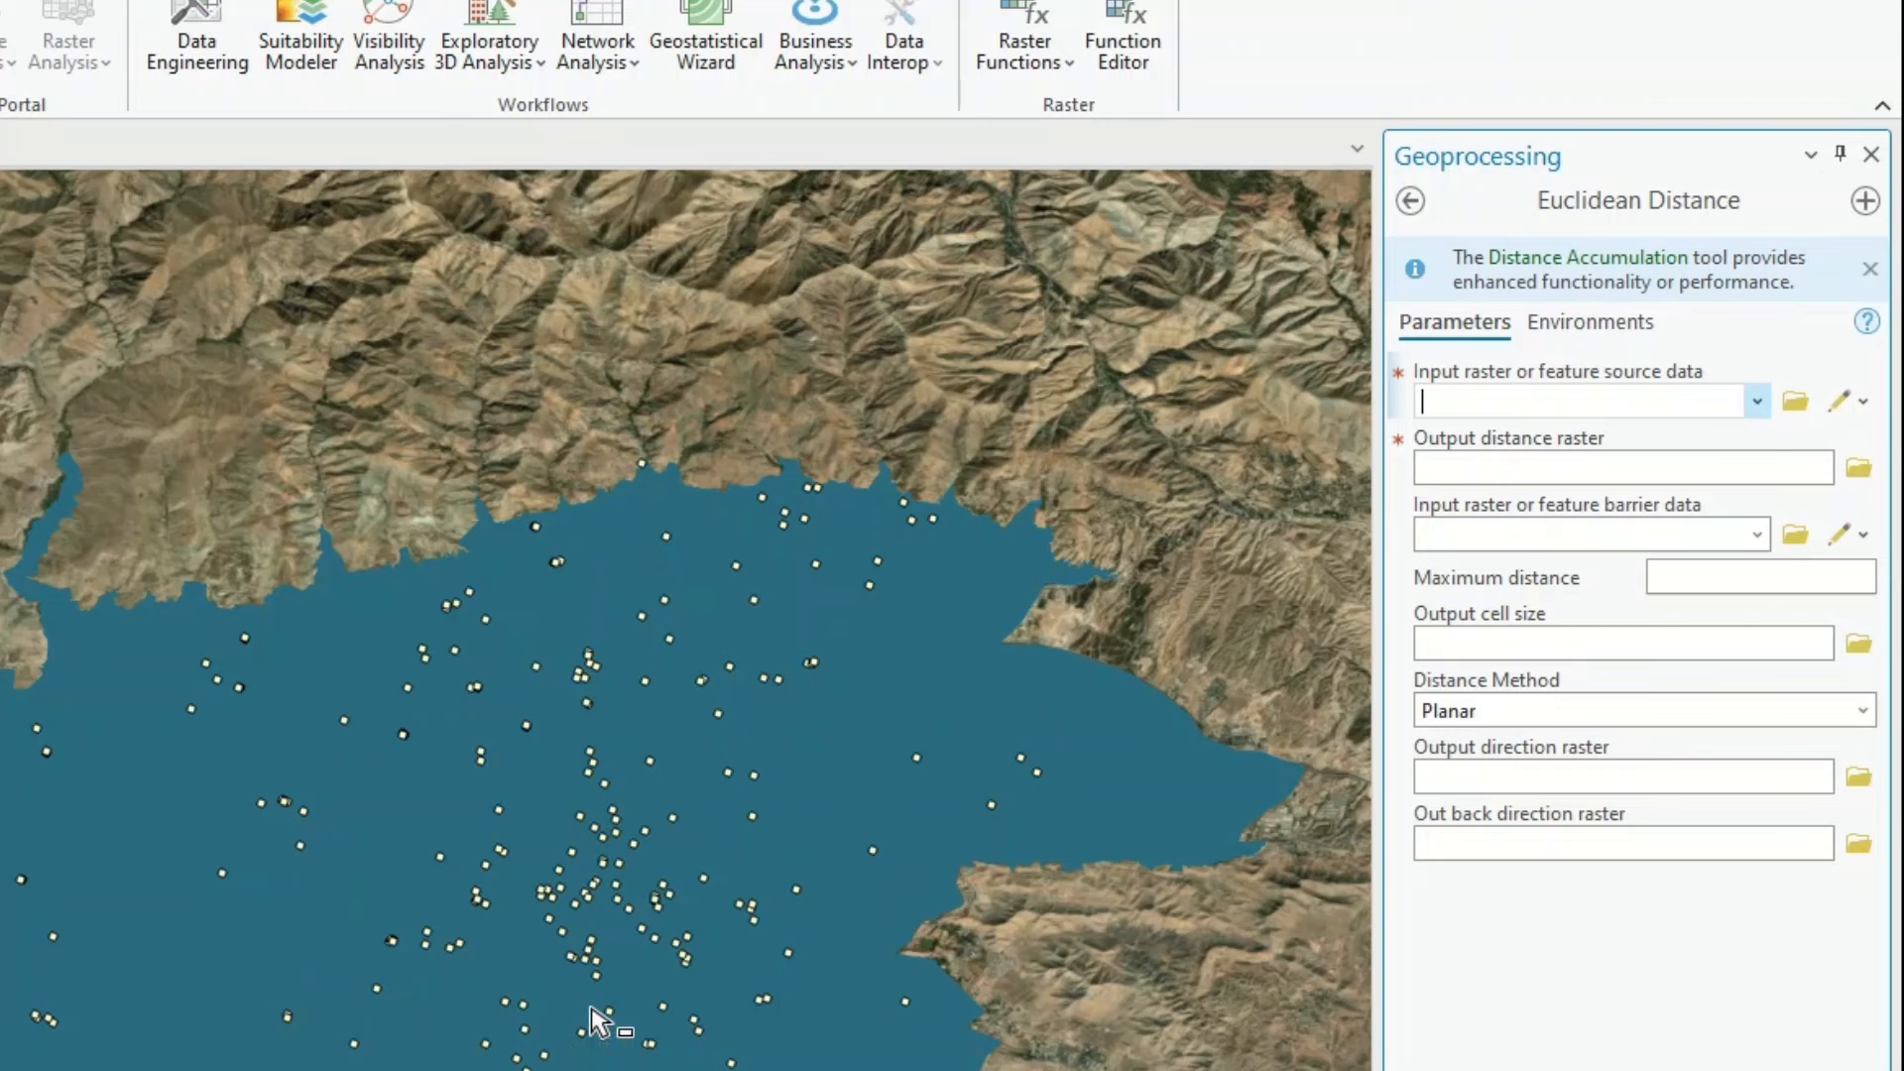
Step: Set the Euclidean Distance tool's input source data to Medical_Centers
left_click(1764, 401)
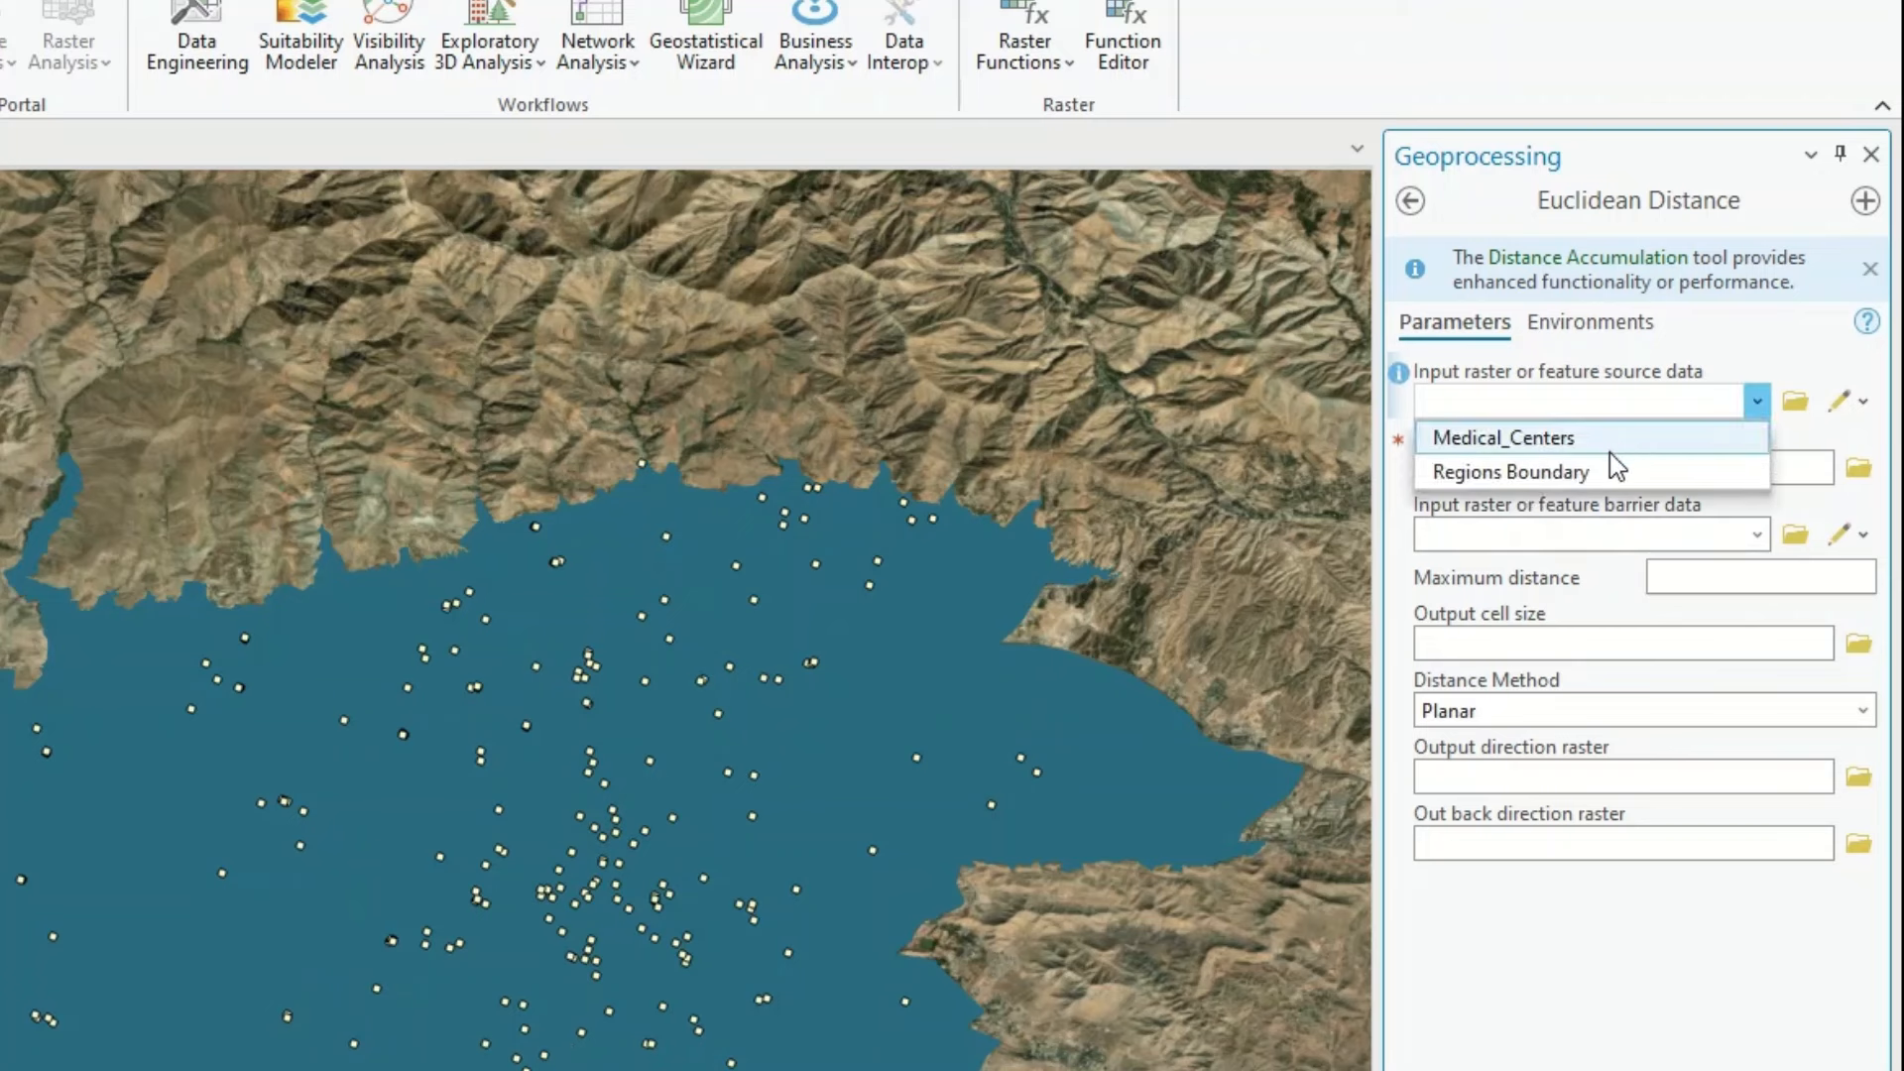
left_click(1577, 474)
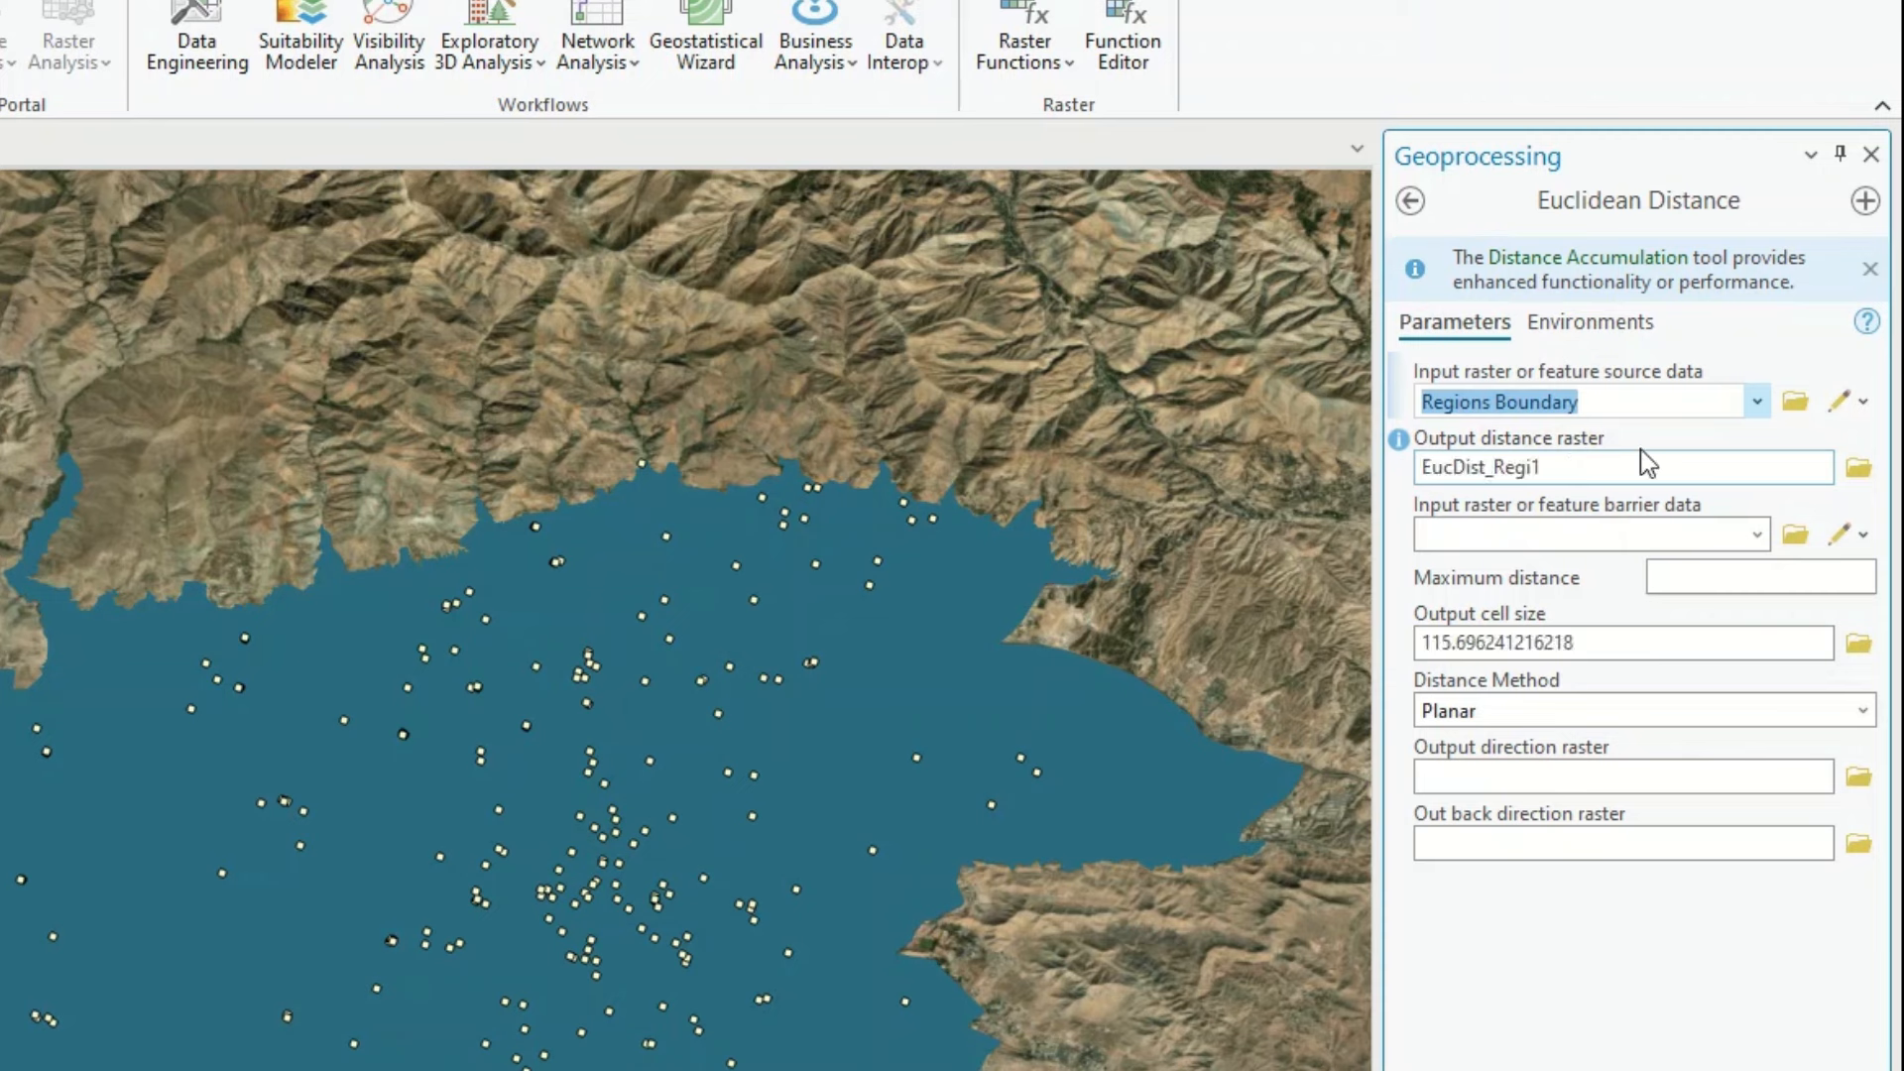
left_click(1758, 401)
left_click(1528, 437)
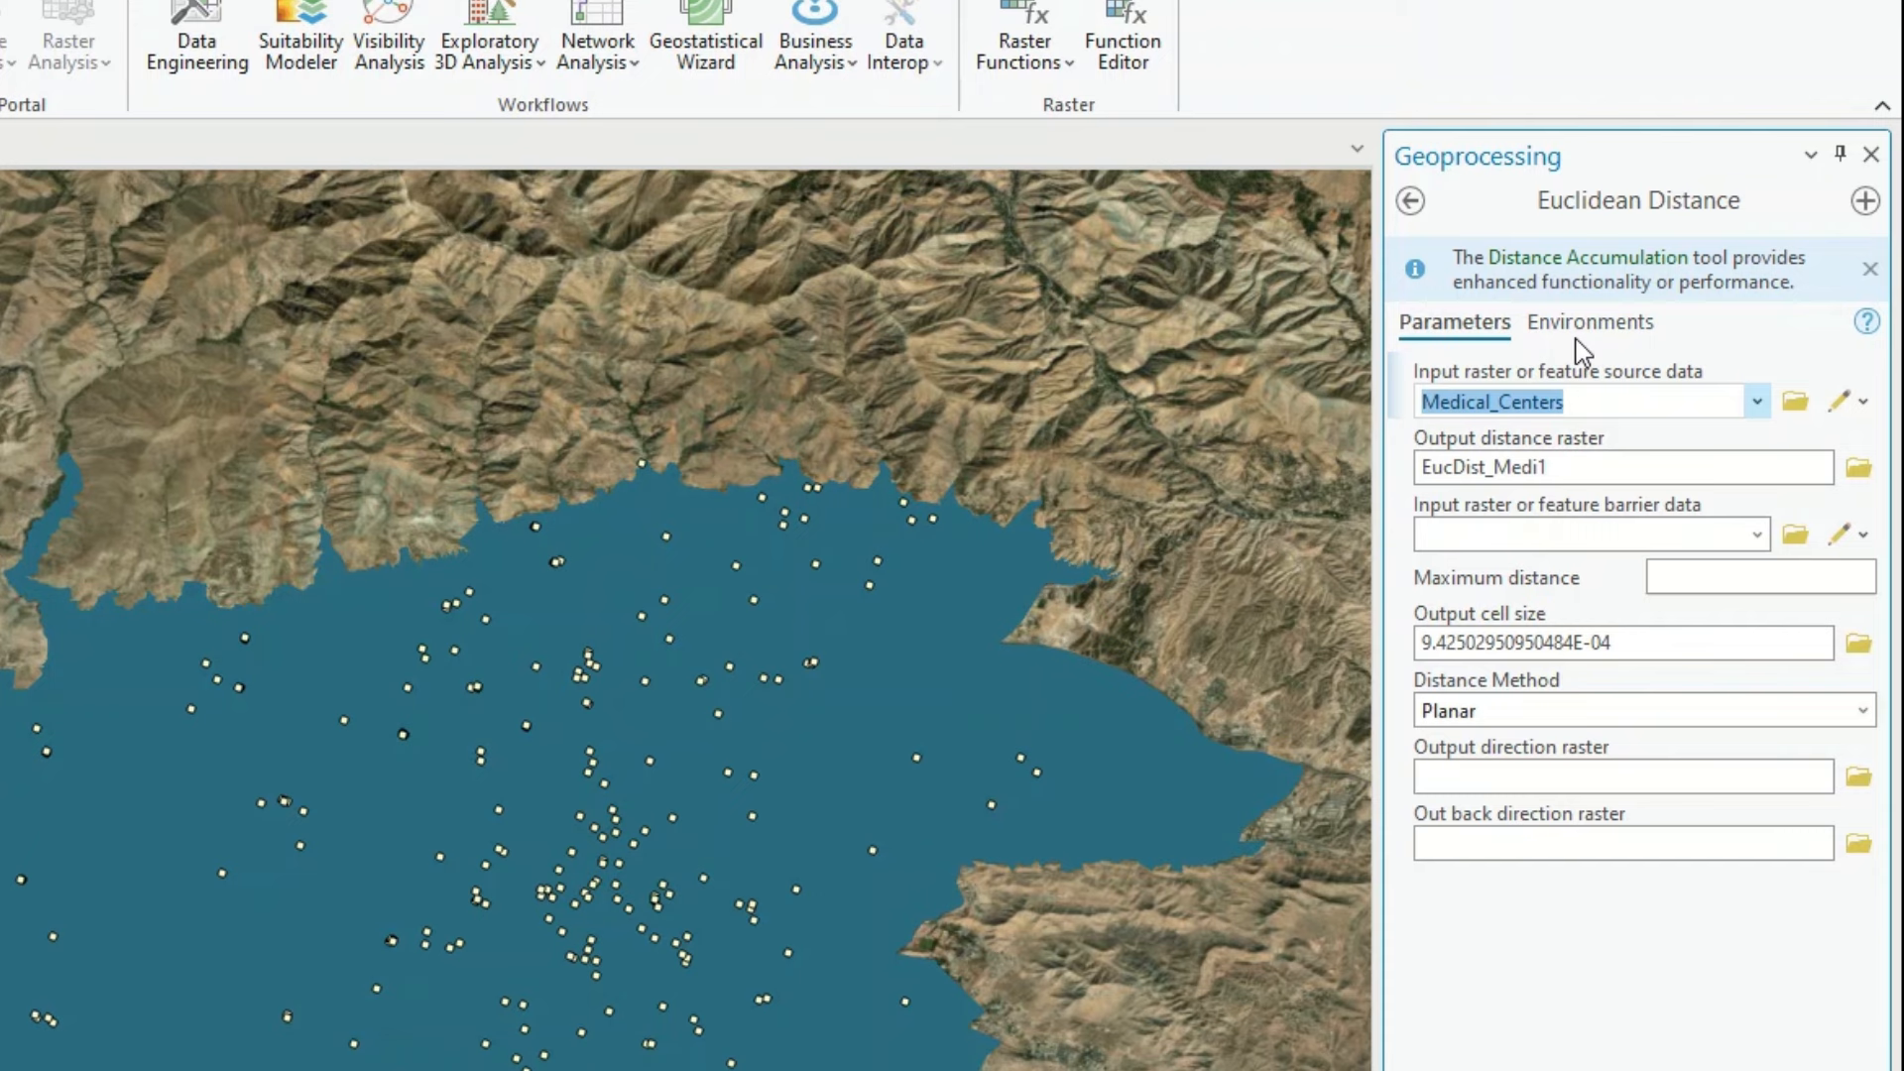
Step: Set the tool's output coordinate system to that of Regions Boundary, WGS_1984_UTM_Zone_39N, leaving the geographic transformation empty
left_click(1579, 330)
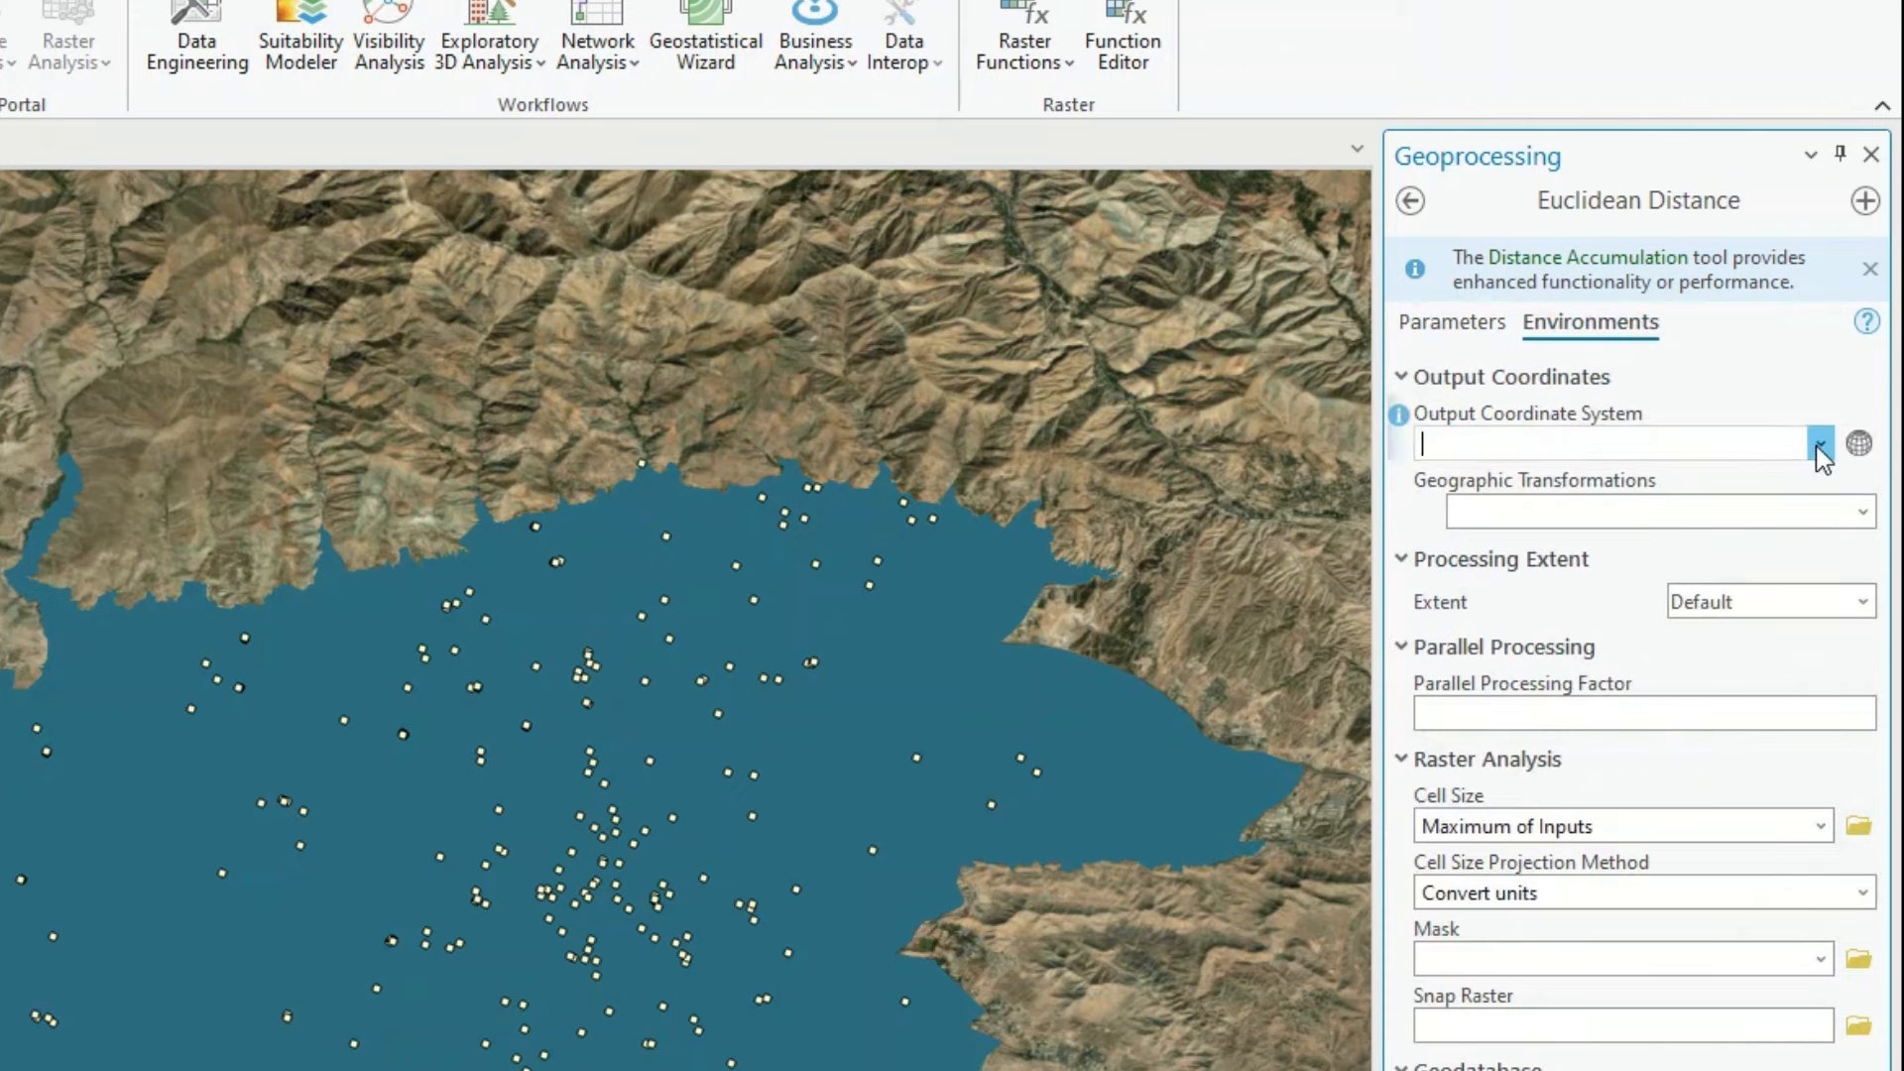
left_click(1821, 445)
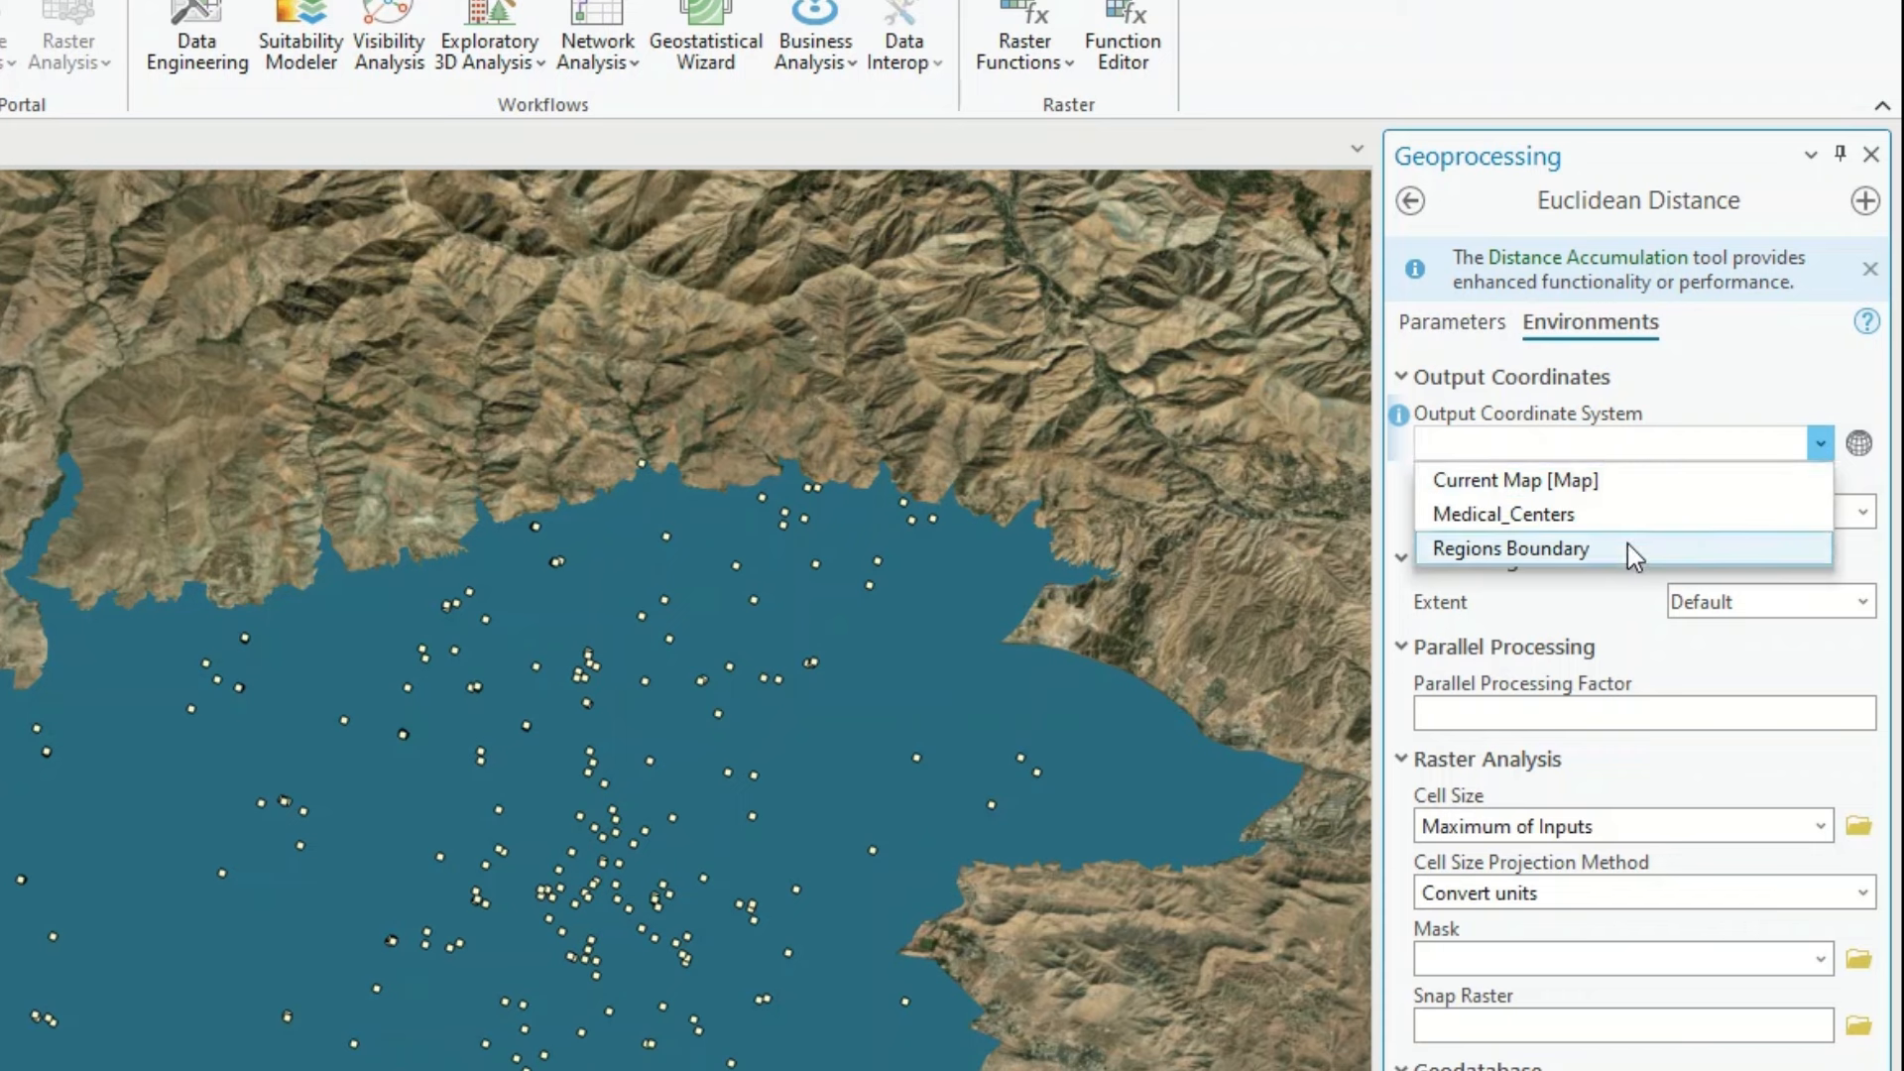
left_click(1514, 549)
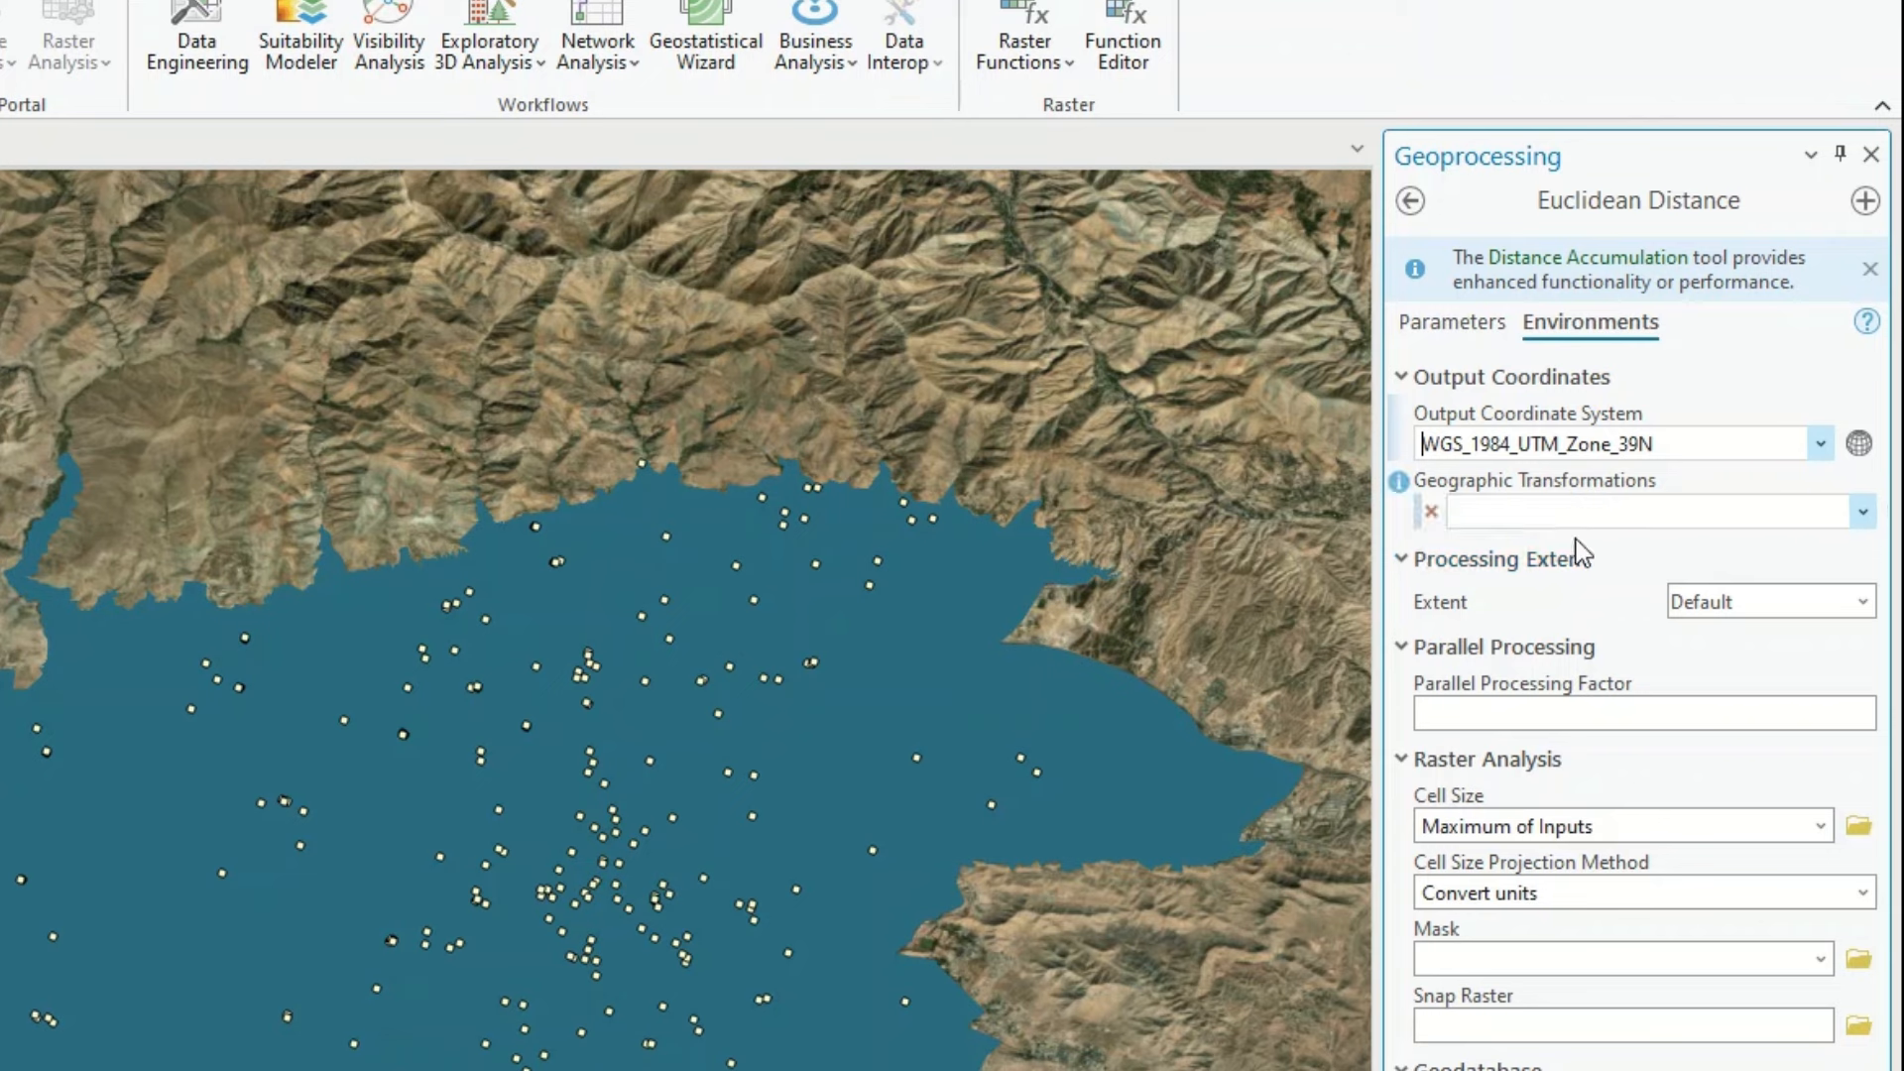
left_click(1860, 516)
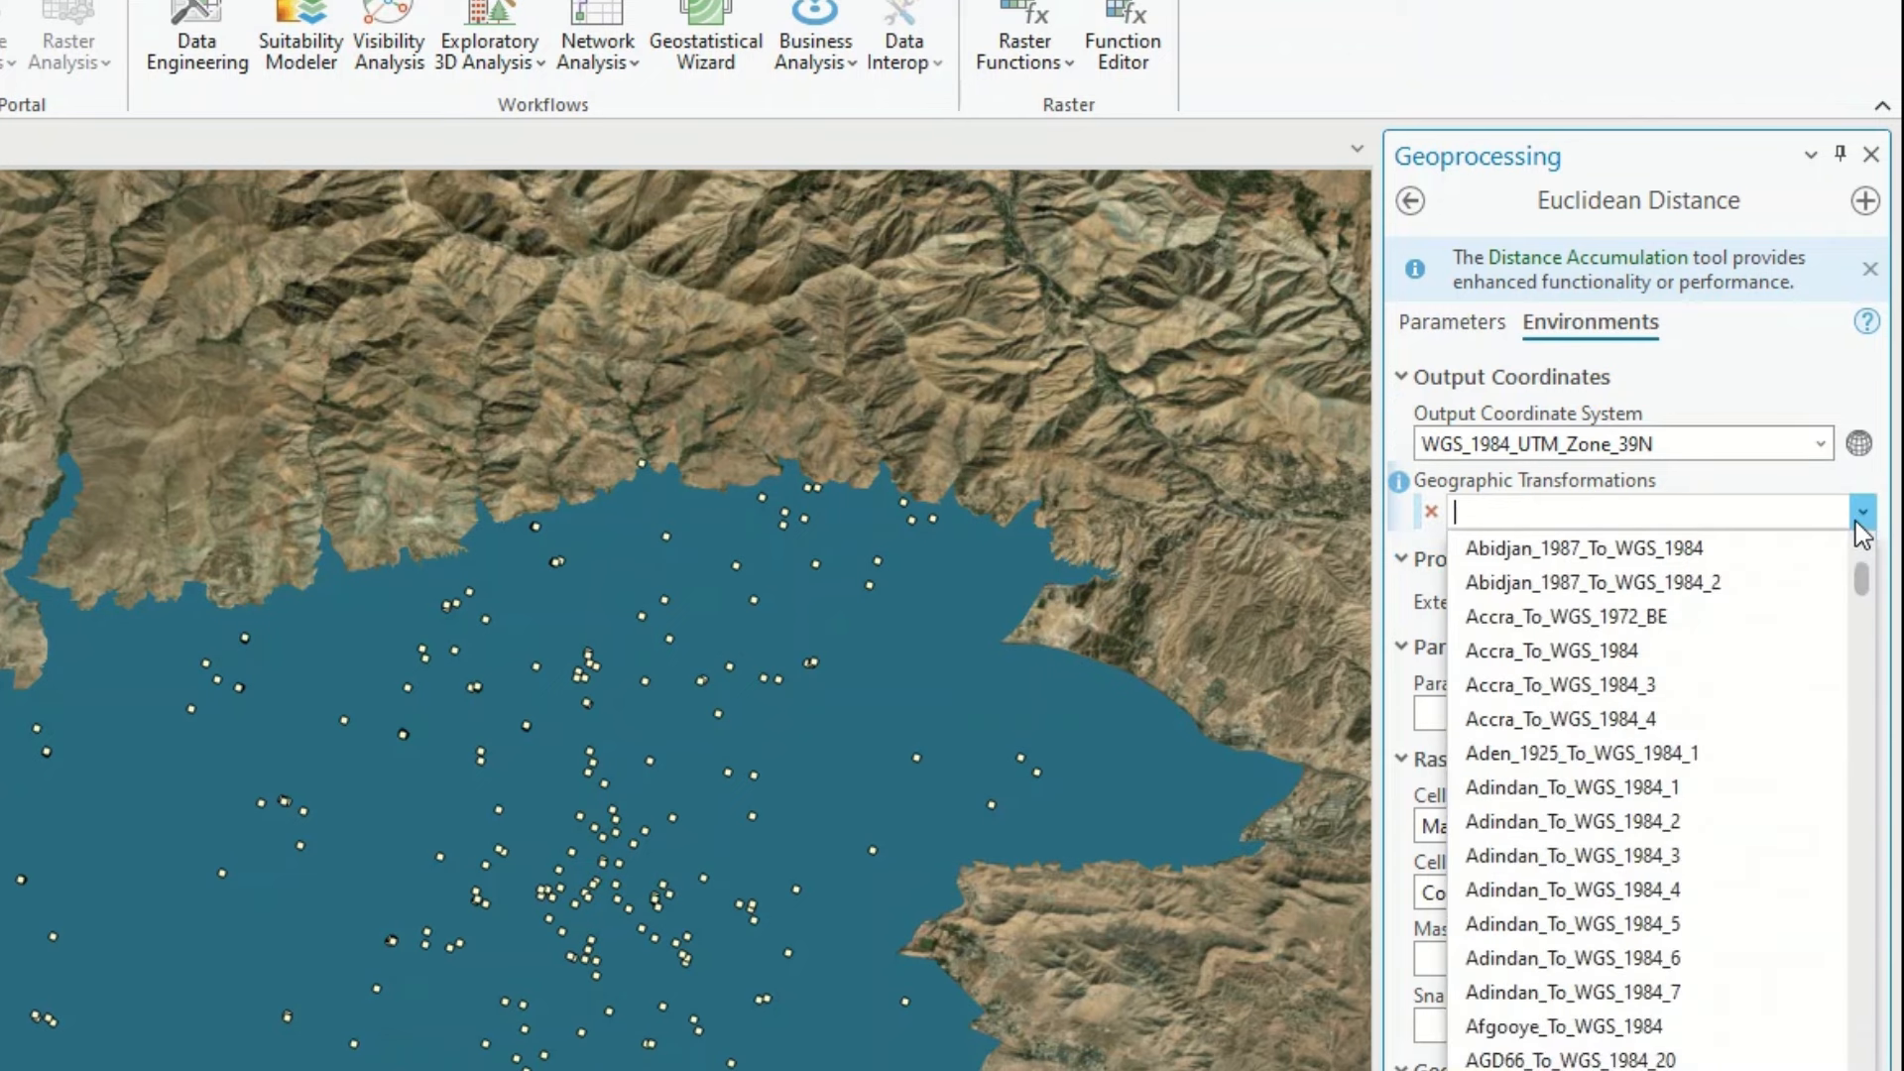
left_click(1861, 516)
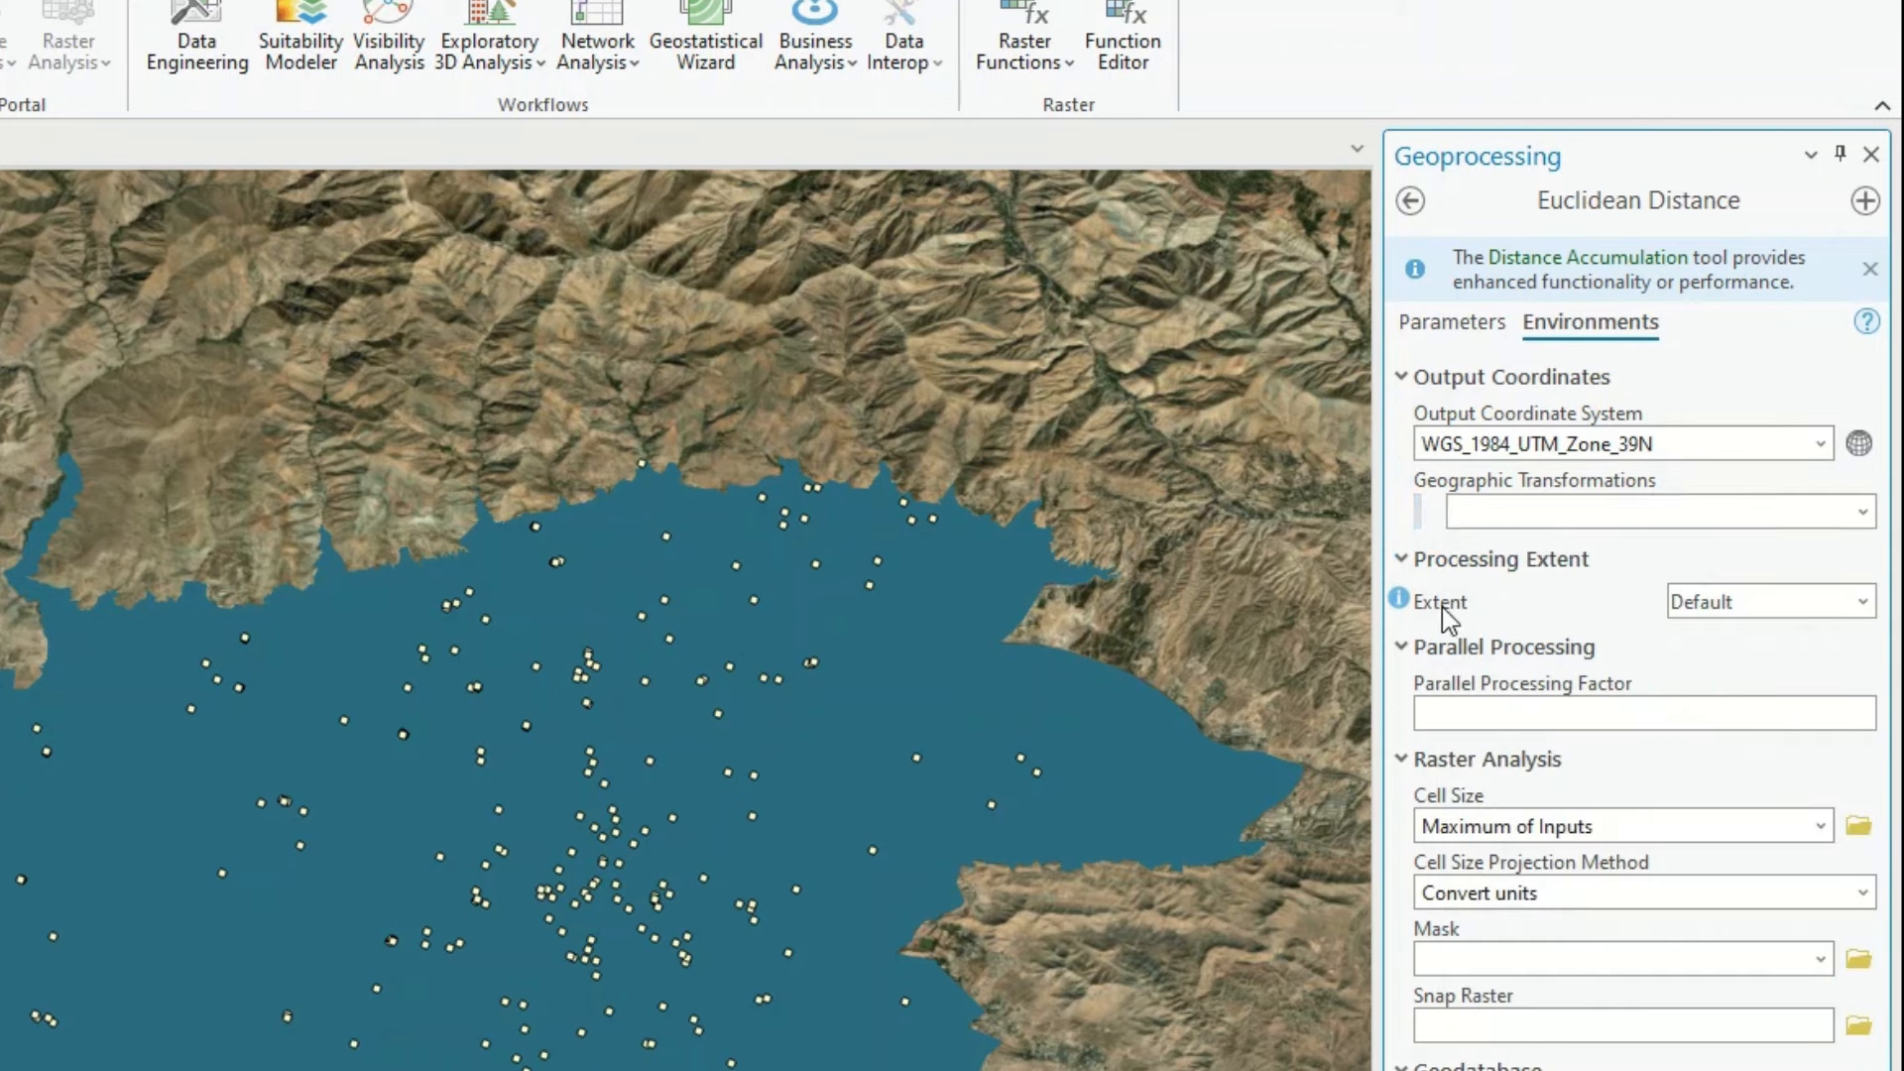
Step: Set both the processing extent and the raster analysis mask to the Regions Boundary layer
left_click(1862, 607)
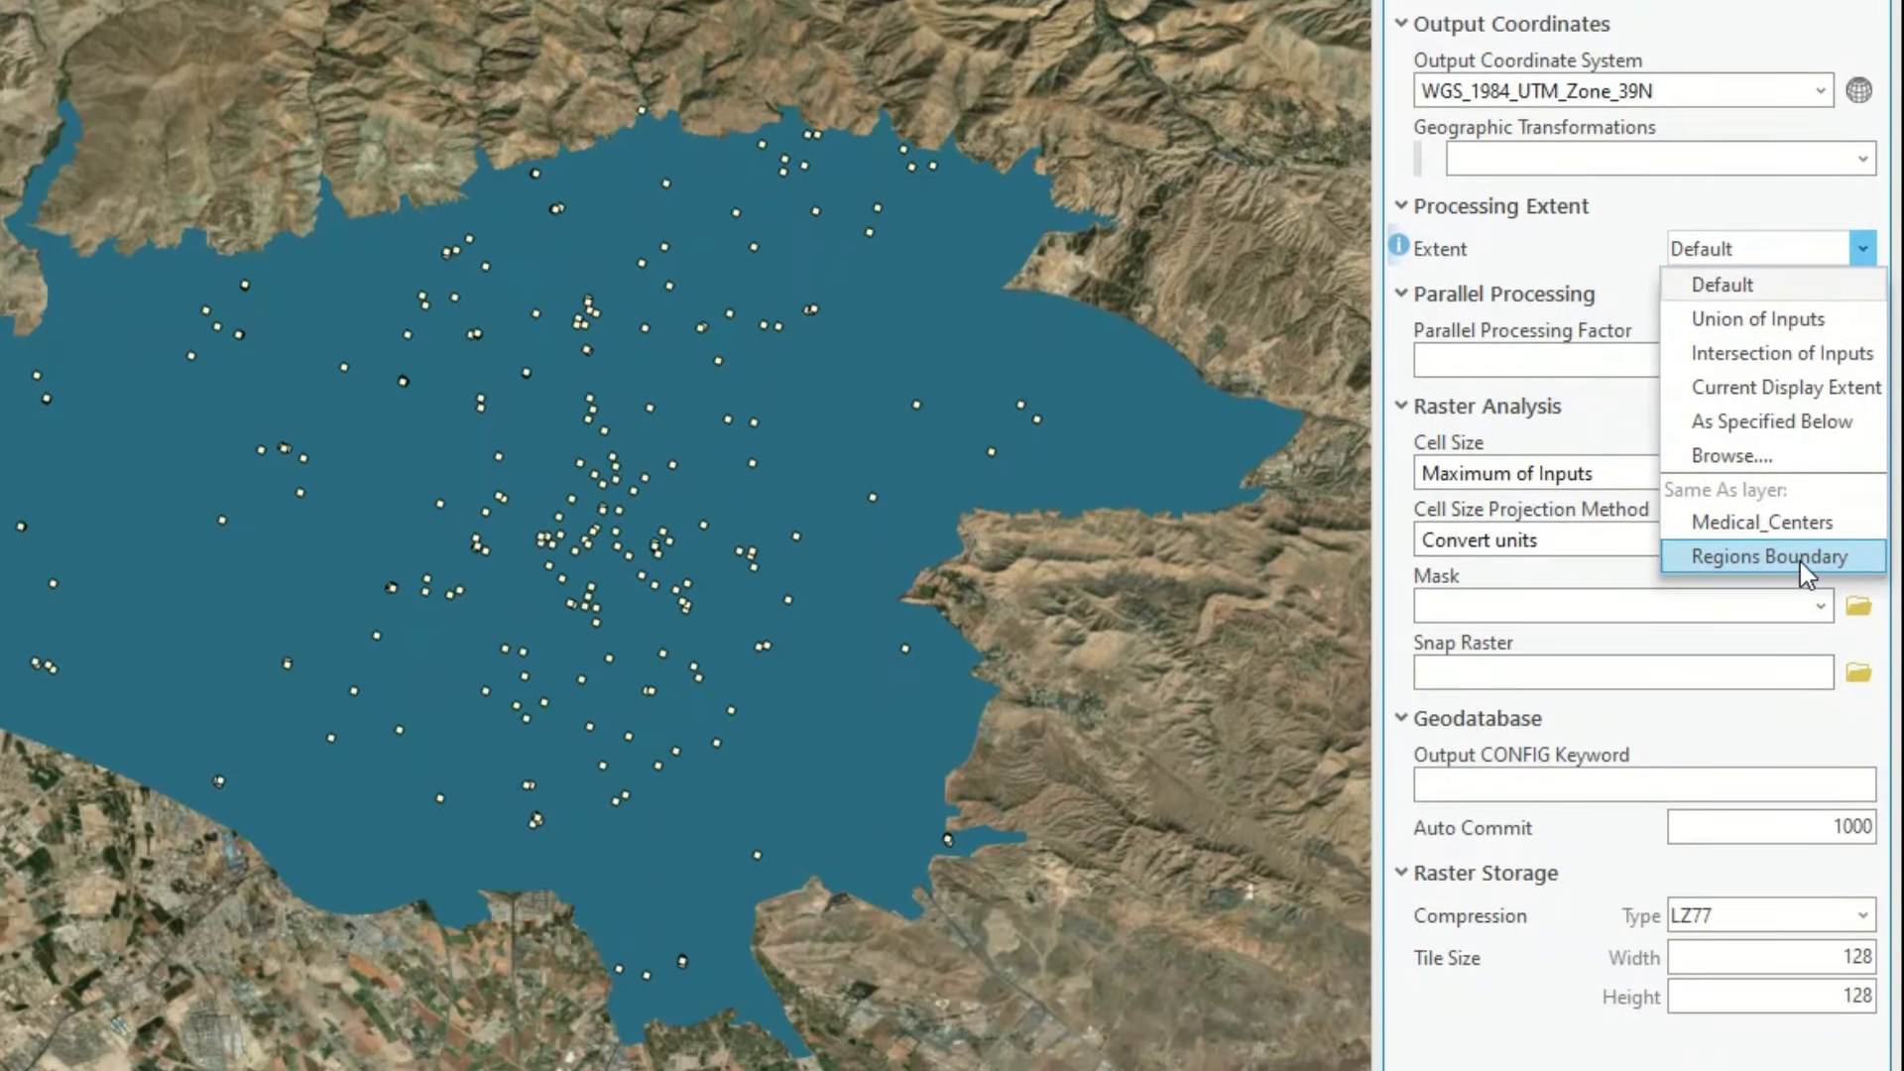
left_click(1801, 559)
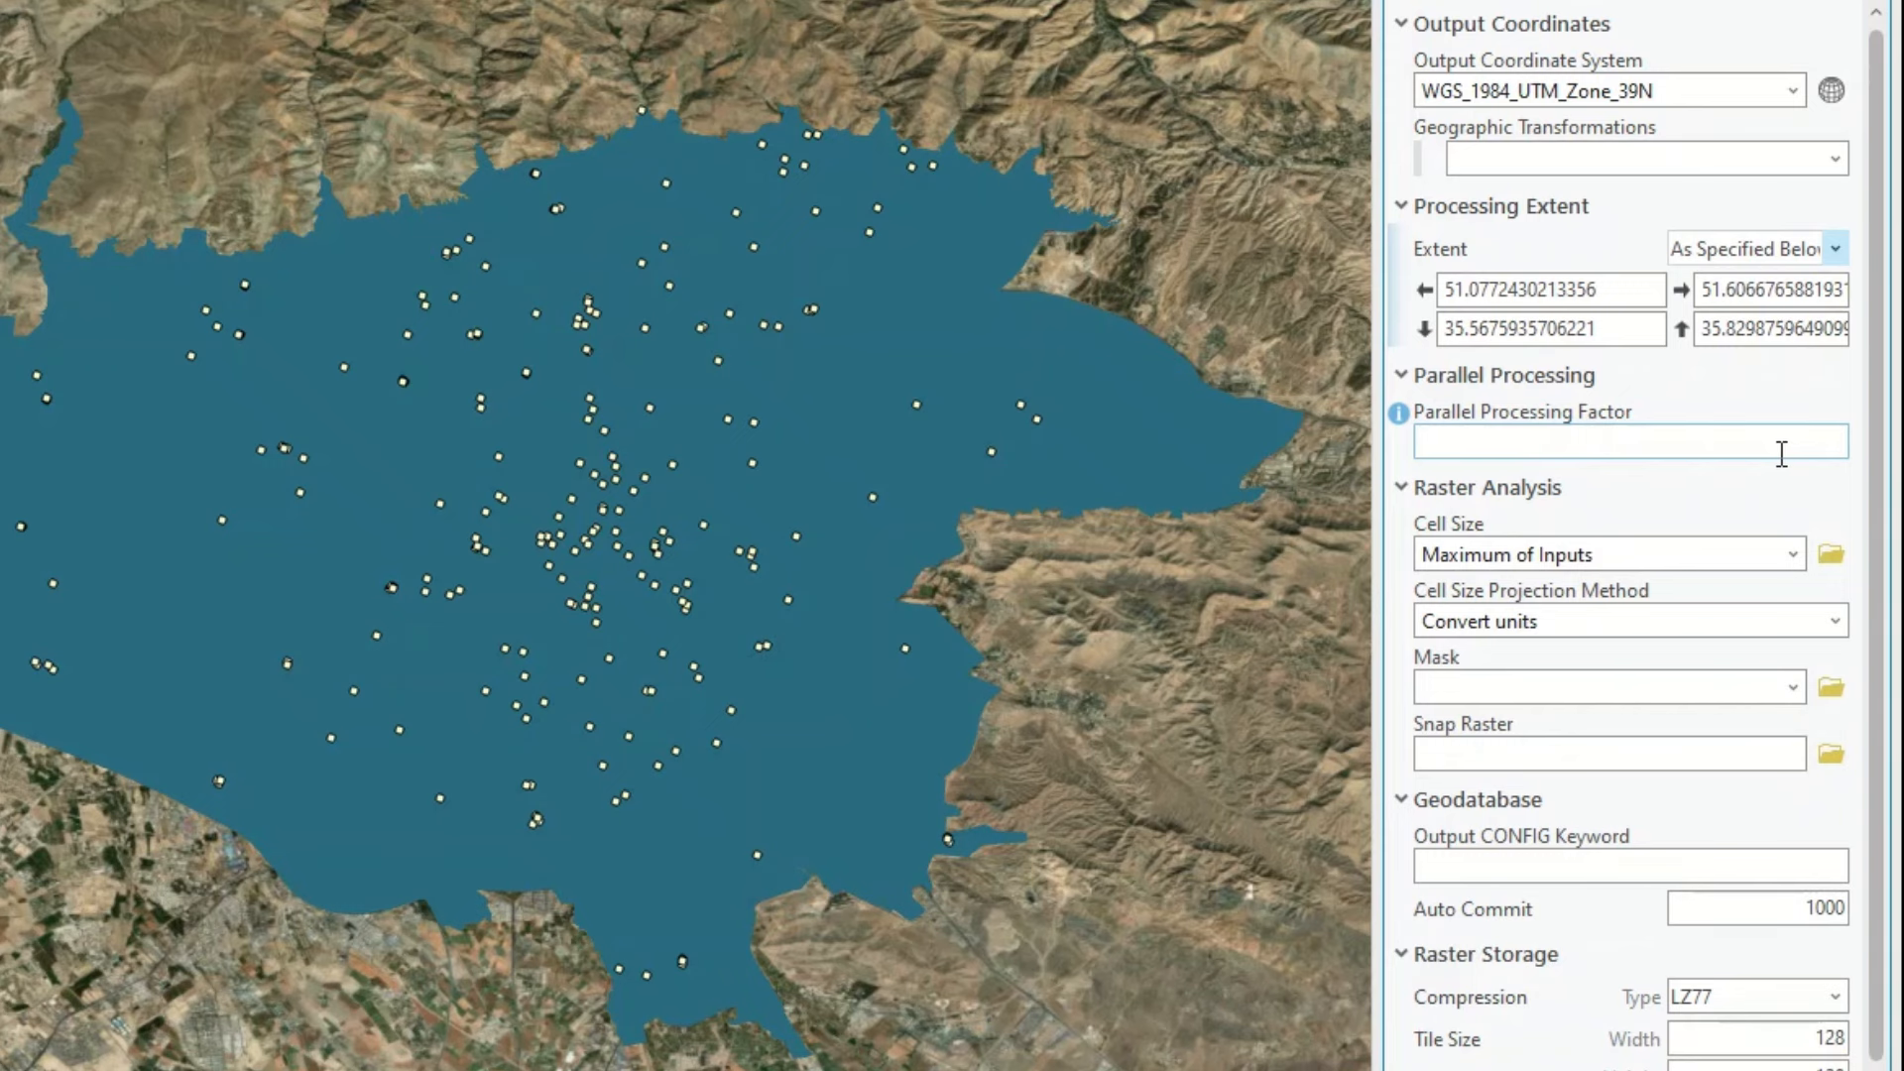
left_click_drag(1872, 298, 1869, 331)
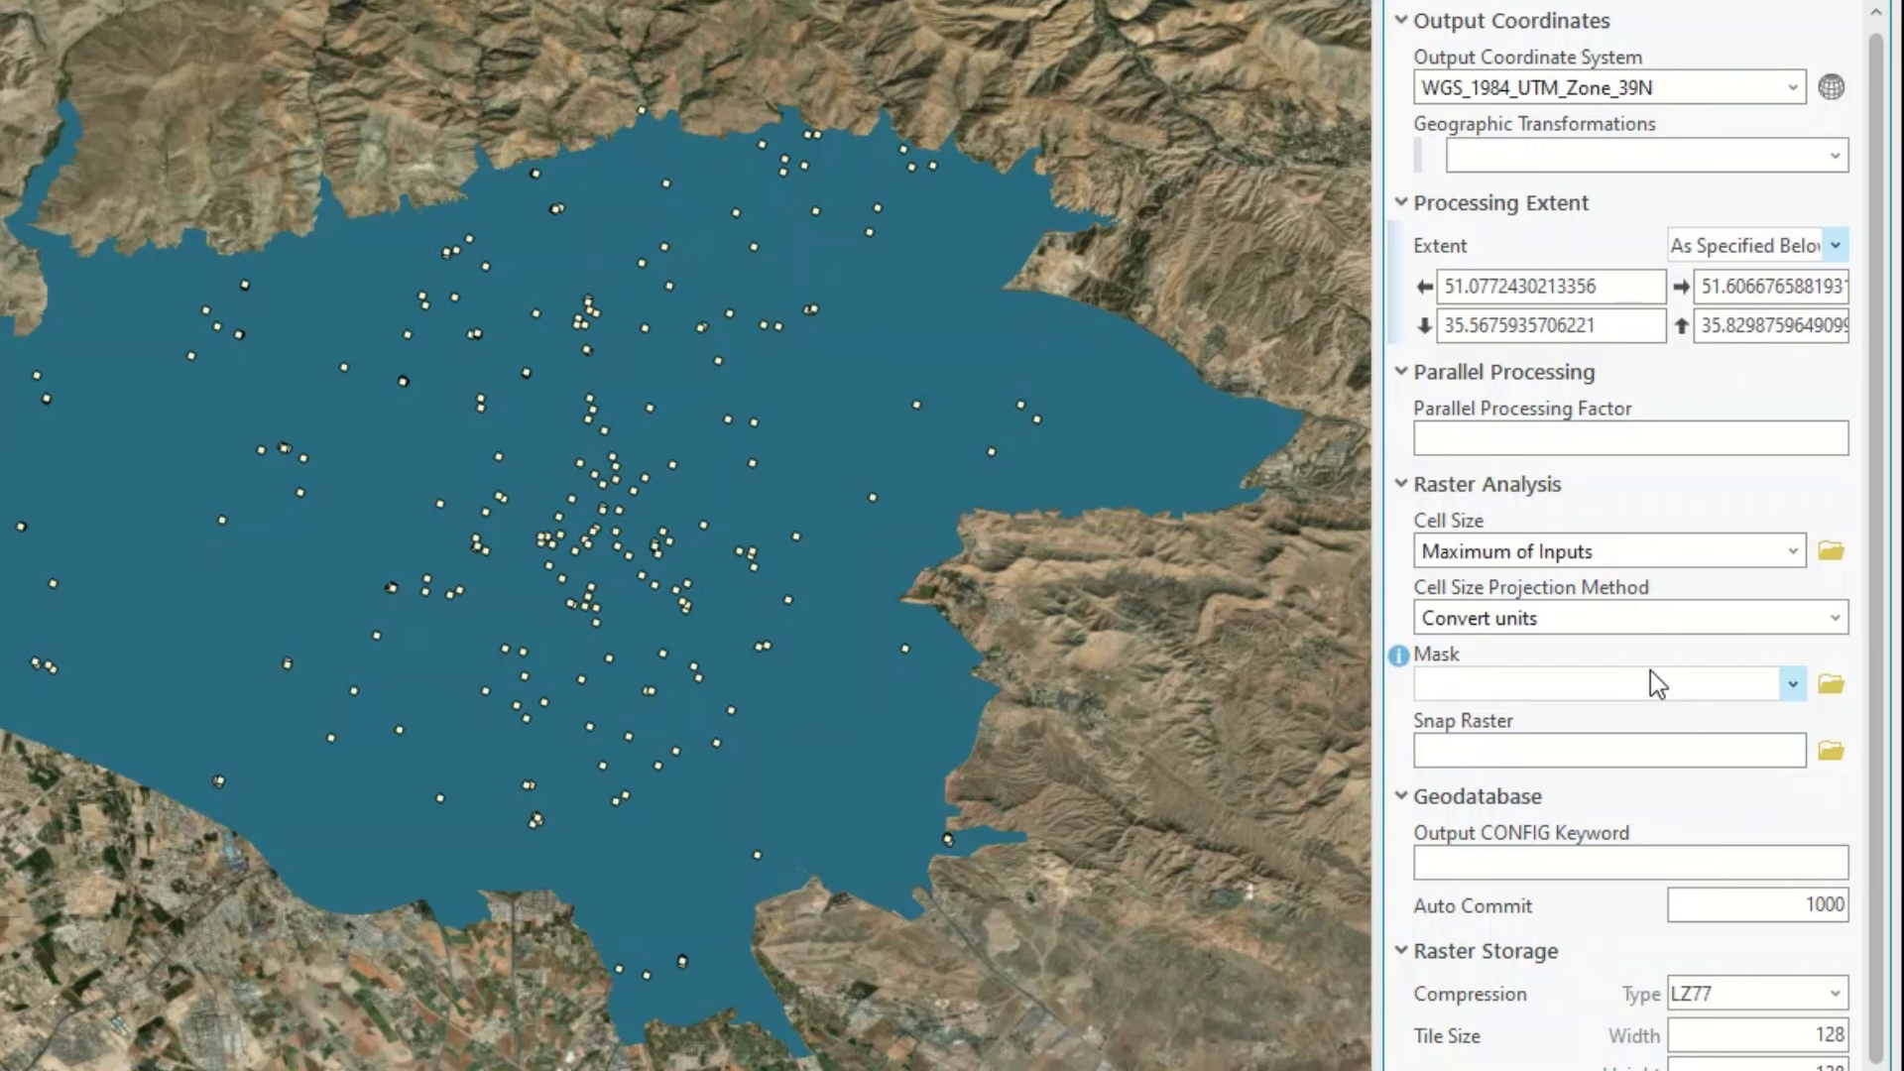
left_click(1794, 683)
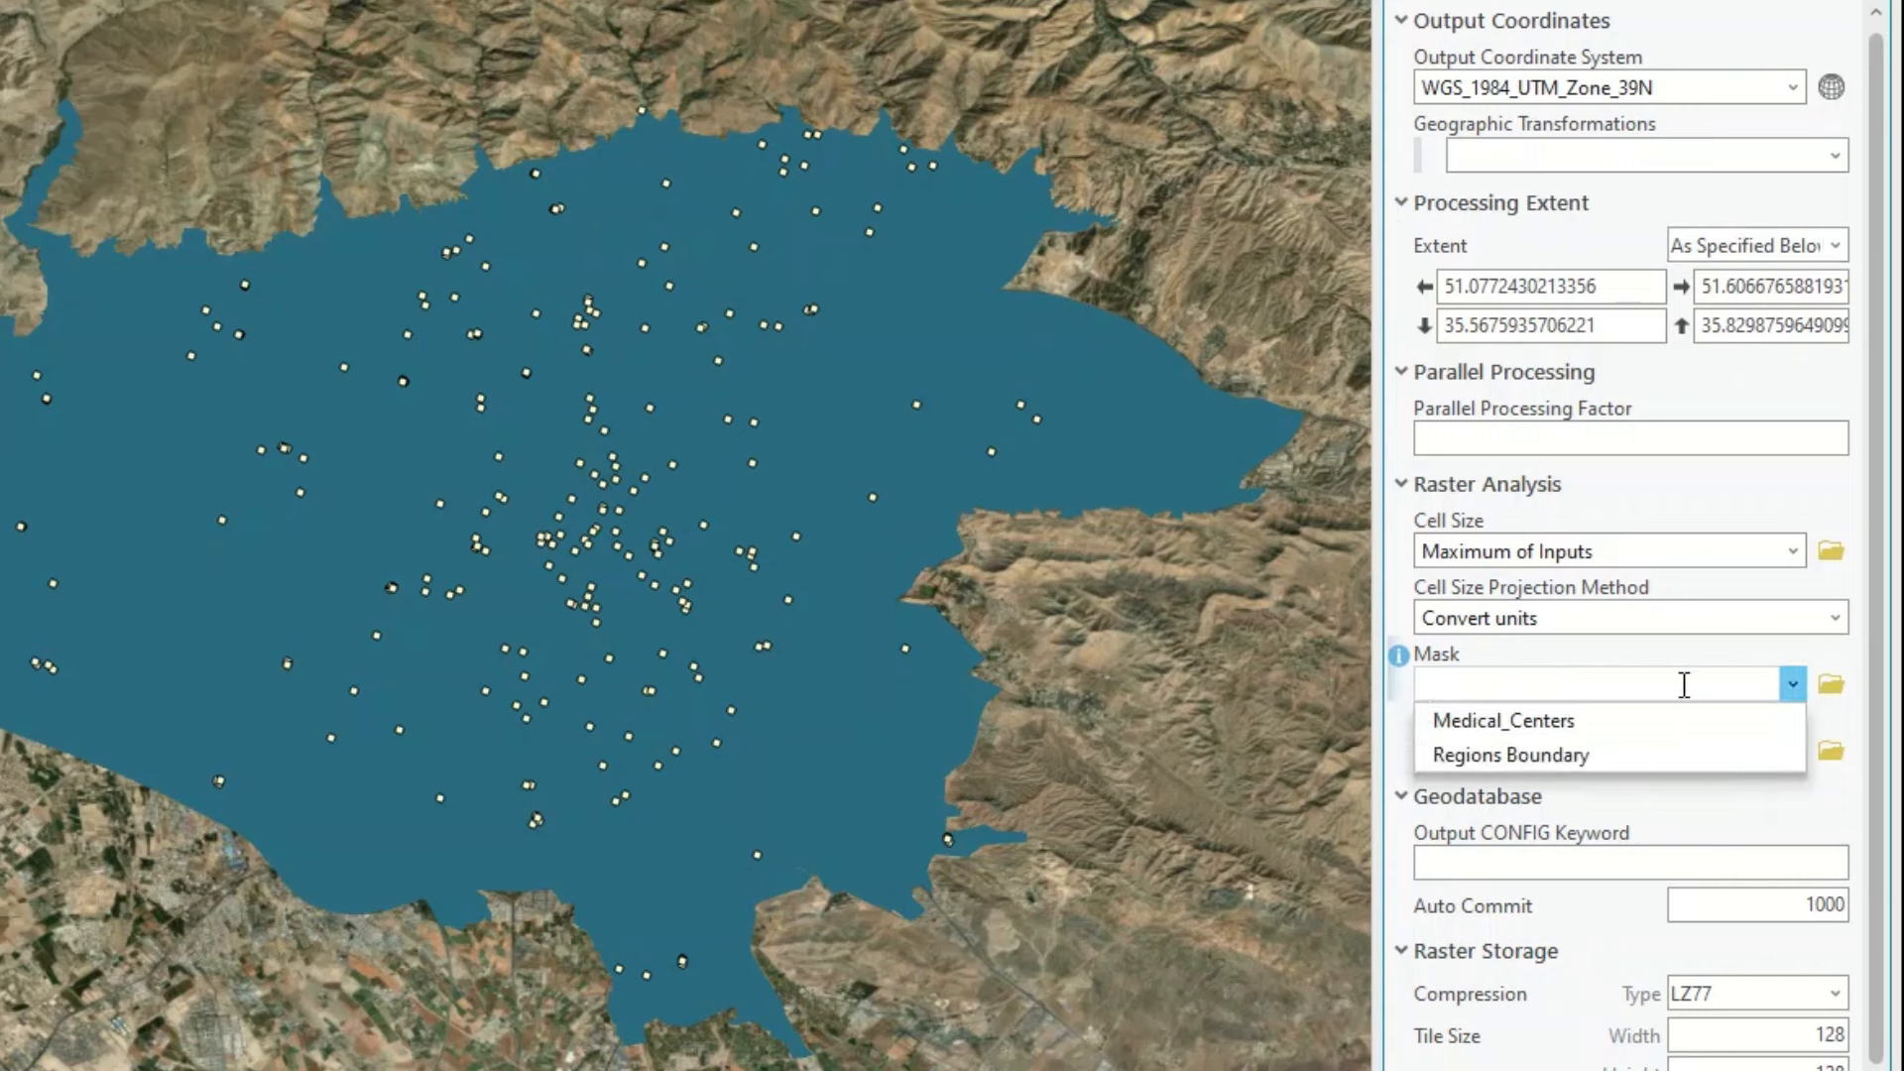
left_click(1647, 763)
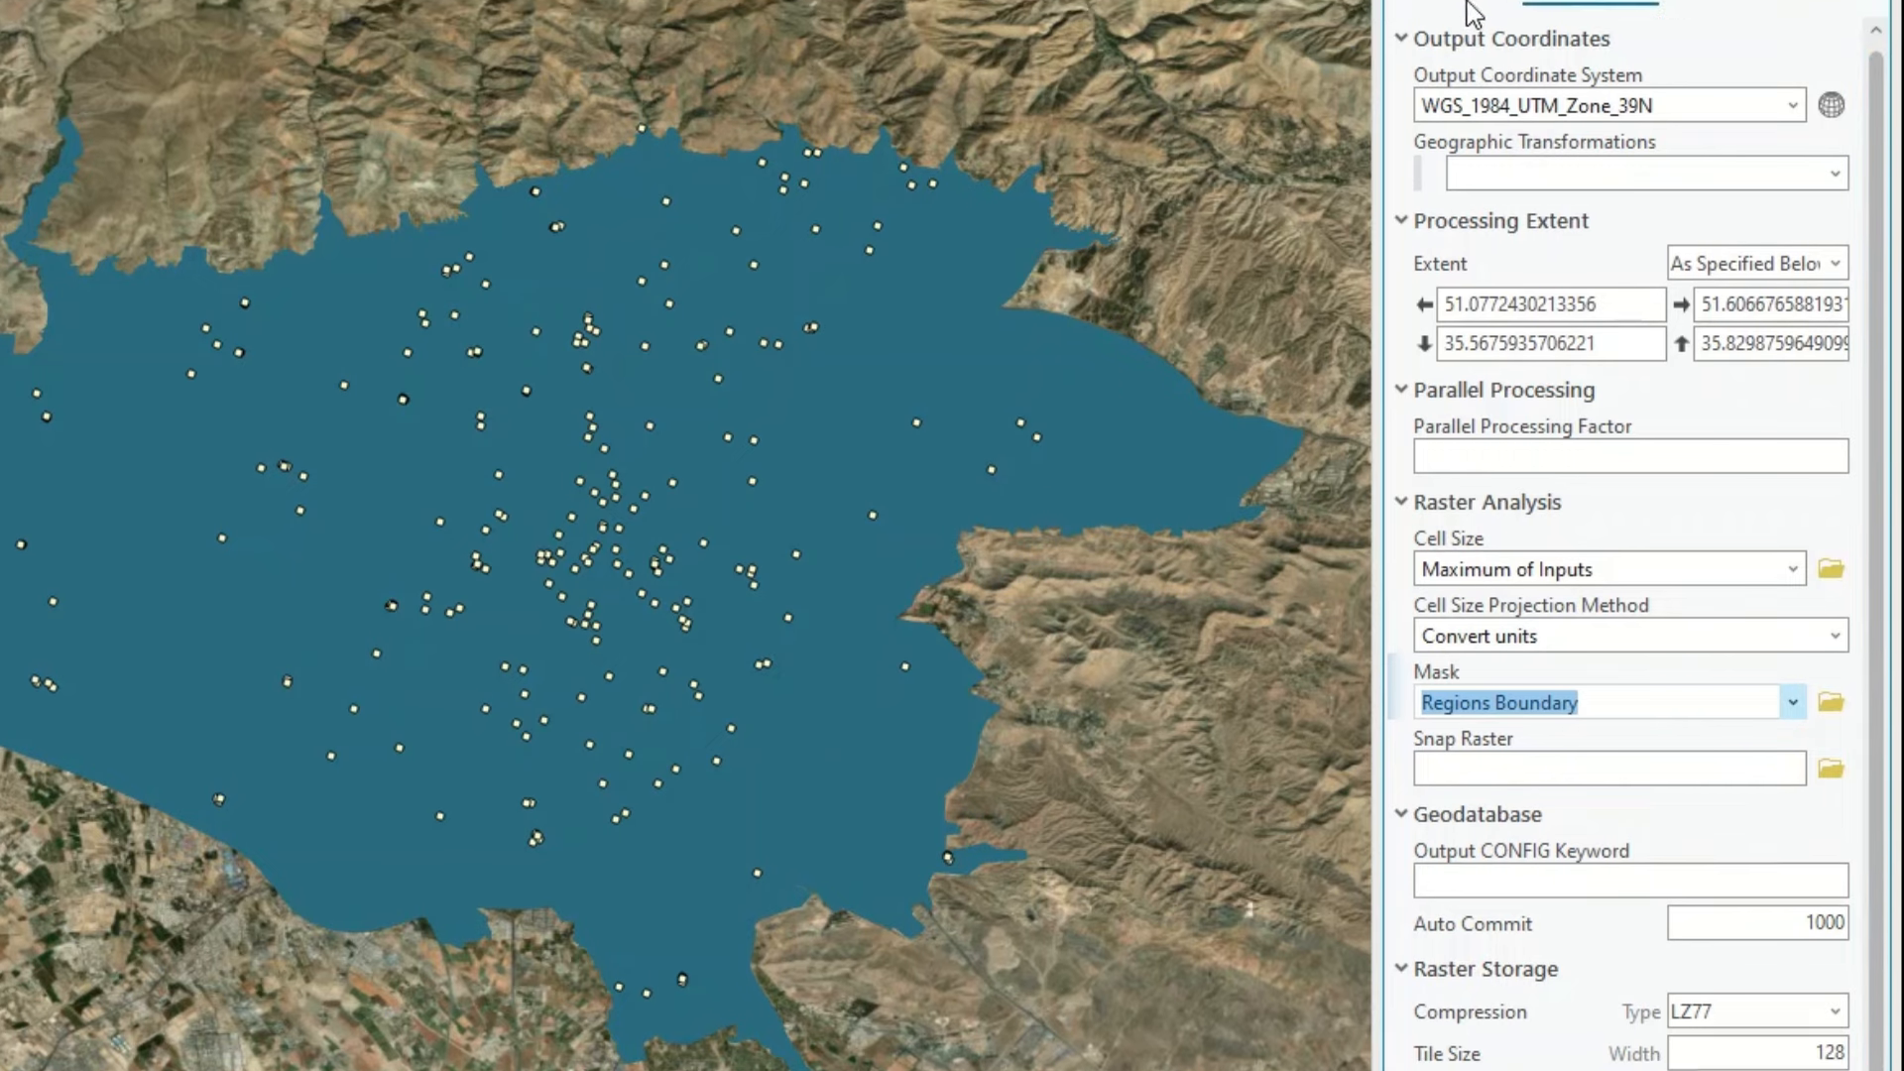
Step: Set the output cell size to 100 and run Euclidean Distance with EucDist_Medi1 as the output raster
left_click(1455, 55)
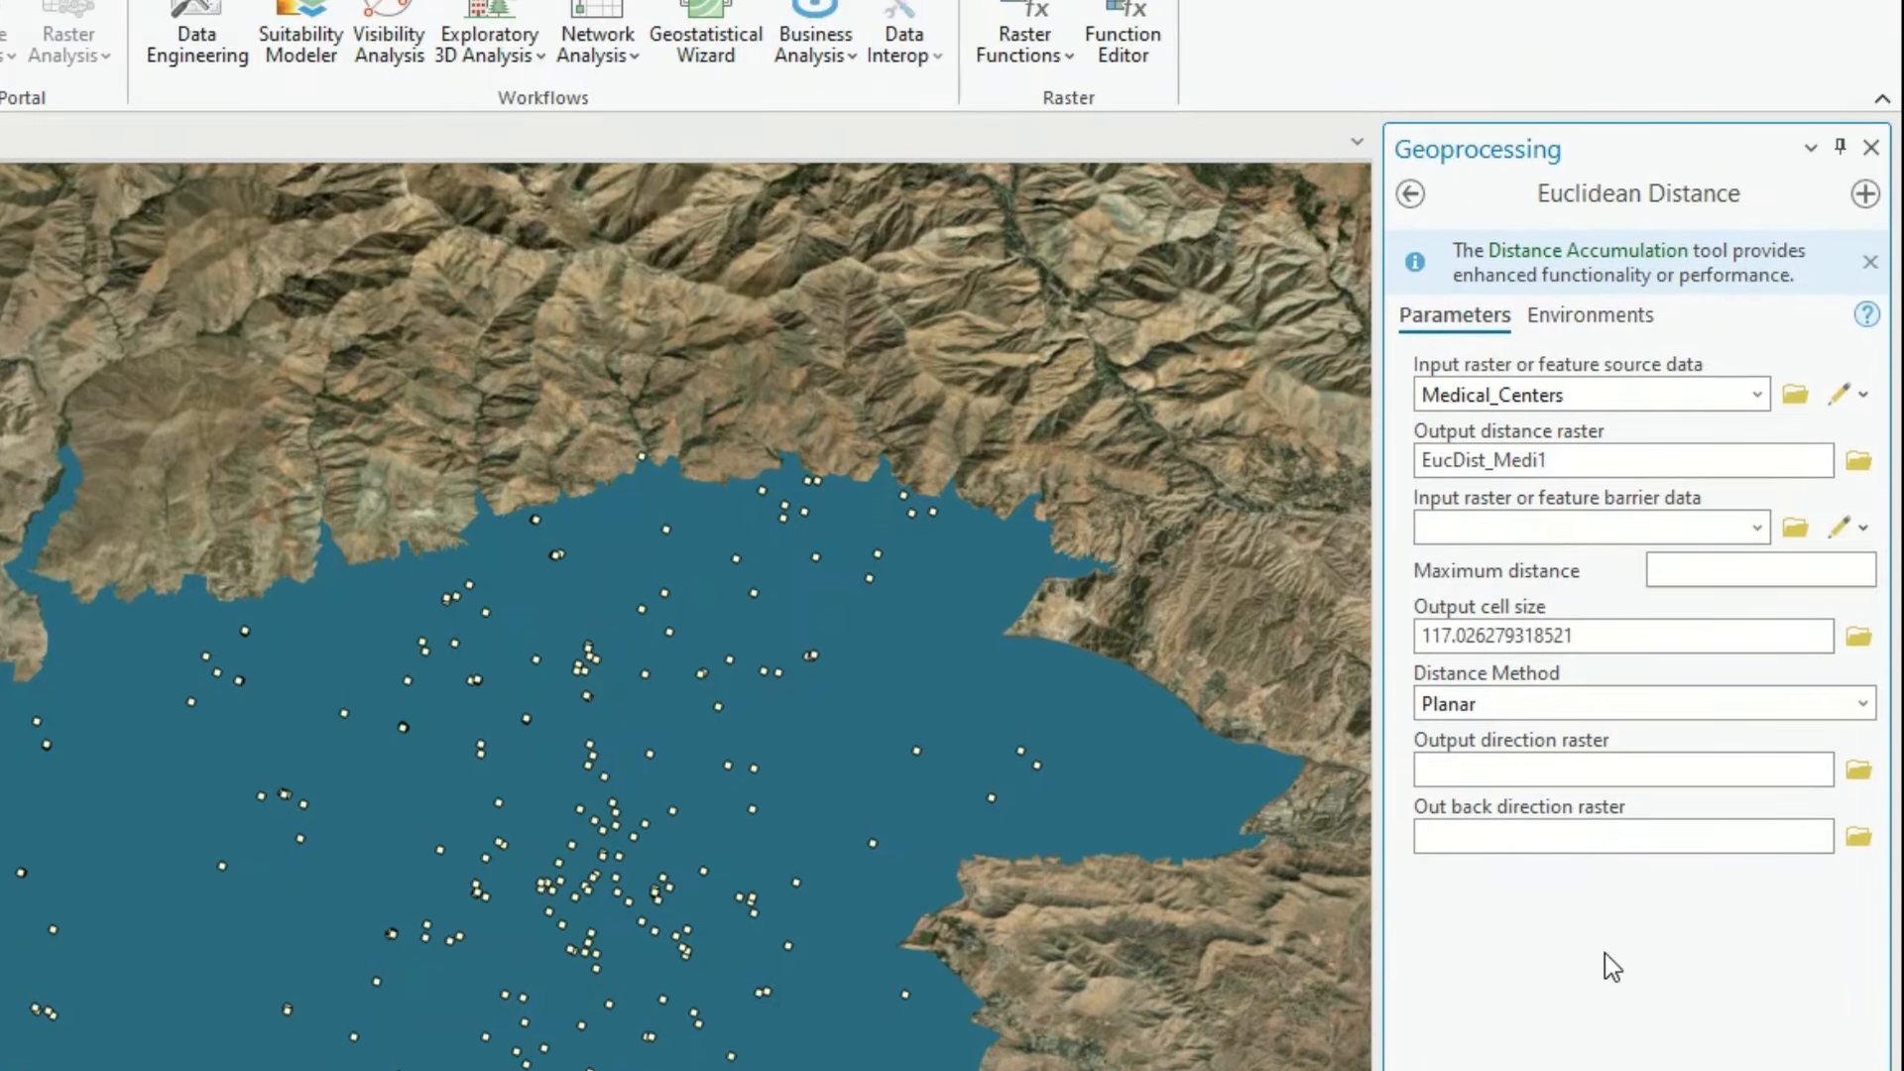
left_click_drag(1629, 630, 1382, 628)
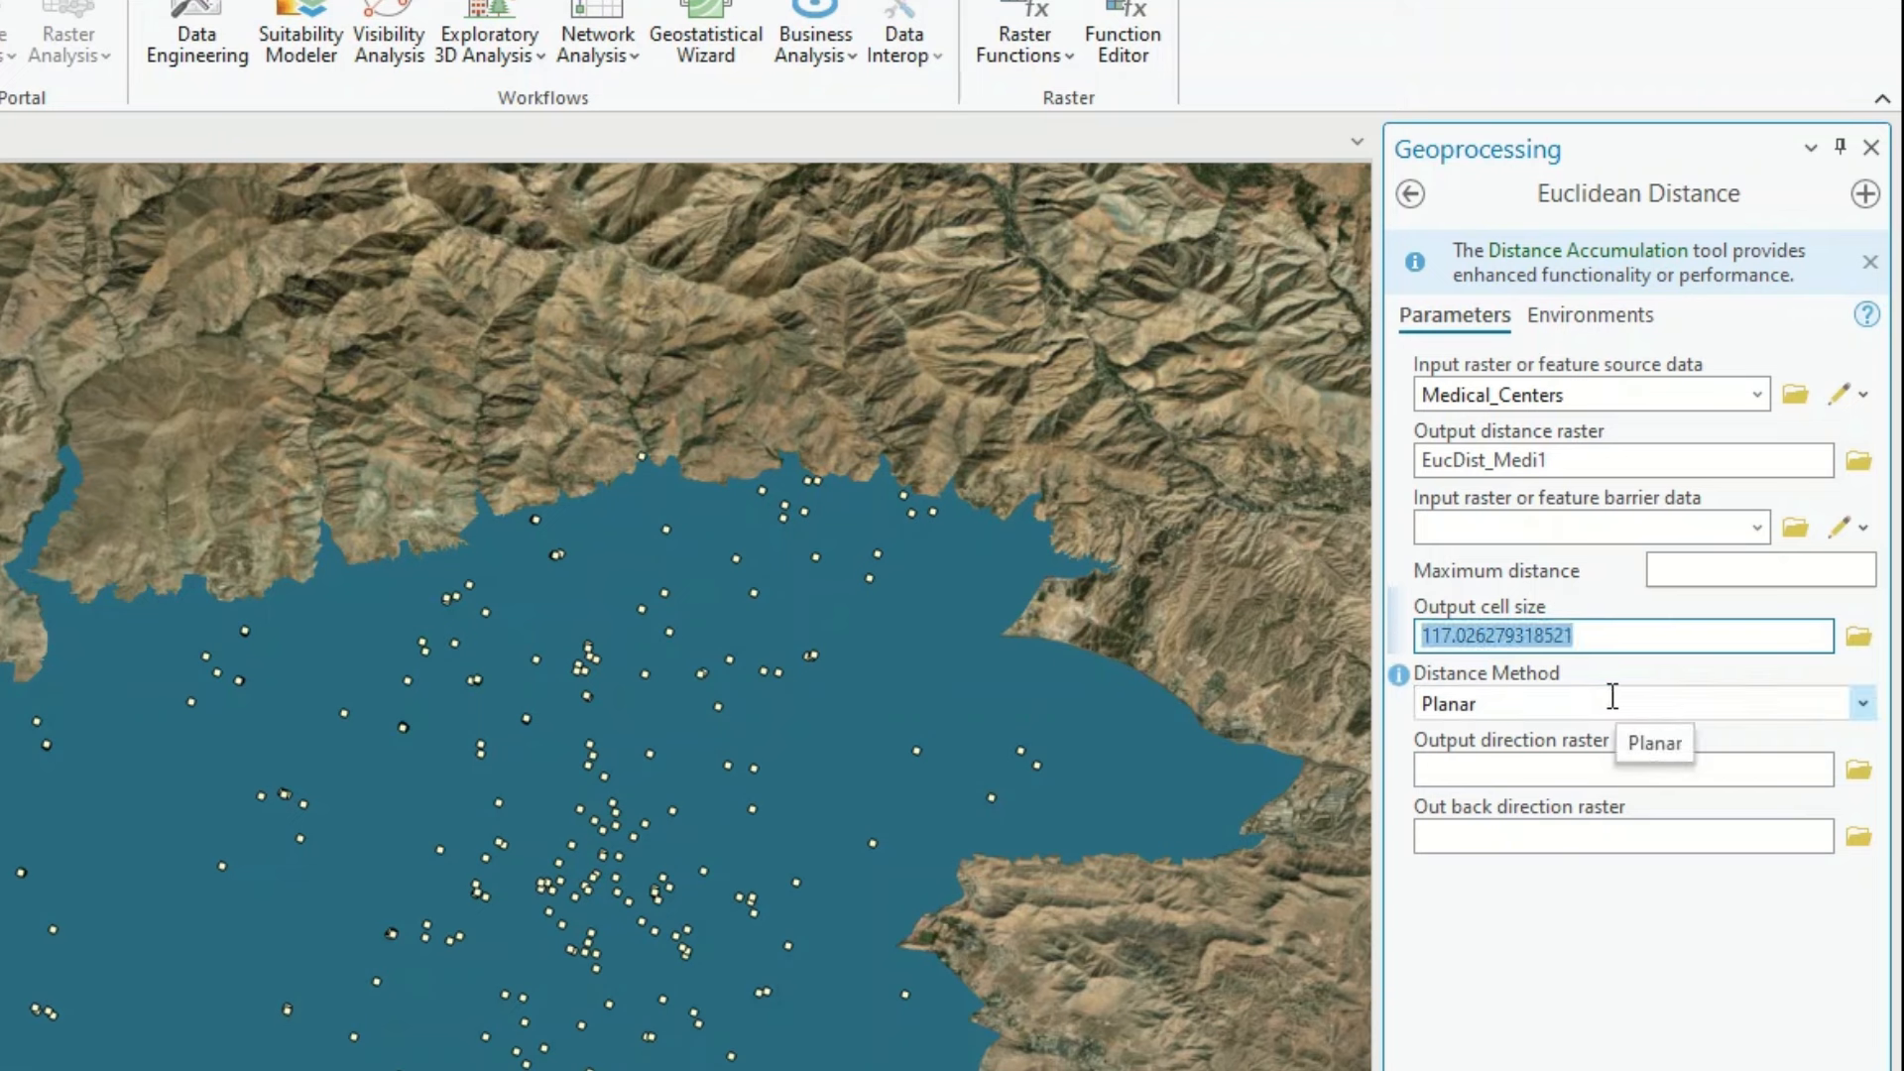
type("50")
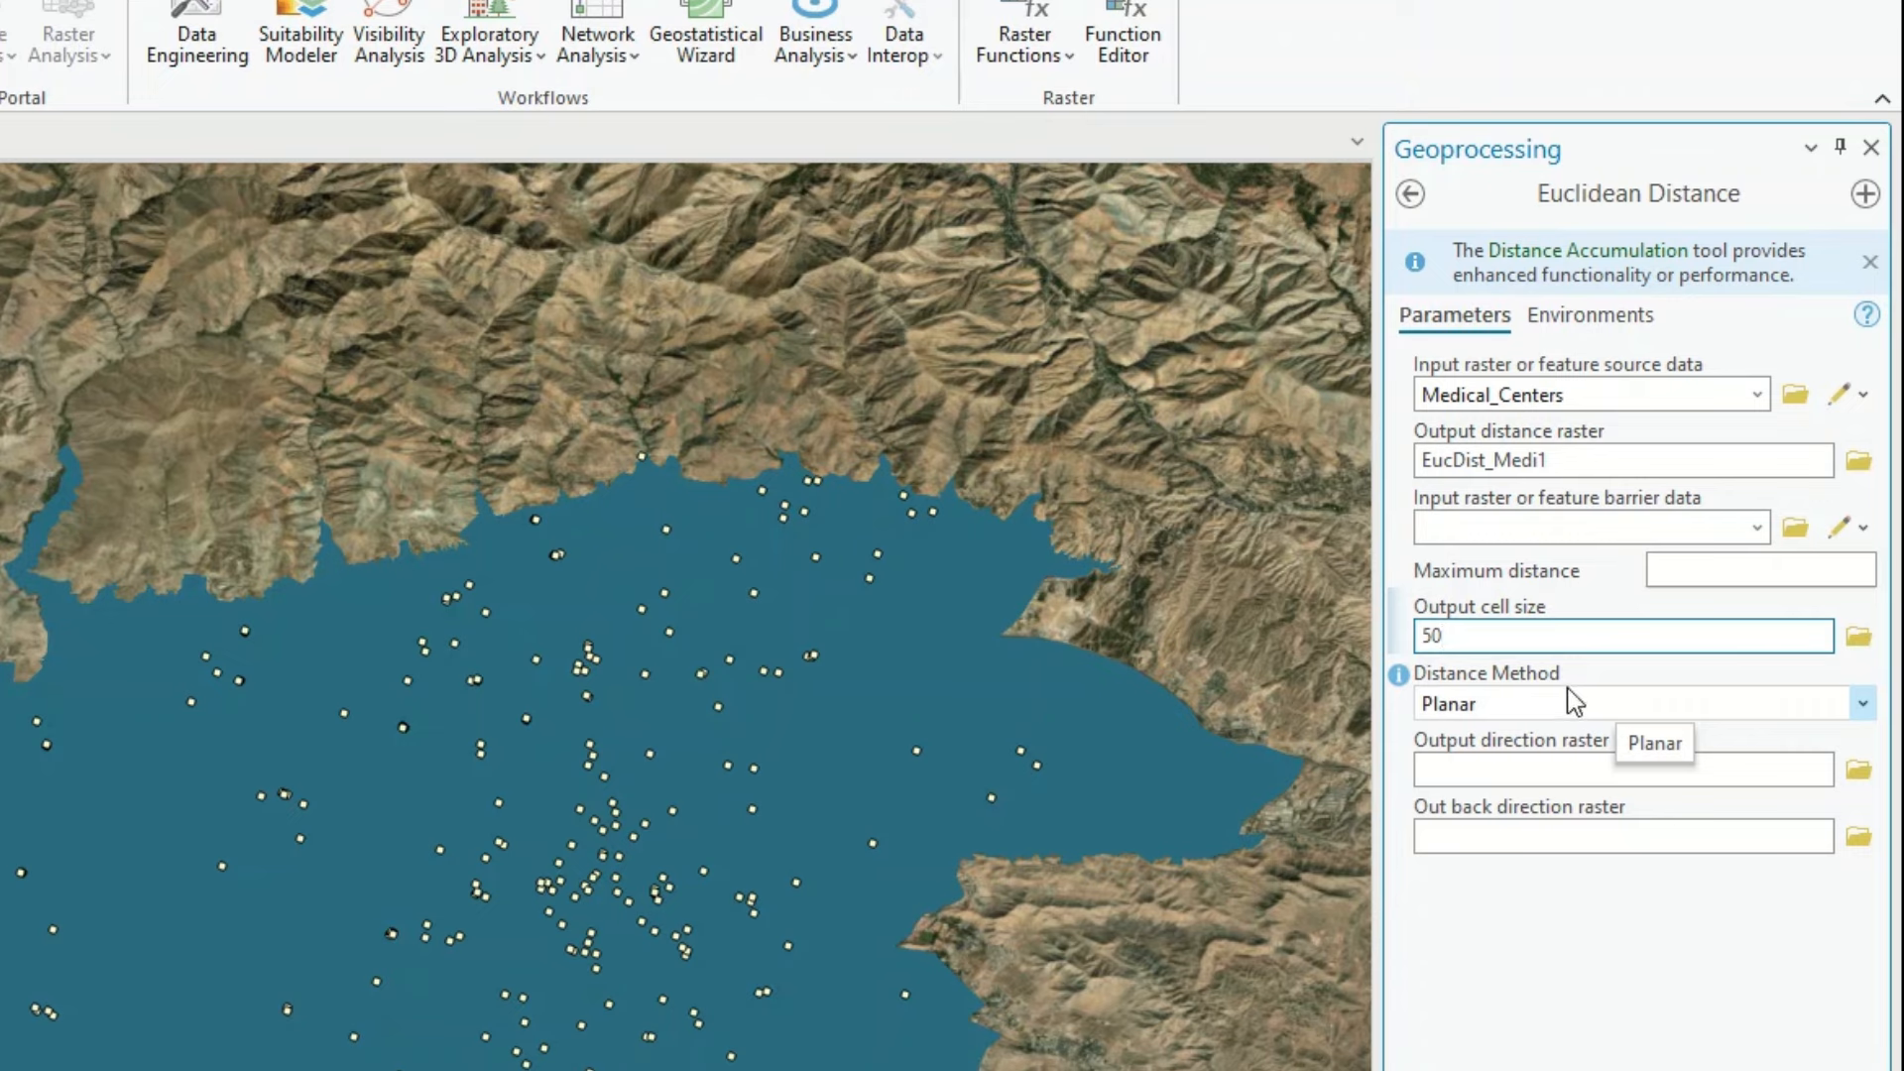
left_click_drag(1458, 636, 1359, 640)
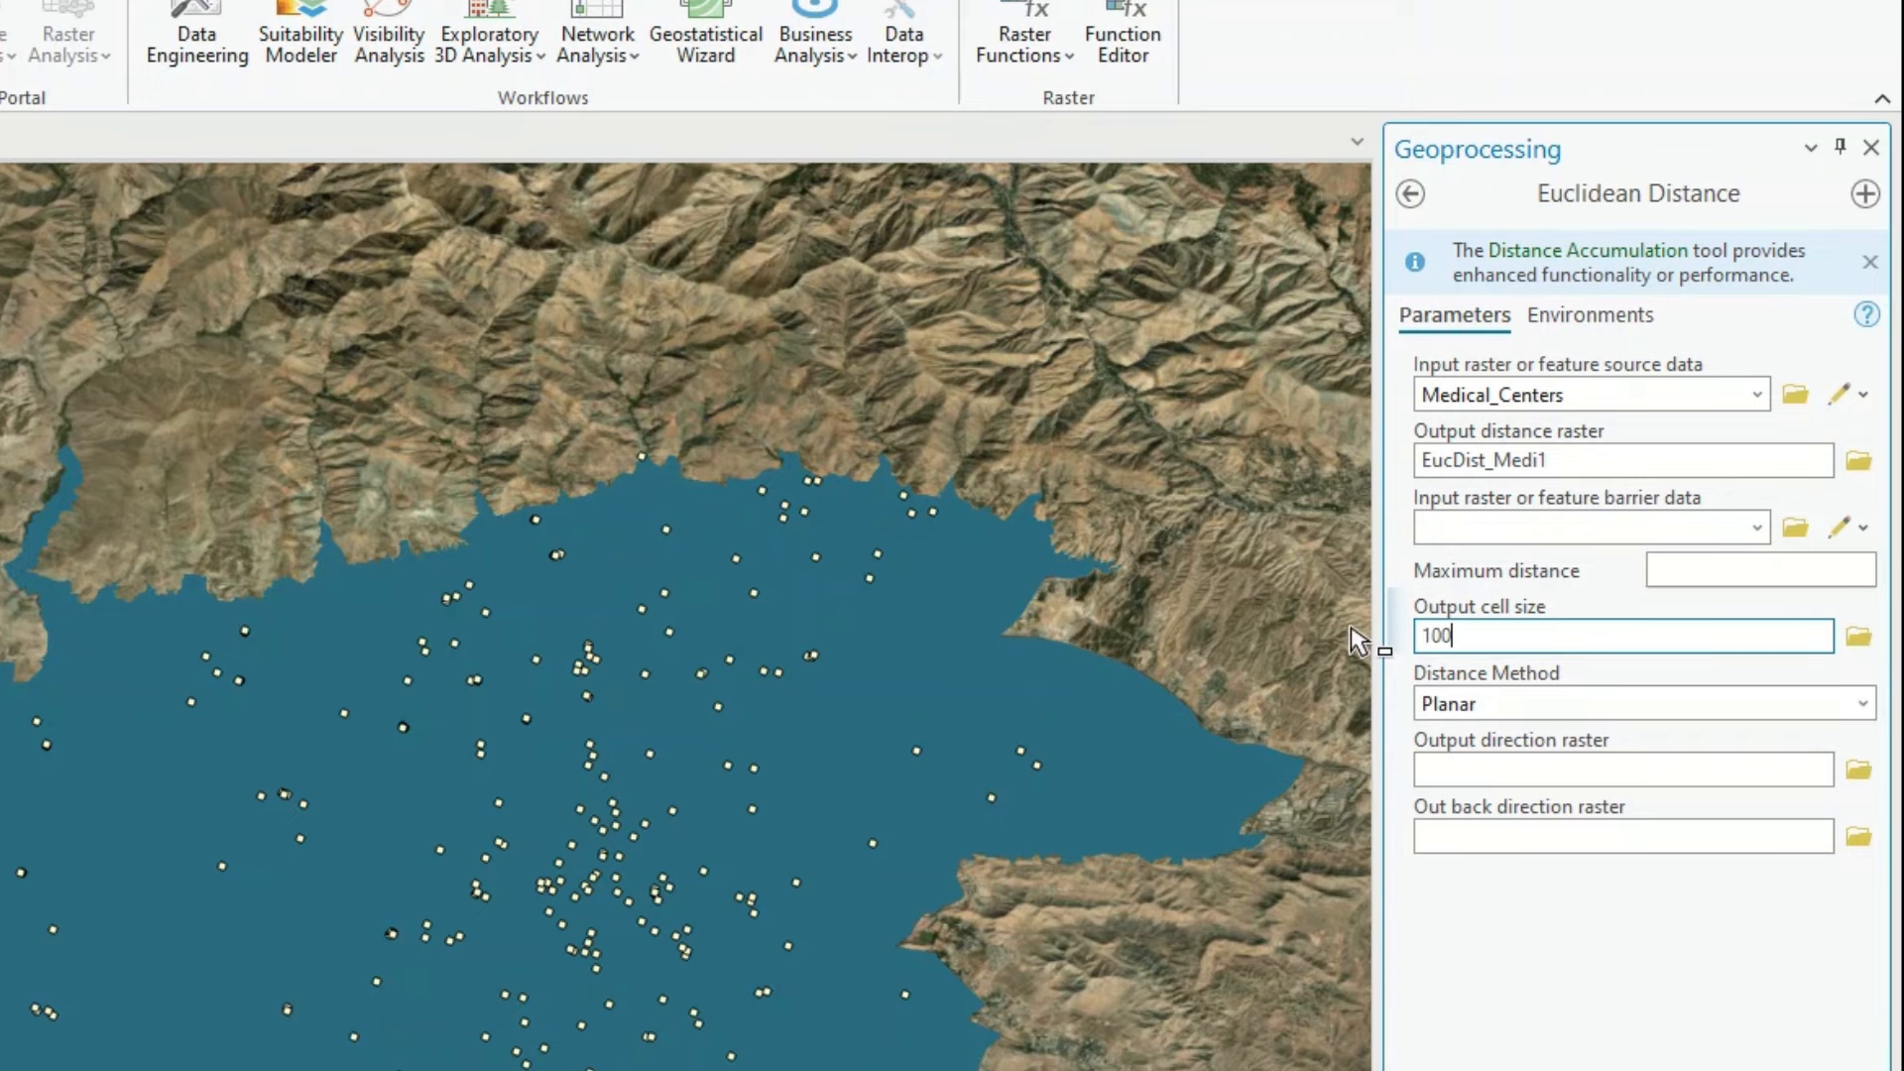
left_click(1627, 942)
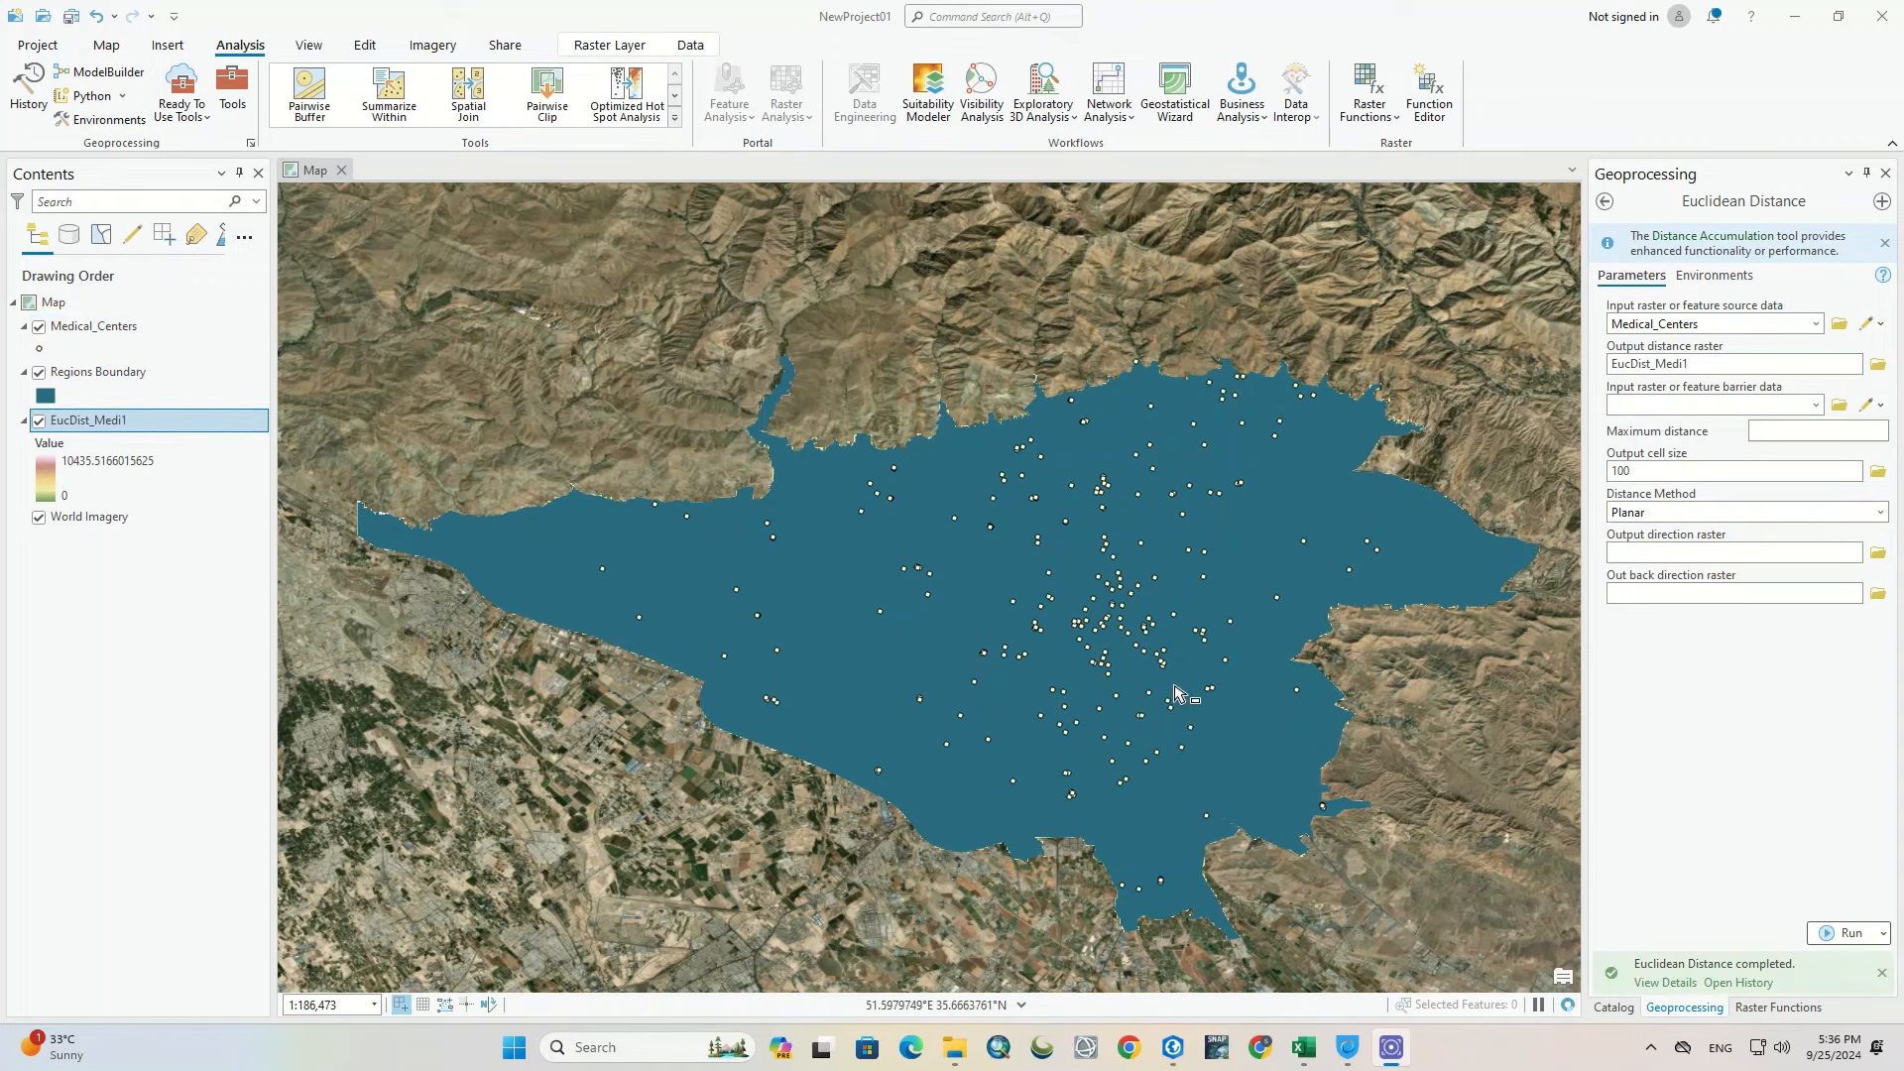
Step: Hide the Regions Boundary layer and try a rainbow color scheme on the EucDist_Medi1 raster
left_click(40, 373)
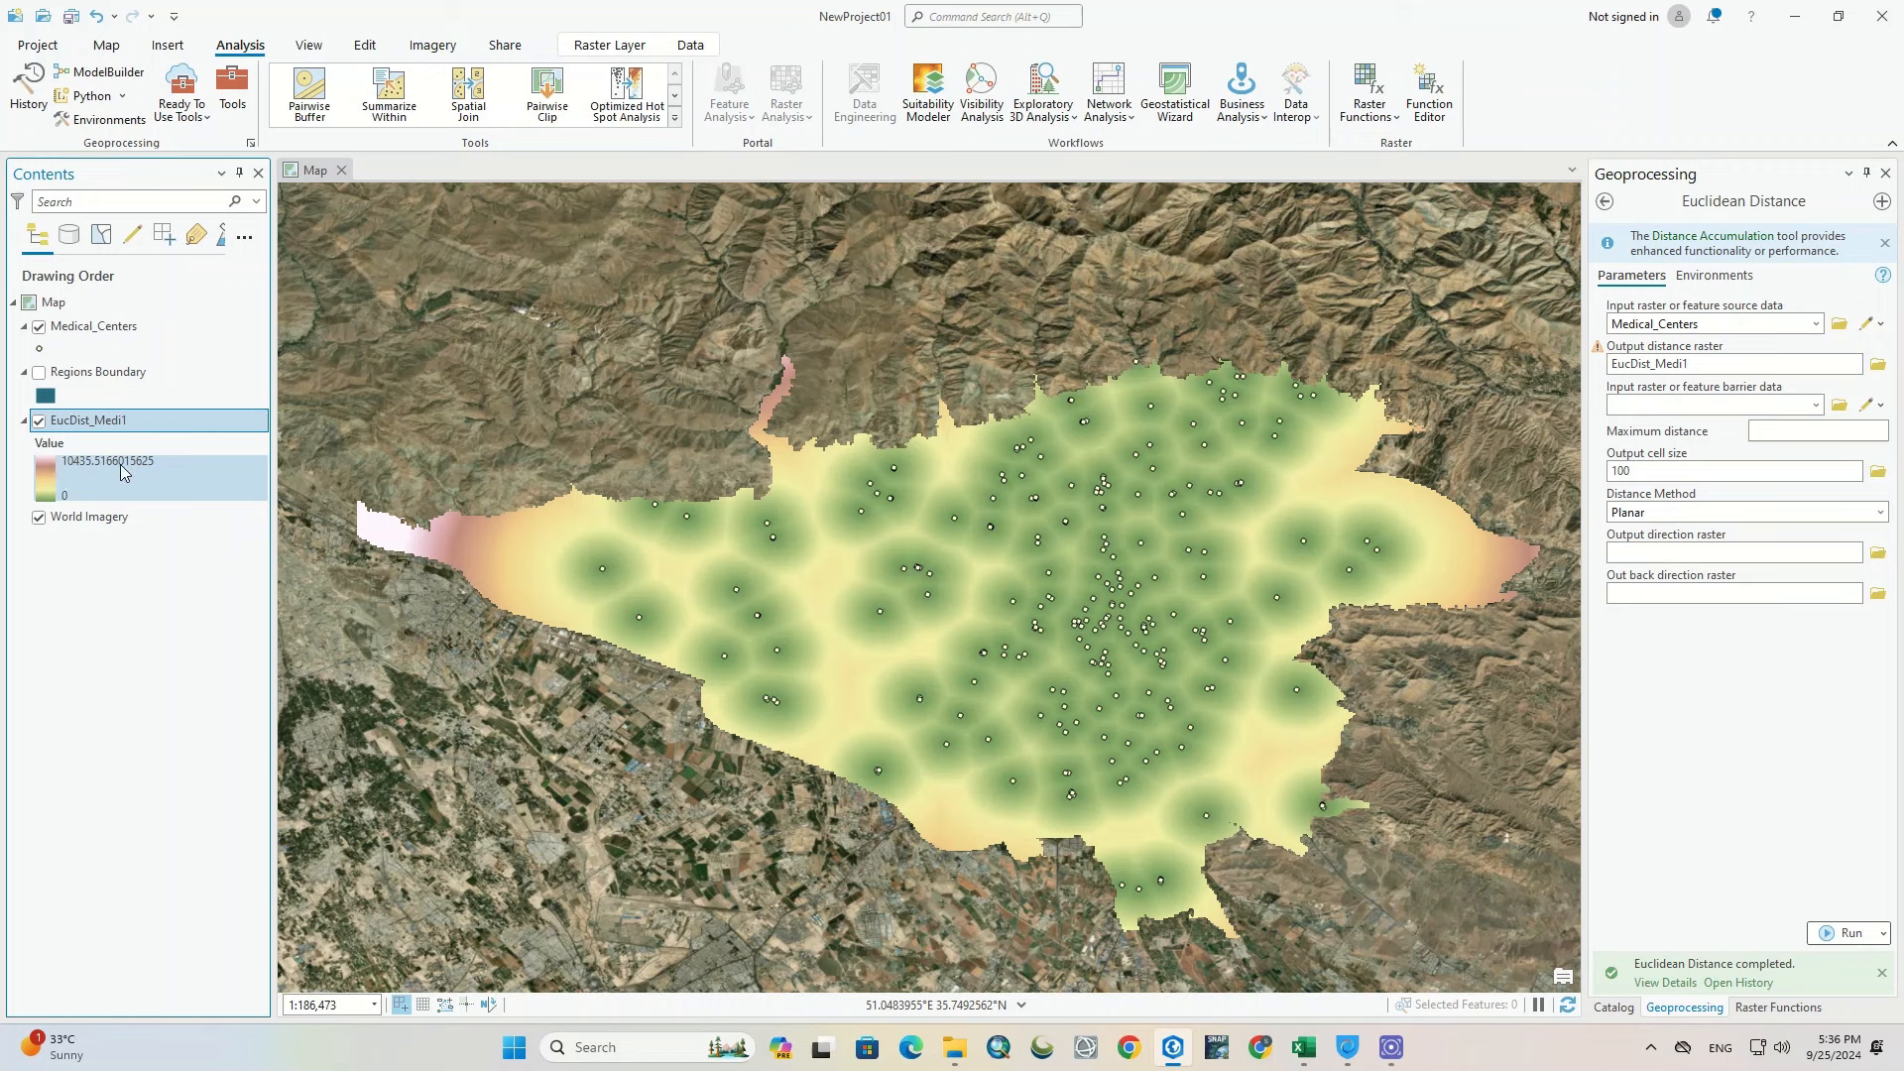
left_click(51, 486)
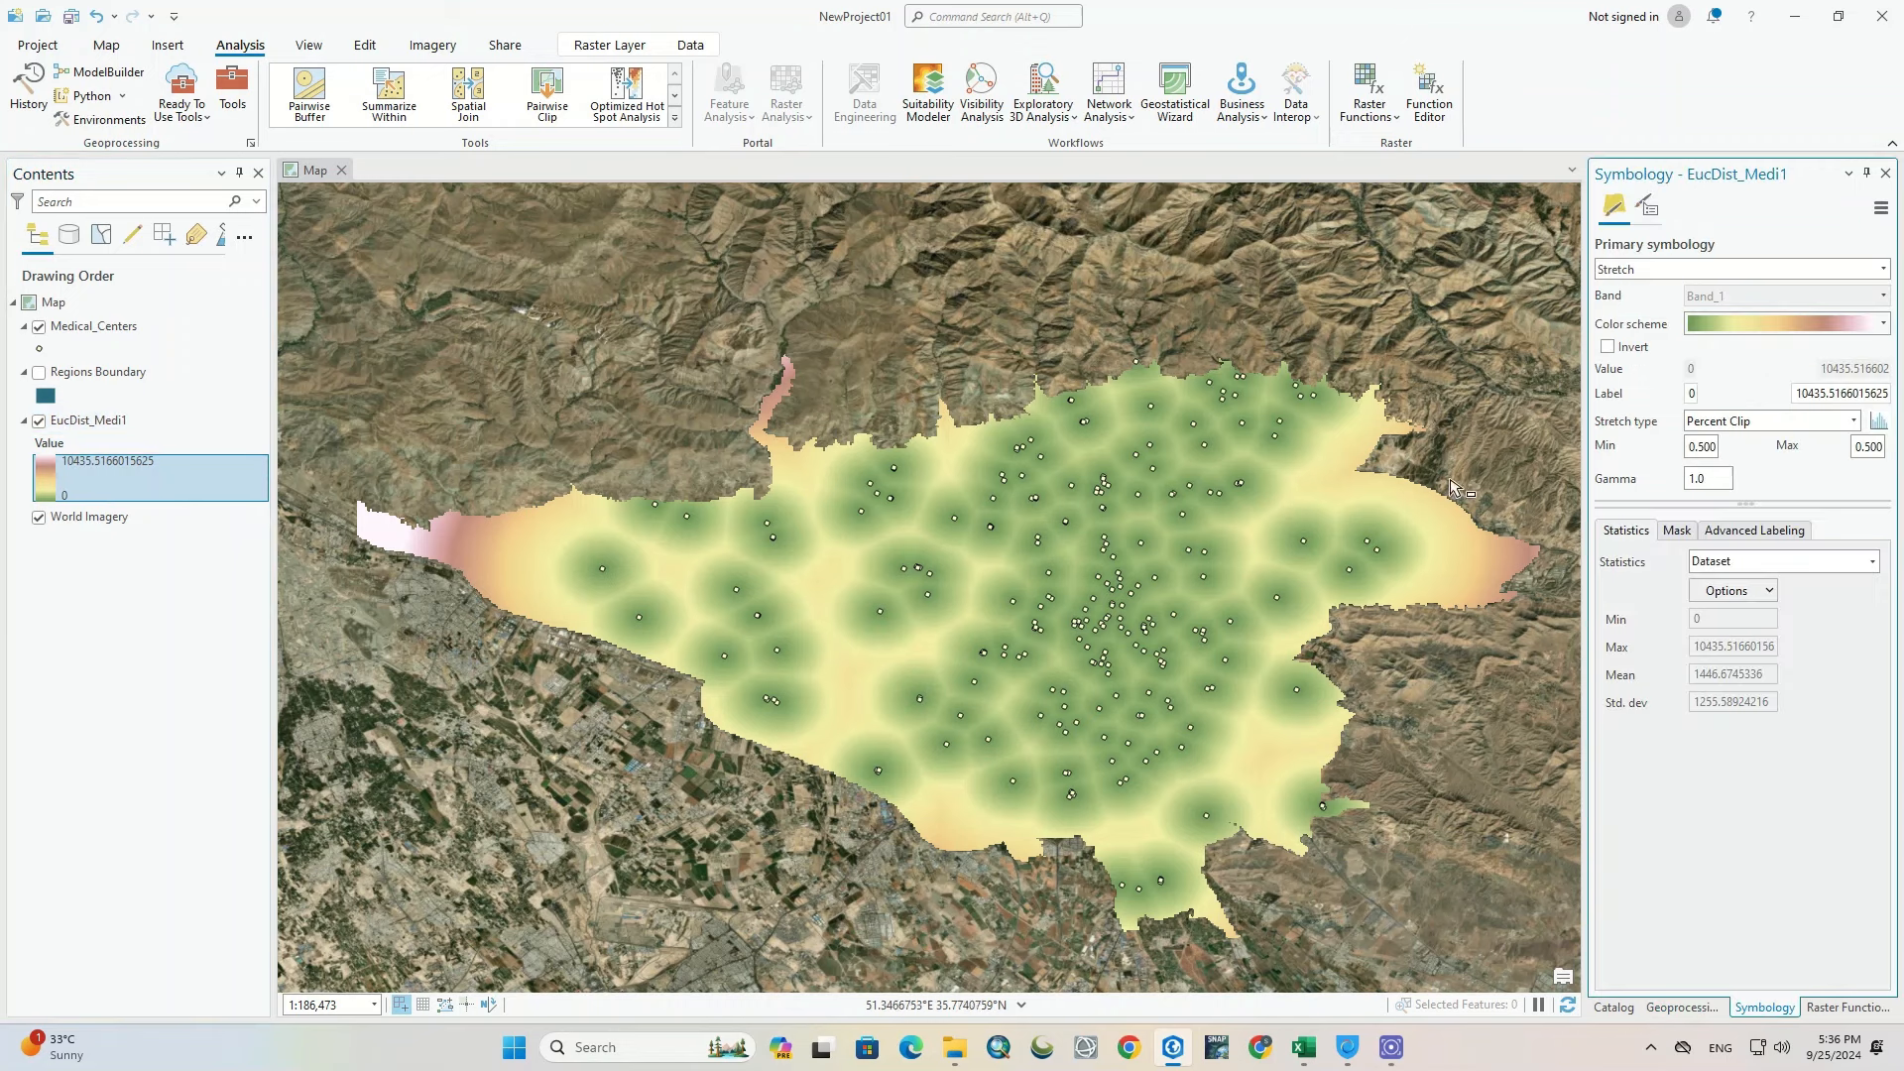
left_click(1883, 325)
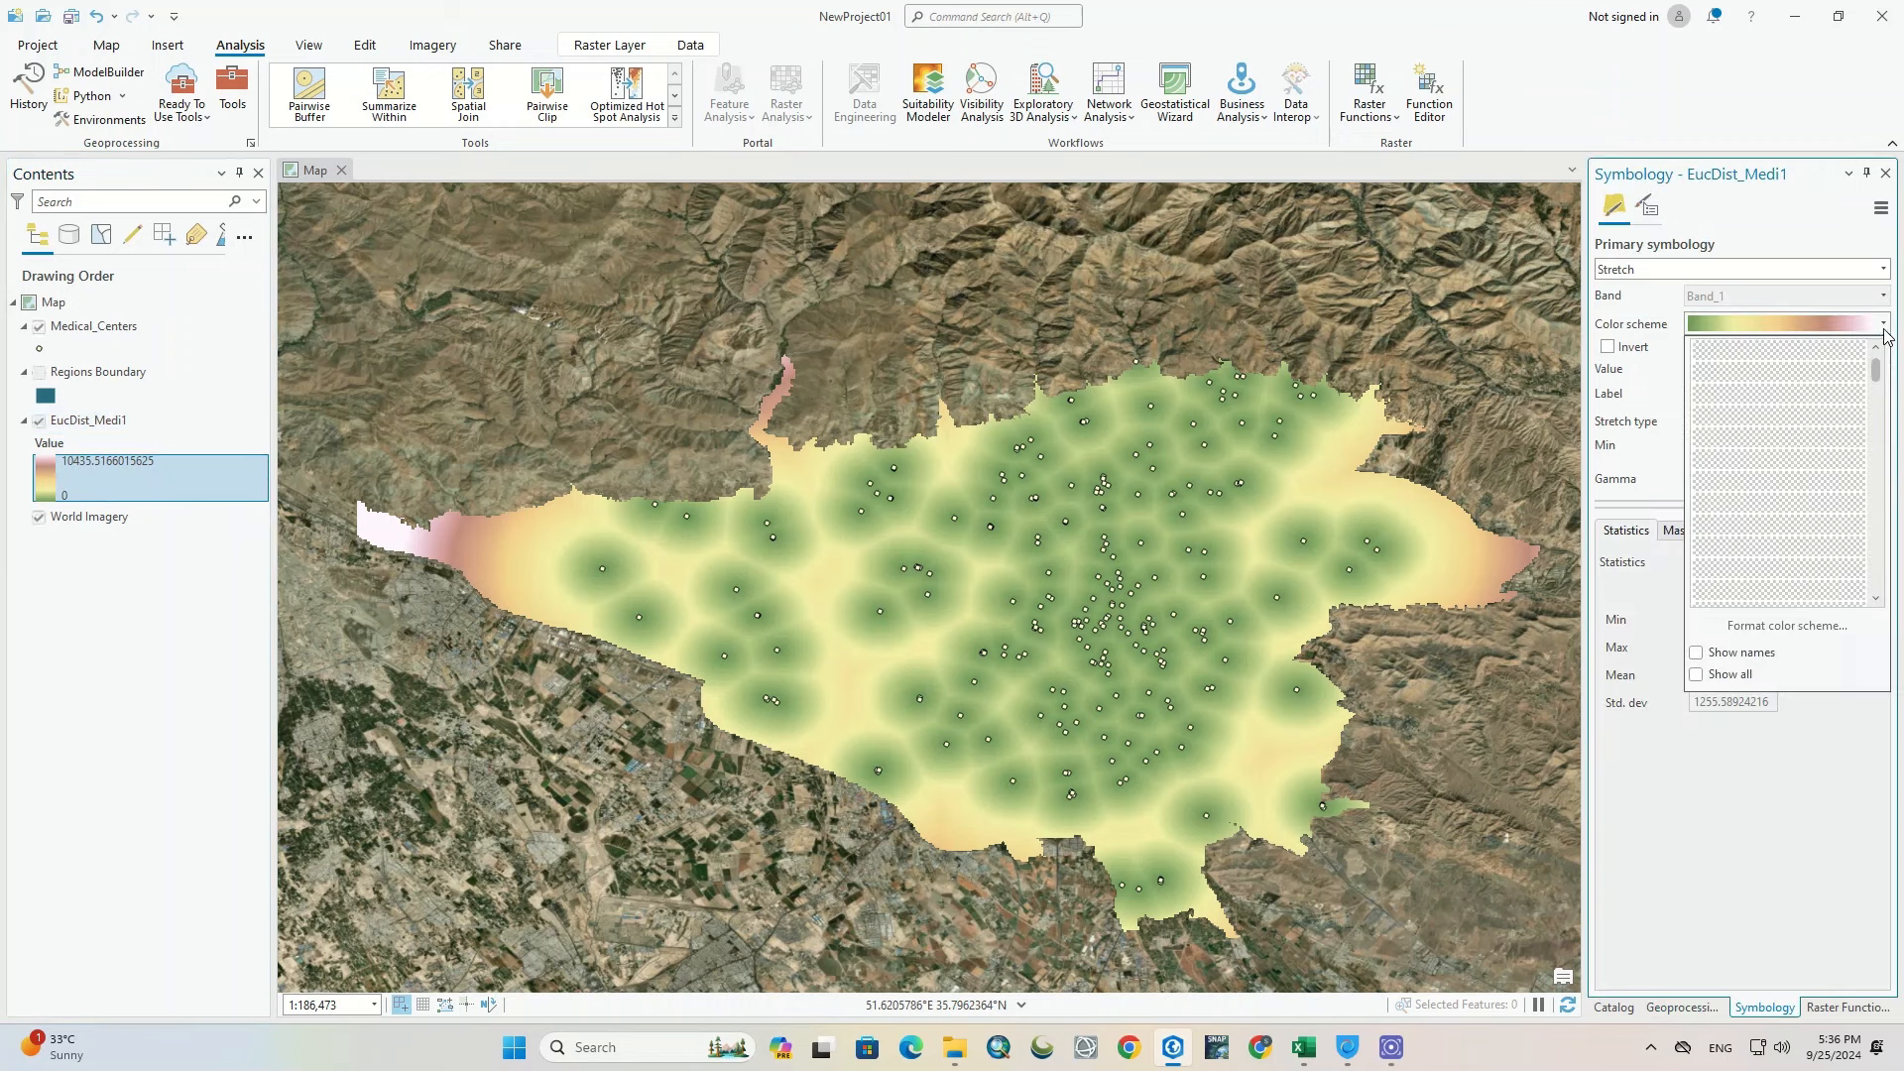
left_click(1848, 351)
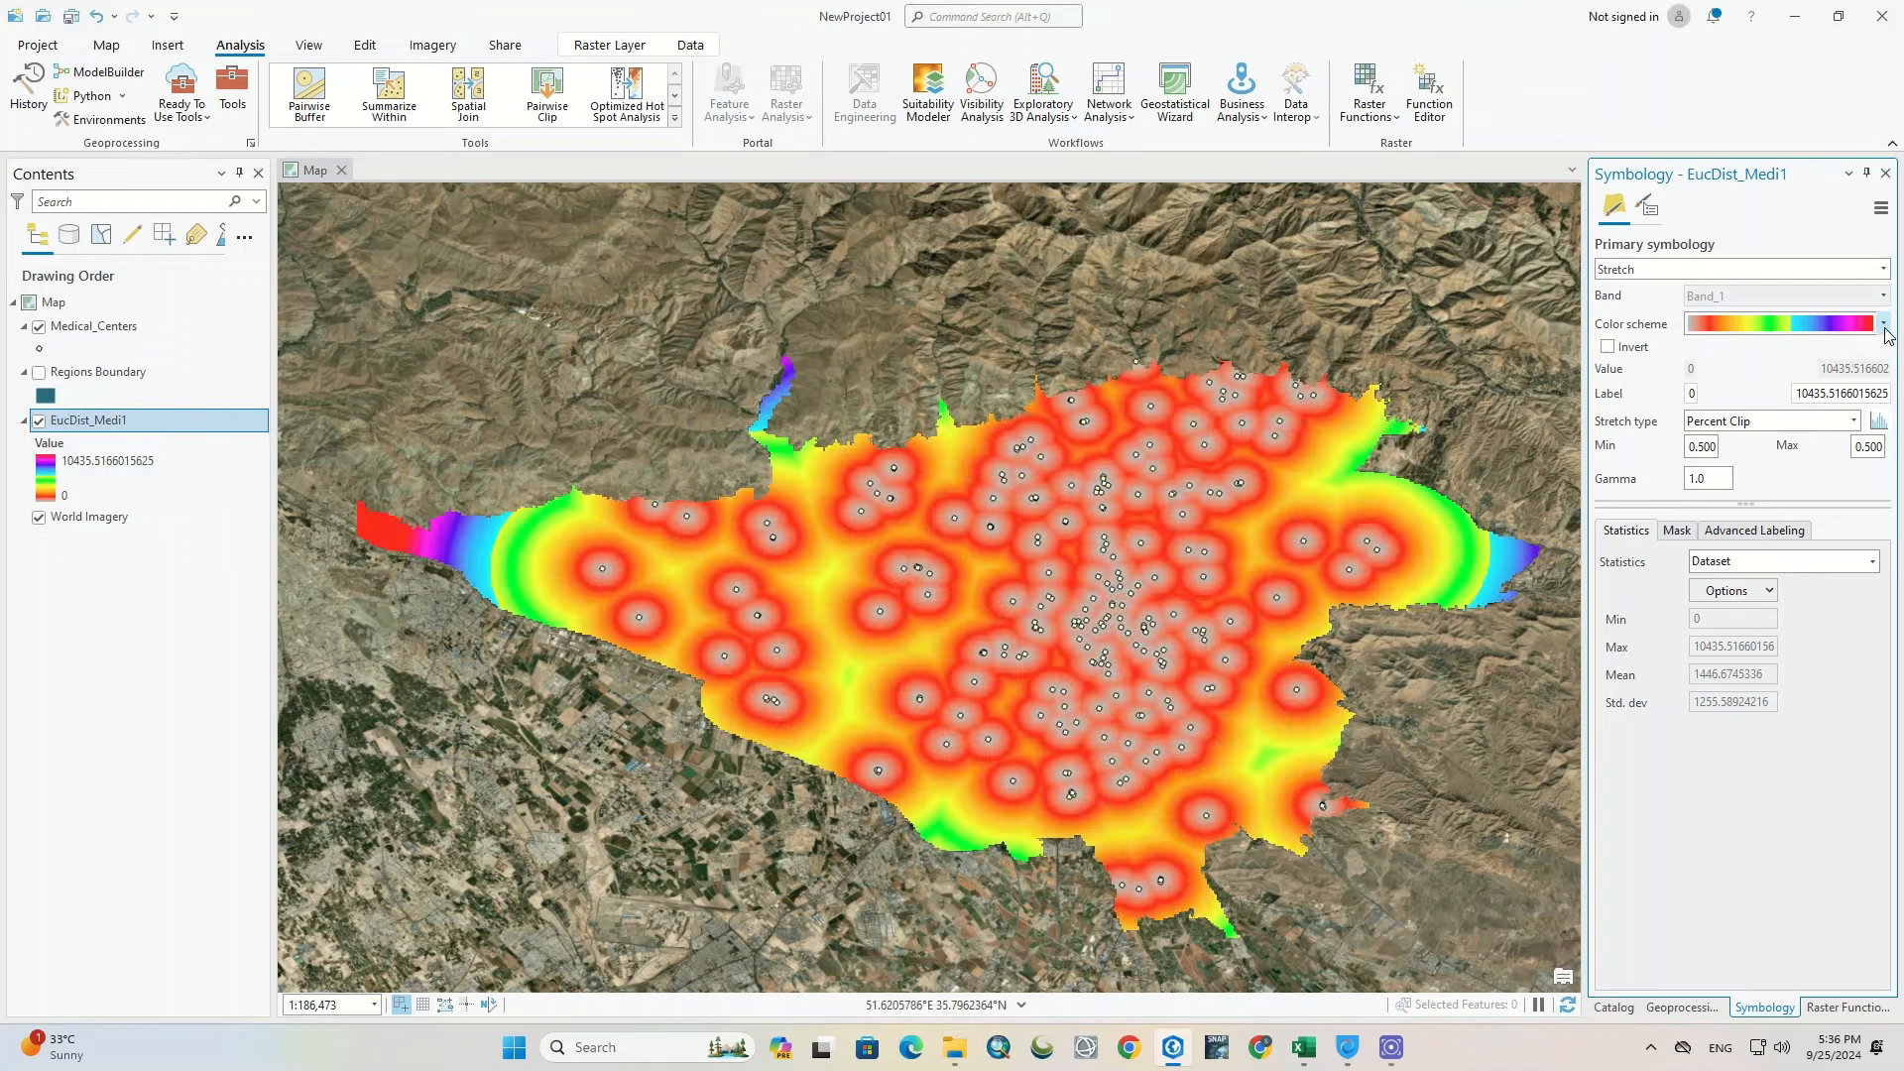
Step: Apply the dark-to-light blue stretch color scheme to EucDist_Medi1 and invert it
left_click(1884, 325)
left_click(1830, 490)
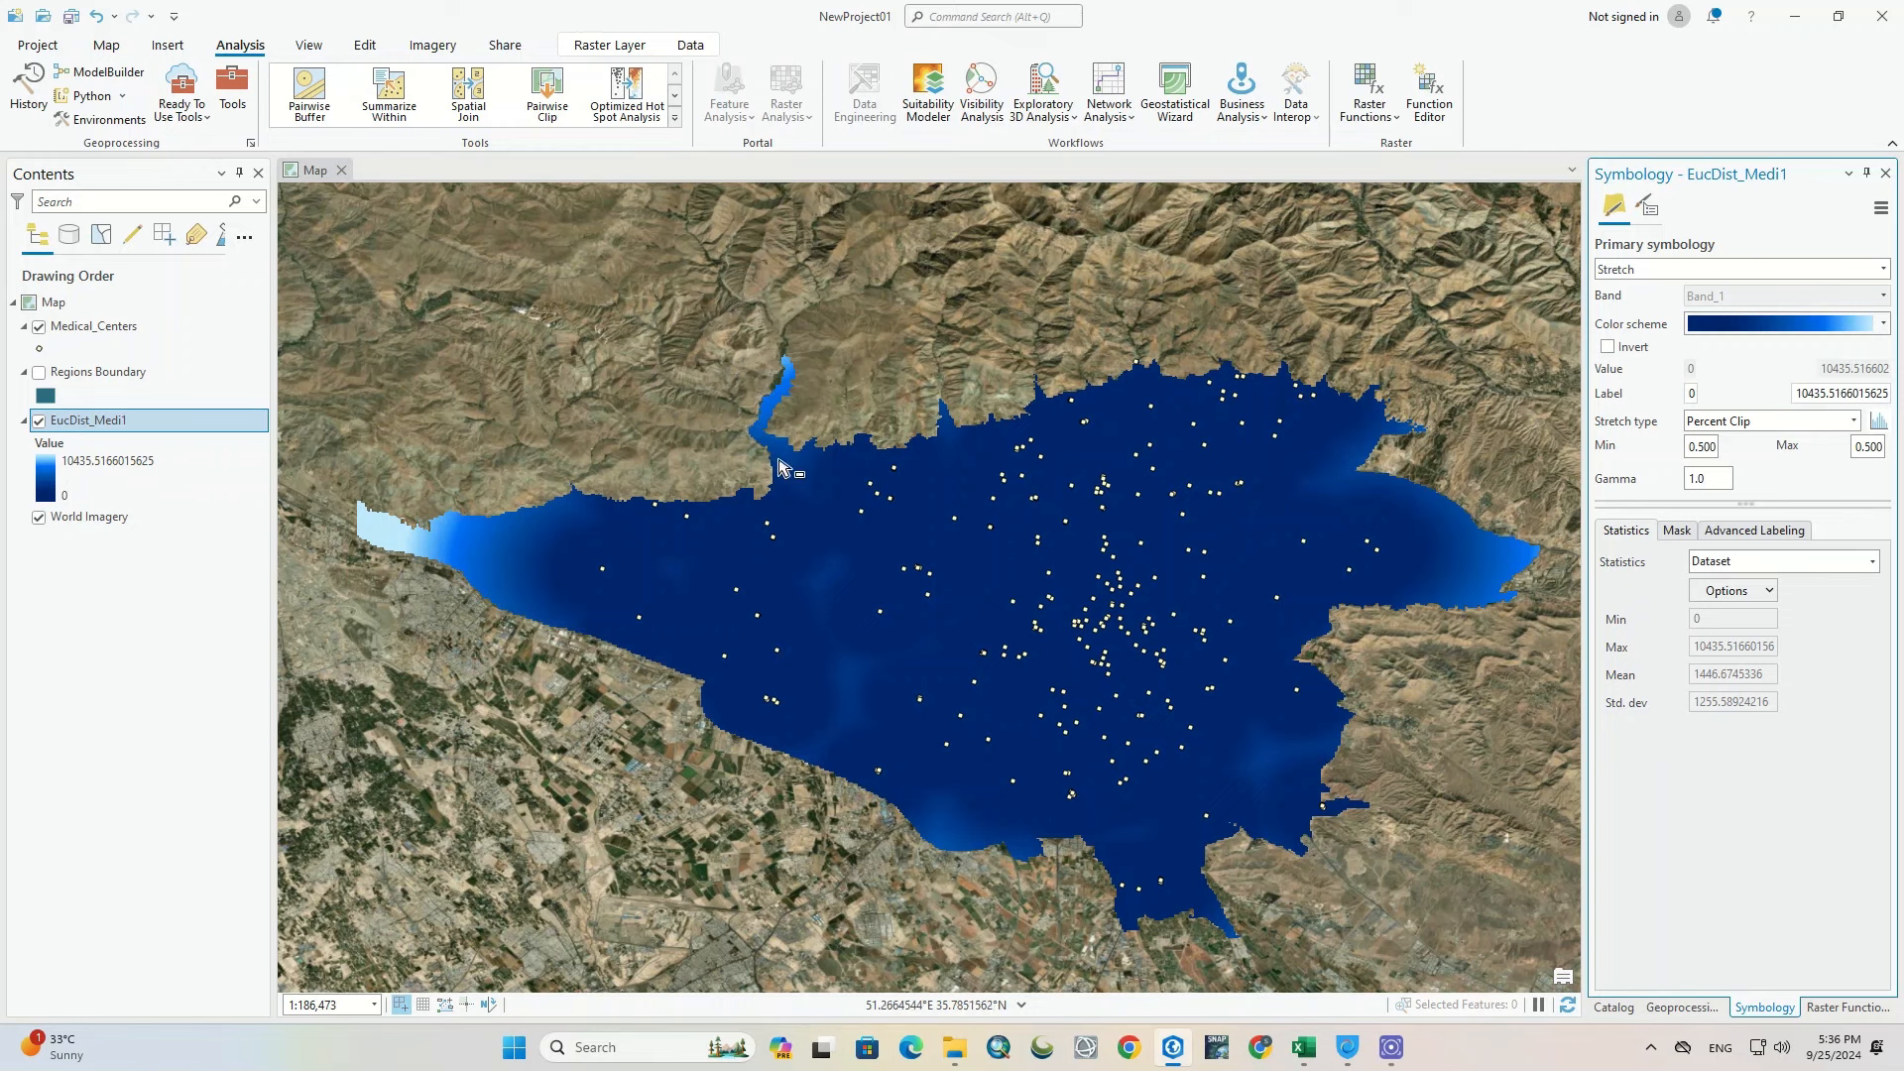
left_click(1608, 346)
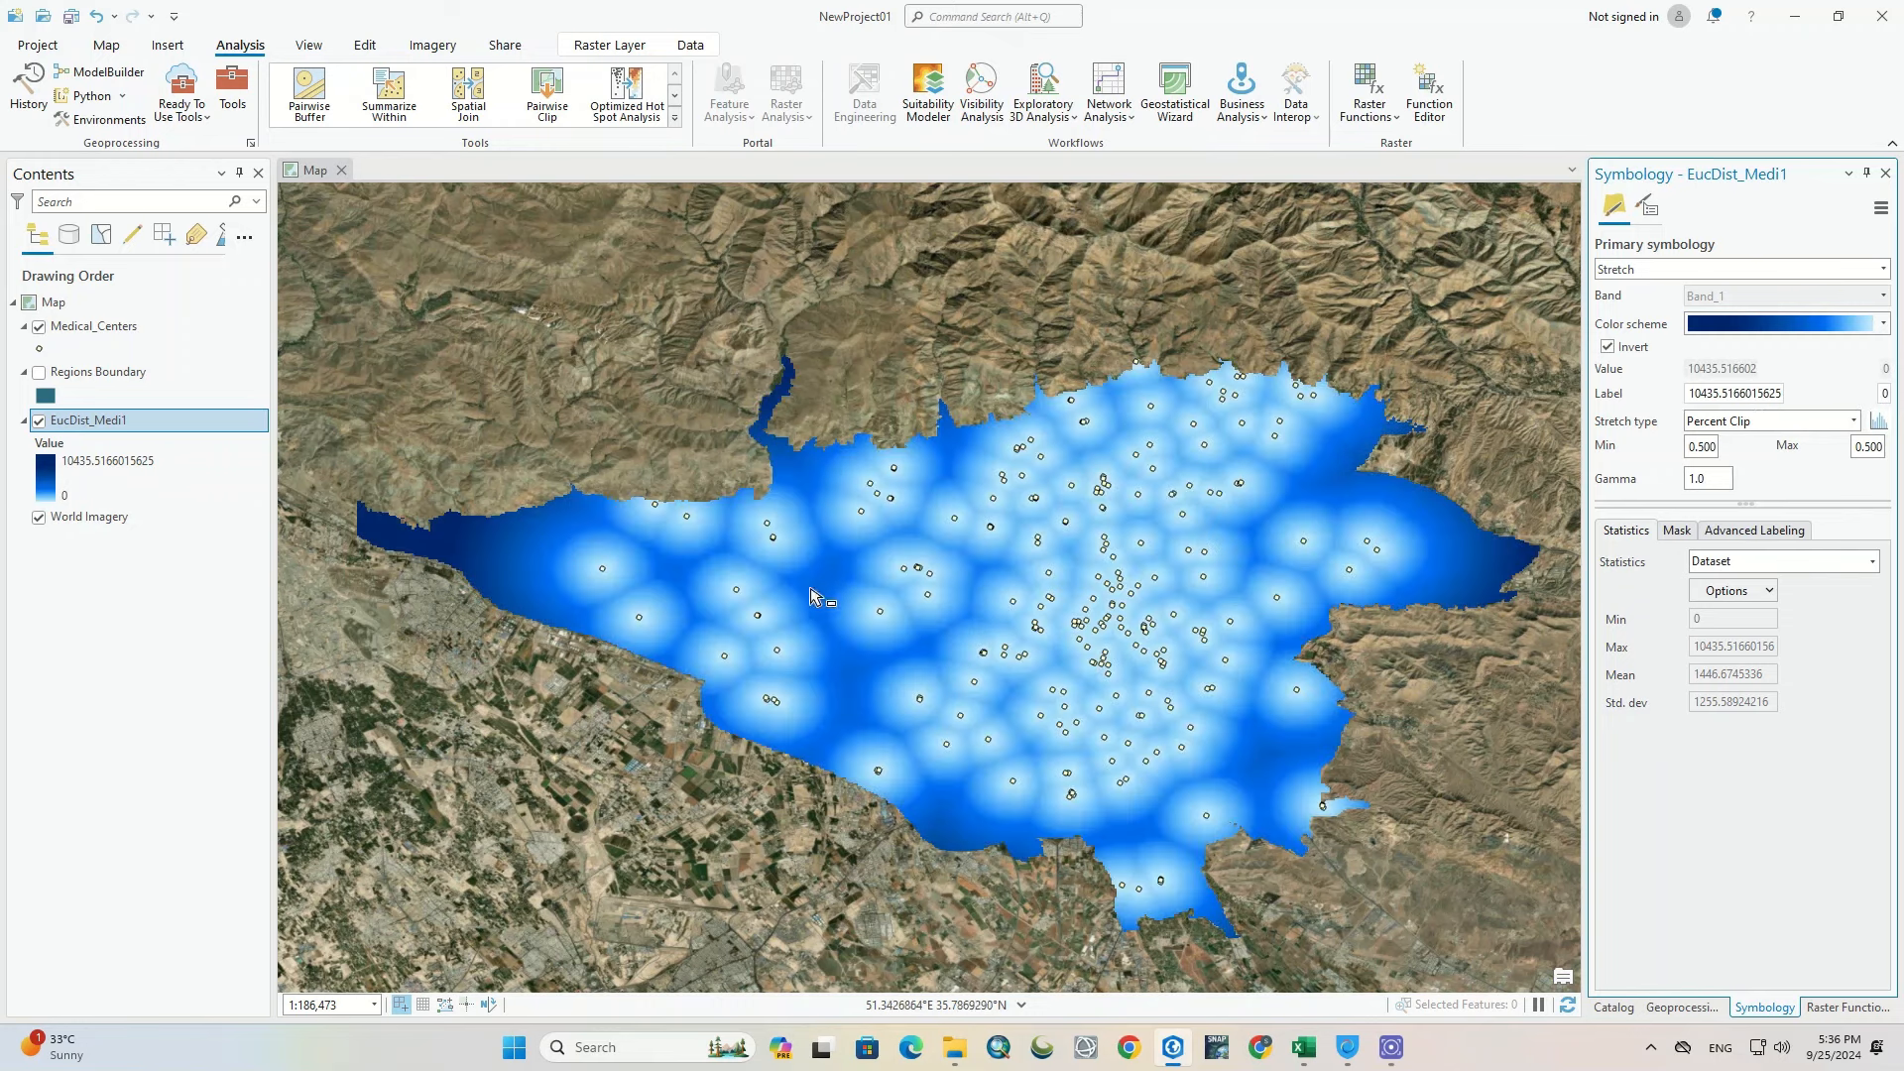
scroll(1276, 643, "down", 3)
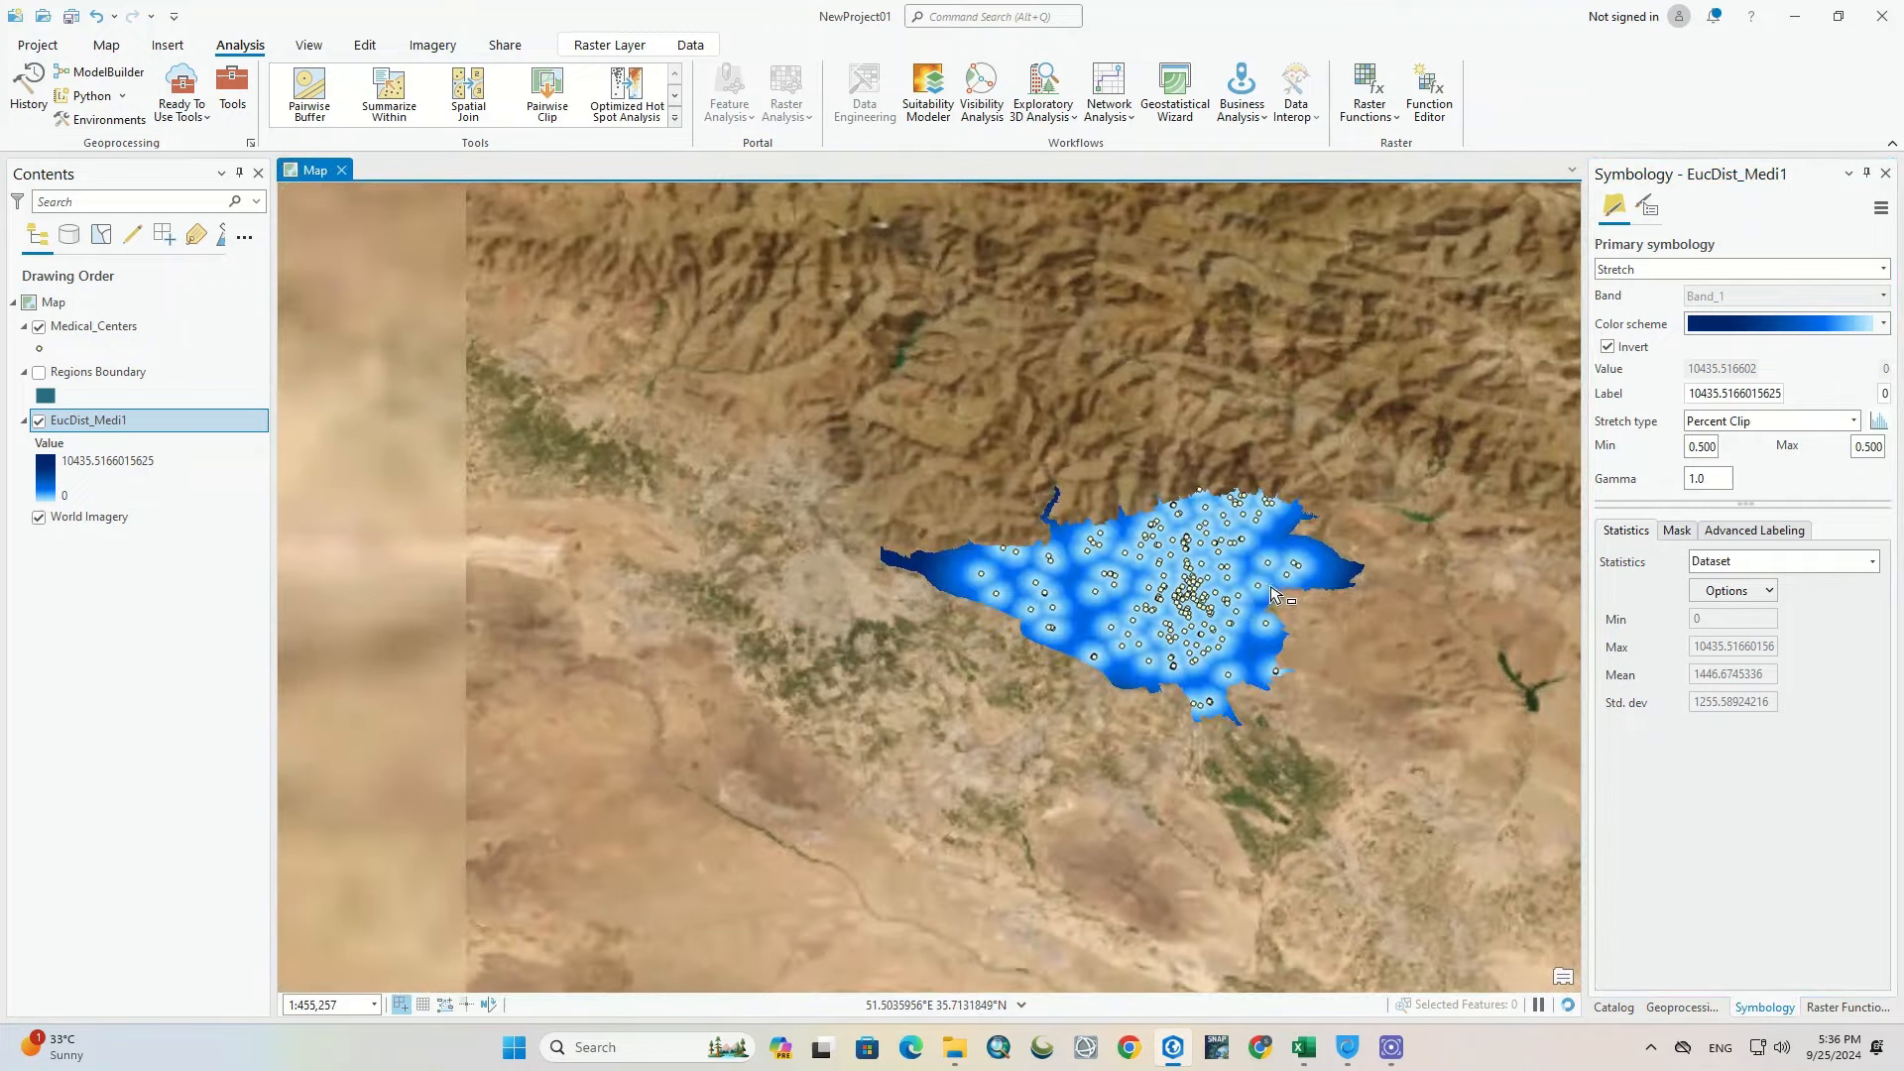
scroll(1215, 612, "up", 3)
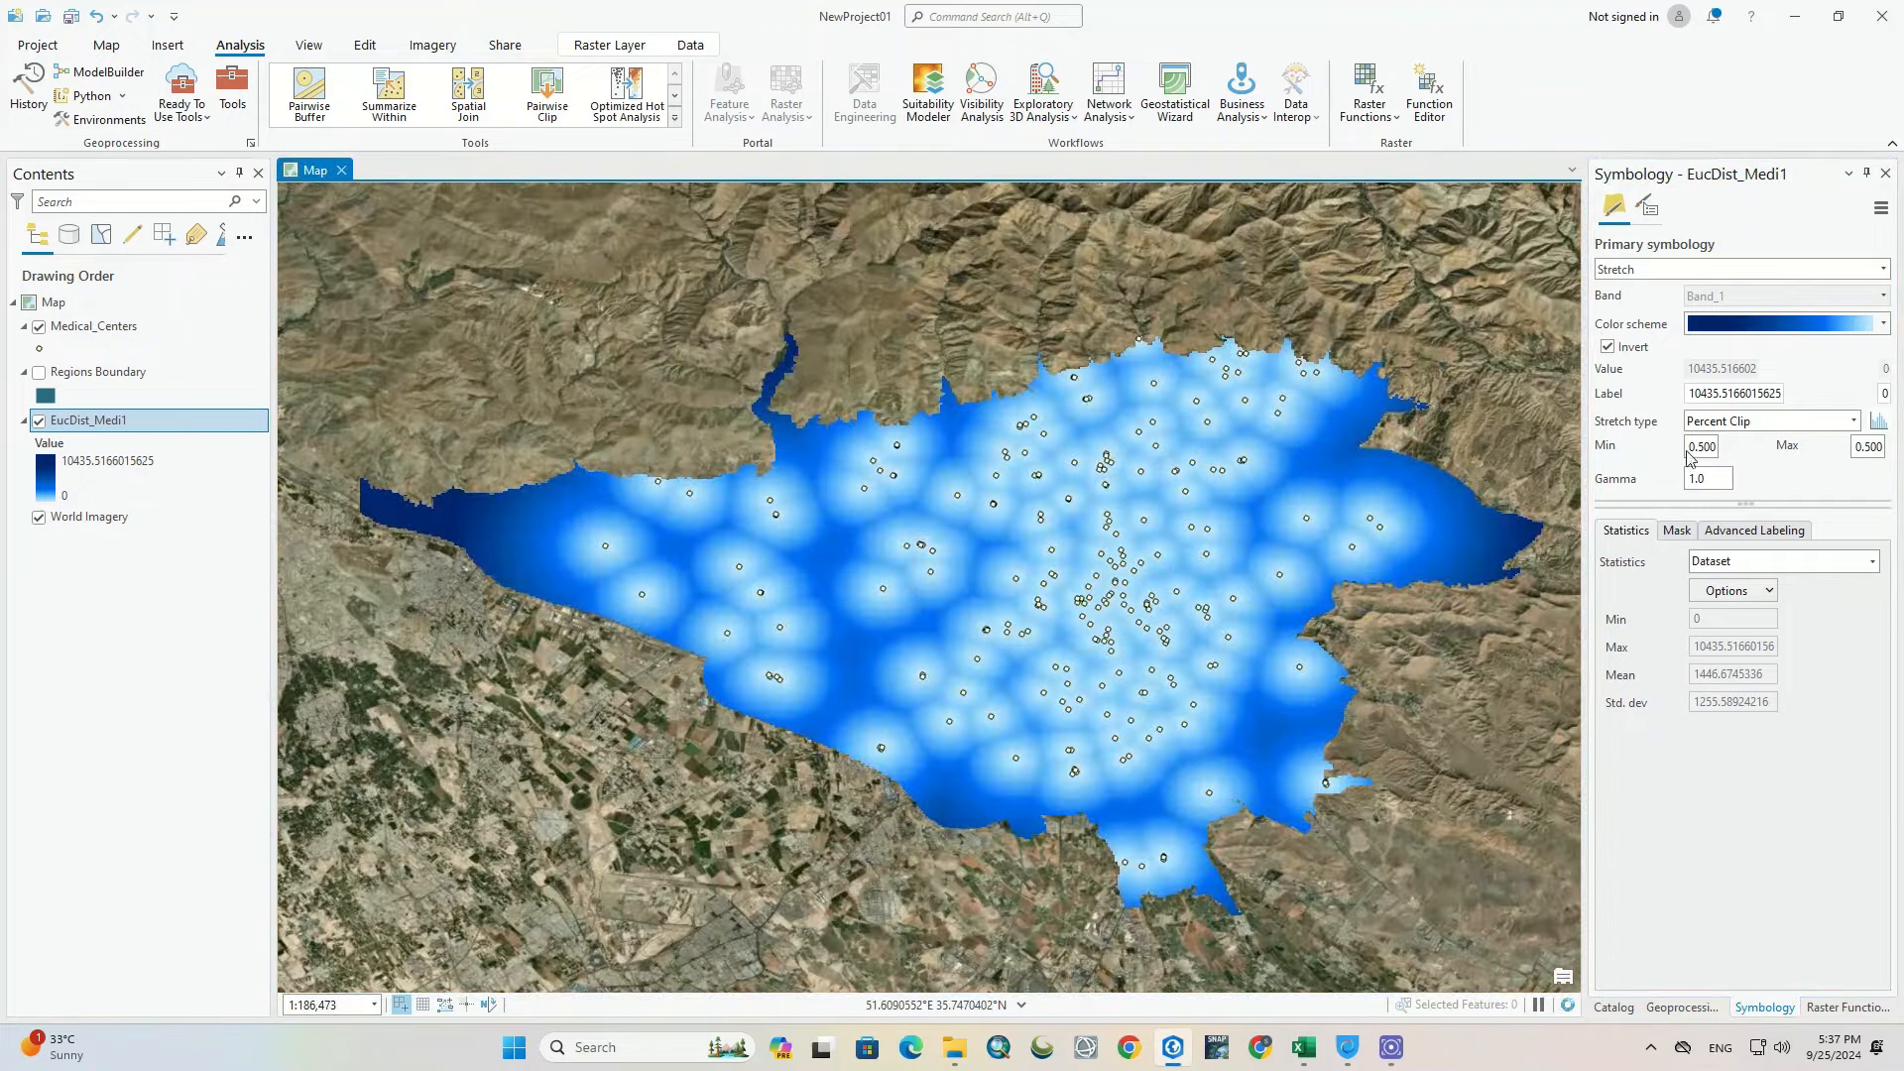
left_click(1883, 326)
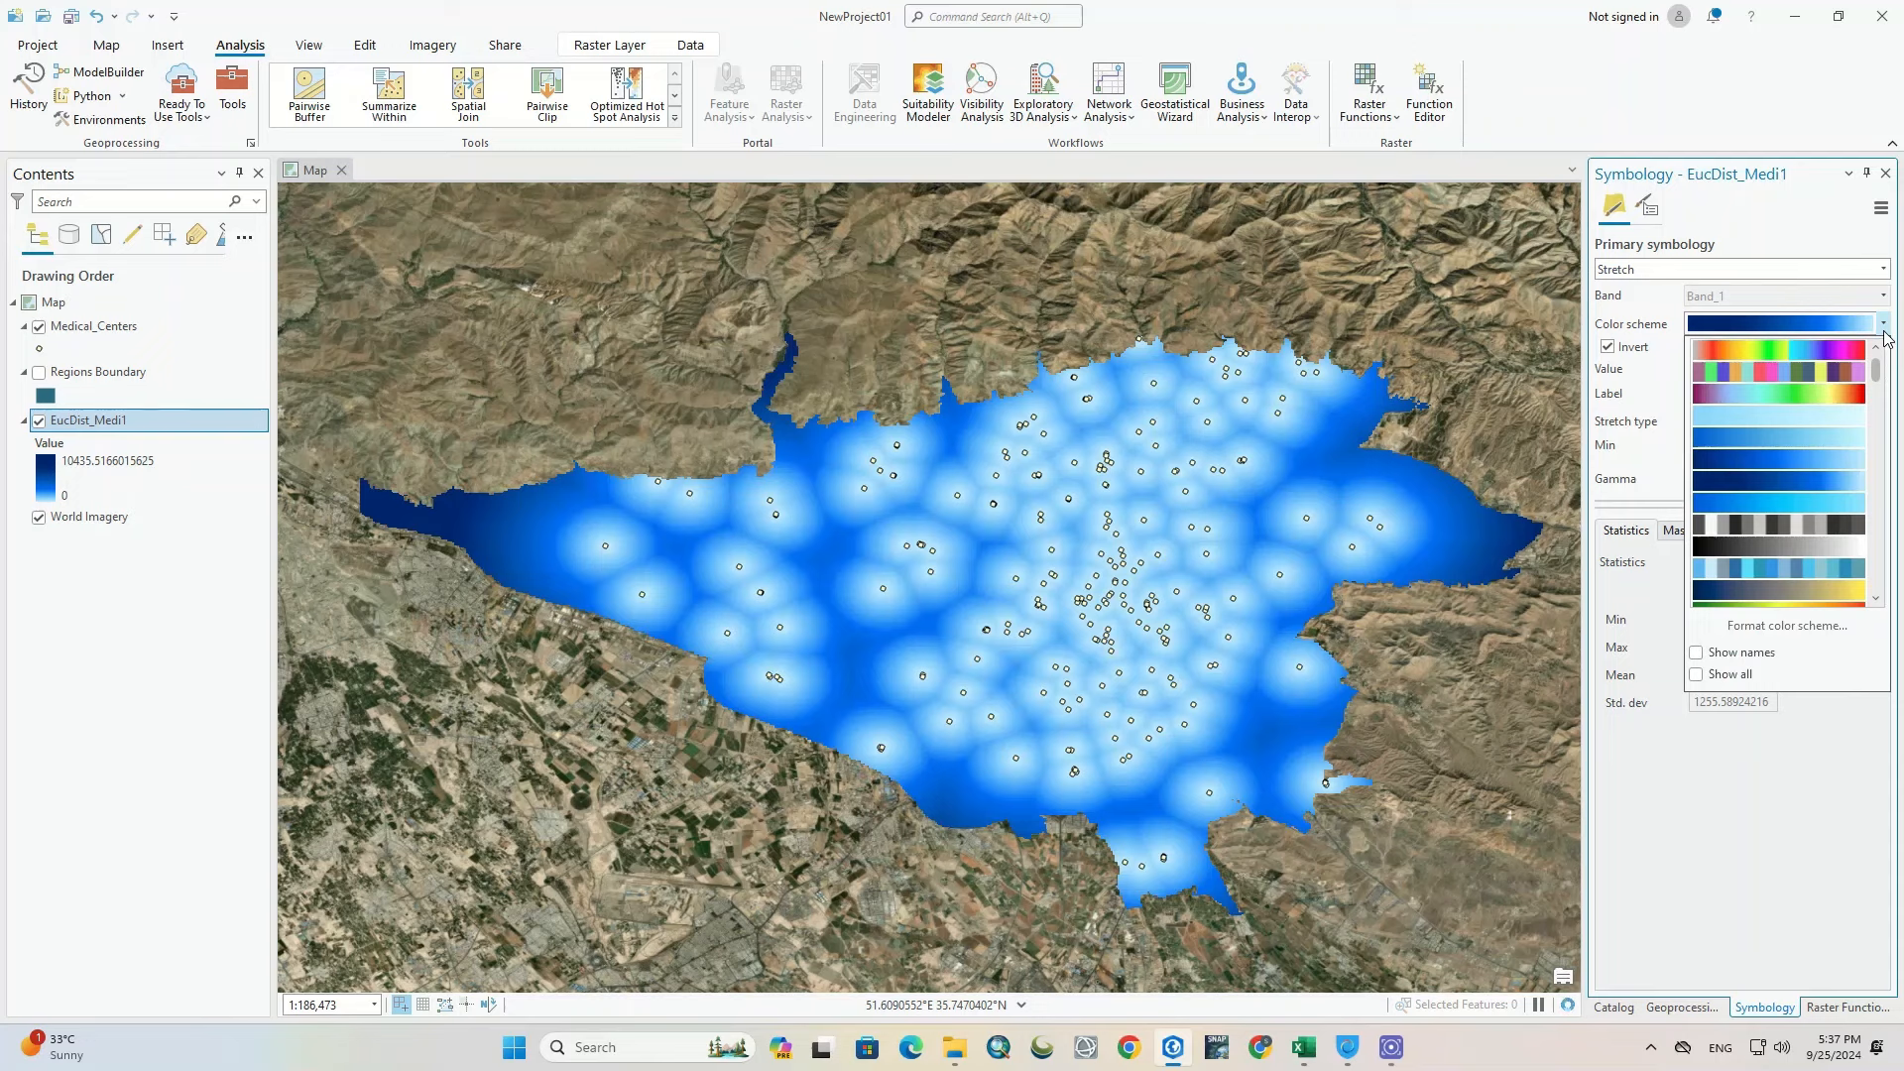
scroll(1848, 410, "down", 3)
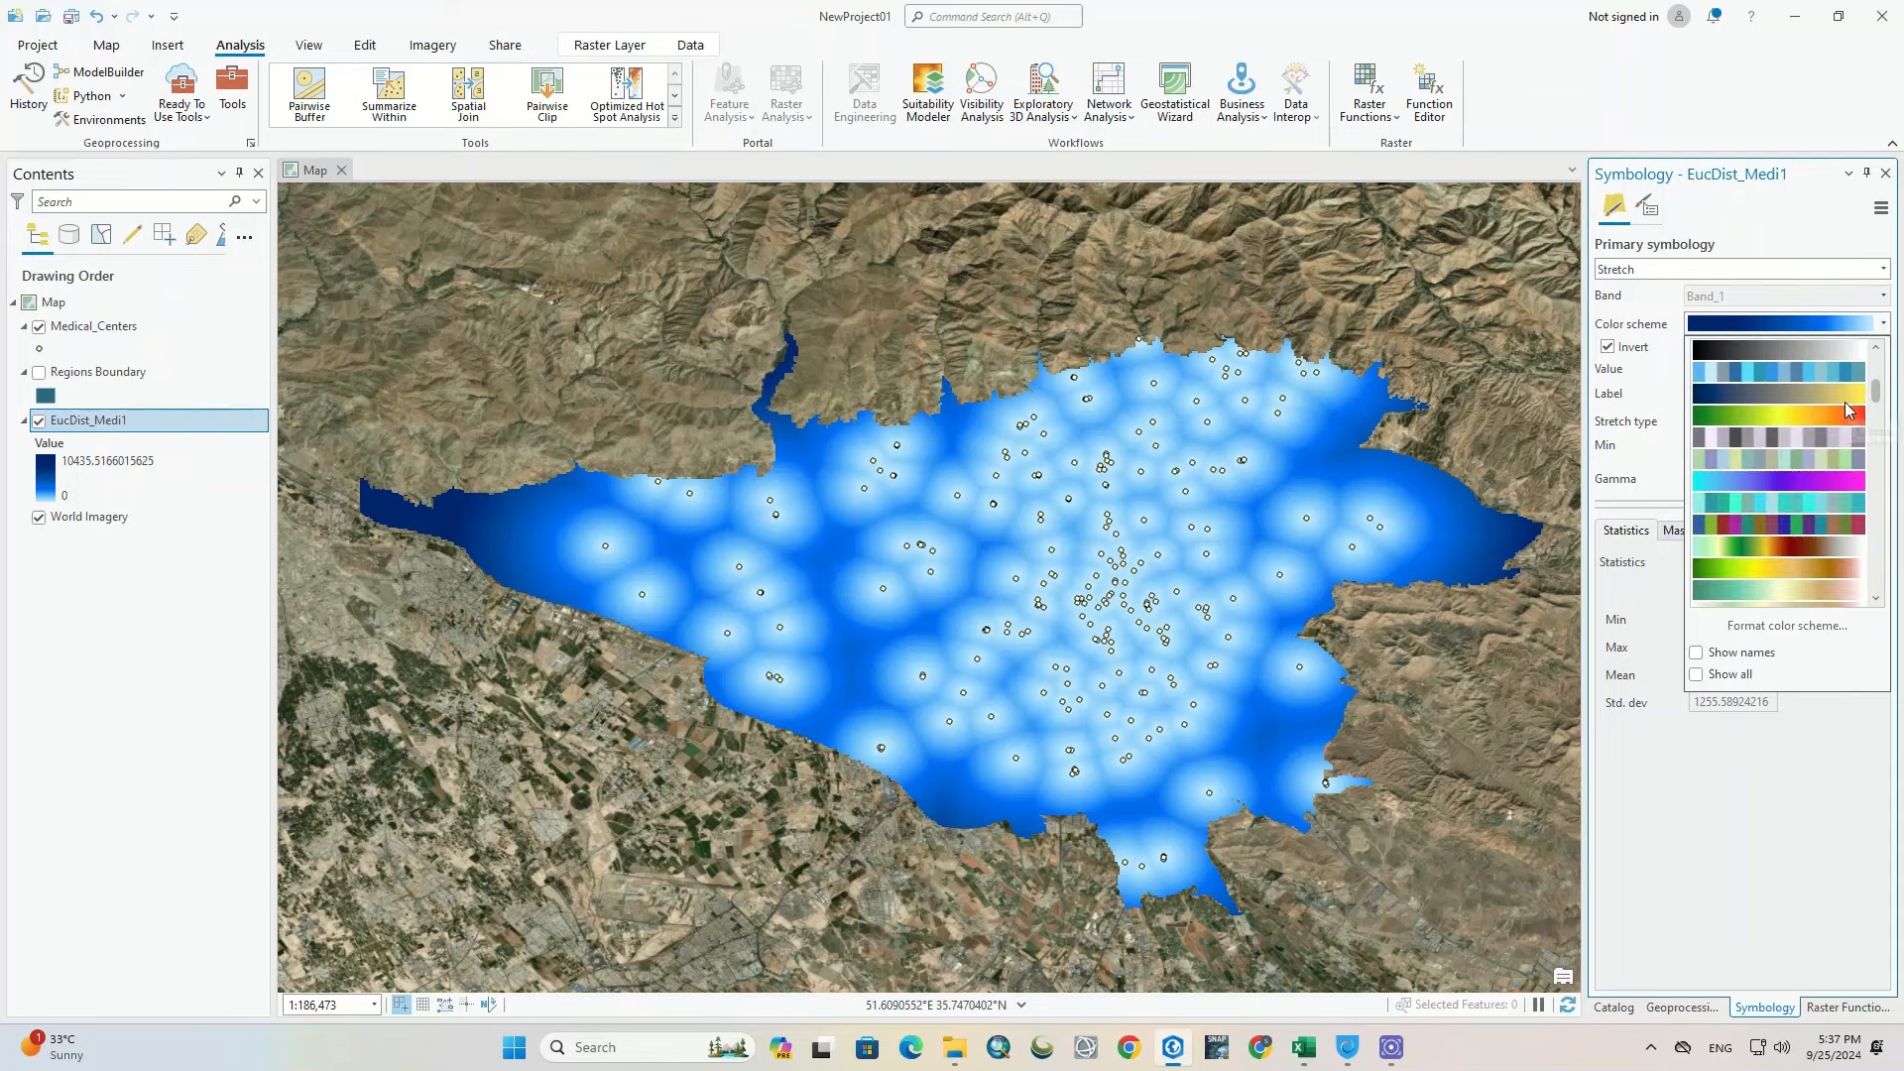
scroll(1850, 410, "down", 3)
left_click(1785, 855)
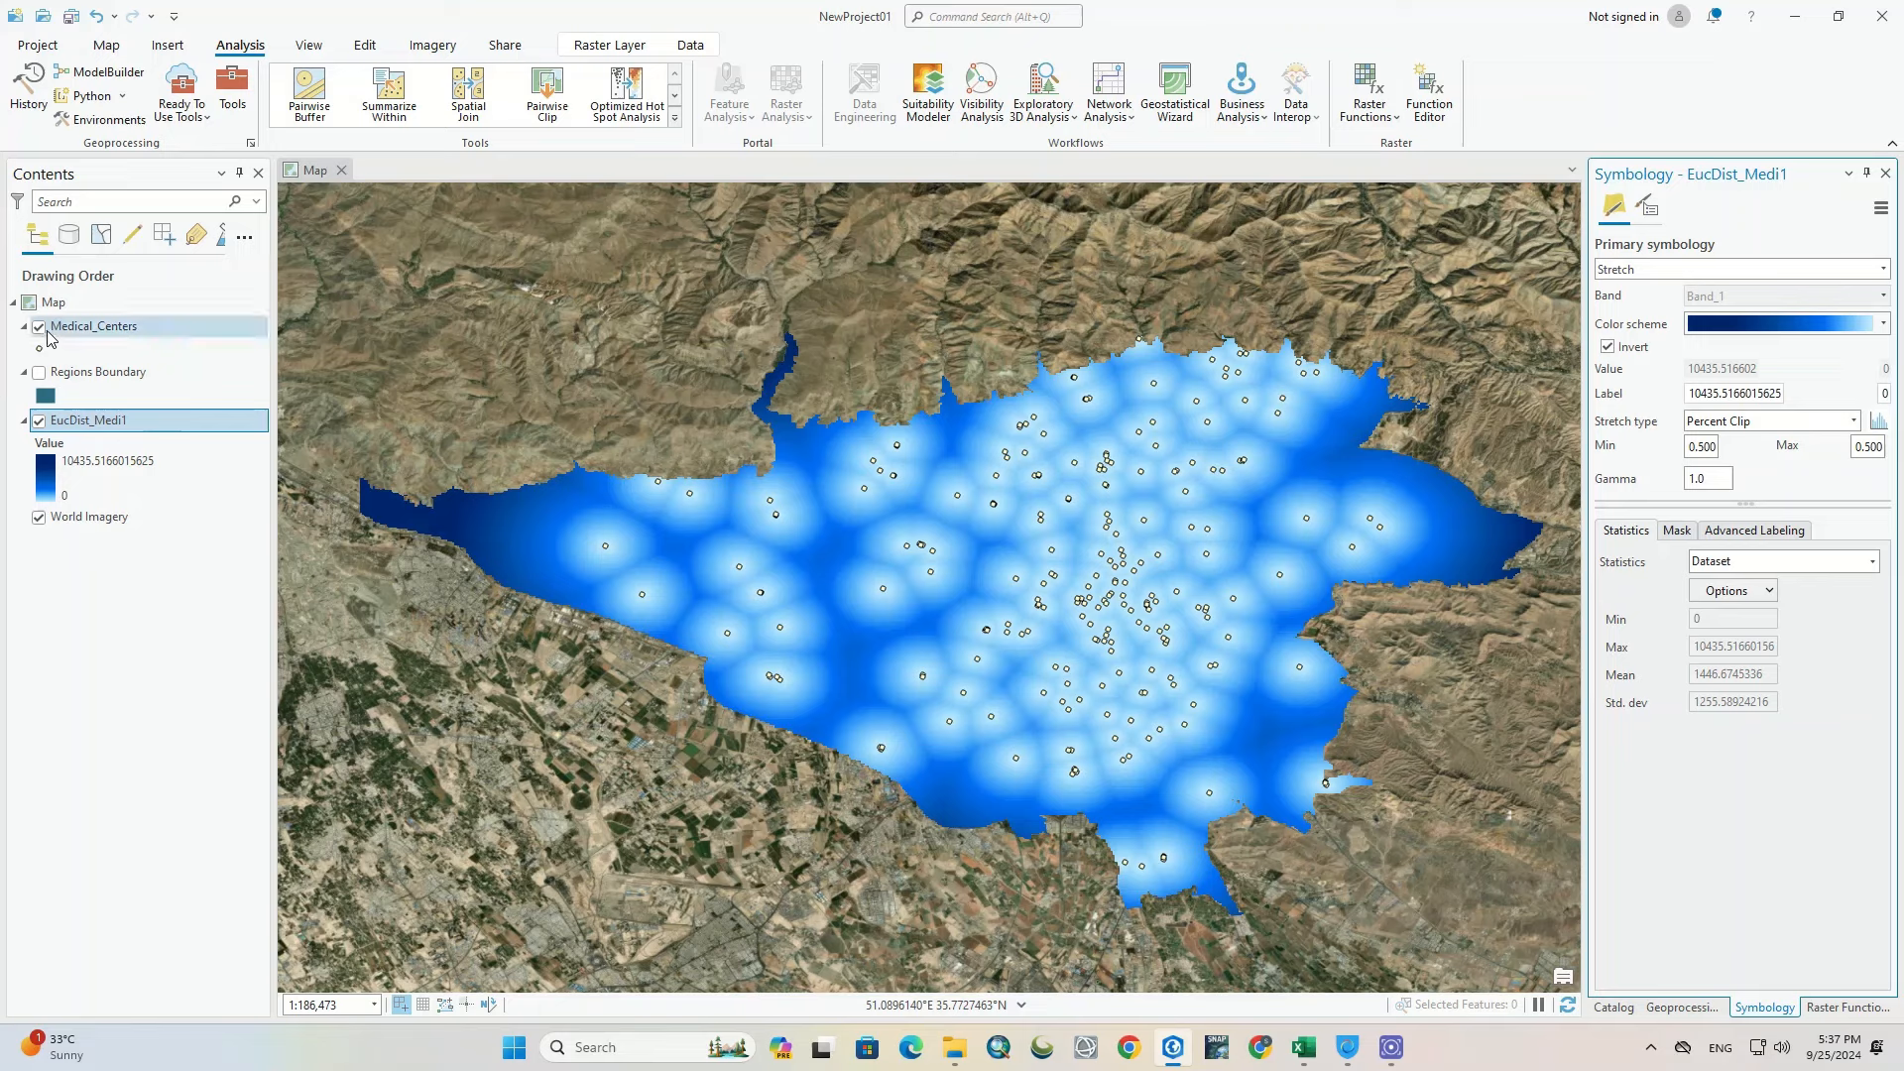
Step: Hide the Medical_Centers points and show them again to inspect the distance raster beneath
left_click(40, 328)
left_click(40, 328)
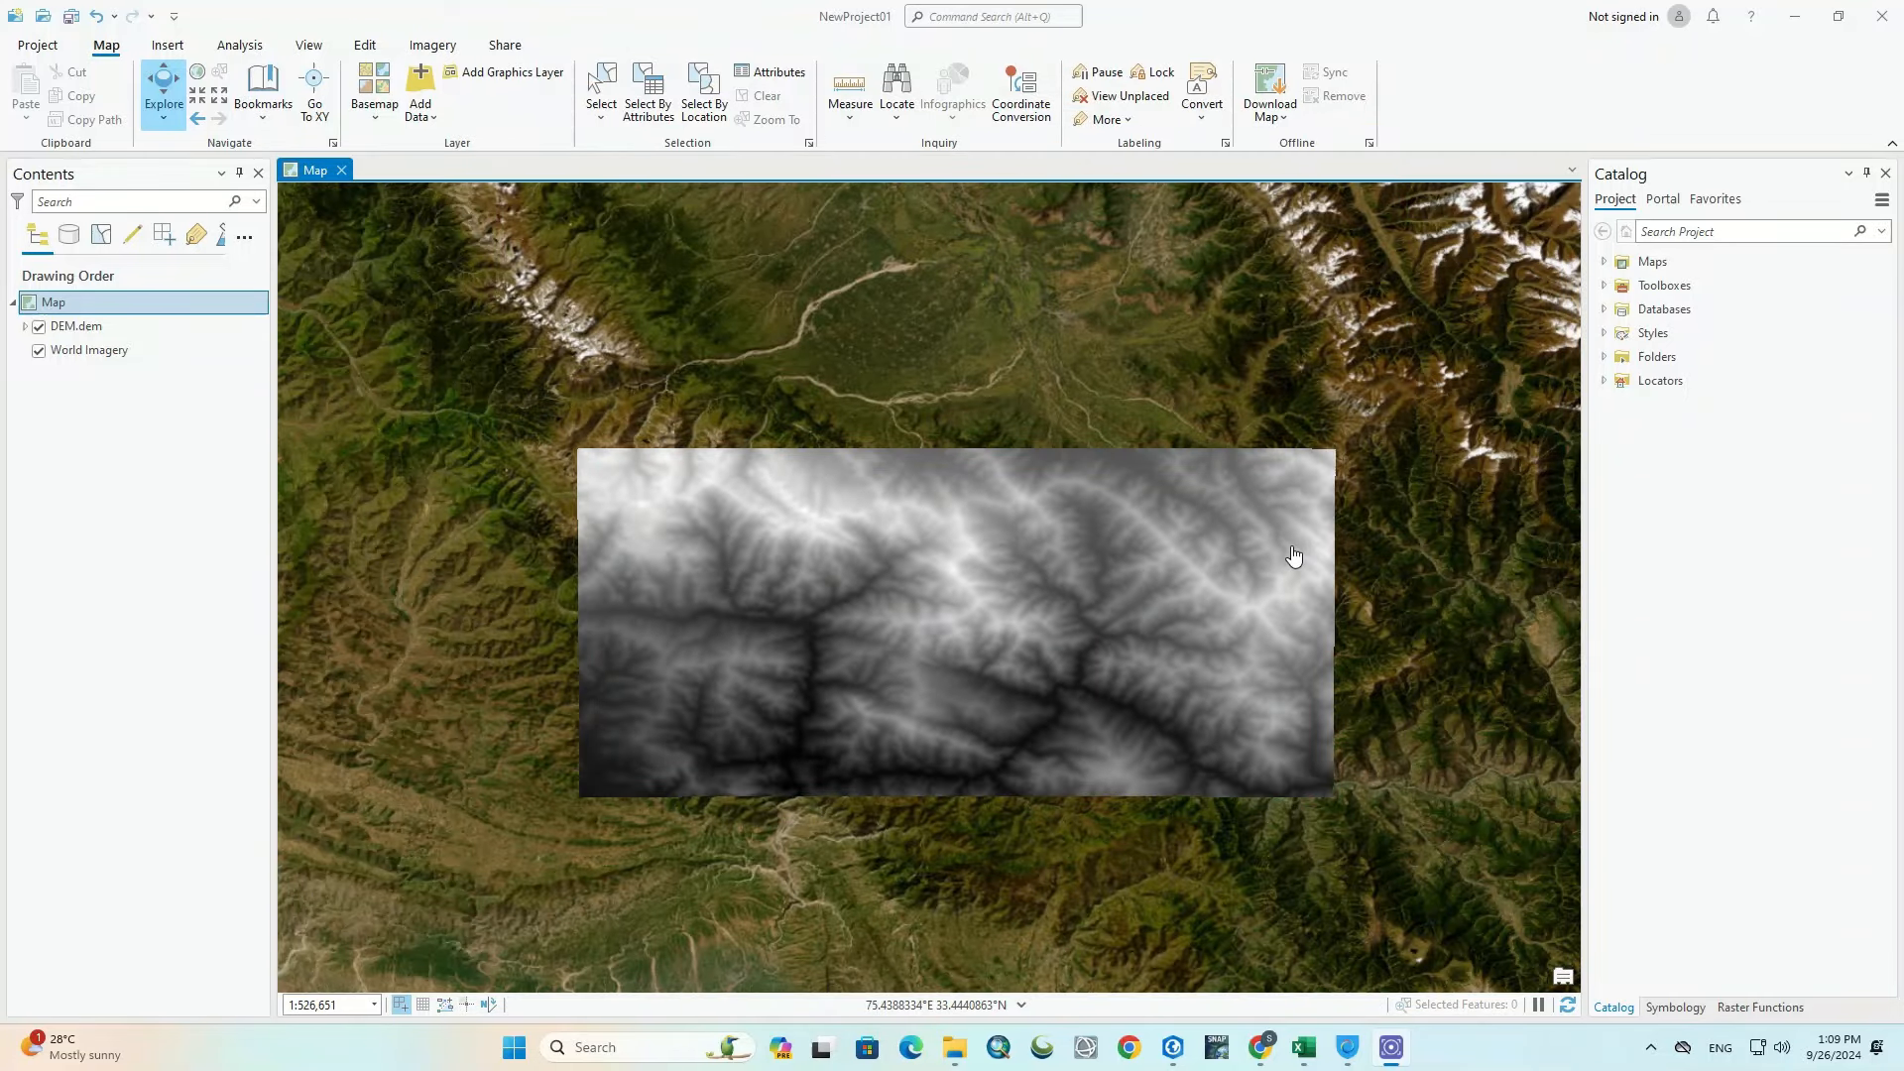
Step: Open the Fill tool from the Hydrology toolset of Spatial Analyst Tools
left_click(231, 54)
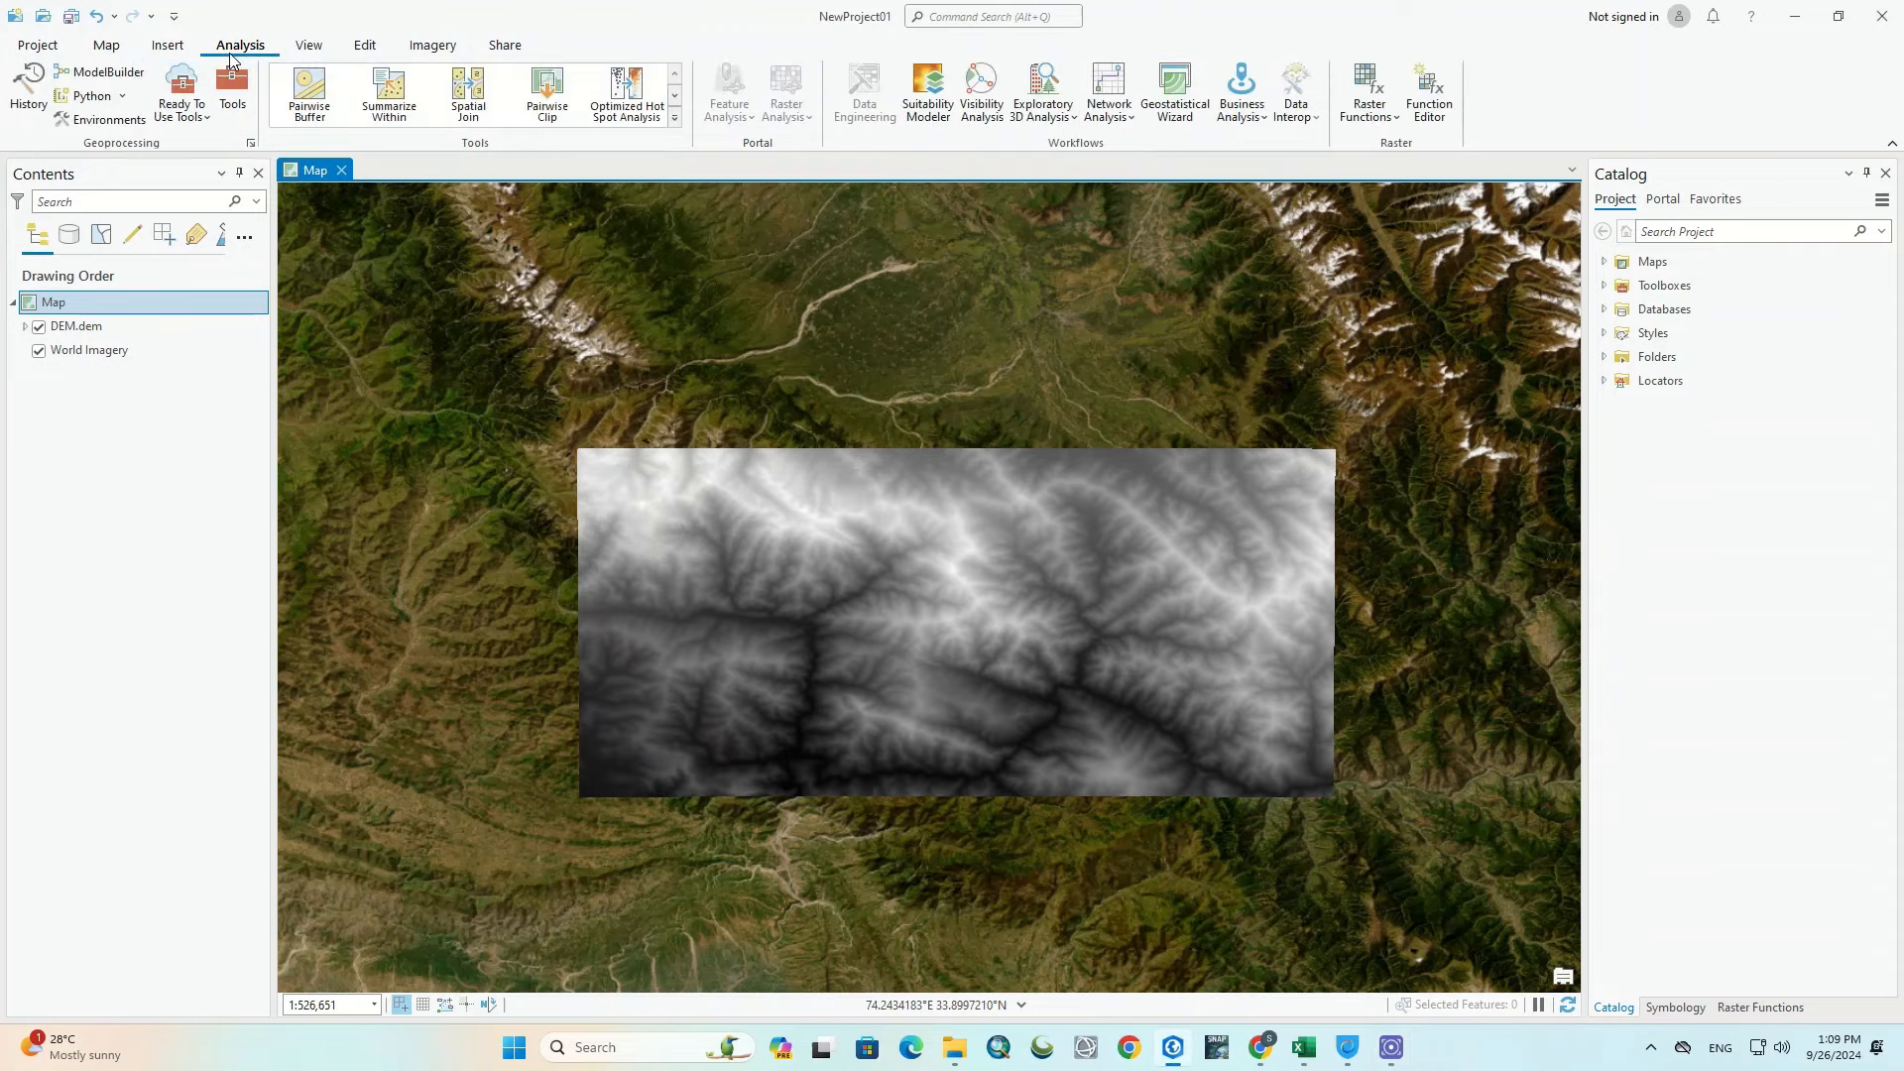
left_click(235, 118)
scroll(1666, 526, "down", 5)
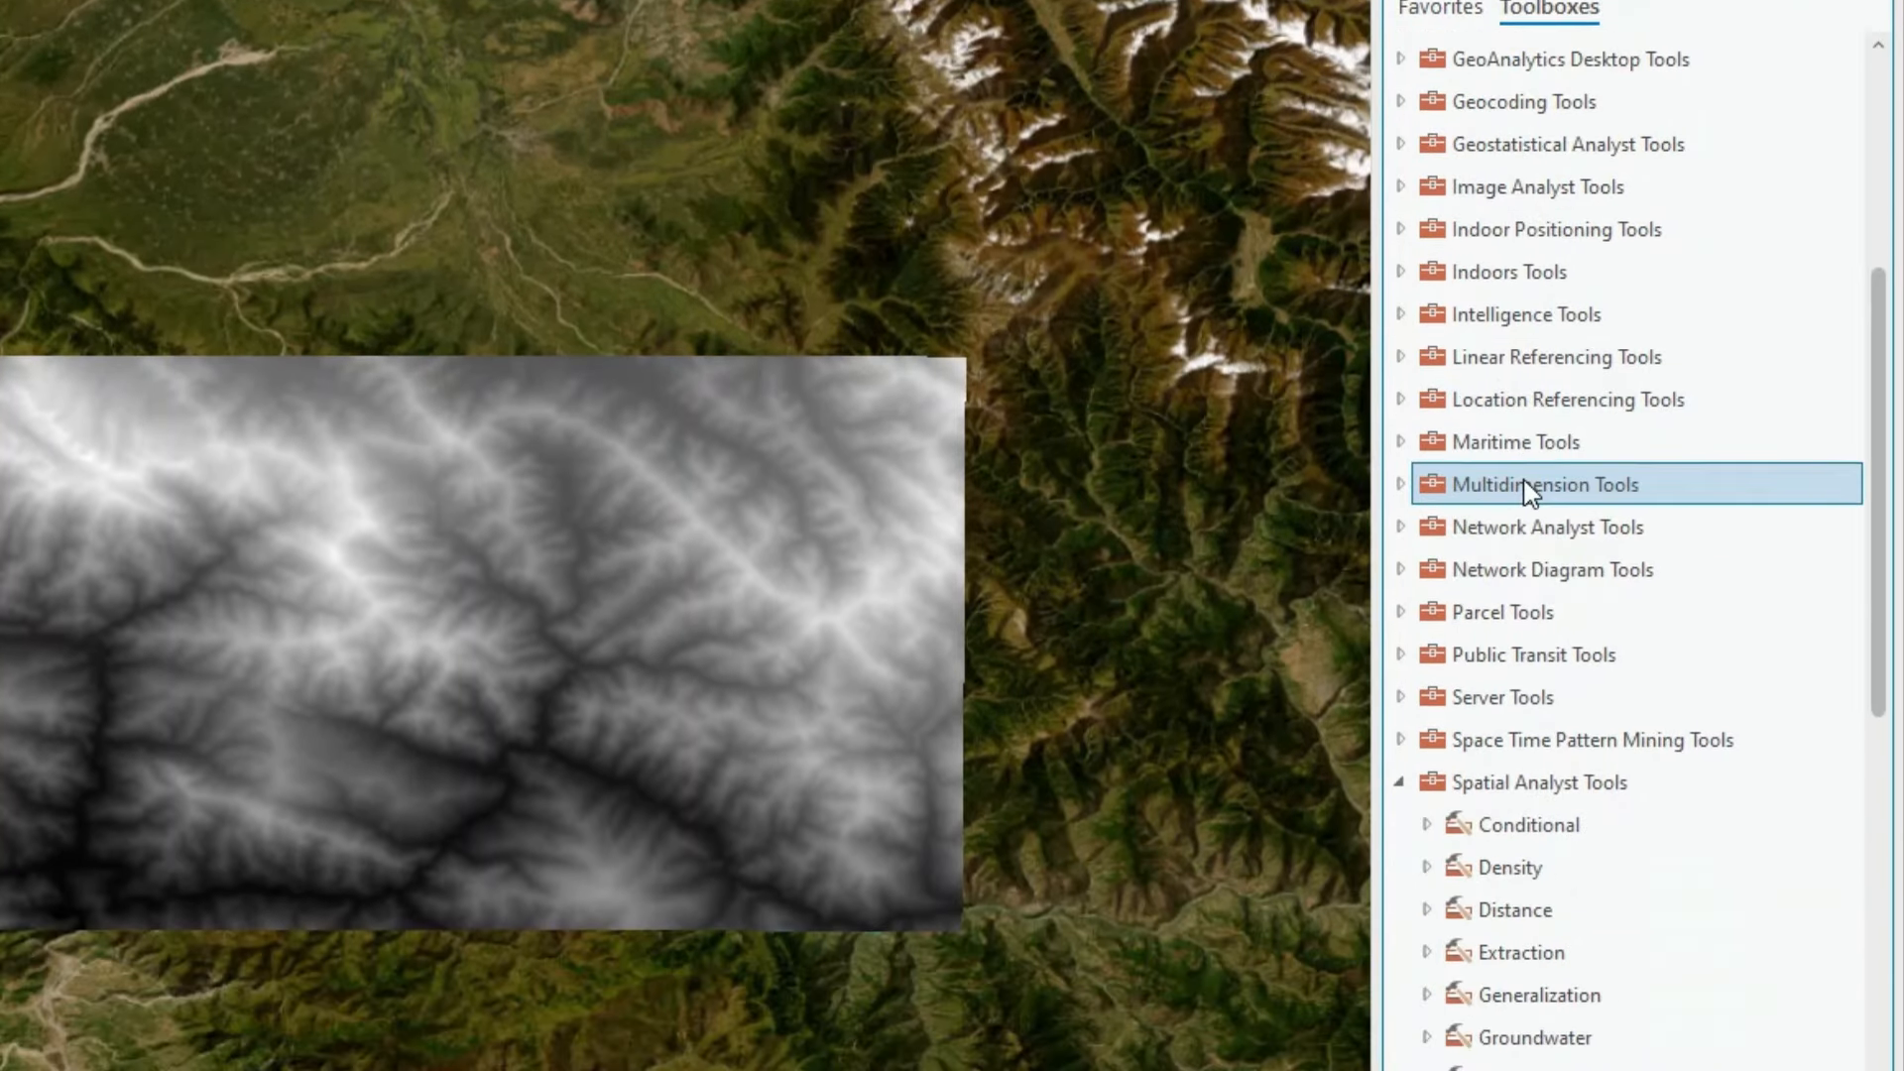
scroll(1531, 488, "down", 4)
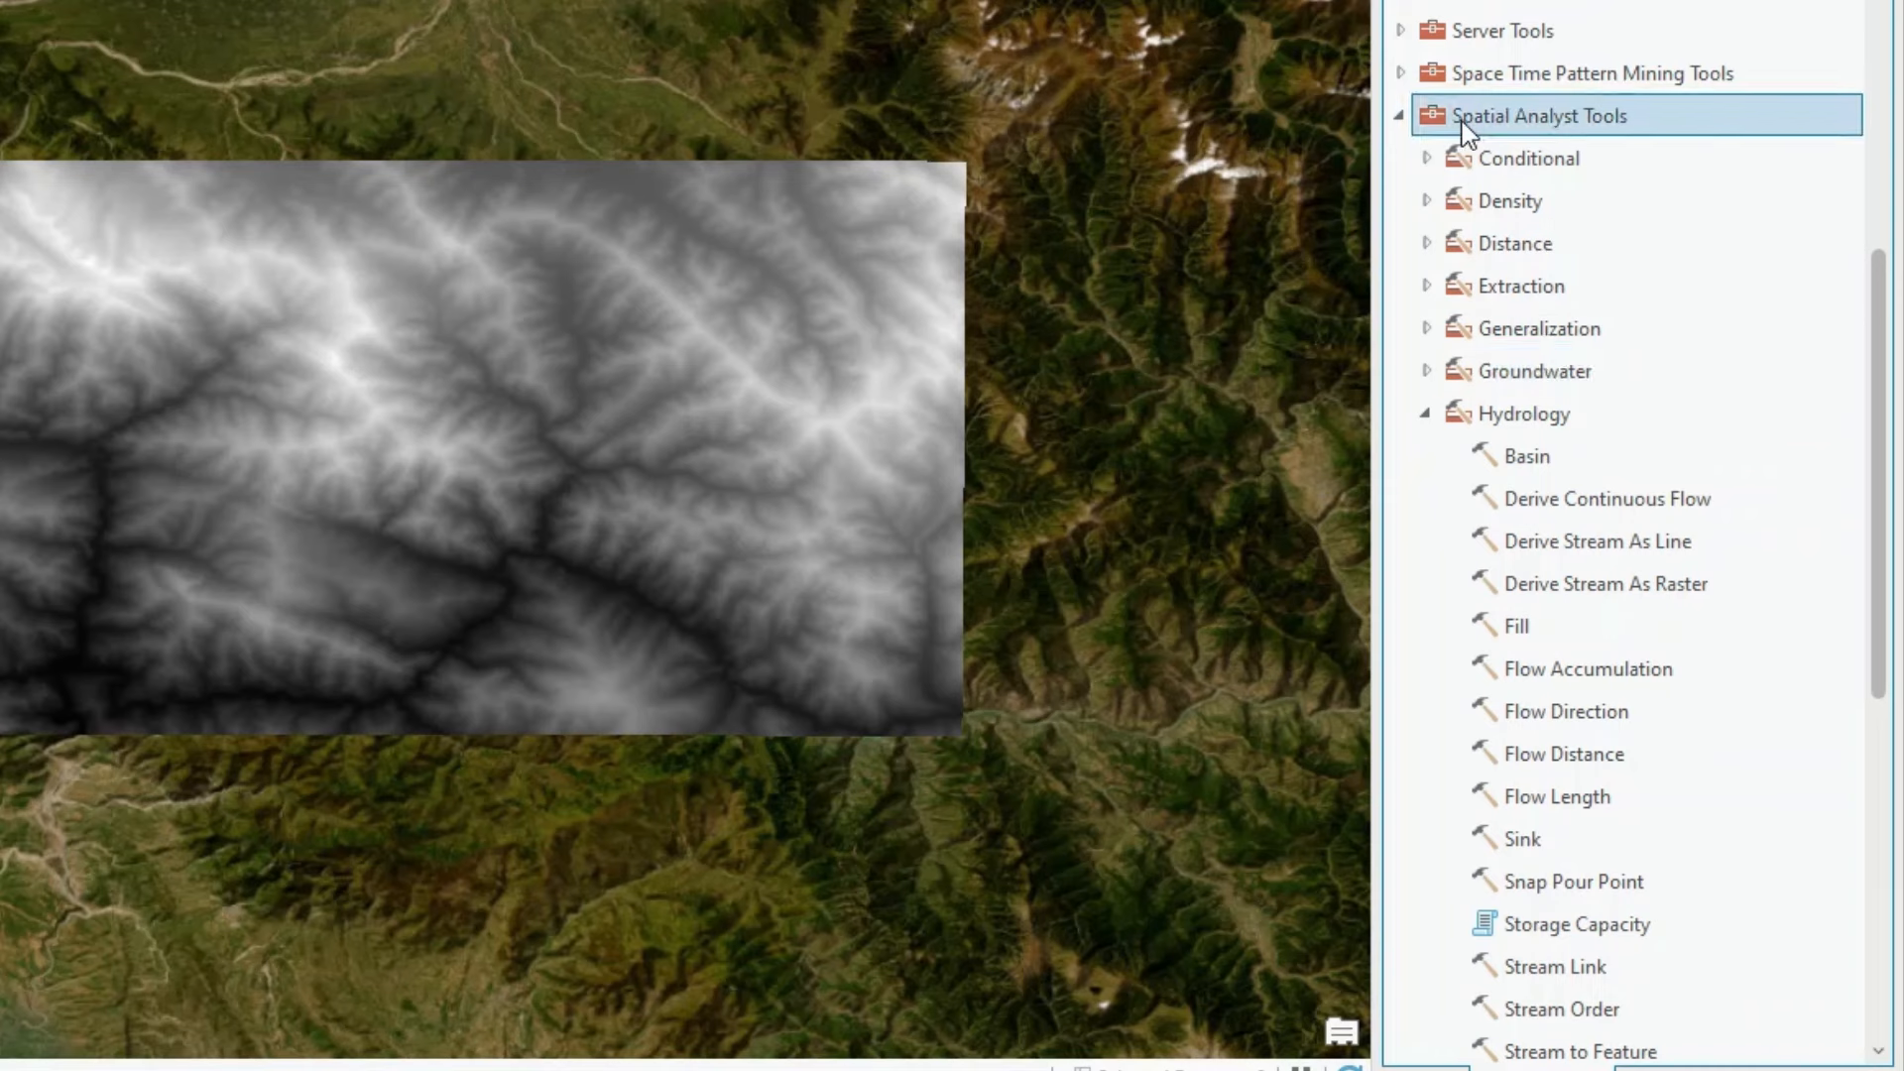
double_click(1464, 119)
left_click(1400, 793)
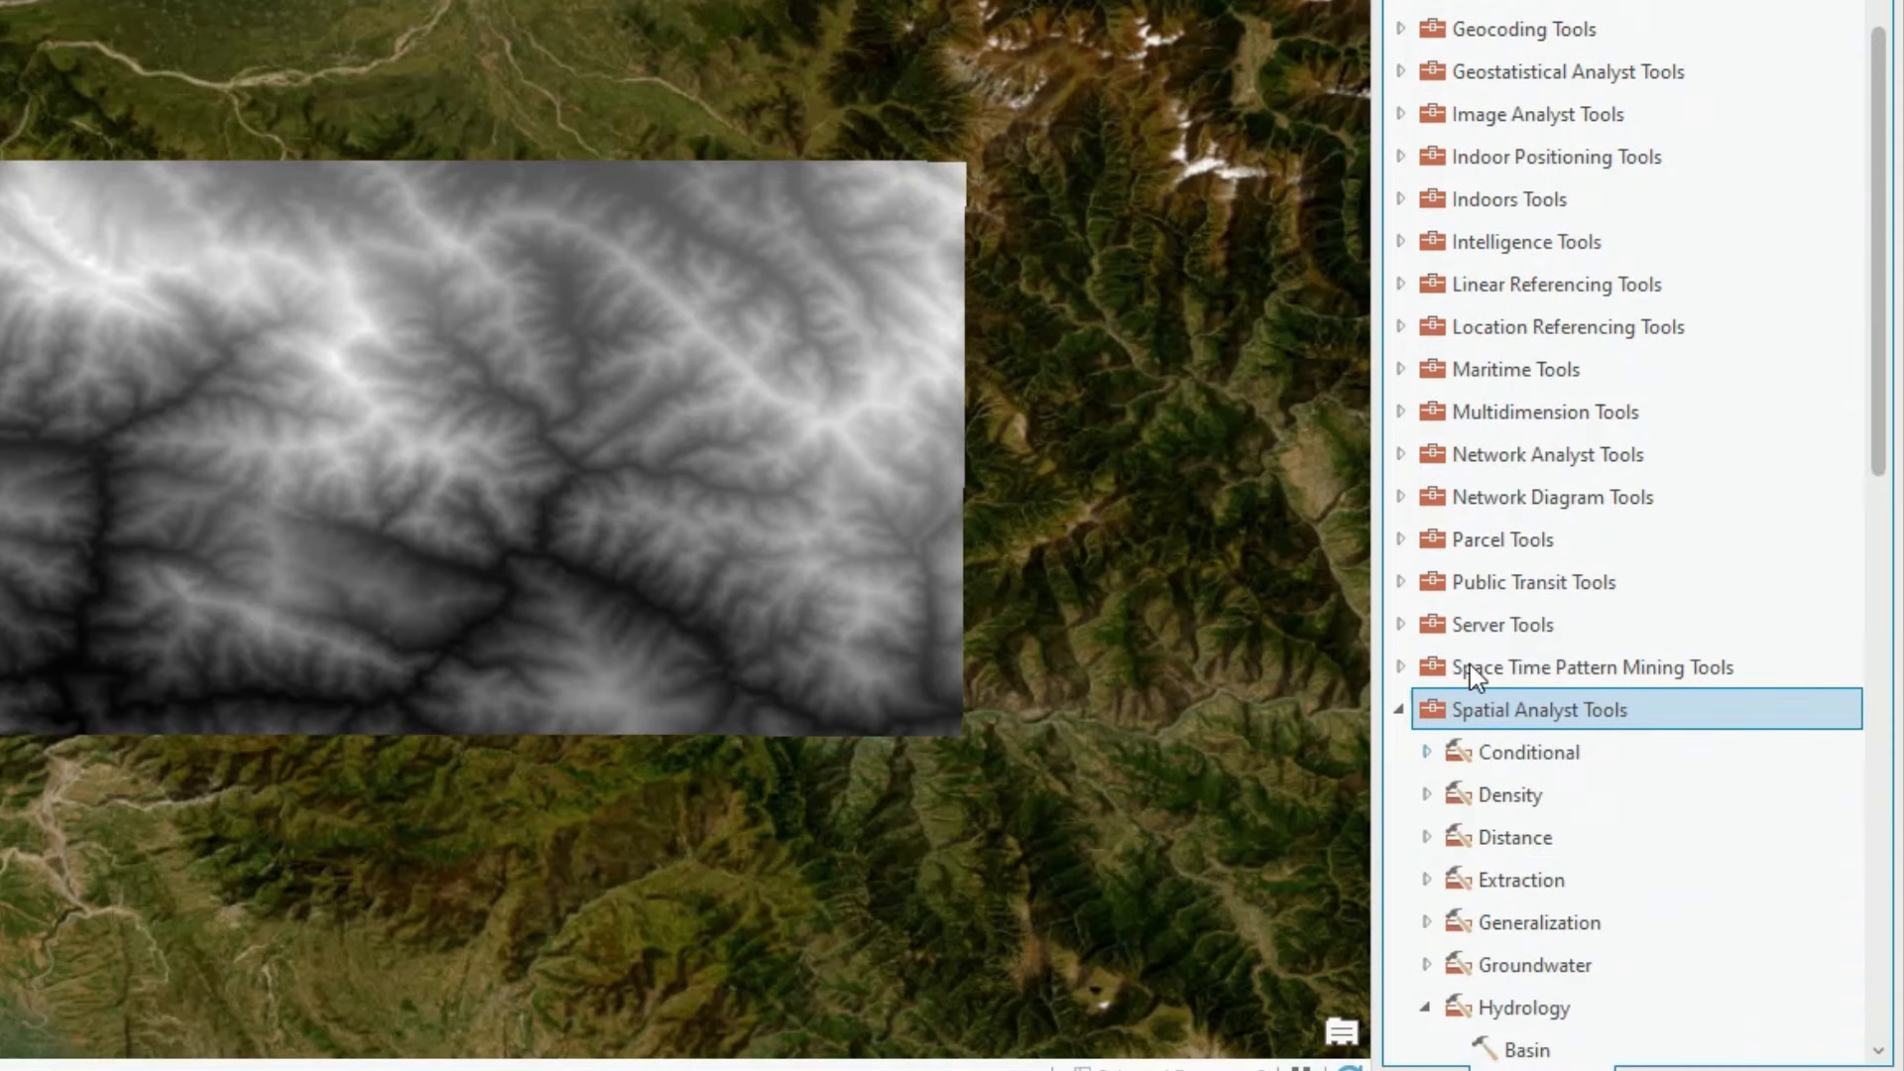
scroll(1470, 664, "down", 4)
left_click(1514, 472)
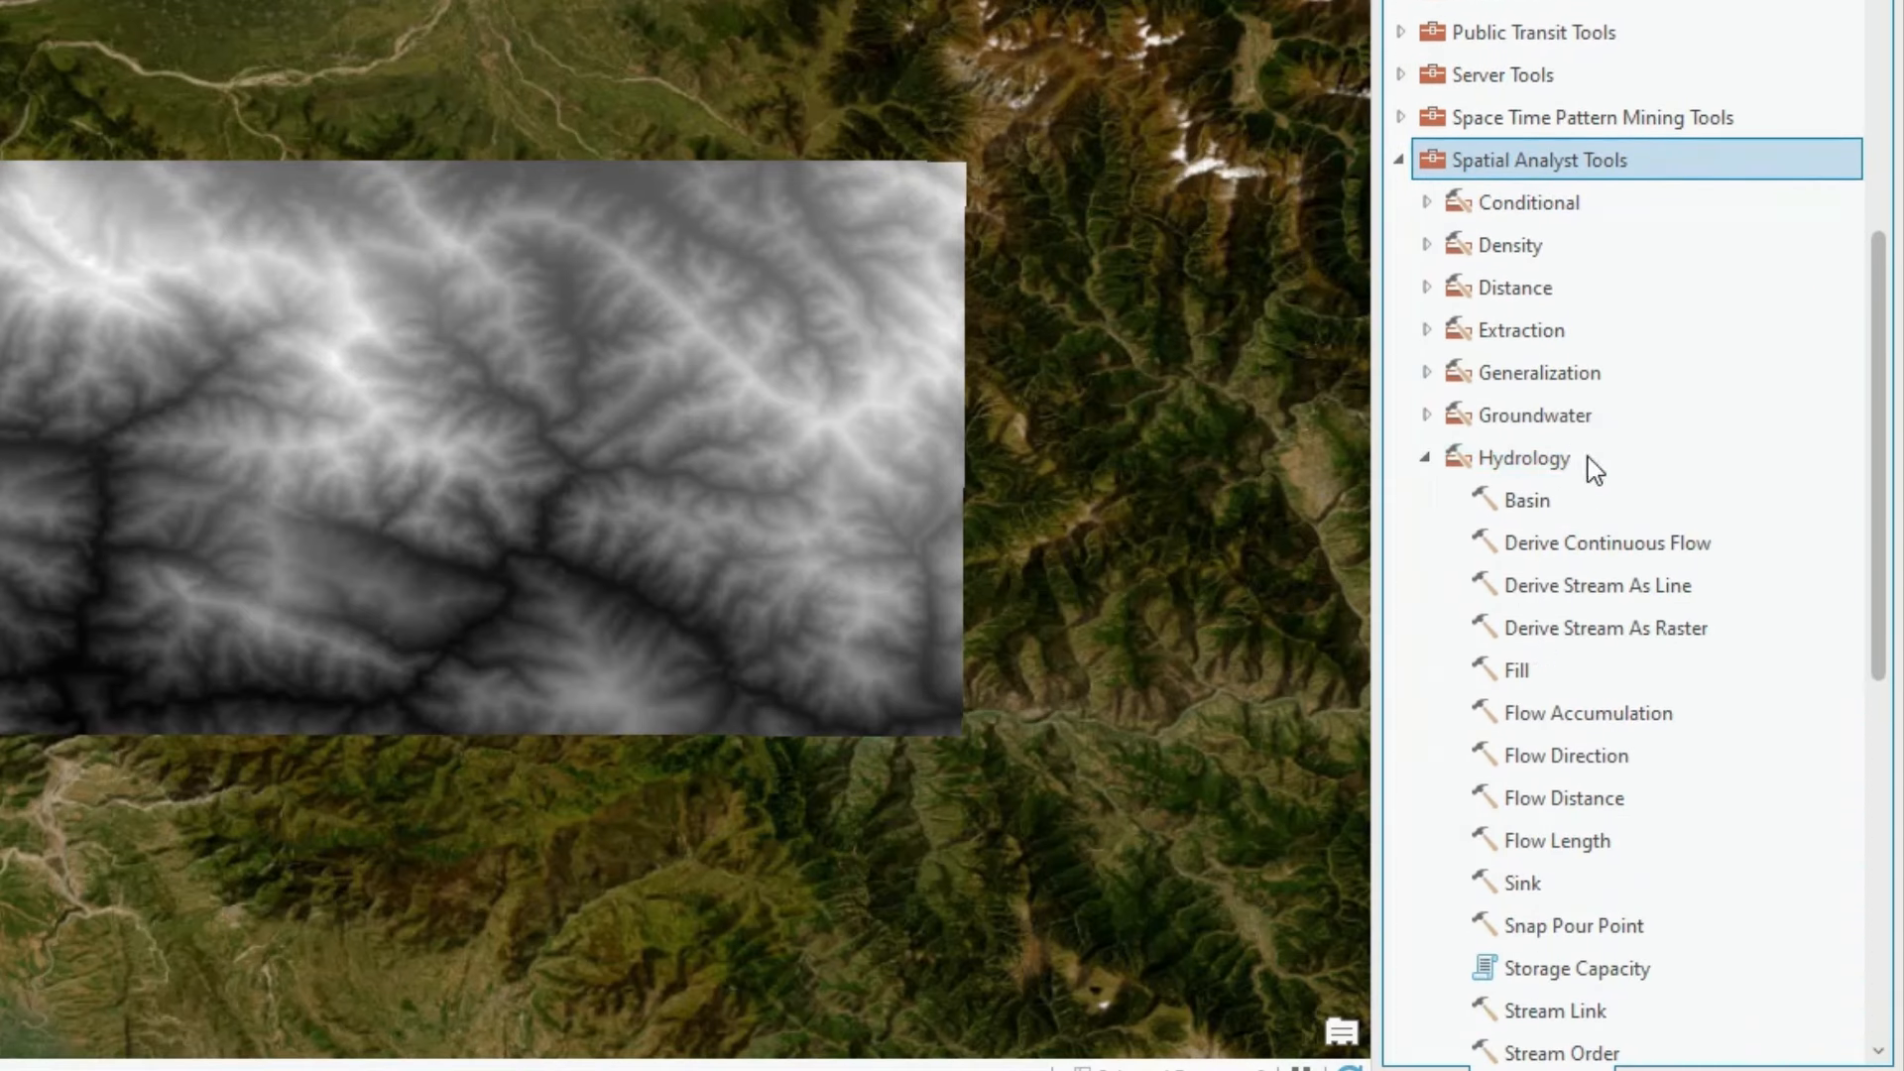
scroll(1589, 466, "down", 2)
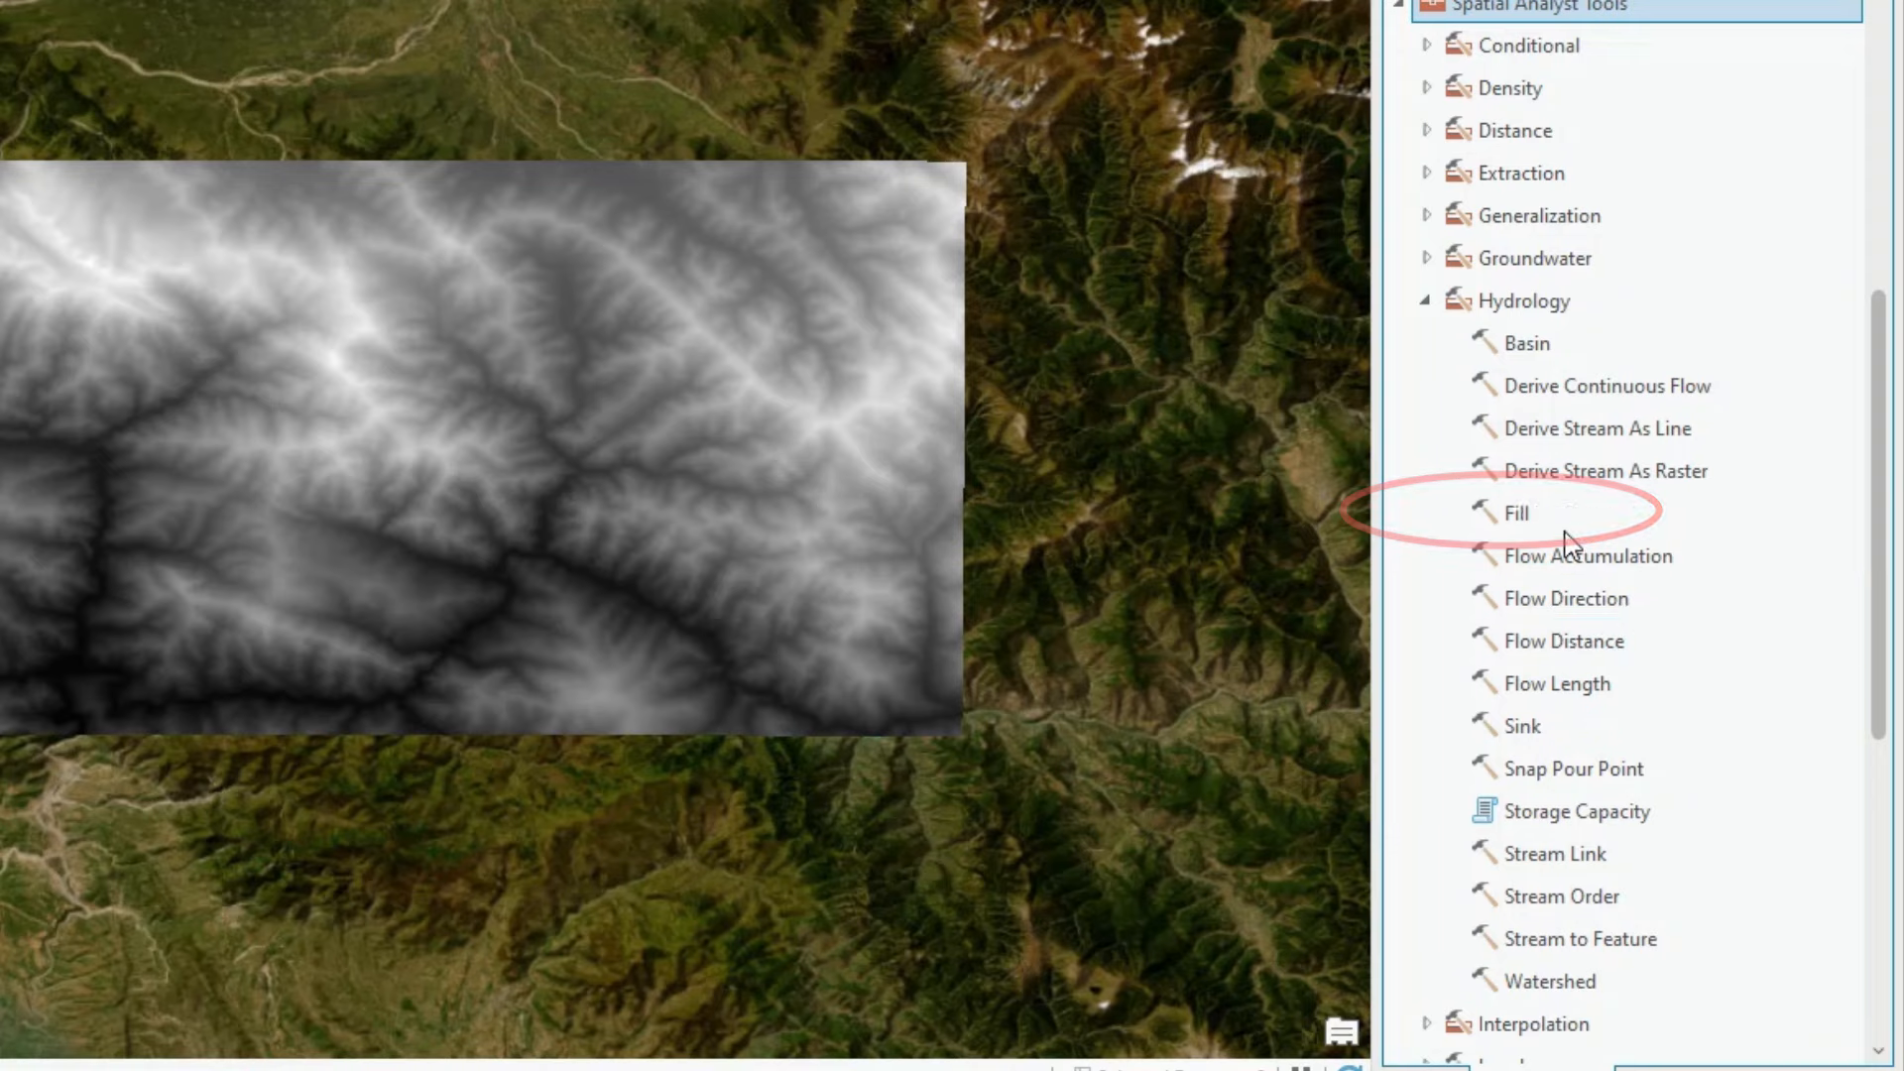
double_click(1516, 513)
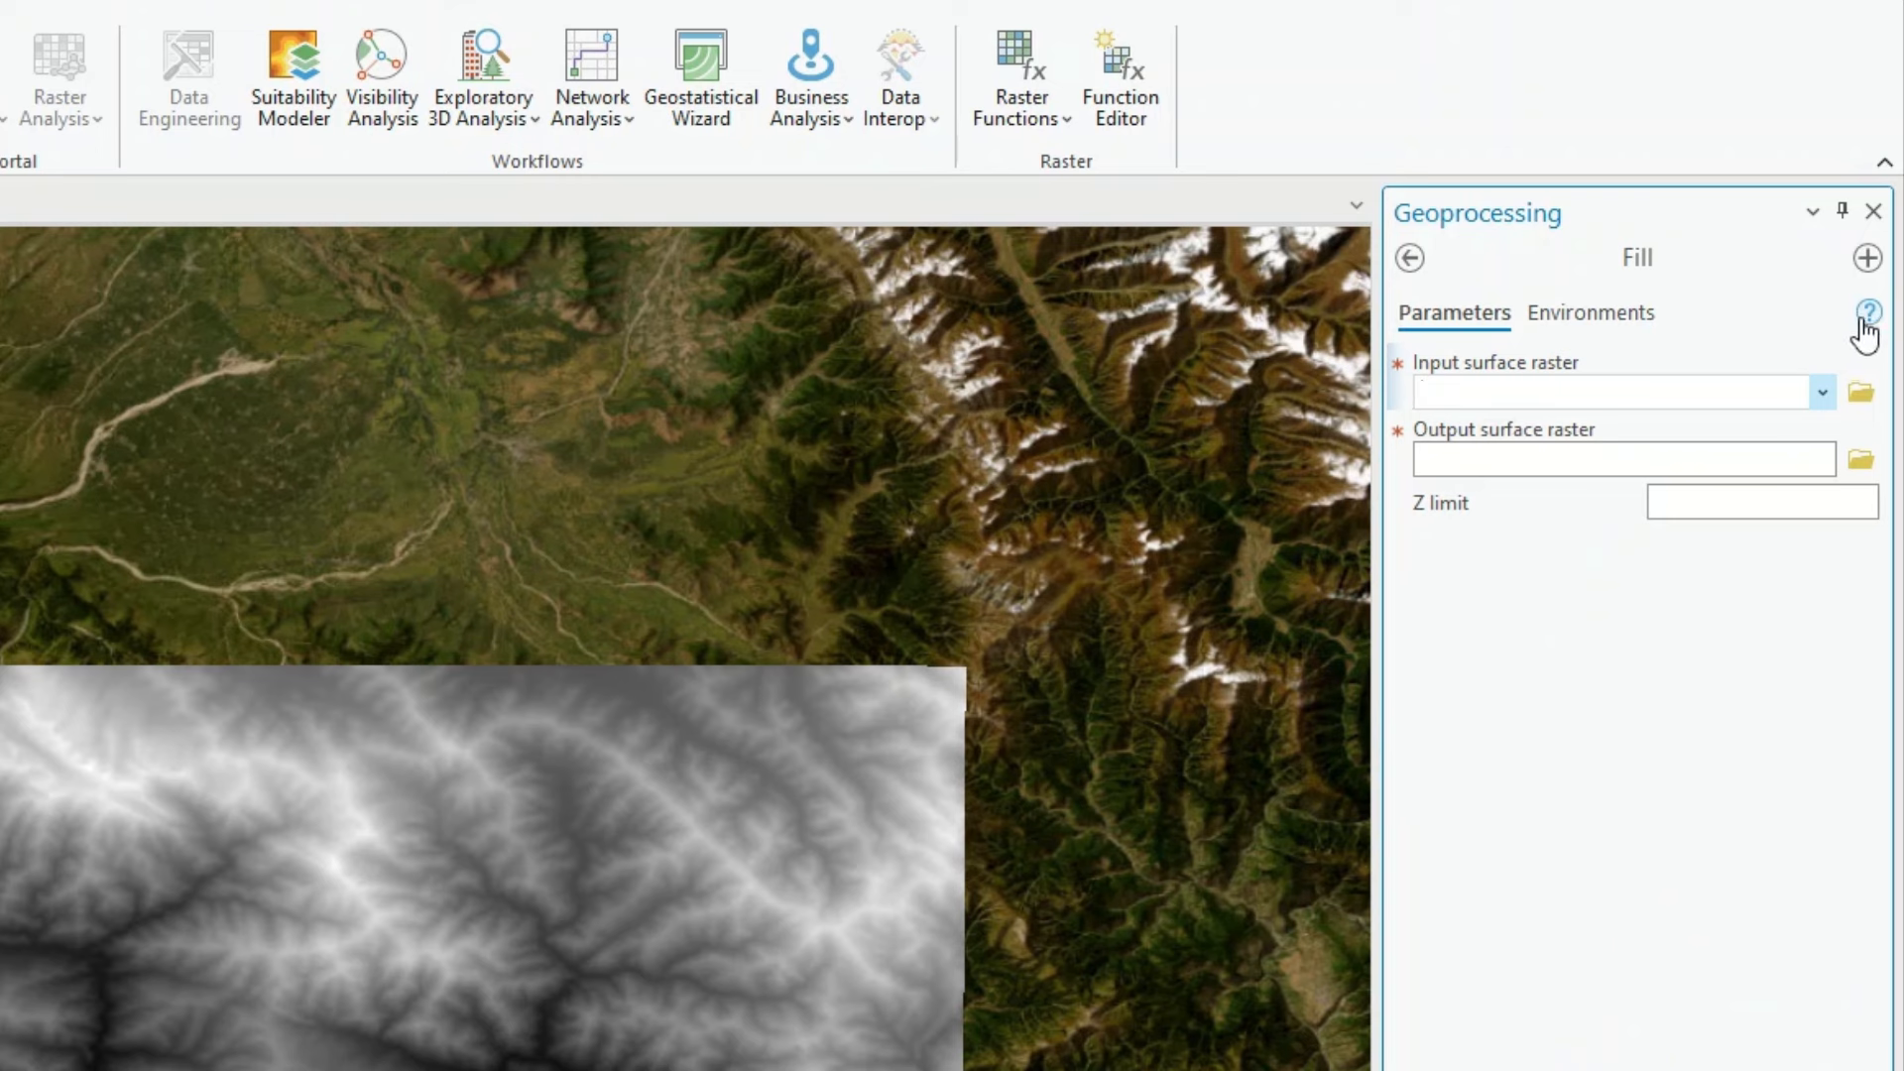
Step: Read the Fill tool's online help on its illustration, sinks and z-limit, then return to the project
mouse_move(1867, 327)
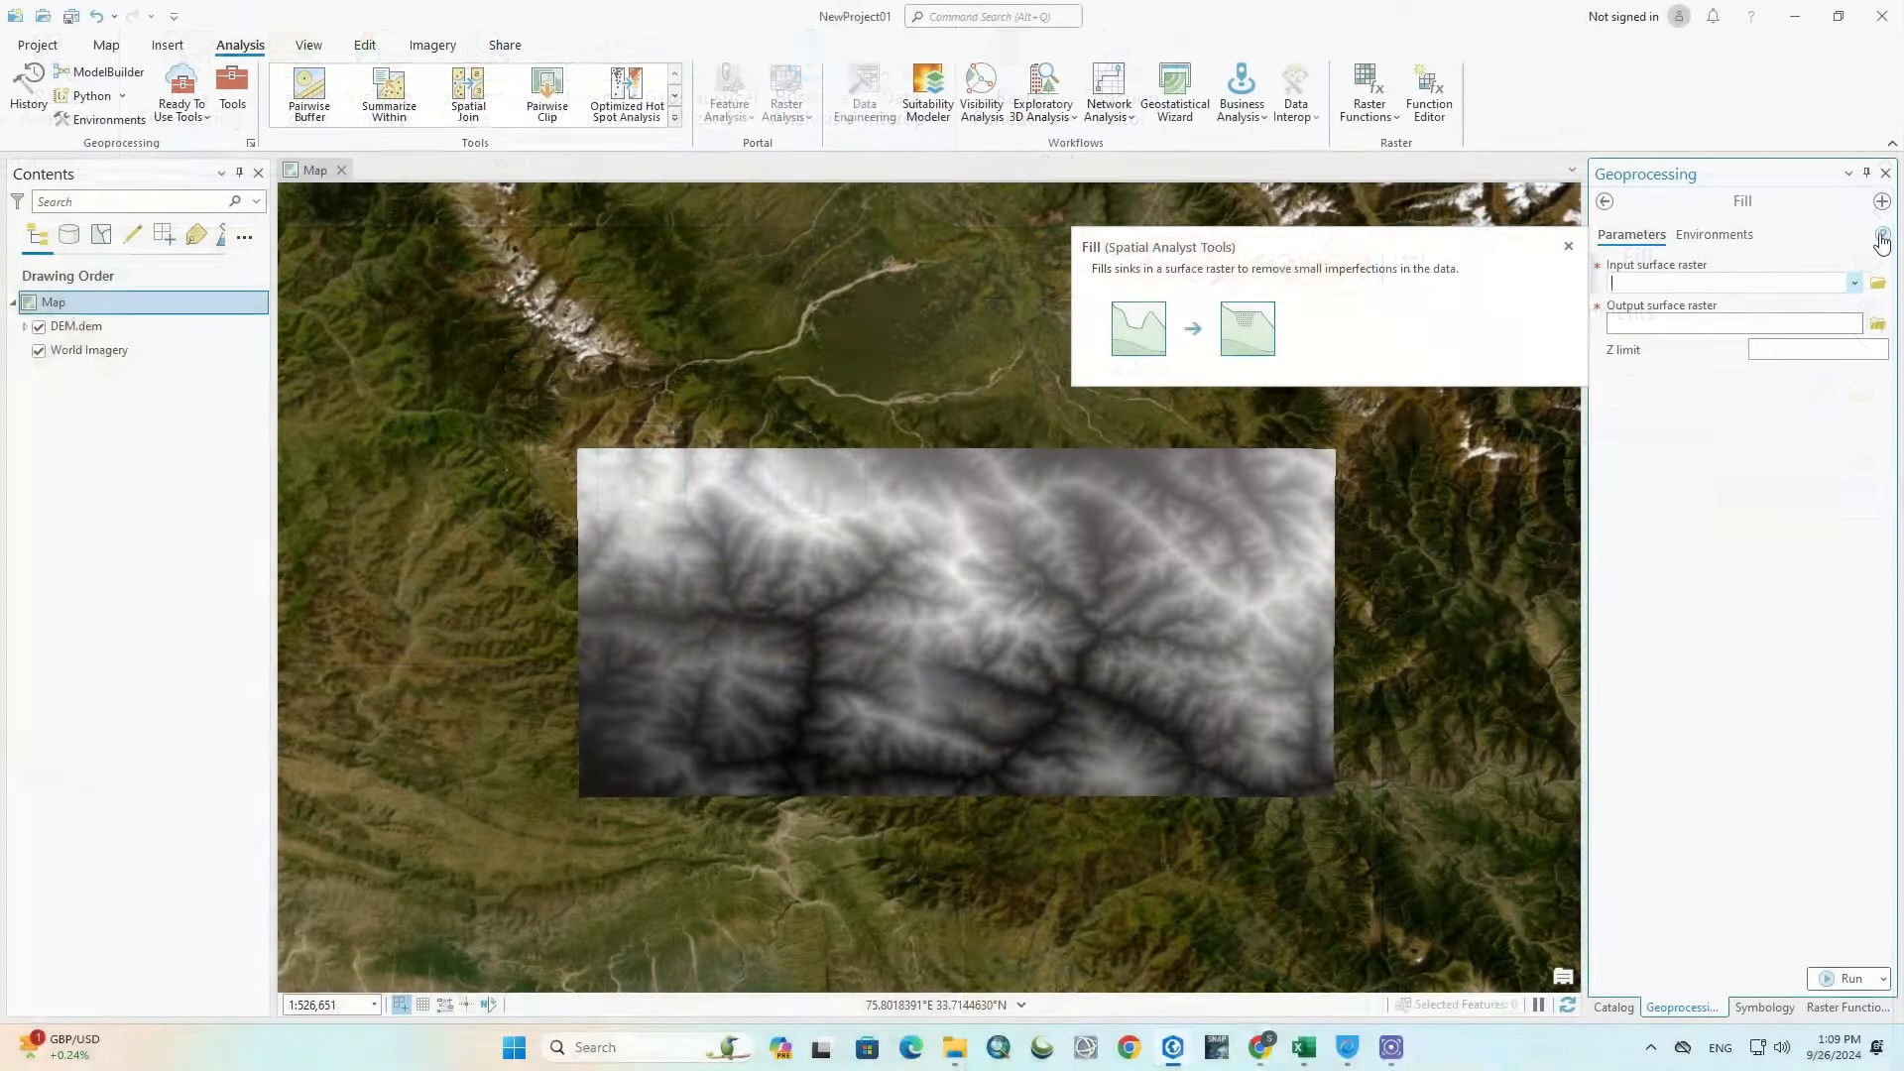
left_click(1868, 315)
scroll(929, 714, "down", 10)
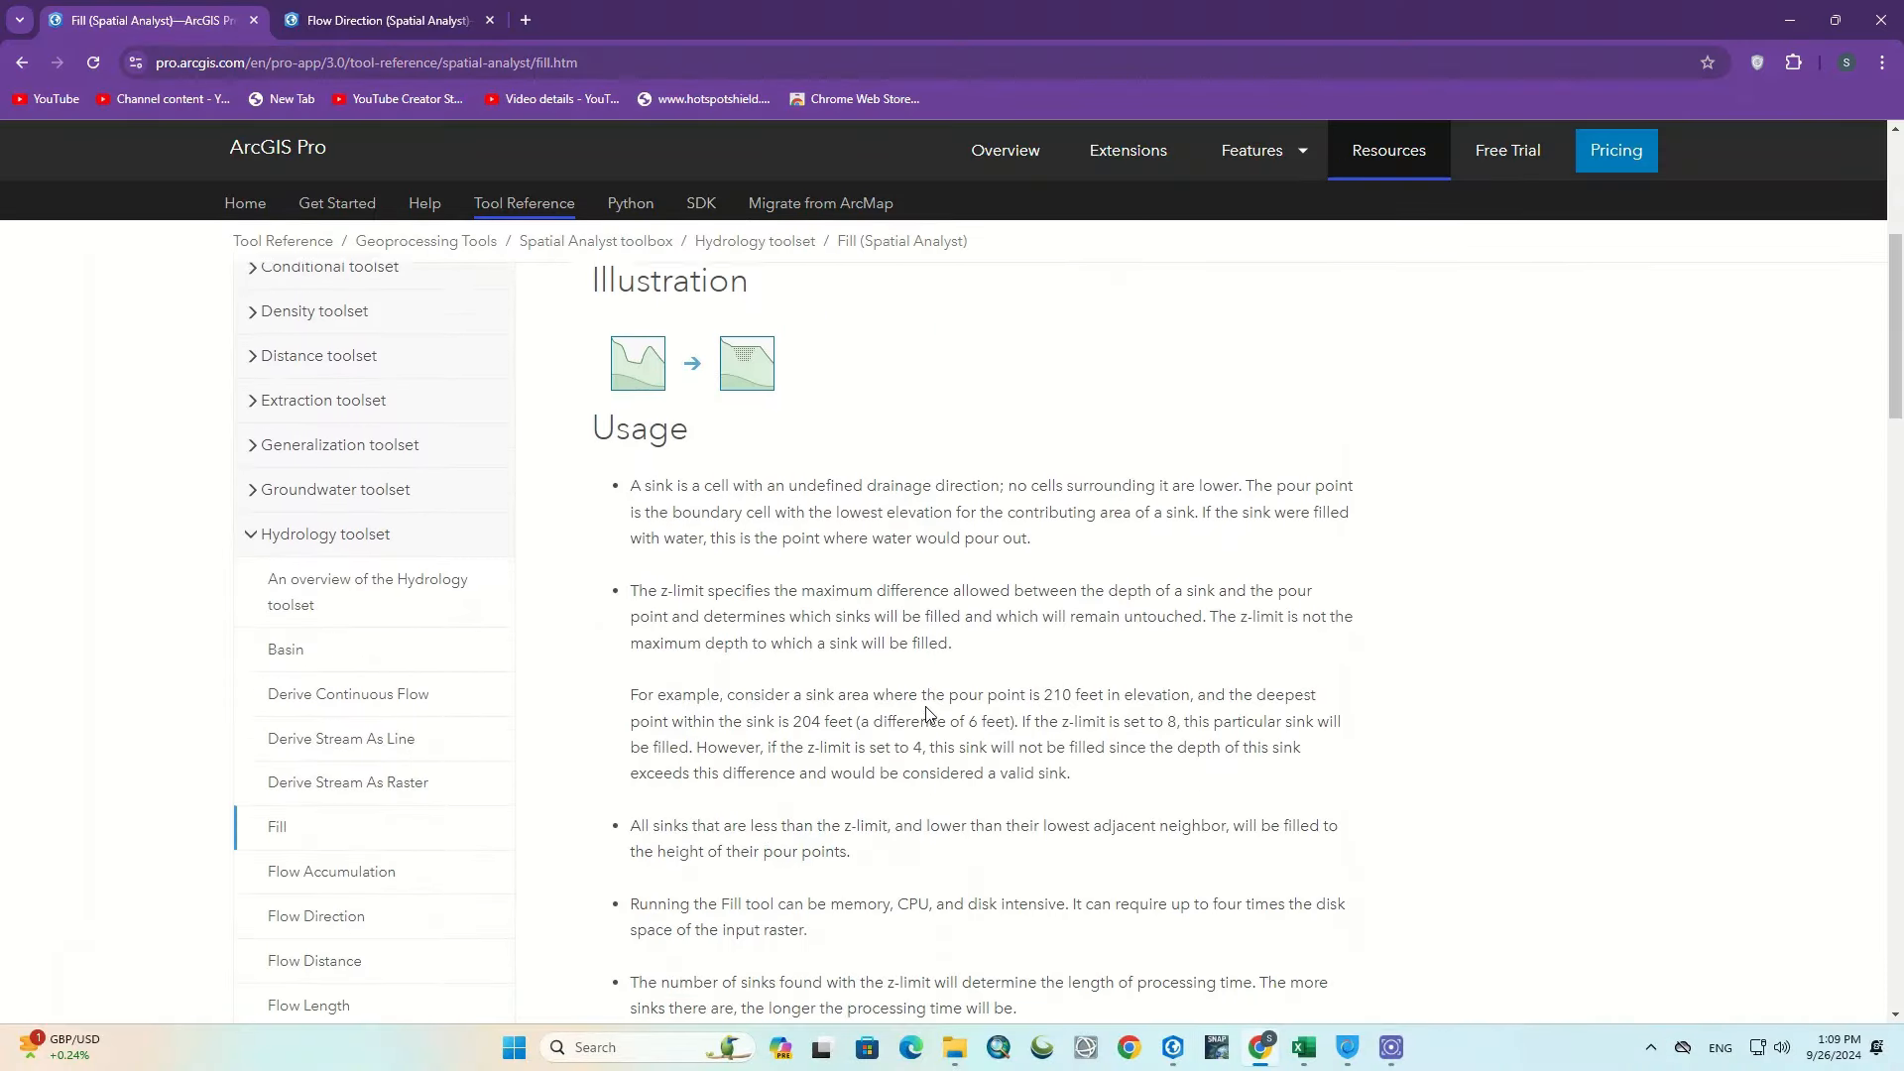
scroll(933, 687, "up", 12)
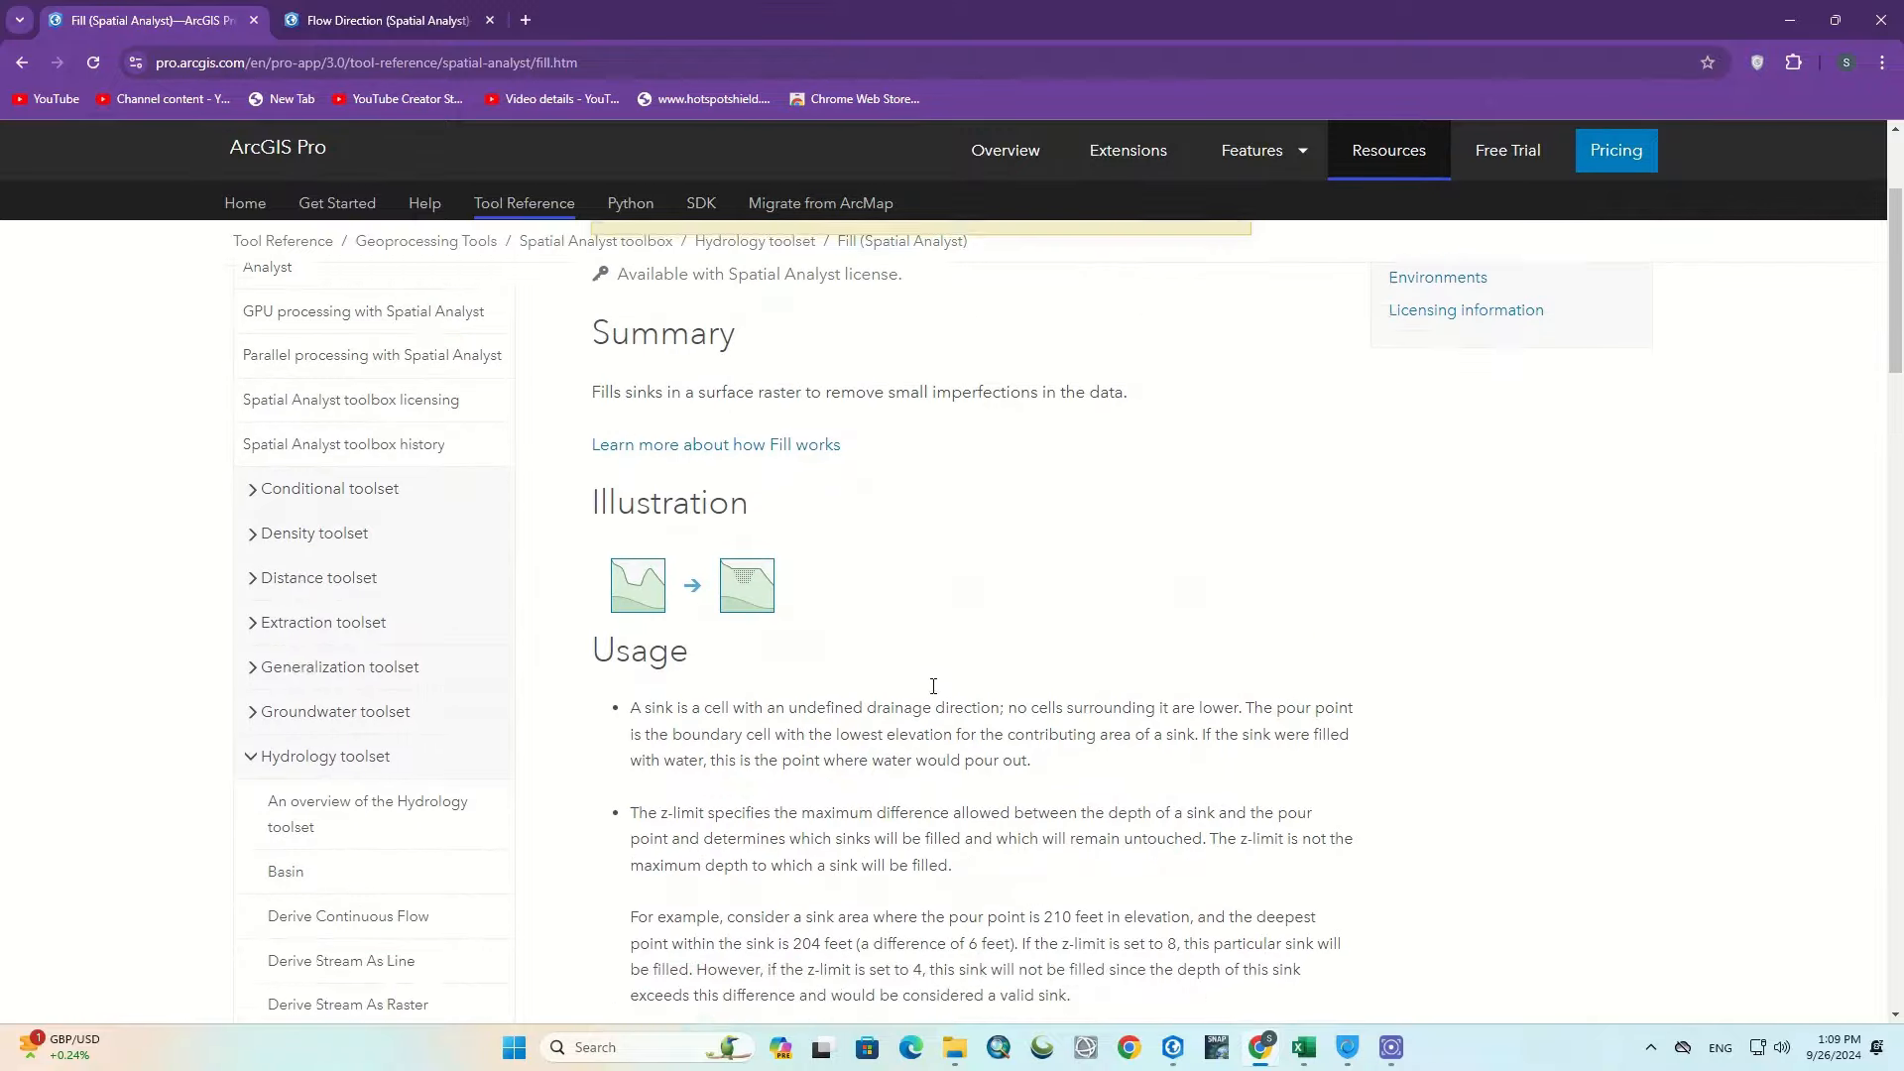
left_click(1189, 1052)
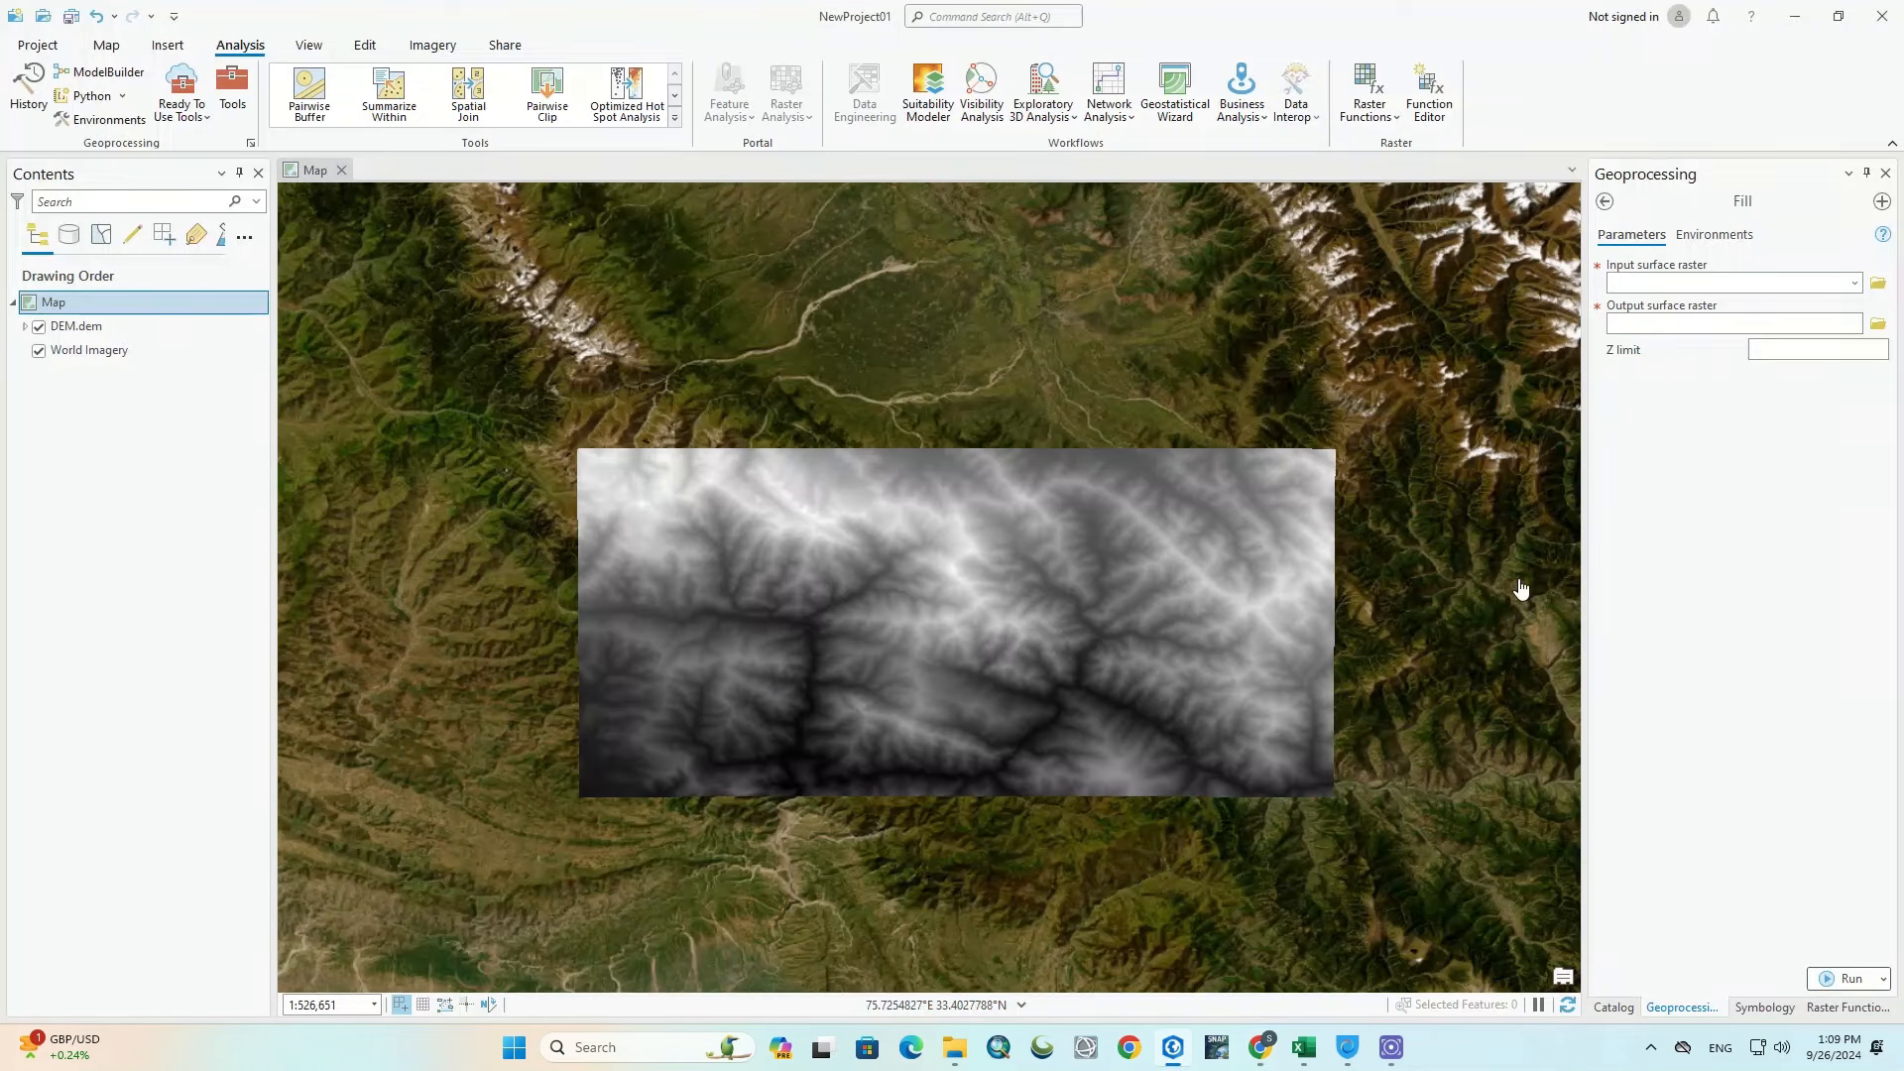
Step: Run Fill on DEM.dem with Fill_DEM2 as the output surface raster, leaving the Z limit empty
left_click(1855, 283)
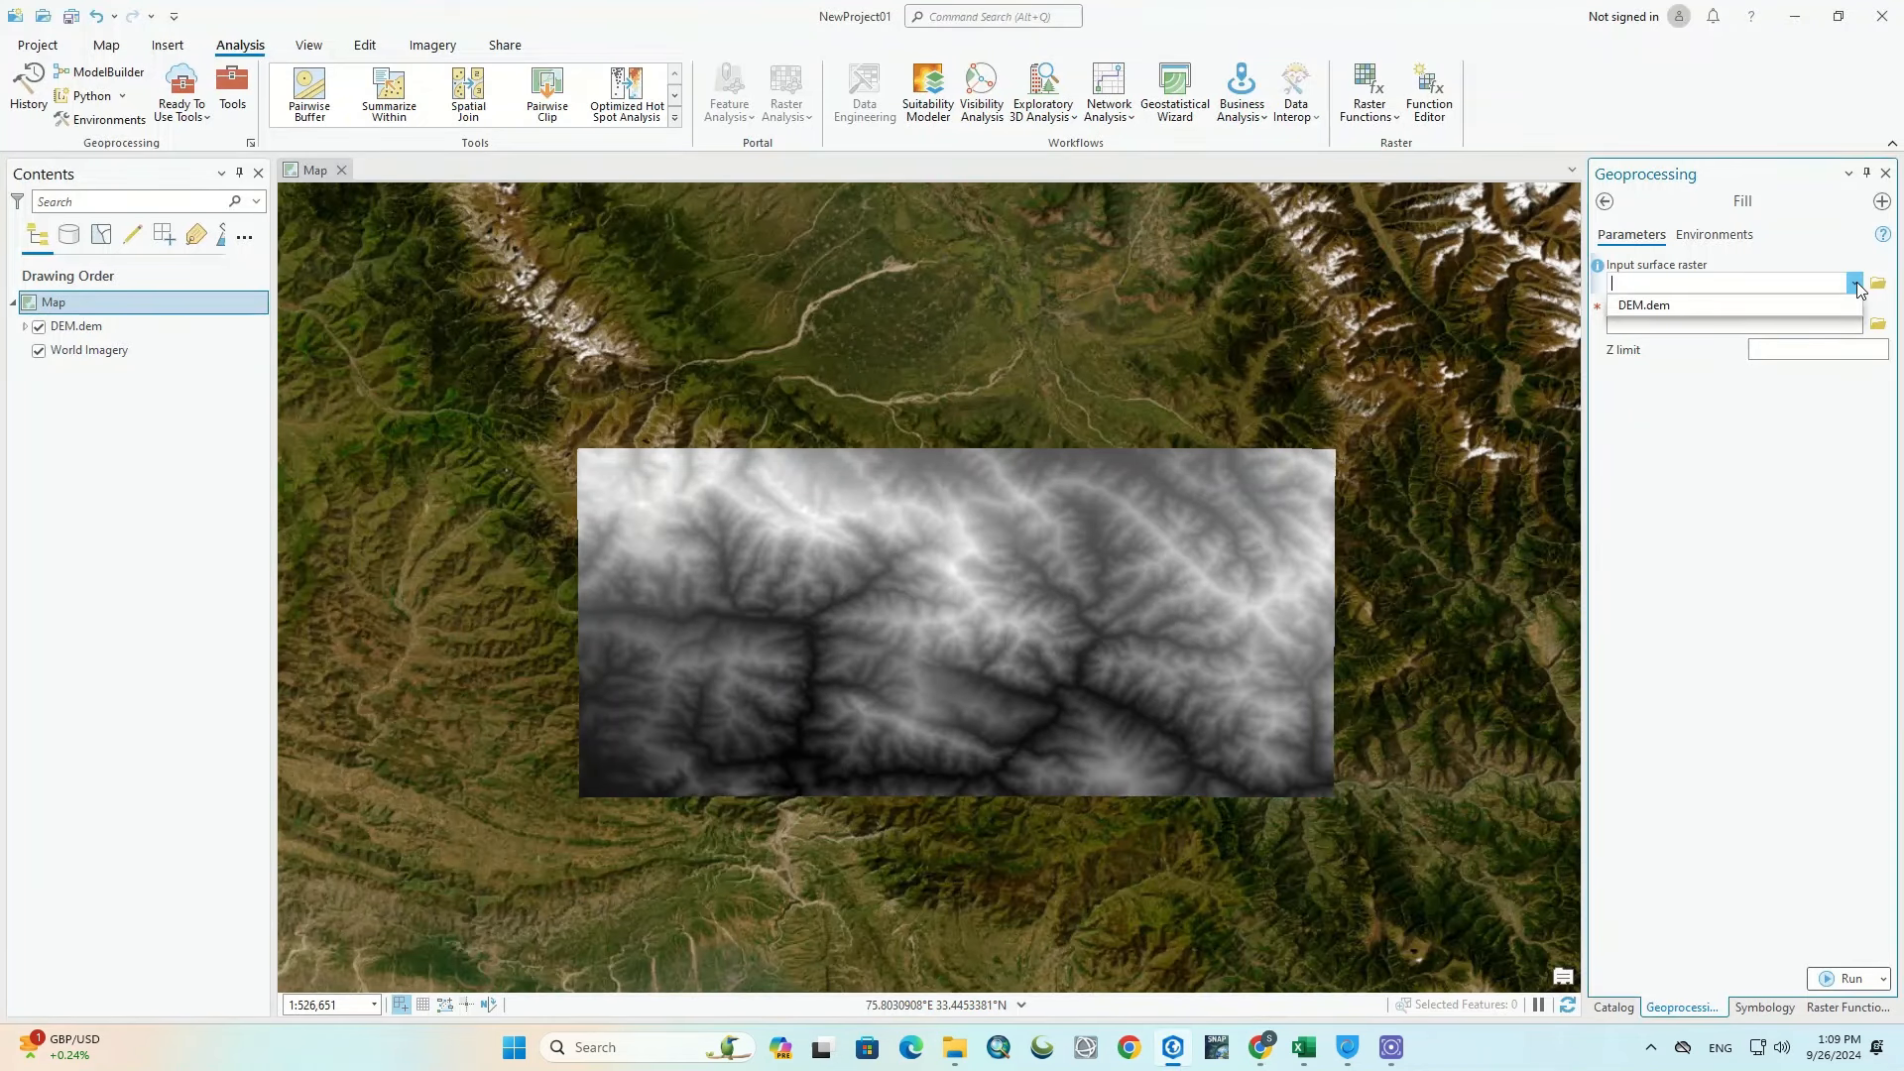
left_click(1702, 305)
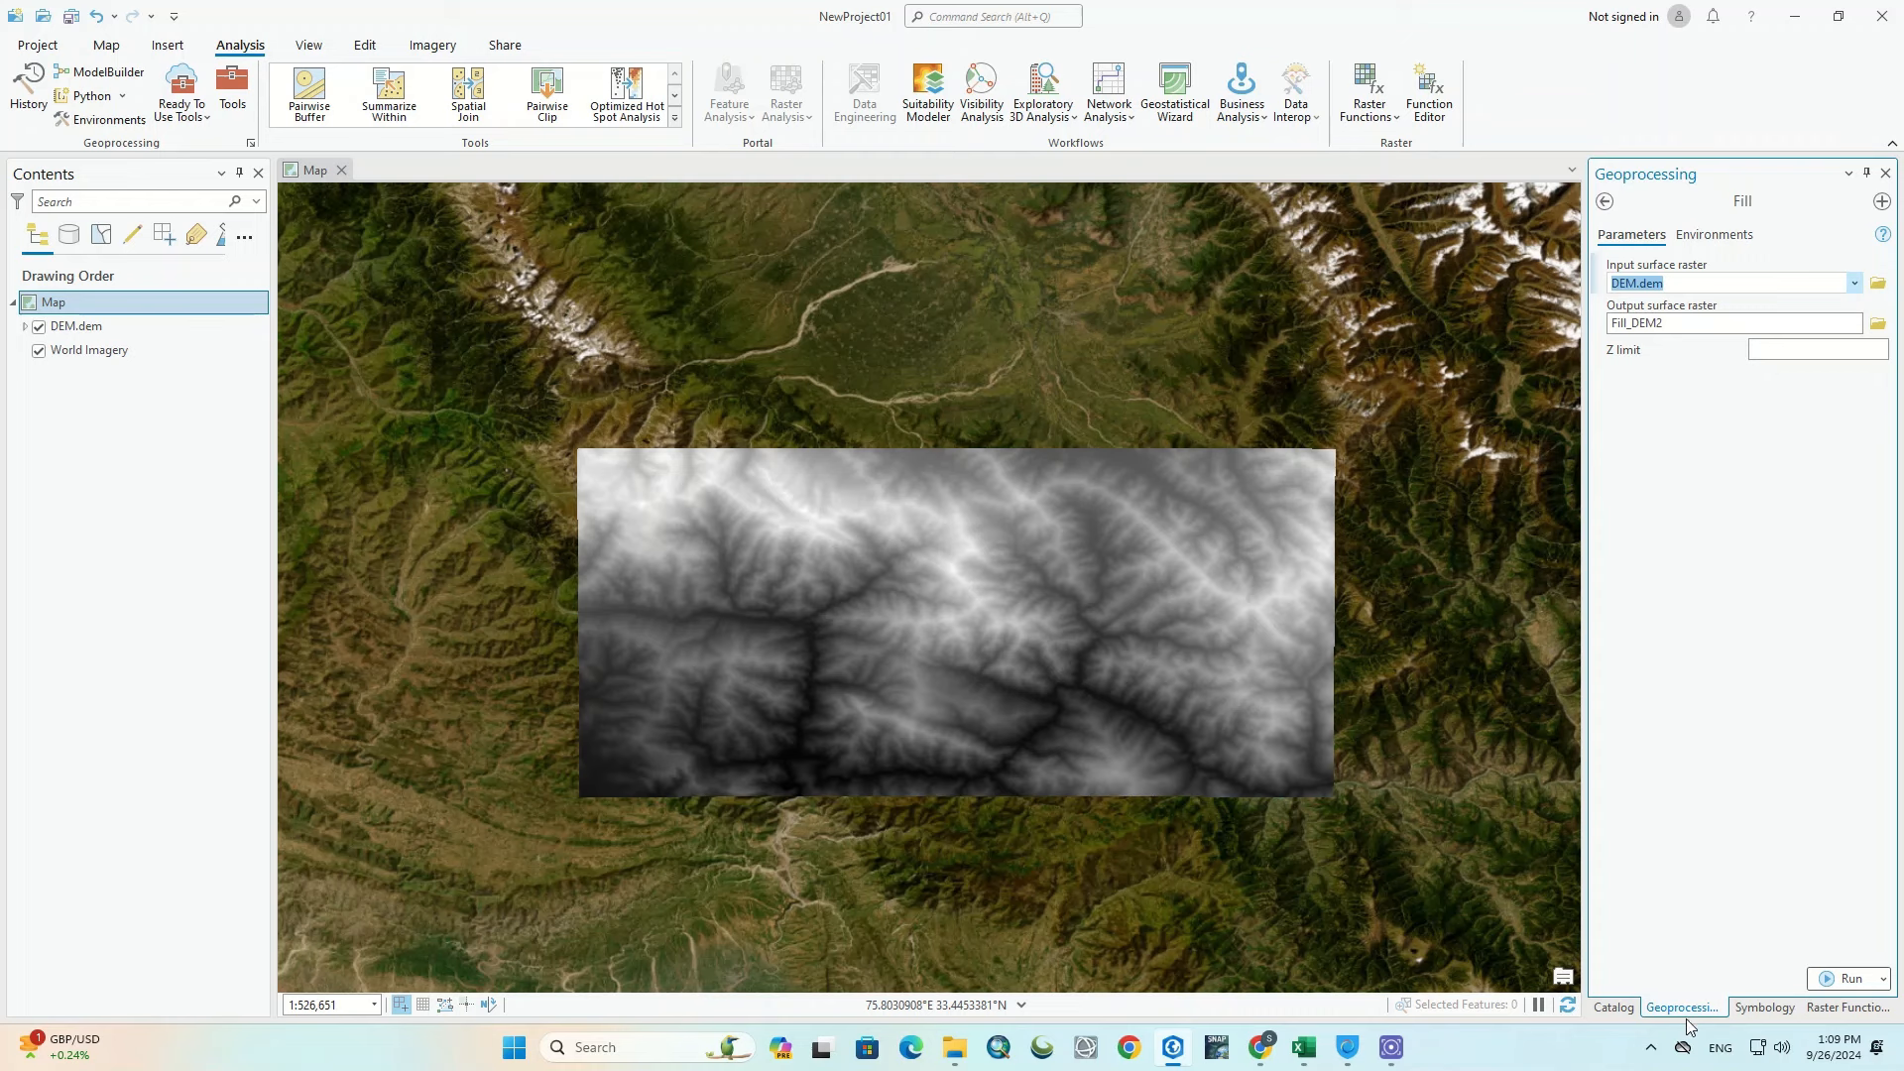
left_click(1672, 955)
left_click(1835, 980)
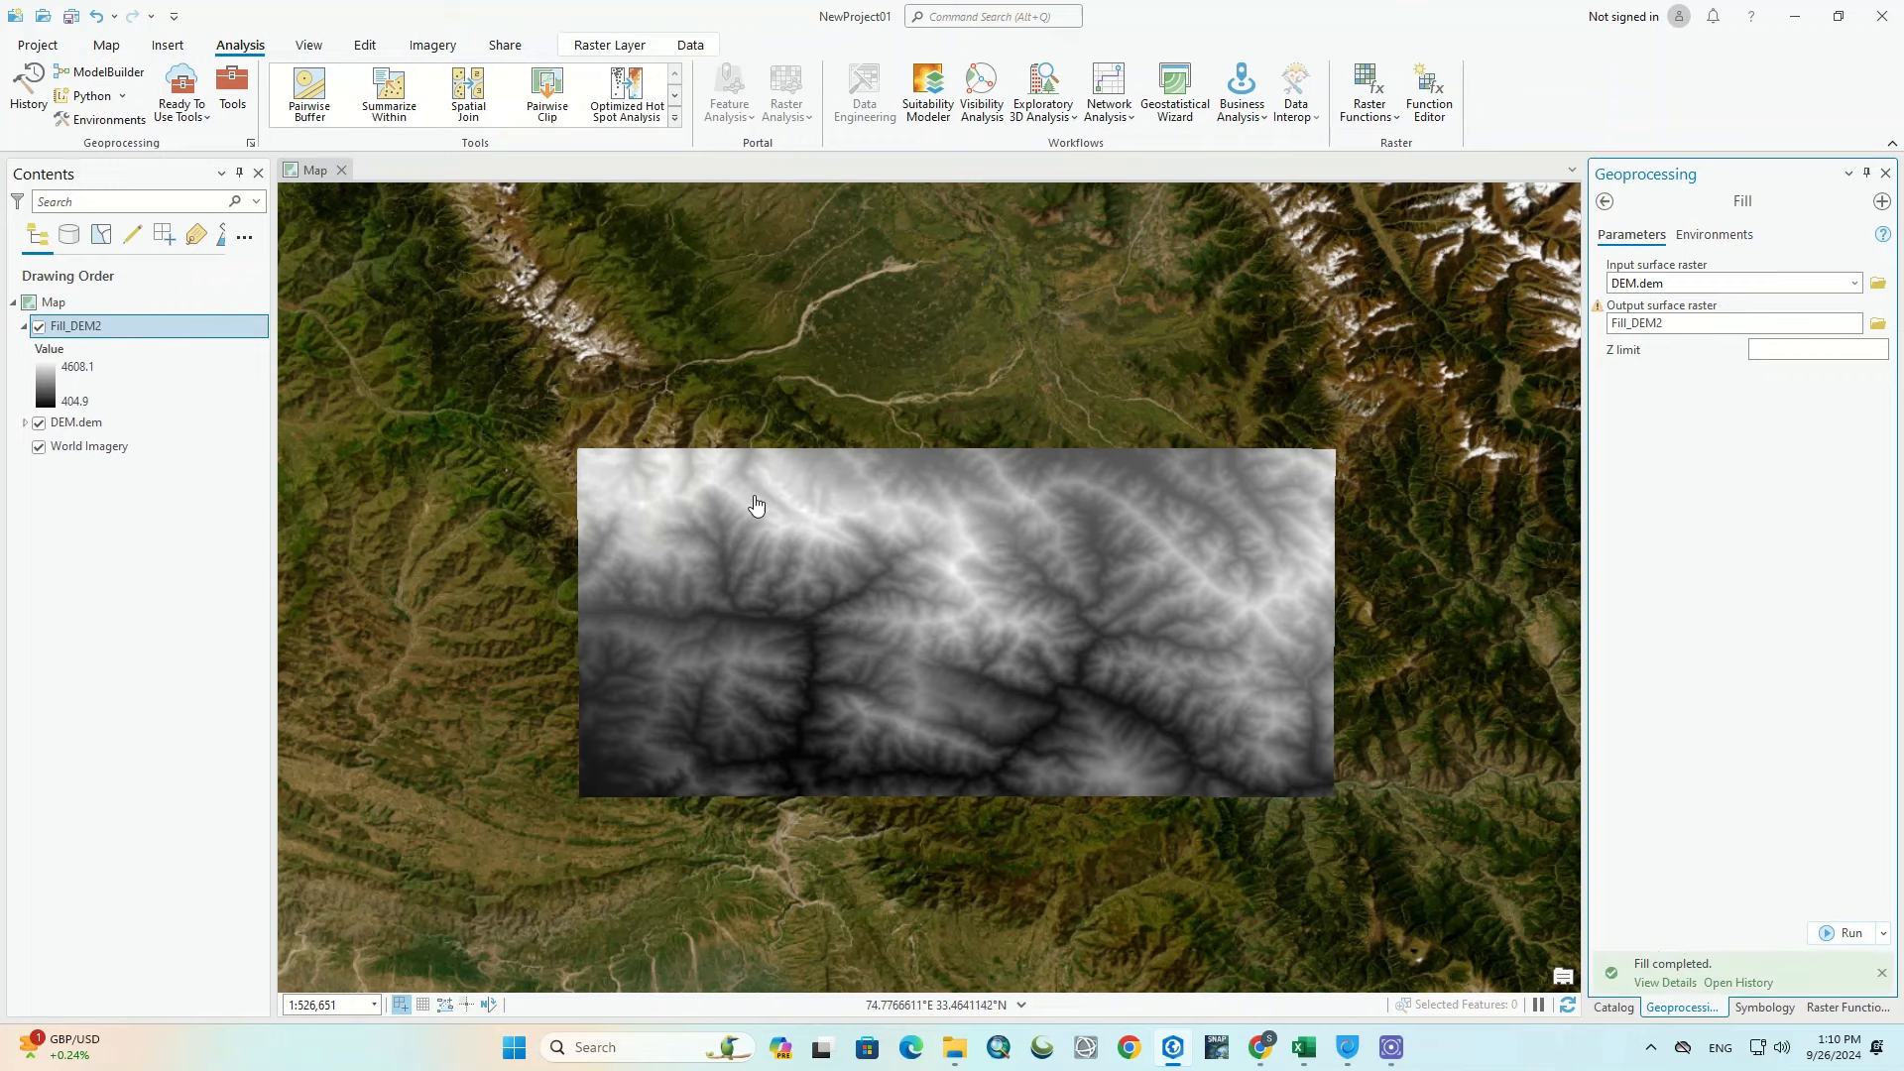
Step: Compare the Fill_DEM2 raster and its value range with DEM.dem, and hide the DEM.dem layer
scroll(896, 580, "up", 2)
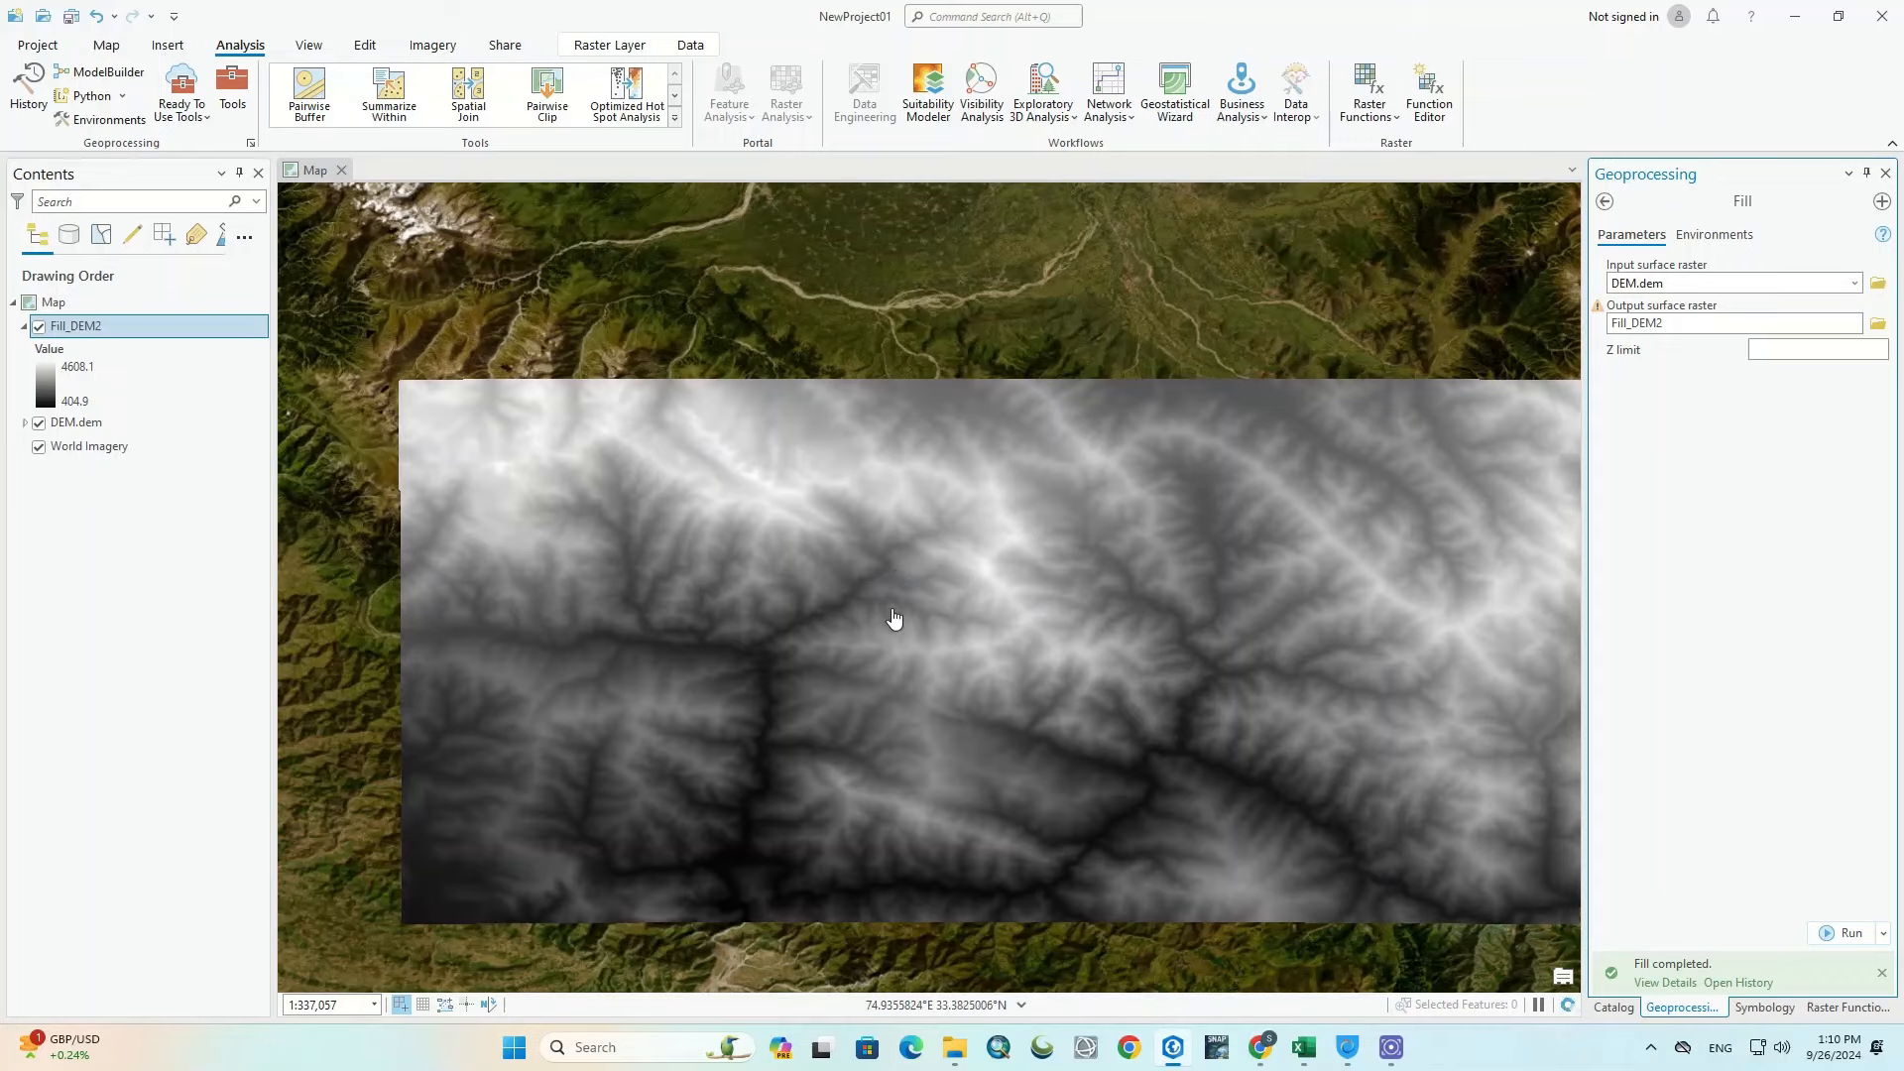
left_click_drag(893, 622, 824, 551)
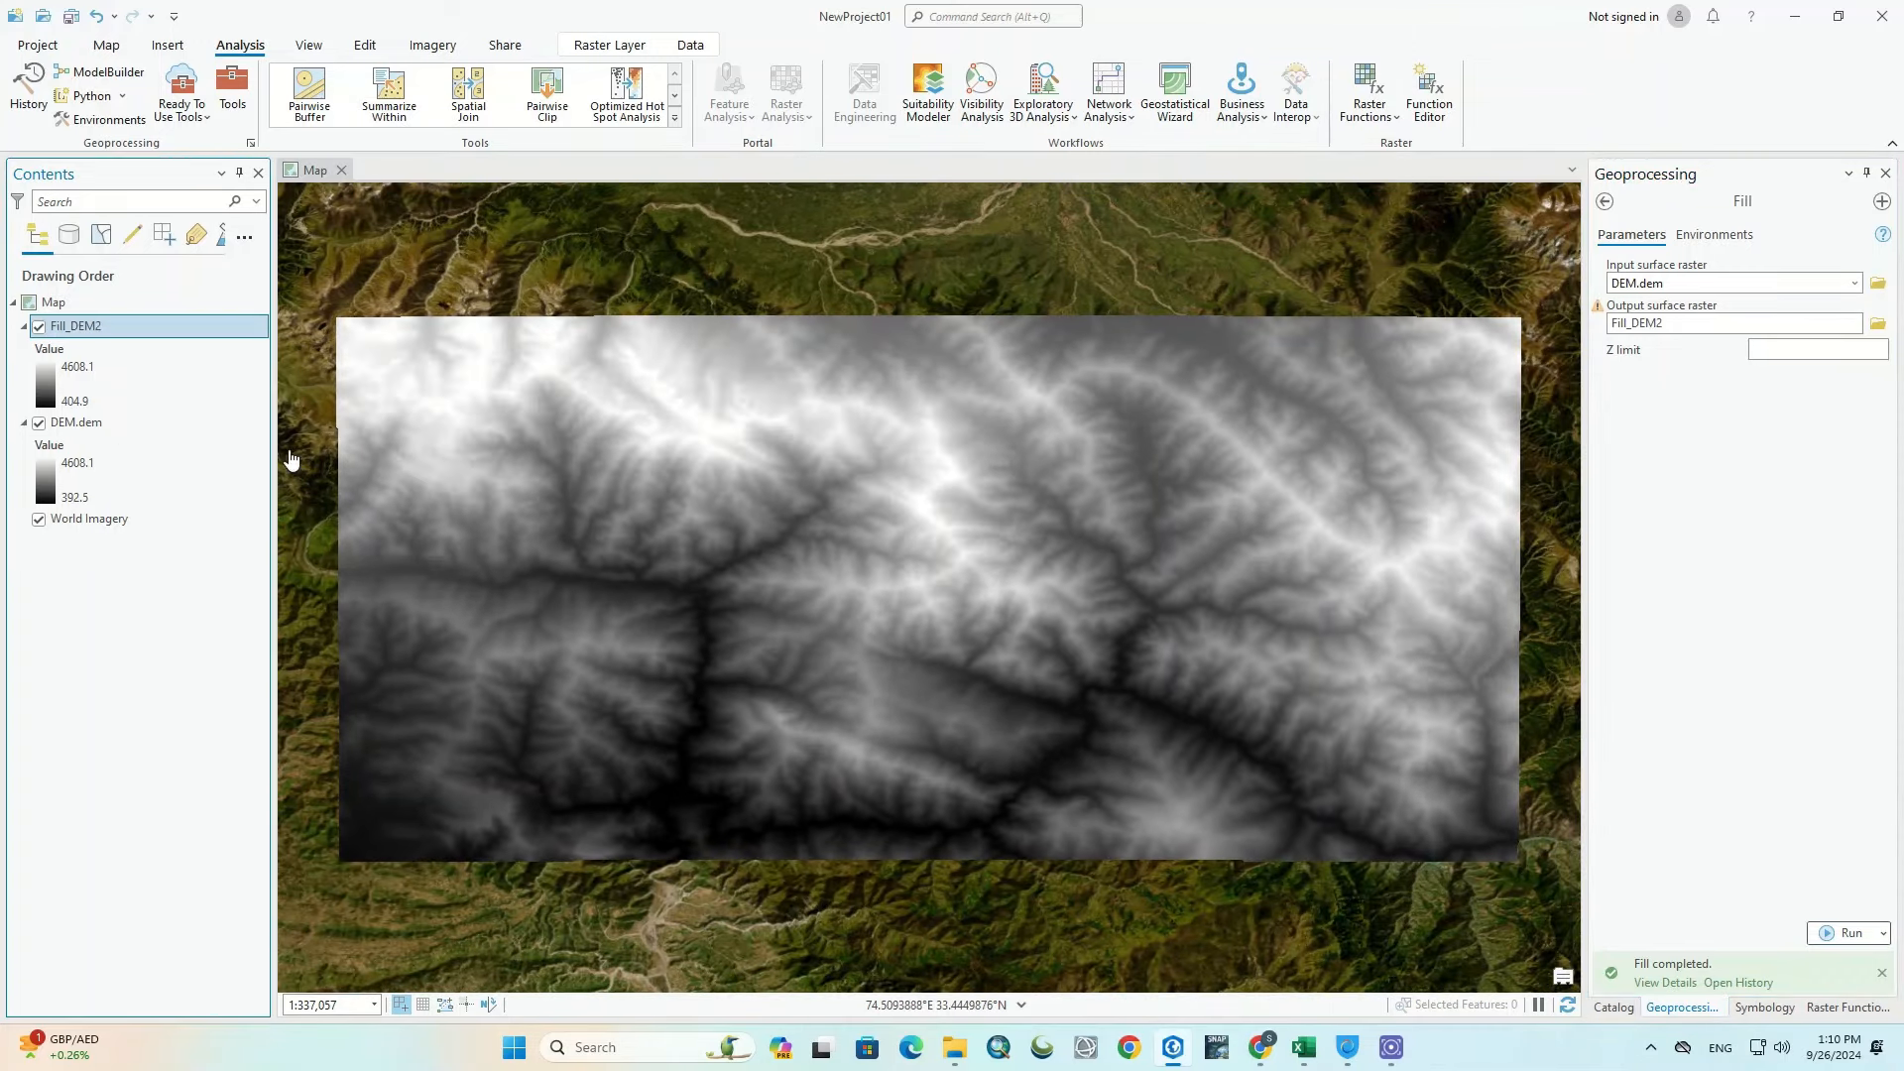
left_click(40, 424)
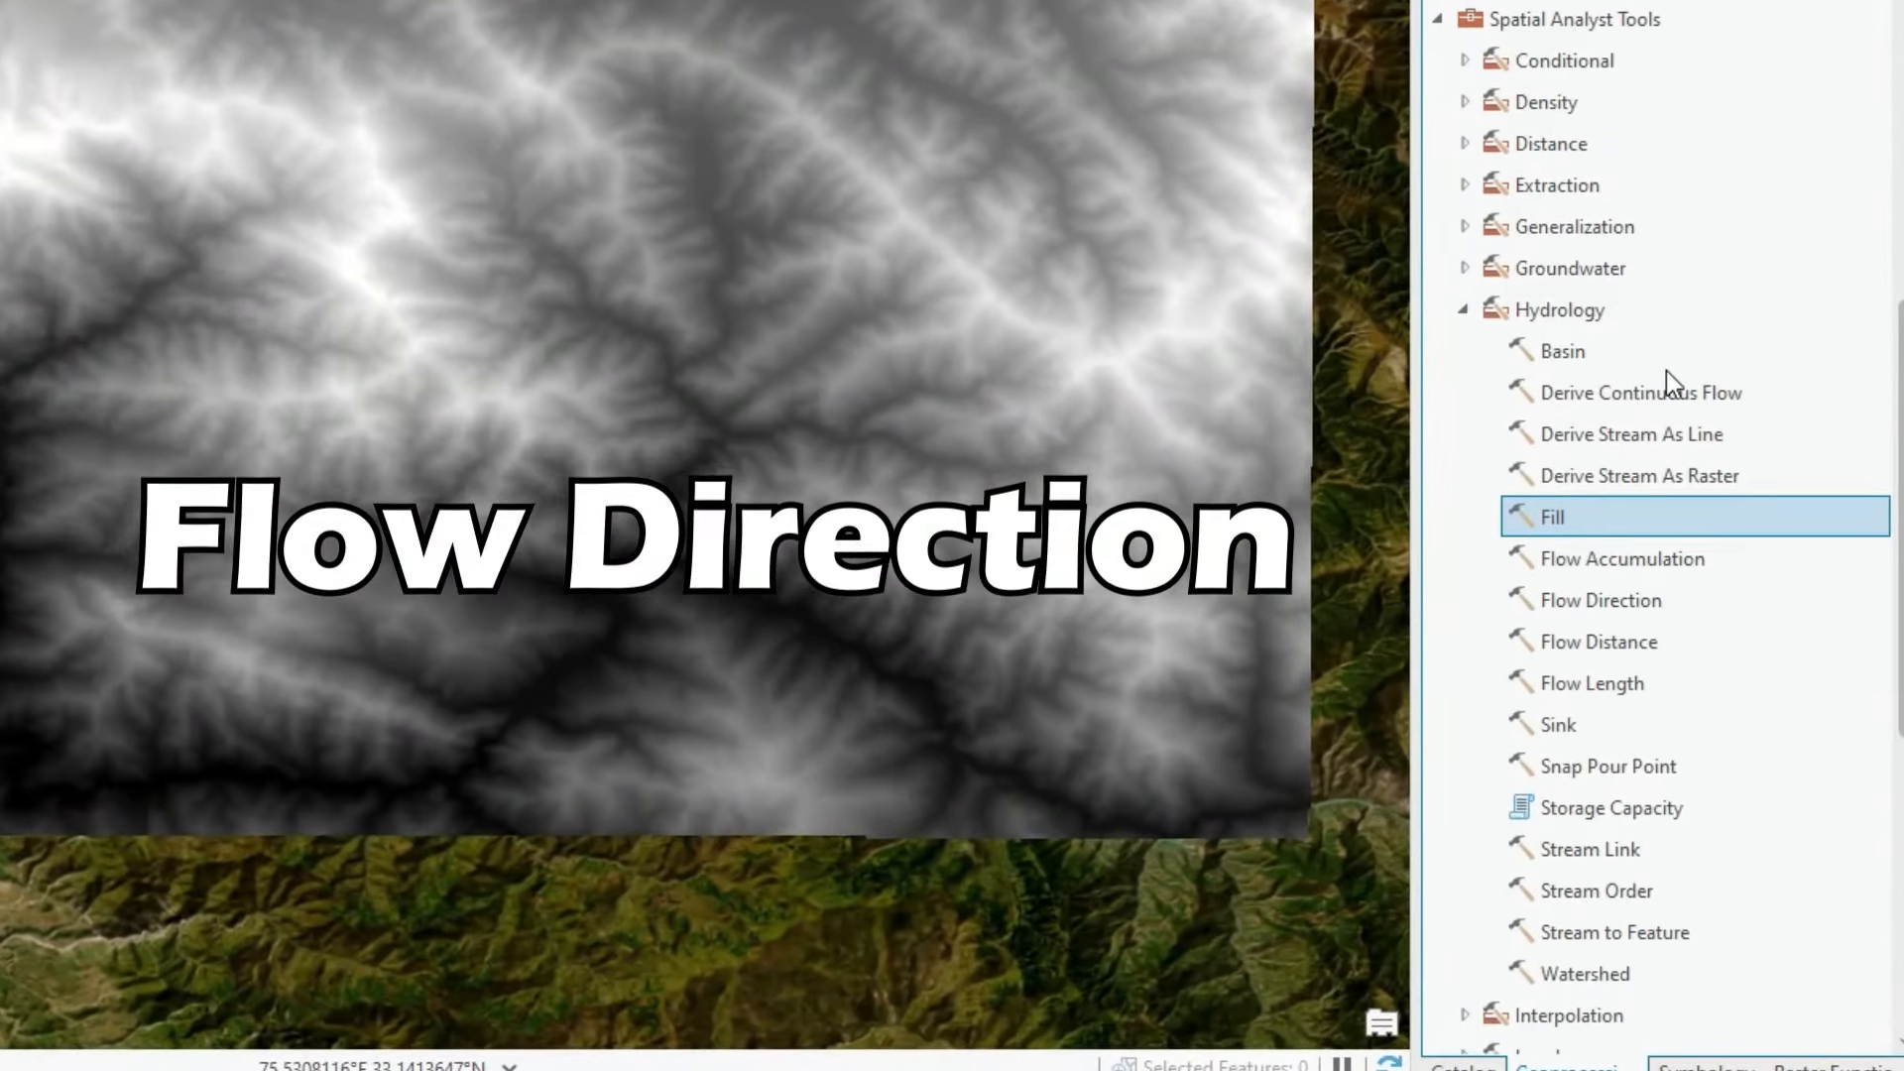
Step: Run the Hydrology tool Flow Direction on Fill_DEM2 with the D8 type, outputting FlowDir_Fill4
left_click(1623, 602)
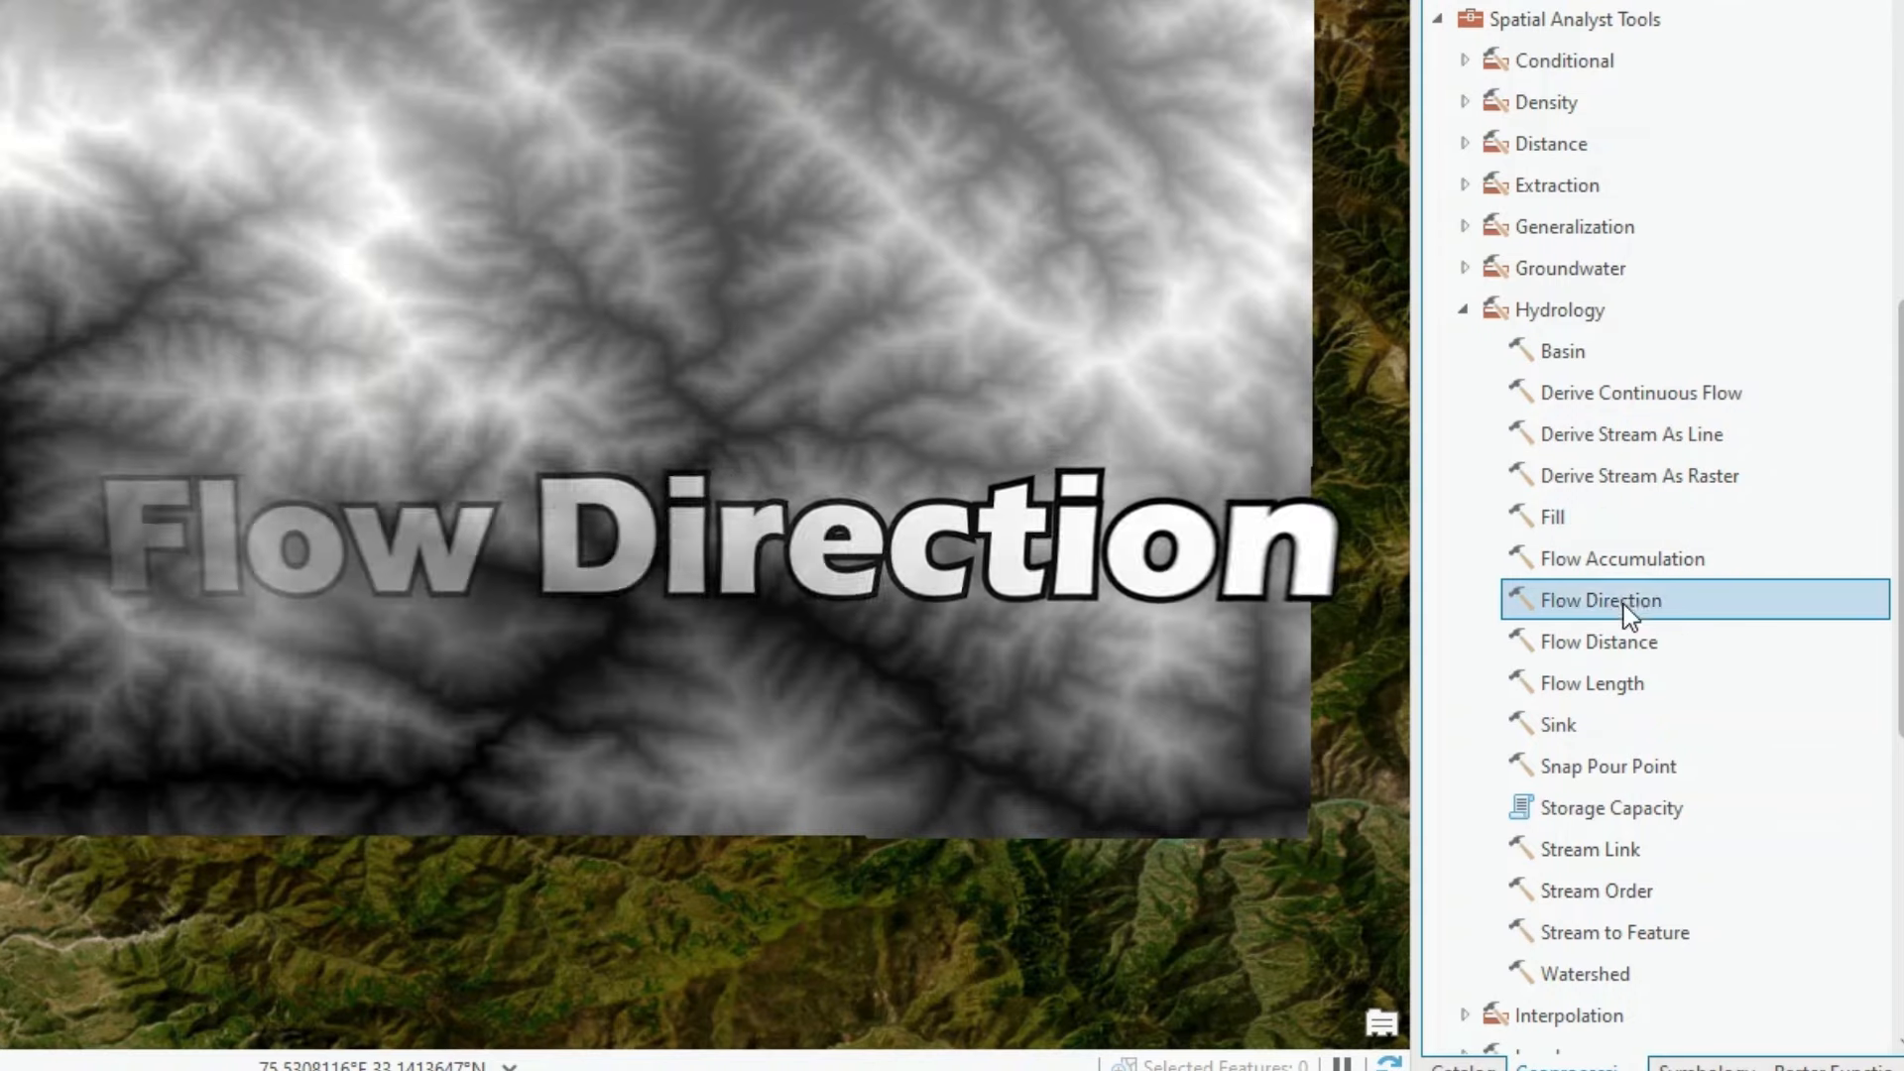
double_click(1623, 602)
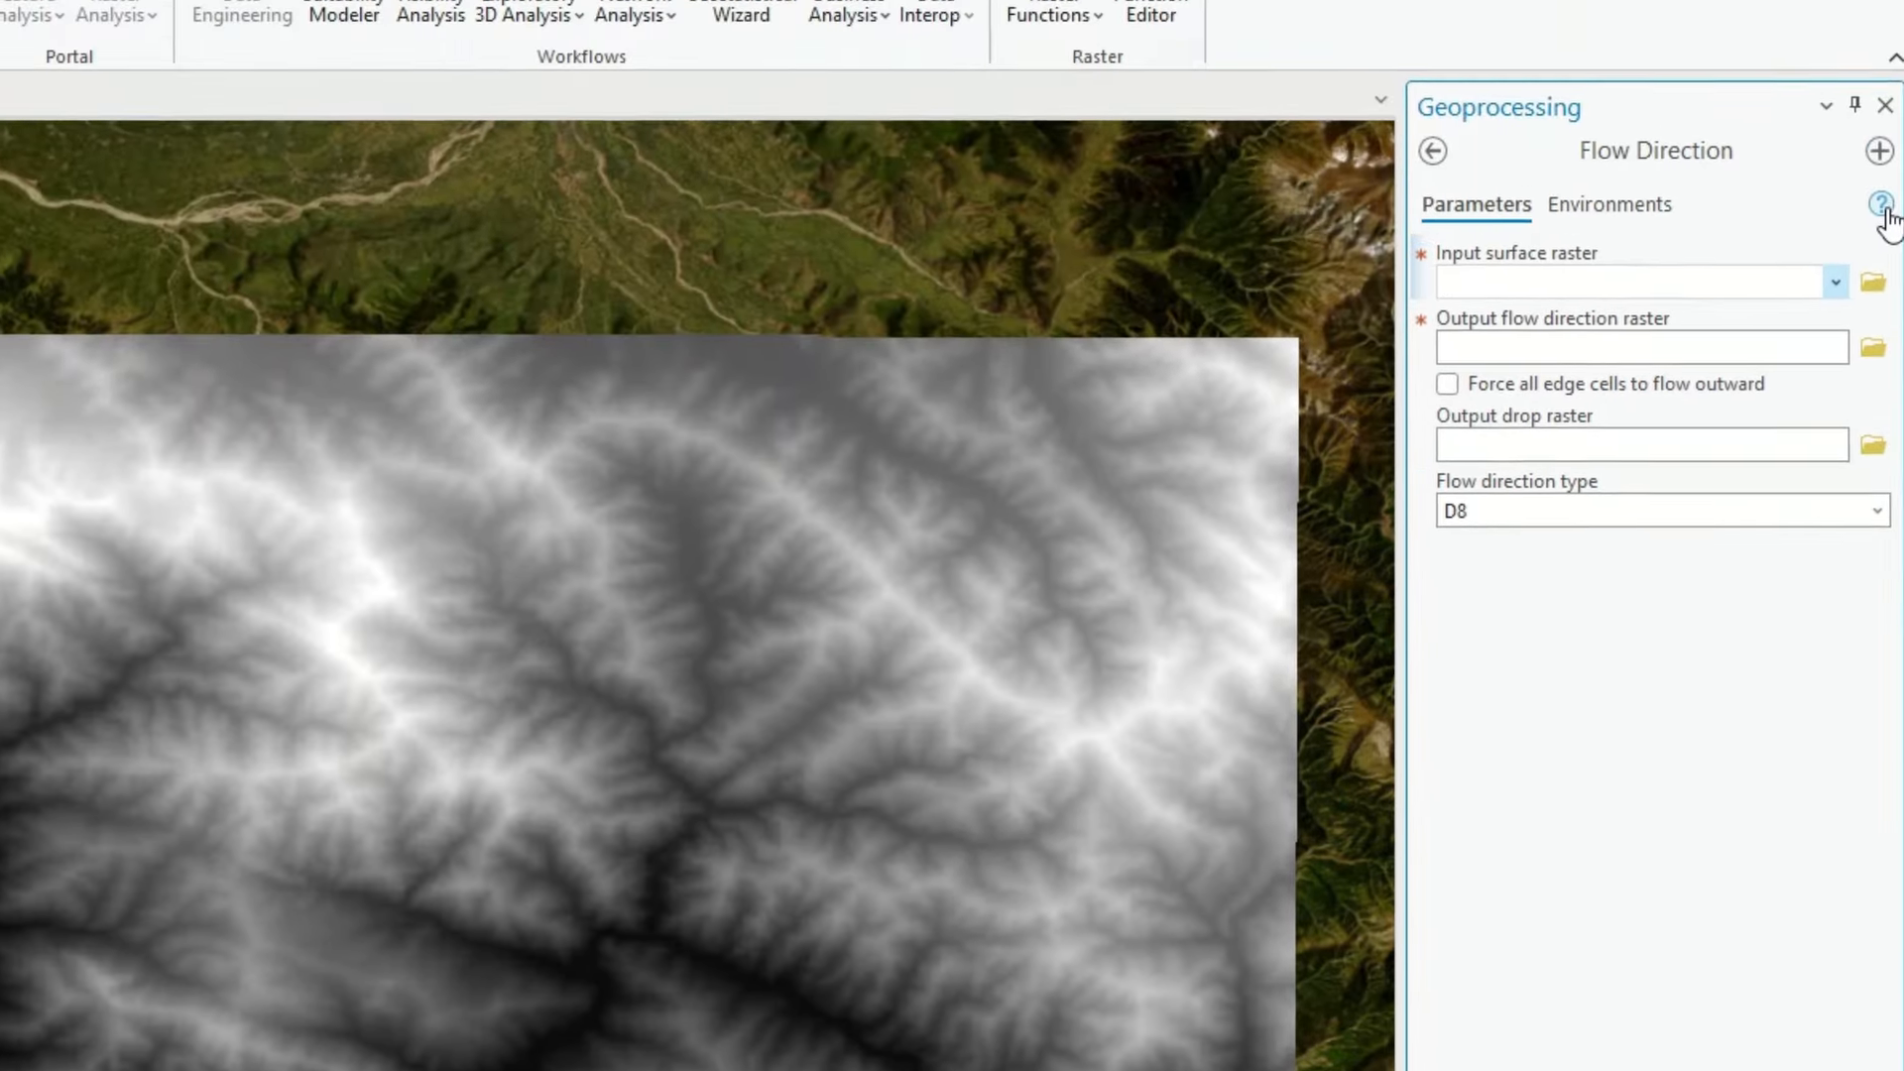
mouse_move(1879, 320)
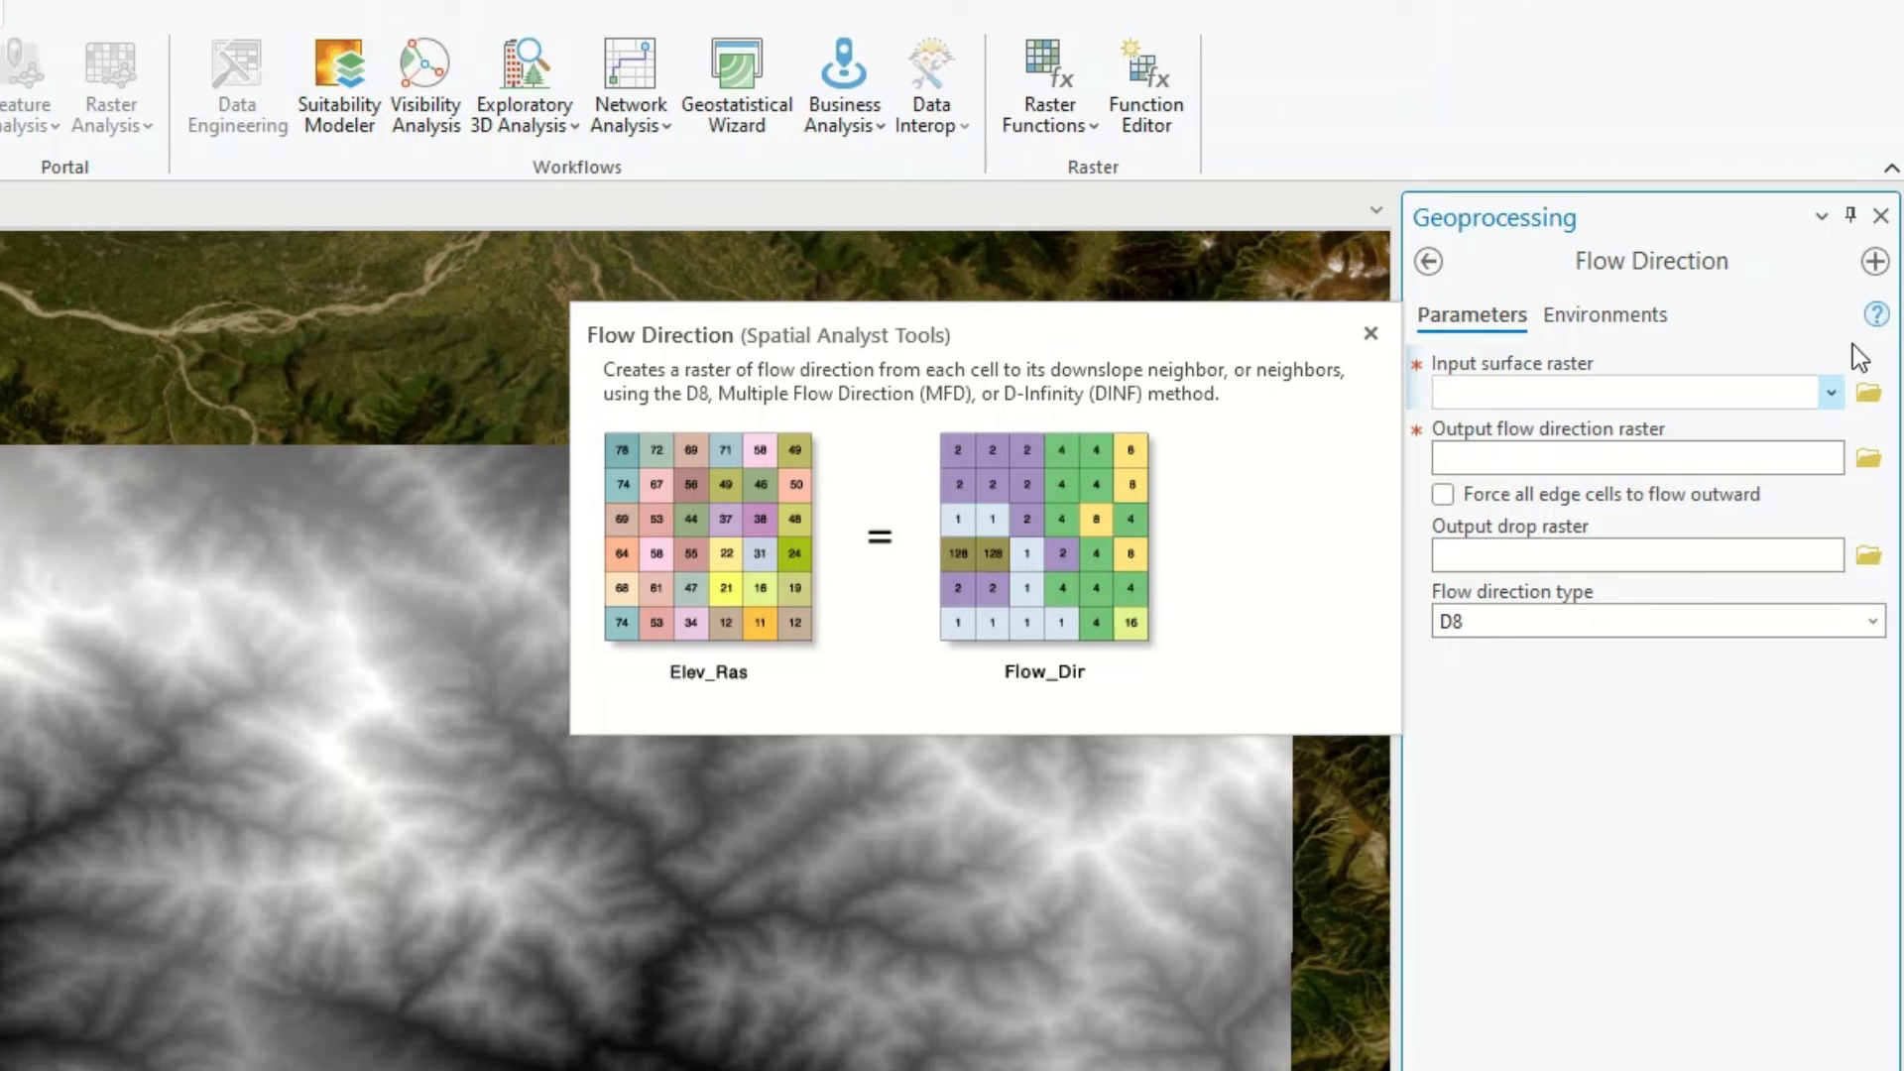
left_click(1831, 393)
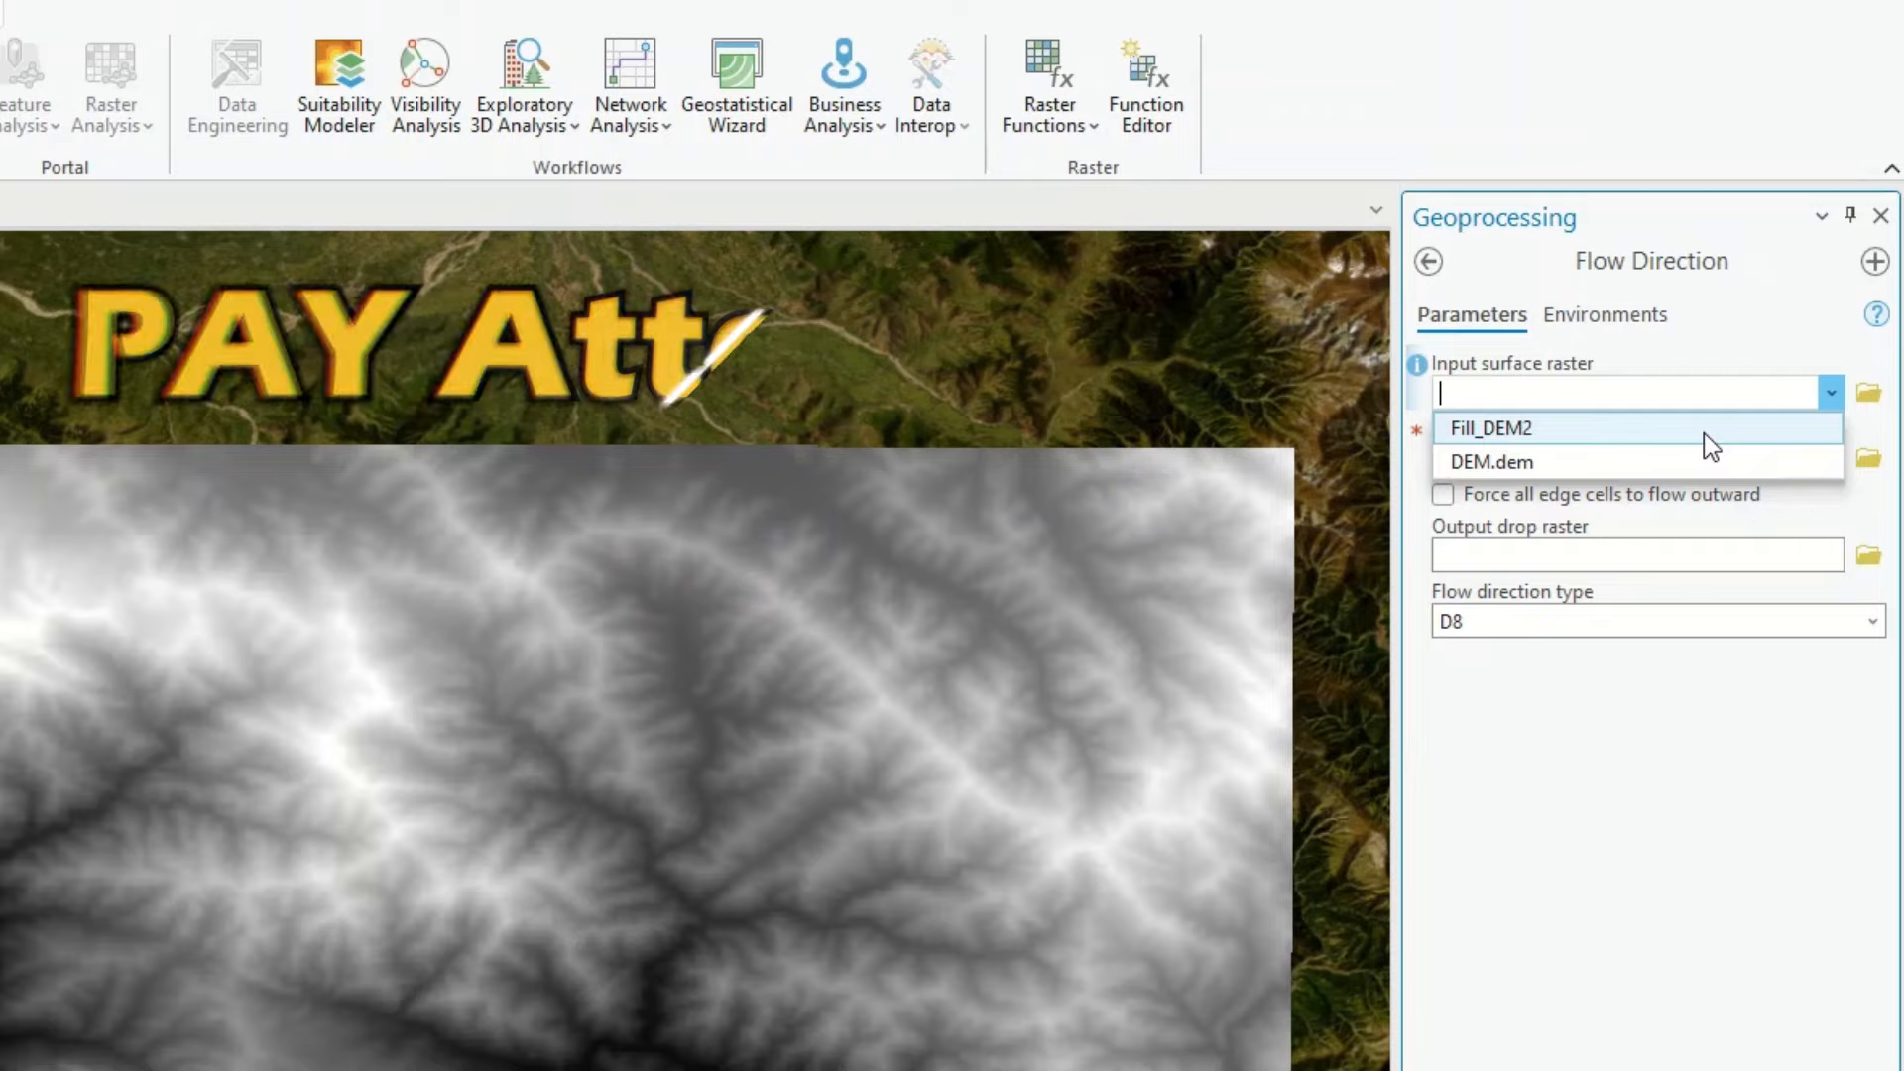
left_click(1704, 428)
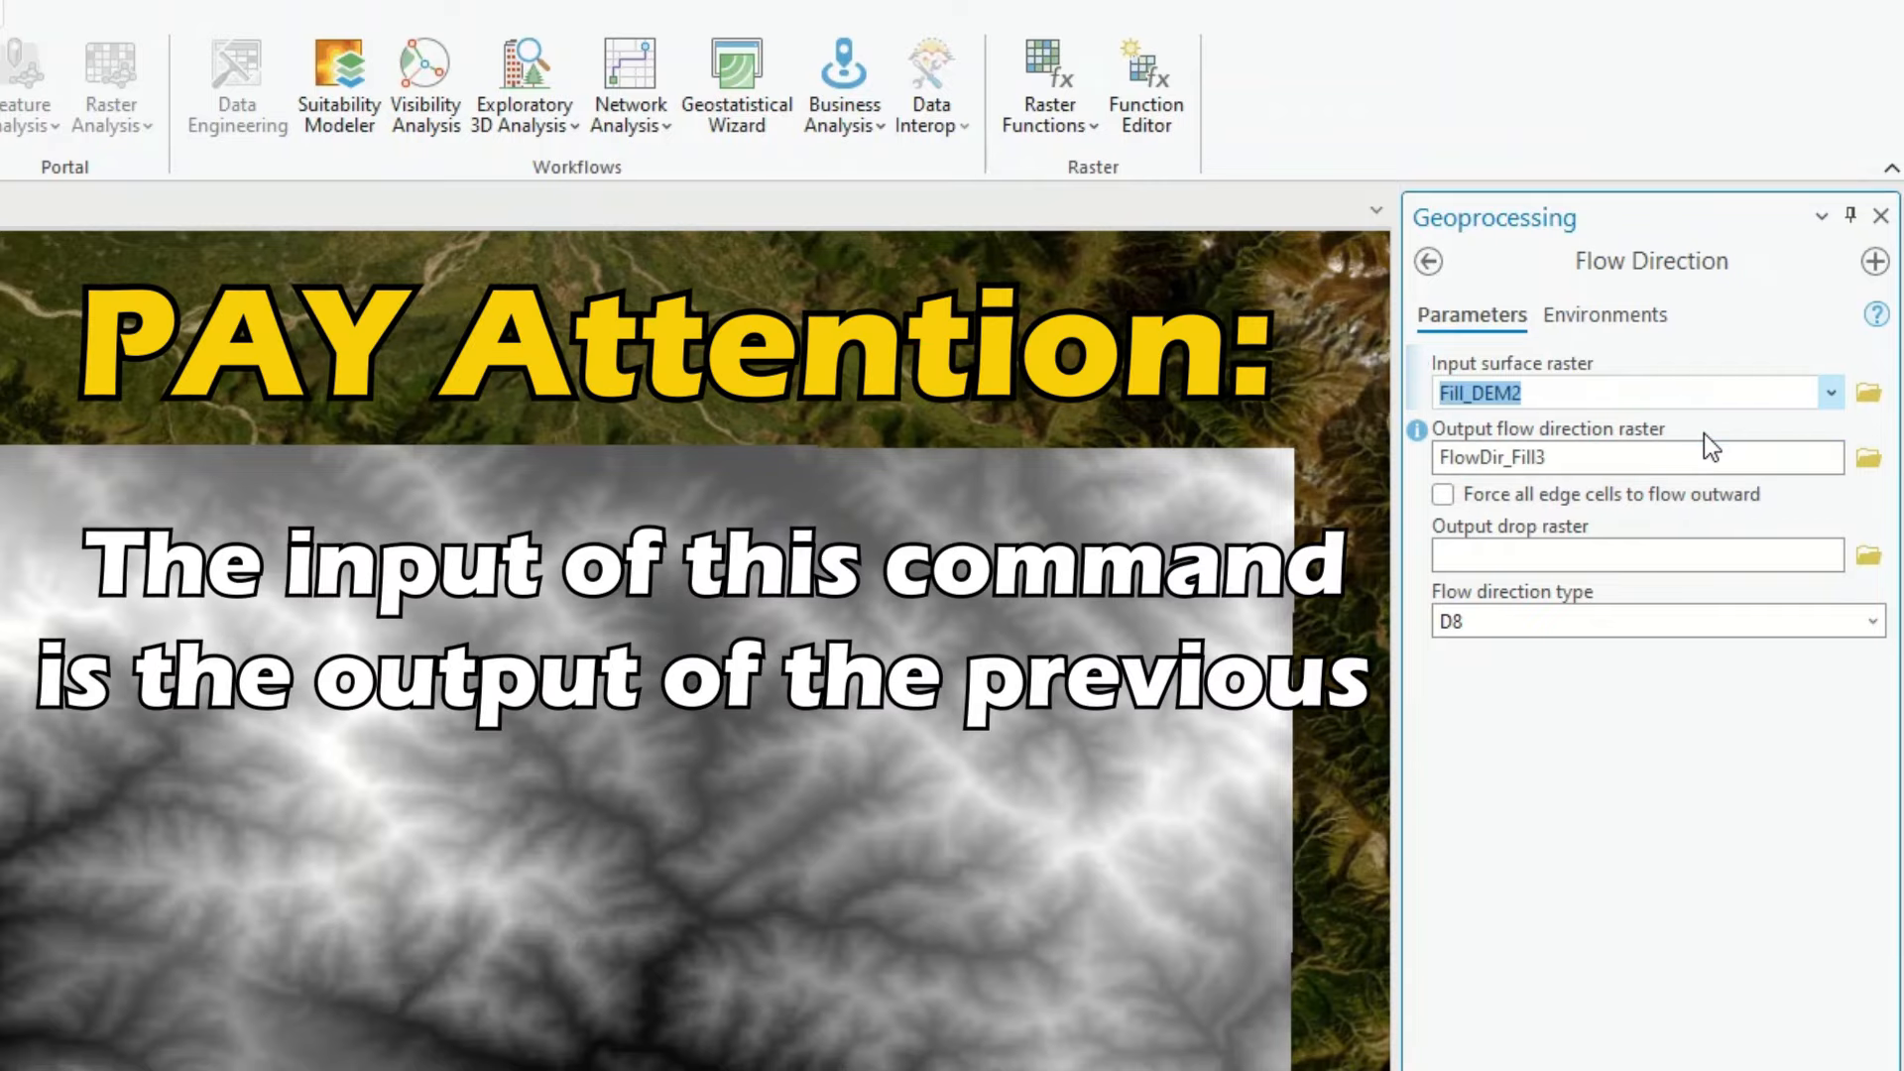
left_click(1830, 1067)
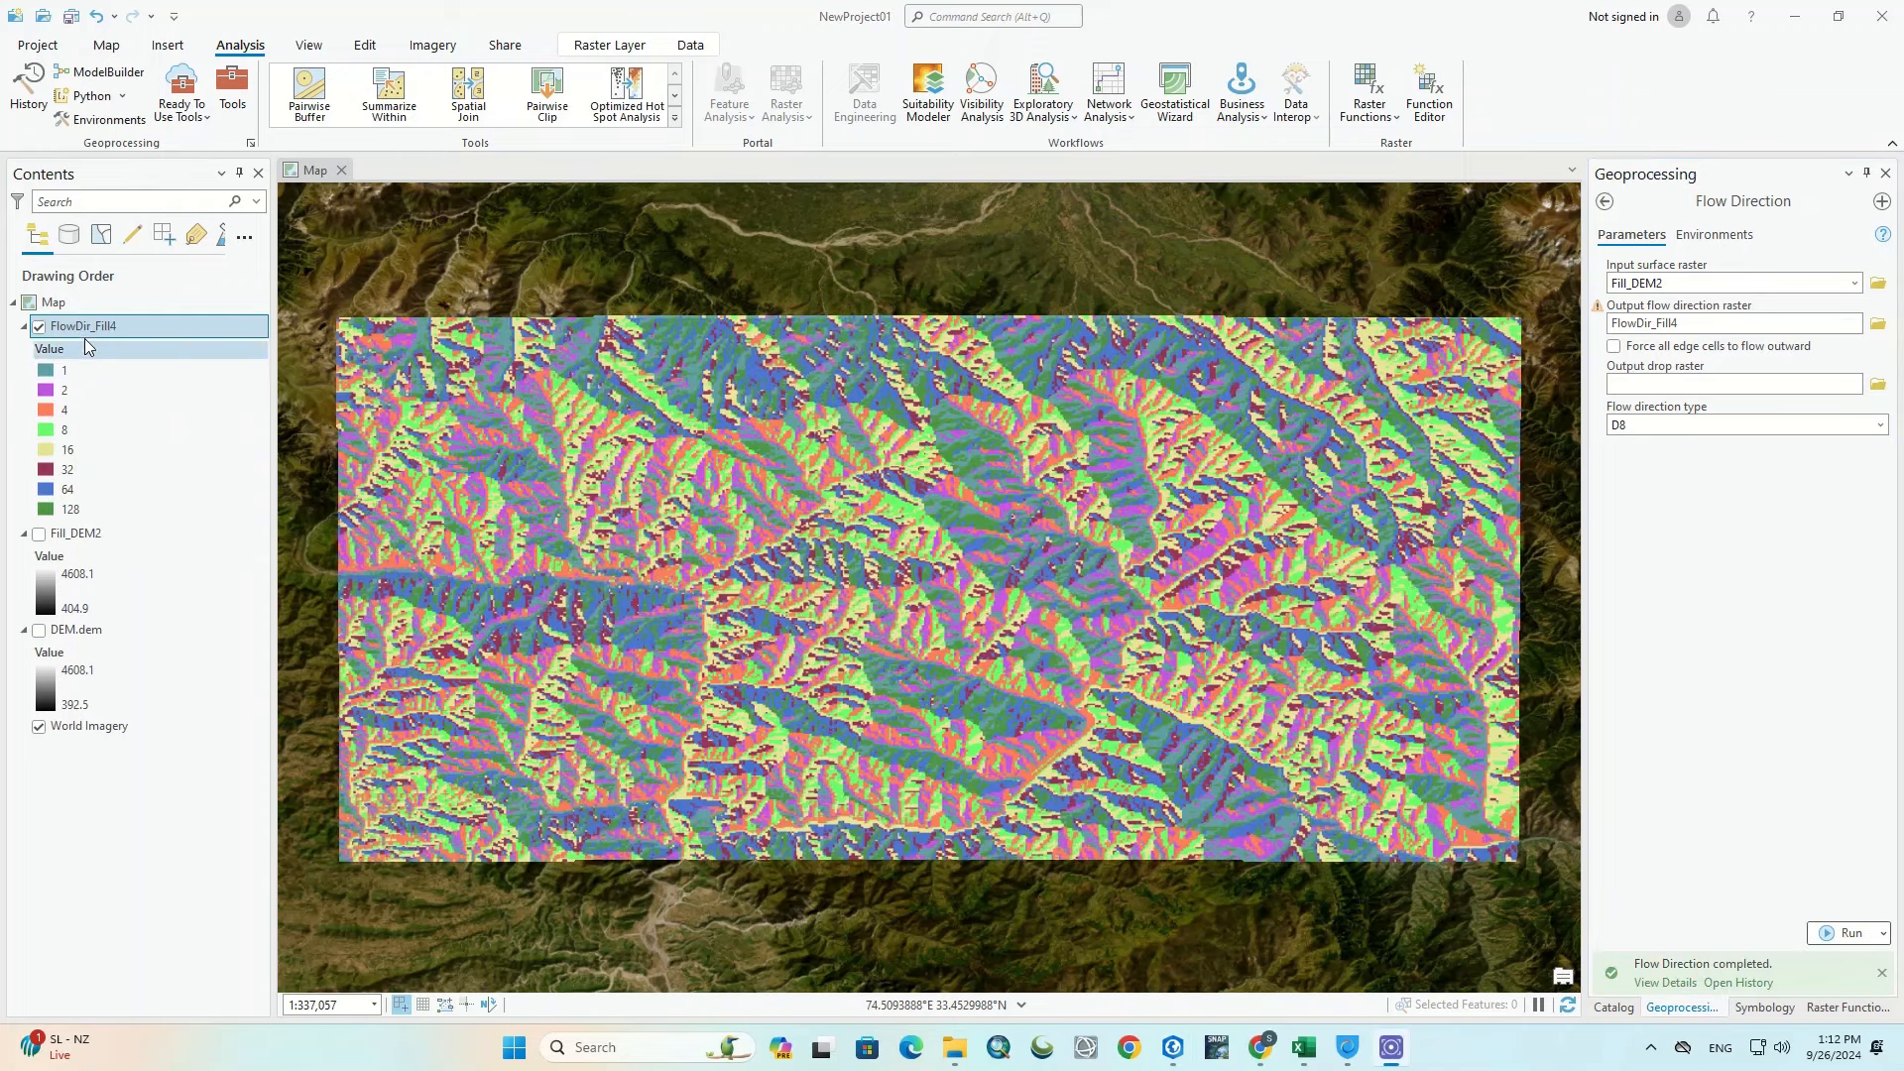
Step: Collapse the legends of the Fill_DEM2, DEM.dem and FlowDir_Fill4 layers
left_click(74, 533)
left_click(24, 533)
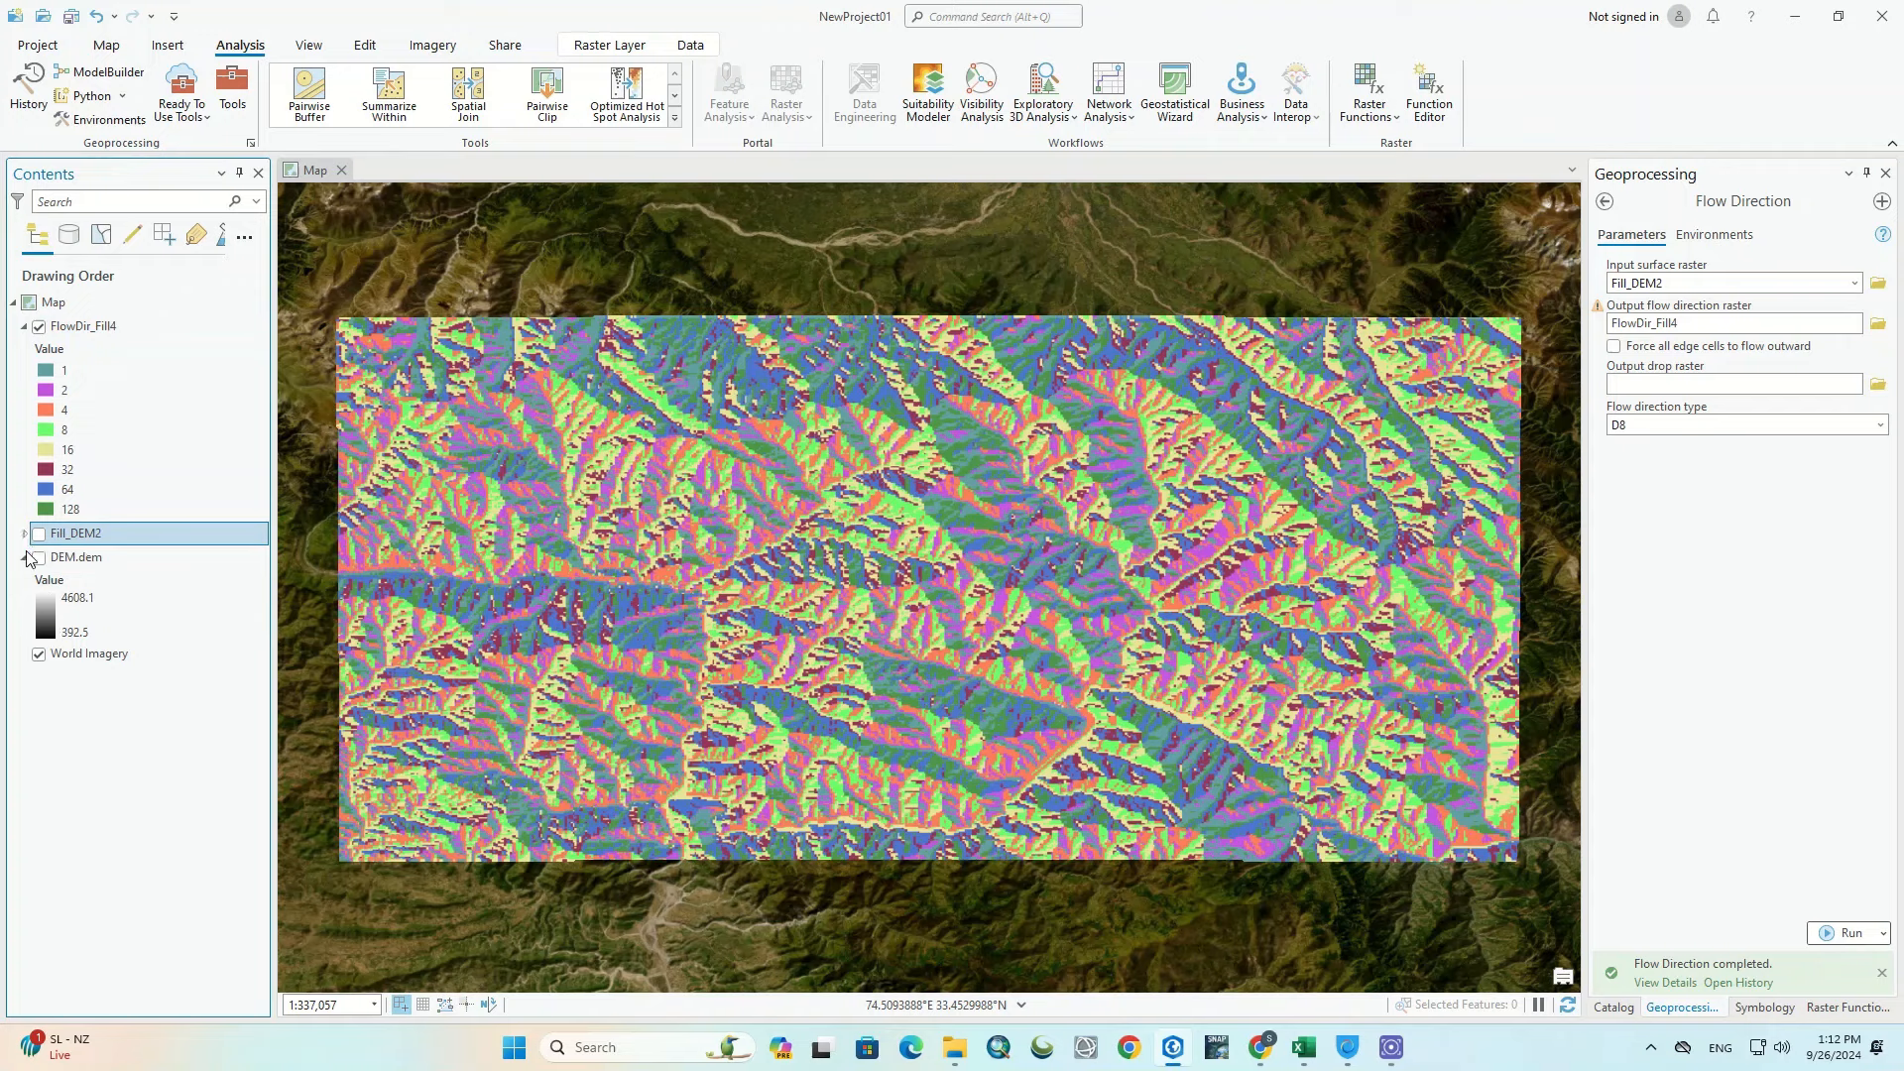
left_click(25, 557)
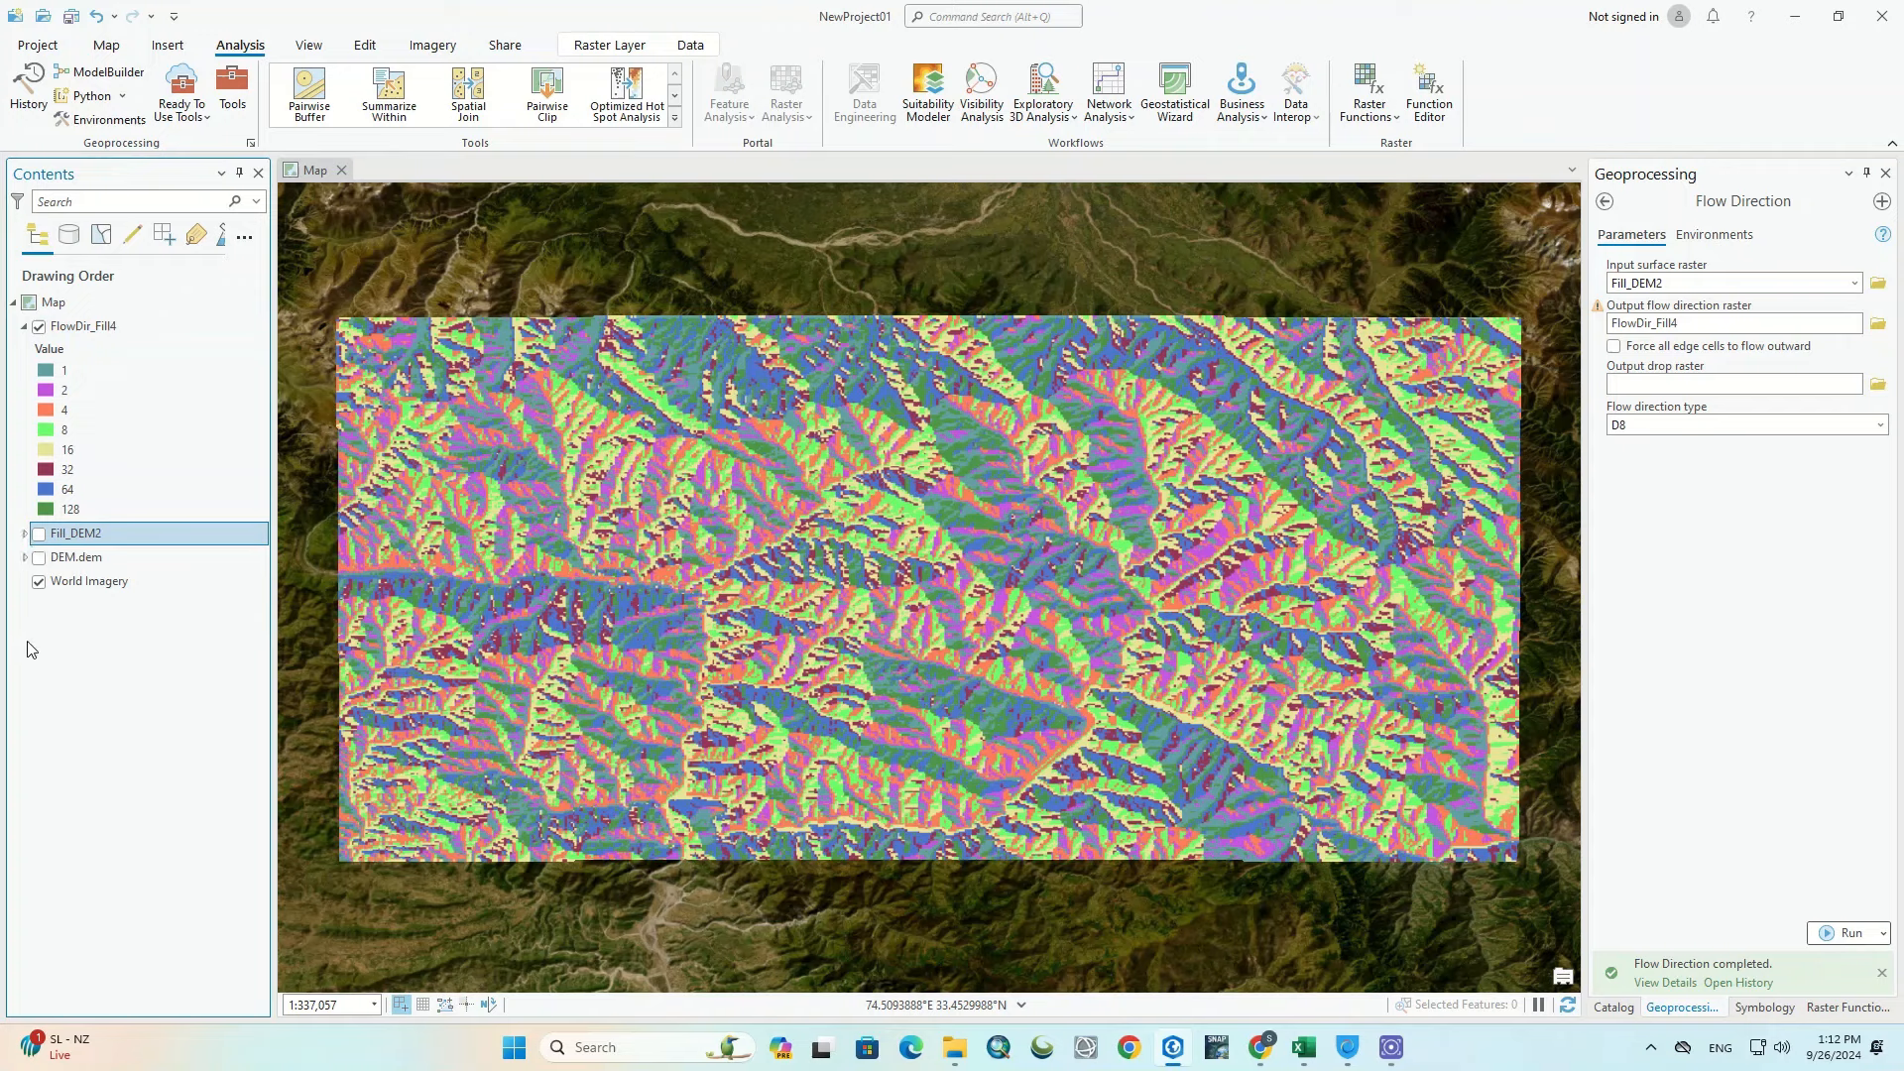
left_click(24, 327)
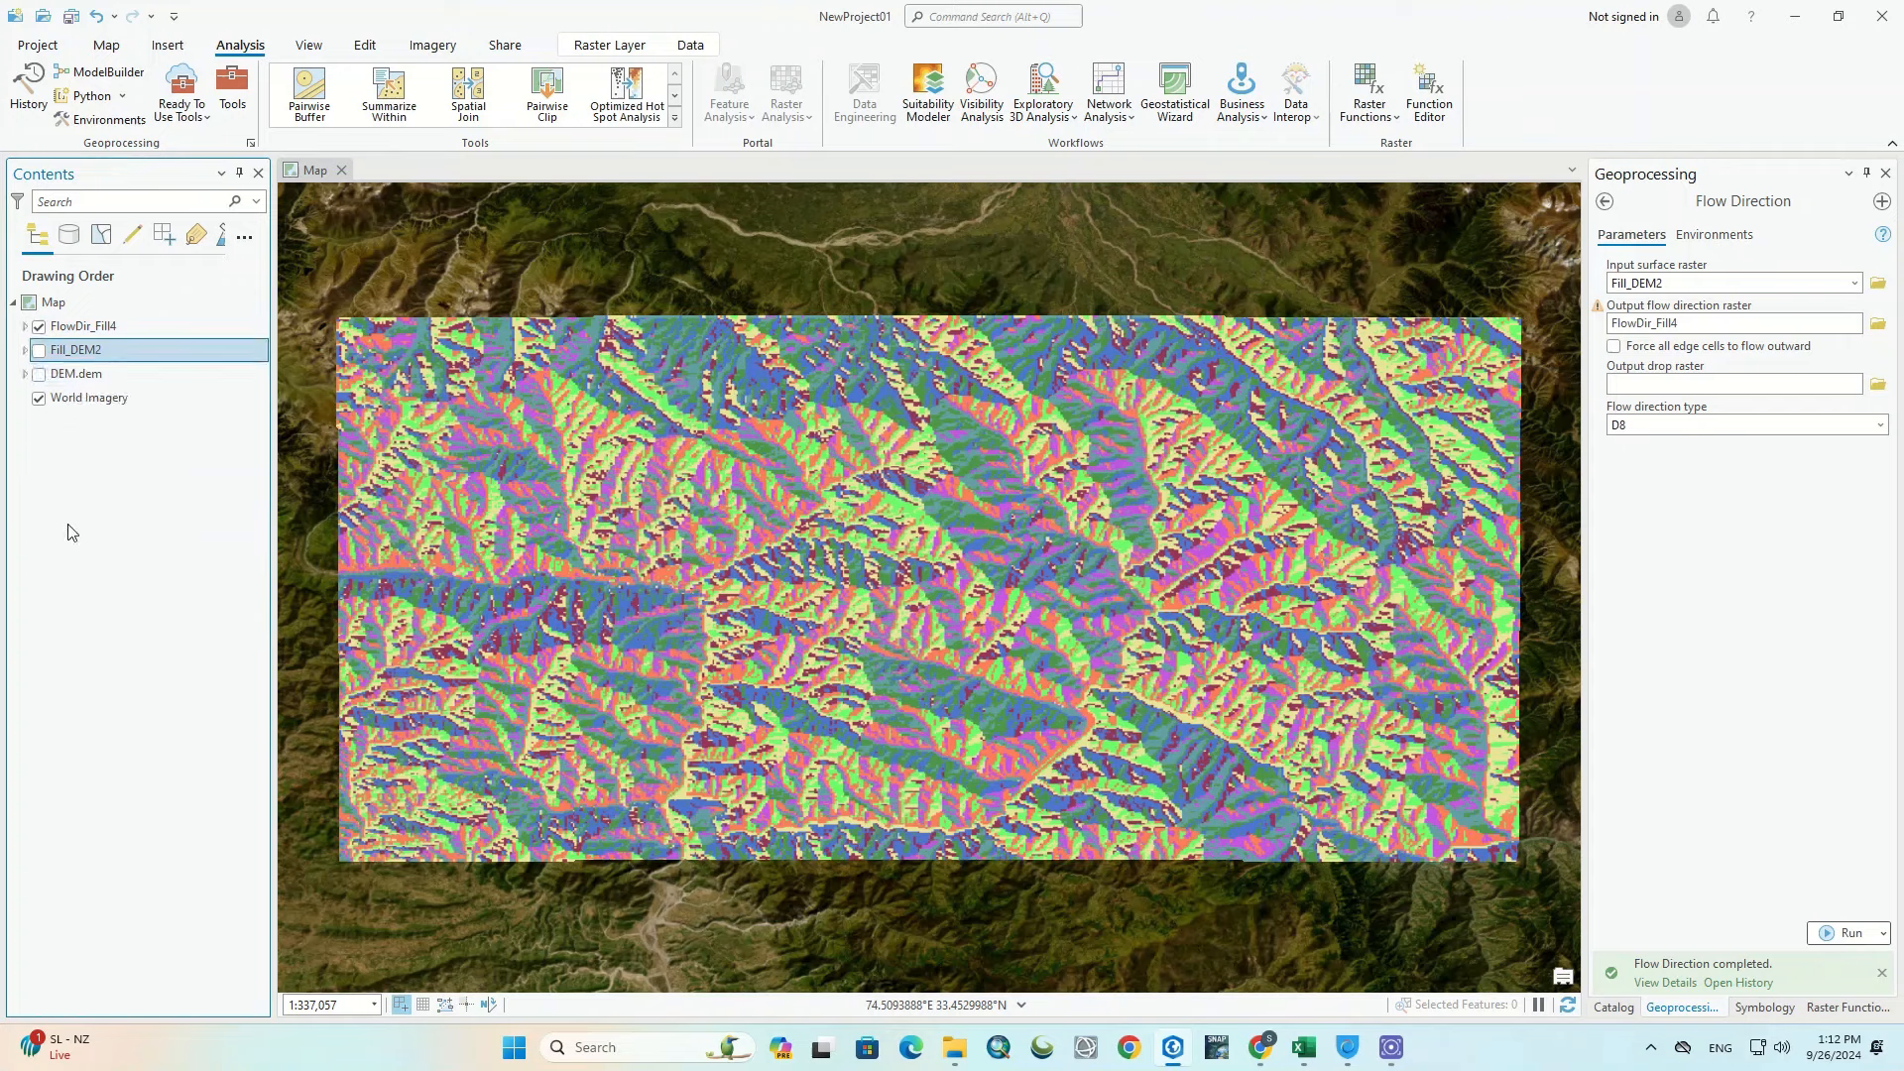
Step: Run the Hydrology tool Flow Accumulation on FlowDir_Fill4 with Float output and the D8 type, outputting FlowAcc_Flow2
left_click(1605, 201)
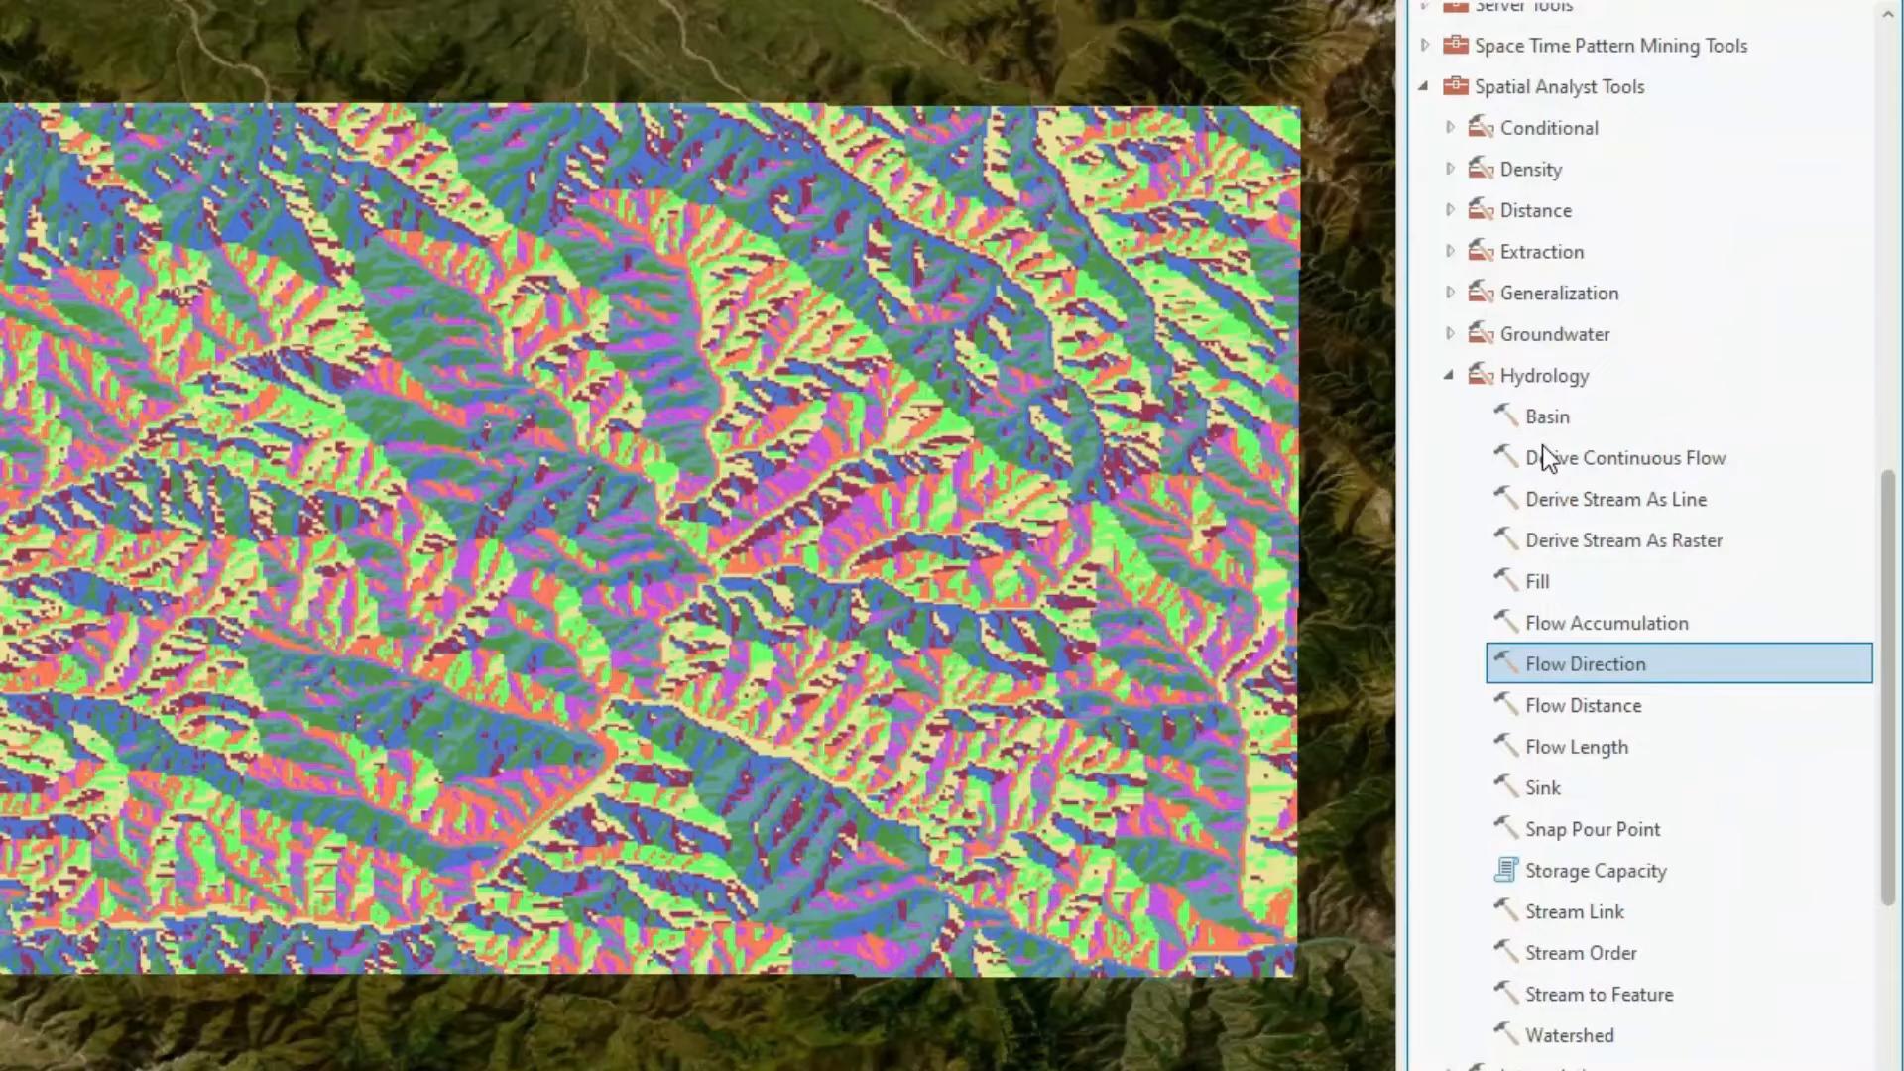
left_click(1551, 552)
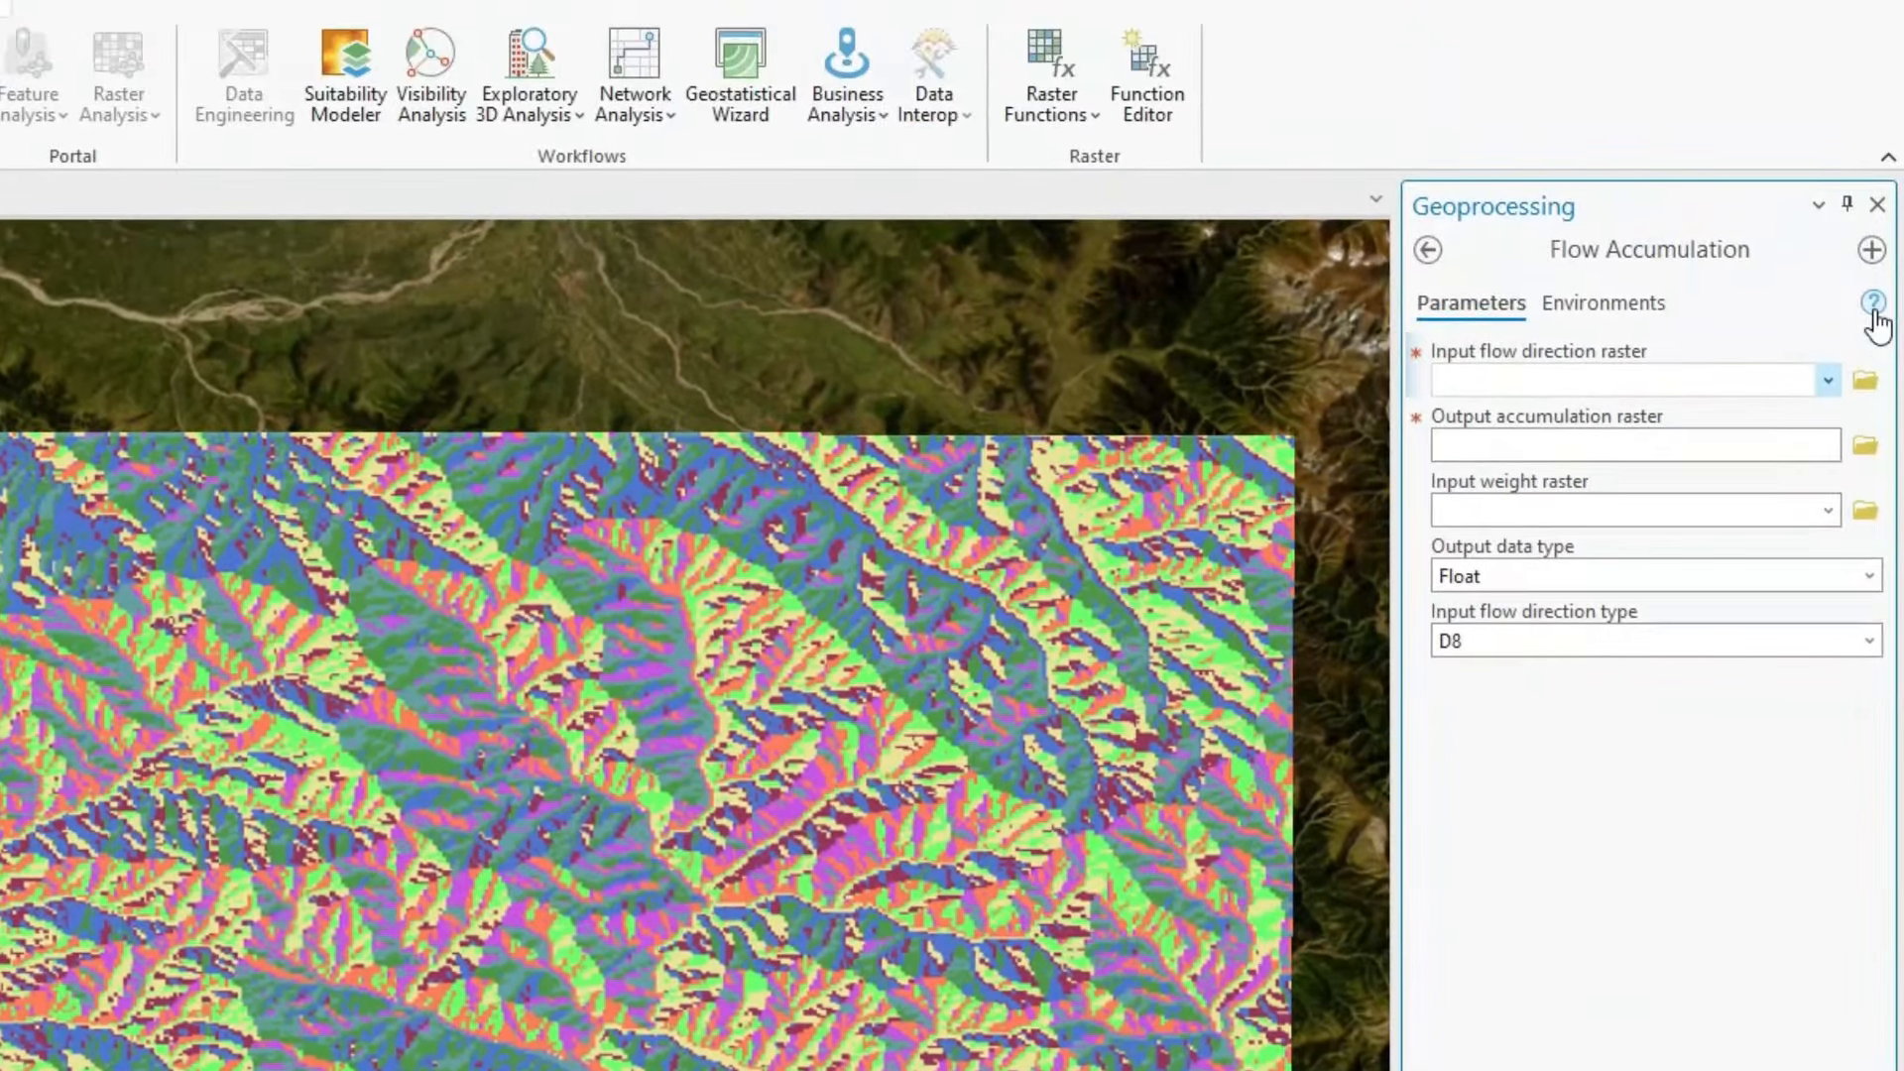
mouse_move(1878, 320)
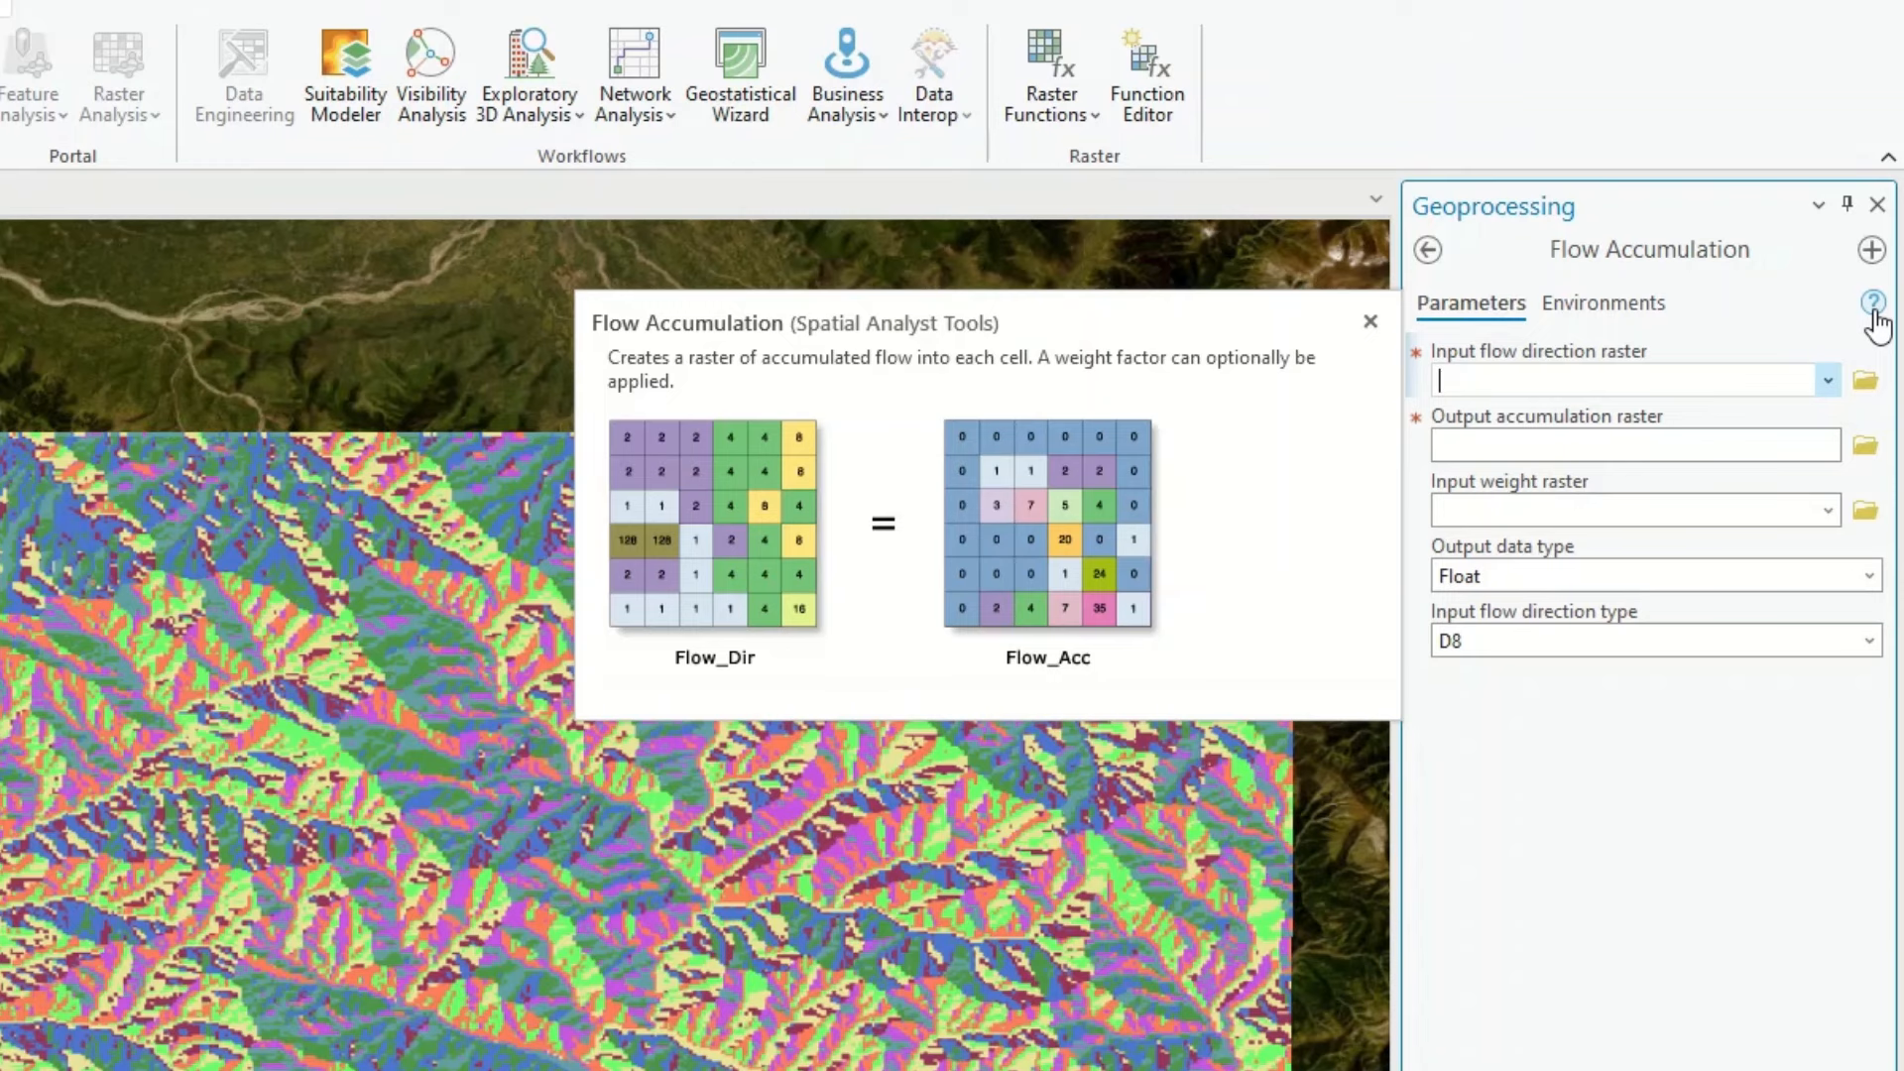
left_click(1825, 387)
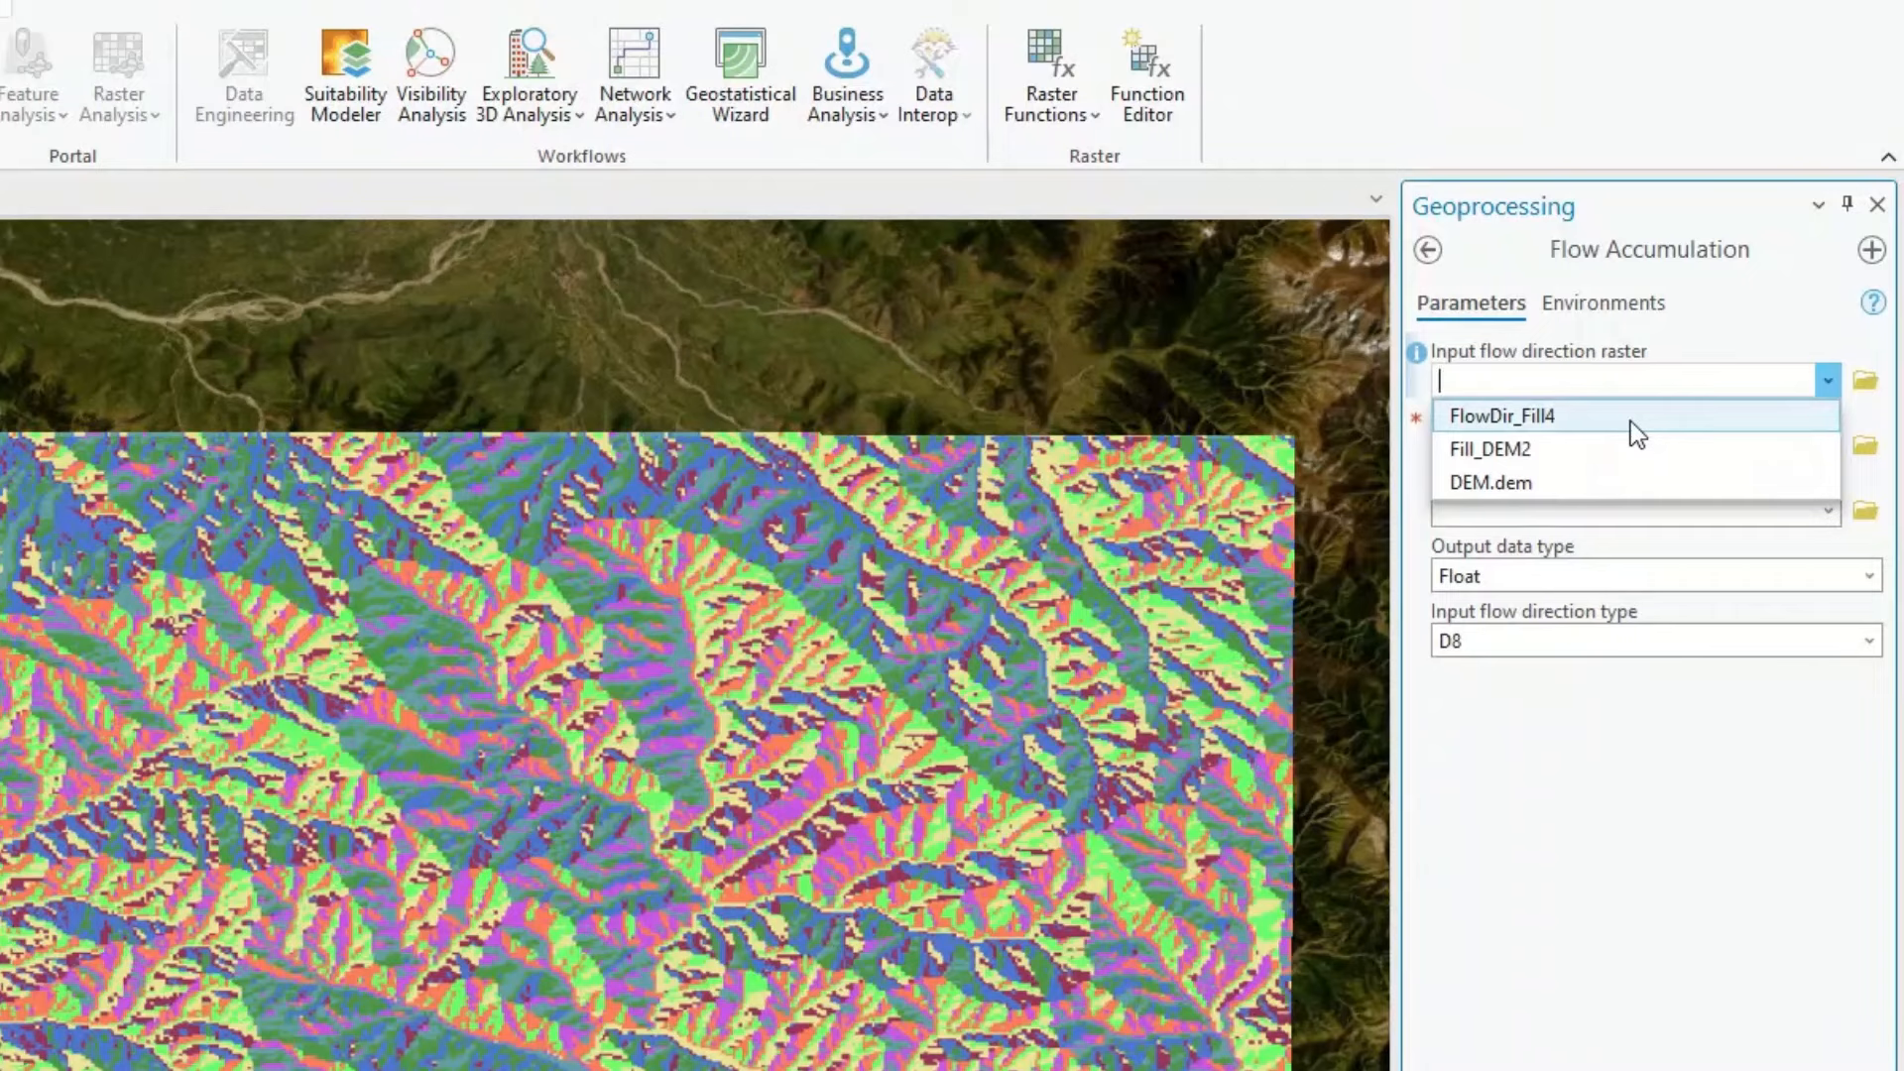
left_click(1630, 418)
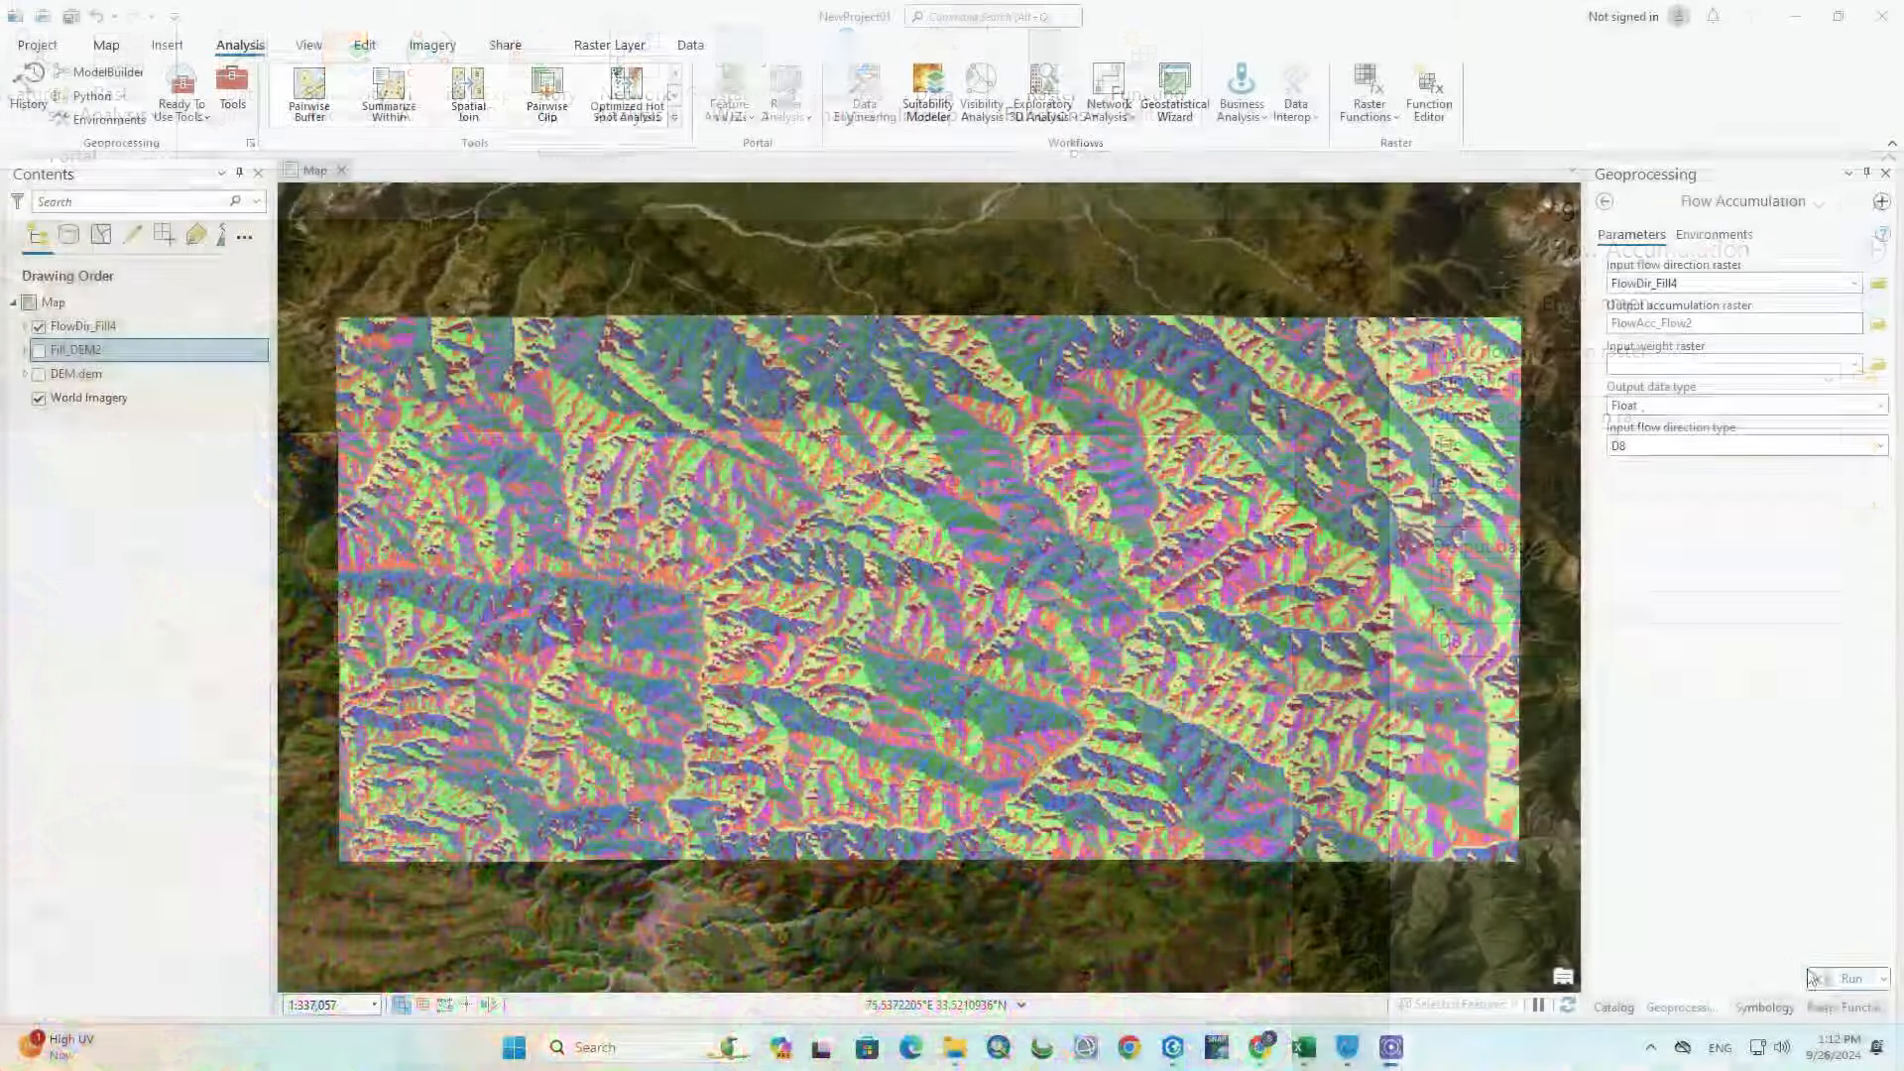
left_click(1813, 979)
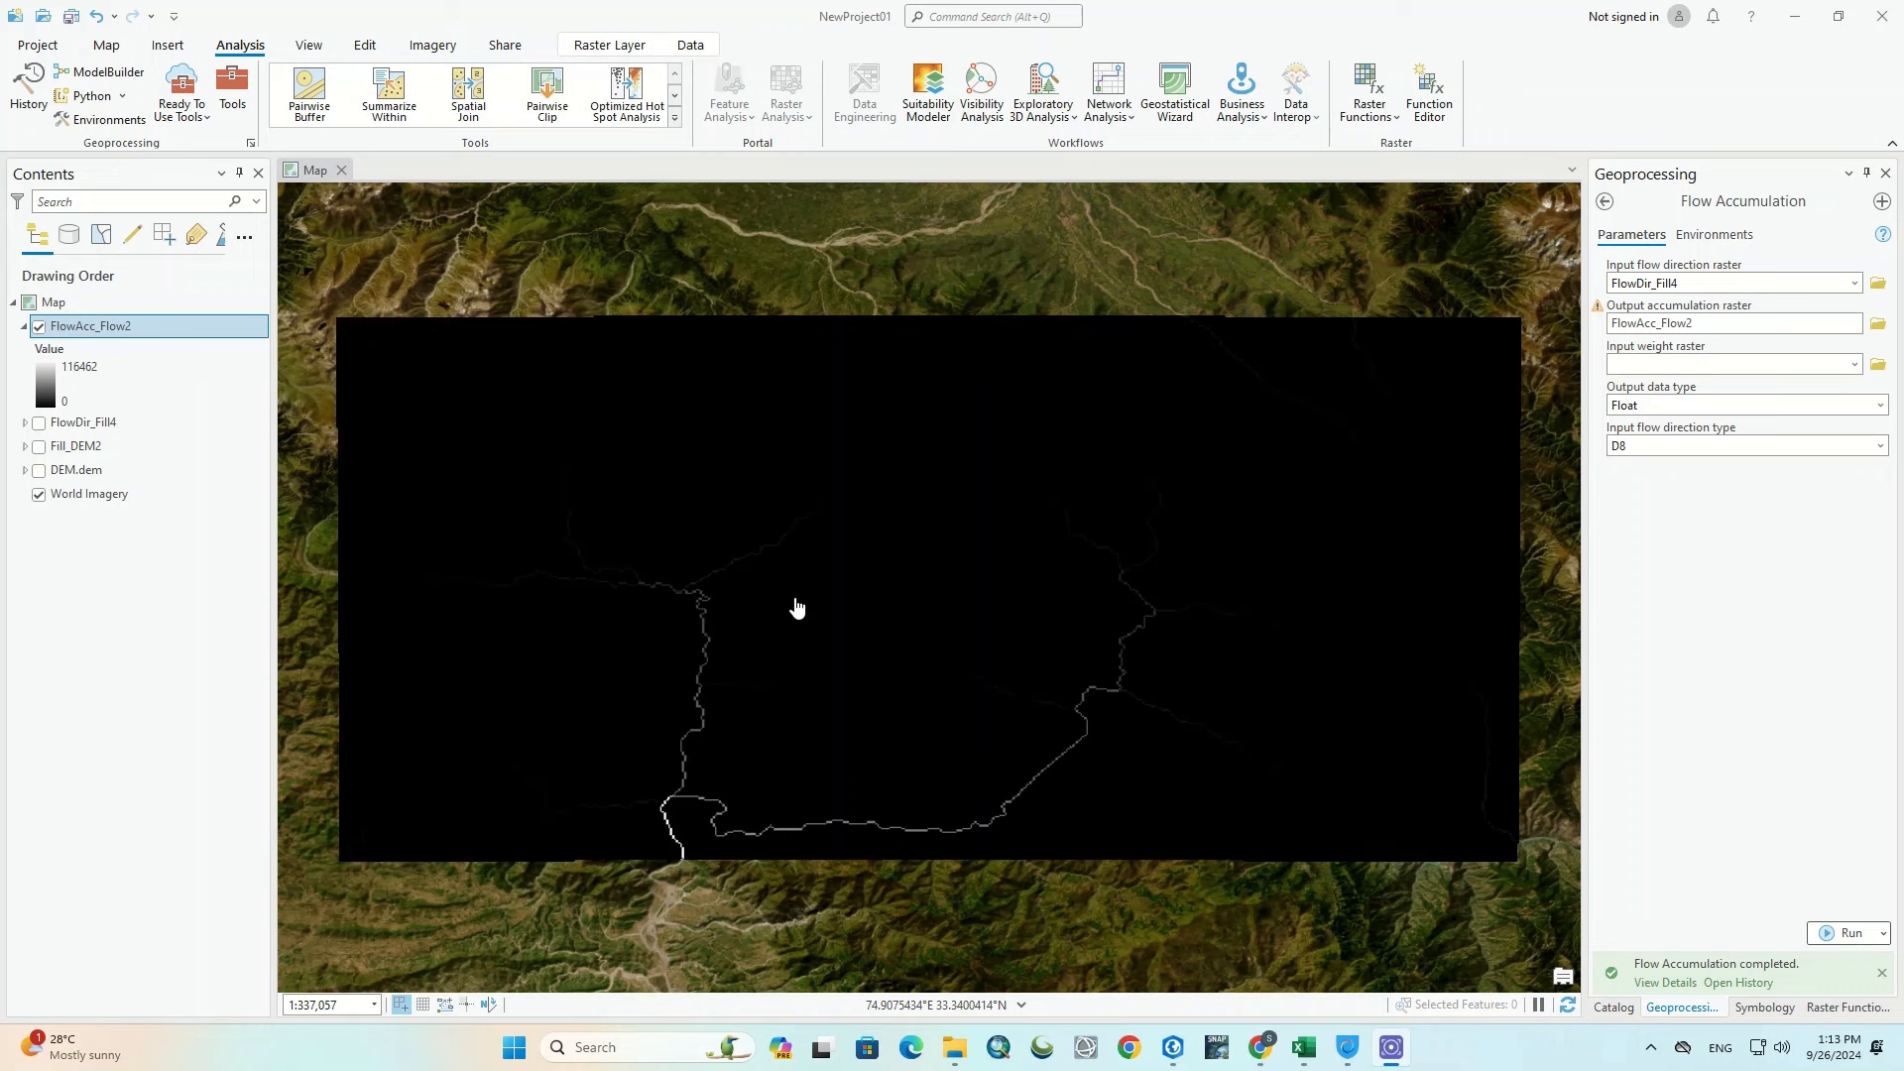
Step: Change the FlowAcc_Flow2 layer's primary symbology from Stretch to Classify
right_click(127, 337)
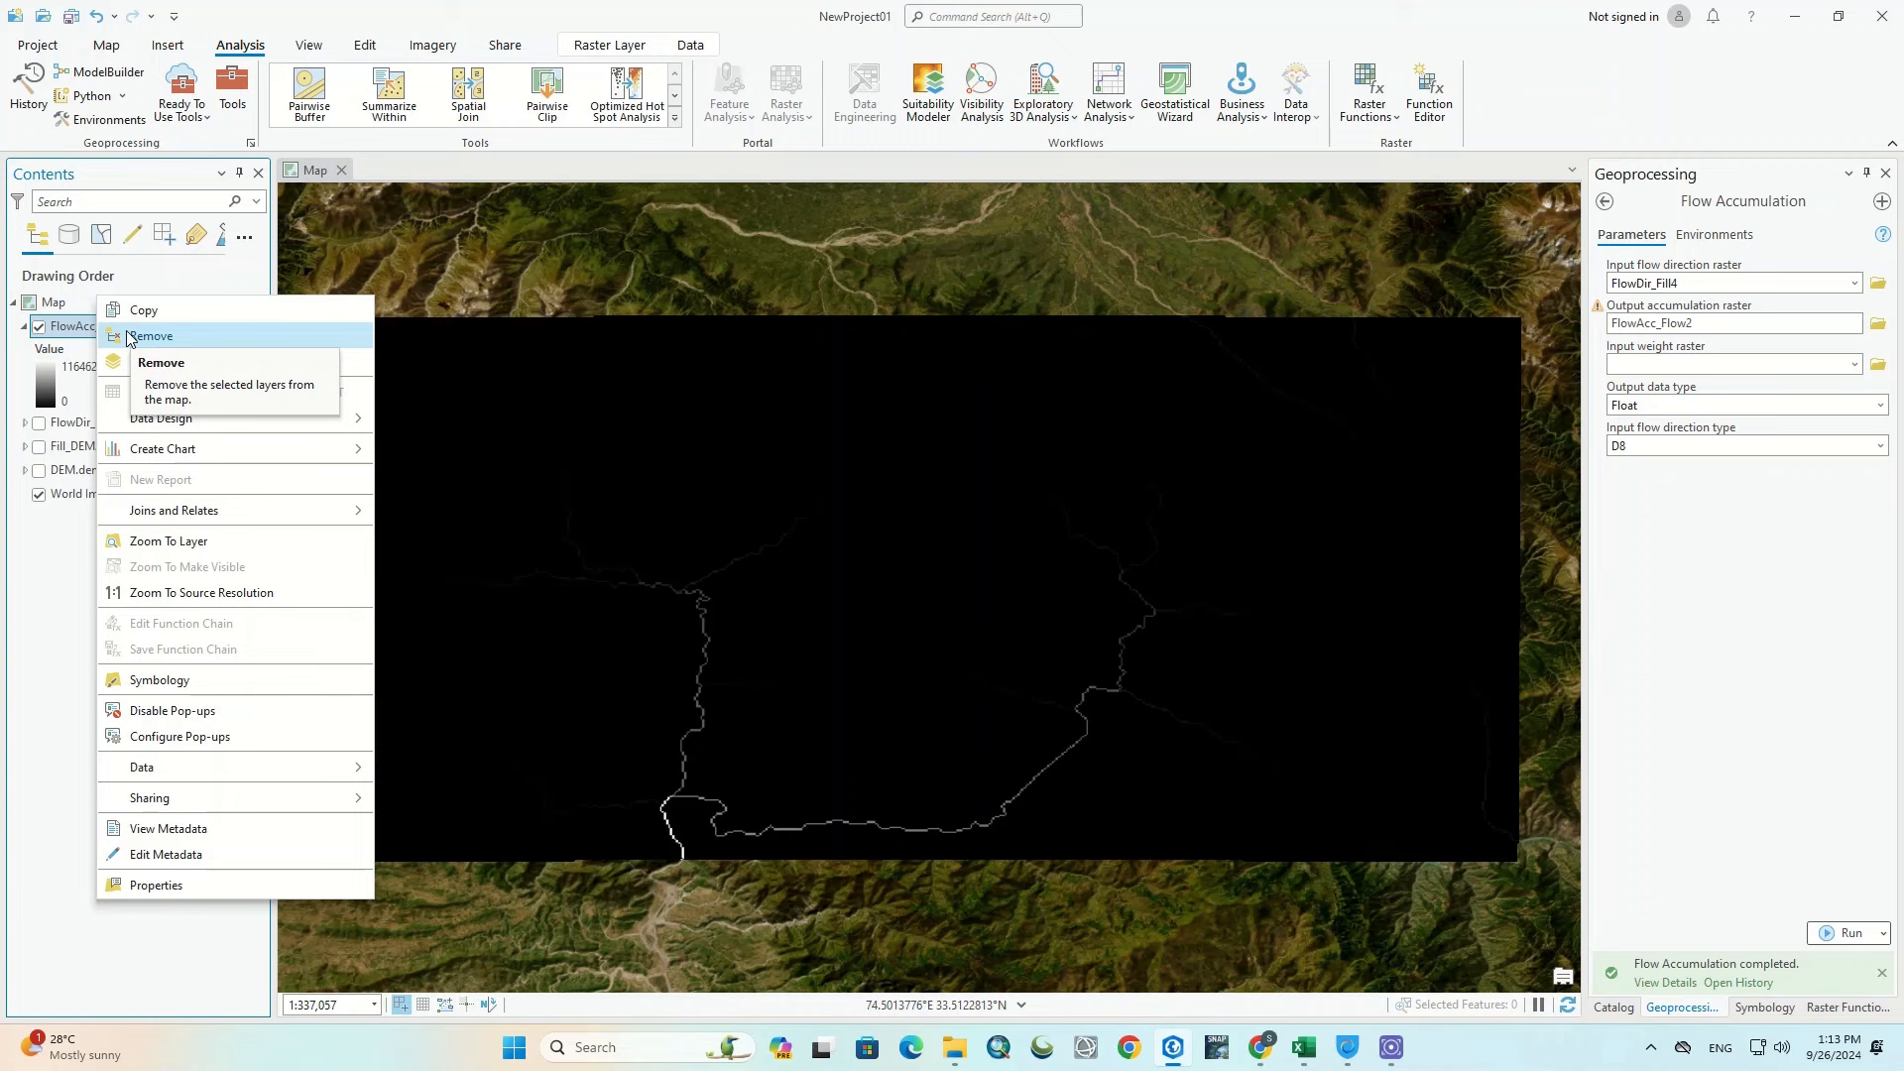
left_click(43, 379)
left_click(45, 367)
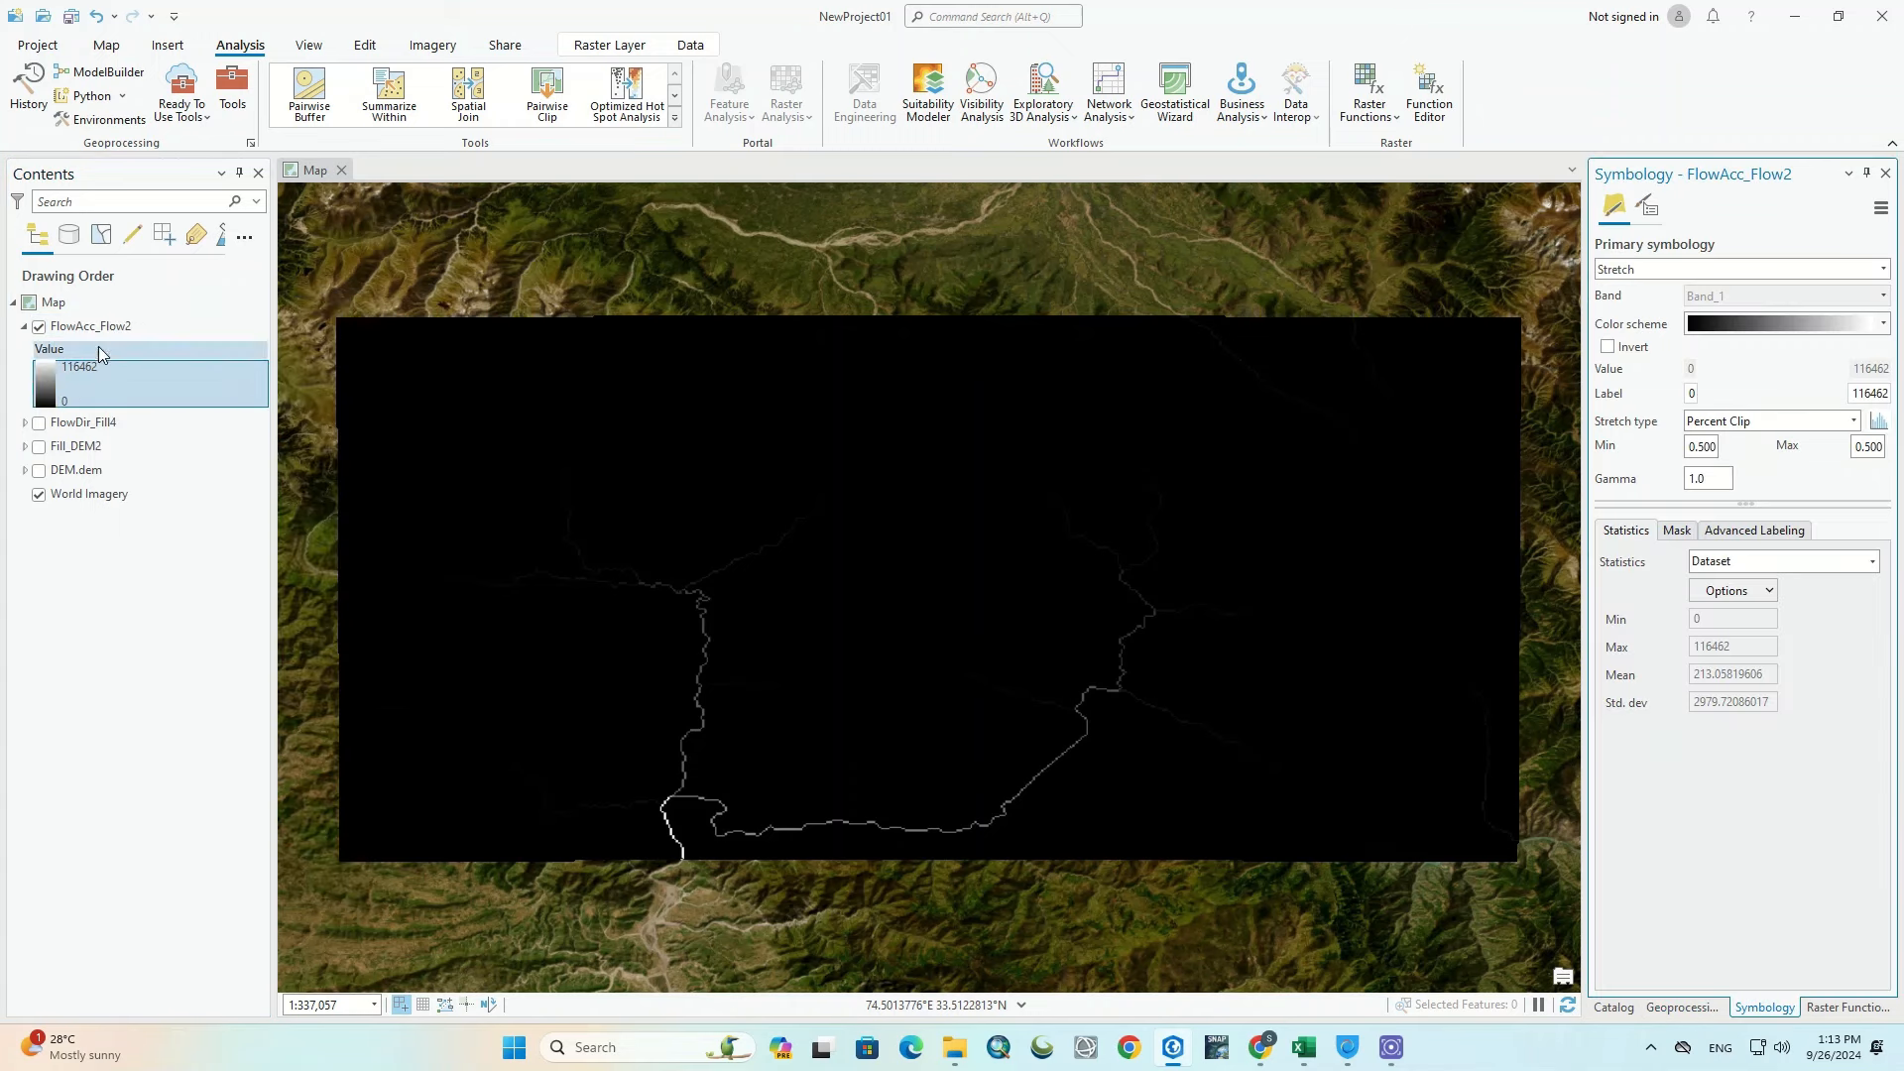
left_click(1883, 270)
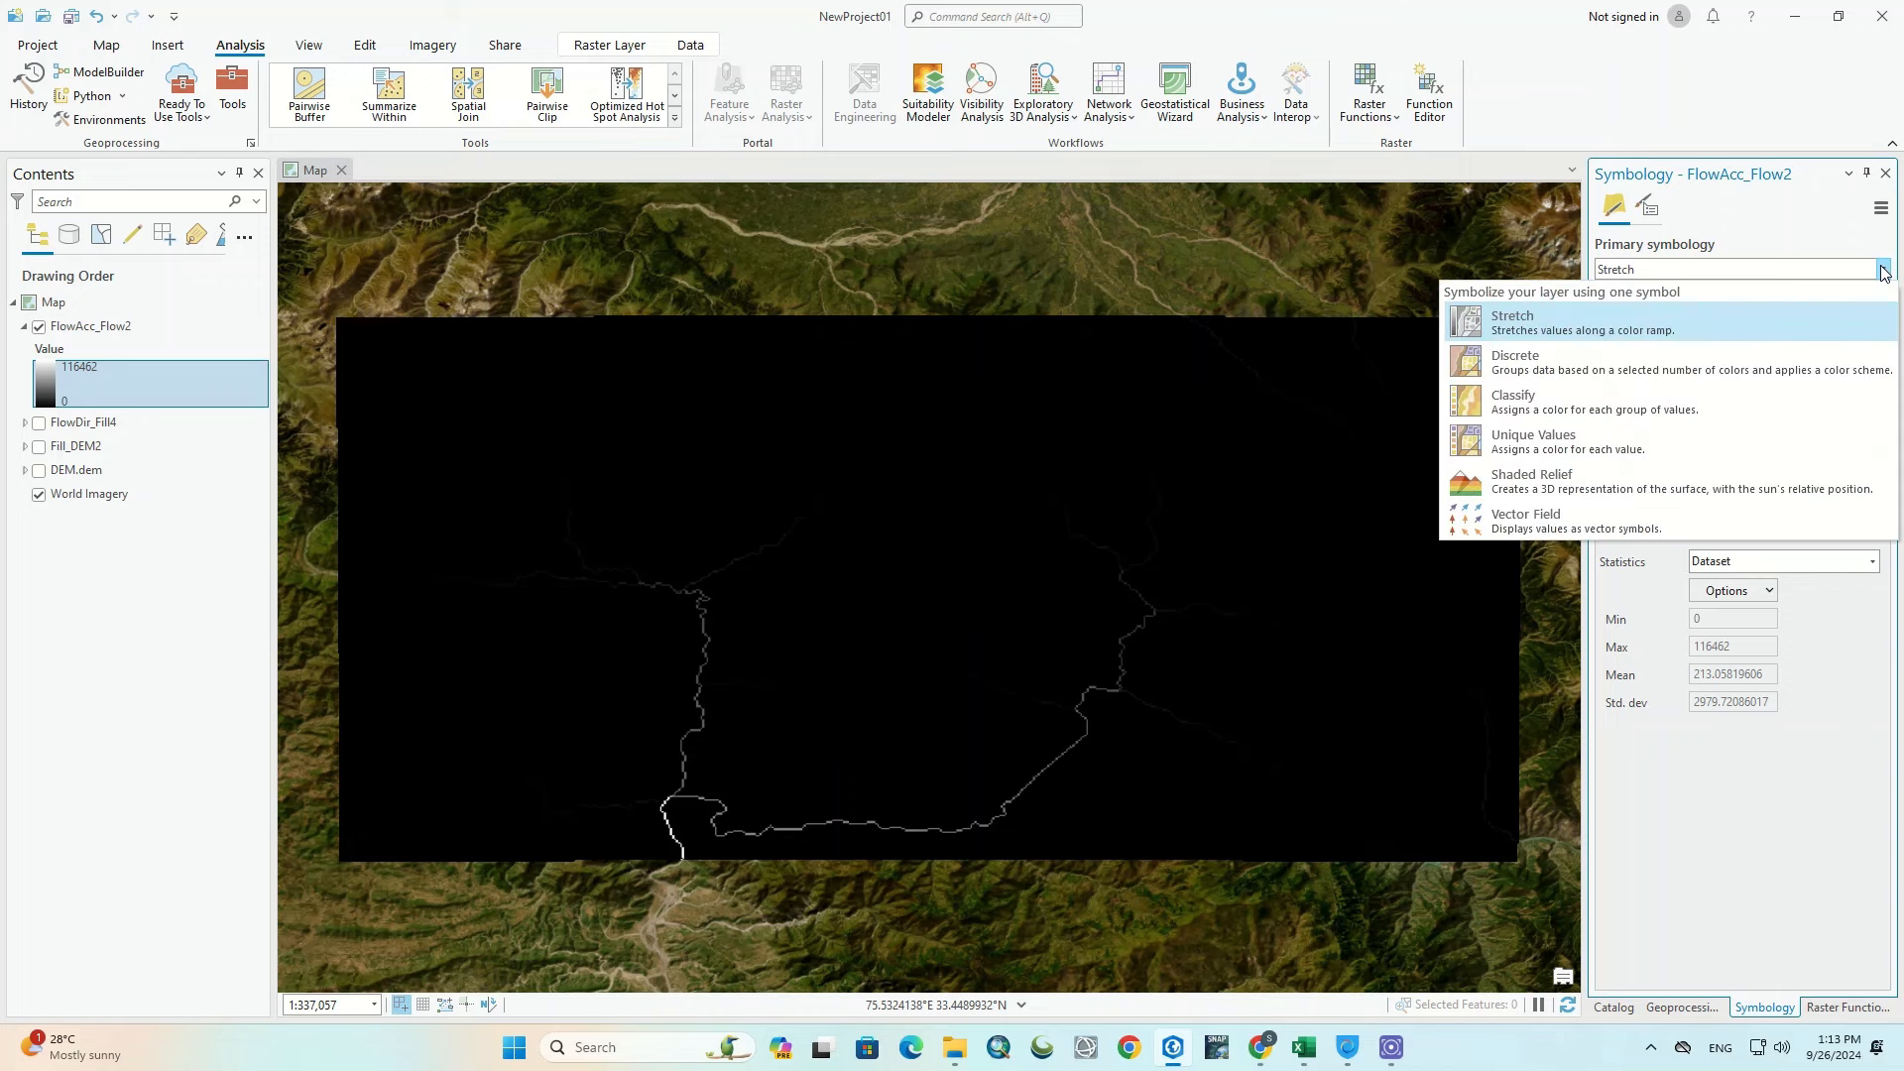
left_click(1654, 403)
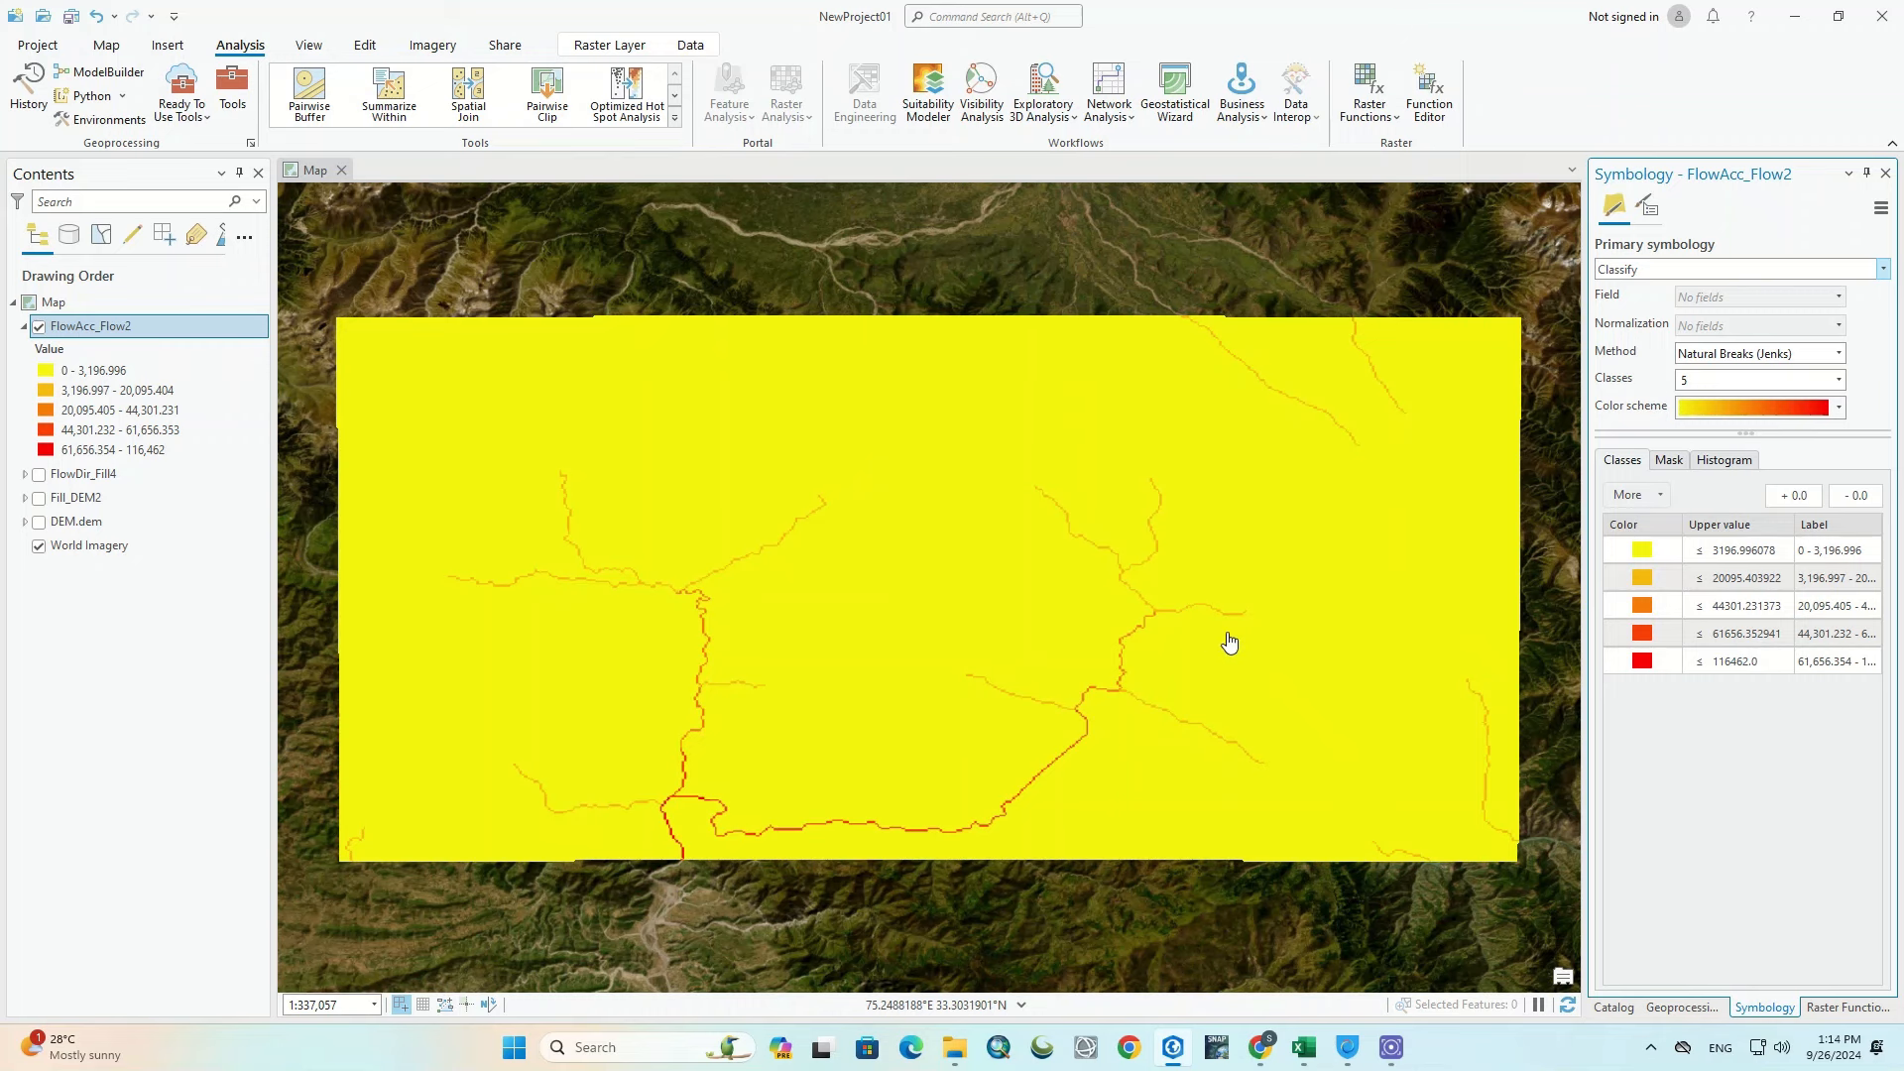
Step: Try four classes for the FlowAcc_Flow2 classification, and return to five classes
left_click(1840, 381)
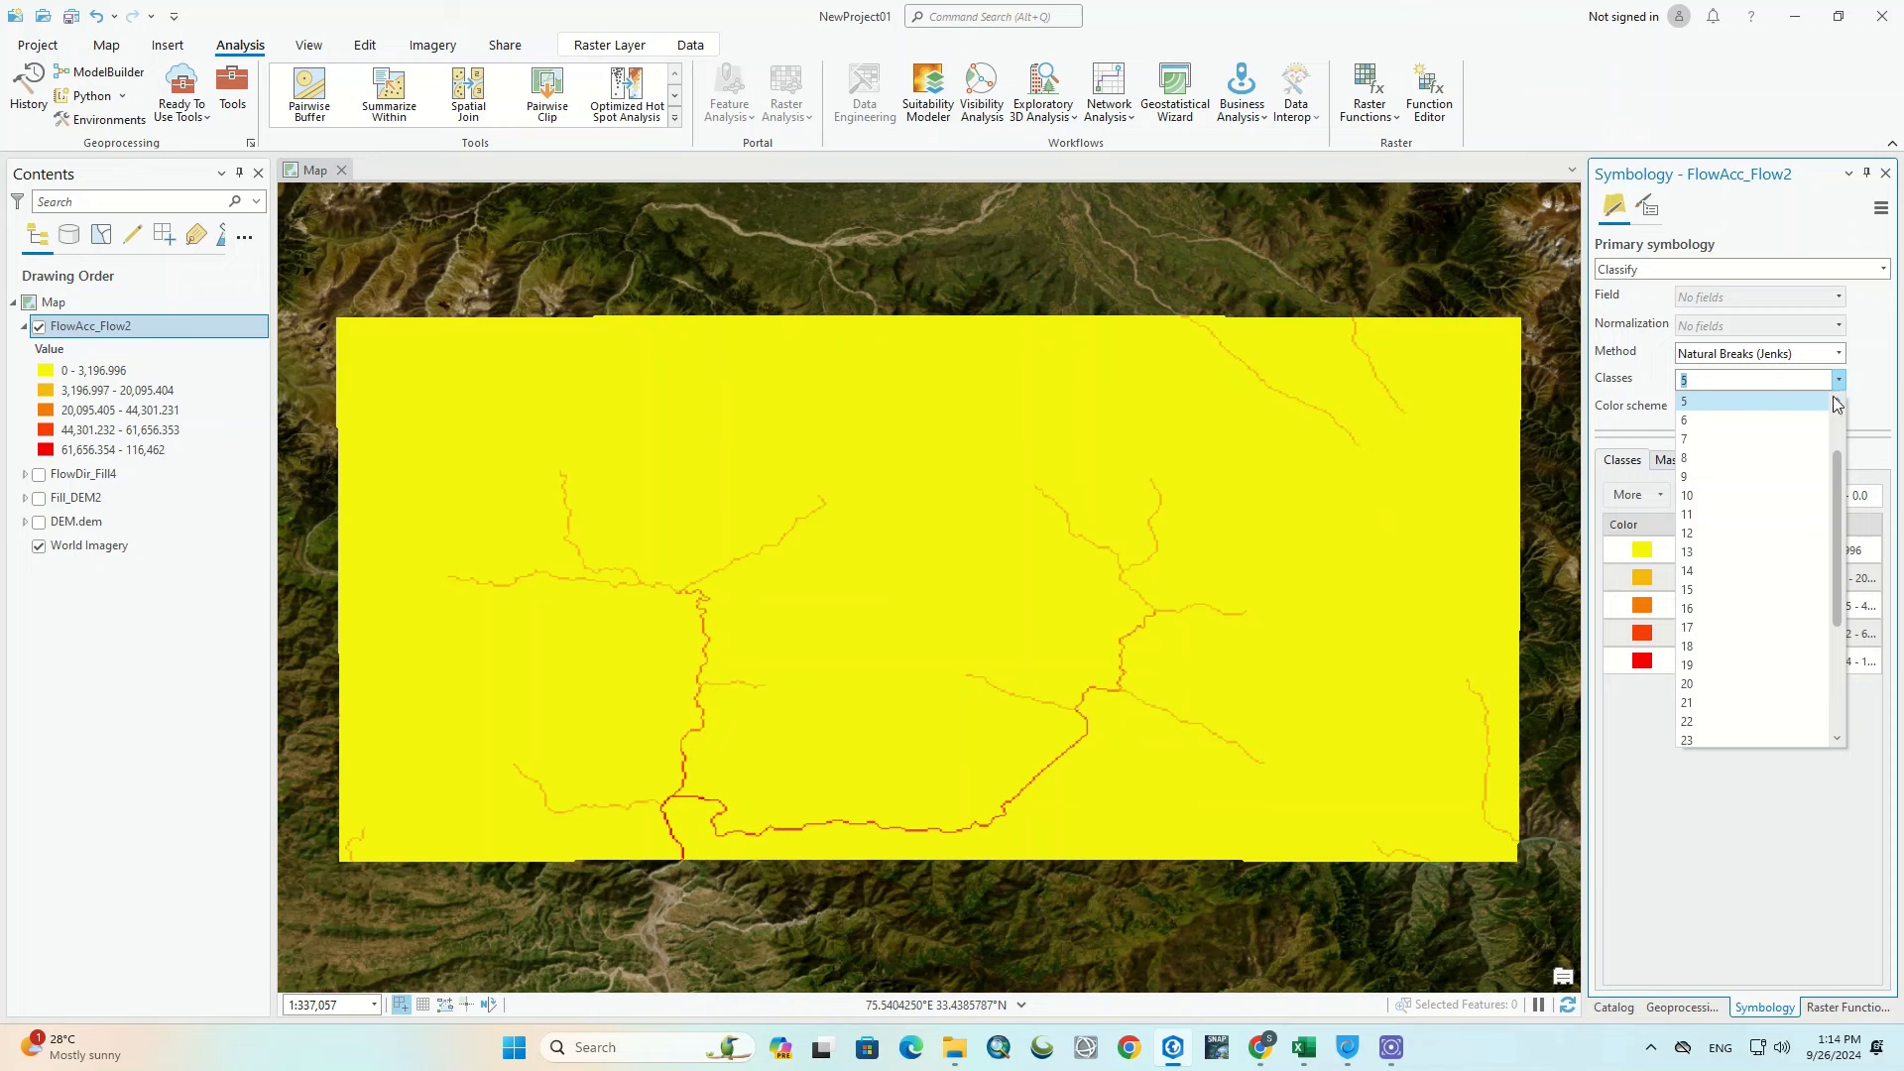
scroll(1837, 404, "up", 1)
left_click(1800, 418)
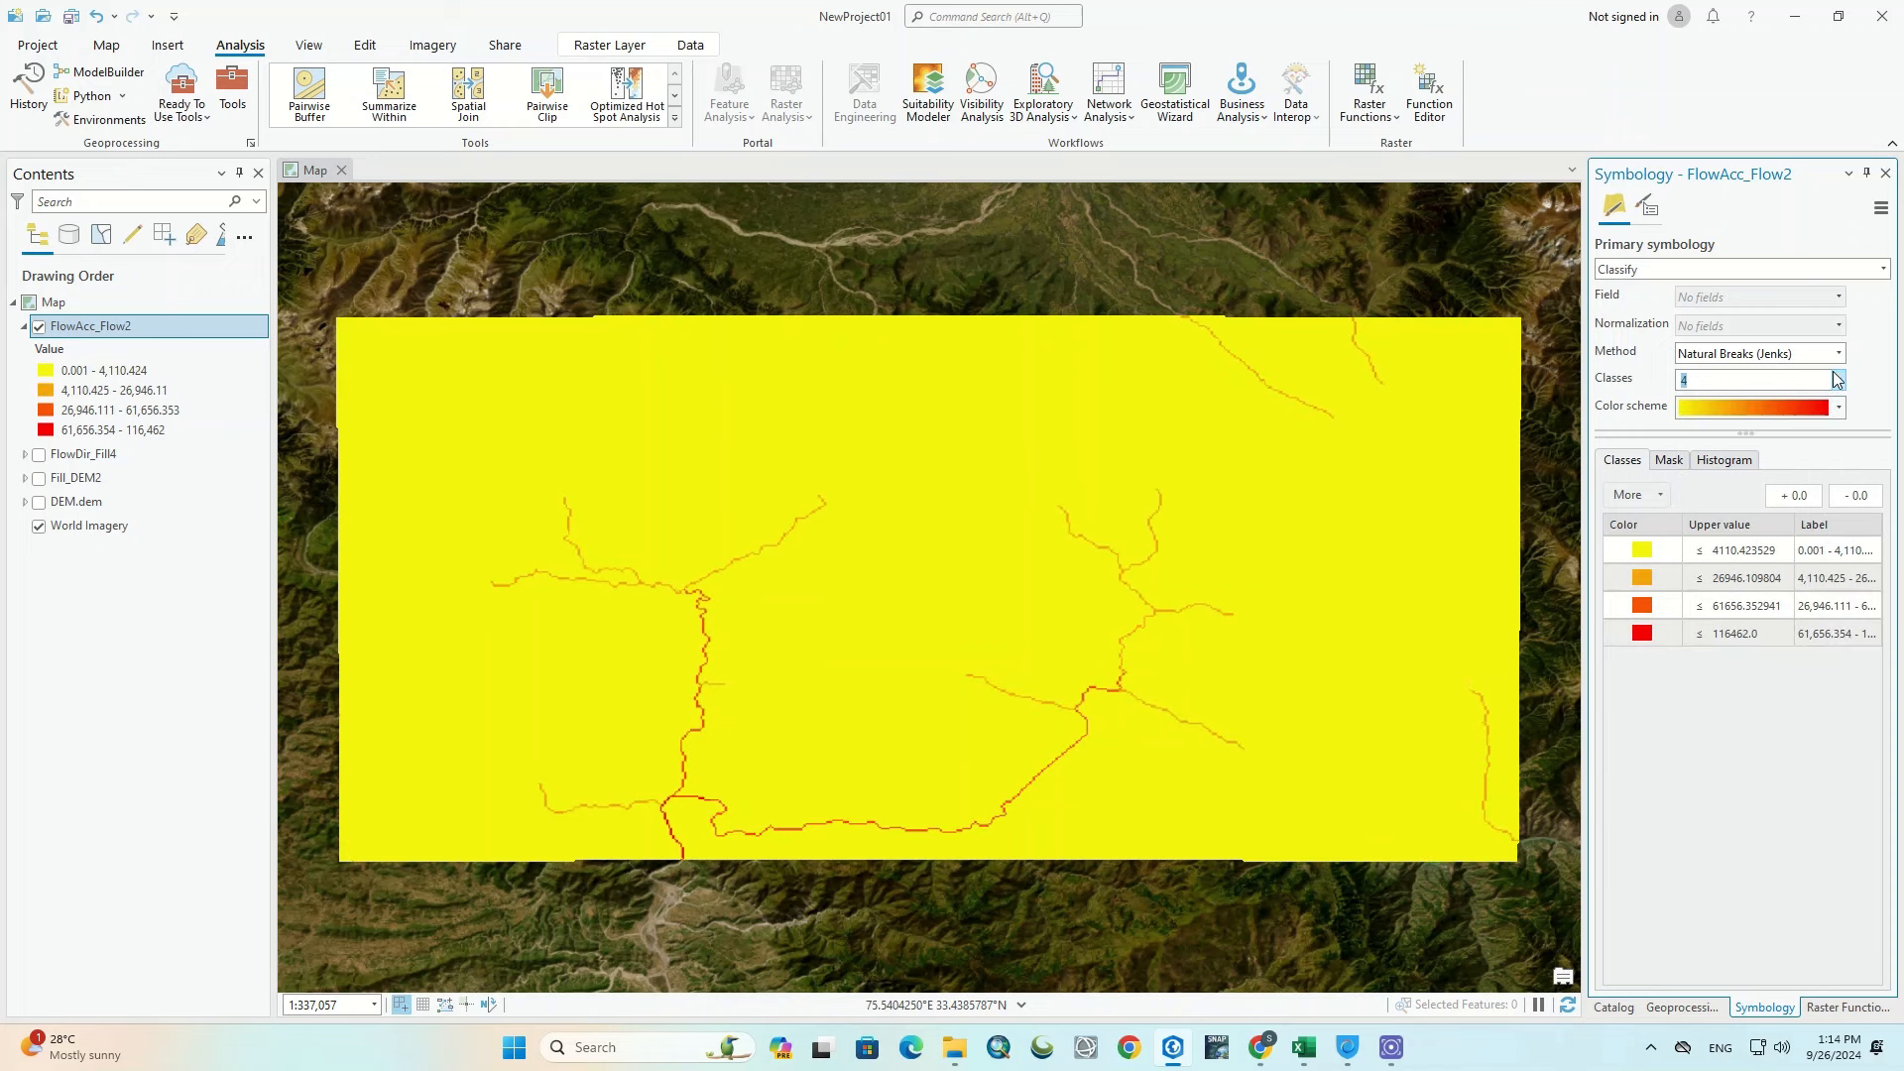
left_click(1838, 380)
left_click(1784, 395)
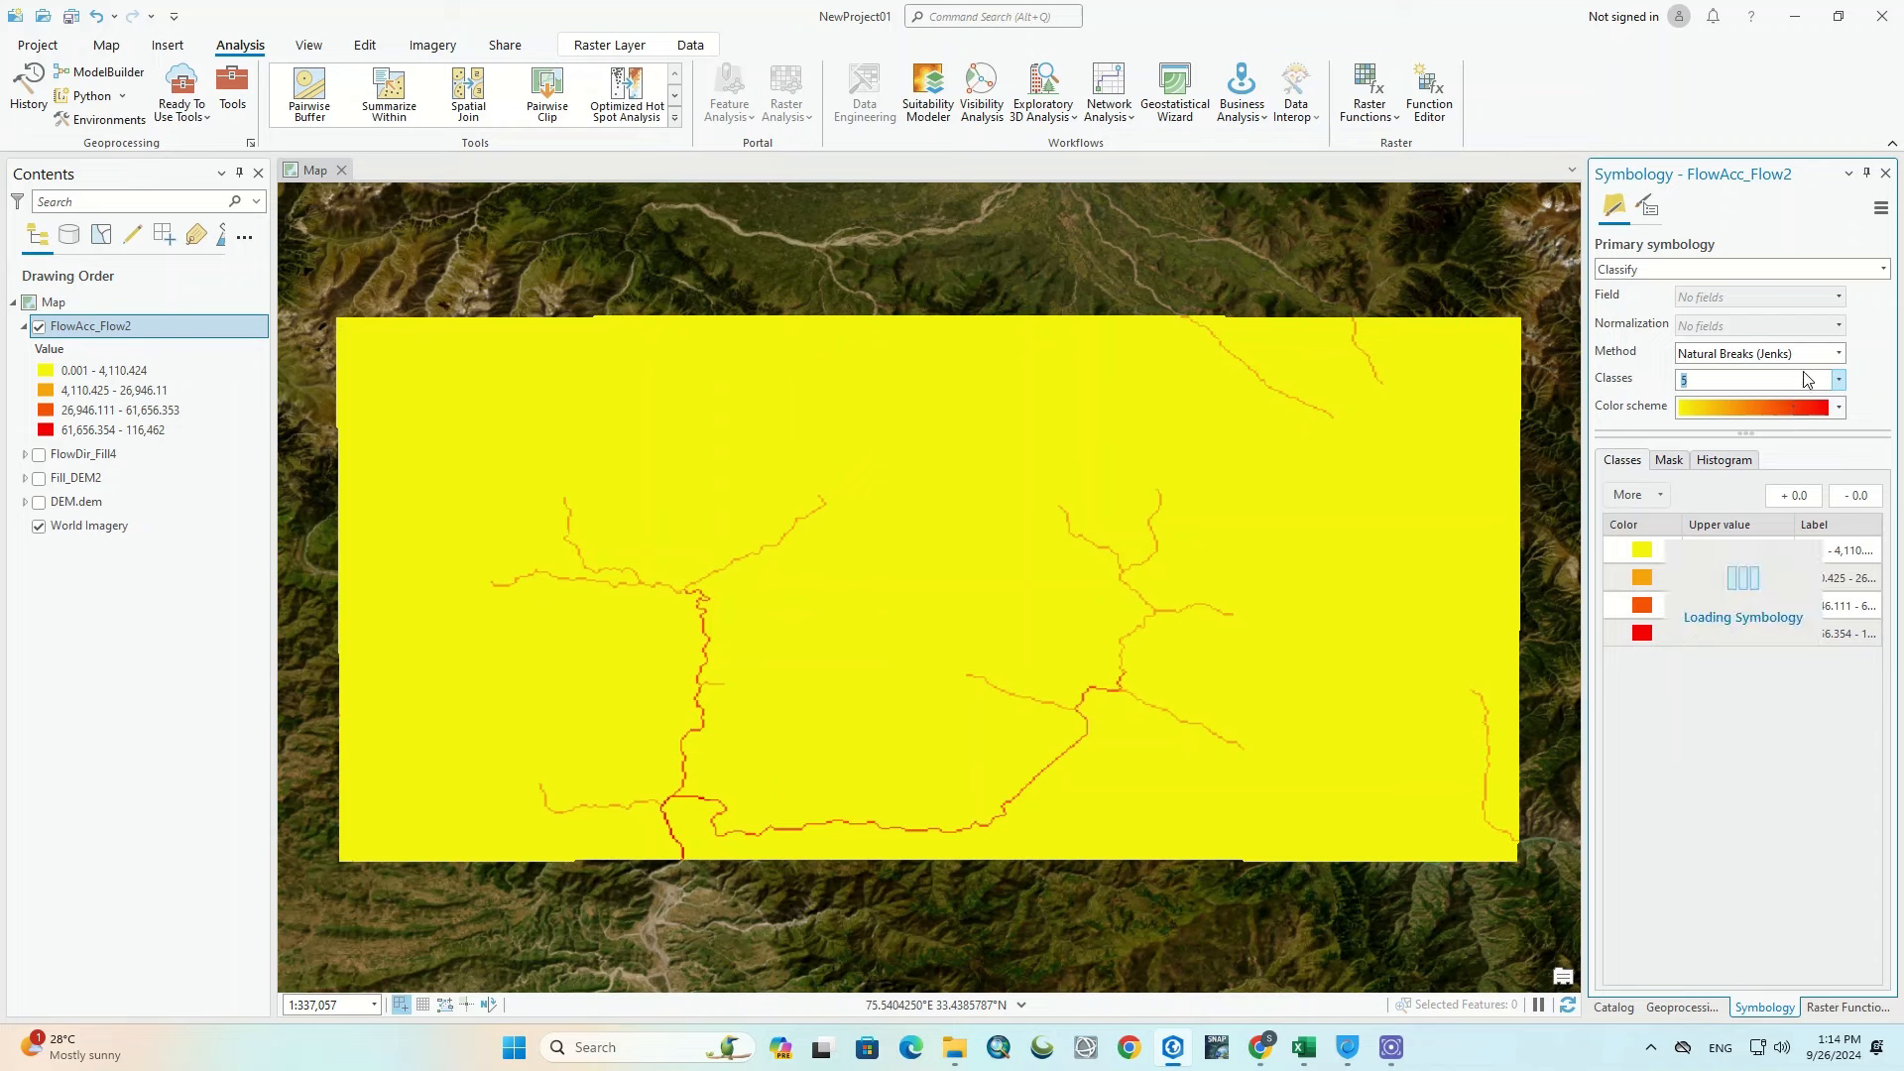
Step: Try the Quantile classification method on FlowAcc_Flow2, and return to Natural Breaks (Jenks)
left_click(1839, 355)
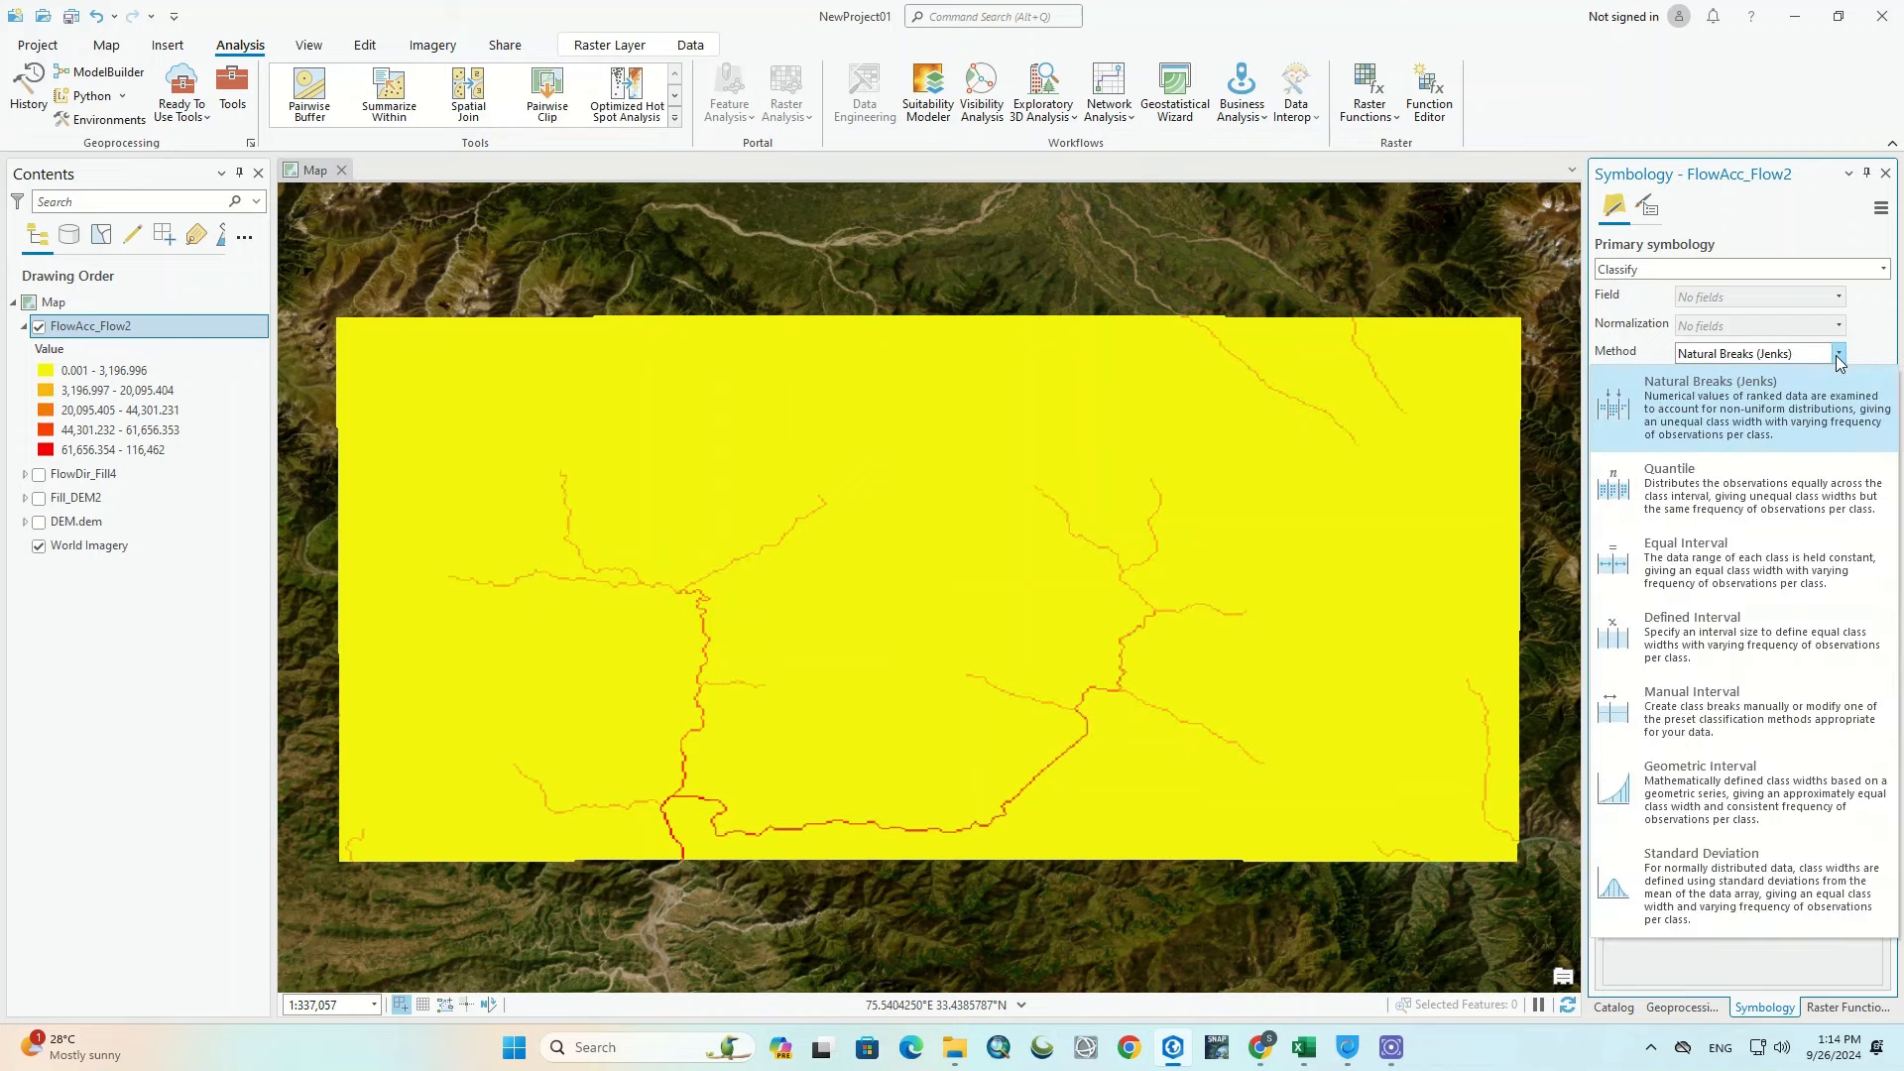
left_click(1802, 483)
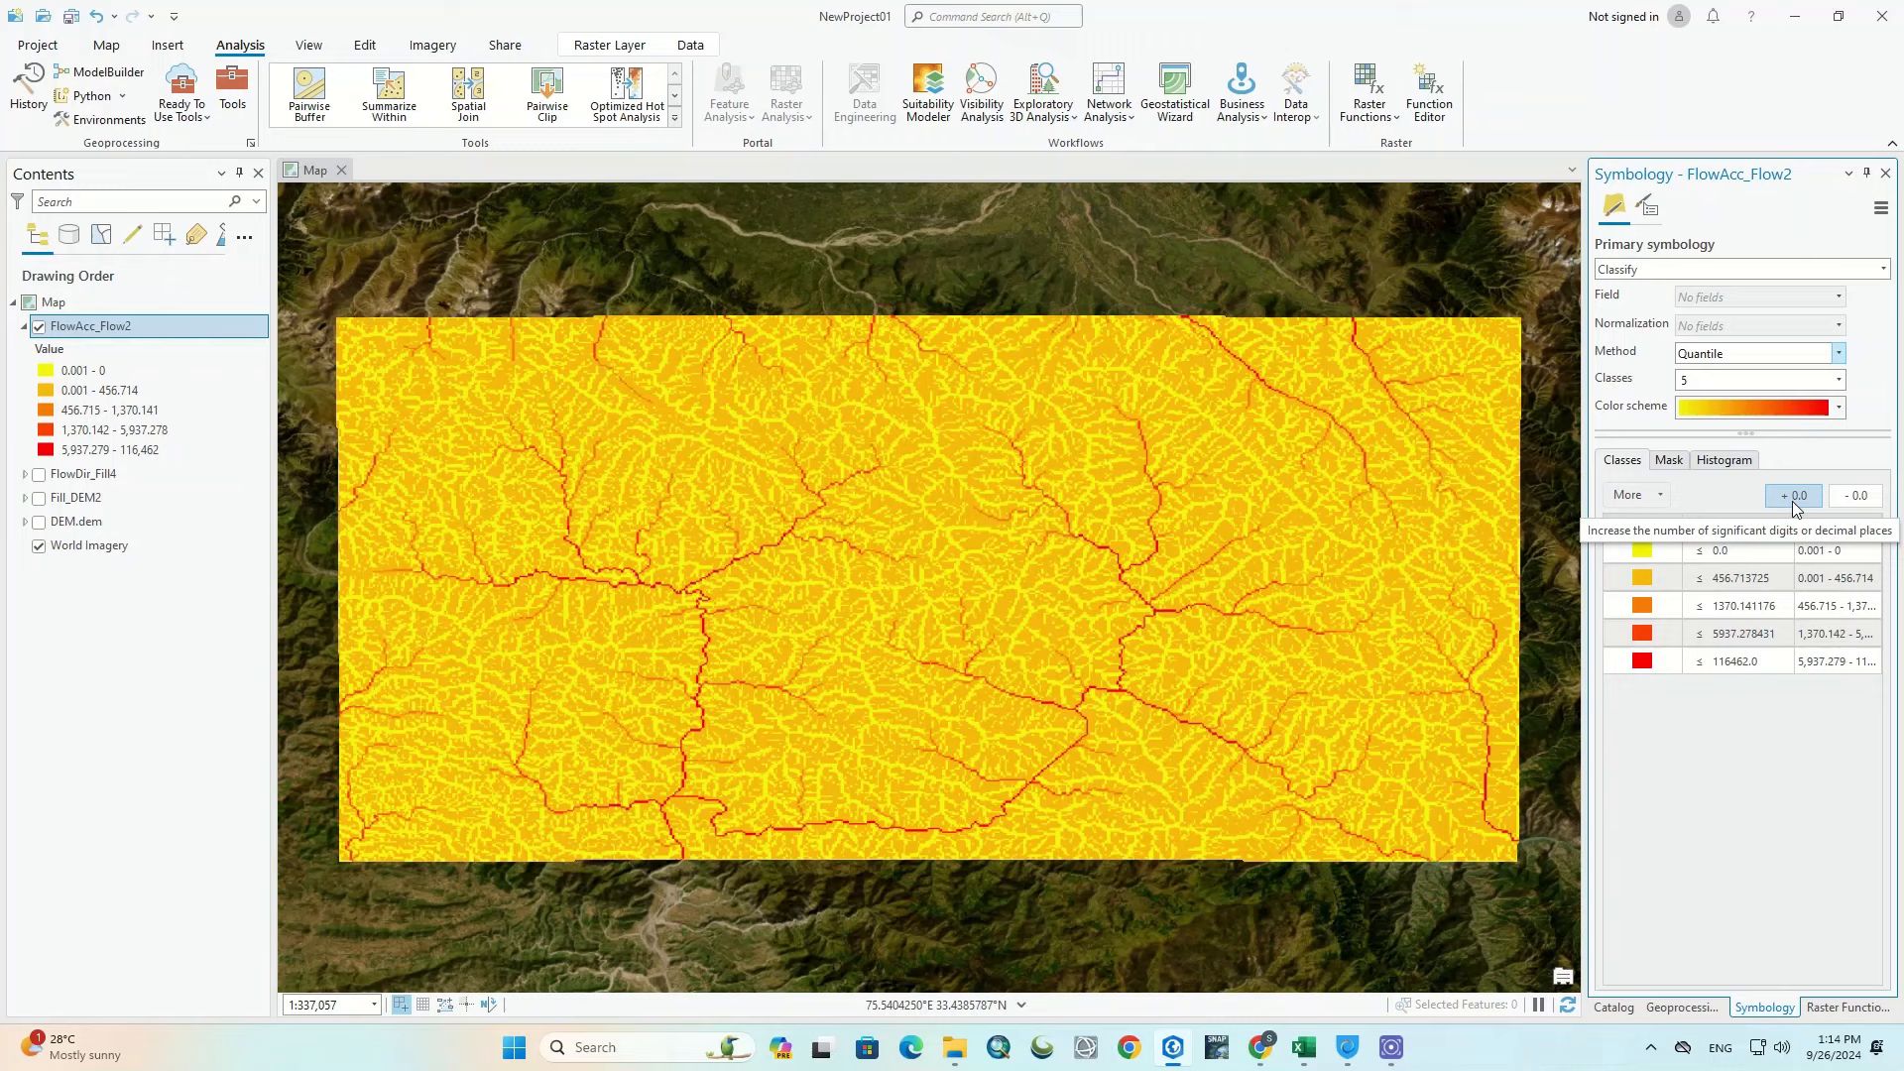
left_click(1841, 383)
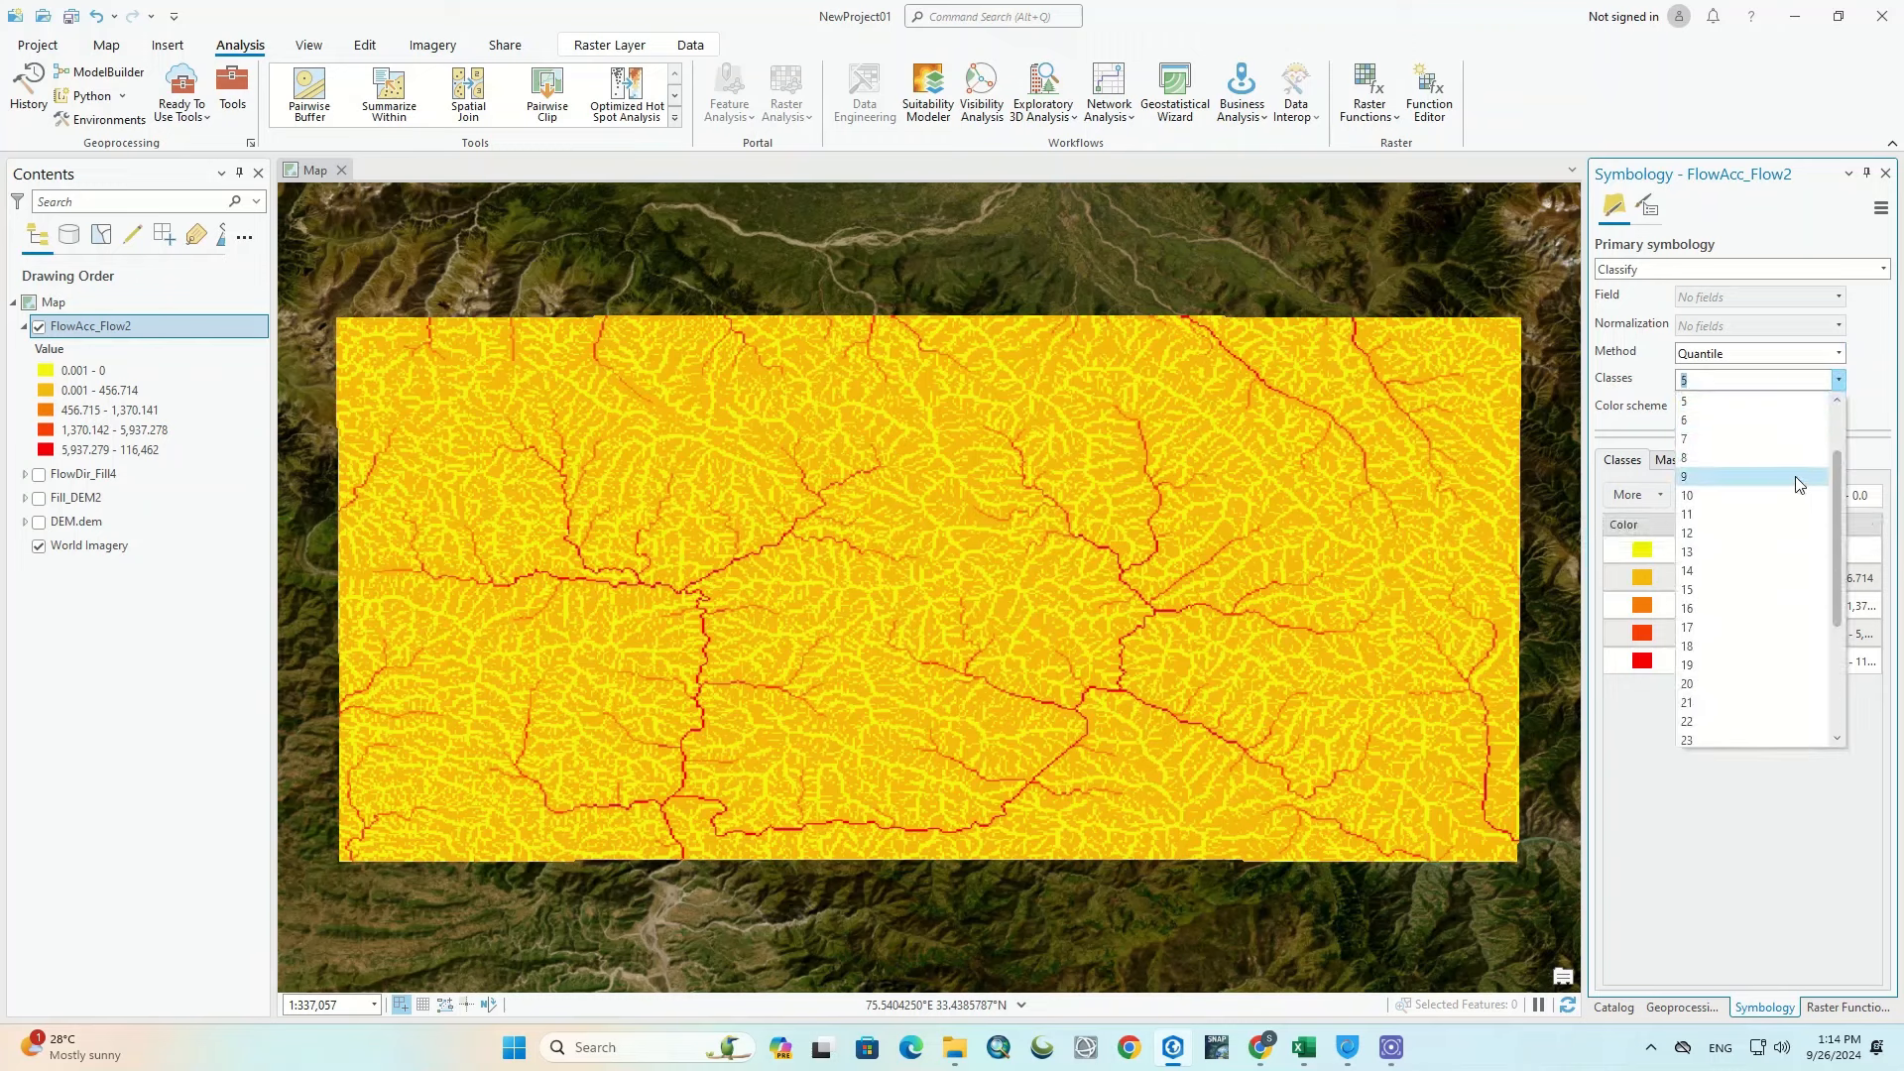
left_click(1822, 385)
left_click(1838, 354)
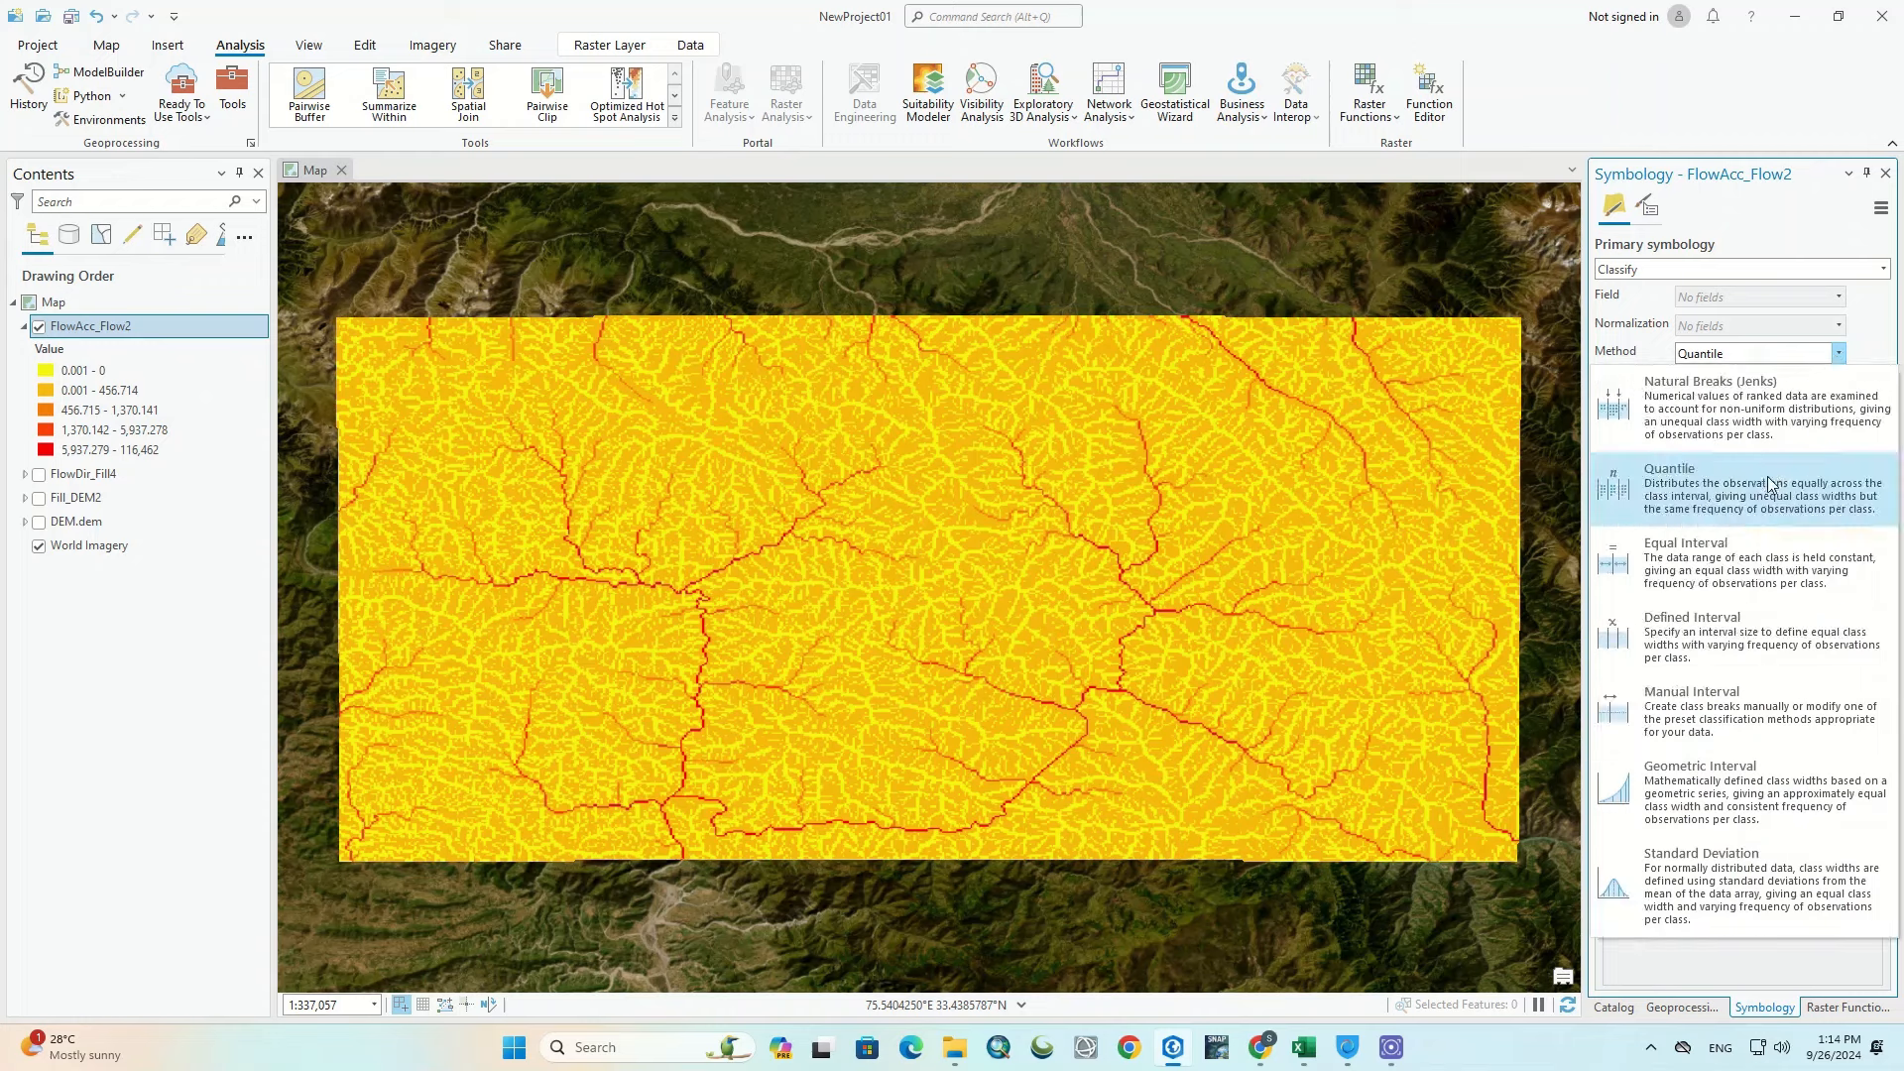
left_click(1702, 883)
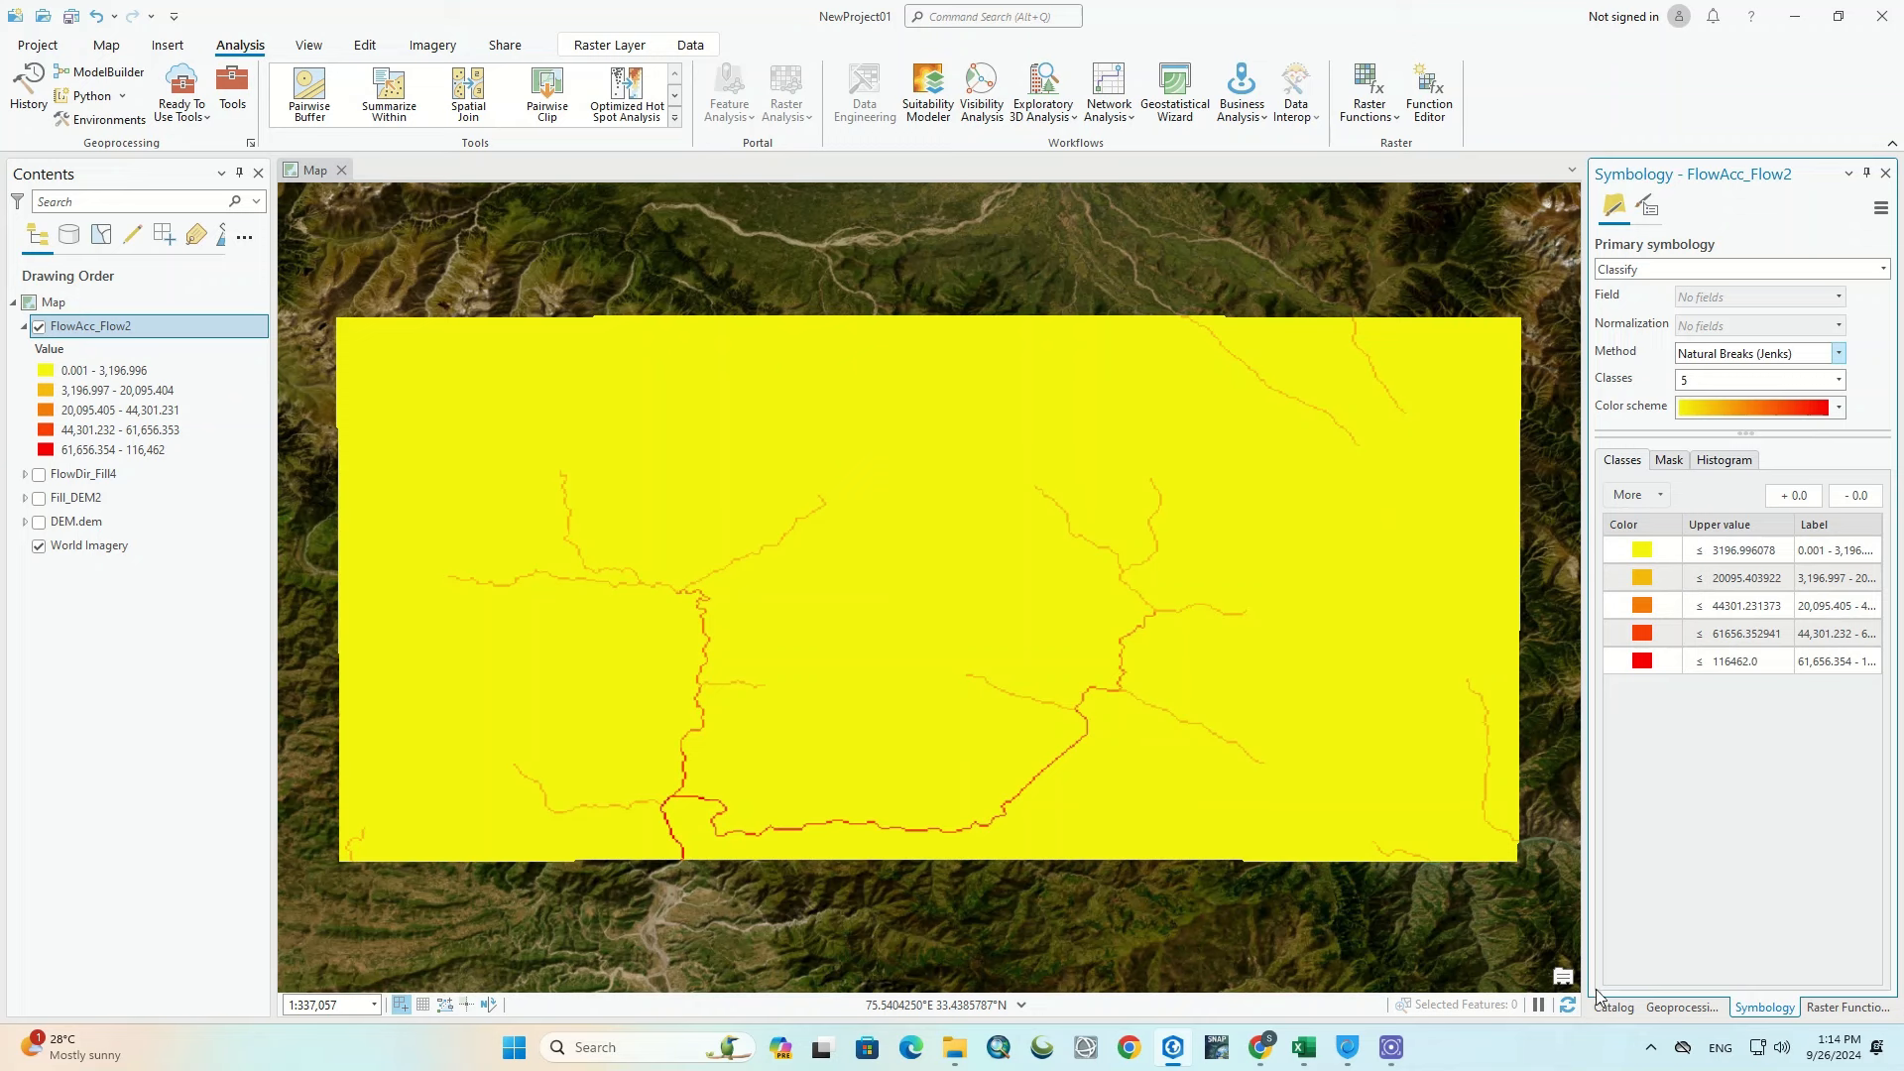
Step: Run the 3D Analyst Reclassify tool on FlowAcc_Flow2 using the VALUE field and five classes, outputting Reclass_Flow2
left_click(1676, 1007)
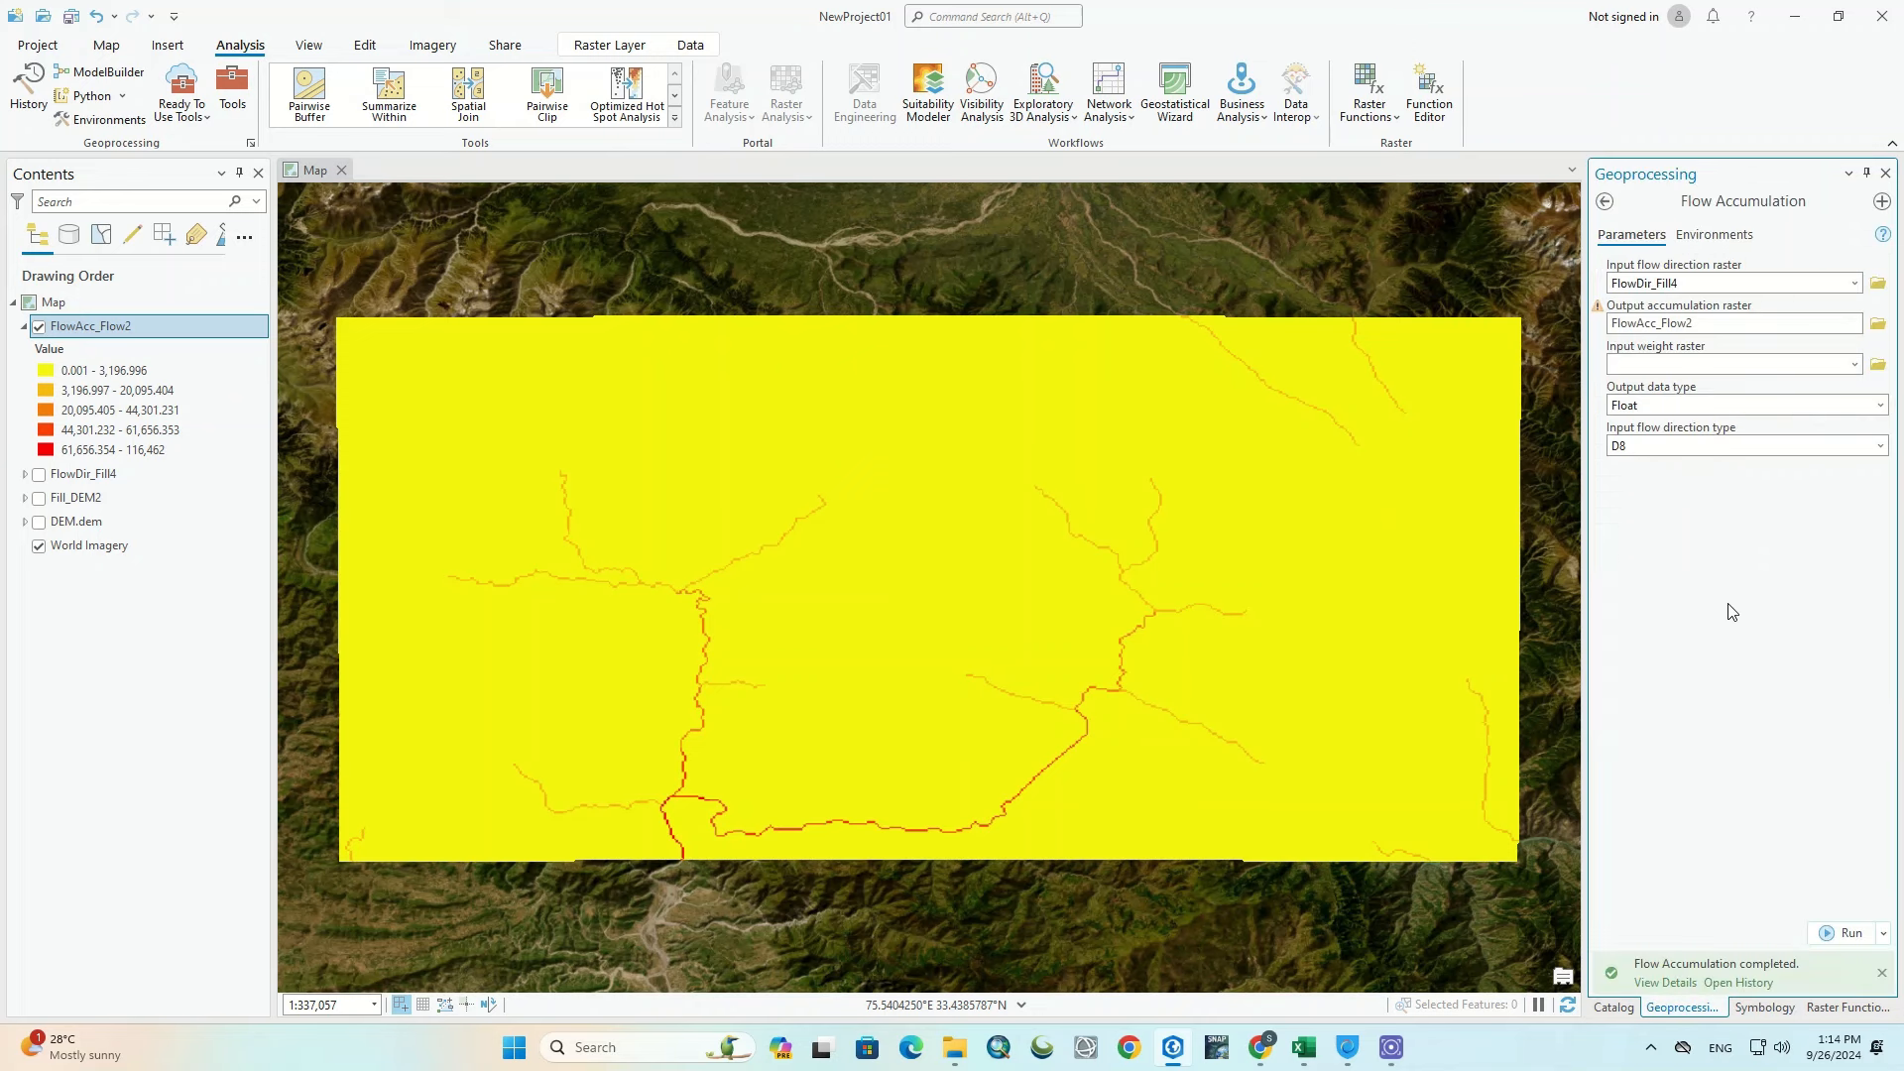
left_click(1605, 202)
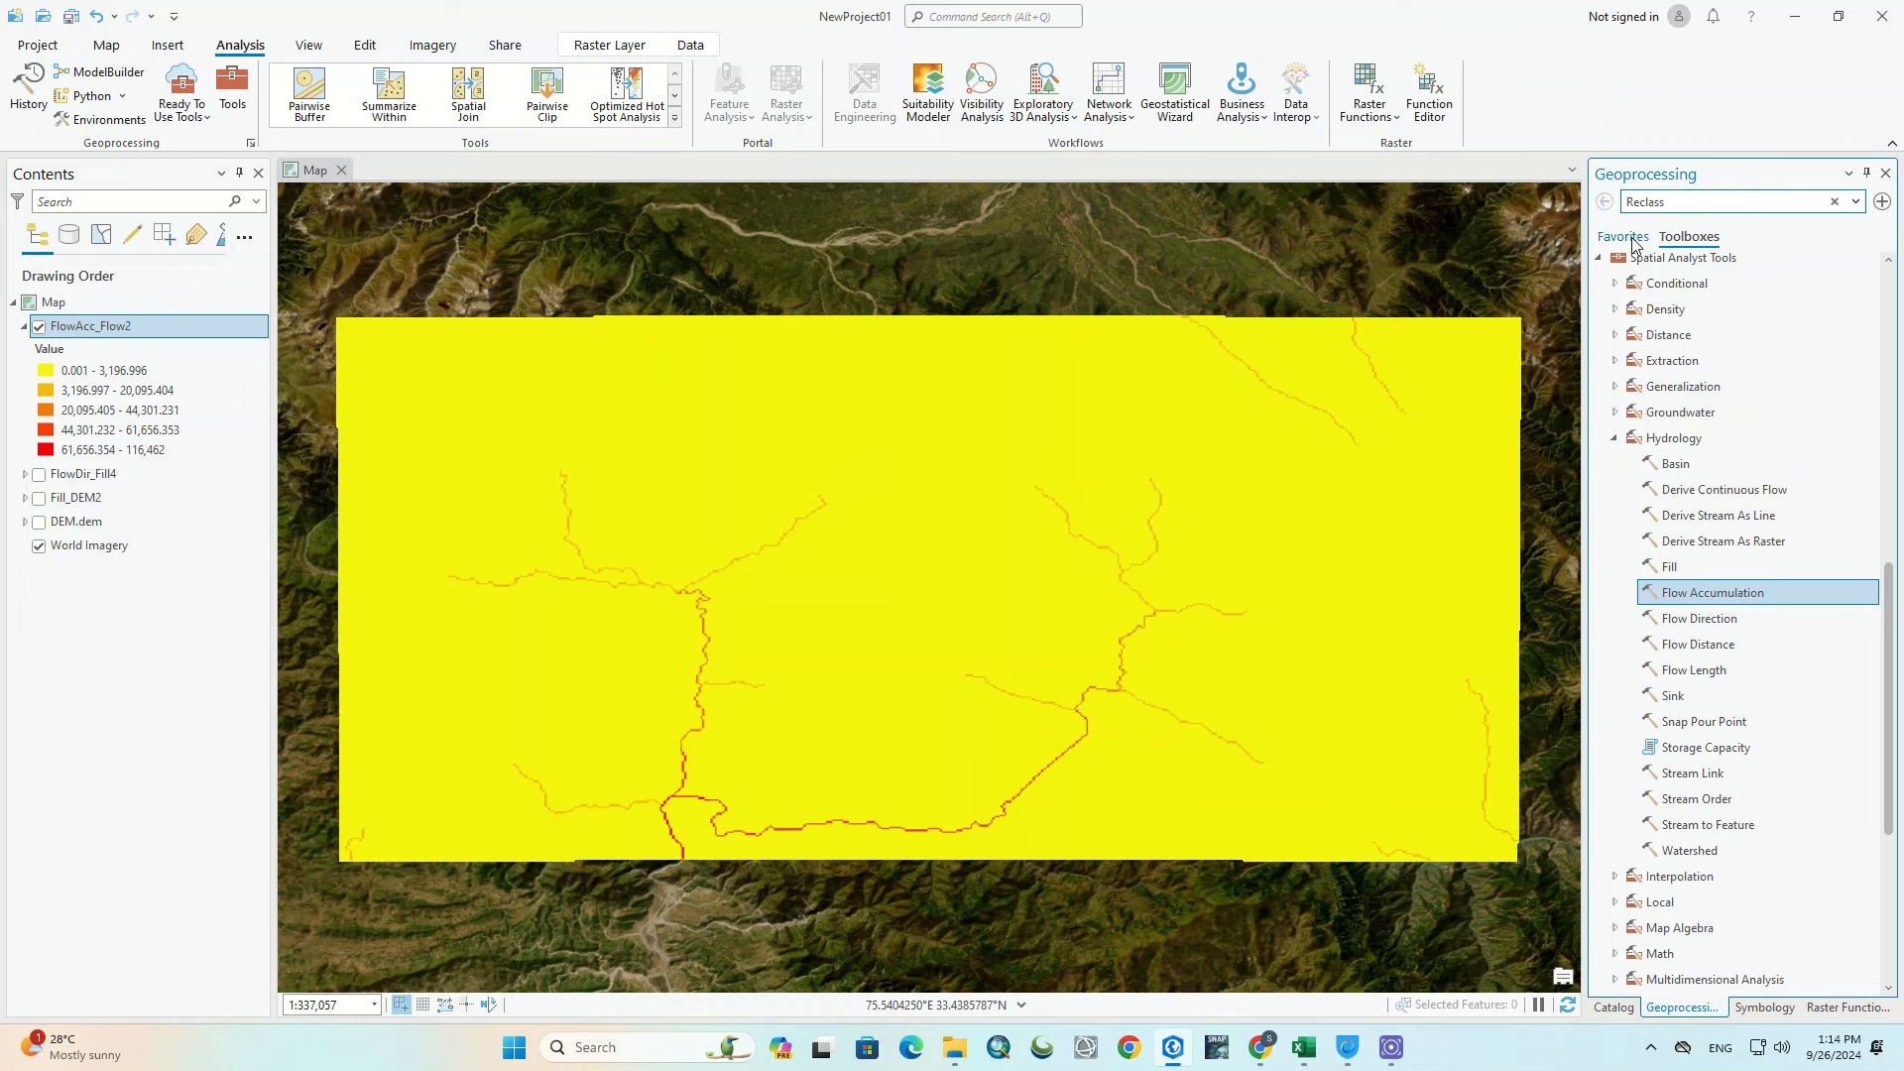
left_click(1626, 237)
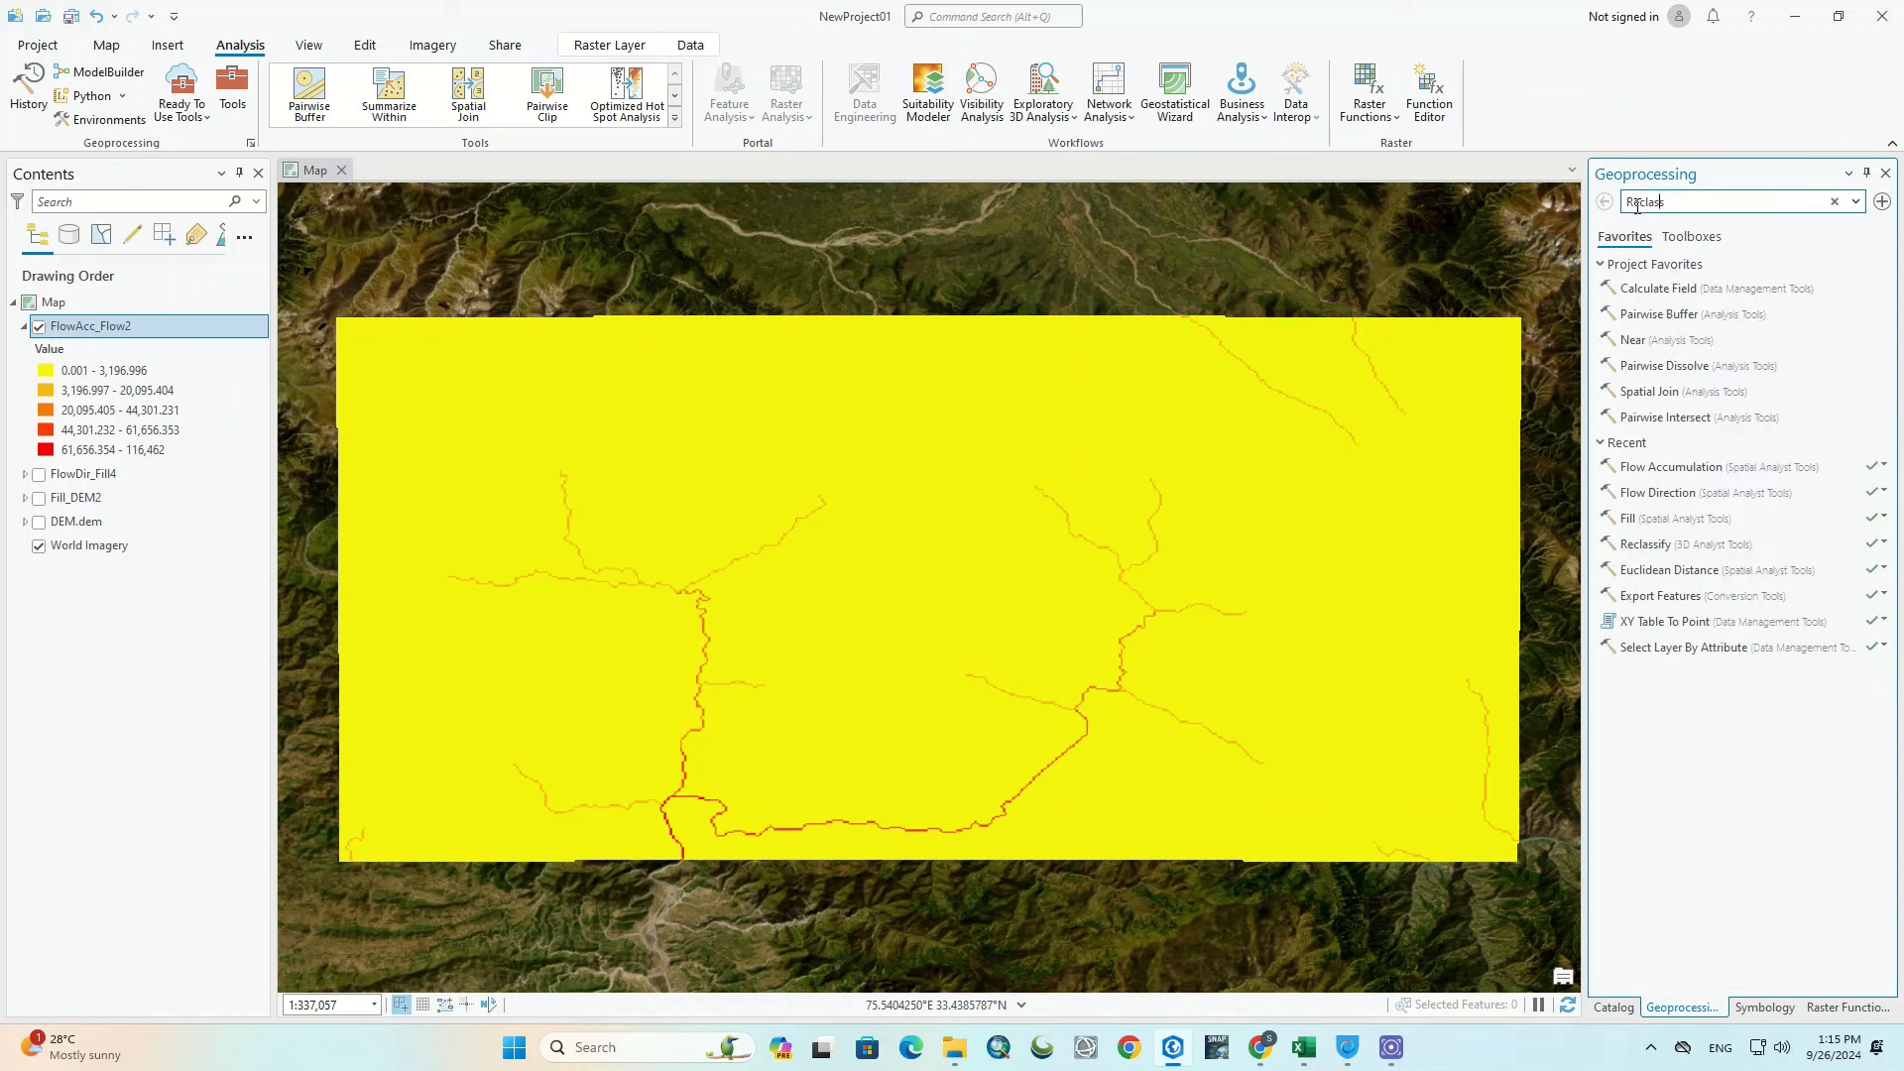
left_click(1703, 201)
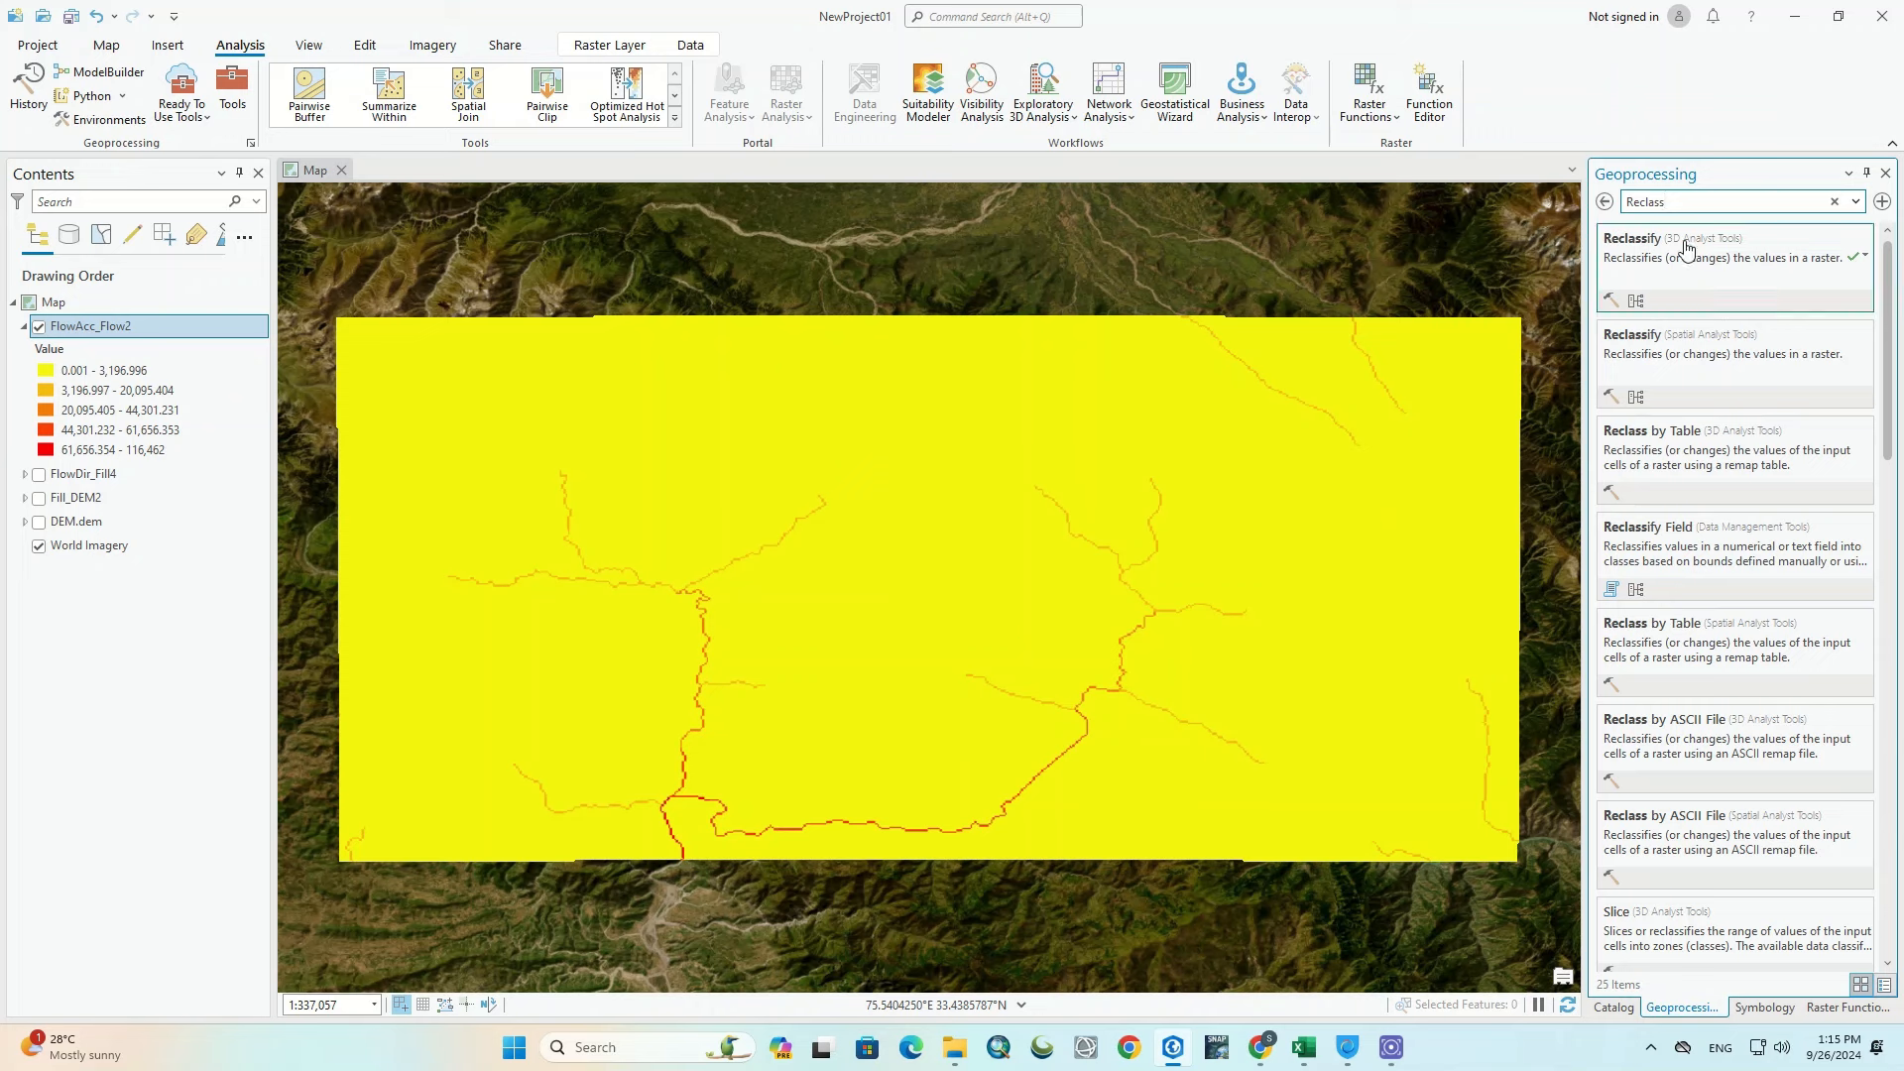
left_click(1696, 240)
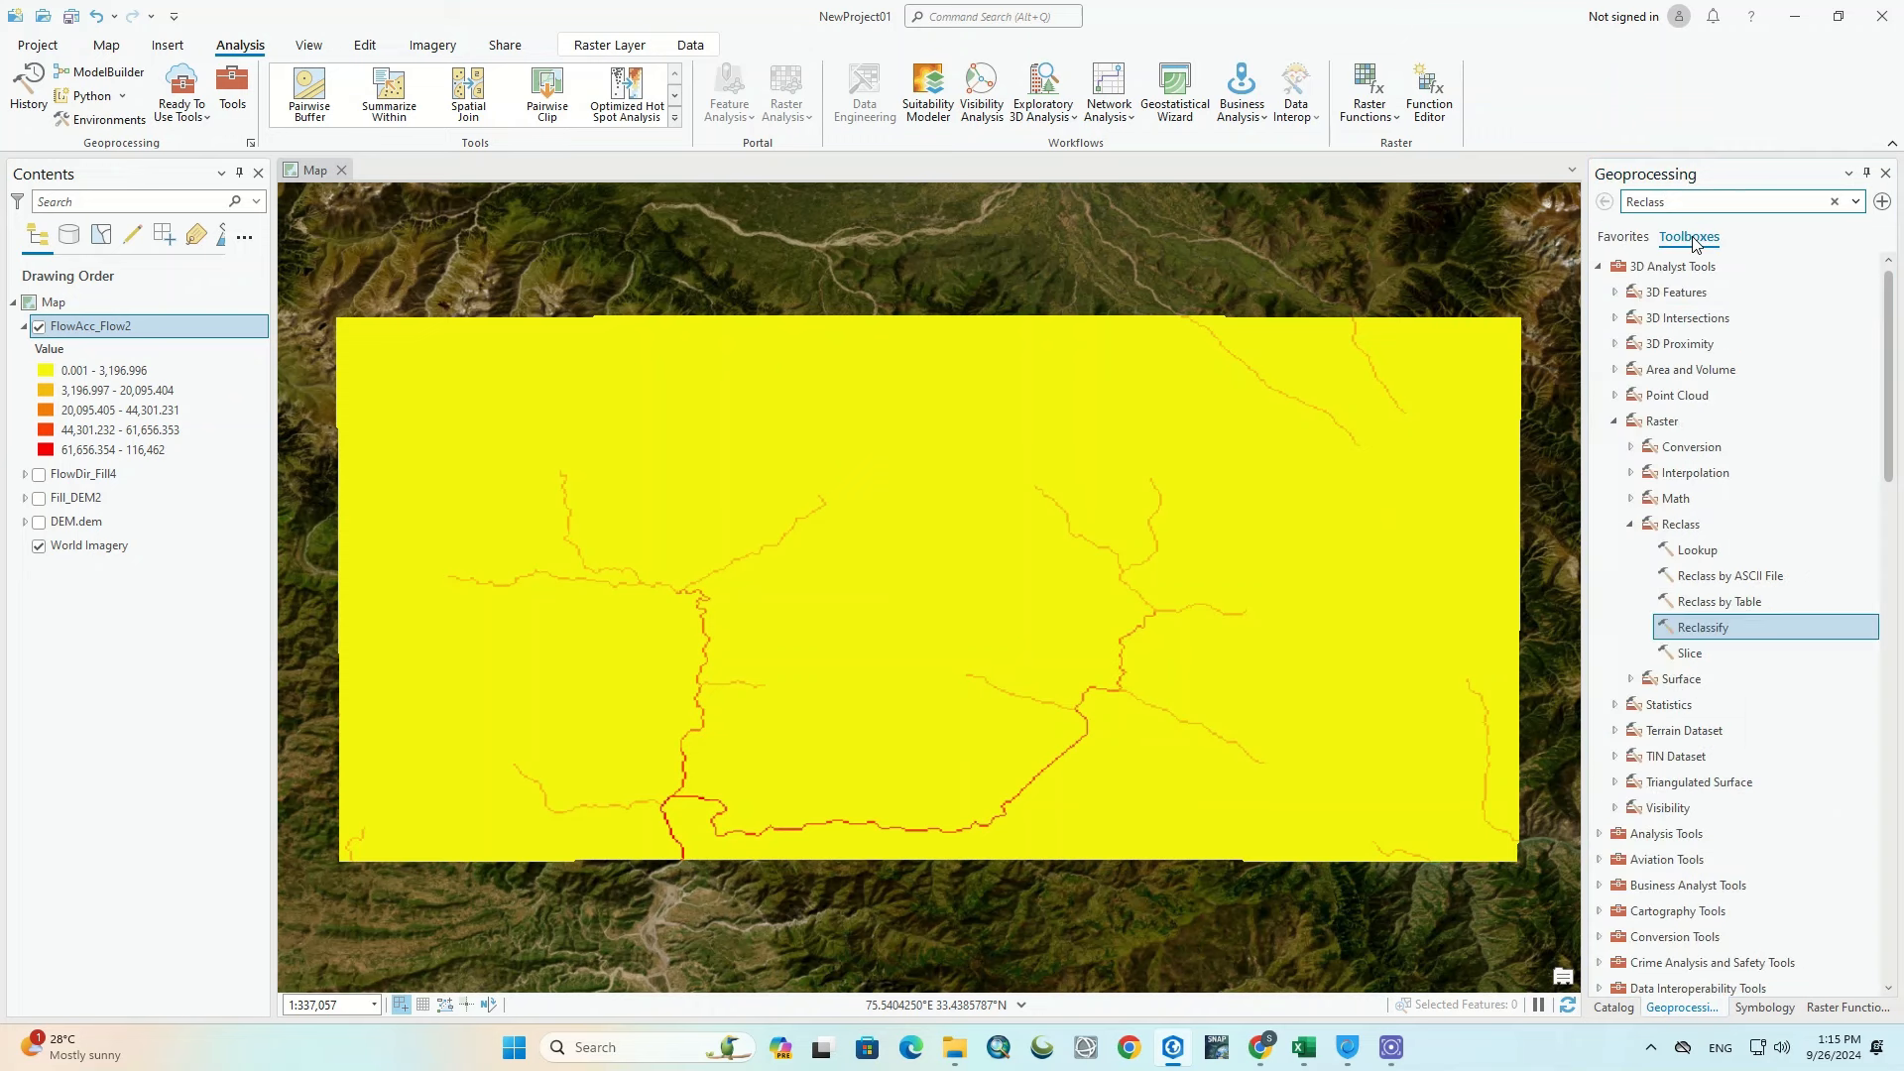
double_click(1722, 633)
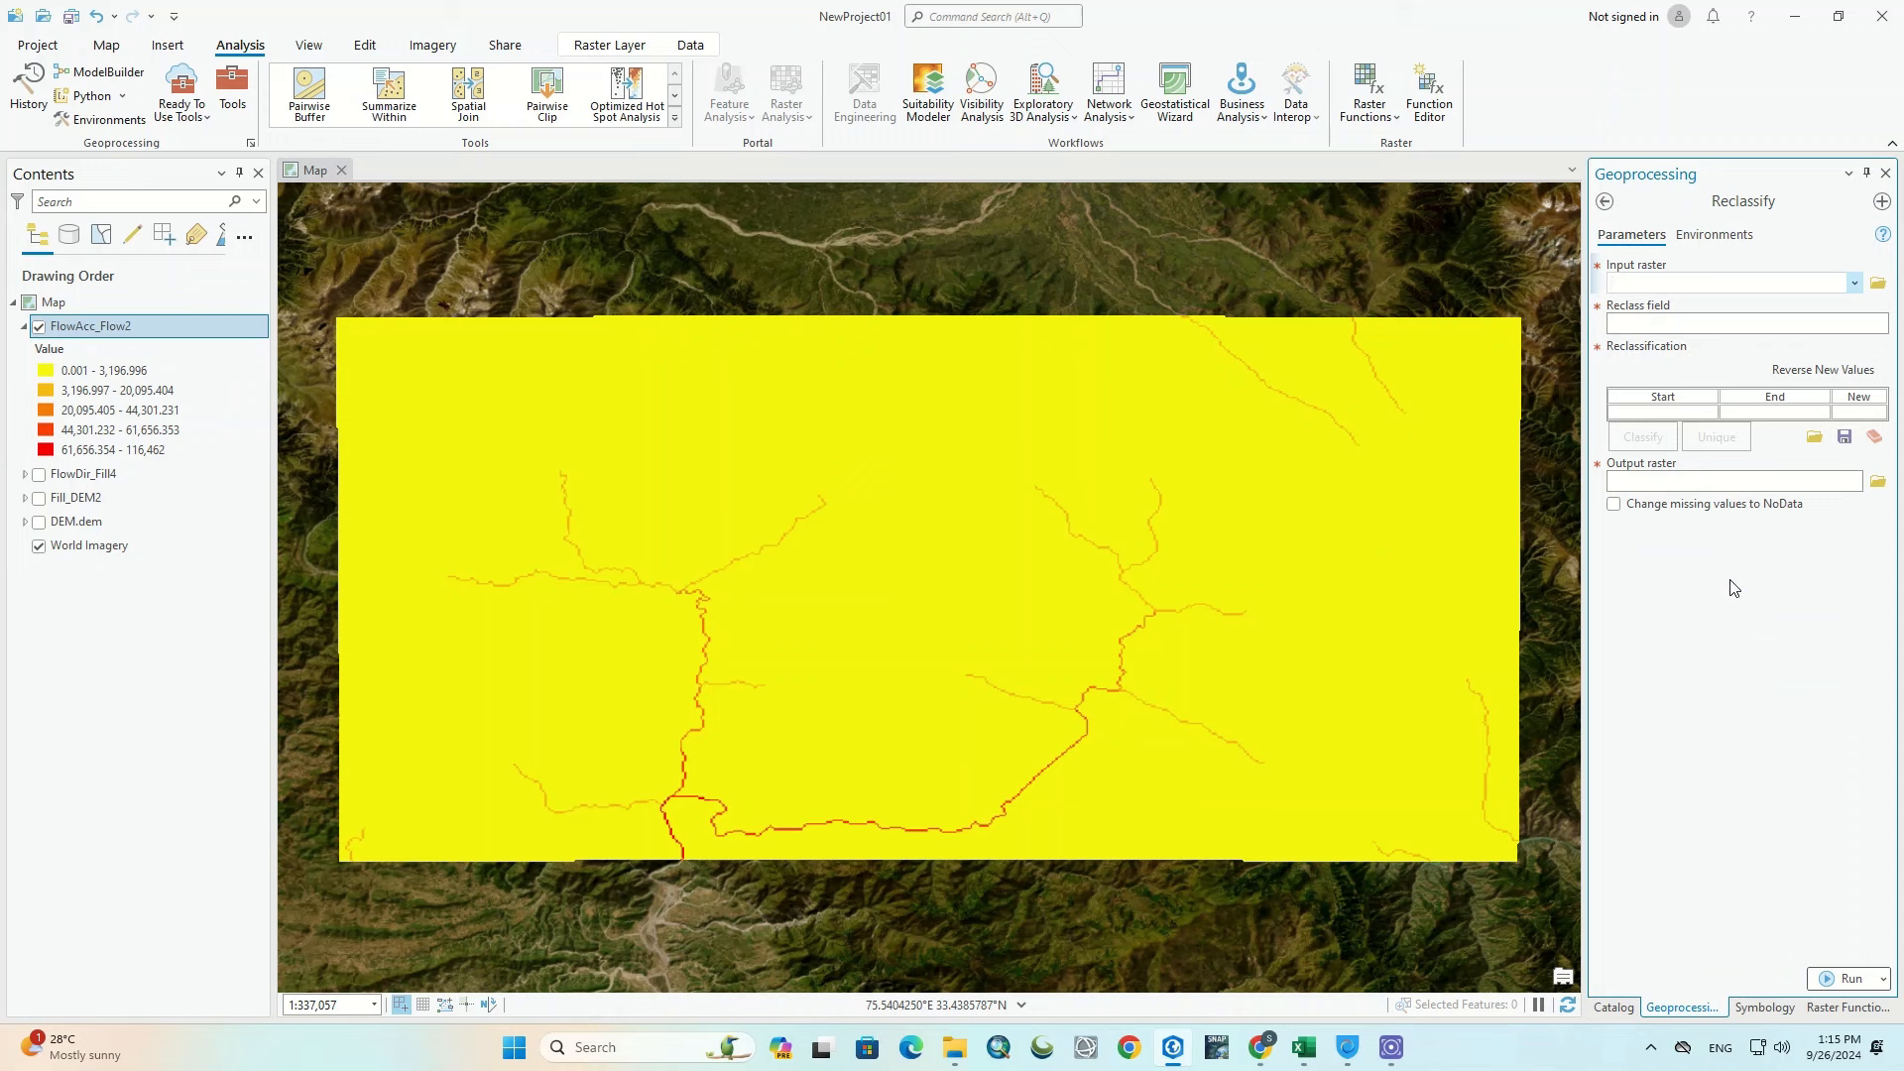
left_click(1853, 285)
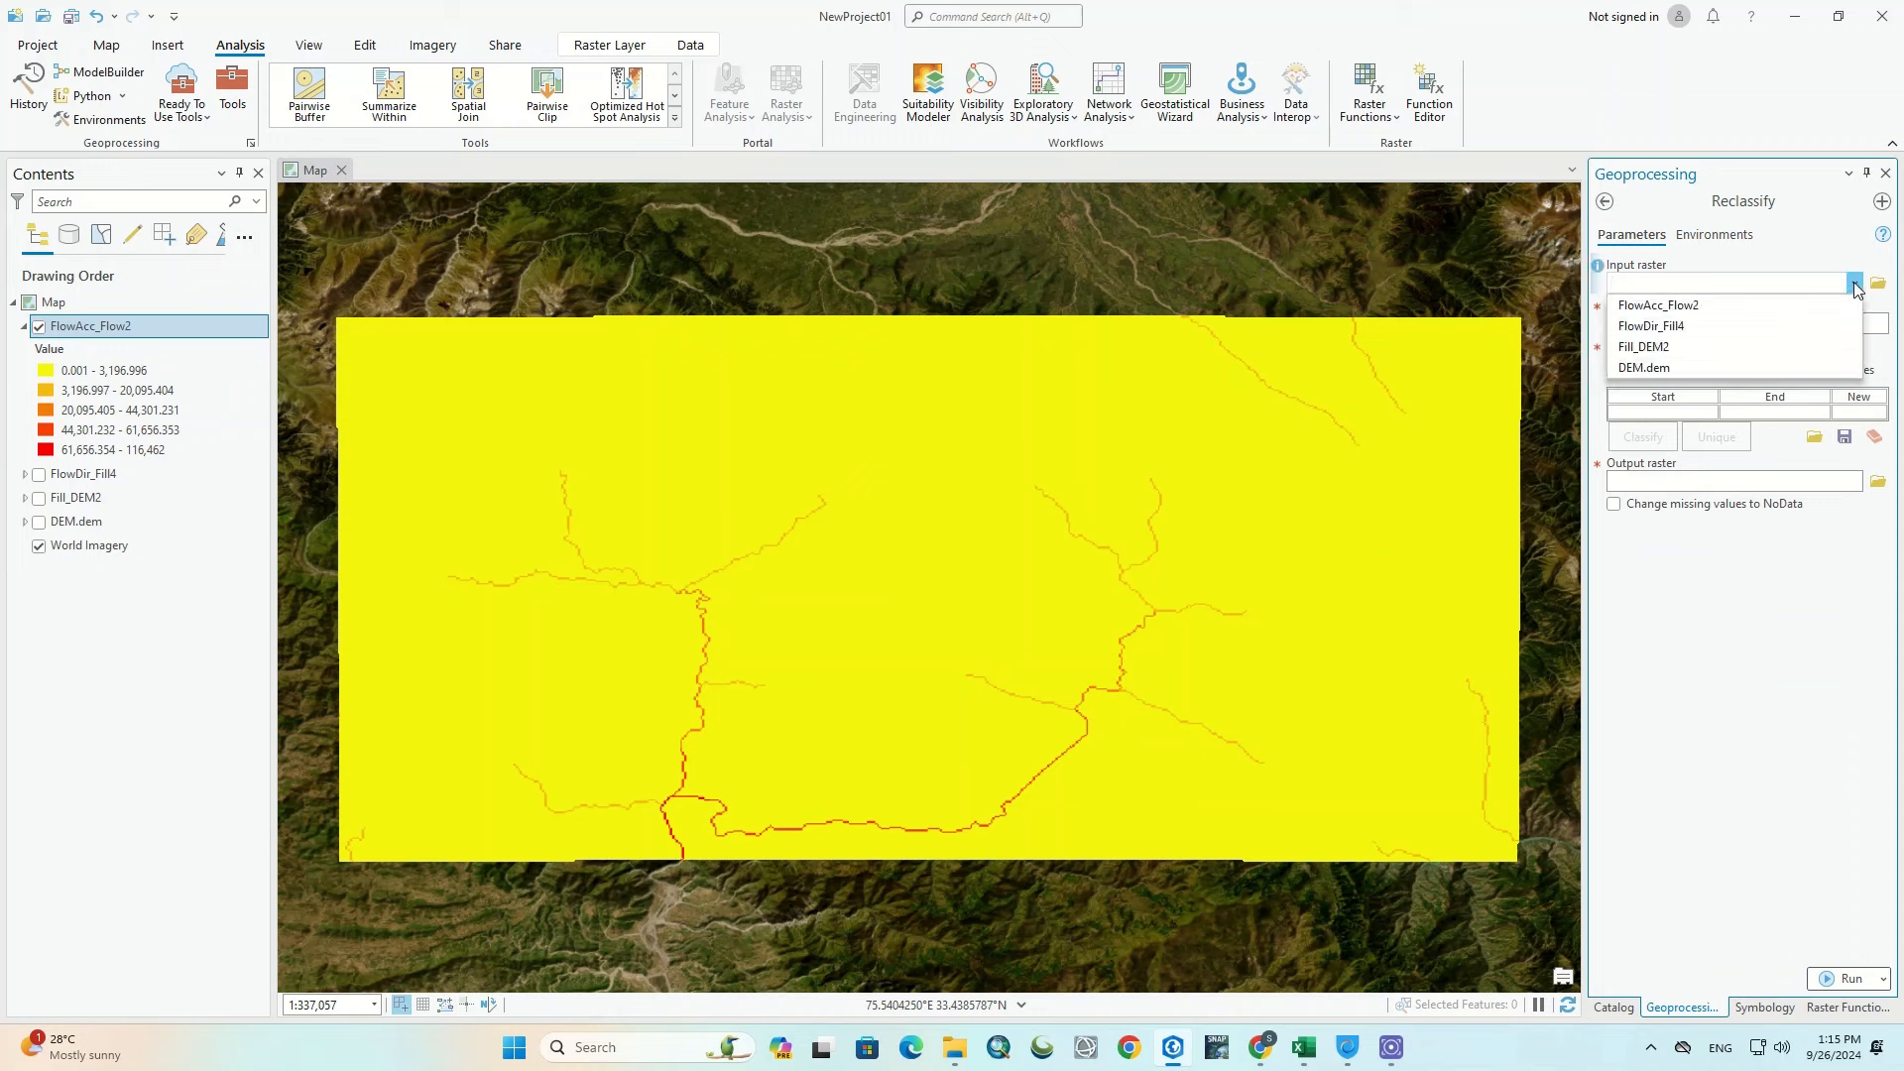
left_click(1784, 308)
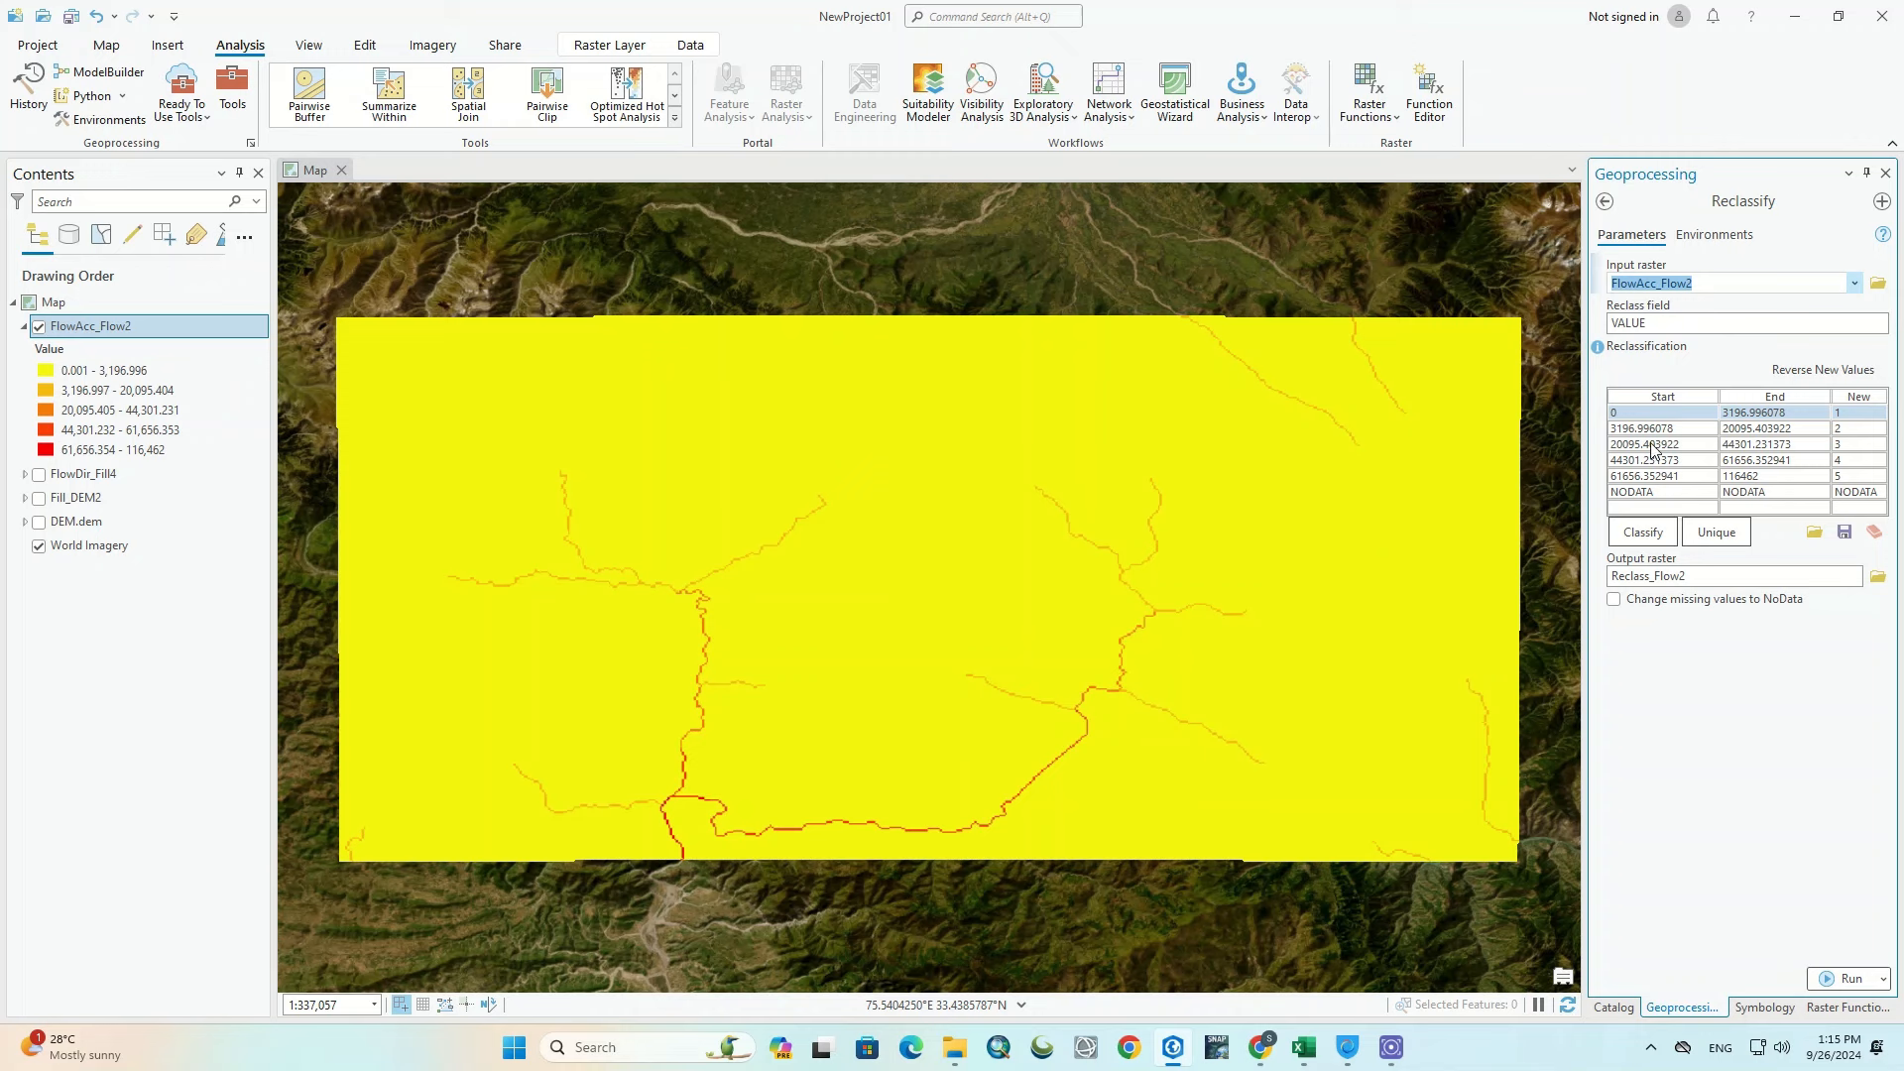
left_click(1845, 979)
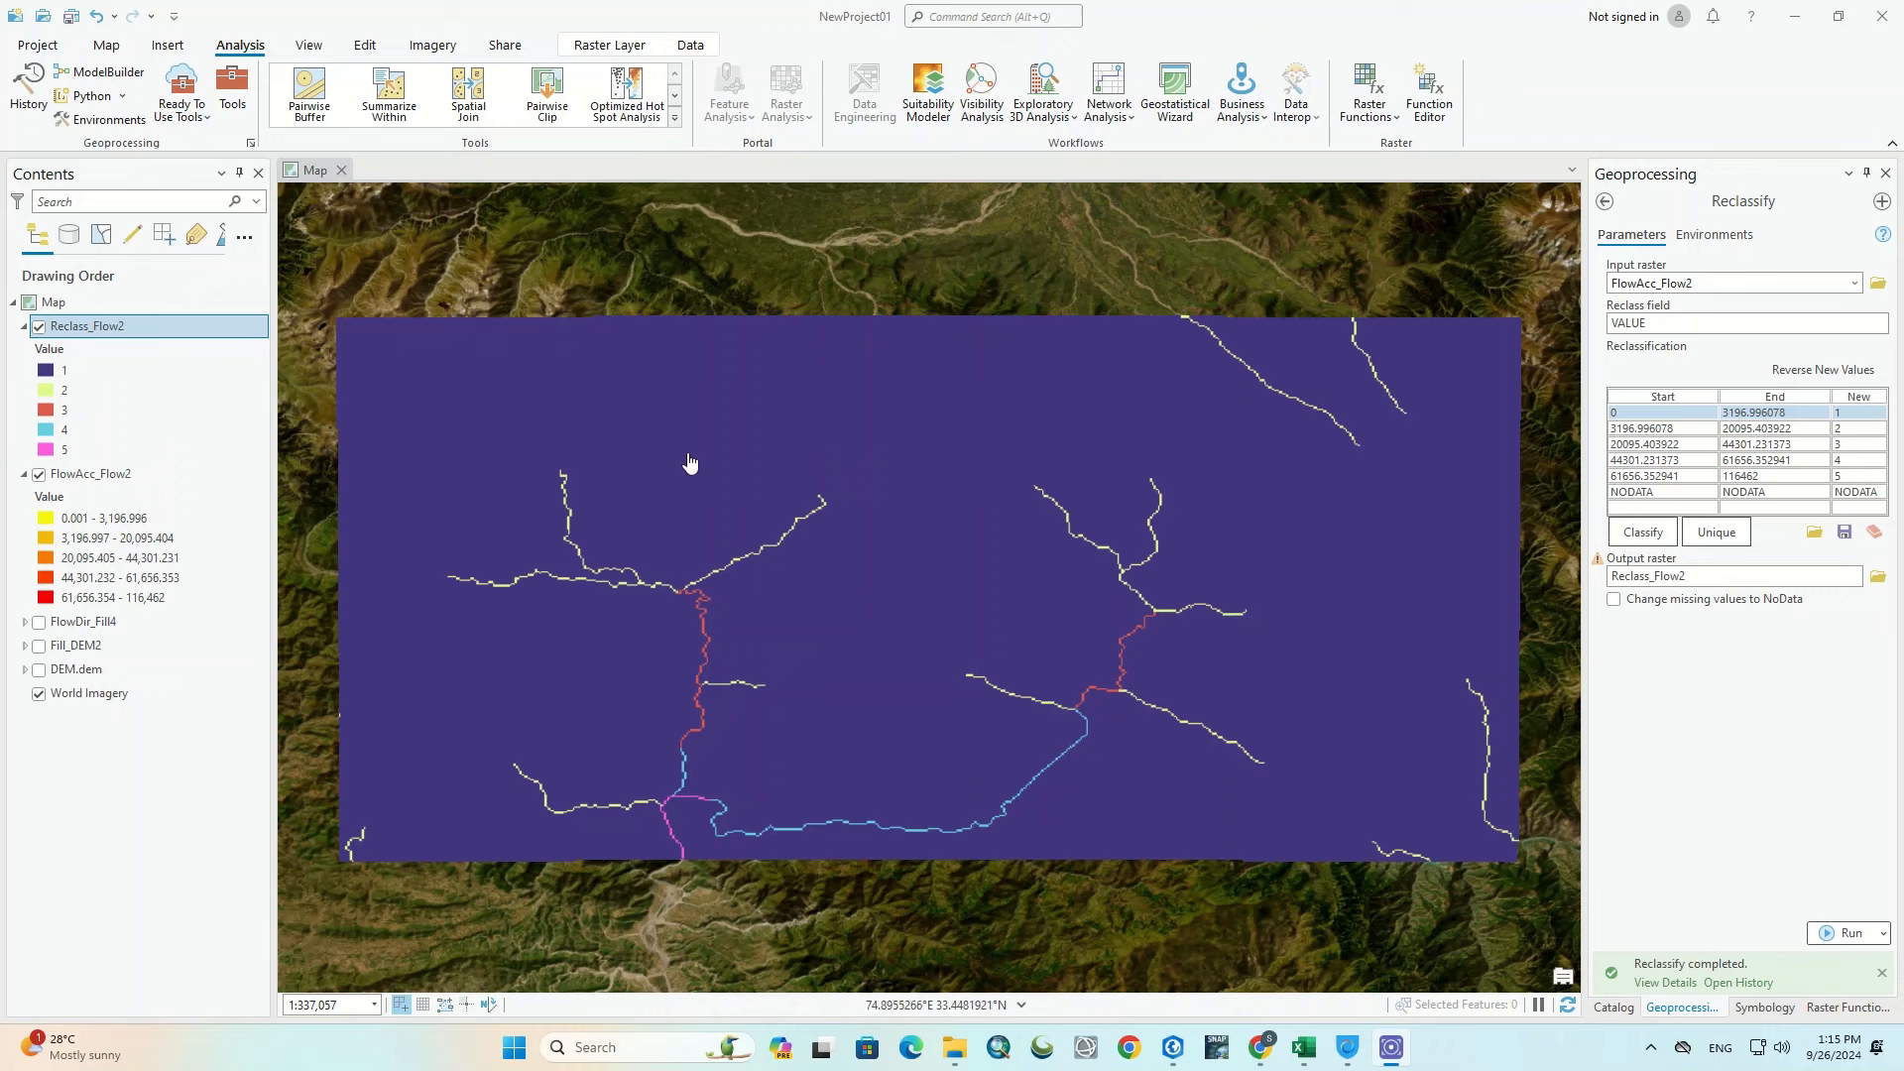
Step: Collapse and hide the FlowAcc_Flow2 layer, and give value 1 of Reclass_Flow2 no color
left_click(25, 475)
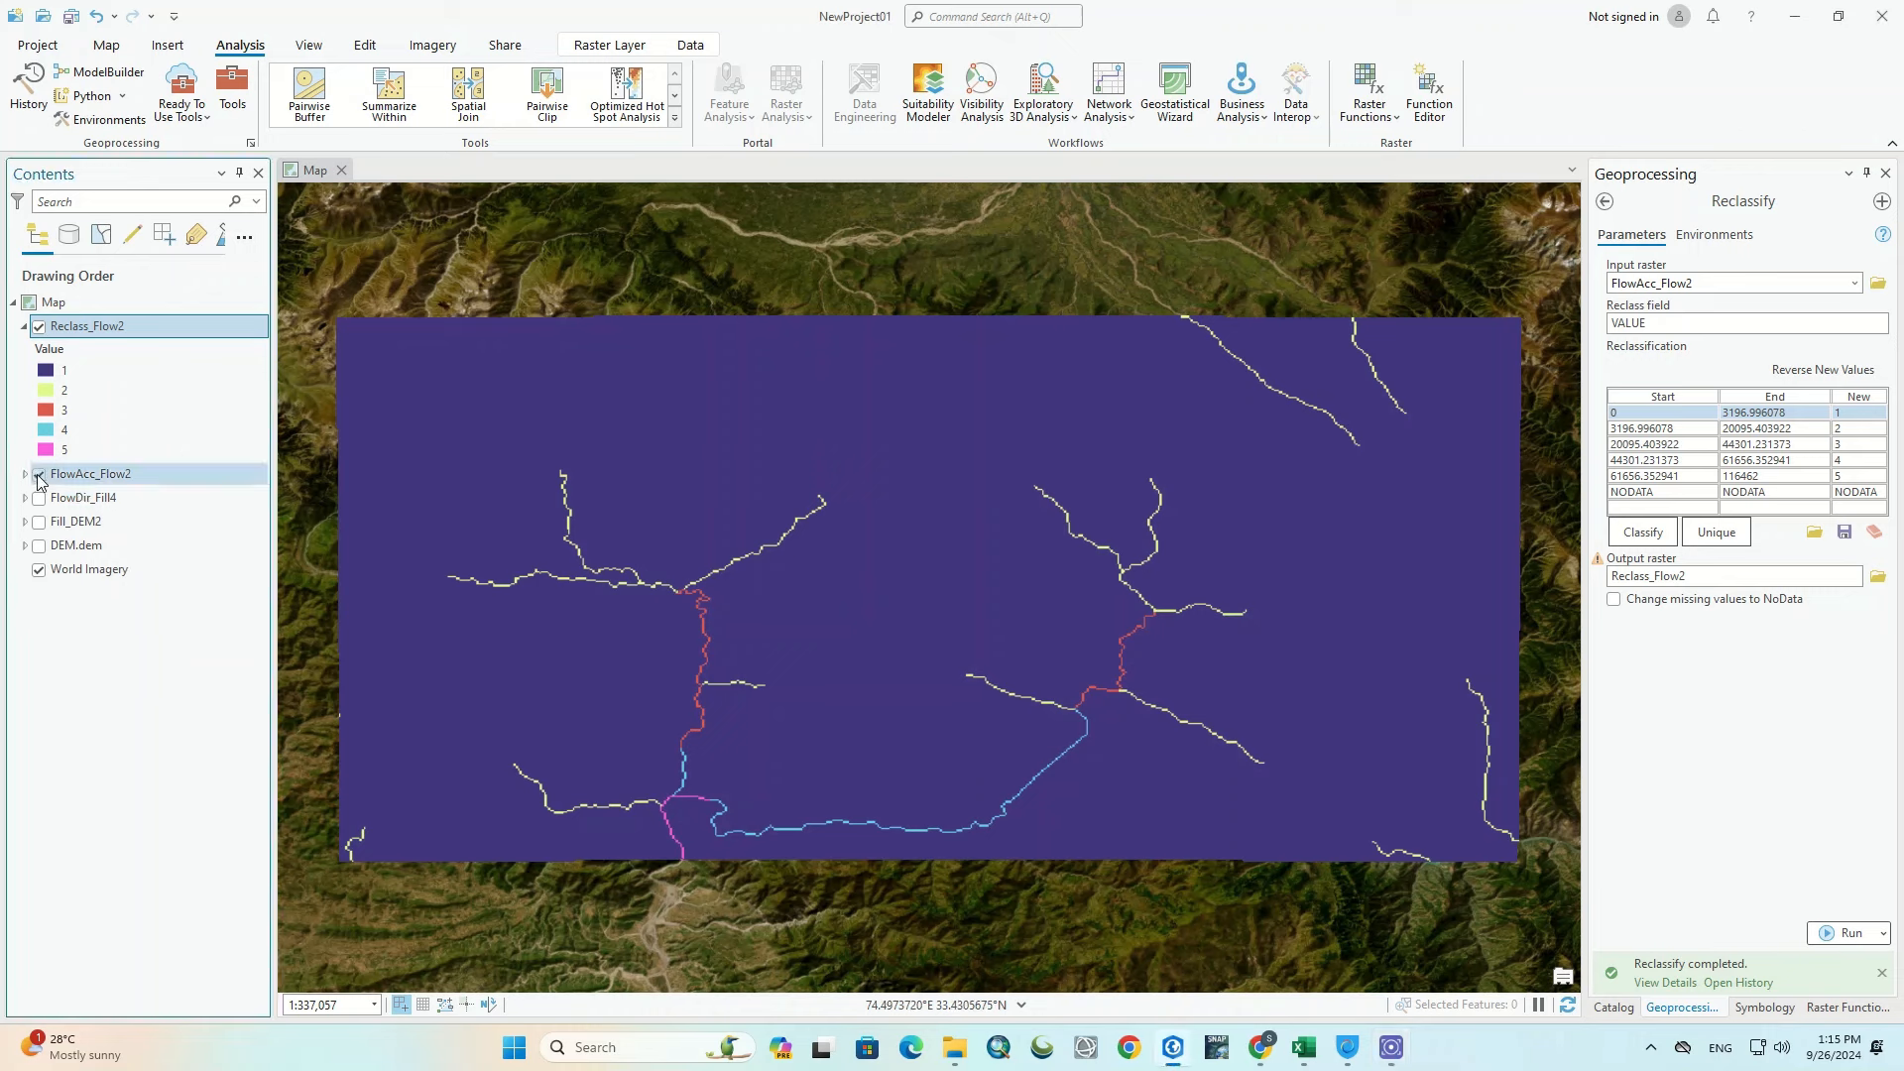
double_click(55, 370)
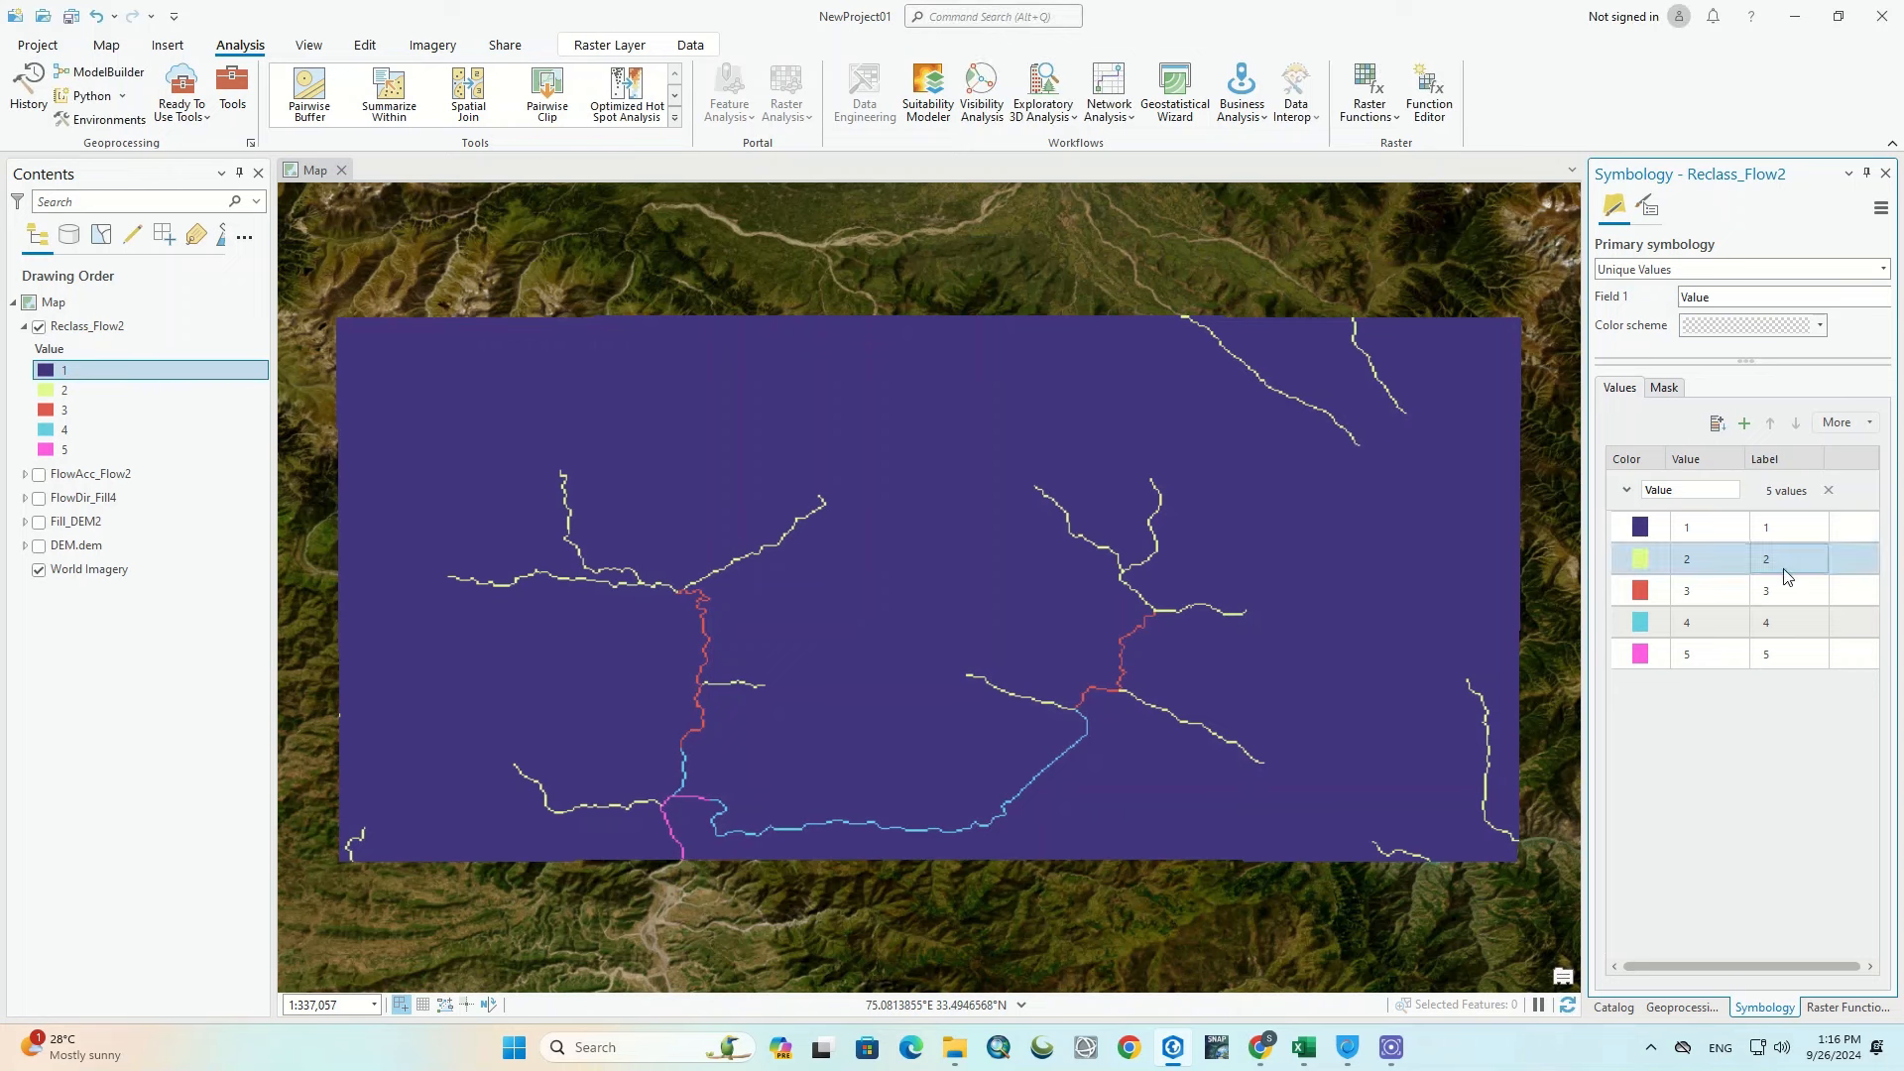
left_click(1703, 493)
left_click(1884, 326)
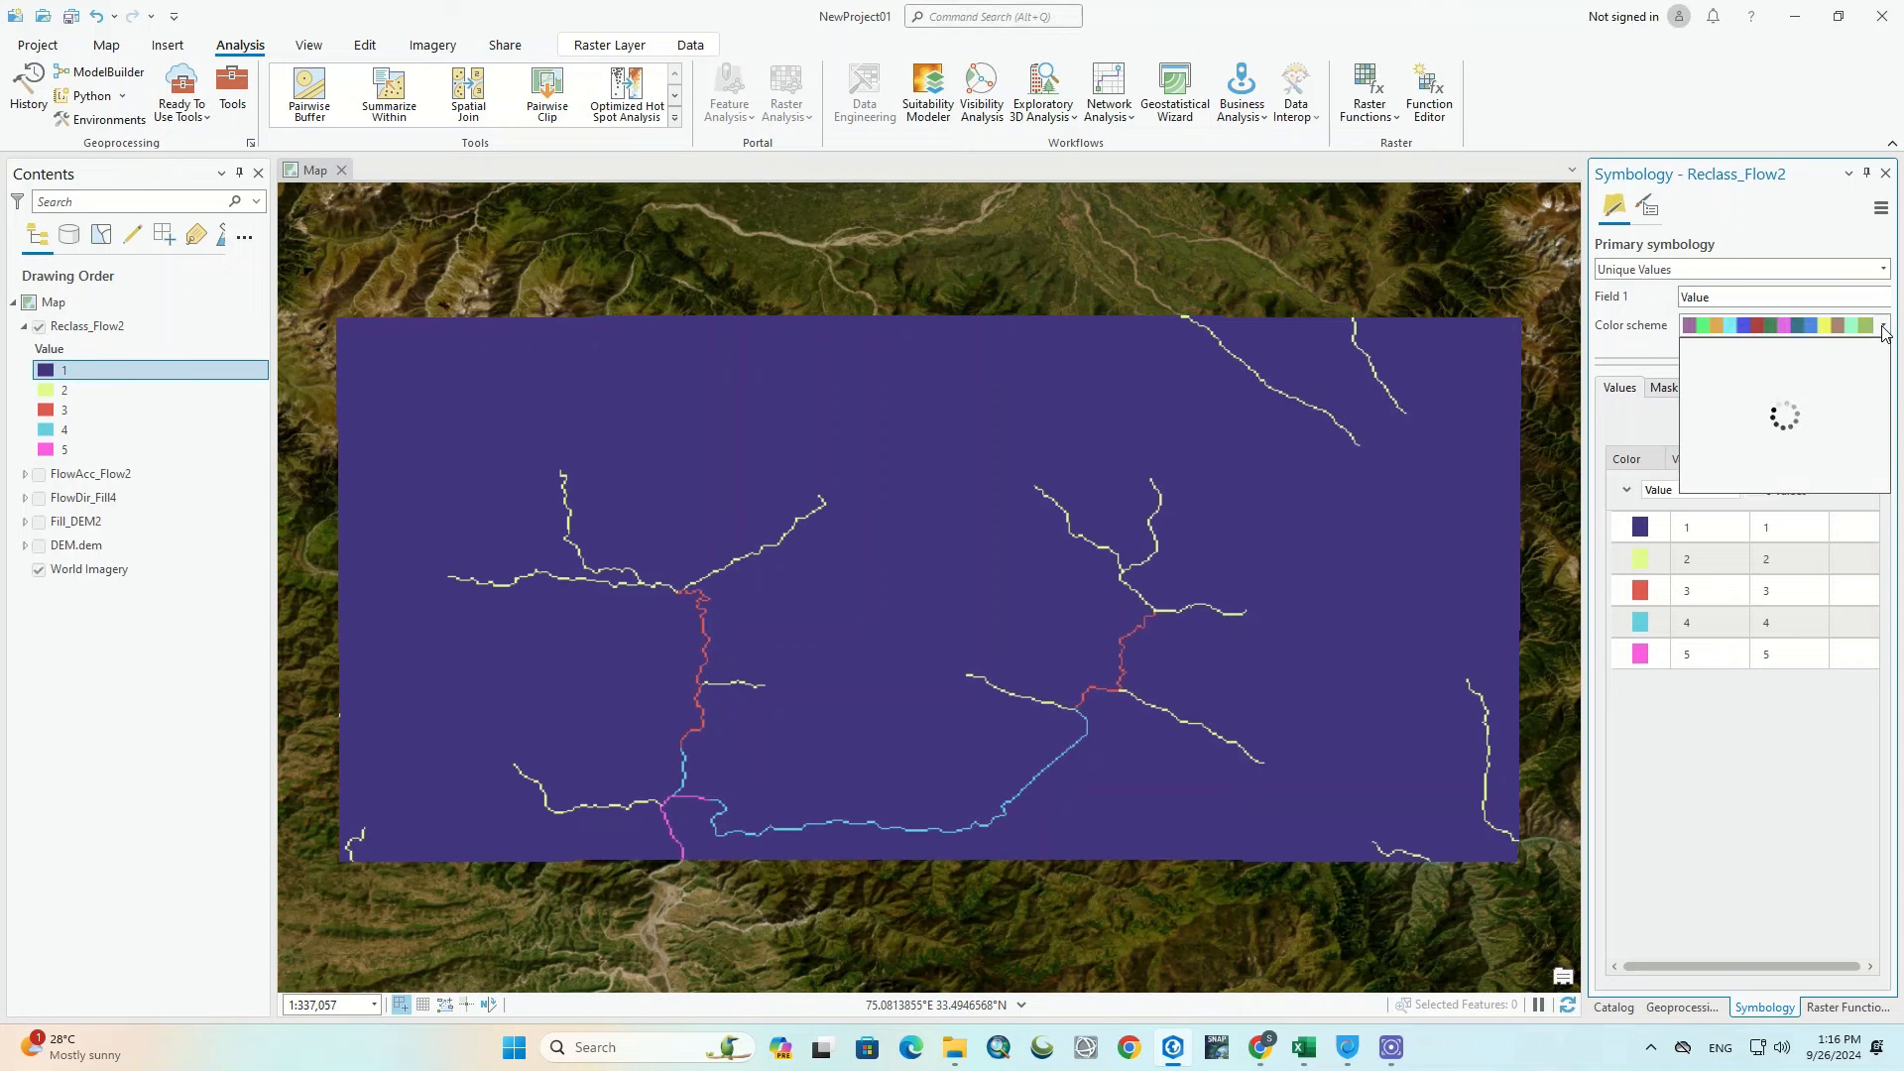
left_click(1883, 331)
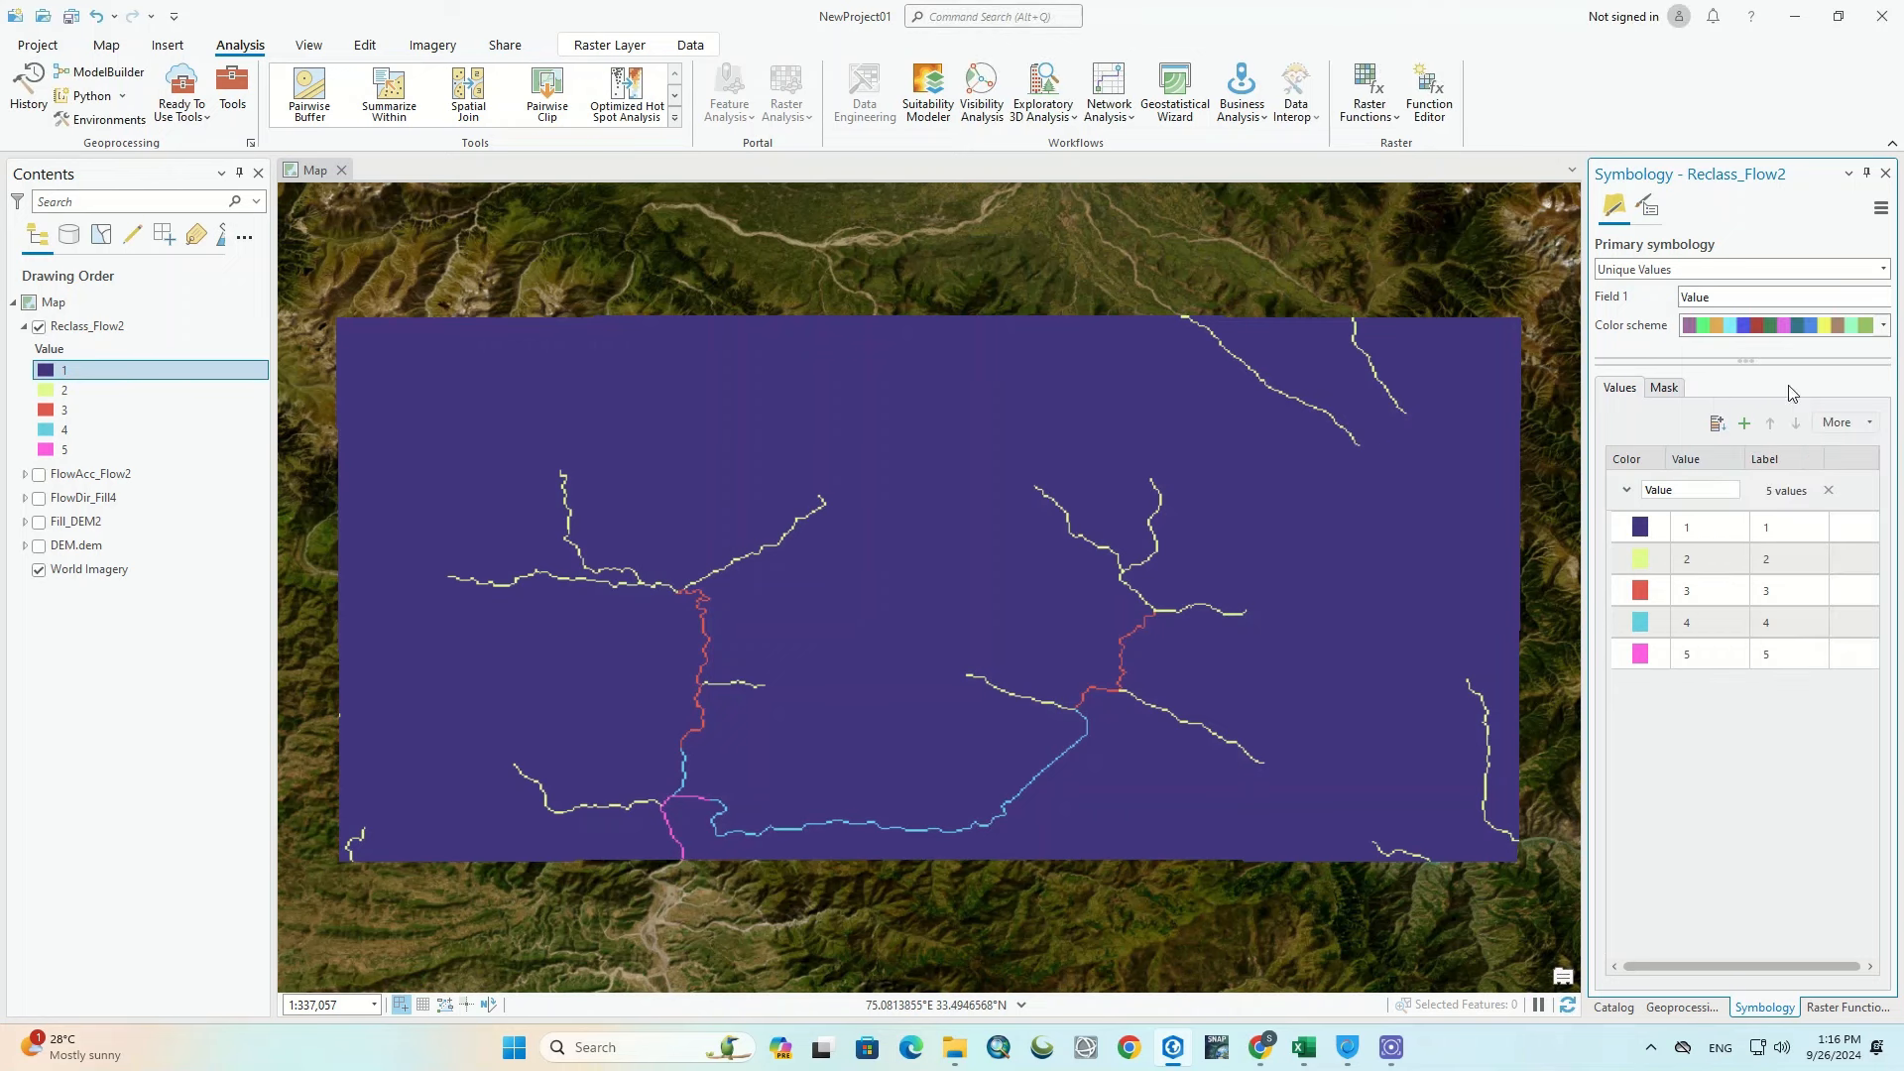
left_click(1642, 525)
left_click(1654, 452)
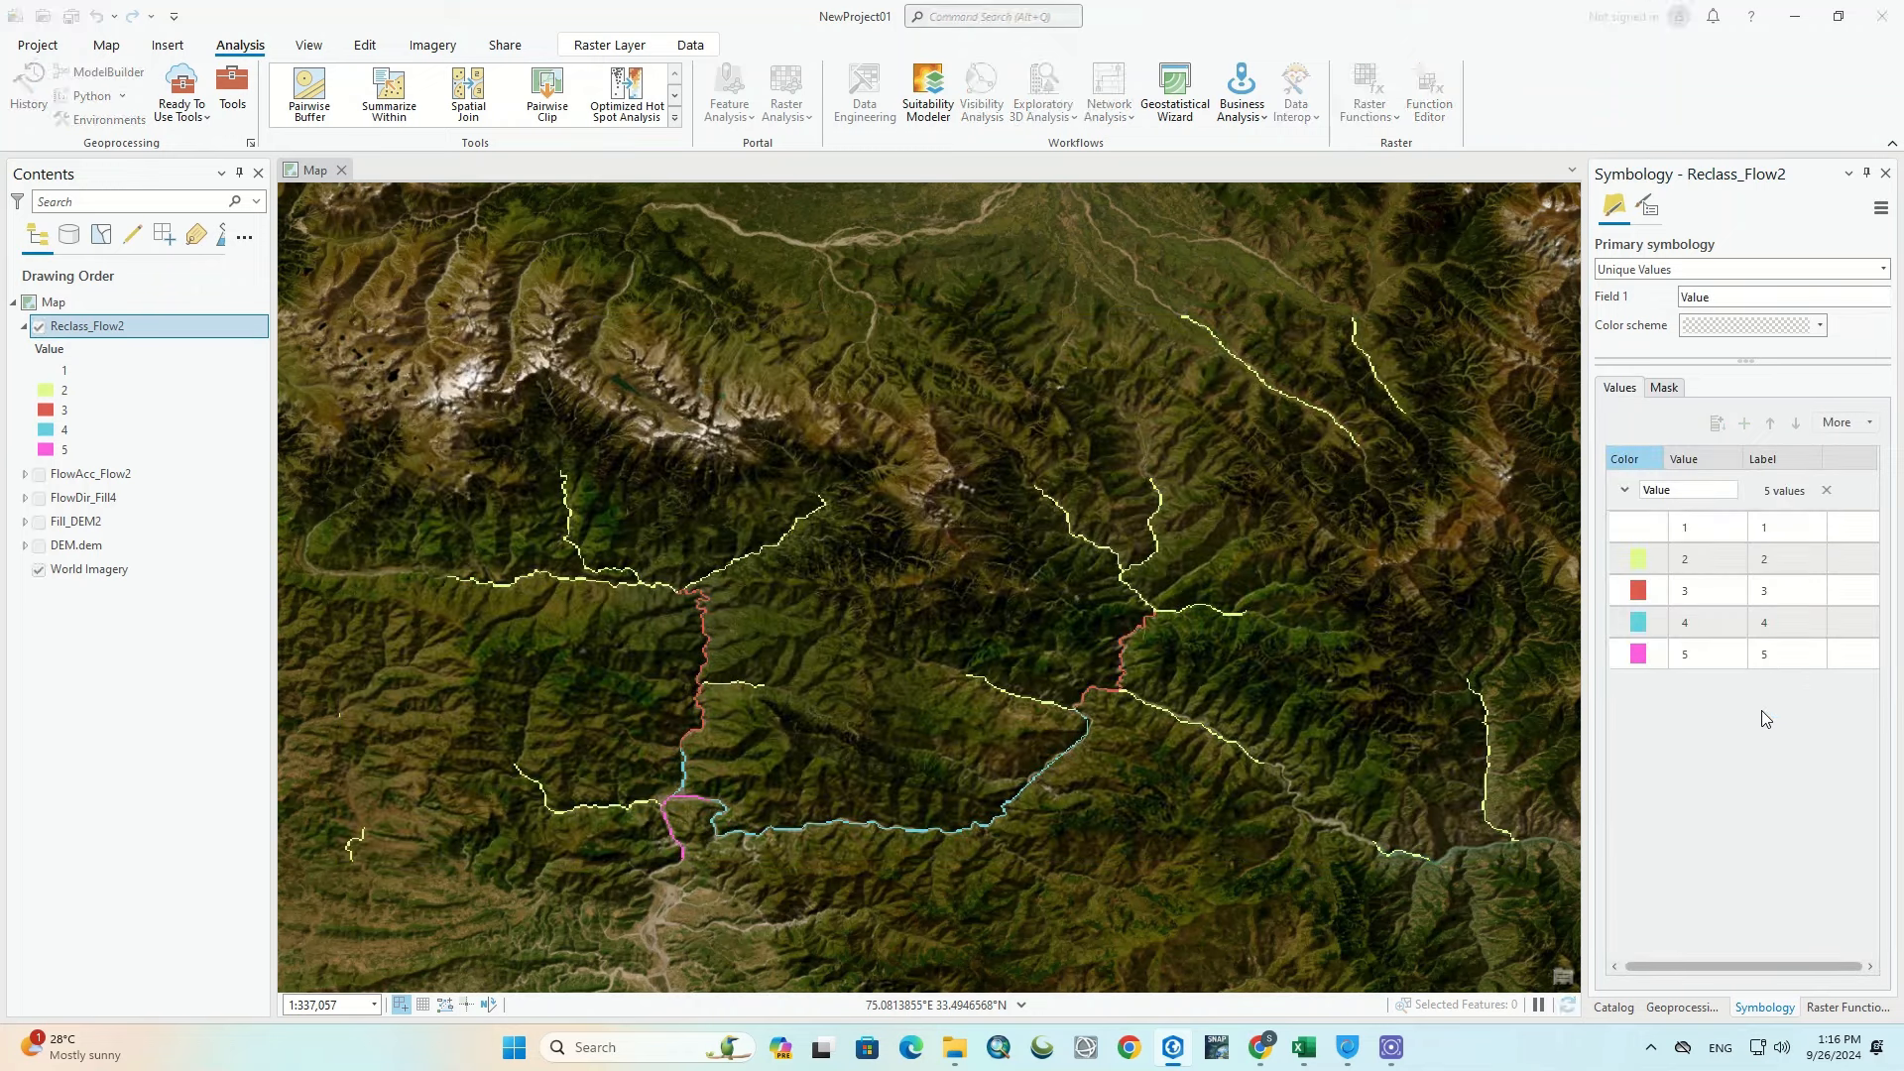
Step: Compare the streams with and without the World Imagery basemap, and try red for value 2 of Reclass_Flow2
left_click(39, 570)
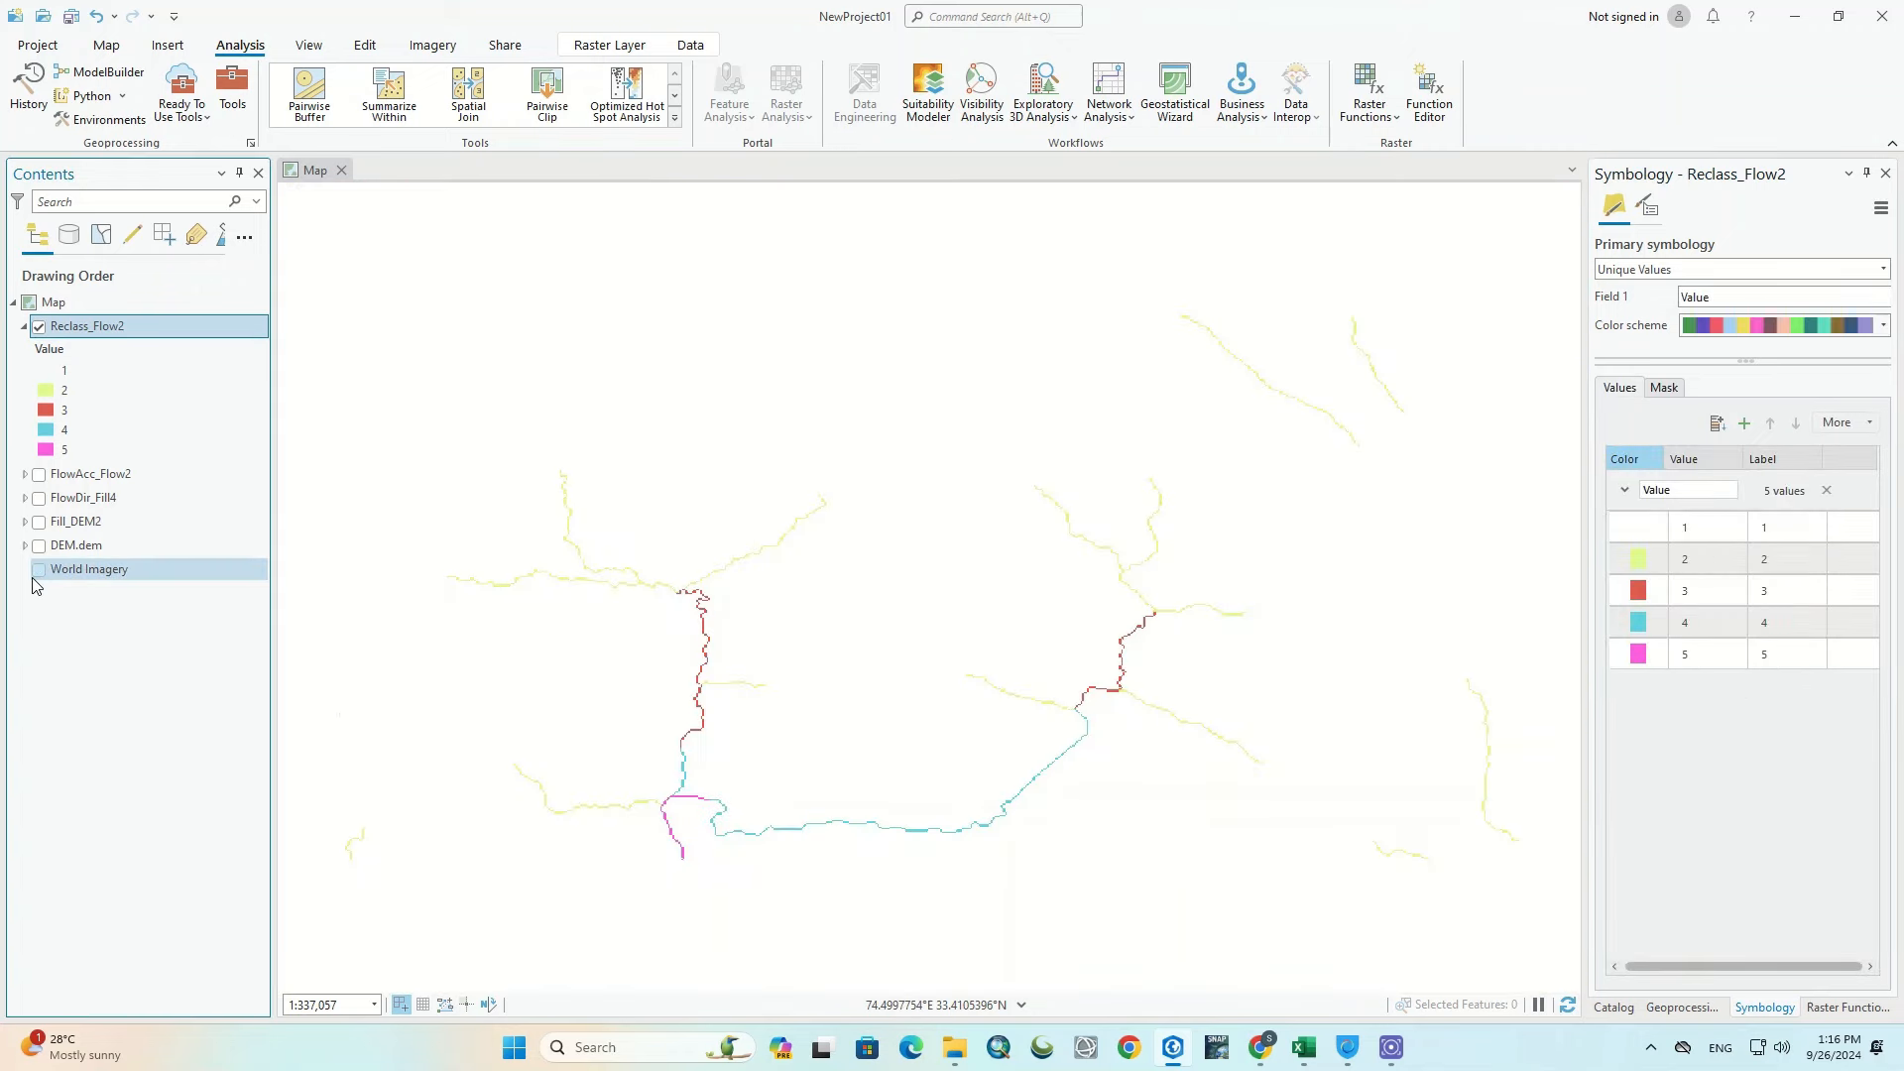
left_click(39, 571)
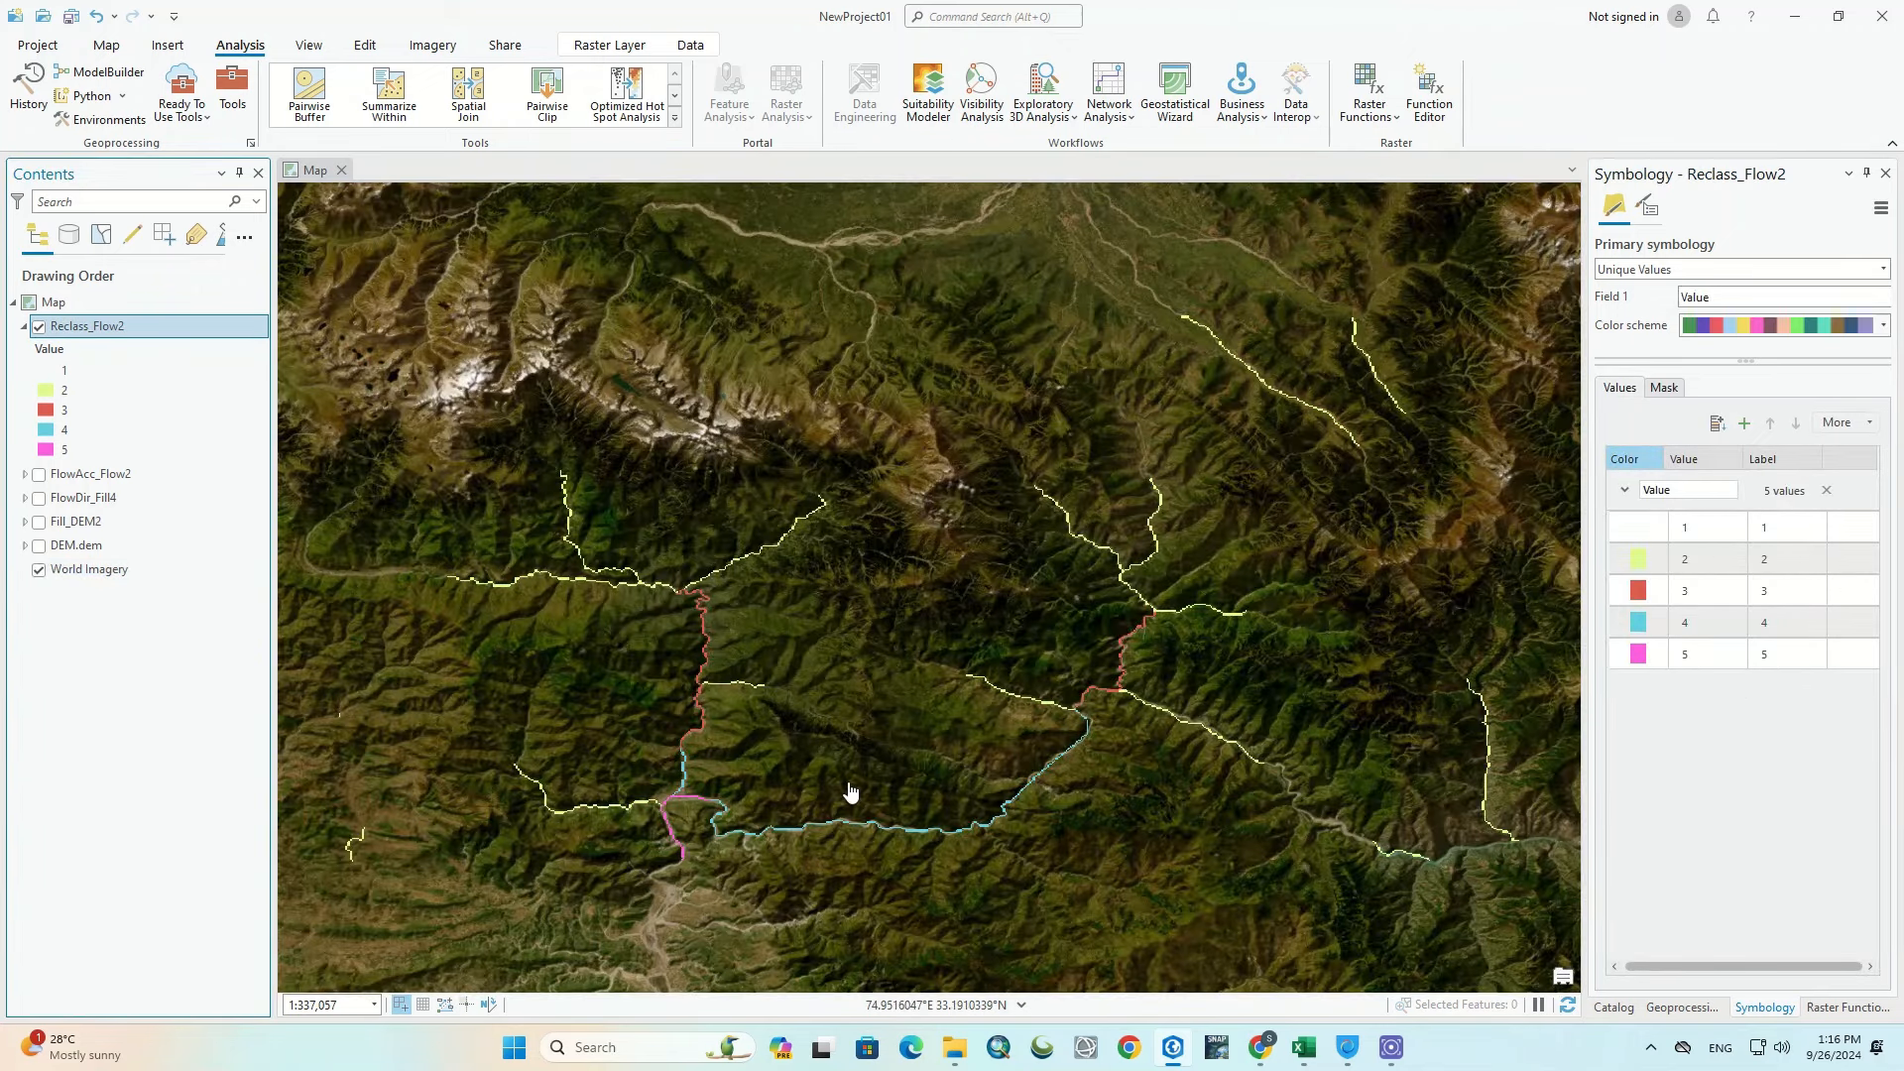
left_click(1736, 642)
left_click(1639, 559)
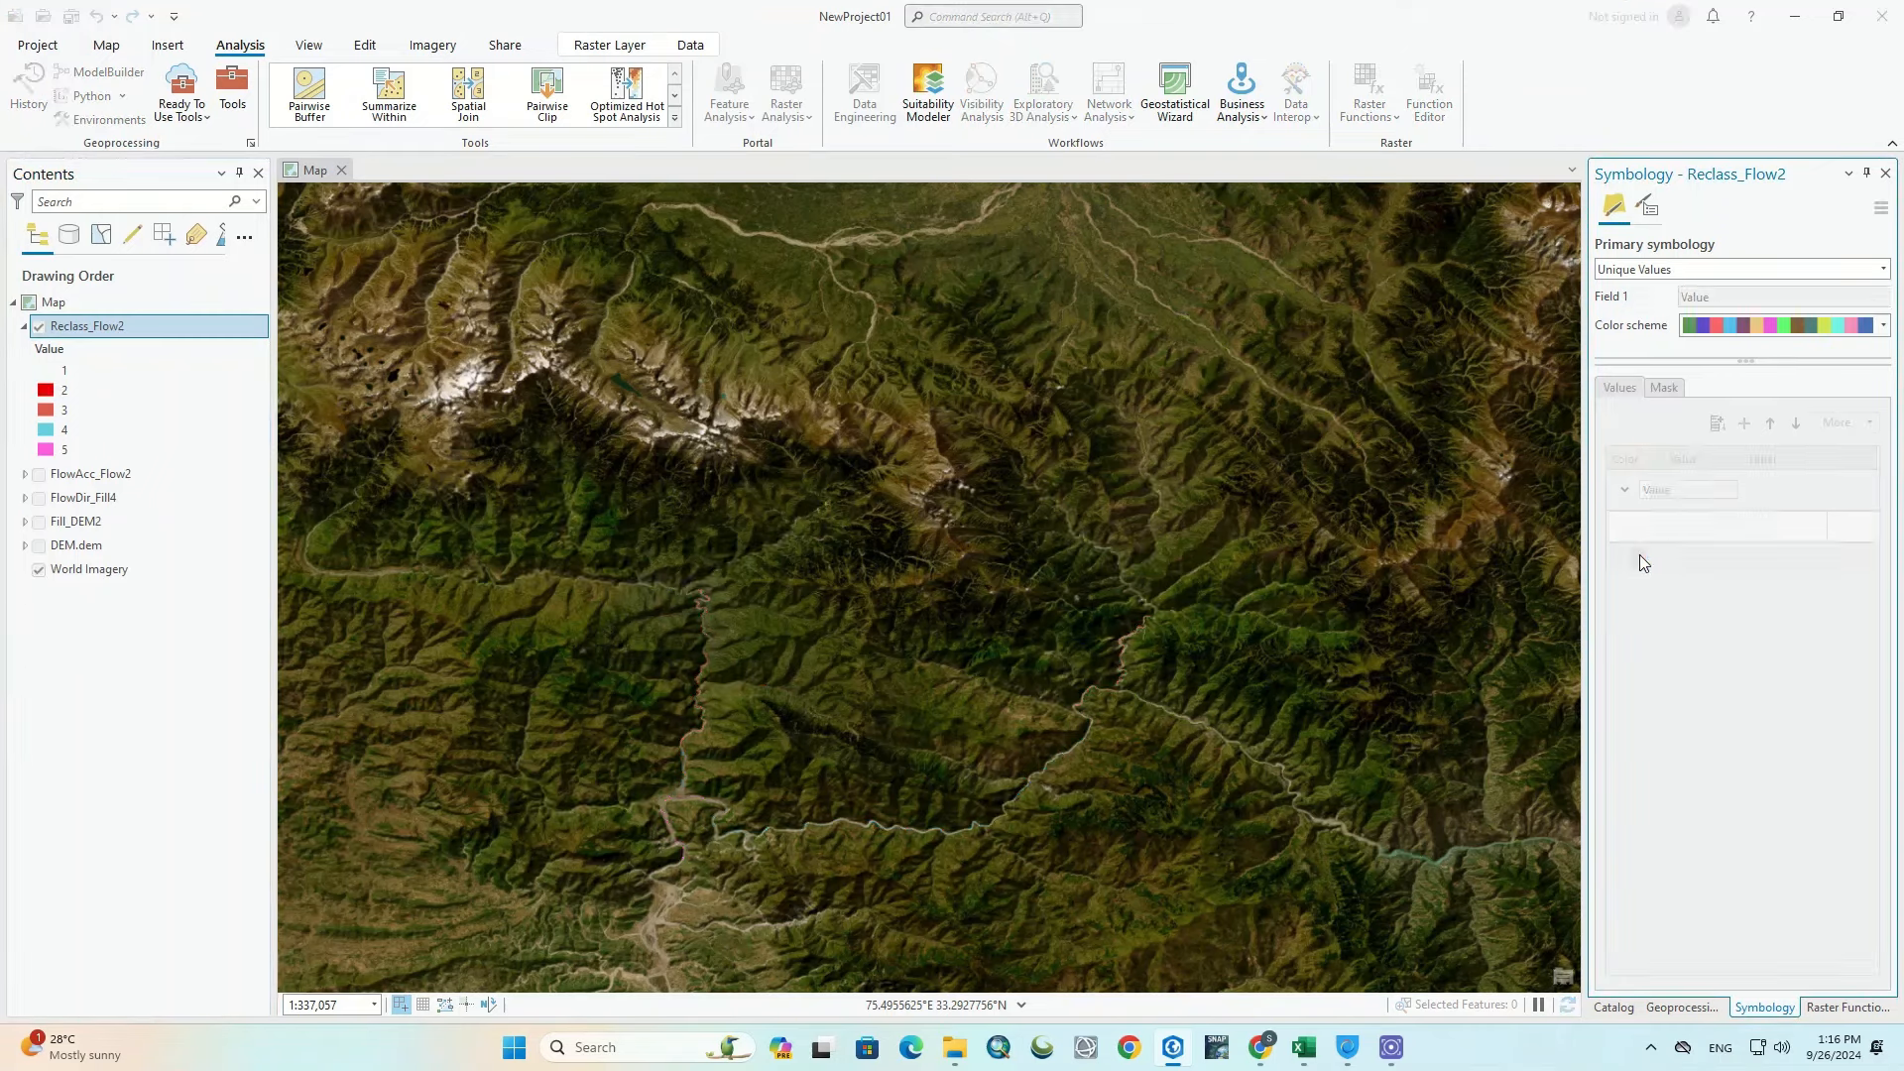
left_click(1731, 570)
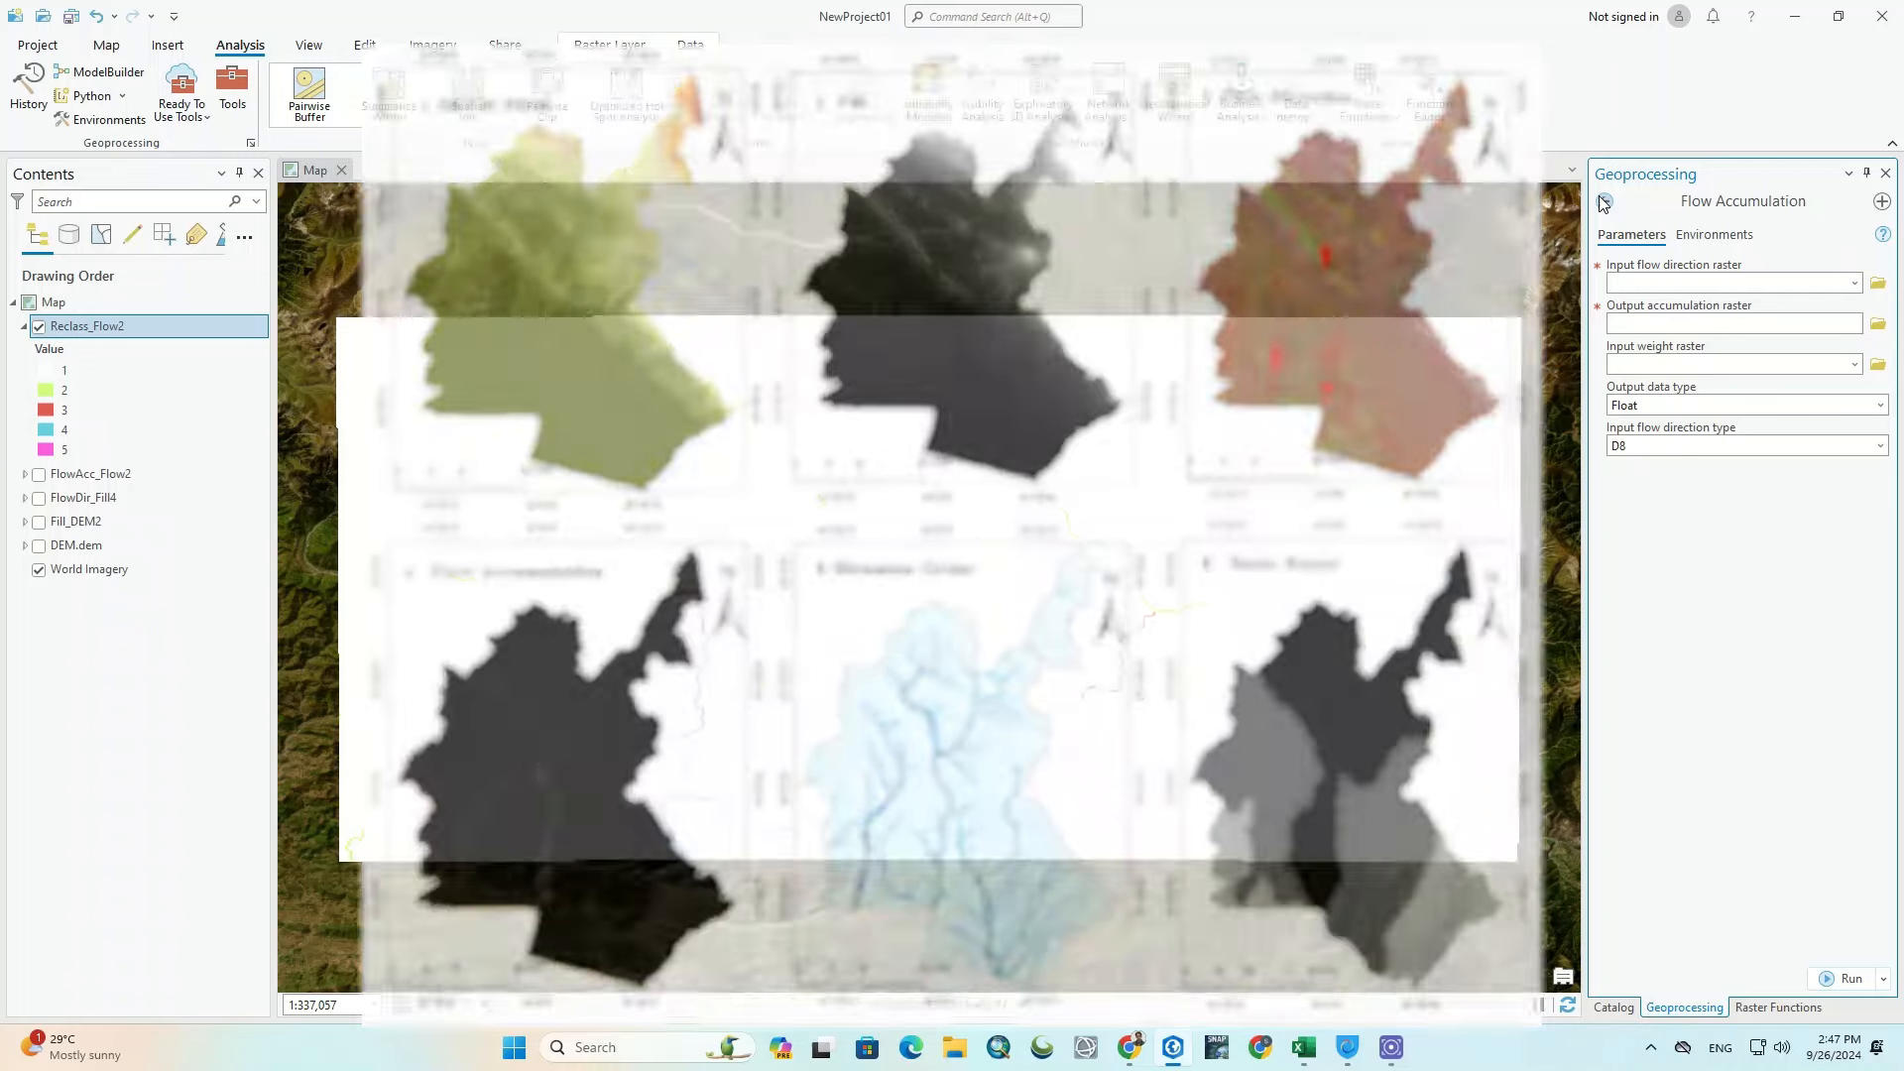
Step: Run the Spatial Analyst Basin tool on FlowDir_Fill4 with the output raster Basin_FlowDi1
left_click(1604, 201)
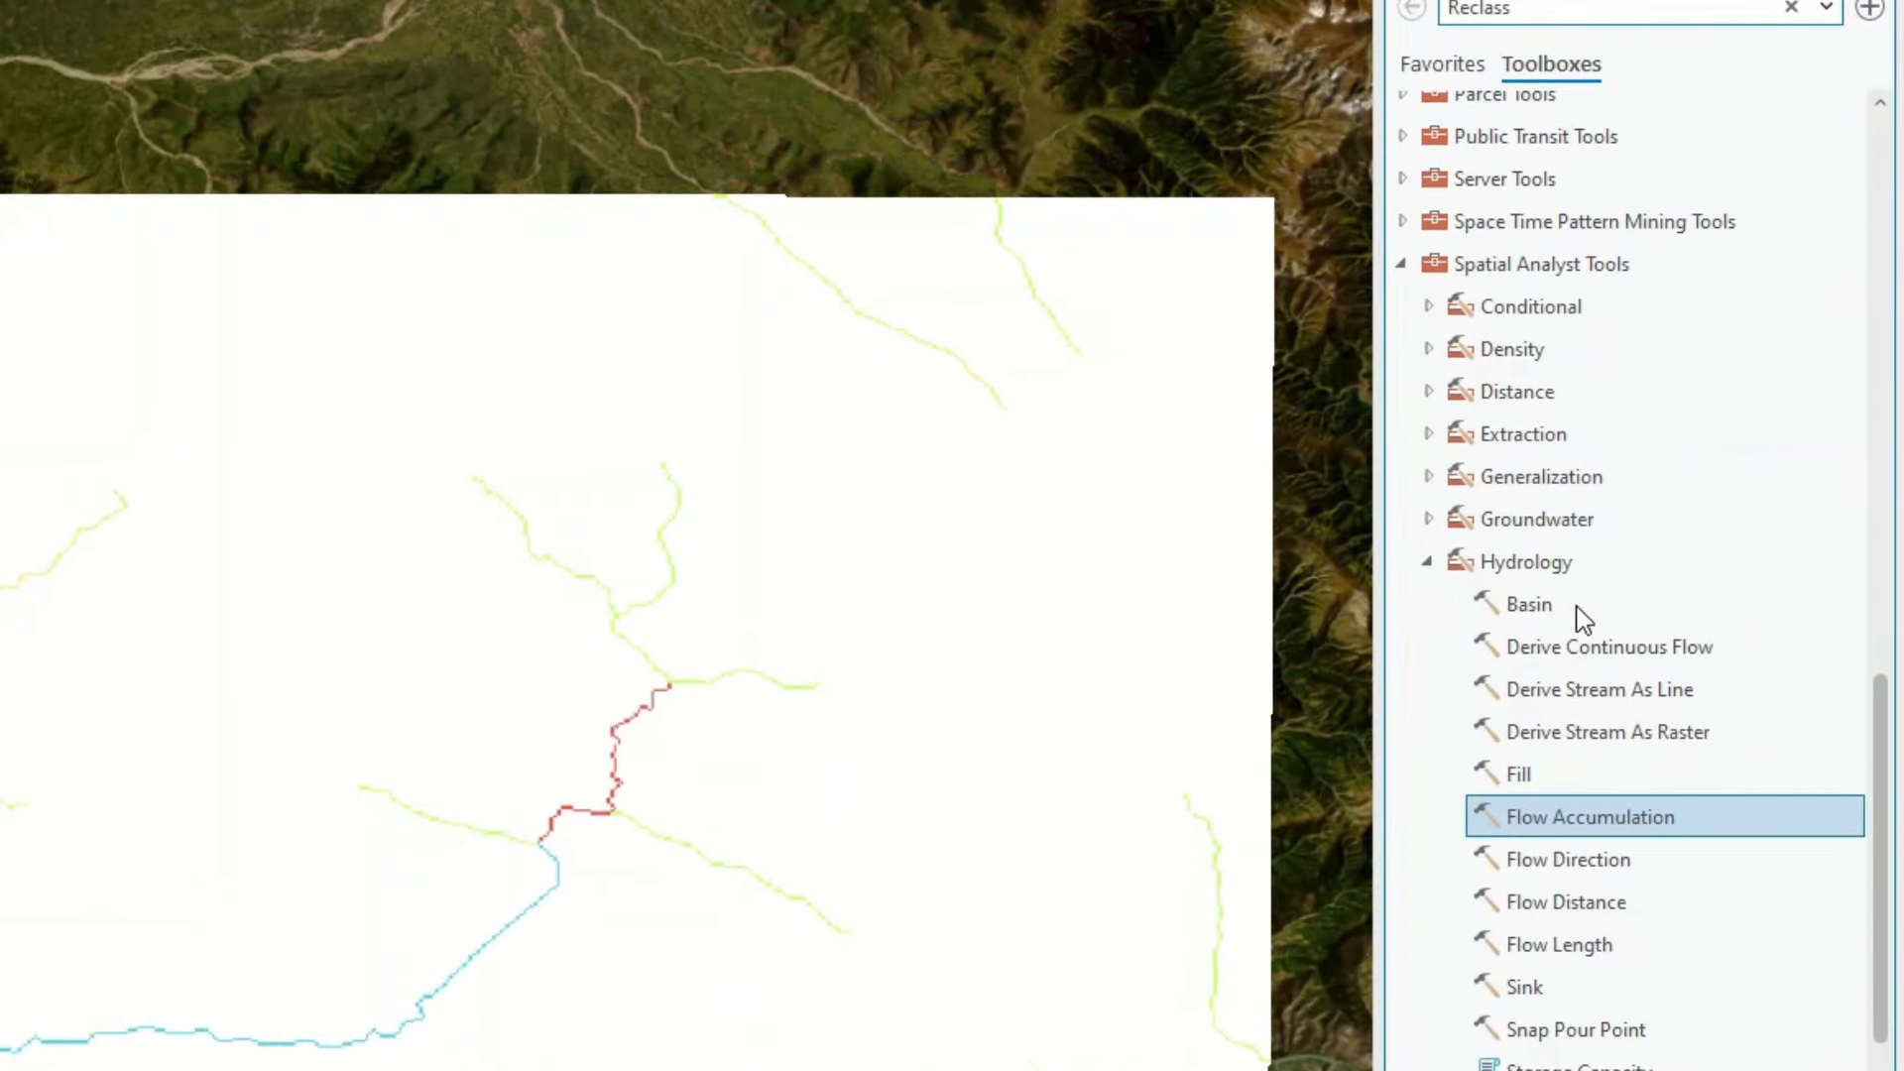
double_click(1578, 608)
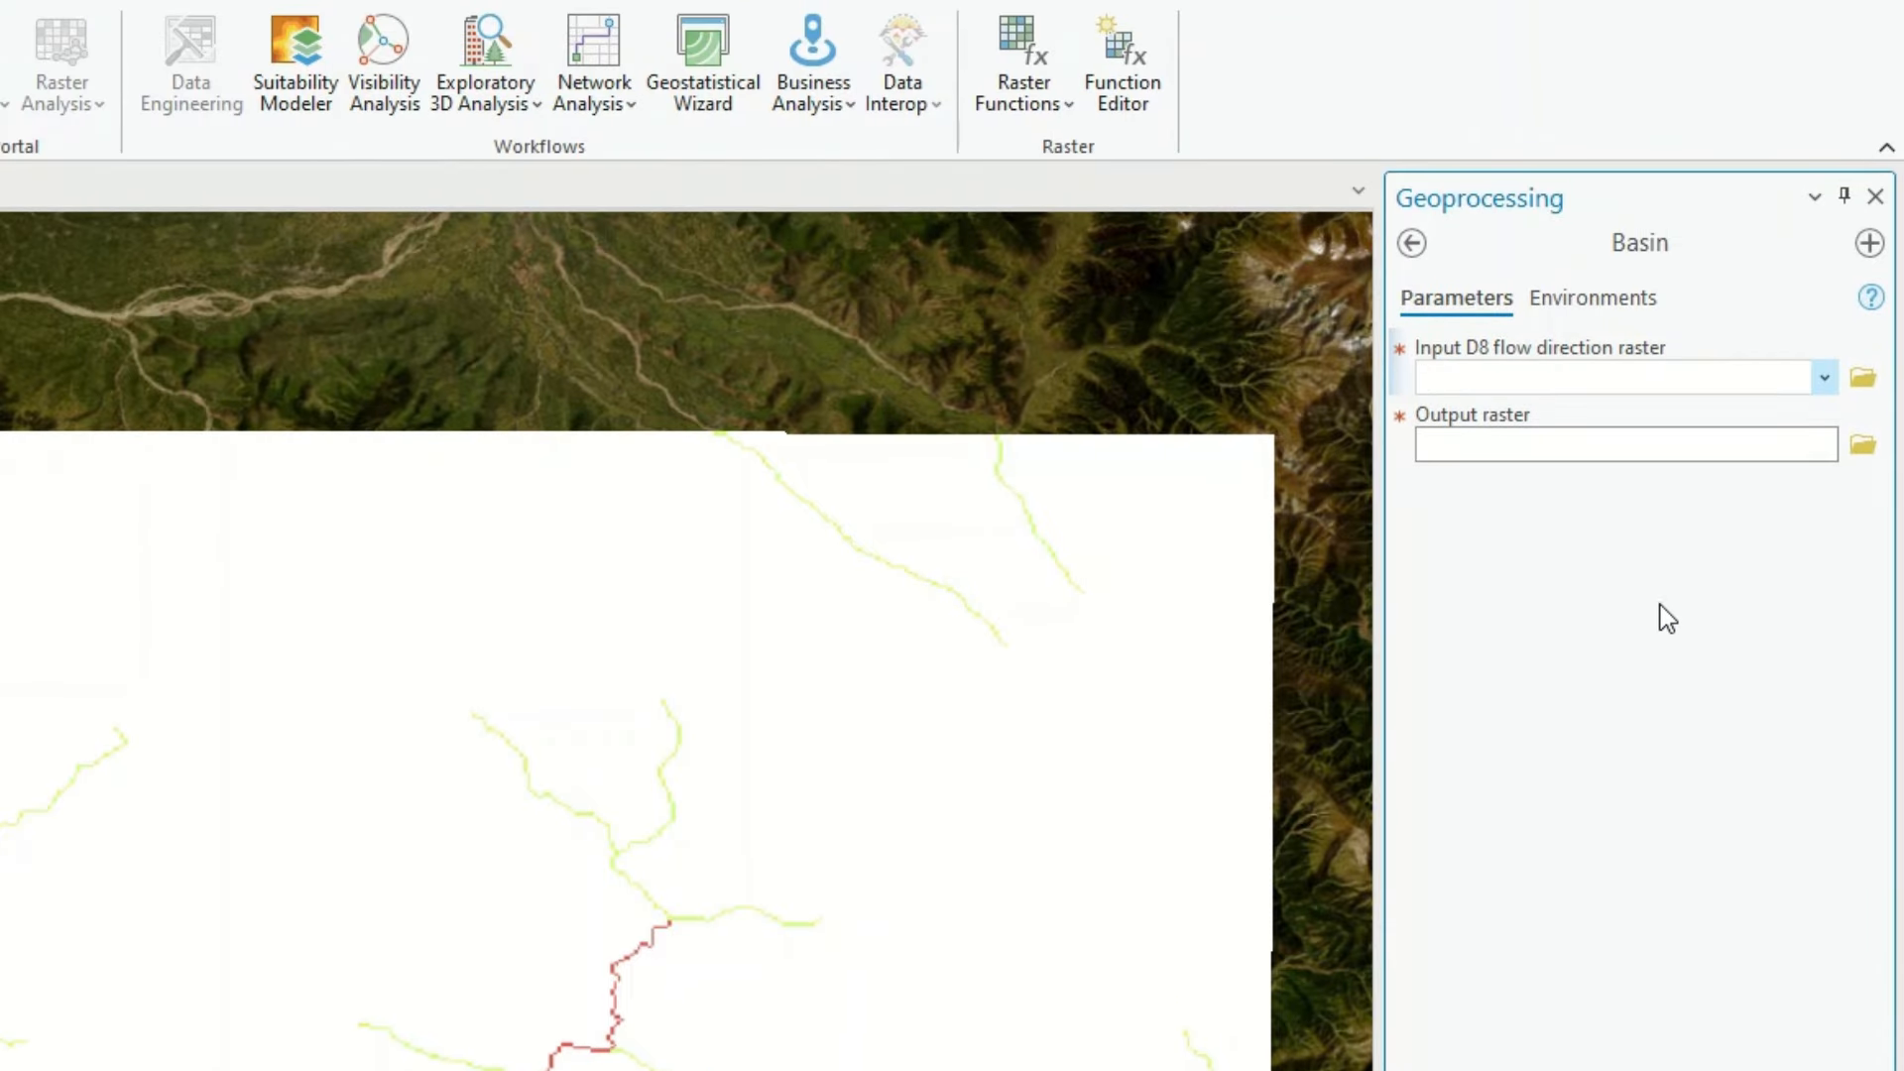
left_click(1823, 377)
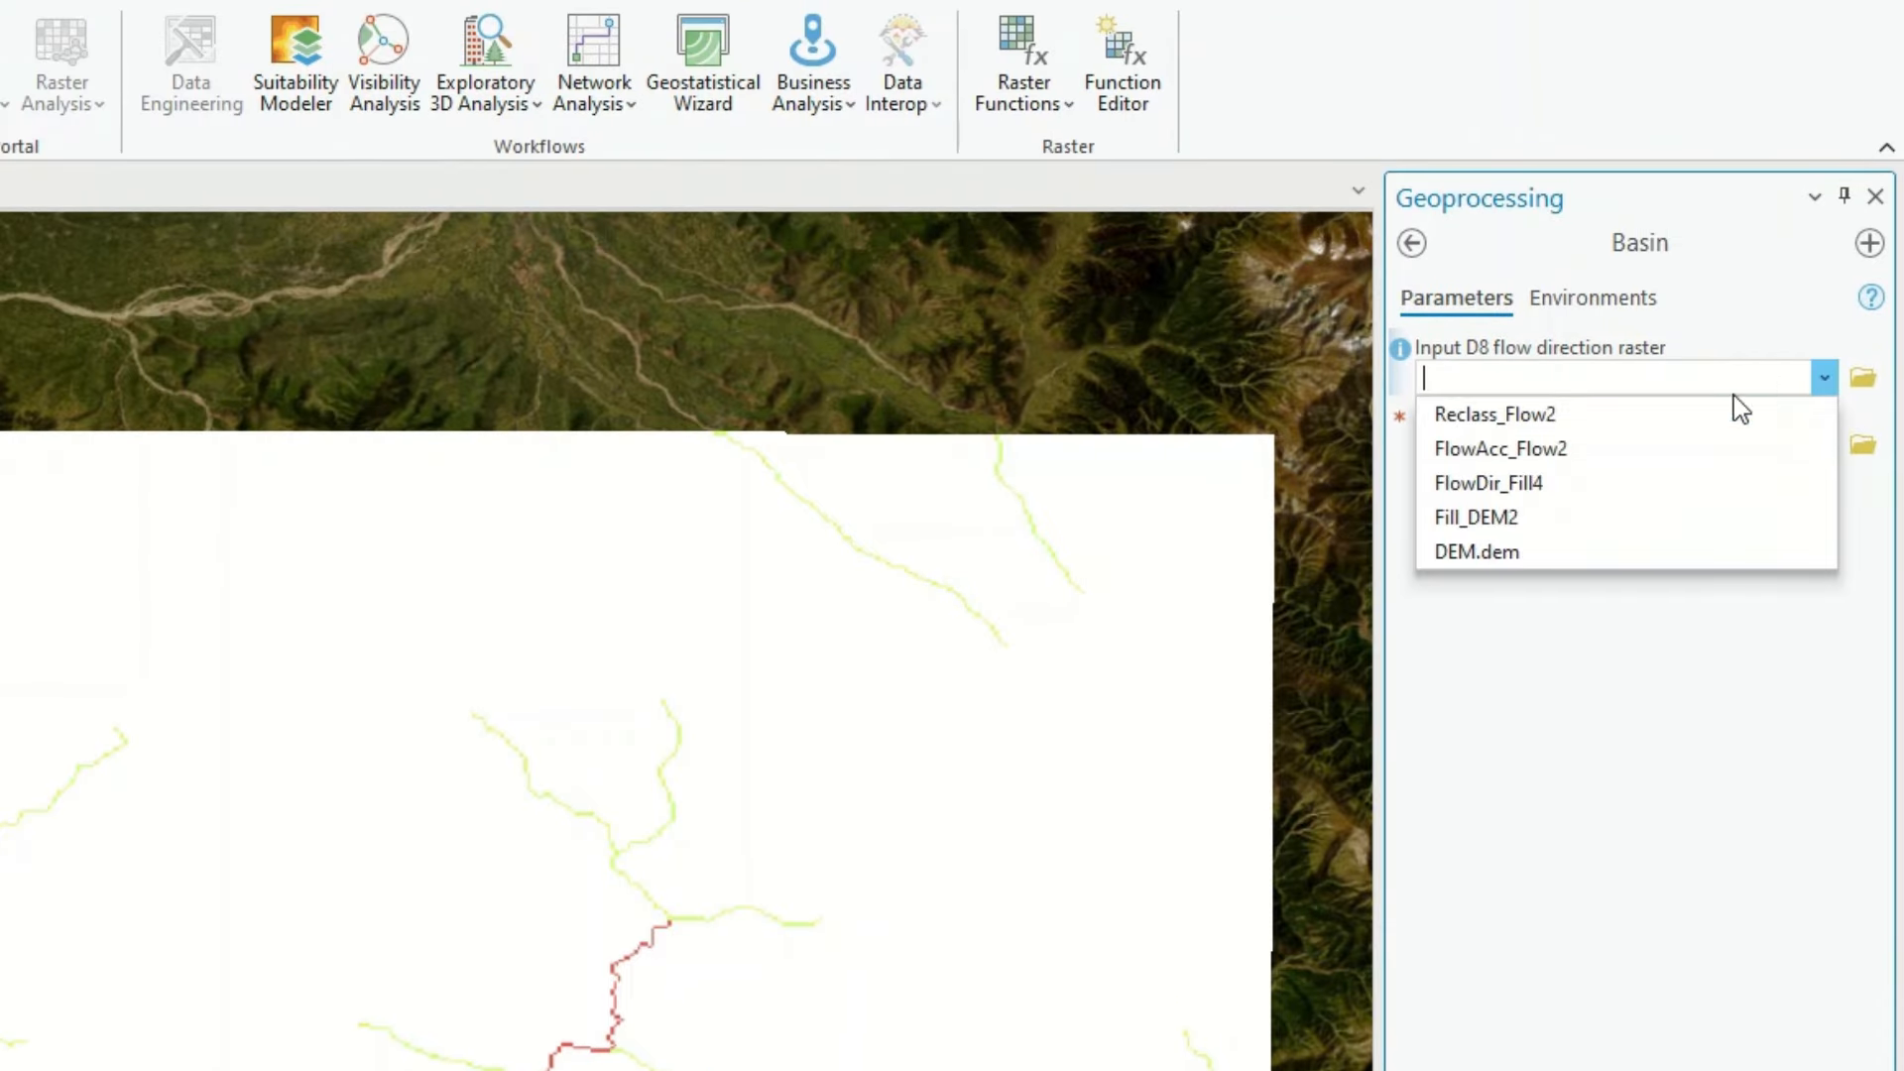
left_click(1537, 486)
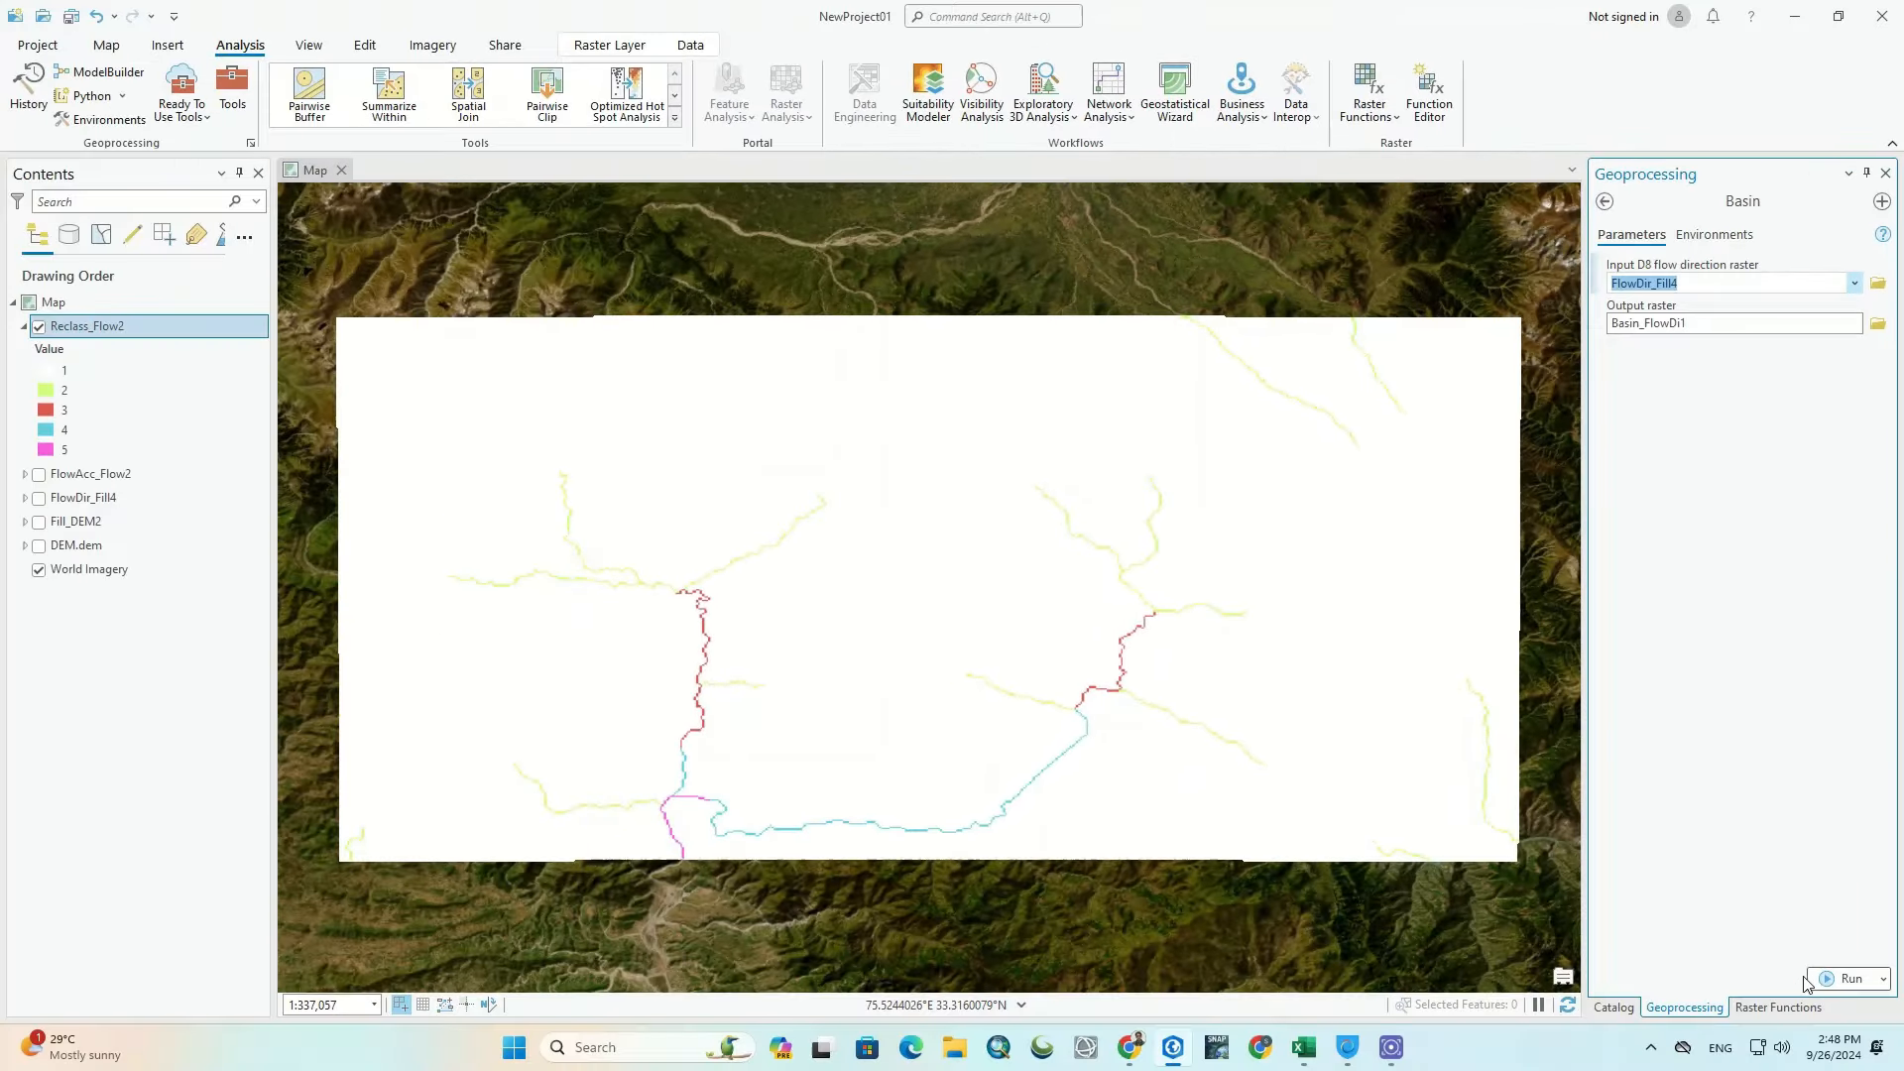
left_click(1817, 980)
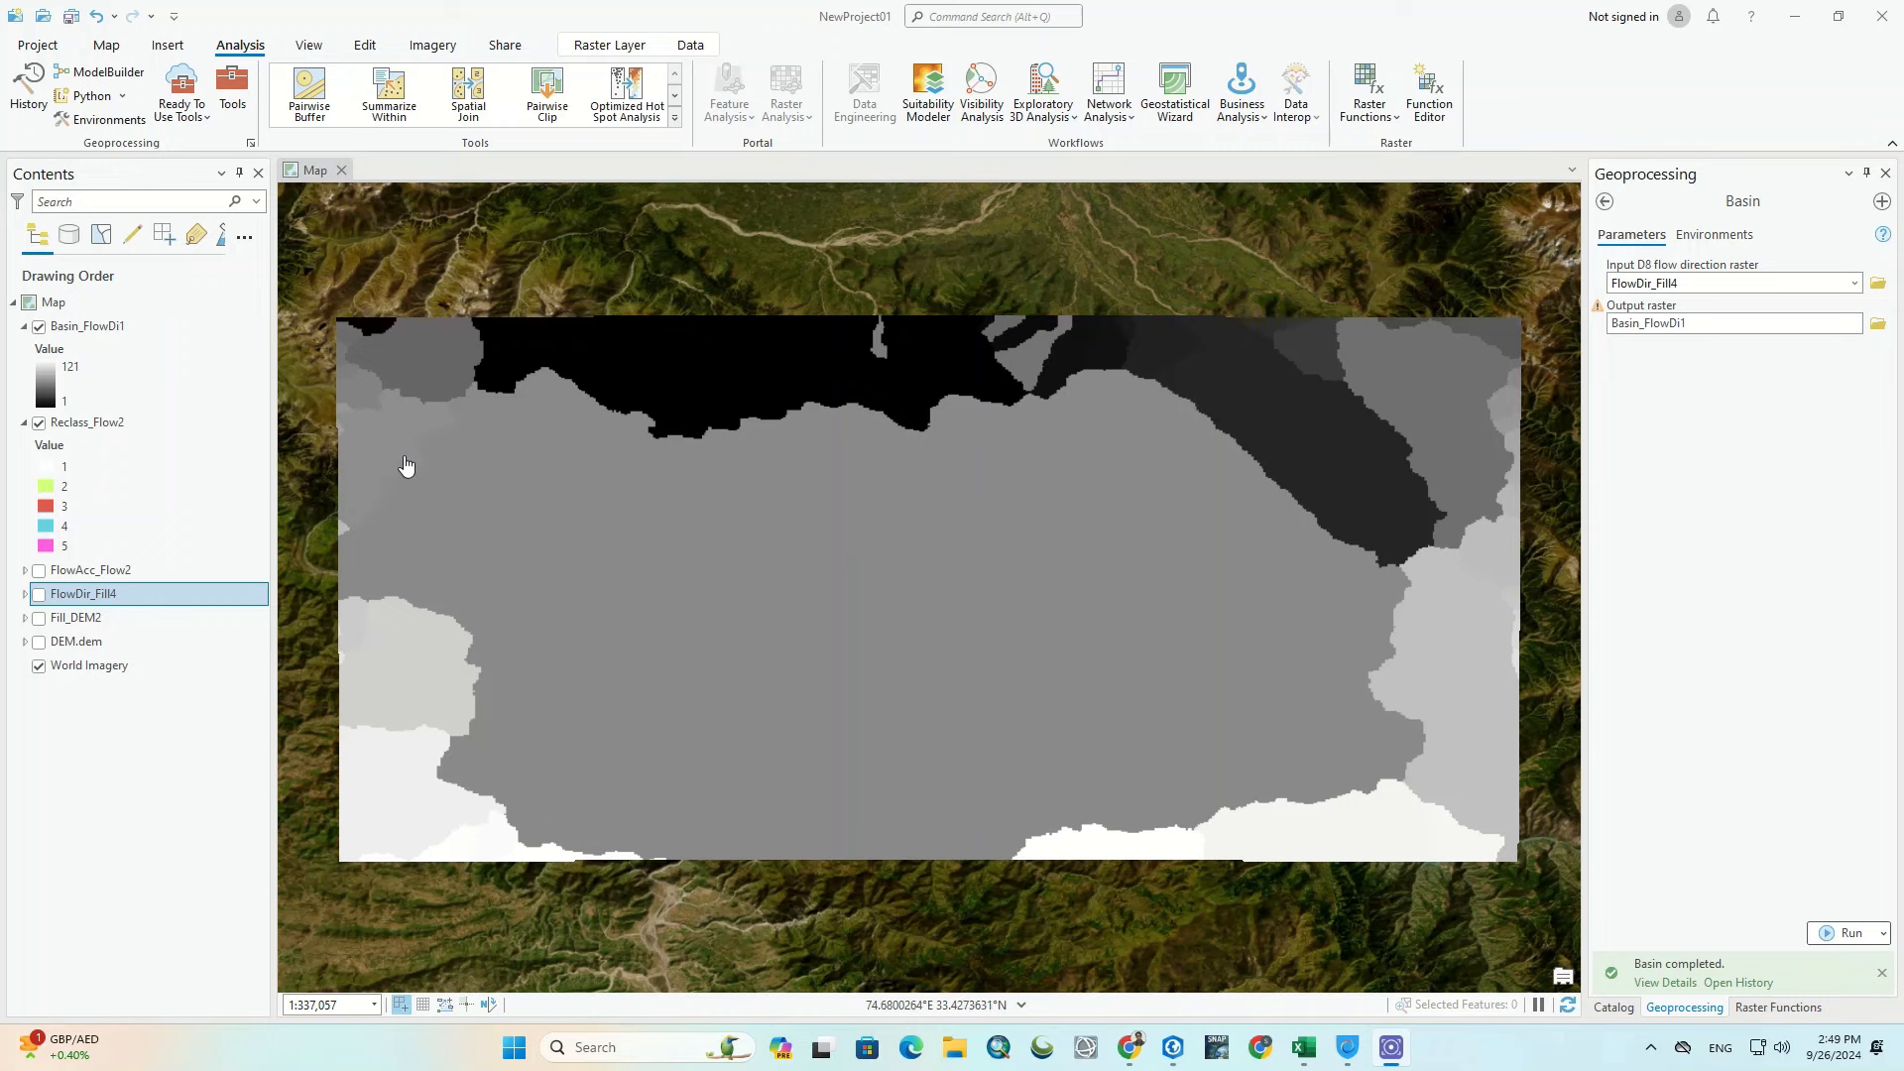
Step: Apply a multicolor random color scheme to the stretched symbology of Basin_FlowDi1
left_click(50, 383)
left_click(1835, 327)
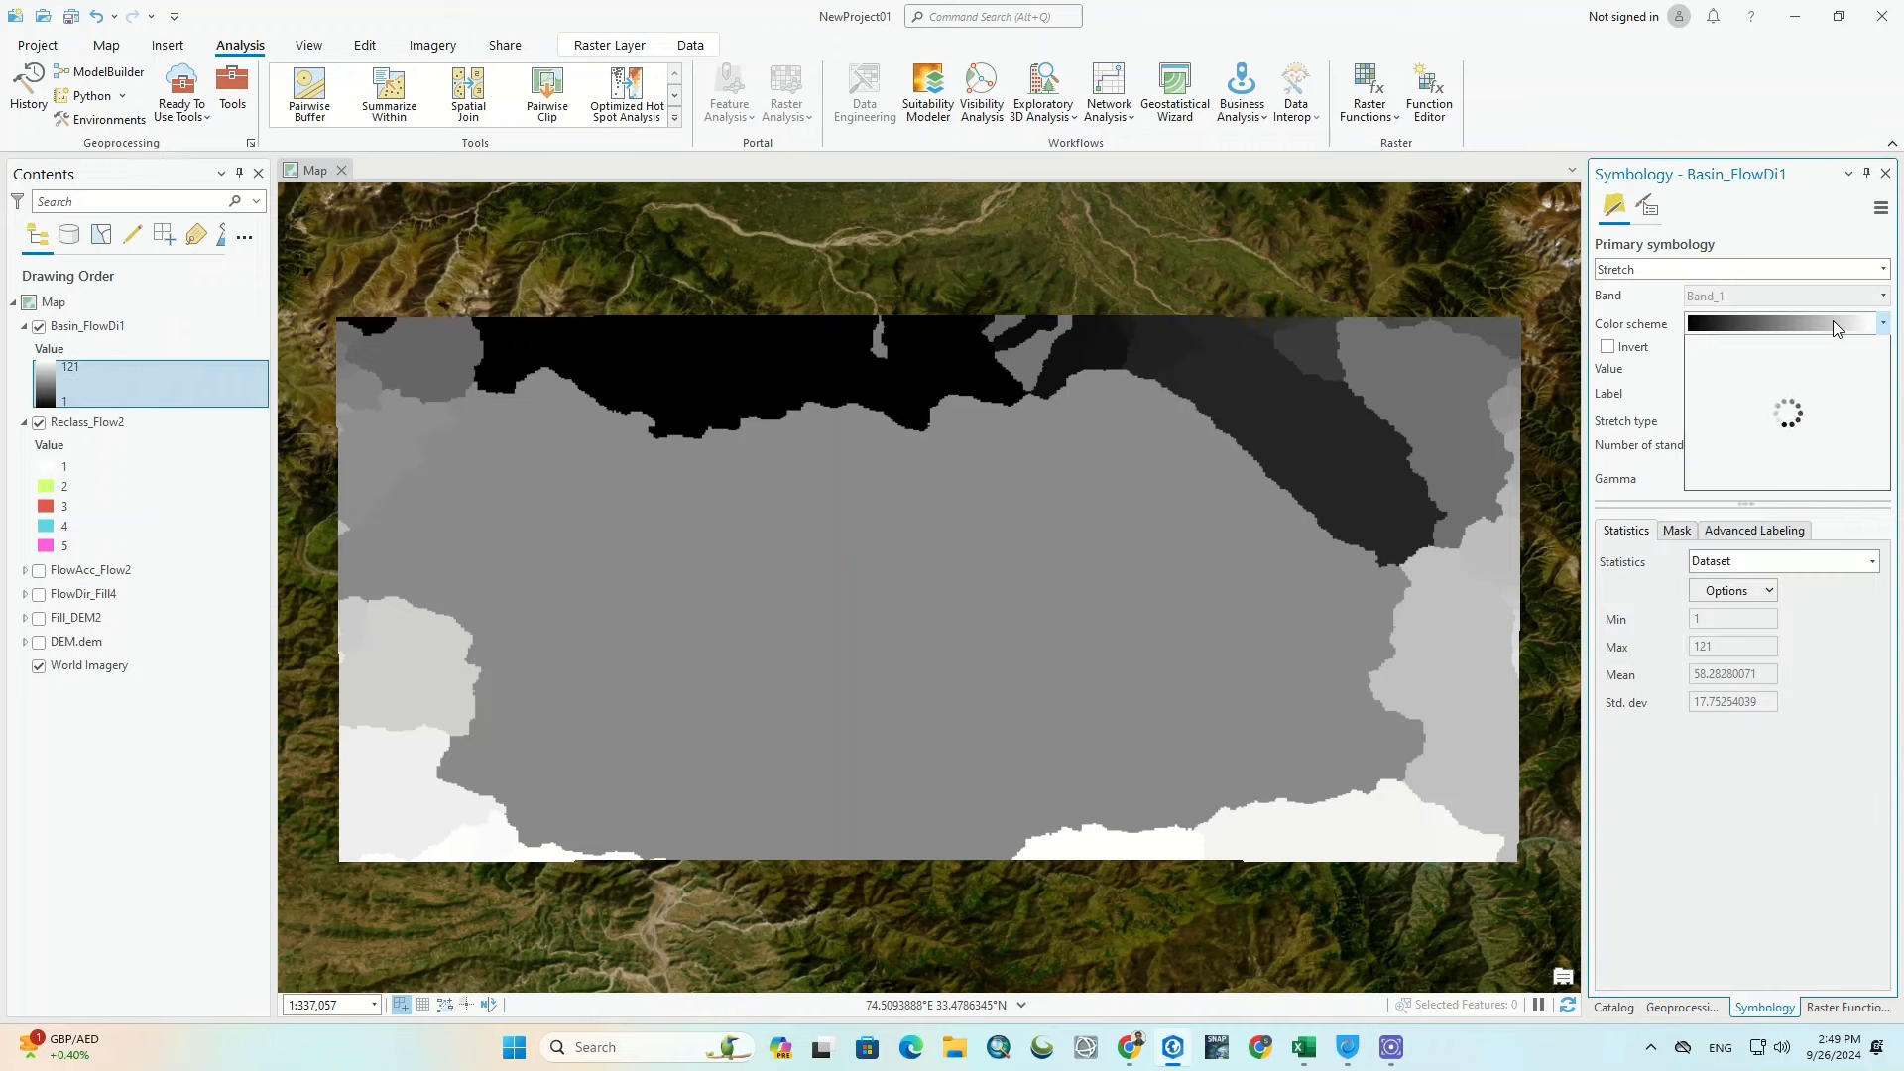
left_click(1823, 369)
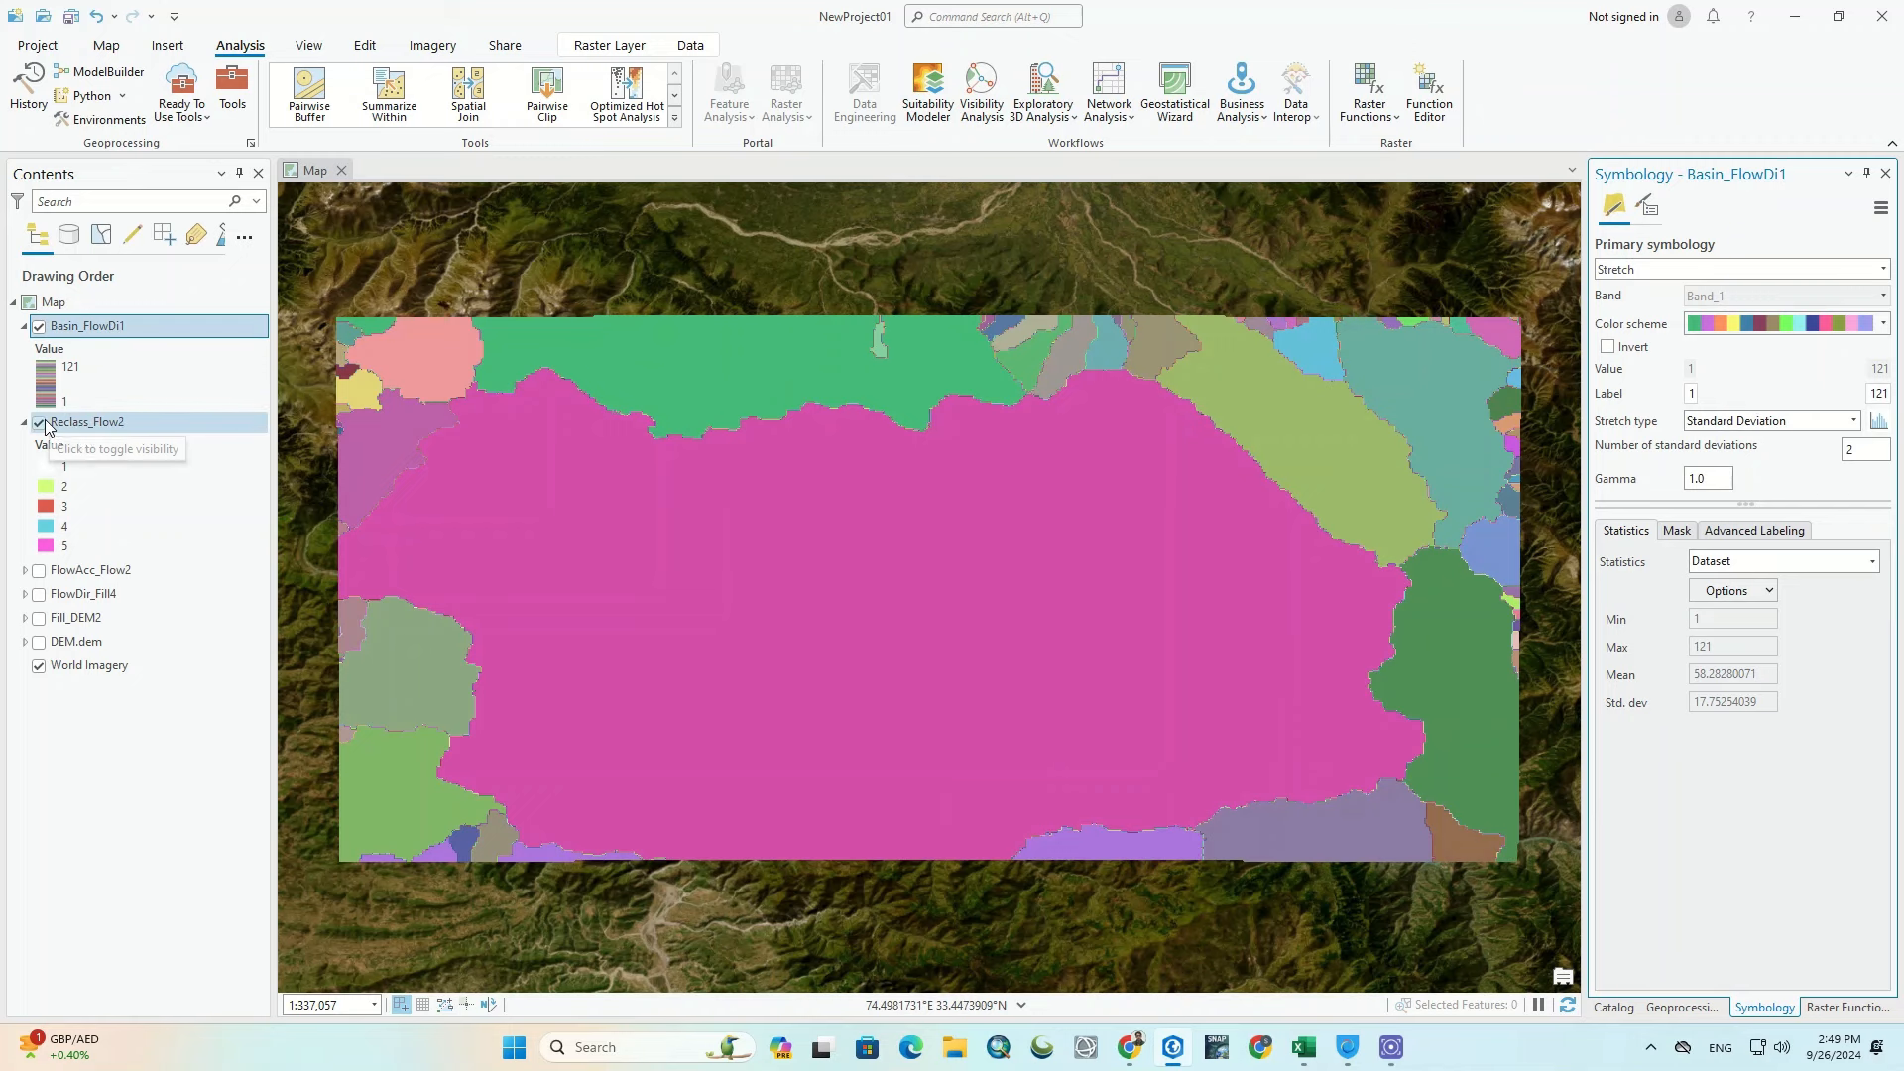
Step: Place Basin_FlowDi1 below Reclass_Flow2 in the drawing order, and give value 1 of Reclass_Flow2 no color
left_click(85, 428)
left_click_drag(87, 327, 92, 484)
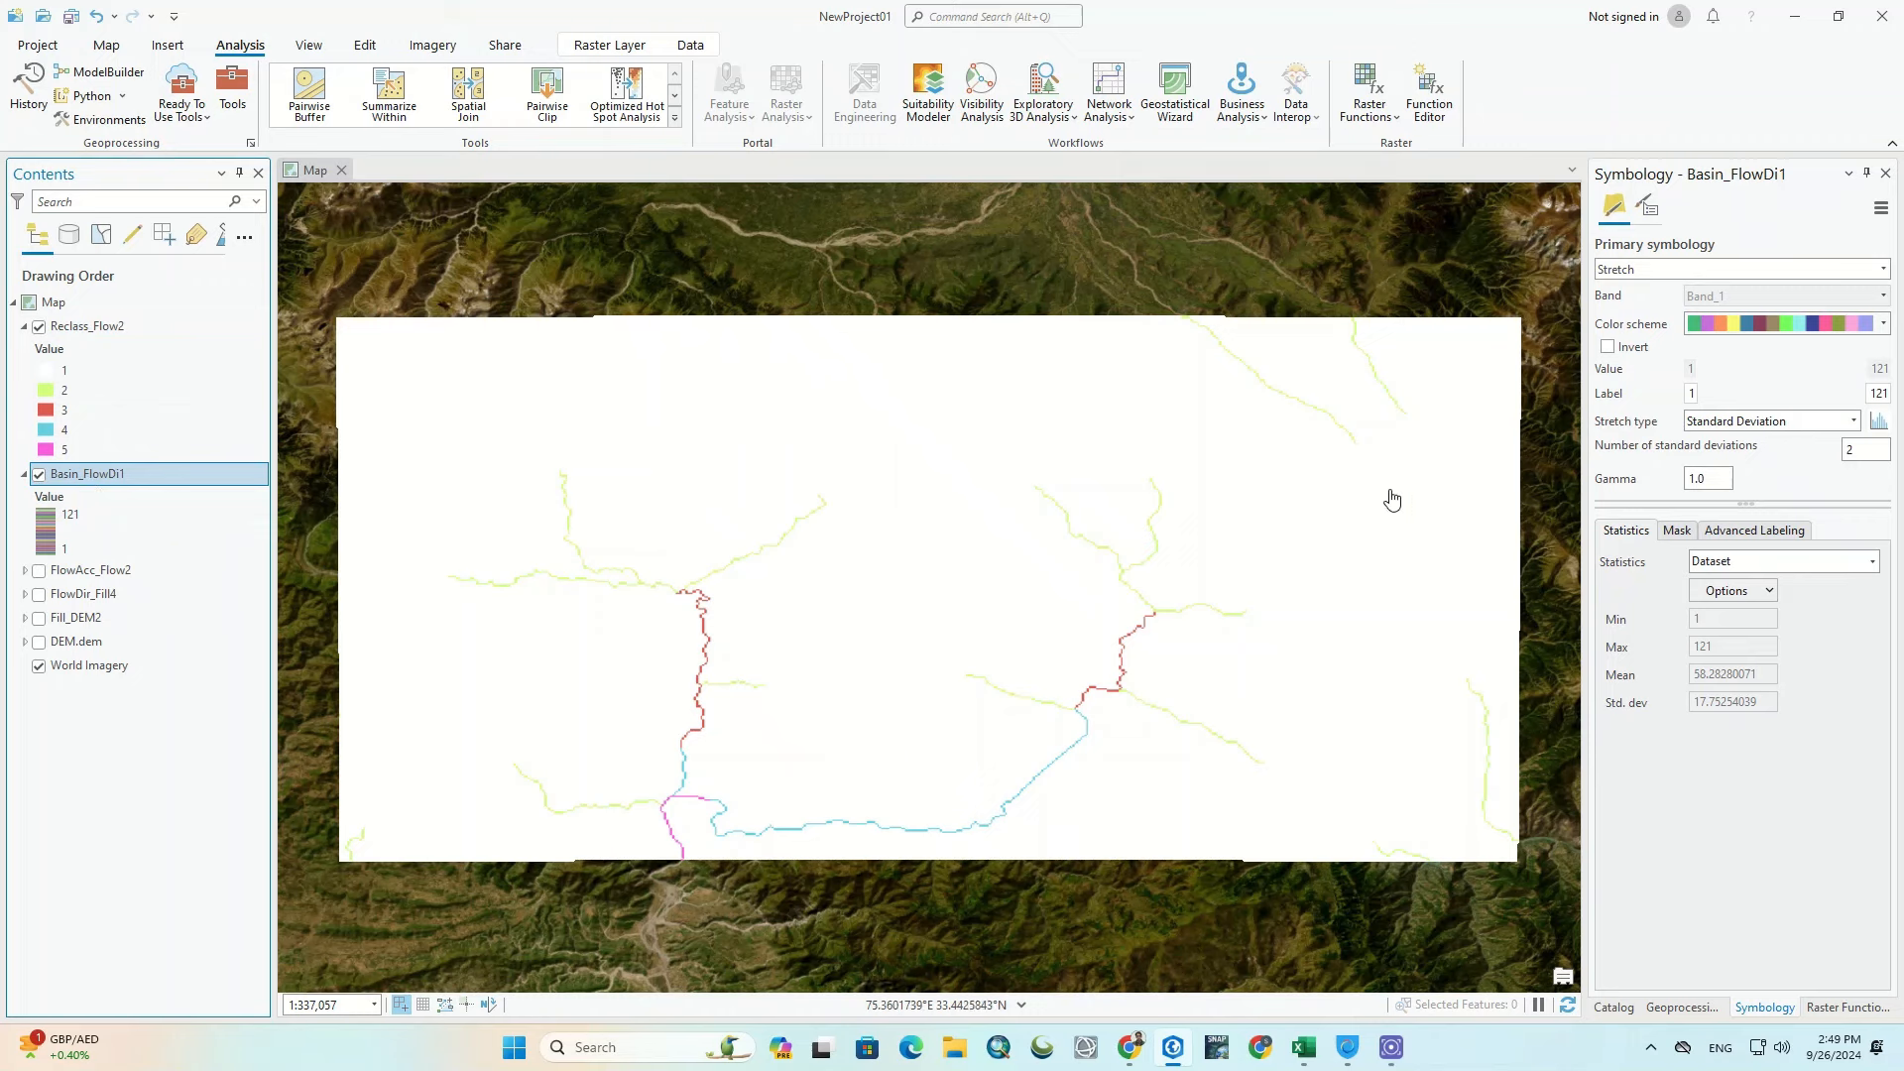
left_click(99, 362)
left_click(1649, 542)
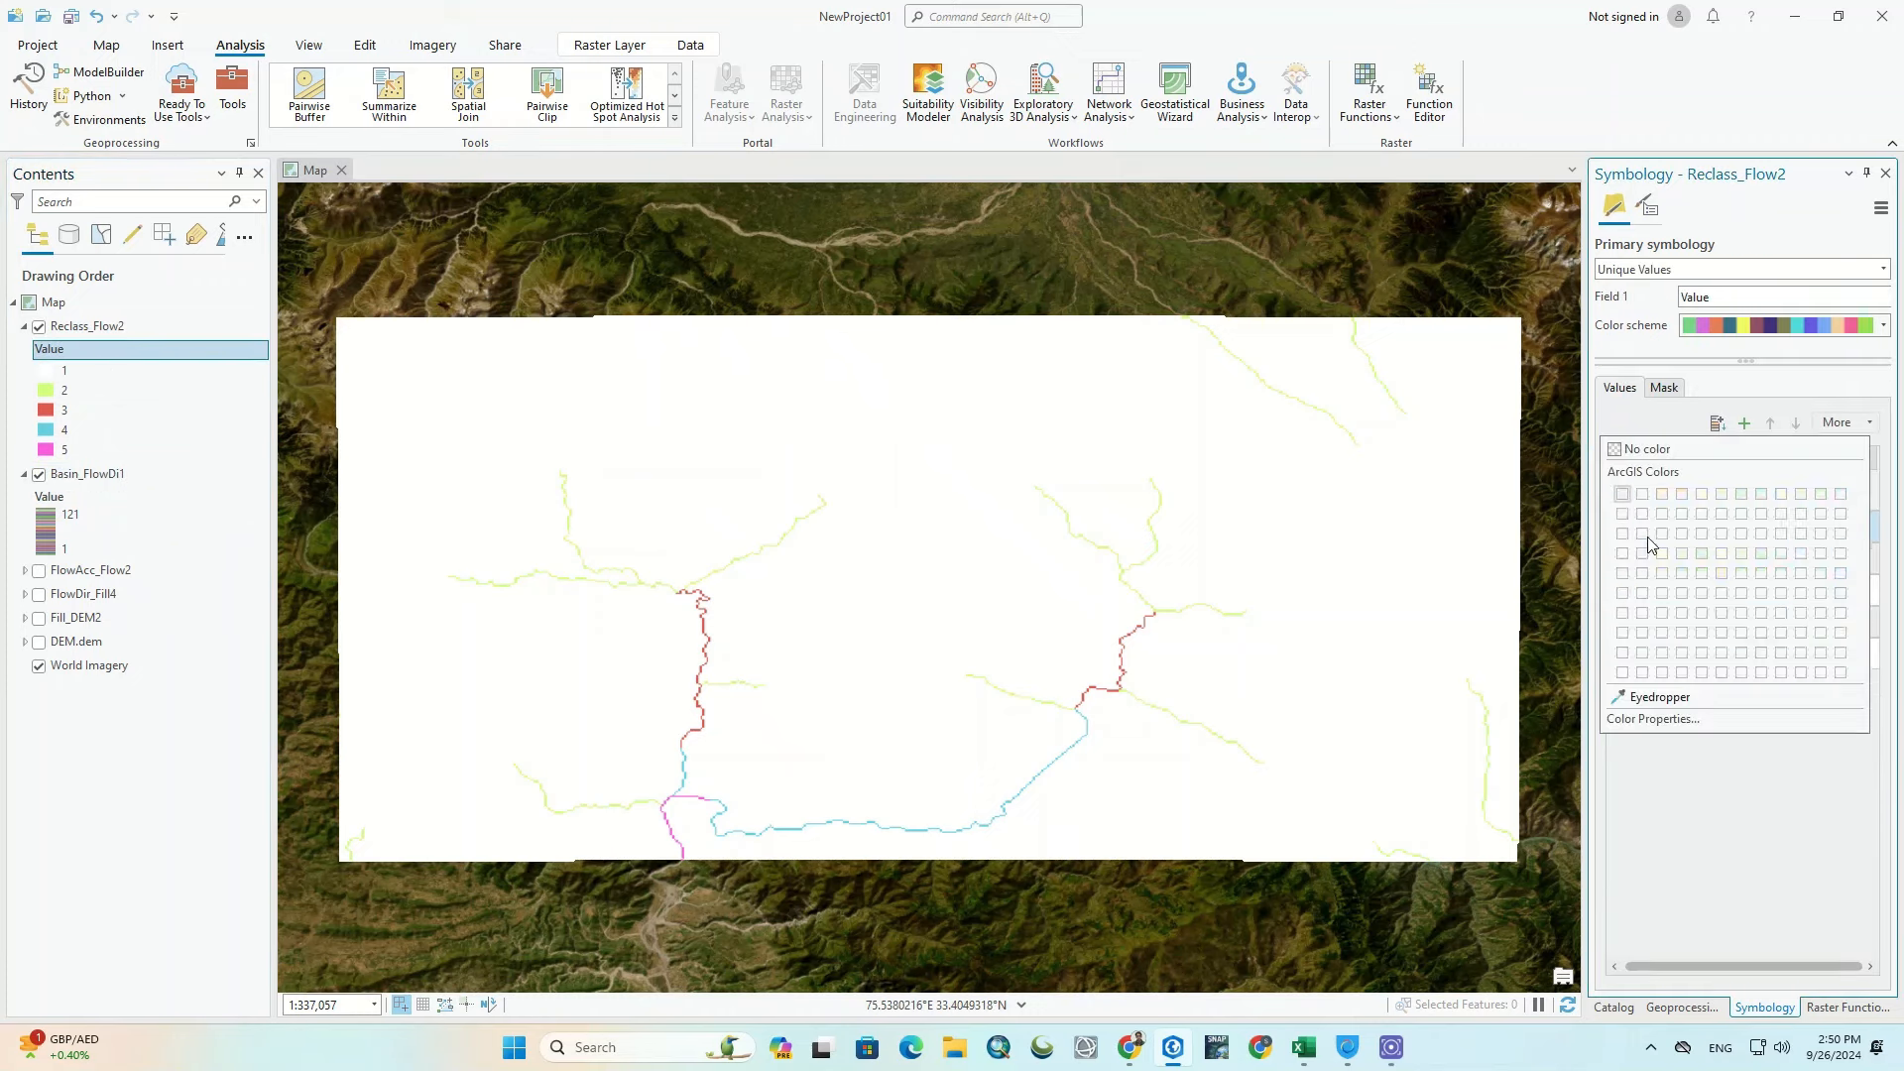
left_click(1614, 451)
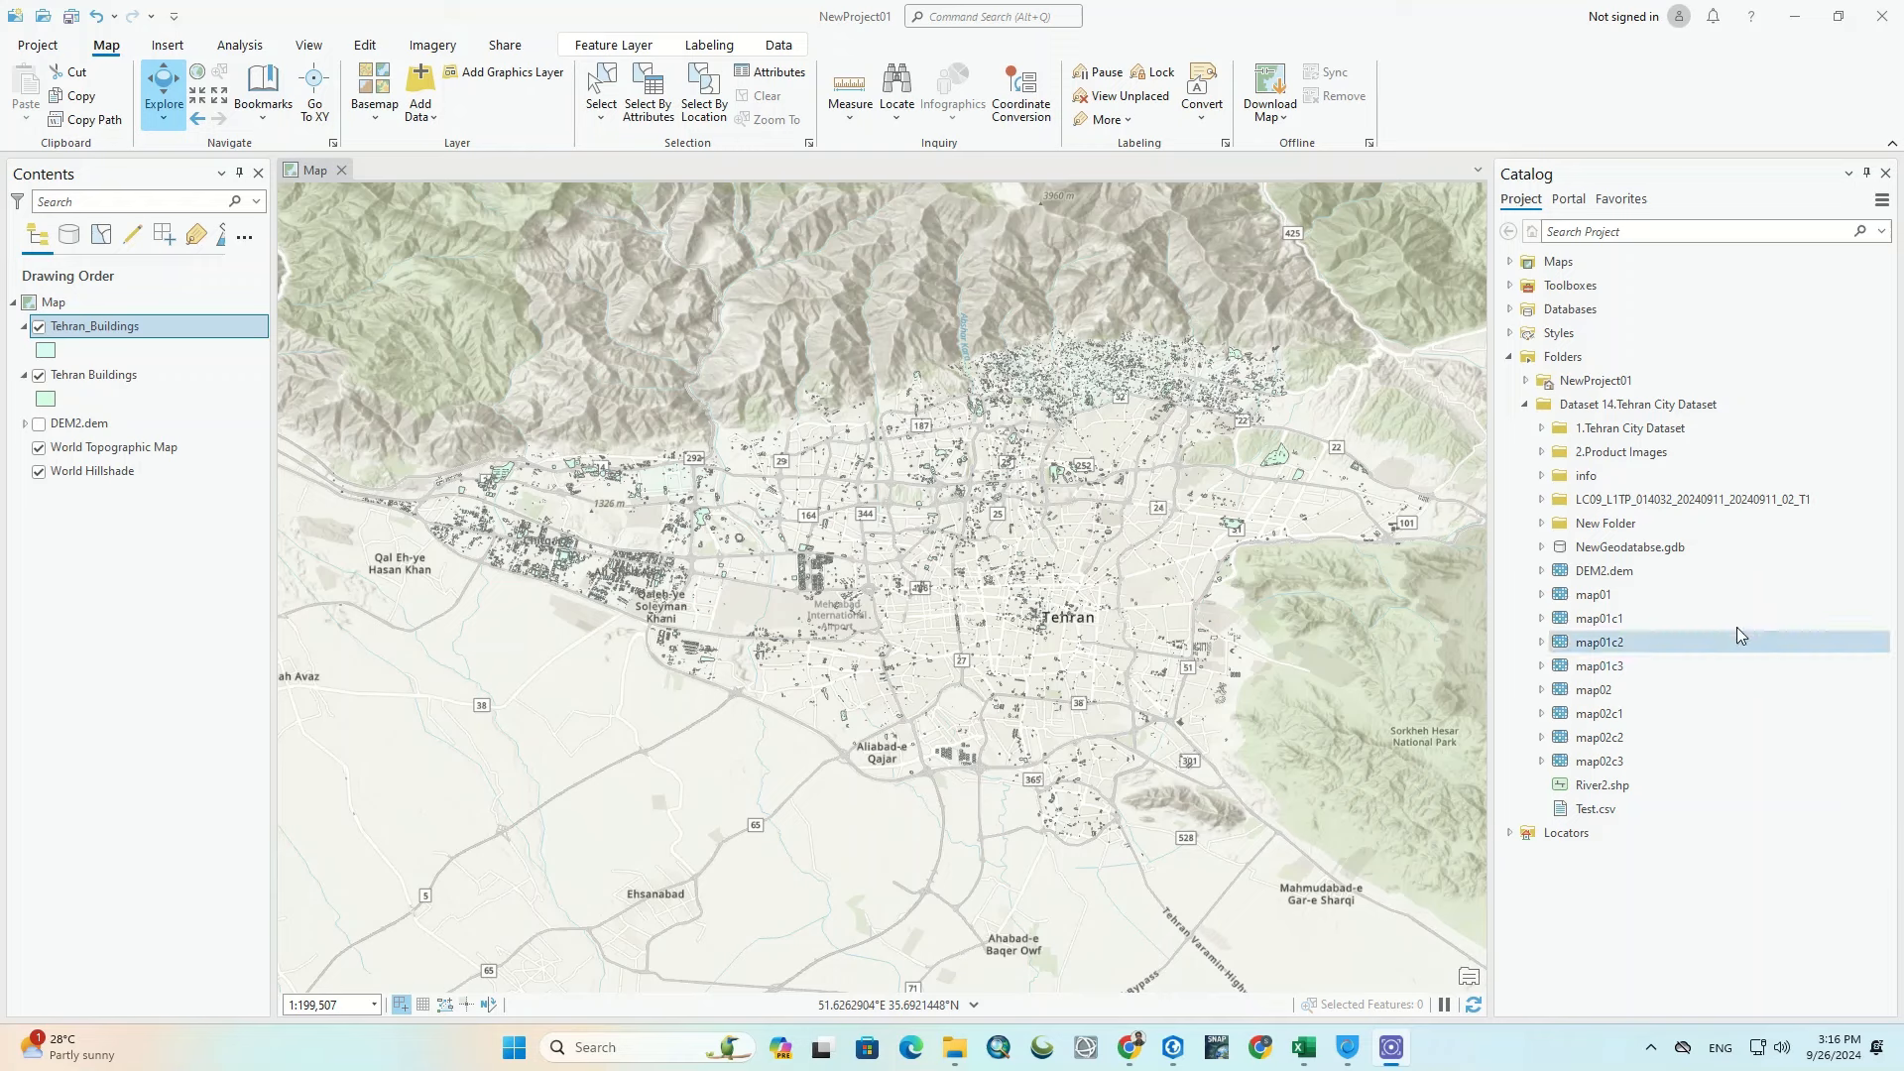
Step: Add Tehran_Buildings.shp from the 20.Buildings folder of the Tehran City Dataset to a new global scene
left_click(1542, 454)
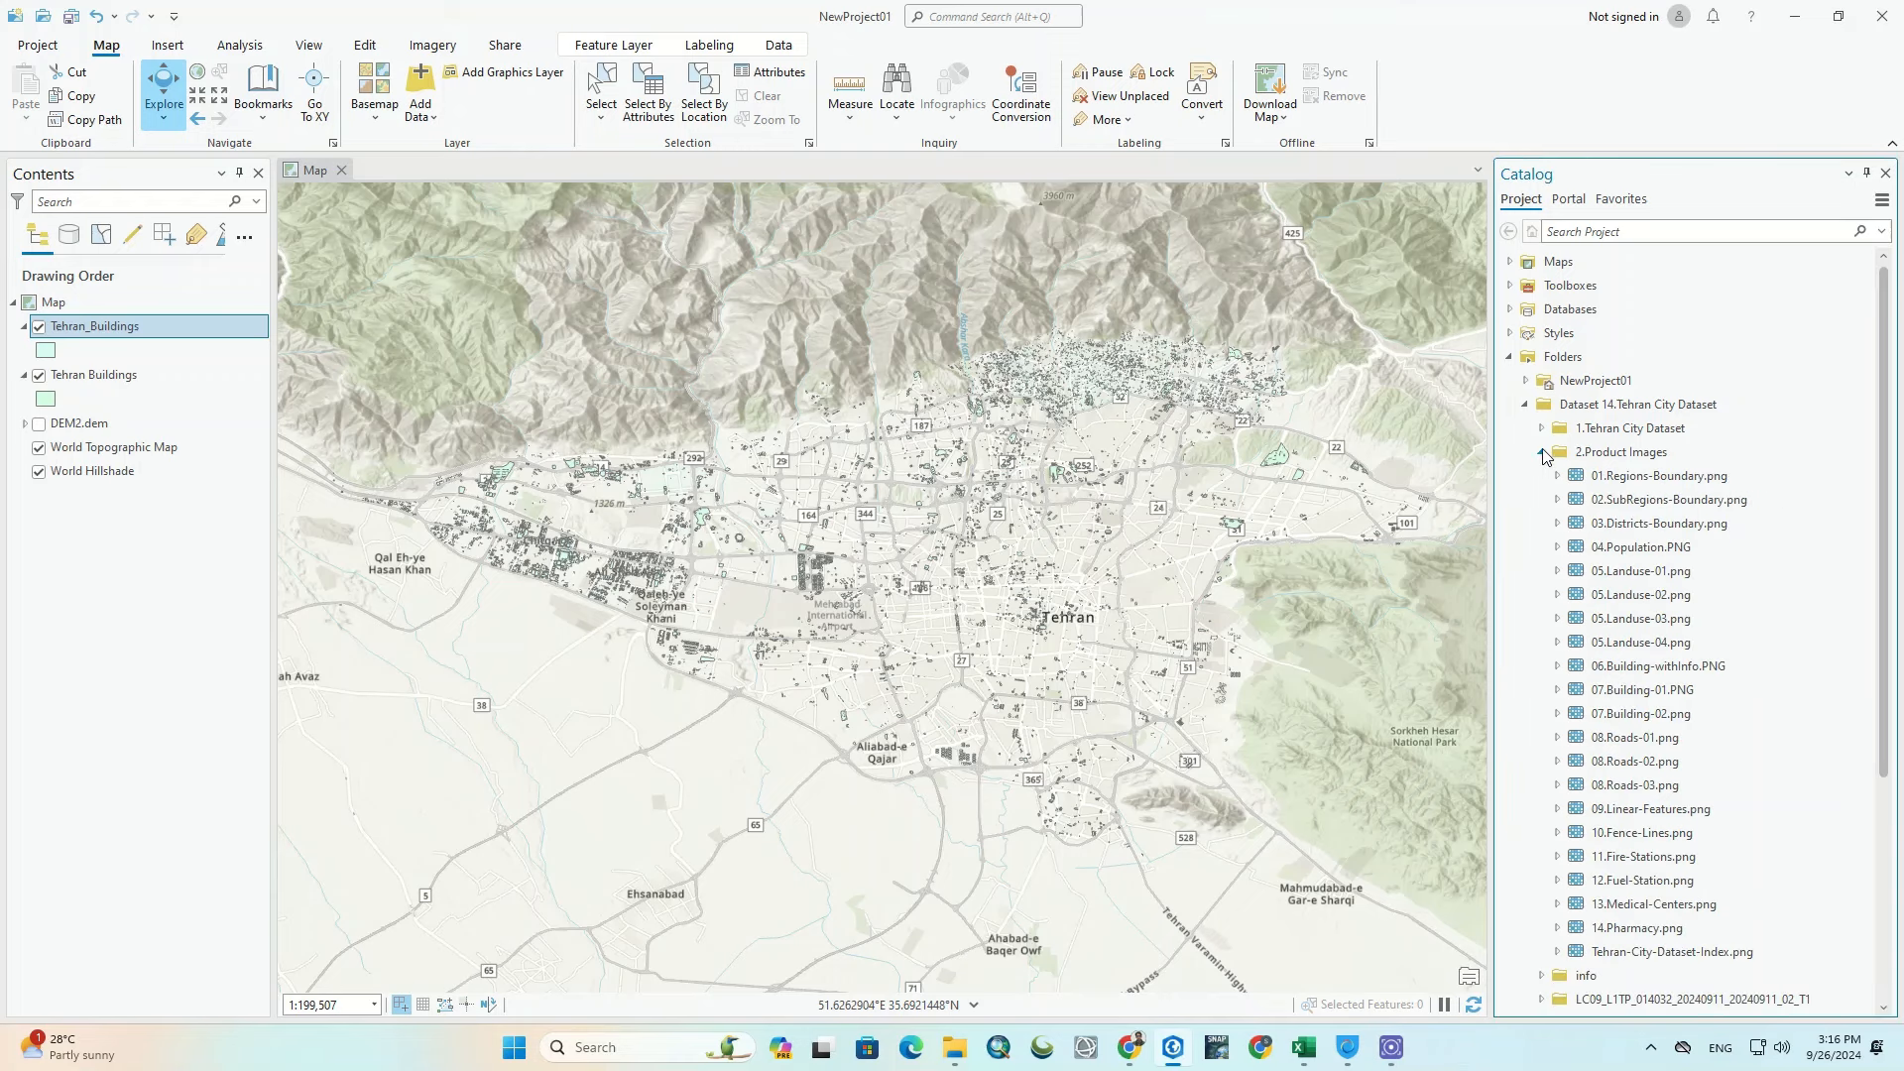
left_click(1543, 453)
left_click(1542, 429)
scroll(1563, 528, "down", 5)
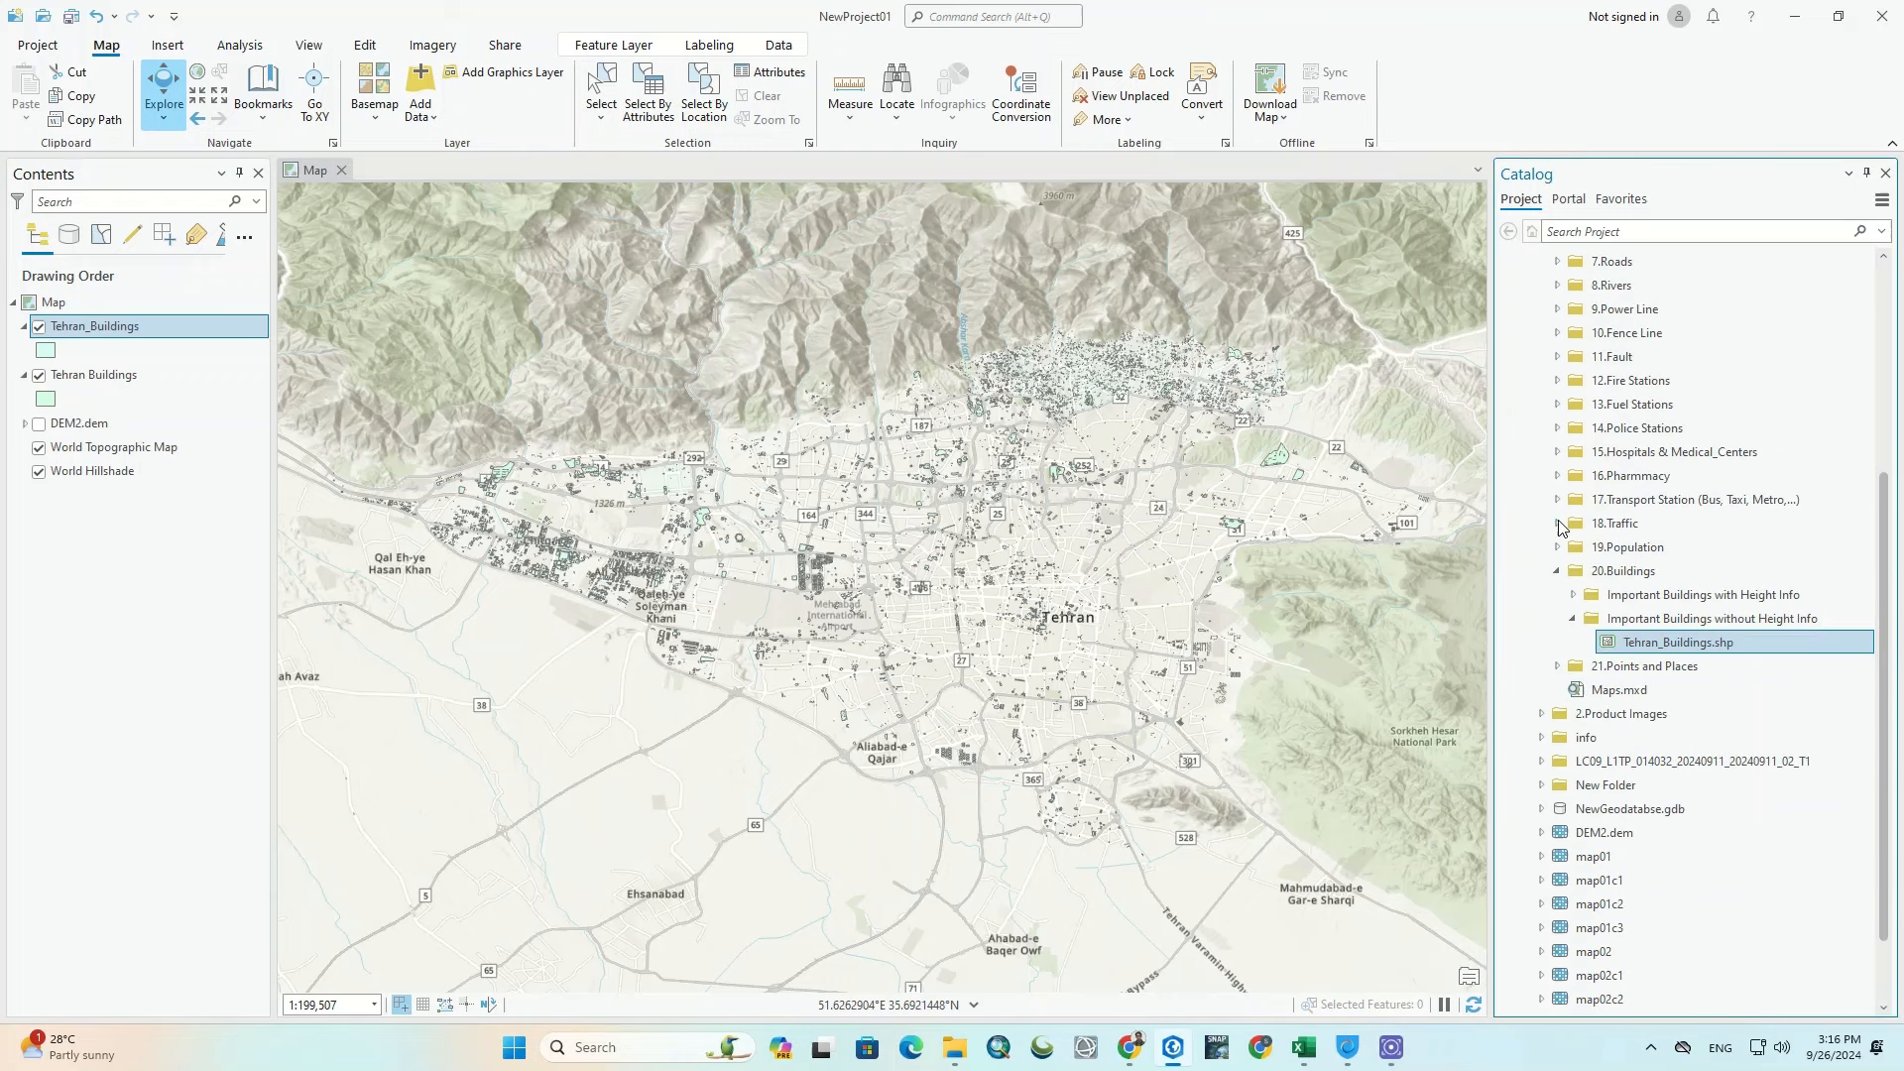
right_click(1667, 648)
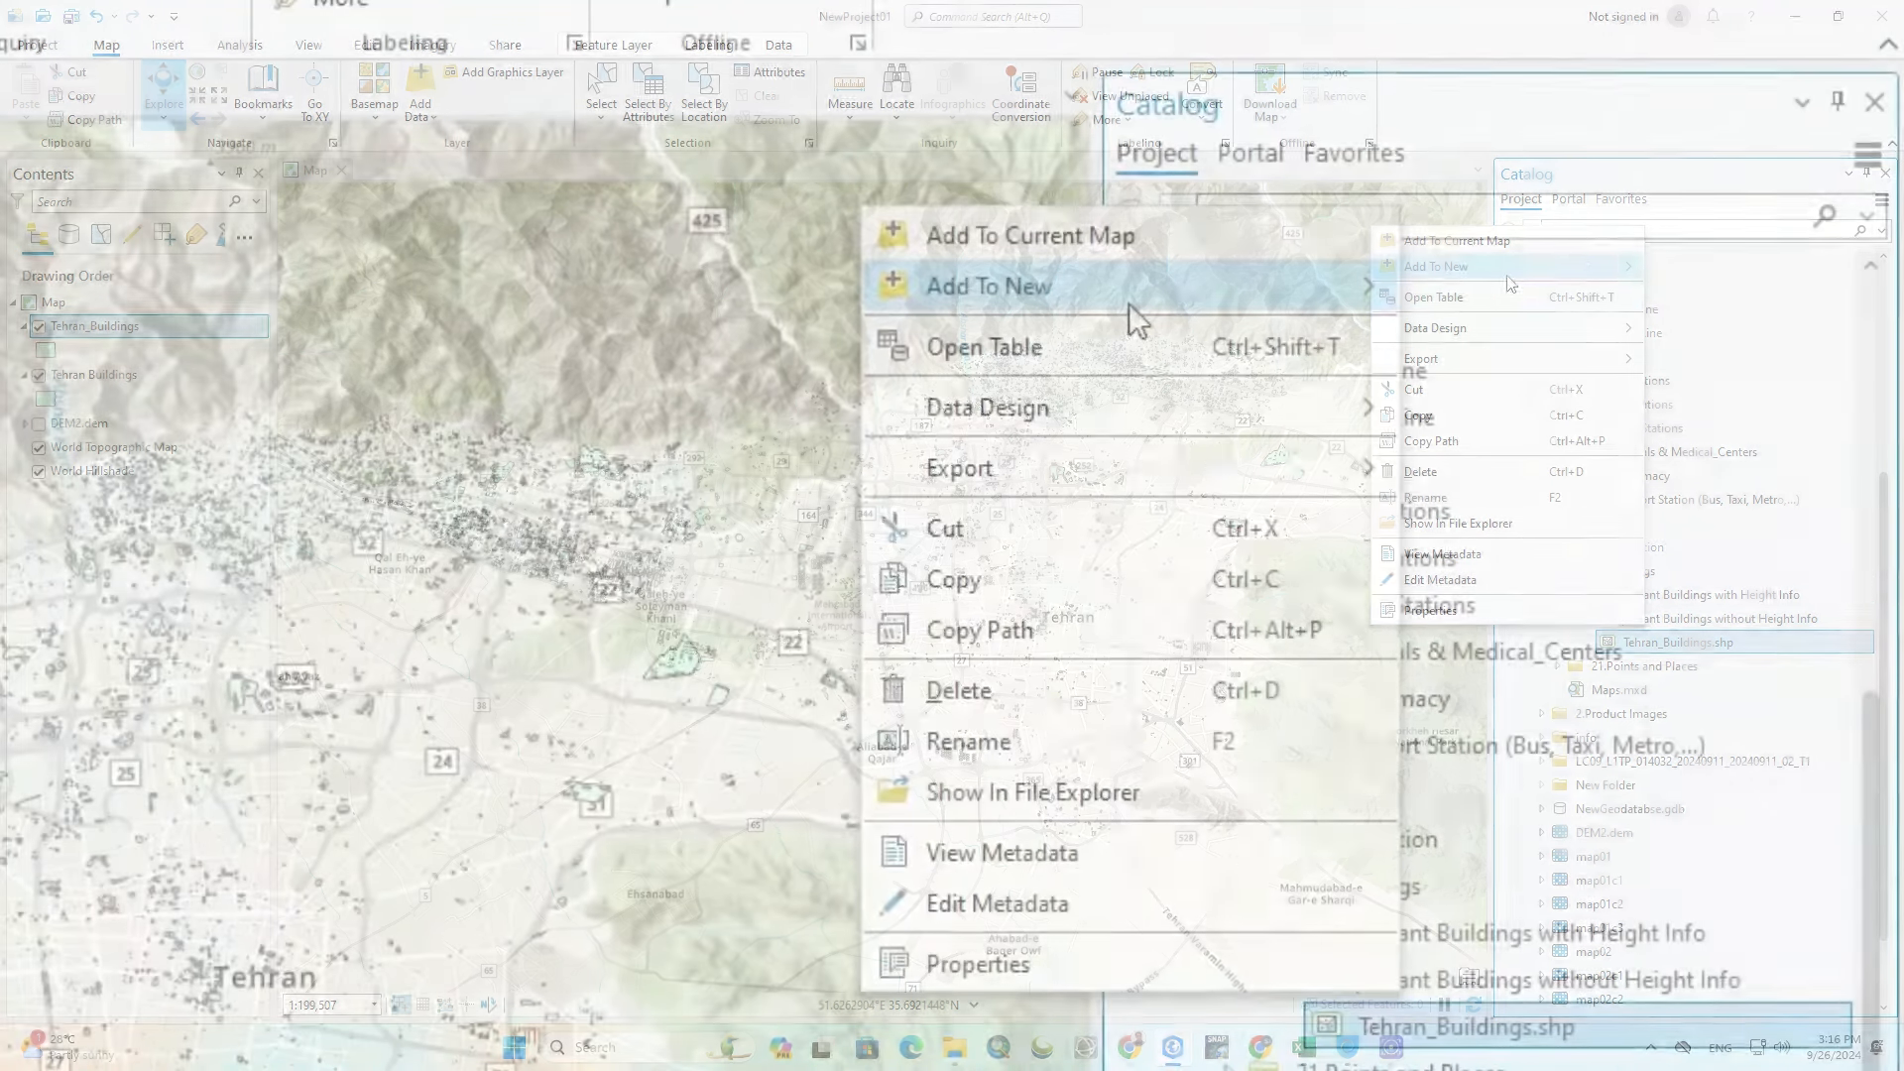
mouse_move(1508, 273)
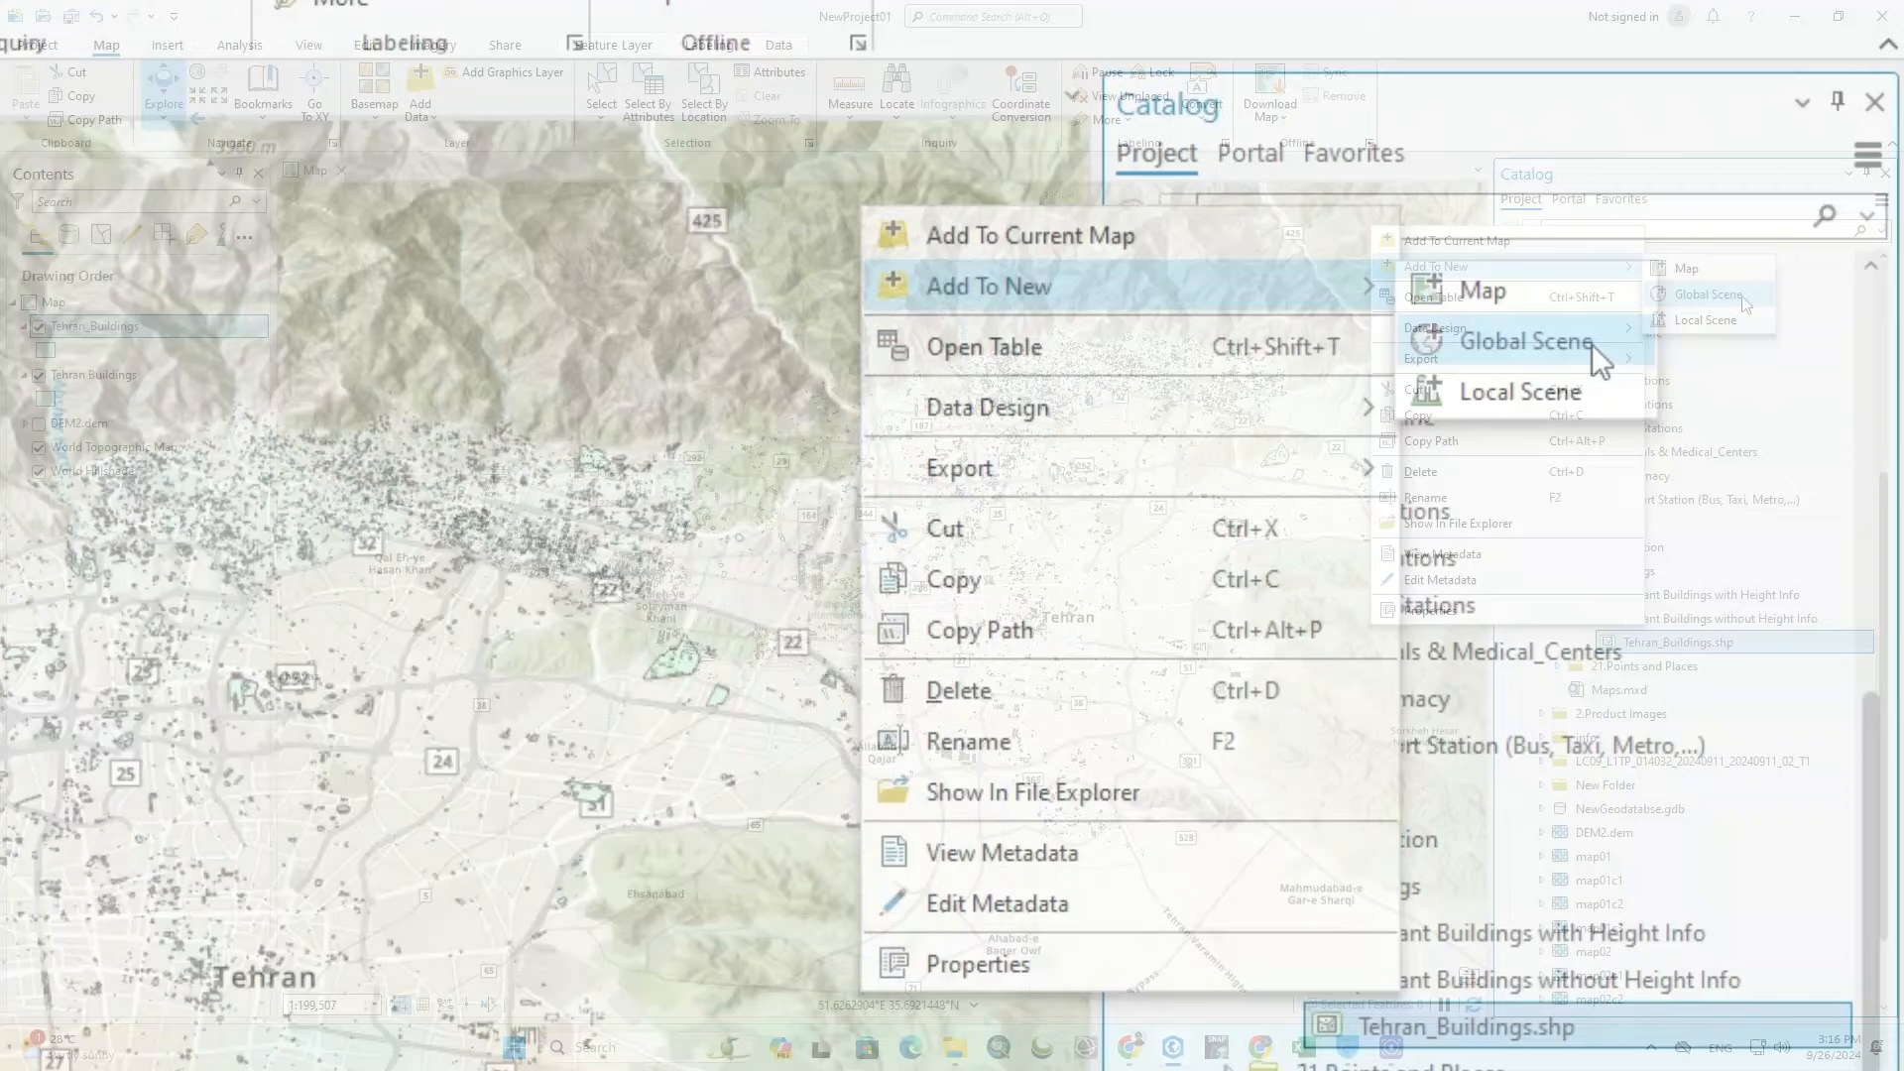
left_click(1592, 313)
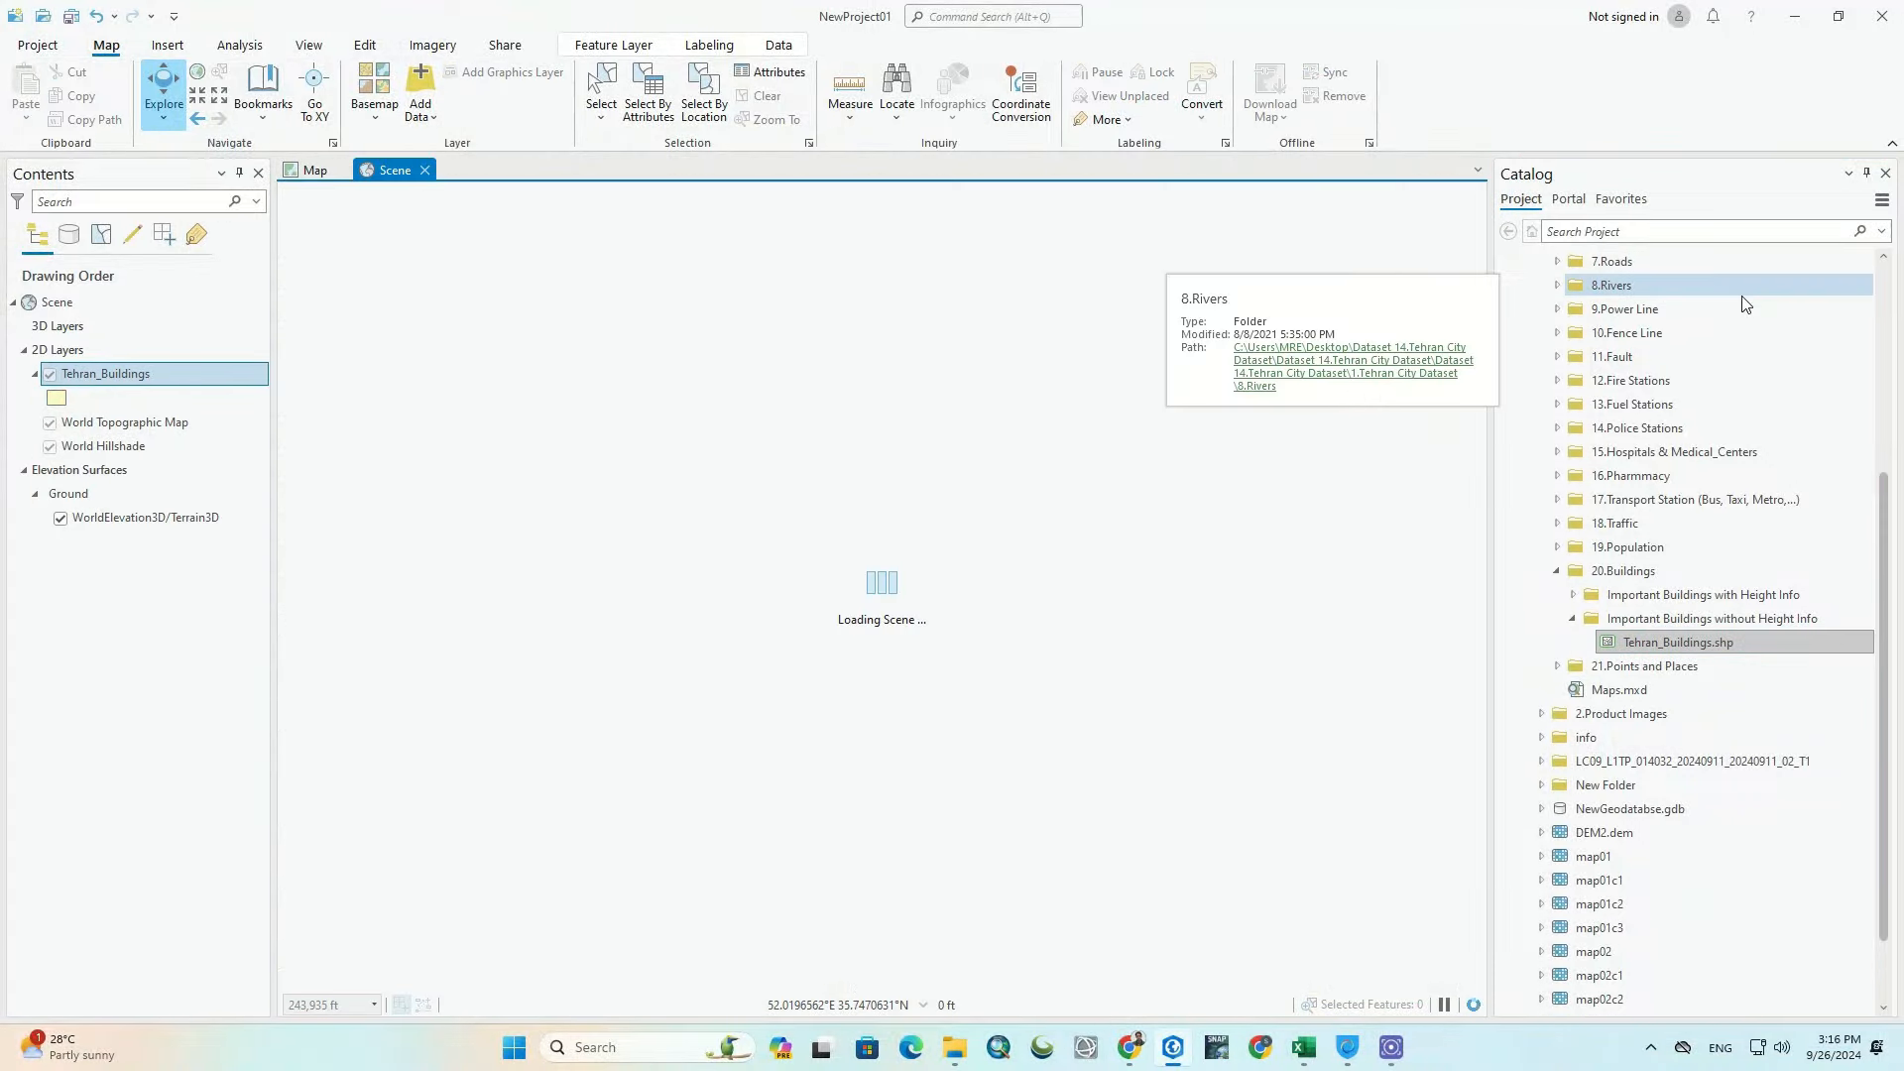
Step: Examine the global scene at whole-Earth scale, rotating the globe around Iran and South Asia
scroll(906, 606, "down", 4)
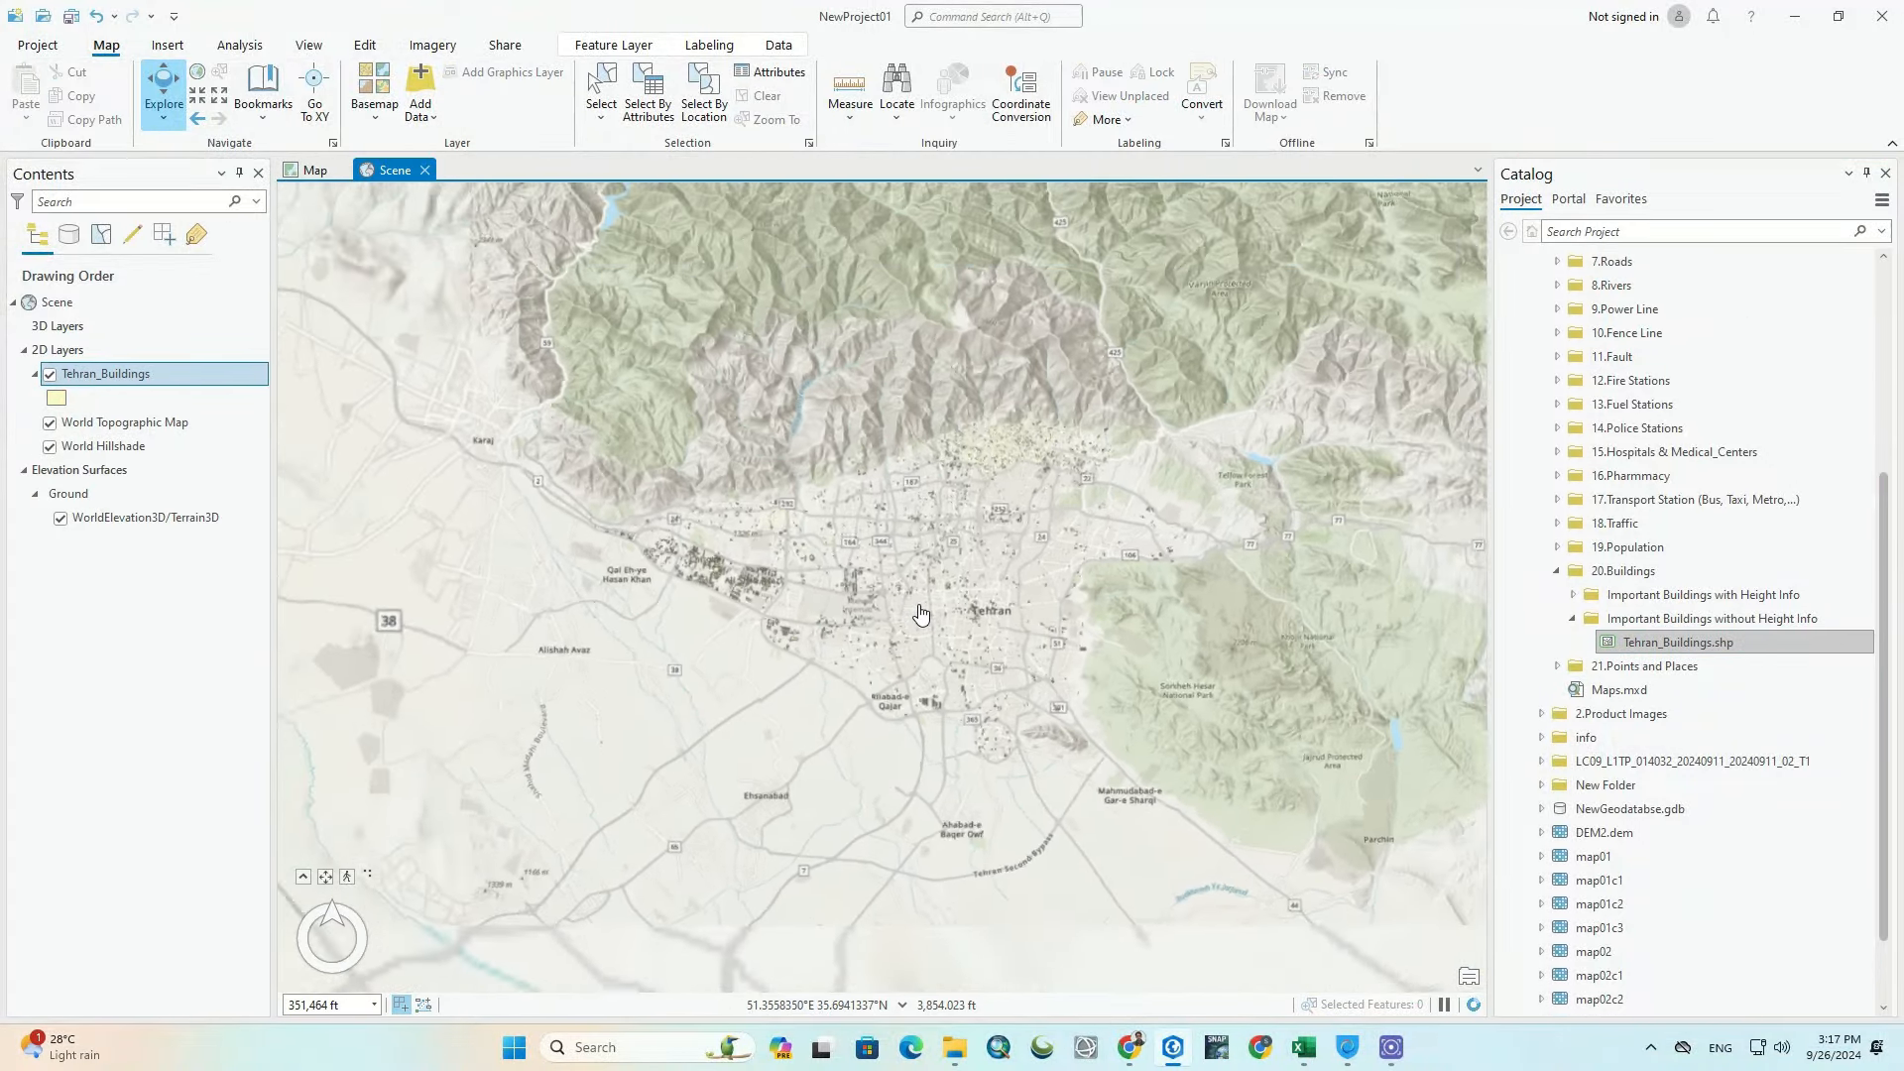
scroll(921, 614, "down", 4)
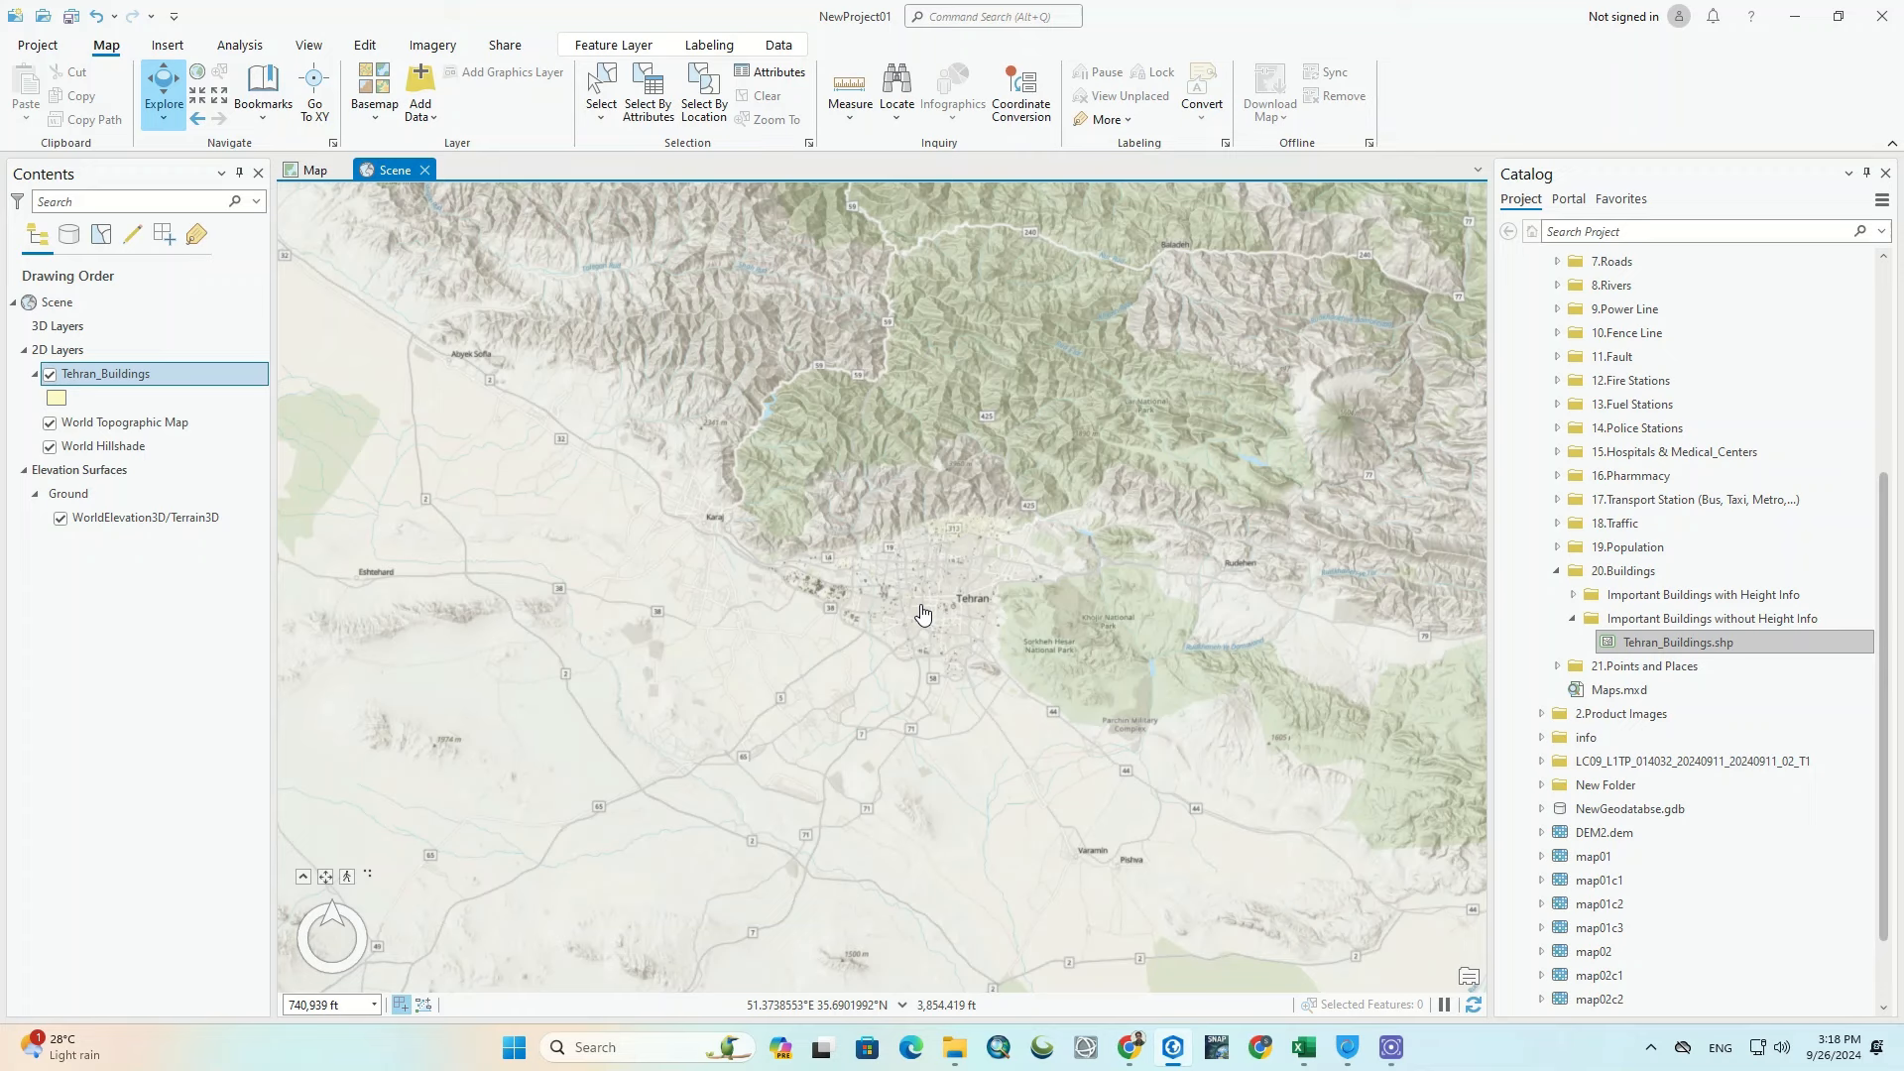
scroll(921, 614, "down", 3)
scroll(922, 614, "down", 4)
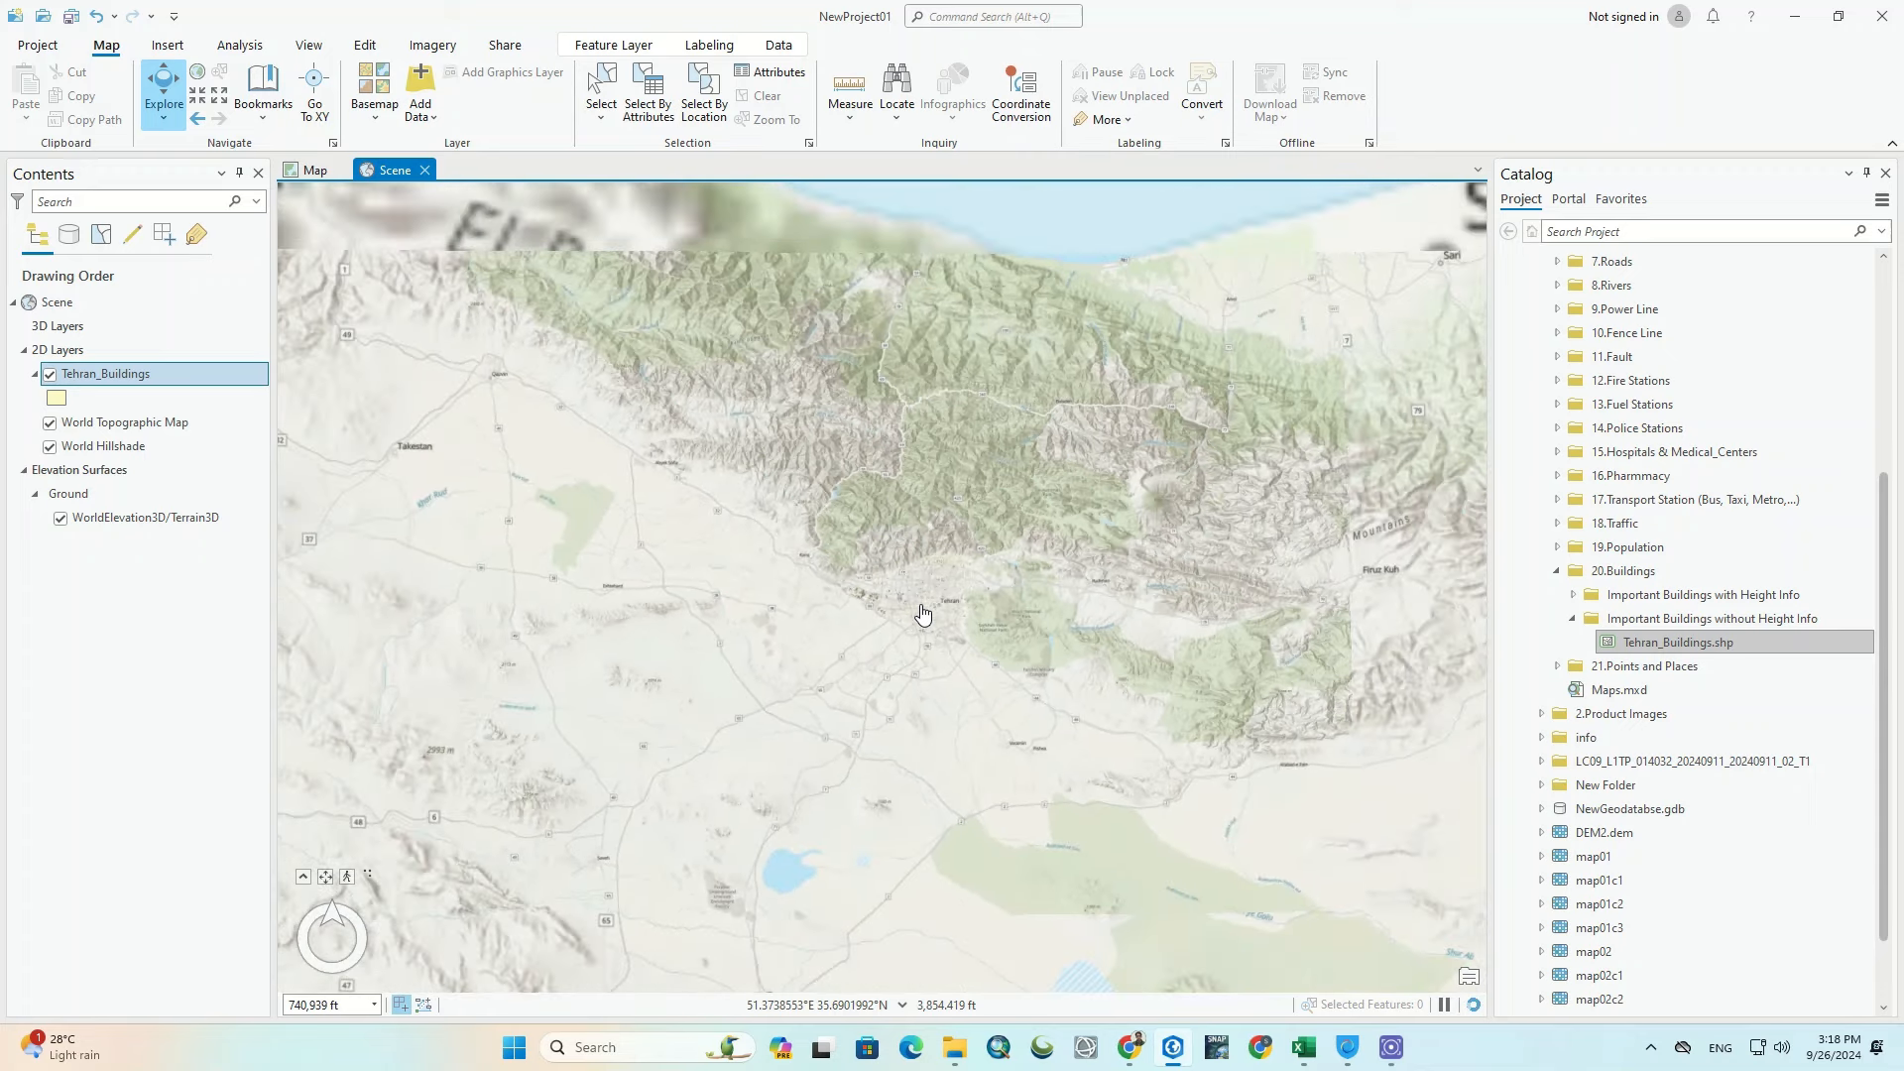
scroll(921, 614, "down", 3)
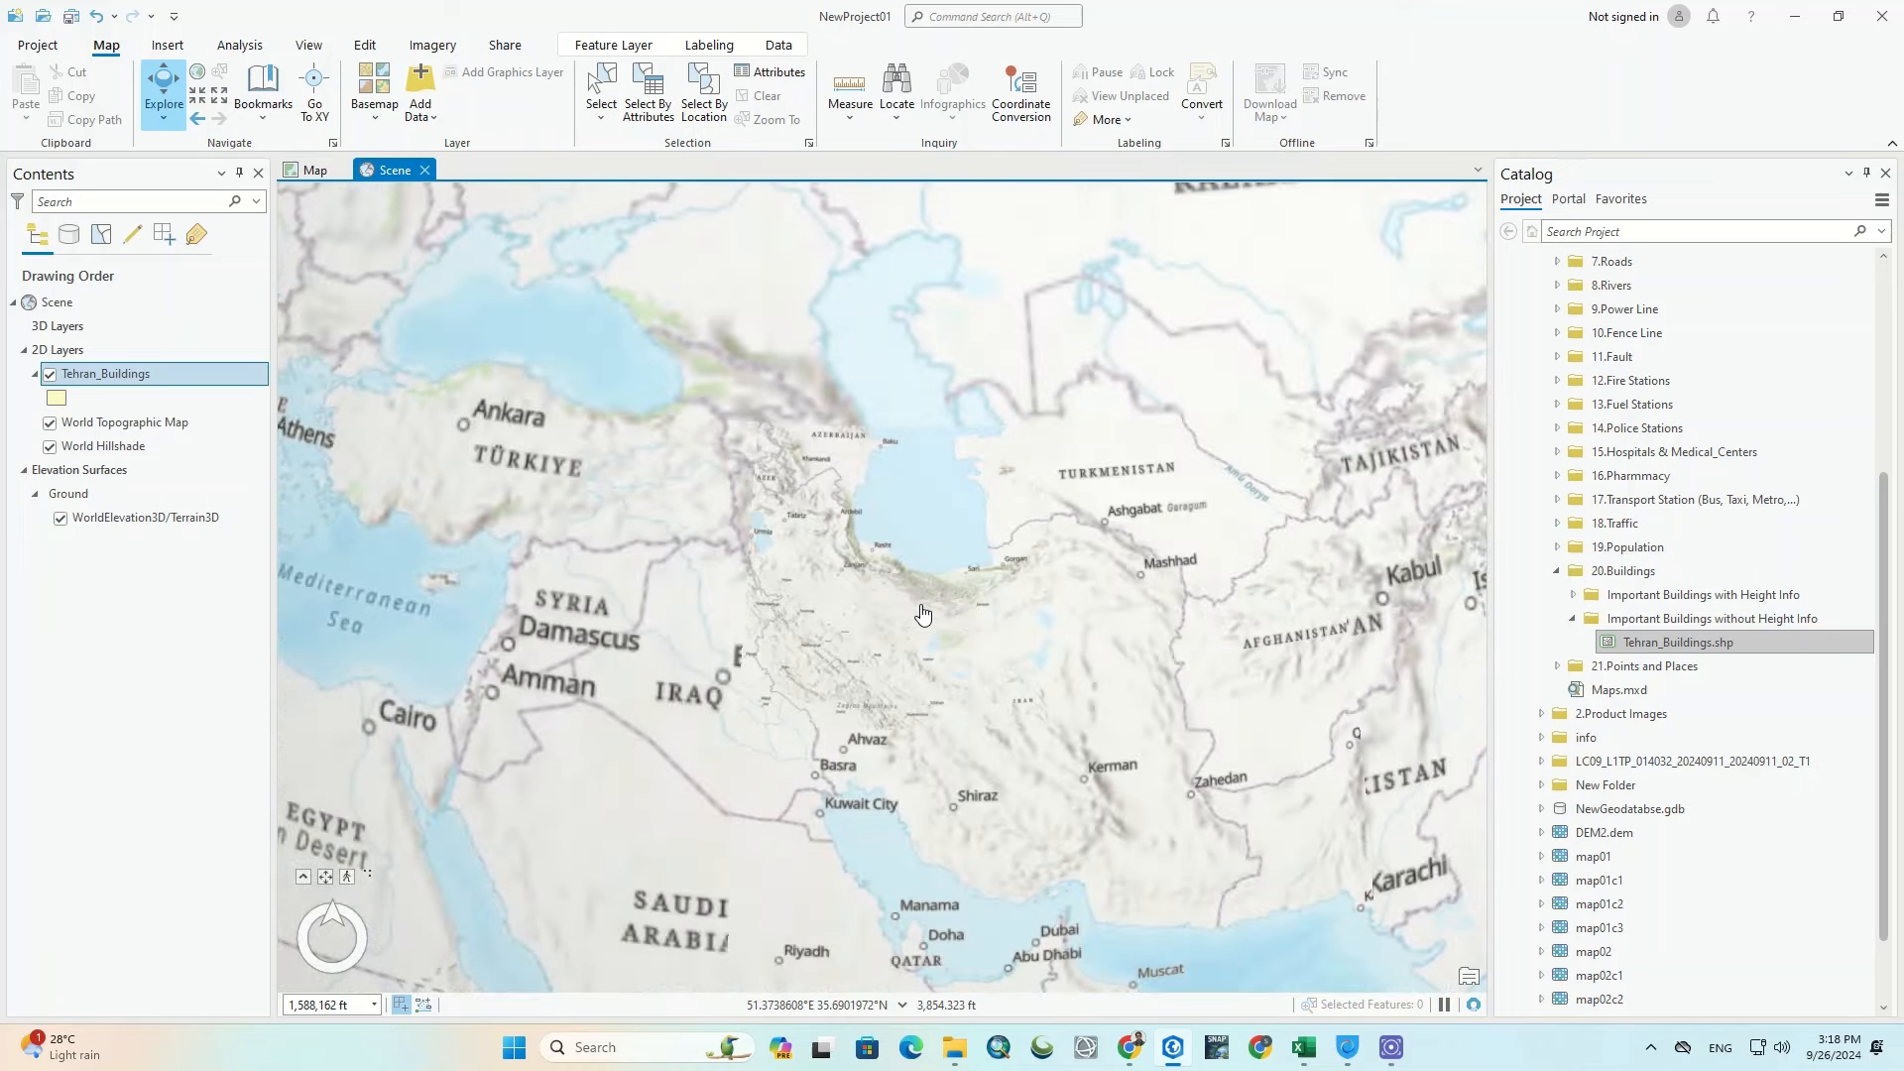
scroll(922, 614, "down", 8)
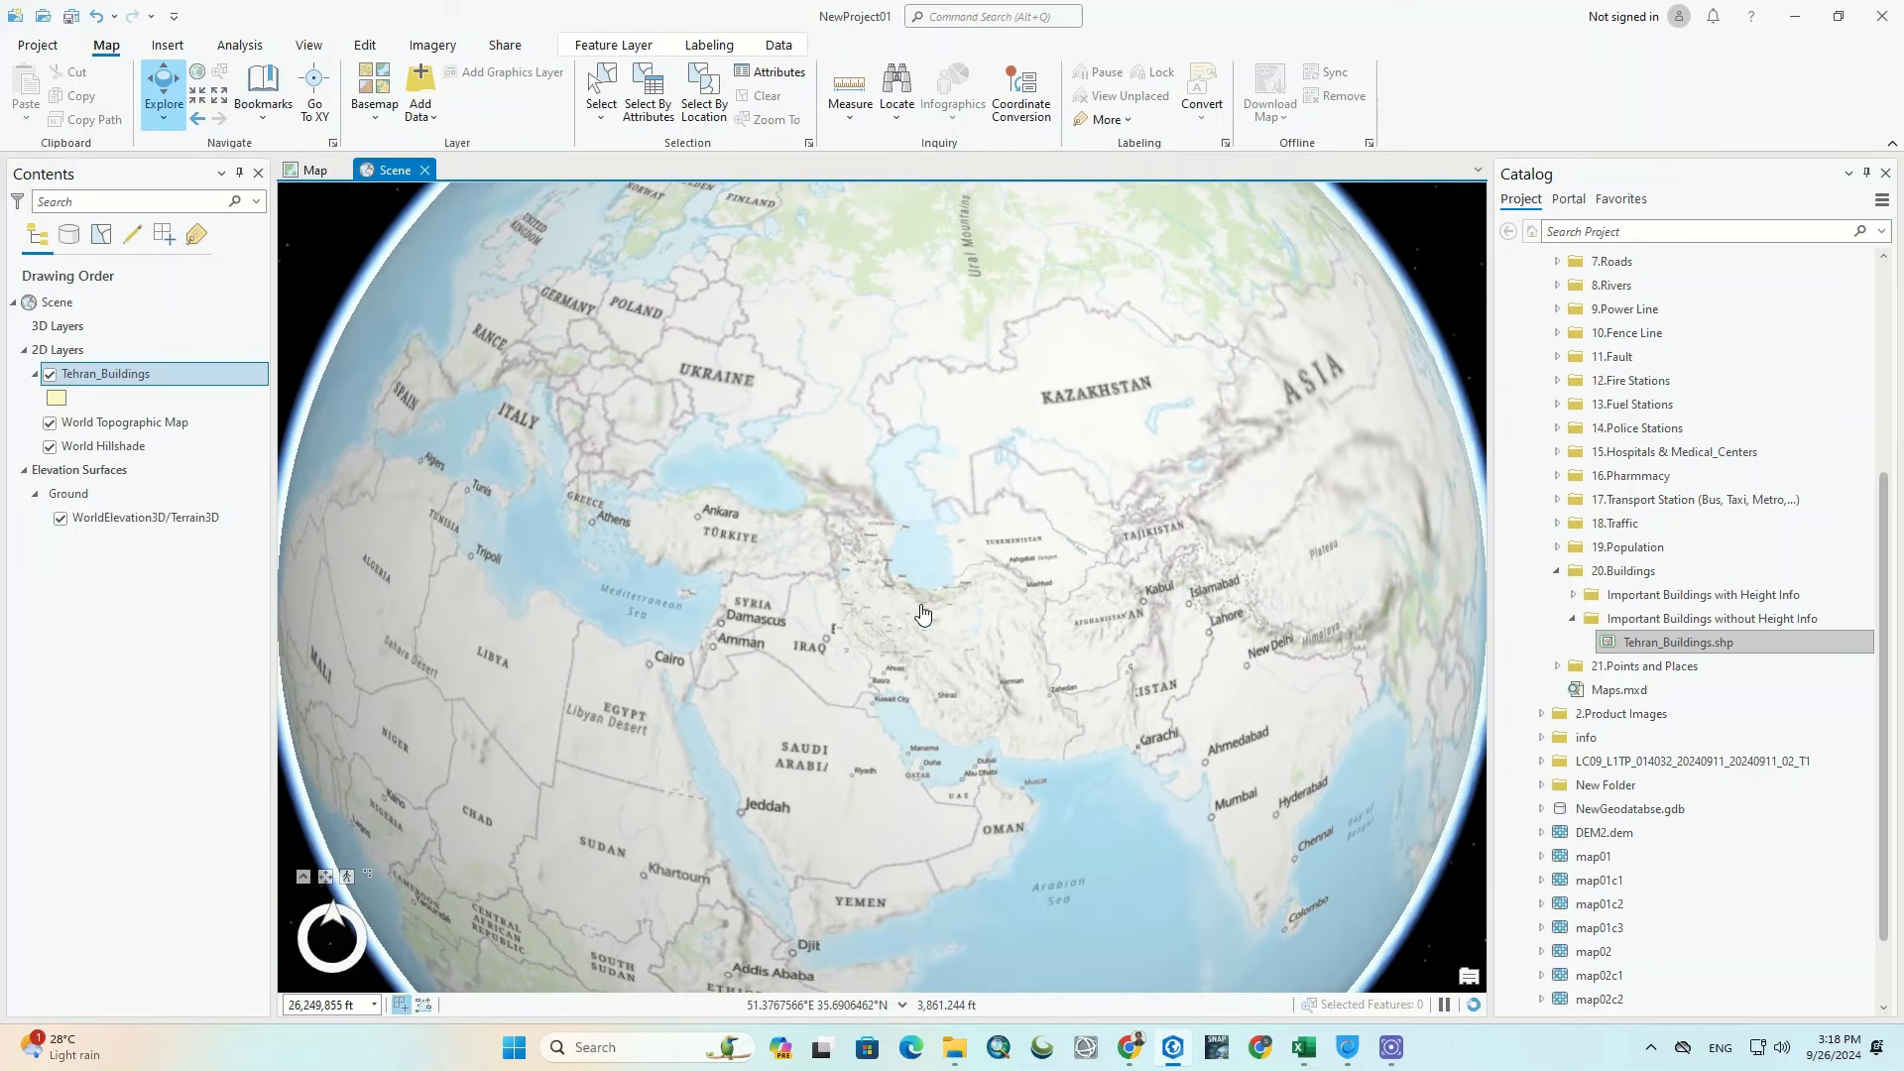
scroll(922, 614, "down", 2)
scroll(922, 614, "up", 2)
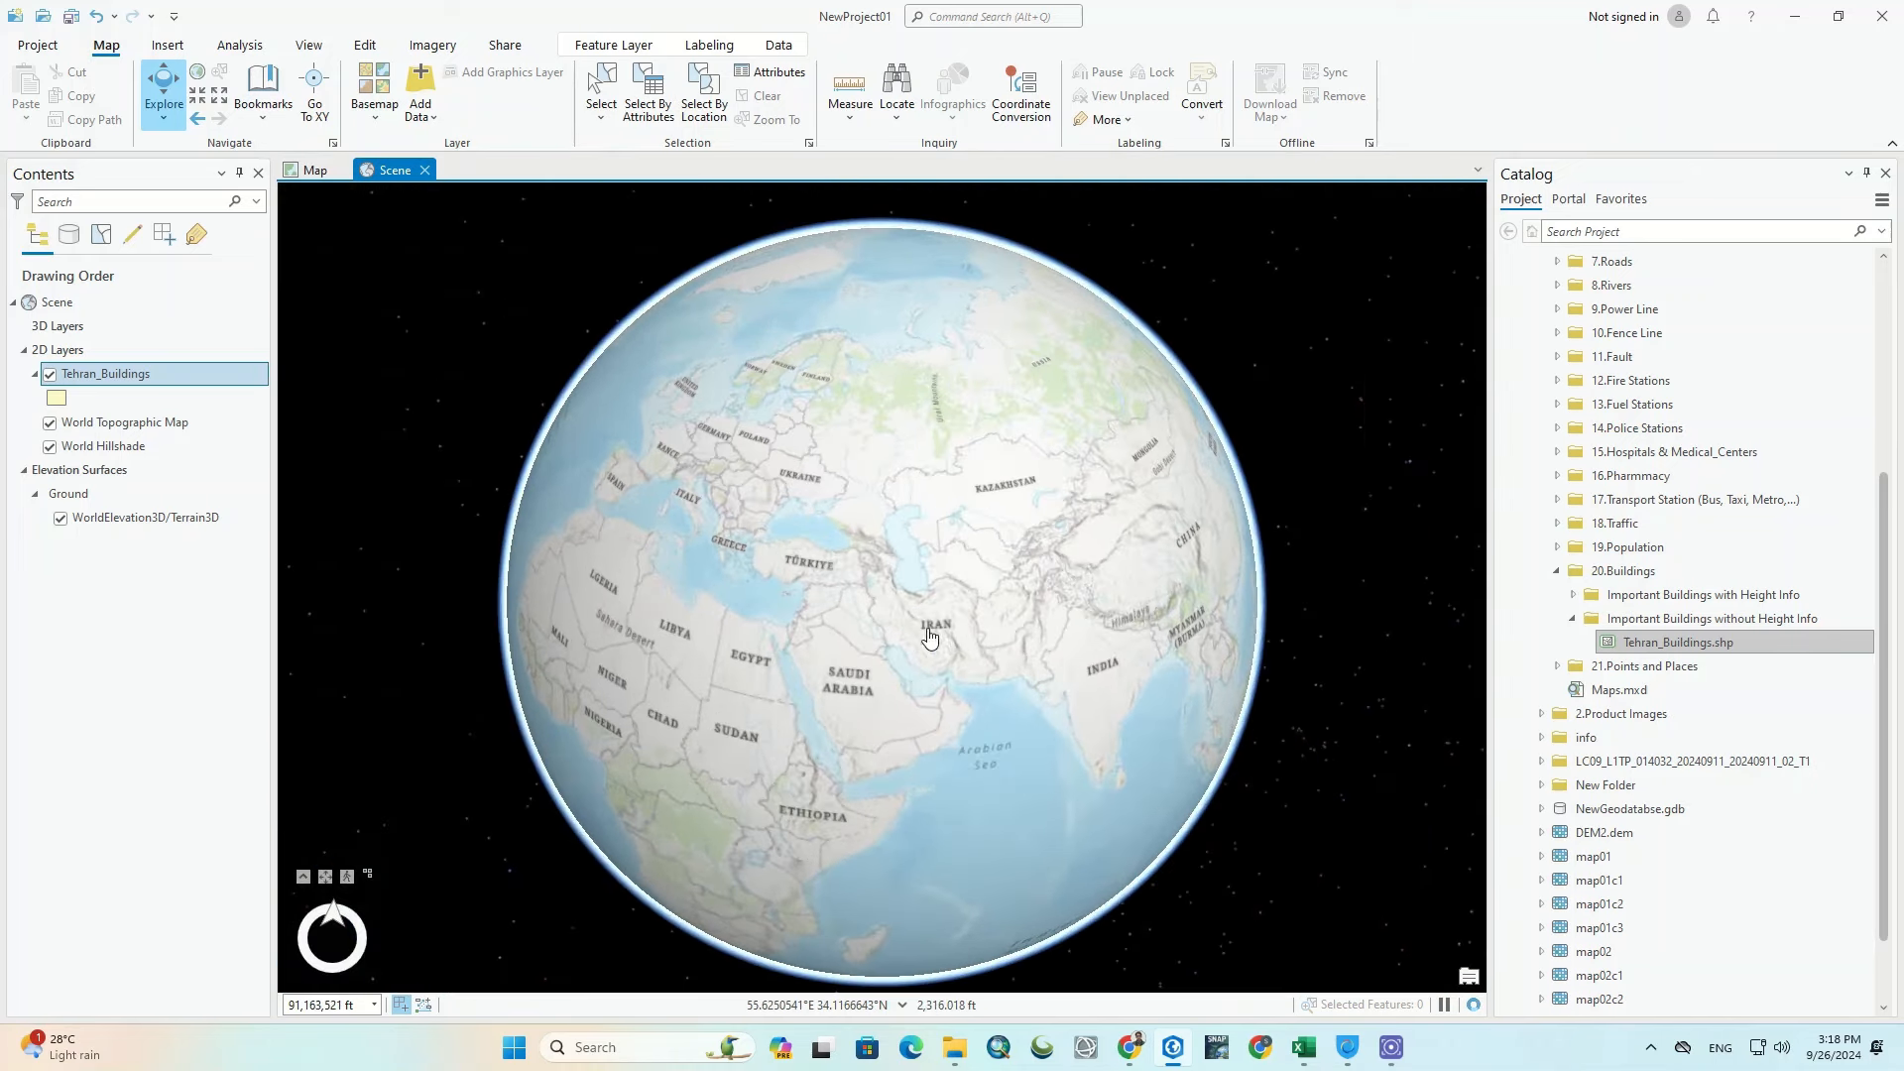
left_click_drag(862, 716, 627, 642)
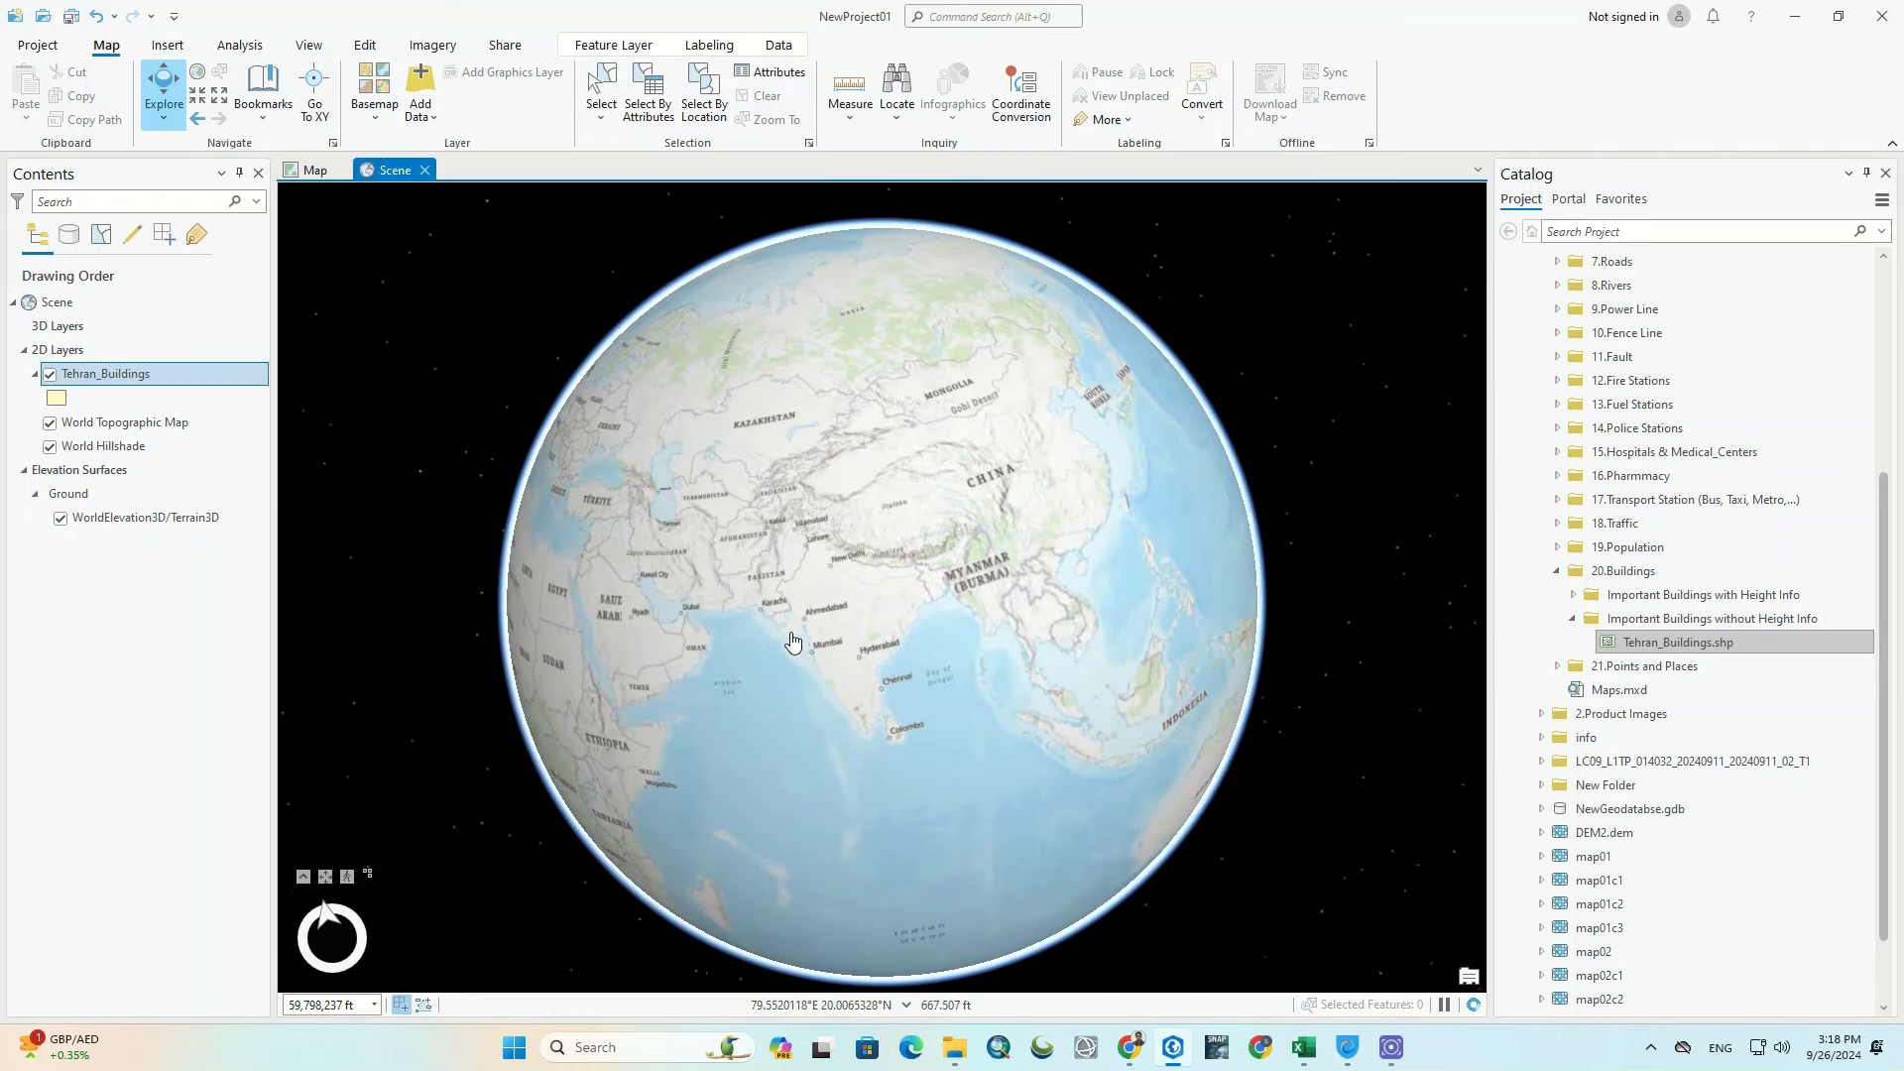
left_click_drag(796, 640, 843, 637)
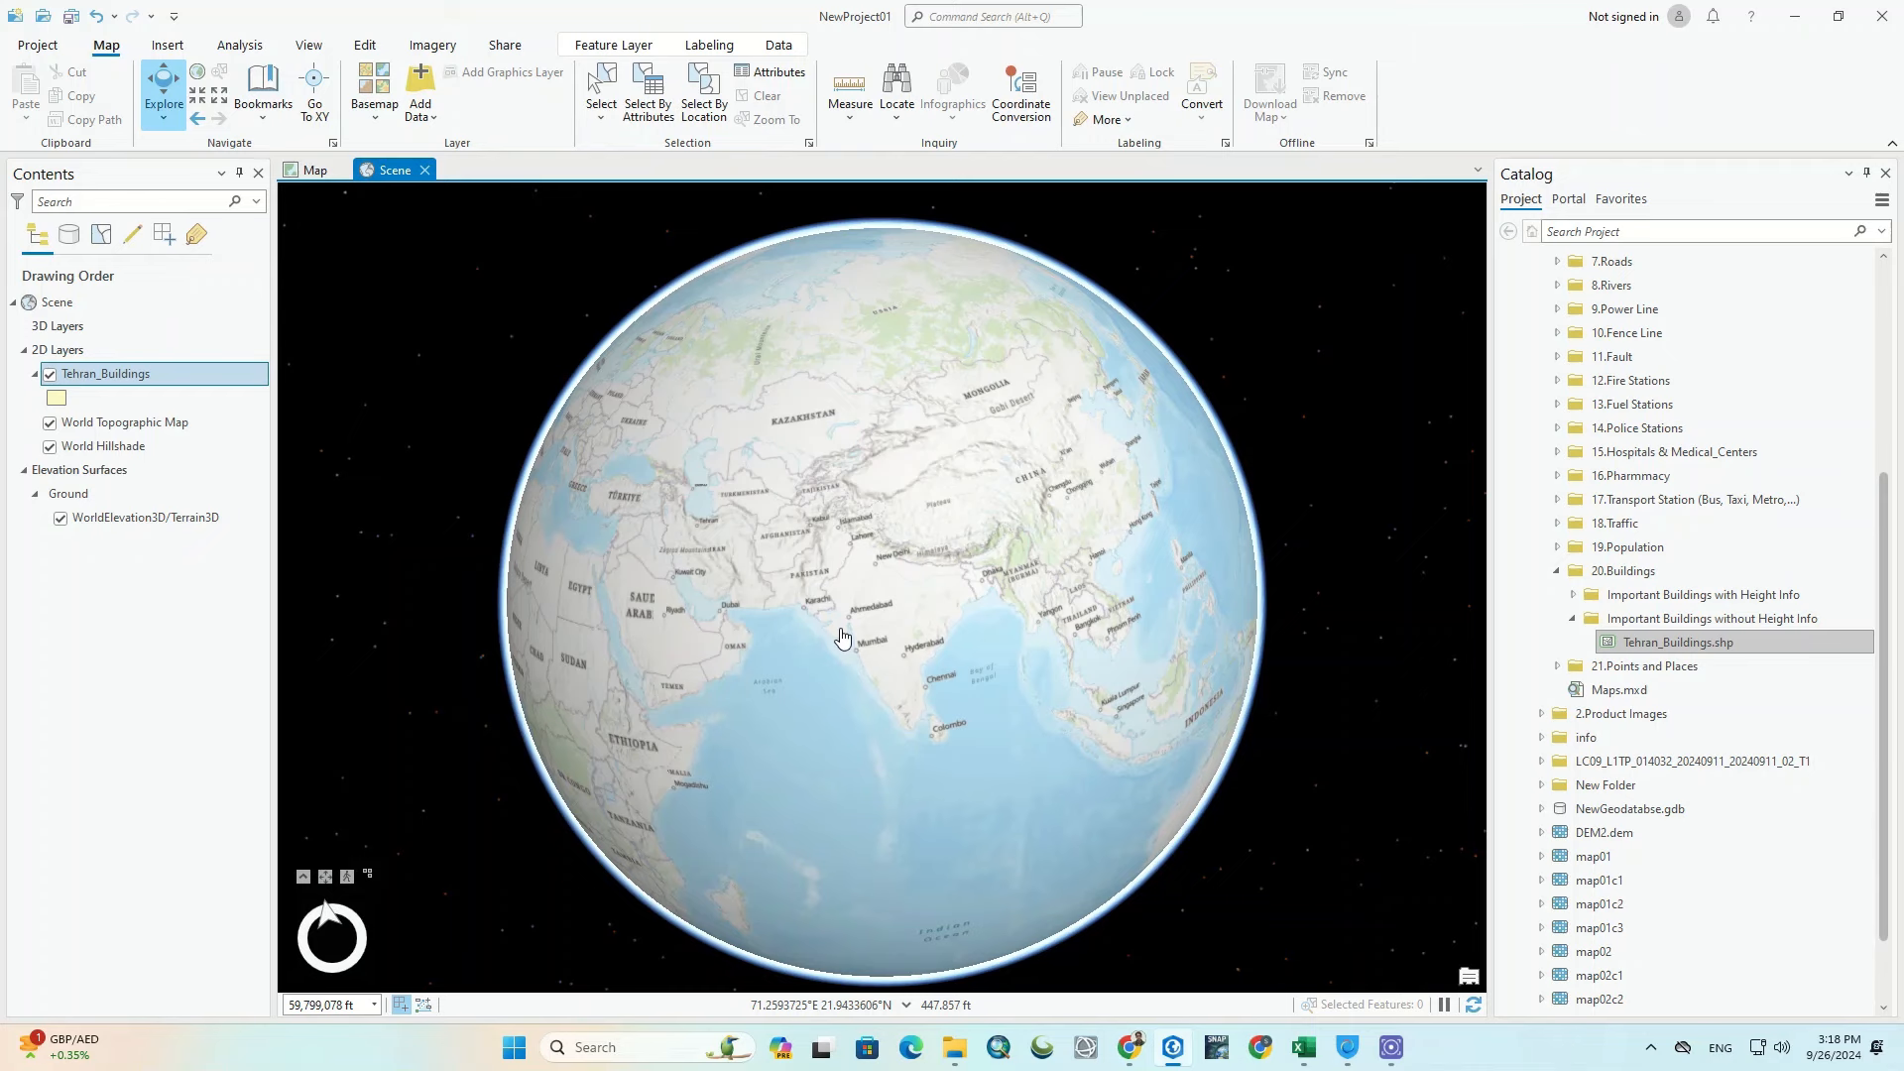
Step: Zoom to the Tehran_Buildings layer, orient the scene north, and examine the city and its northern mountains in a tilted 3D view
right_click(150, 382)
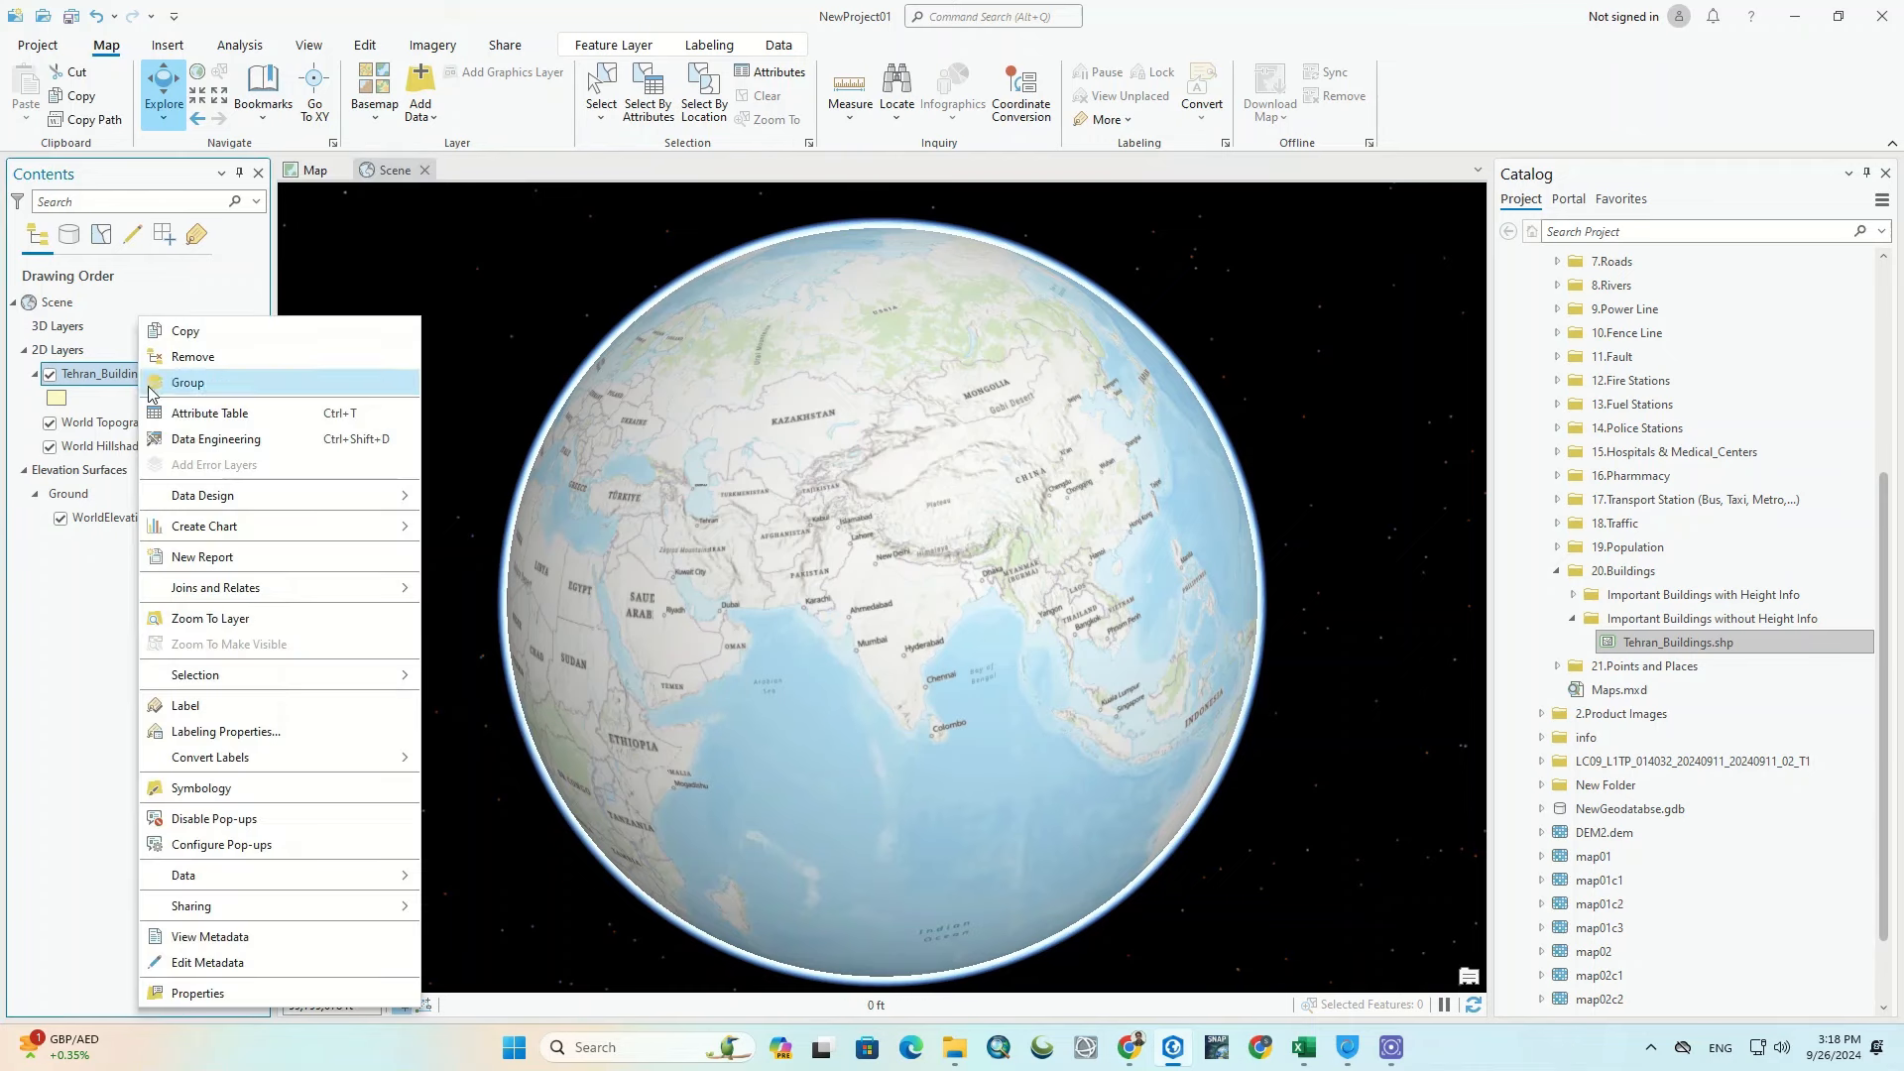
left_click(204, 618)
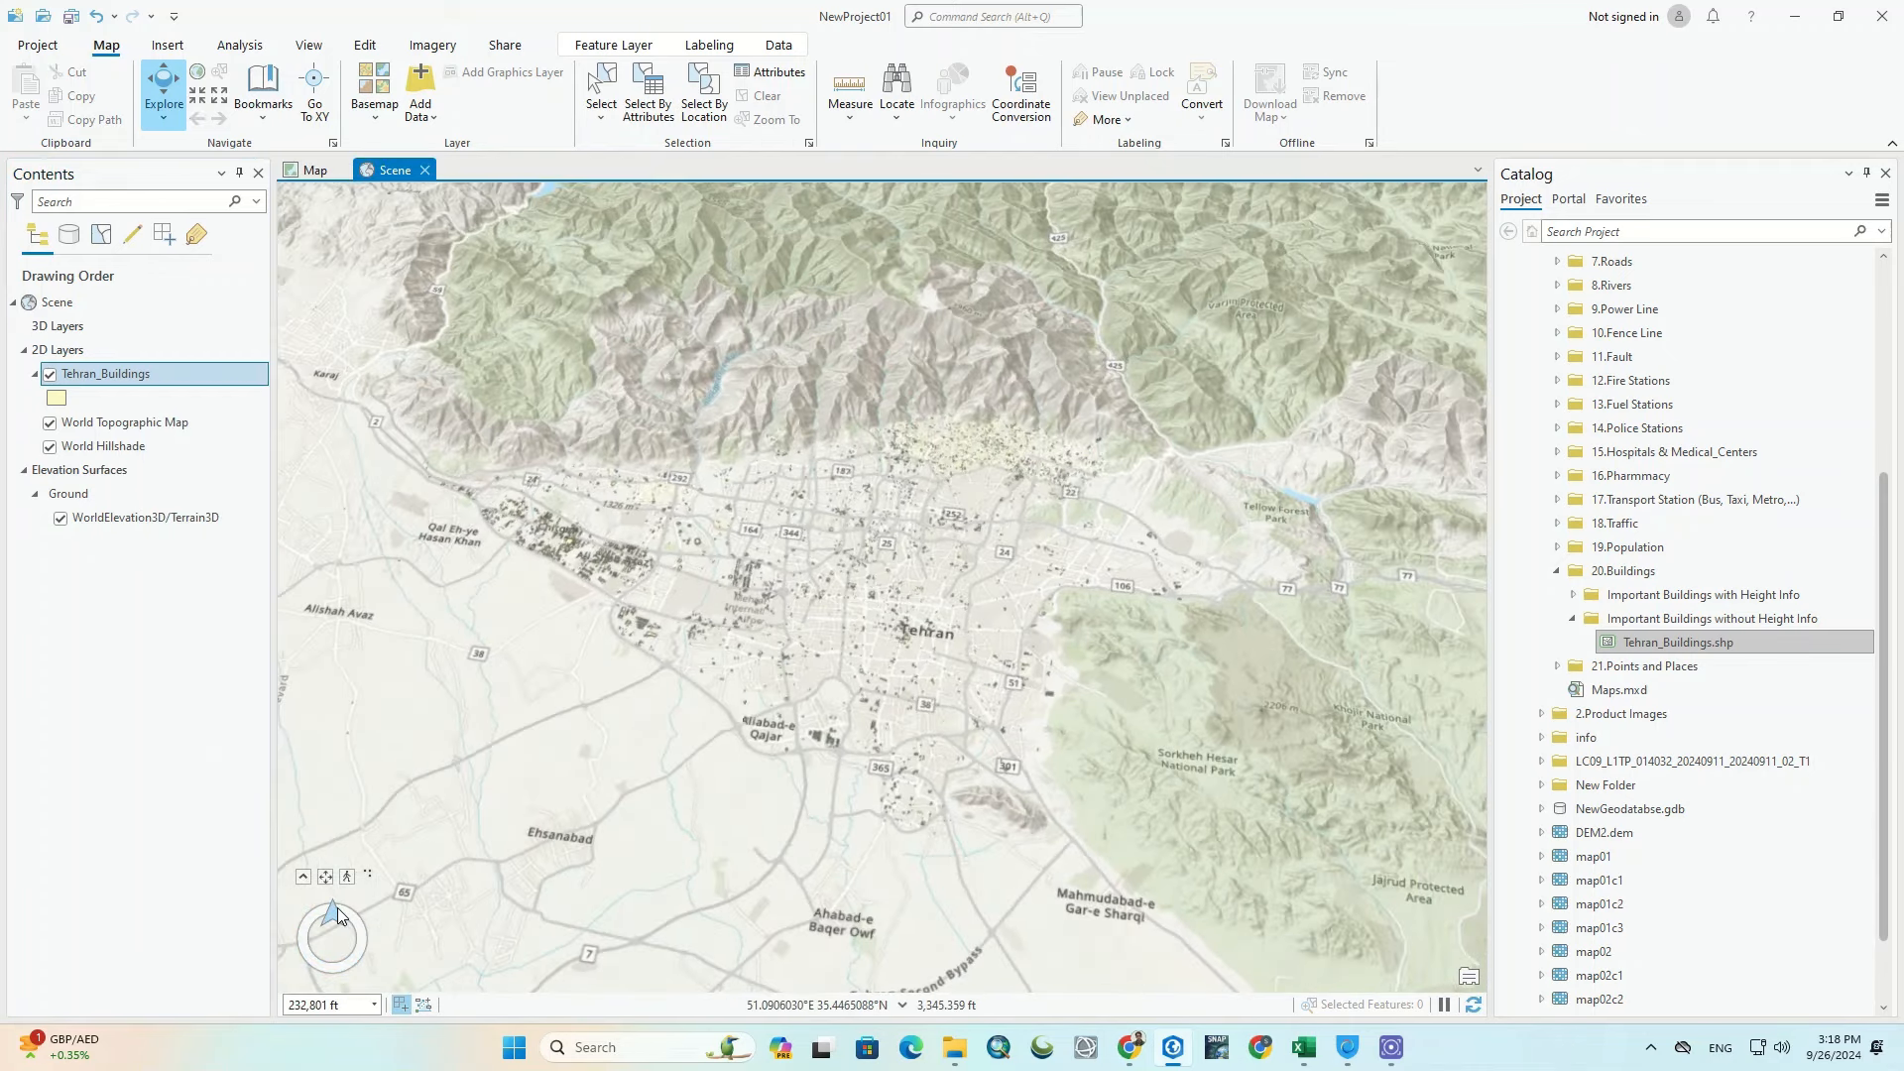
left_click(337, 908)
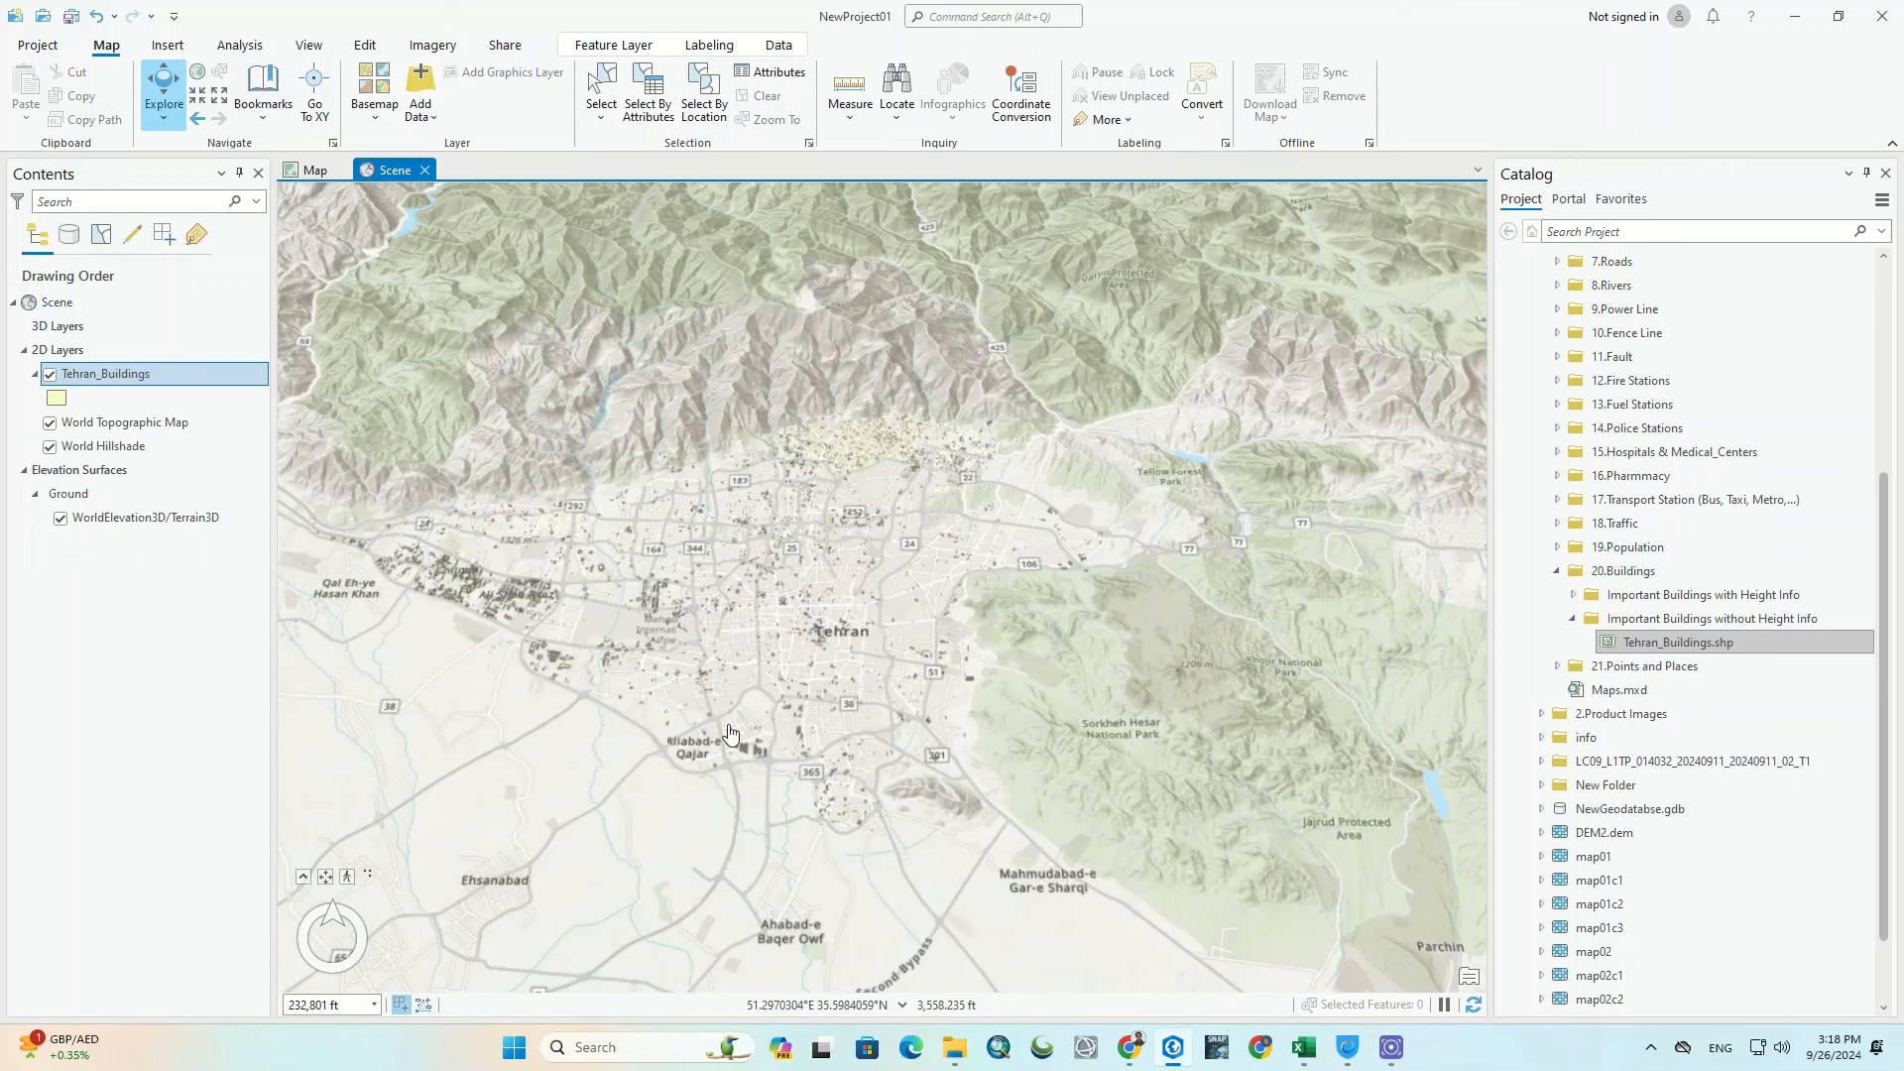
left_click_drag(811, 705, 867, 624)
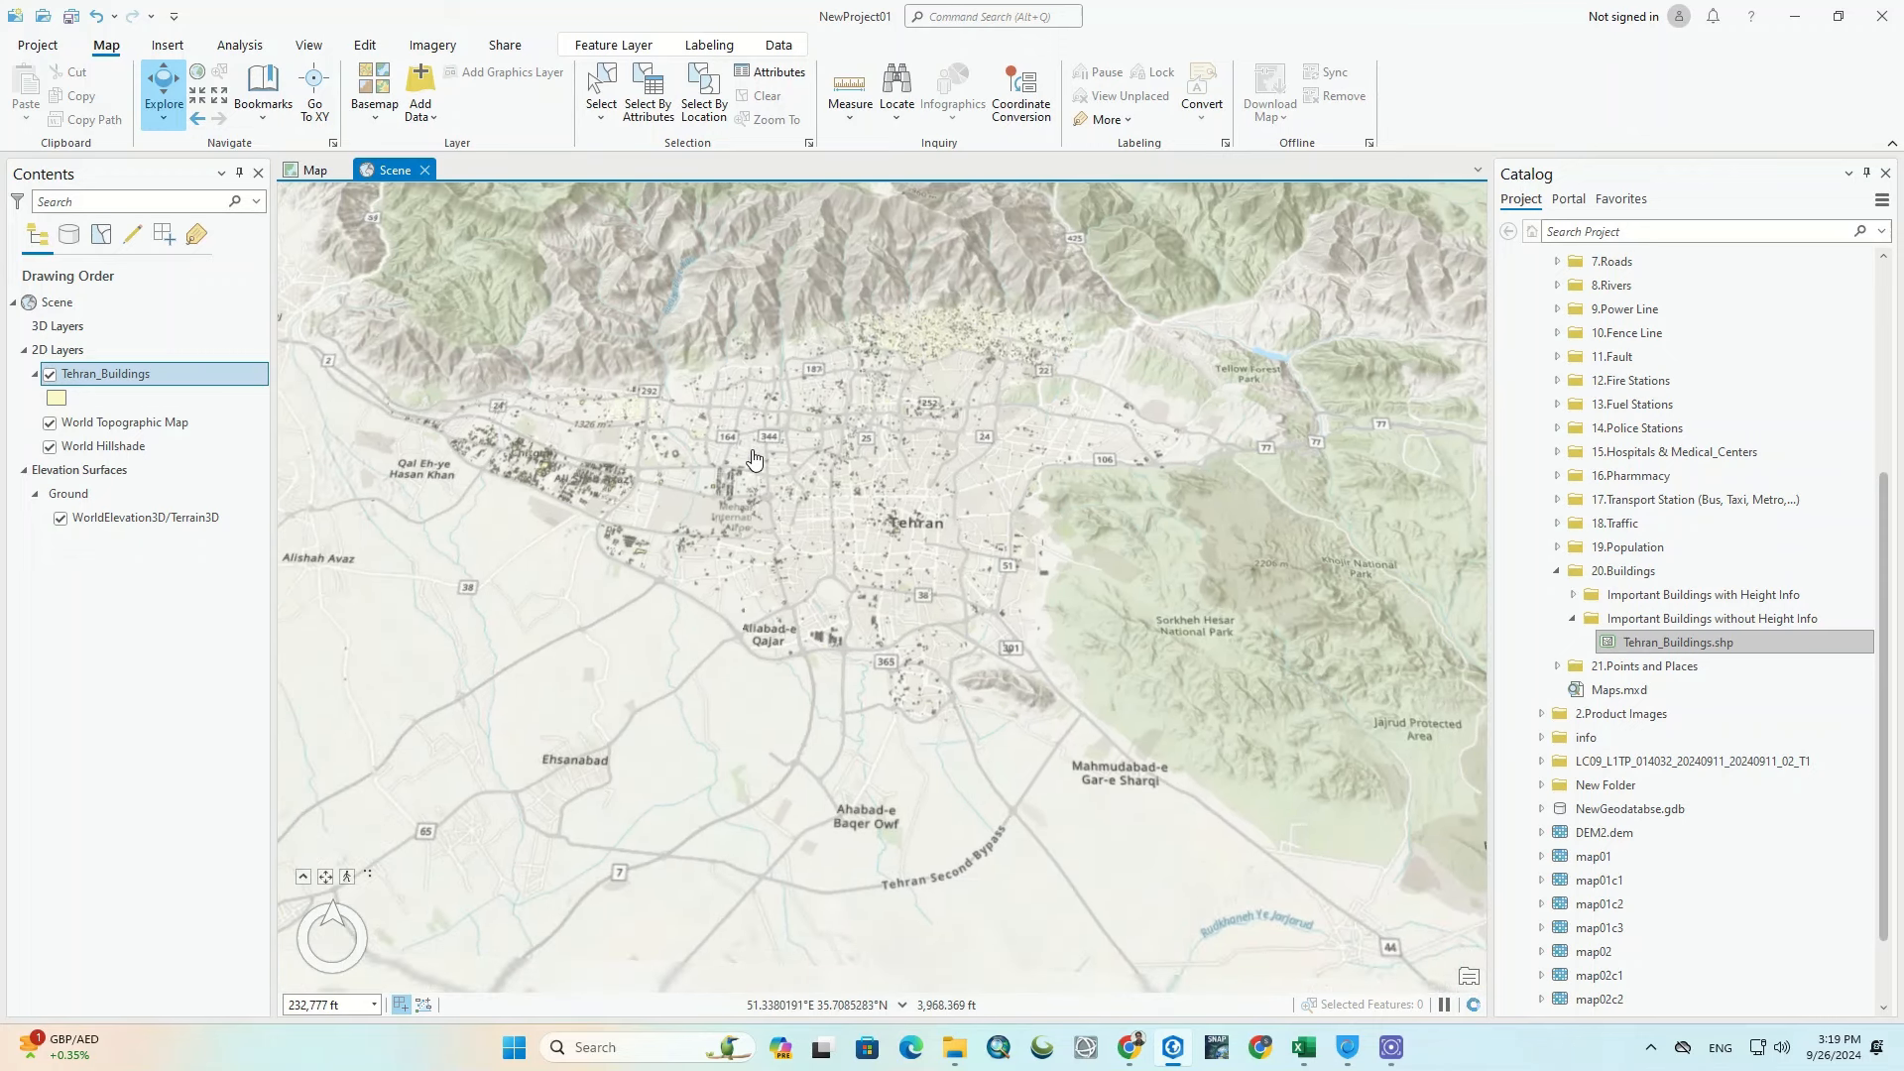
scroll(754, 458, "up", 2)
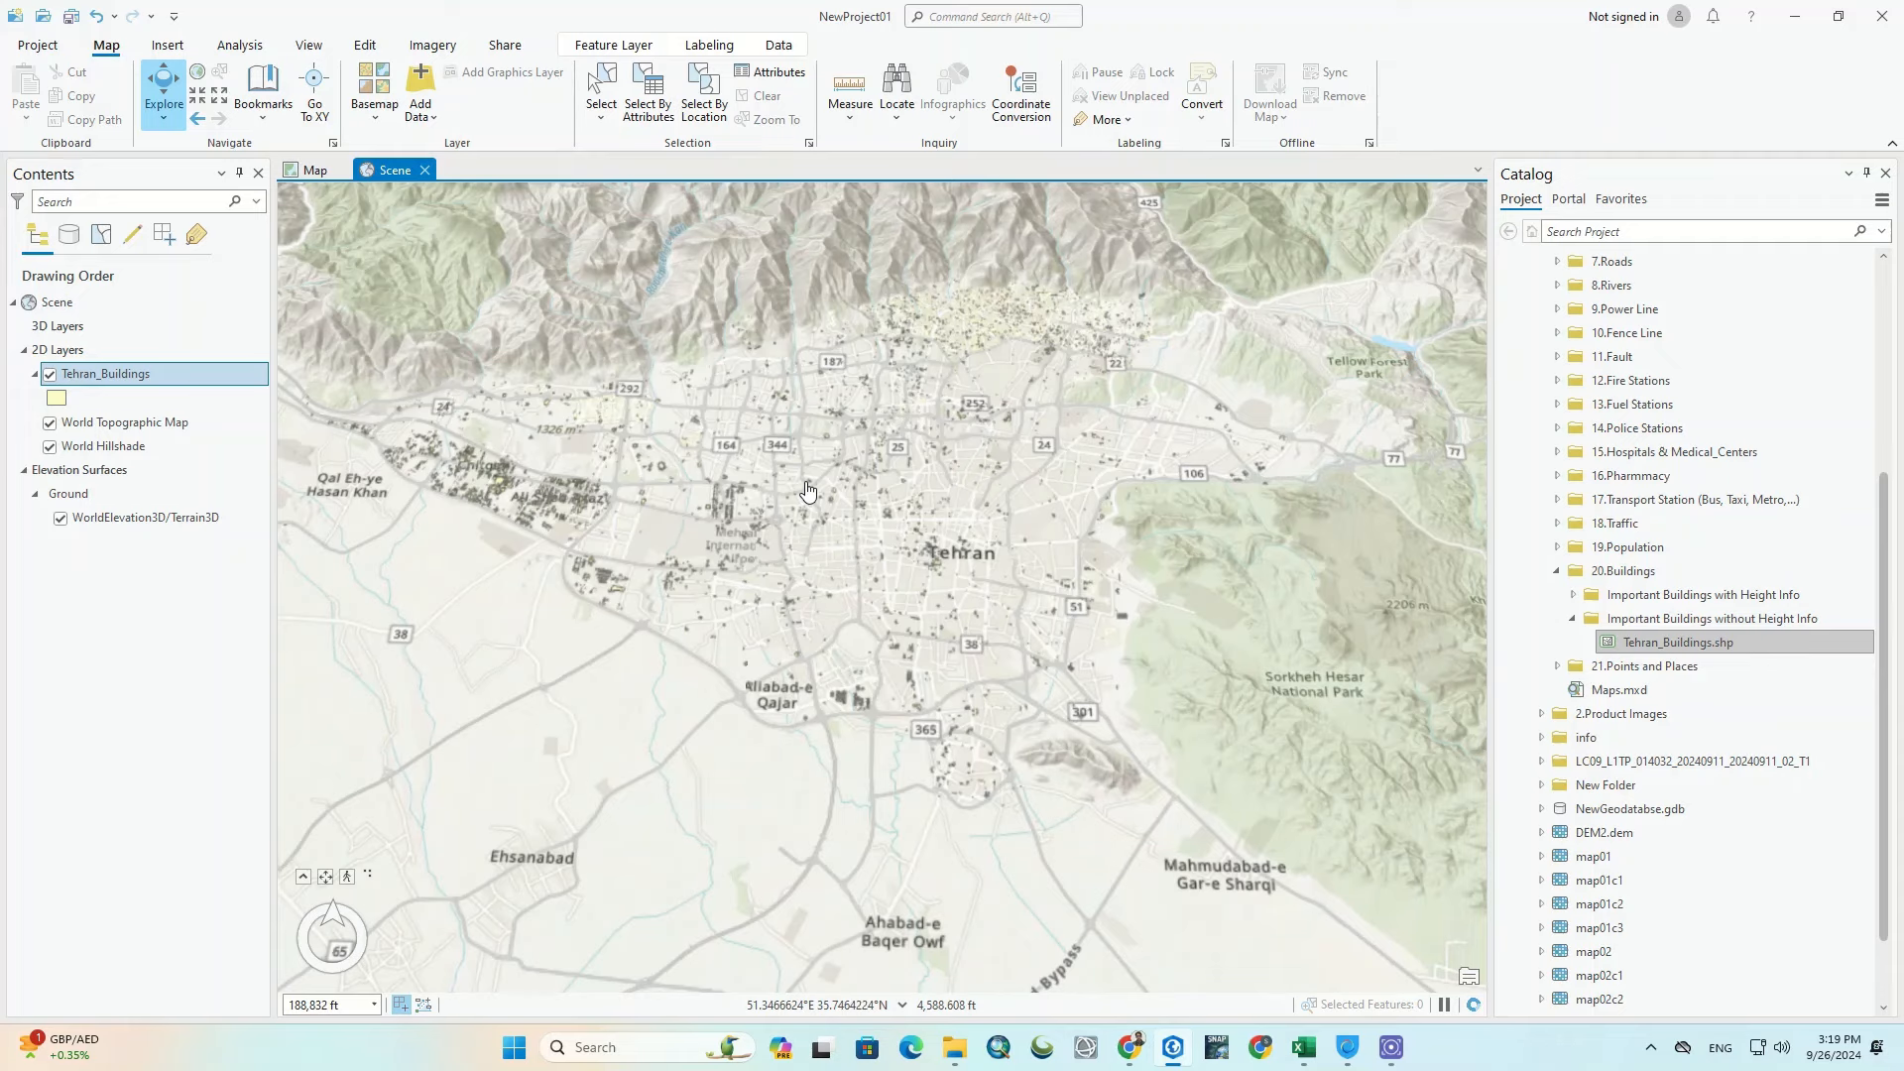
left_click_drag(808, 490, 809, 312)
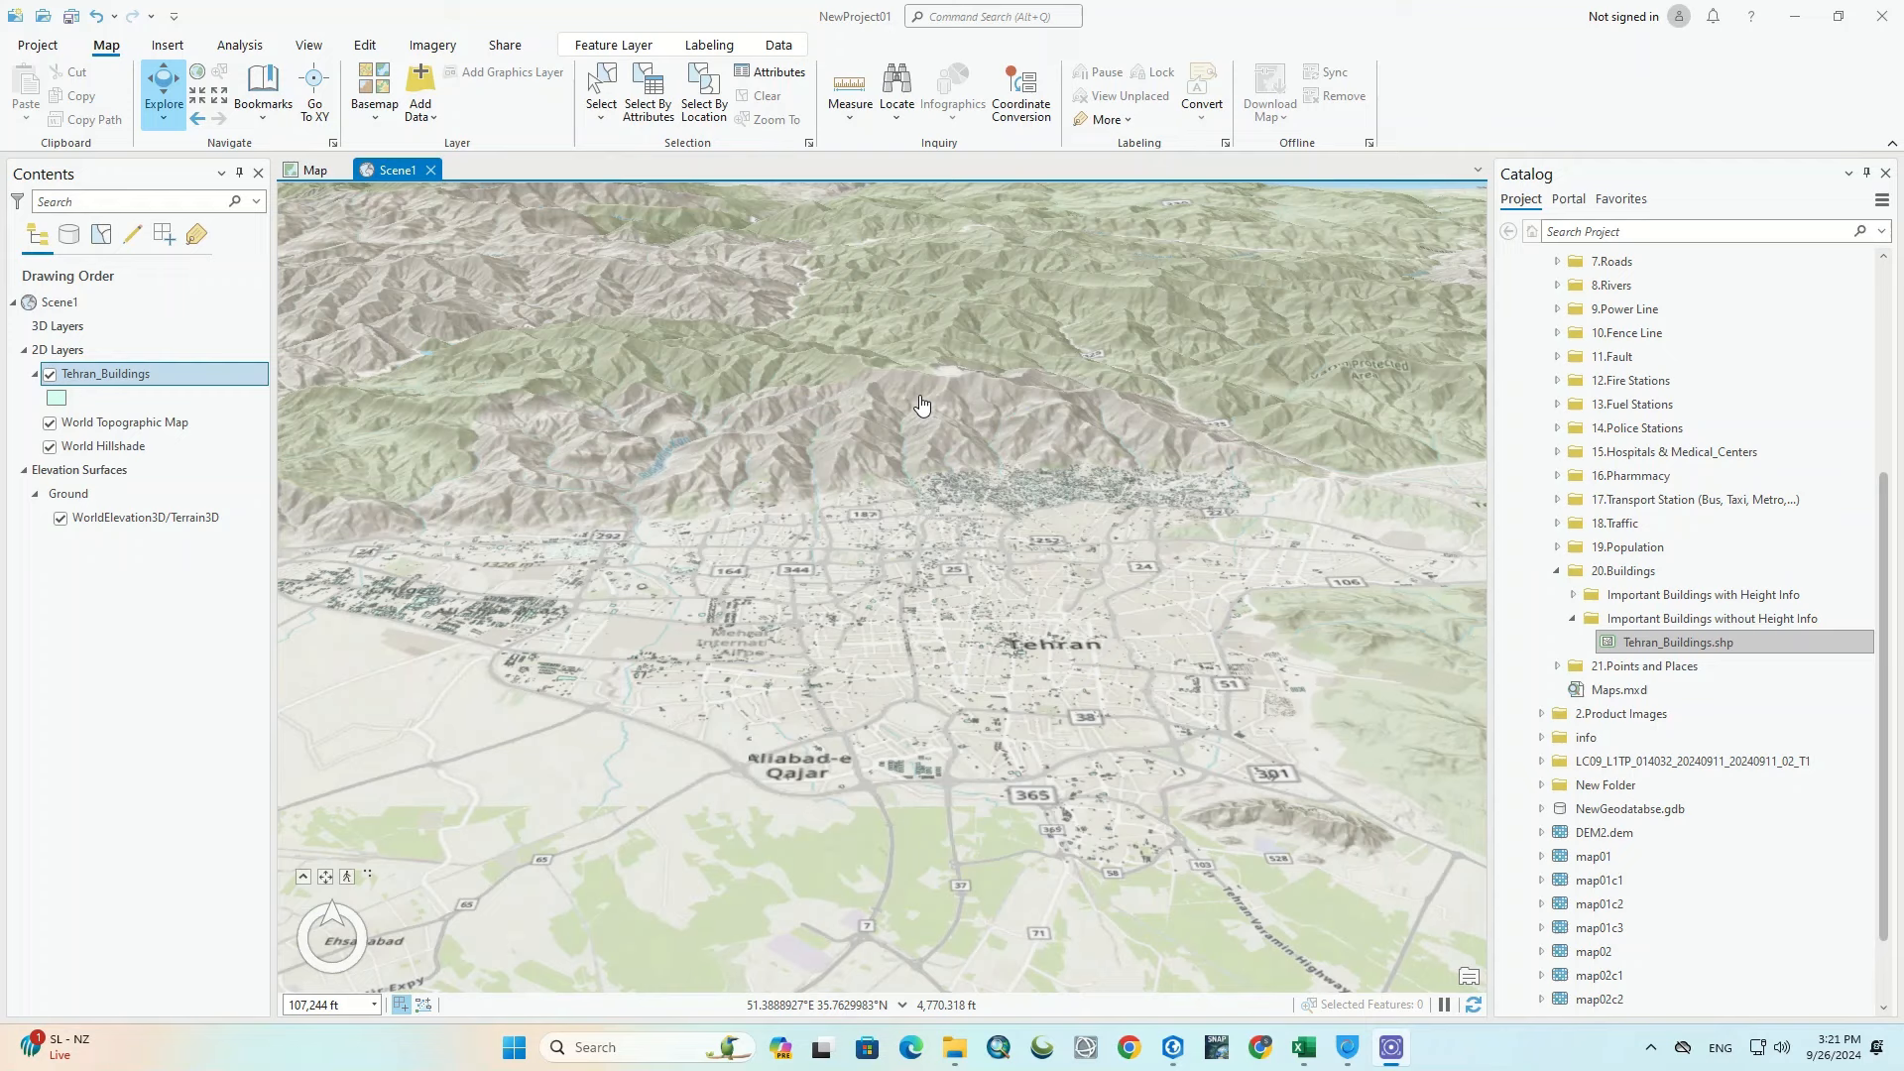
scroll(929, 536, "up", 3)
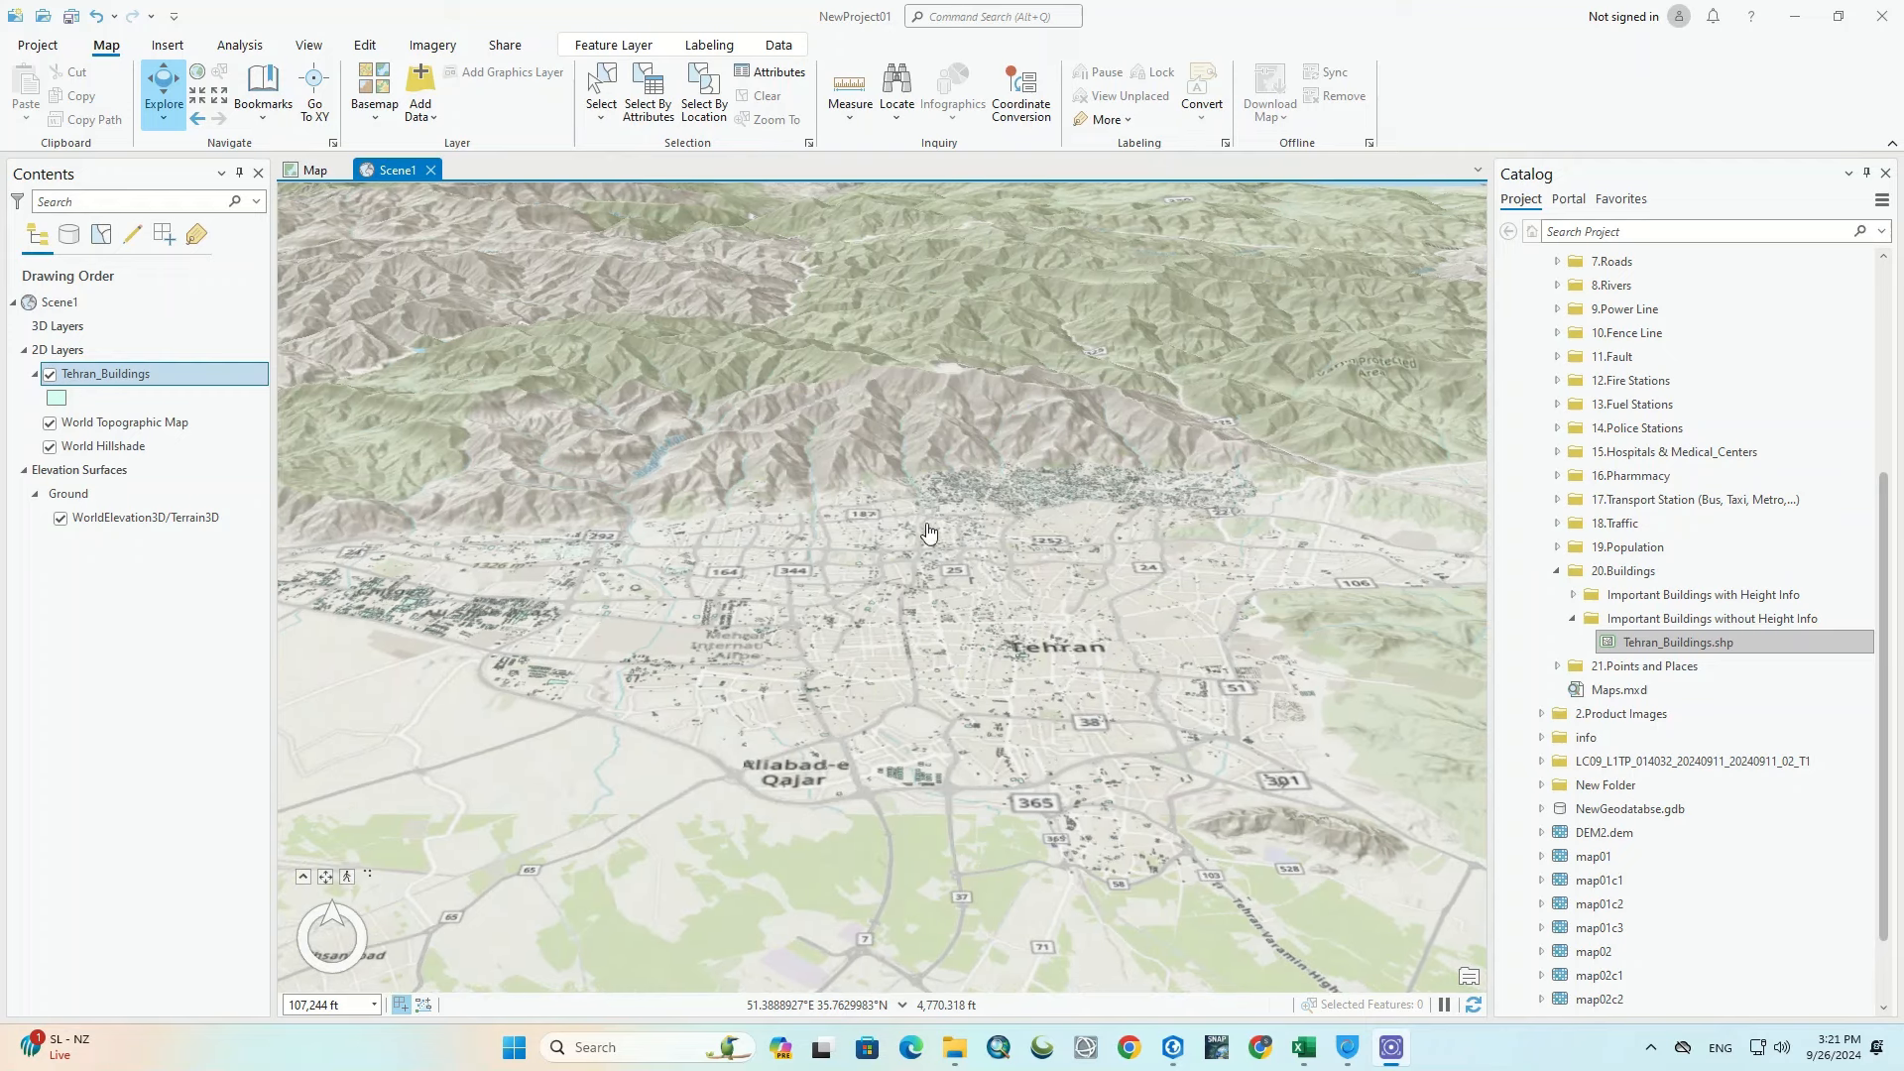
scroll(929, 578, "up", 3)
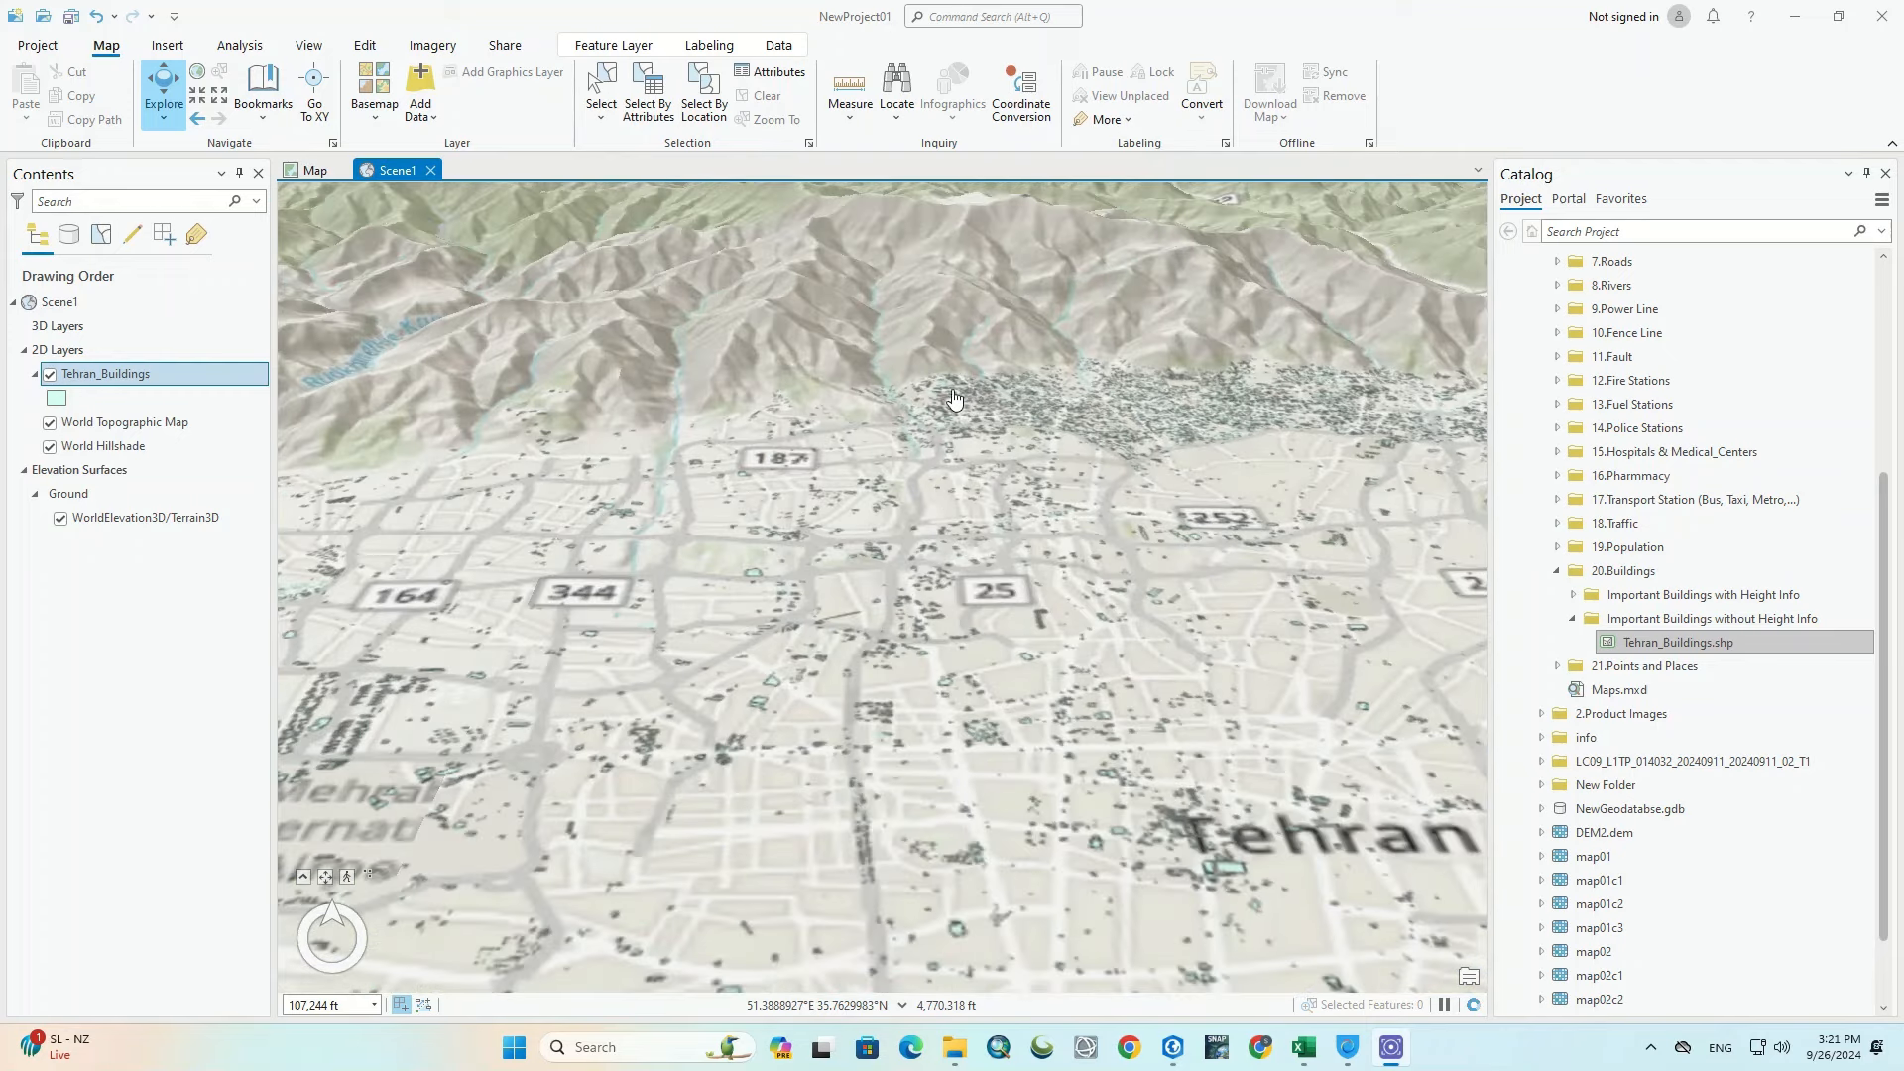
Step: Examine the Tehran_Buildings footprints and the mountains north of the city at close range in a tilted, near-horizon 3D view
scroll(955, 381, "up", 2)
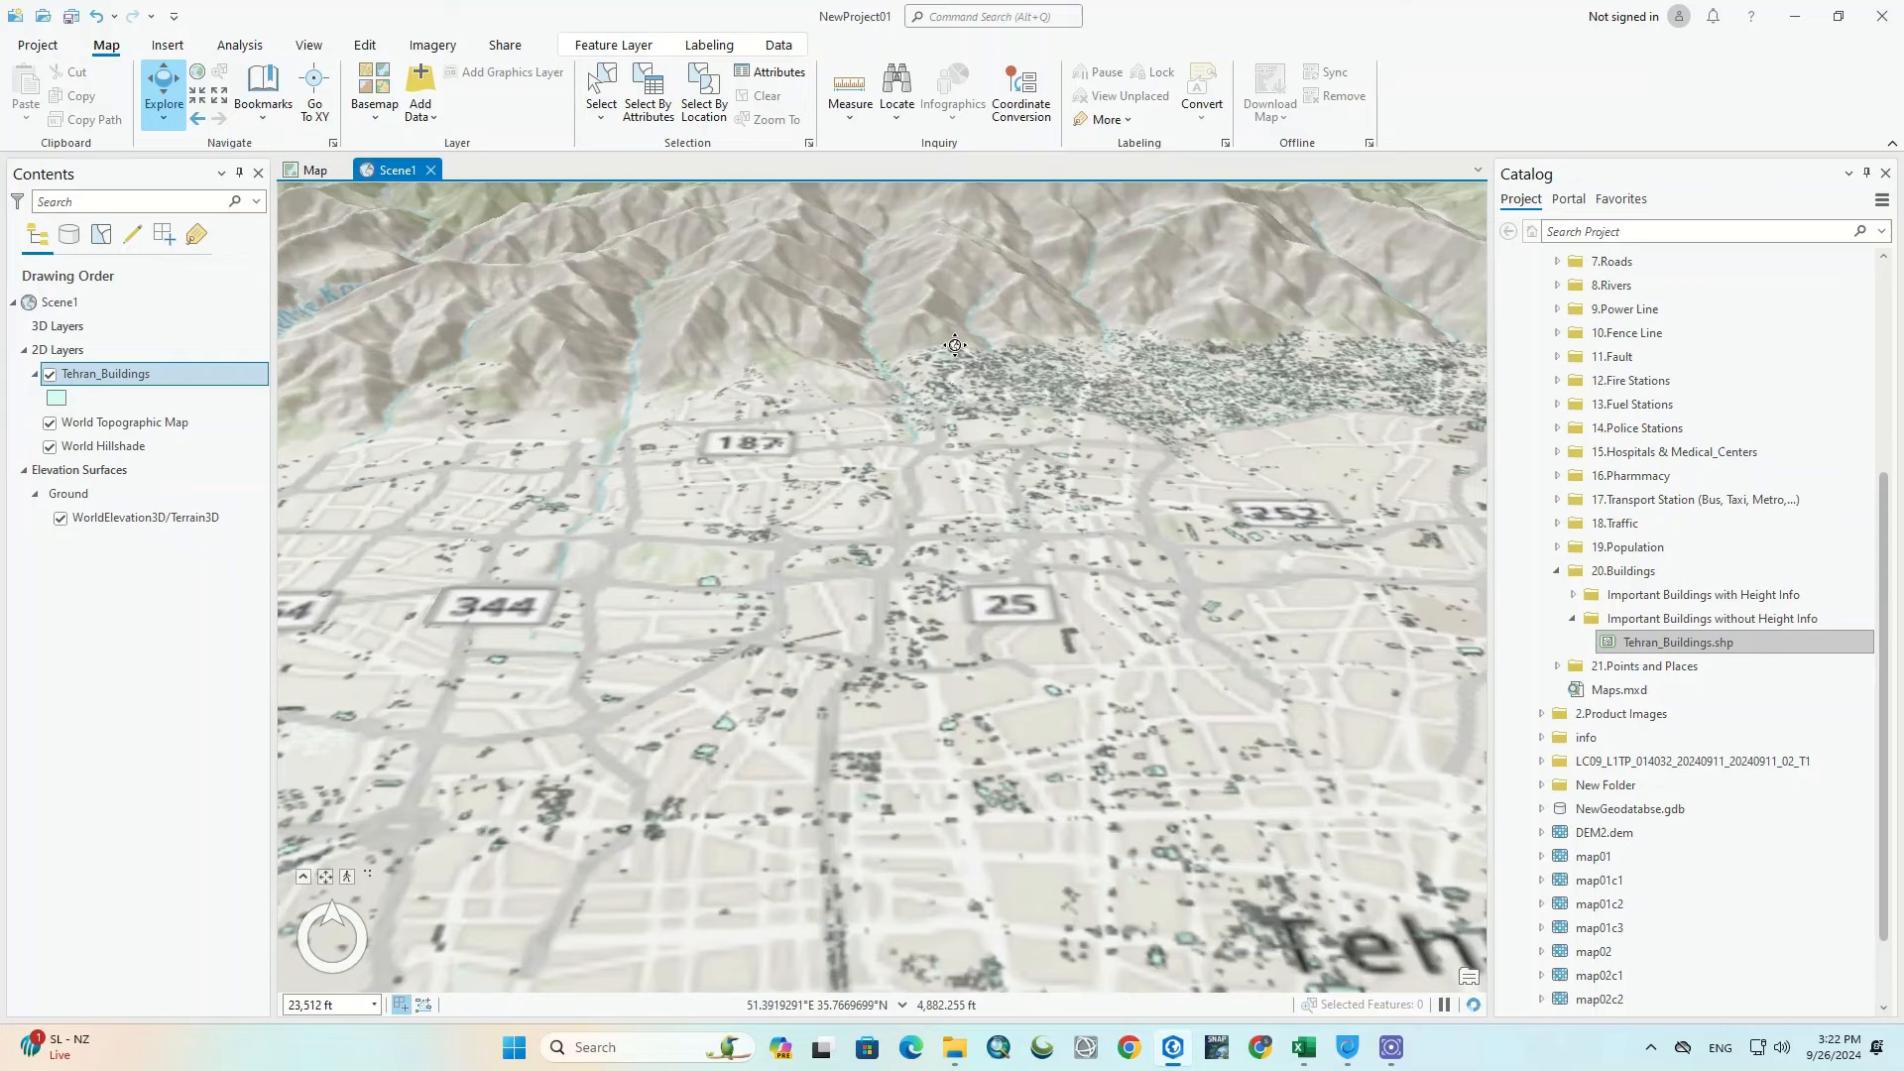
left_click_drag(956, 339, 952, 279)
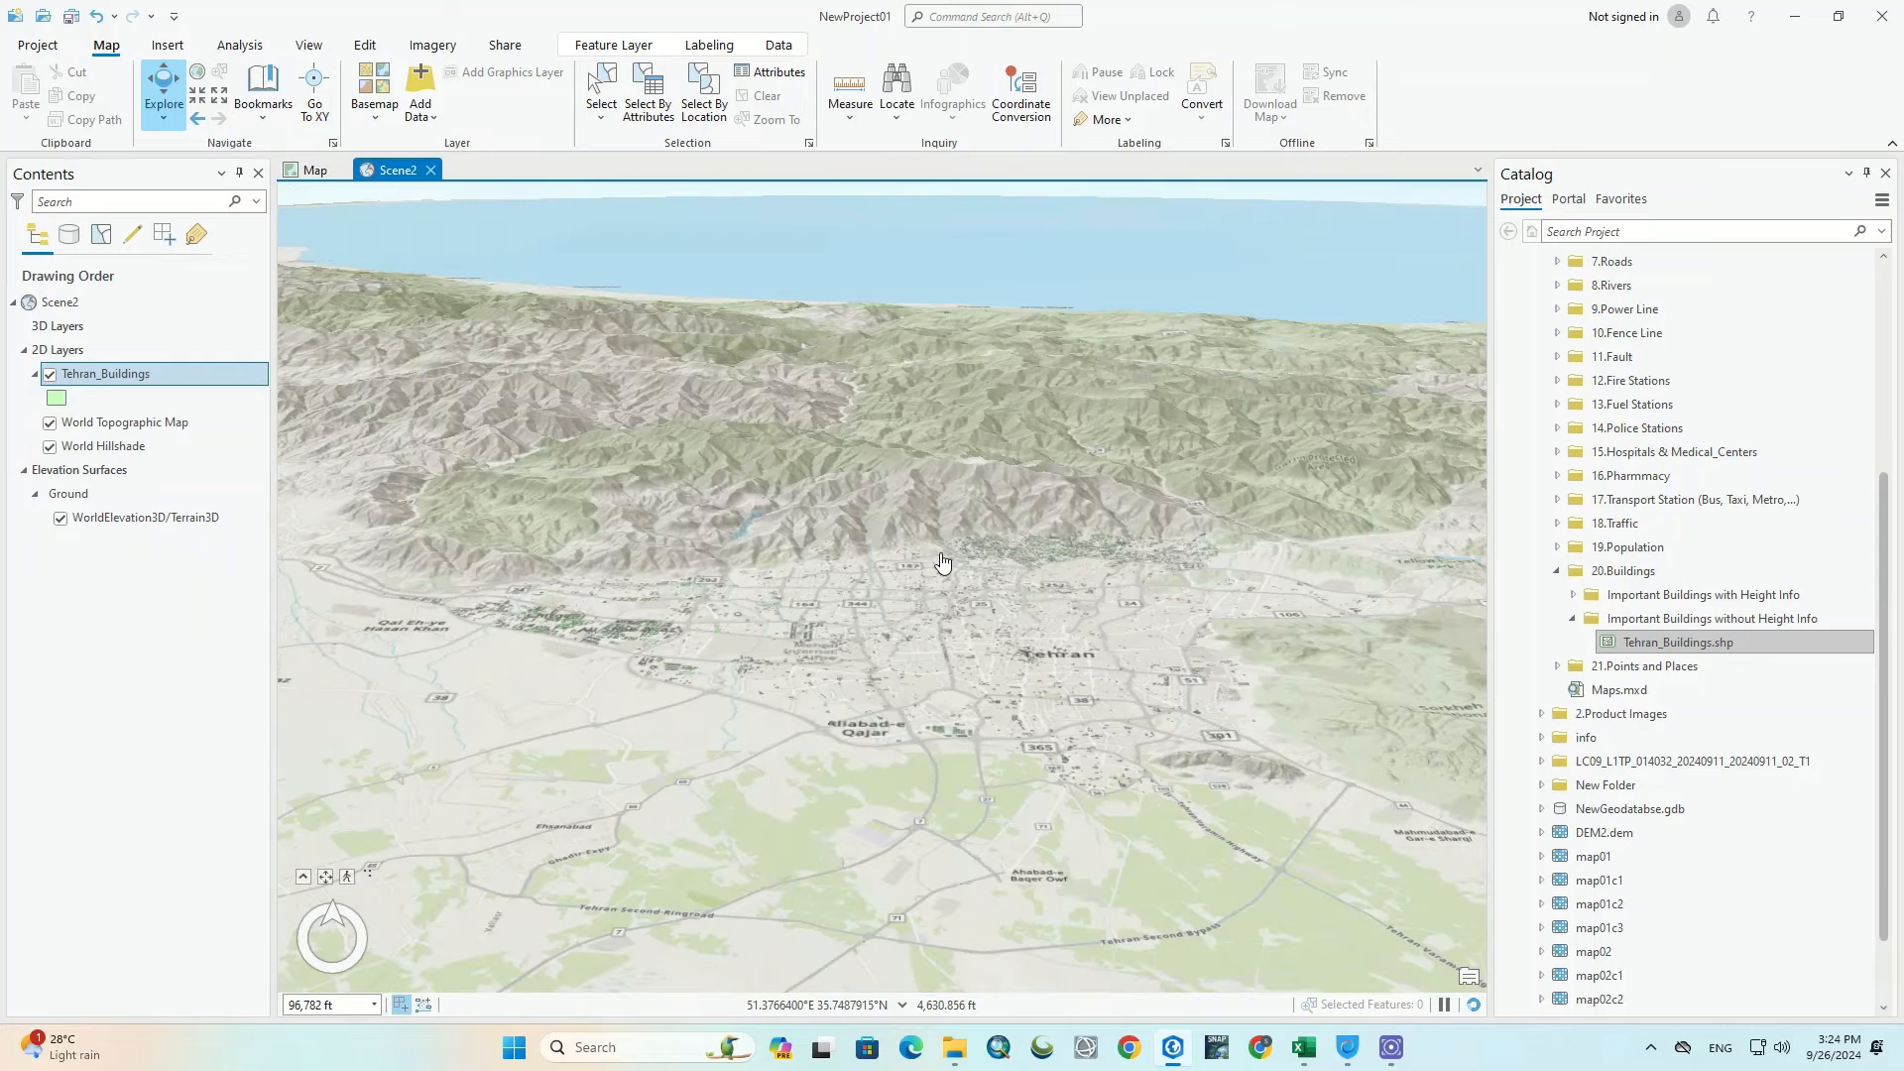
scroll(942, 562, "up", 2)
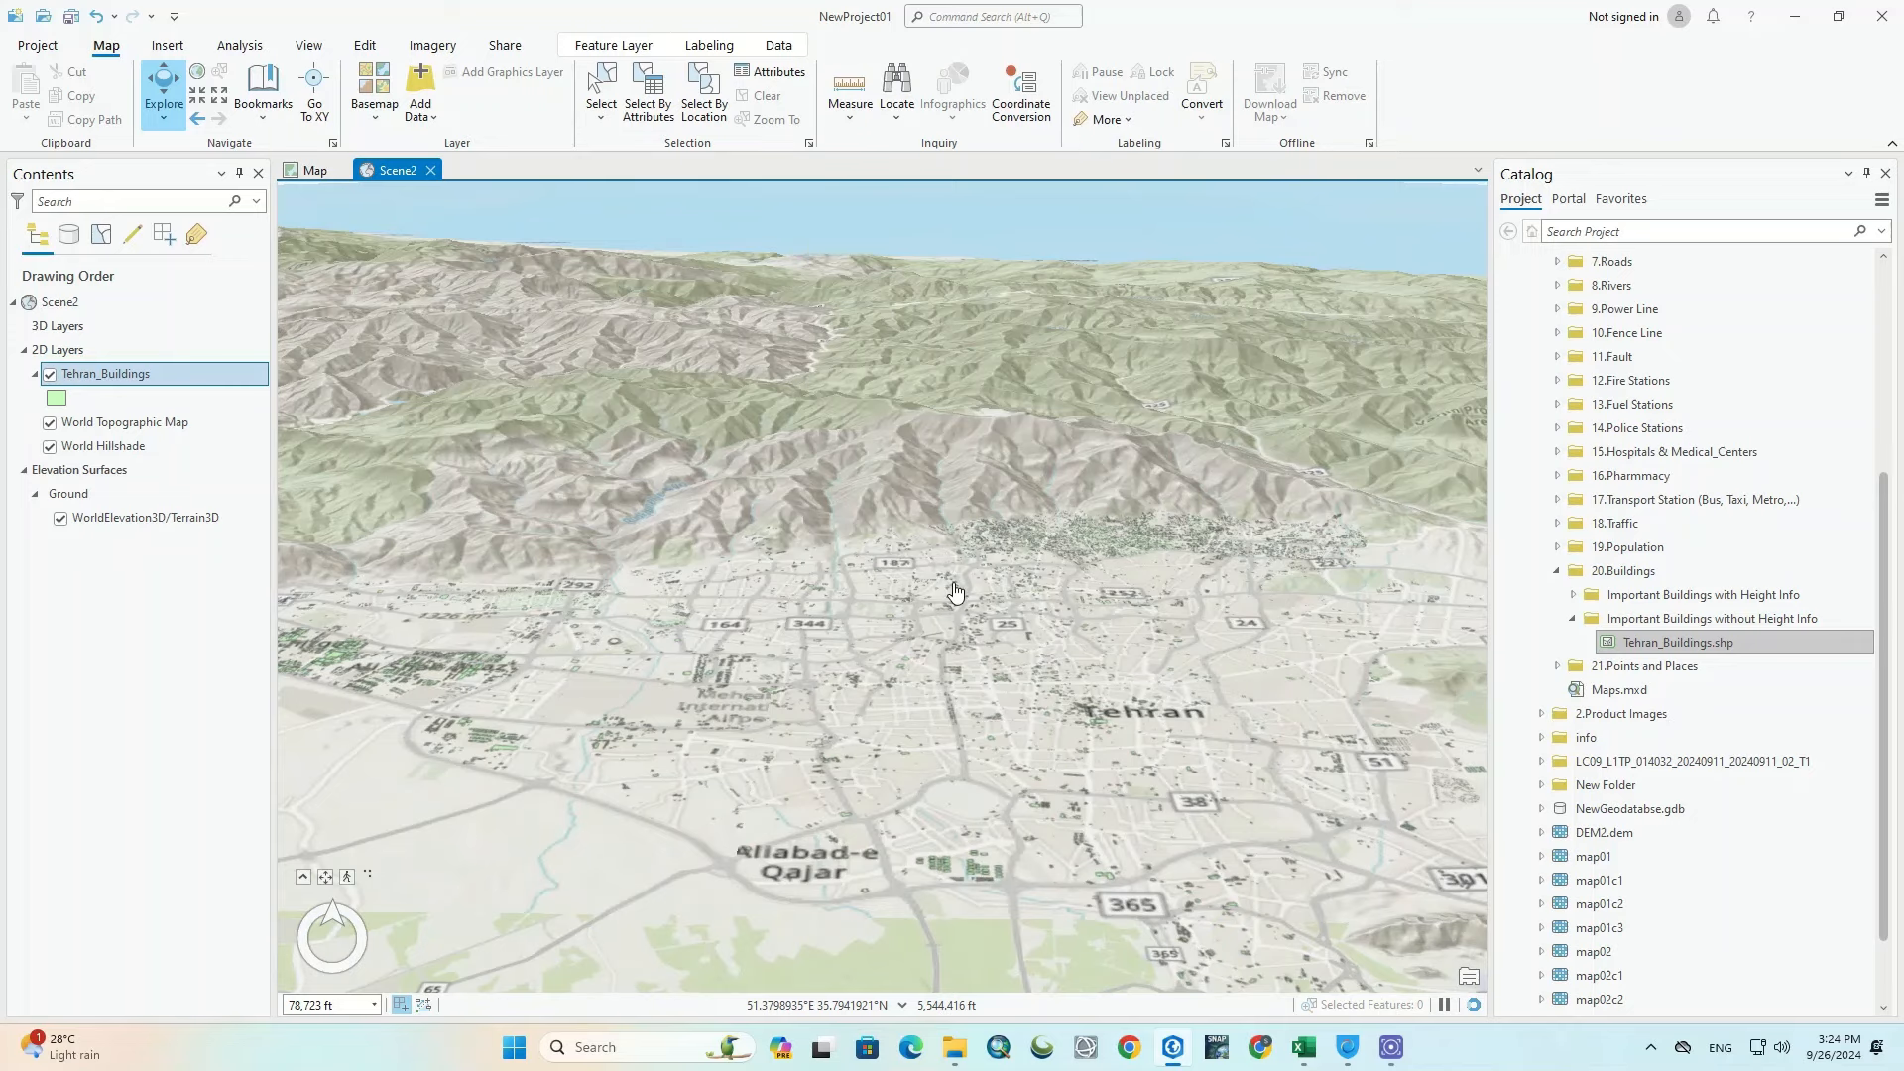
scroll(955, 592, "up", 4)
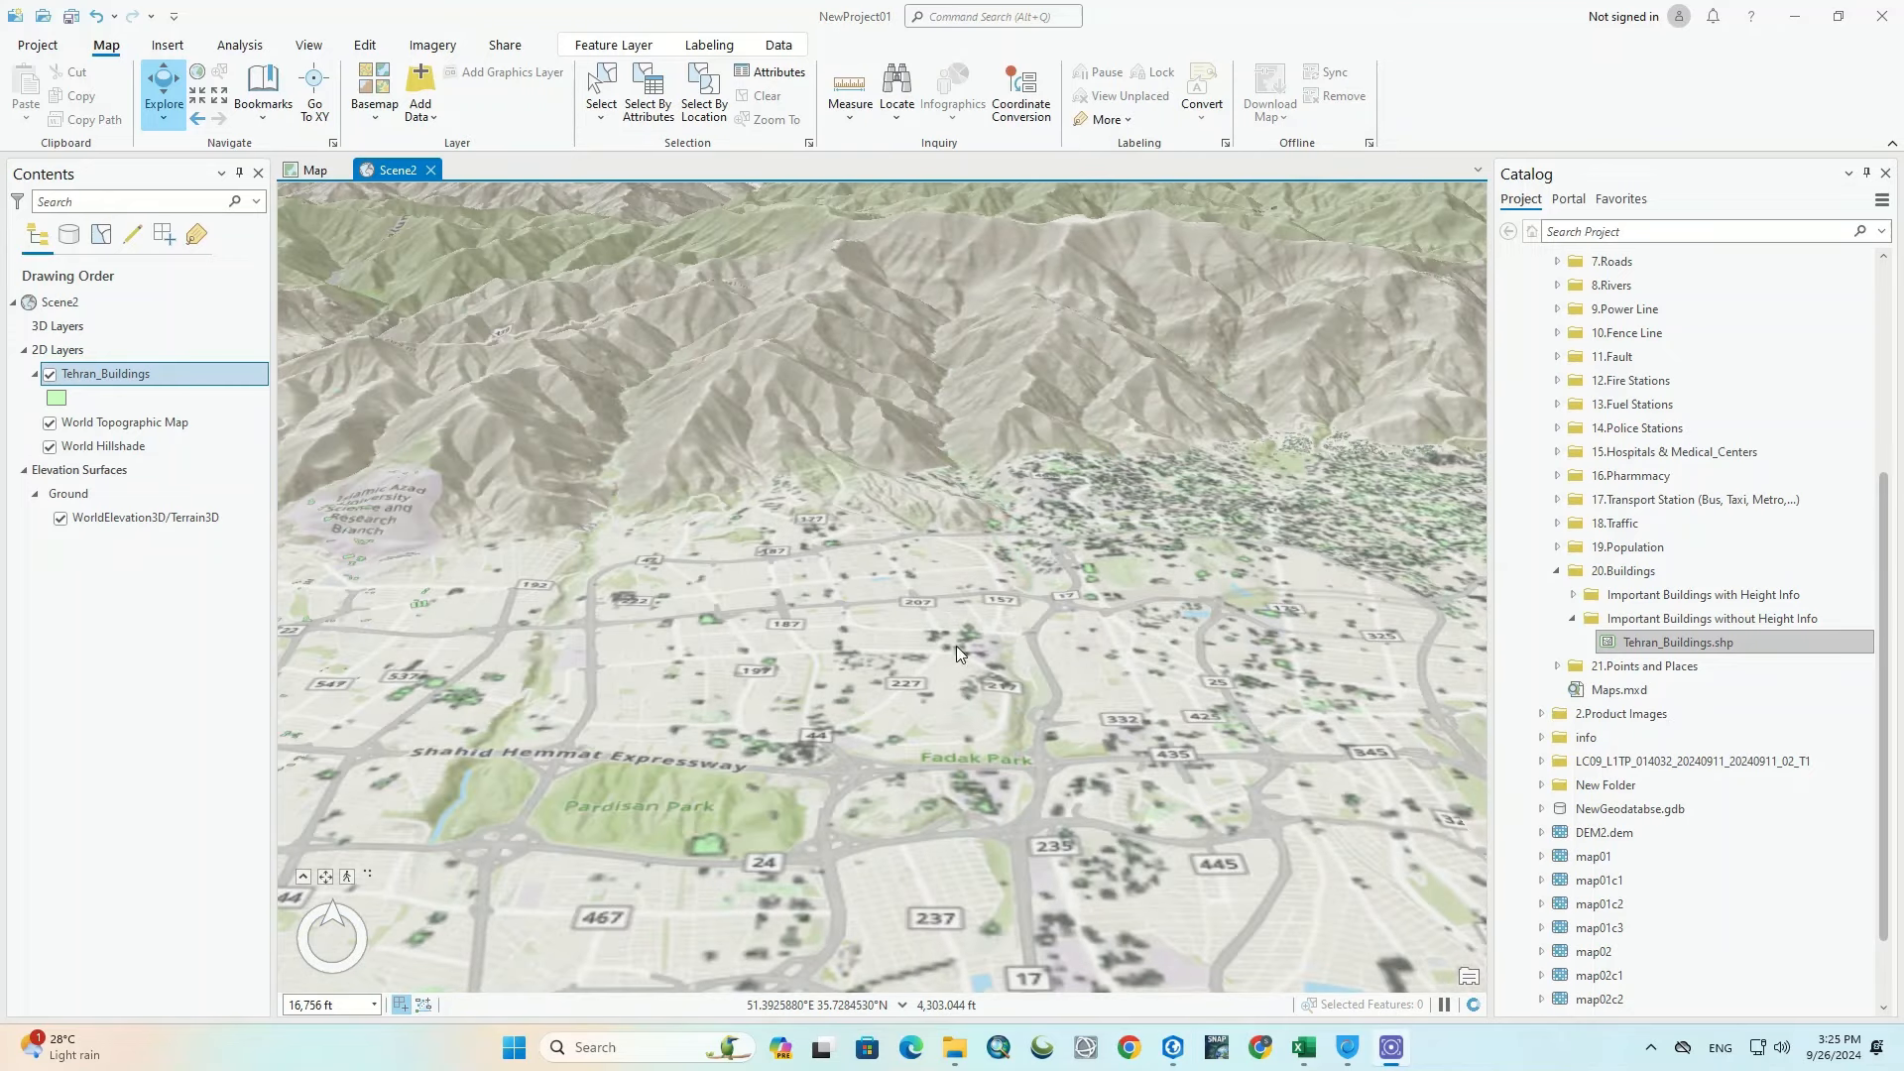
left_click_drag(1016, 627, 1089, 536)
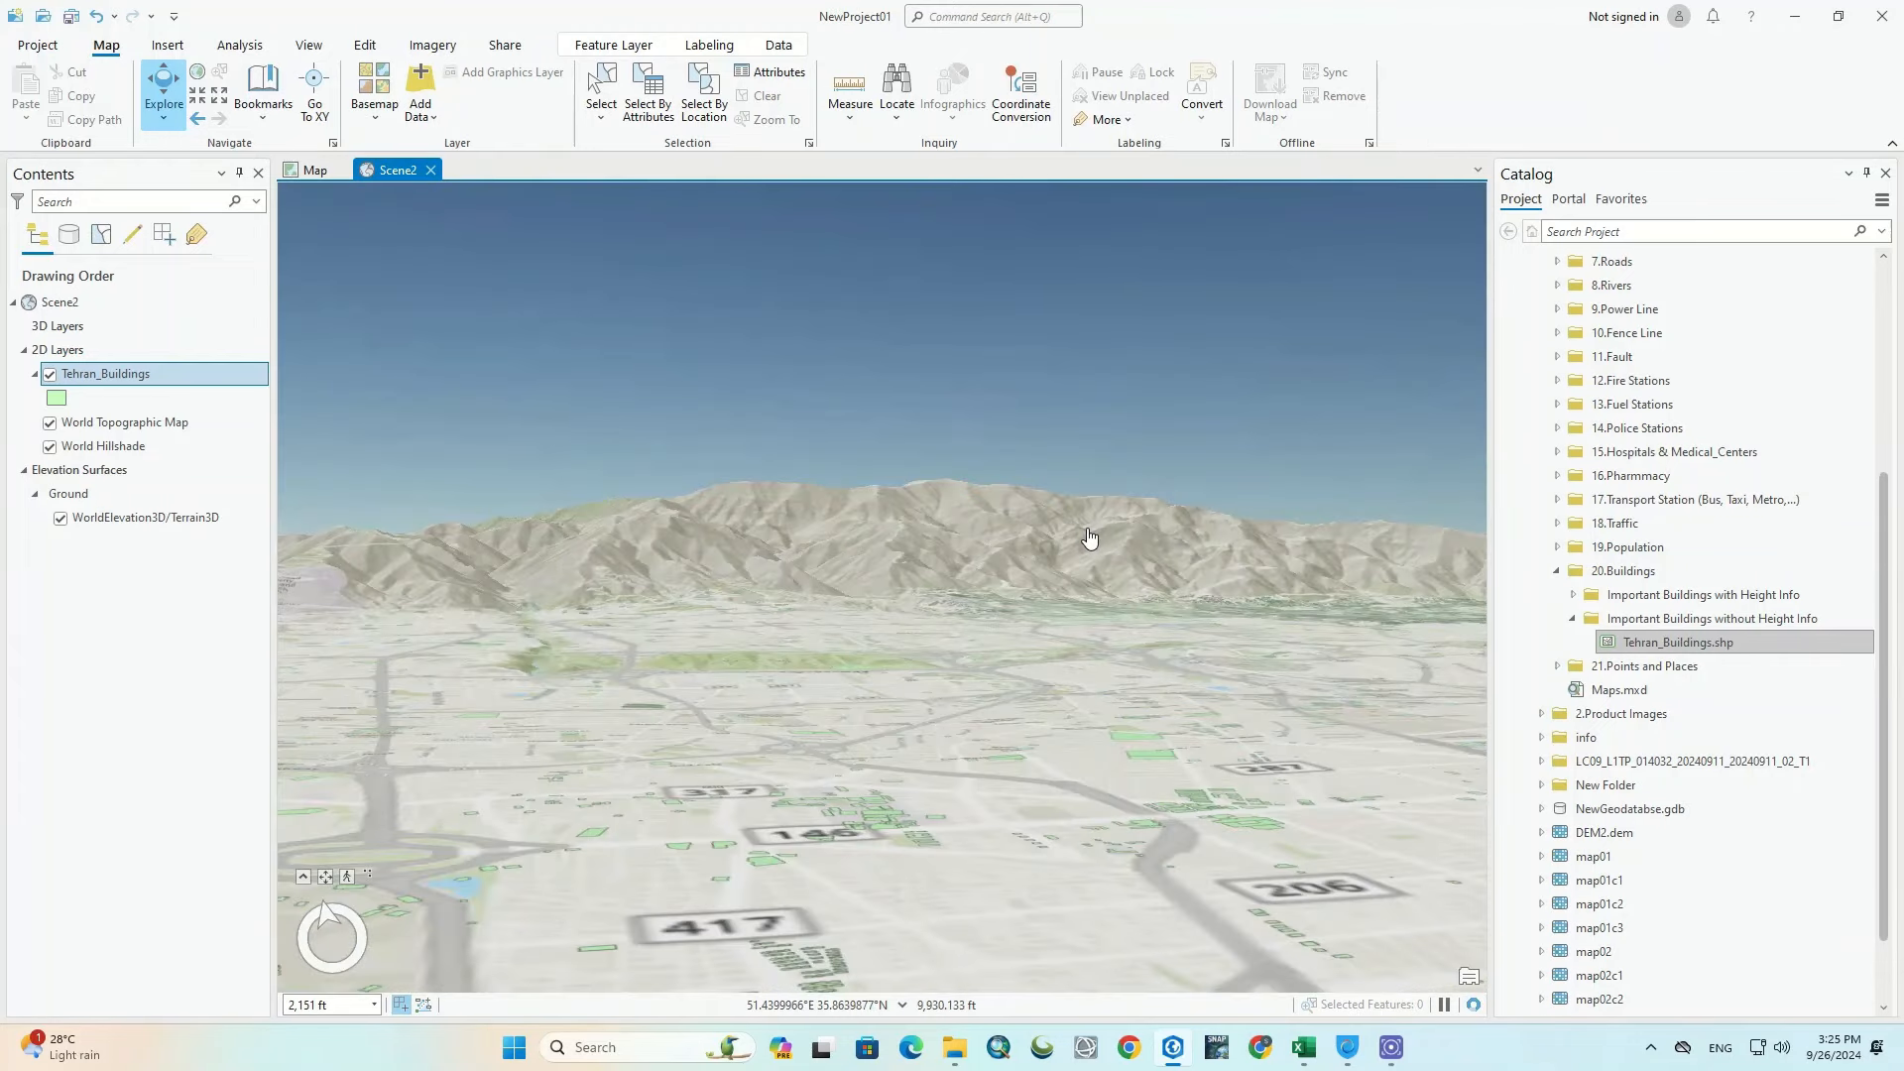
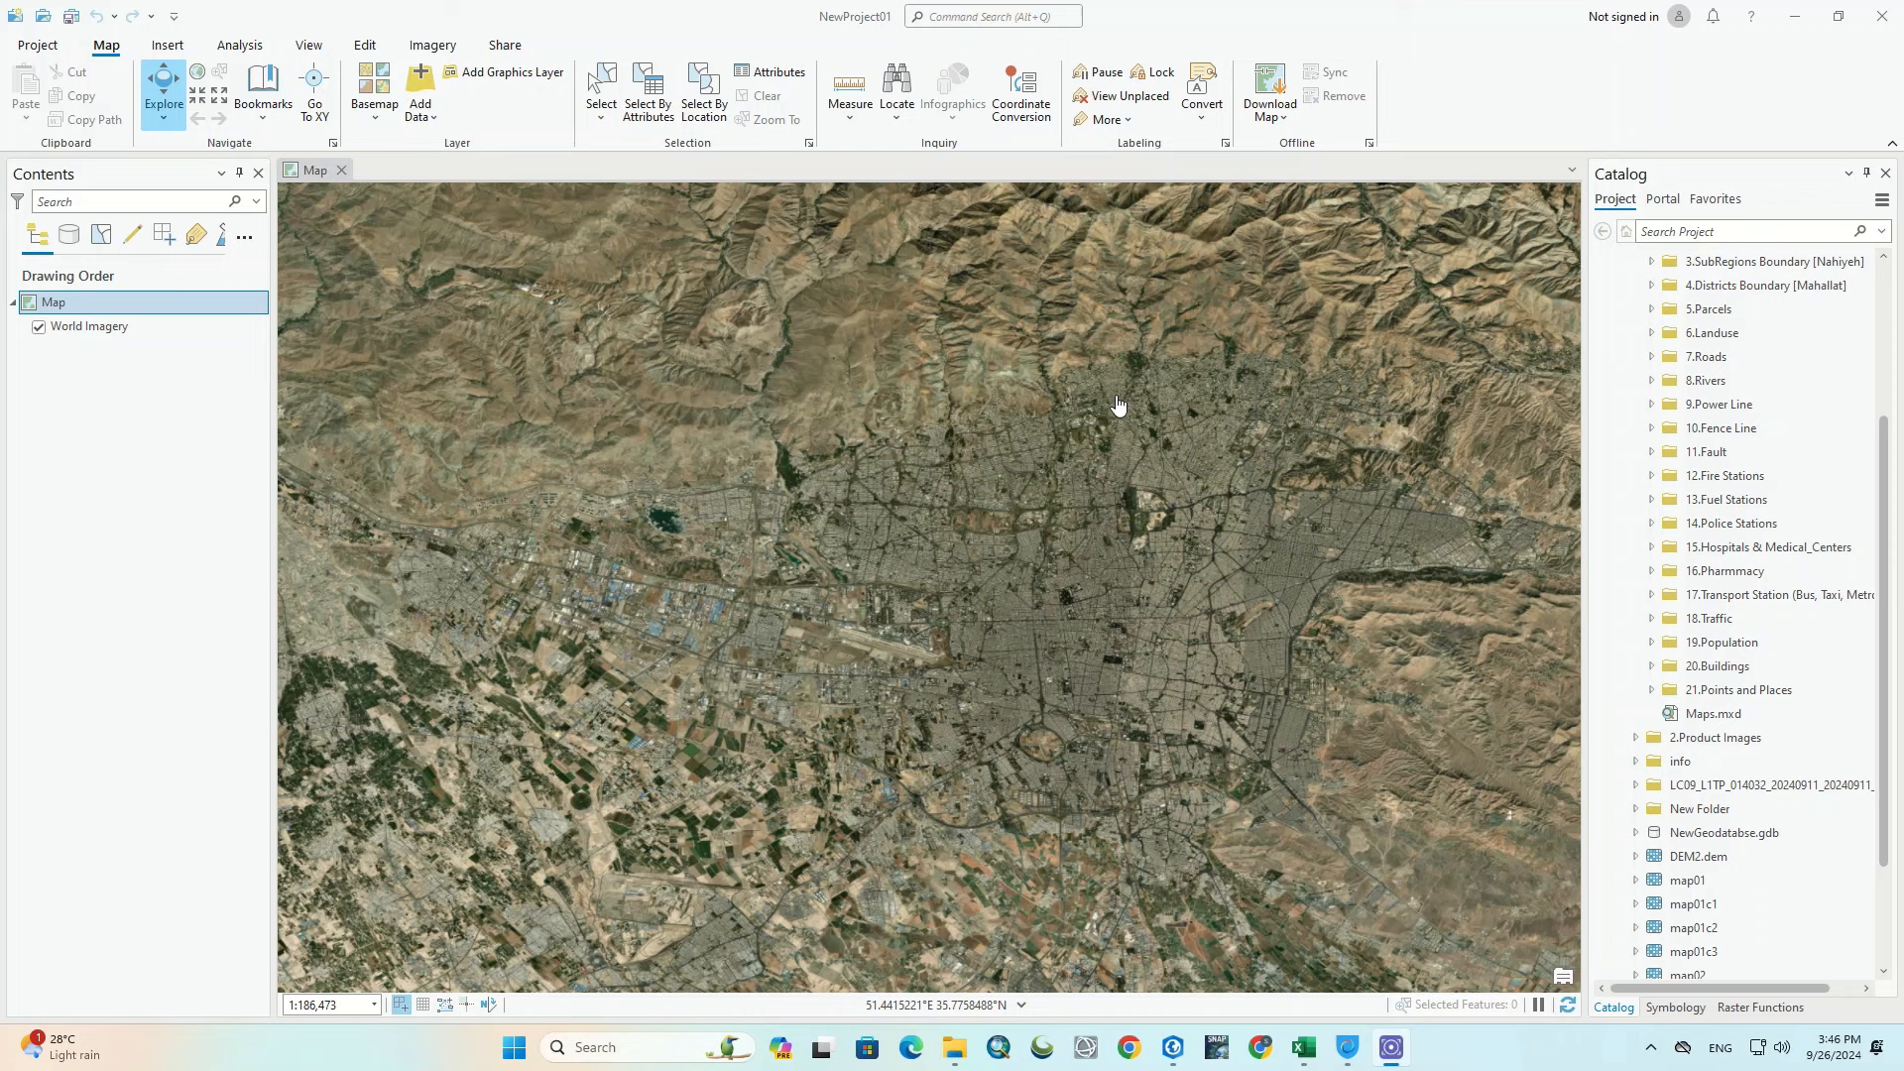
Step: Change the map's basemap from imagery to Terreno con etiquetas
left_click(362, 120)
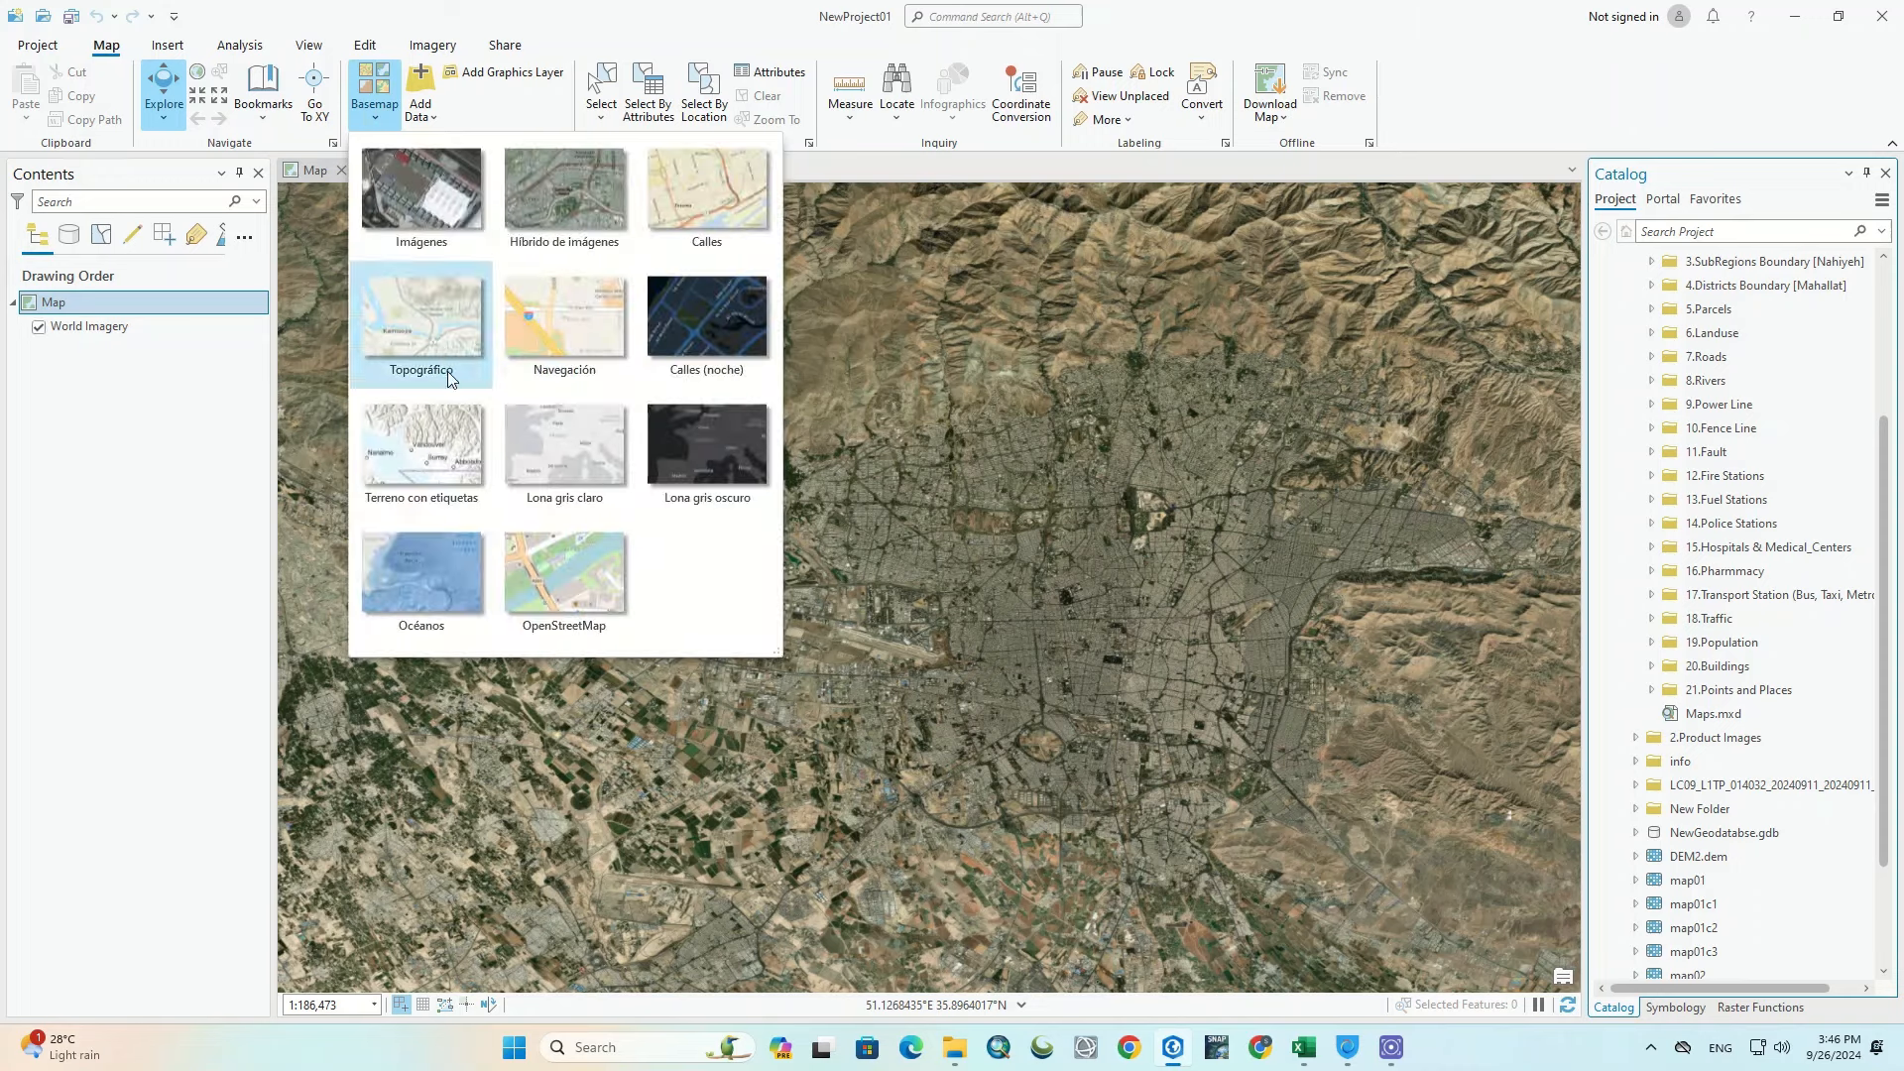
left_click(427, 445)
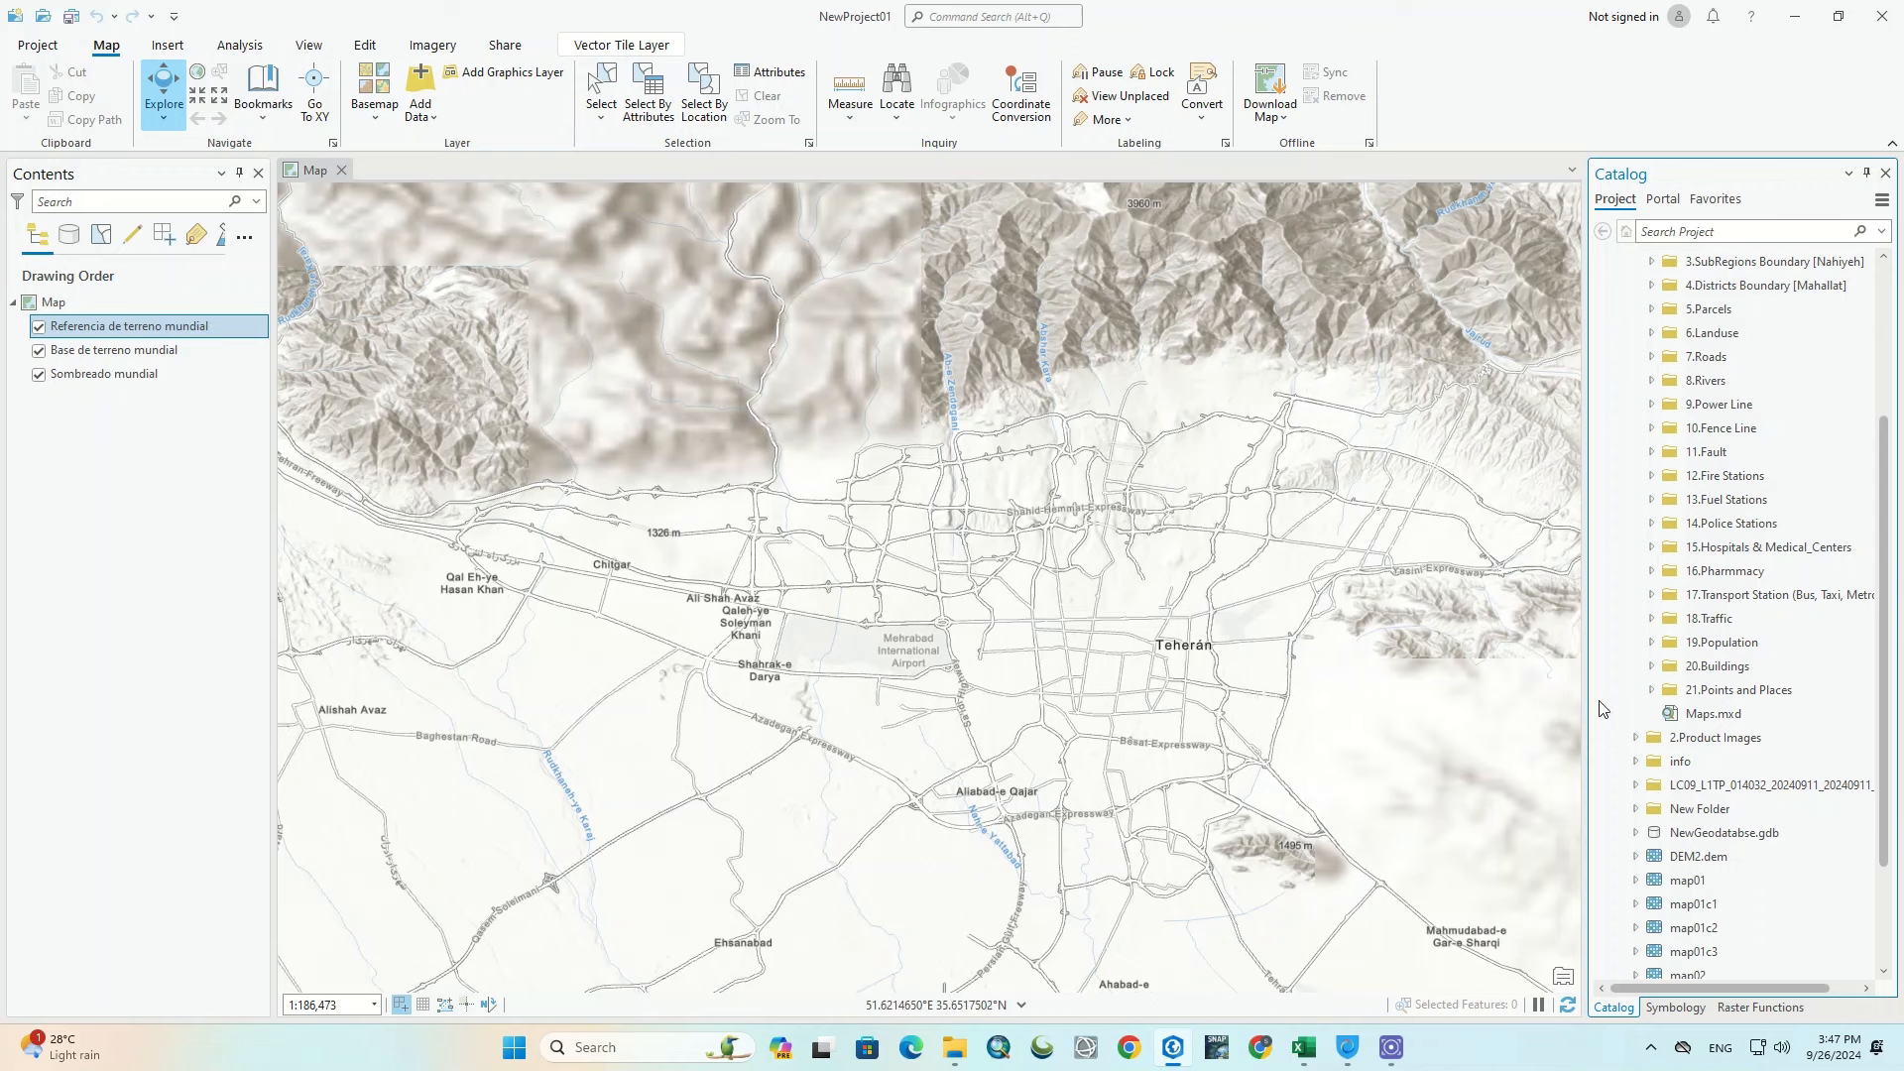
Step: Add Tehran Buildings.shp from the Important Buildings with Height Info folder of 20.Buildings to a new local scene
left_click(1652, 665)
left_click(1668, 692)
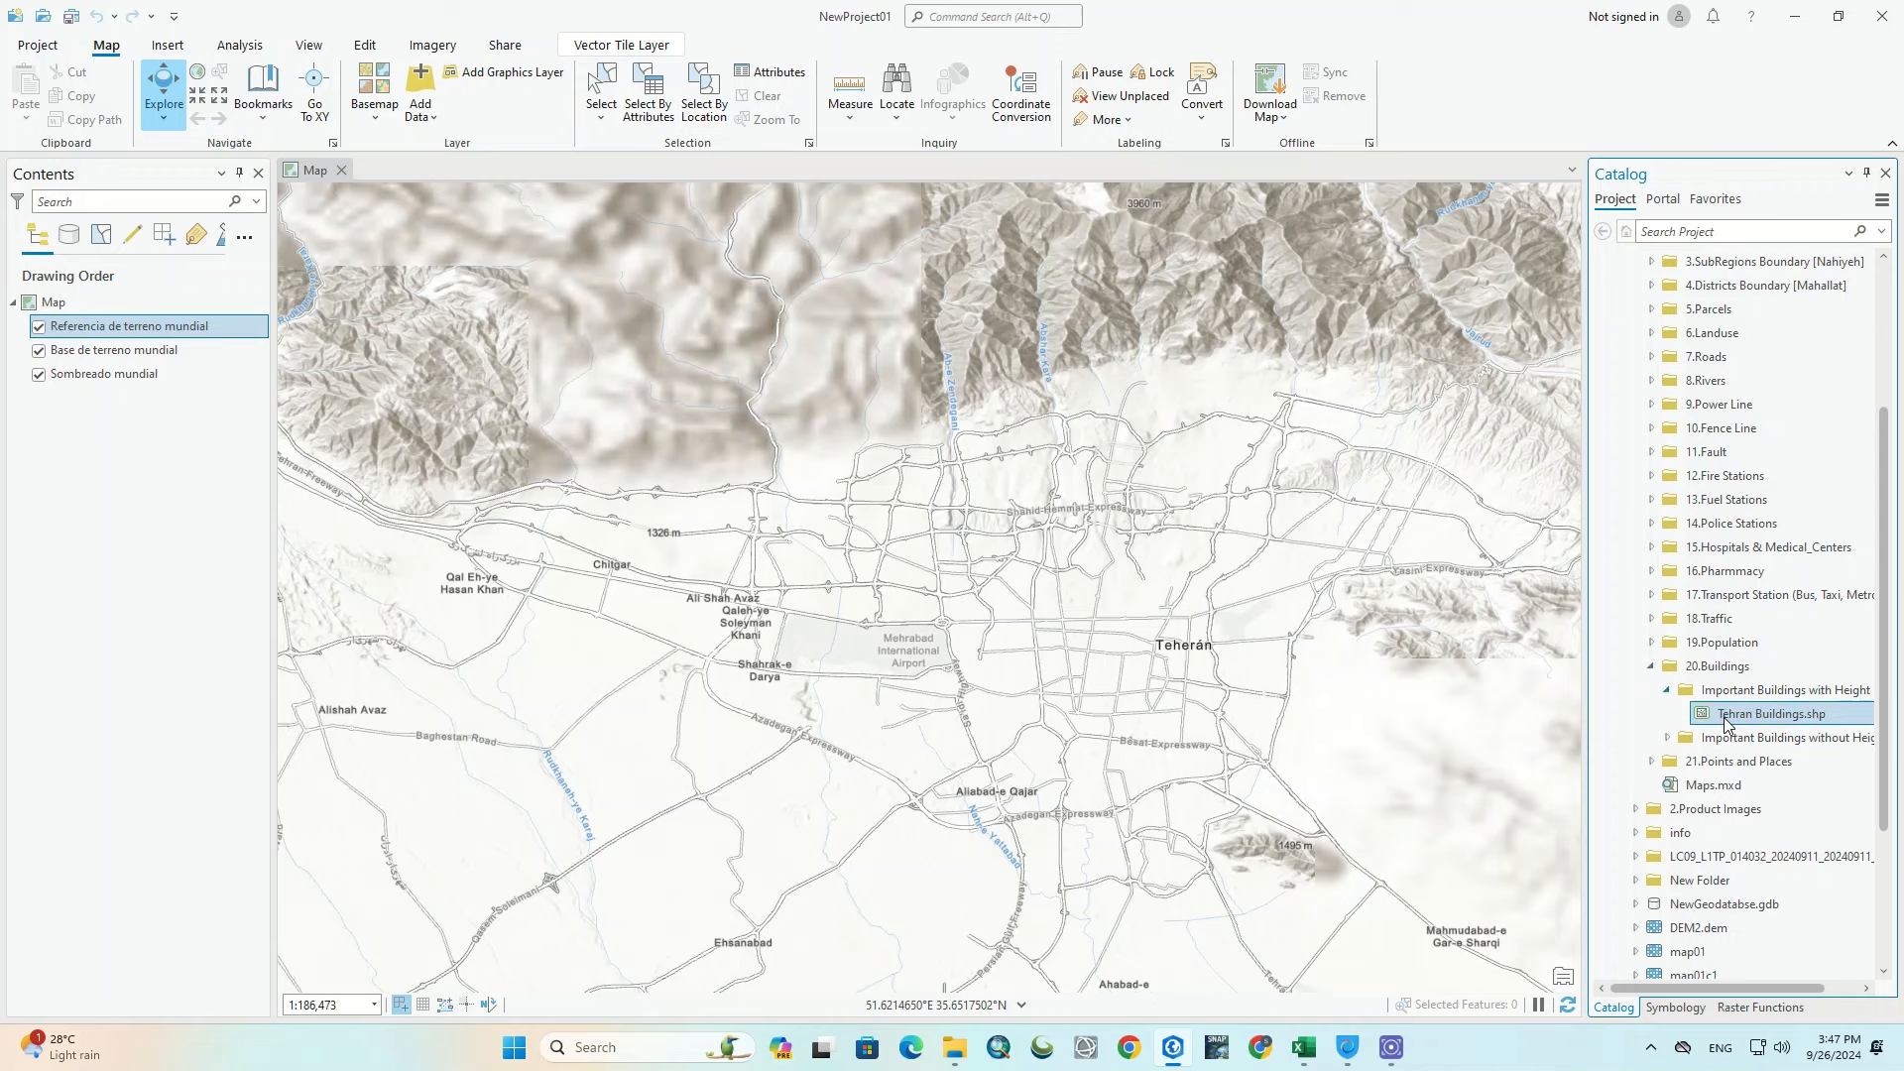
right_click(1708, 706)
mouse_move(1537, 344)
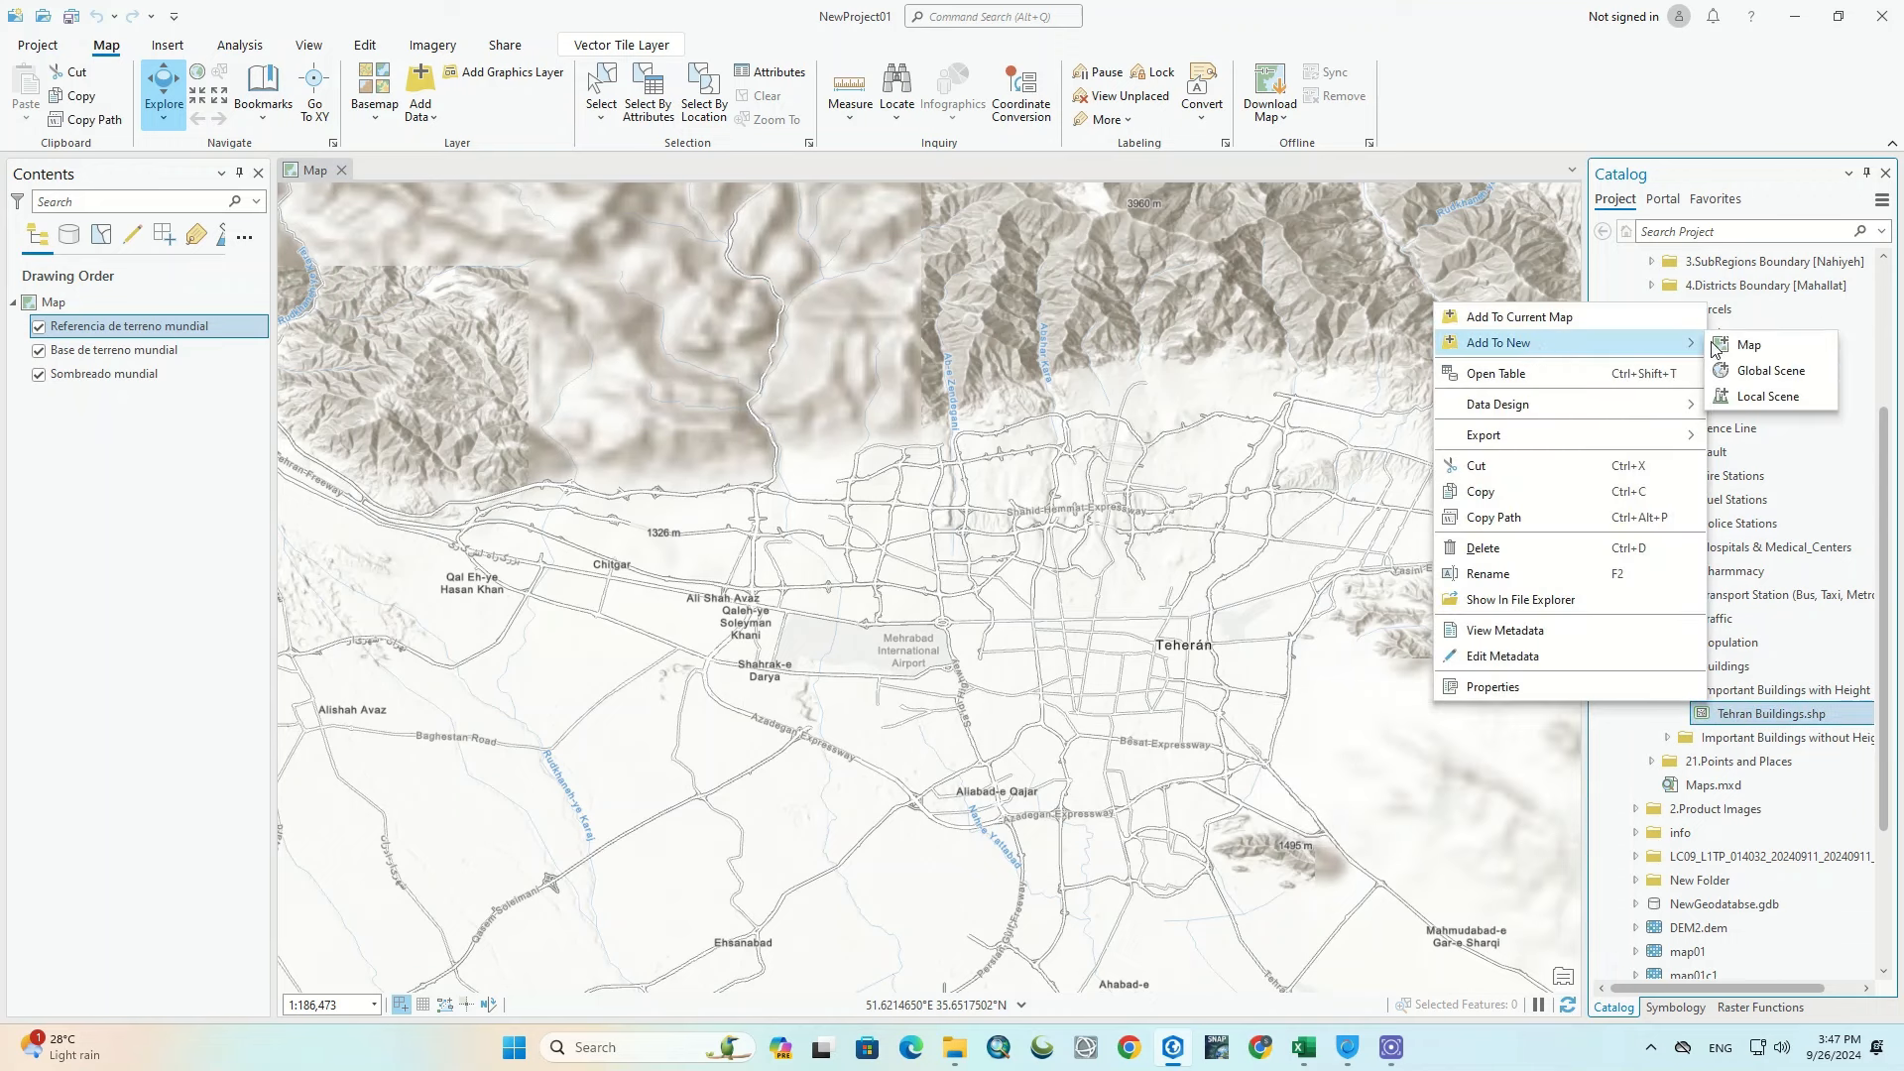
left_click(1799, 396)
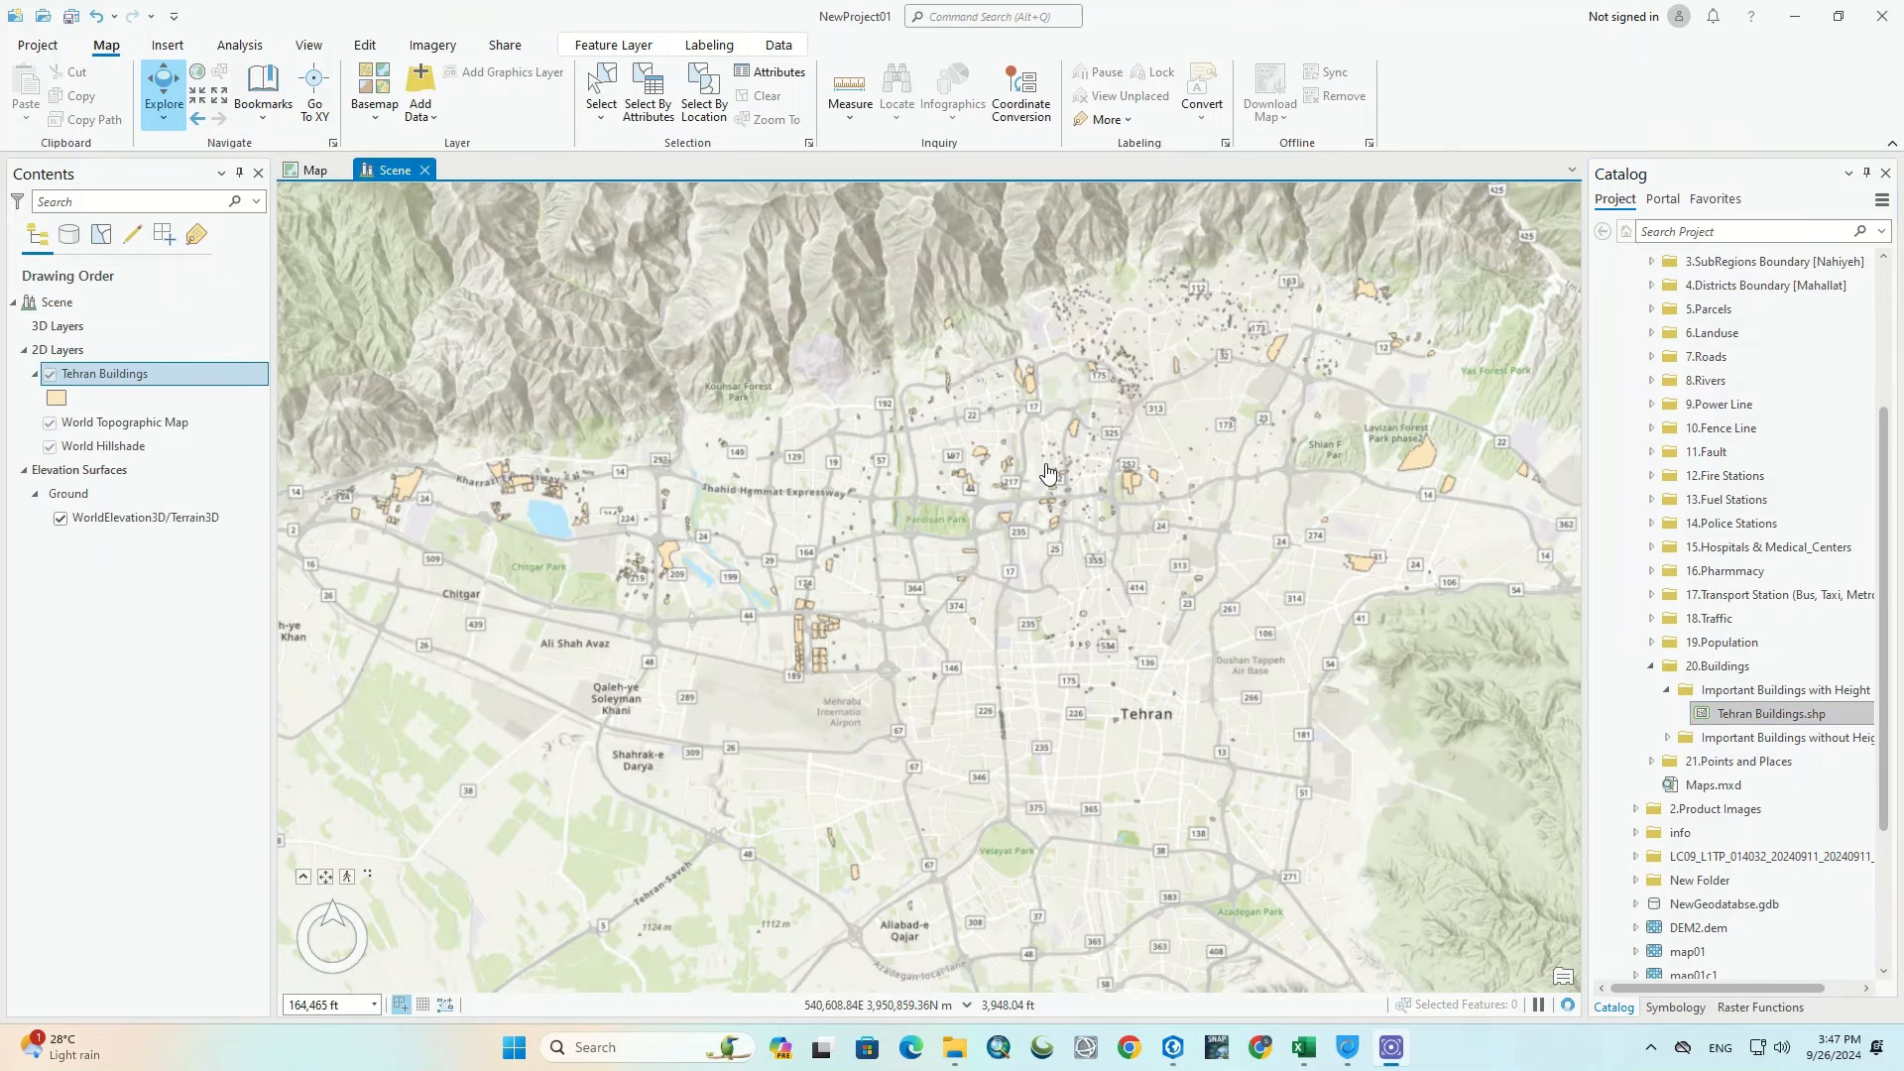
Step: Examine the Tehran Buildings footprints, Pardisan Park area and northern mountains in the local scene from tilted close-up views
scroll(1048, 473, "up", 1)
scroll(1049, 474, "up", 1)
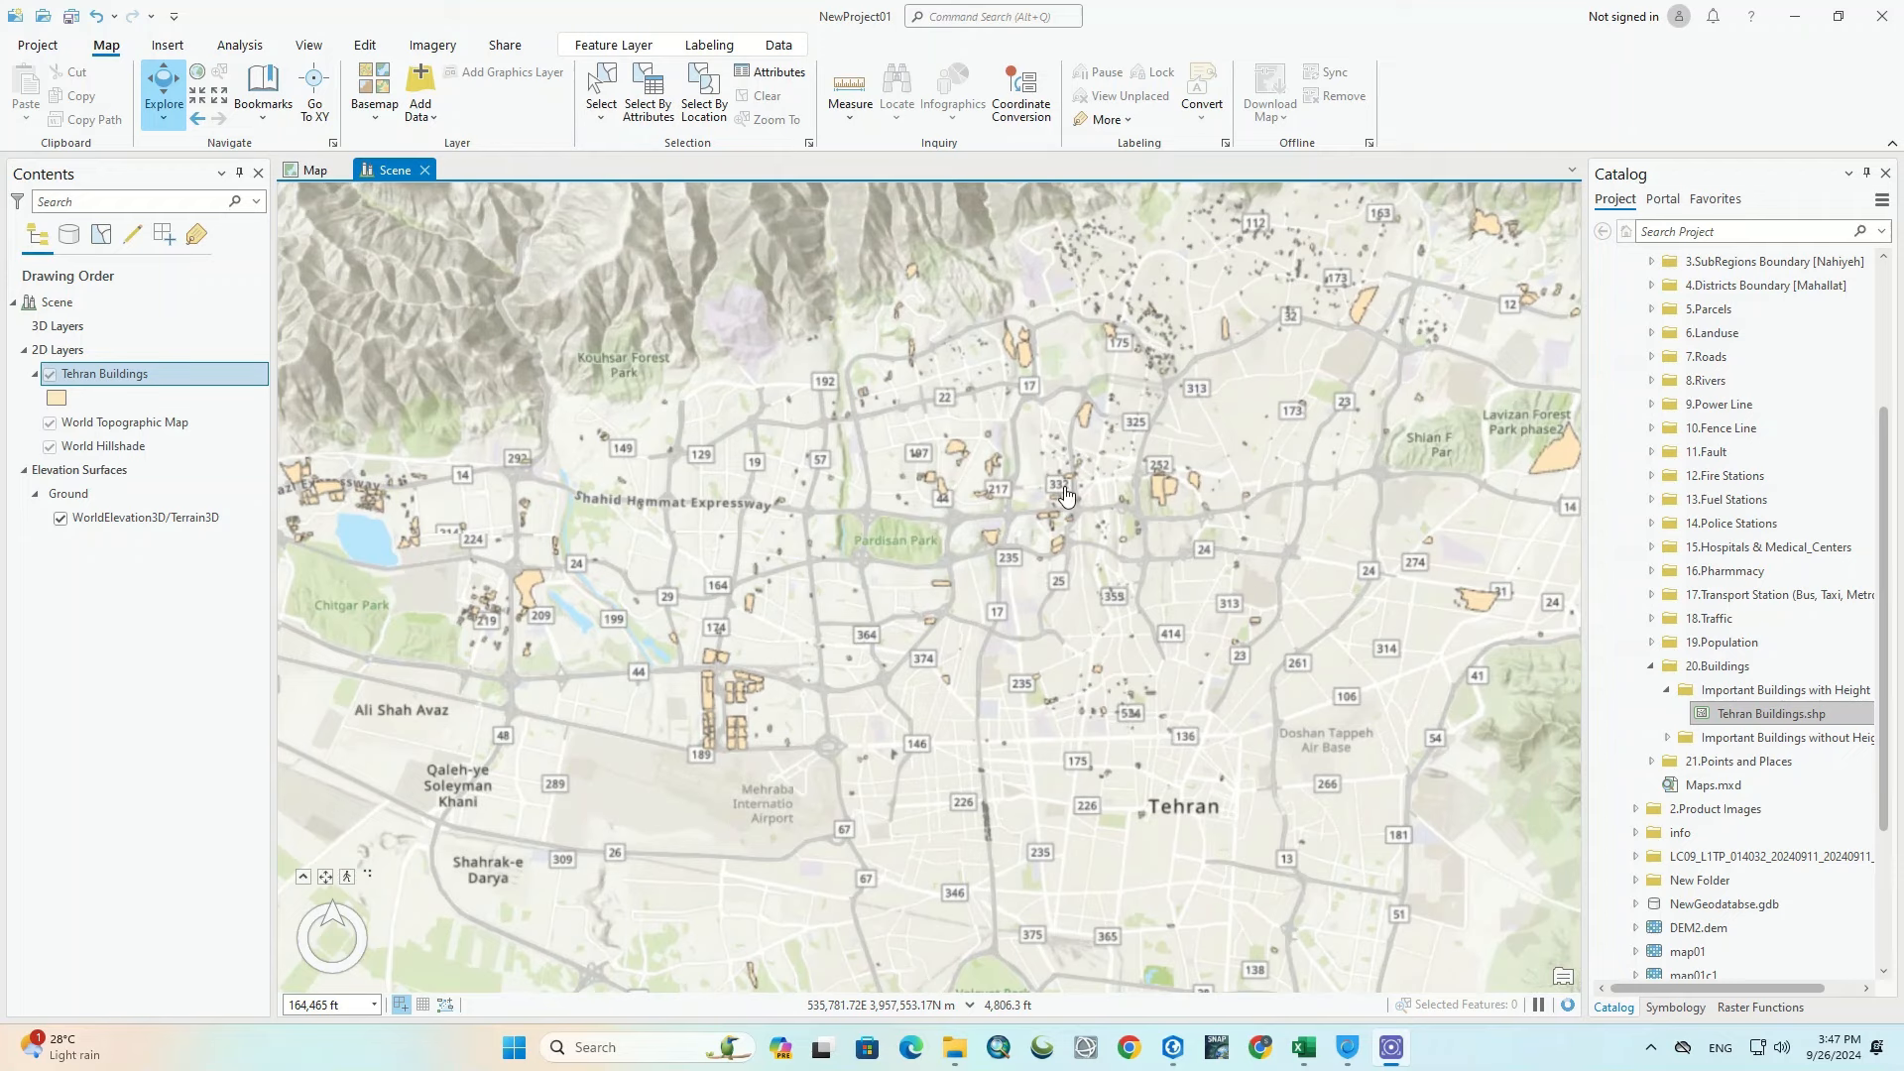
scroll(1066, 496, "up", 4)
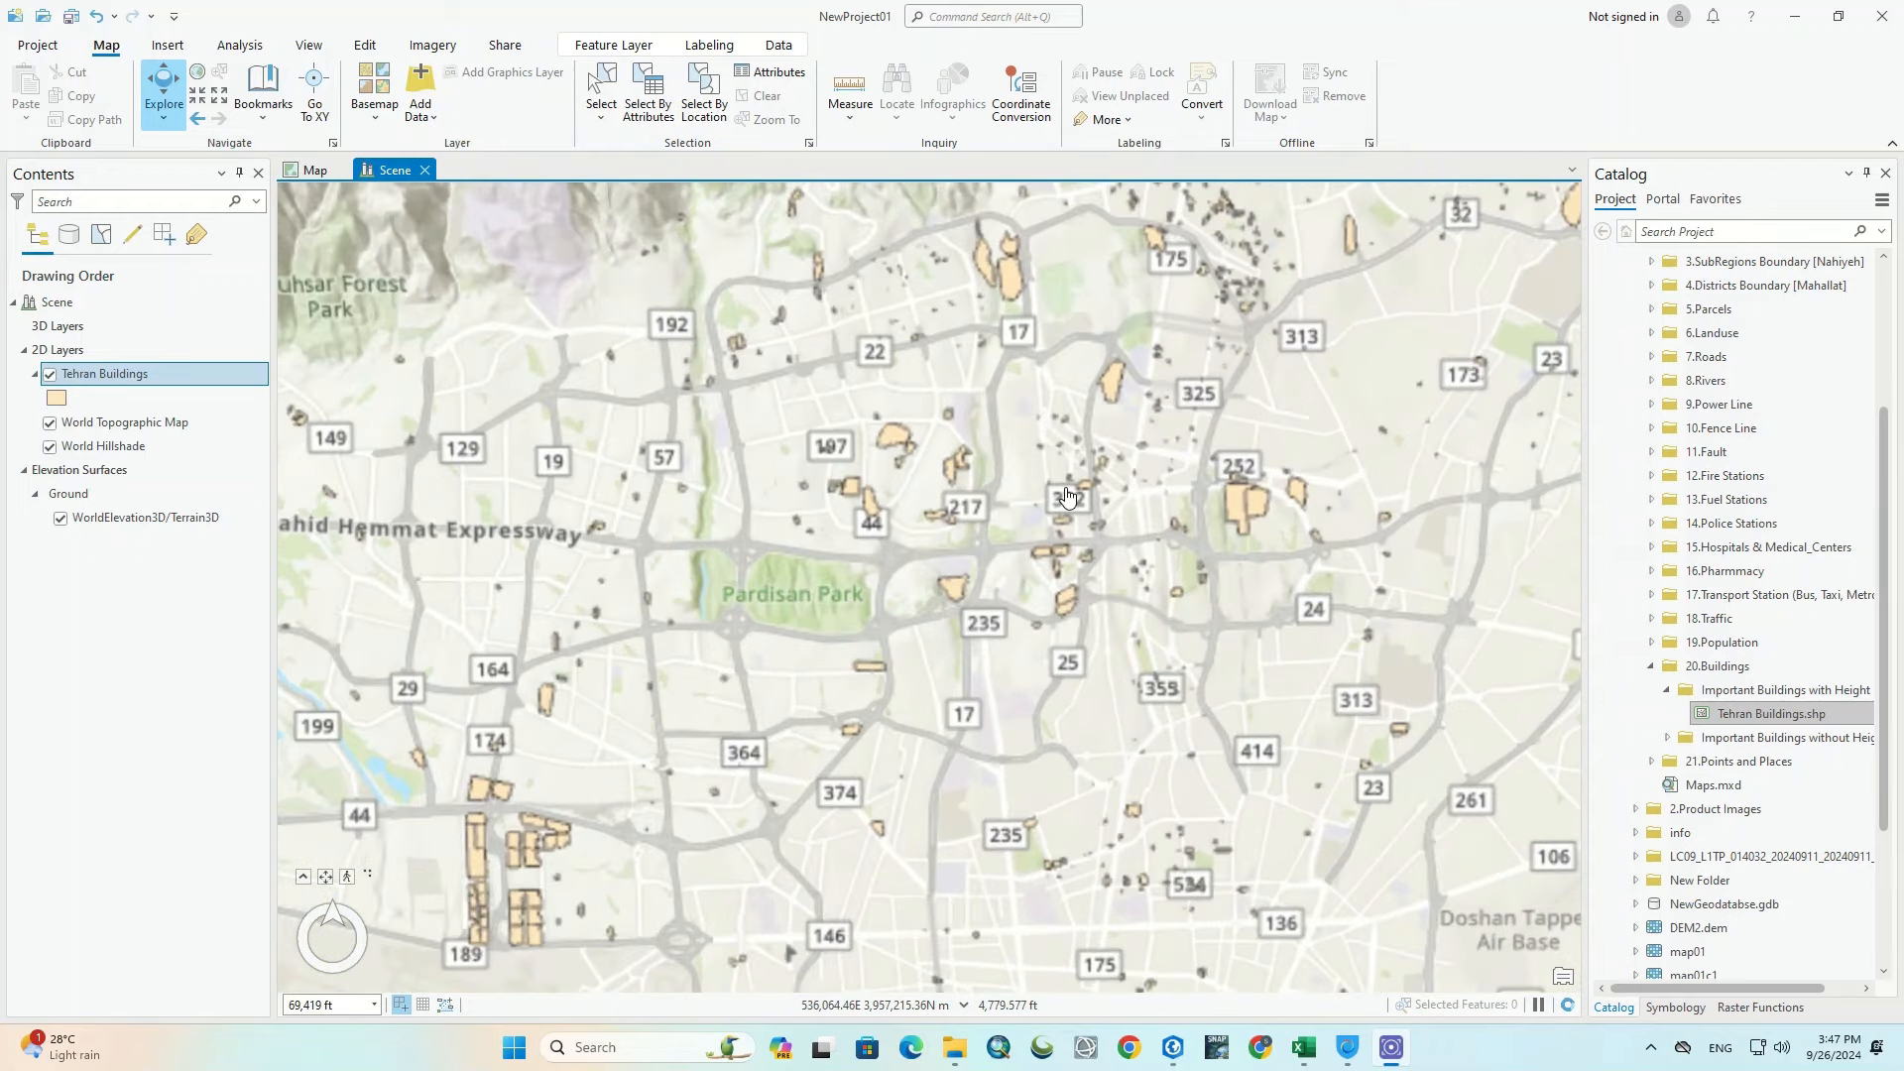
left_click_drag(1065, 486, 1078, 199)
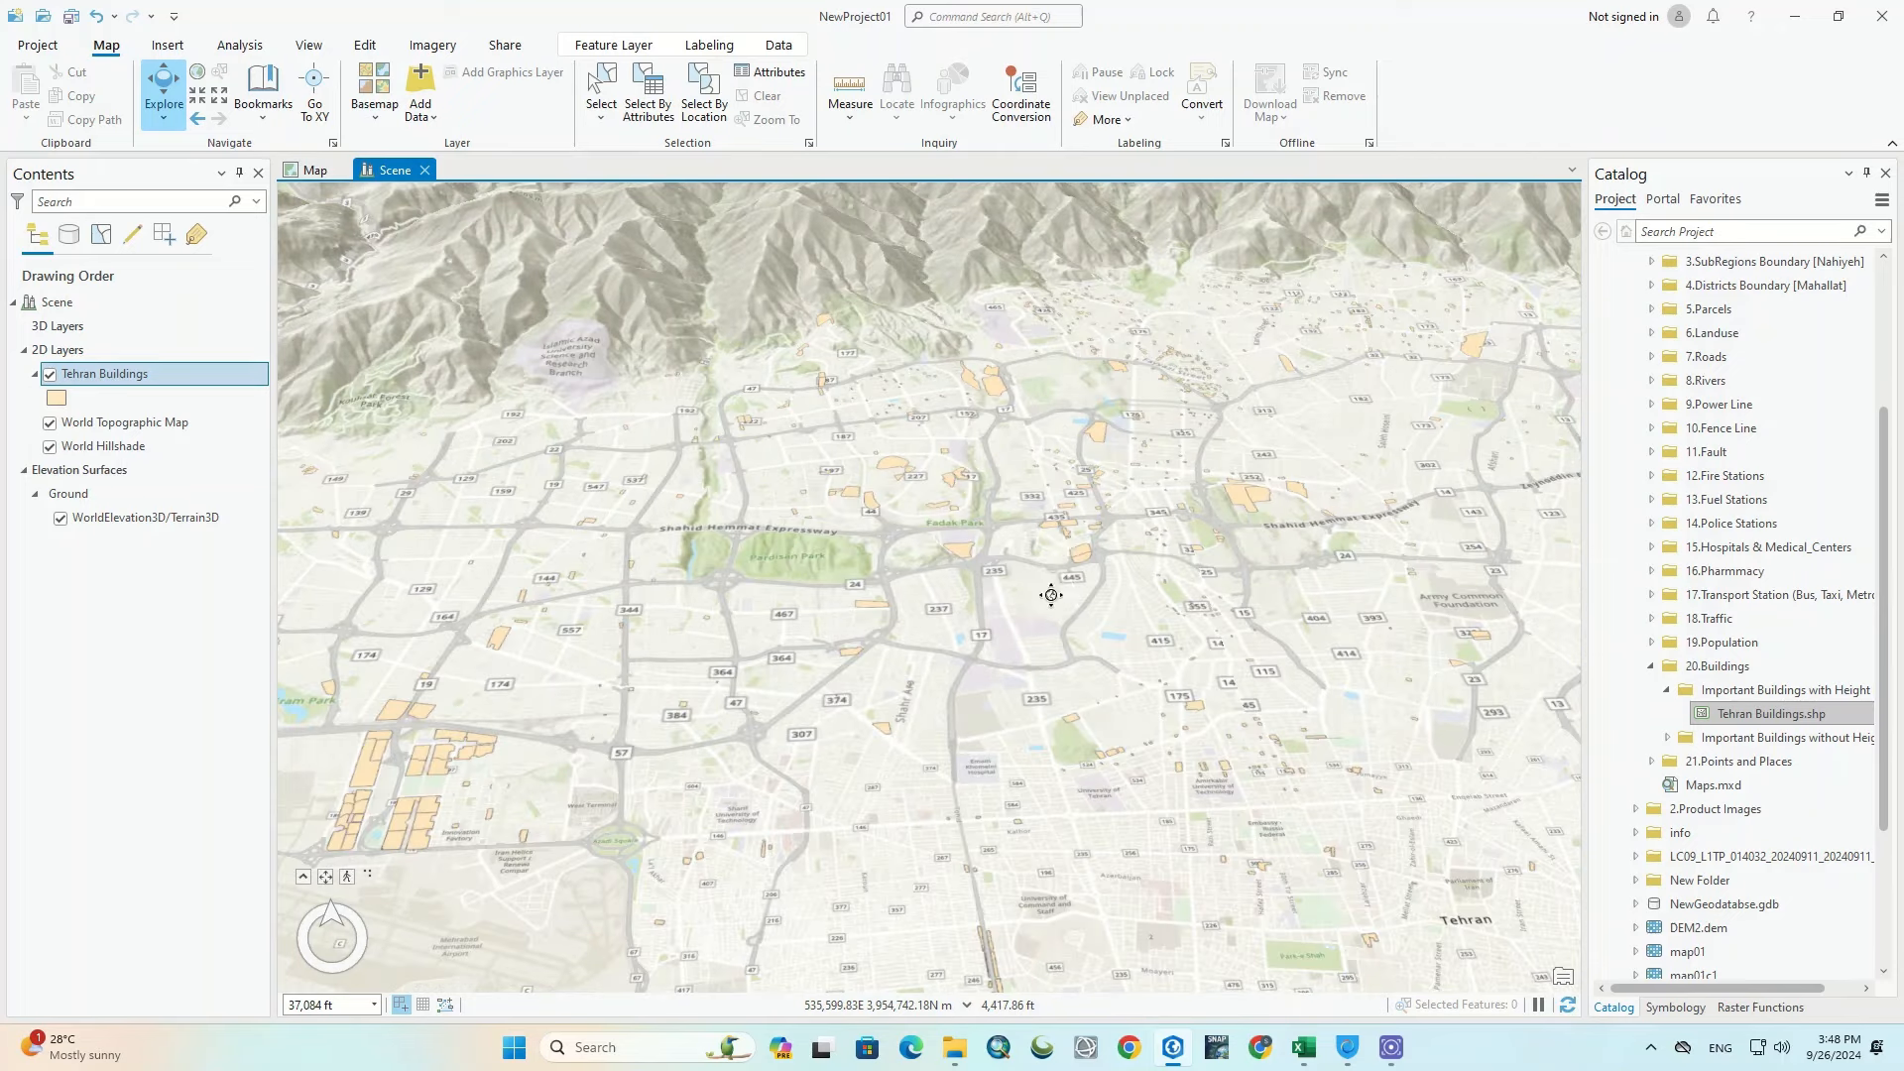
left_click_drag(1050, 595, 1003, 553)
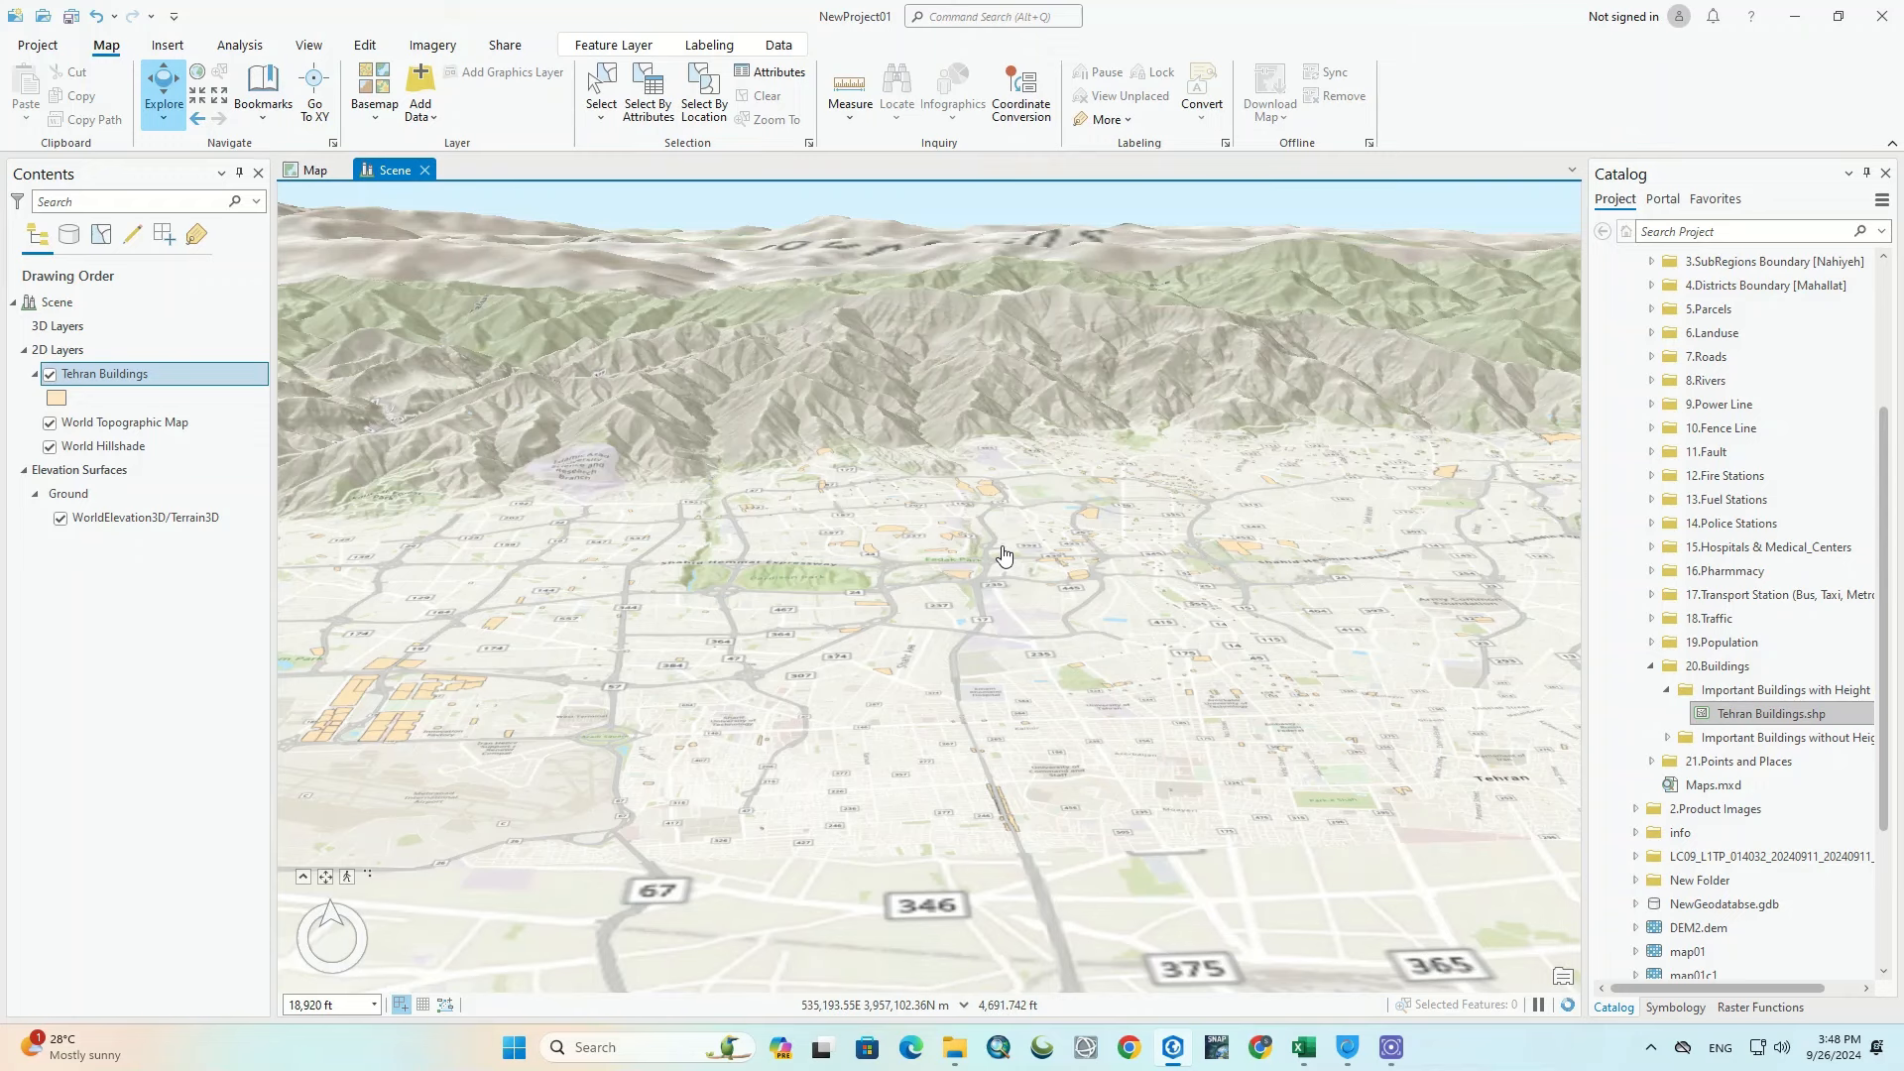
scroll(1004, 556, "up", 2)
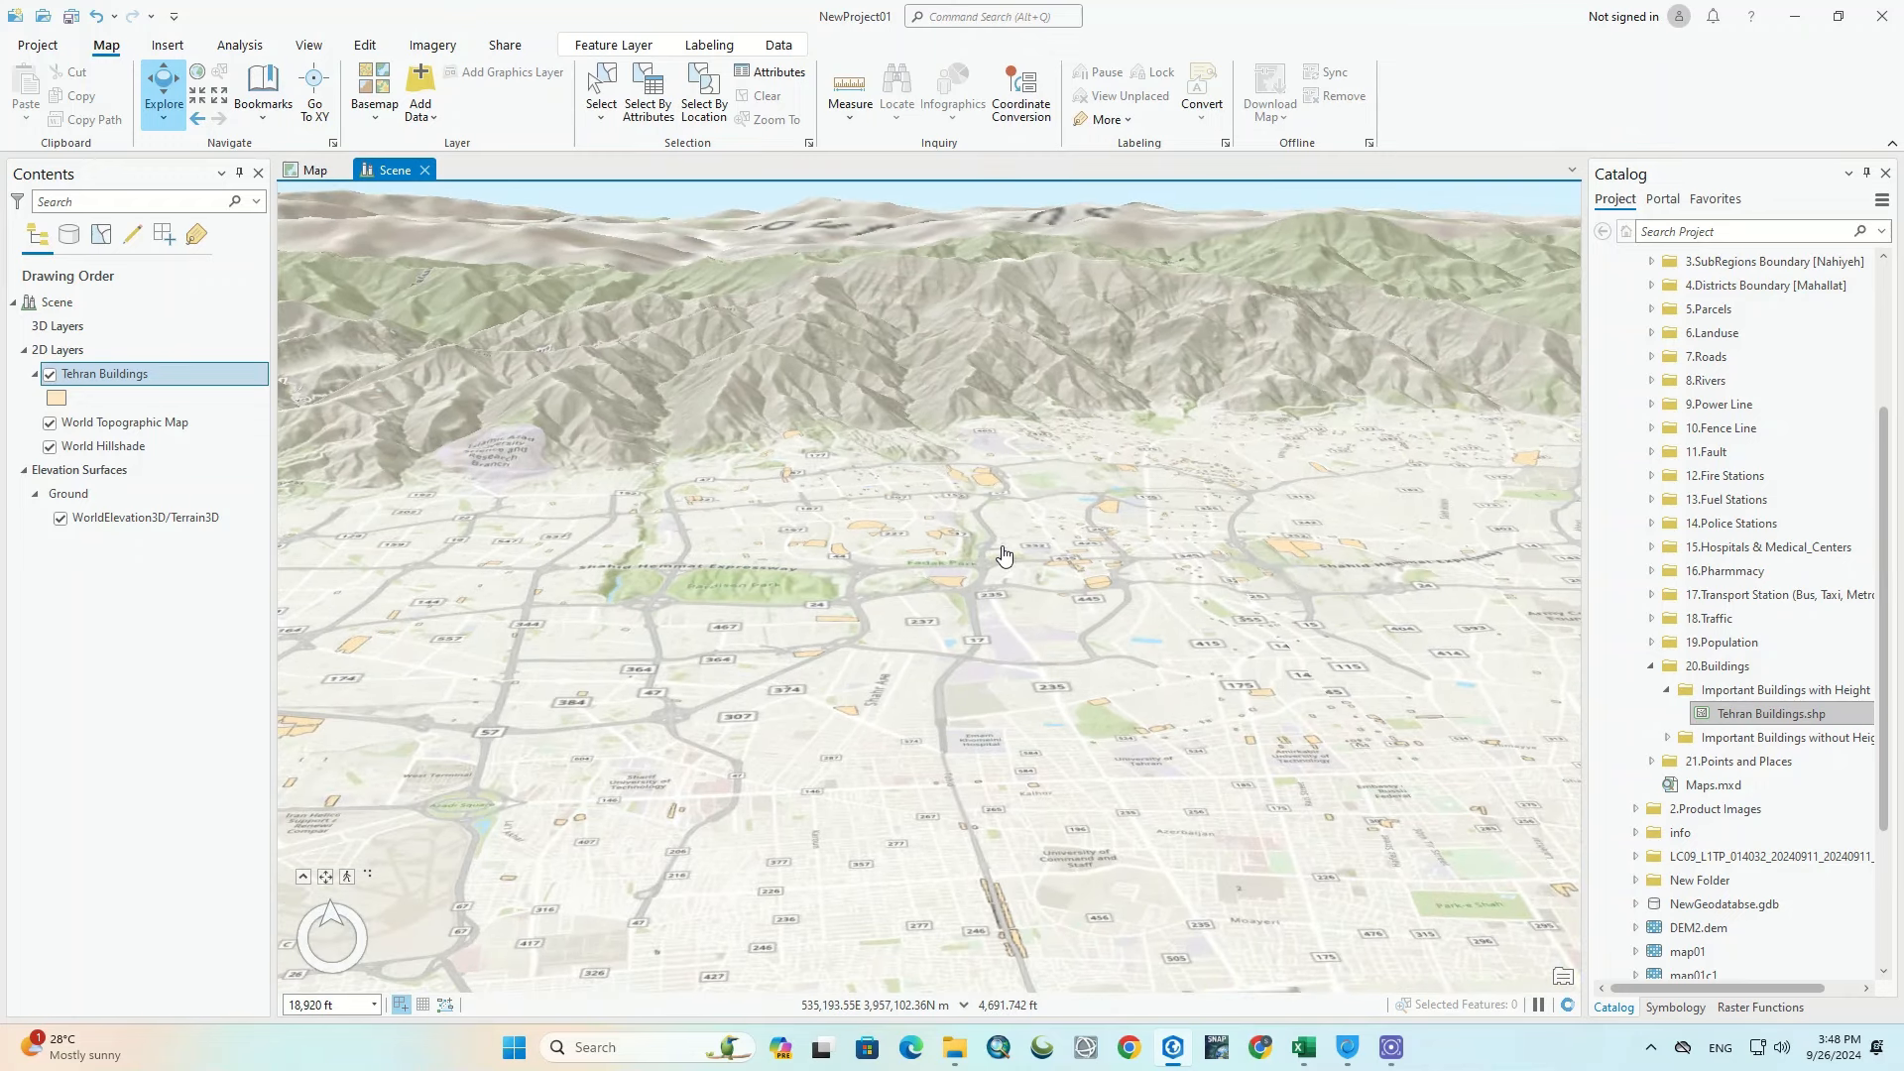
scroll(1004, 556, "up", 3)
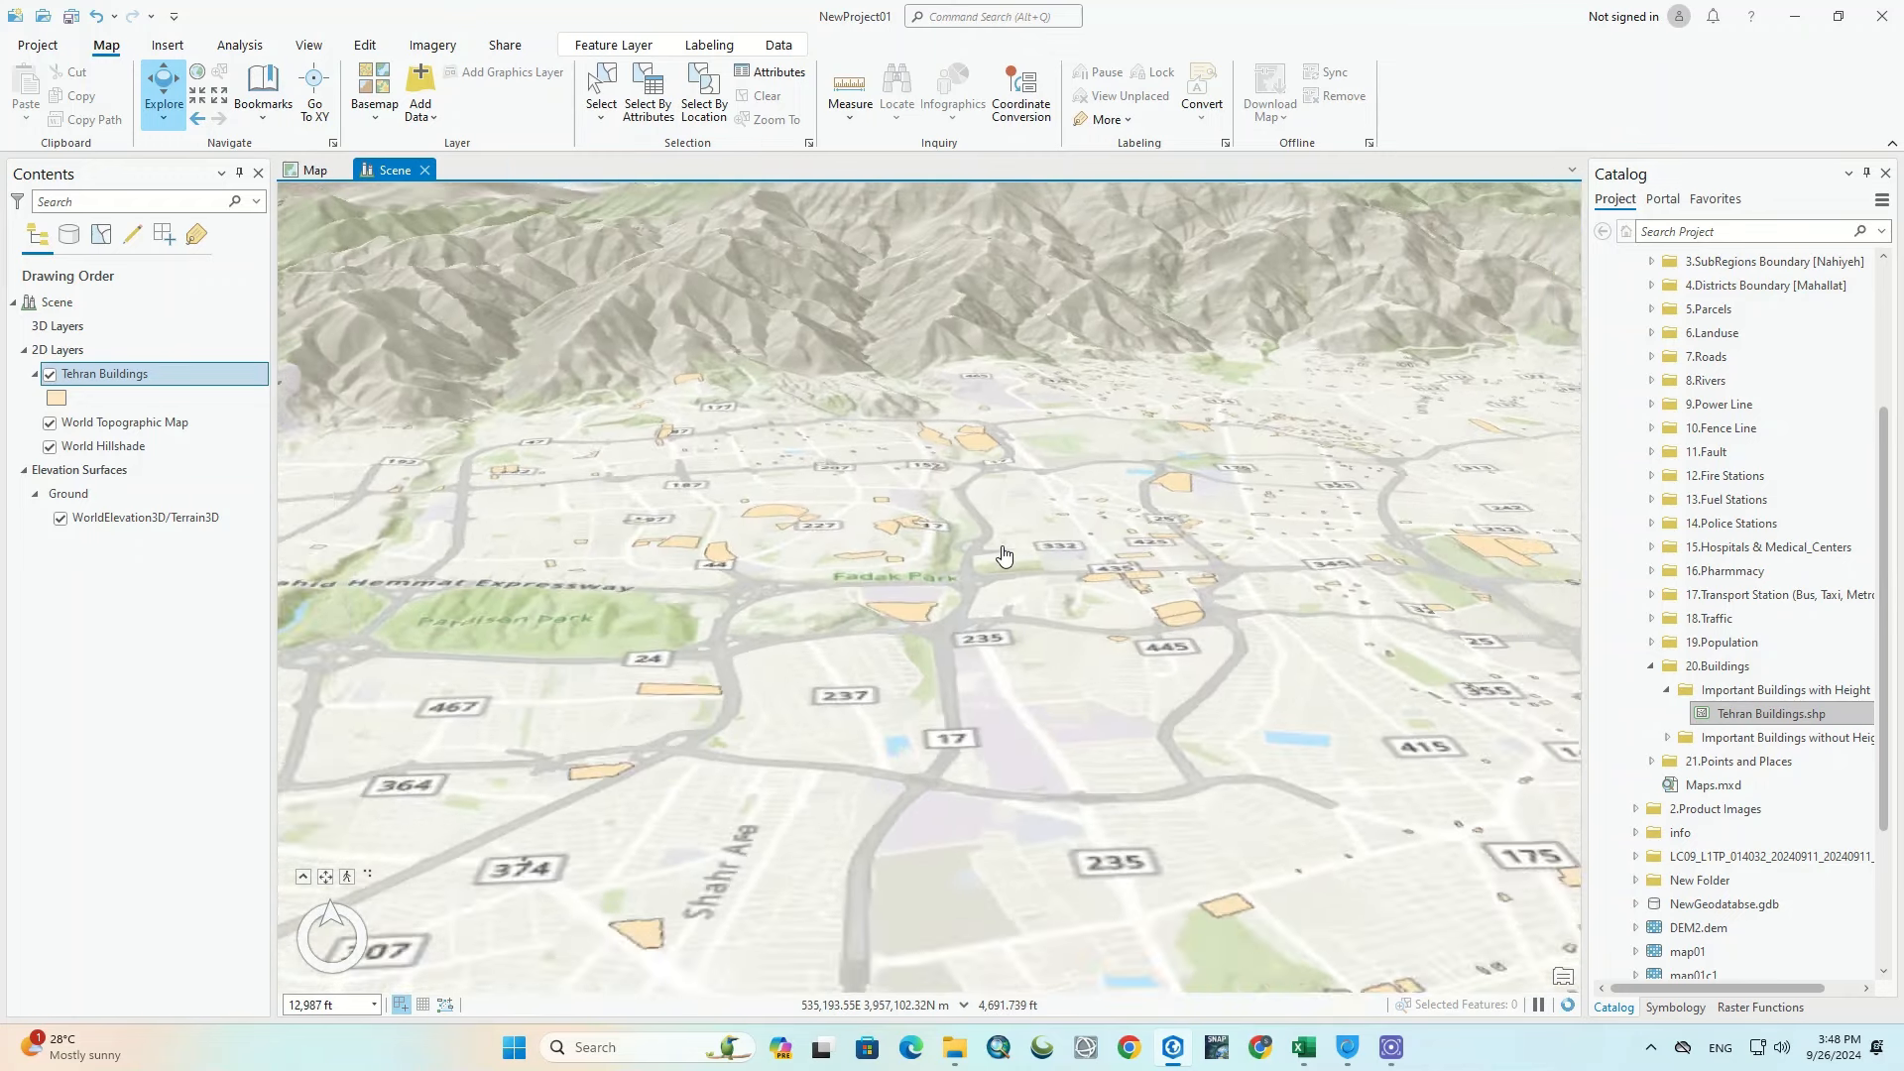
left_click_drag(1019, 551, 1237, 621)
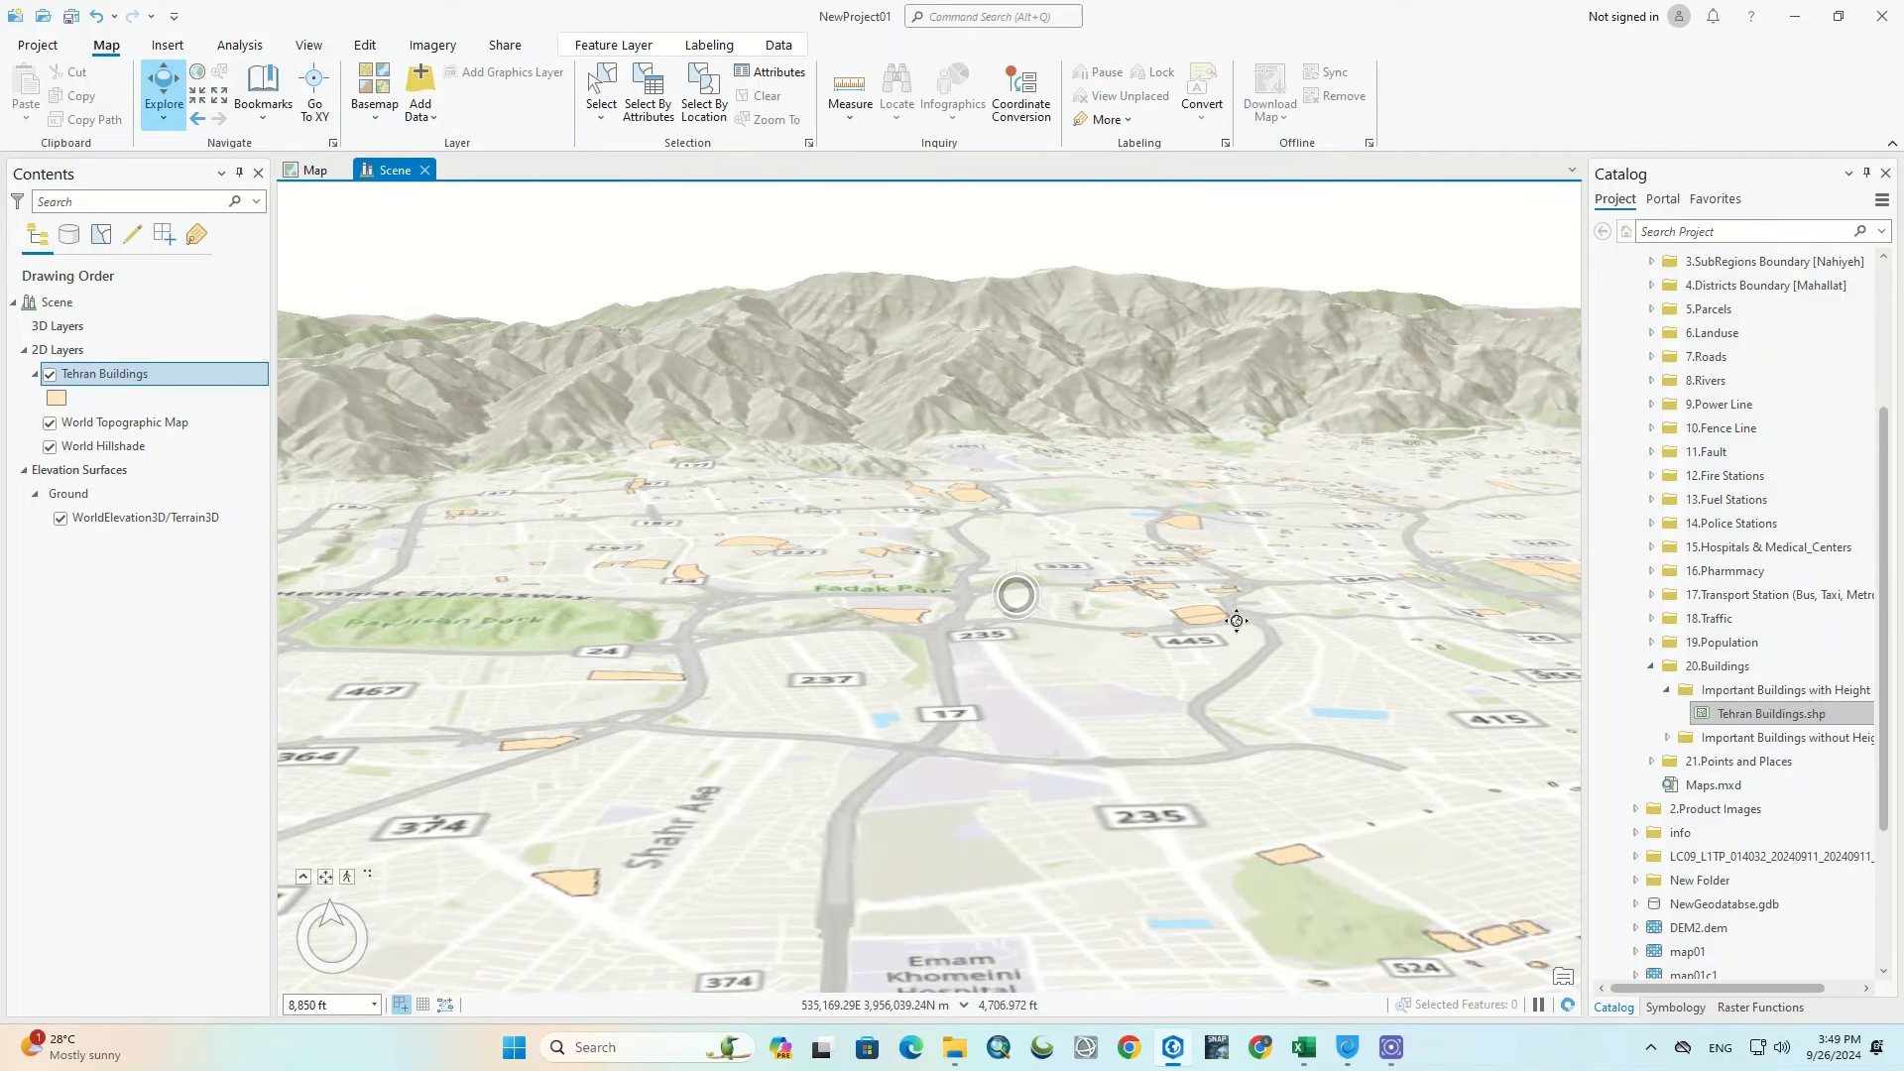
scroll(1237, 621, "up", 2)
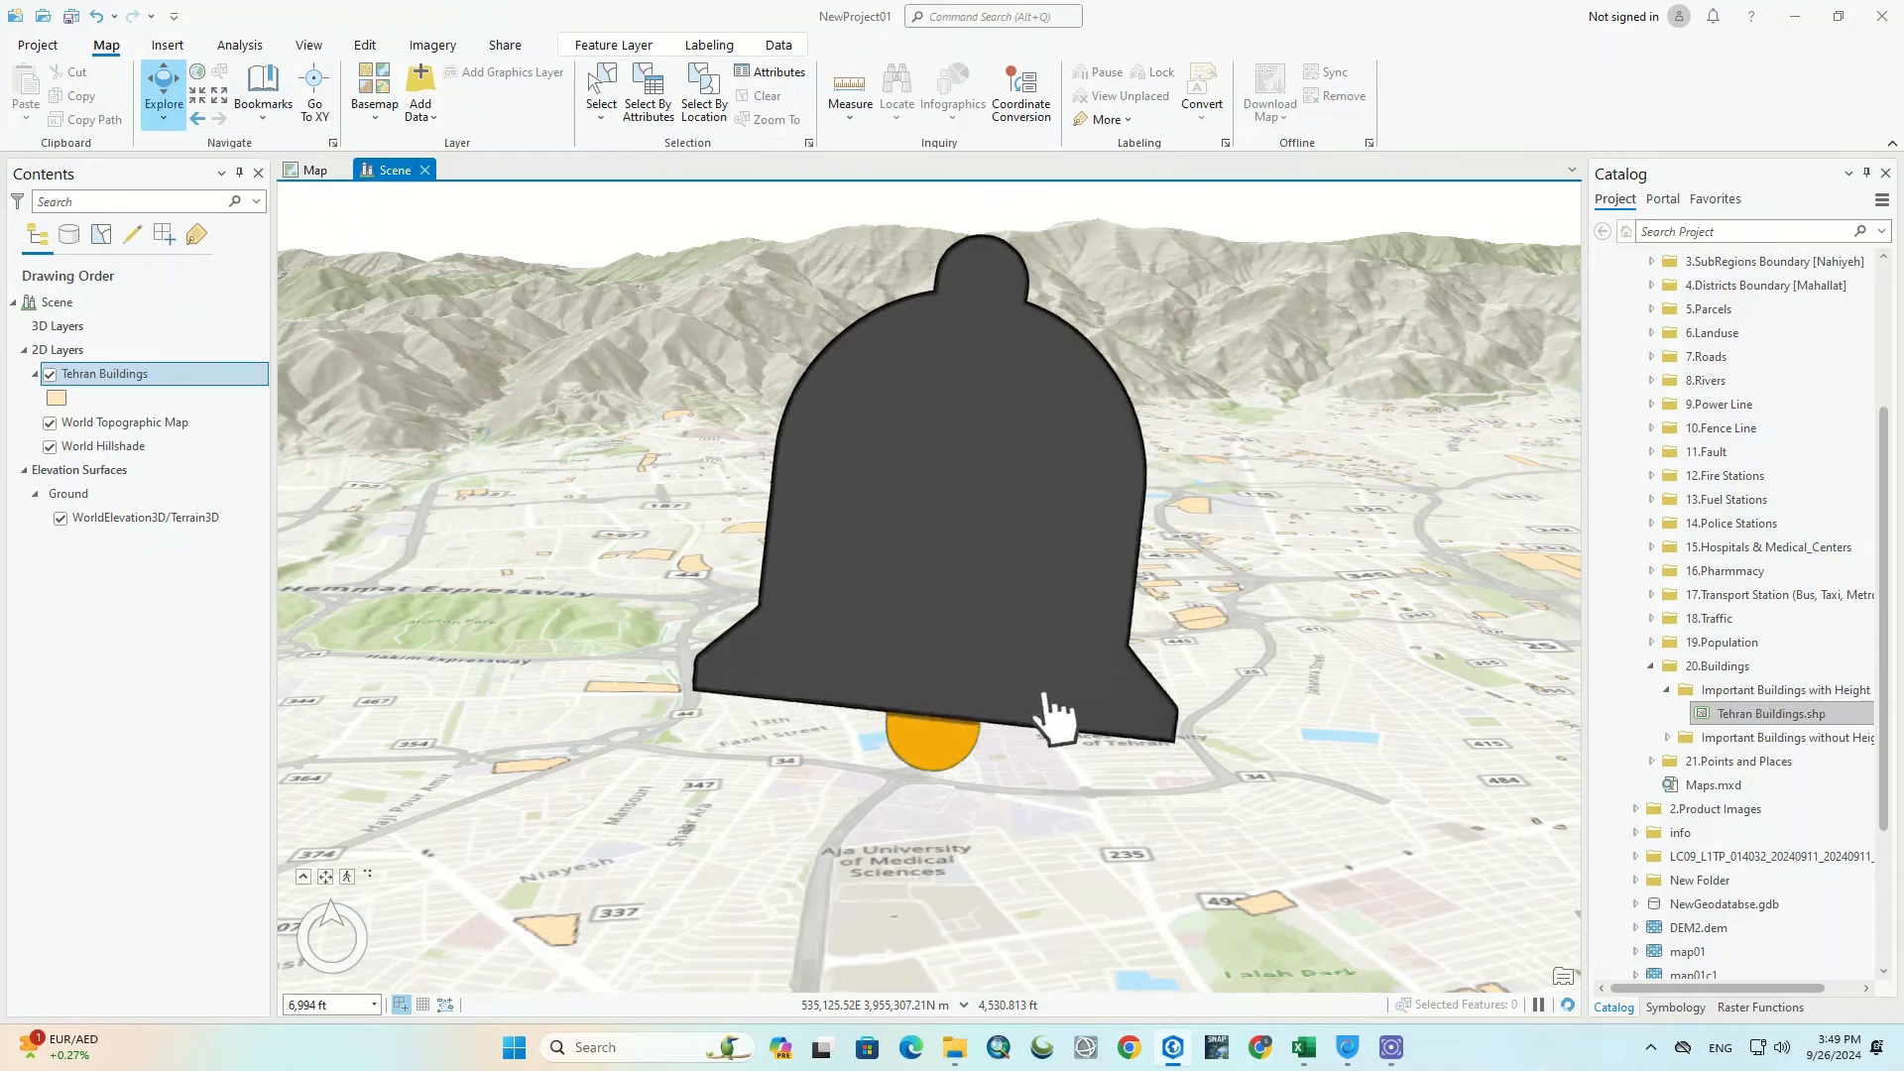
left_click_drag(1058, 617, 1429, 620)
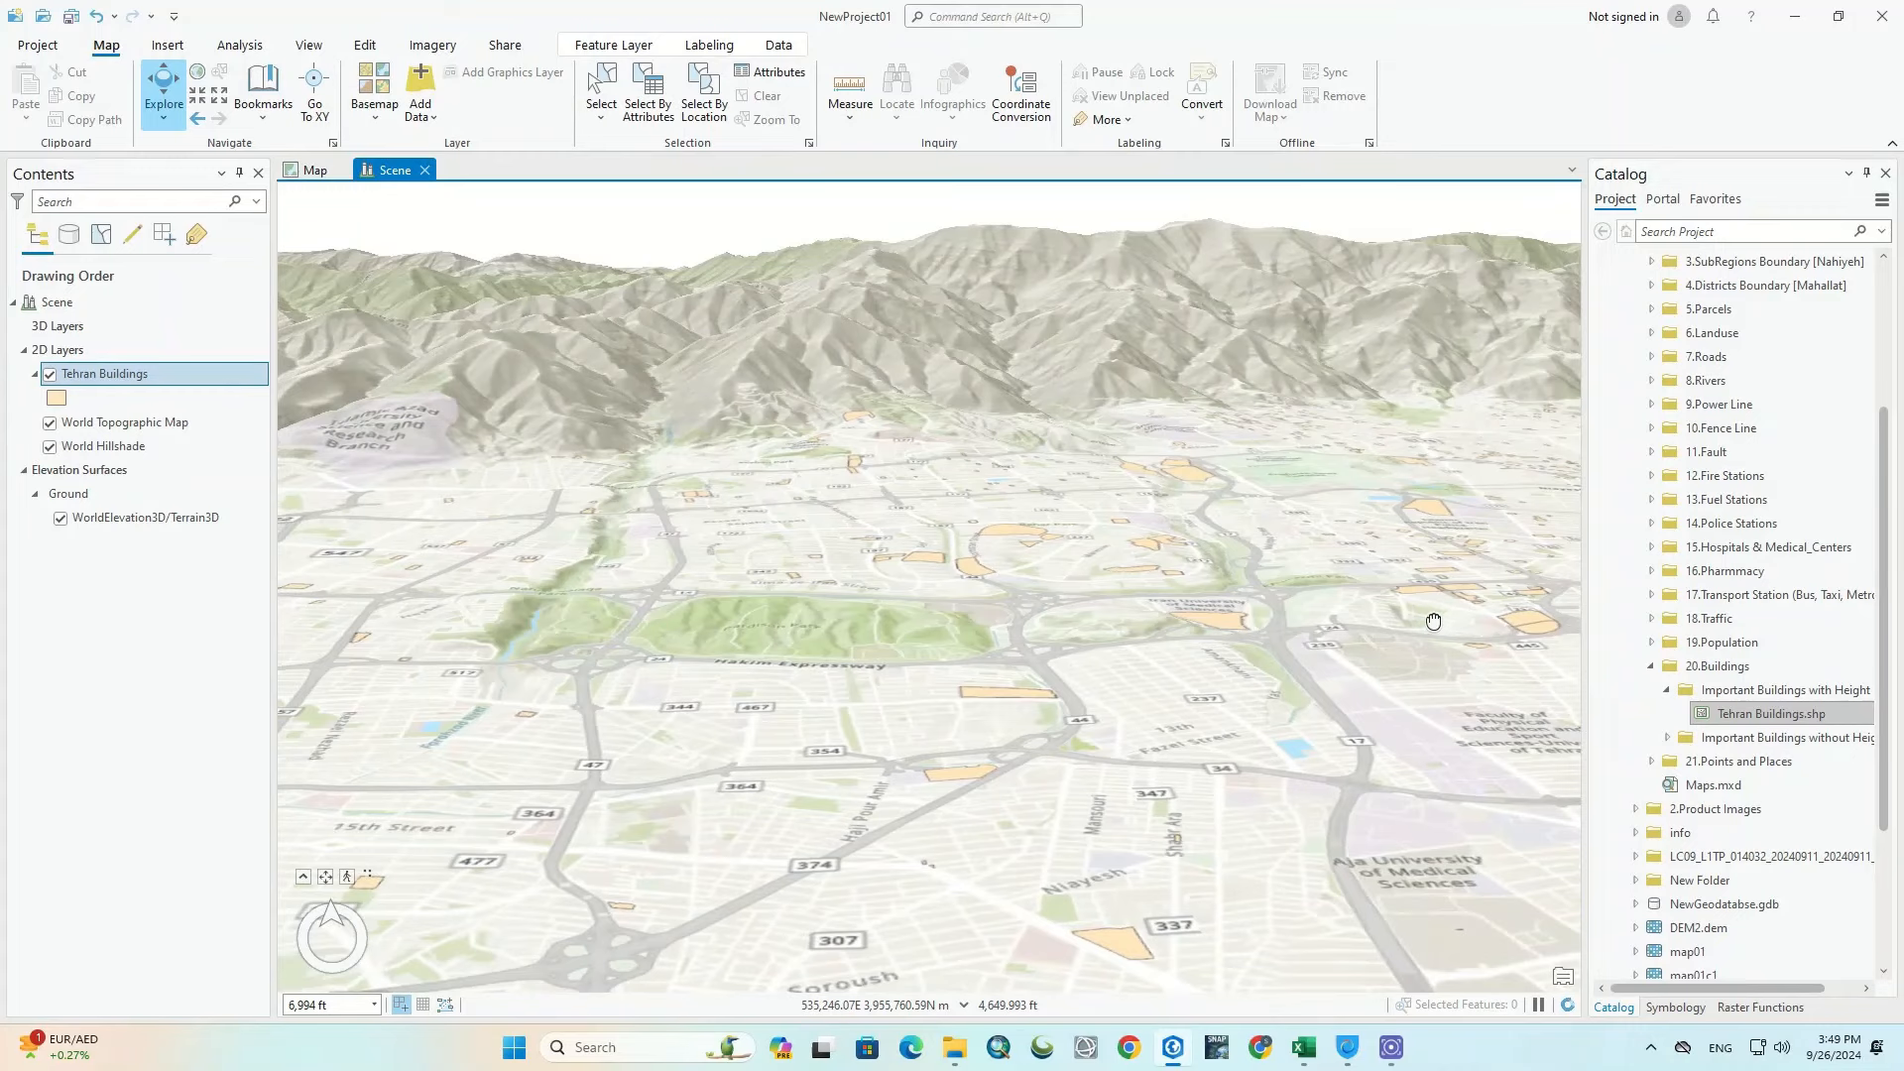
left_click_drag(644, 593, 736, 598)
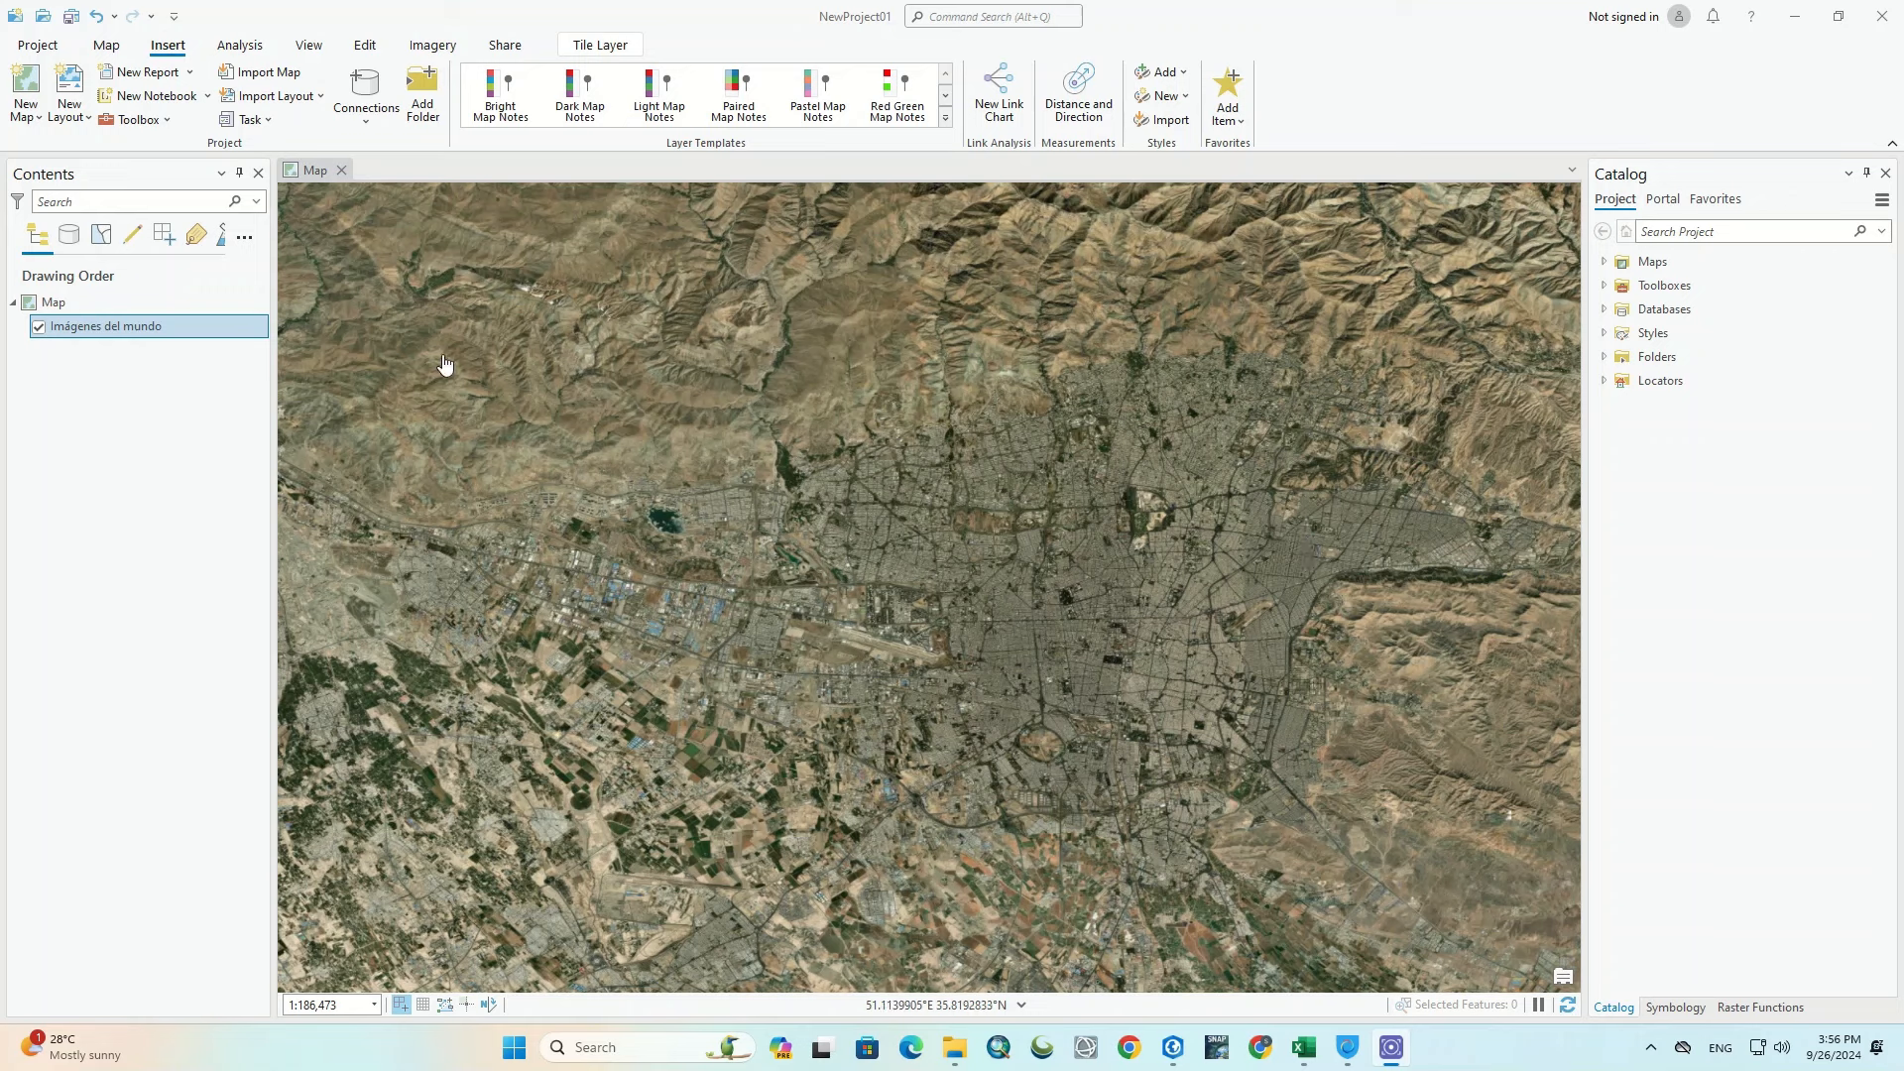
Step: Create a new local scene and add Tehran Buildings.shp to it from the Important Buildings with Height Info folder of 20.Buildings
left_click(28, 113)
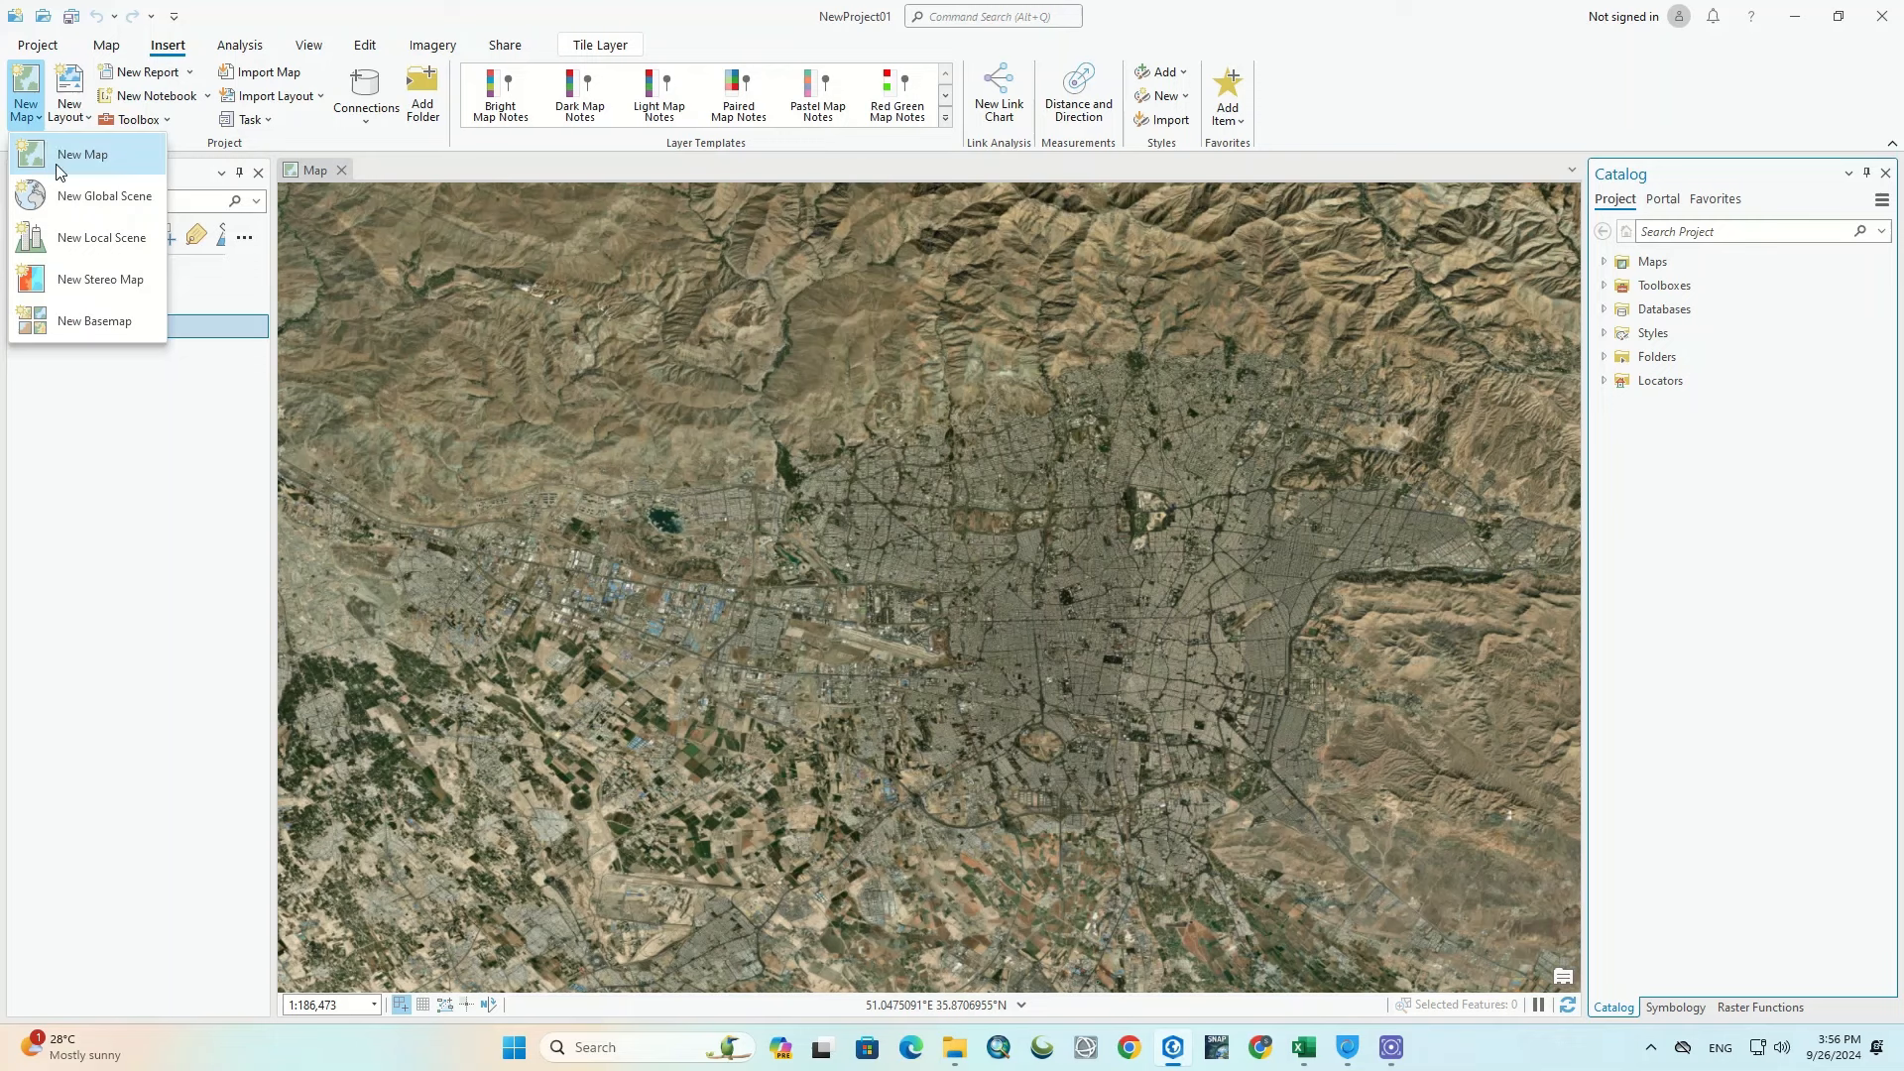
left_click(75, 240)
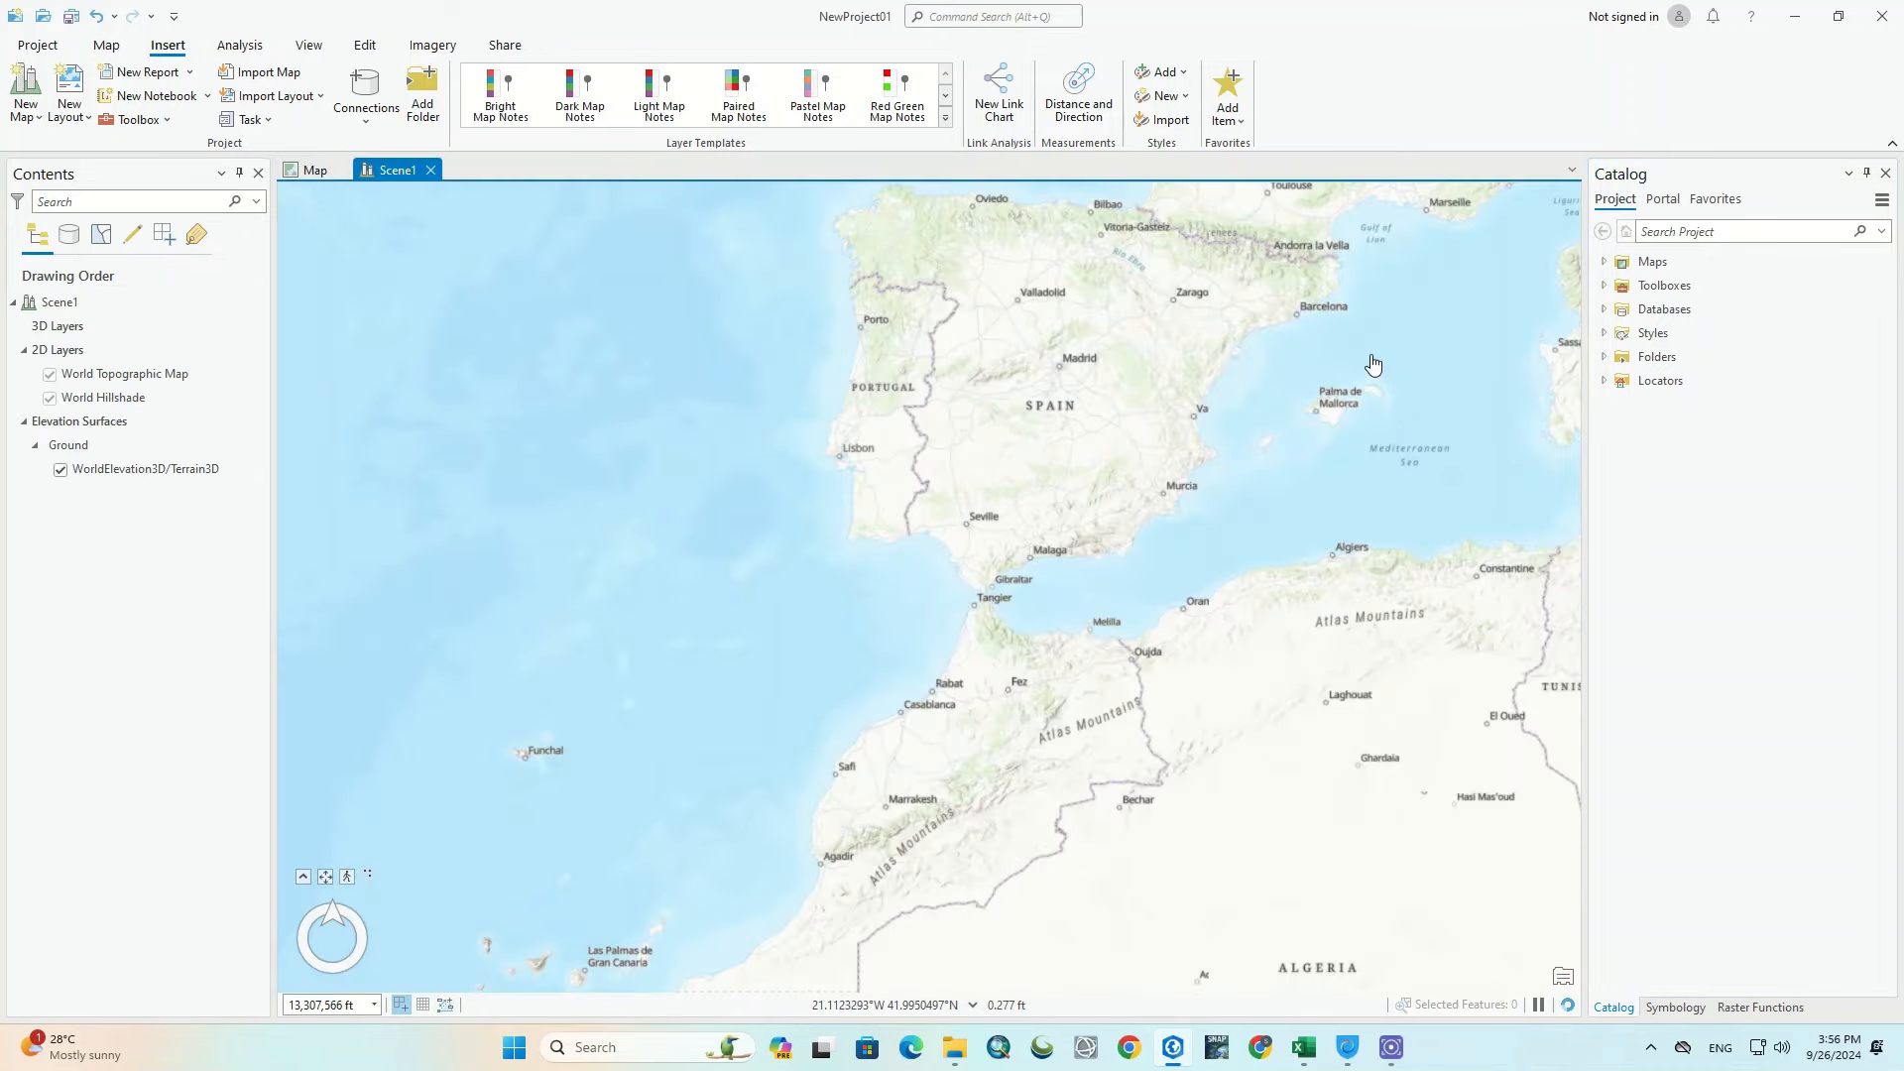
left_click(1605, 358)
left_click(1621, 404)
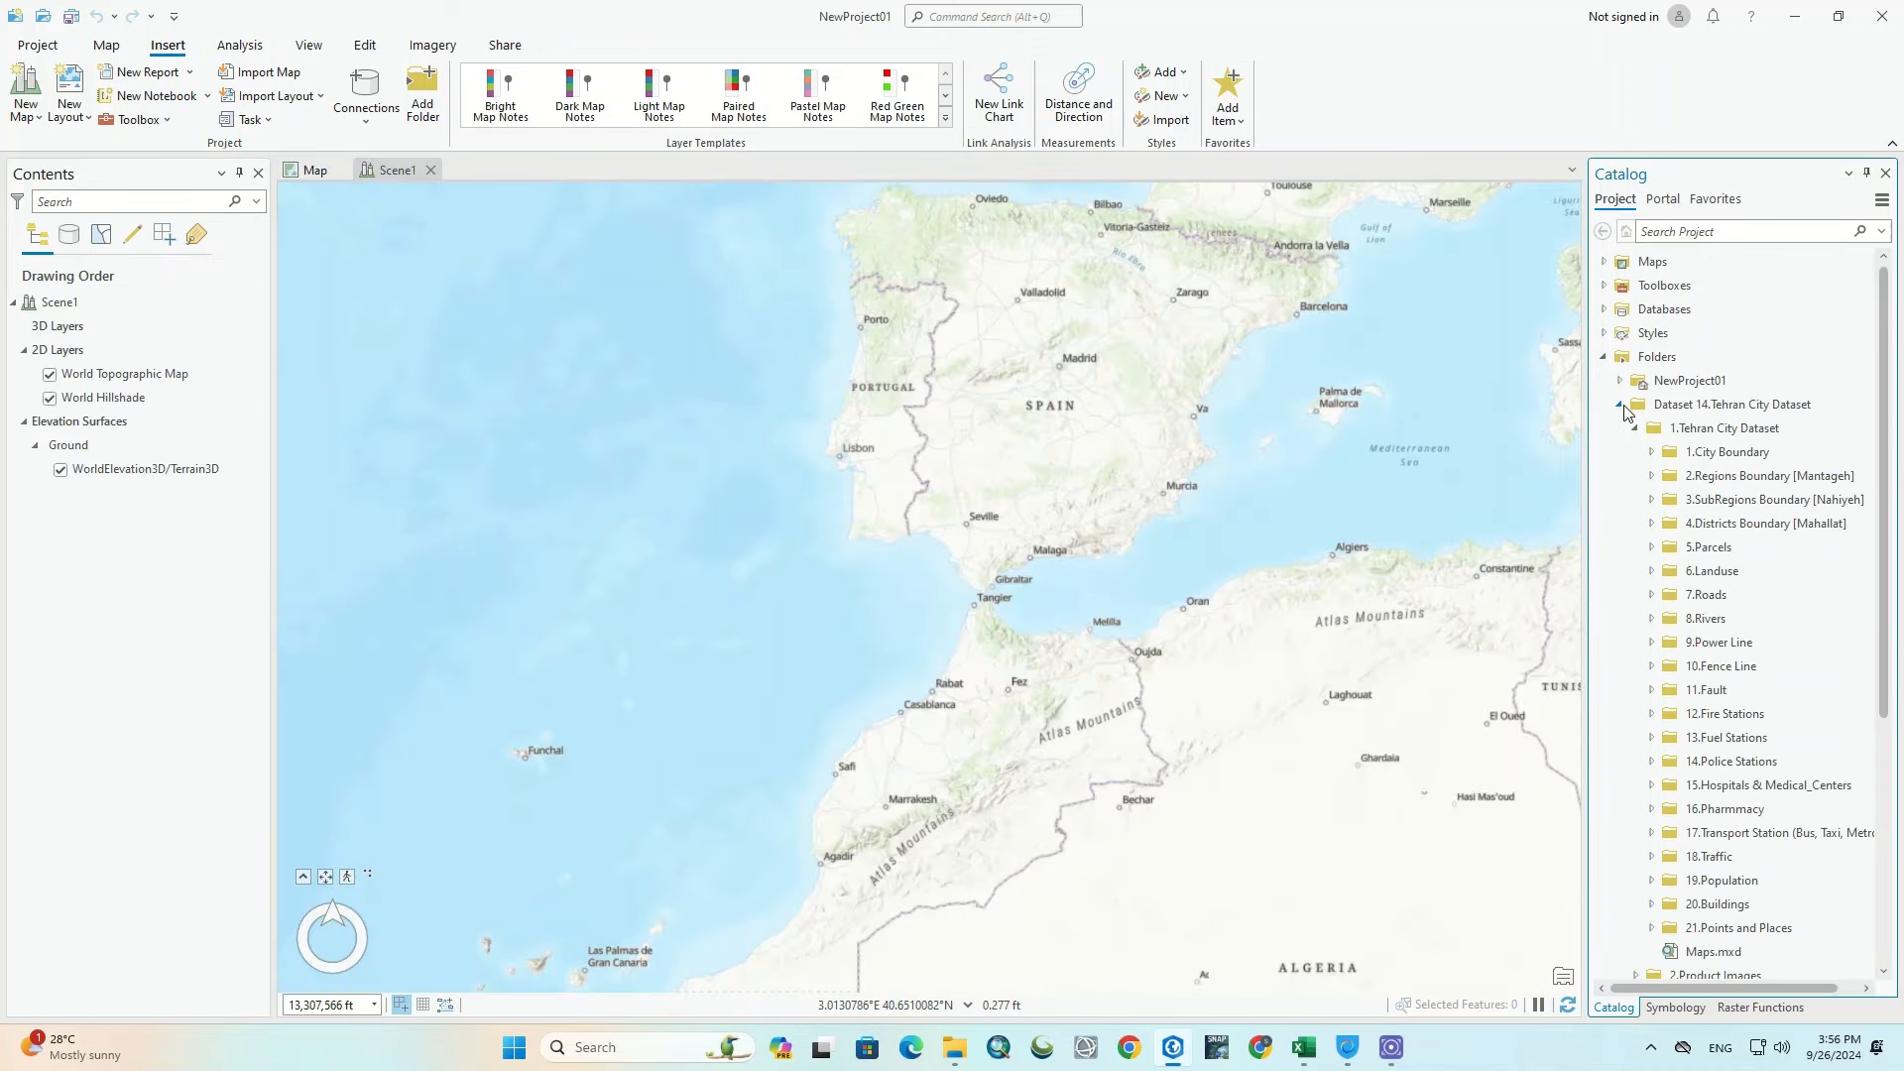
scroll(1635, 493, "down", 5)
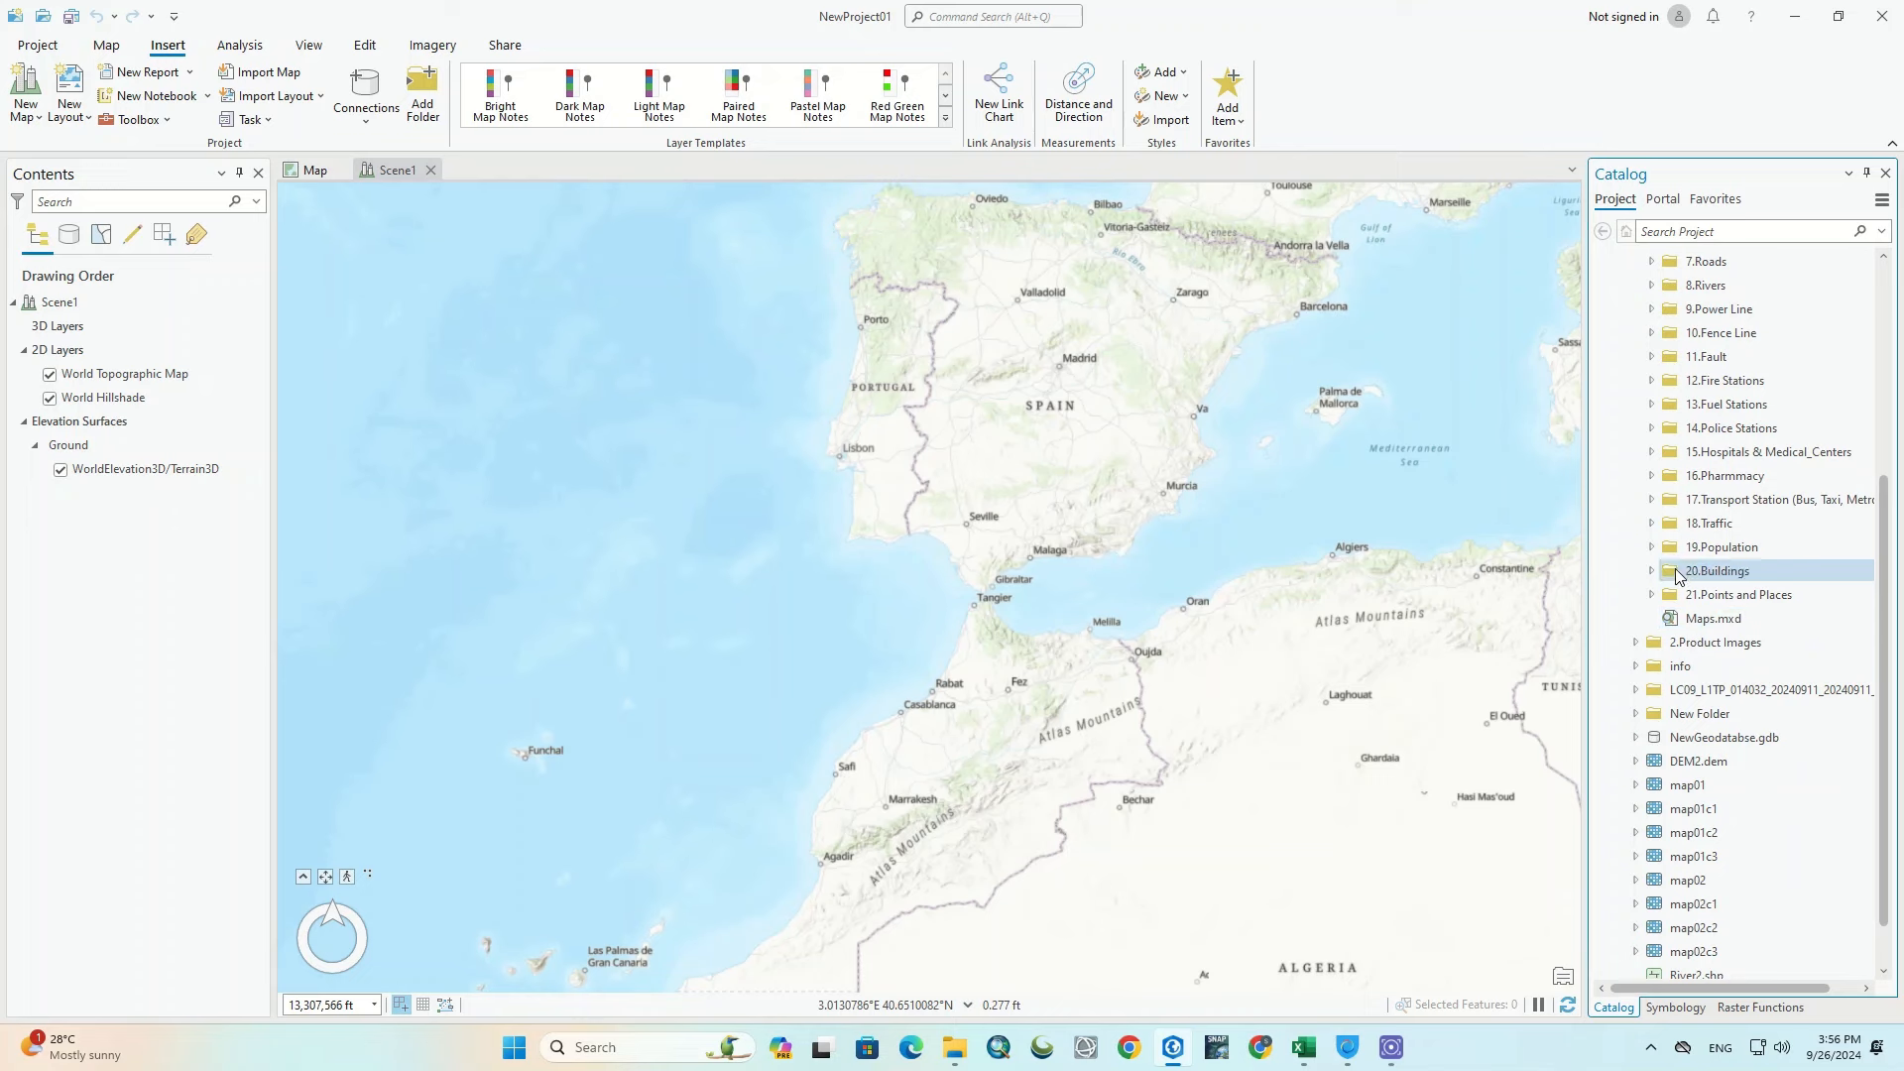
left_click(1651, 572)
left_click(1668, 595)
left_click(1764, 619)
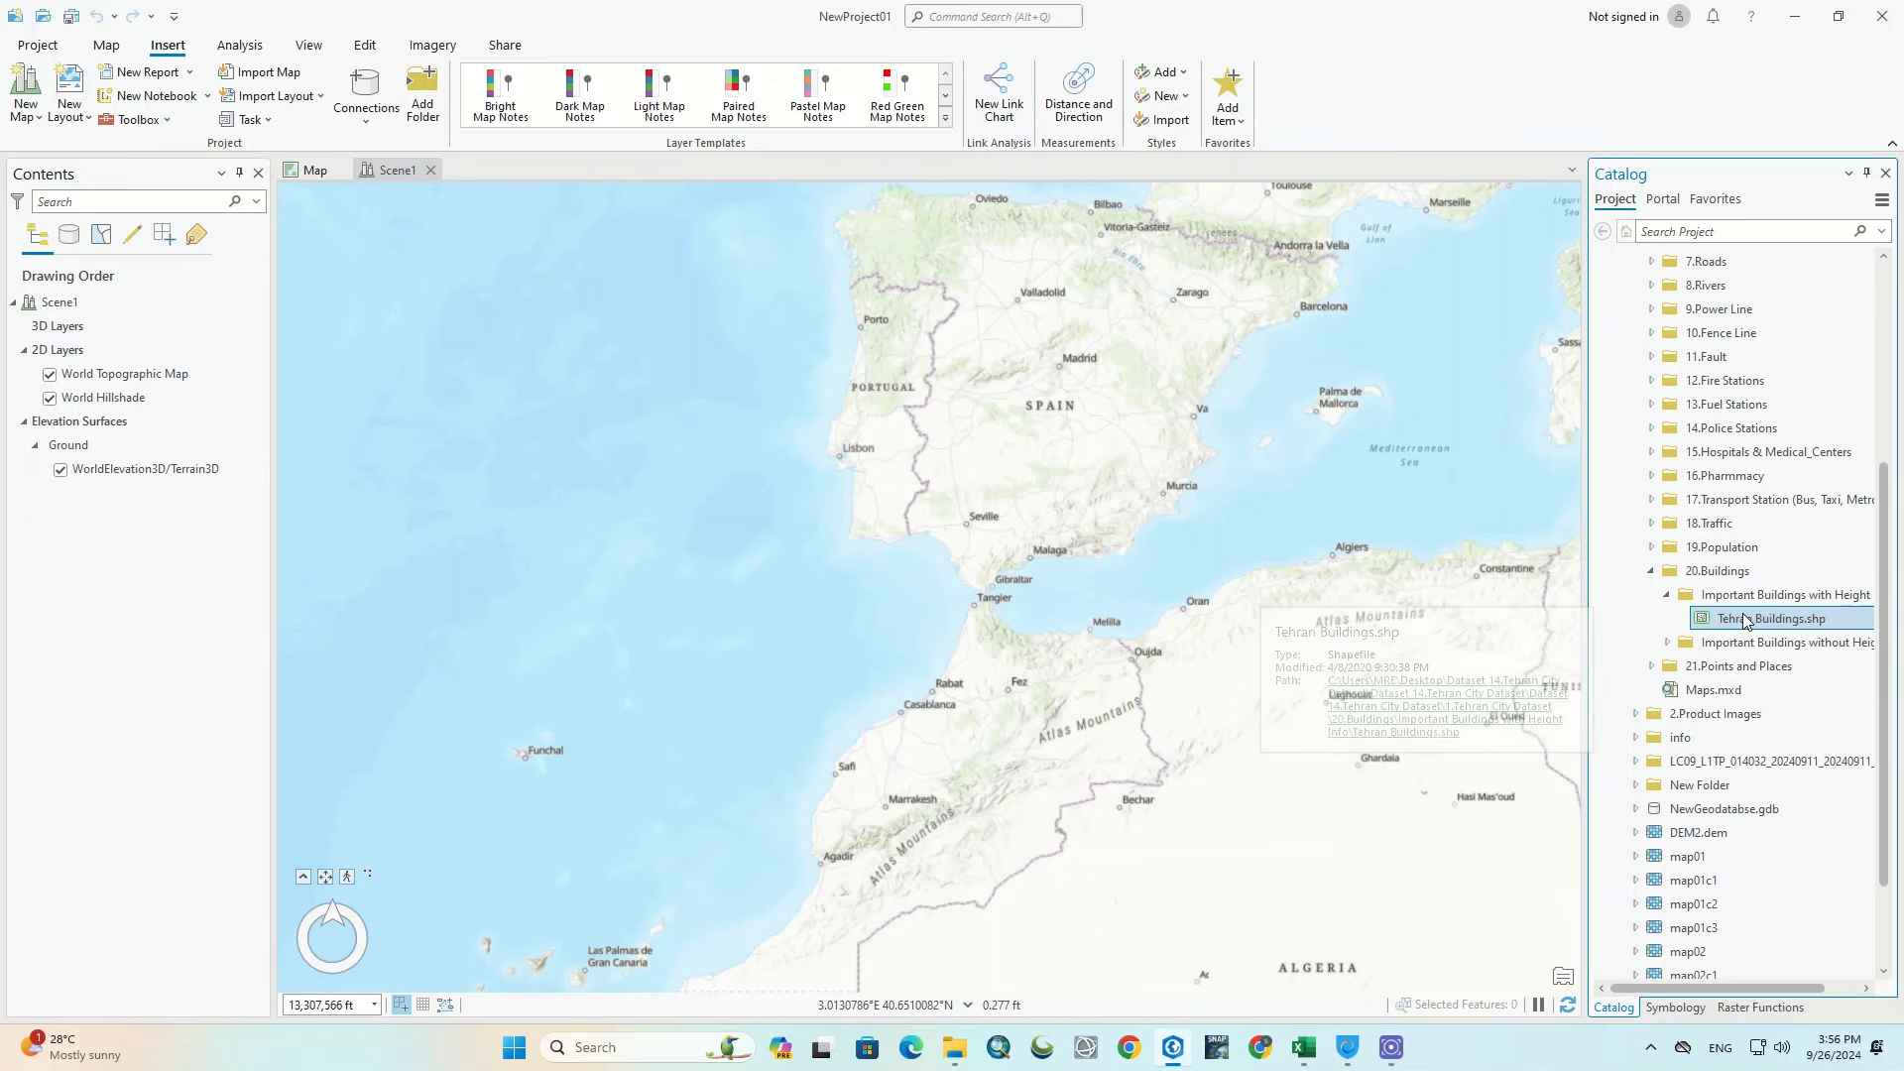
left_click(1180, 617)
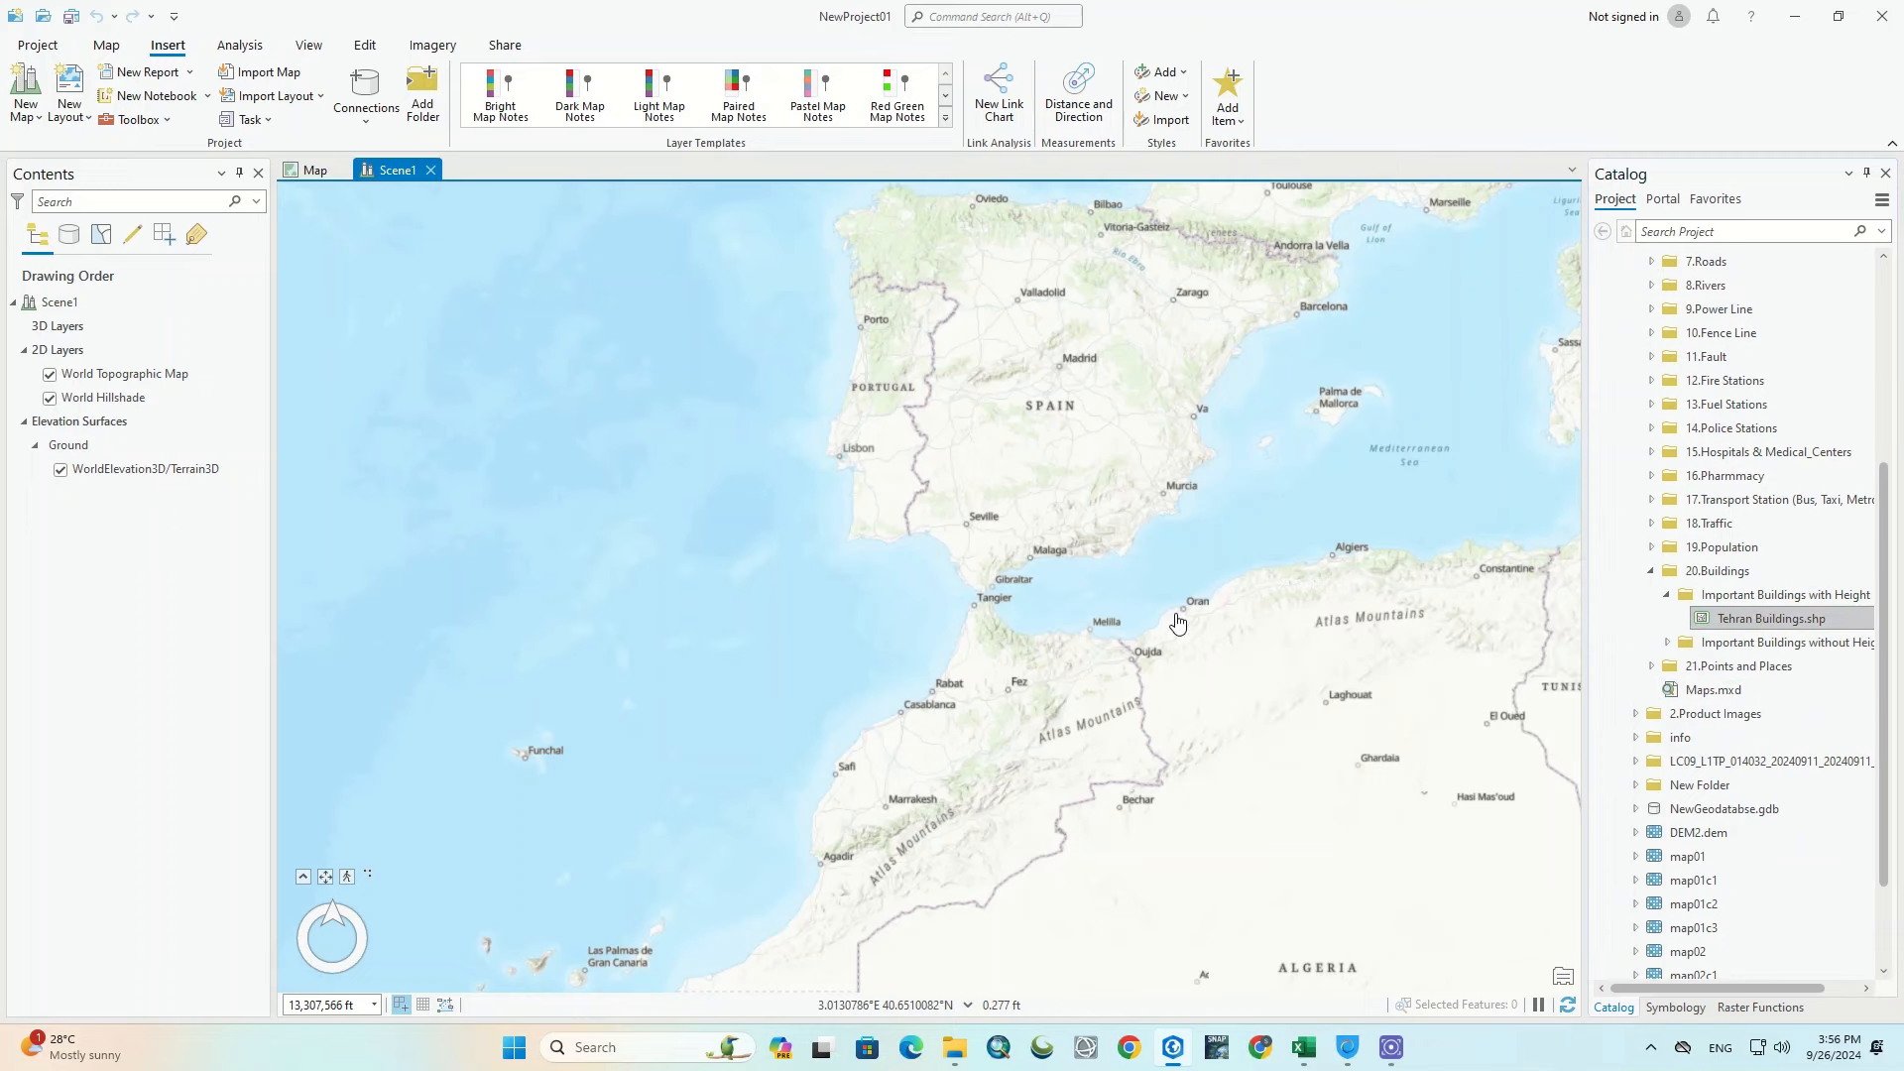
left_click_drag(1132, 593, 1003, 526)
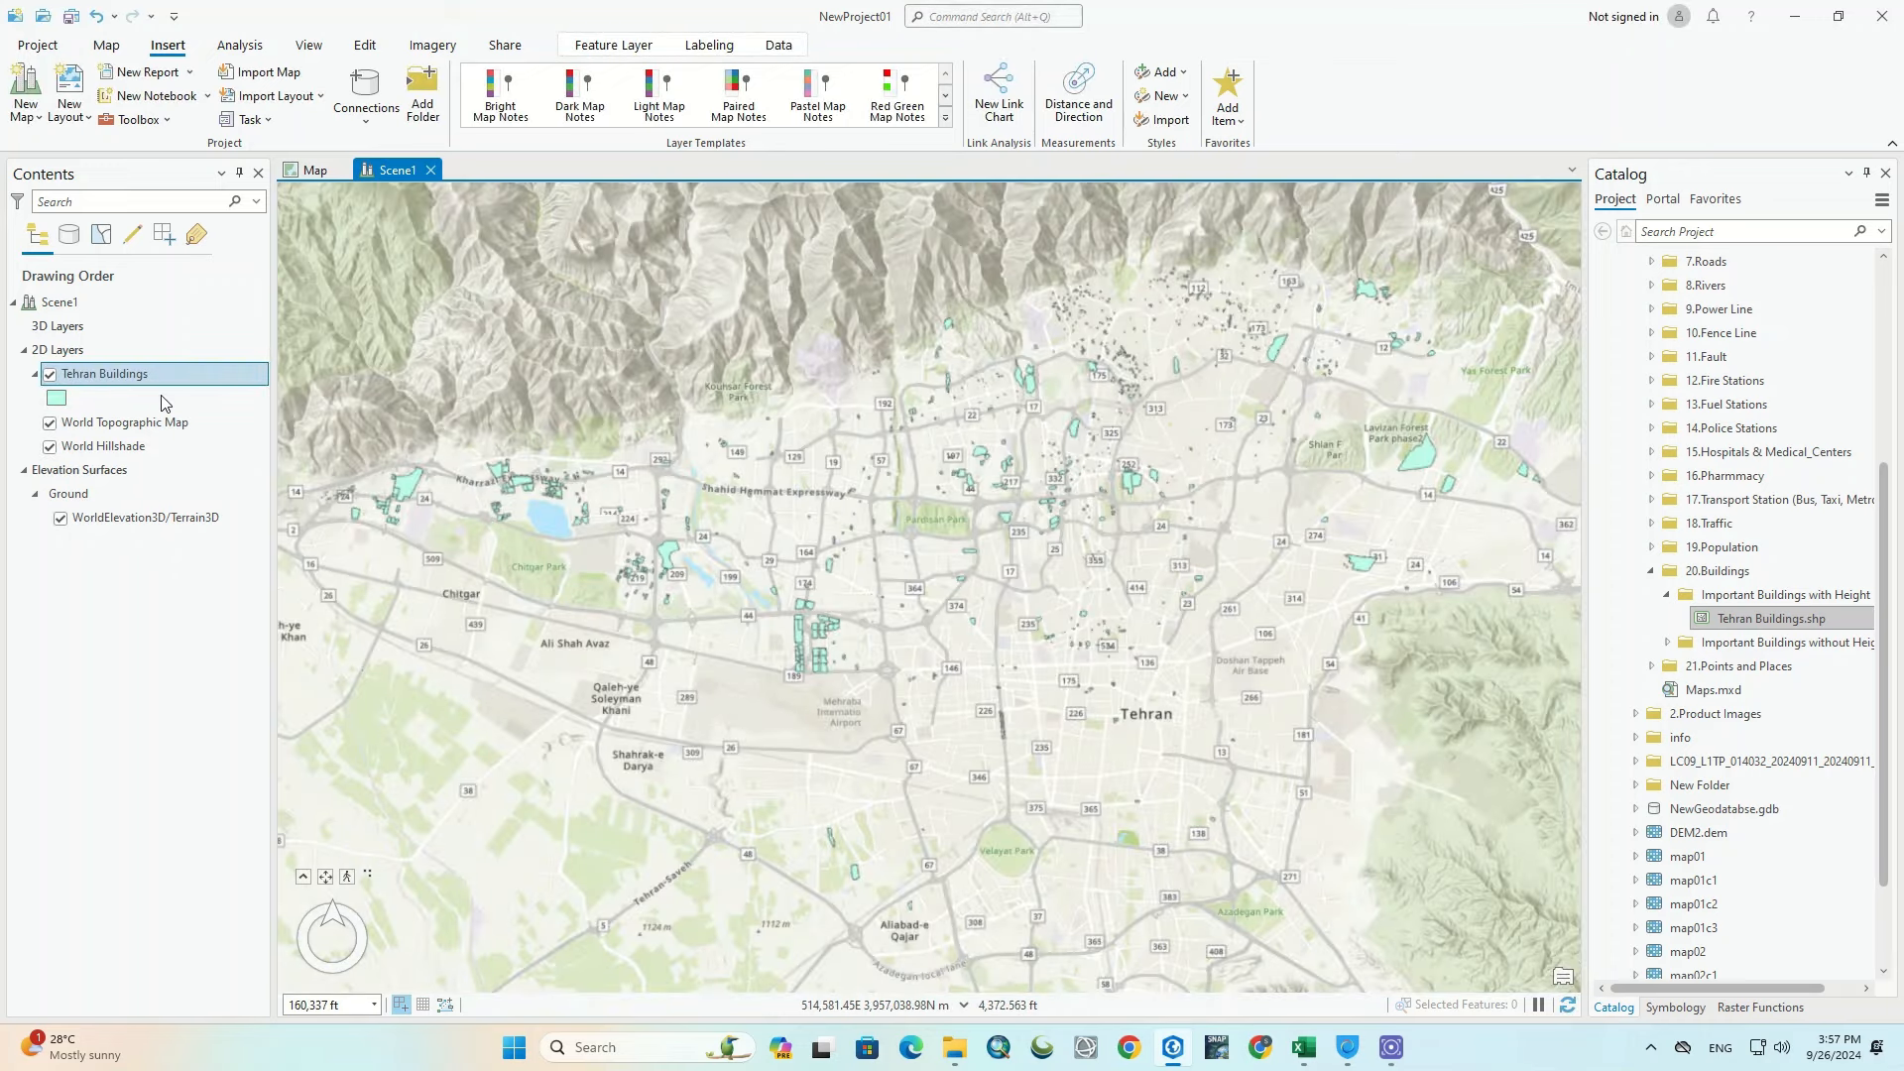
Step: Inspect the Height field in the attribute table of the Tehran Buildings layer, and close the table
scroll(681, 555, "up", 2)
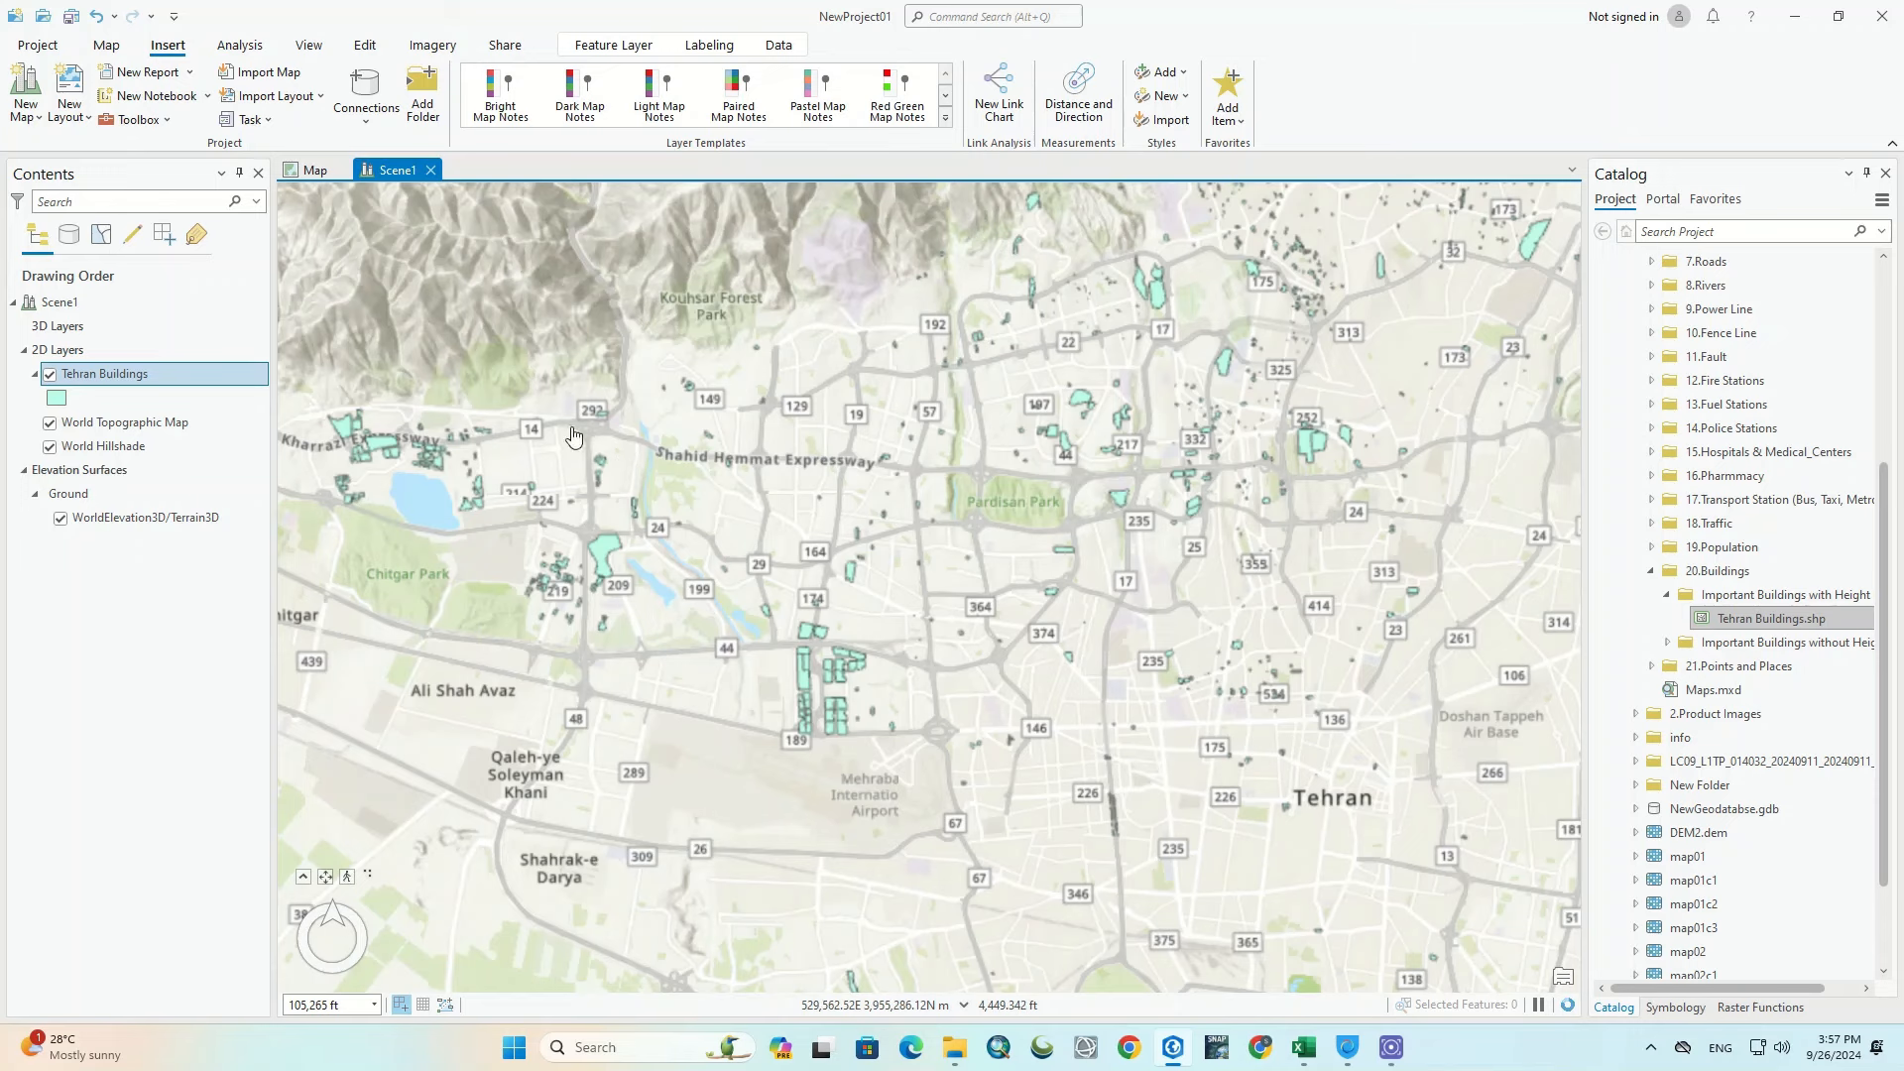
right_click(181, 381)
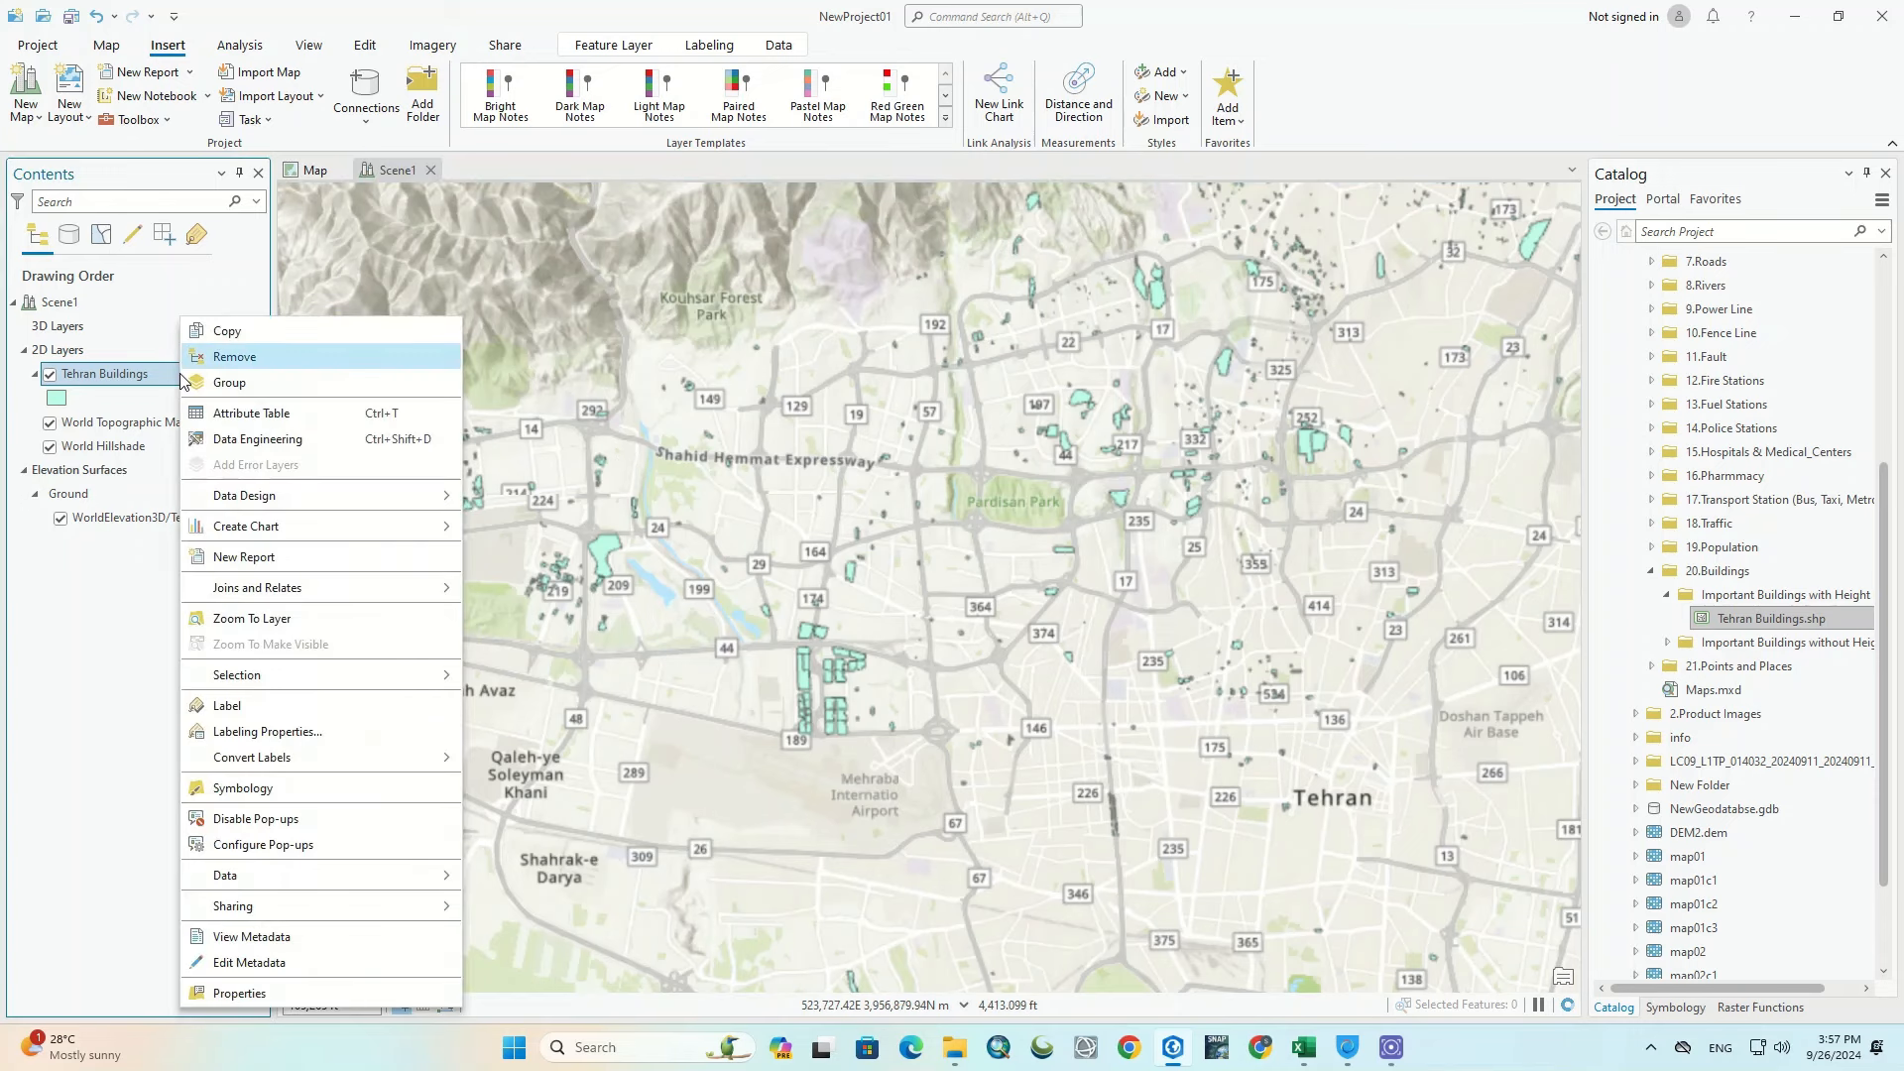
left_click(224, 420)
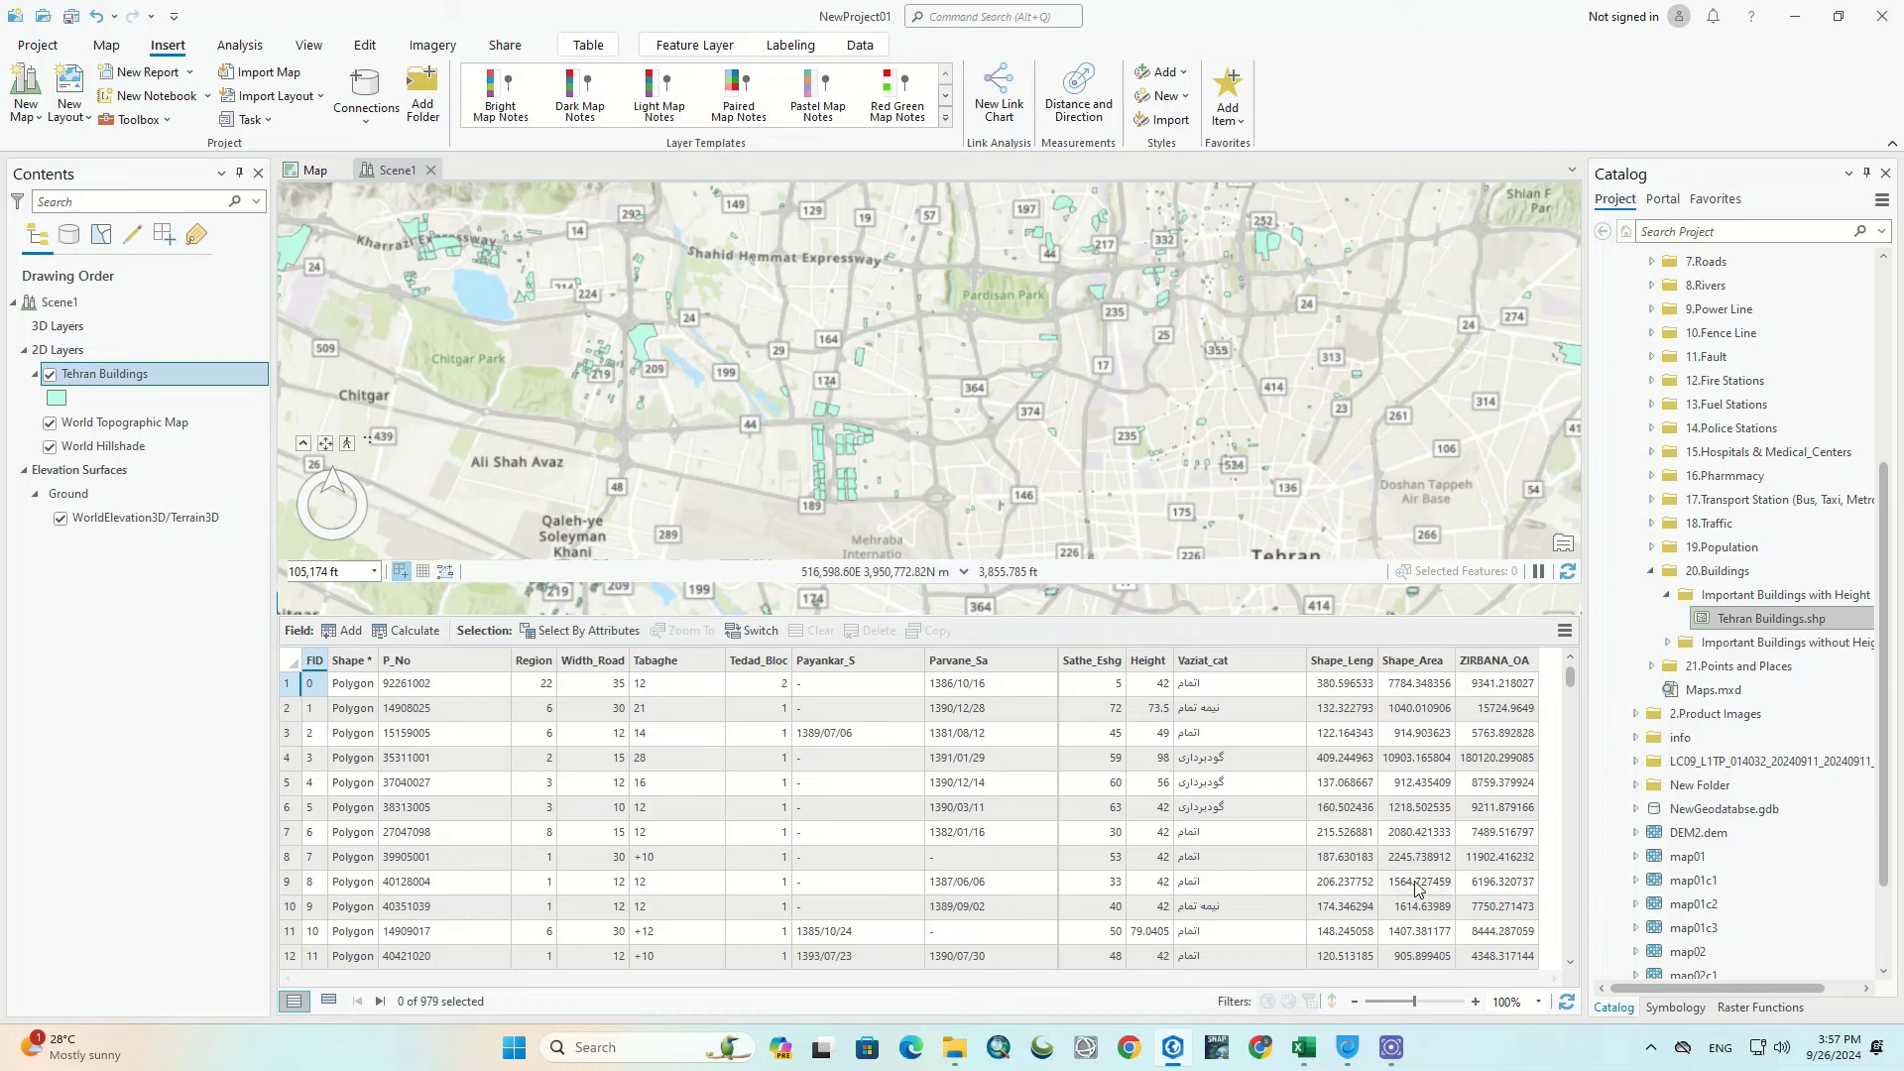
left_click(1151, 662)
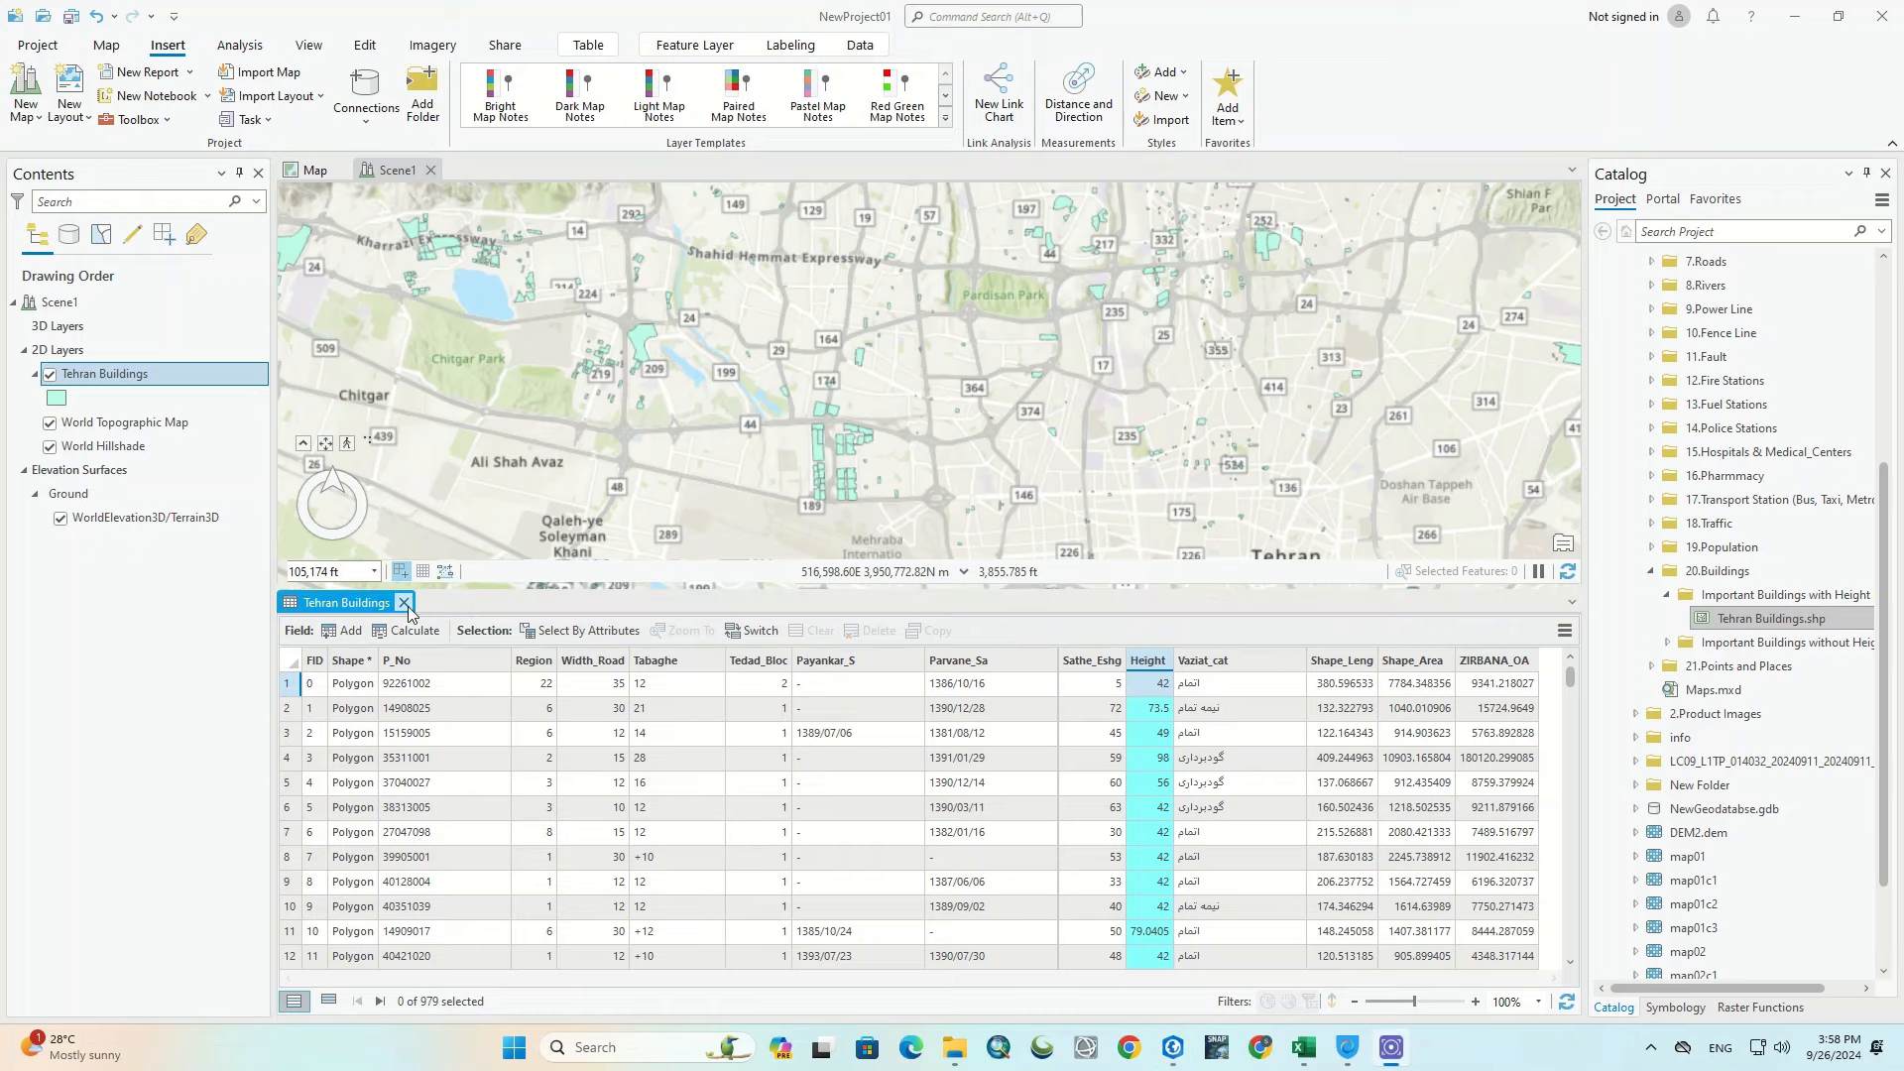
left_click(403, 603)
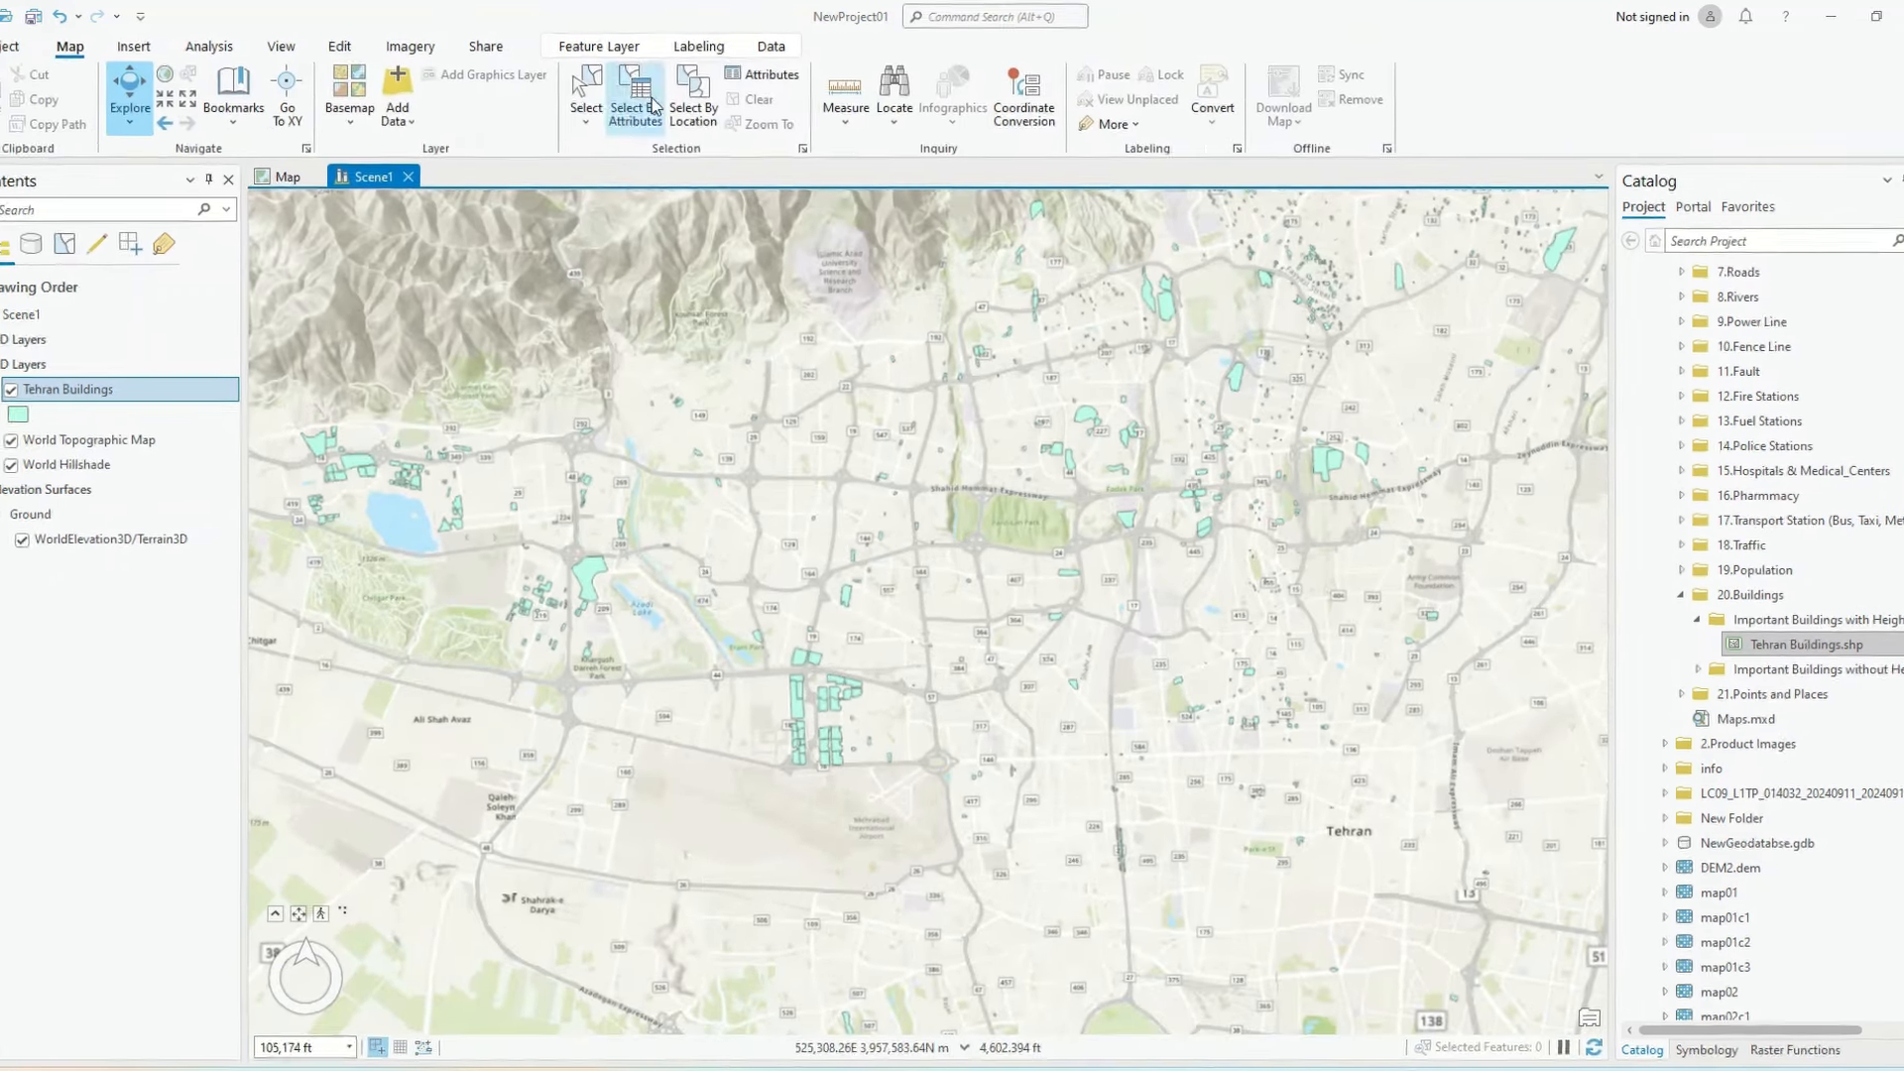
Step: Extrude the Tehran Buildings layer by Max Height, using the Height field with meters as the unit
left_click(599, 46)
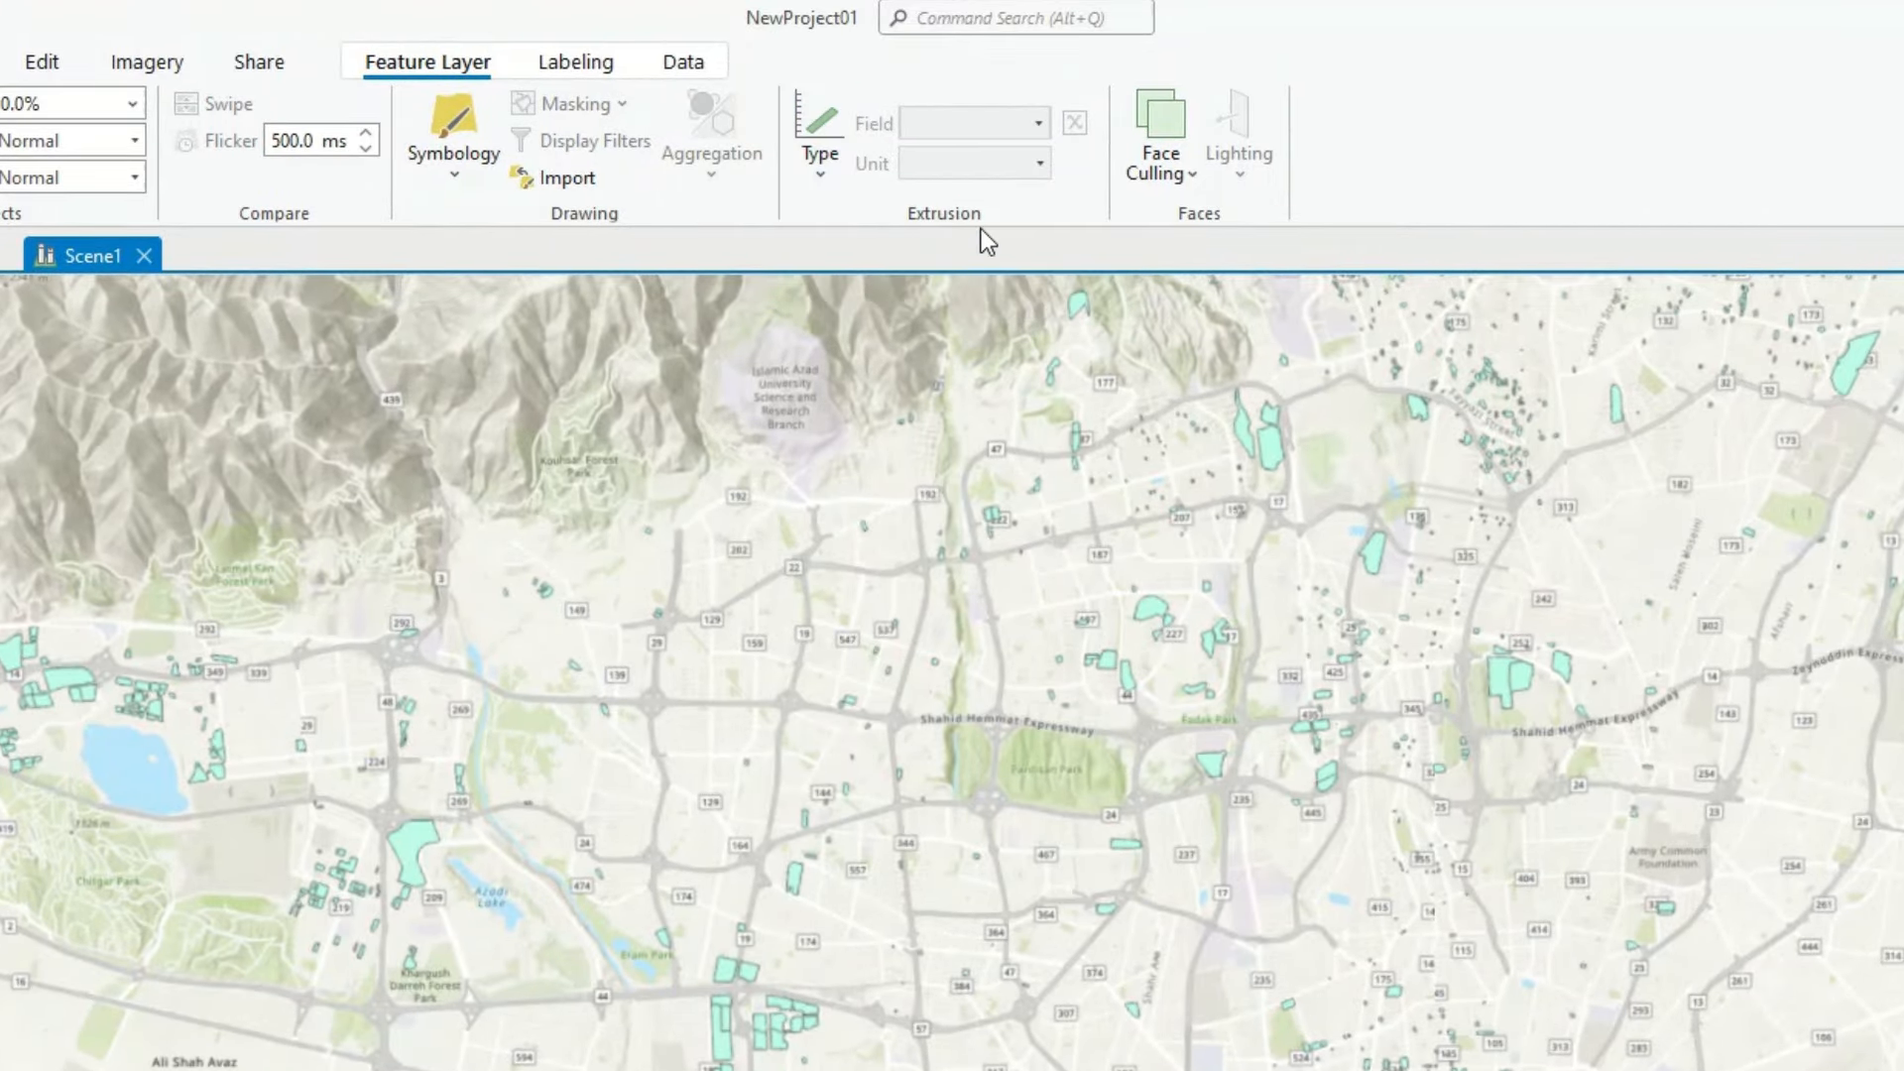
left_click(821, 170)
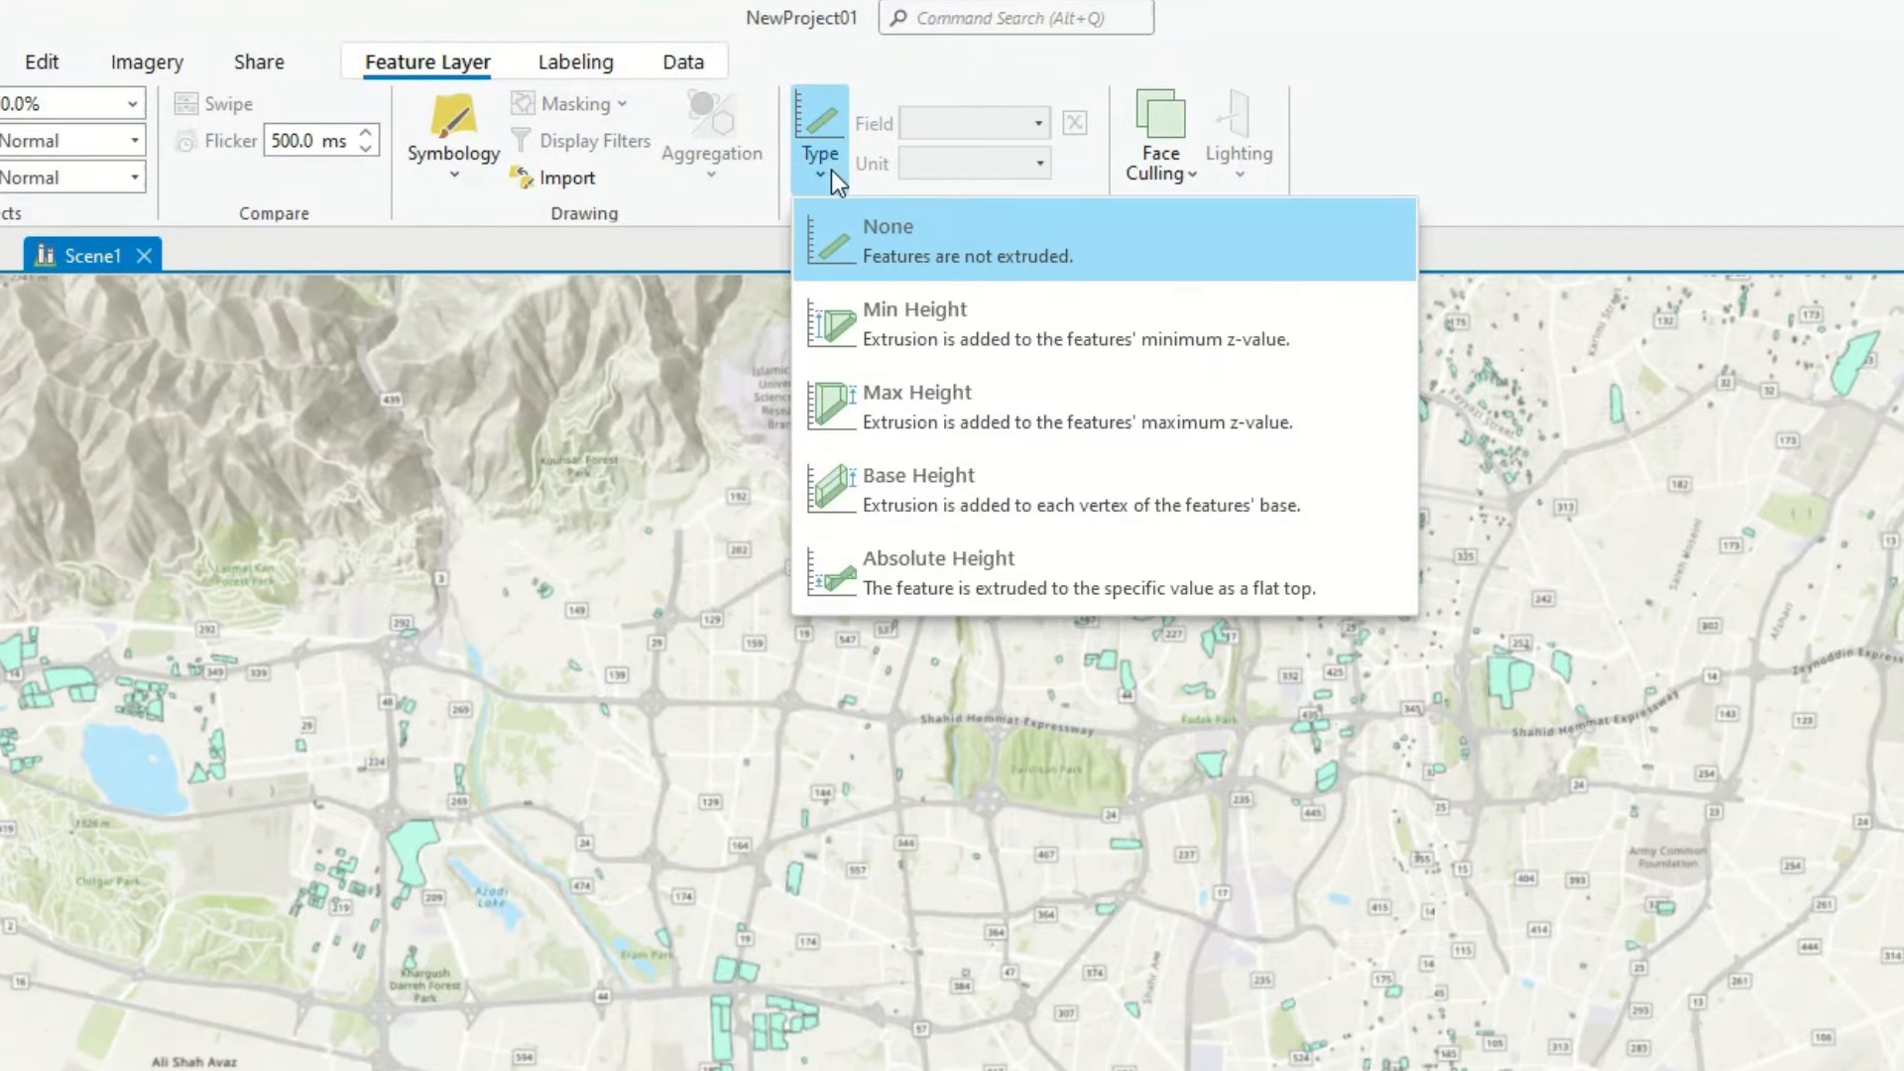
left_click(1004, 414)
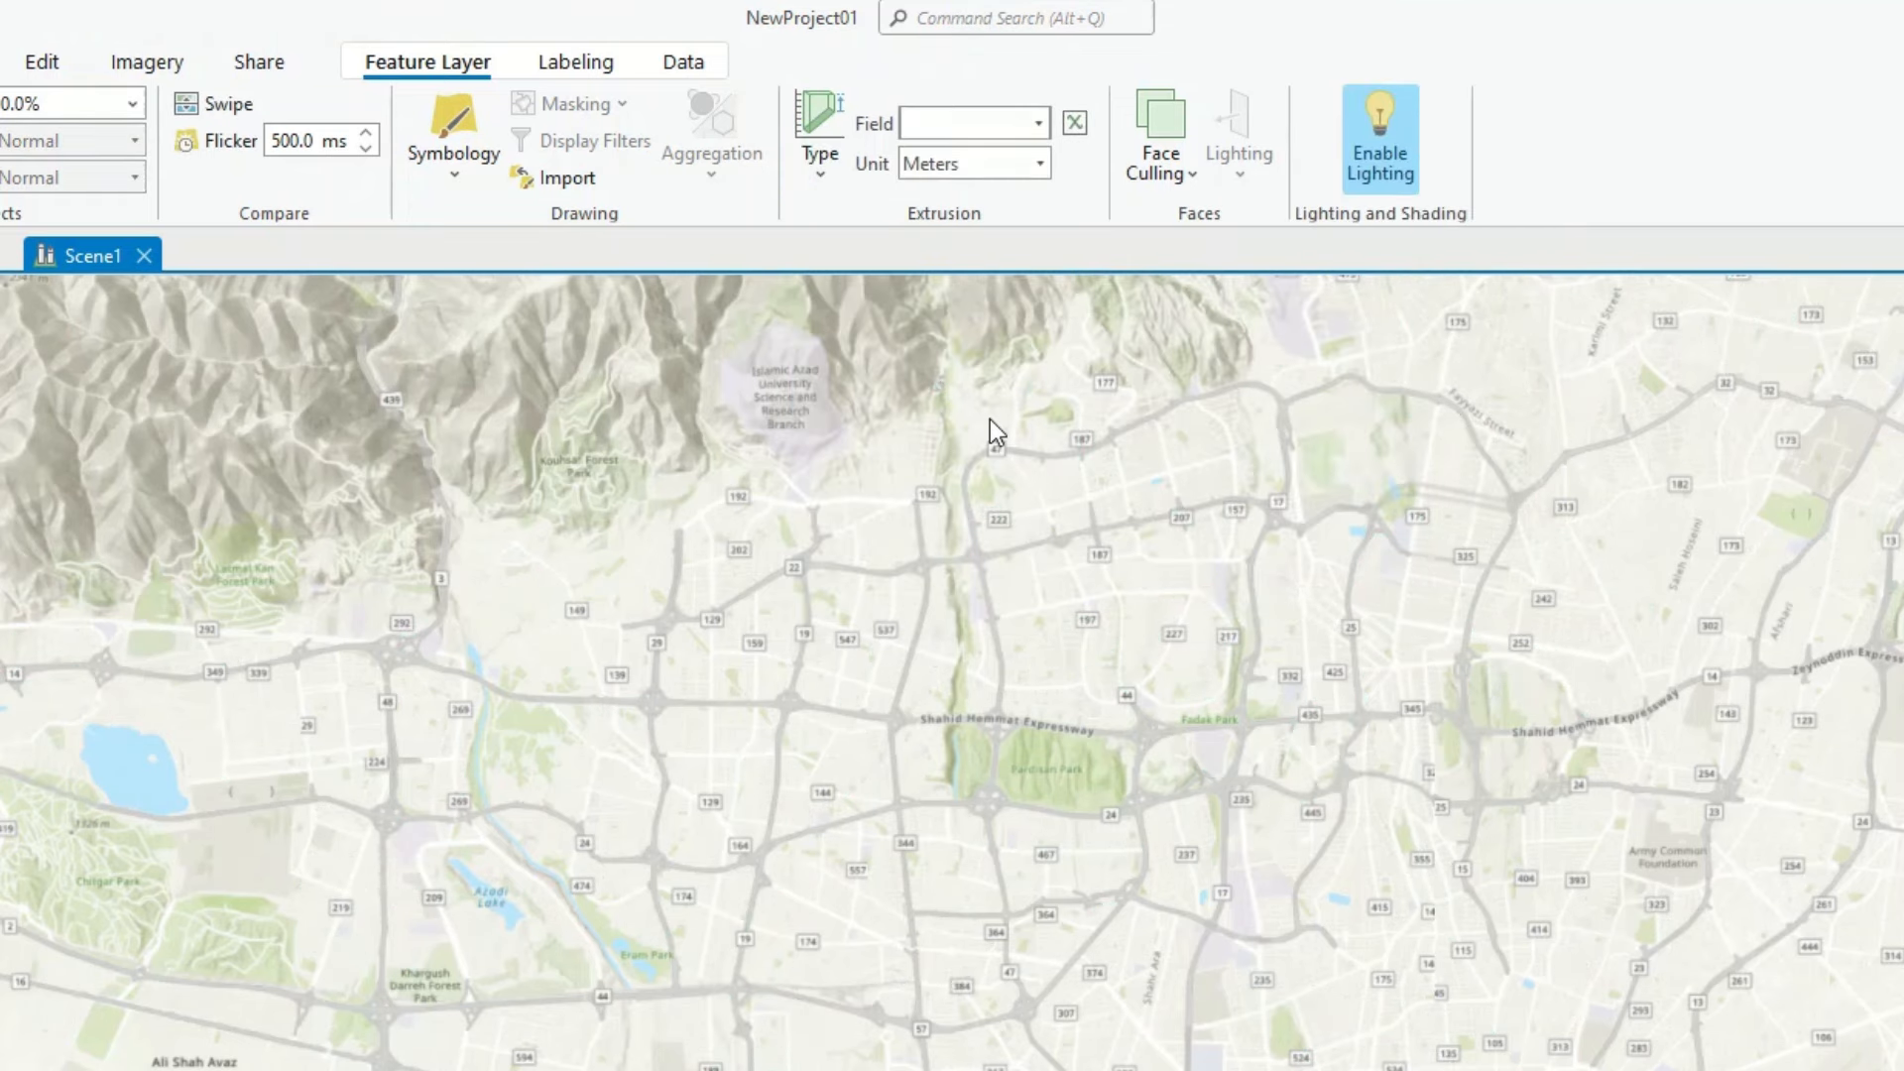
left_click(1037, 122)
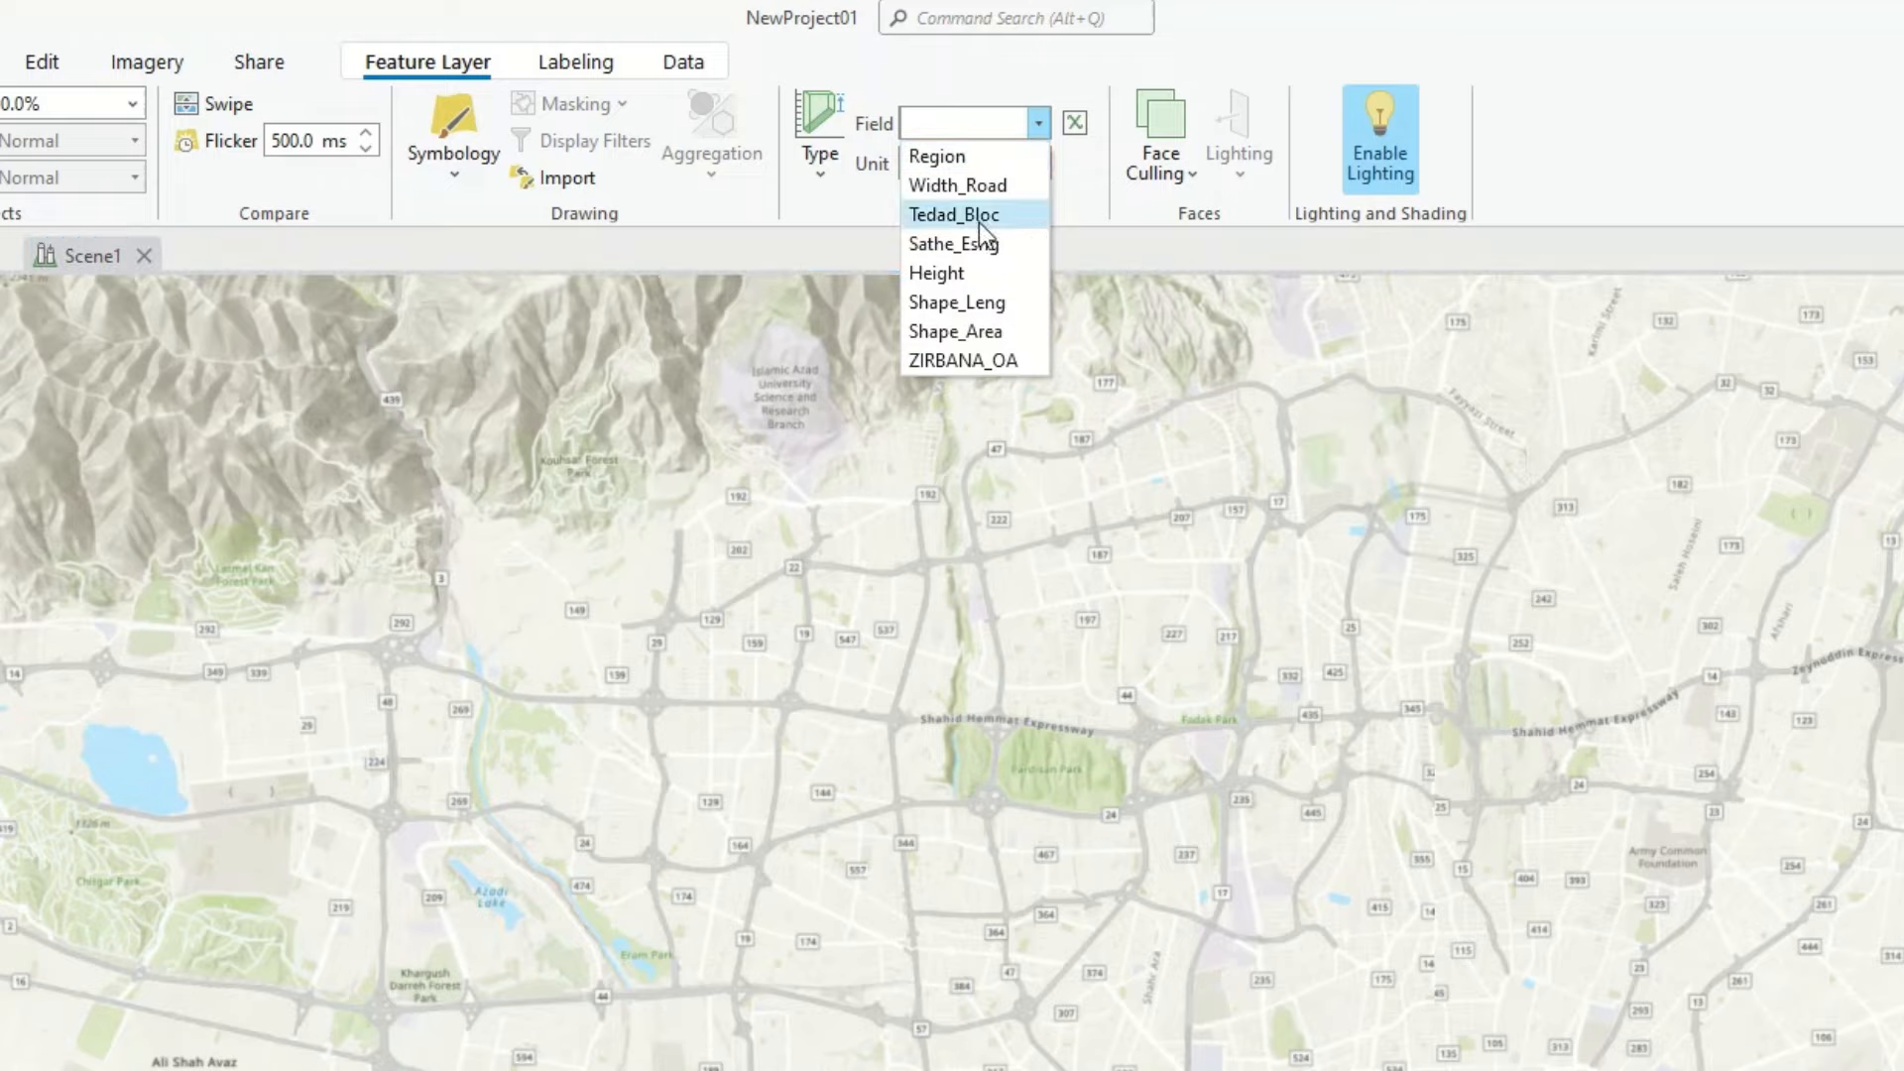
left_click(1004, 276)
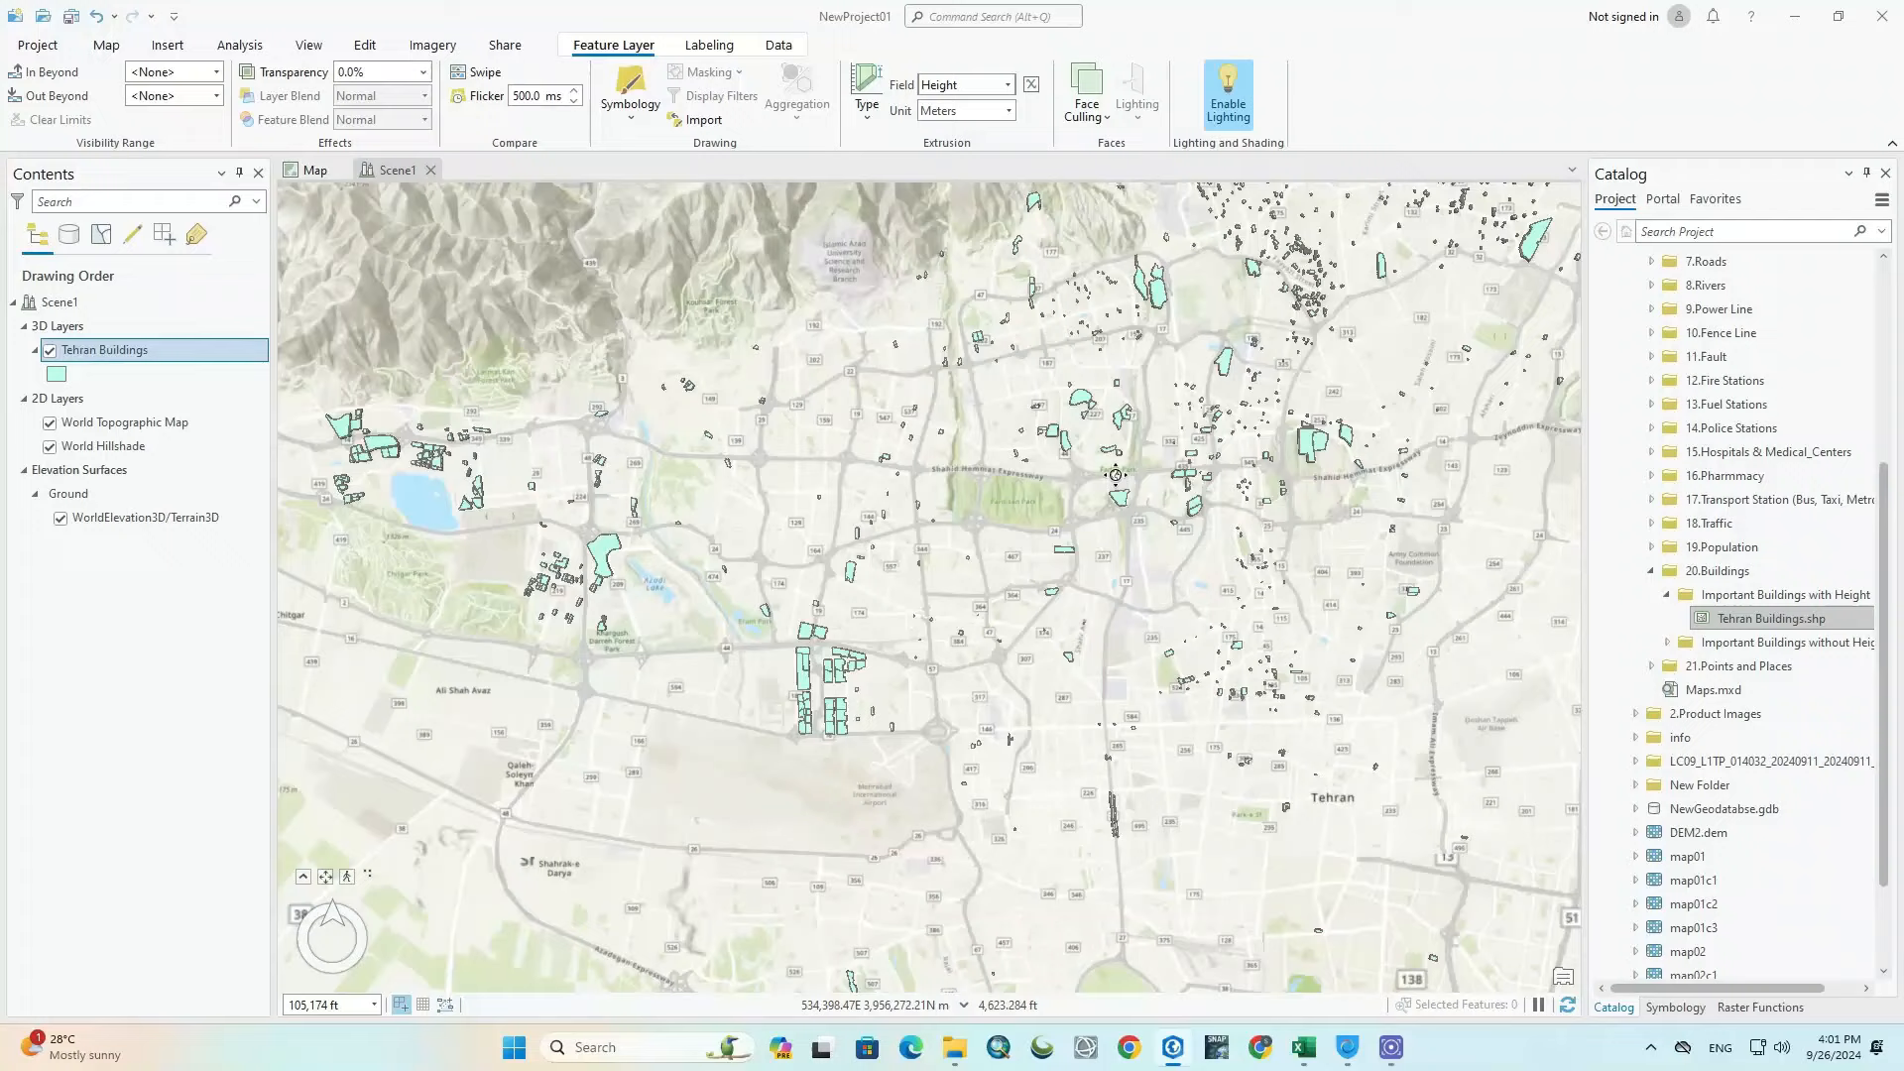
Step: Examine the extruded Tehran buildings in the local scene from tilted close-up views in several directions
left_click_drag(1133, 528, 1144, 210)
scroll(1227, 531, "up", 5)
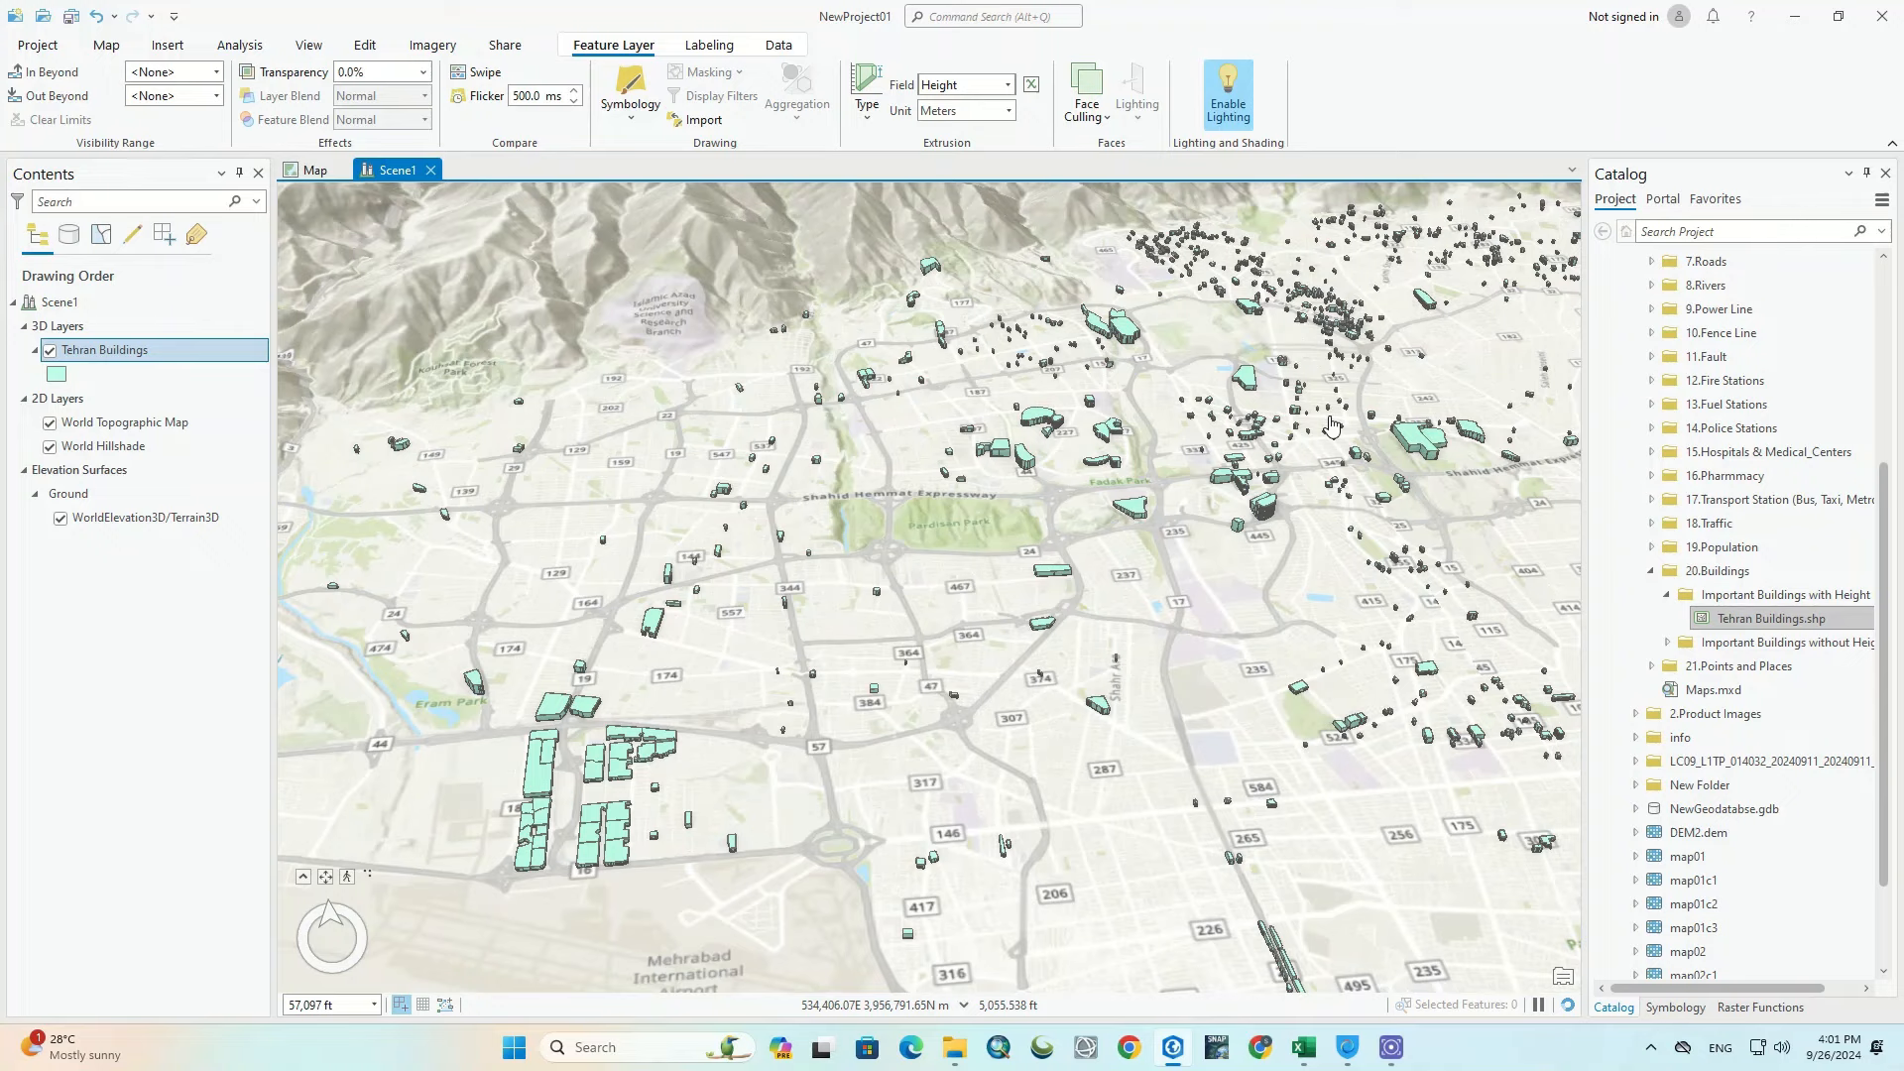
scroll(1309, 486, "up", 3)
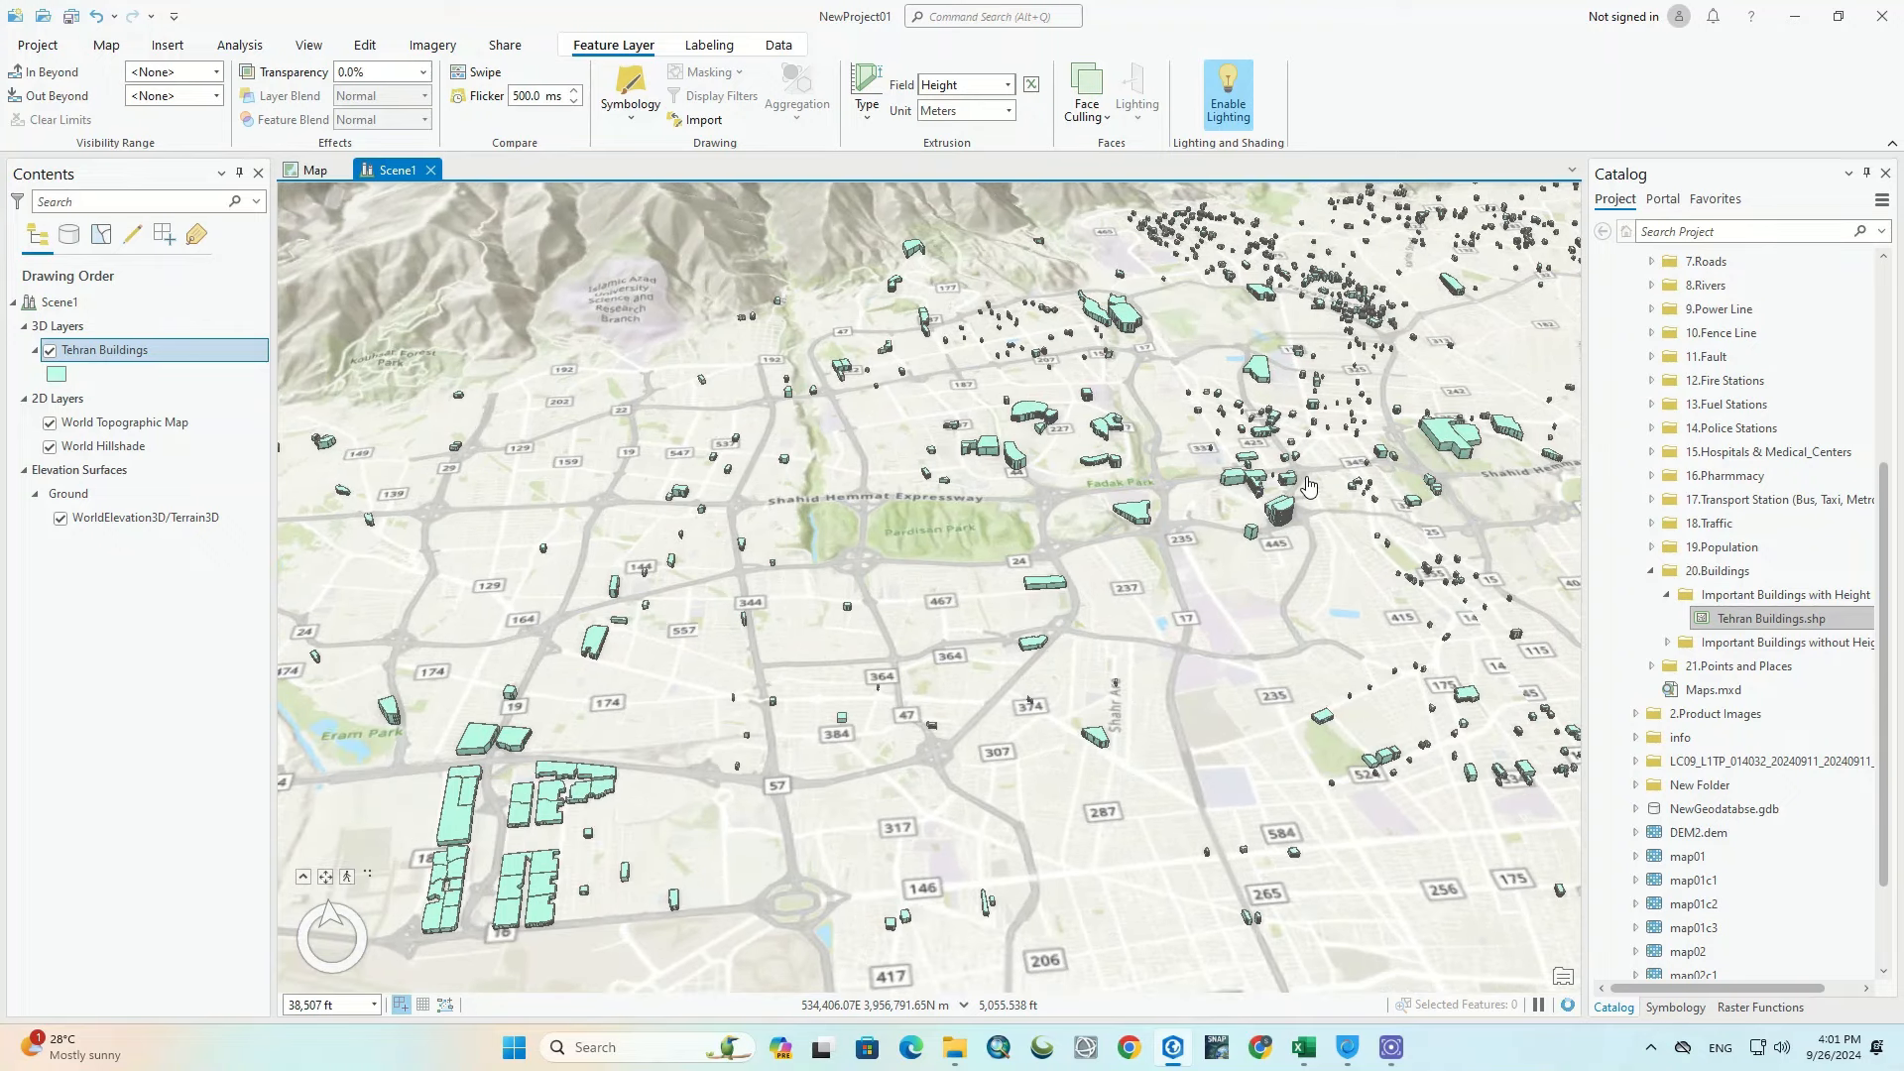
scroll(1309, 486, "up", 2)
scroll(1306, 489, "up", 3)
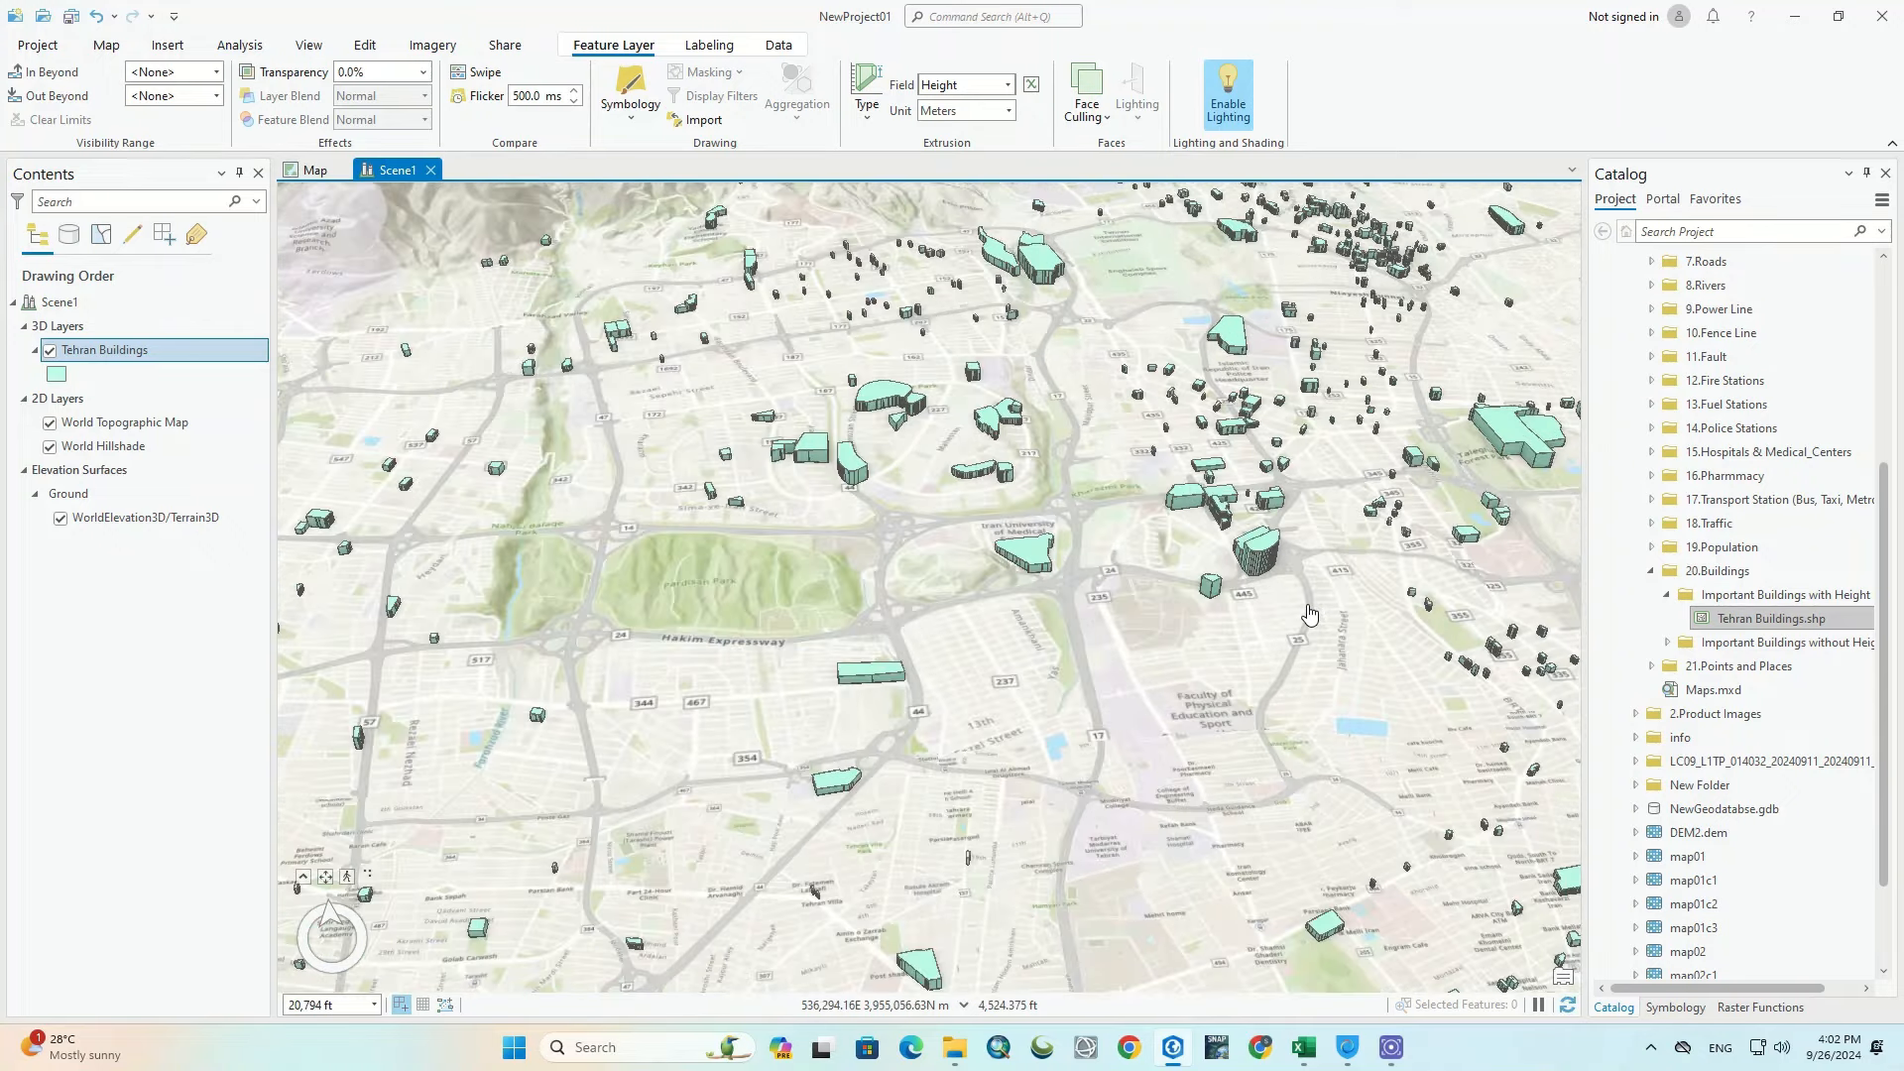
left_click_drag(1306, 604, 1492, 683)
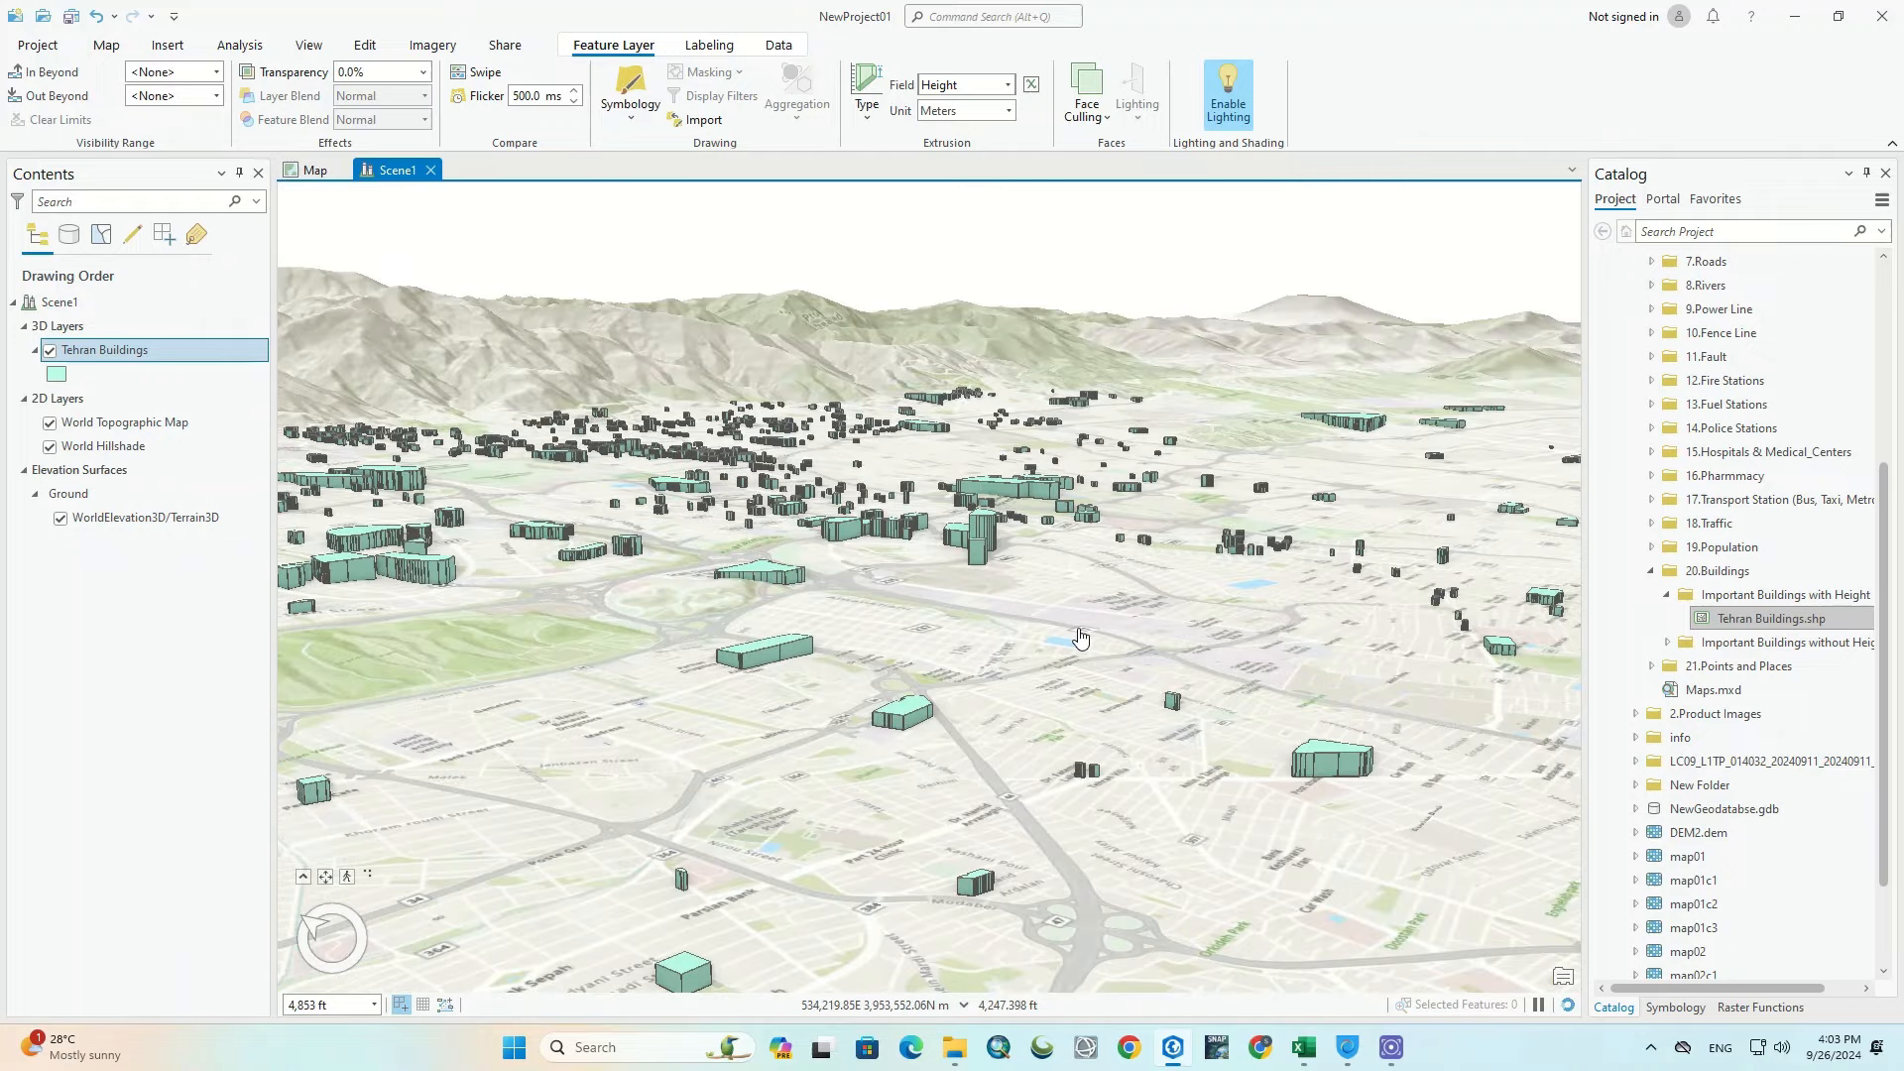
left_click_drag(1076, 616, 768, 599)
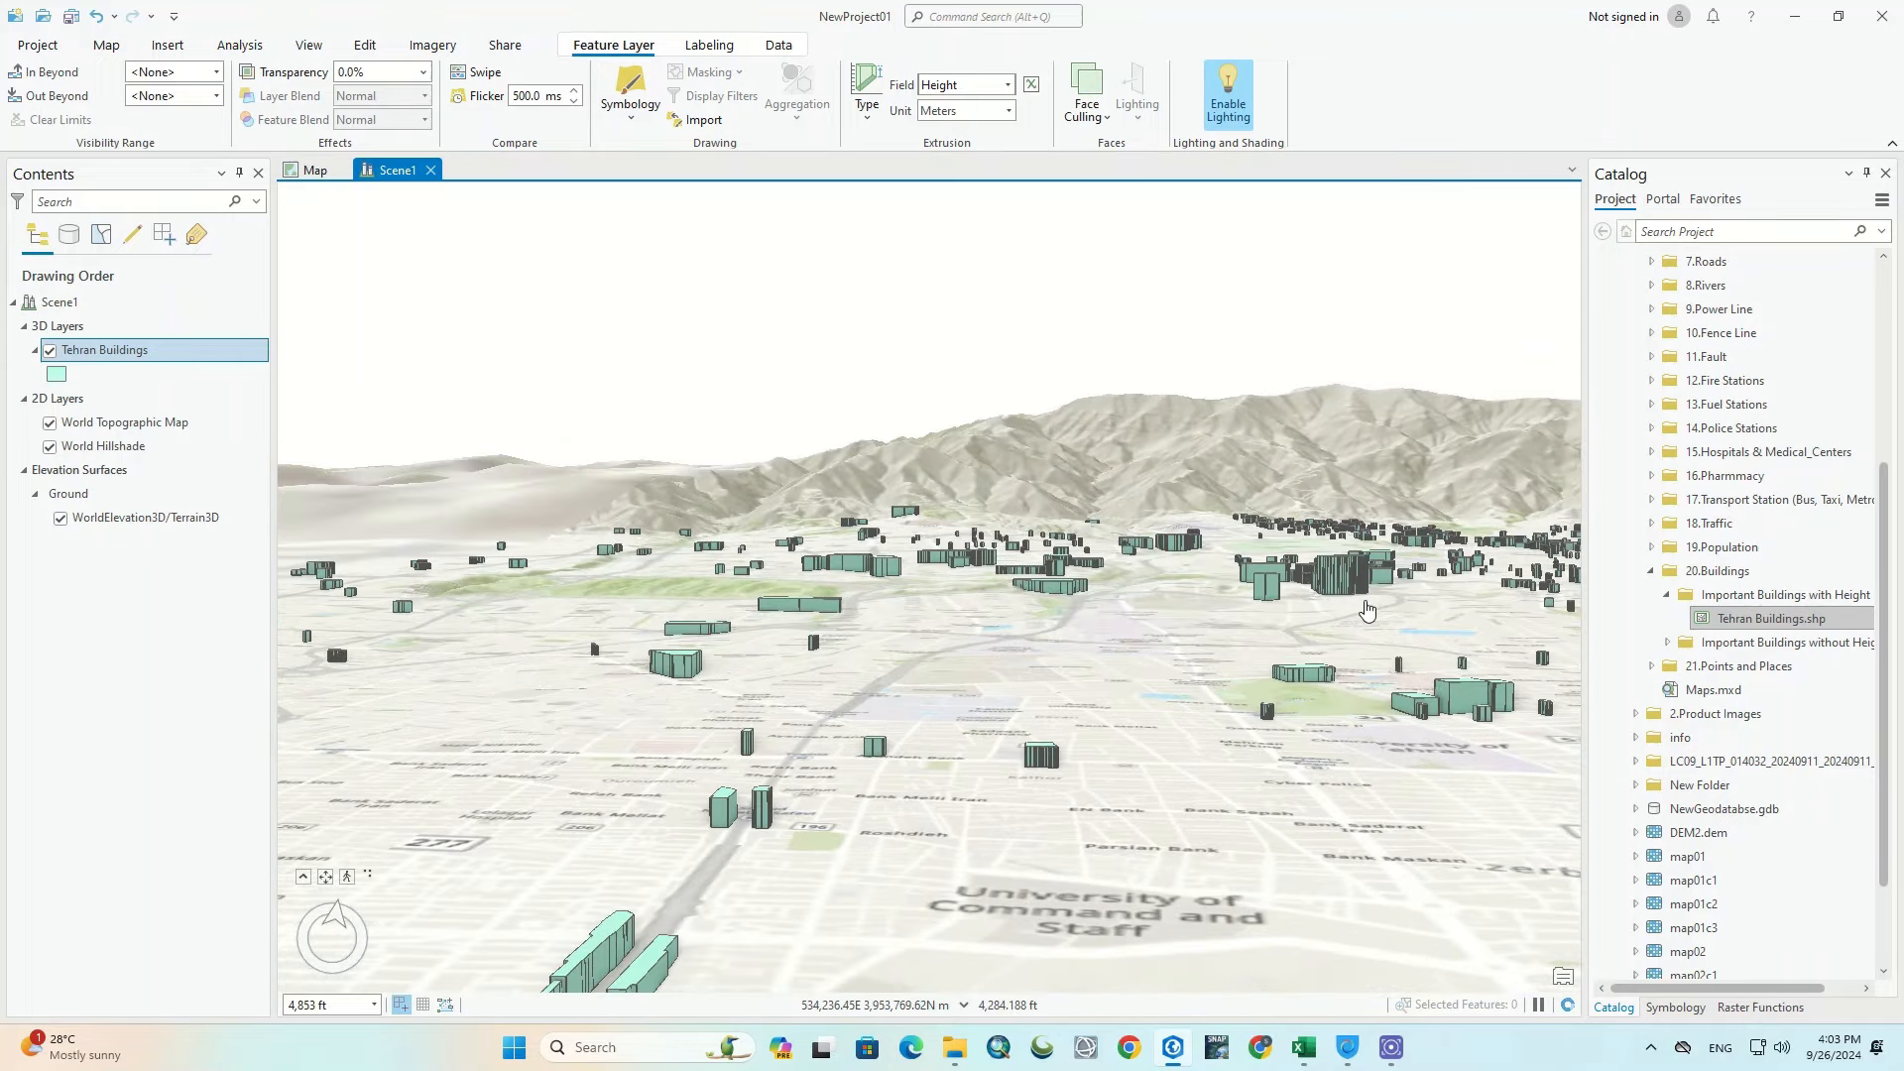
Step: Try the Static Water 3D symbol on the Tehran Buildings layer, and apply the Murky Water symbol instead
left_click(56, 381)
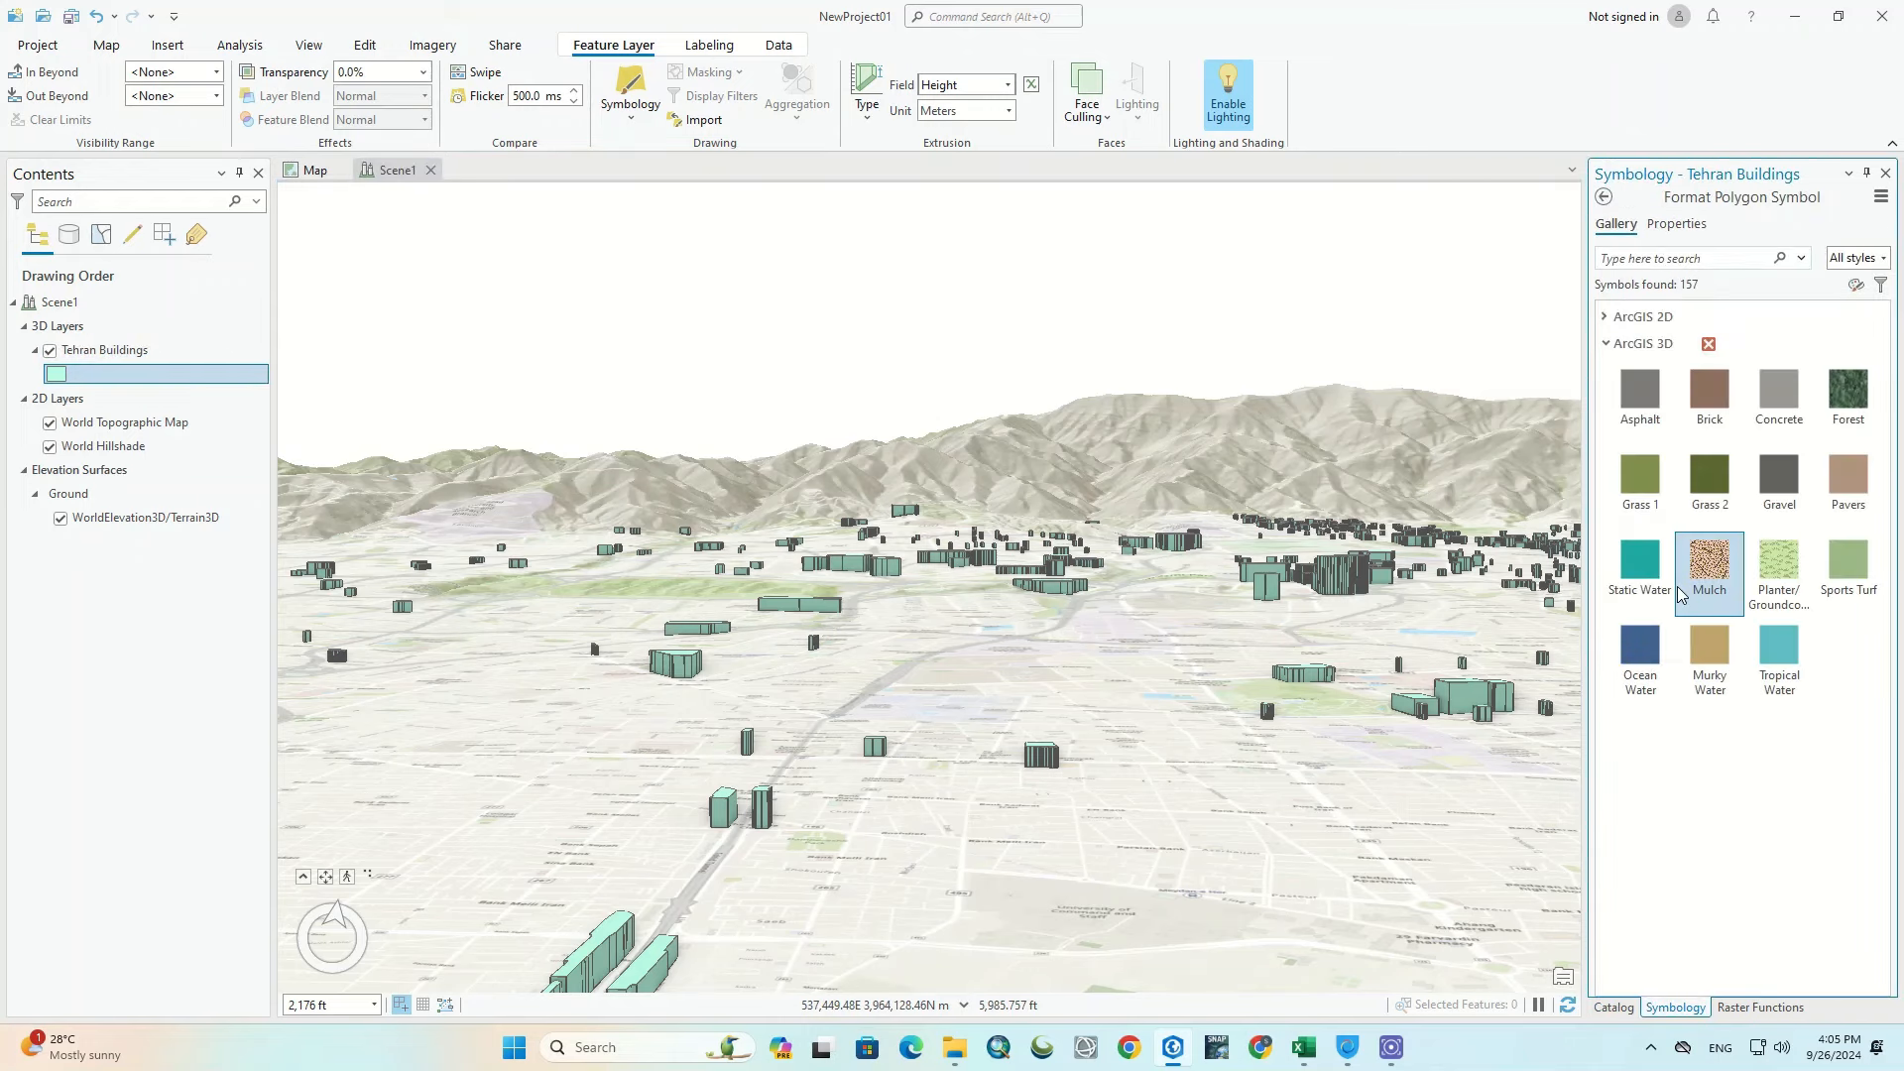
left_click(1651, 550)
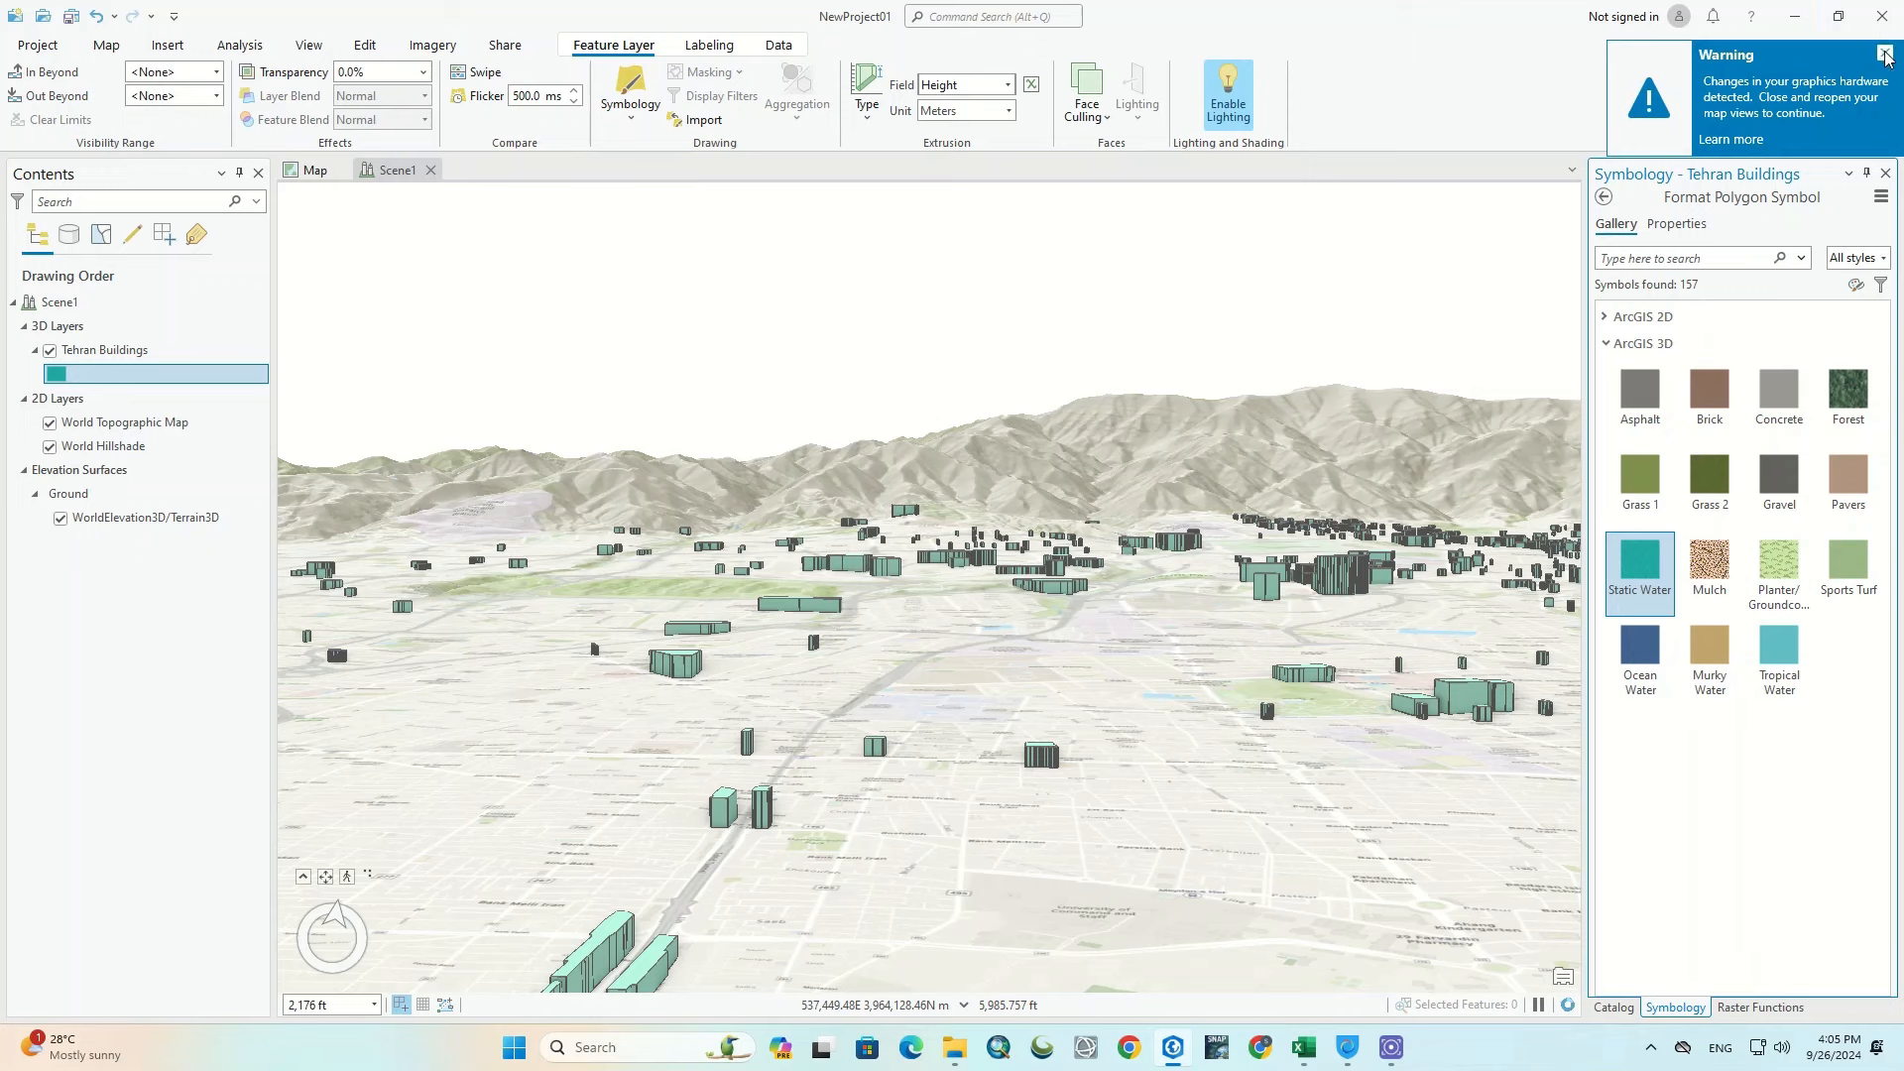
left_click(1884, 53)
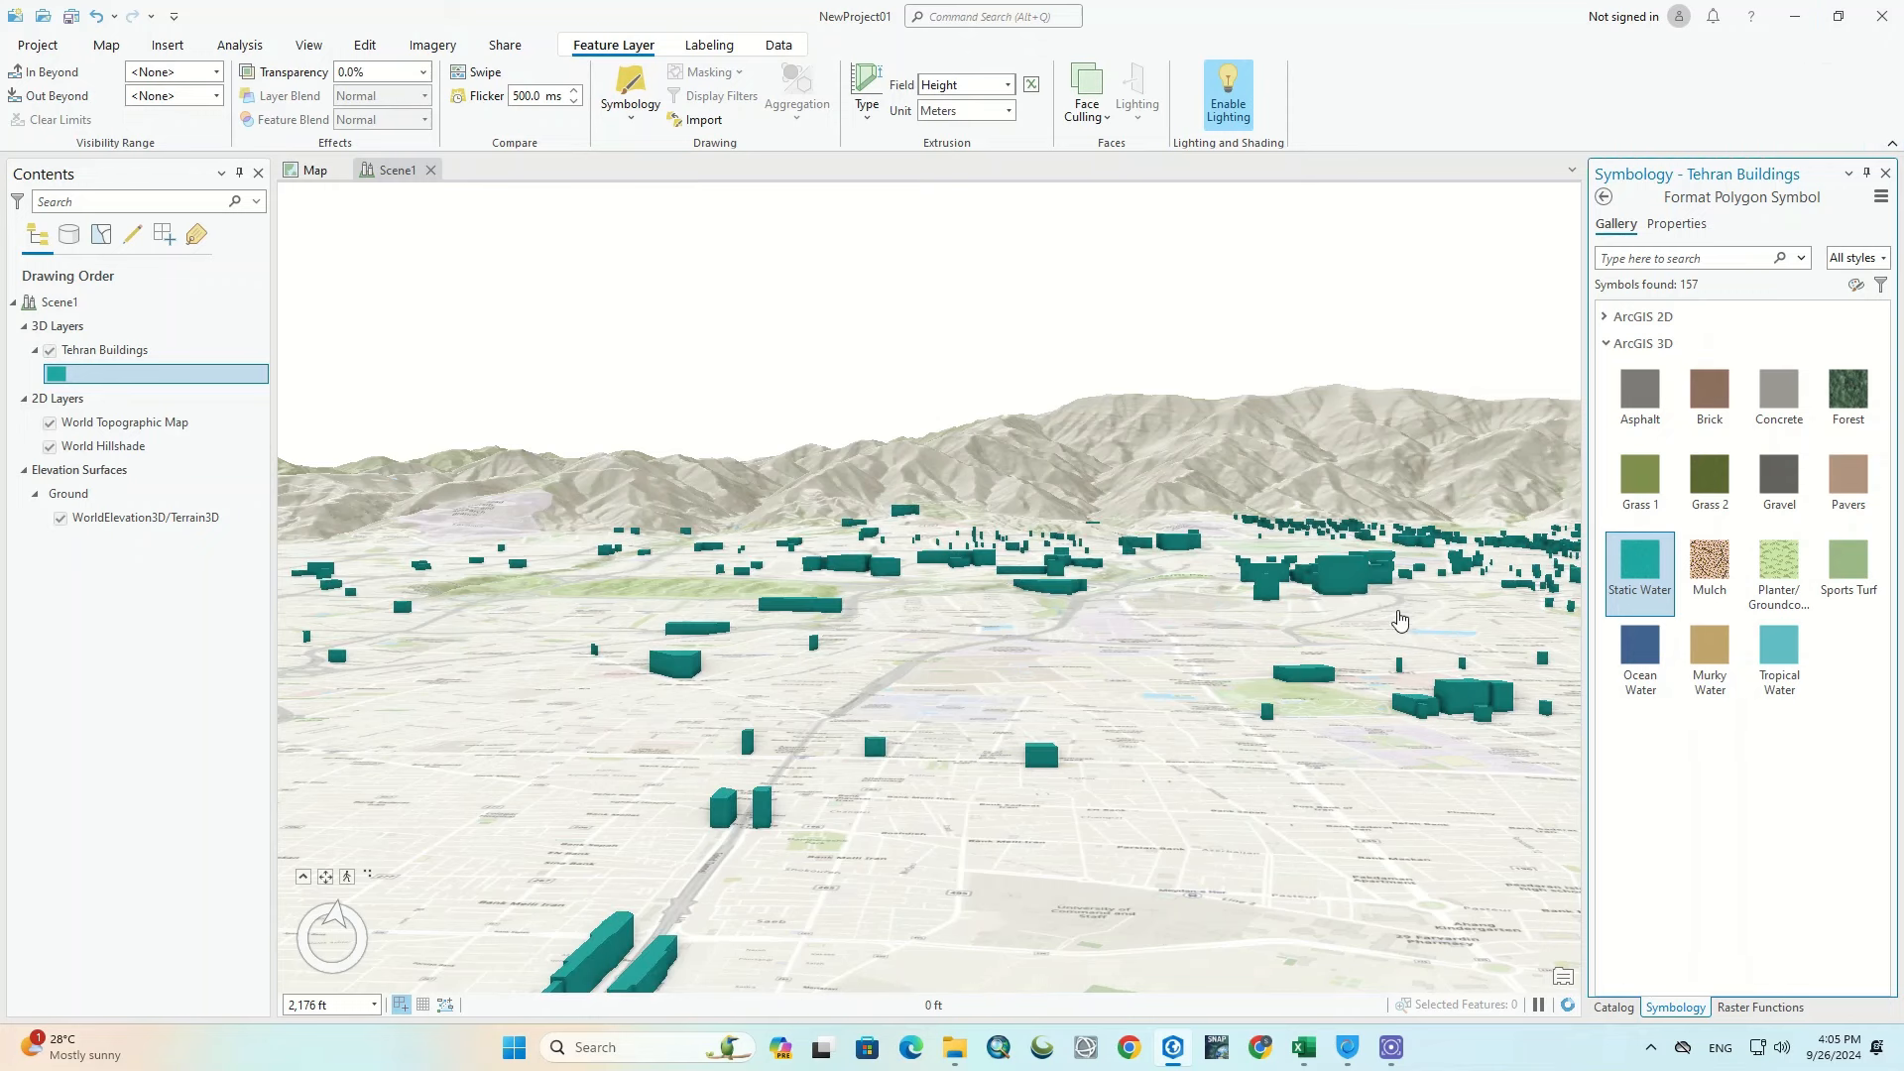
left_click(1720, 650)
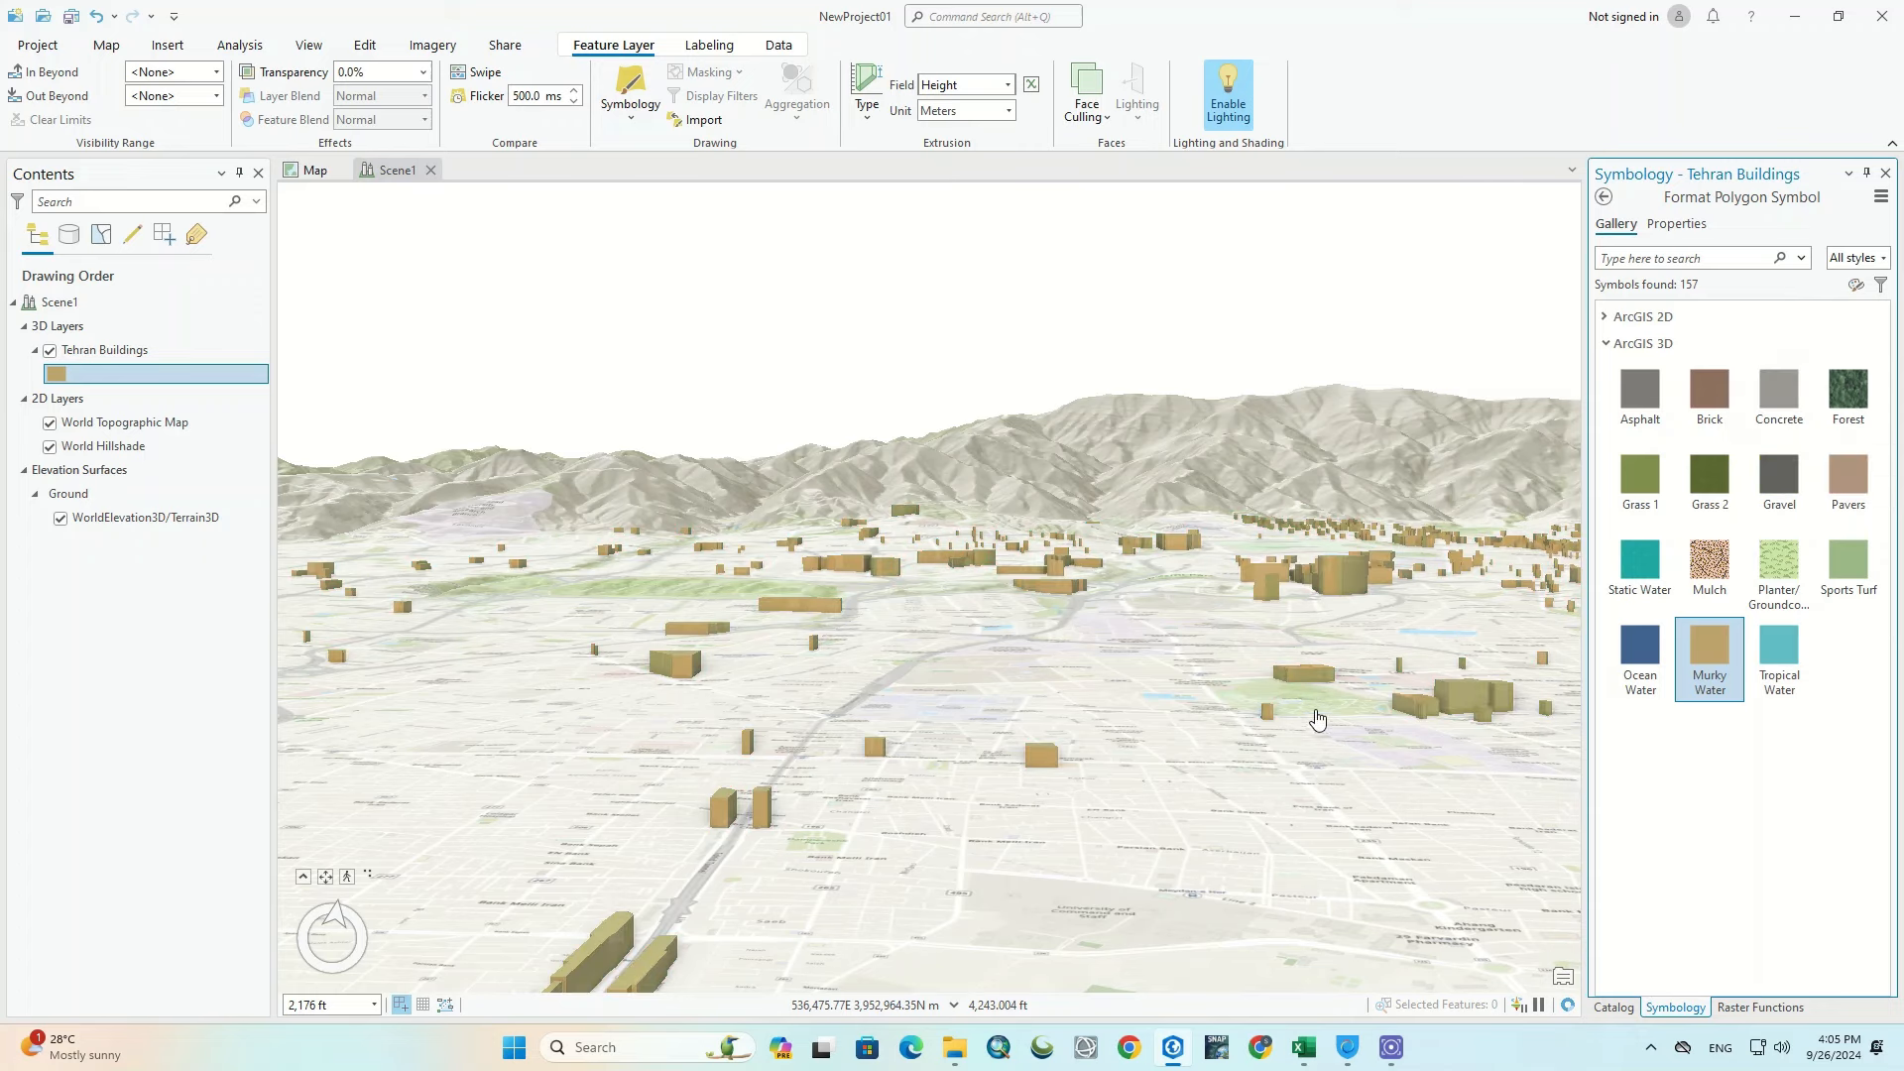
left_click_drag(1319, 686, 1534, 728)
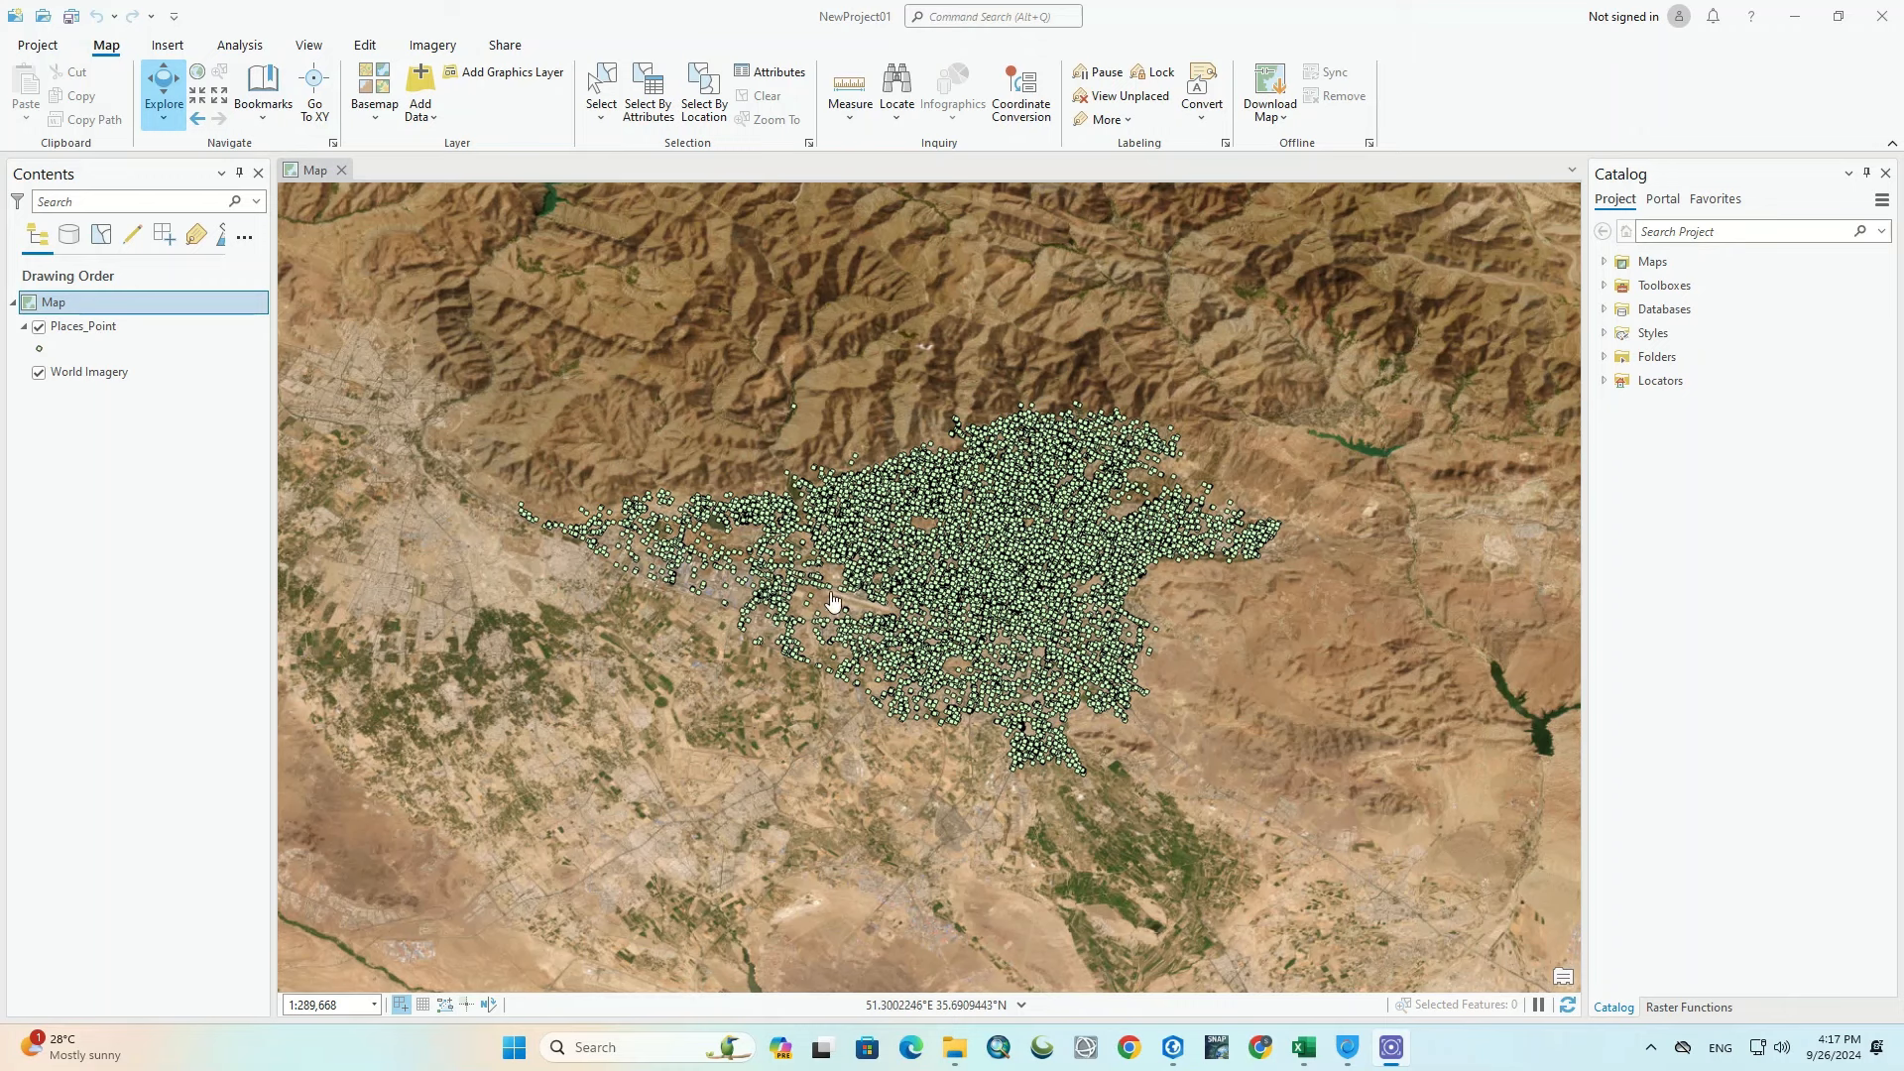
Step: Change the primary symbology of the Places_Point layer to Heat Map
right_click(107, 330)
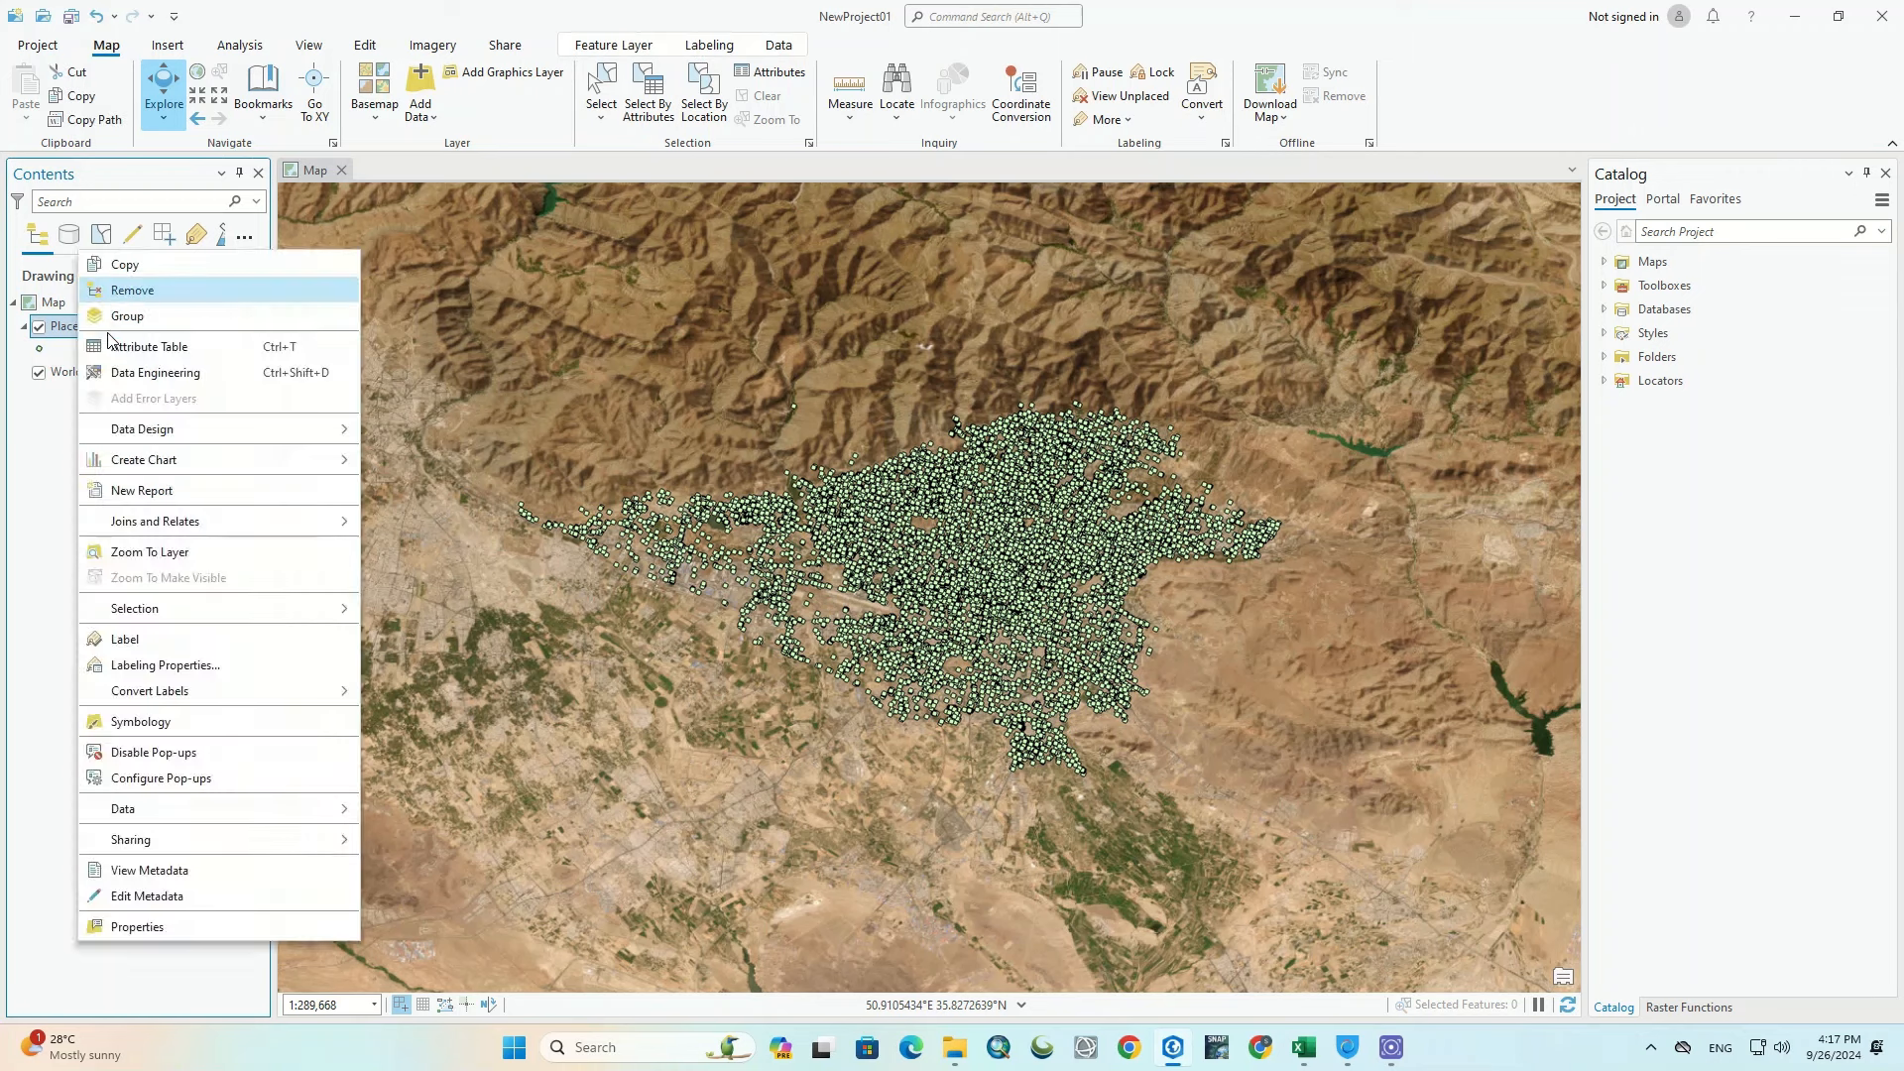
left_click(216, 721)
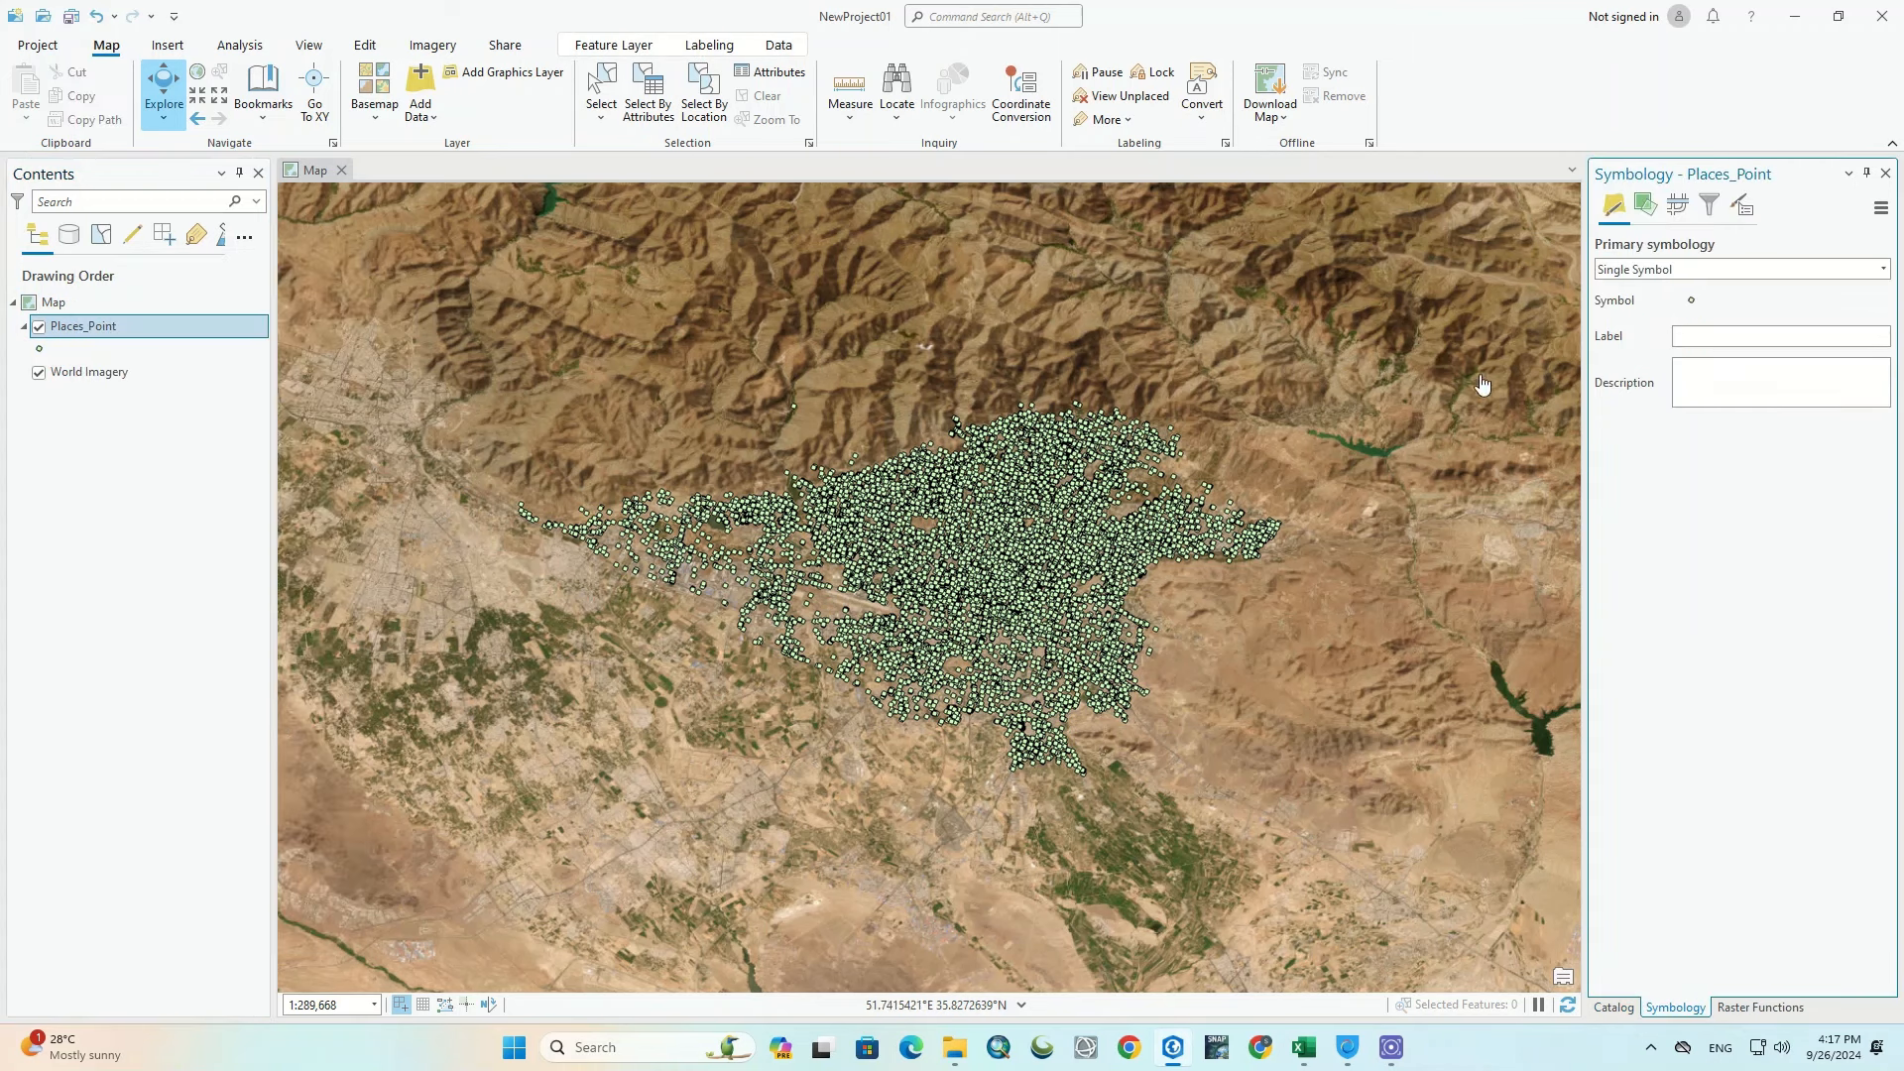
left_click(1883, 270)
scroll(1836, 336, "down", 3)
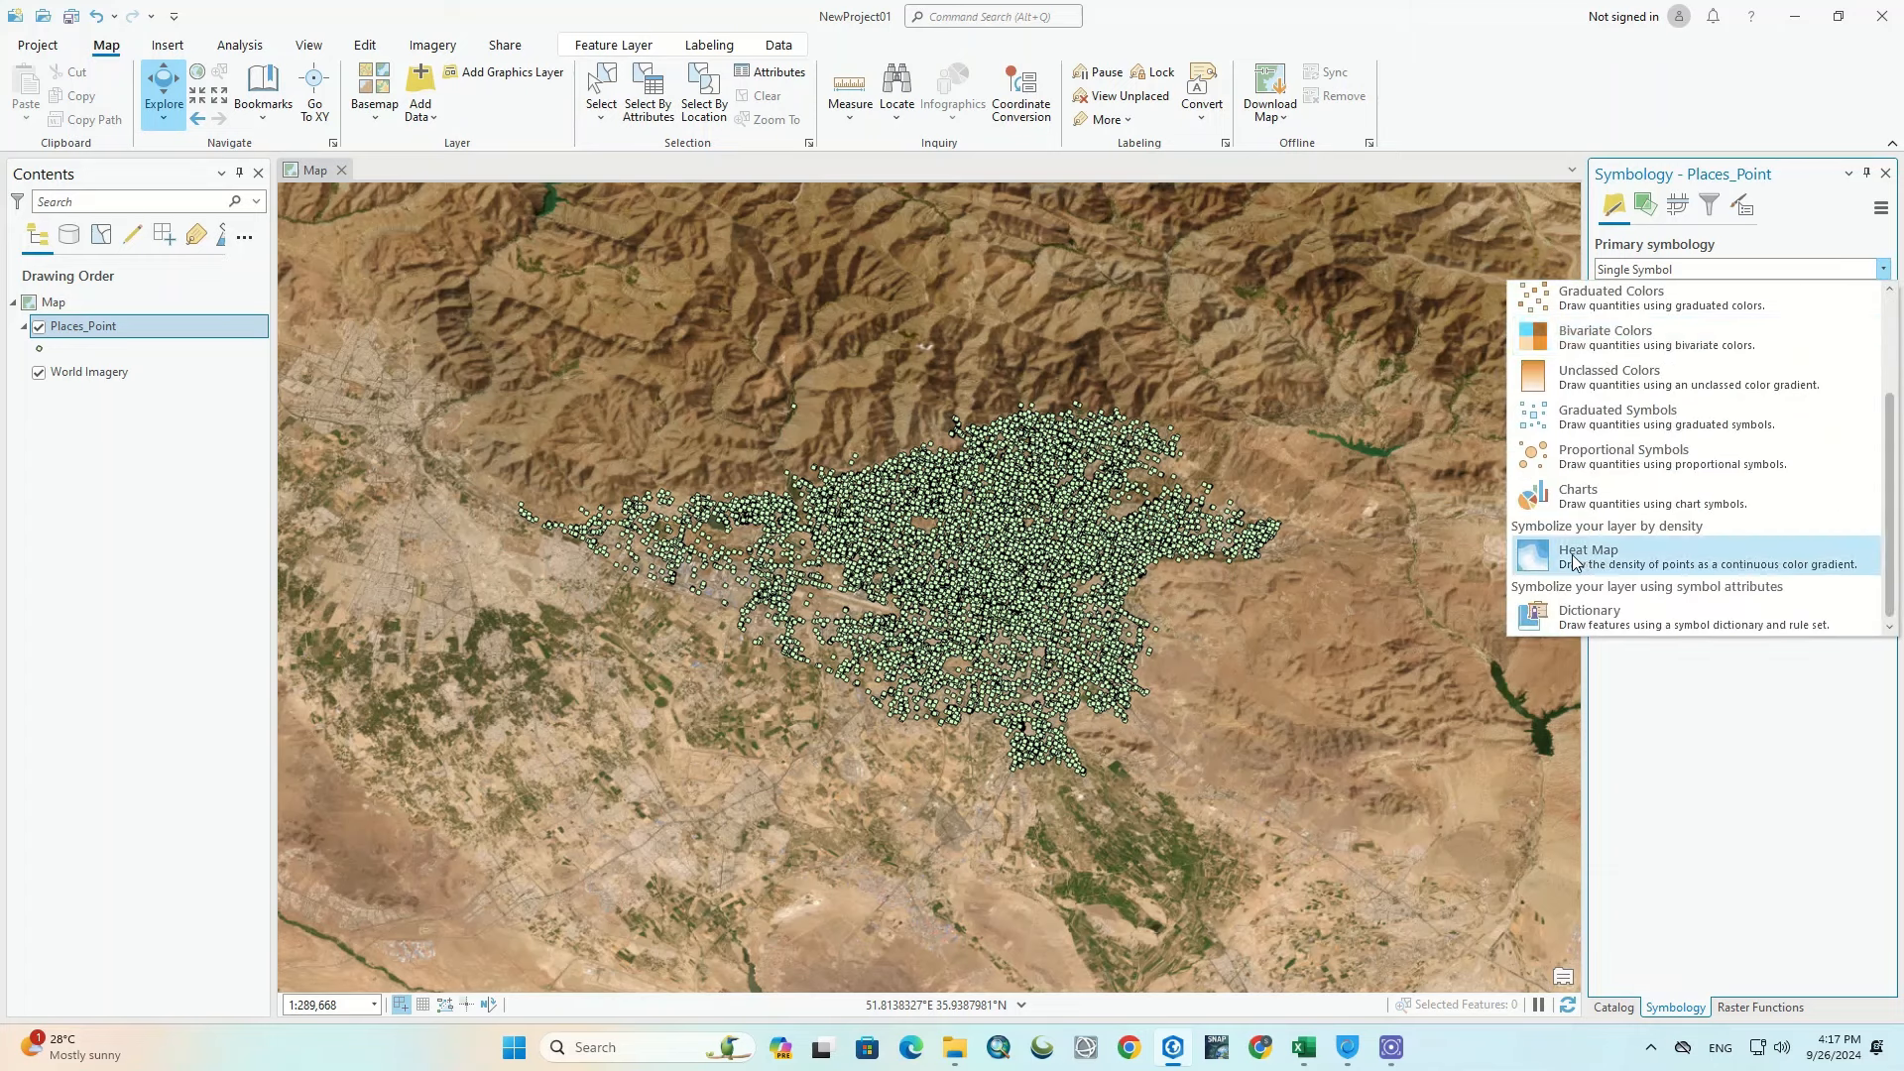
left_click(1753, 557)
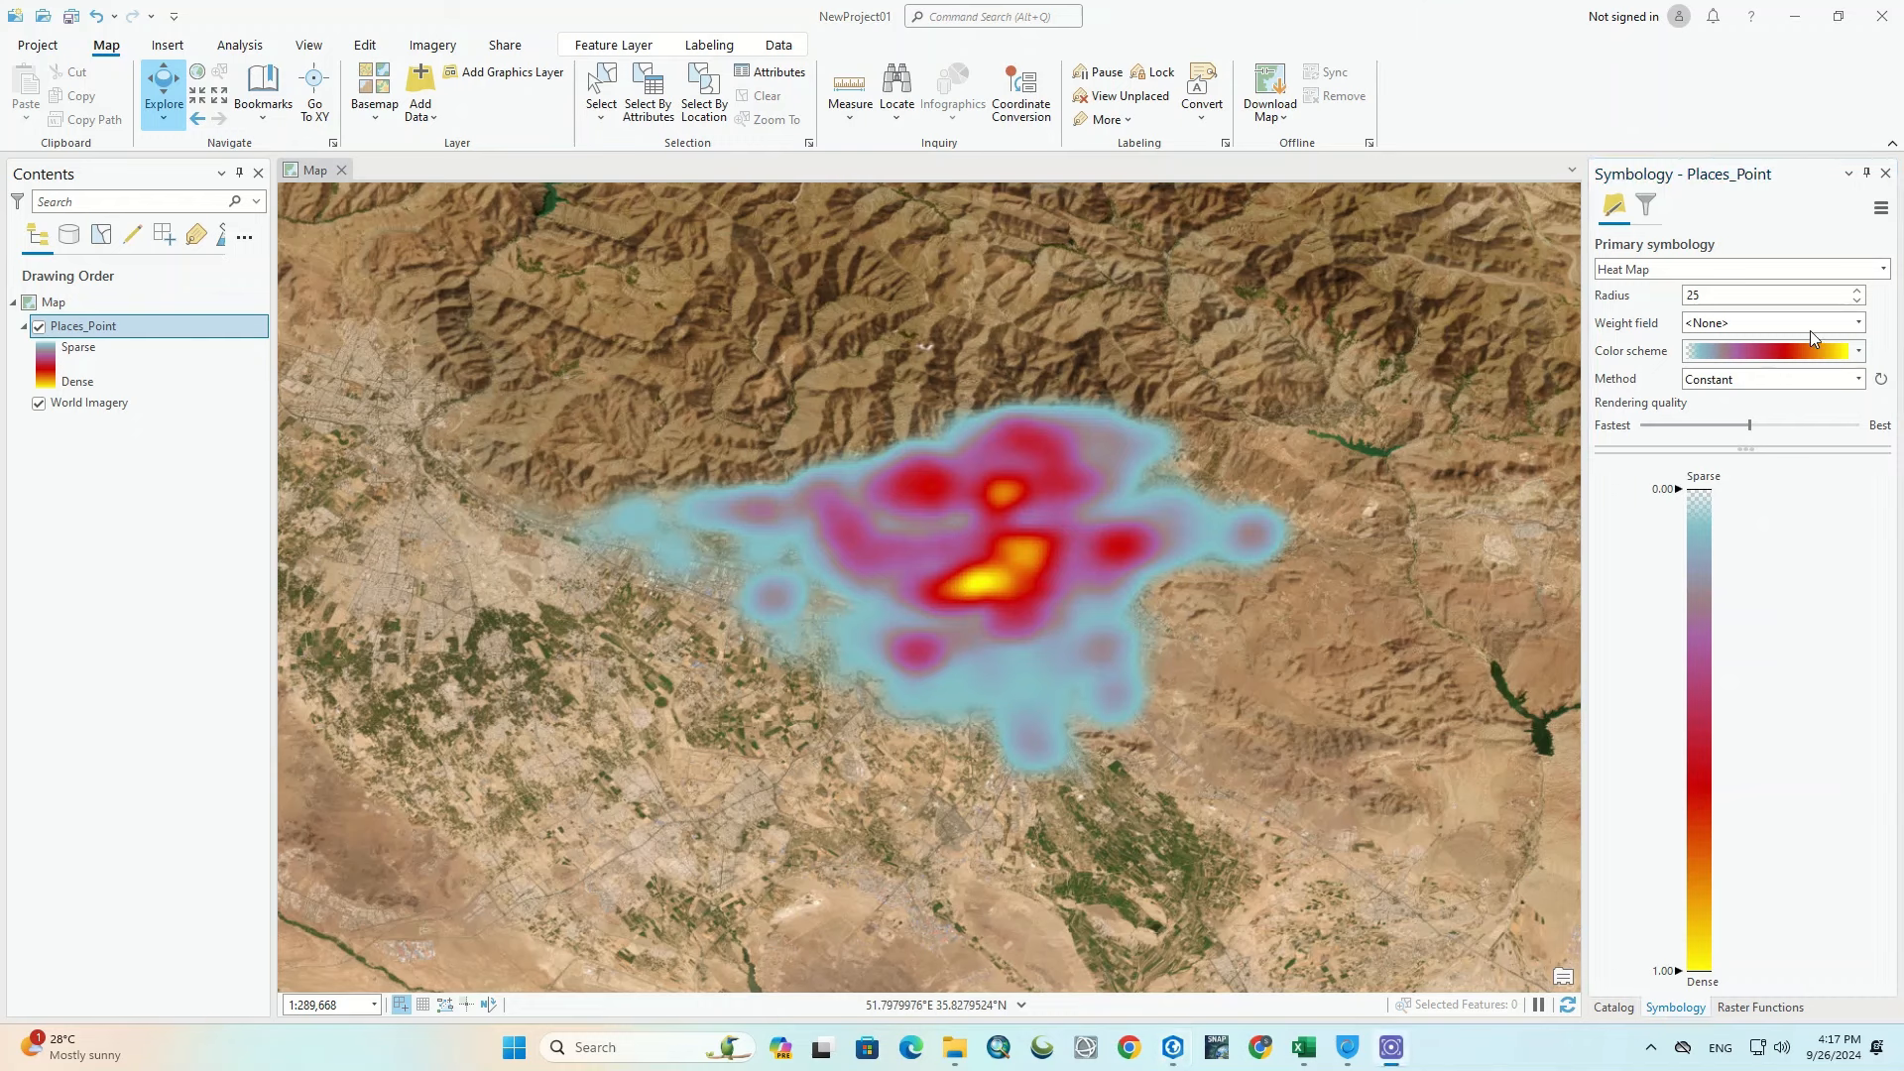
Step: Test heat map radii of 10 and 50 for Places_Point, and set the radius to 15
double_click(1743, 295)
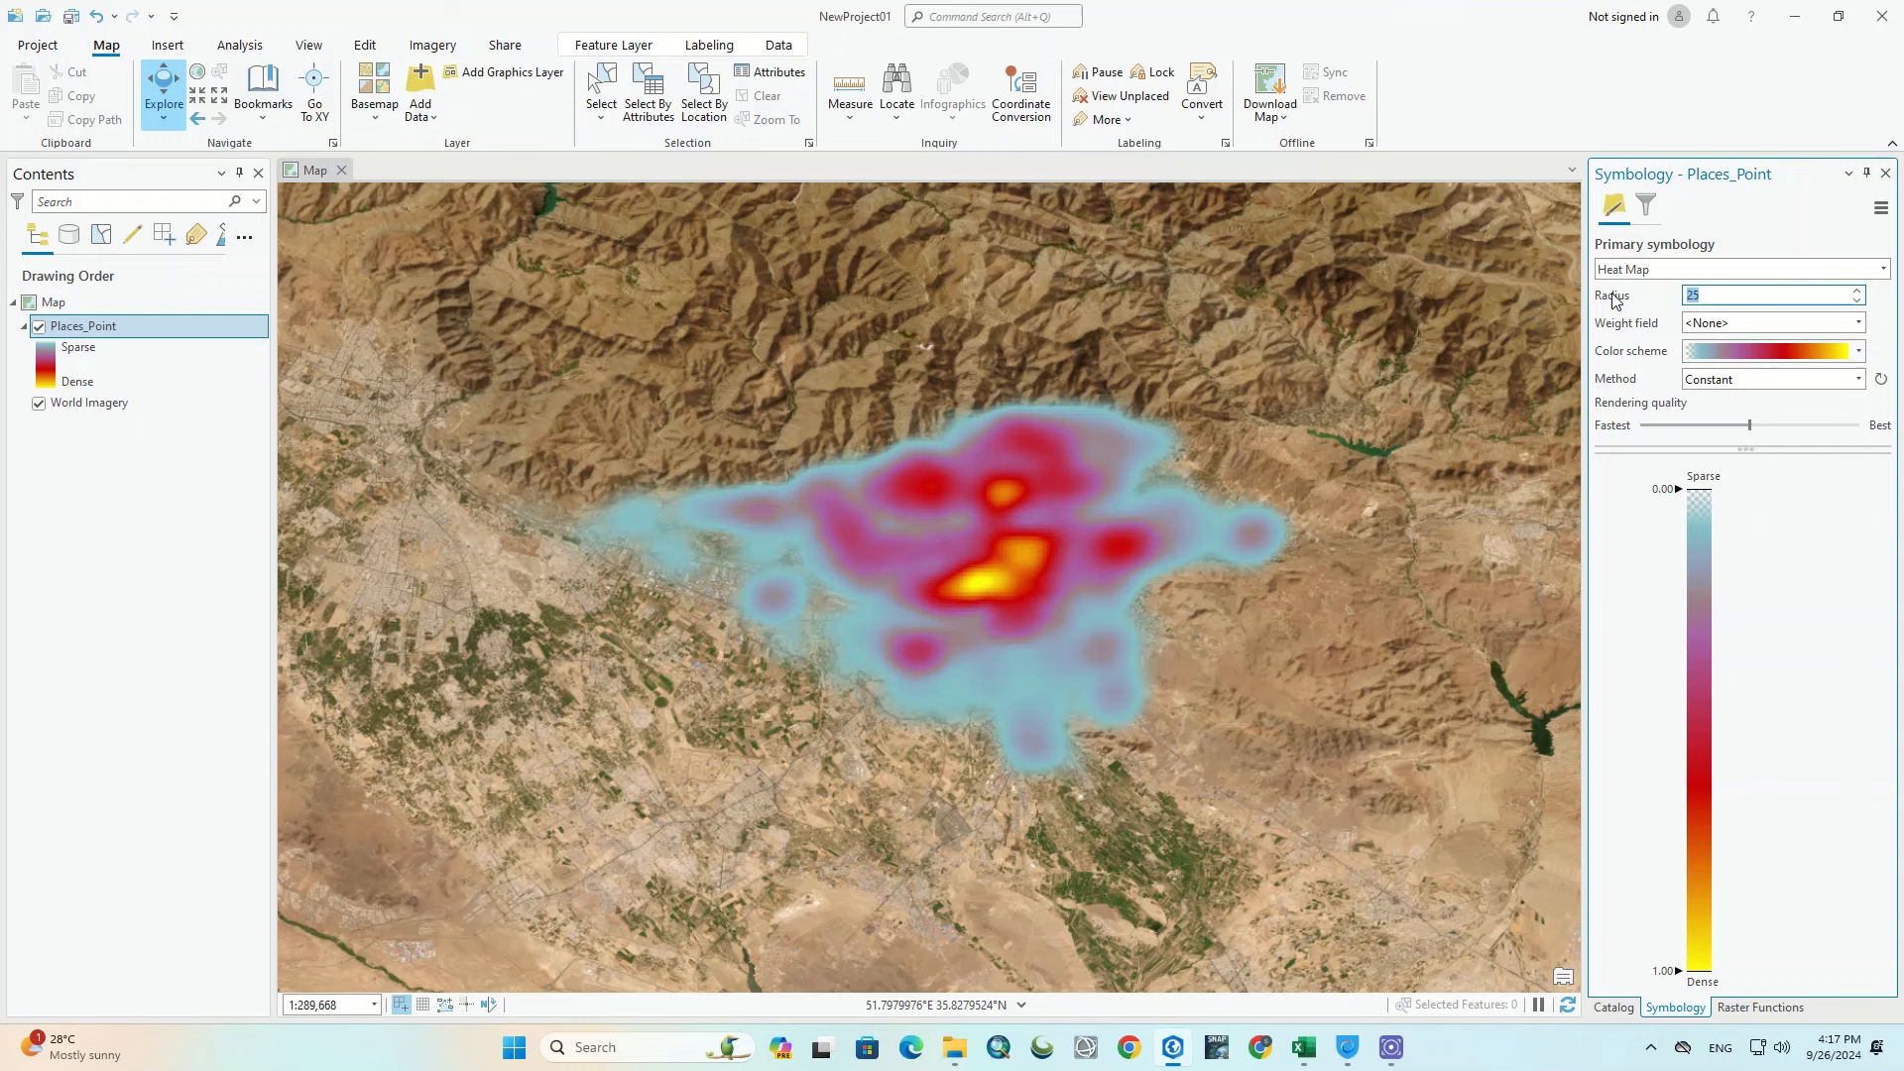
key("Return")
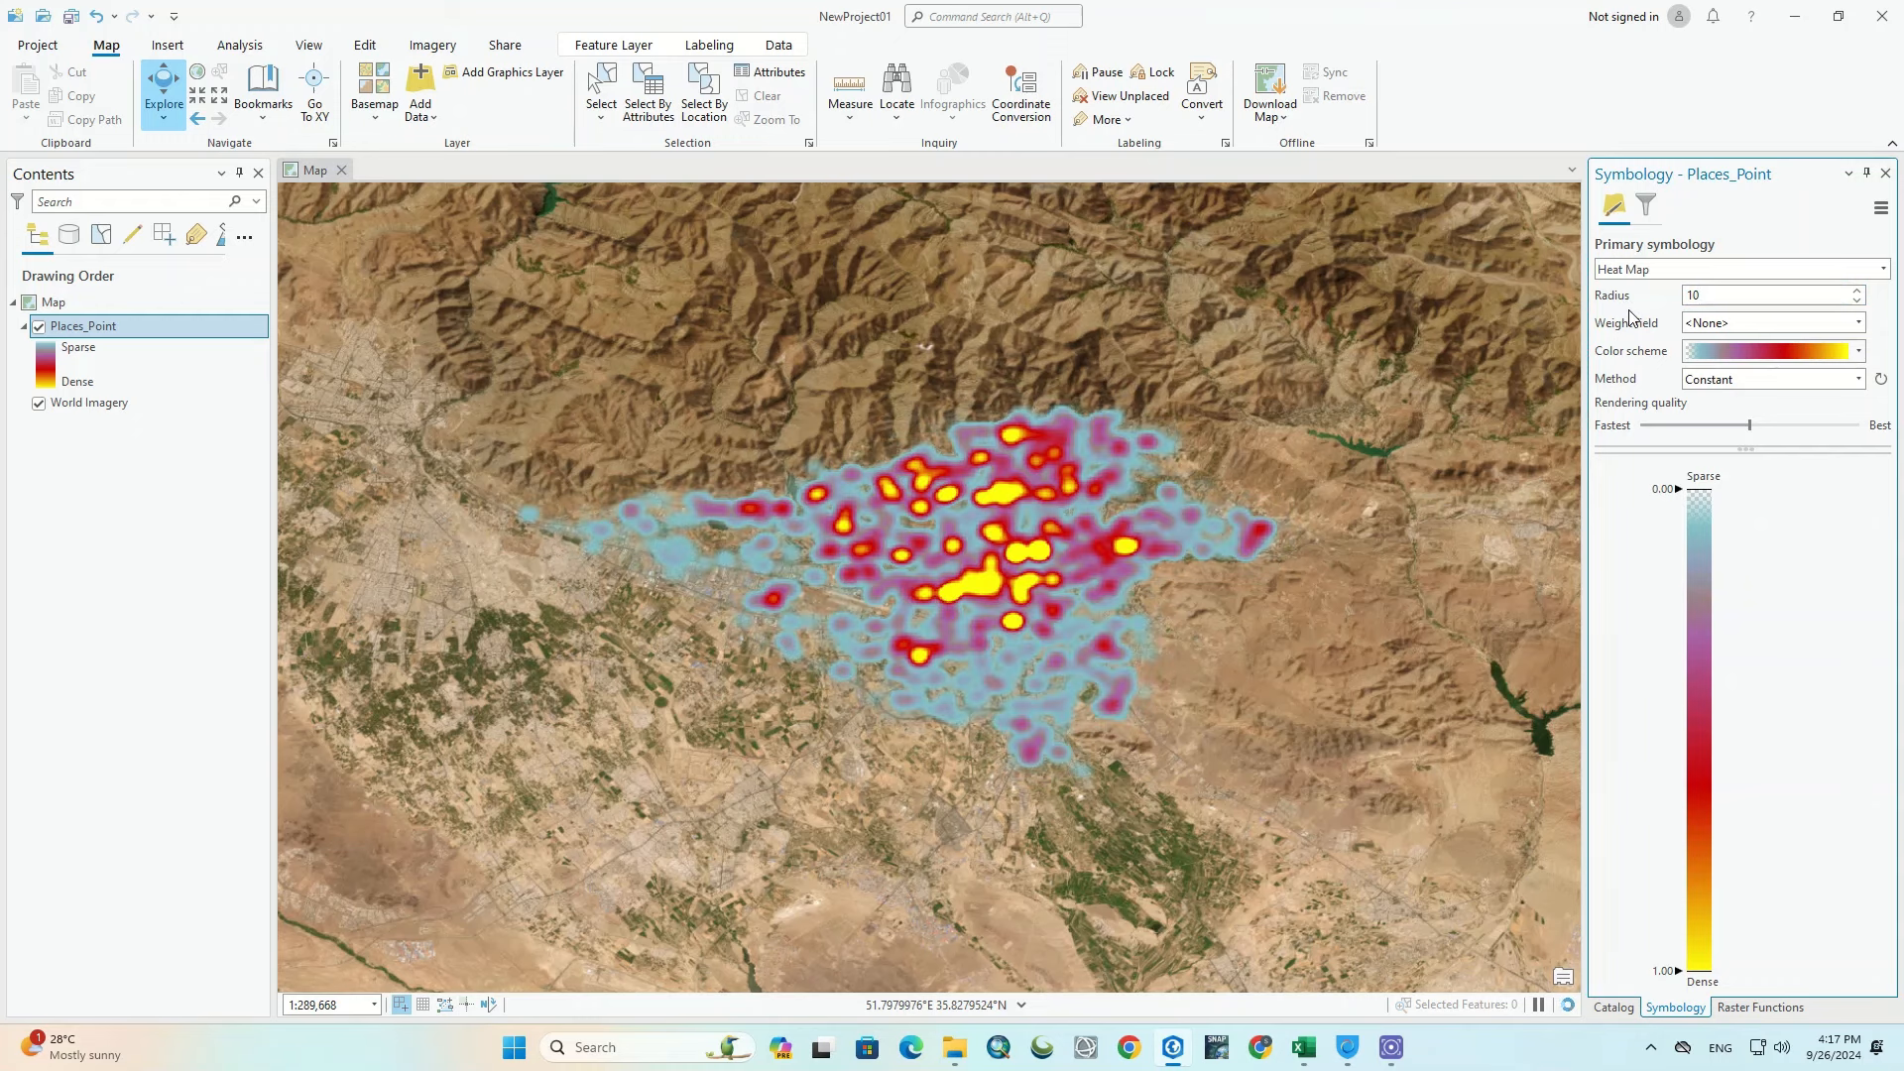
double_click(1702, 294)
key("Return")
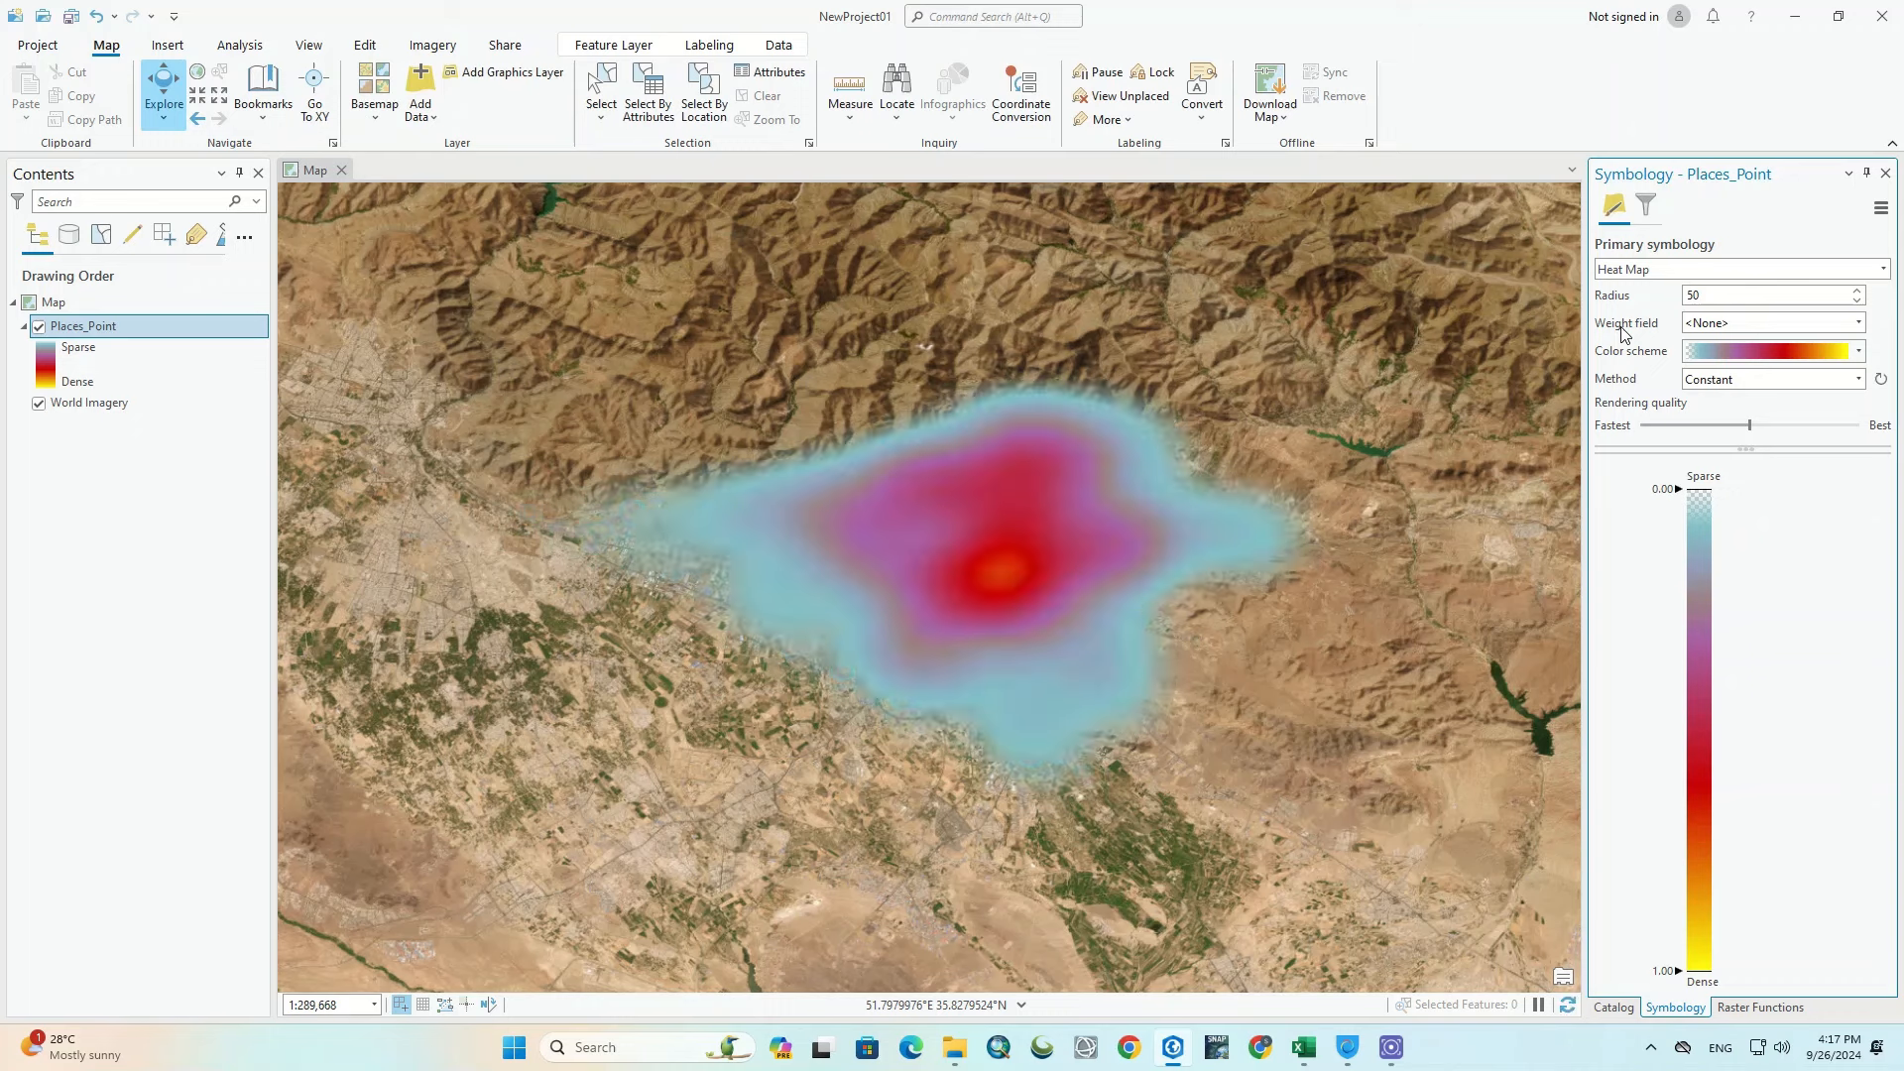
double_click(1743, 295)
key("Return")
Step: Try the blue-to-yellow and magenta color schemes on the heat map, and restore the light blue, red and yellow scheme
left_click(1859, 352)
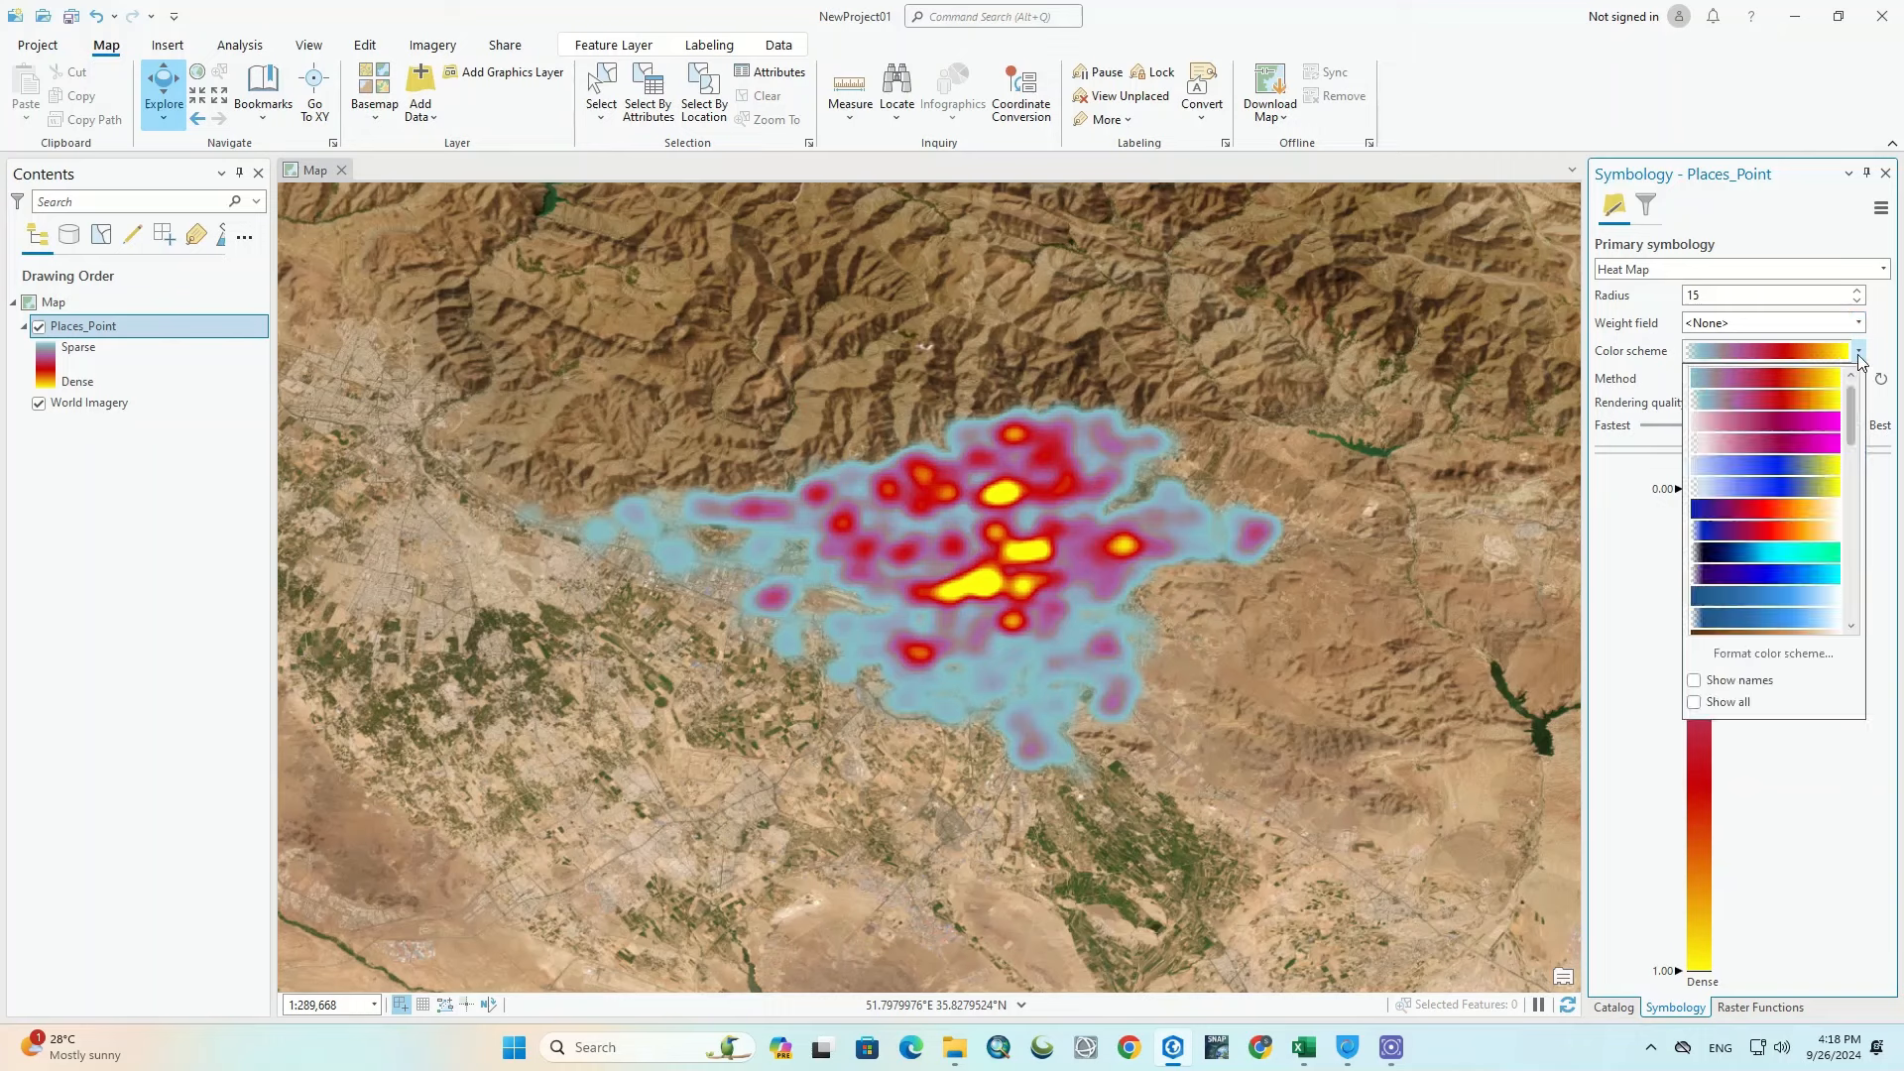
left_click(1811, 490)
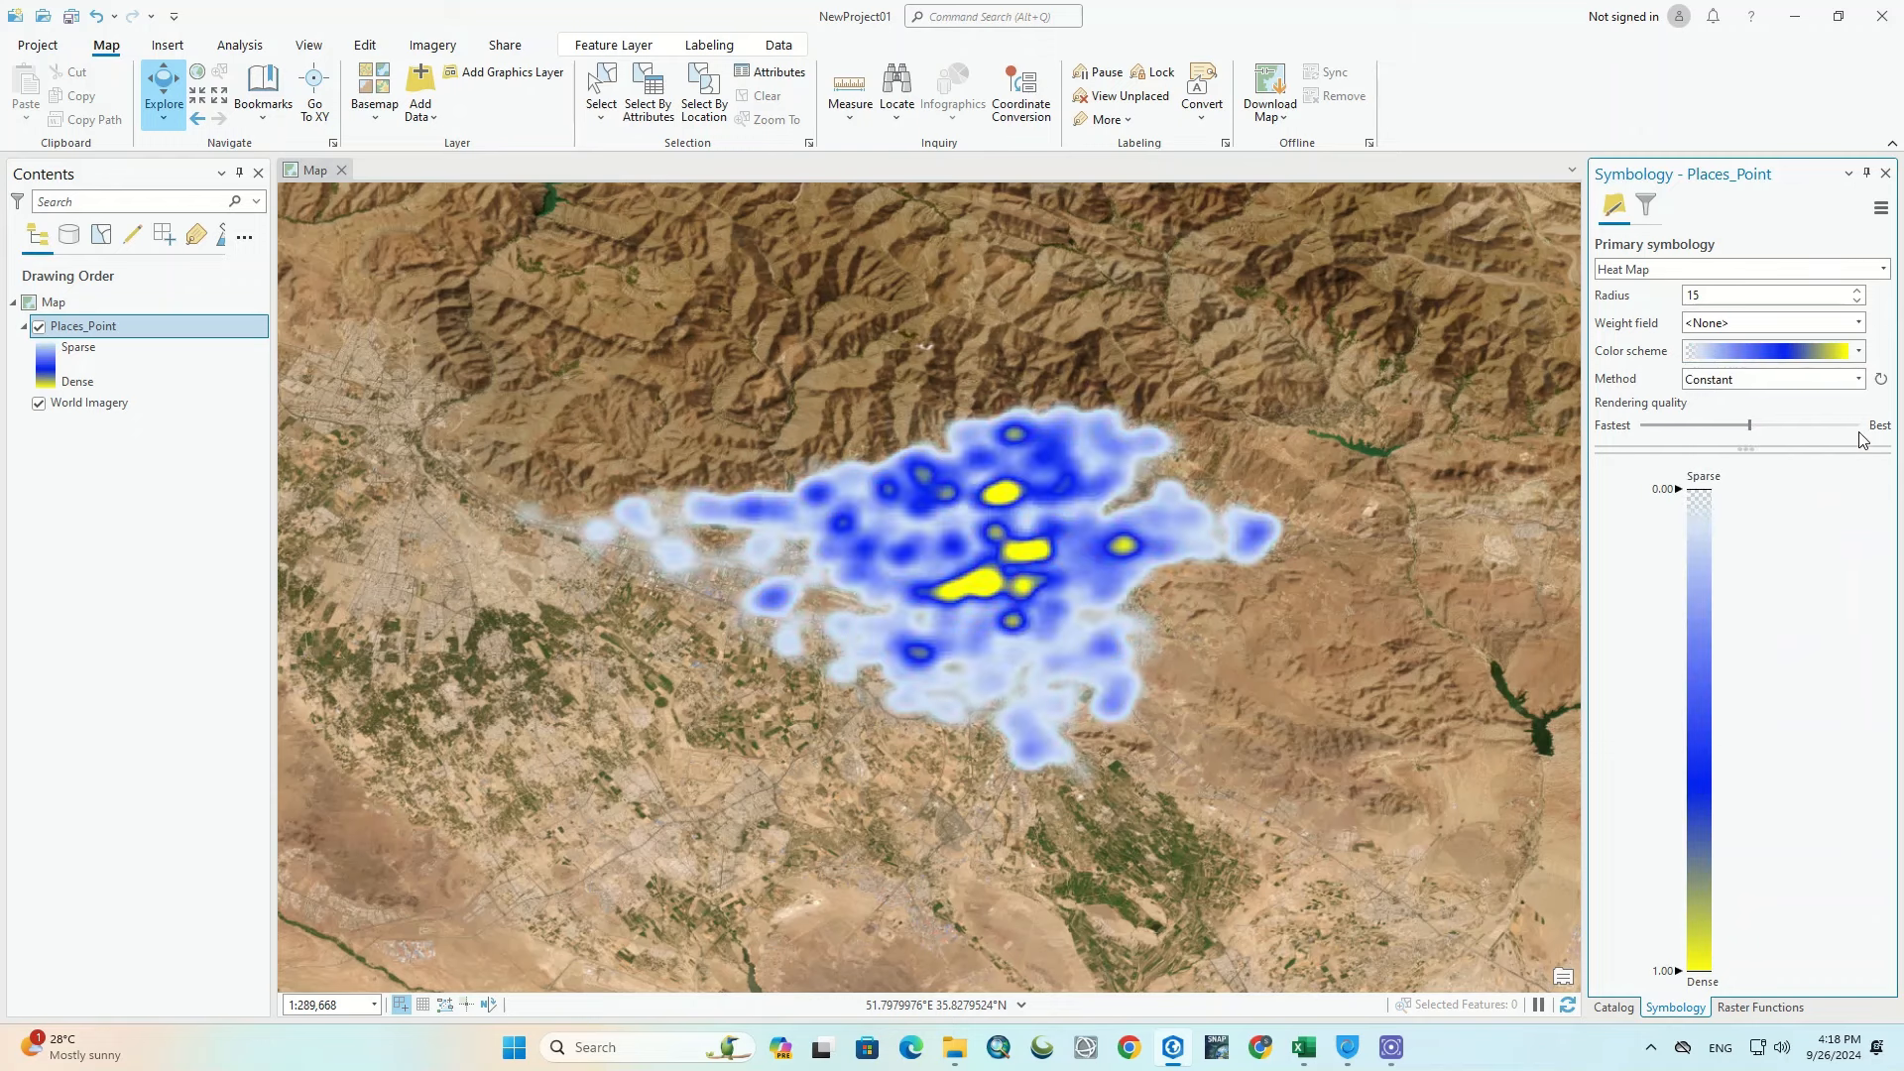
left_click(1859, 352)
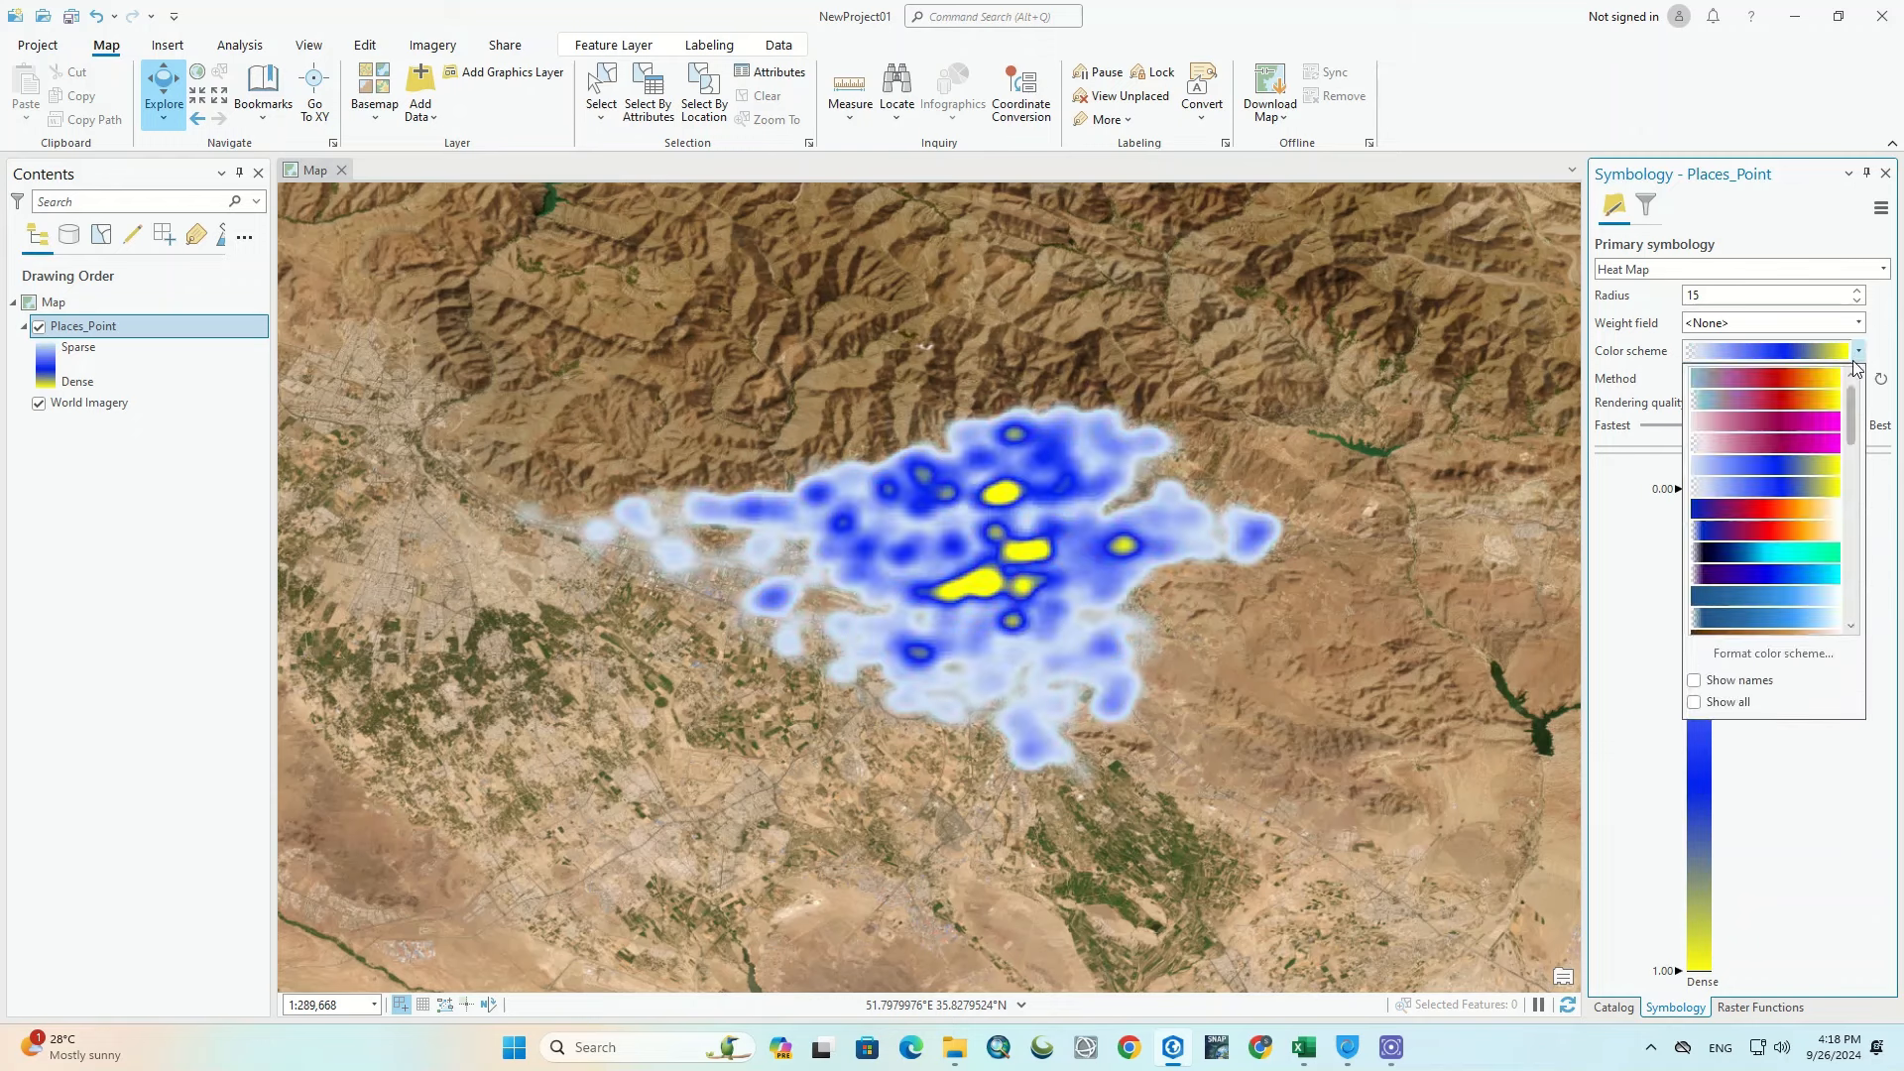
left_click(1801, 449)
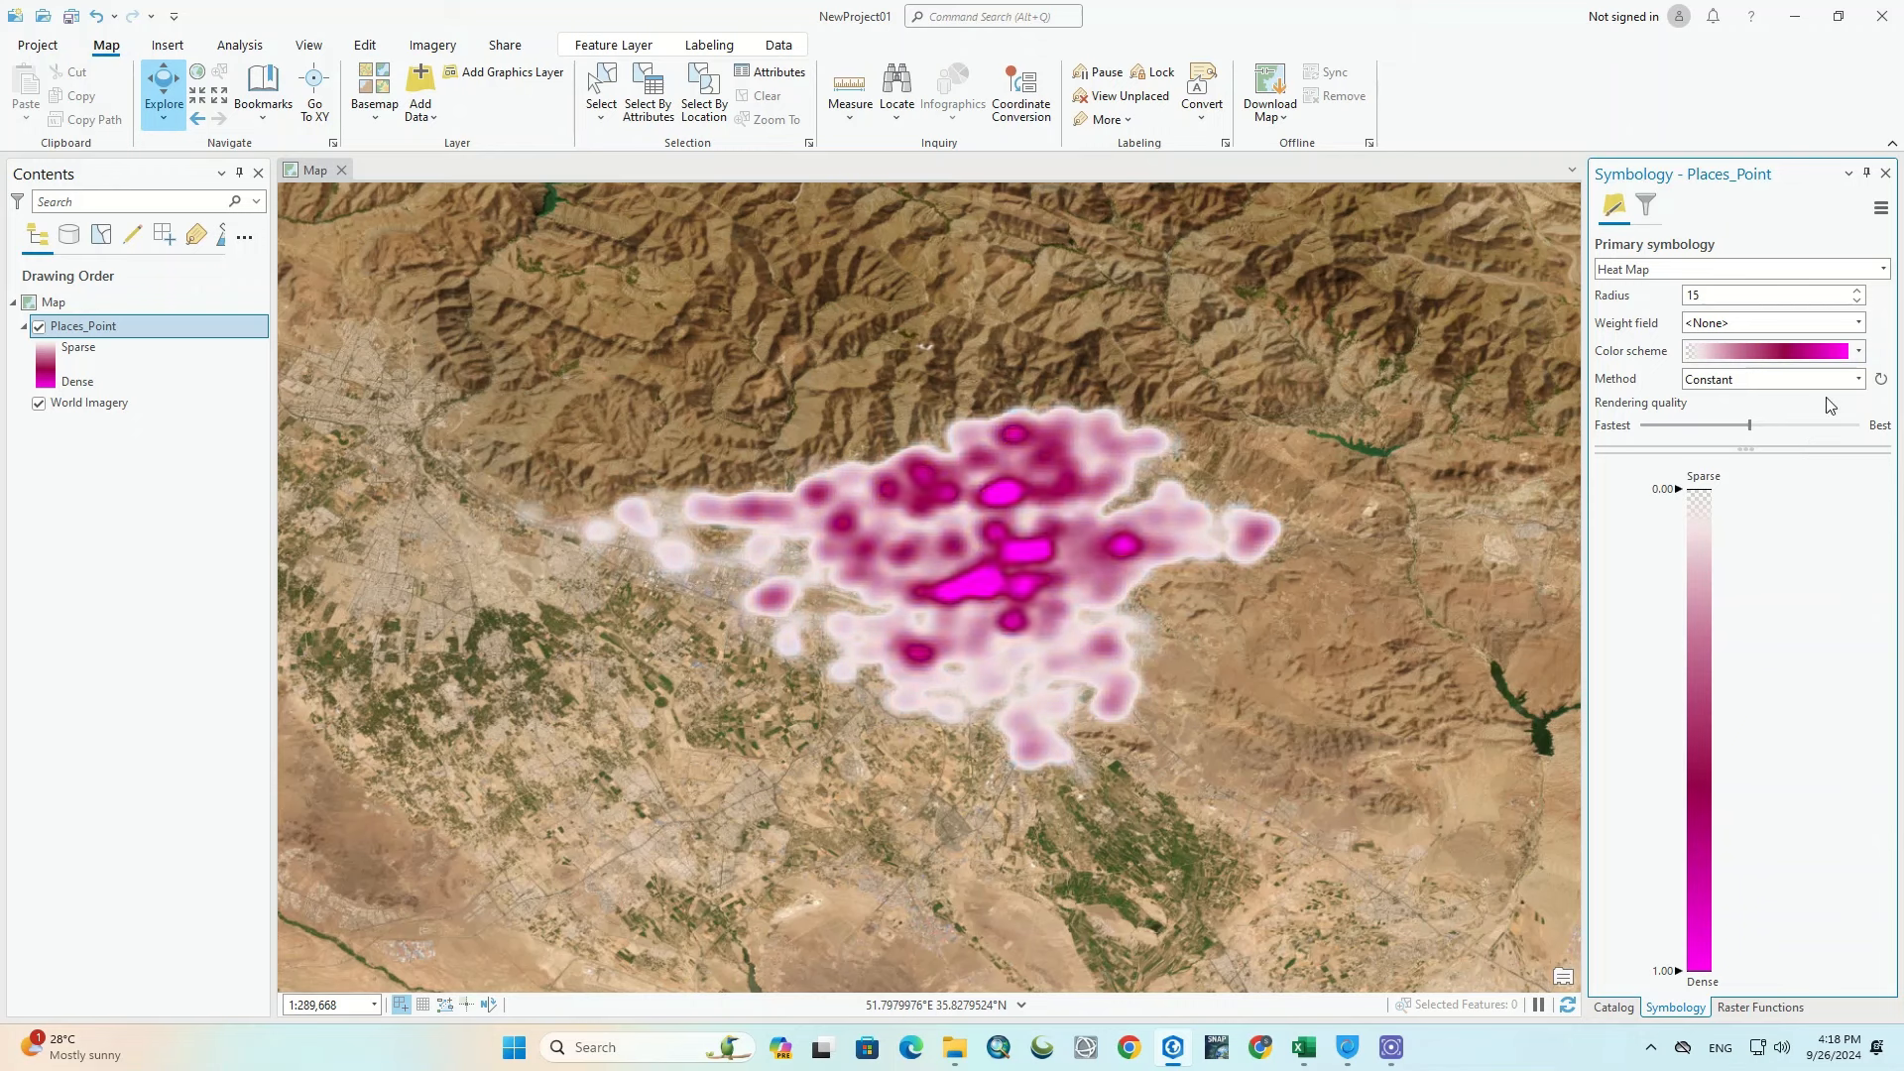
left_click(1856, 356)
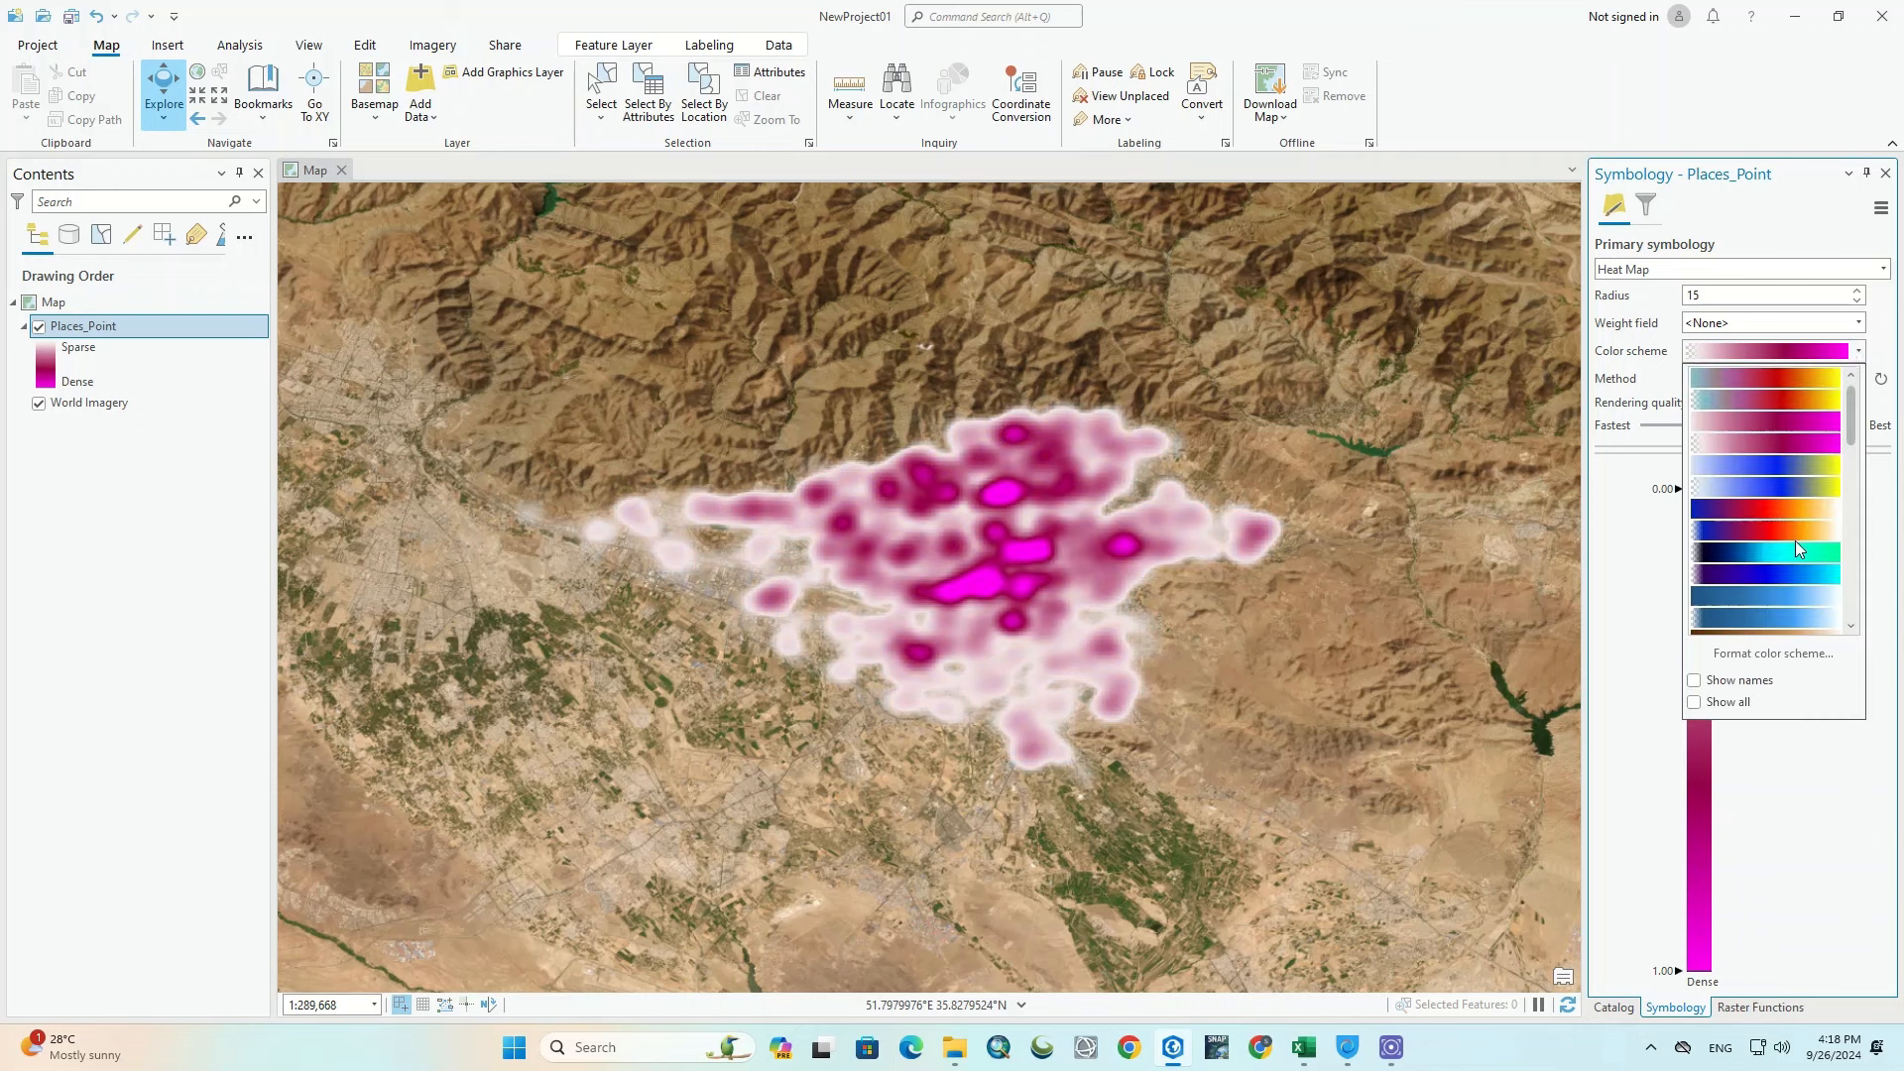
left_click(1766, 378)
Step: Convert the Places_Point heat map to the static raster KernelD_Plac1 with Kernel Density, and toggle layer visibility to check it
left_click(1881, 210)
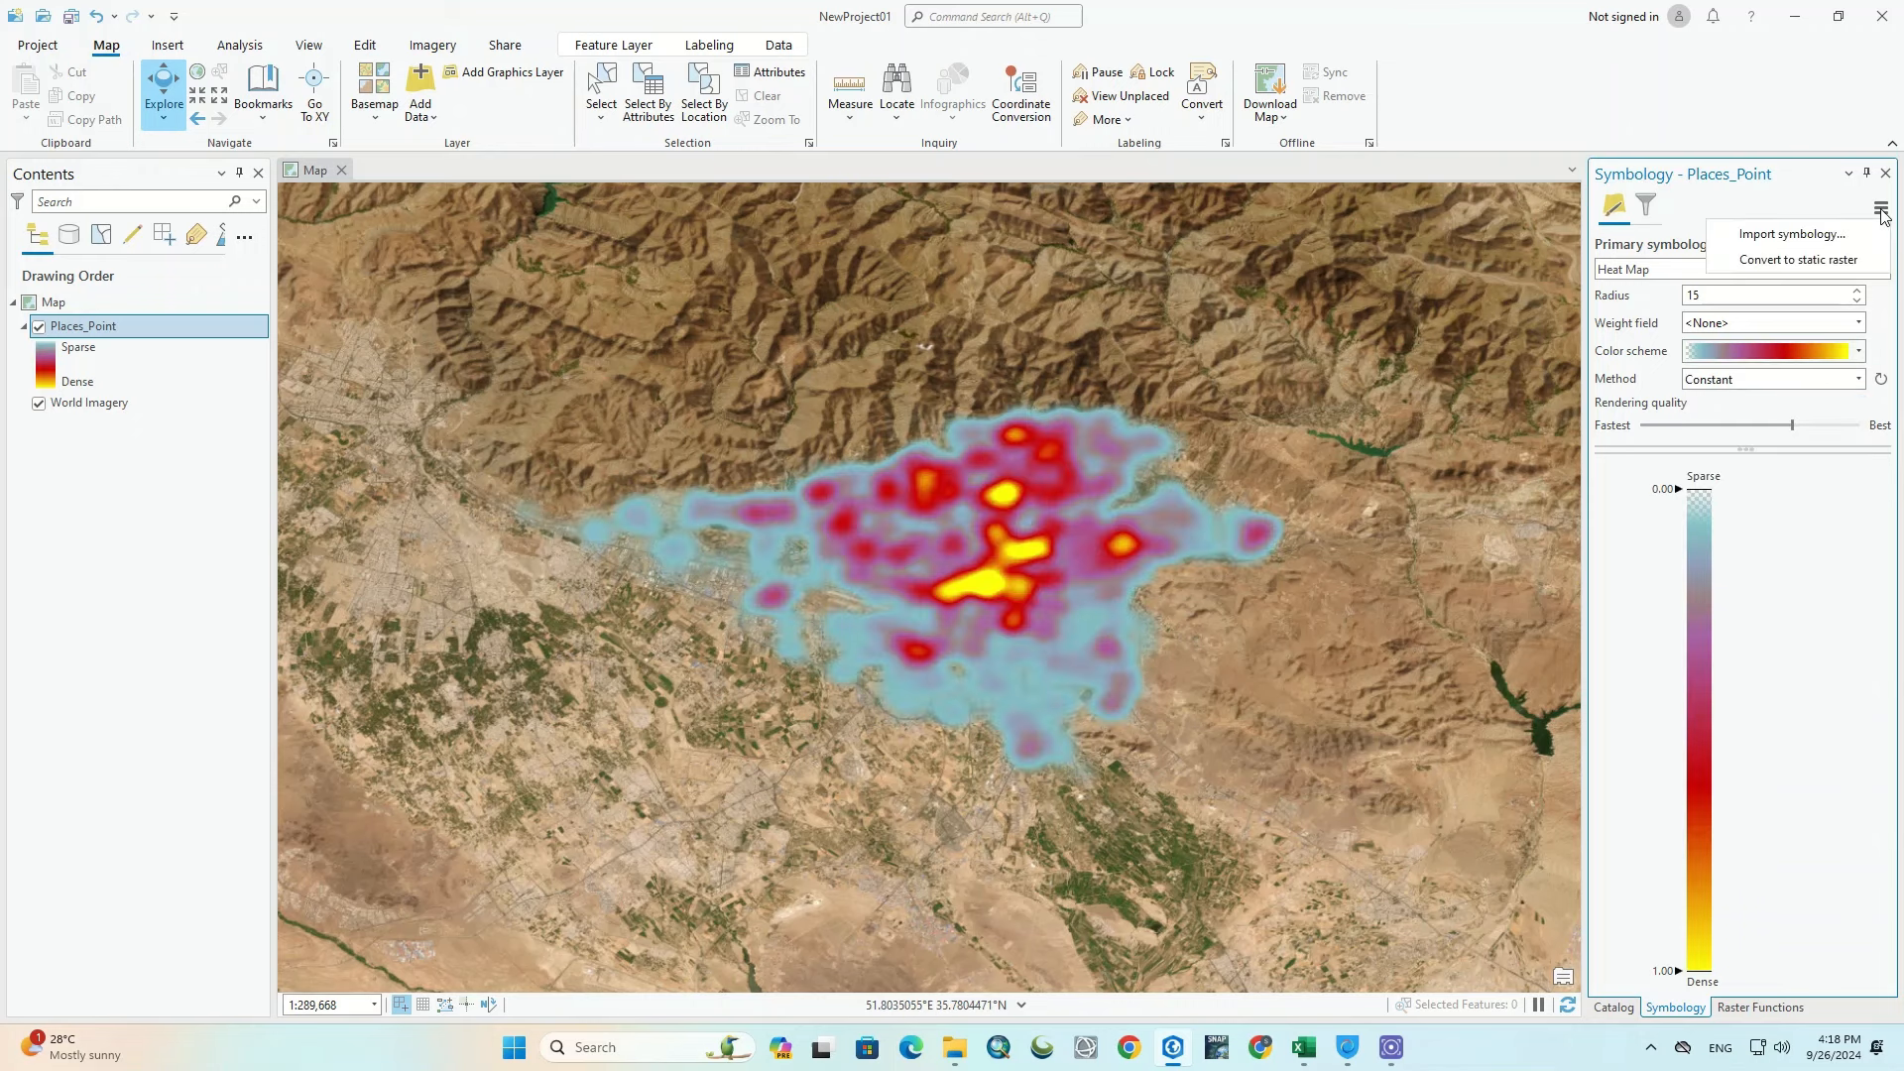
left_click(1835, 265)
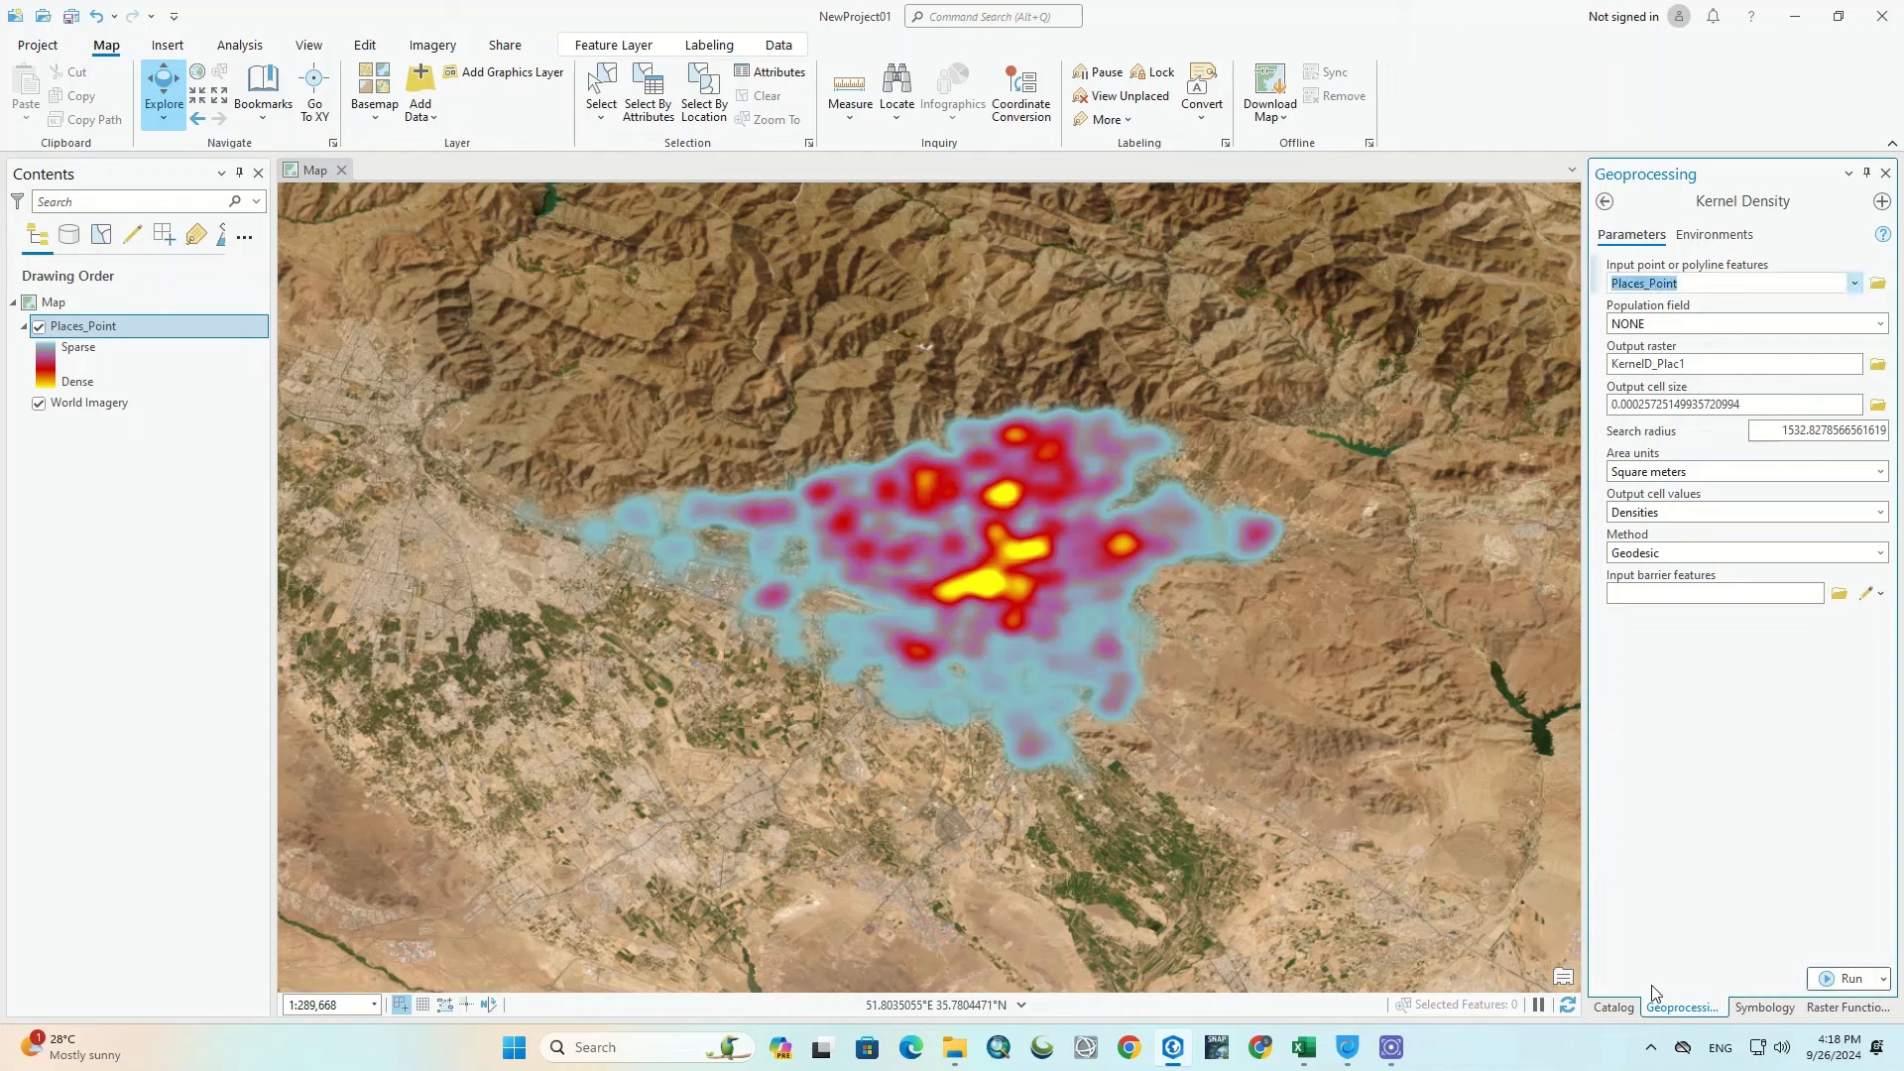
left_click(1827, 982)
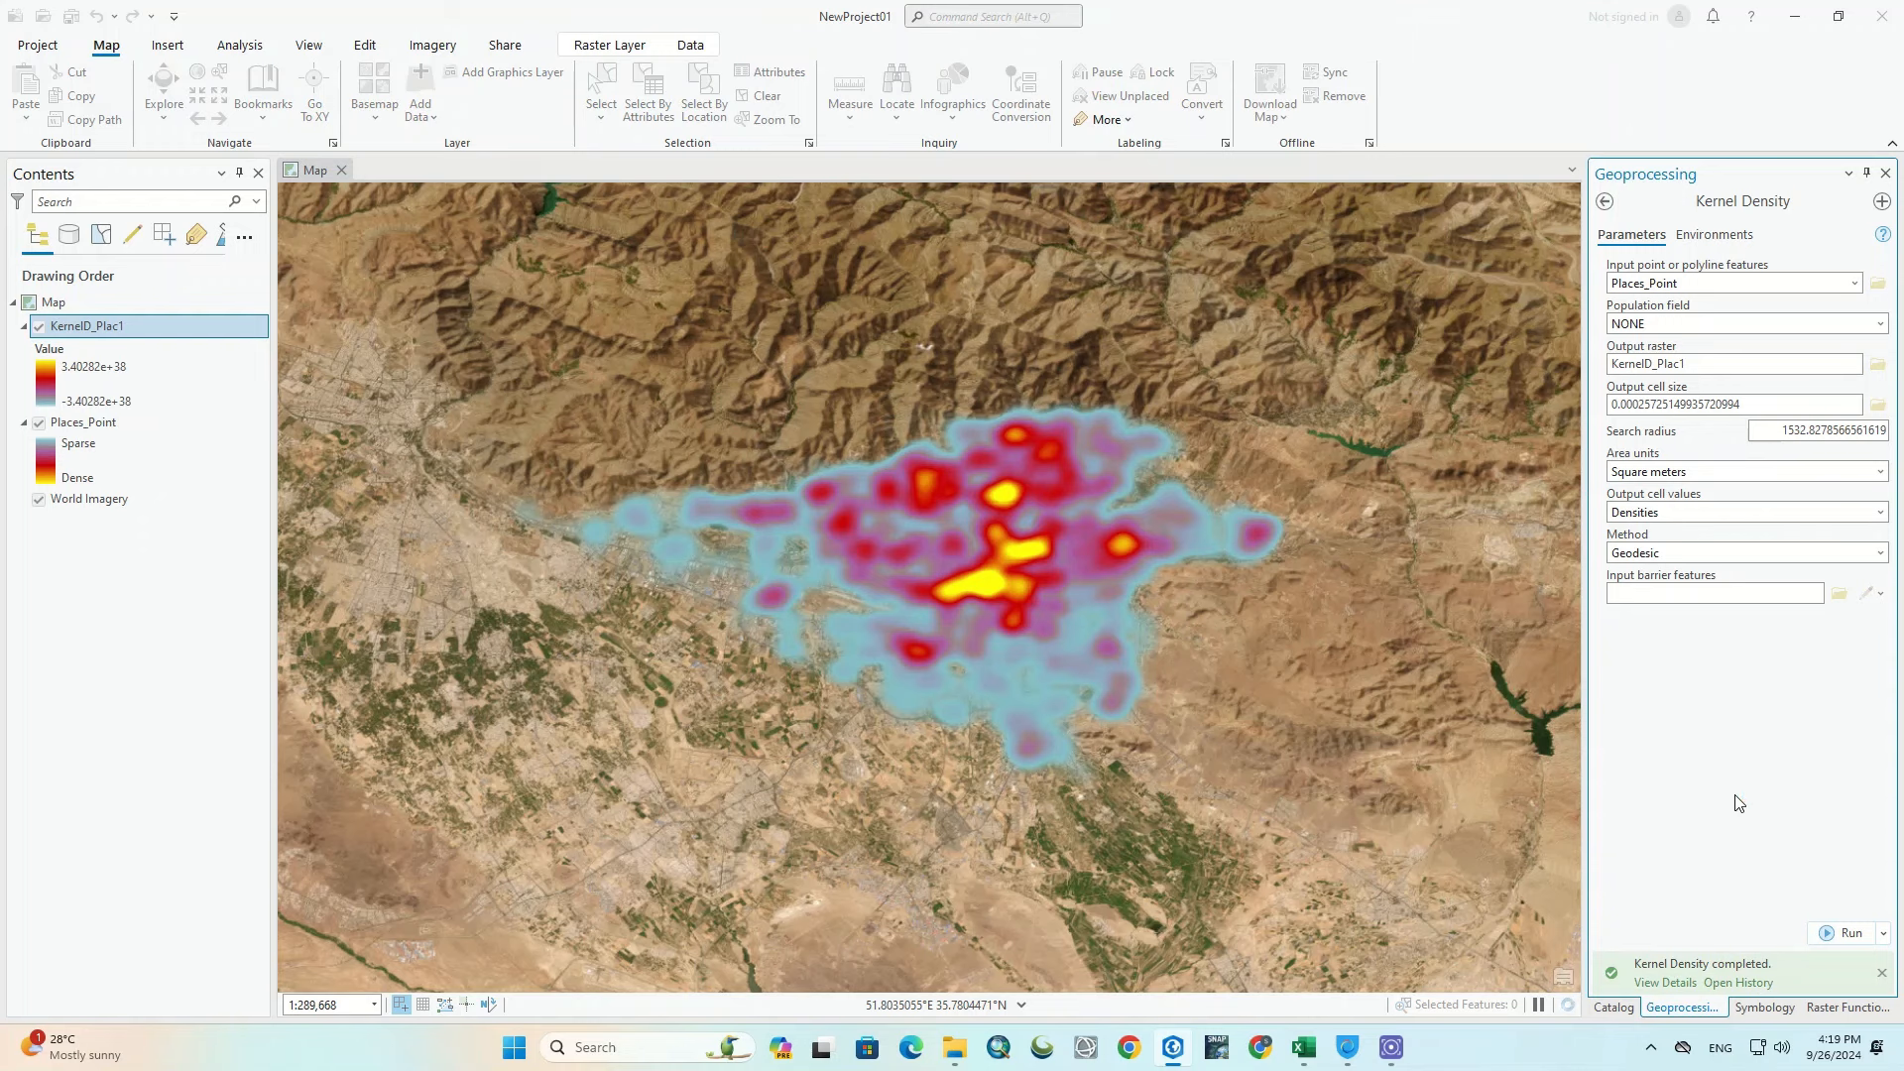
left_click(38, 423)
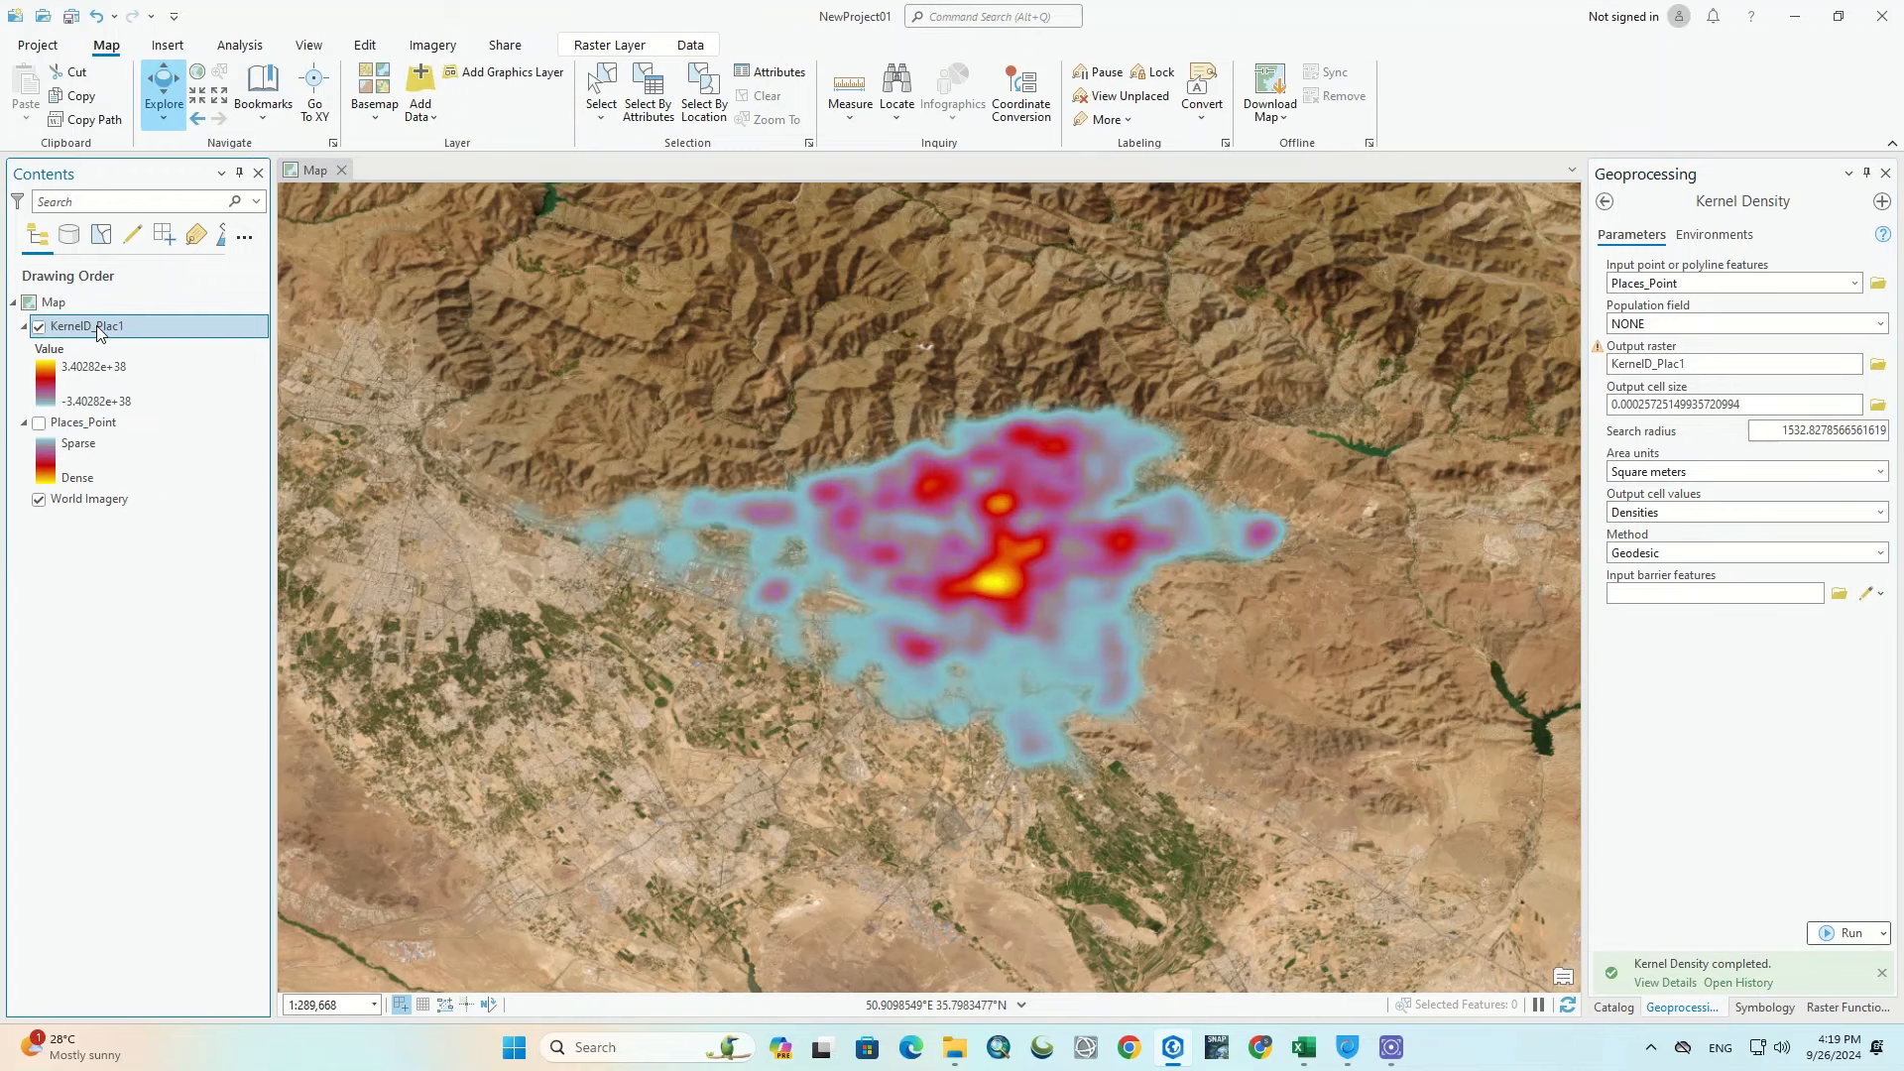
left_click(38, 326)
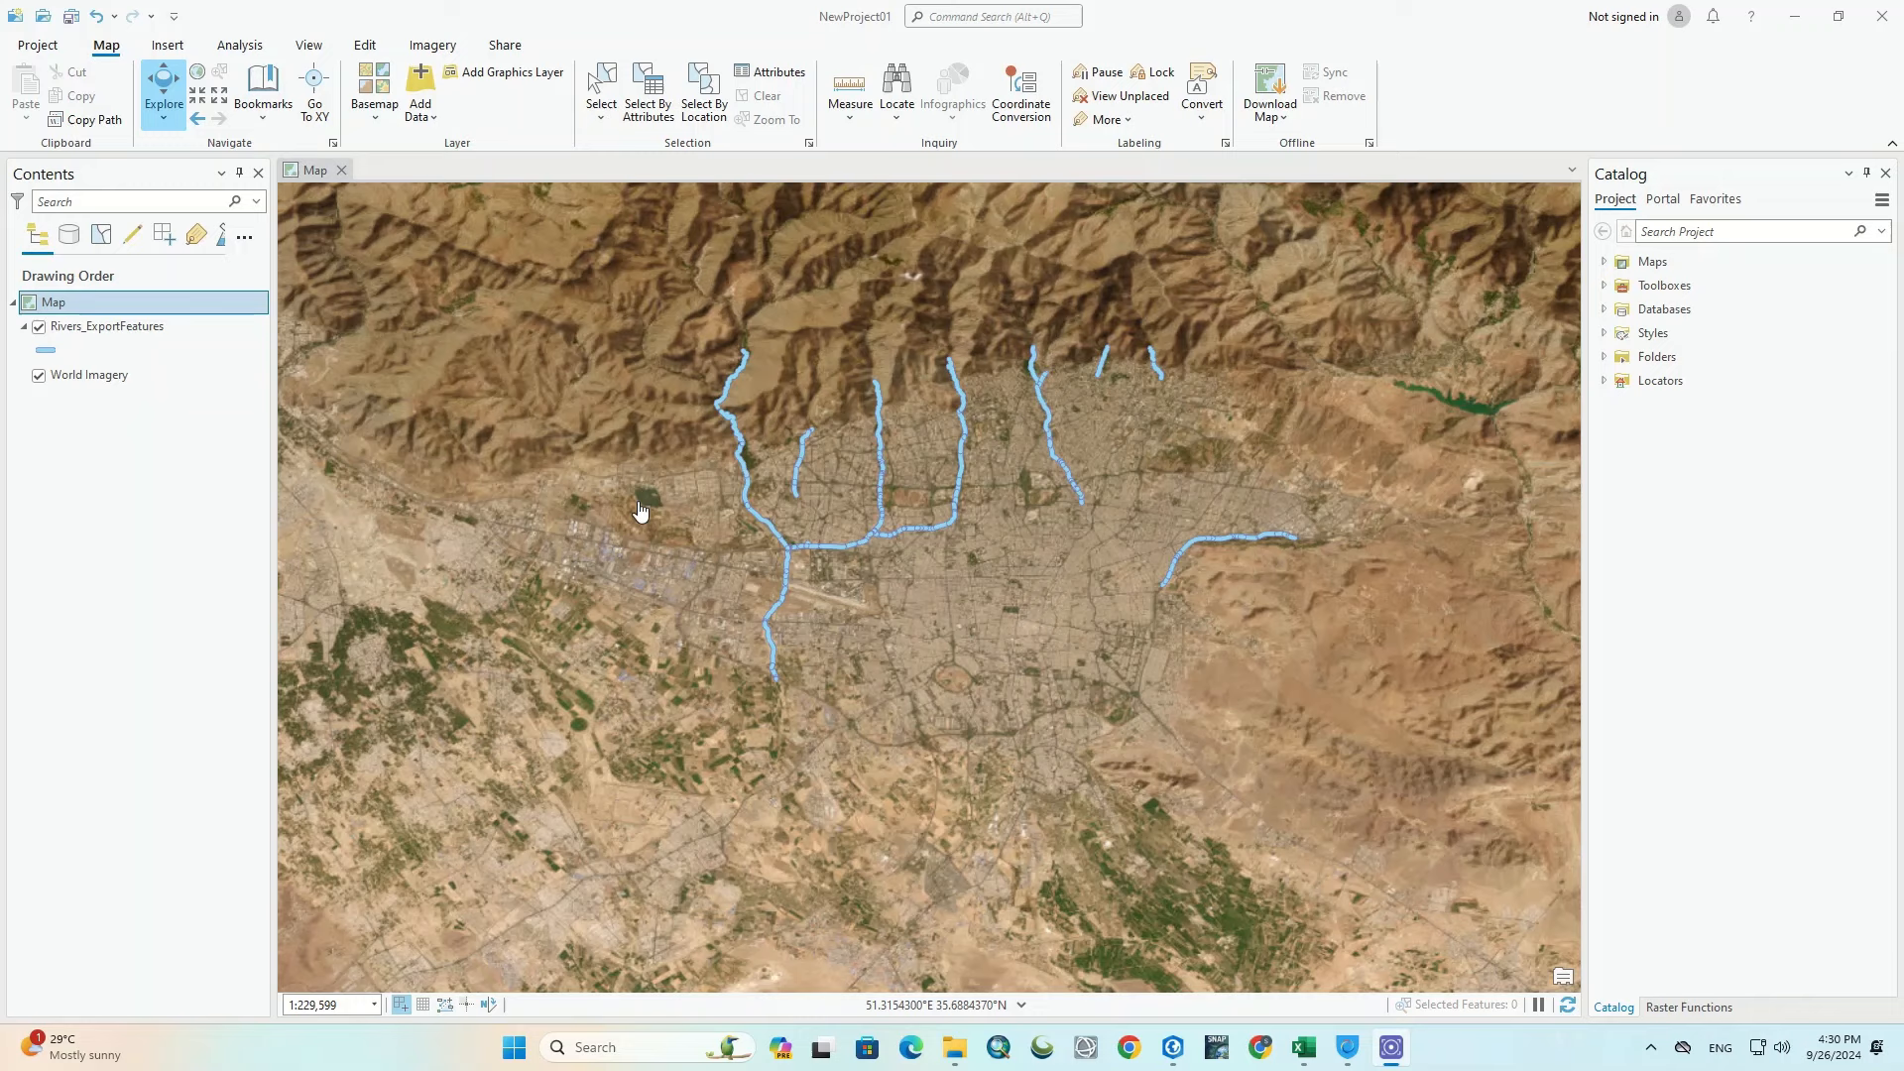
Step: Inspect the Length field in the attribute table of the Rivers_ExportFeatures layer
right_click(132, 326)
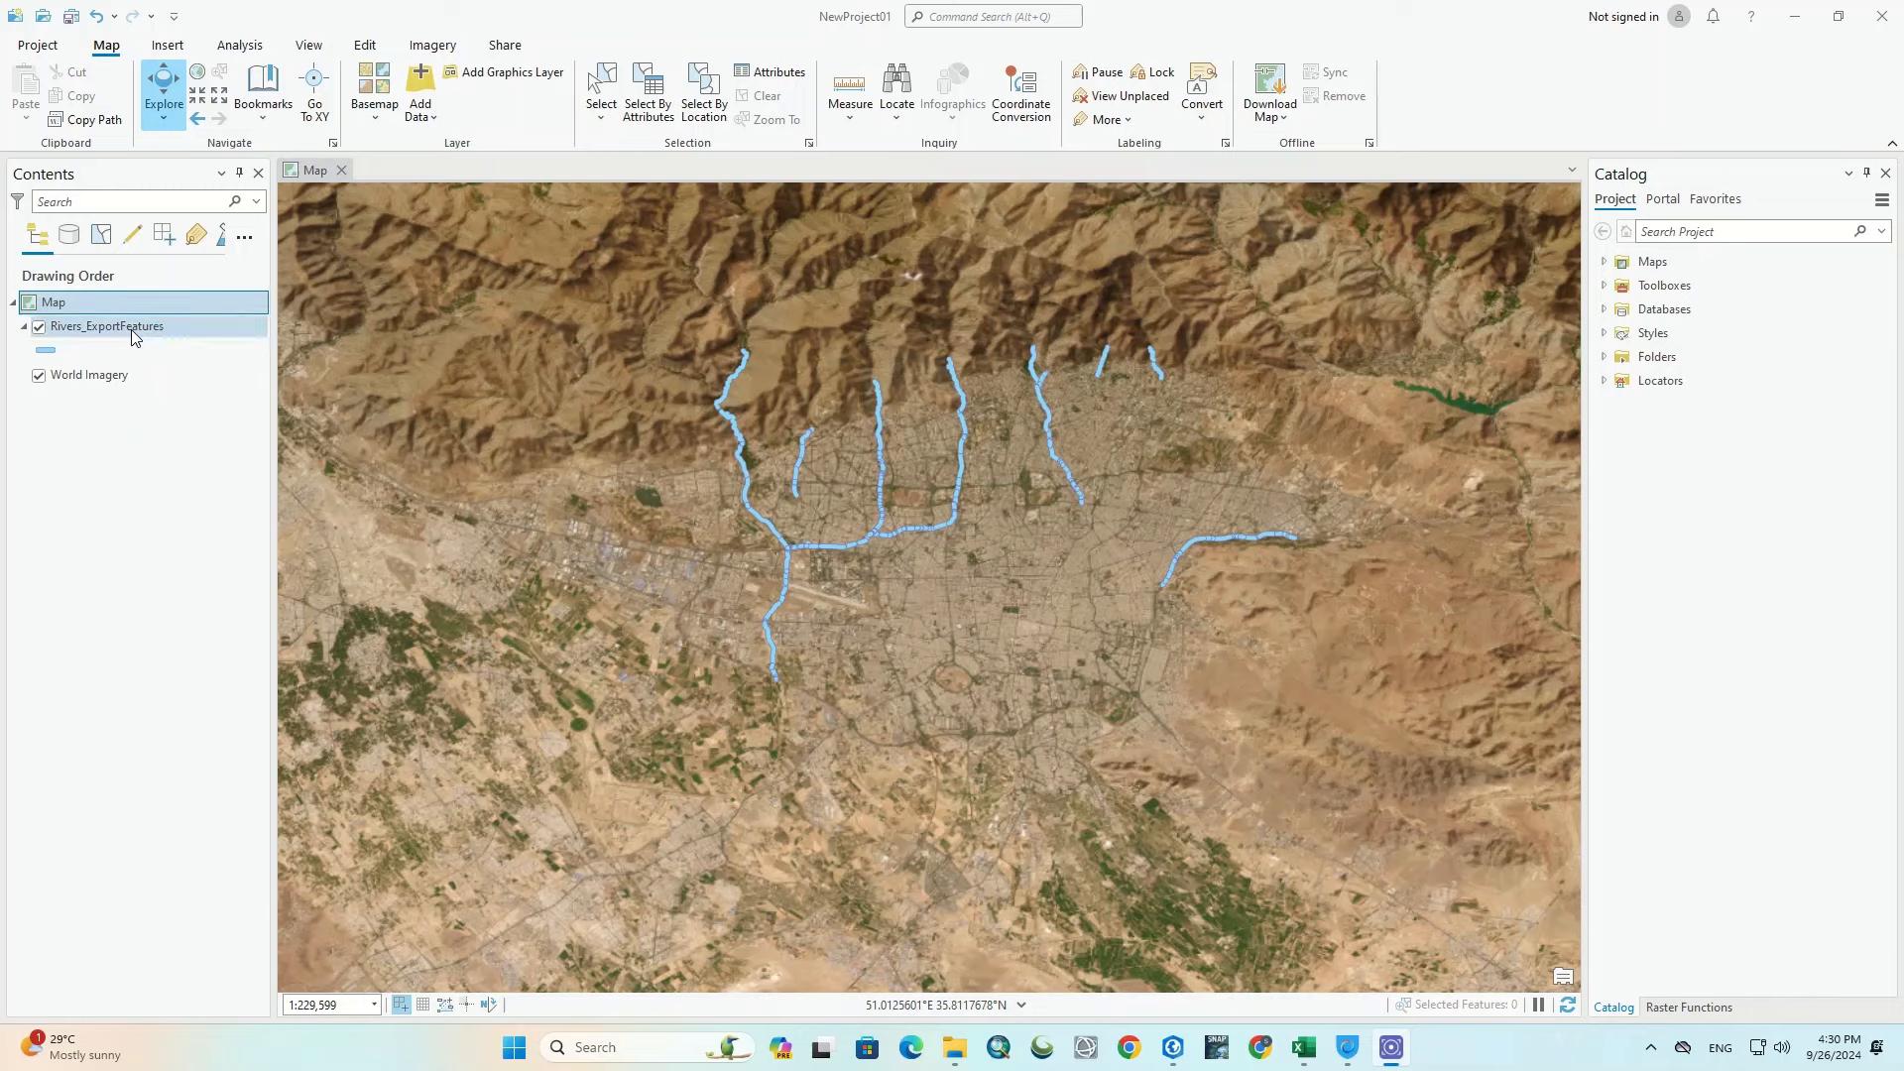
left_click(204, 410)
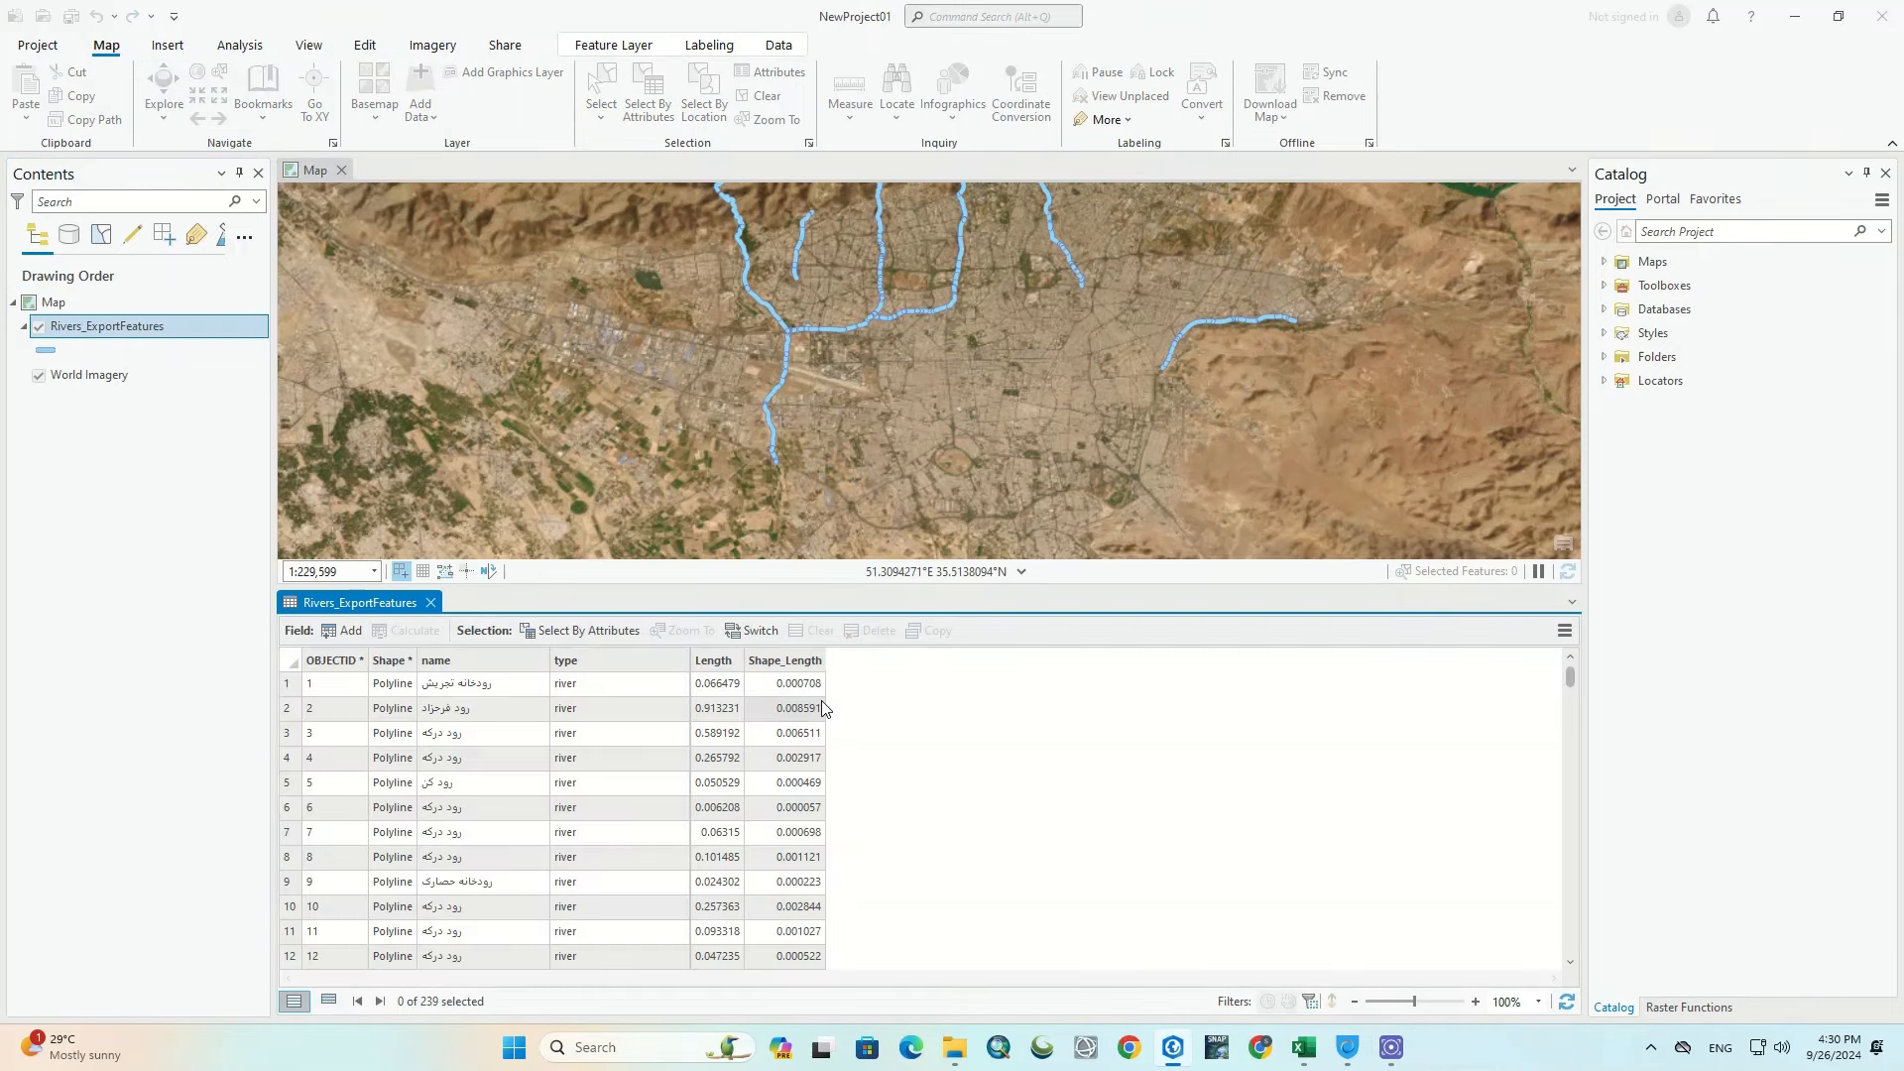
left_click(714, 660)
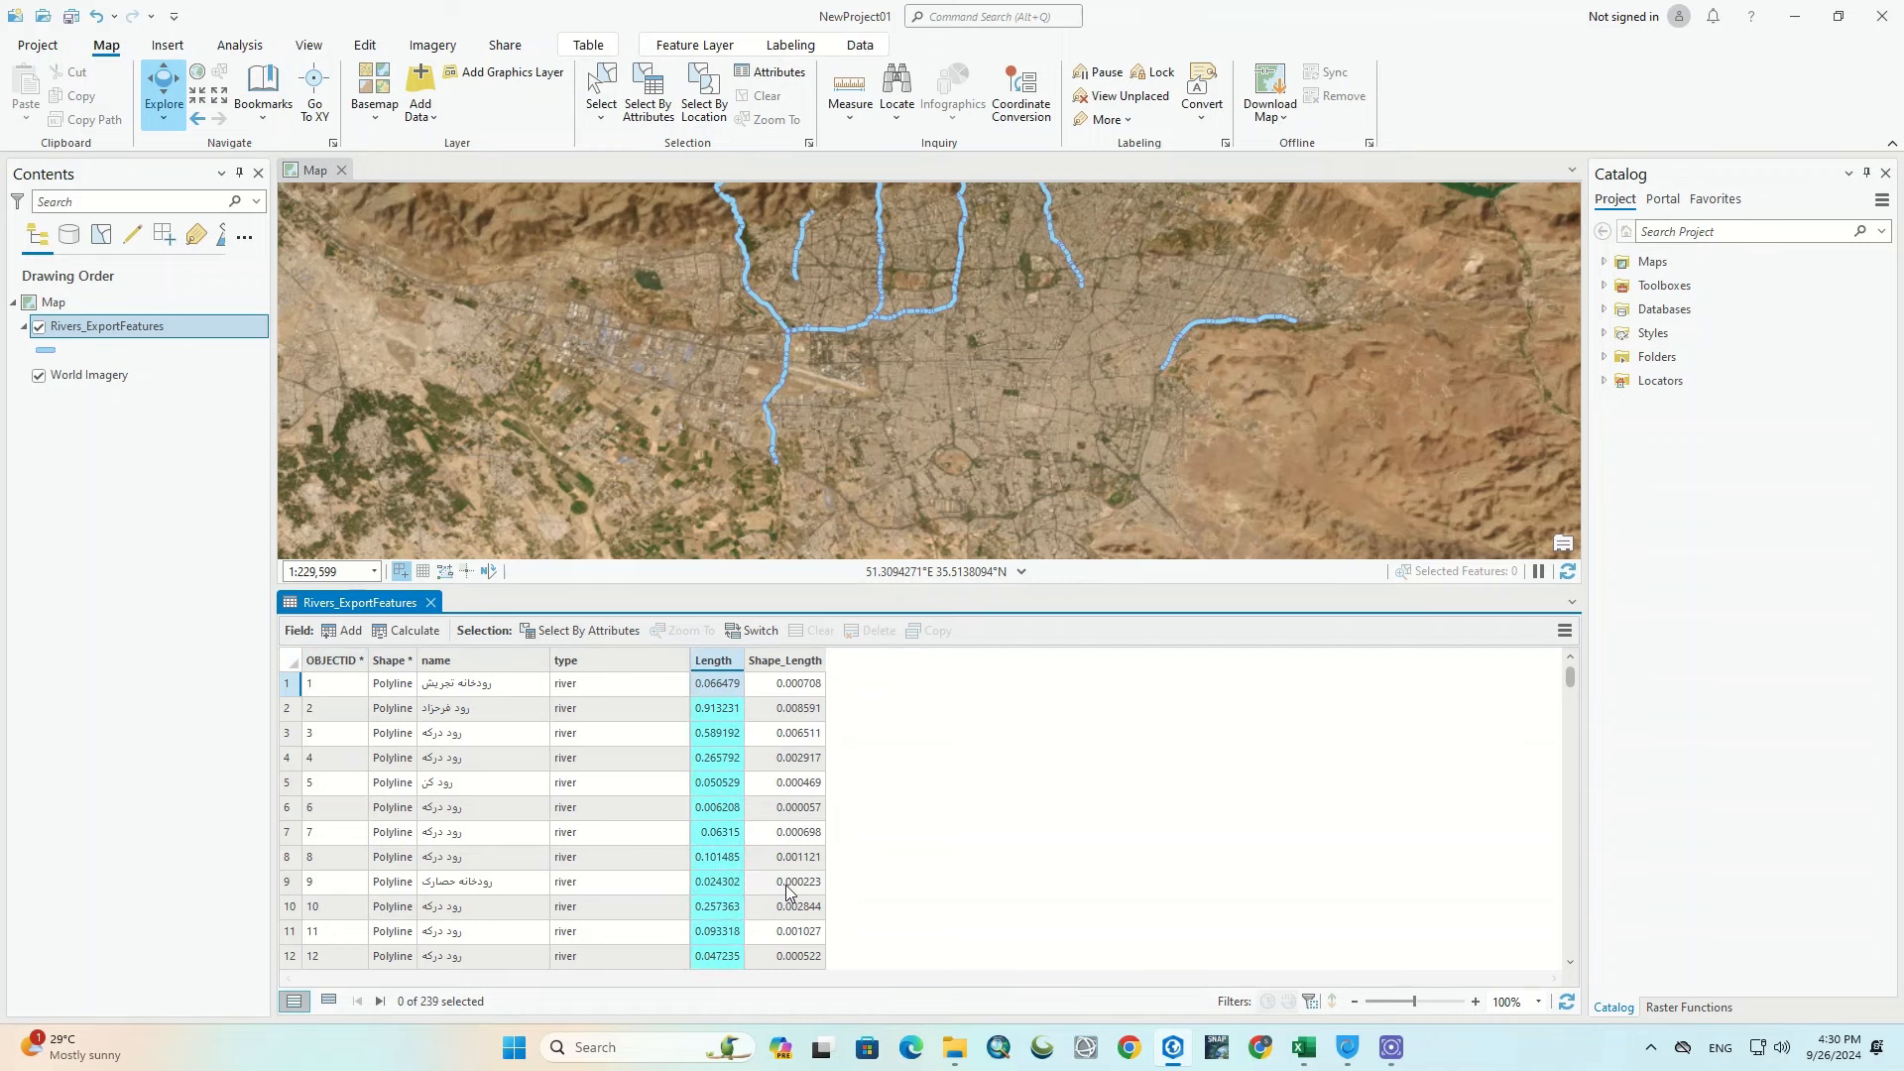
Step: Close the rivers attribute table and set up the Summary Statistics tool with Rivers_ExportFeatures as the input table
left_click(430, 603)
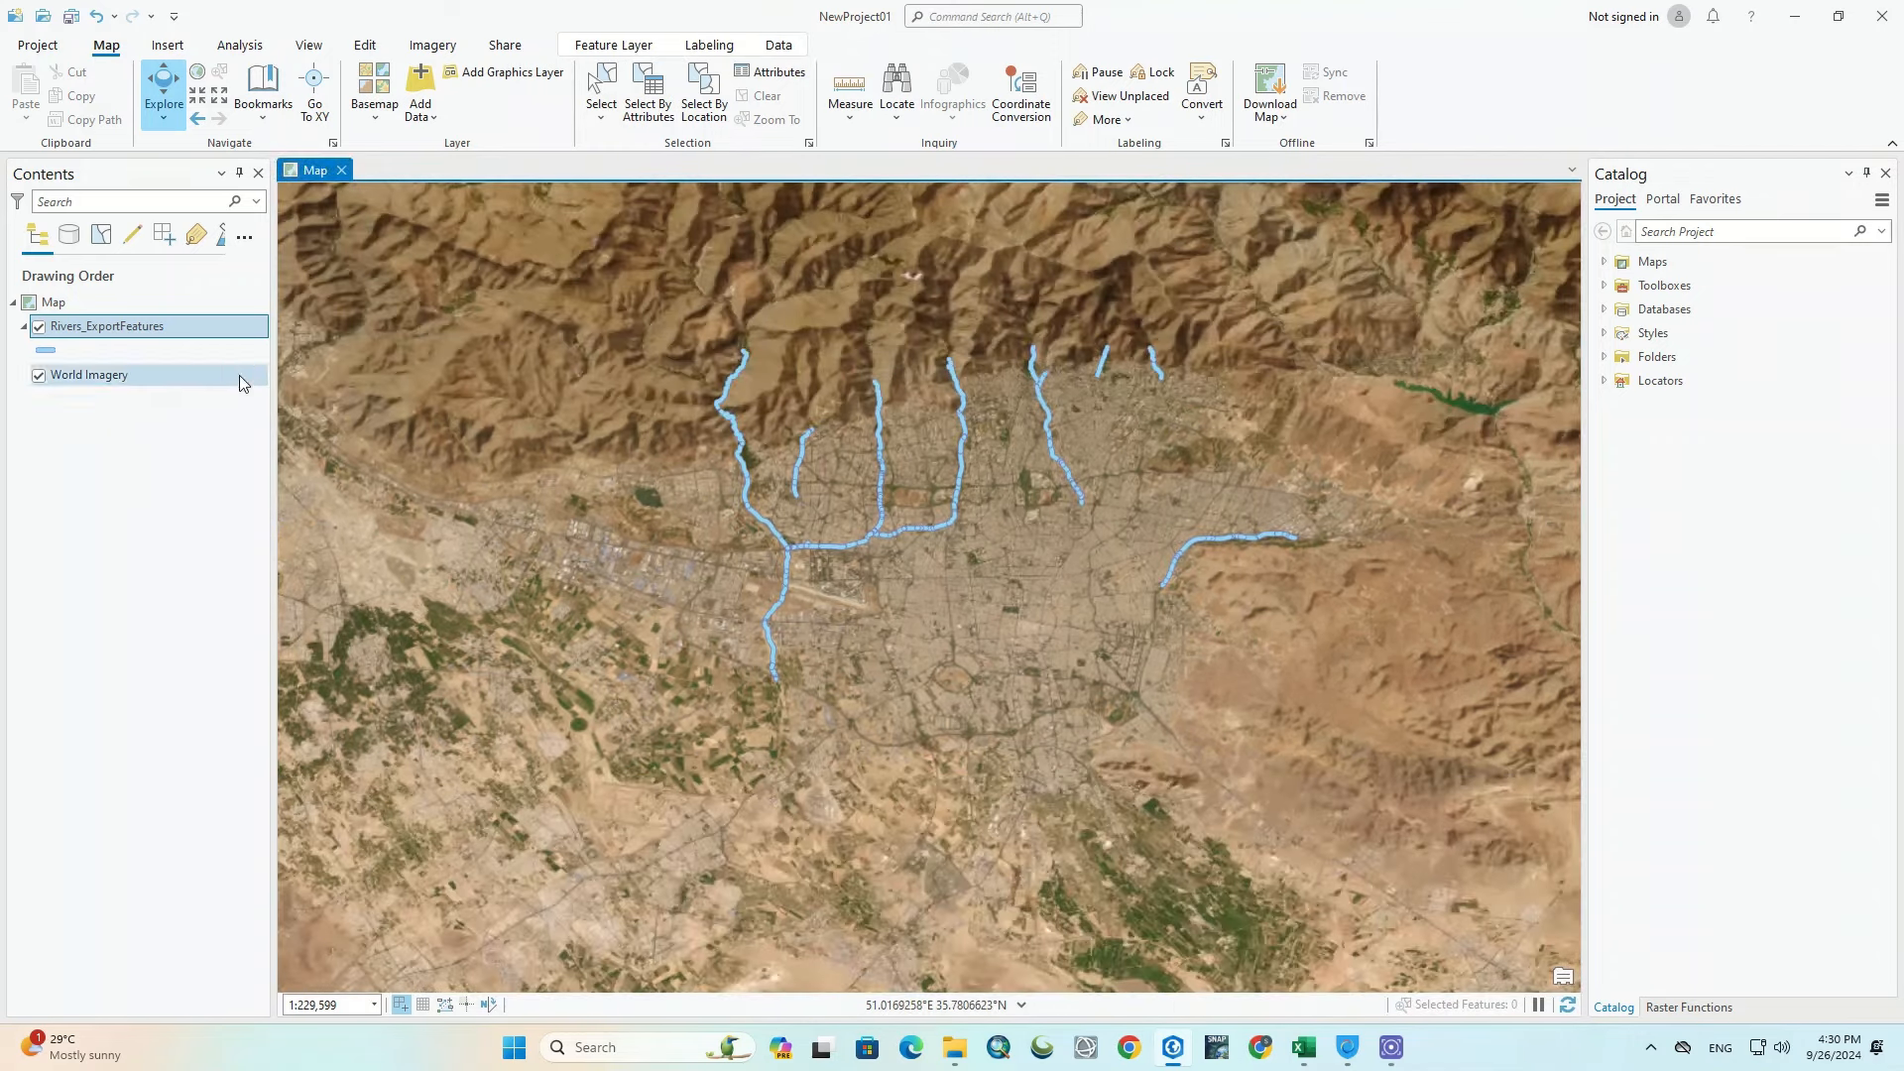
left_click(303, 49)
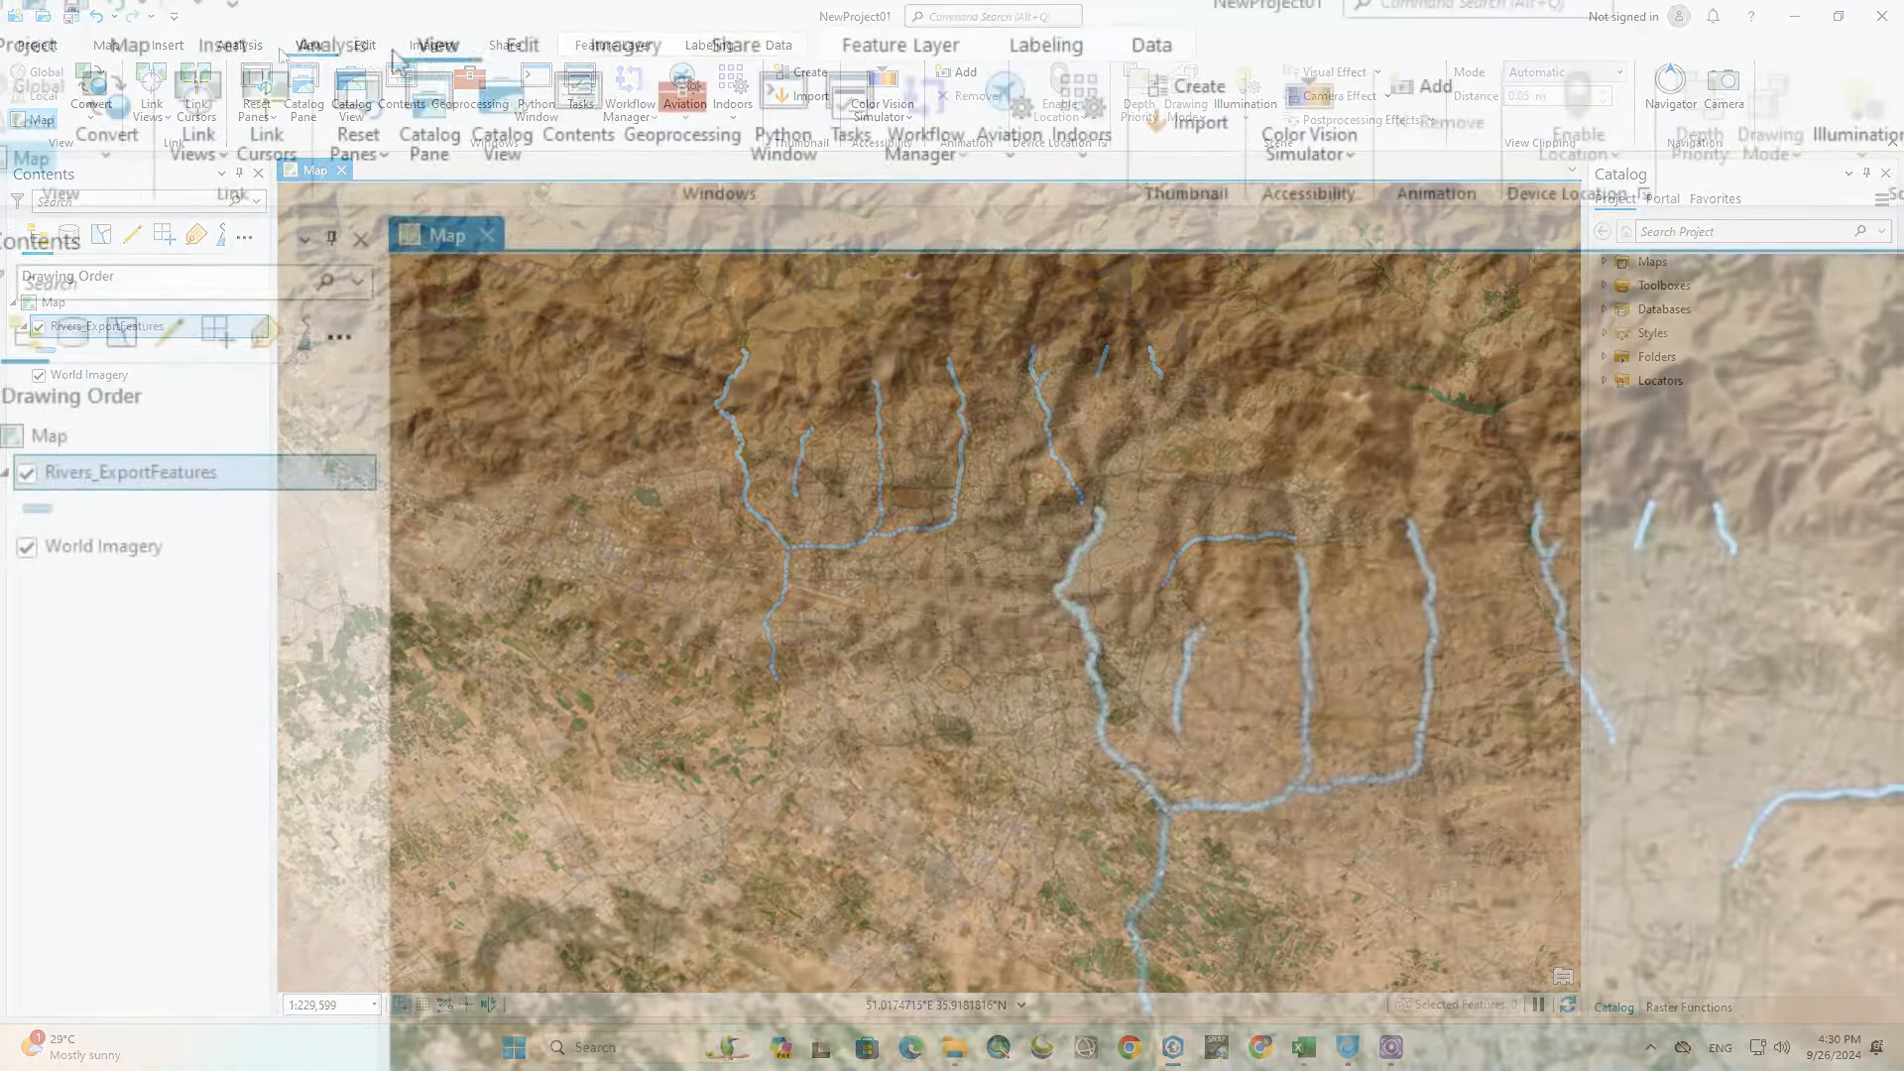
left_click(239, 45)
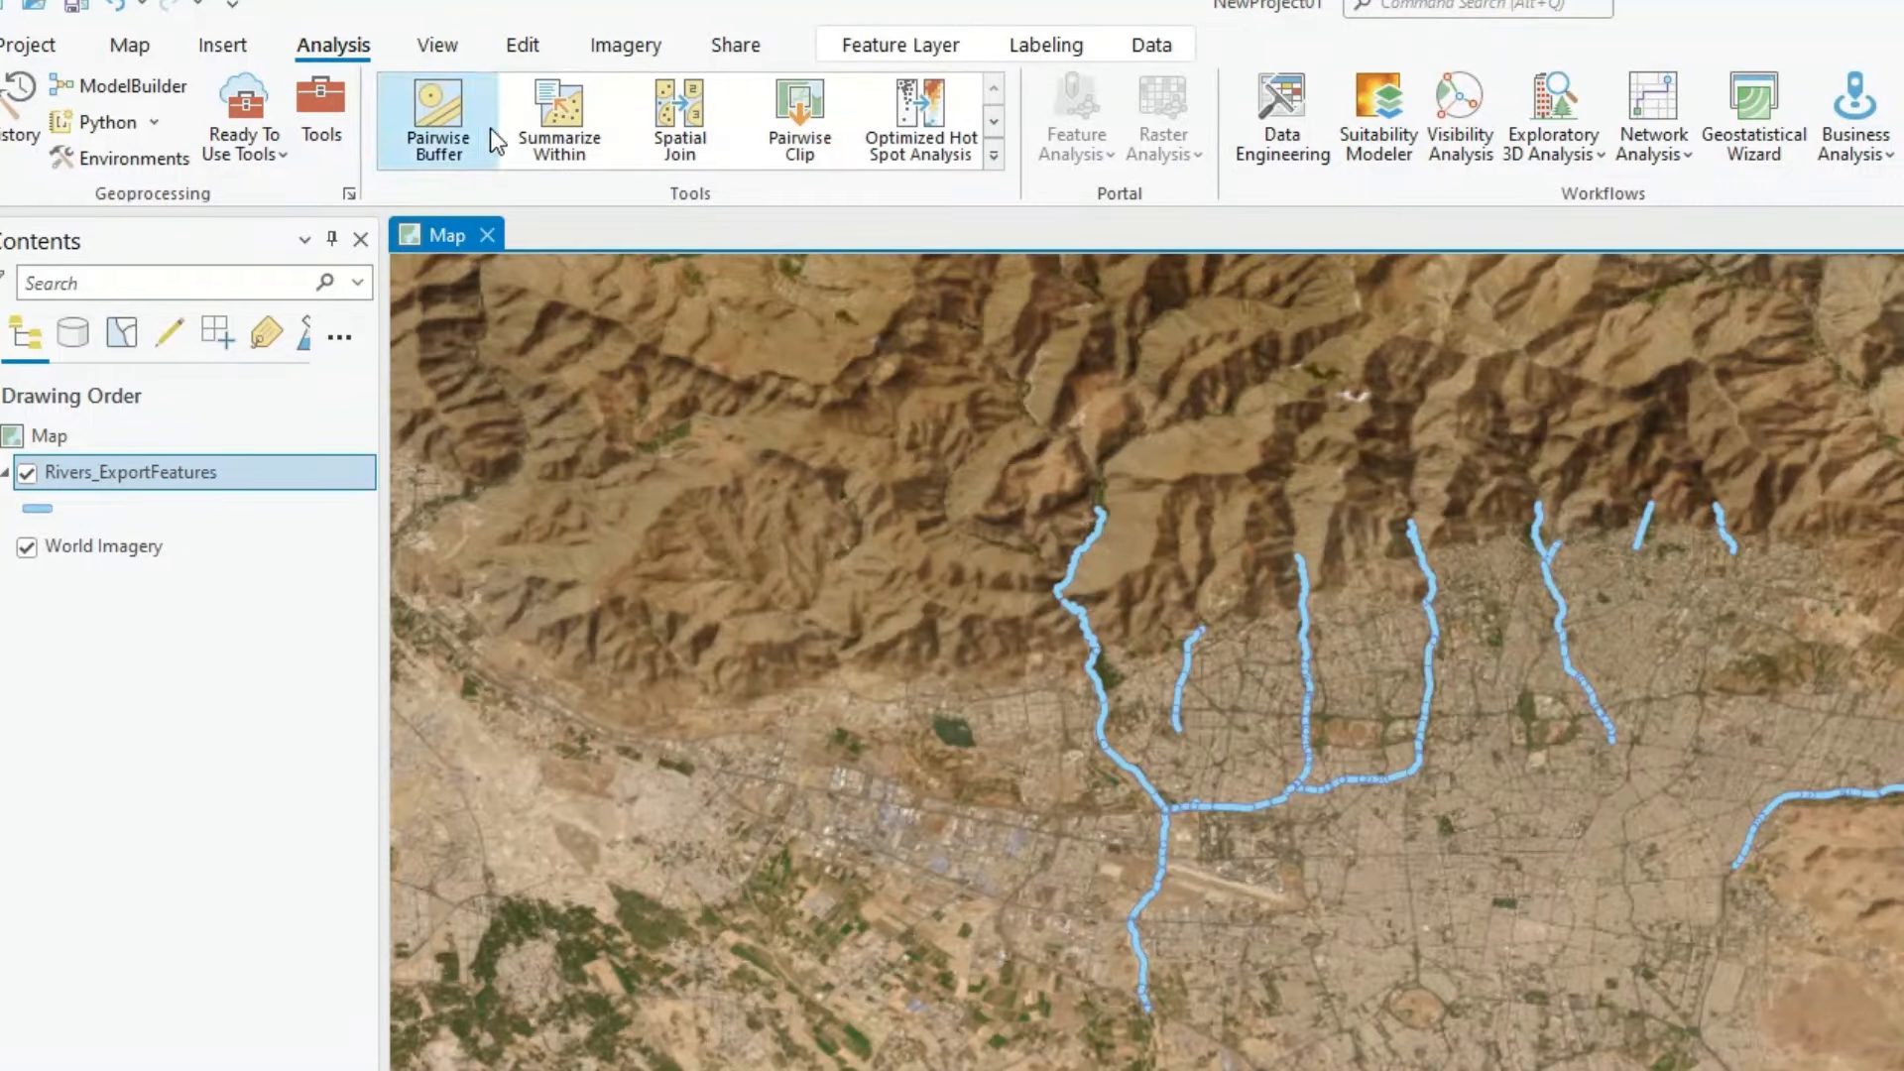
left_click(993, 155)
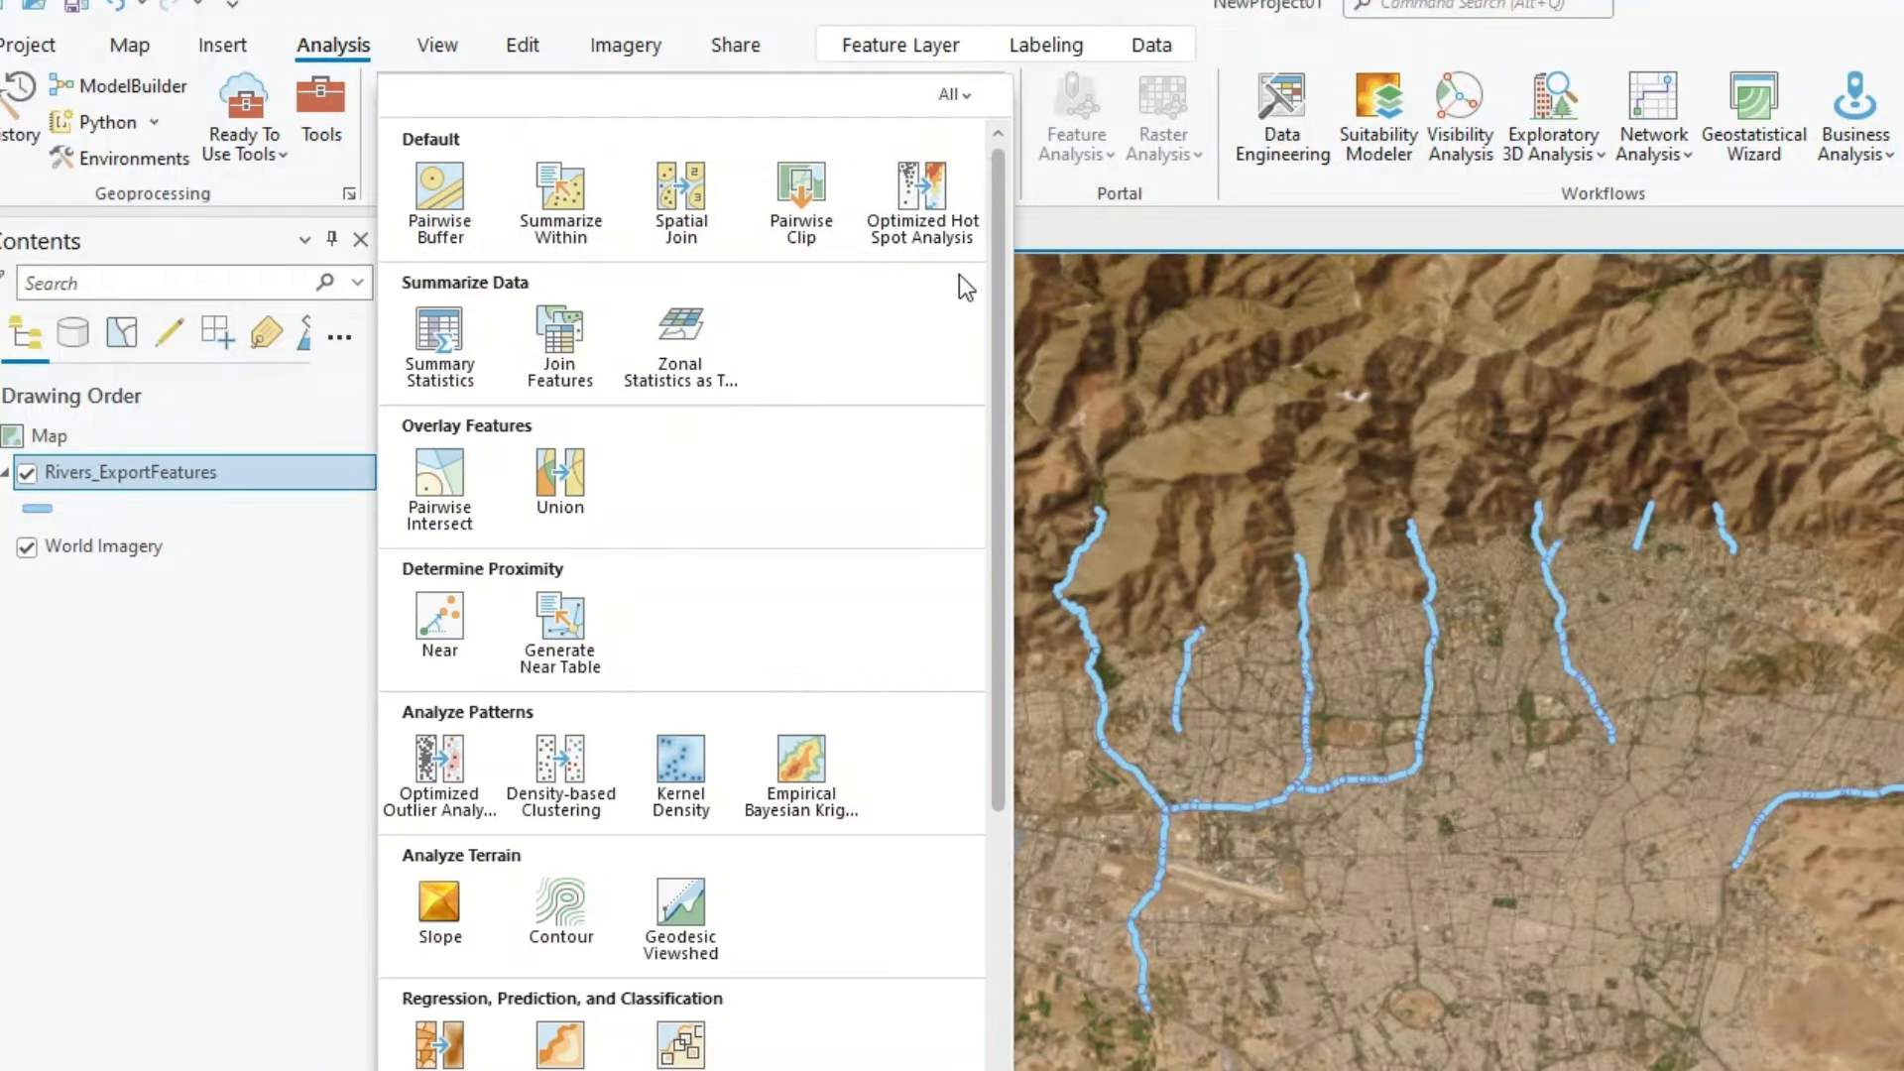
left_click(431, 377)
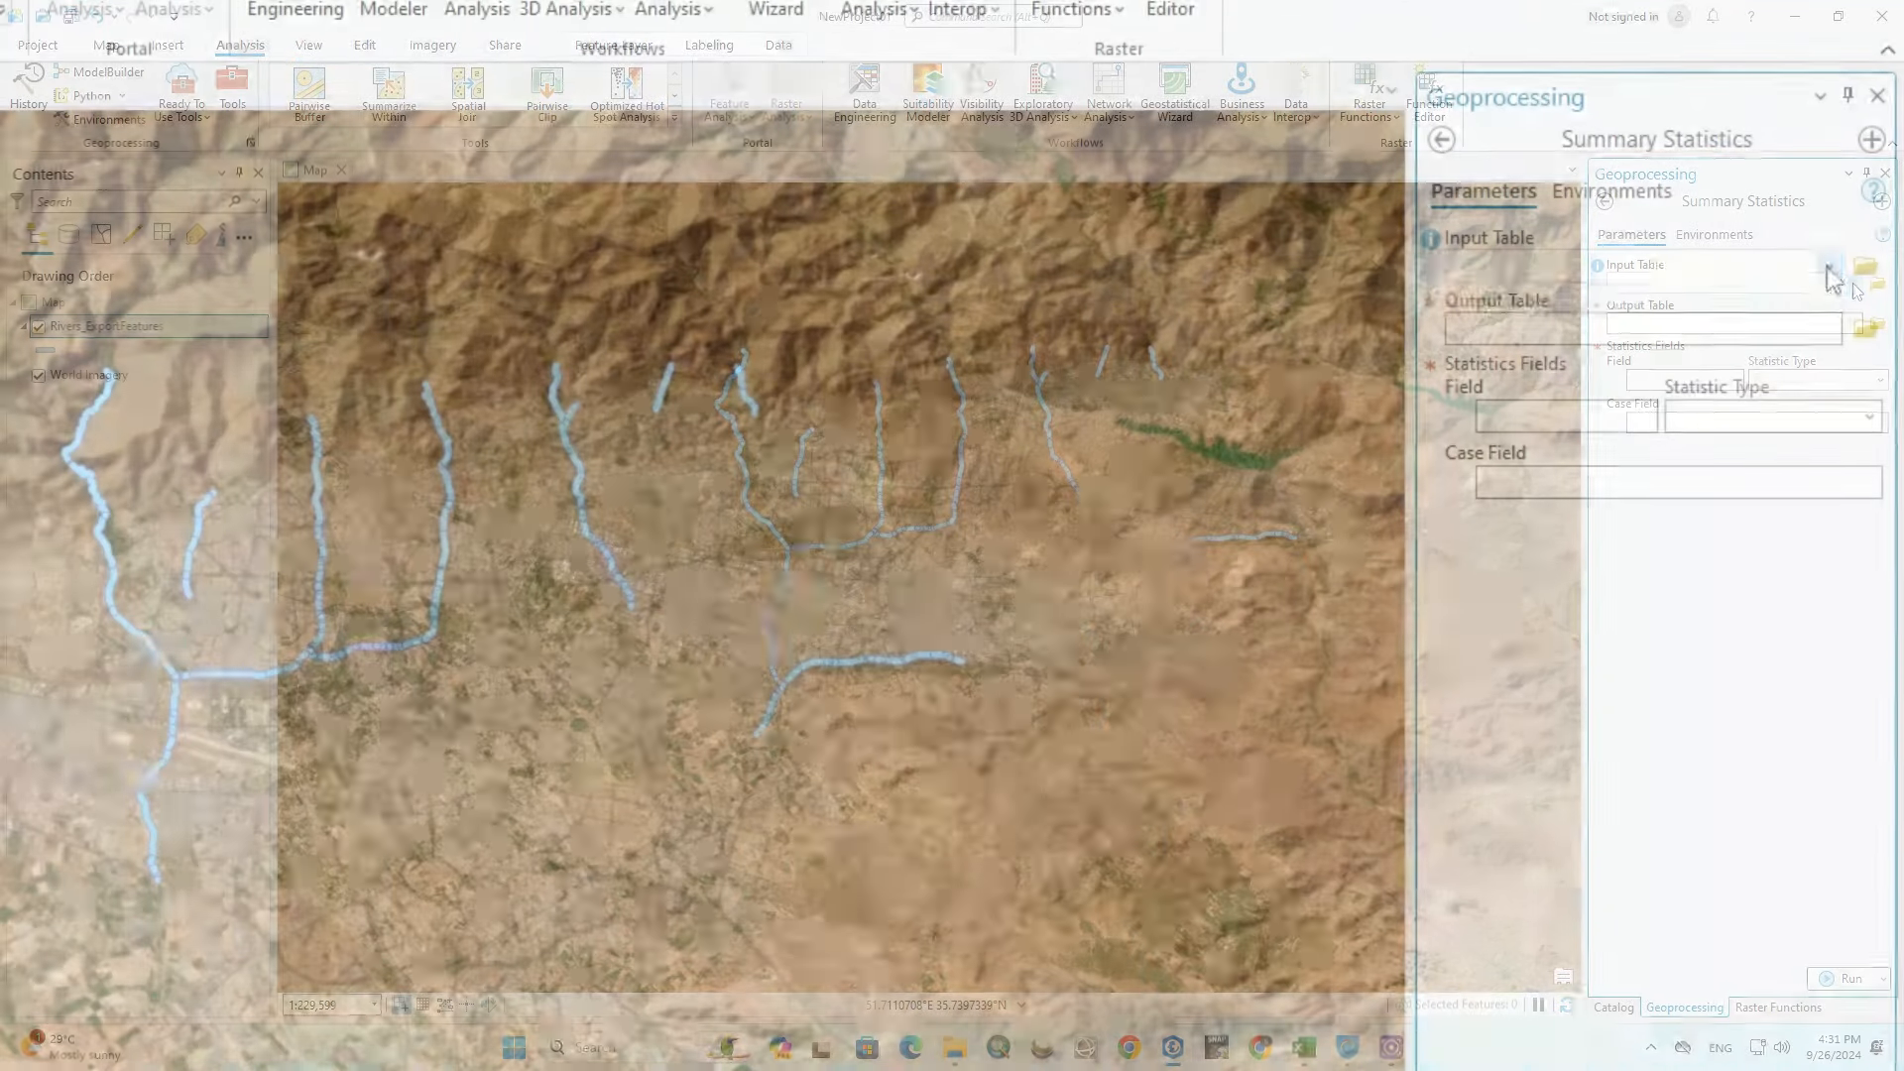
left_click(1830, 268)
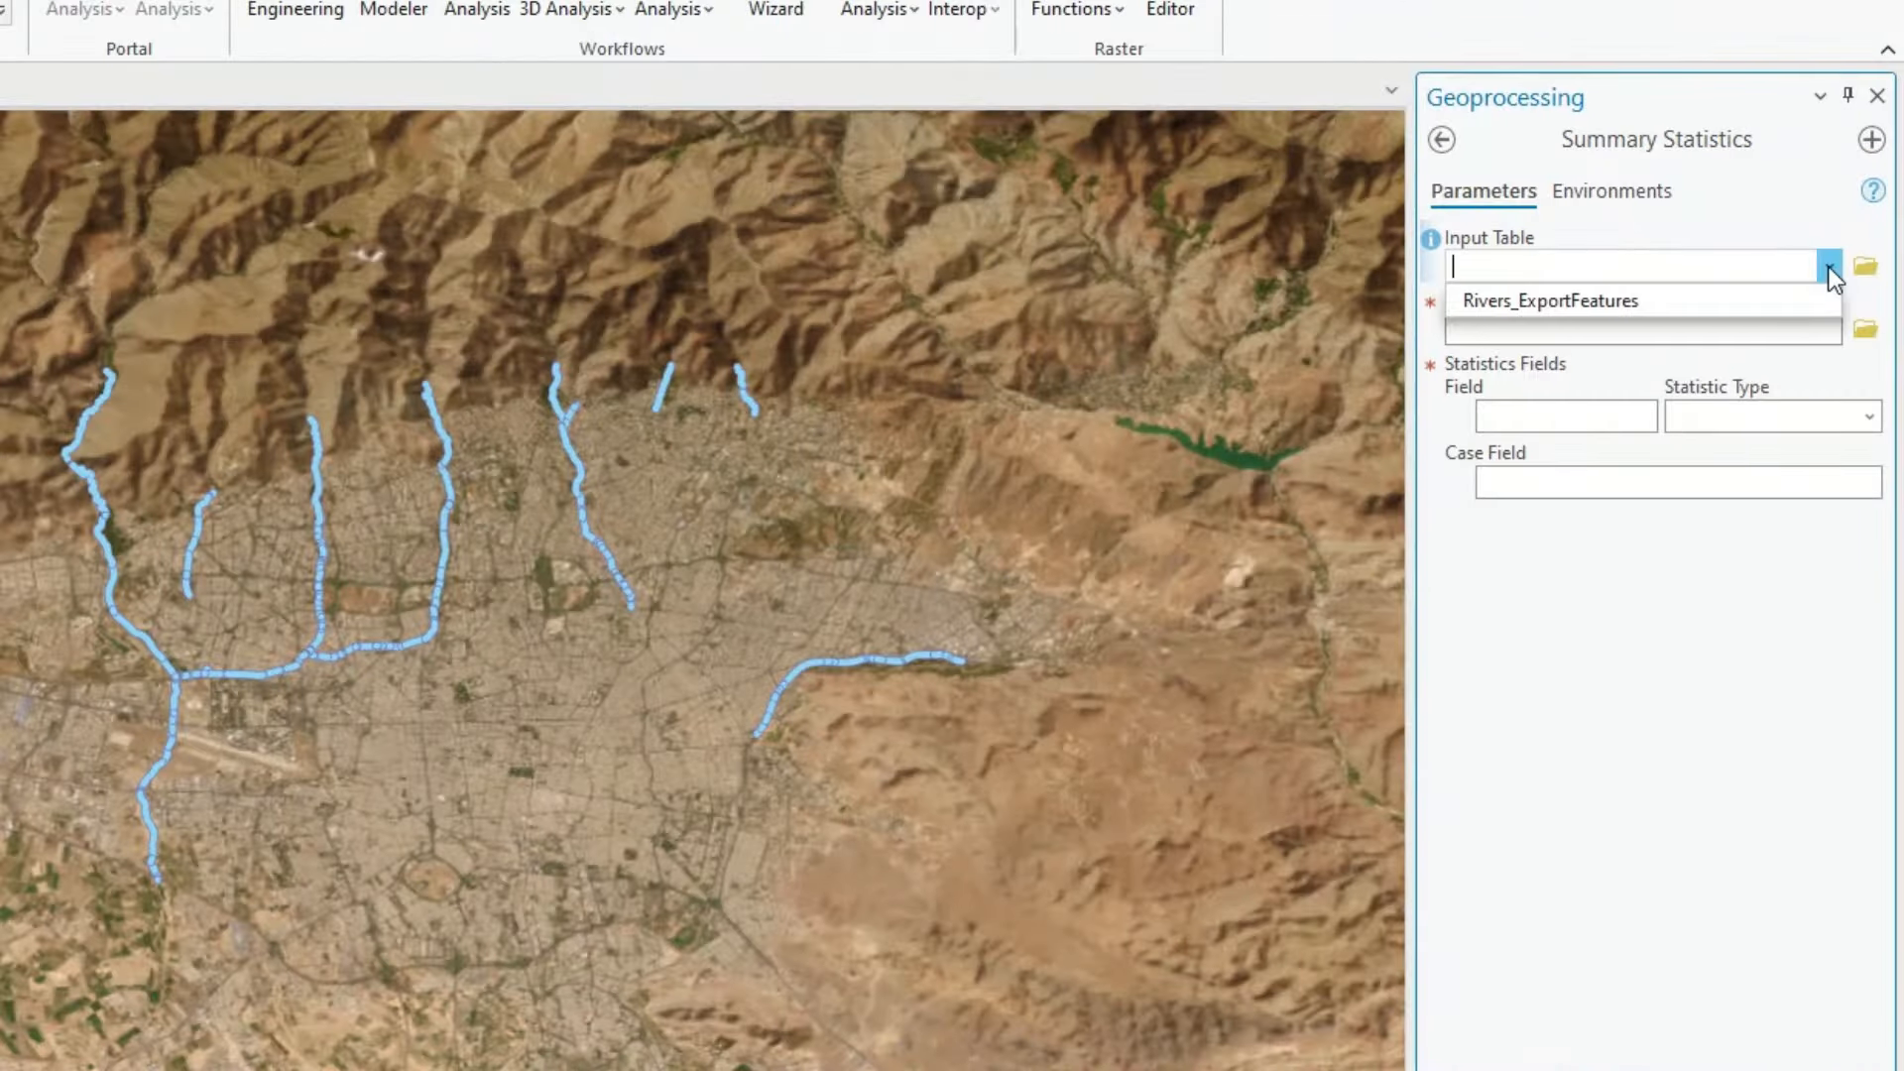
left_click(1773, 298)
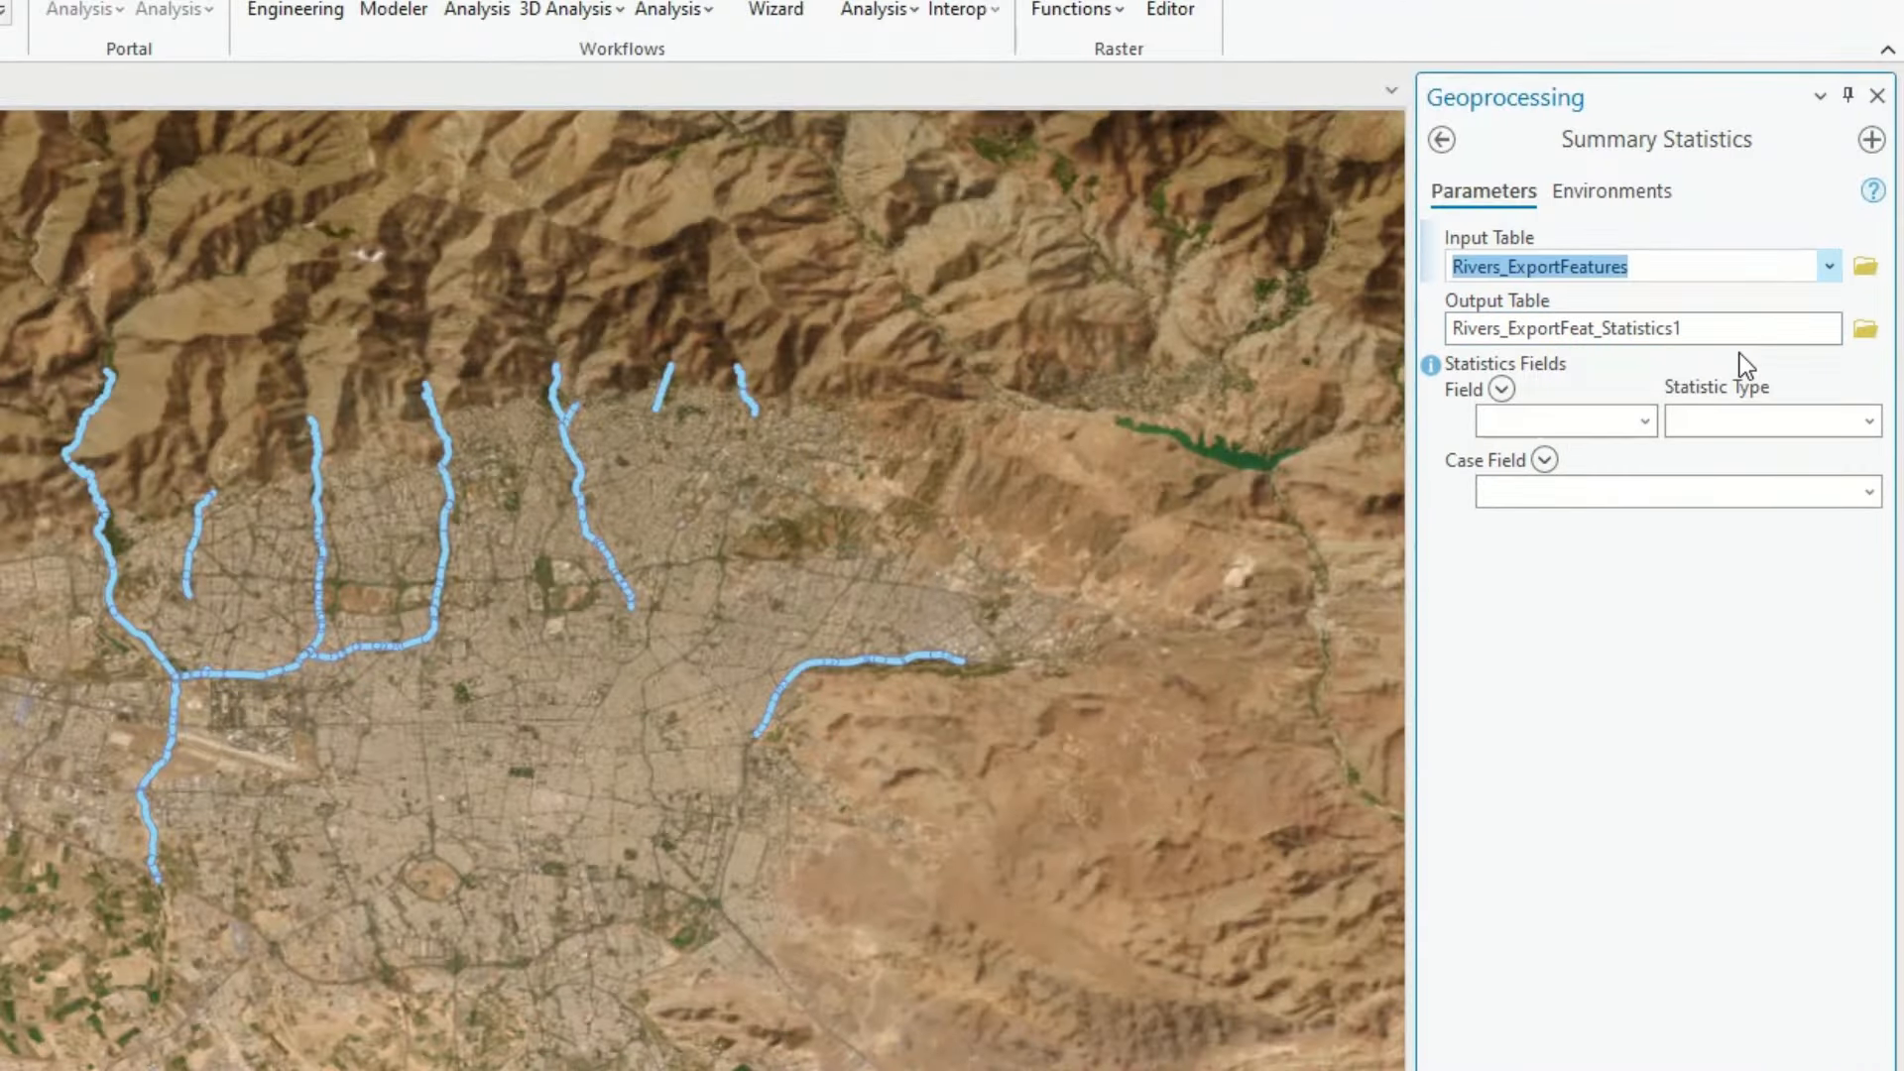
Step: Add the Length field four times to the statistics fields of the Summary Statistics tool
left_click(1645, 420)
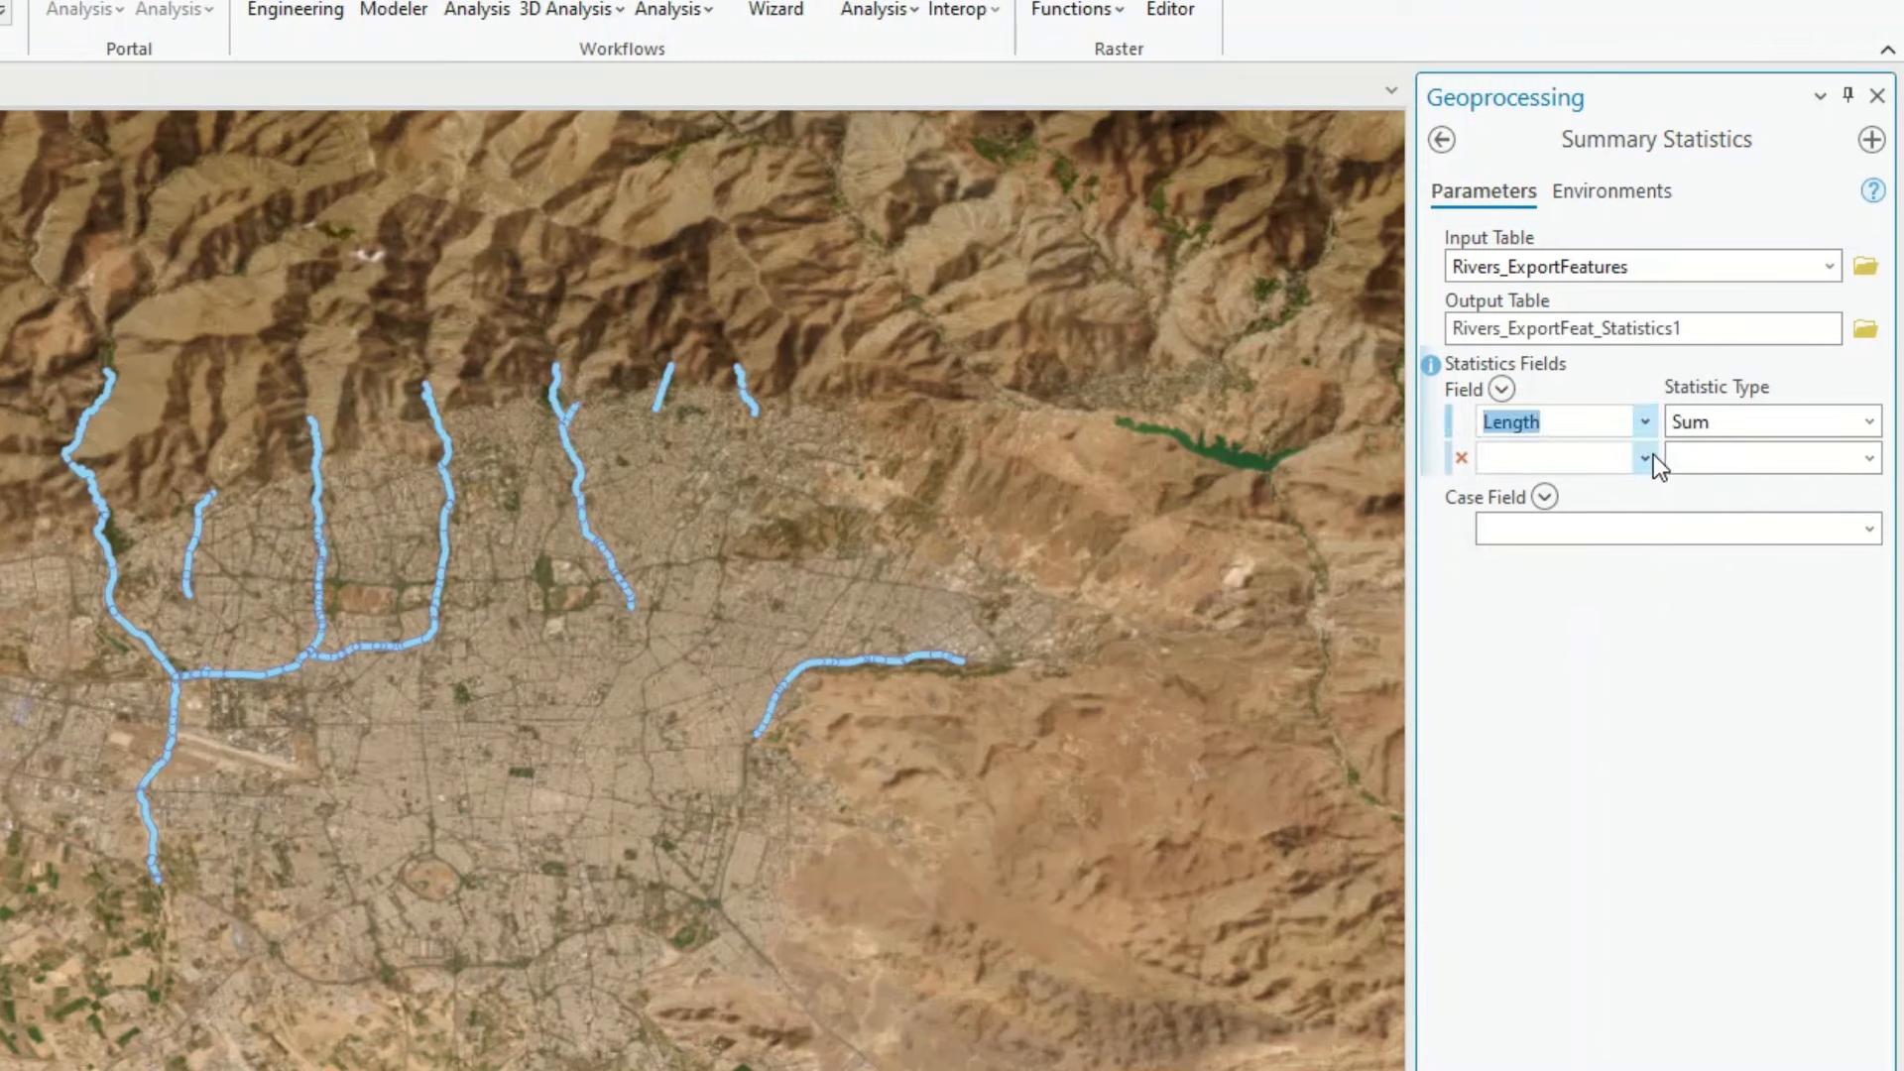
left_click(1646, 457)
left_click(1517, 591)
left_click(1643, 495)
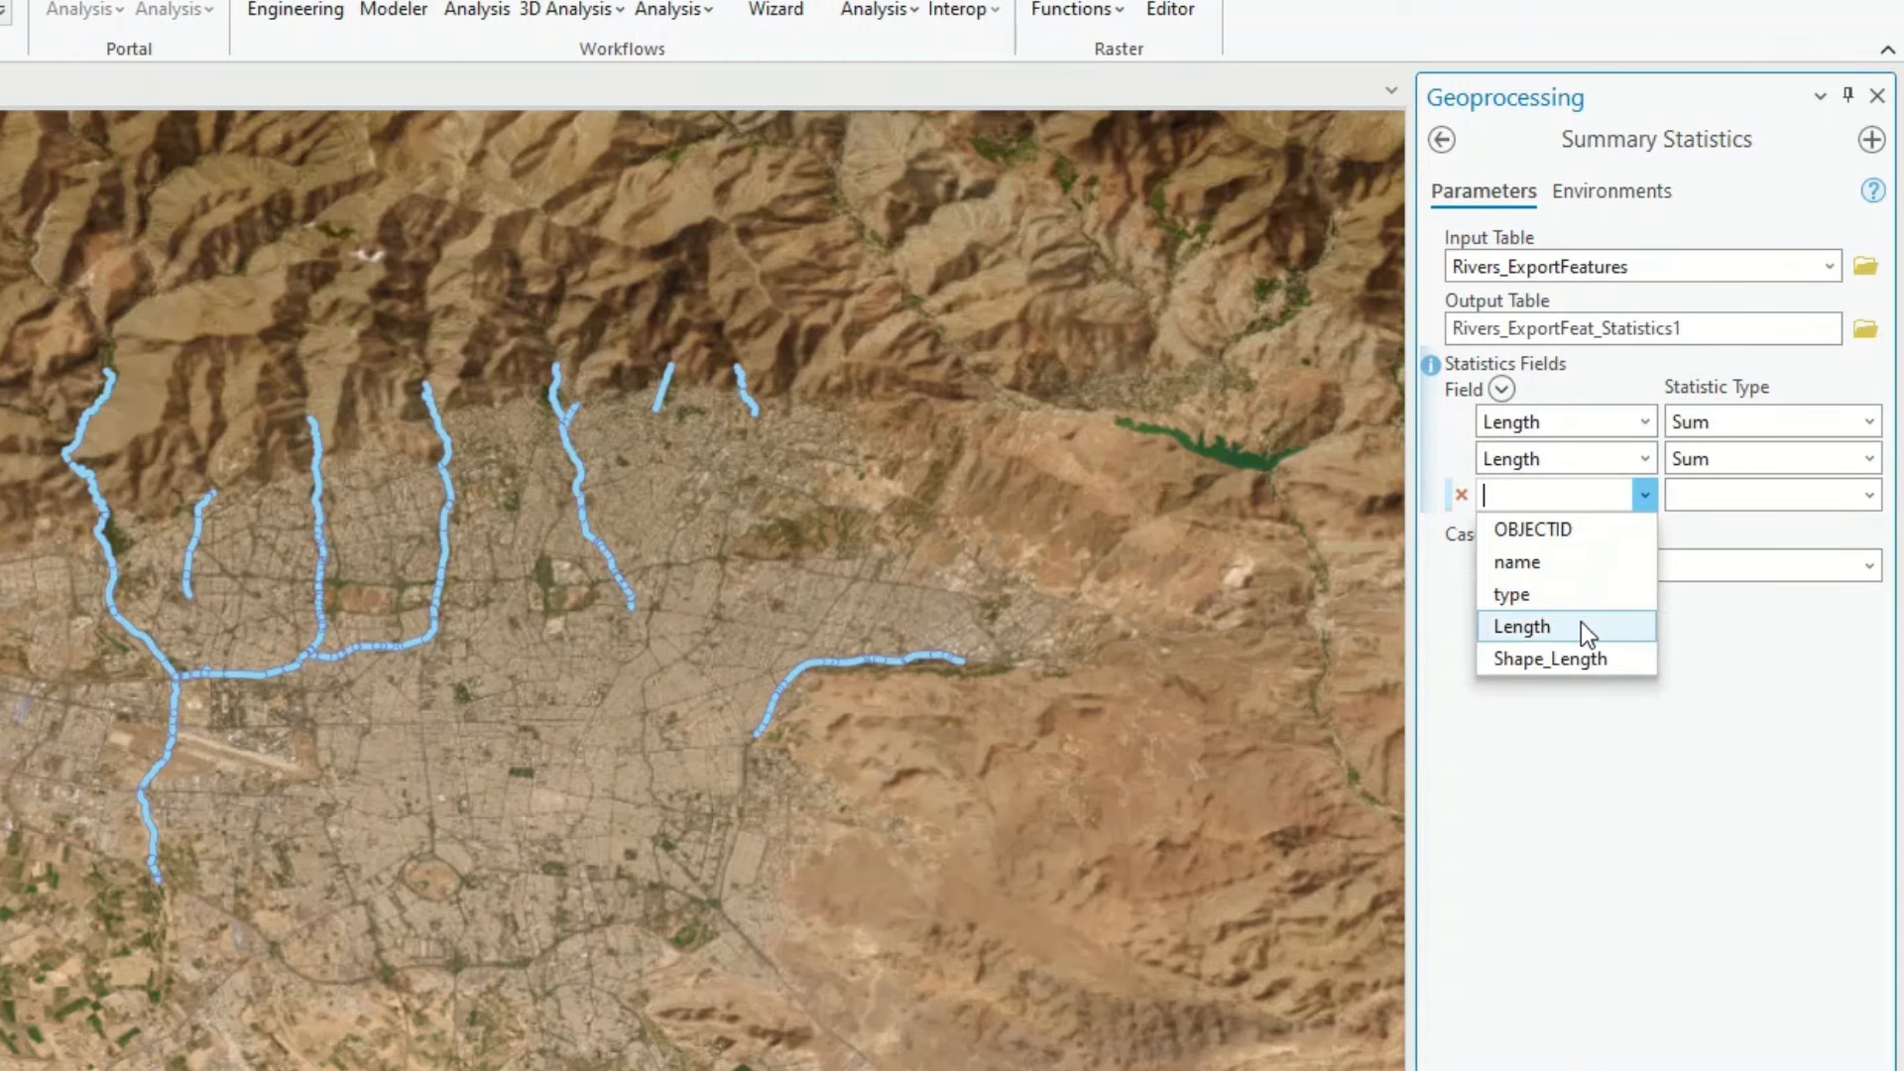
left_click(1581, 621)
left_click(1636, 533)
left_click(1569, 662)
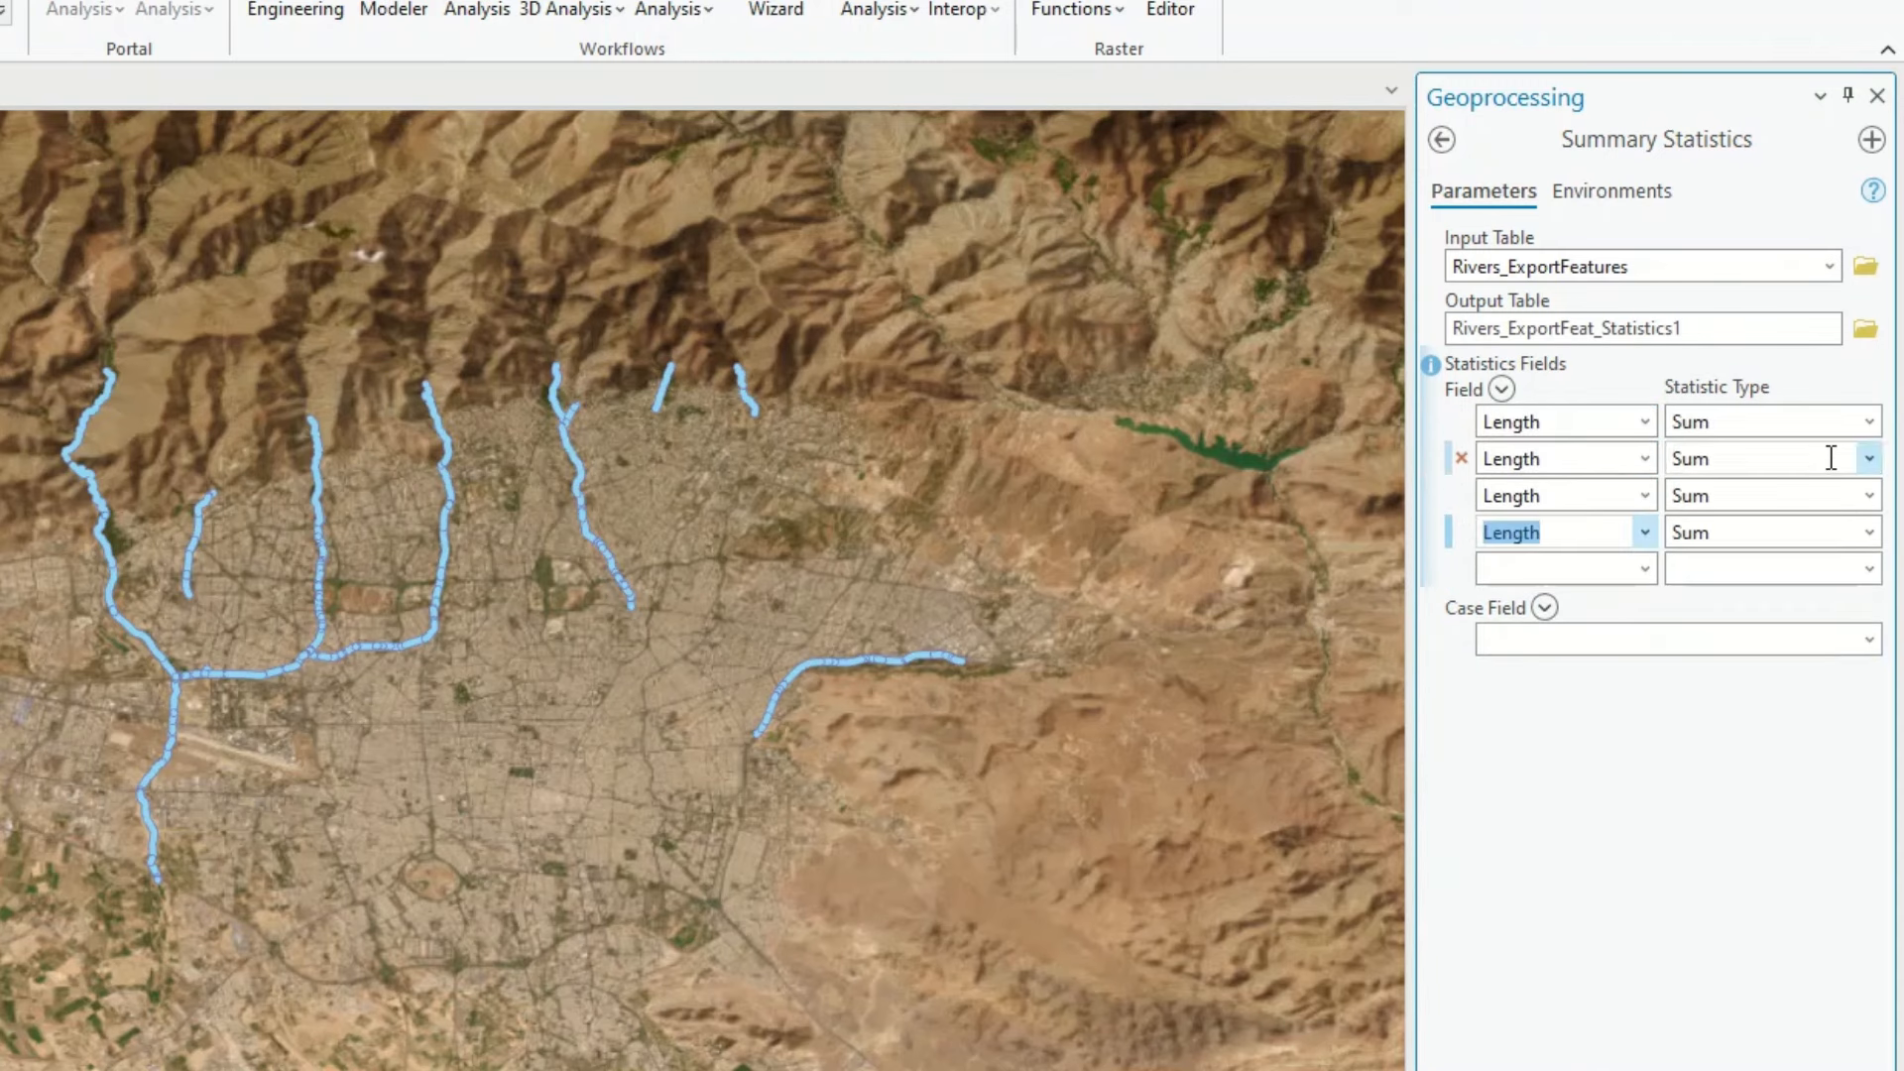
Step: Set the statistic types of the four Length entries to Sum, Mean, Minimum and Maximum
left_click(1869, 423)
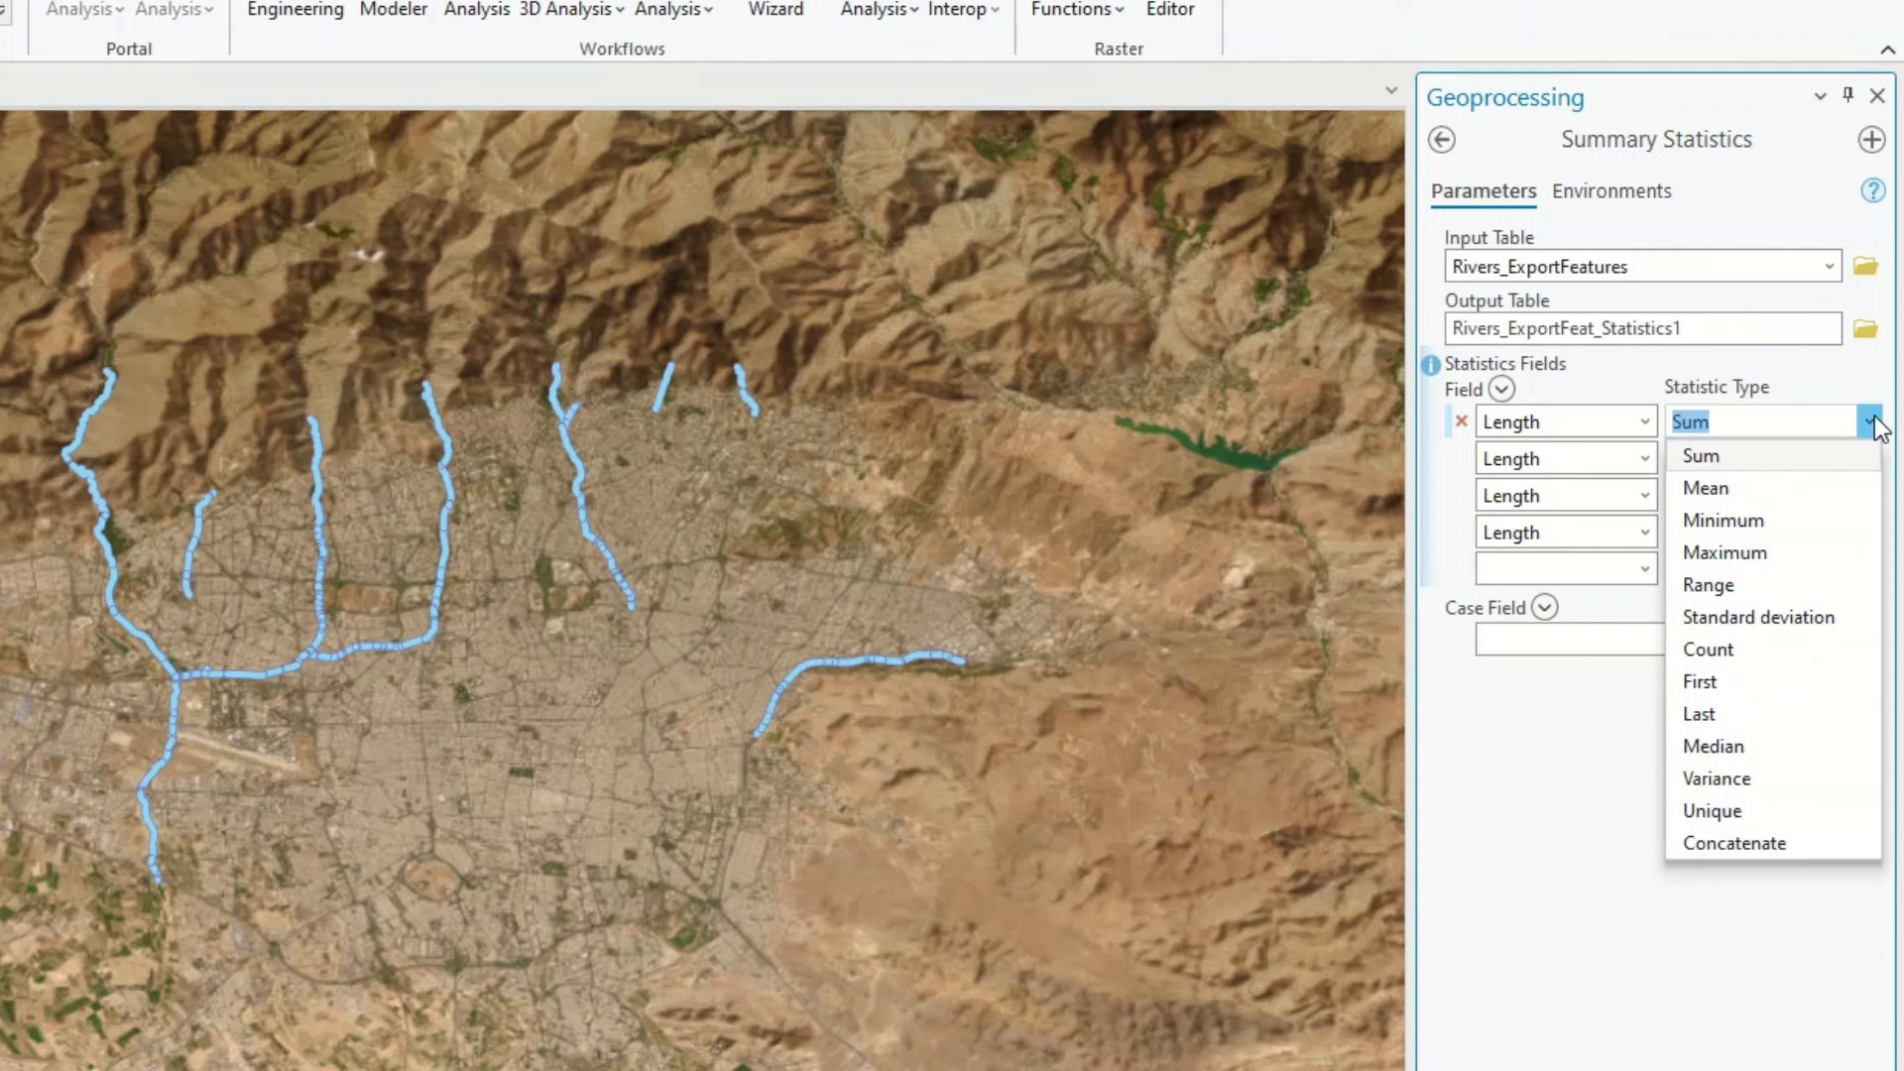
left_click(1874, 457)
left_click(1869, 458)
left_click(1825, 525)
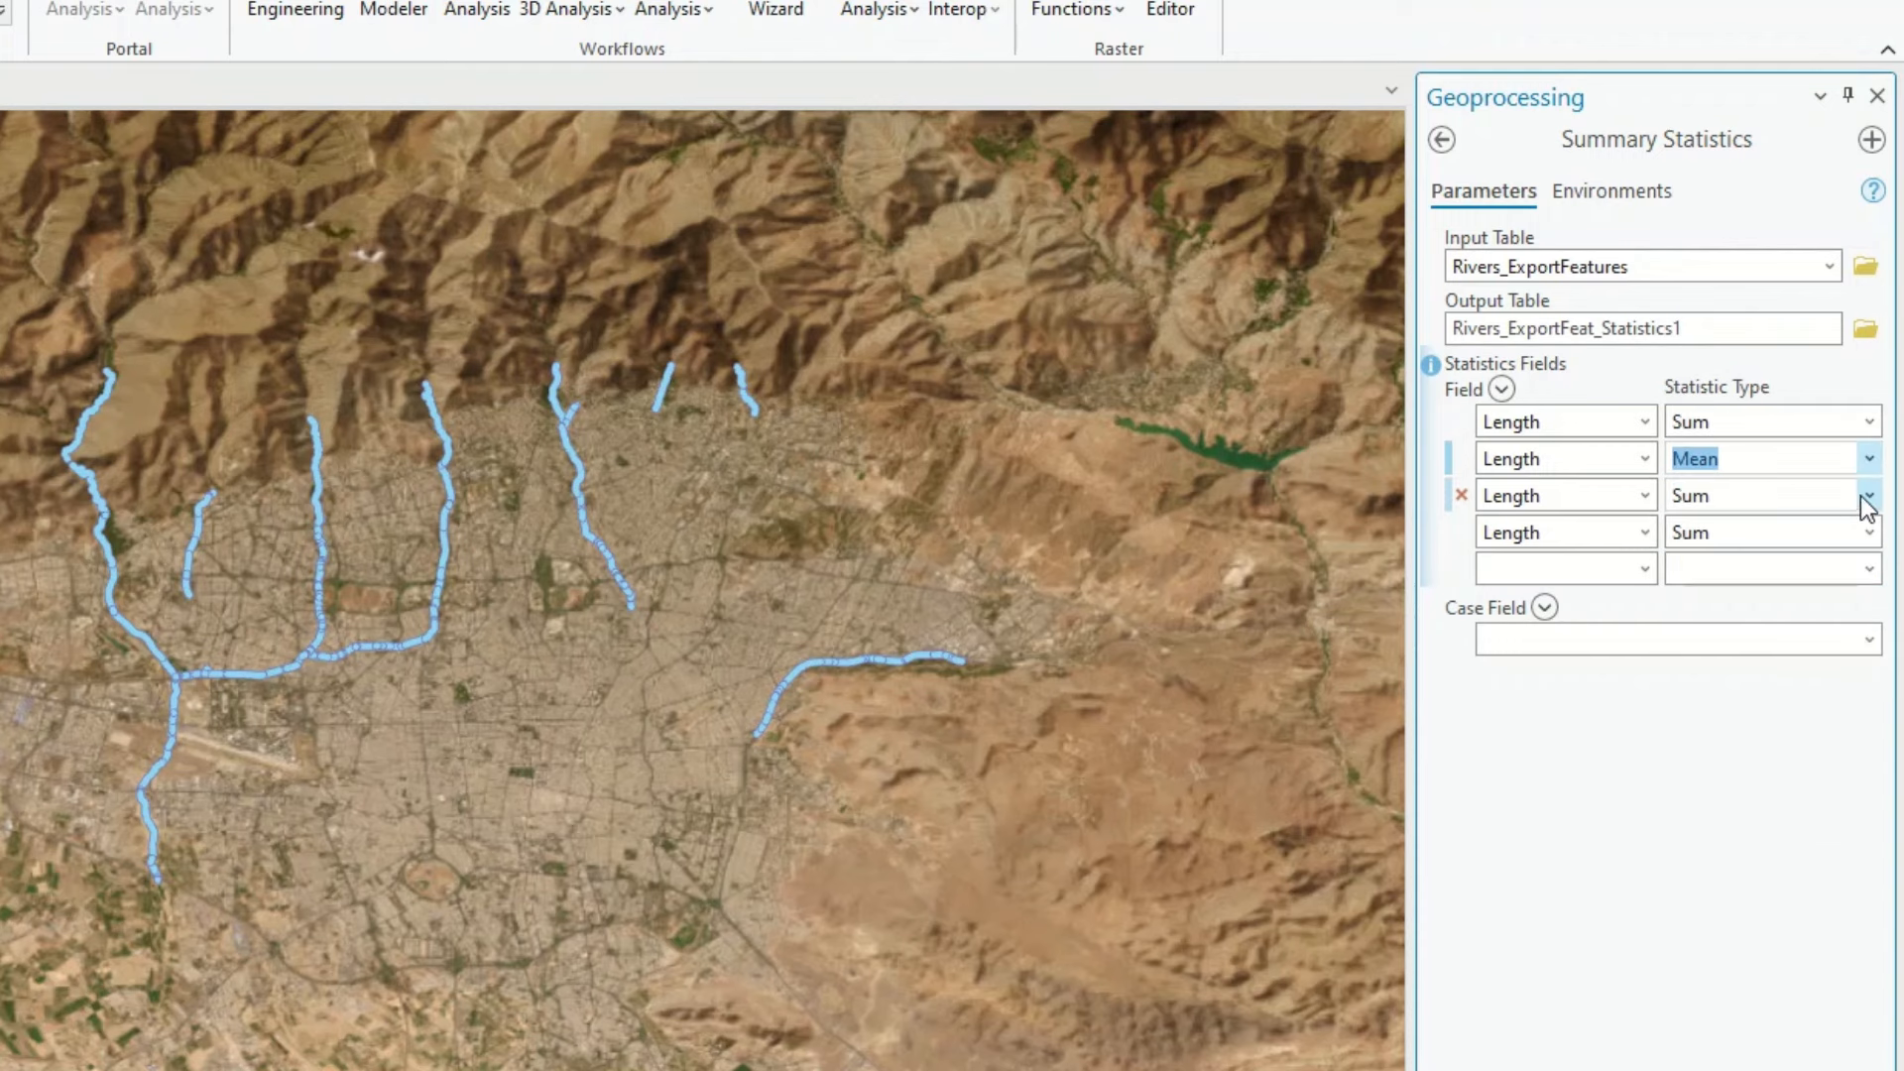
left_click(1869, 496)
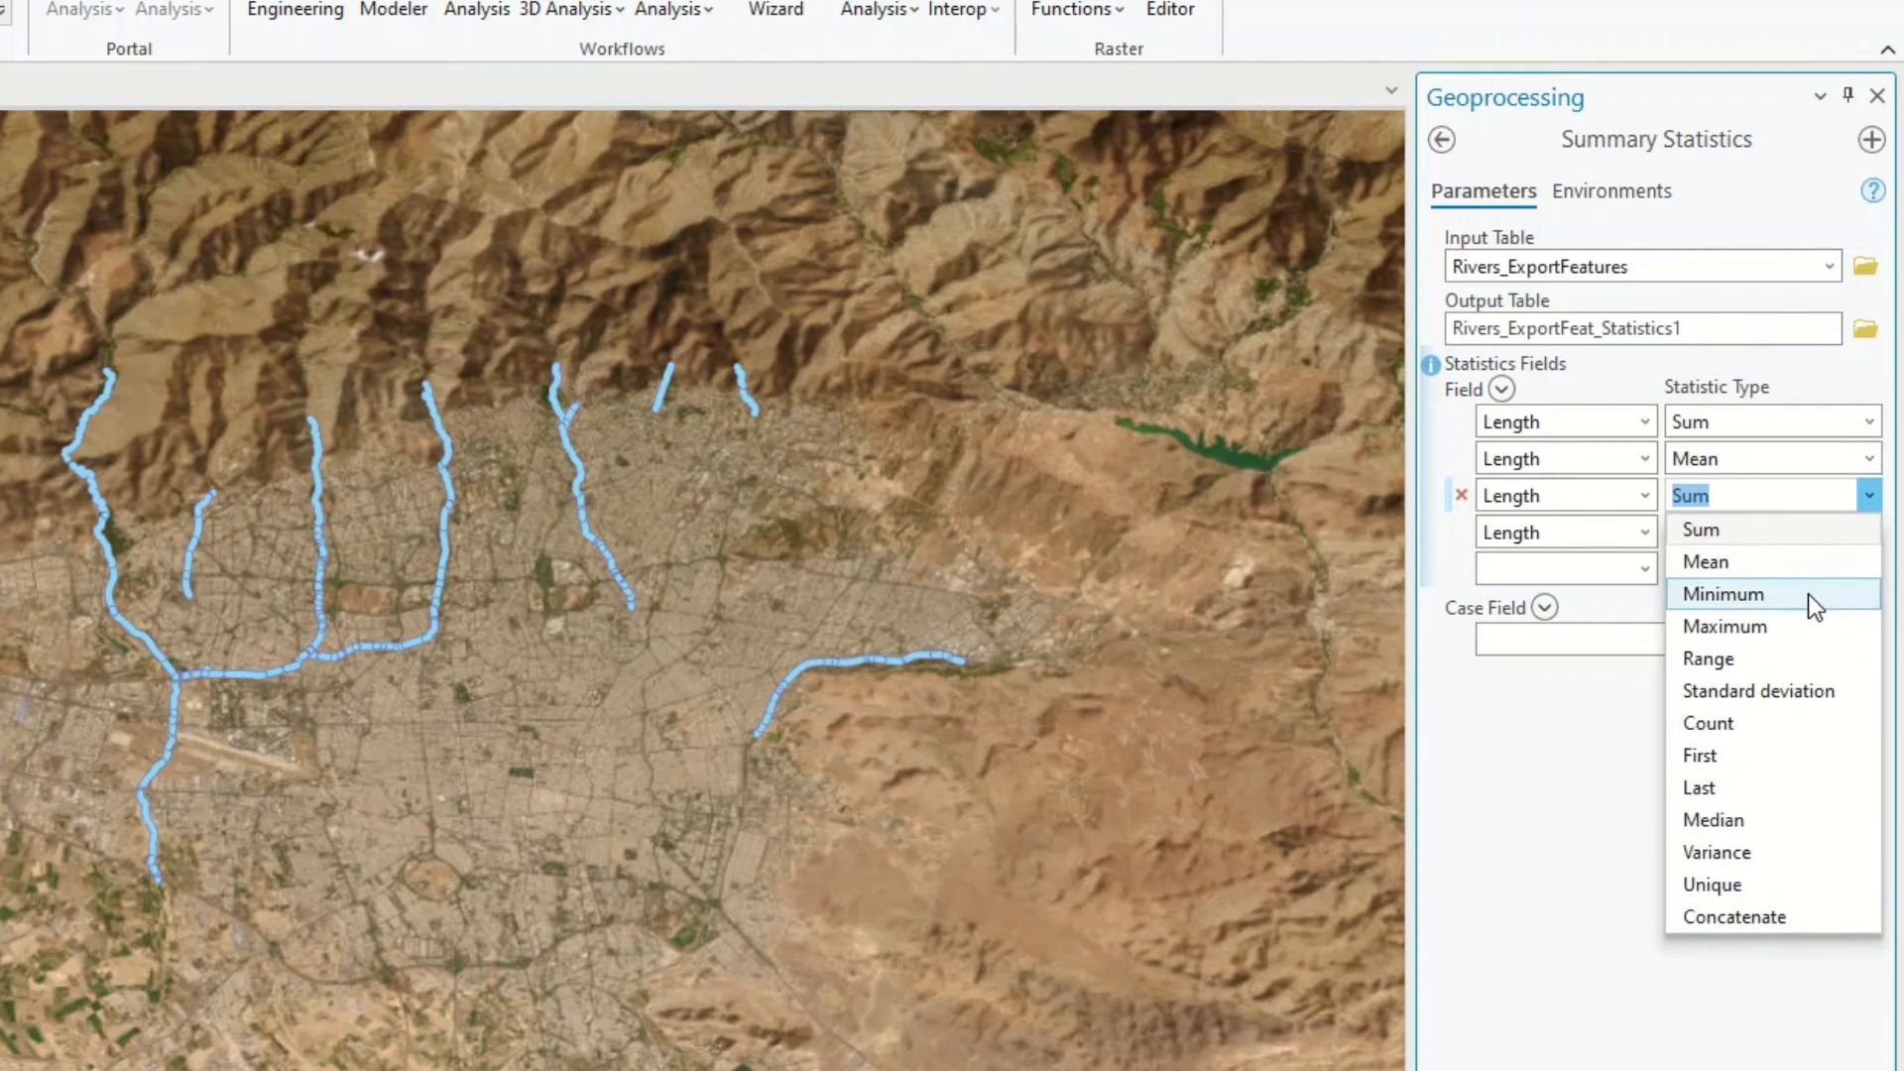
left_click(1807, 593)
left_click(1869, 533)
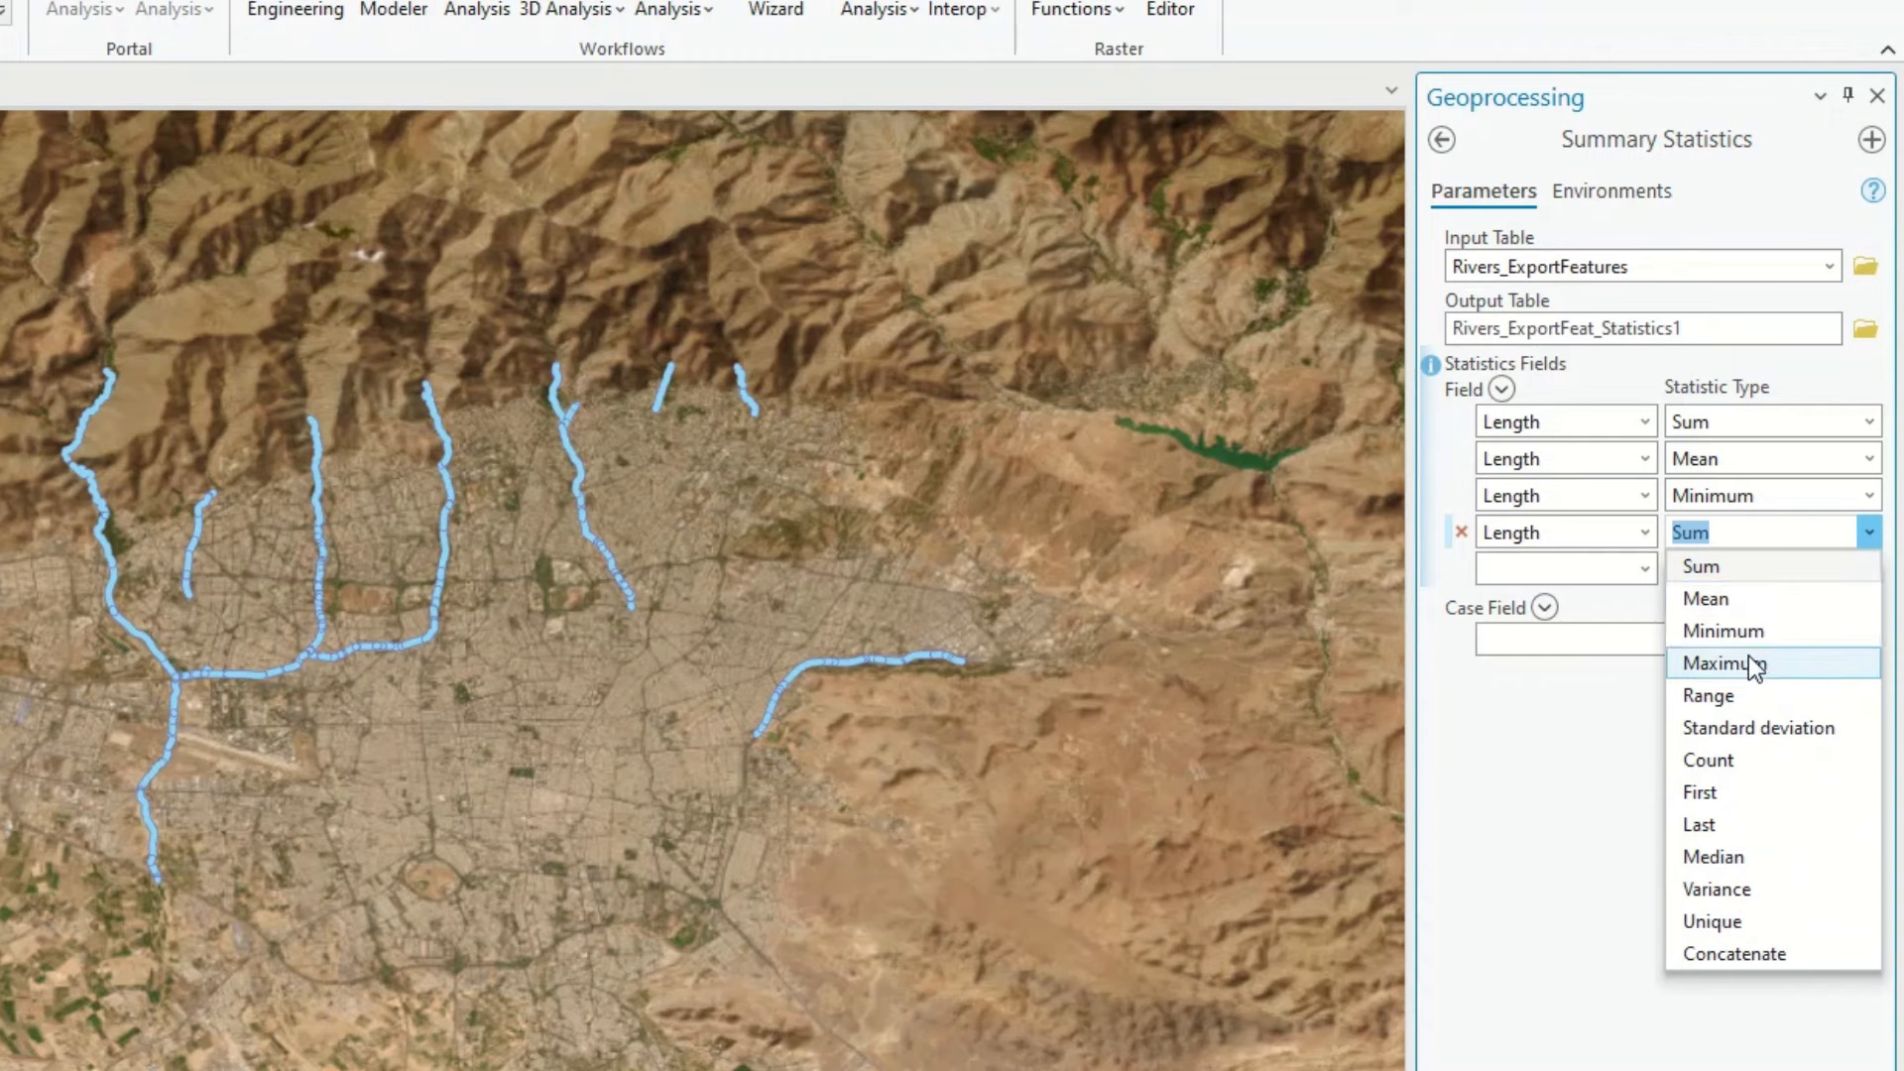
left_click(1756, 664)
Step: Add two more Length entries to the statistics fields, with the statistic types Range and Count
left_click(1646, 579)
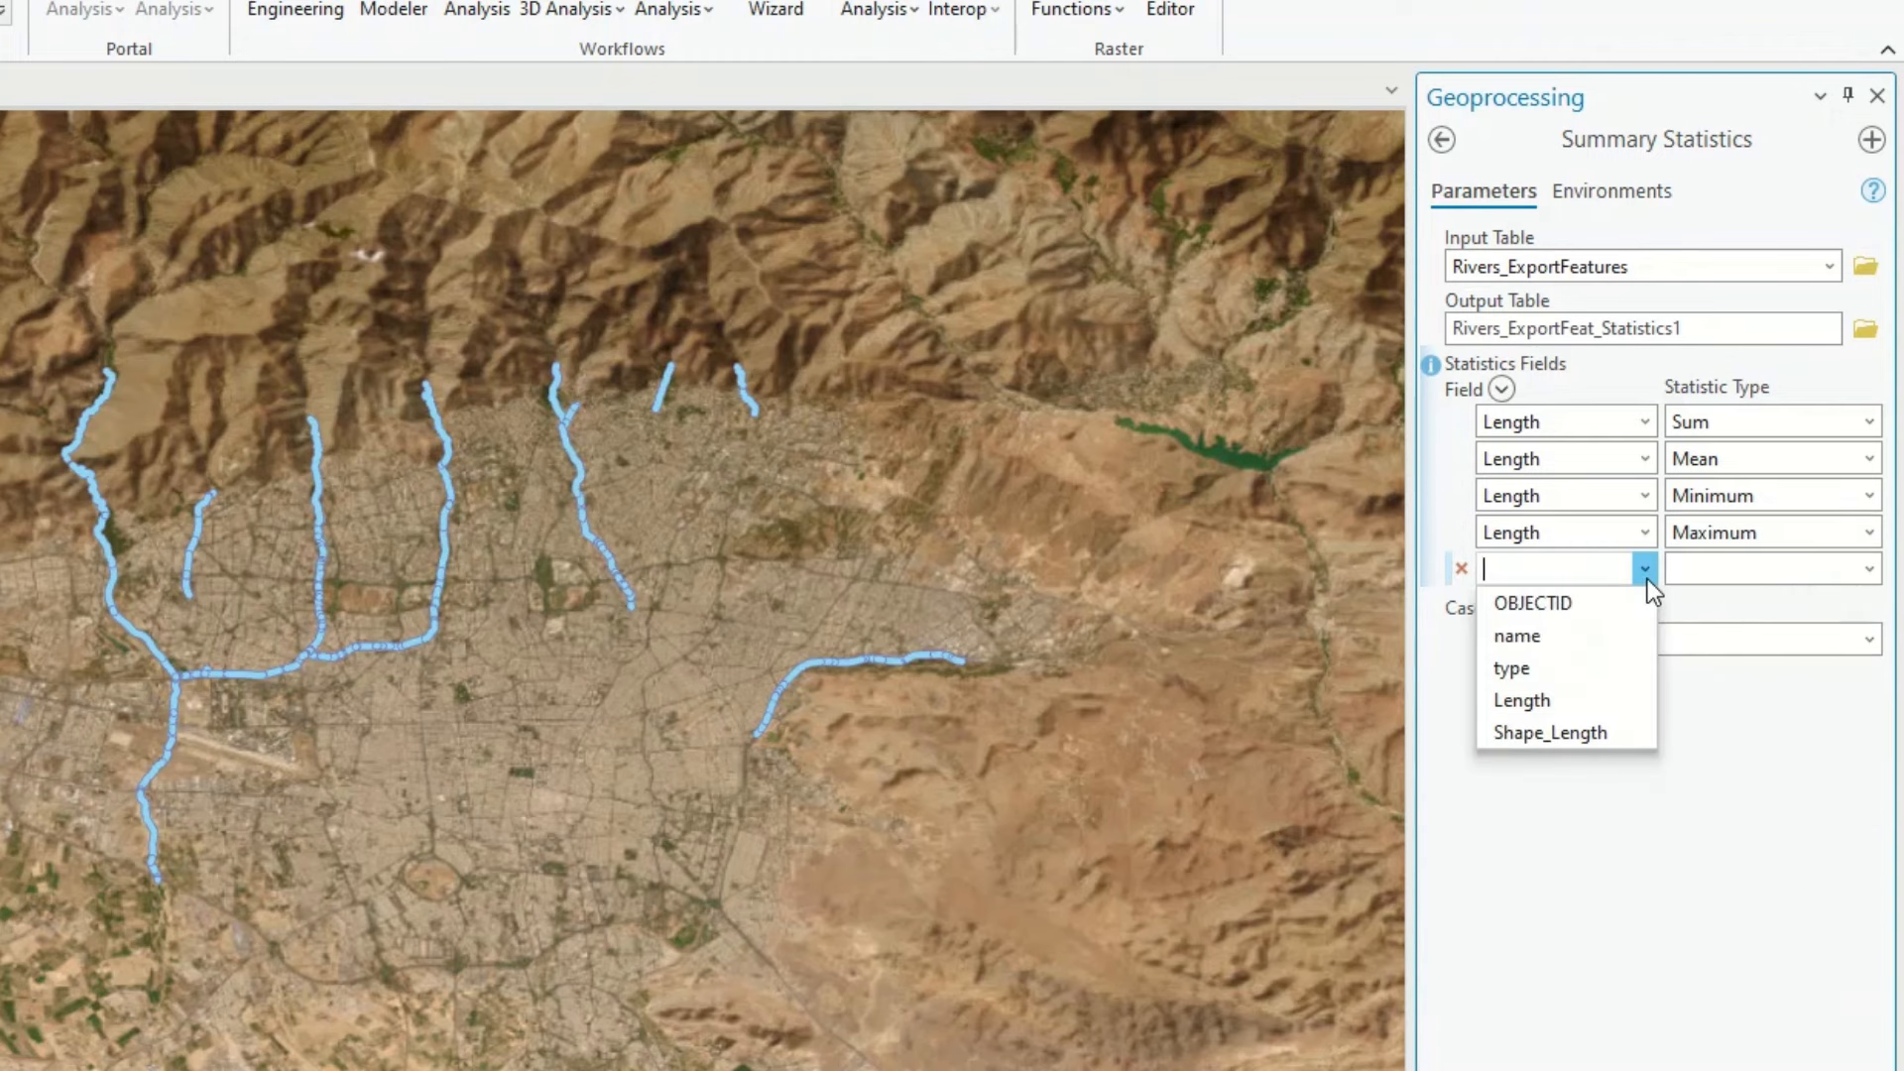
left_click(1586, 700)
left_click(1868, 569)
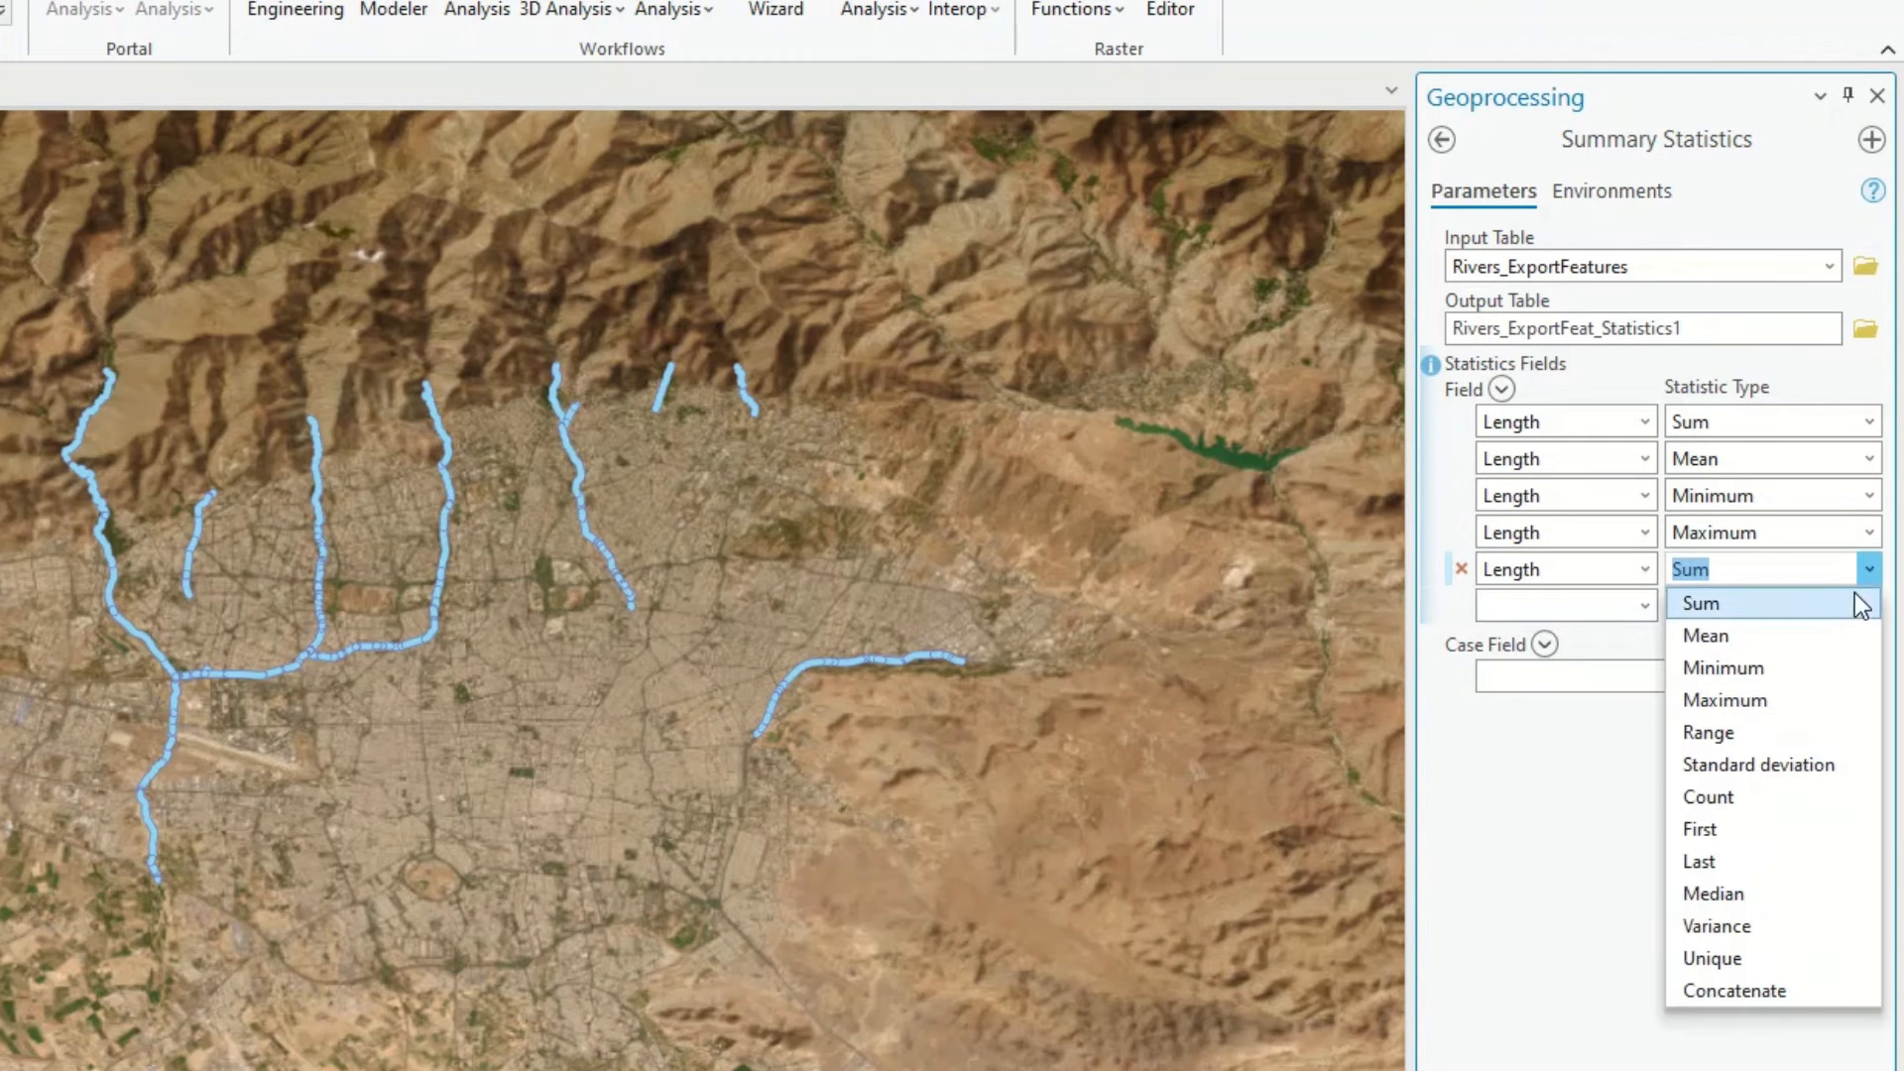
left_click(1763, 730)
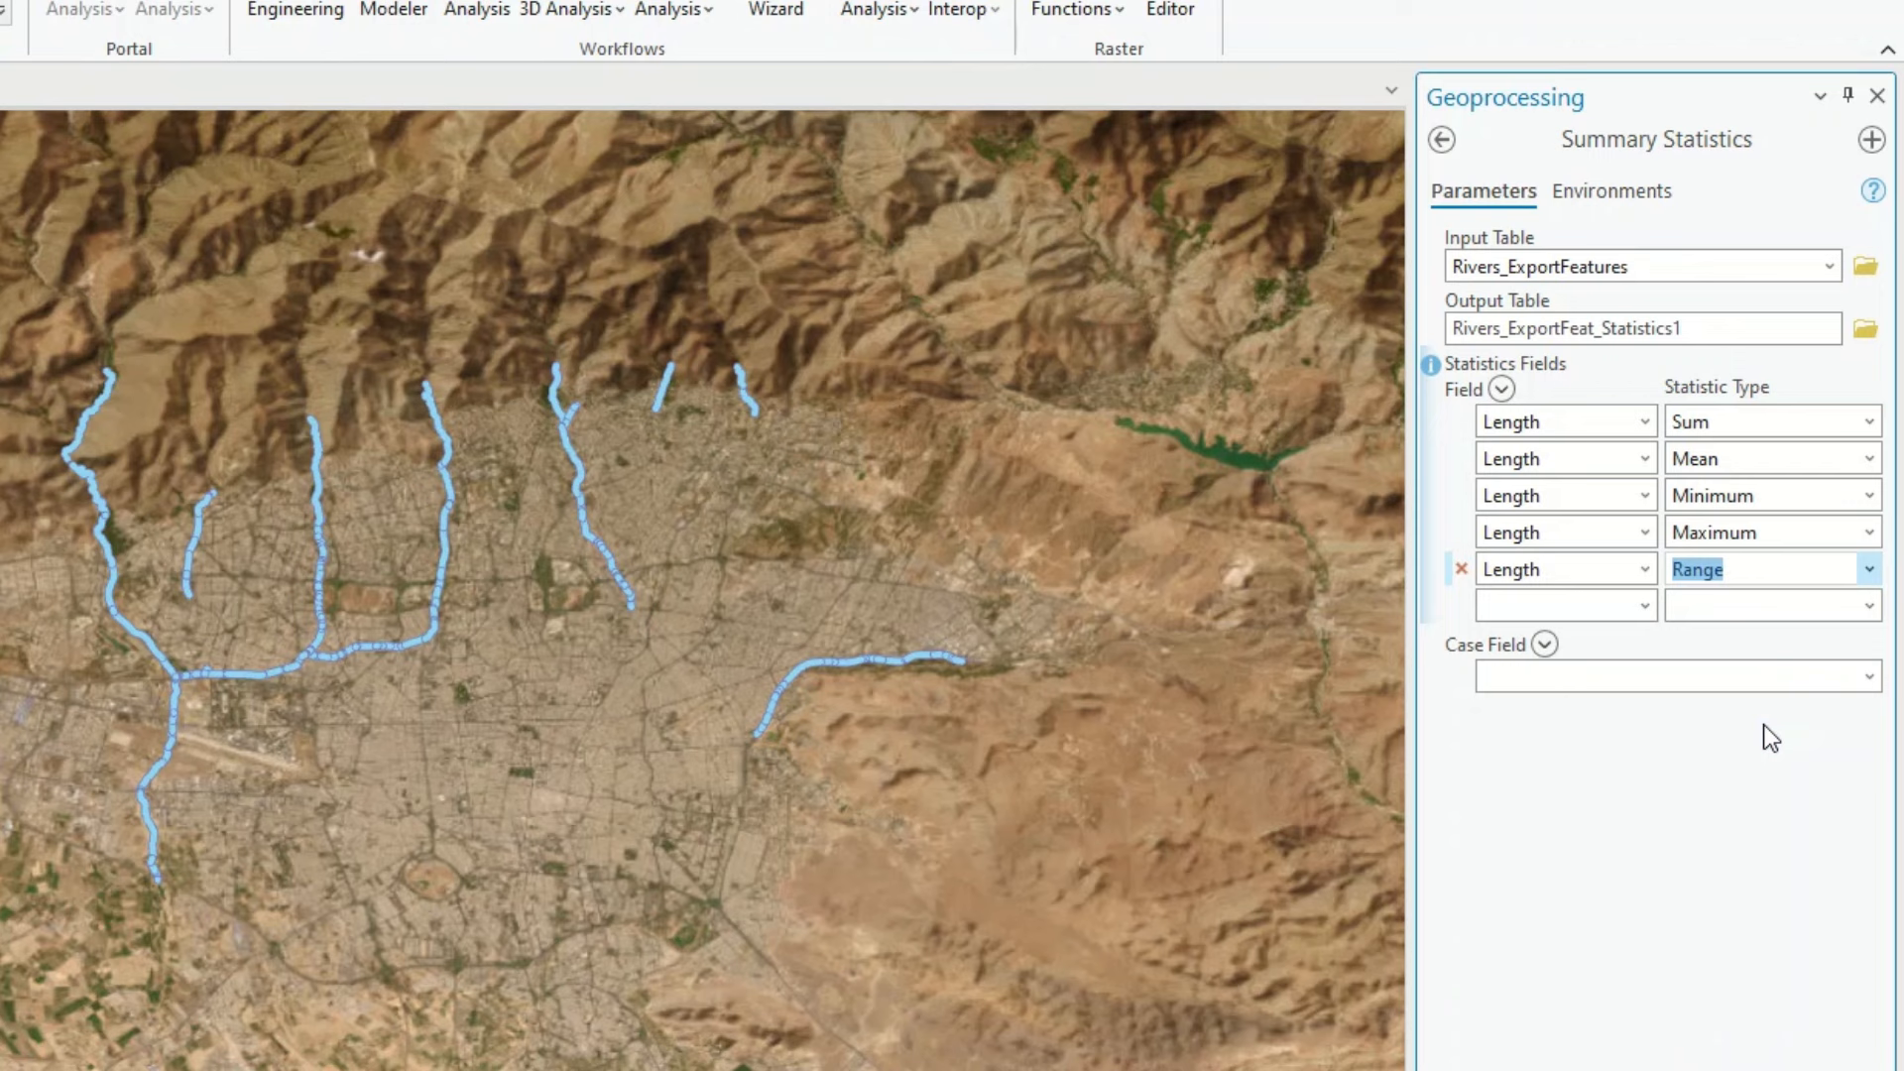
left_click(1646, 606)
left_click(1595, 732)
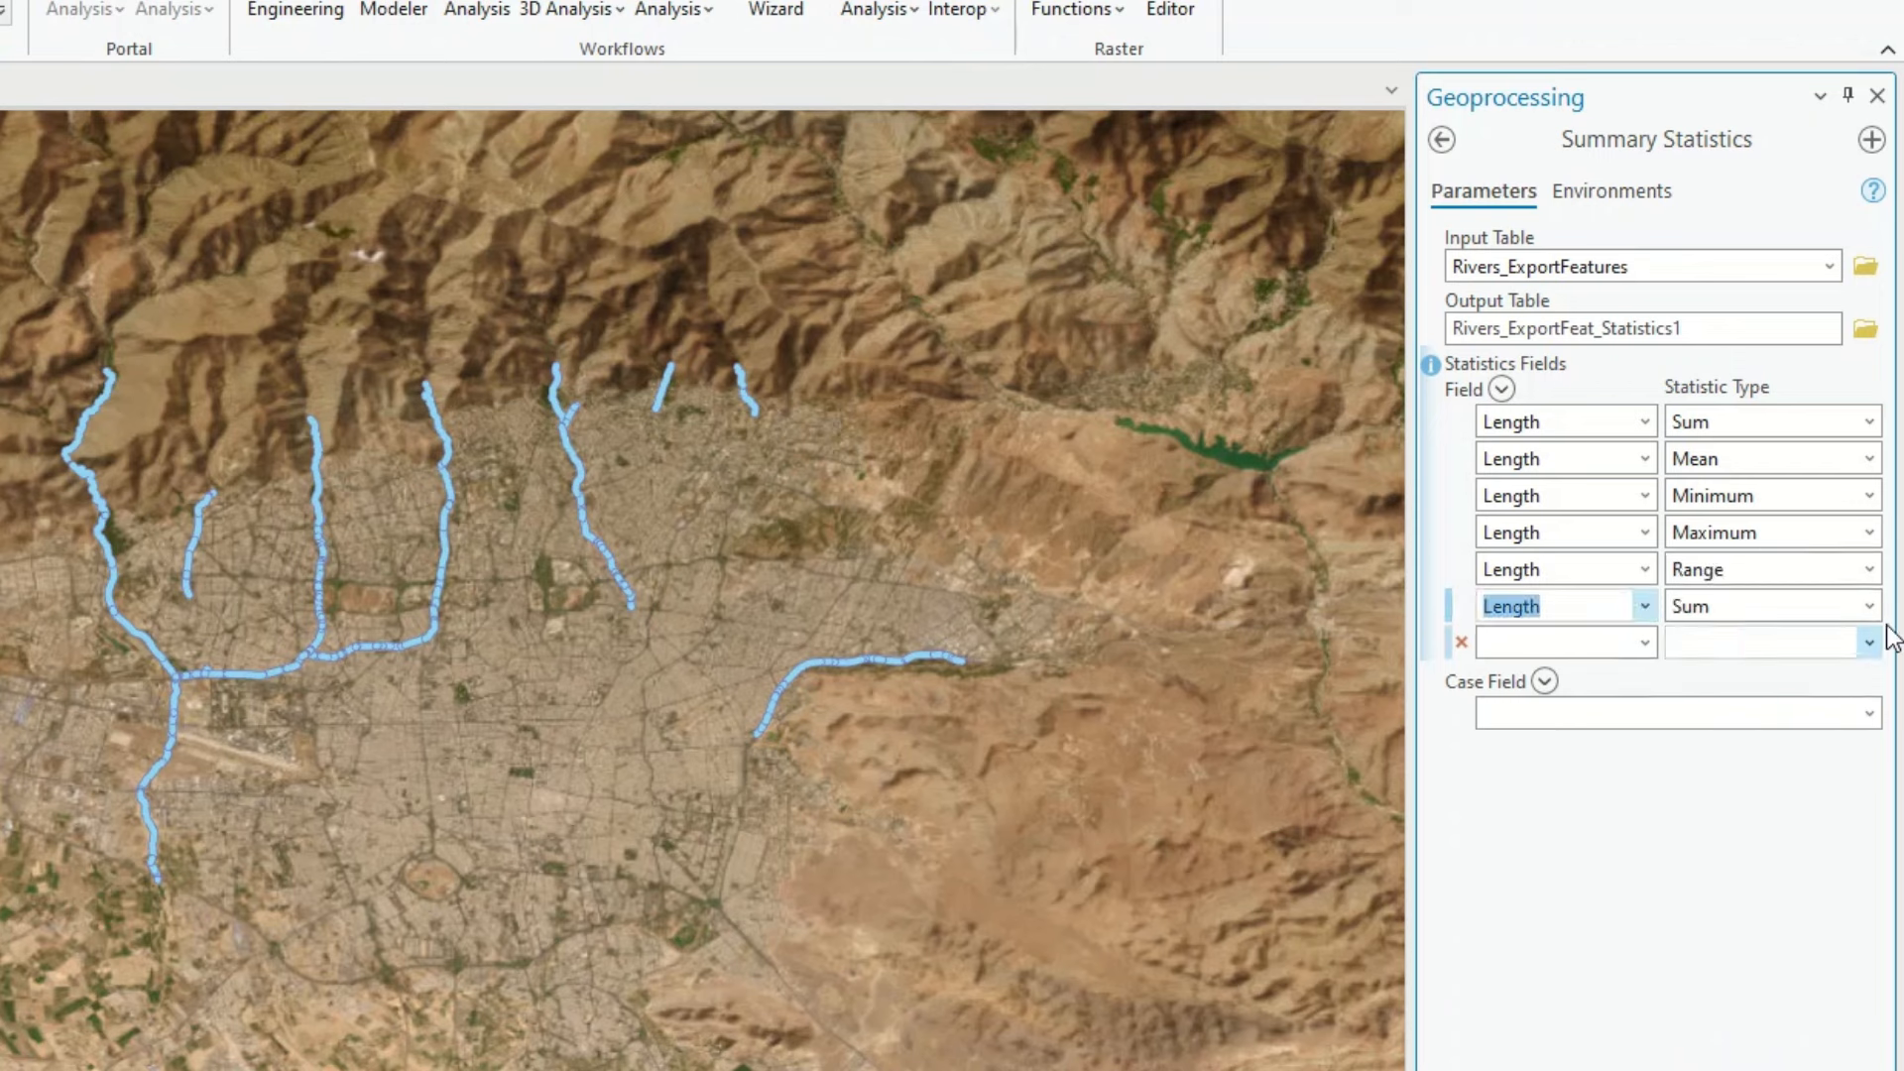
left_click(1868, 606)
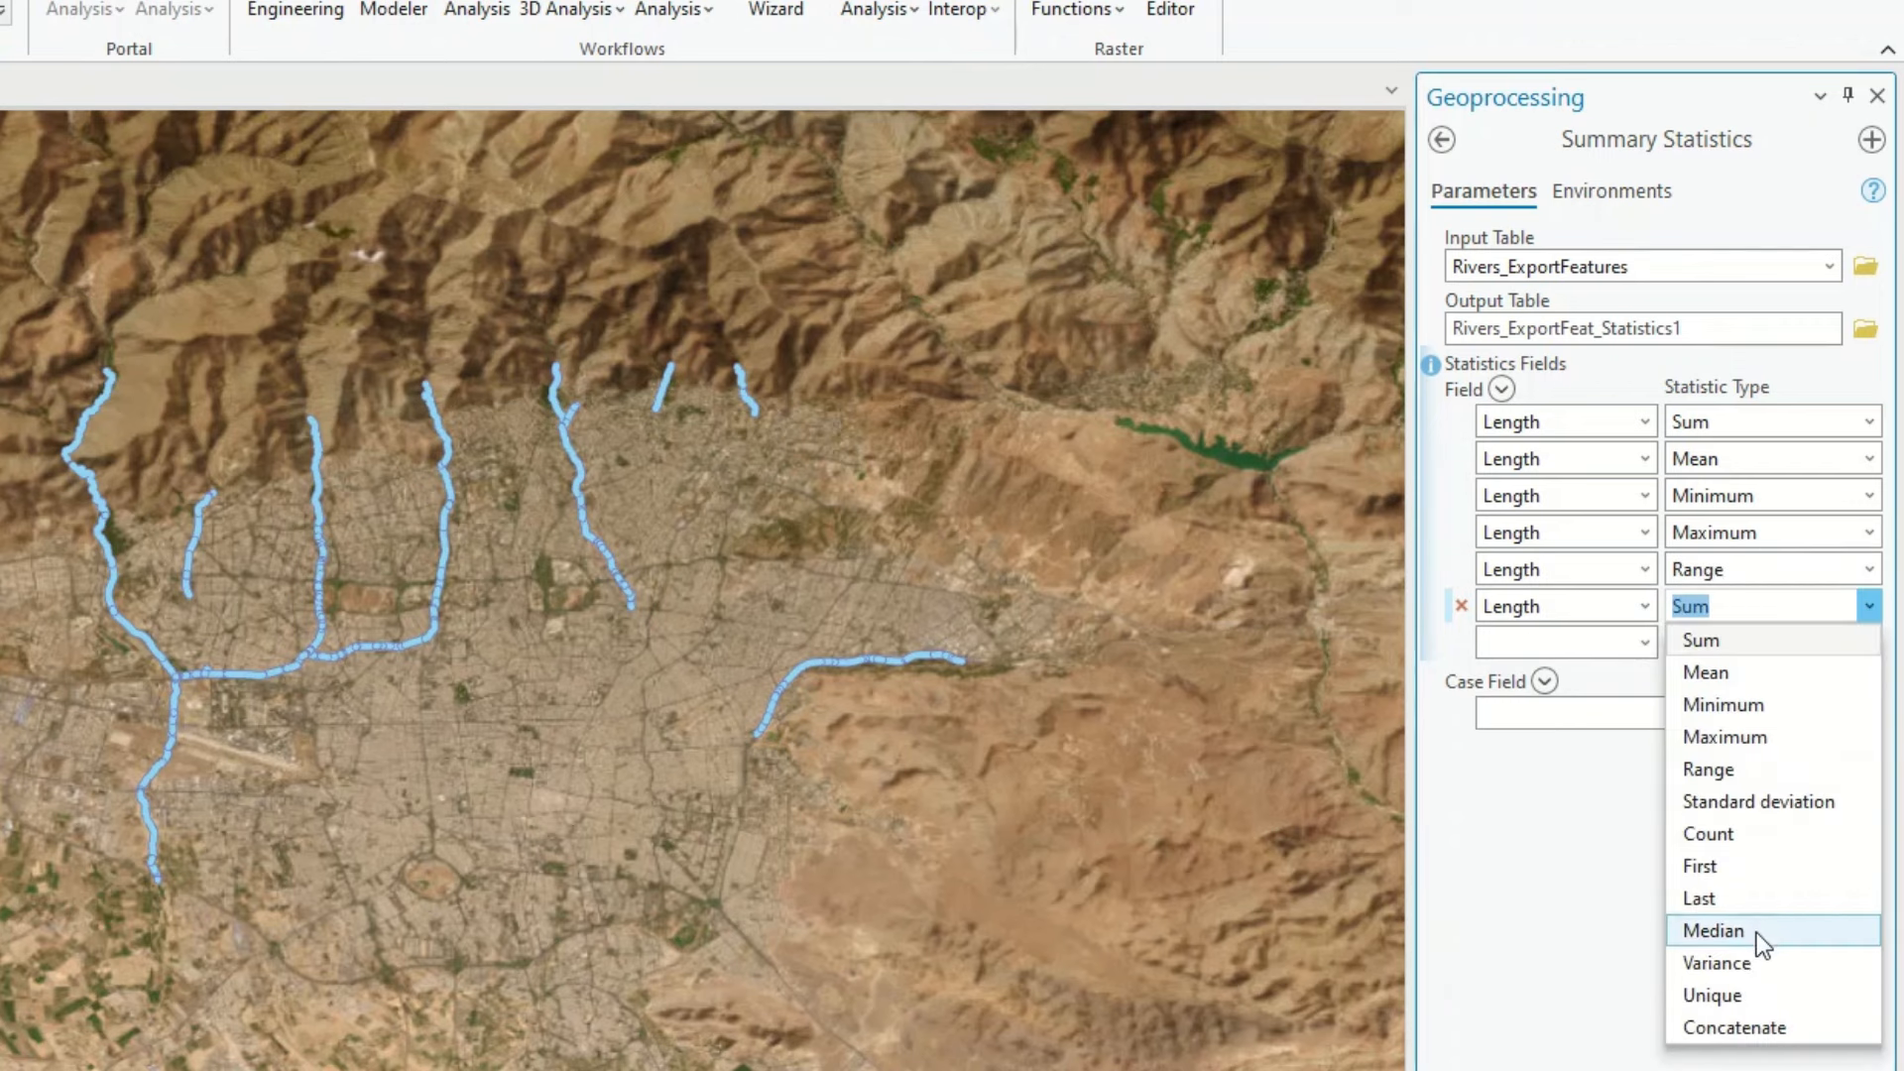
left_click(1740, 835)
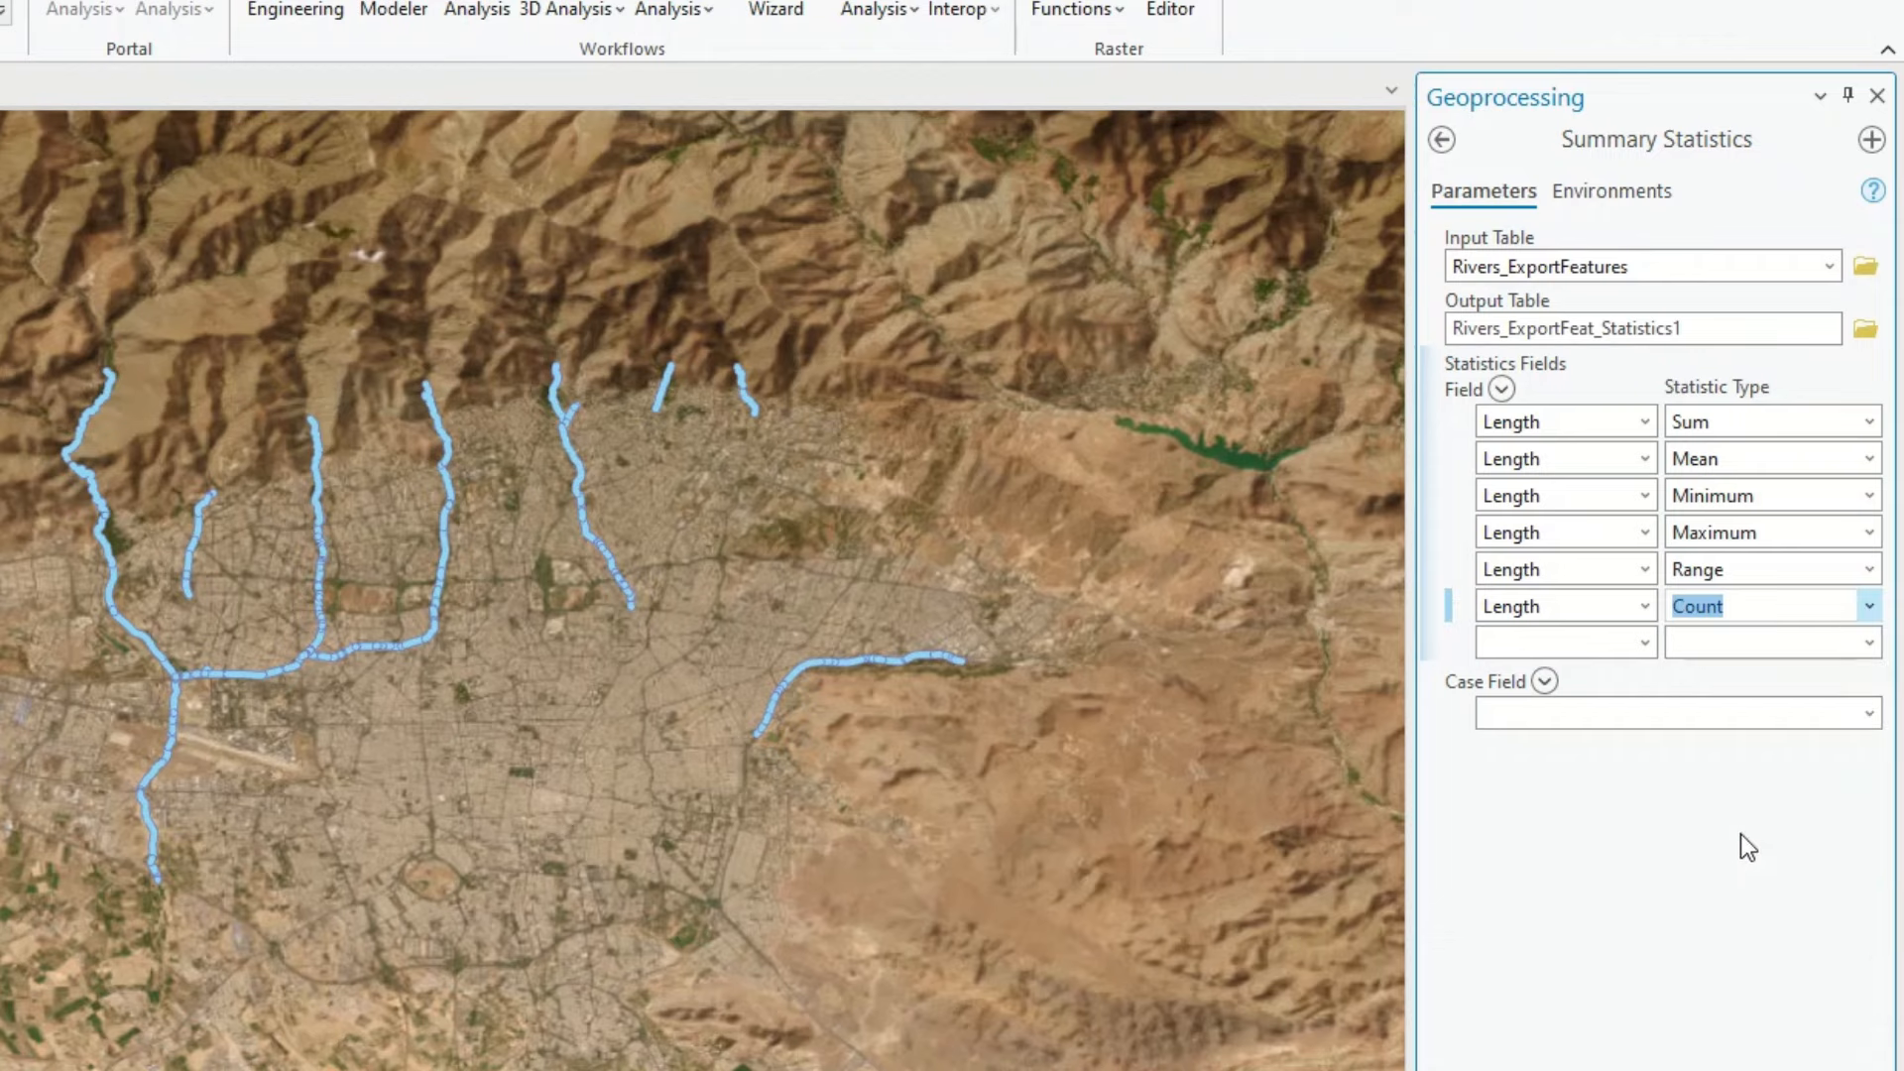
left_click(1747, 861)
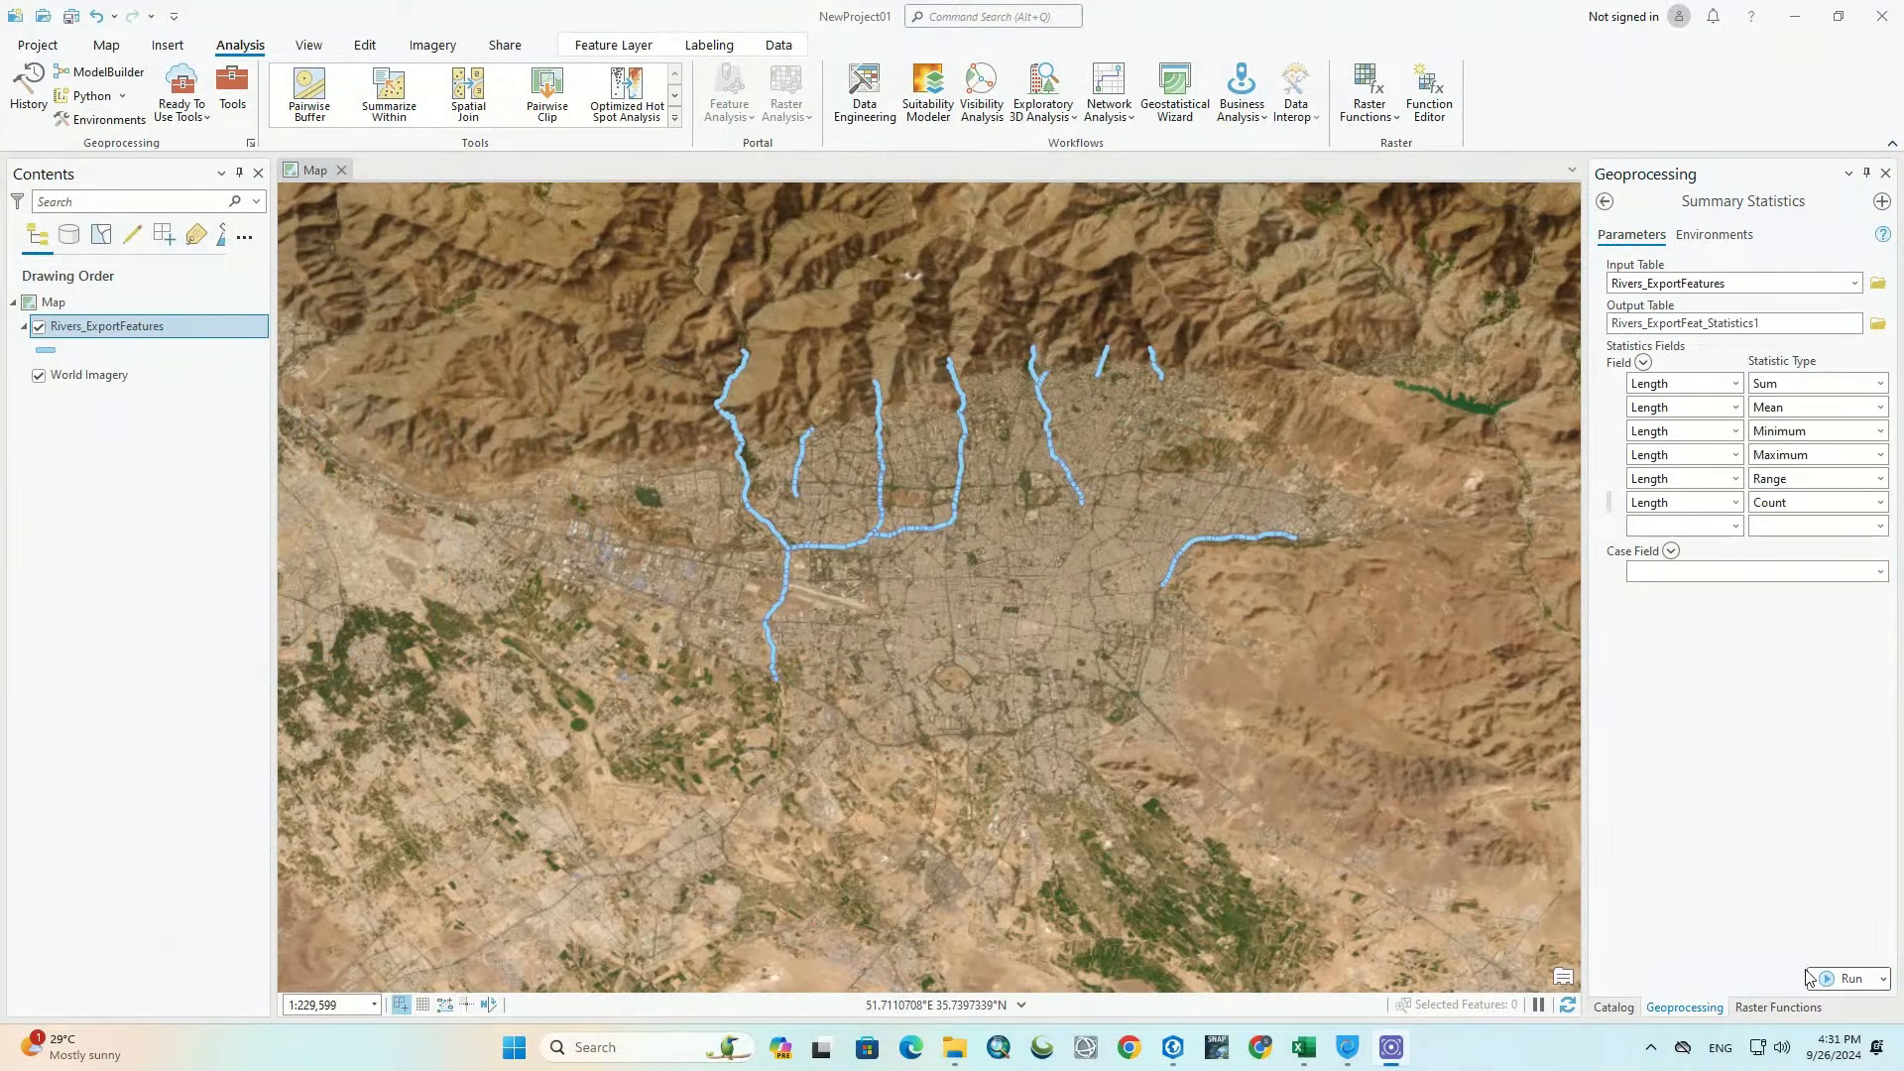
Step: Run Summary Statistics, and view the output table Rivers_ExportFeat_Statistics1 before closing it
left_click(1833, 979)
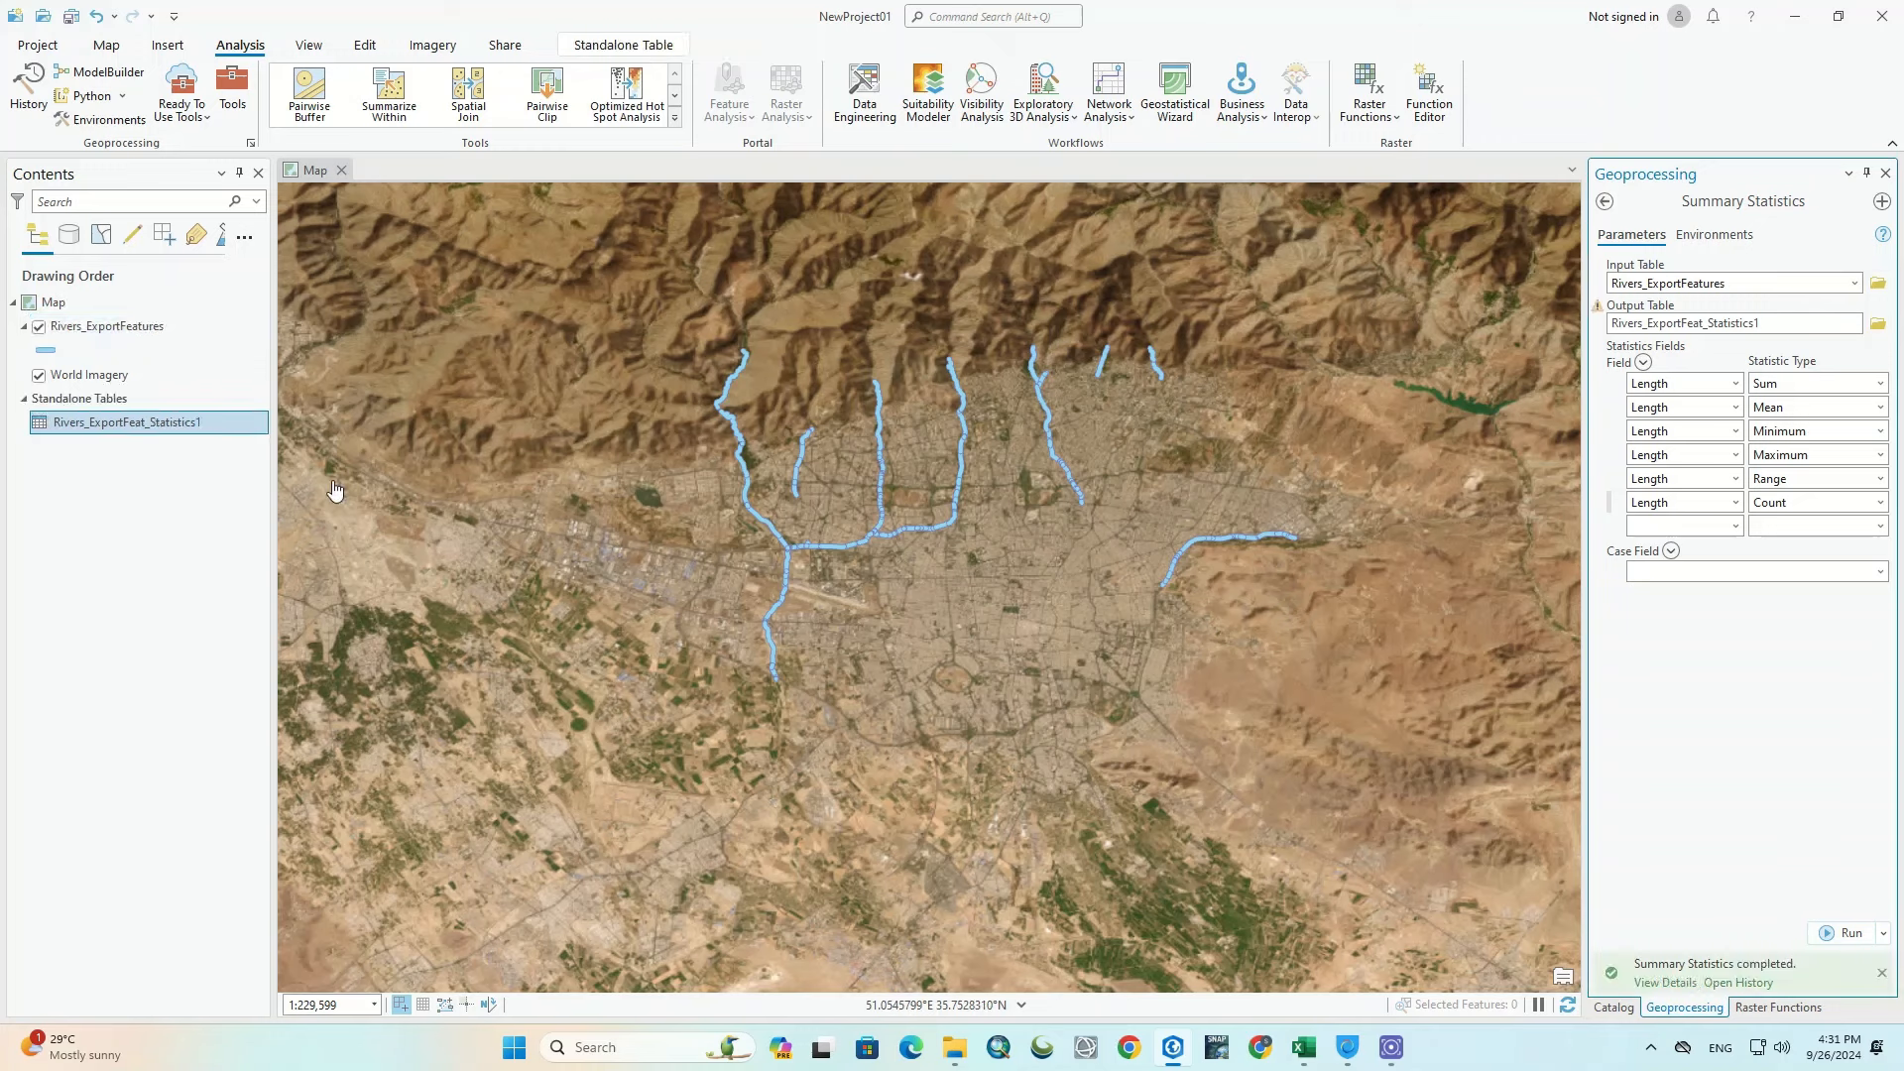
left_click(167, 427)
right_click(166, 427)
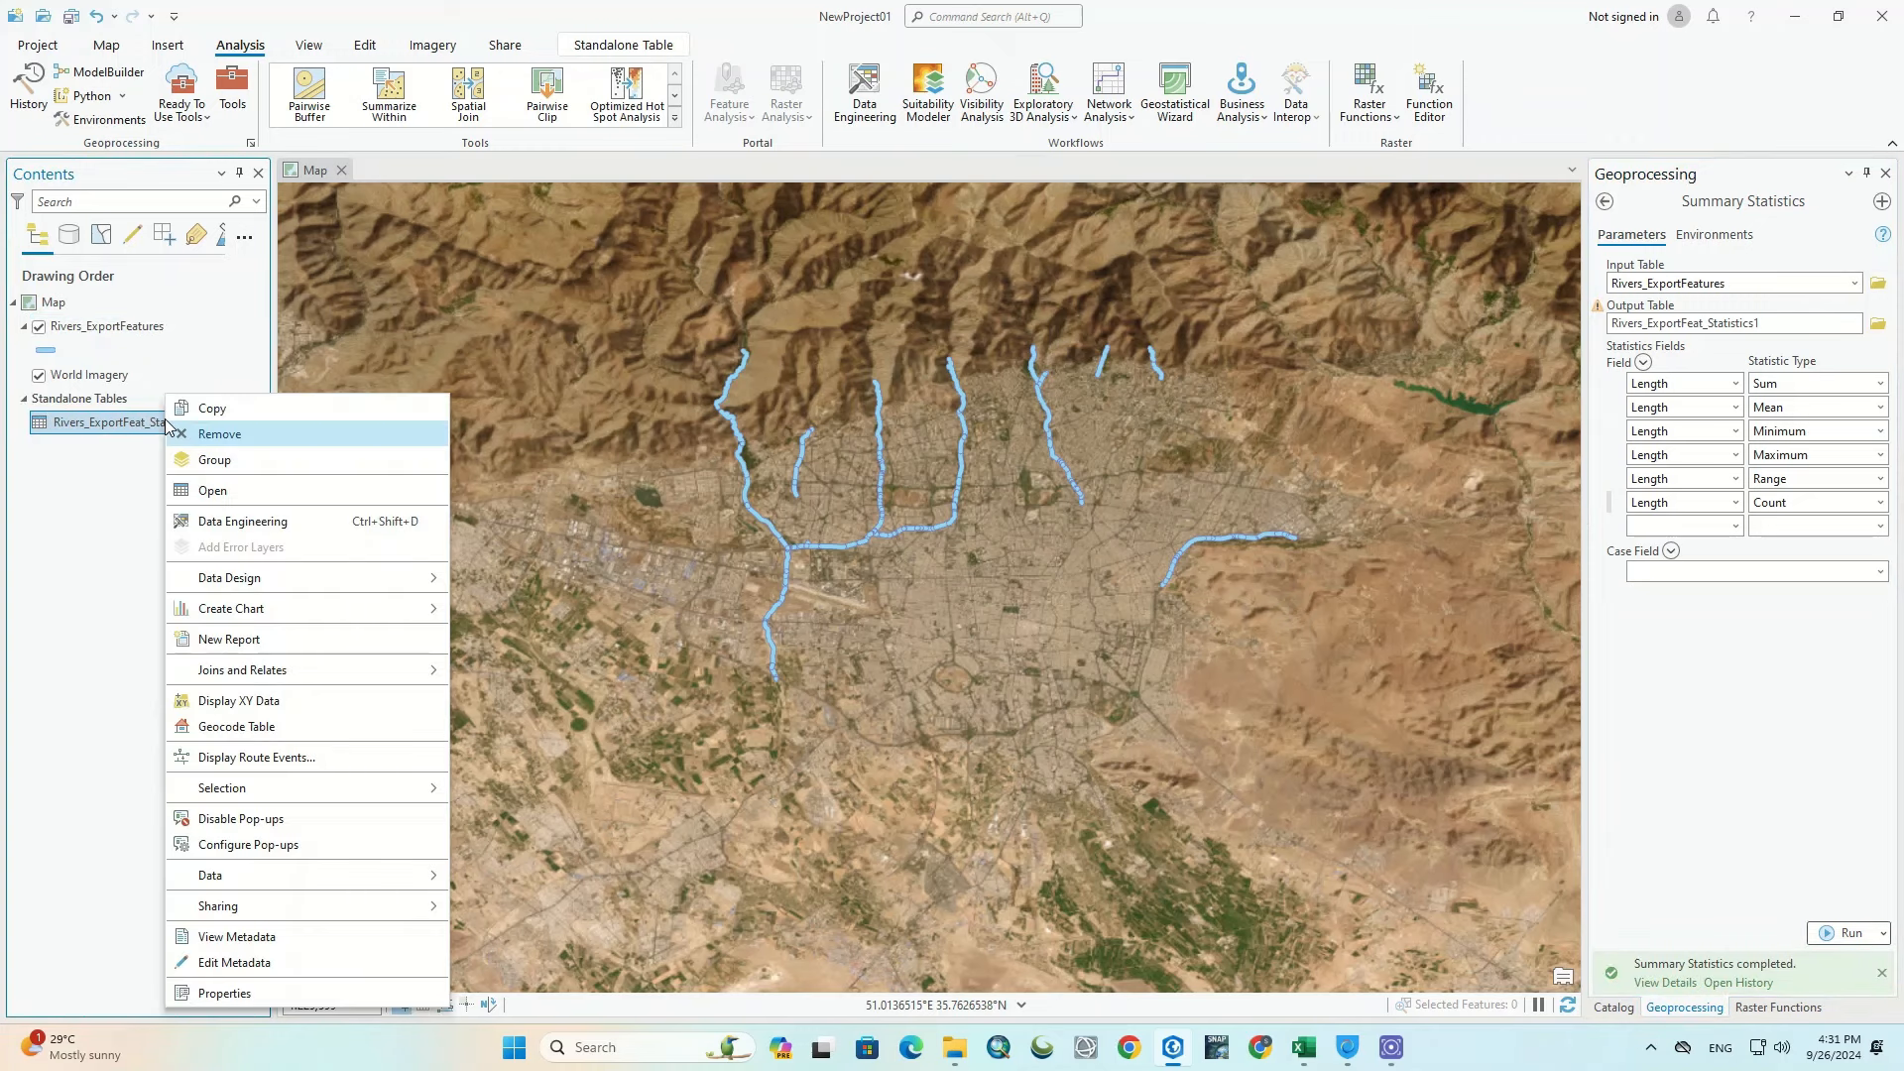
left_click(212, 491)
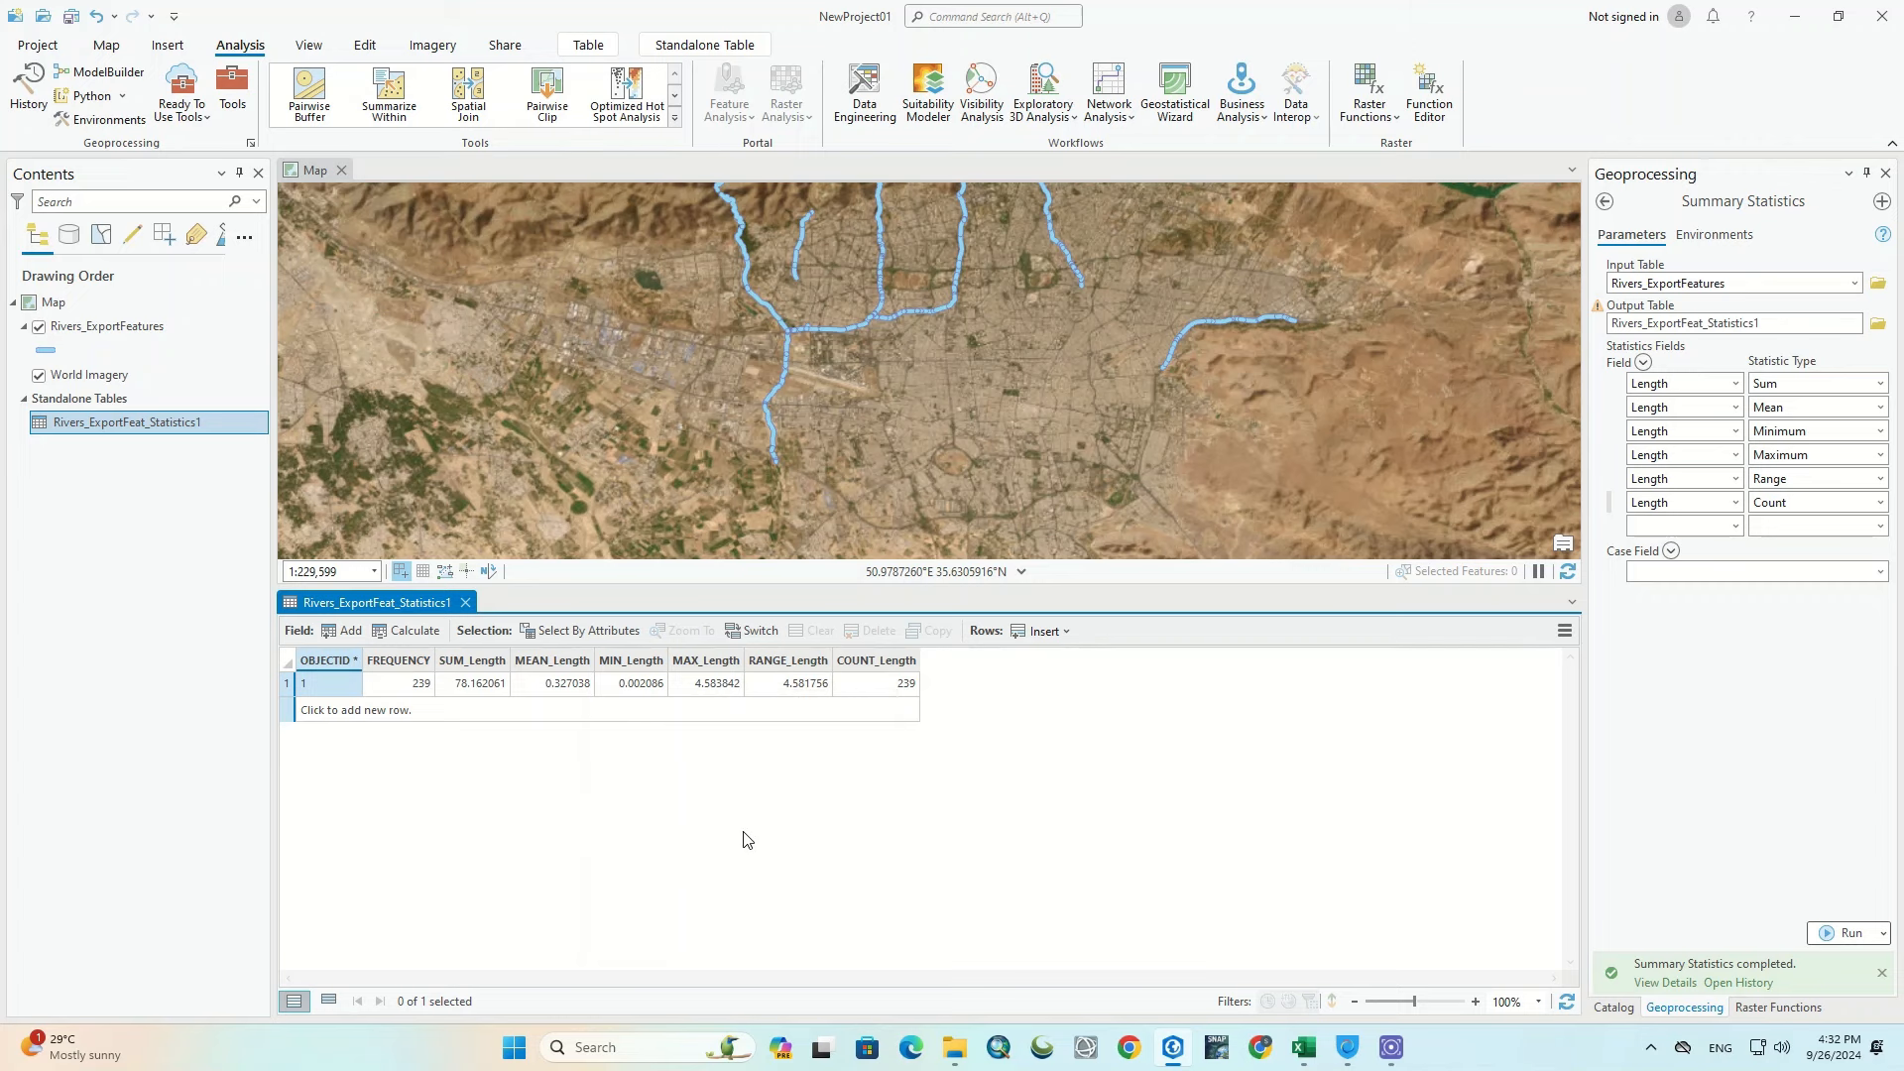
left_click(465, 603)
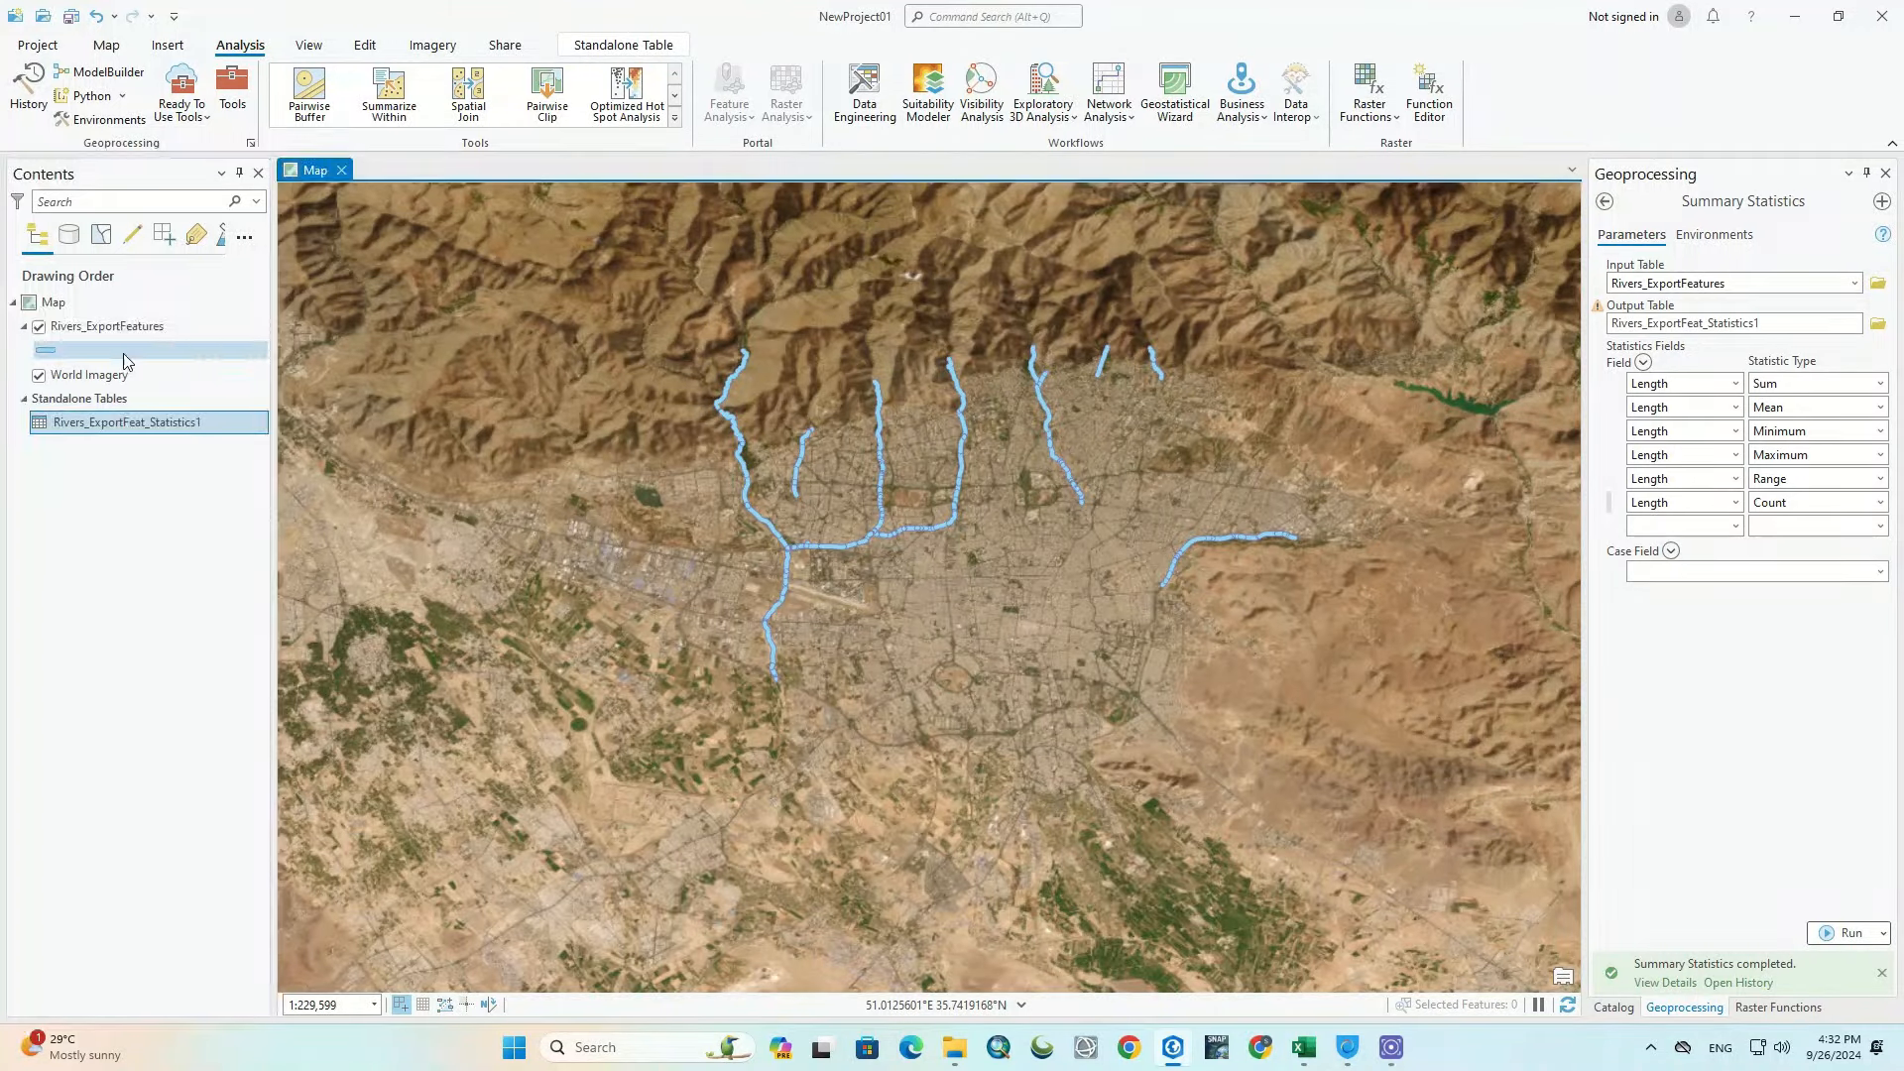
Step: Open the Rivers_ExportFeatures attribute table and start Summarize on its Length field
left_click(121, 328)
right_click(121, 327)
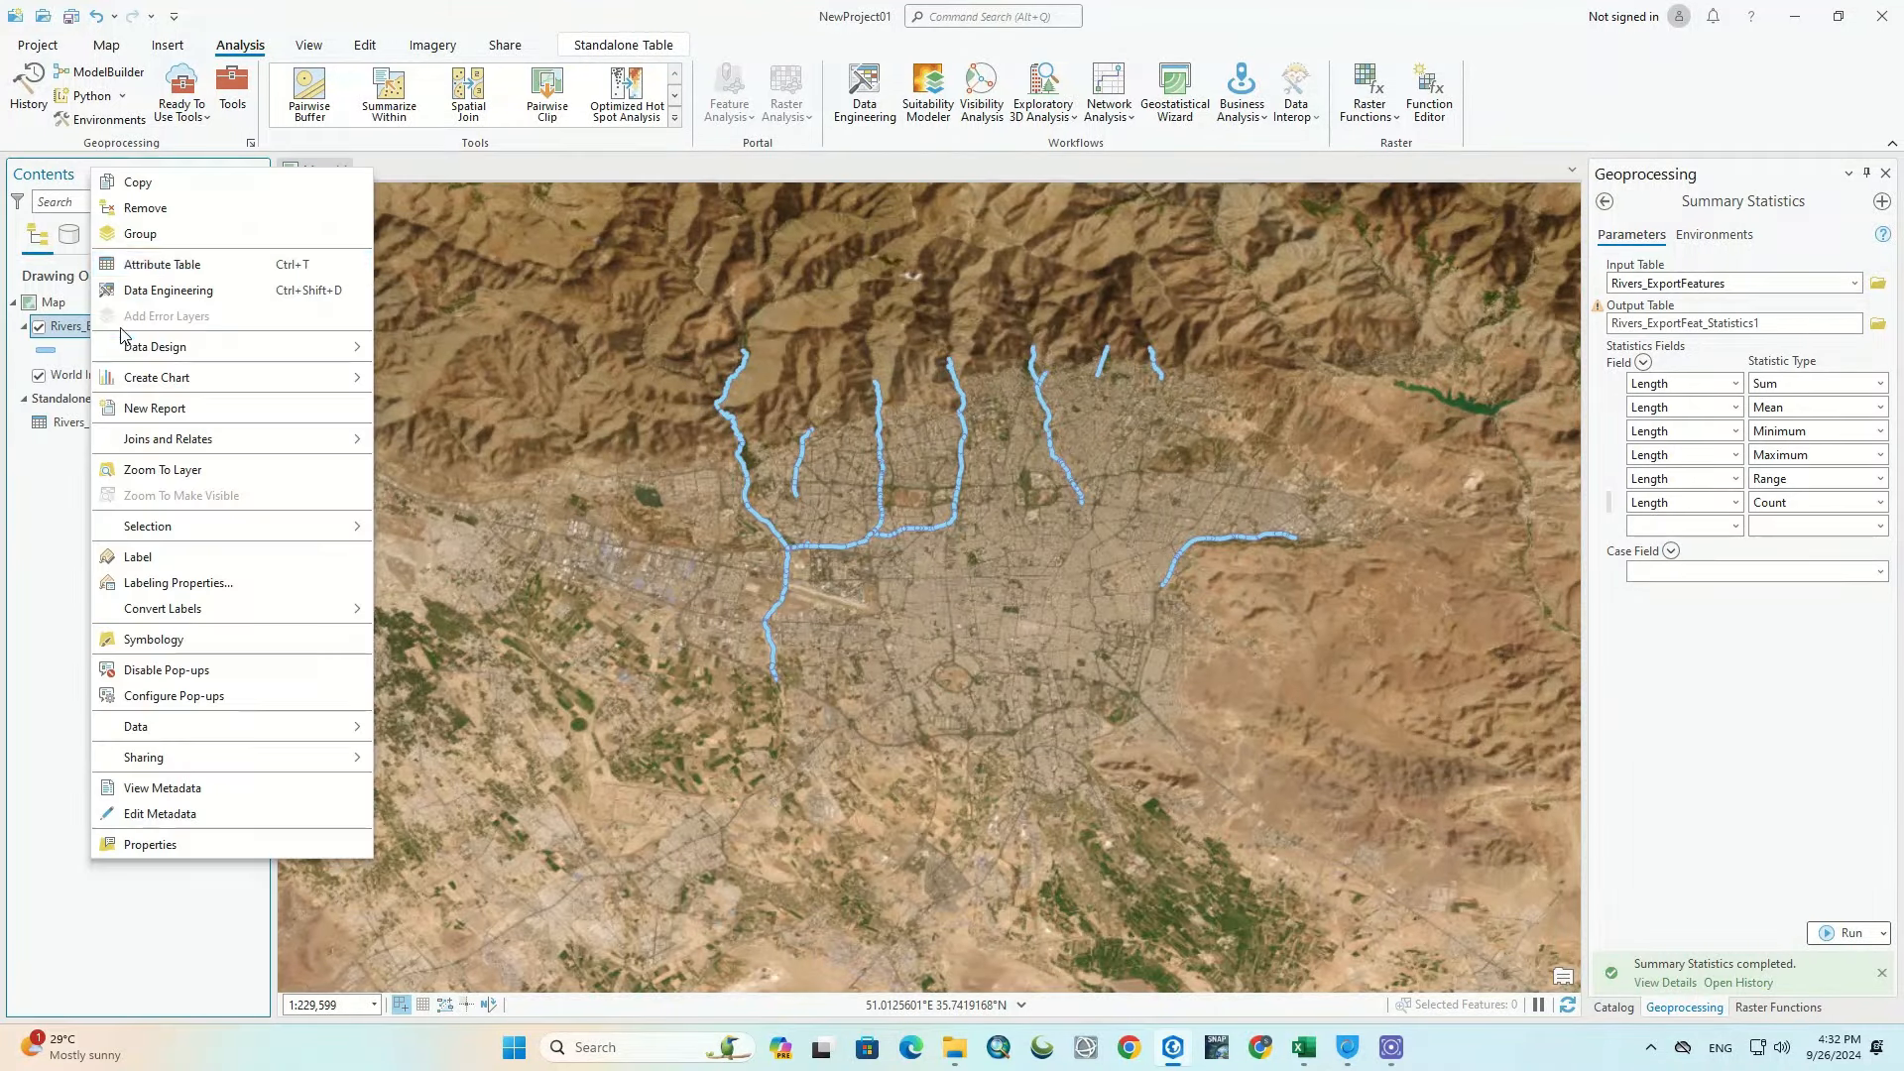
left_click(176, 268)
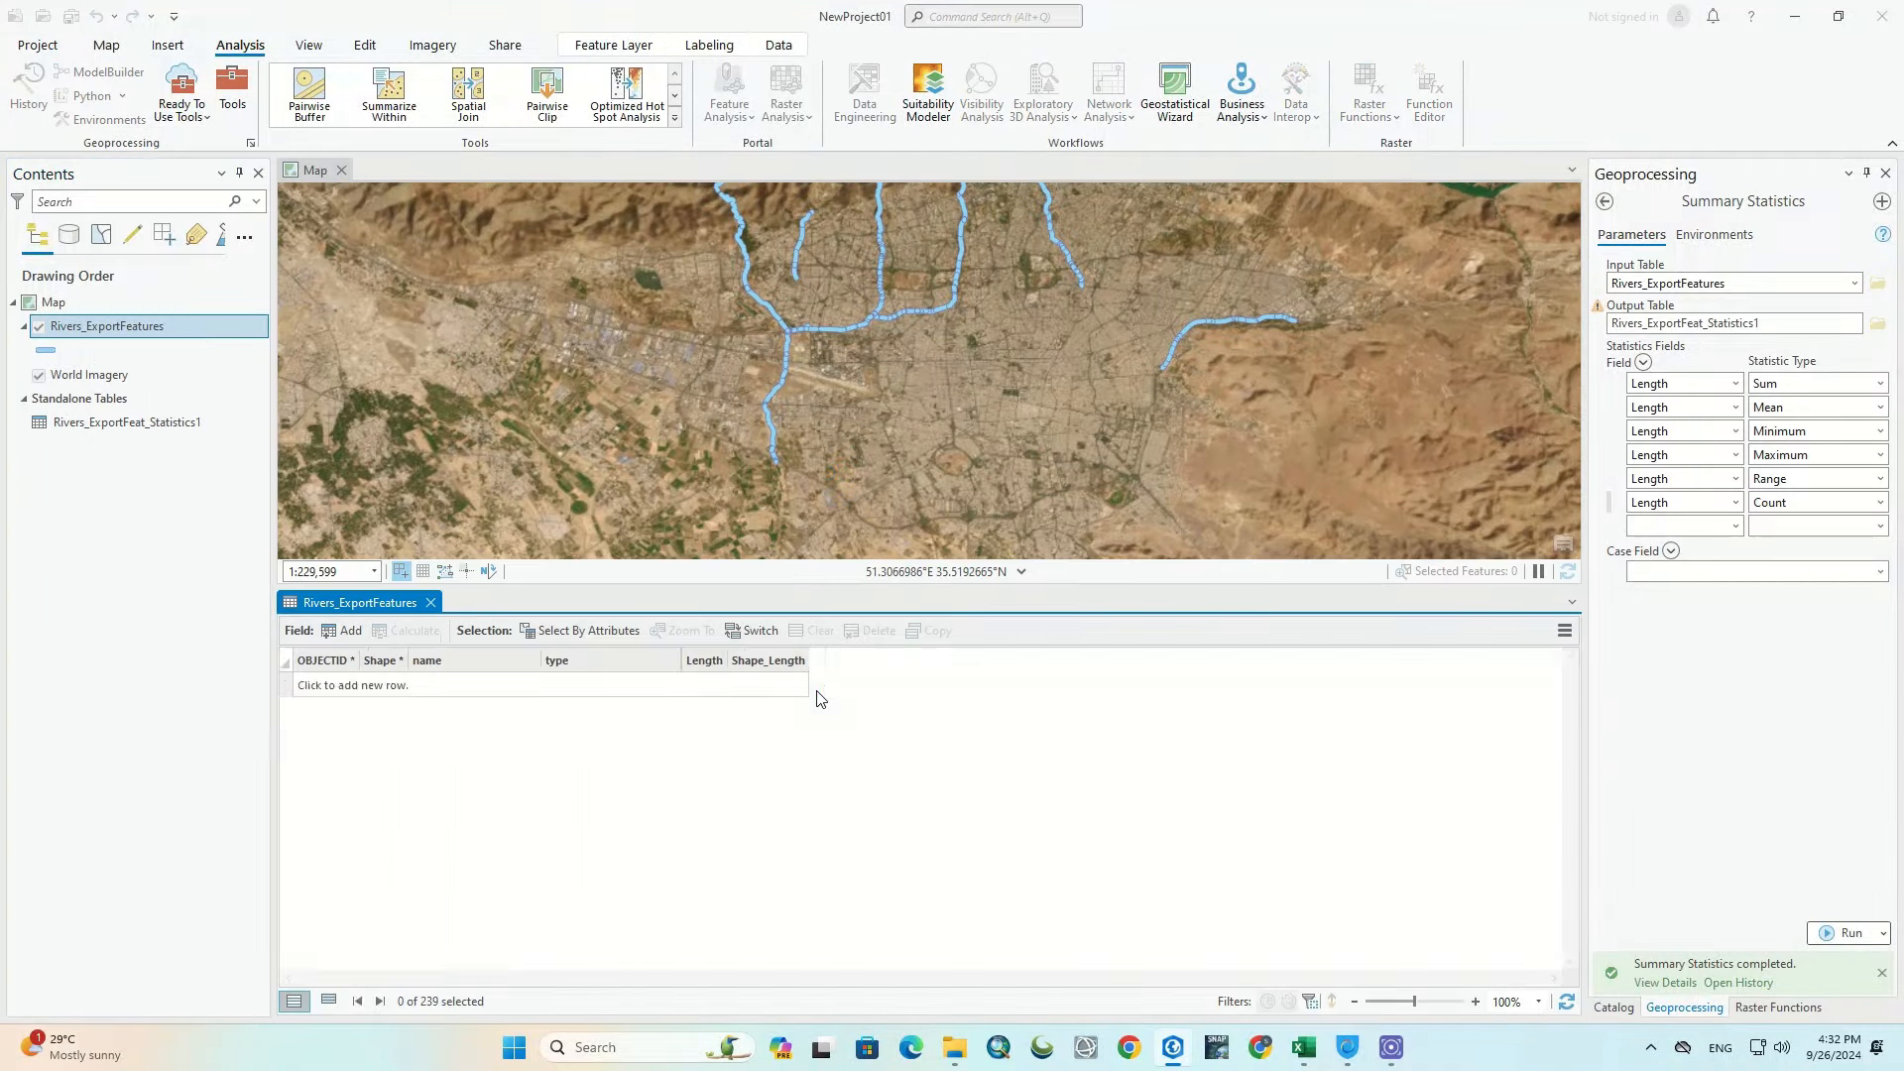
left_click(725, 661)
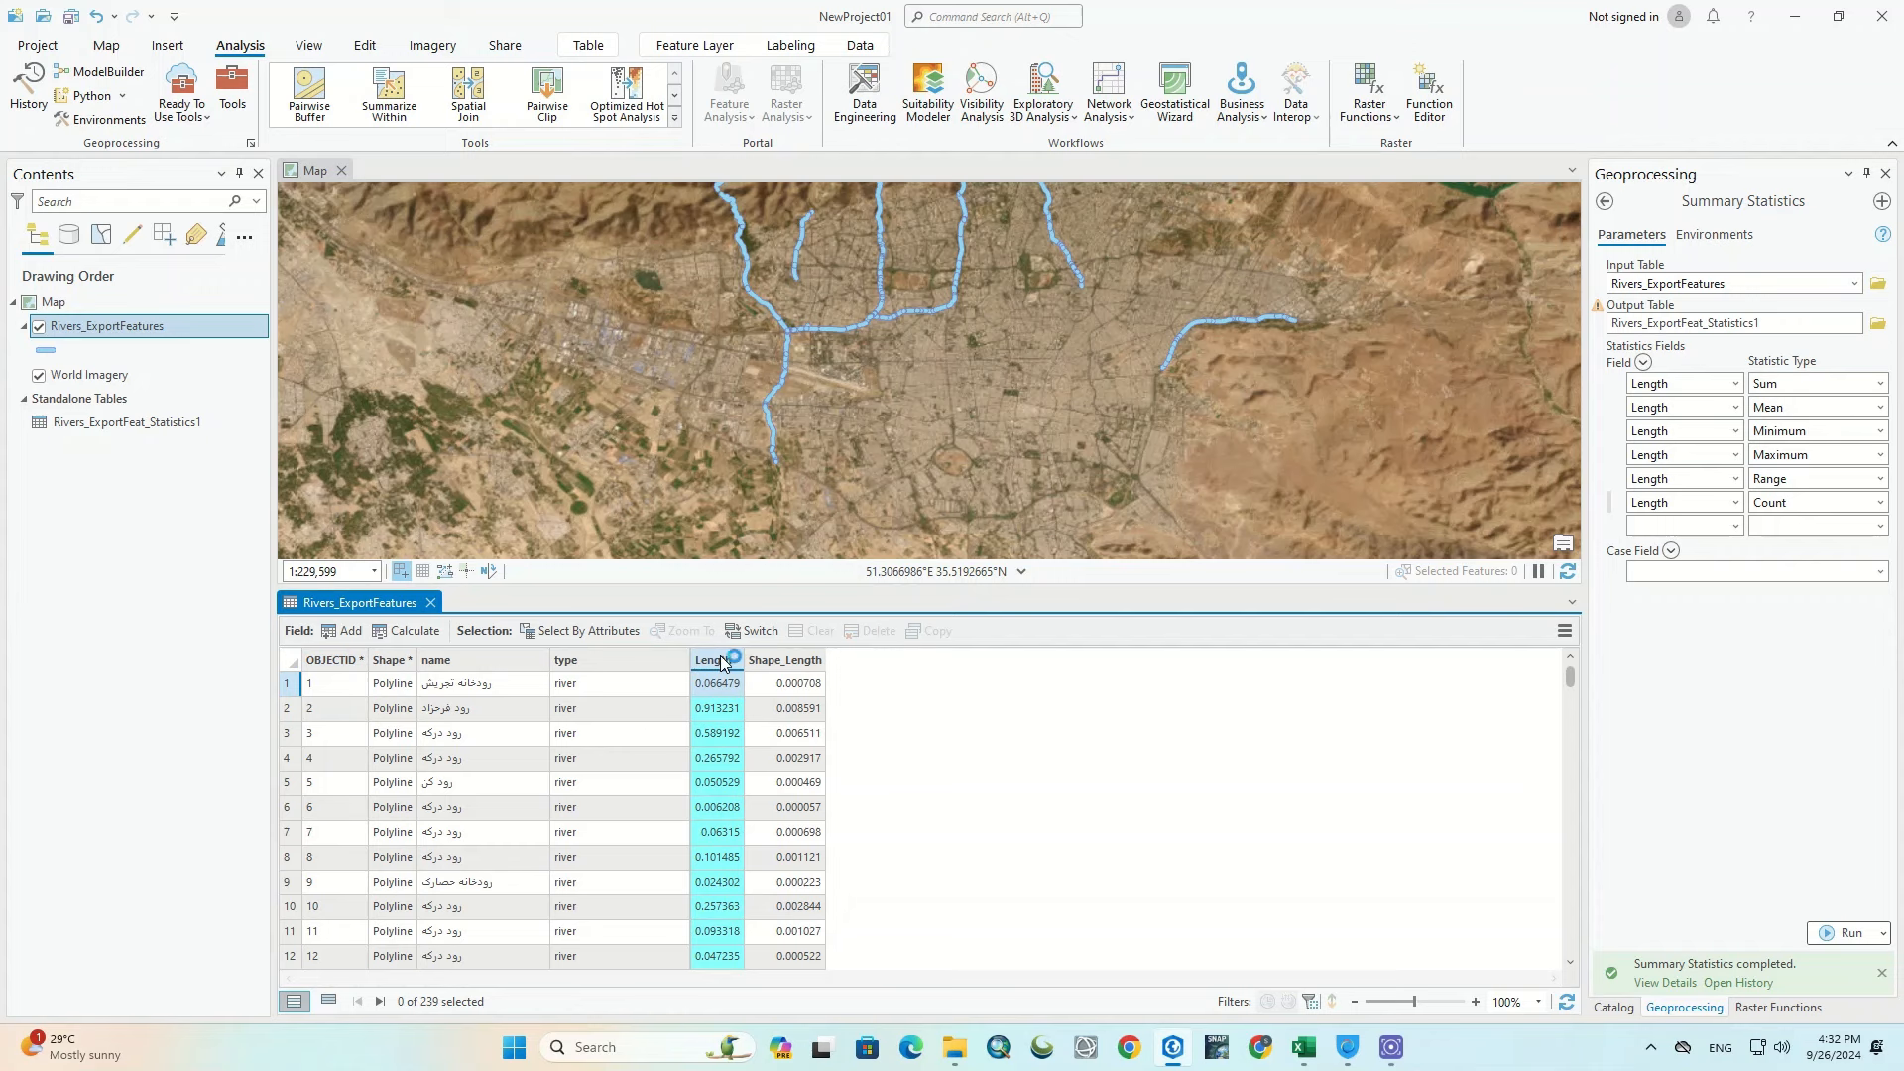
right_click(723, 664)
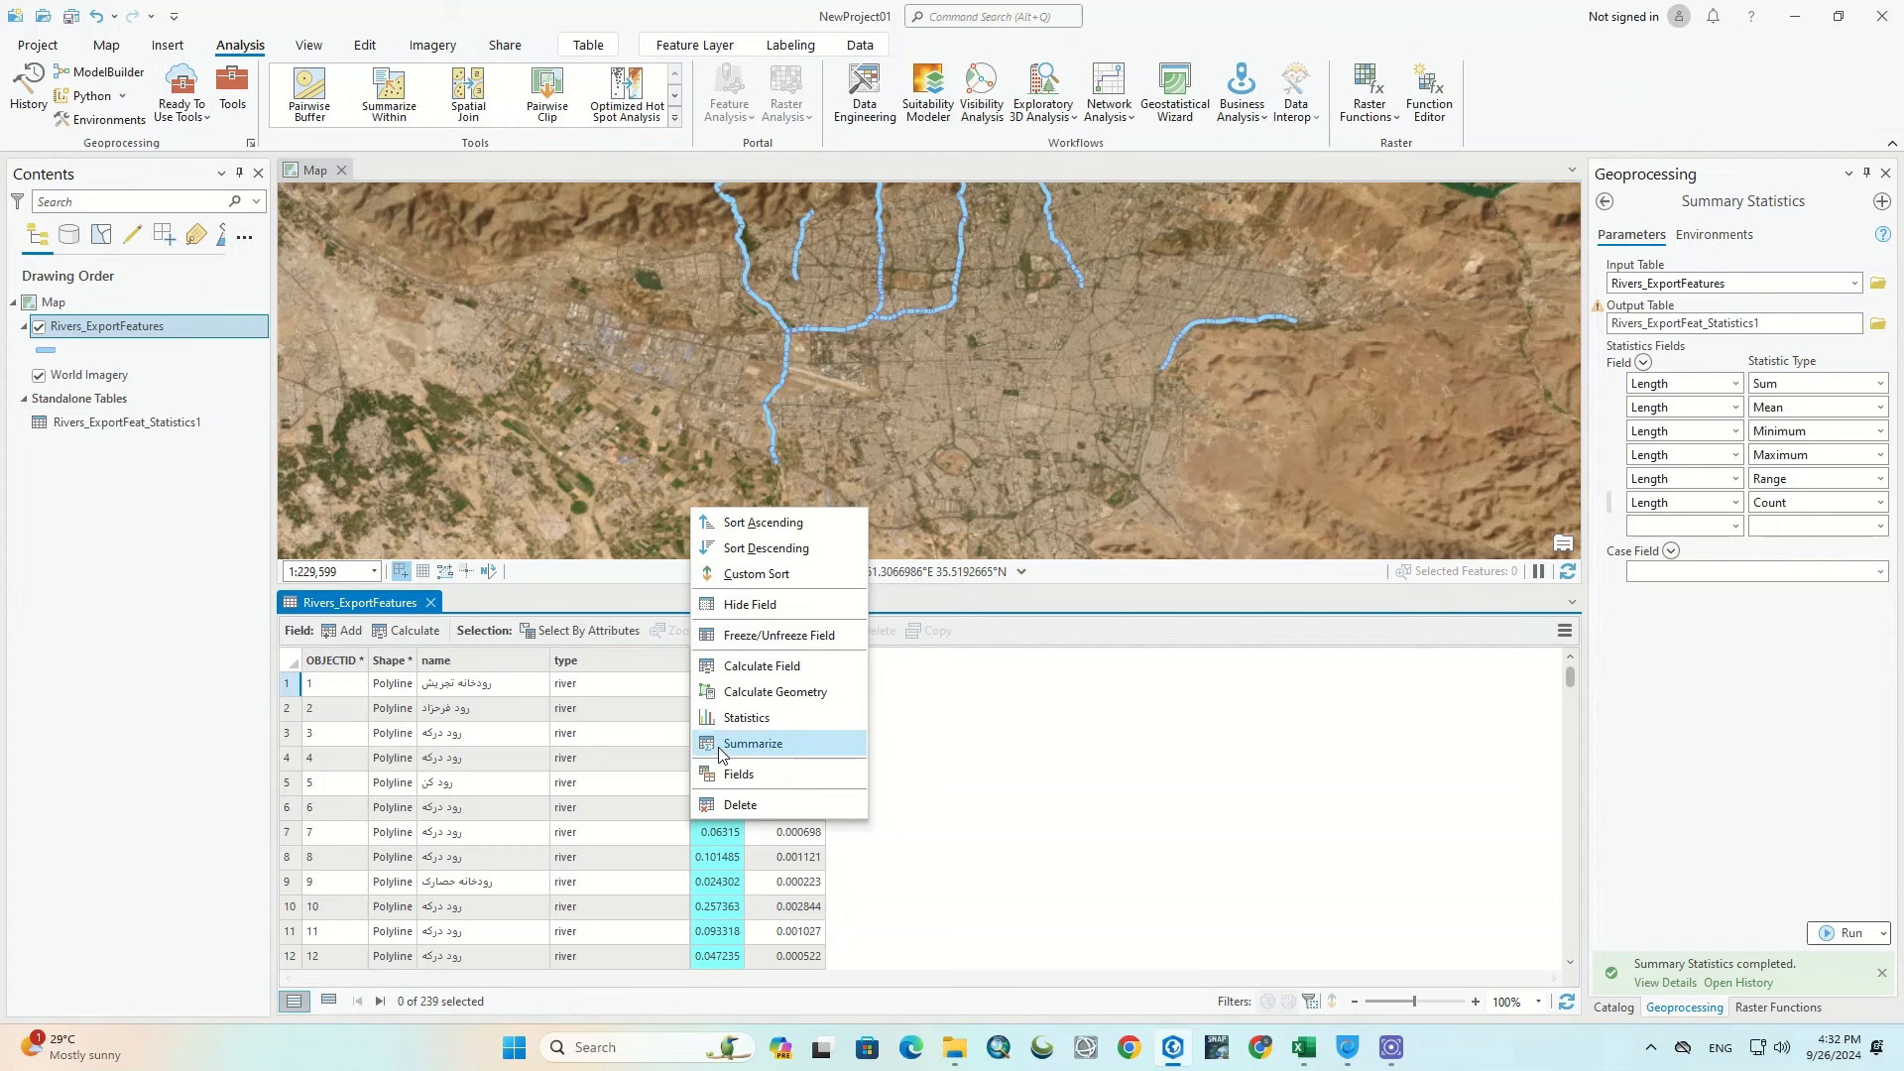
left_click(773, 752)
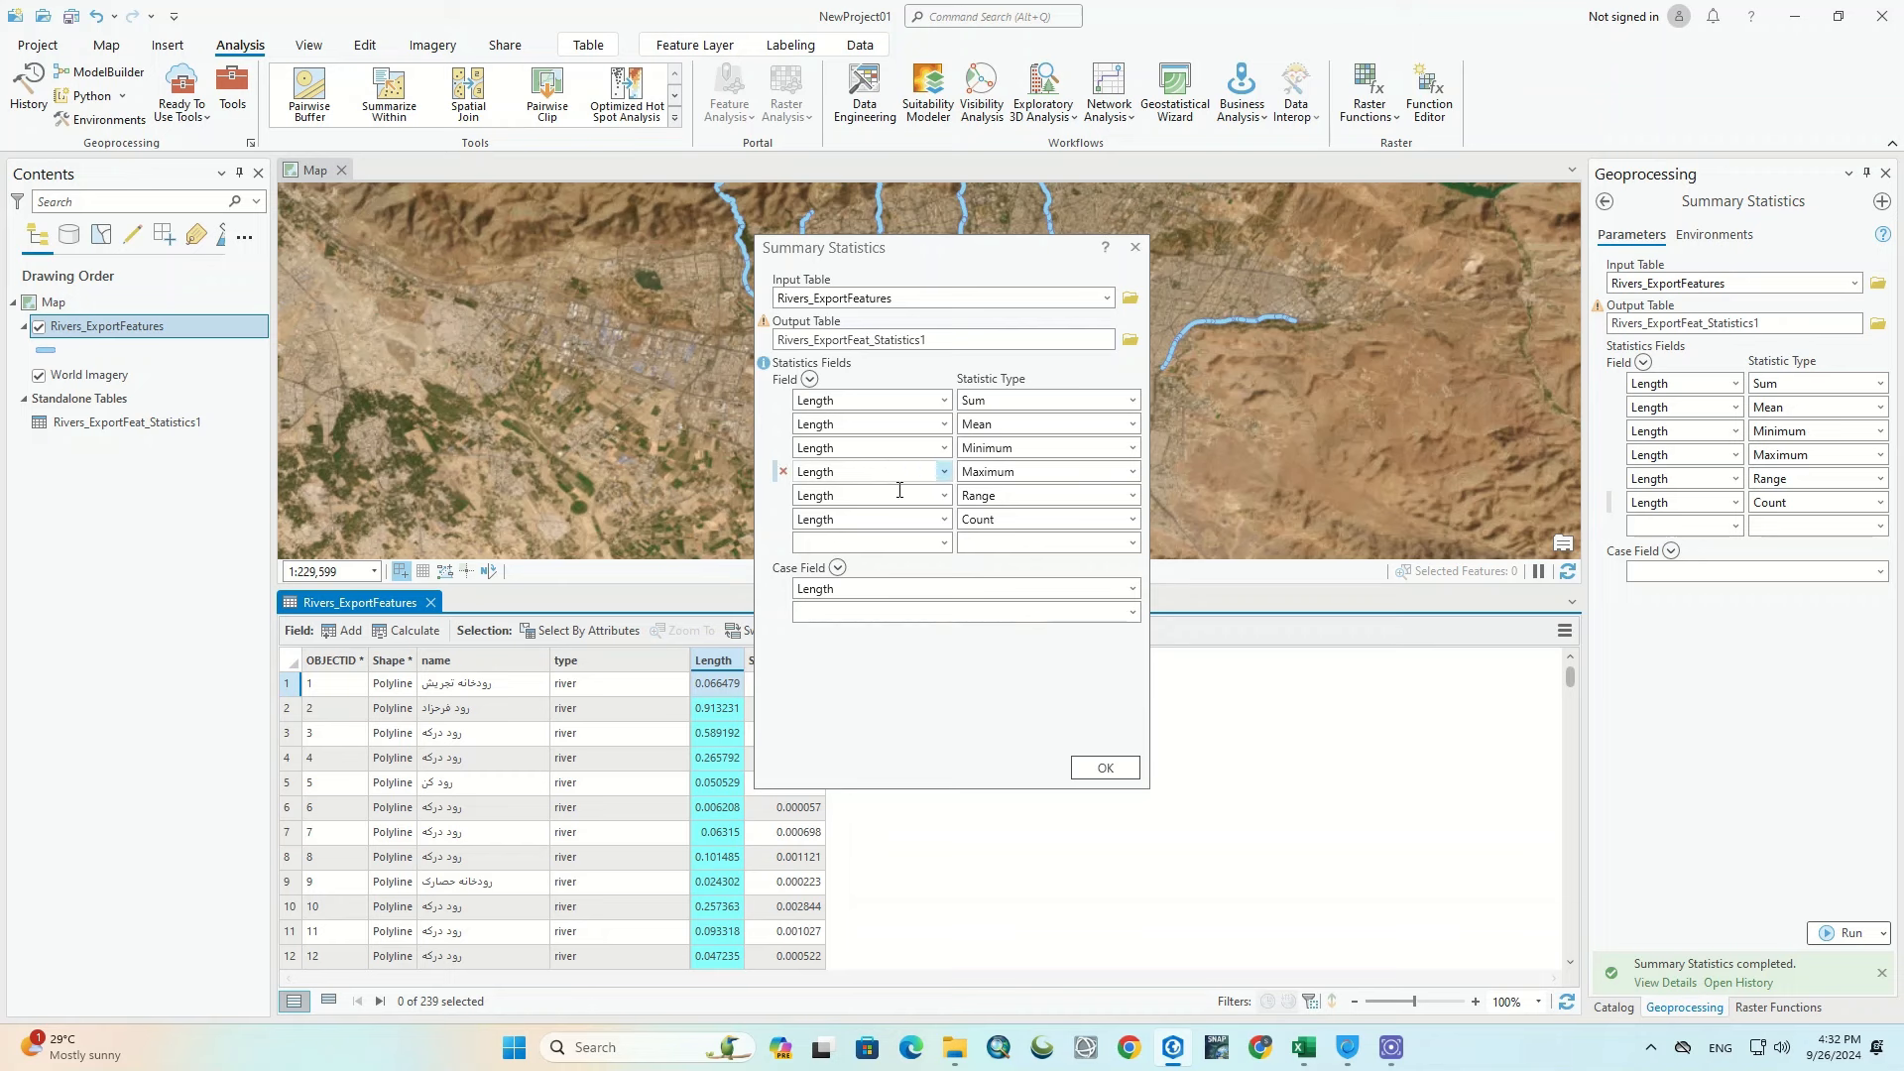
Step: Change the last statistic type to Median, run the summary with Length as case field, and open Rivers_ExportFeat_Statistics1
left_click(1132, 520)
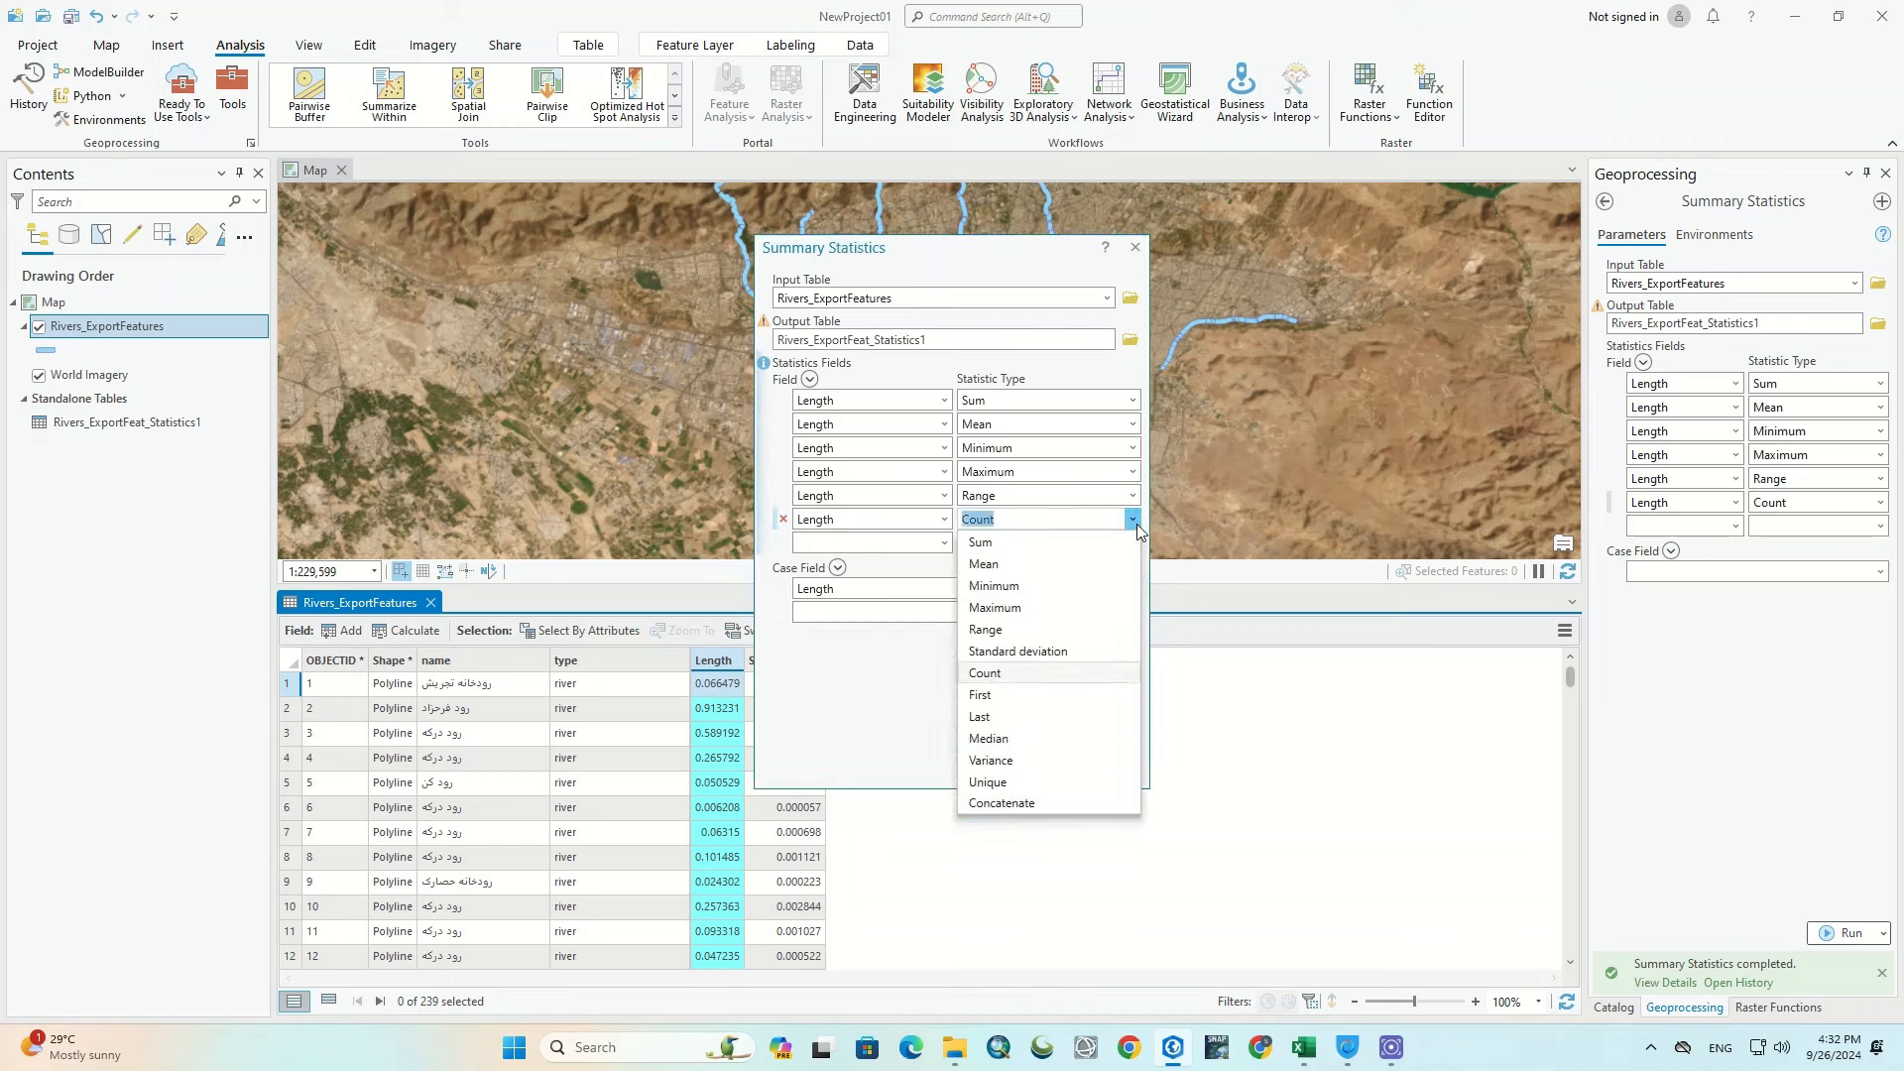
left_click(1061, 739)
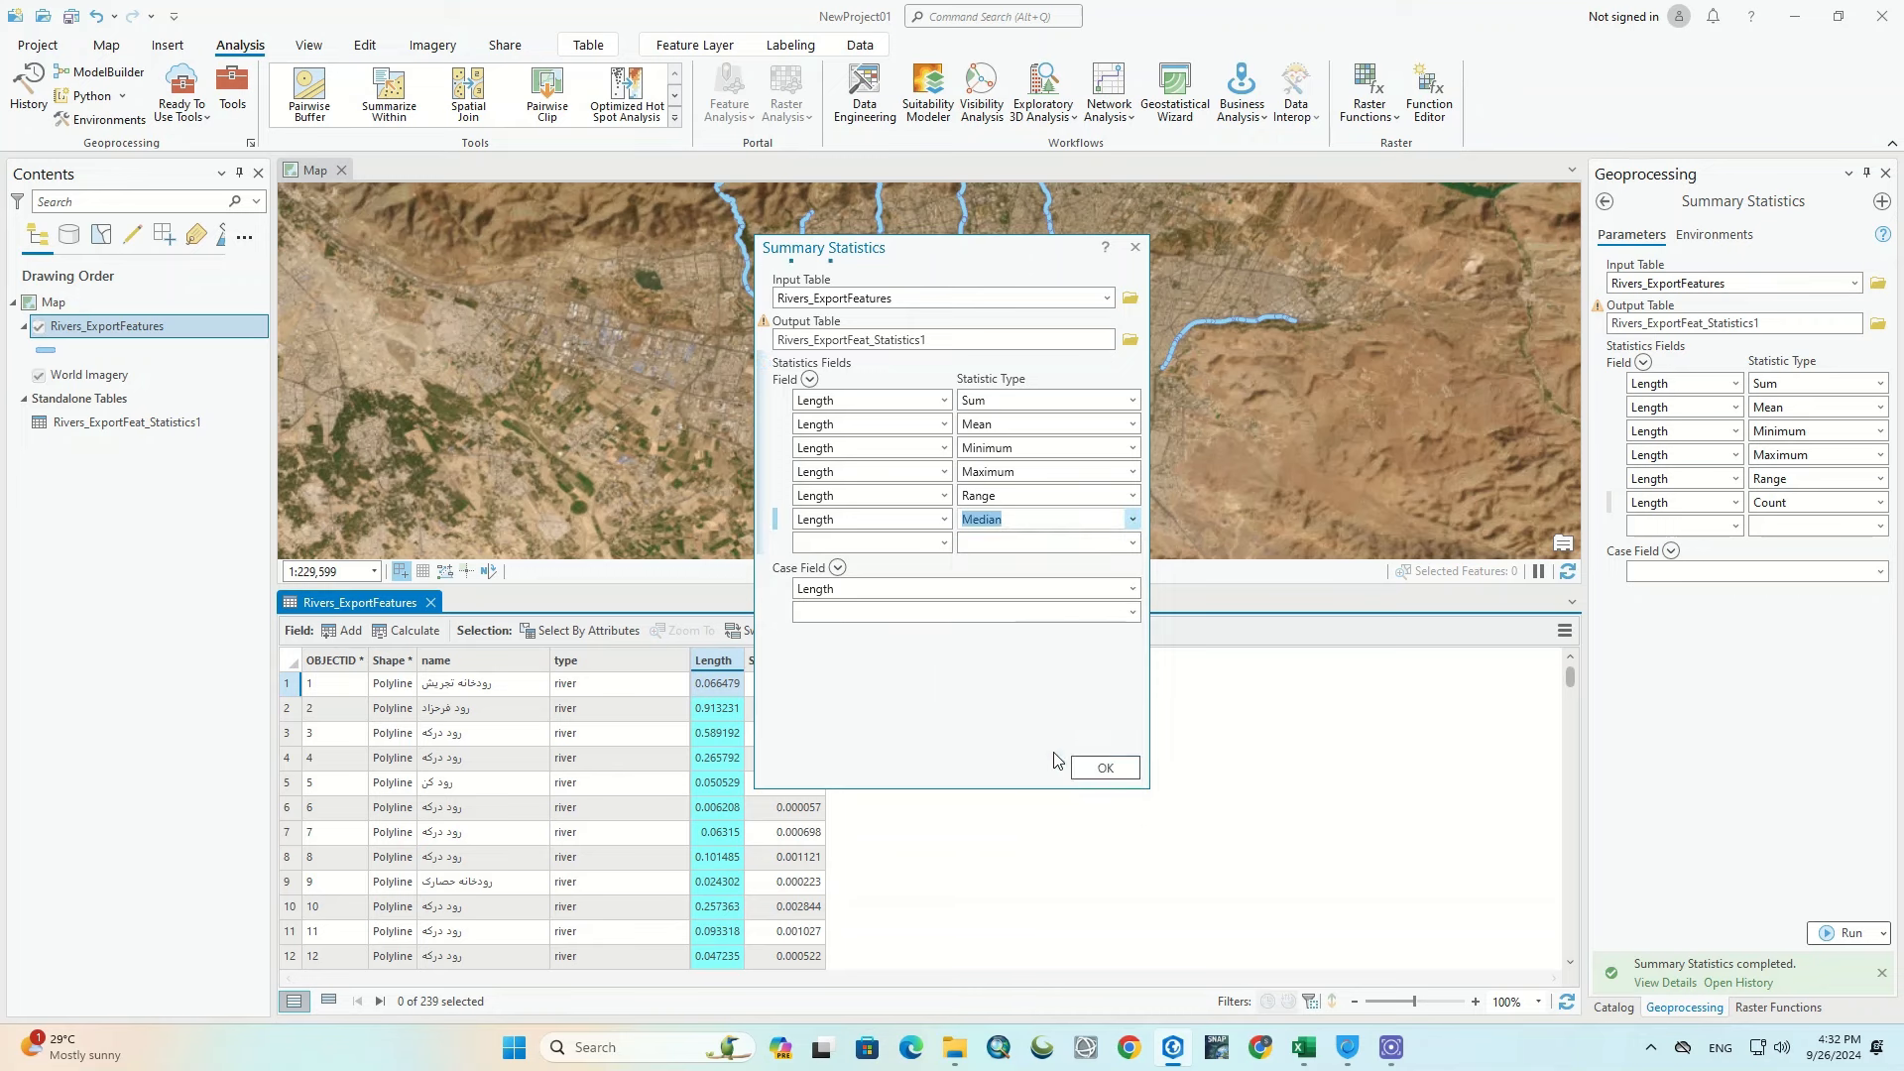
left_click(1104, 769)
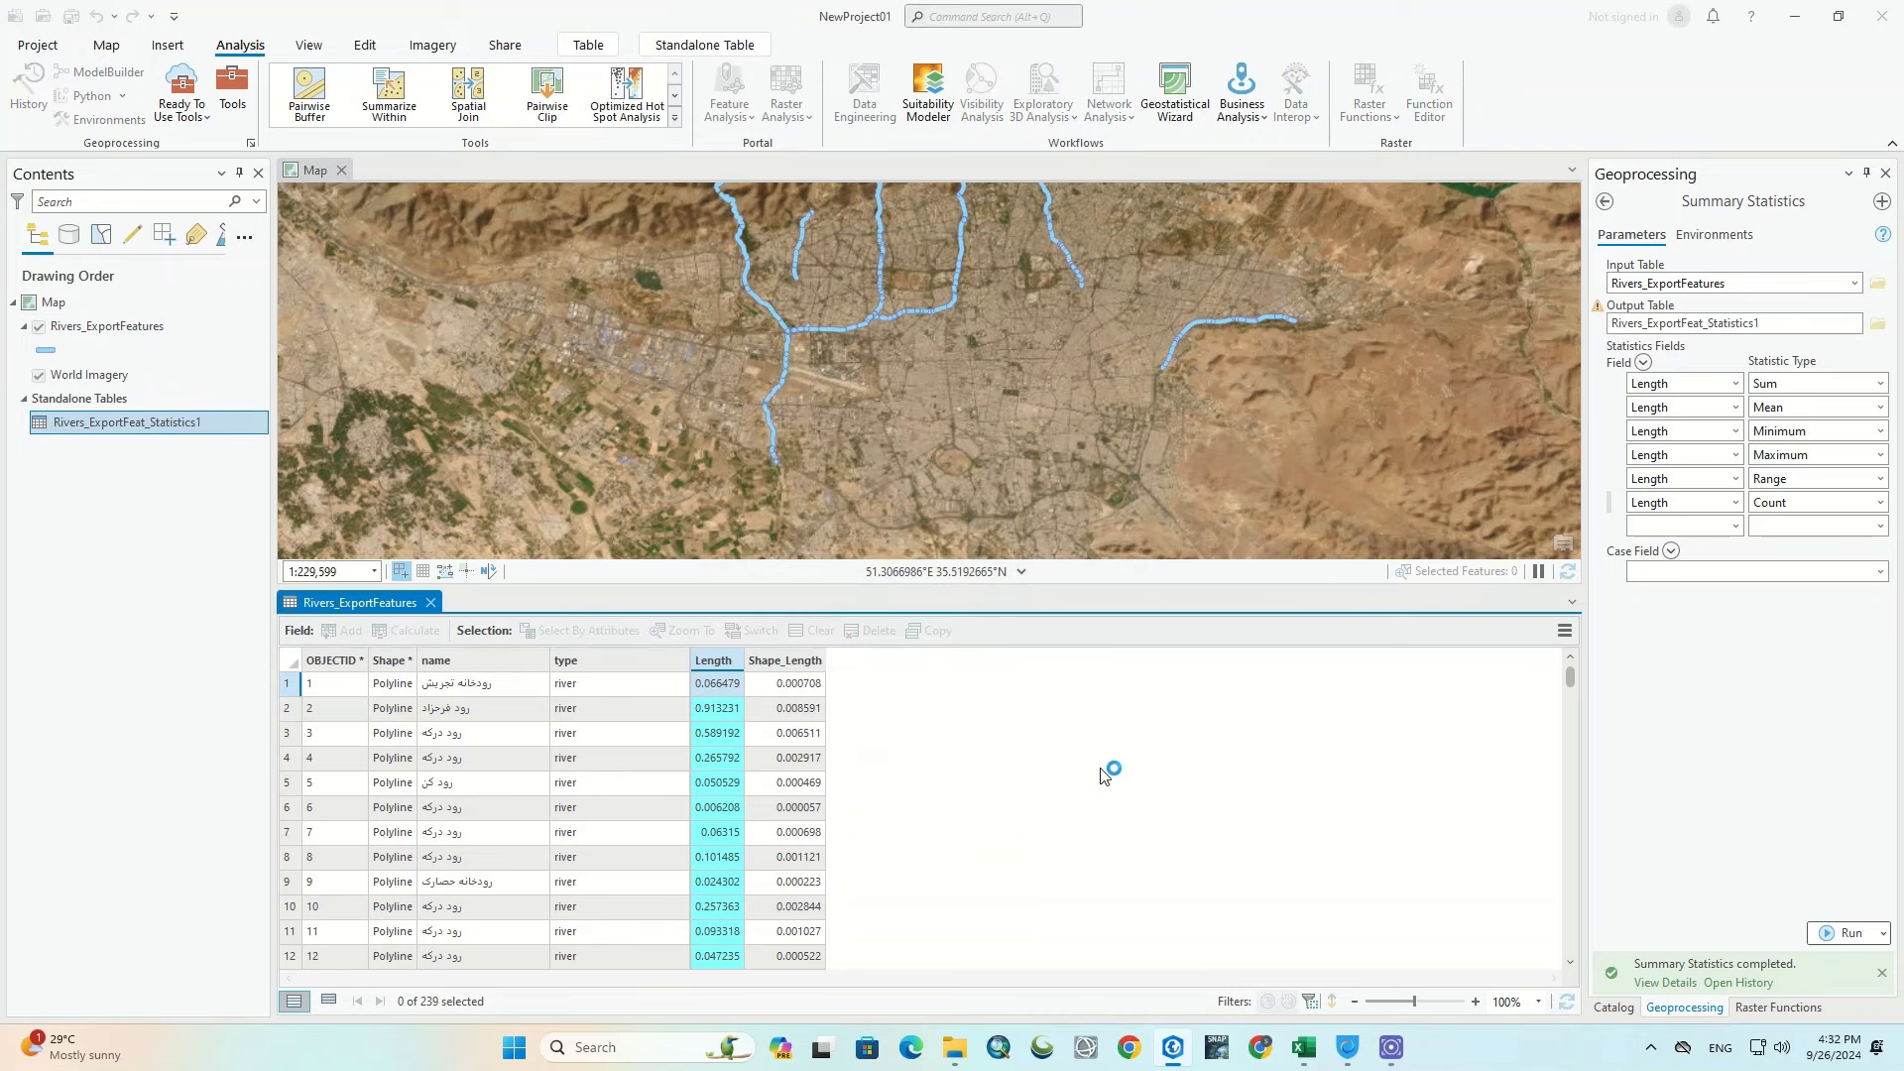
right_click(228, 426)
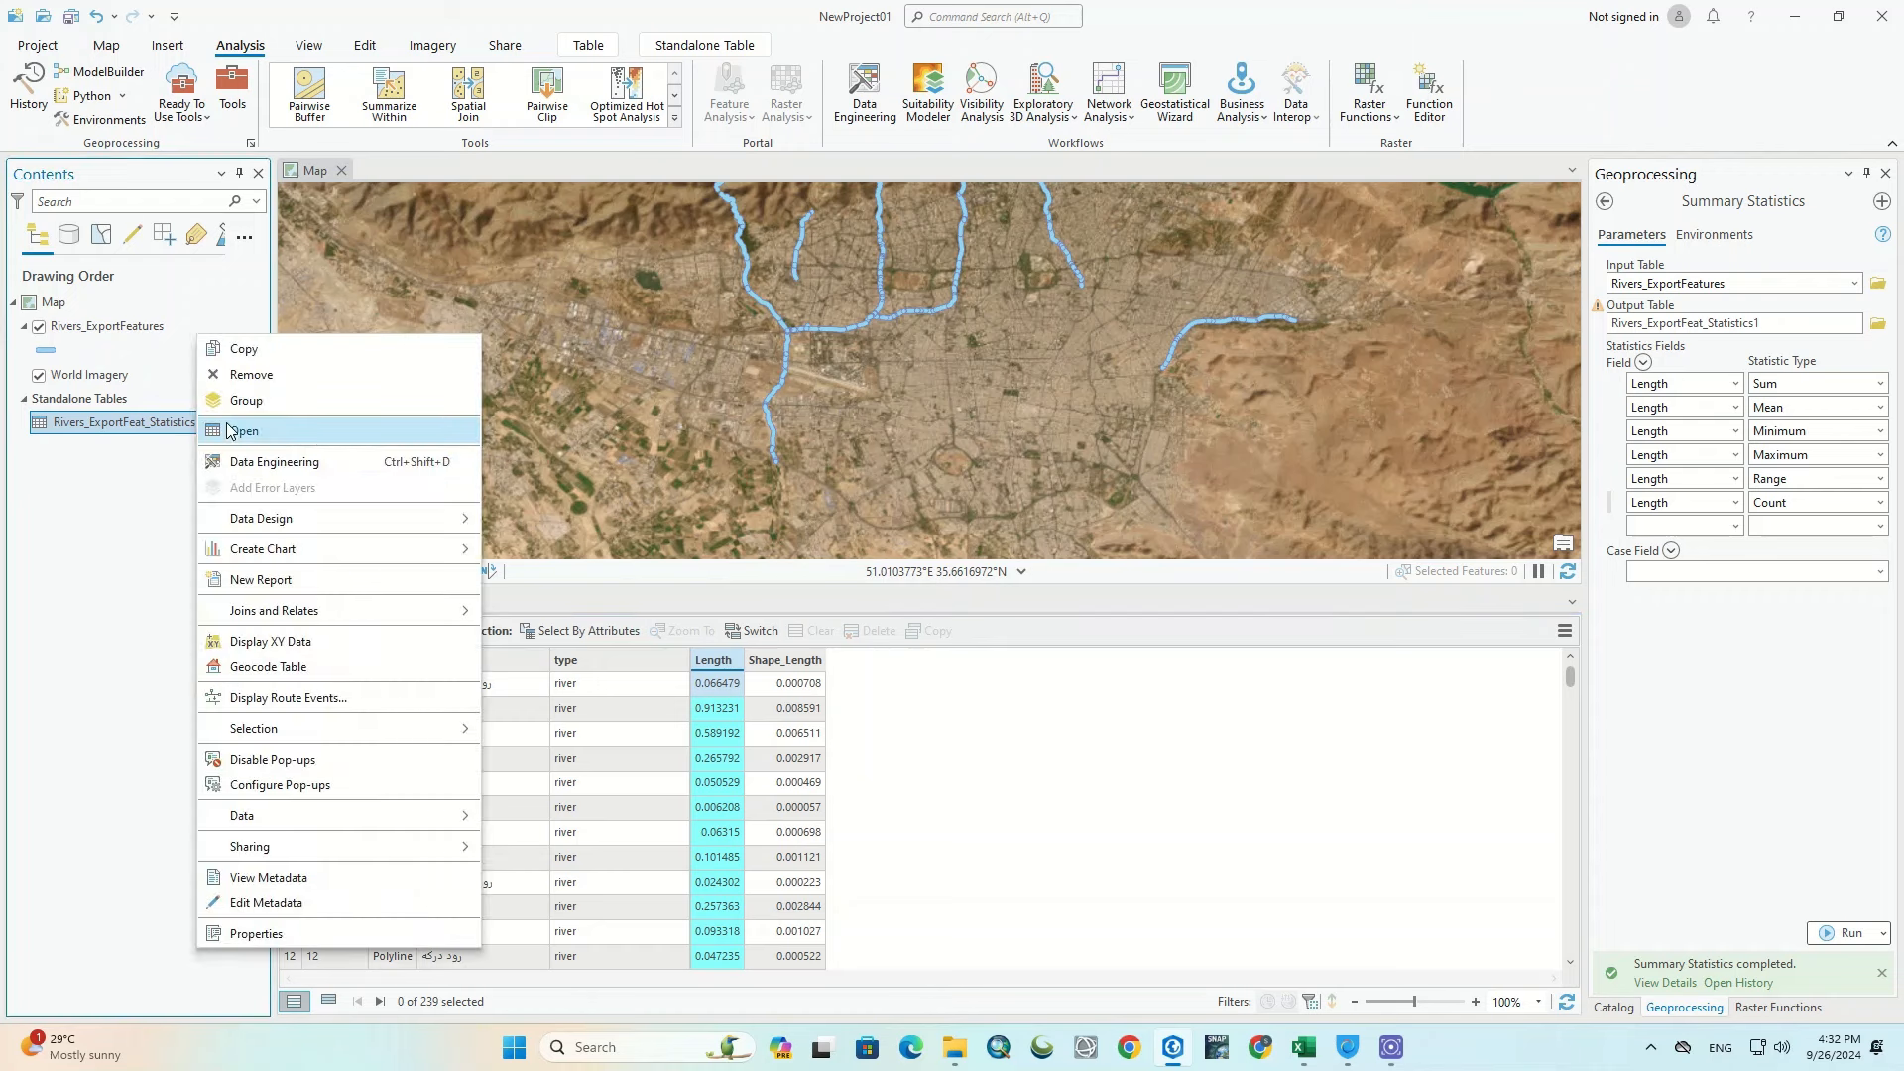
left_click(249, 428)
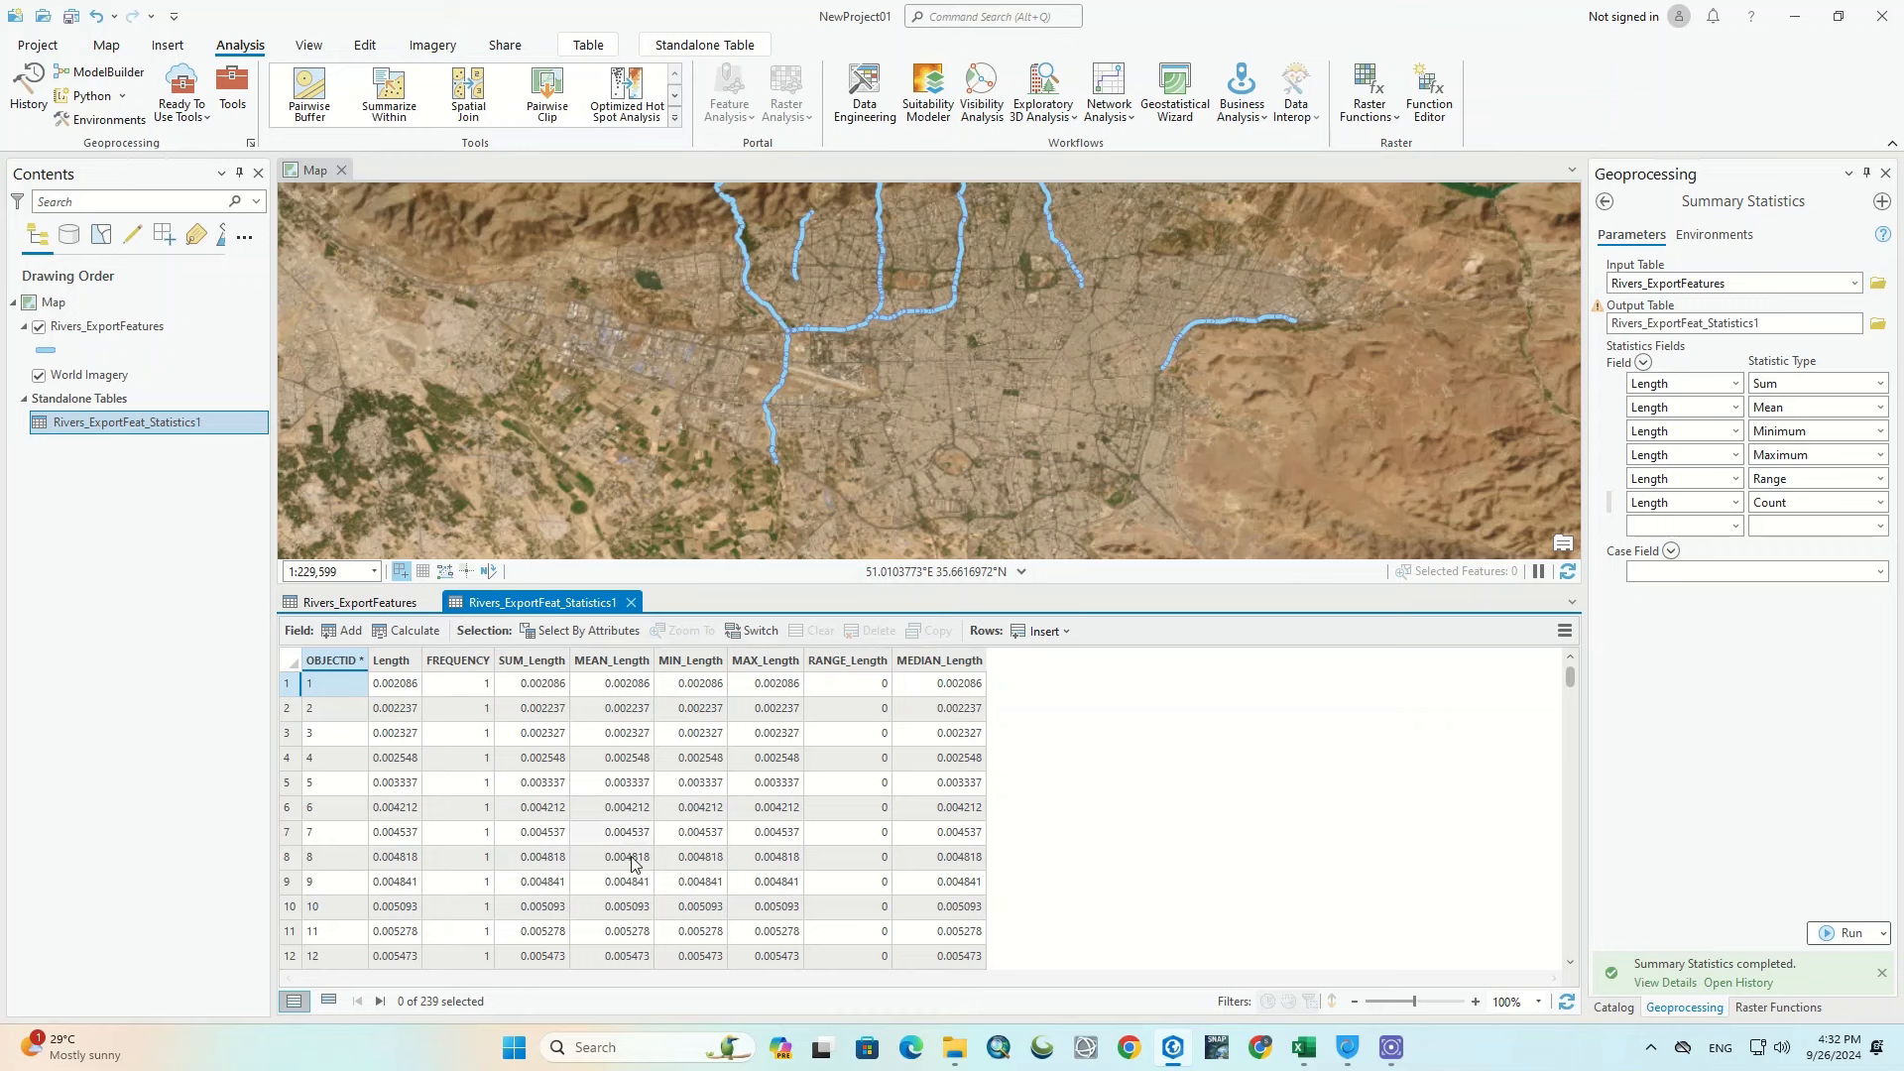
Step: Look through the rows of the Rivers_ExportFeat_Statistics1 table
scroll(1020, 844, "down", 3)
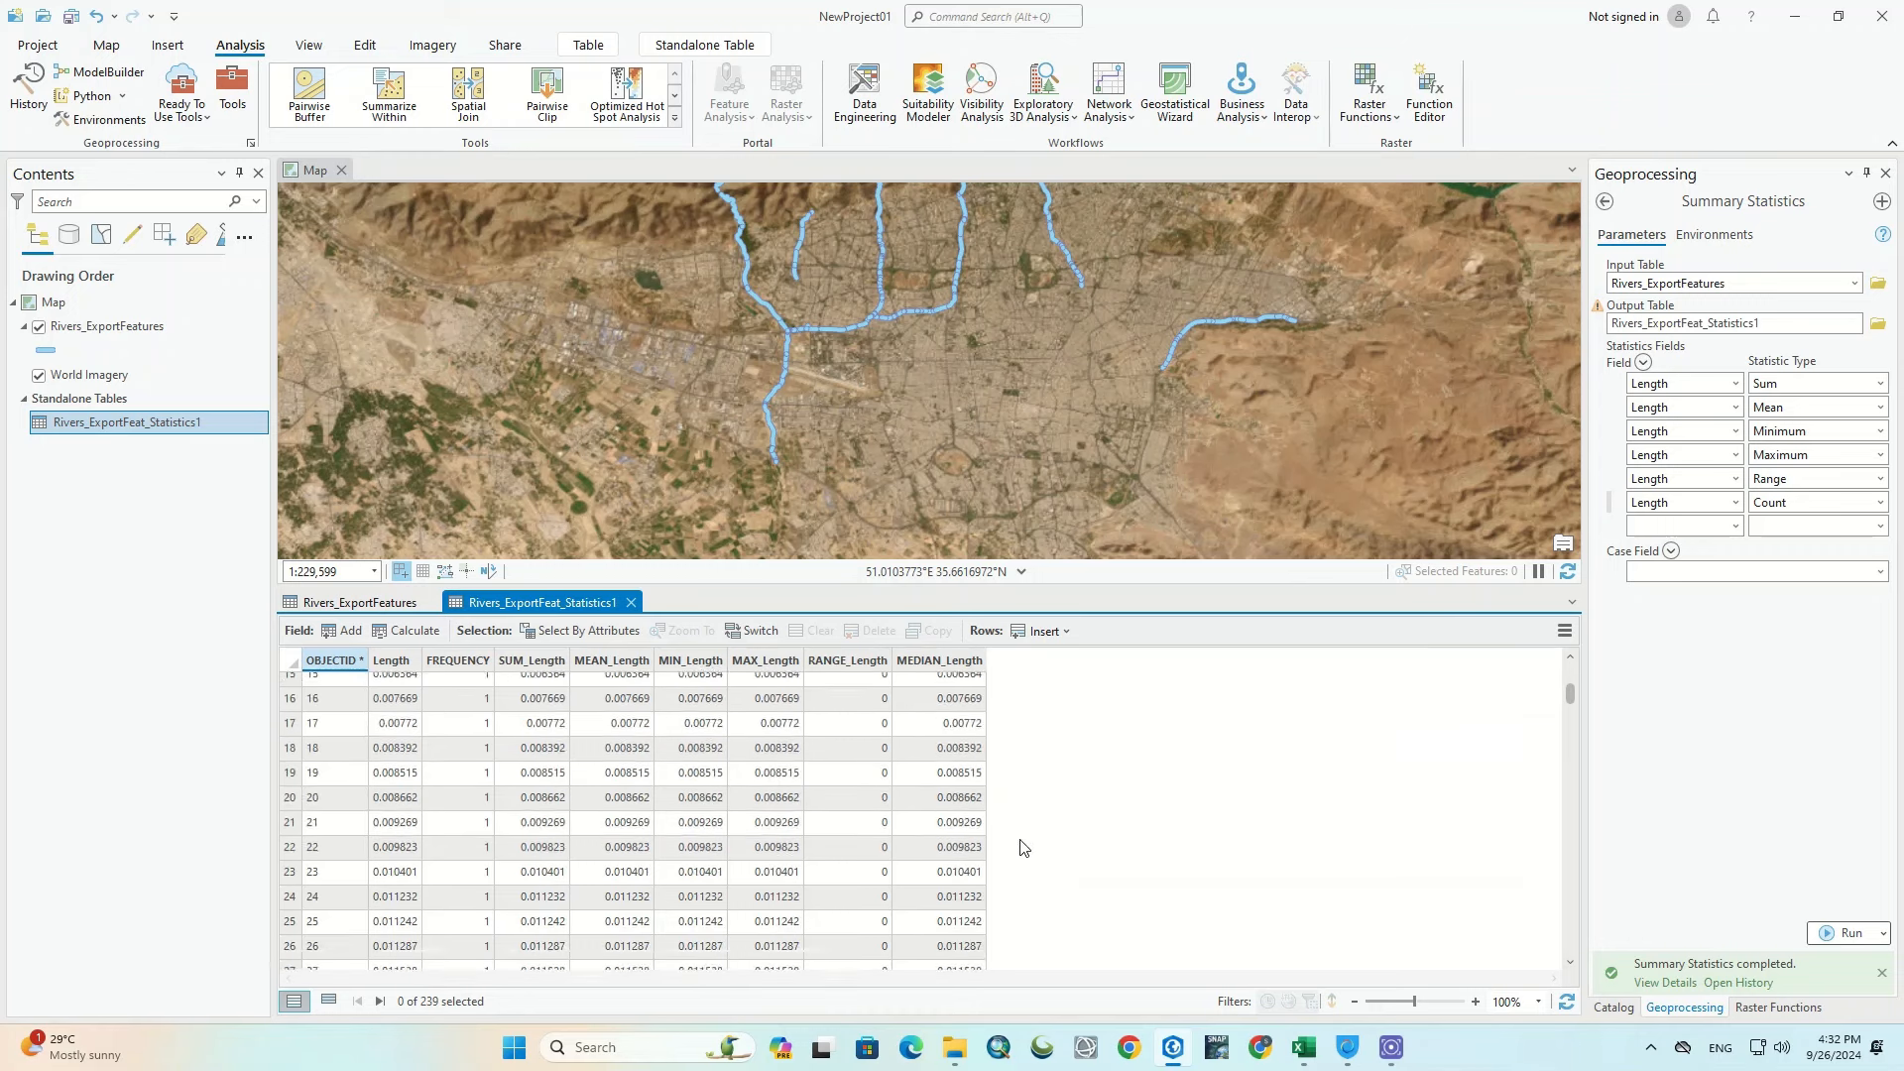
scroll(1022, 846, "up", 3)
scroll(1022, 848, "up", 1)
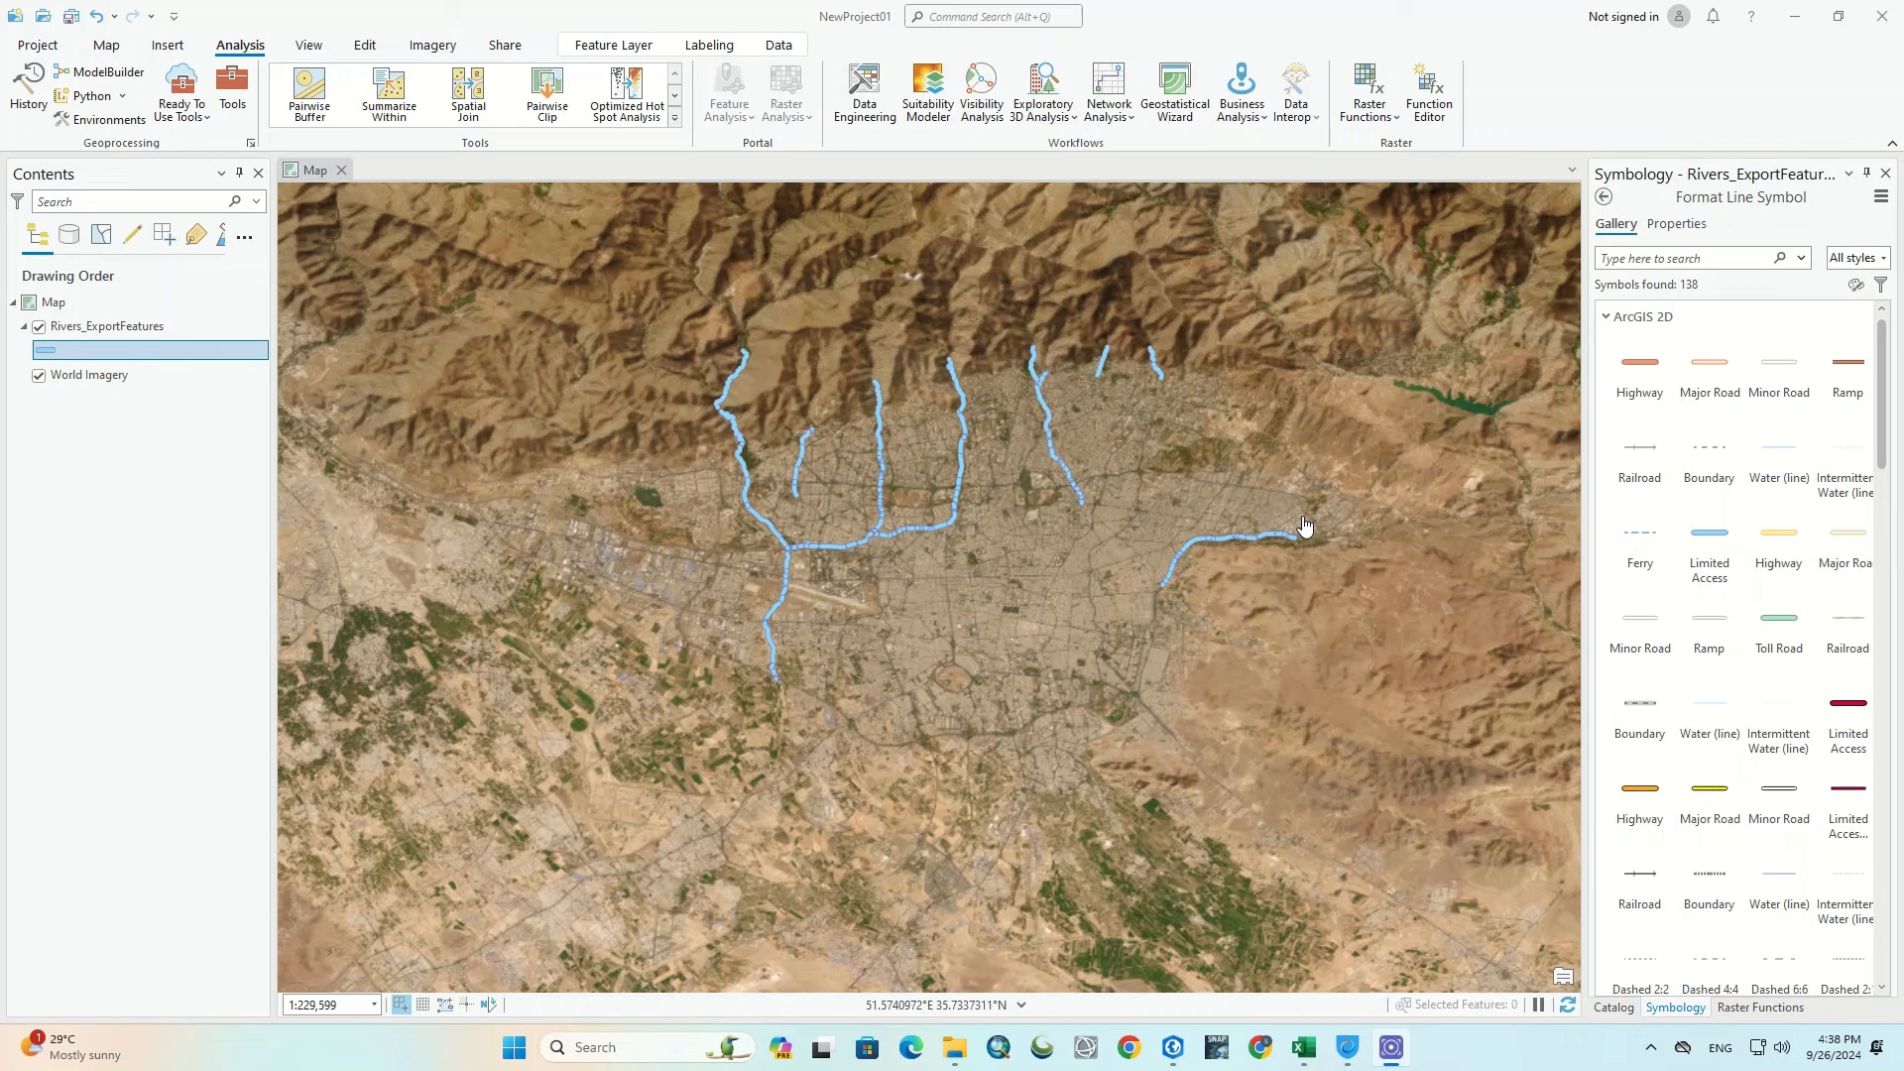
Step: Start sharing the Rivers_ExportFeatures layer as a layer package, with the package saved to a file
right_click(131, 330)
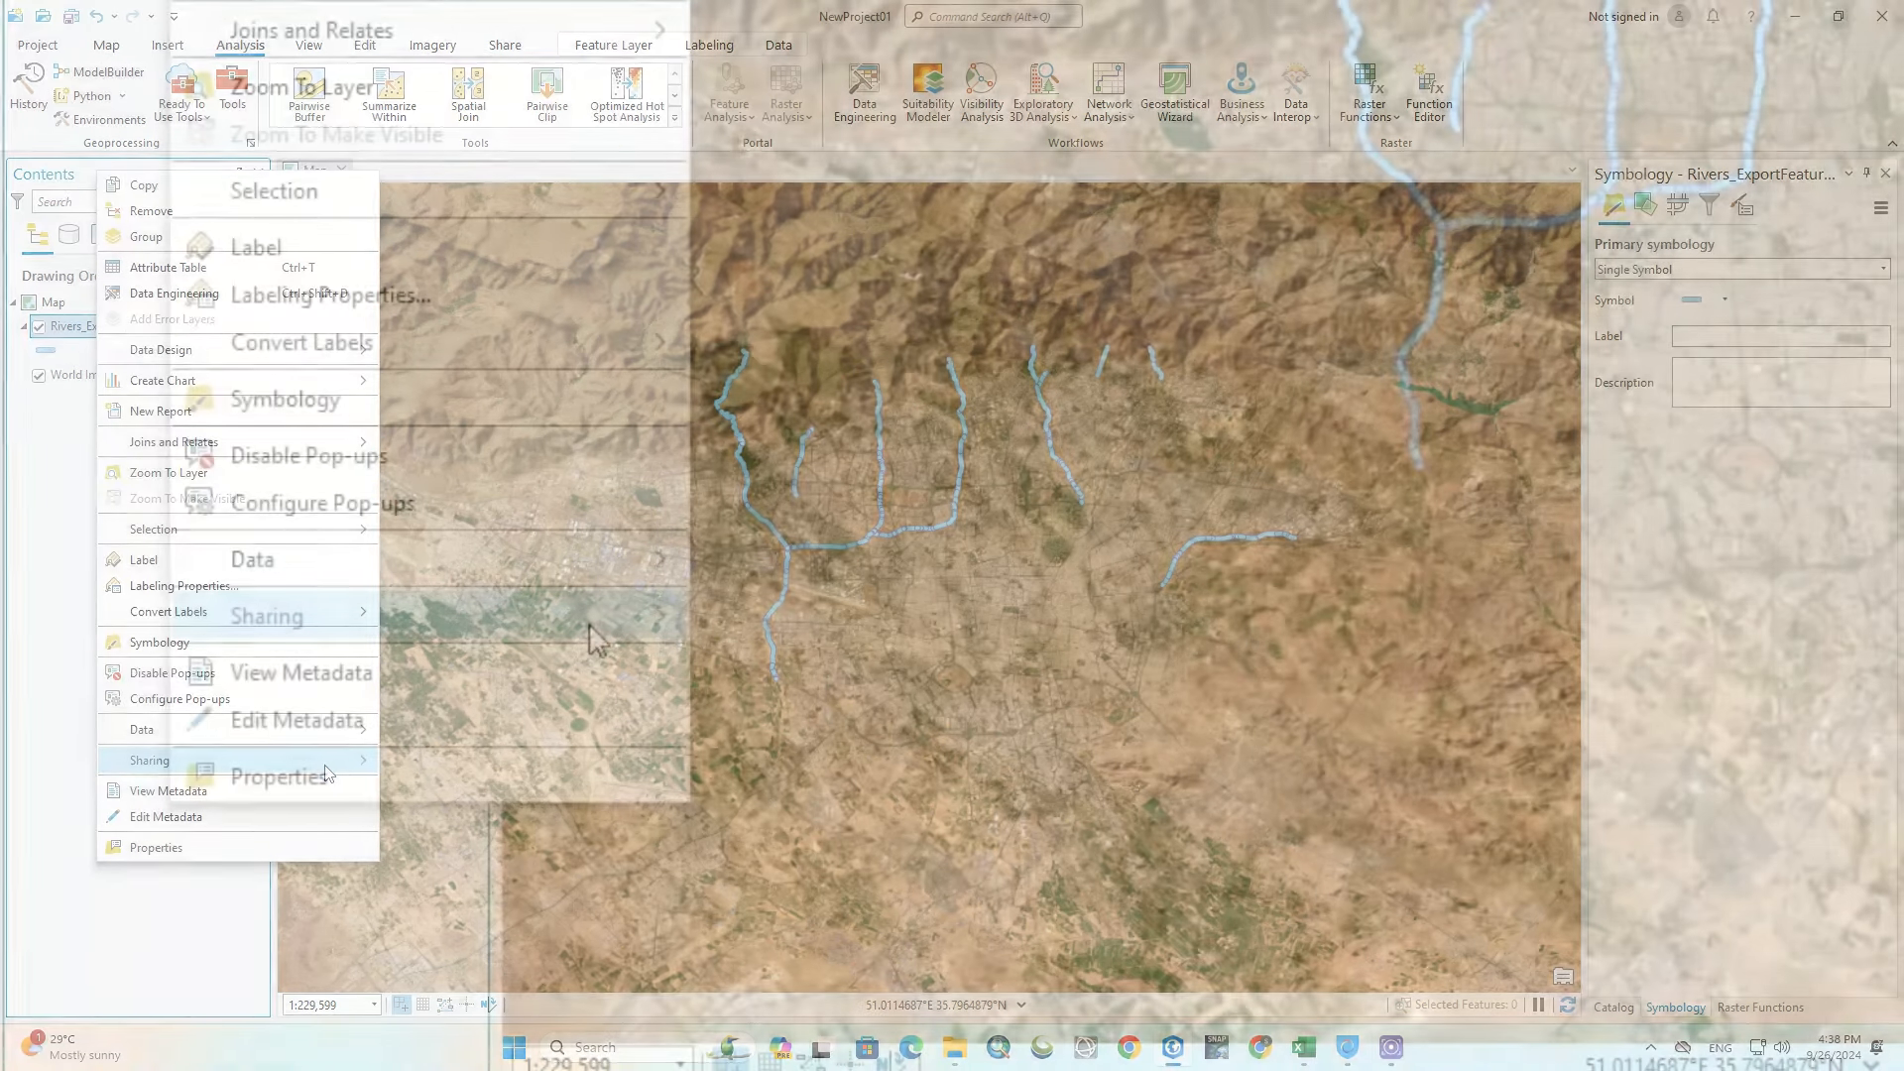
mouse_move(322, 761)
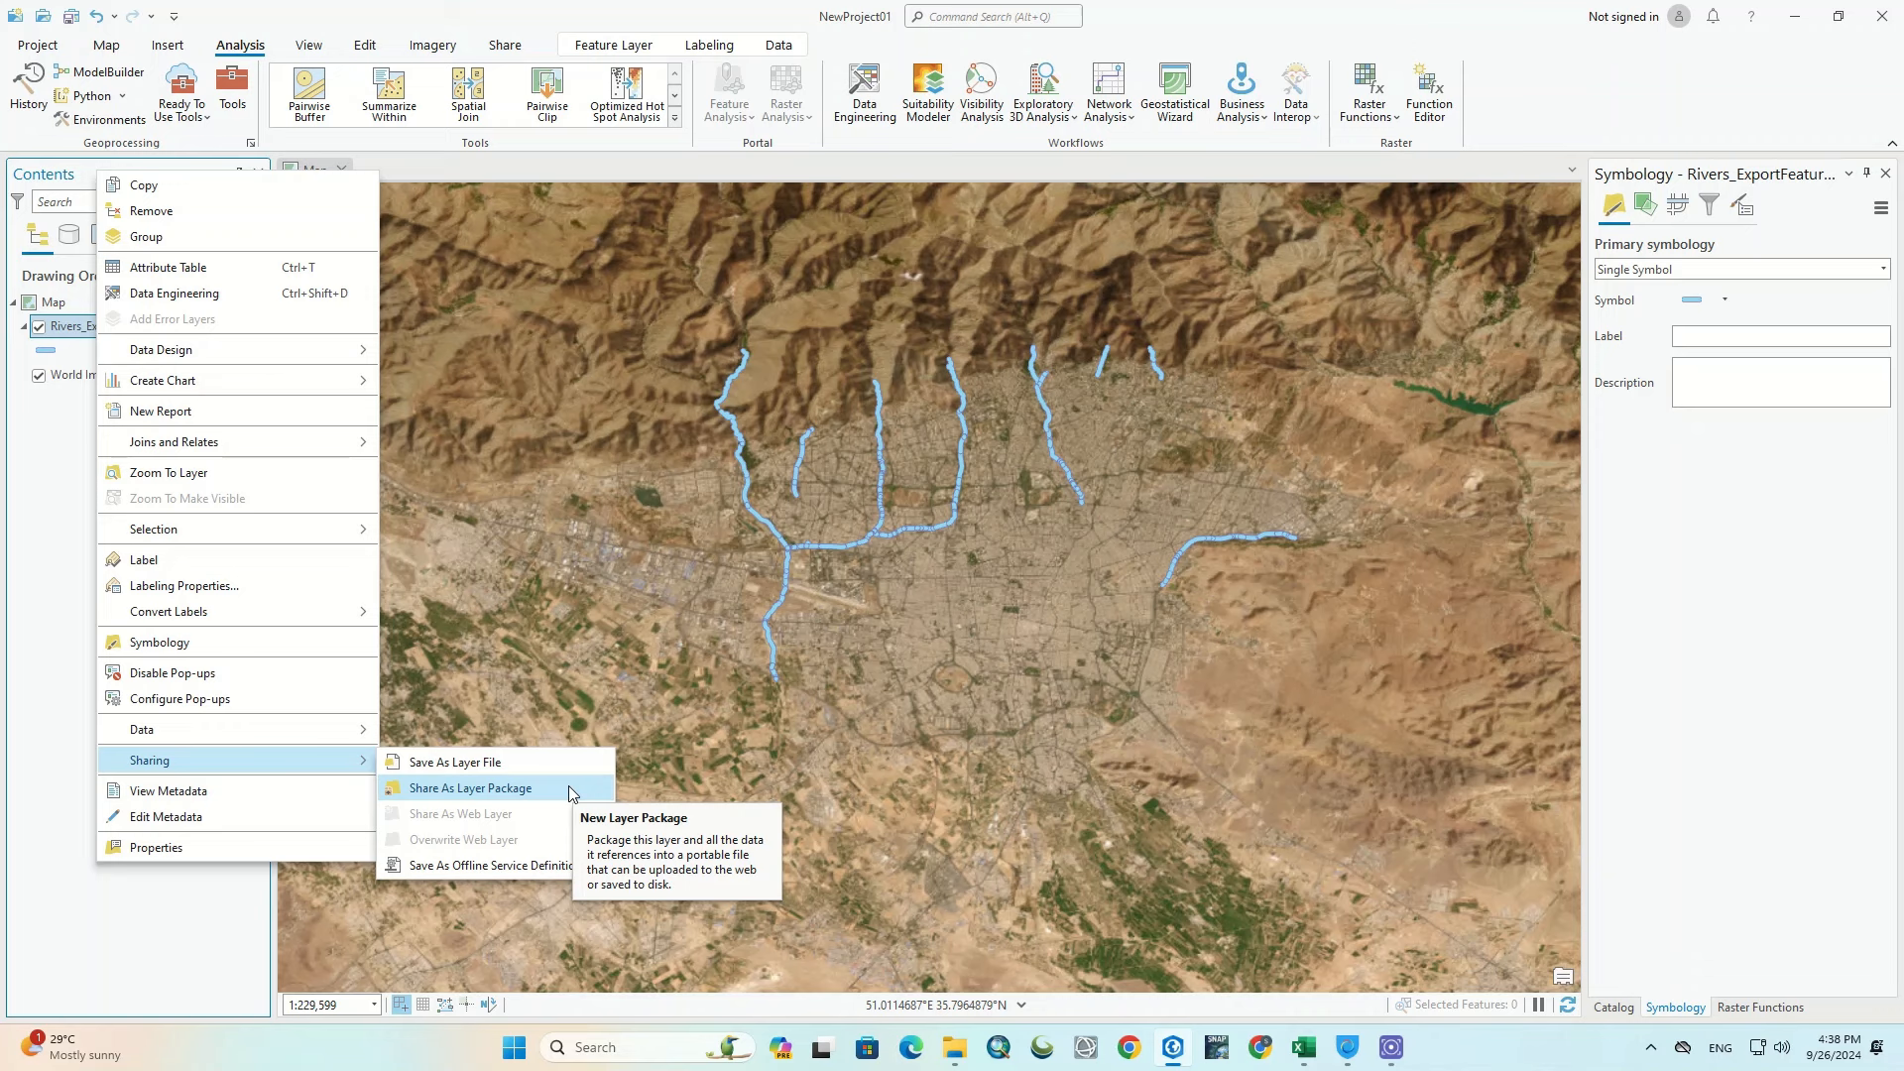
left_click(570, 789)
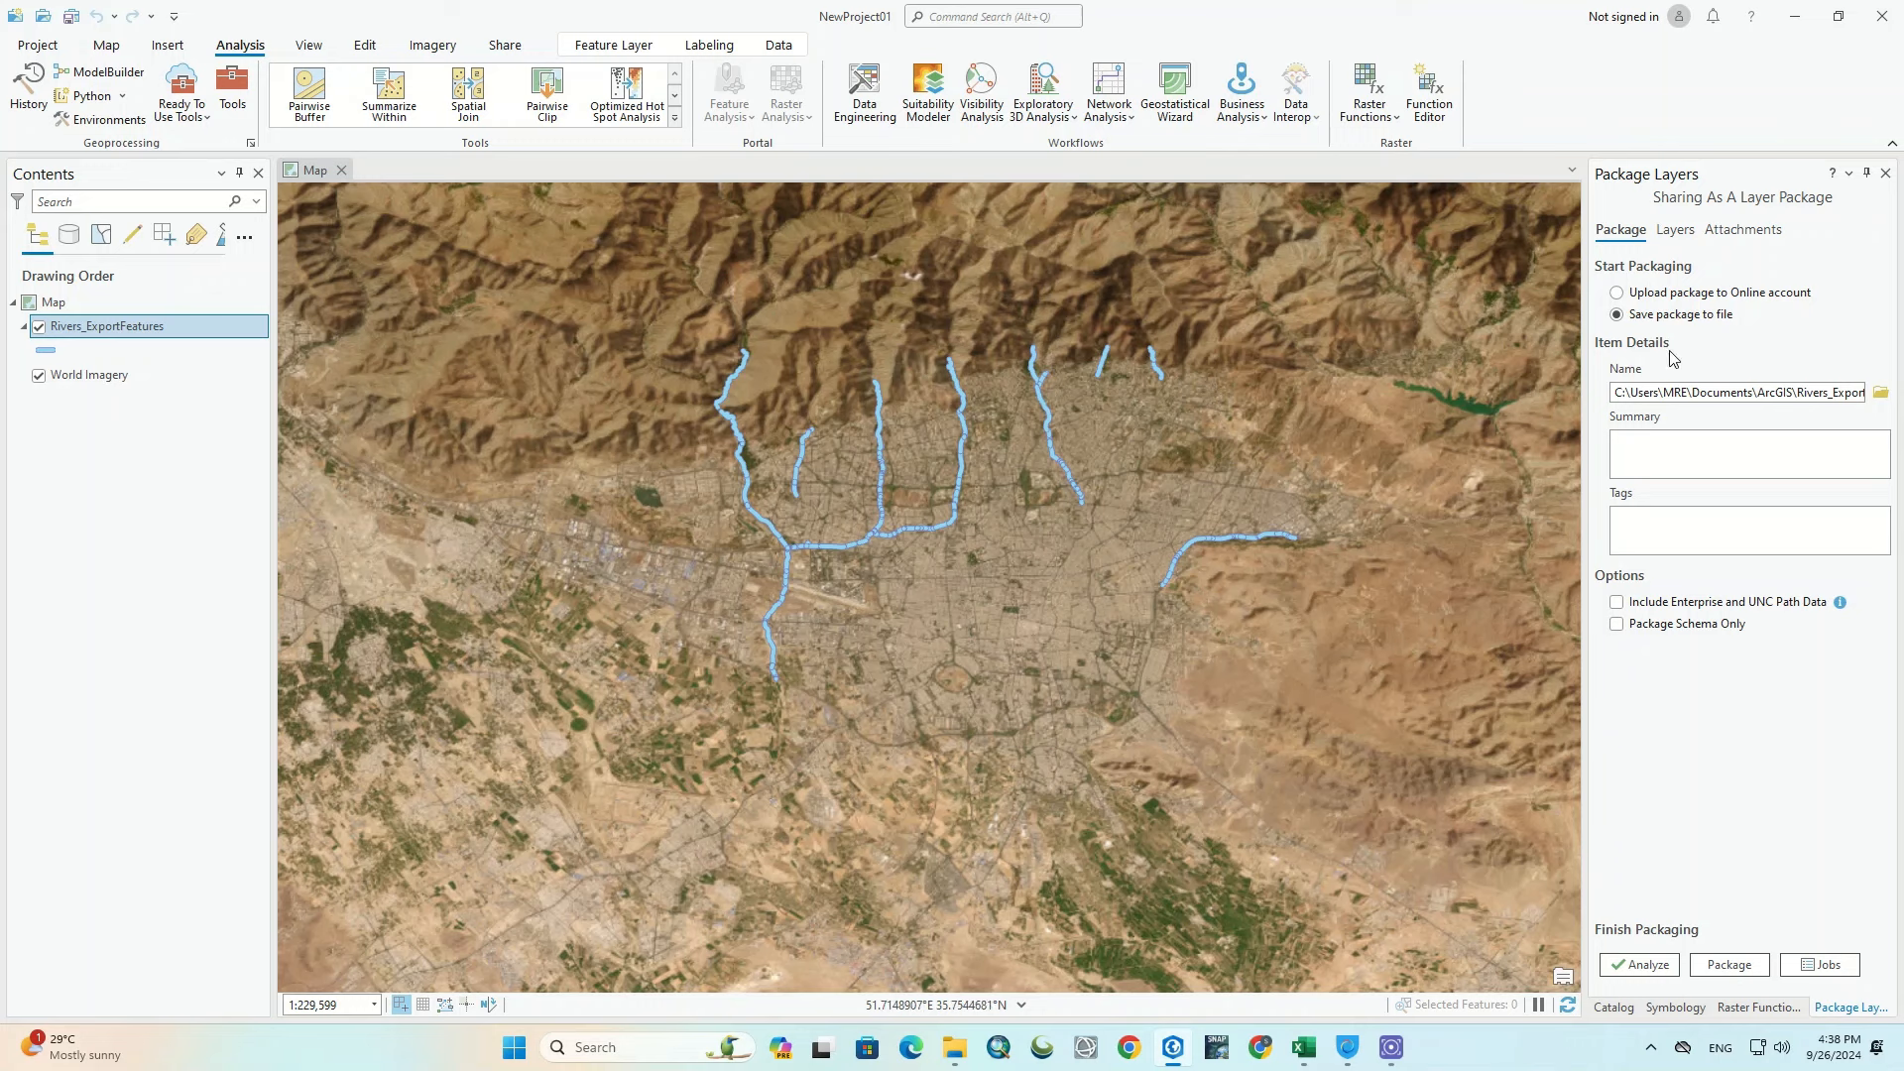
left_click(1654, 321)
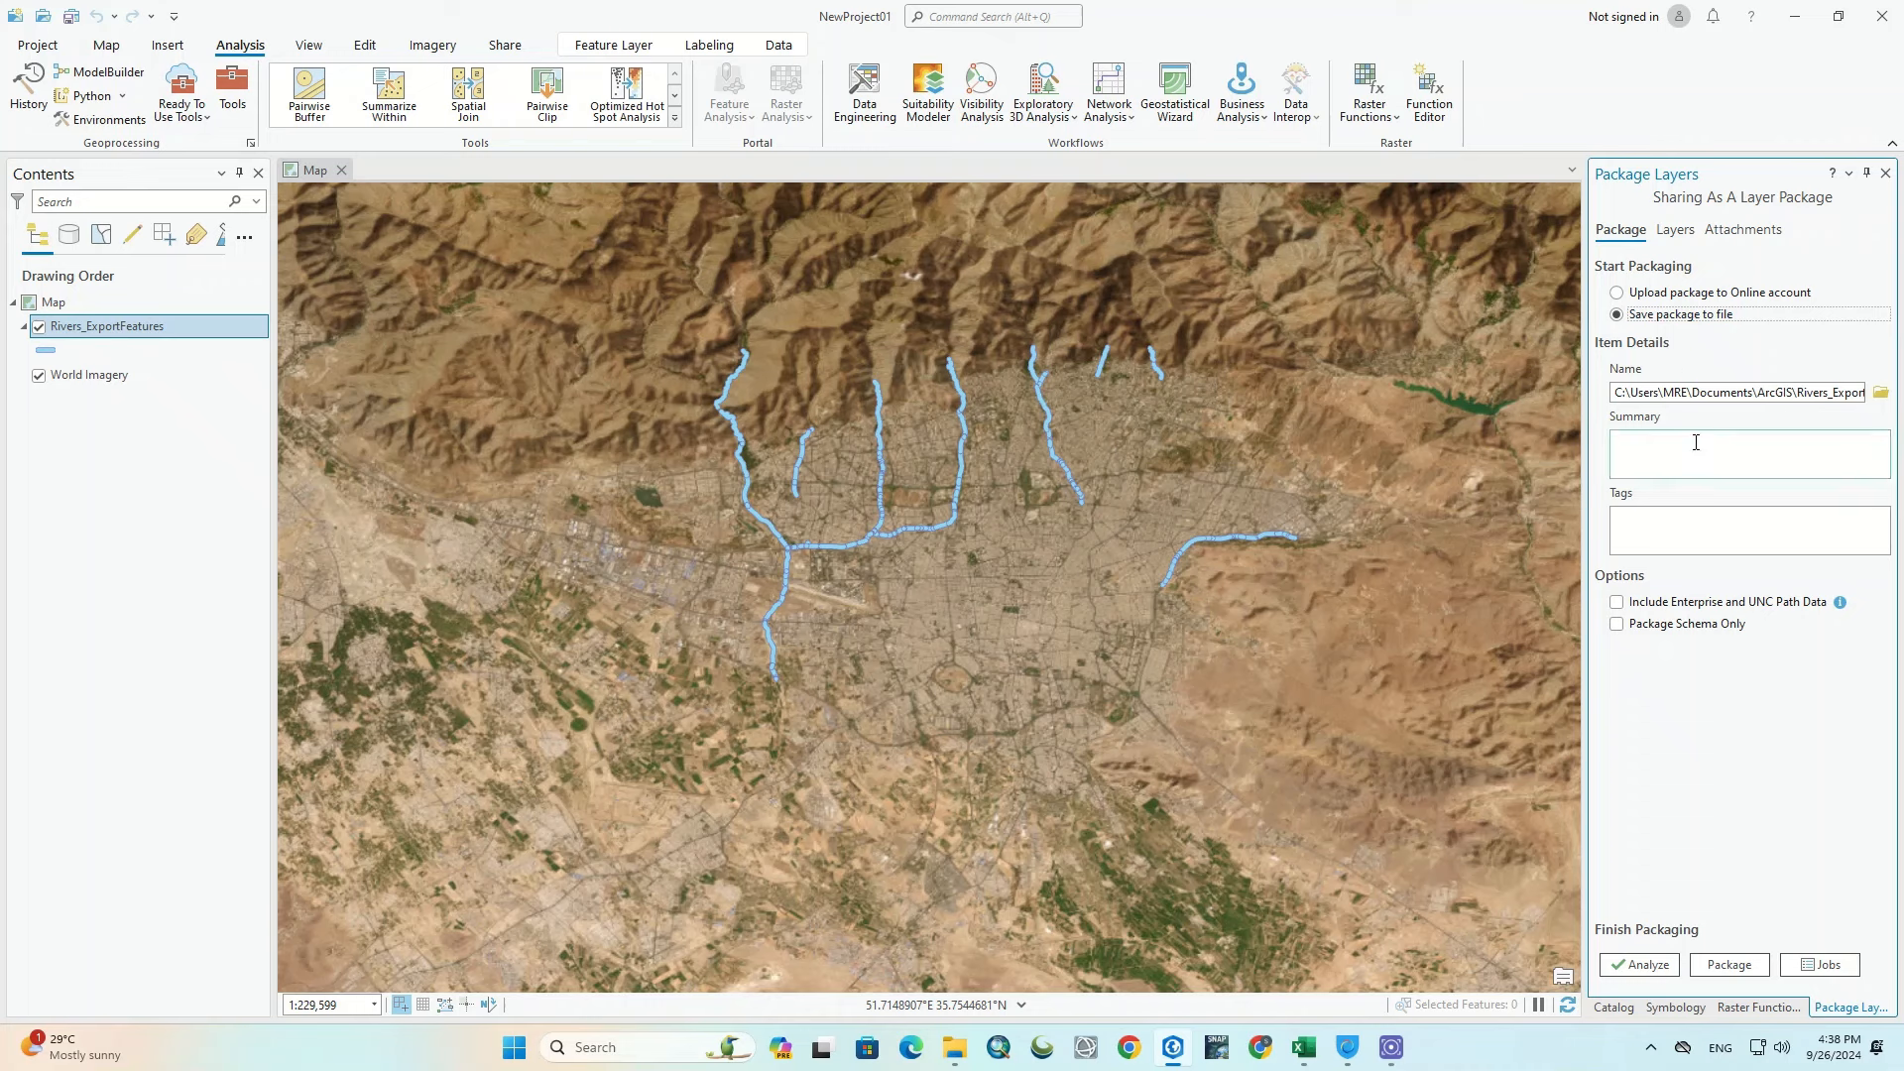
Step: Set the layer package's output file to Package01 in the nested Dataset 14.Tehran City Dataset folder
left_click(1881, 393)
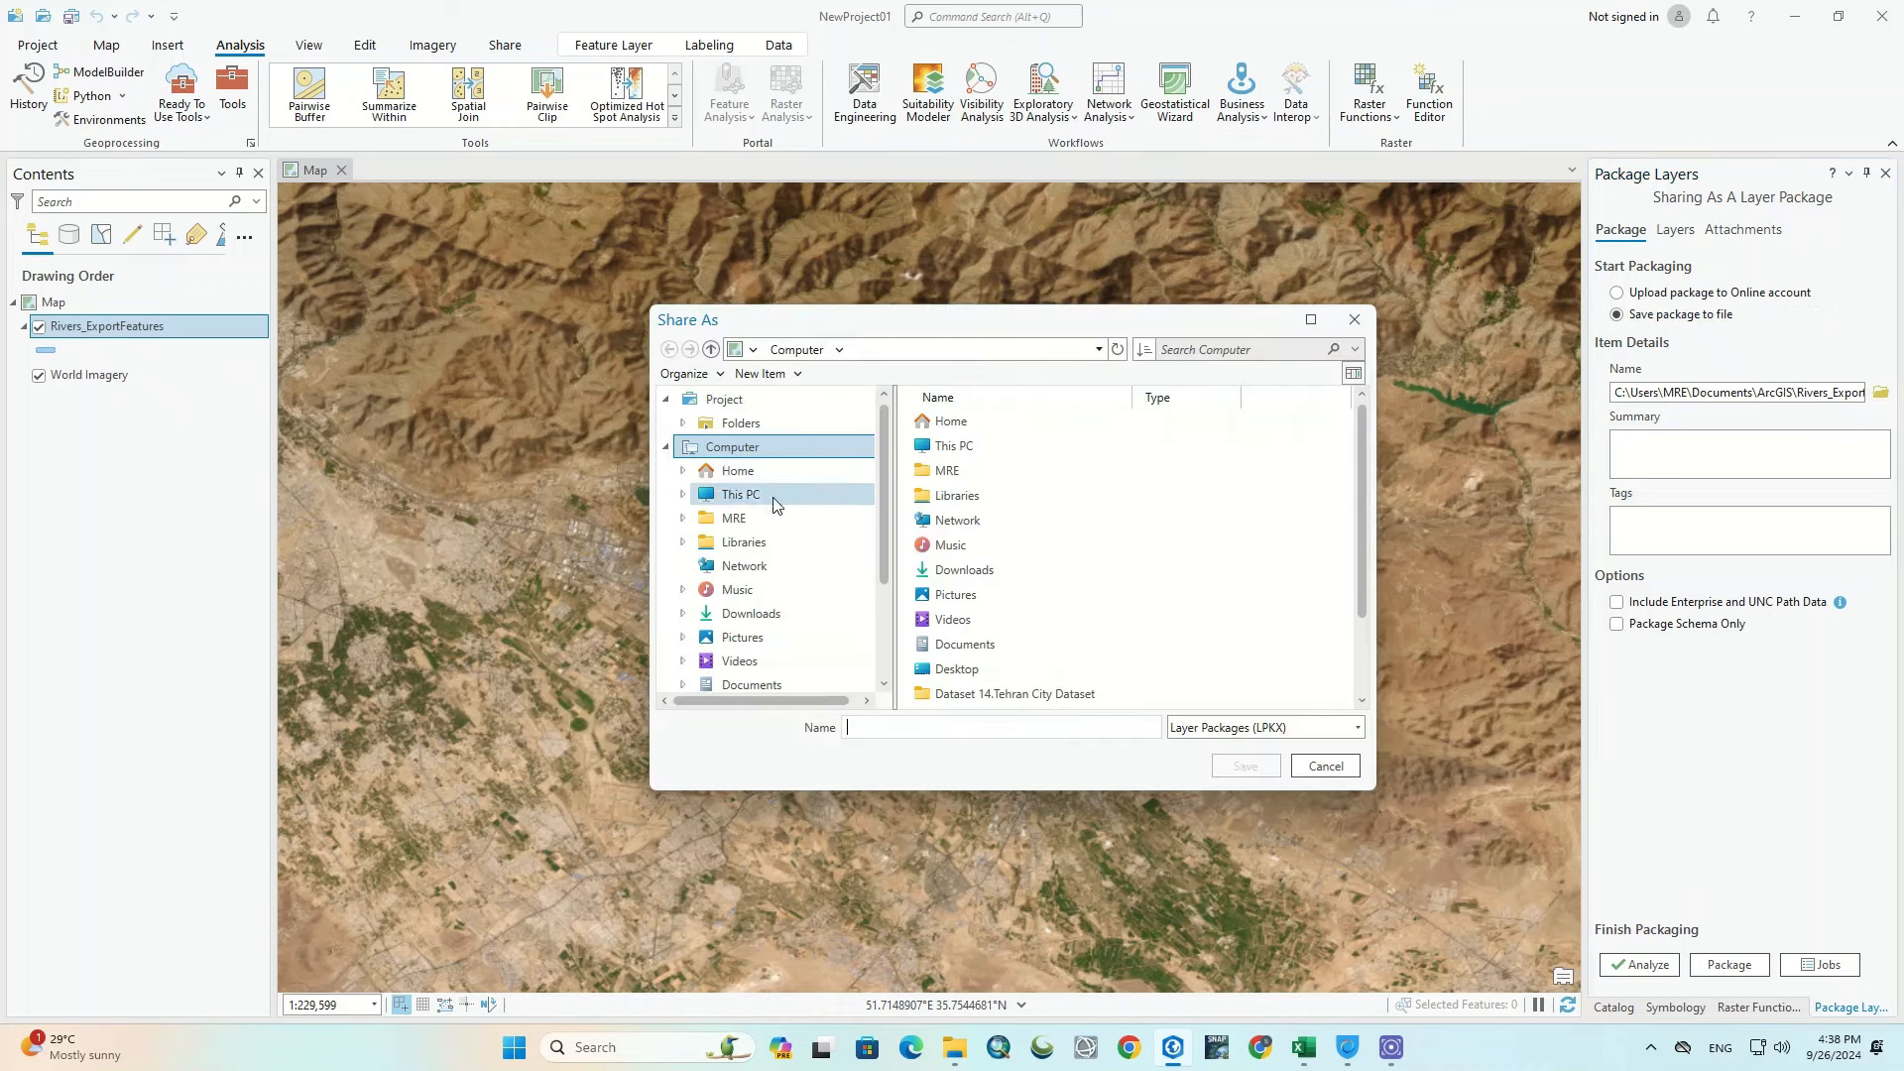
scroll(787, 513, "down", 1)
double_click(1021, 693)
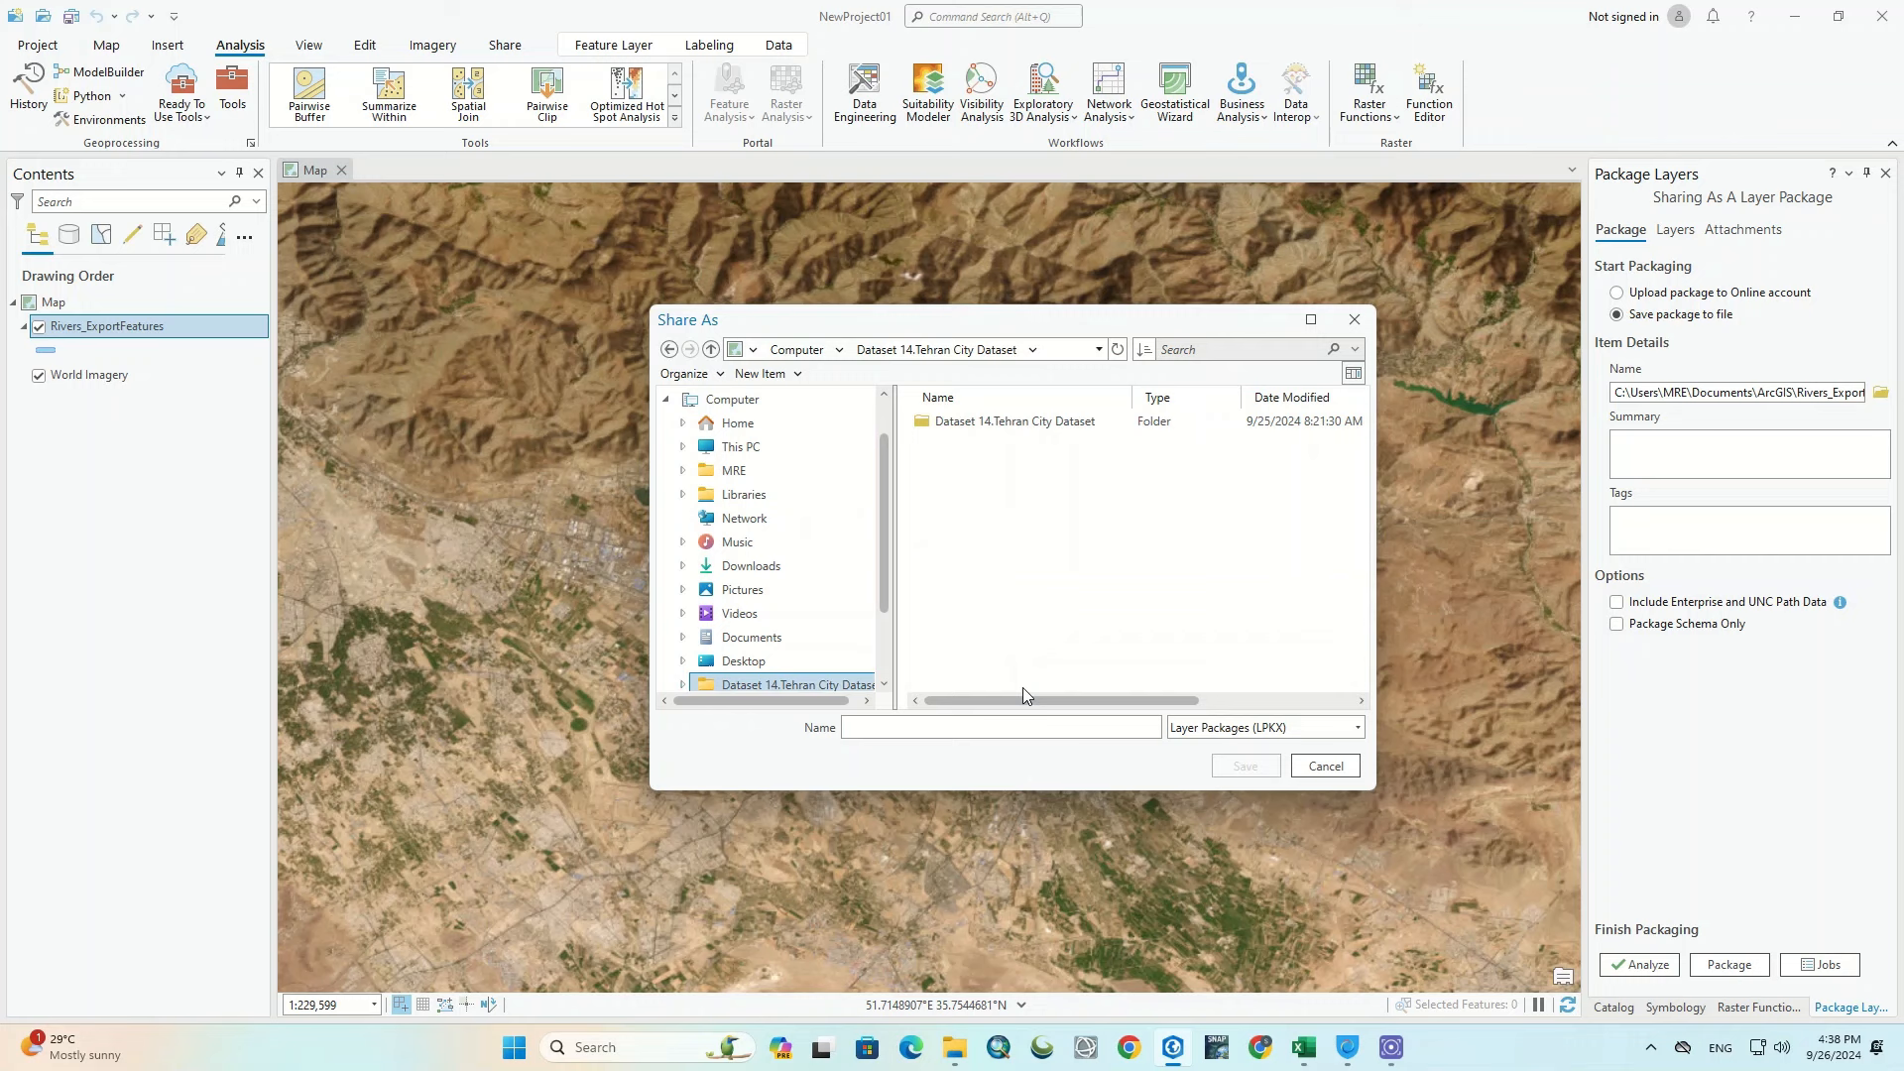
double_click(995, 424)
left_click(984, 731)
type("P")
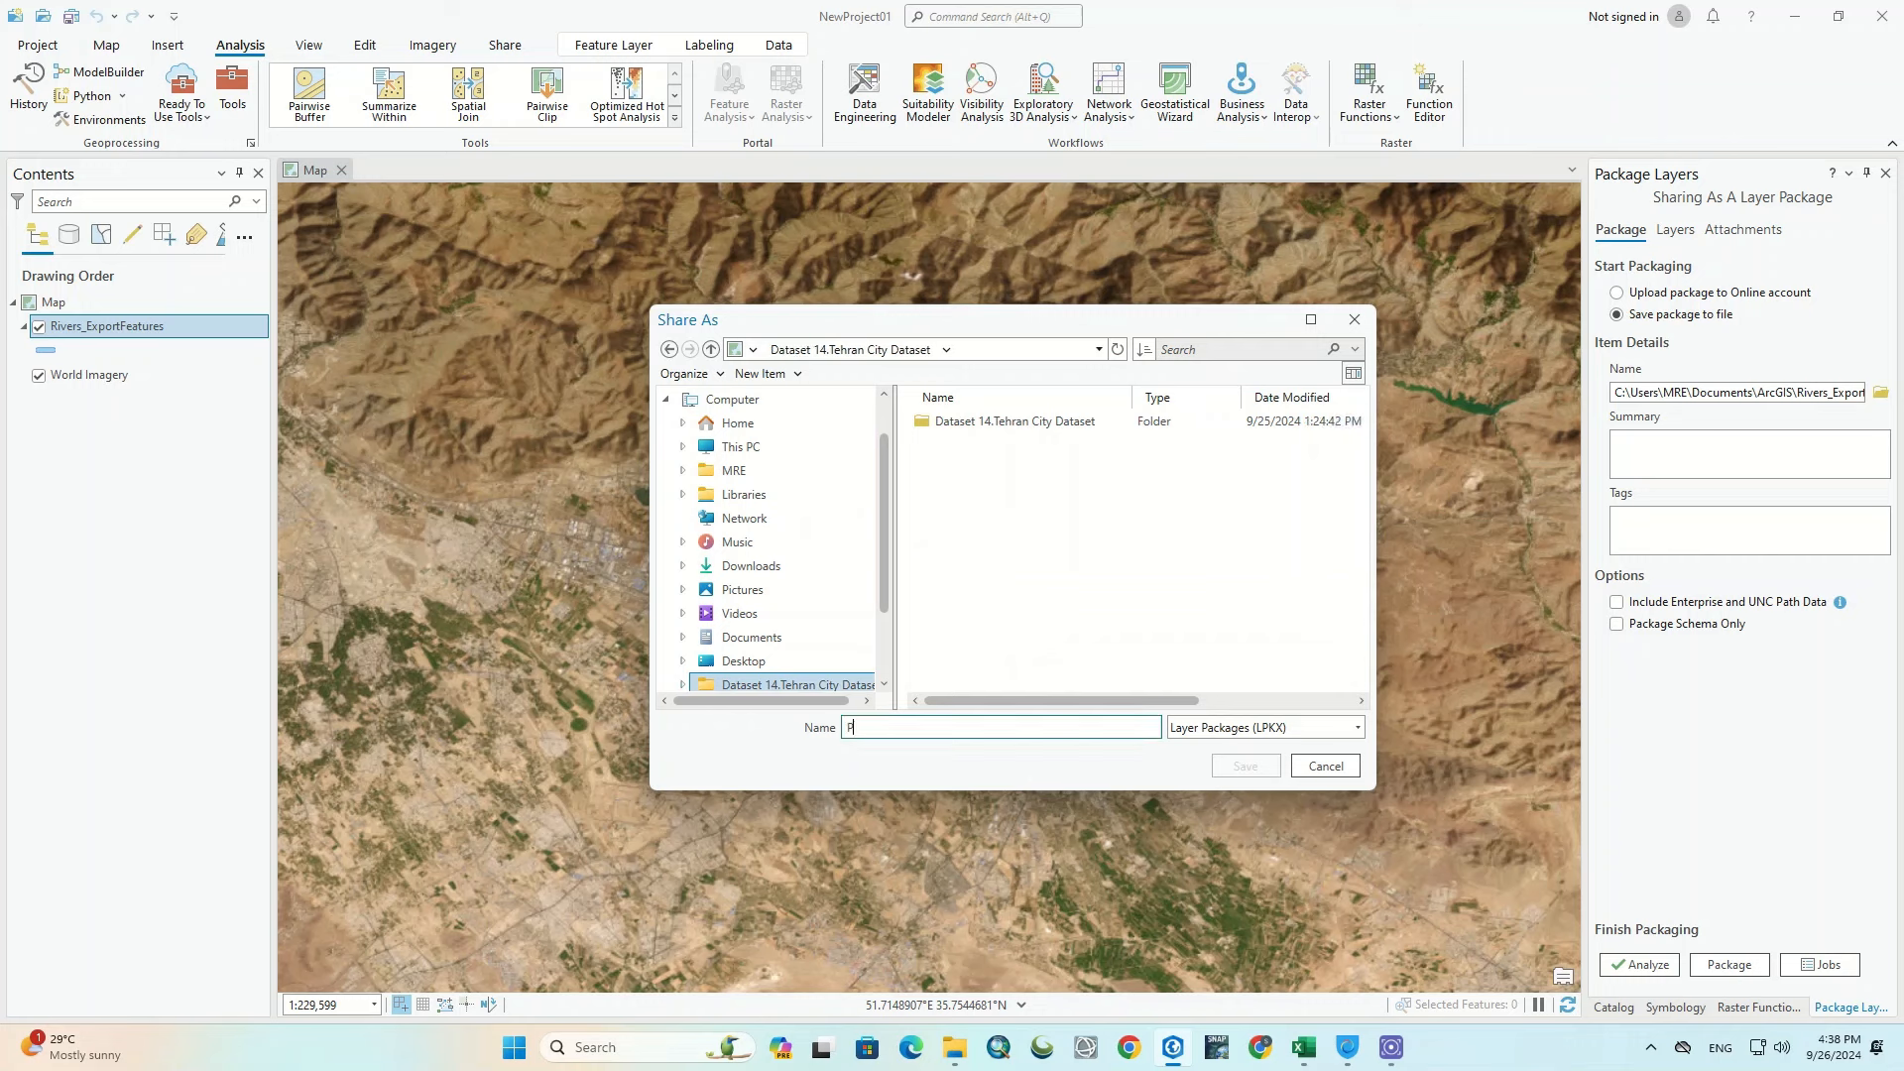
type("ackage1")
left_click(1245, 766)
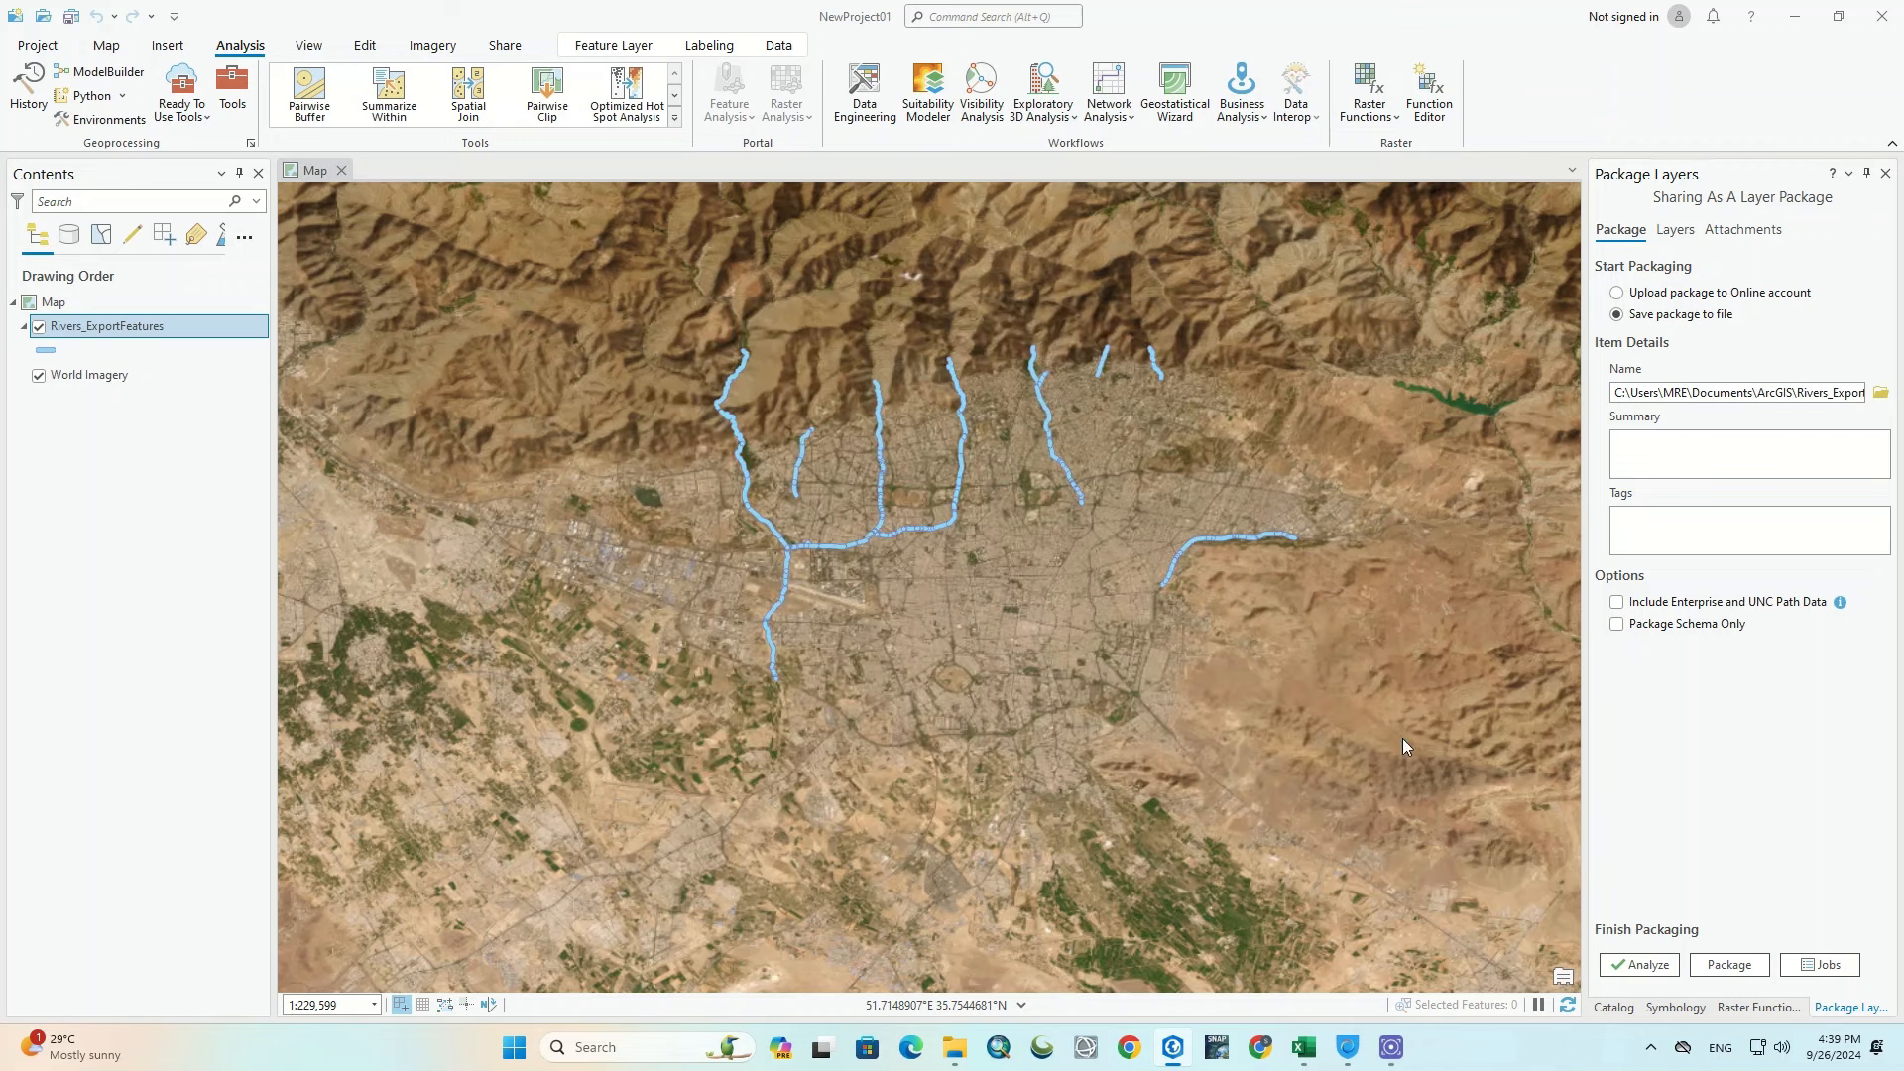
Step: Enter the package summary Tehran City and add the tags Tehran, City and River
left_click(1648, 456)
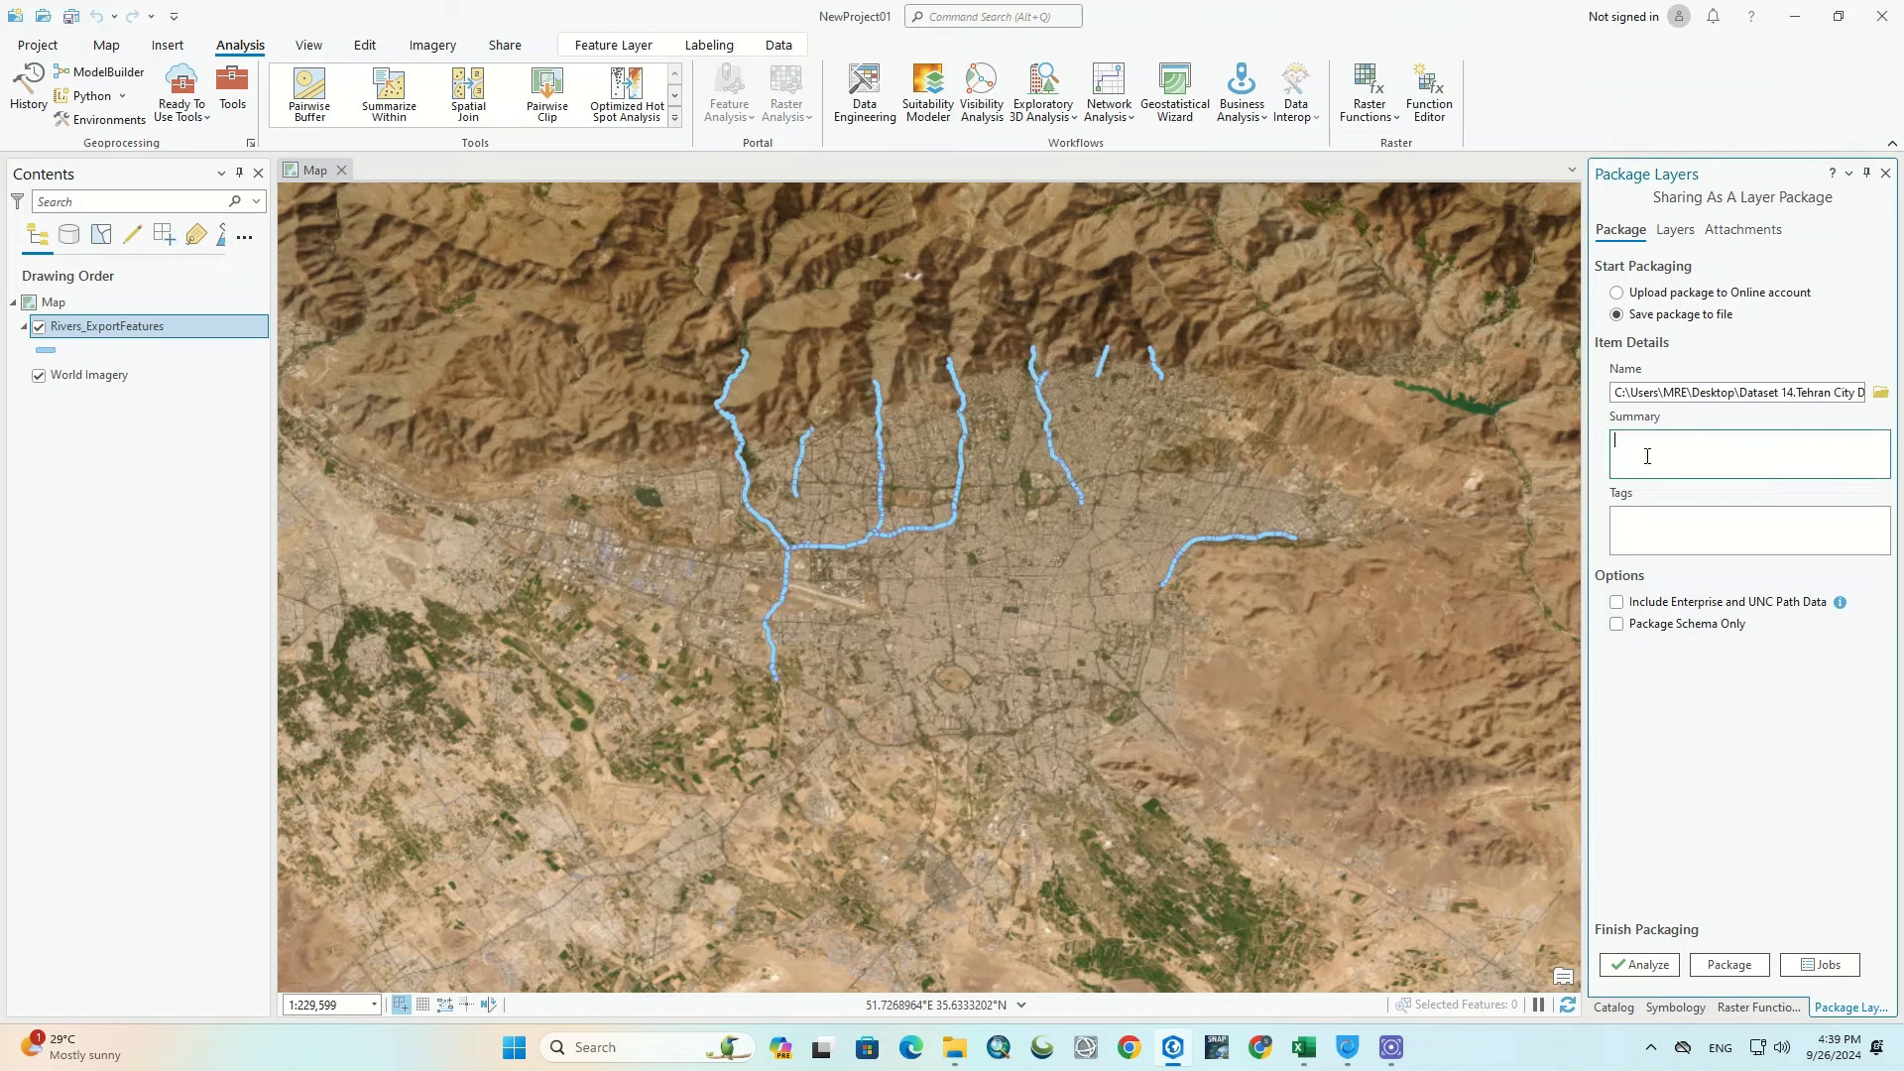
type("Tehran City")
left_click(1639, 523)
type("T")
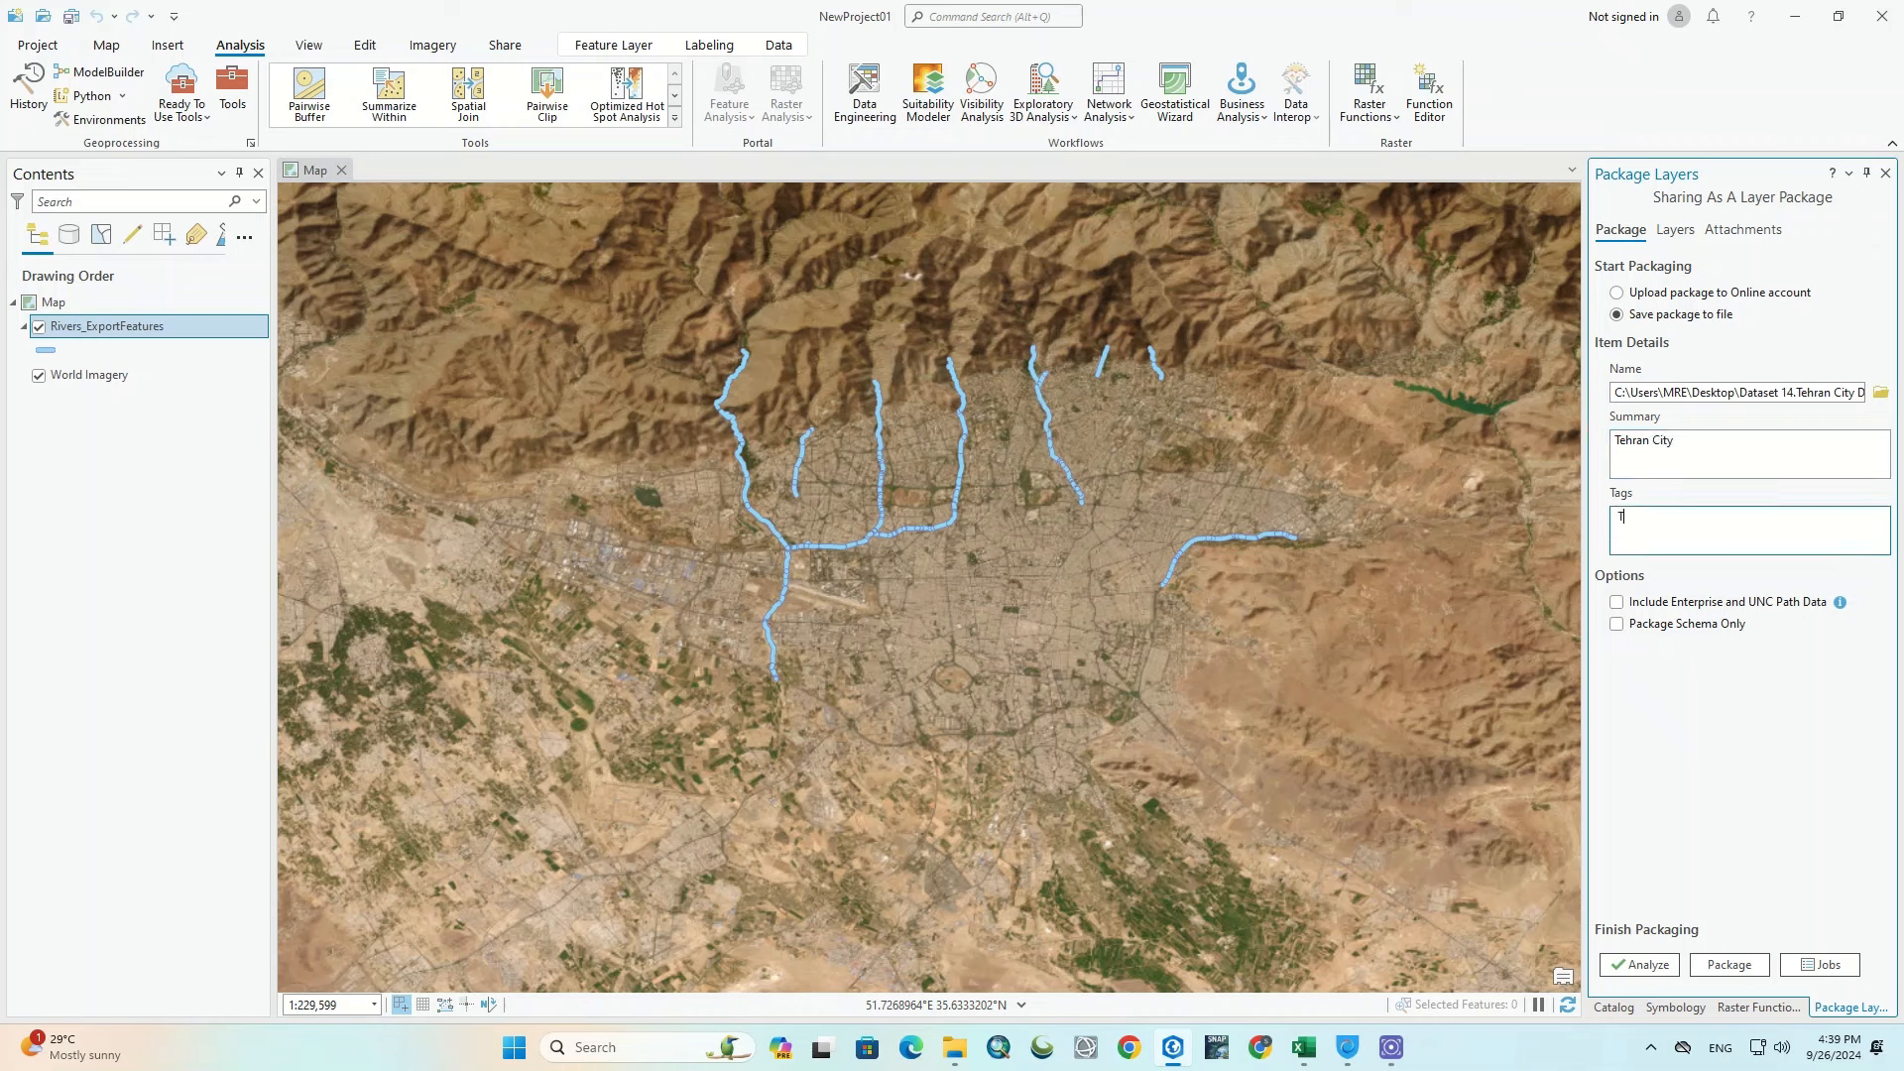
type("ehran")
key("Return")
type("City")
key("Return")
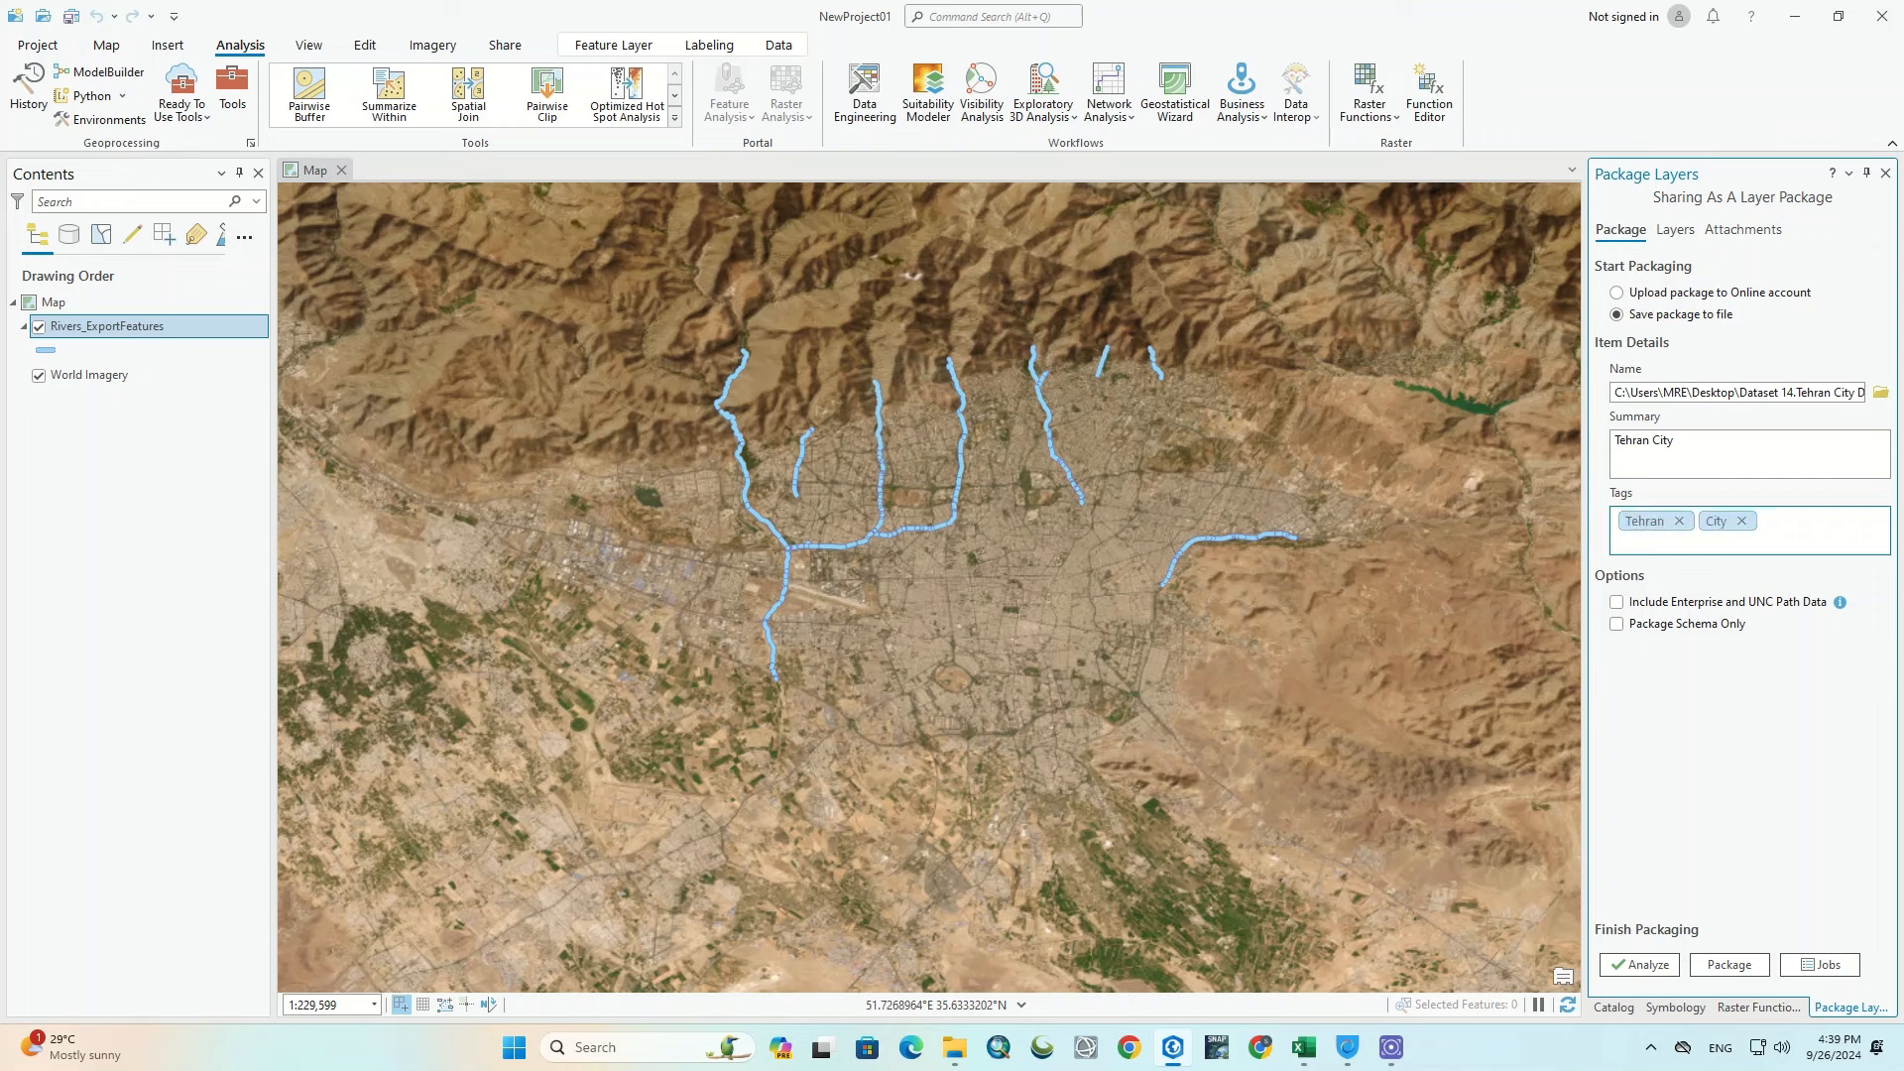
type("River")
key("Return")
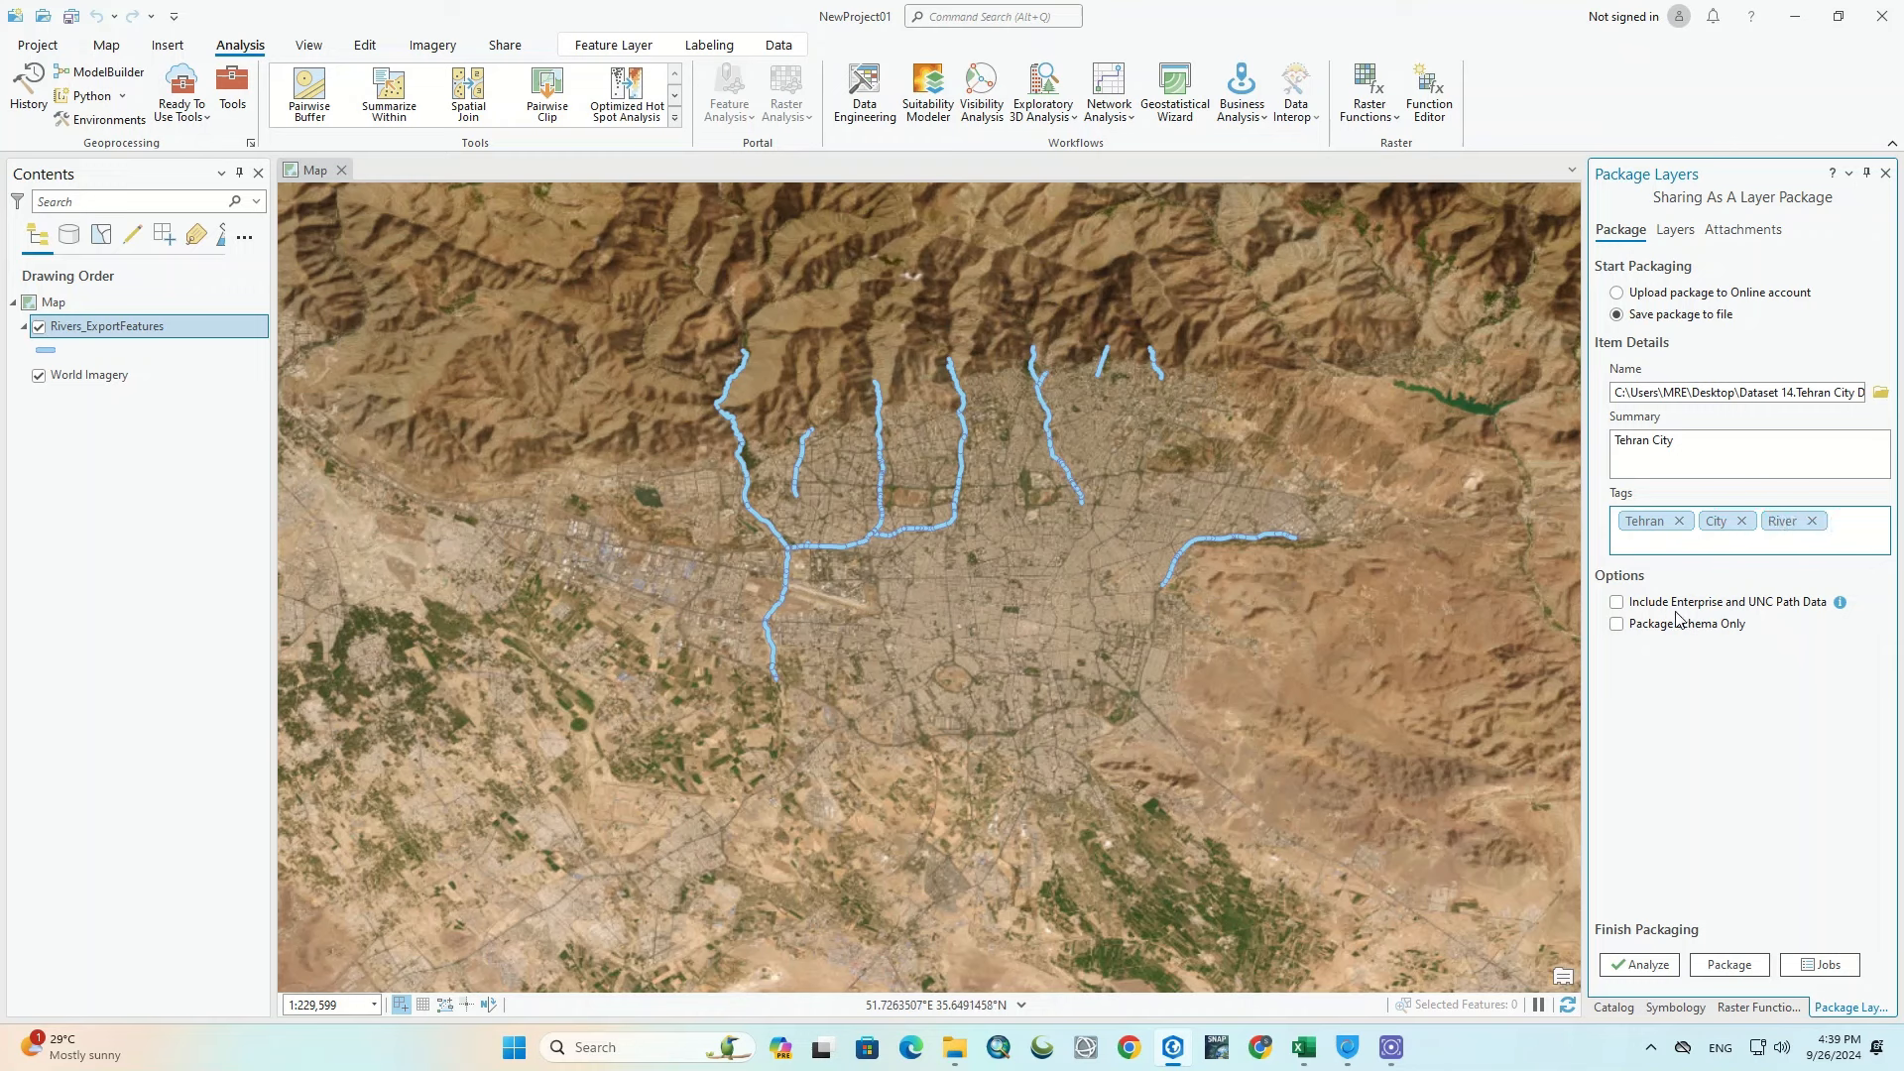
Step: Include Enterprise and UNC path data without restricting the package to schema only, then analyze and create the layer package
left_click(1635, 627)
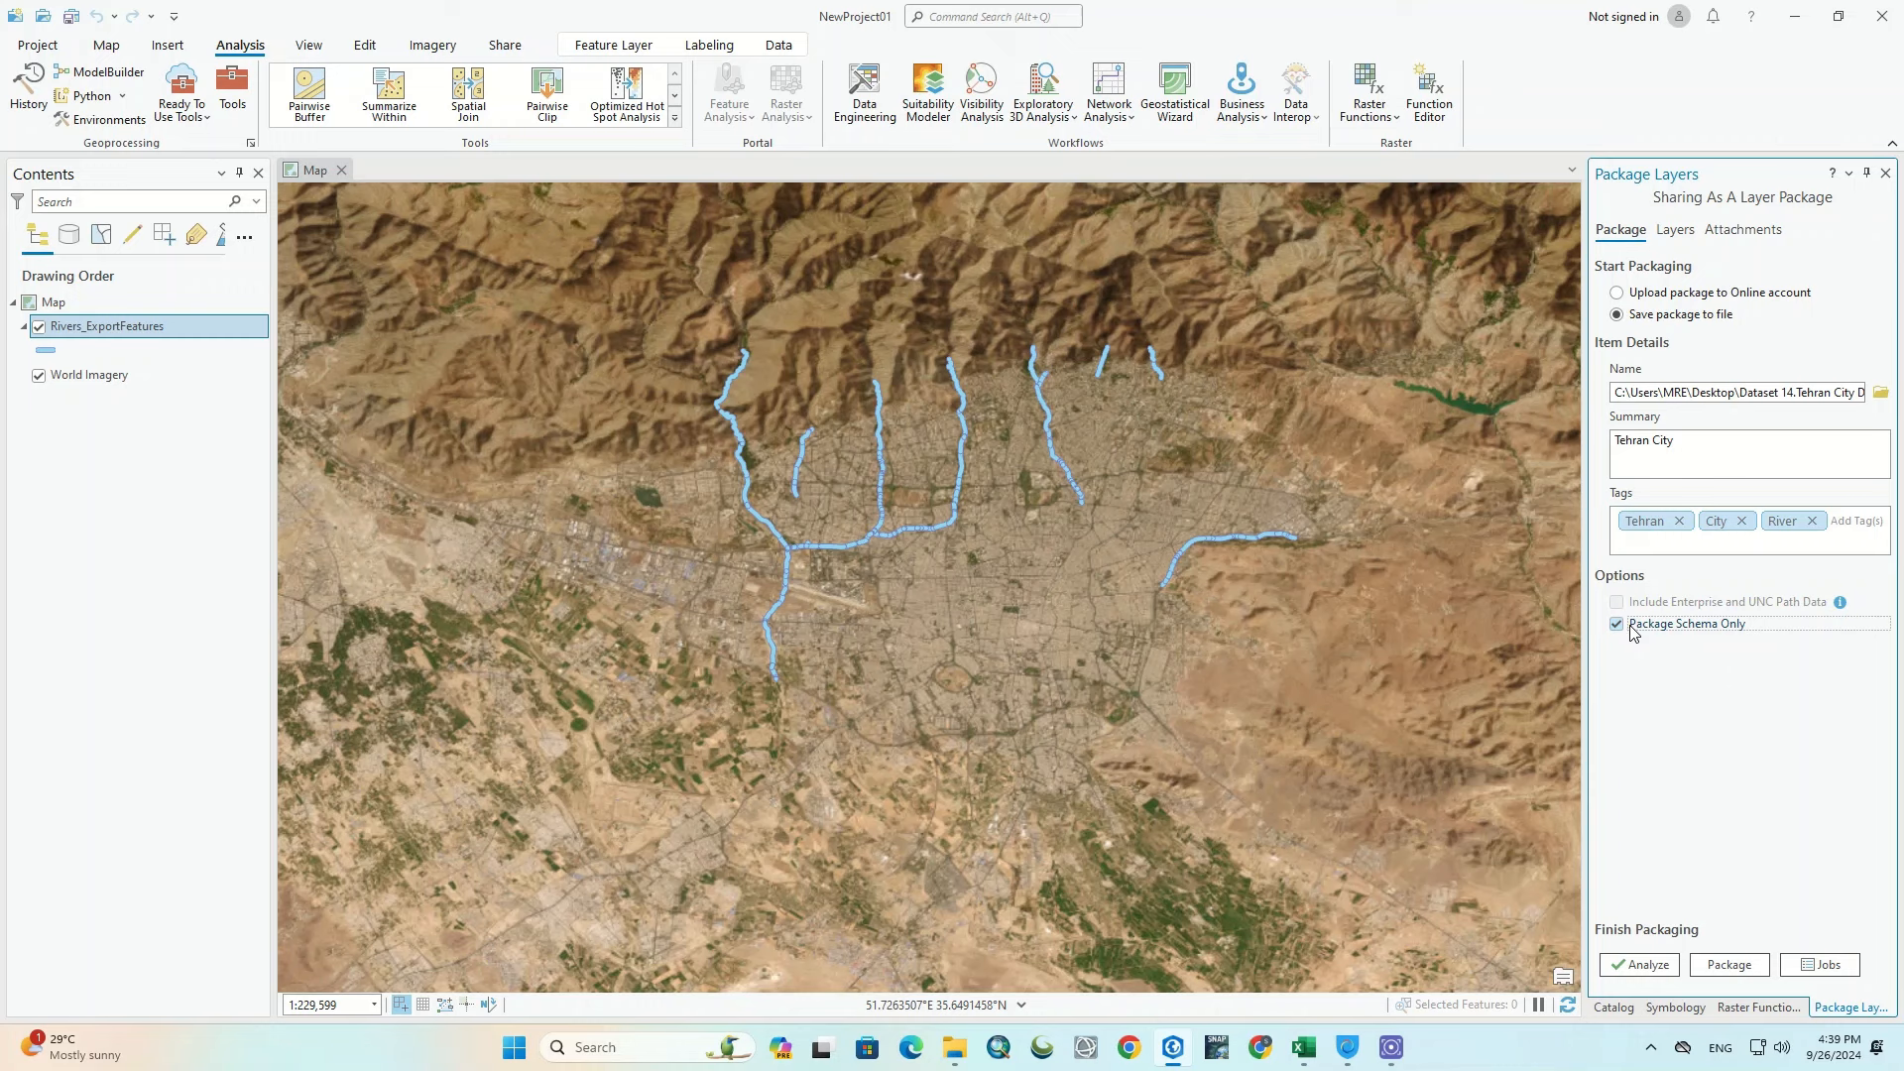
left_click(1618, 624)
left_click(1618, 602)
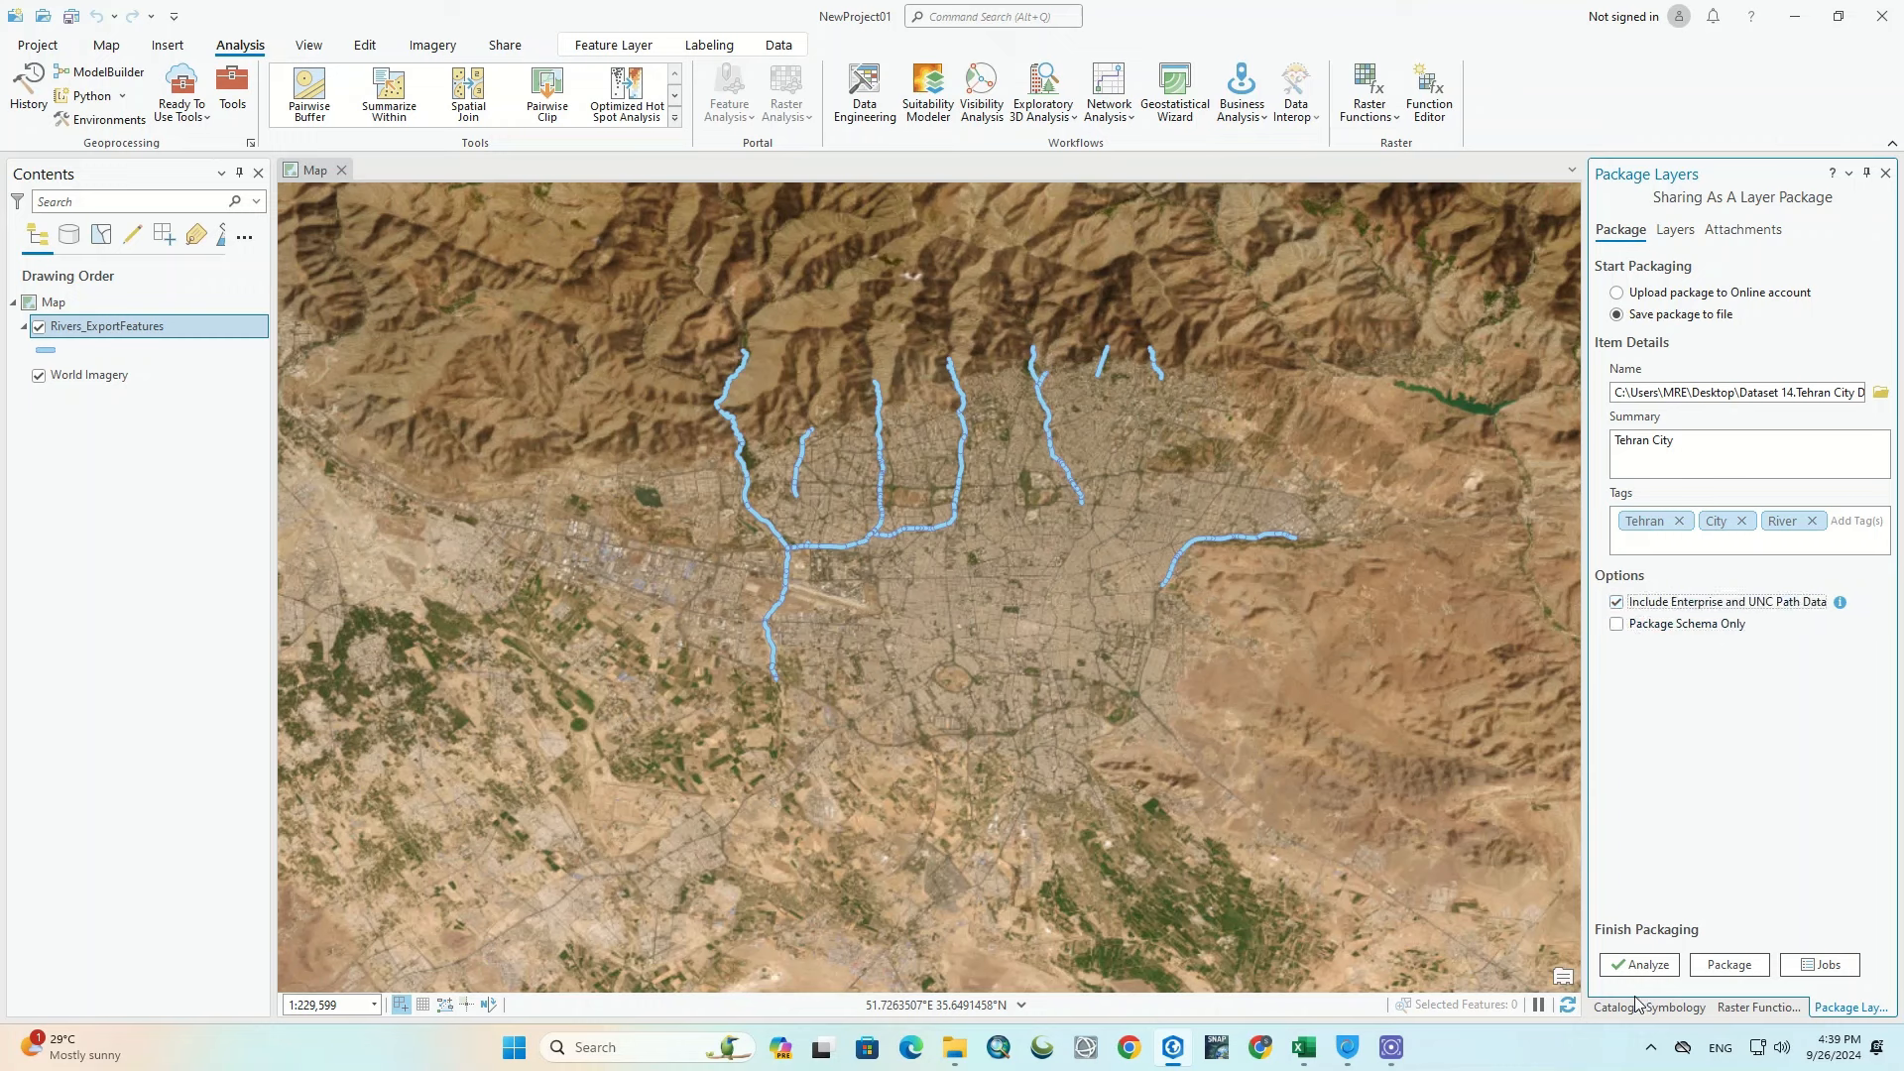
left_click(1642, 967)
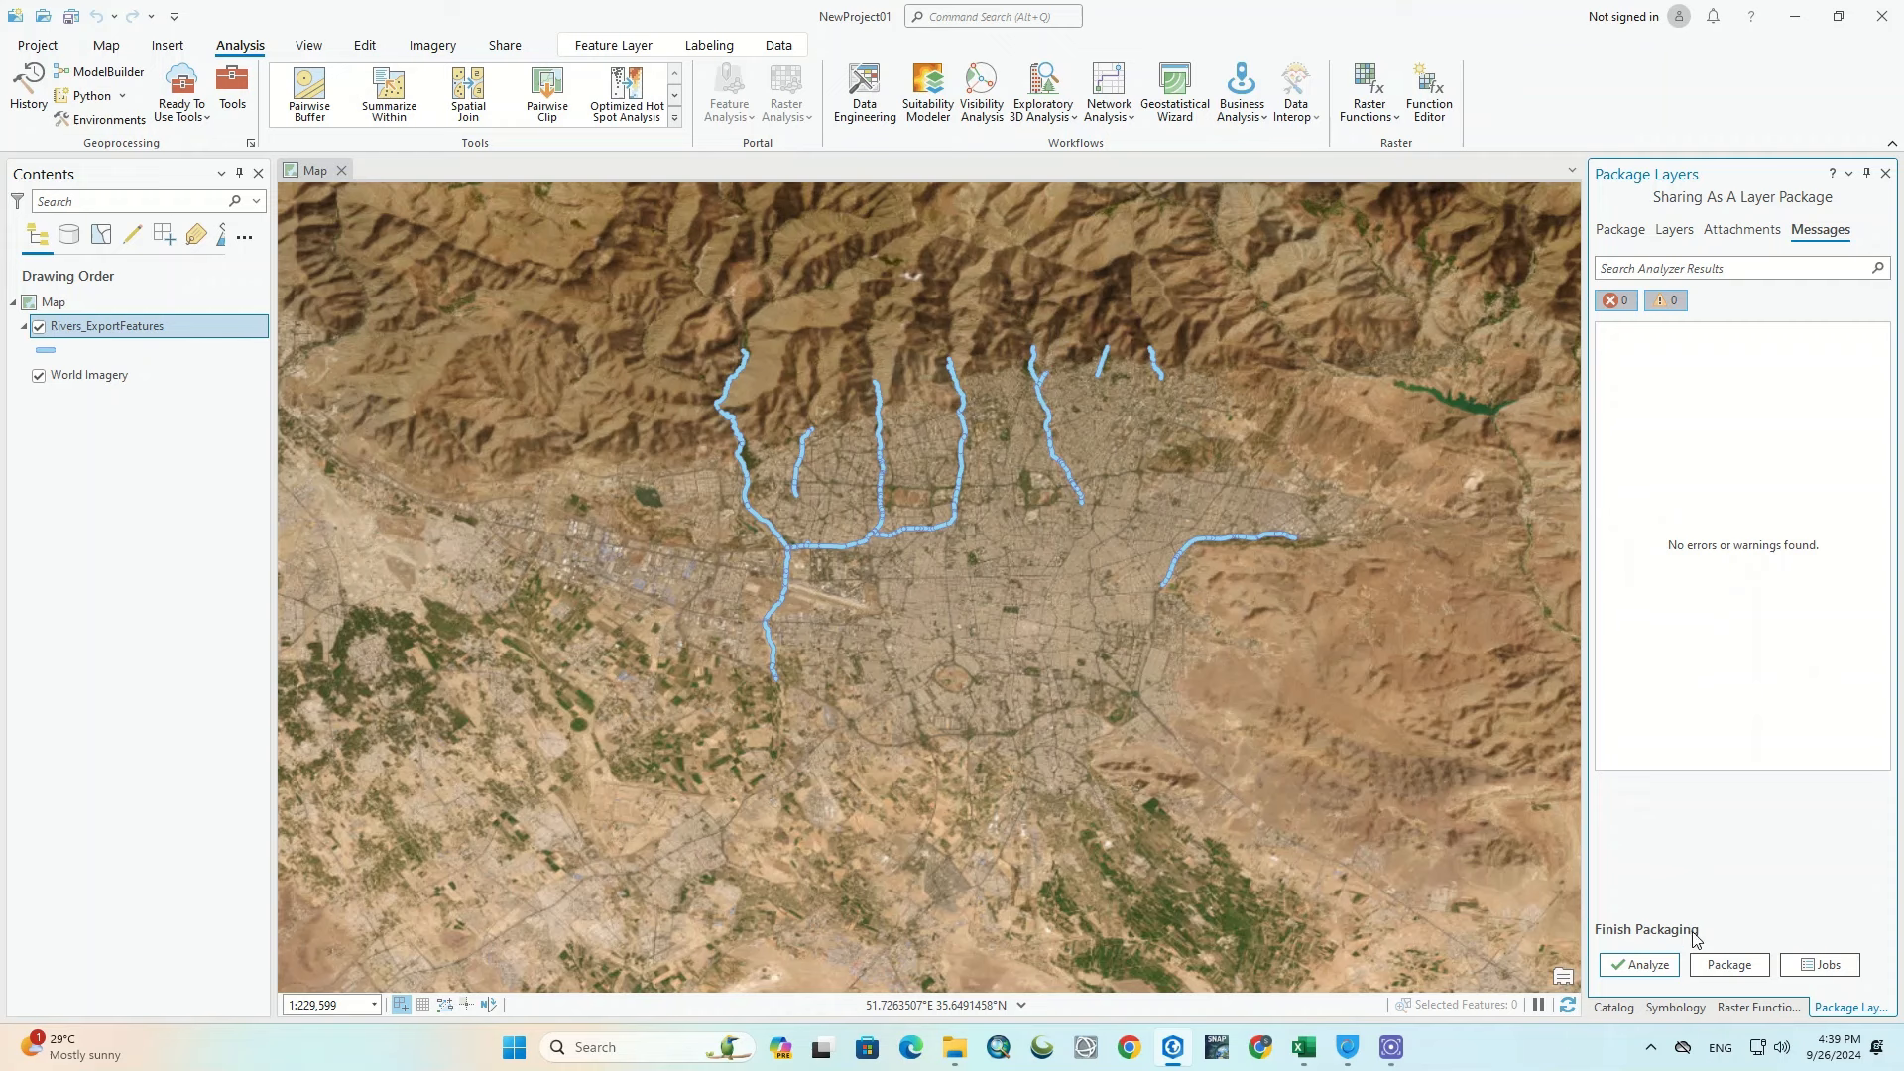
left_click(1721, 969)
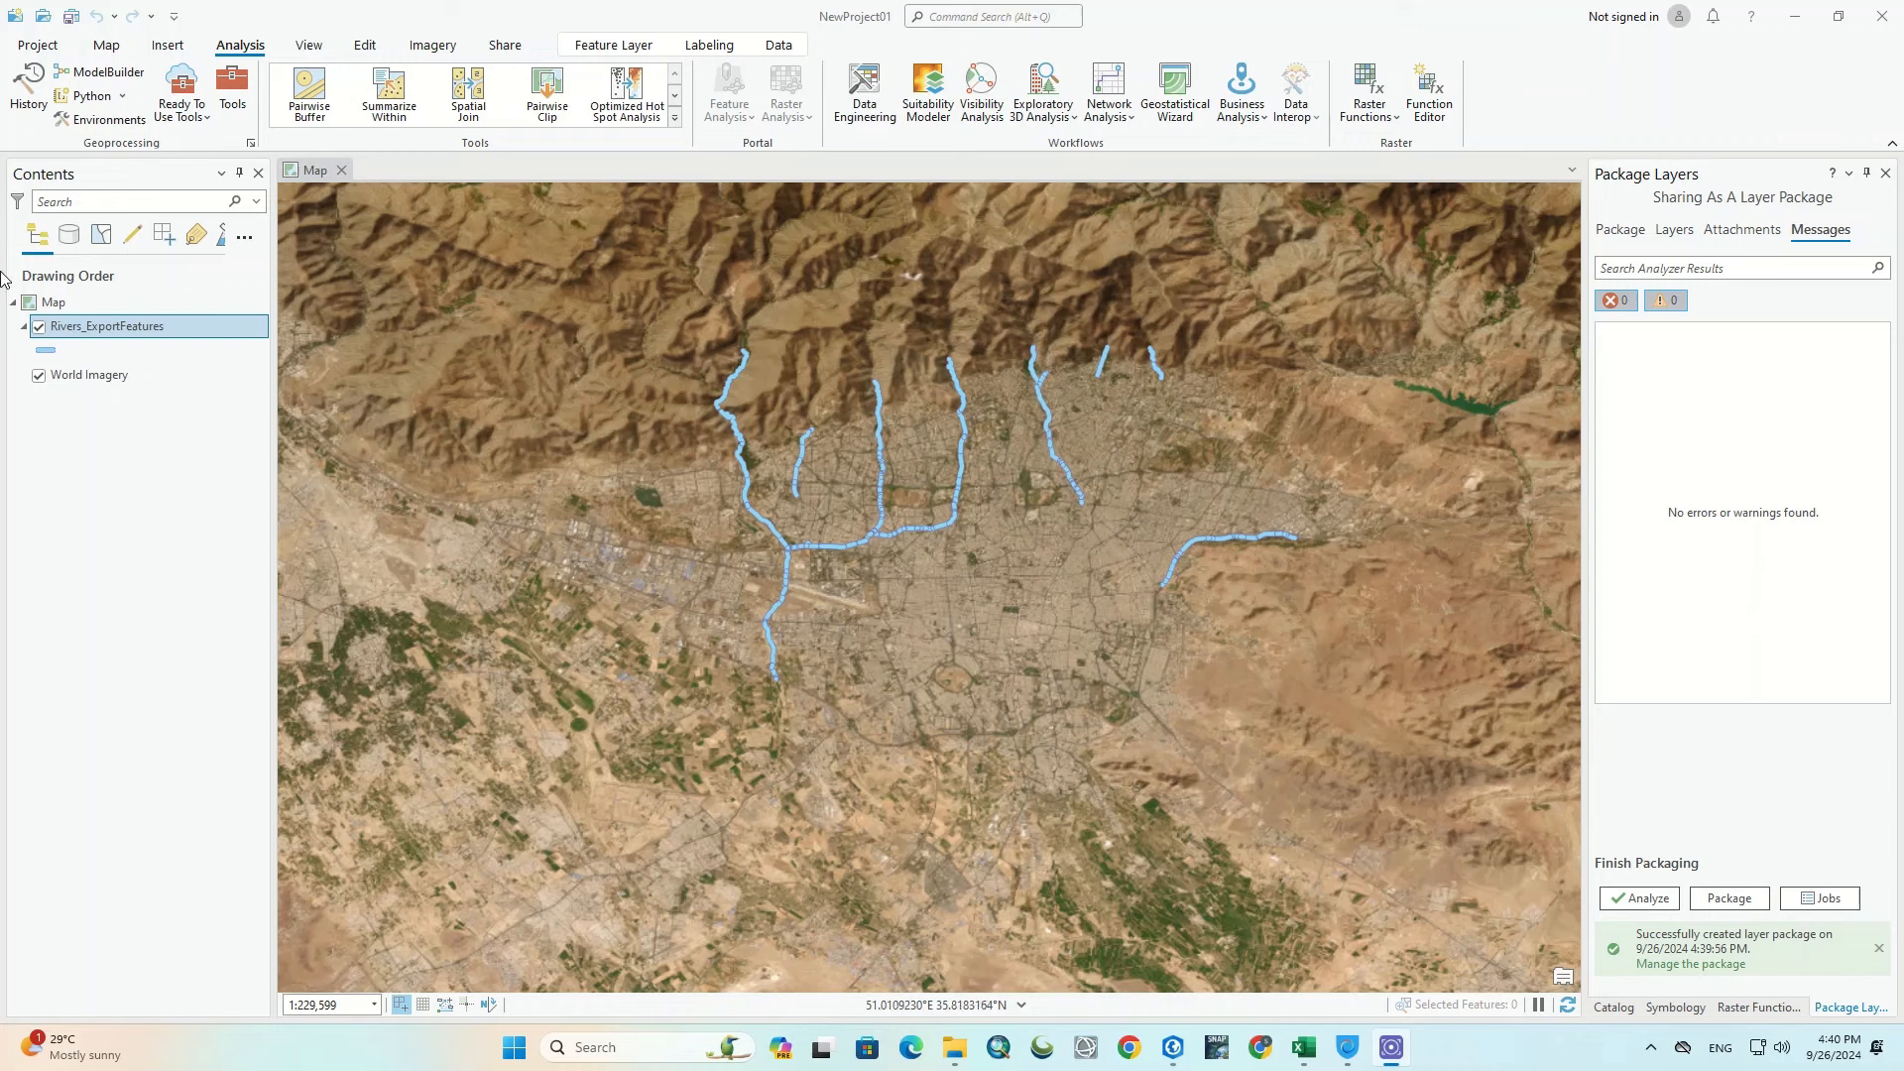
Step: Hide the Rivers_ExportFeatures layer and add a folder connection to the Dataset 14.Tehran City Dataset folder, expanding it to reach Package01.lpkx
left_click(38, 327)
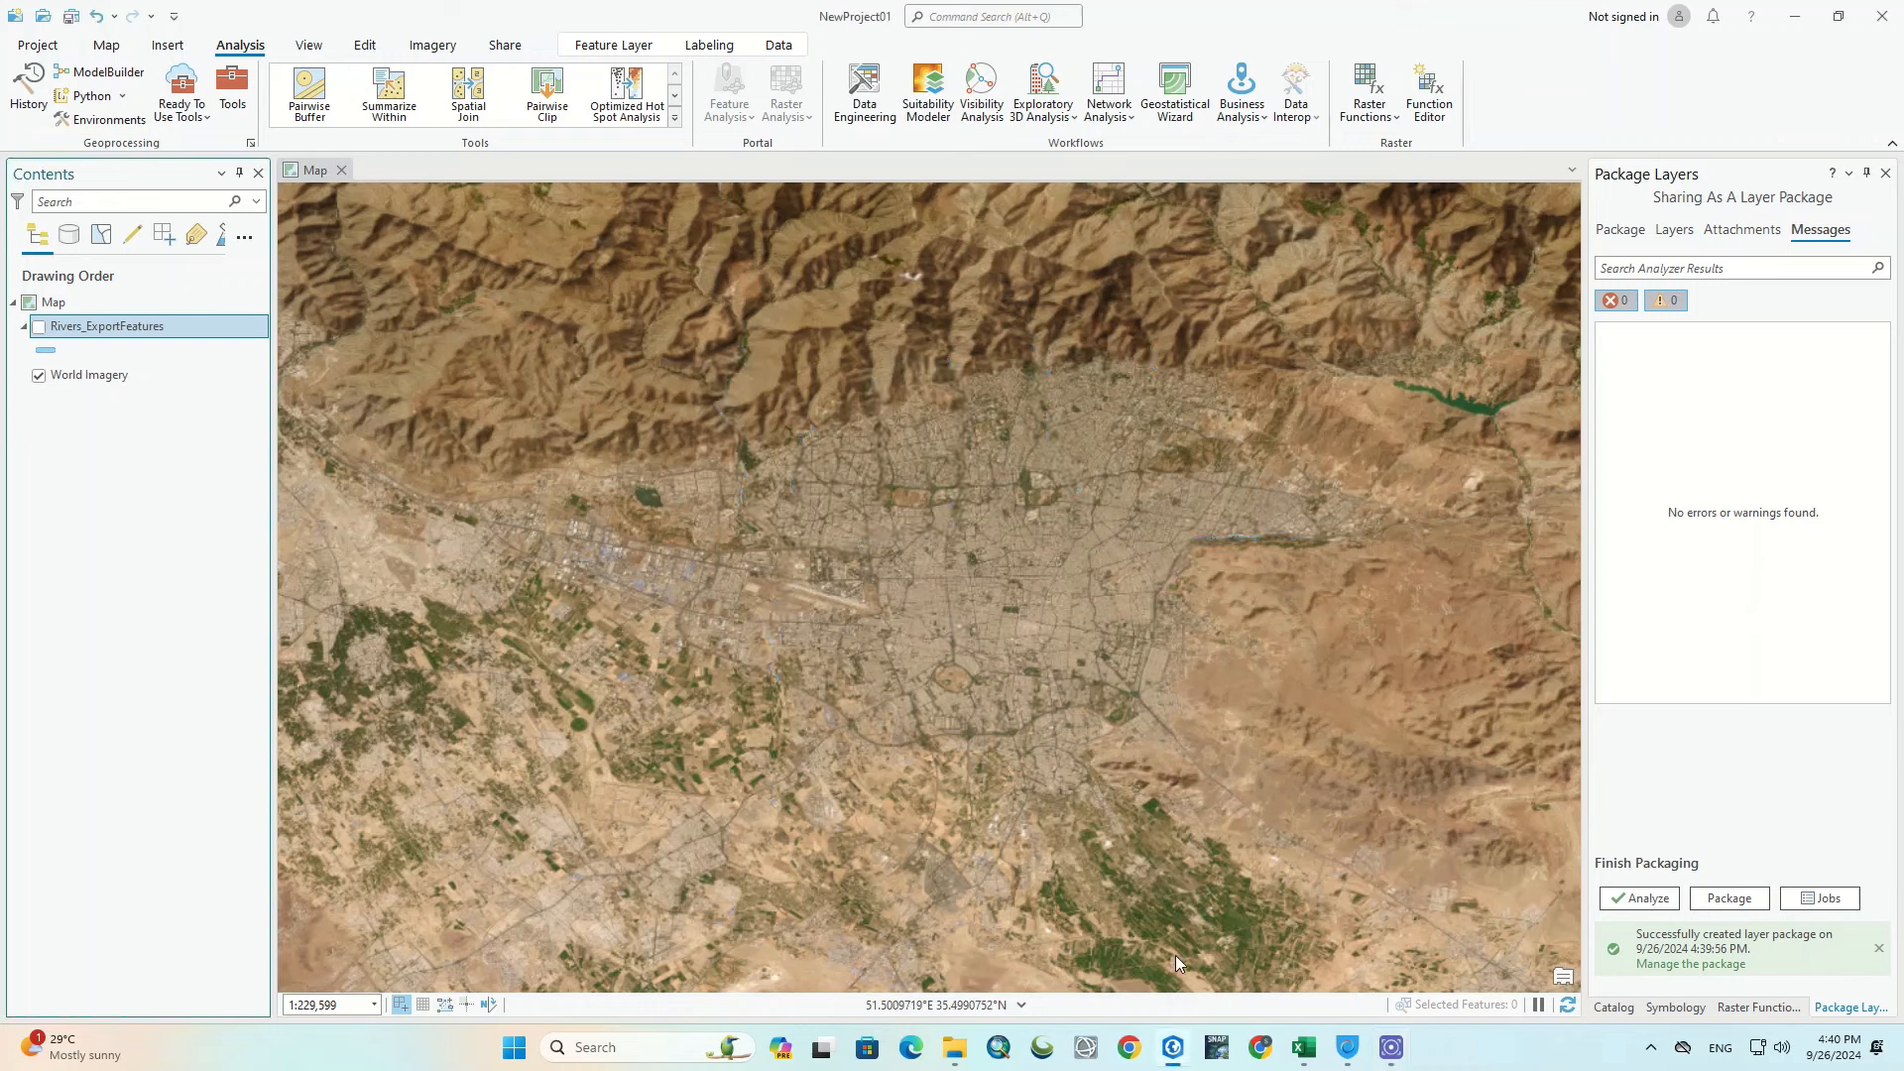
left_click(1613, 1007)
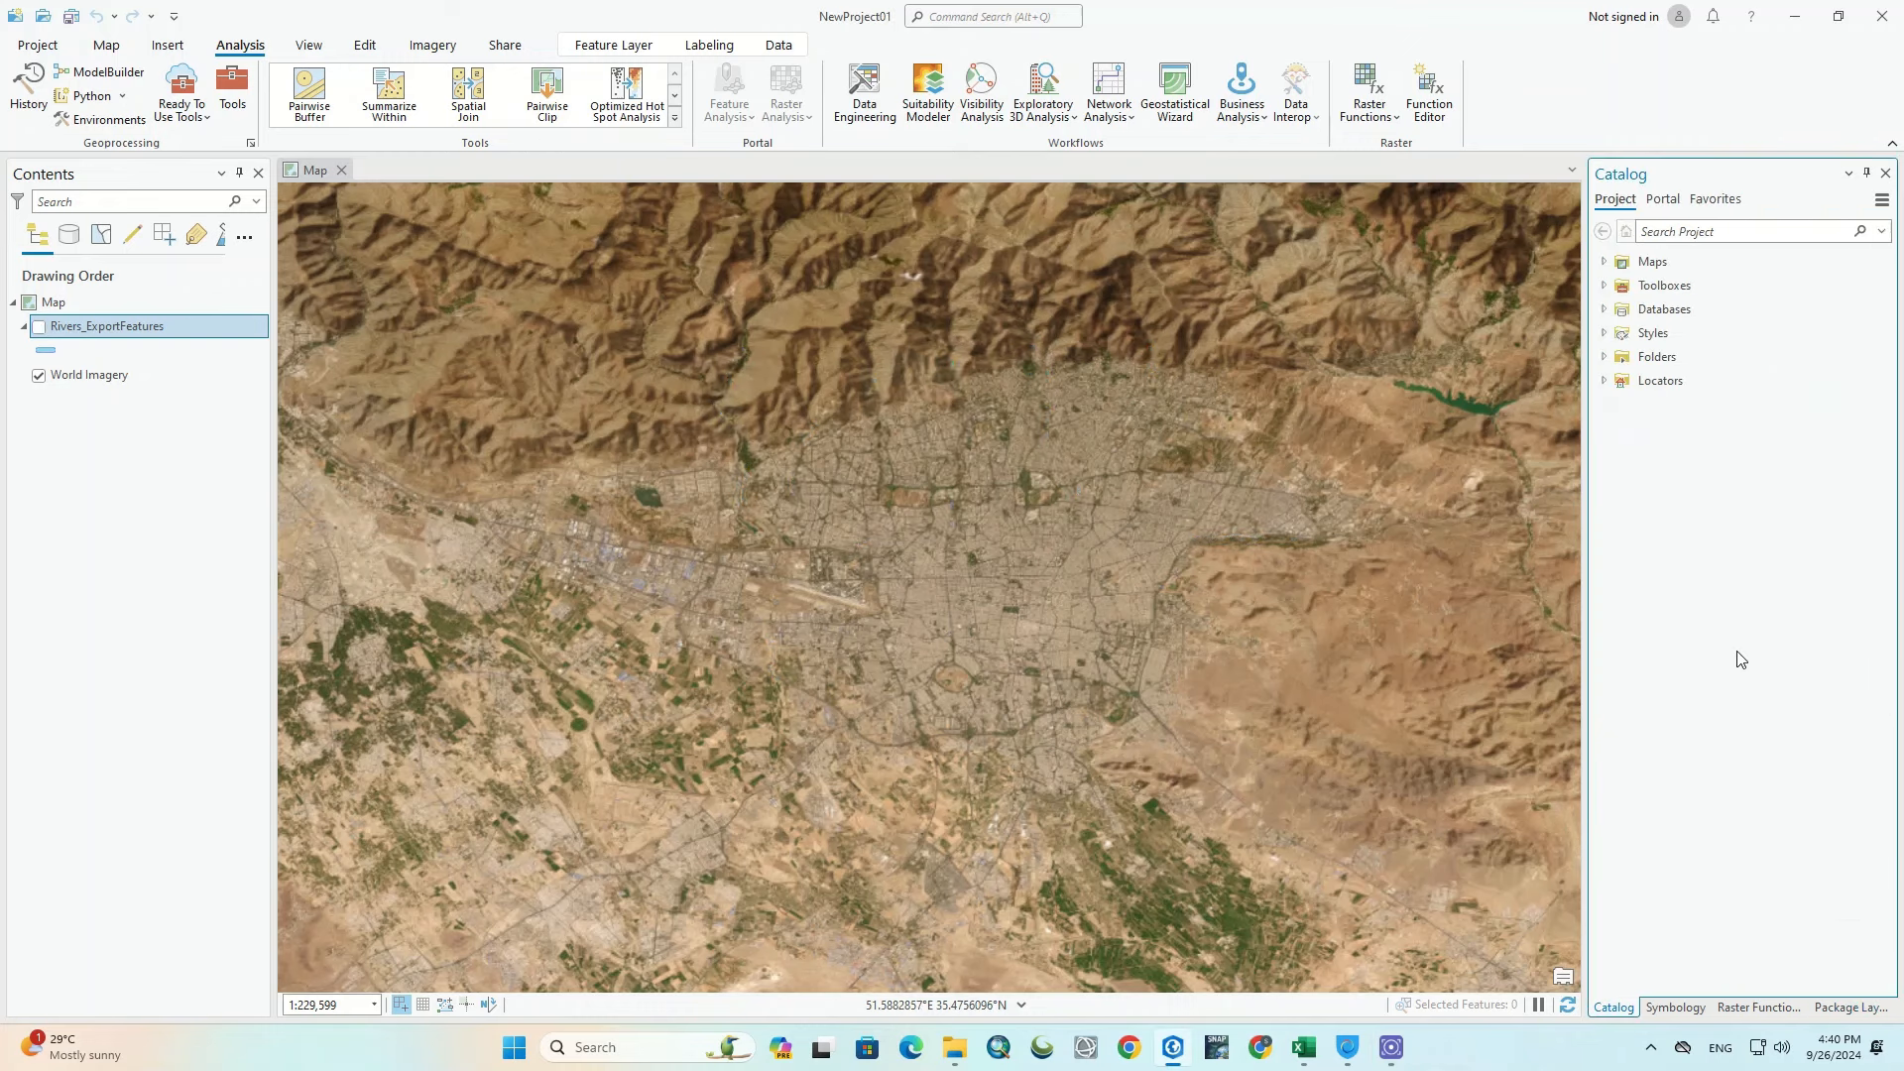
left_click(1604, 356)
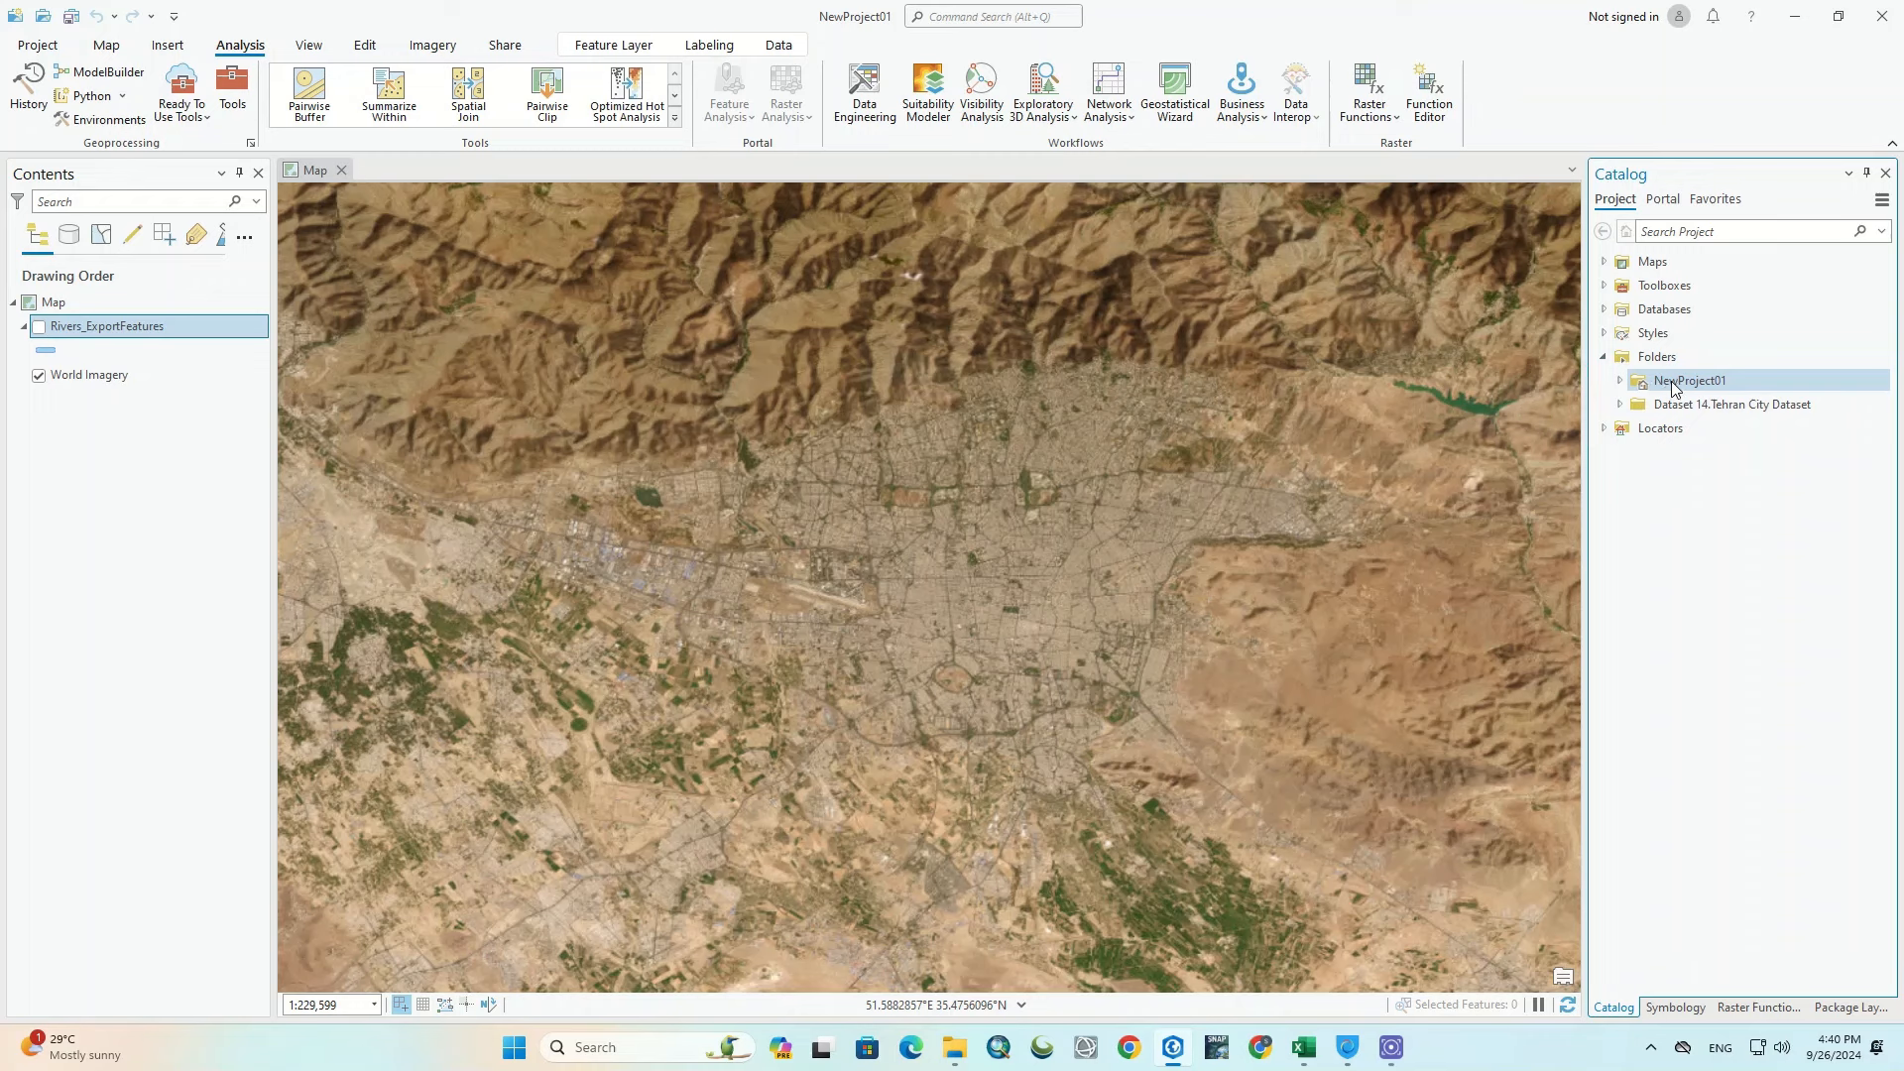
double_click(1641, 409)
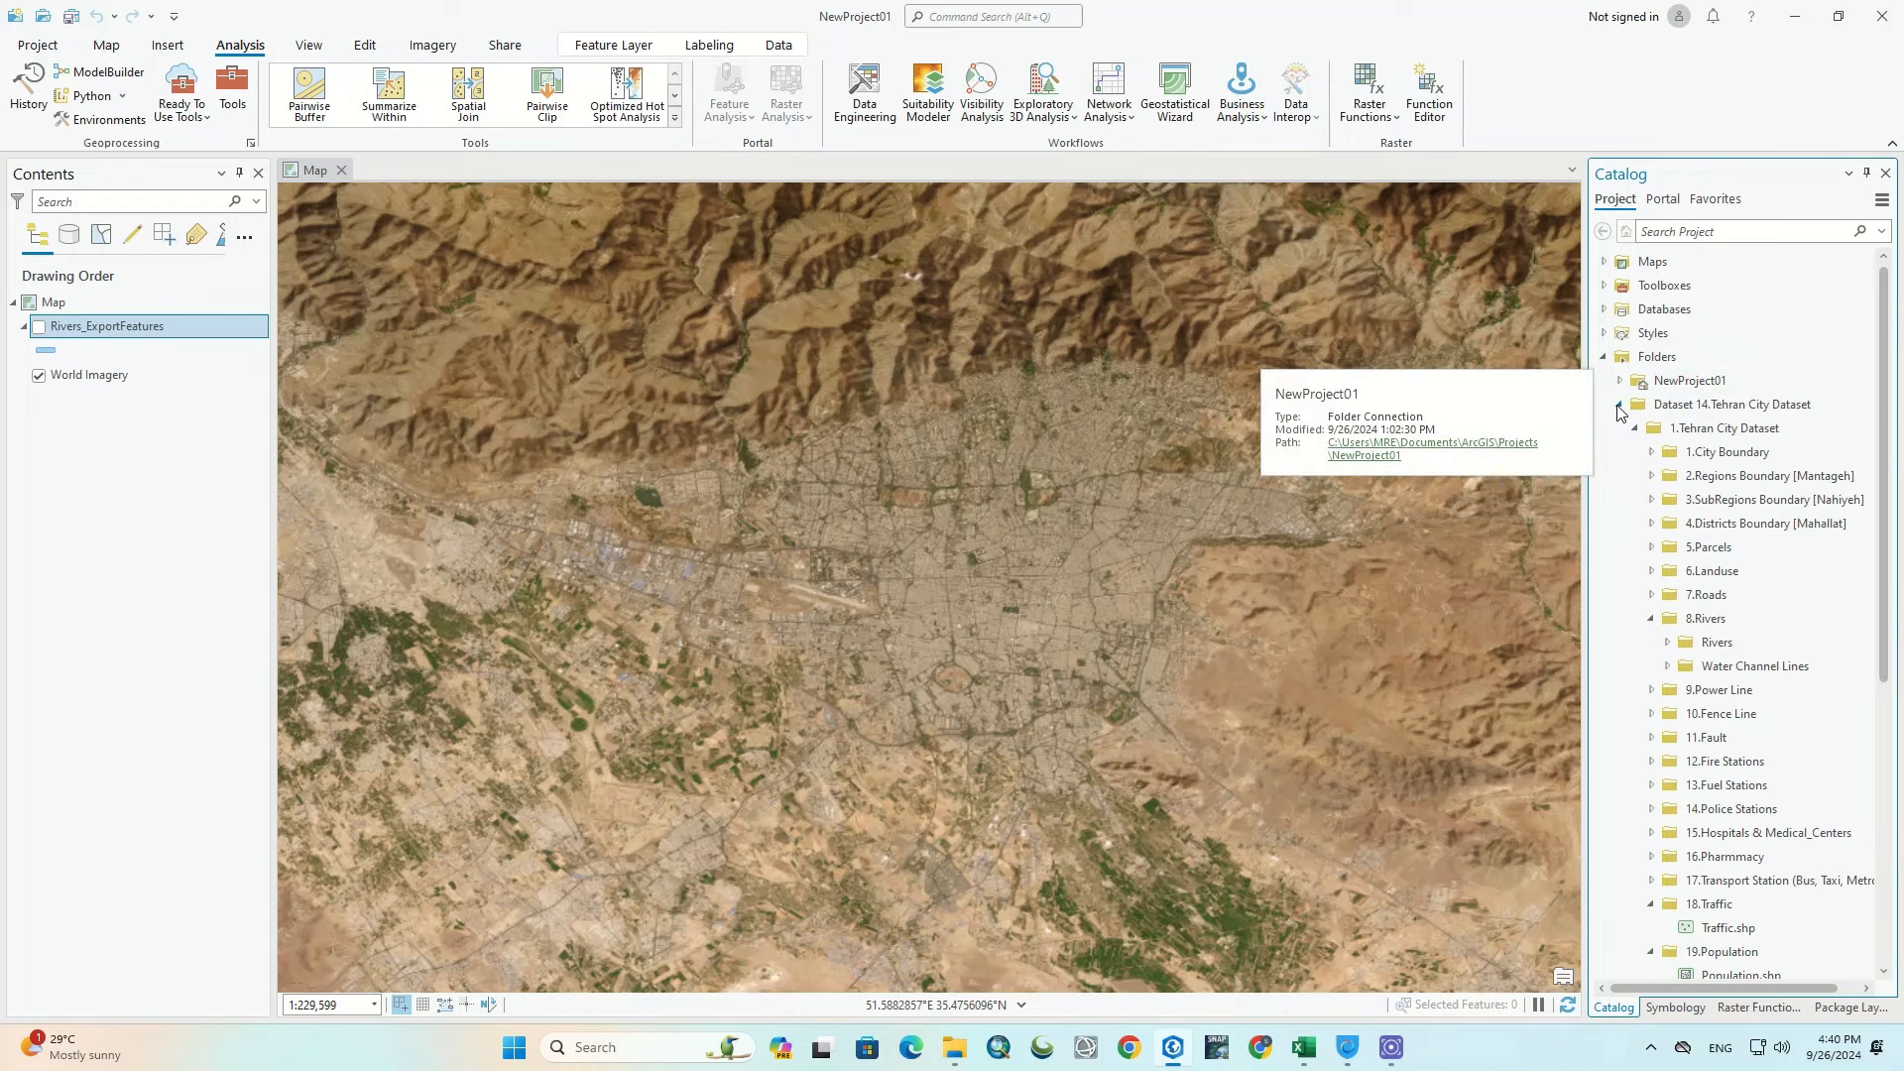
right_click(1650, 361)
left_click(1681, 373)
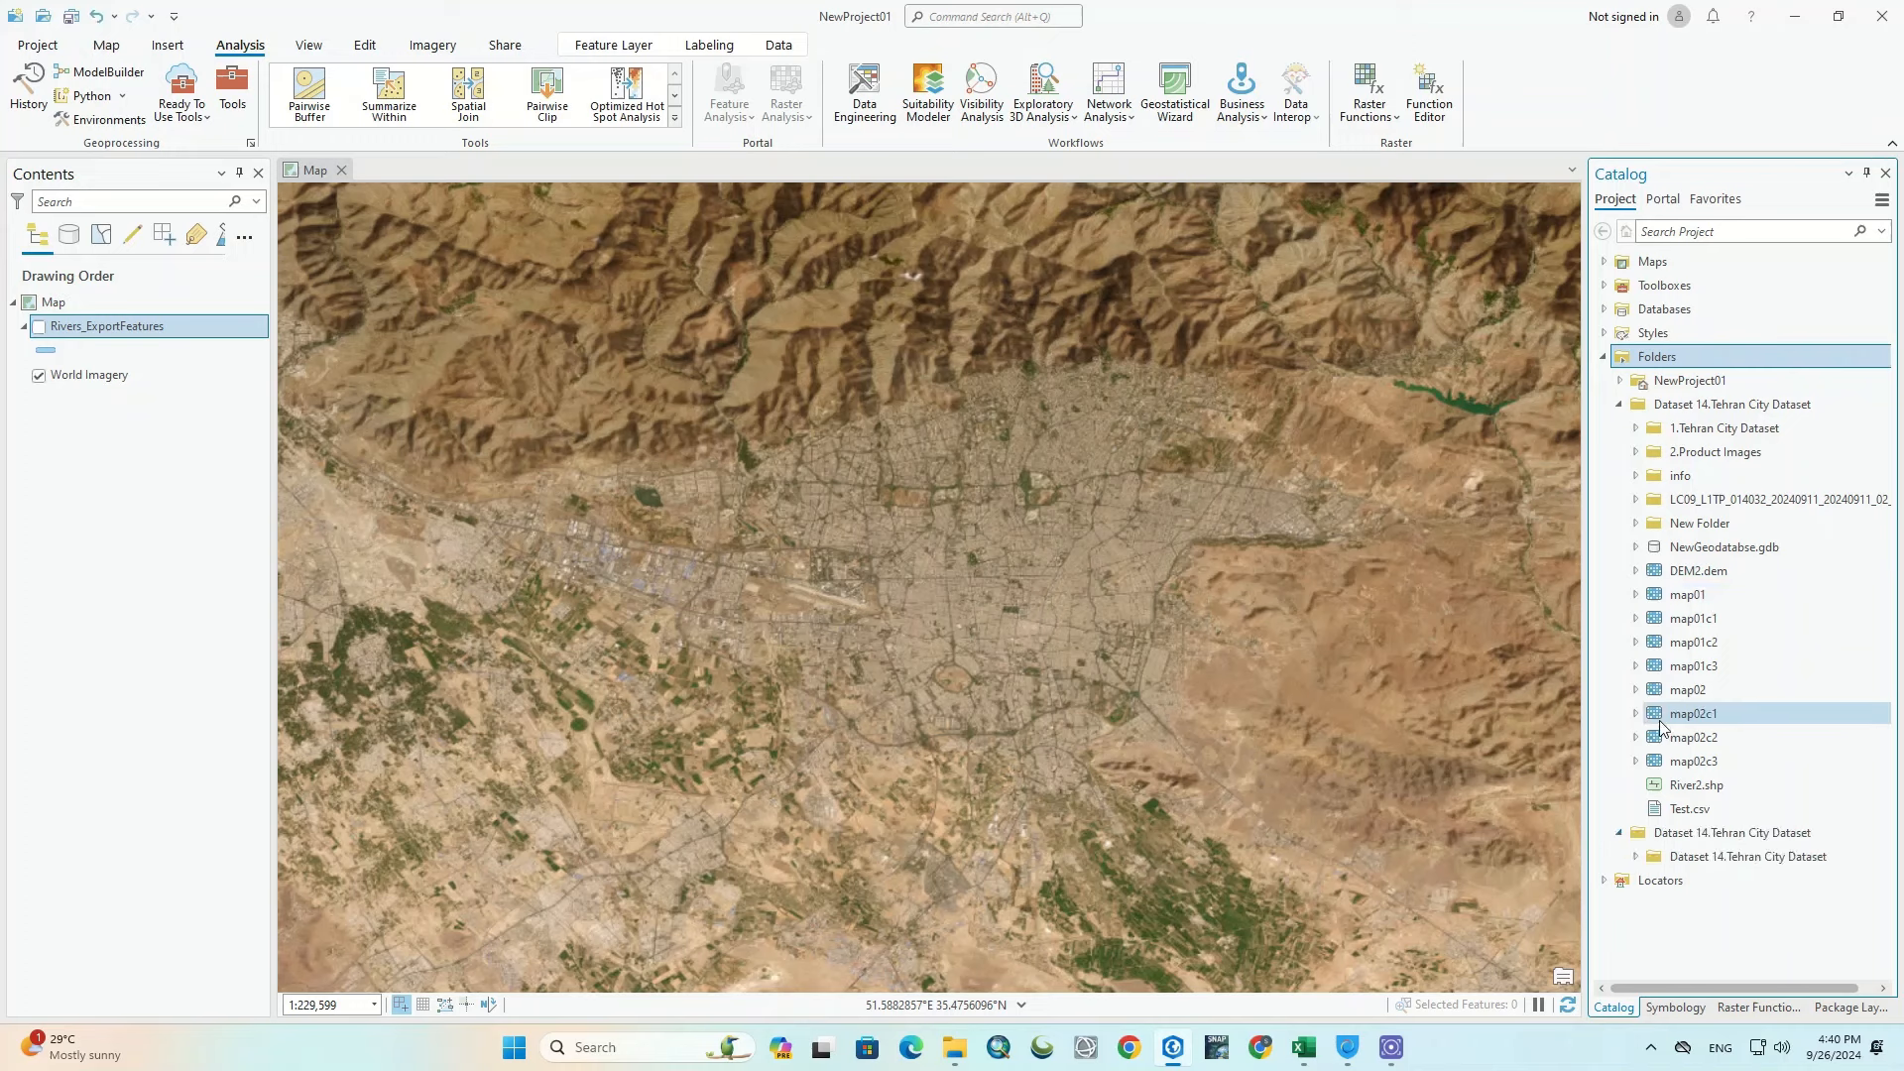
left_click(1636, 857)
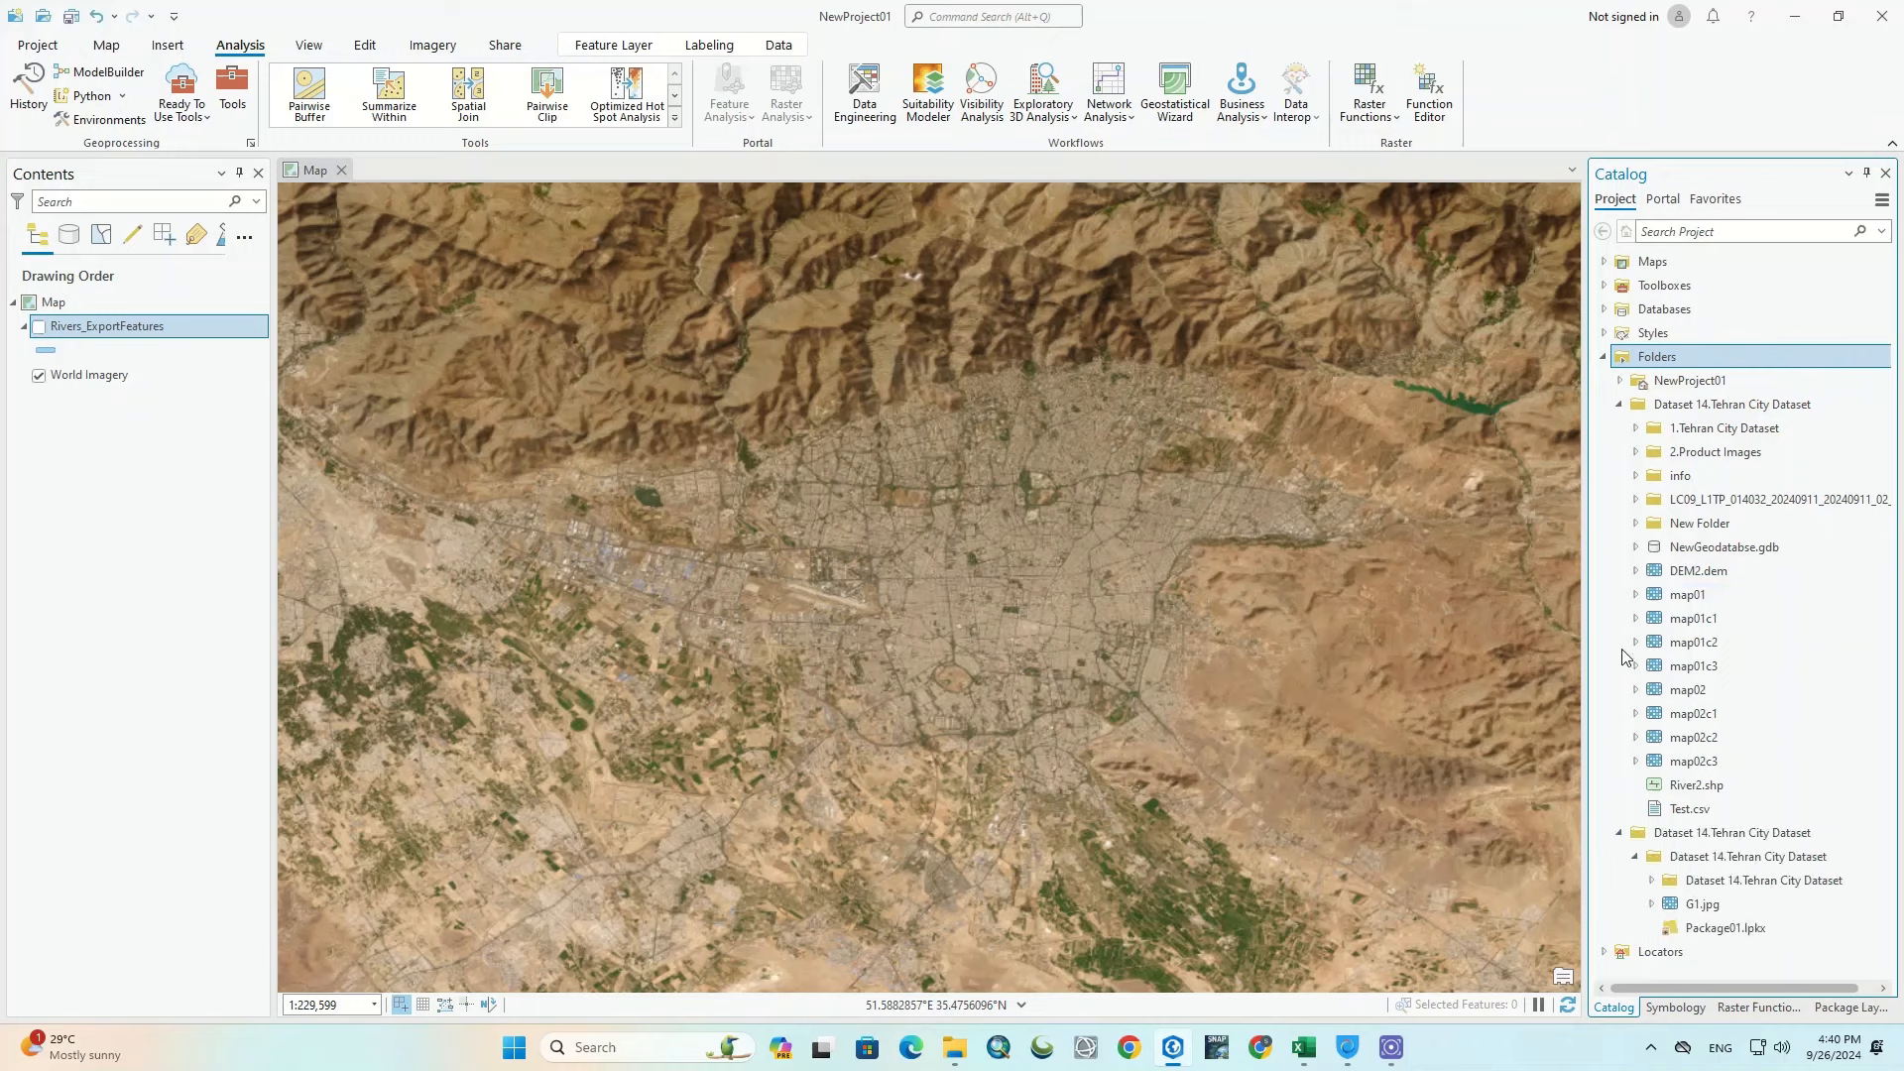
Step: Add Package01.lpkx to the map and toggle the visibility of both Rivers_ExportFeatures layers to compare them
left_click(1683, 930)
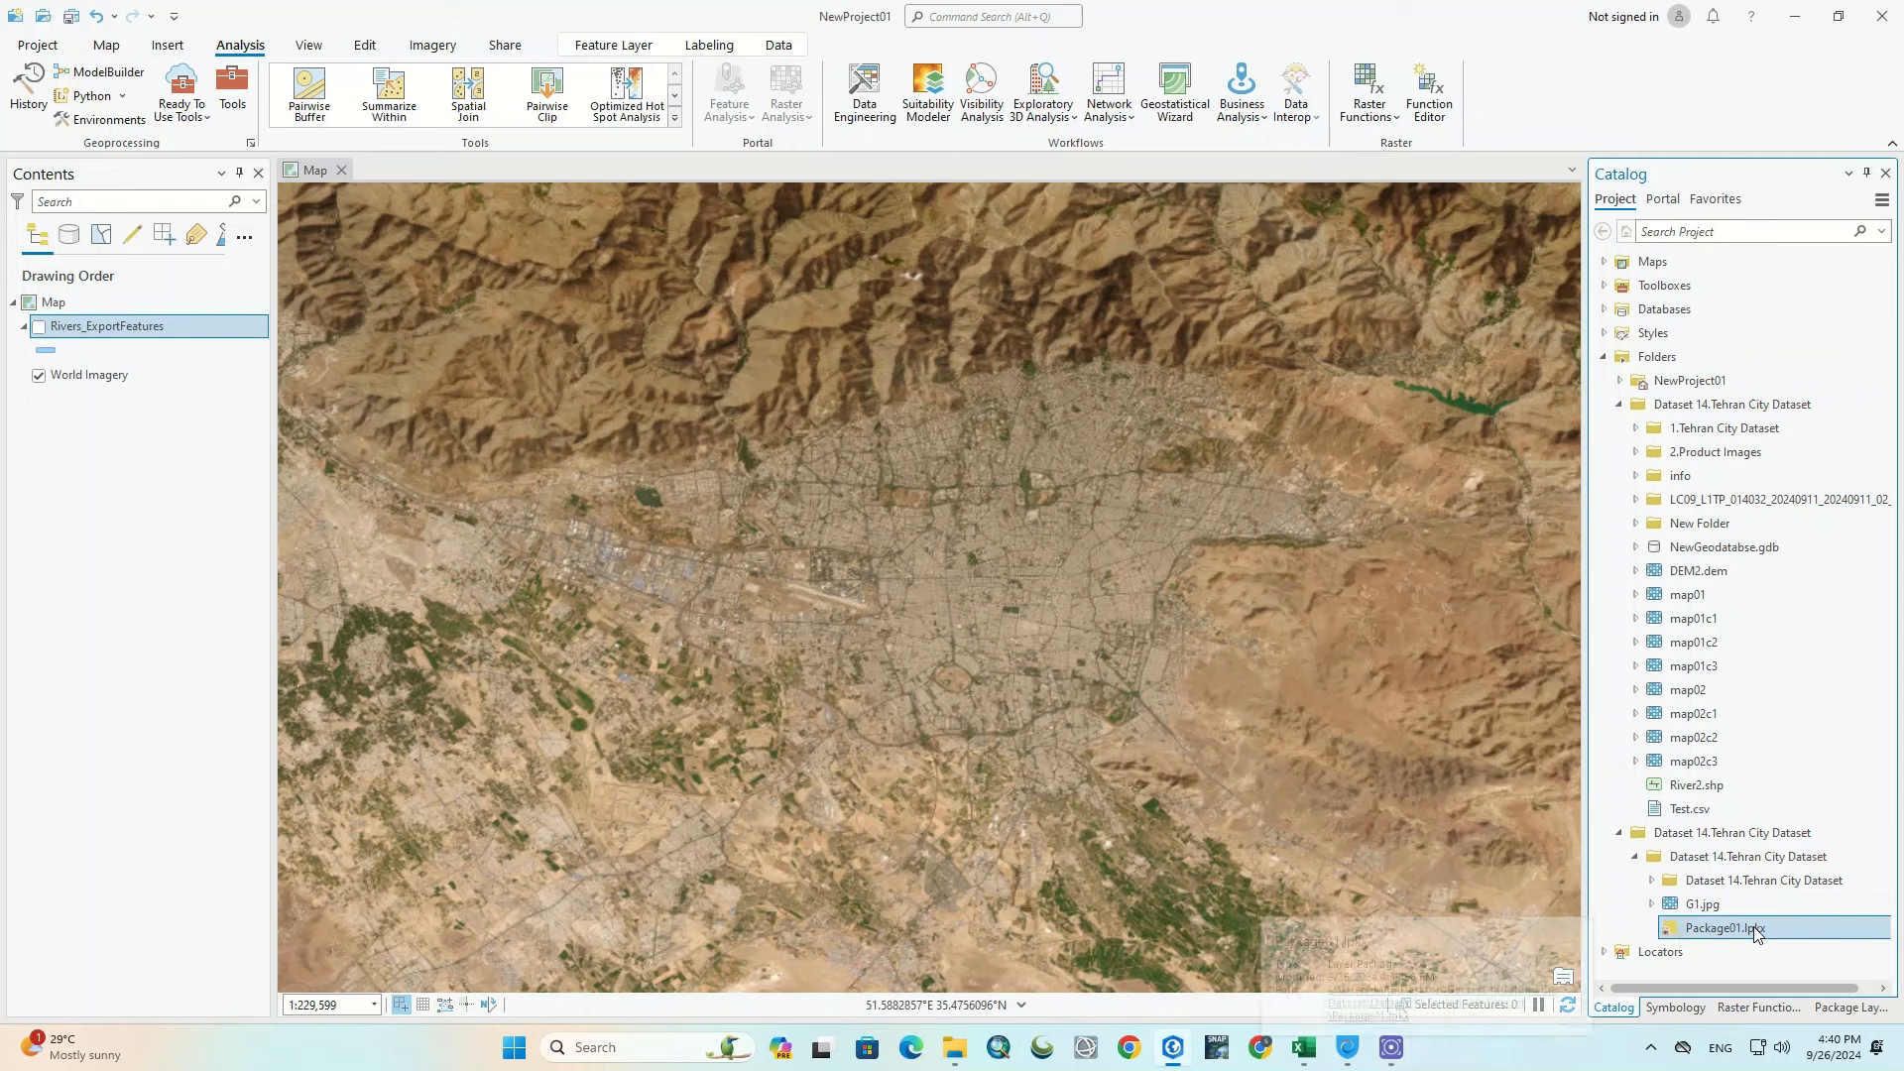
left_click_drag(1736, 927, 1053, 826)
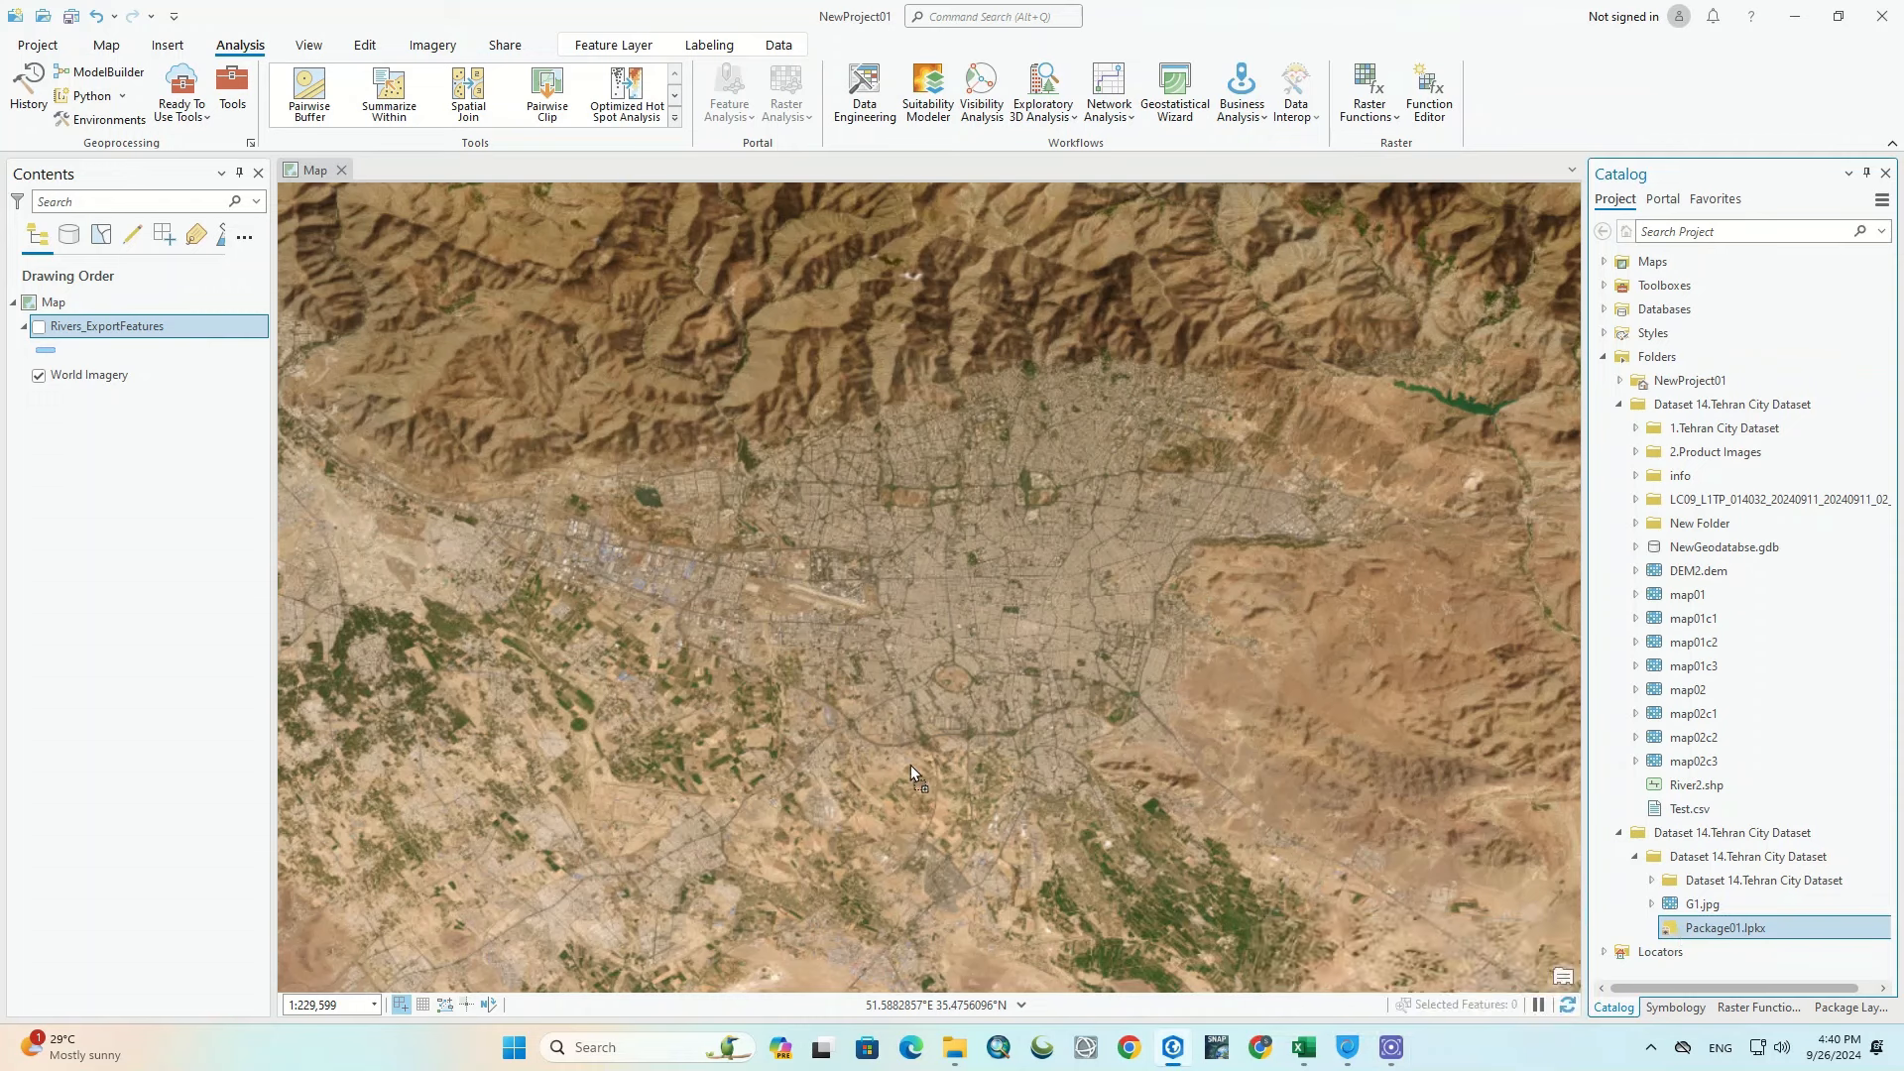
left_click_drag(910, 765, 909, 769)
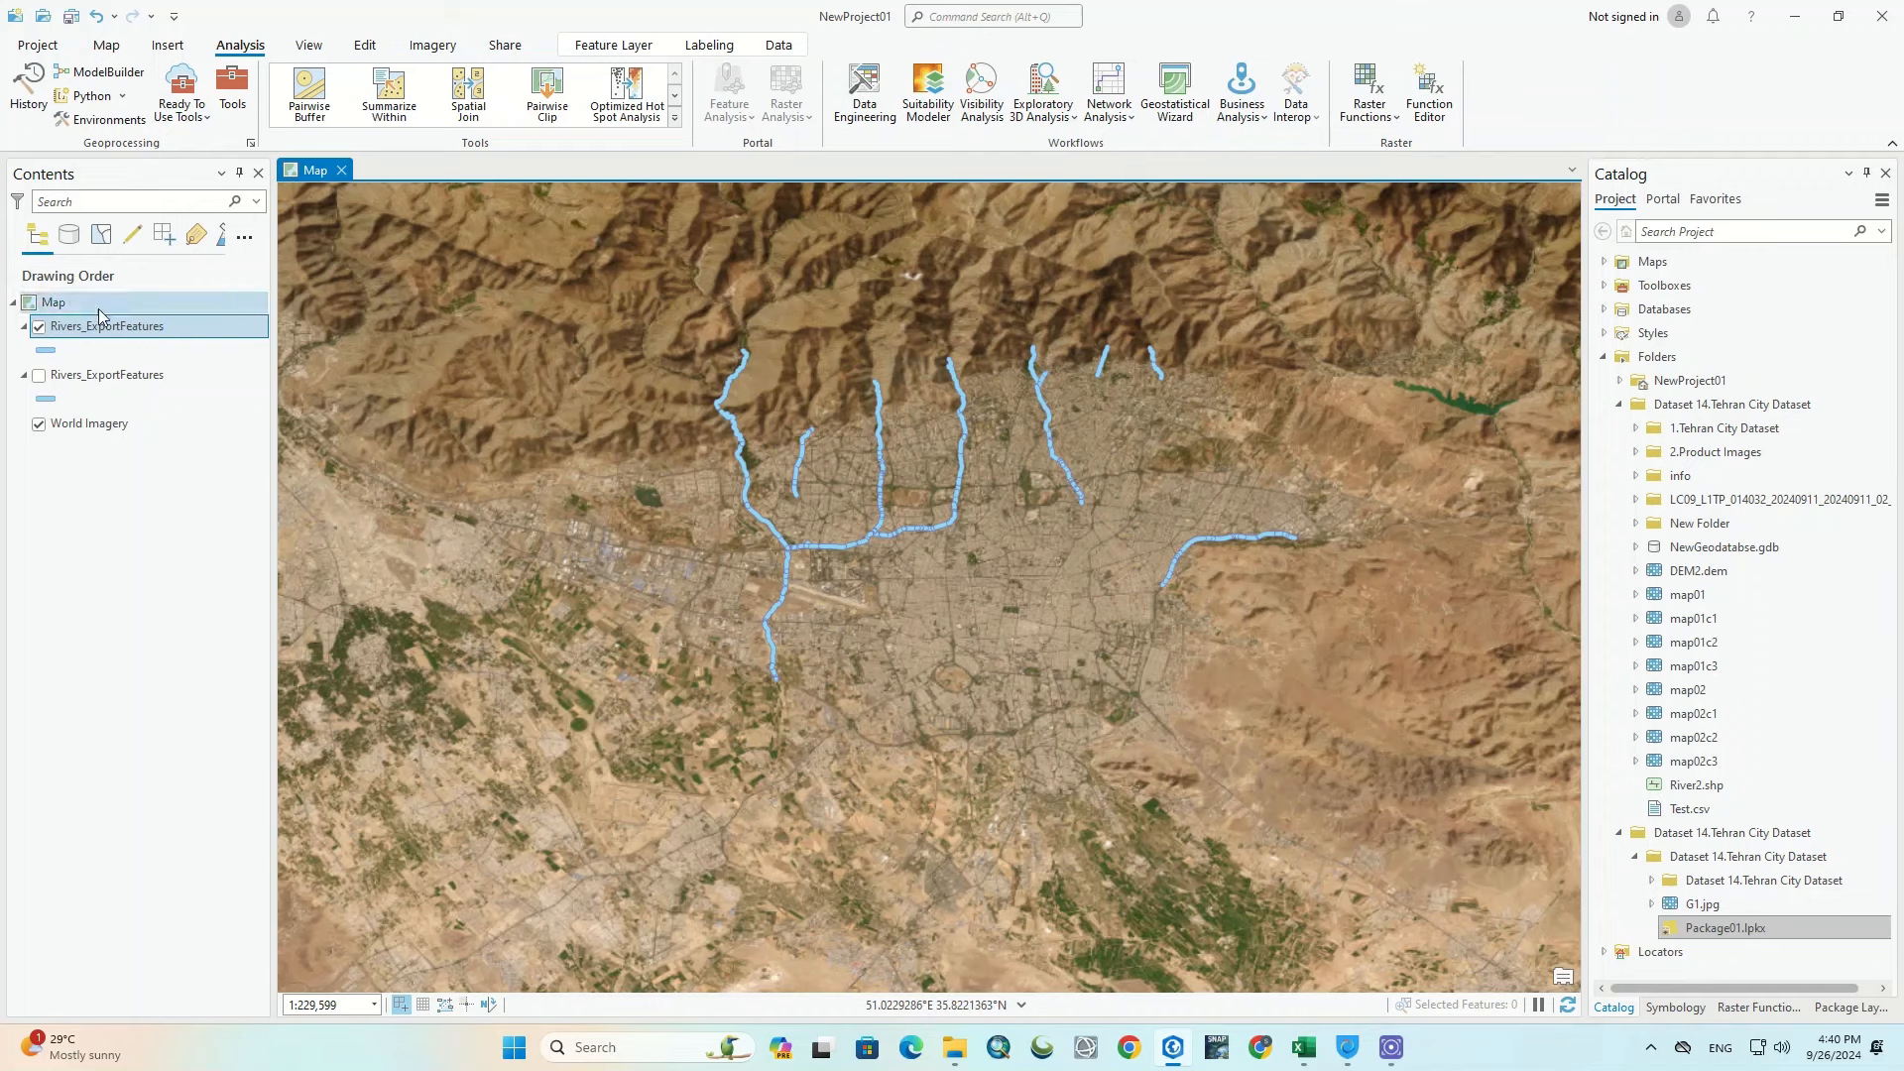
left_click(39, 375)
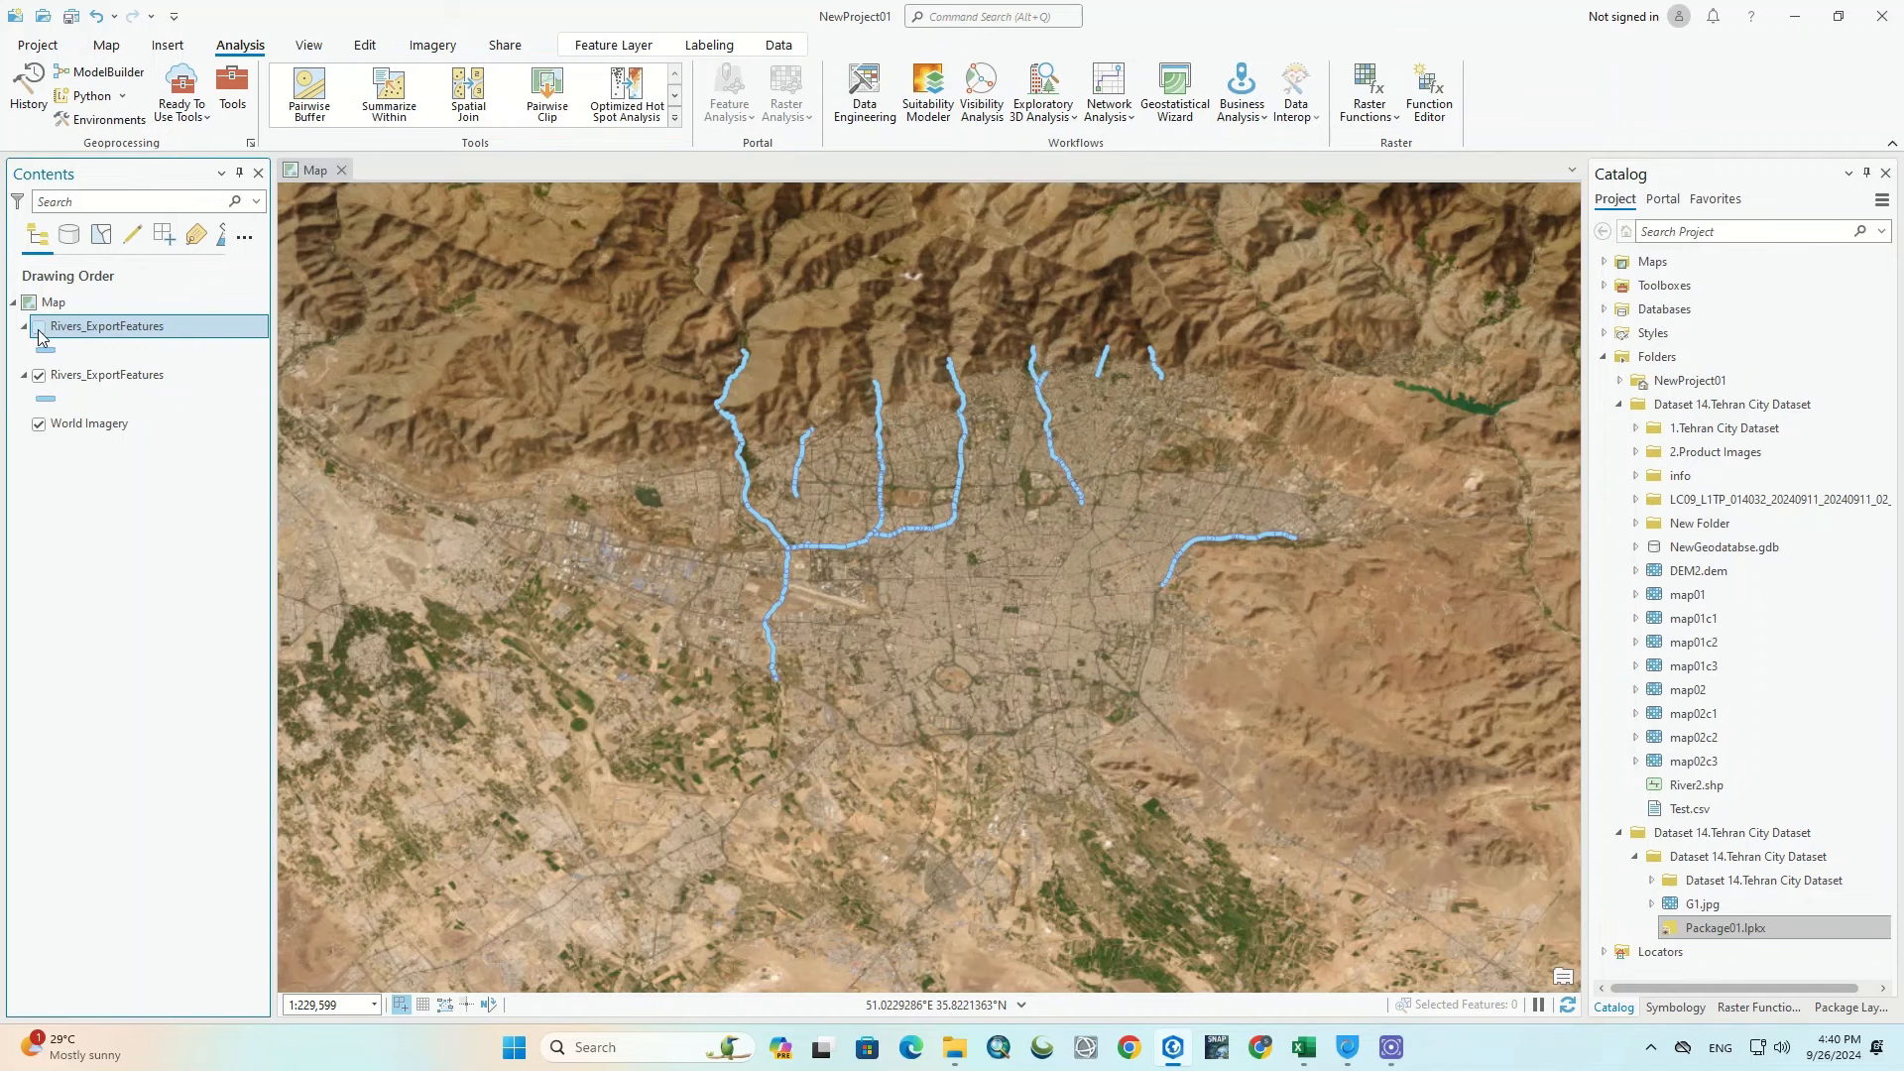
left_click(39, 329)
left_click(39, 375)
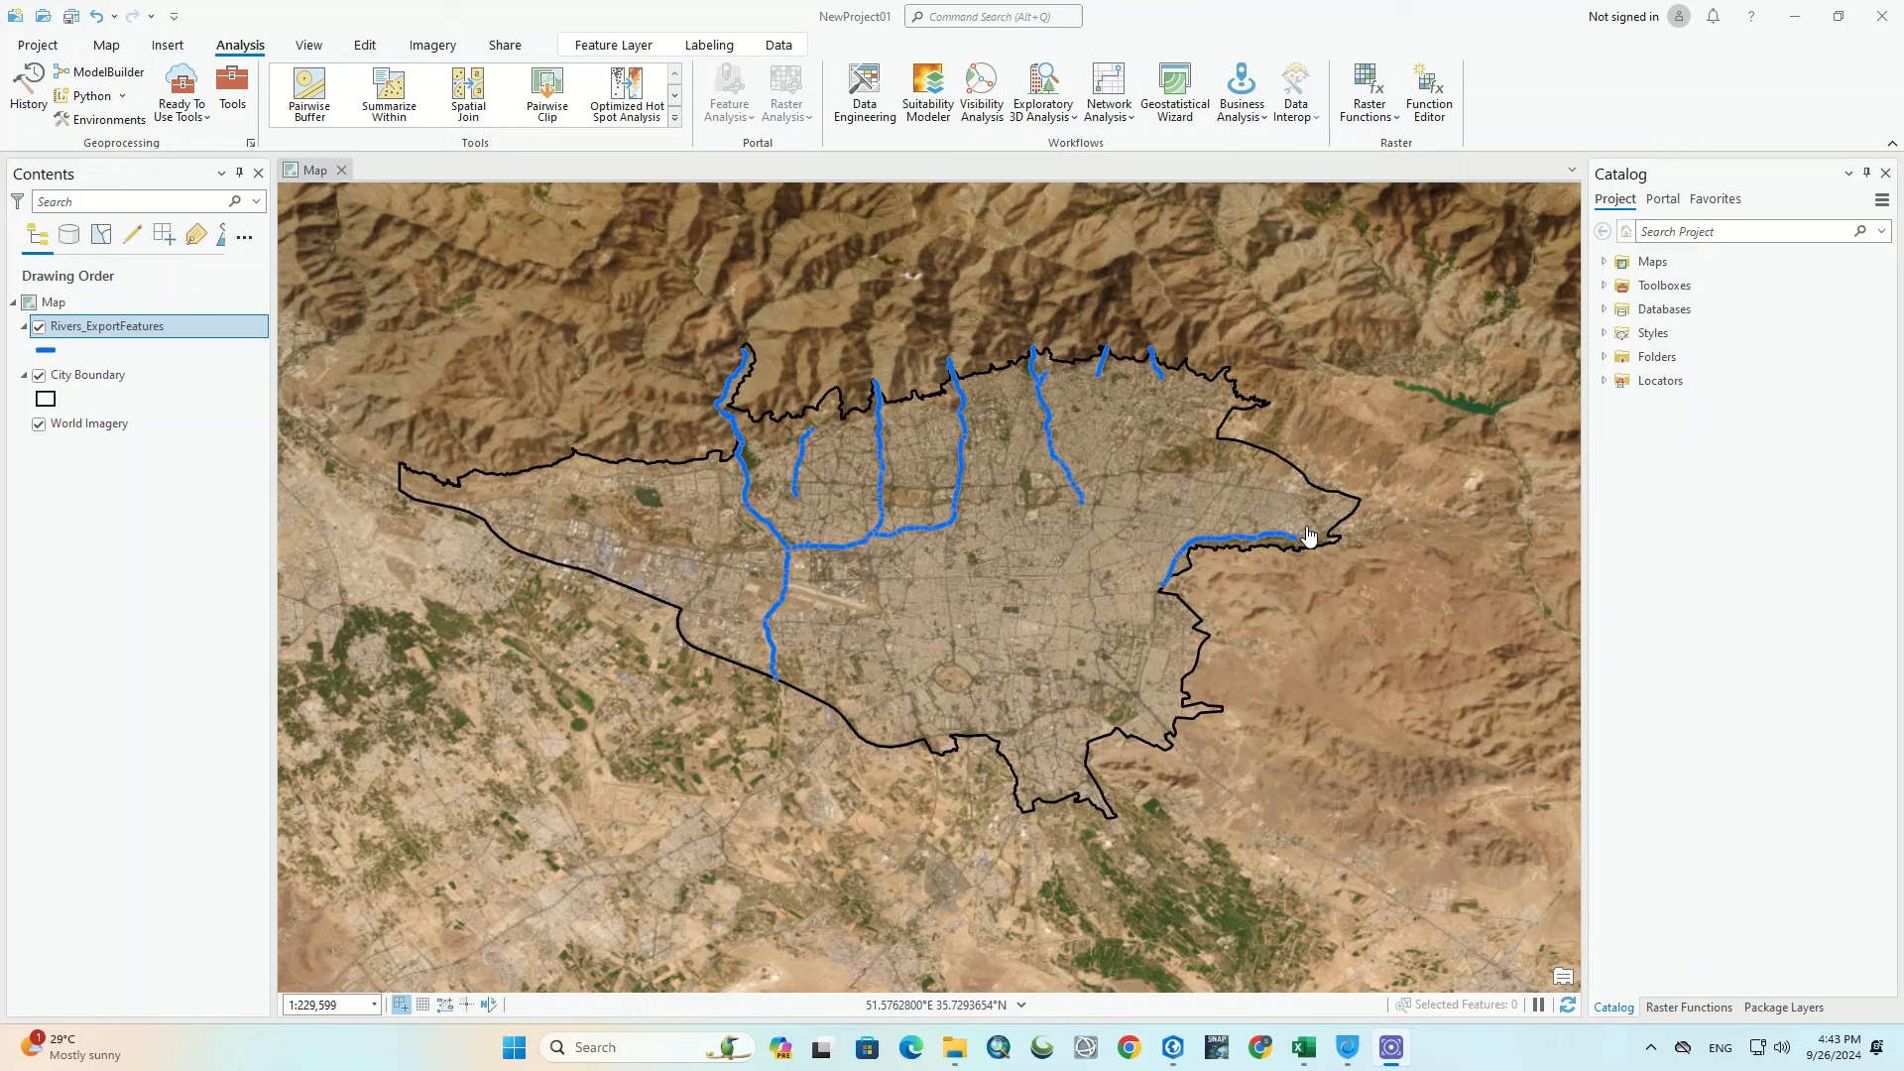
Step: Start a project package saved to file as Project01 in the desktop's Dataset 14.Tehran City Dataset folder
left_click(495, 47)
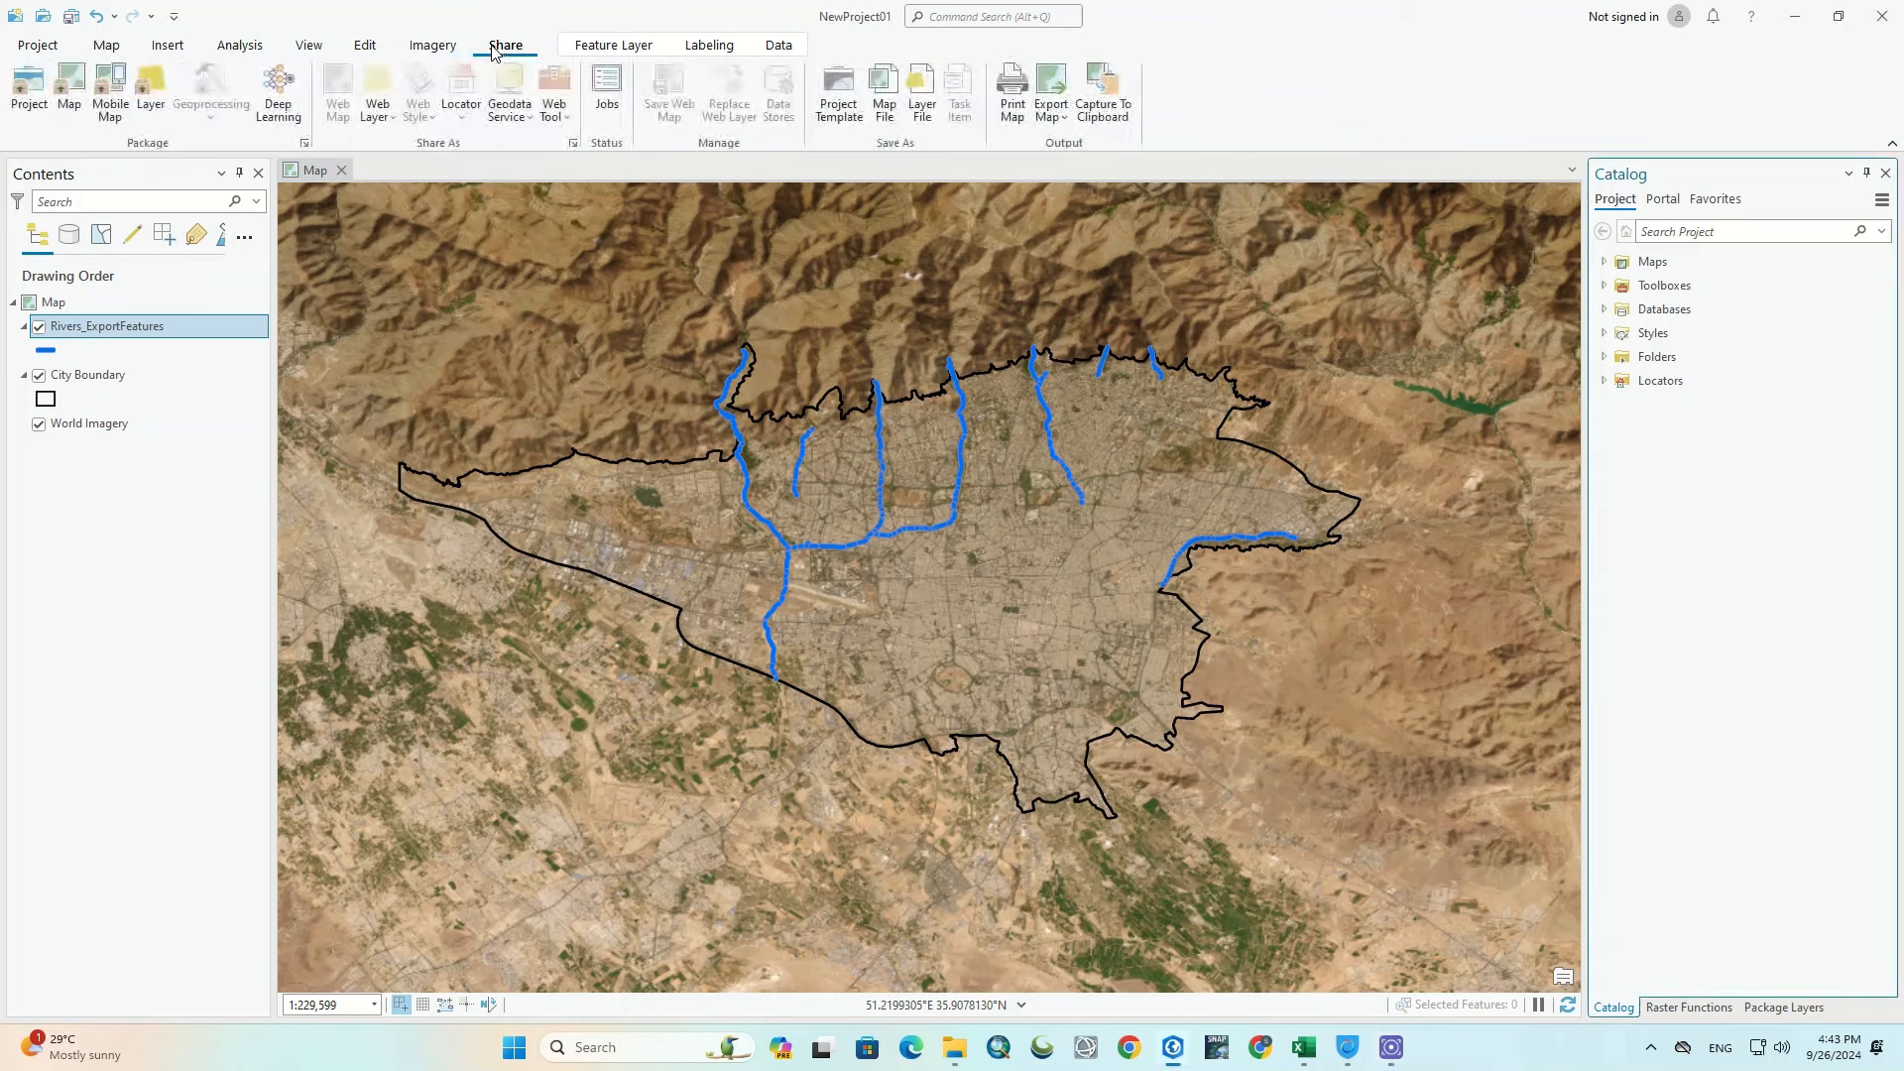
left_click(28, 105)
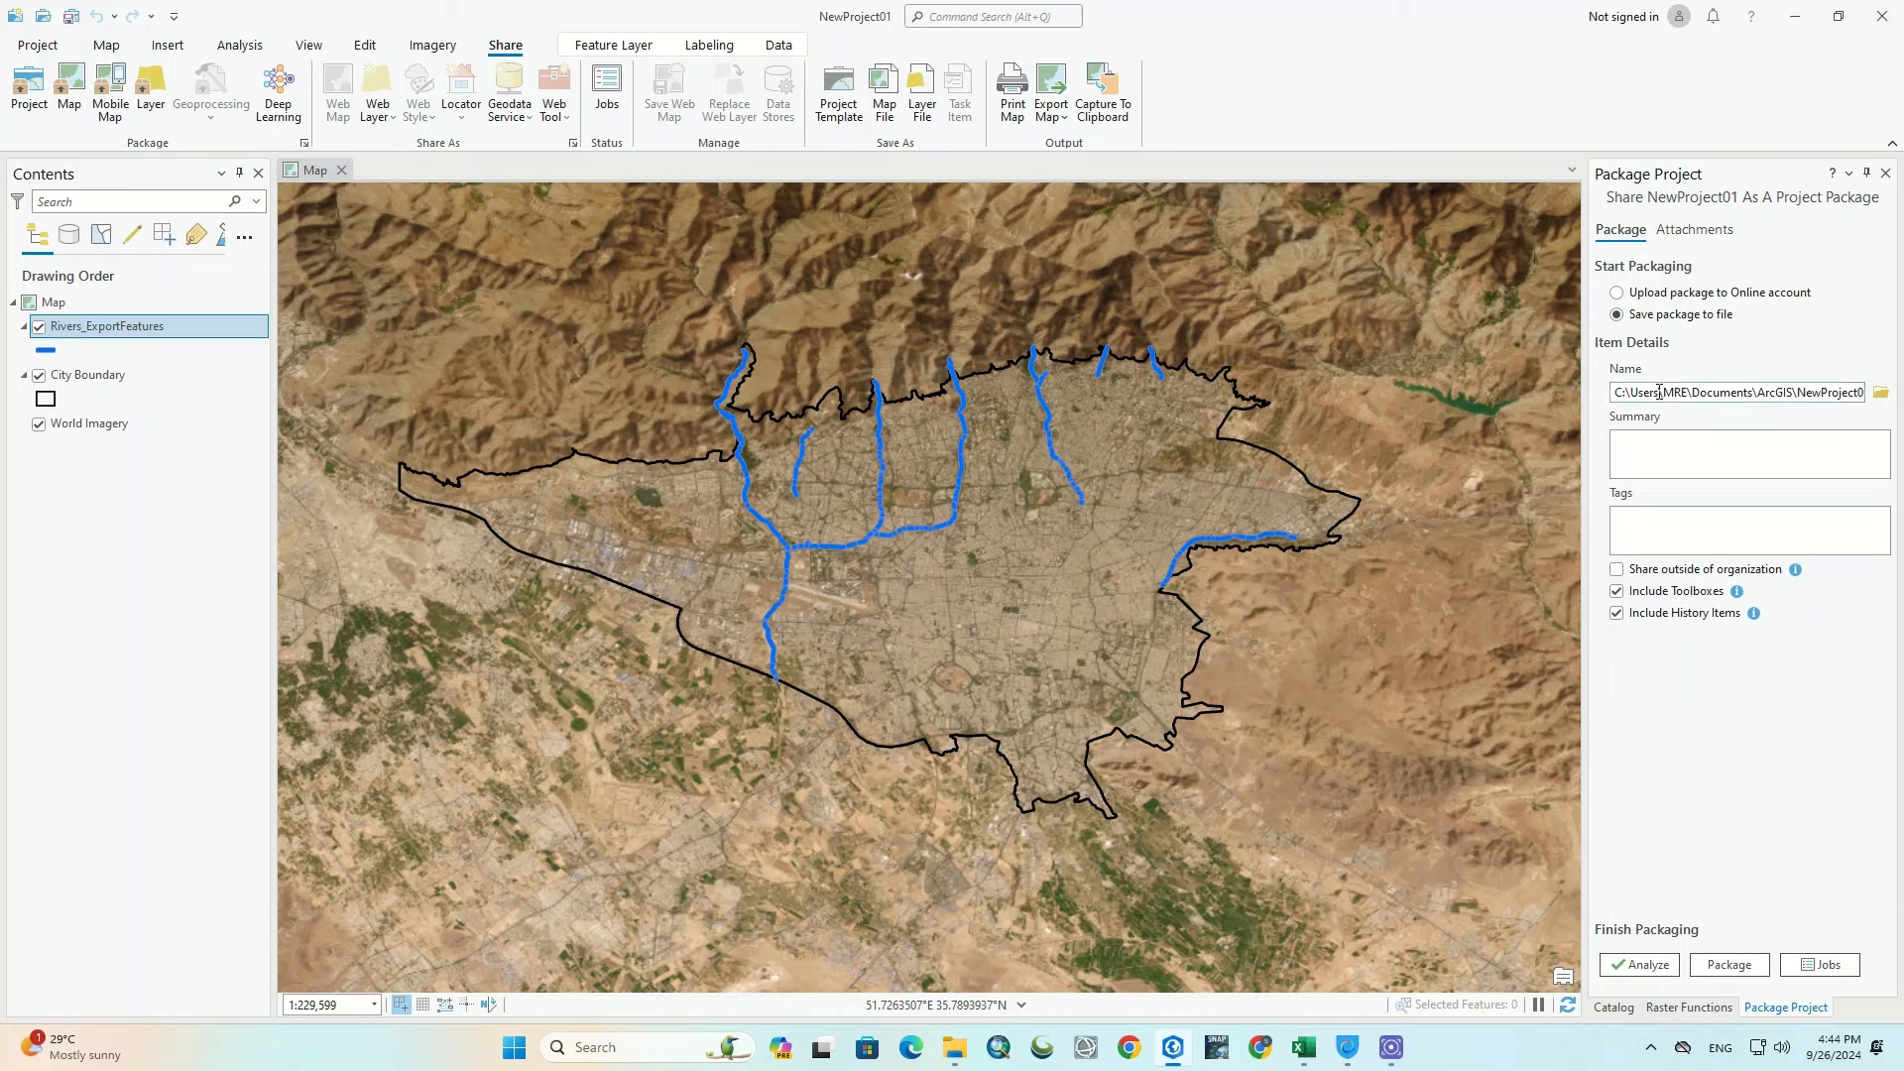
left_click(1880, 393)
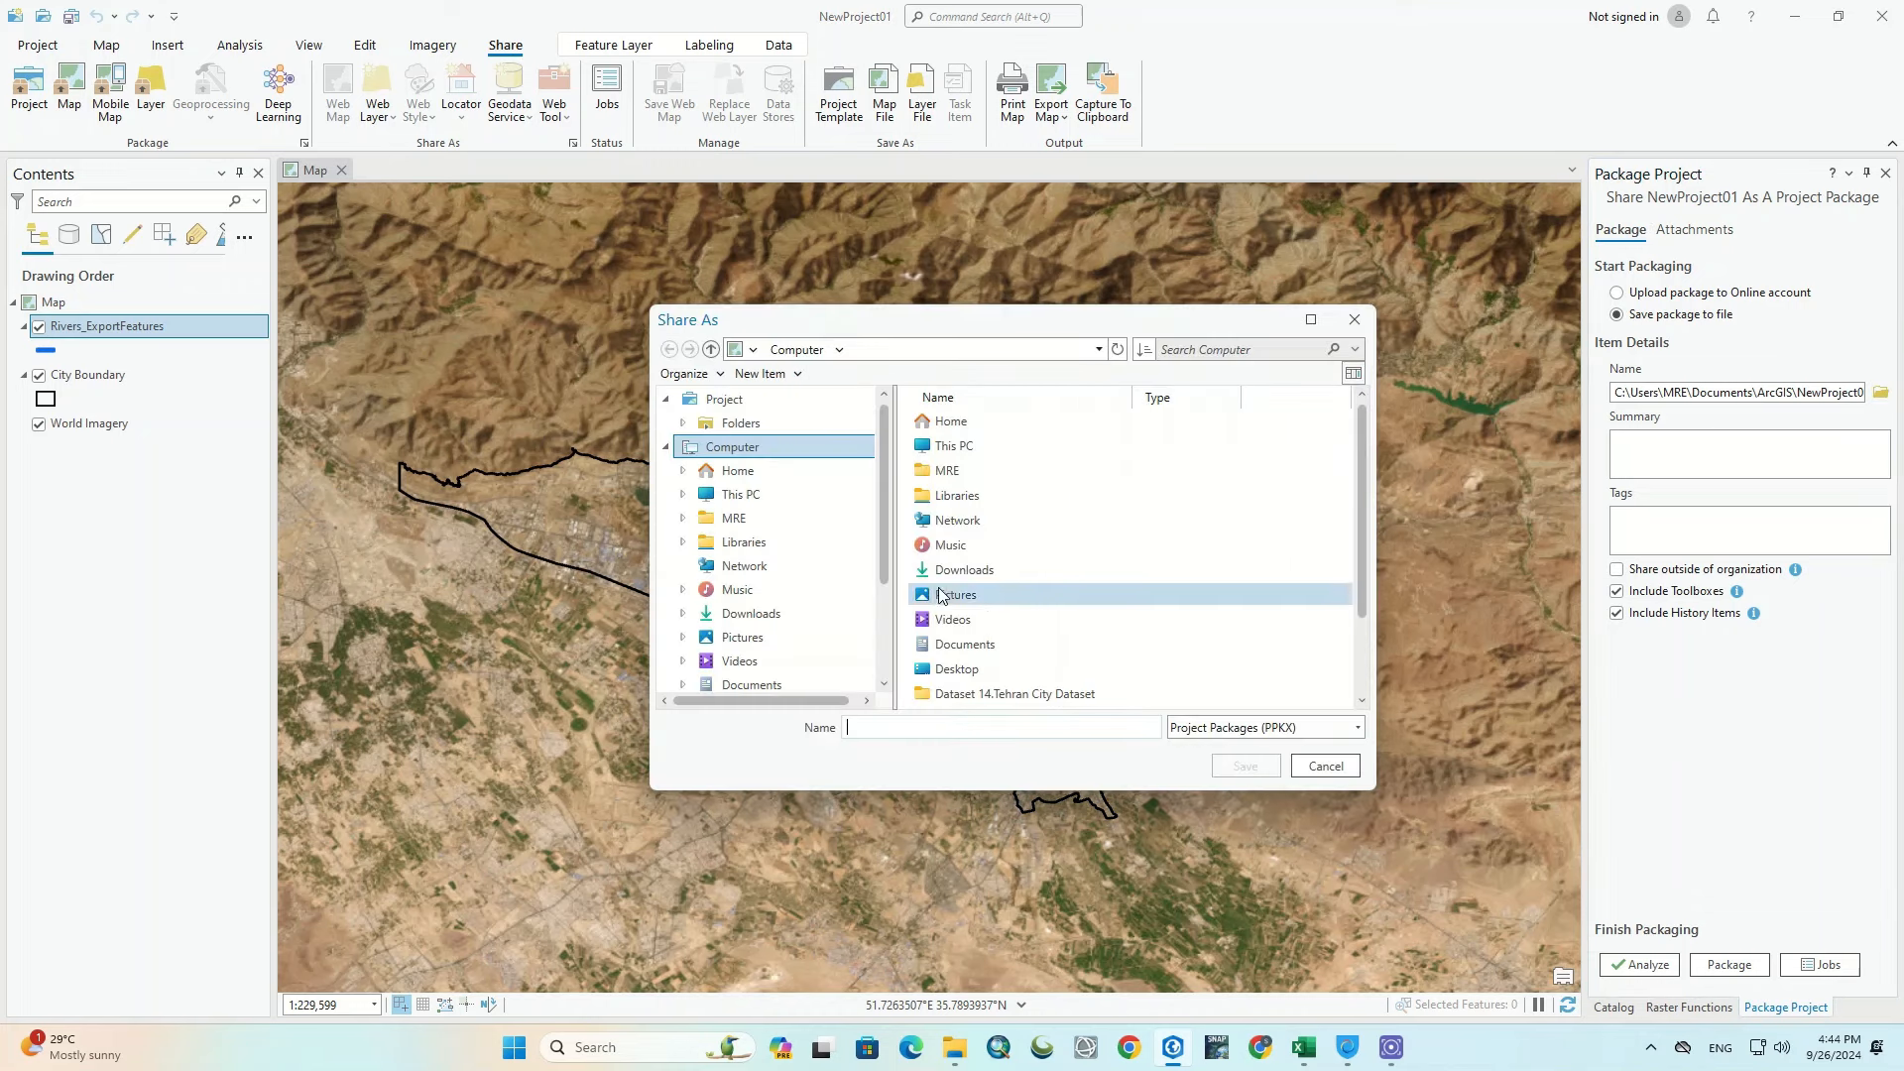
left_click(960, 672)
double_click(963, 674)
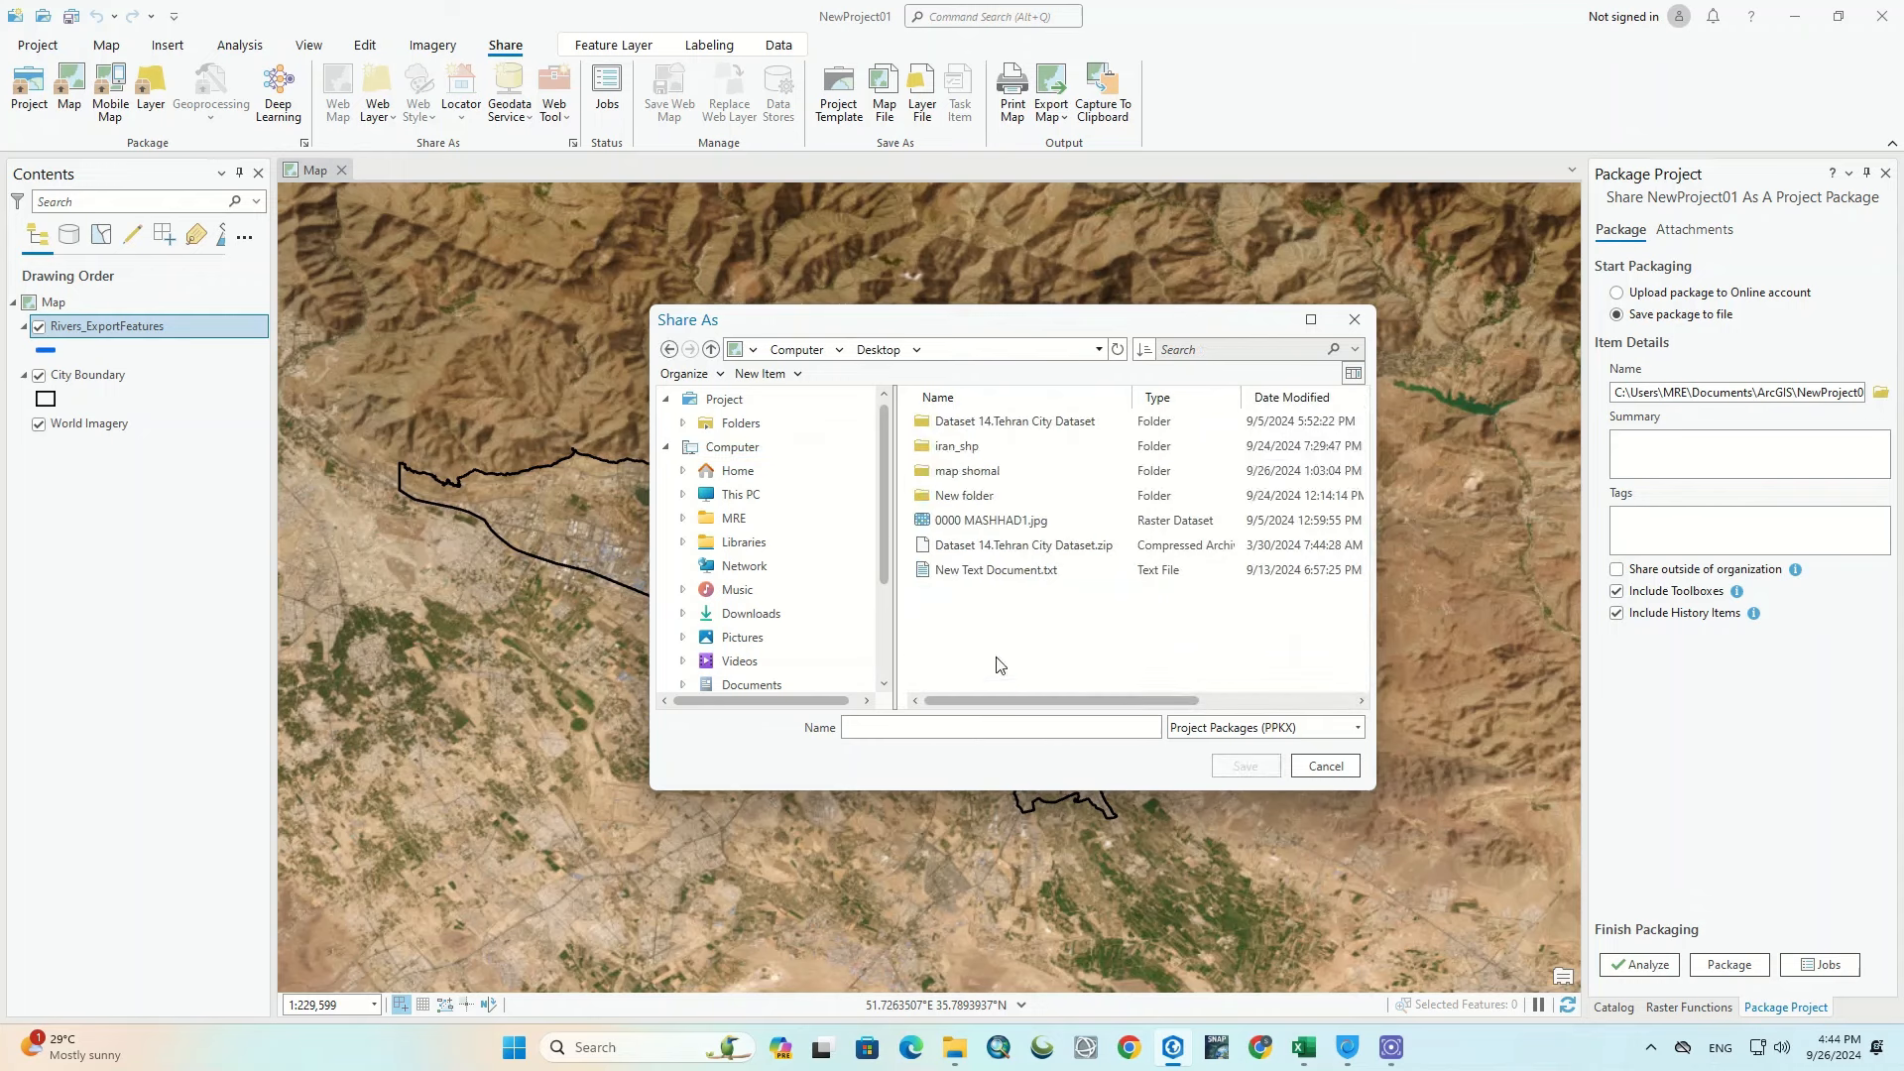
double_click(1012, 422)
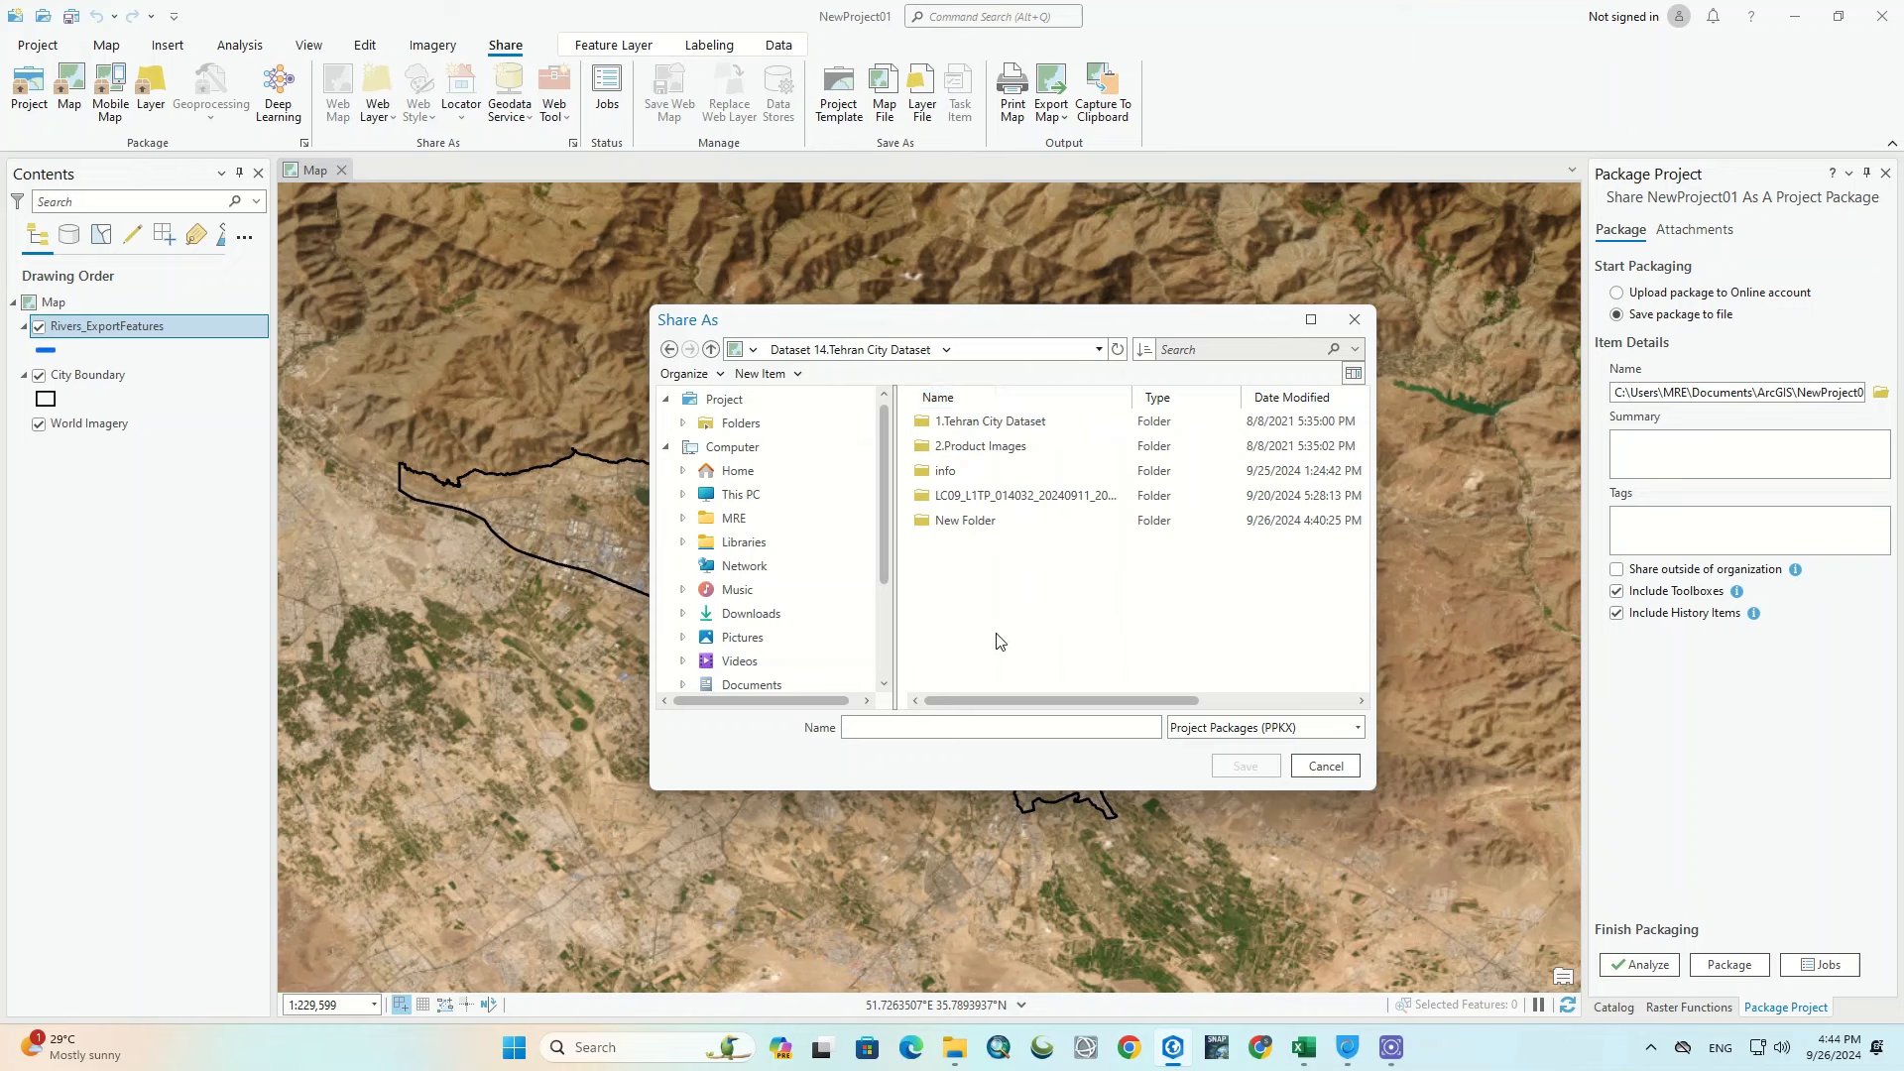
left_click(1040, 732)
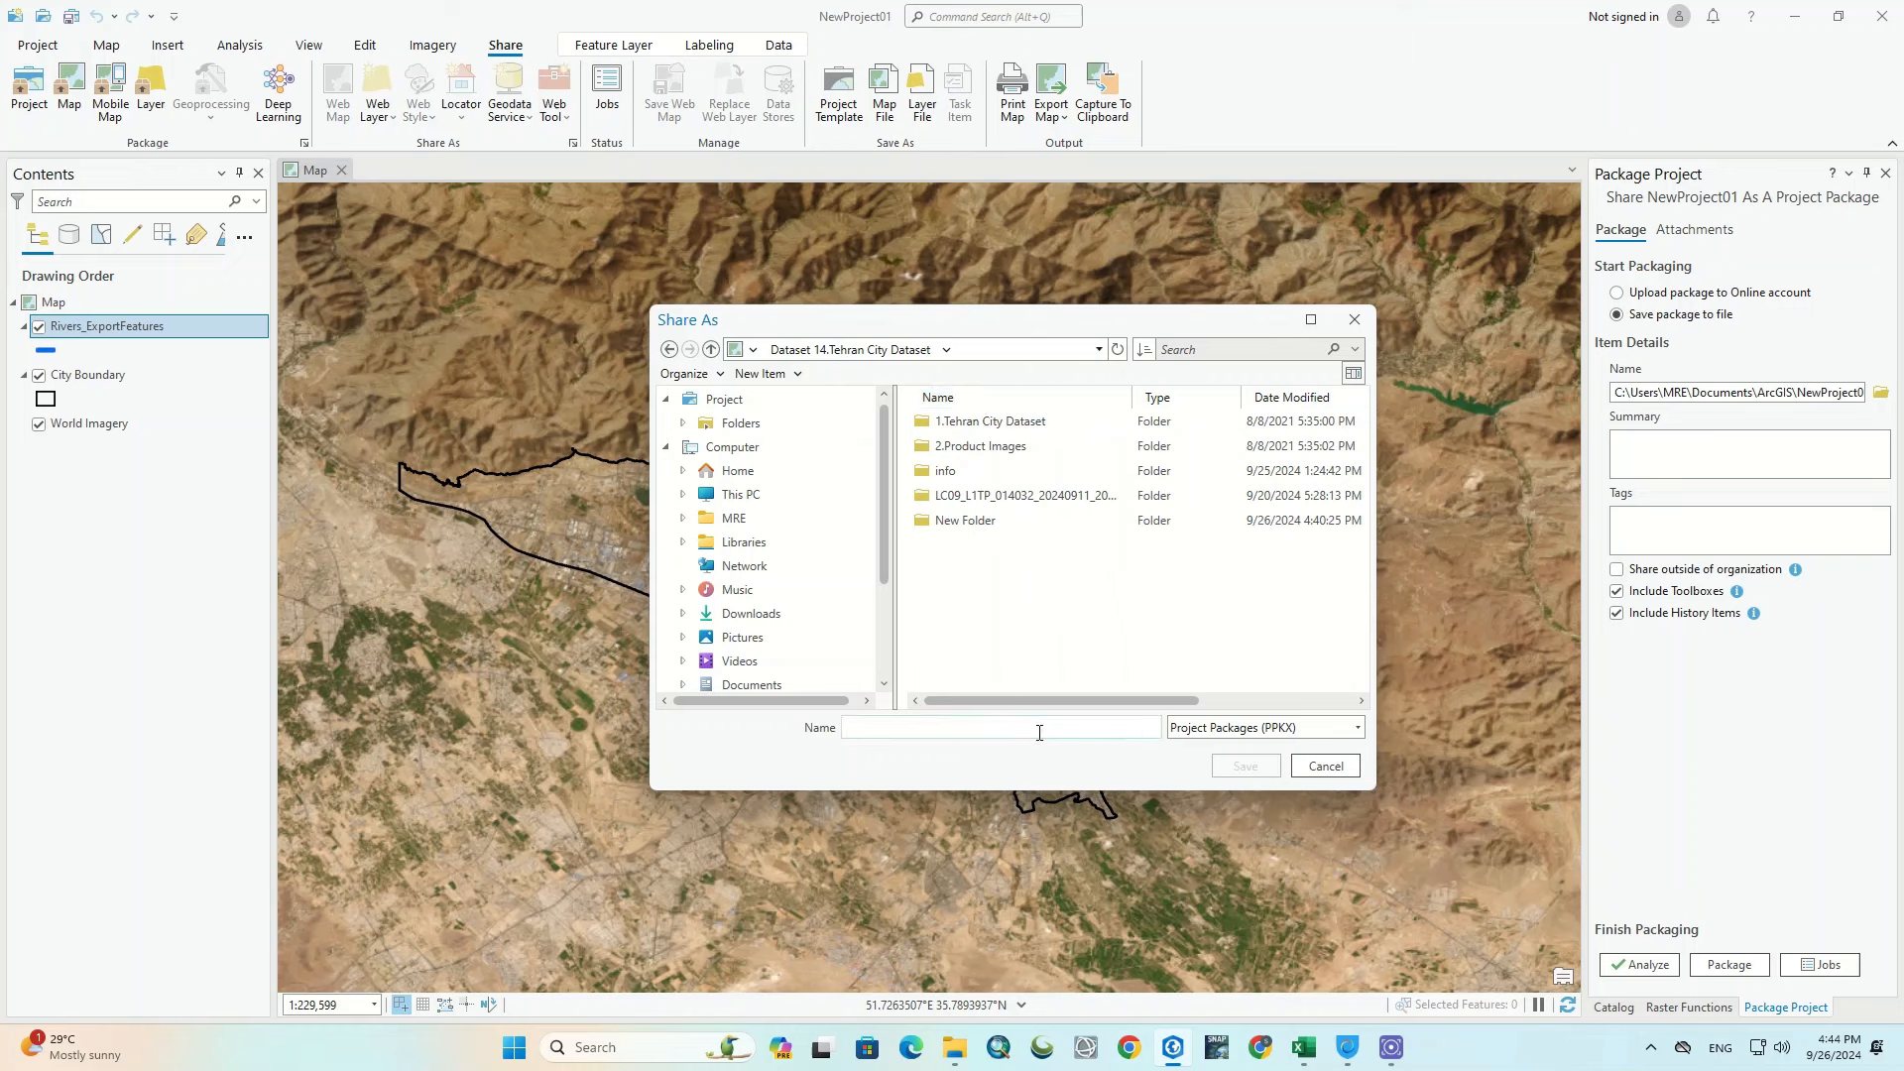
type("Project01")
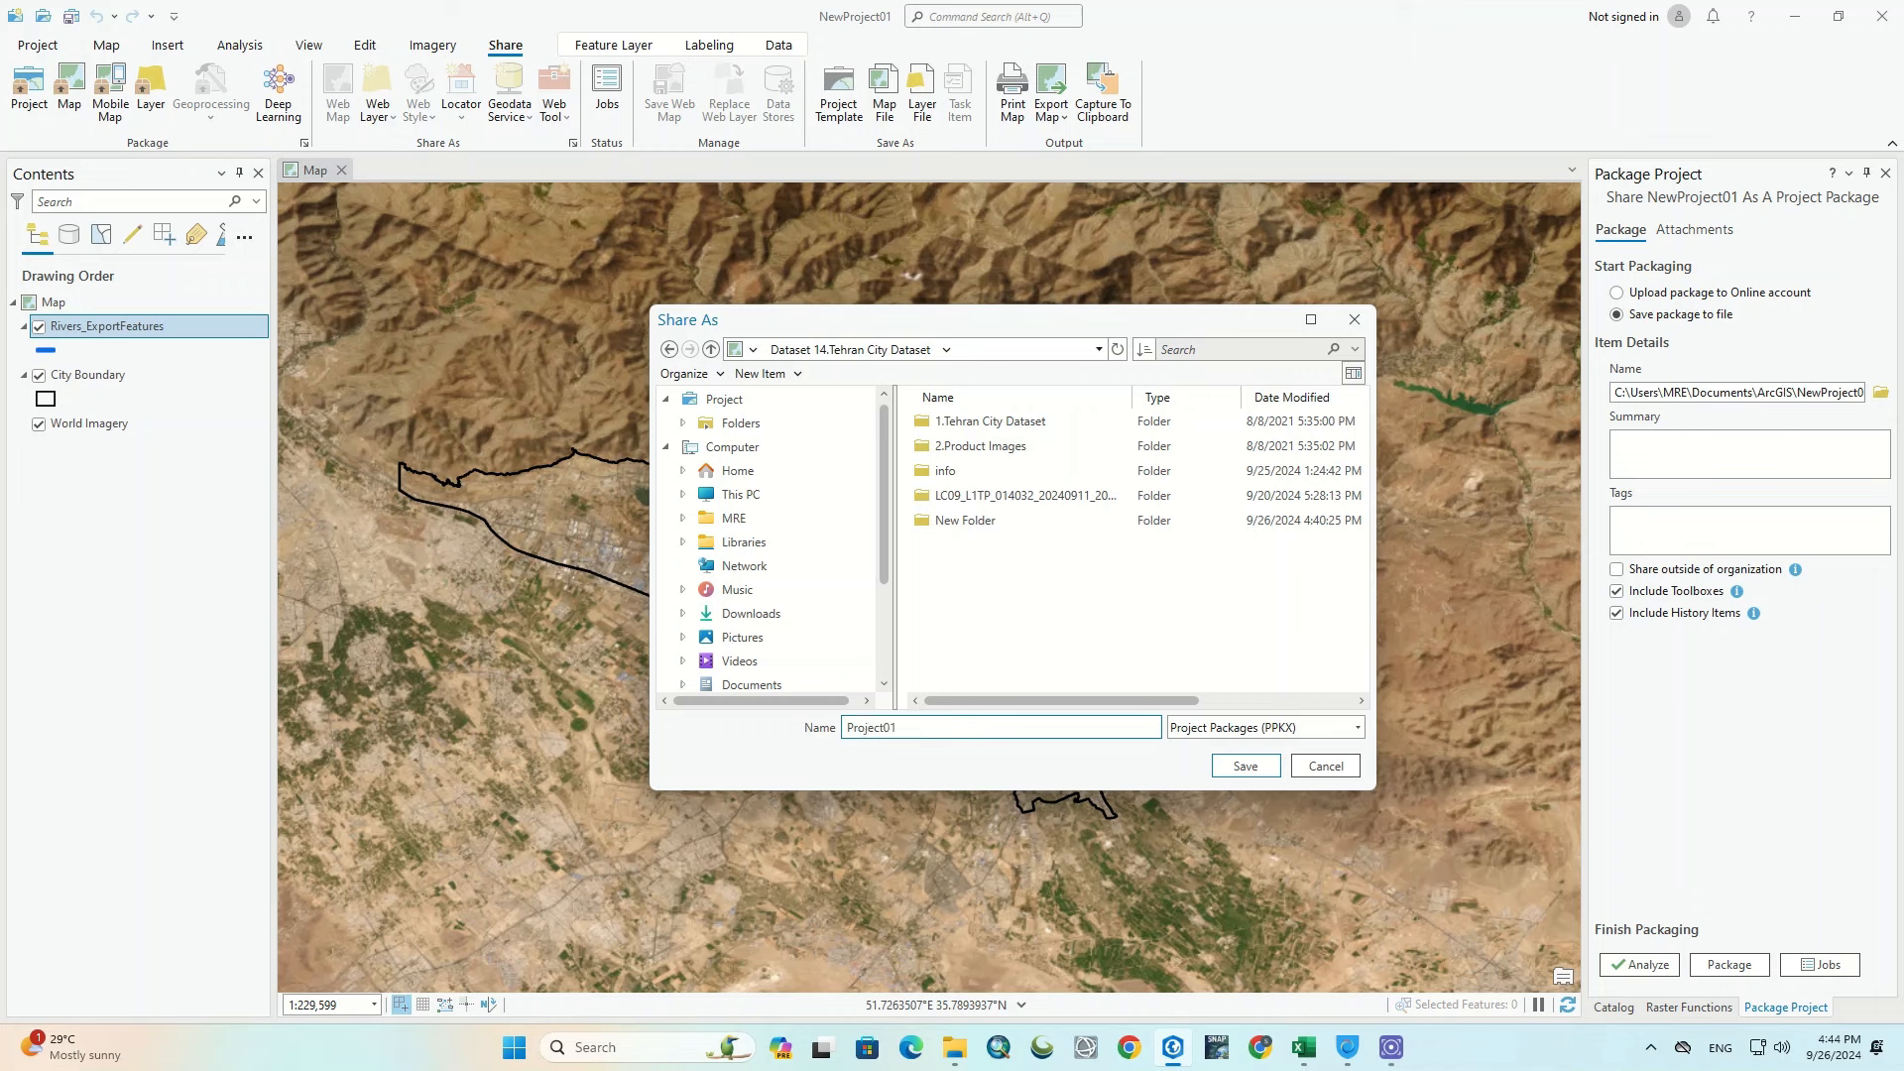
left_click(1246, 766)
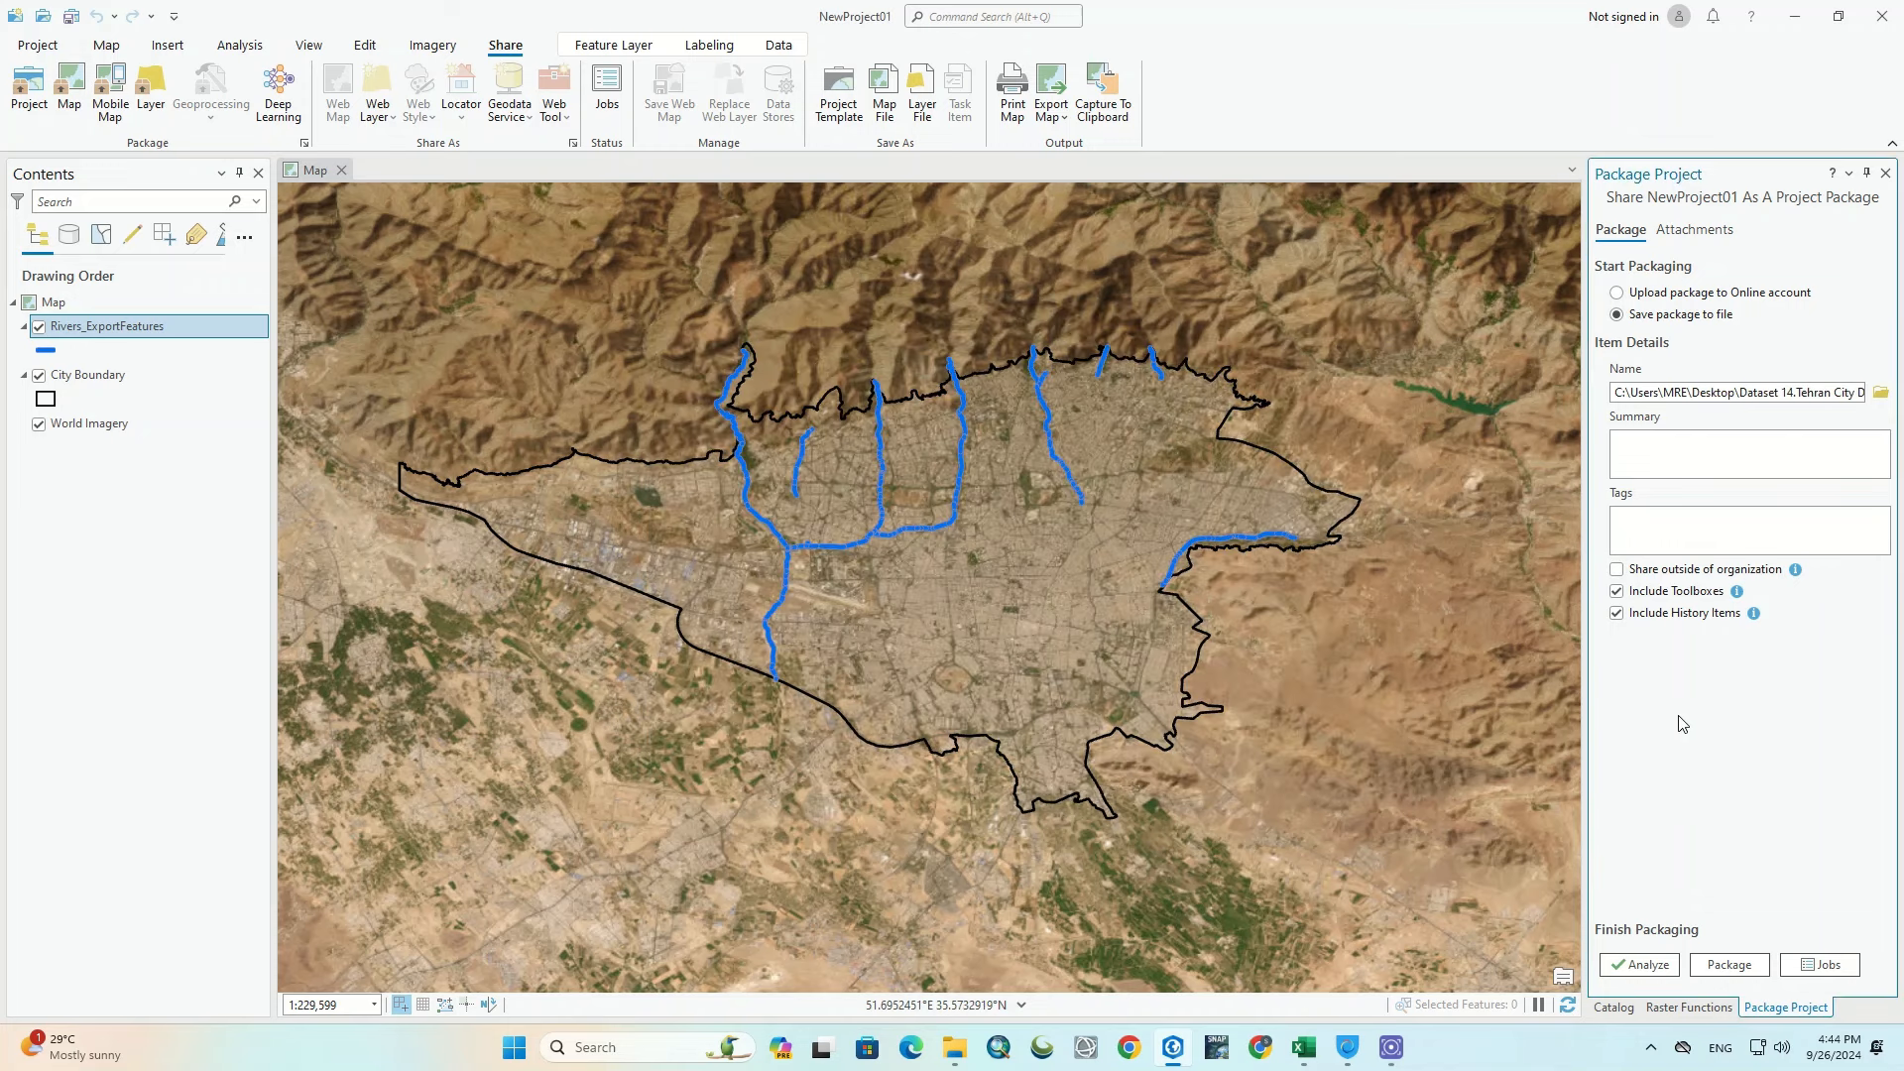
Step: Enter the package summary Tehran project and add the tags Tehran and Project
left_click(1677, 447)
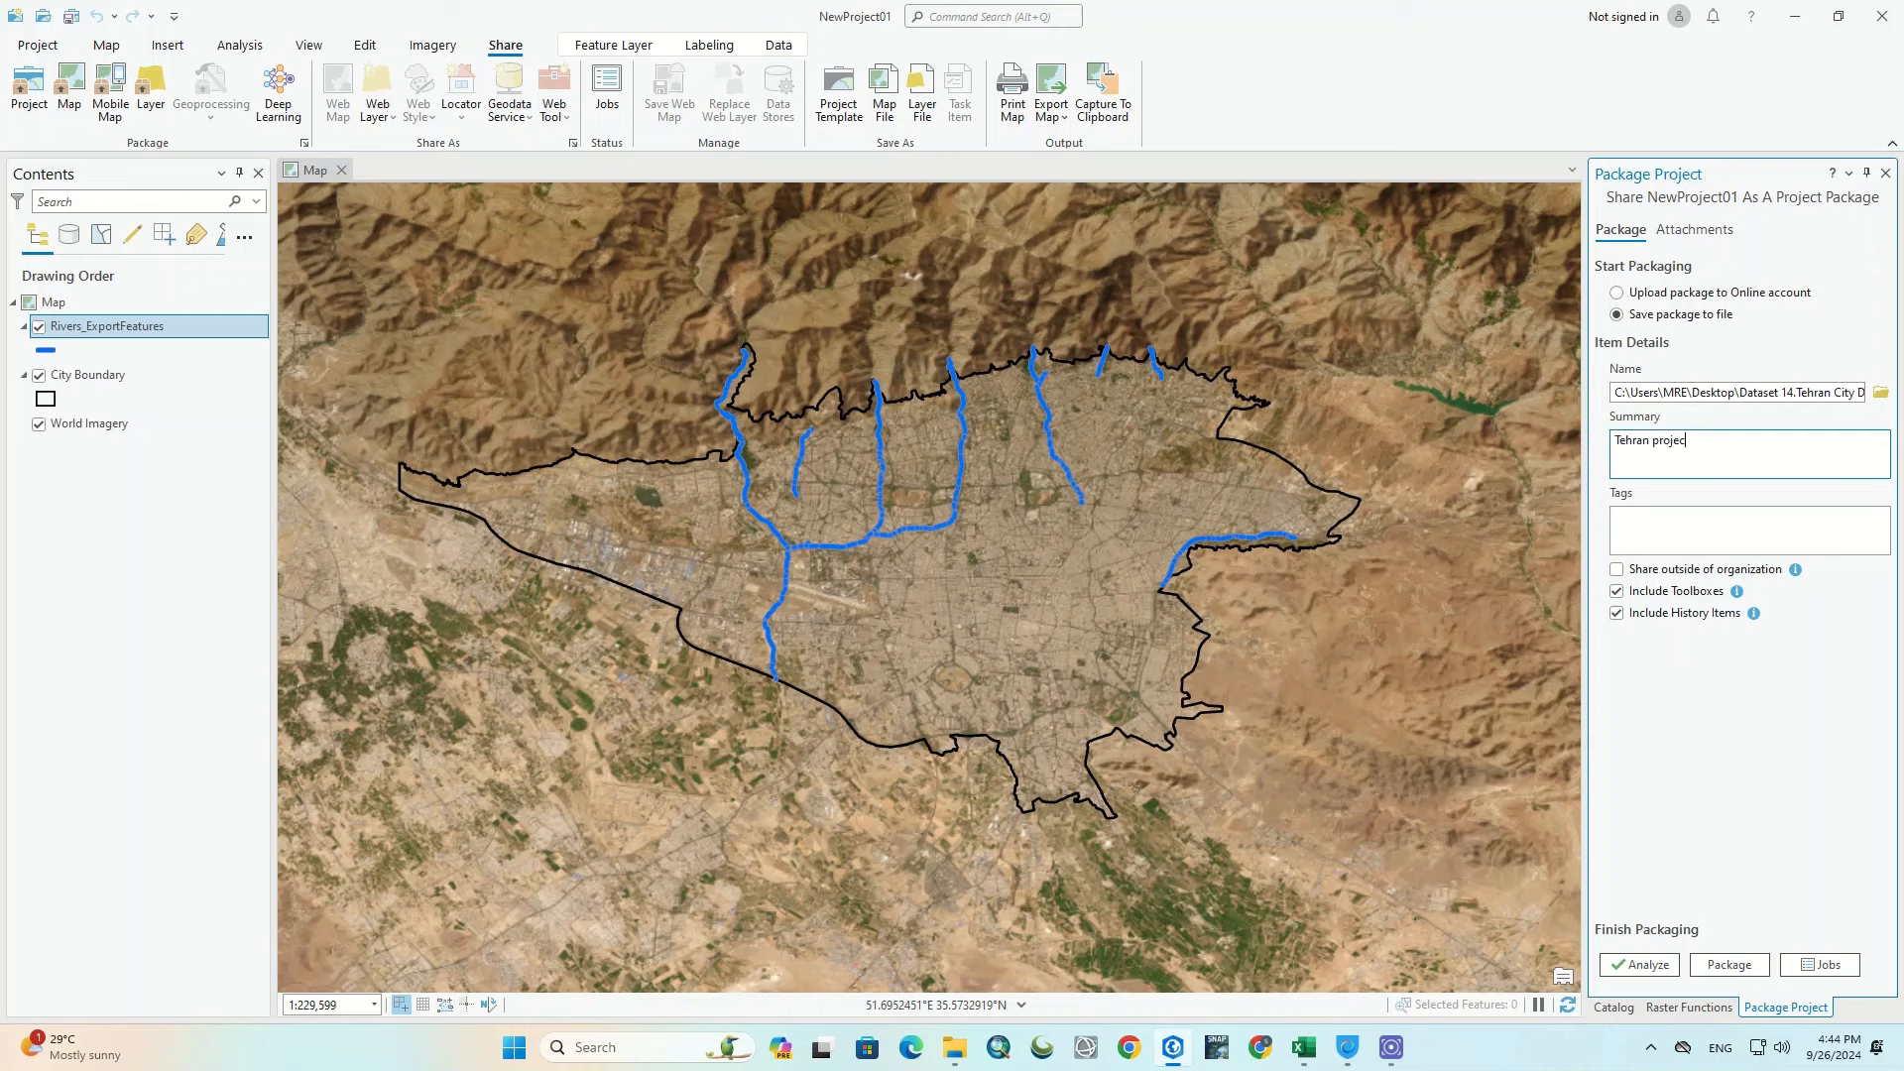
left_click(1692, 532)
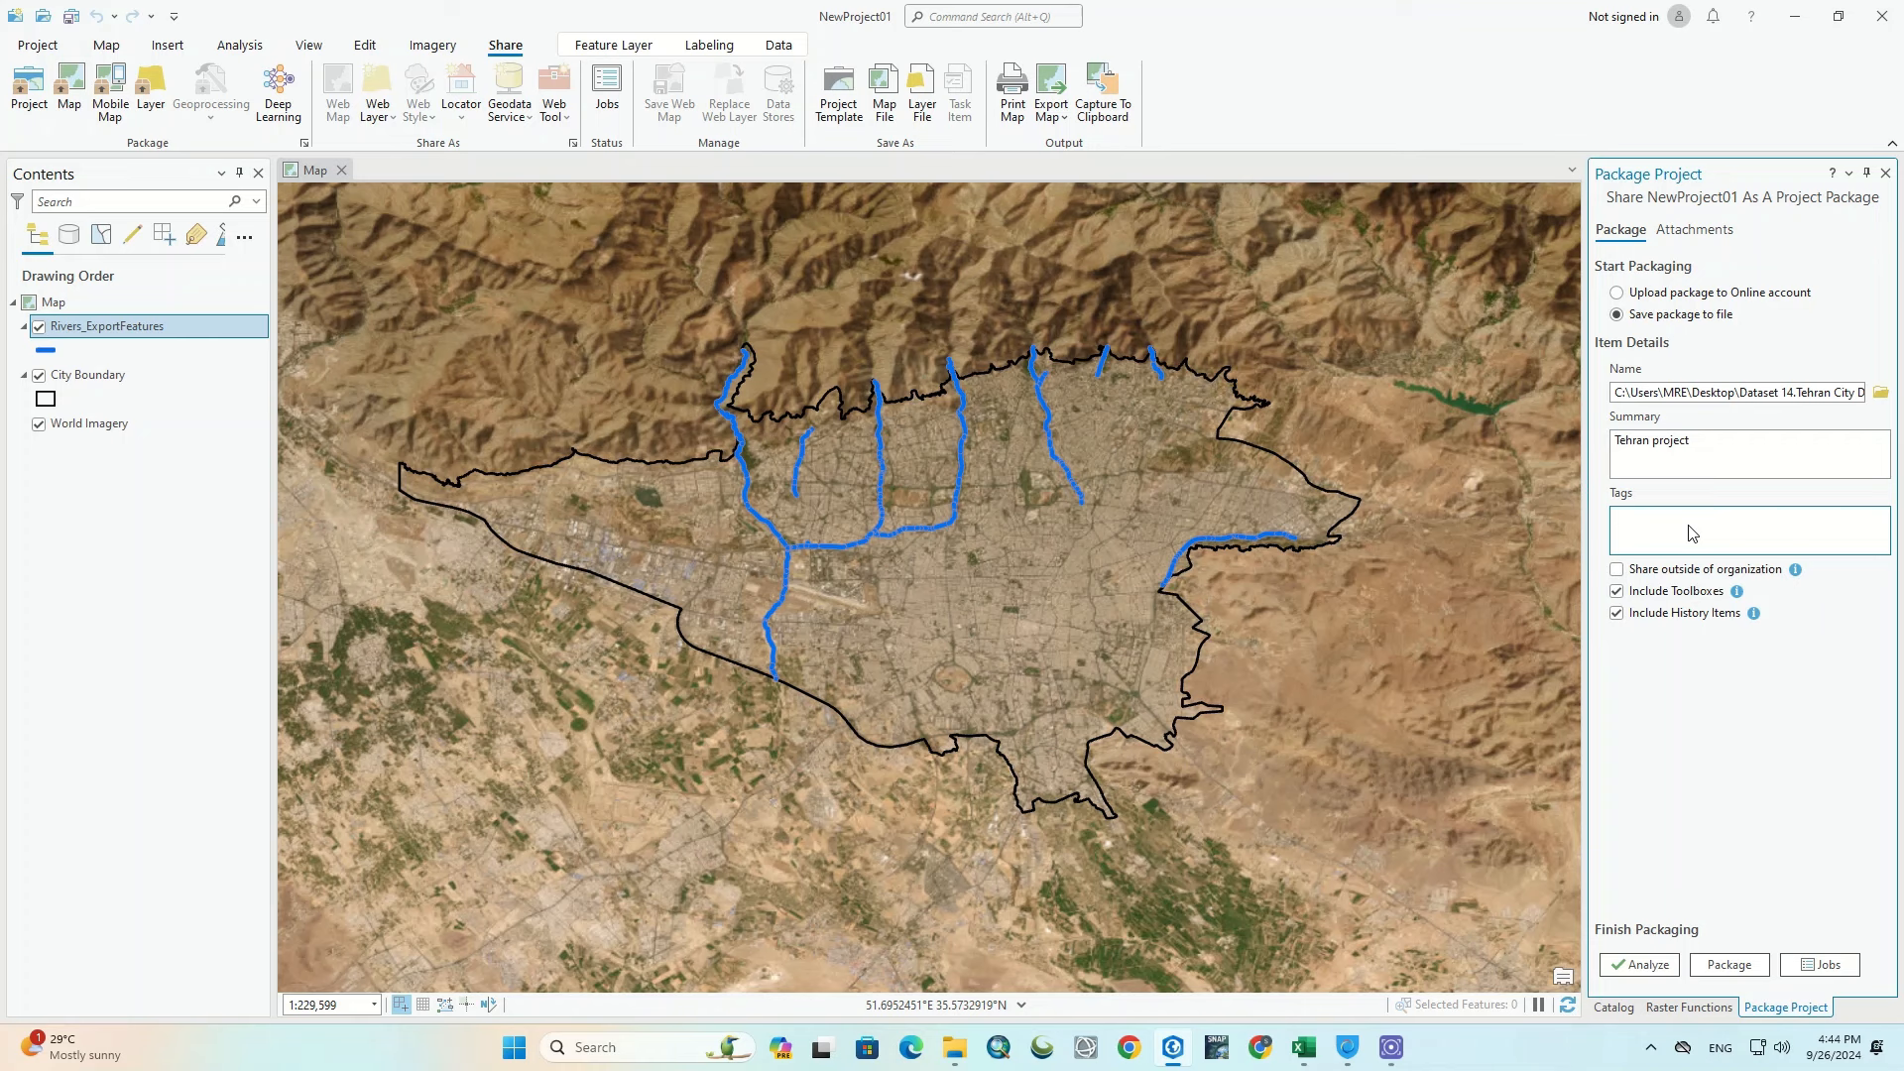
type("Tehran")
key("Return")
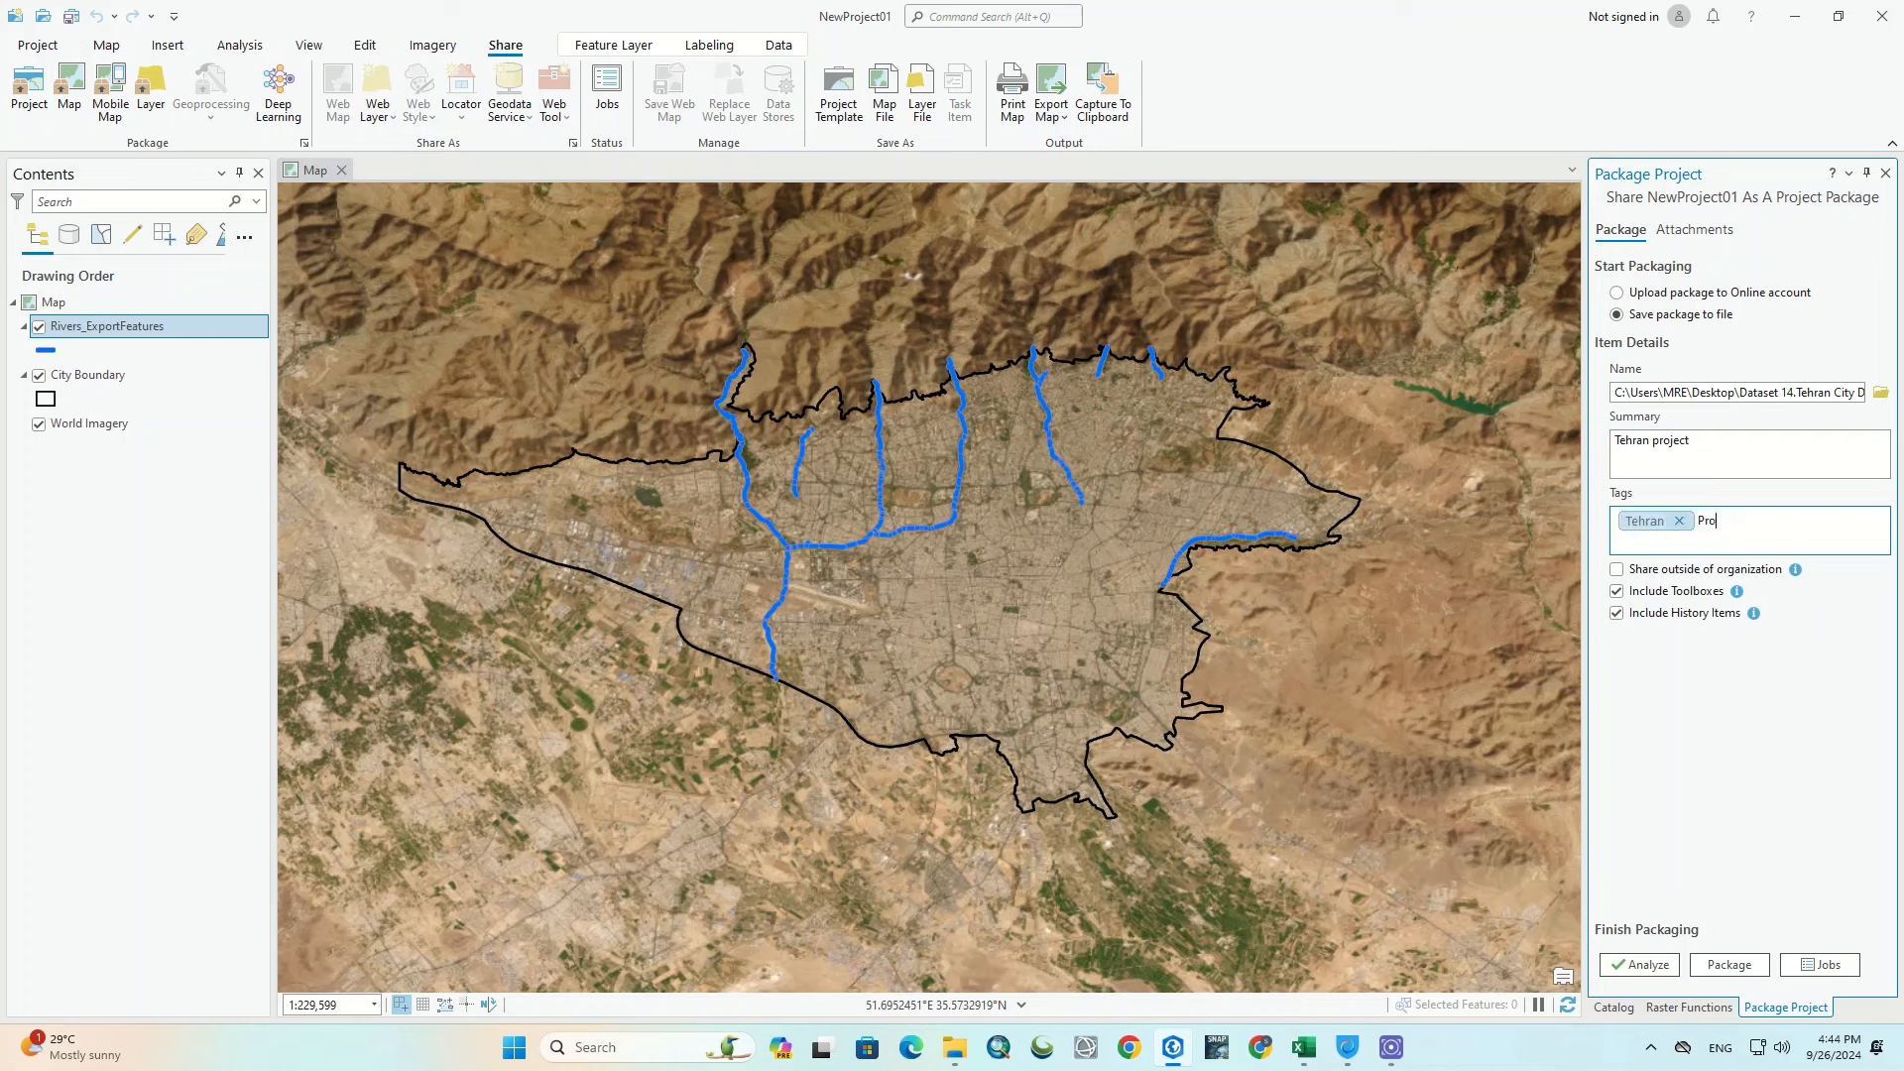
type("Project")
key("Return")
Step: Allow sharing outside of the organization, then analyze and create the project package, saving the project first
left_click(1616, 570)
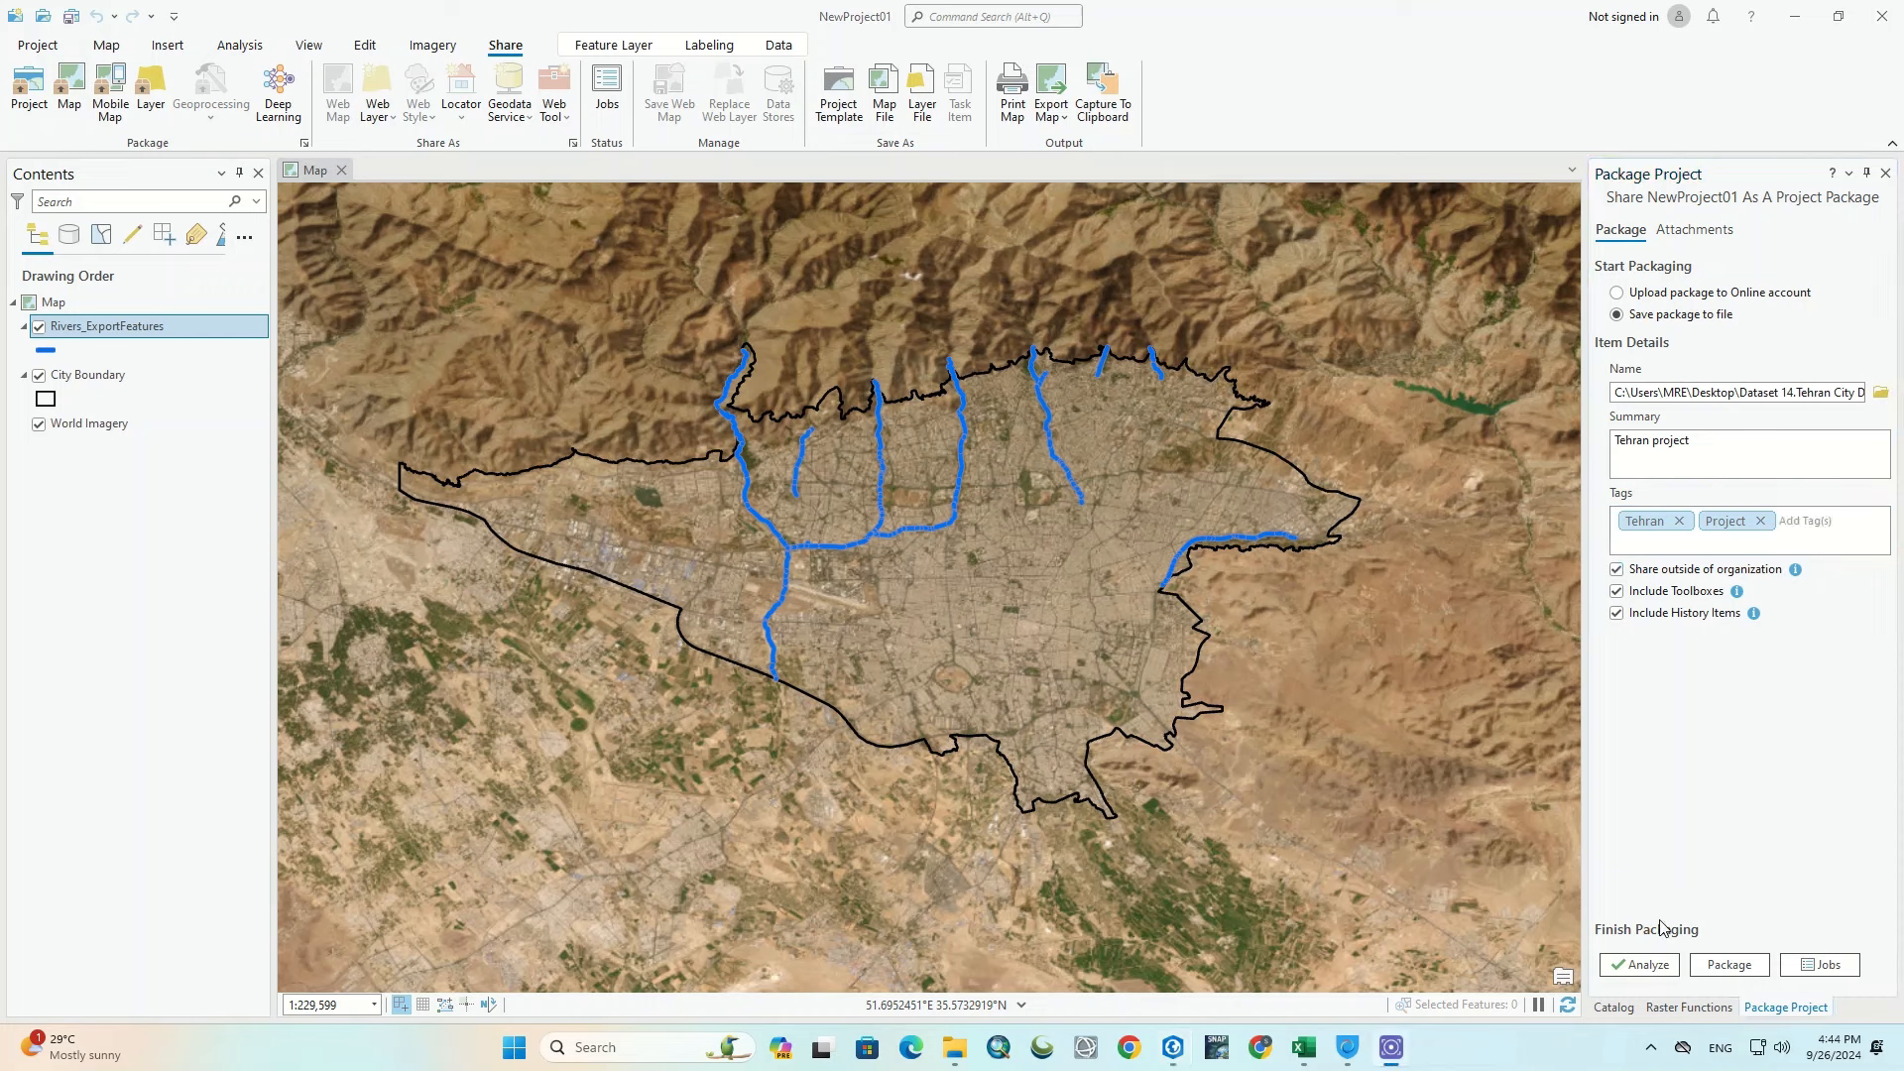
left_click(1653, 964)
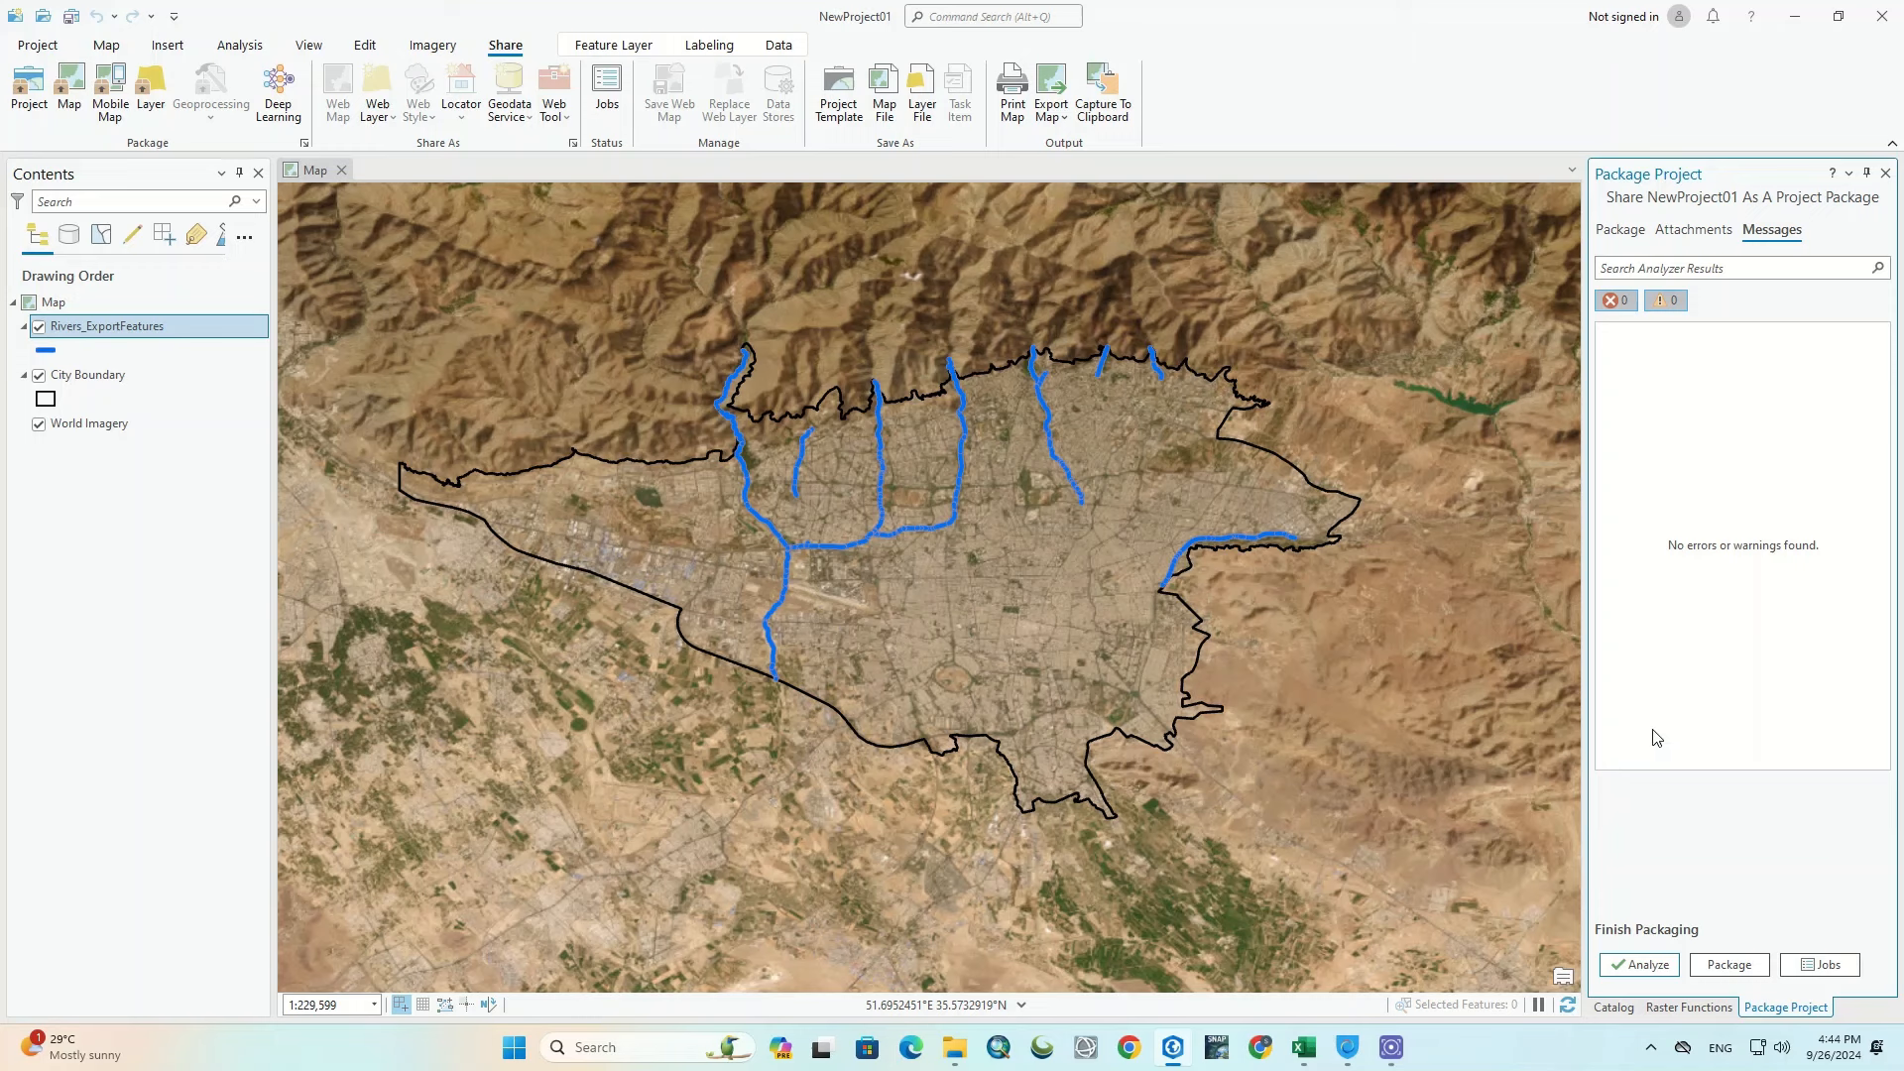
left_click(1728, 965)
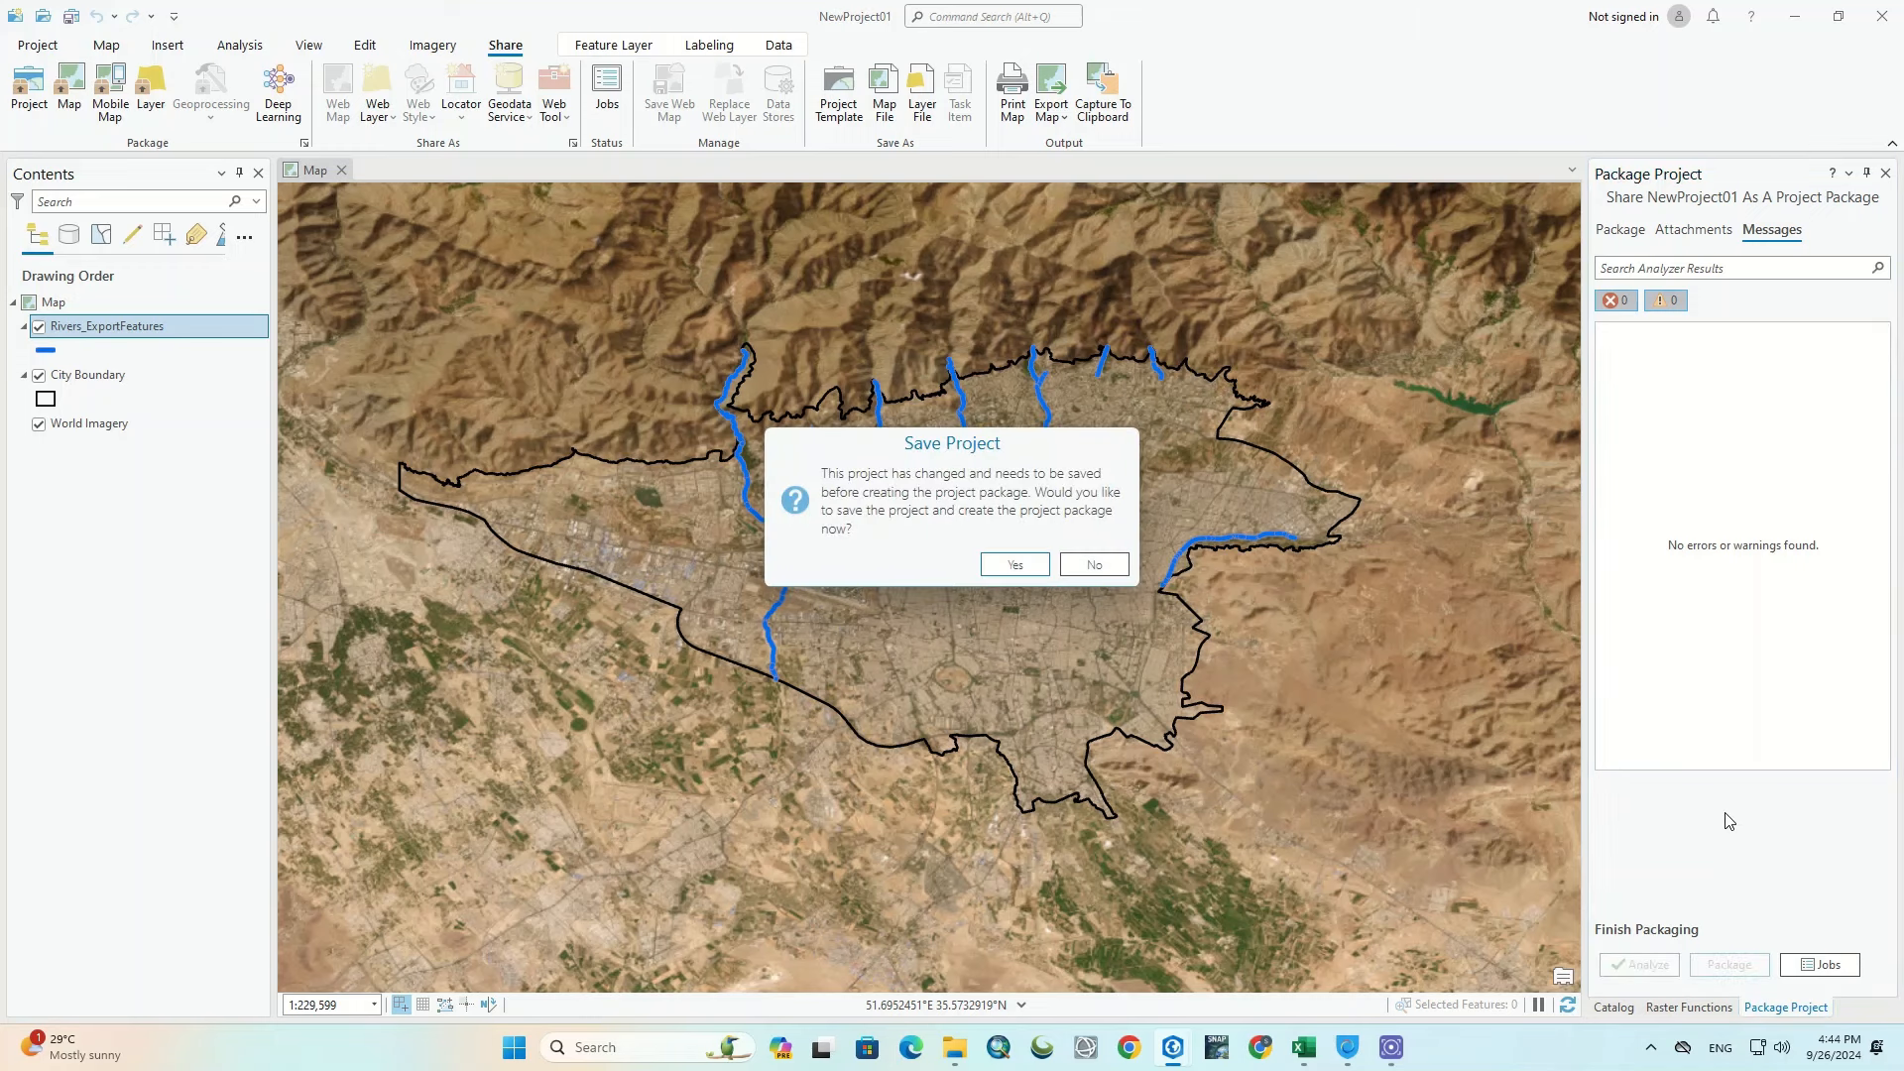
left_click(1000, 566)
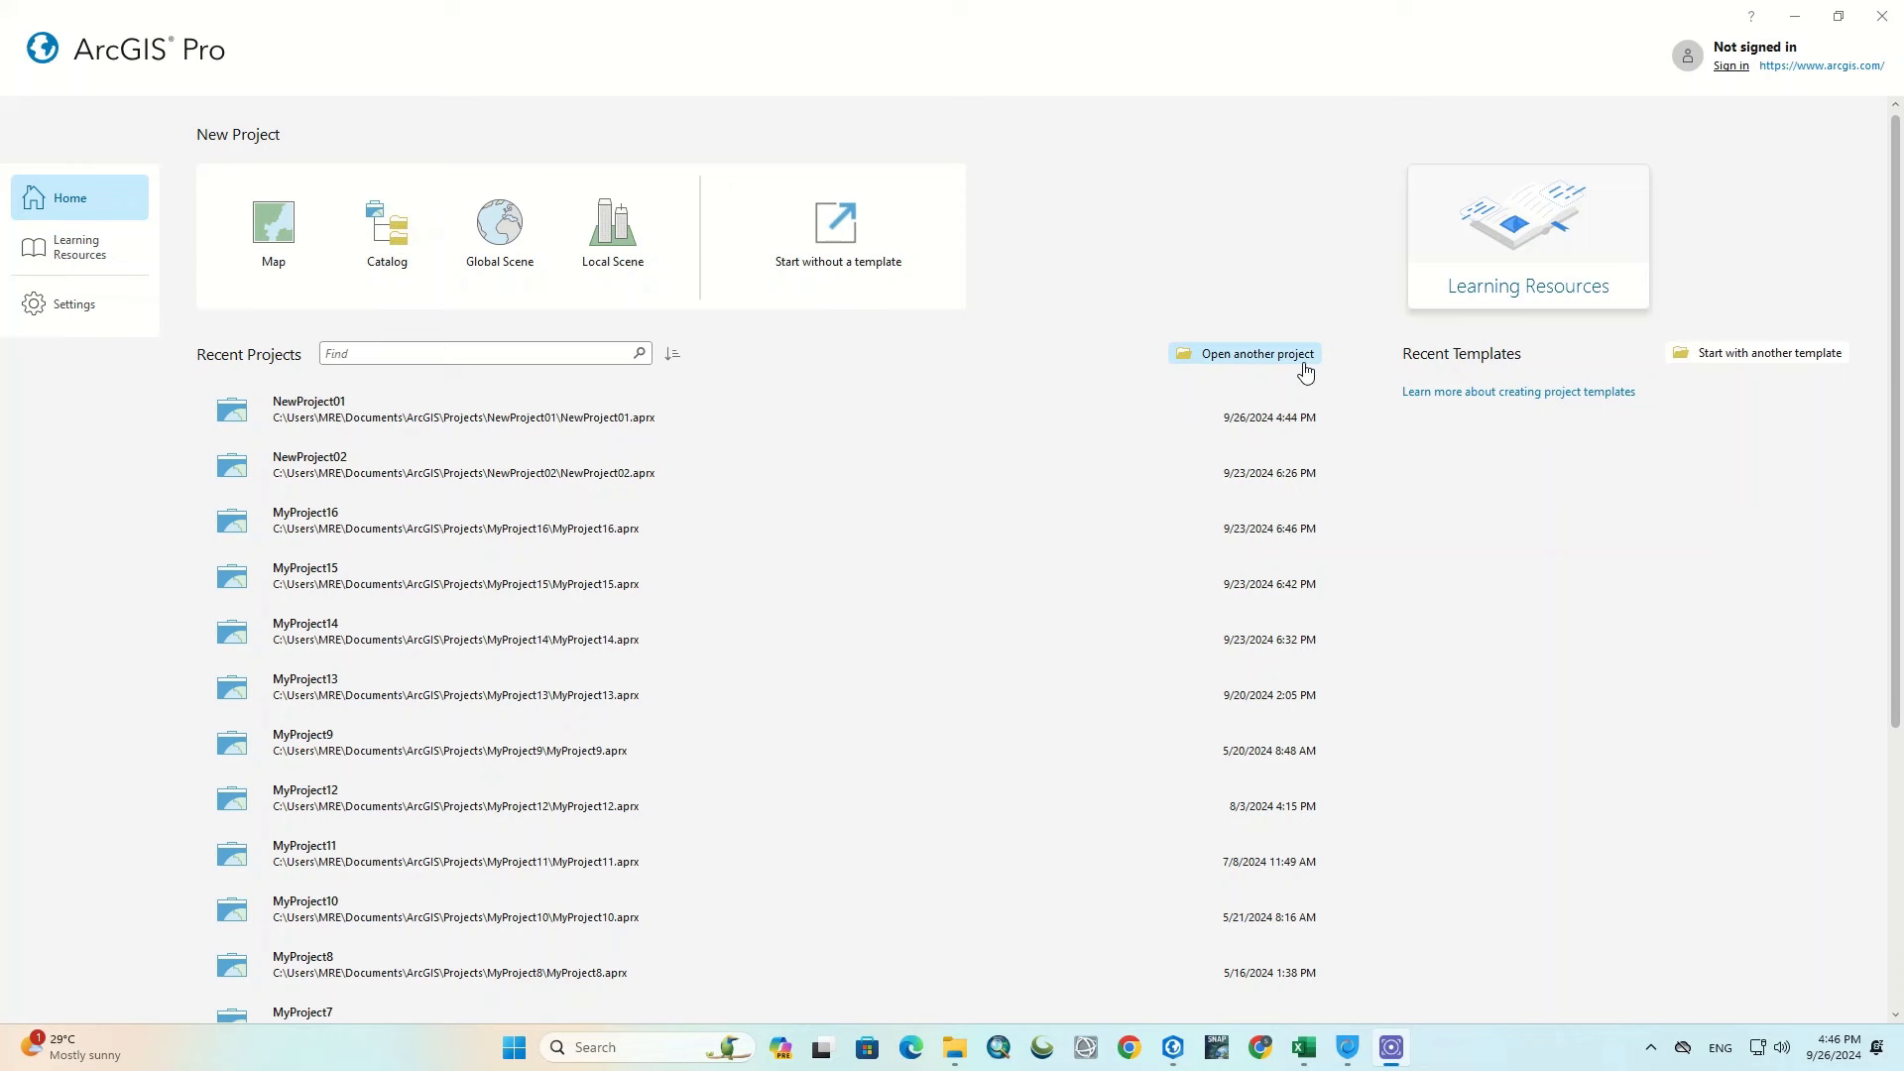
Step: Open the project package Project01.ppkx from the desktop's Dataset 14.Tehran City Dataset folder
left_click(1273, 355)
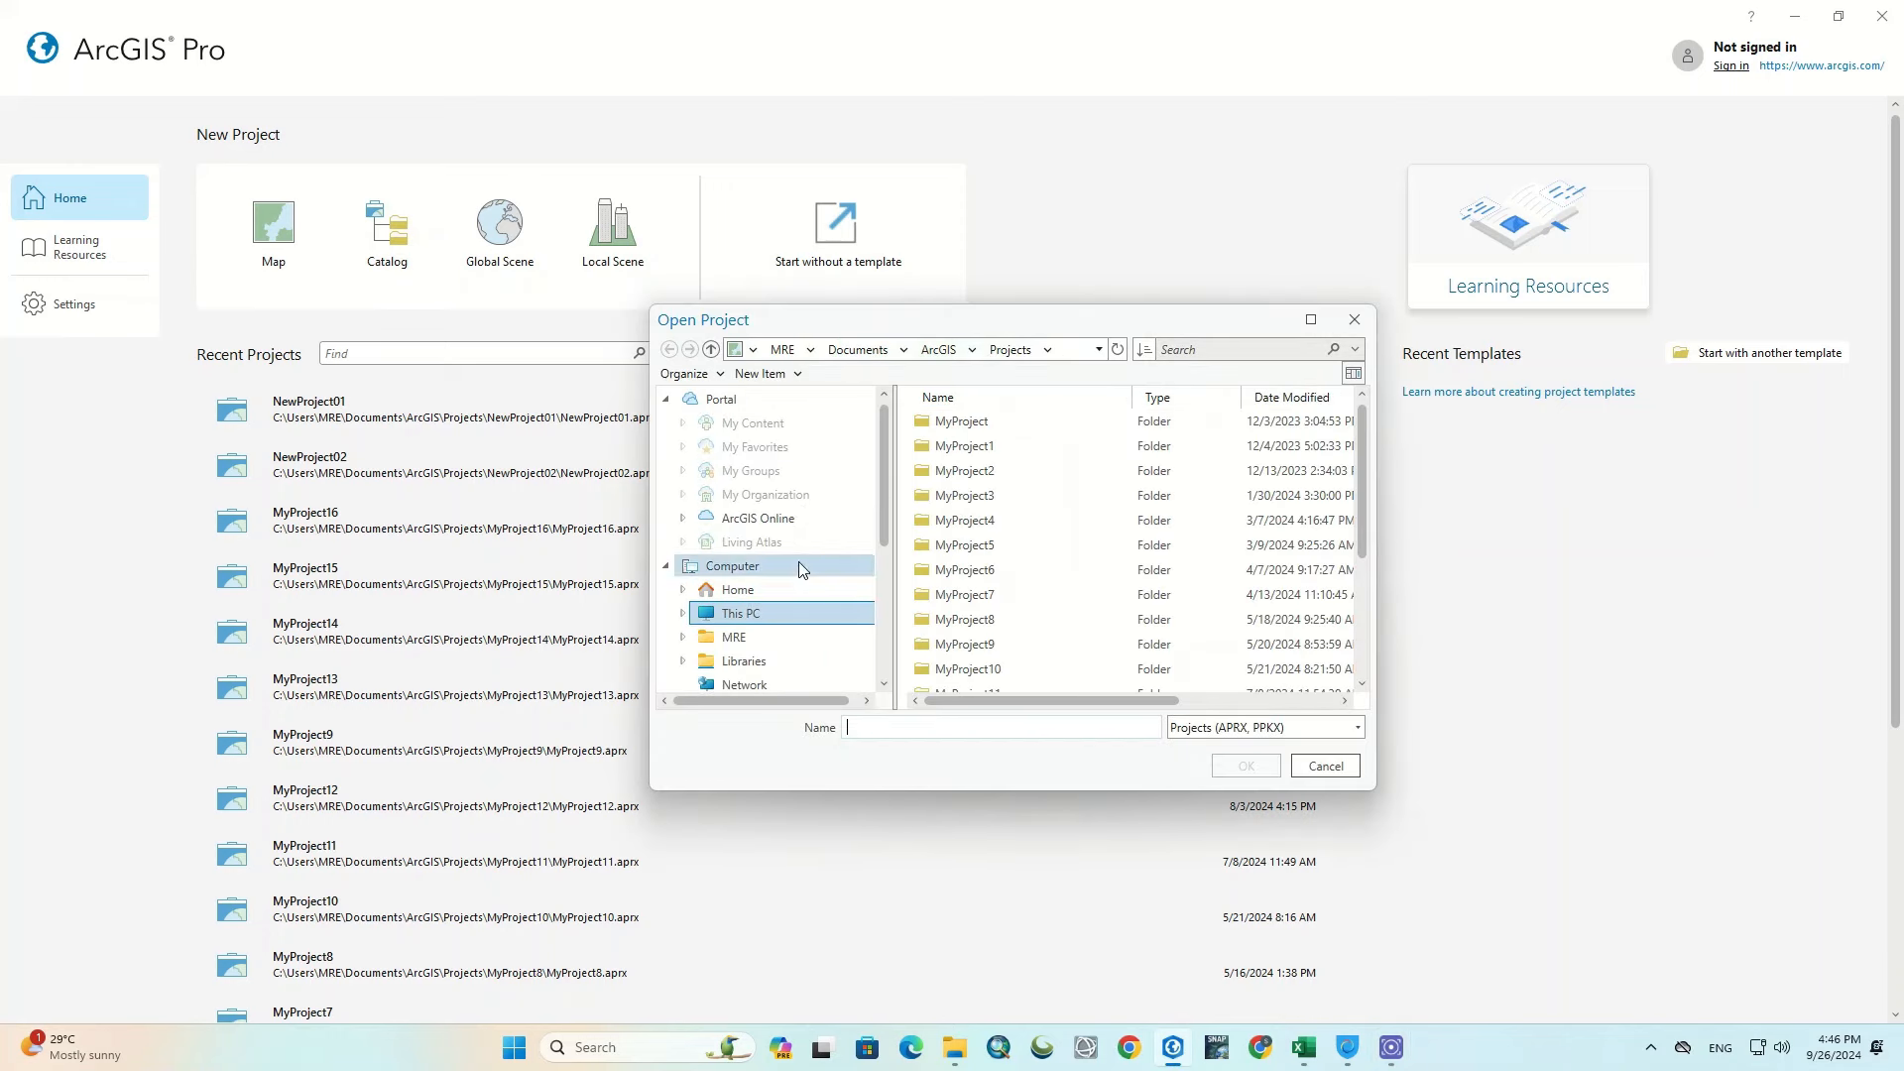
left_click(784, 637)
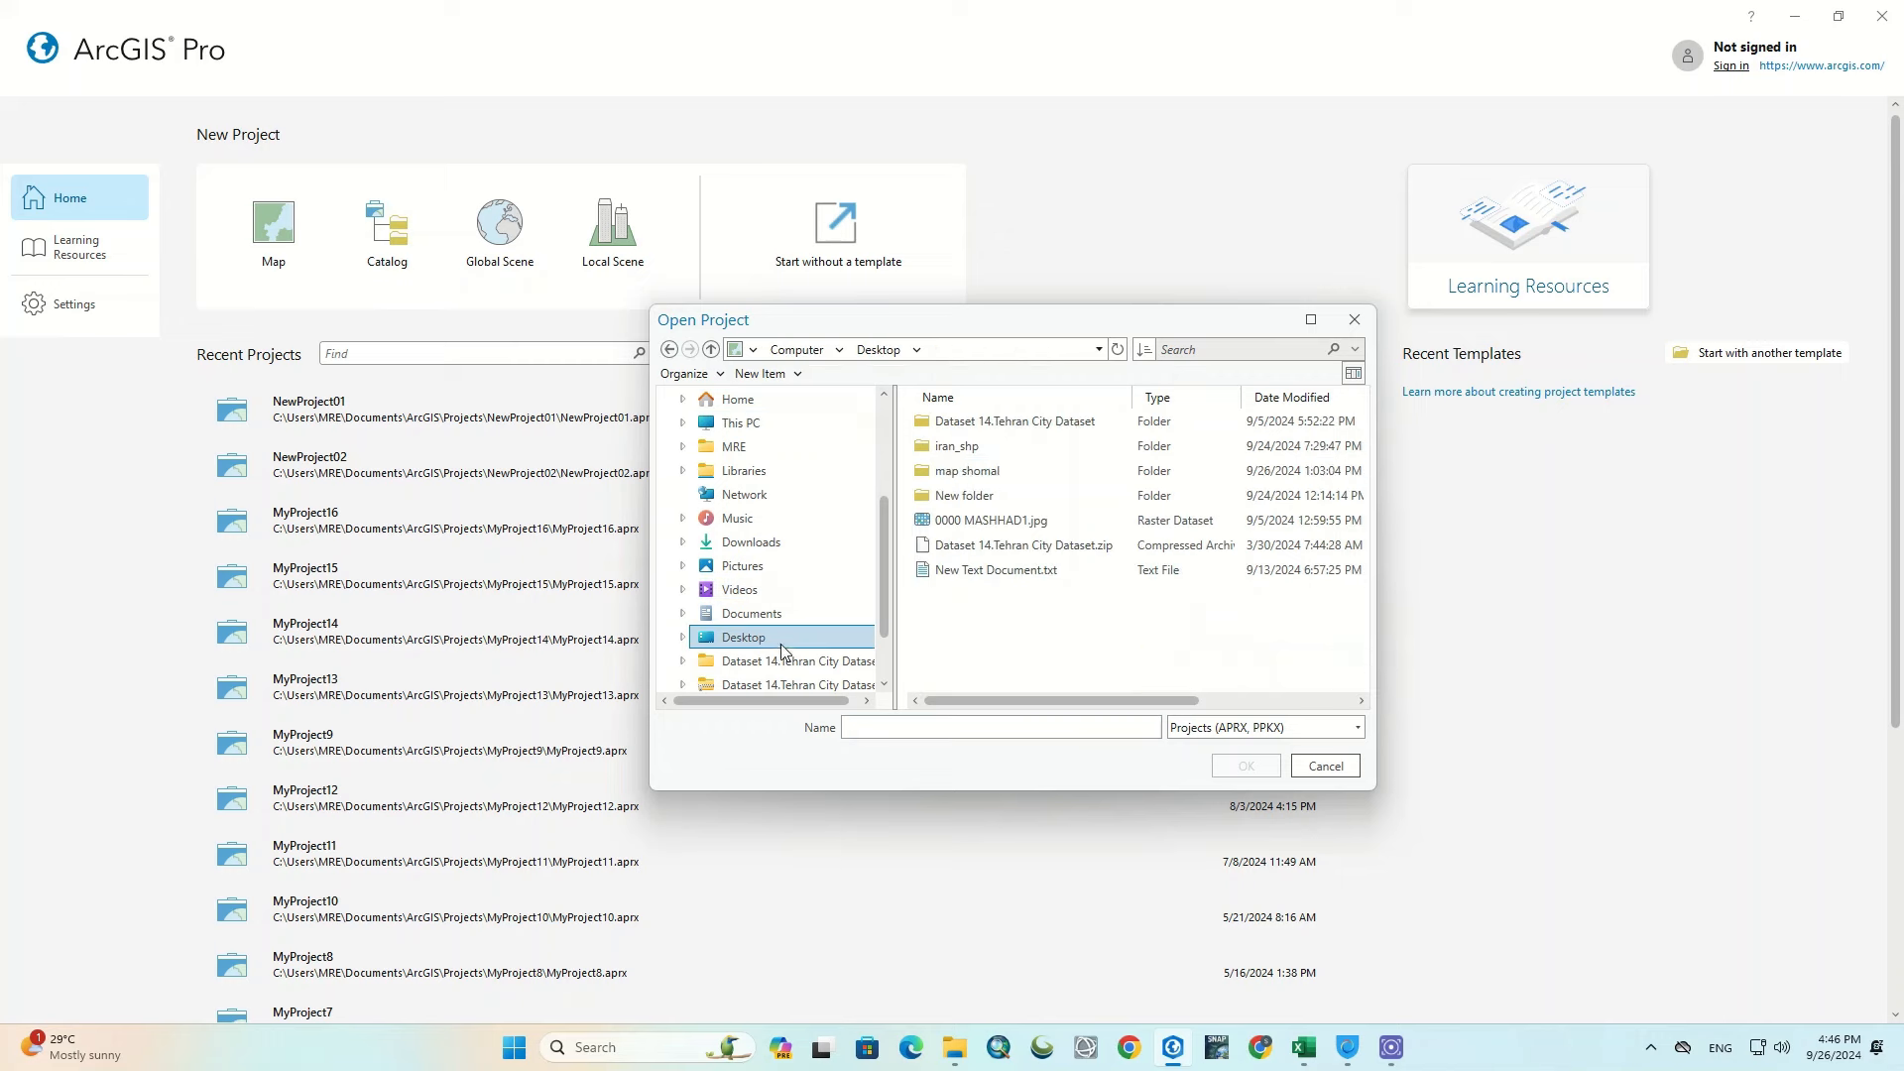
double_click(1006, 422)
double_click(1005, 422)
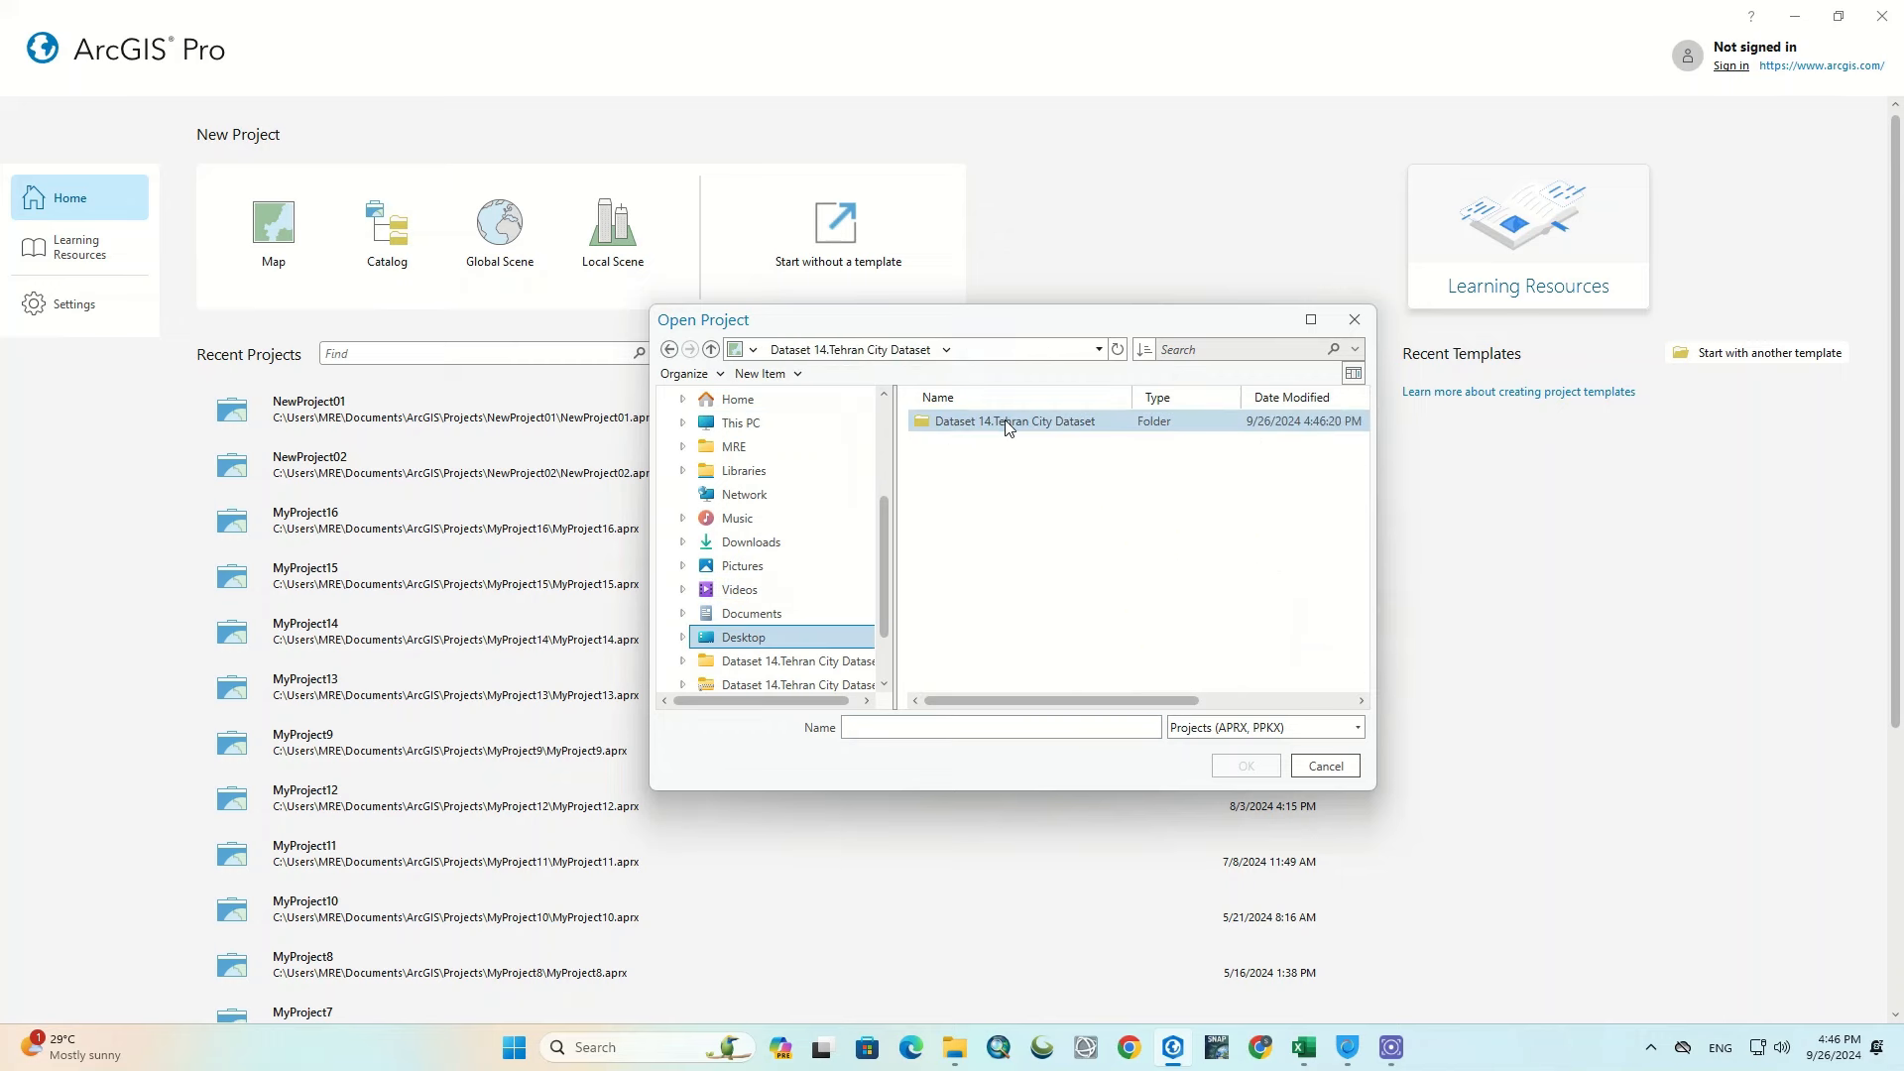
left_click(955, 544)
left_click(955, 541)
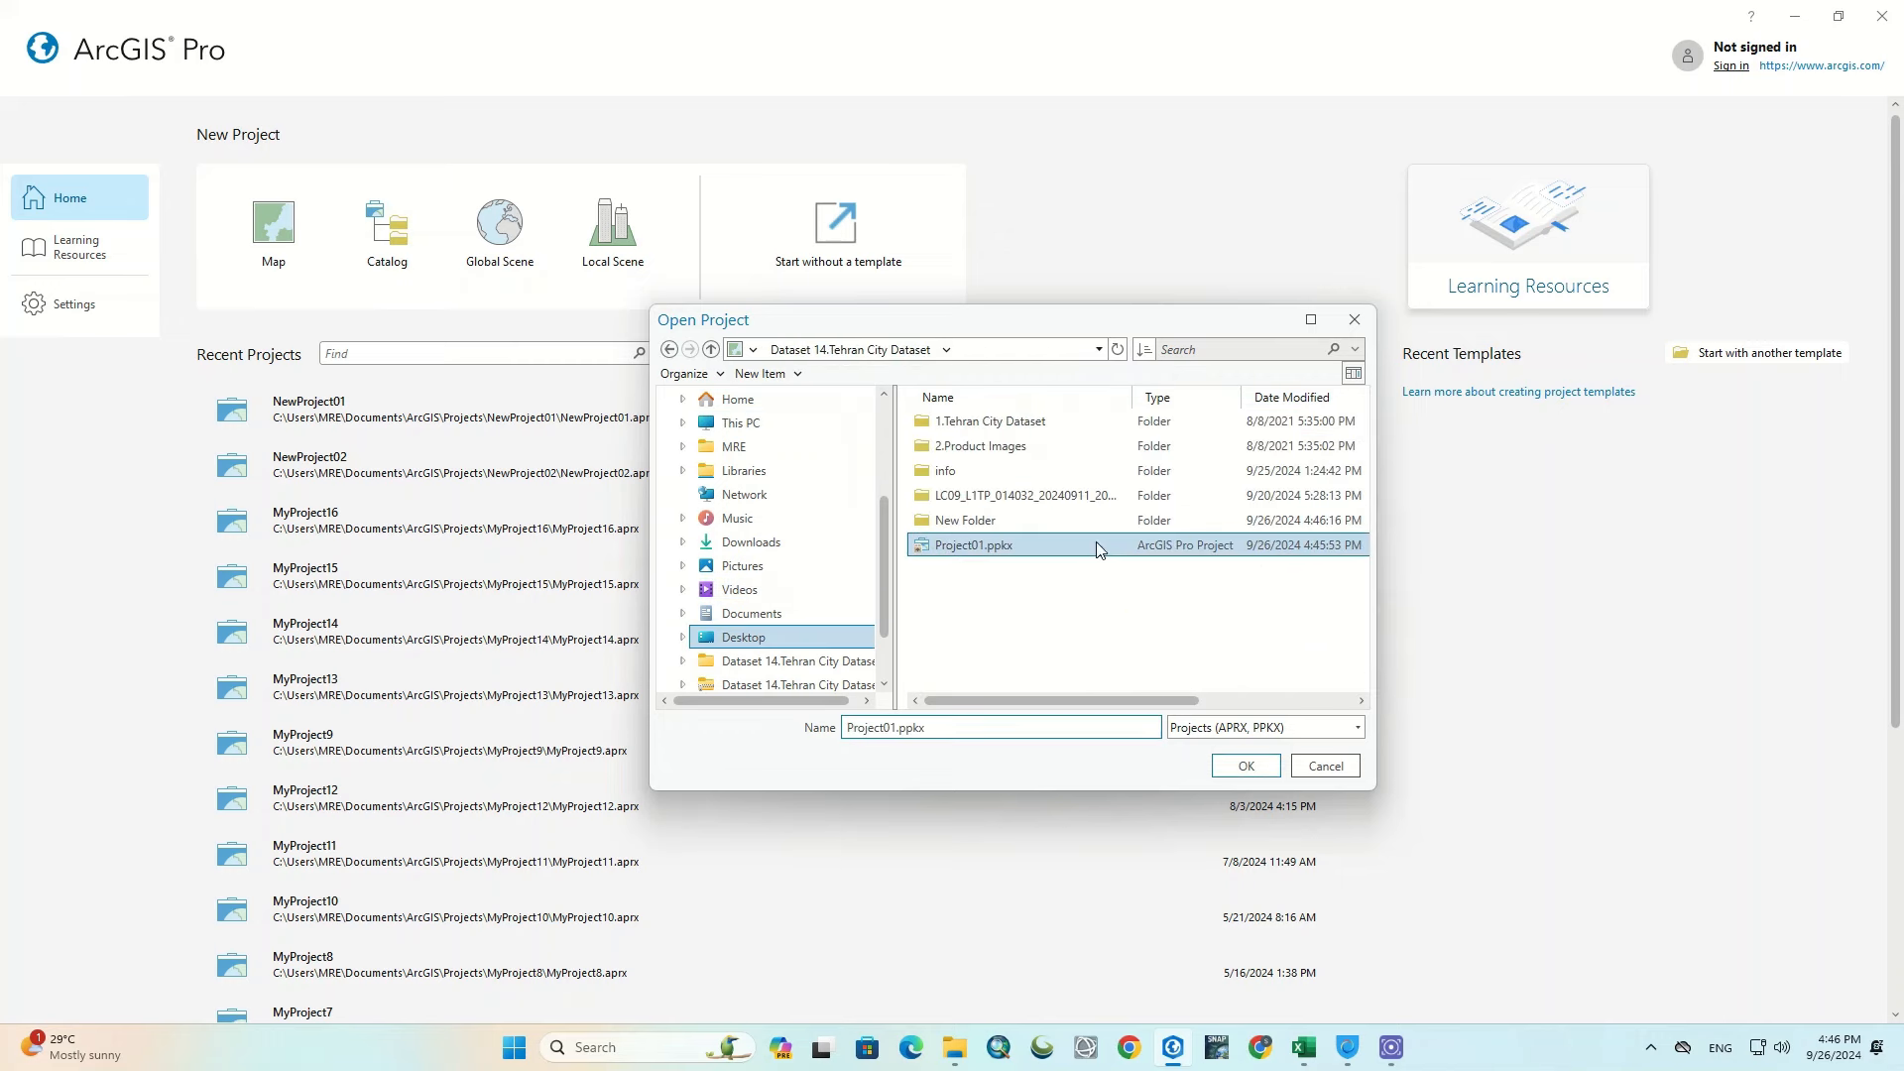
left_click(1245, 766)
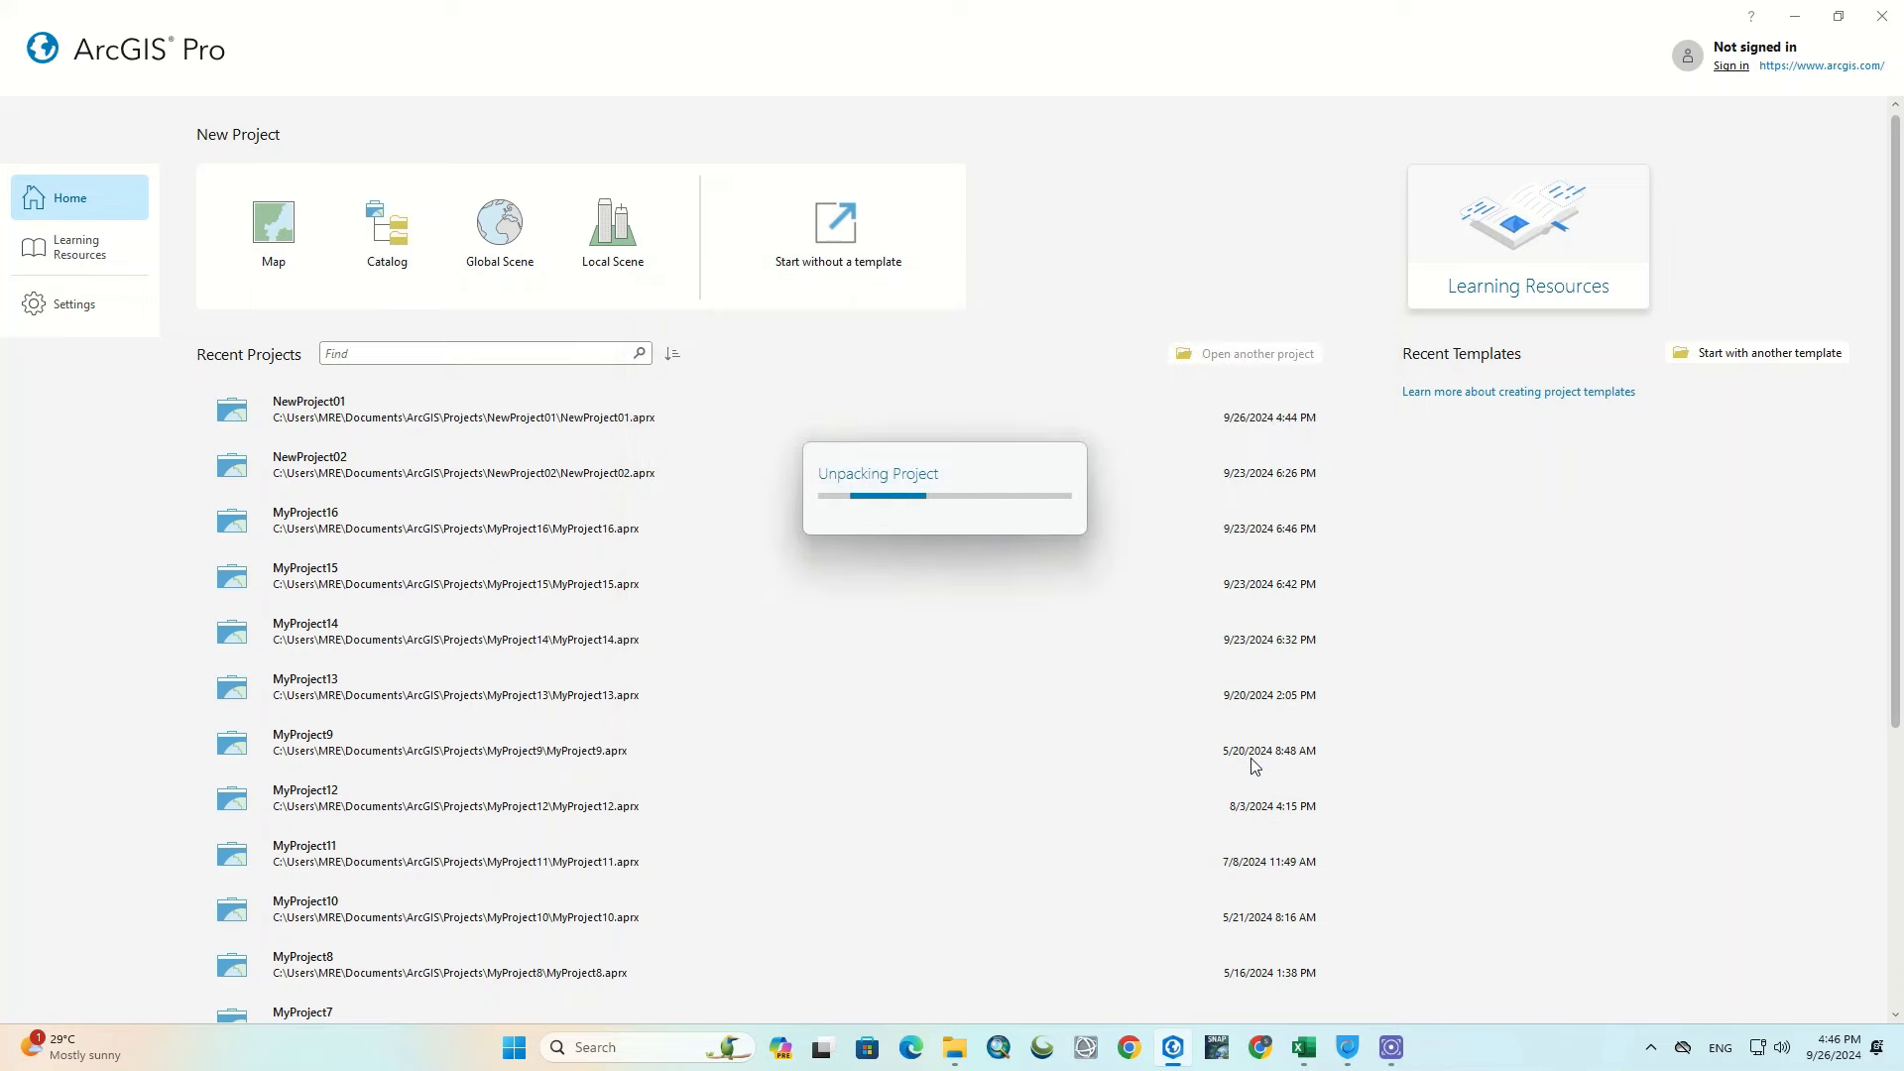